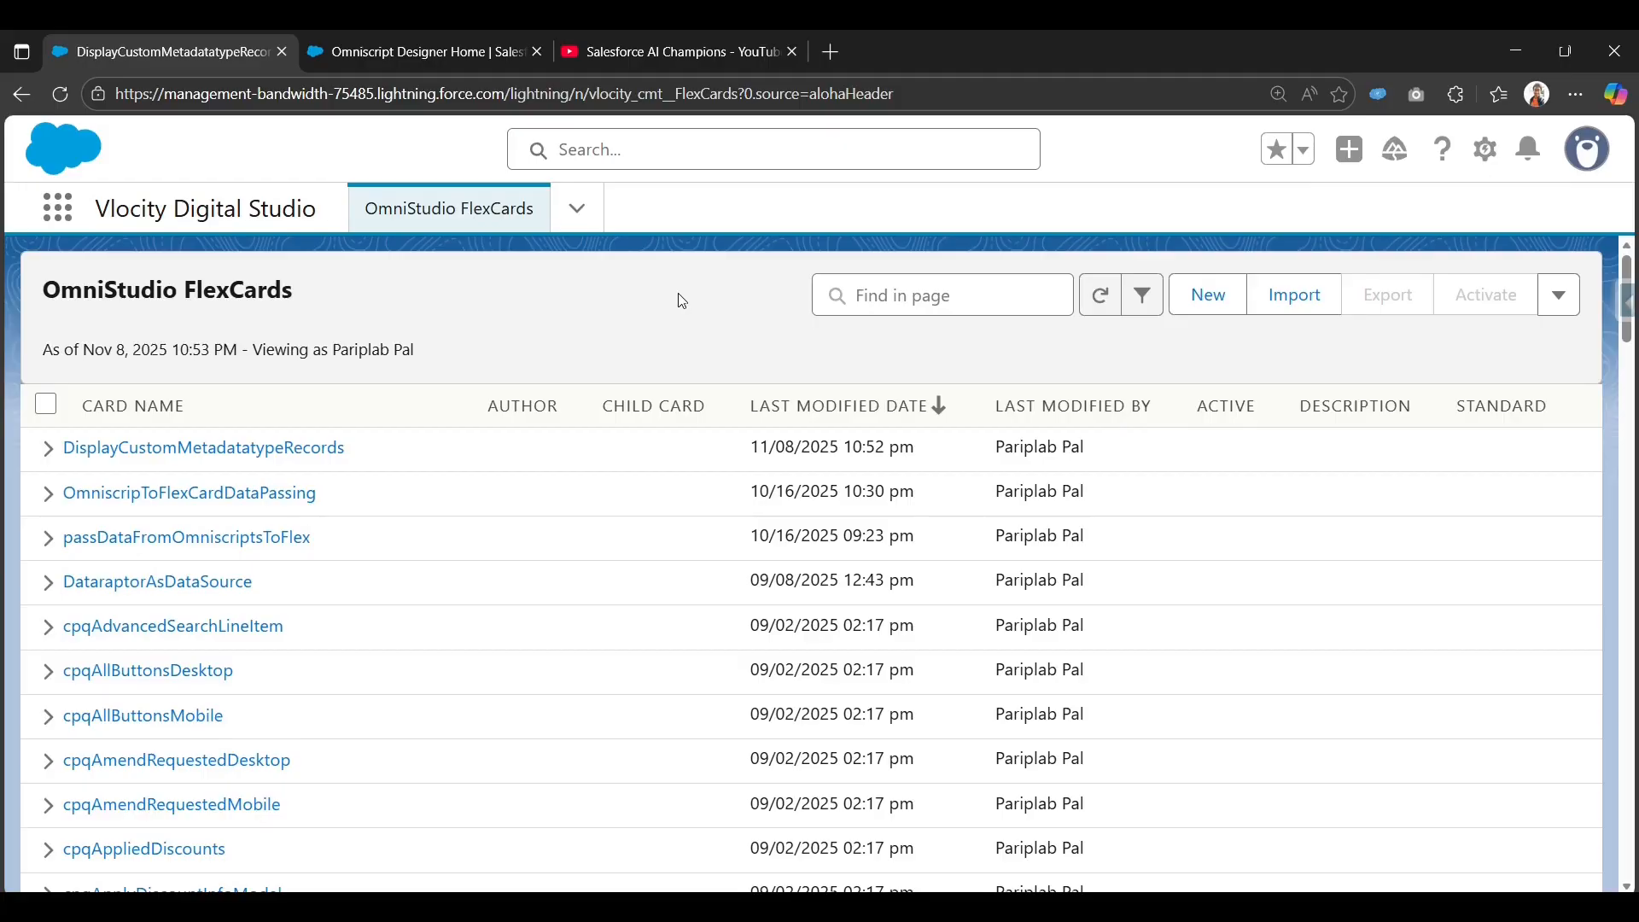
# Create a new FlexCard named PassDataFromFLexToOmniscript, with a matching auto-filled title, and continue.
pyautogui.click(1204, 302)
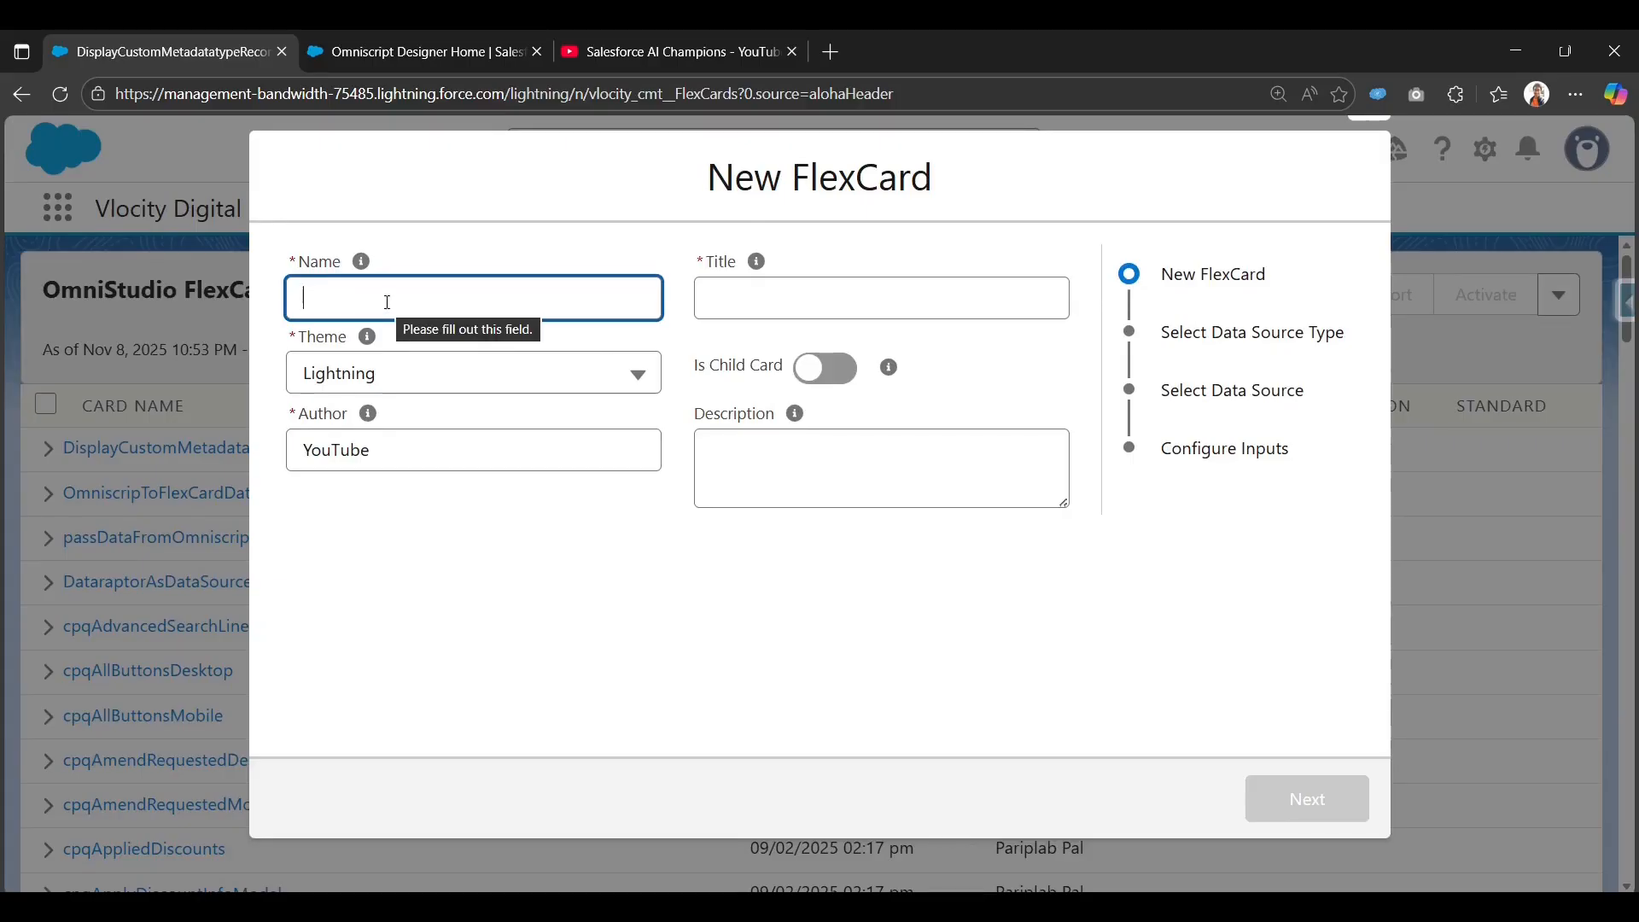
pyautogui.write('PassDa')
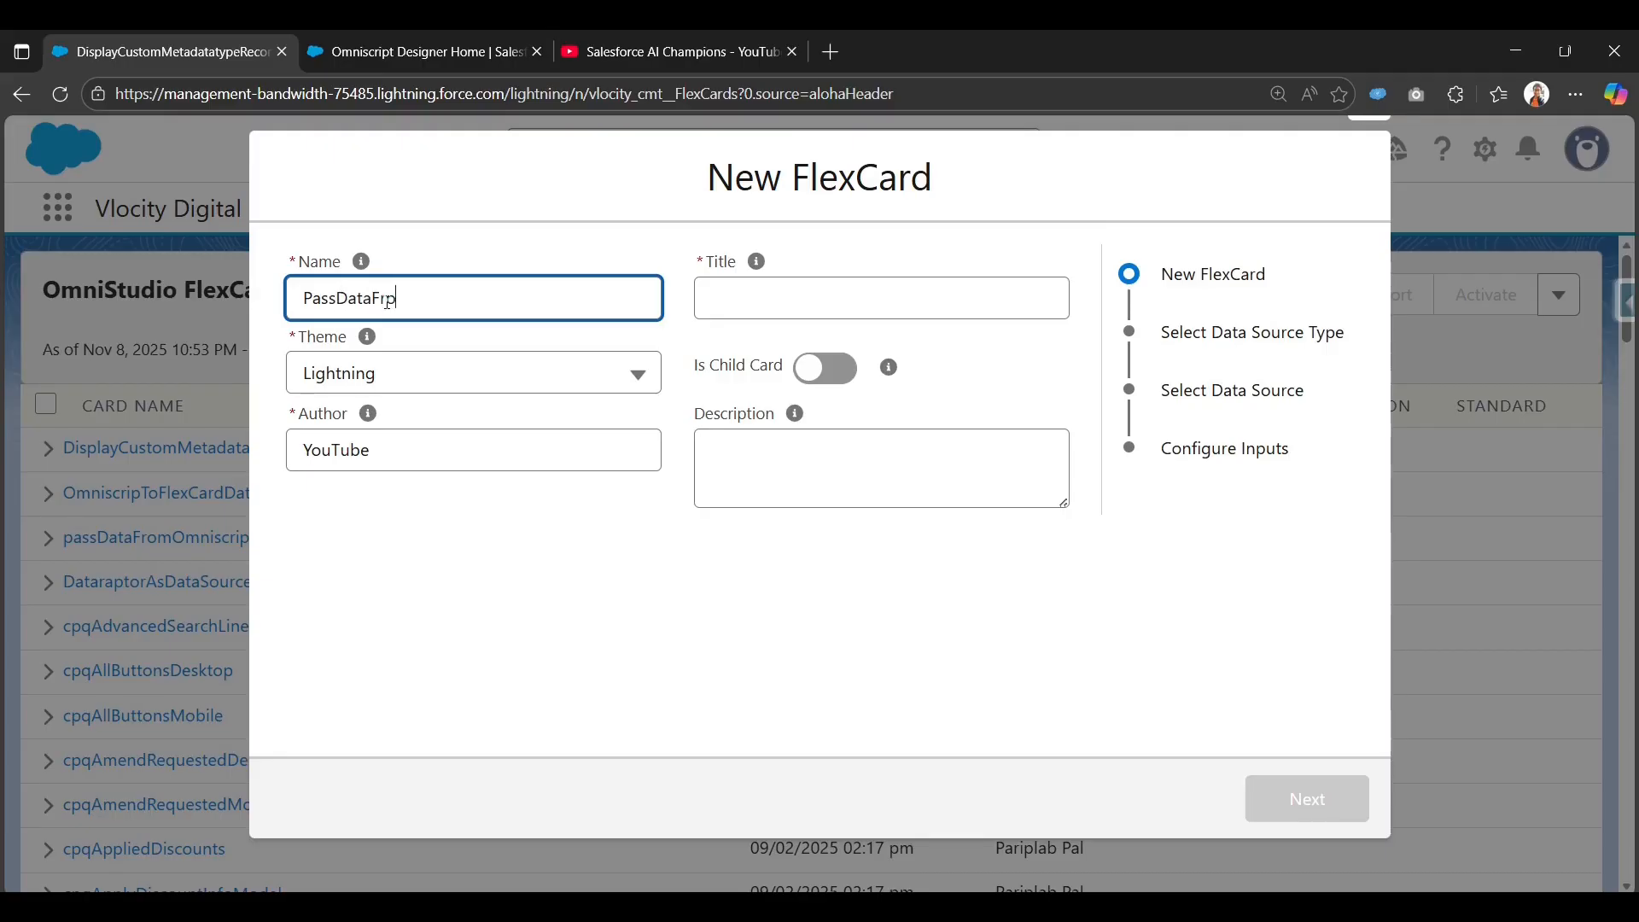
pyautogui.write('taFrpmFLexToOmniscript')
pyautogui.press('Tab')
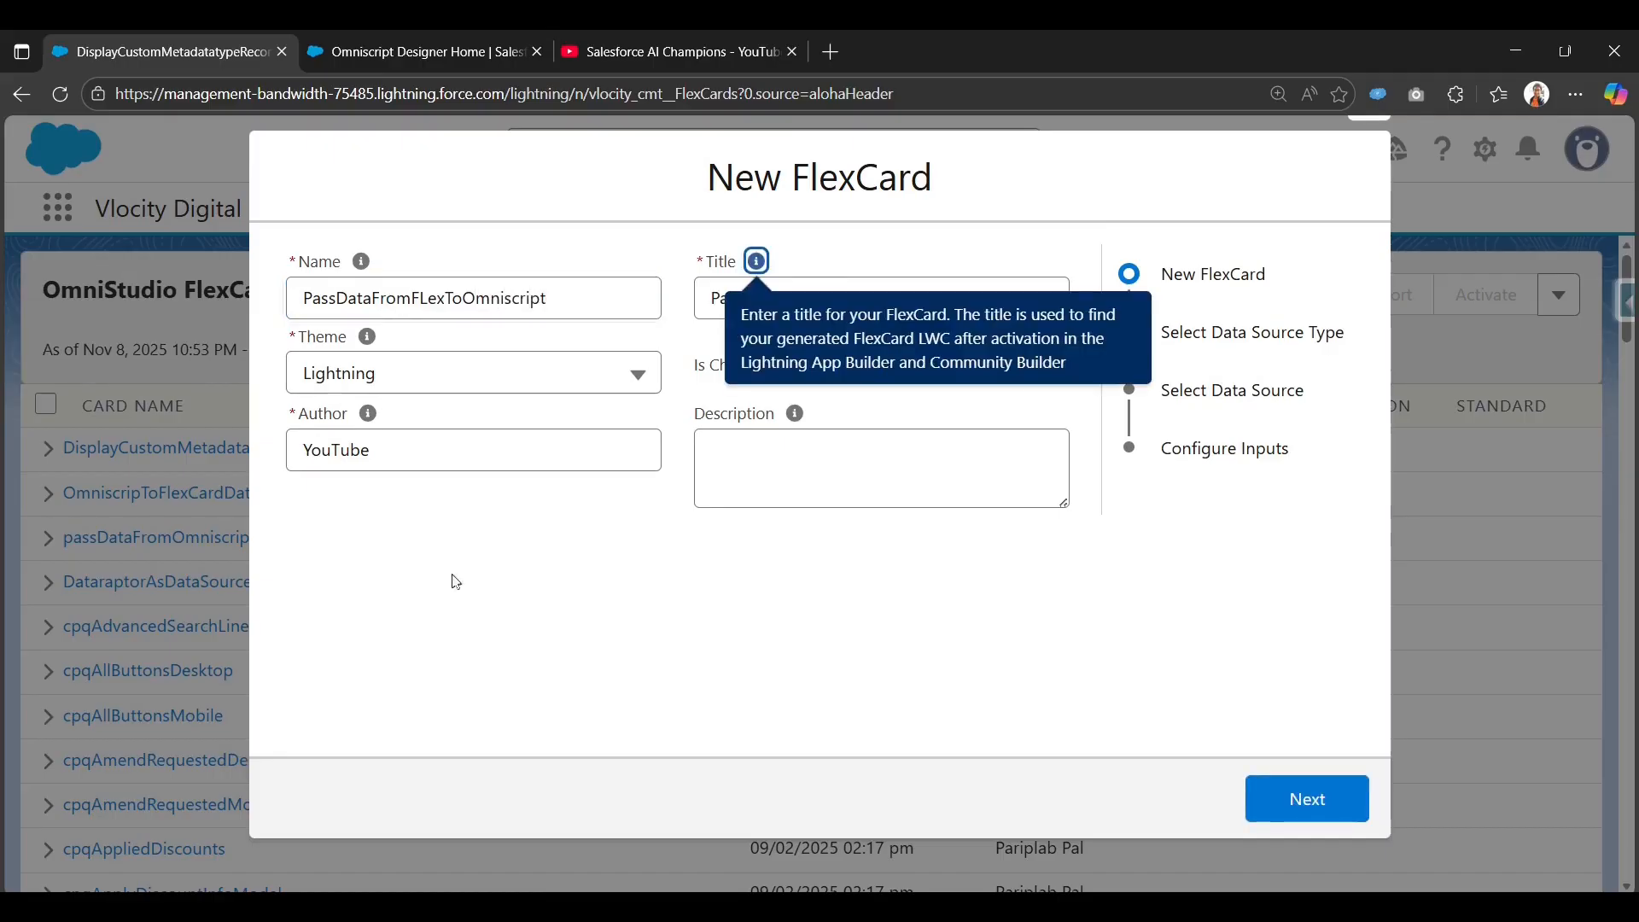
pyautogui.click(455, 582)
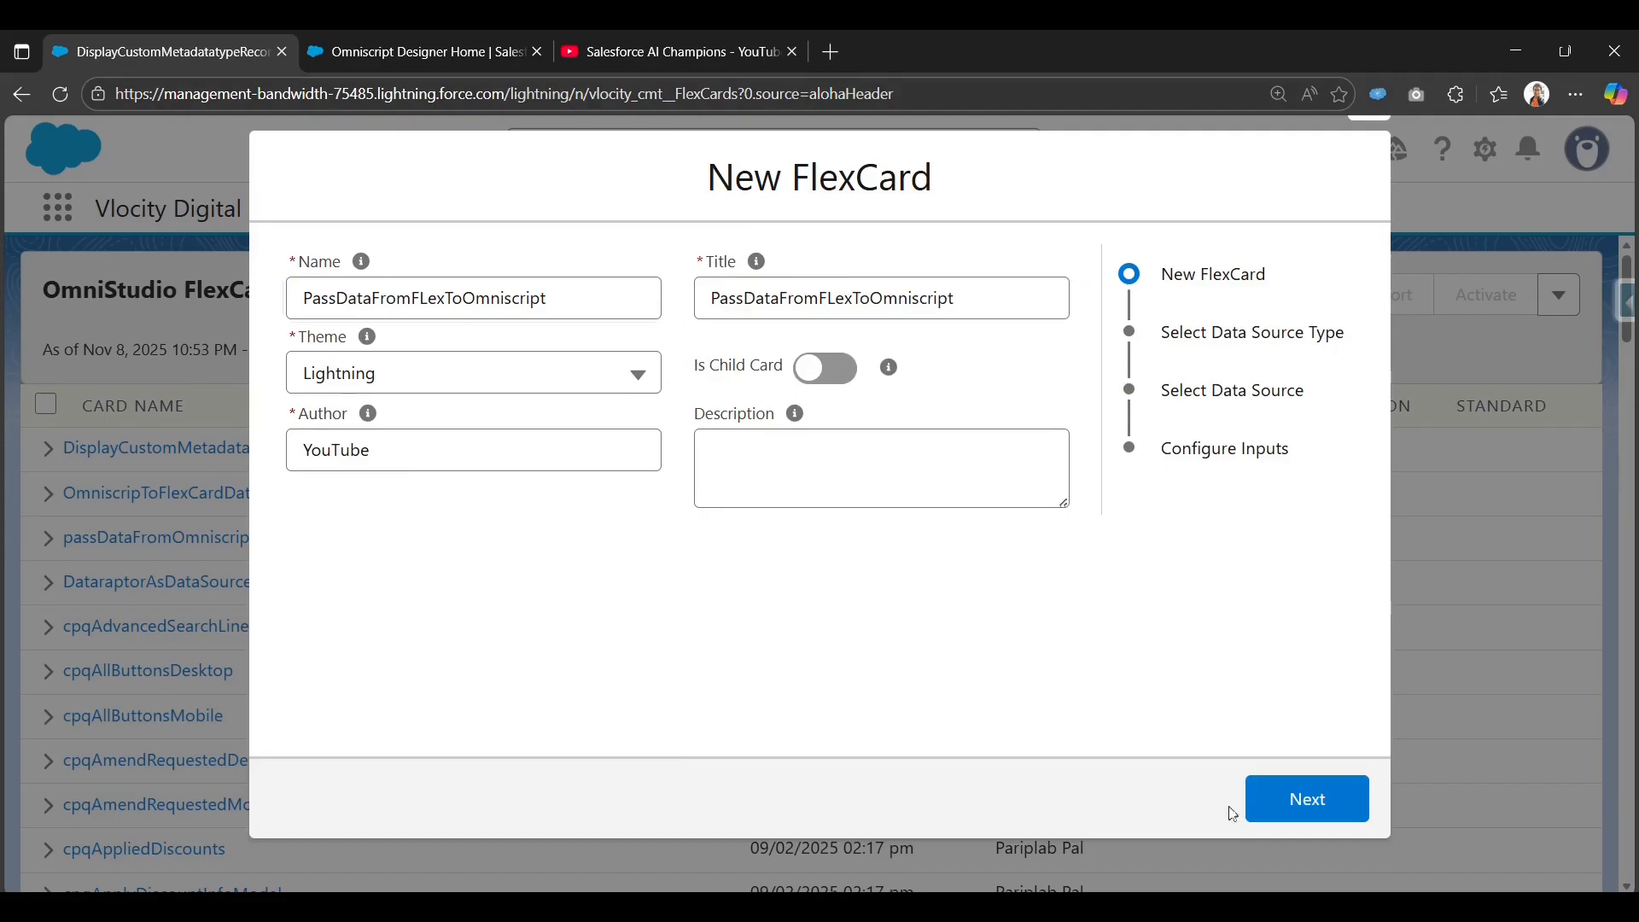
pyautogui.click(1298, 807)
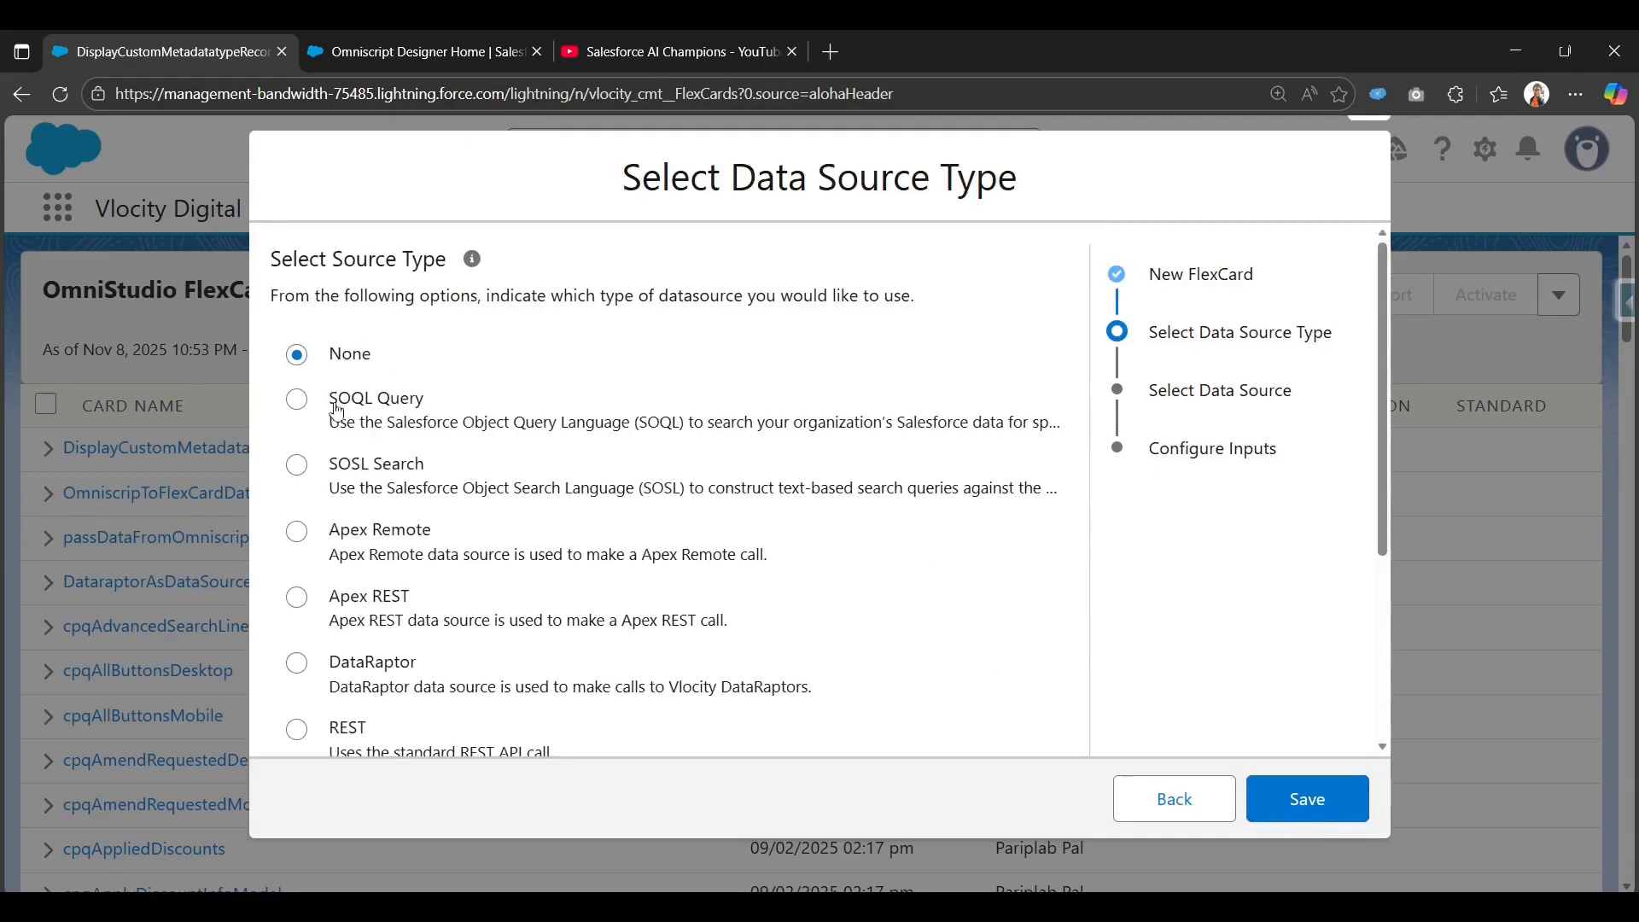
# Use a SOQL Query data source selecting Id, Country, Tax Percentage and Effective Date from Tax_Rule__mdt.
pyautogui.click(335, 400)
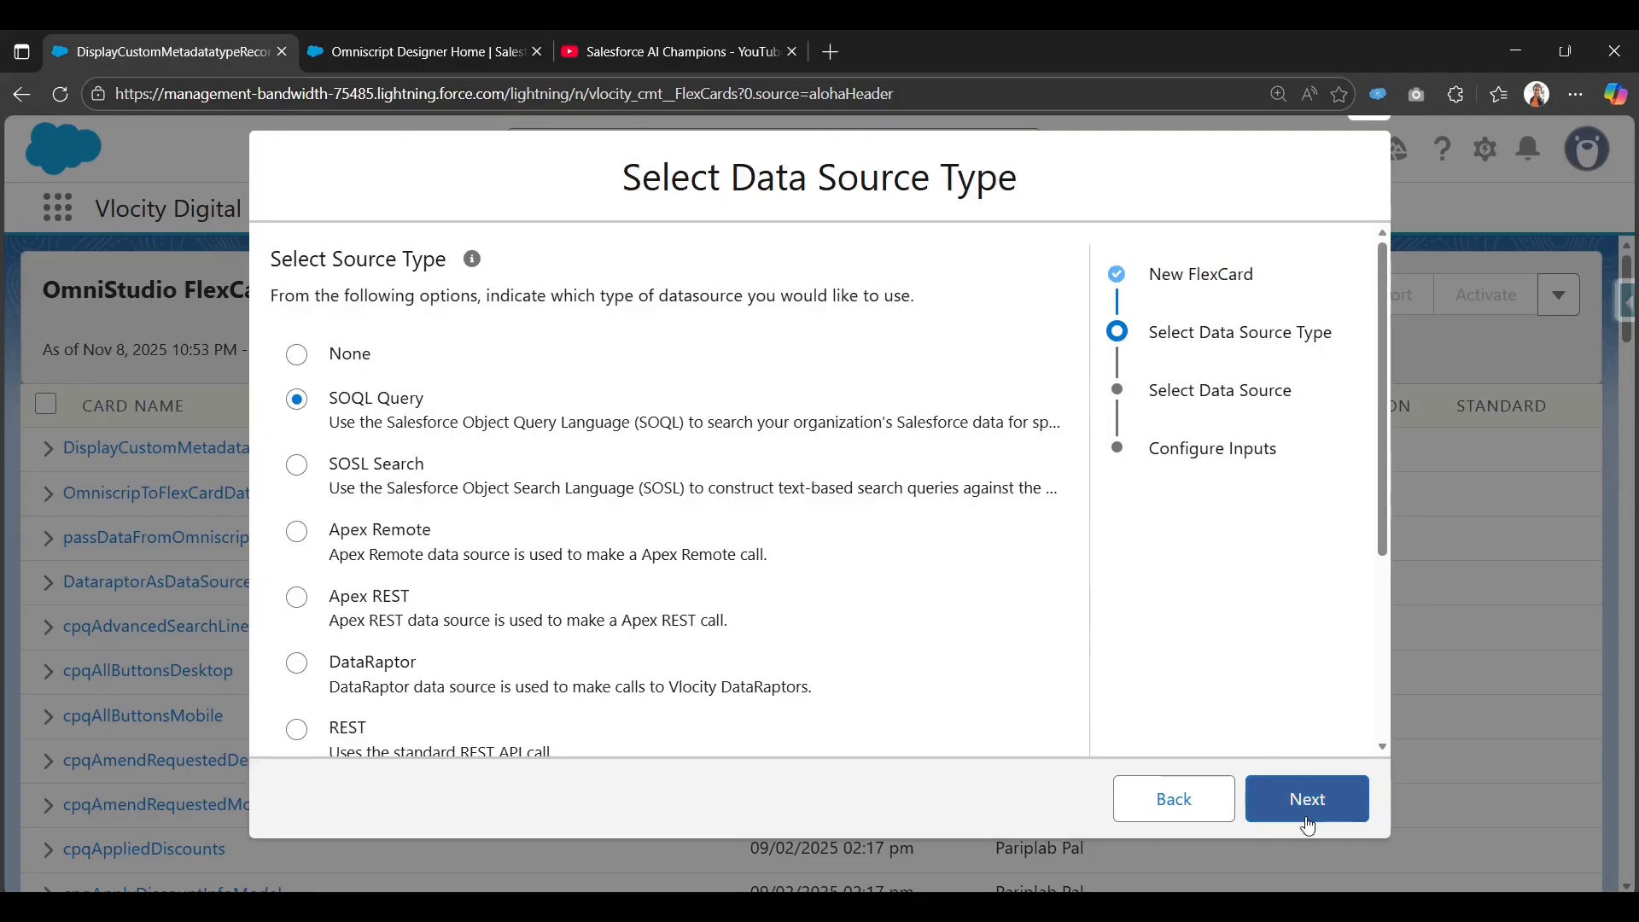
pyautogui.click(1306, 811)
pyautogui.click(498, 333)
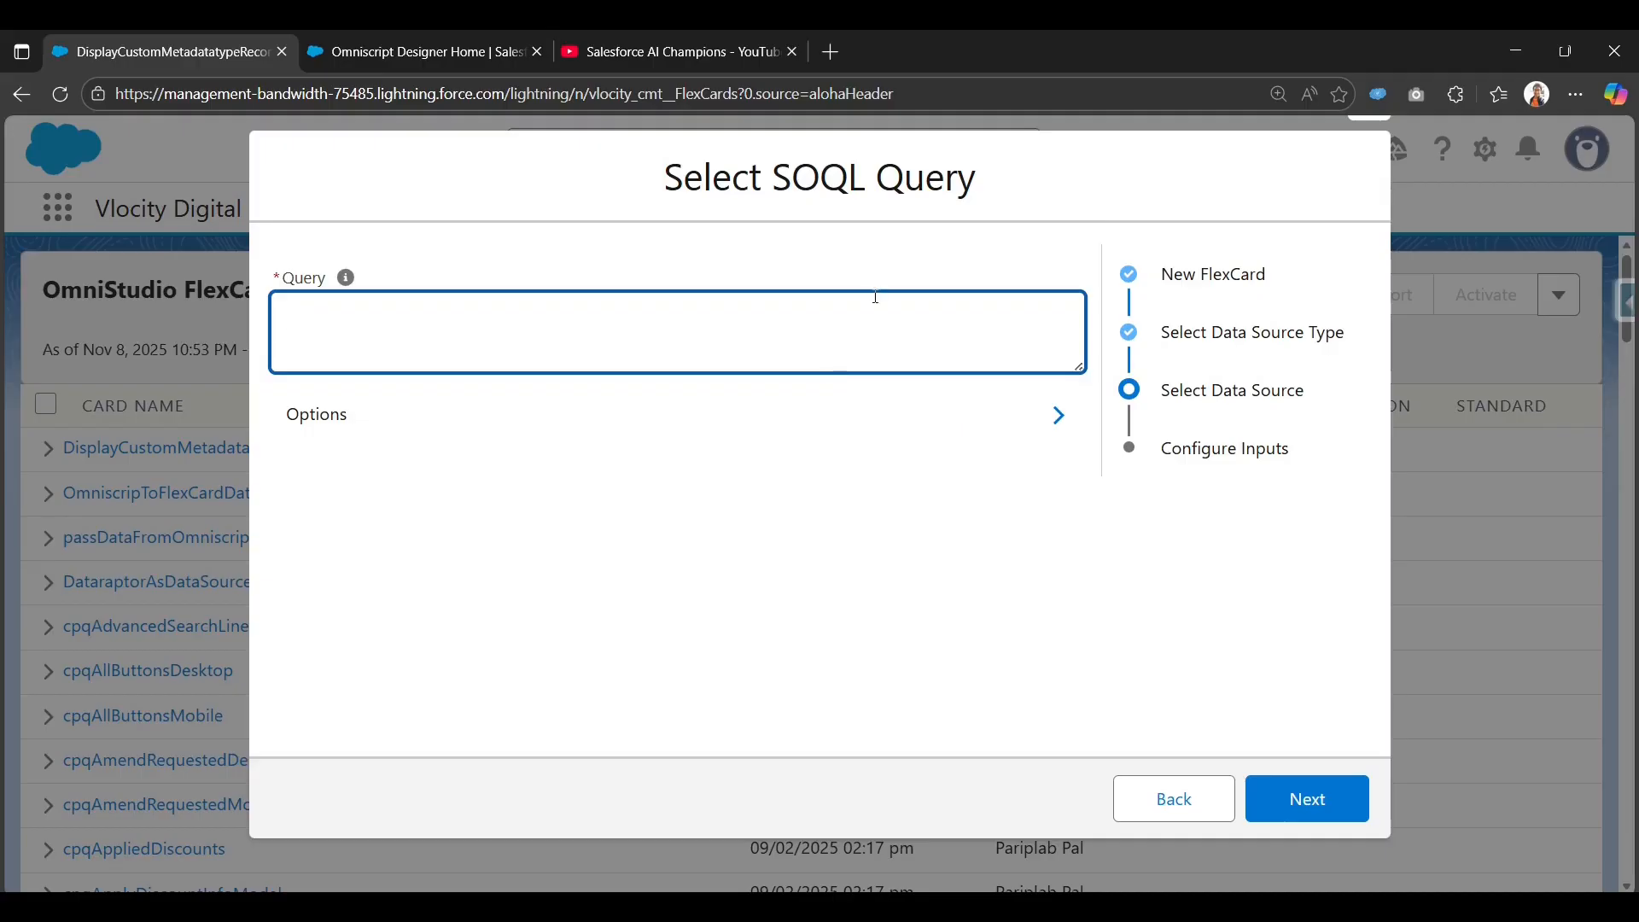
pyautogui.write('select id,Country__c, Tax_Percentage__c, Effective_Date__c from Tax_Rule__mdt')
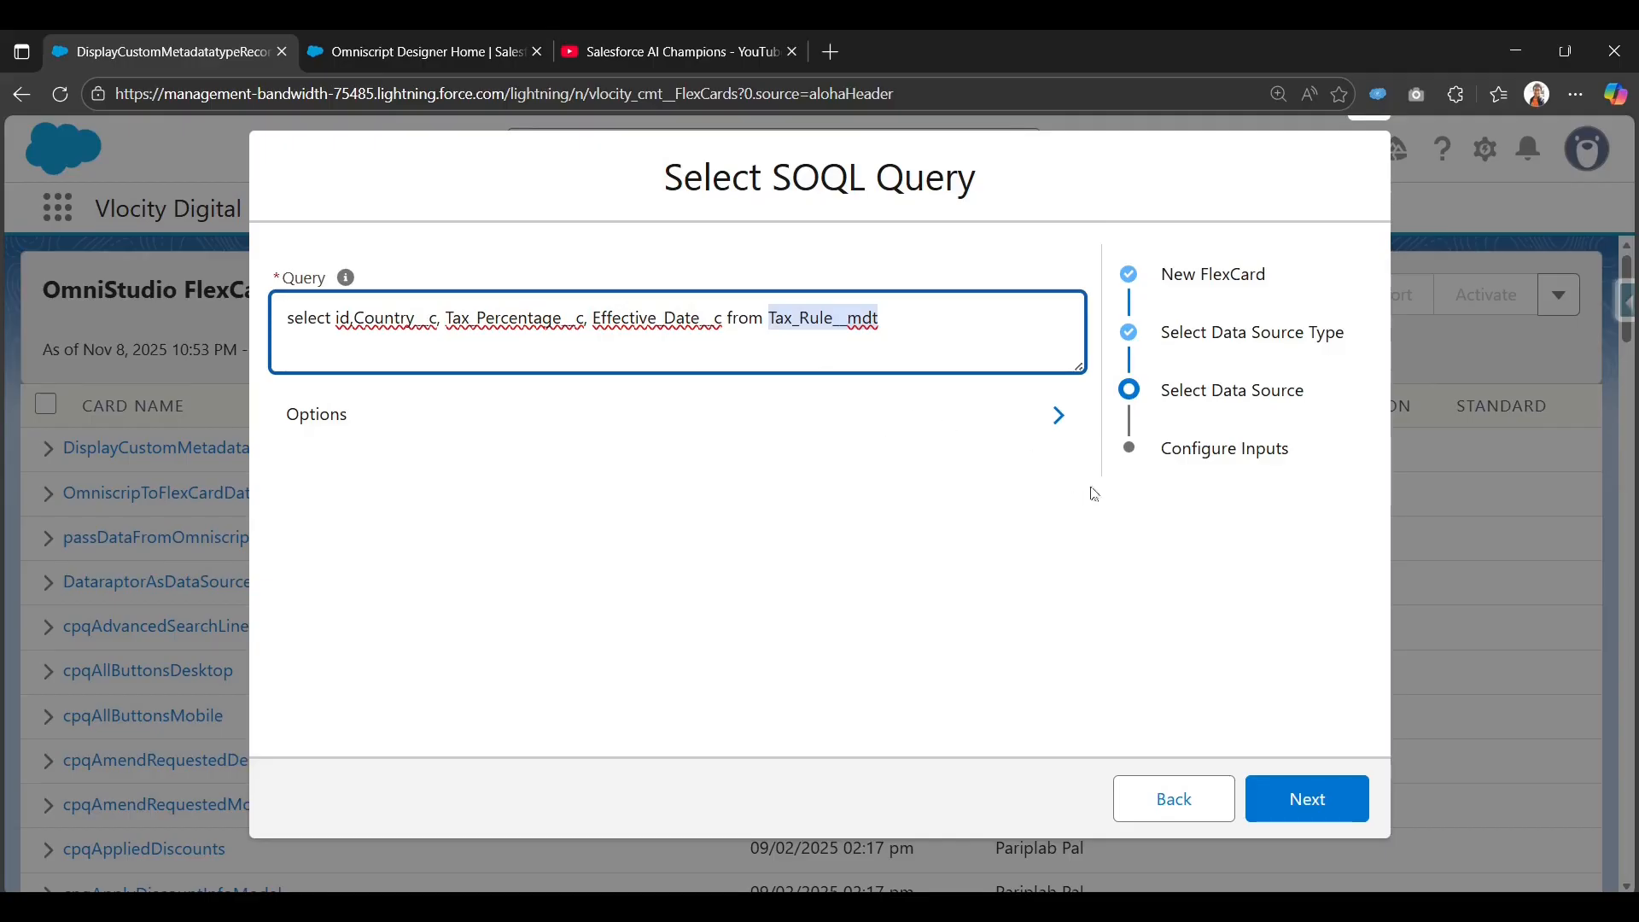
pyautogui.click(1310, 791)
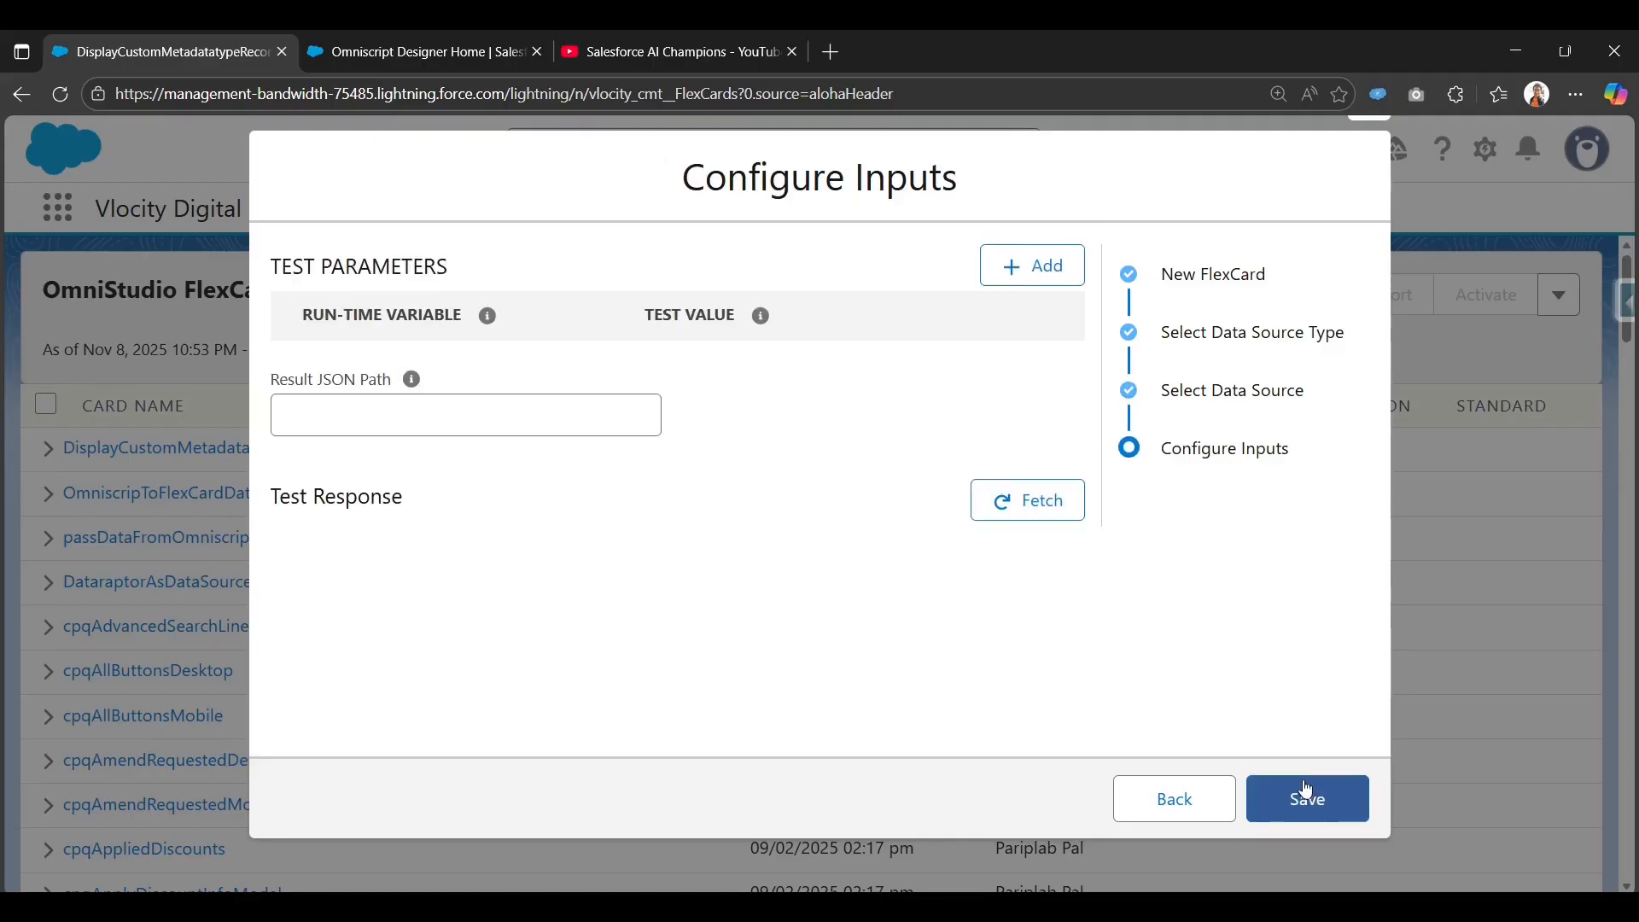
# Fetch and verify four records (United Kingdom 20, United States 10, India 18, Canada 15), then save the card.
pyautogui.click(1049, 504)
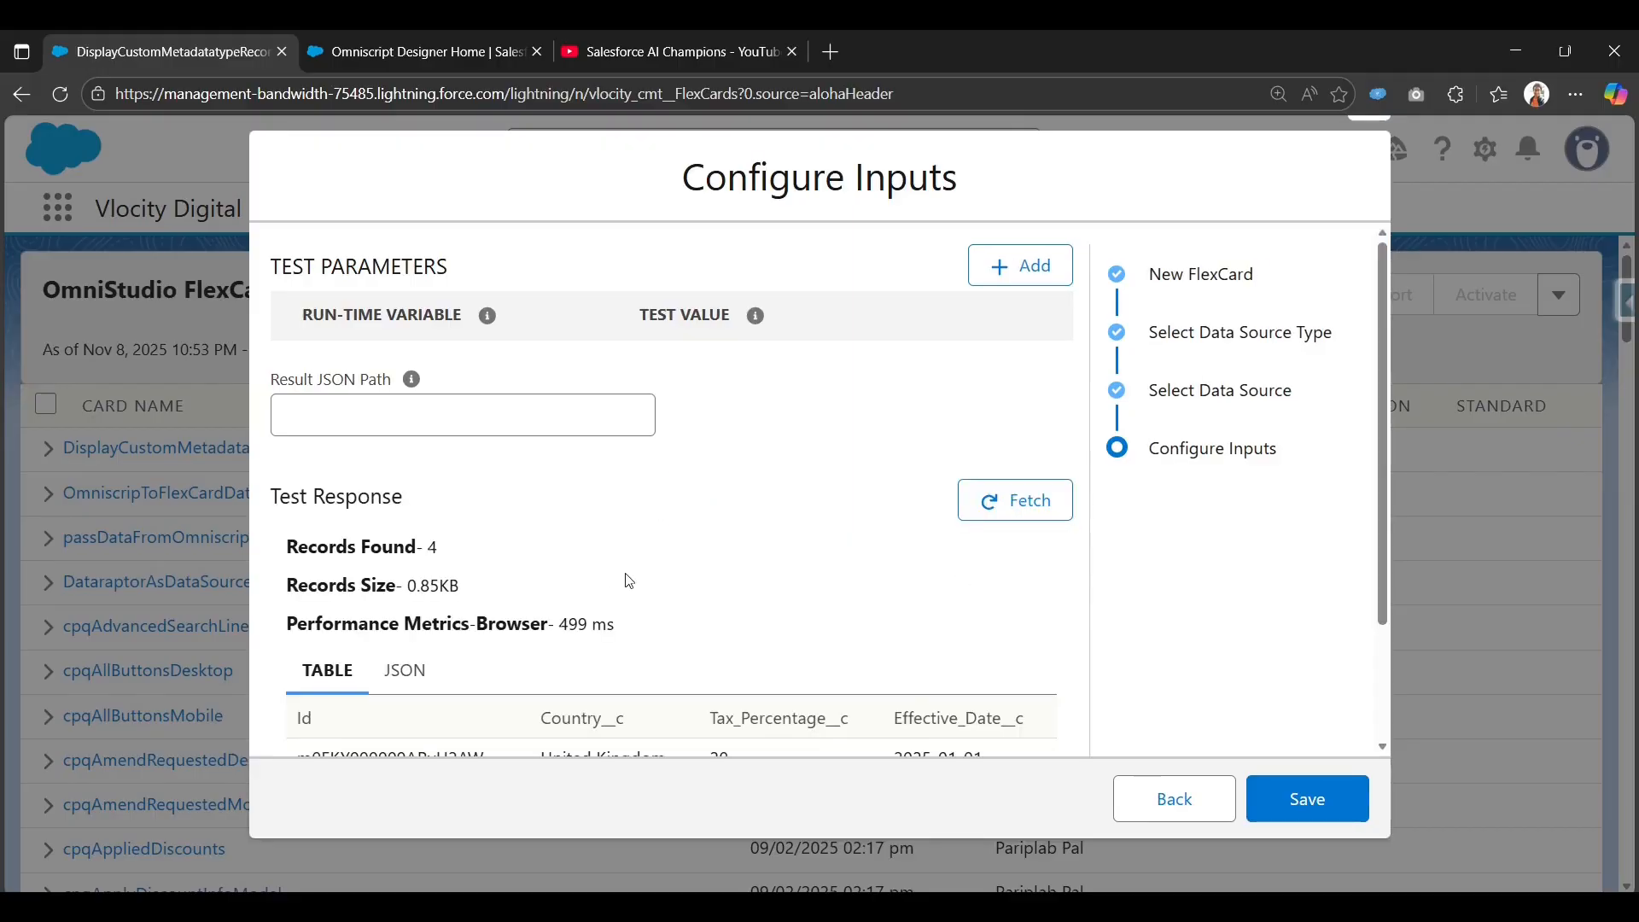
pyautogui.scroll(-2, 640, 575)
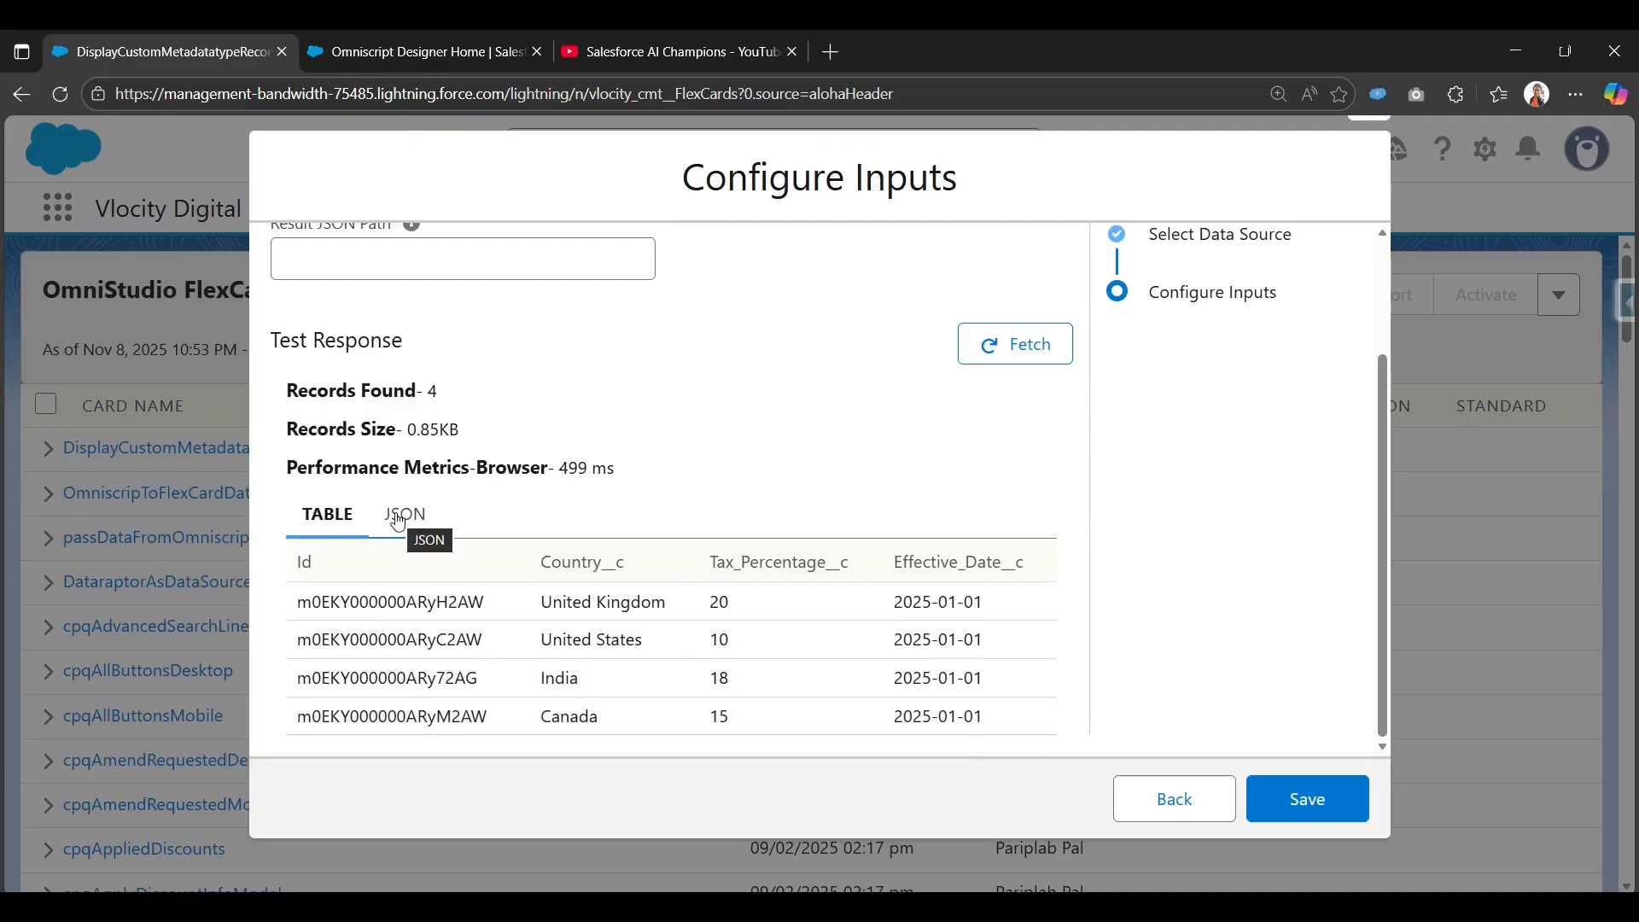
pyautogui.click(398, 521)
pyautogui.scroll(-5, 519, 566)
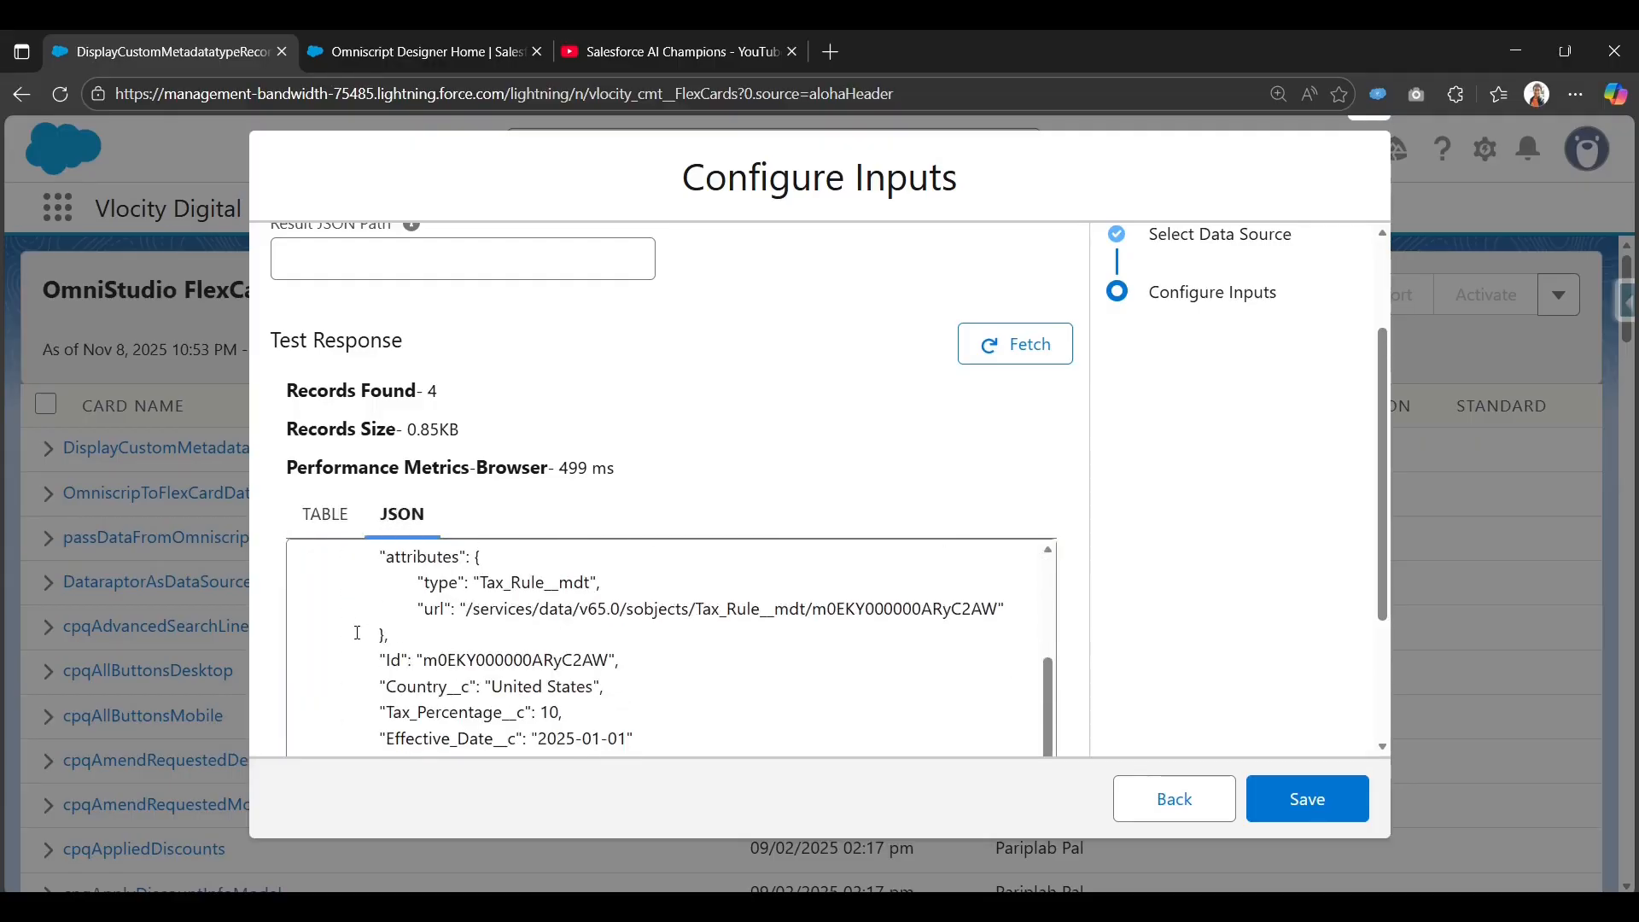
pyautogui.scroll(-5, 519, 566)
pyautogui.scroll(10, 471, 596)
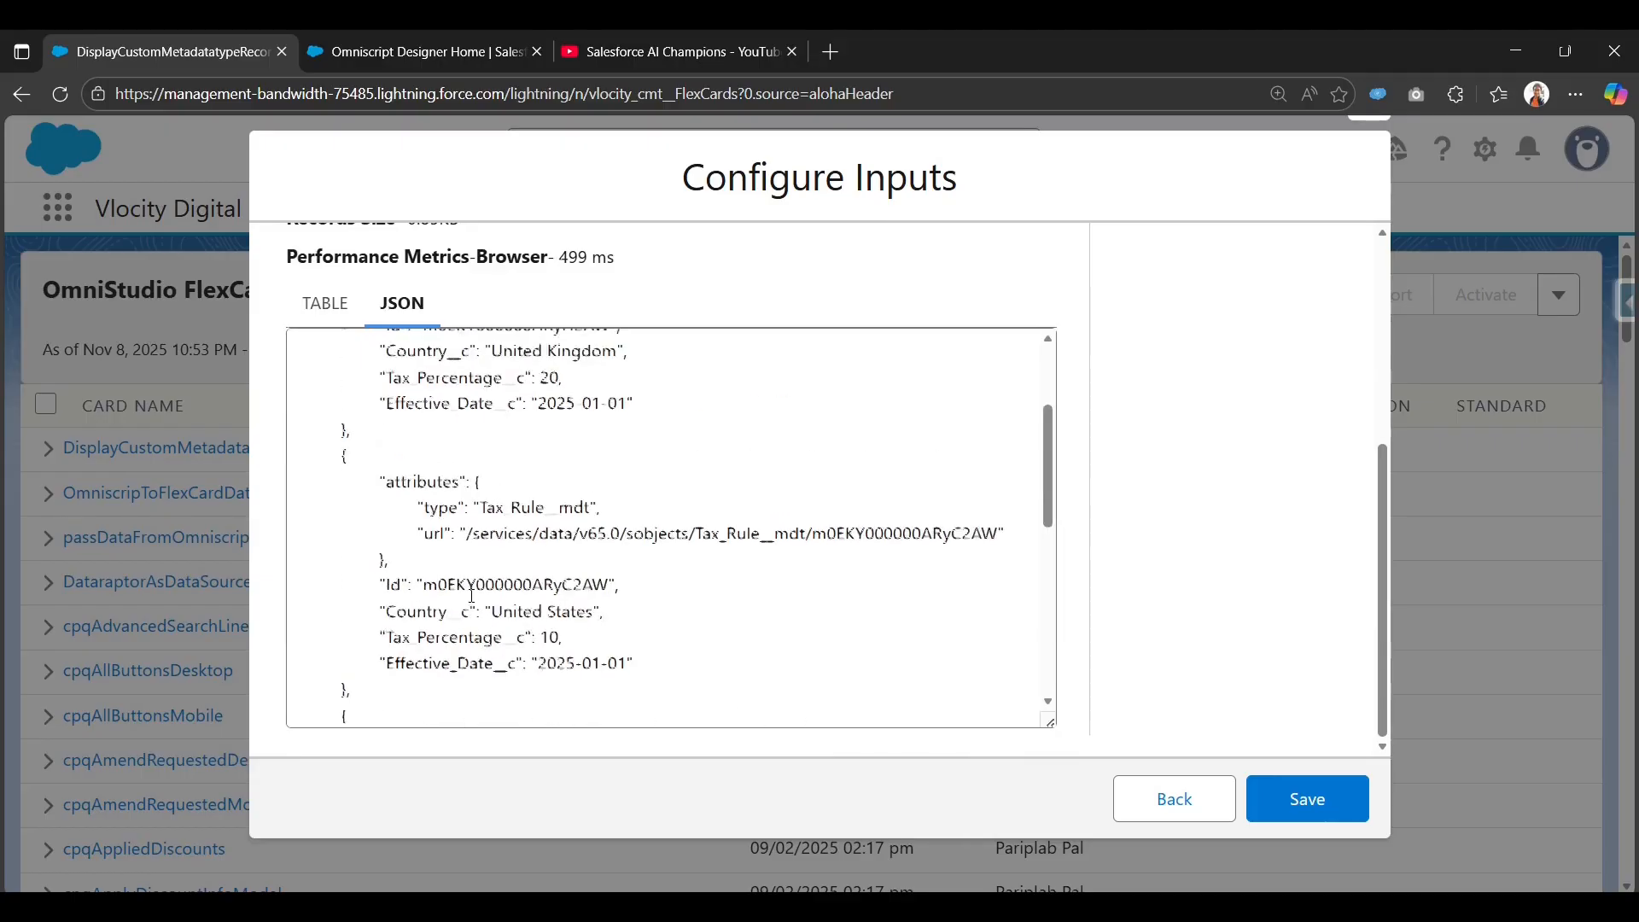
pyautogui.click(325, 303)
pyautogui.scroll(5, 472, 377)
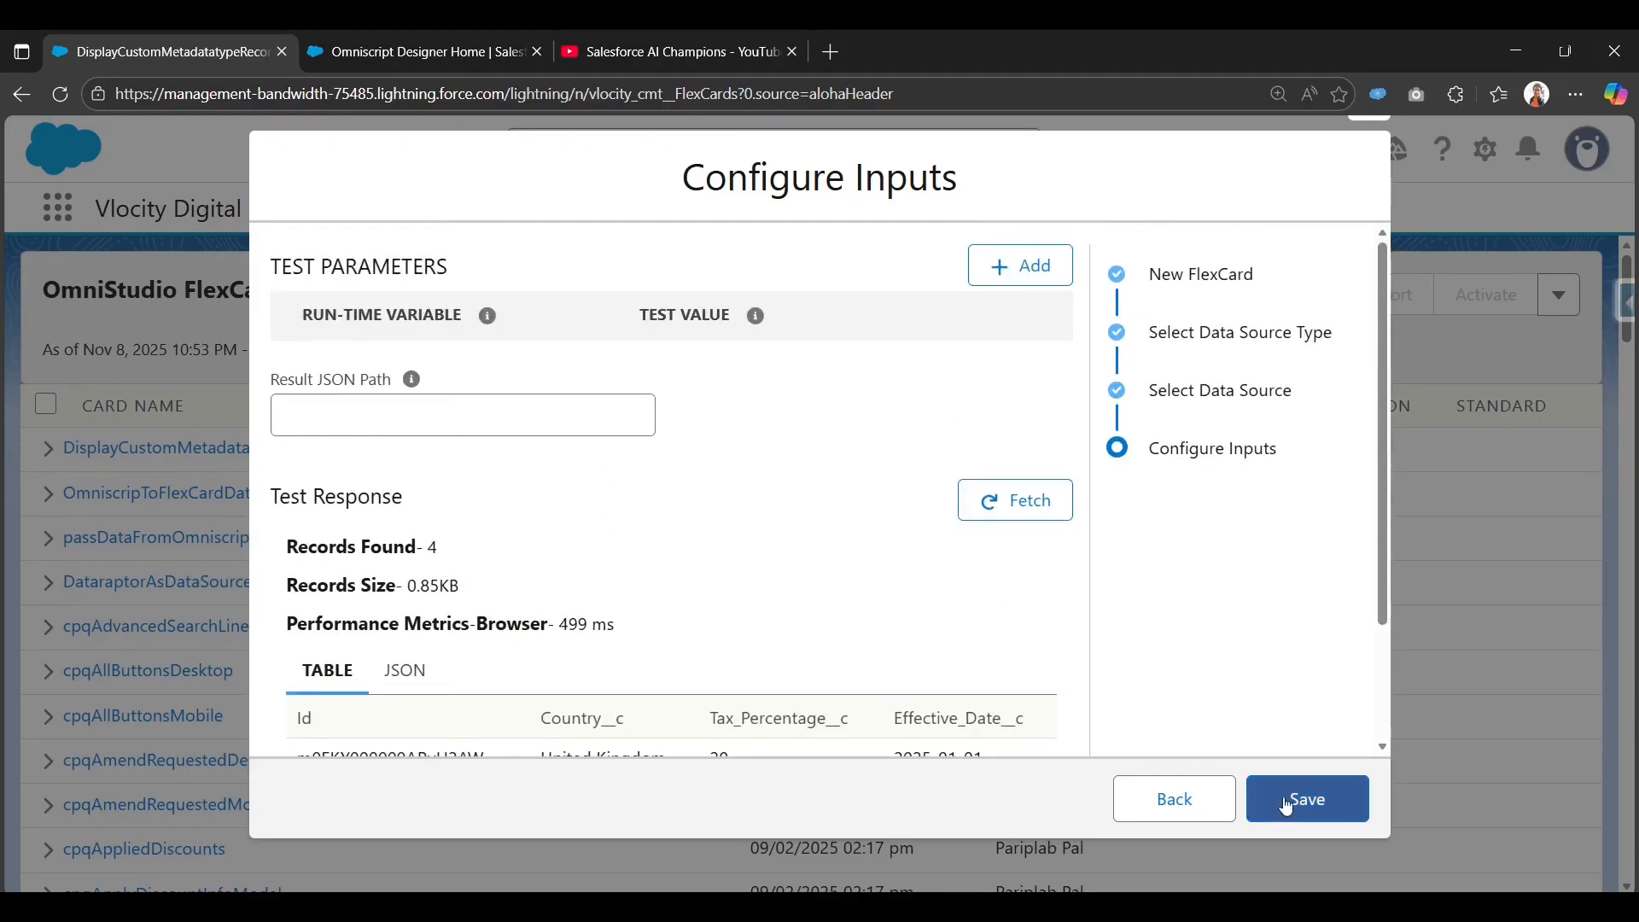
pyautogui.scroll(-2, 889, 625)
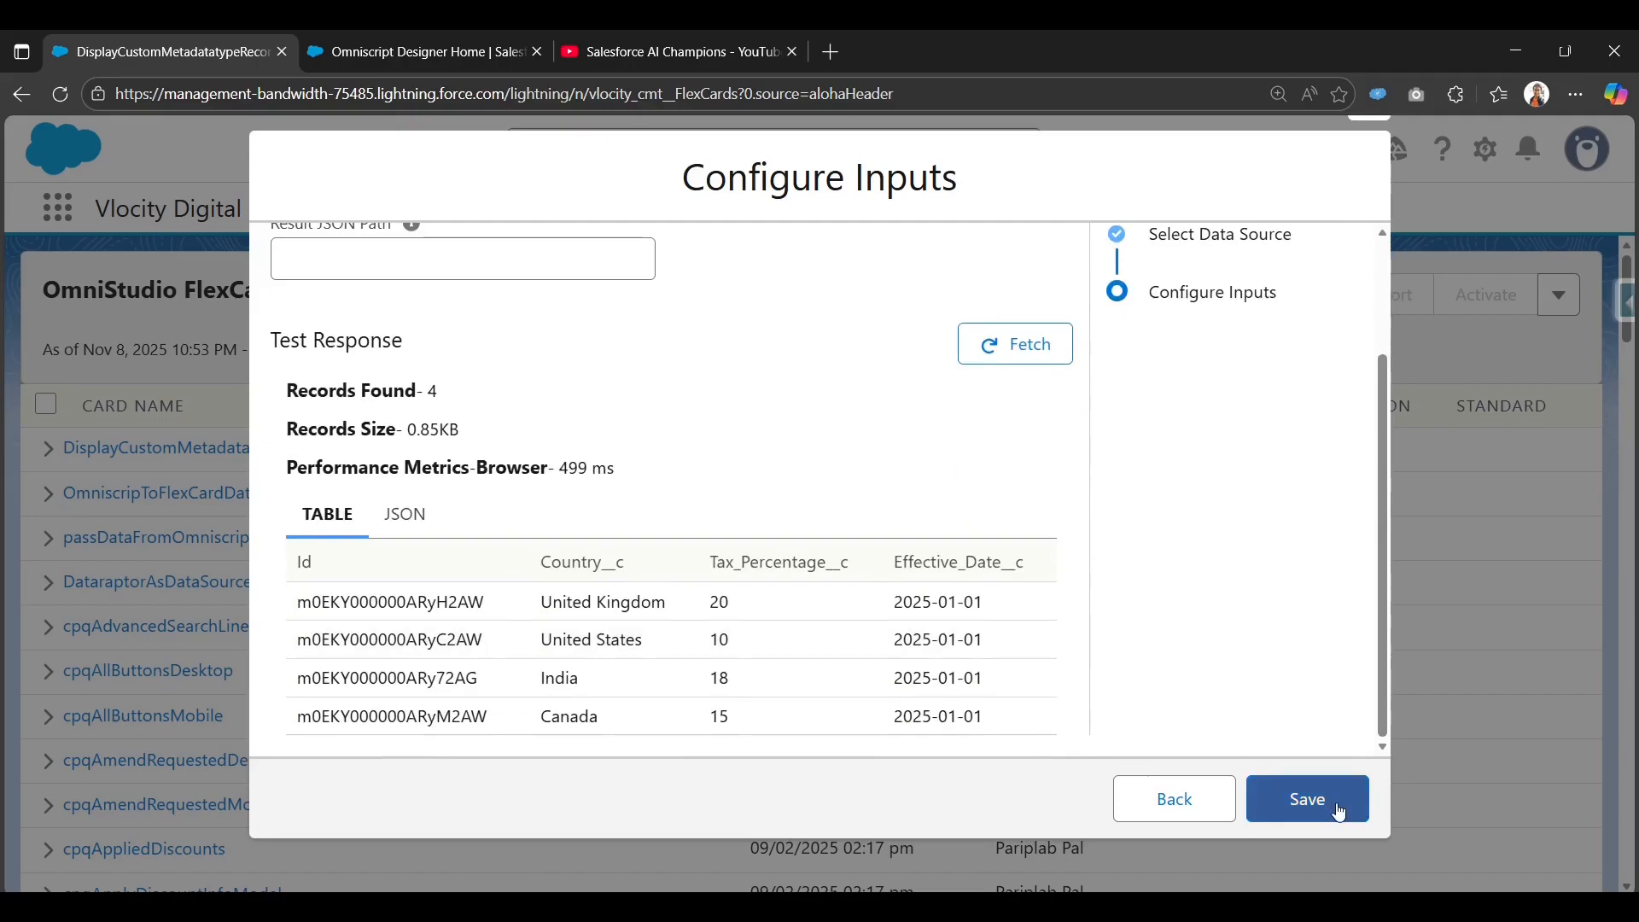
pyautogui.click(1343, 807)
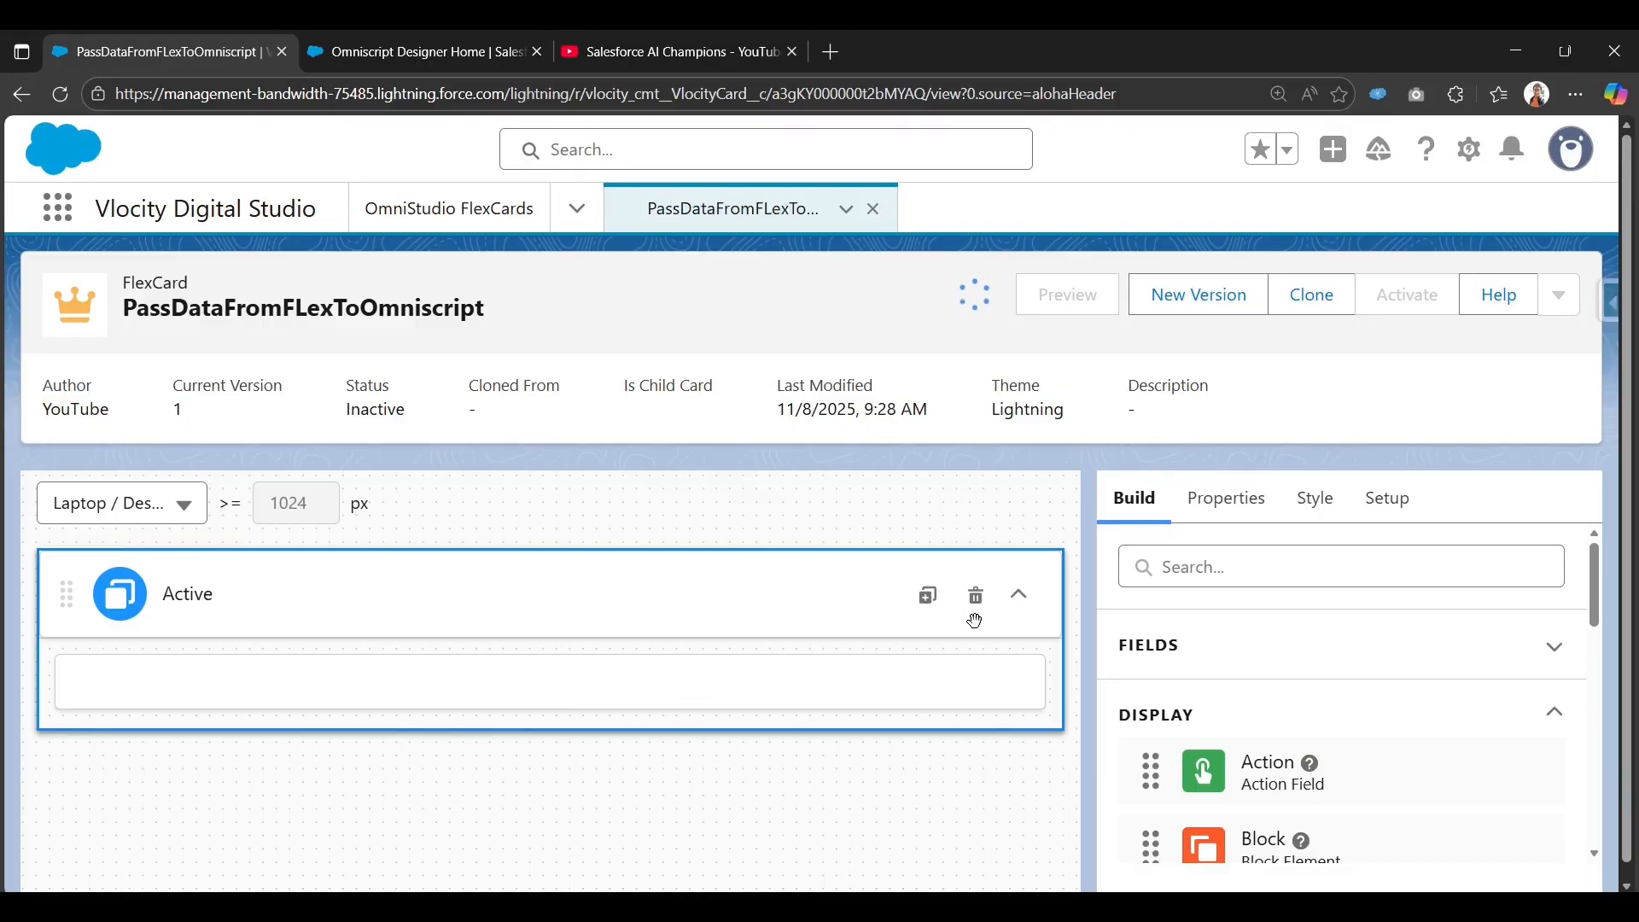
# Search the elements for 'da' and place a Datatable on the card showing the four tax rules.
pyautogui.click(1305, 573)
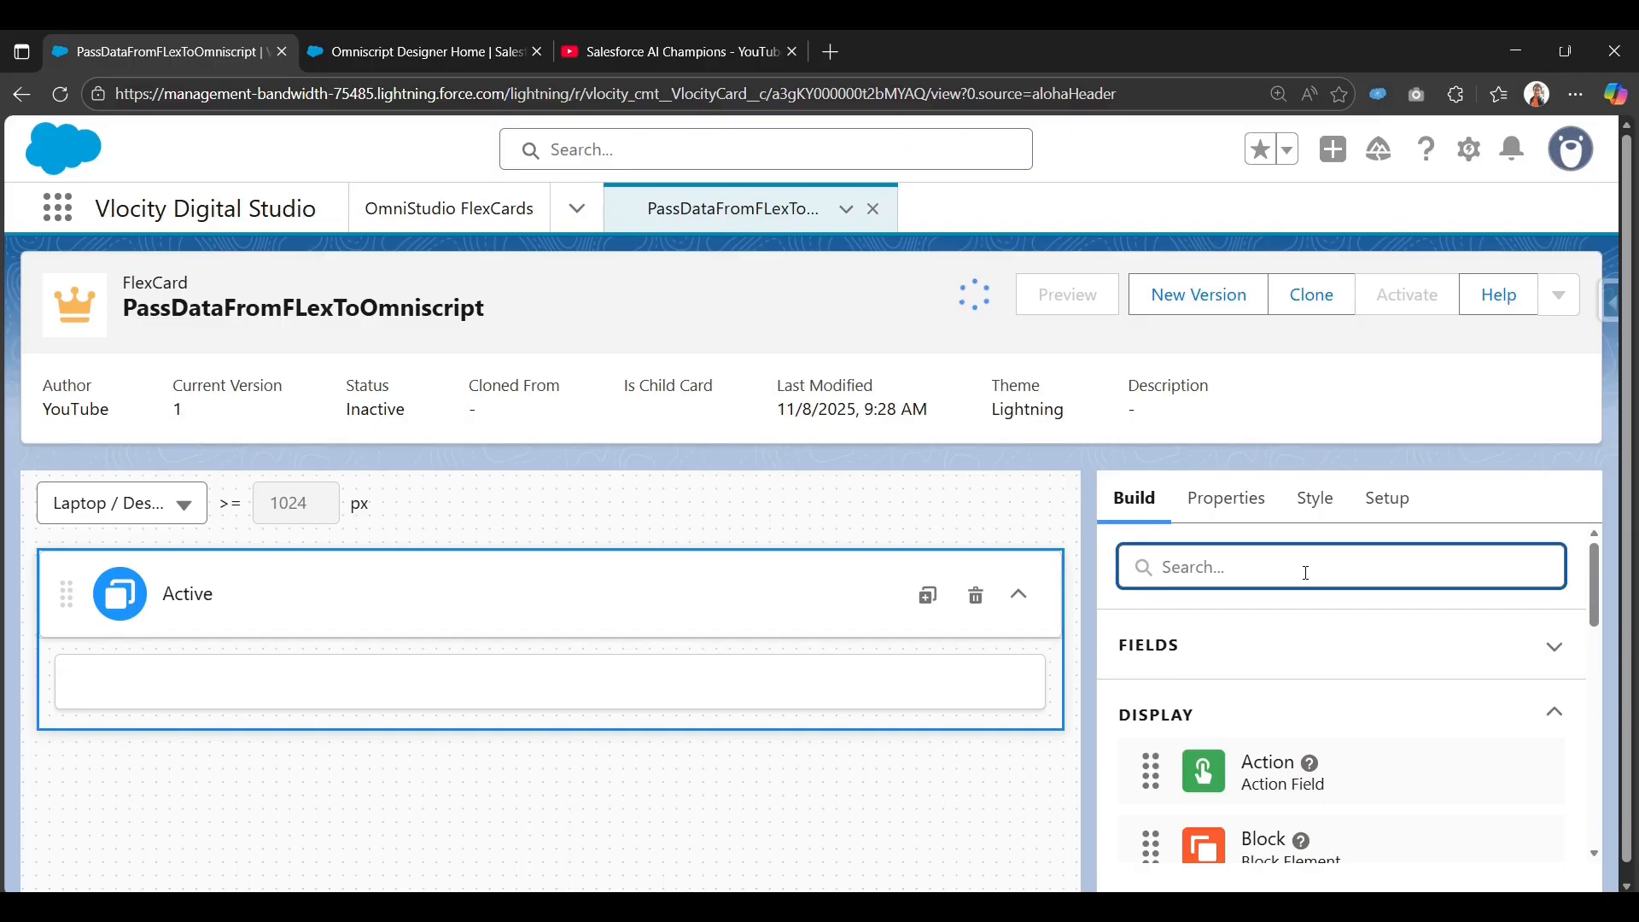
pyautogui.write('d')
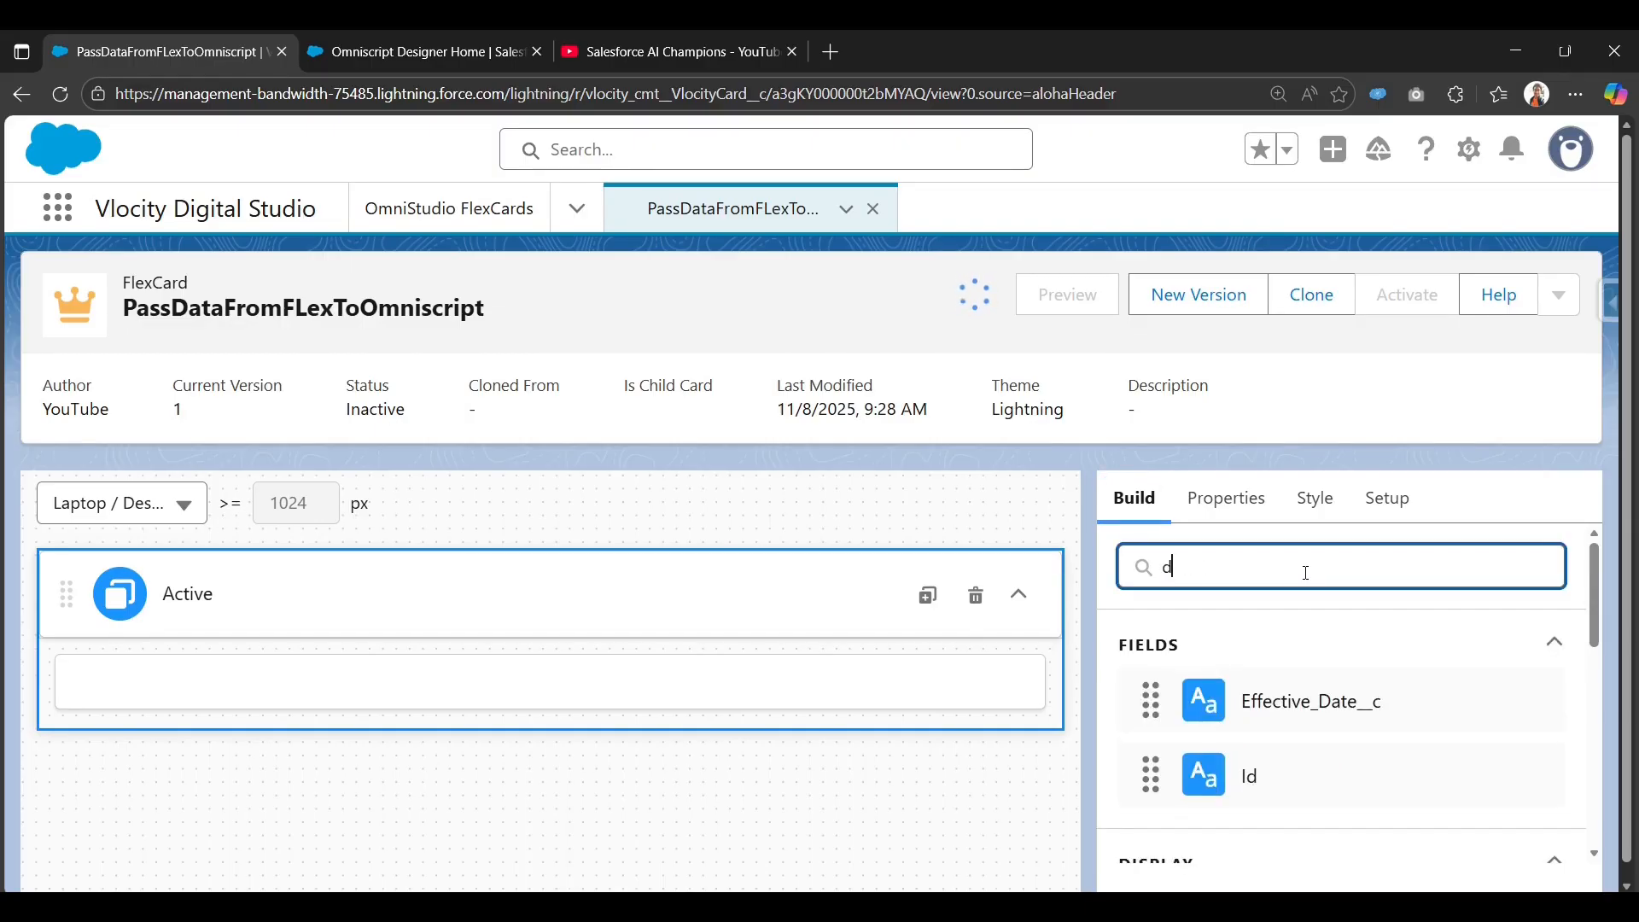
pyautogui.write('a')
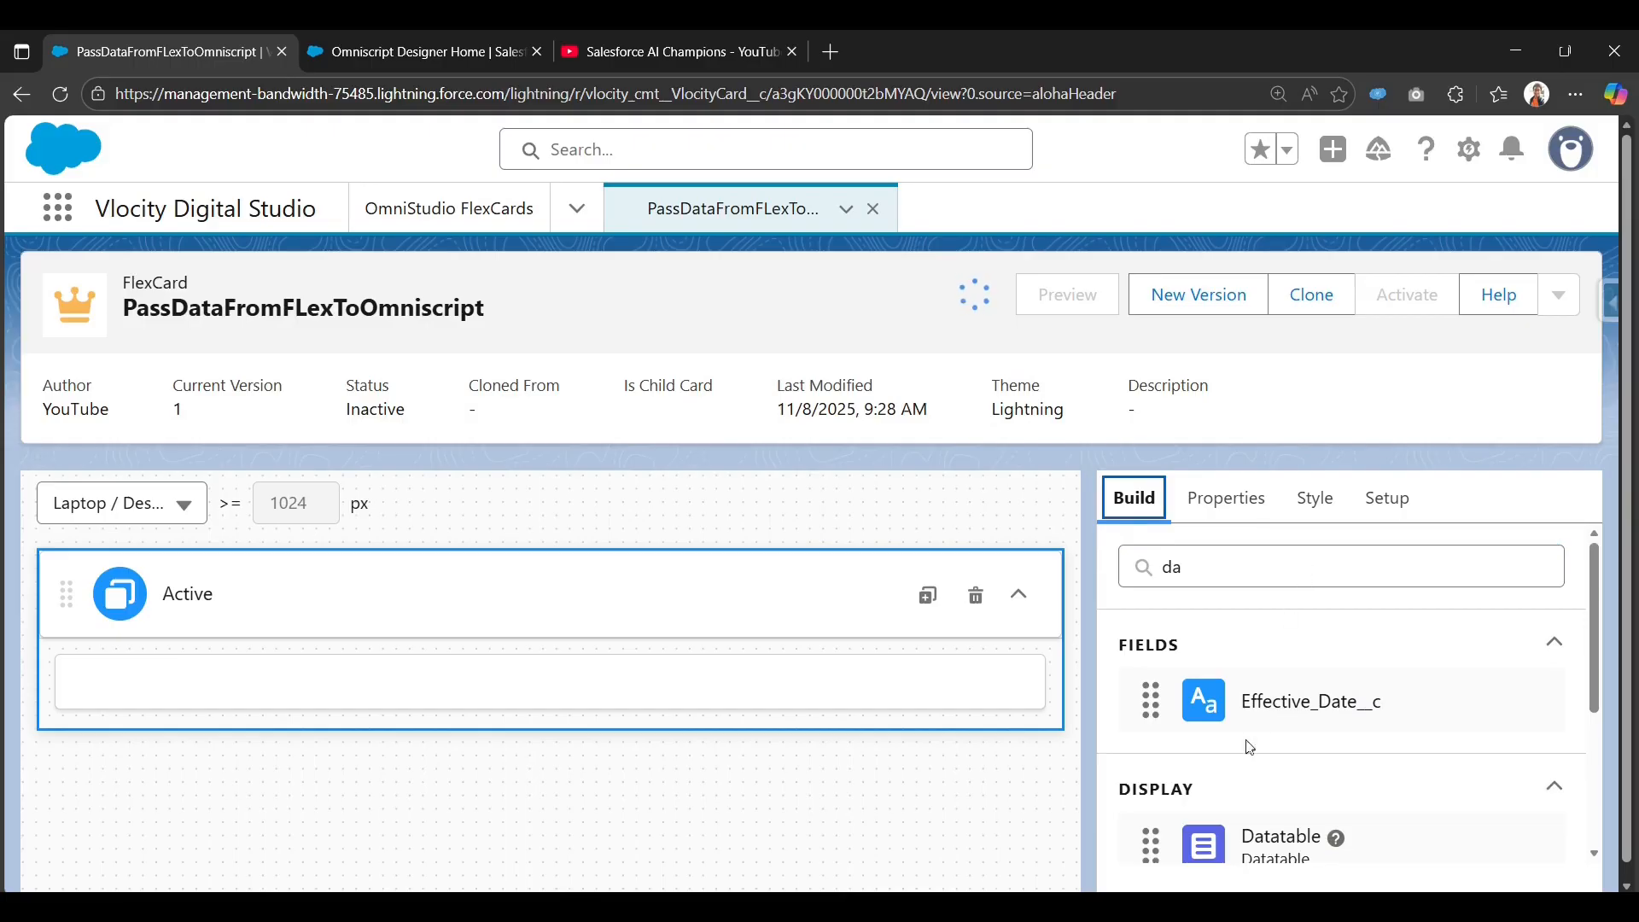
pyautogui.scroll(-3, 1248, 748)
pyautogui.moveTo(1266, 649); pyautogui.dragTo(673, 684)
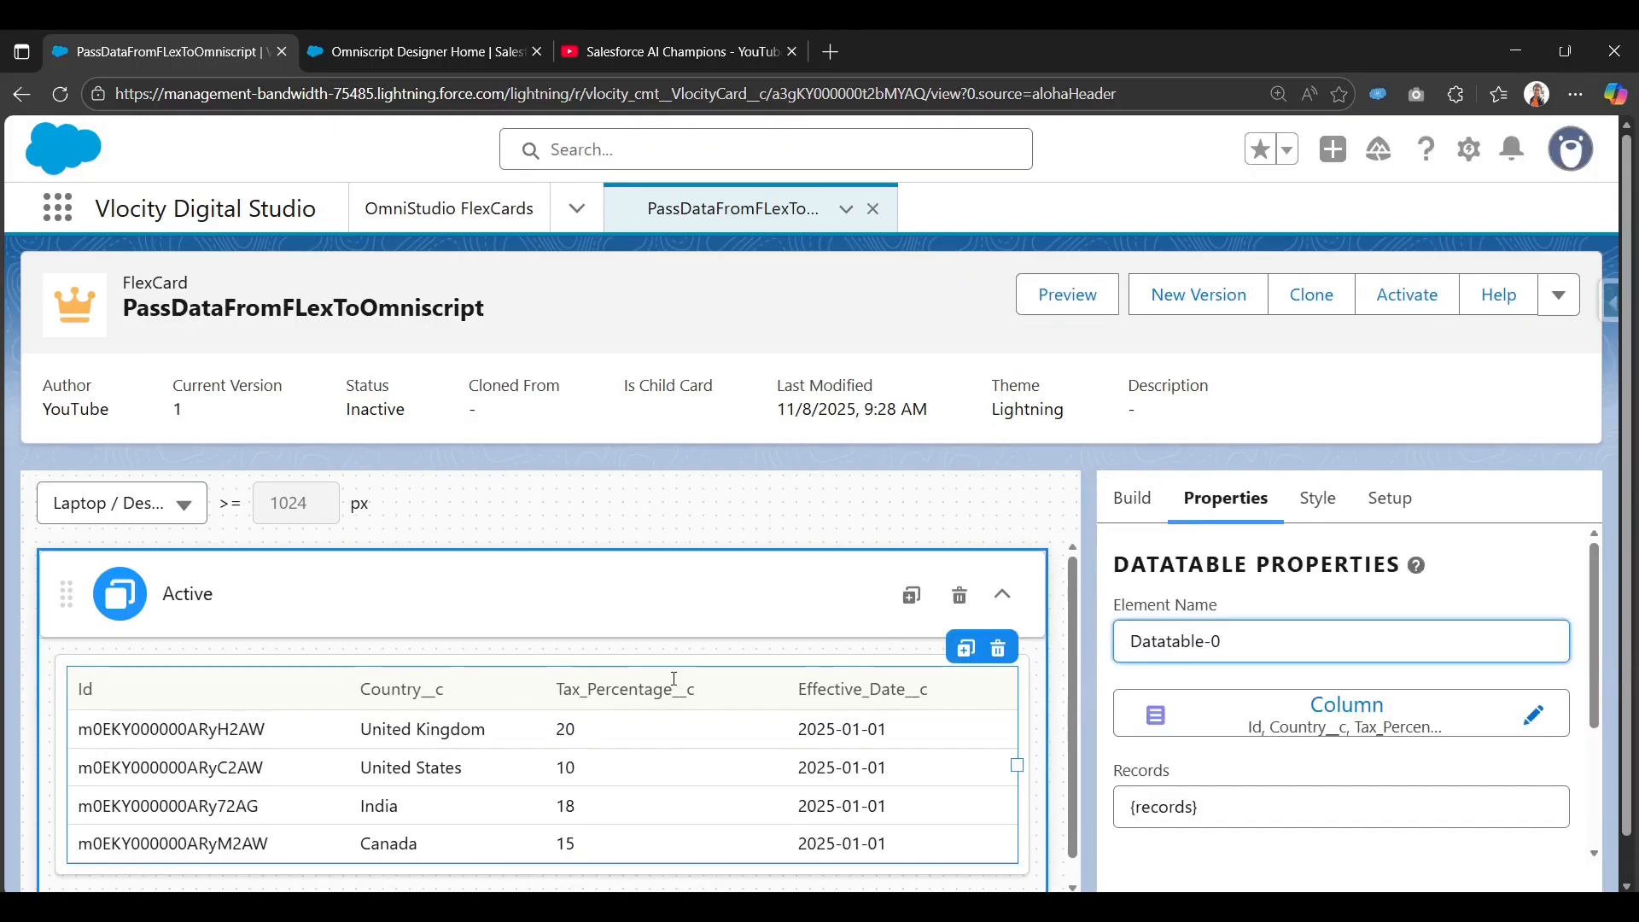
pyautogui.scroll(-1, 401, 715)
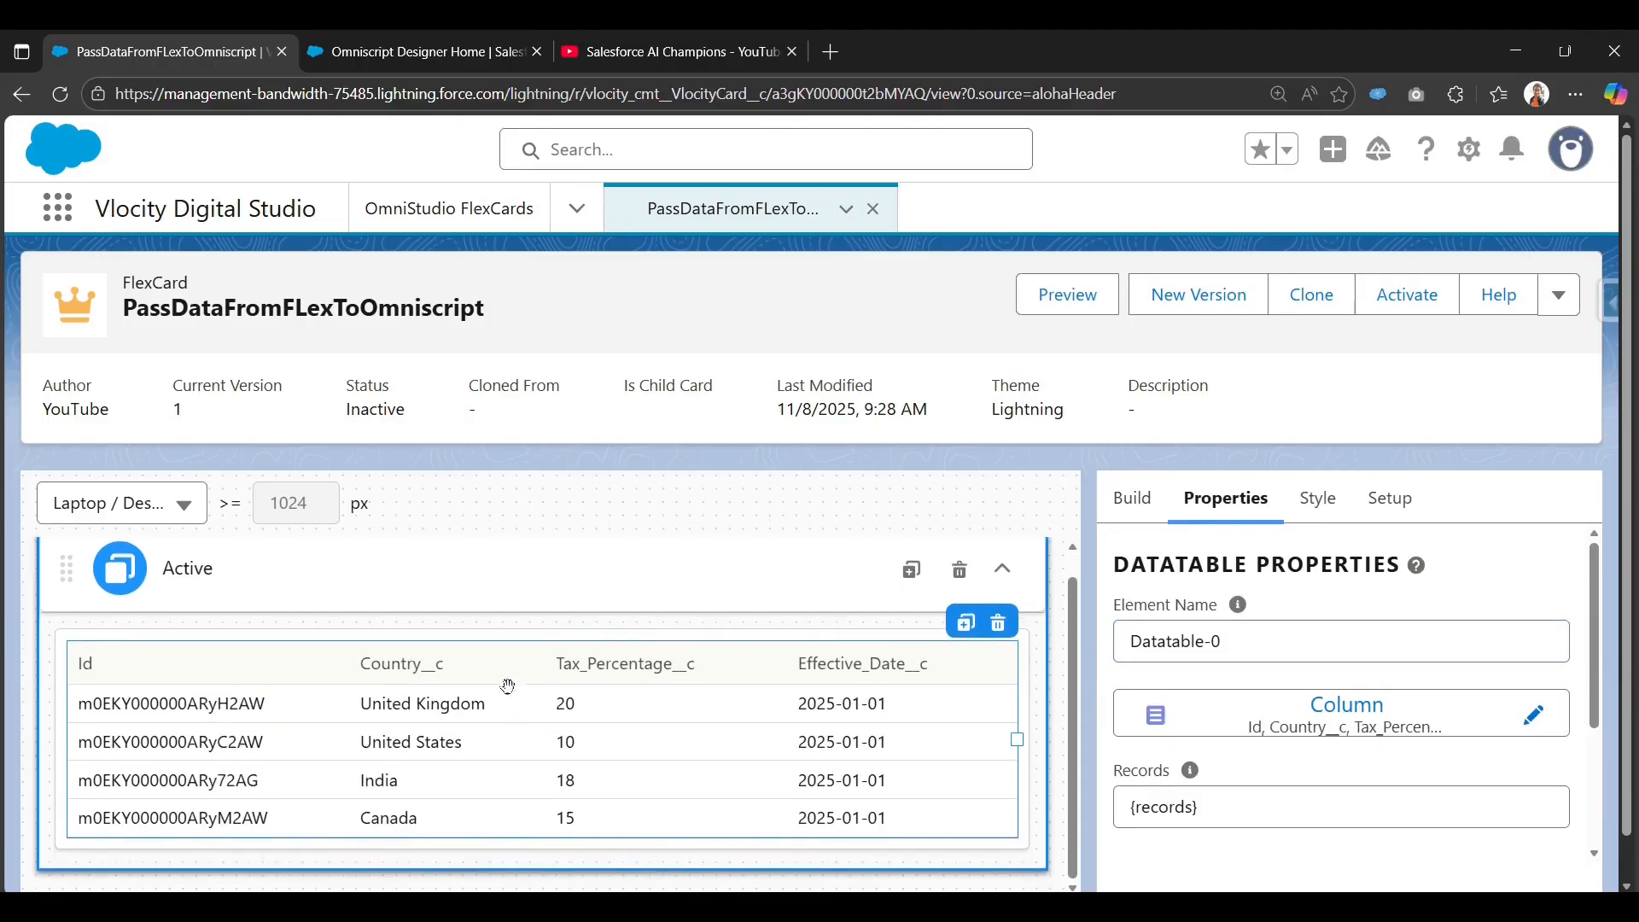
pyautogui.scroll(-1, 478, 700)
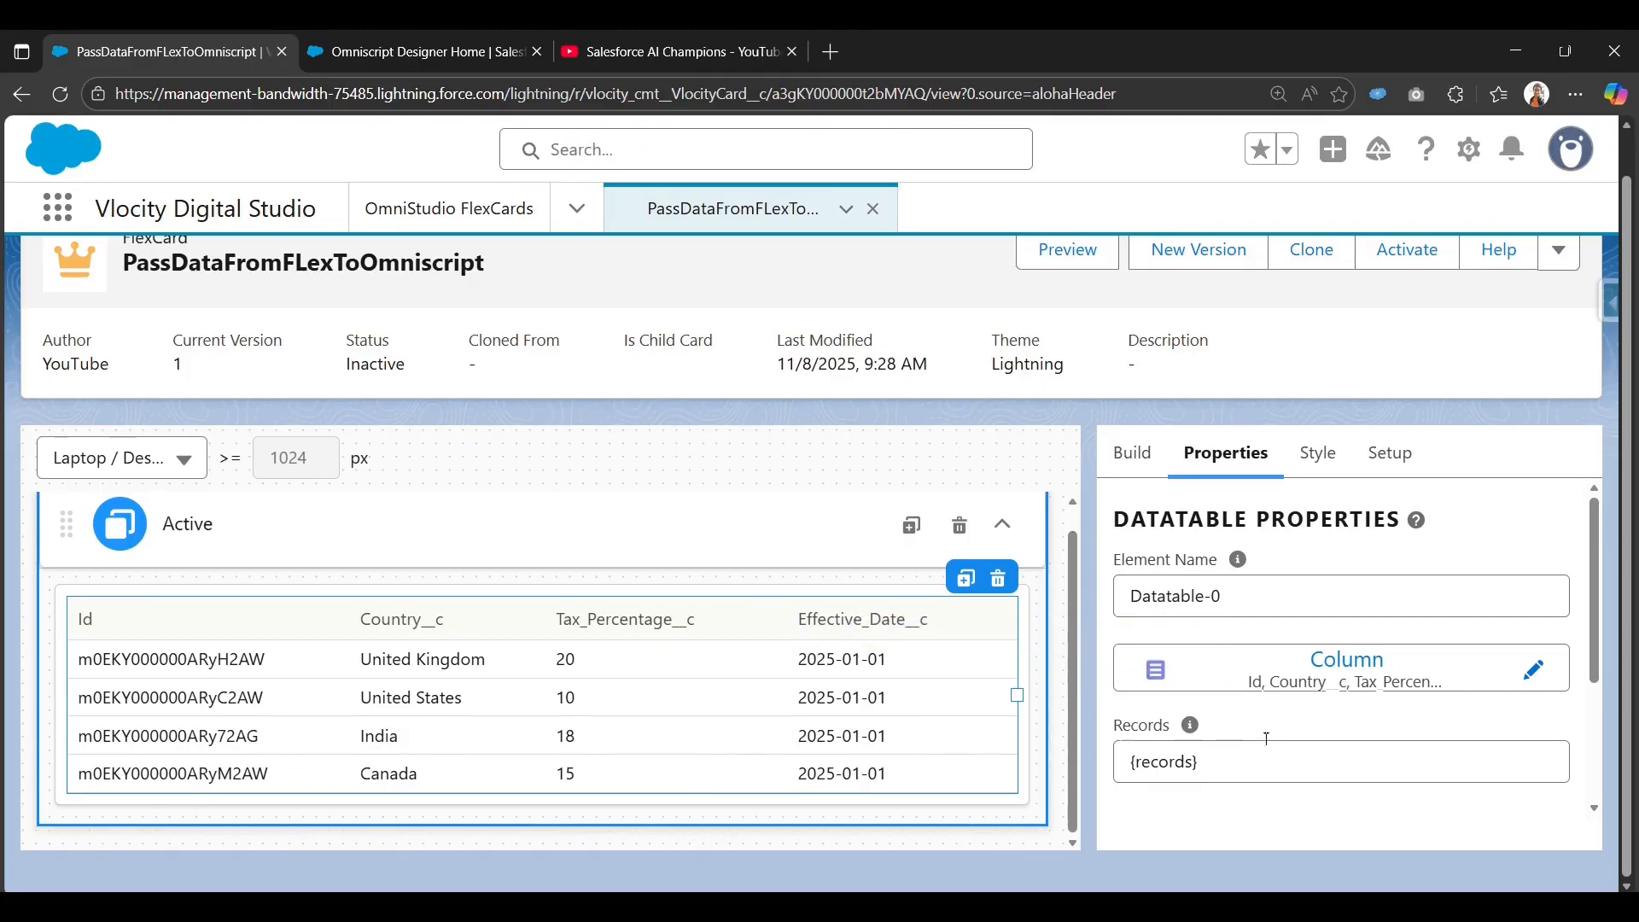
pyautogui.click(1357, 677)
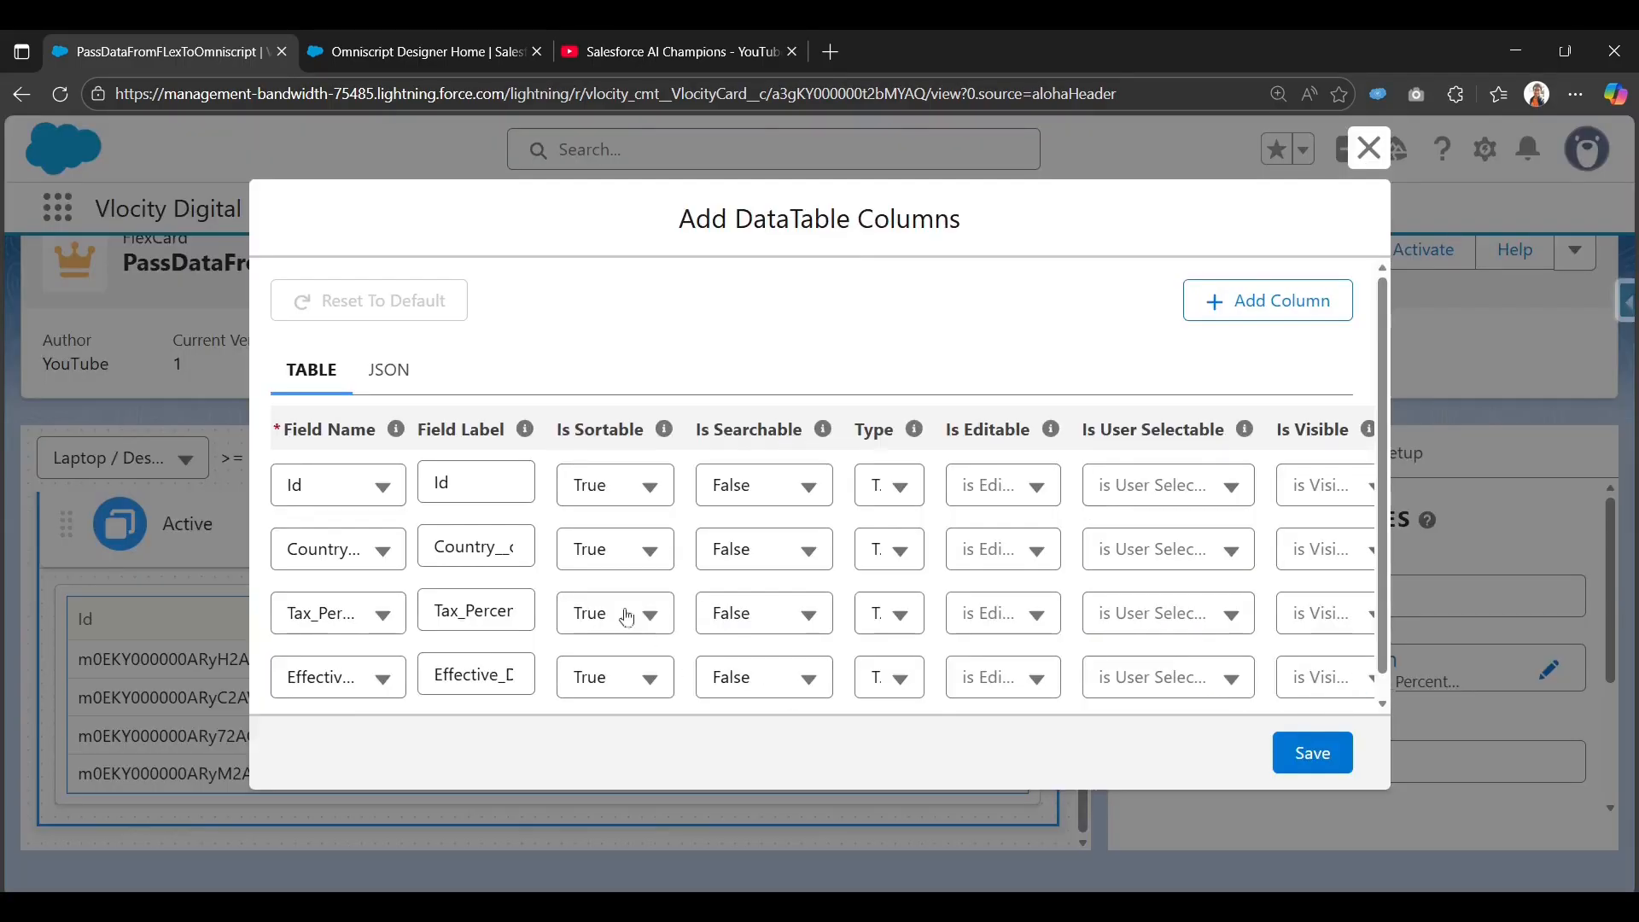
pyautogui.scroll(-1, 629, 617)
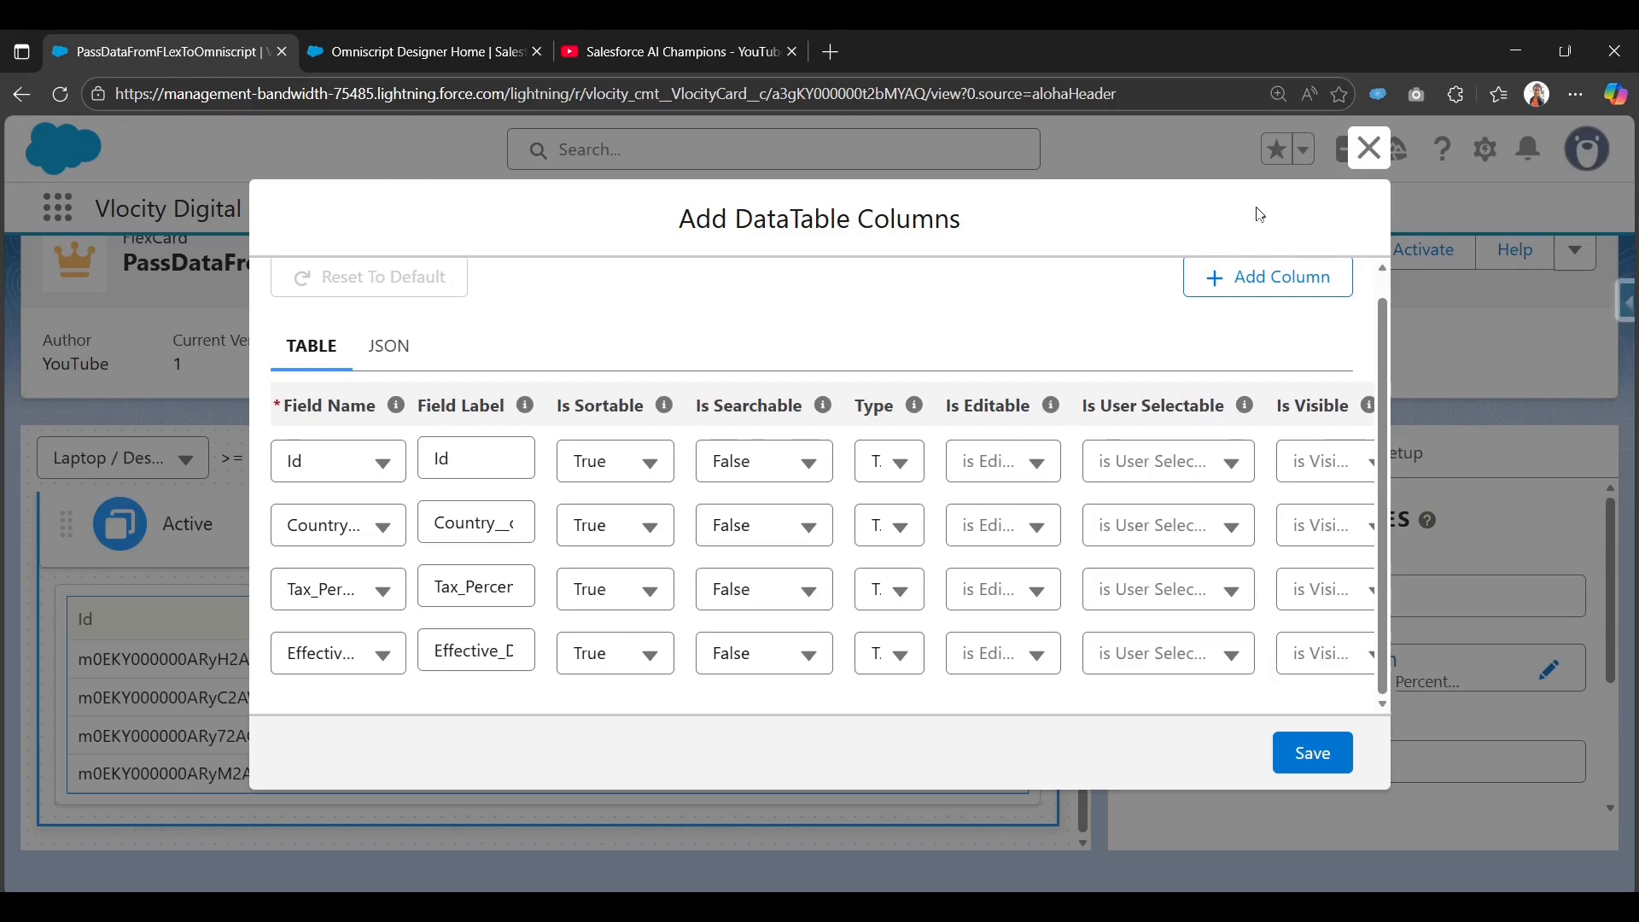
pyautogui.click(390, 465)
pyautogui.click(612, 308)
pyautogui.click(1369, 148)
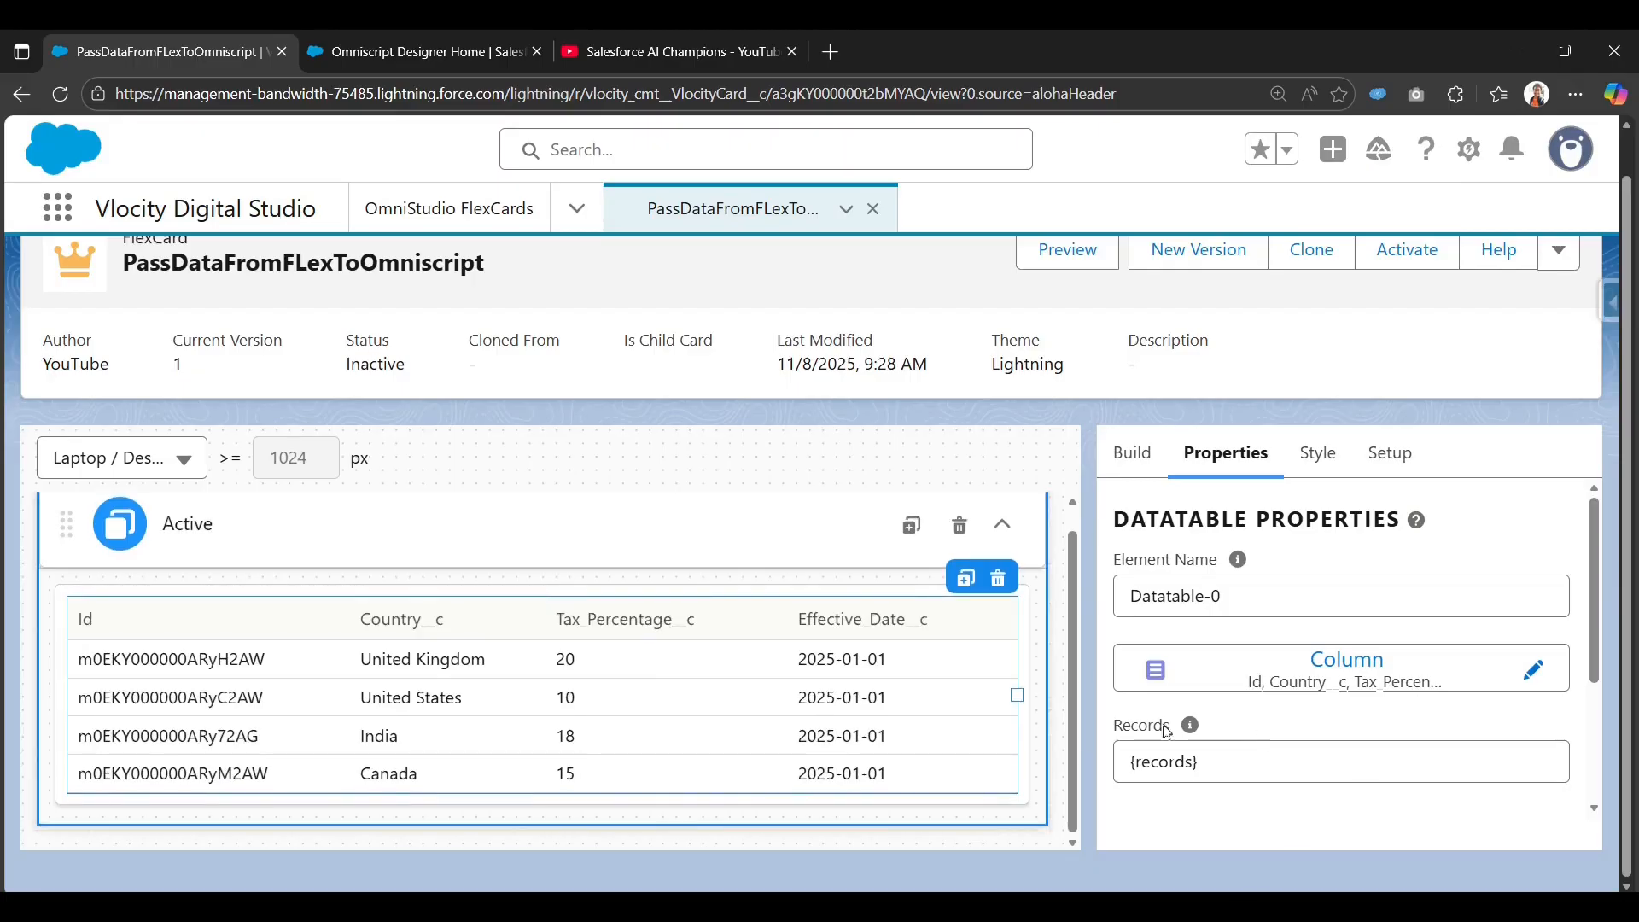
# Check OmniScript Support in the card's Setup properties, reading and then closing its help panel.
pyautogui.click(1386, 469)
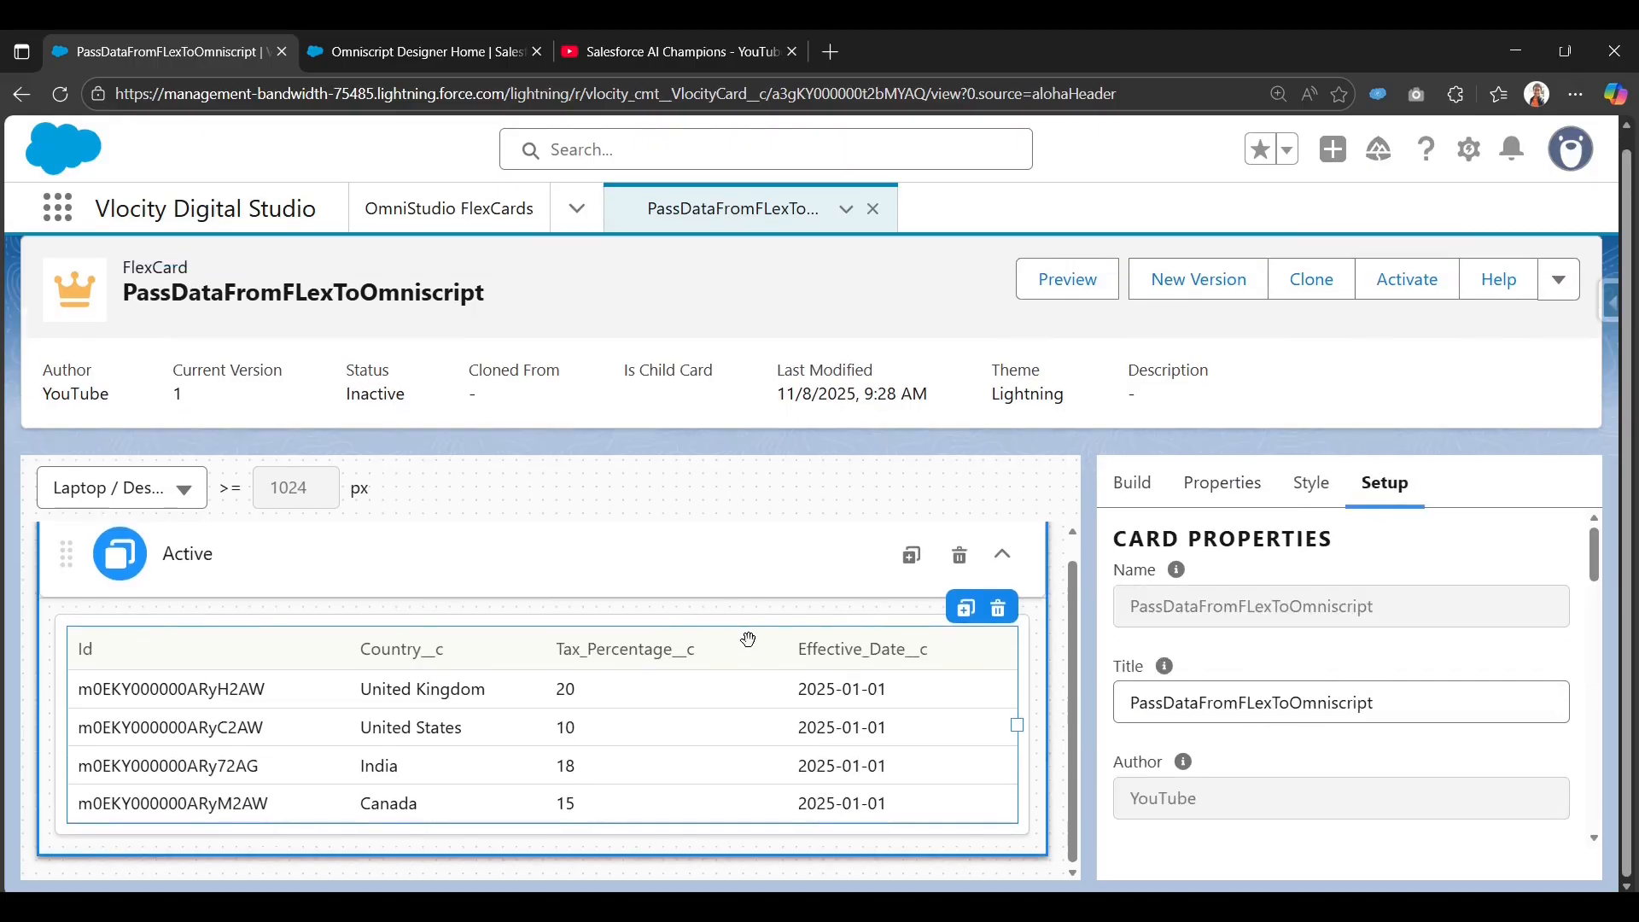
pyautogui.scroll(-2, 1110, 711)
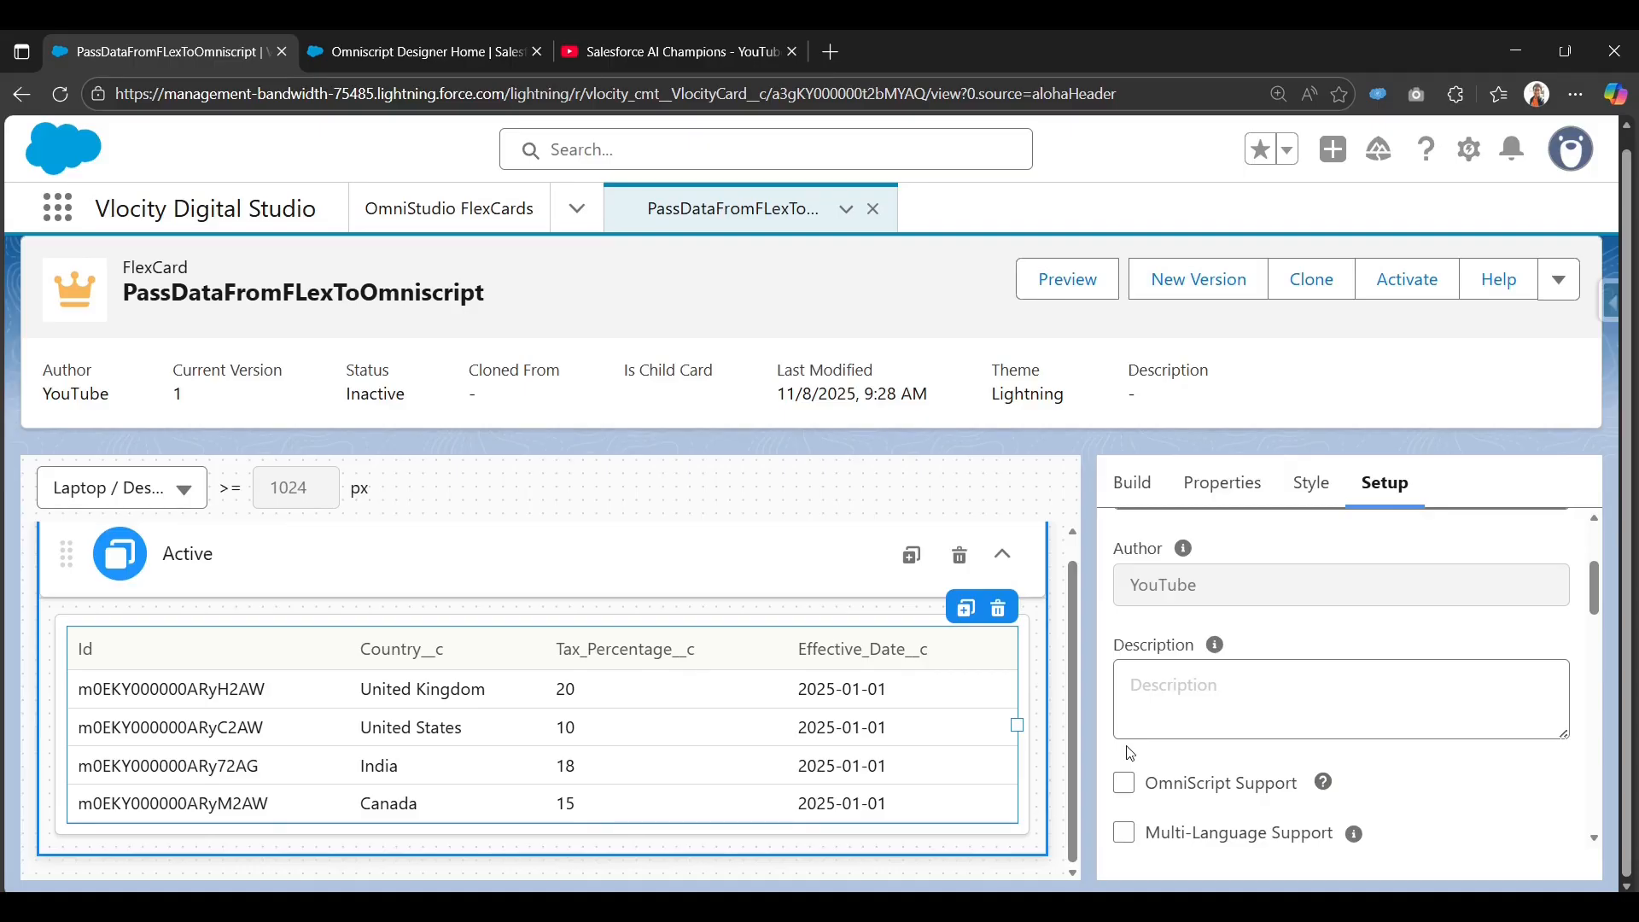
pyautogui.scroll(-1, 1131, 753)
pyautogui.click(1130, 675)
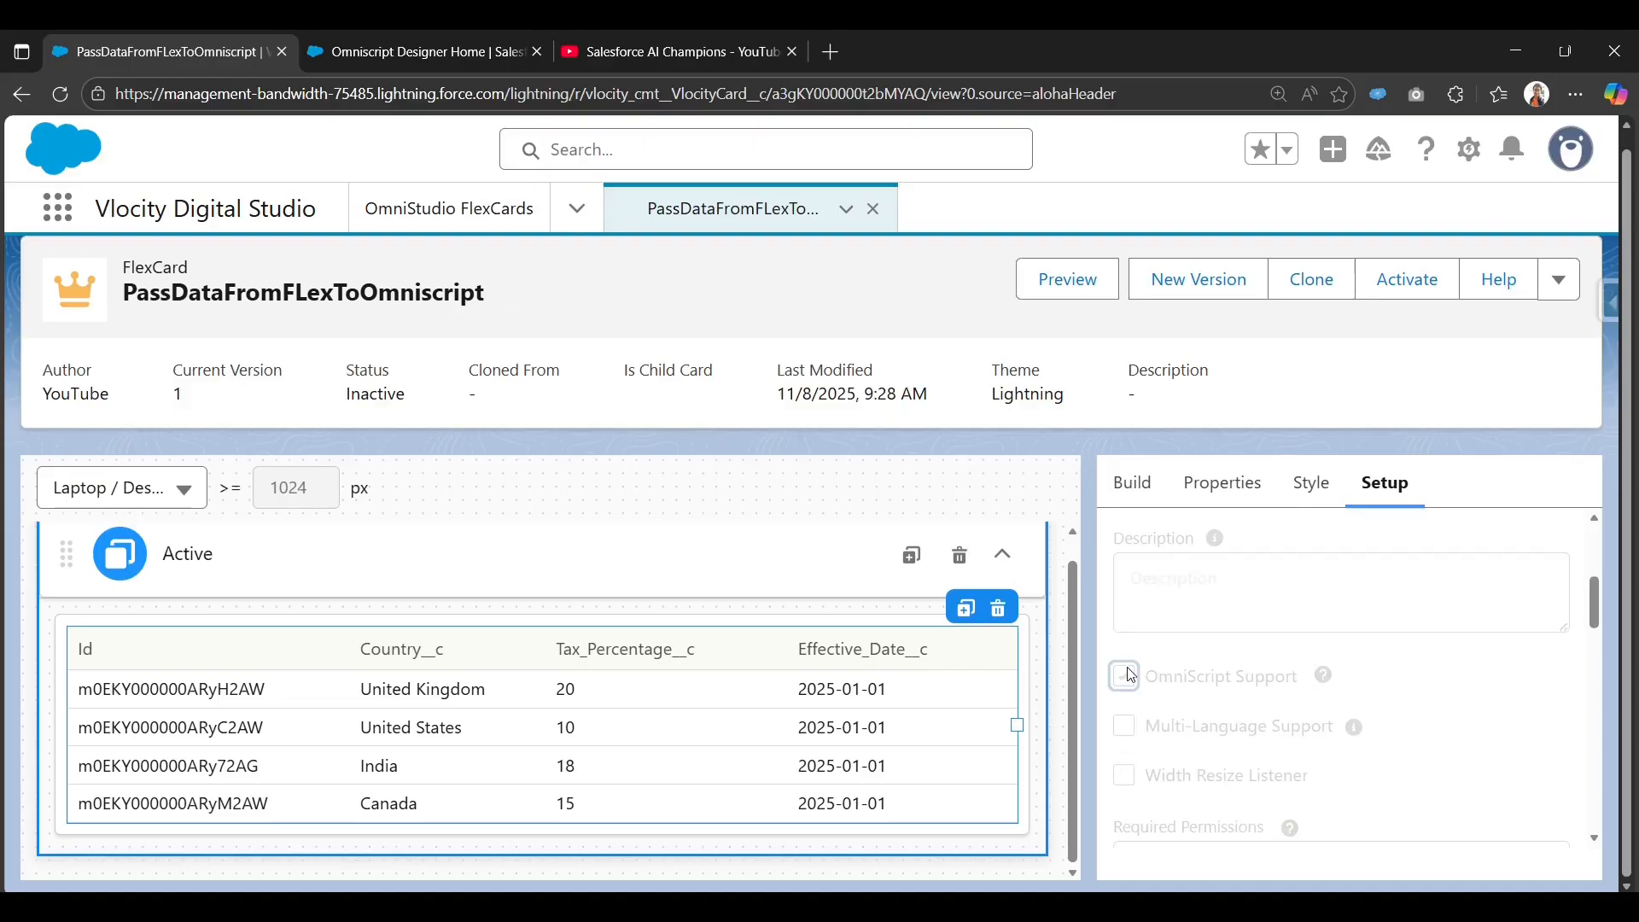
pyautogui.click(1323, 679)
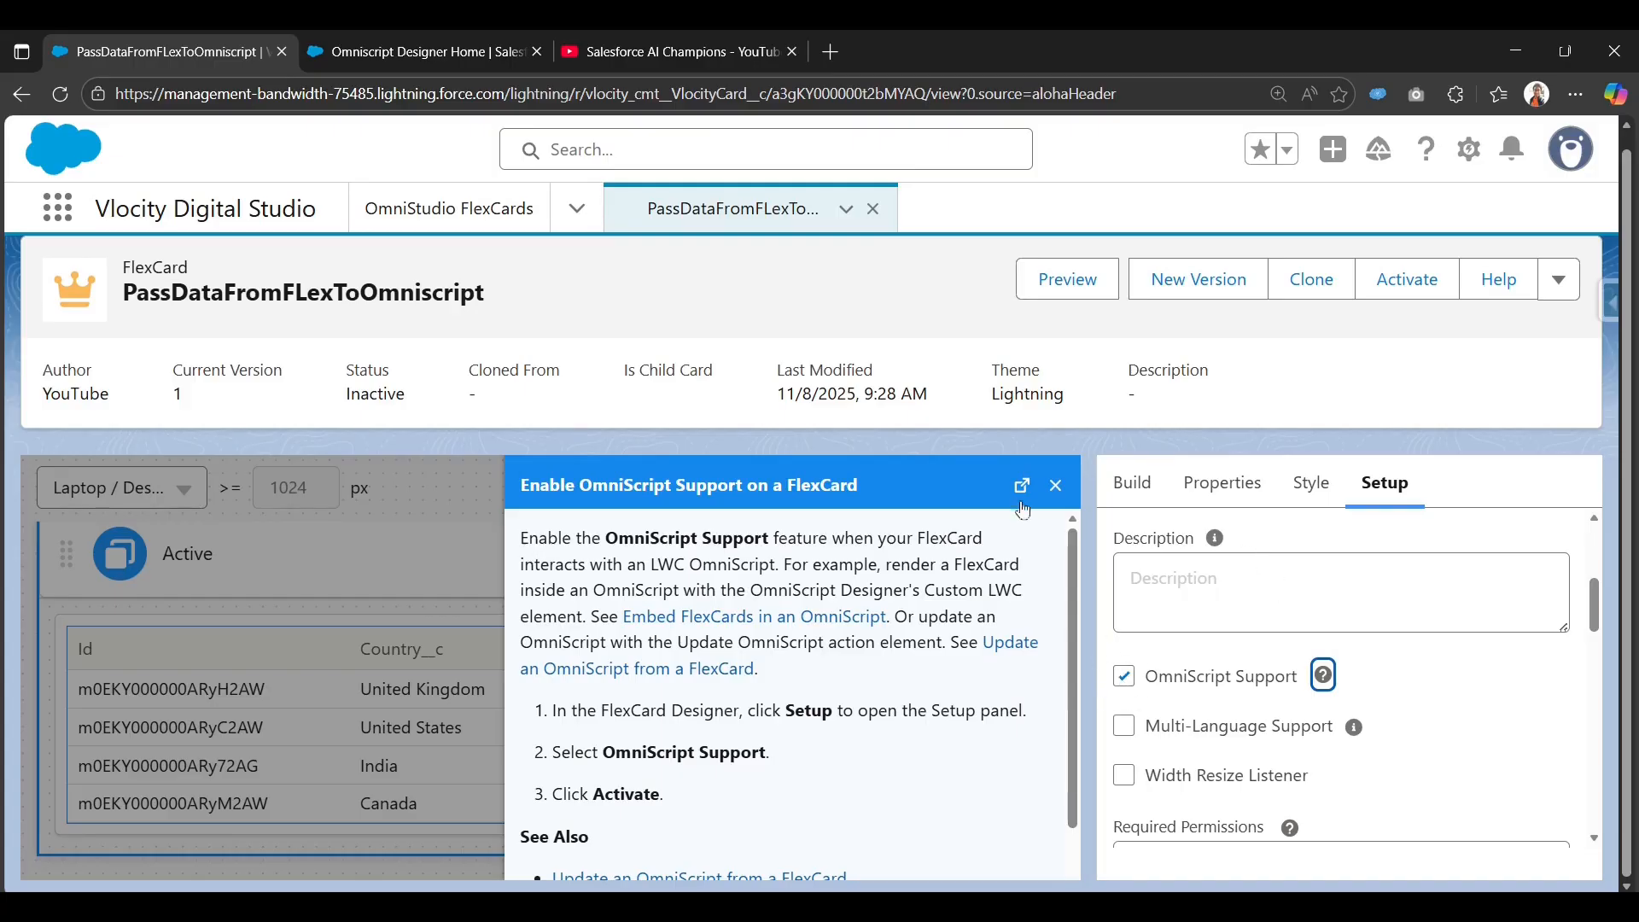
pyautogui.click(1054, 487)
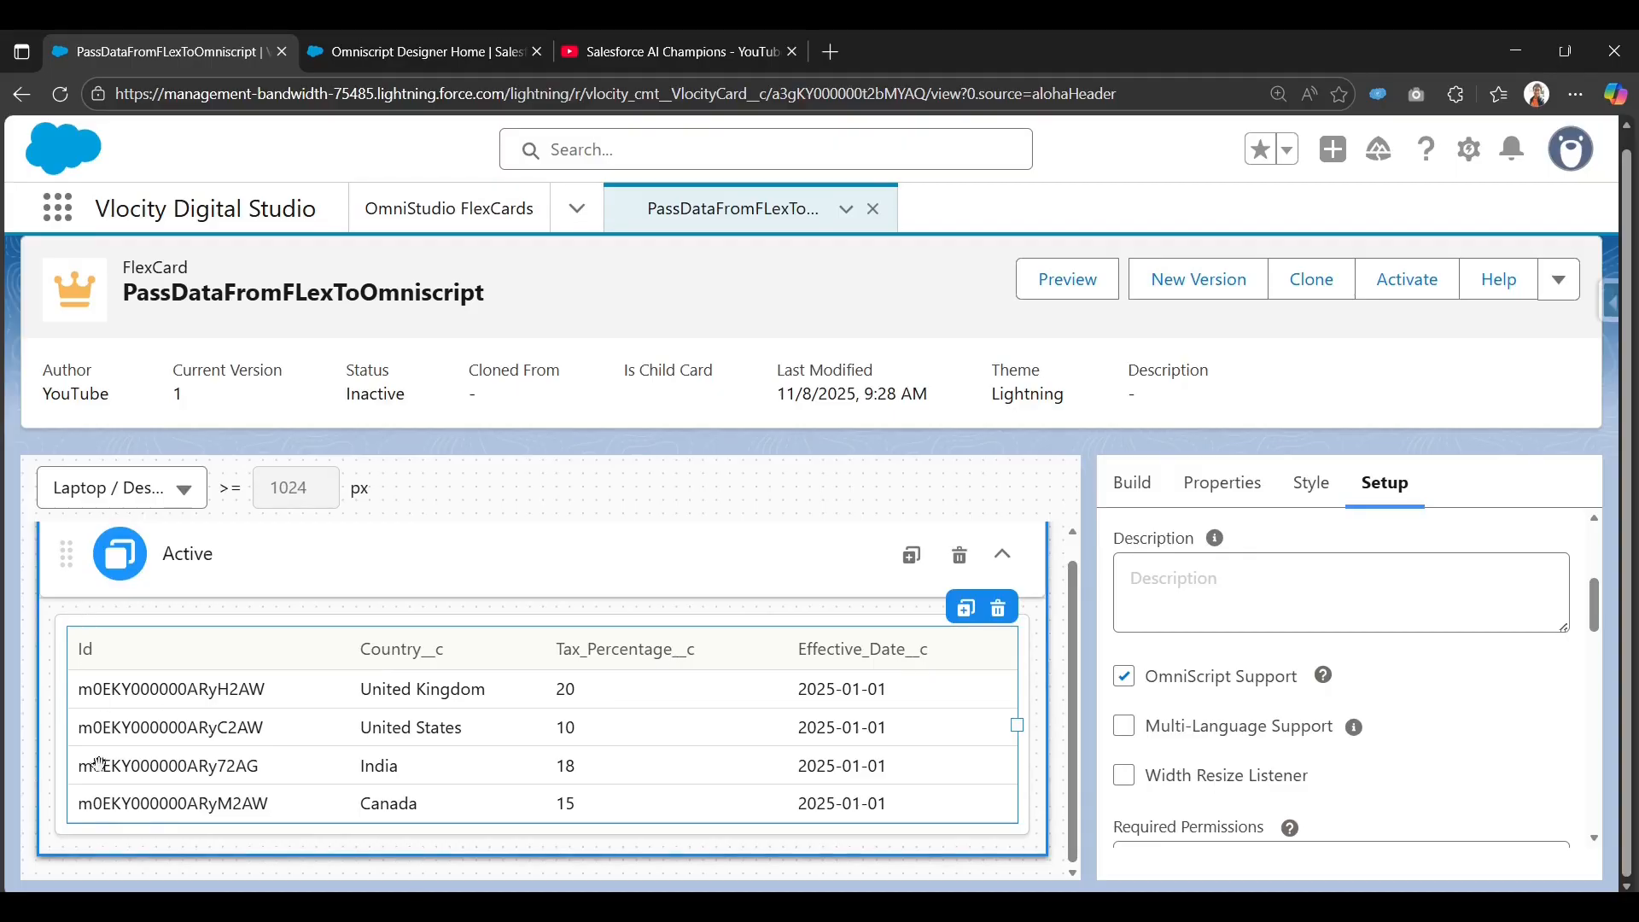
# Enable User Selectable Row in the datatable's Attributes, then preview the FlexCard.
pyautogui.click(1132, 483)
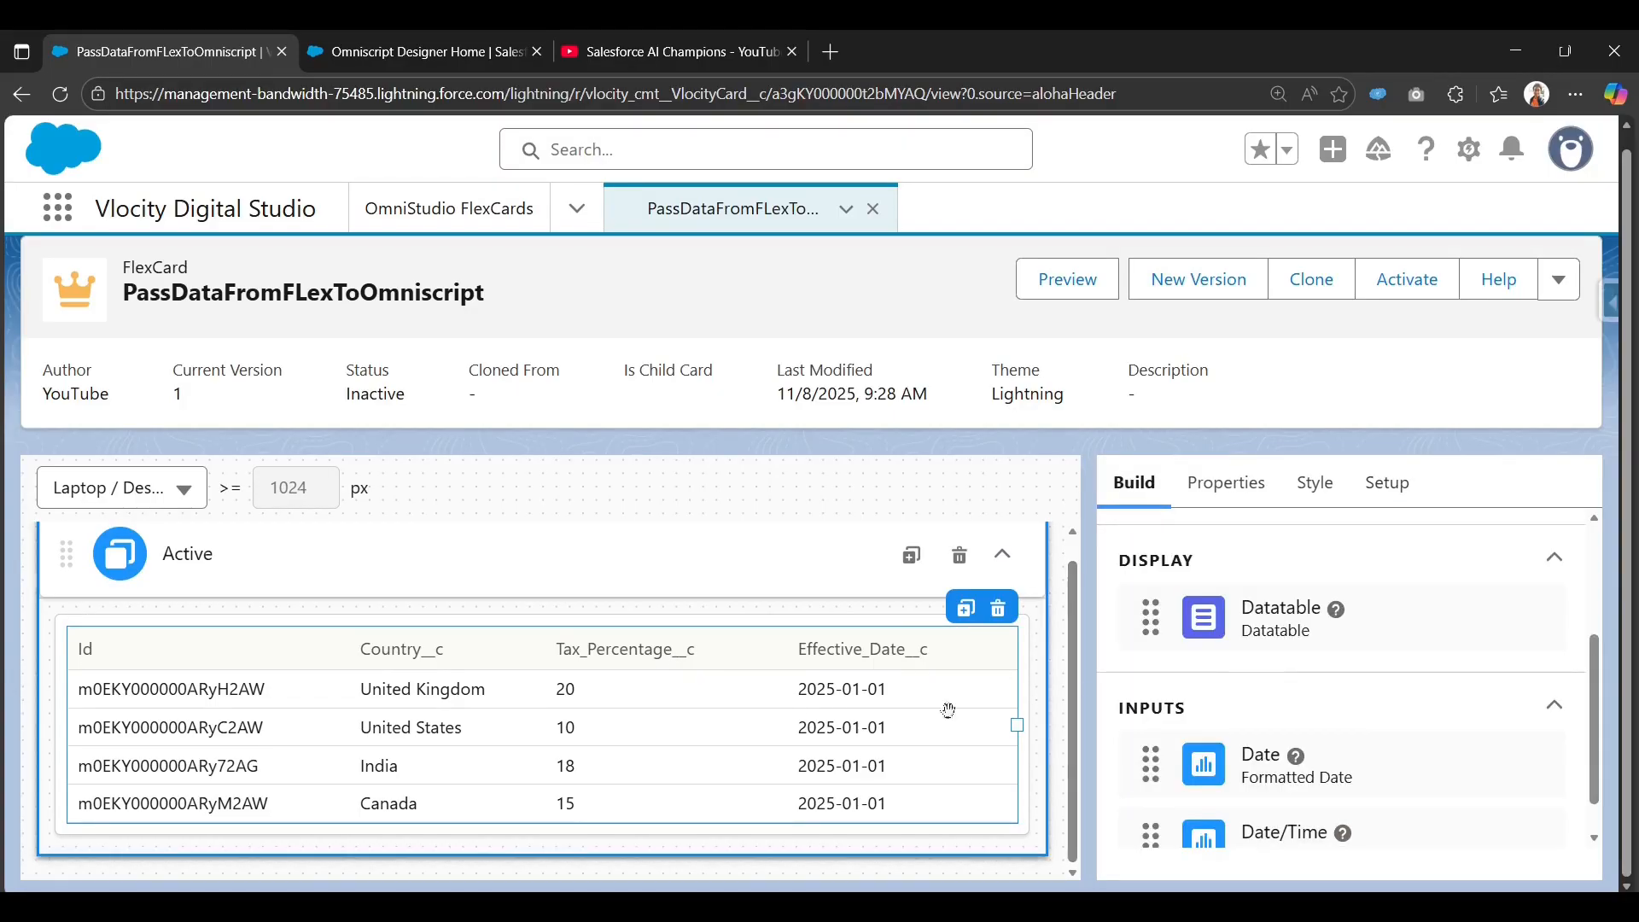
pyautogui.click(612, 648)
pyautogui.scroll(-3, 1278, 661)
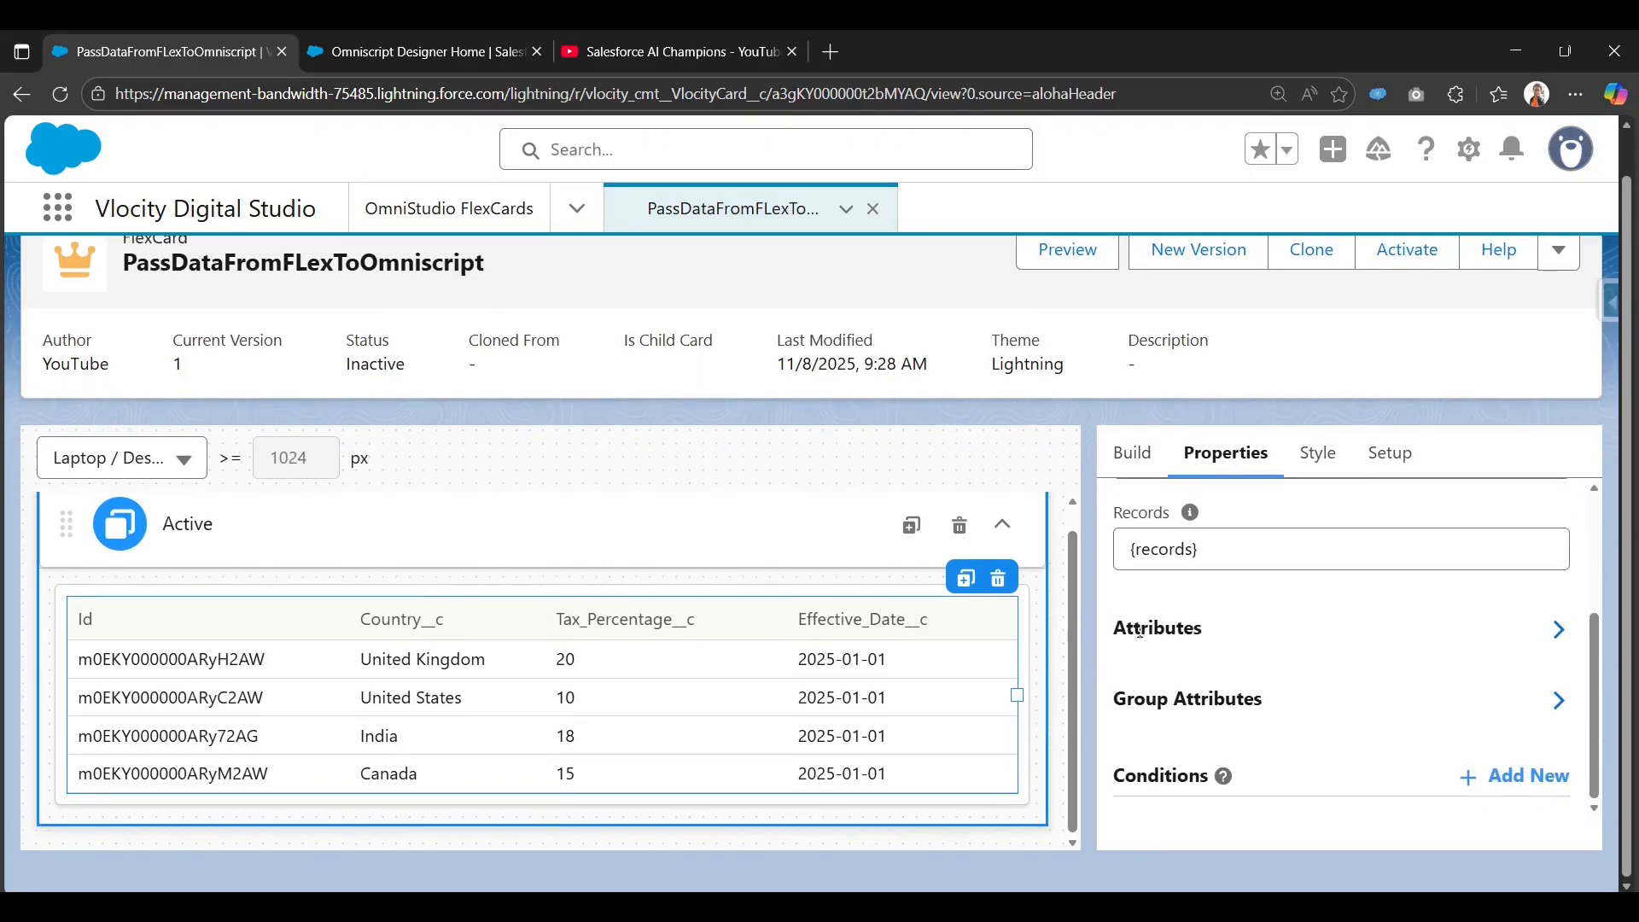
pyautogui.click(1192, 627)
pyautogui.scroll(-5, 1178, 675)
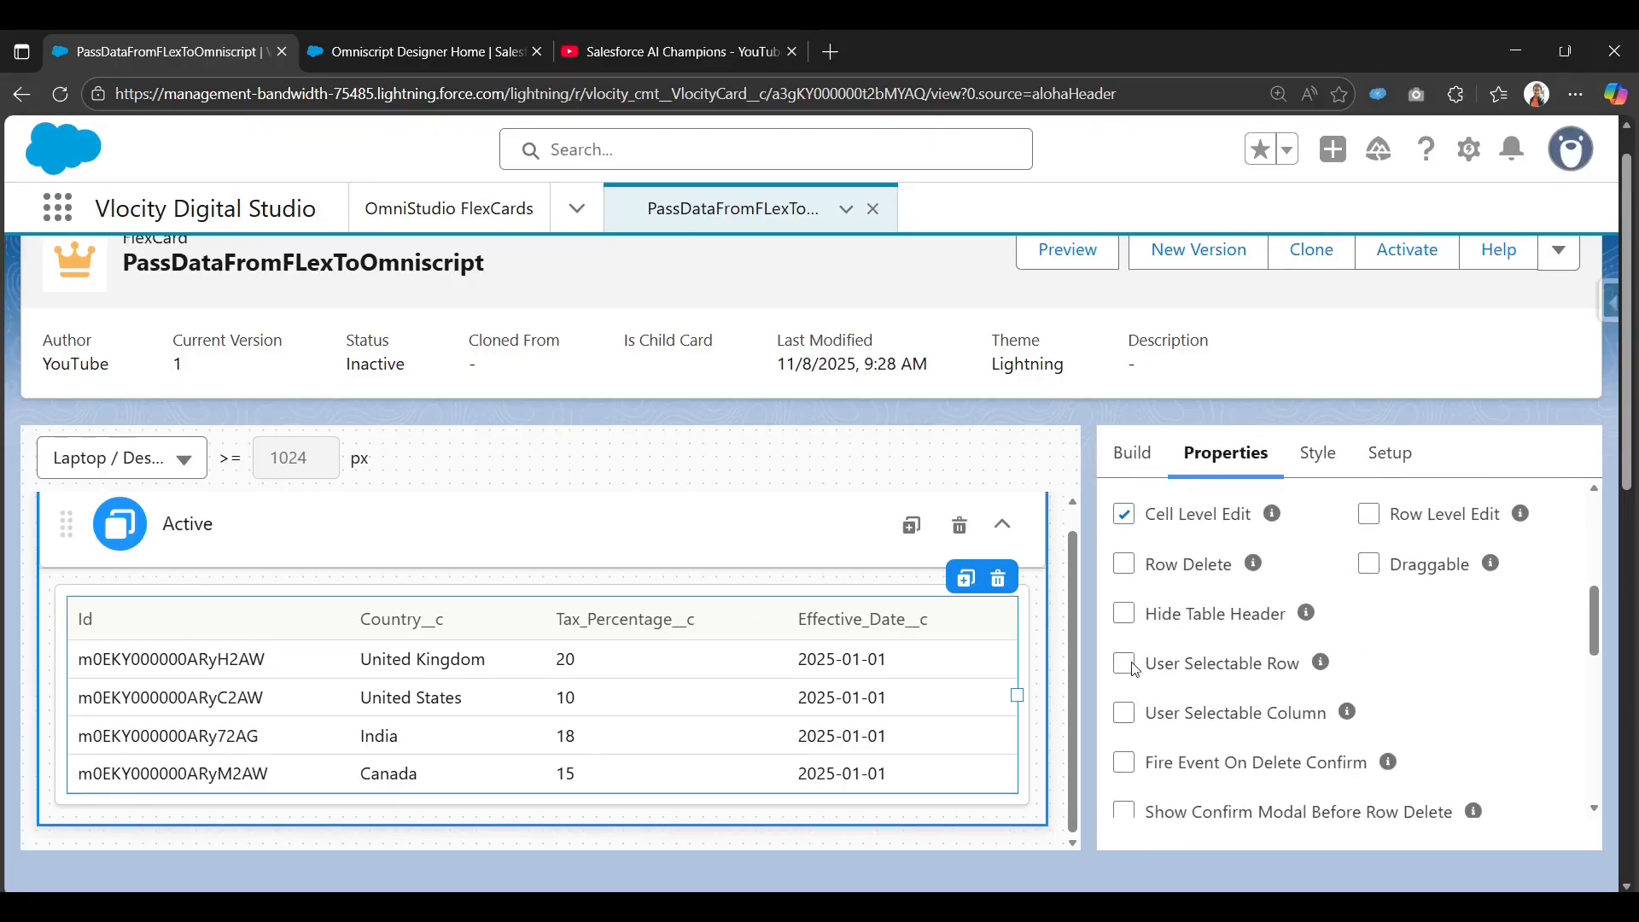
pyautogui.click(1132, 667)
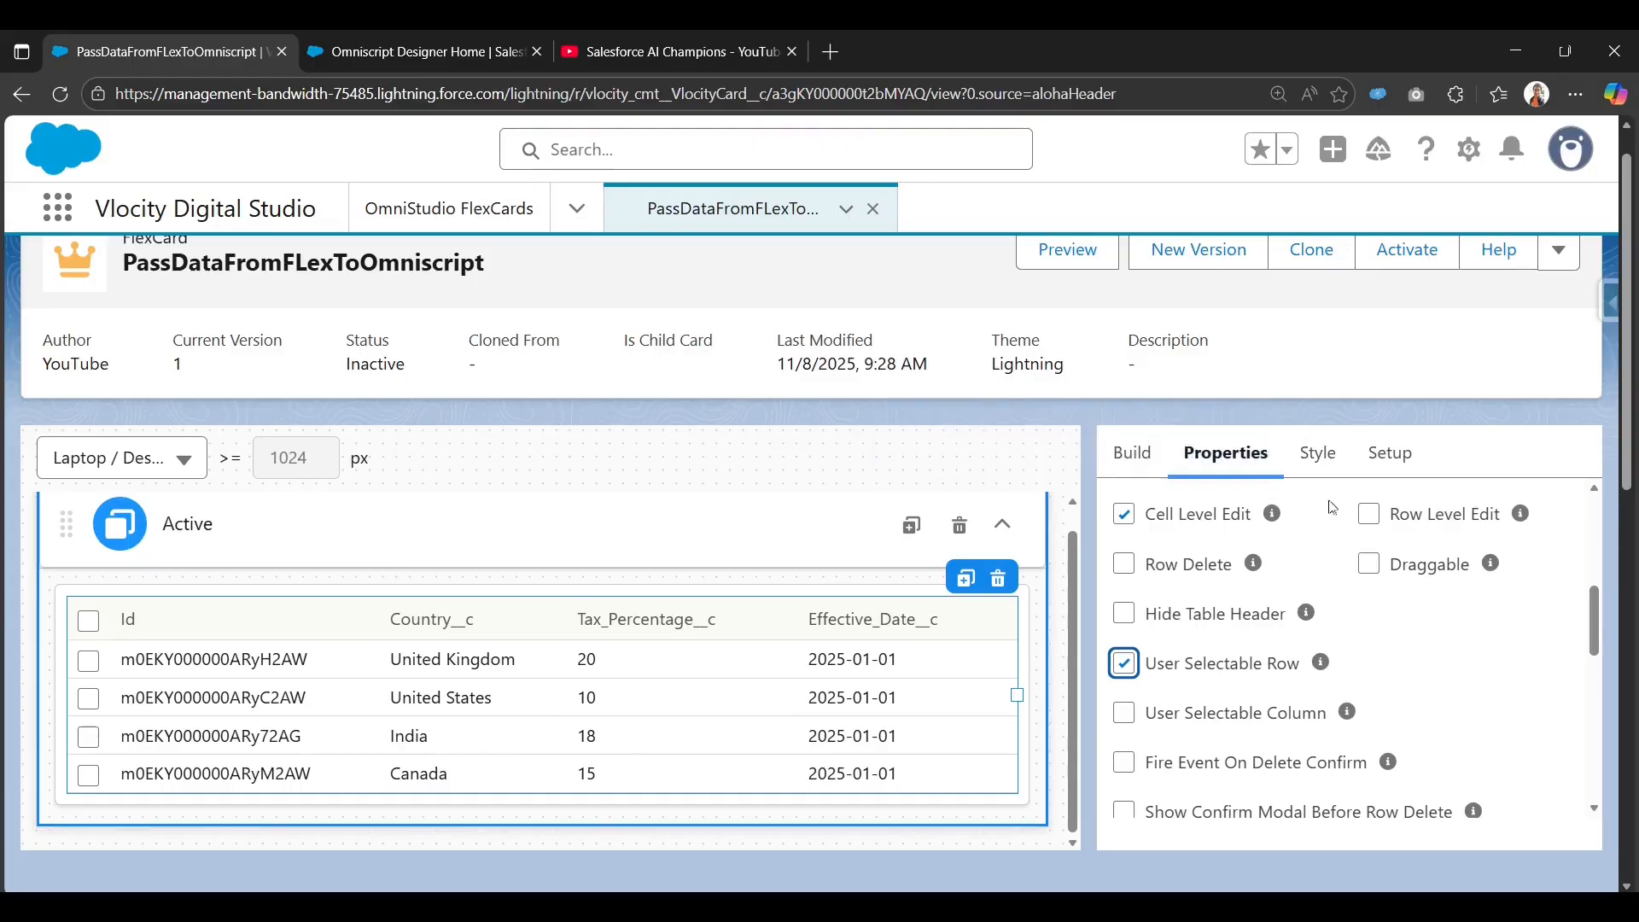
pyautogui.click(1047, 251)
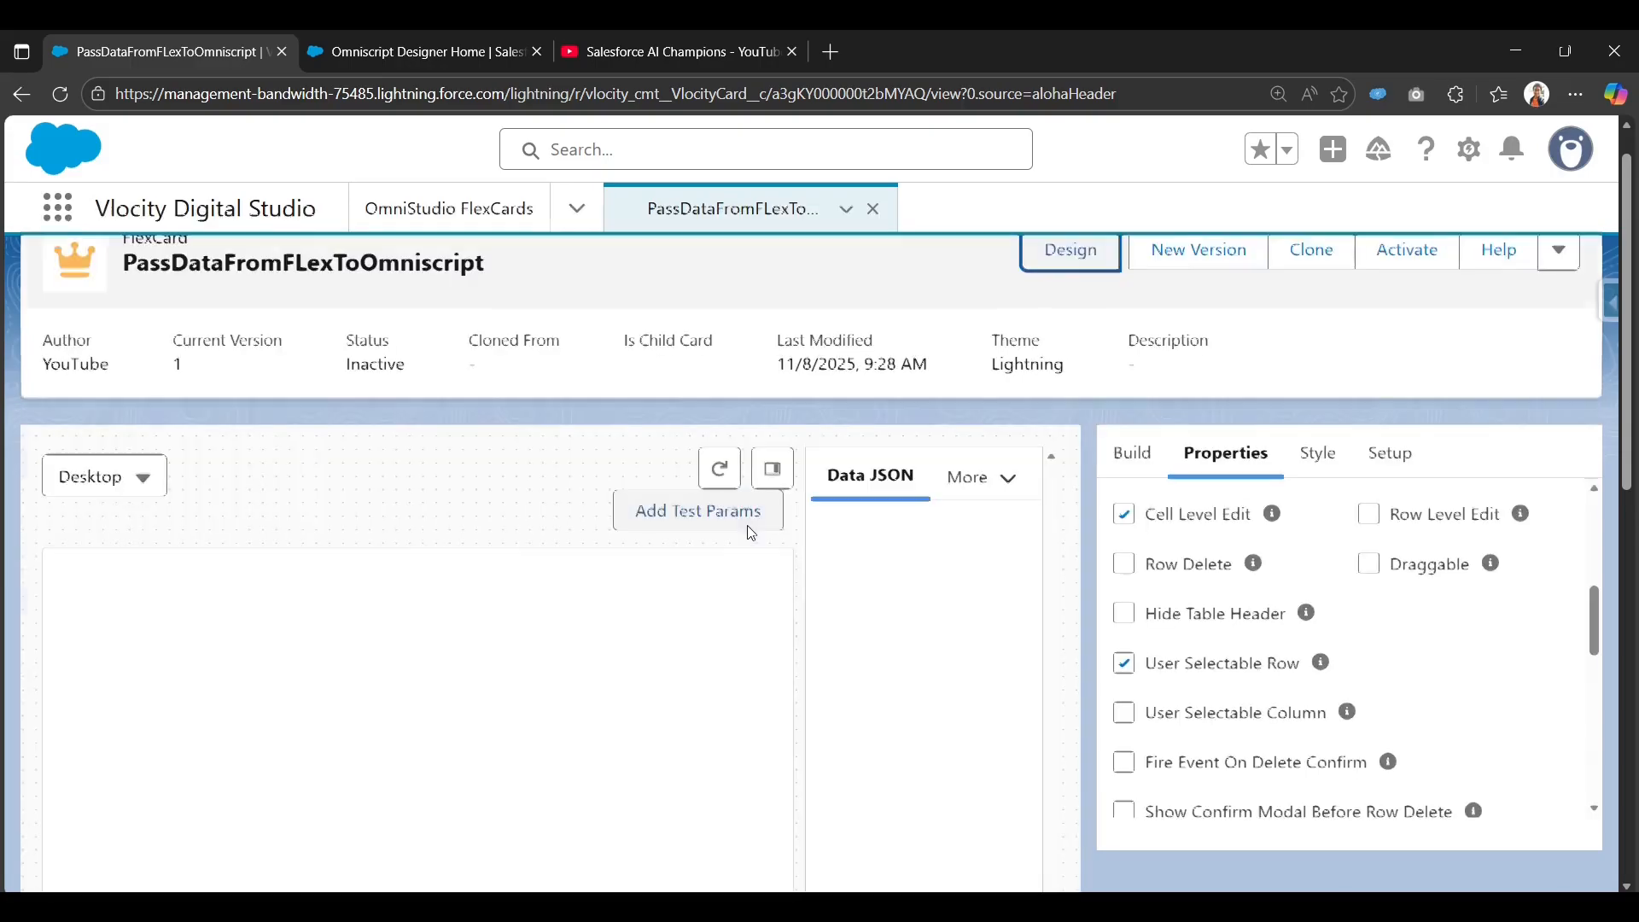
# Review the preview with its repeated table, then return to Design with Setup's Repeat Options in view.
pyautogui.scroll(-1, 751, 532)
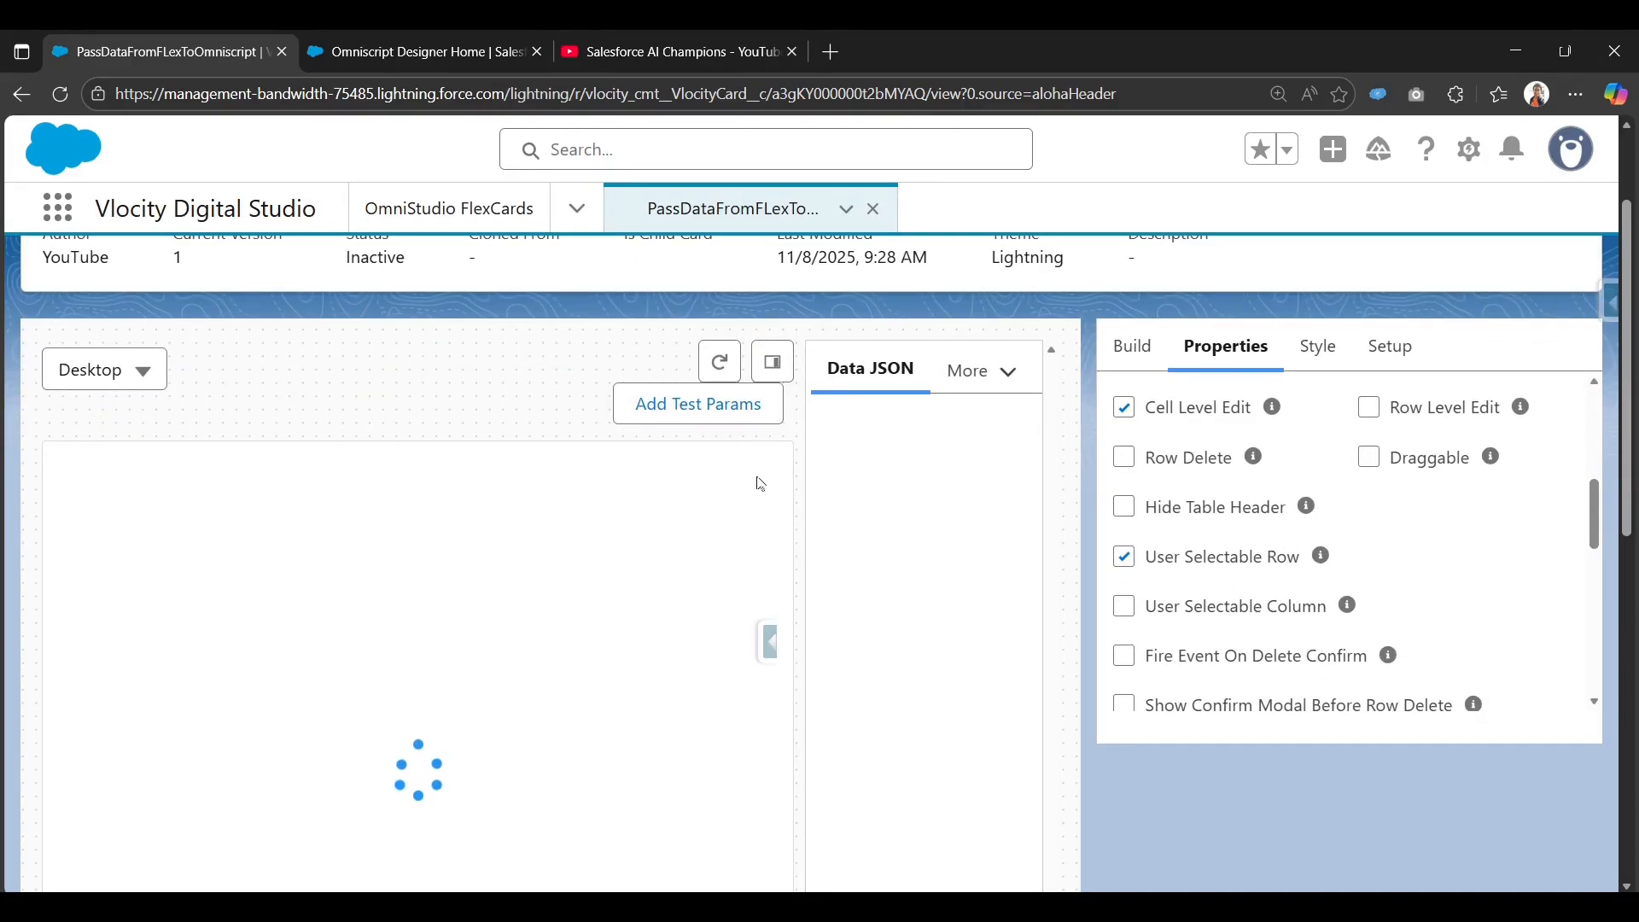
pyautogui.scroll(-5, 573, 710)
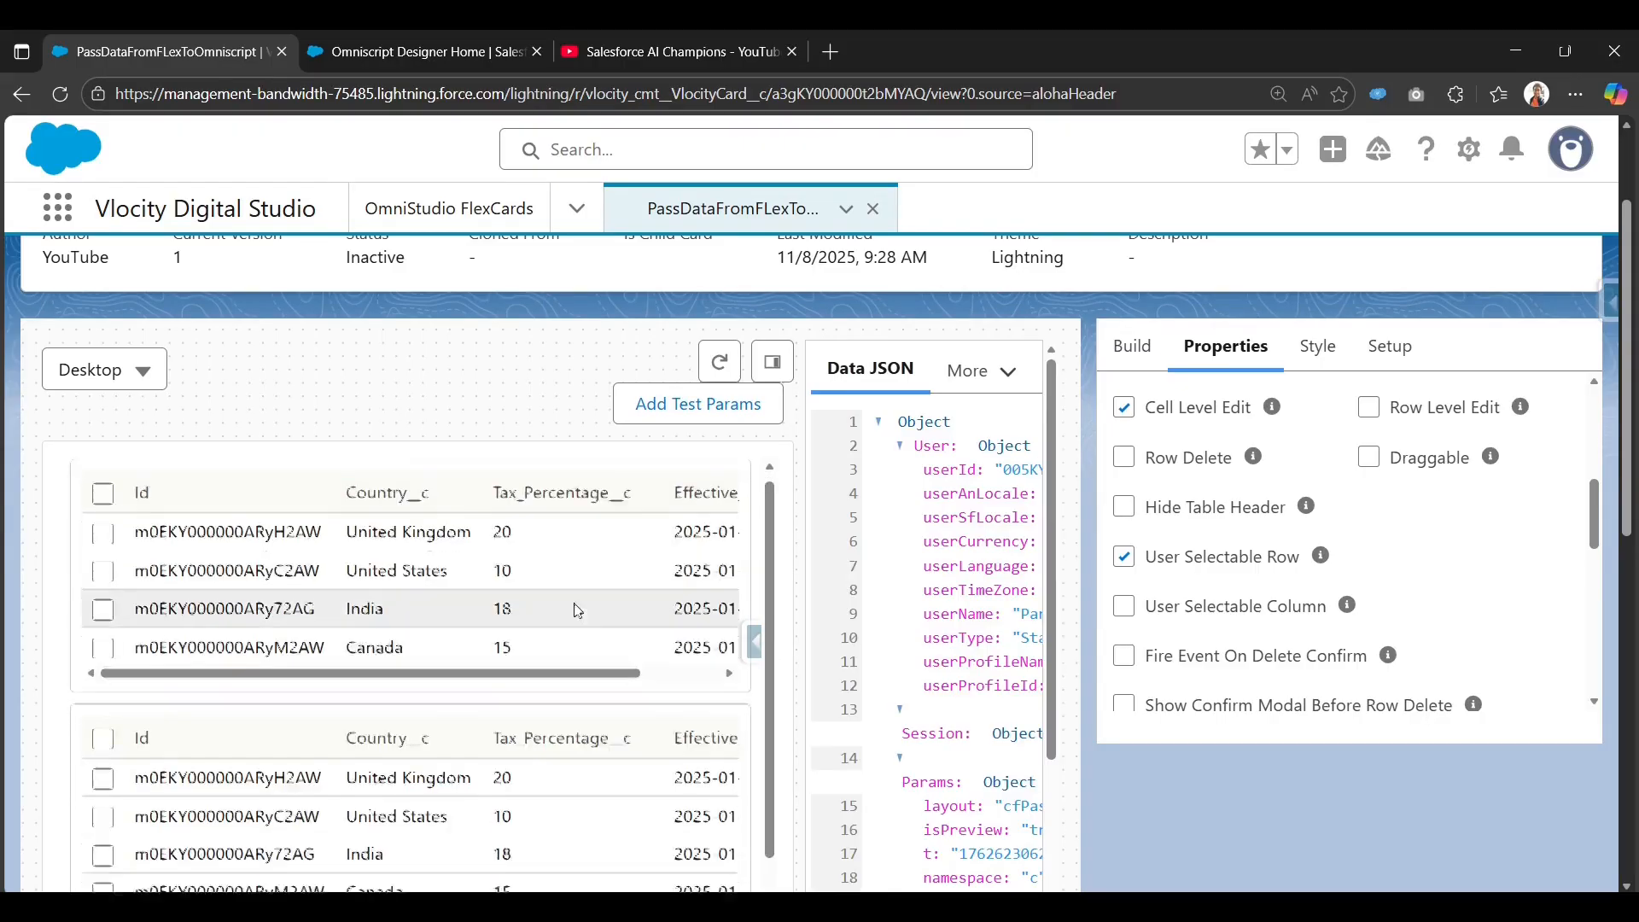
pyautogui.scroll(5, 573, 710)
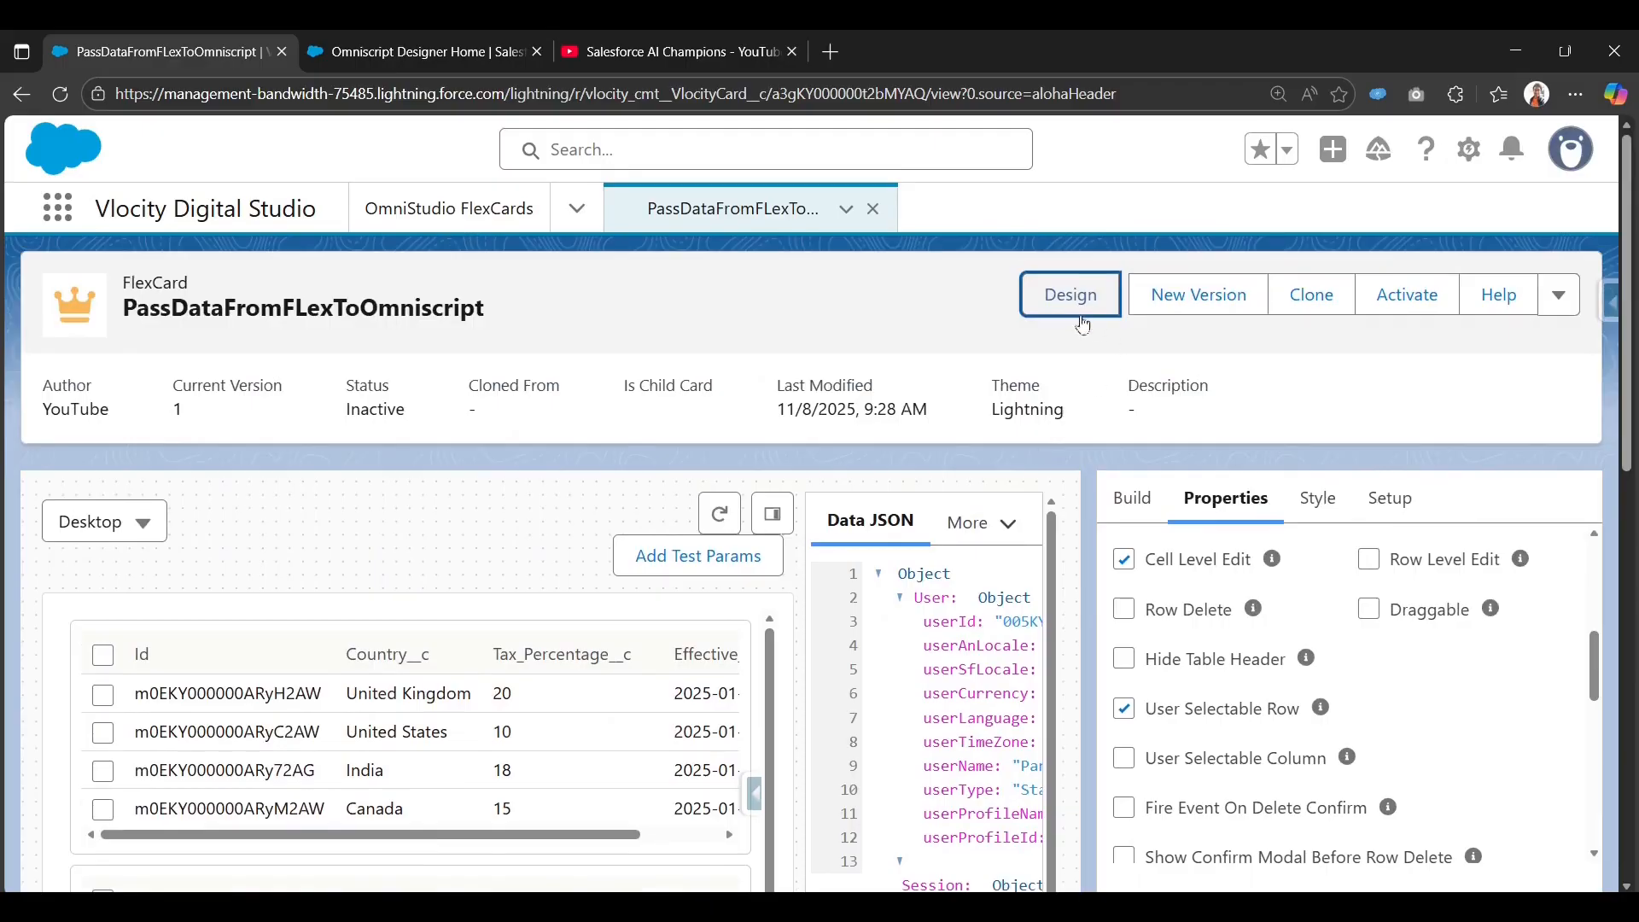
pyautogui.click(1068, 294)
pyautogui.click(1376, 495)
pyautogui.scroll(-5, 1327, 598)
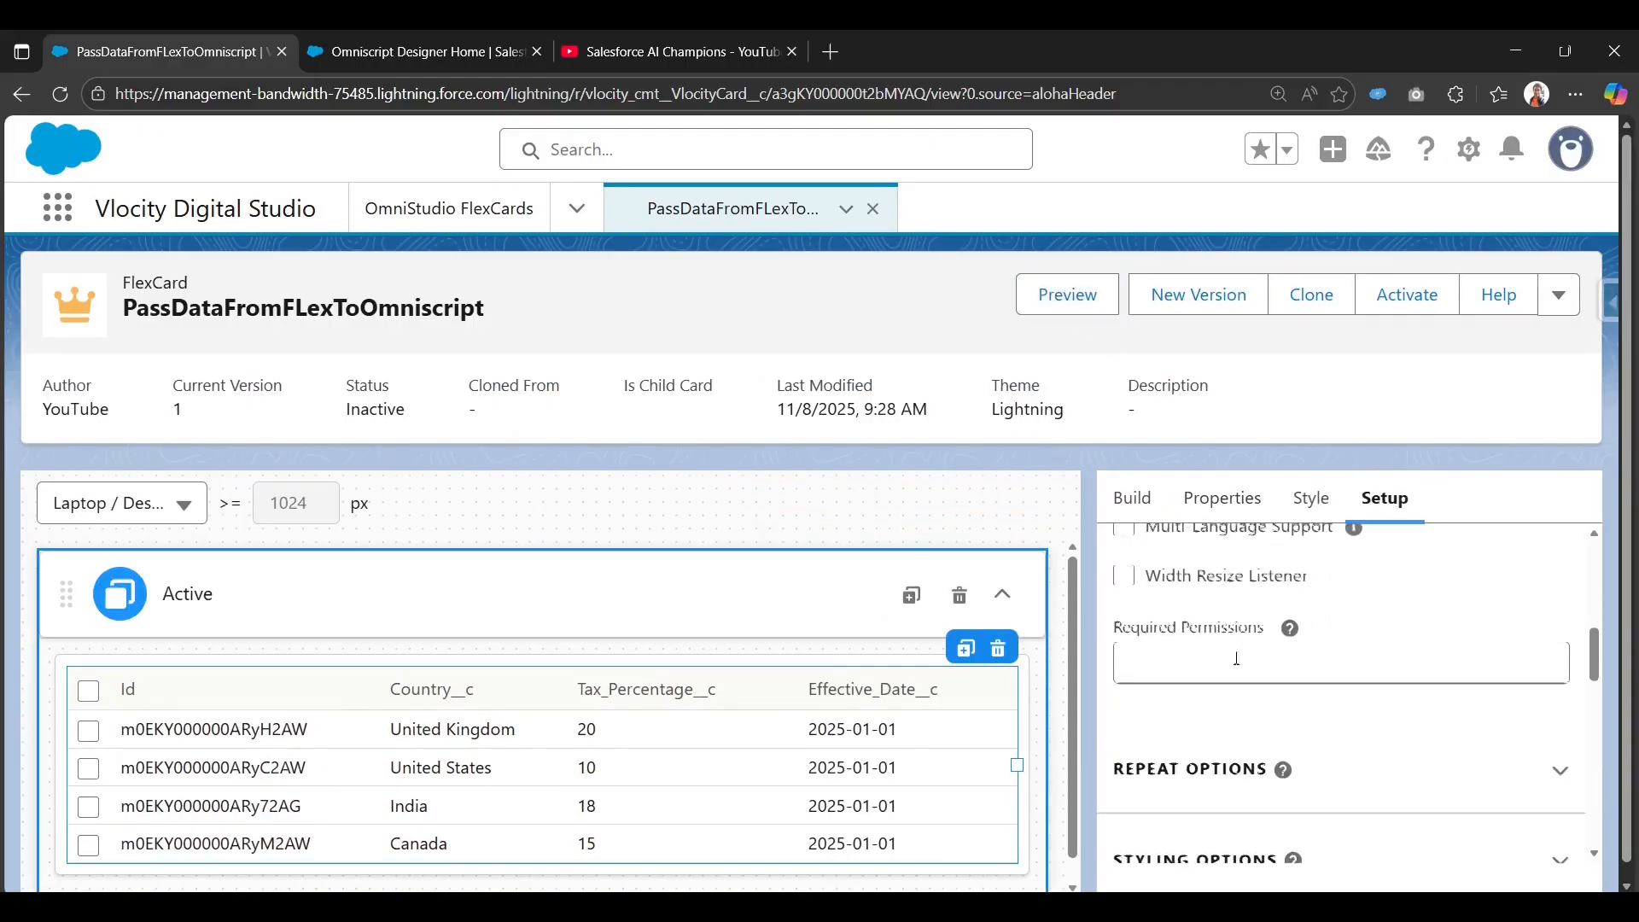
# Uncheck Repeat Records in Repeat Options and activate the FlexCard.
pyautogui.click(1223, 577)
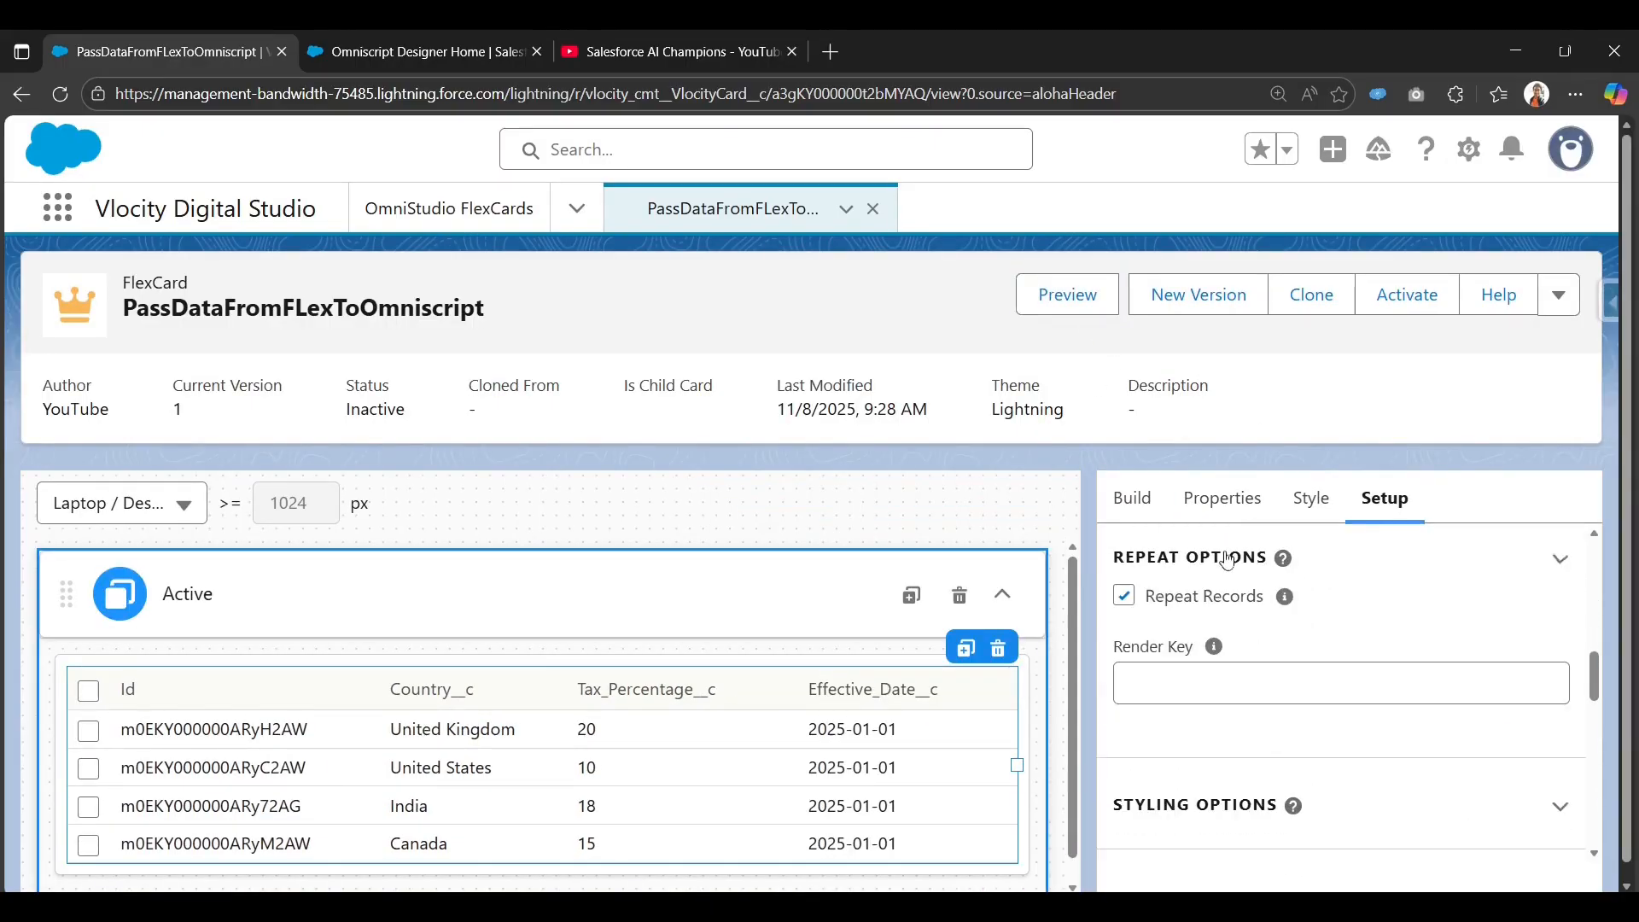
pyautogui.click(1134, 601)
pyautogui.scroll(5, 1289, 587)
pyautogui.click(1405, 313)
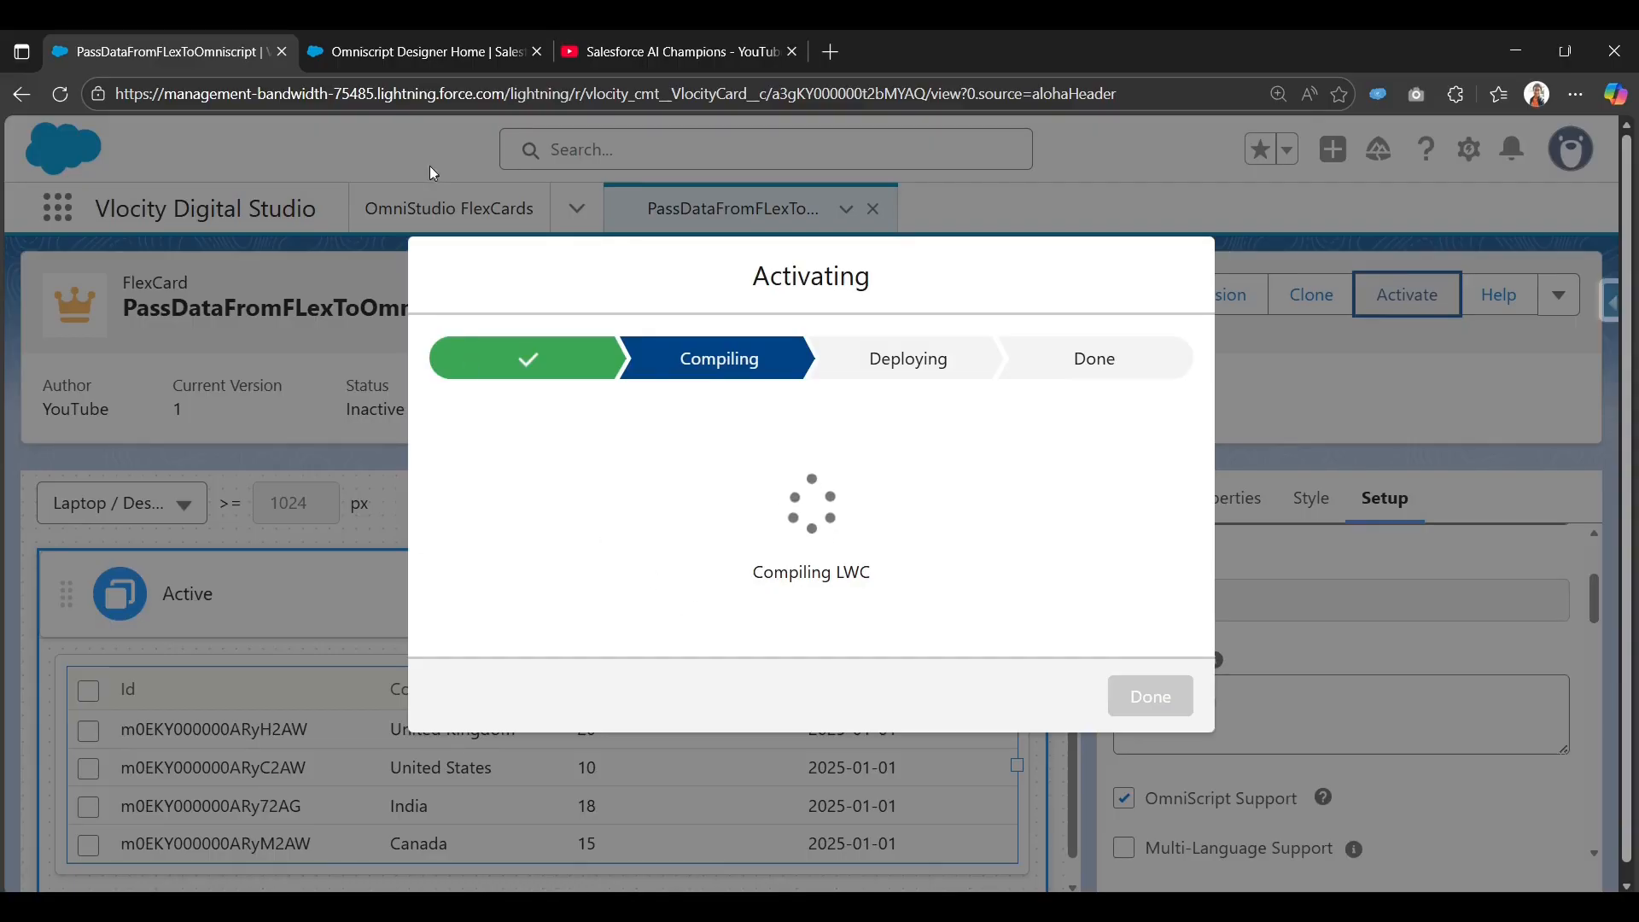
# Start a new OmniScript from the OmniScripts home tab while activation deploys.
pyautogui.click(411, 58)
pyautogui.click(172, 62)
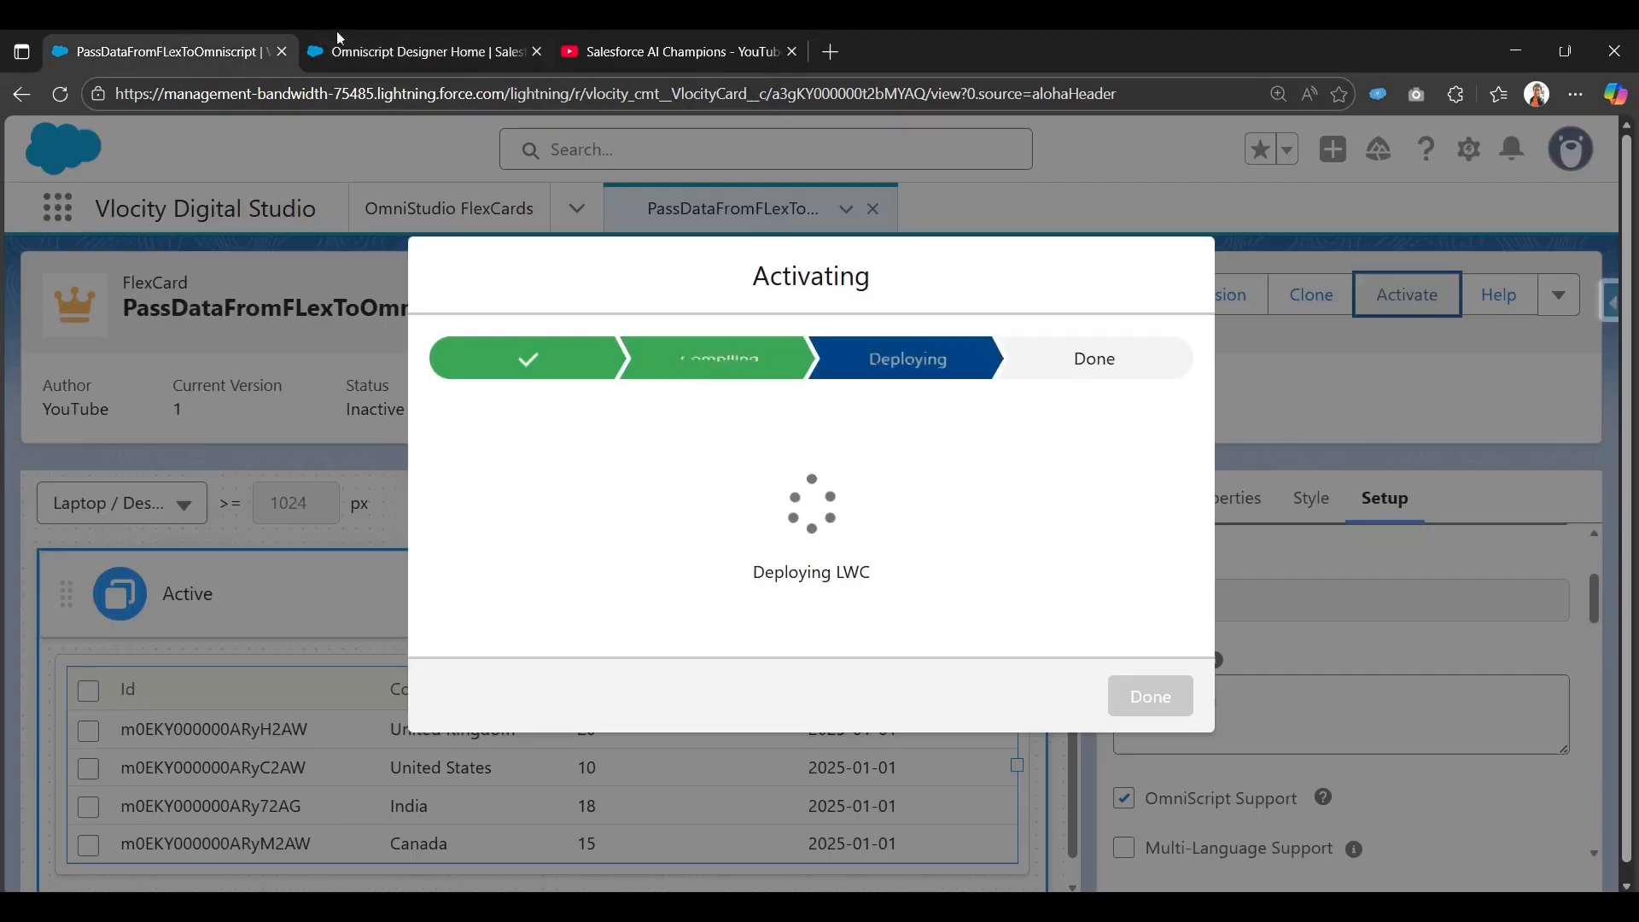
pyautogui.click(401, 36)
pyautogui.click(1417, 301)
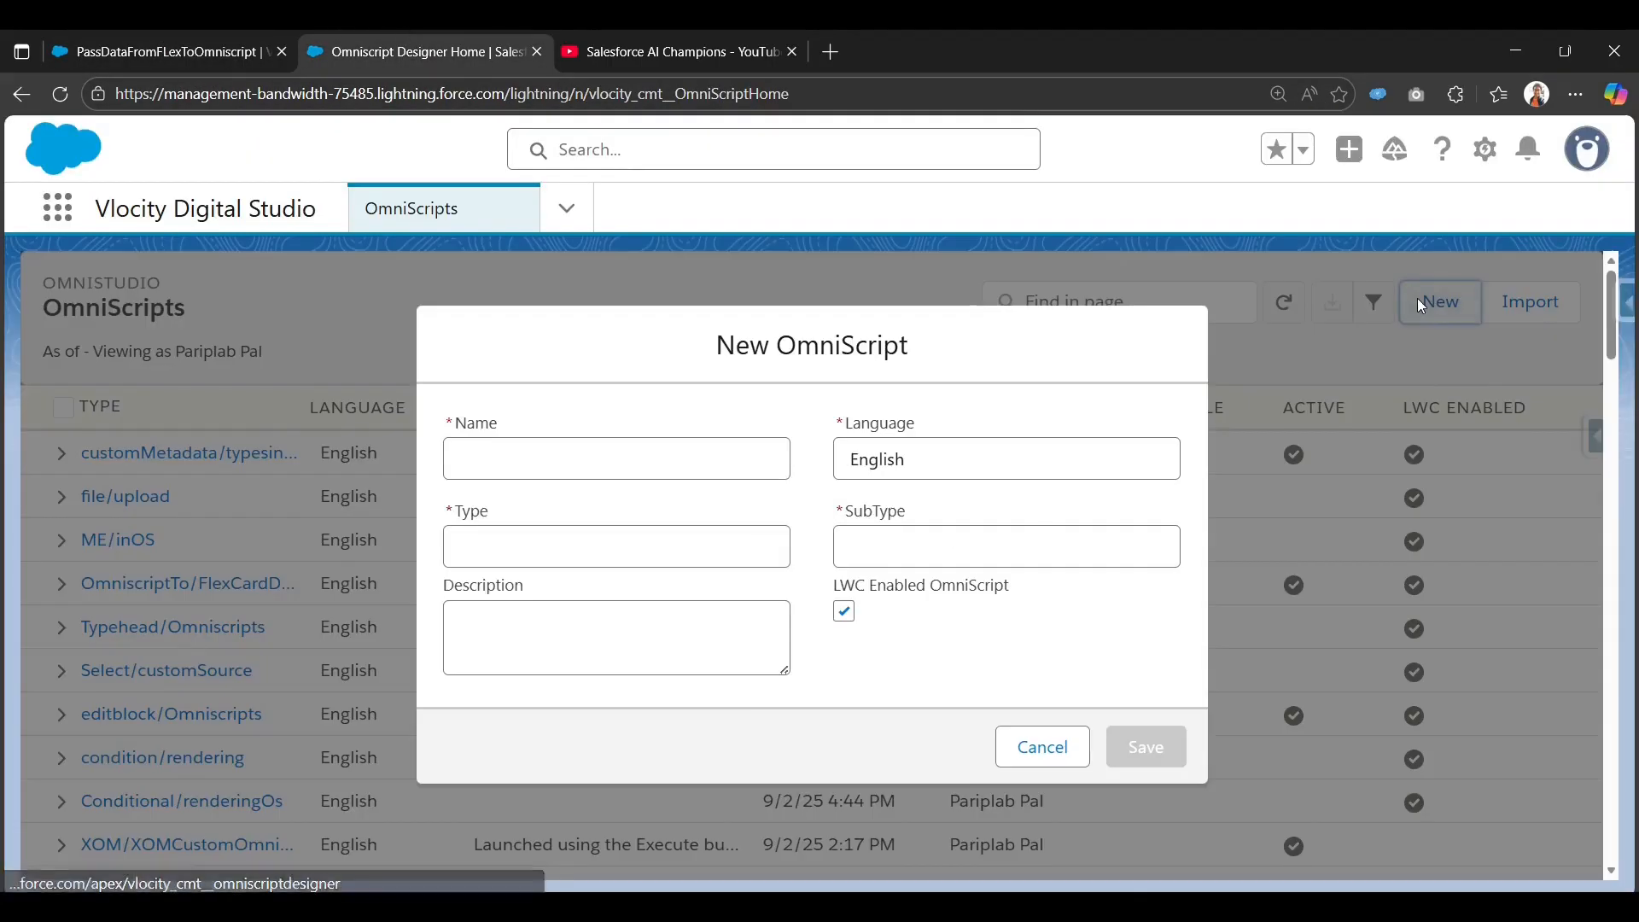
# Save an LWC-enabled OmniScript 'Pass Data from flex to Os' with Type FlexTo and SubType OSDataPassing.
pyautogui.click(612, 472)
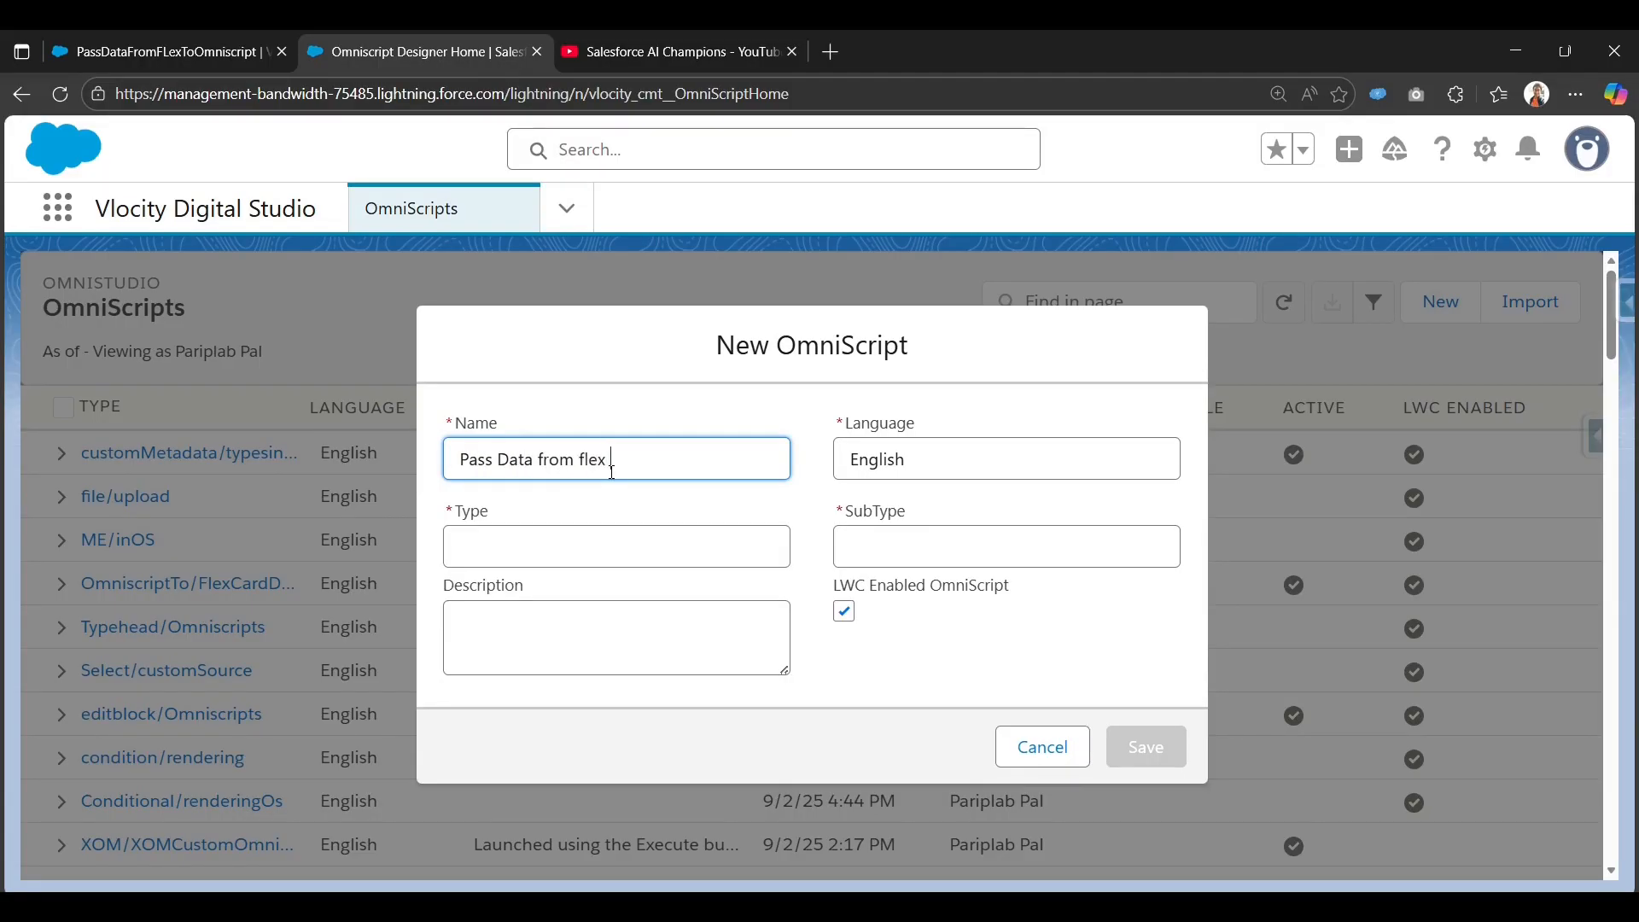
pyautogui.write('Pass Data from flex to Os')
pyautogui.press('Tab')
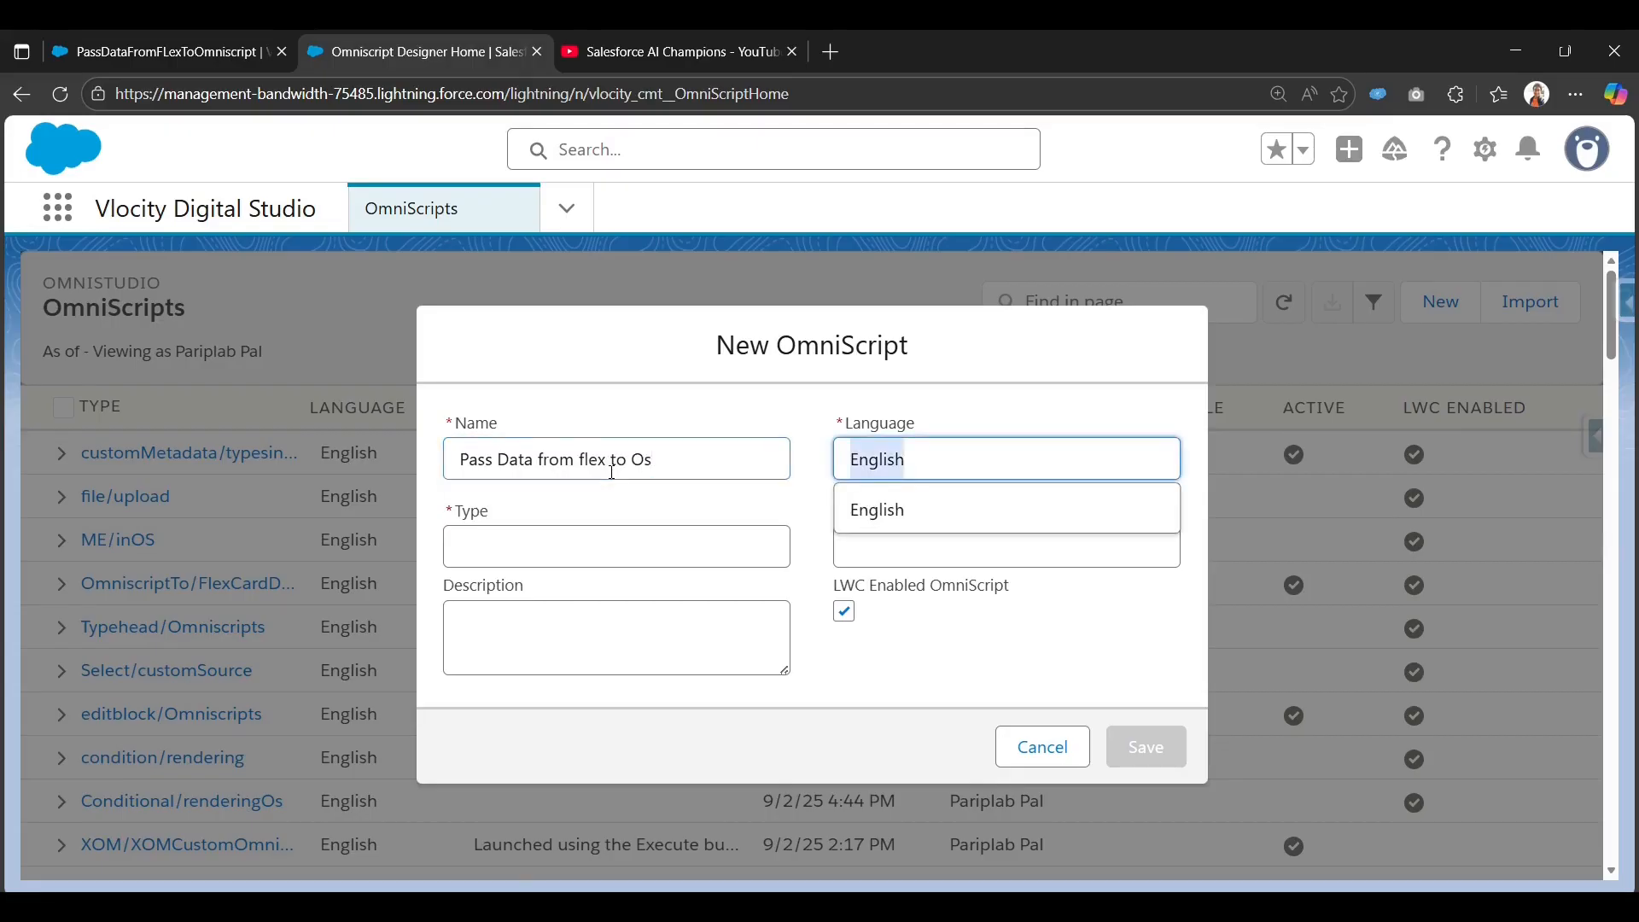
pyautogui.press('Tab')
pyautogui.write('Flex')
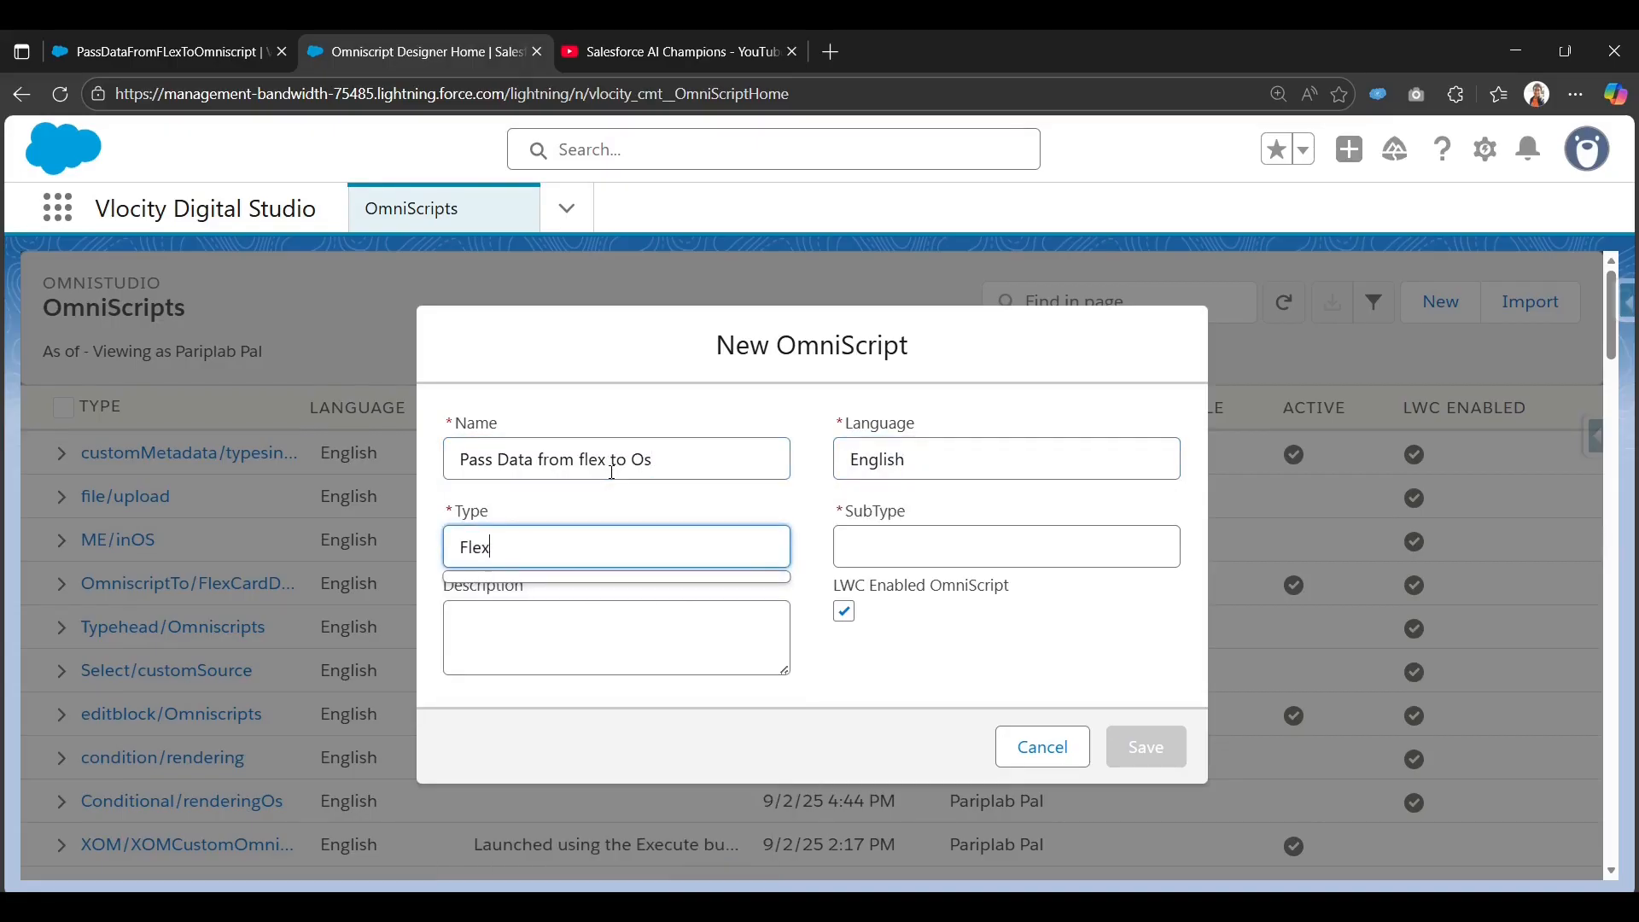
pyautogui.press('Tab')
pyautogui.write('O')
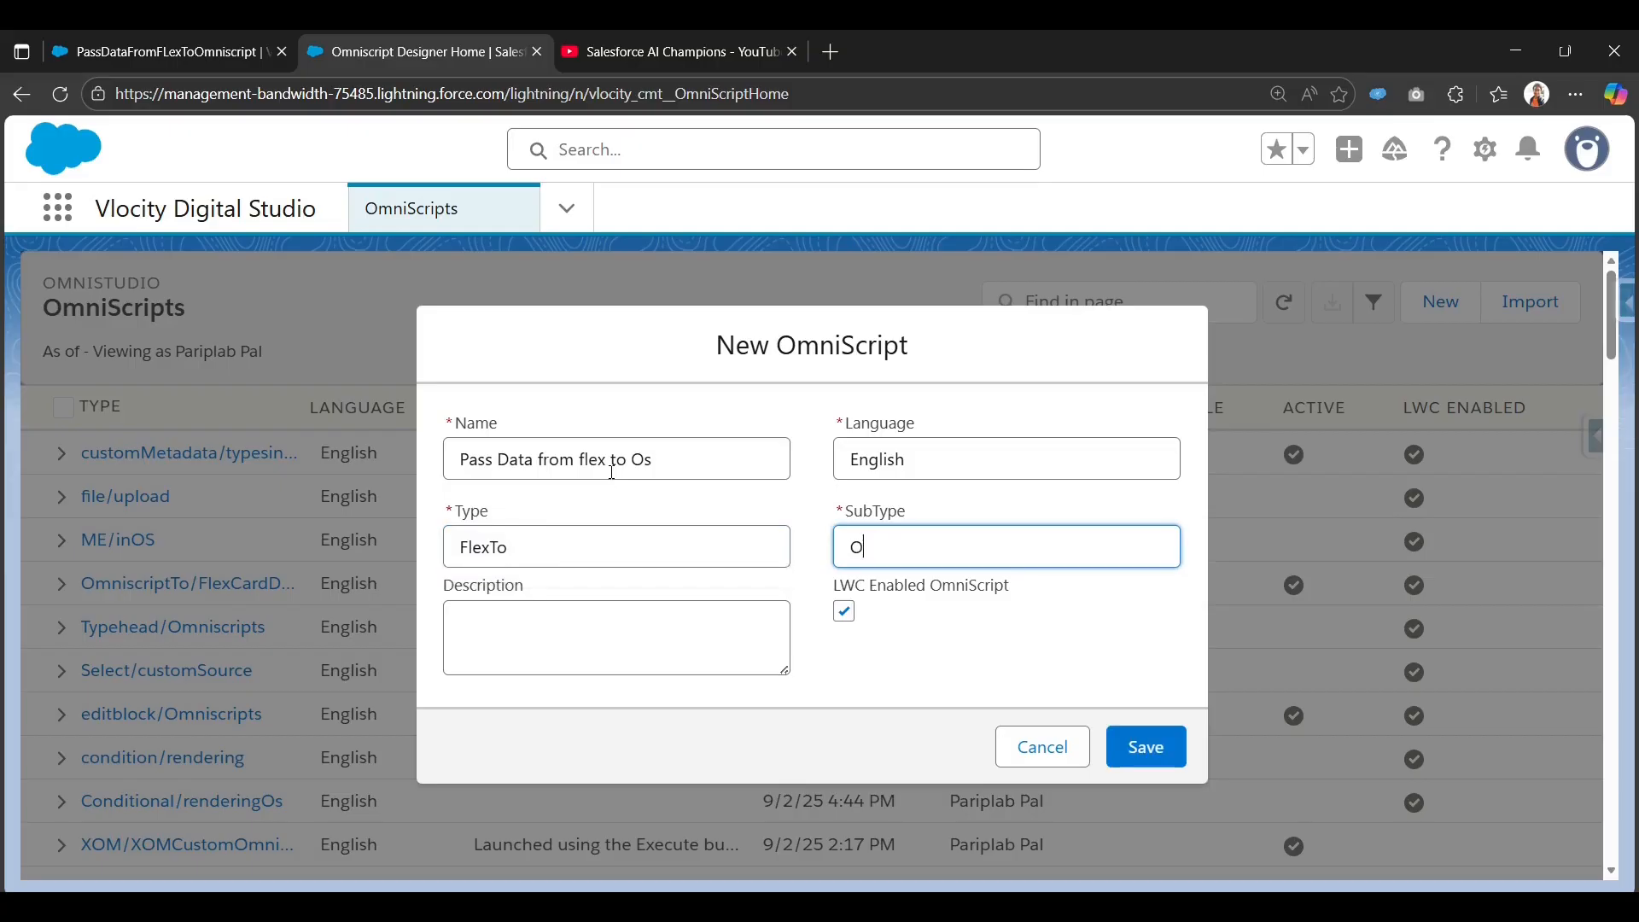
pyautogui.write('SDataPassing')
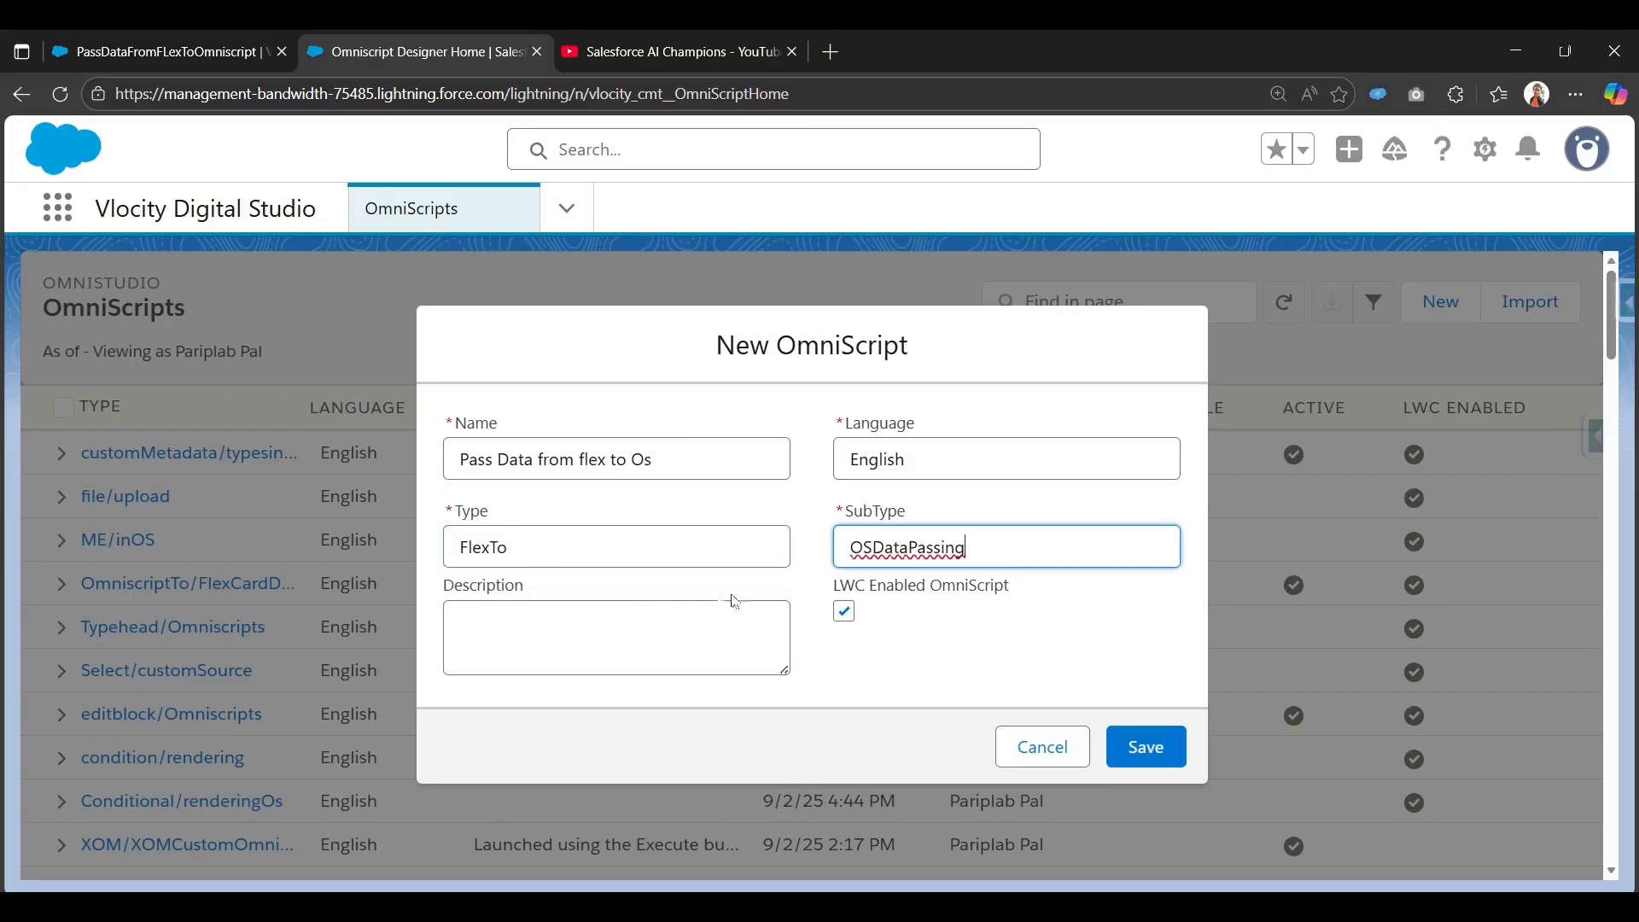
pyautogui.moveTo(835, 589); pyautogui.dragTo(1032, 602)
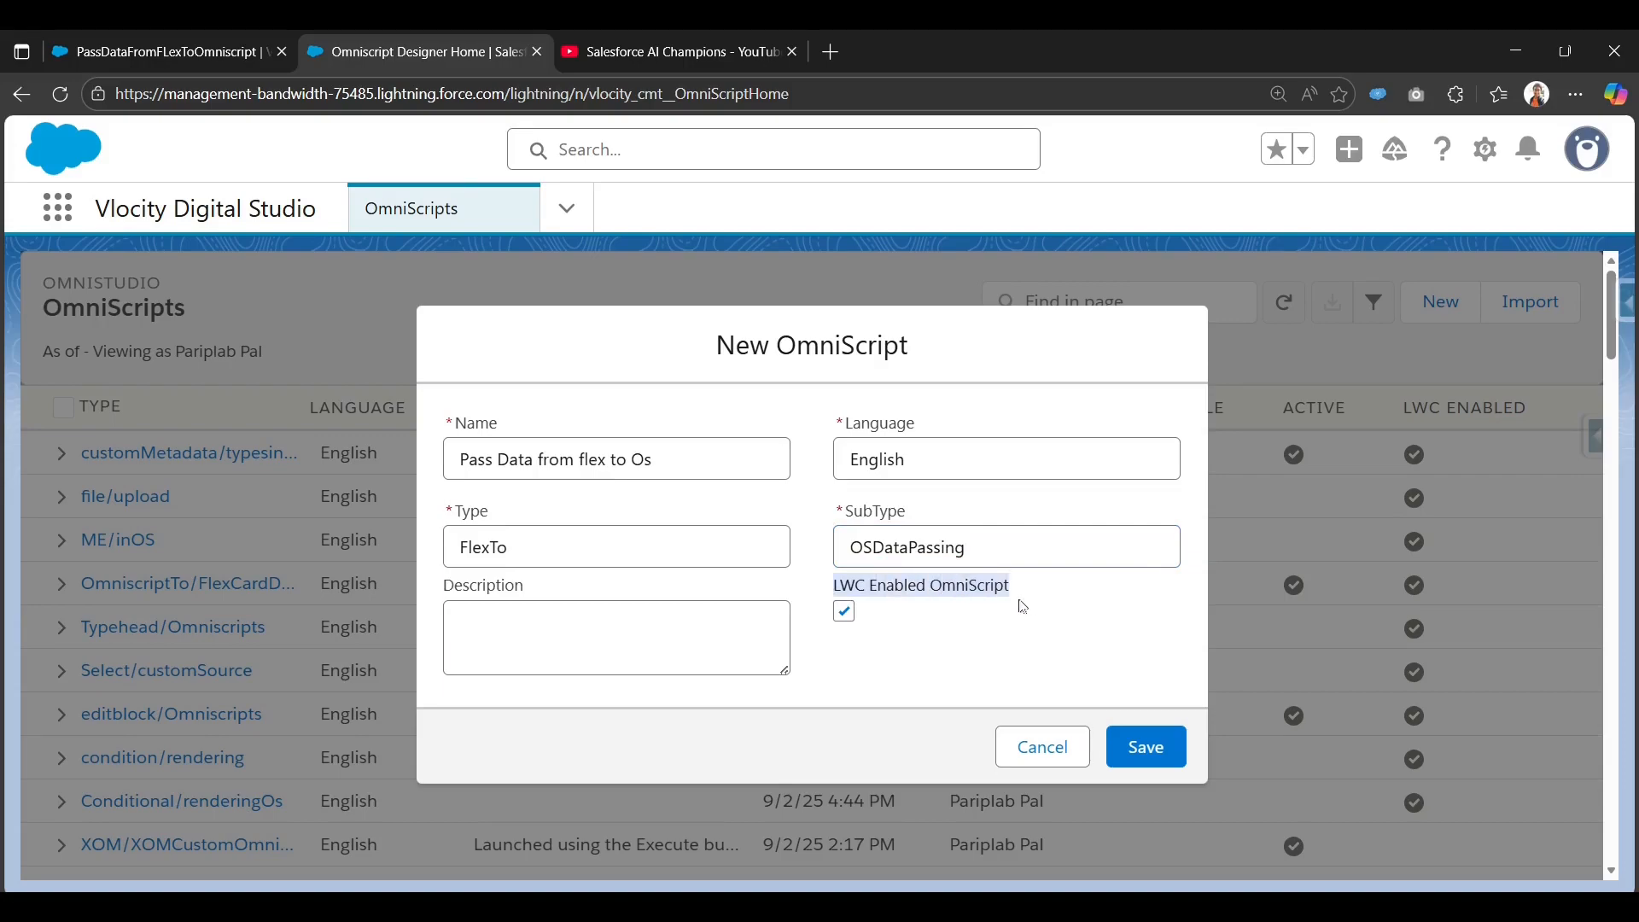
pyautogui.click(906, 635)
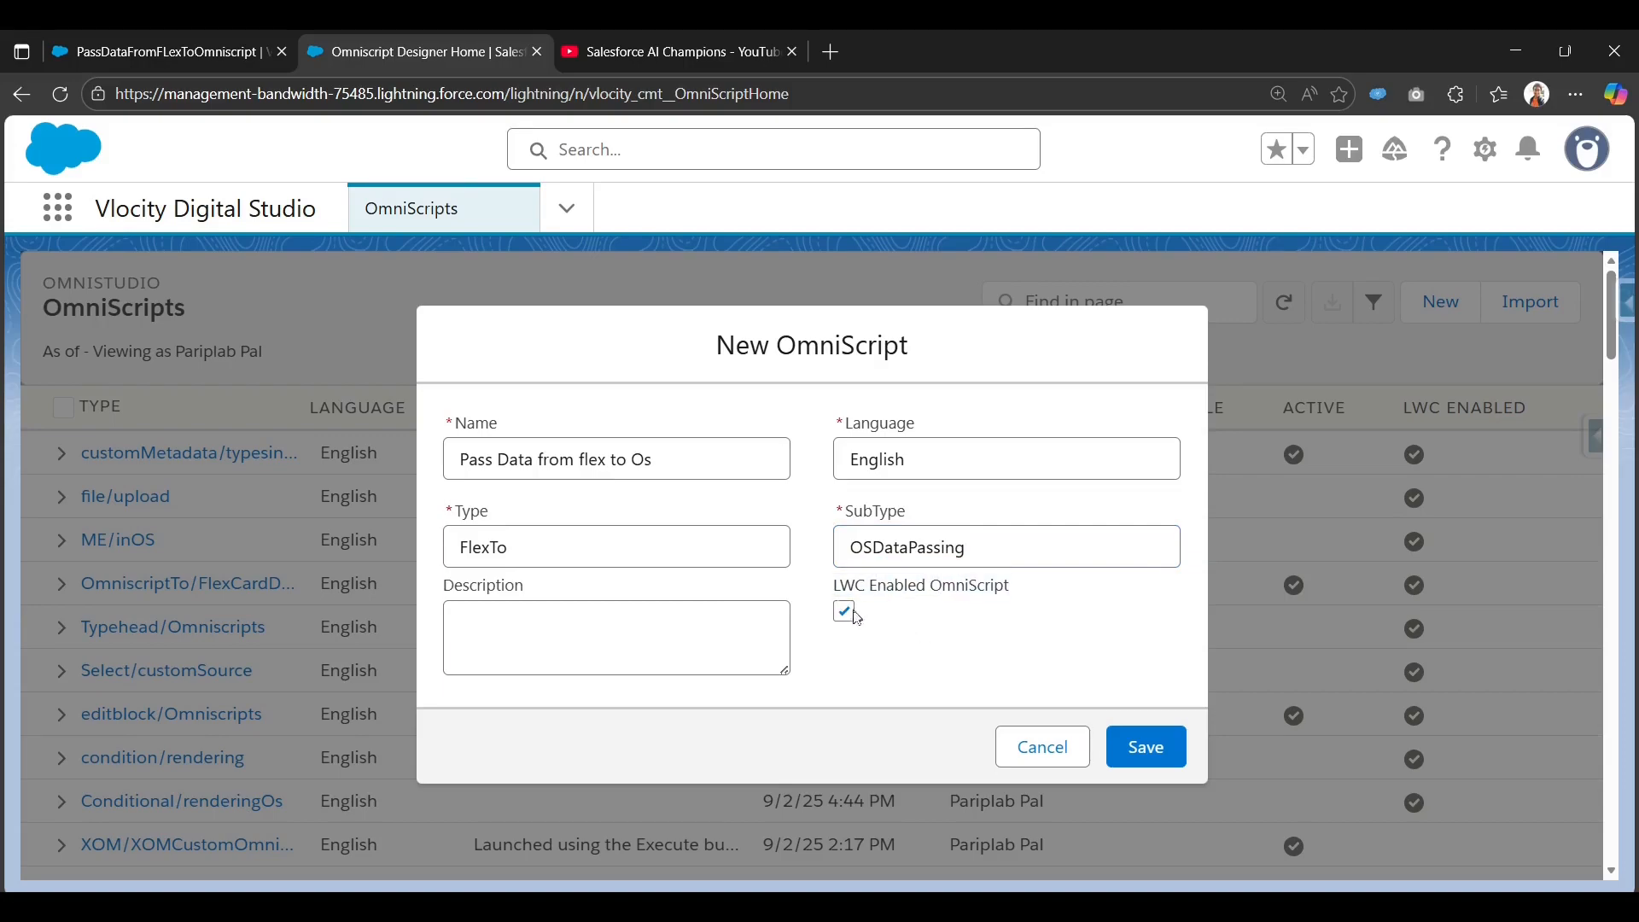
pyautogui.click(1128, 749)
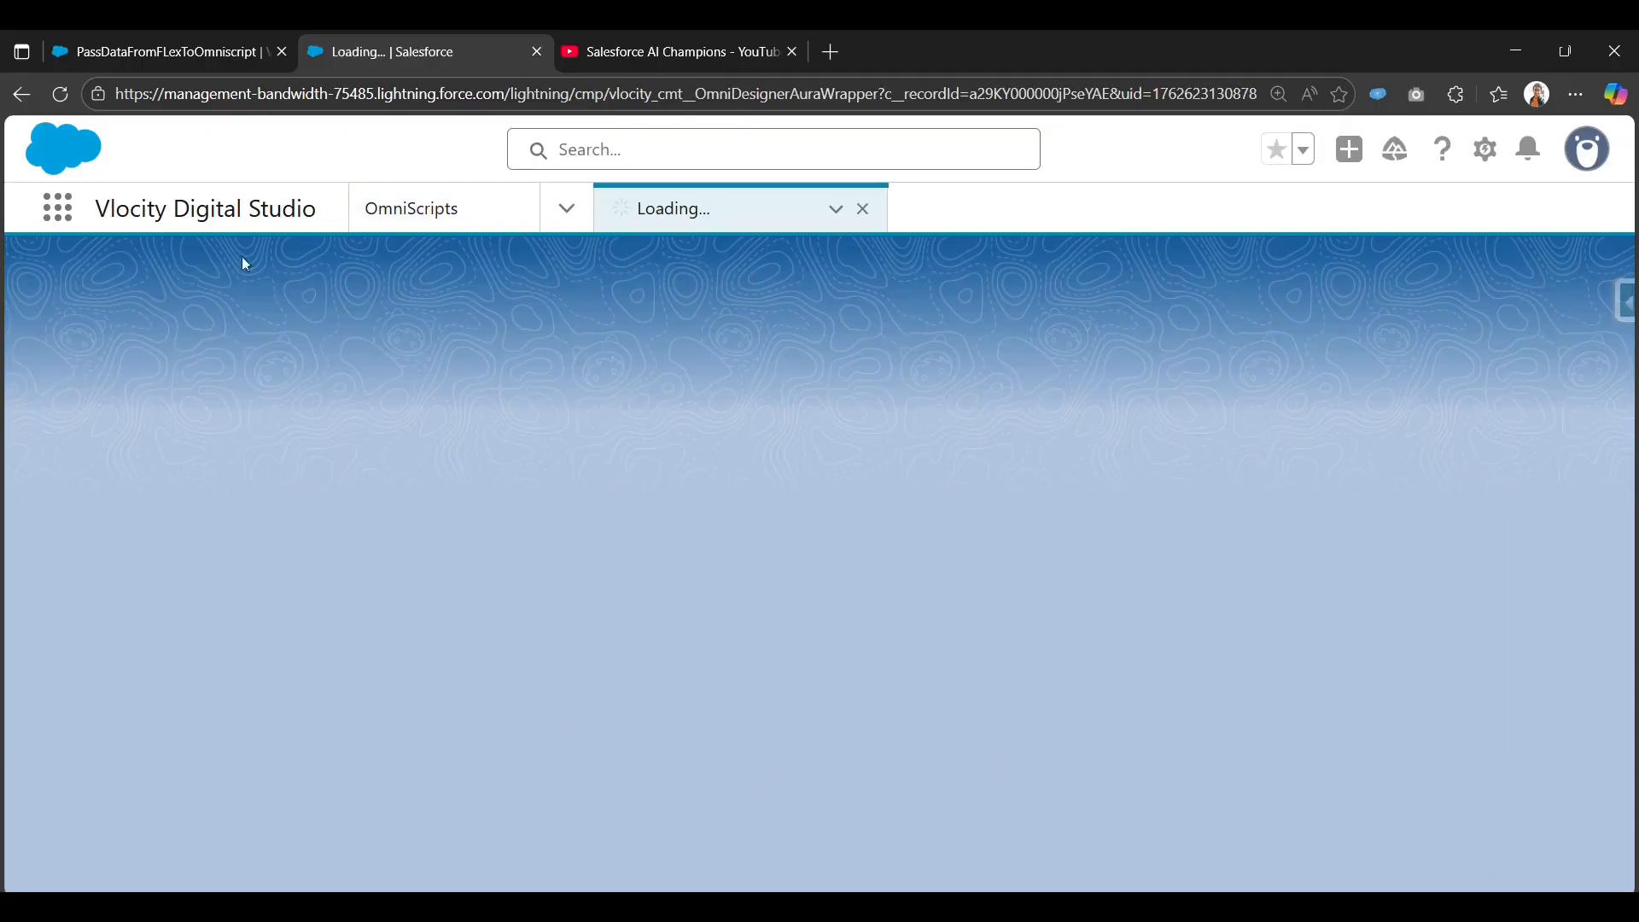
# Save the active card's Publish Options: Master Label PassDataFromFLexToOmniscript, API 51.0, Is Exposed, App/Home/Record Page targets.
pyautogui.click(136, 42)
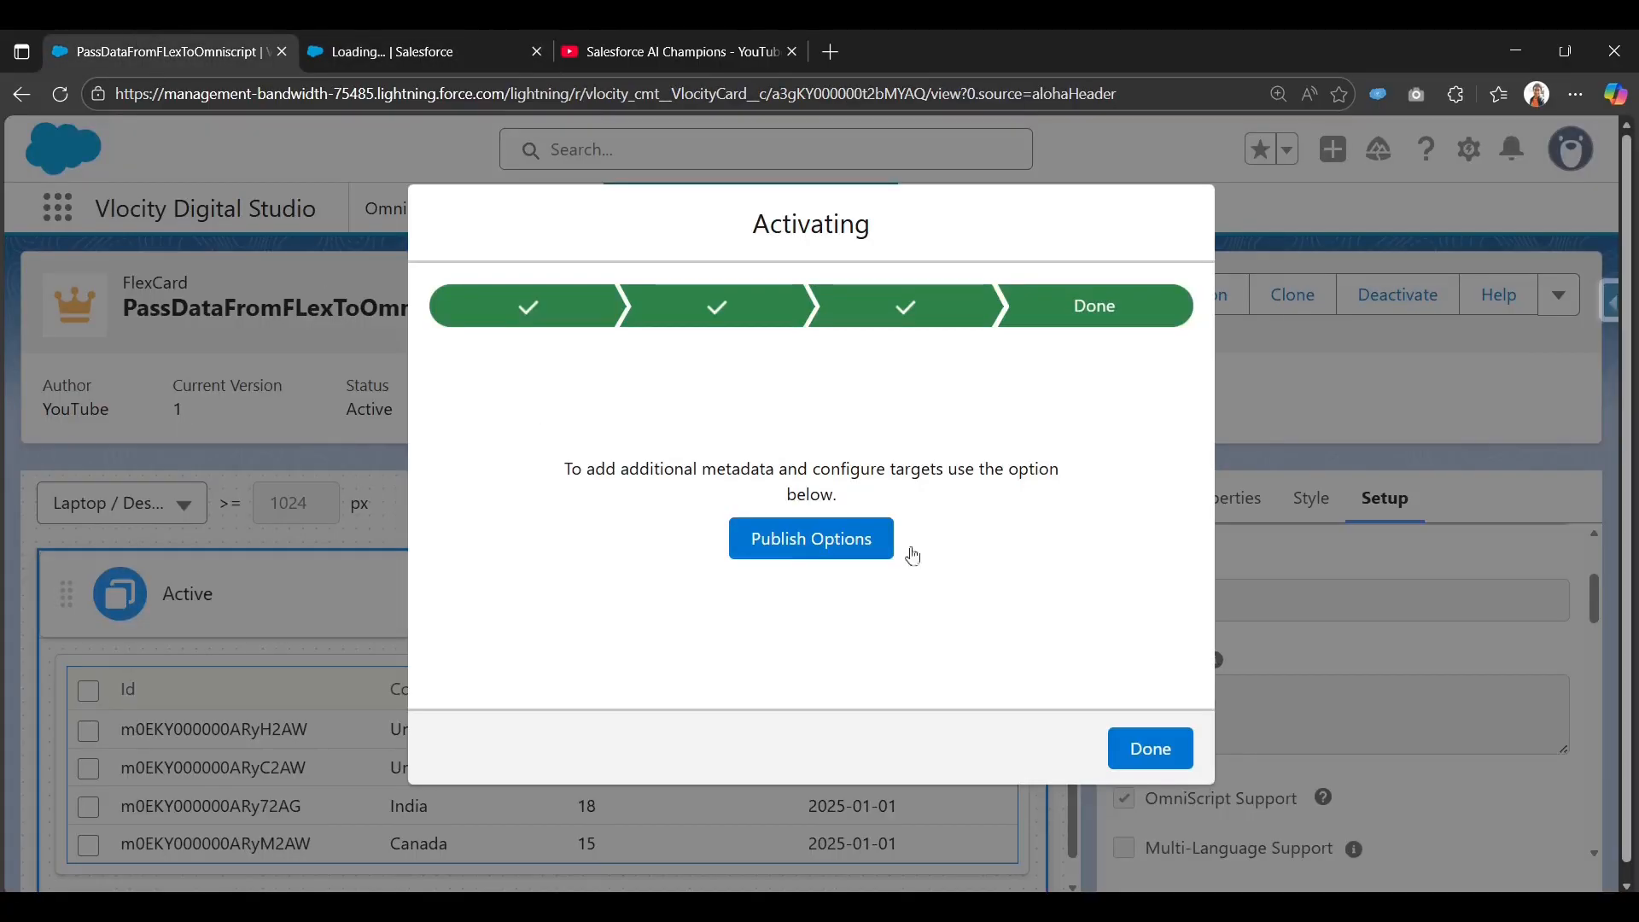
pyautogui.click(855, 558)
pyautogui.scroll(-5, 551, 662)
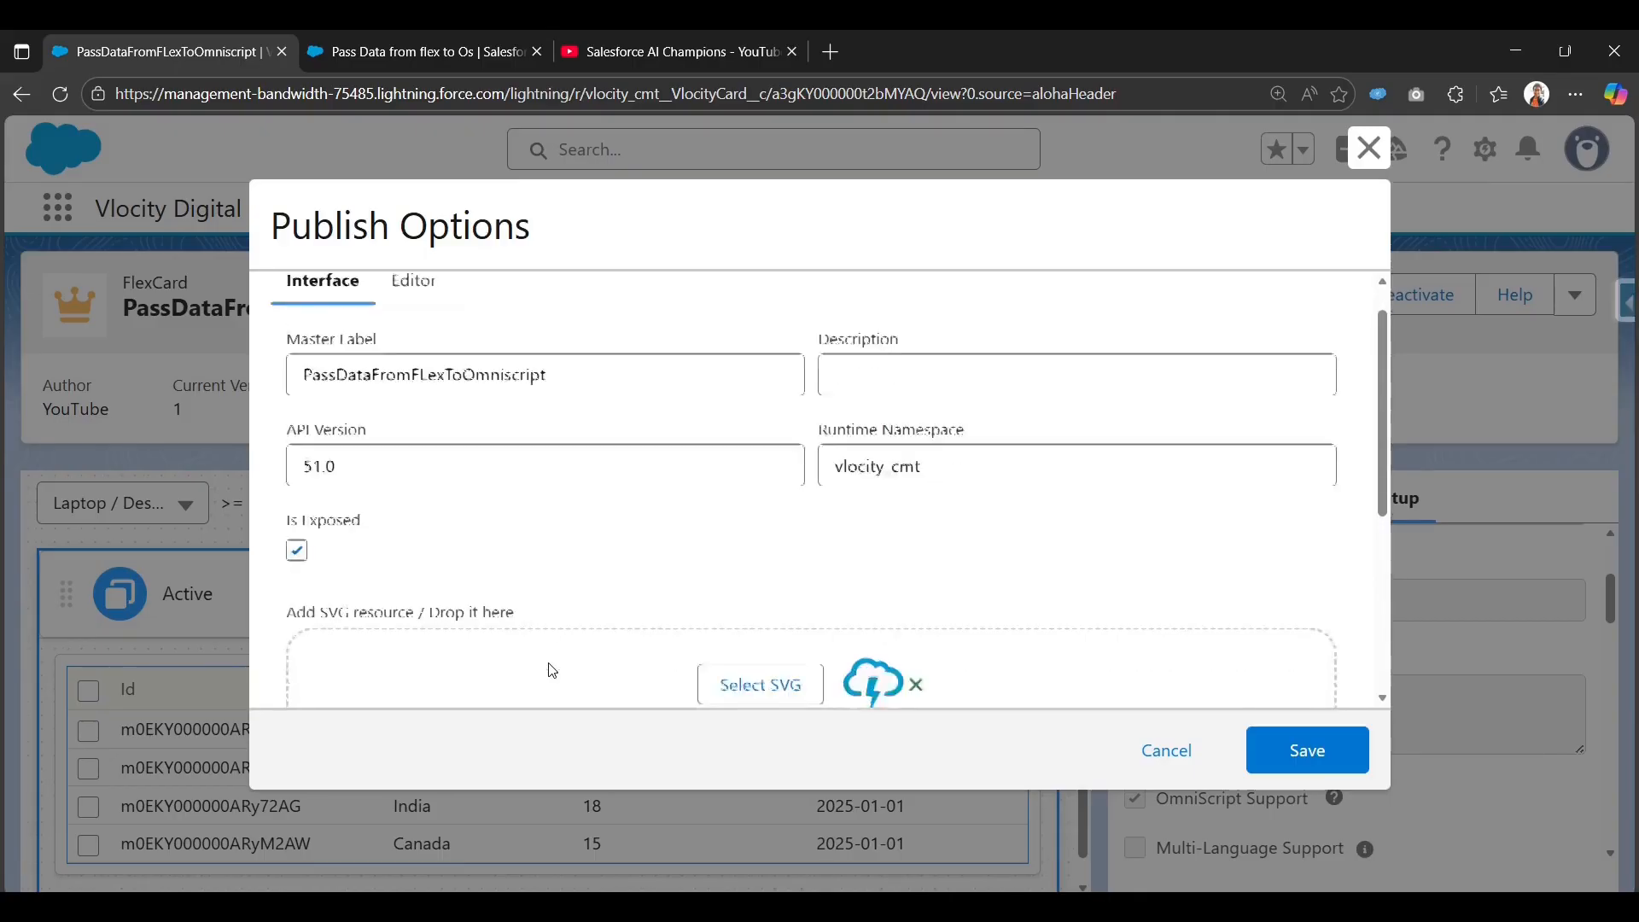
pyautogui.scroll(5, 555, 471)
pyautogui.scroll(-5, 538, 464)
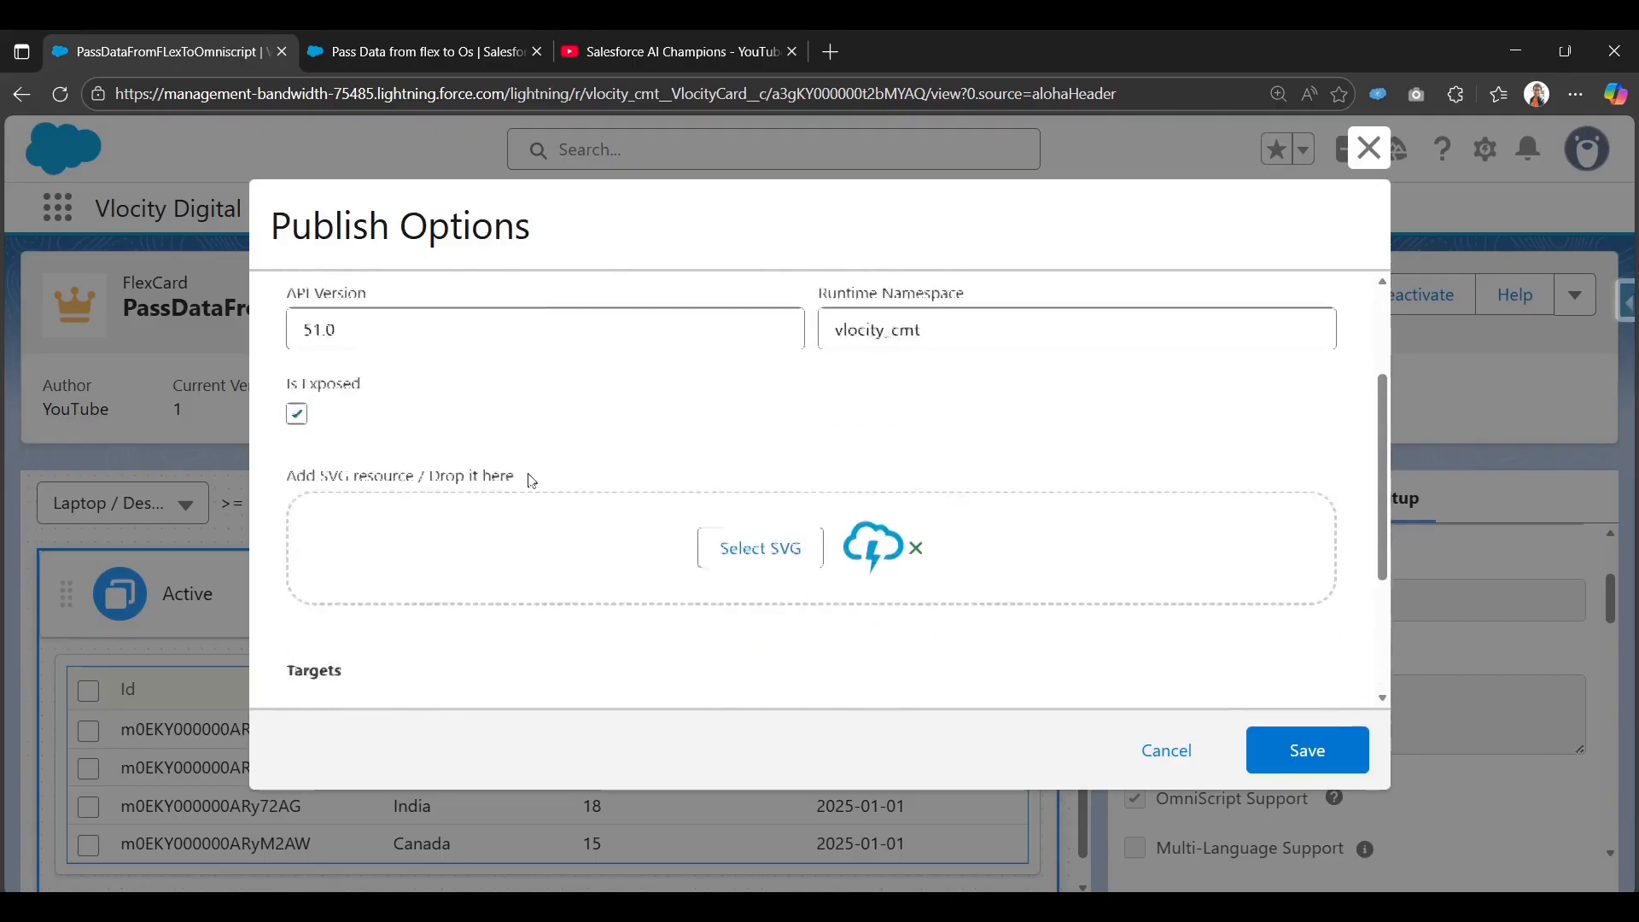
pyautogui.moveTo(293, 442); pyautogui.dragTo(402, 452)
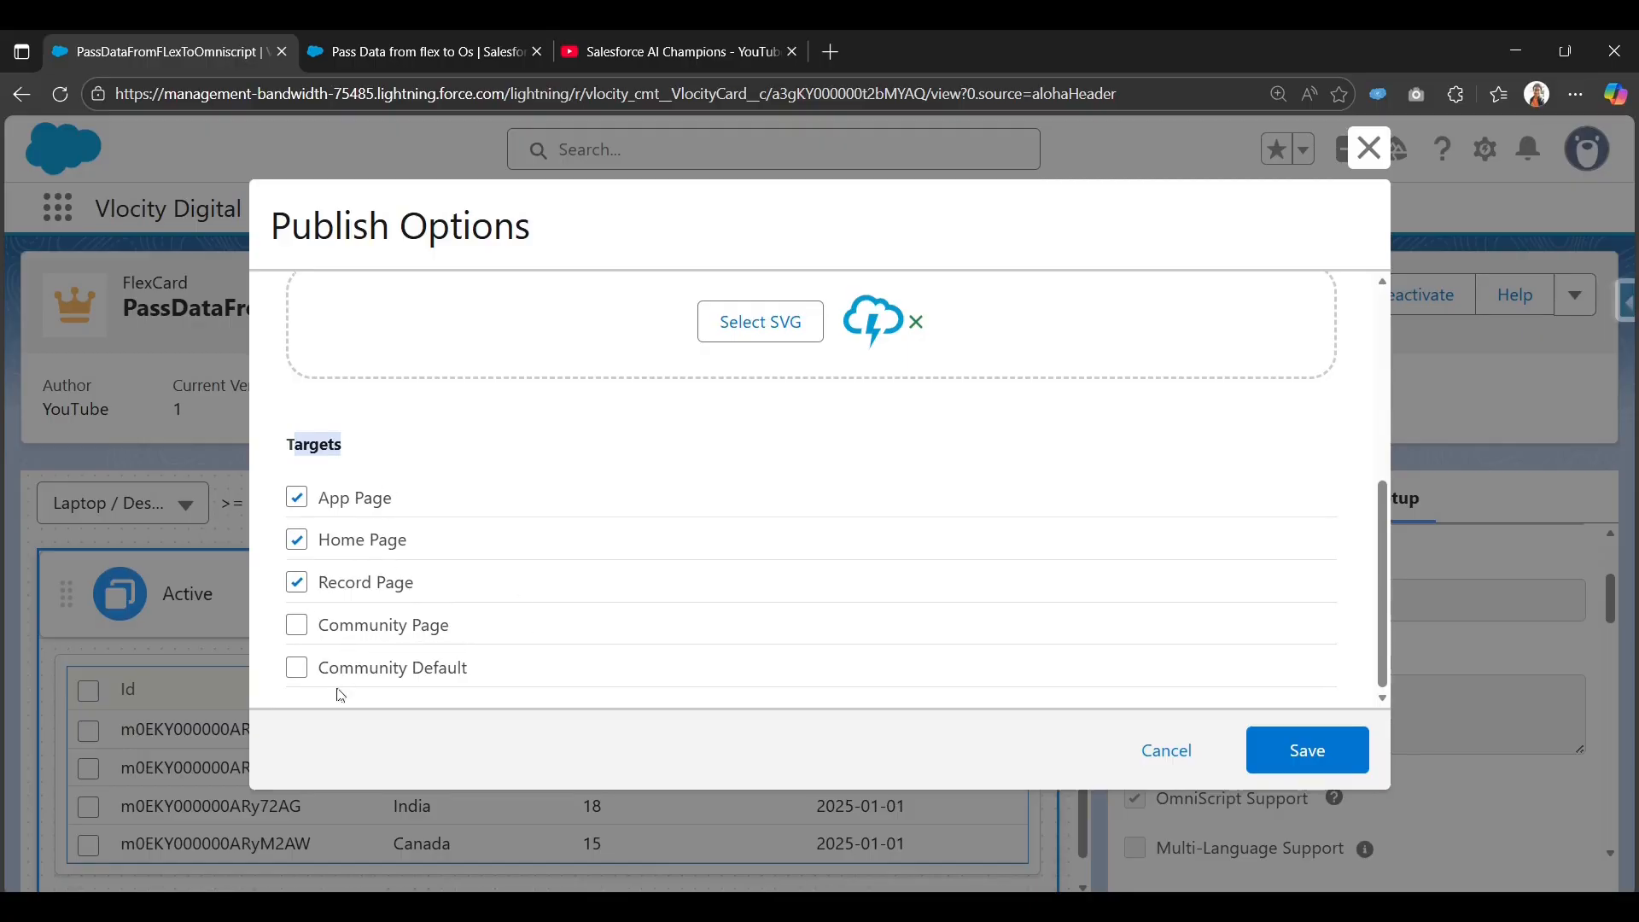
pyautogui.click(1326, 753)
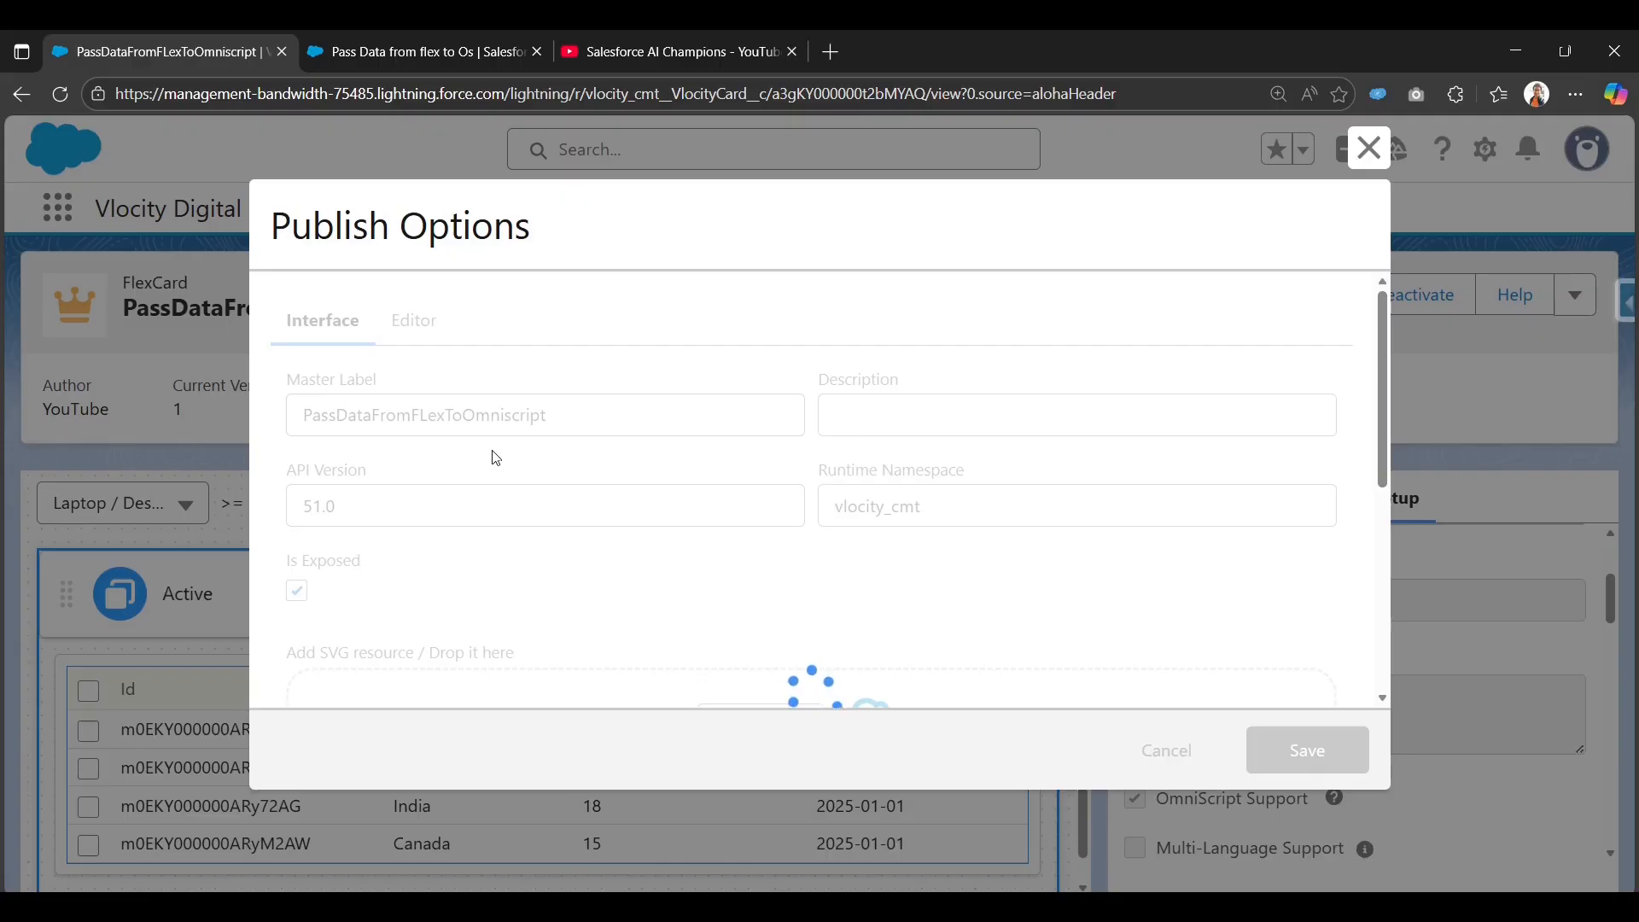
# Search elements for 'custom' and drag a Custom Lightning Web Component into Step1.
pyautogui.click(369, 51)
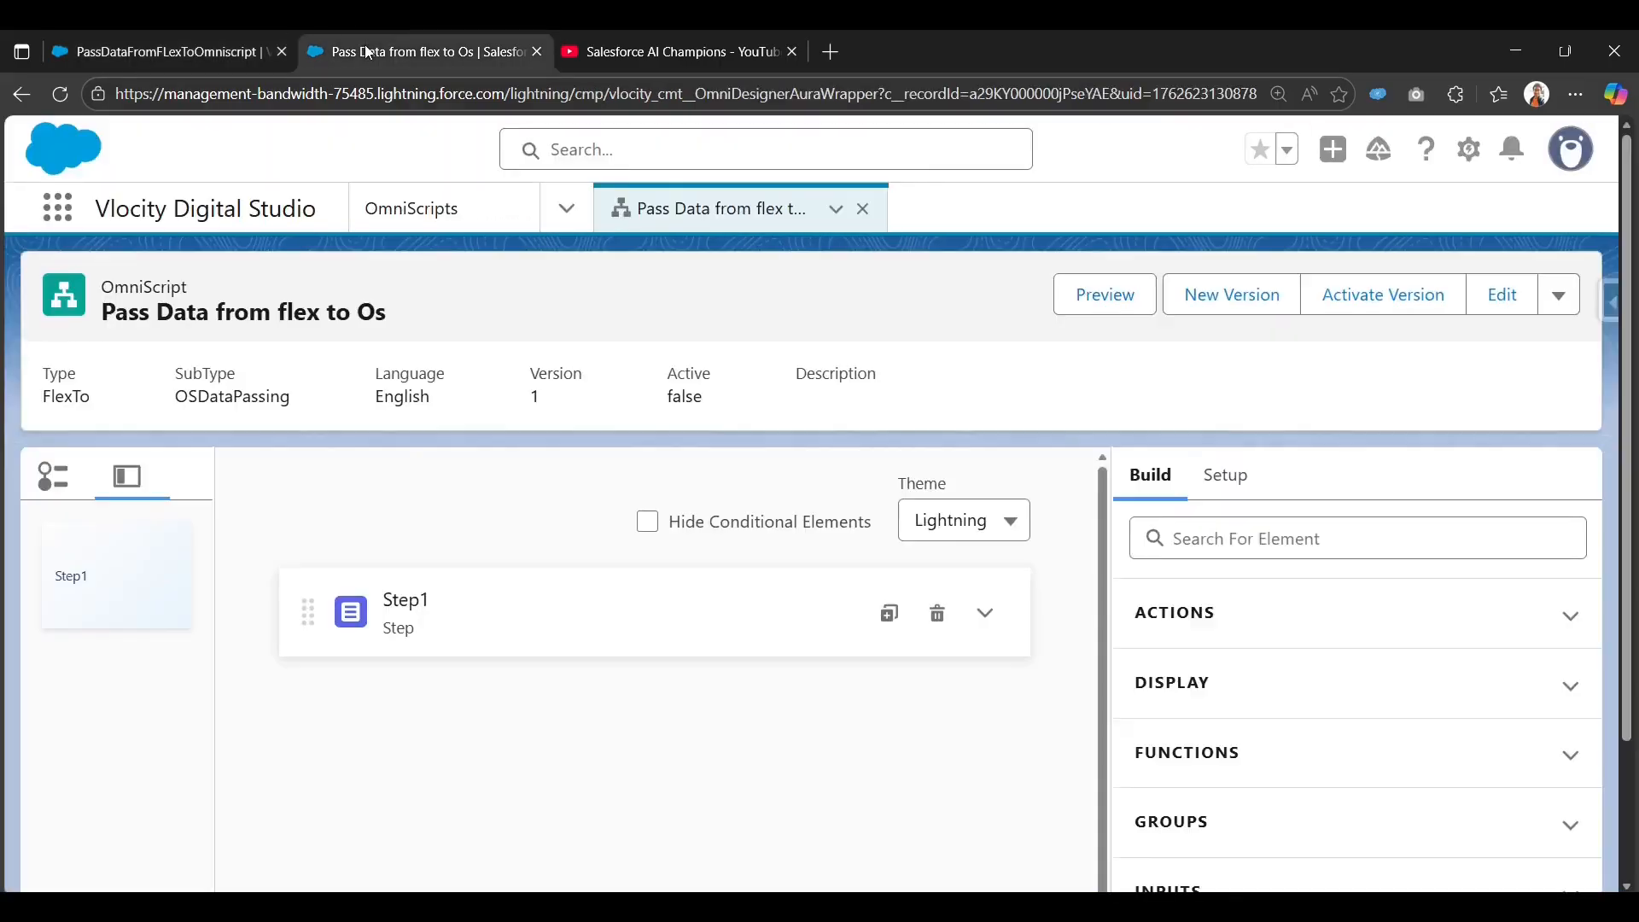
pyautogui.click(983, 611)
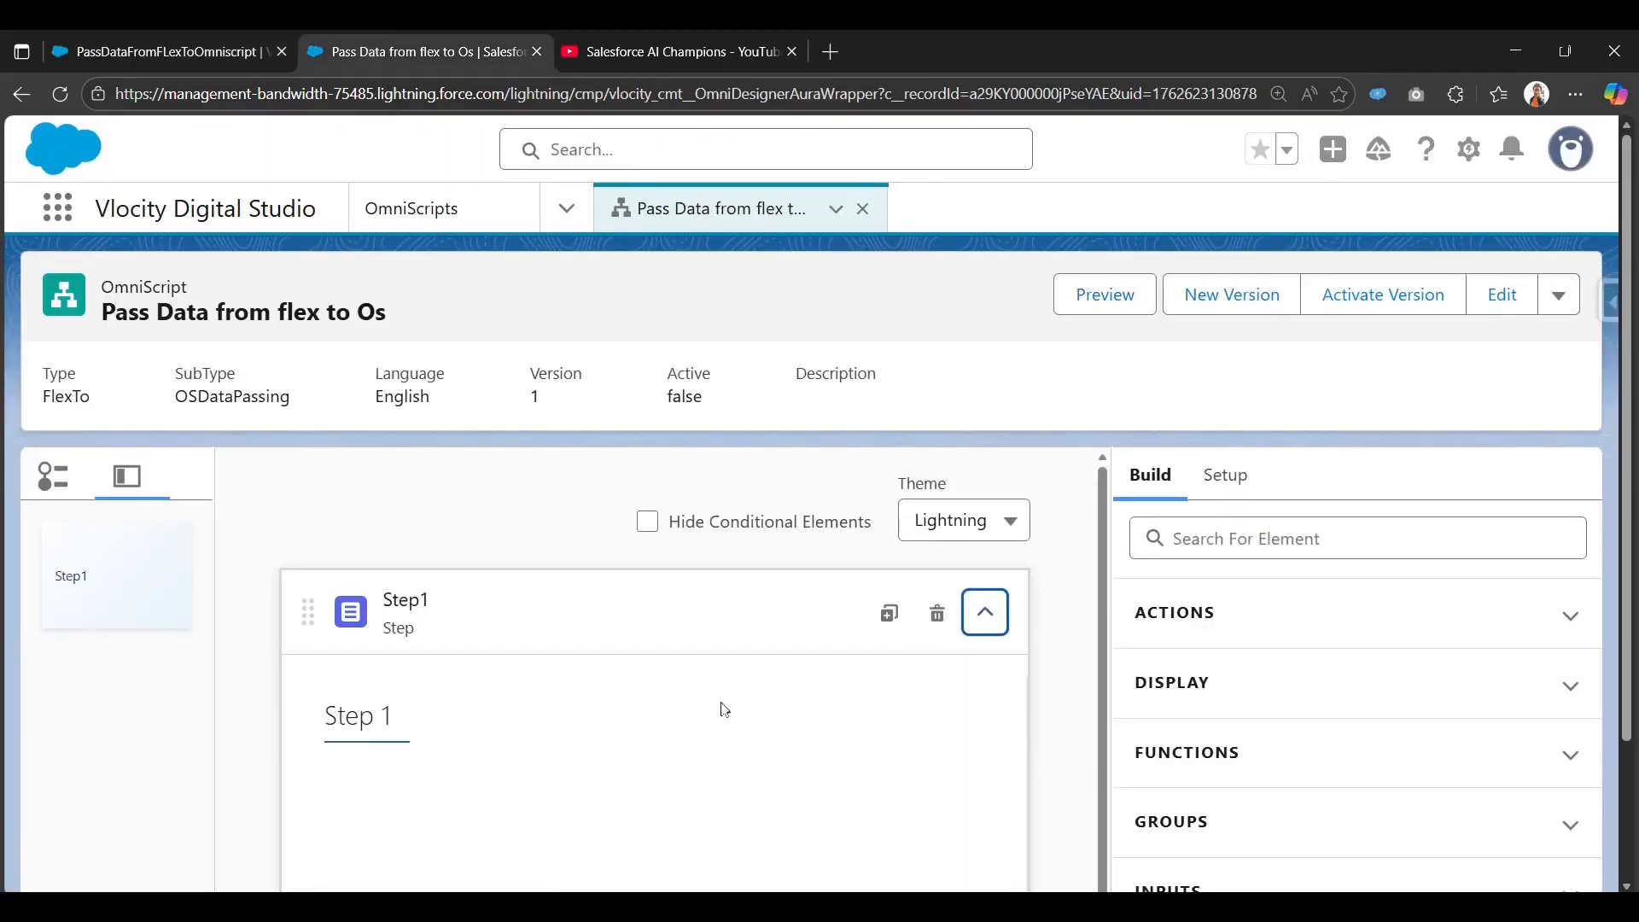
pyautogui.scroll(-1, 1149, 570)
pyautogui.click(1262, 427)
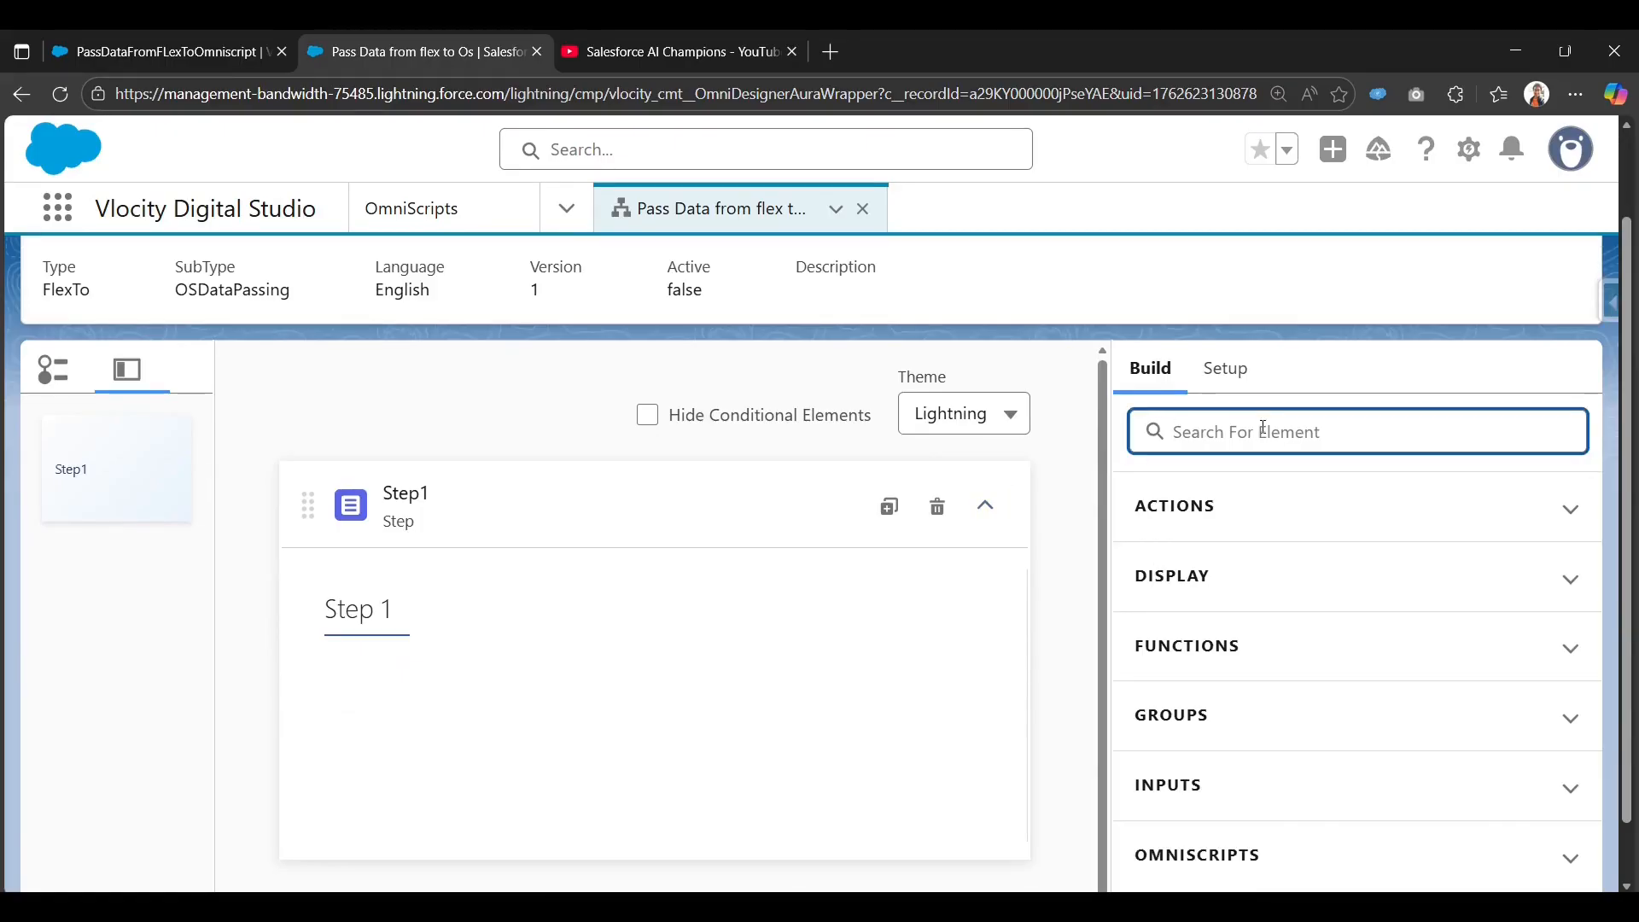
pyautogui.write('custom')
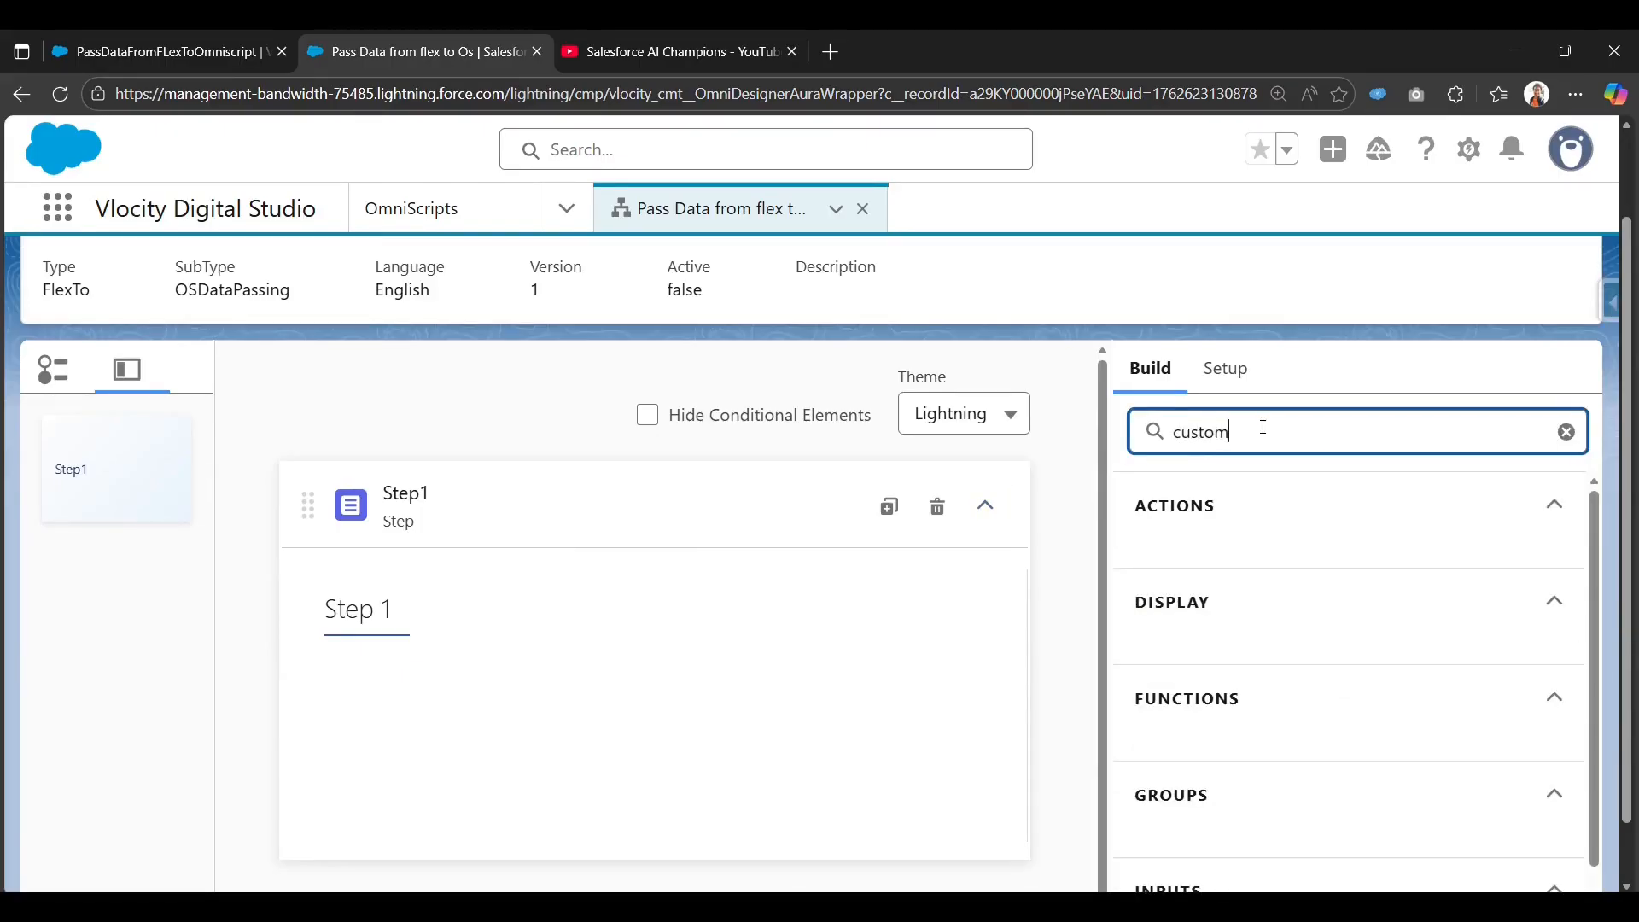
pyautogui.scroll(-5, 1242, 688)
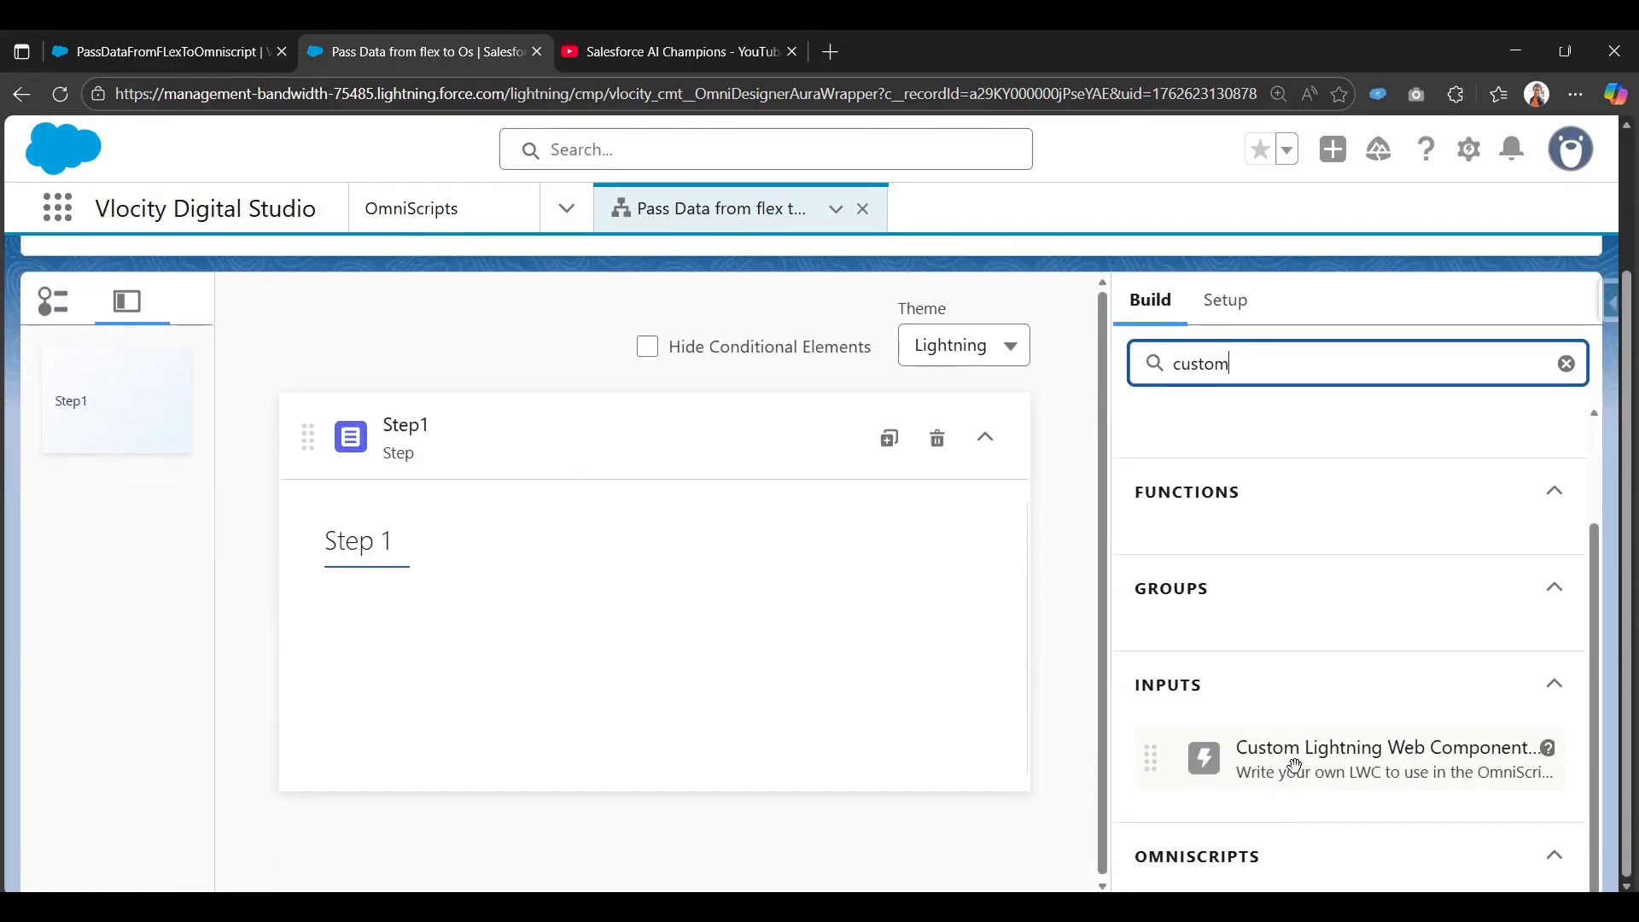
pyautogui.moveTo(1295, 766); pyautogui.dragTo(611, 674)
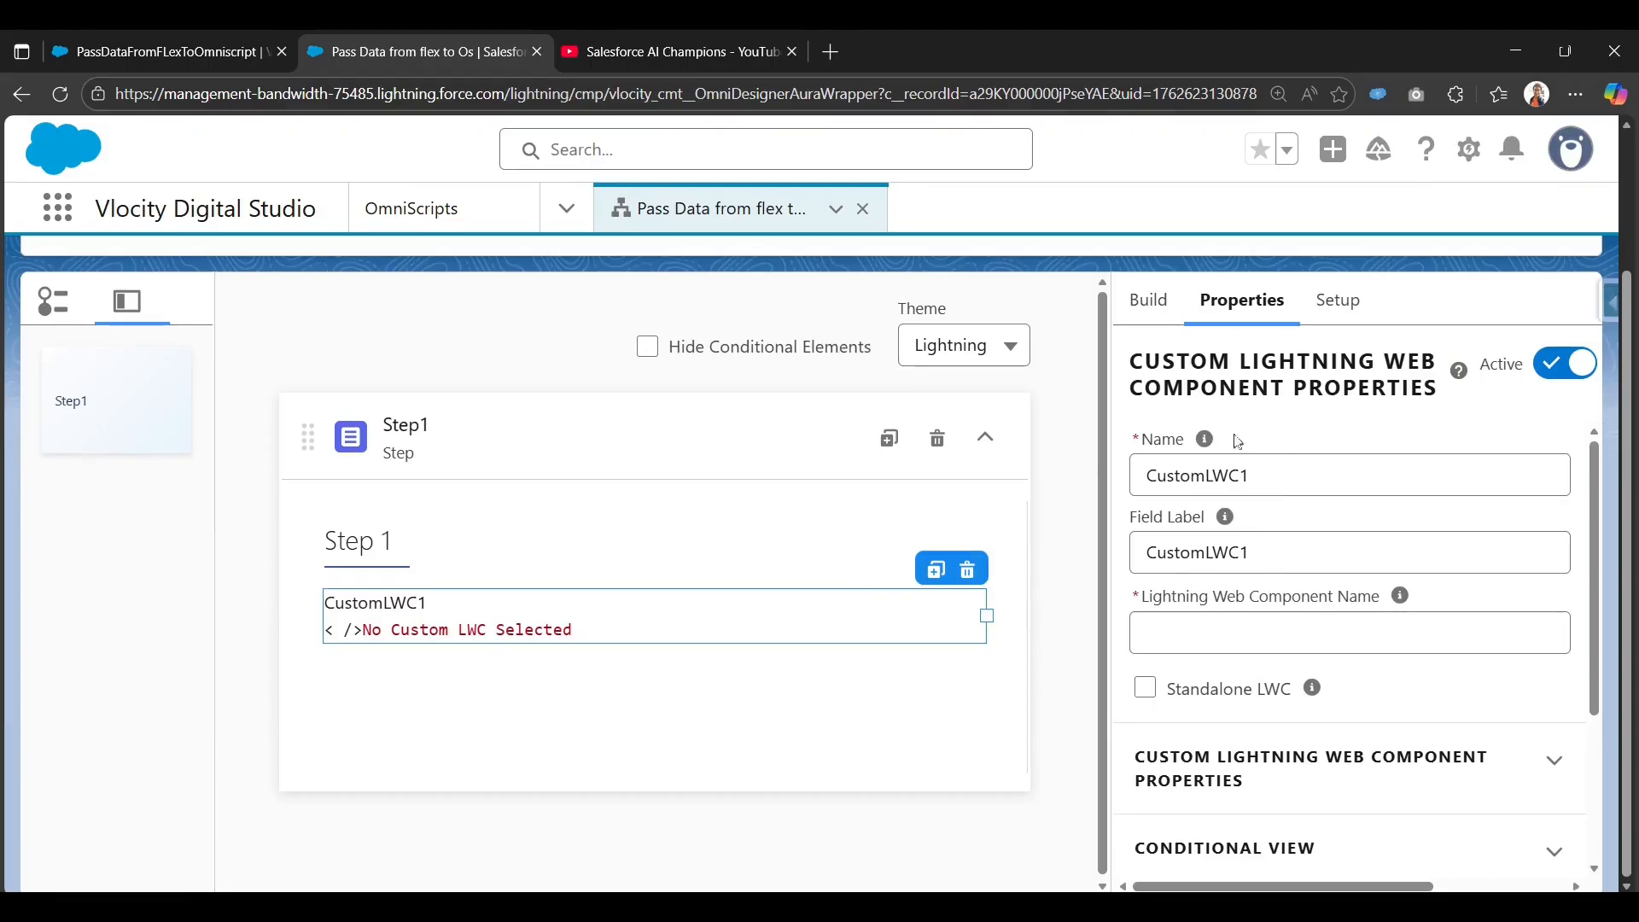
# Set the Lightning Web Component Name to cfPassDataFromFLexToOmniscript, copied from the FlexCard page.
pyautogui.moveTo(1211, 498)
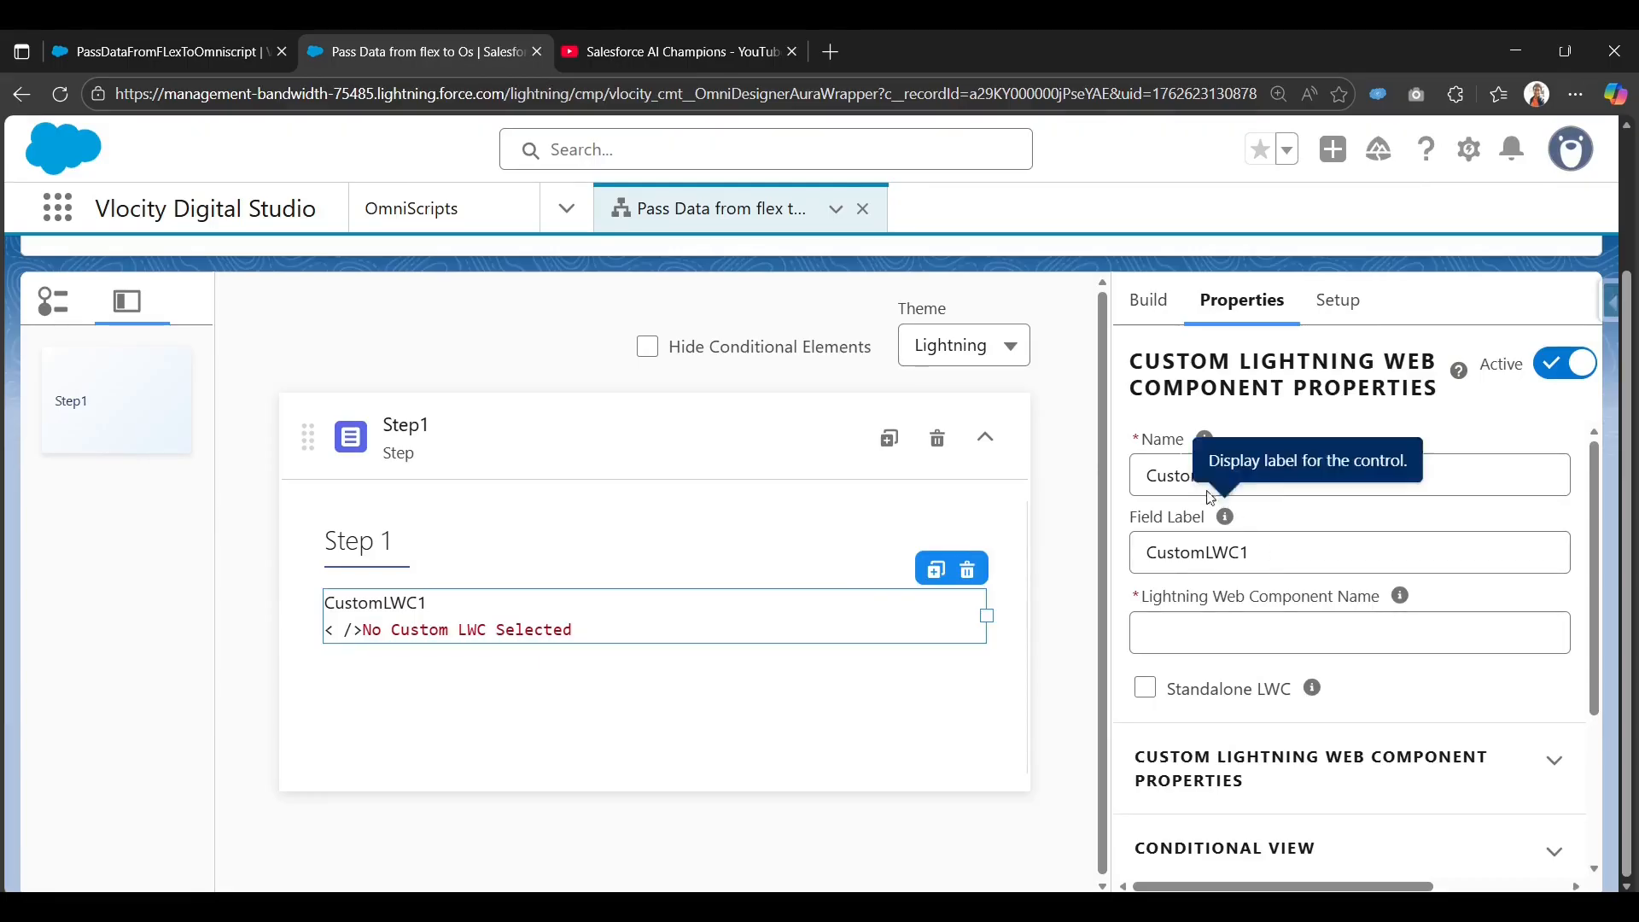
pyautogui.click(1338, 623)
pyautogui.click(210, 53)
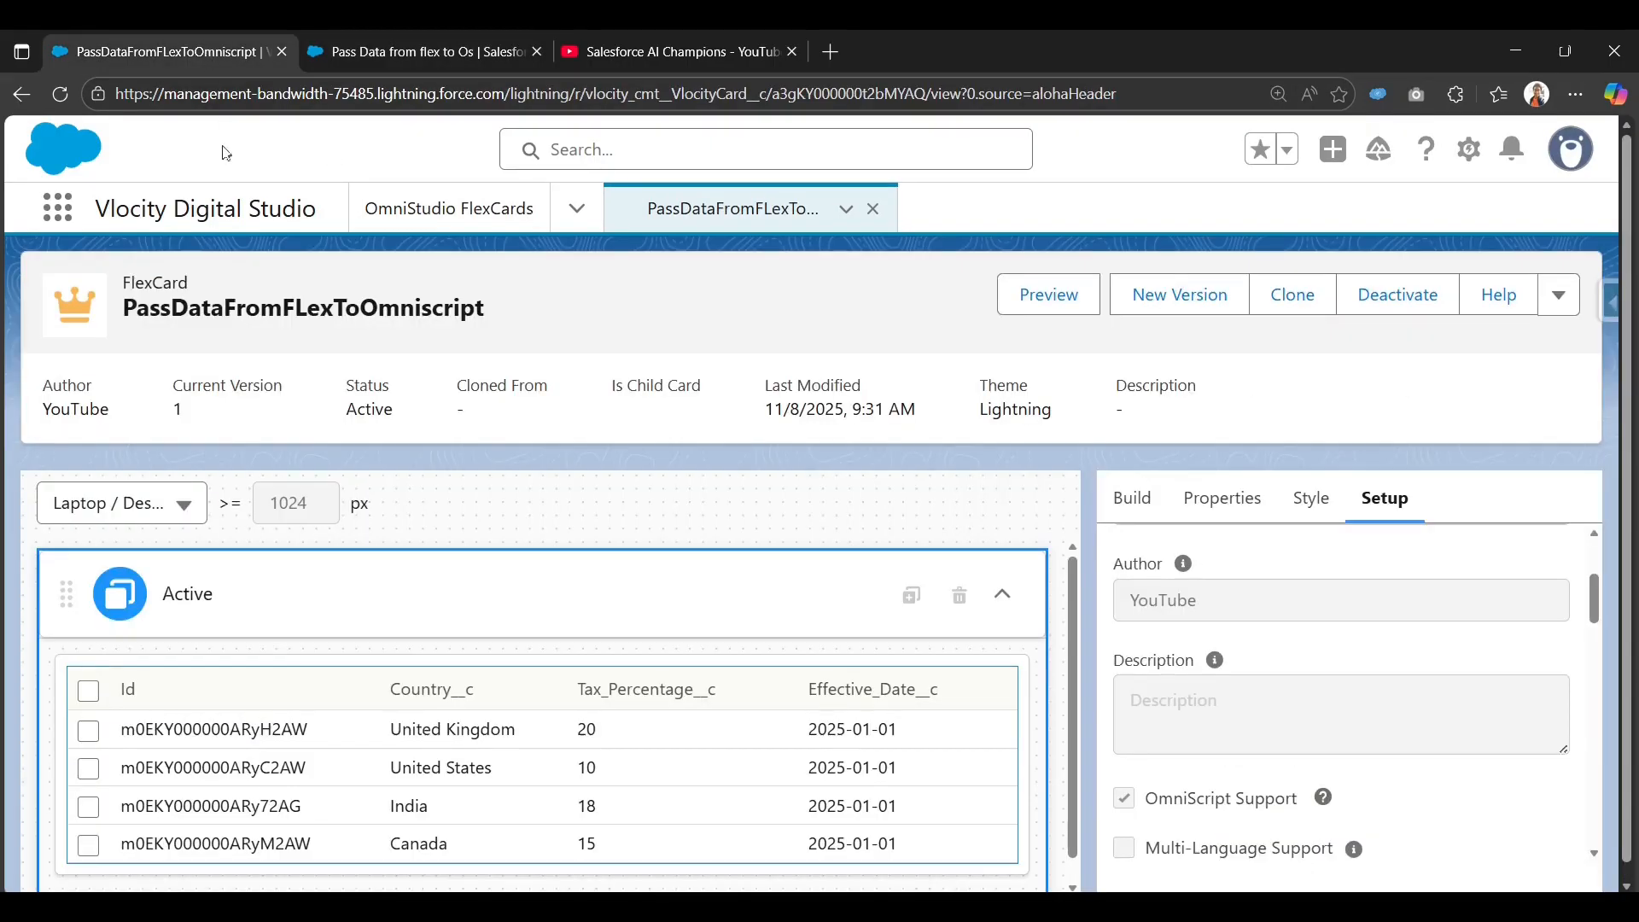
pyautogui.doubleClick(221, 305)
pyautogui.hotkey('ctrl', 'c')
pyautogui.click(339, 67)
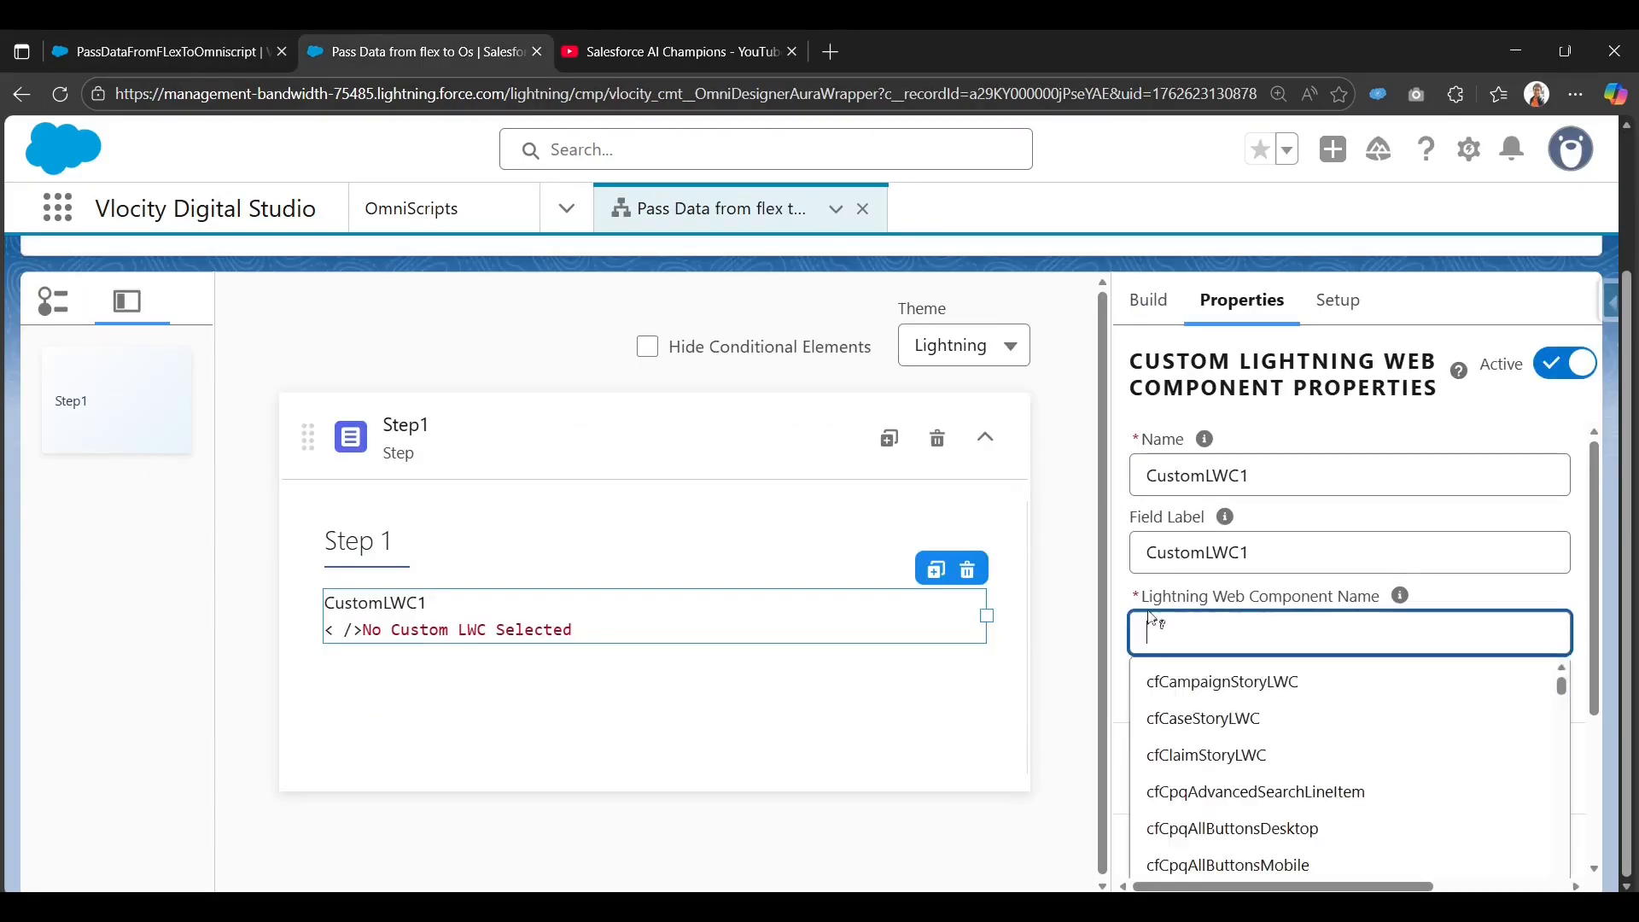
pyautogui.press('BackSpace')
pyautogui.hotkey('ctrl', 'v')
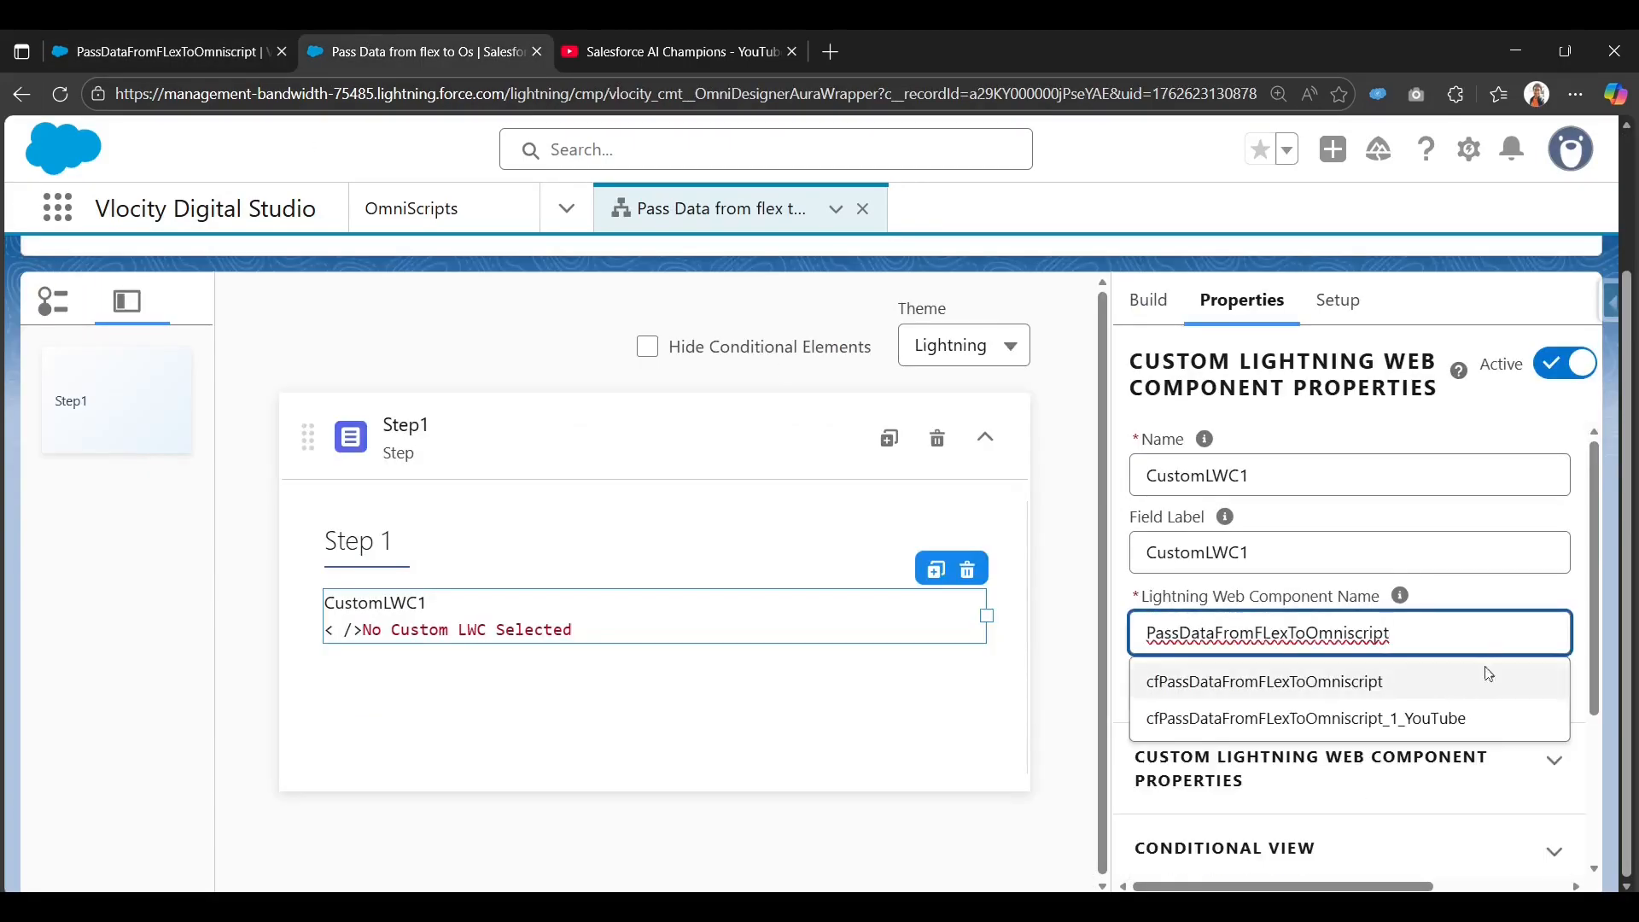
pyautogui.click(1342, 682)
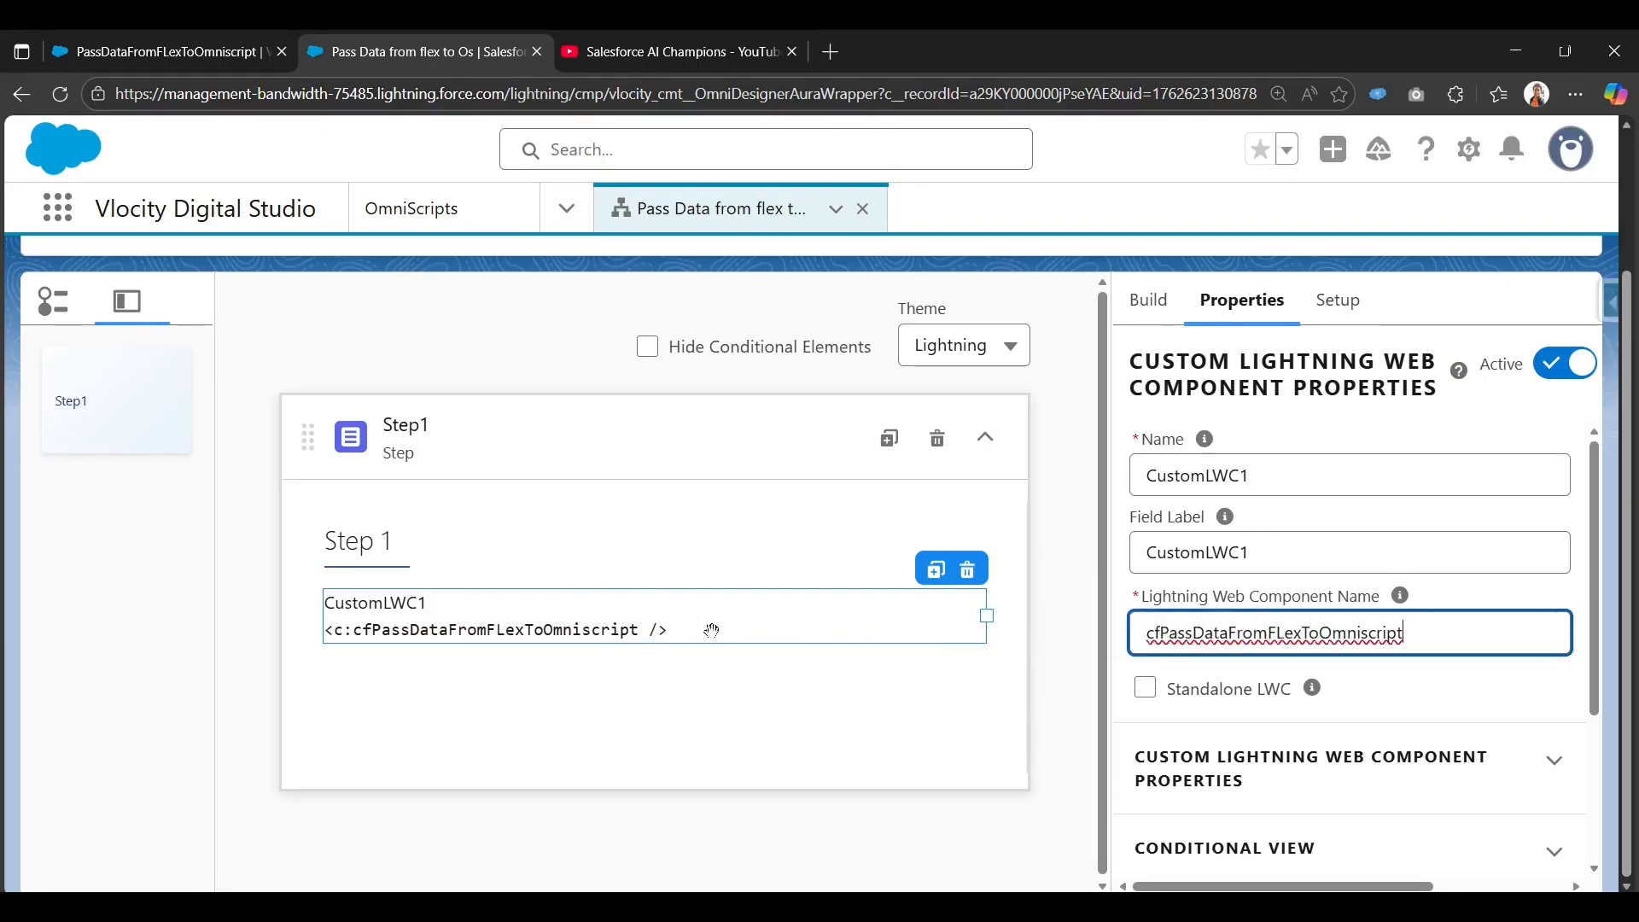
# Activate this version of the Pass Data from flex to Os OmniScript.
pyautogui.scroll(2, 769, 614)
pyautogui.scroll(1, 772, 612)
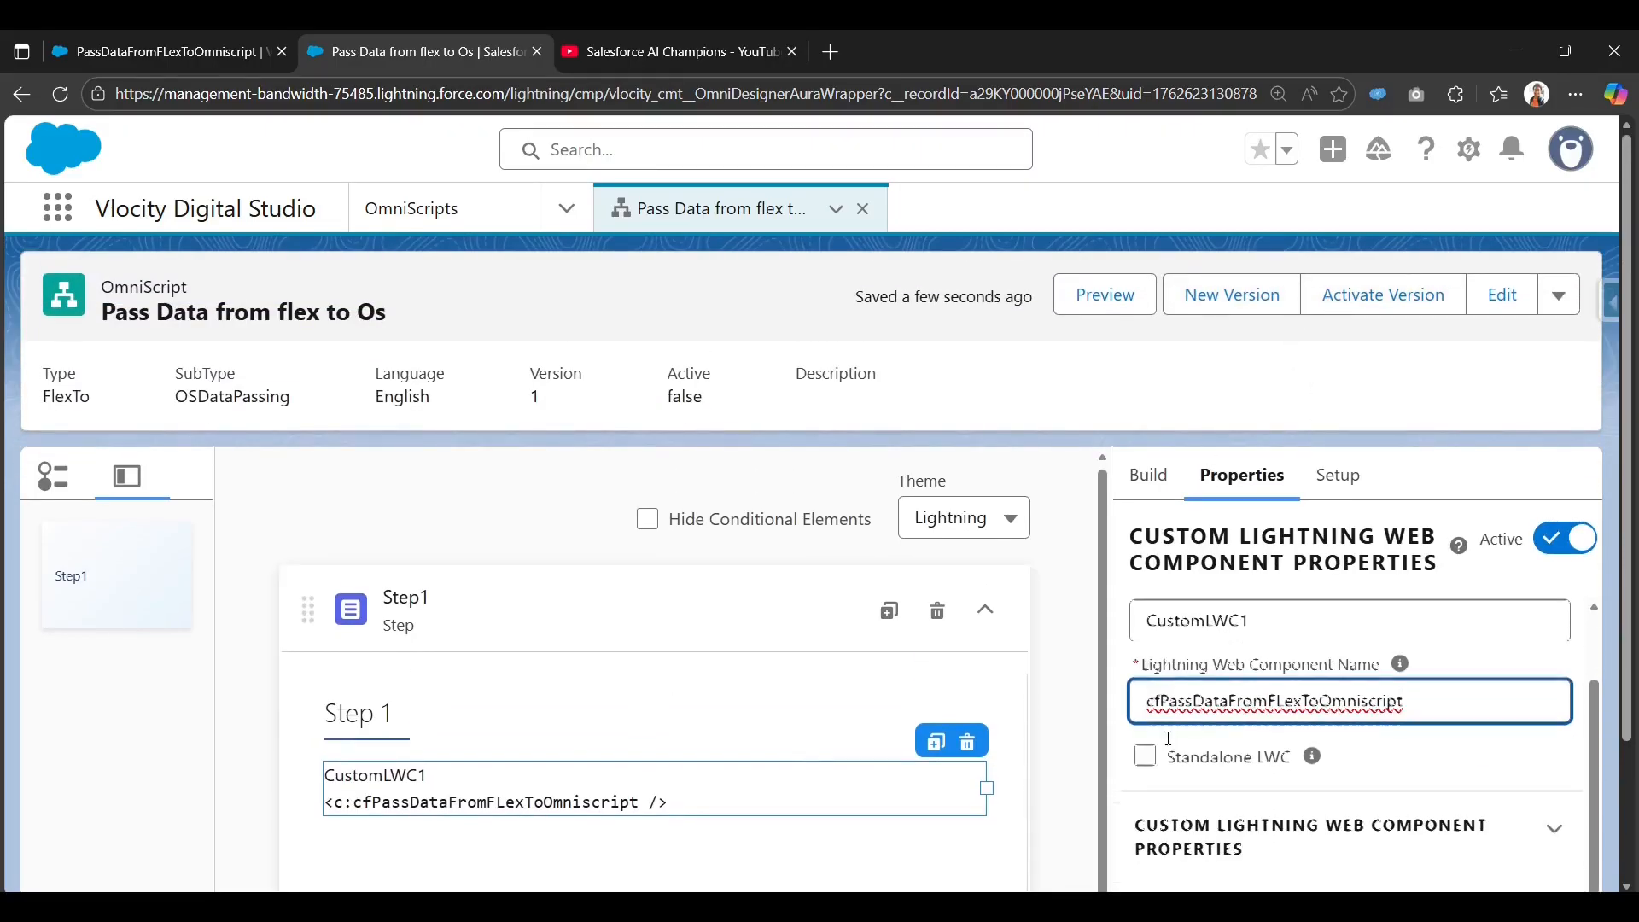
pyautogui.scroll(-2, 754, 731)
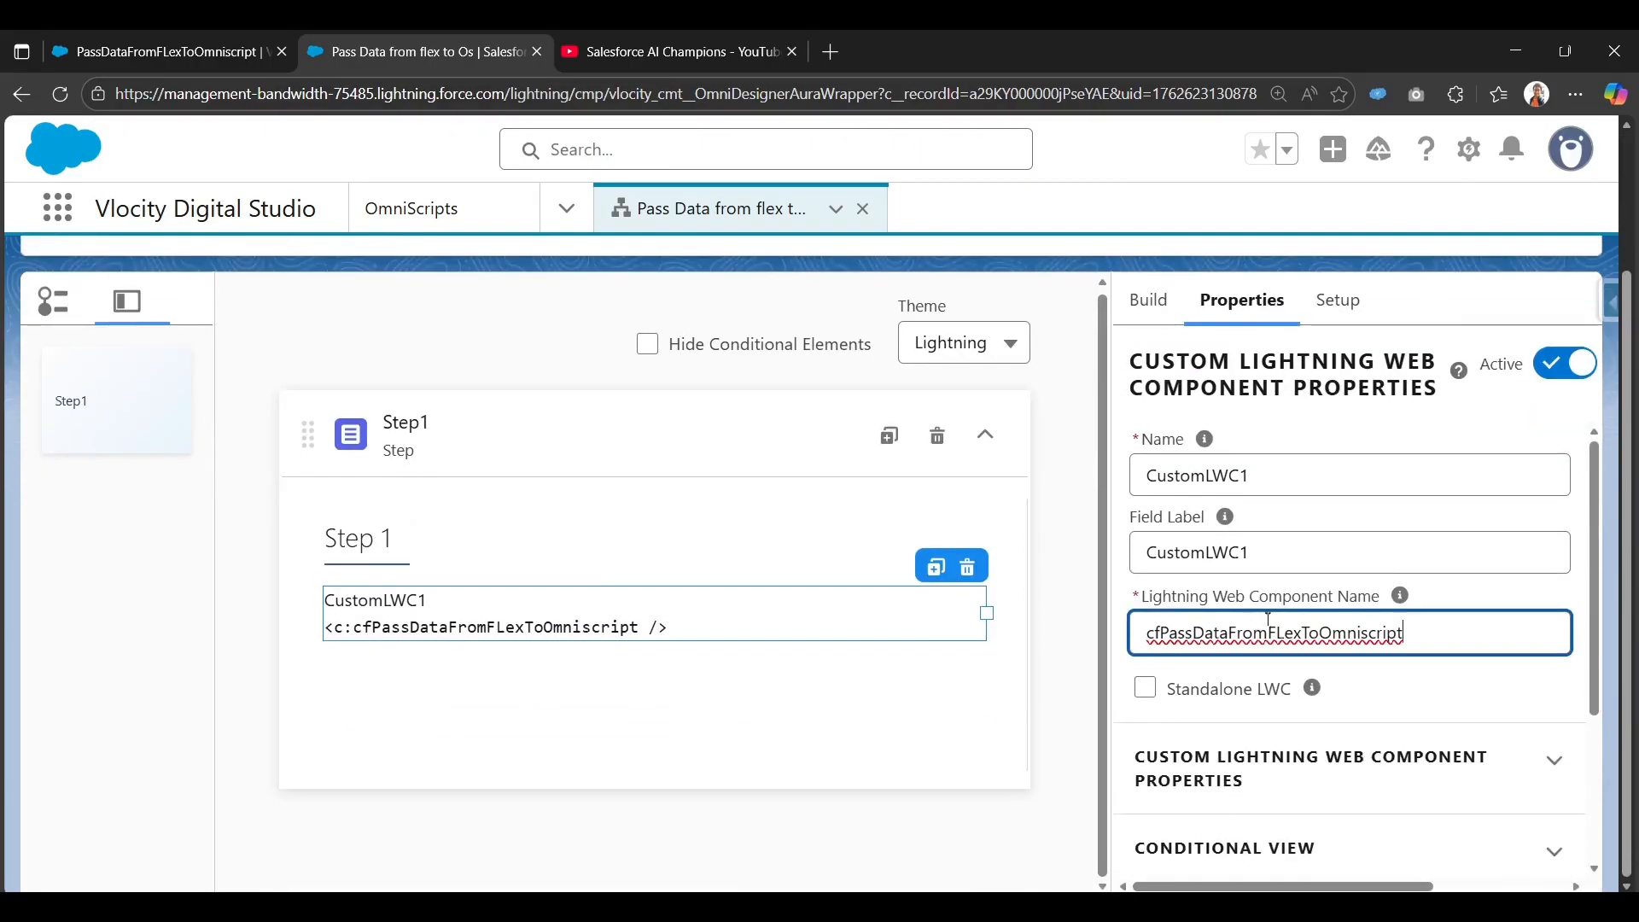
pyautogui.scroll(2, 1411, 672)
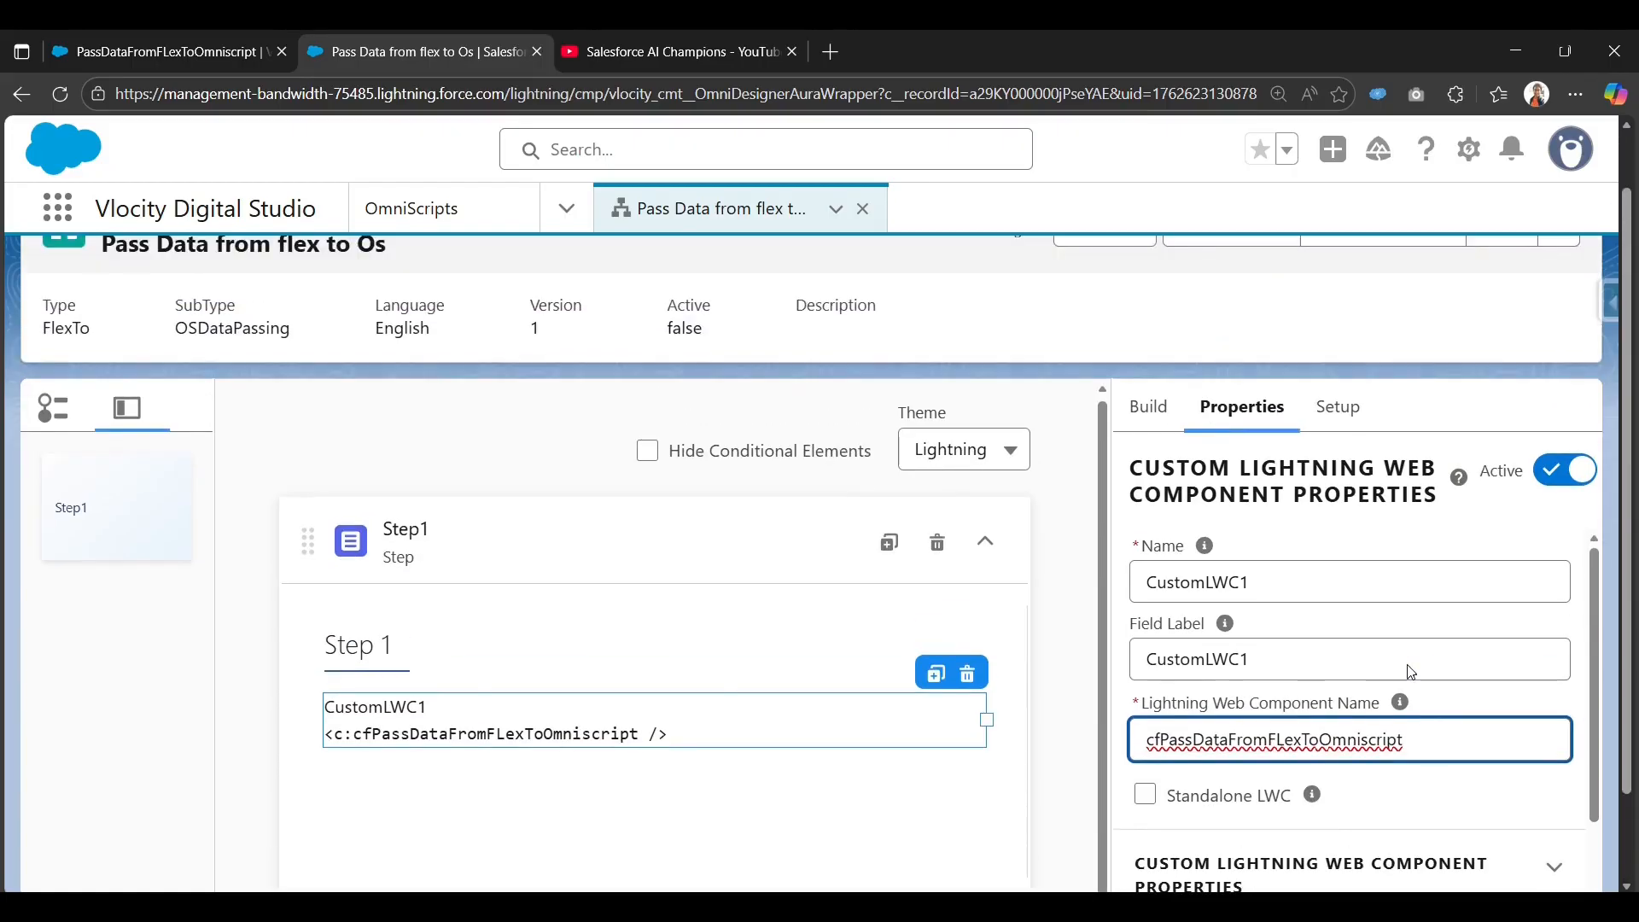
pyautogui.click(1358, 304)
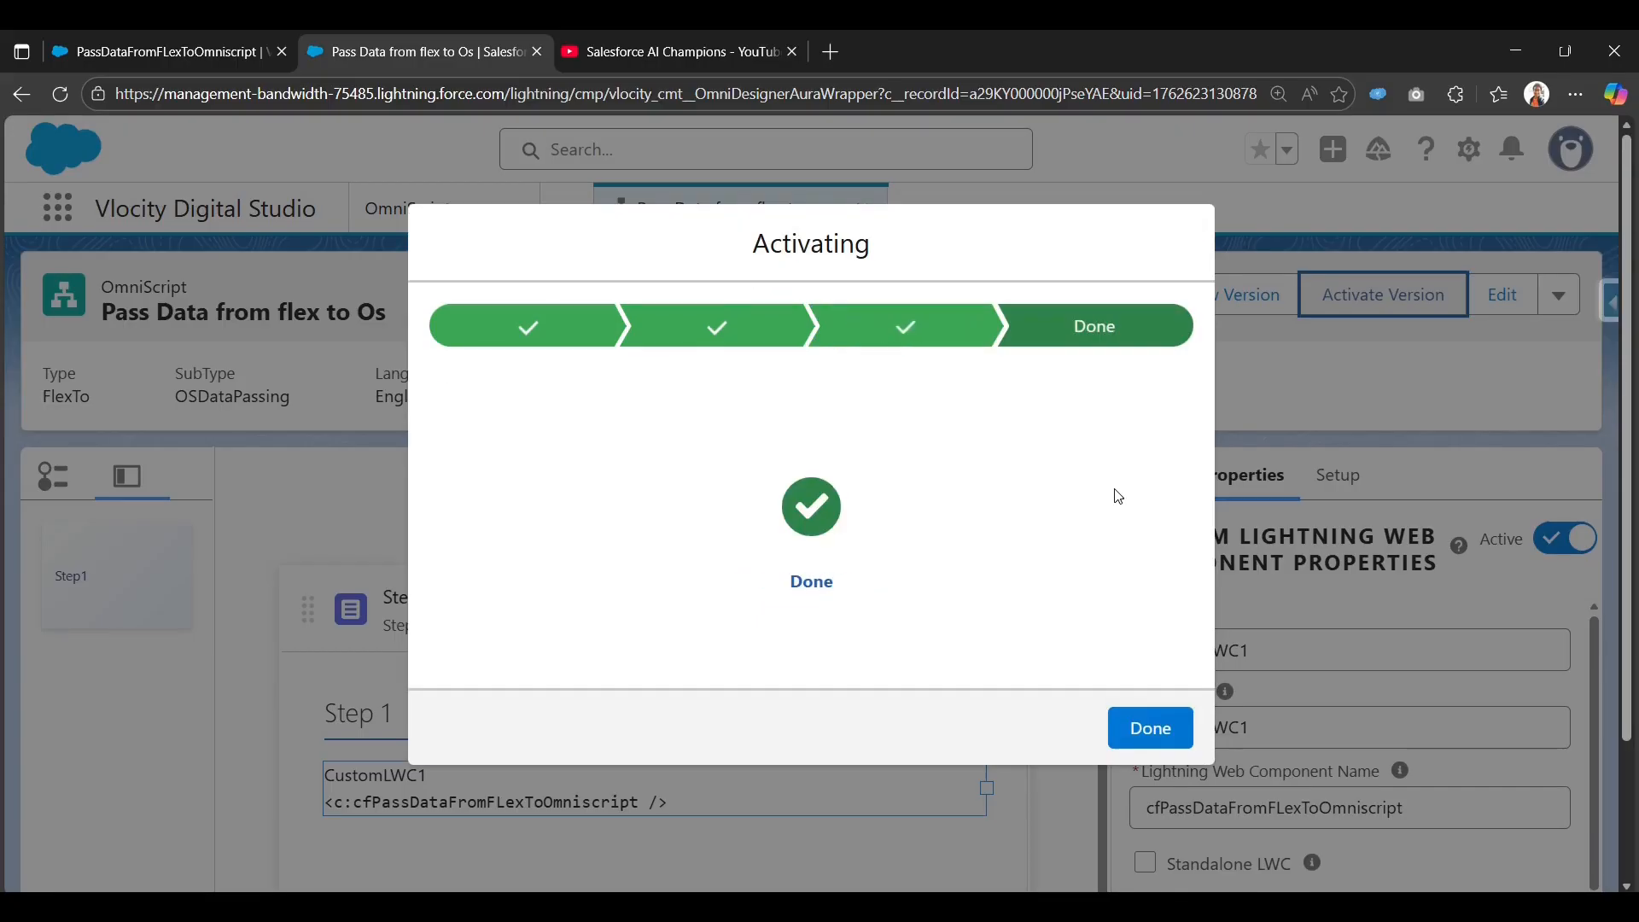
# Close the completed activation dialog and preview the OmniScript.
pyautogui.click(1164, 728)
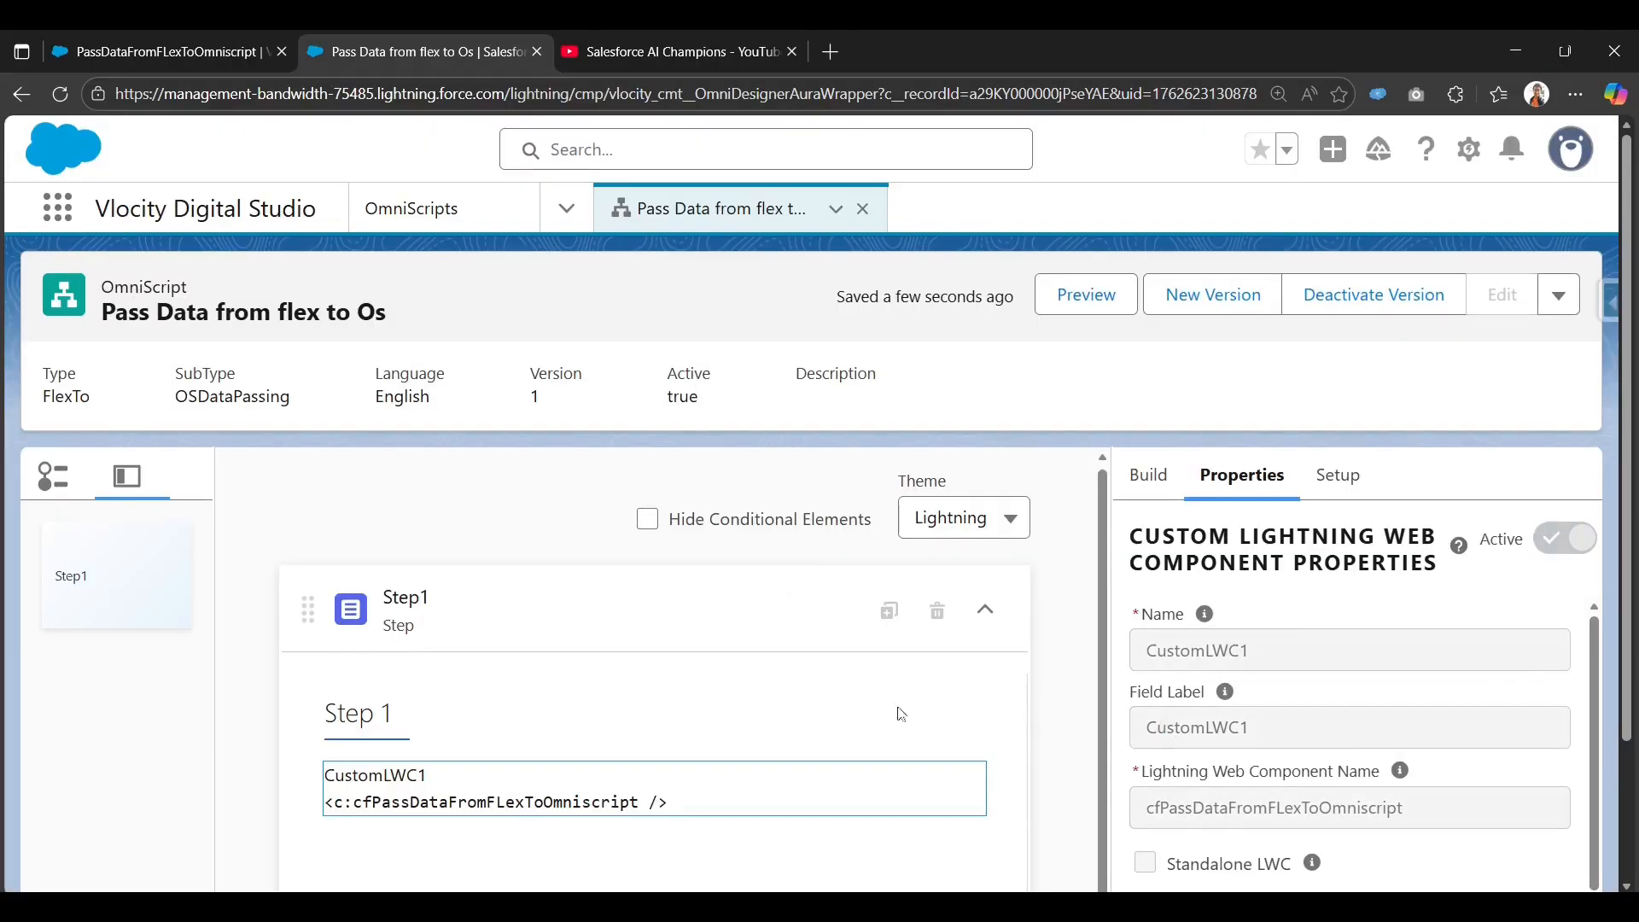
pyautogui.click(1085, 297)
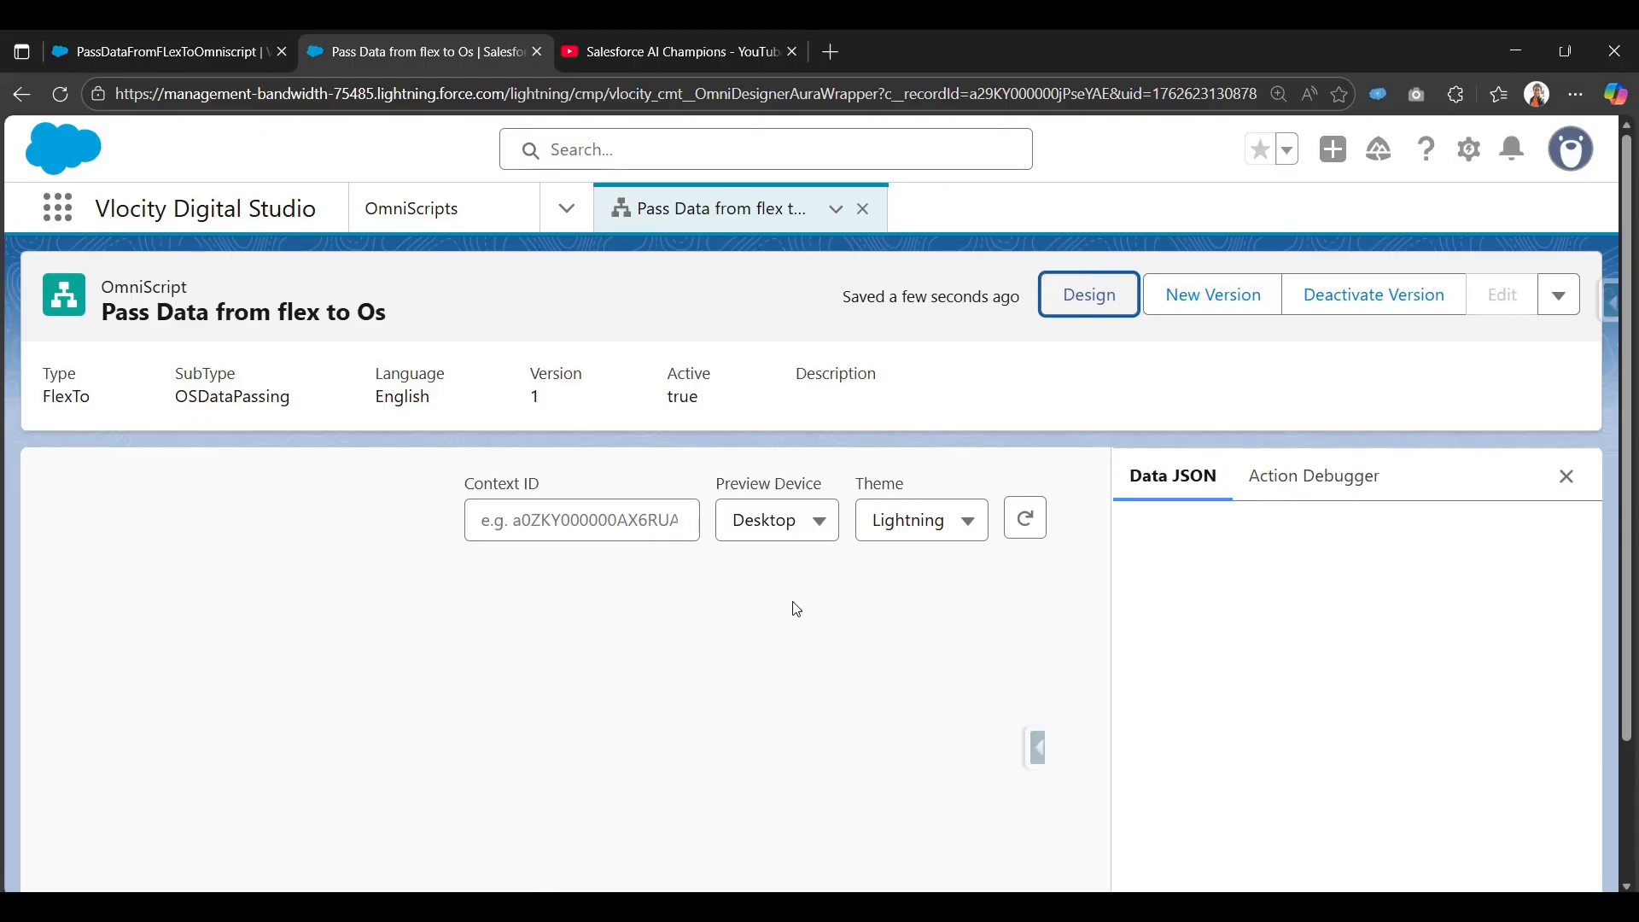
pyautogui.scroll(-2, 797, 609)
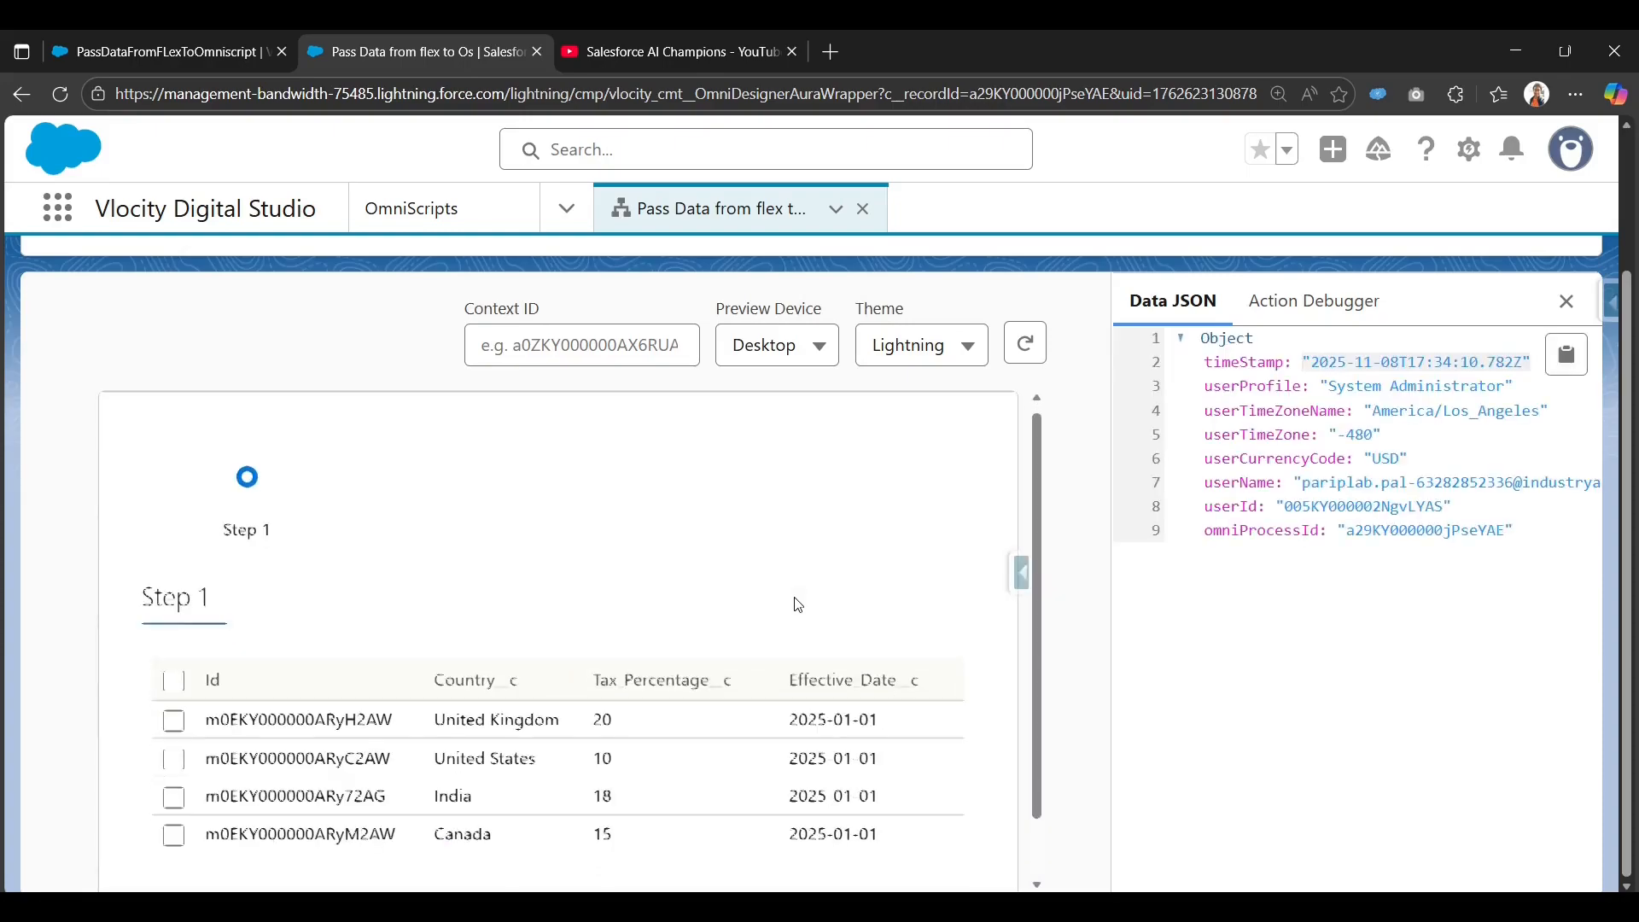
pyautogui.scroll(-1, 798, 605)
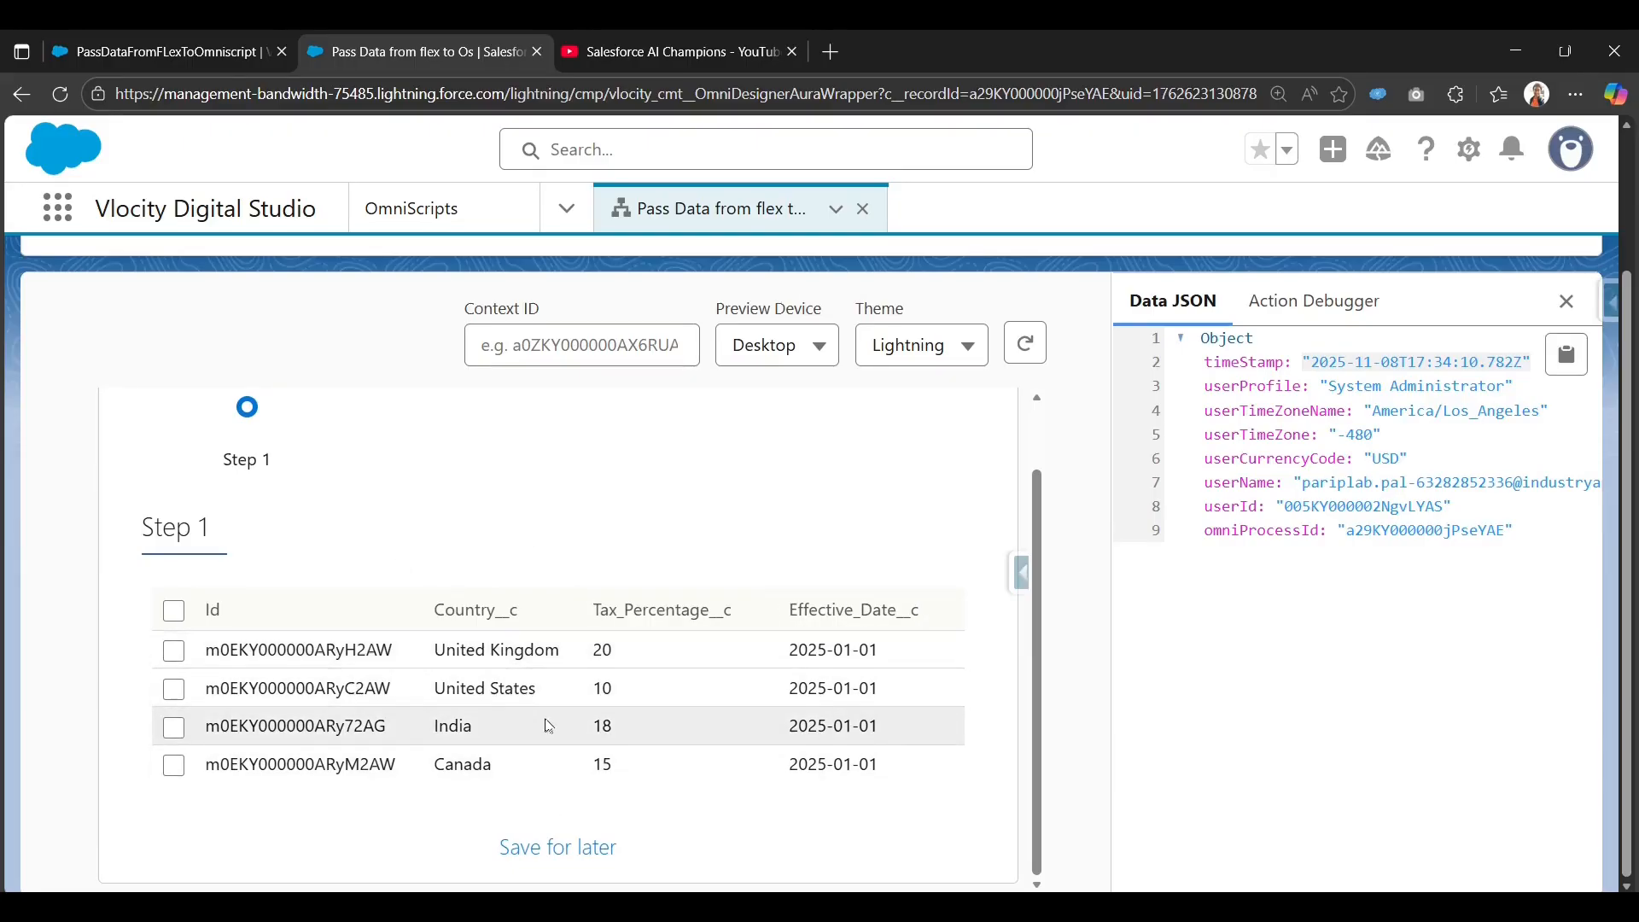
# Tick then untick the United Kingdom, United States and India rows, finally re-ticking United Kingdom.
pyautogui.click(175, 653)
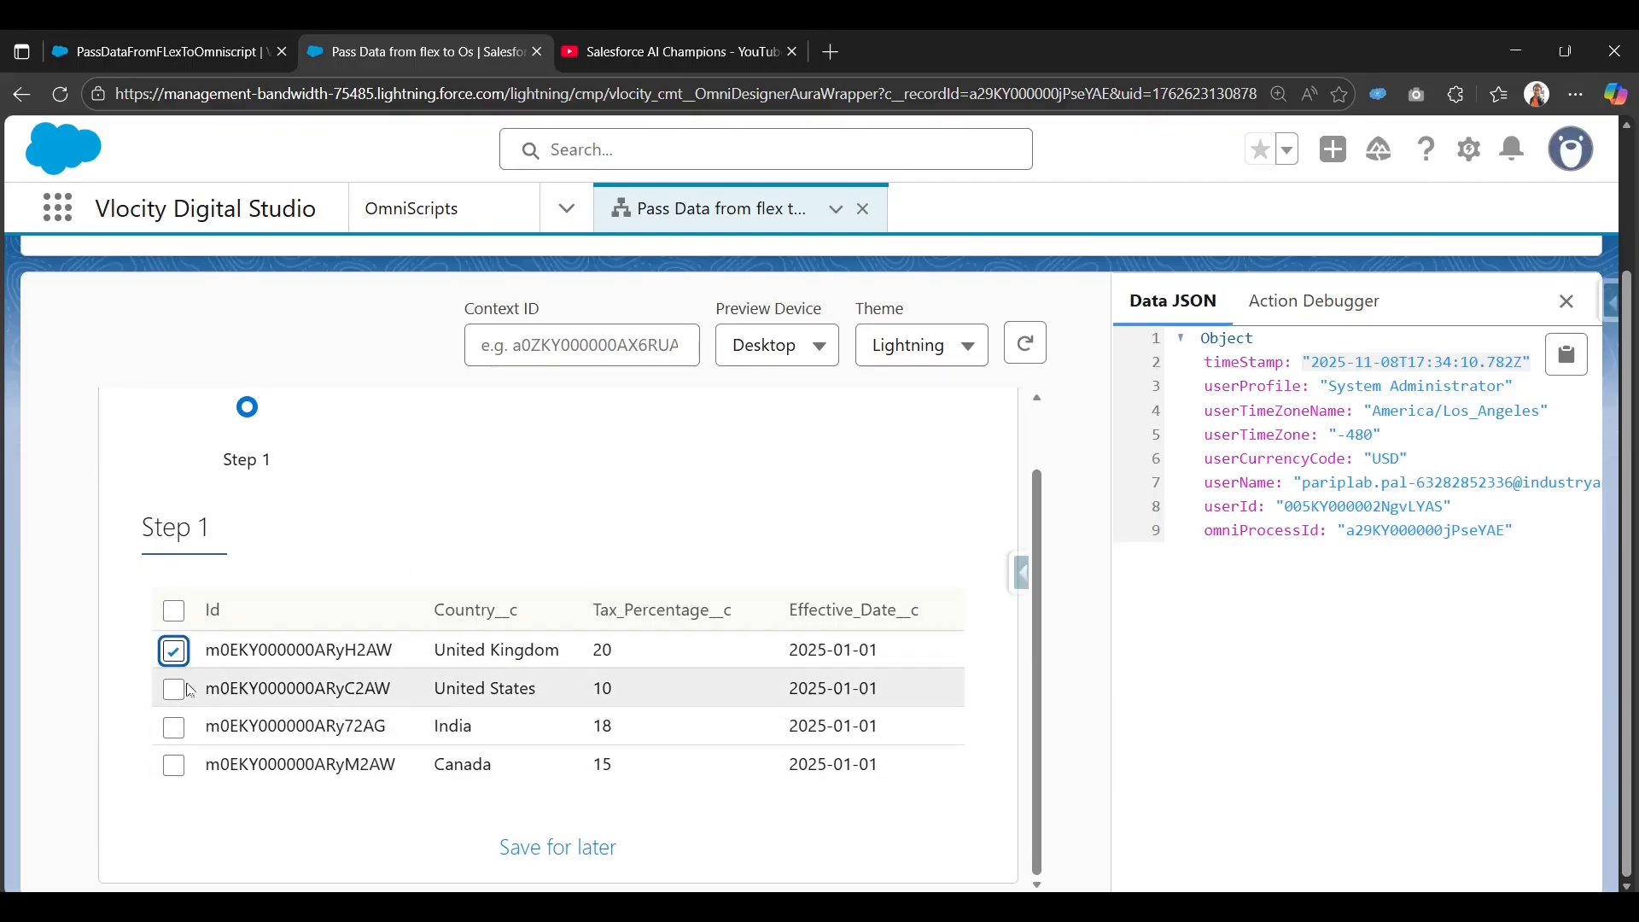
pyautogui.click(176, 693)
pyautogui.click(175, 728)
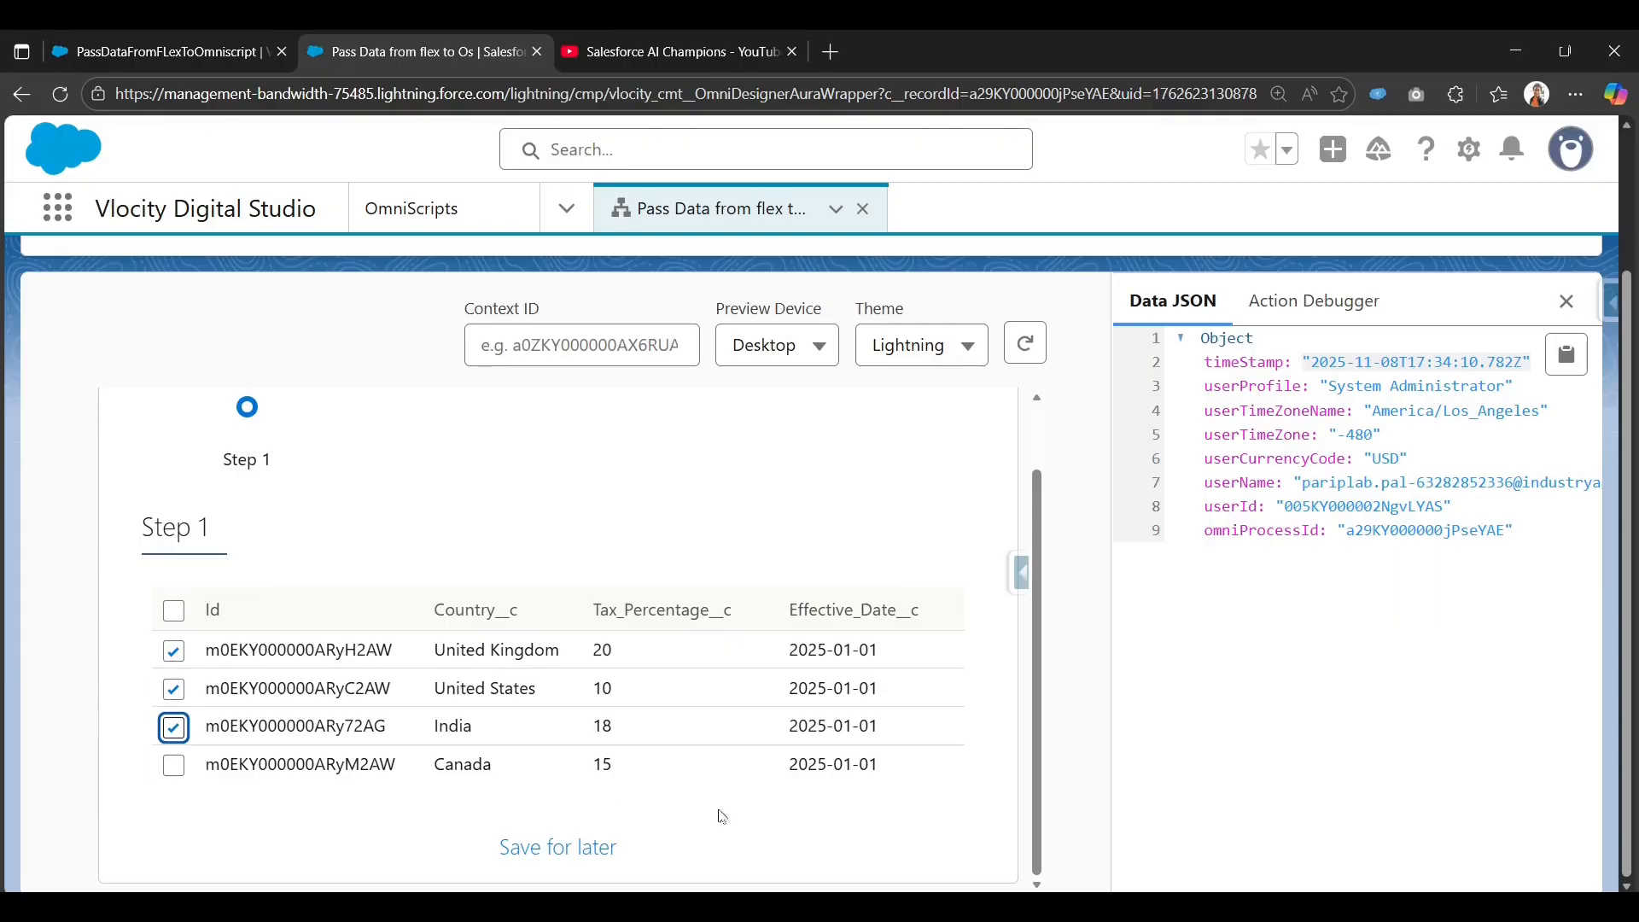
pyautogui.click(178, 652)
pyautogui.click(175, 690)
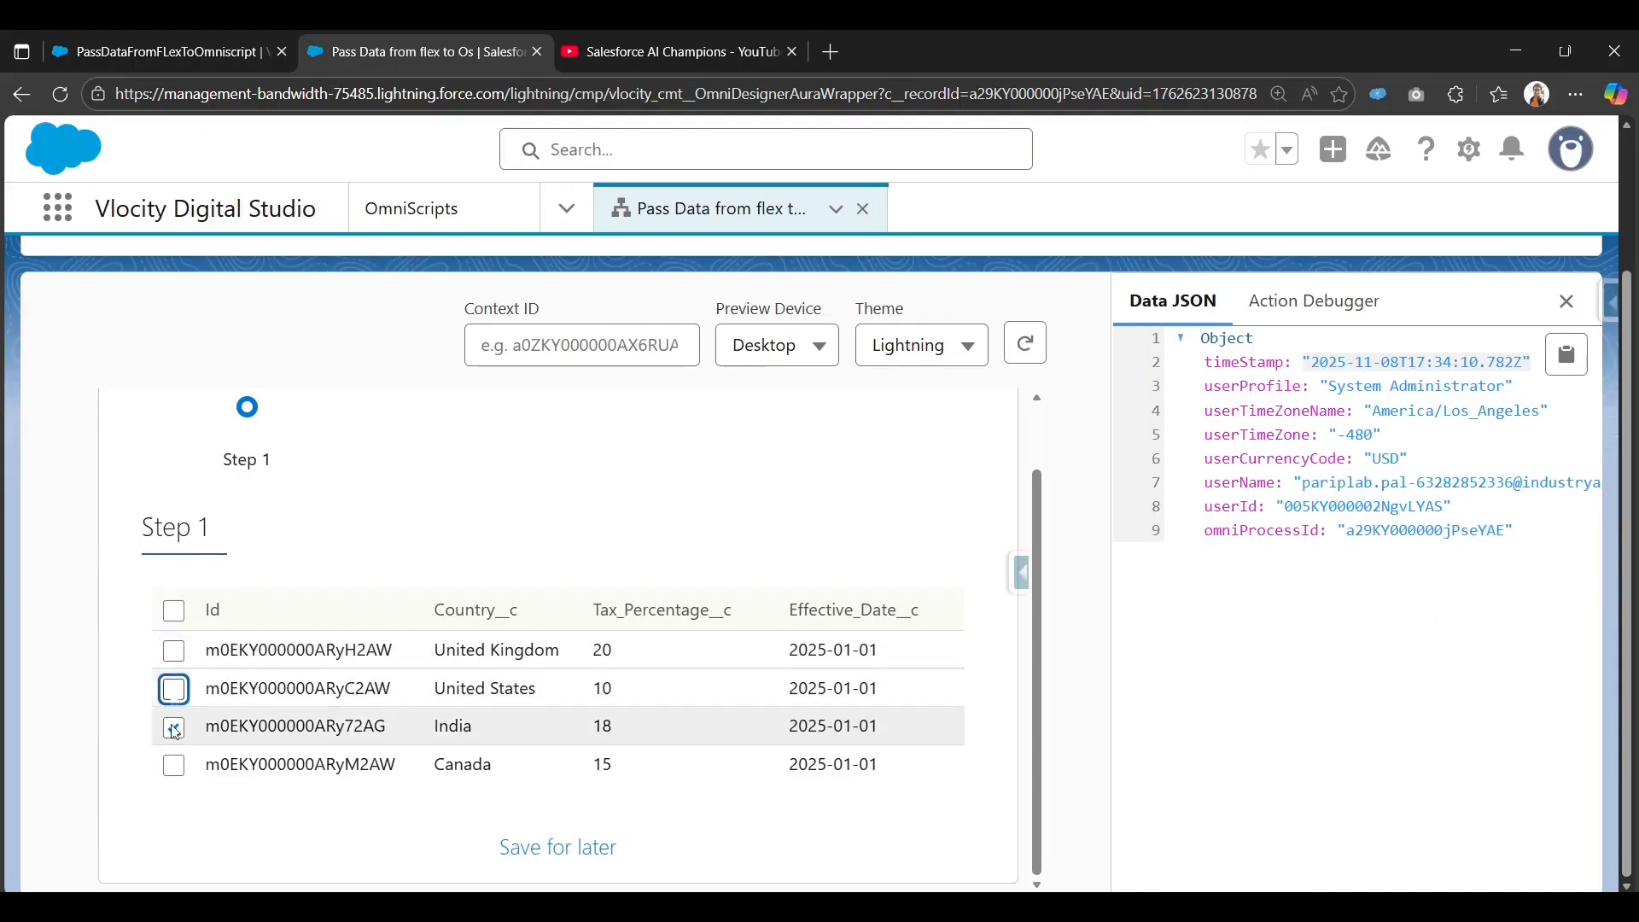
pyautogui.click(175, 727)
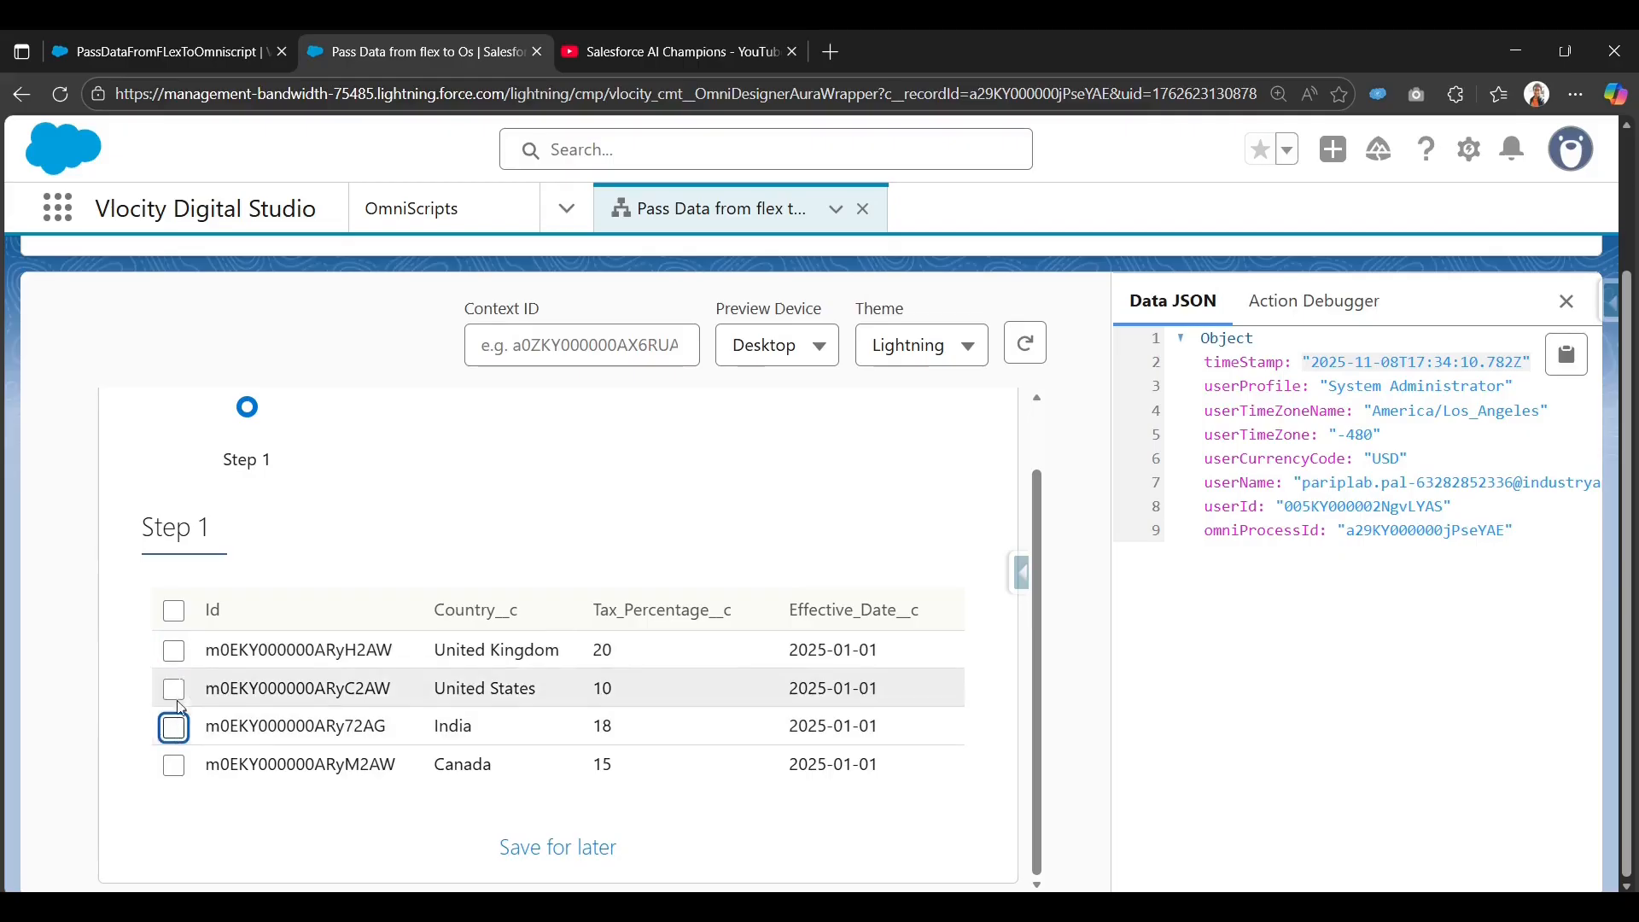
pyautogui.click(173, 653)
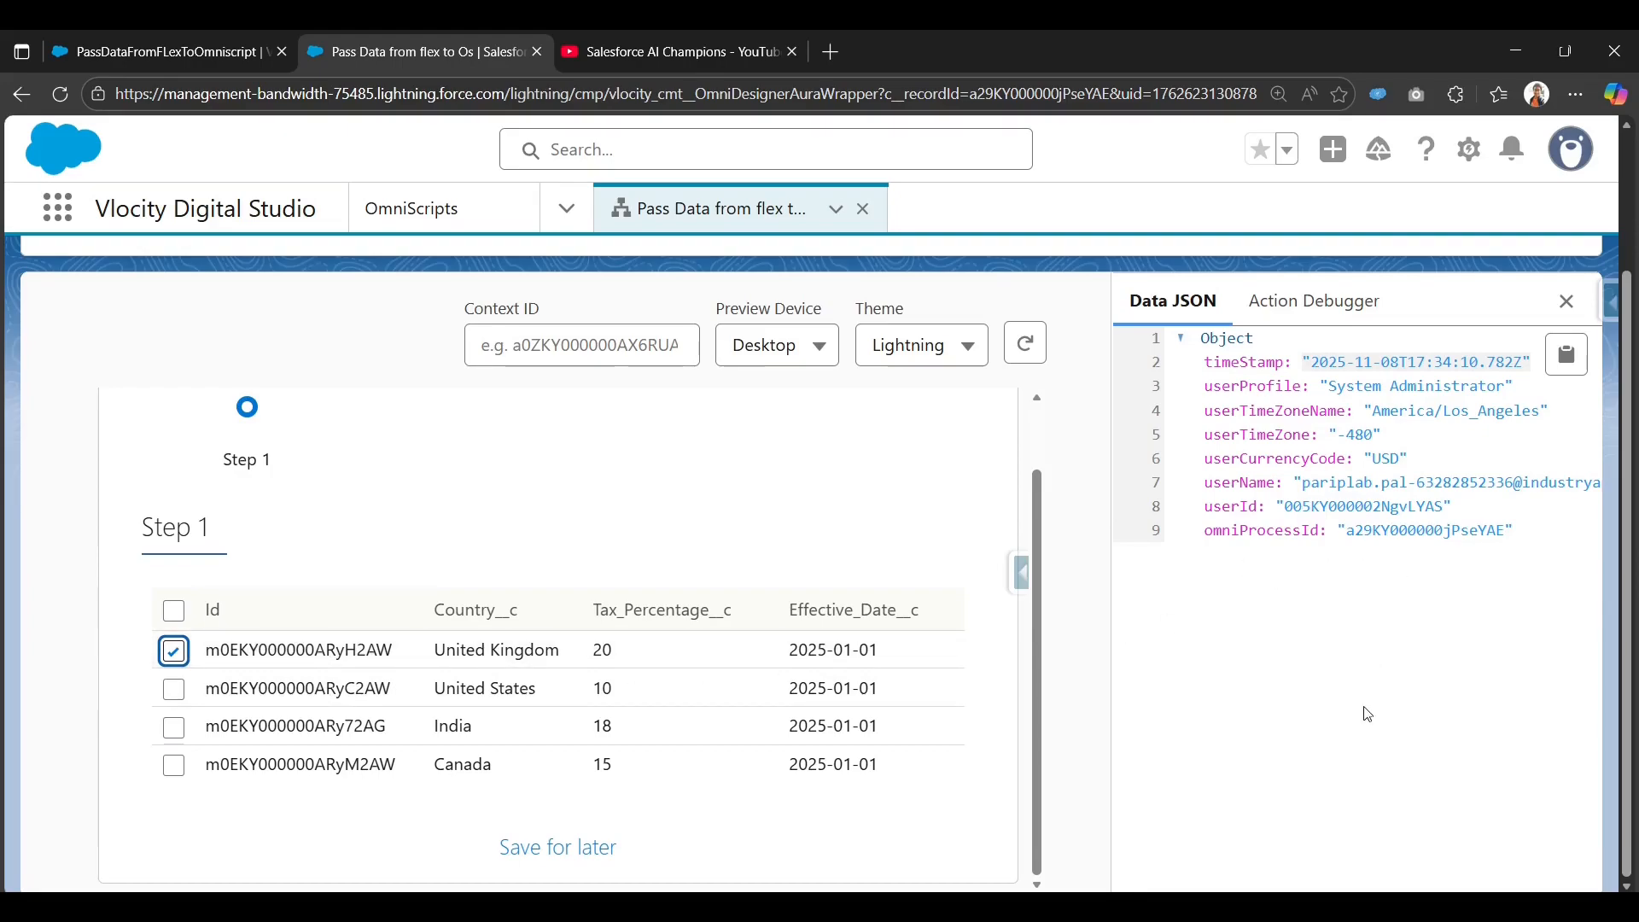
# Deactivate the PassDataFromFLexToOmniscript FlexCard so it can be edited.
pyautogui.click(146, 50)
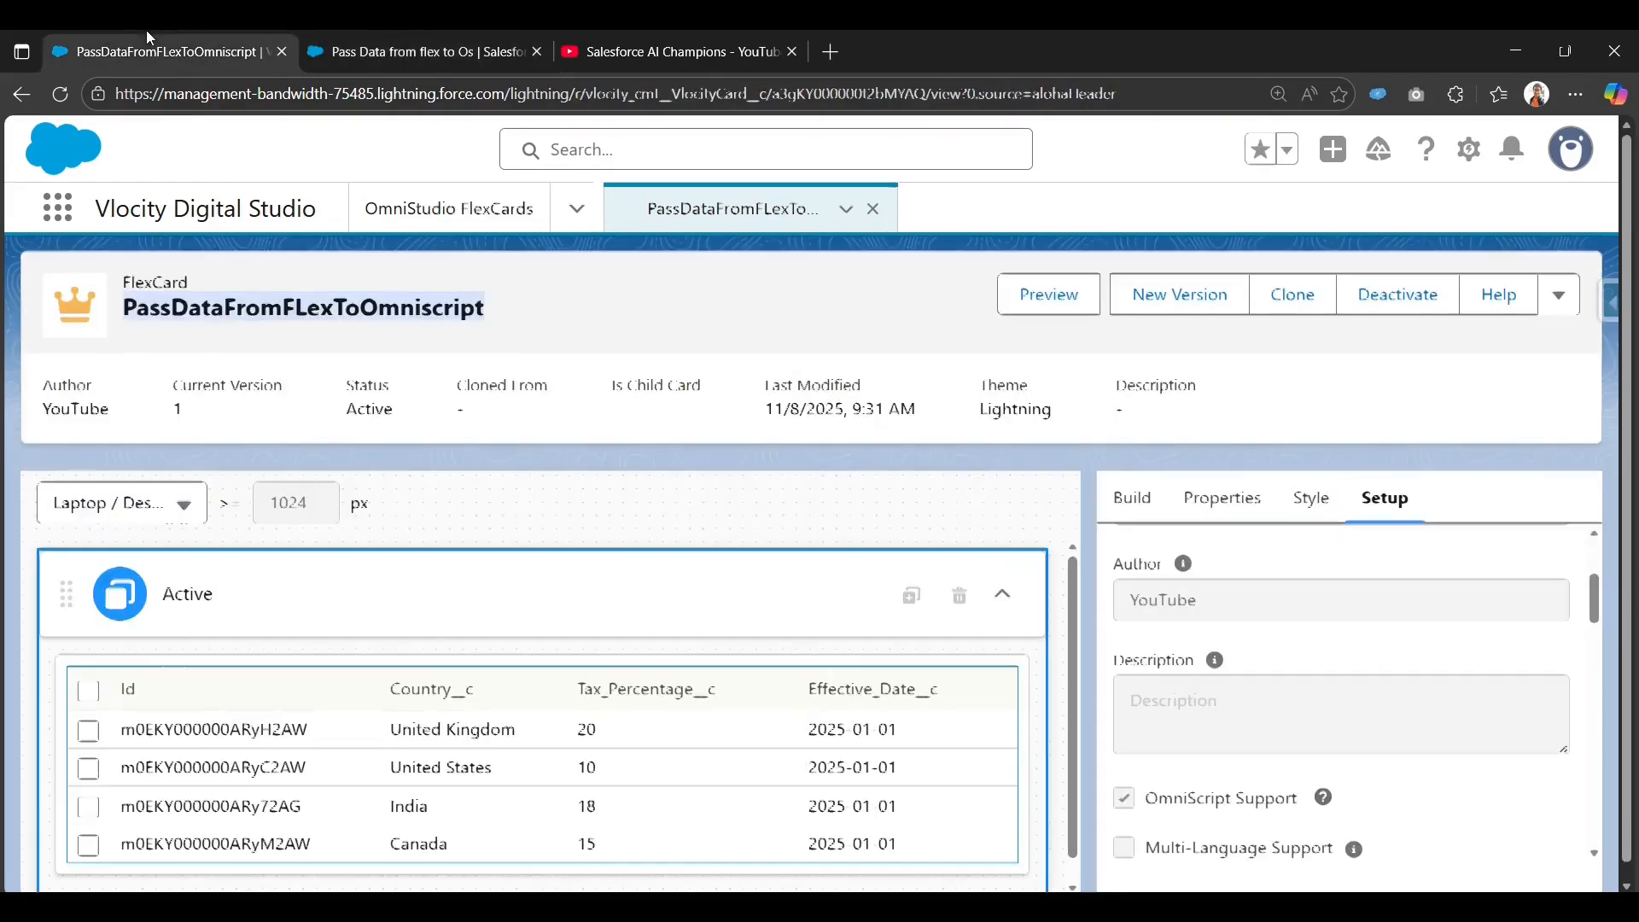
pyautogui.click(1389, 303)
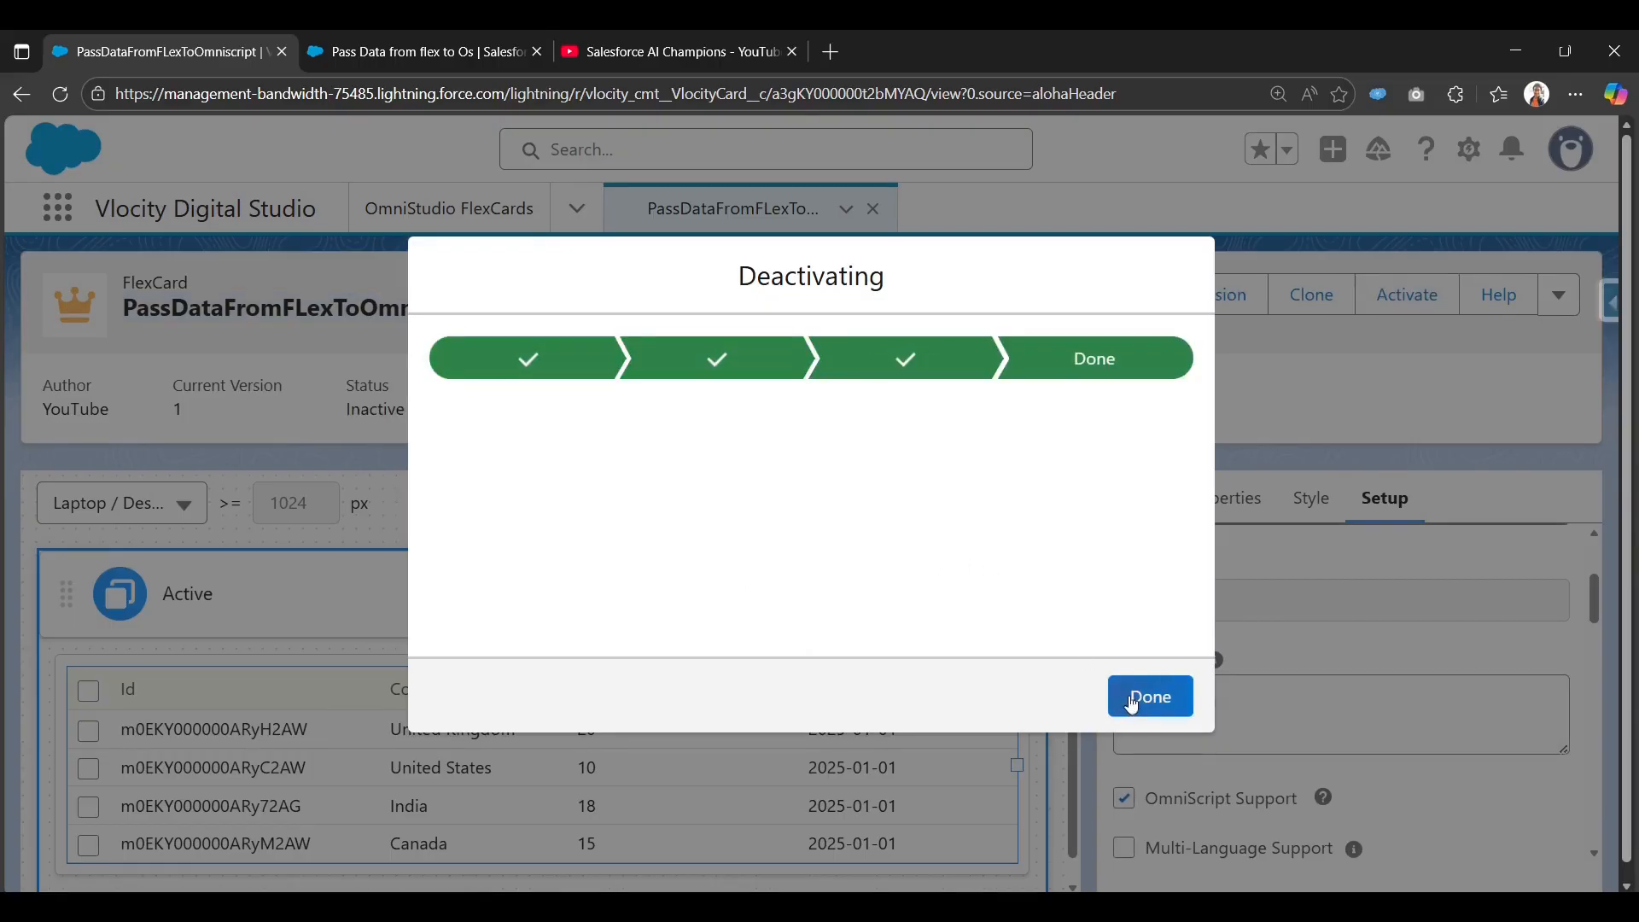
pyautogui.click(1135, 696)
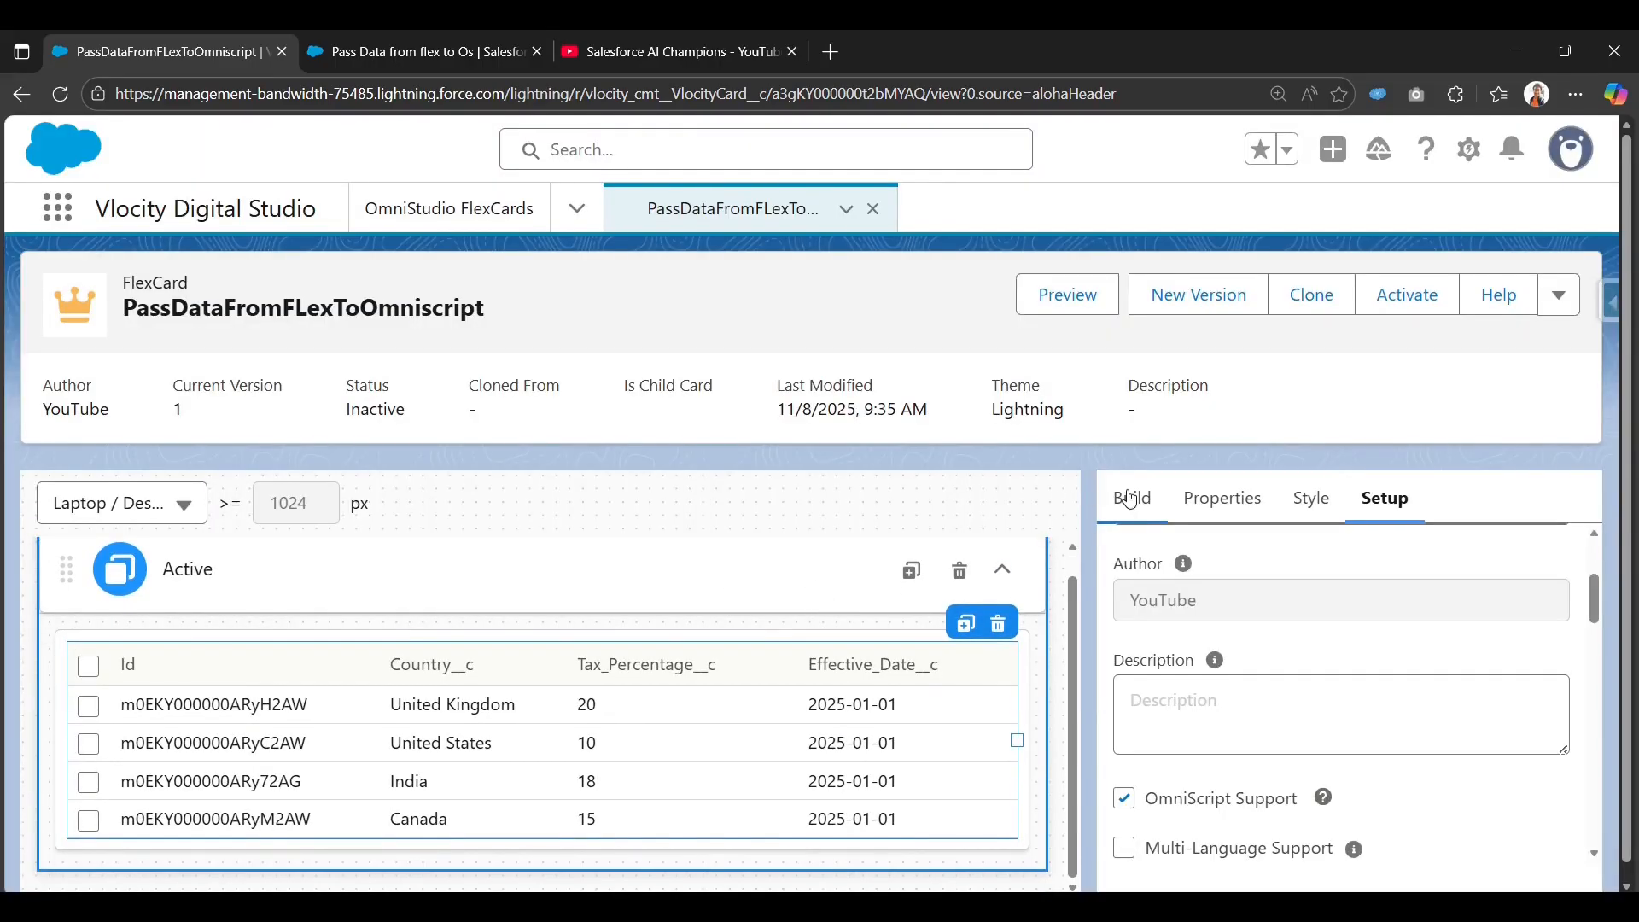
# Add a new event listener to the FlexCard from the Setup panel.
pyautogui.scroll(-10, 1246, 605)
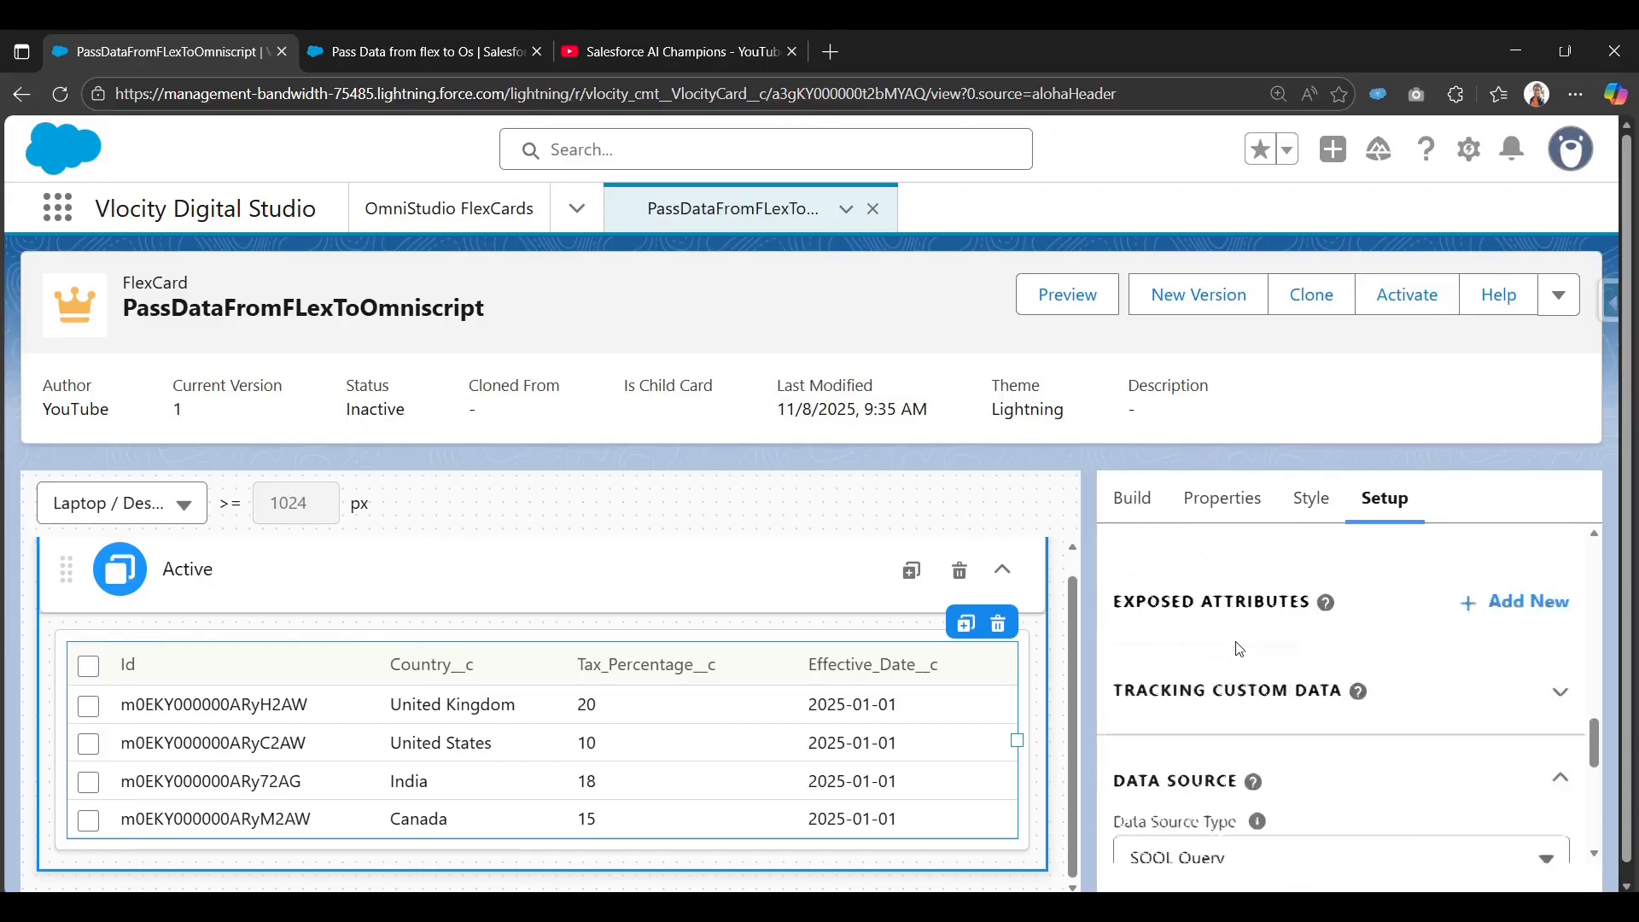
pyautogui.scroll(3, 1236, 642)
pyautogui.scroll(-8, 1239, 649)
pyautogui.scroll(8, 1238, 640)
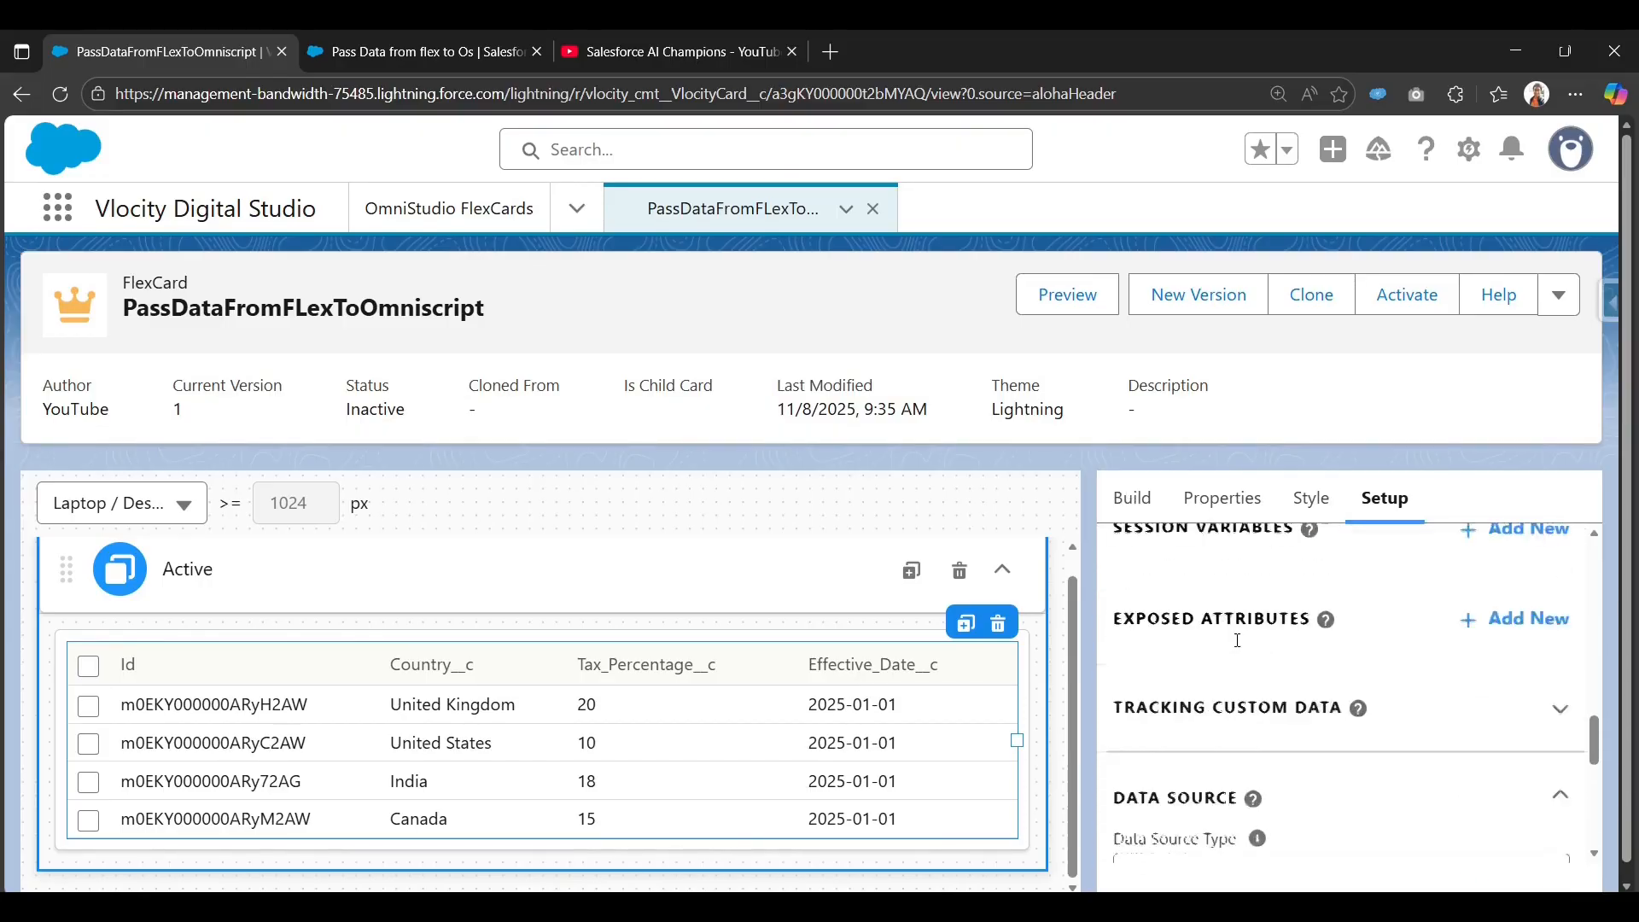
pyautogui.scroll(1, 1239, 661)
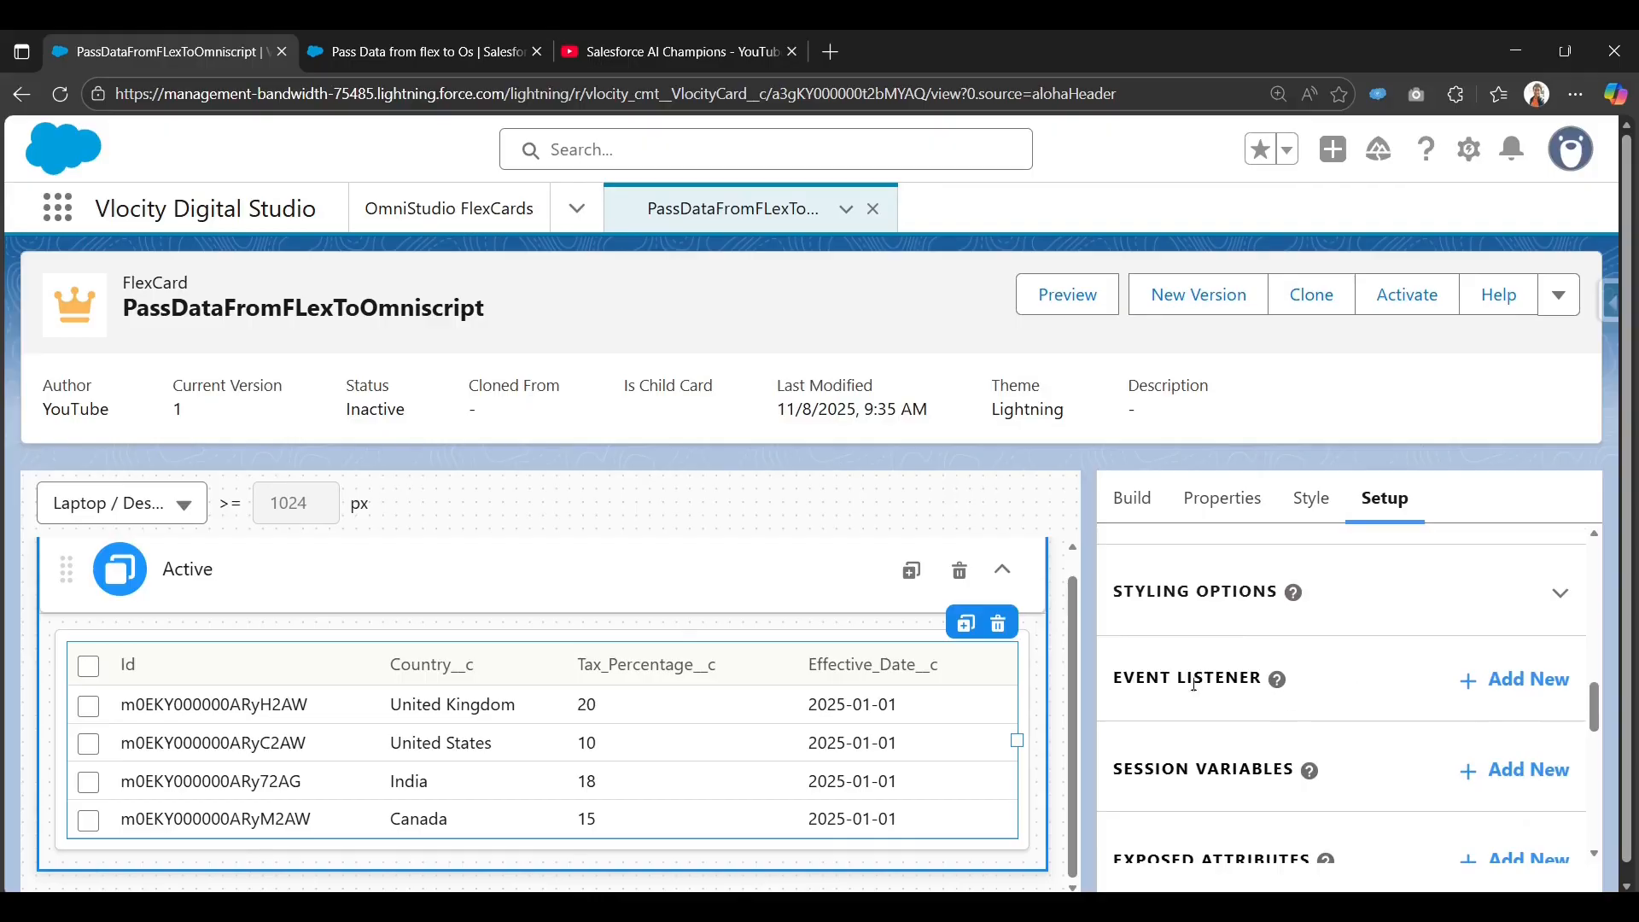
pyautogui.click(1530, 688)
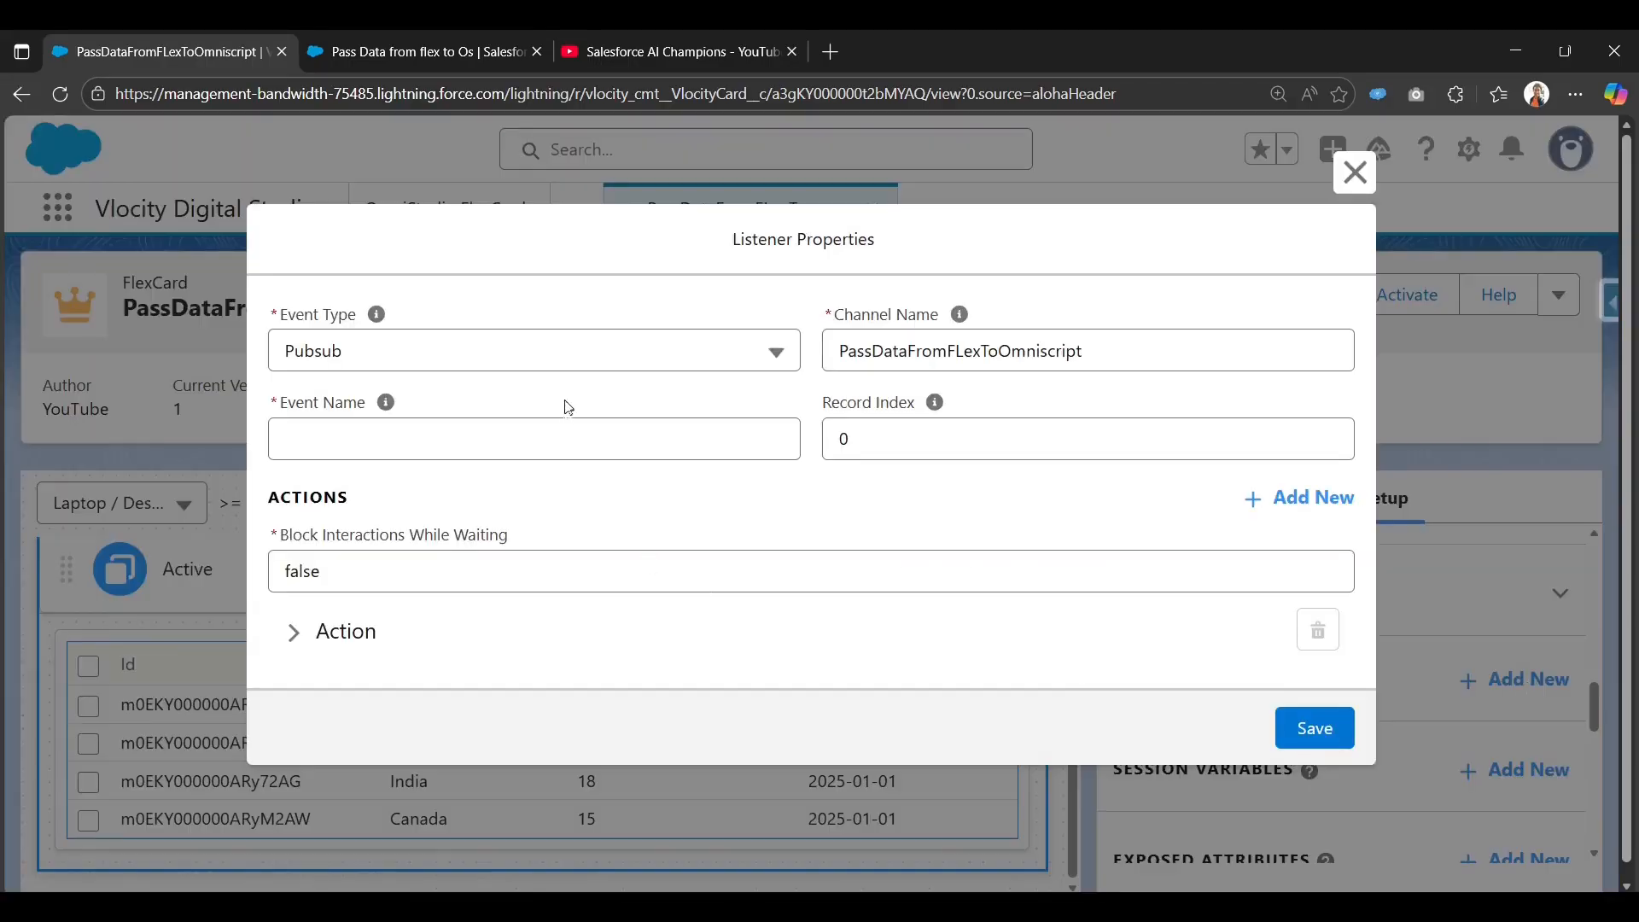
# Make the listener a Custom Event named selectrow.
pyautogui.click(575, 359)
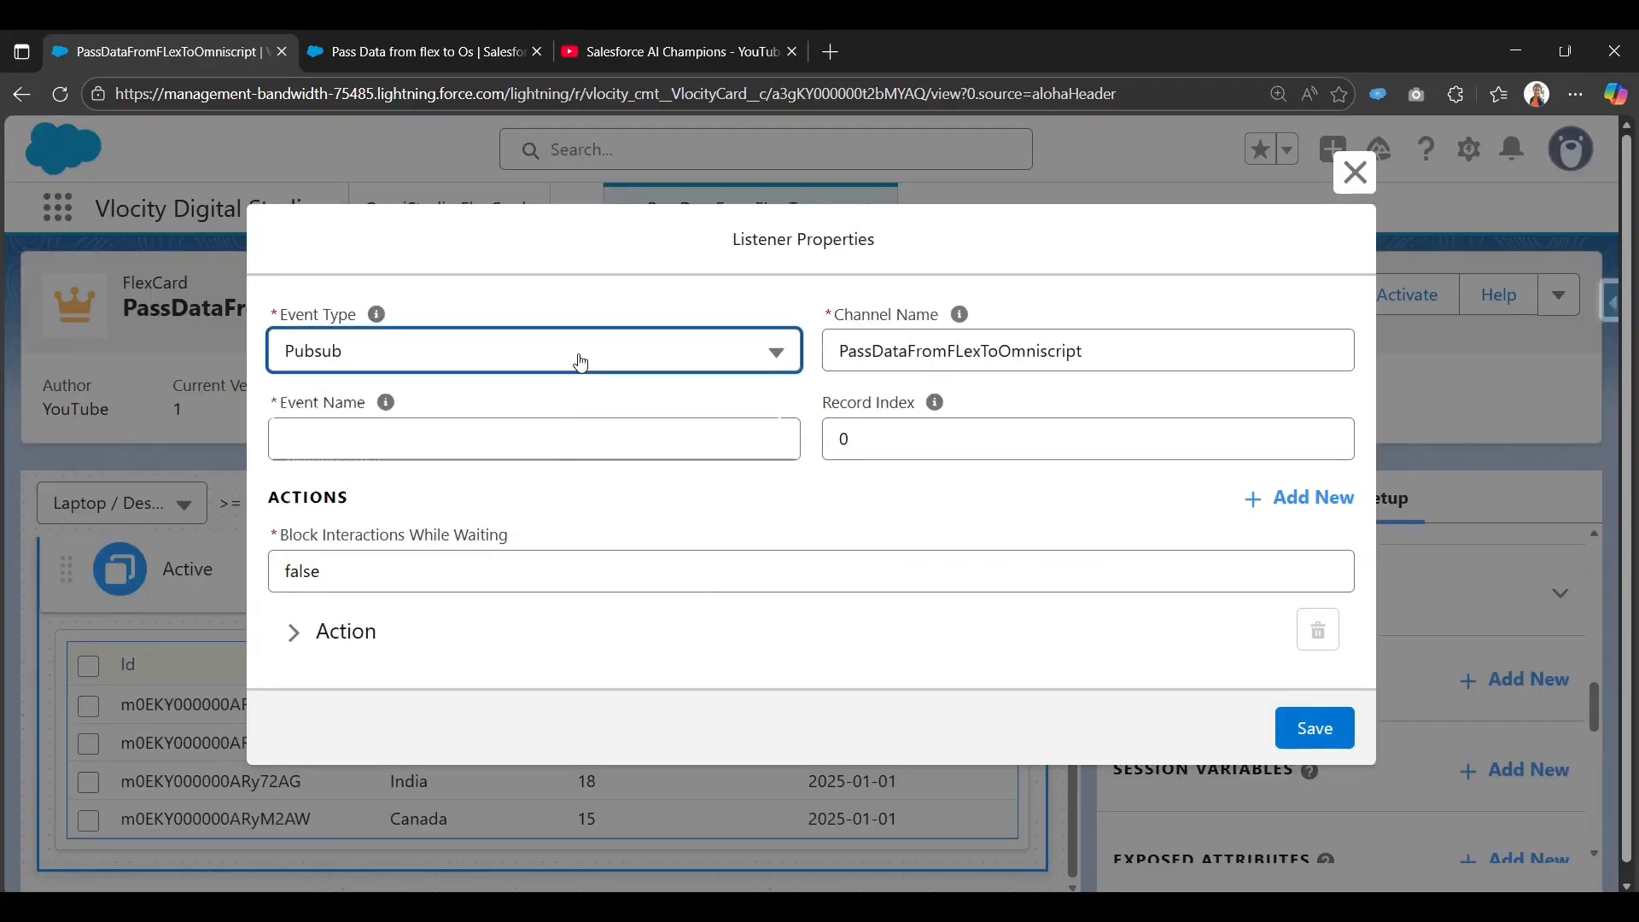
pyautogui.click(579, 485)
pyautogui.click(606, 452)
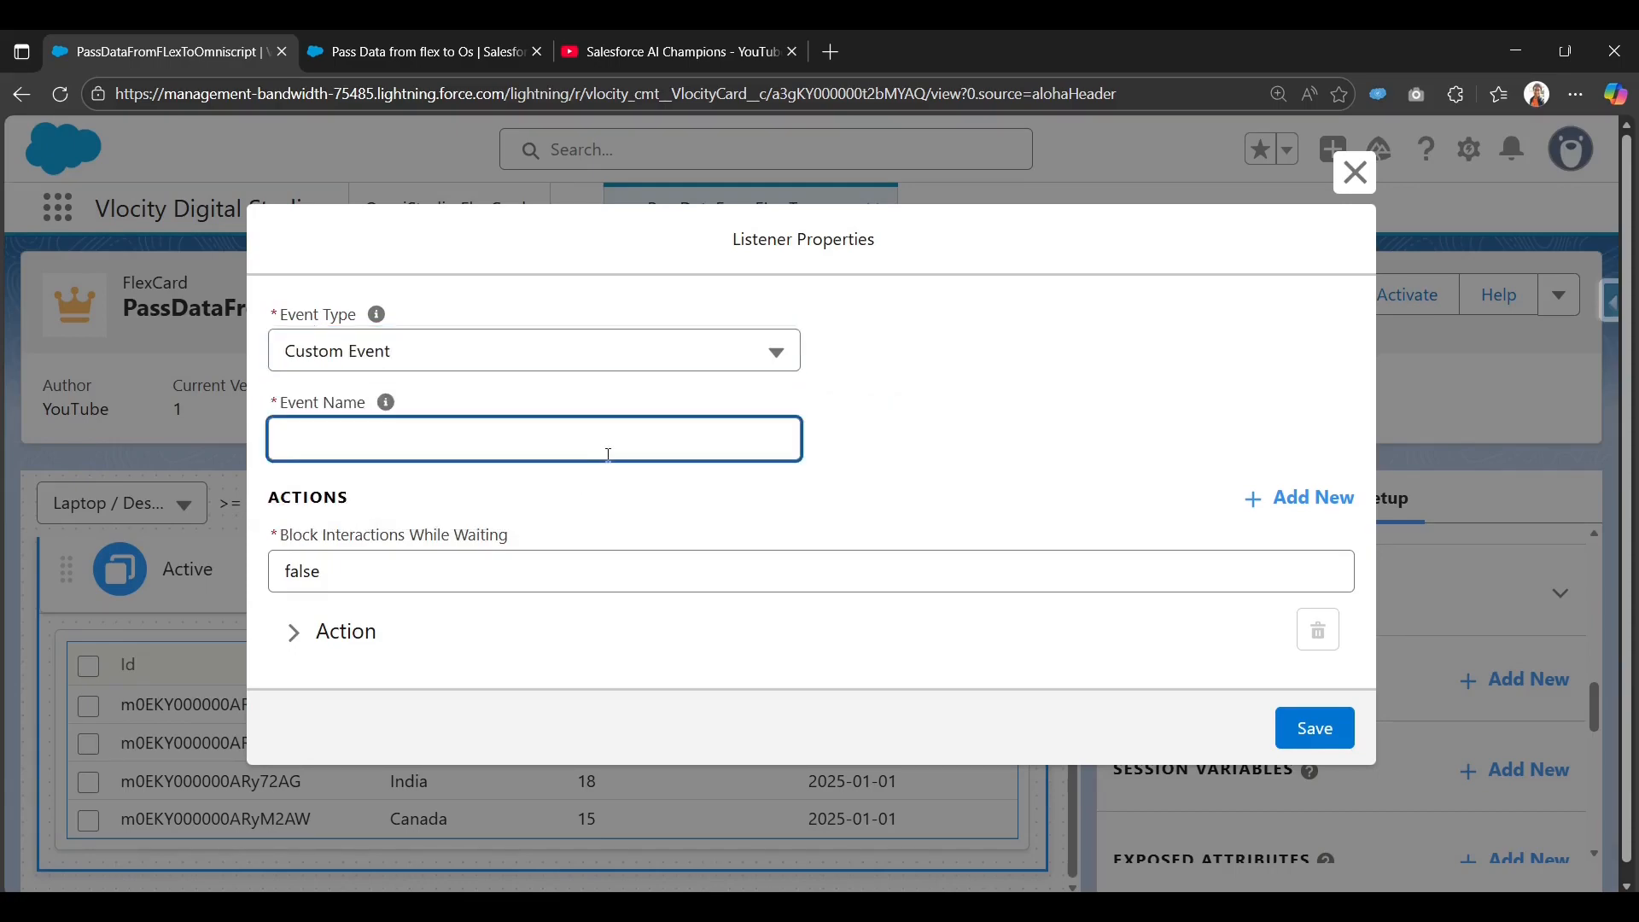
pyautogui.hotkey('shift', 'c')
pyautogui.click(633, 446)
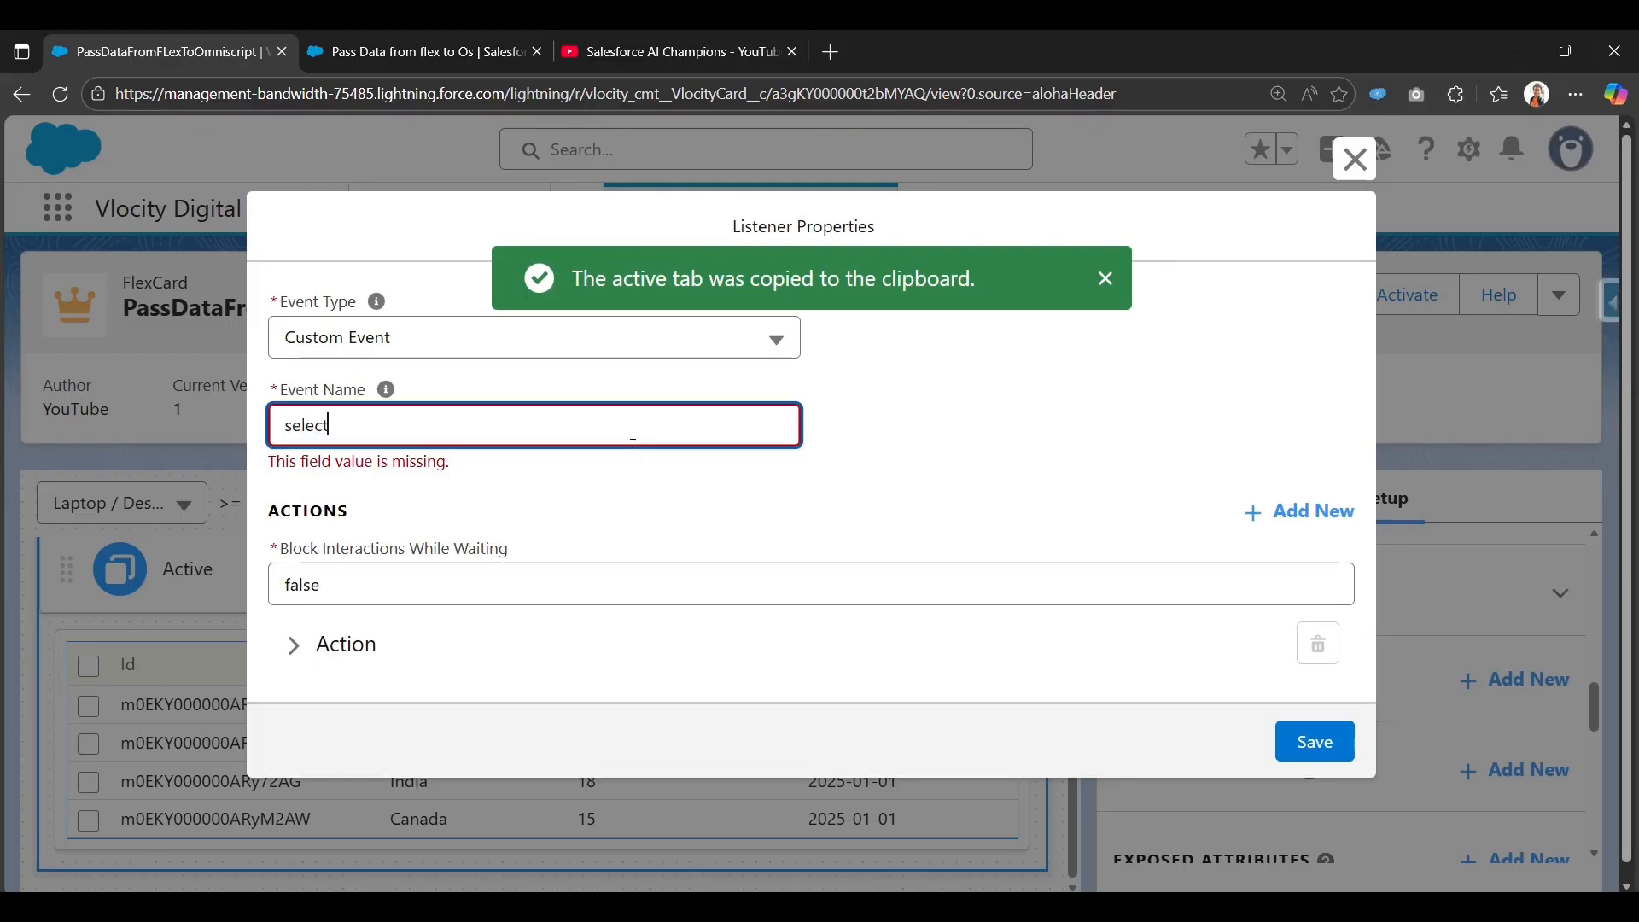
pyautogui.write('selectrow')
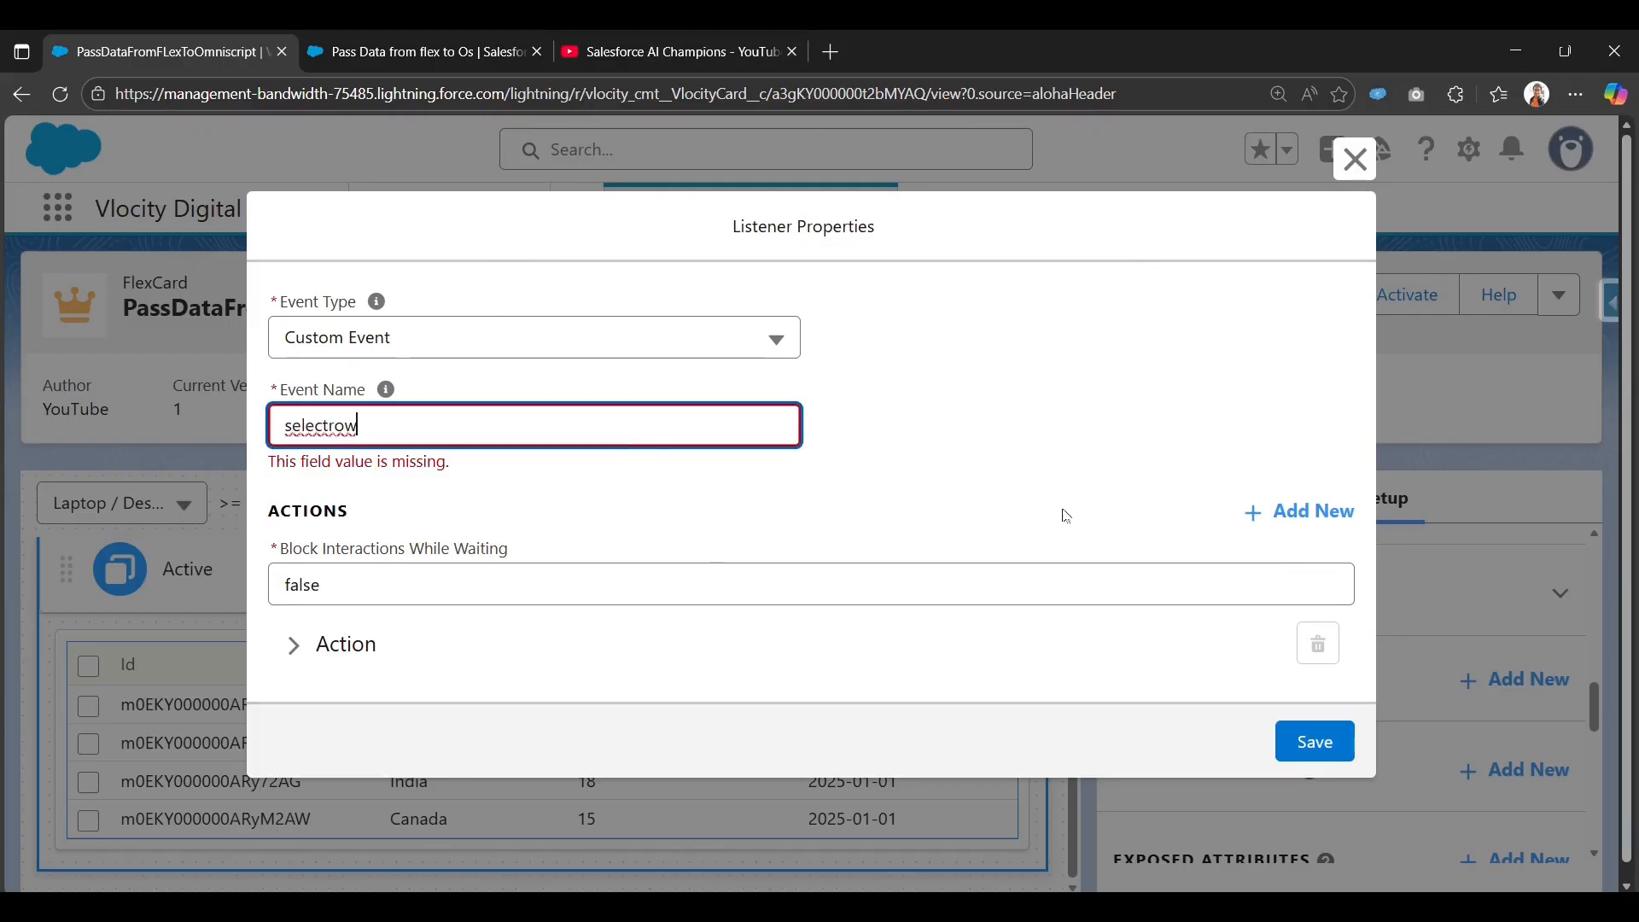
pyautogui.click(1065, 515)
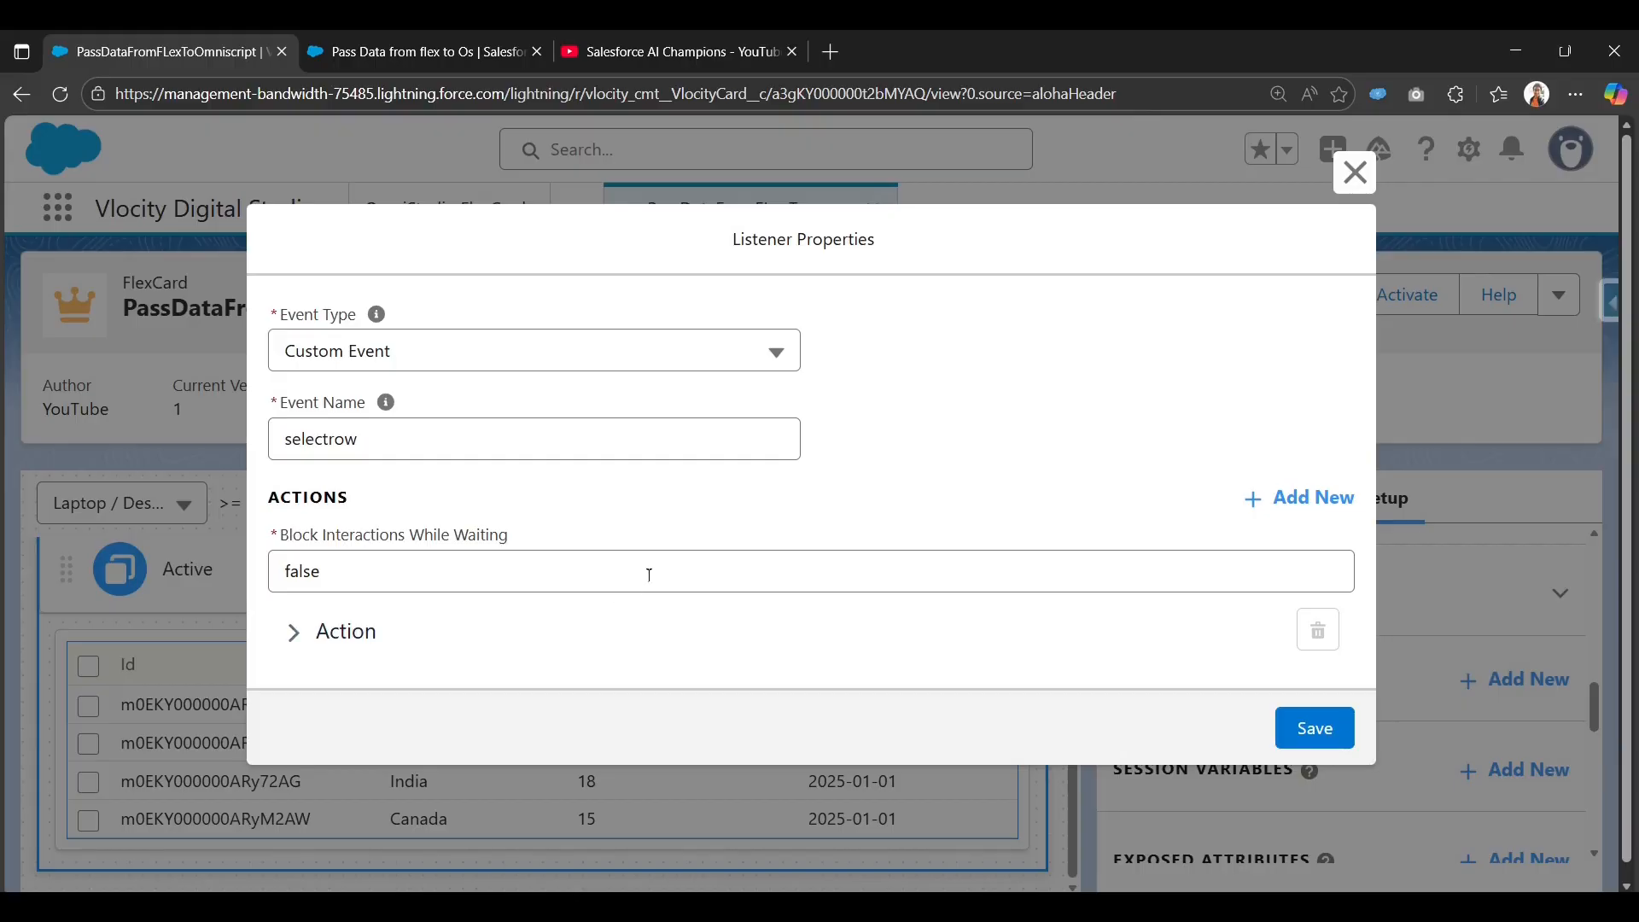
# Set the listener action type to Update OmniScript with parent node Taxrule.
pyautogui.click(322, 632)
pyautogui.scroll(-2, 507, 636)
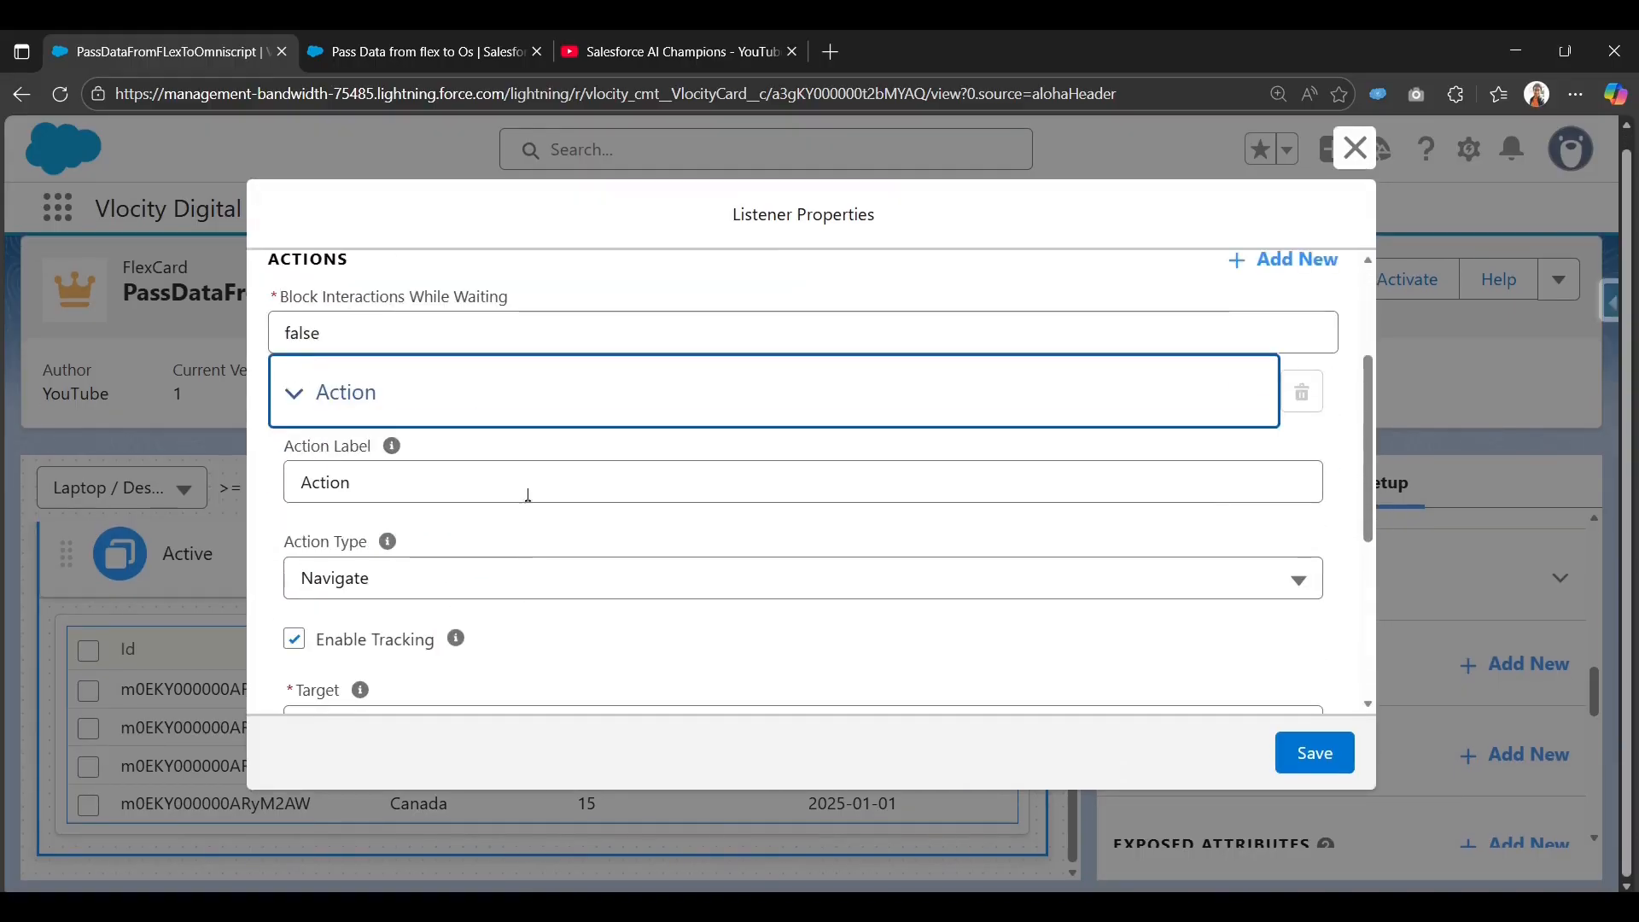
pyautogui.click(499, 582)
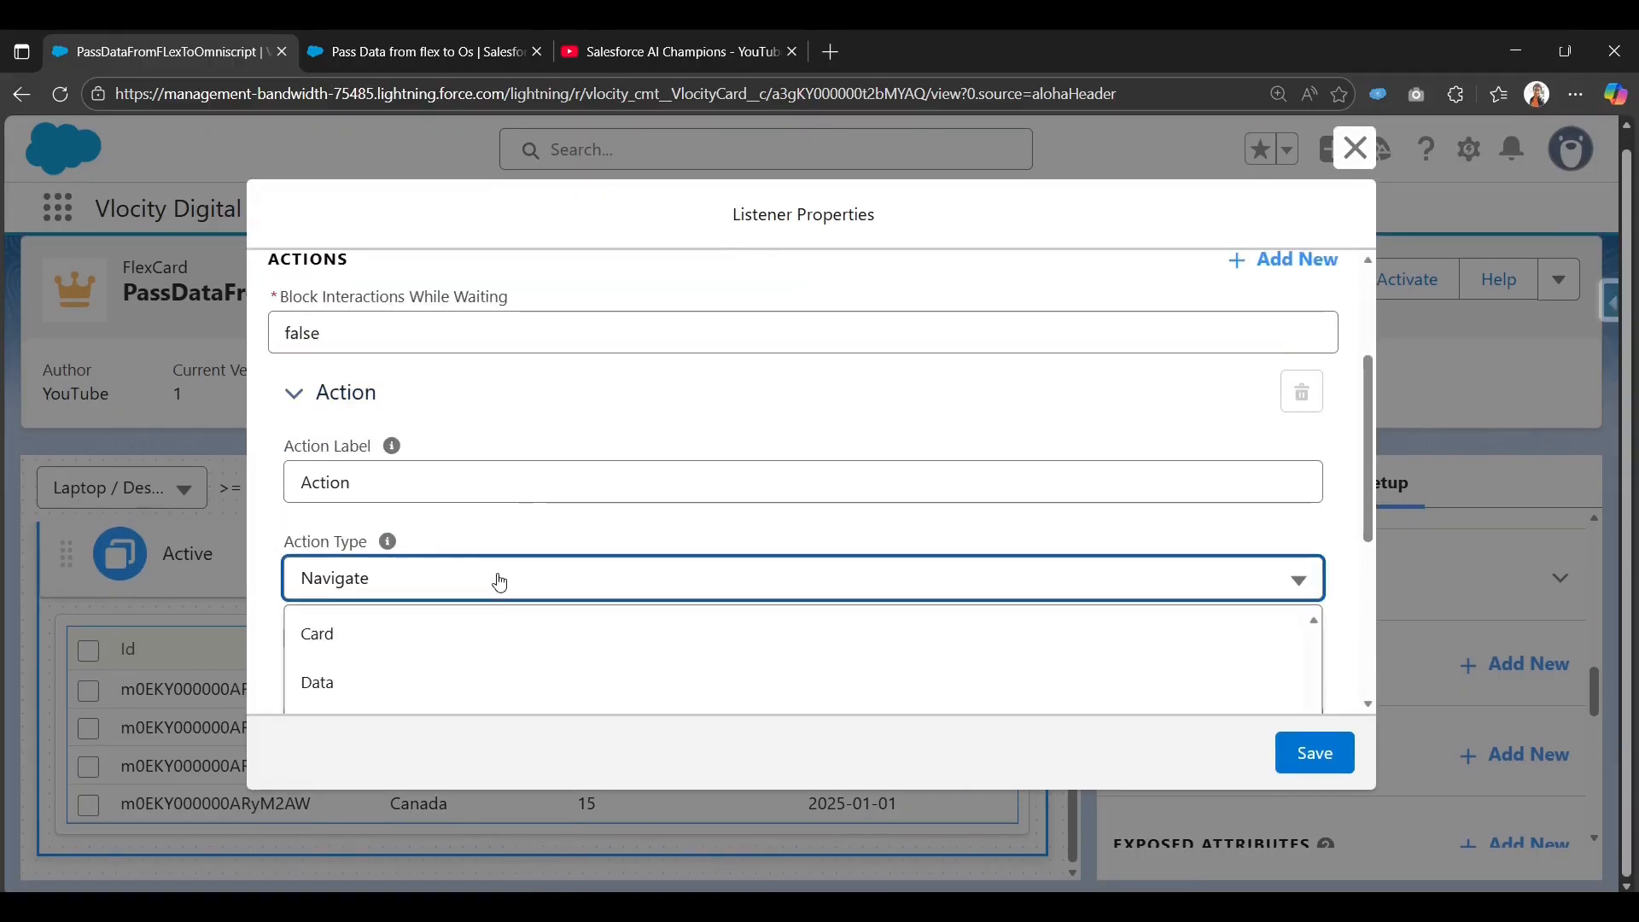
pyautogui.scroll(-4, 524, 659)
pyautogui.click(585, 624)
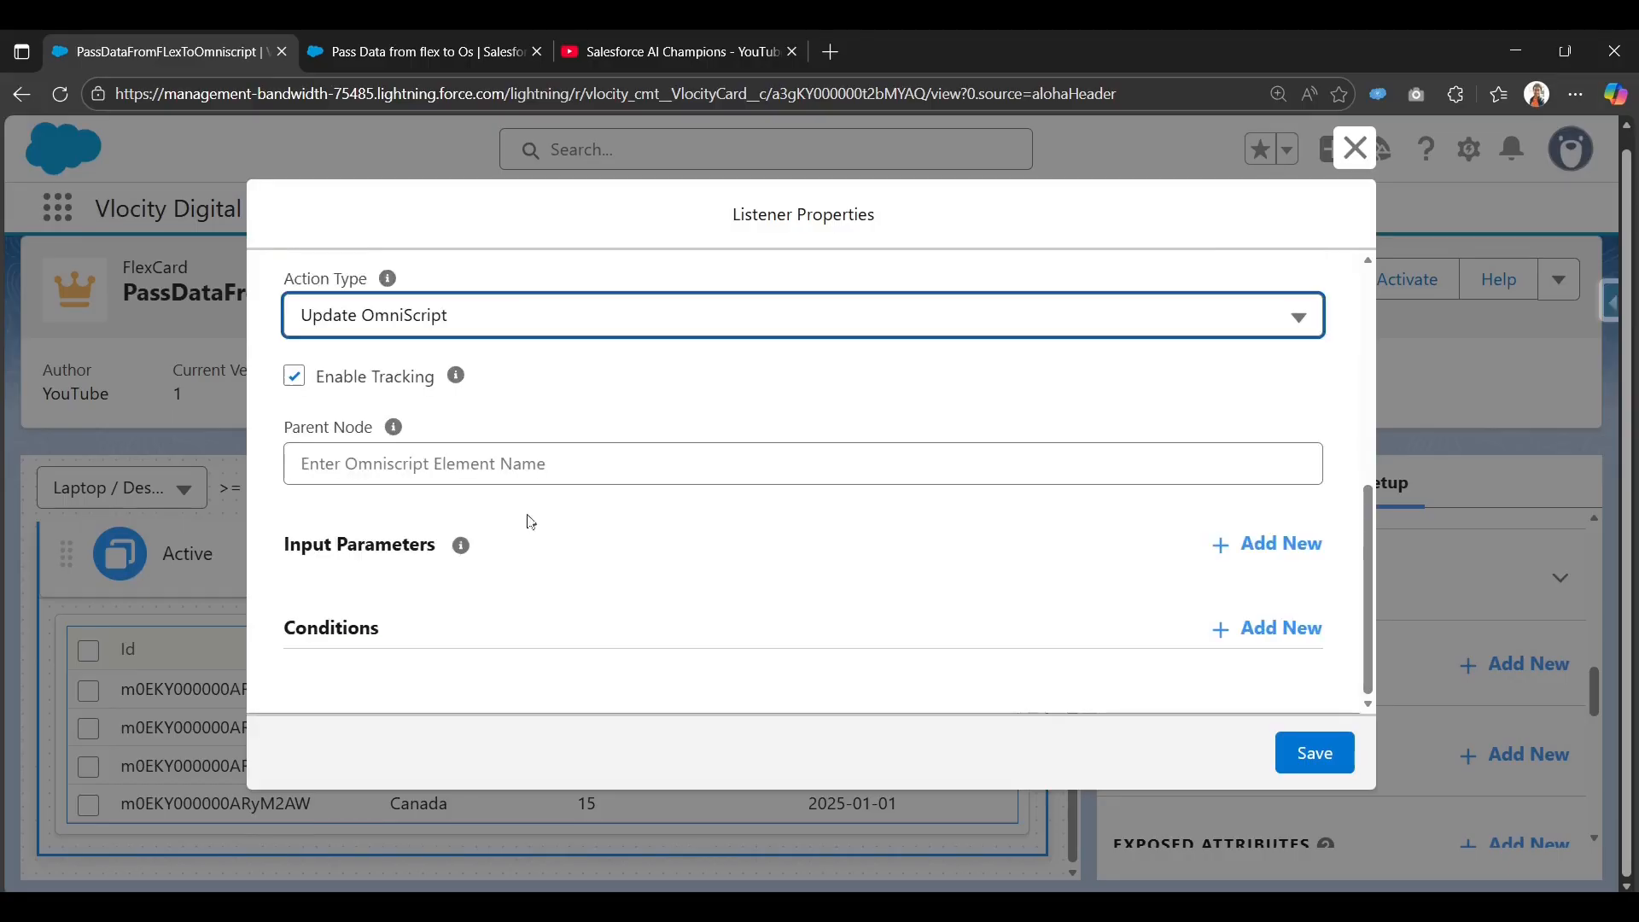
pyautogui.scroll(2, 473, 526)
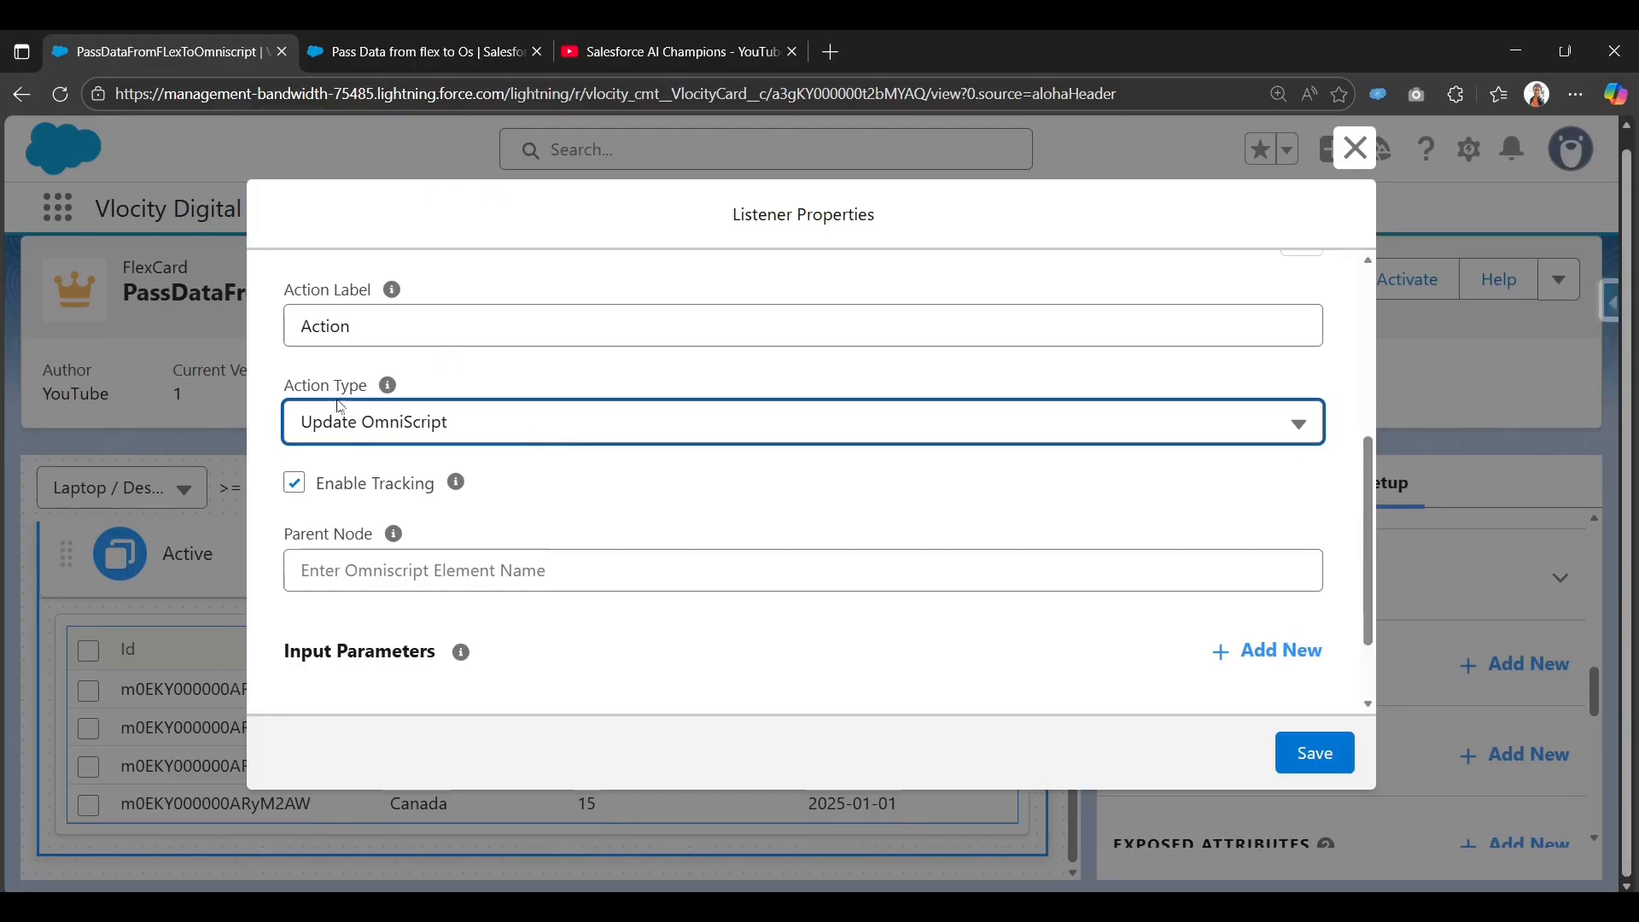
pyautogui.click(416, 444)
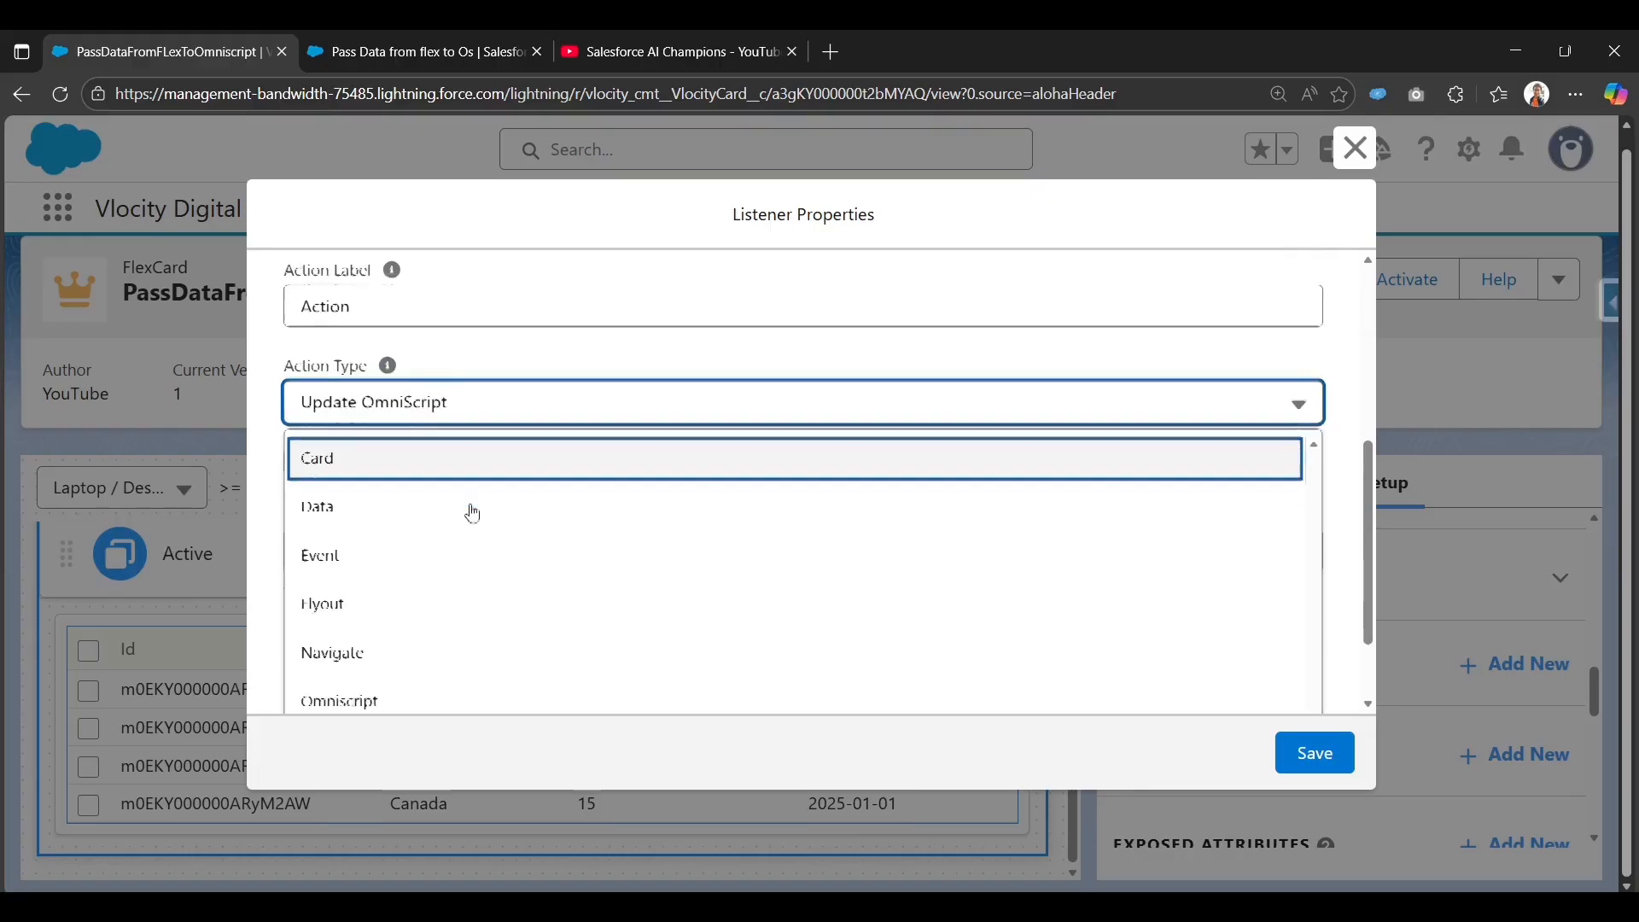
pyautogui.scroll(-2, 468, 512)
pyautogui.click(265, 494)
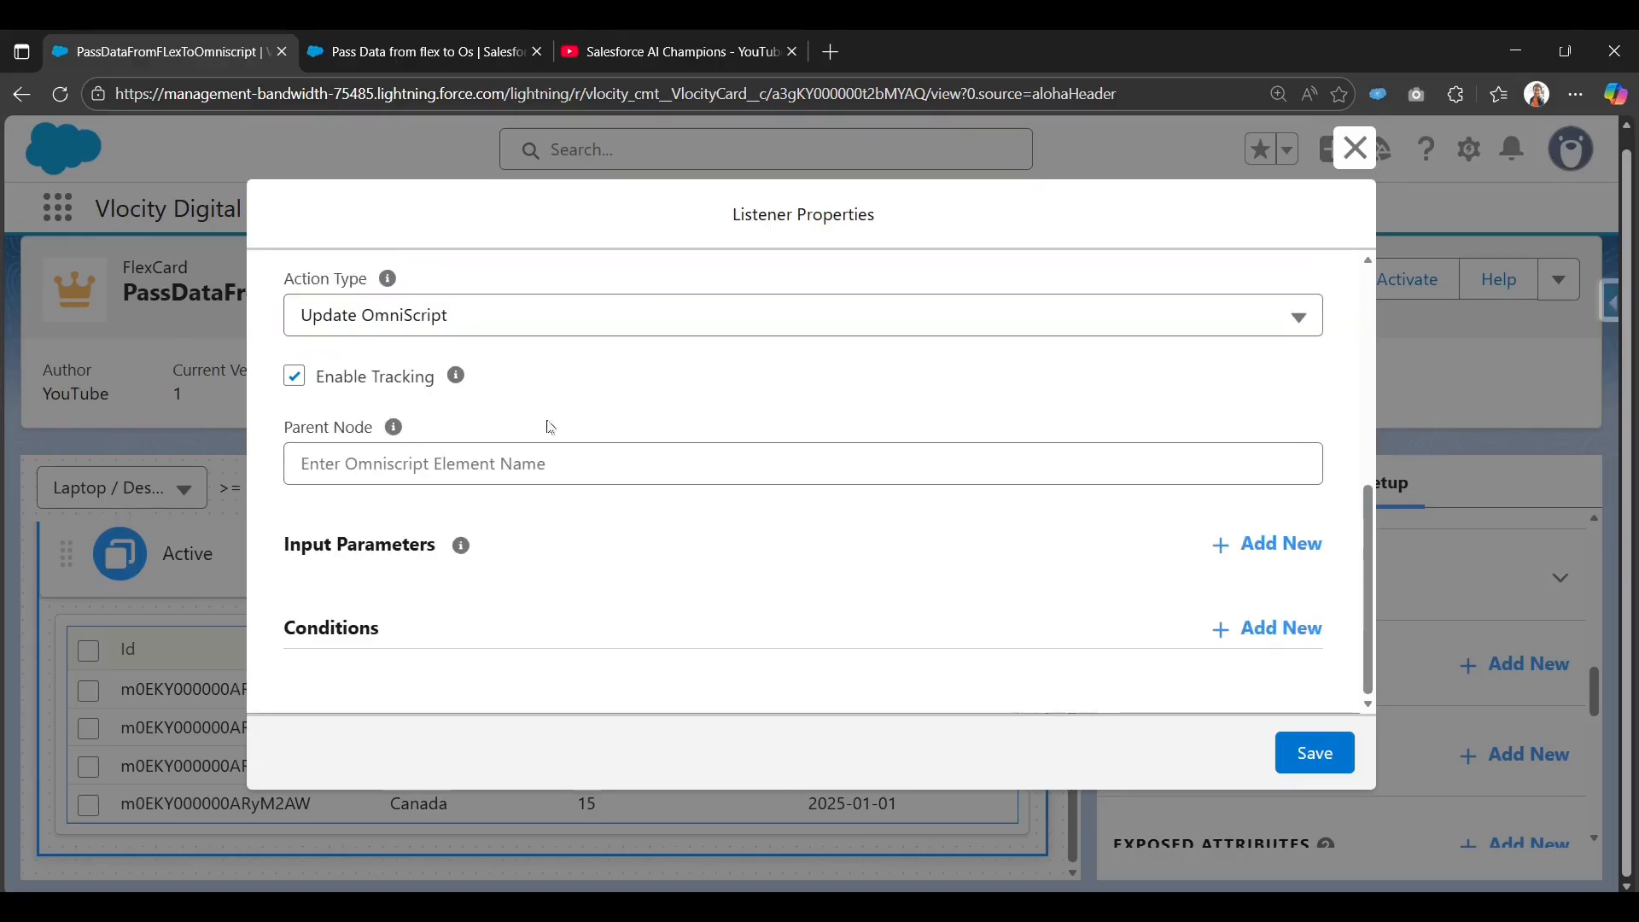
pyautogui.click(393, 466)
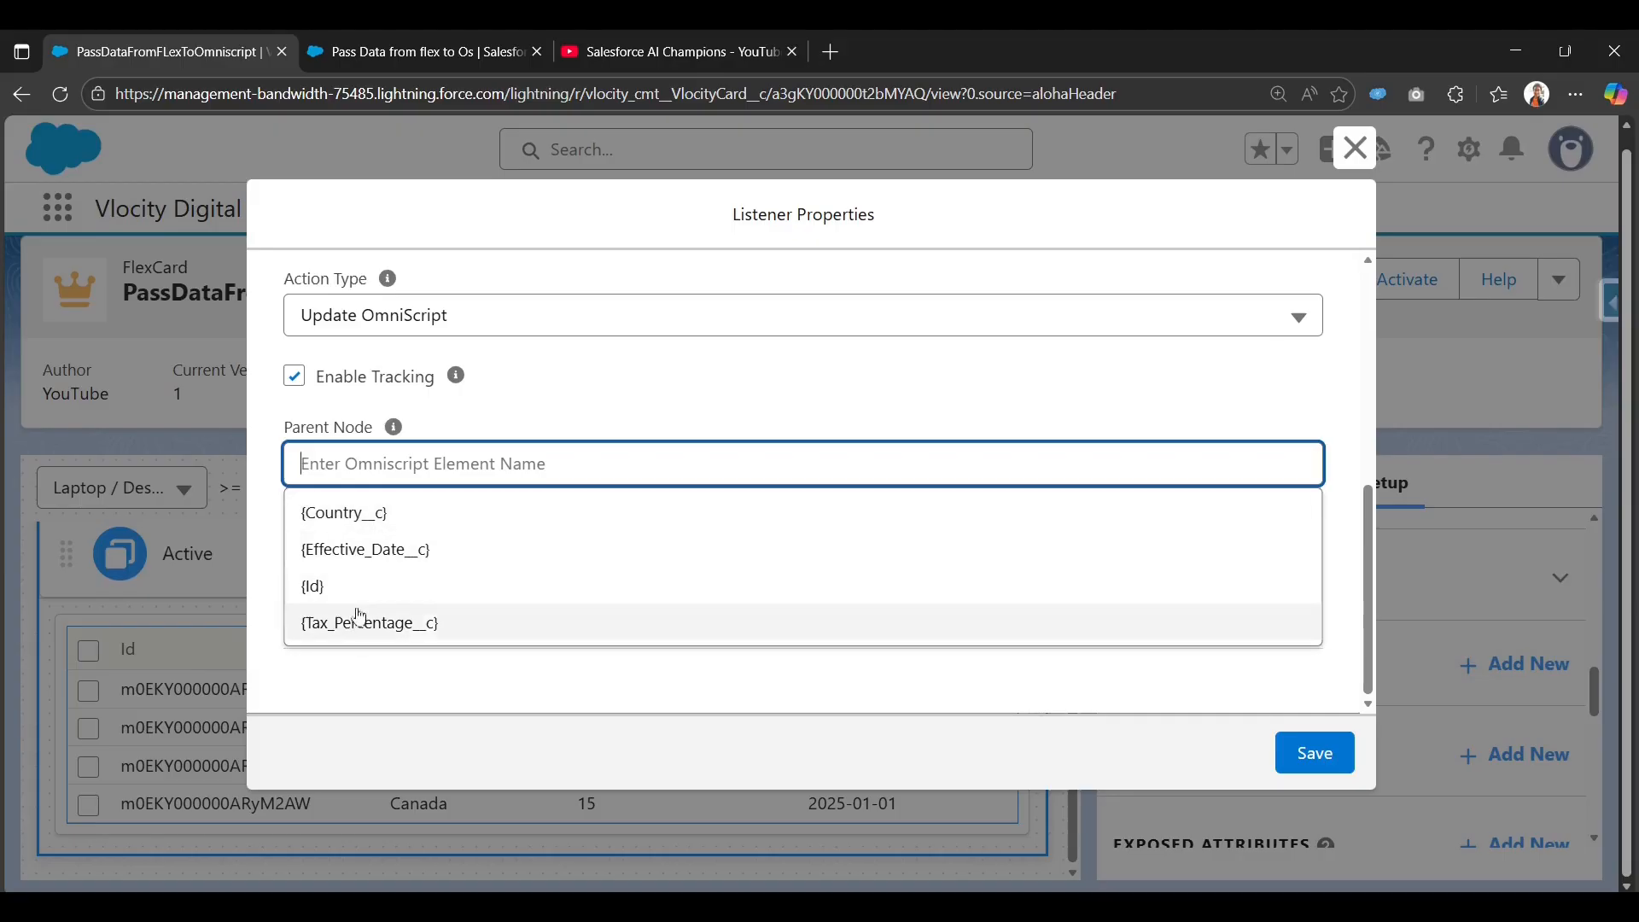
pyautogui.write('T')
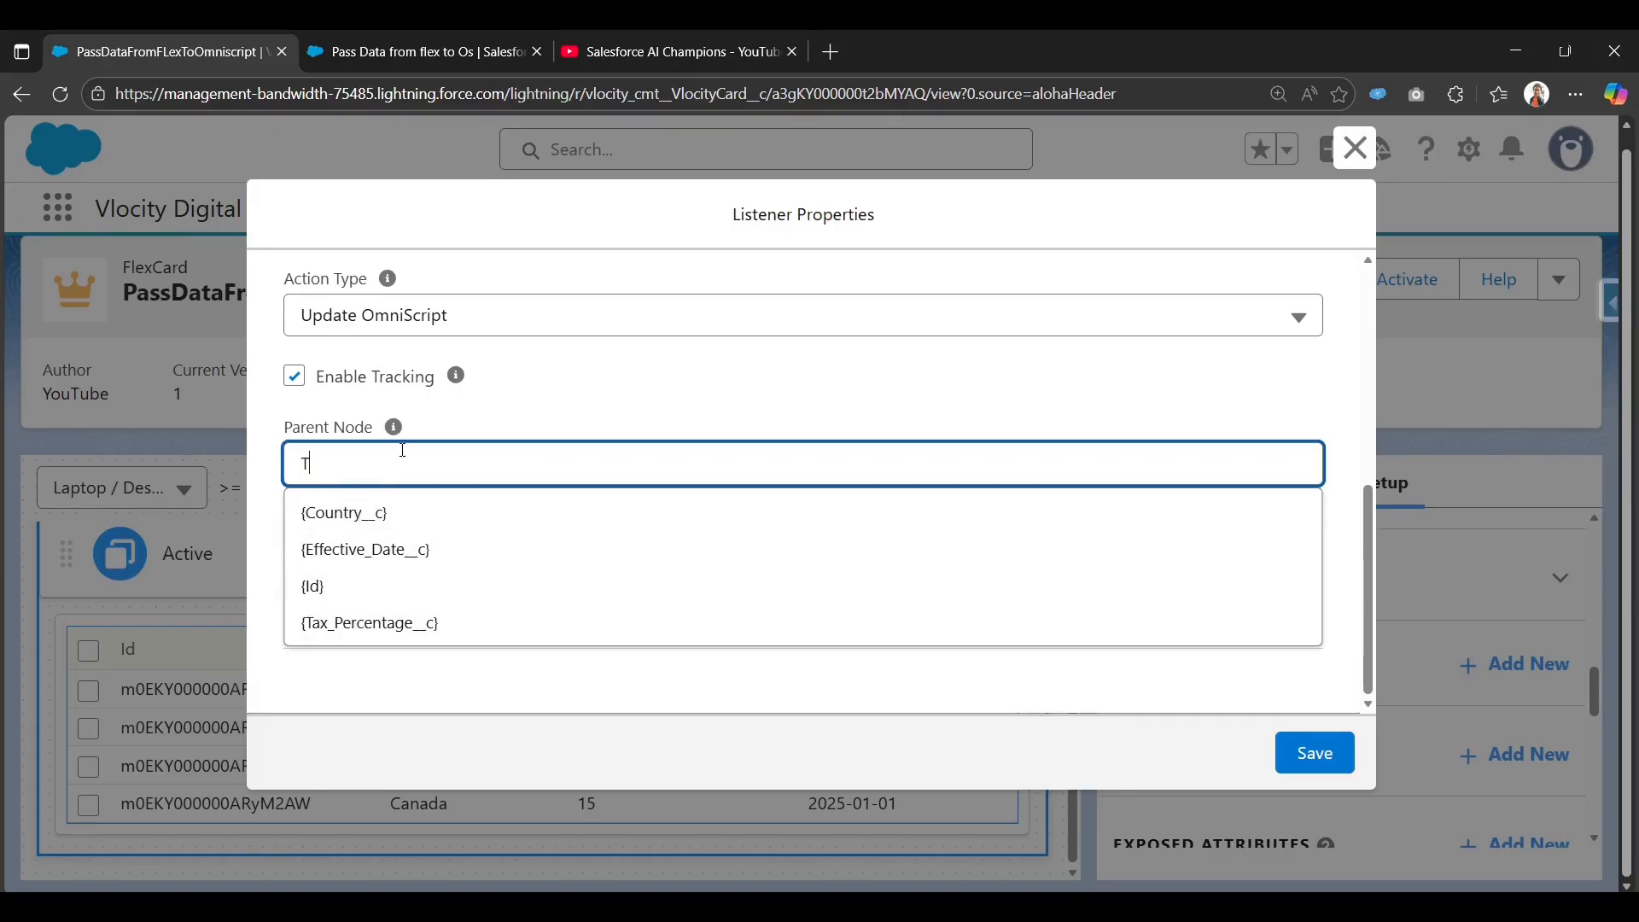
pyautogui.write('ax')
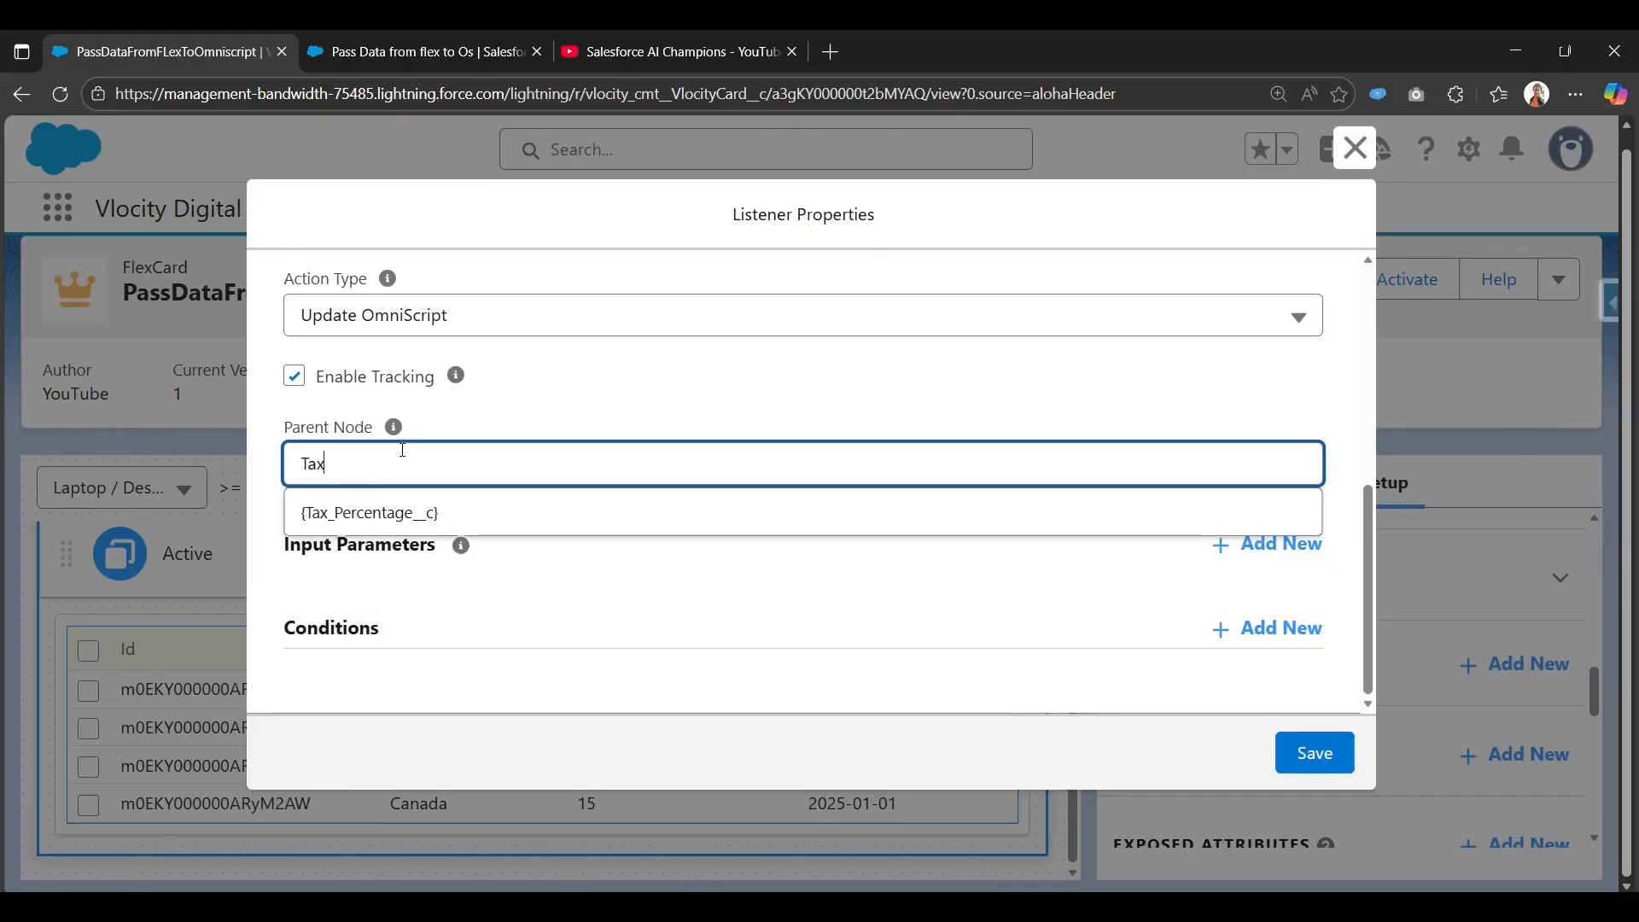
pyautogui.write('ru')
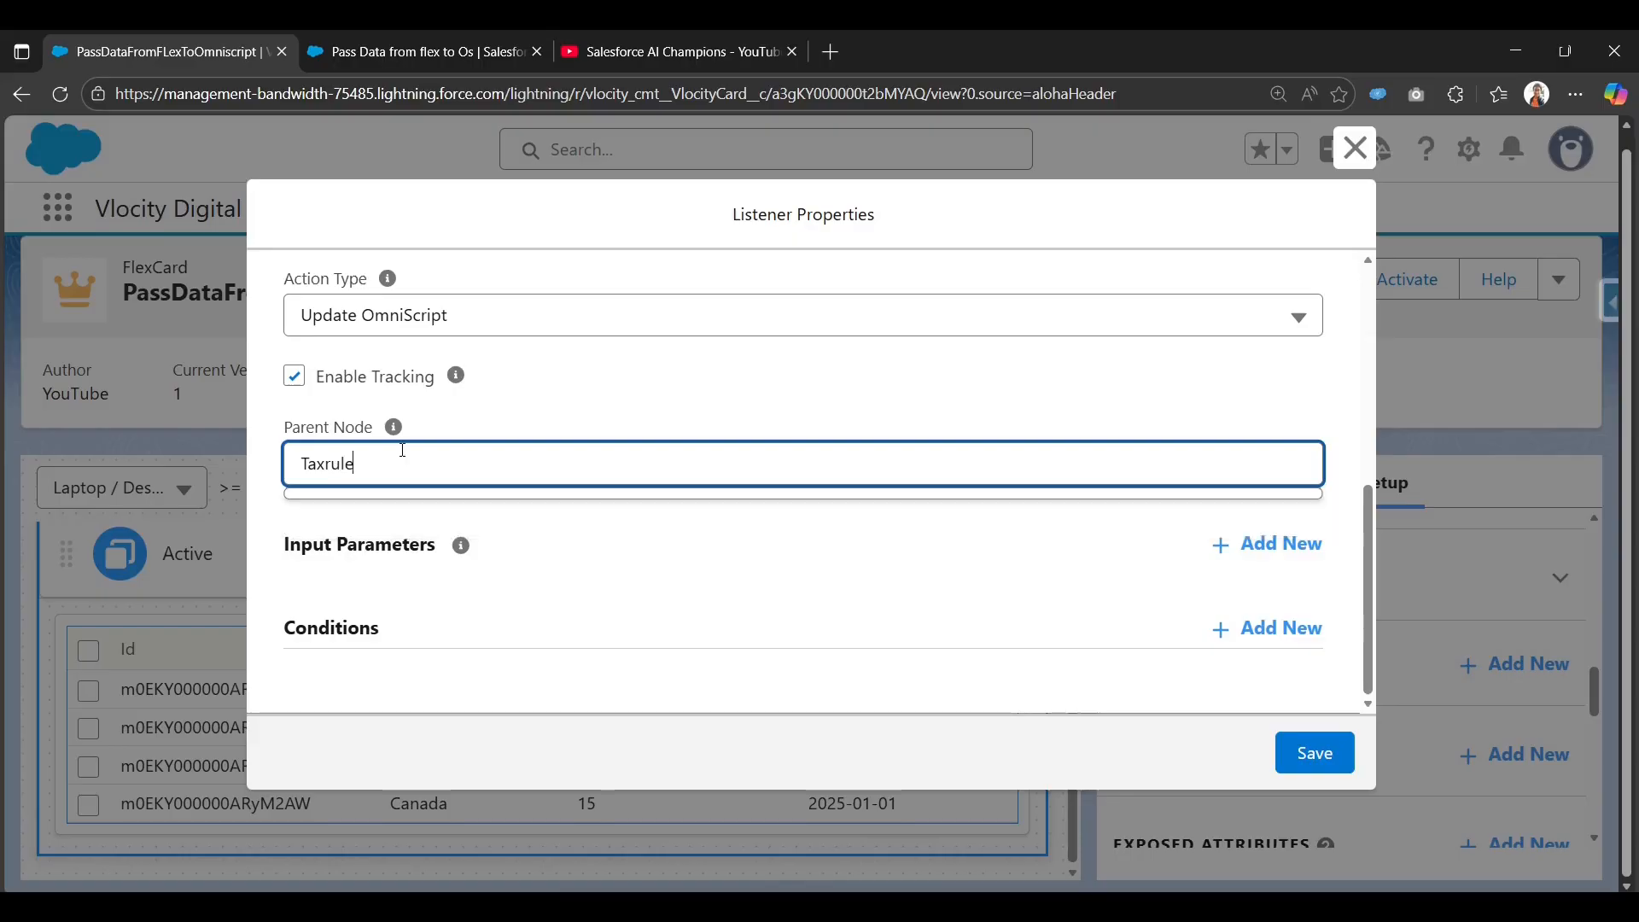
pyautogui.write('le')
pyautogui.click(769, 414)
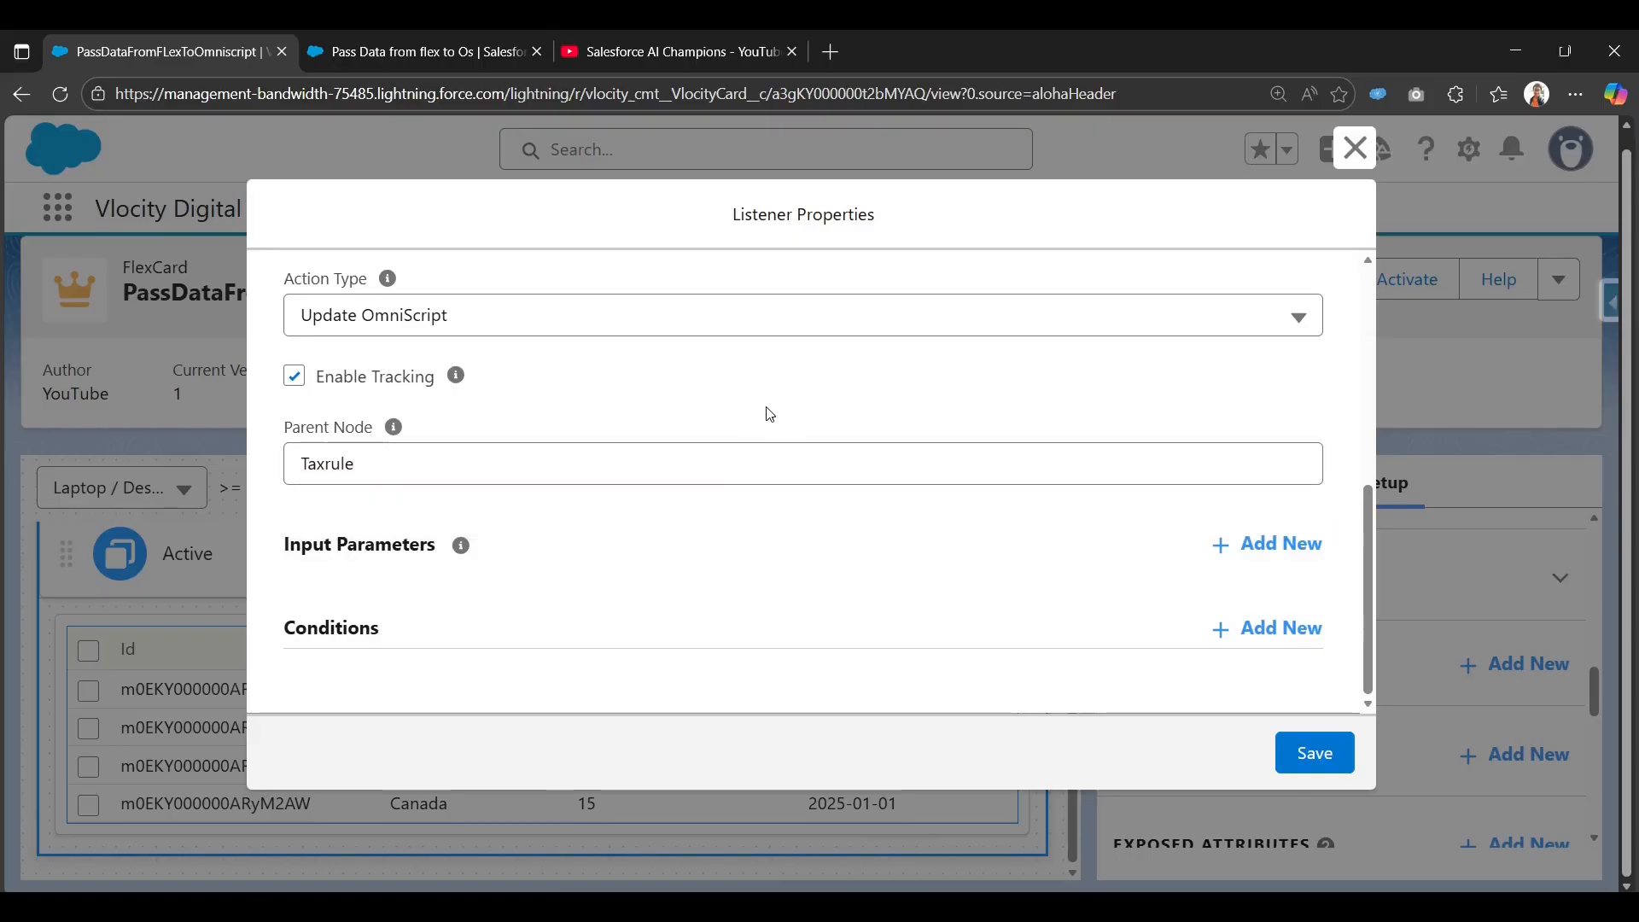
# Add input parameter selectrow with value {action.result.selectrow}.
pyautogui.click(1246, 546)
pyautogui.scroll(-2, 837, 567)
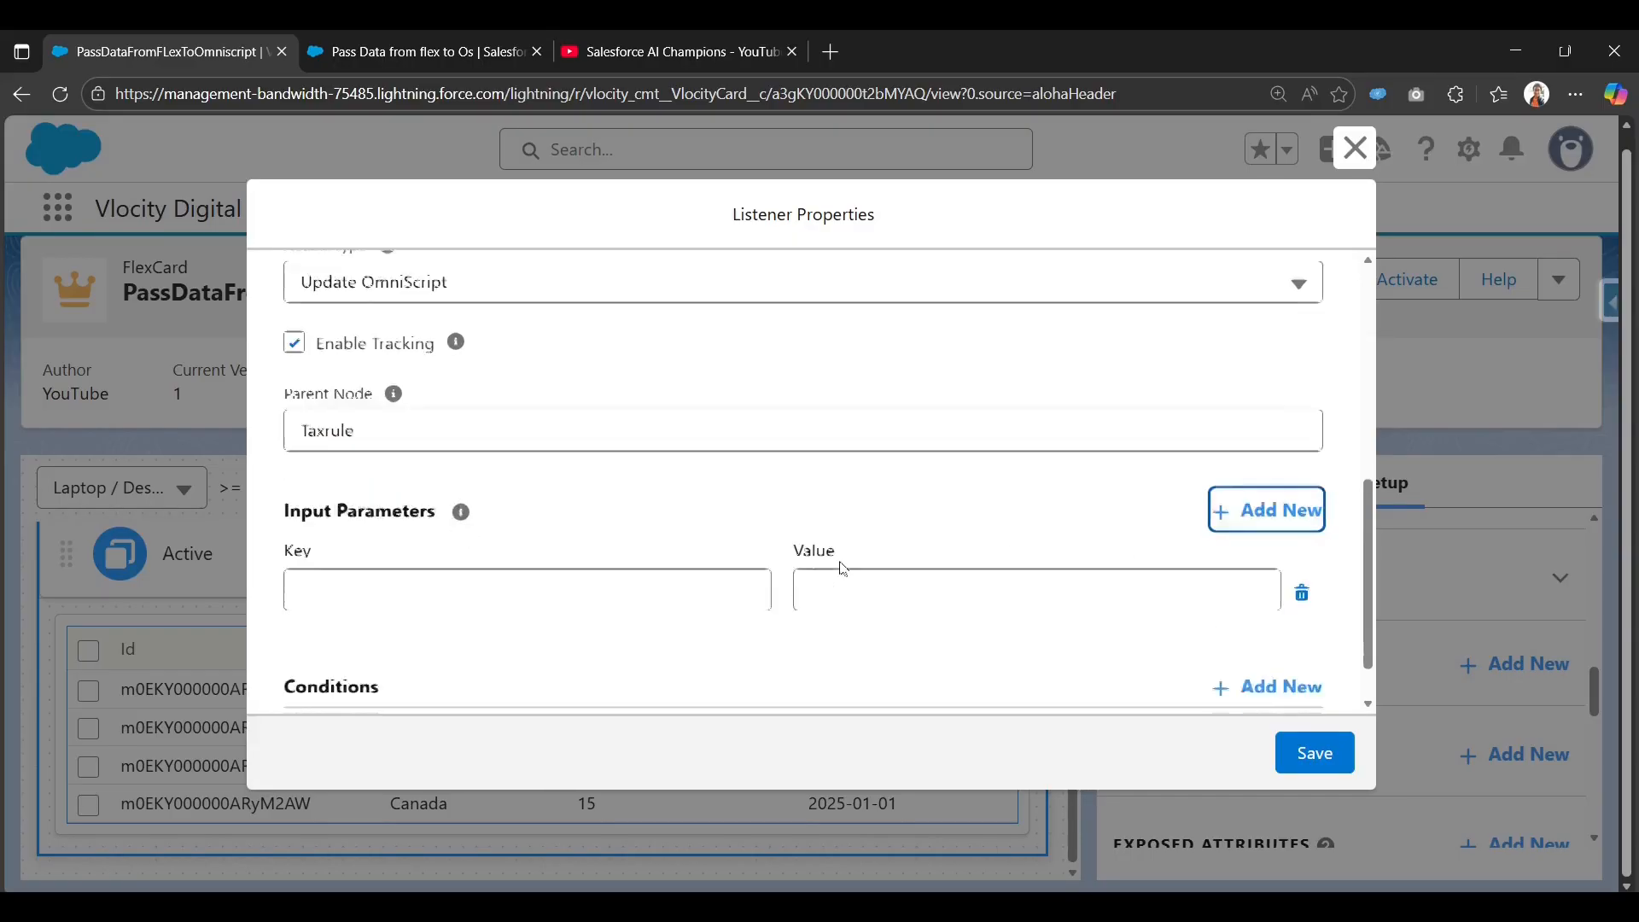
pyautogui.click(605, 530)
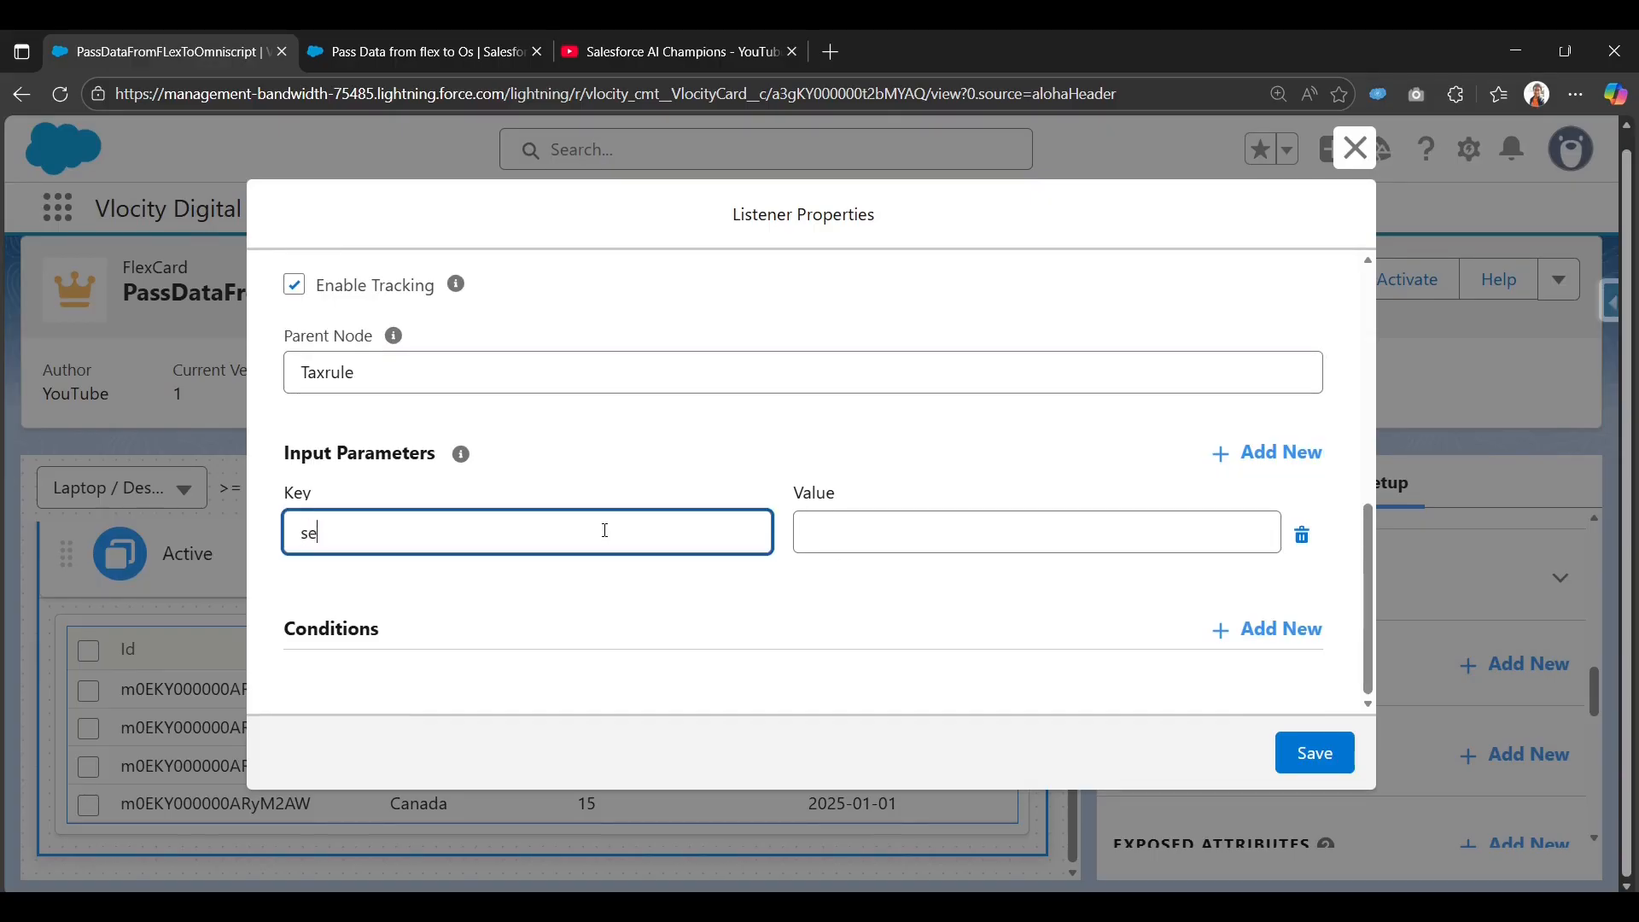
pyautogui.write('selecy')
pyautogui.press('BackSpace')
pyautogui.write('two')
pyautogui.press('BackSpace')
pyautogui.press('Tab')
pyautogui.press('Tab')
pyautogui.press('Tab')
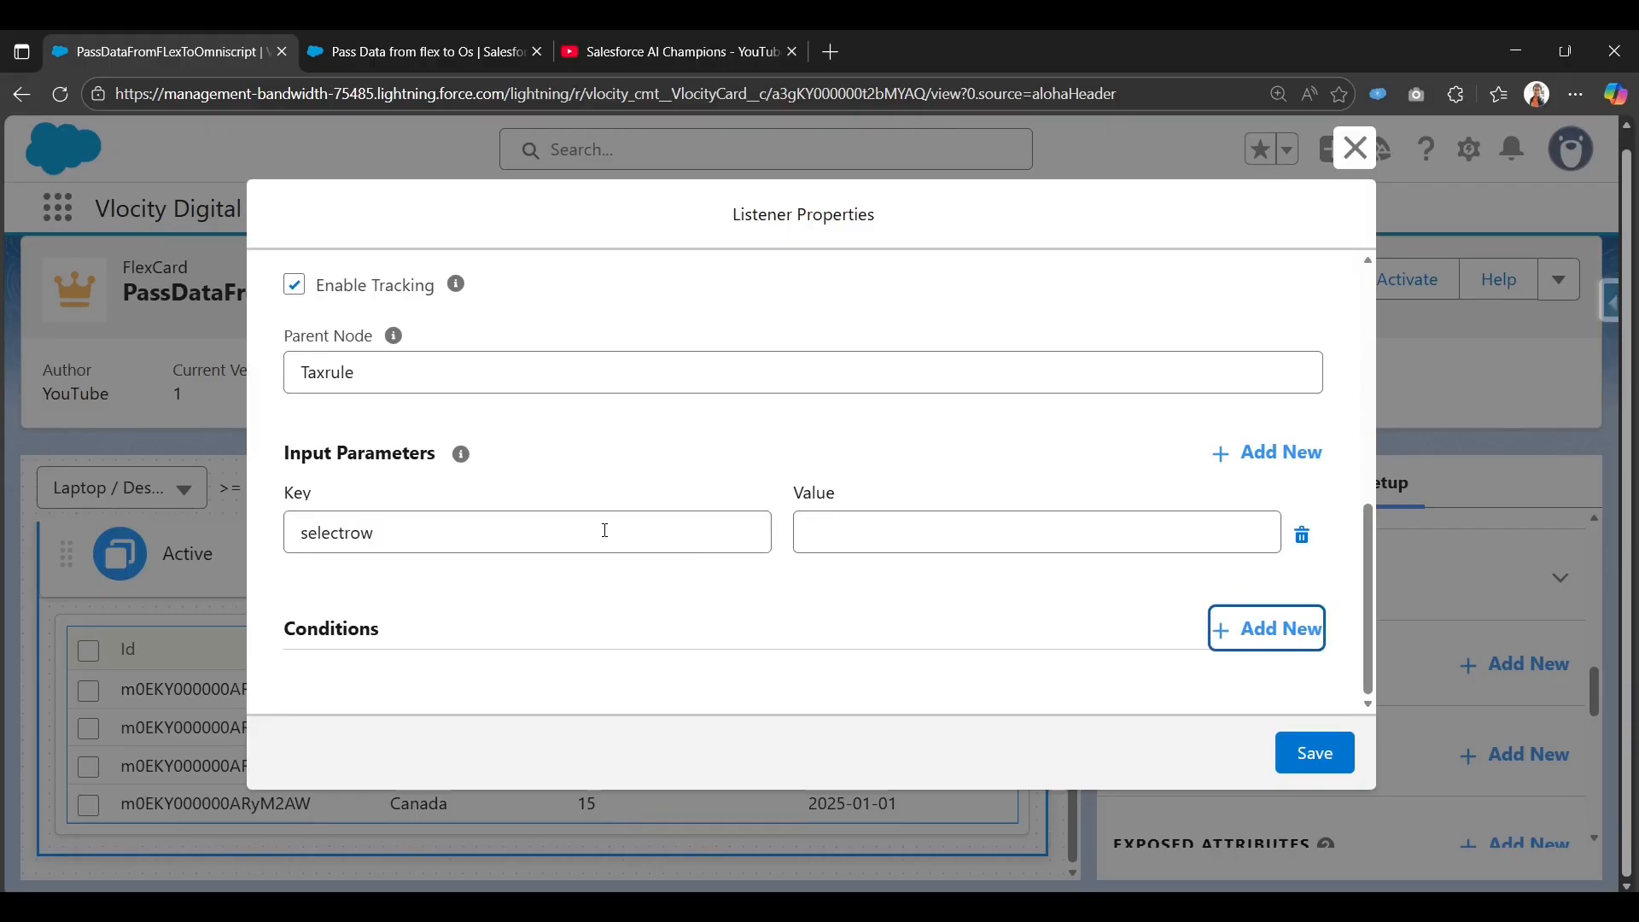
pyautogui.click(890, 533)
pyautogui.scroll(-1, 888, 649)
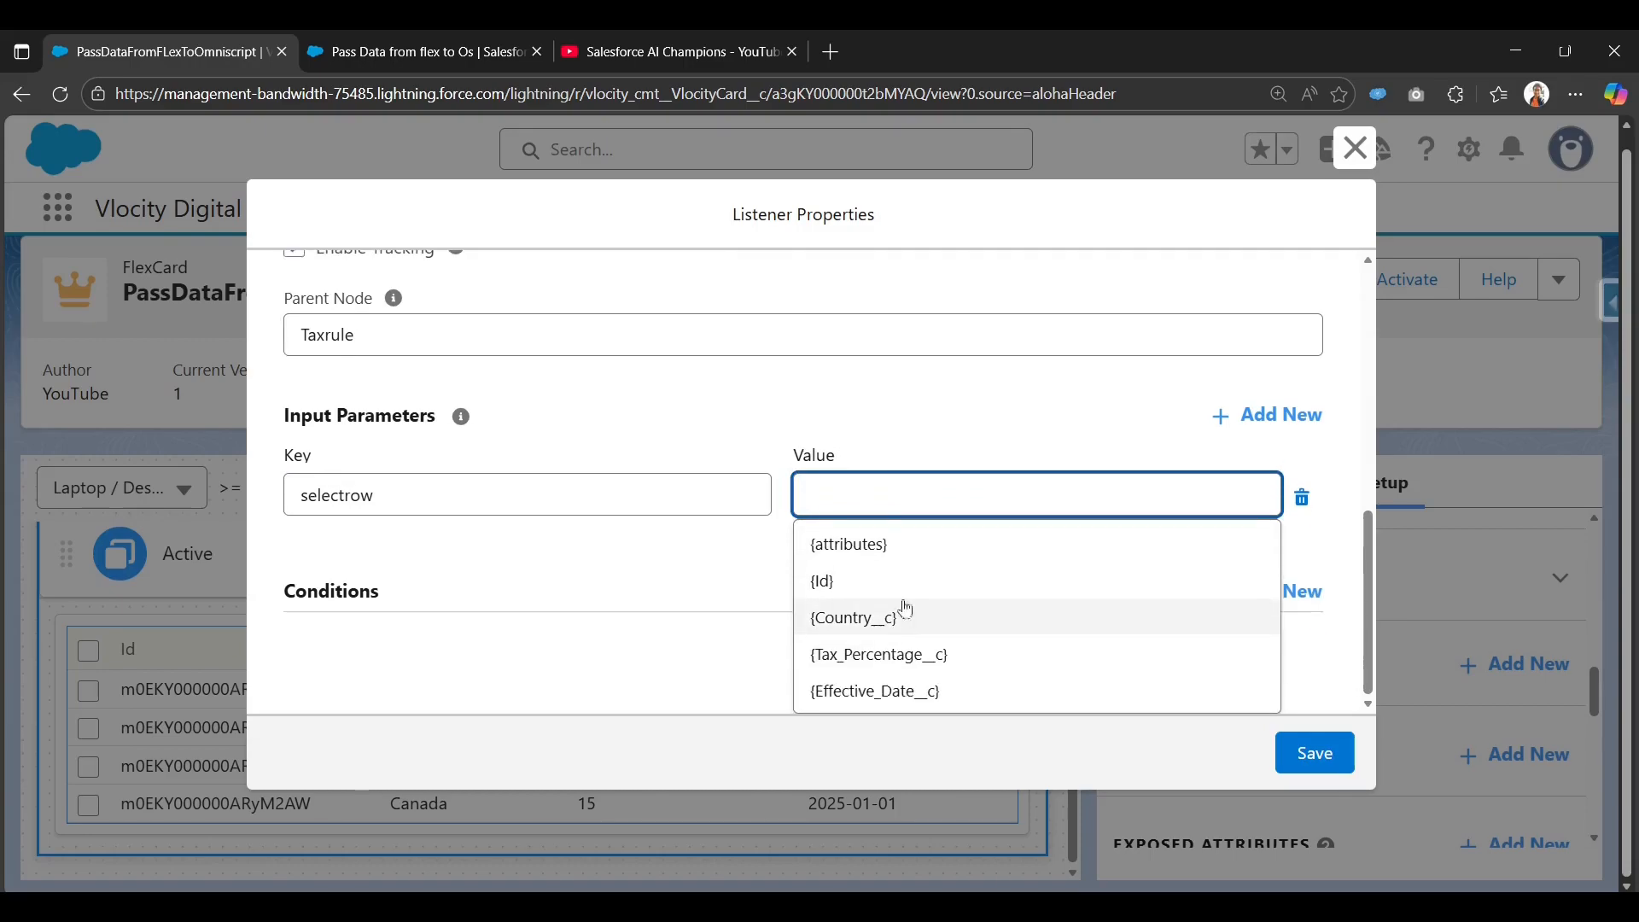
pyautogui.click(912, 547)
pyautogui.click(846, 531)
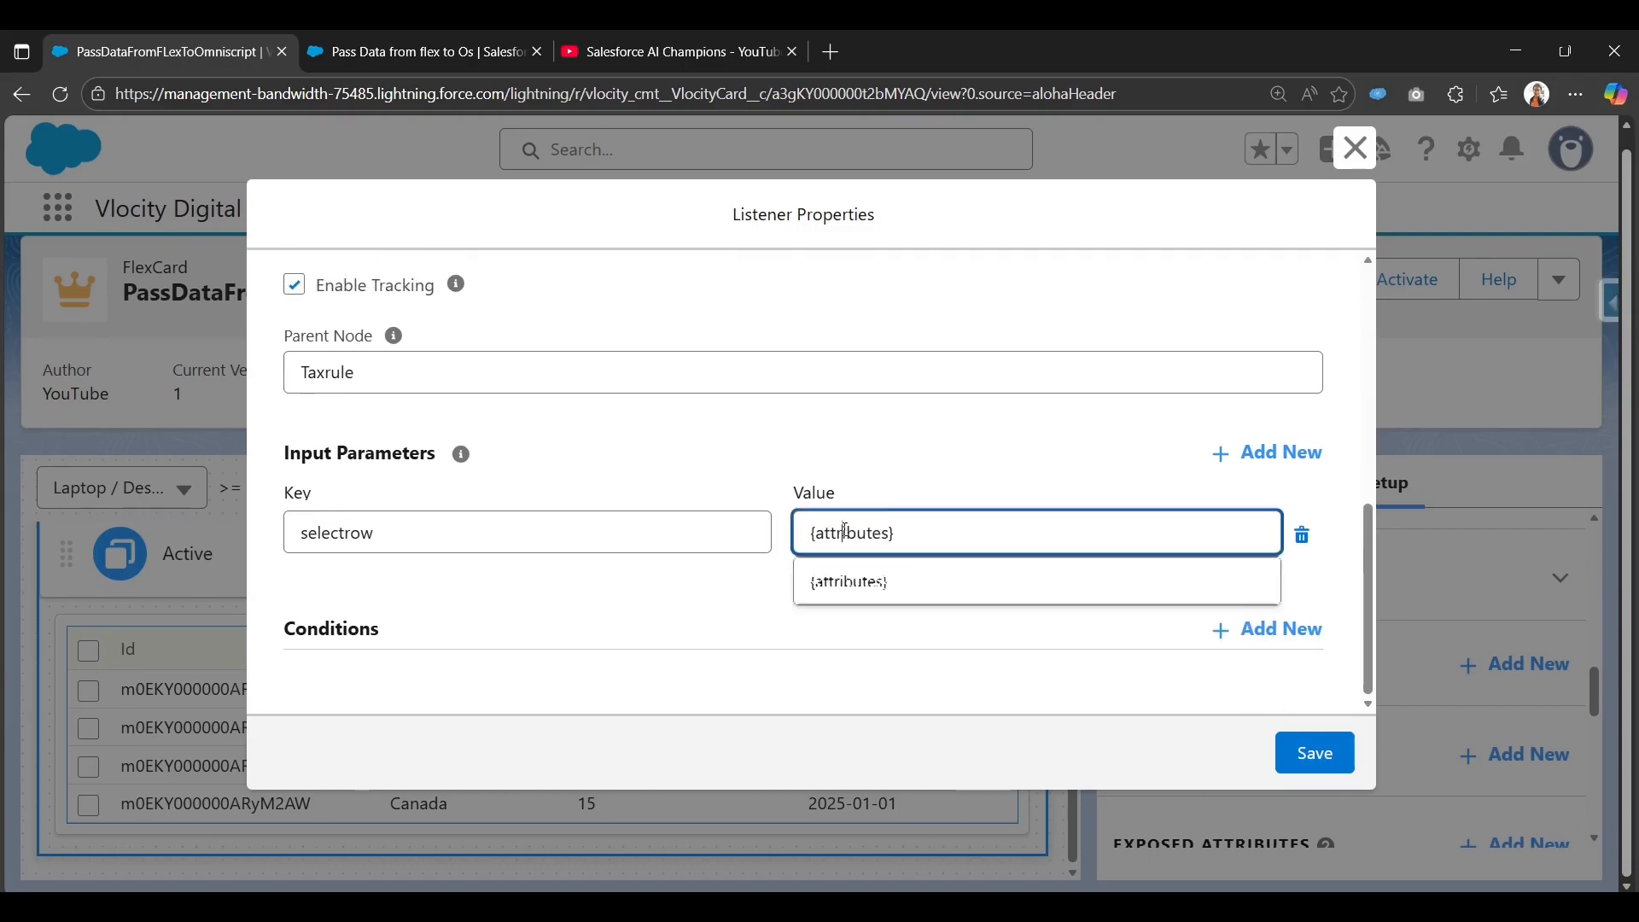
pyautogui.doubleClick(846, 531)
pyautogui.write('act')
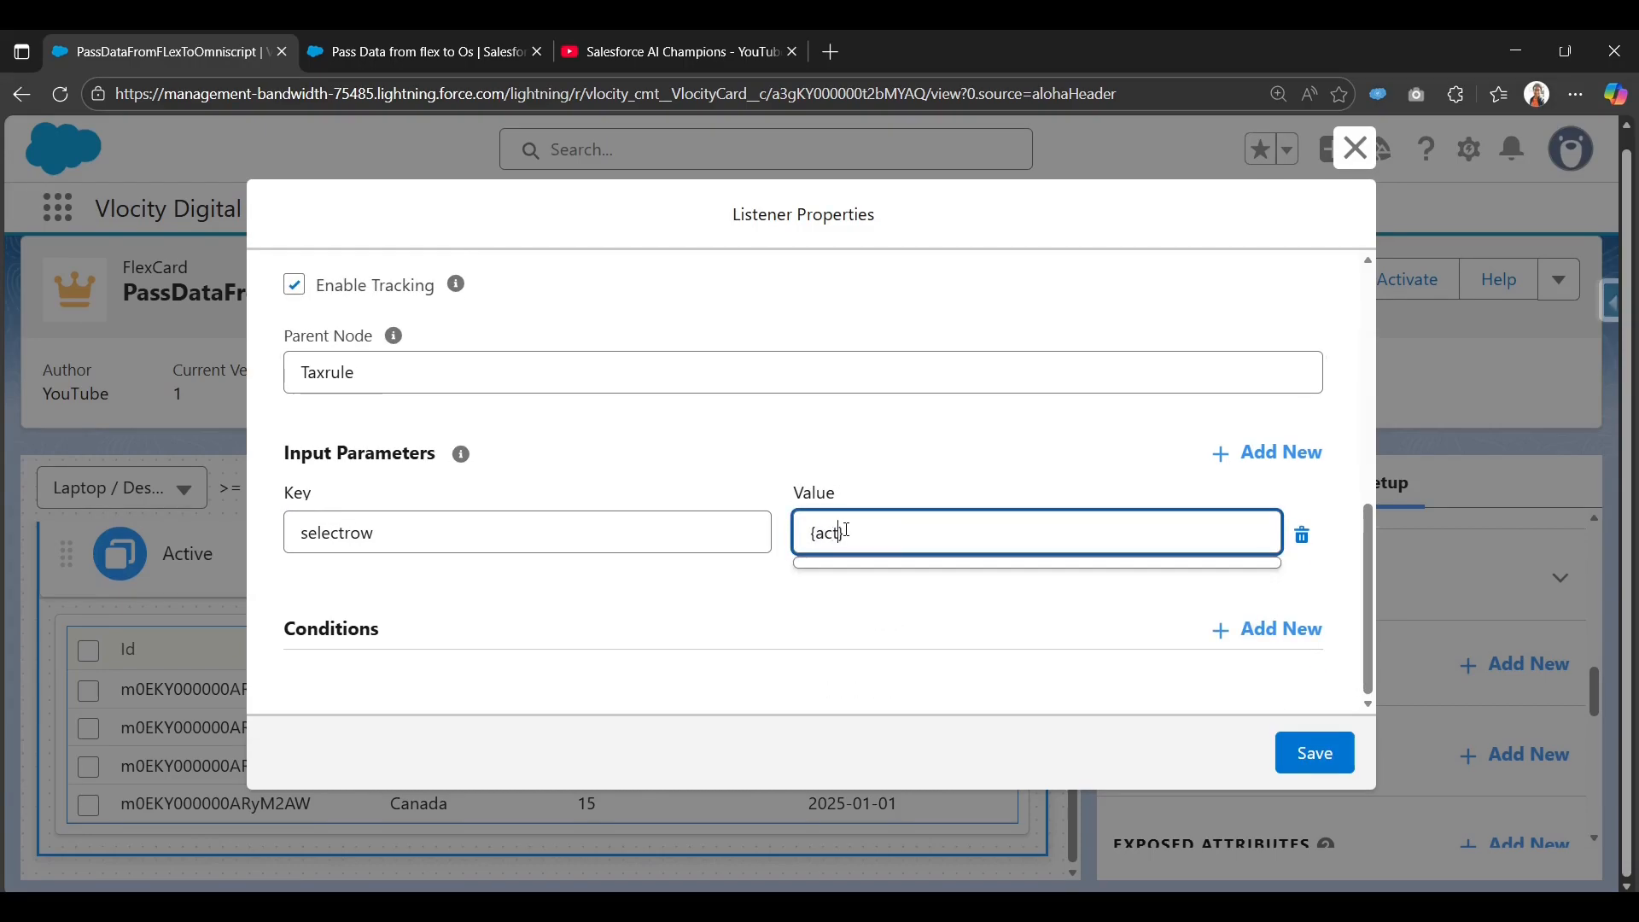
pyautogui.write('ion.result.selec')
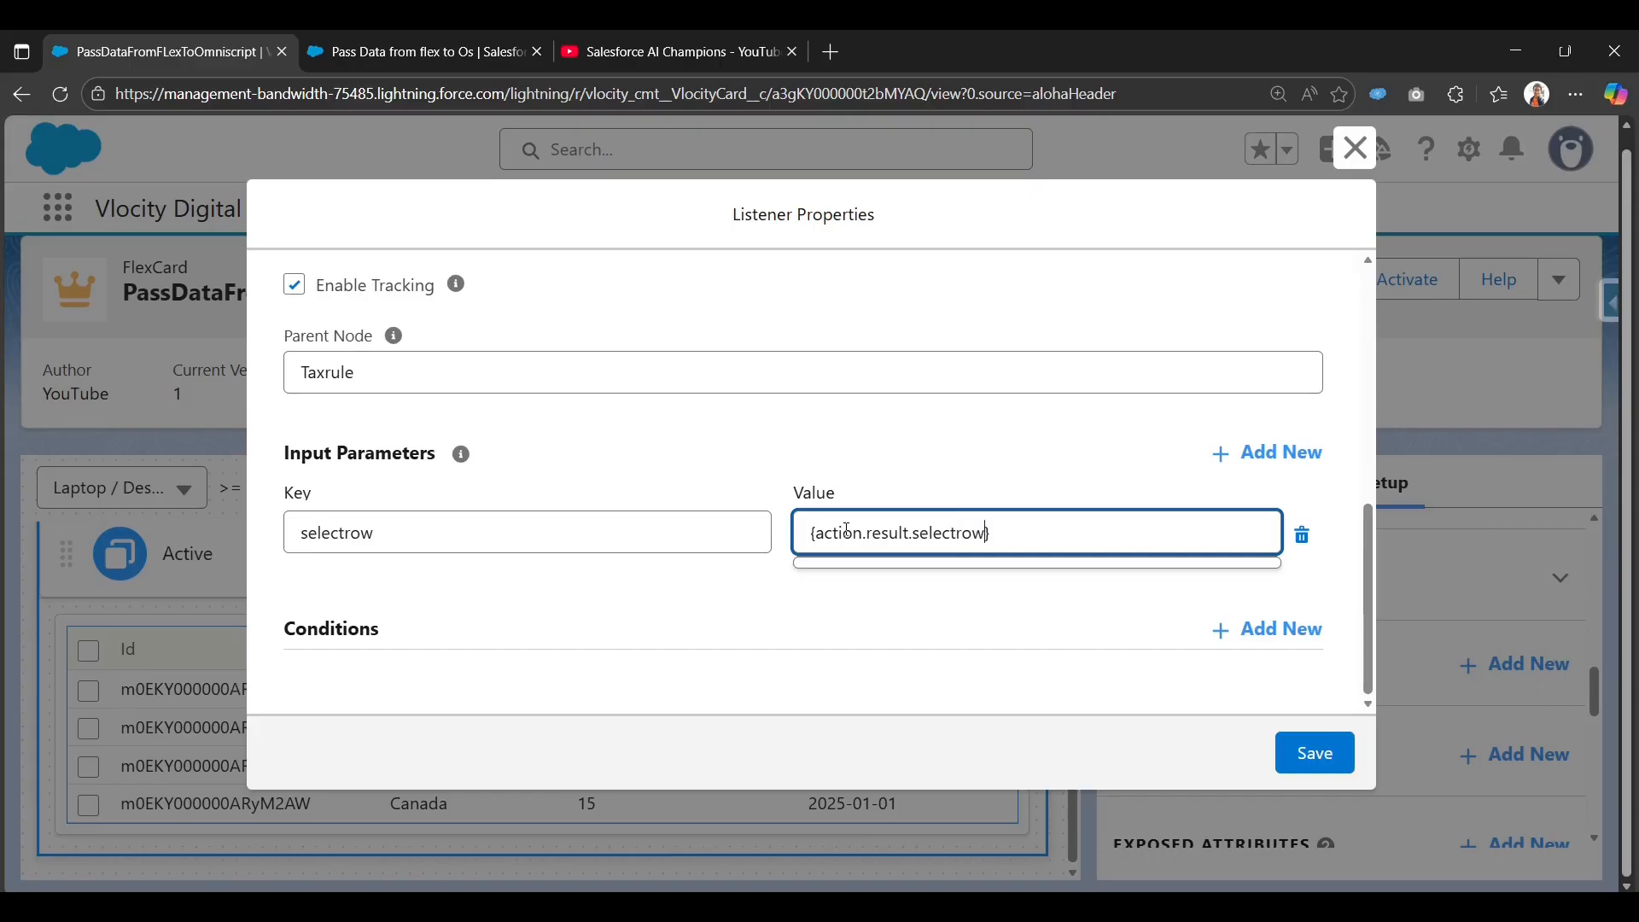
pyautogui.write('trow')
# Add input parameter TaxPercentage with value {action.result.Tax_Percentage__c}.
pyautogui.click(1268, 452)
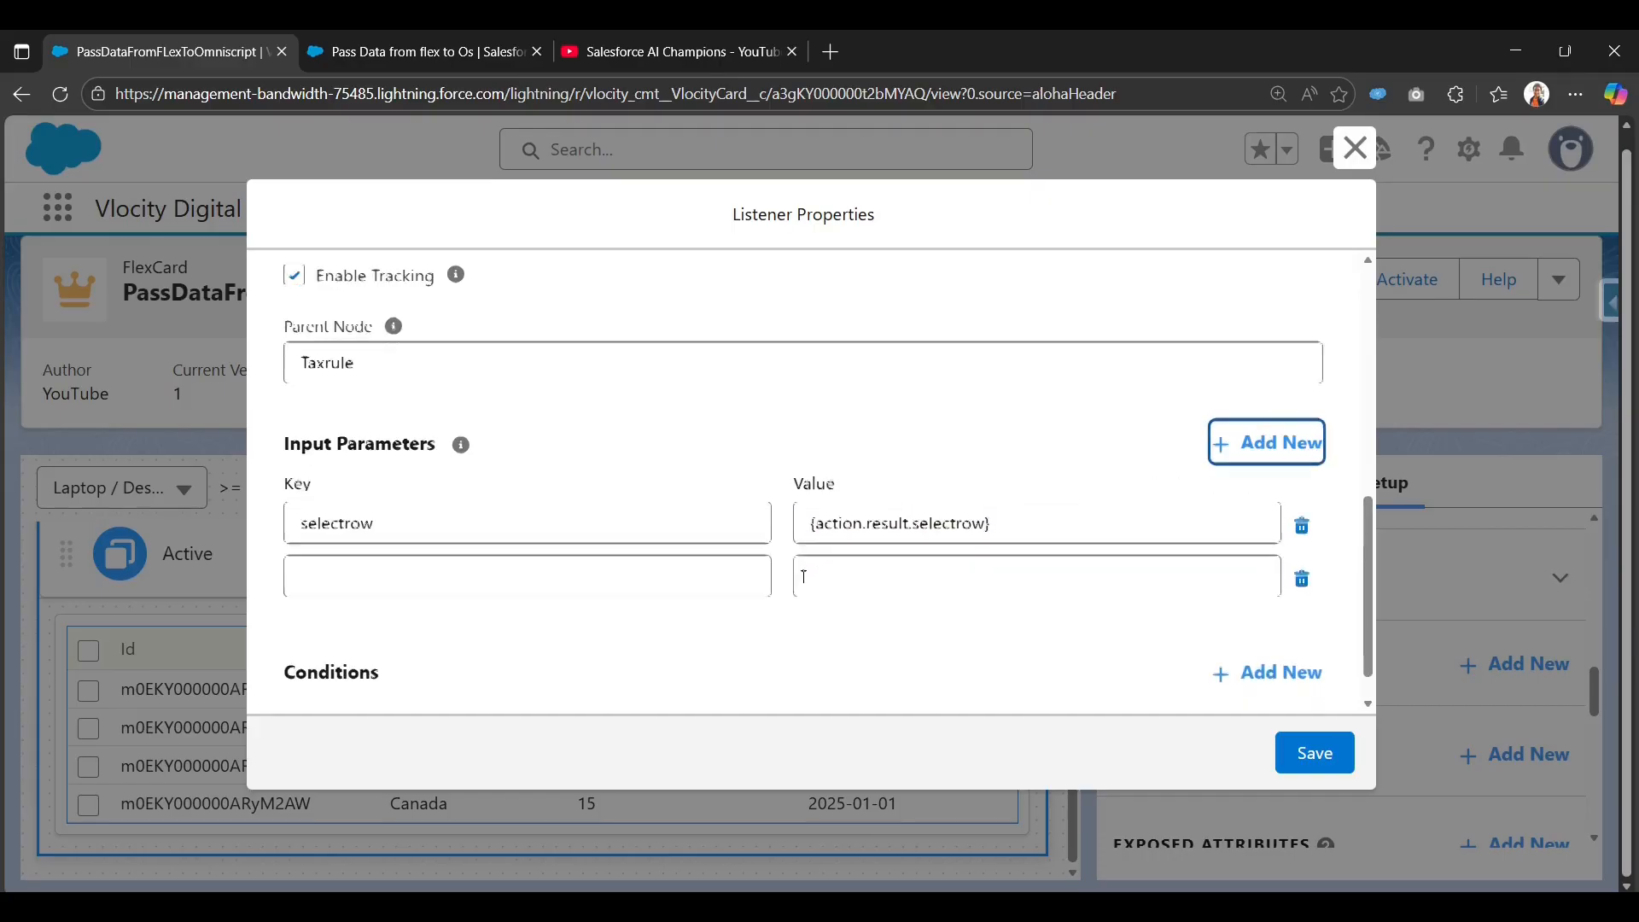
pyautogui.click(571, 524)
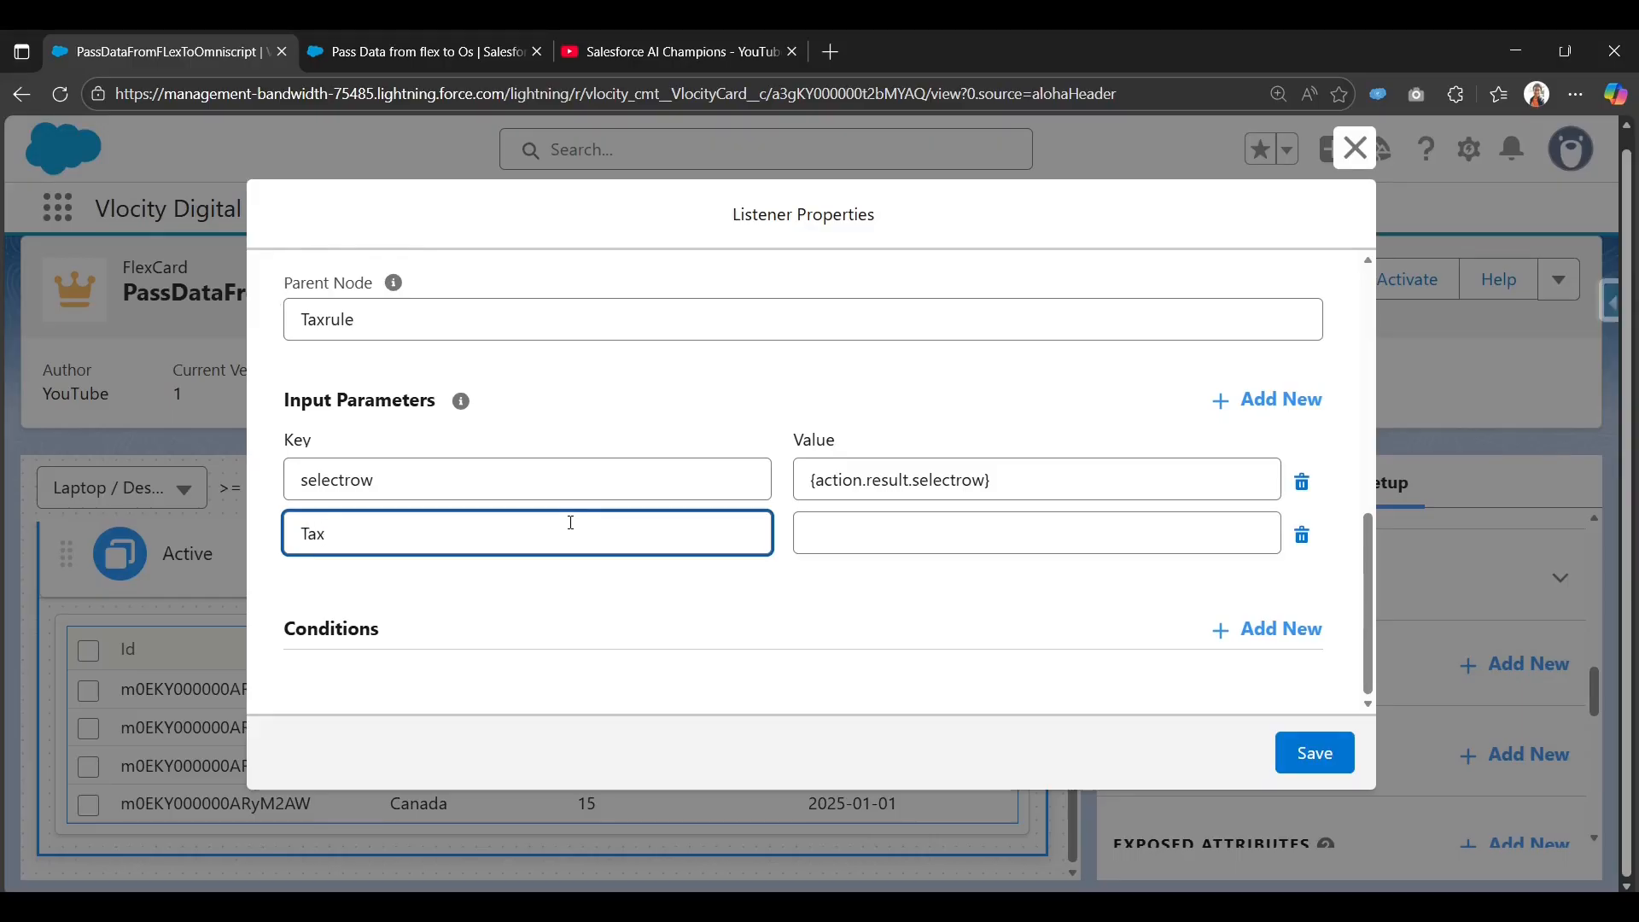
pyautogui.write('TaxPercentage')
pyautogui.click(853, 535)
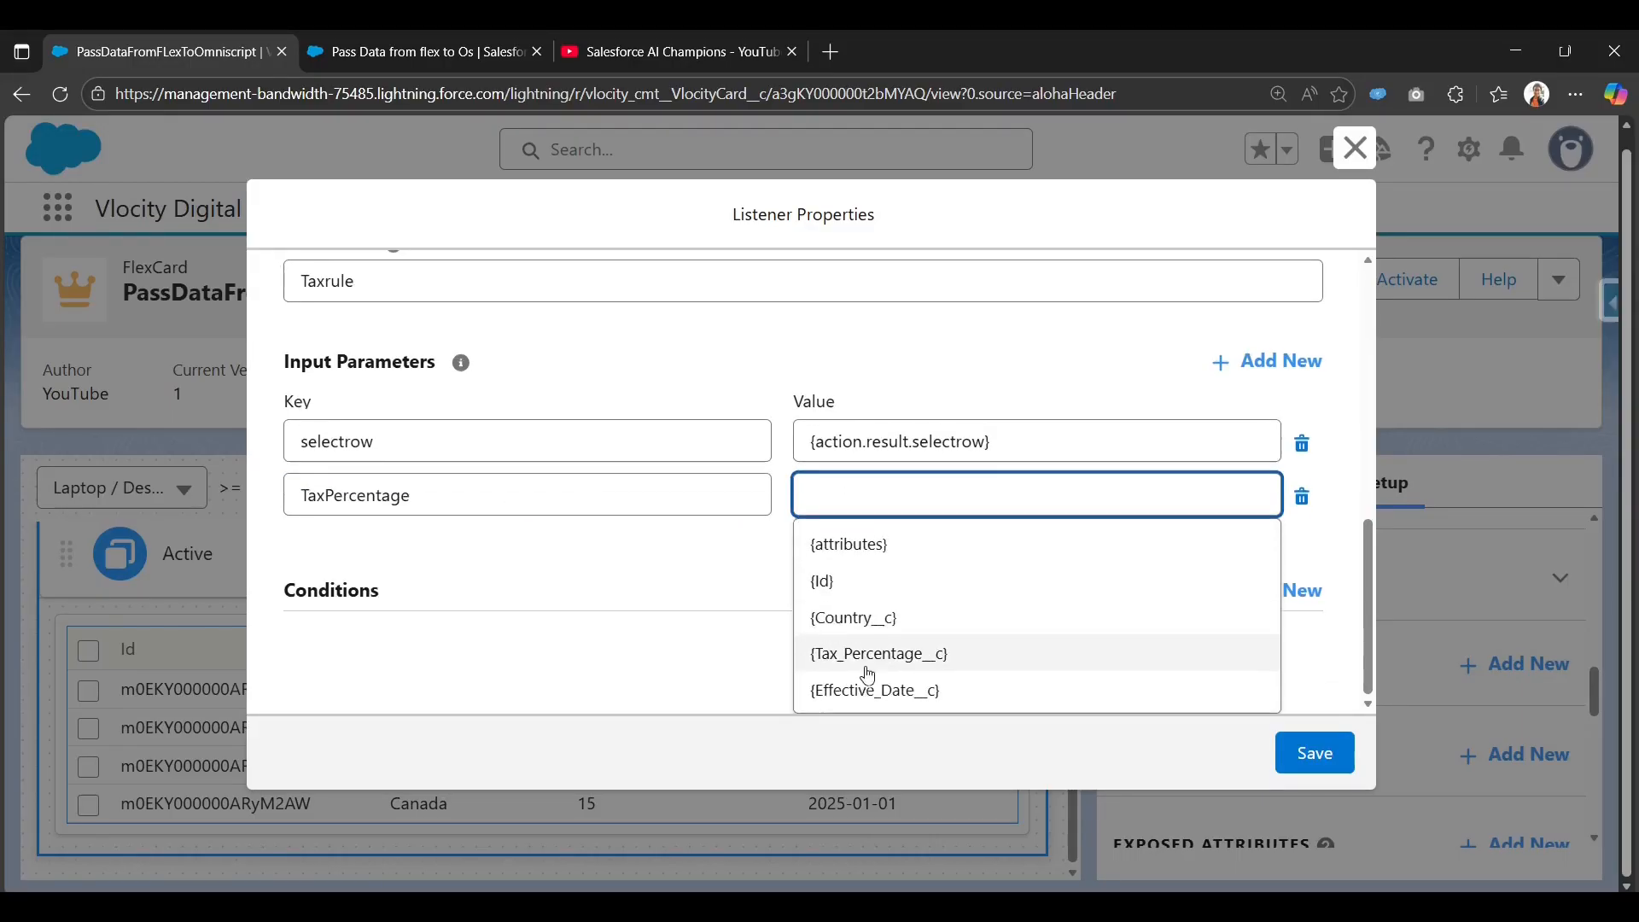
pyautogui.click(865, 656)
pyautogui.click(803, 531)
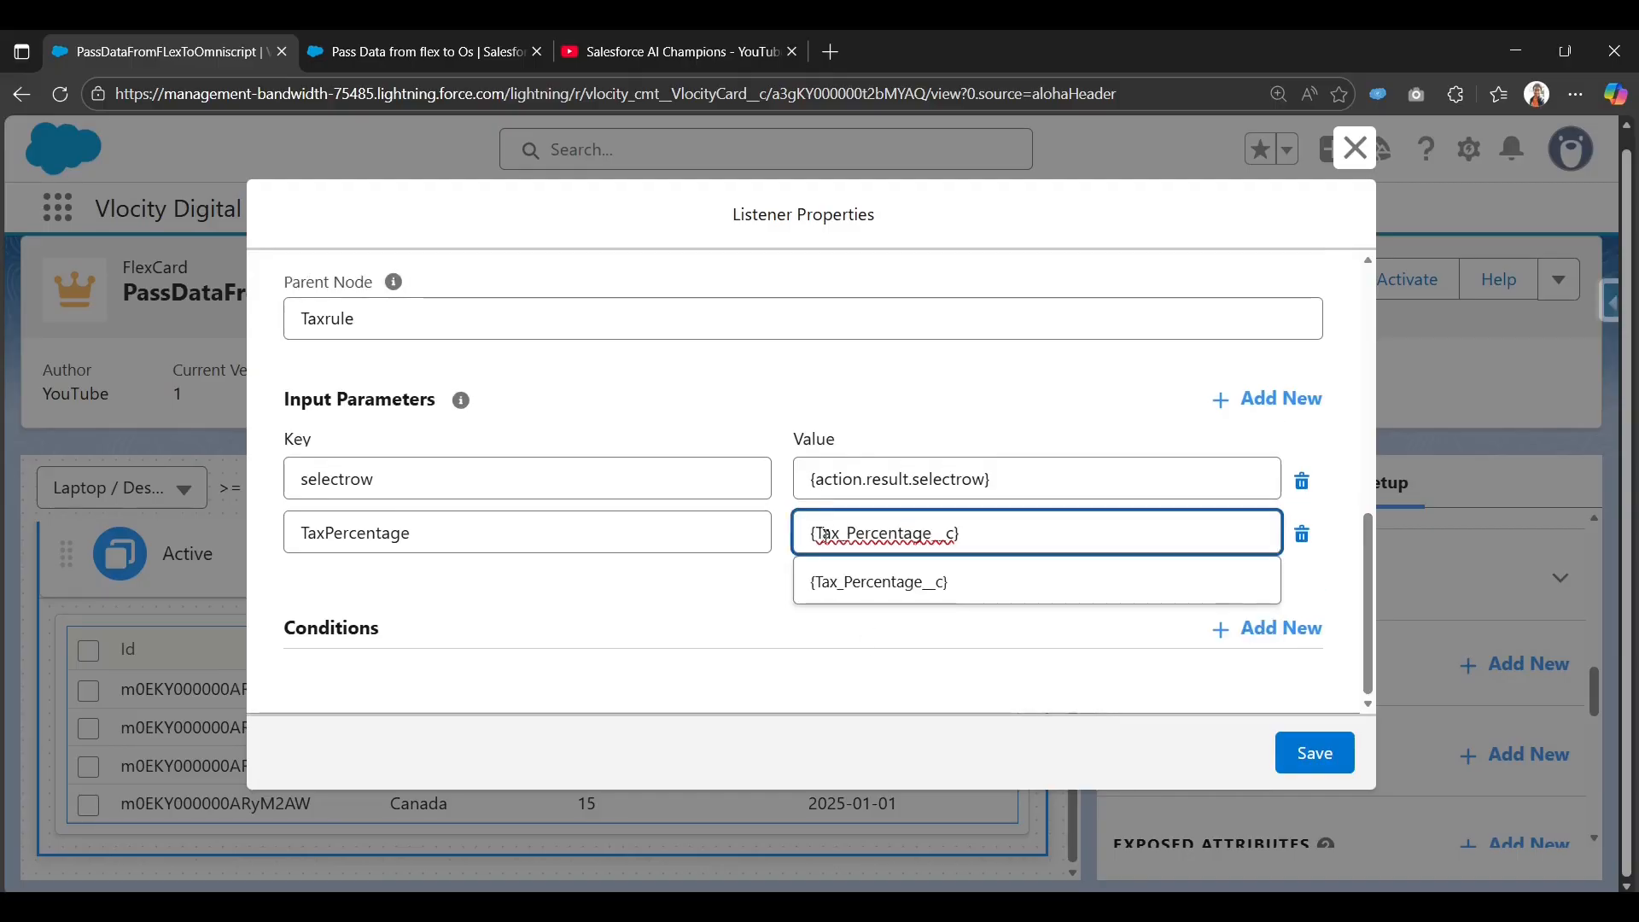
pyautogui.click(822, 533)
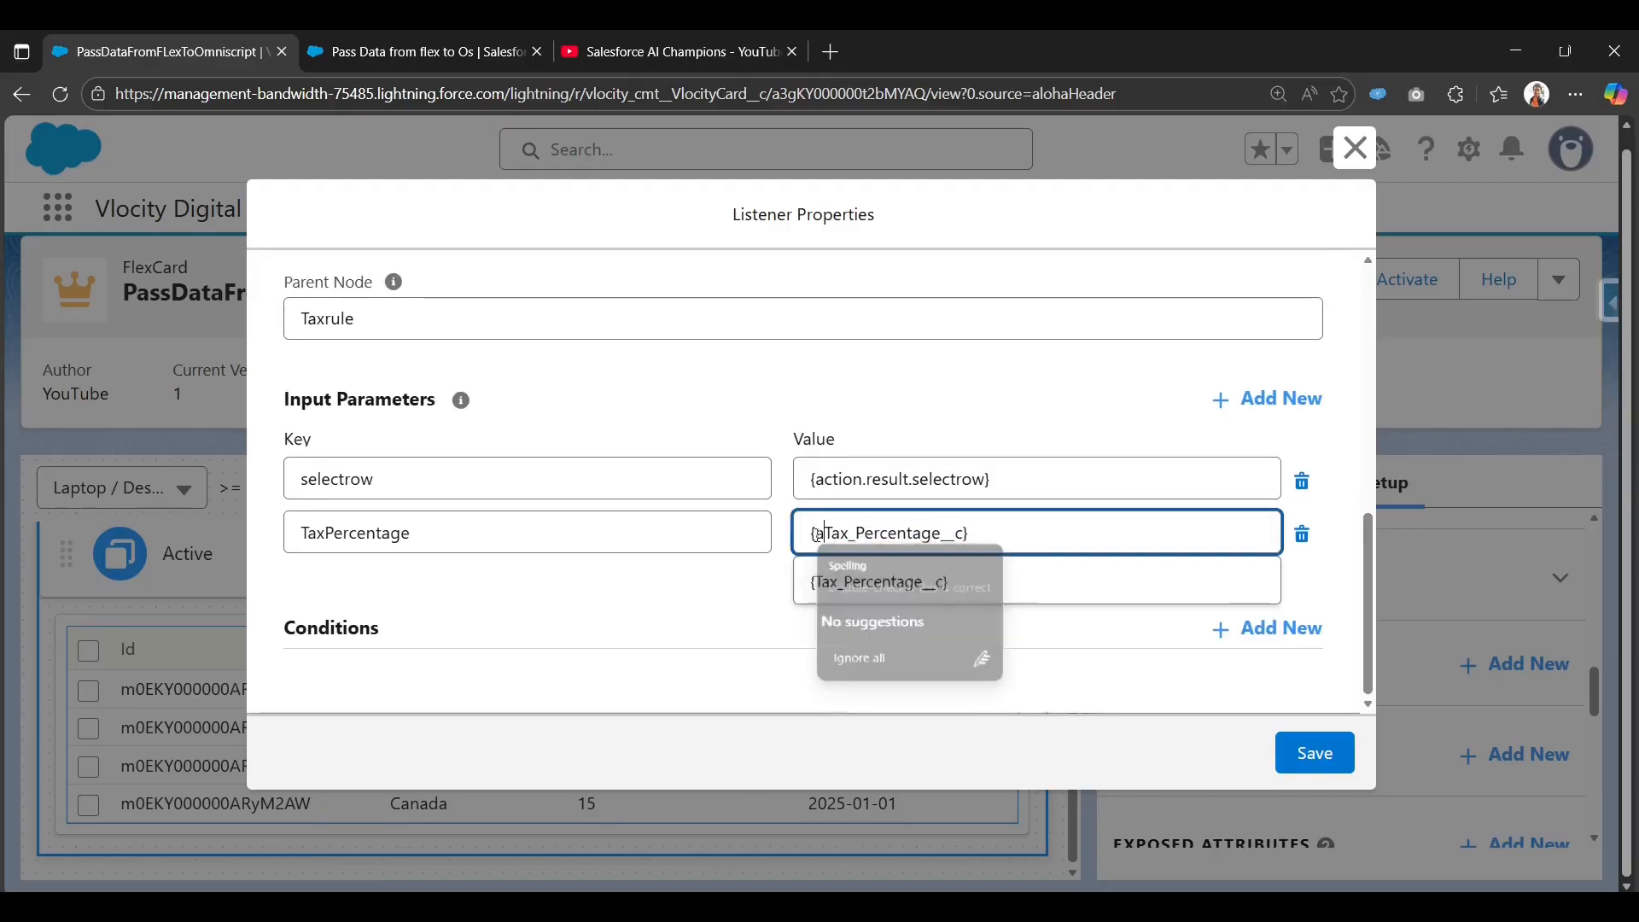
pyautogui.write('actio')
pyautogui.write('n.result')
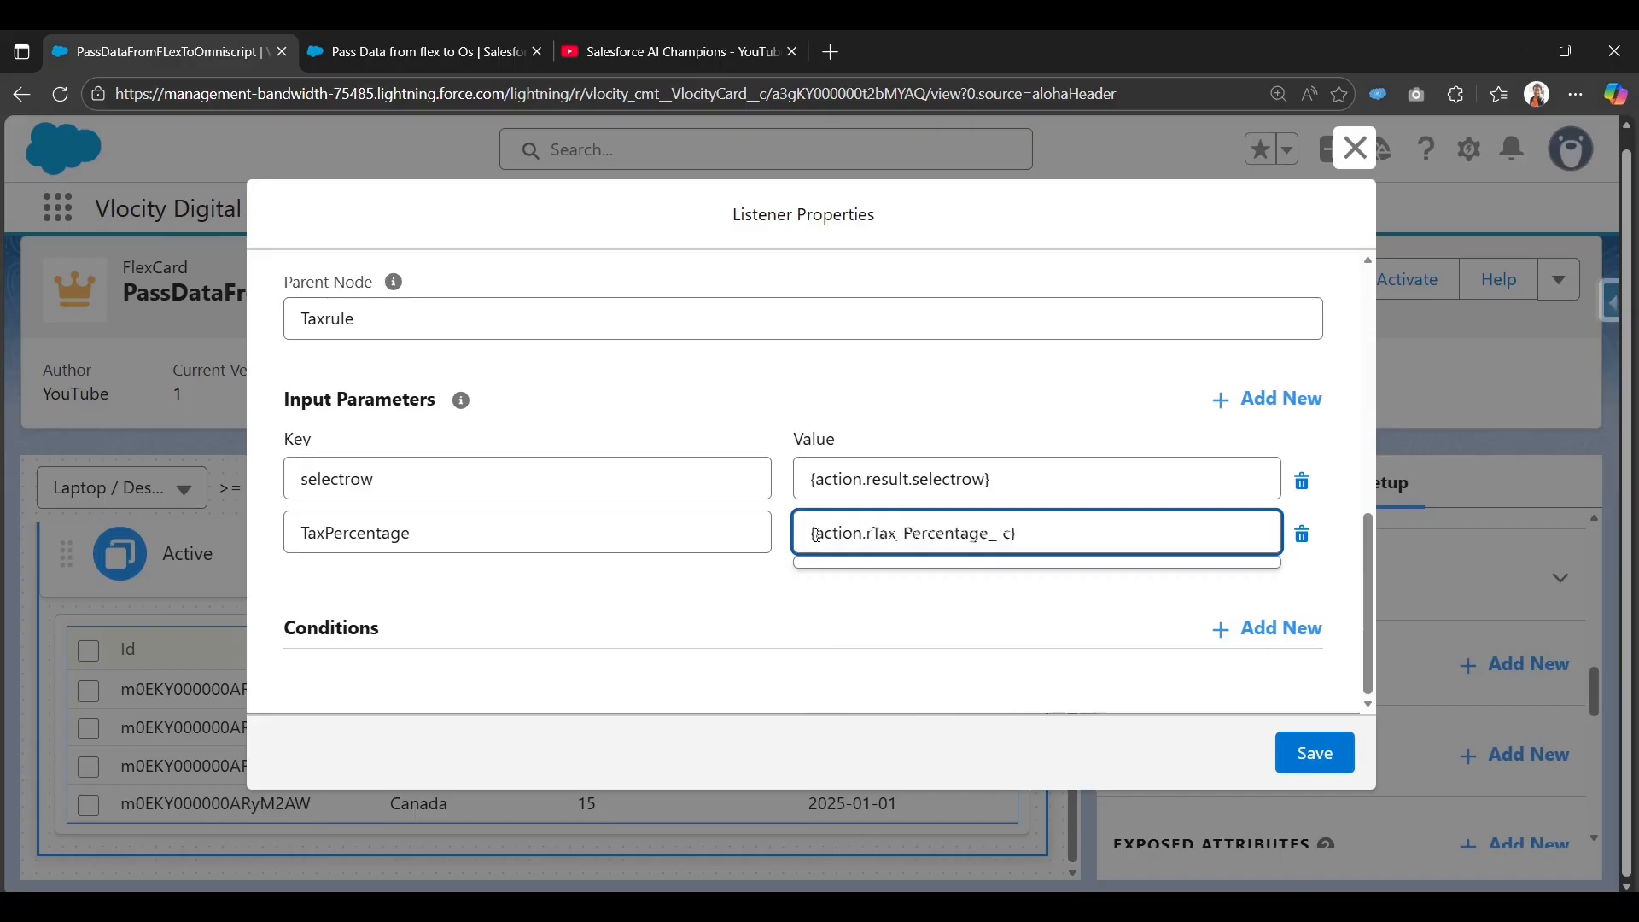
pyautogui.write('.')
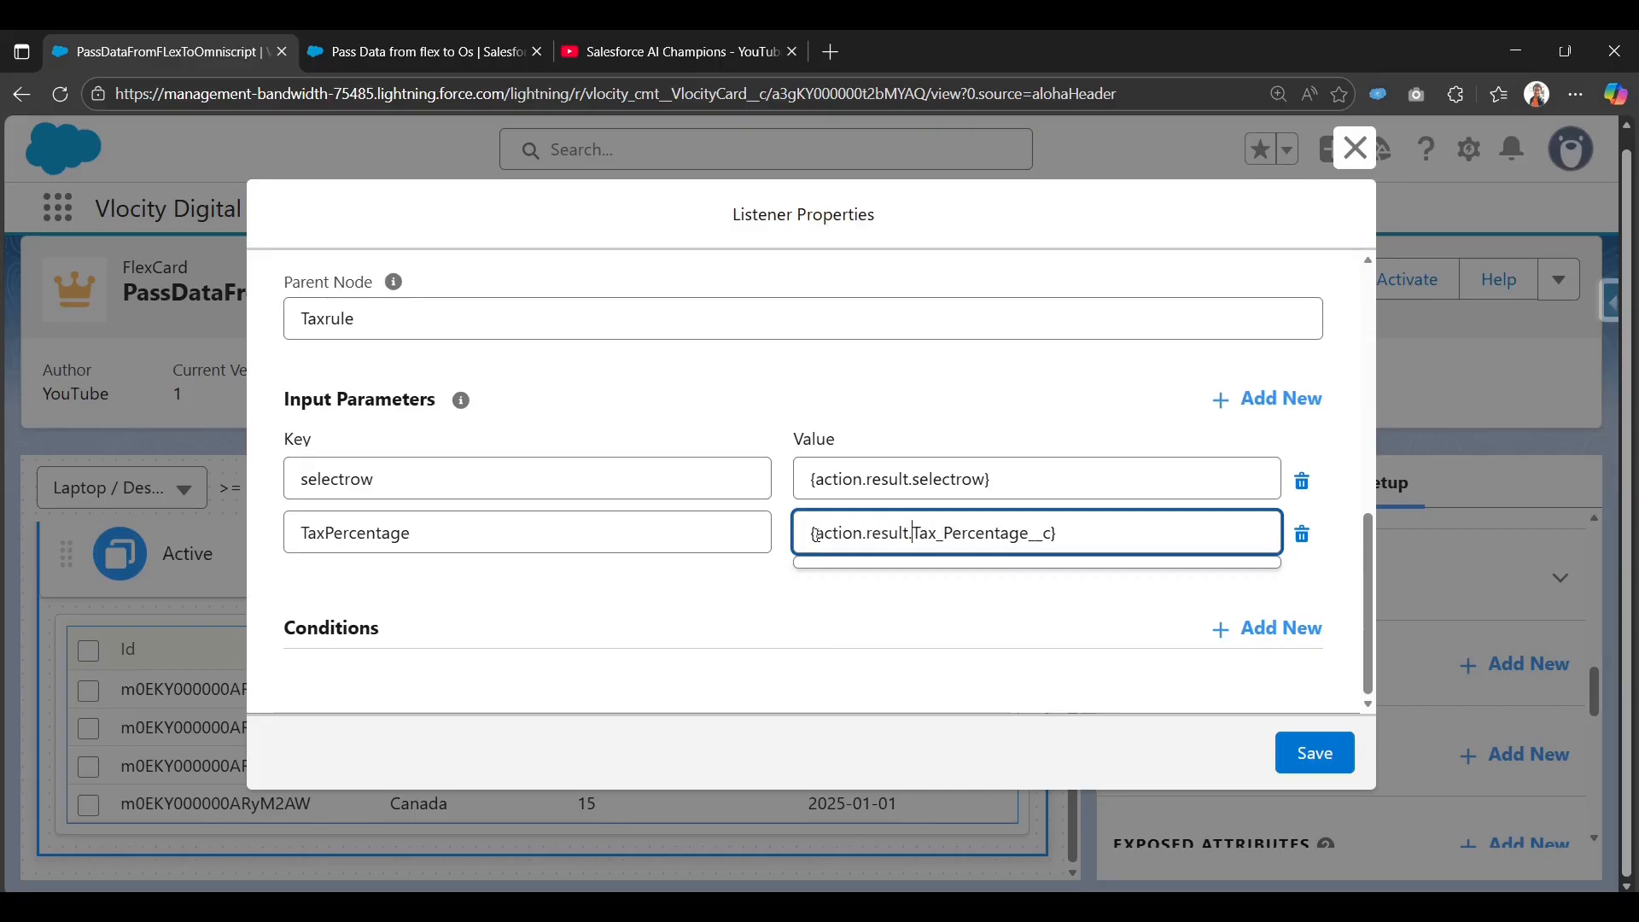
pyautogui.click(709, 582)
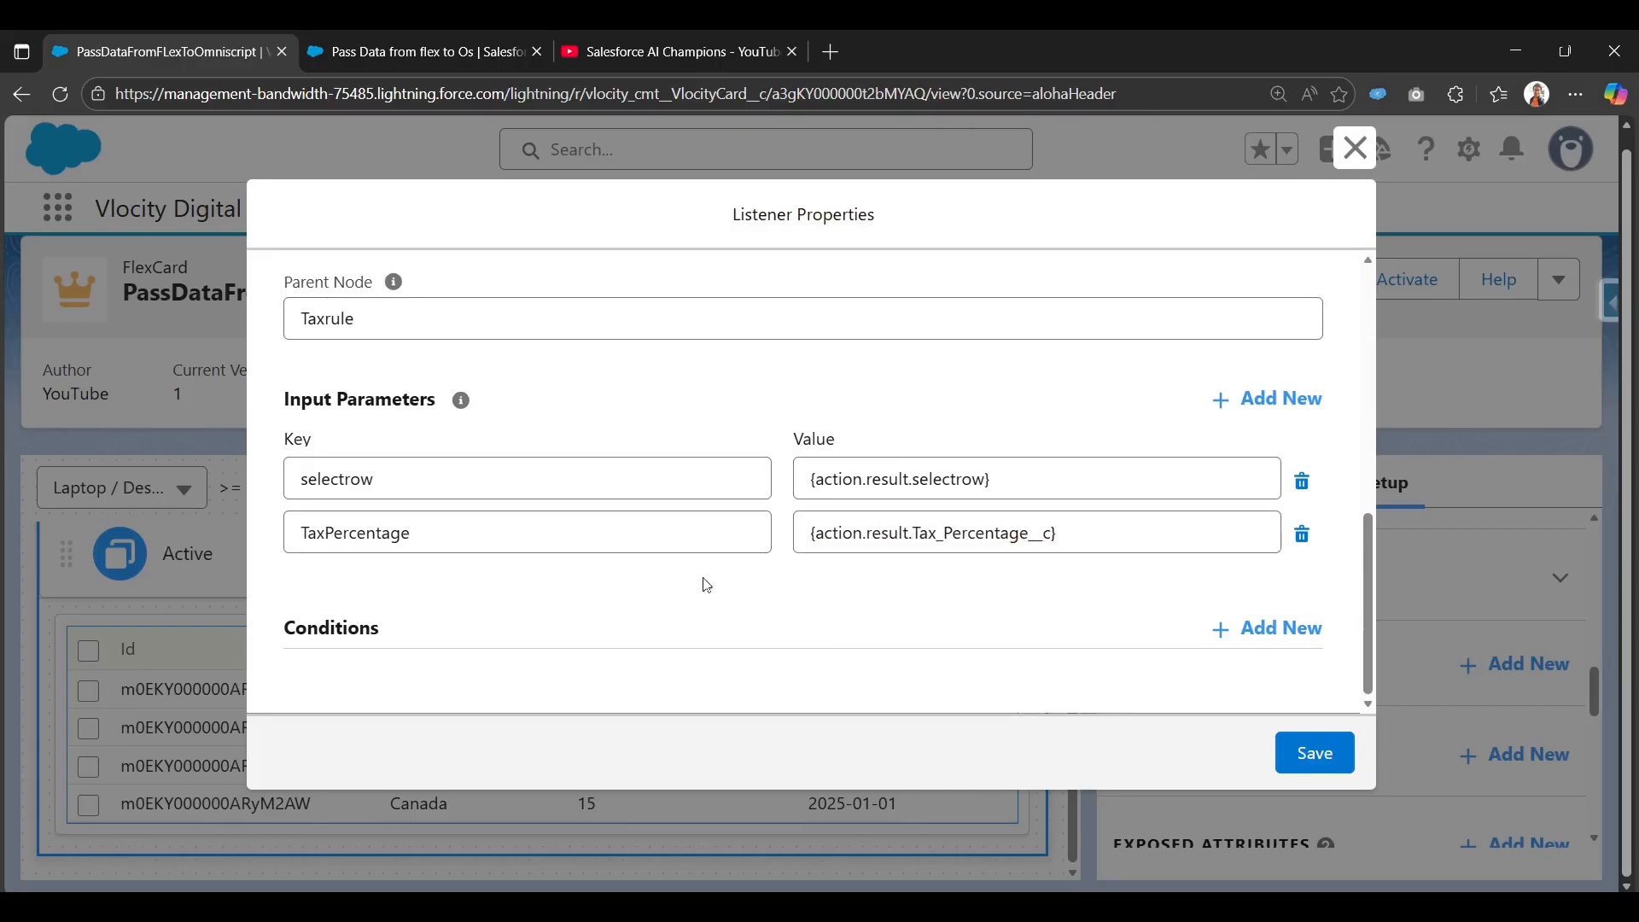
# Check the selectrow value expression and add a blank third input parameter row.
pyautogui.click(1013, 476)
pyautogui.moveTo(1014, 476); pyautogui.dragTo(796, 469)
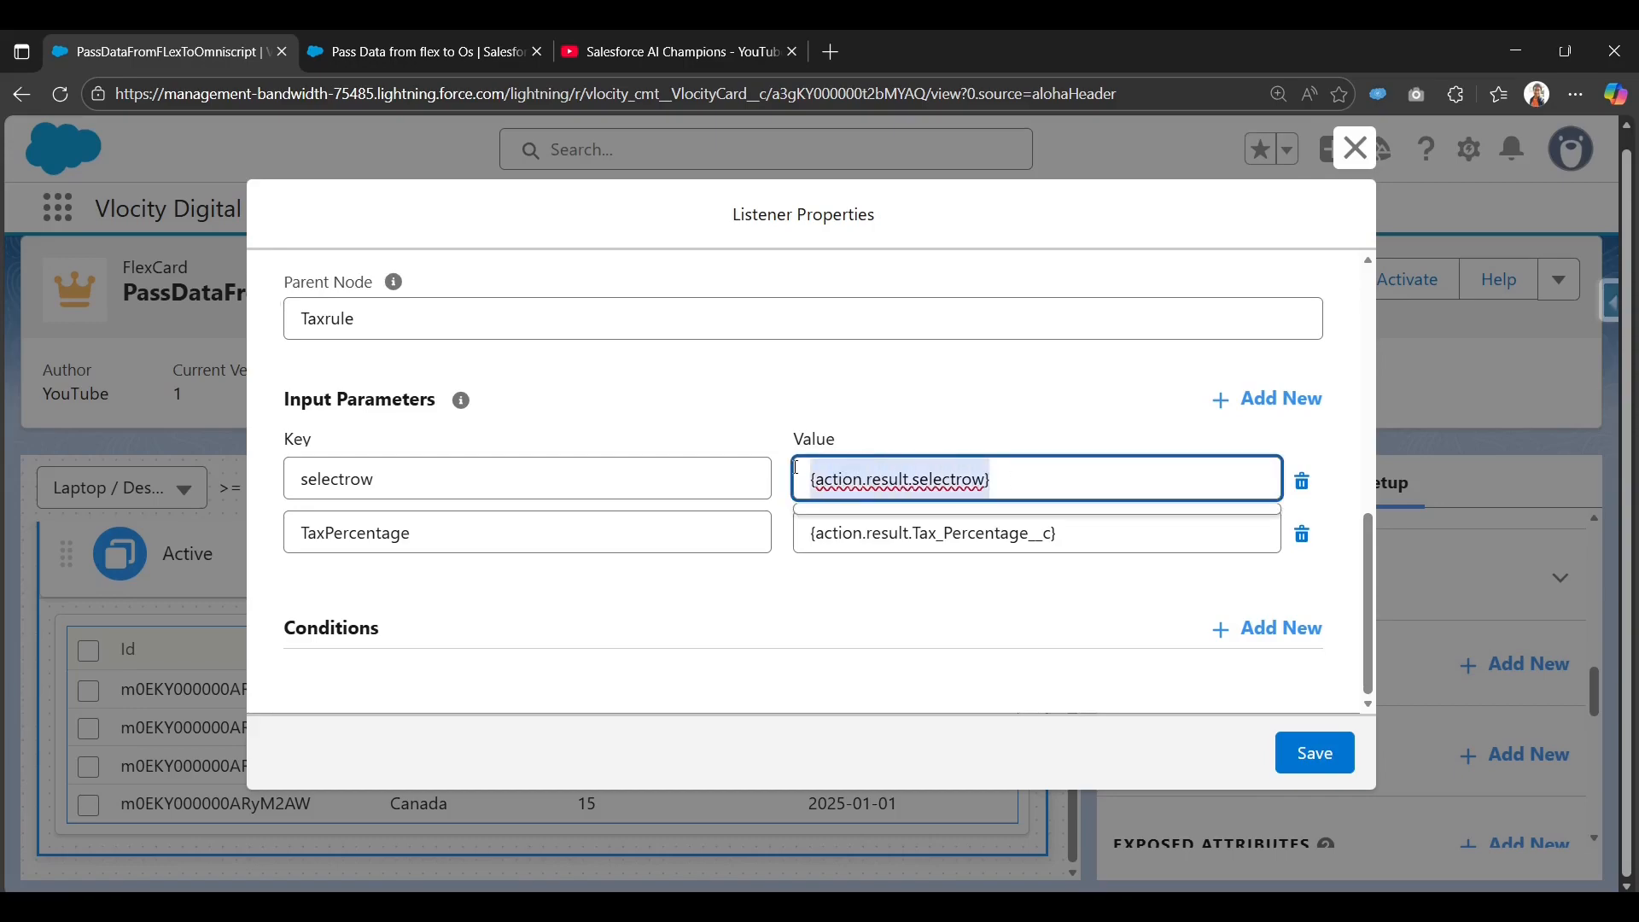
pyautogui.rightClick(806, 481)
pyautogui.click(882, 479)
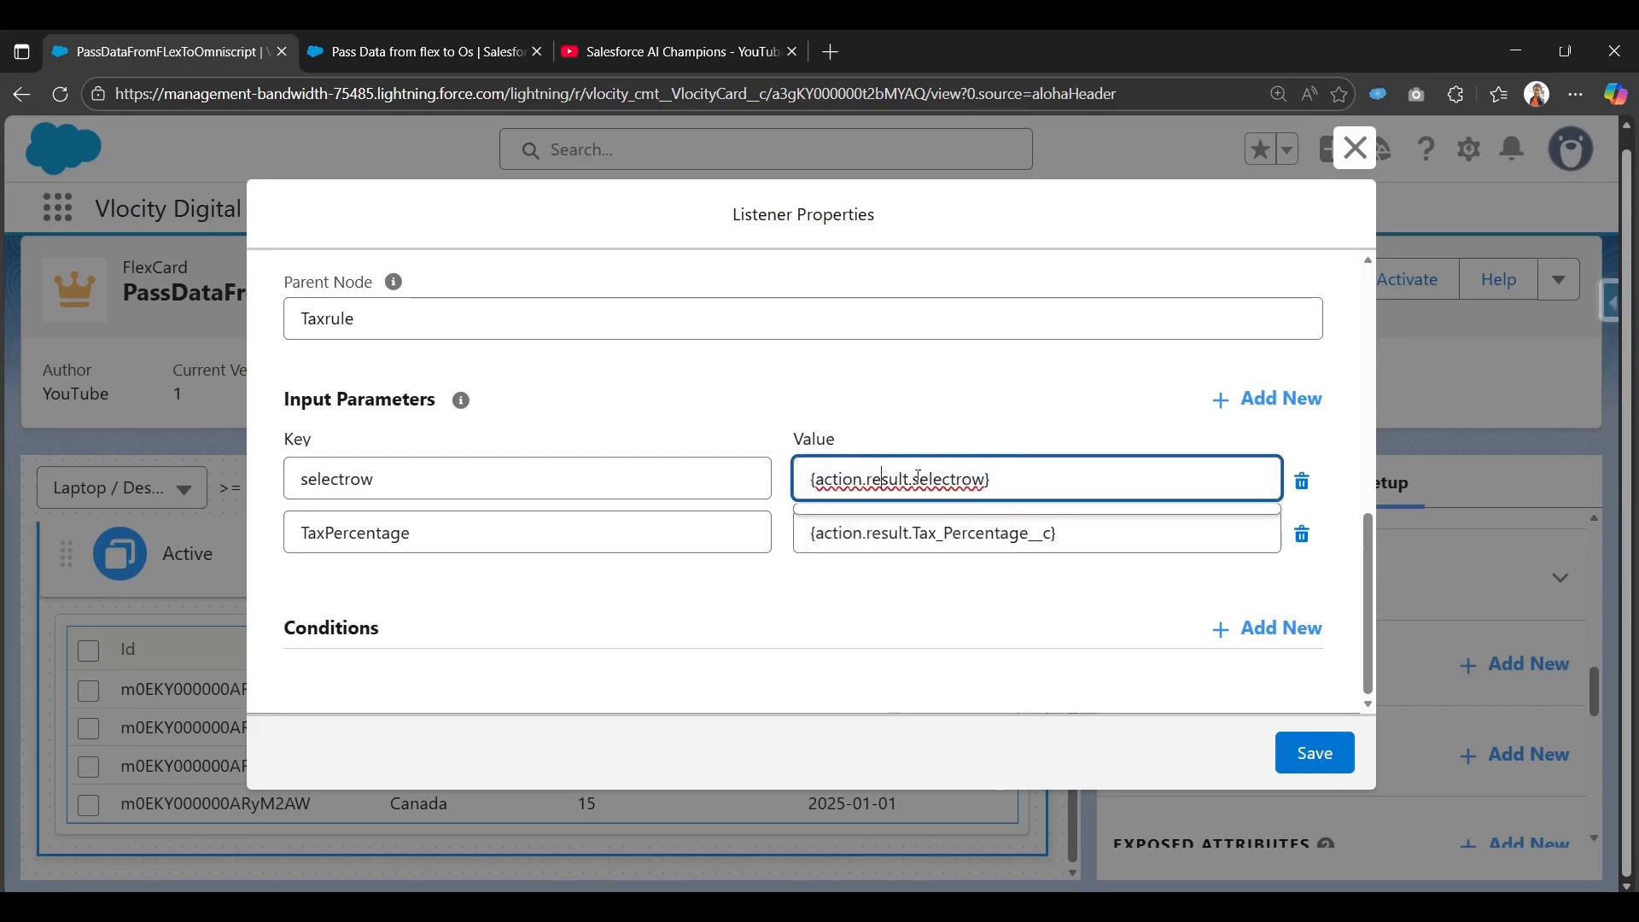
pyautogui.rightClick(918, 478)
pyautogui.click(1269, 399)
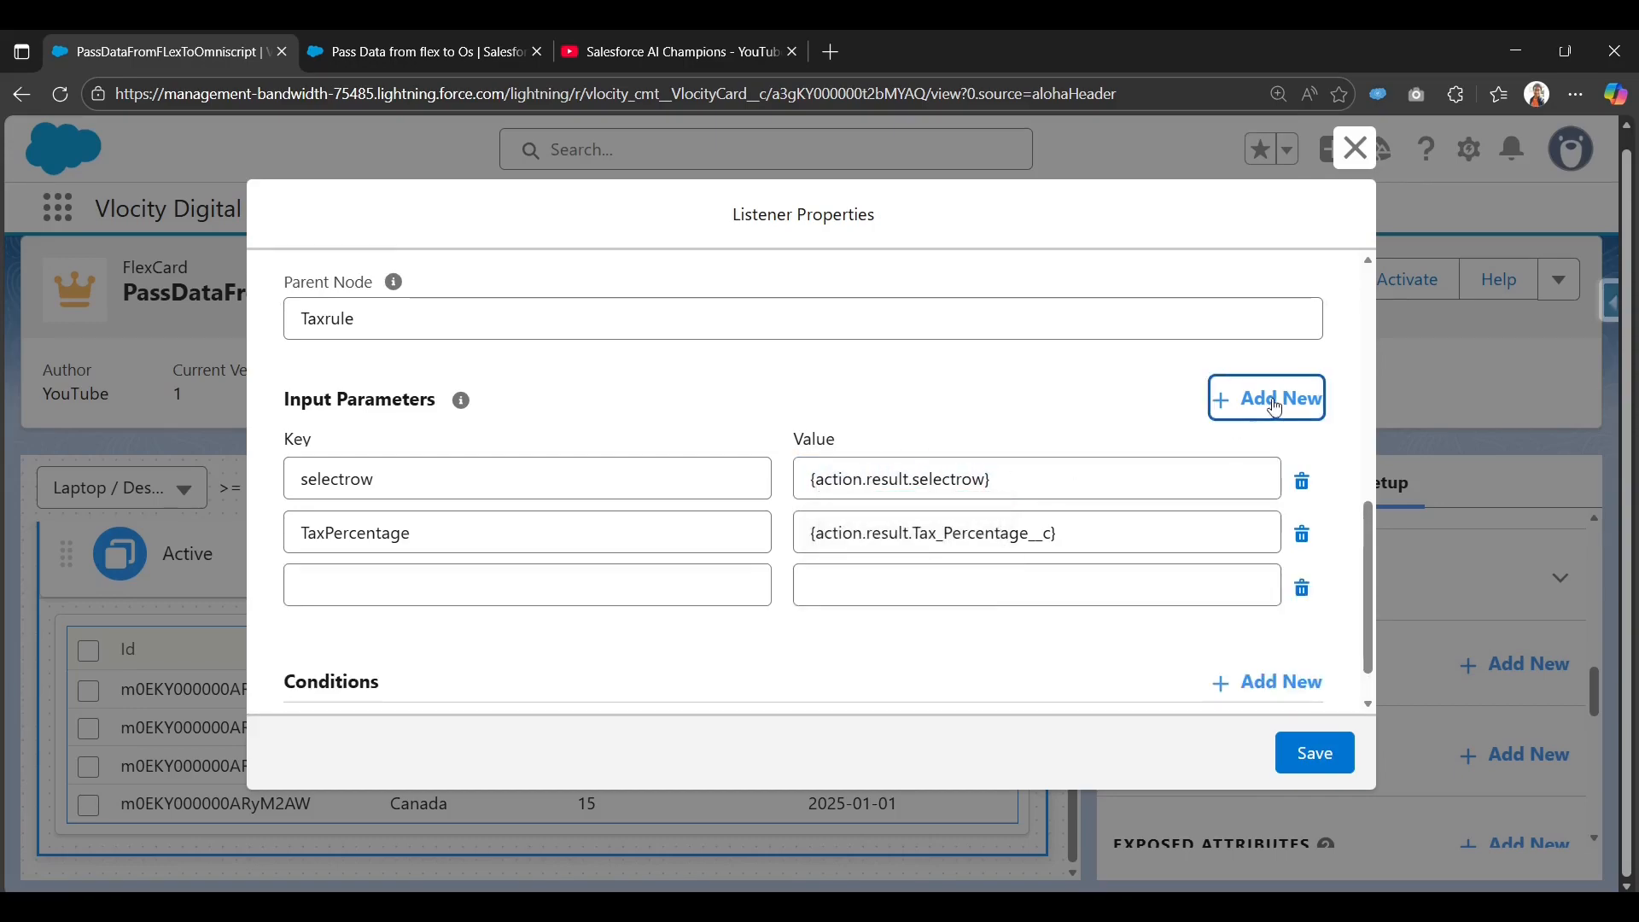
# Map input parameter Country to {action.result.Country__c}.
pyautogui.click(615, 585)
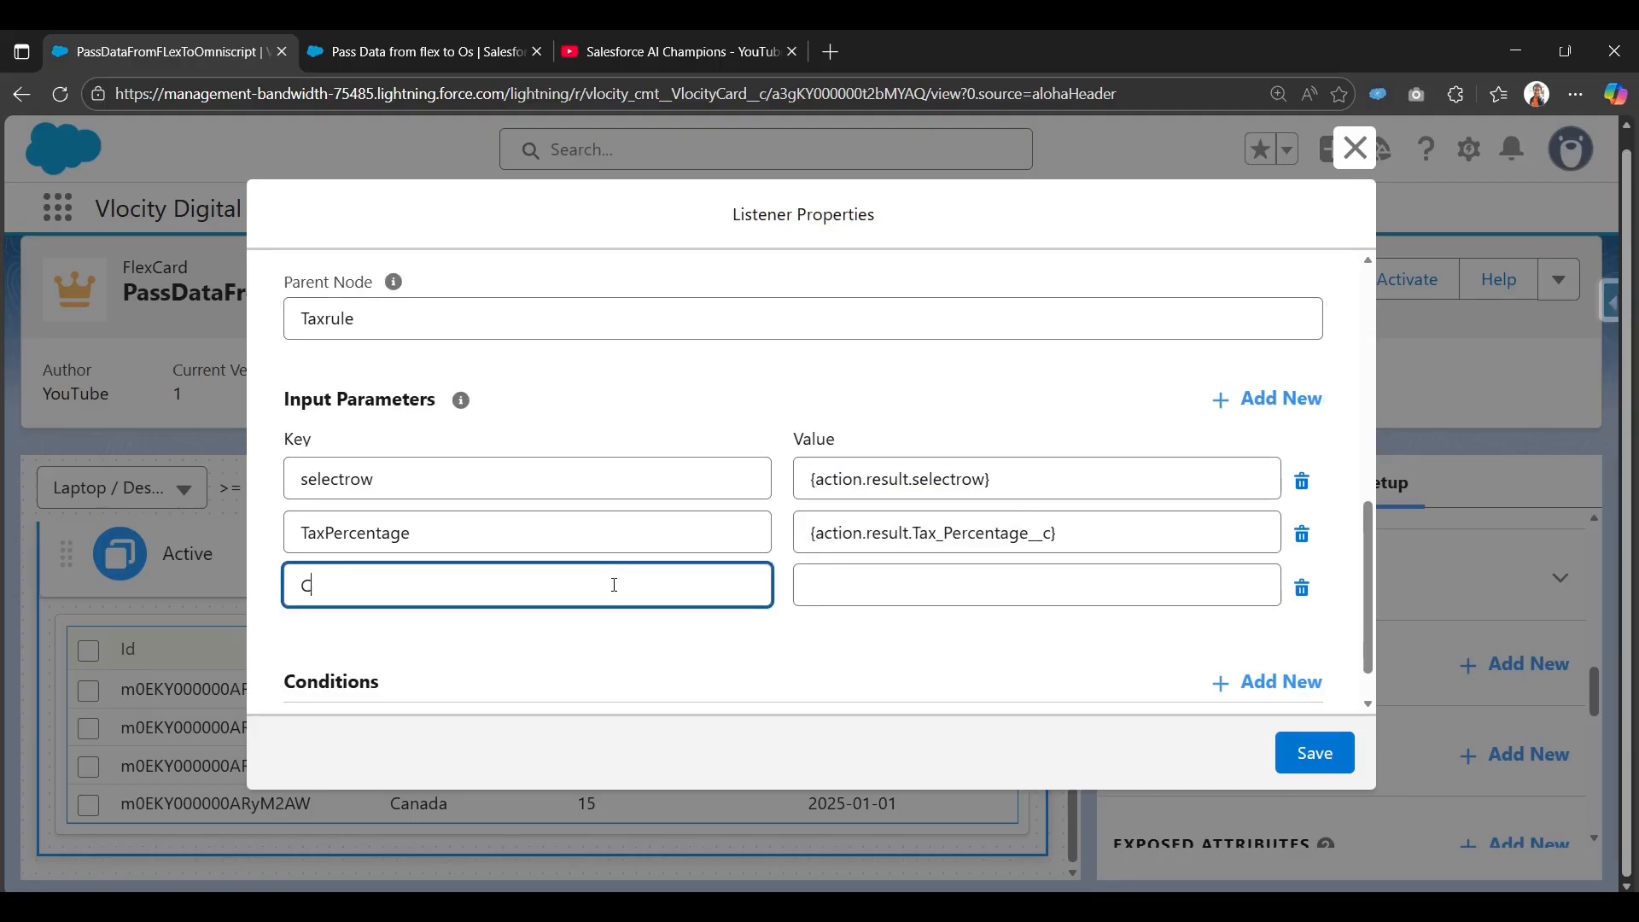
pyautogui.write('Country')
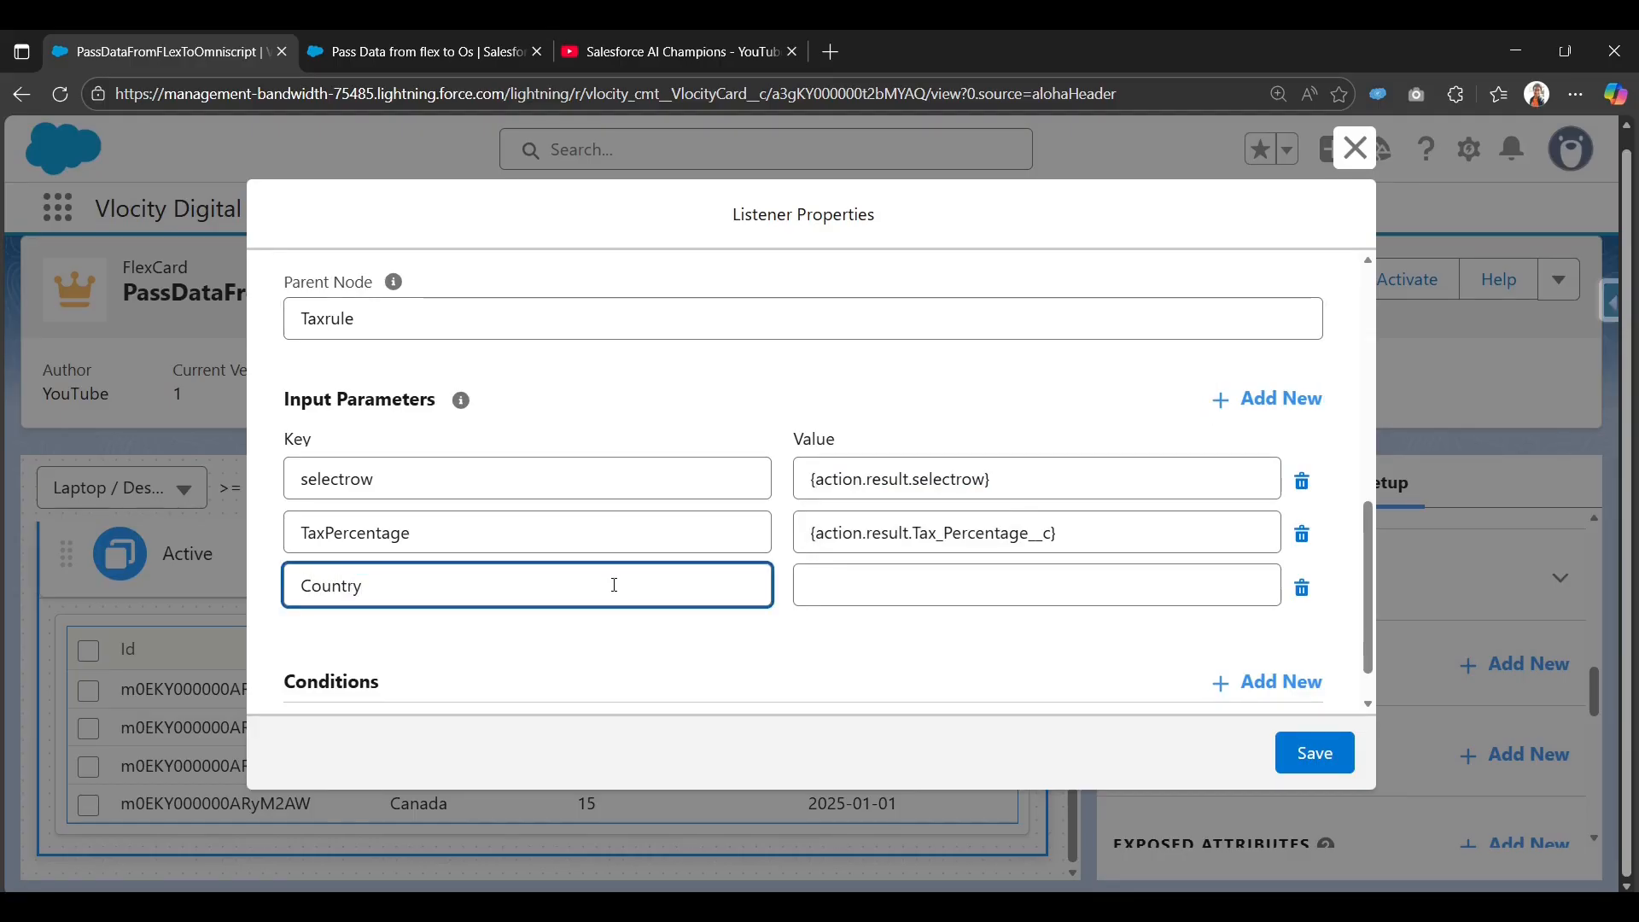
pyautogui.click(932, 572)
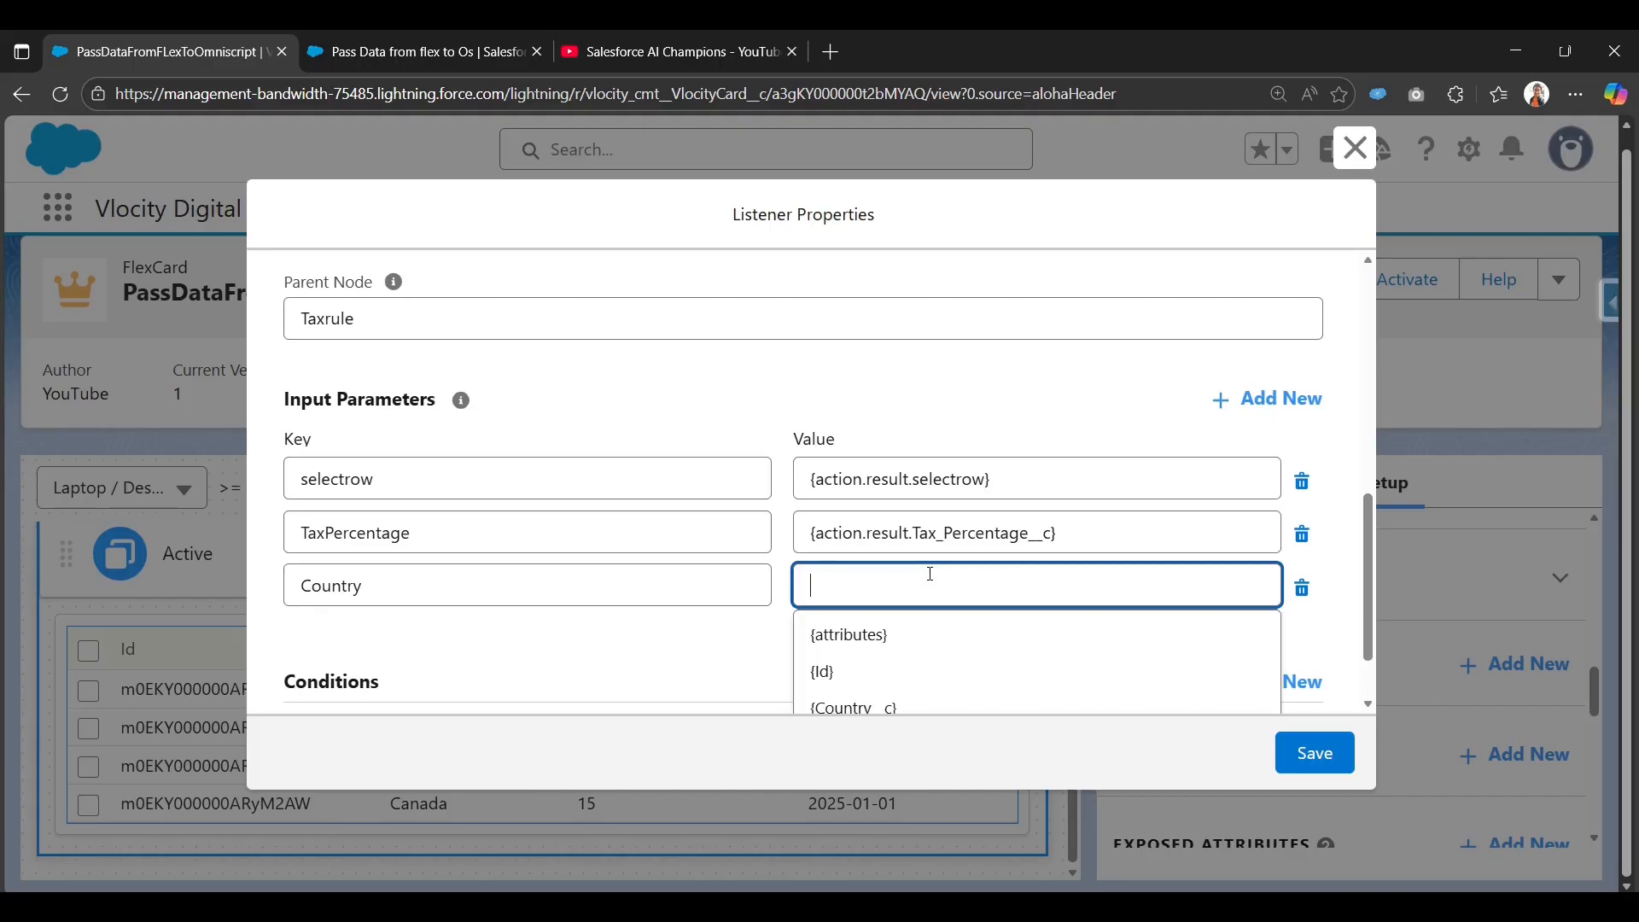
pyautogui.write('{}')
pyautogui.press('BackSpace')
pyautogui.press('BackSpace')
pyautogui.scroll(-1, 884, 655)
pyautogui.click(900, 630)
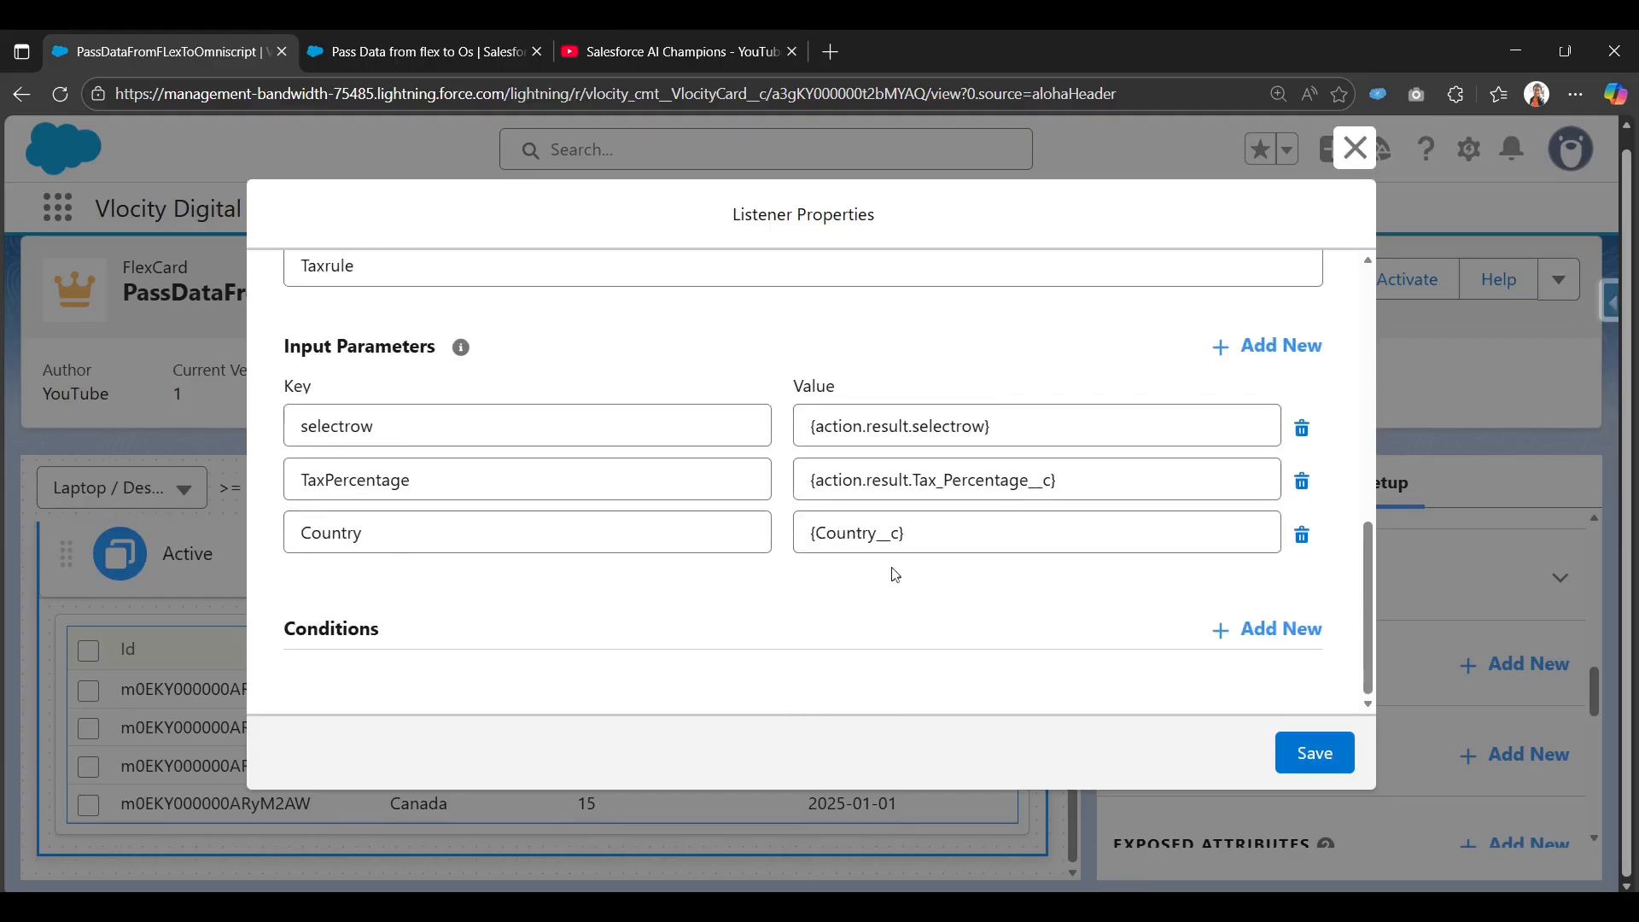
pyautogui.click(821, 534)
pyautogui.write('action')
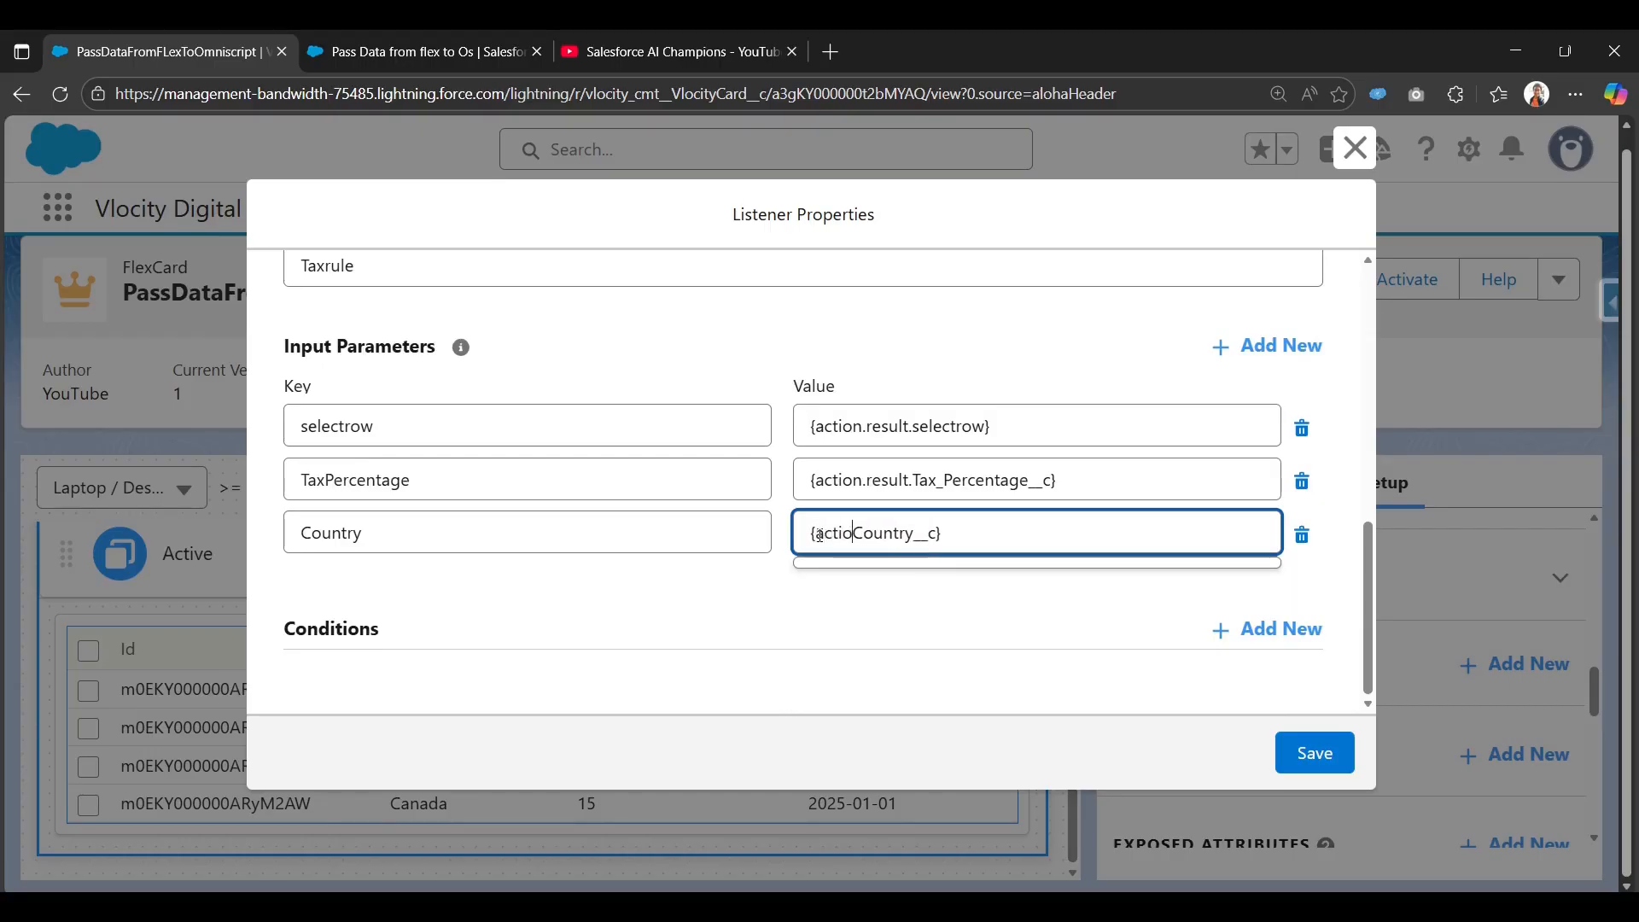
pyautogui.write('.result.')
pyautogui.click(513, 663)
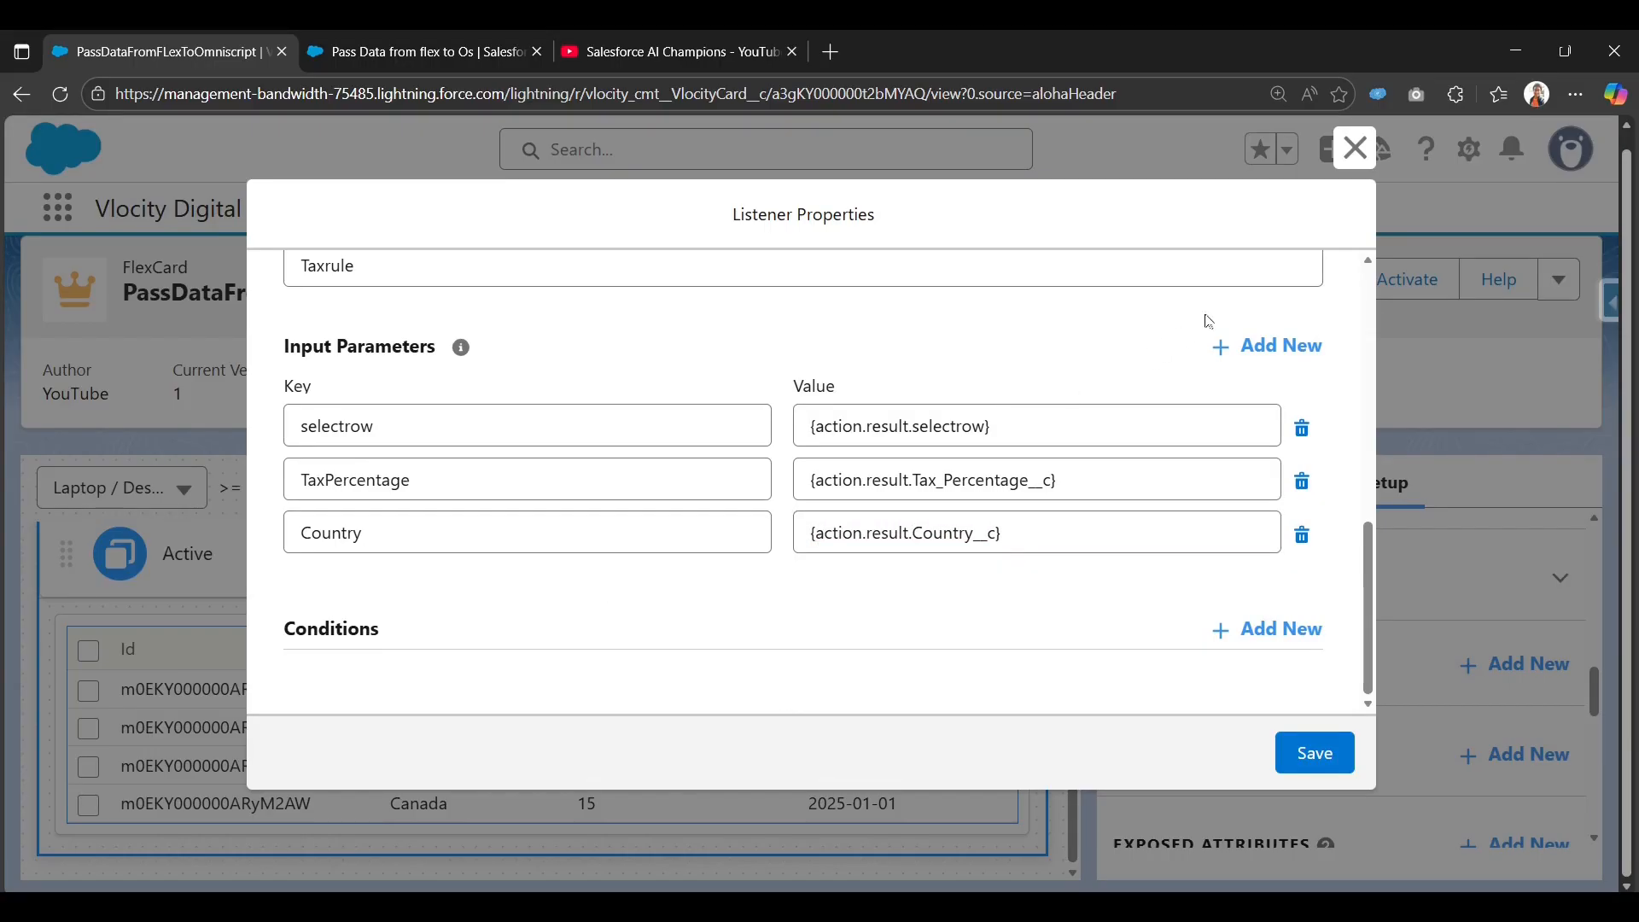
# Add a fourth input parameter Id mapped to {action.result.Id}.
pyautogui.click(1253, 348)
pyautogui.click(900, 586)
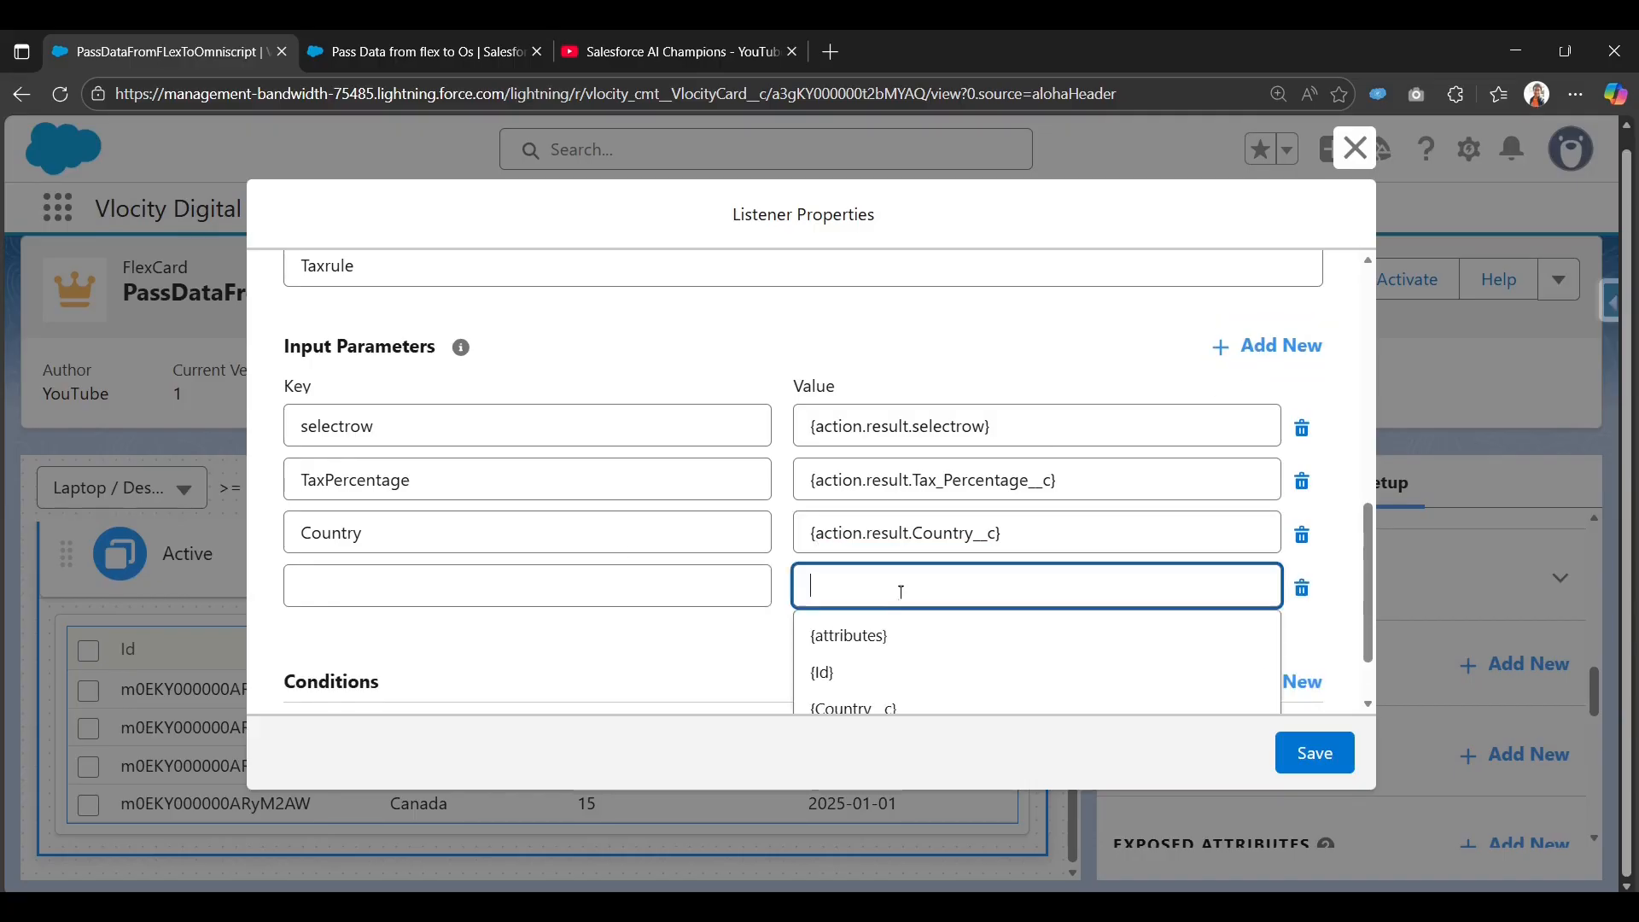
pyautogui.scroll(-1, 899, 591)
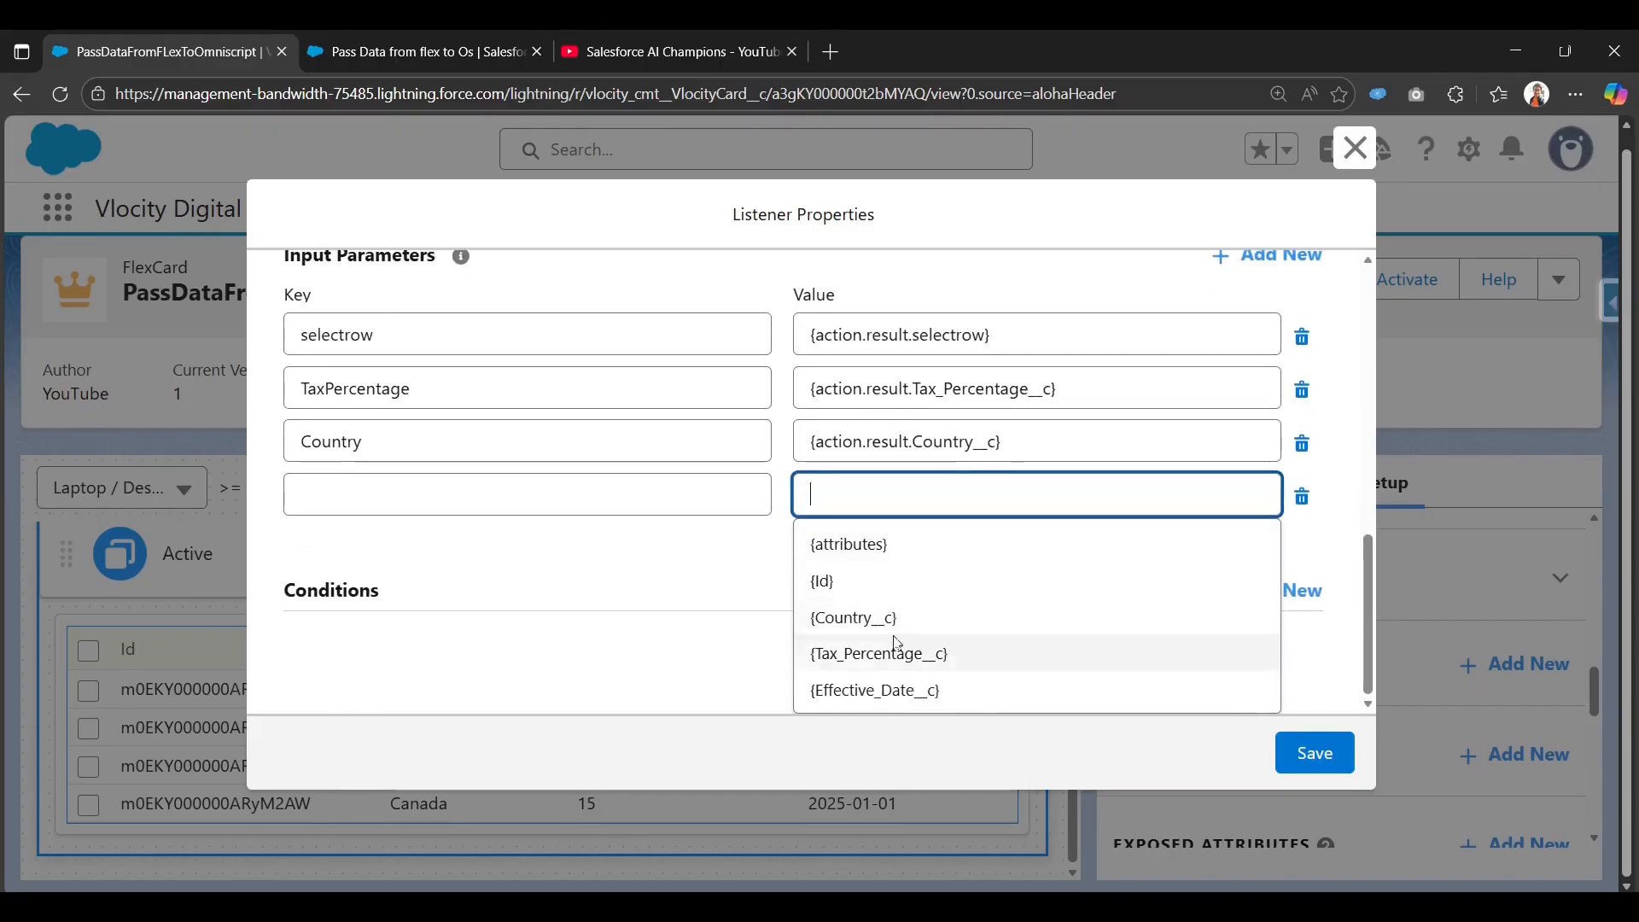
pyautogui.click(915, 583)
pyautogui.click(553, 507)
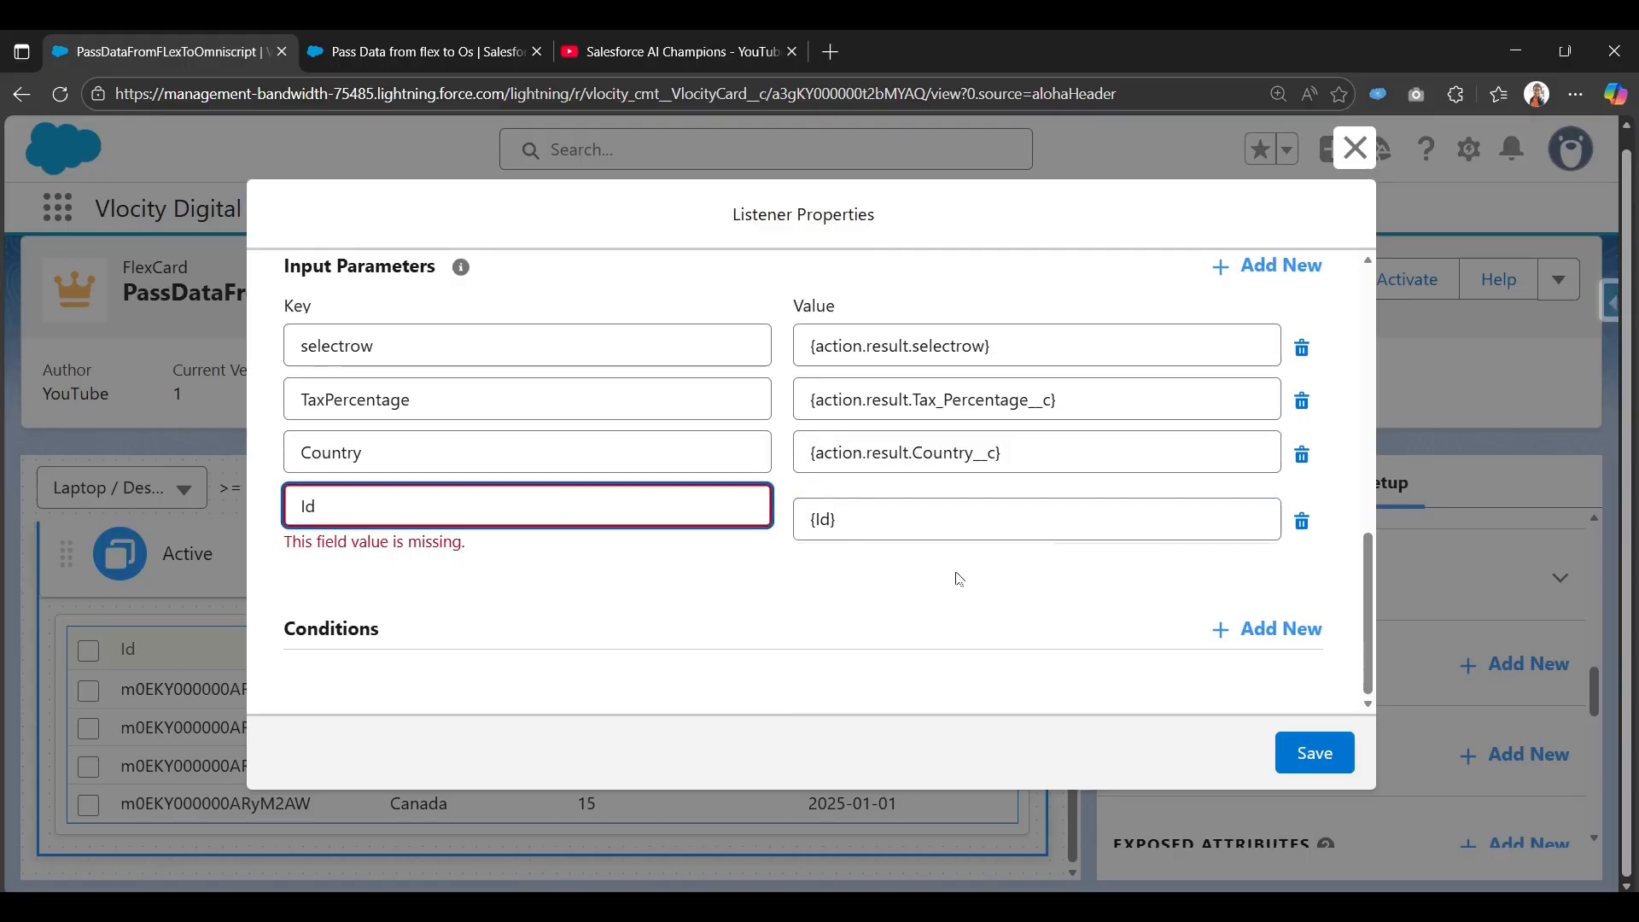
pyautogui.click(809, 516)
pyautogui.write('actio')
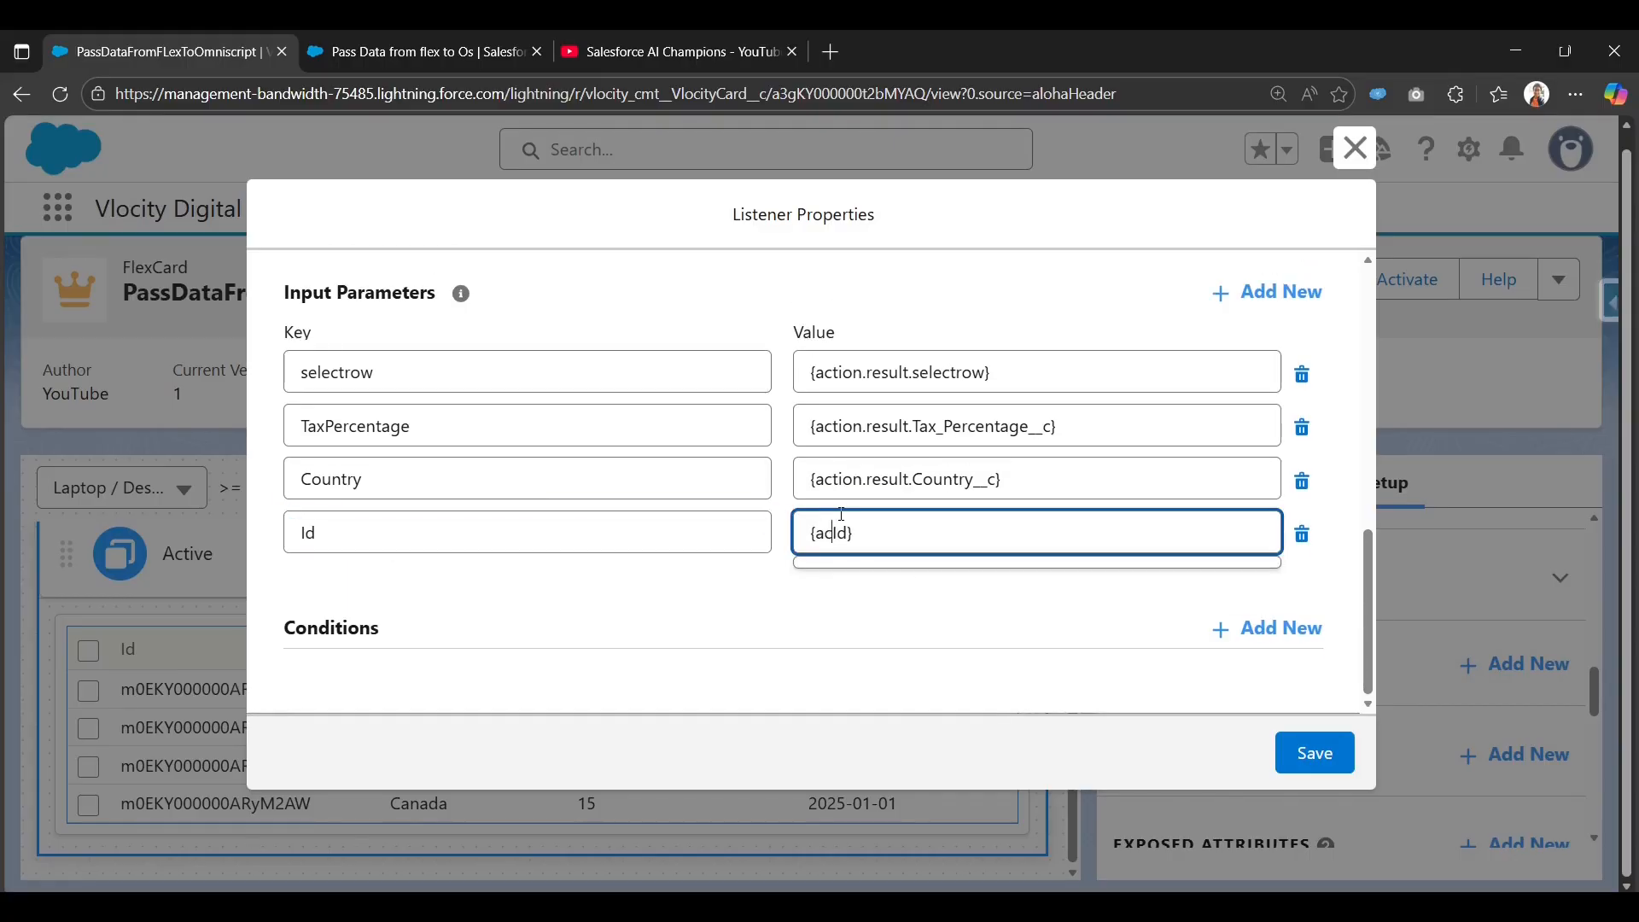
pyautogui.write('n.result.')
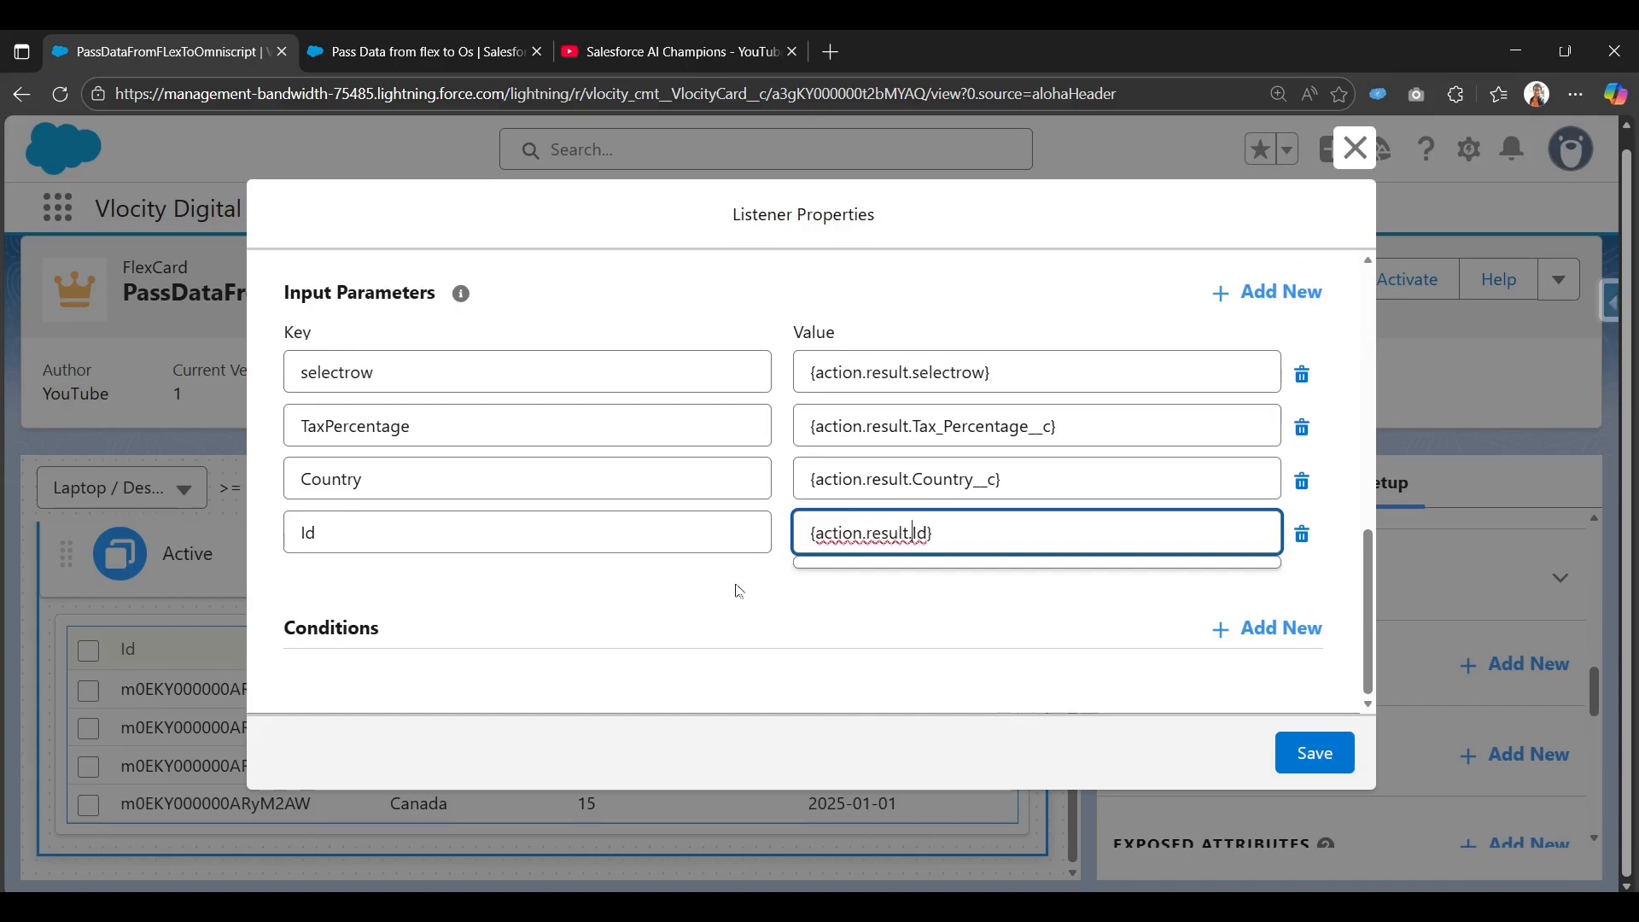
pyautogui.click(953, 565)
pyautogui.scroll(10, 950, 576)
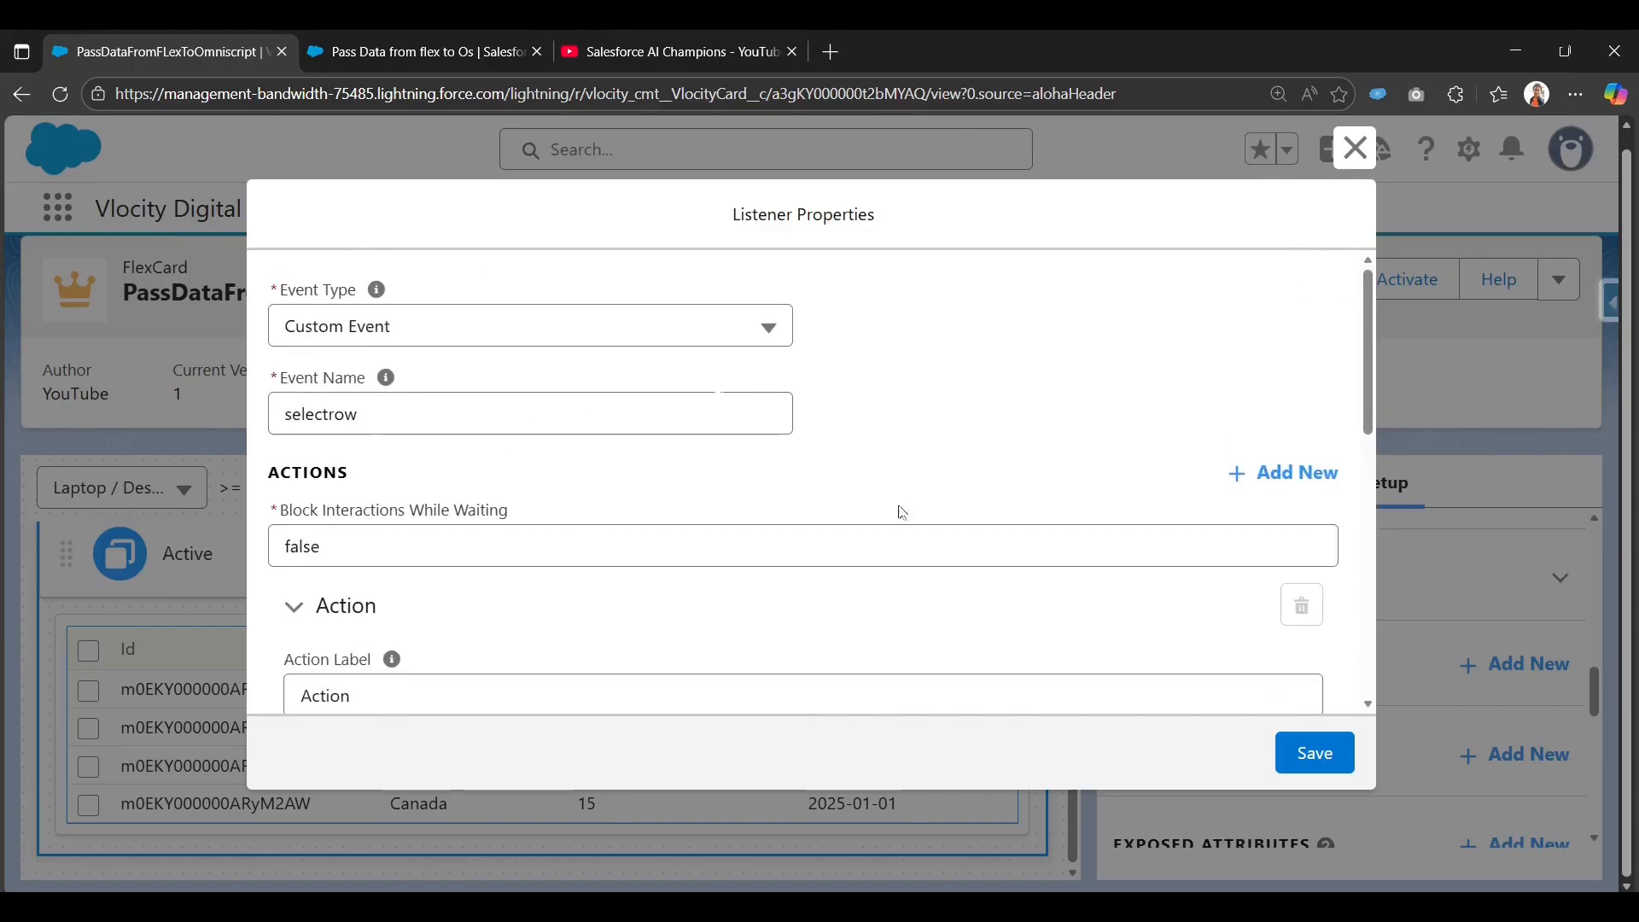
pyautogui.scroll(-10, 901, 512)
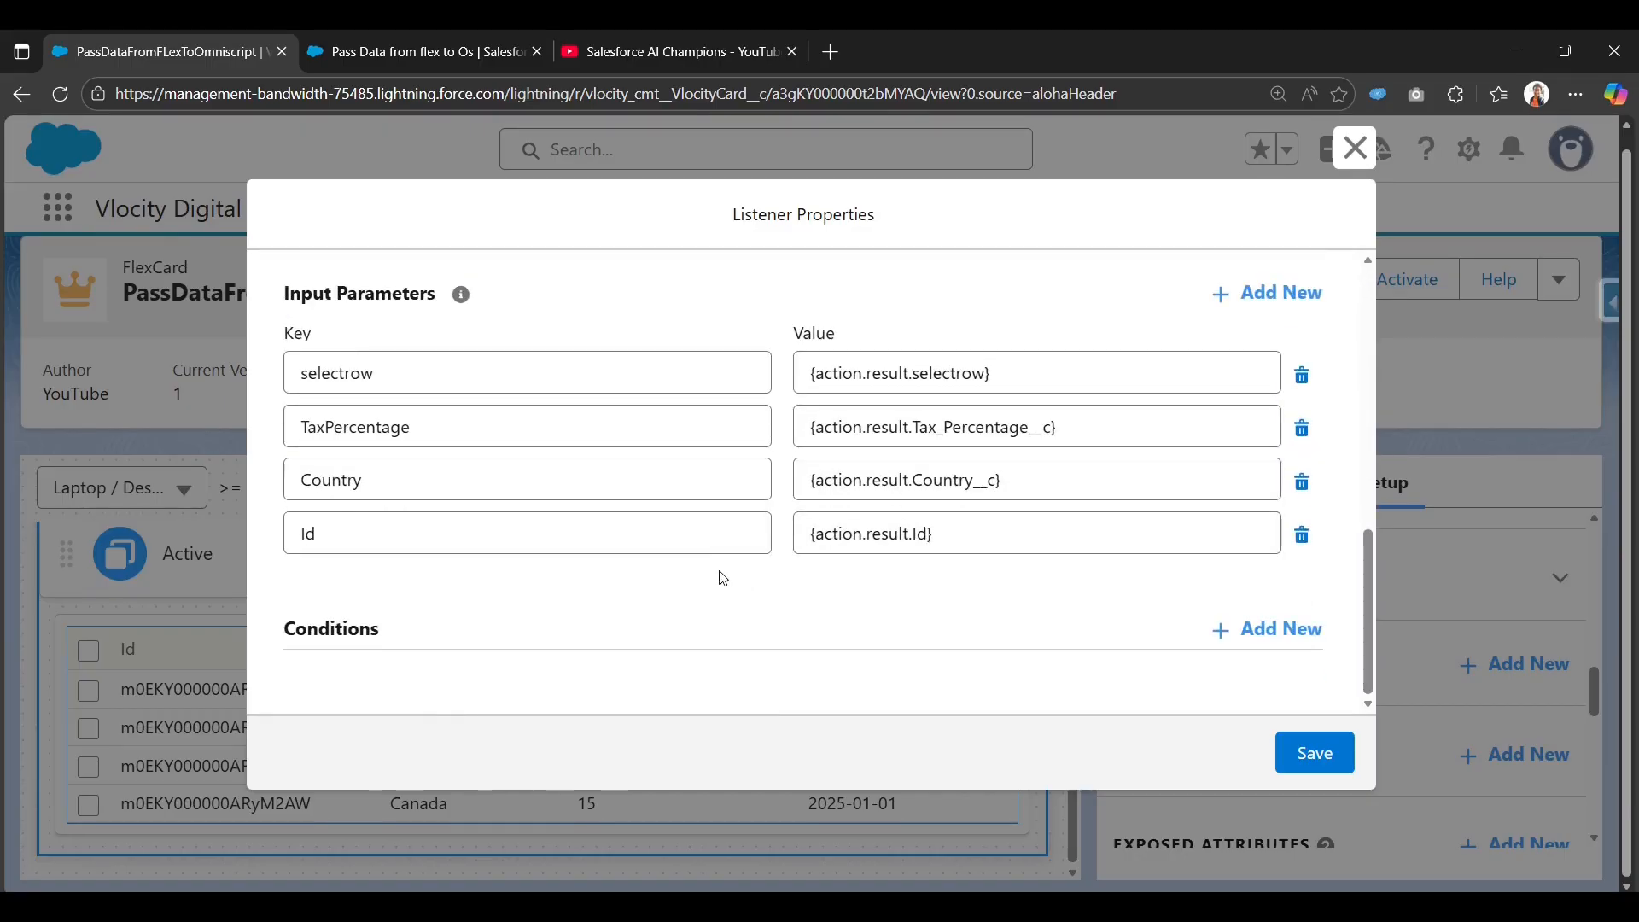
# Save the selectrow listener and reactivate the PassDataFromFLexToOmniscript FlexCard.
pyautogui.click(1330, 753)
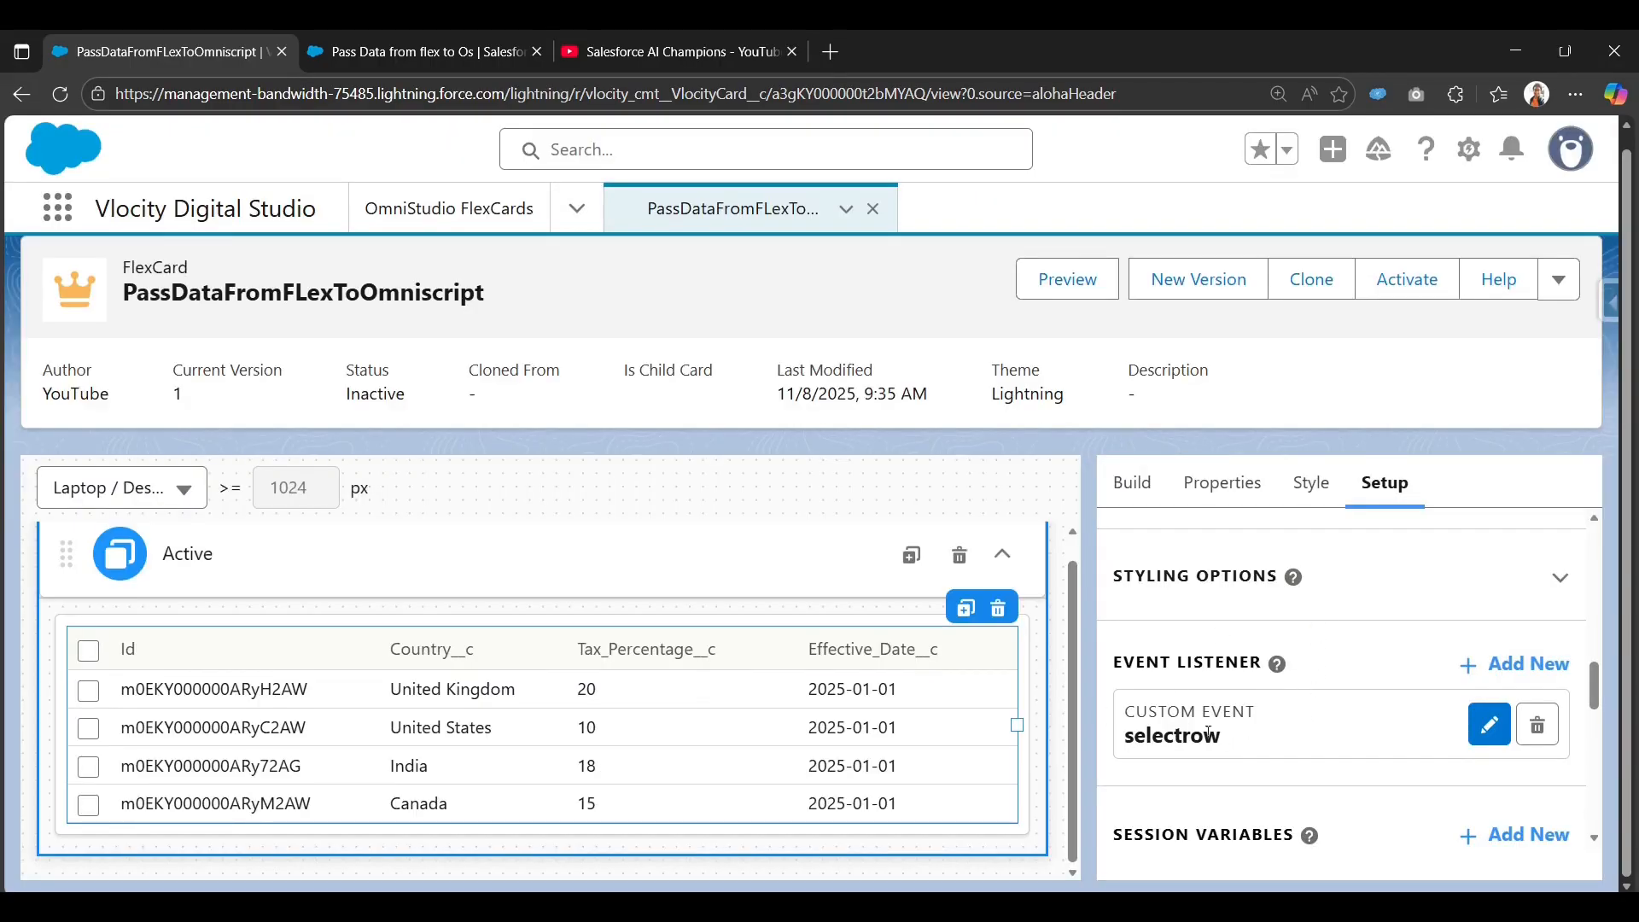
pyautogui.click(1406, 292)
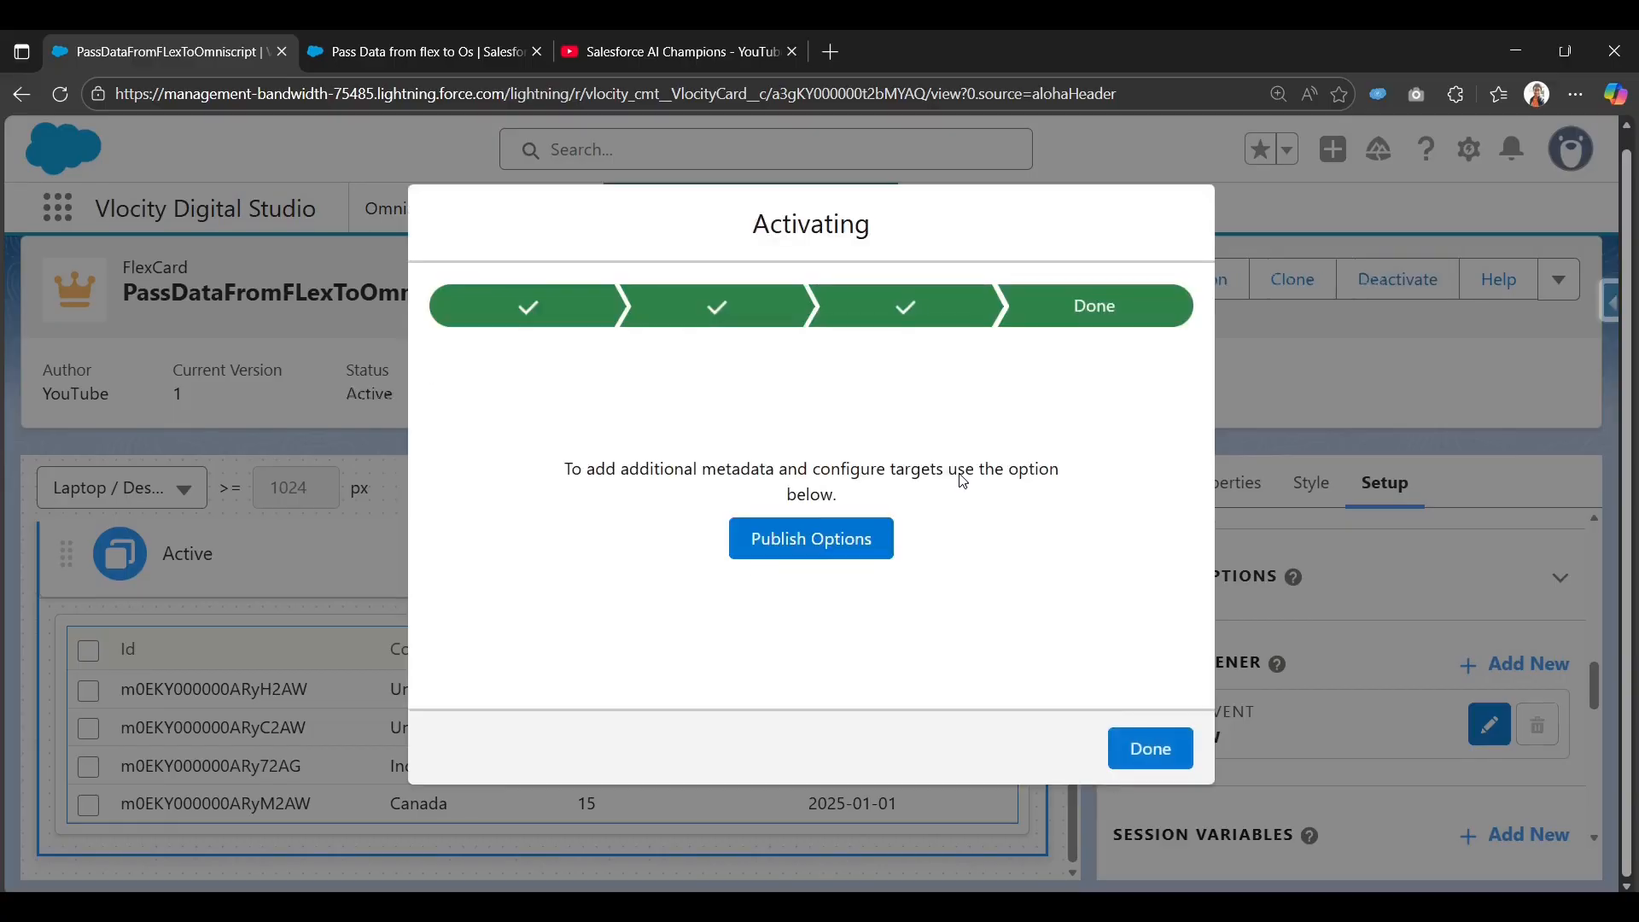
pyautogui.click(1147, 748)
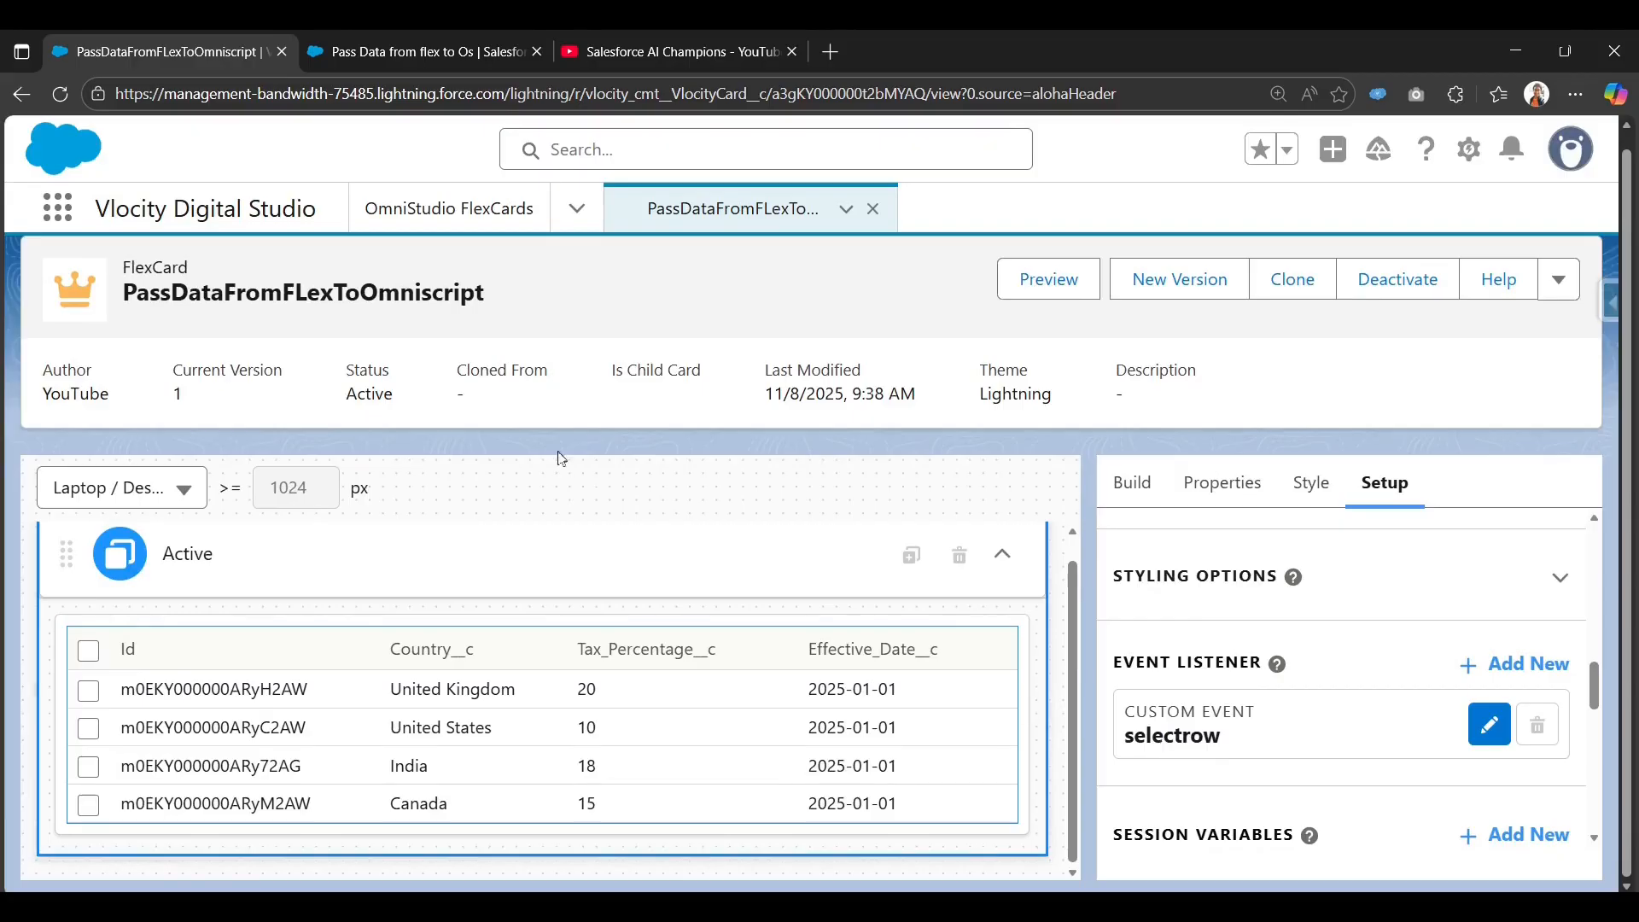
# Reload the Pass Data from flex to Os OmniScript and preview it.
pyautogui.click(446, 58)
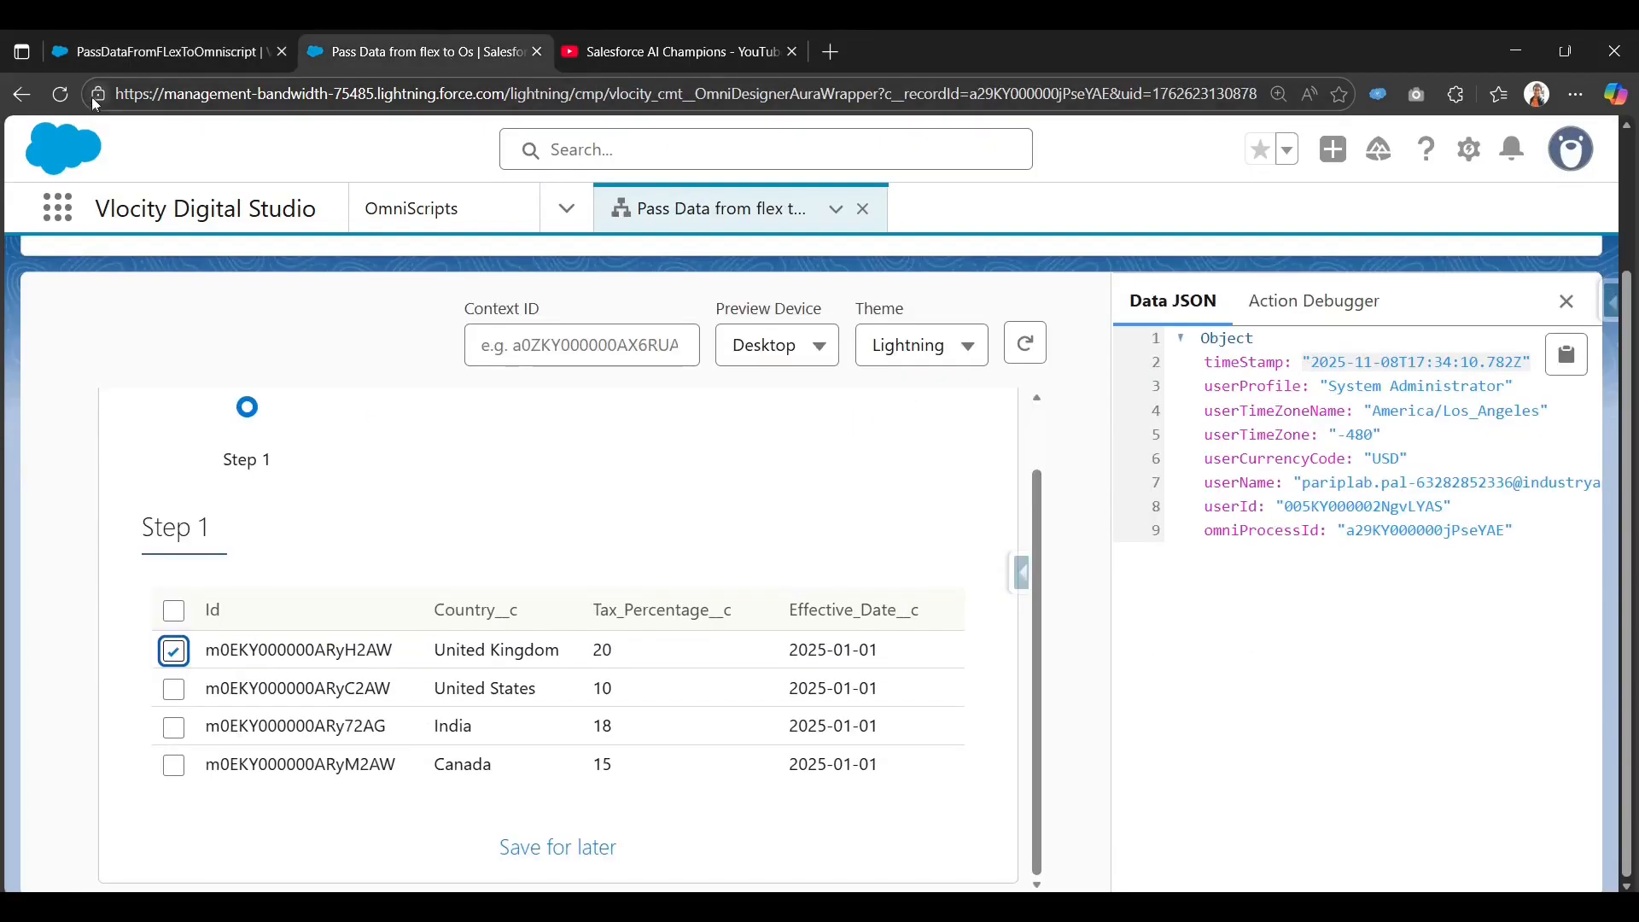
pyautogui.click(62, 96)
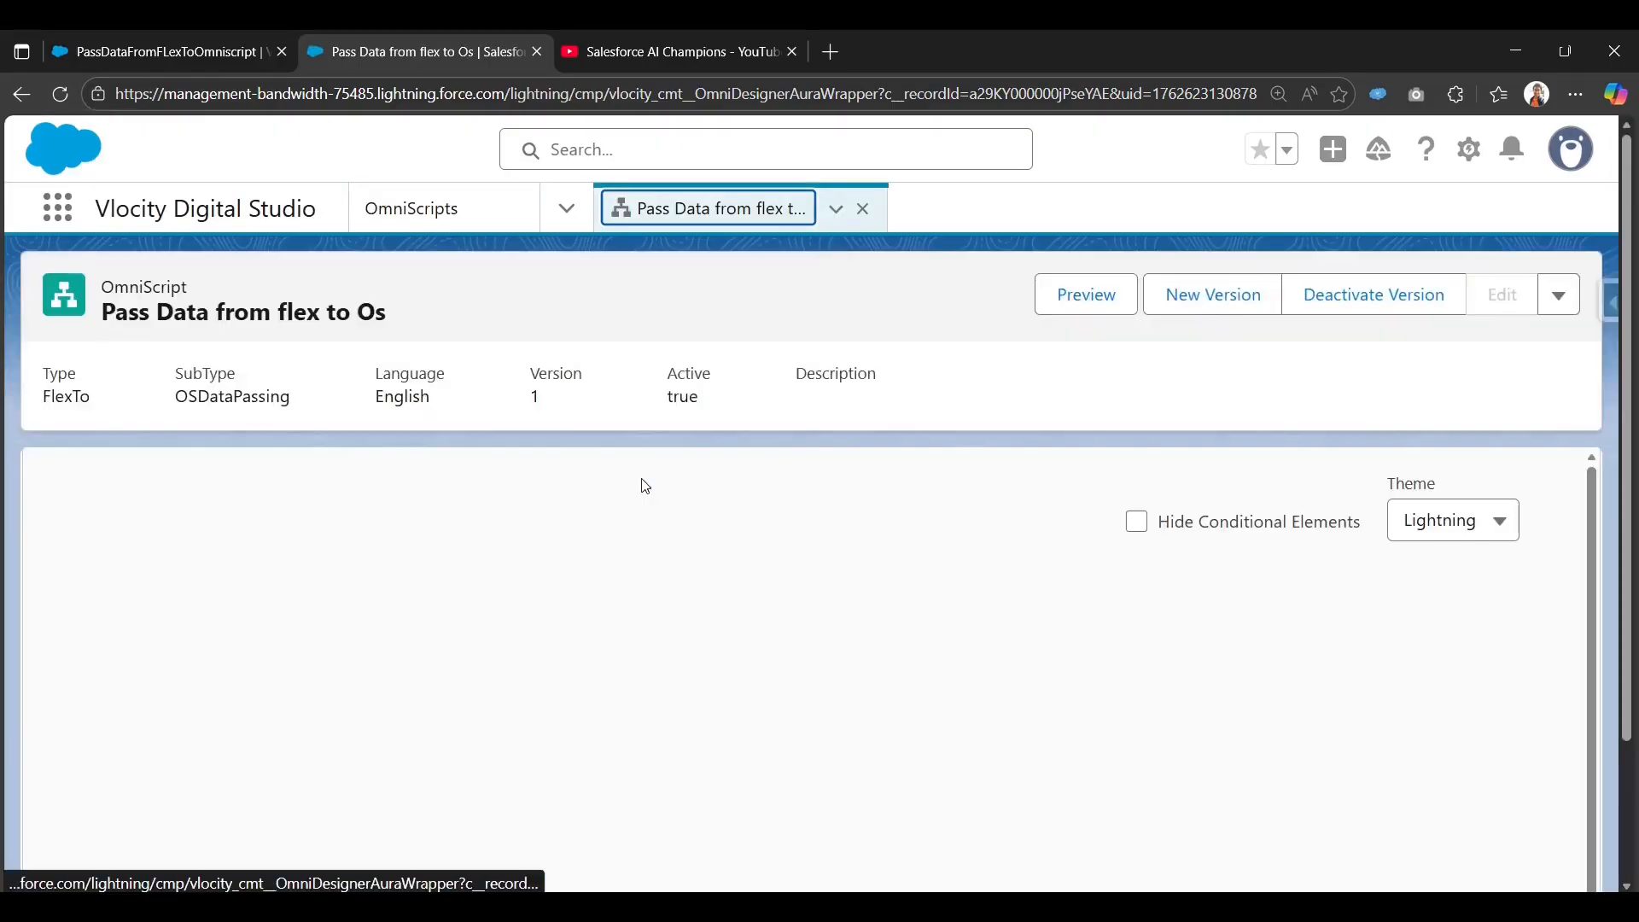
pyautogui.click(1095, 298)
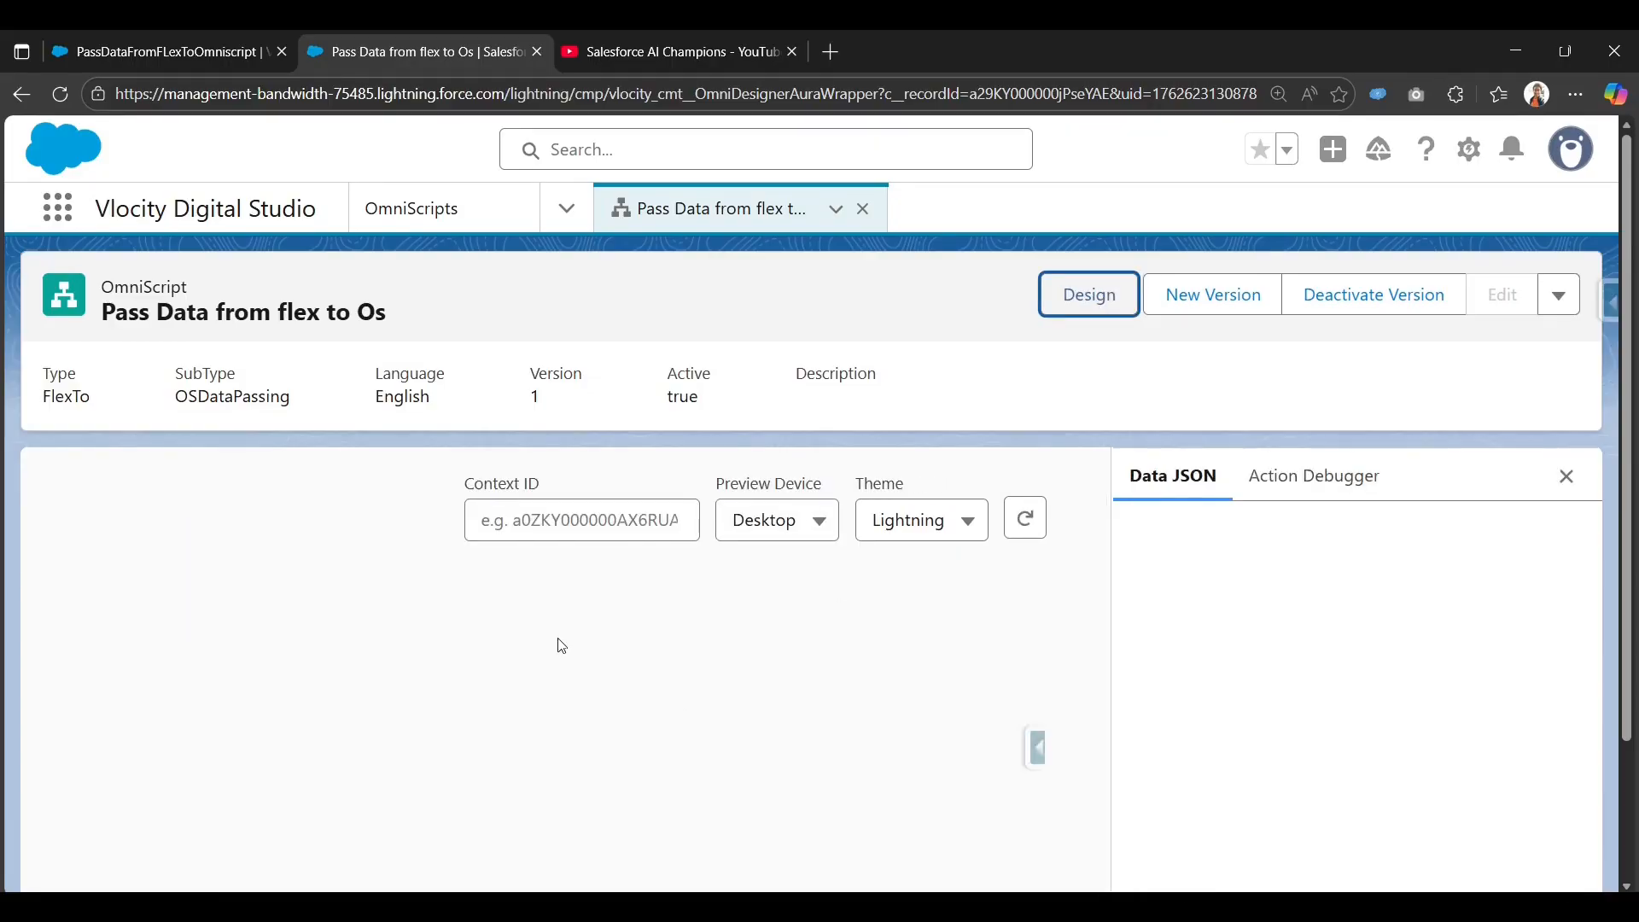
pyautogui.scroll(-1, 562, 647)
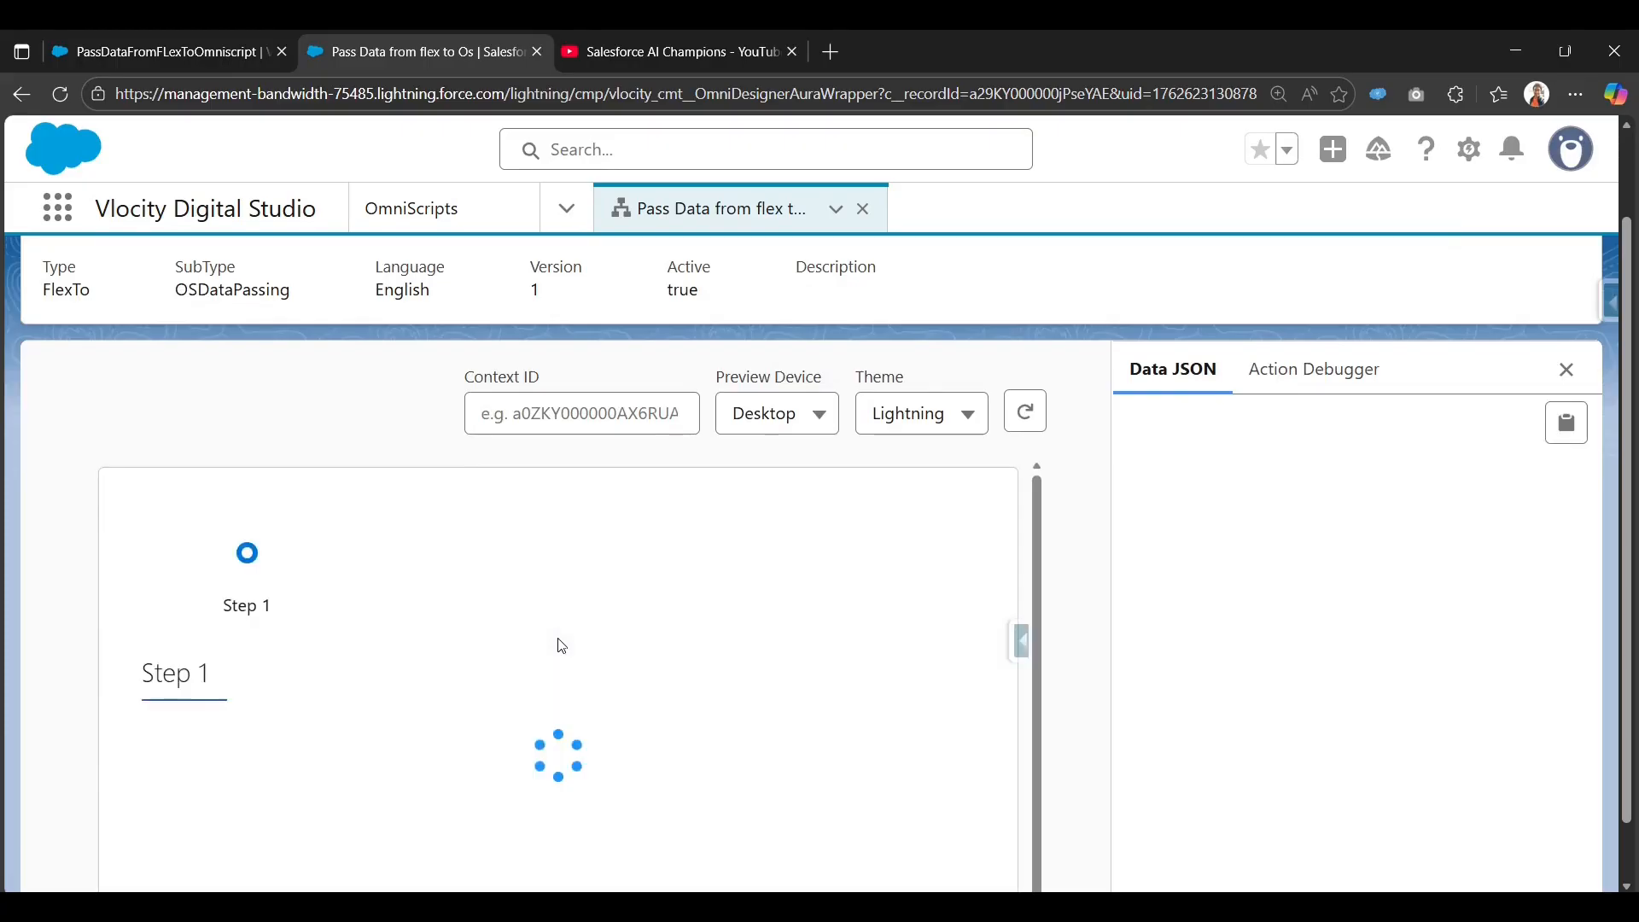
pyautogui.scroll(-2, 597, 683)
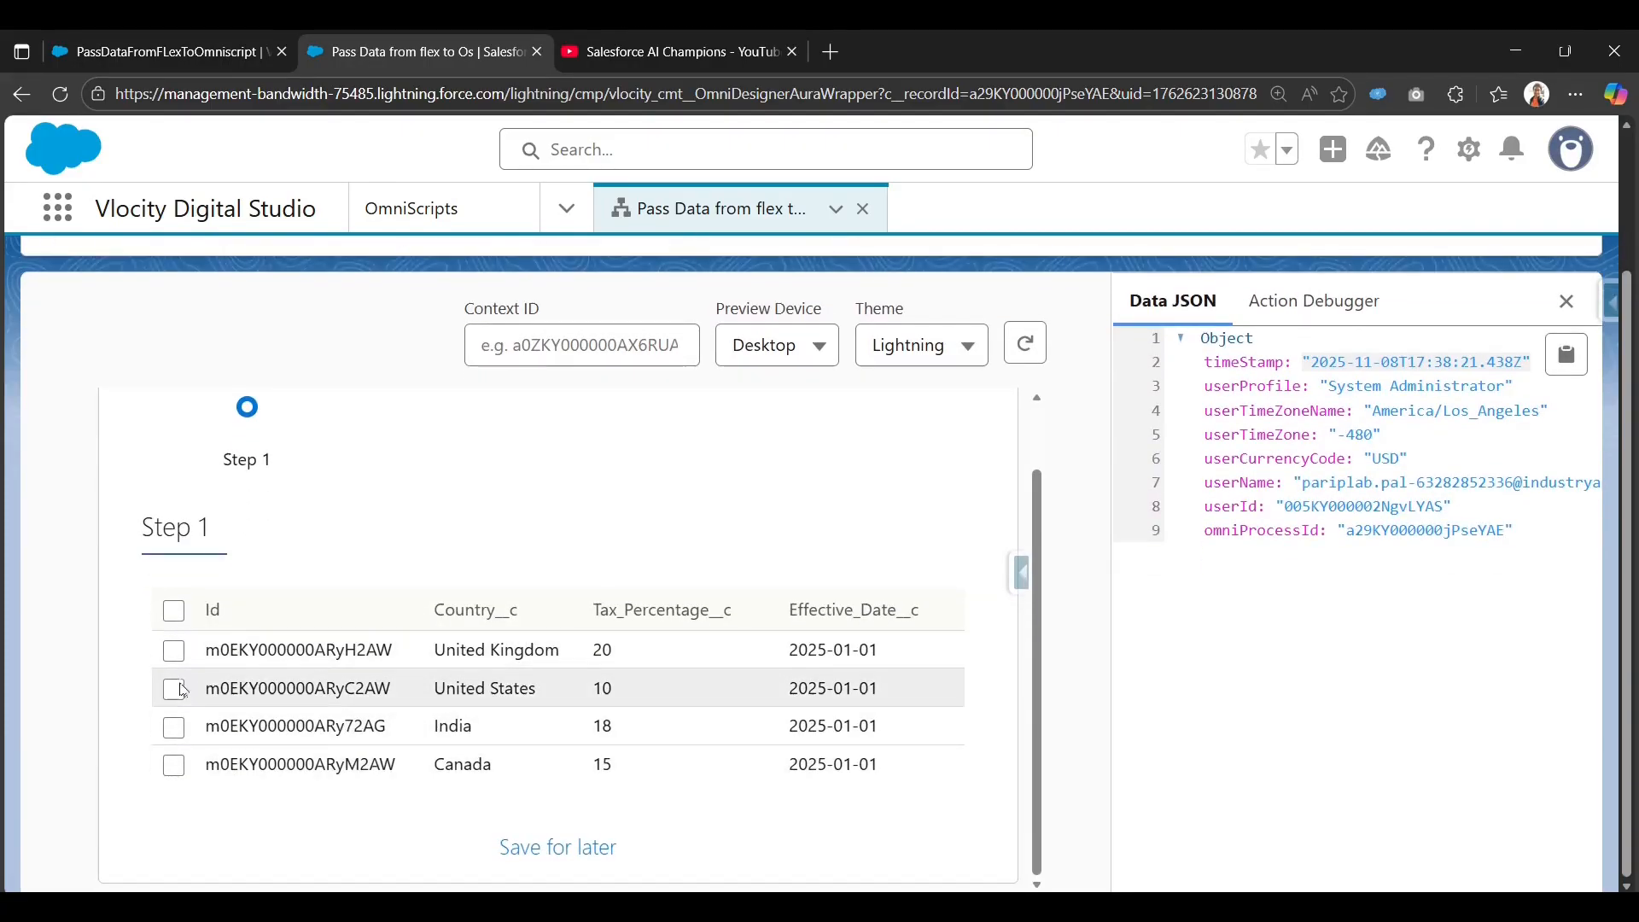
# Tick the India row and confirm Taxrule receives its Country, TaxPercentage 18 and Id.
pyautogui.click(178, 729)
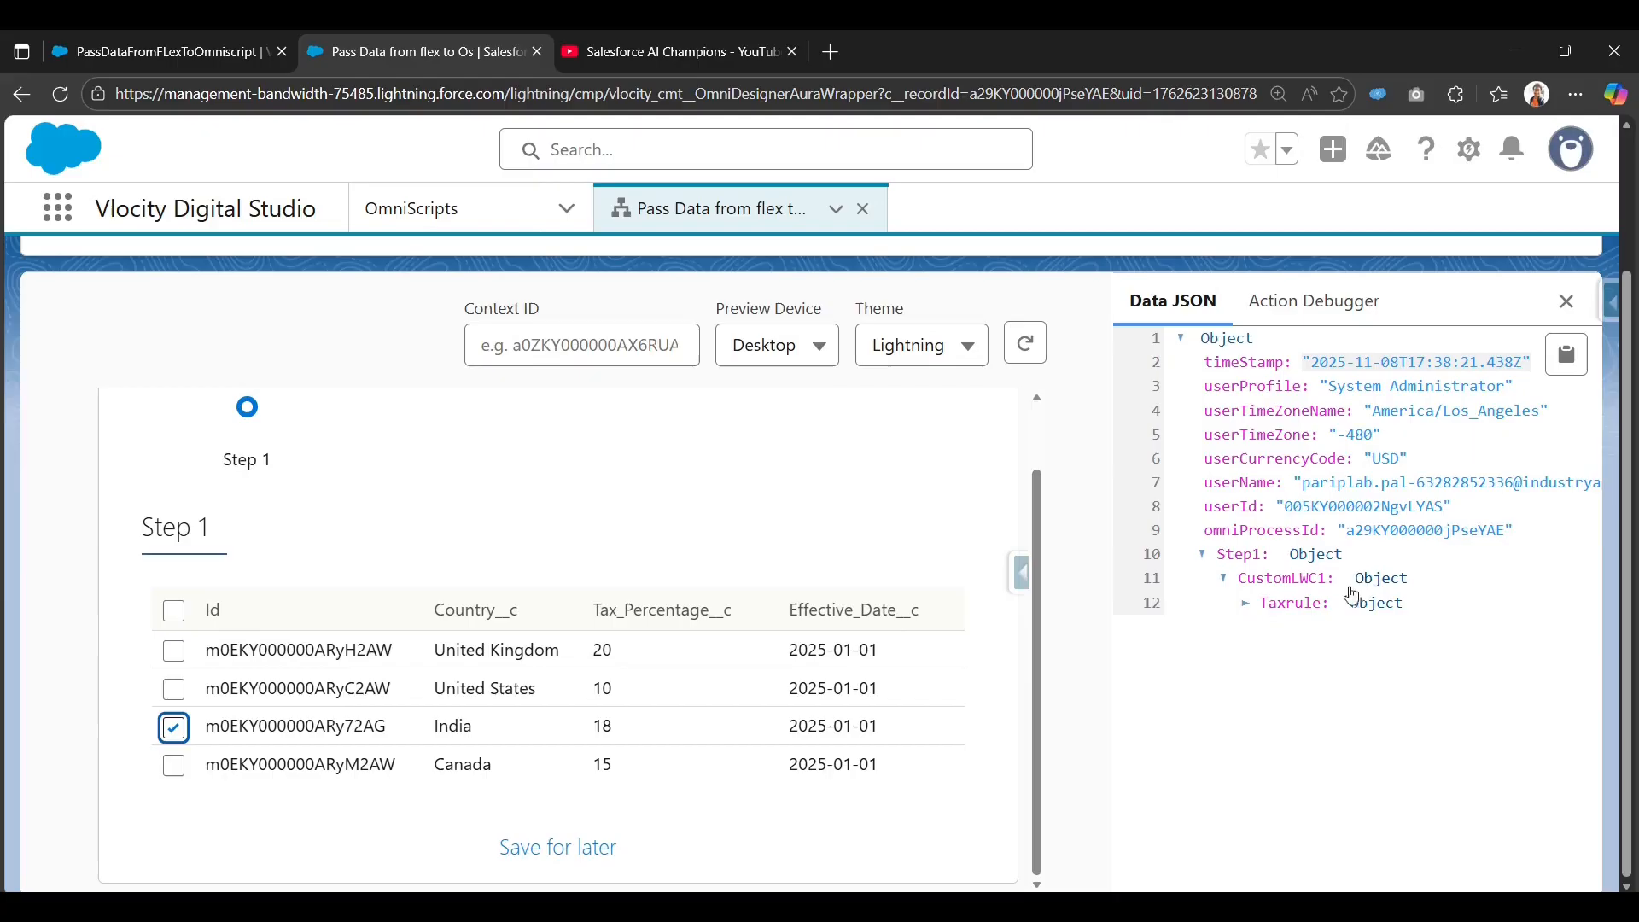
pyautogui.click(1246, 602)
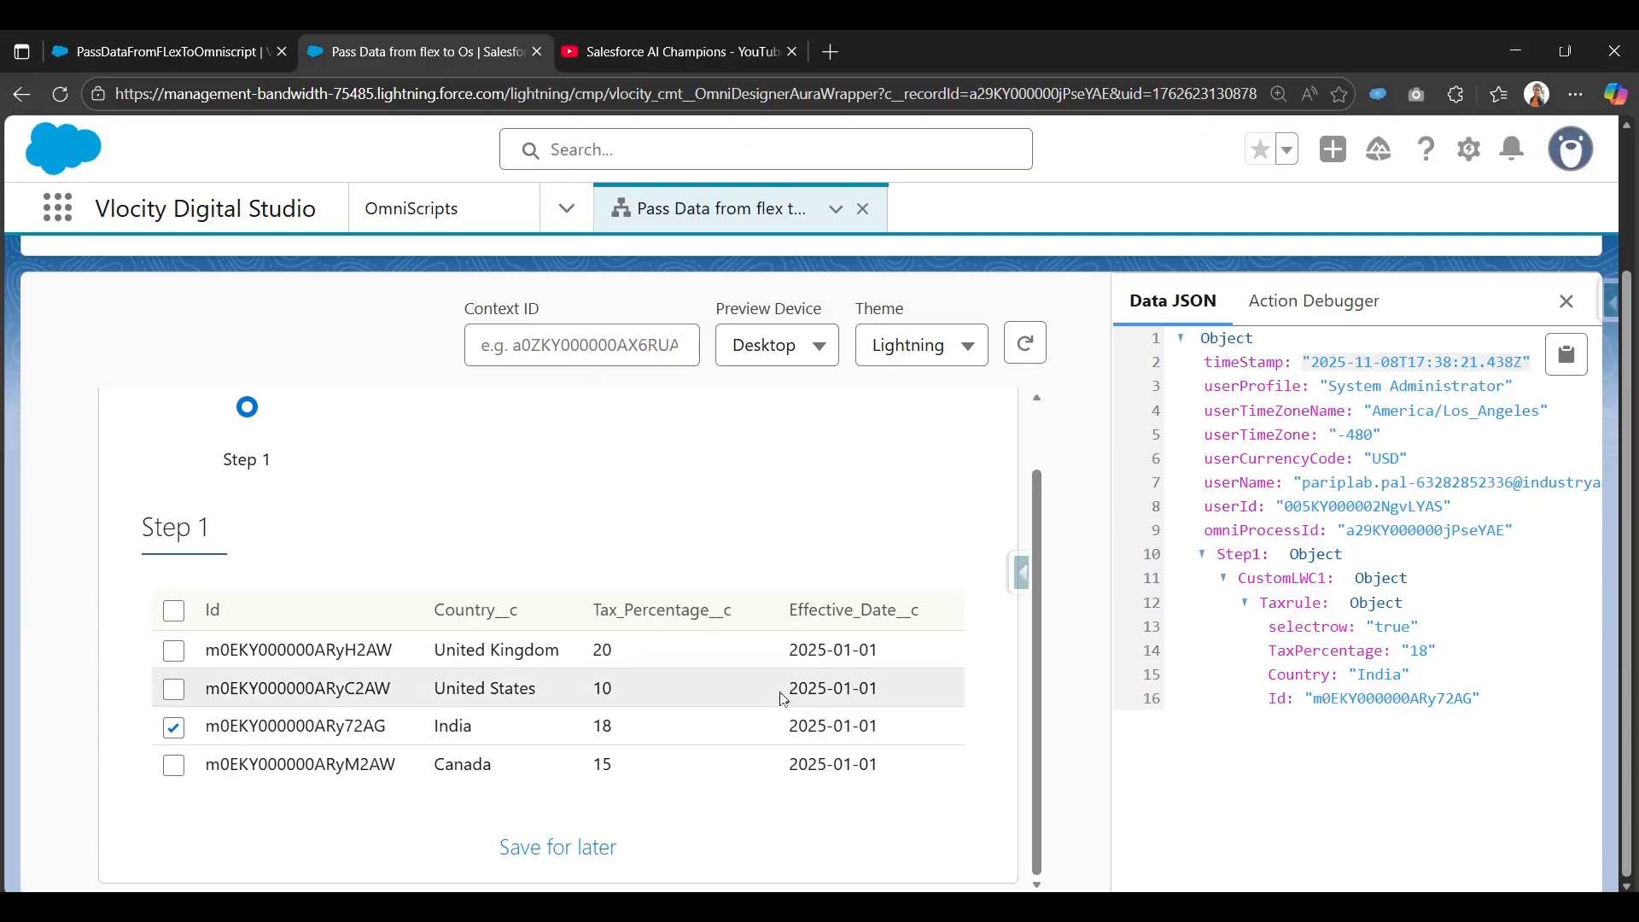
pyautogui.scroll(1, 865, 710)
pyautogui.scroll(-1, 865, 710)
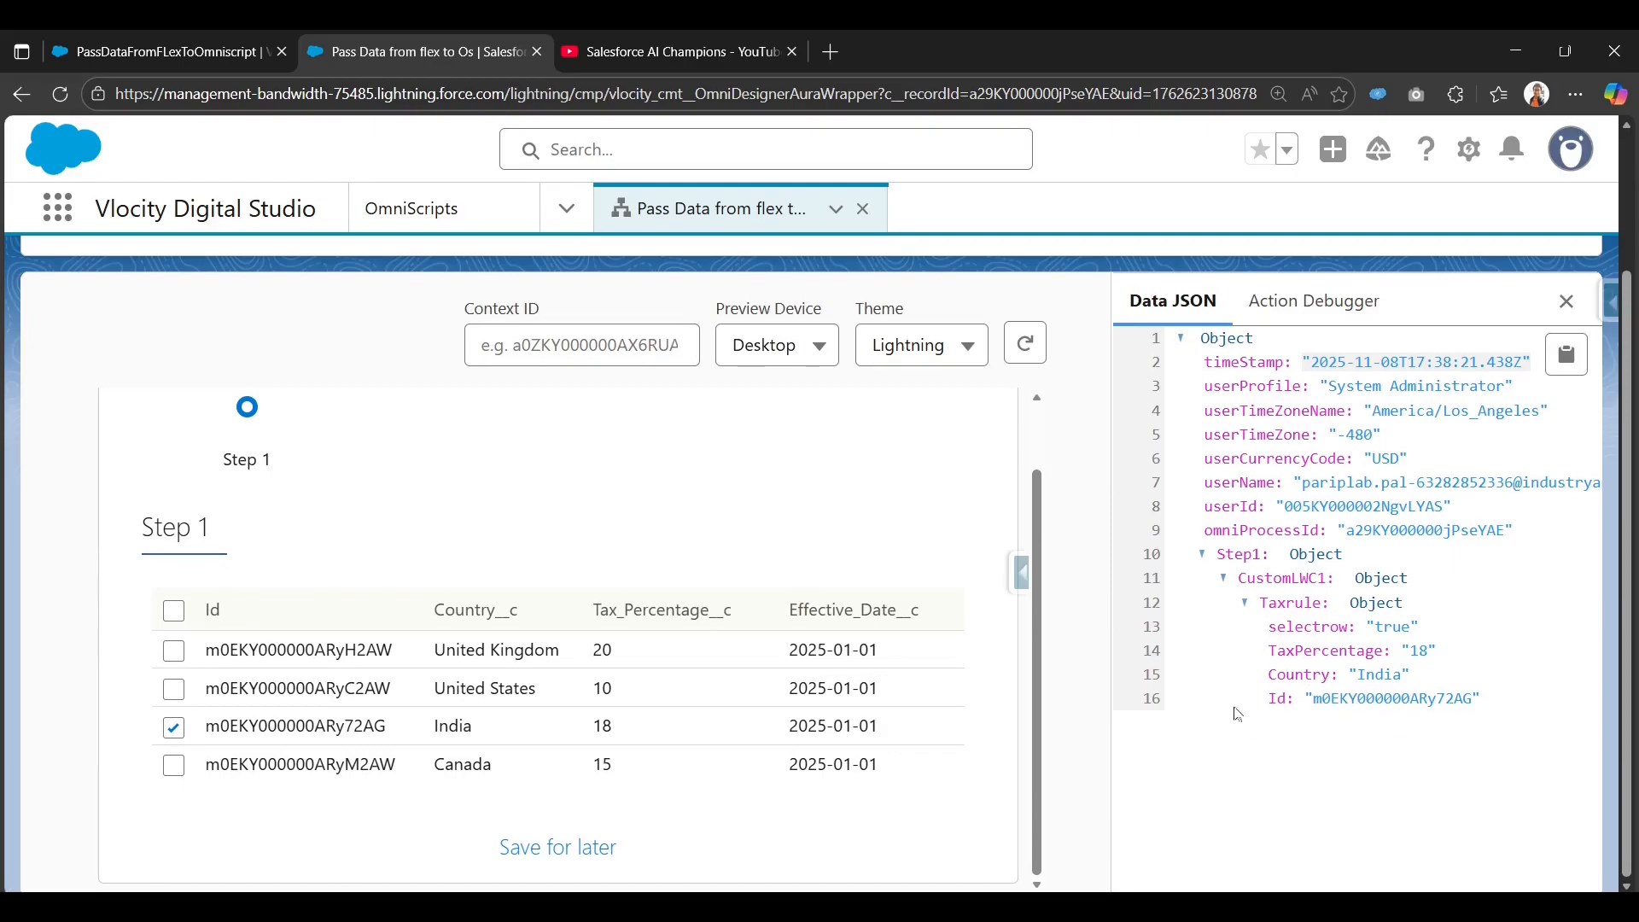
pyautogui.scroll(2, 1099, 688)
pyautogui.click(1087, 292)
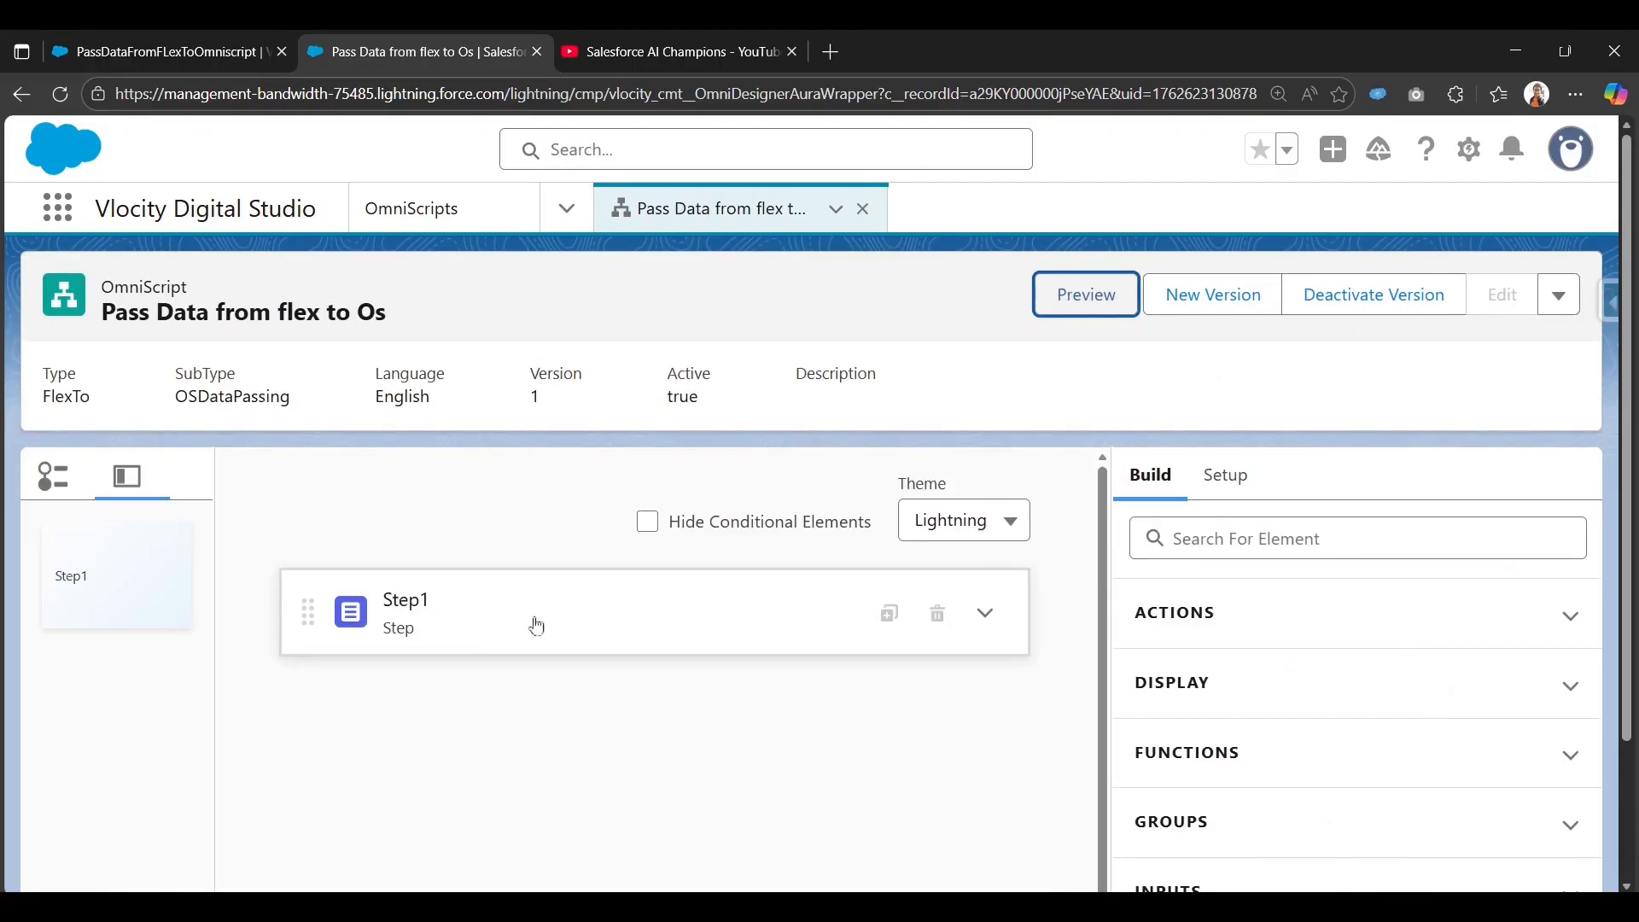
# Preview again, tick United Kingdom and inspect Taxrule data, then go to the FlexCards list.
pyautogui.click(984, 613)
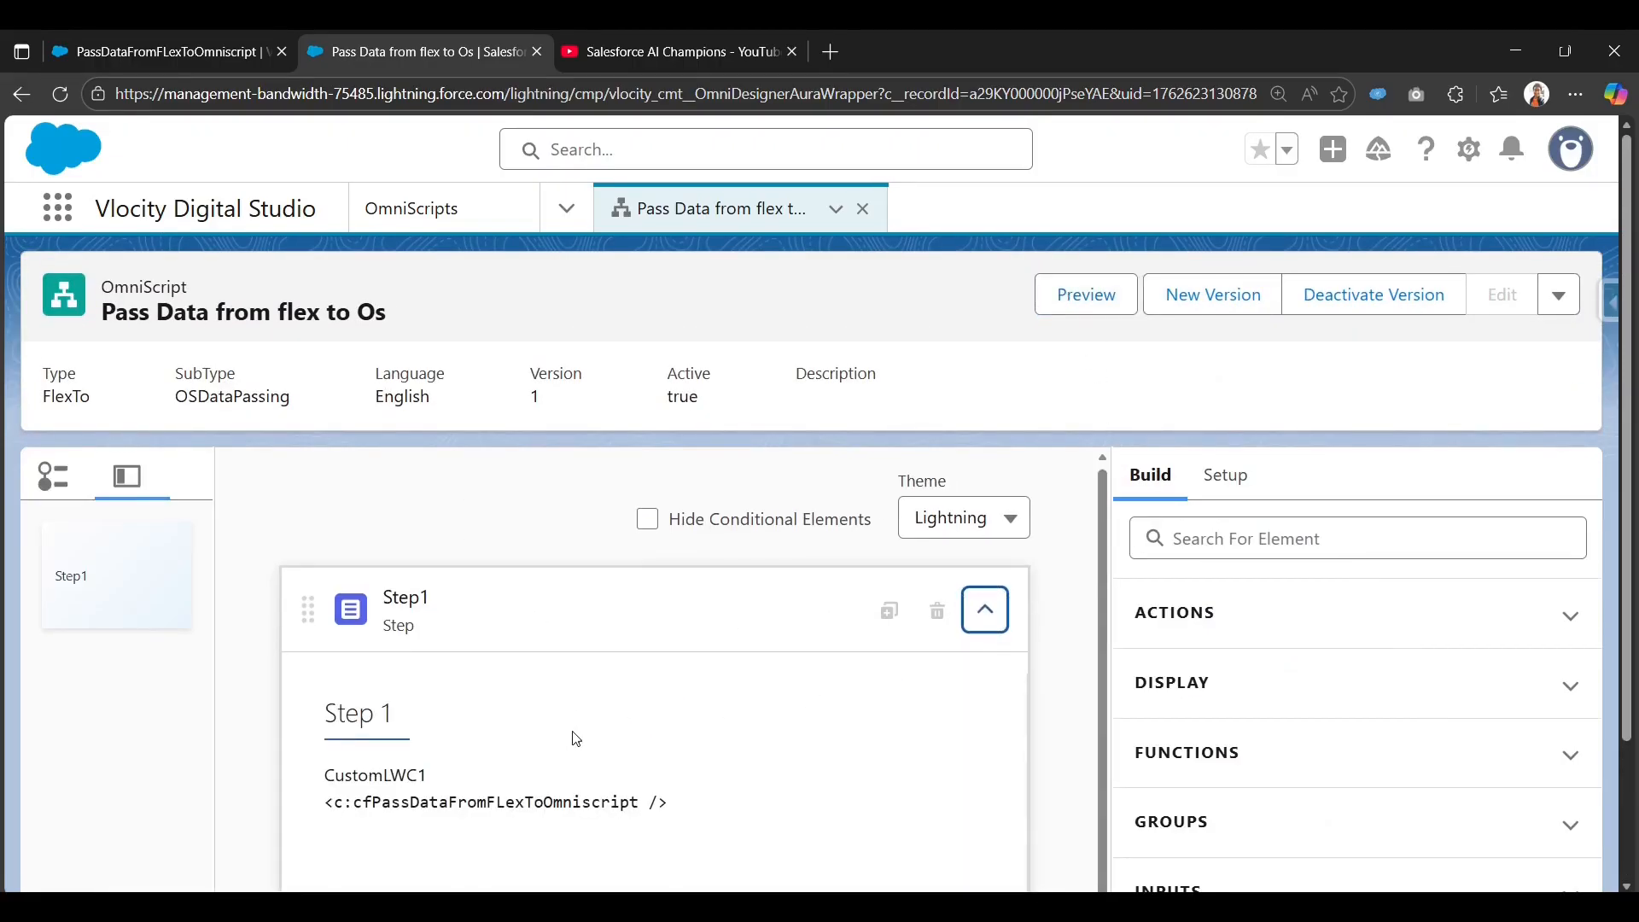
pyautogui.scroll(-1, 613, 767)
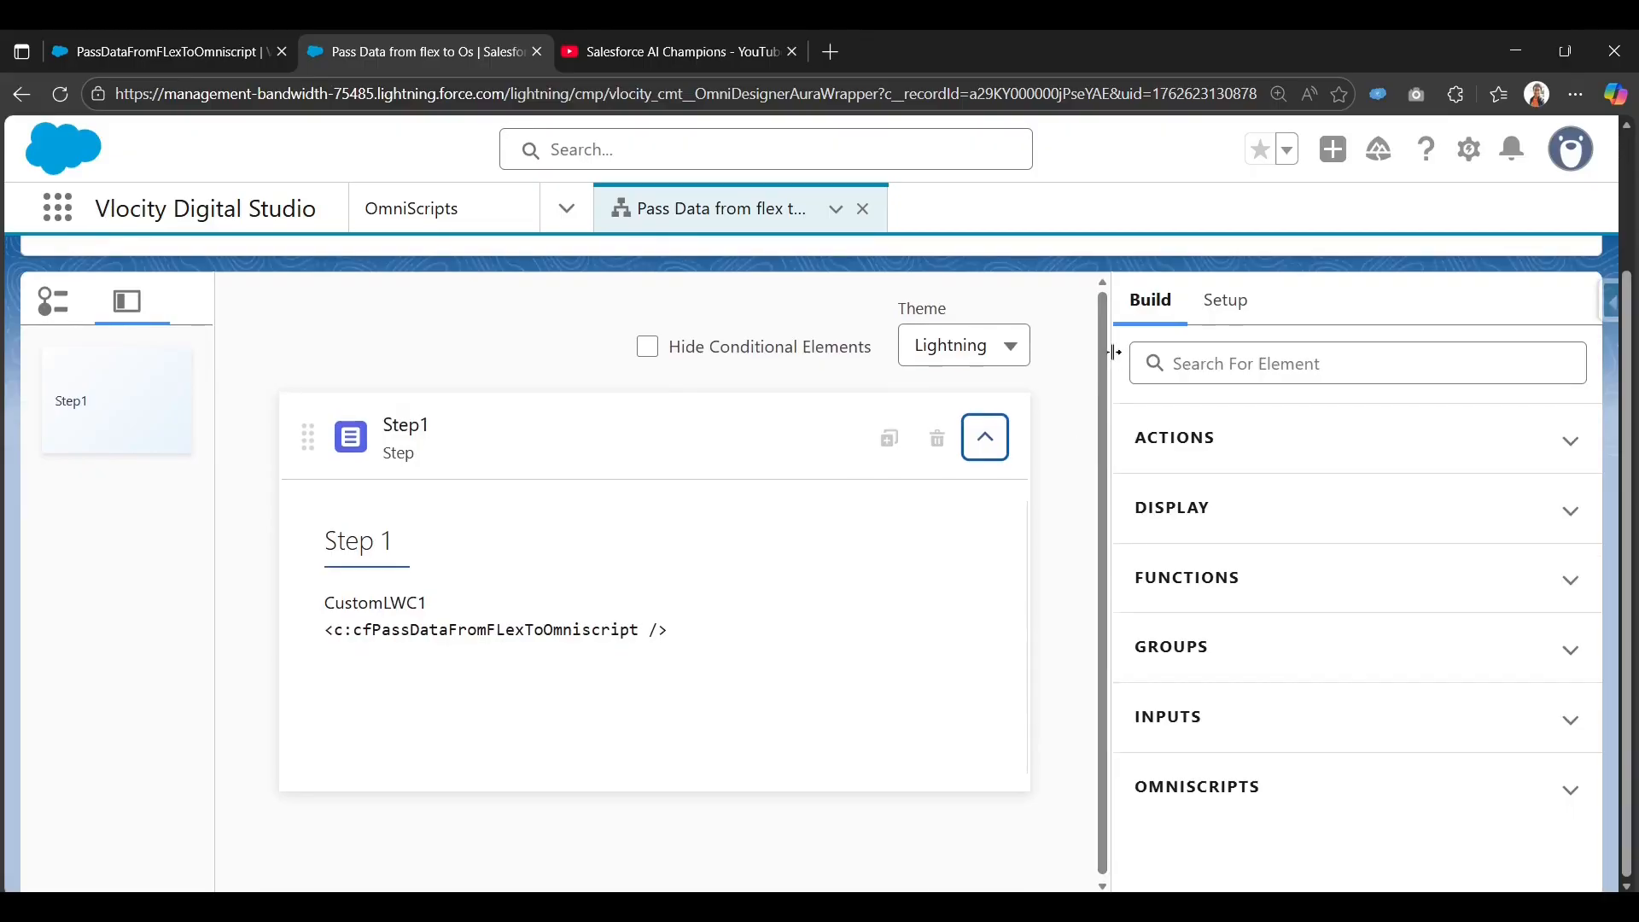
pyautogui.scroll(2, 1126, 297)
pyautogui.click(1127, 297)
pyautogui.scroll(-2, 1138, 597)
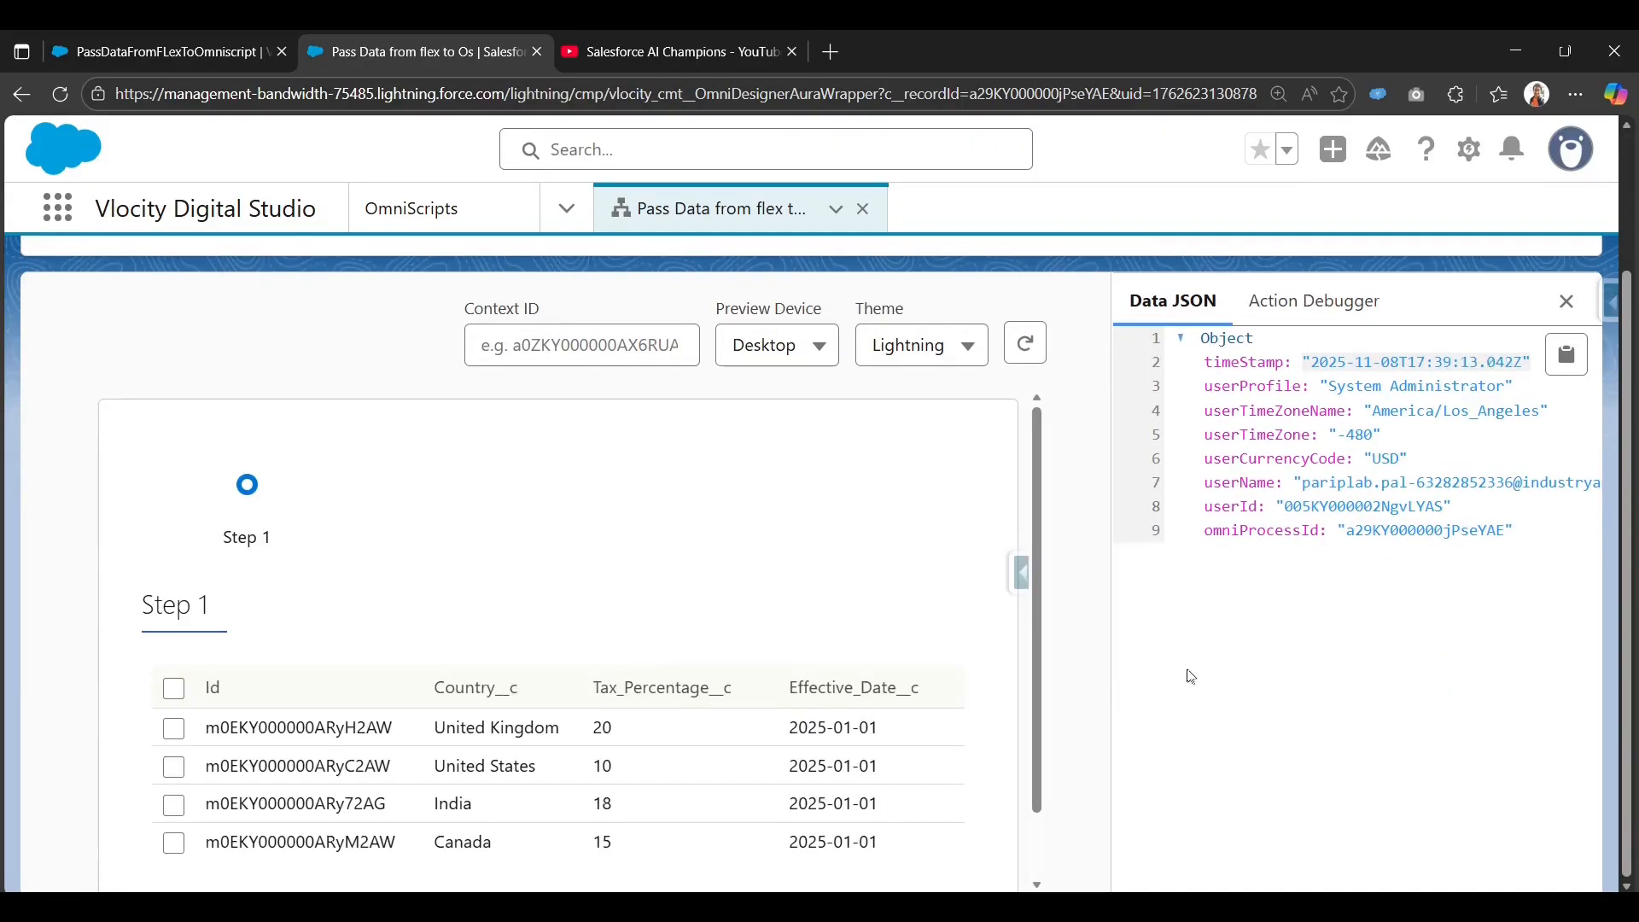
pyautogui.click(173, 727)
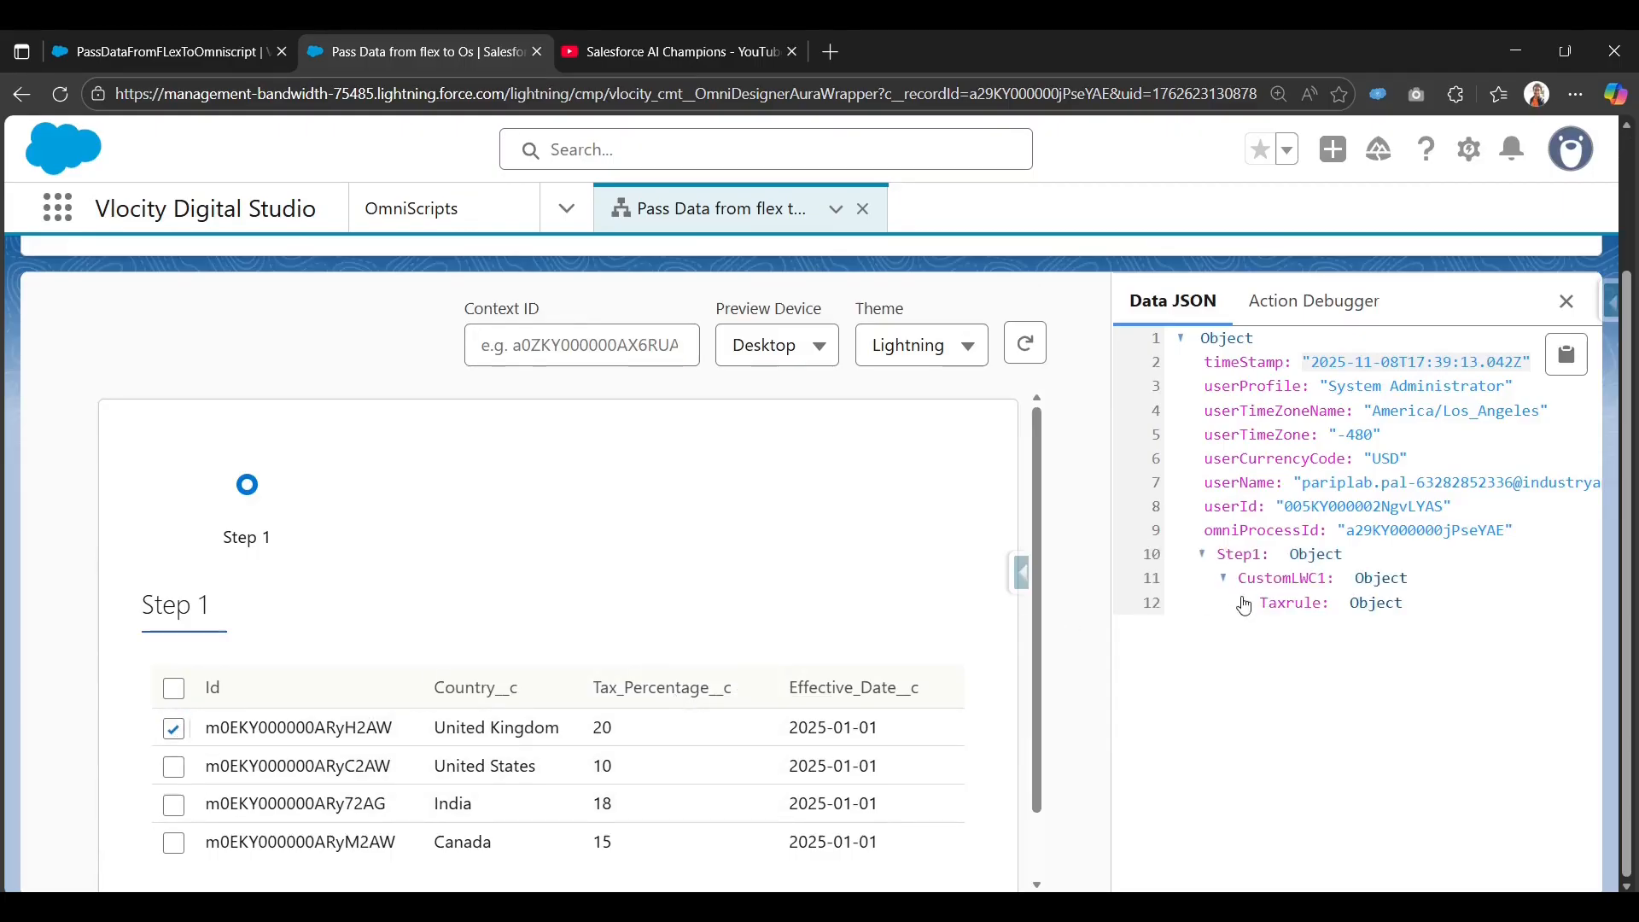
pyautogui.click(1243, 602)
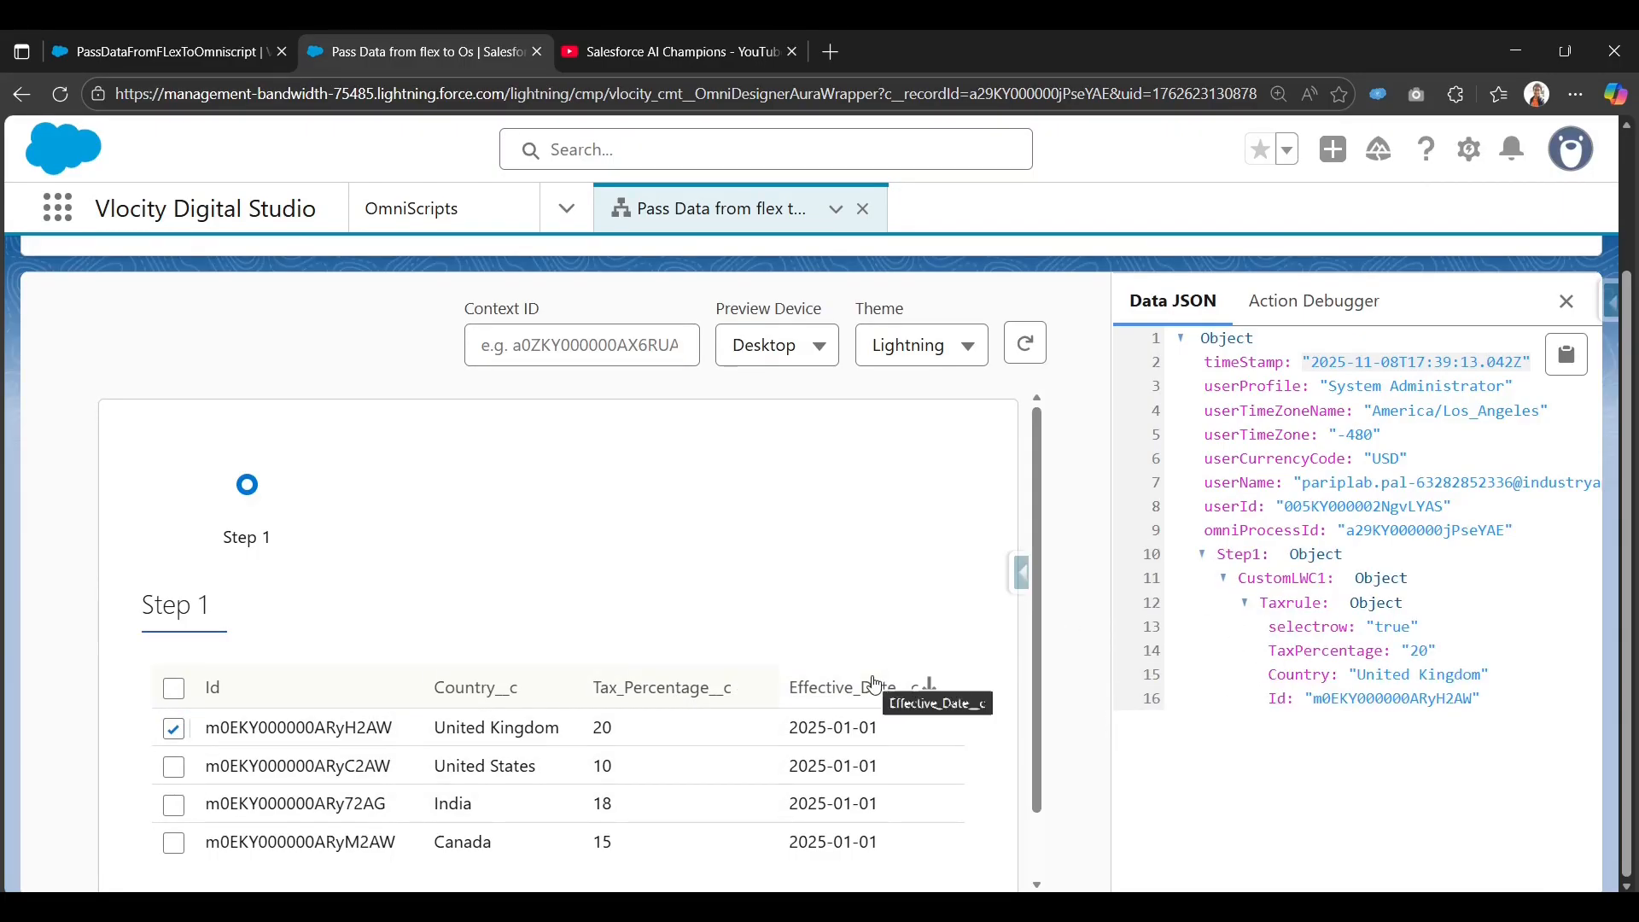
pyautogui.click(166, 58)
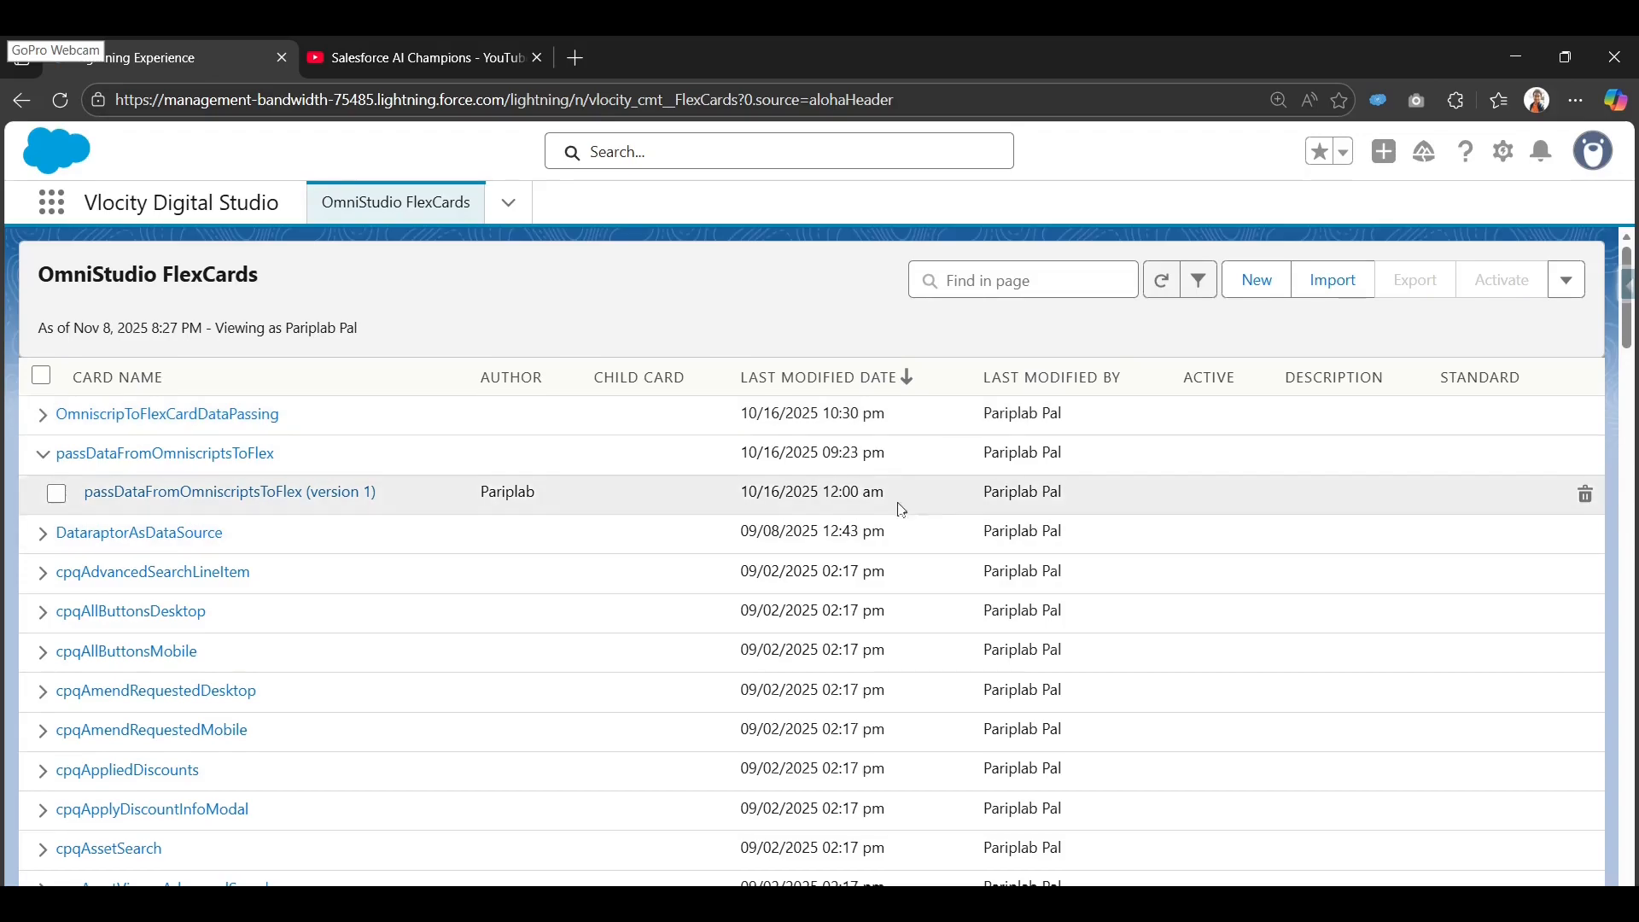
# Open Setup in a new tab and go to Custom Metadata Types by searching 'custom meta' in Quick Find.
pyautogui.click(1509, 154)
pyautogui.click(1401, 240)
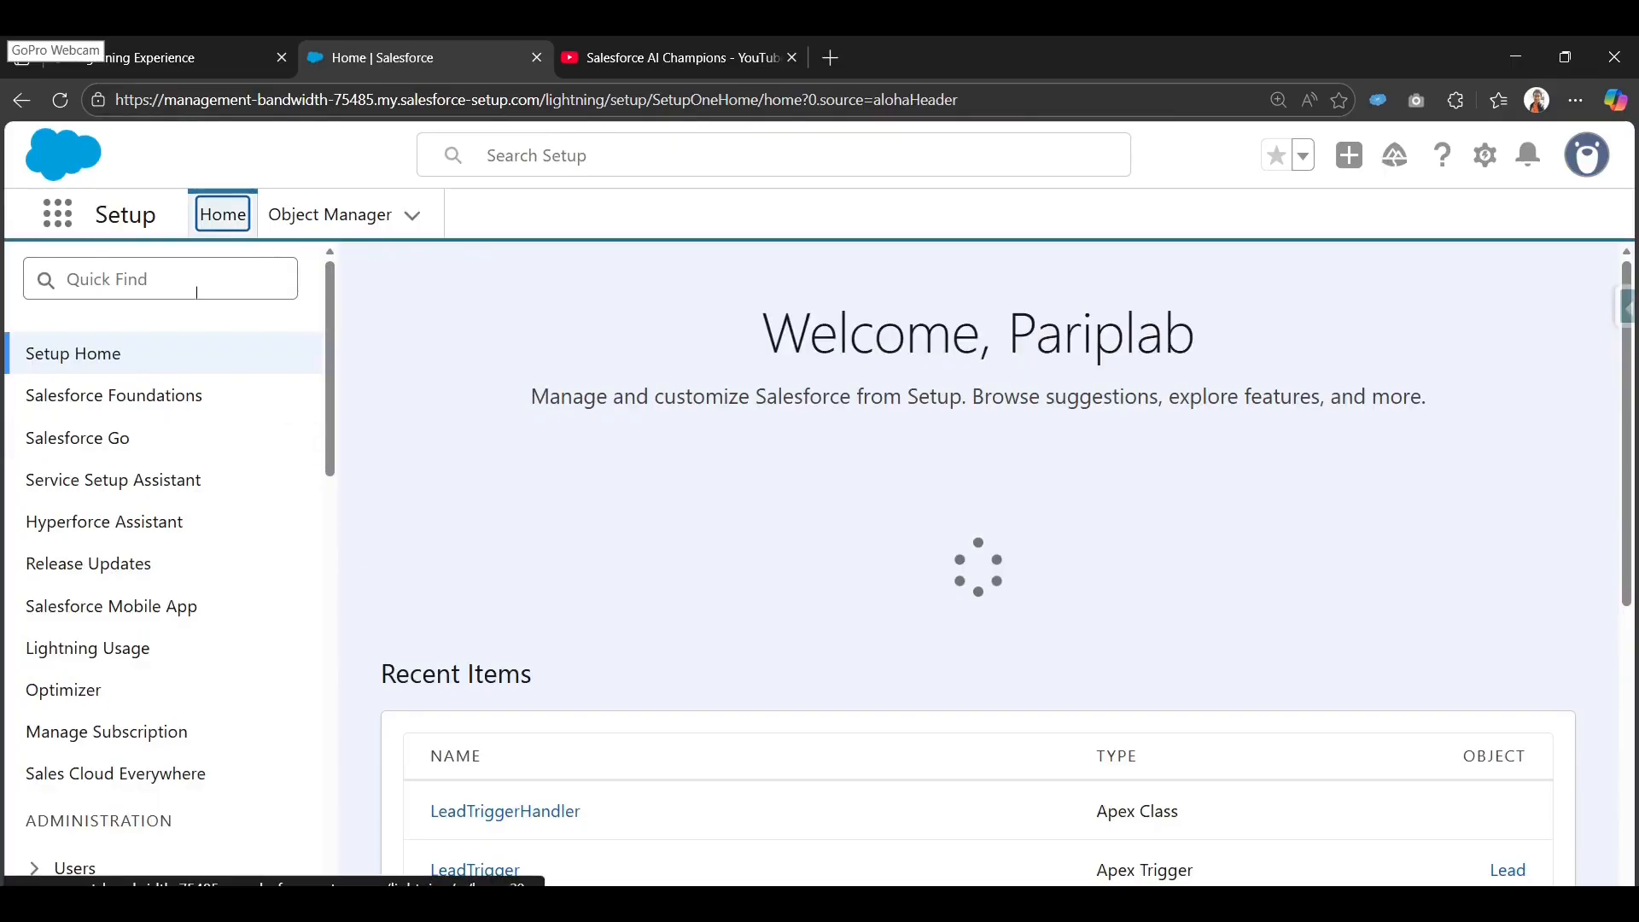
pyautogui.click(193, 286)
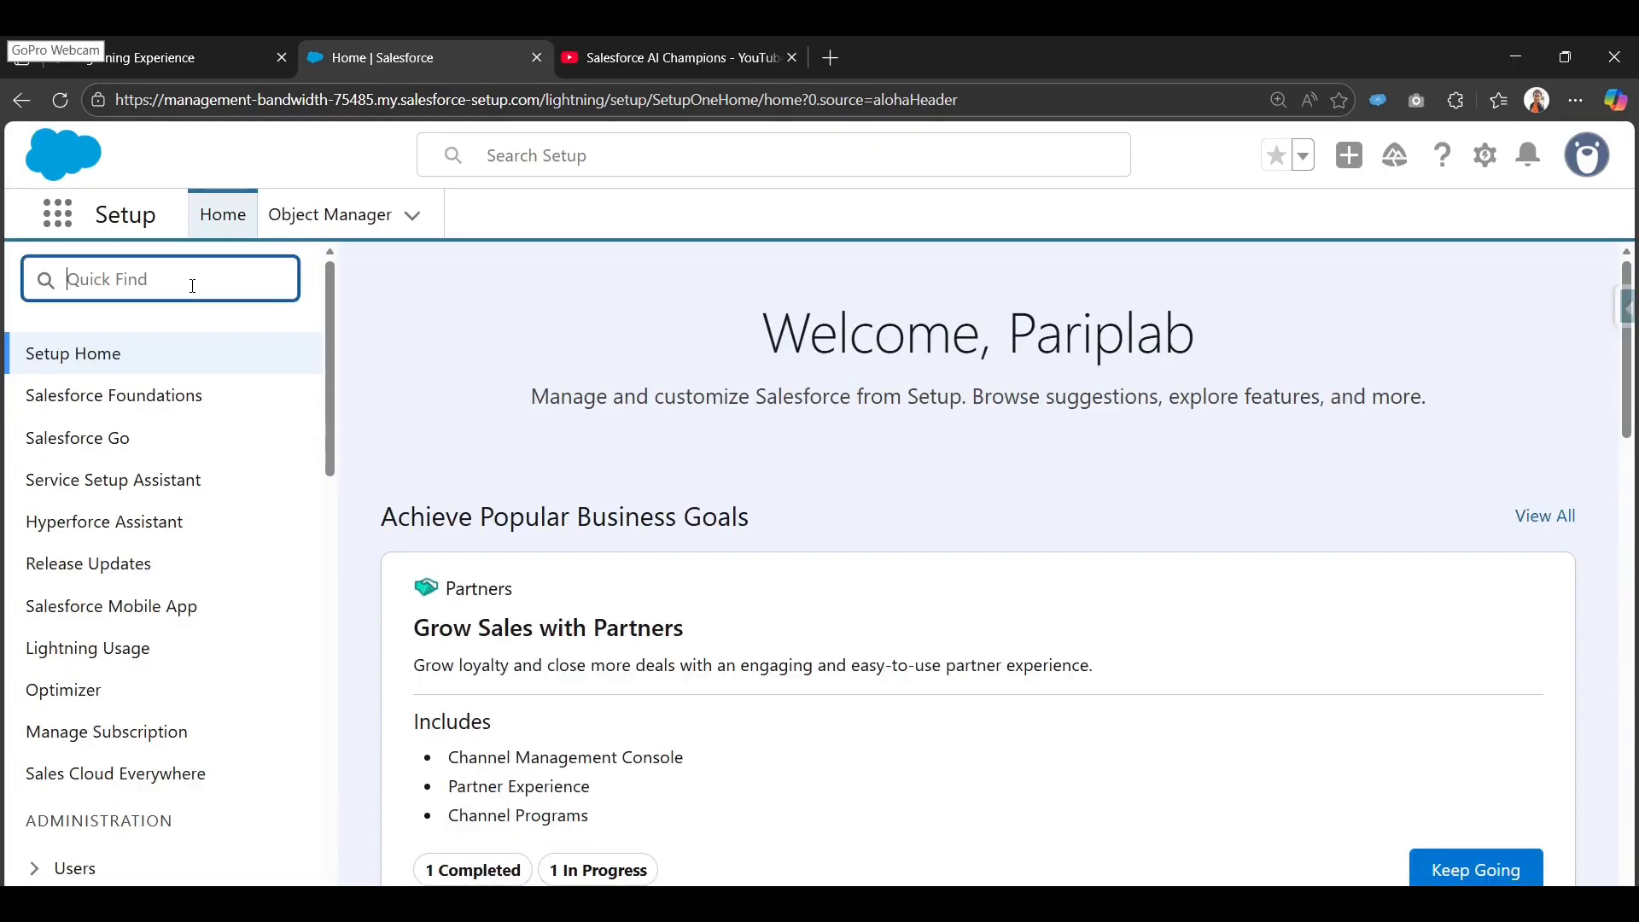
pyautogui.write('custo')
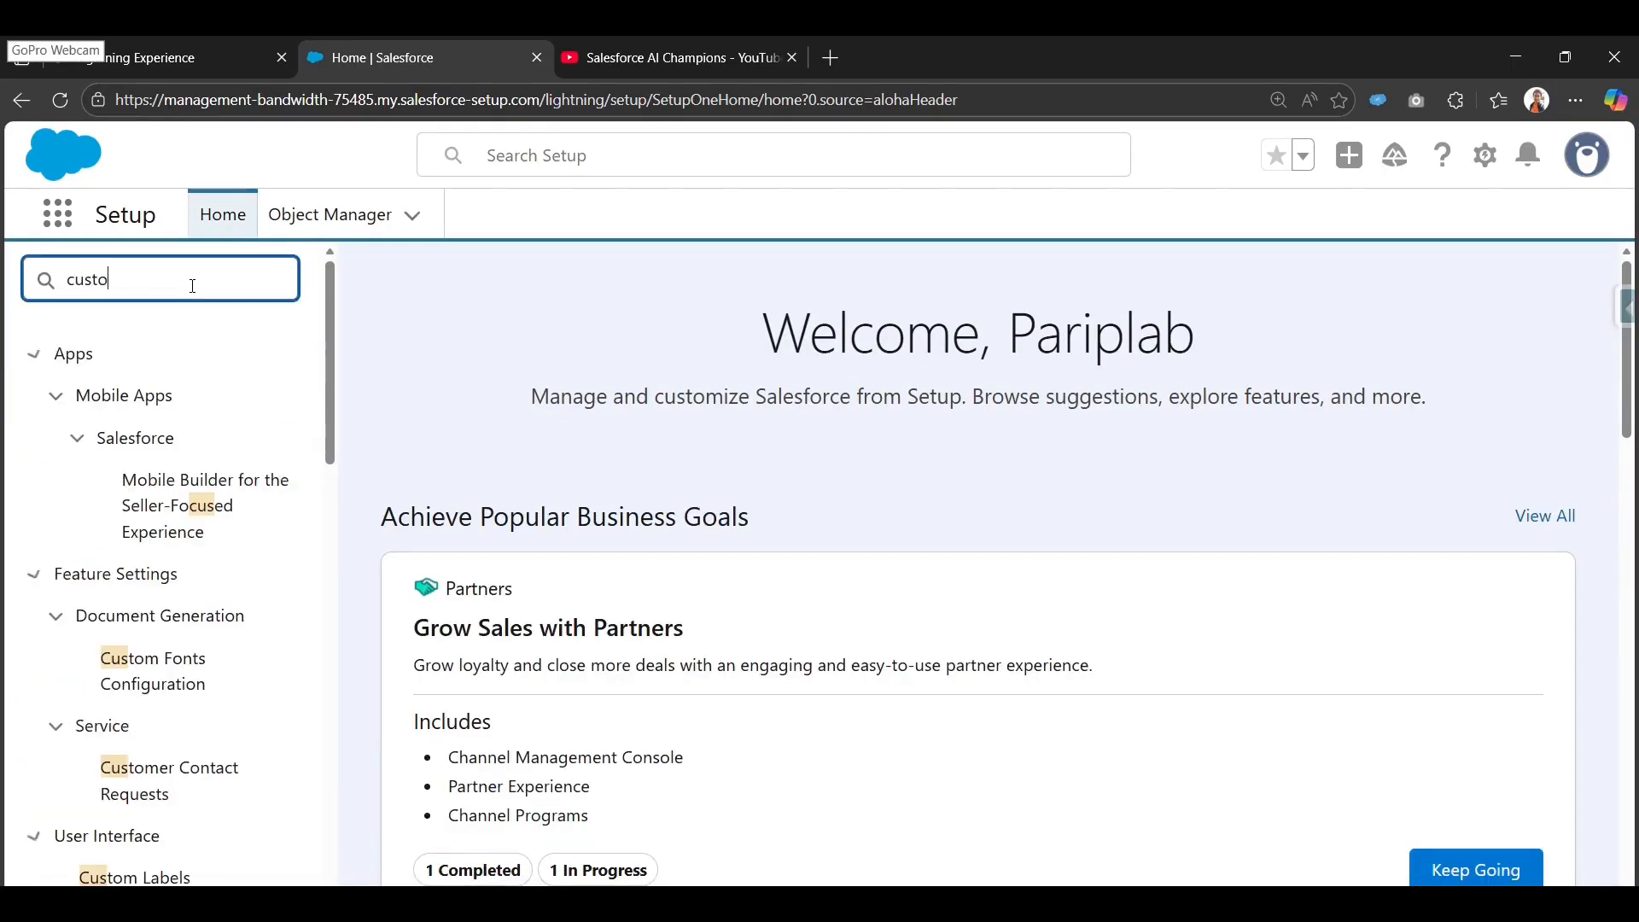
pyautogui.write('m meta')
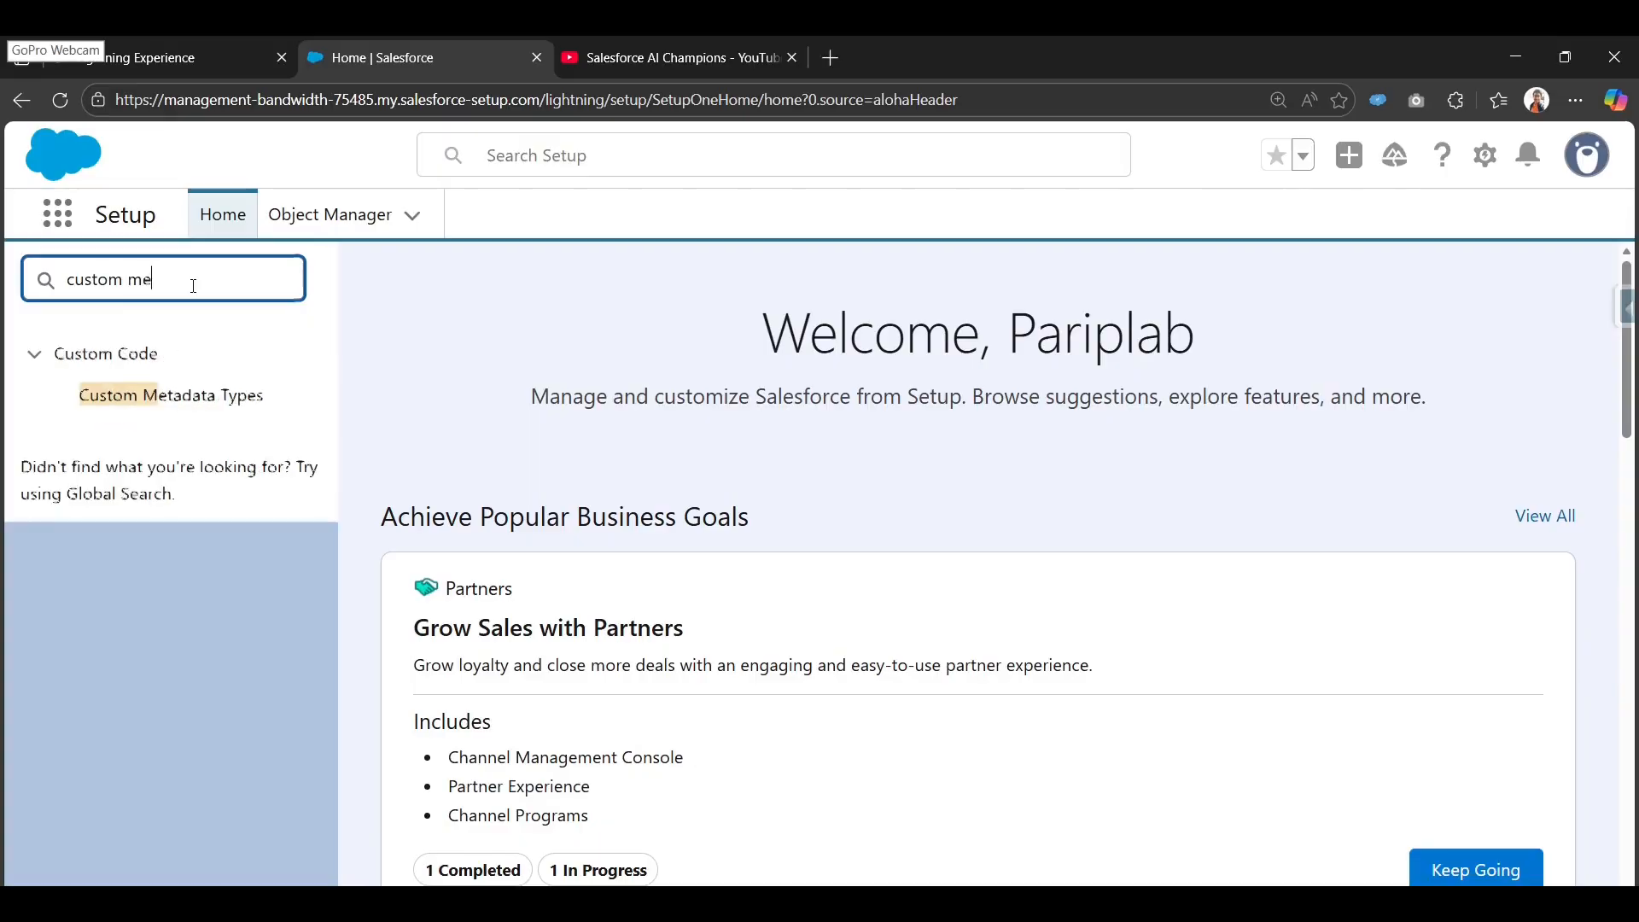
pyautogui.click(216, 408)
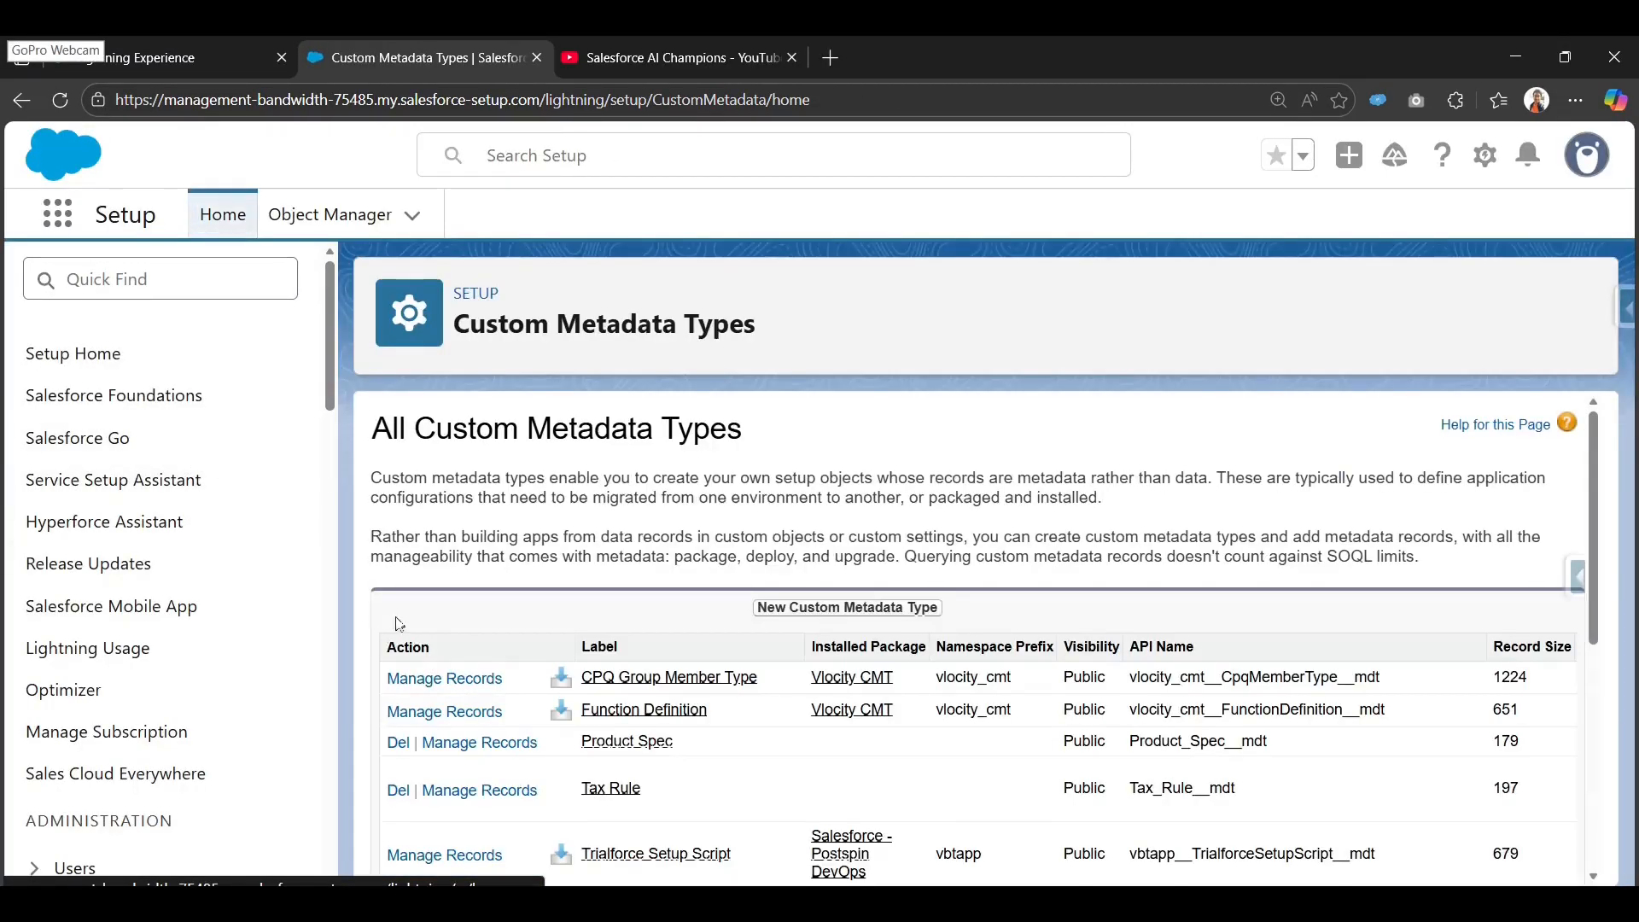
pyautogui.scroll(-2, 502, 732)
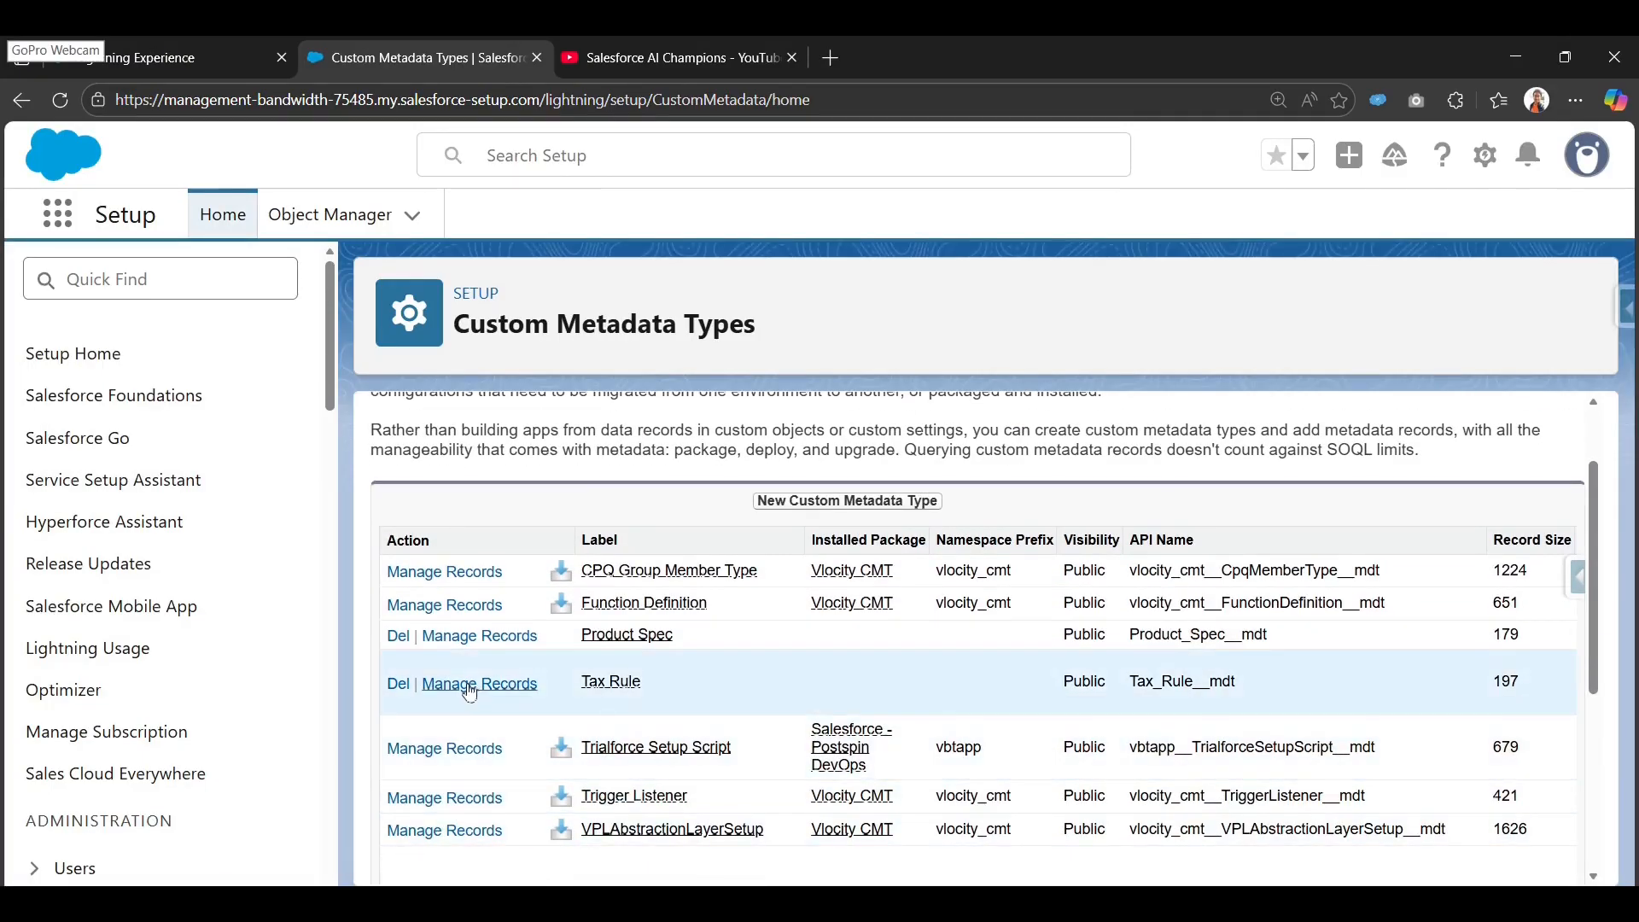
pyautogui.click(469, 685)
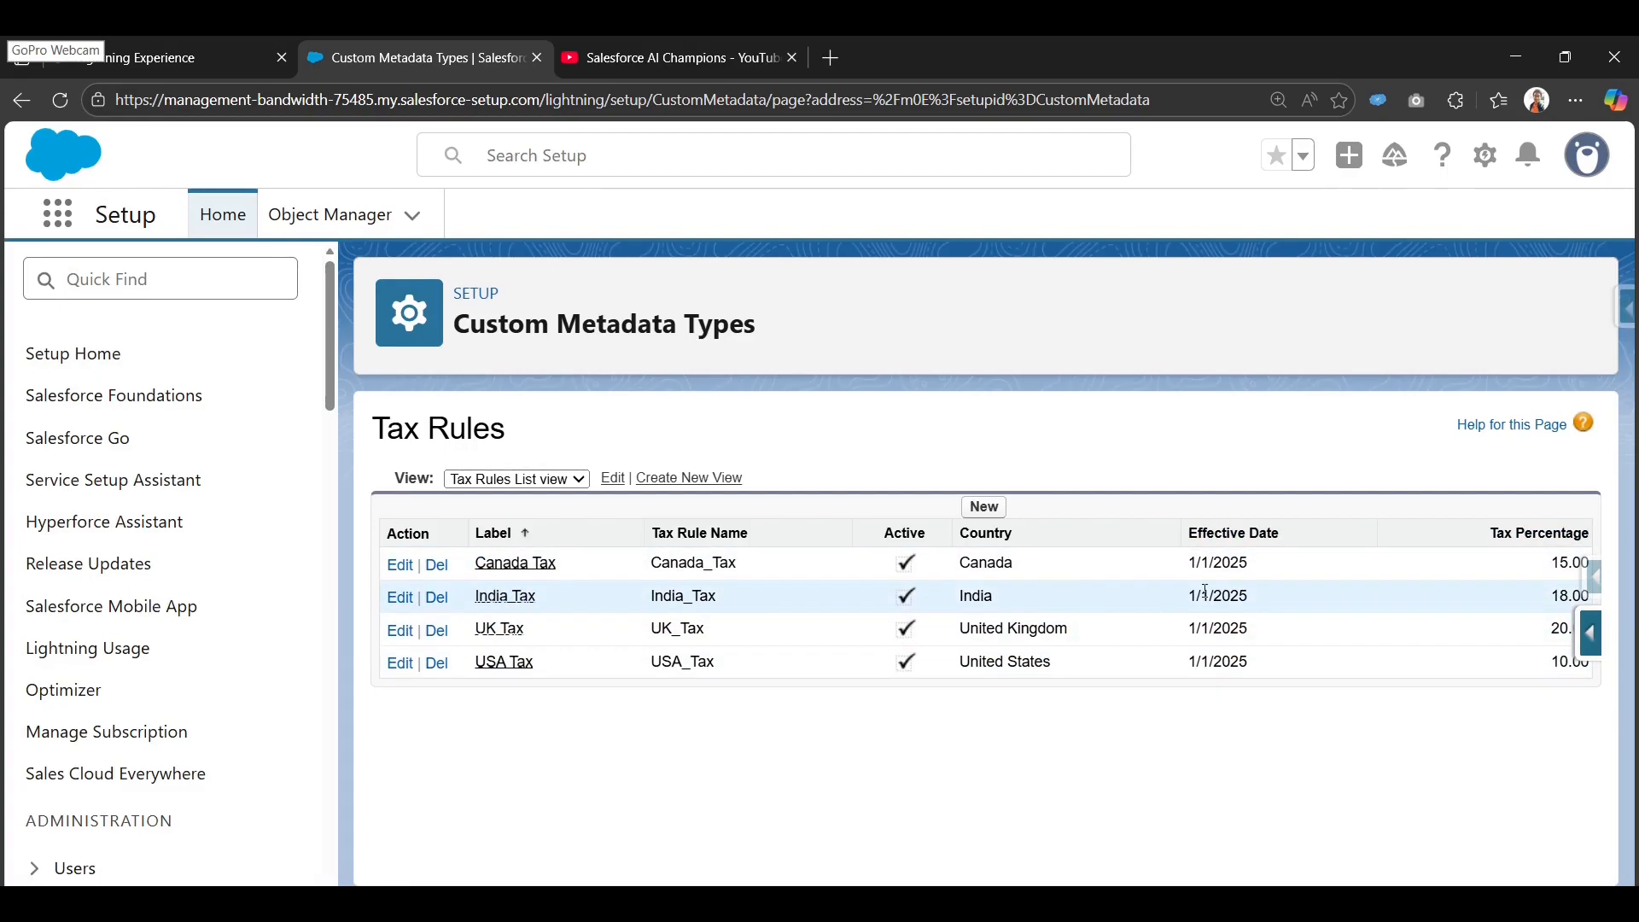
pyautogui.moveTo(1189, 601); pyautogui.dragTo(1281, 603)
pyautogui.moveTo(1552, 601); pyautogui.dragTo(1582, 598)
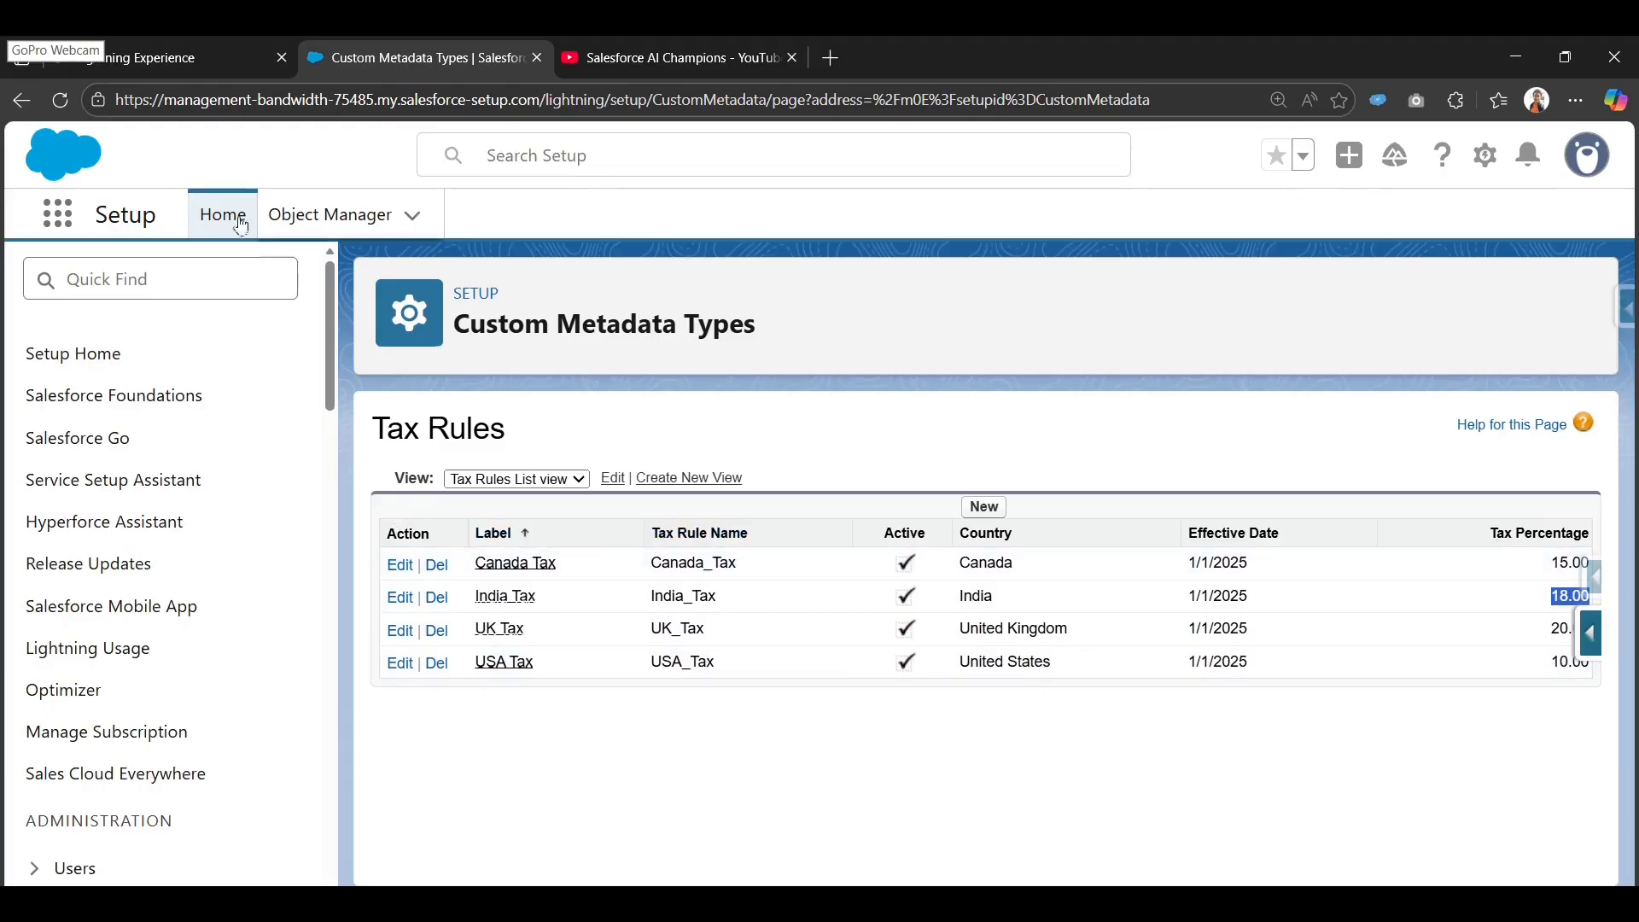
pyautogui.click(19, 101)
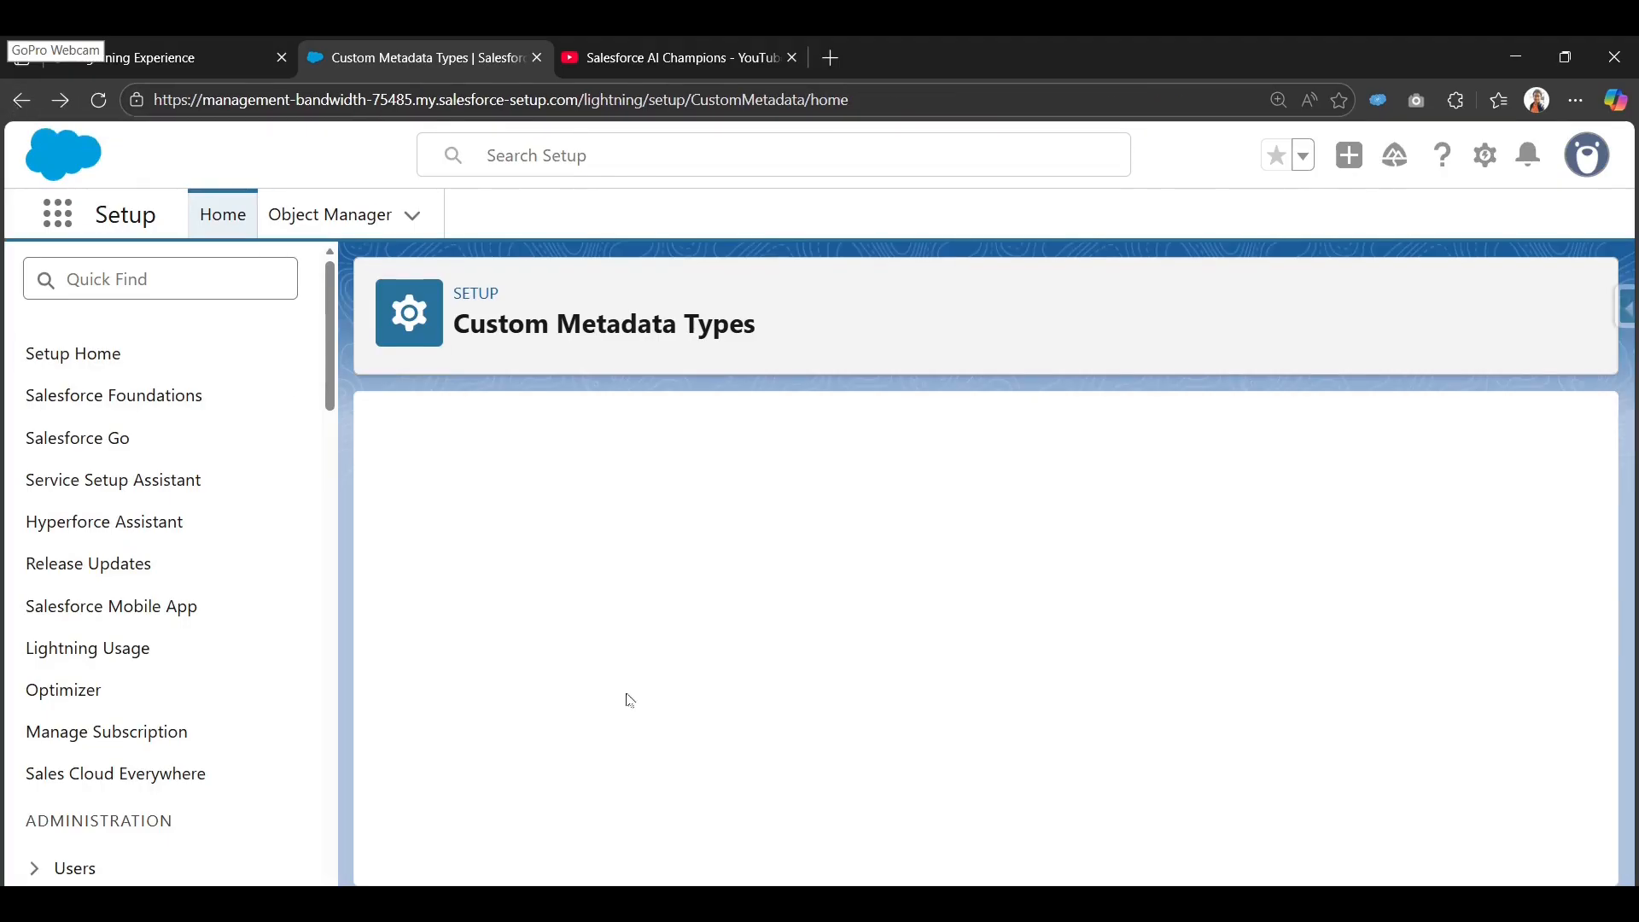
# Open the Tax Rule custom metadata type and look over its custom fields.
pyautogui.scroll(-5, 630, 700)
pyautogui.scroll(4, 617, 715)
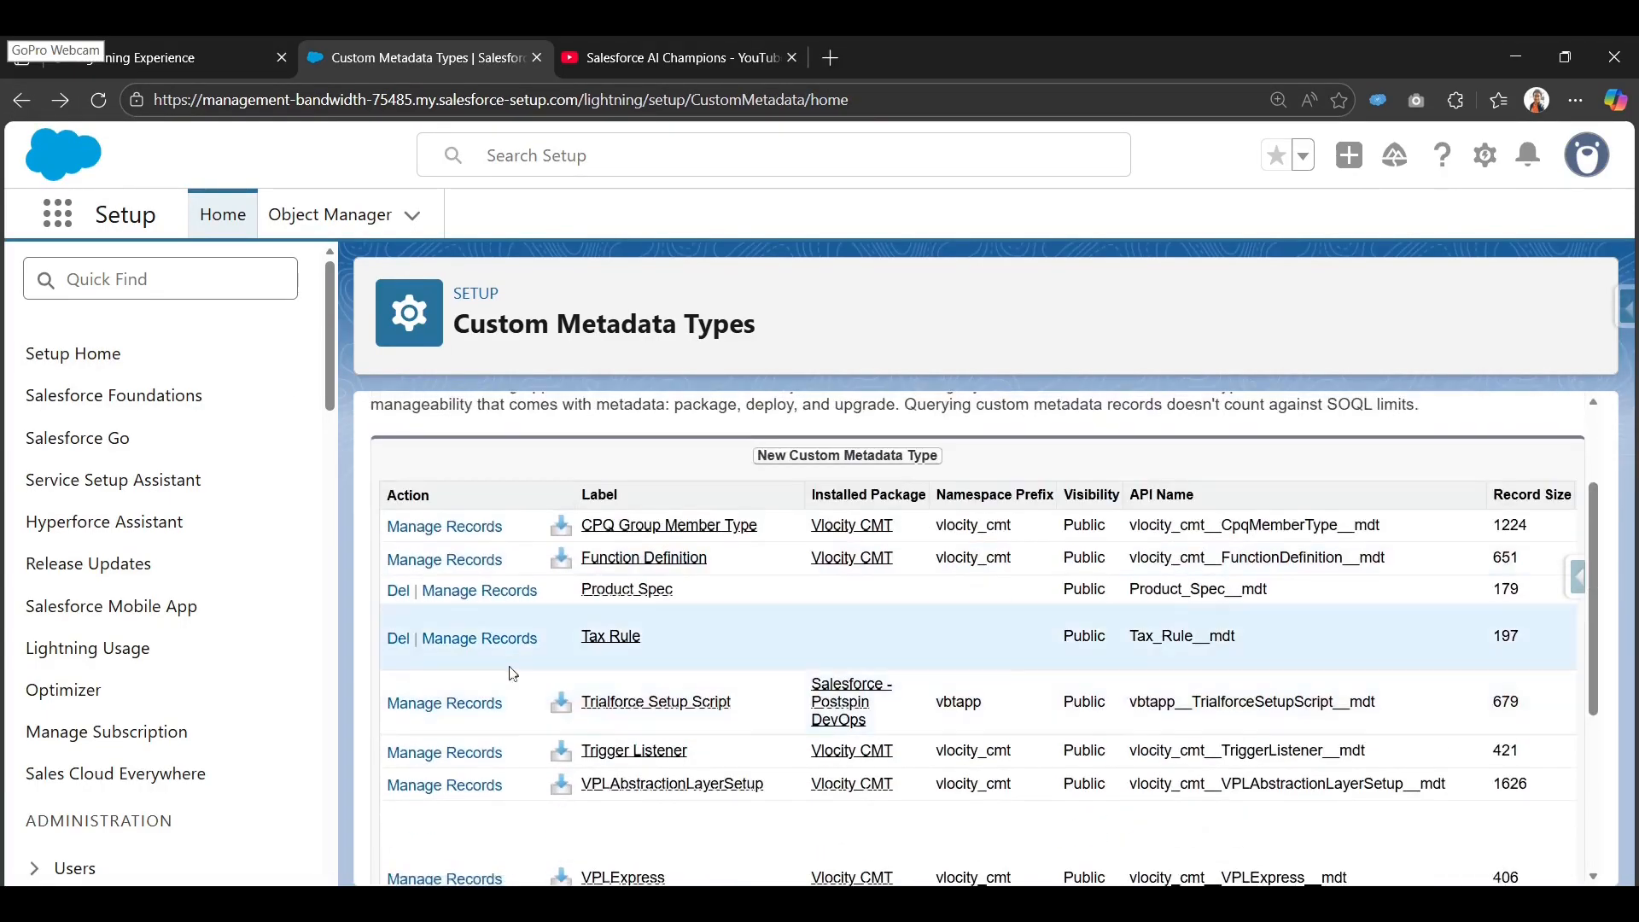
pyautogui.click(595, 640)
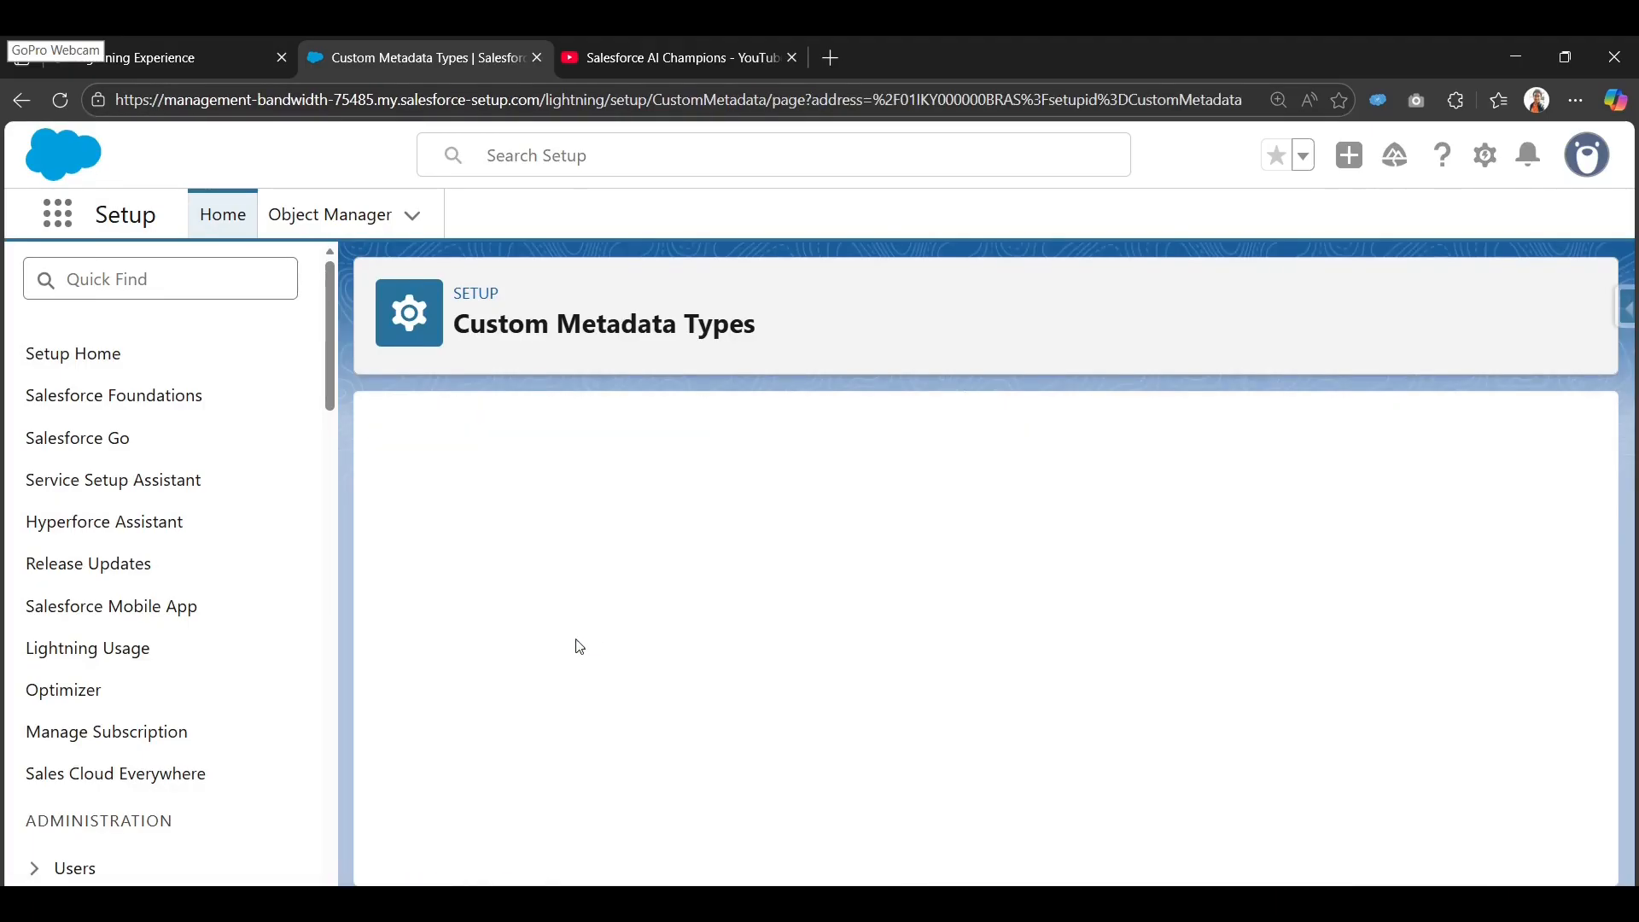
pyautogui.scroll(-5, 579, 644)
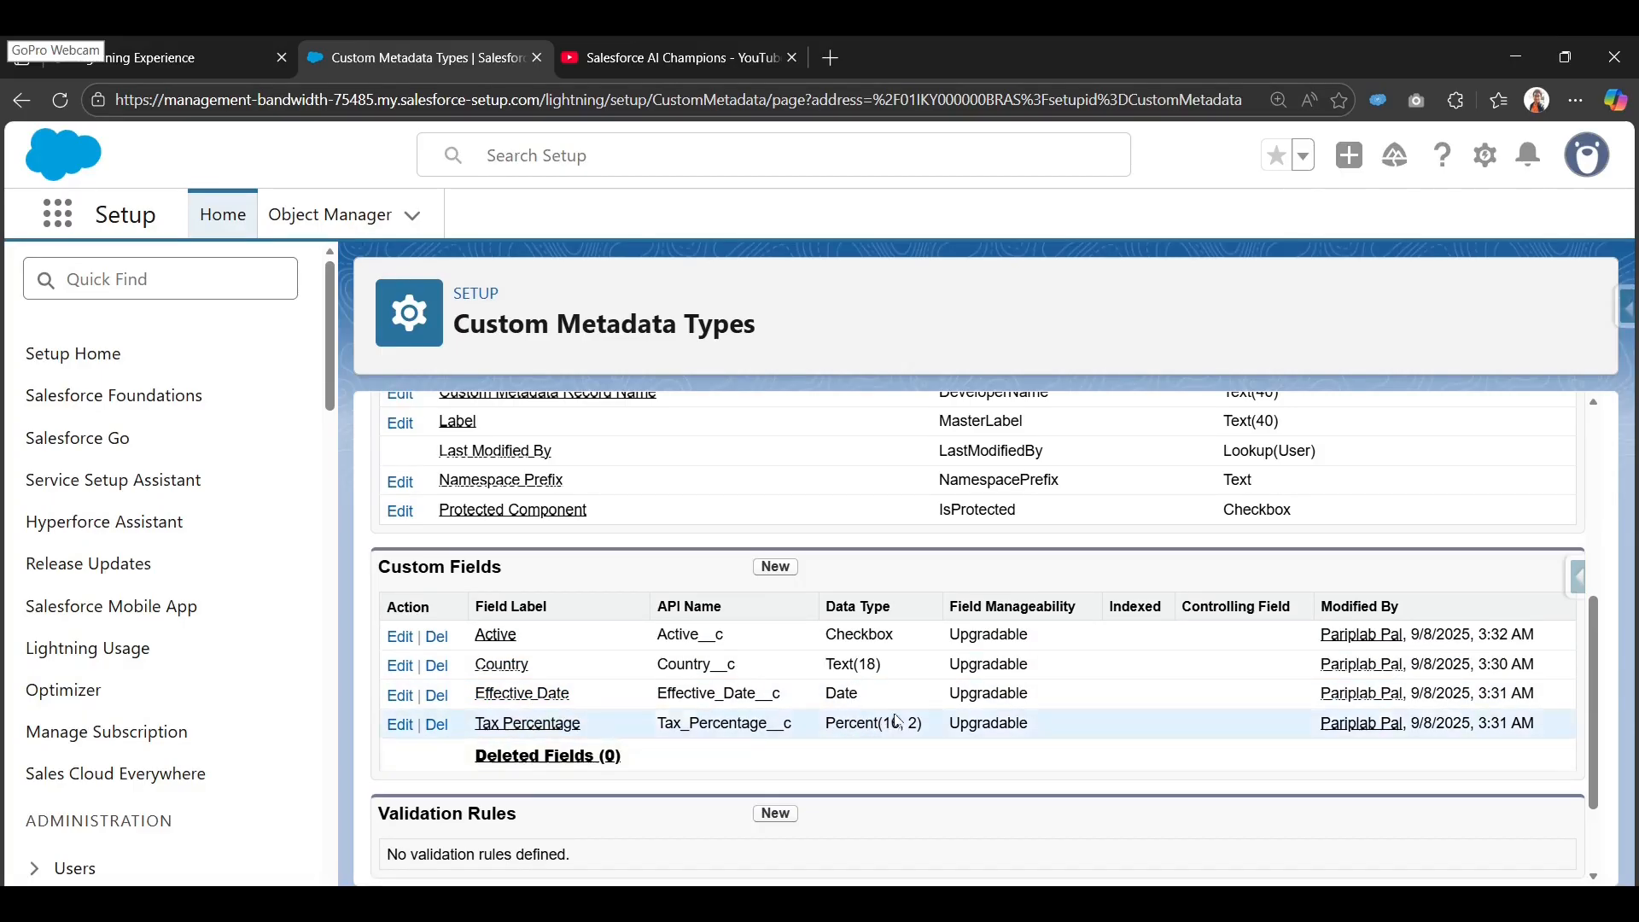
# Open Manage Tax Rules to view its four records, then return to the FlexCards tab.
pyautogui.scroll(5, 683, 610)
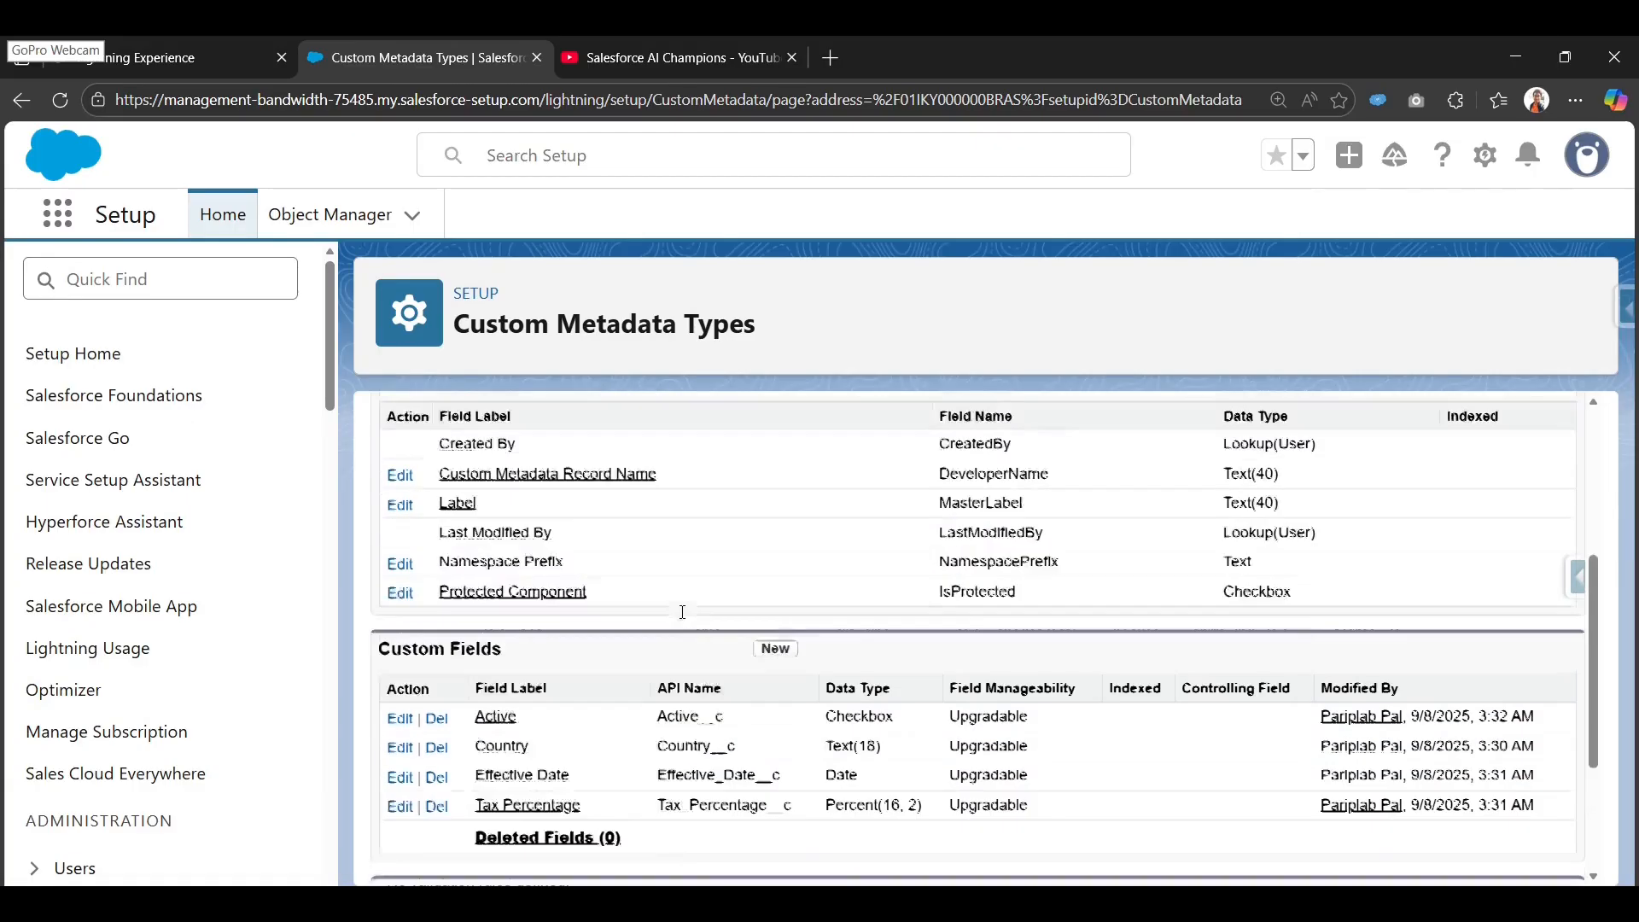
pyautogui.click(893, 525)
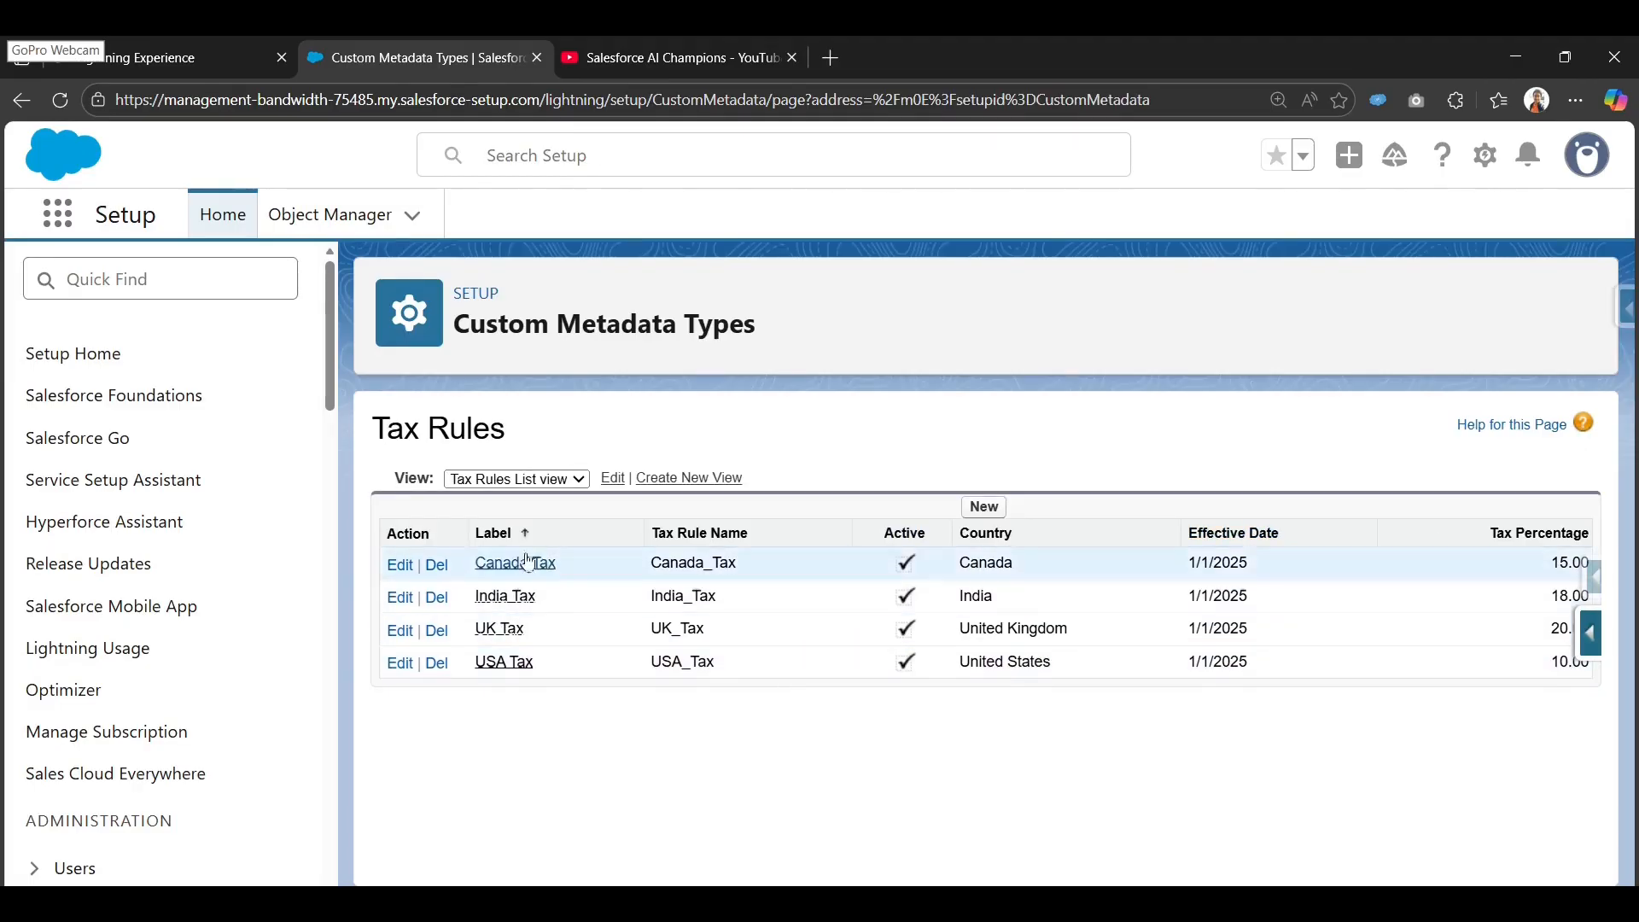
pyautogui.click(192, 57)
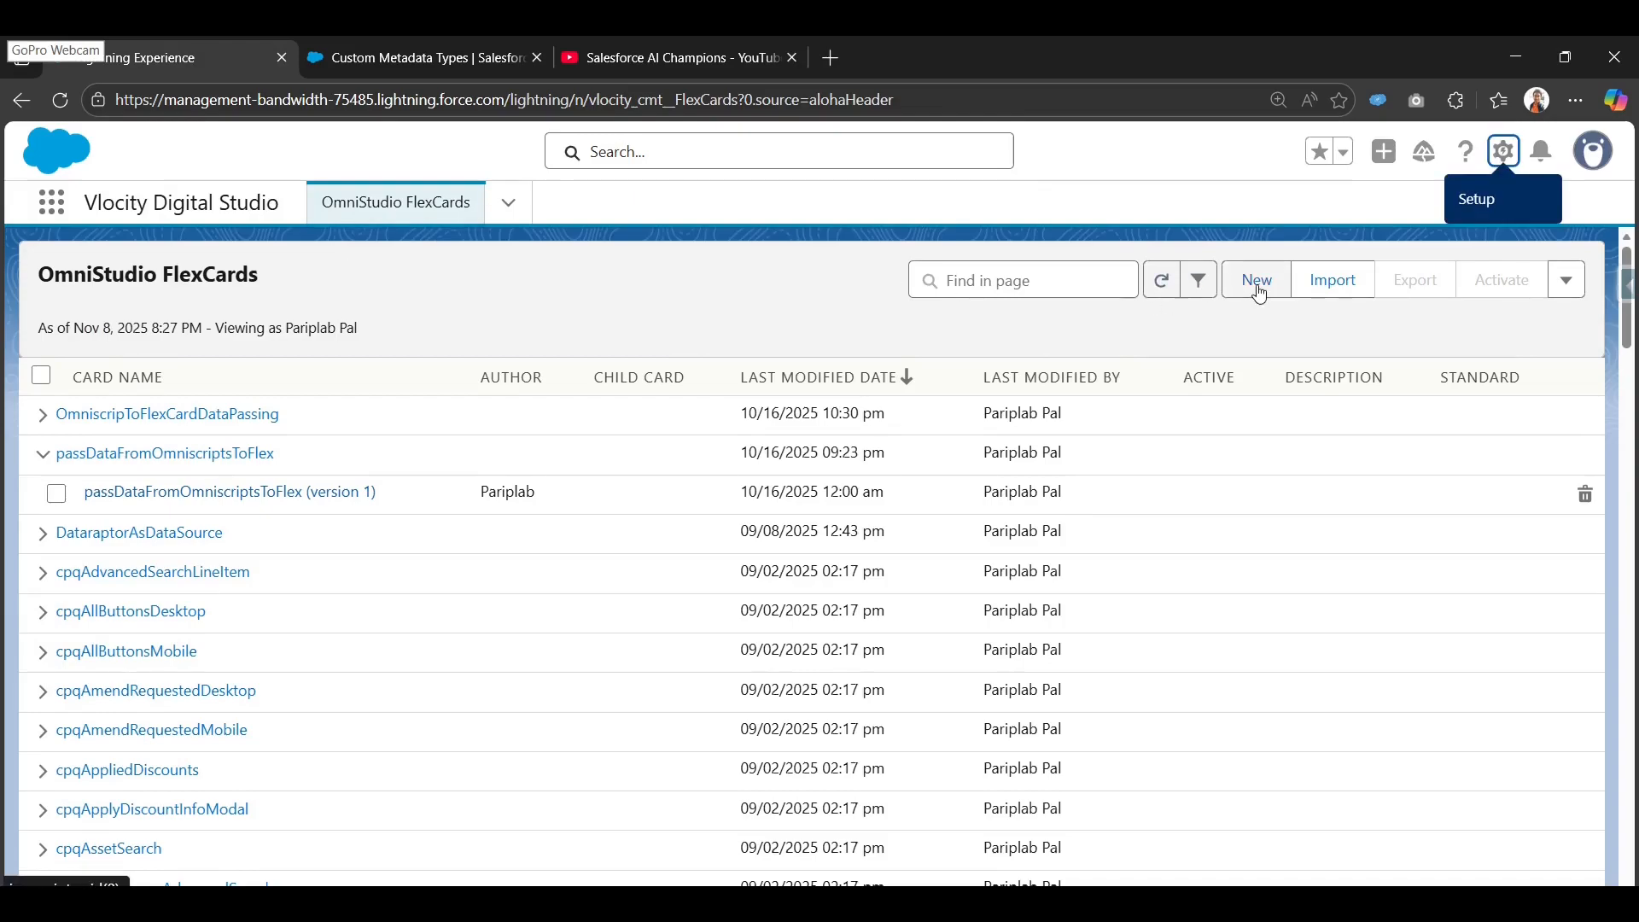
# Zoom the page to 125% and start a new FlexCard titled 'Display Custom Metadata type records'.
pyautogui.hotkey('ctrl', '+')
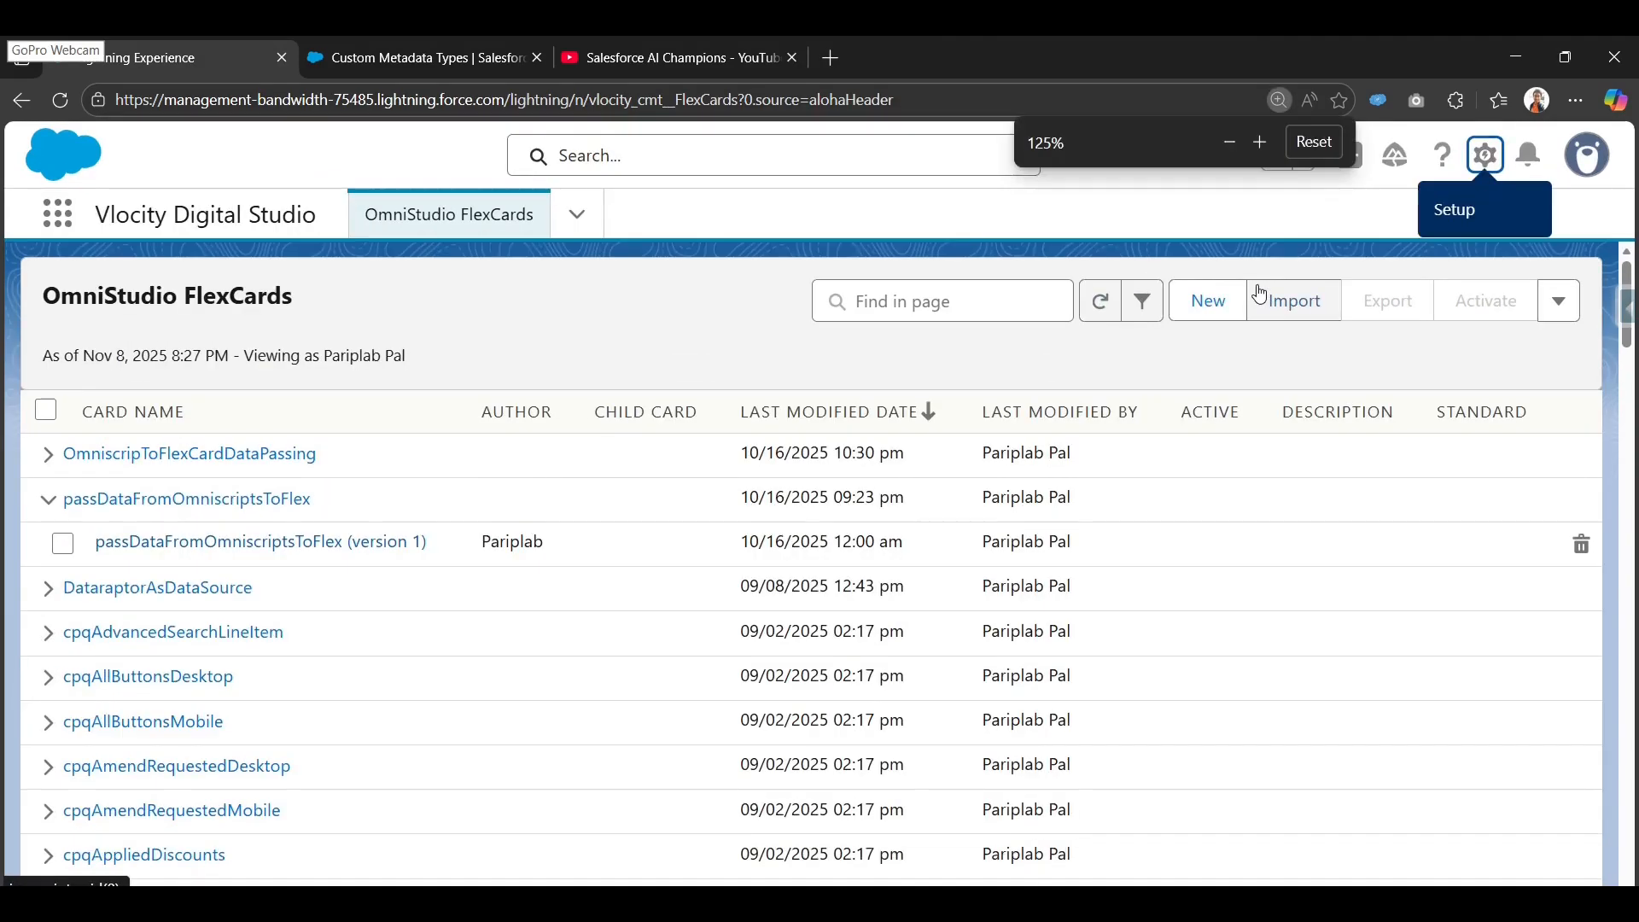
pyautogui.click(1204, 299)
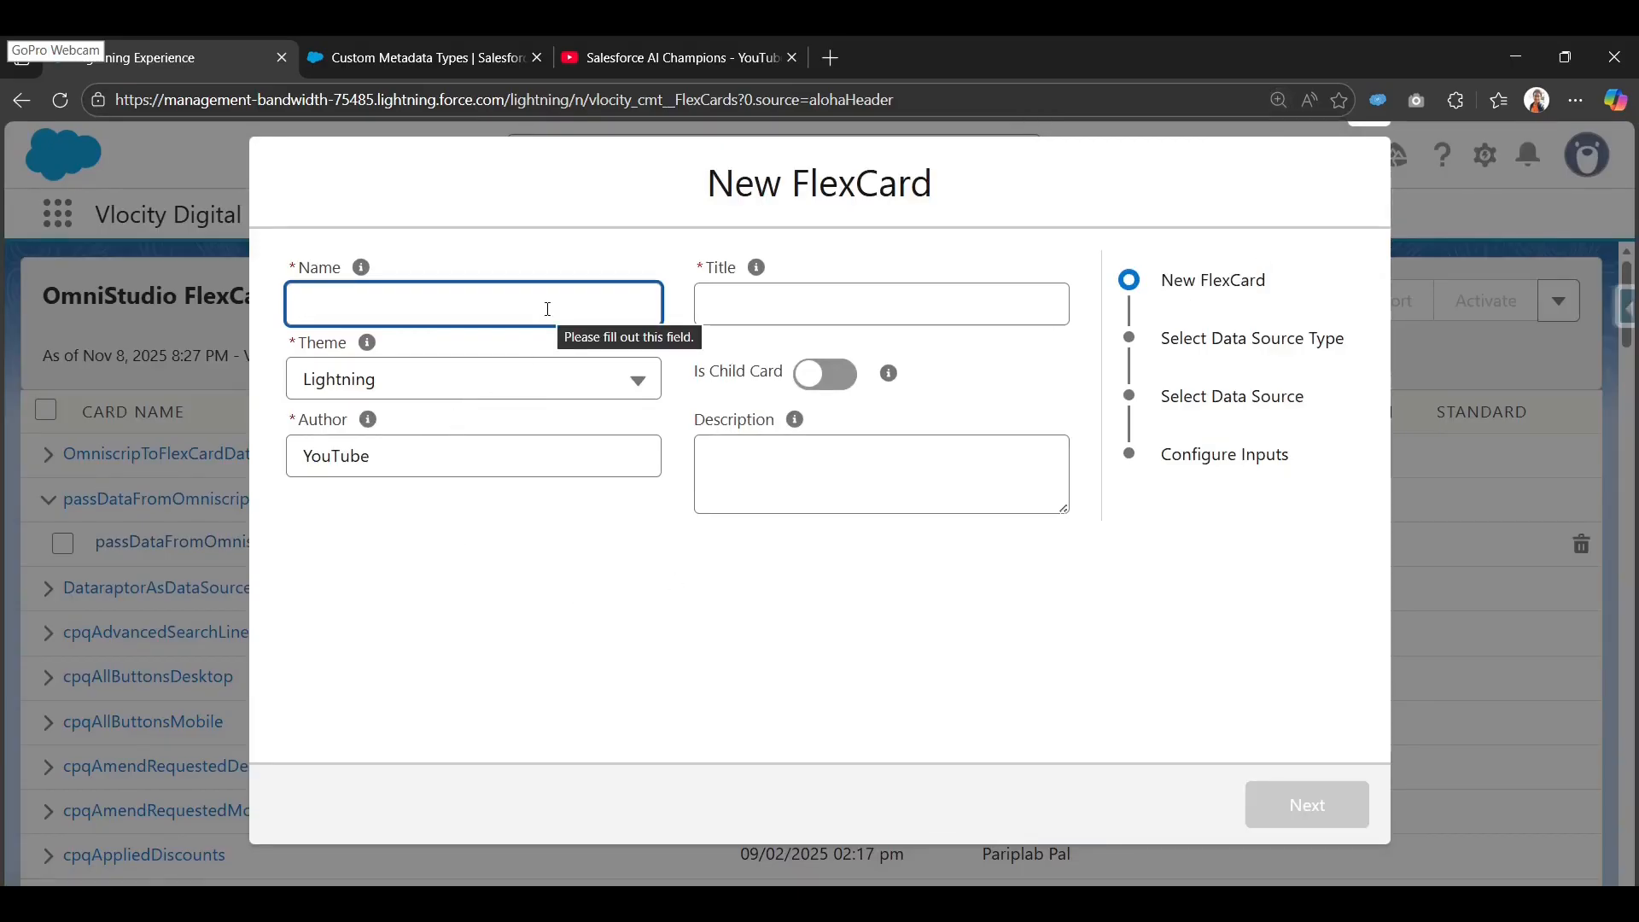
pyautogui.write('DIsp')
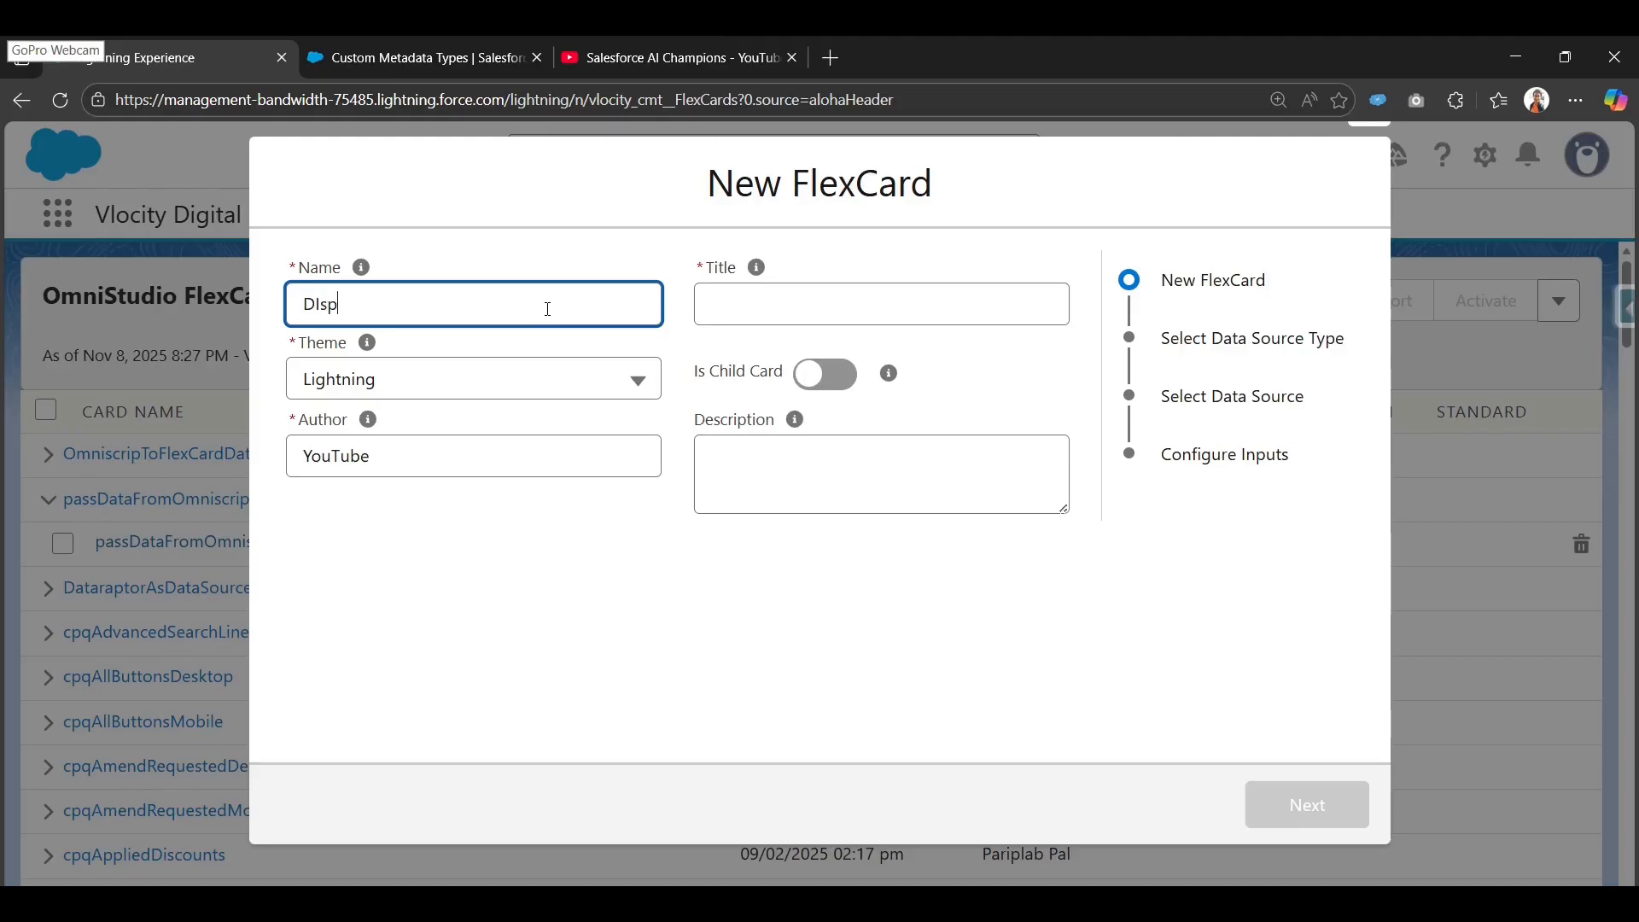
pyautogui.write('la')
pyautogui.press('BackSpace')
pyautogui.press('BackSpace')
pyautogui.press('BackSpace')
pyautogui.write('stom Met')
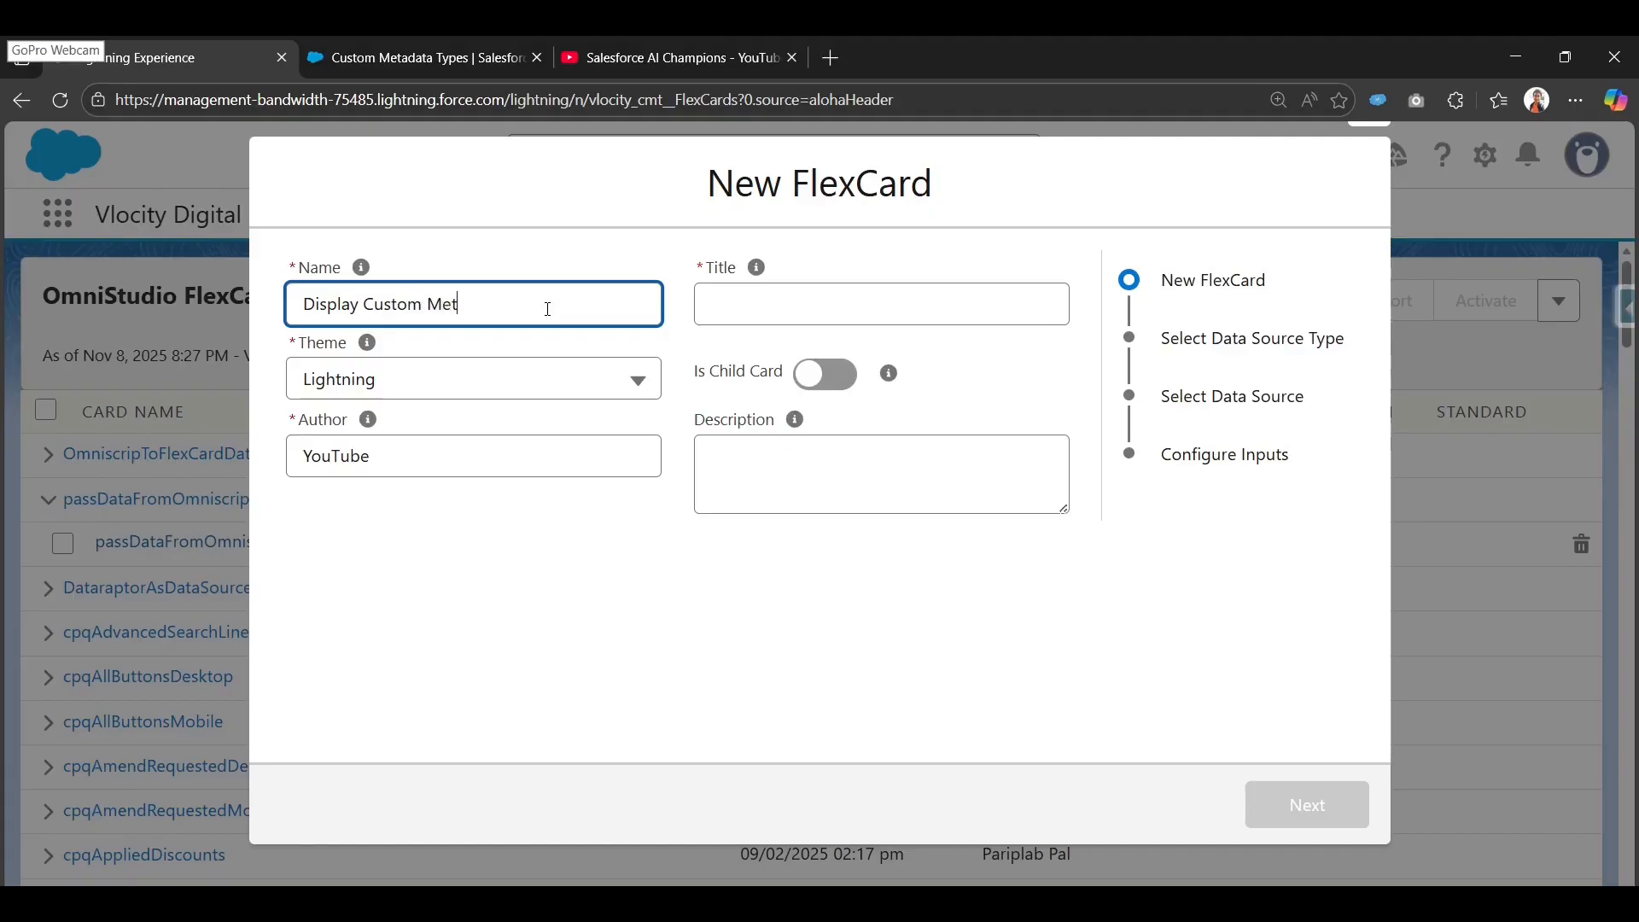
pyautogui.write('adata type records')
pyautogui.press('Tab')
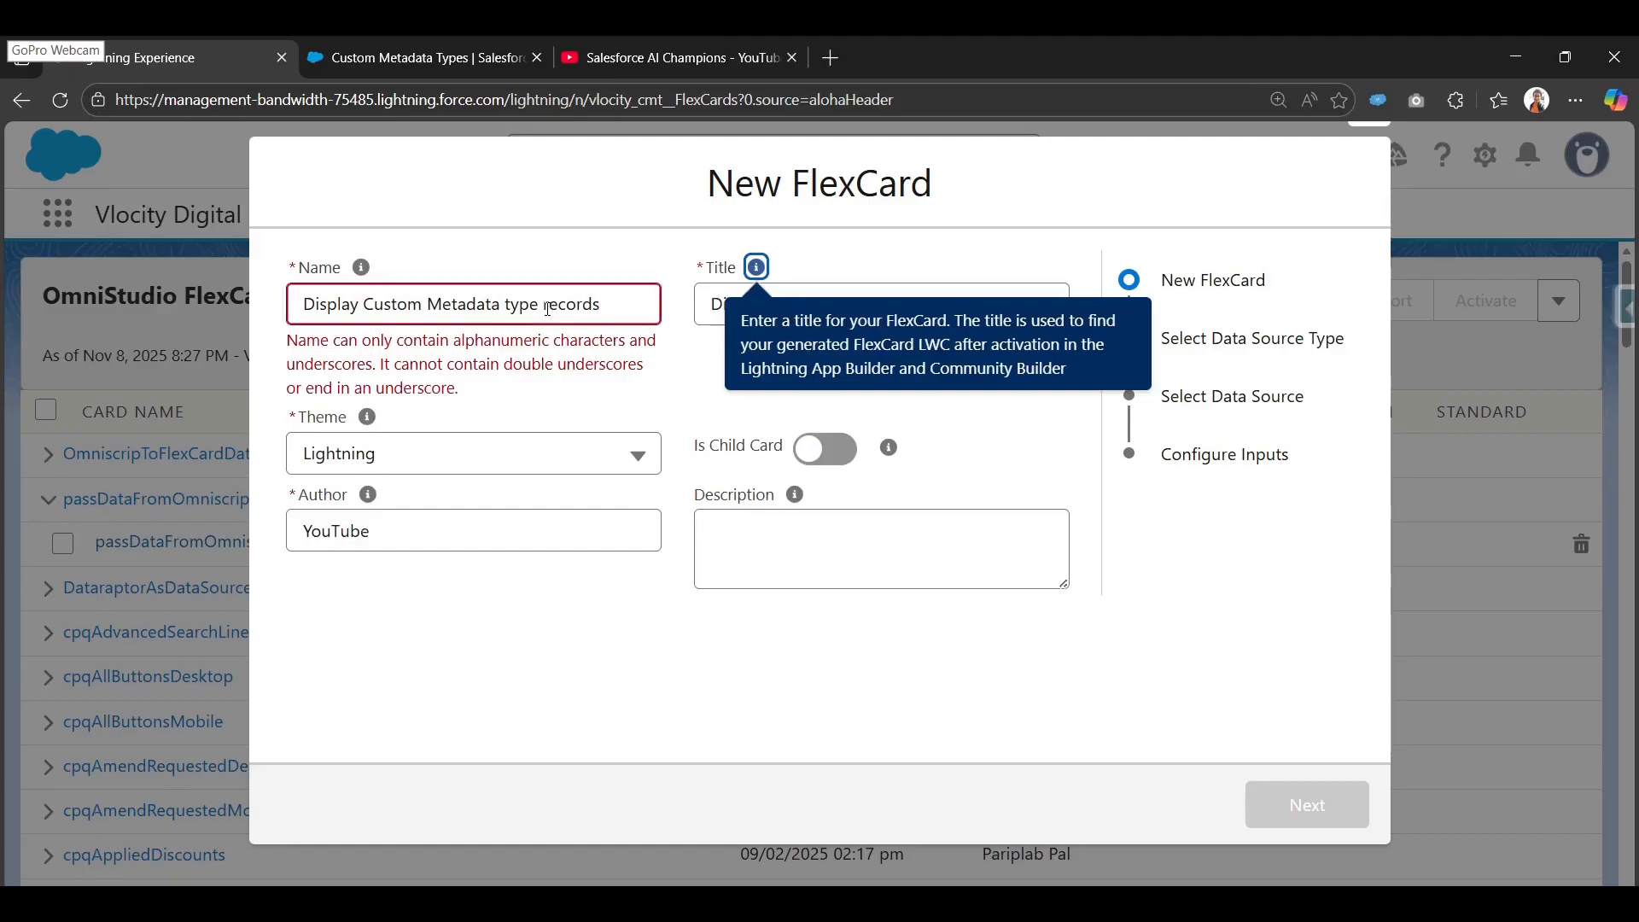
# Change the card name to DisplayCustomMetadatatypeRecords, with no spaces and a capital R, then continue.
pyautogui.click(384, 303)
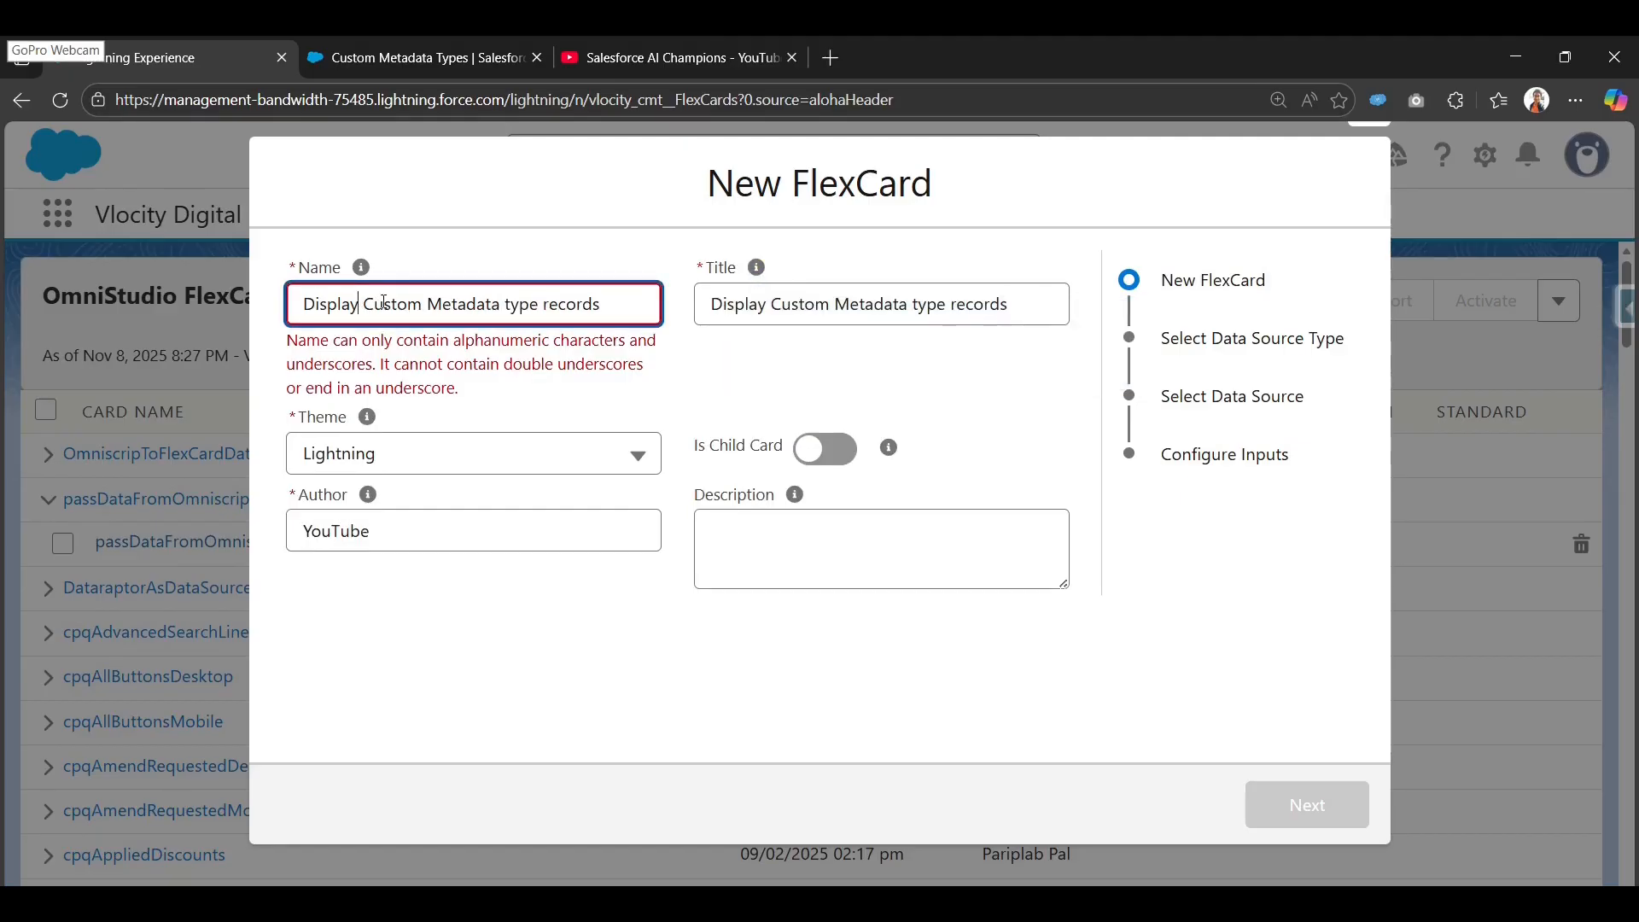
pyautogui.press('BackSpace')
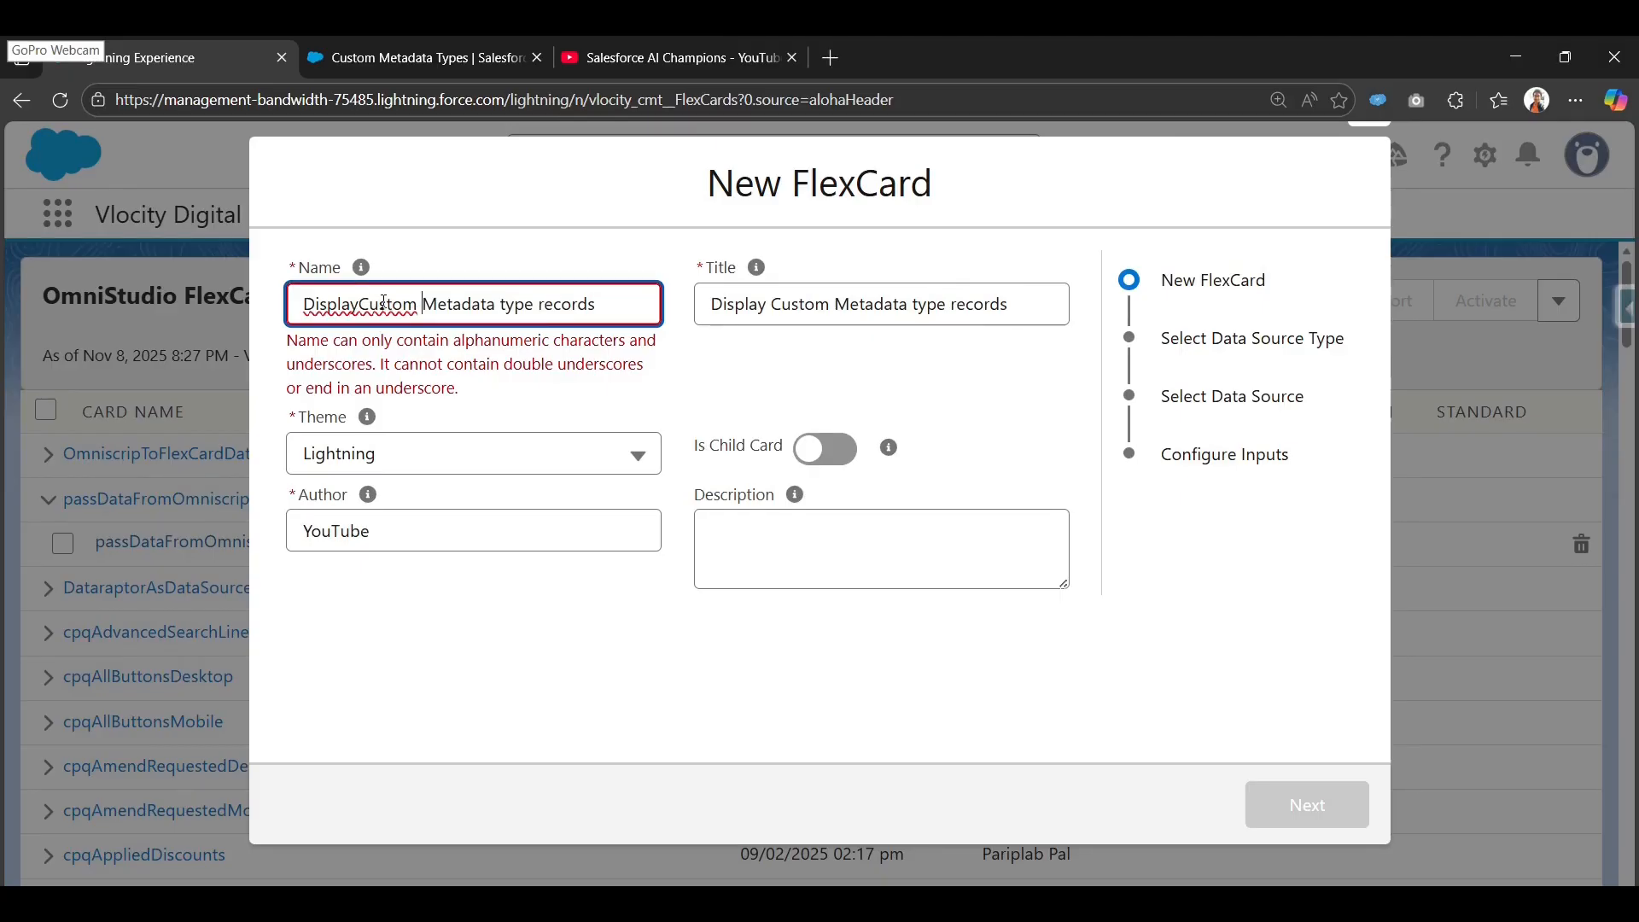
pyautogui.hotkey('ctrl', 'Right')
pyautogui.press('BackSpace')
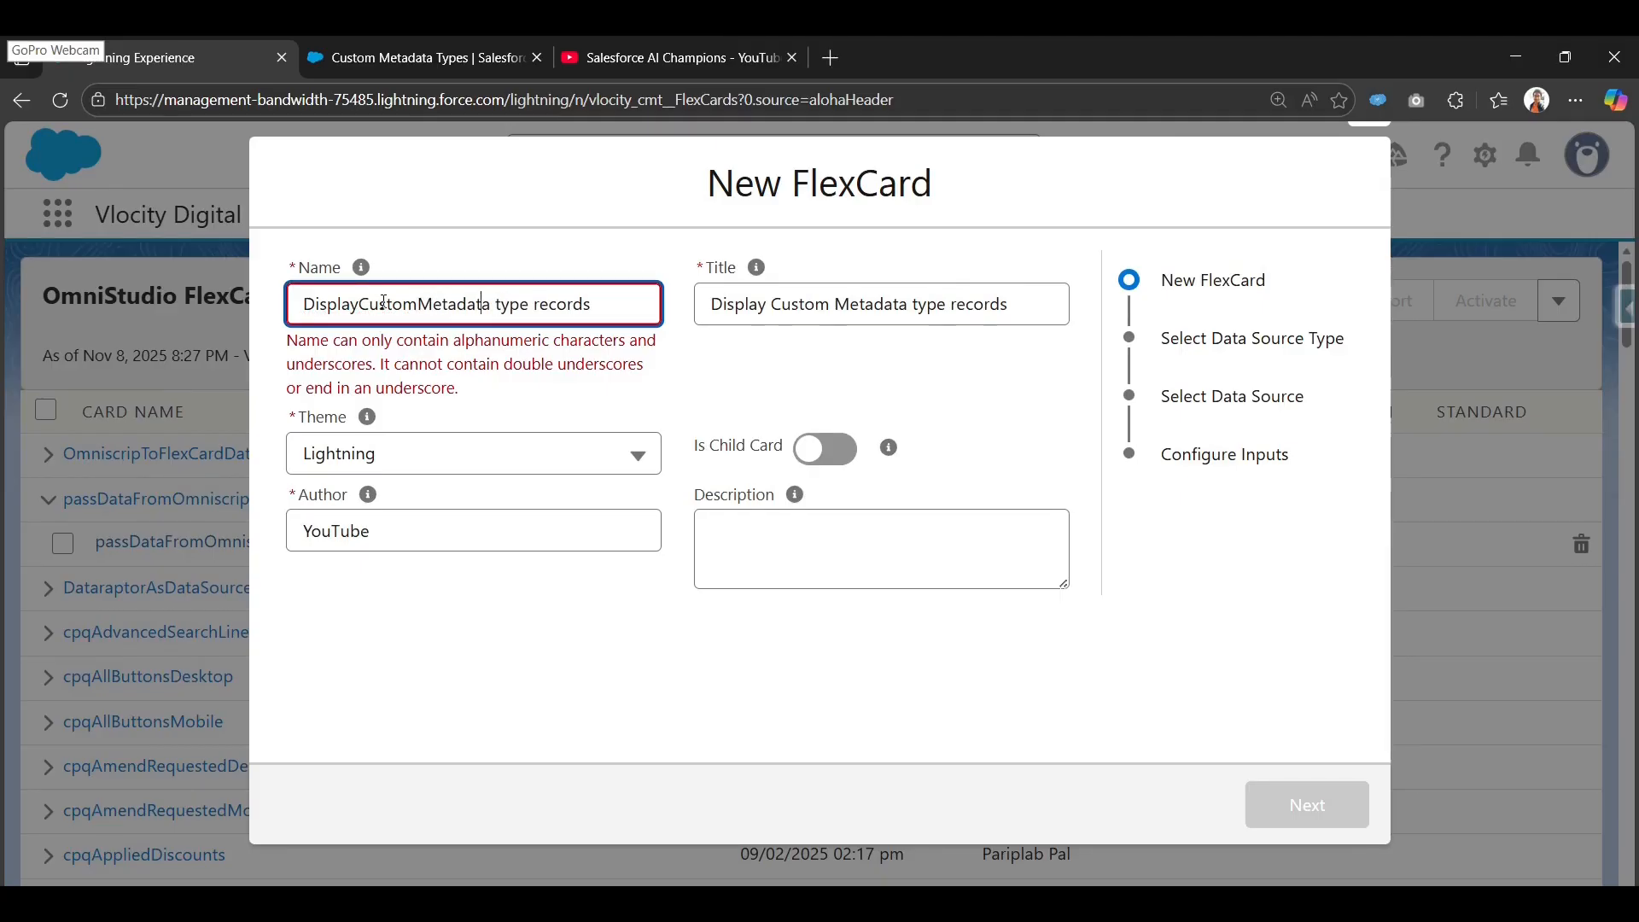
pyautogui.press('BackSpace')
pyautogui.hotkey('ctrl', 'Right')
pyautogui.press('BackSpace')
pyautogui.press('Delete')
pyautogui.write('R')
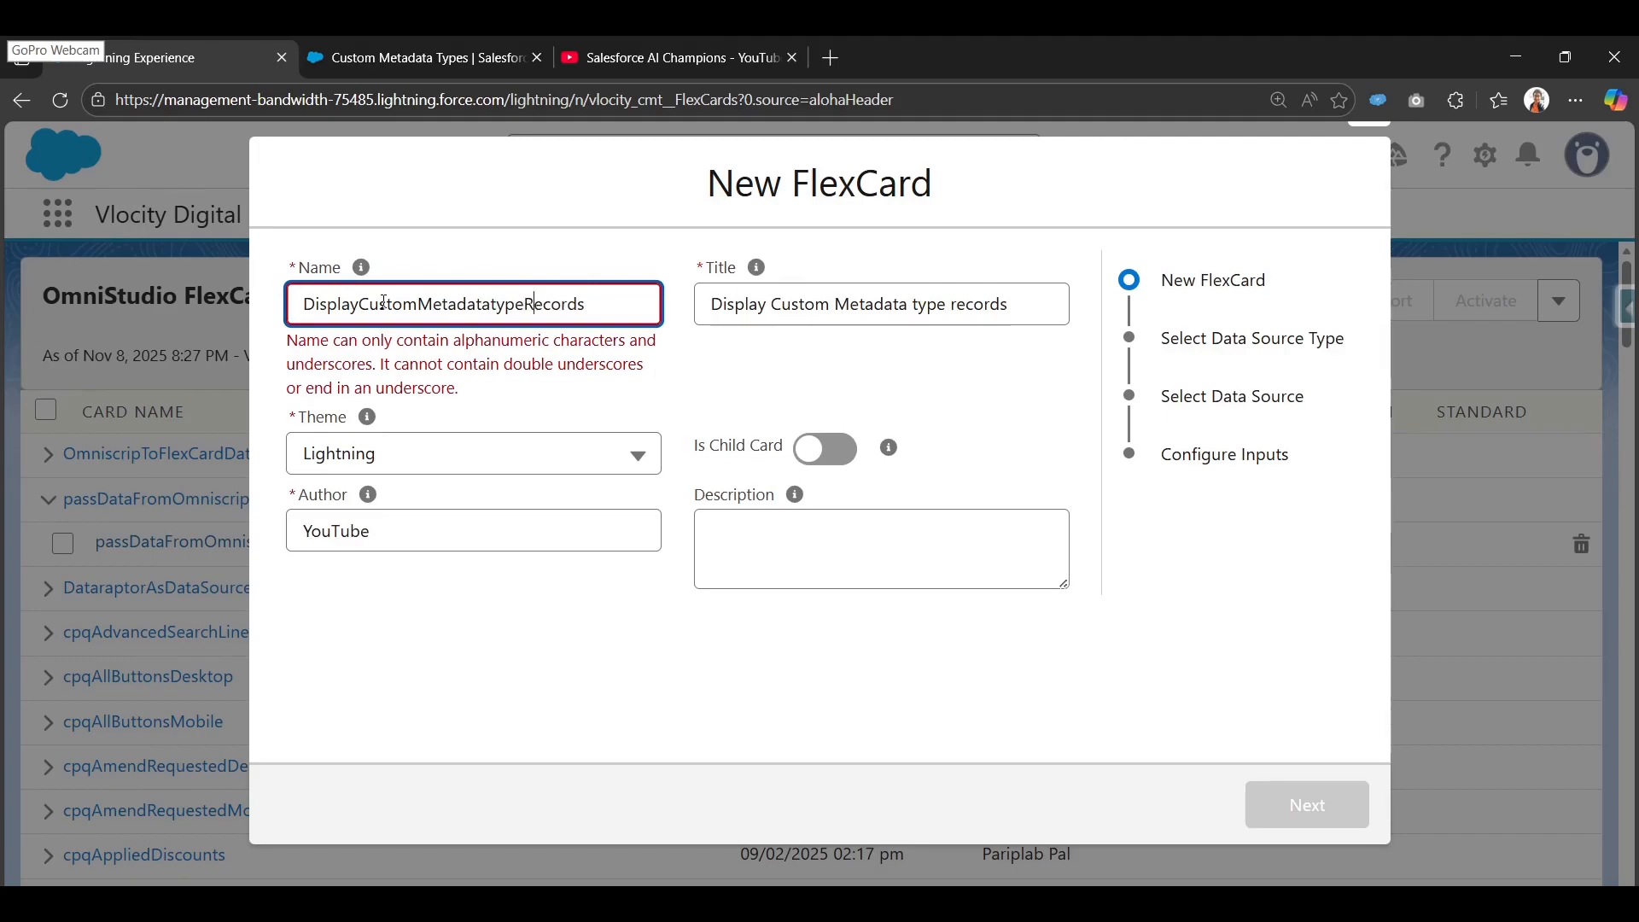
pyautogui.press('Tab')
pyautogui.click(803, 475)
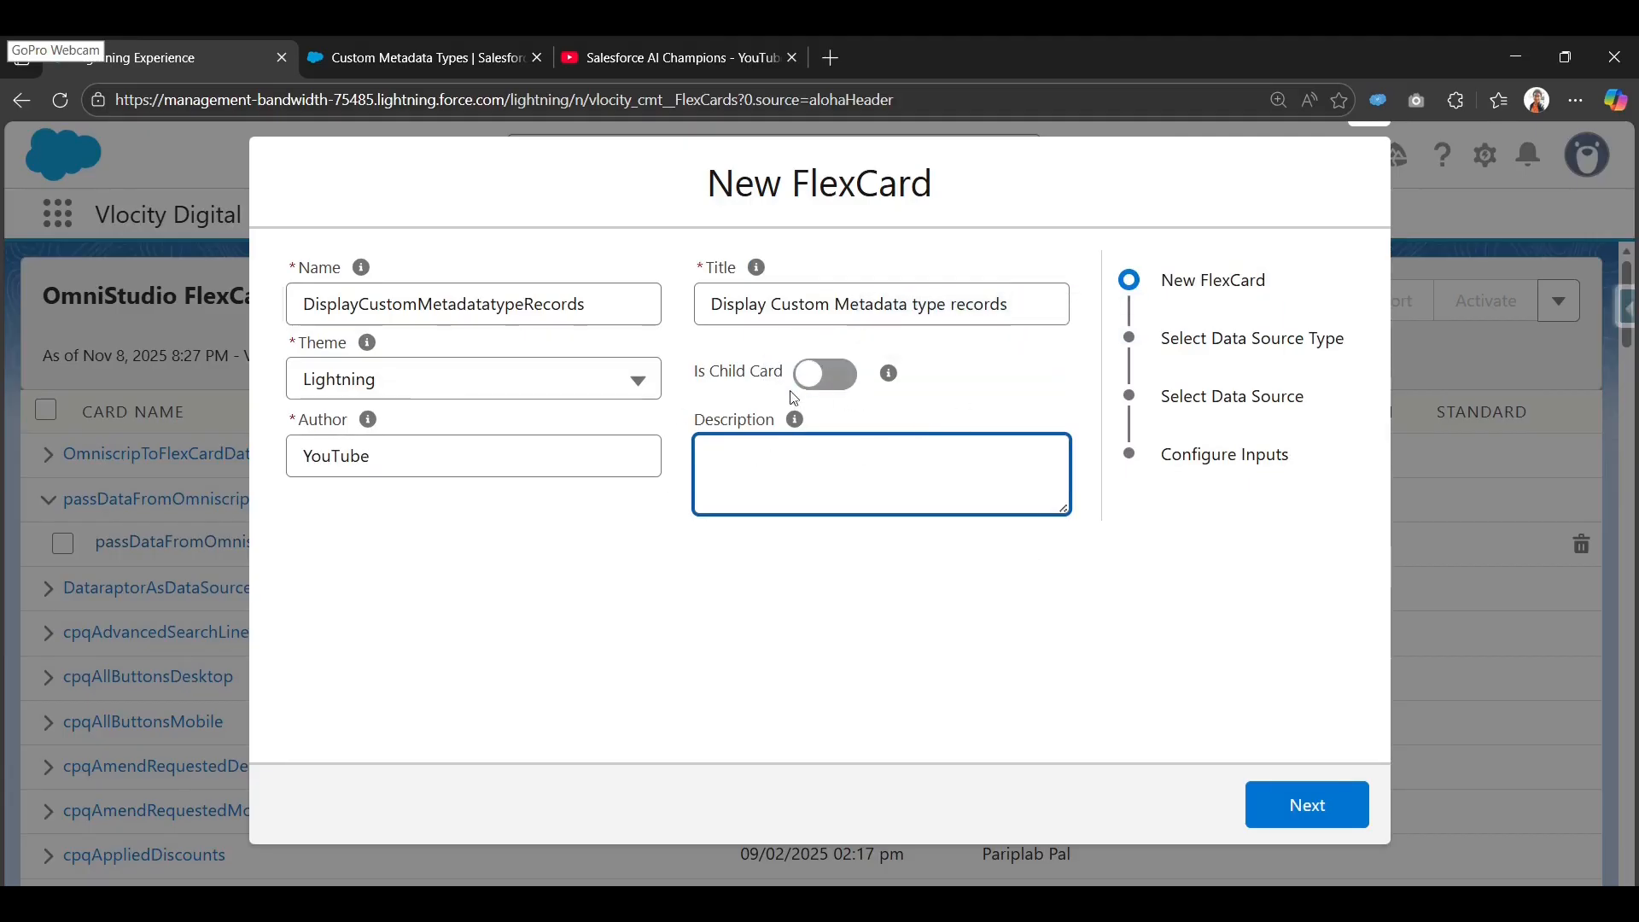
pyautogui.click(1320, 818)
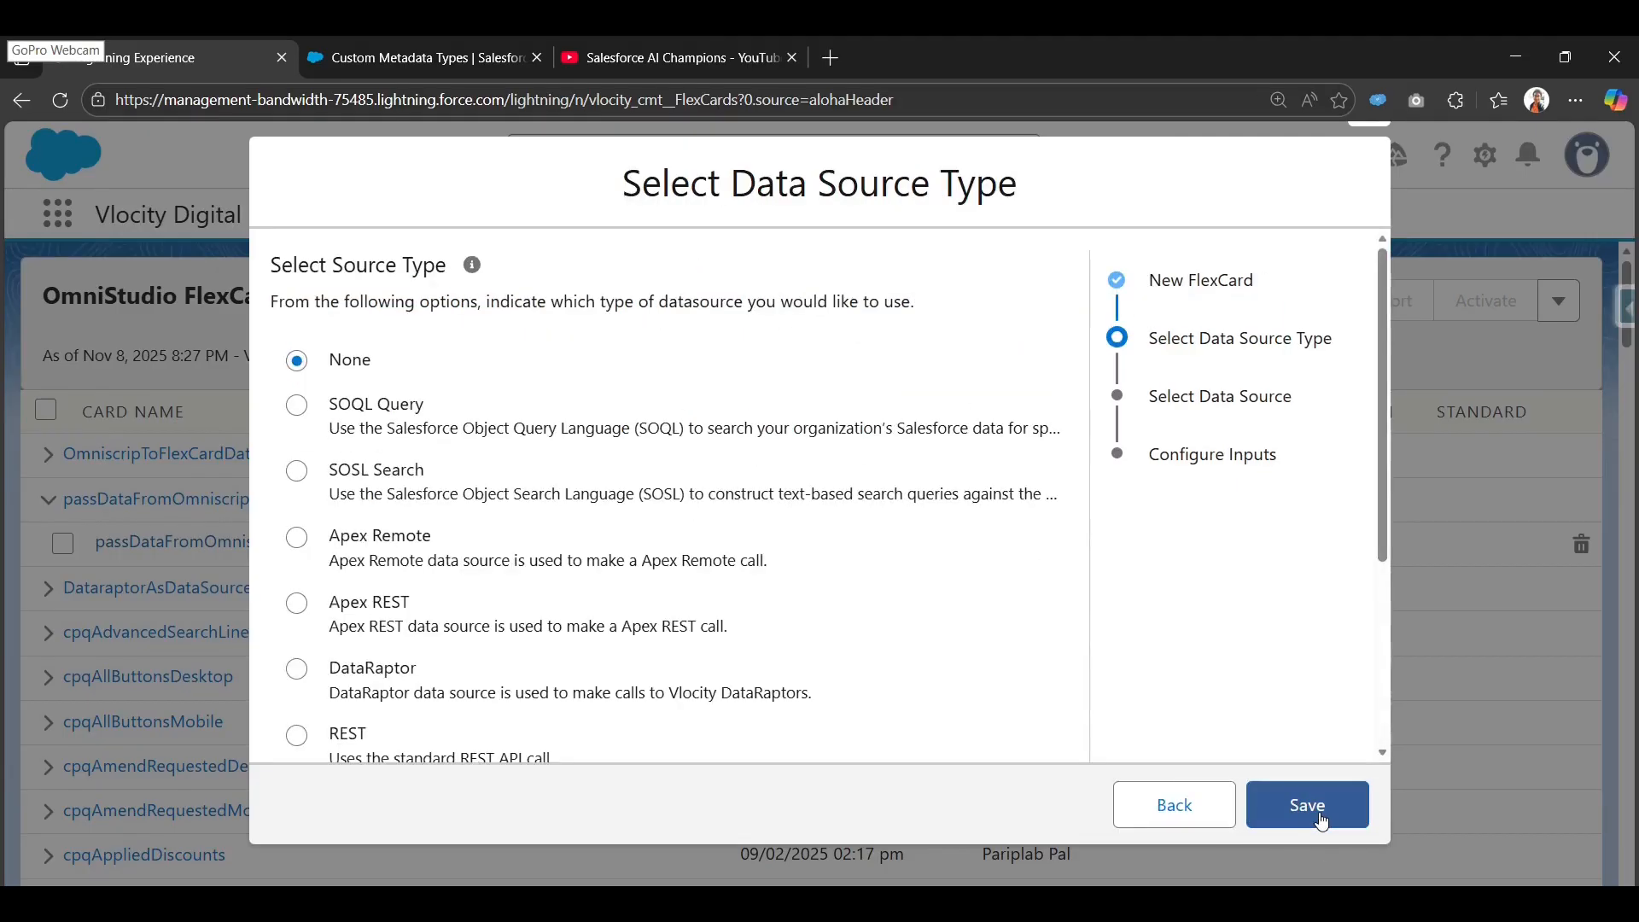
# Choose SOQL Query as the FlexCard's data source type.
pyautogui.scroll(-5, 502, 501)
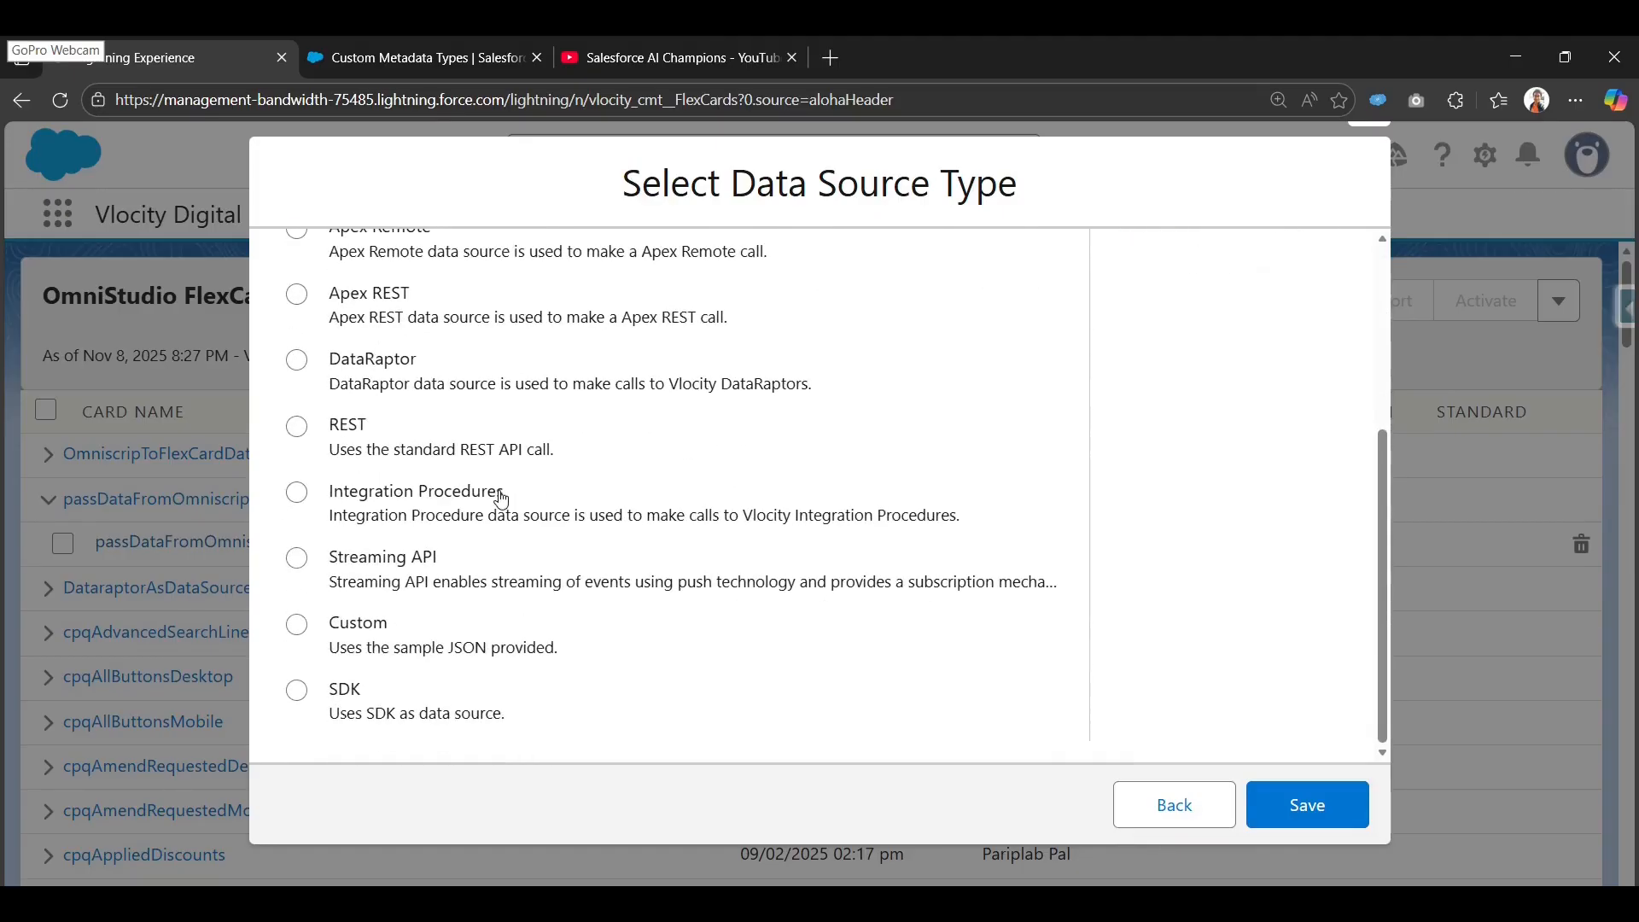
pyautogui.scroll(5, 502, 501)
pyautogui.click(381, 405)
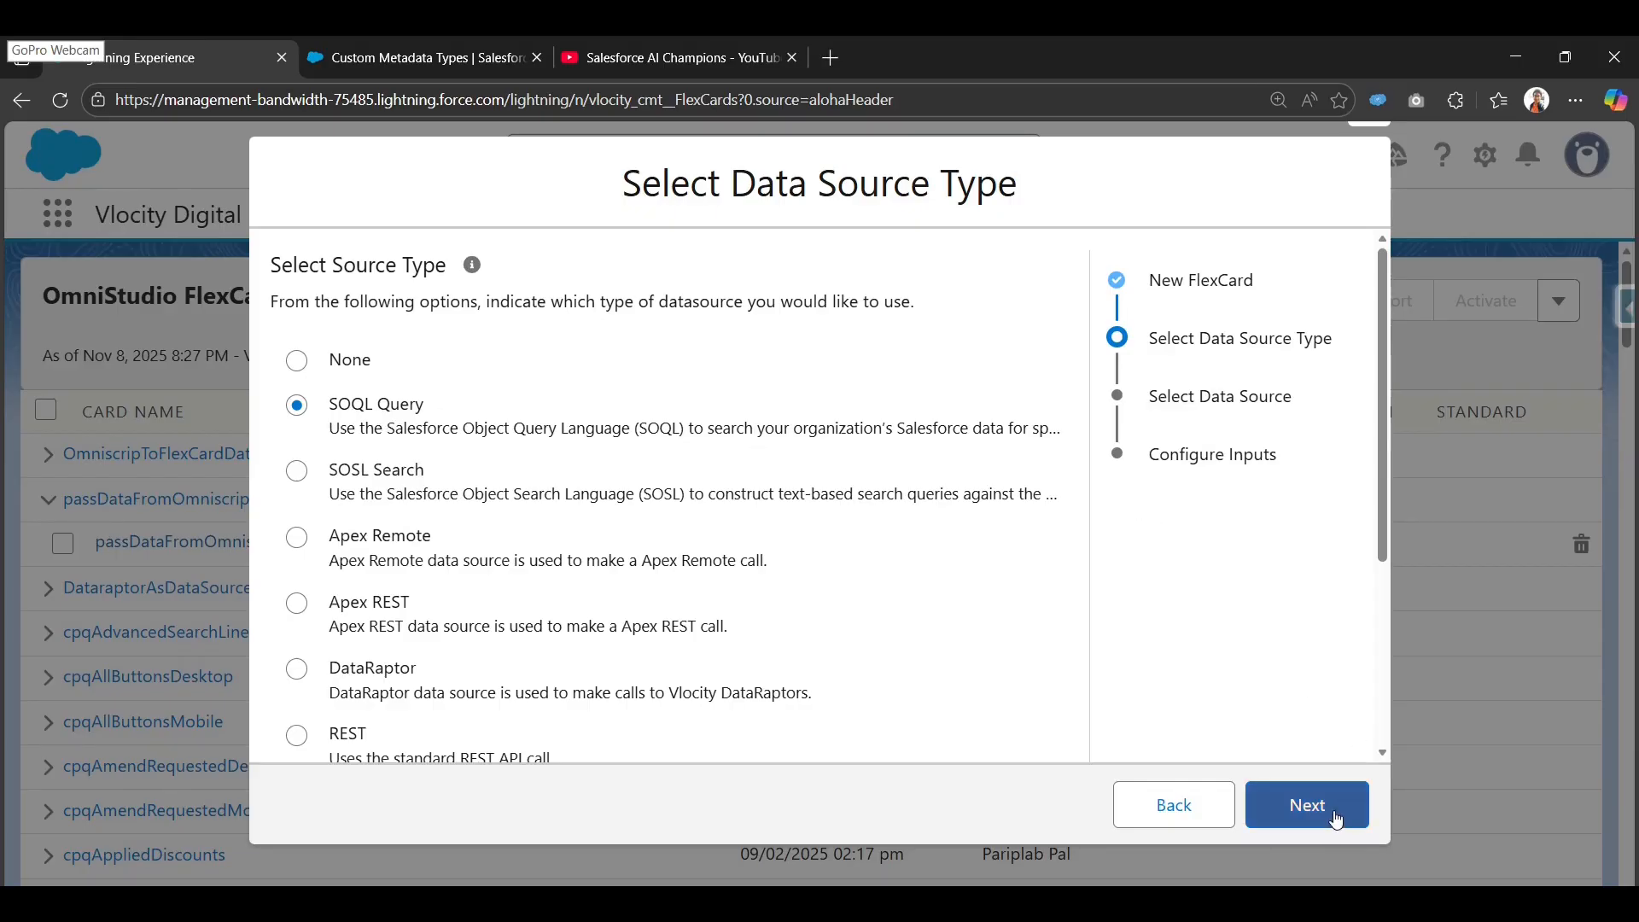
pyautogui.click(1336, 817)
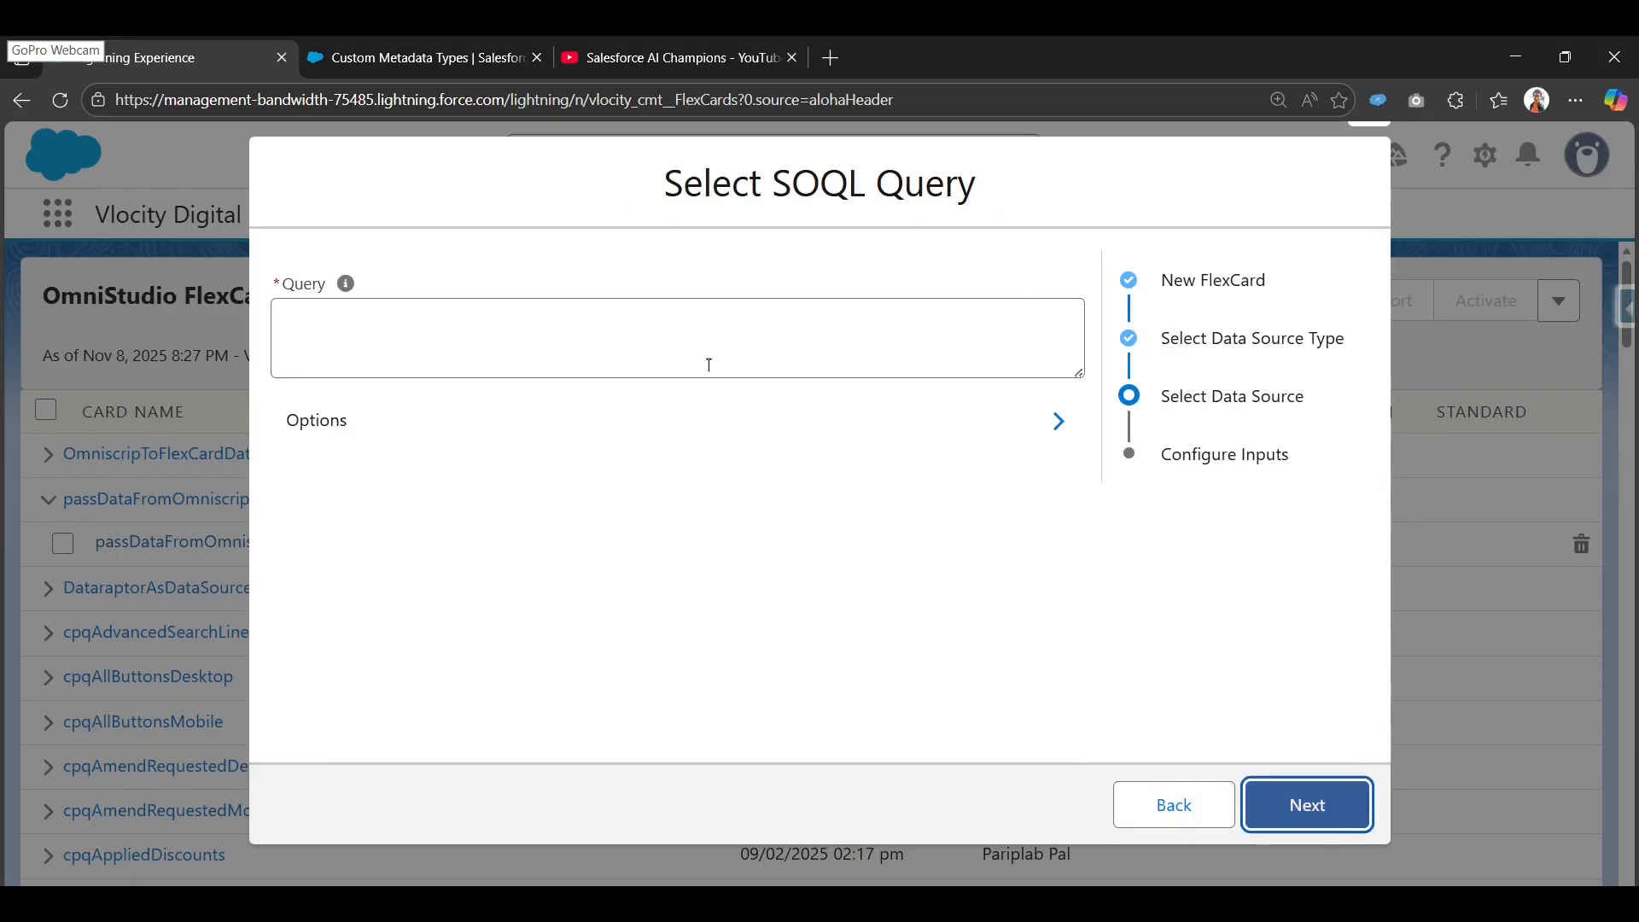
# Paste the query on Tax_Rule__mdt and add the missing comma after Country__c.
pyautogui.moveTo(332, 290)
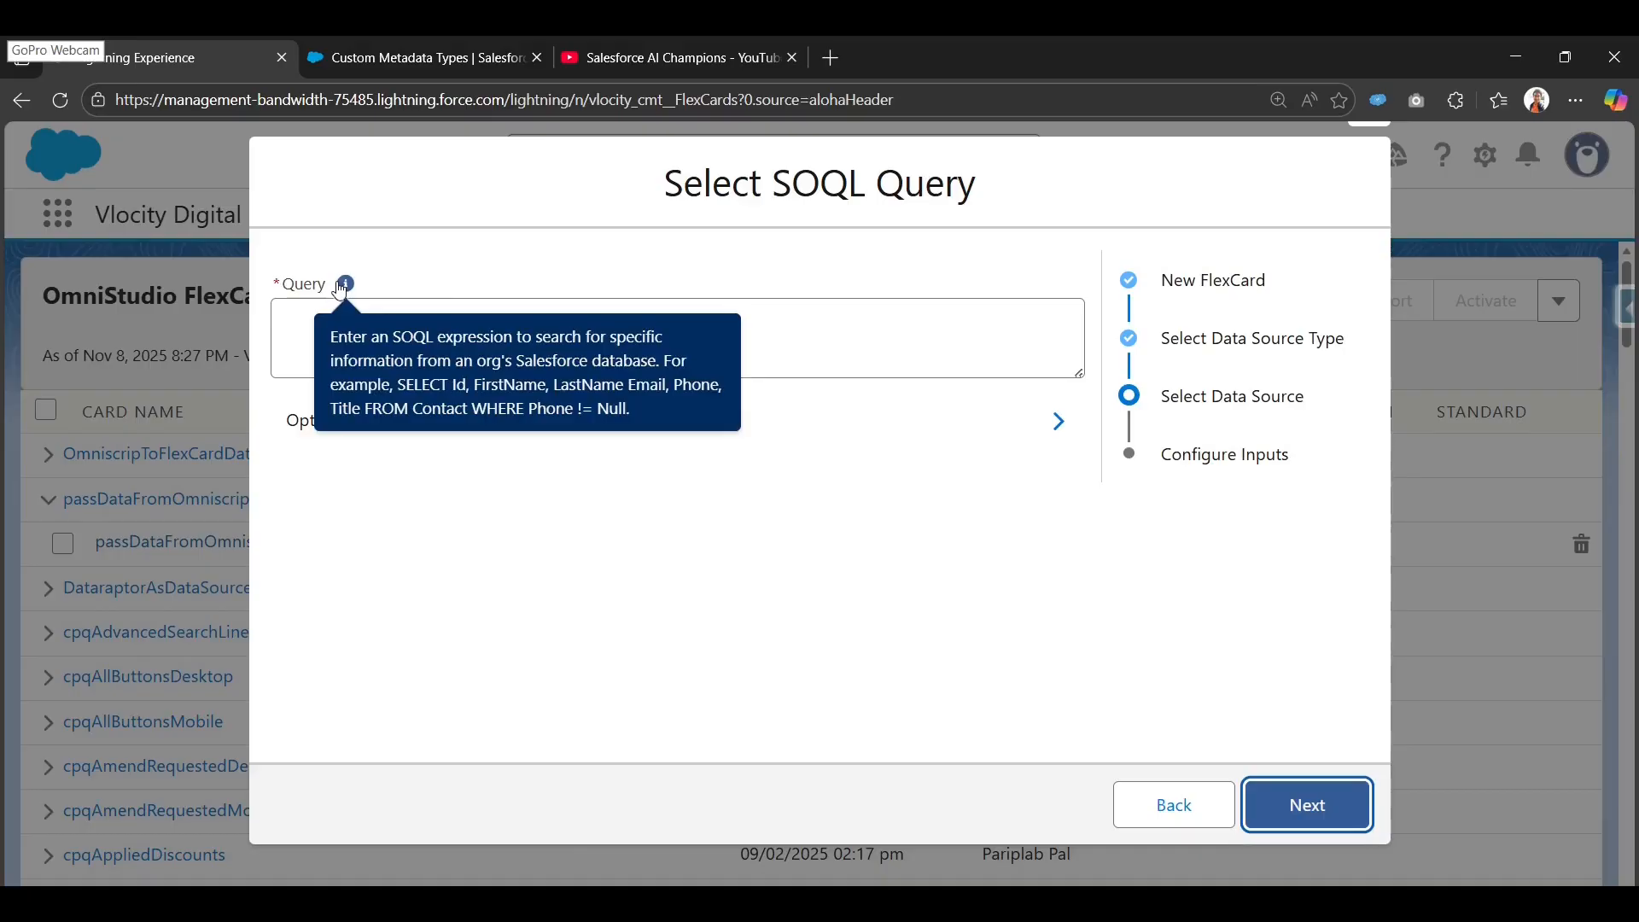
pyautogui.click(320, 309)
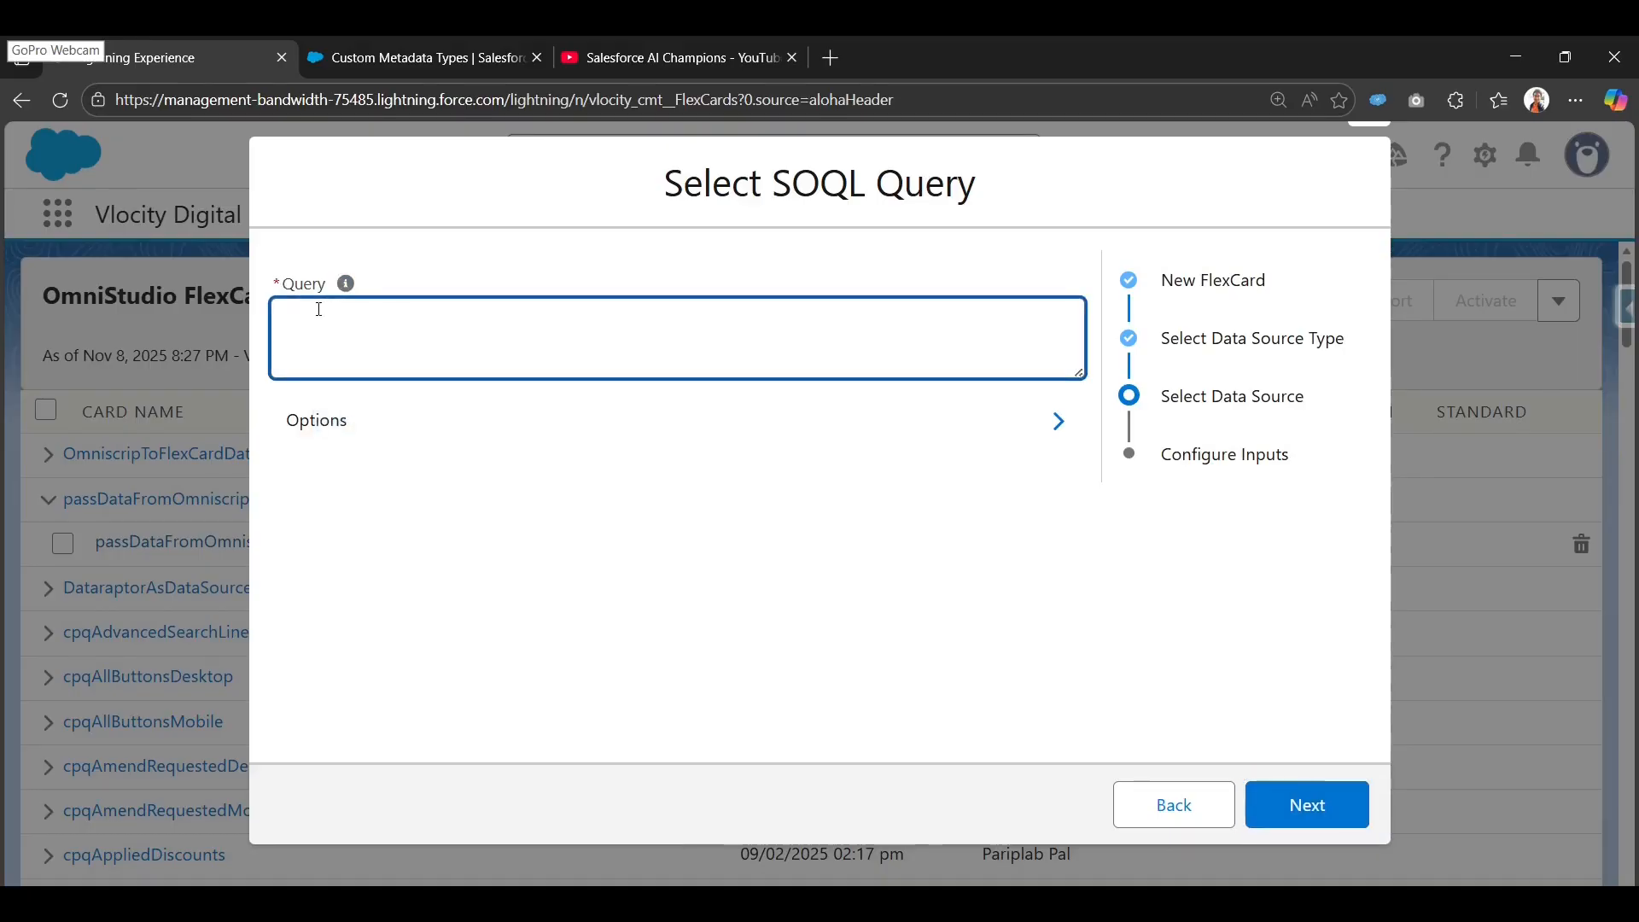
pyautogui.write('select id,Country__c, Tax_Percentage__c, Effective_Date__c from Tax_Rule__mdt')
pyautogui.moveTo(884, 326); pyautogui.dragTo(298, 355)
pyautogui.click(298, 355)
pyautogui.click(437, 328)
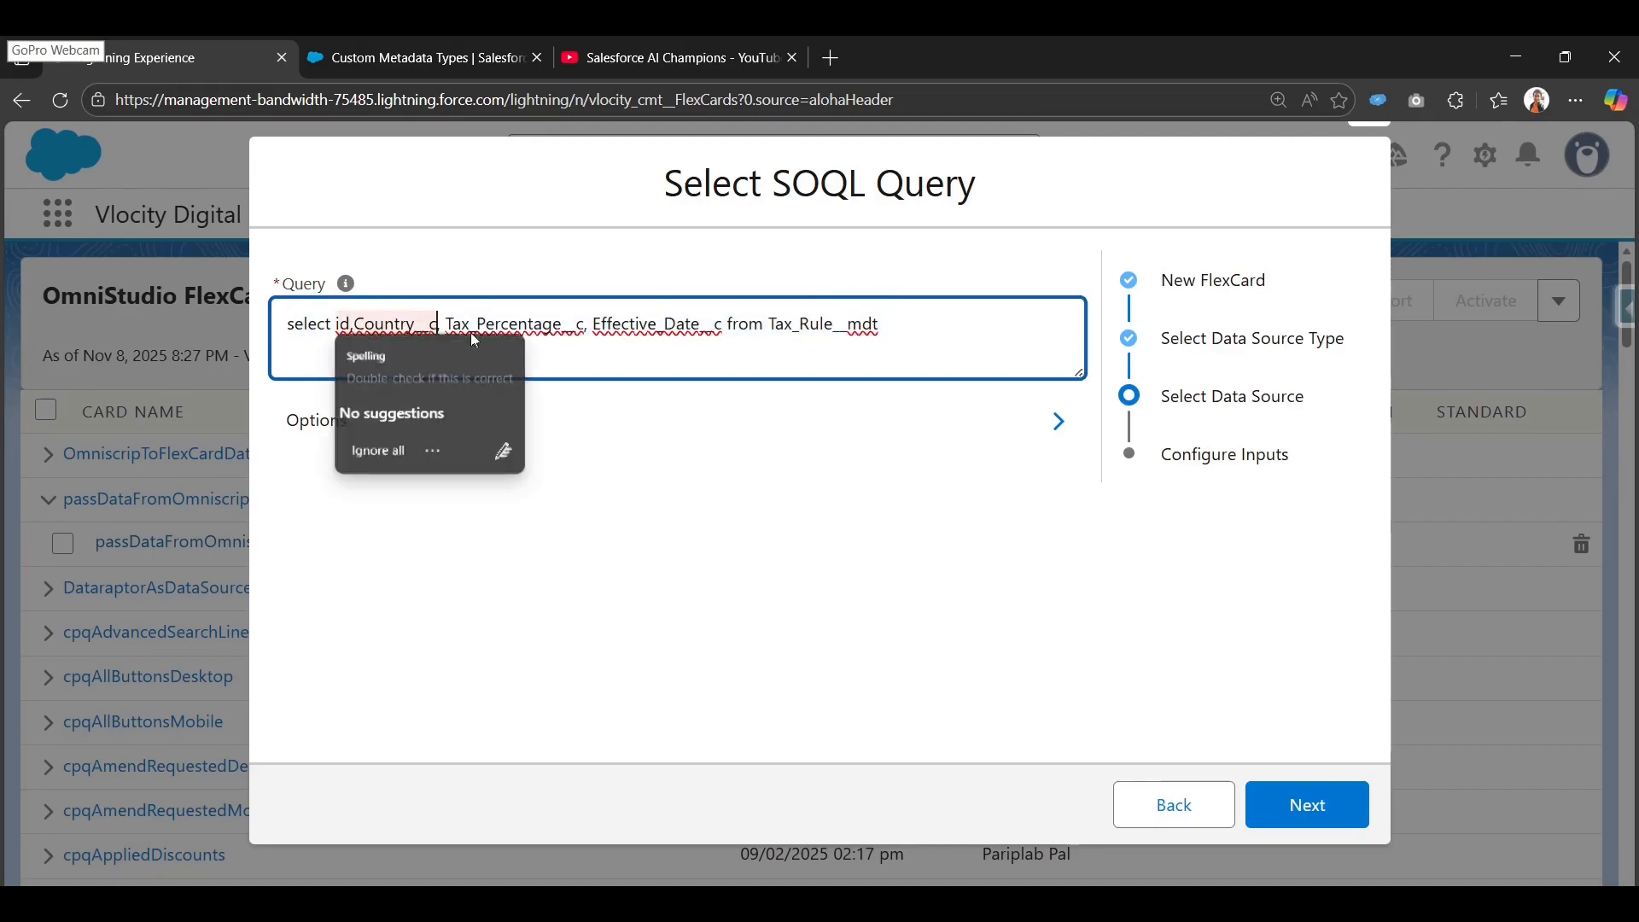
pyautogui.write(',')
pyautogui.click(509, 325)
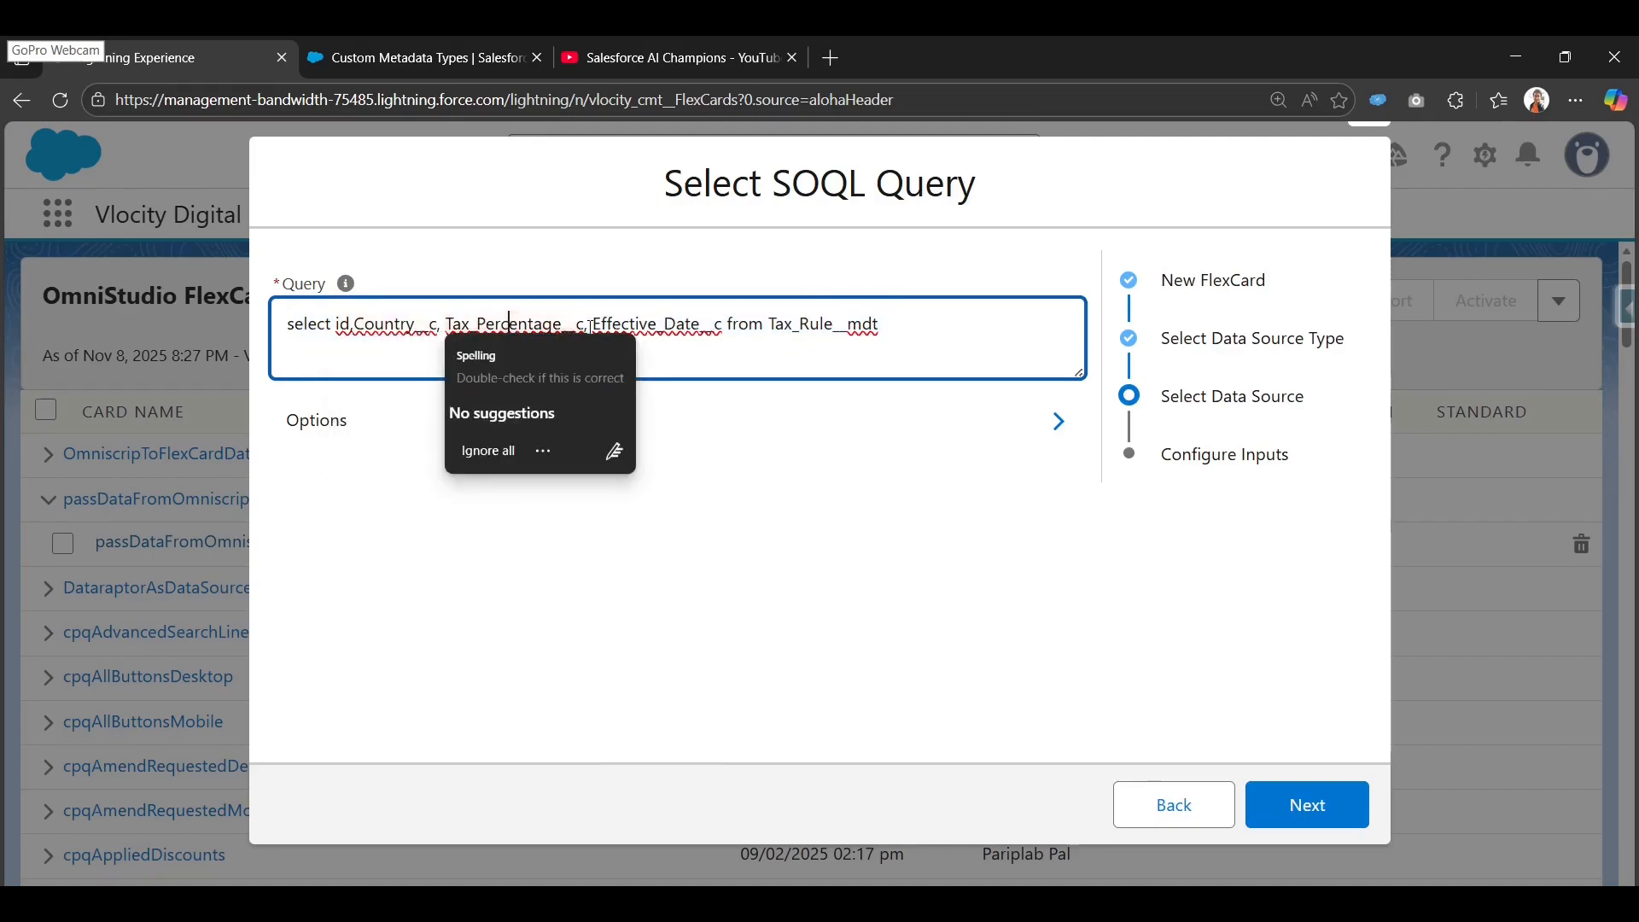
pyautogui.click(647, 324)
pyautogui.click(884, 325)
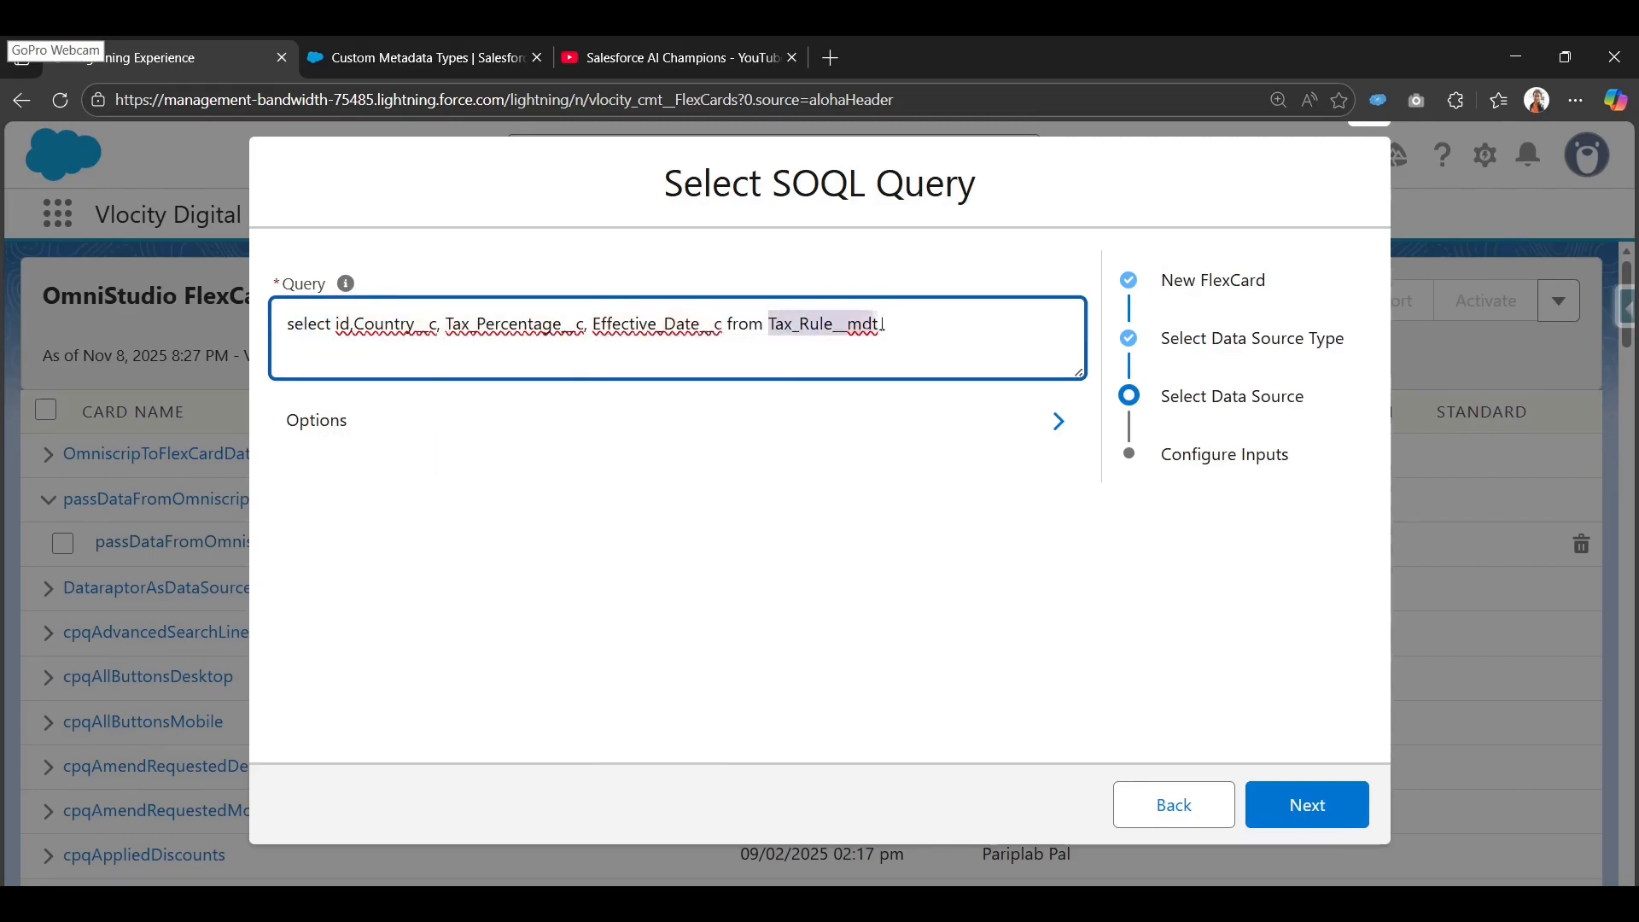
pyautogui.moveTo(851, 327); pyautogui.dragTo(877, 325)
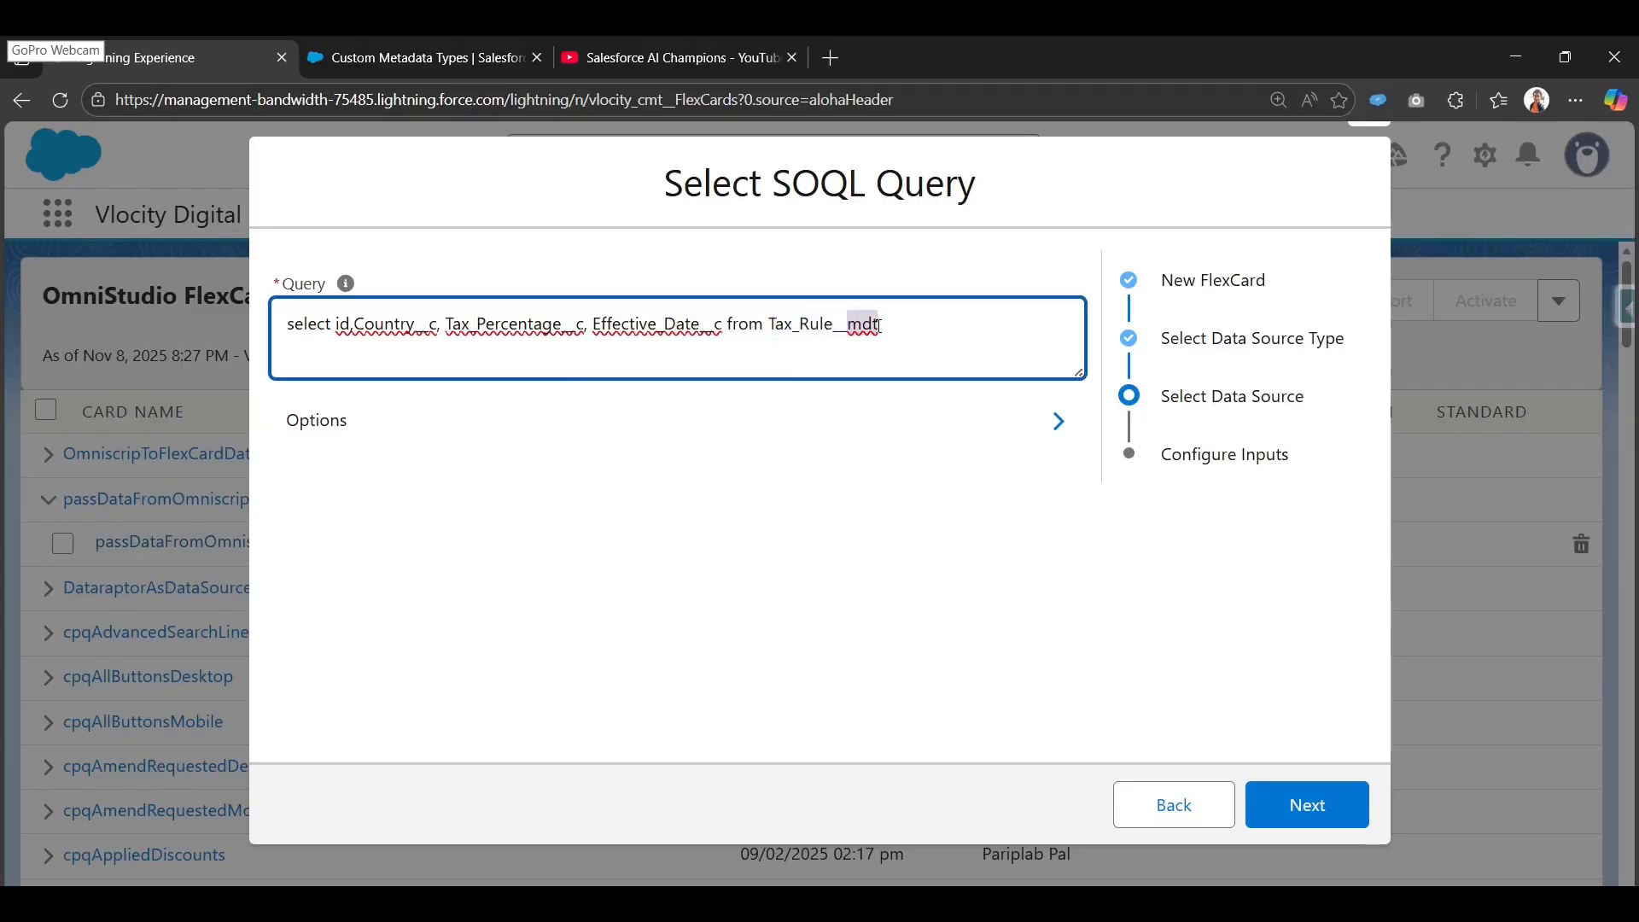
pyautogui.click(880, 325)
# Move to Configure Inputs and fetch the query, returning four Tax_Rule__mdt records.
pyautogui.click(1353, 803)
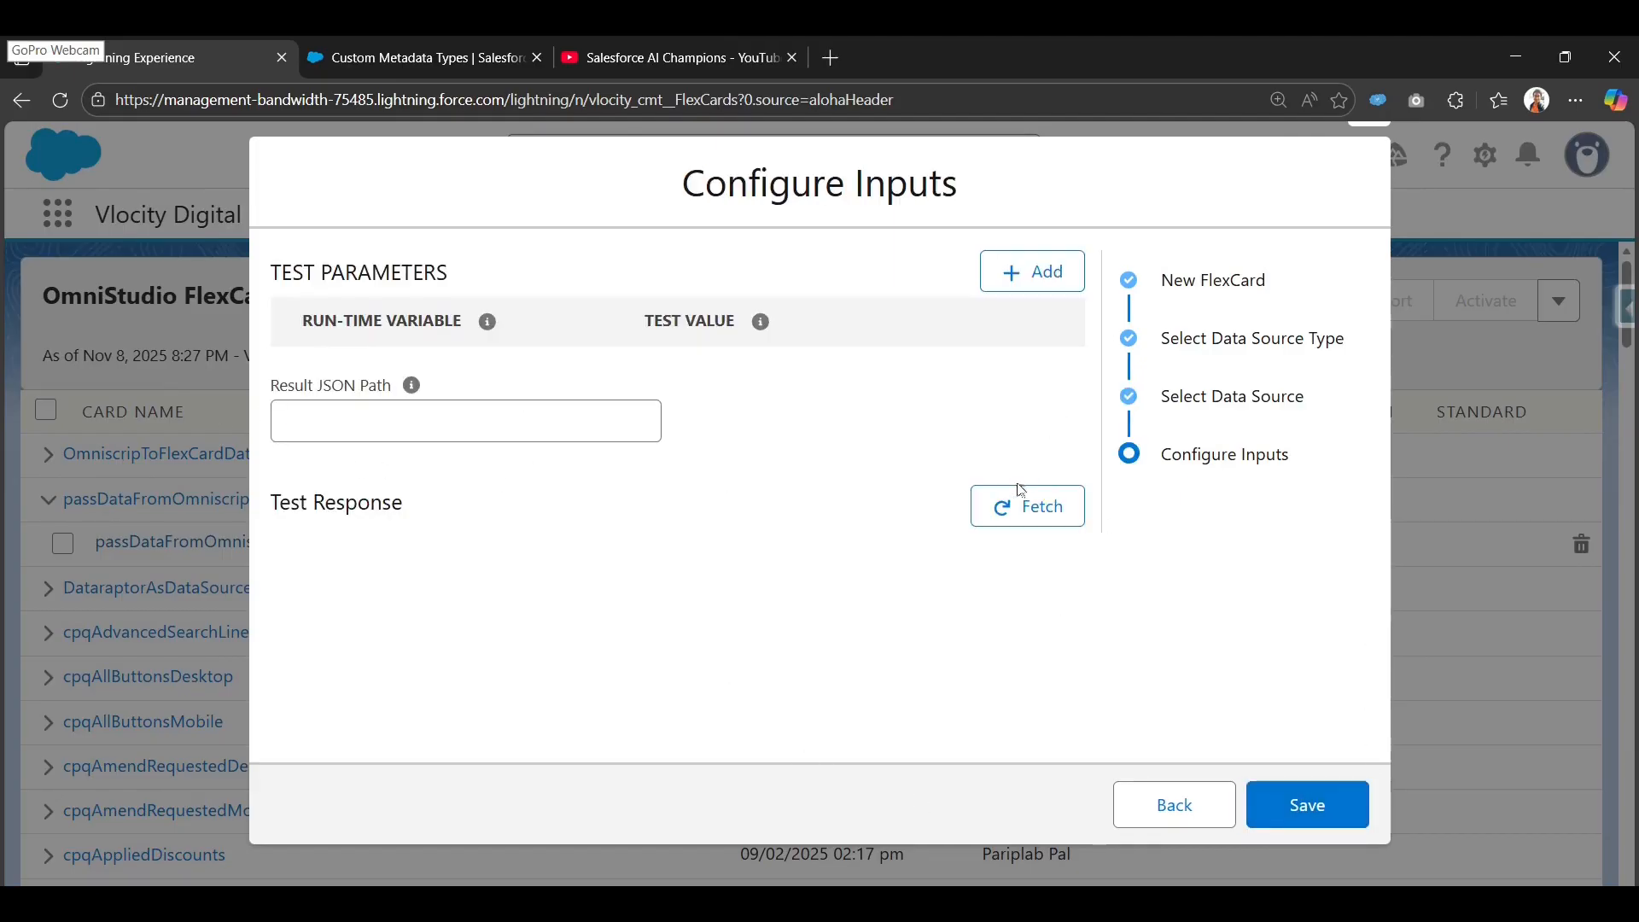
pyautogui.click(1026, 512)
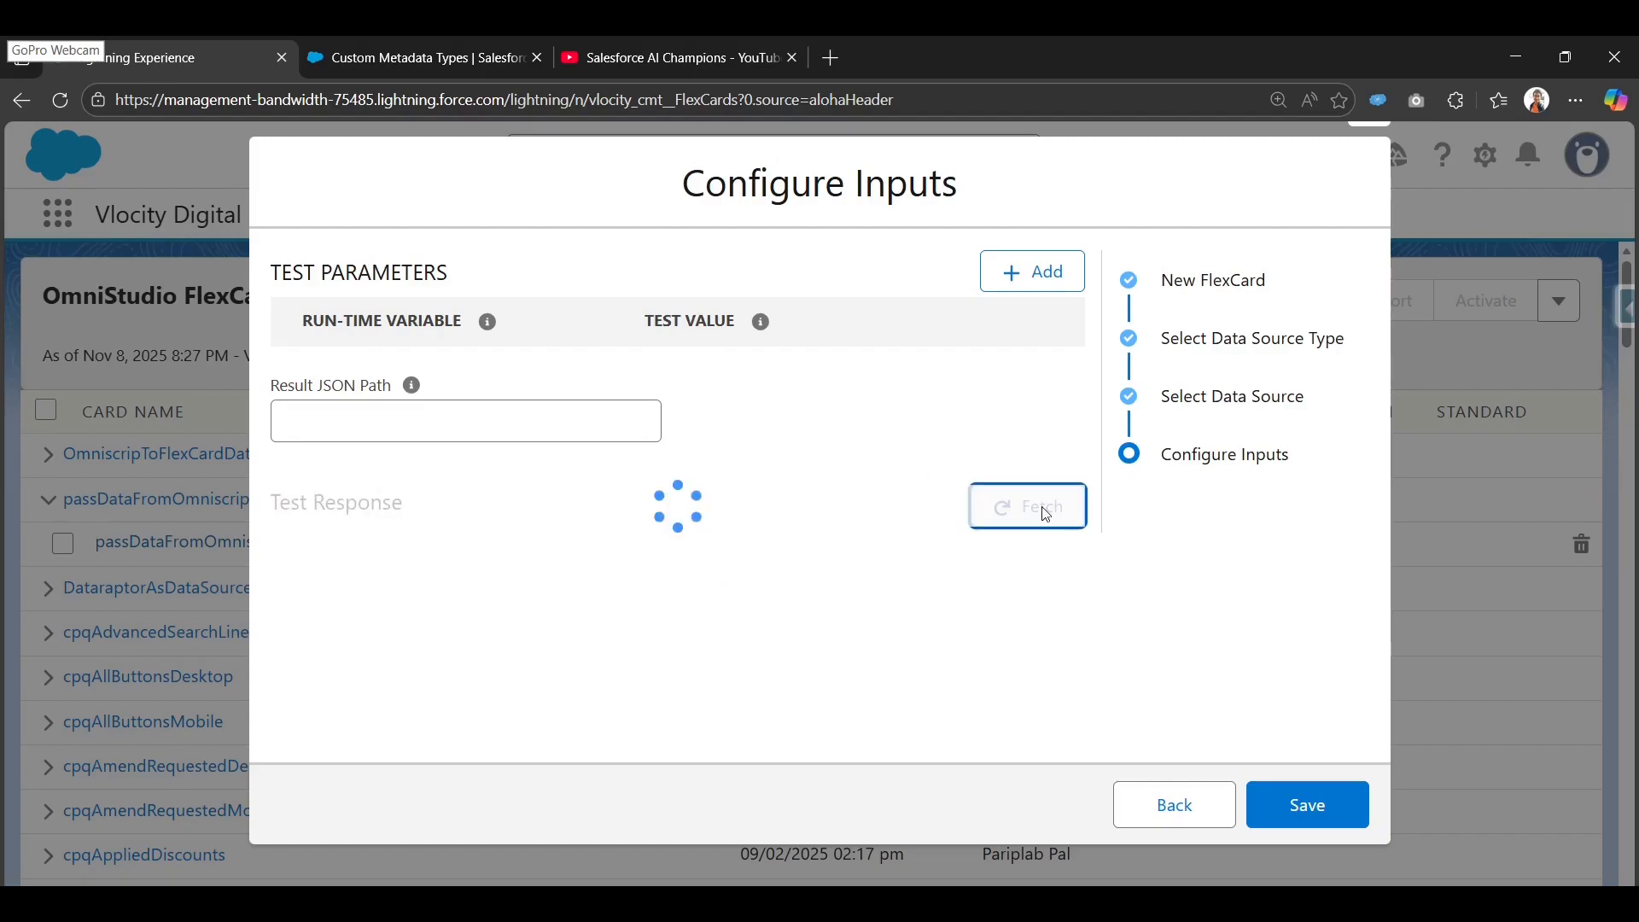
pyautogui.scroll(-2, 725, 593)
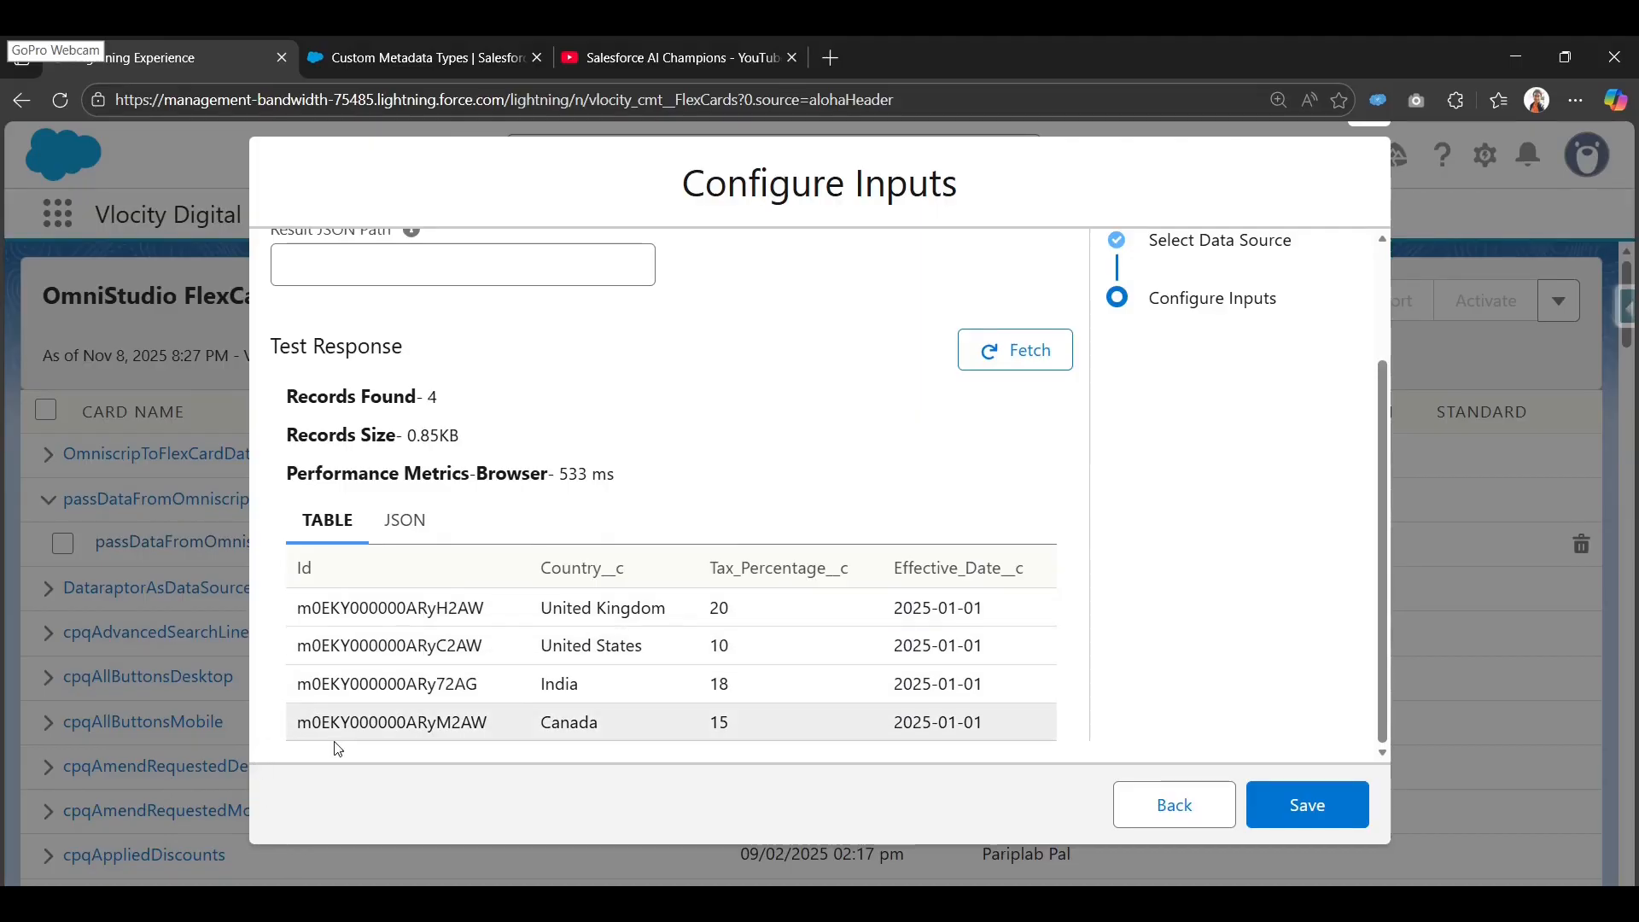
# Inspect the fetched response as JSON, then switch back to the table view.
pyautogui.click(420, 530)
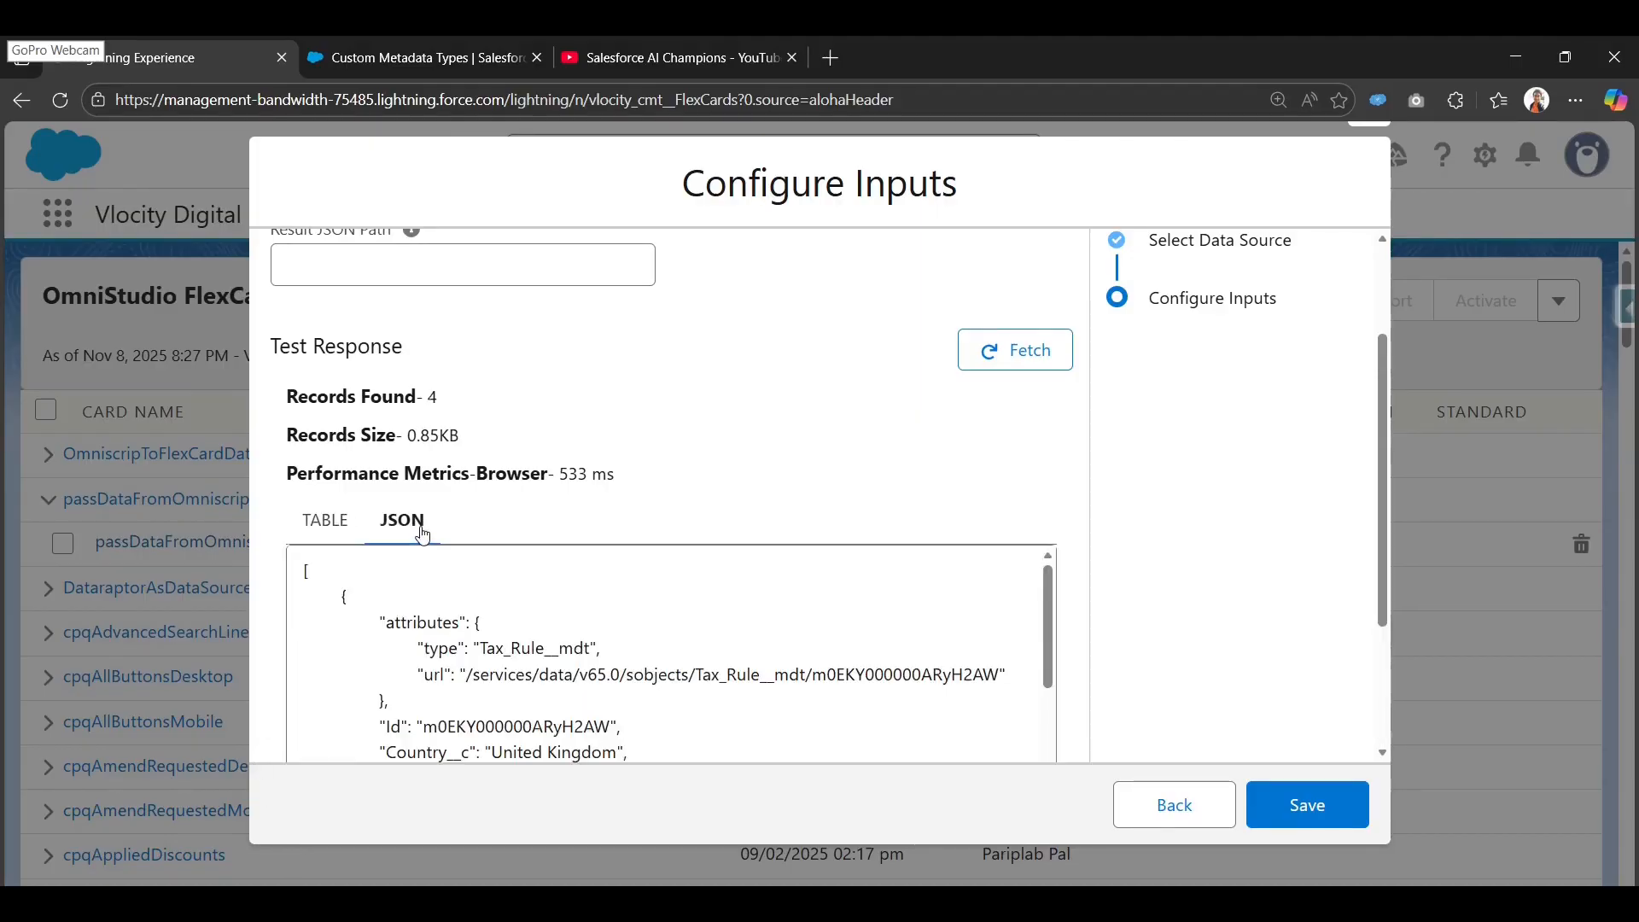
pyautogui.scroll(-3, 540, 696)
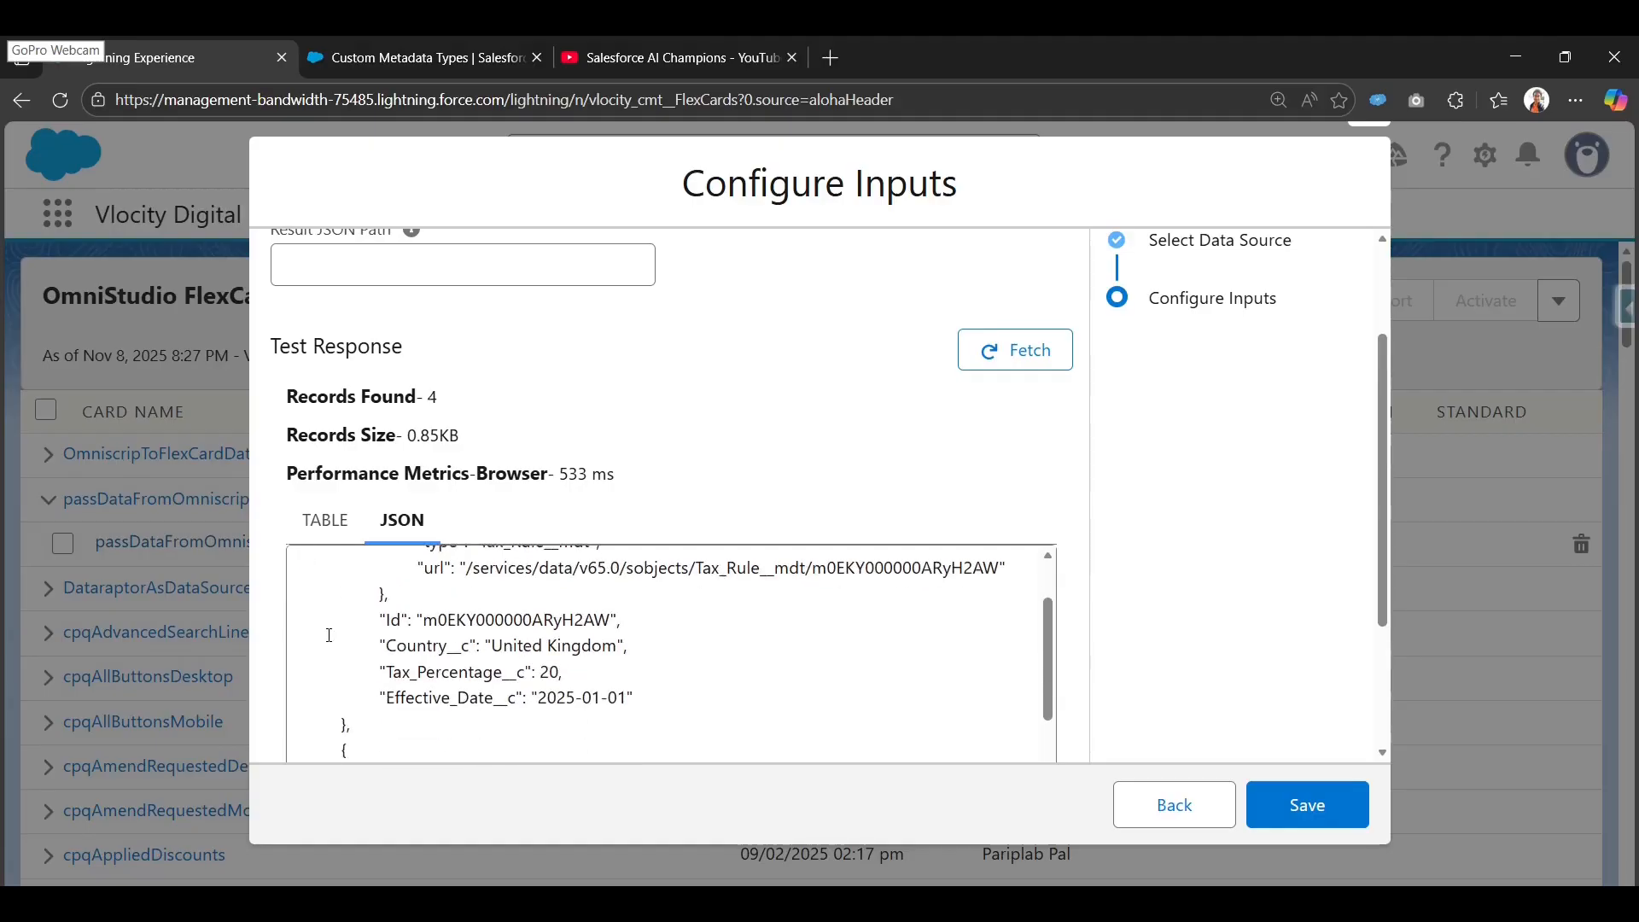
pyautogui.scroll(-2, 540, 695)
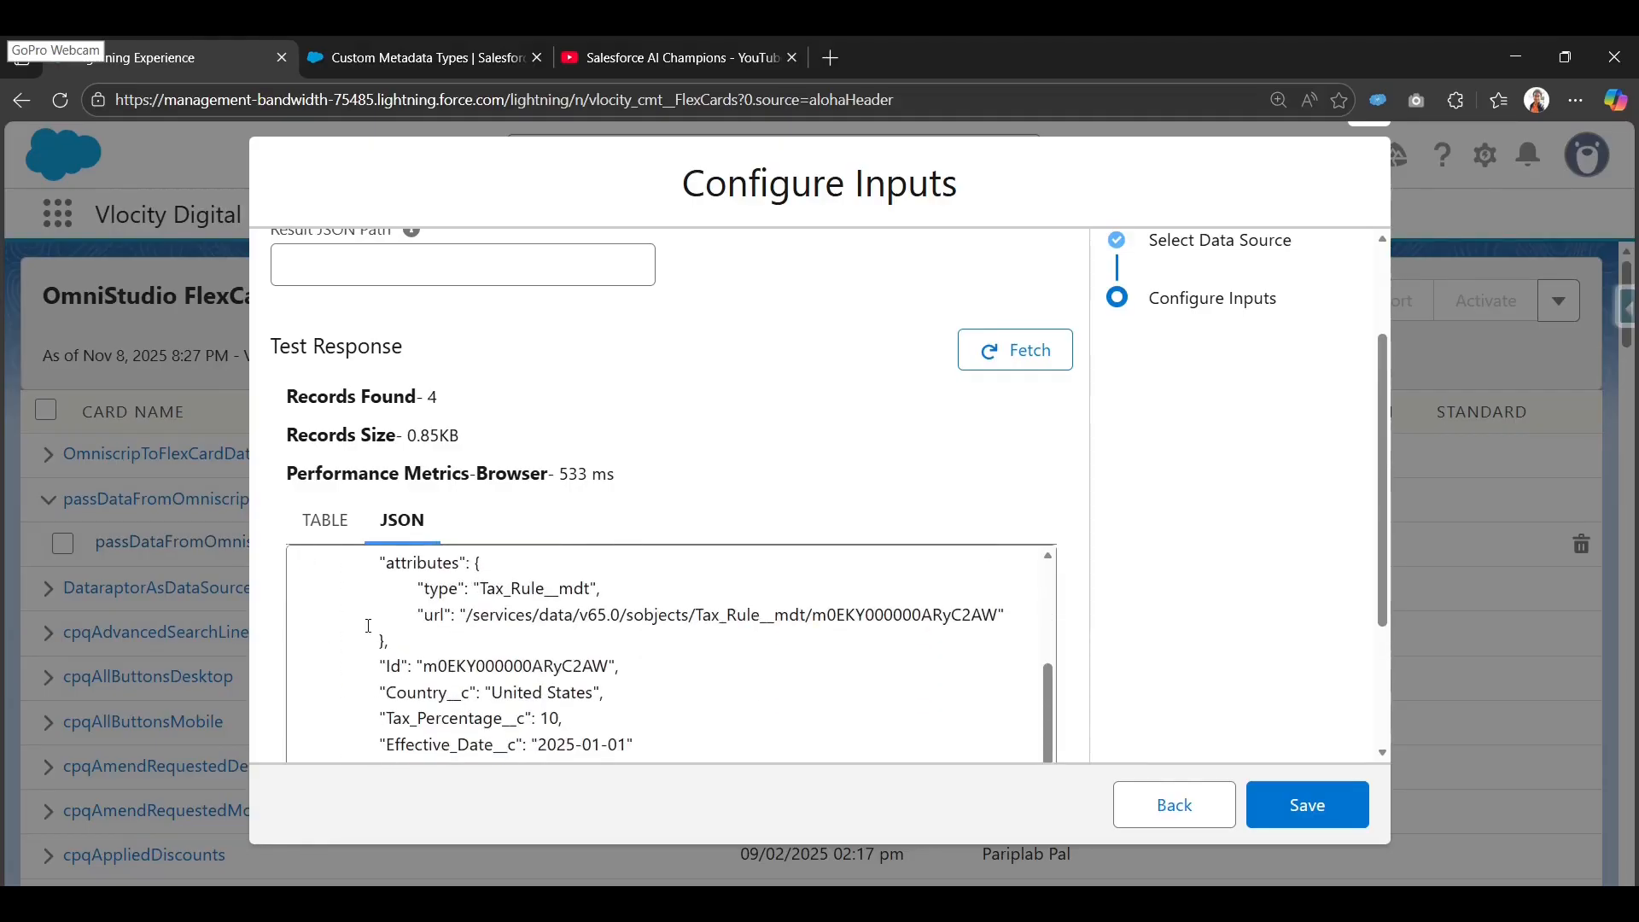
pyautogui.scroll(-6, 371, 636)
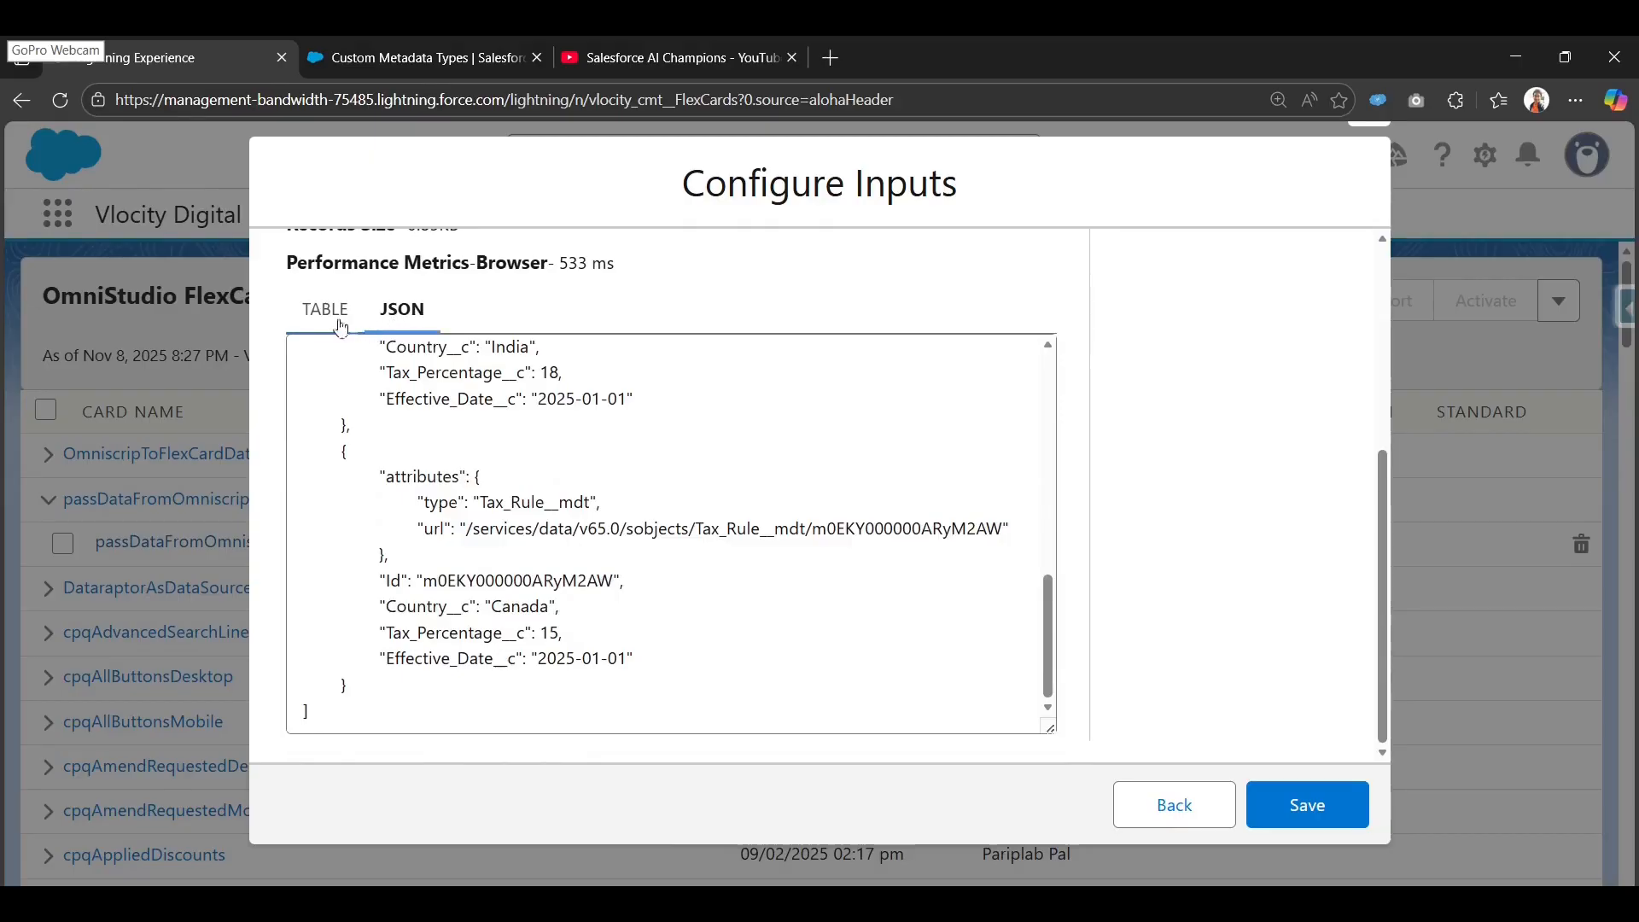
pyautogui.click(326, 309)
pyautogui.scroll(2, 1028, 538)
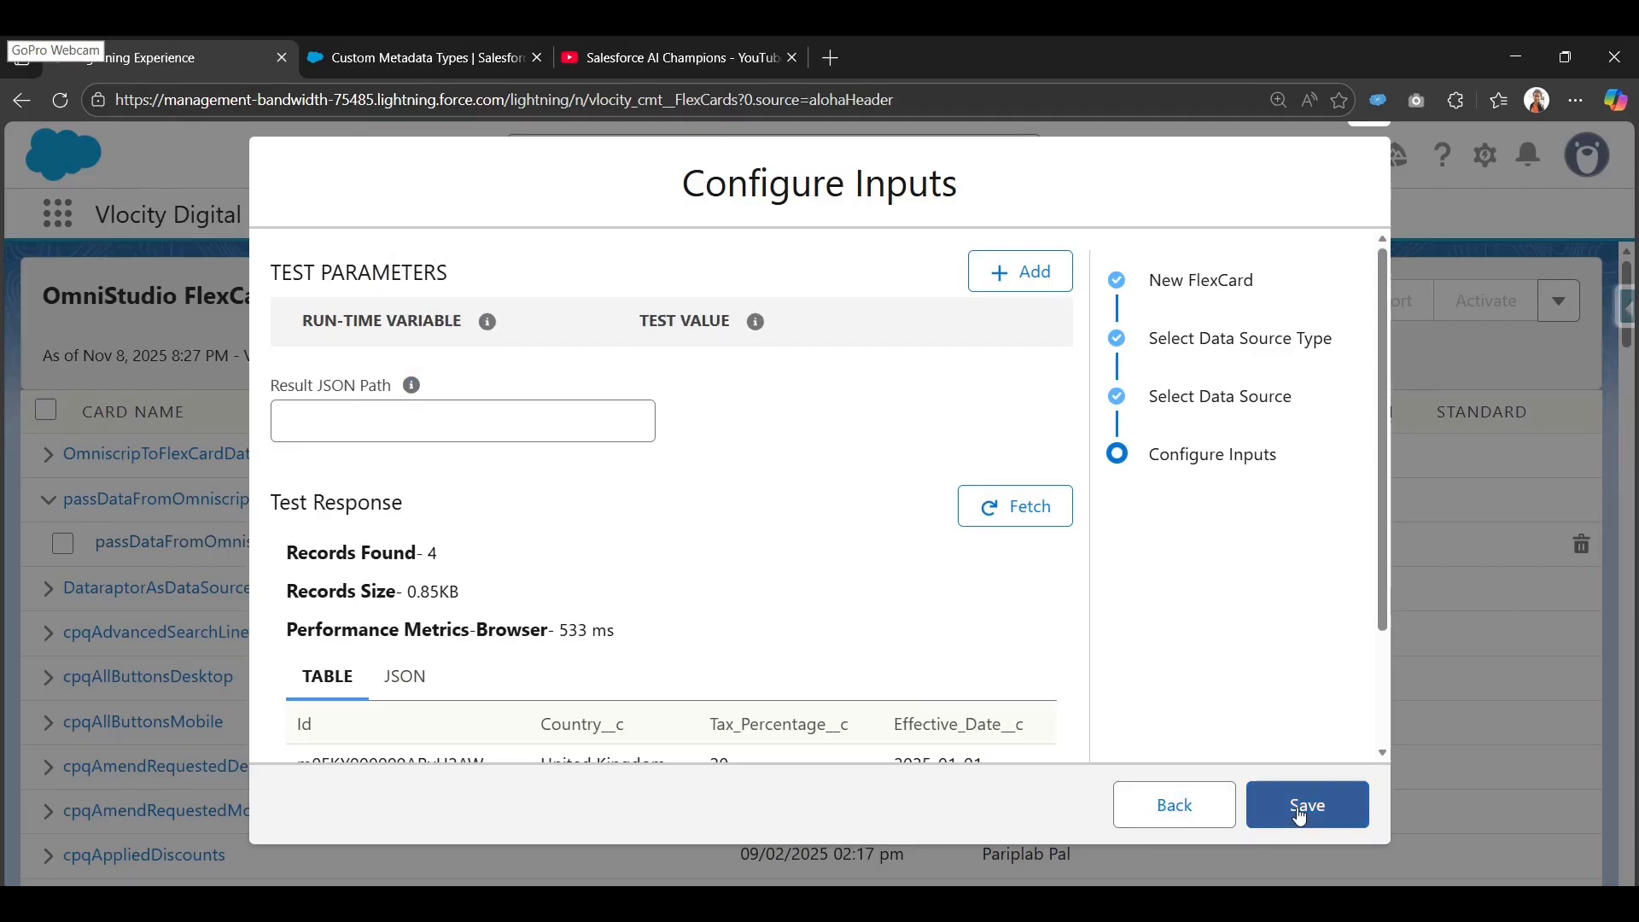
pyautogui.click(1300, 817)
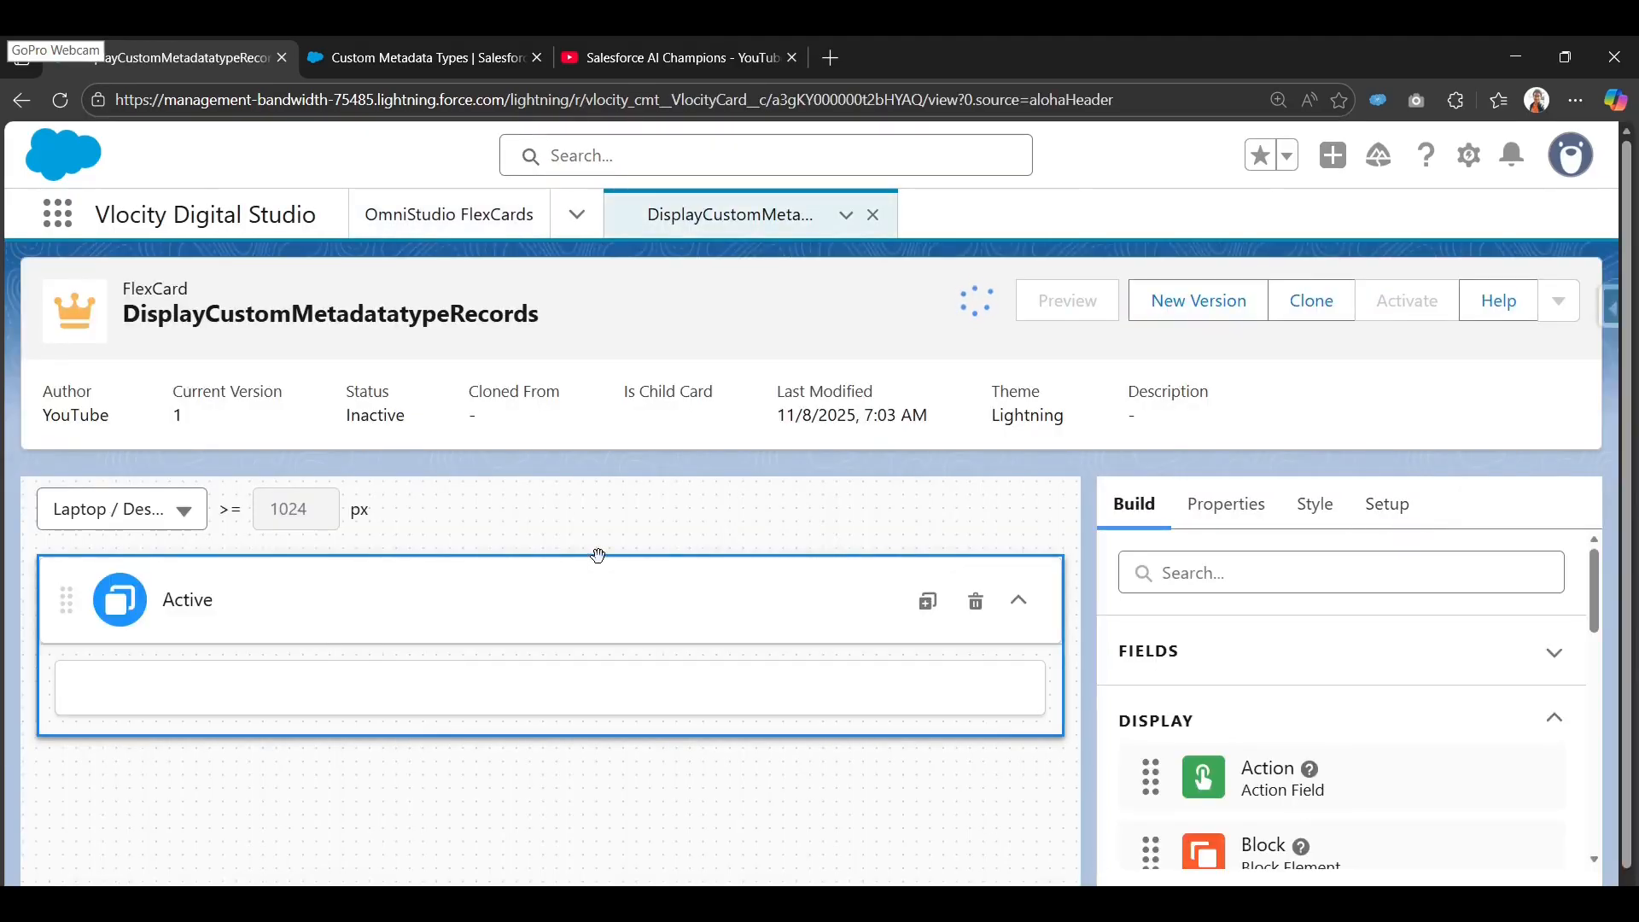
pyautogui.scroll(-1, 666, 581)
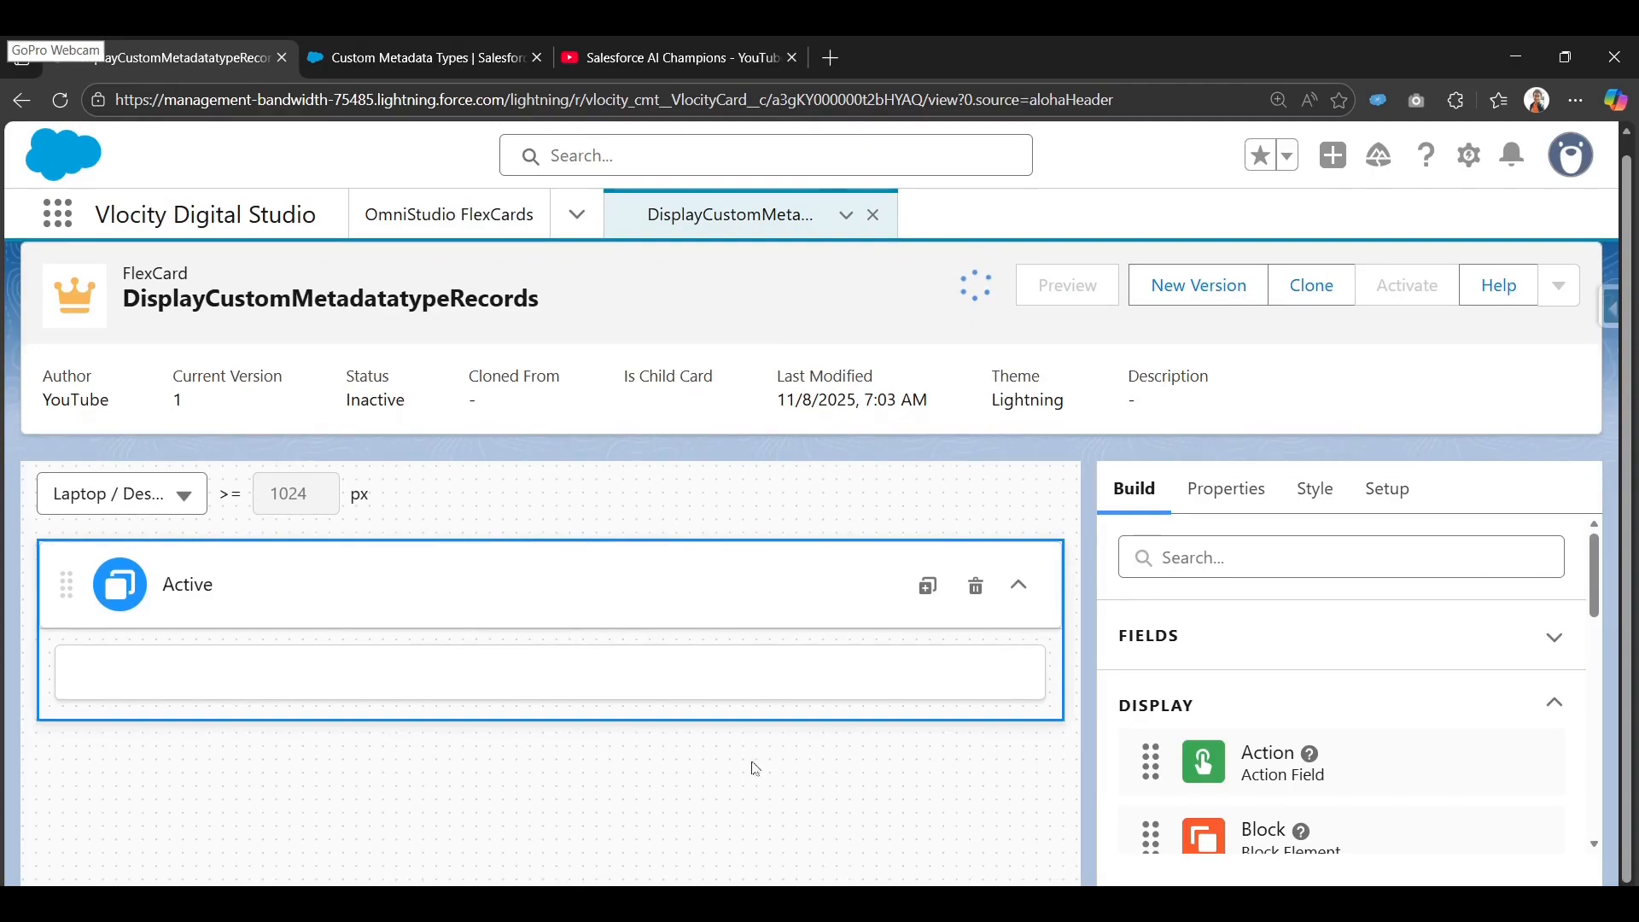
pyautogui.click(1279, 562)
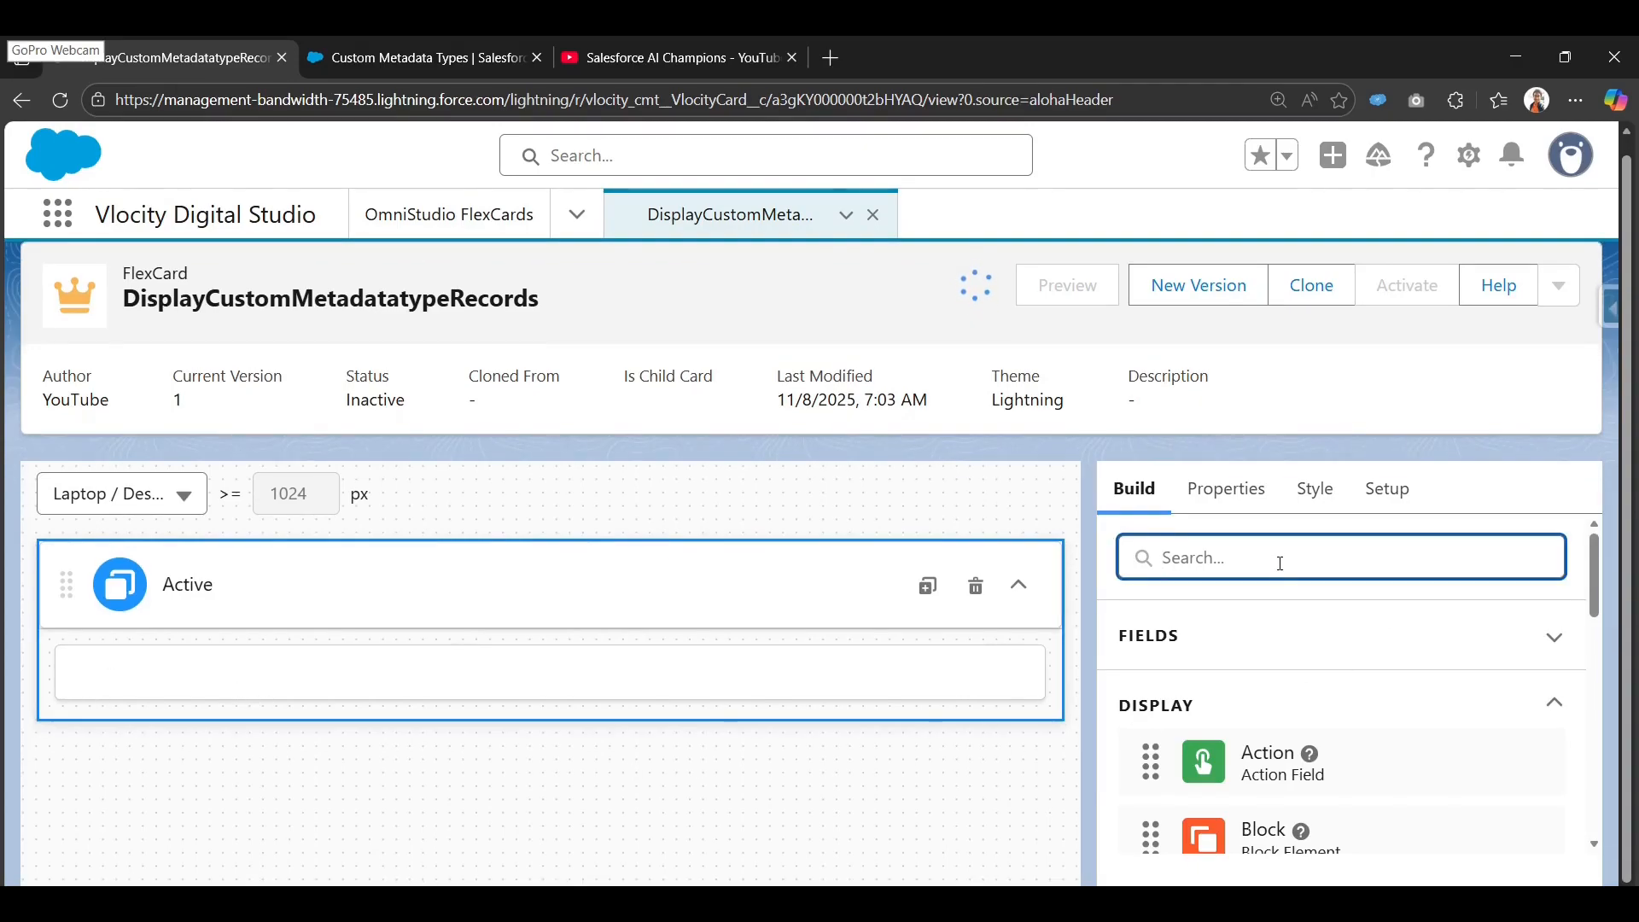
pyautogui.write('da')
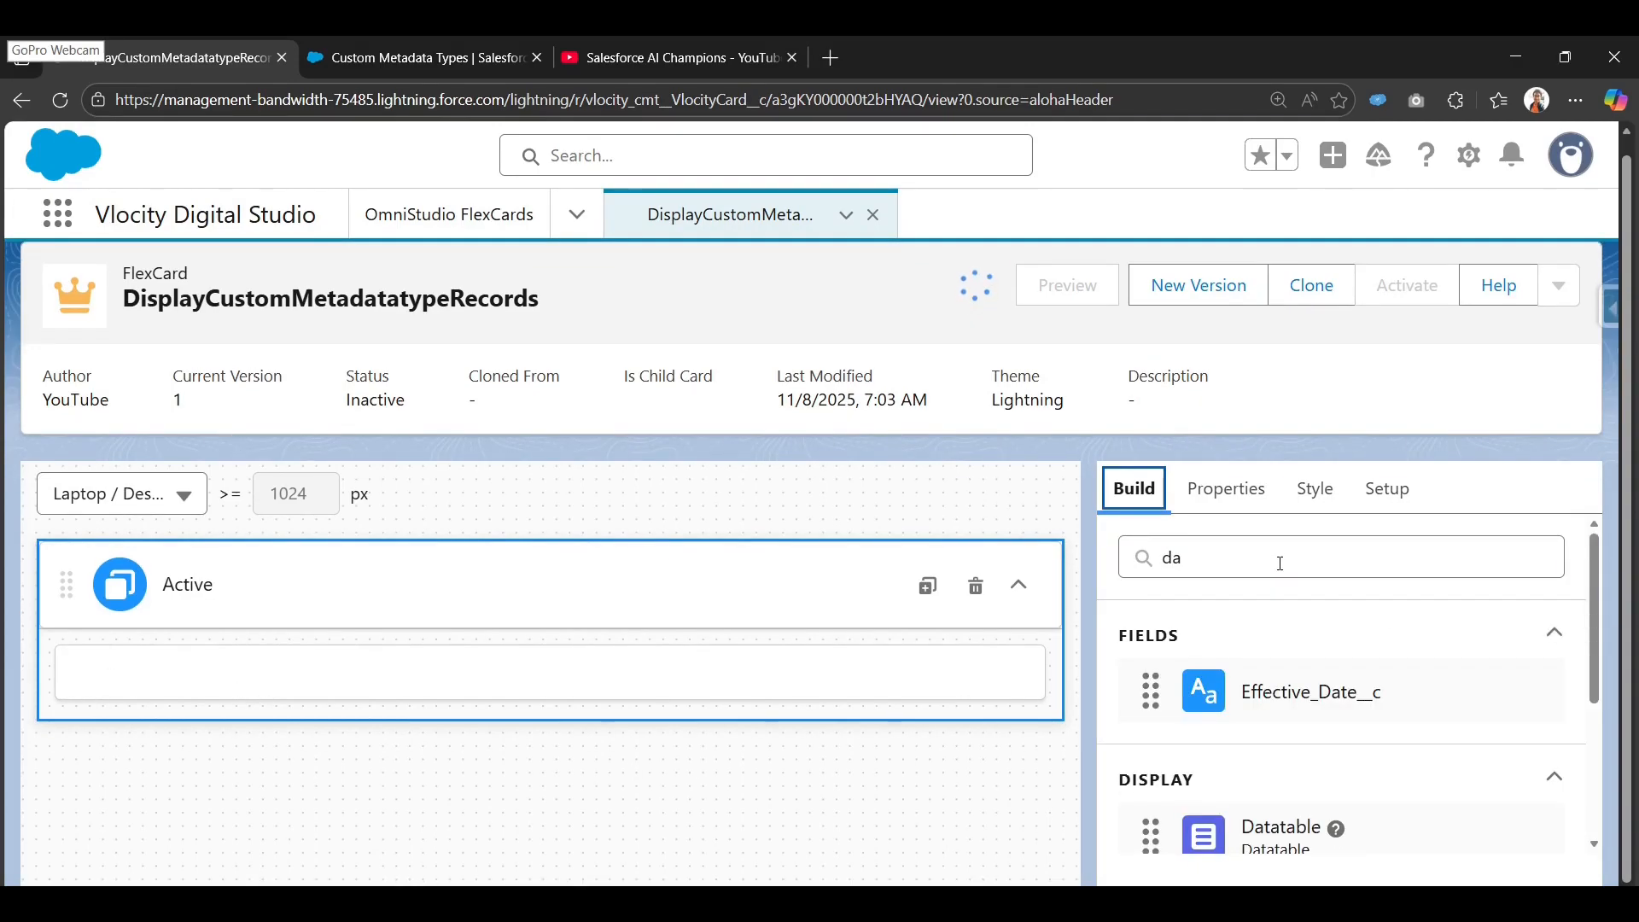
pyautogui.click(1307, 561)
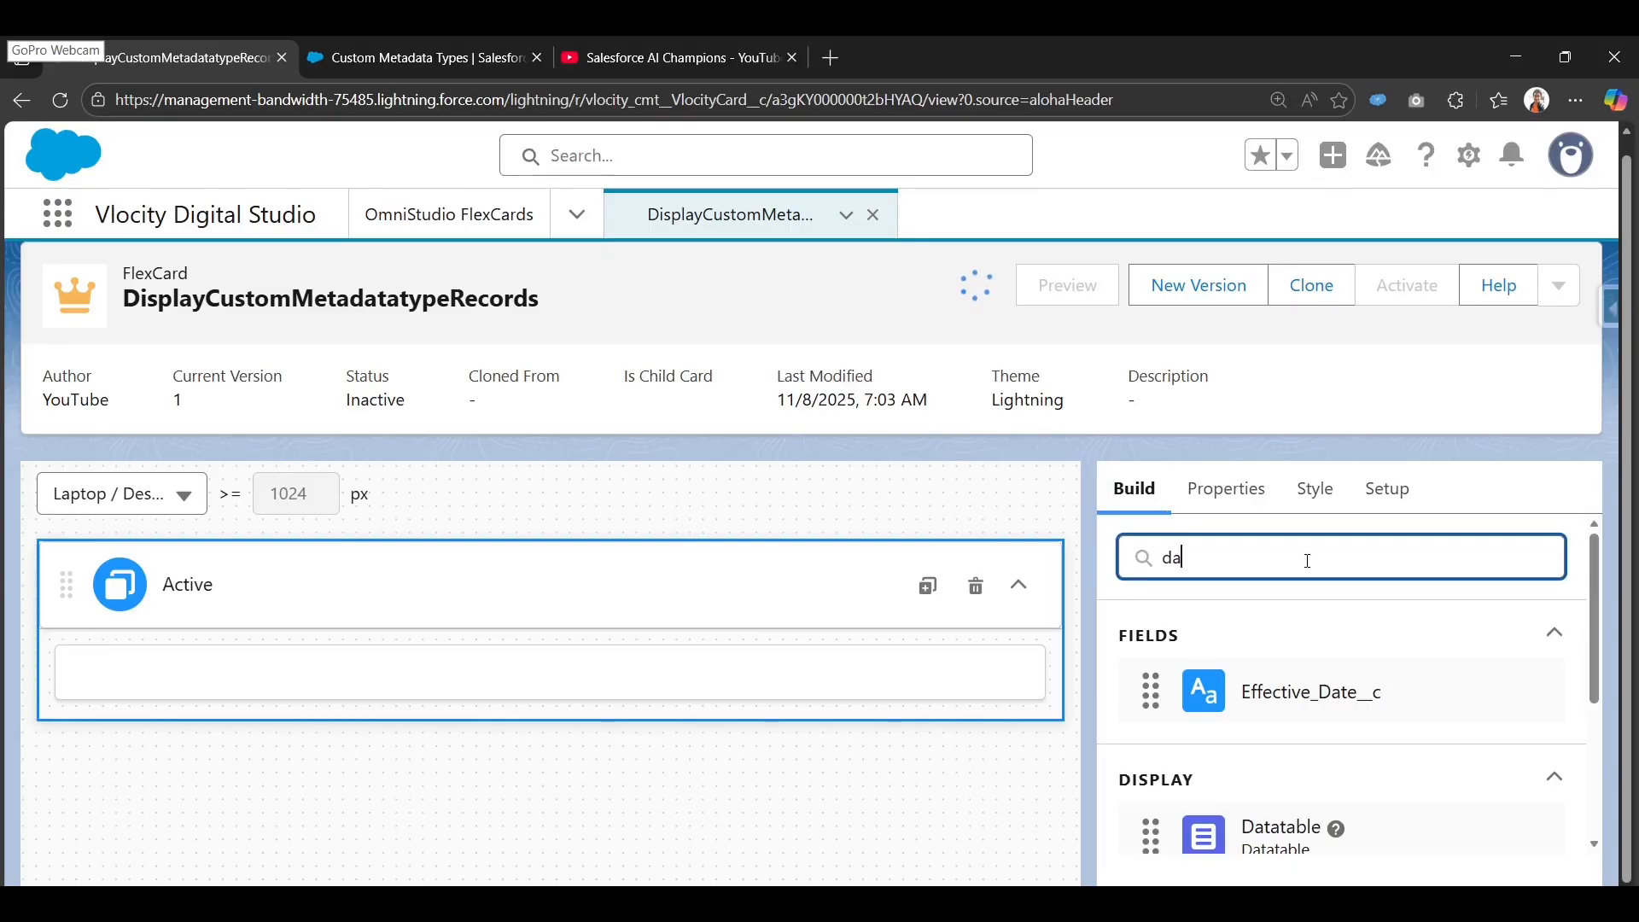
pyautogui.write('t')
pyautogui.click(1281, 546)
pyautogui.write('a')
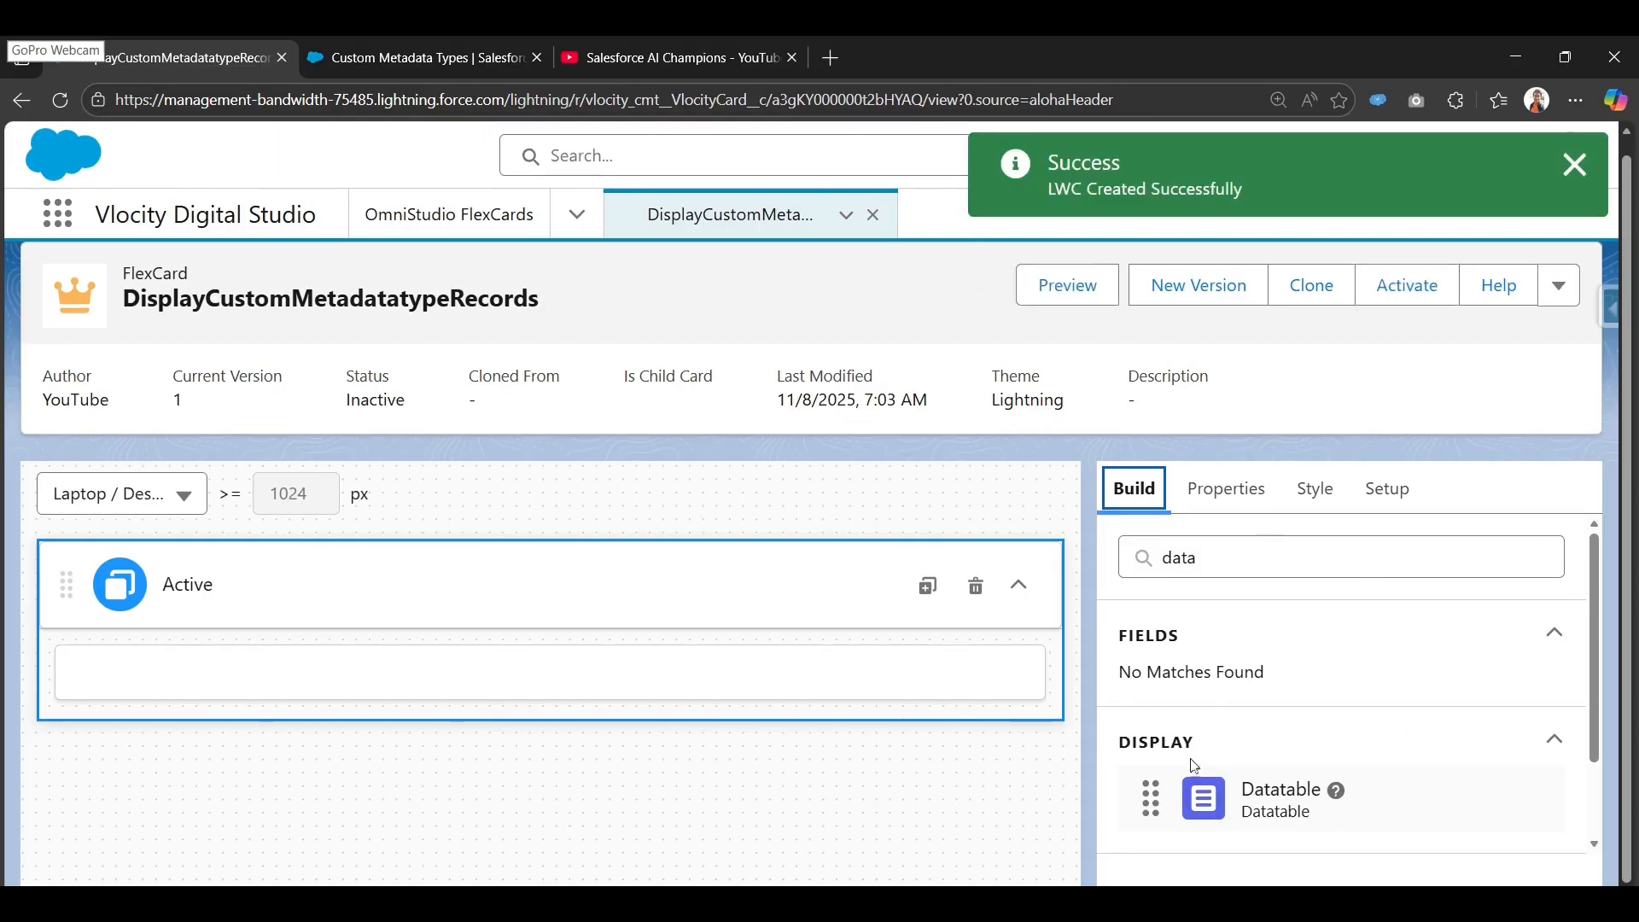
pyautogui.moveTo(1125, 779); pyautogui.dragTo(380, 695)
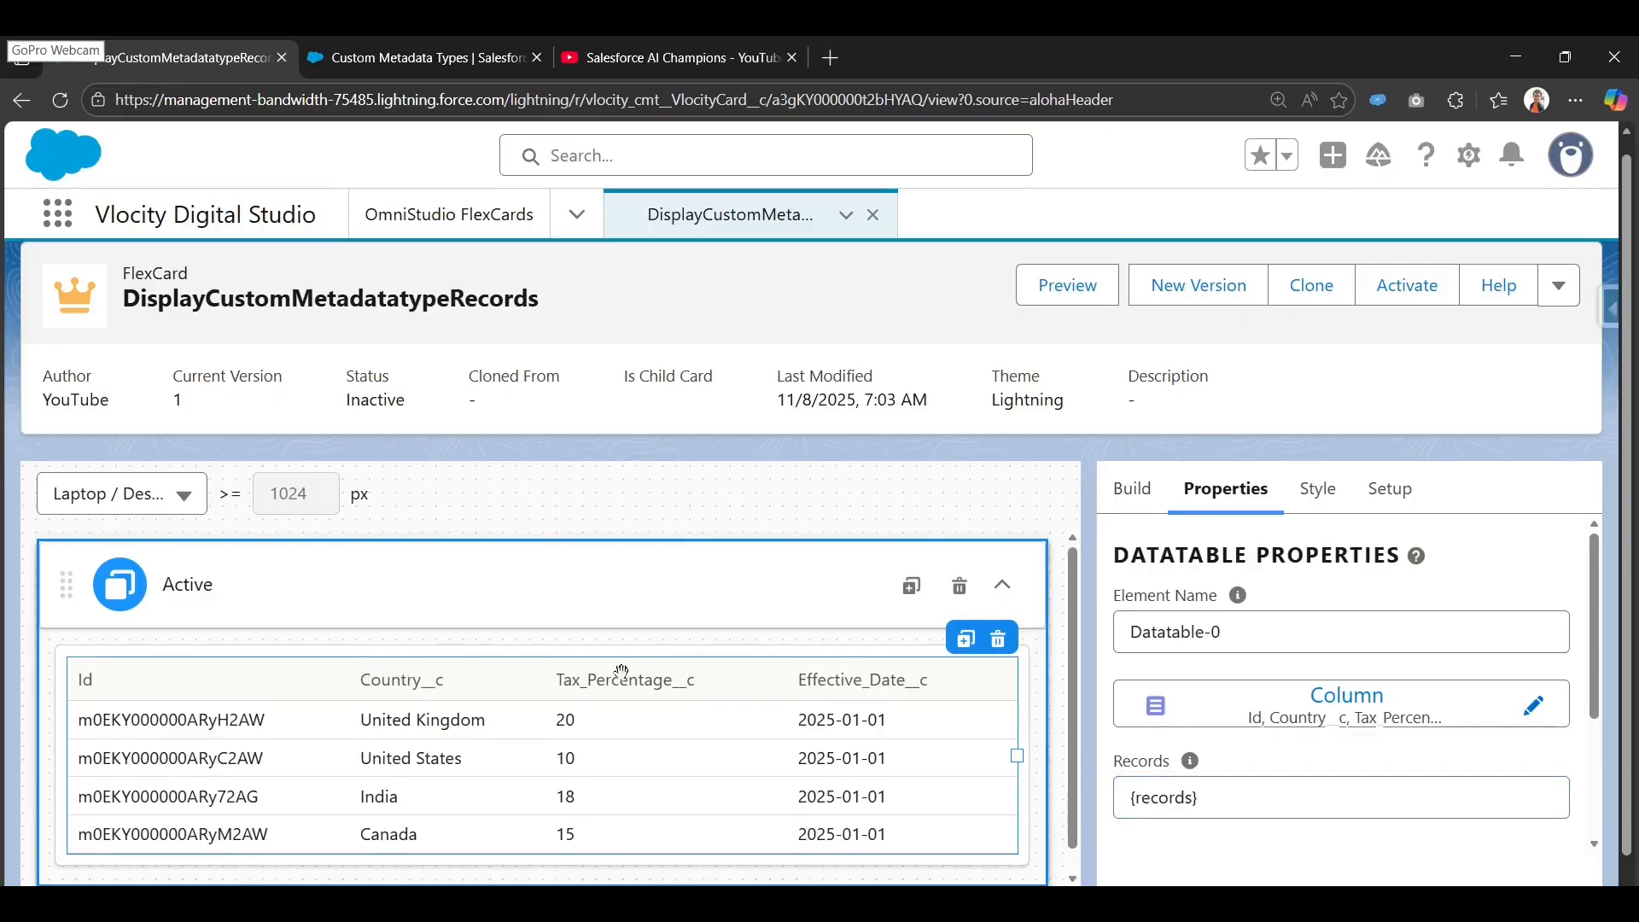
pyautogui.scroll(-1, 621, 673)
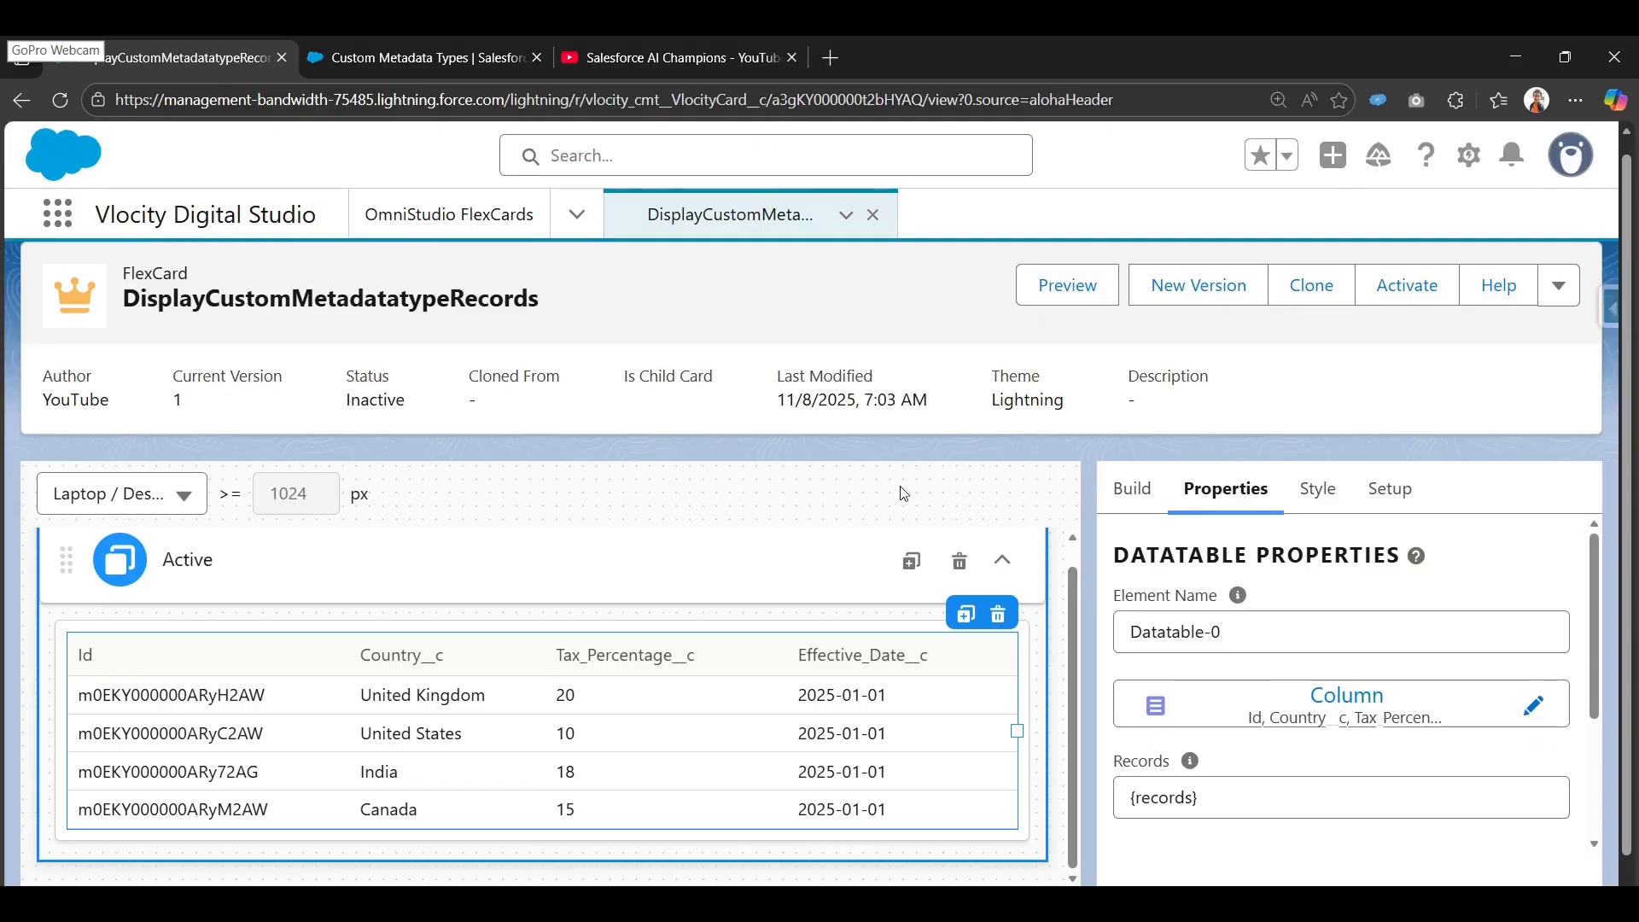
pyautogui.scroll(1, 861, 860)
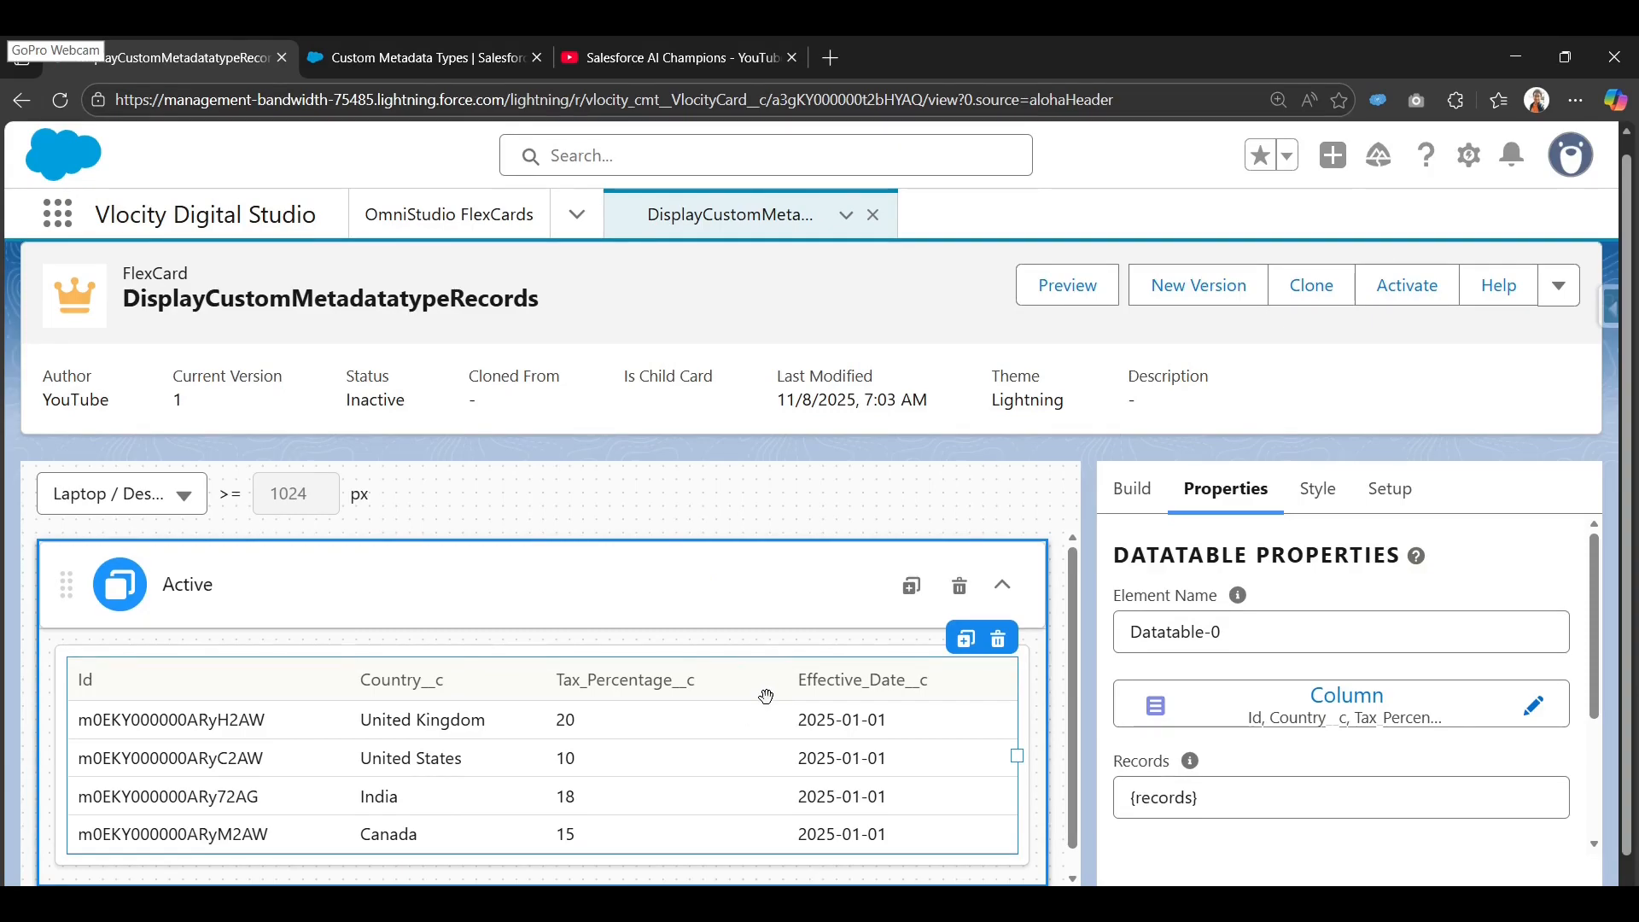
pyautogui.scroll(-1, 764, 687)
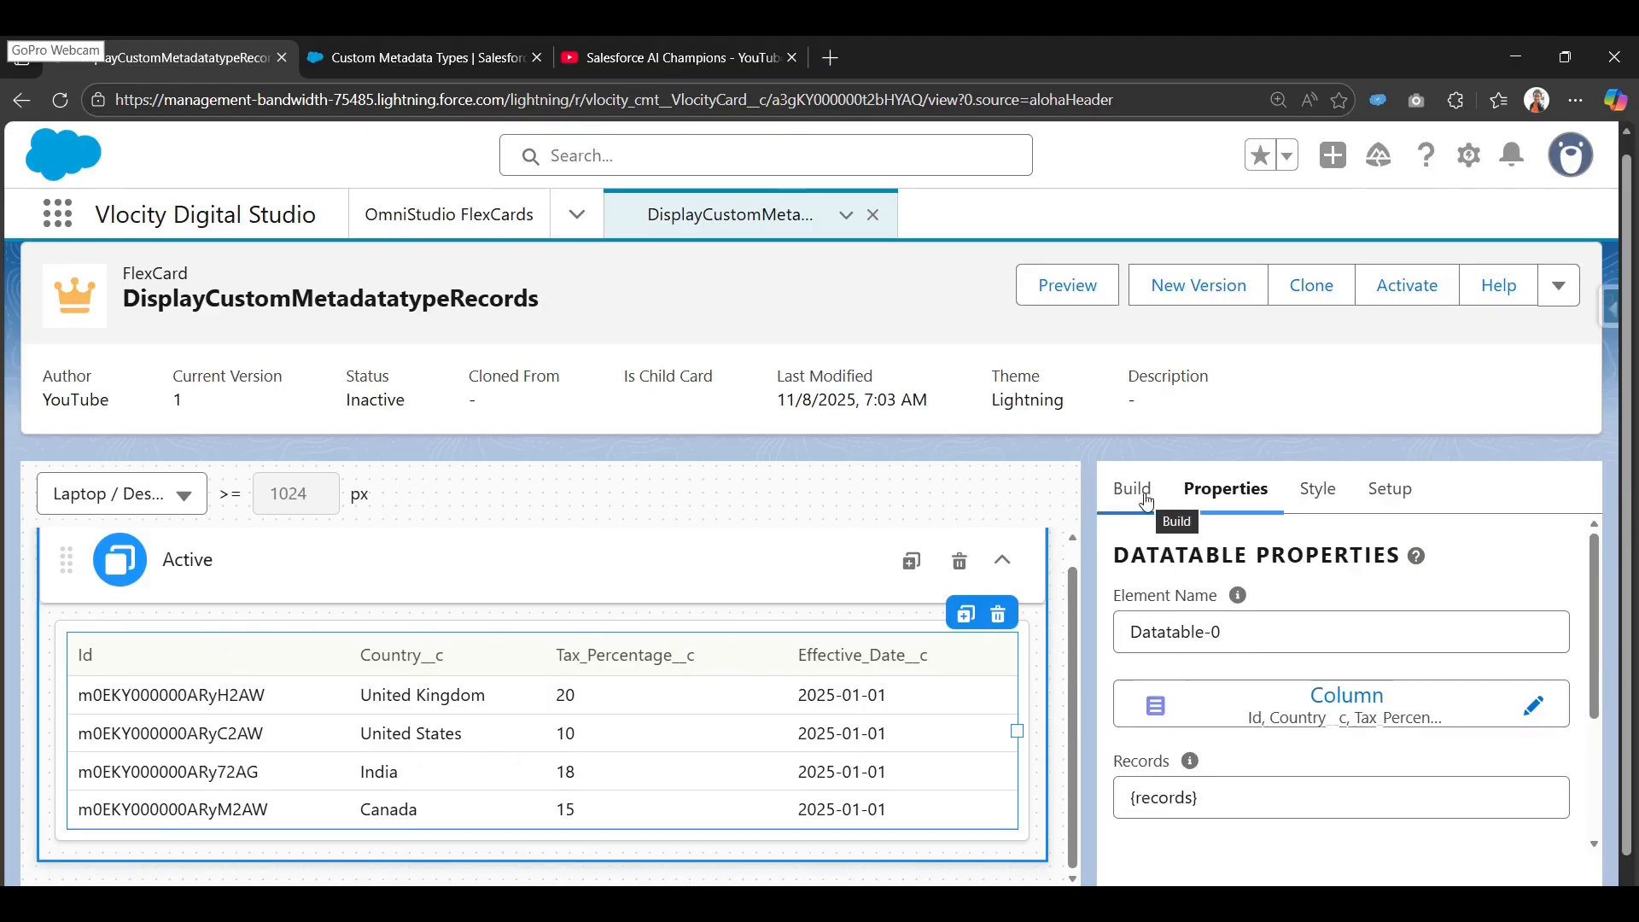
# Preview the card with live data, hide the Data JSON pane, and scroll through the repeated record tables.
pyautogui.click(1067, 286)
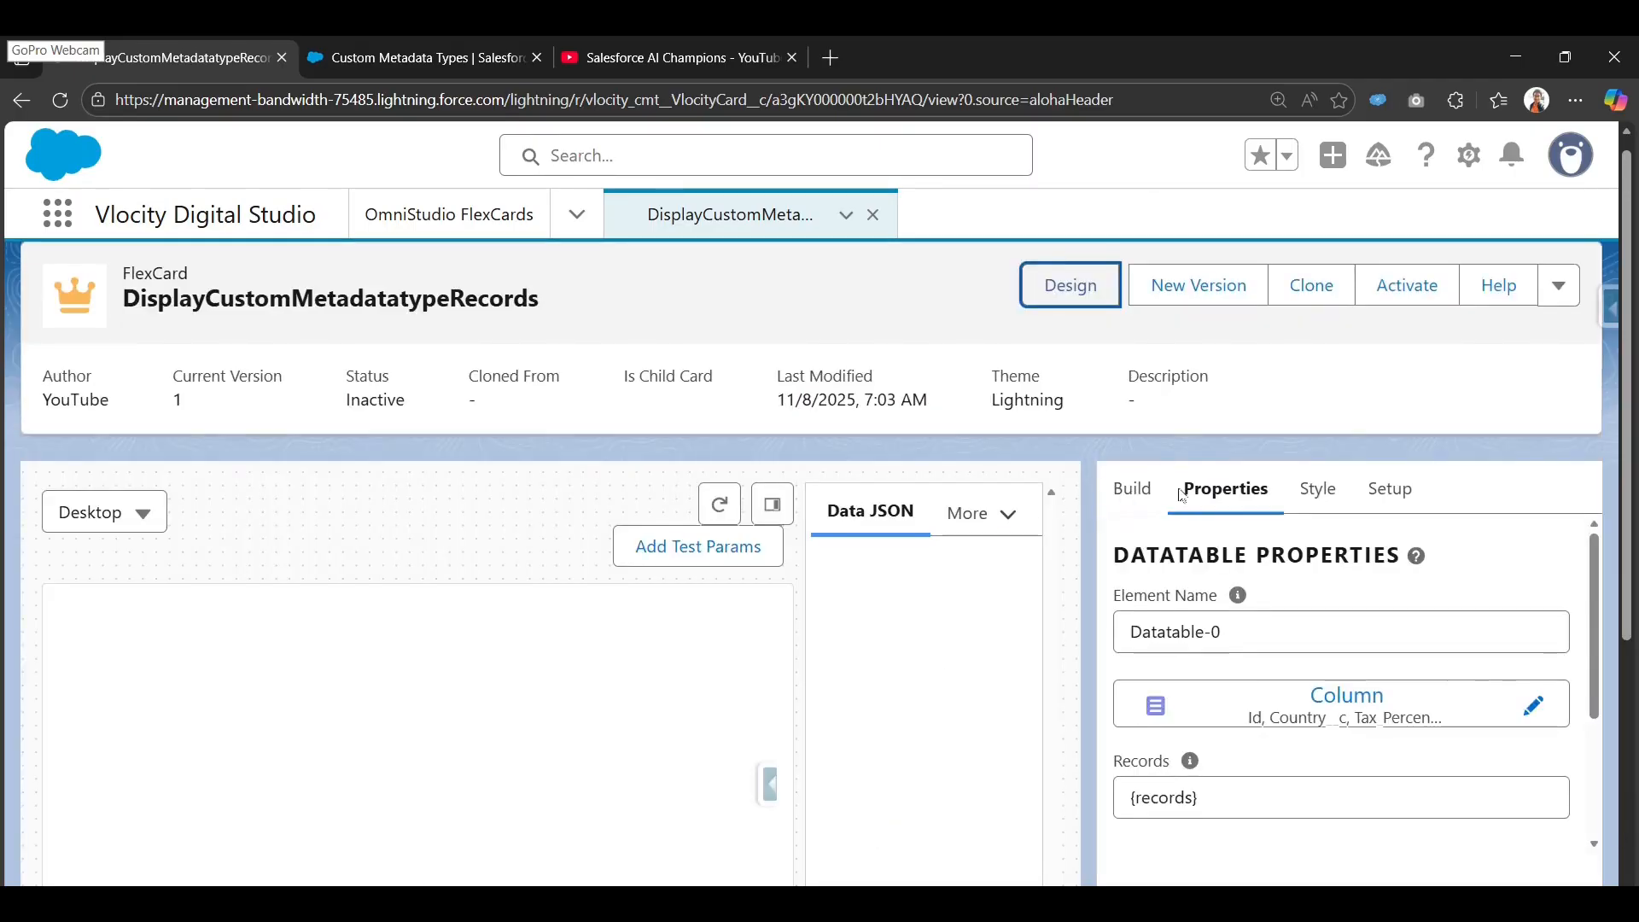
pyautogui.click(787, 505)
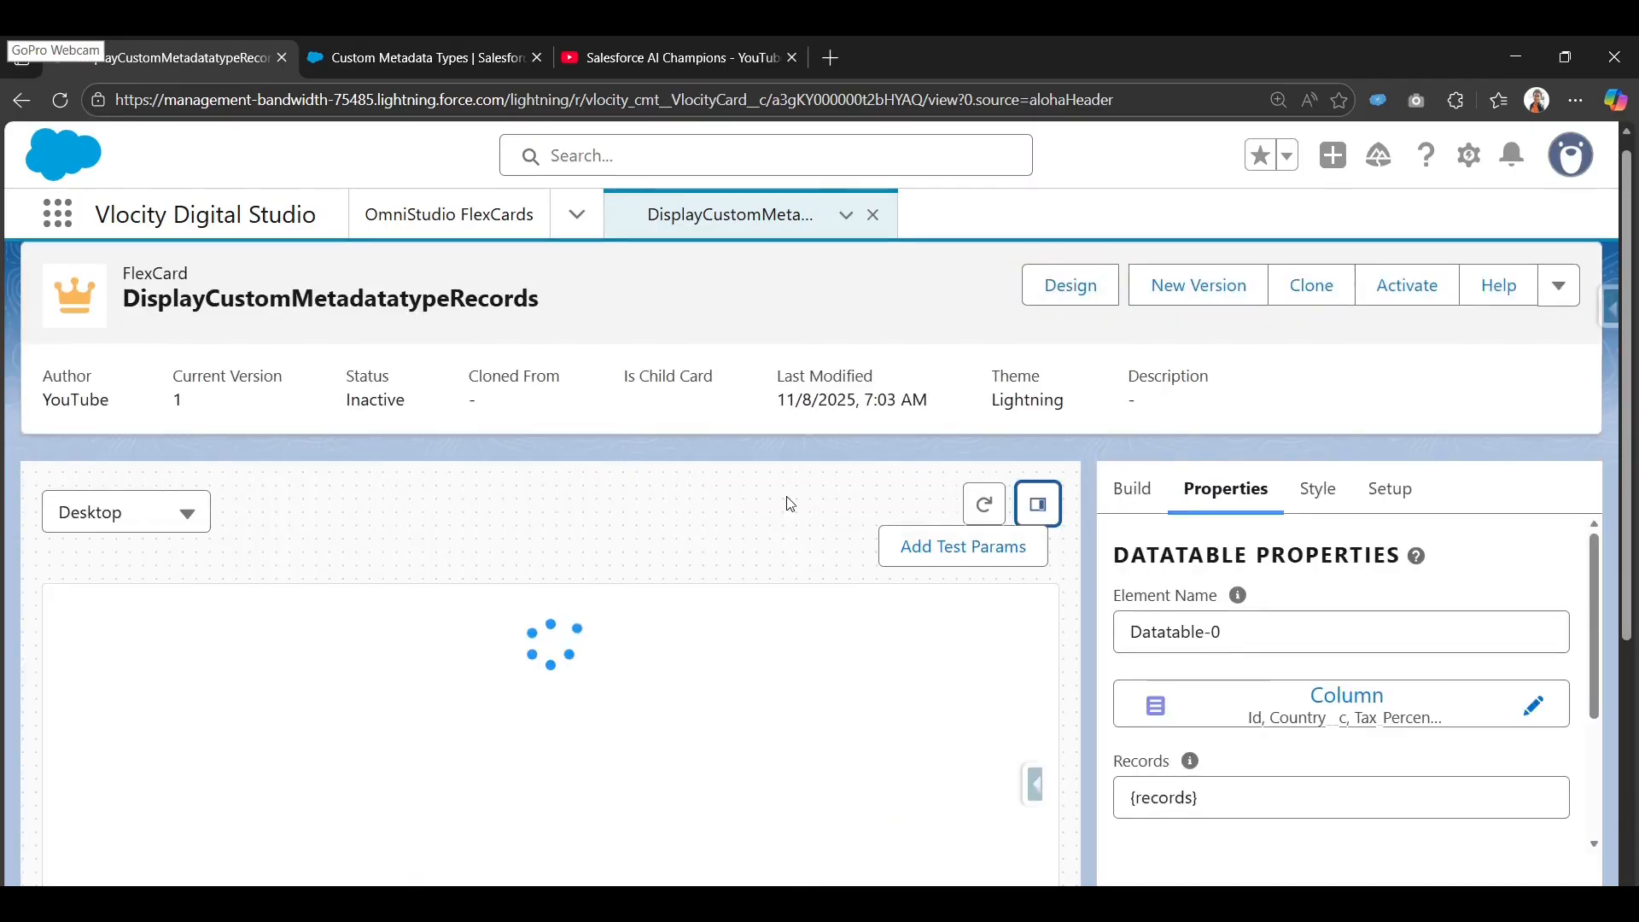
pyautogui.scroll(-2, 957, 608)
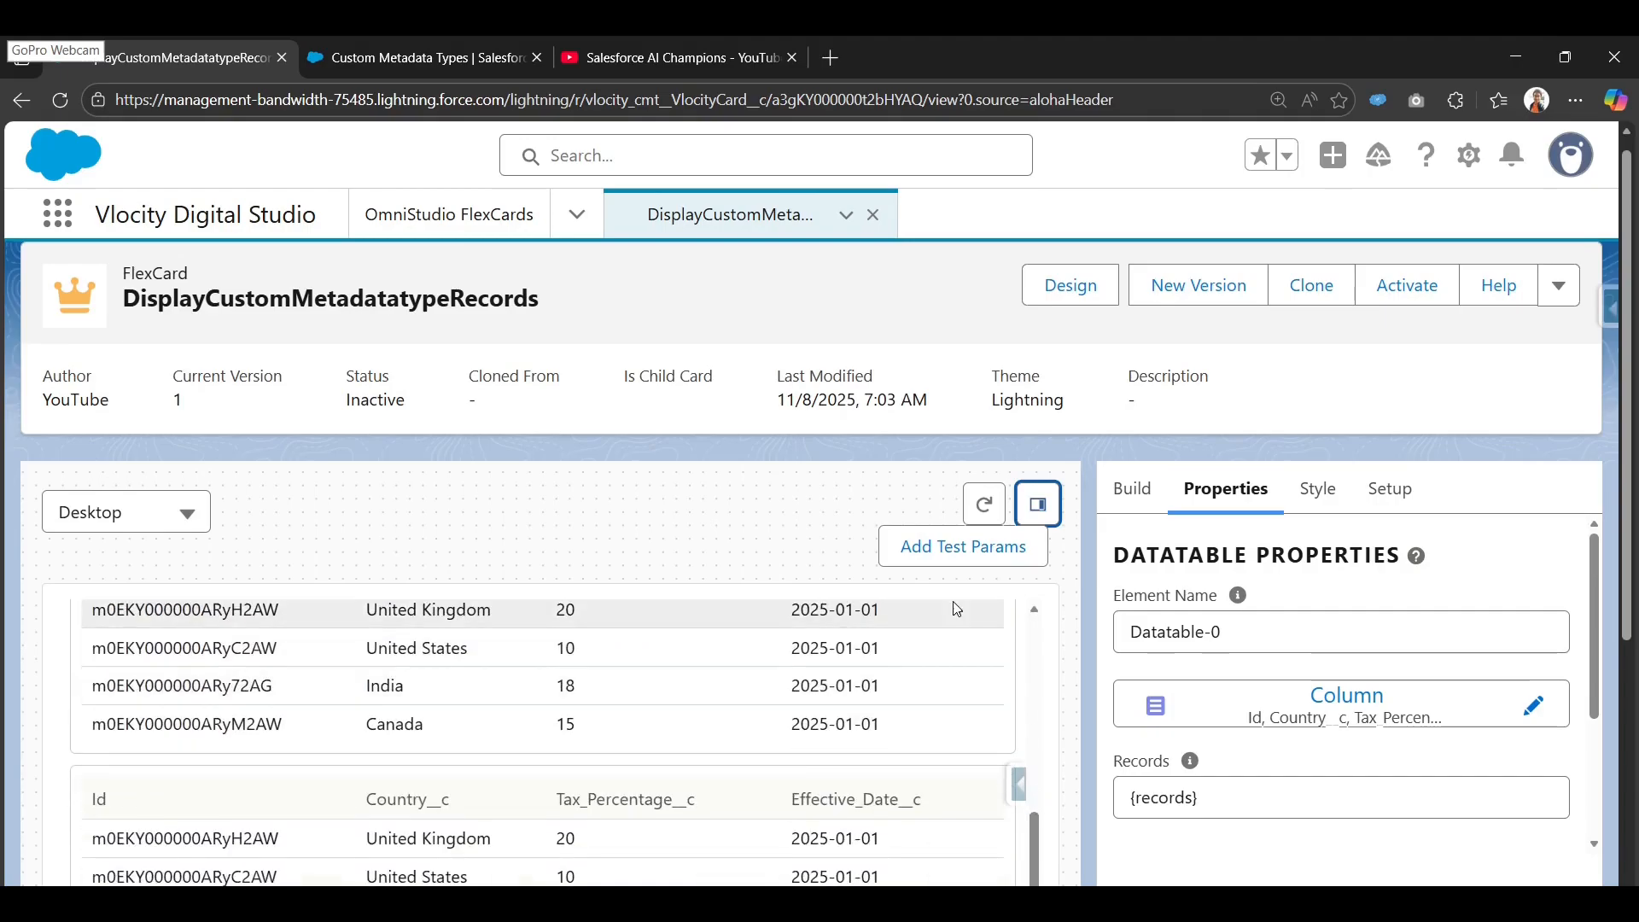
pyautogui.scroll(-4, 957, 608)
pyautogui.scroll(5, 703, 695)
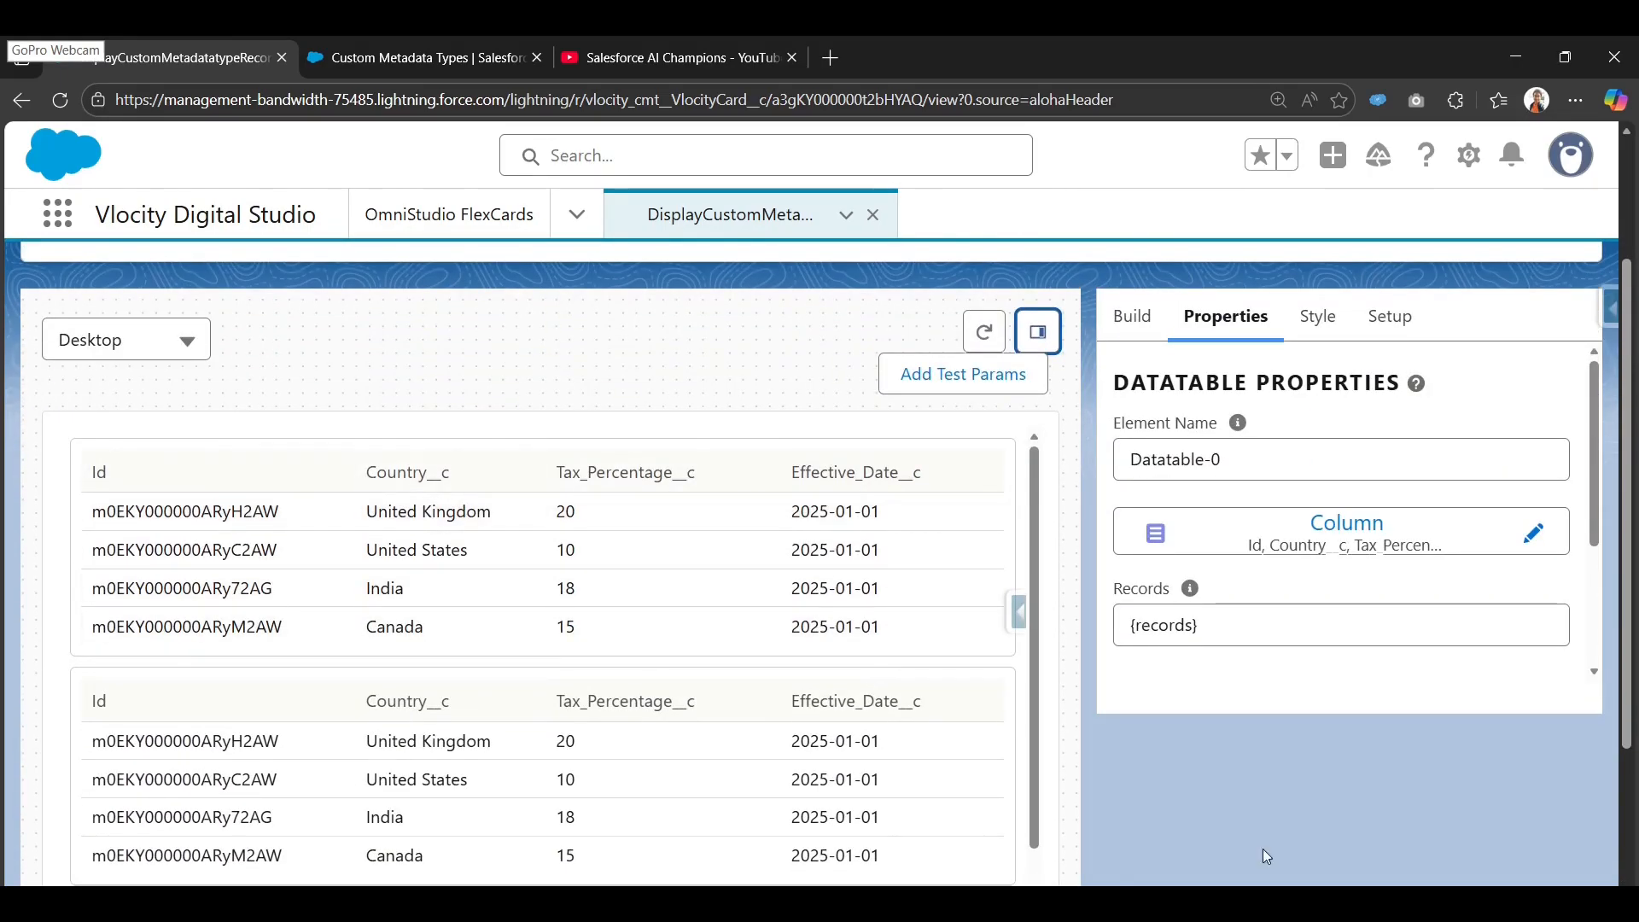
pyautogui.scroll(-3, 702, 688)
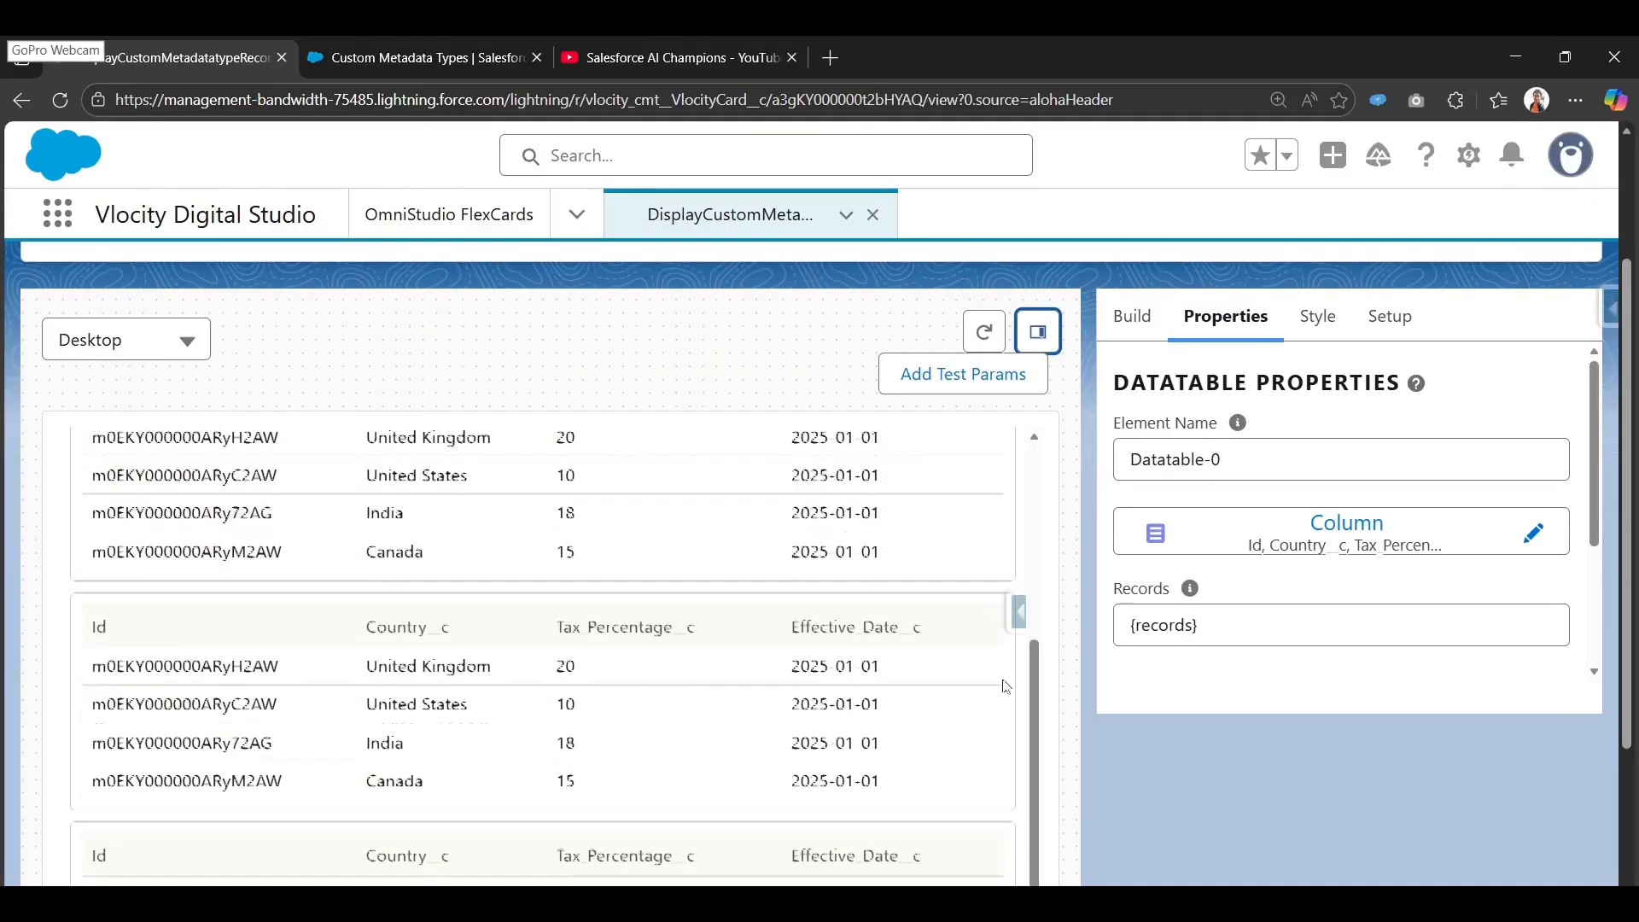
pyautogui.scroll(5, 925, 706)
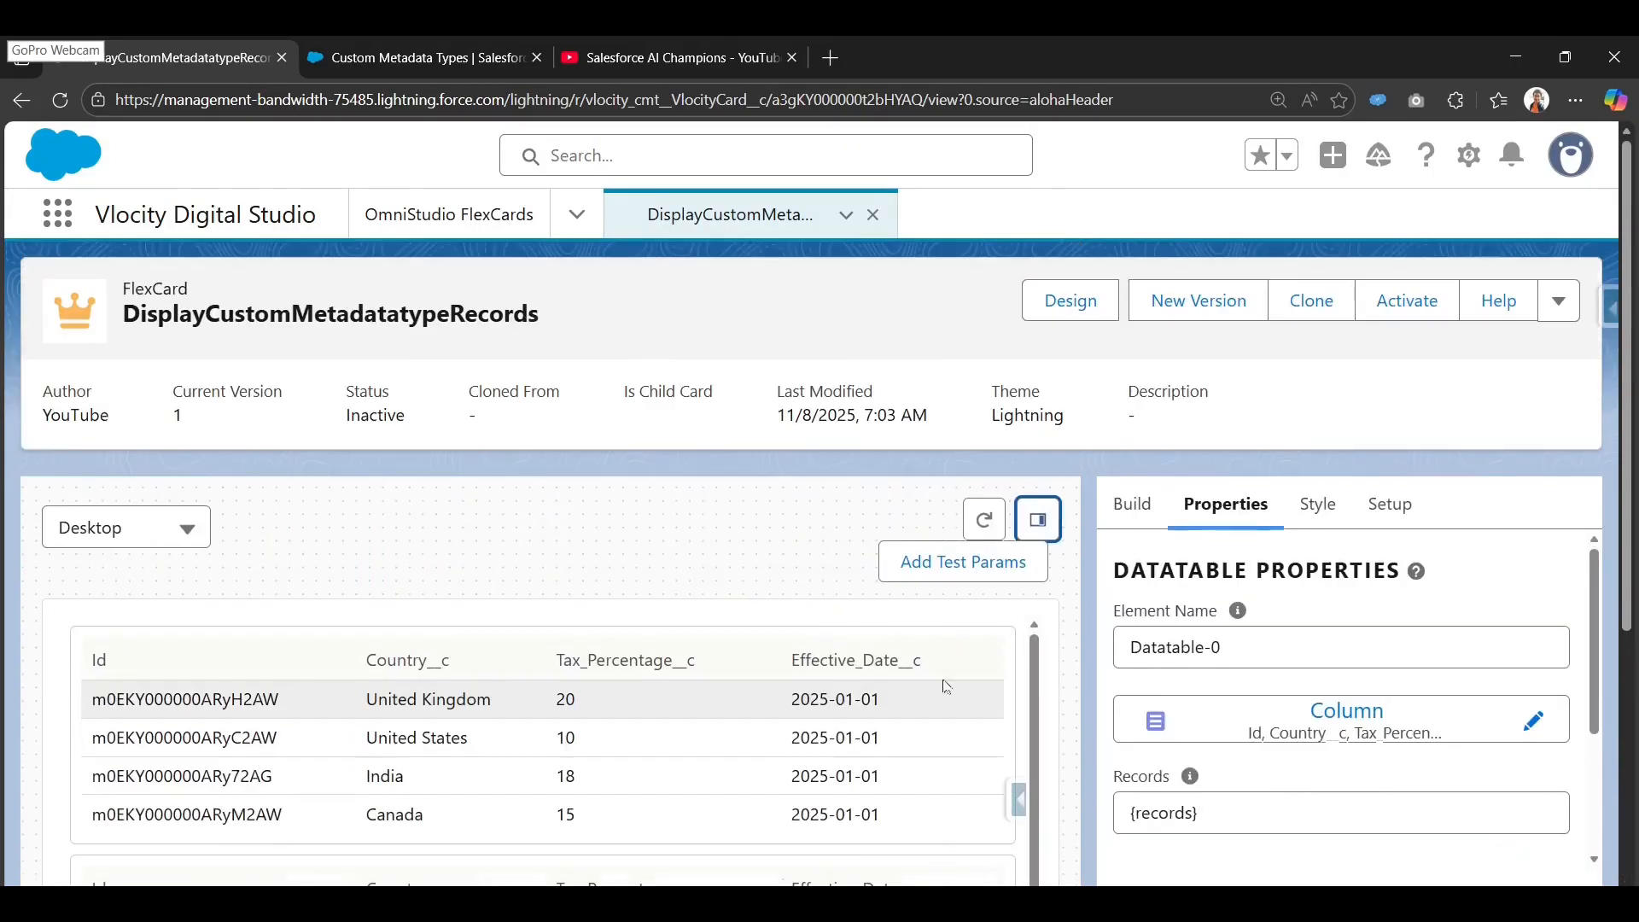
pyautogui.scroll(-2, 695, 713)
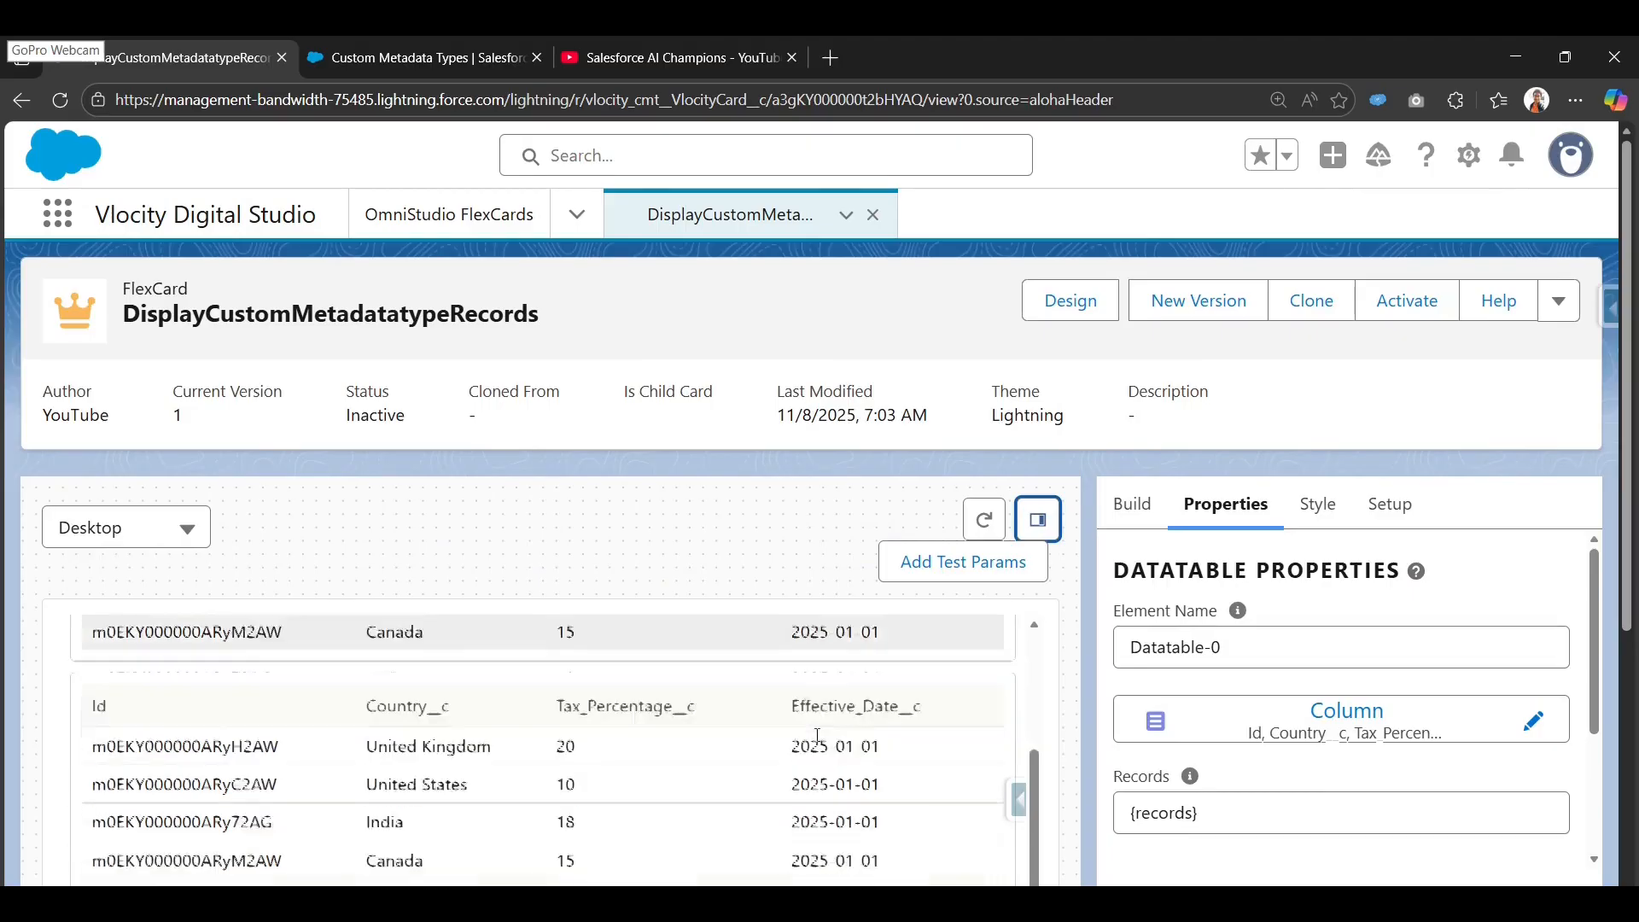
pyautogui.scroll(-5, 729, 834)
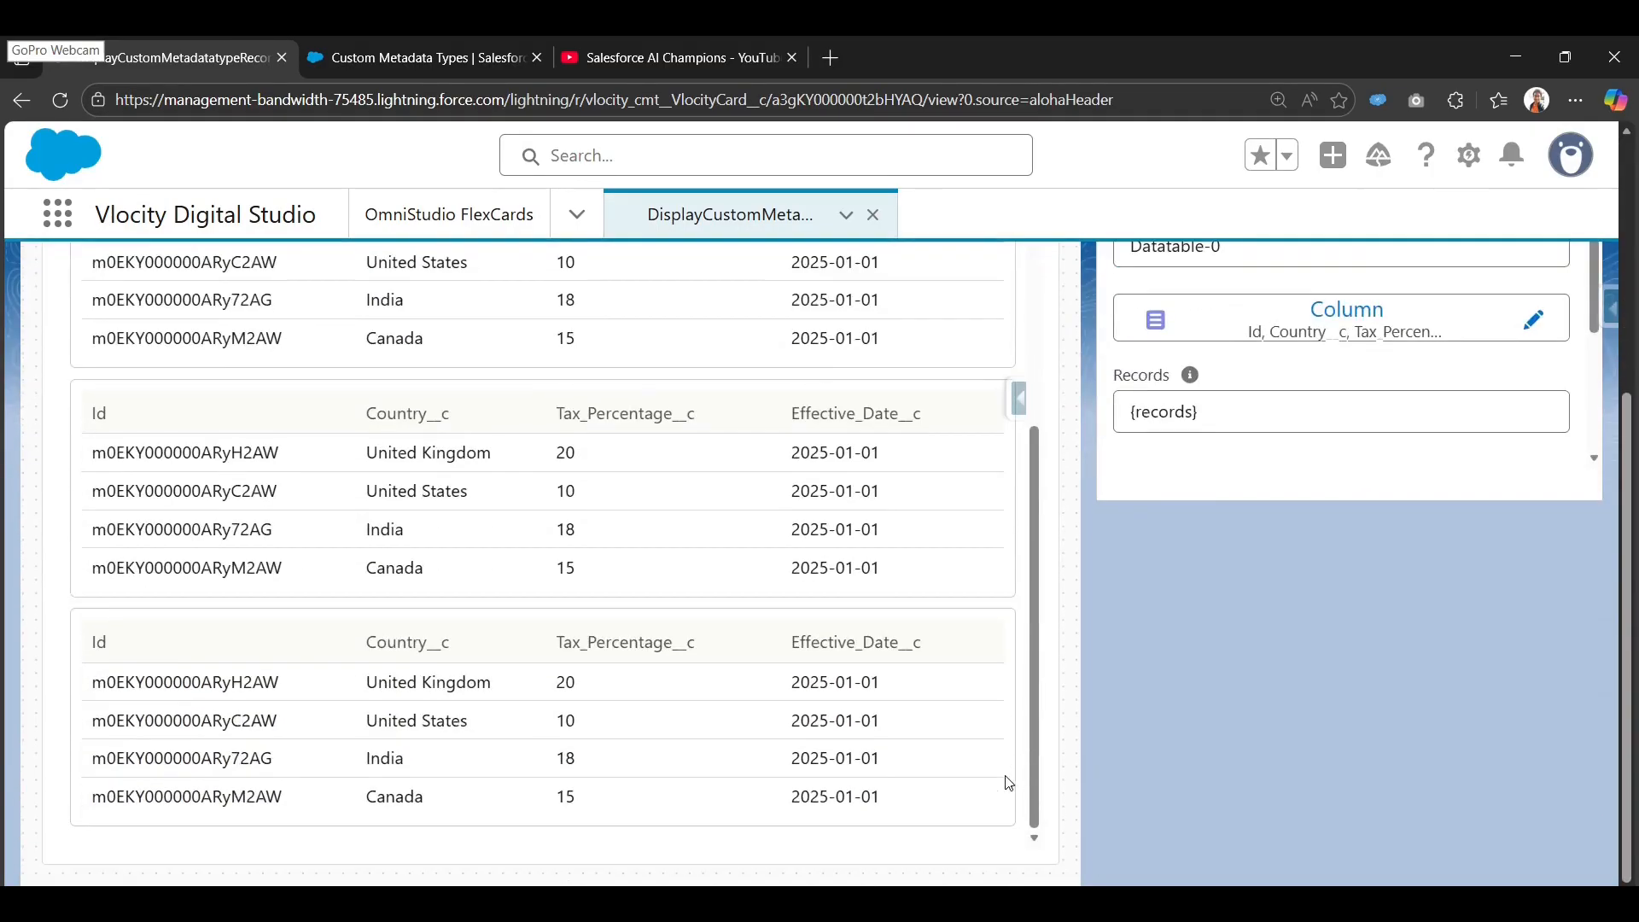
pyautogui.scroll(5, 1134, 602)
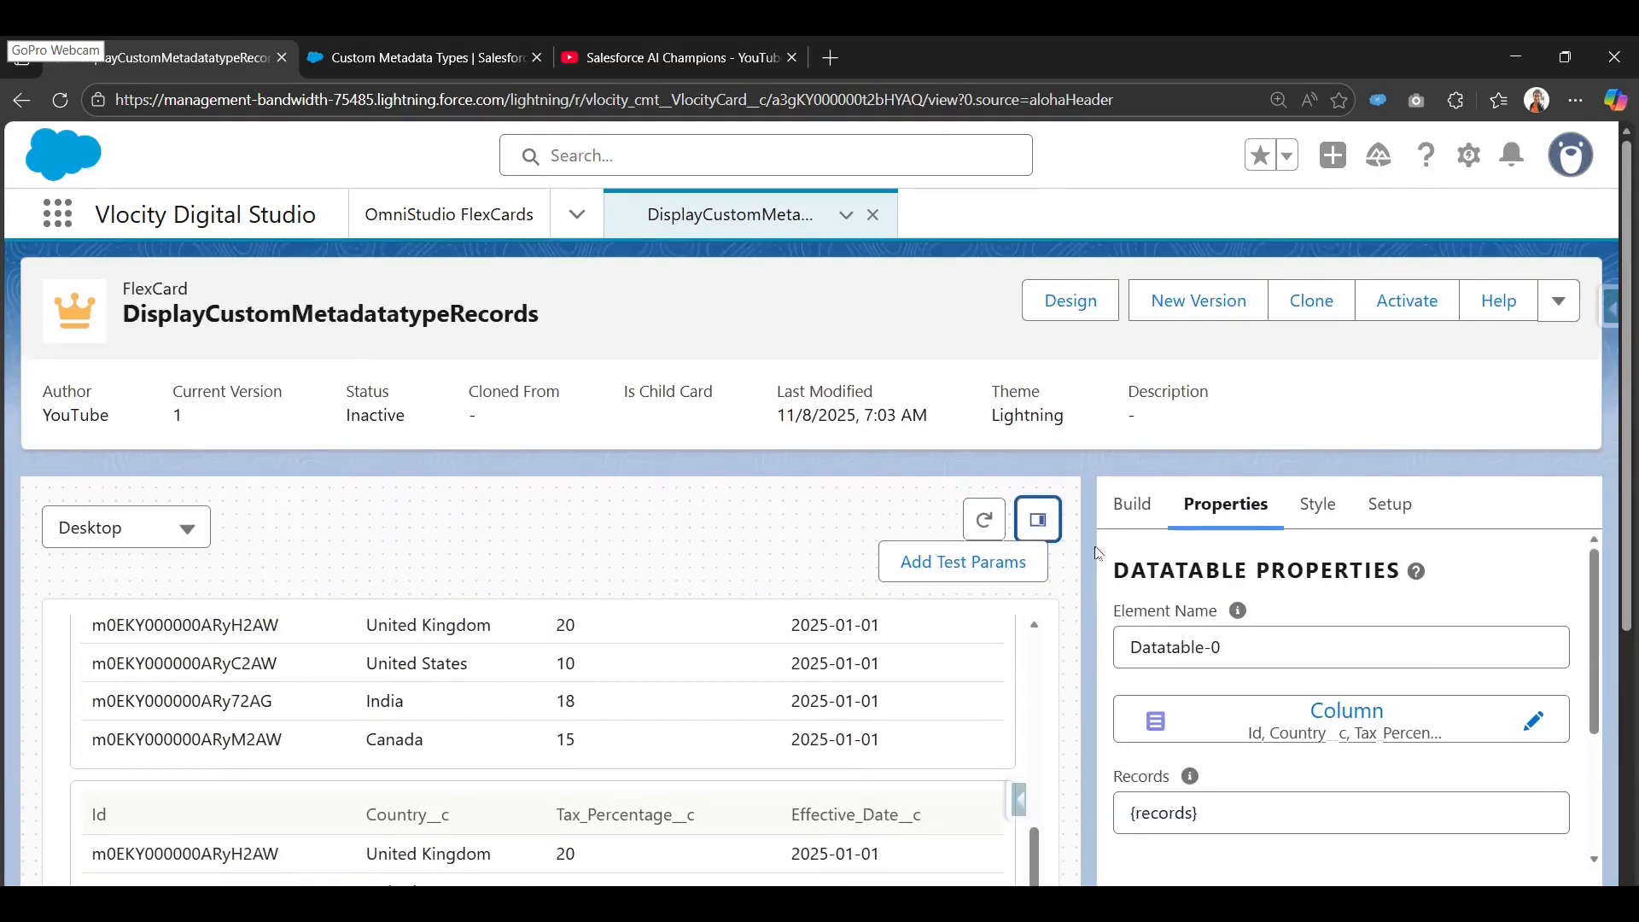
pyautogui.click(1135, 503)
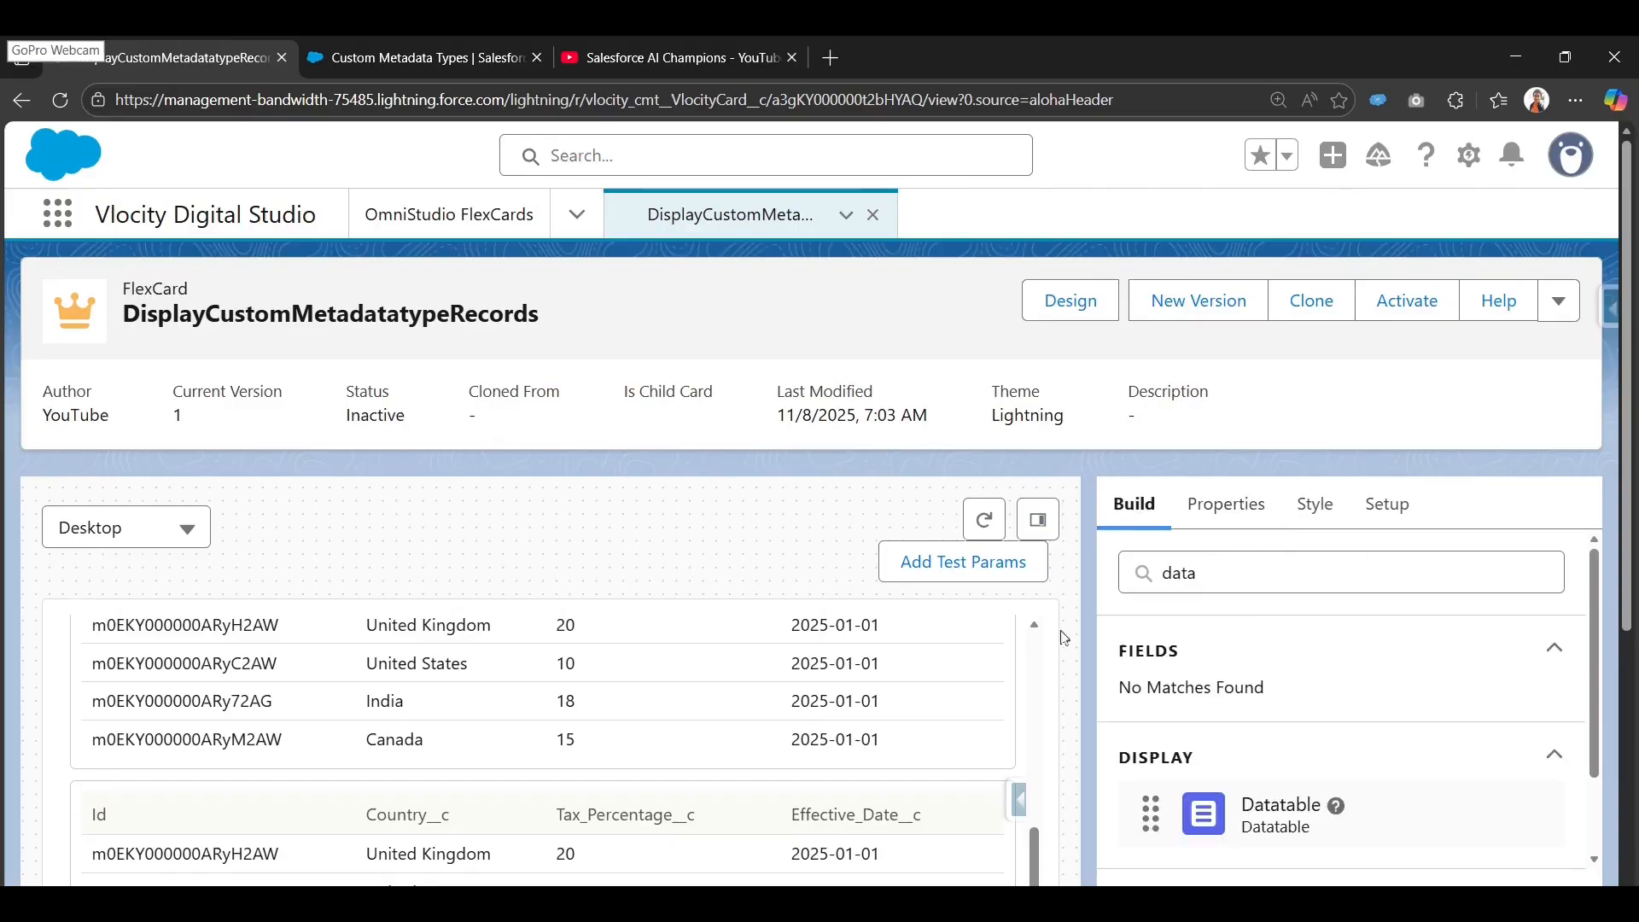
# Uncheck Repeat Records in the card's Setup settings, then regenerate the preview from the Design view.
pyautogui.click(1385, 504)
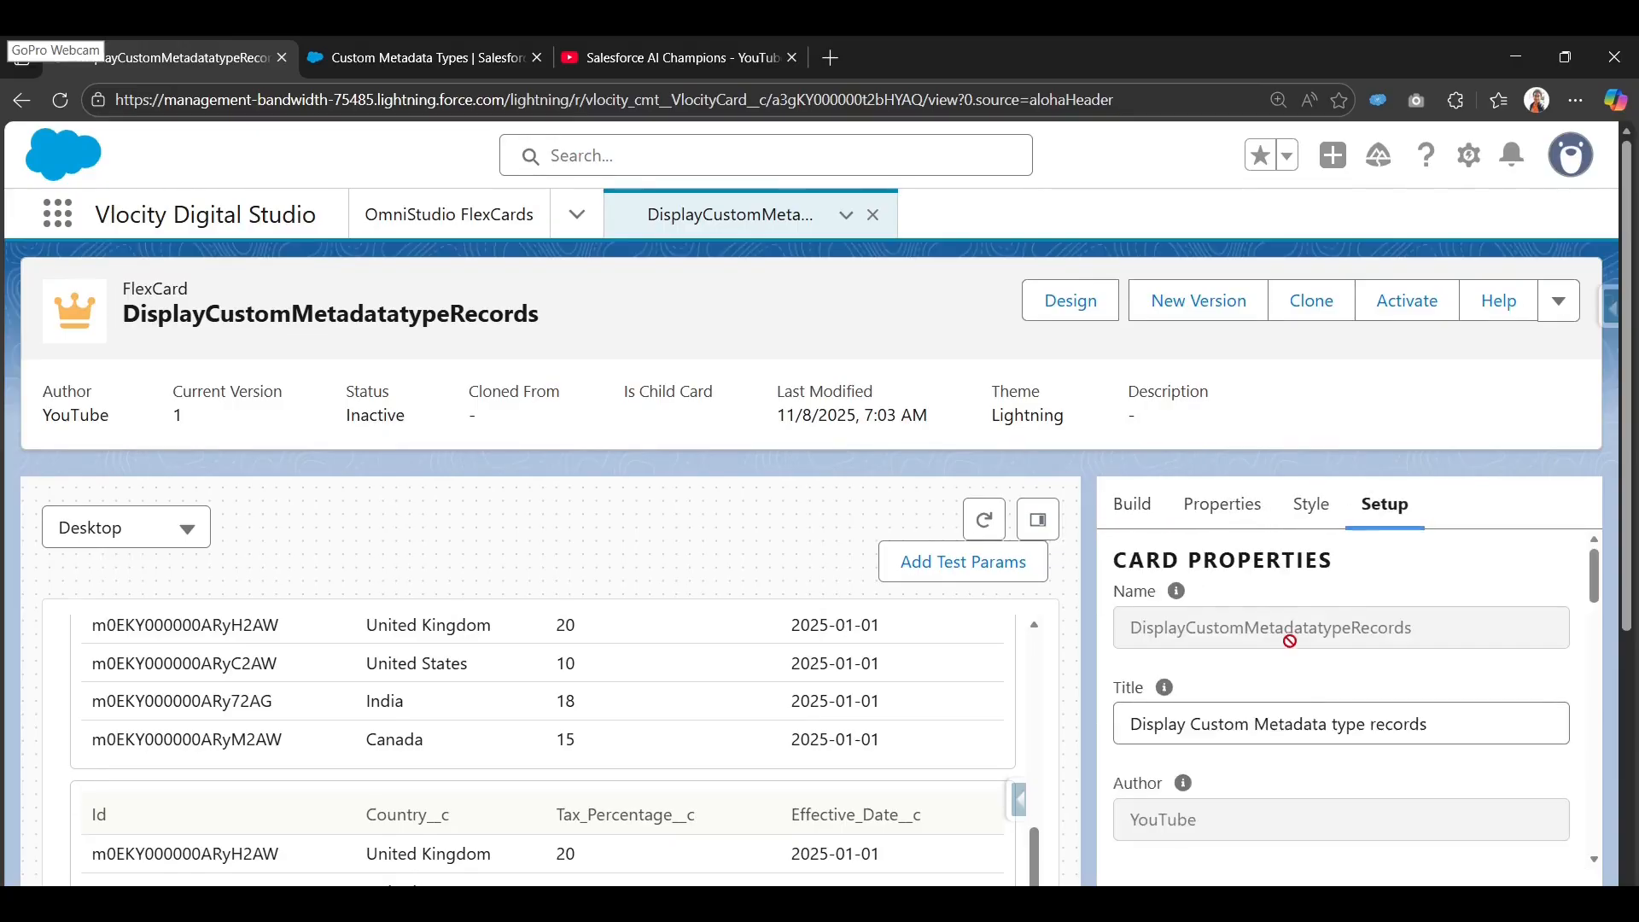
pyautogui.scroll(-4, 1285, 661)
pyautogui.scroll(-3, 1157, 641)
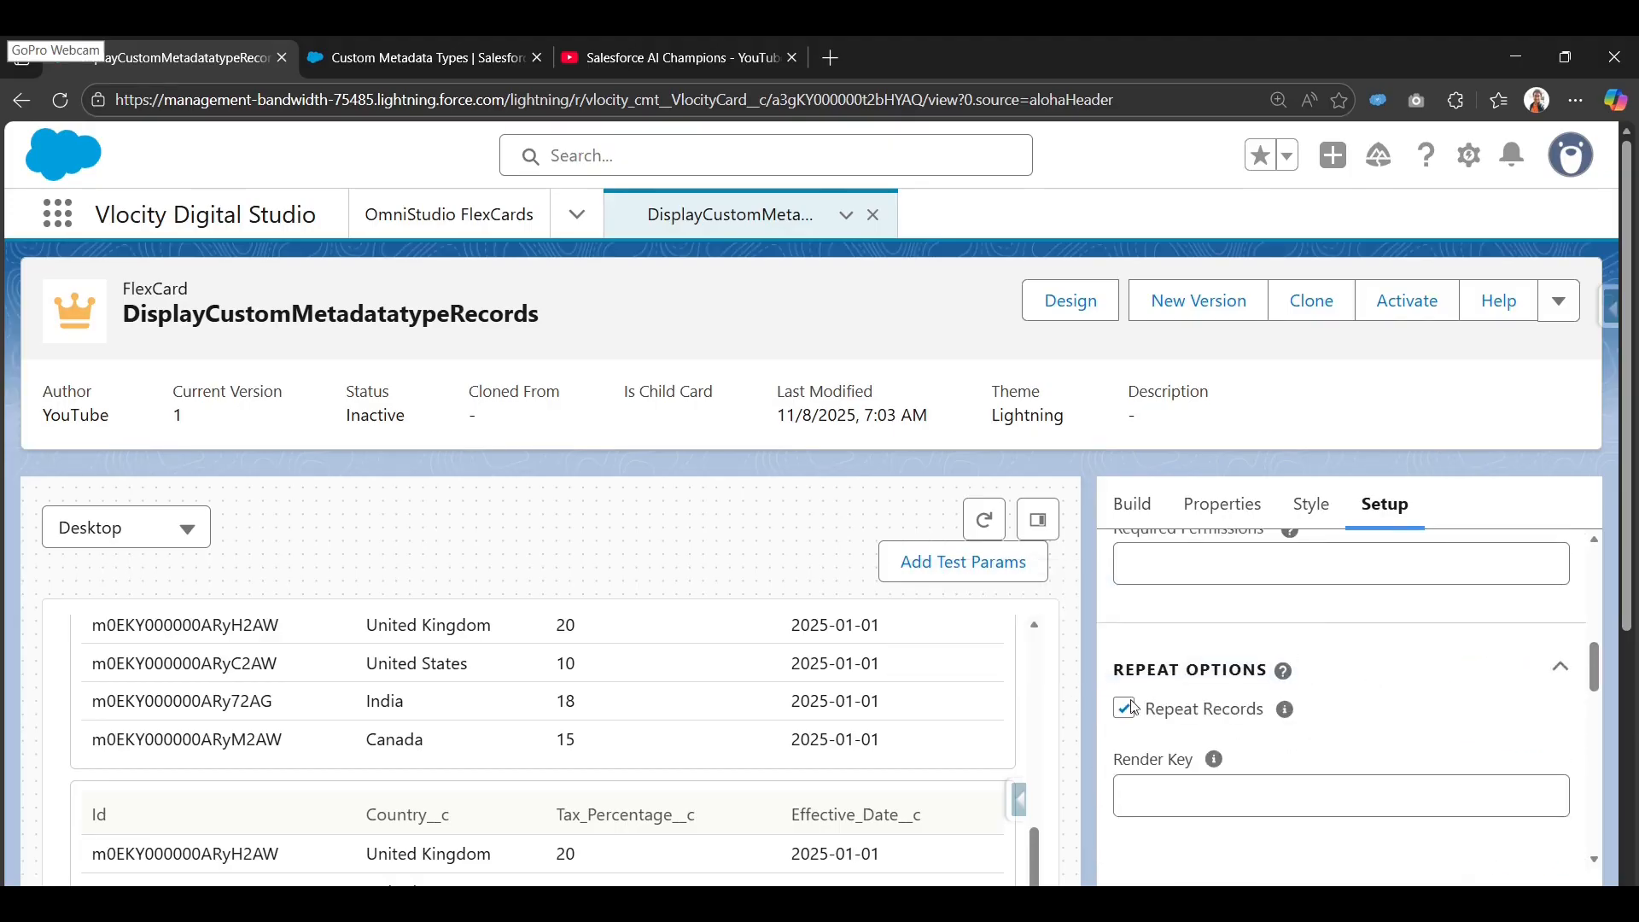
pyautogui.click(1124, 710)
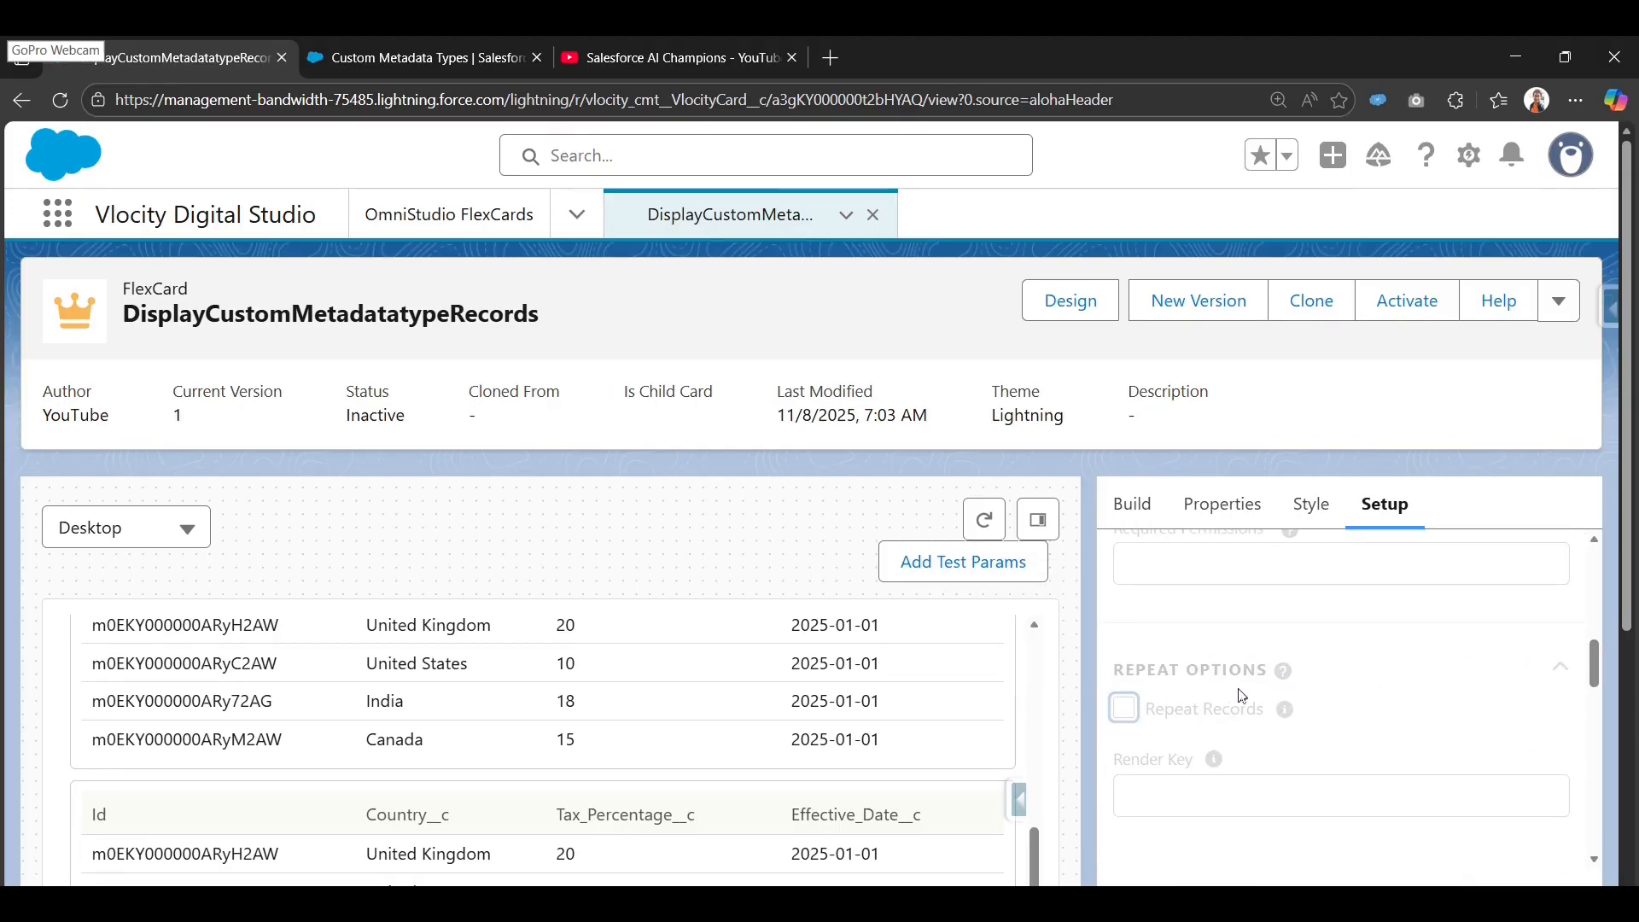
pyautogui.click(1072, 301)
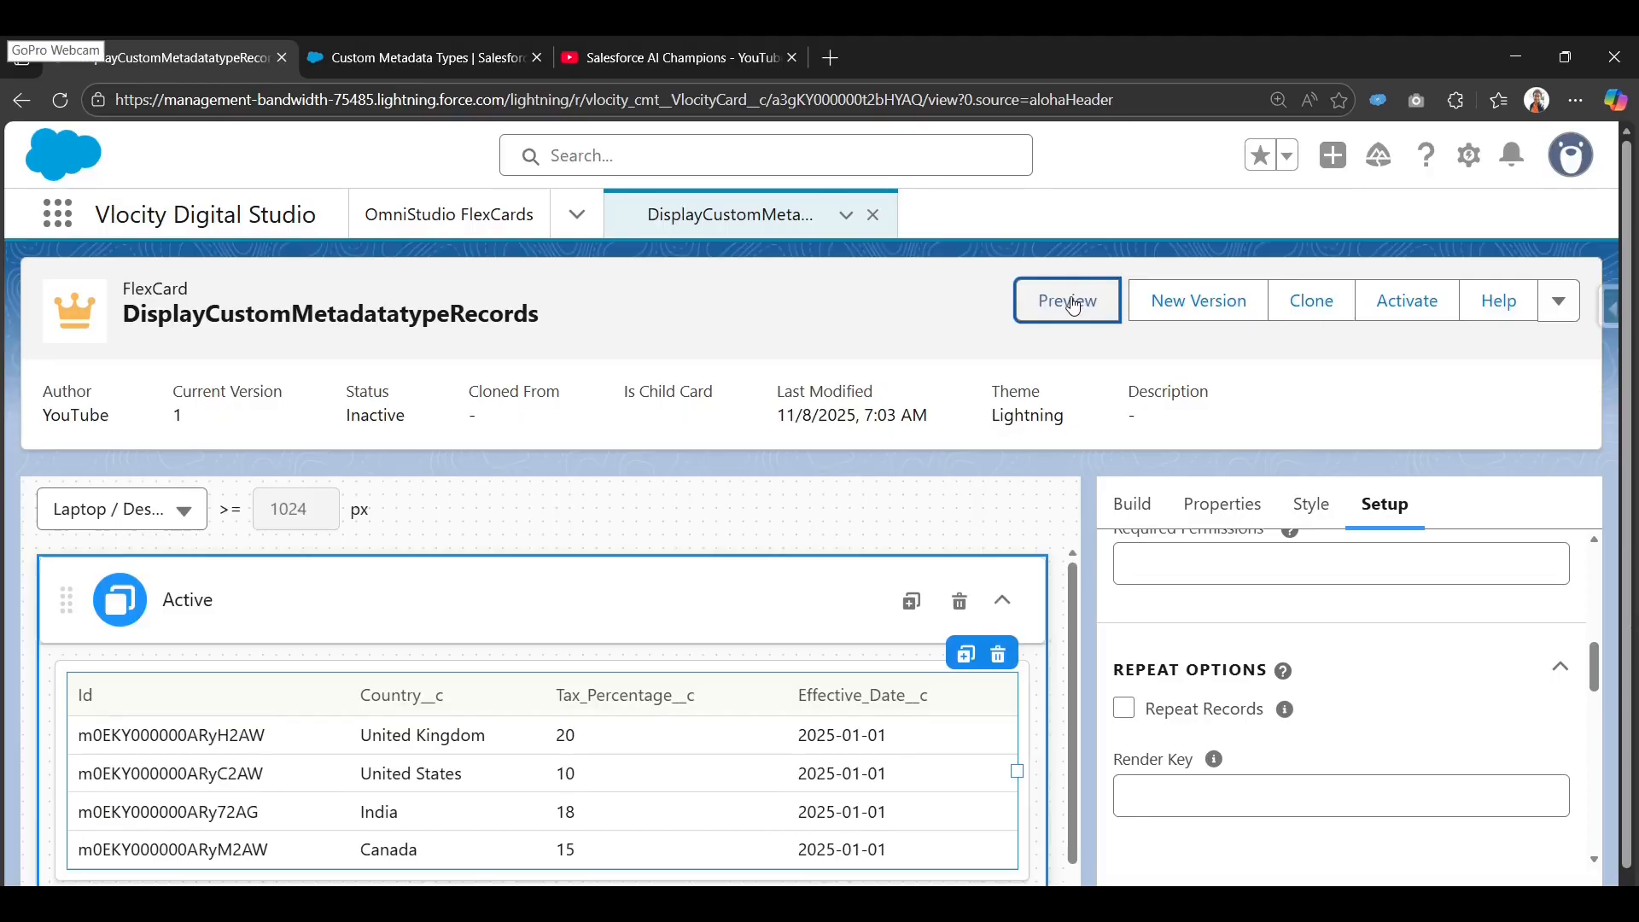
pyautogui.click(1069, 302)
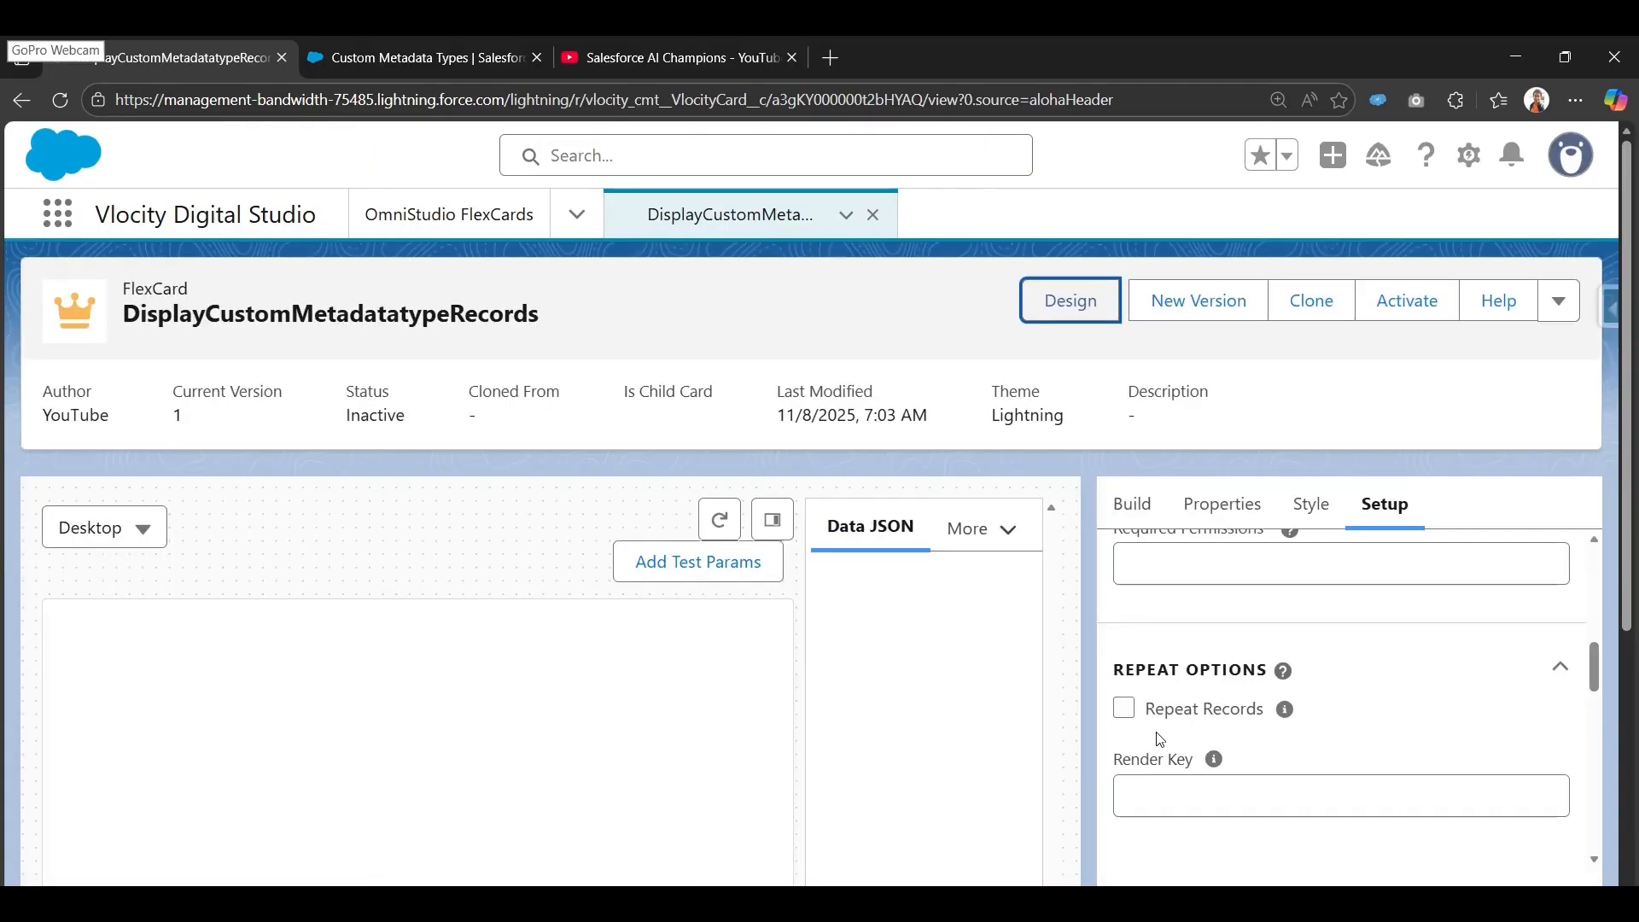
# Hide the Data JSON pane, reload the browser page and preview the card again.
pyautogui.click(773, 522)
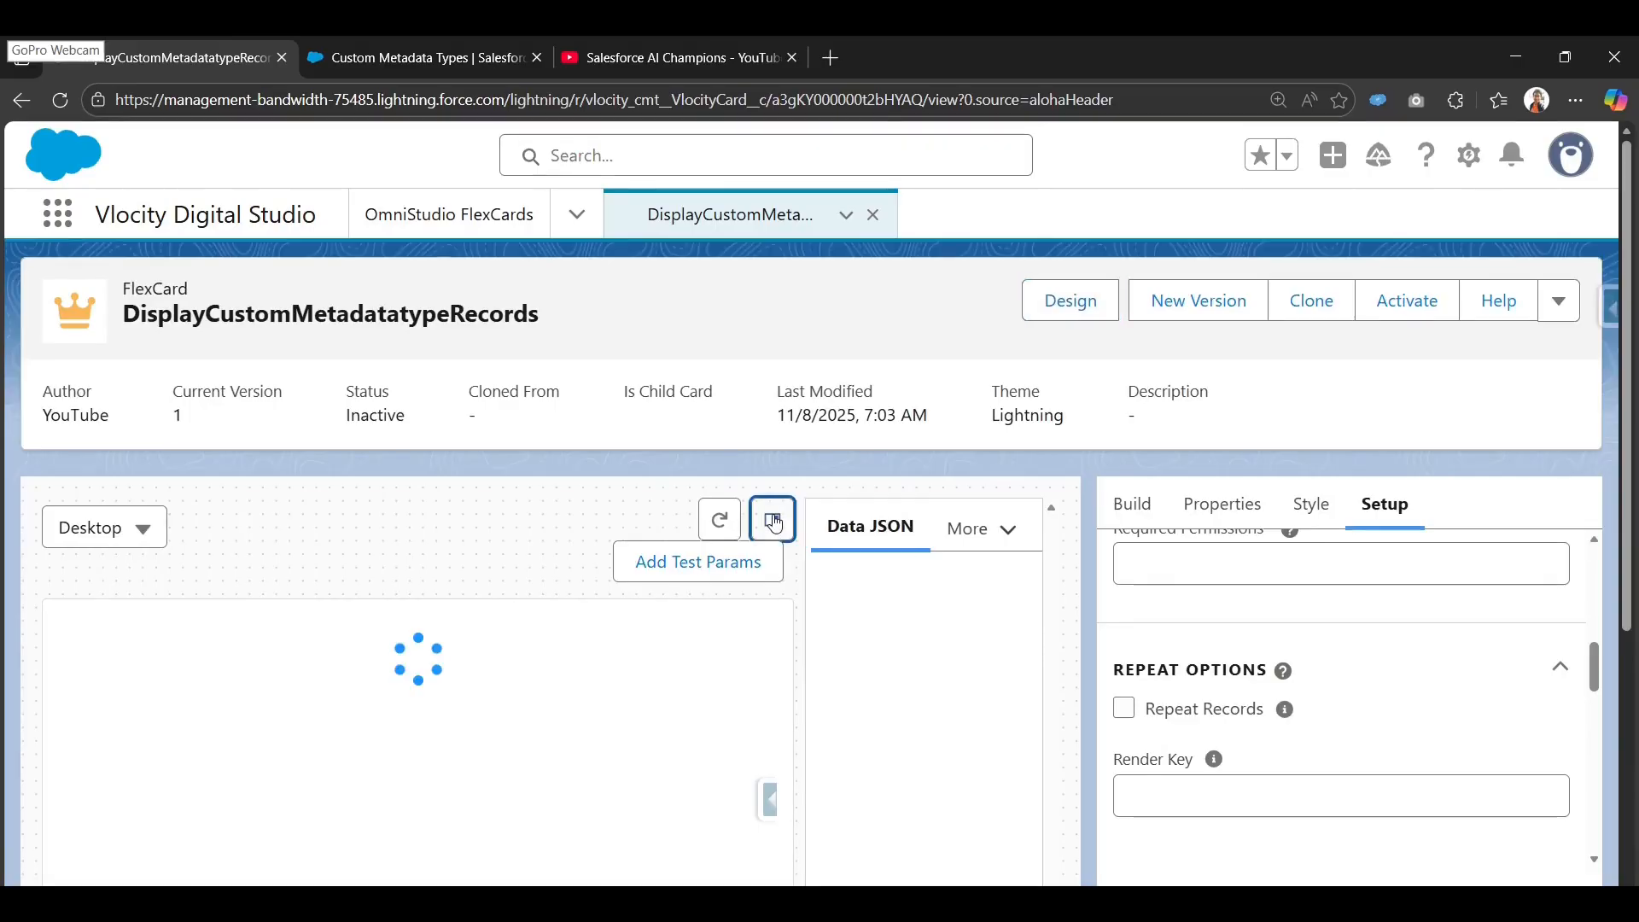
pyautogui.scroll(-3, 741, 655)
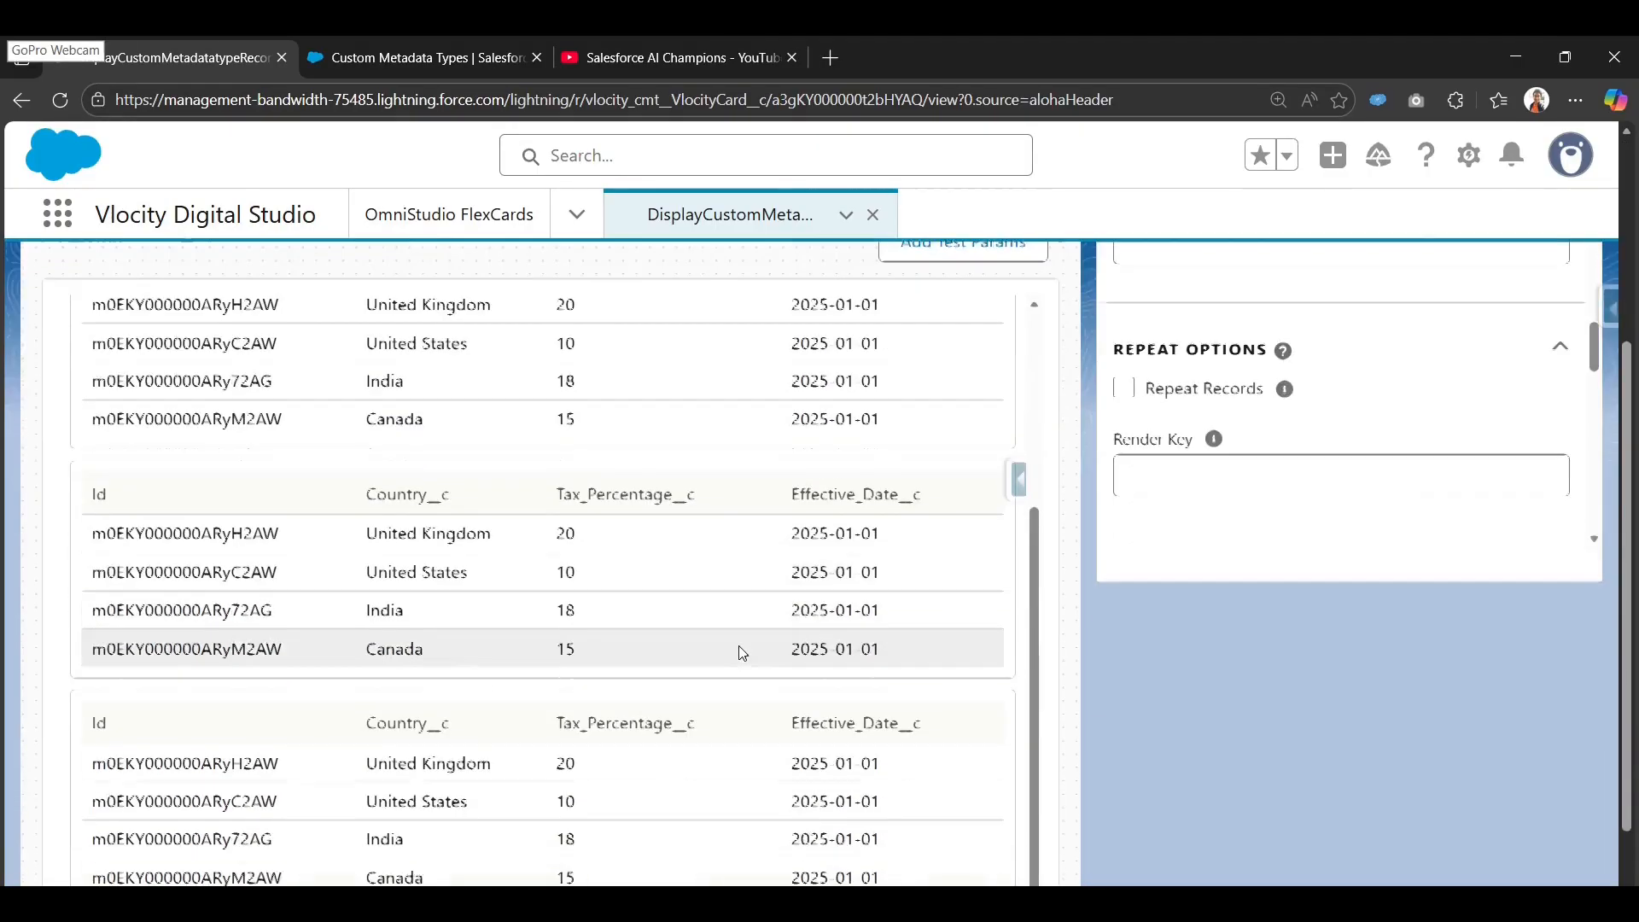
pyautogui.scroll(3, 154, 583)
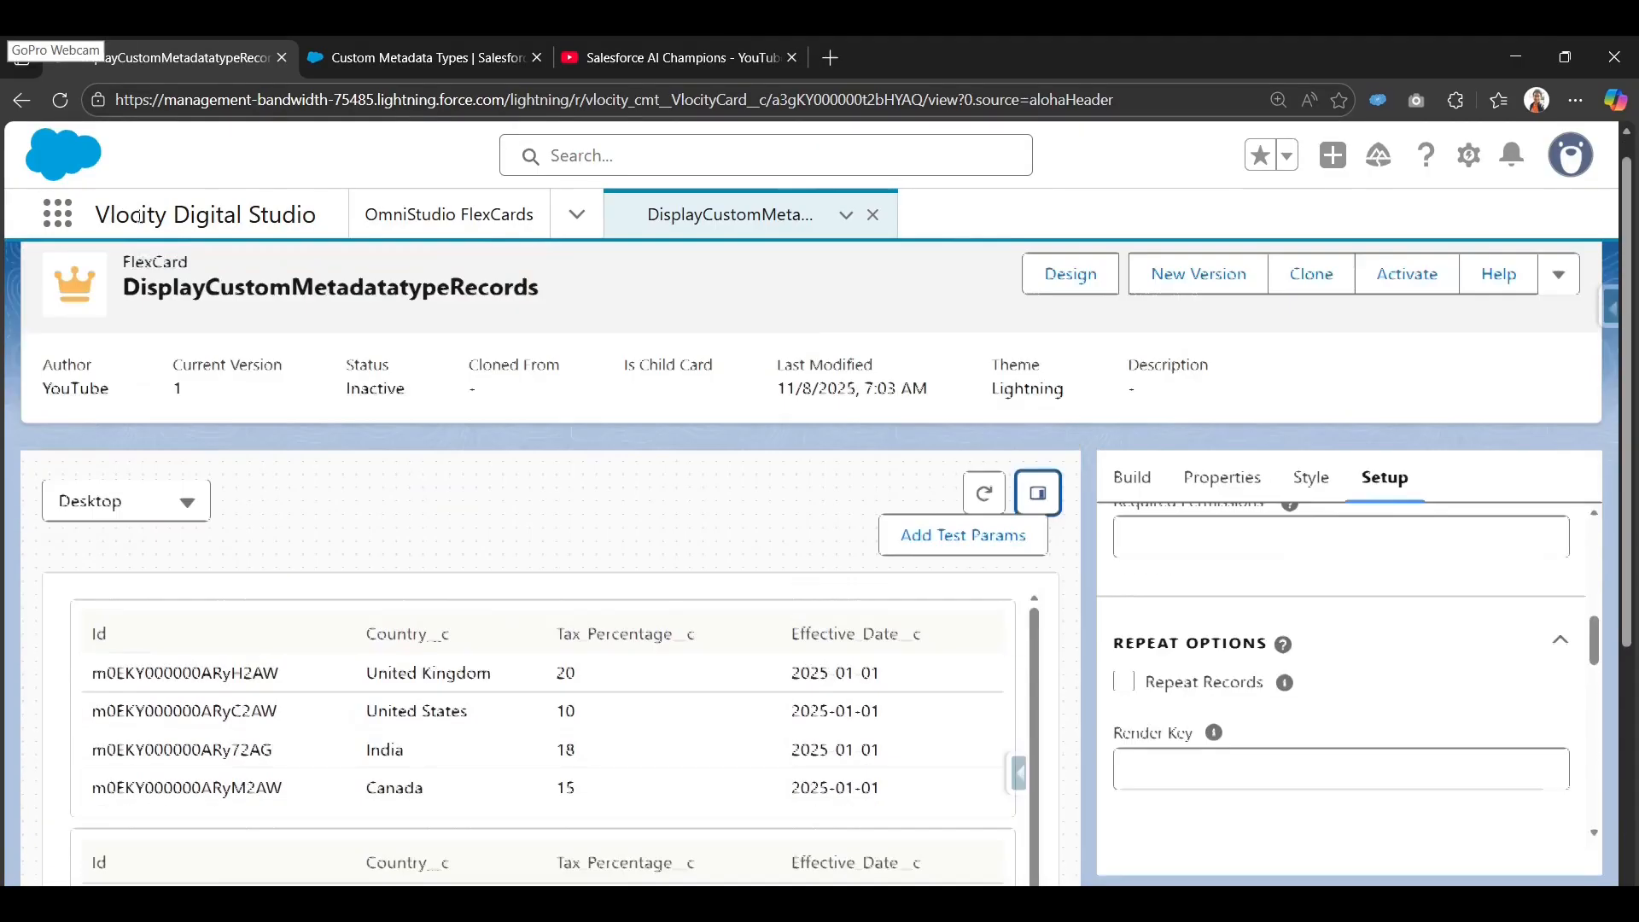
pyautogui.click(70, 103)
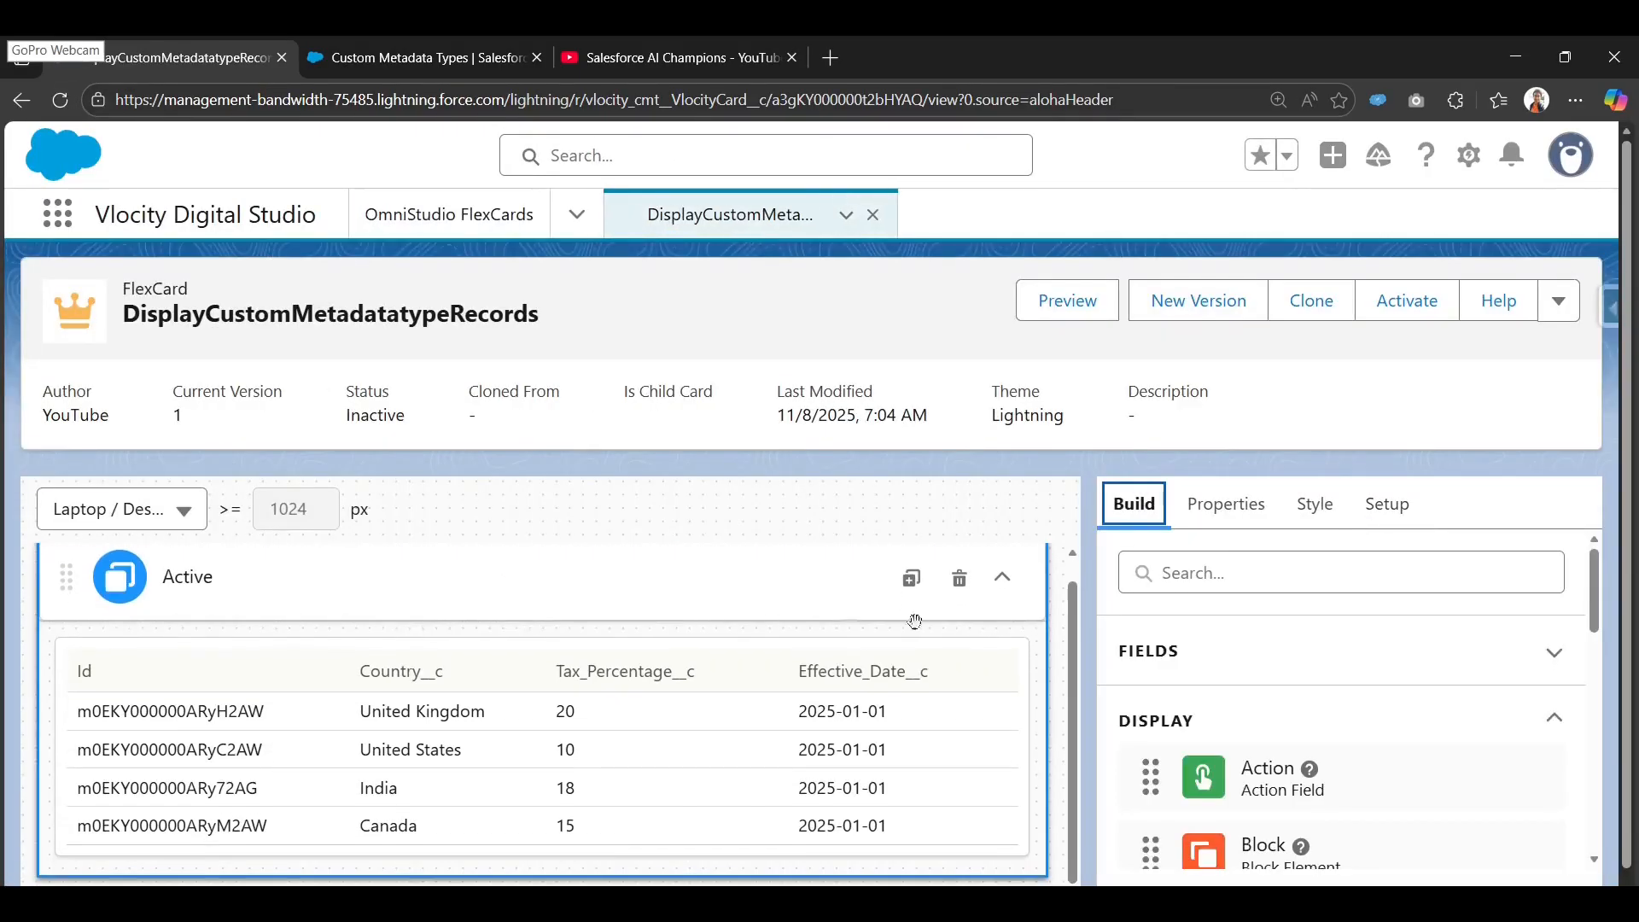
pyautogui.click(1077, 301)
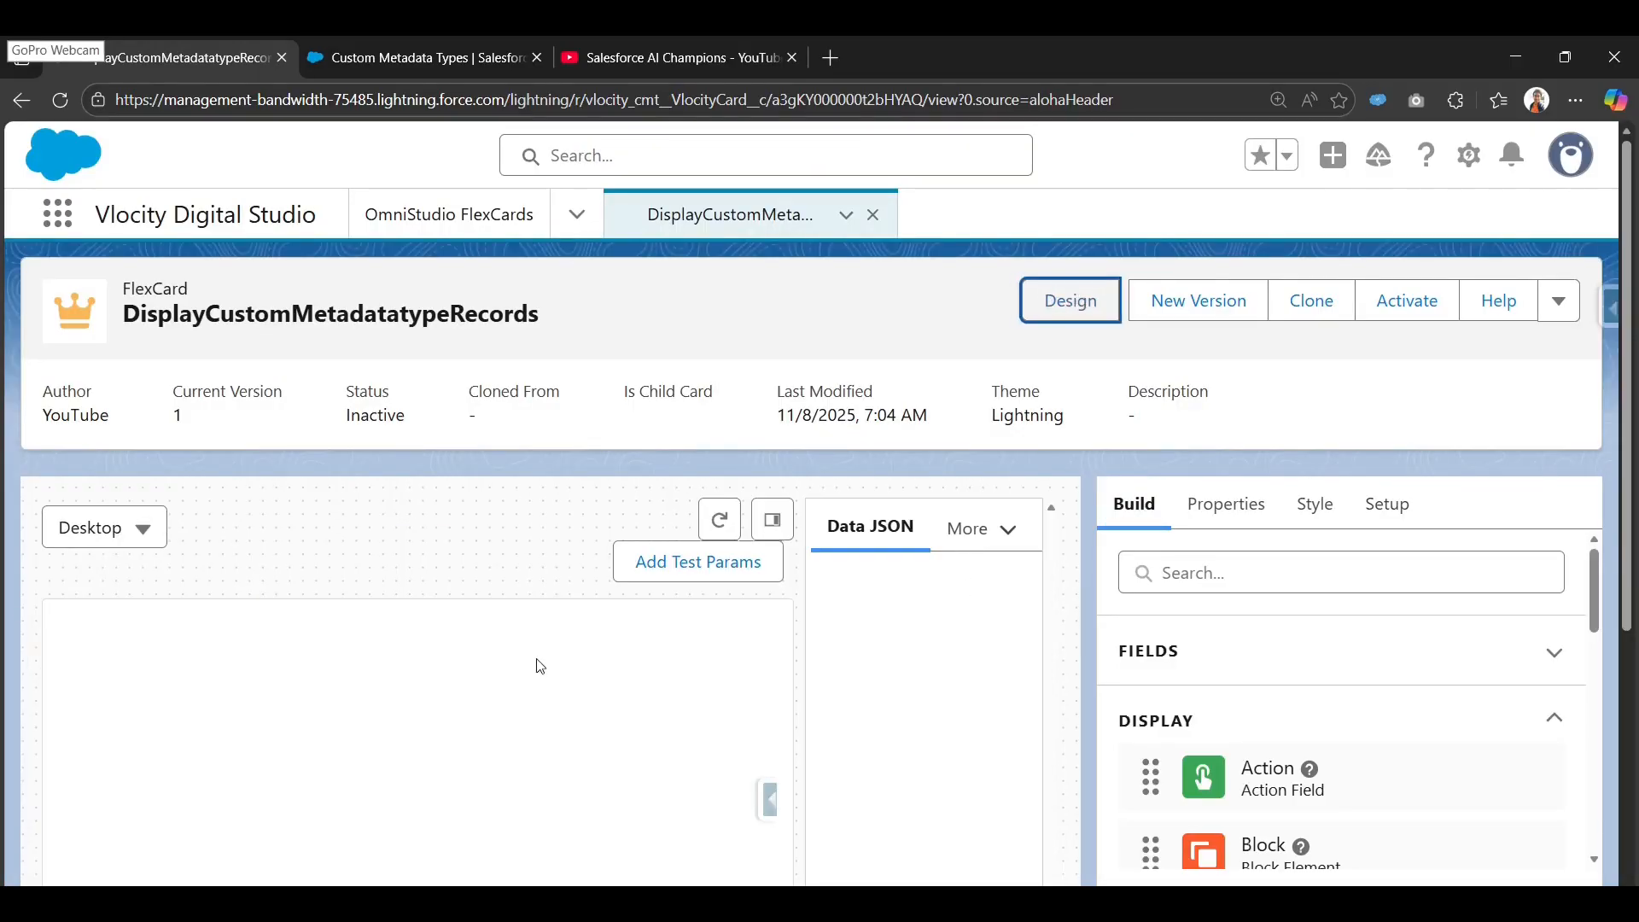
# Check the refreshed single-table preview and activate the FlexCard.
pyautogui.scroll(-3, 706, 629)
pyautogui.scroll(-5, 681, 642)
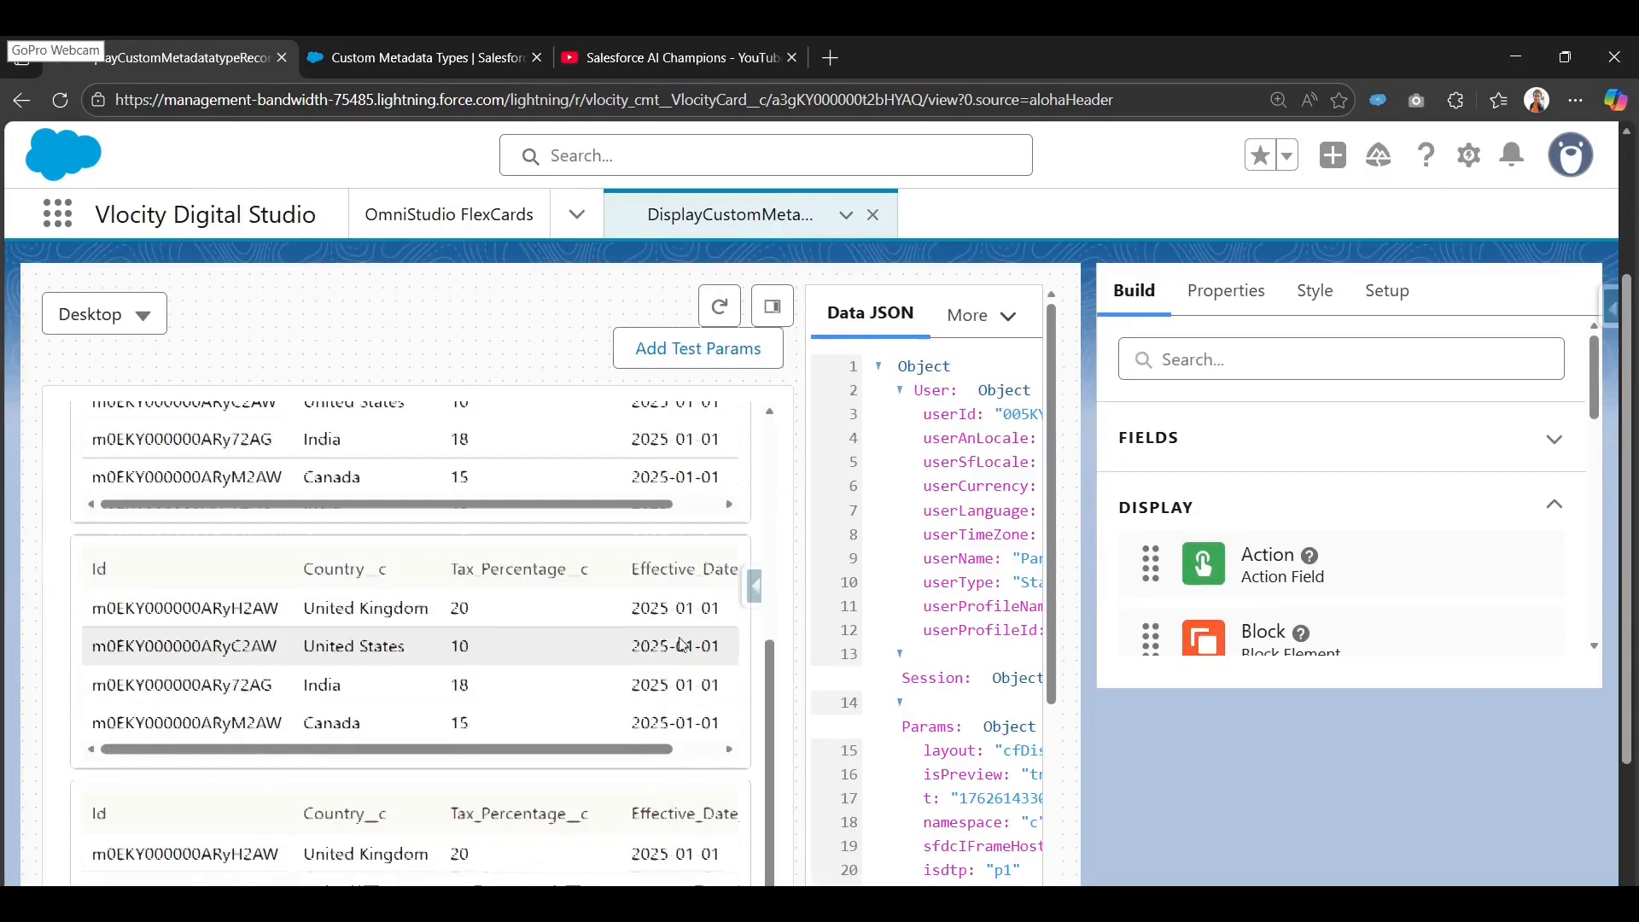
pyautogui.scroll(7, 720, 565)
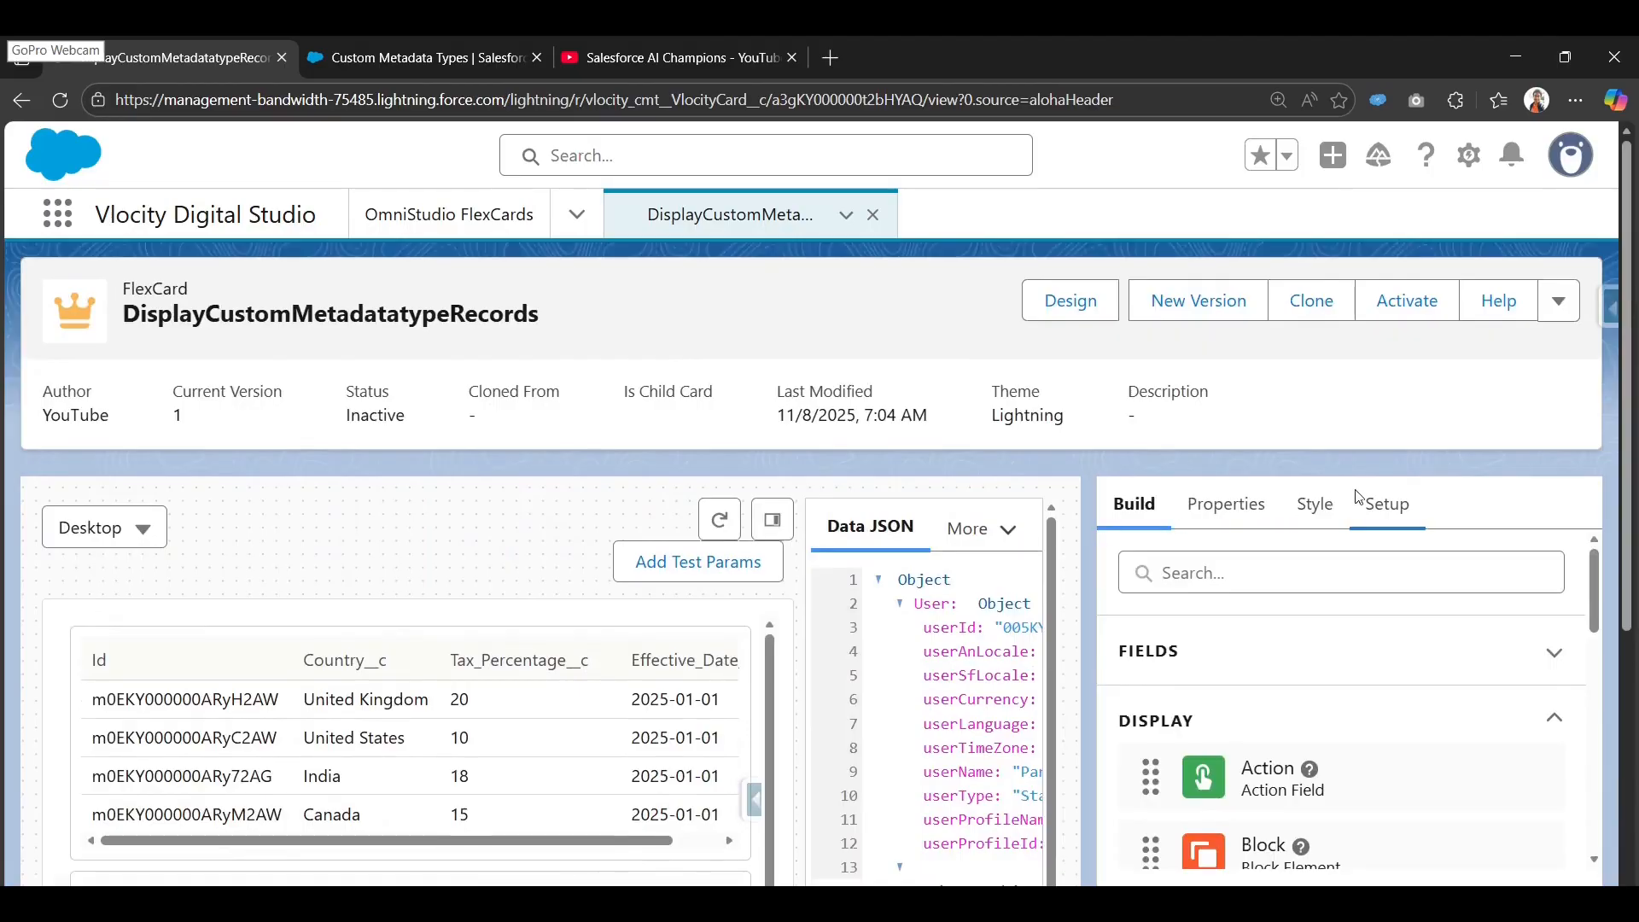
pyautogui.click(1395, 306)
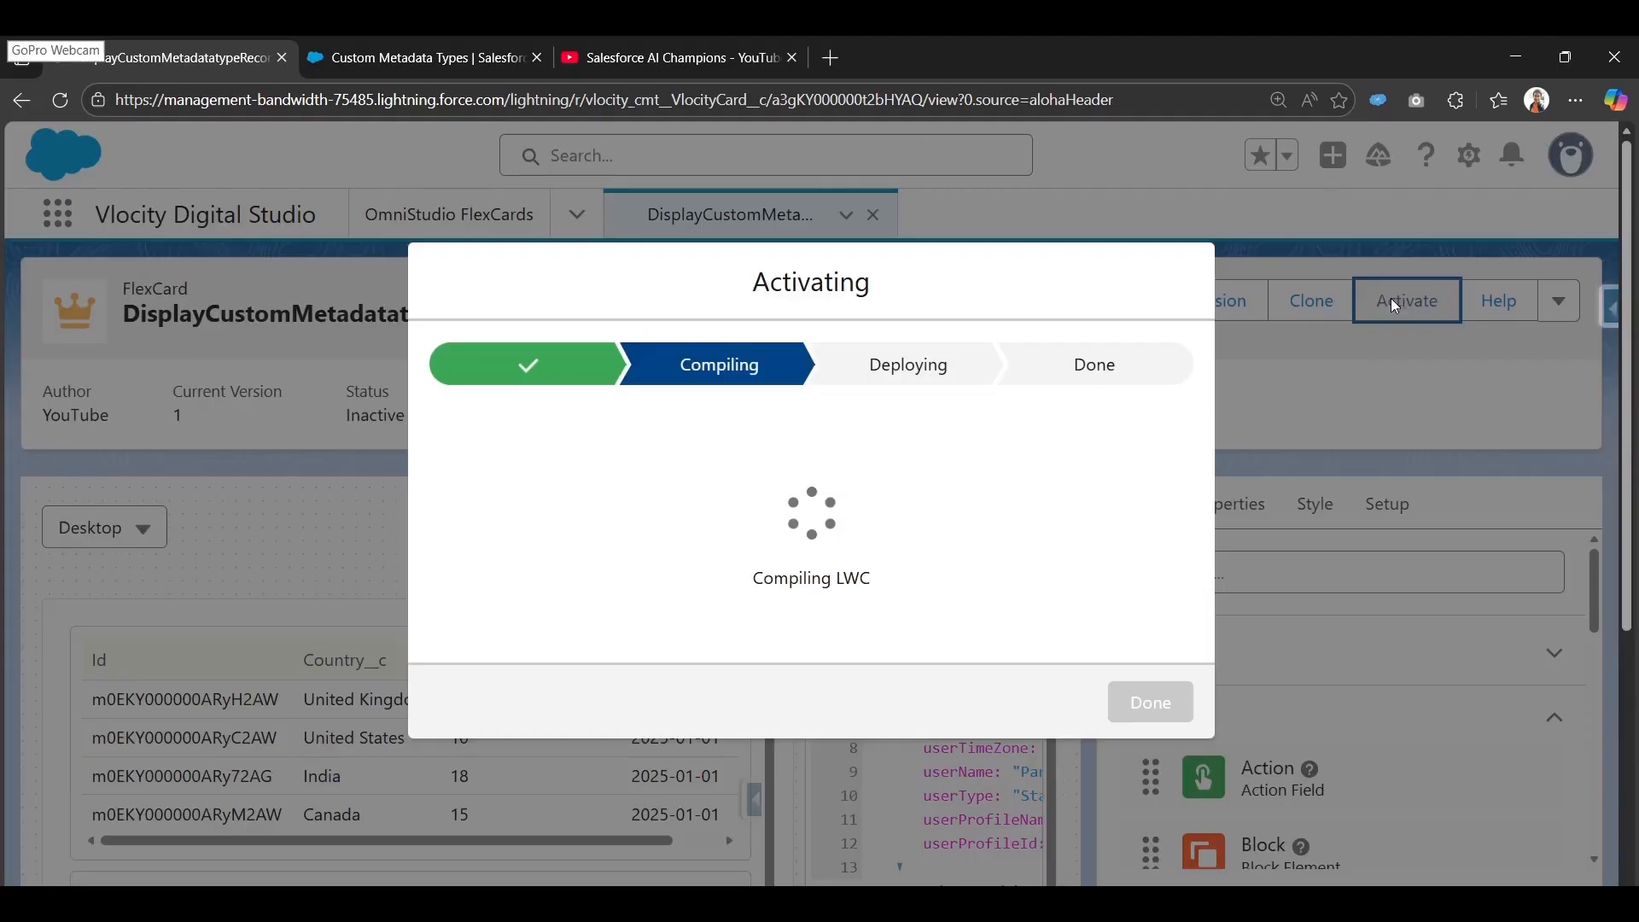
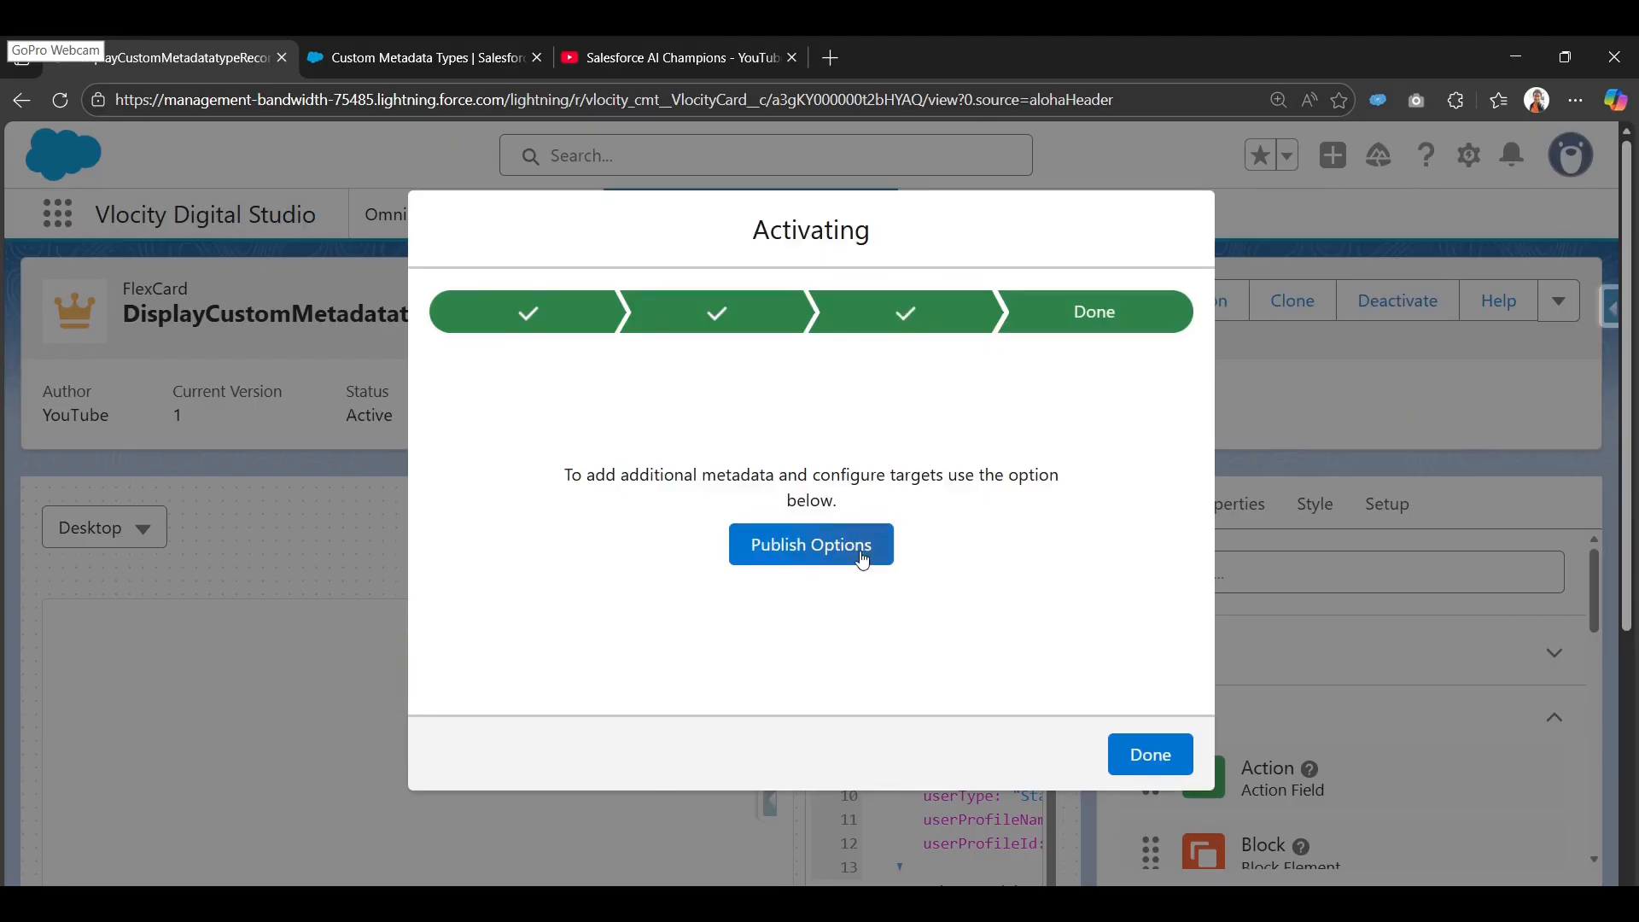
# Save the FlexCard's Publish Options with Is Exposed and App, Home and Record Page targets.
pyautogui.click(863, 556)
pyautogui.scroll(-5, 628, 417)
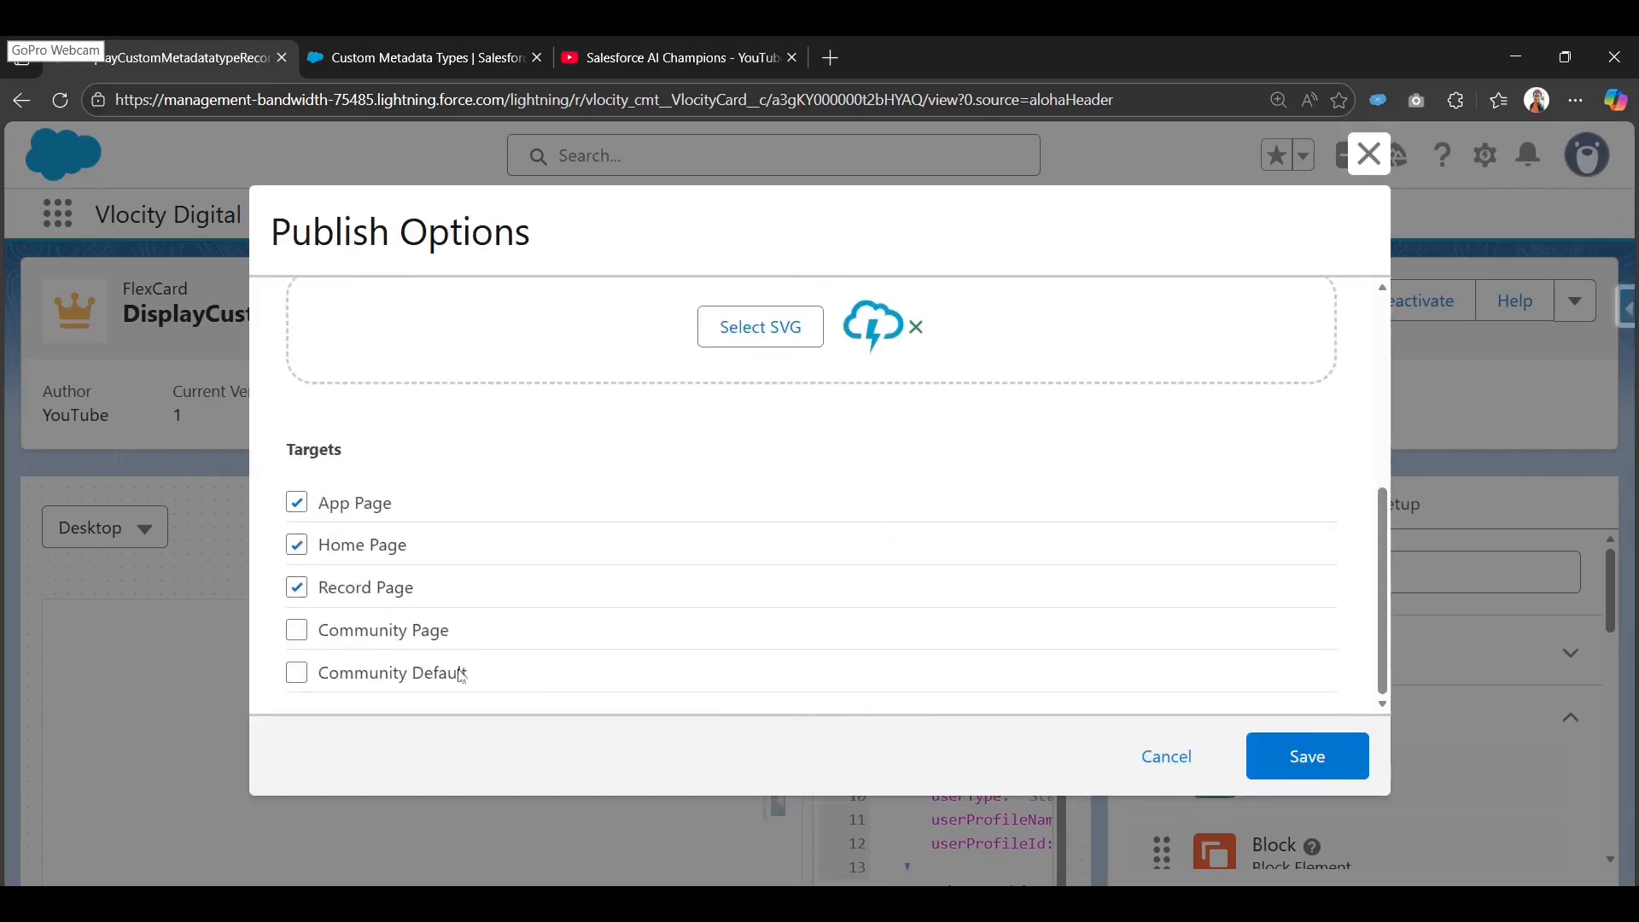
pyautogui.scroll(3, 776, 574)
pyautogui.scroll(-2, 564, 525)
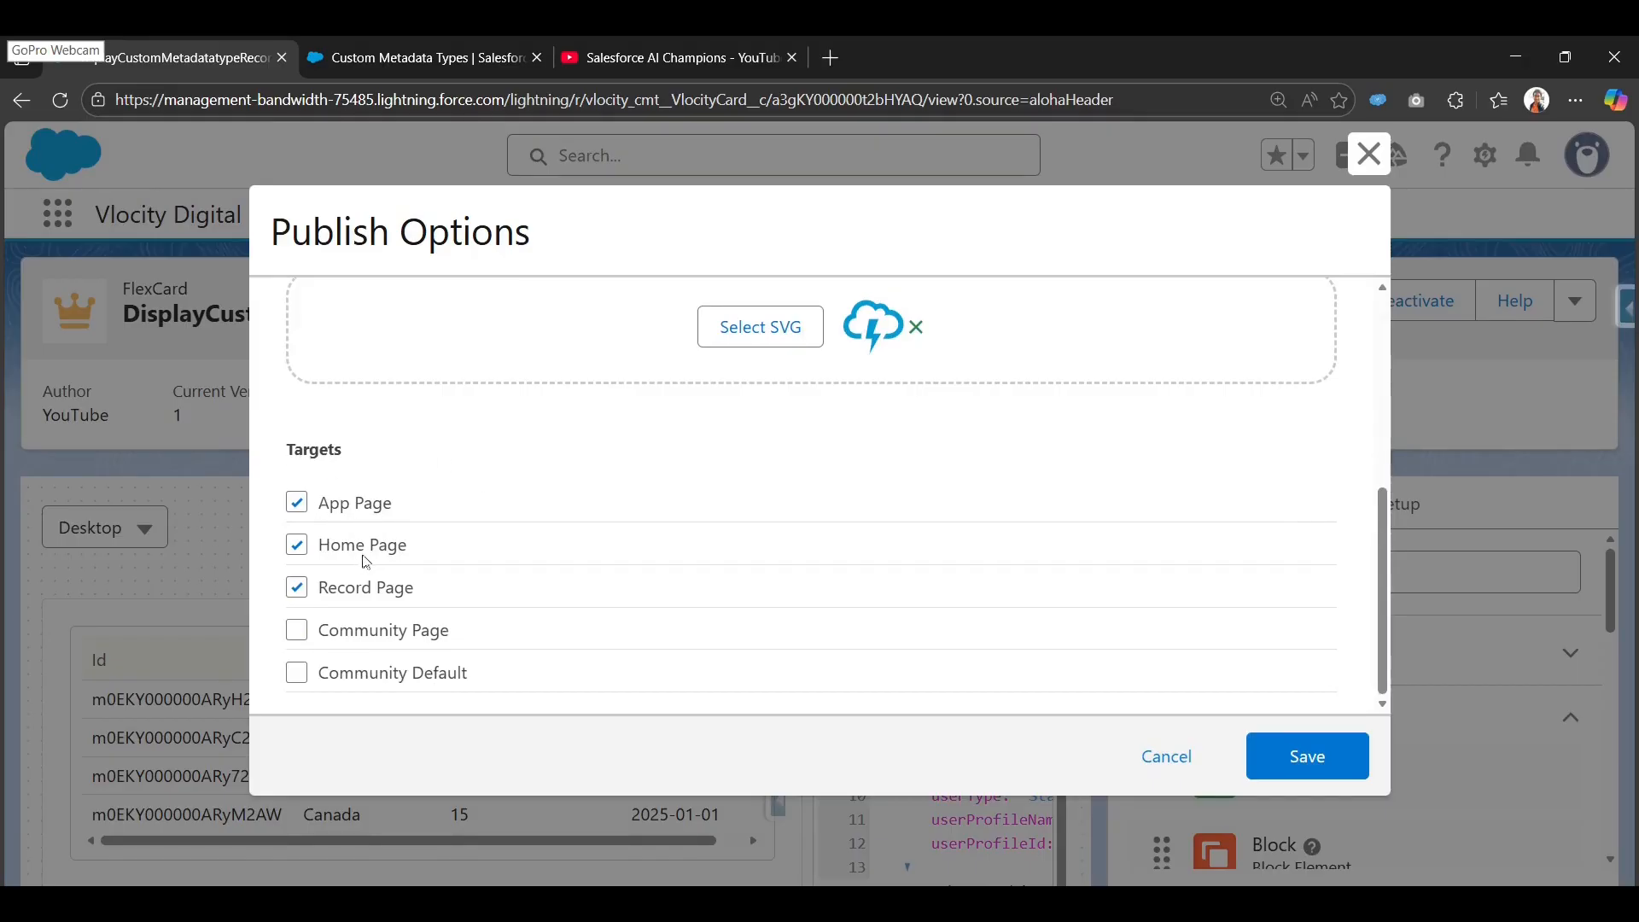
pyautogui.scroll(4, 421, 574)
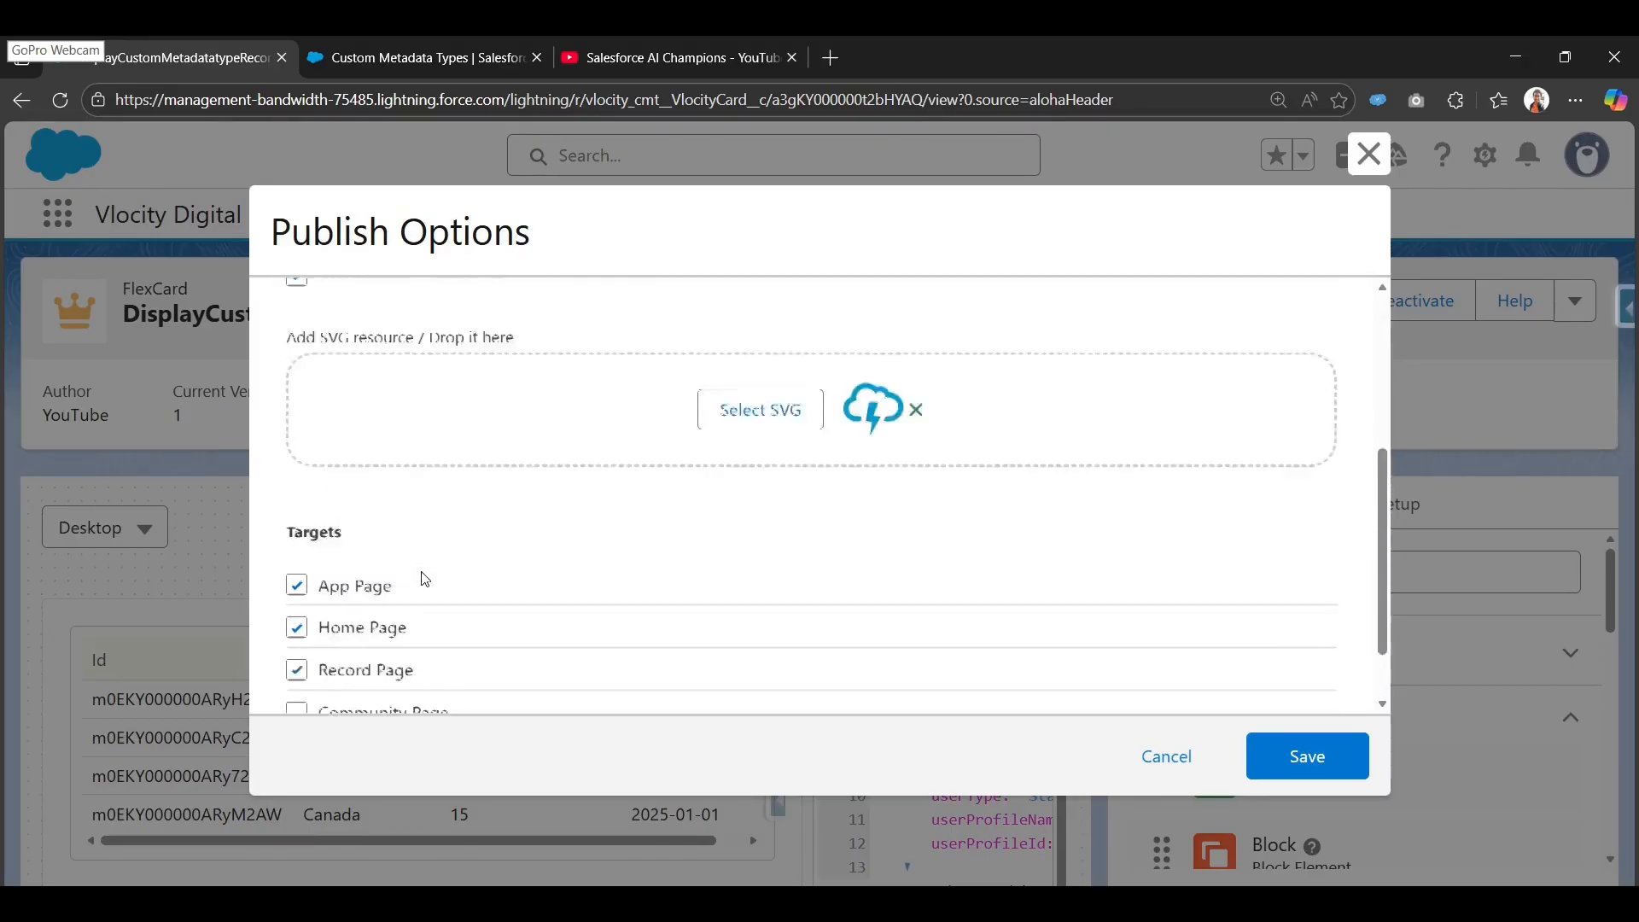
pyautogui.scroll(-4, 479, 541)
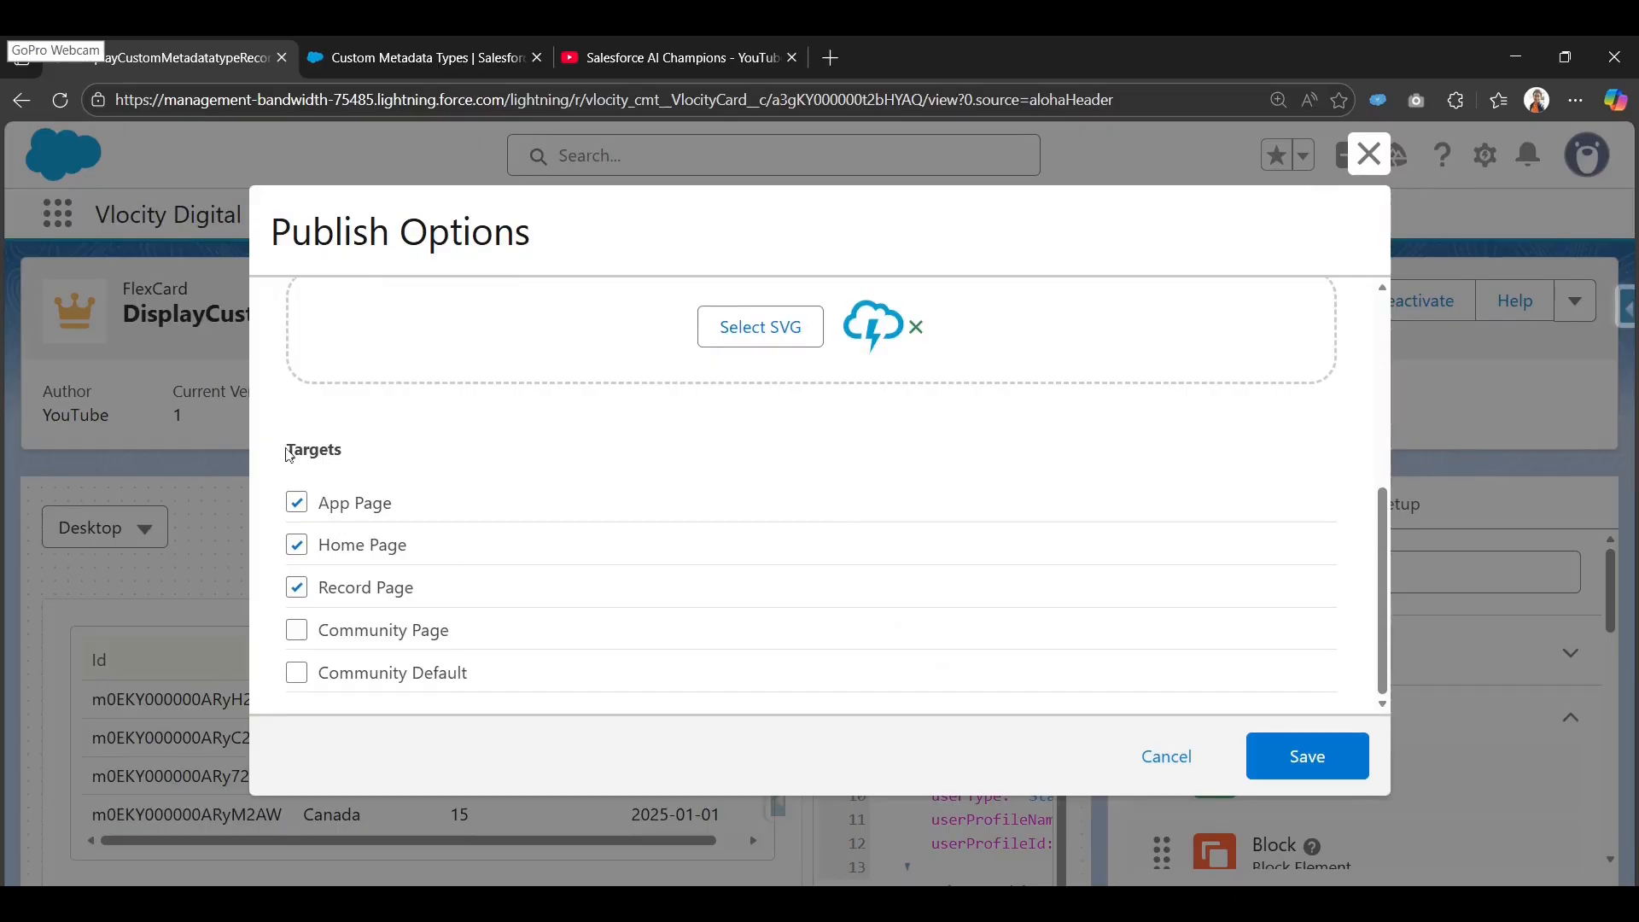
pyautogui.moveTo(289, 455); pyautogui.dragTo(332, 463)
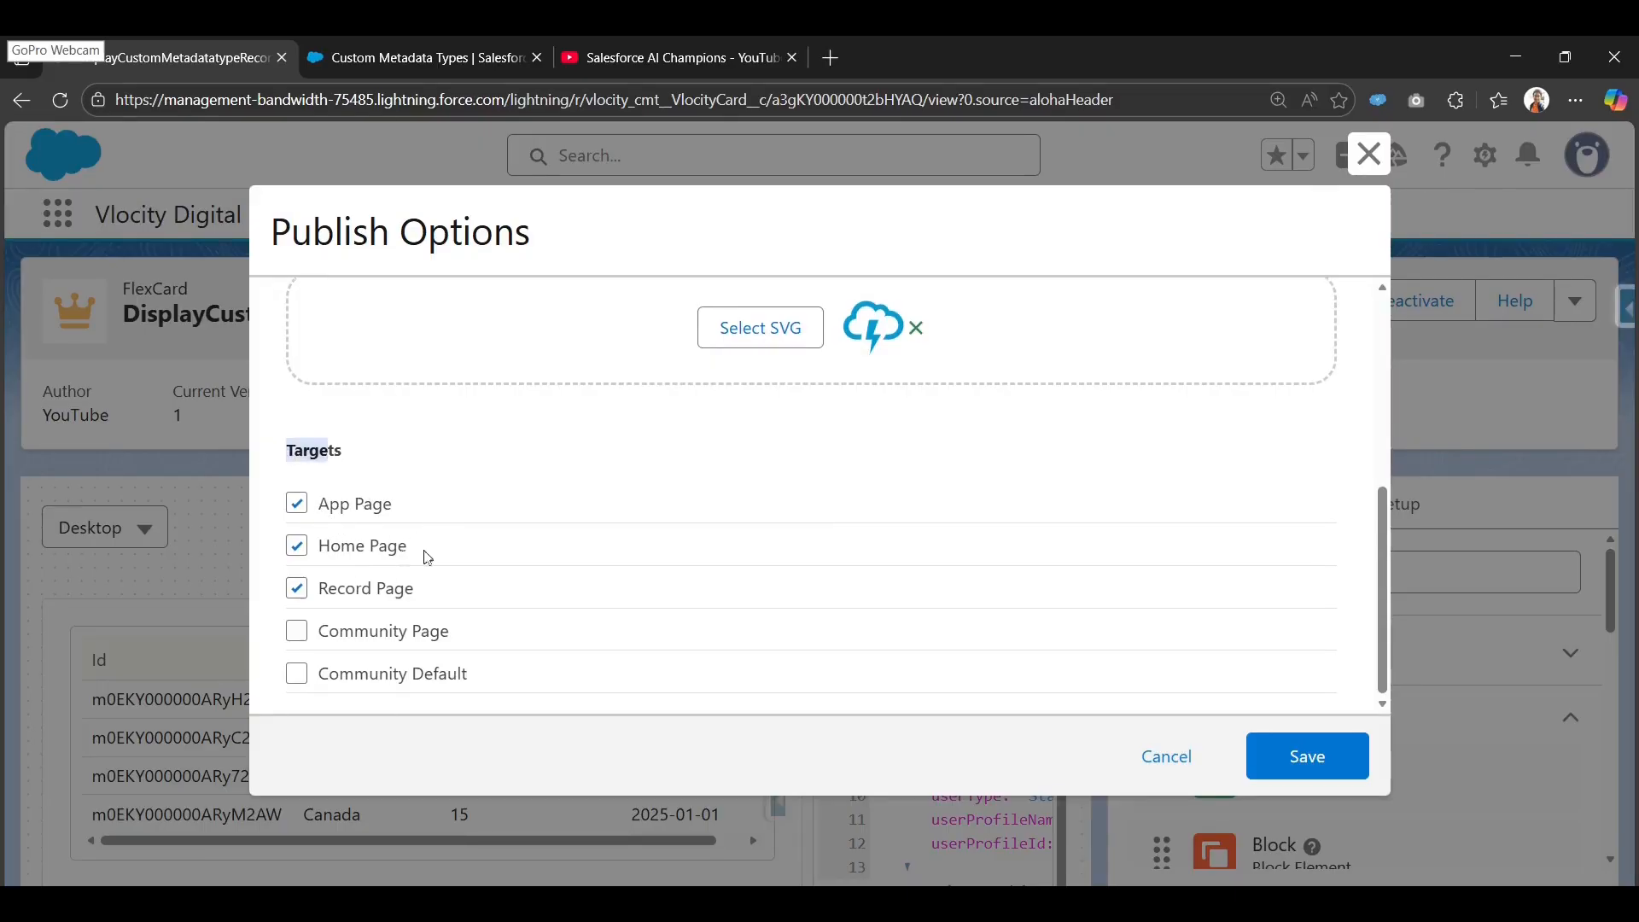
pyautogui.scroll(5, 532, 580)
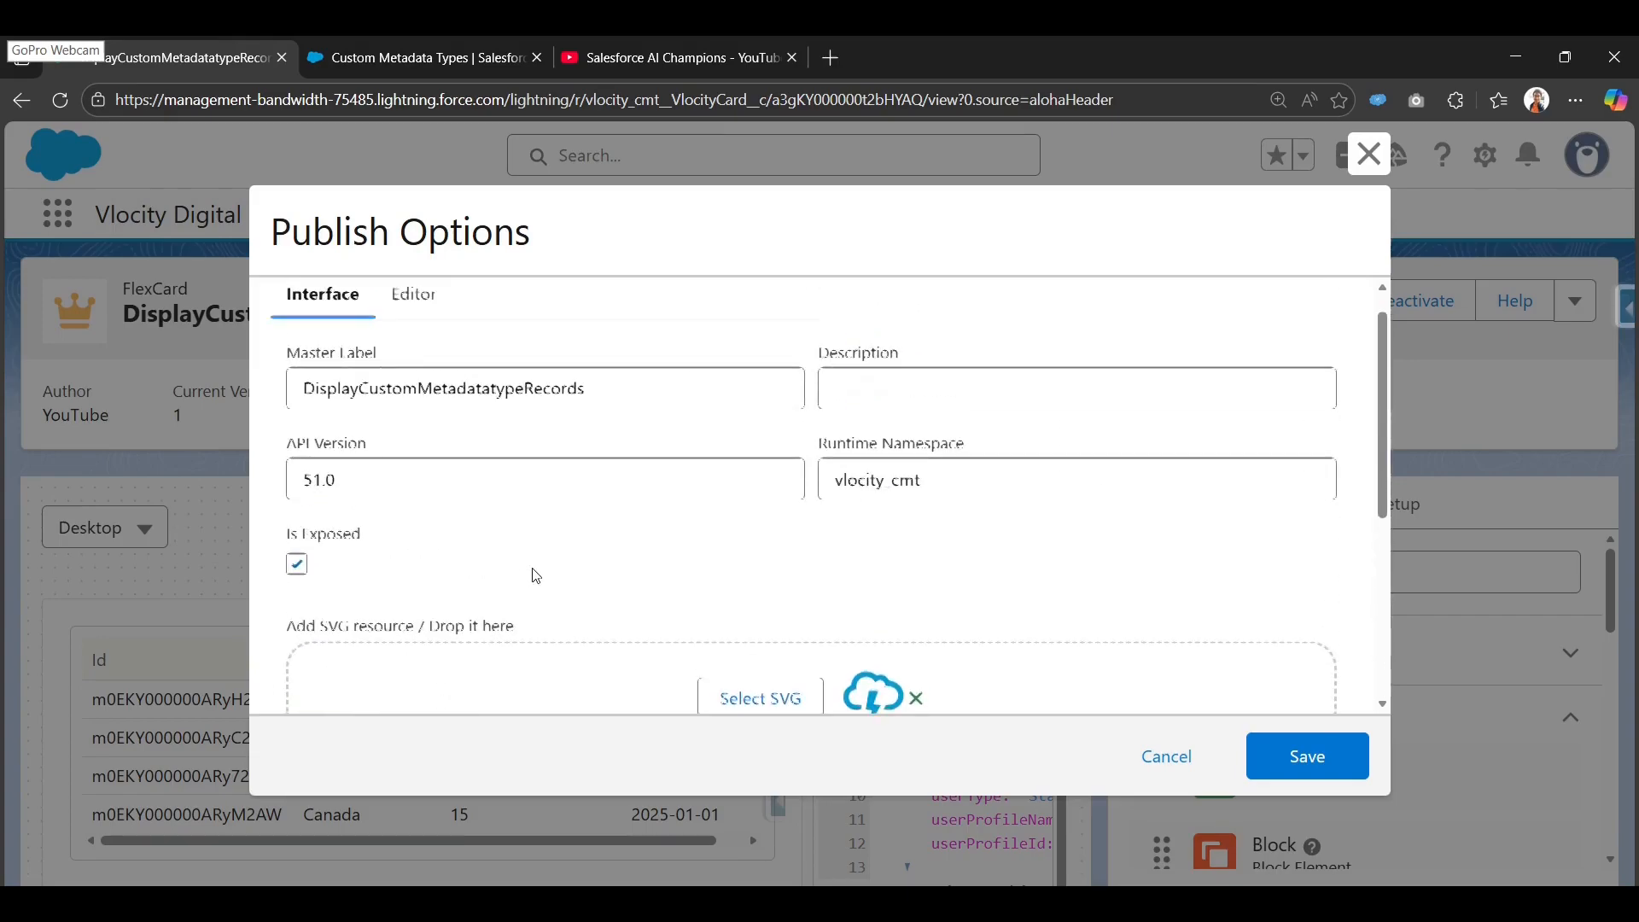
pyautogui.scroll(-4, 530, 578)
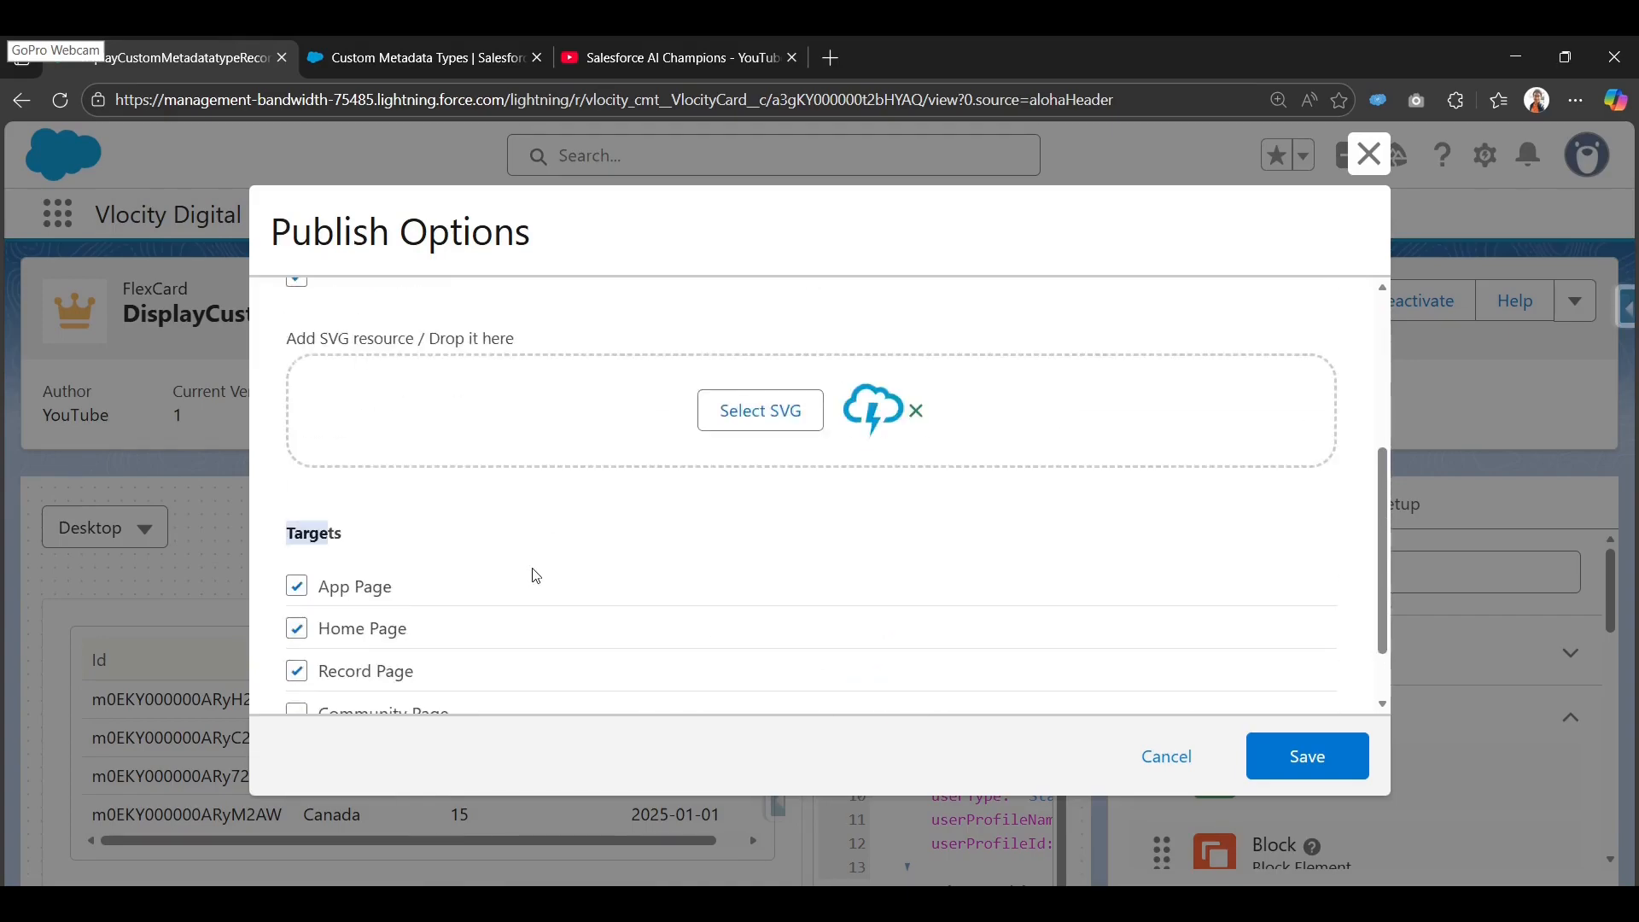
pyautogui.click(1298, 757)
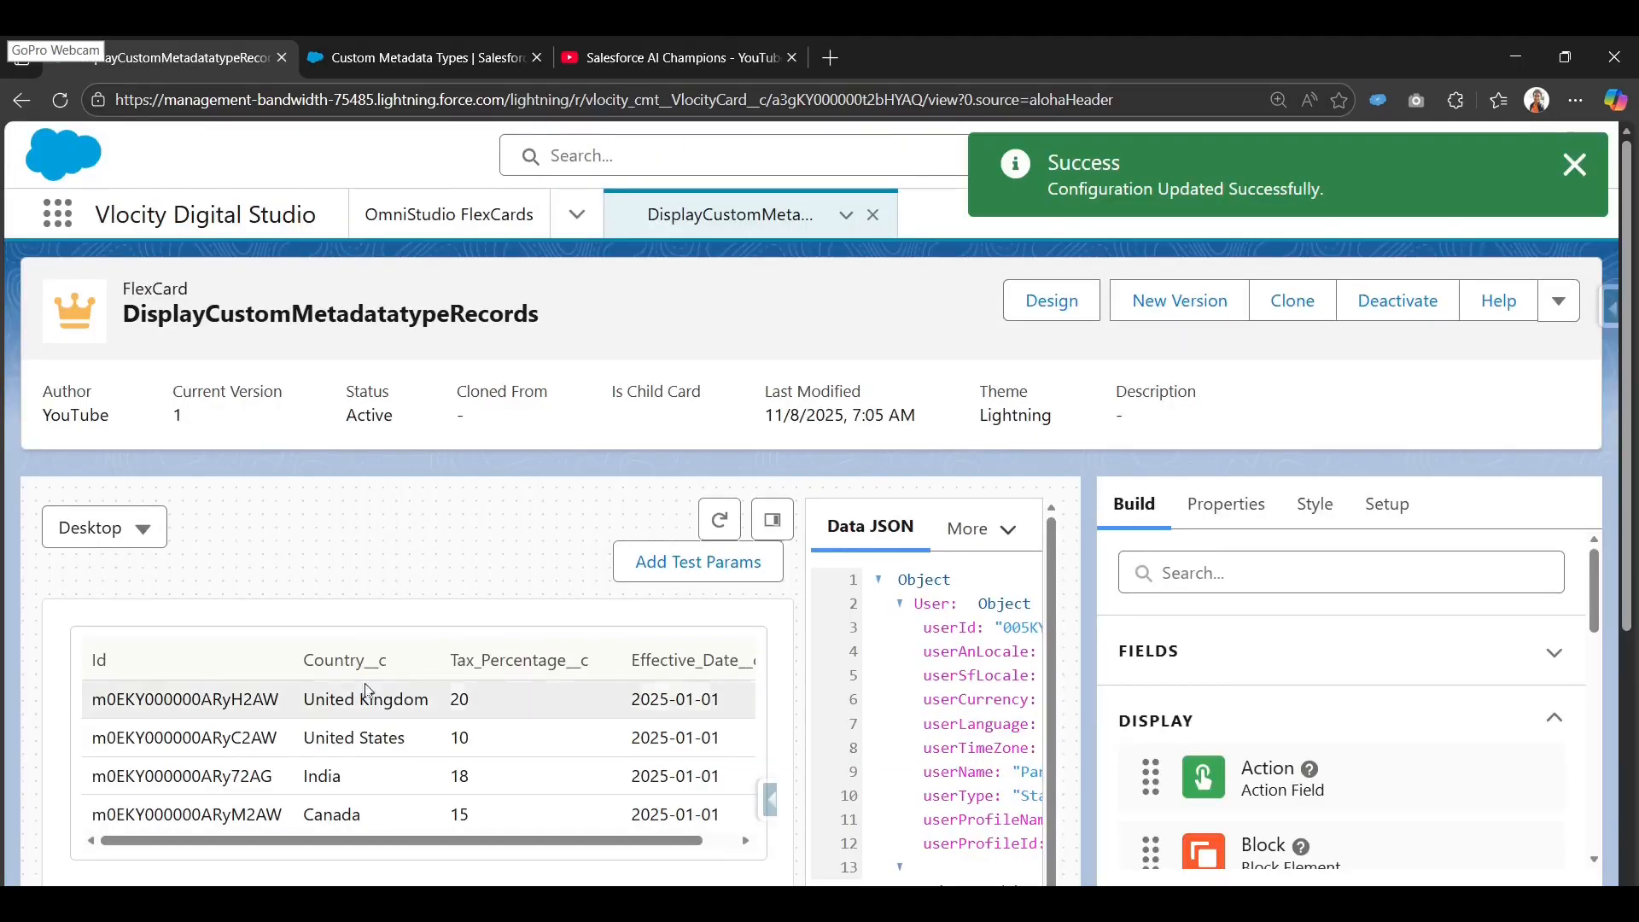
# Regenerate the FlexCard preview from the Design view.
pyautogui.scroll(-4, 687, 621)
pyautogui.scroll(4, 688, 621)
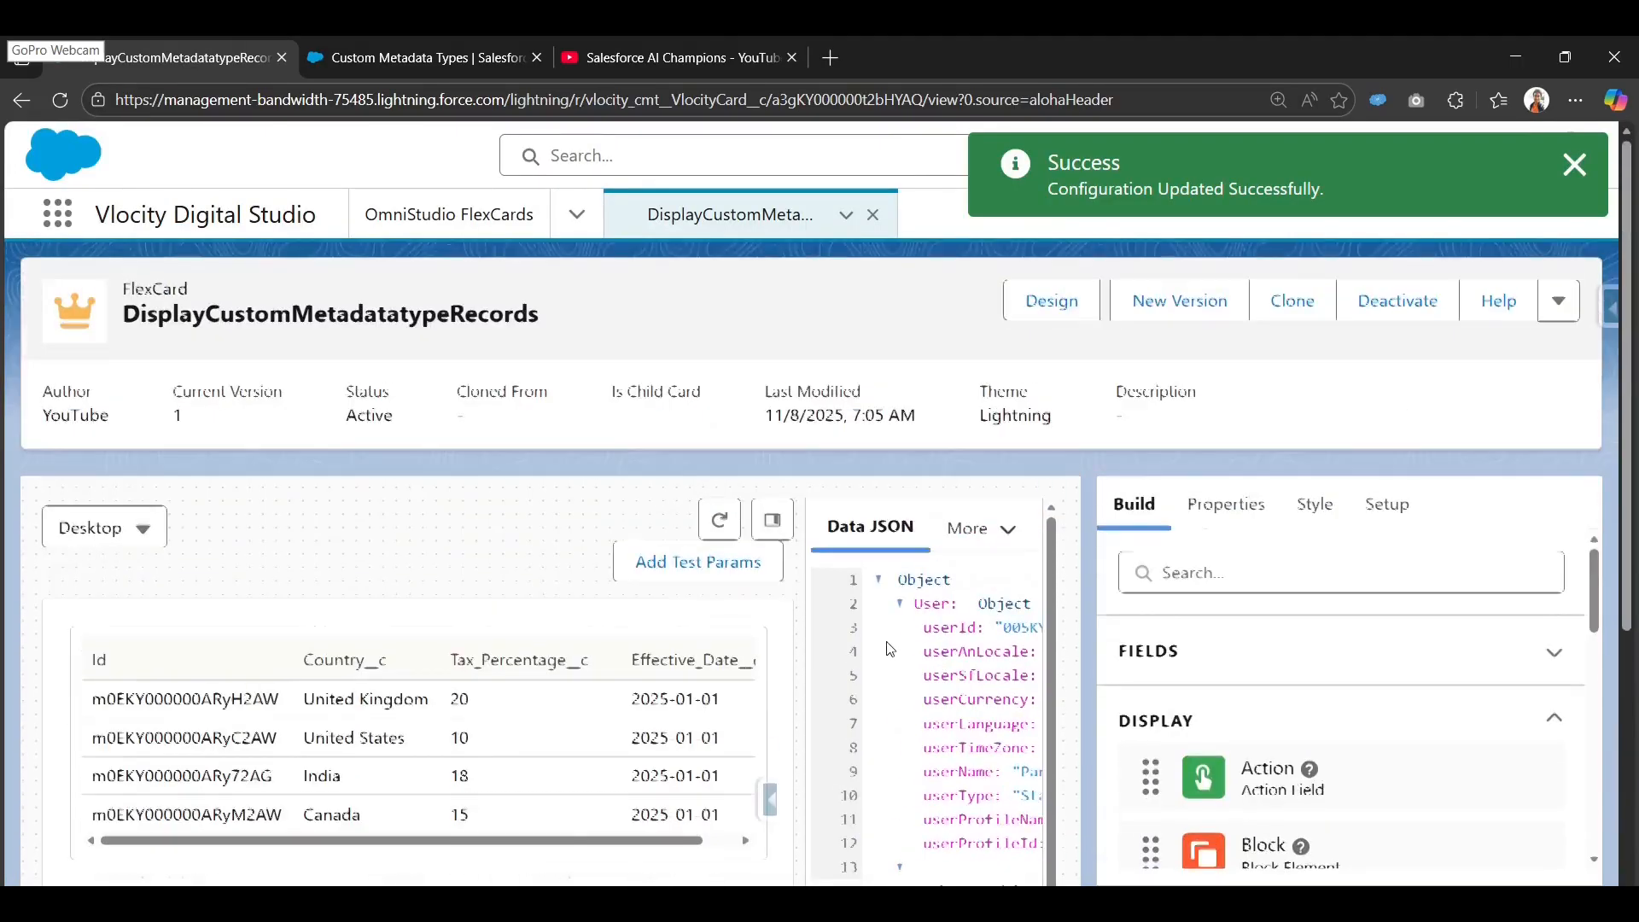
pyautogui.click(1043, 307)
pyautogui.click(1045, 304)
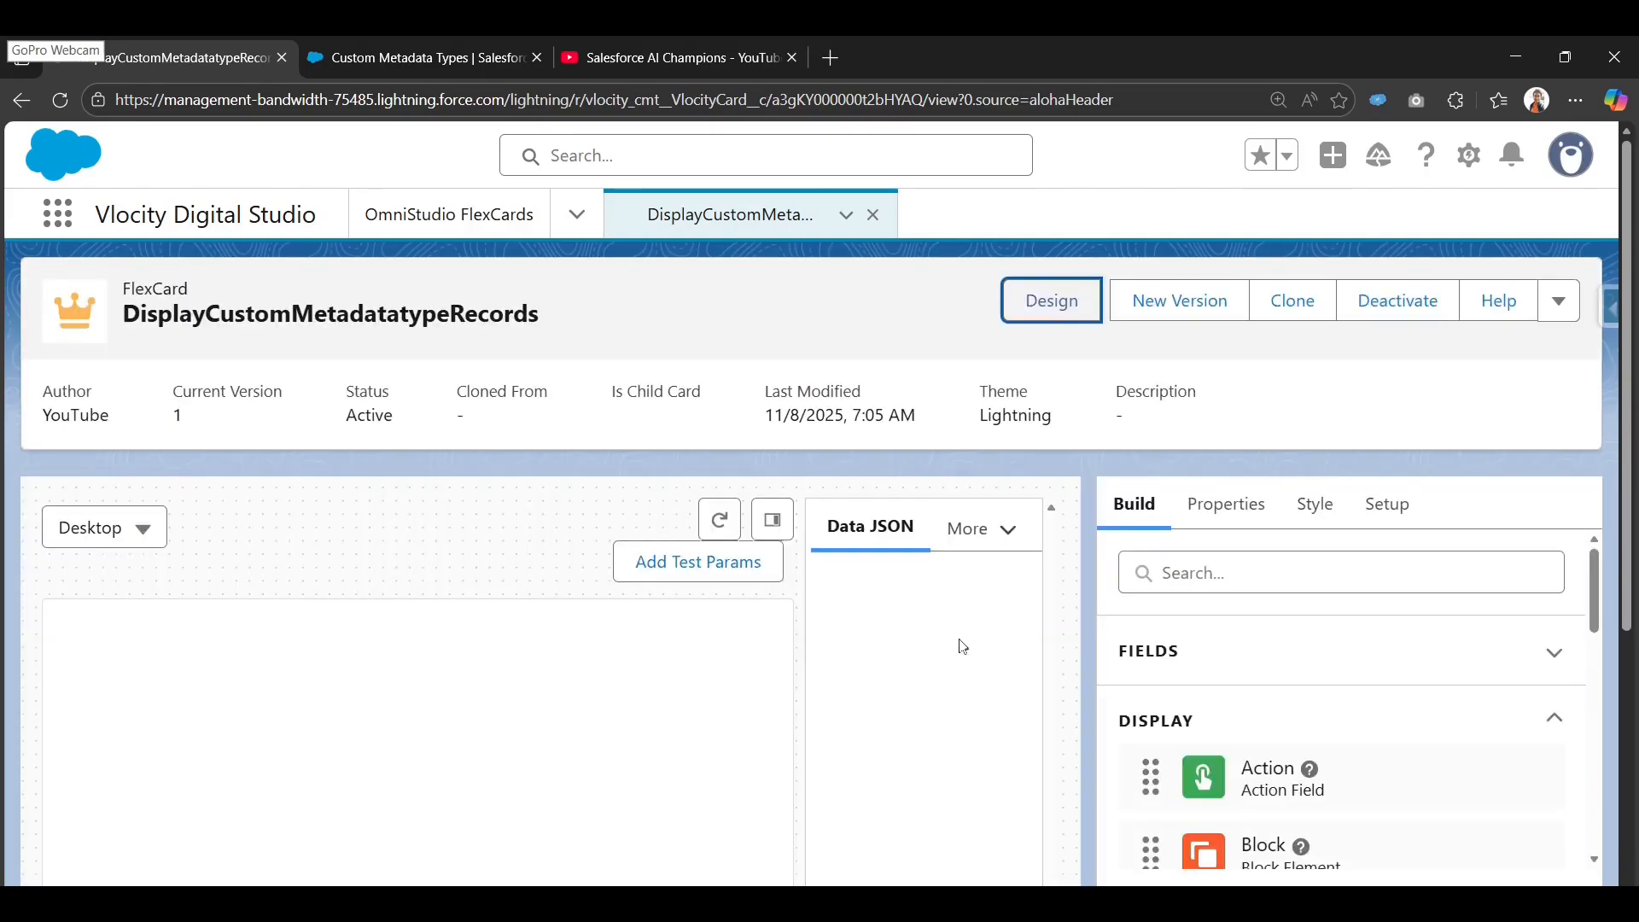
# Hide the Data JSON panel to widen the four-record tax table, glancing at Setup and Build.
pyautogui.click(773, 520)
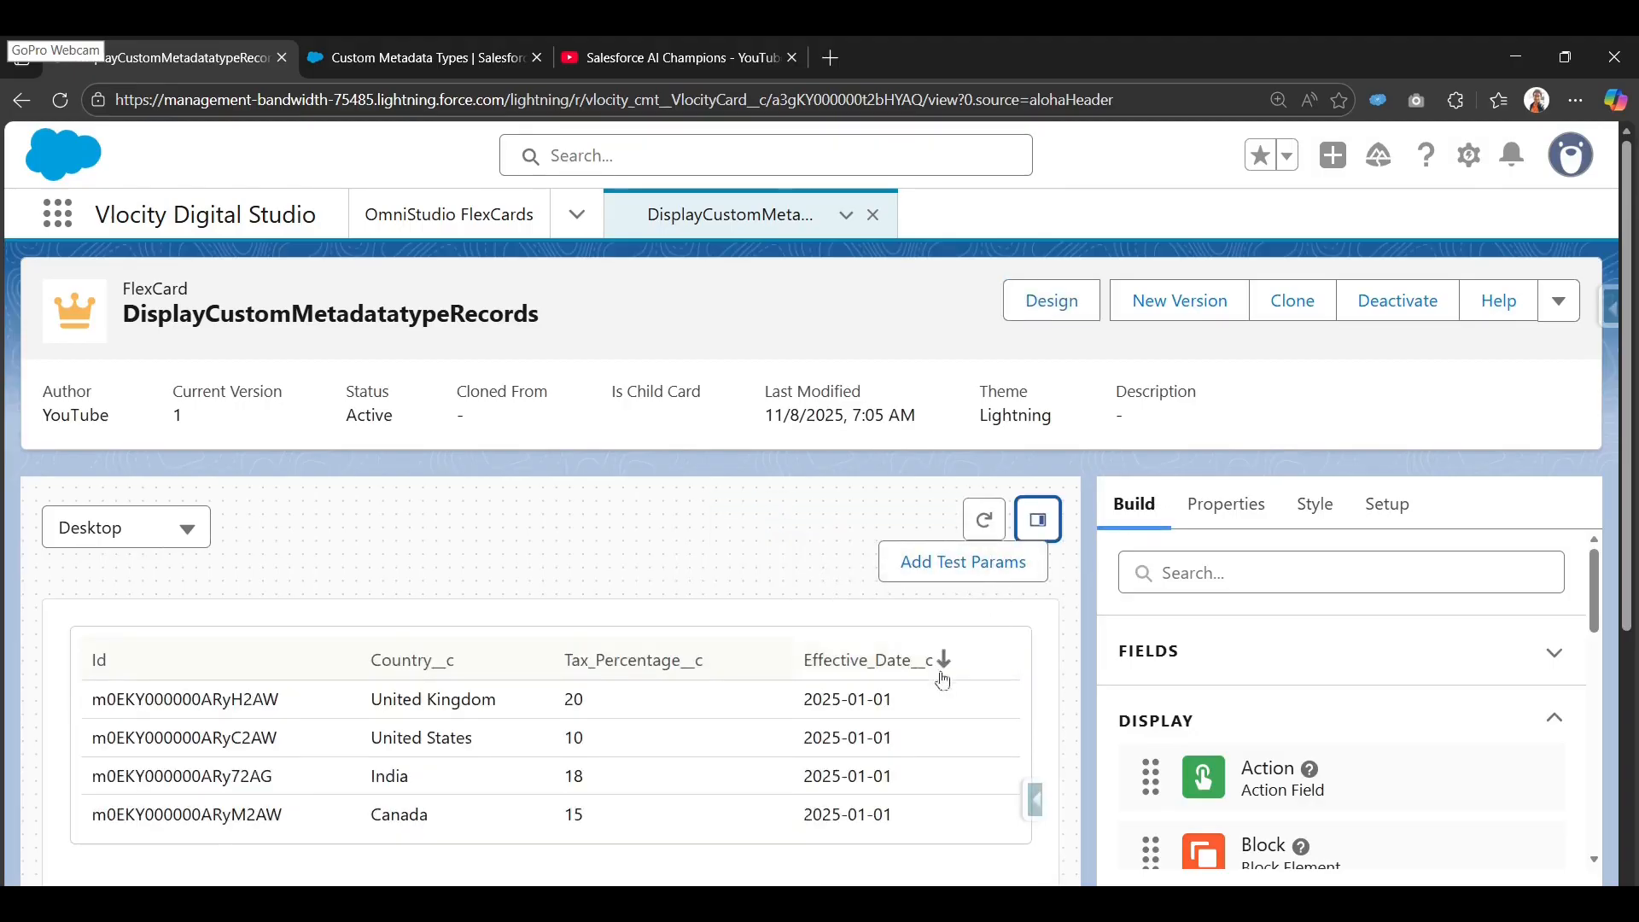
pyautogui.scroll(-4, 905, 708)
pyautogui.scroll(2, 512, 640)
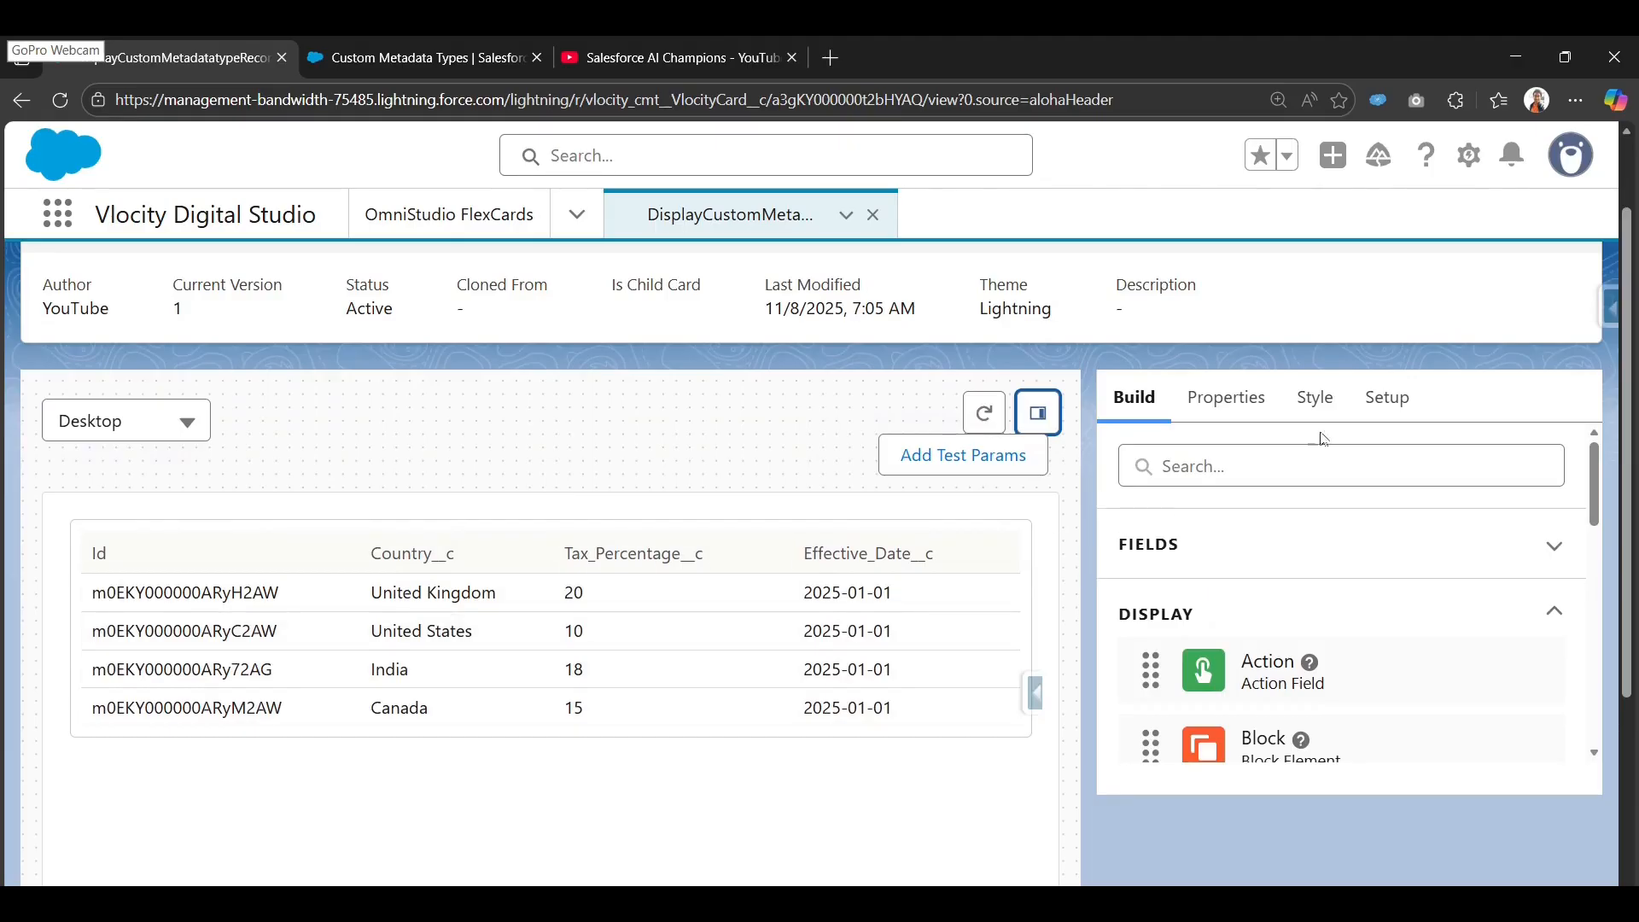
pyautogui.click(1385, 397)
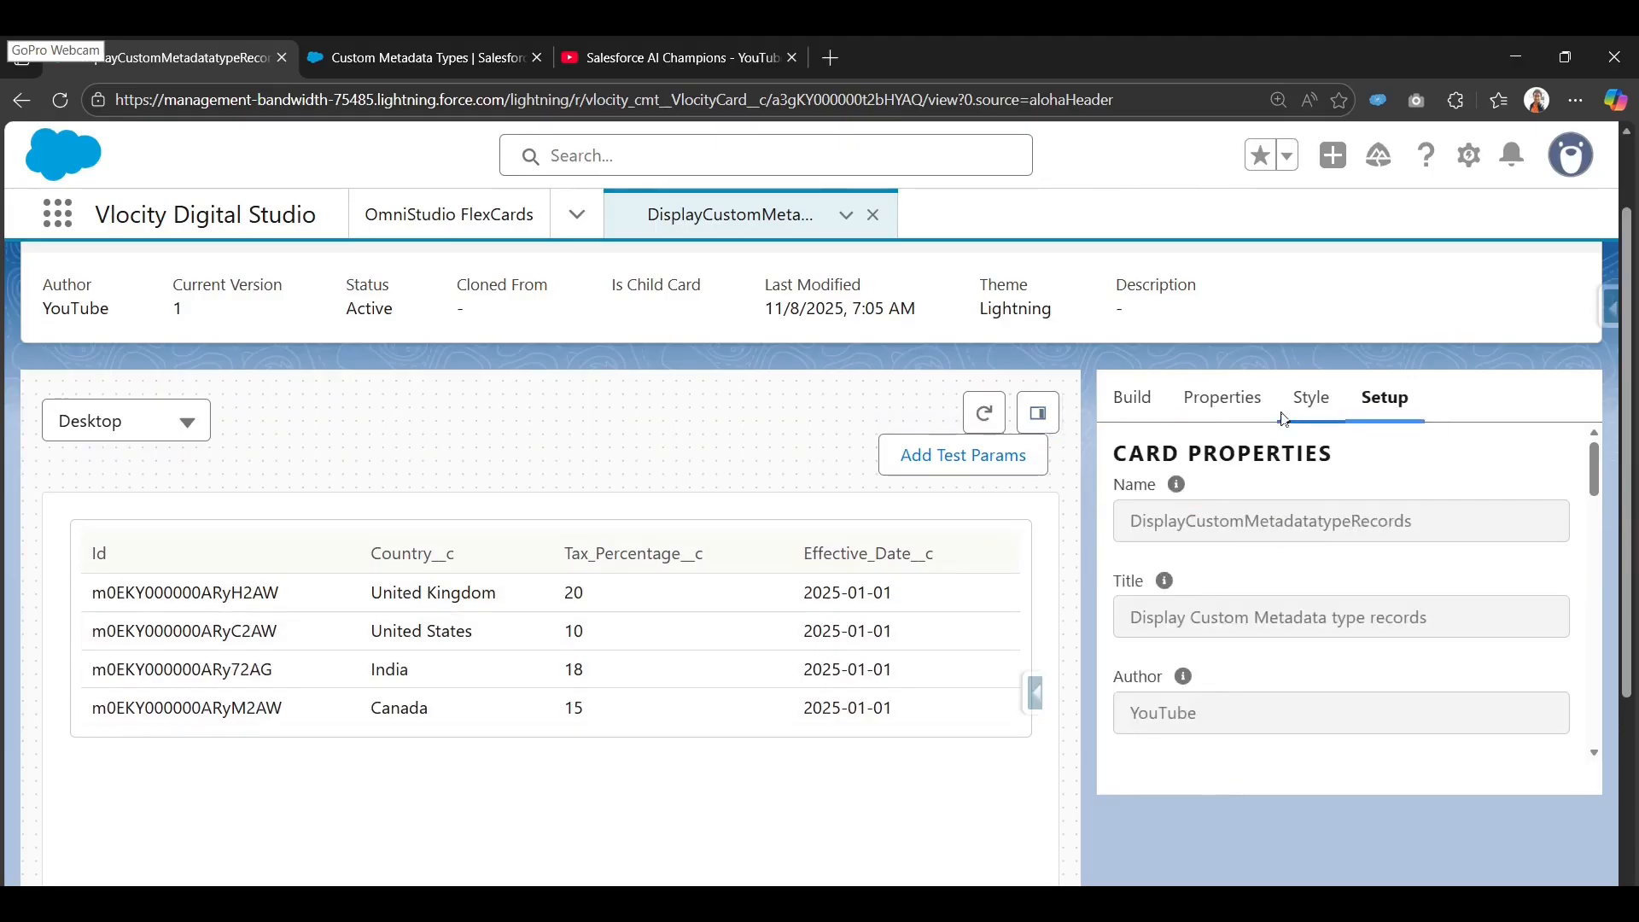
pyautogui.click(1129, 397)
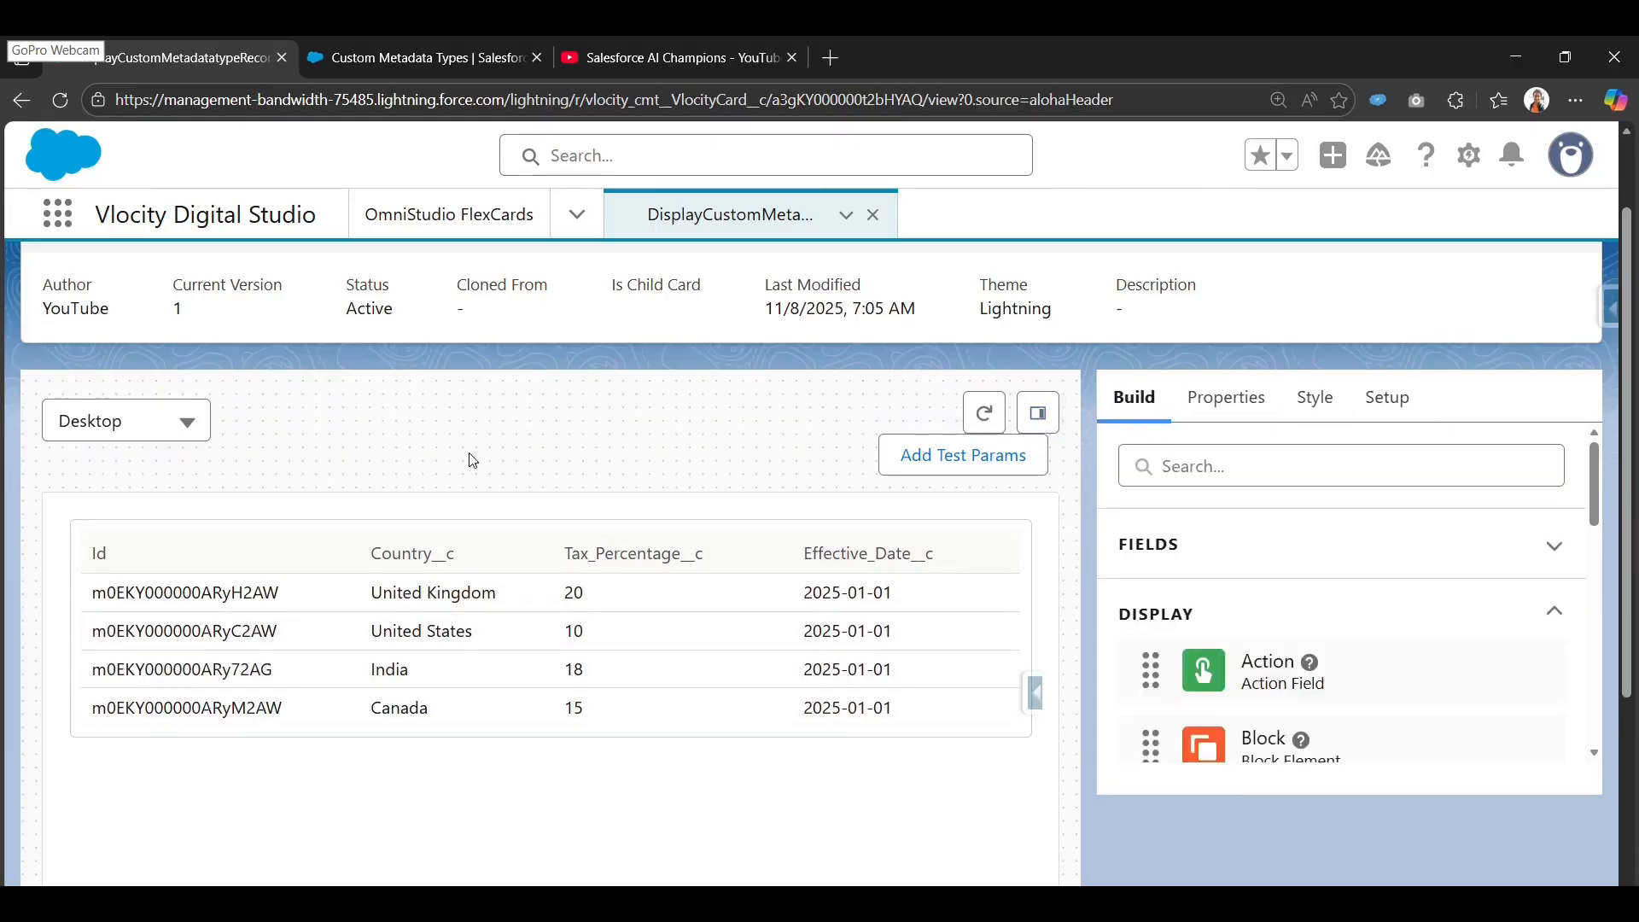
pyautogui.scroll(-1, 116, 674)
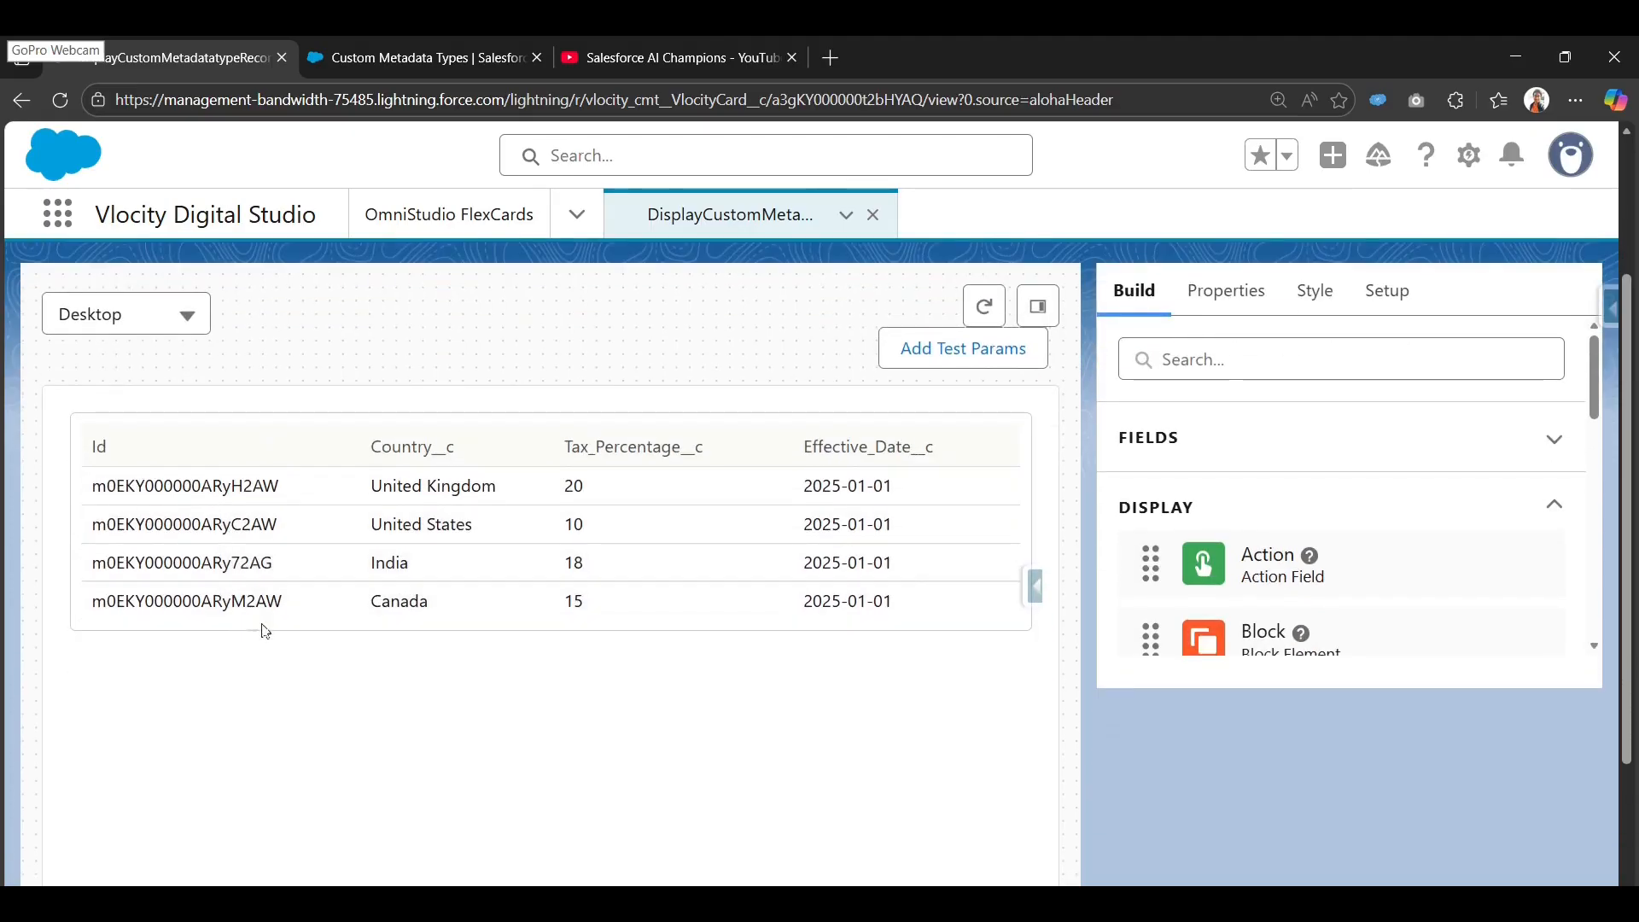
pyautogui.scroll(1, 252, 556)
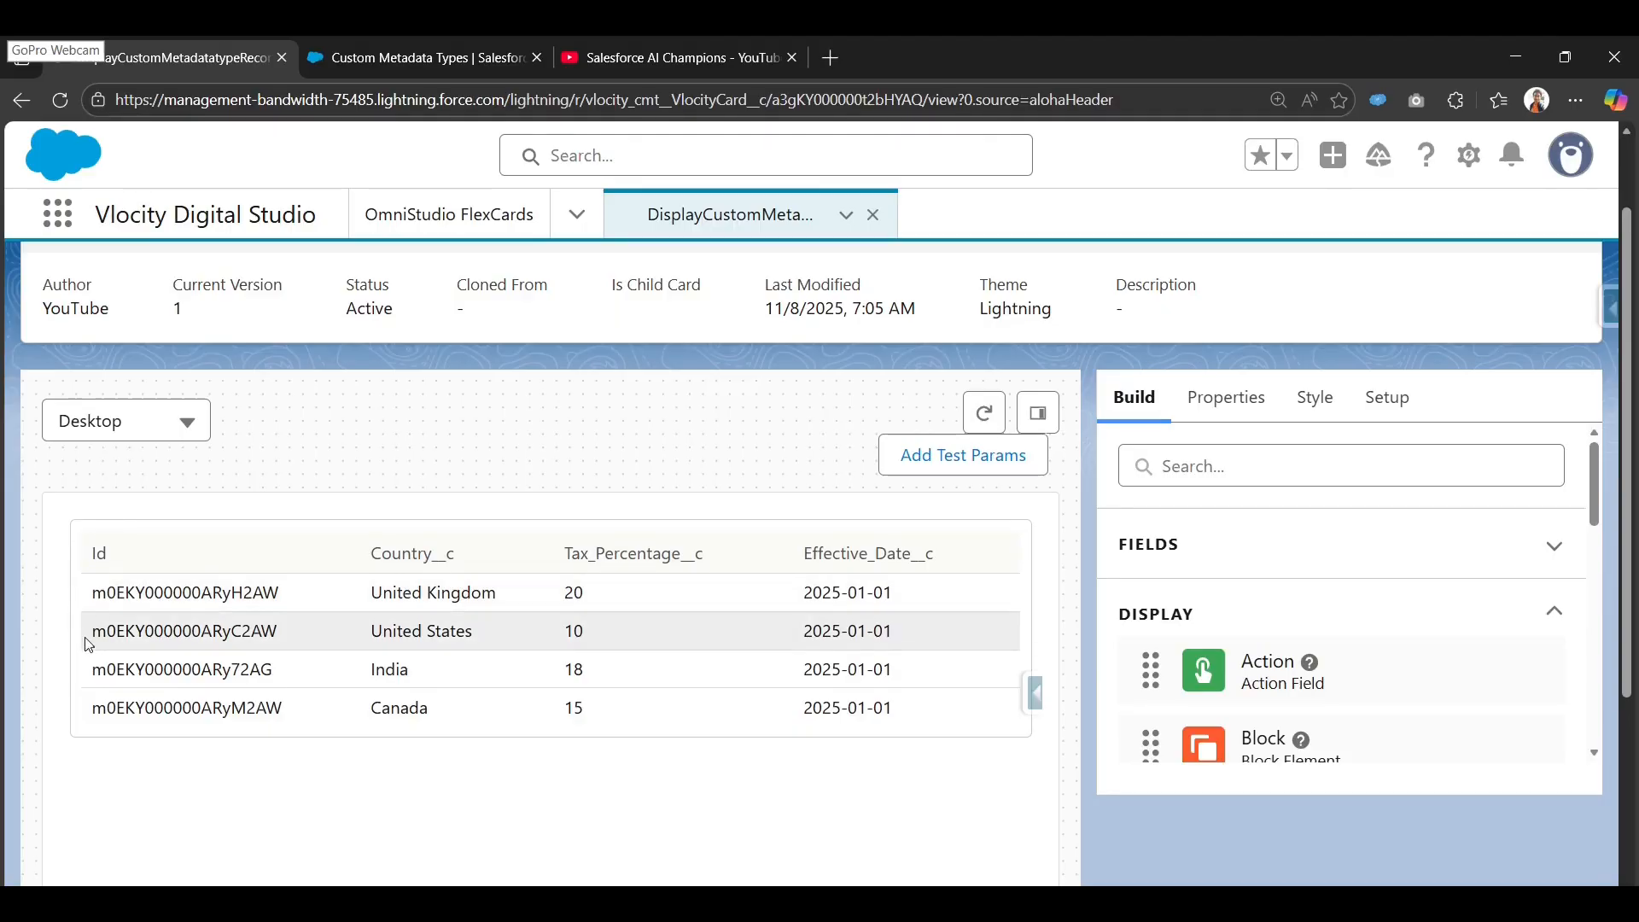
pyautogui.scroll(1, 90, 644)
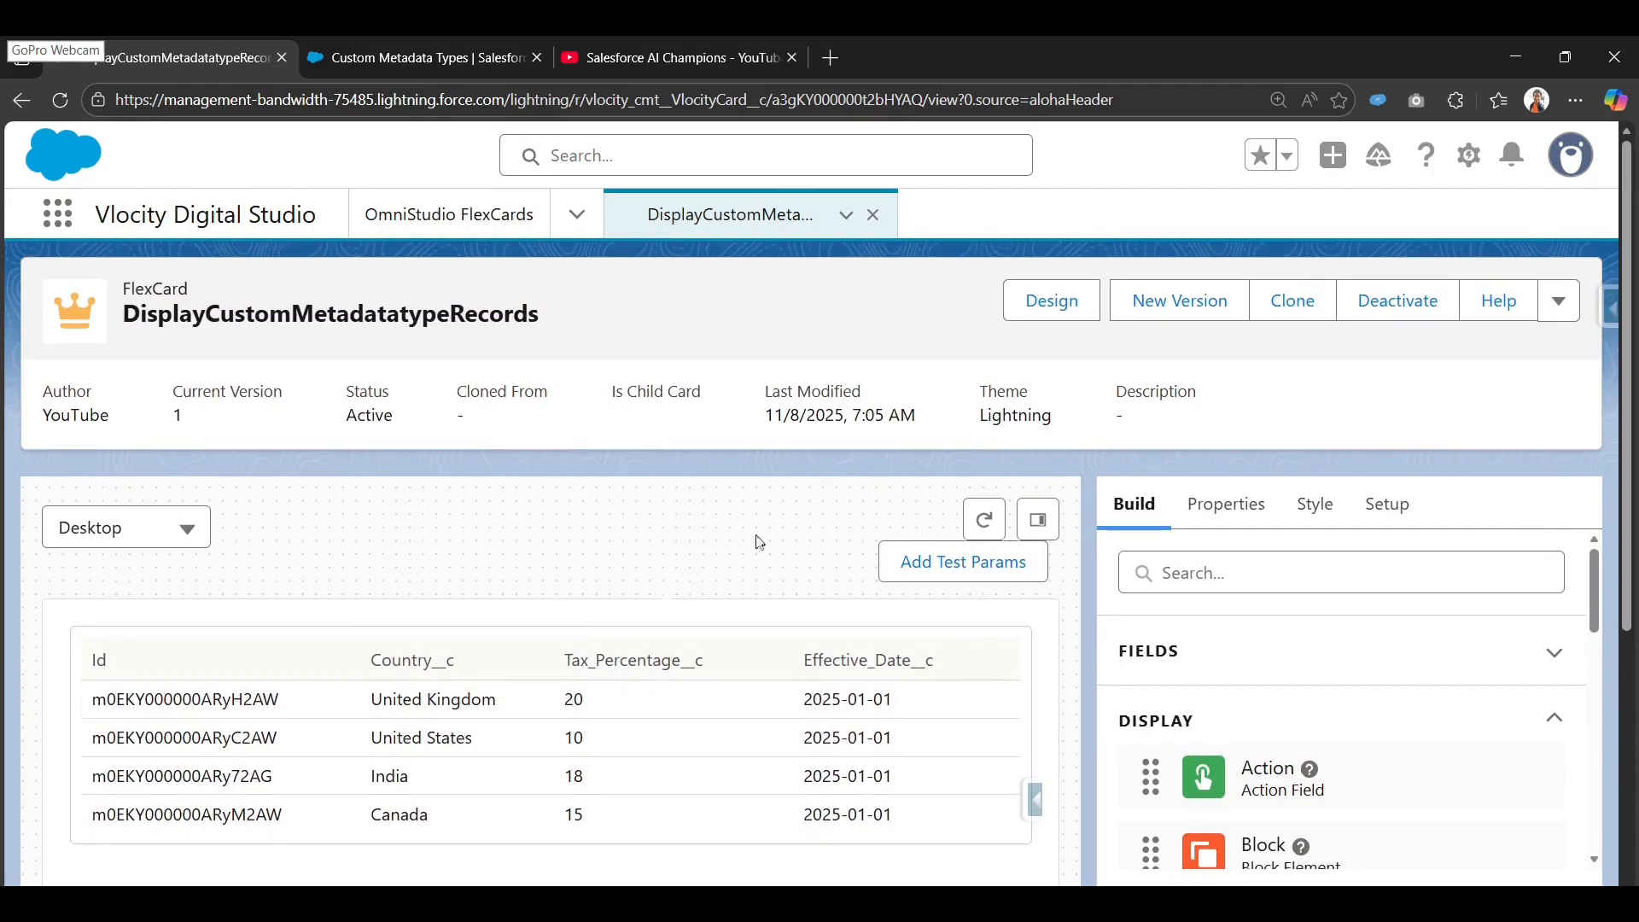
# Deactivate the FlexCard and reopen it in the editable Design view.
pyautogui.click(1387, 510)
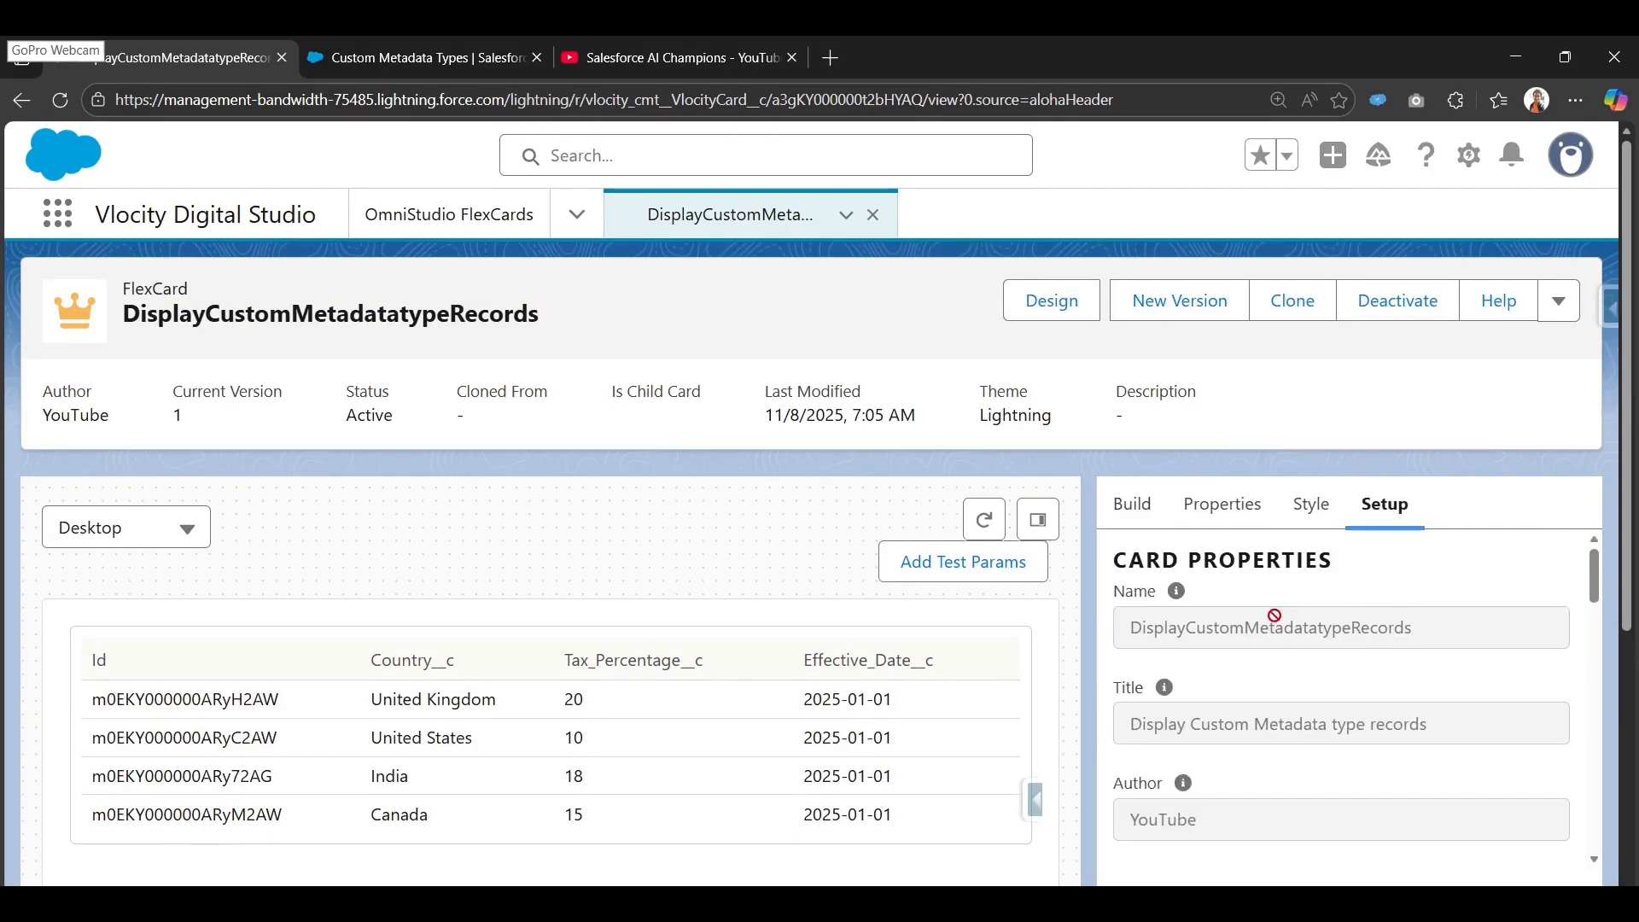
pyautogui.click(1372, 306)
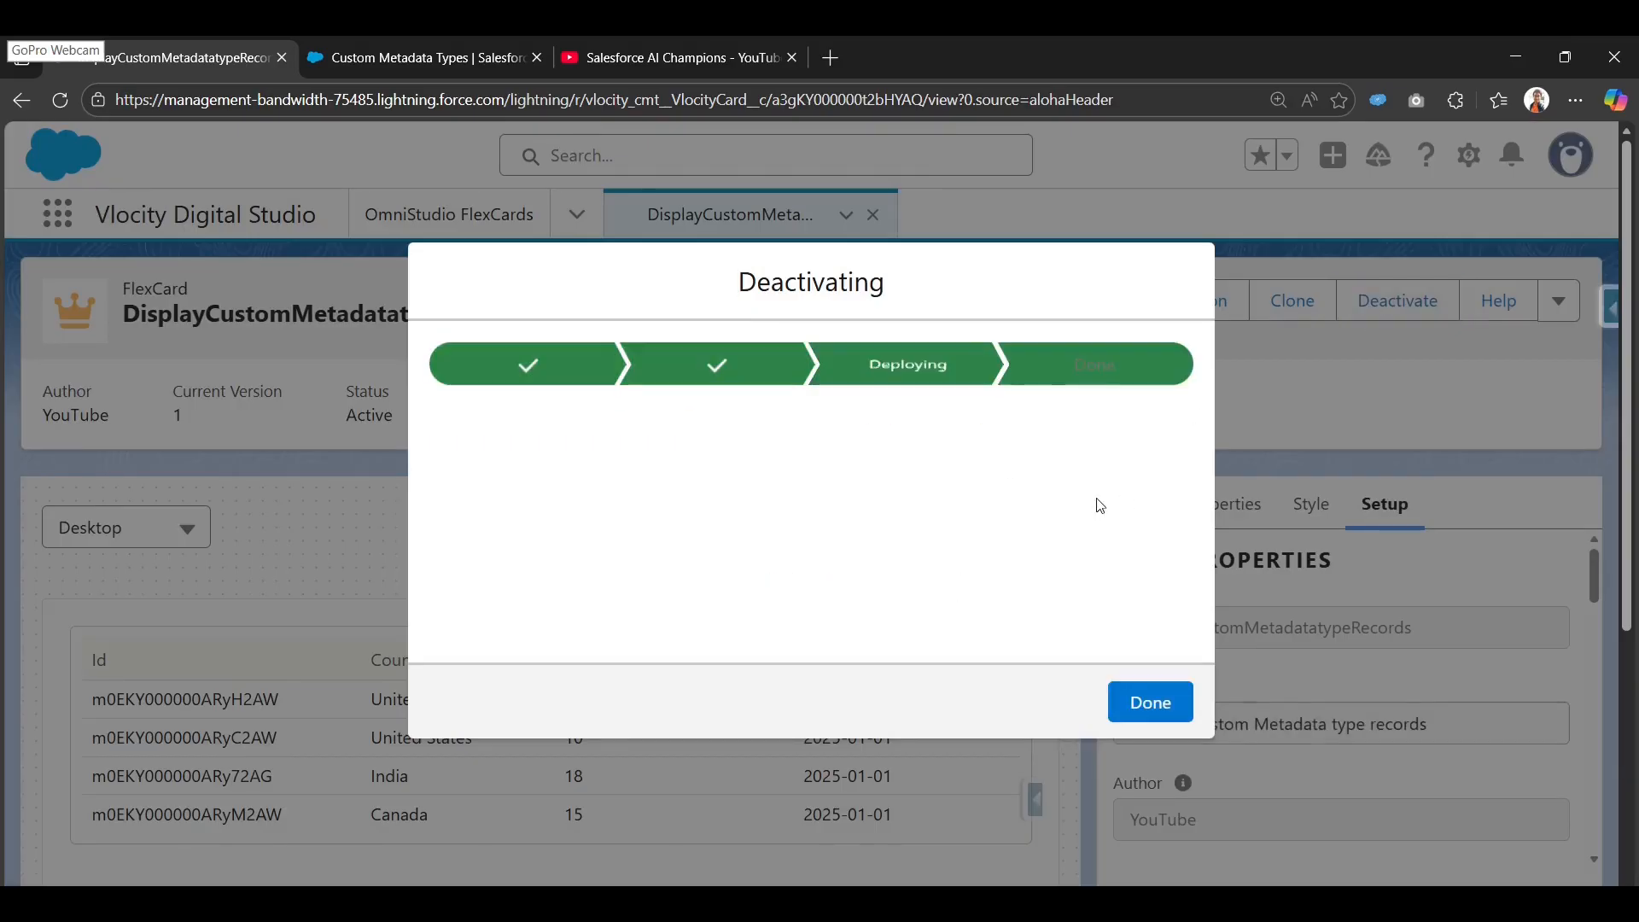
pyautogui.click(1144, 700)
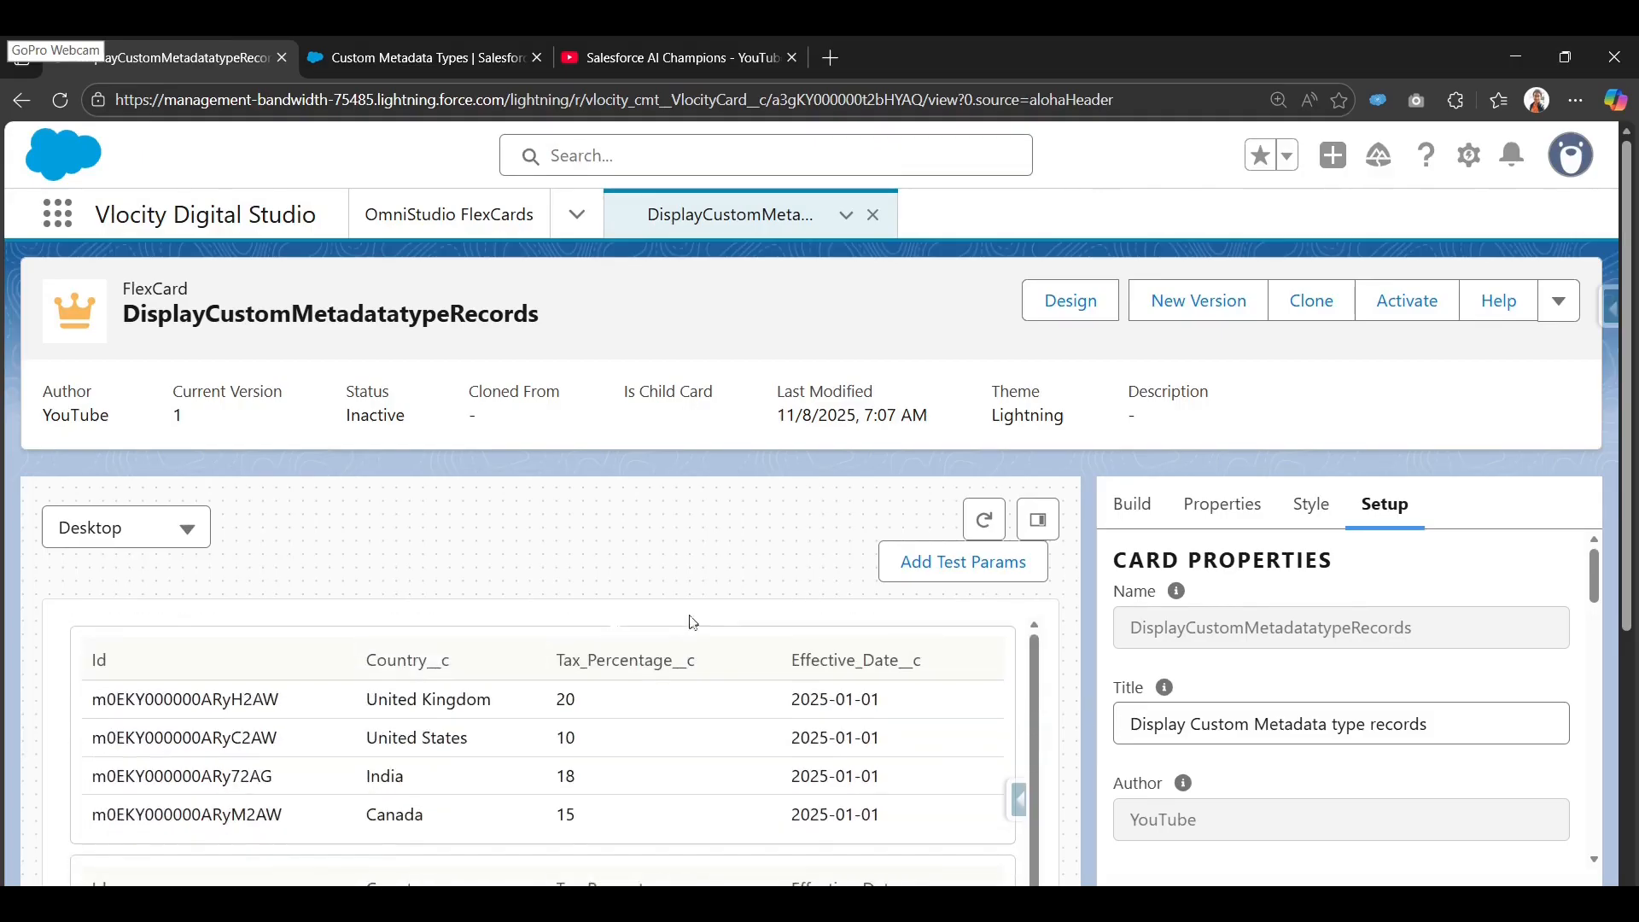
pyautogui.click(1050, 299)
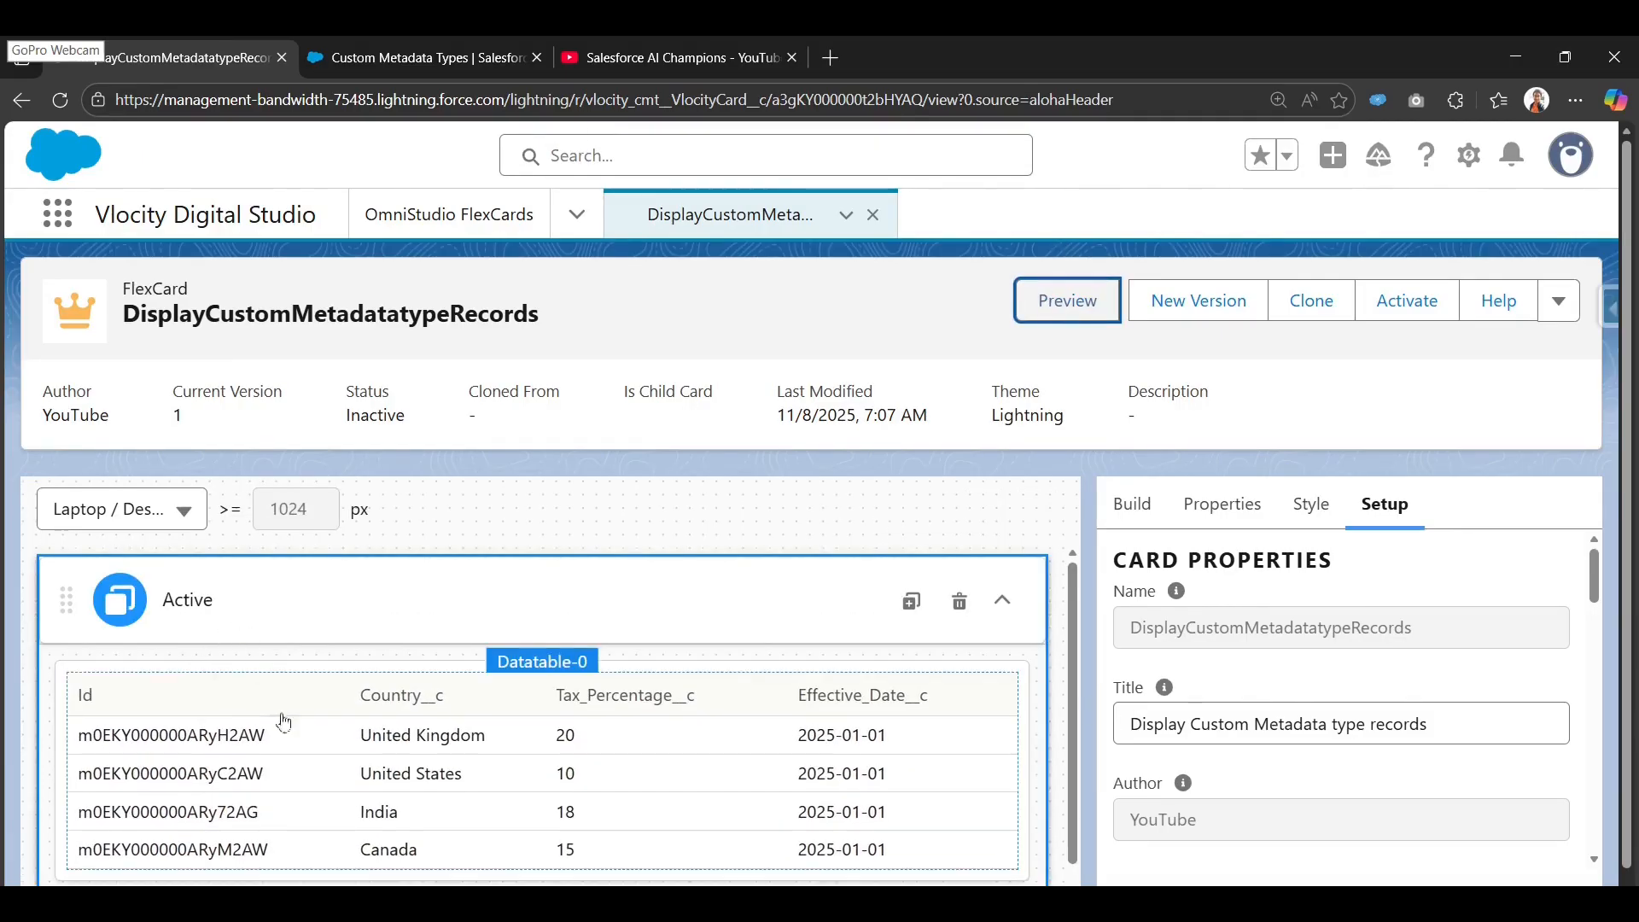
# Enable User Selectable Row in Datatable-0's Attributes so each row gets a checkbox.
pyautogui.click(534, 681)
pyautogui.scroll(-4, 1365, 666)
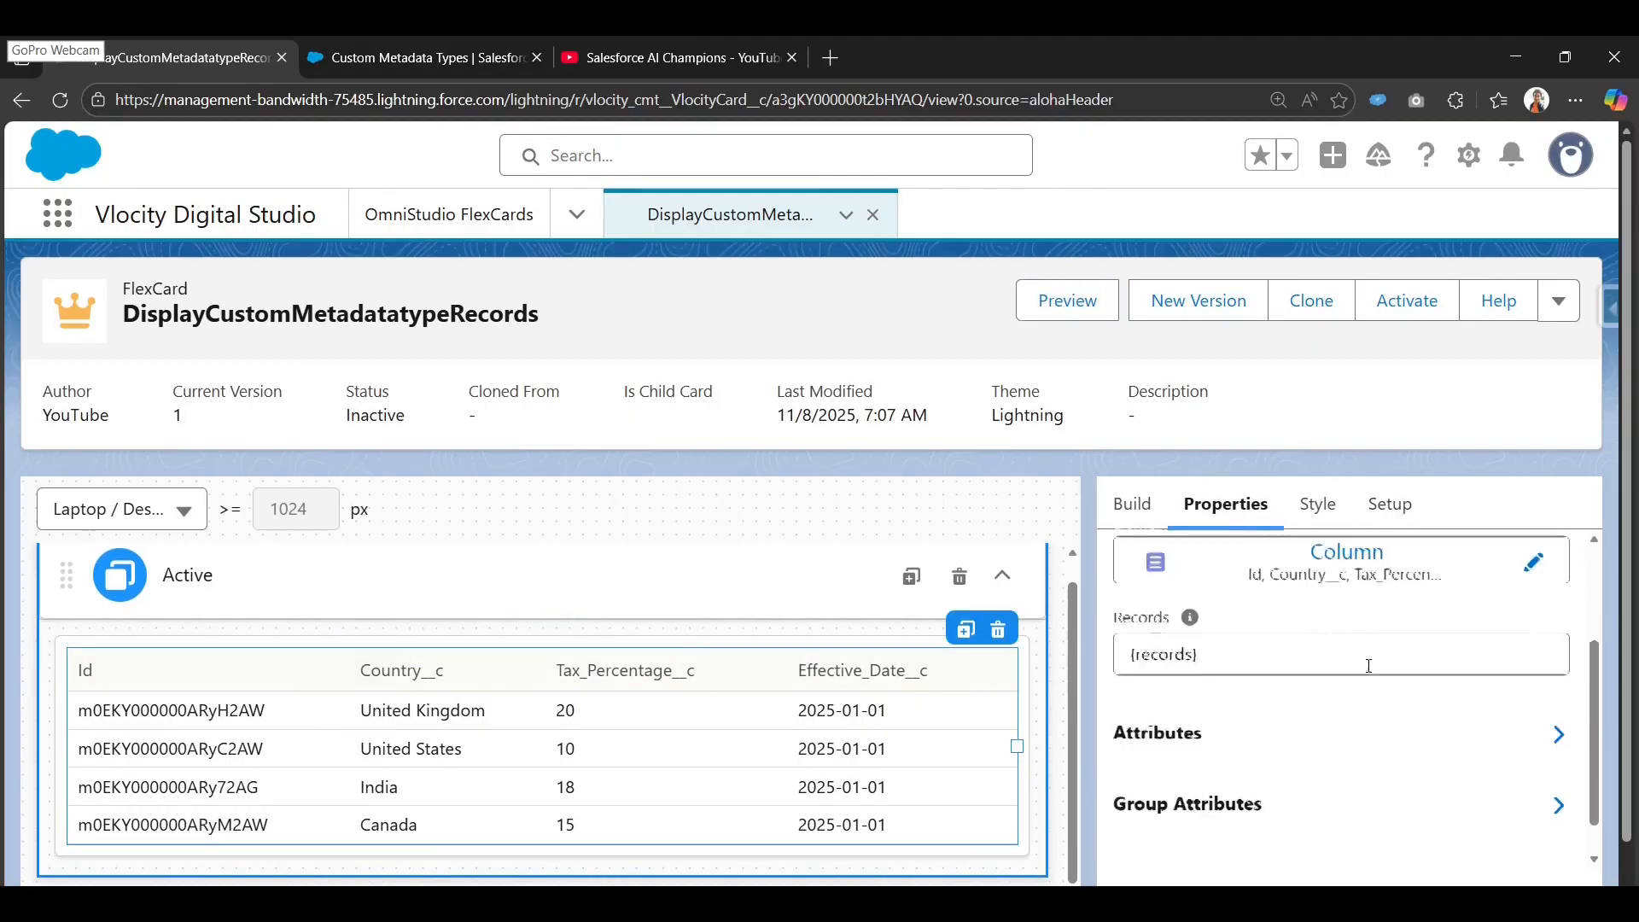
pyautogui.scroll(-1, 1122, 745)
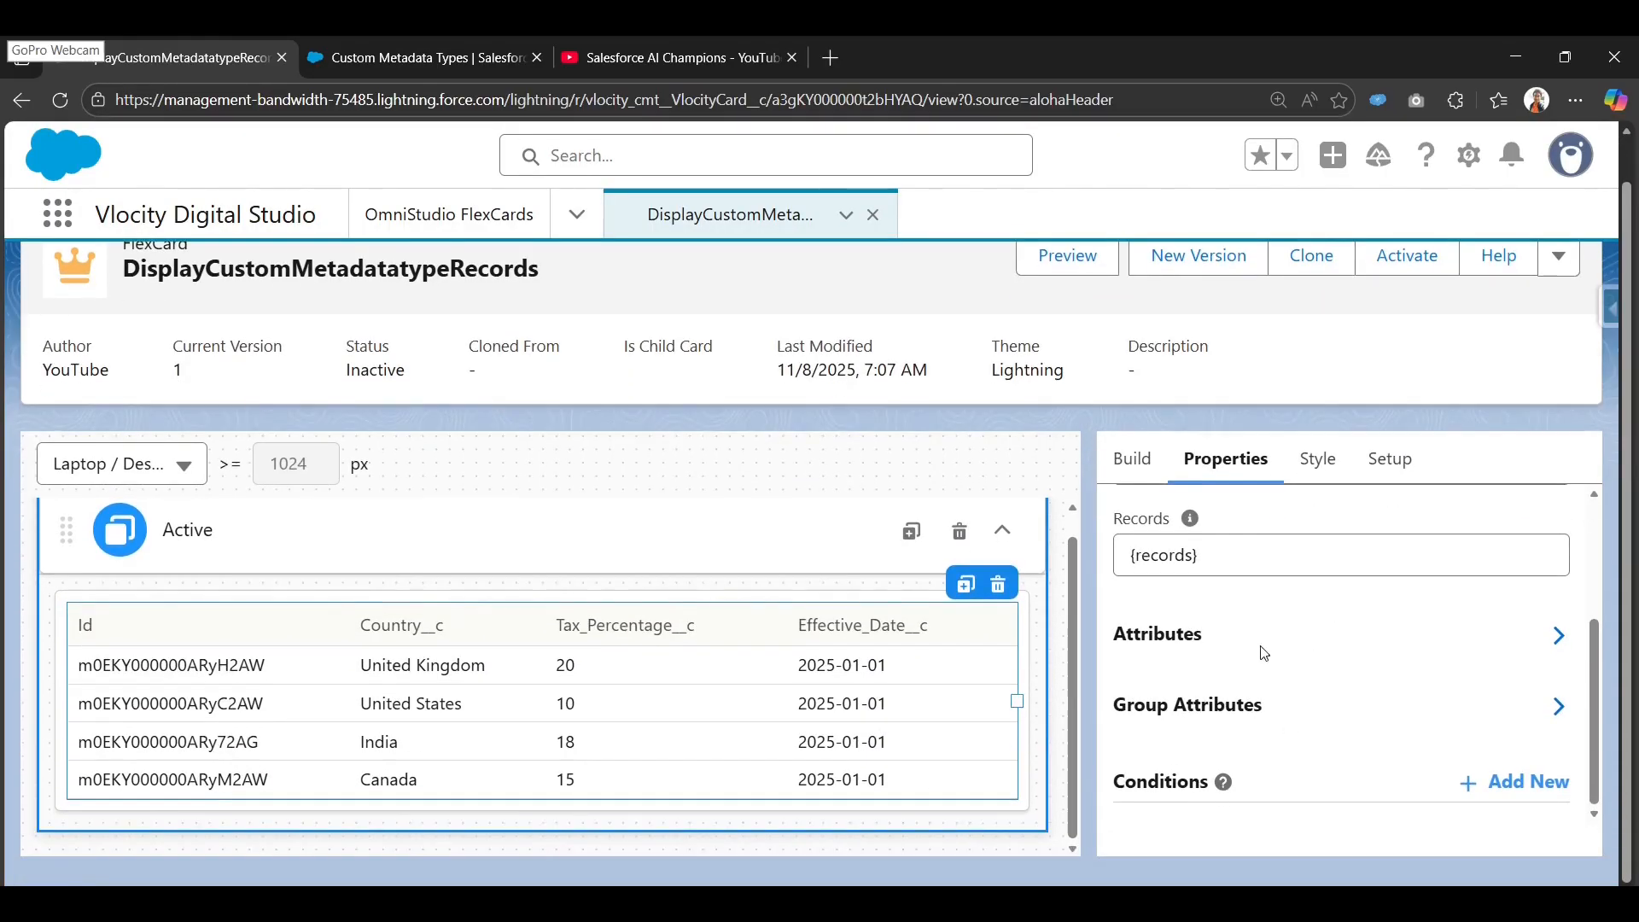
pyautogui.scroll(2, 1200, 659)
pyautogui.scroll(1, 1200, 660)
pyautogui.scroll(-3, 1196, 683)
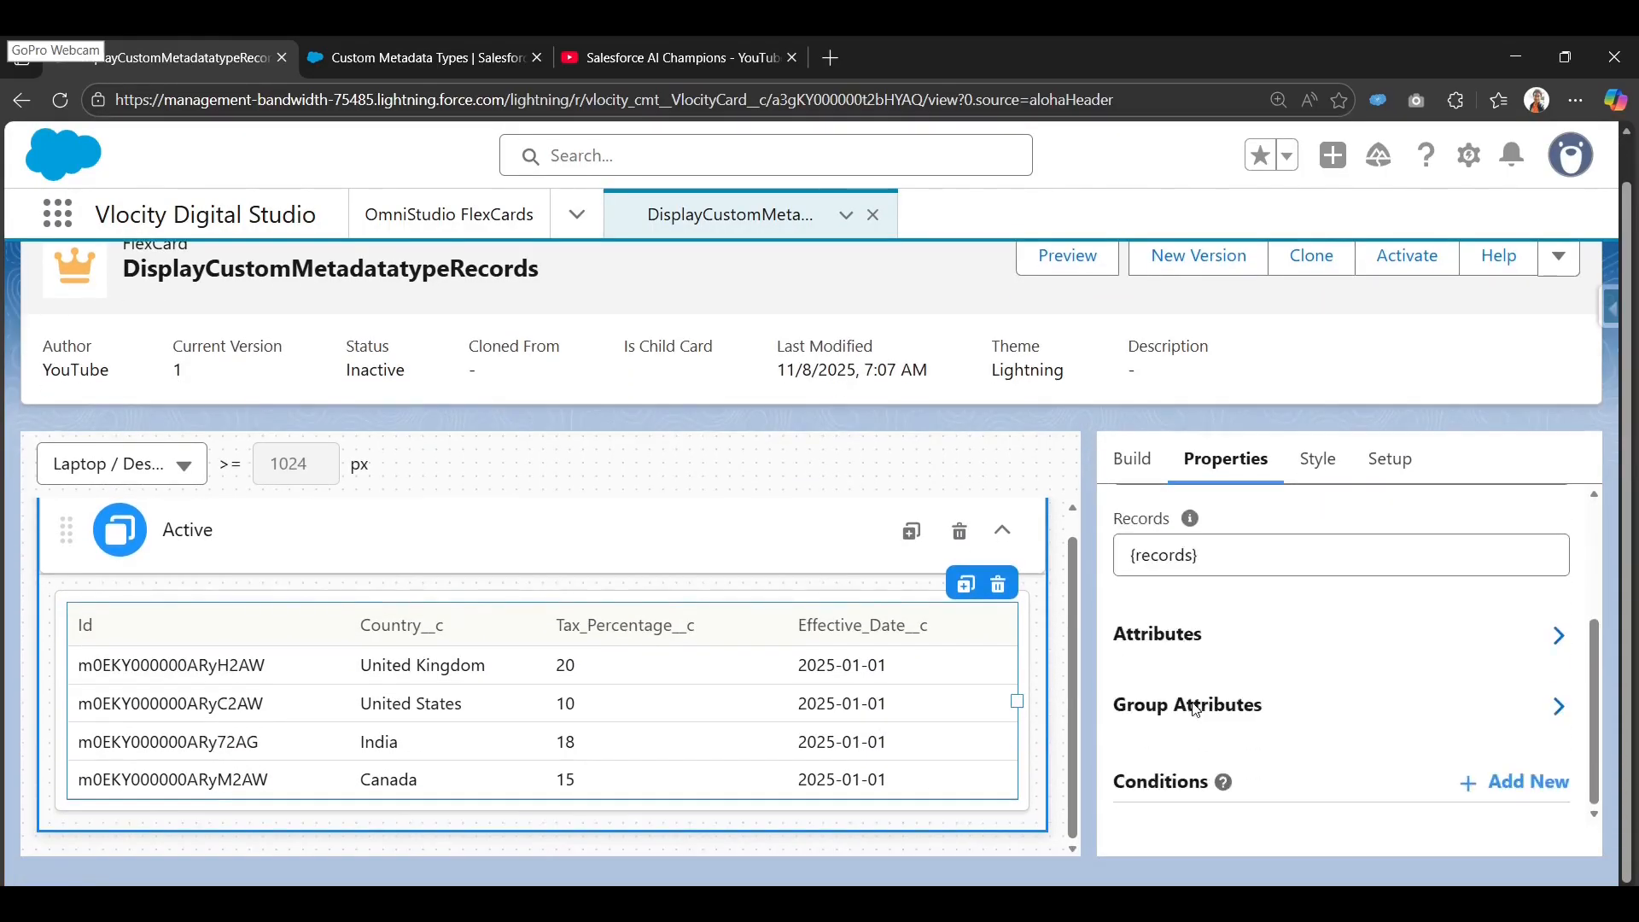
pyautogui.click(1210, 652)
pyautogui.scroll(-3, 1192, 669)
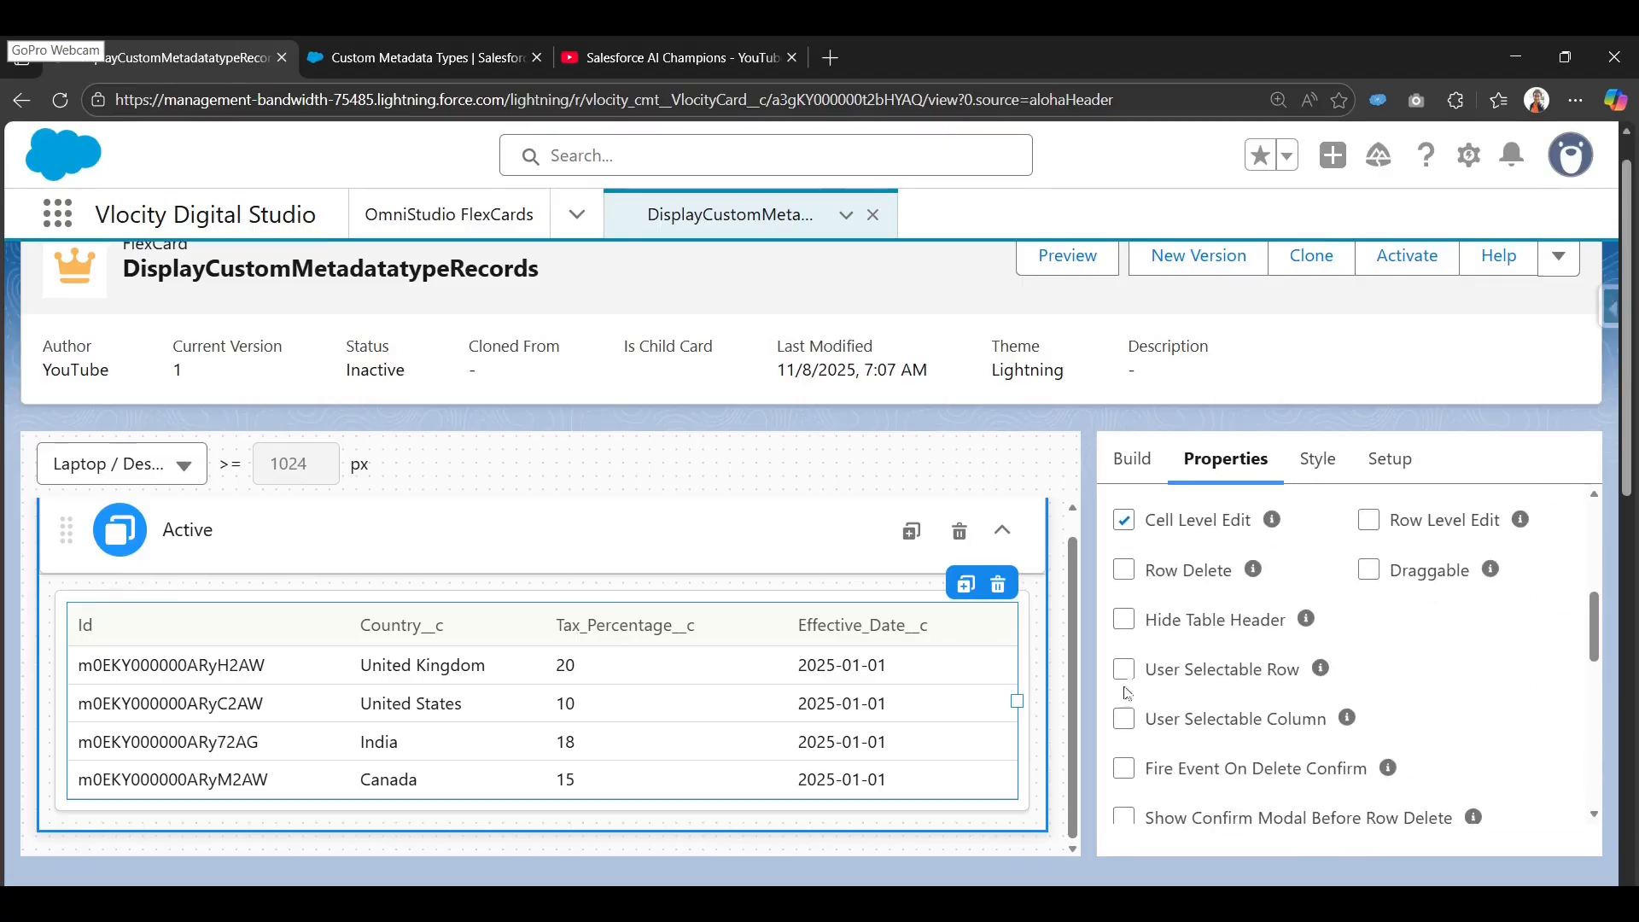
pyautogui.scroll(-1, 1127, 608)
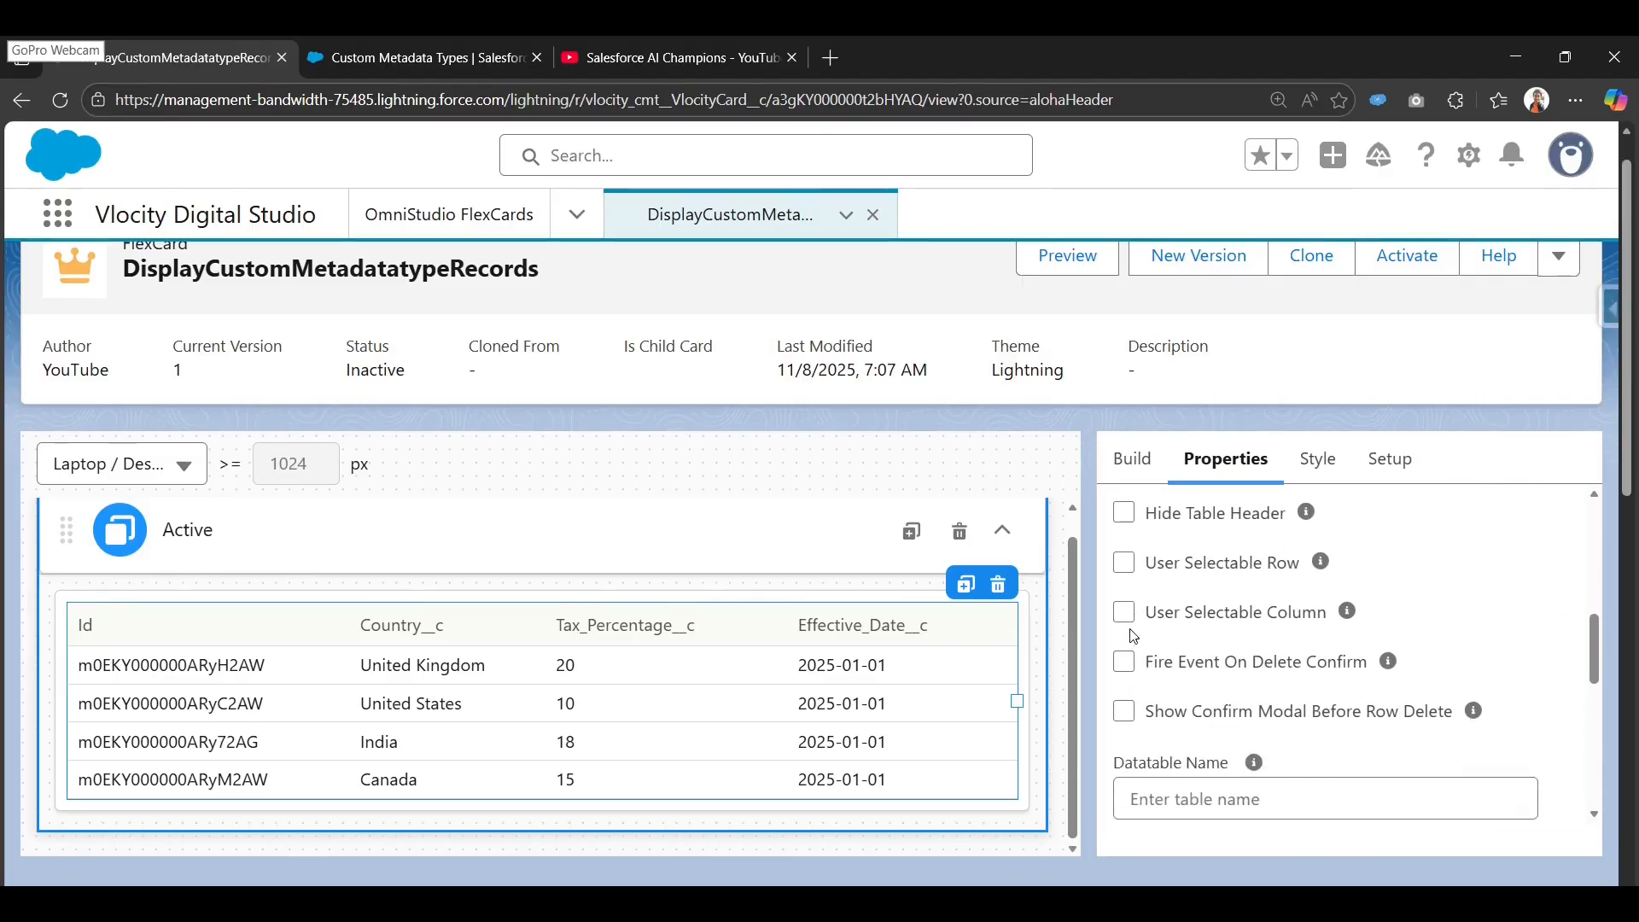
pyautogui.scroll(1, 1133, 636)
pyautogui.click(1131, 672)
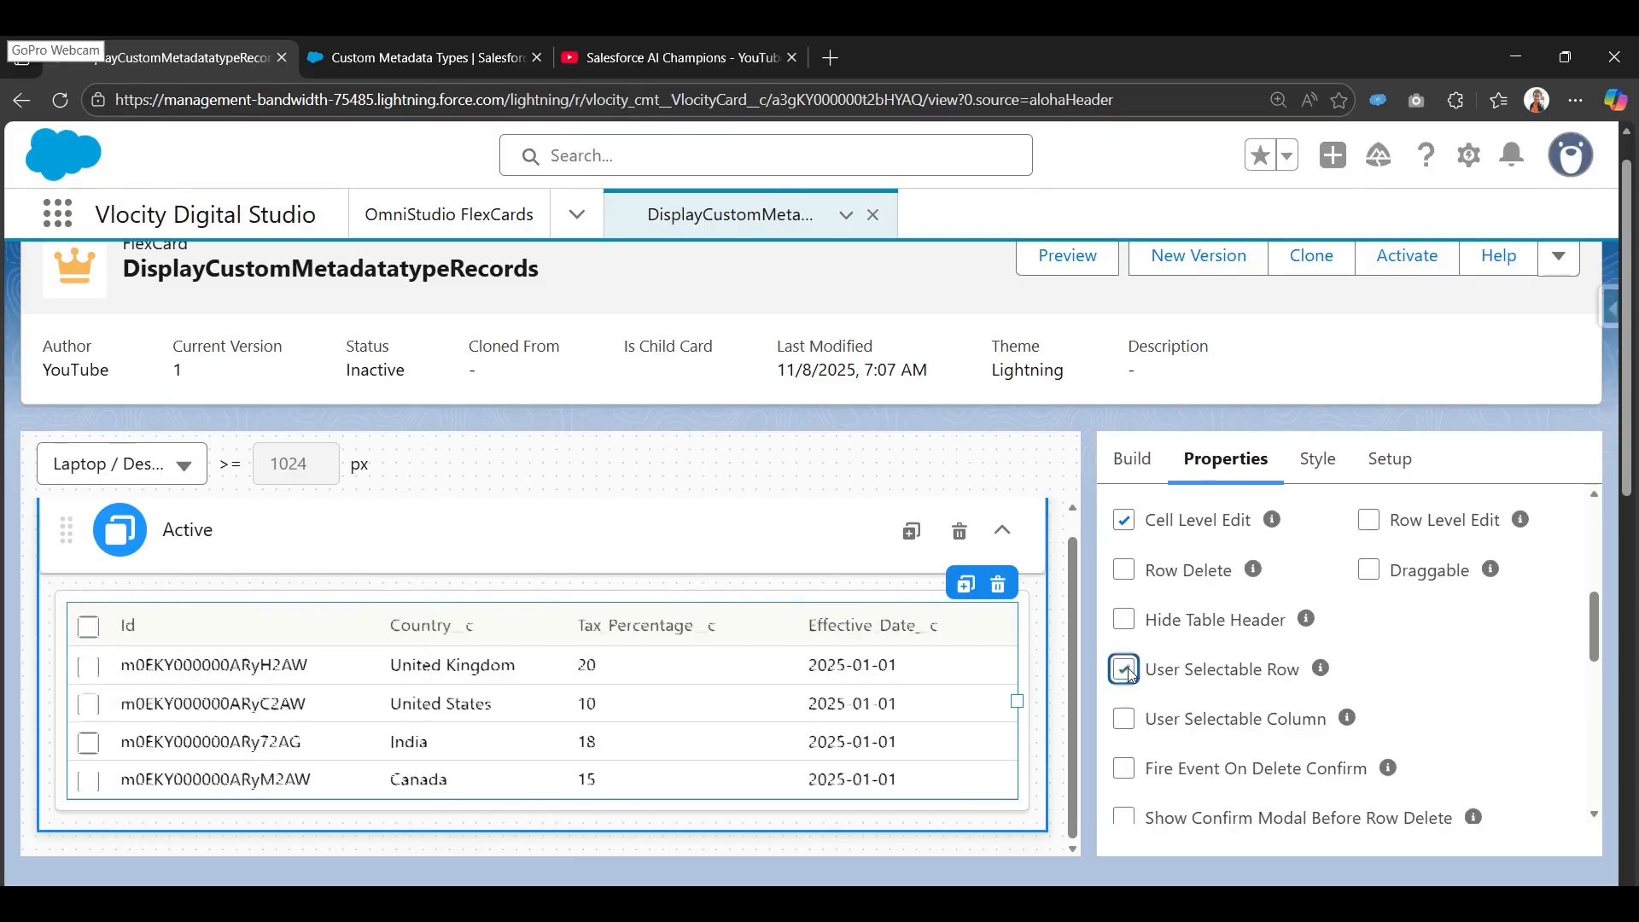
pyautogui.moveTo(1321, 674)
pyautogui.scroll(-3, 1246, 774)
pyautogui.scroll(8, 1246, 767)
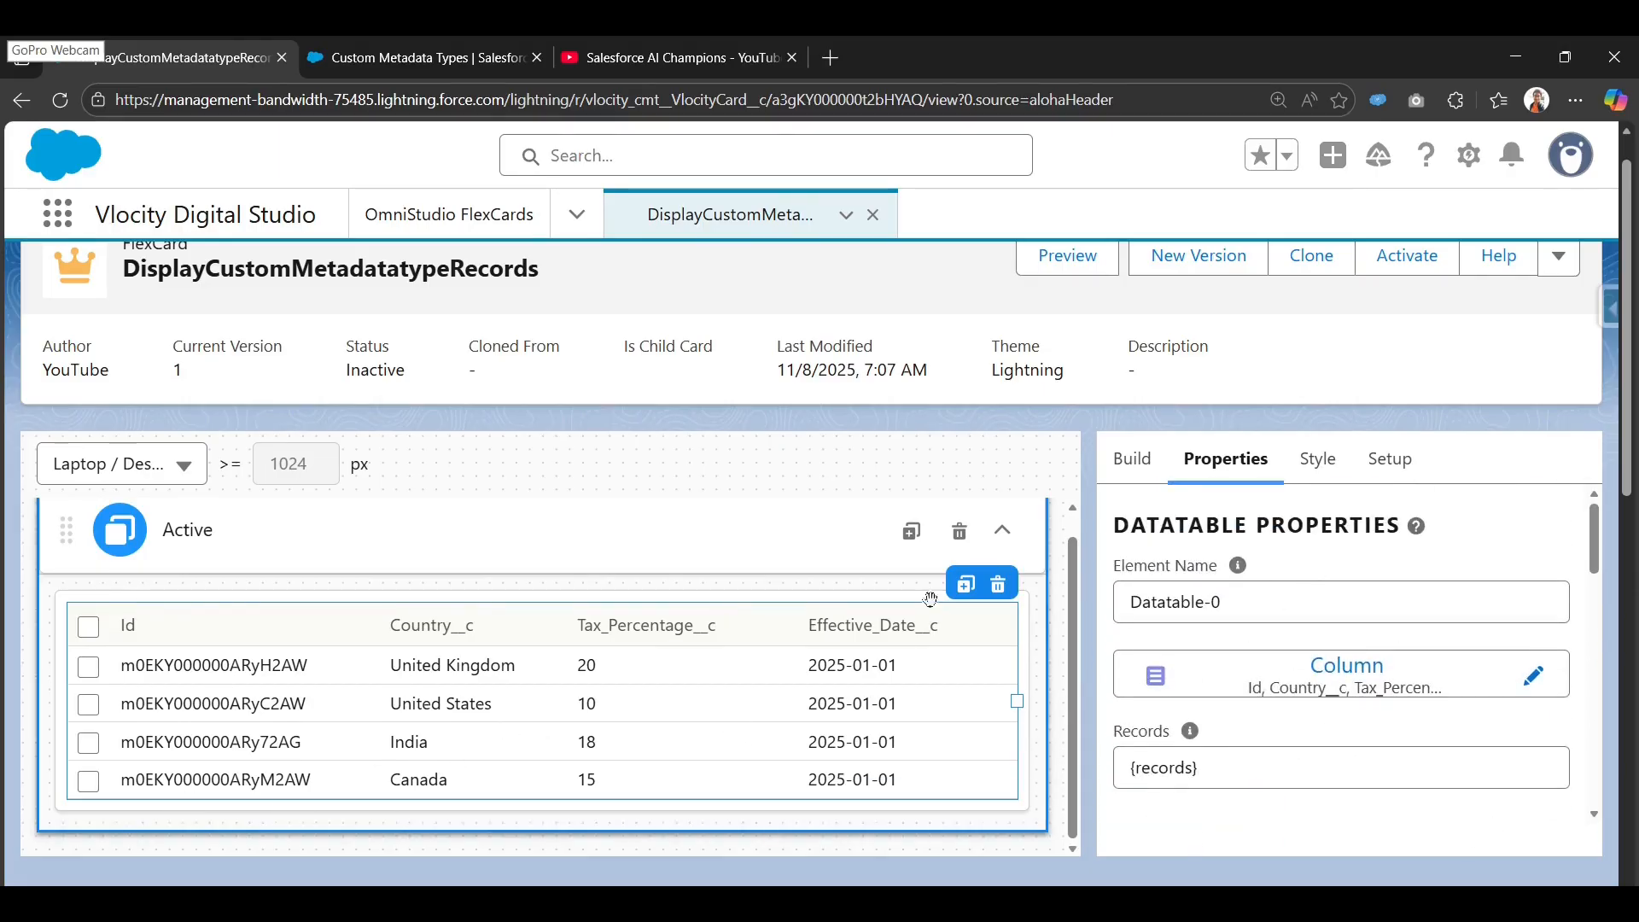
# Enable OmniScript Support in the card-level settings.
pyautogui.click(1376, 471)
pyautogui.scroll(-4, 1222, 648)
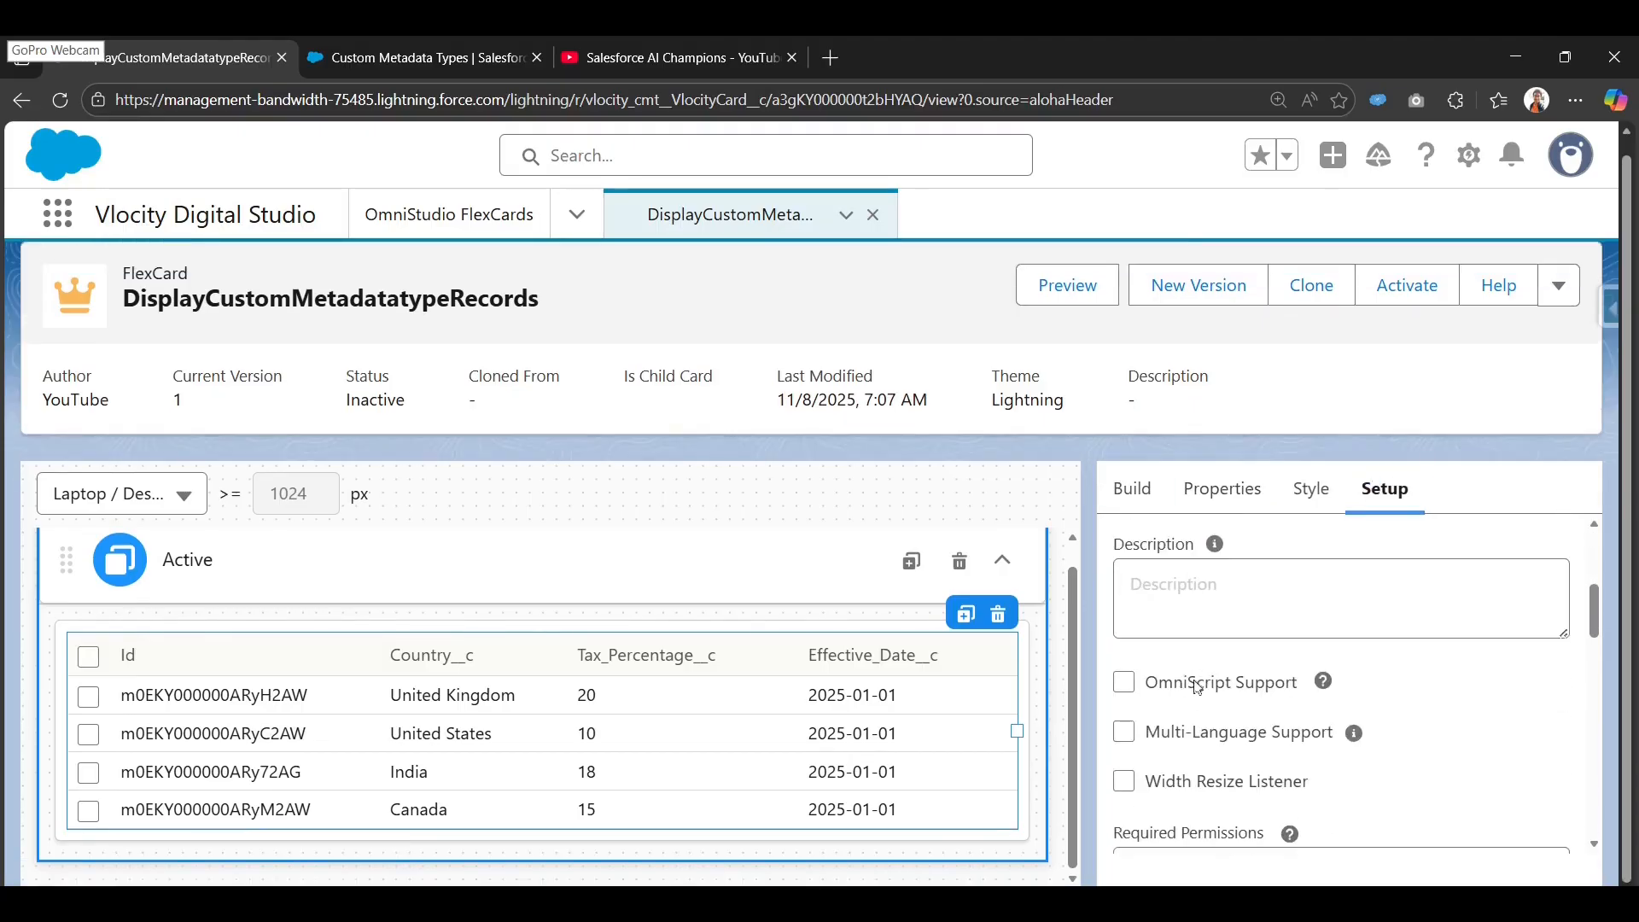
pyautogui.scroll(-1, 1167, 778)
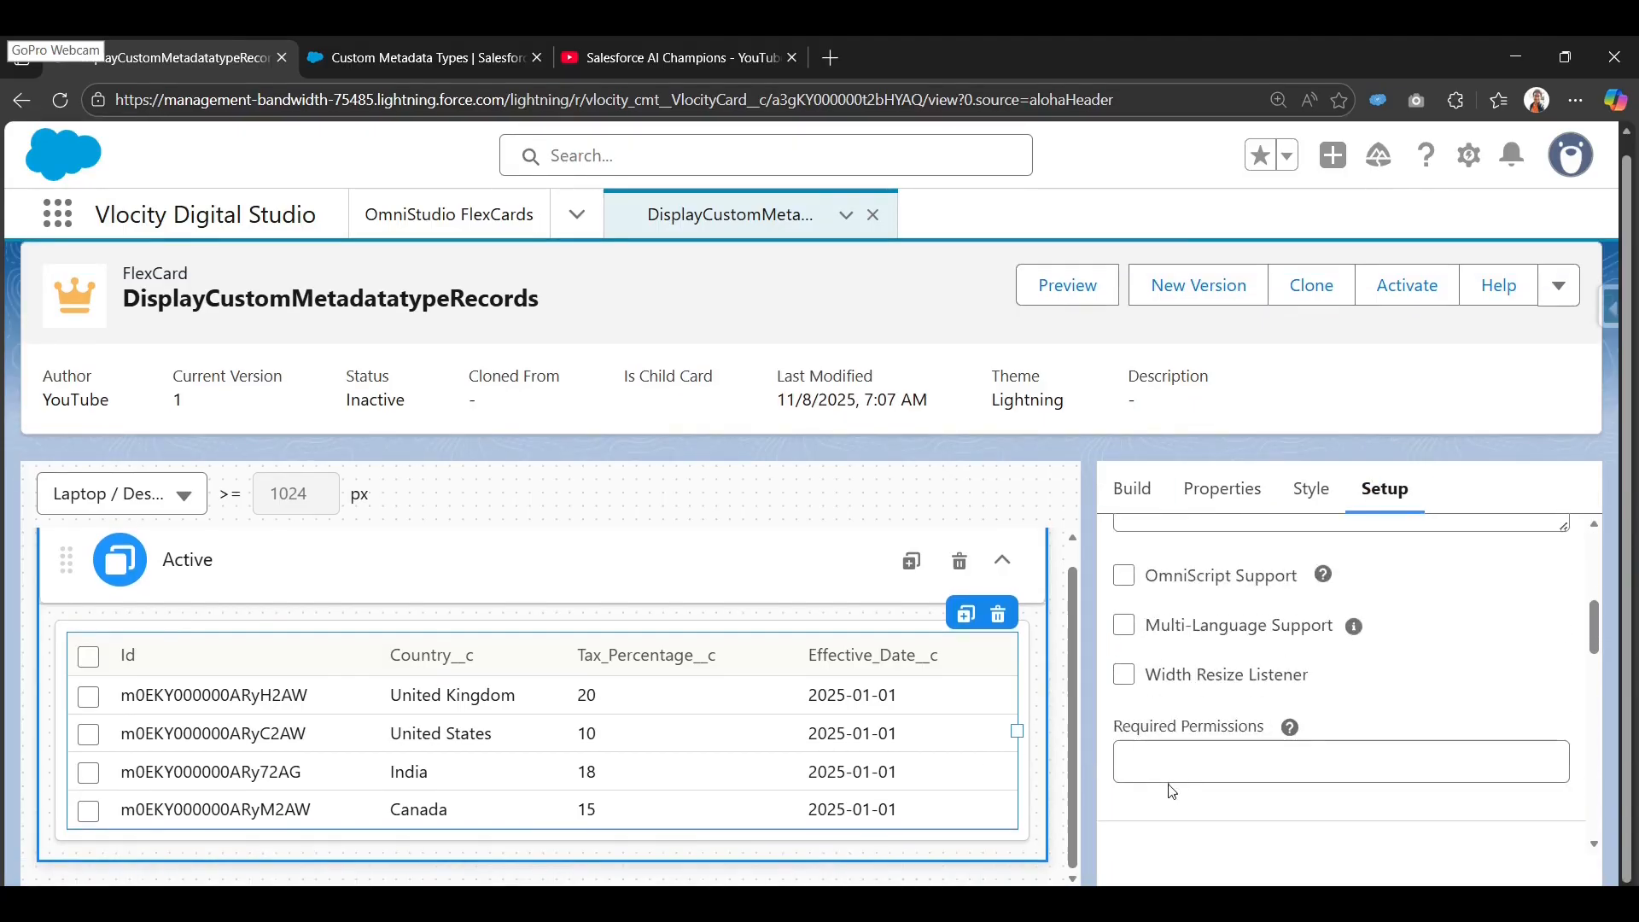
pyautogui.scroll(1, 1167, 778)
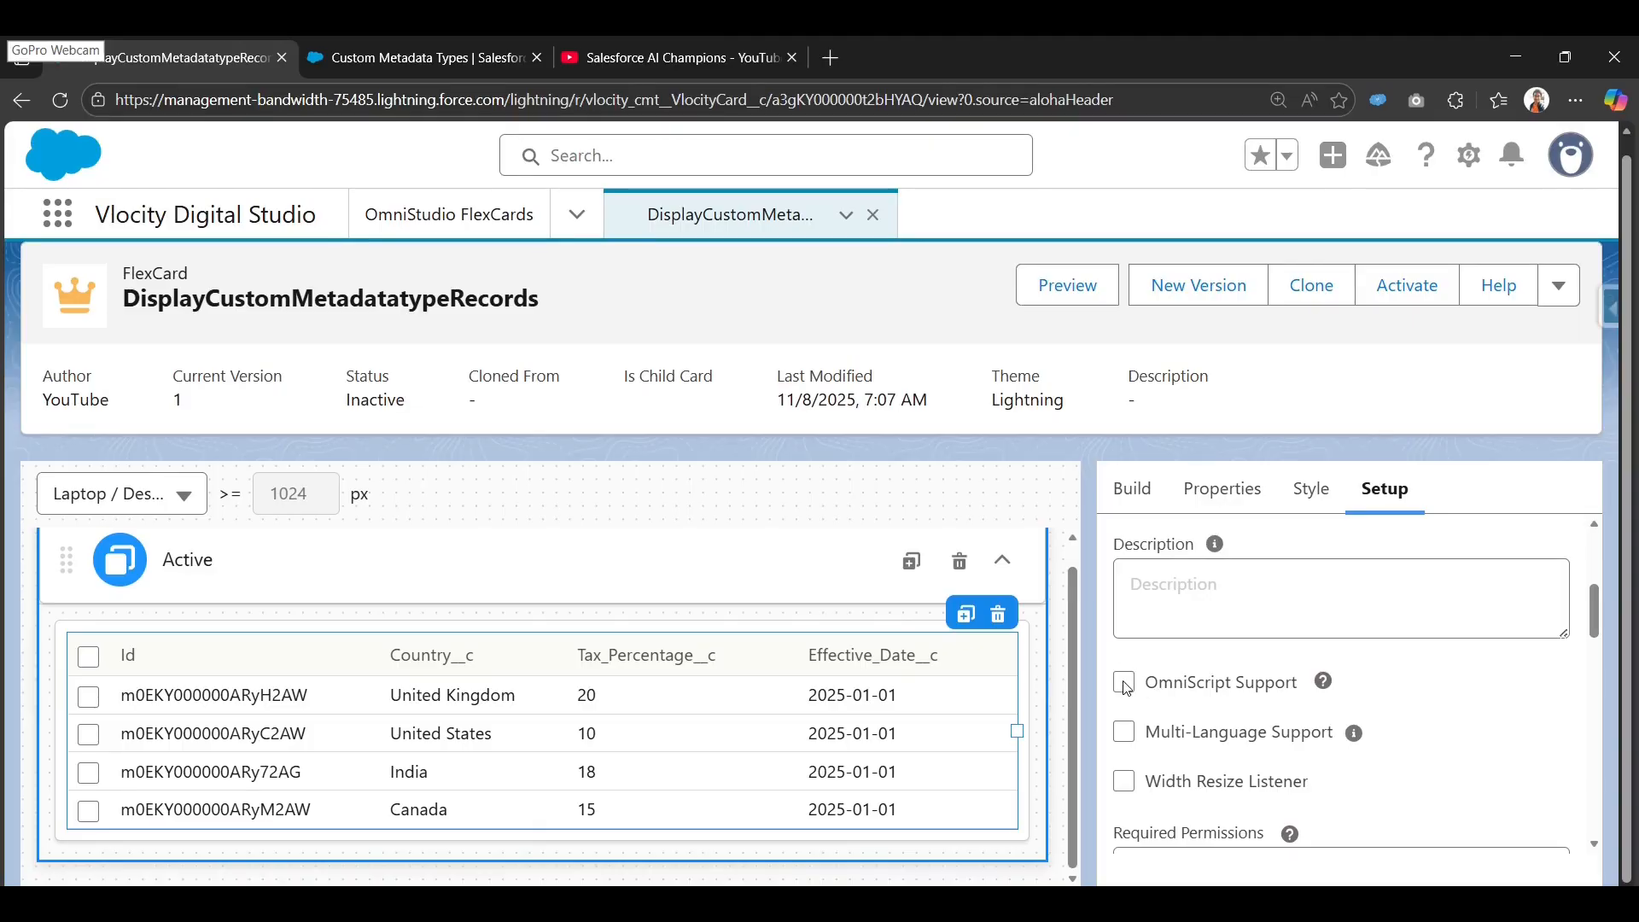
pyautogui.click(1125, 684)
pyautogui.scroll(5, 1135, 824)
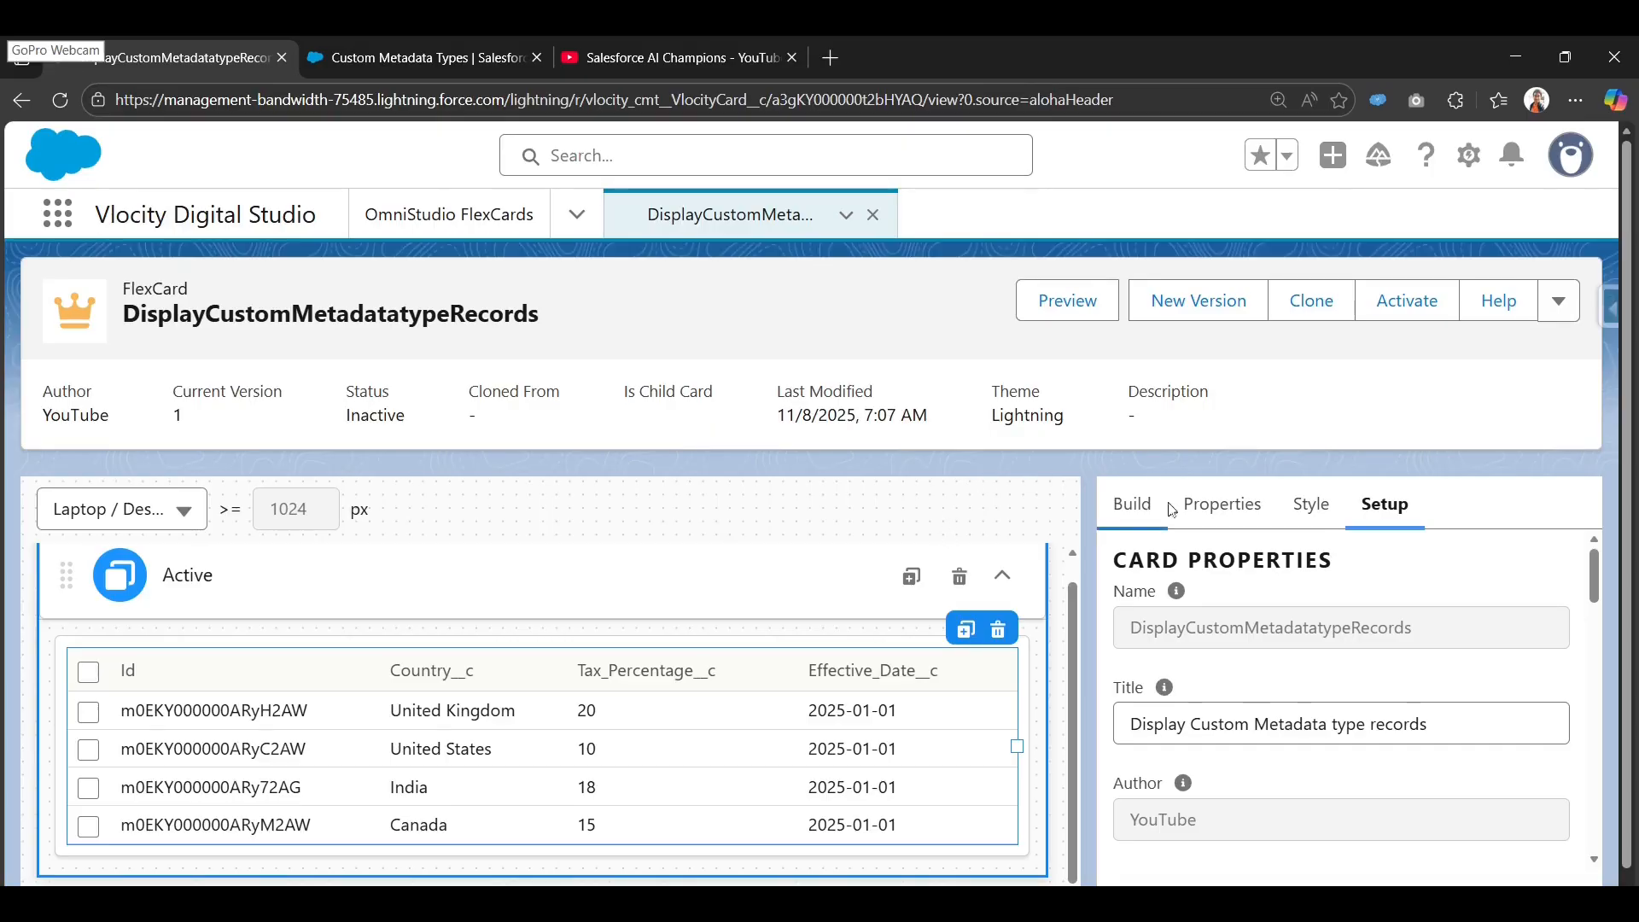
# Select the datatable element and scroll through its Properties settings.
pyautogui.click(1125, 505)
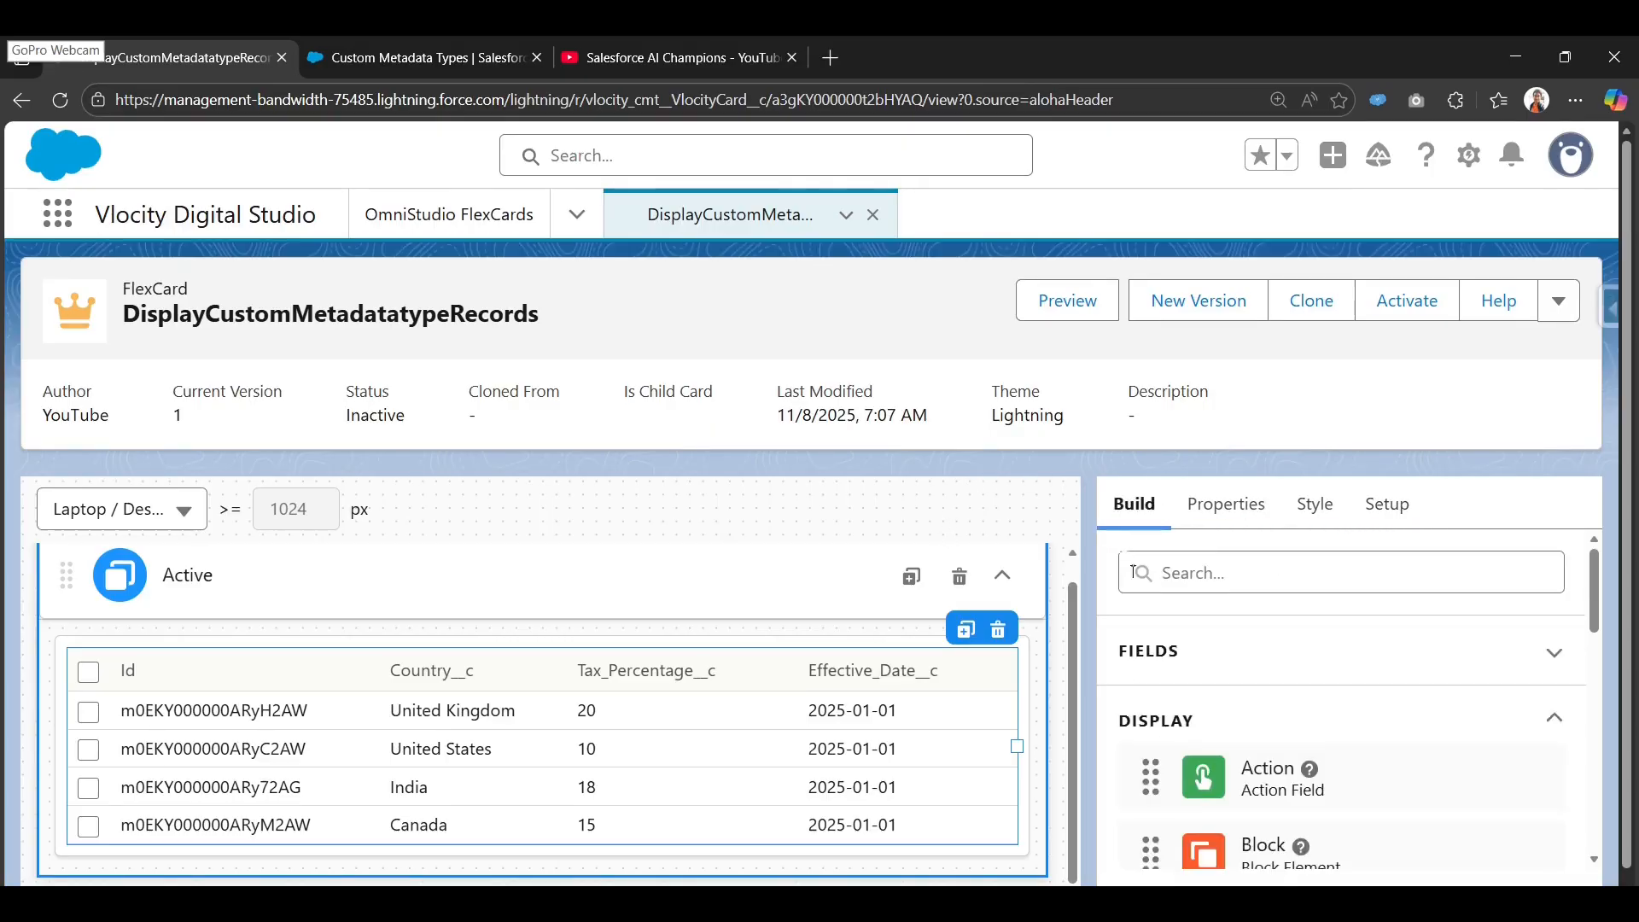
pyautogui.click(1221, 505)
pyautogui.scroll(-5, 1210, 767)
pyautogui.scroll(-5, 1211, 767)
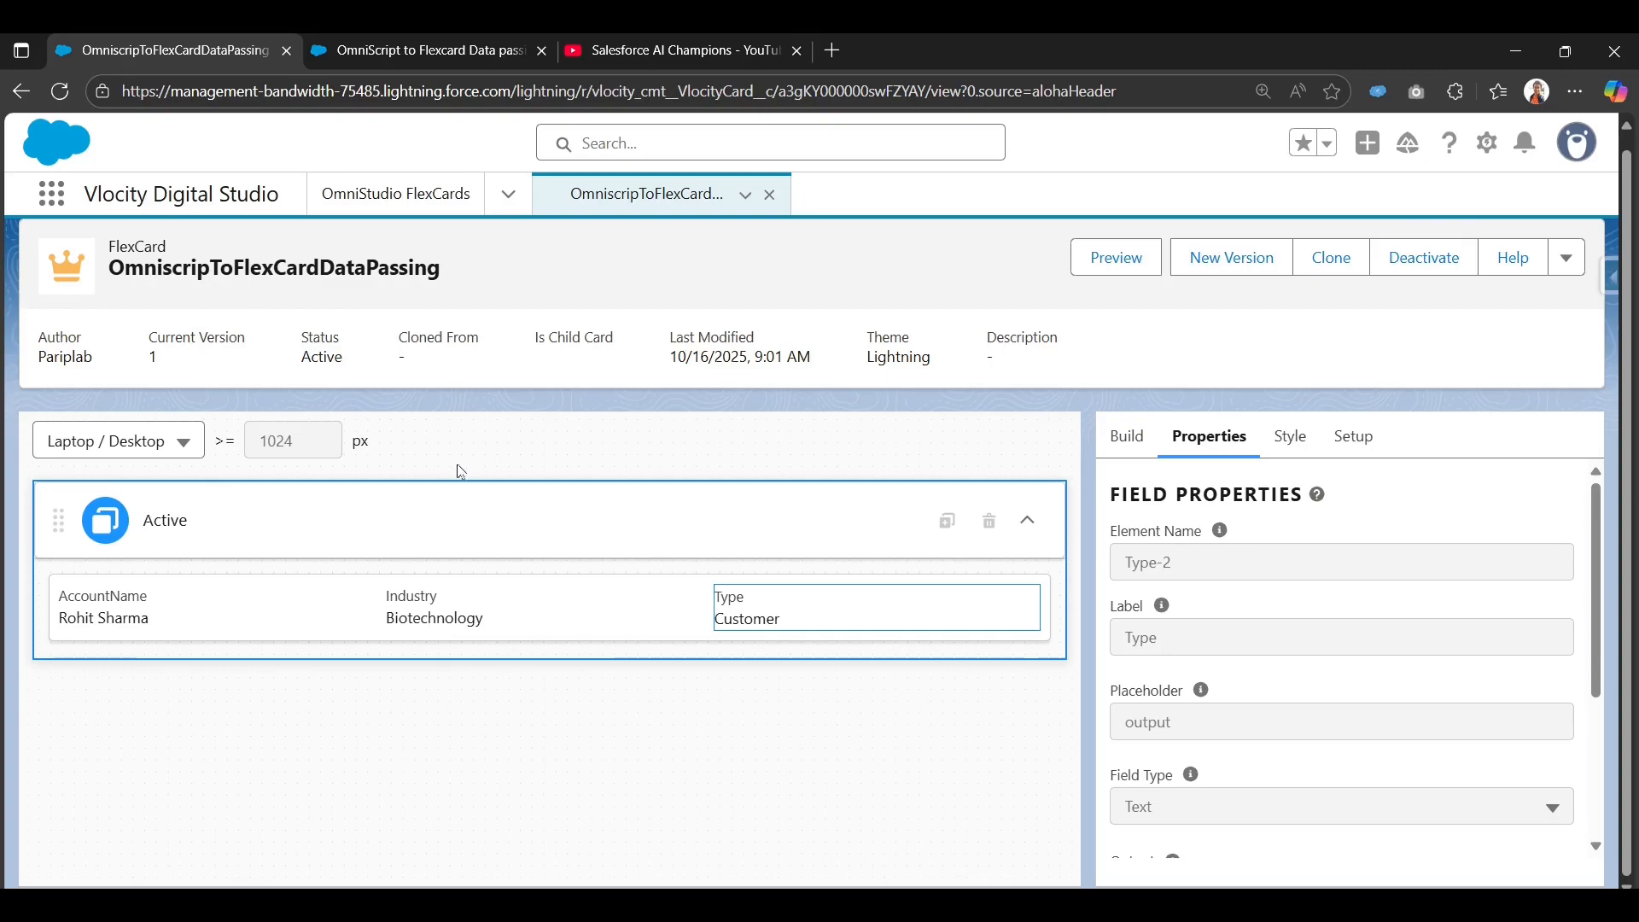
# Switch to the OmniScript to Flexcard Data passing designer tab.
pyautogui.click(447, 58)
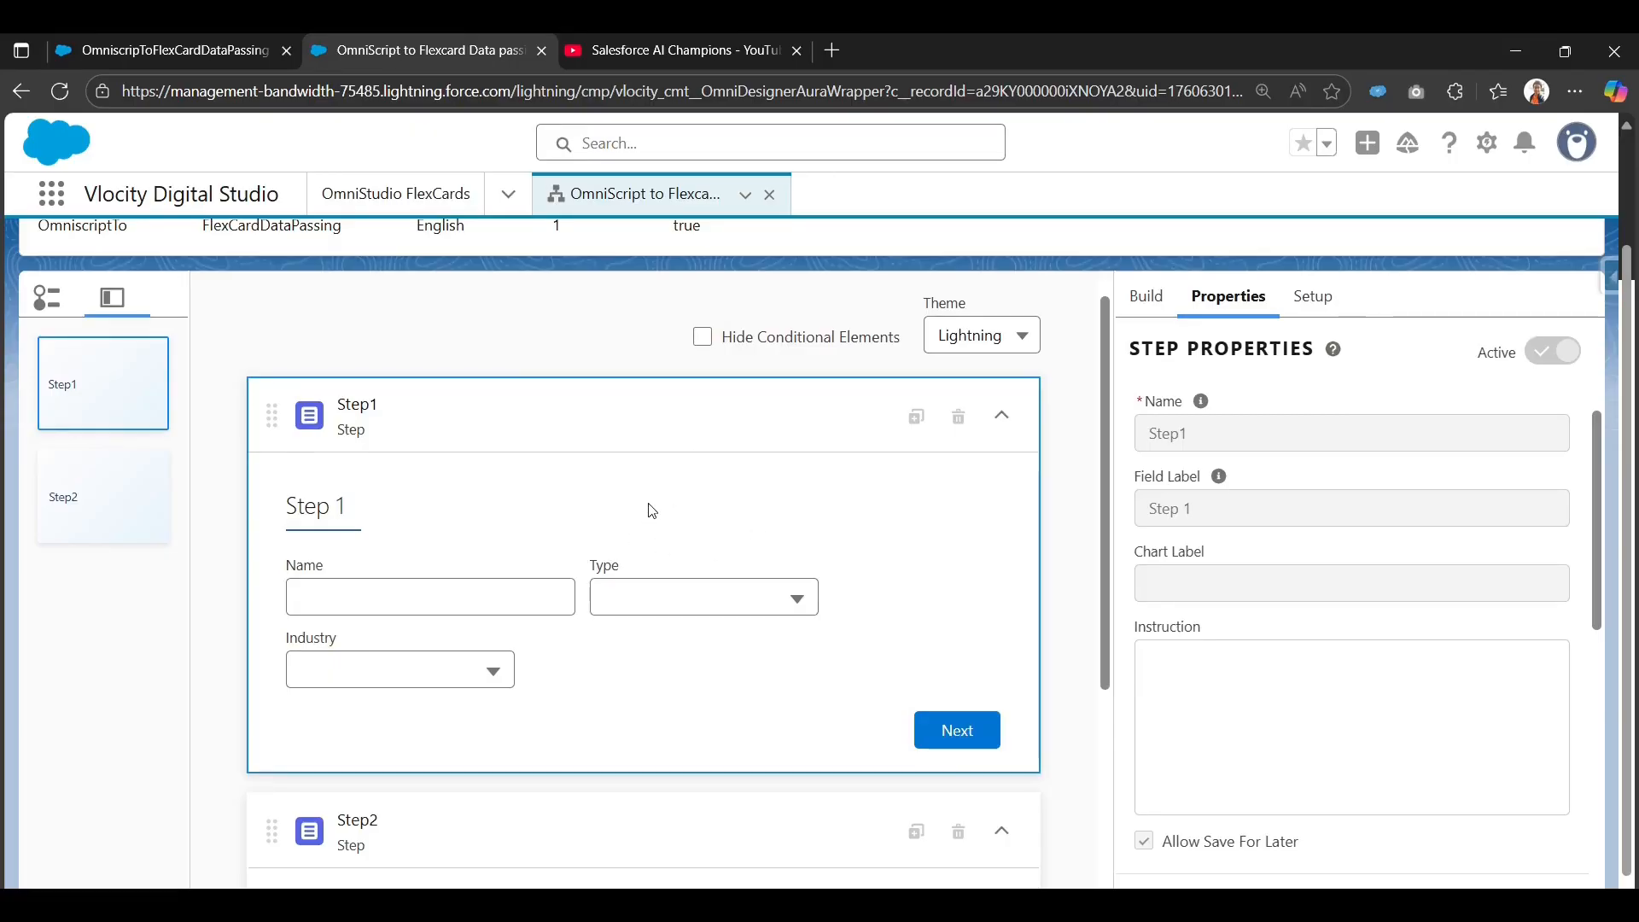
# Inspect Step2's CustomLWC1 component settings, then preview the OmniScript with its Data JSON.
pyautogui.scroll(-3, 632, 495)
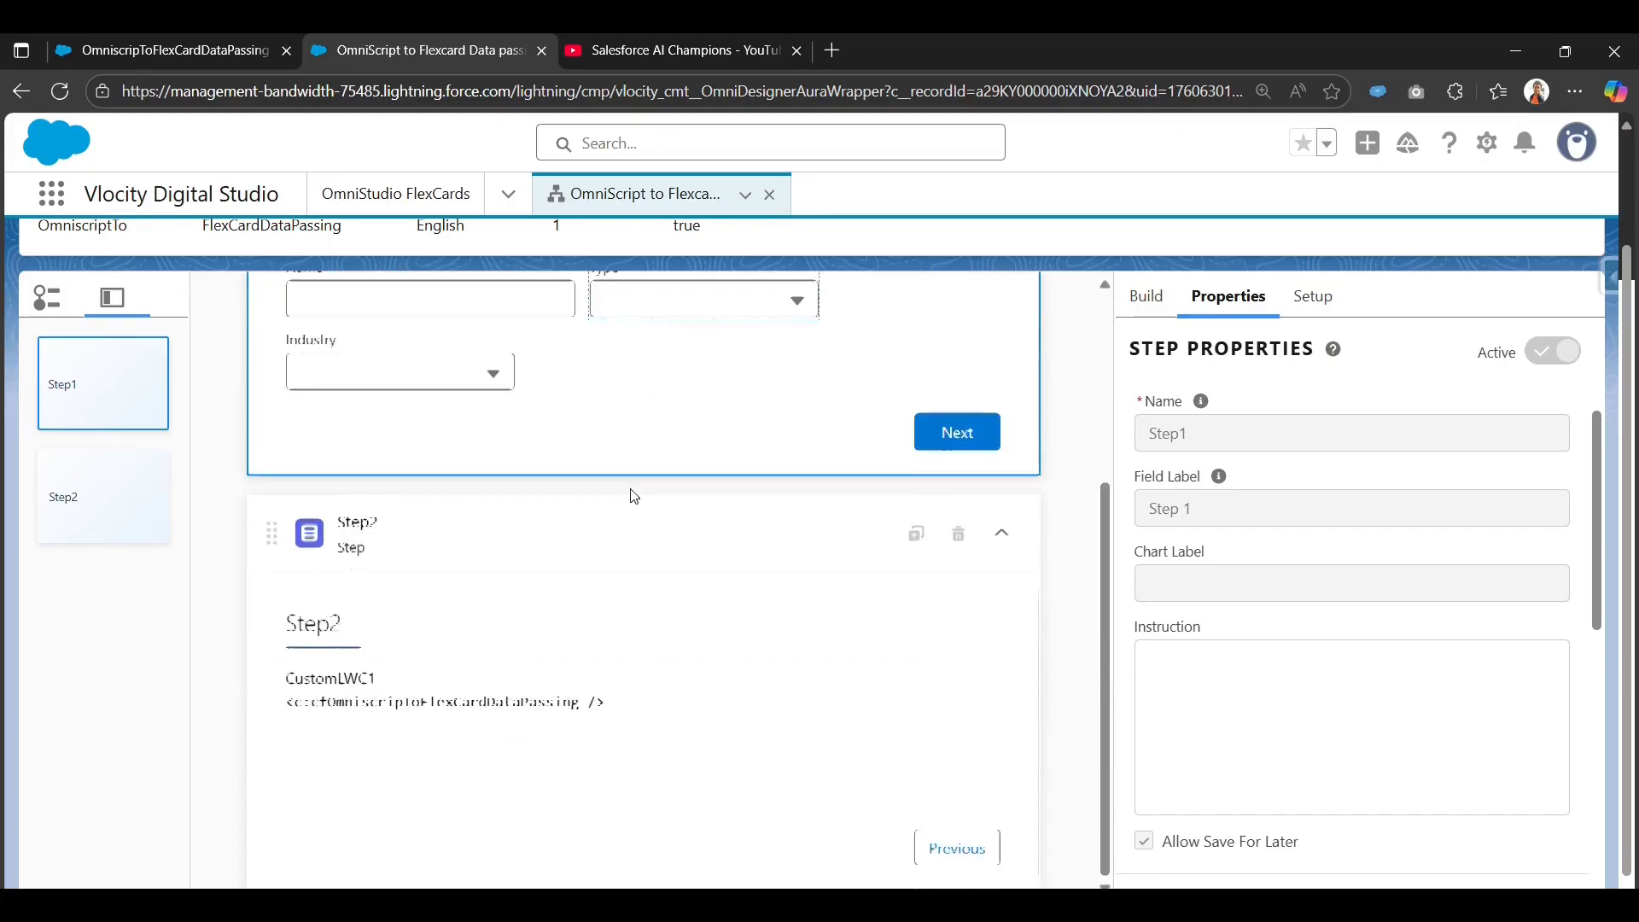
pyautogui.click(426, 689)
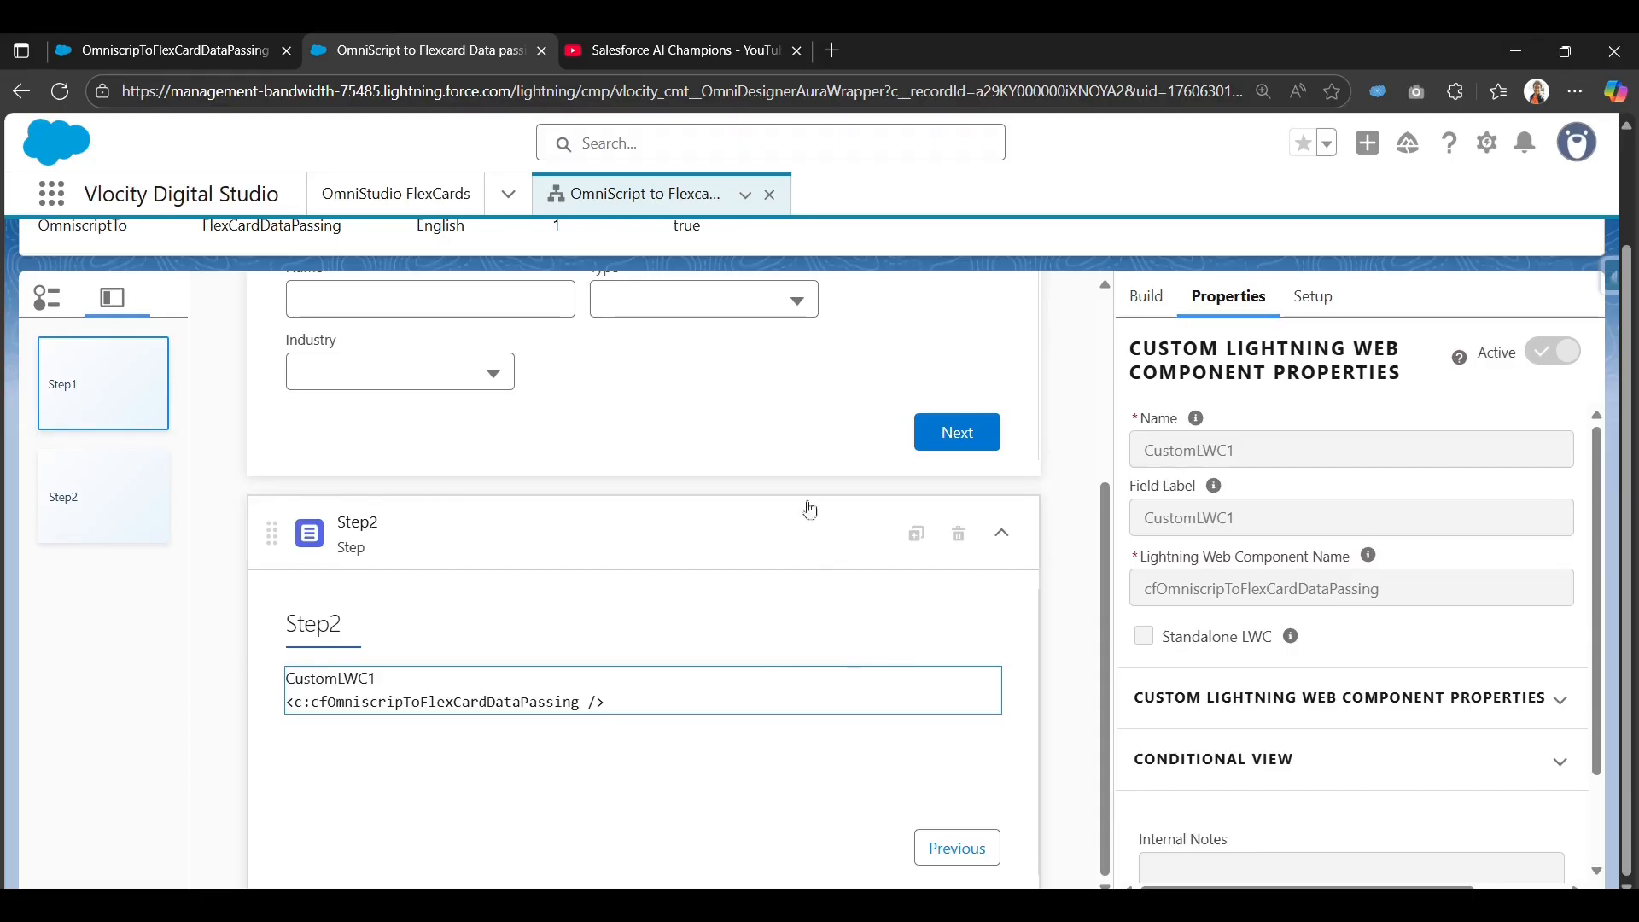
pyautogui.scroll(3, 808, 509)
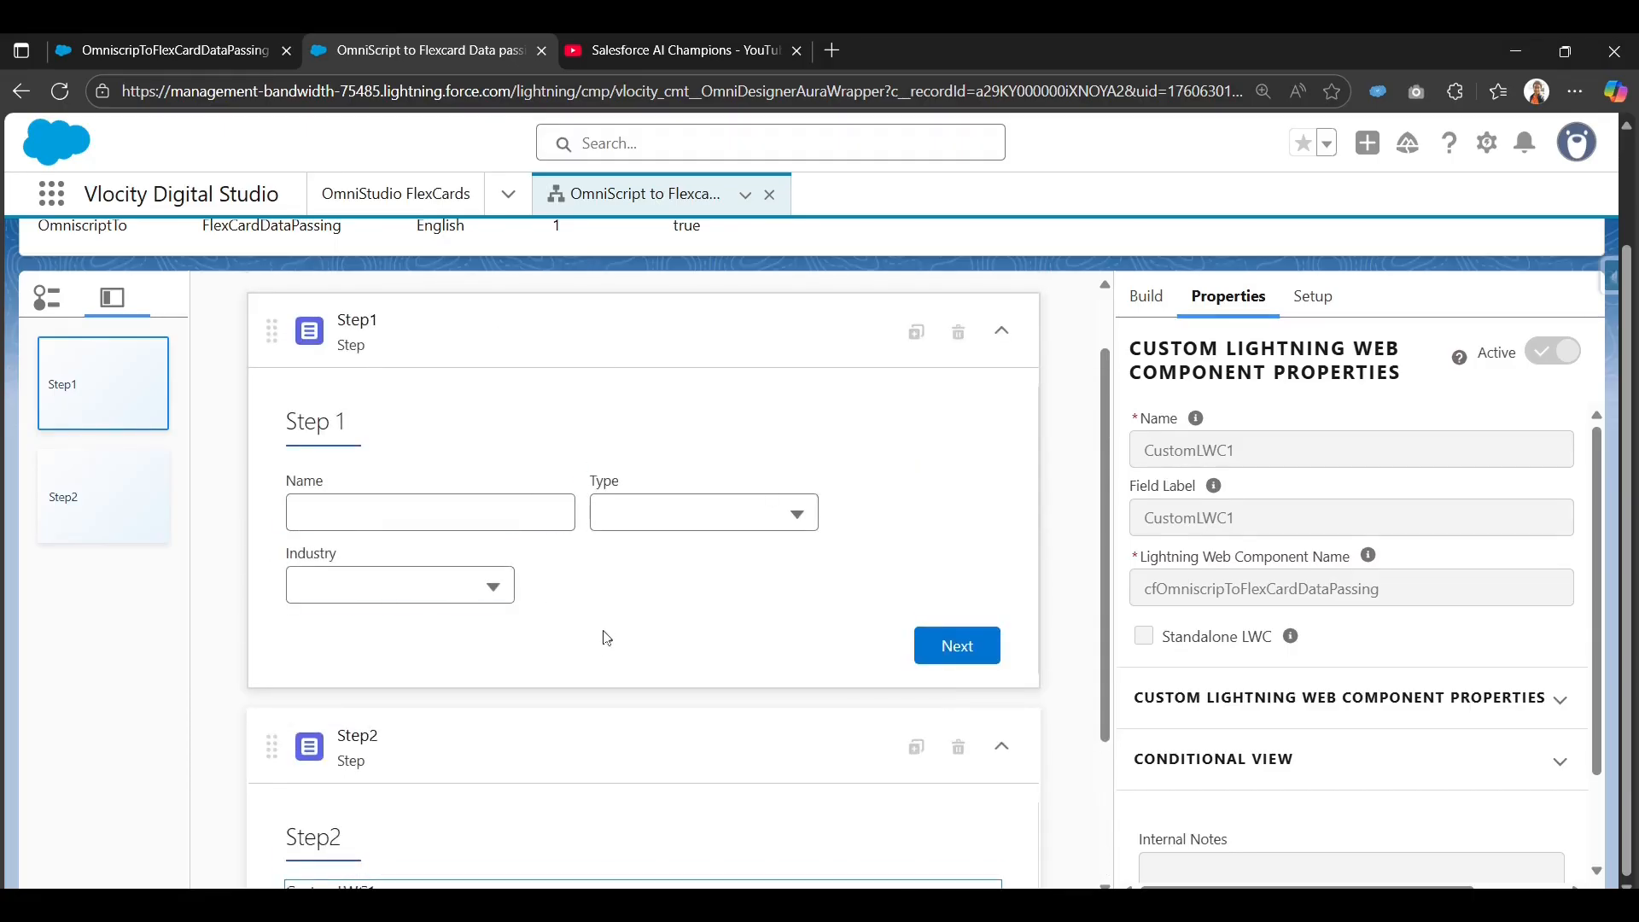
pyautogui.scroll(-3, 598, 675)
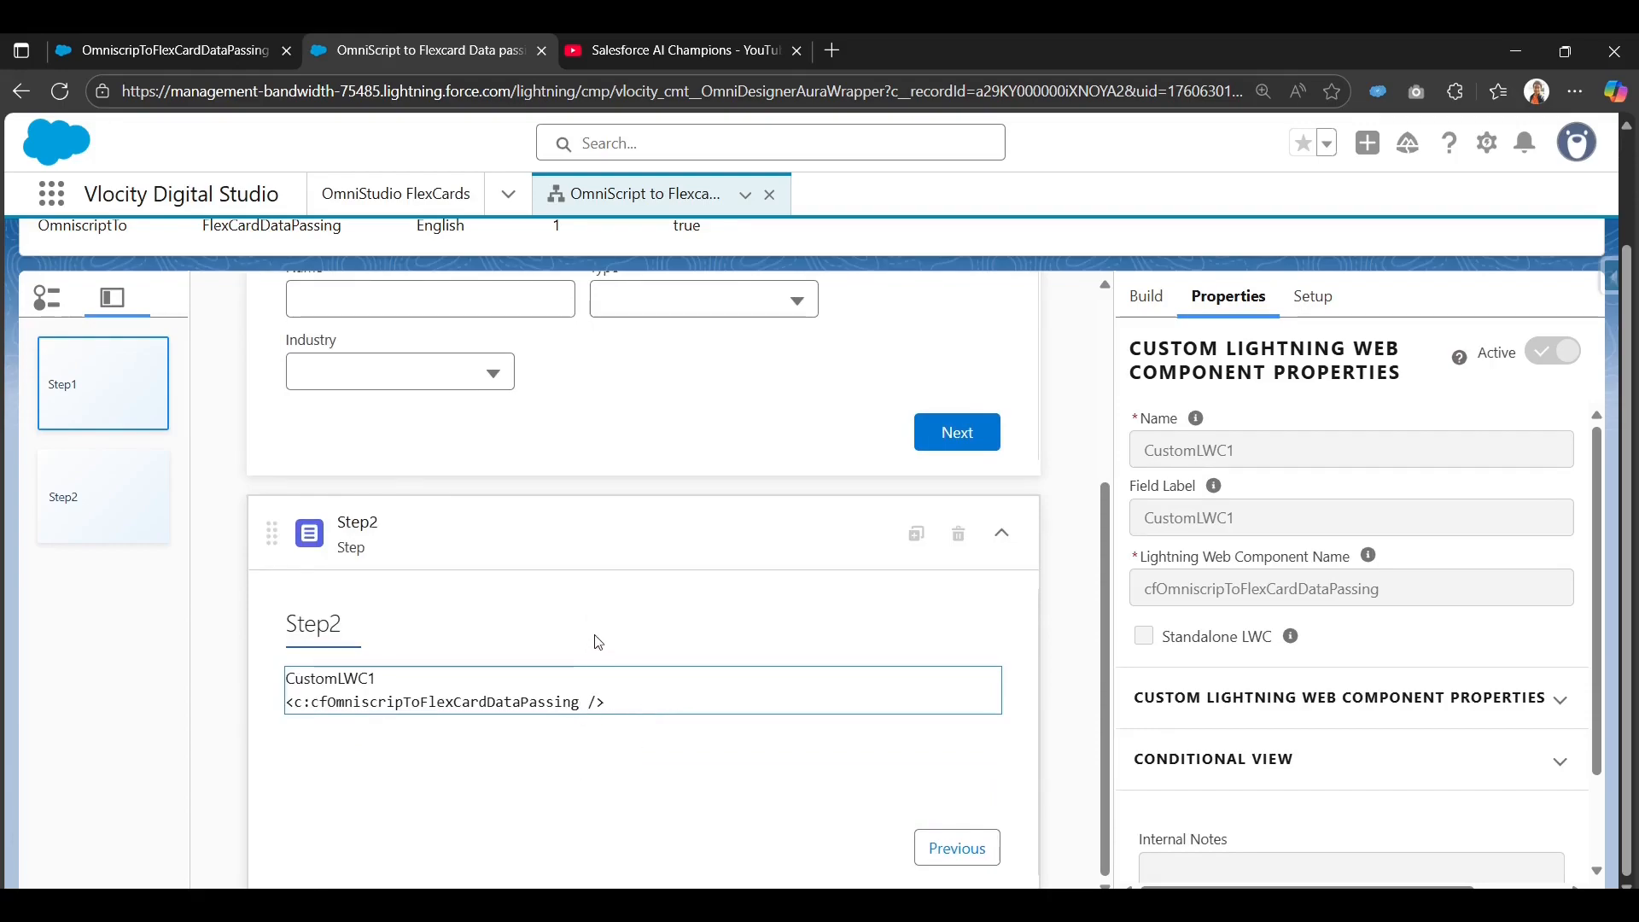
pyautogui.scroll(3, 593, 413)
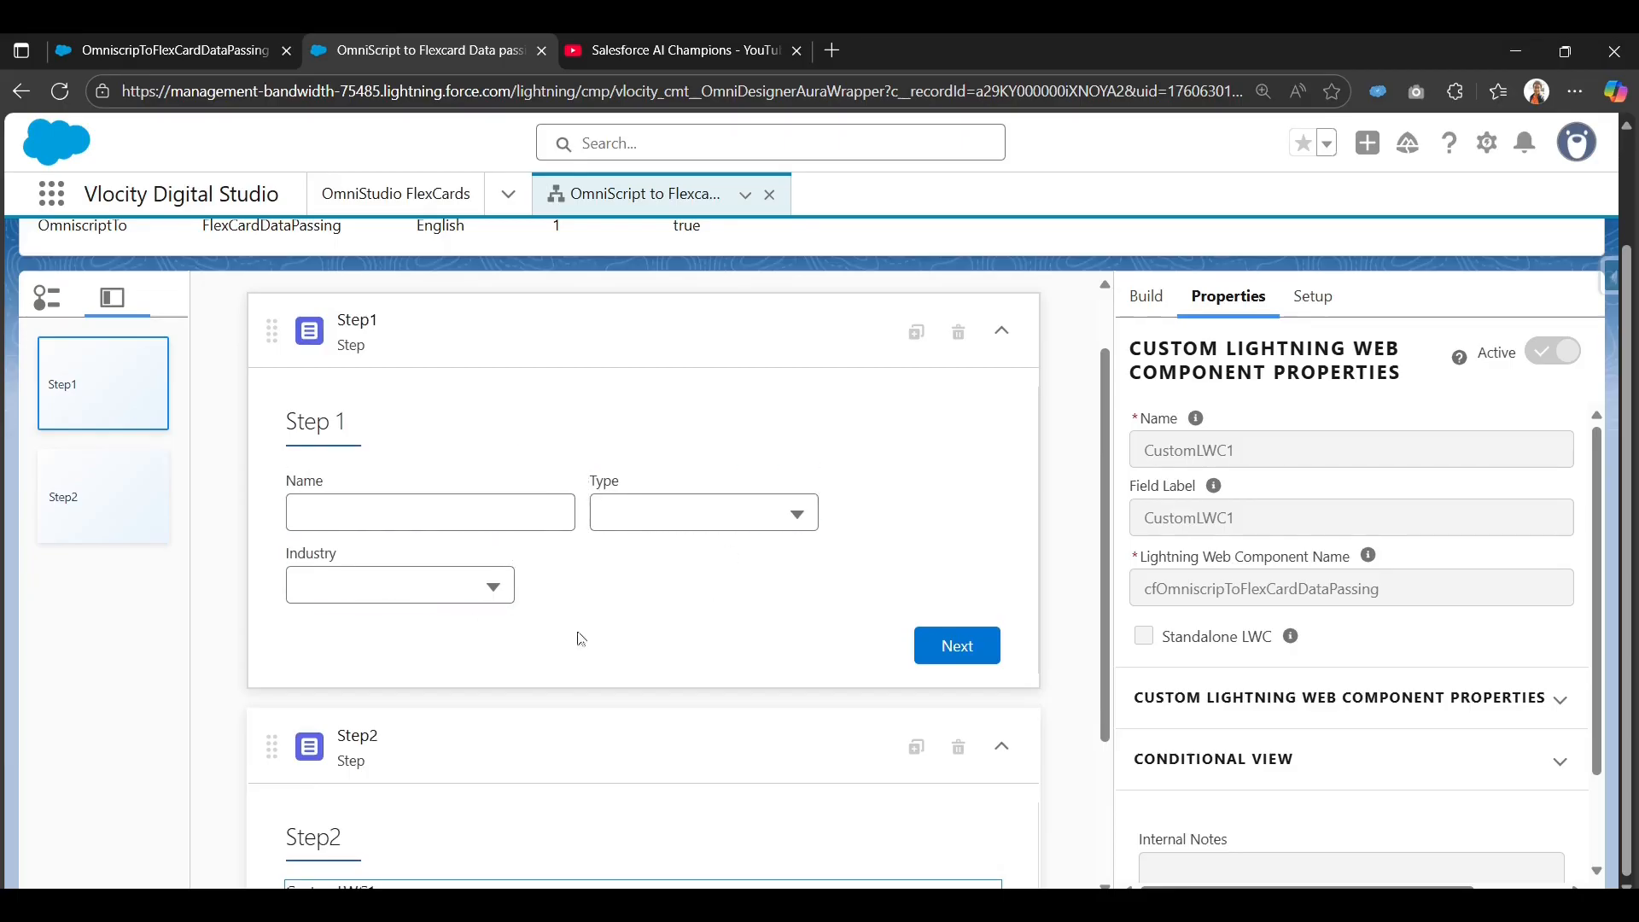
pyautogui.scroll(-3, 580, 638)
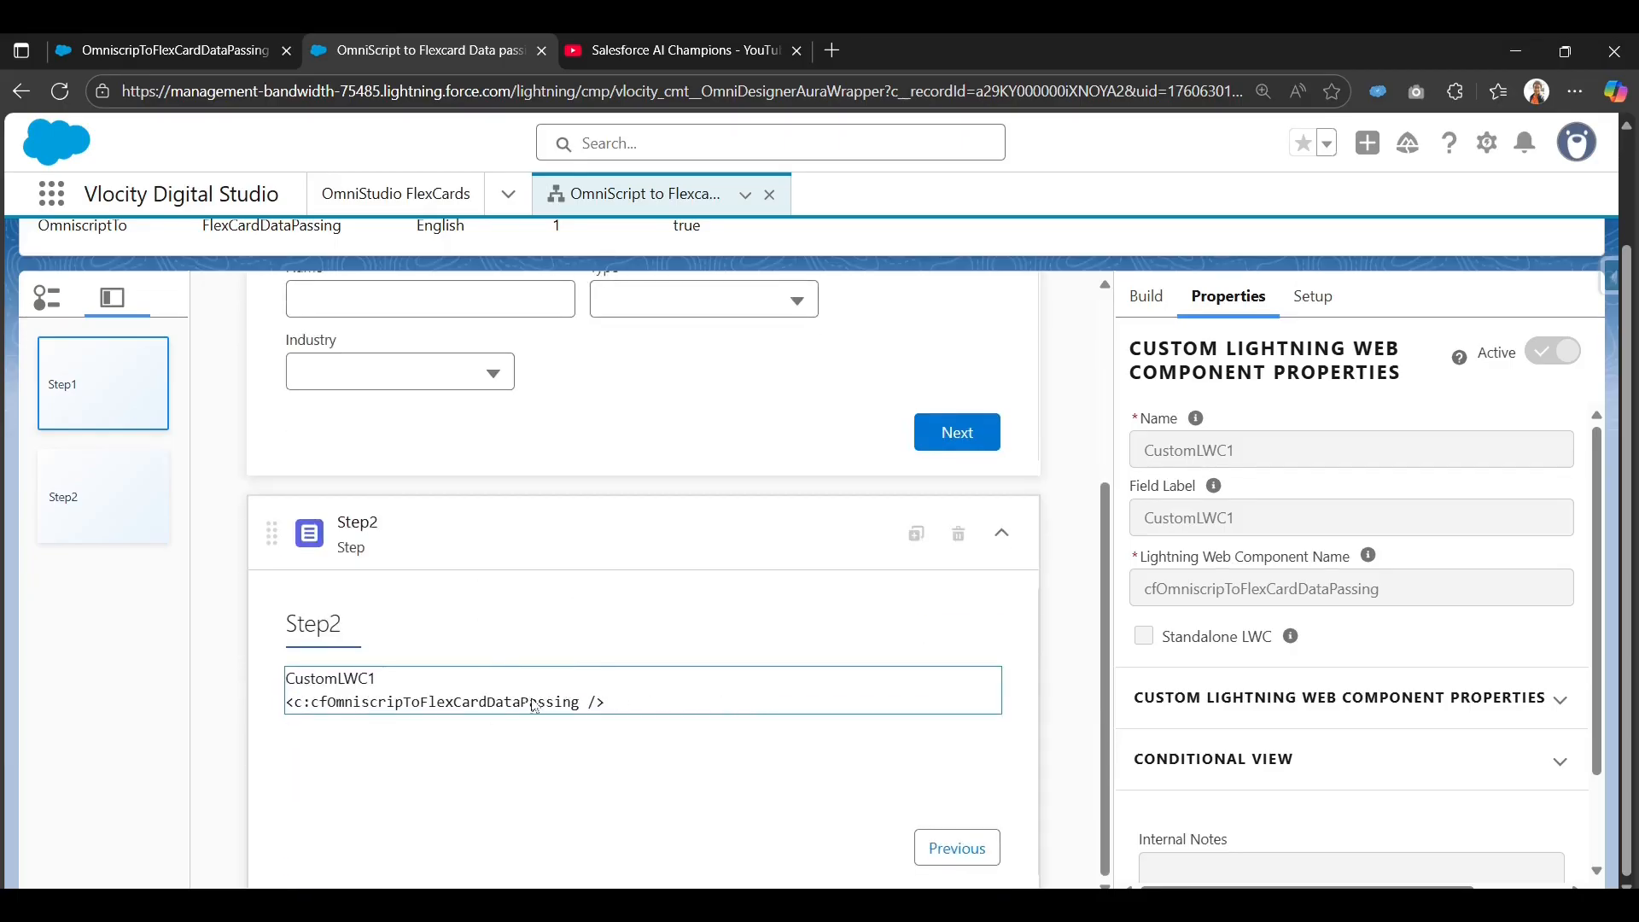
pyautogui.scroll(5, 1110, 414)
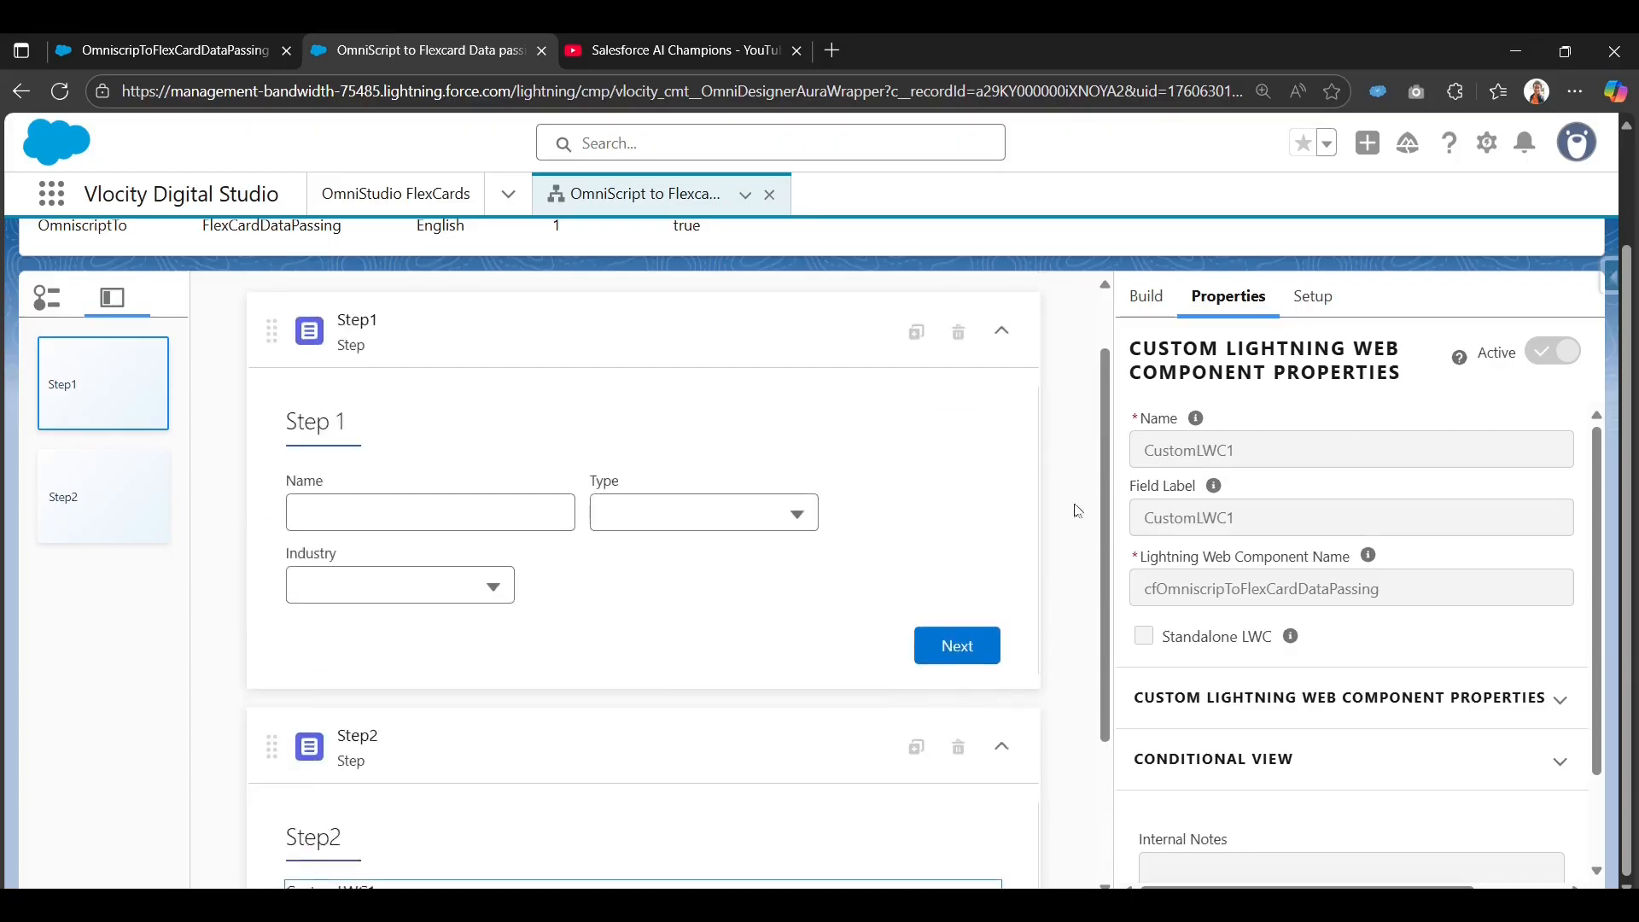
pyautogui.scroll(1, 1110, 414)
pyautogui.click(1147, 270)
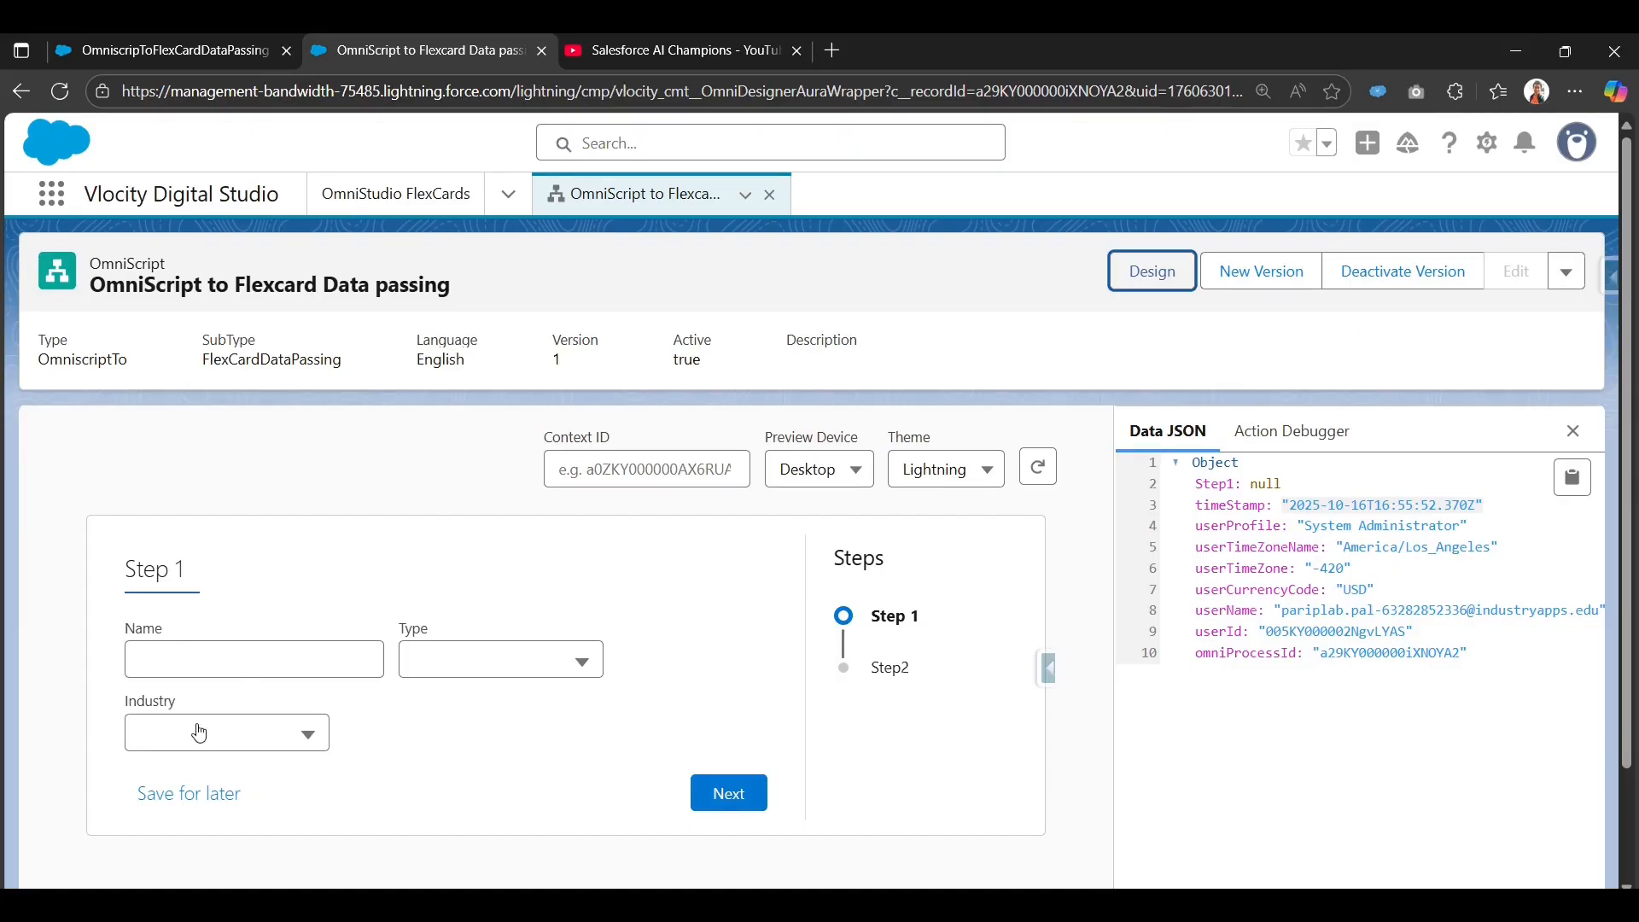
# Fill Step 1 with an account name, Customer as Type and Finance as Industry.
pyautogui.click(197, 660)
pyautogui.write('Virat')
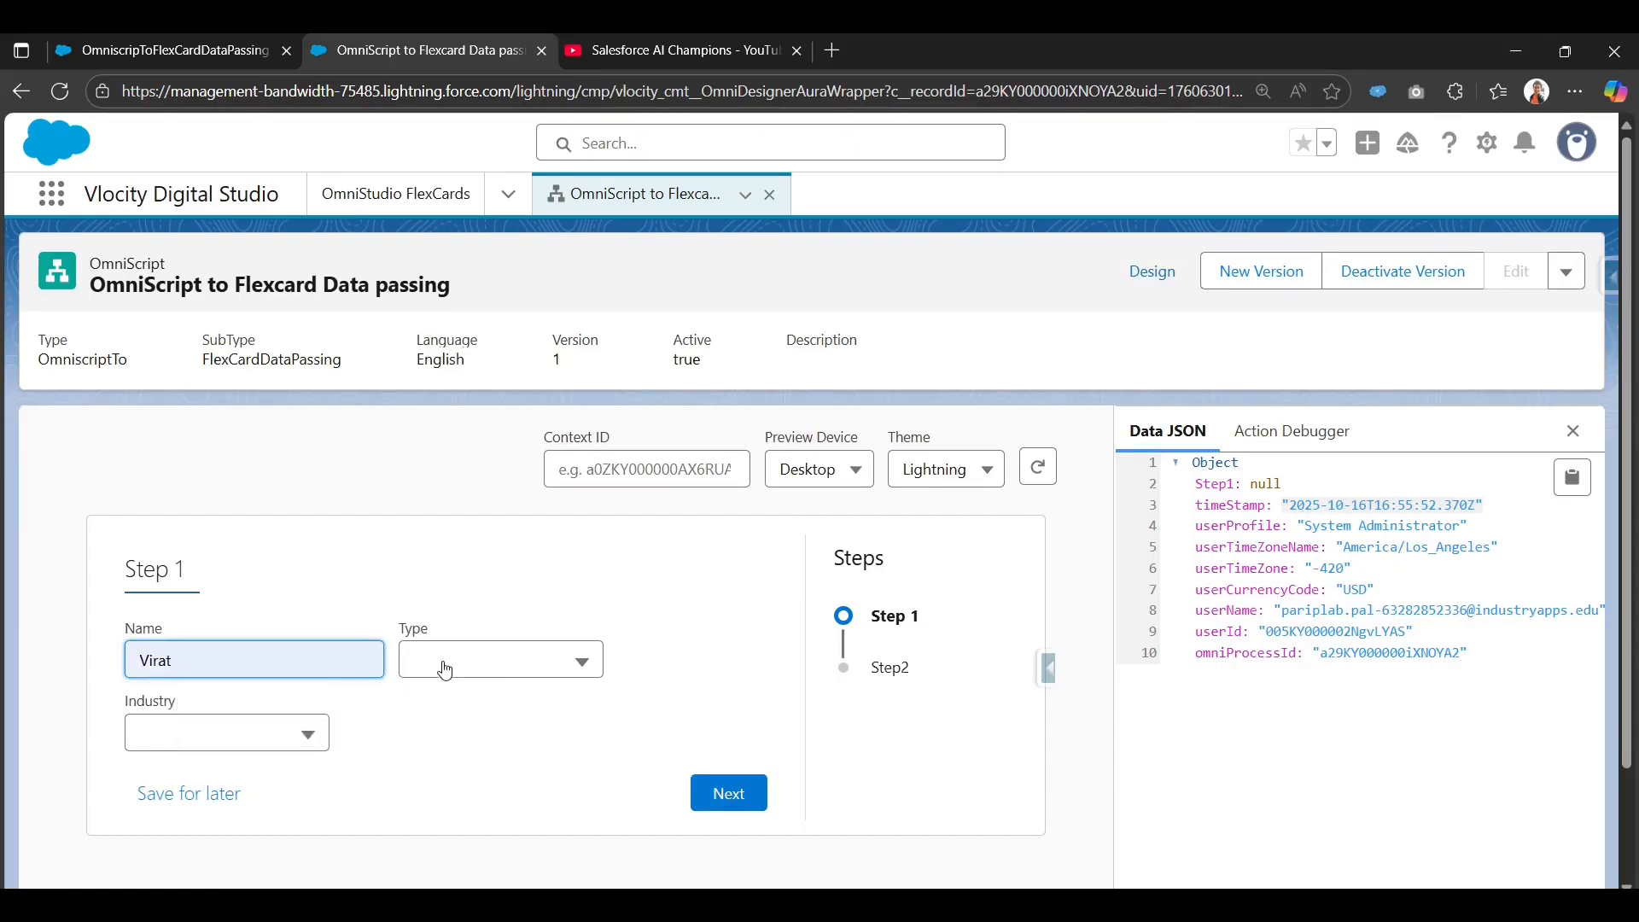
pyautogui.click(457, 660)
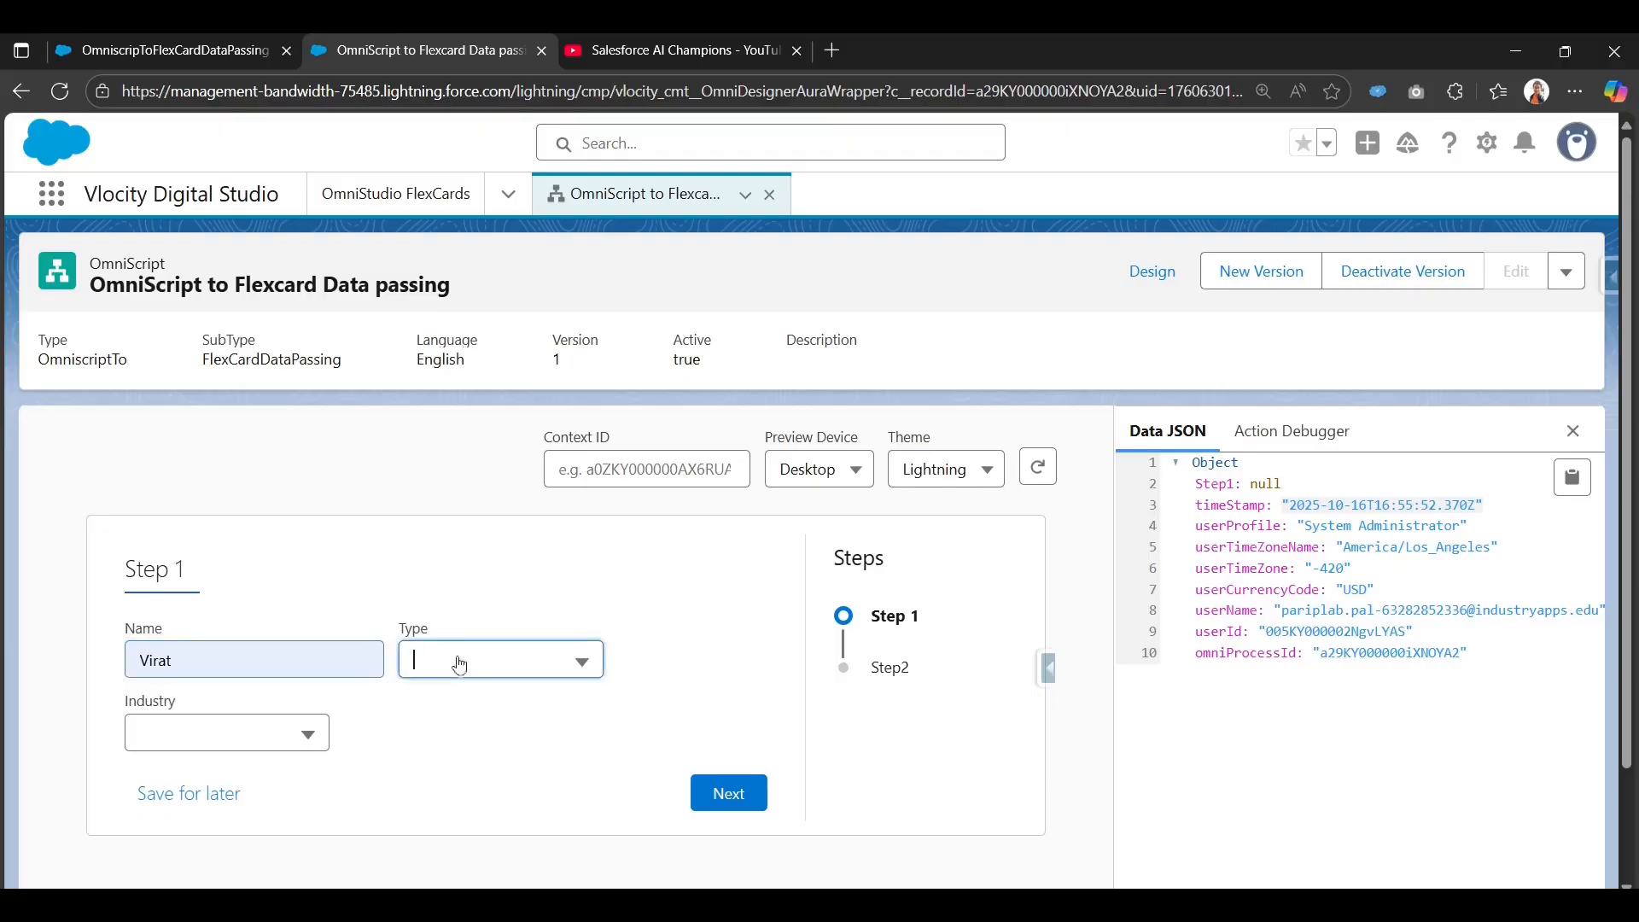
pyautogui.scroll(-1, 444, 794)
pyautogui.click(431, 725)
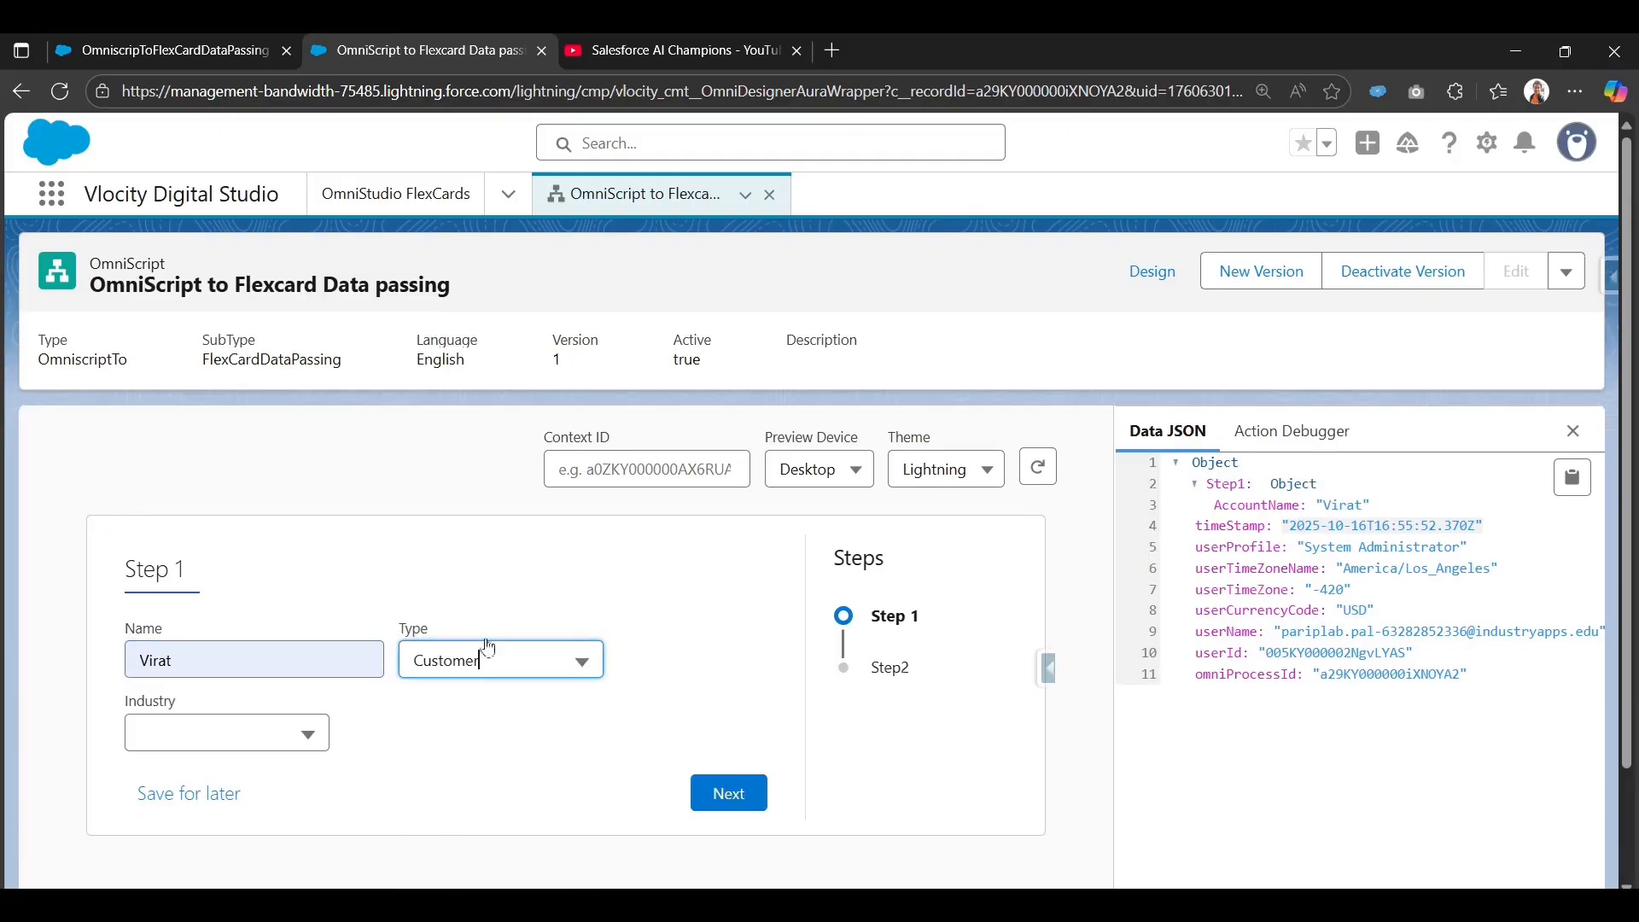
pyautogui.click(212, 734)
pyautogui.scroll(-8, 218, 811)
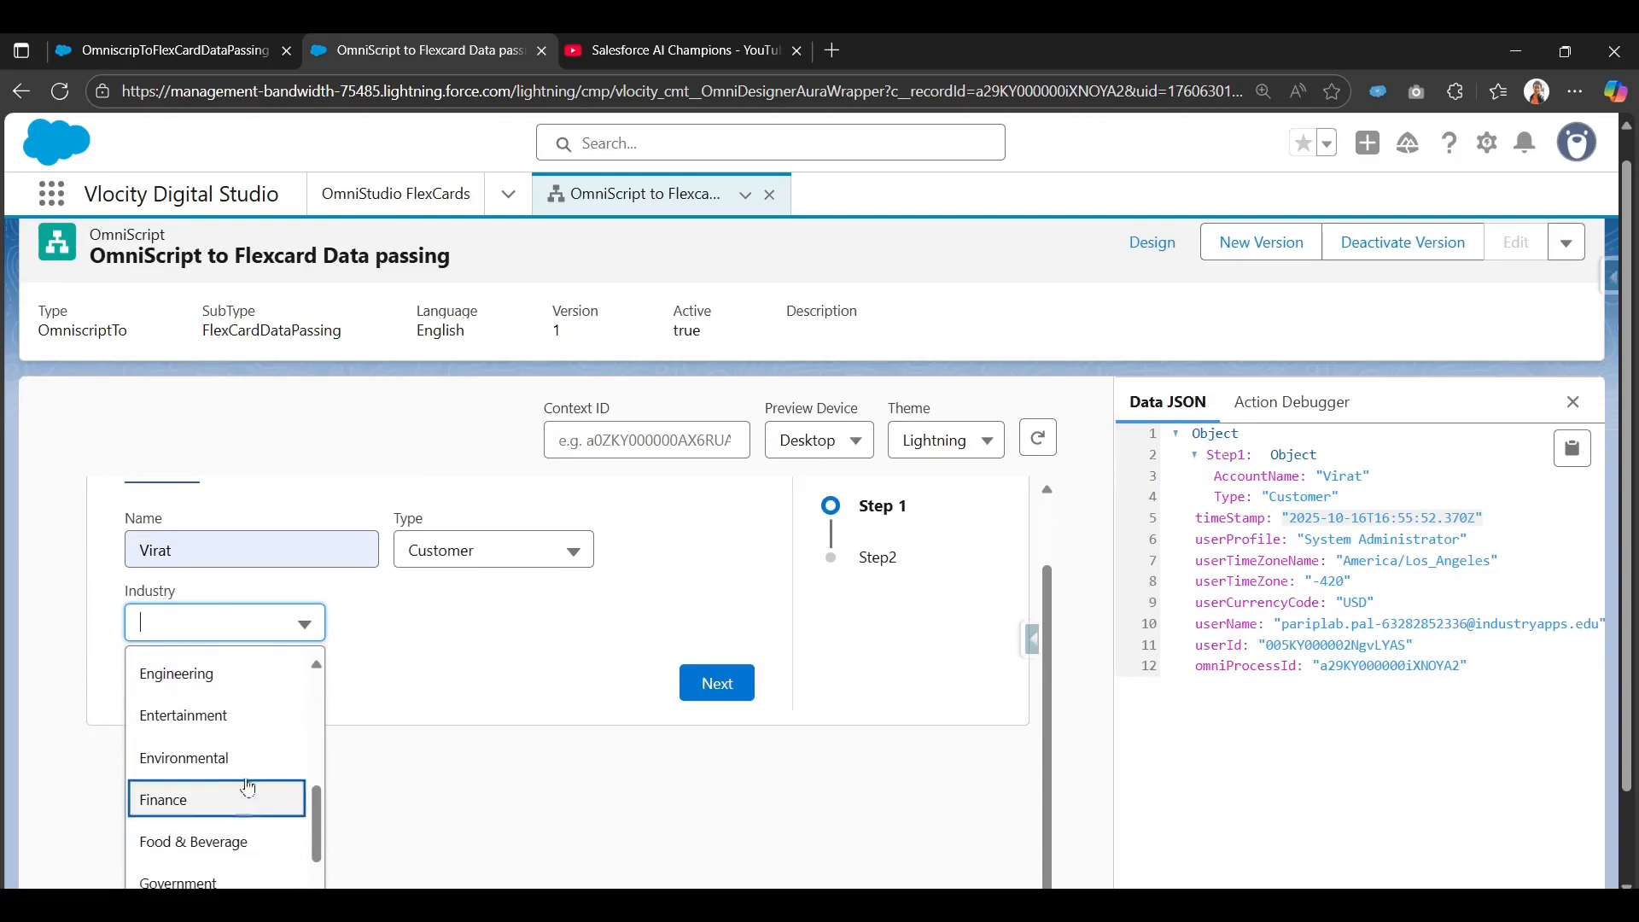
pyautogui.click(535, 559)
pyautogui.click(517, 641)
pyautogui.scroll(-1, 478, 768)
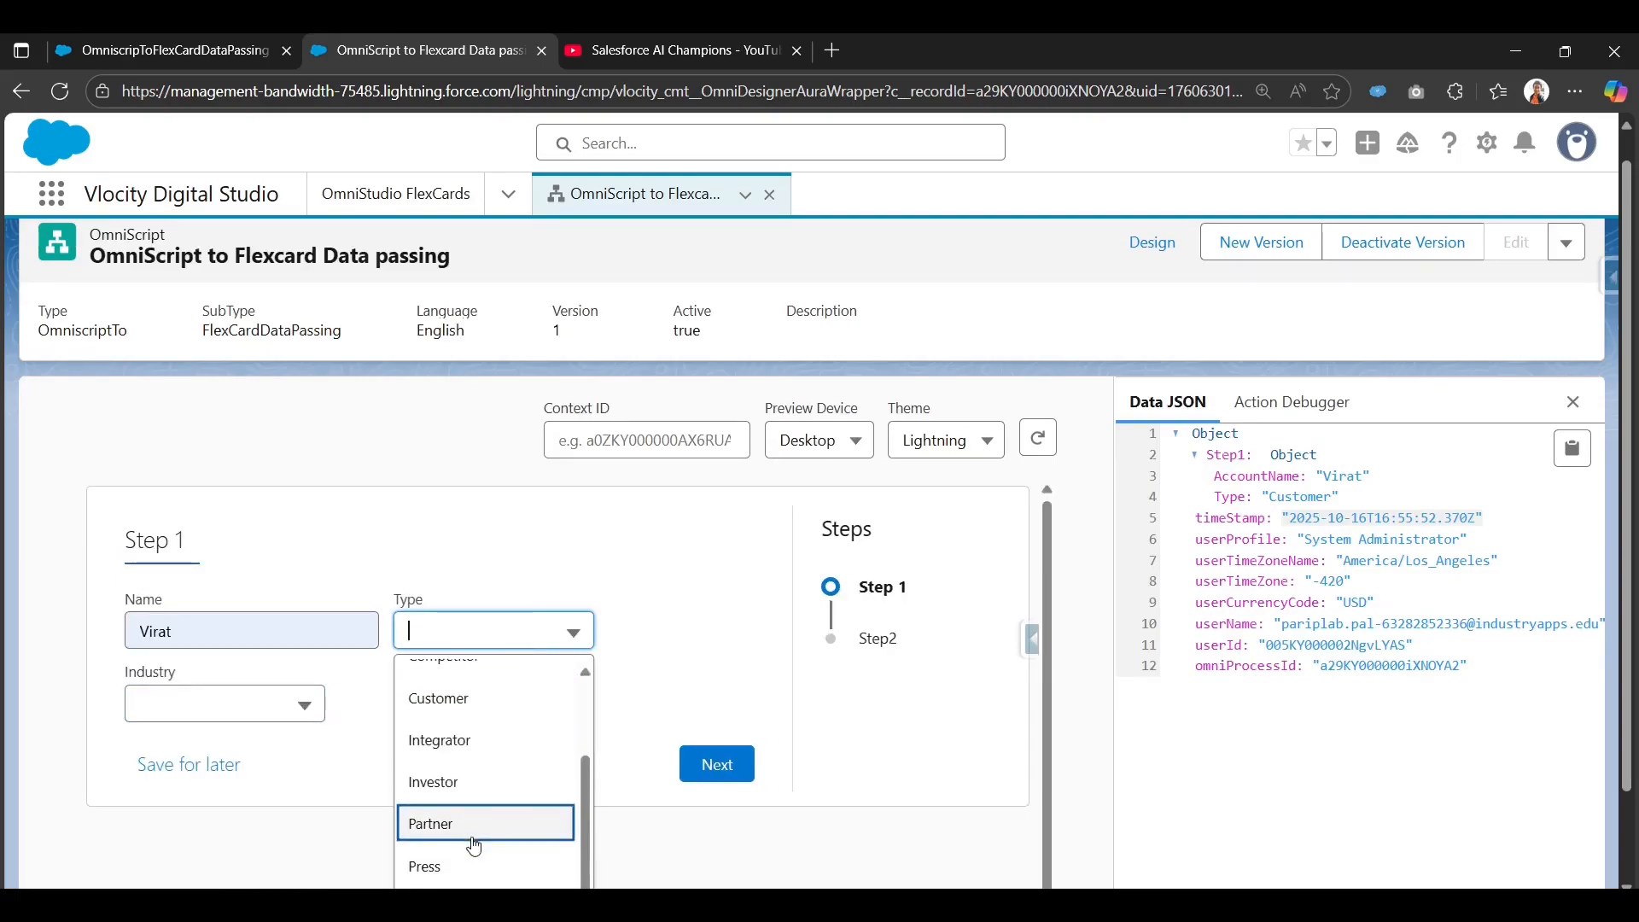
pyautogui.scroll(-1, 461, 760)
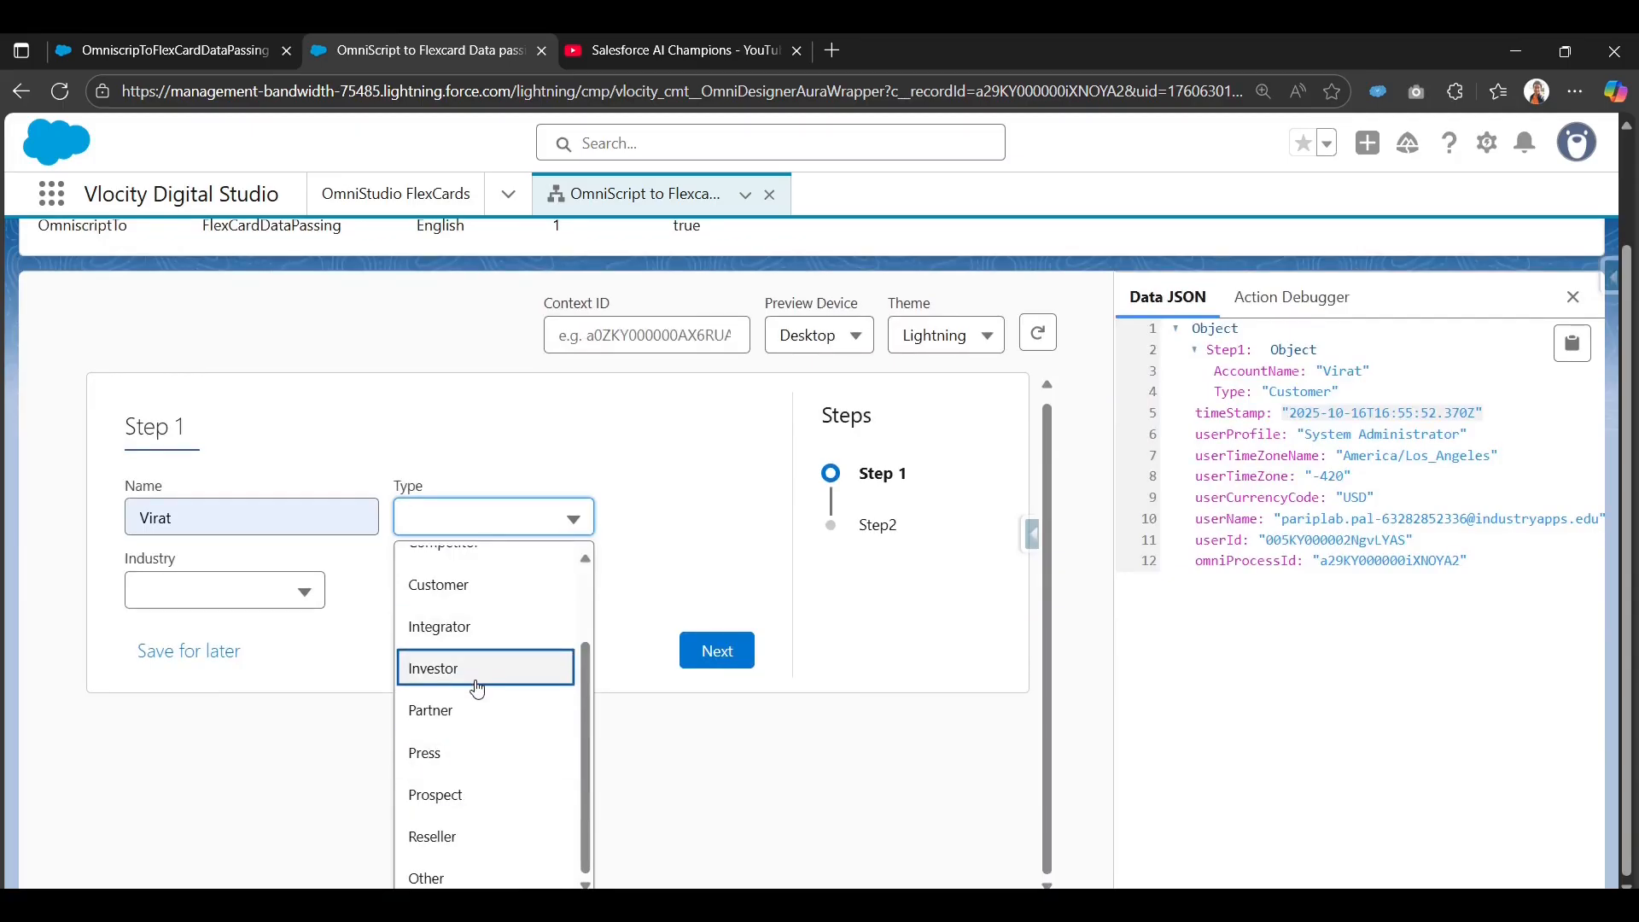
pyautogui.click(290, 601)
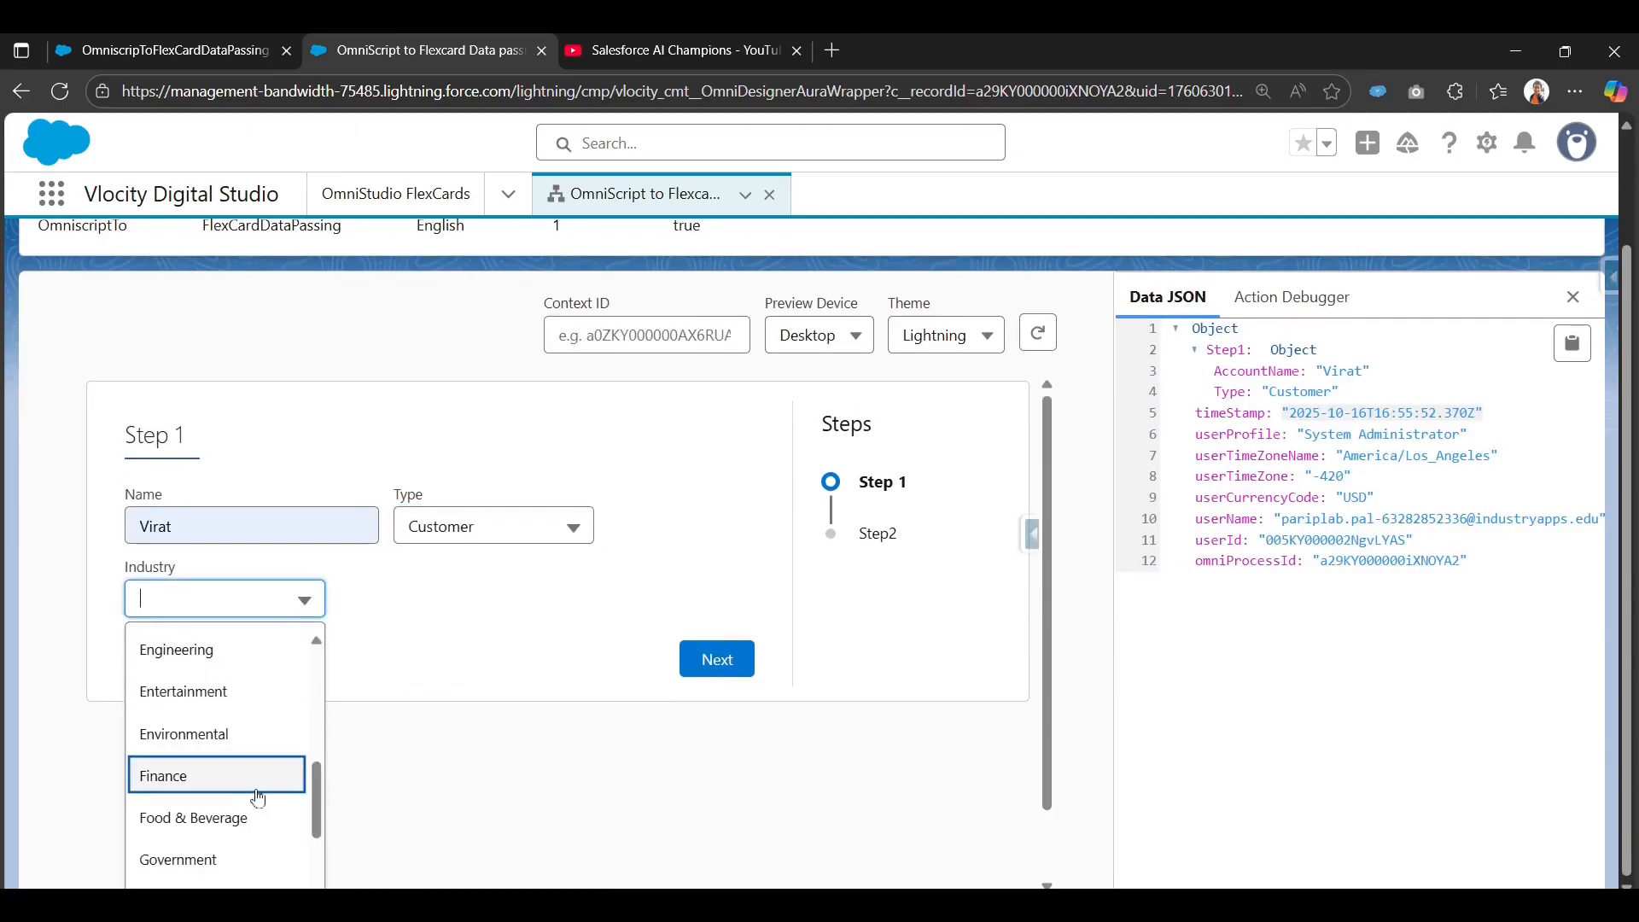
pyautogui.click(262, 781)
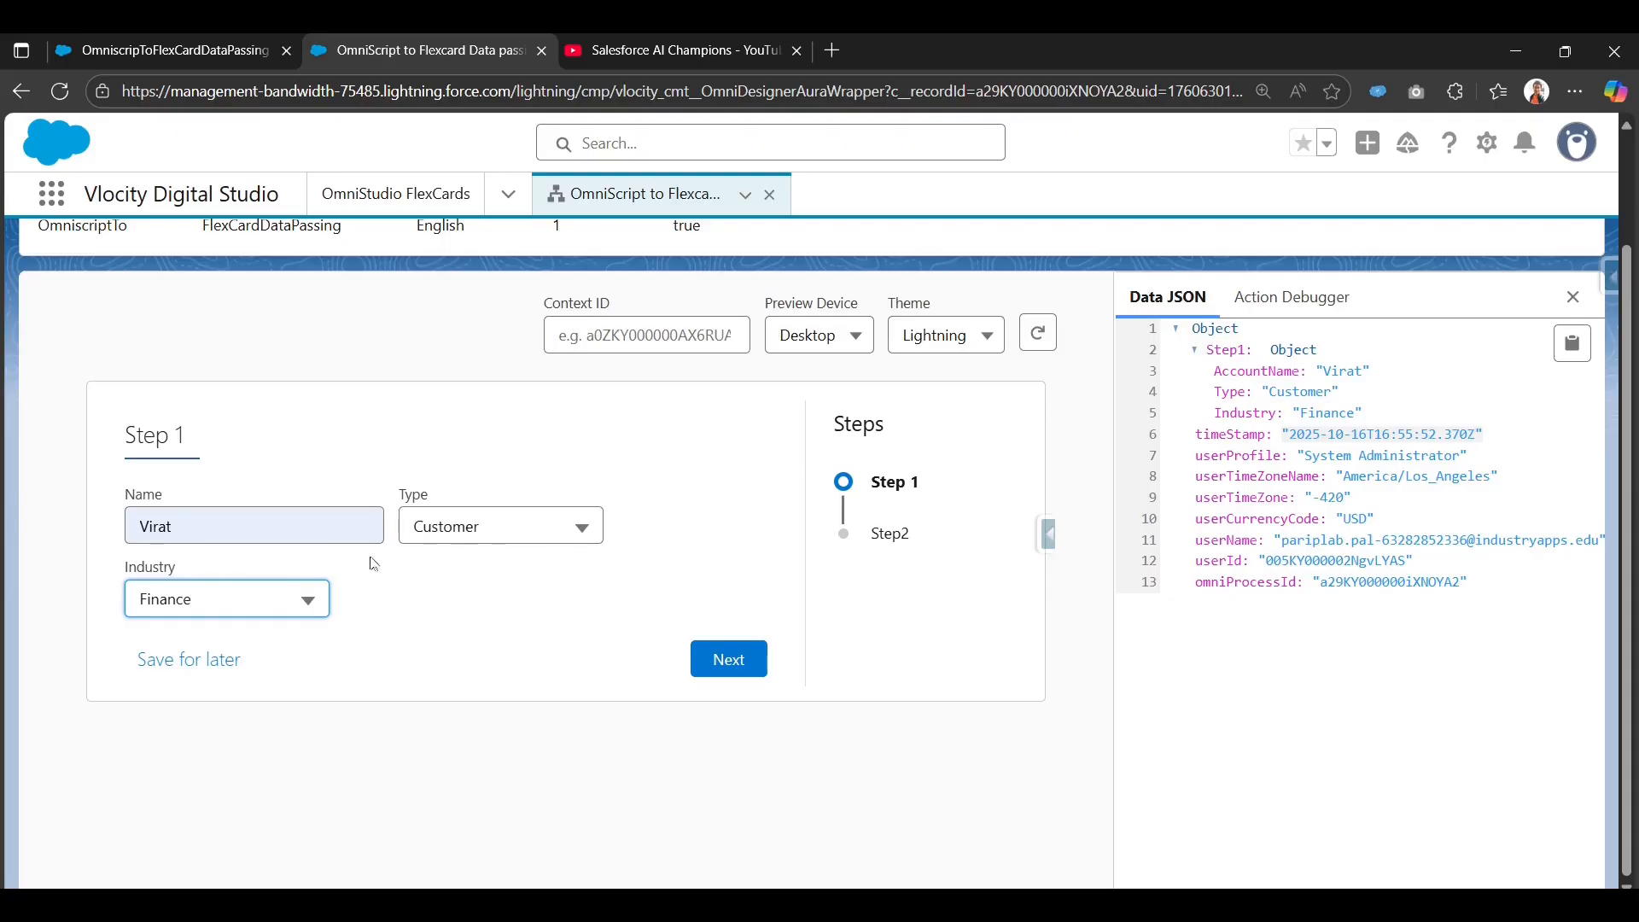
# Advance to Step2 and review the passed-through name, Finance and Customer summary.
pyautogui.click(737, 665)
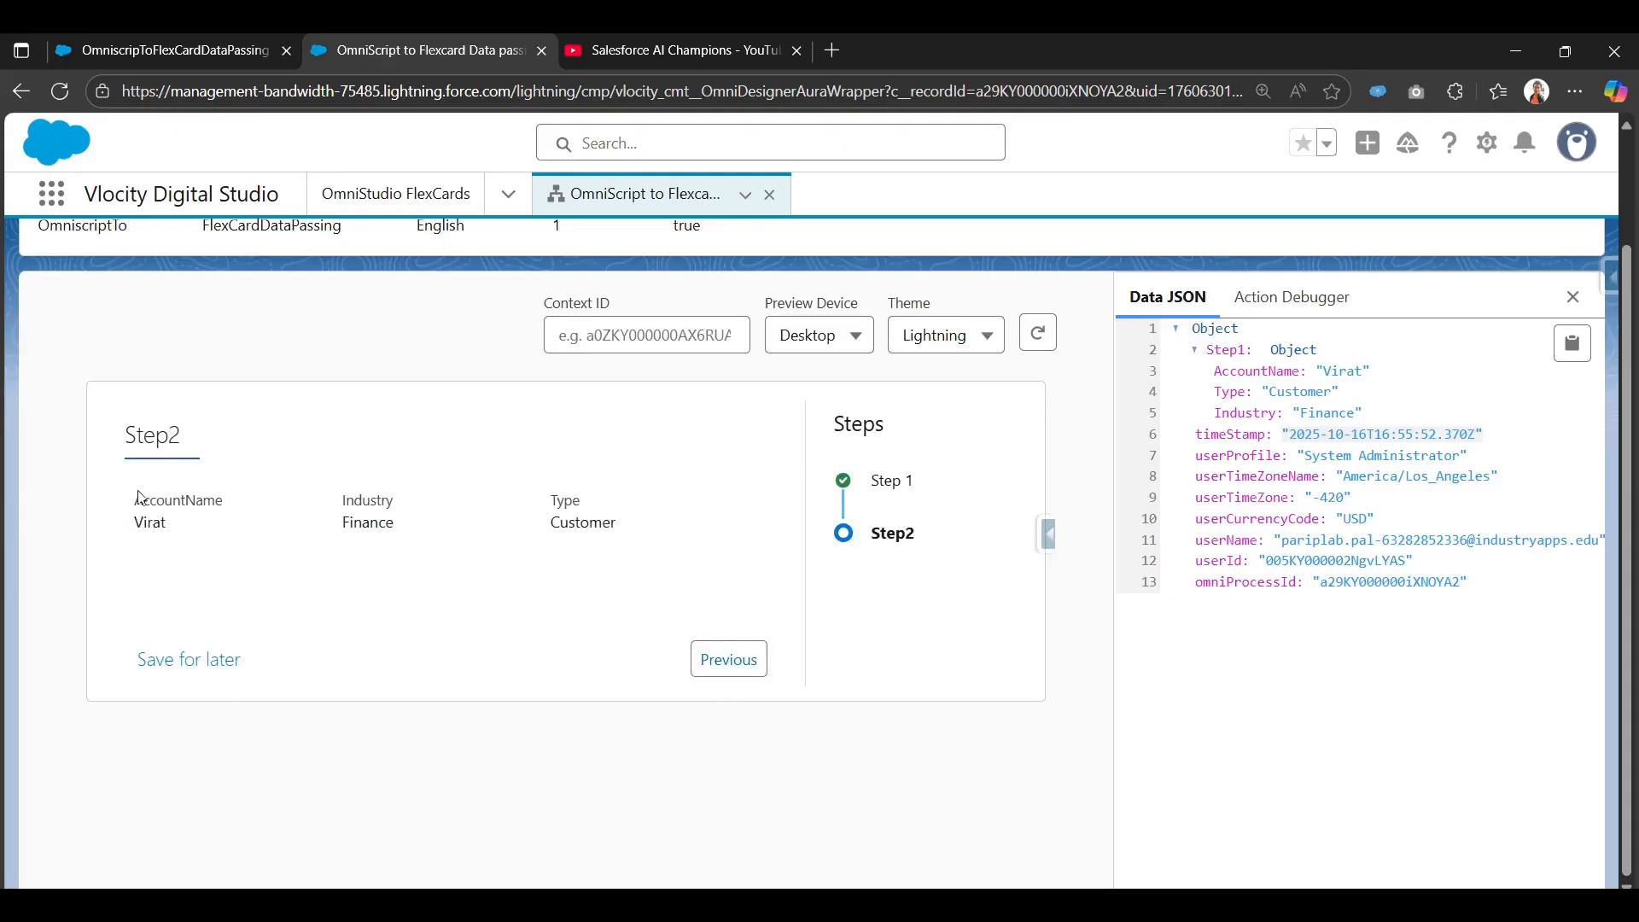
pyautogui.moveTo(139, 496); pyautogui.dragTo(655, 548)
pyautogui.click(453, 587)
pyautogui.scroll(2, 458, 577)
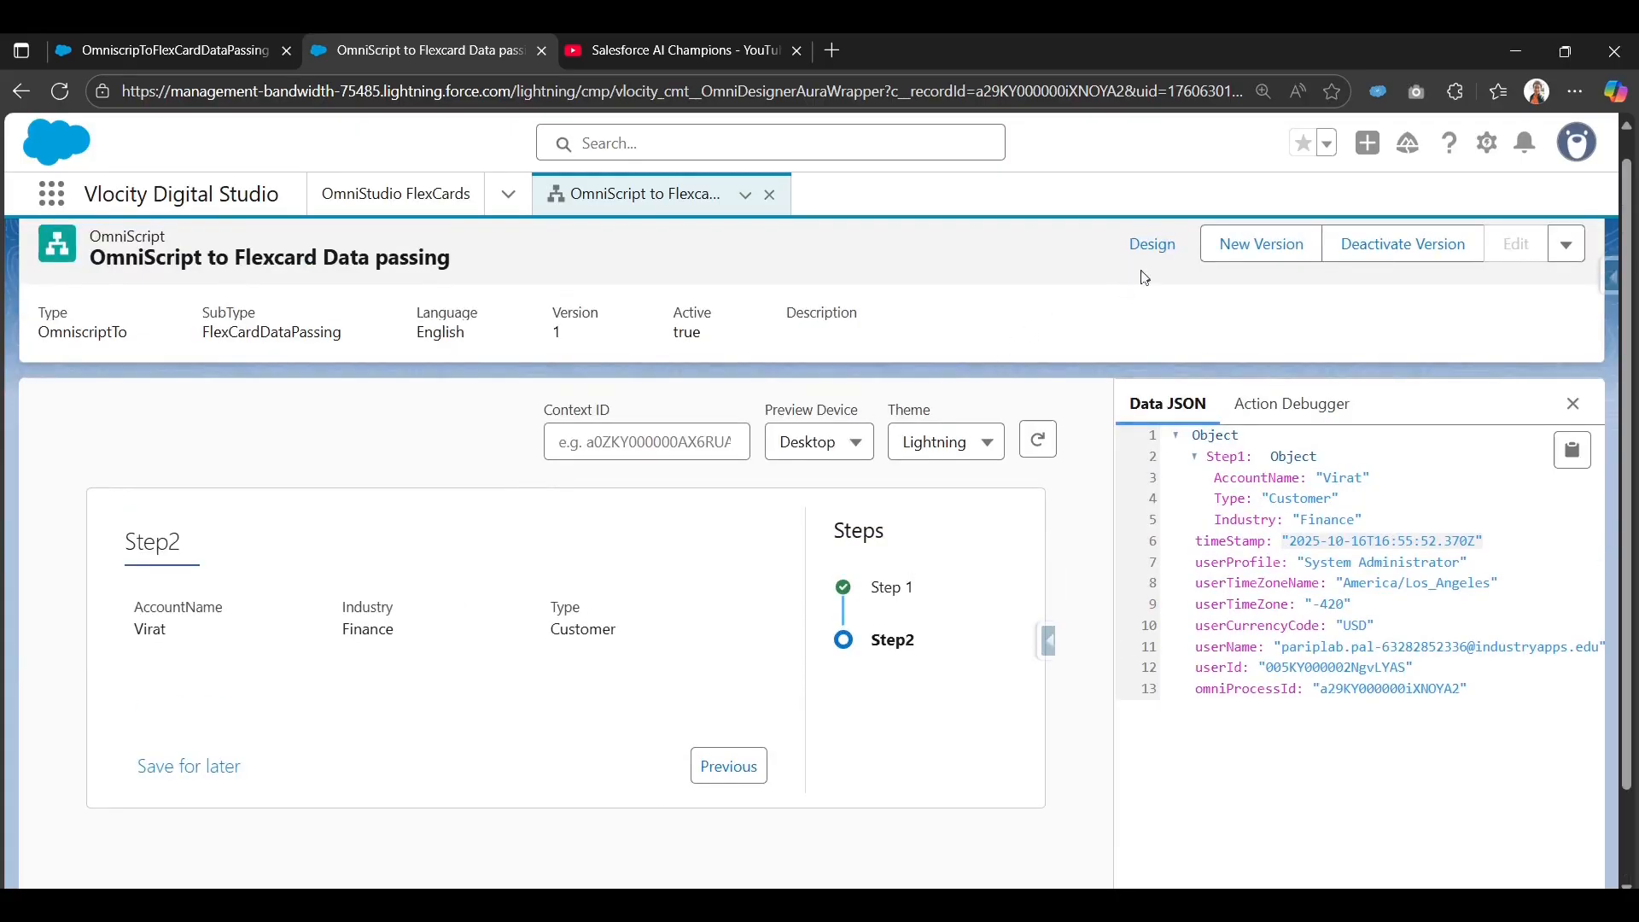
# Check CustomLWC1's property mapping of records to %Step1%, then return to the FlexCard tab.
pyautogui.click(1146, 250)
pyautogui.scroll(-5, 604, 713)
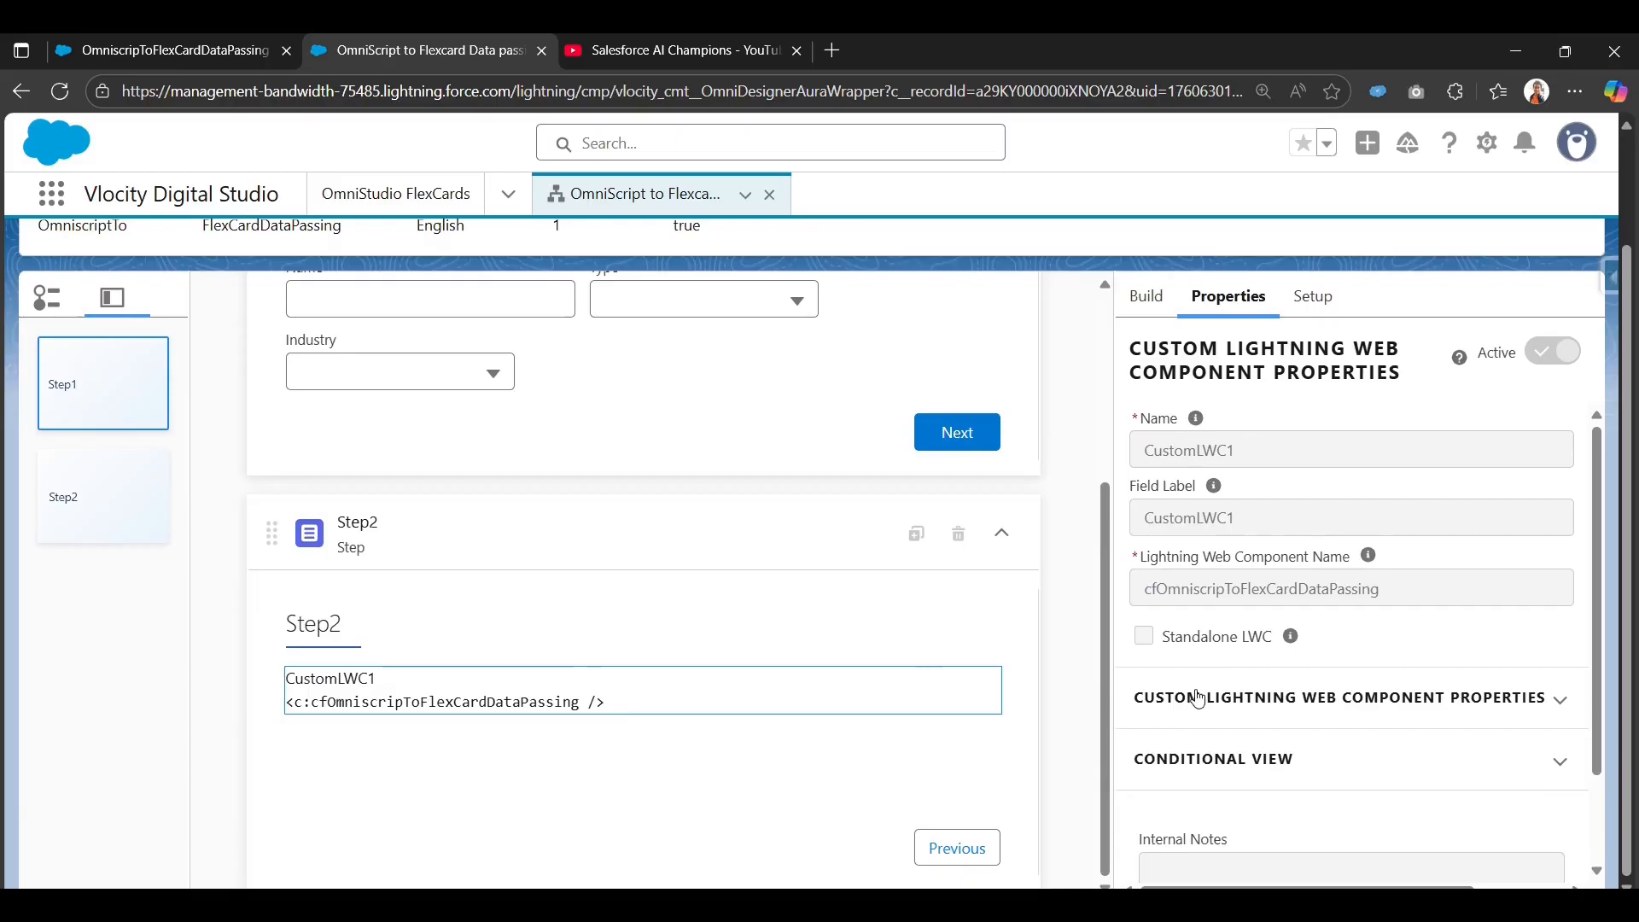
pyautogui.click(1223, 699)
pyautogui.scroll(-1, 1313, 713)
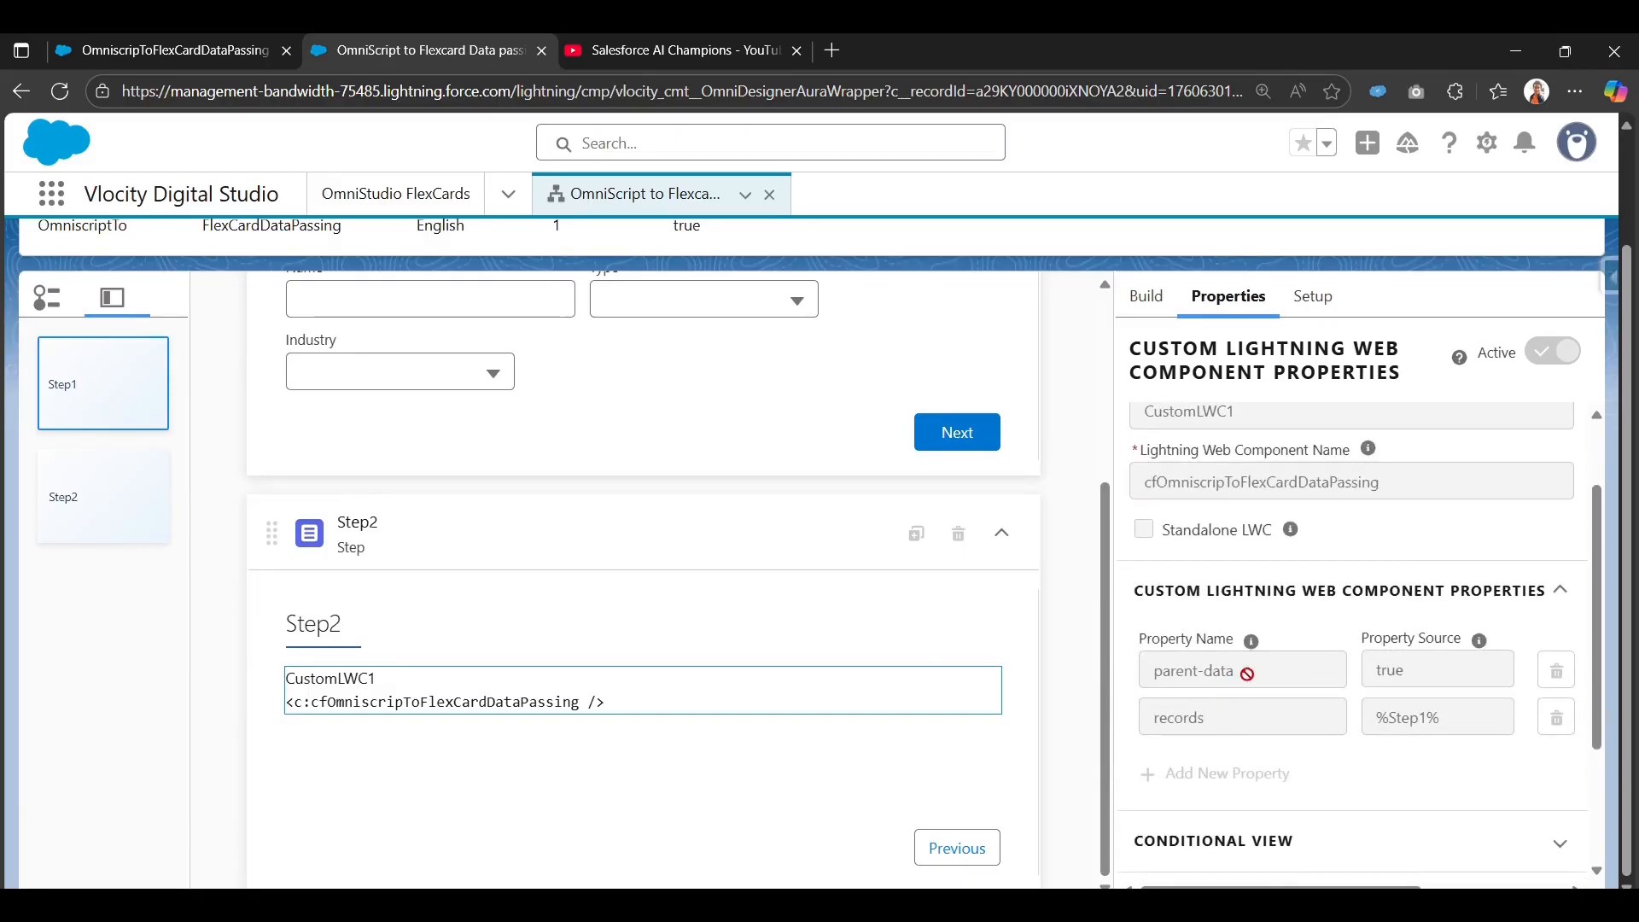
pyautogui.moveTo(1248, 673); pyautogui.dragTo(1152, 683)
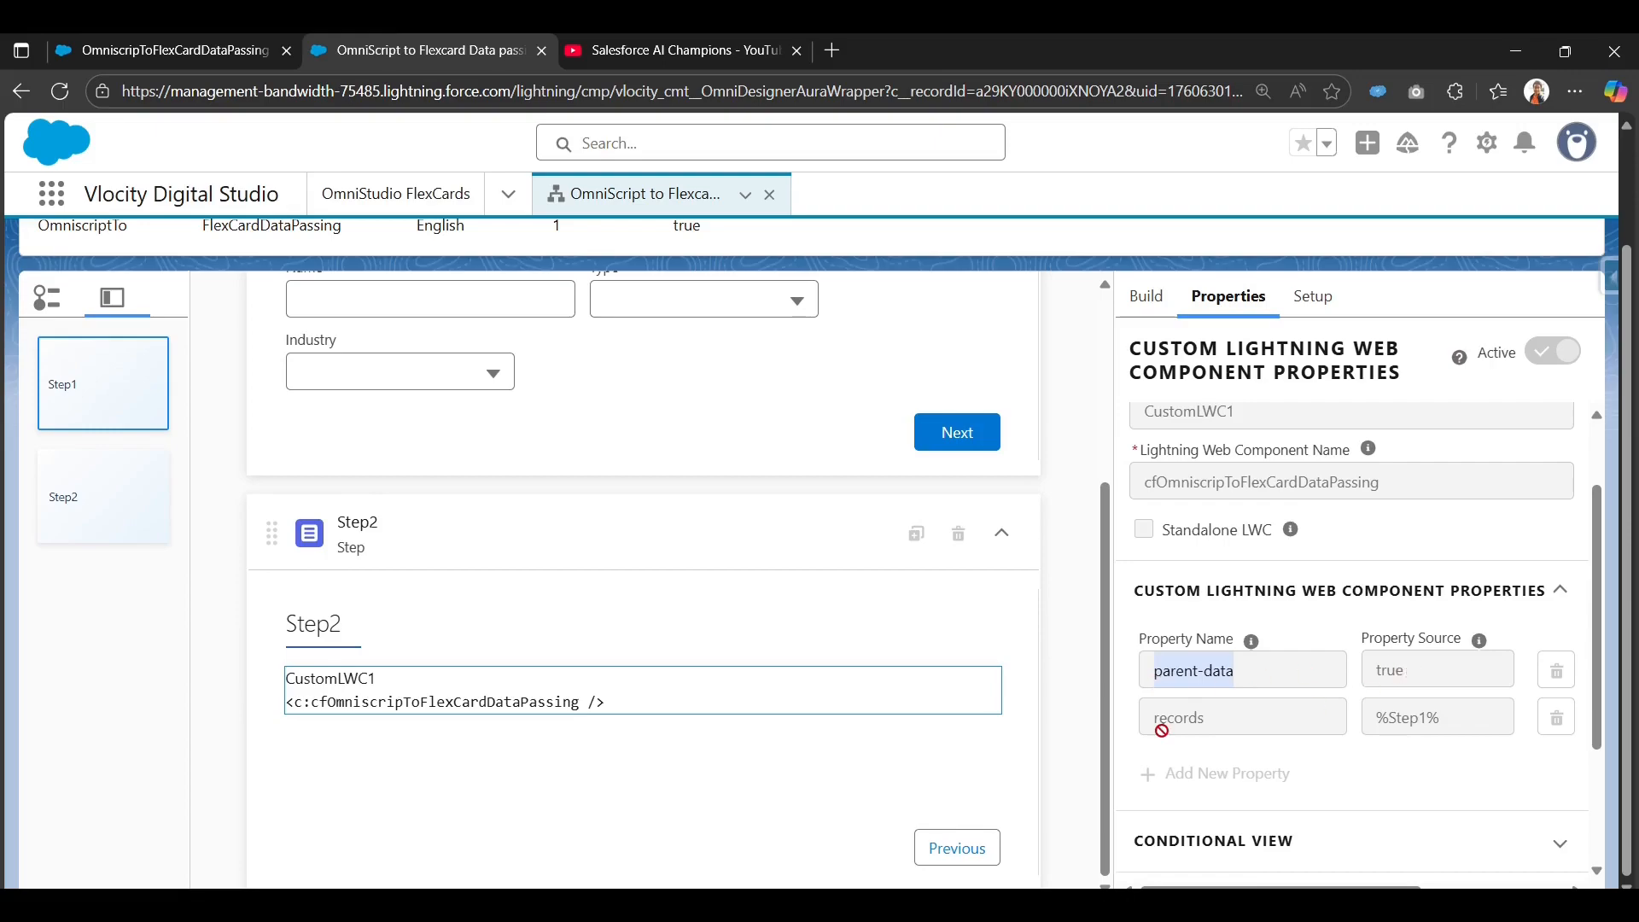
pyautogui.click(1195, 721)
pyautogui.moveTo(1195, 722); pyautogui.dragTo(1145, 730)
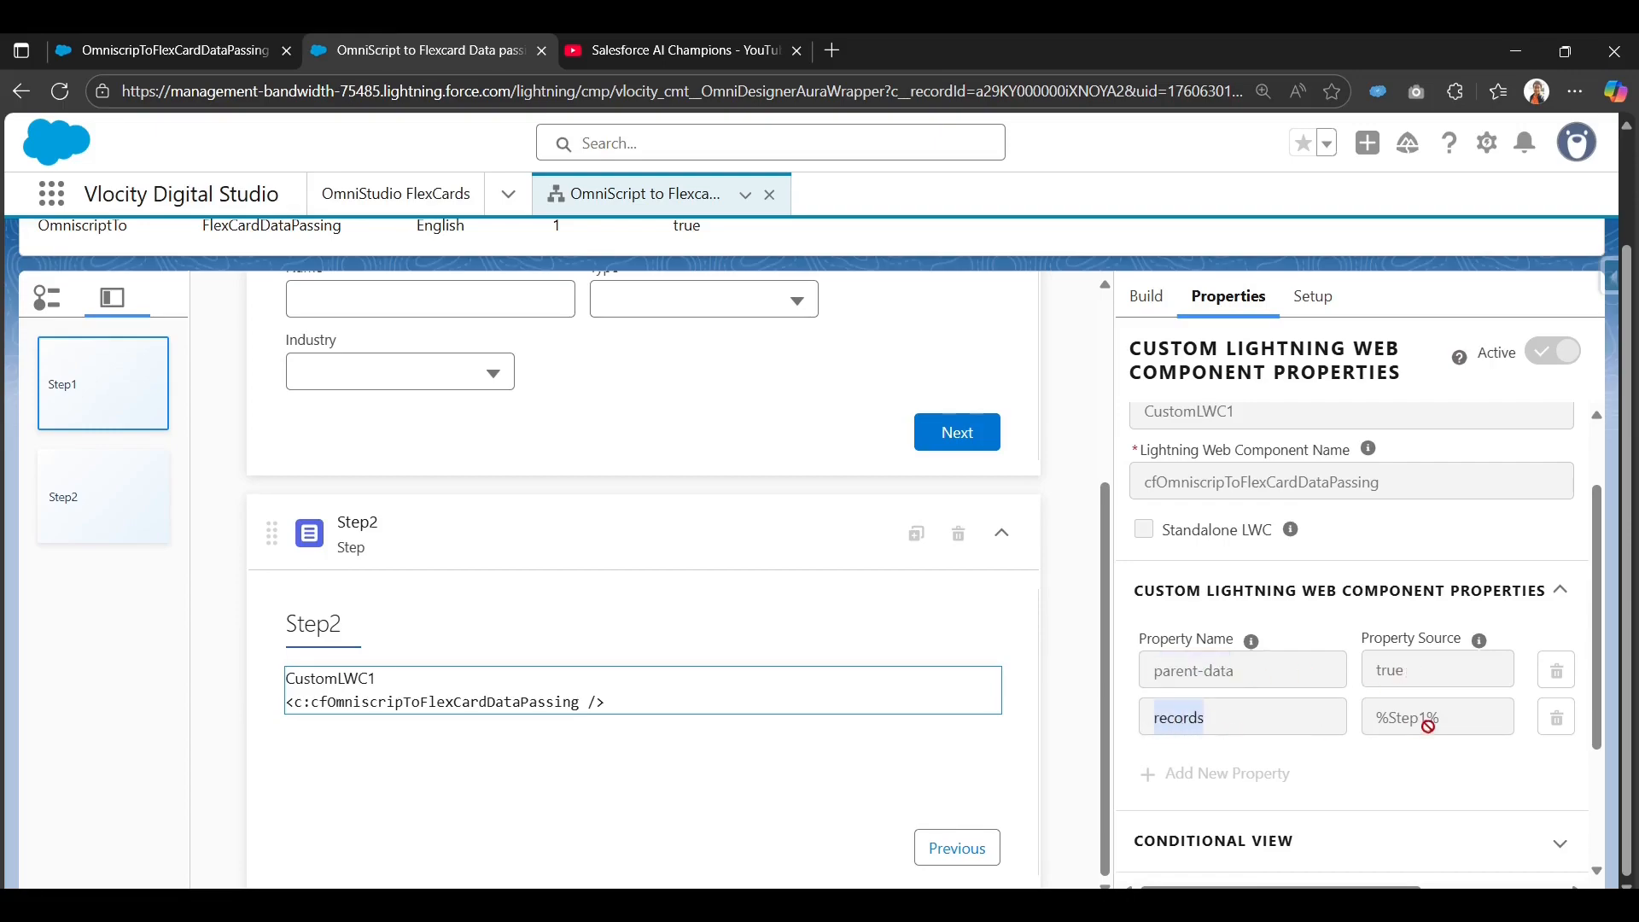
pyautogui.moveTo(1441, 720); pyautogui.dragTo(1376, 727)
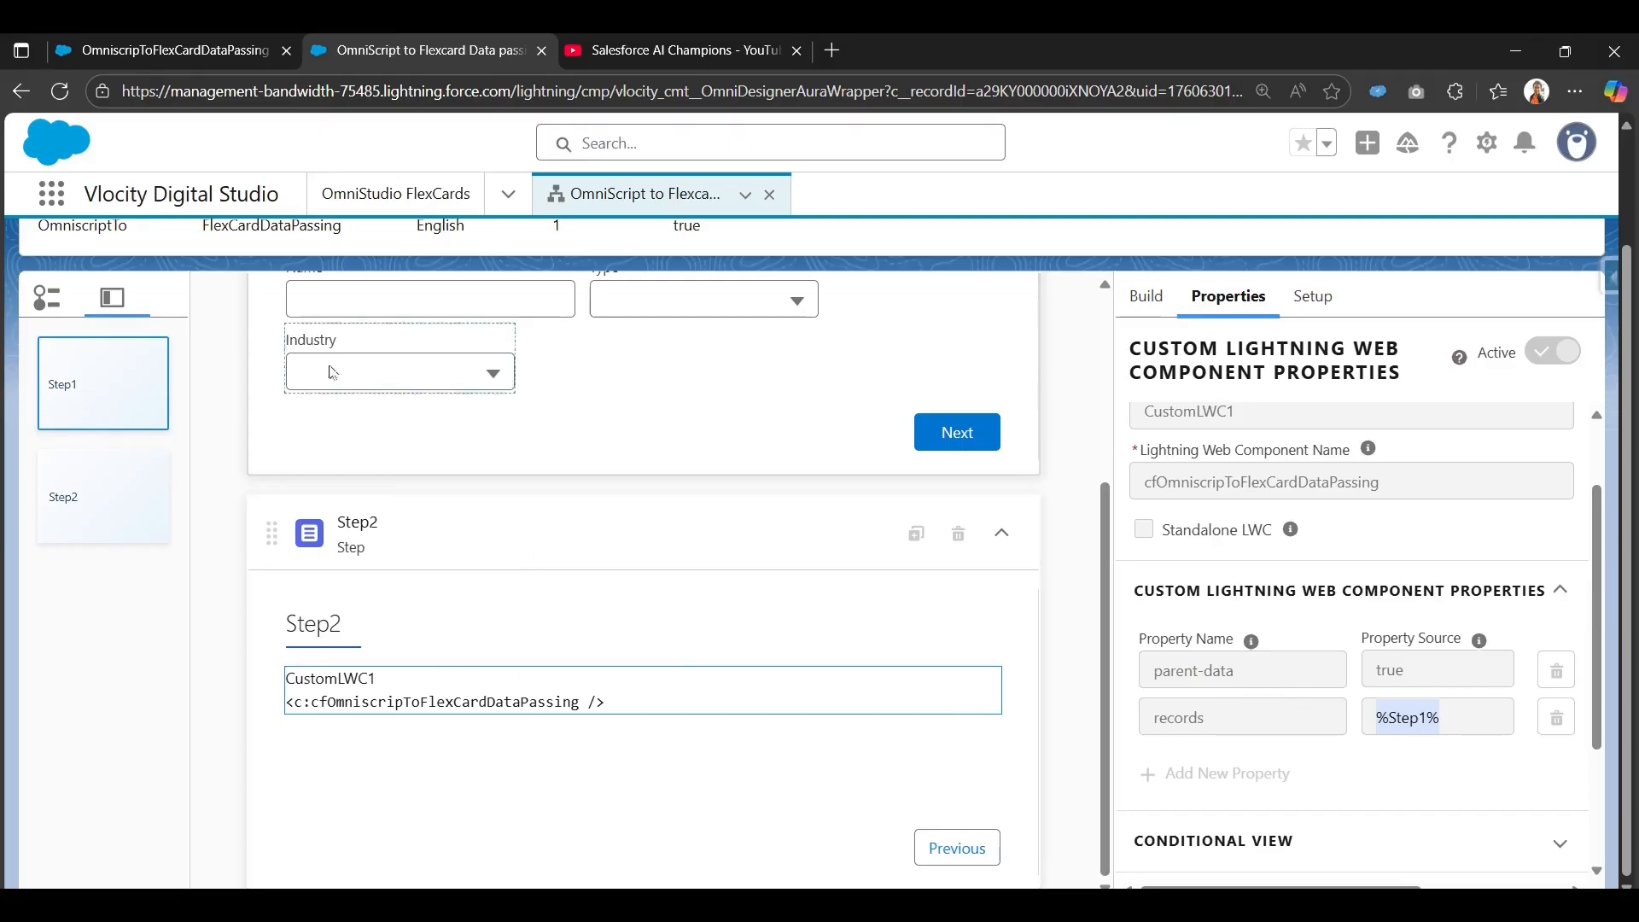
pyautogui.click(243, 56)
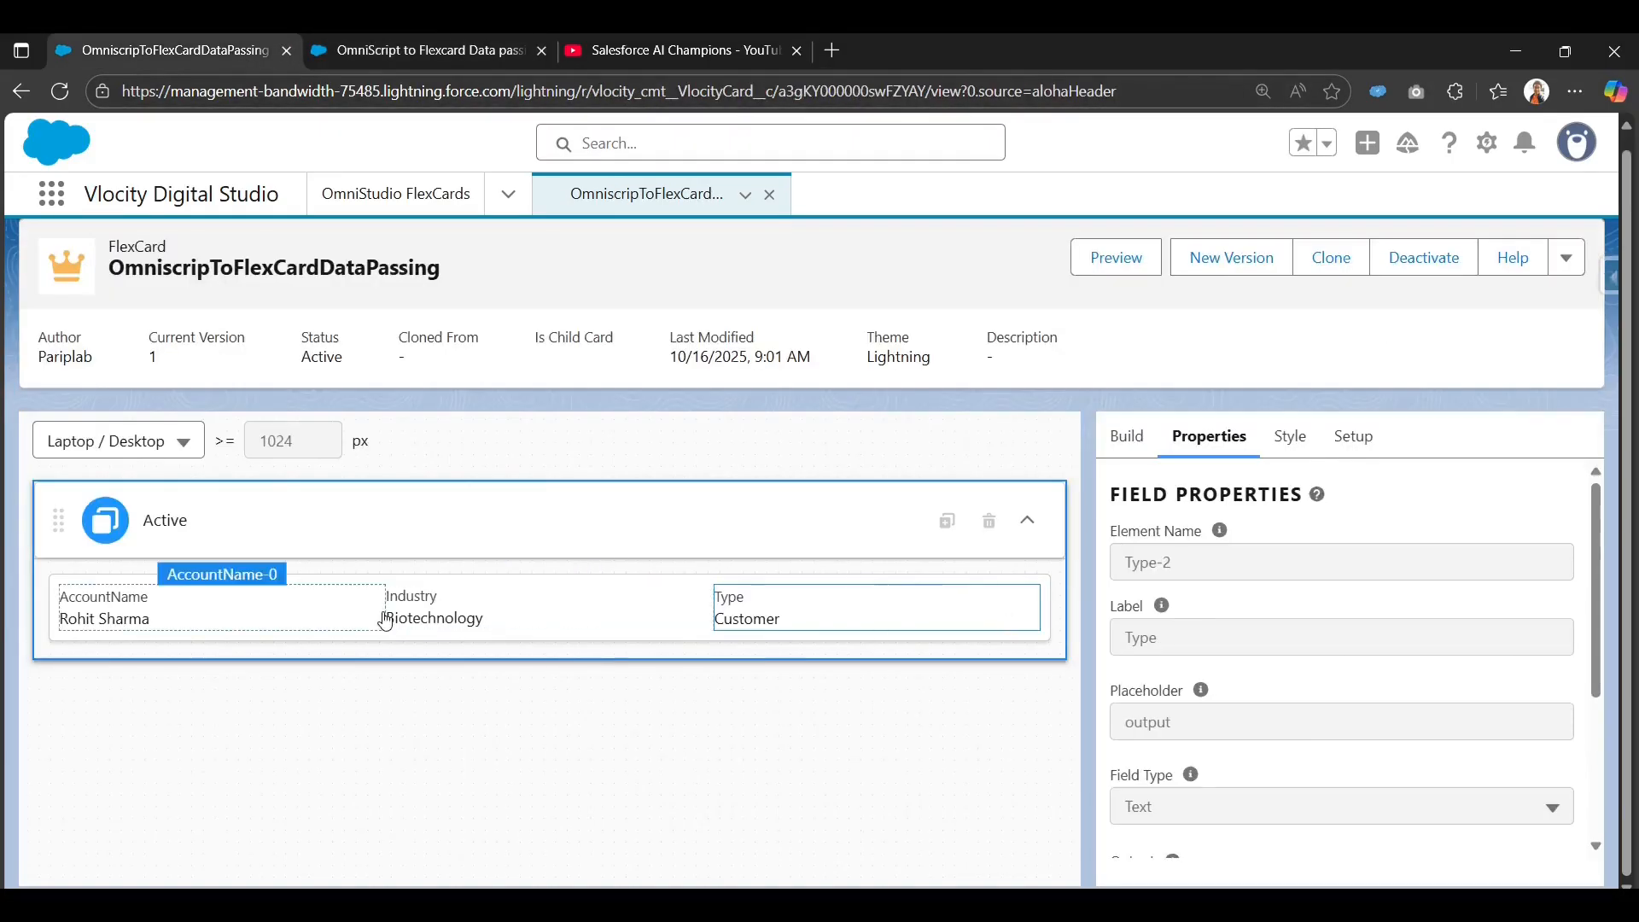
# Review the FlexCard's custom JSON data source and Type field, then return to the OmniScript.
pyautogui.click(1336, 439)
pyautogui.scroll(-3, 1248, 719)
pyautogui.scroll(-8, 1238, 692)
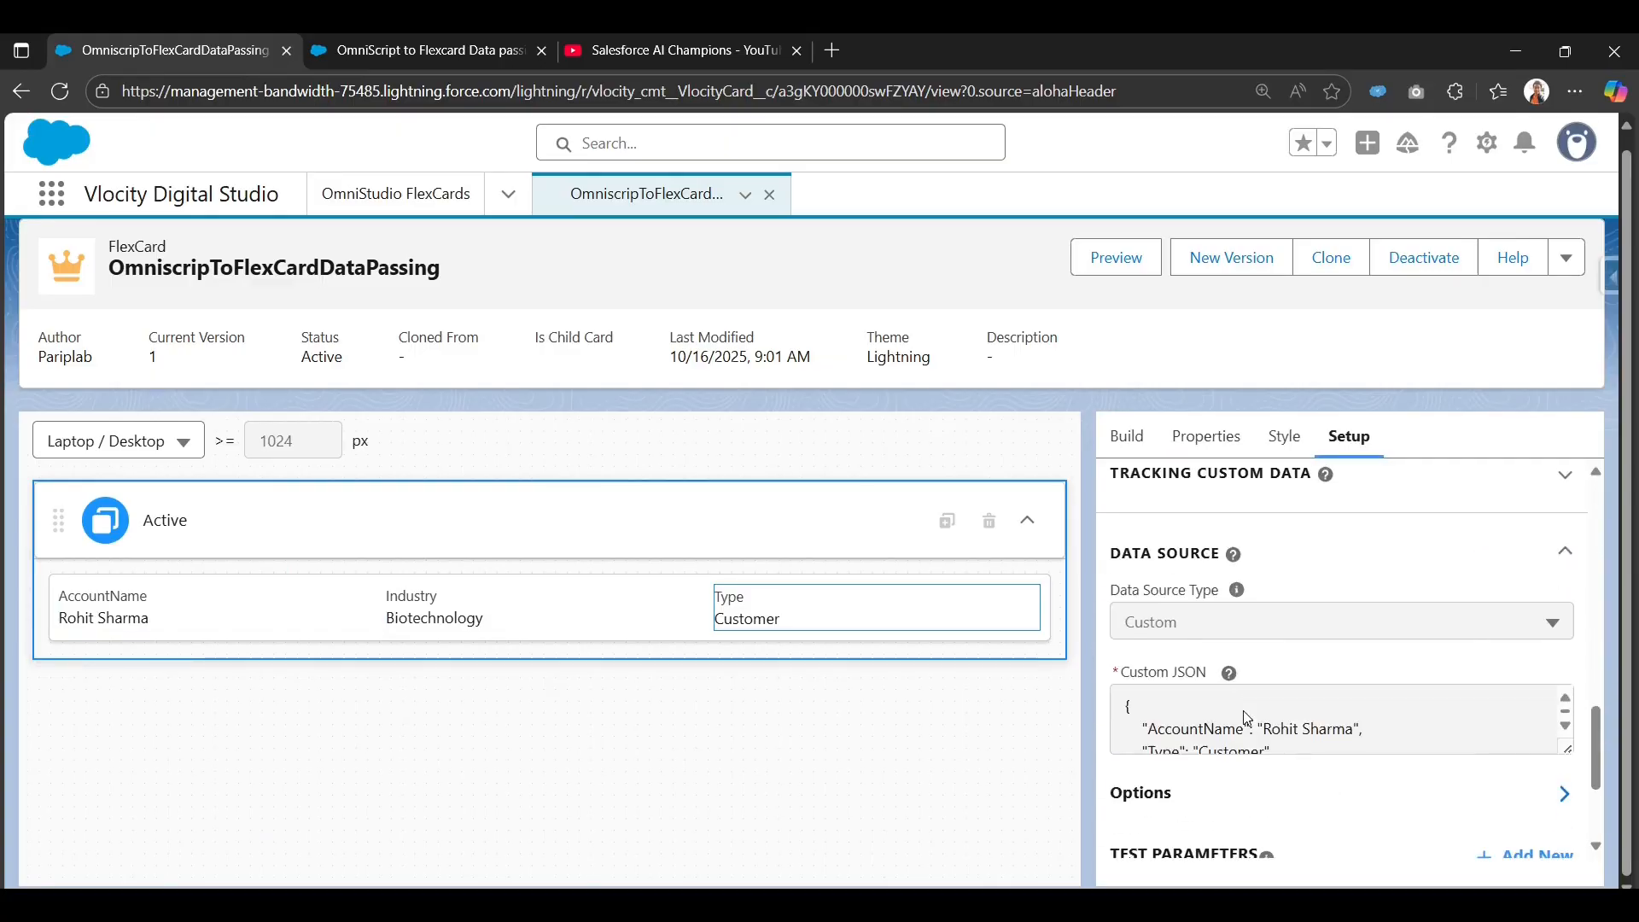
pyautogui.scroll(3, 1237, 703)
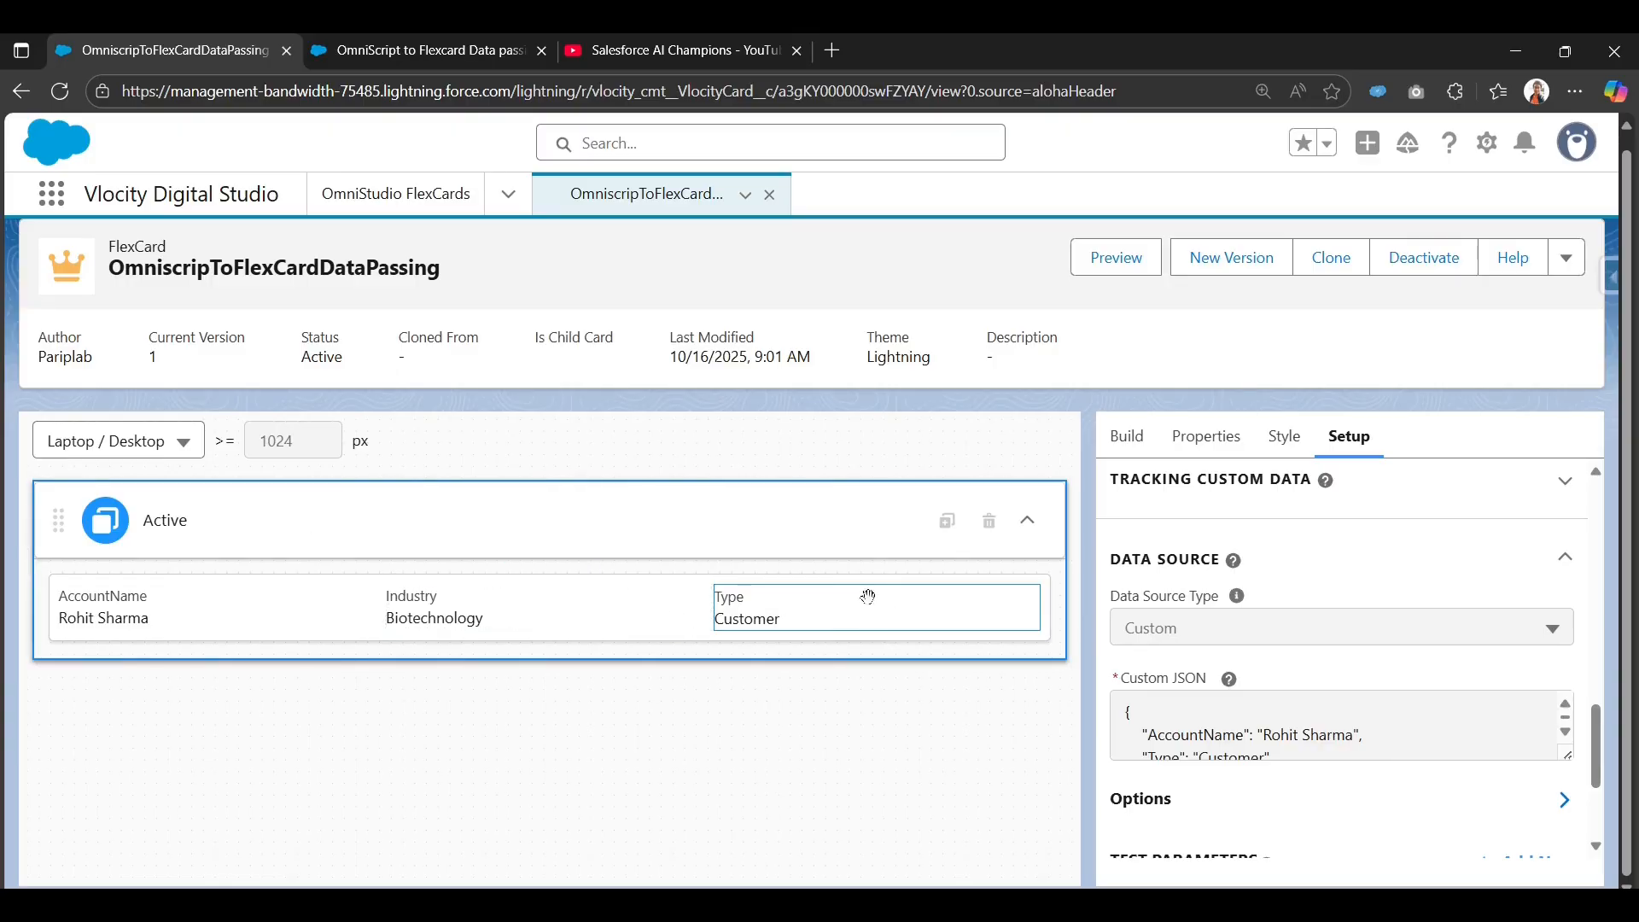
pyautogui.click(765, 610)
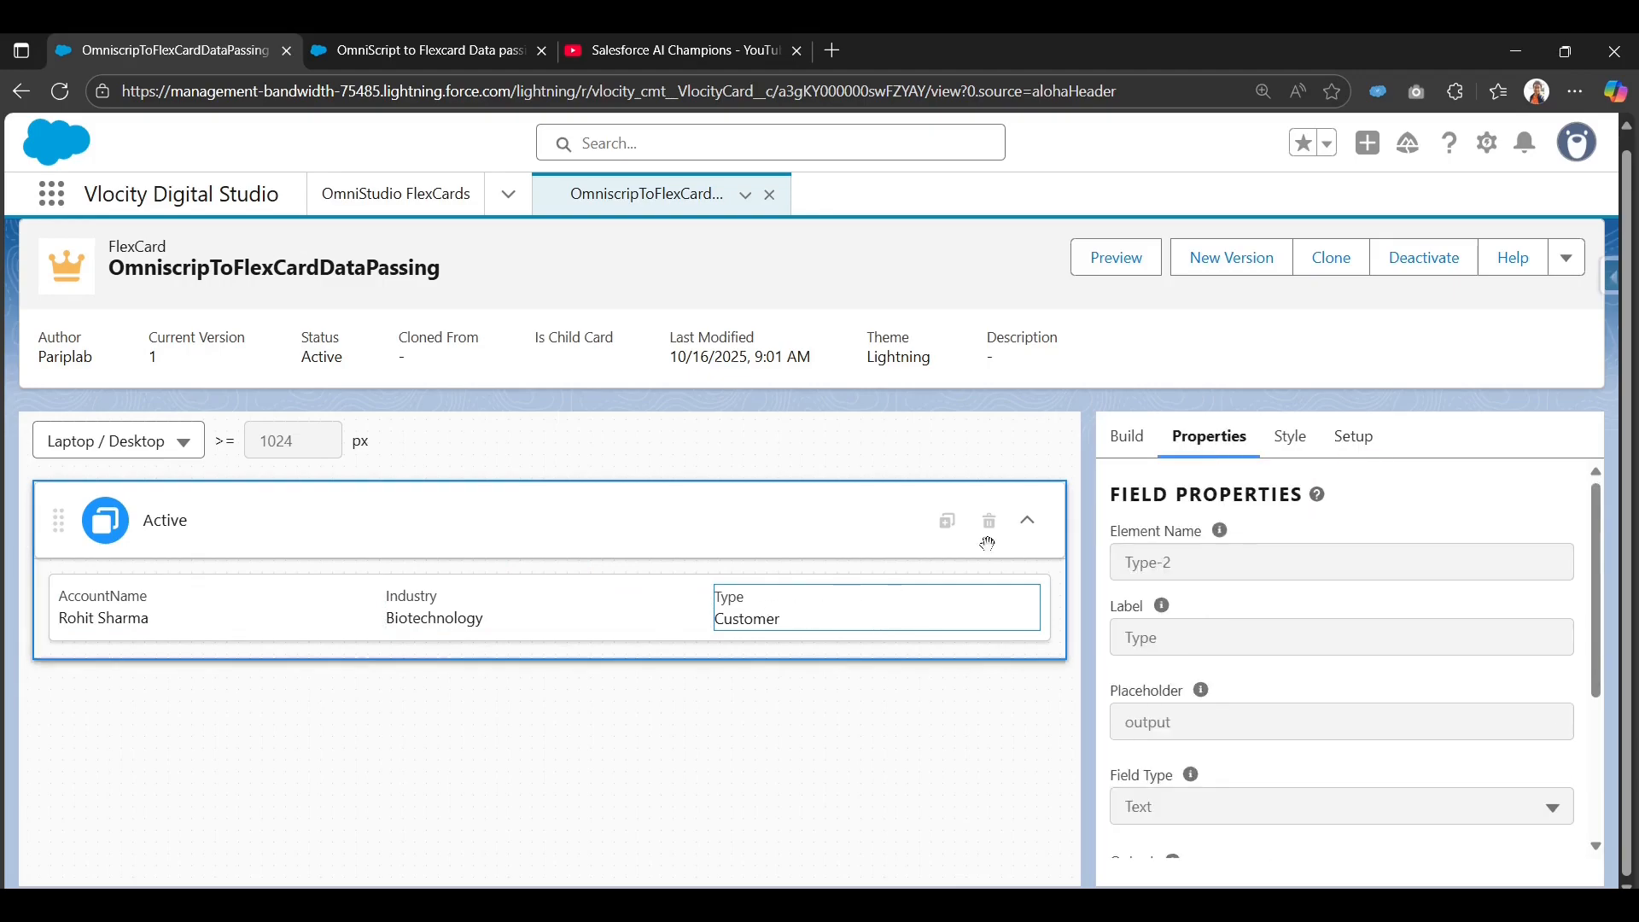
pyautogui.click(421, 50)
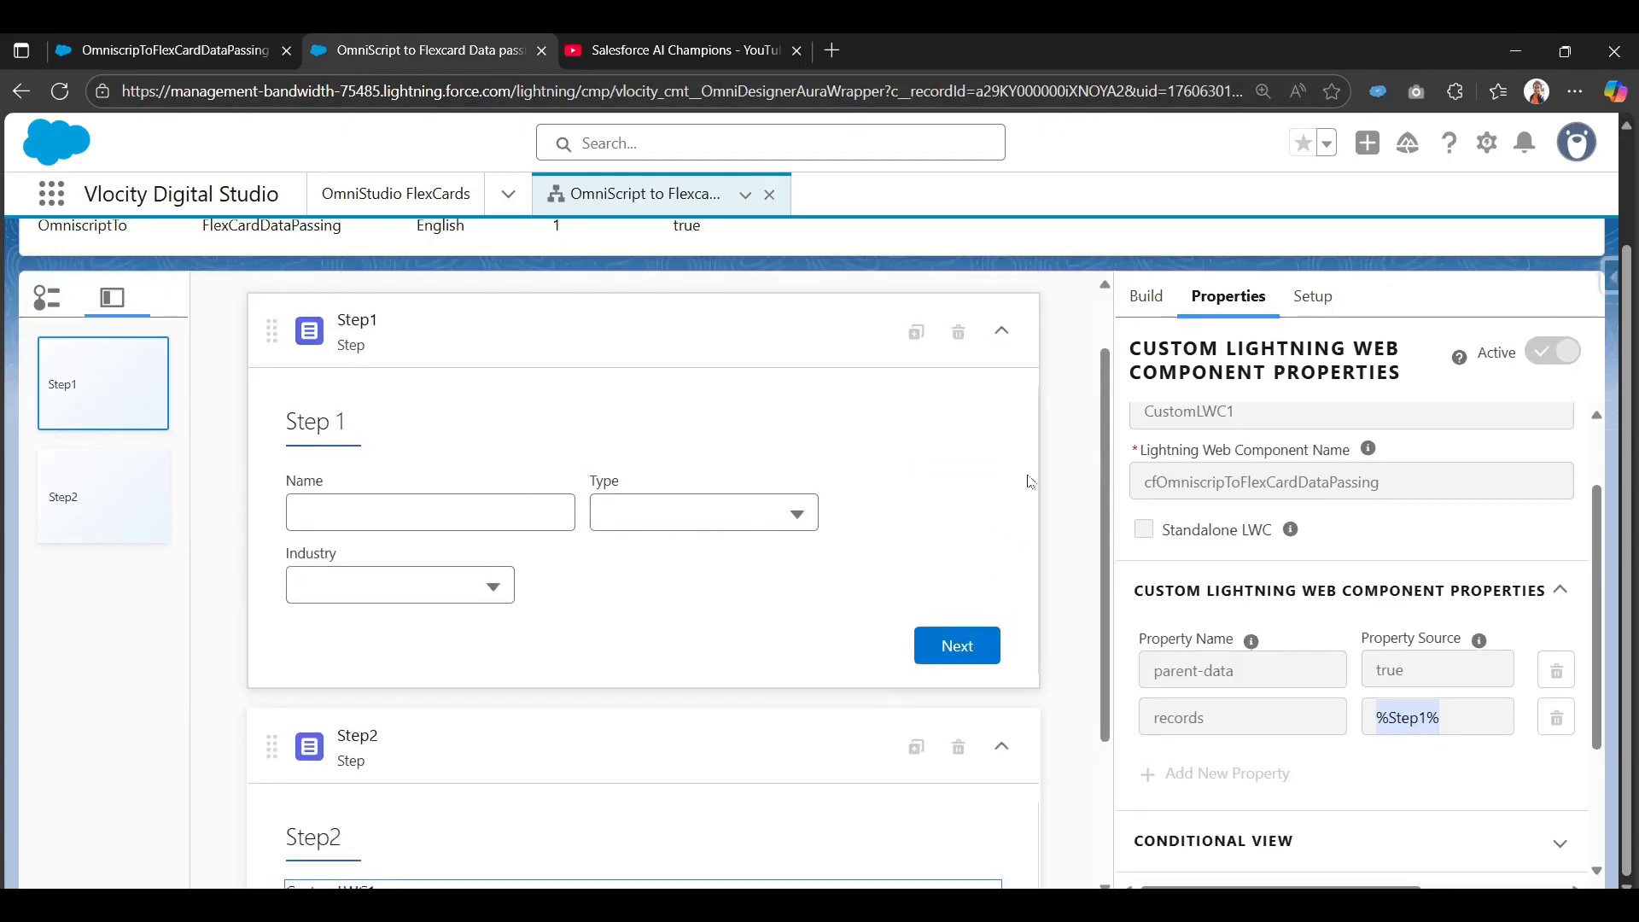
# Preview the OmniScript again to browse the Type dropdown choices, then return to the FlexCard.
pyautogui.scroll(2, 1195, 478)
pyautogui.scroll(1, 1083, 315)
pyautogui.scroll(2, 1124, 346)
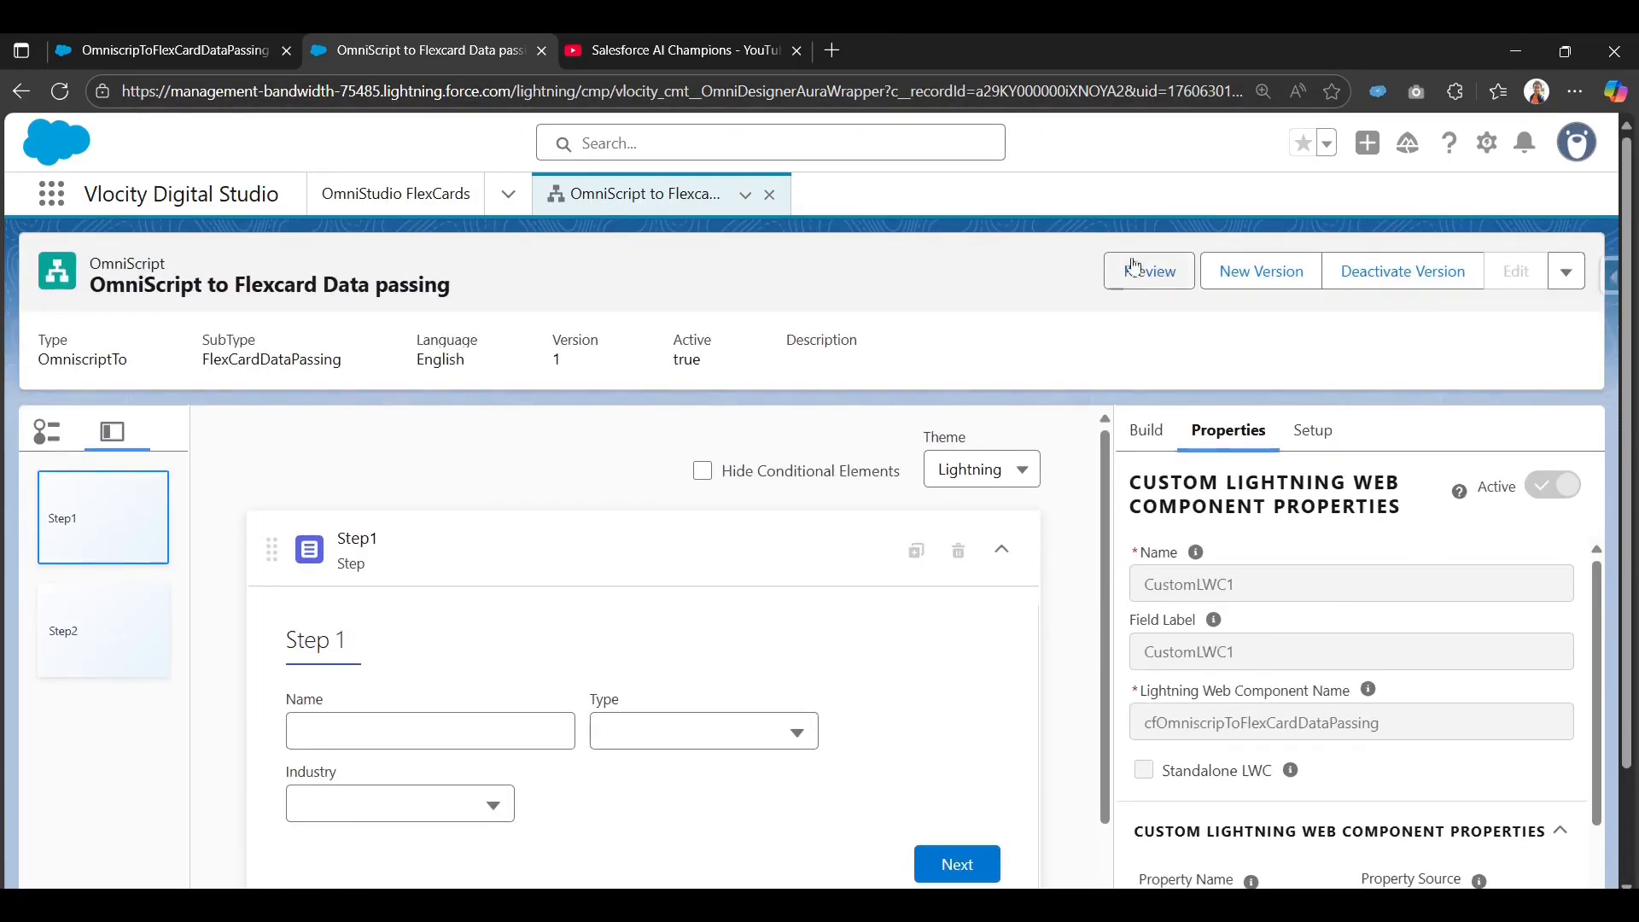
pyautogui.click(1151, 271)
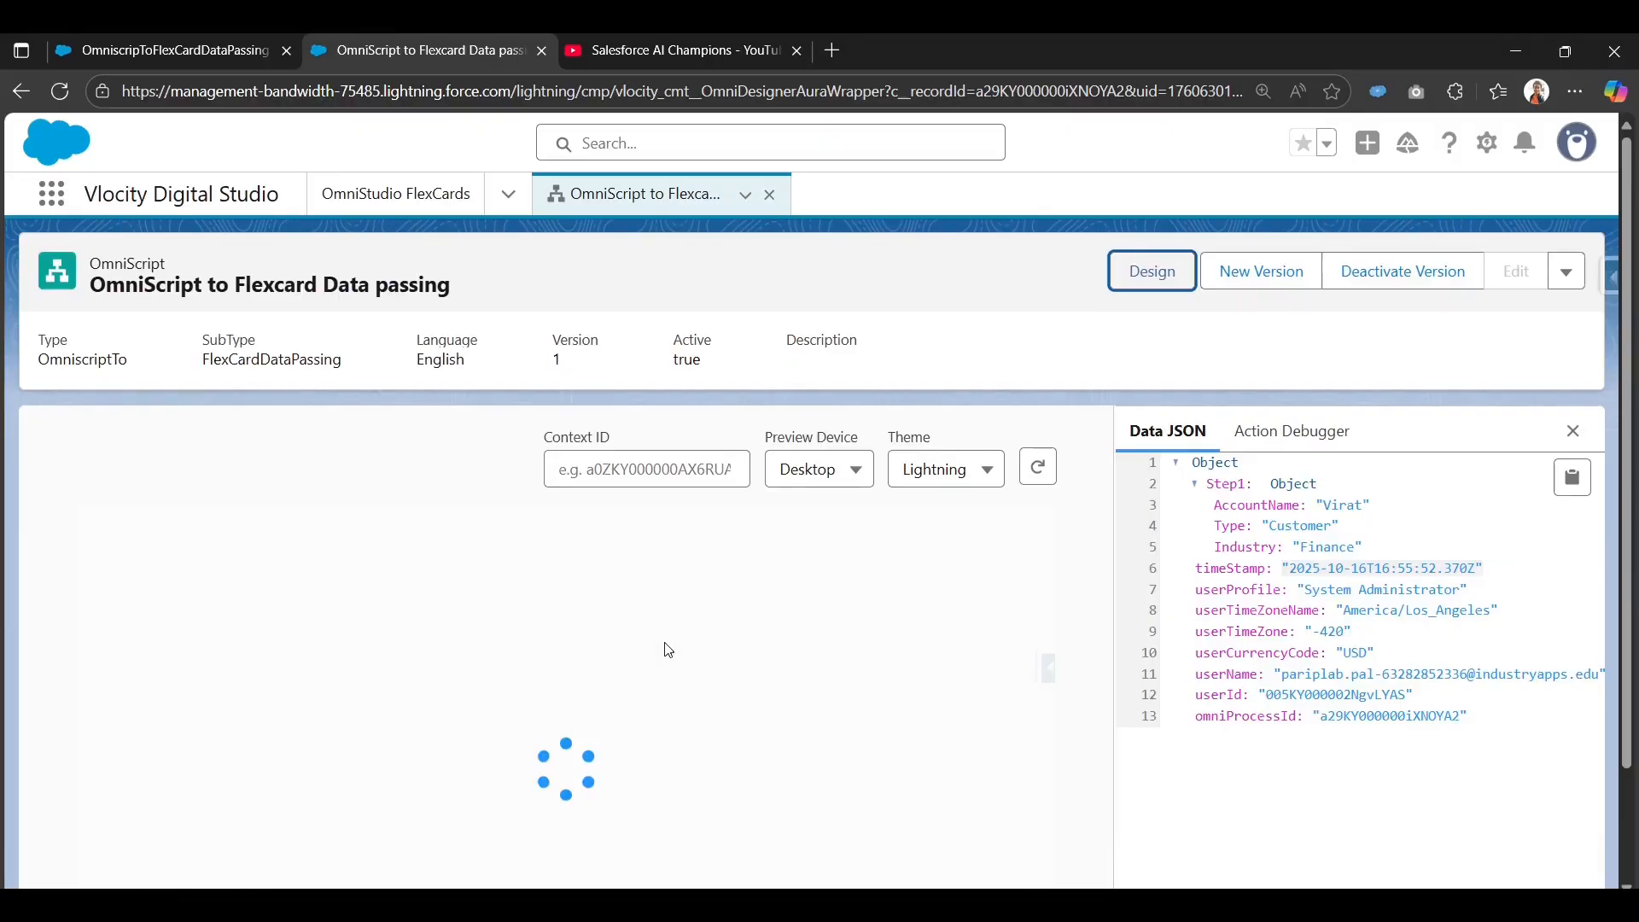
pyautogui.click(568, 659)
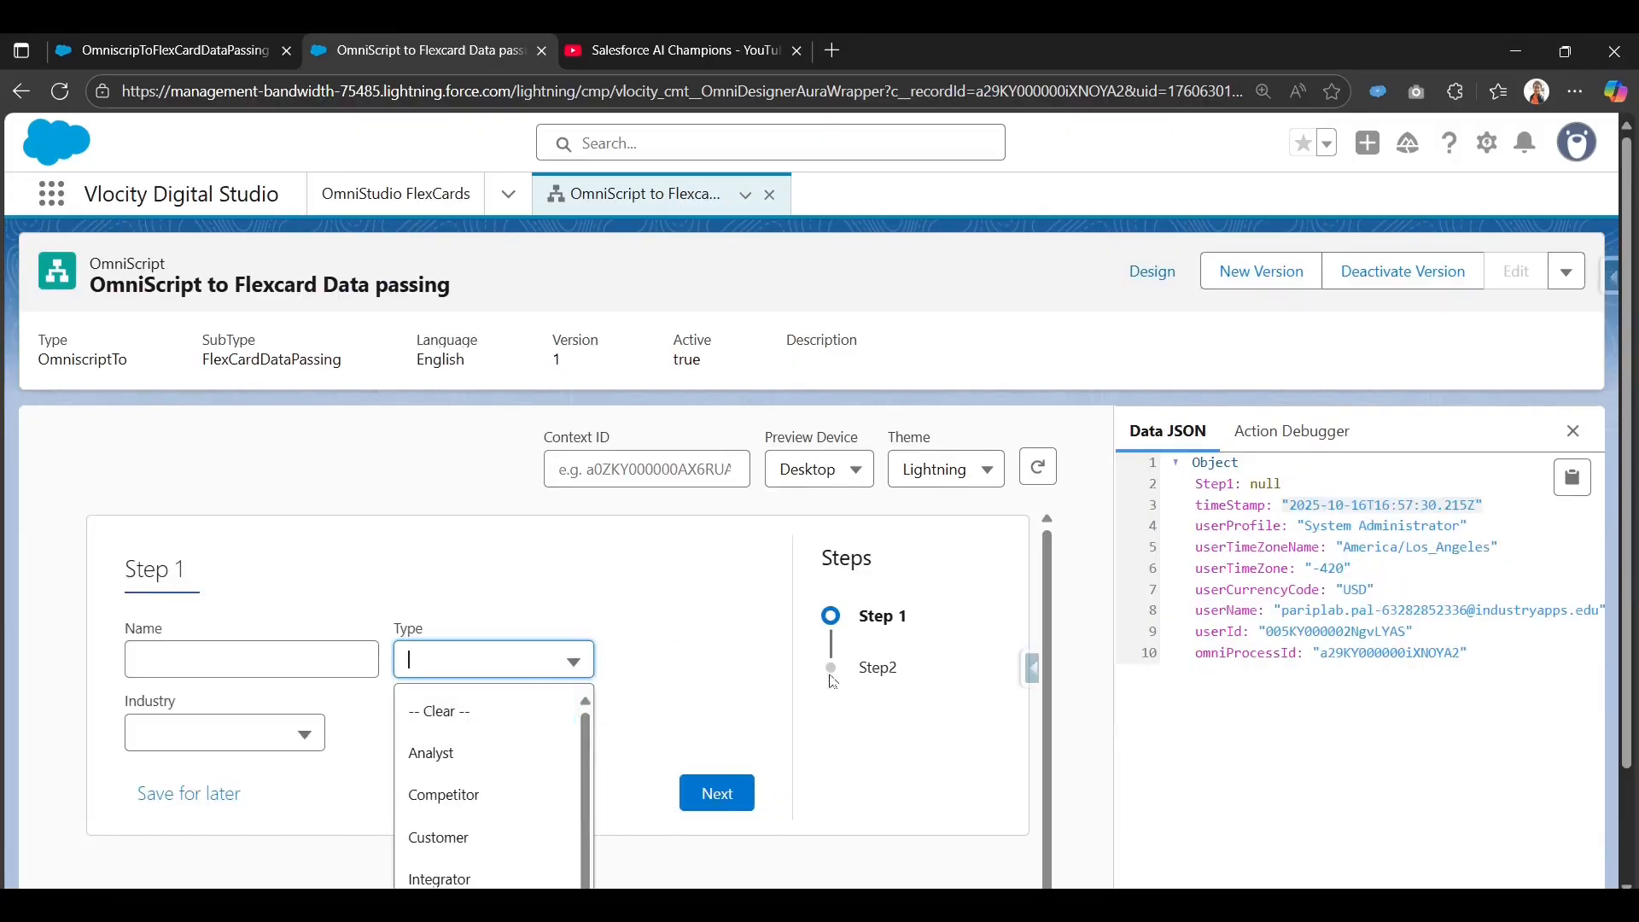
pyautogui.scroll(-2, 462, 820)
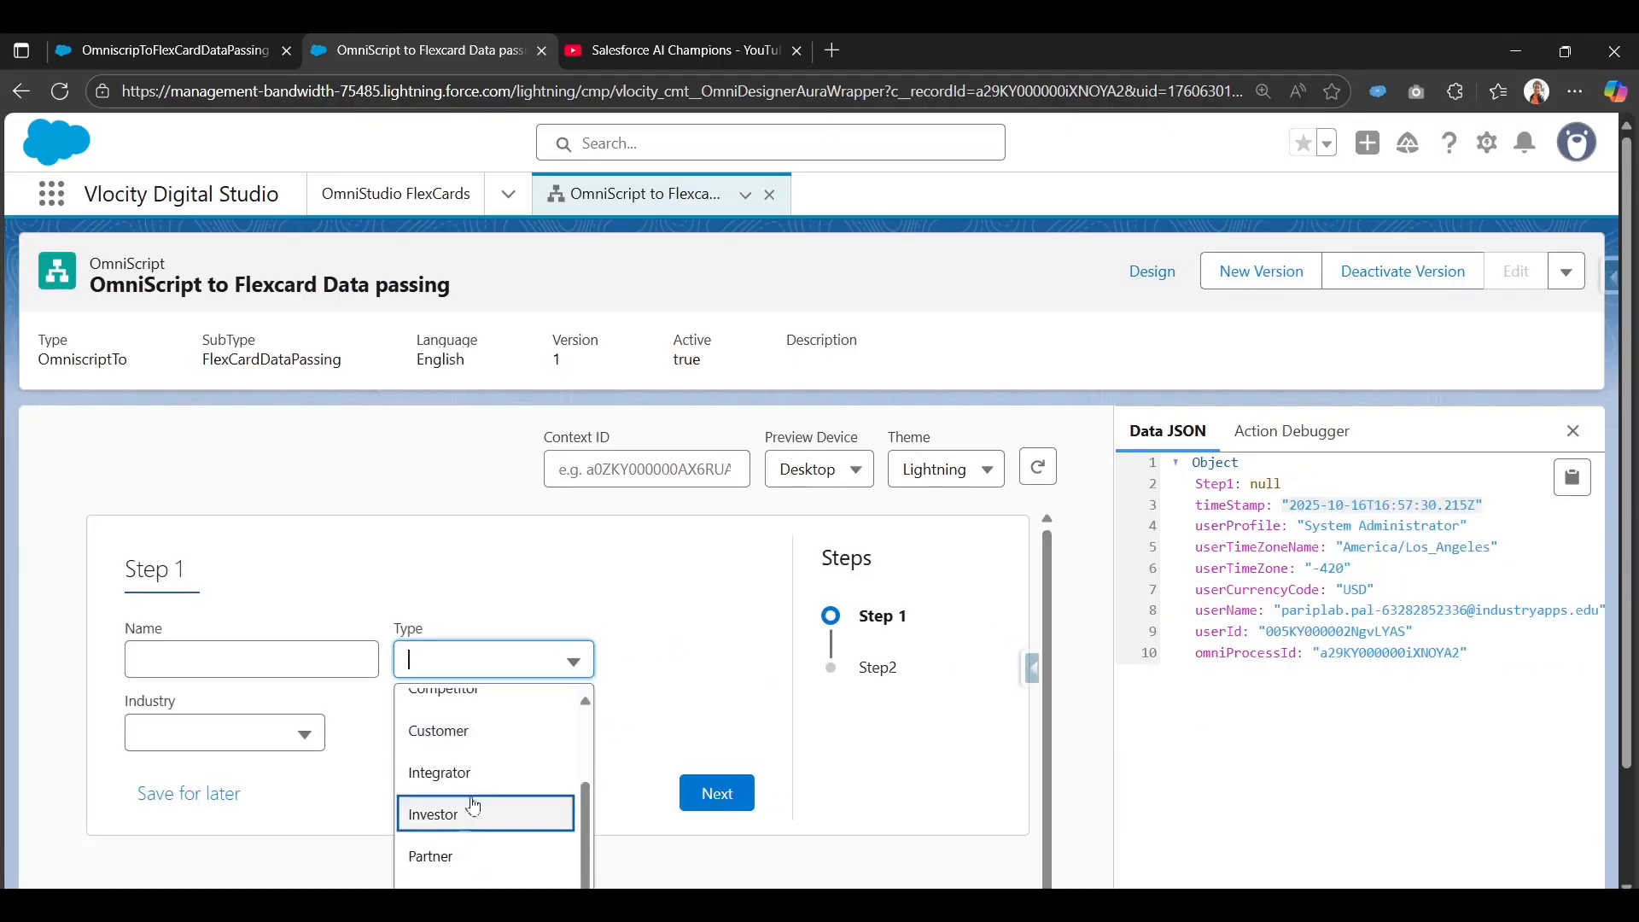
pyautogui.scroll(2, 478, 841)
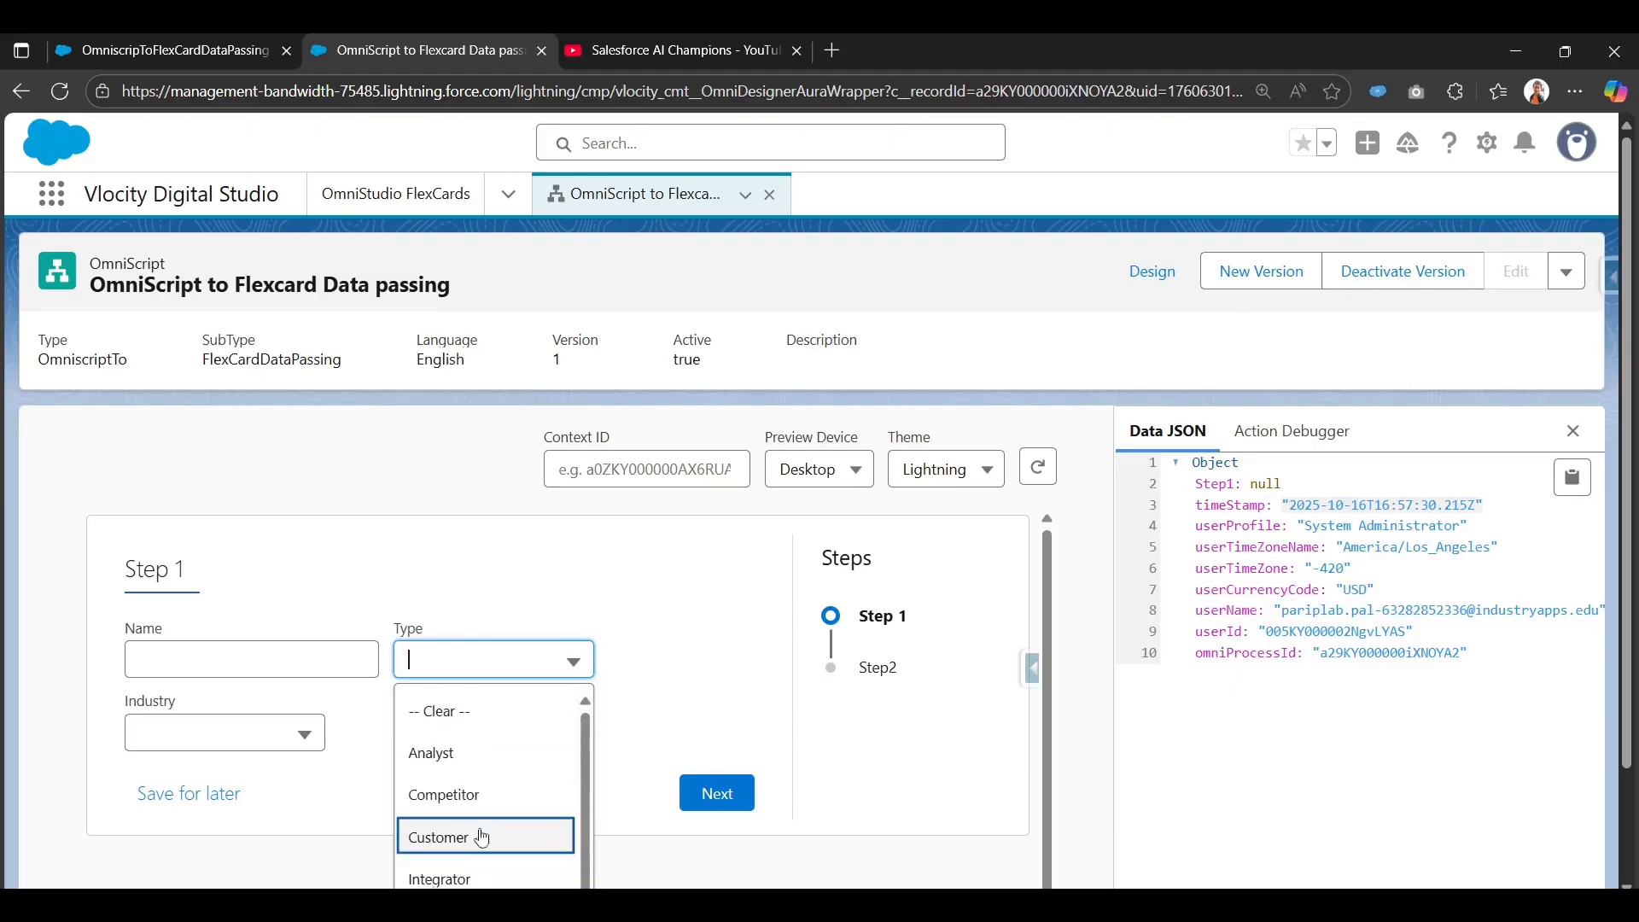
pyautogui.scroll(-2, 484, 863)
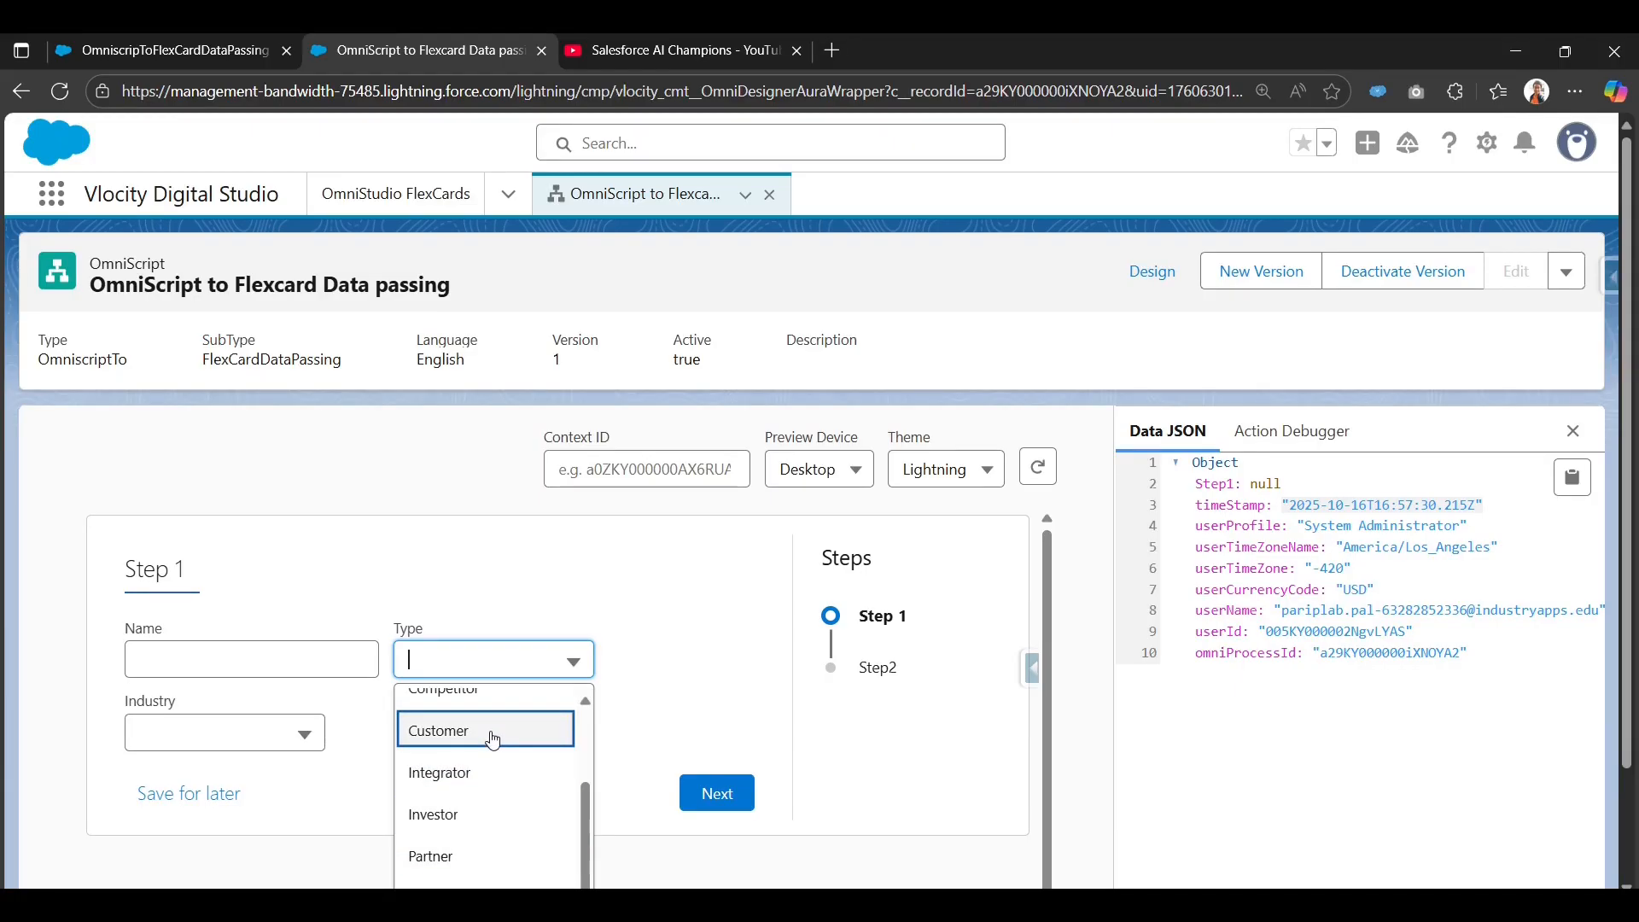
pyautogui.scroll(1, 494, 741)
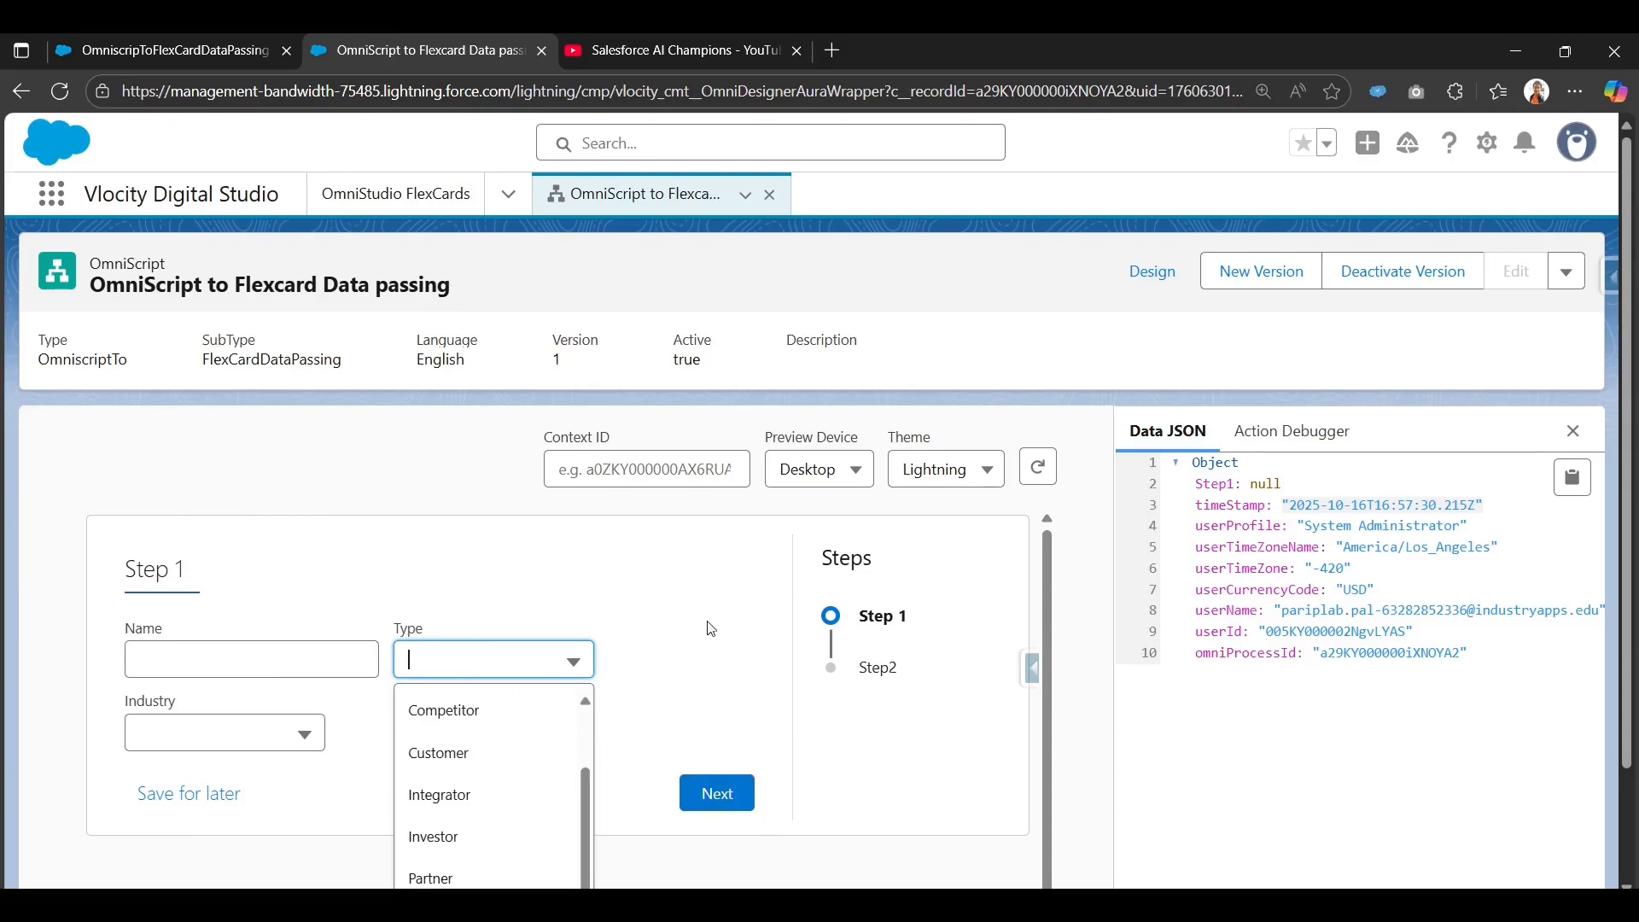
pyautogui.click(157, 64)
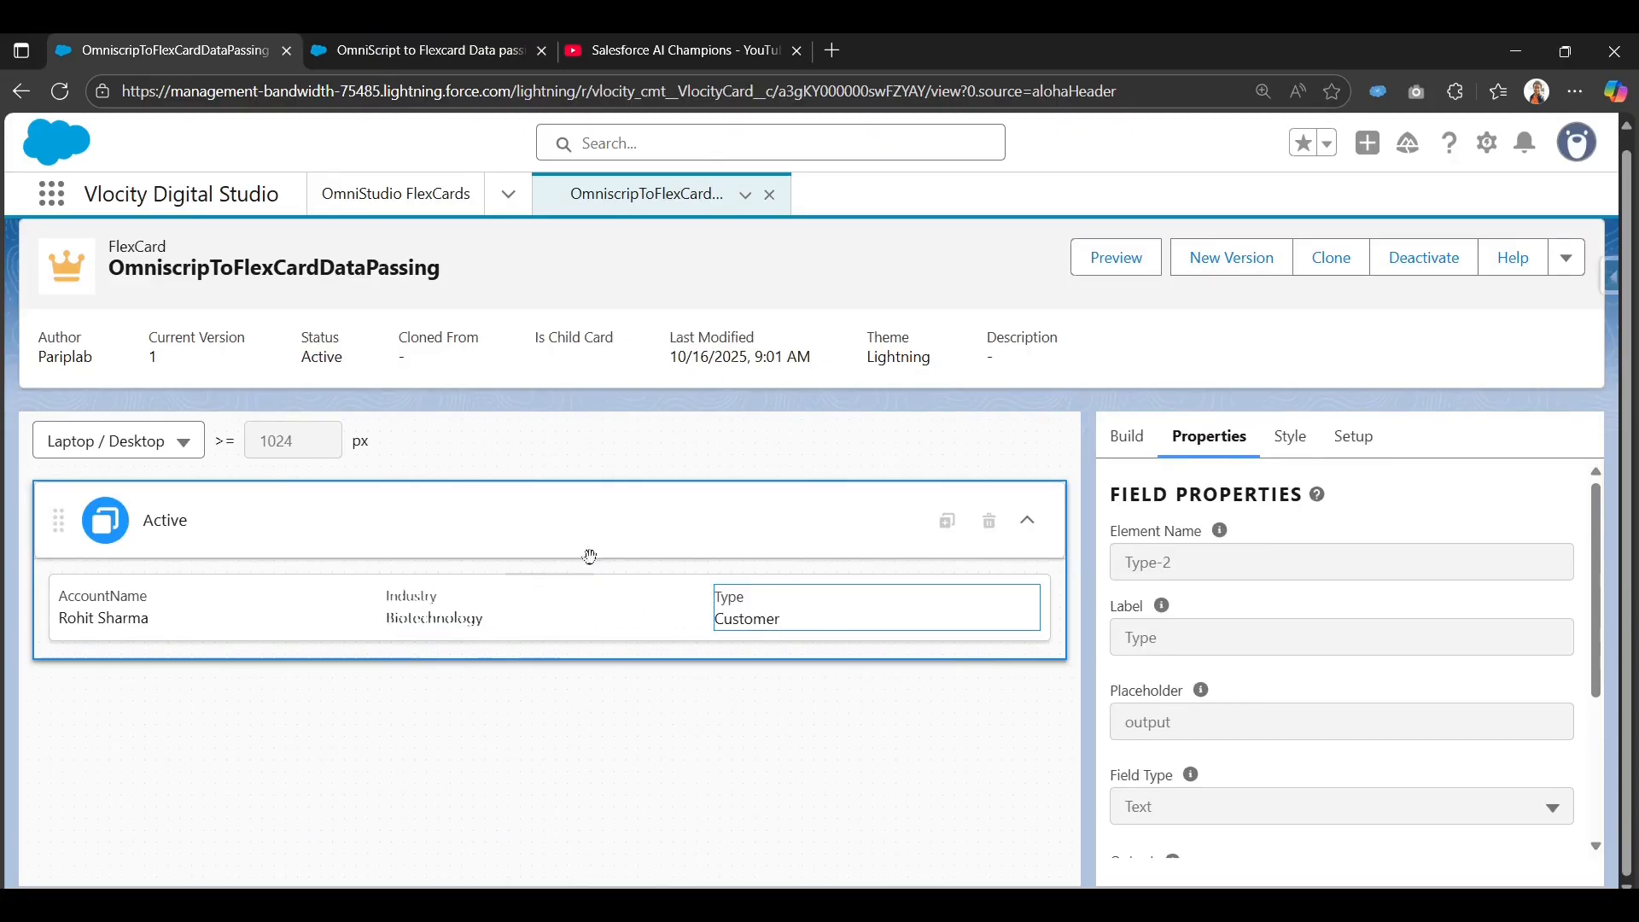
# Deactivate the OmniscripToFlexCardDataPassing FlexCard so it can be edited.
pyautogui.click(1403, 269)
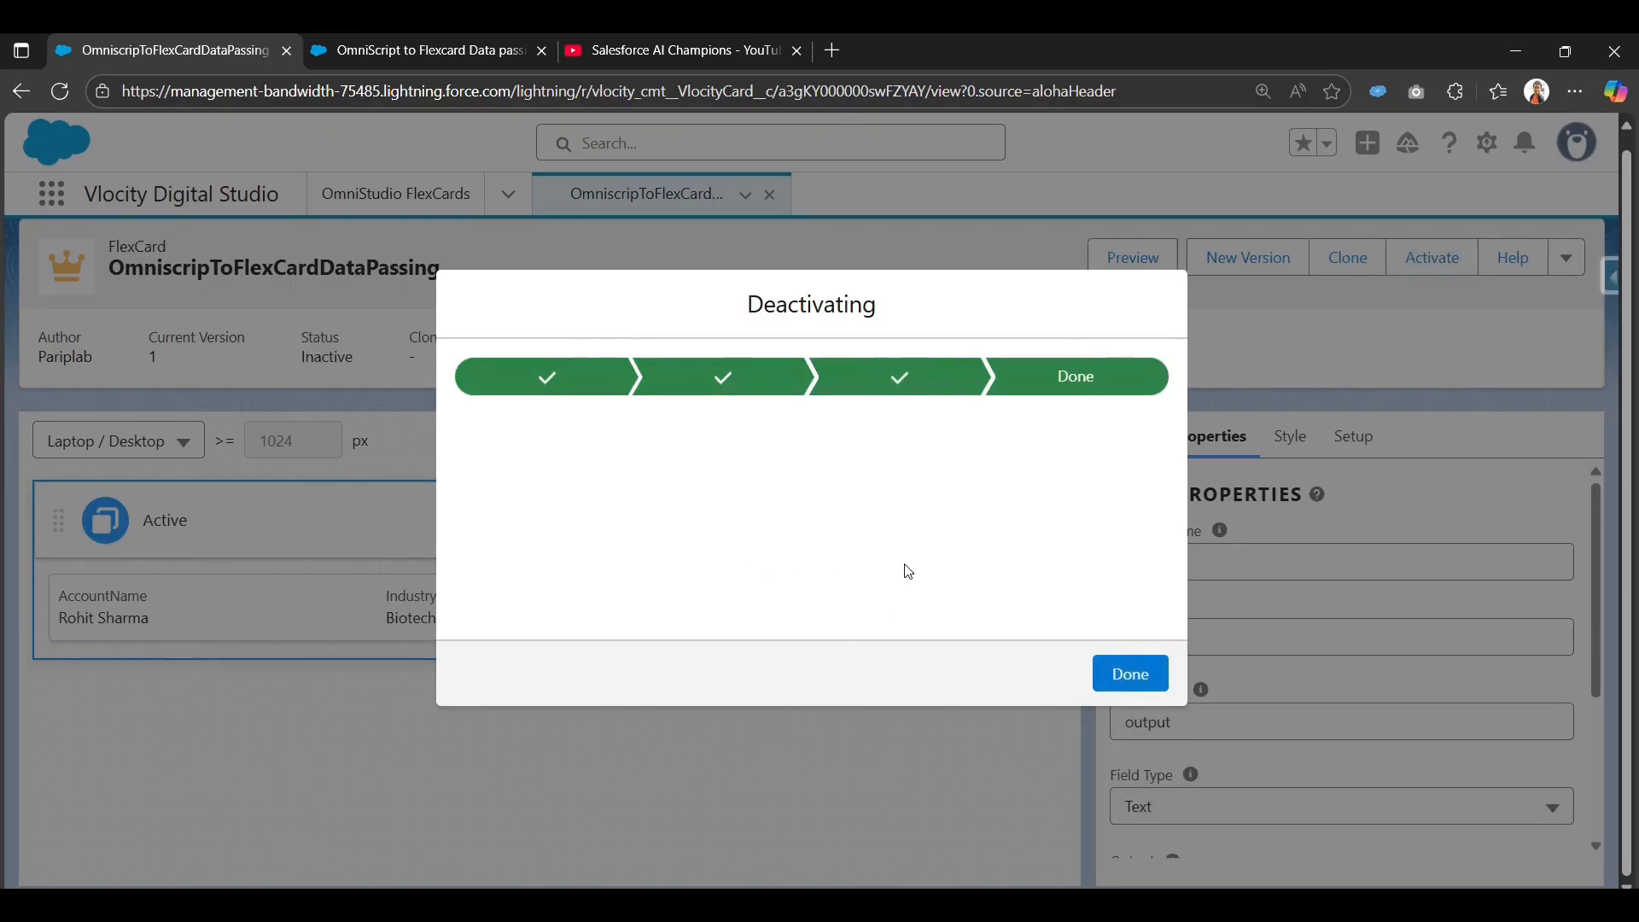
pyautogui.click(1121, 675)
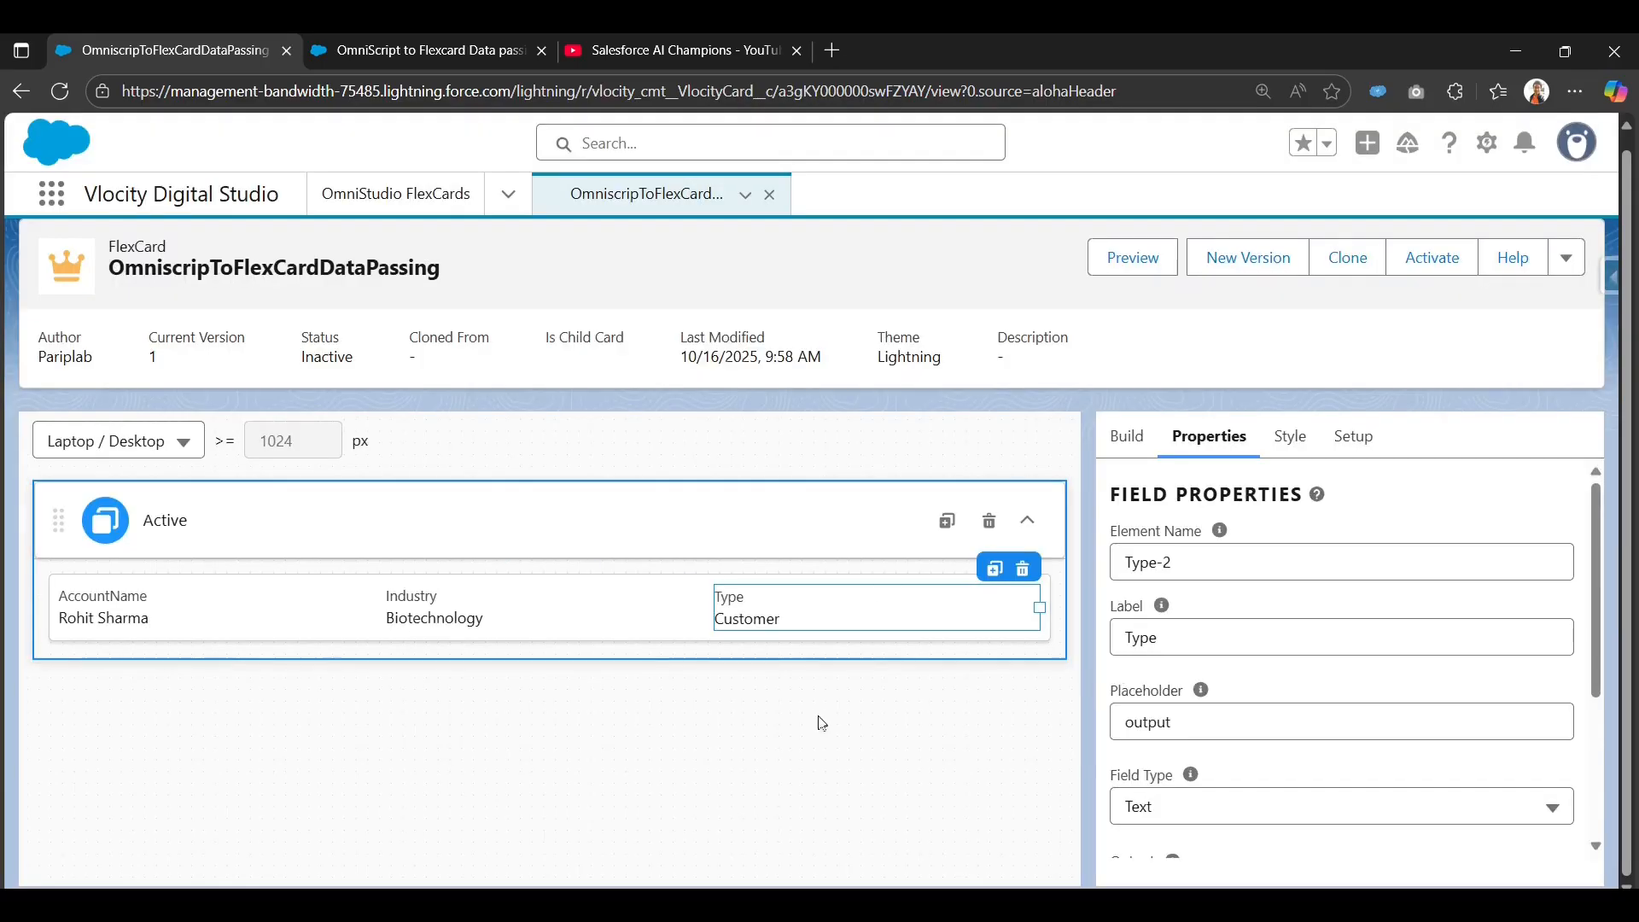
pyautogui.scroll(-3, 1597, 597)
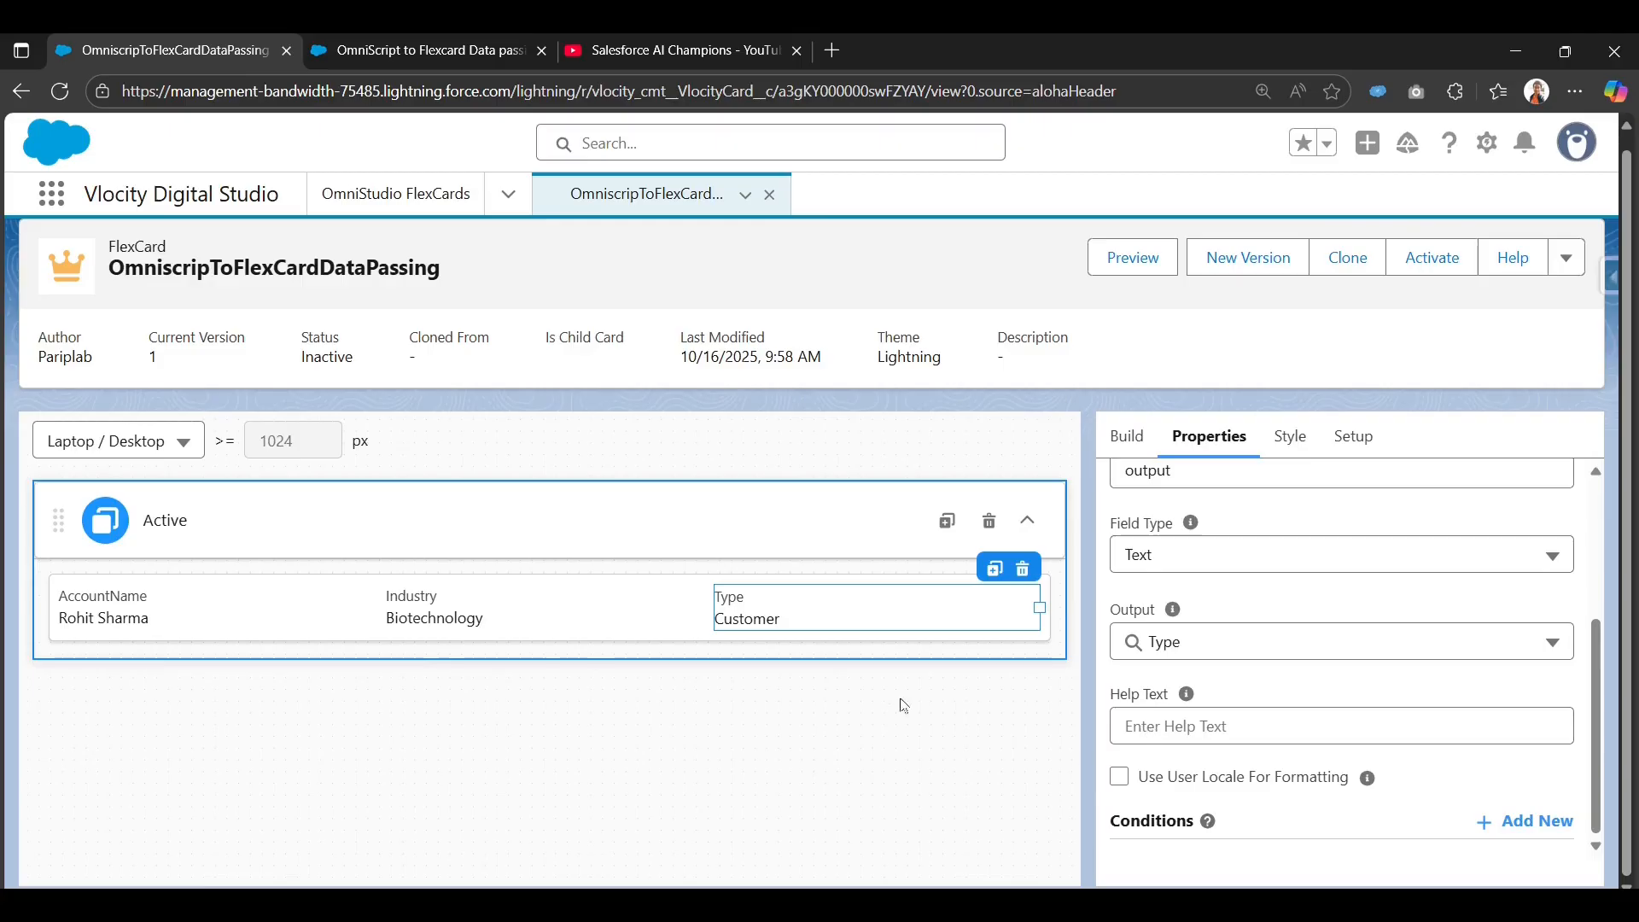
# Select the card's Type field and review the help on its Conditions property.
pyautogui.click(610, 634)
pyautogui.click(811, 612)
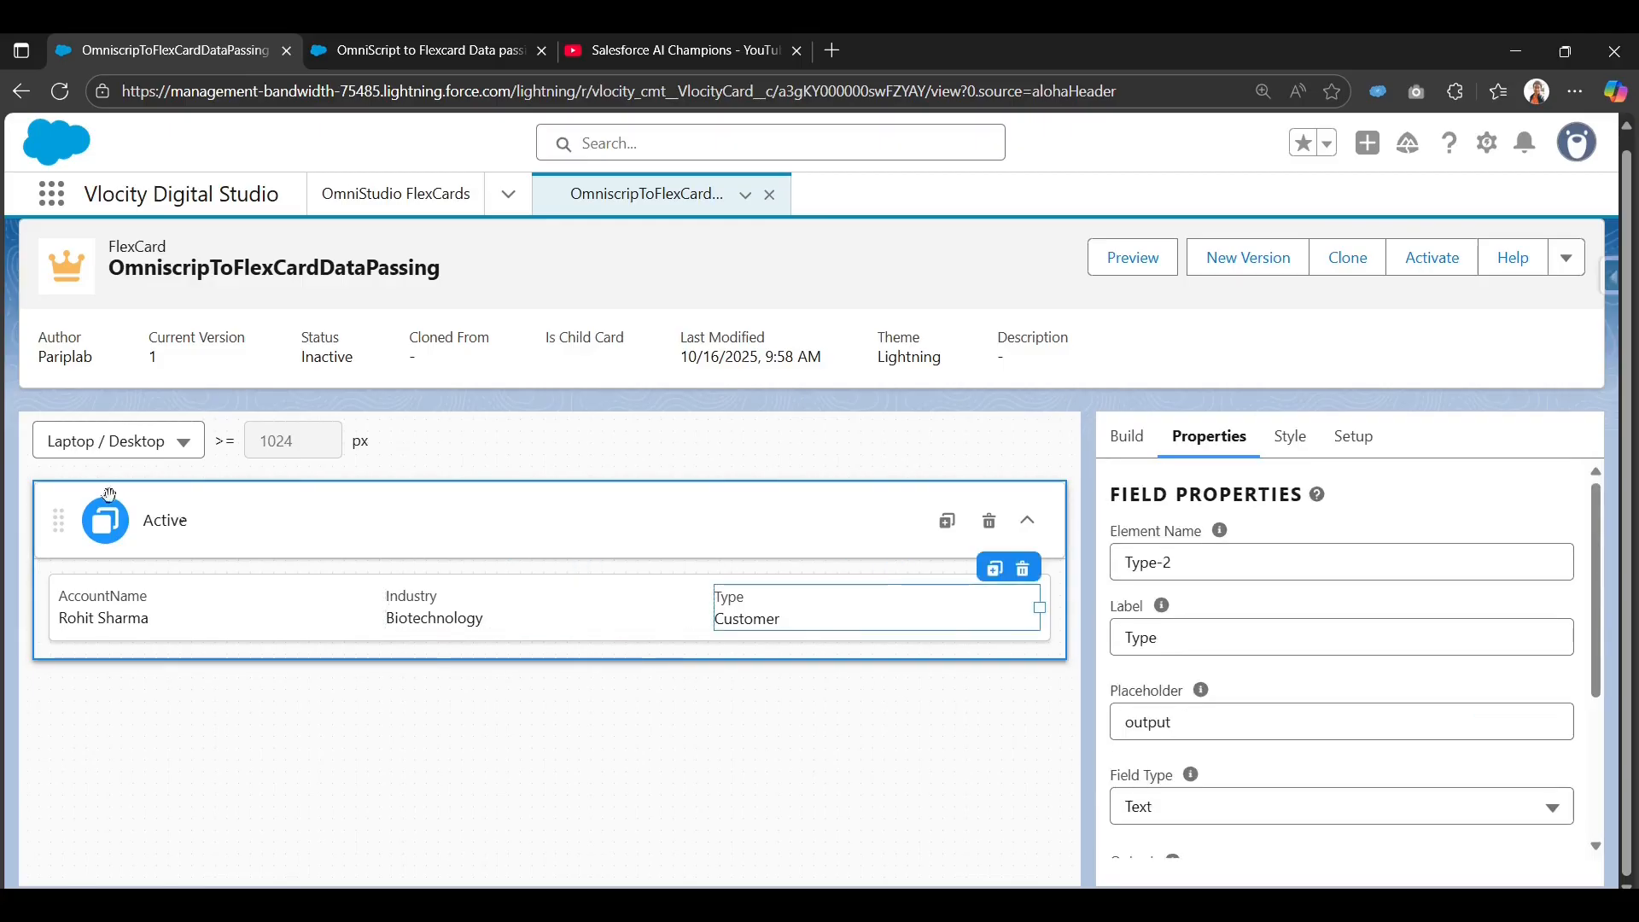
pyautogui.scroll(-3, 1265, 671)
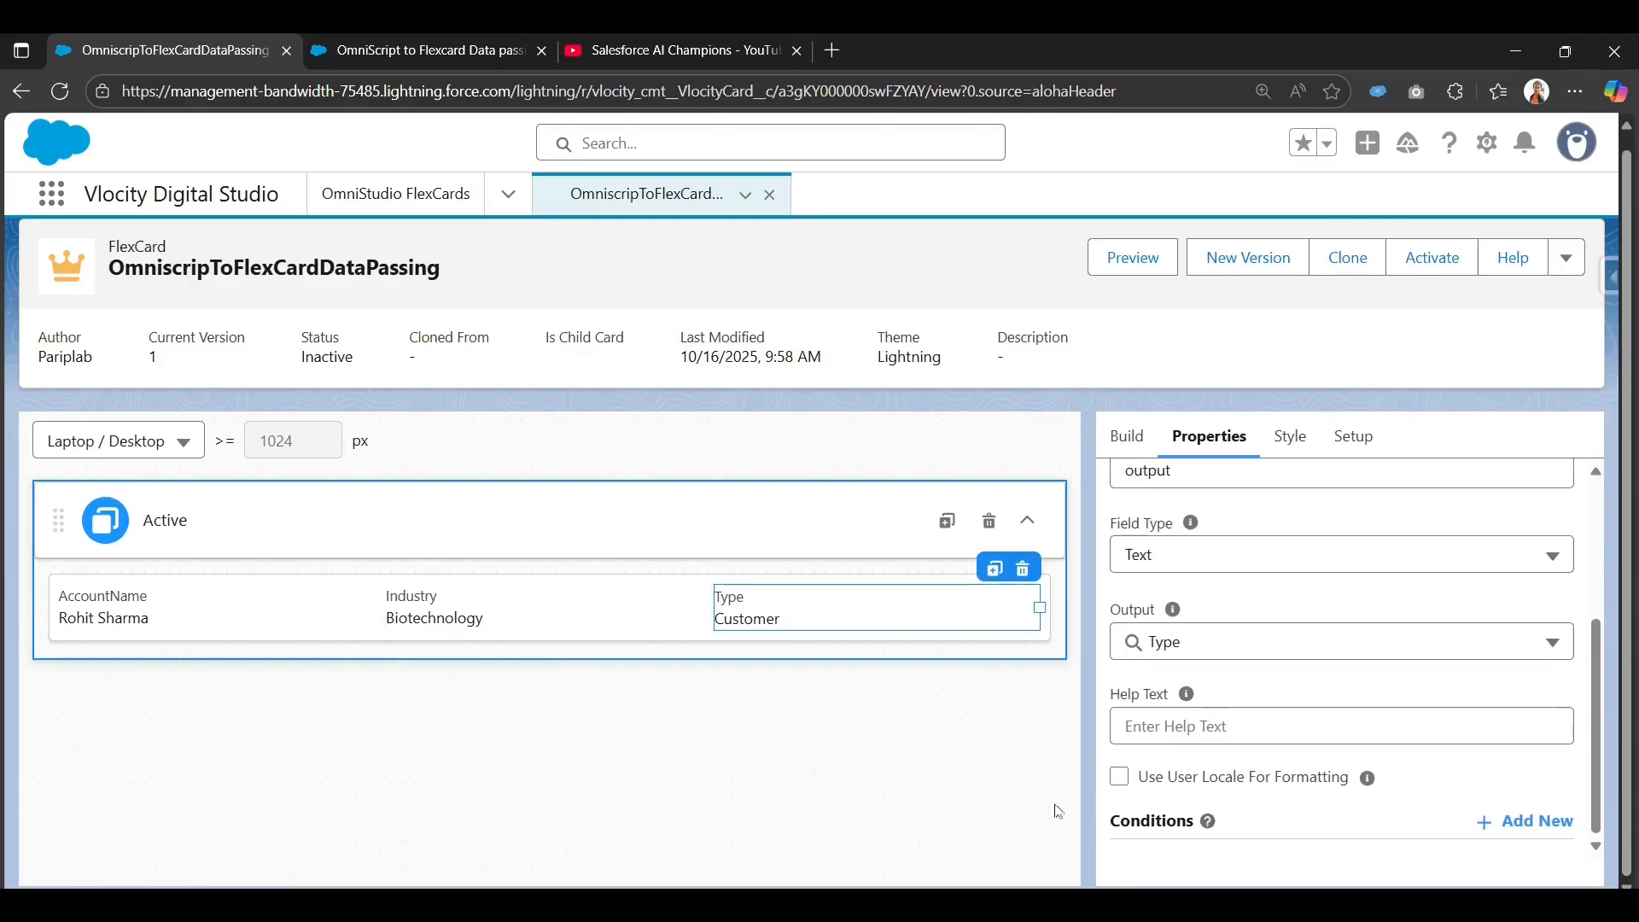
pyautogui.click(1210, 823)
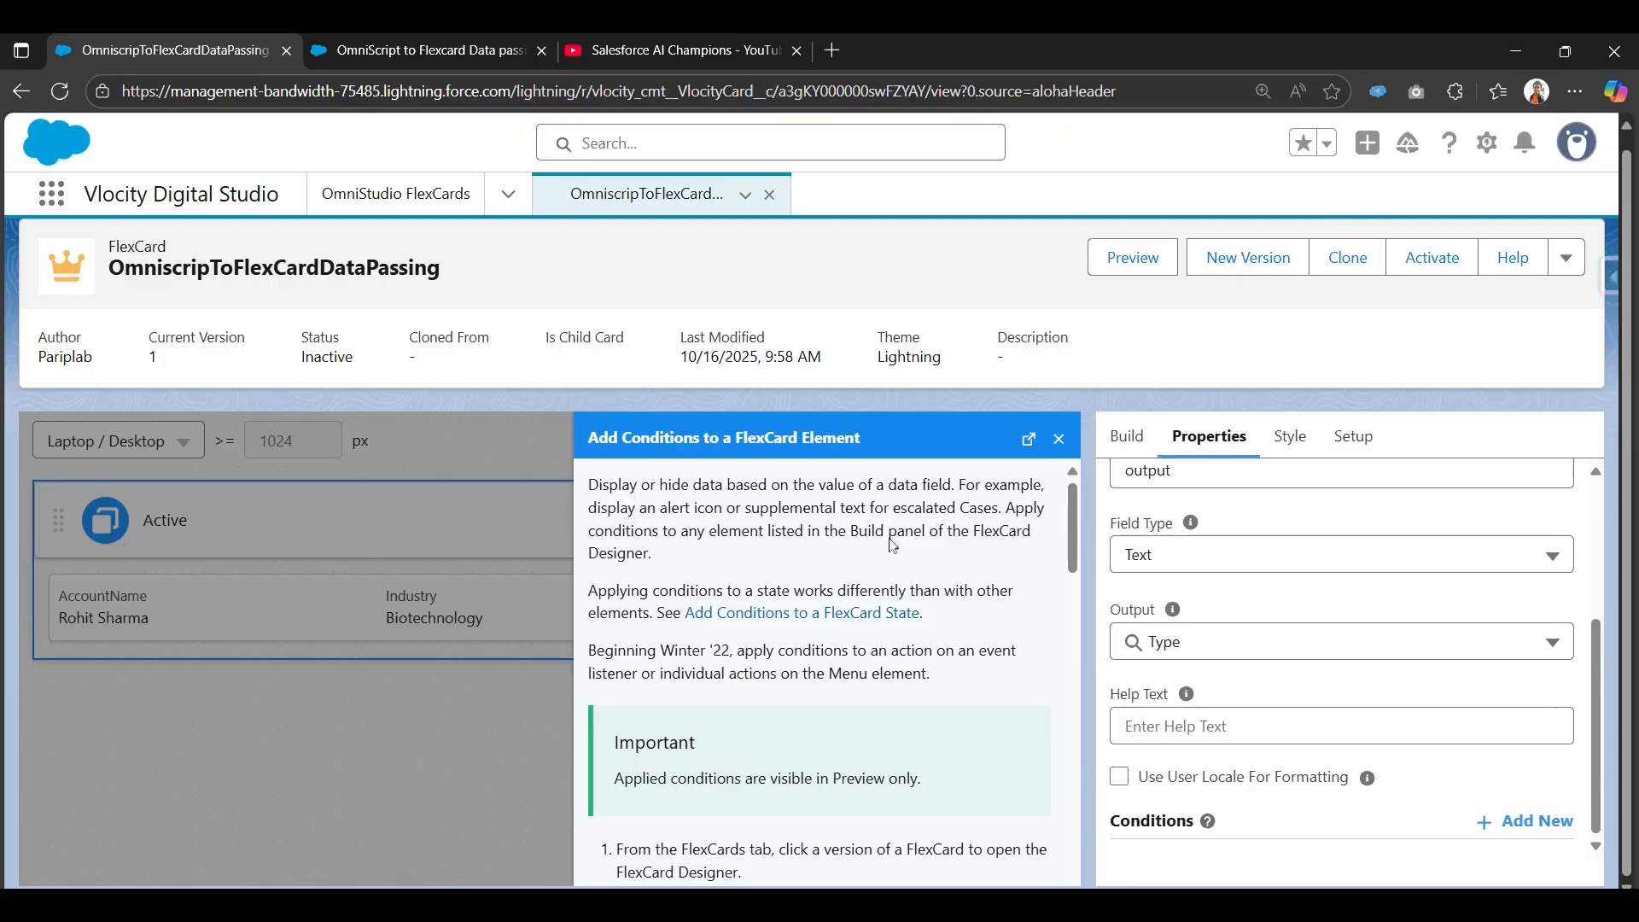
pyautogui.click(1060, 438)
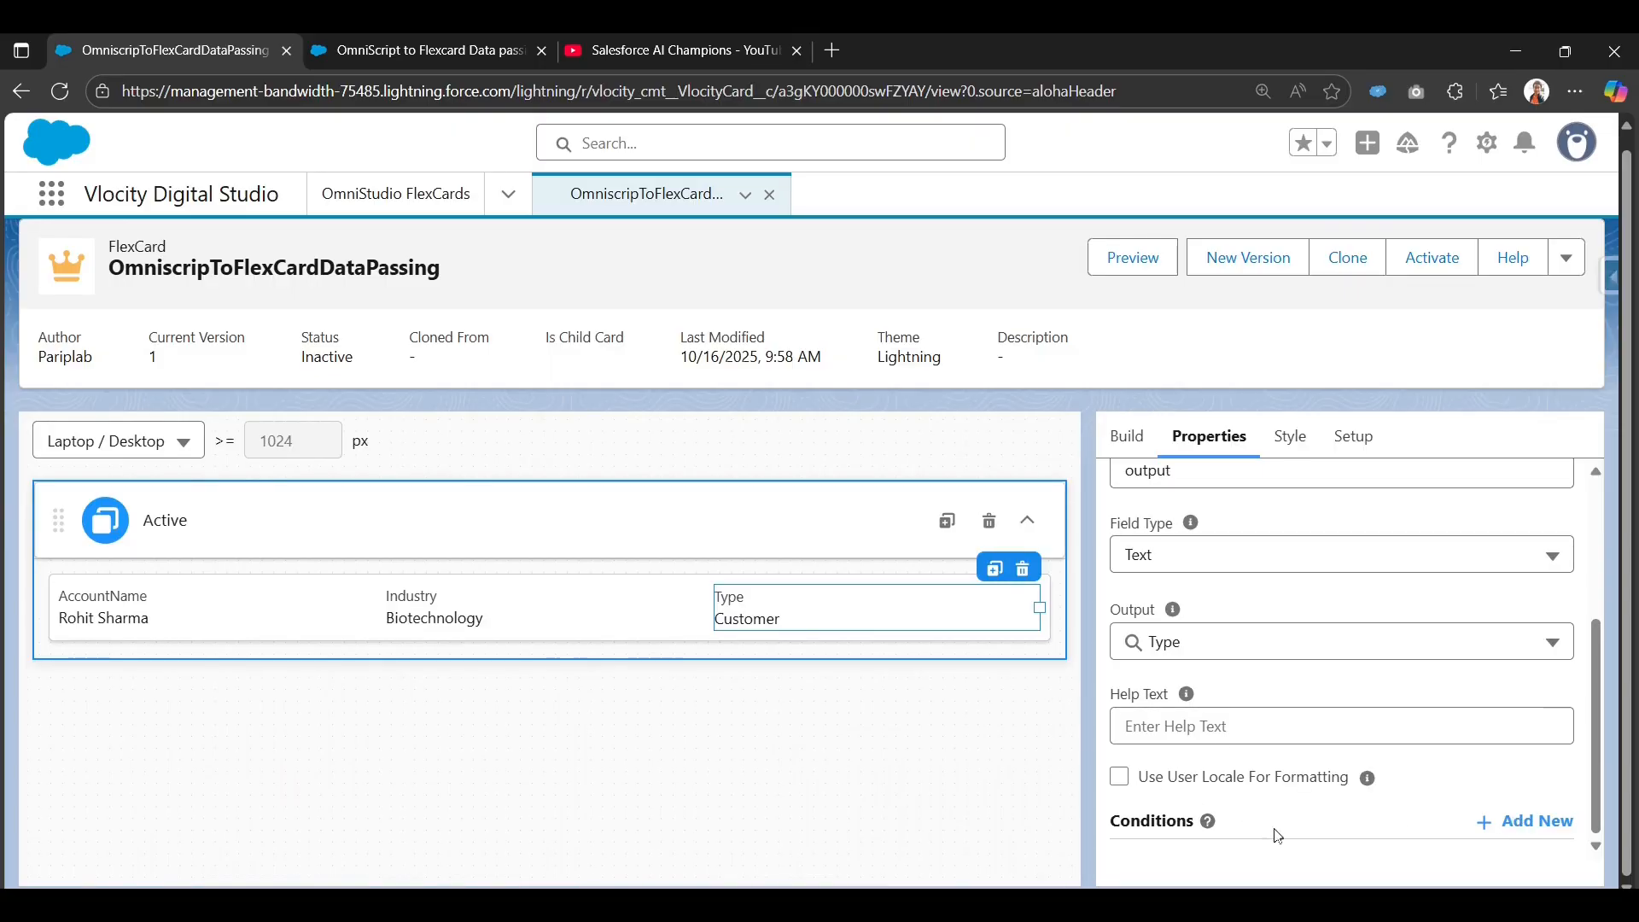
# Add a new display condition on the Type field that tests the Type data field.
pyautogui.click(1530, 825)
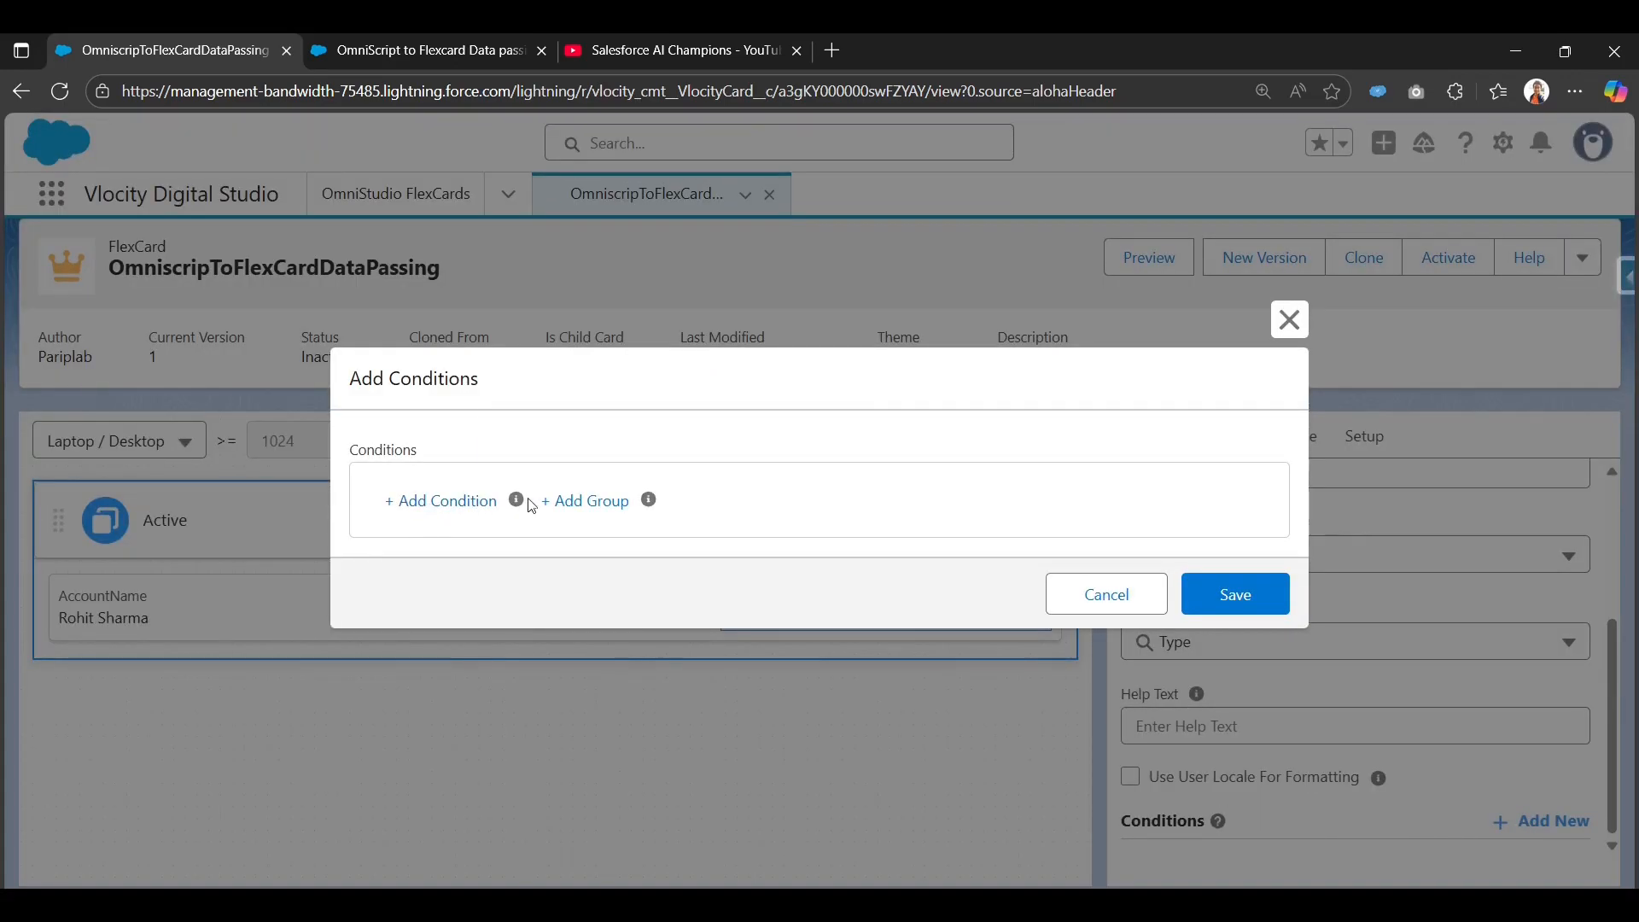
pyautogui.moveTo(518, 503)
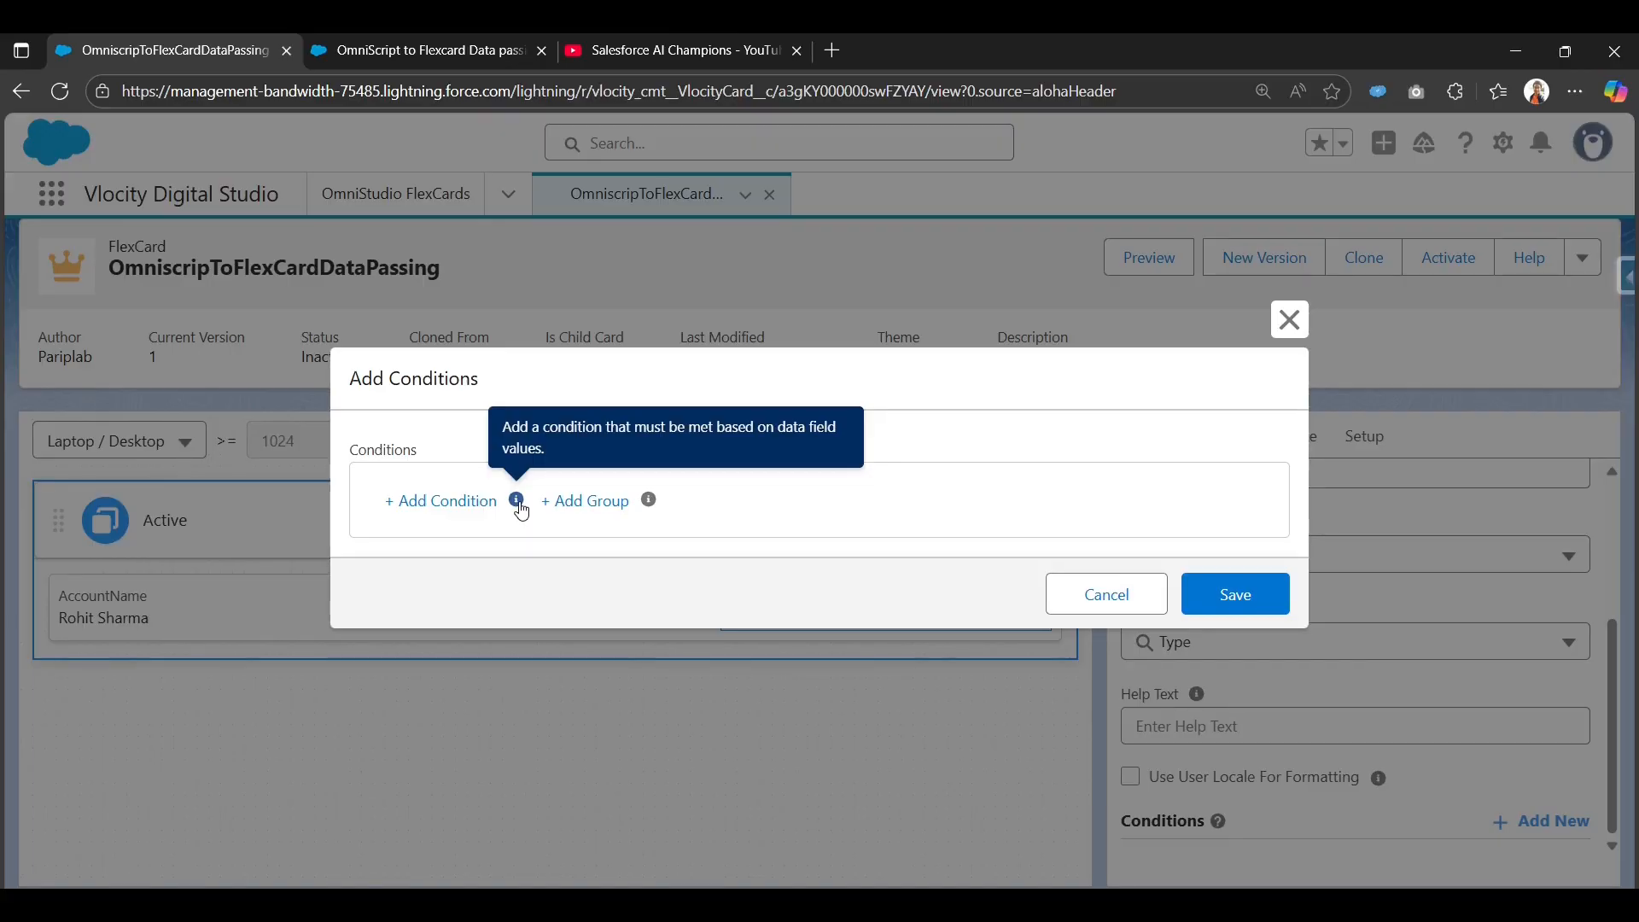
pyautogui.moveTo(645, 511)
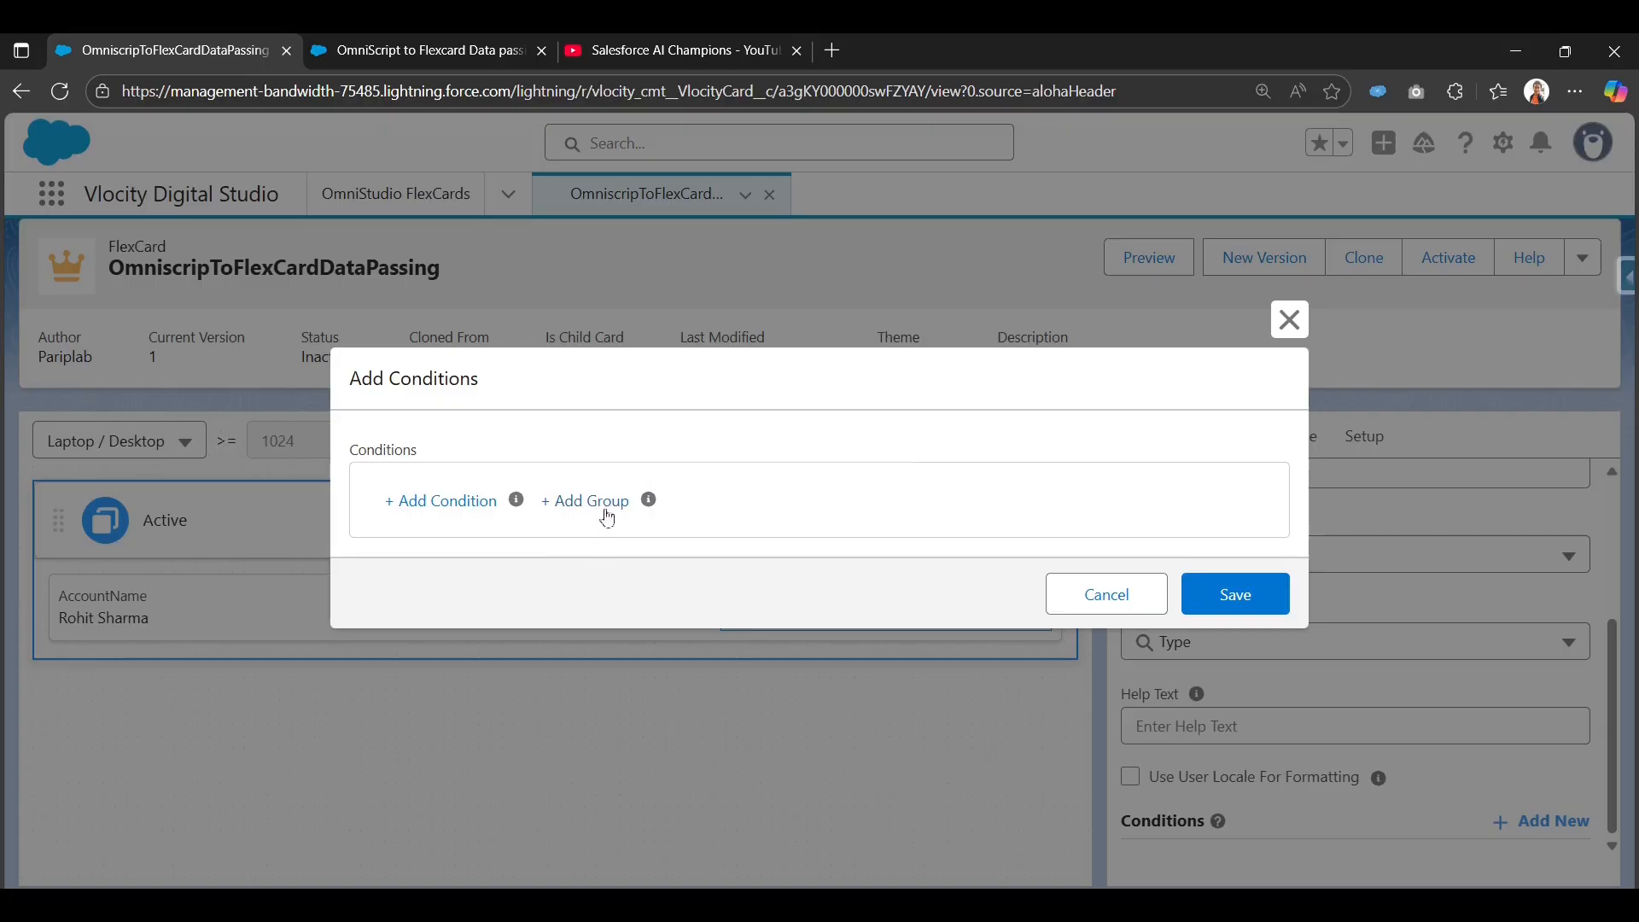
pyautogui.click(461, 511)
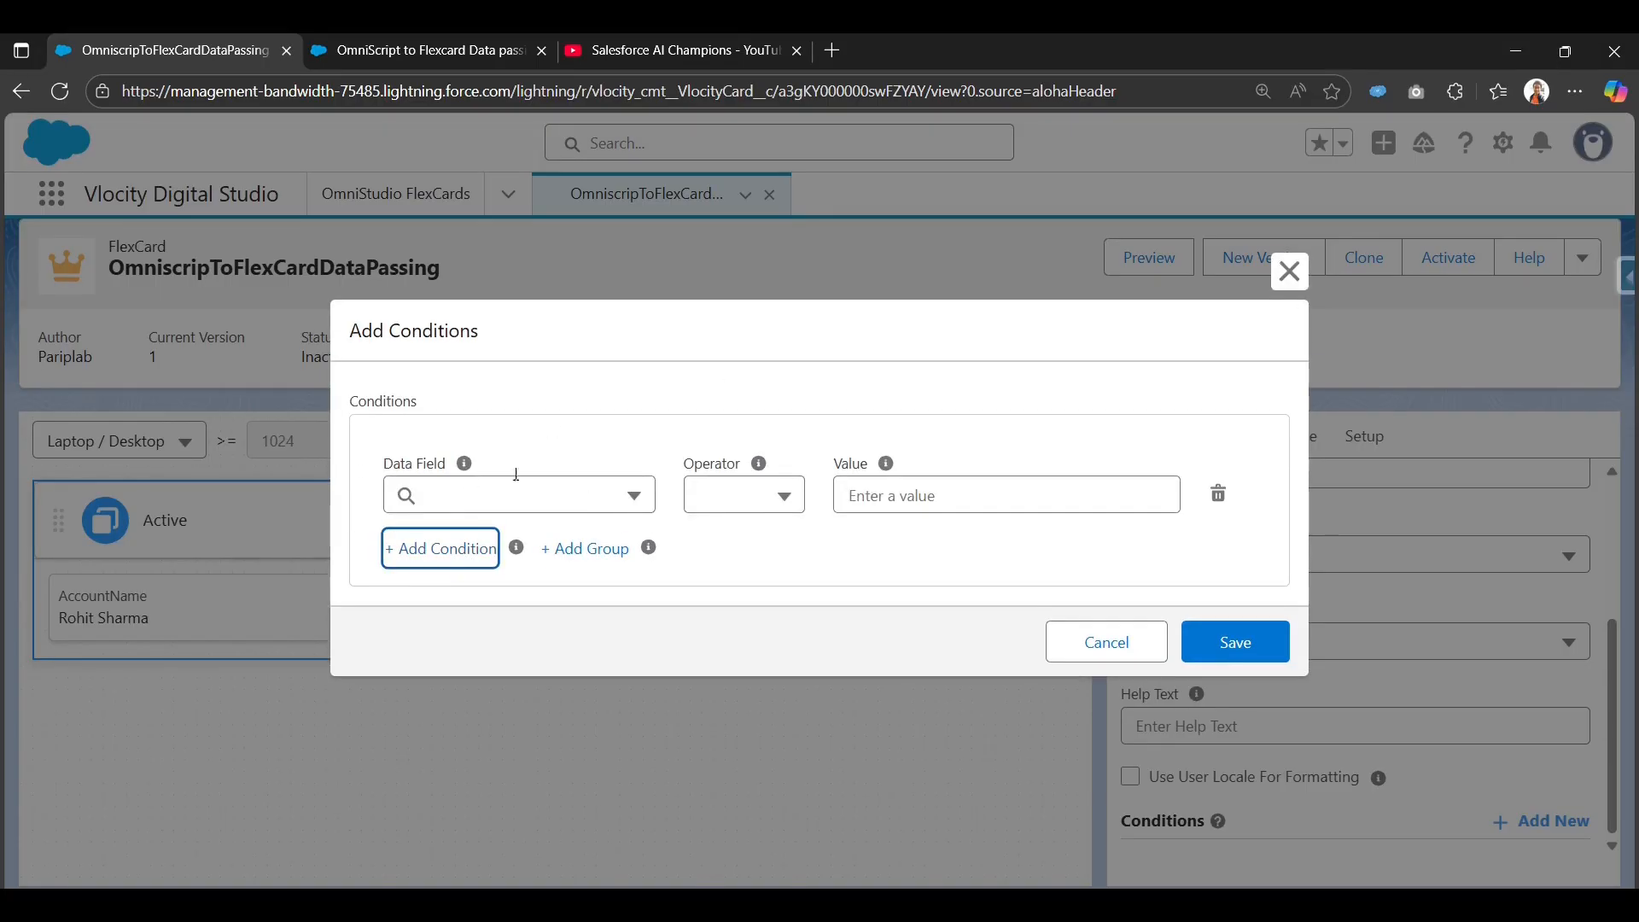
pyautogui.moveTo(465, 468)
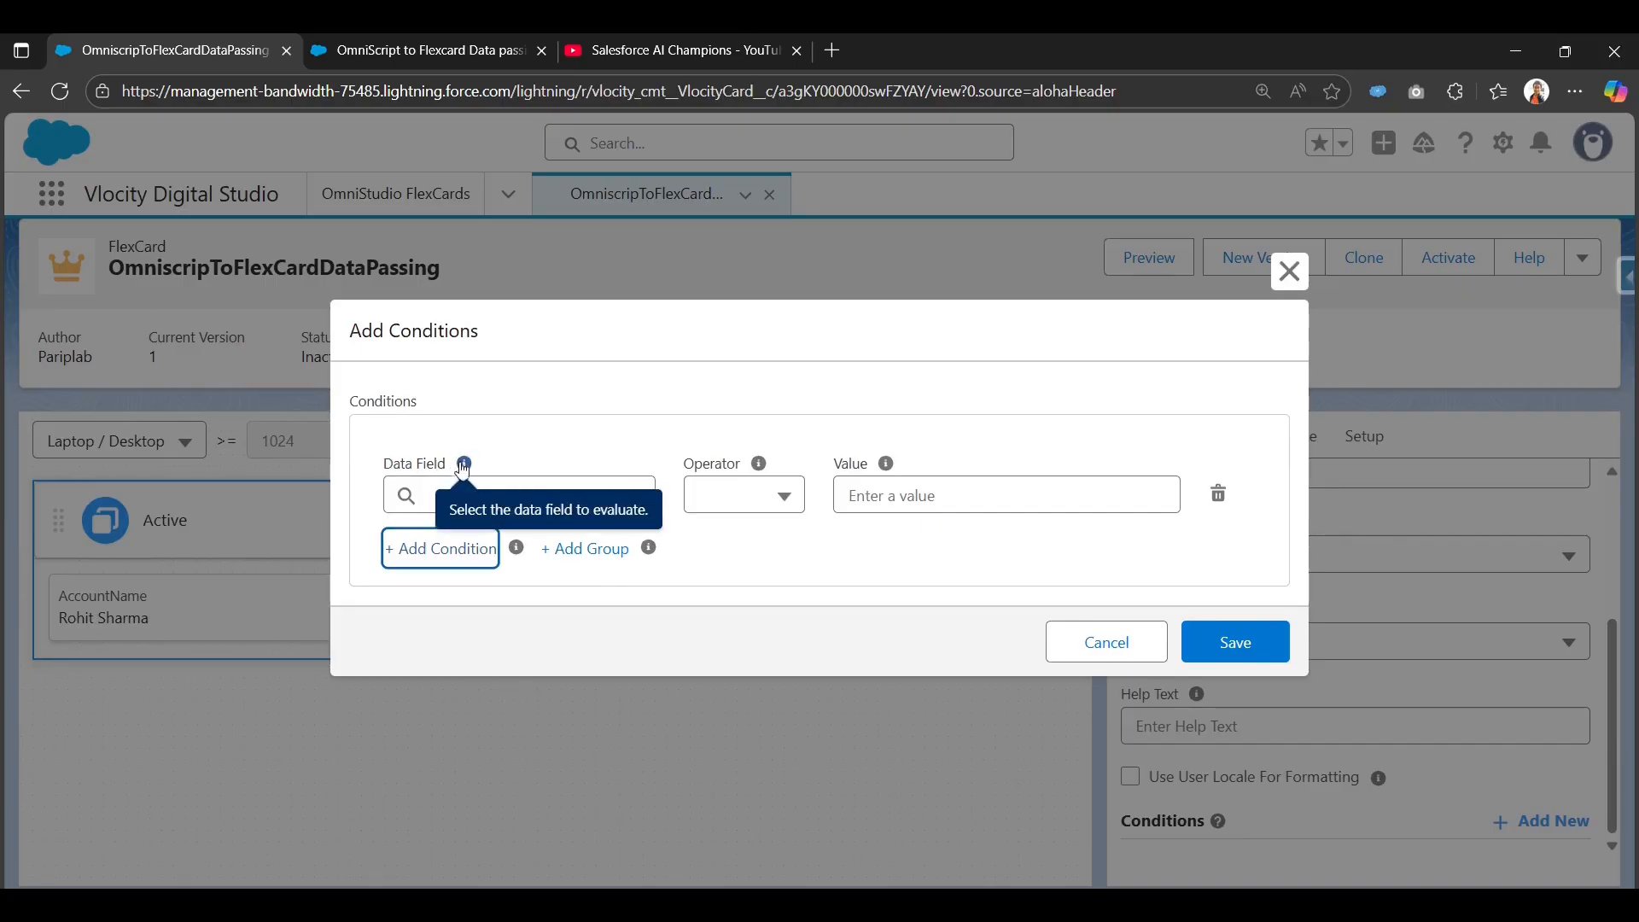
pyautogui.click(453, 492)
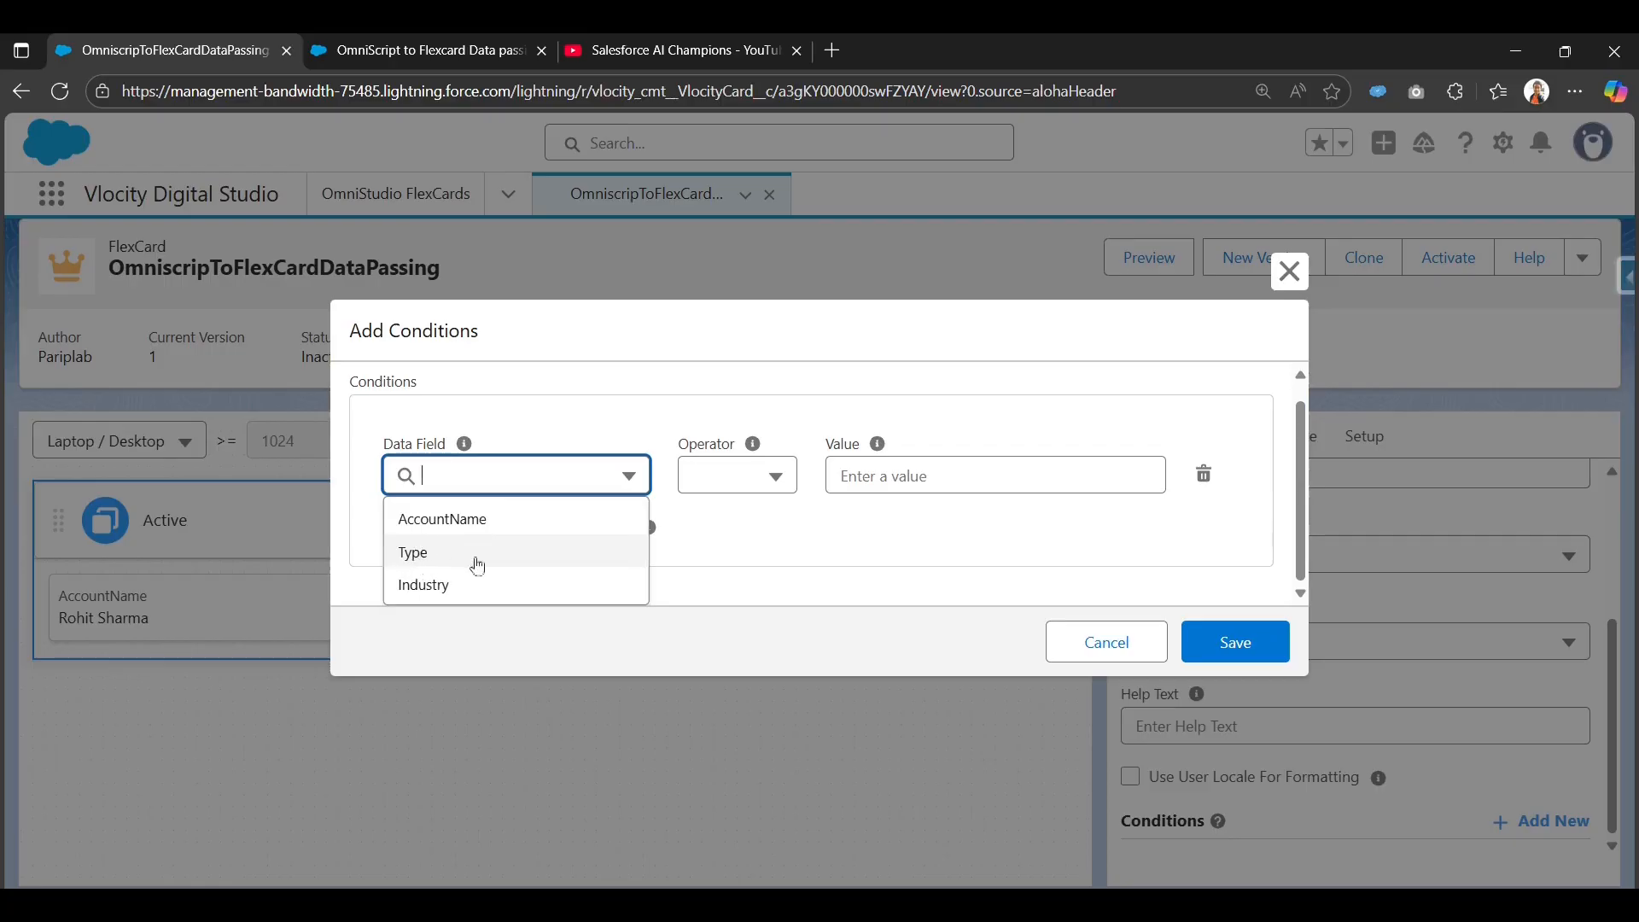
pyautogui.click(442, 559)
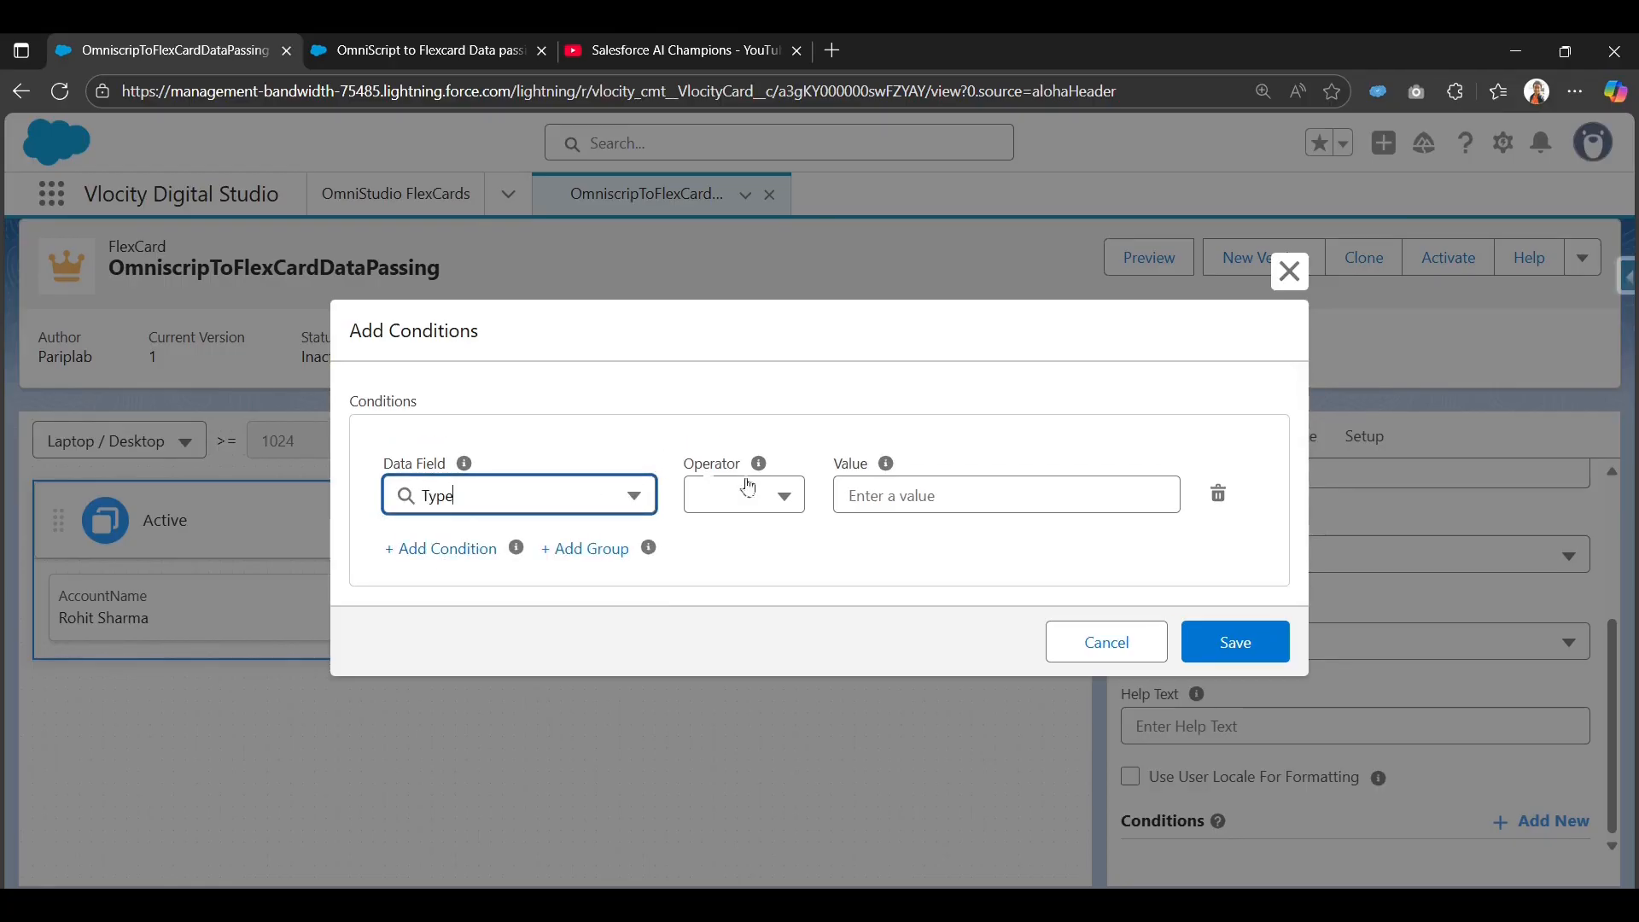
# Complete the condition as Type = Customer and save it.
pyautogui.click(777, 496)
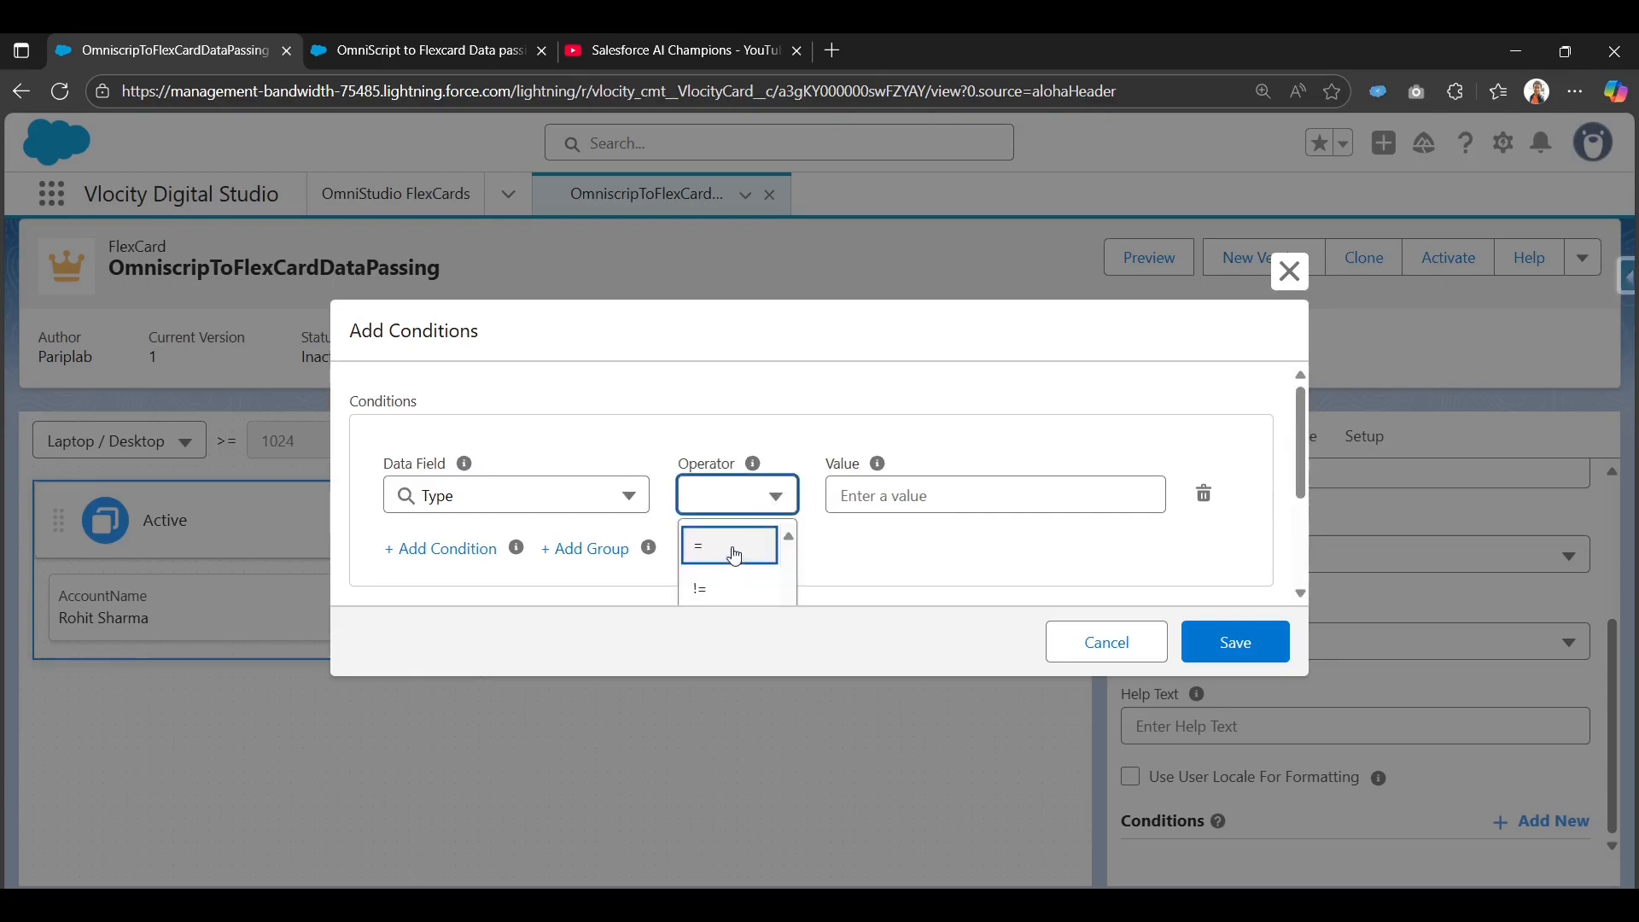
pyautogui.scroll(-3, 735, 549)
pyautogui.scroll(3, 735, 546)
pyautogui.click(731, 546)
pyautogui.click(948, 502)
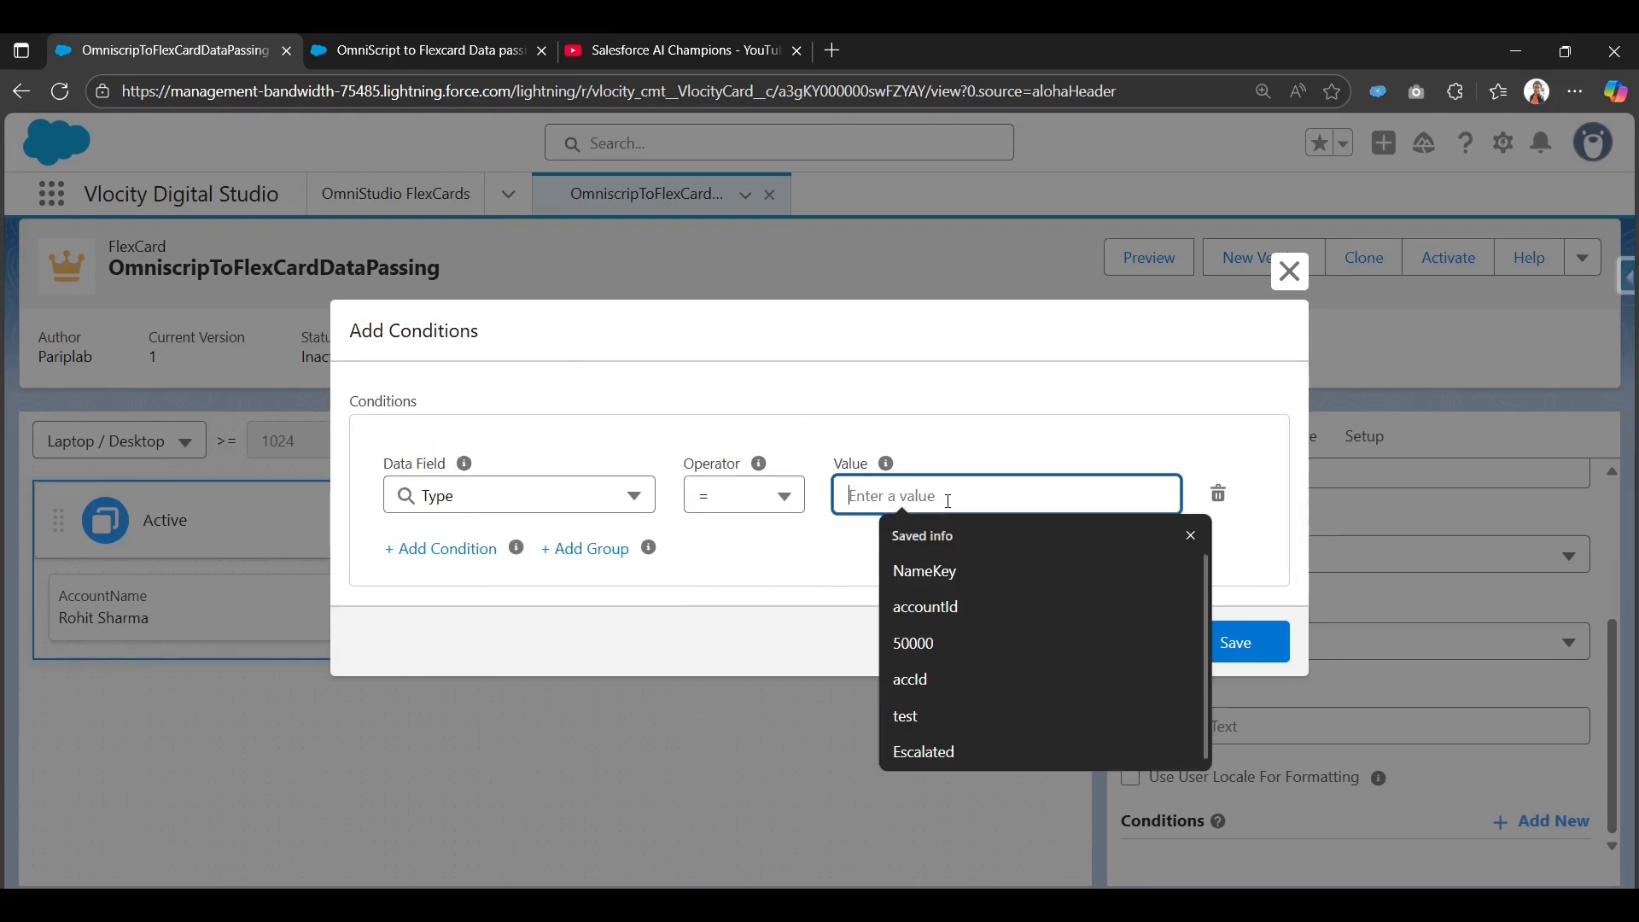
pyautogui.click(908, 499)
pyautogui.write('Customer')
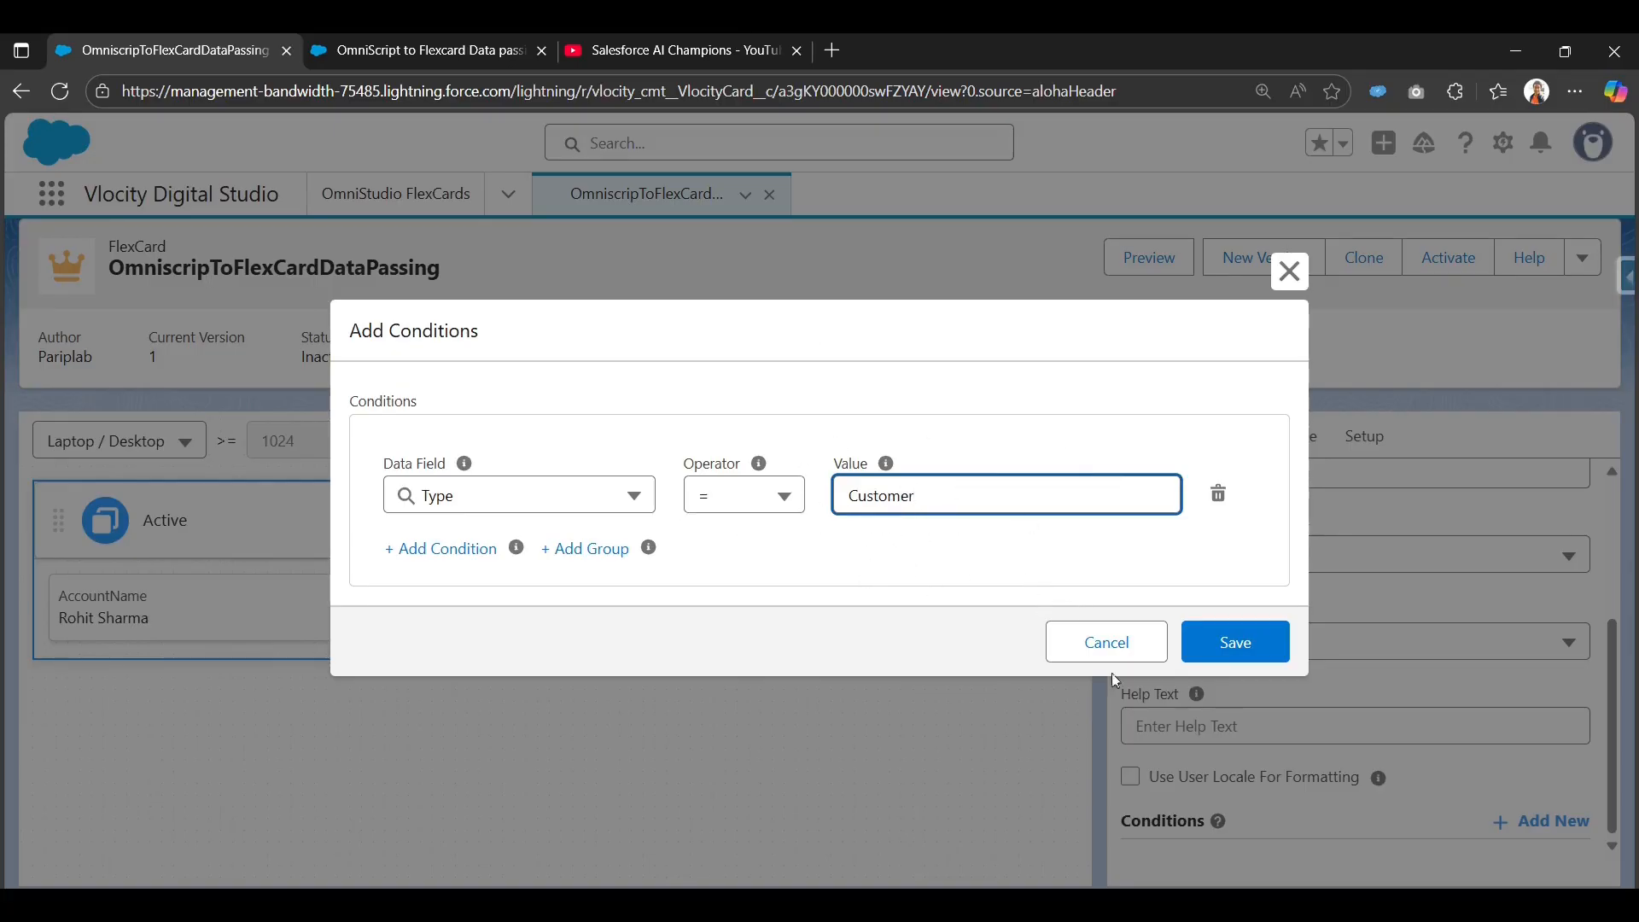
pyautogui.click(1239, 660)
pyautogui.scroll(-5, 1230, 695)
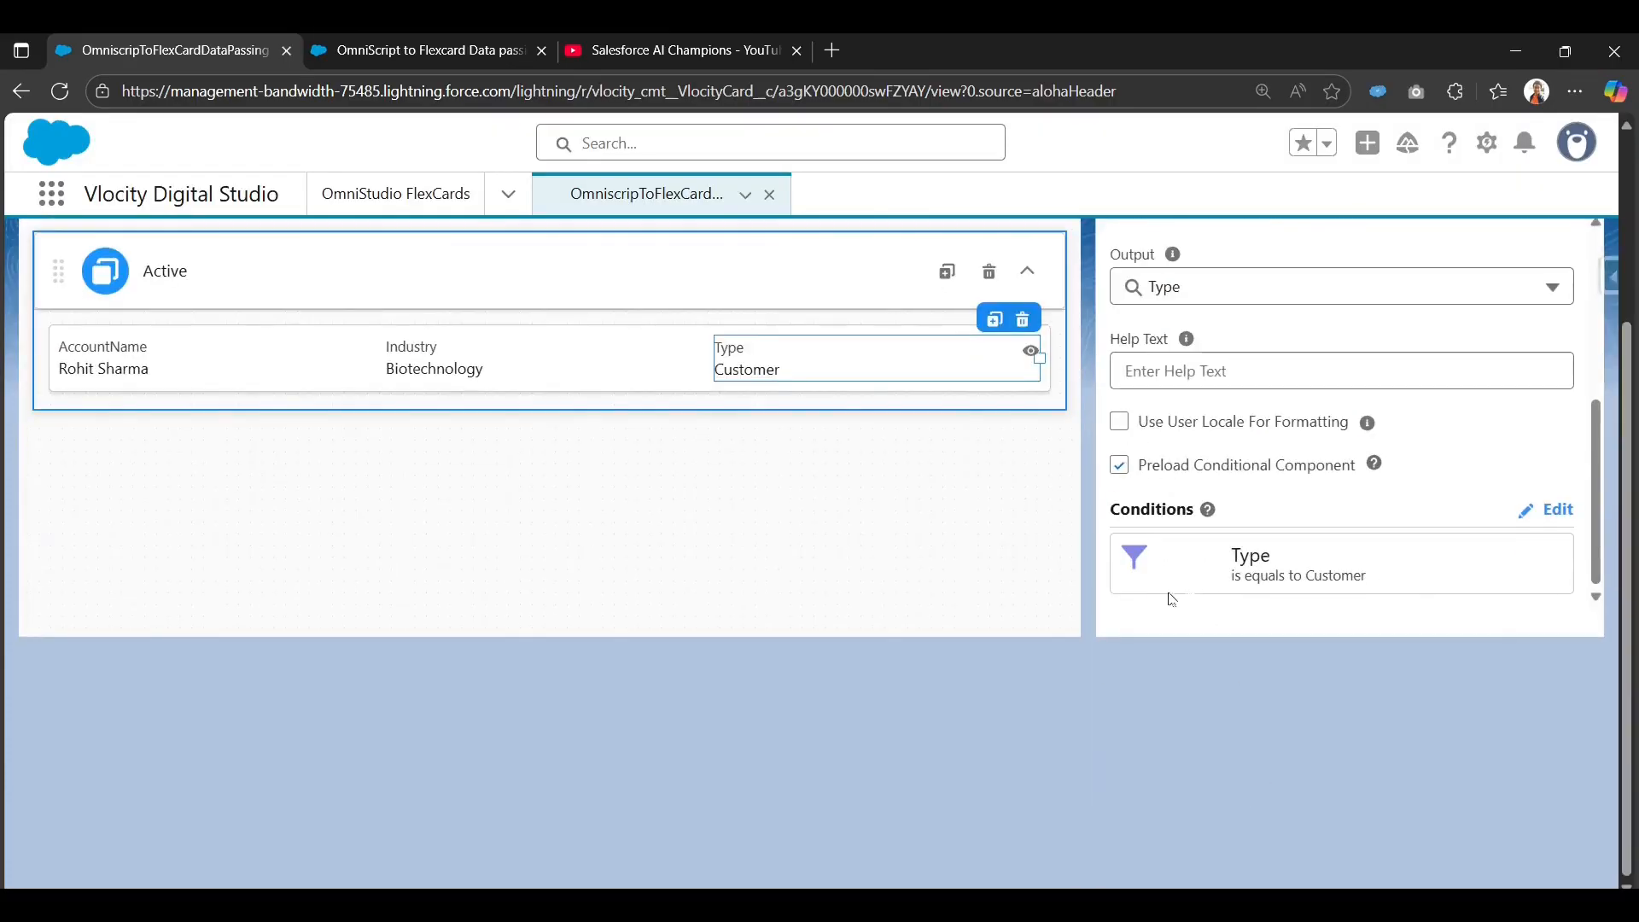
pyautogui.scroll(1, 1172, 599)
pyautogui.scroll(-1, 1134, 622)
pyautogui.scroll(3, 828, 523)
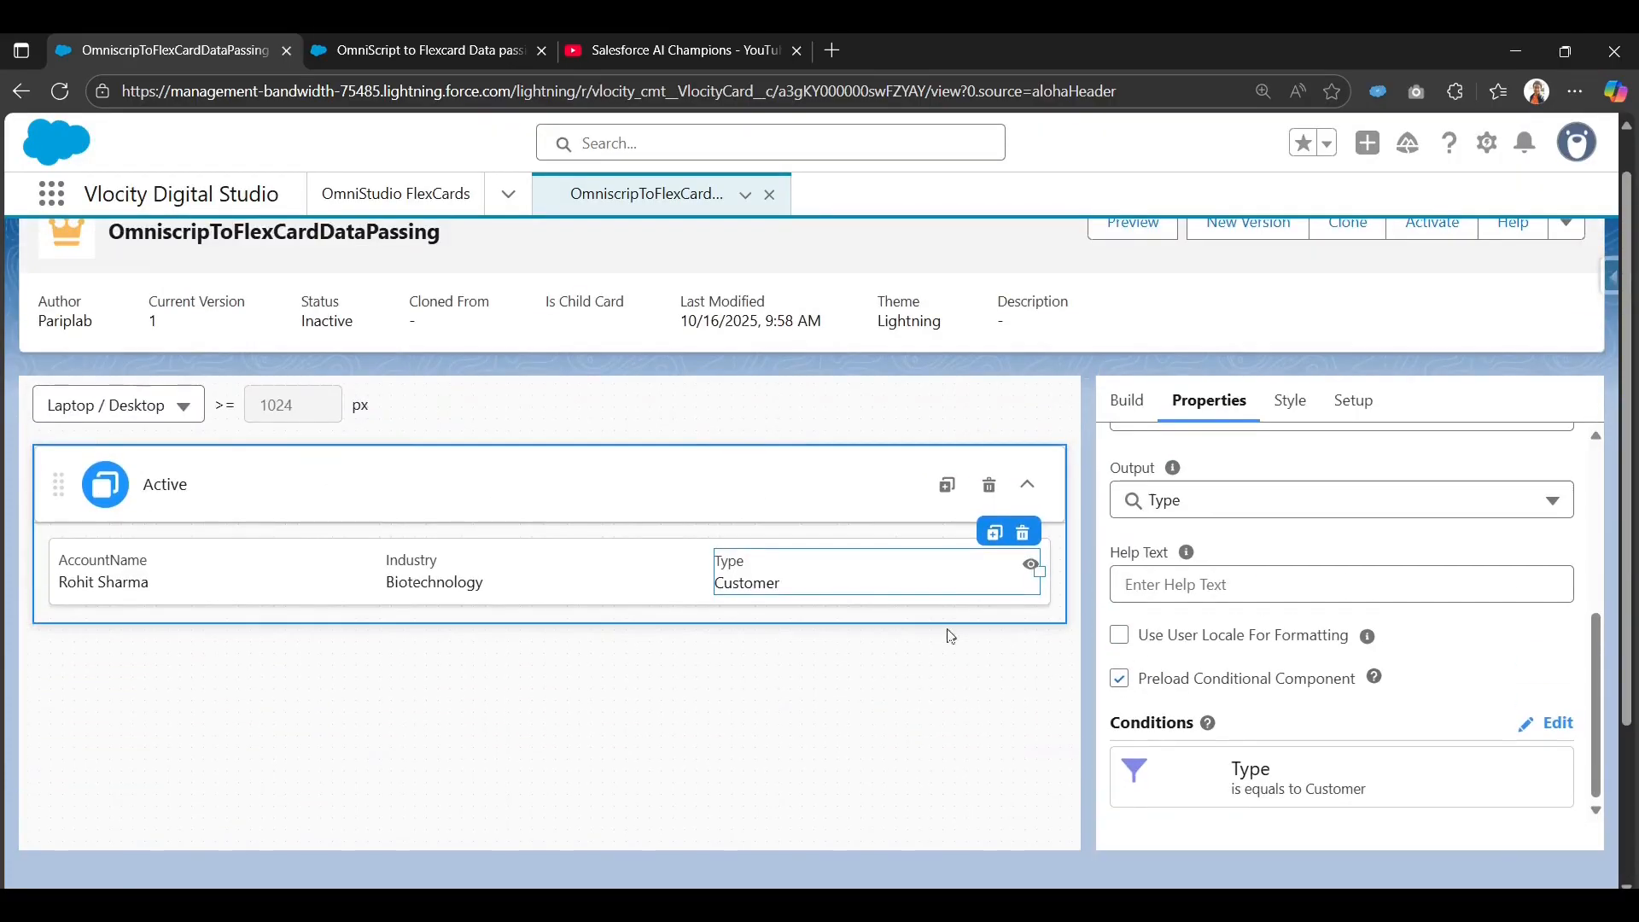
# Reactivate the FlexCard and go back to the OmniScript to Flexcard Data passing preview.
pyautogui.click(461, 574)
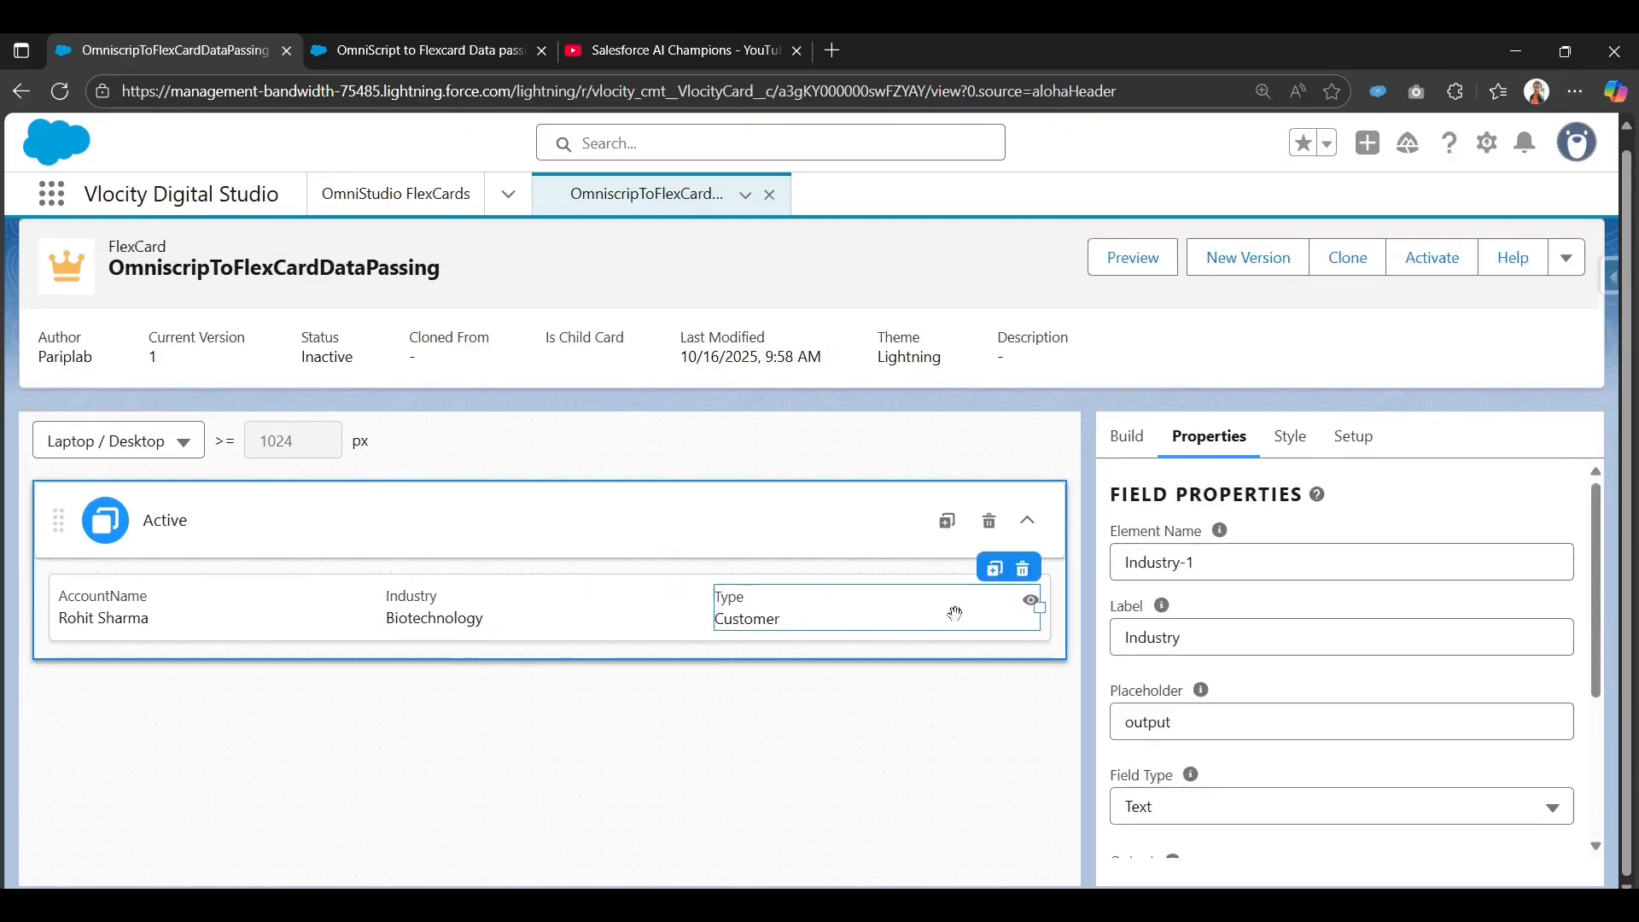
pyautogui.moveTo(1032, 604)
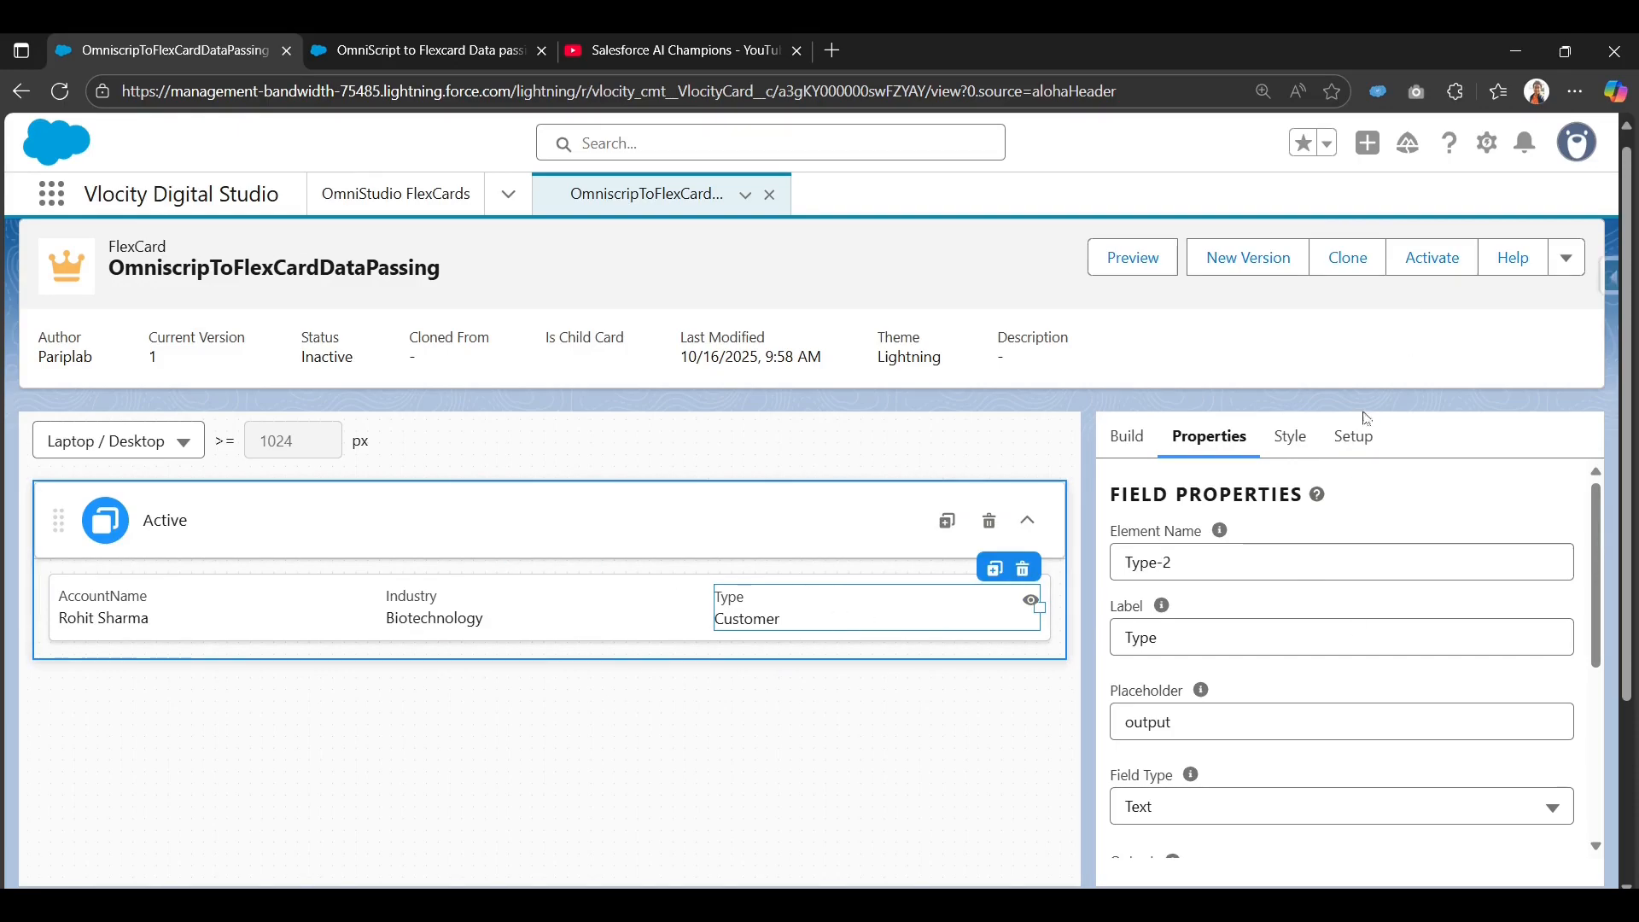
pyautogui.scroll(1, 1366, 430)
pyautogui.click(1425, 287)
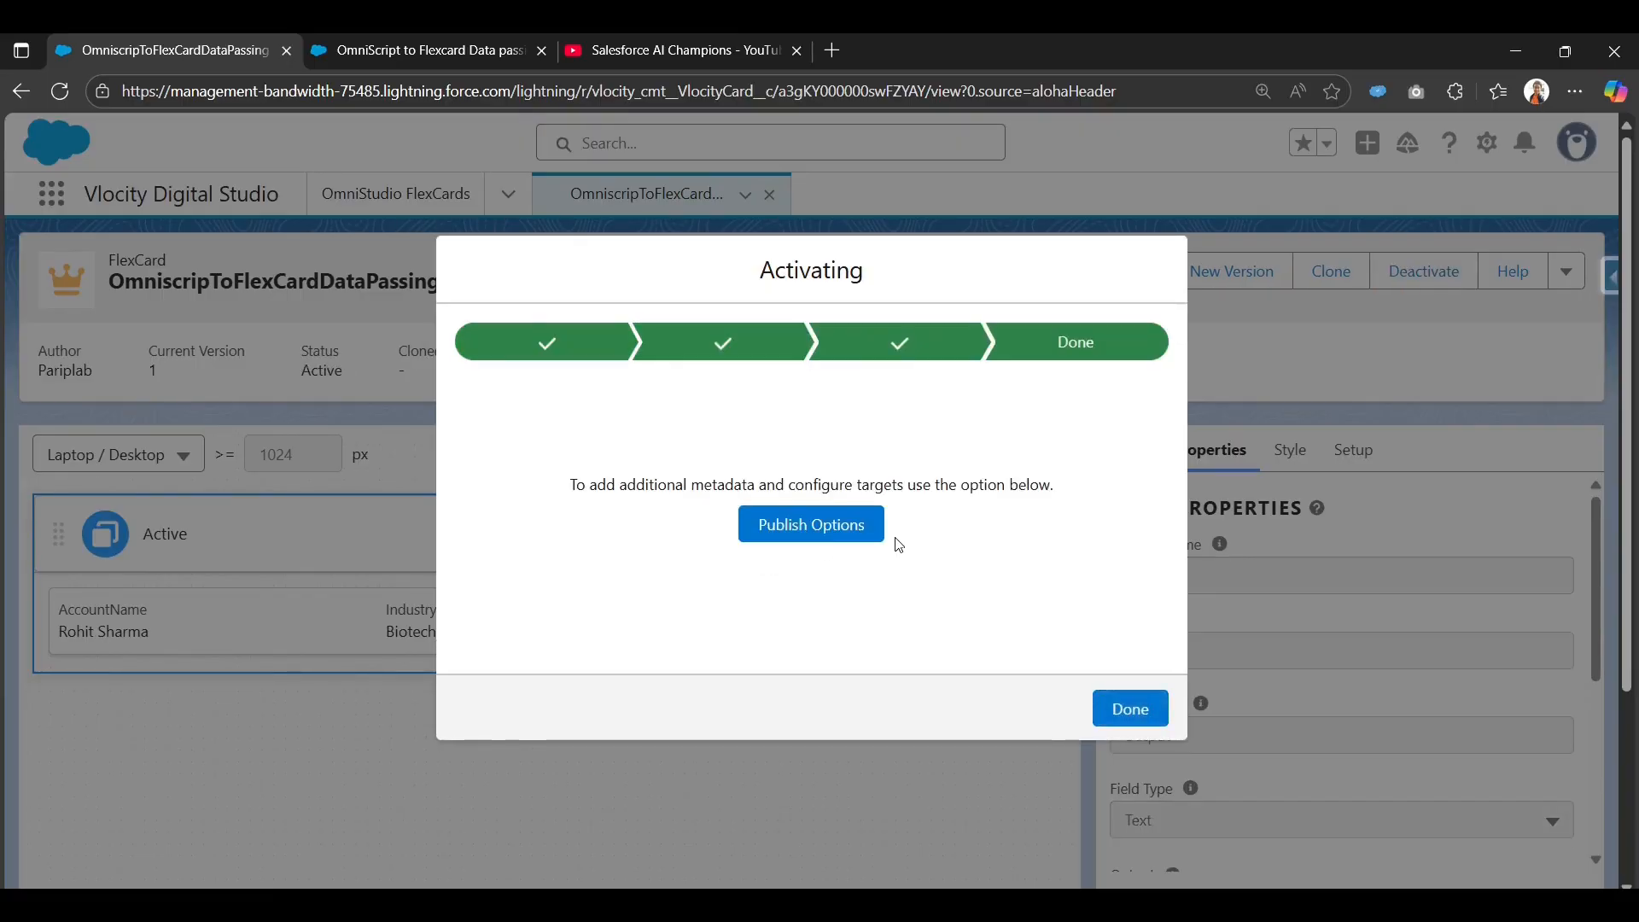
pyautogui.click(1128, 716)
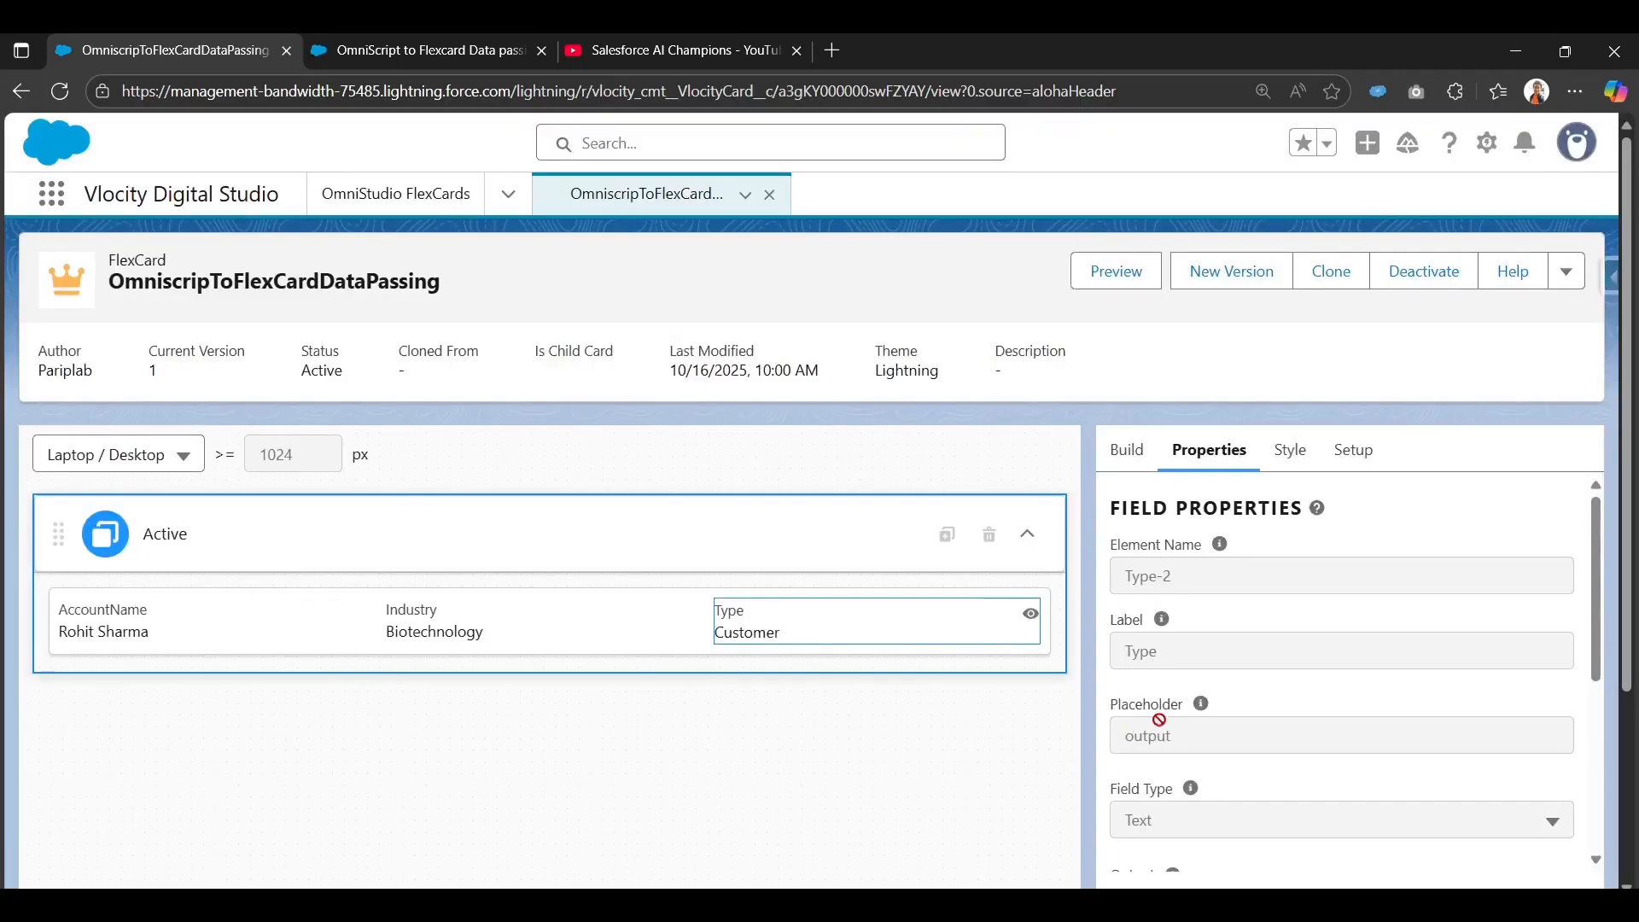
pyautogui.click(342, 49)
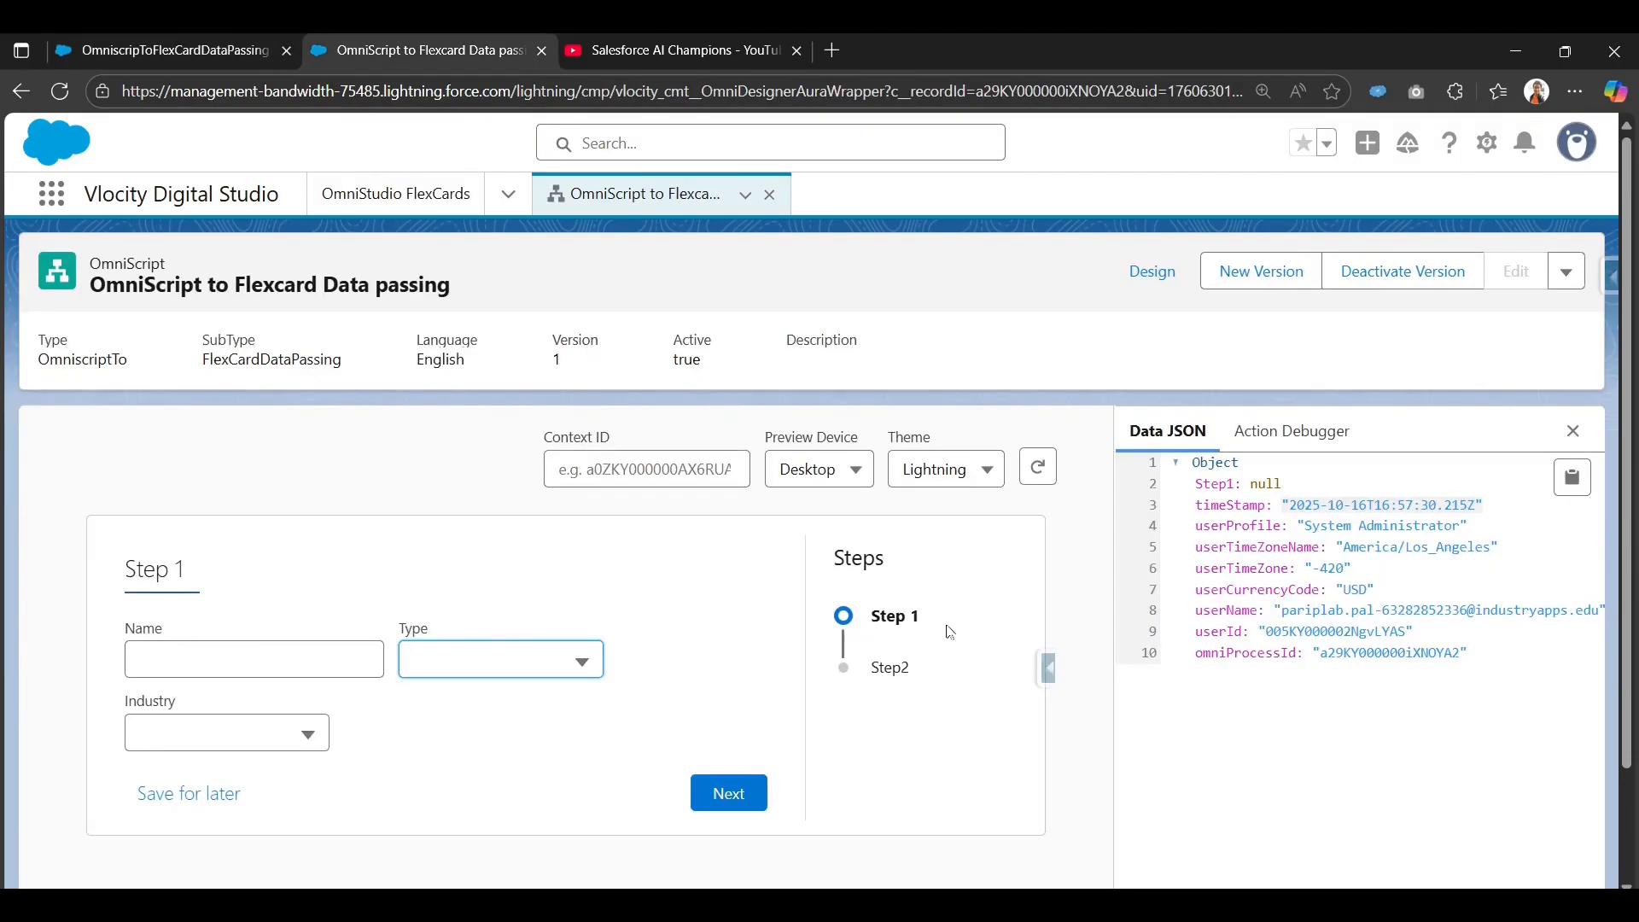
# Reload the preview and fill in the saved account name, type Customer and industry Banking.
pyautogui.click(1039, 471)
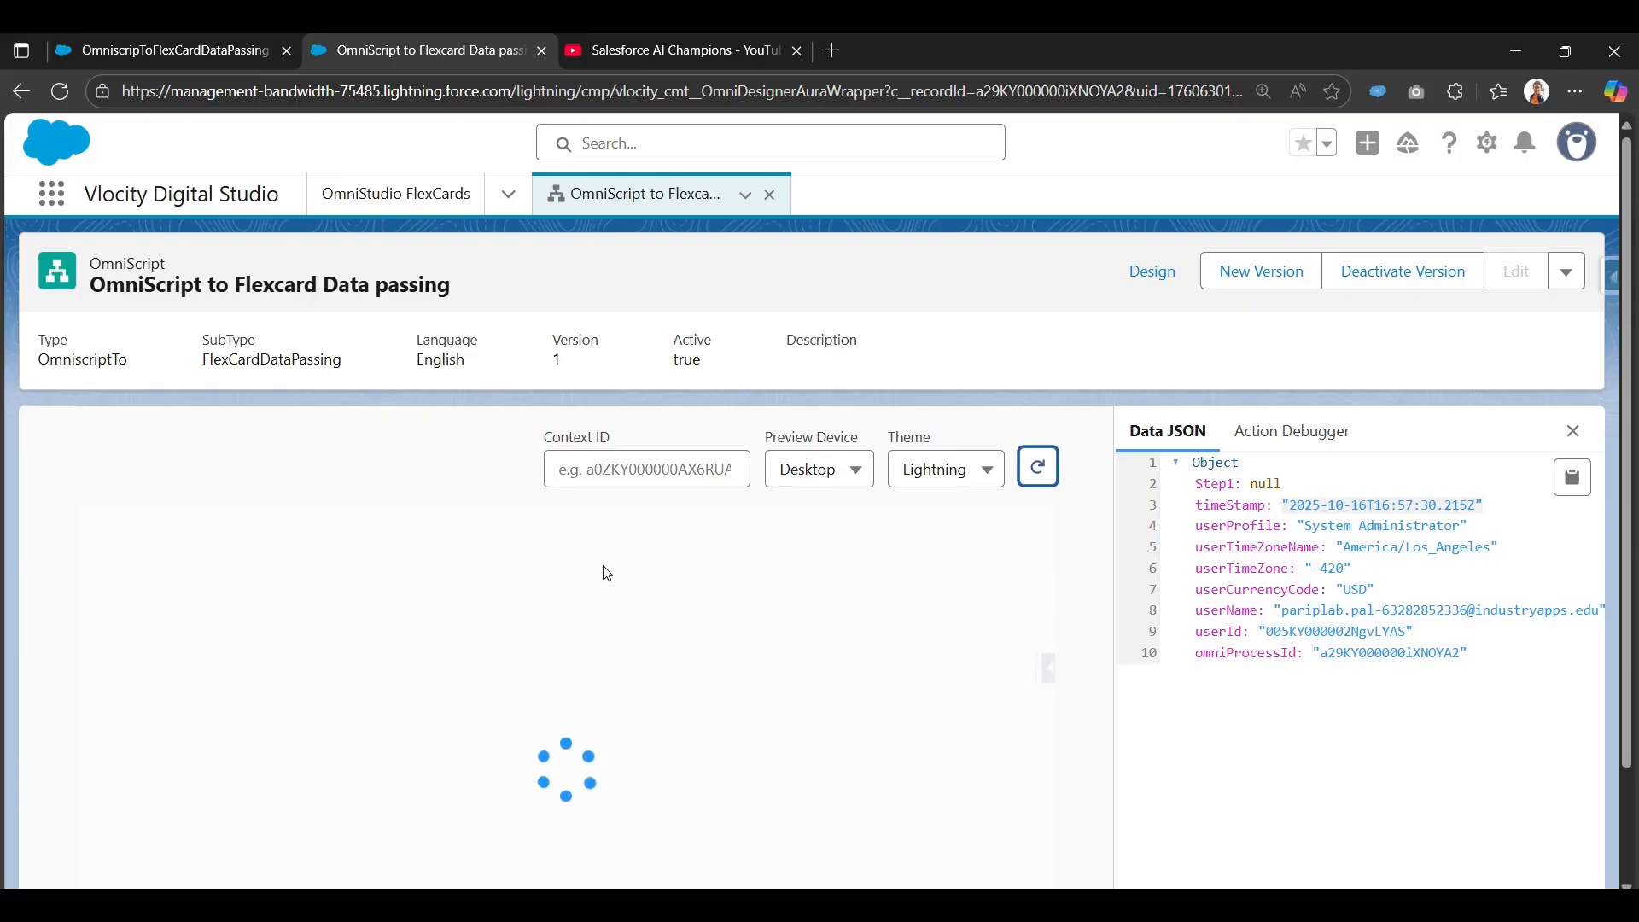
pyautogui.scroll(-2, 674, 589)
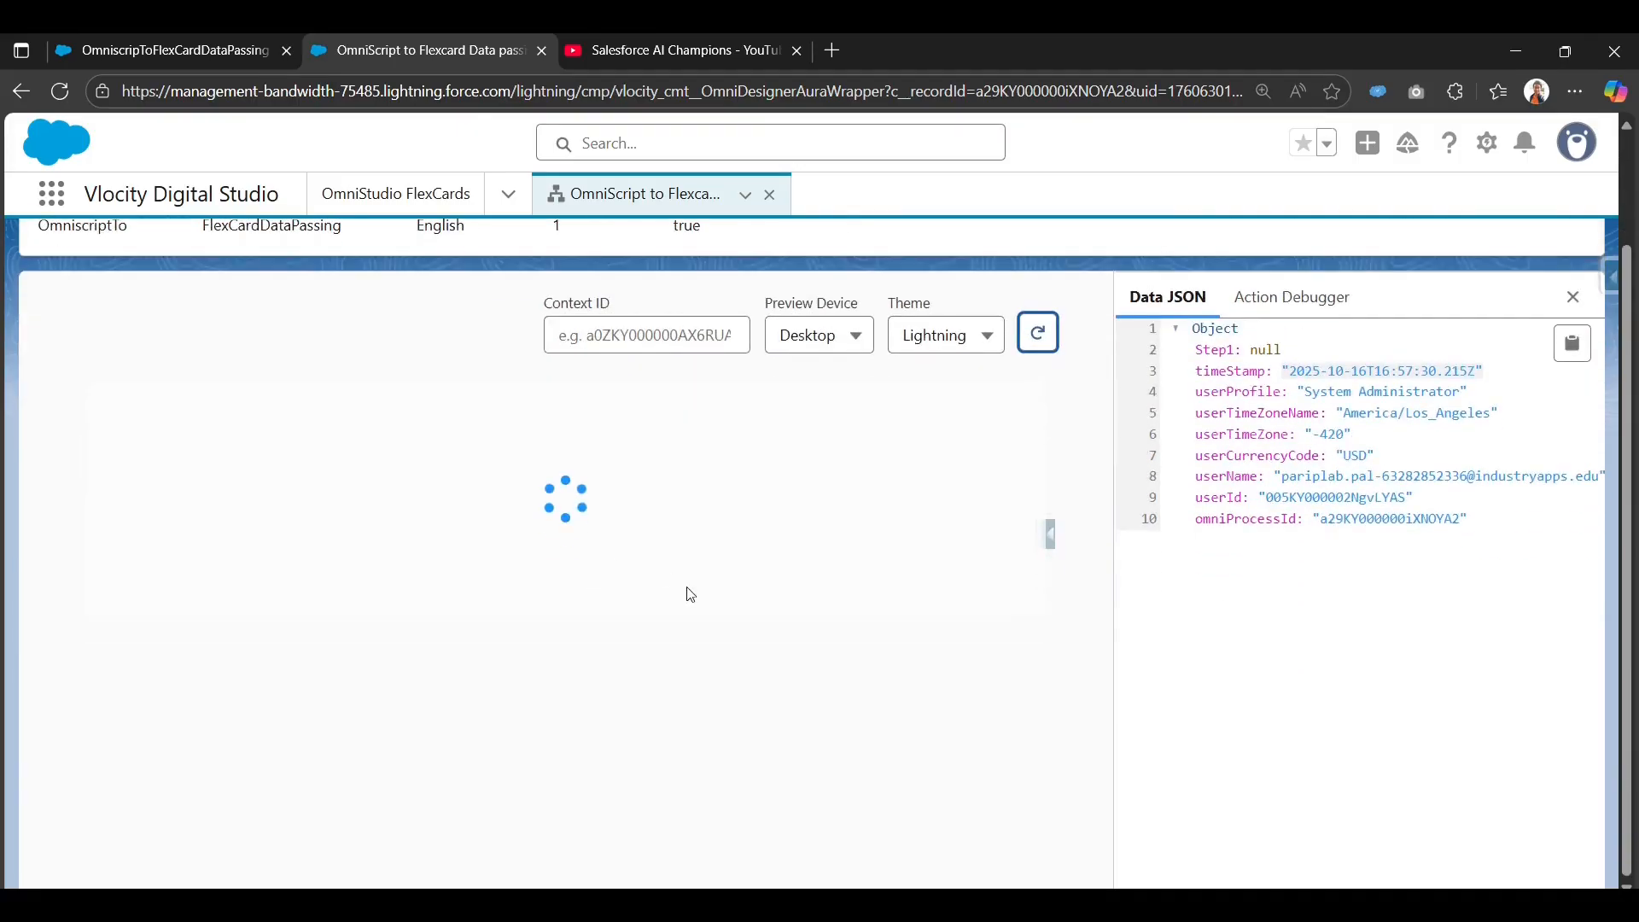
pyautogui.click(190, 526)
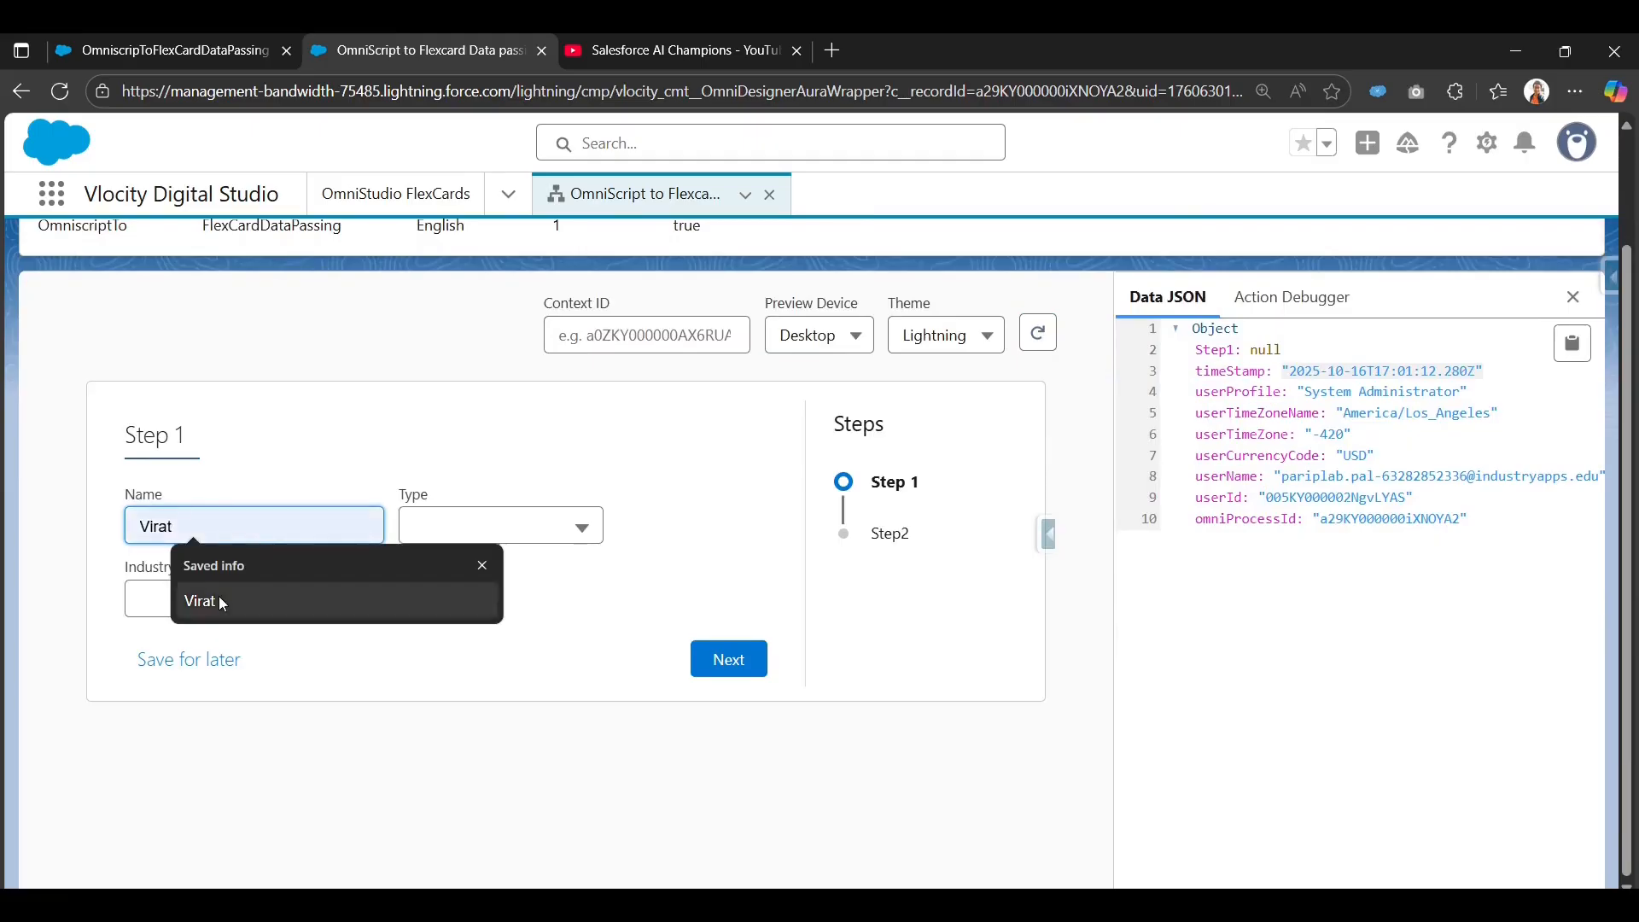
pyautogui.click(218, 596)
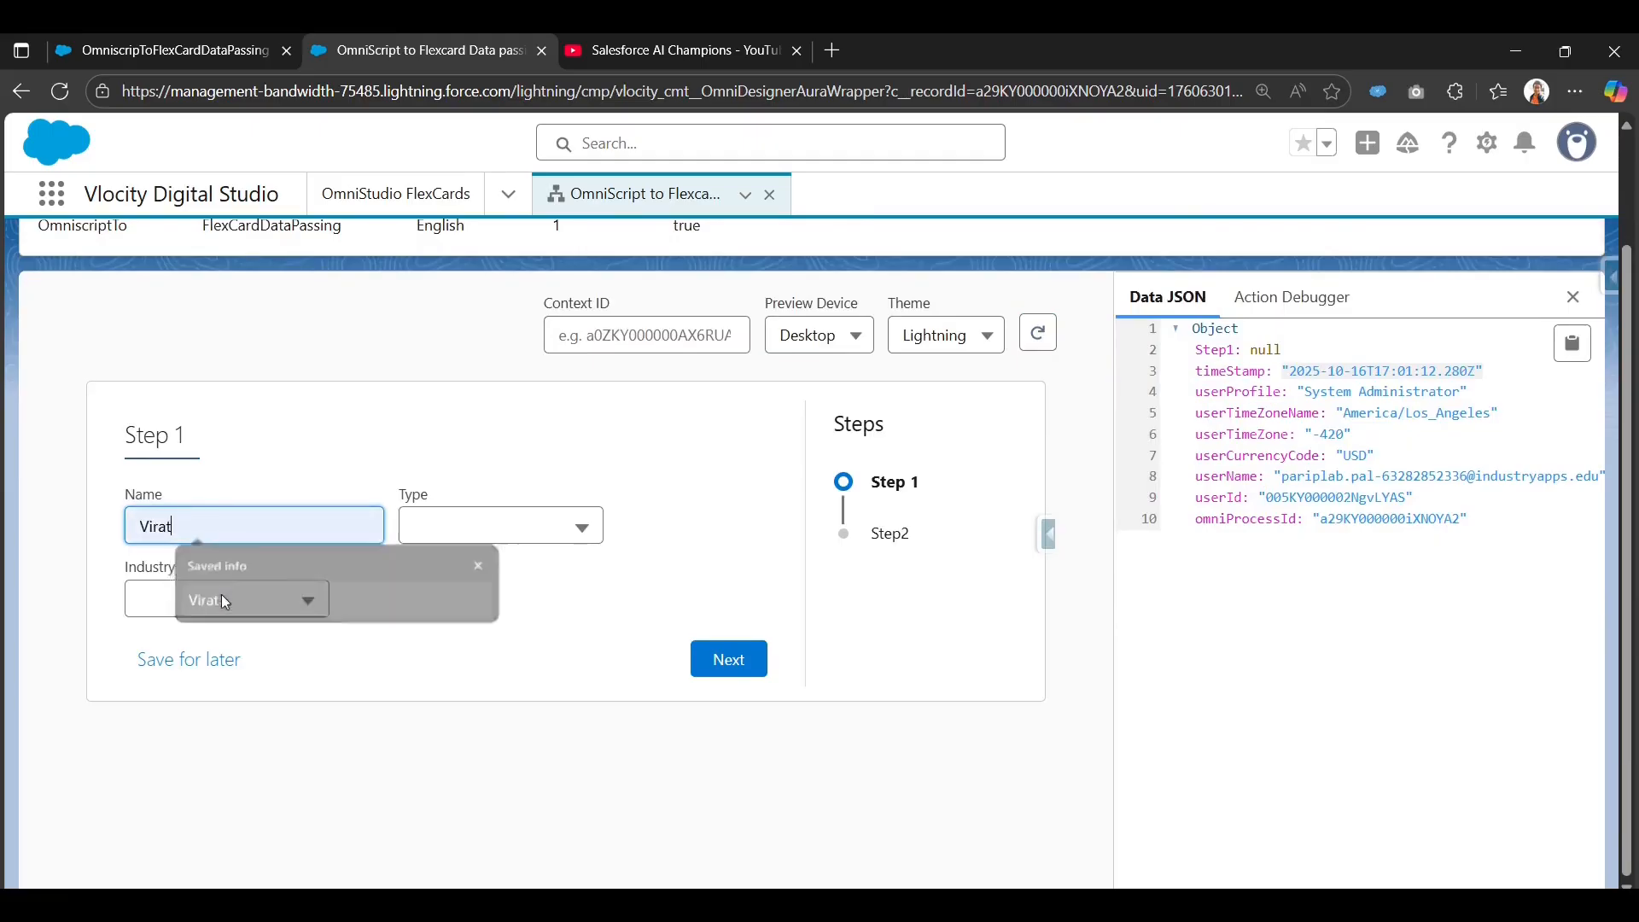
pyautogui.click(554, 533)
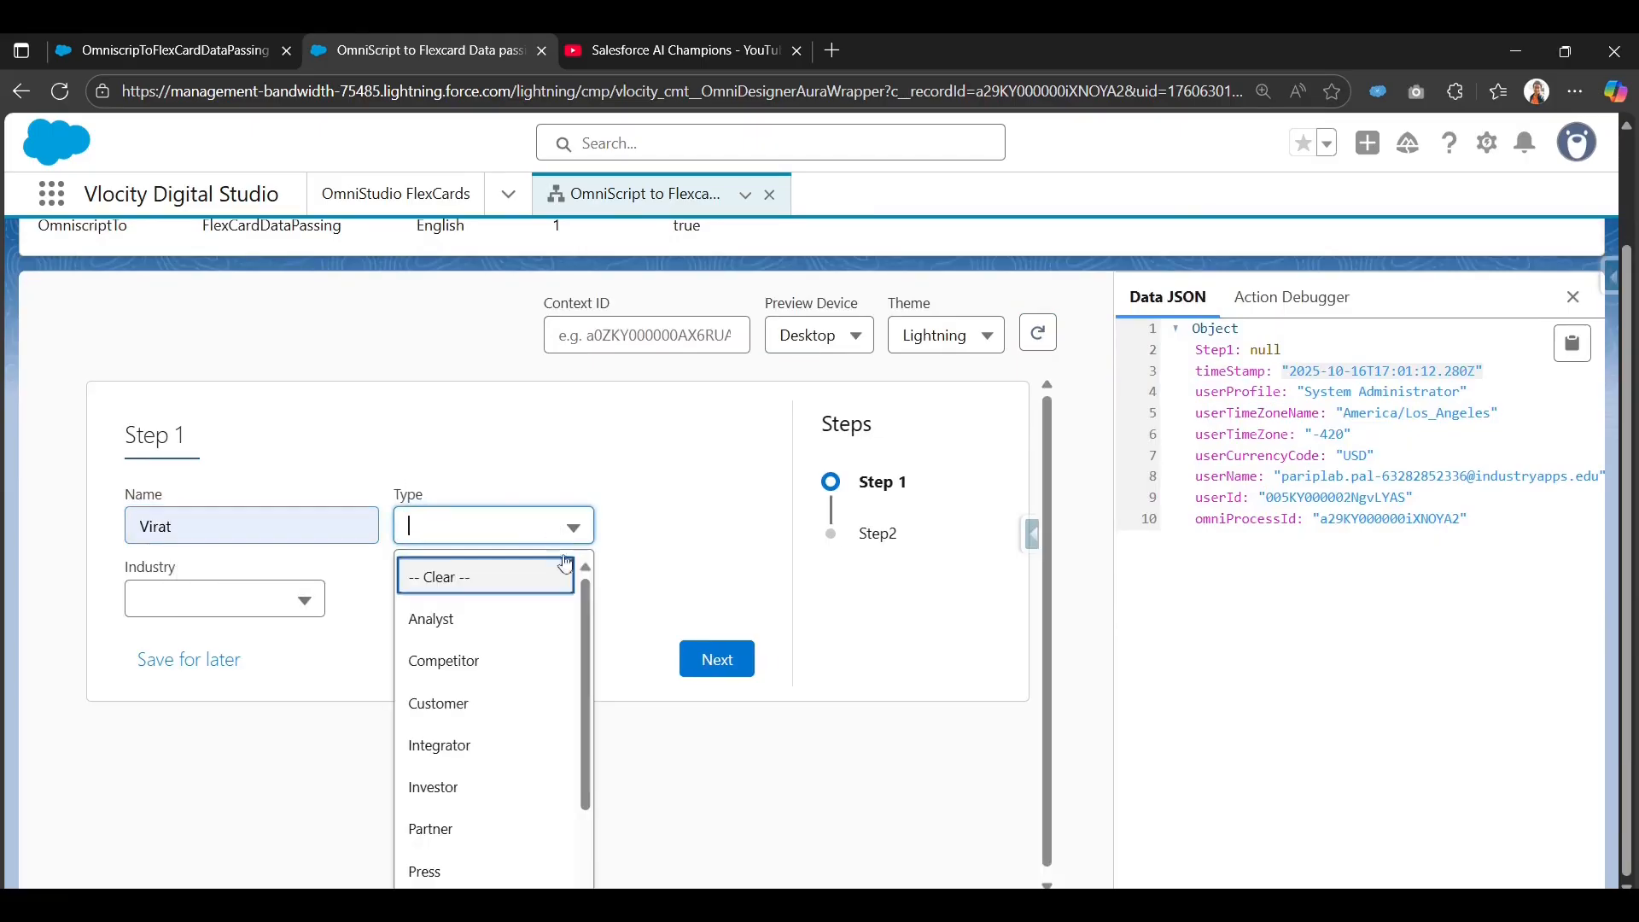
pyautogui.click(483, 713)
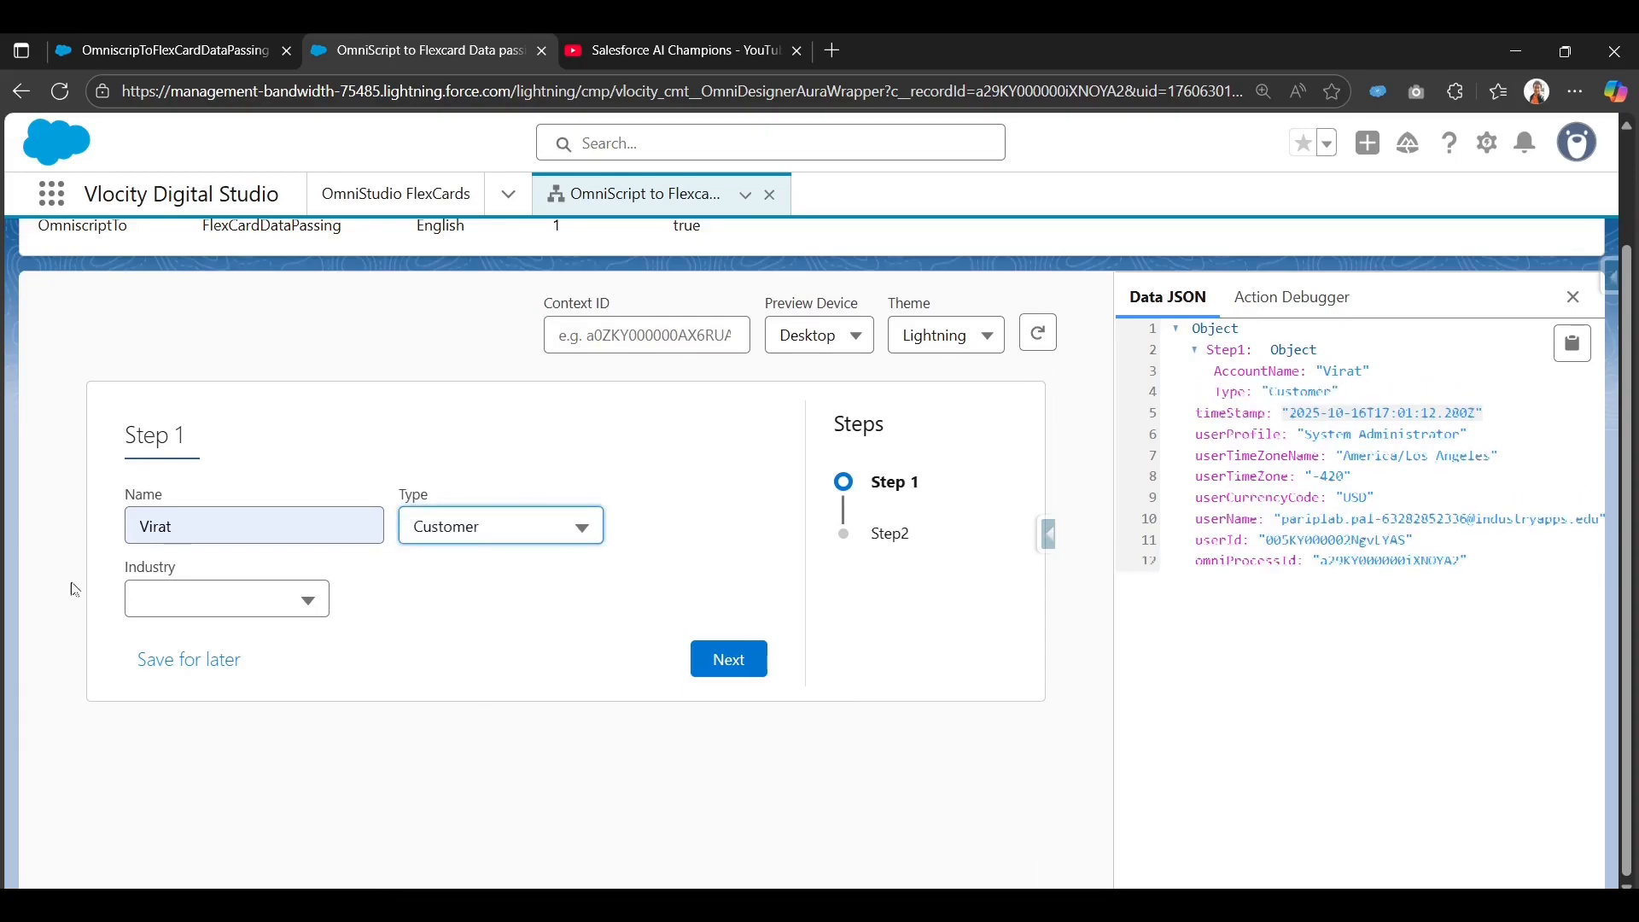
pyautogui.click(238, 598)
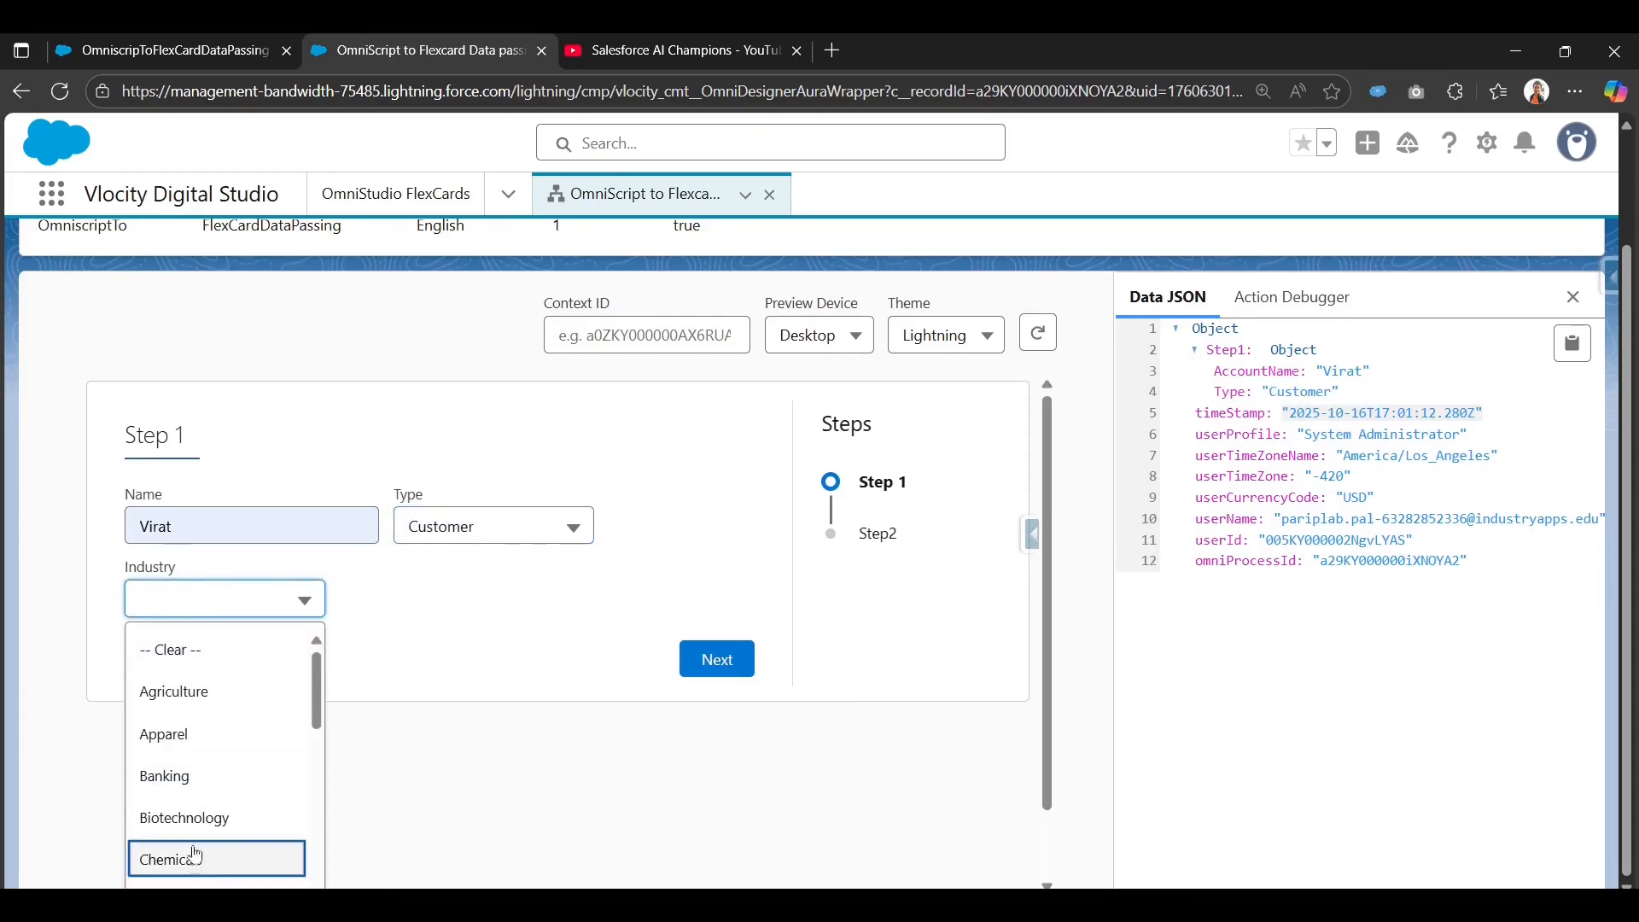
pyautogui.click(241, 777)
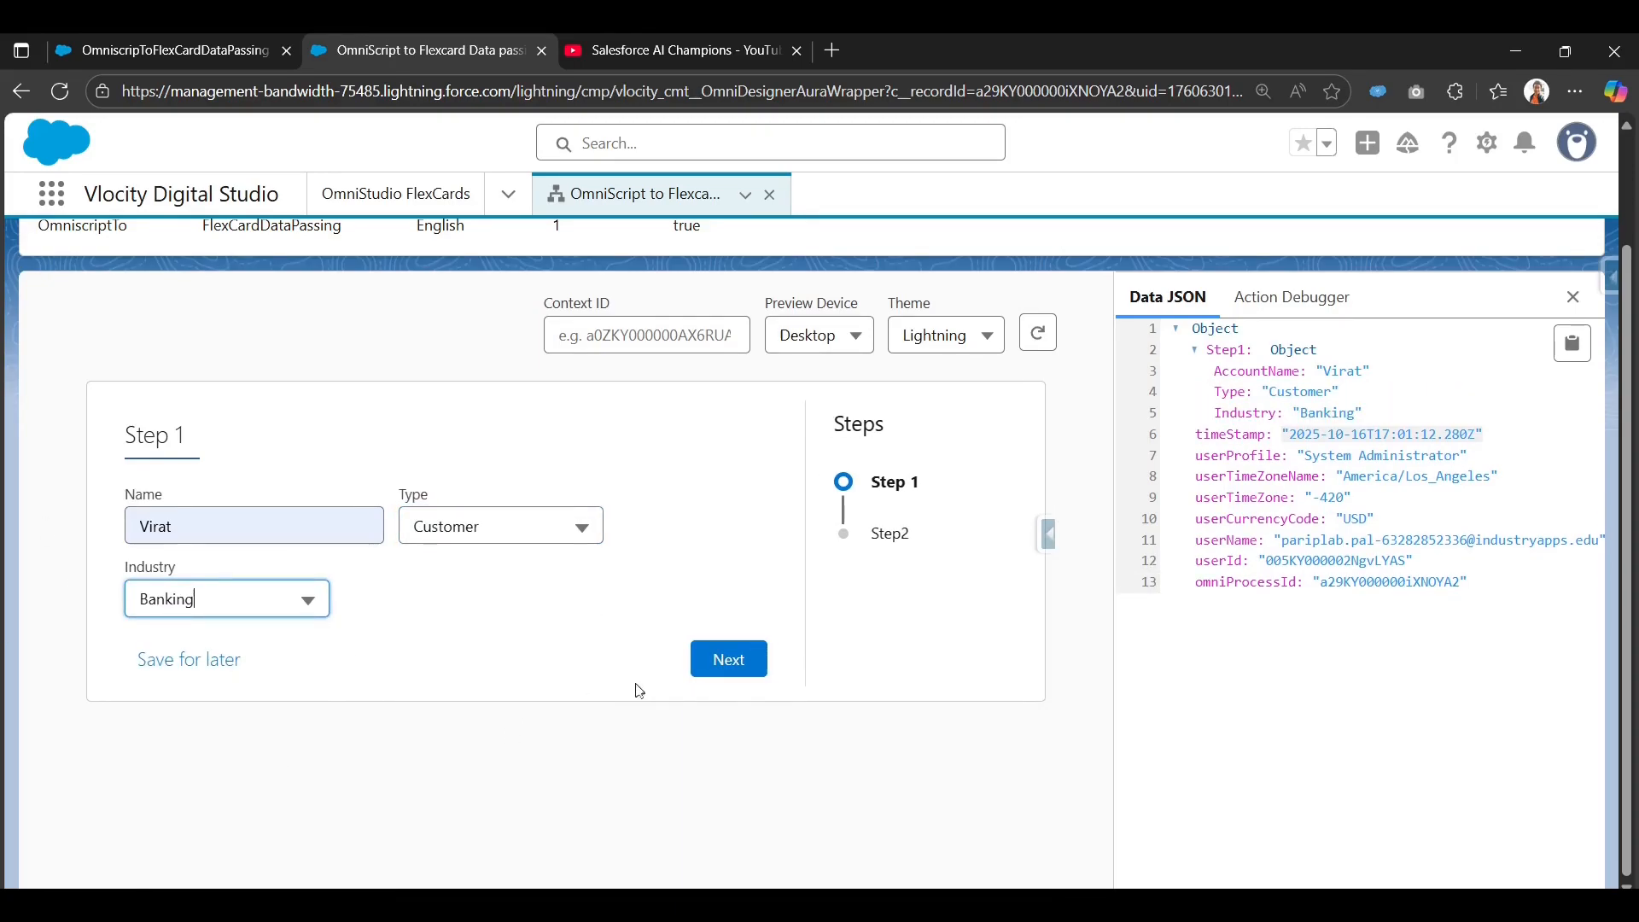
# Check that Step2 shows name, industry and Customer type, then return to Step 1.
pyautogui.click(714, 671)
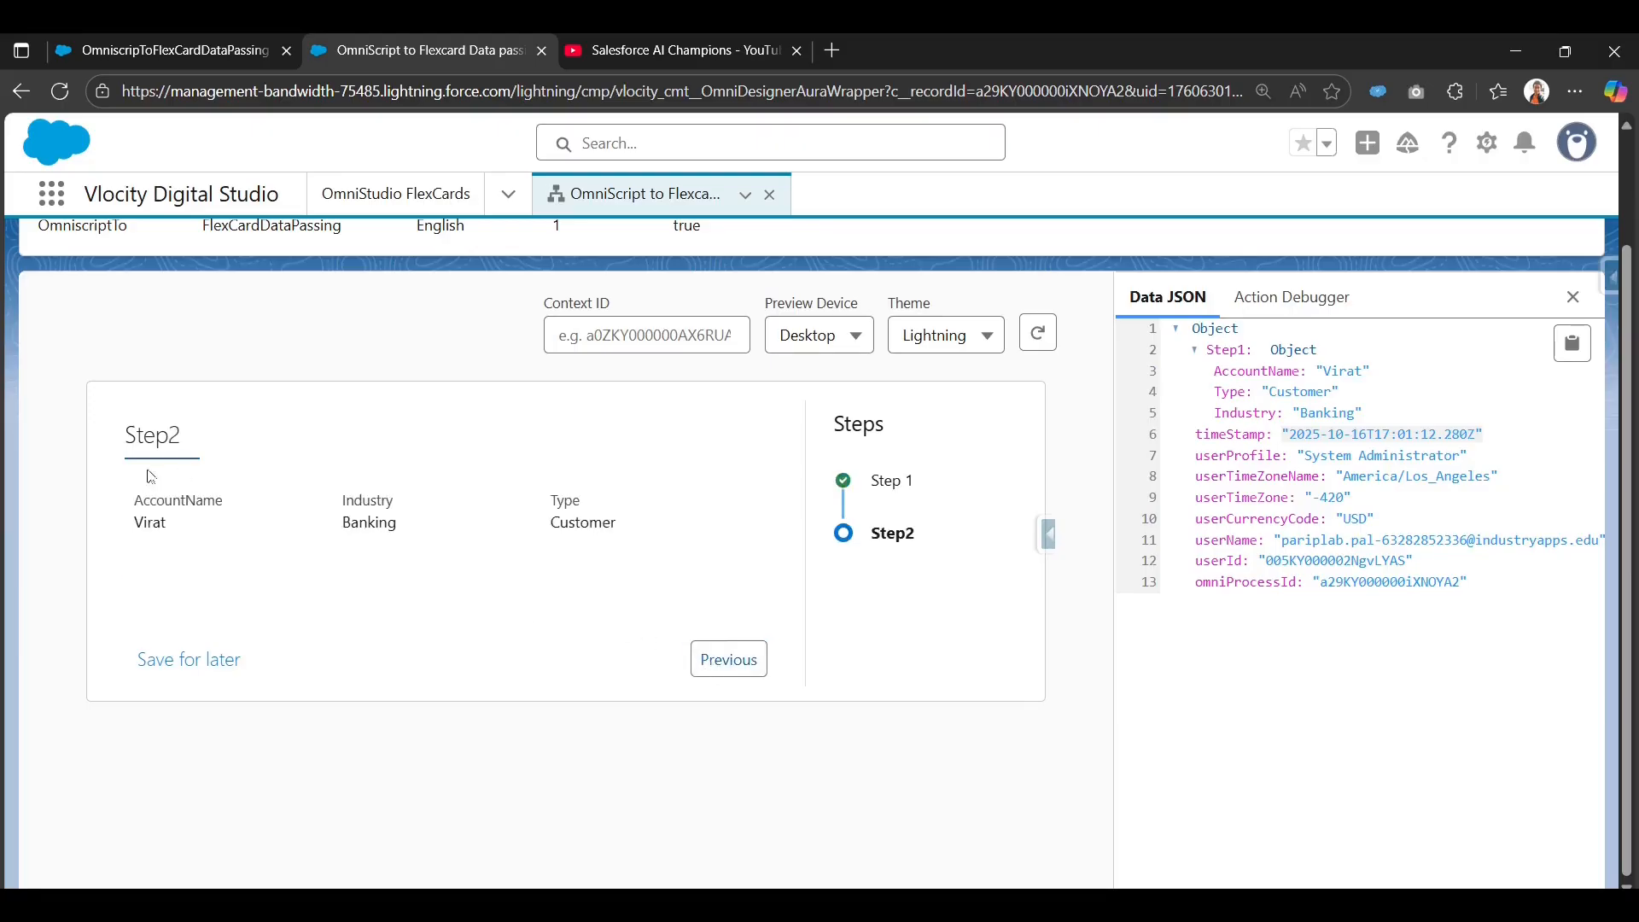
pyautogui.moveTo(141, 510); pyautogui.dragTo(652, 526)
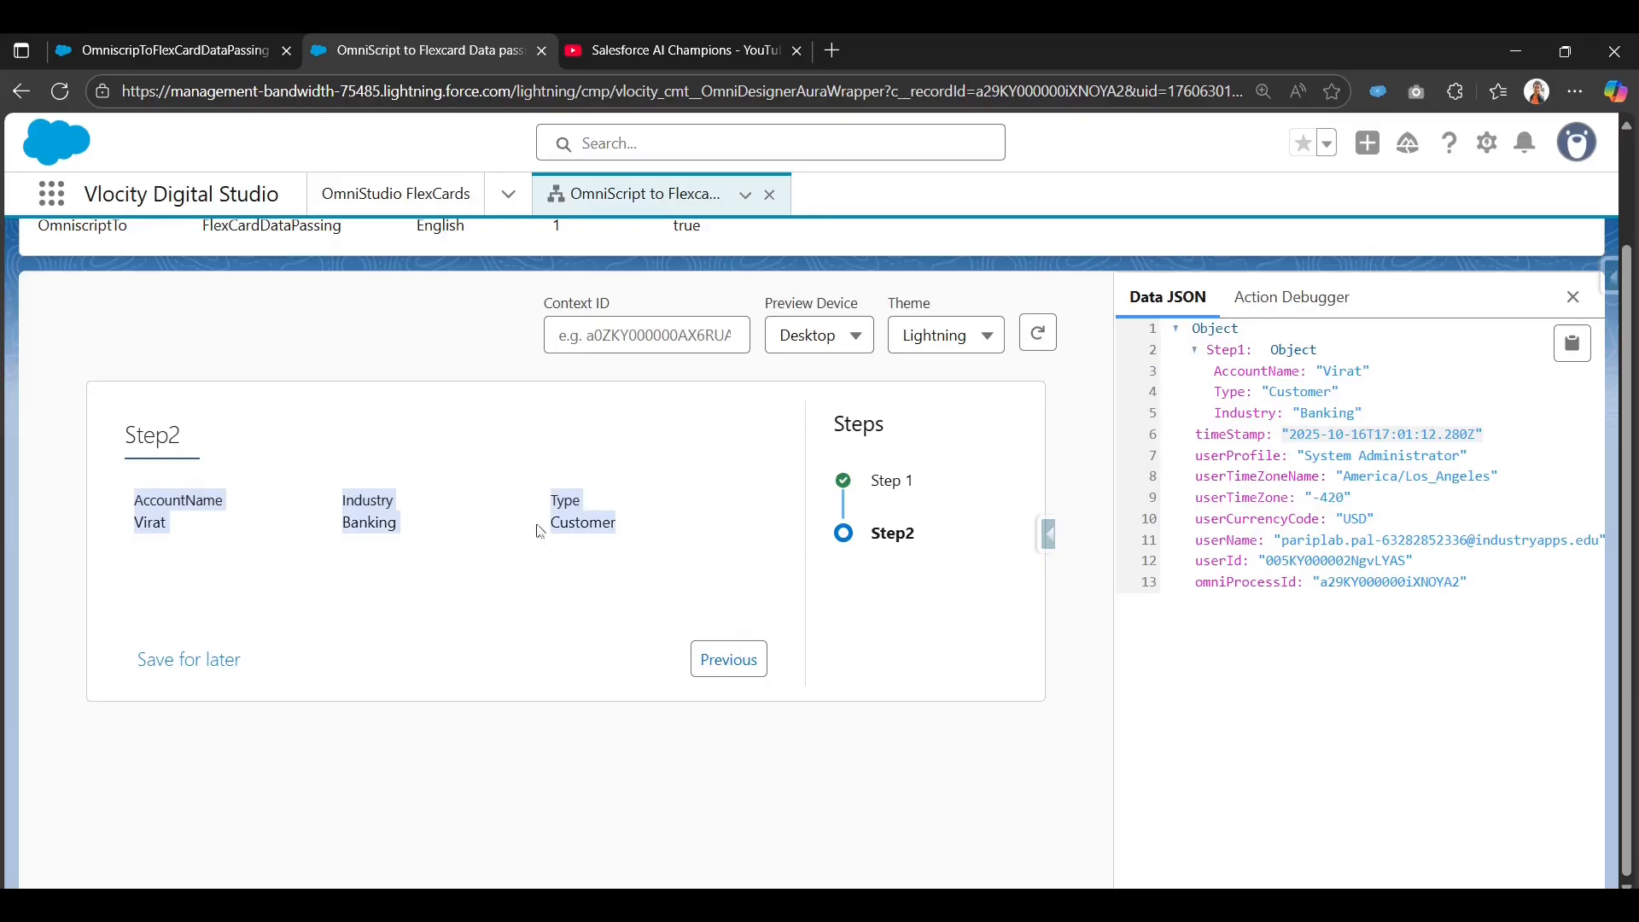
pyautogui.click(574, 522)
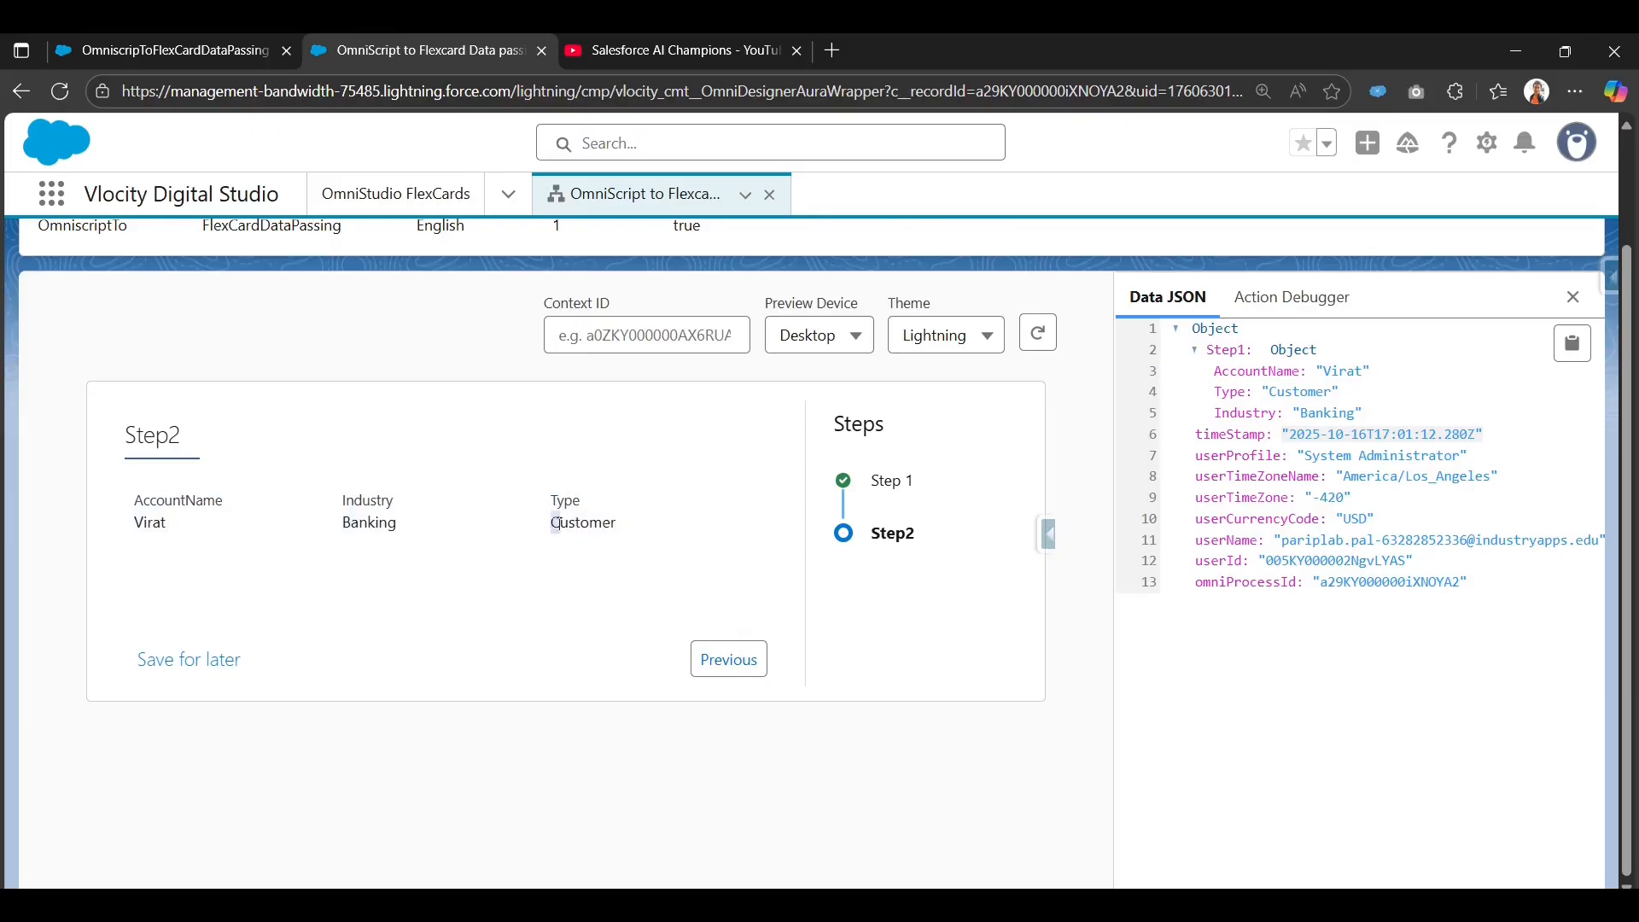
pyautogui.moveTo(553, 522); pyautogui.dragTo(629, 533)
pyautogui.click(721, 661)
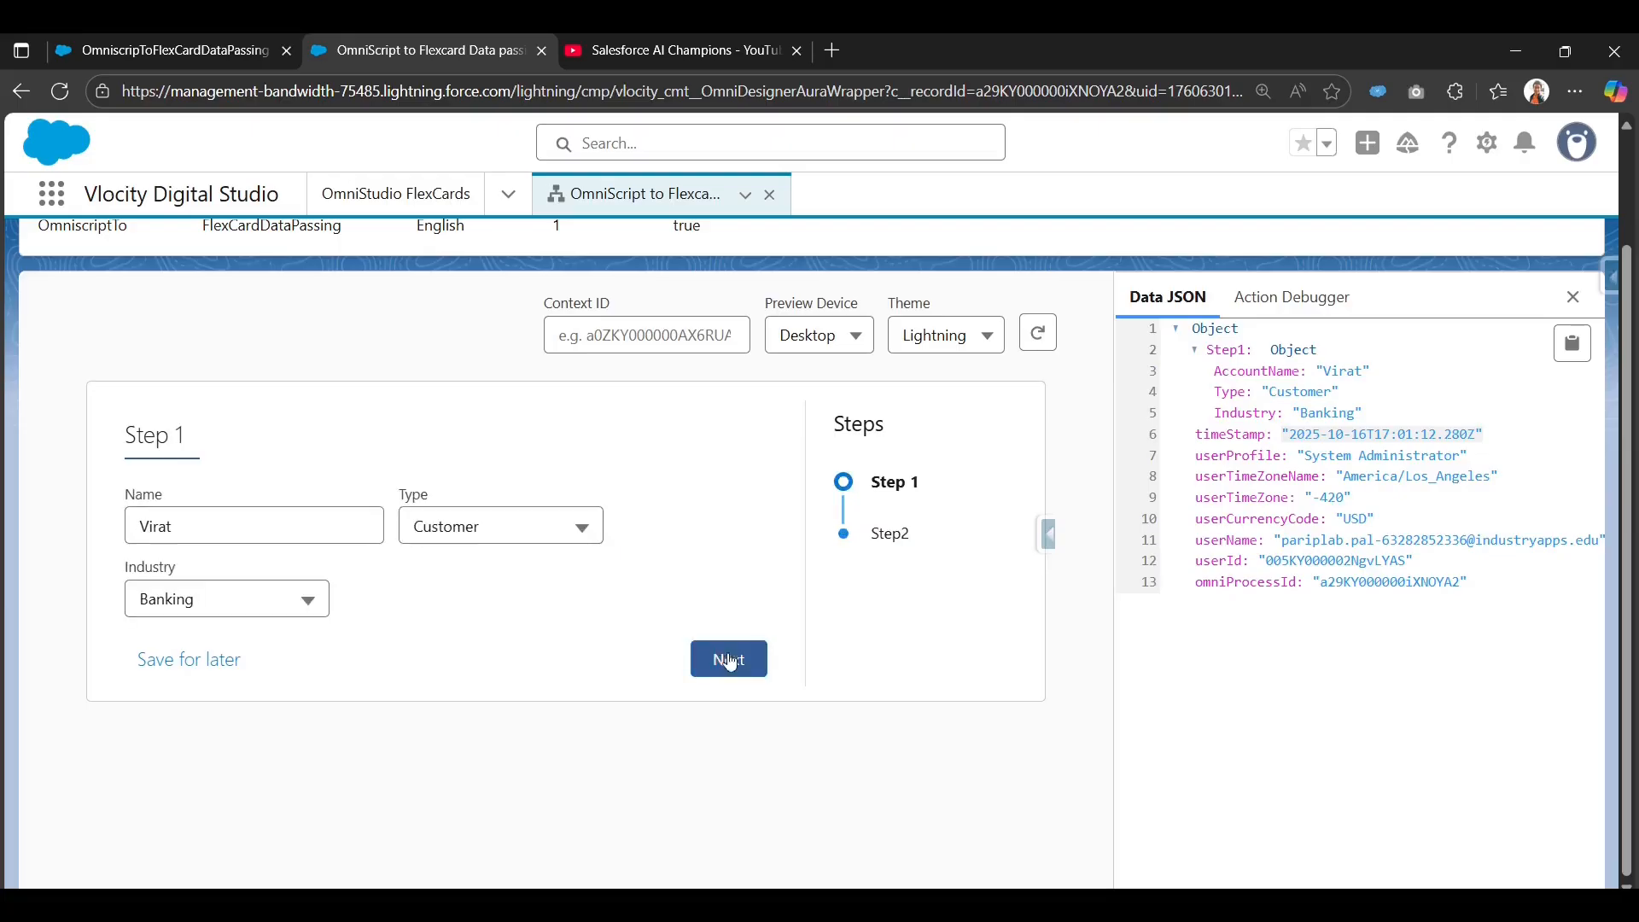
# Rerun the preview with the saved name, type Integrator and industry Biotechnology, and view Step2.
pyautogui.click(1040, 337)
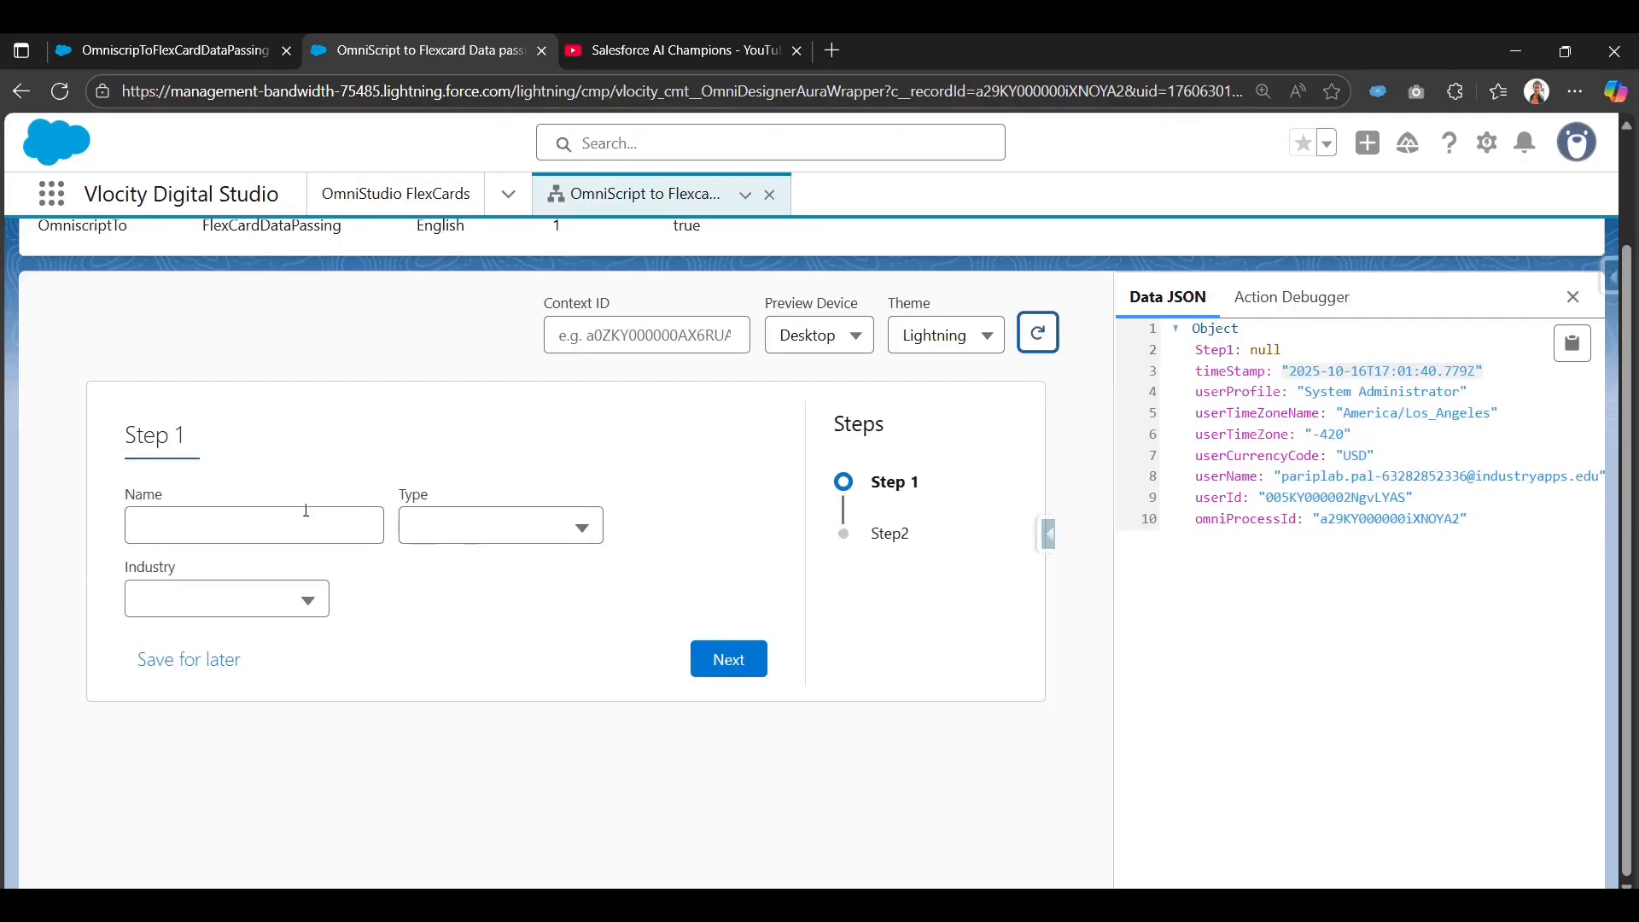
pyautogui.click(306, 510)
pyautogui.click(285, 597)
pyautogui.click(519, 536)
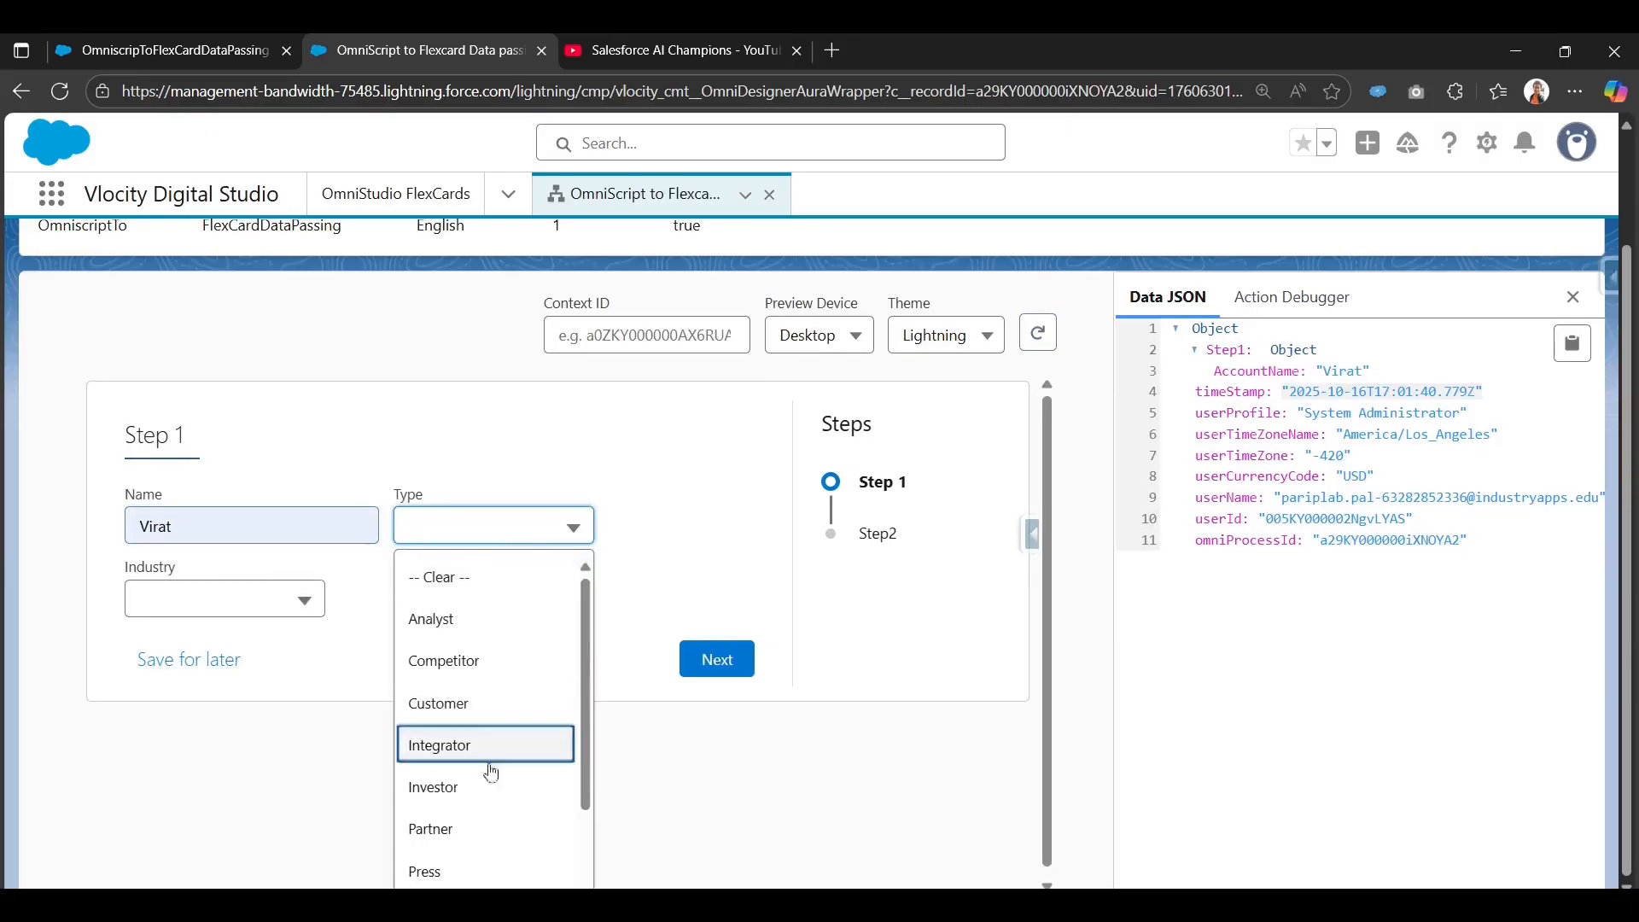
pyautogui.click(505, 751)
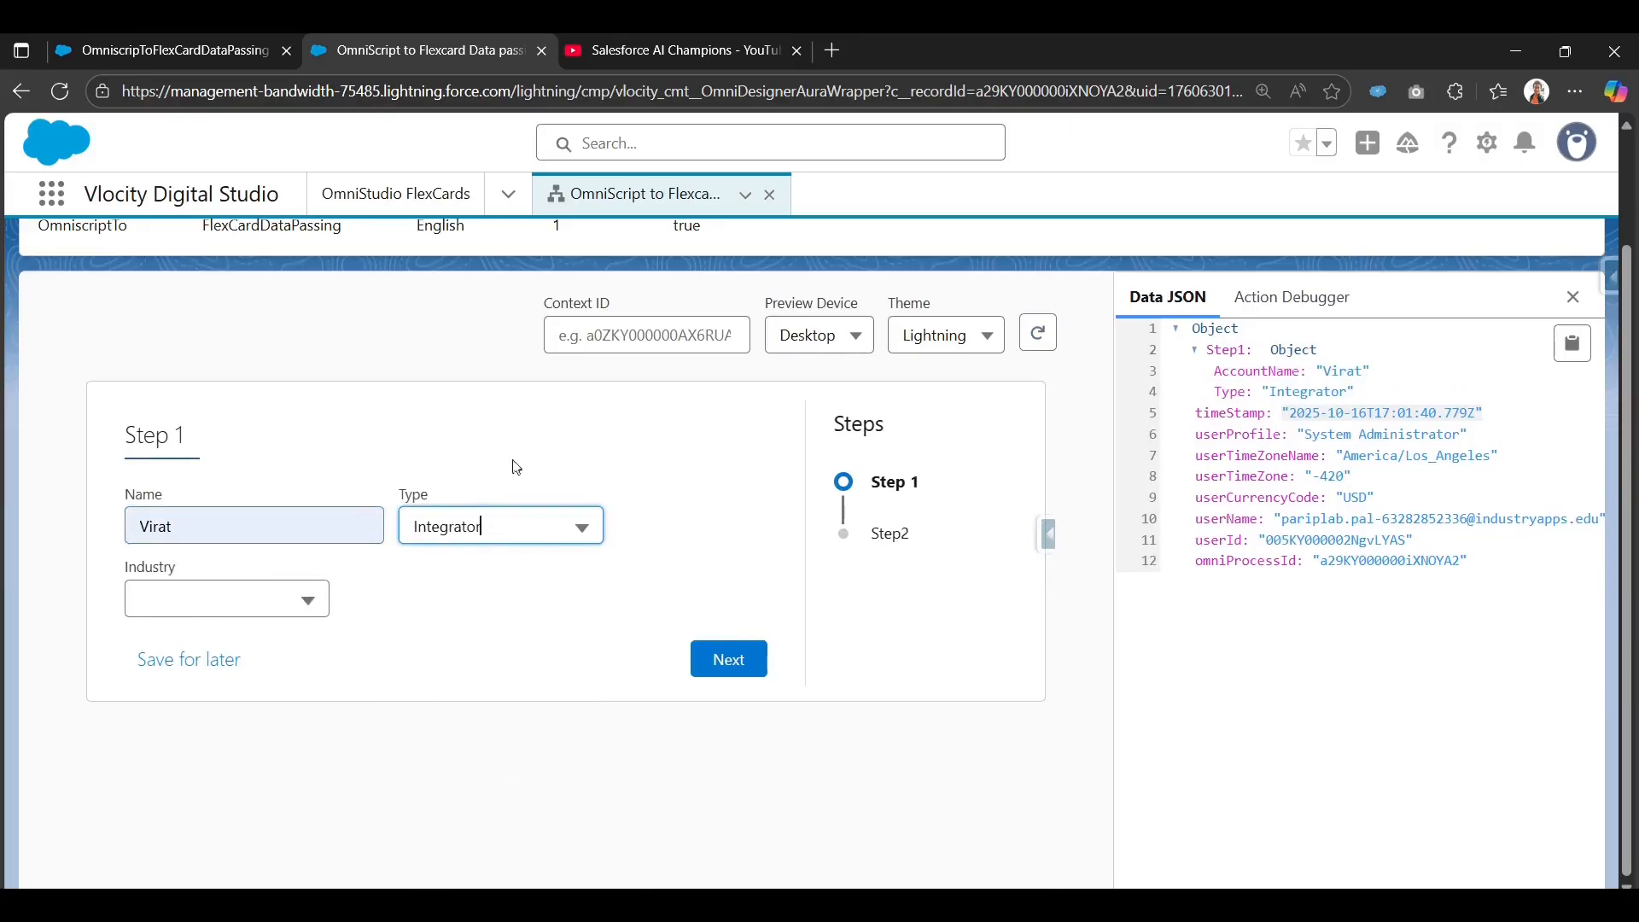
pyautogui.click(217, 608)
pyautogui.click(203, 816)
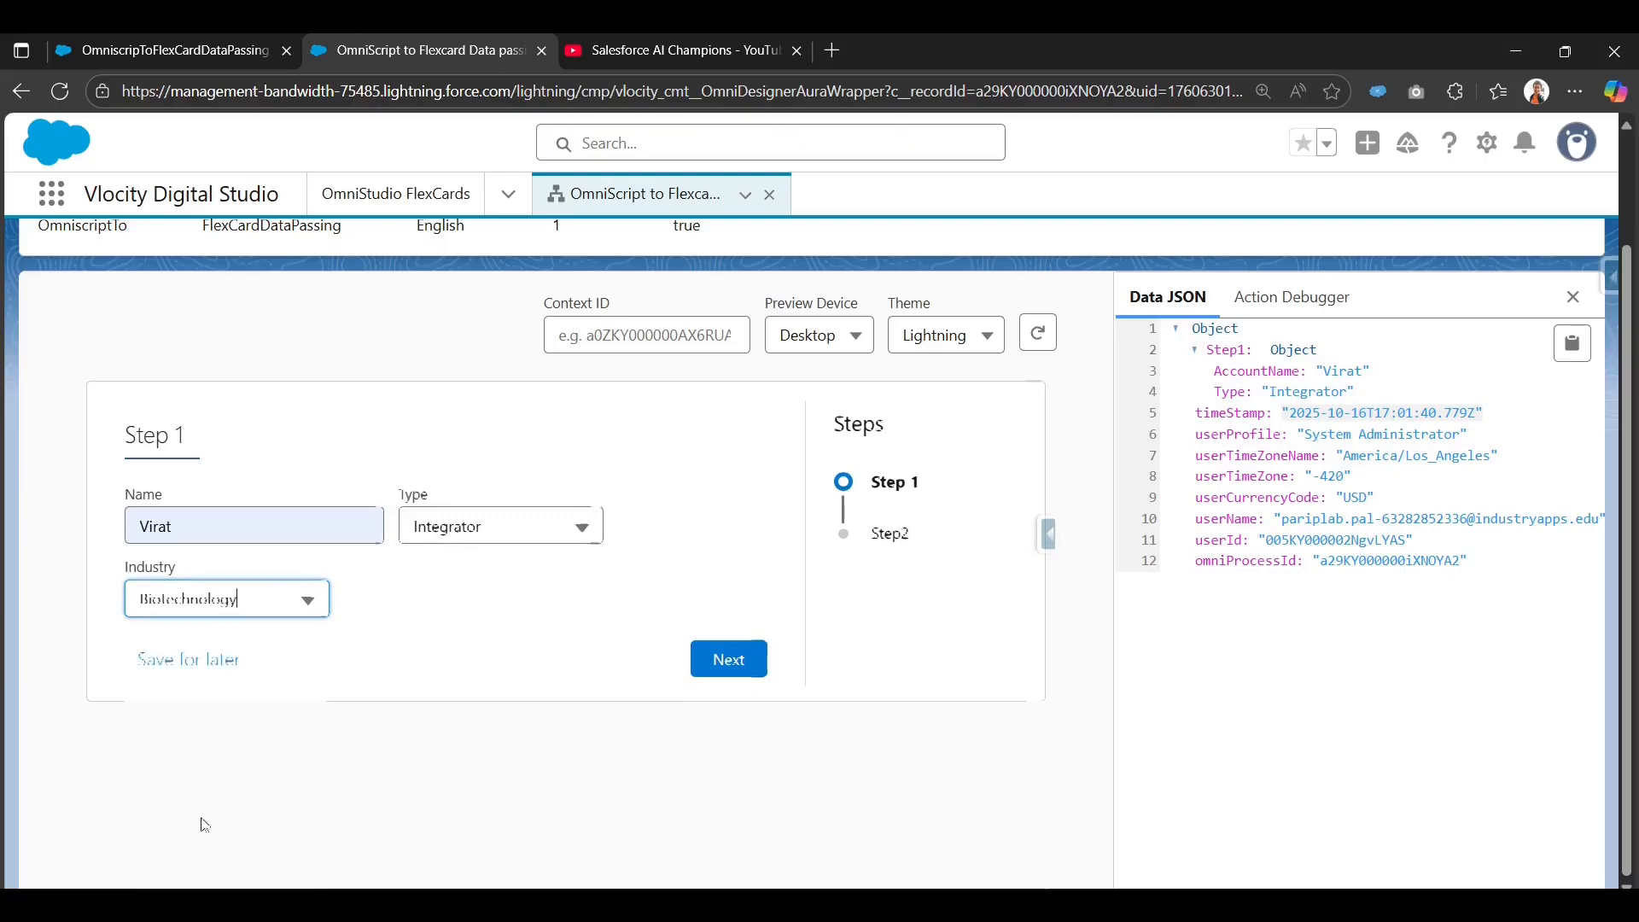
pyautogui.click(730, 660)
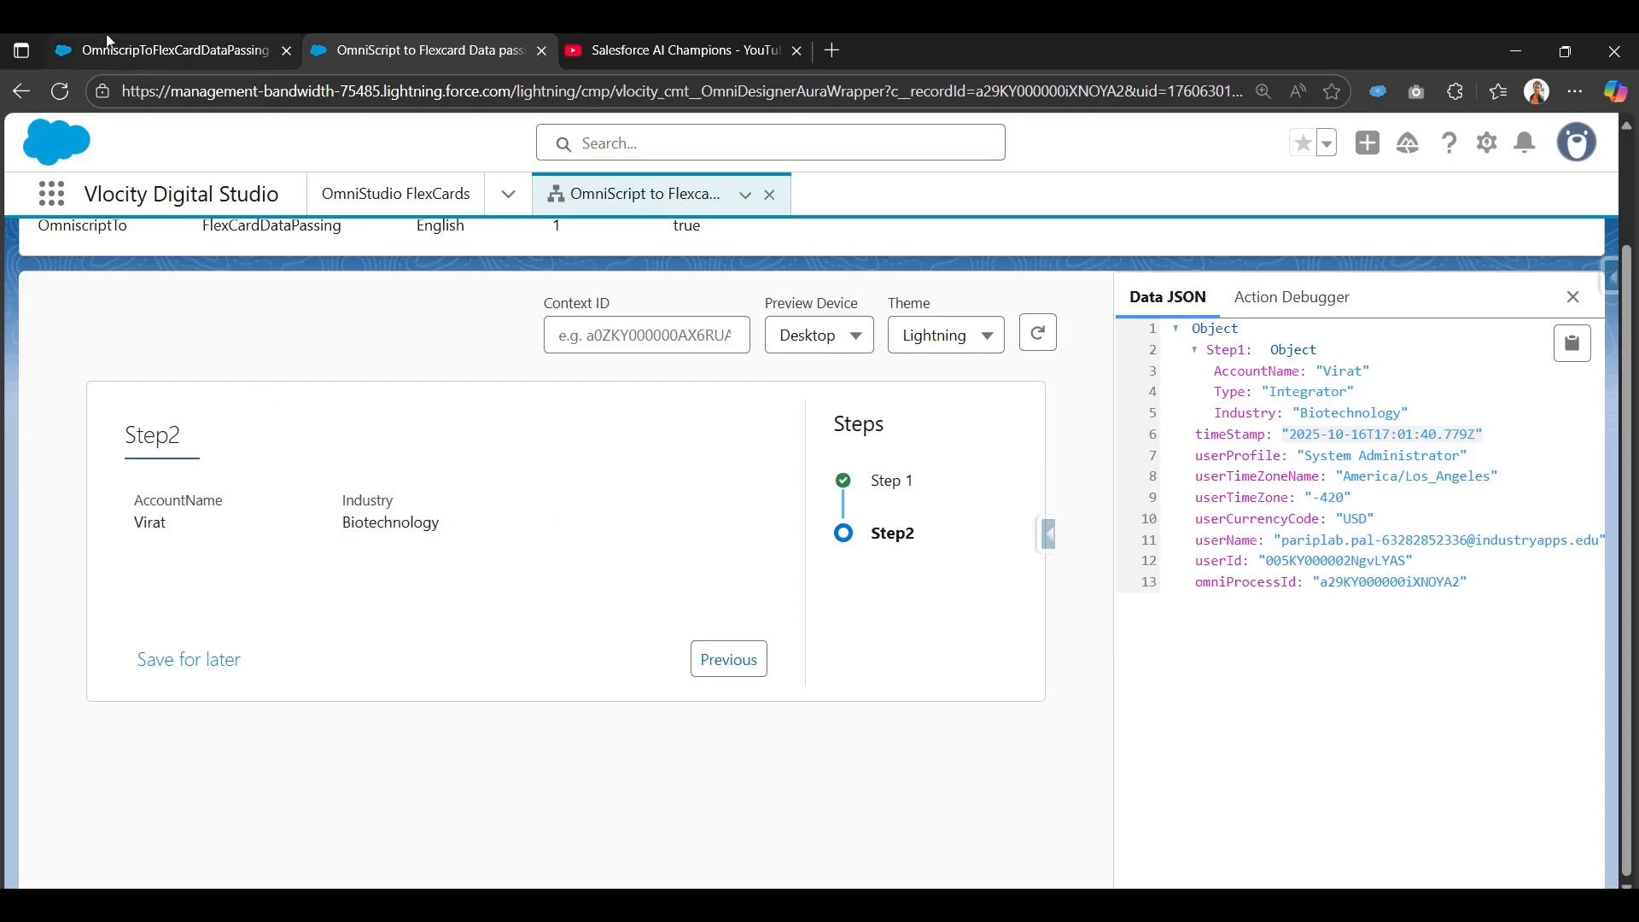
pyautogui.click(130, 47)
# Scroll the FlexCard's Properties panel to review the Type = Customer condition.
pyautogui.scroll(-6, 1144, 743)
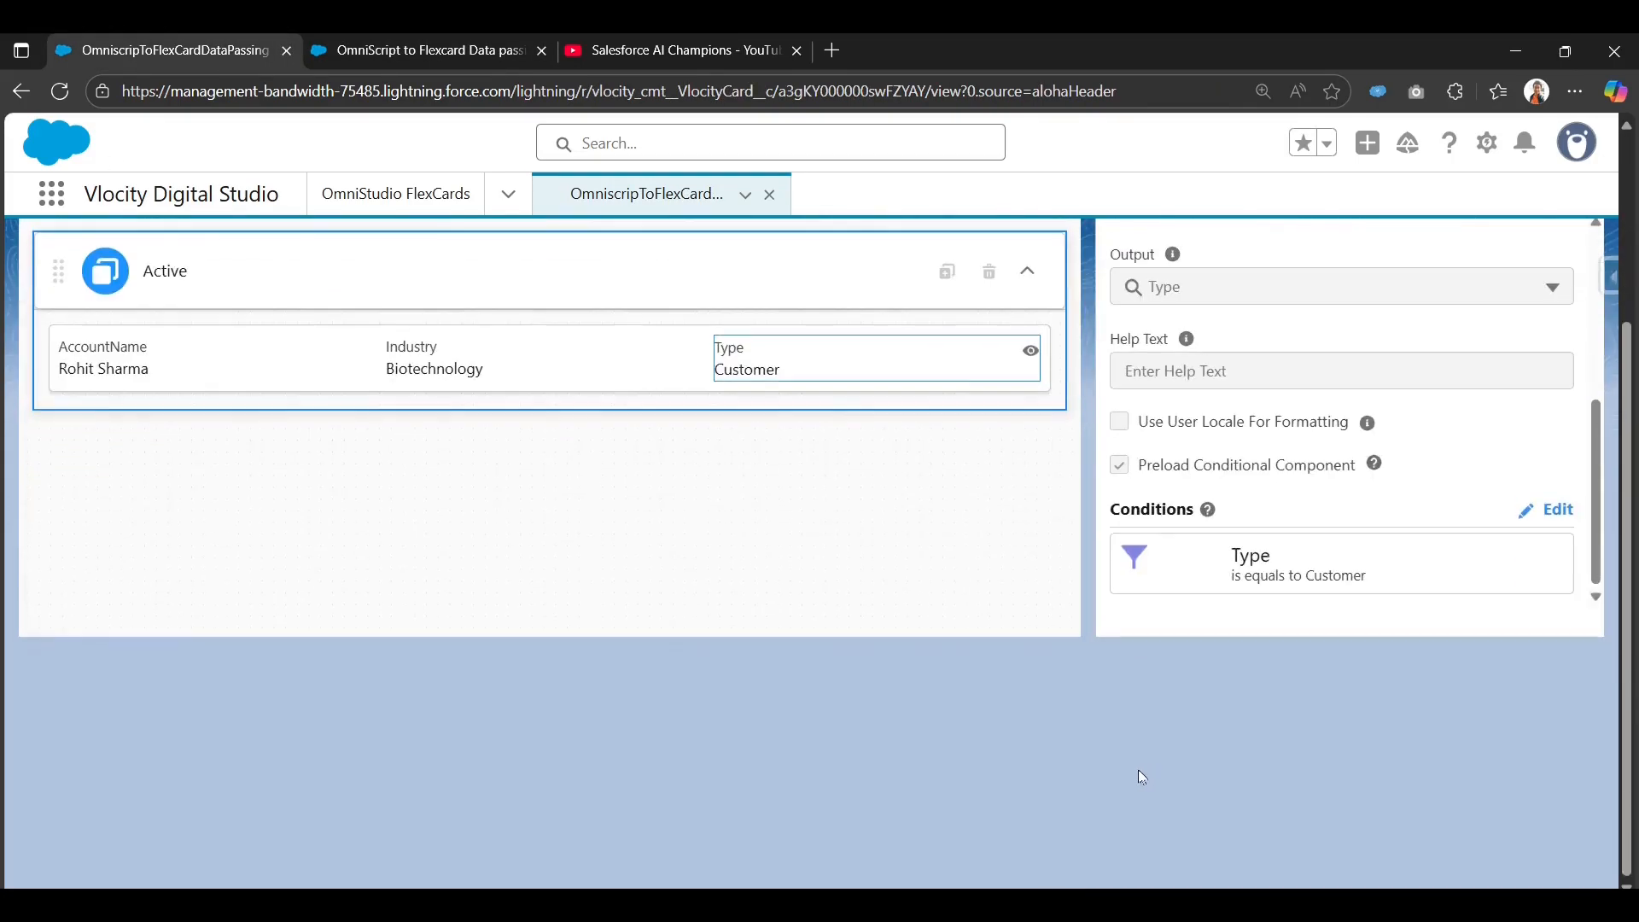
pyautogui.scroll(1, 1000, 591)
pyautogui.scroll(2, 896, 747)
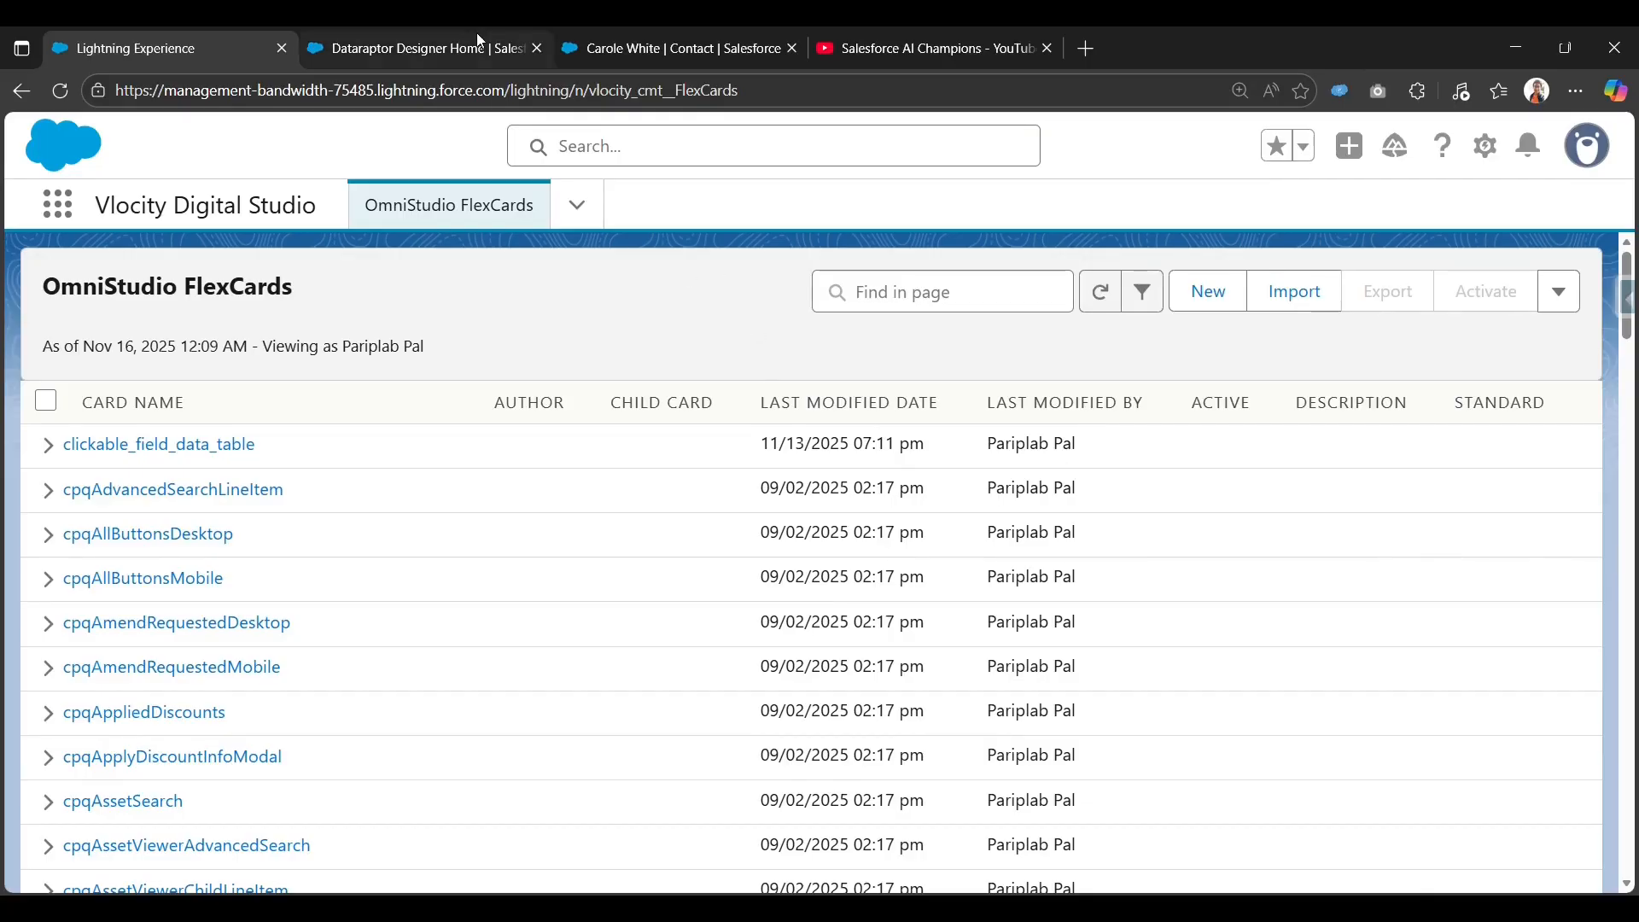
# Open the Create: OmniStudio DataRaptor form from the DataRaptor Designer home.
pyautogui.click(439, 46)
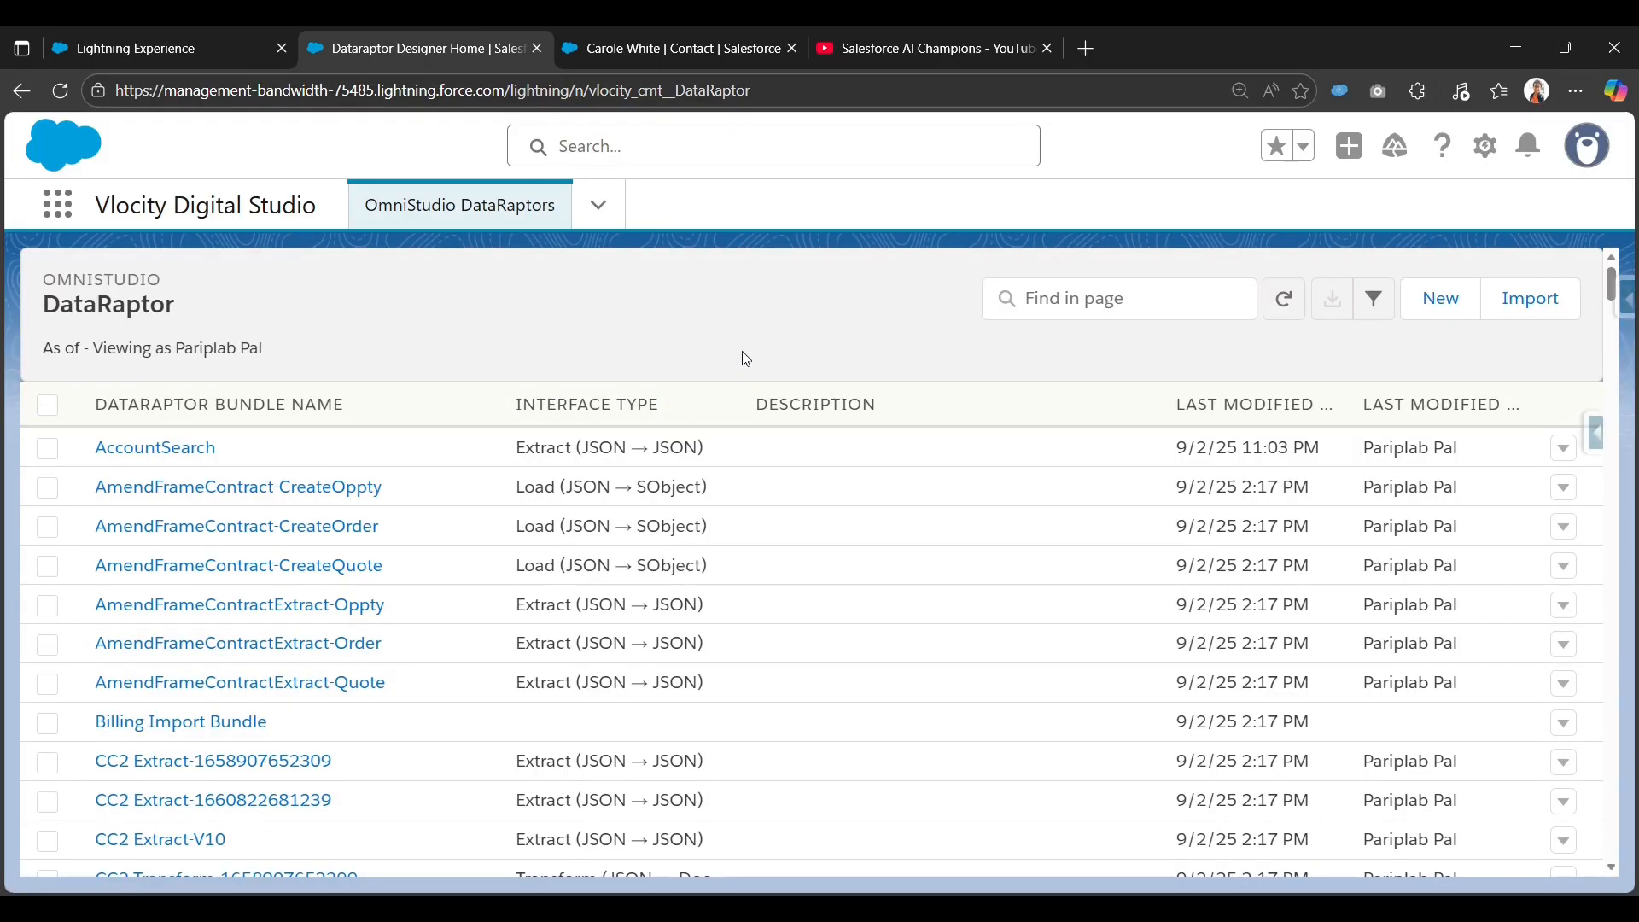
pyautogui.click(1430, 307)
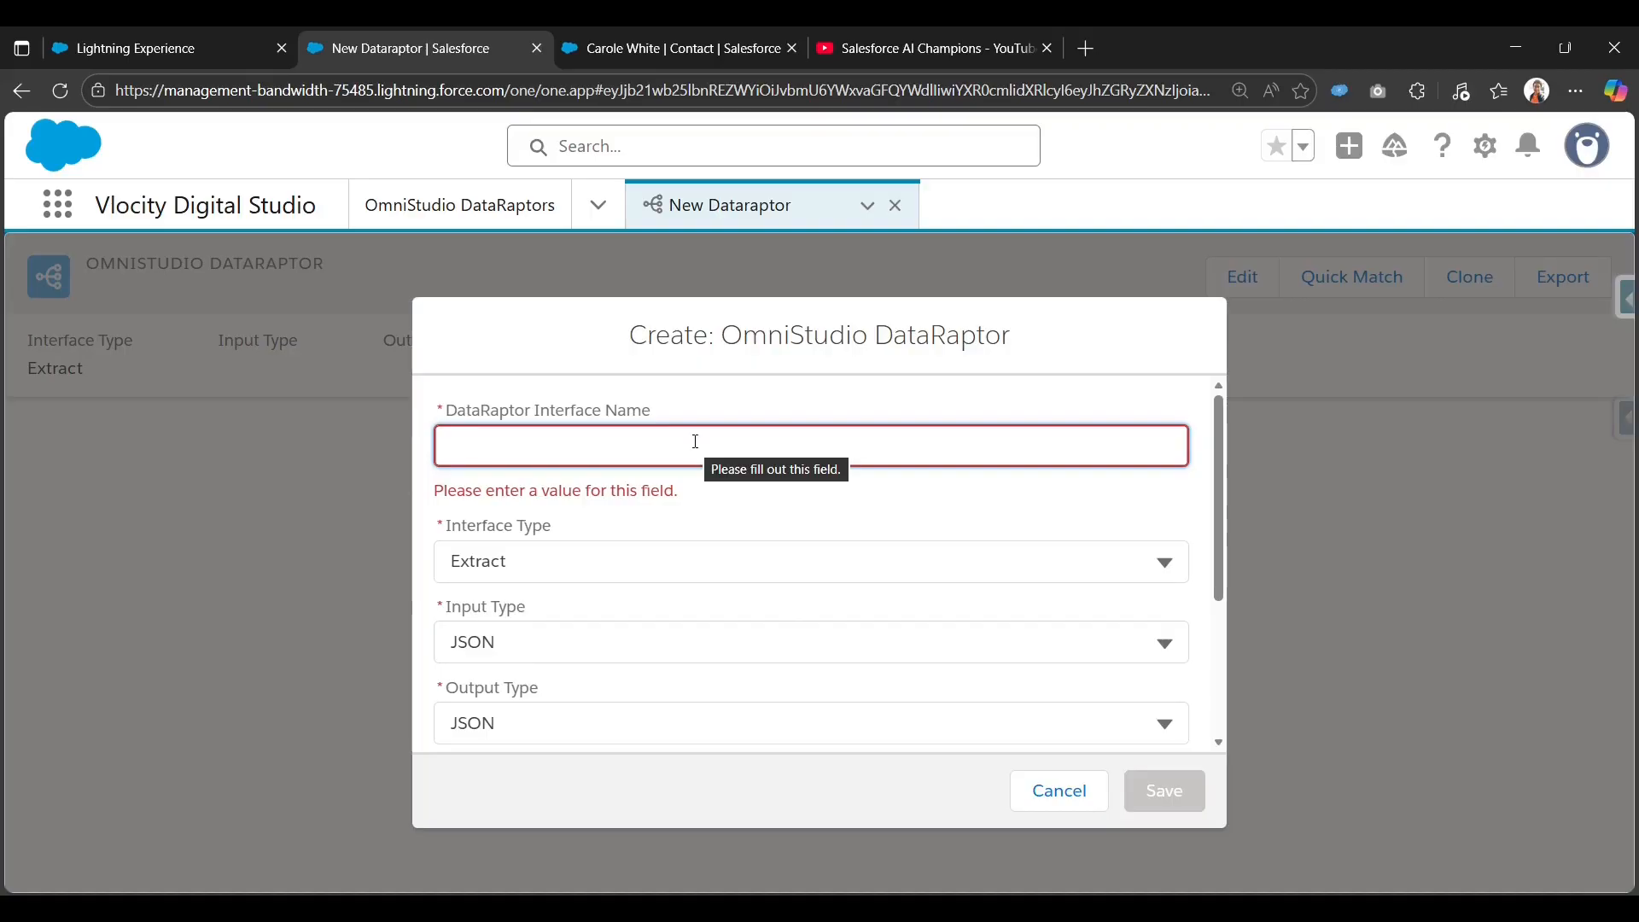
# Name the DataRaptor contactsRetrieveBasedOnAccountId, keep type Extract with JSON input/output, and save.
pyautogui.write('cont')
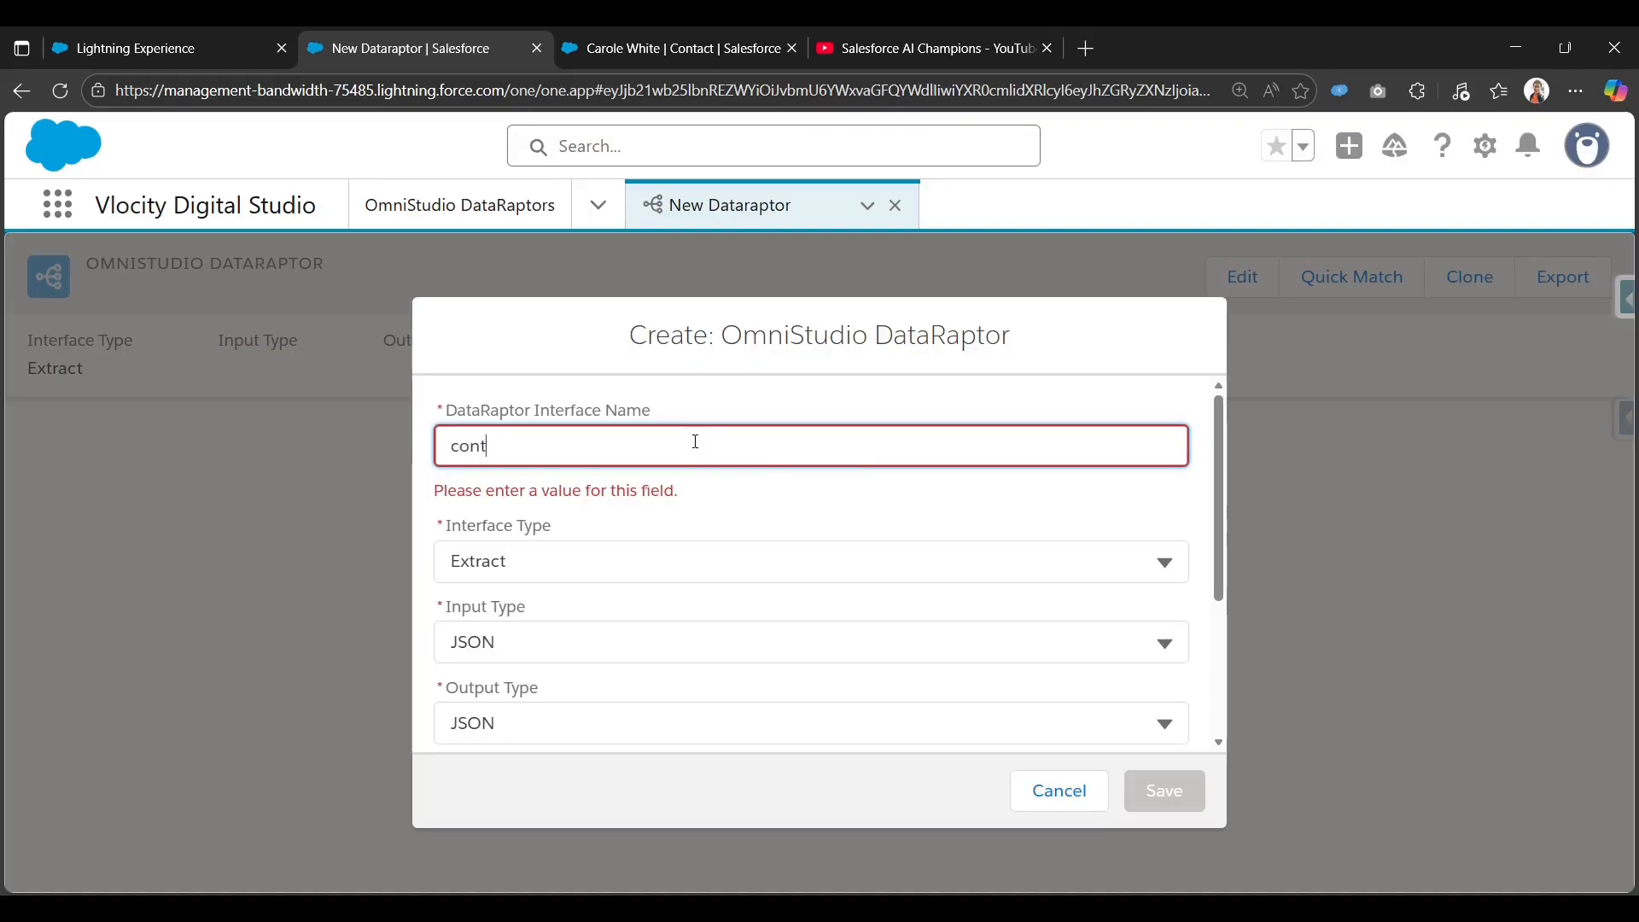
pyautogui.write('actsRe')
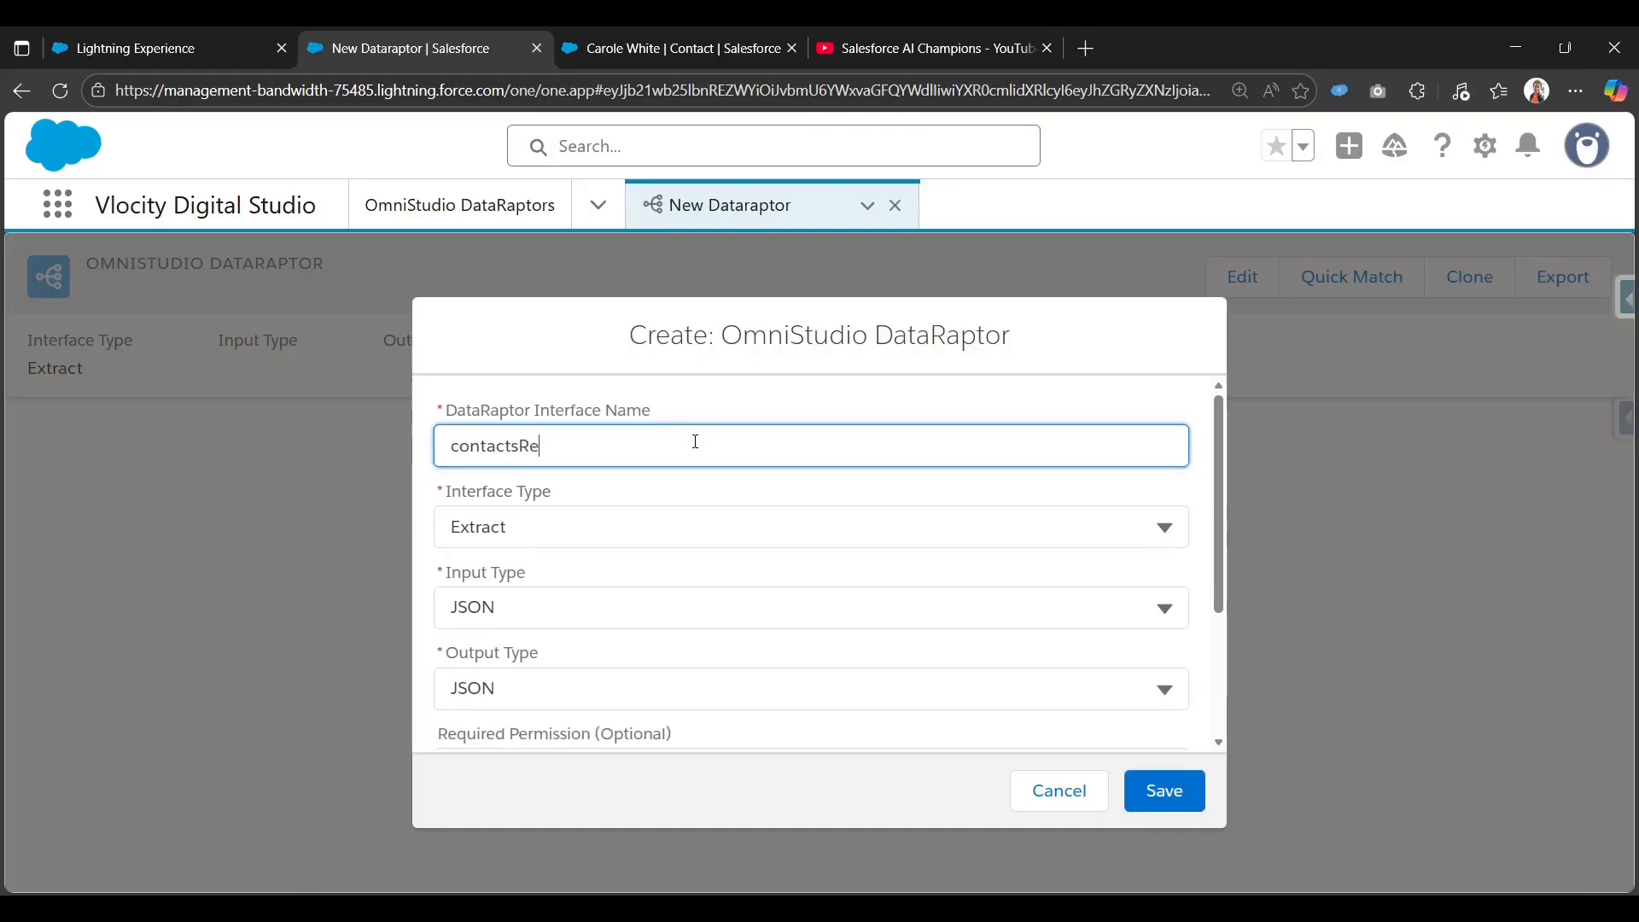
pyautogui.write('trieveBased')
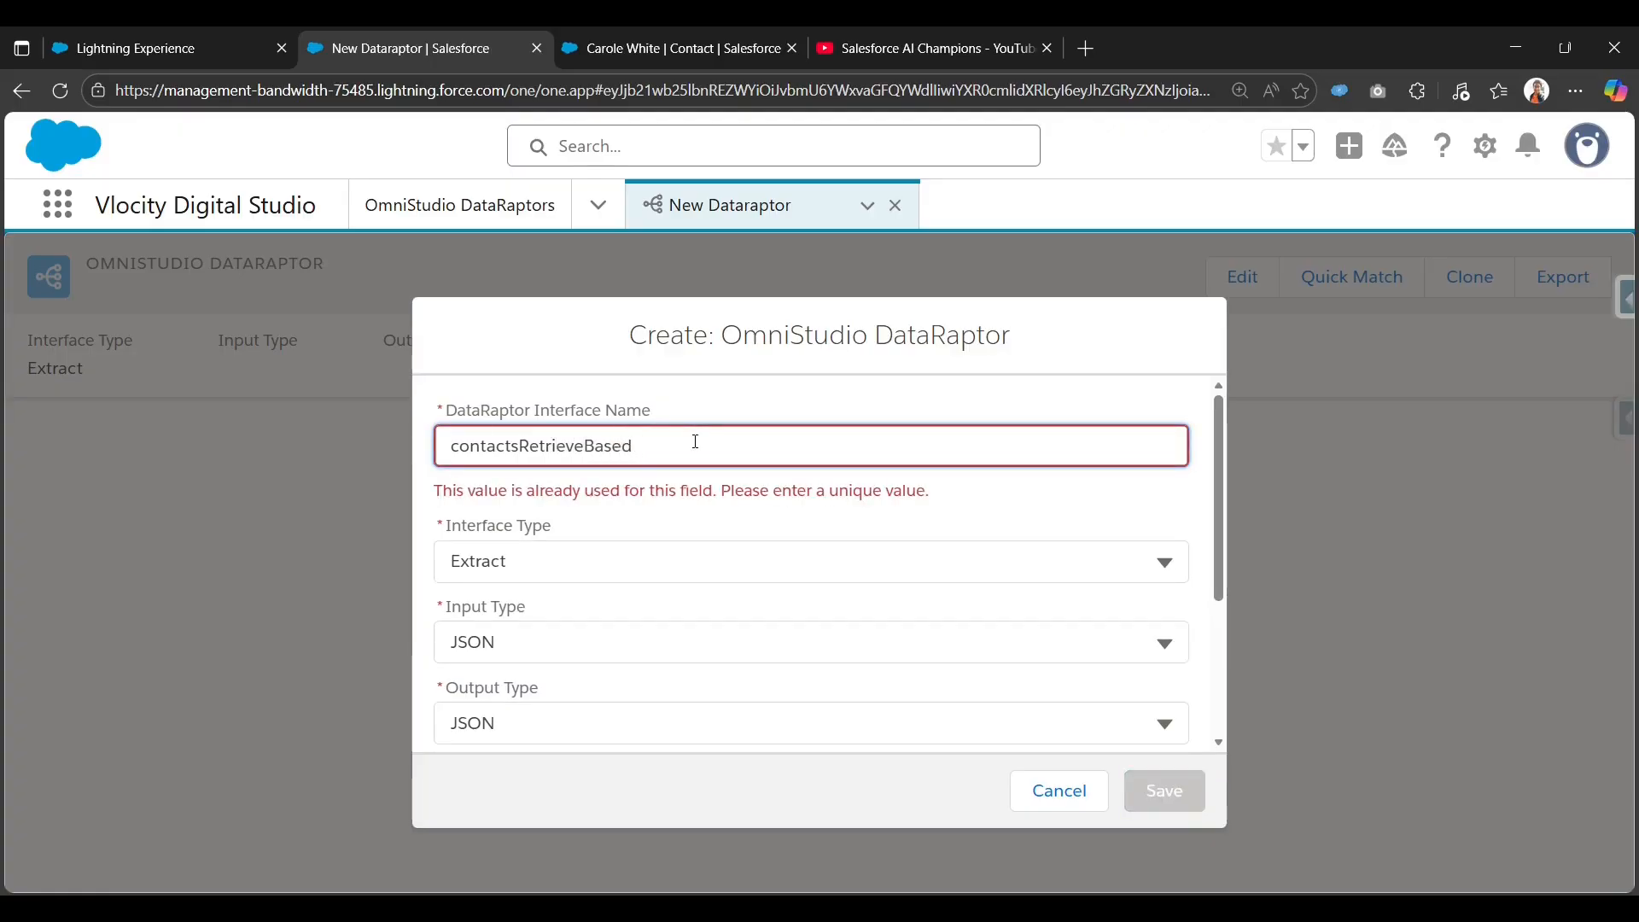
pyautogui.write('OnAc')
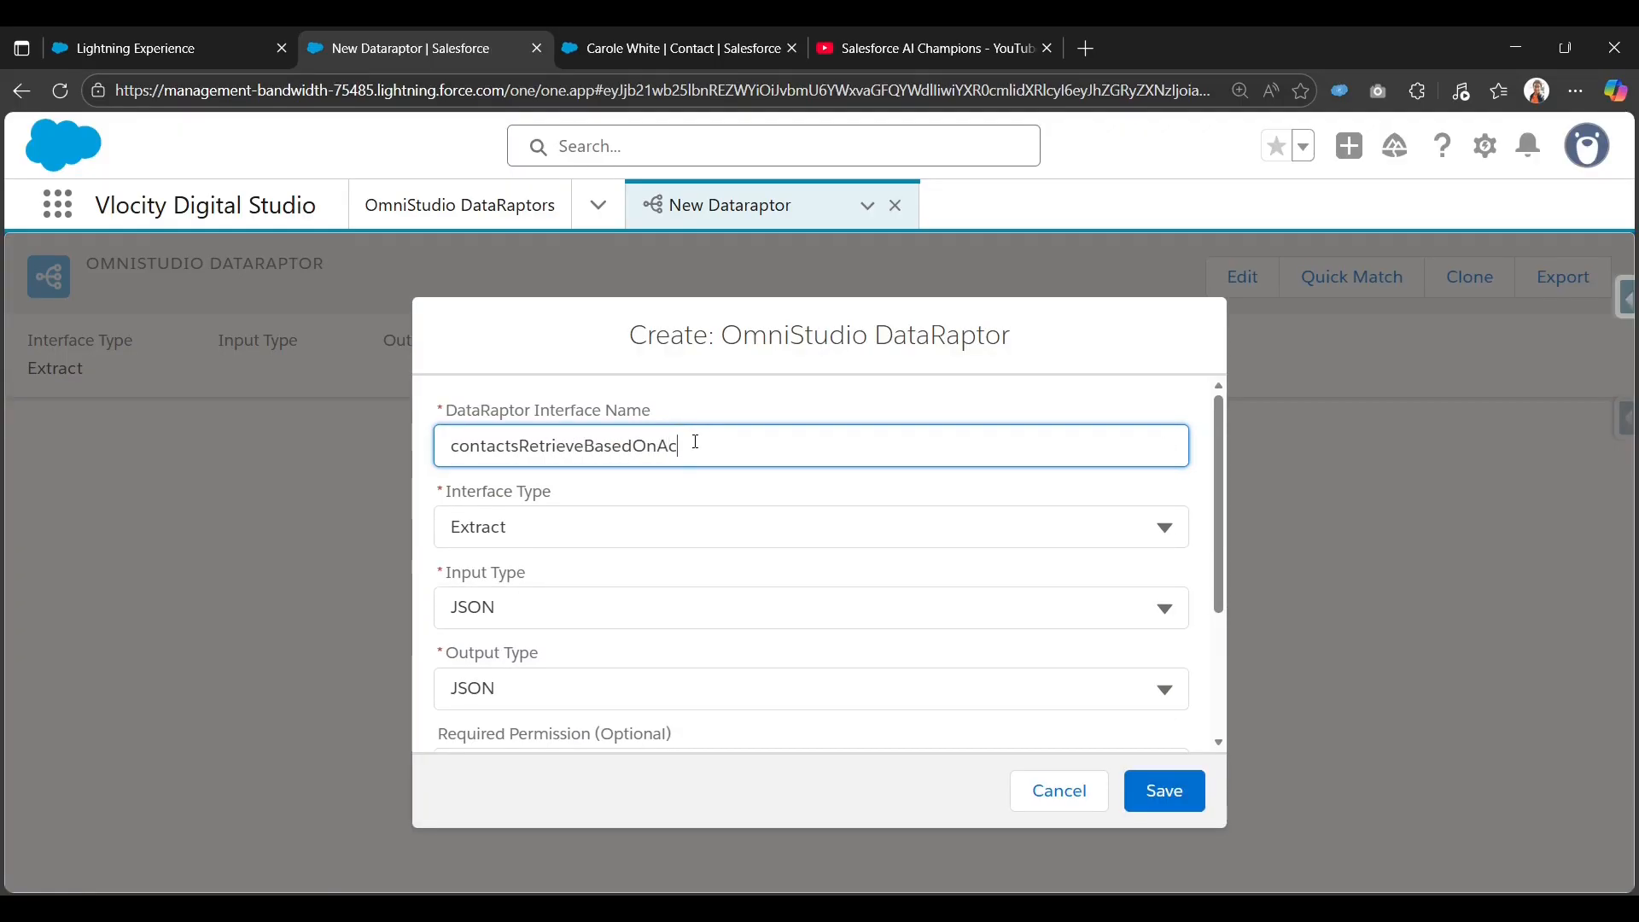
pyautogui.write('countId')
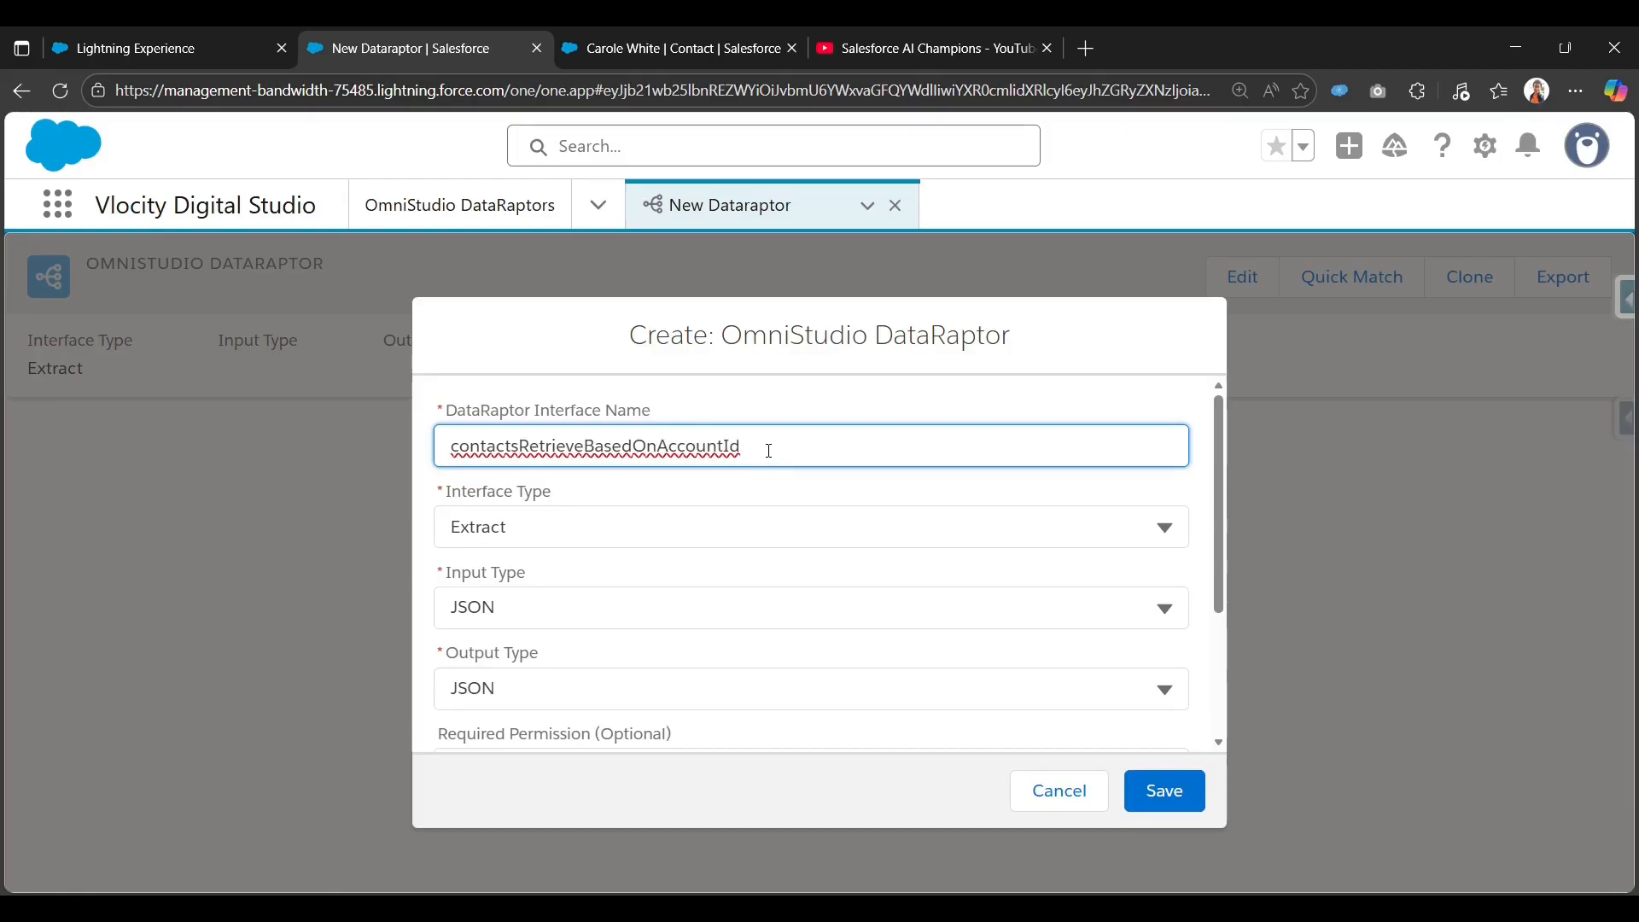
pyautogui.click(611, 527)
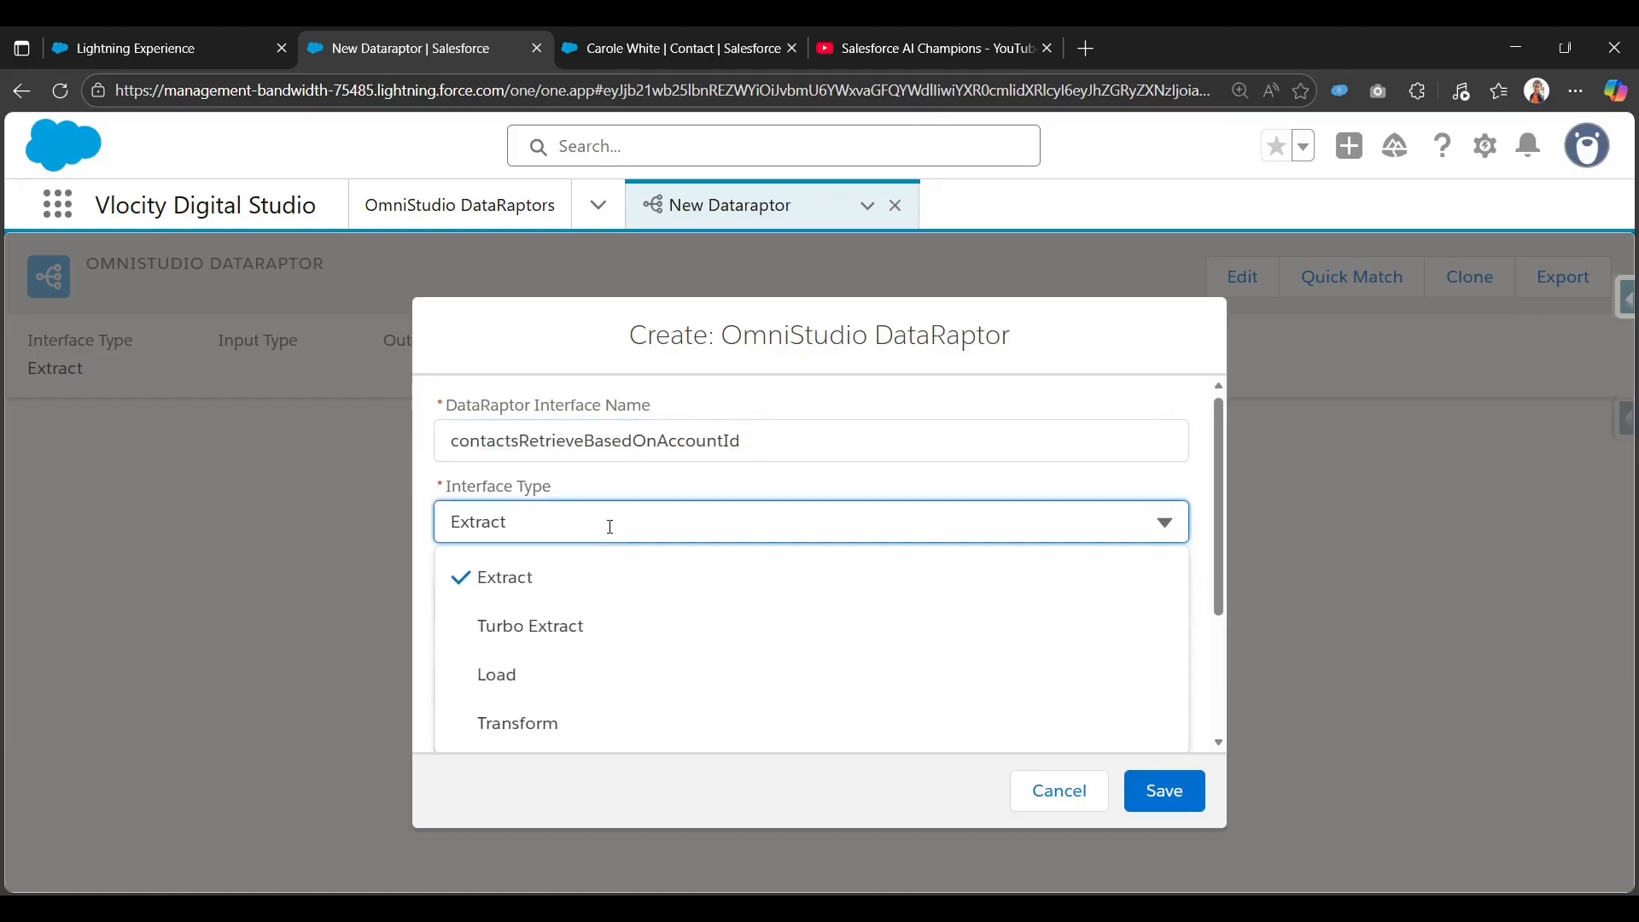
pyautogui.click(552, 575)
pyautogui.click(591, 559)
pyautogui.scroll(-1, 583, 551)
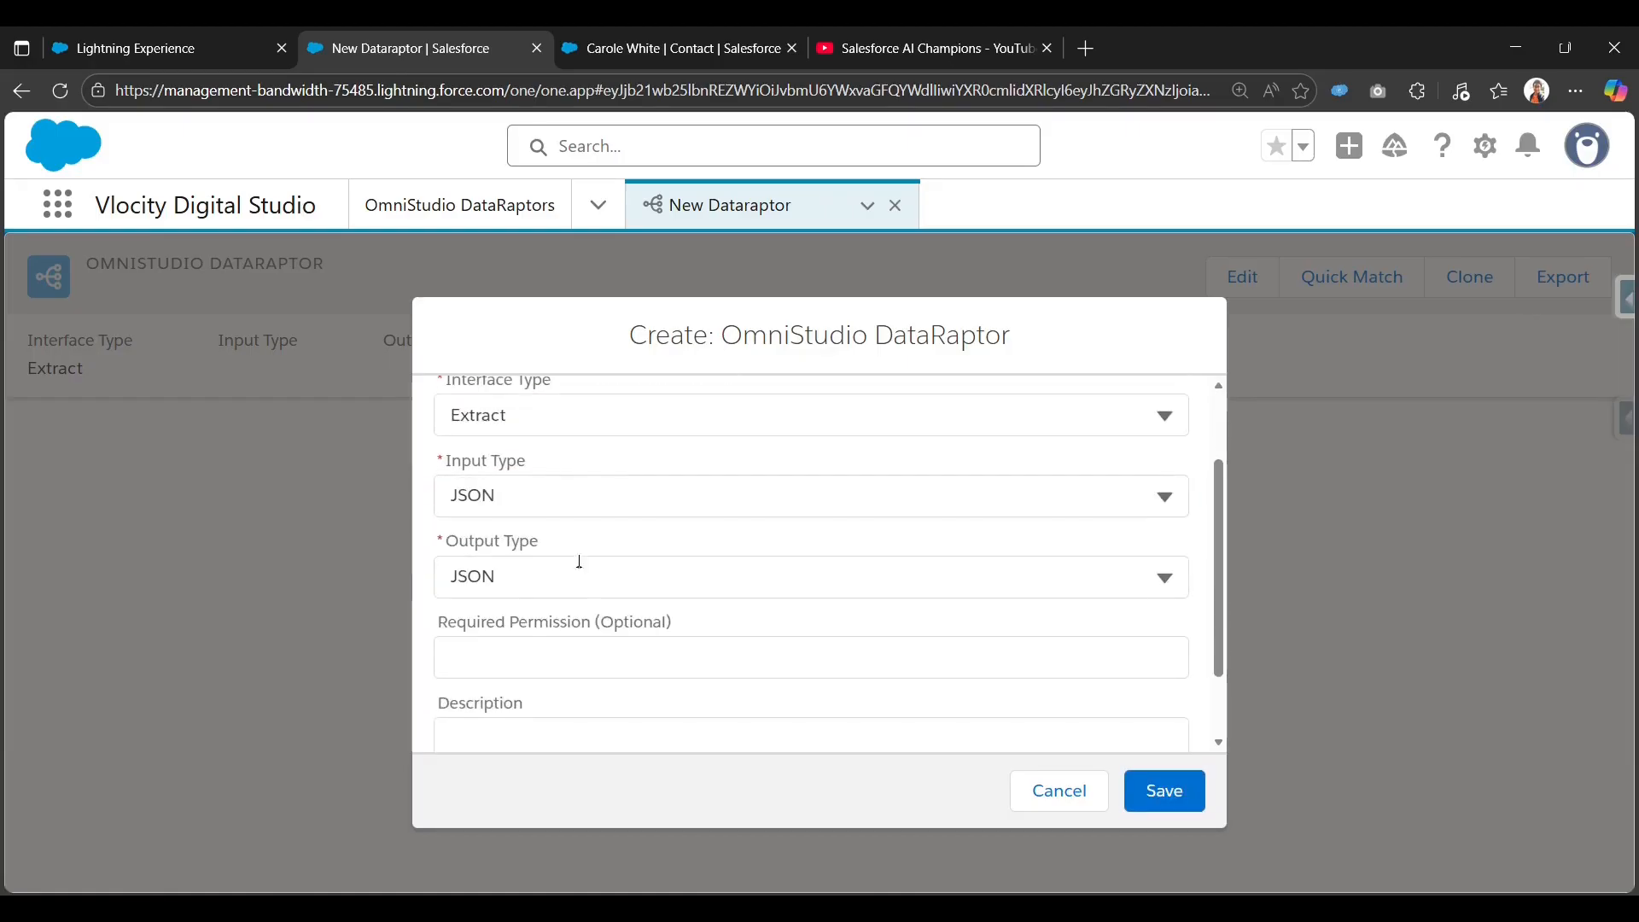
pyautogui.scroll(2, 582, 548)
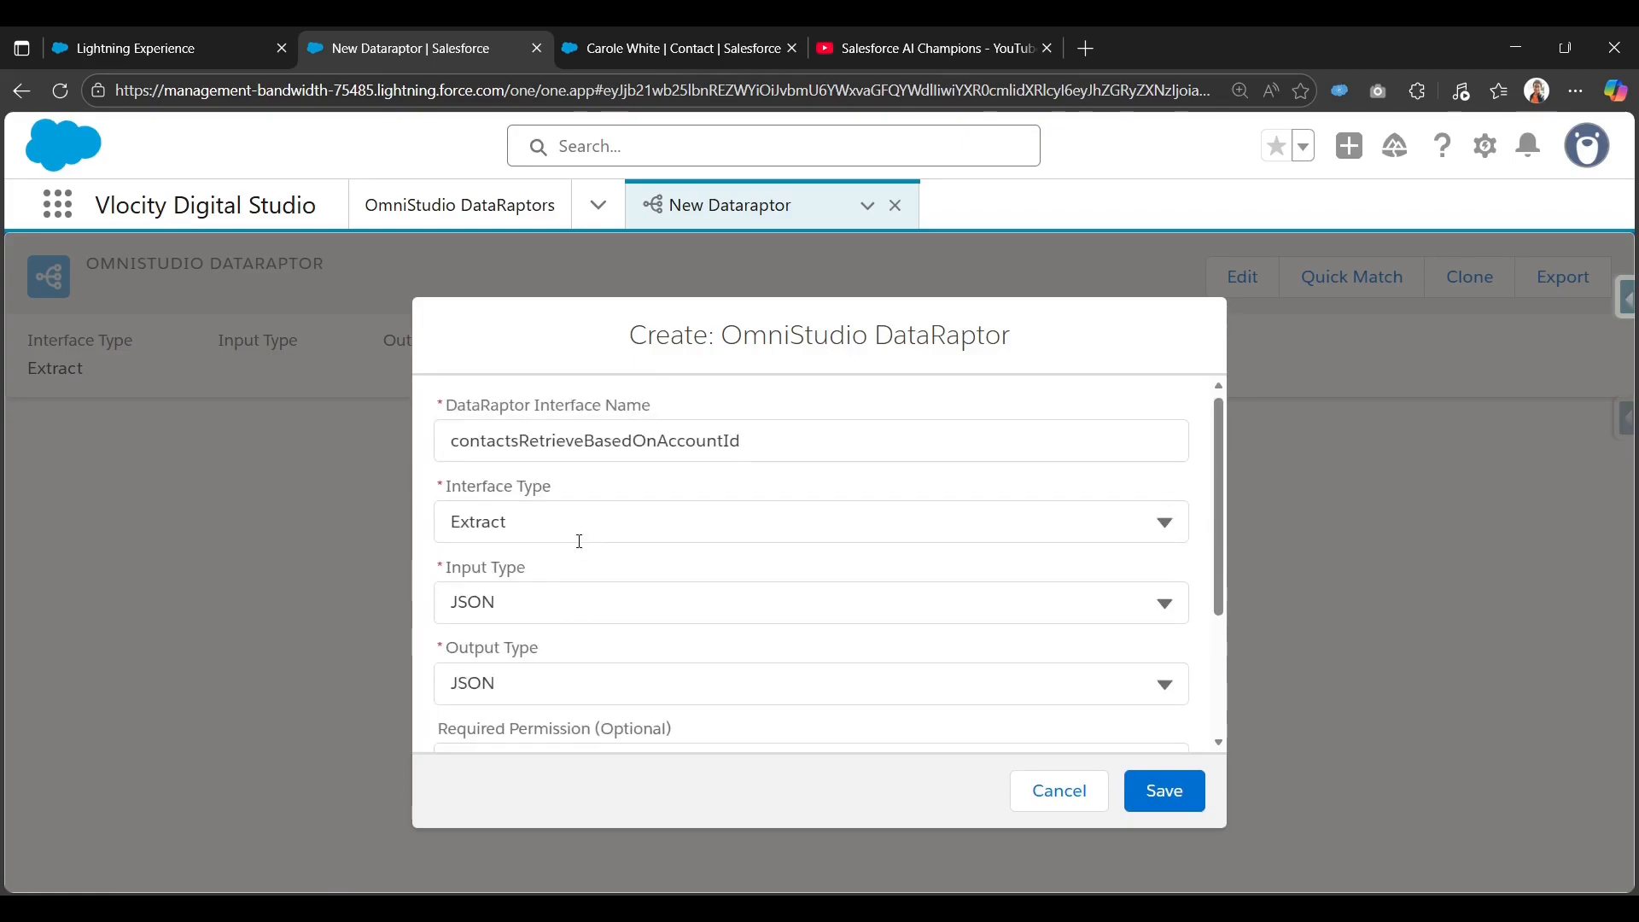
pyautogui.scroll(-2, 580, 542)
pyautogui.scroll(1, 578, 536)
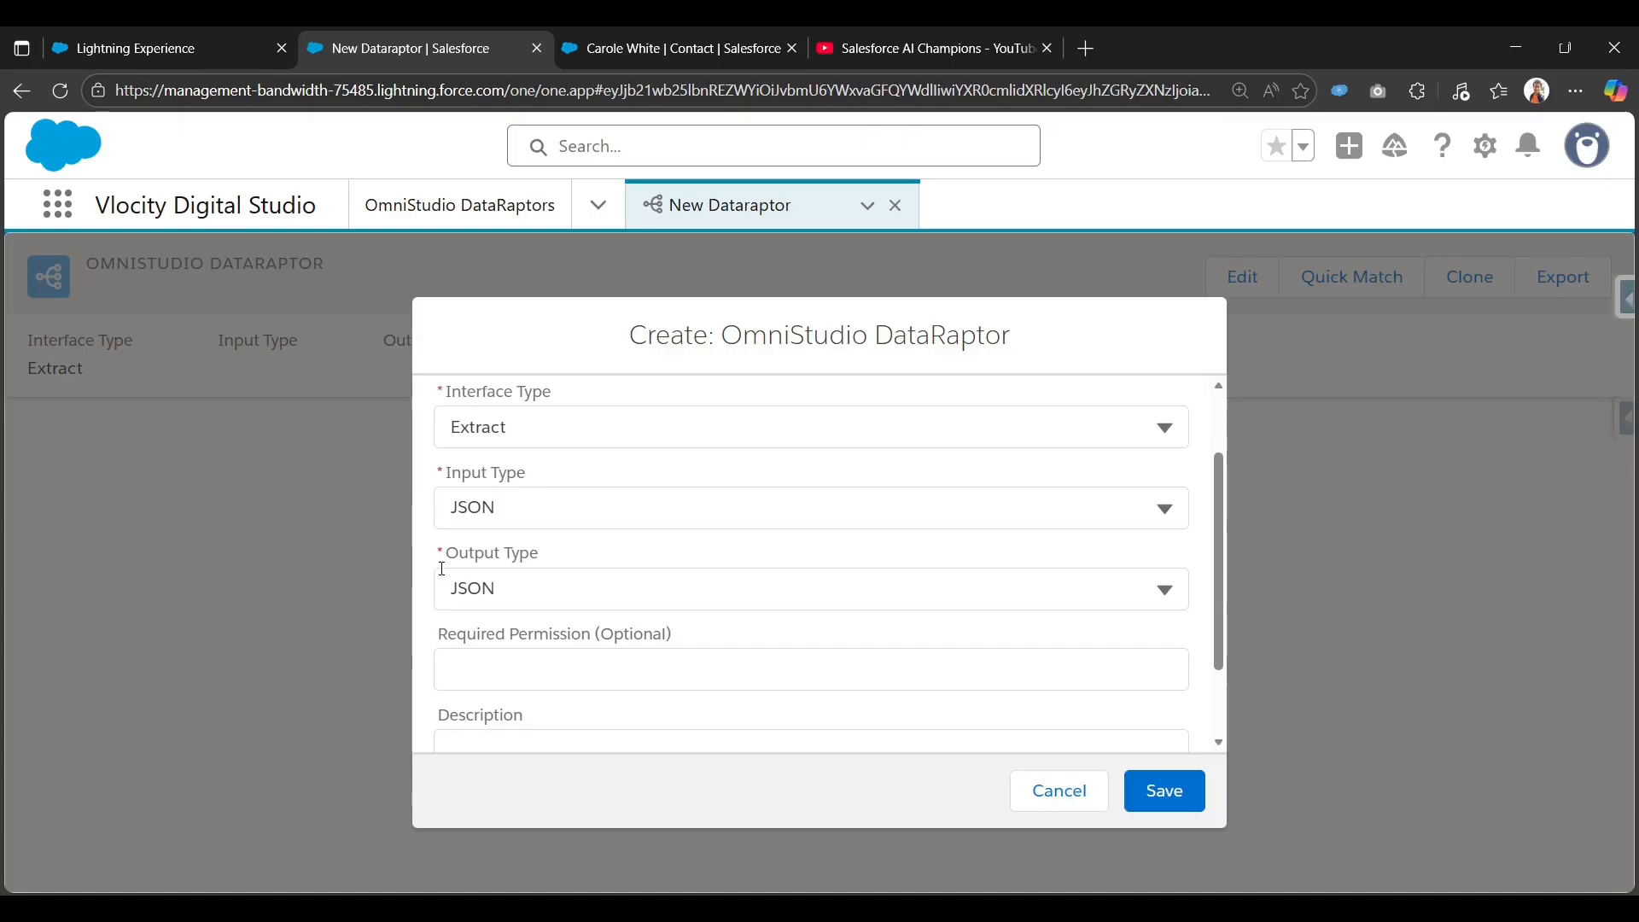
pyautogui.scroll(-1, 683, 615)
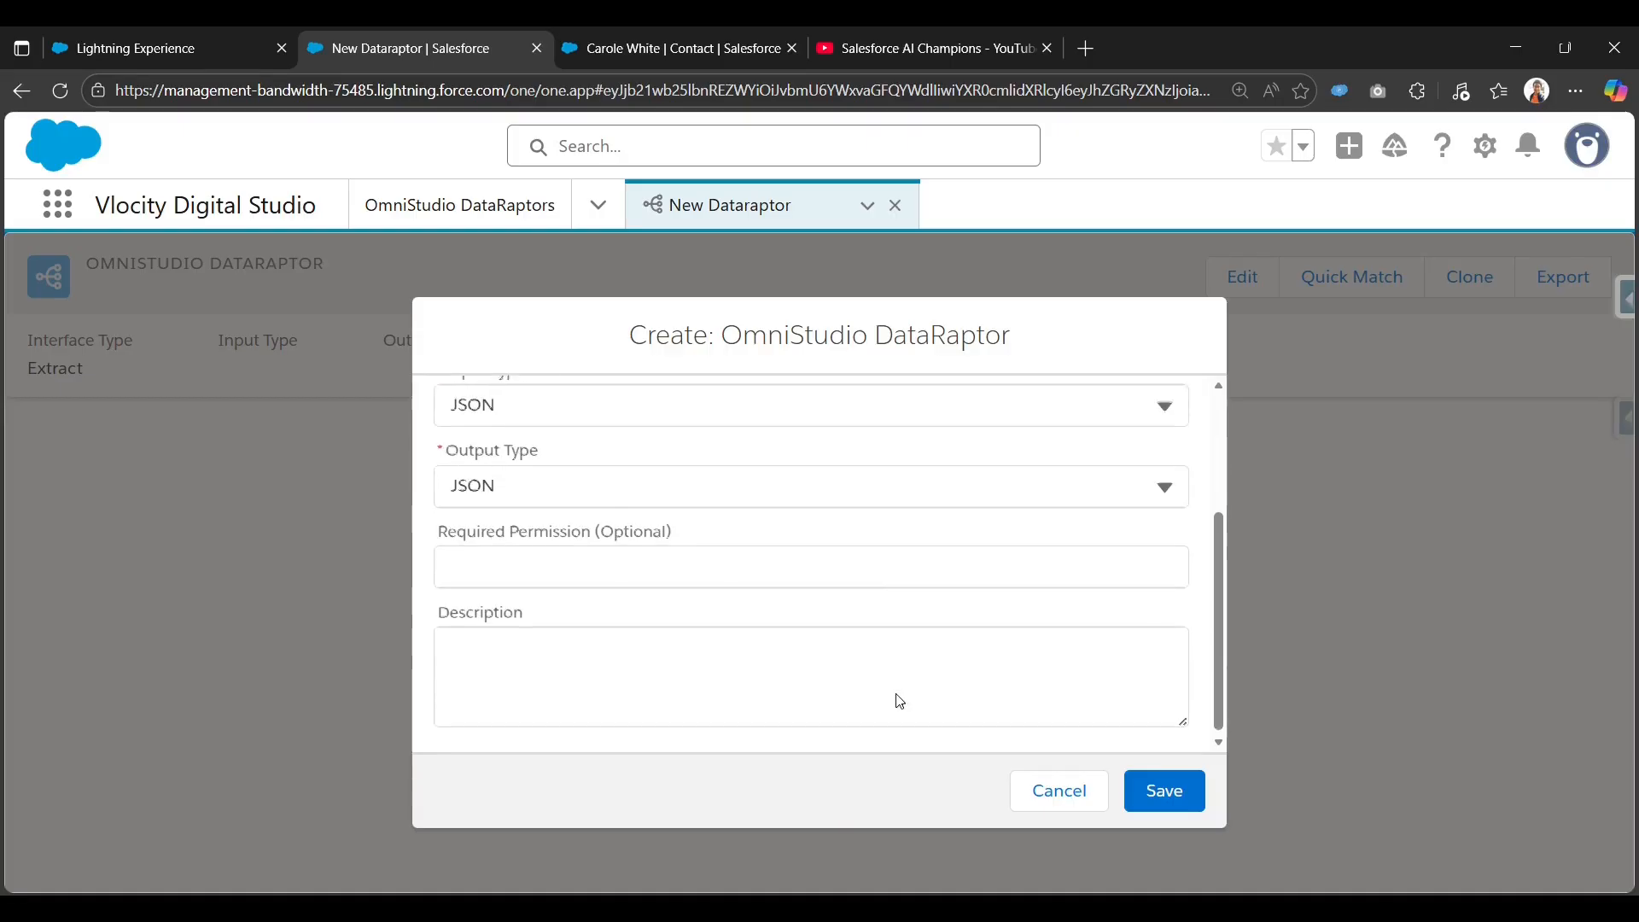
pyautogui.click(1191, 790)
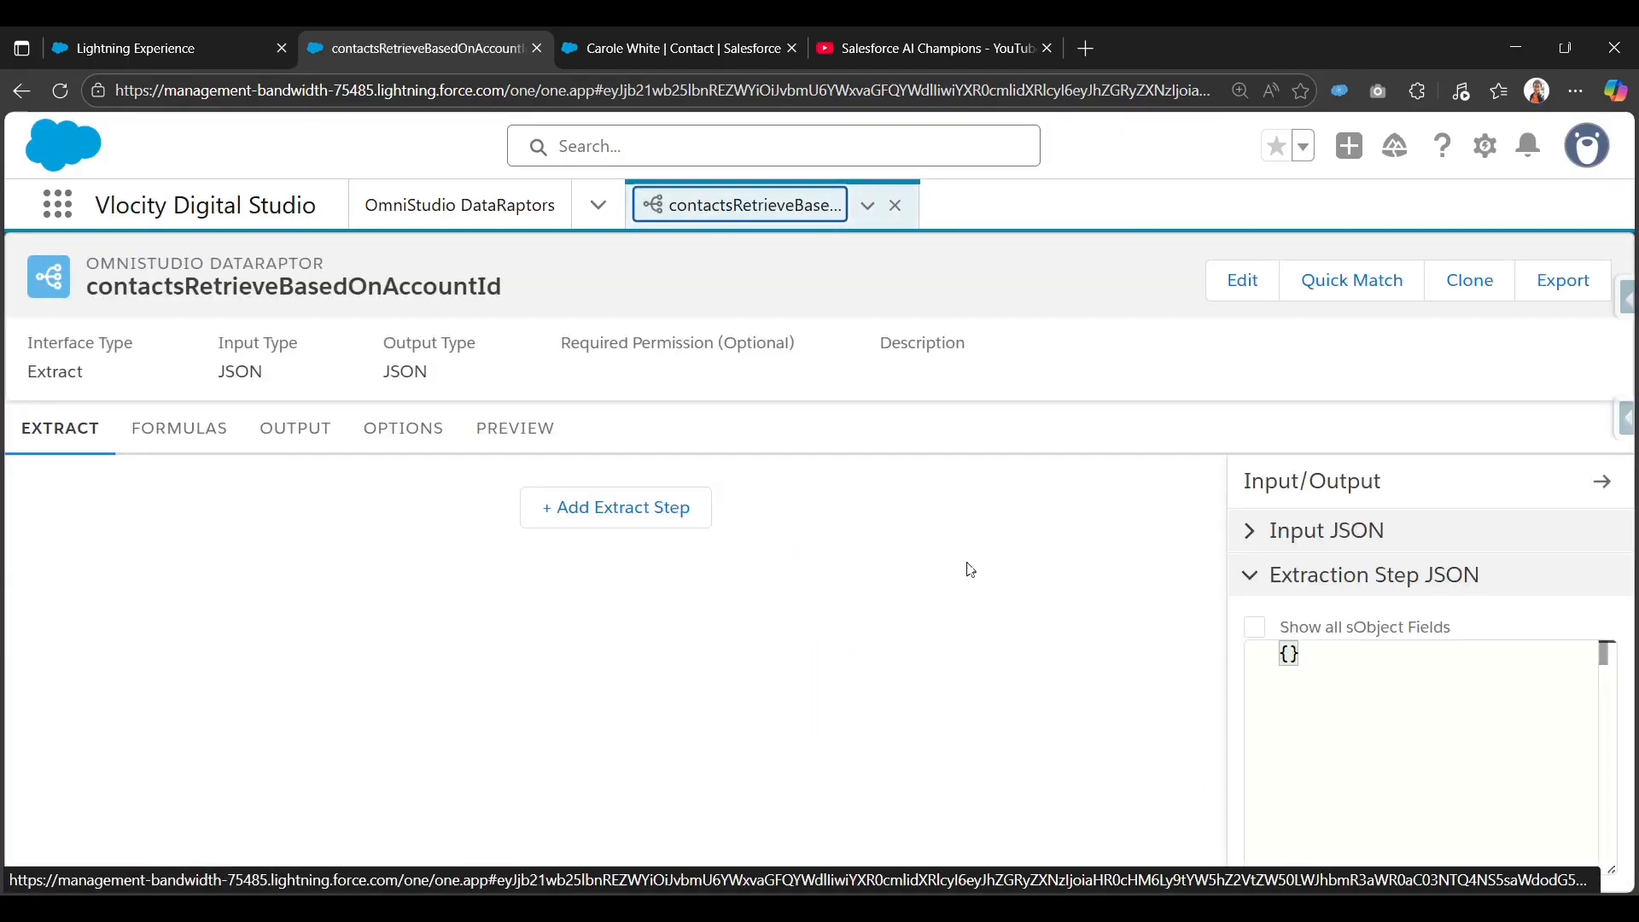
# Add an extract step on the Contact object with output path Contacts.
pyautogui.click(601, 517)
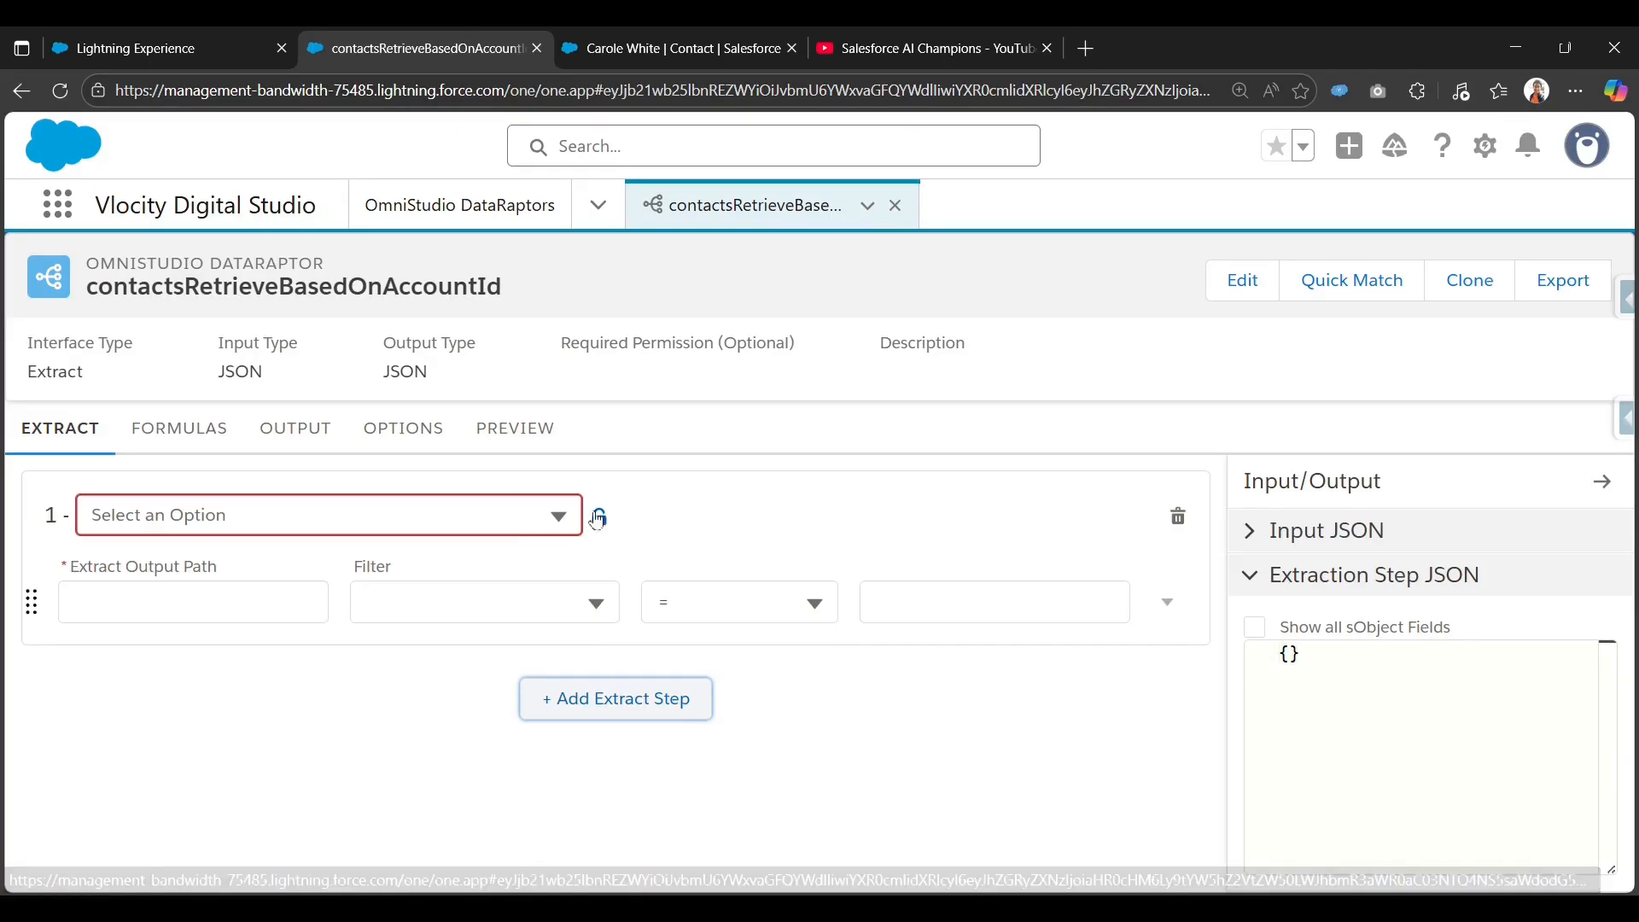
pyautogui.click(464, 514)
pyautogui.write('Con')
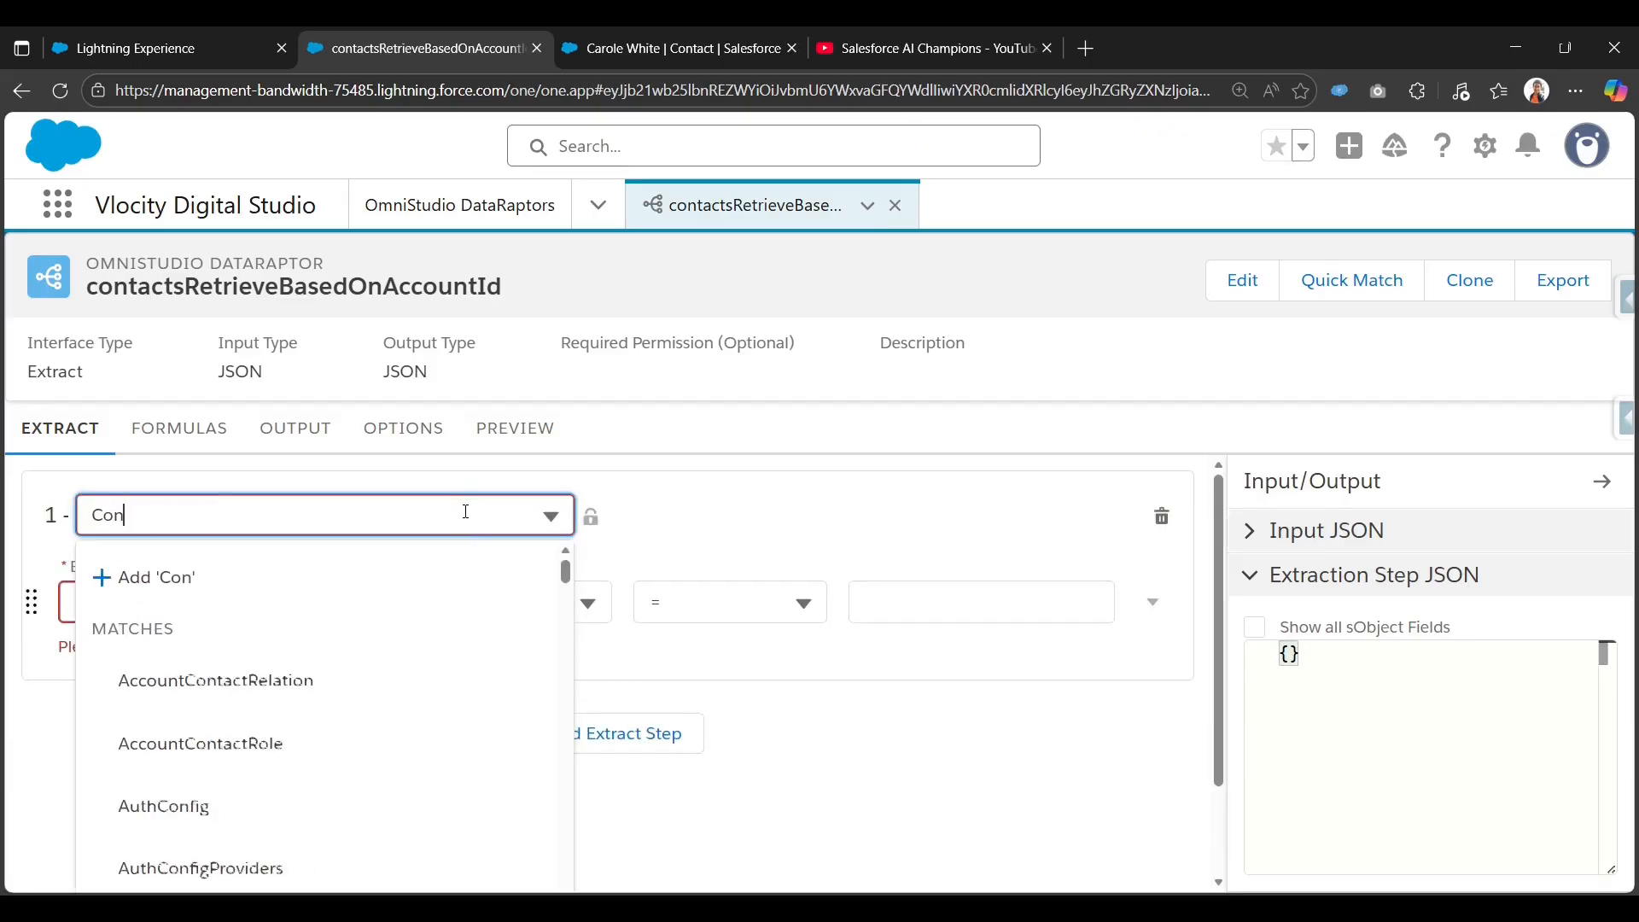
pyautogui.write('tact')
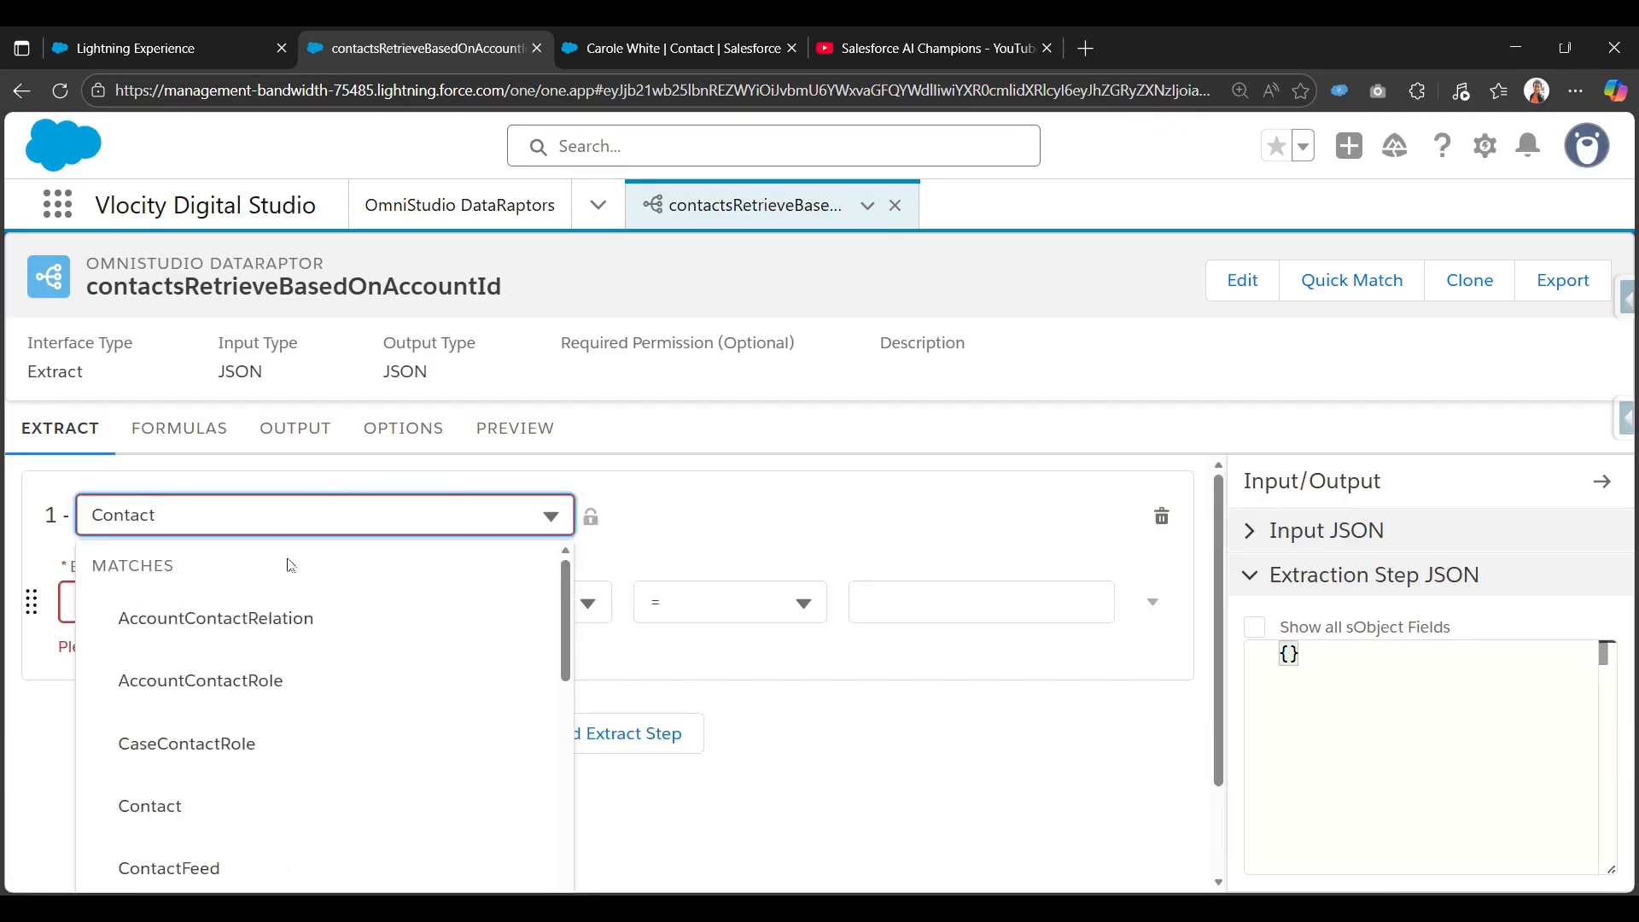
pyautogui.click(212, 803)
pyautogui.click(232, 600)
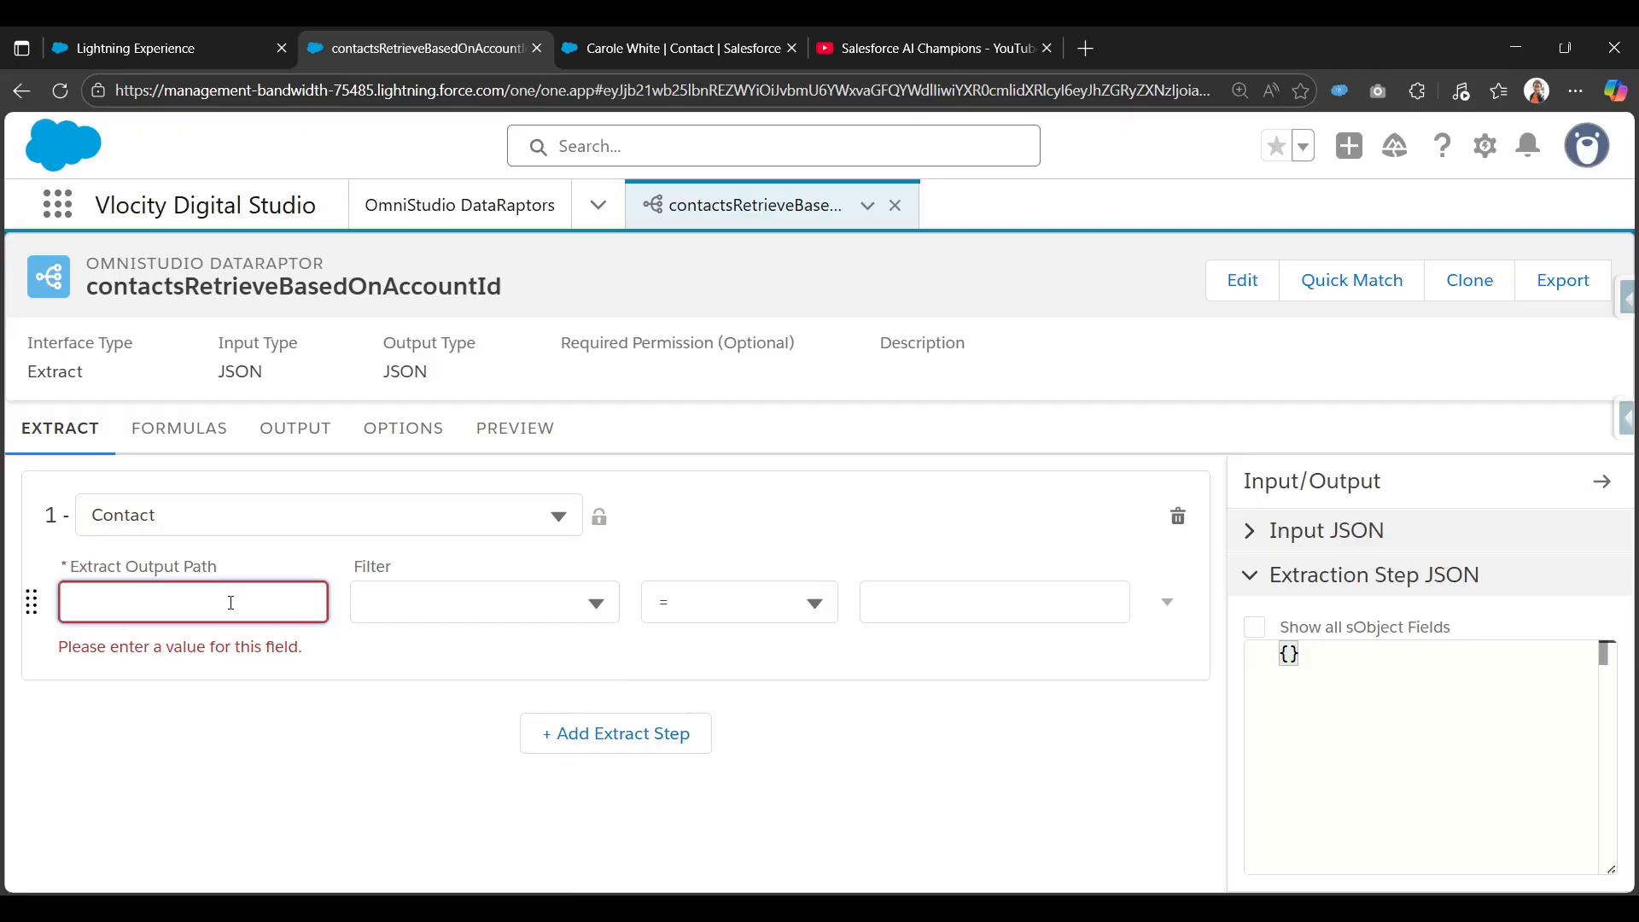
pyautogui.write('Contacts')
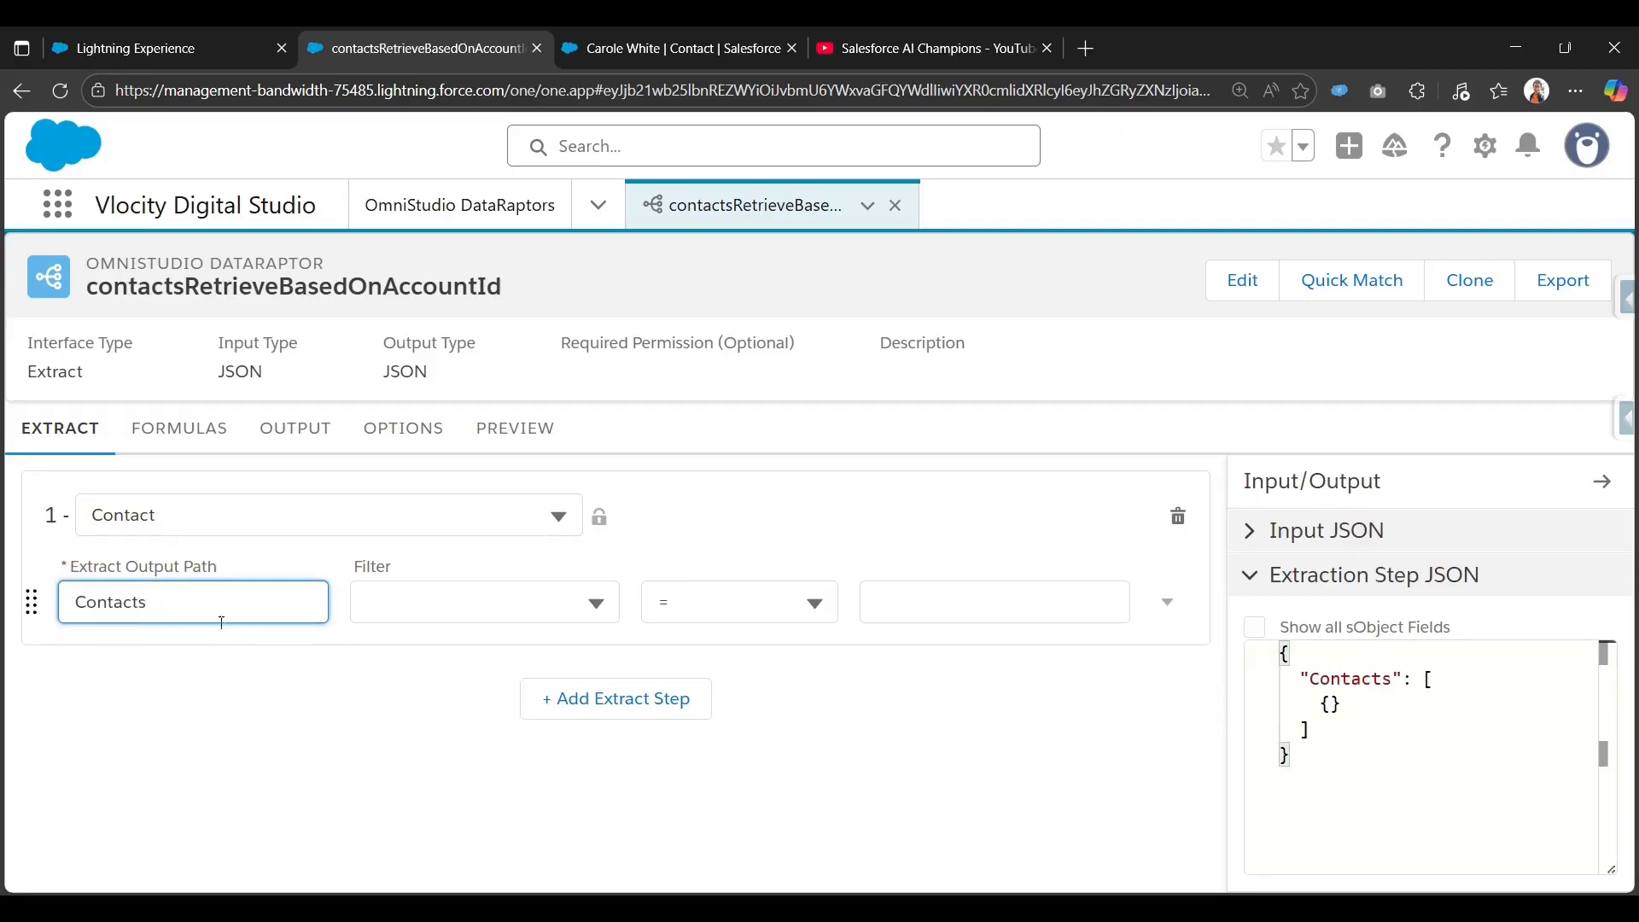
# Filter the extract step where AccountId equals accId.
pyautogui.click(468, 615)
pyautogui.write('Acc')
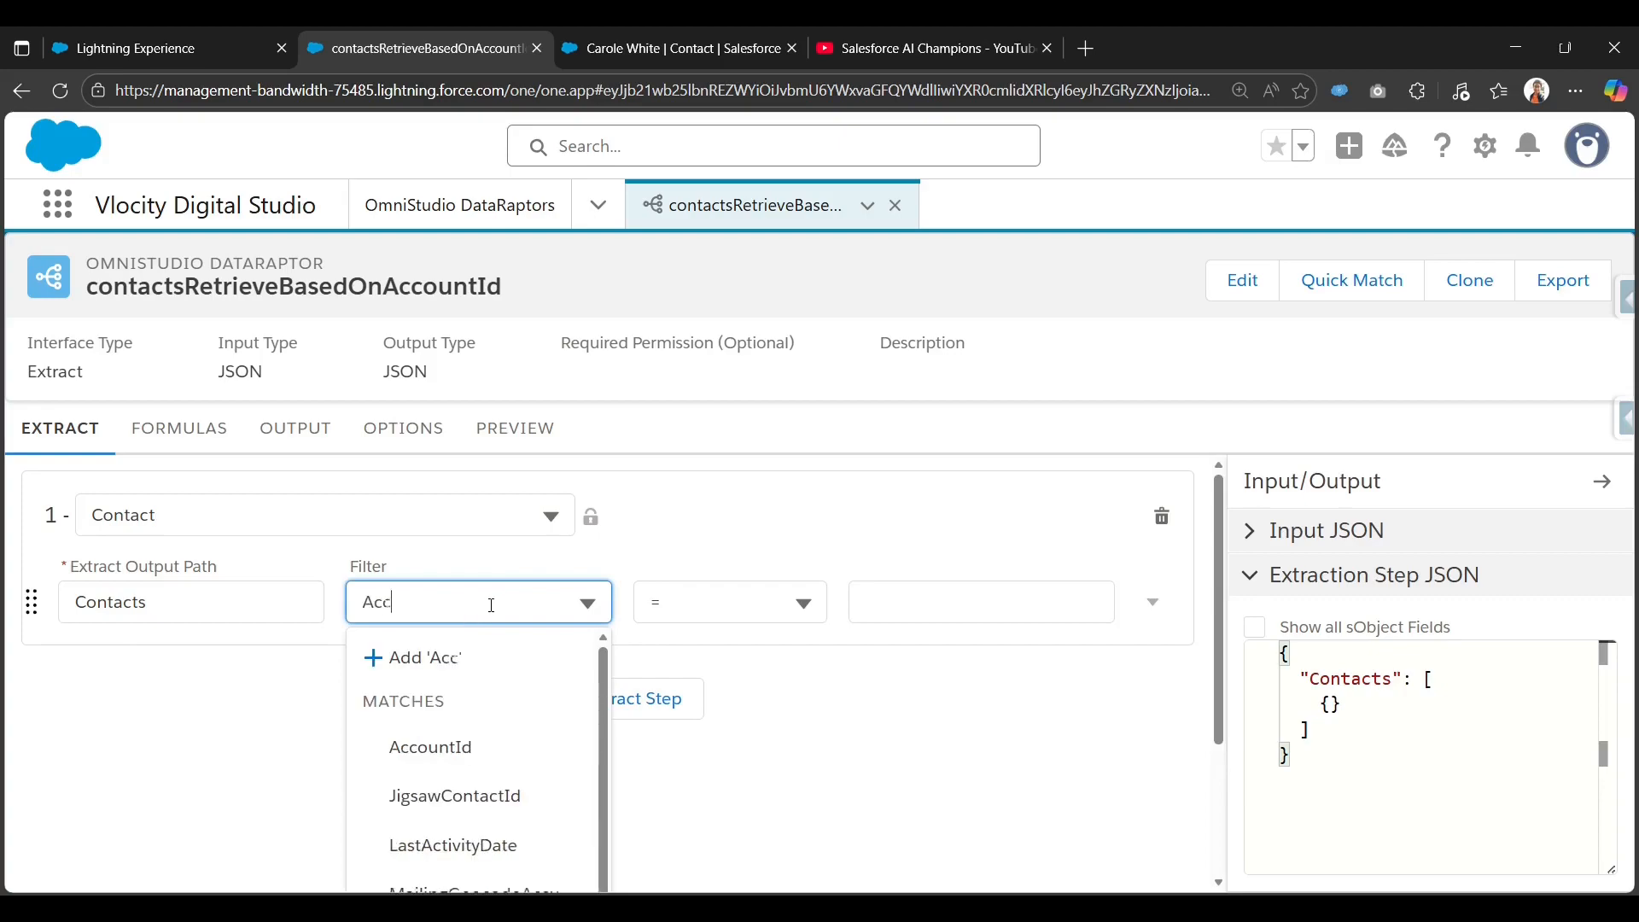
pyautogui.write('oun')
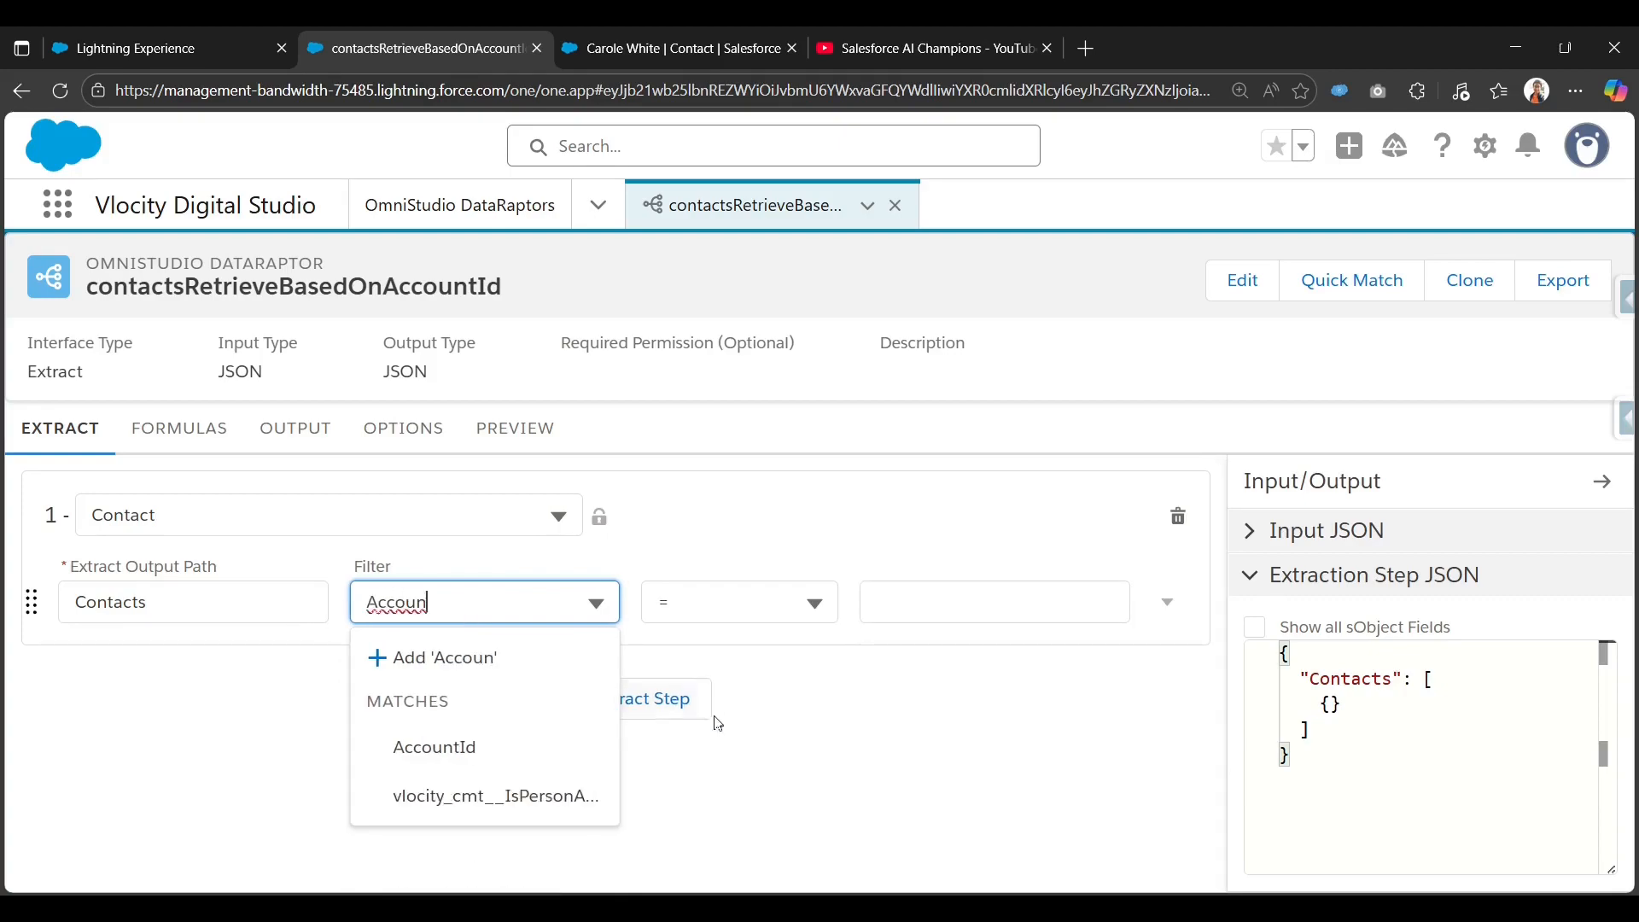
pyautogui.click(505, 745)
pyautogui.click(900, 594)
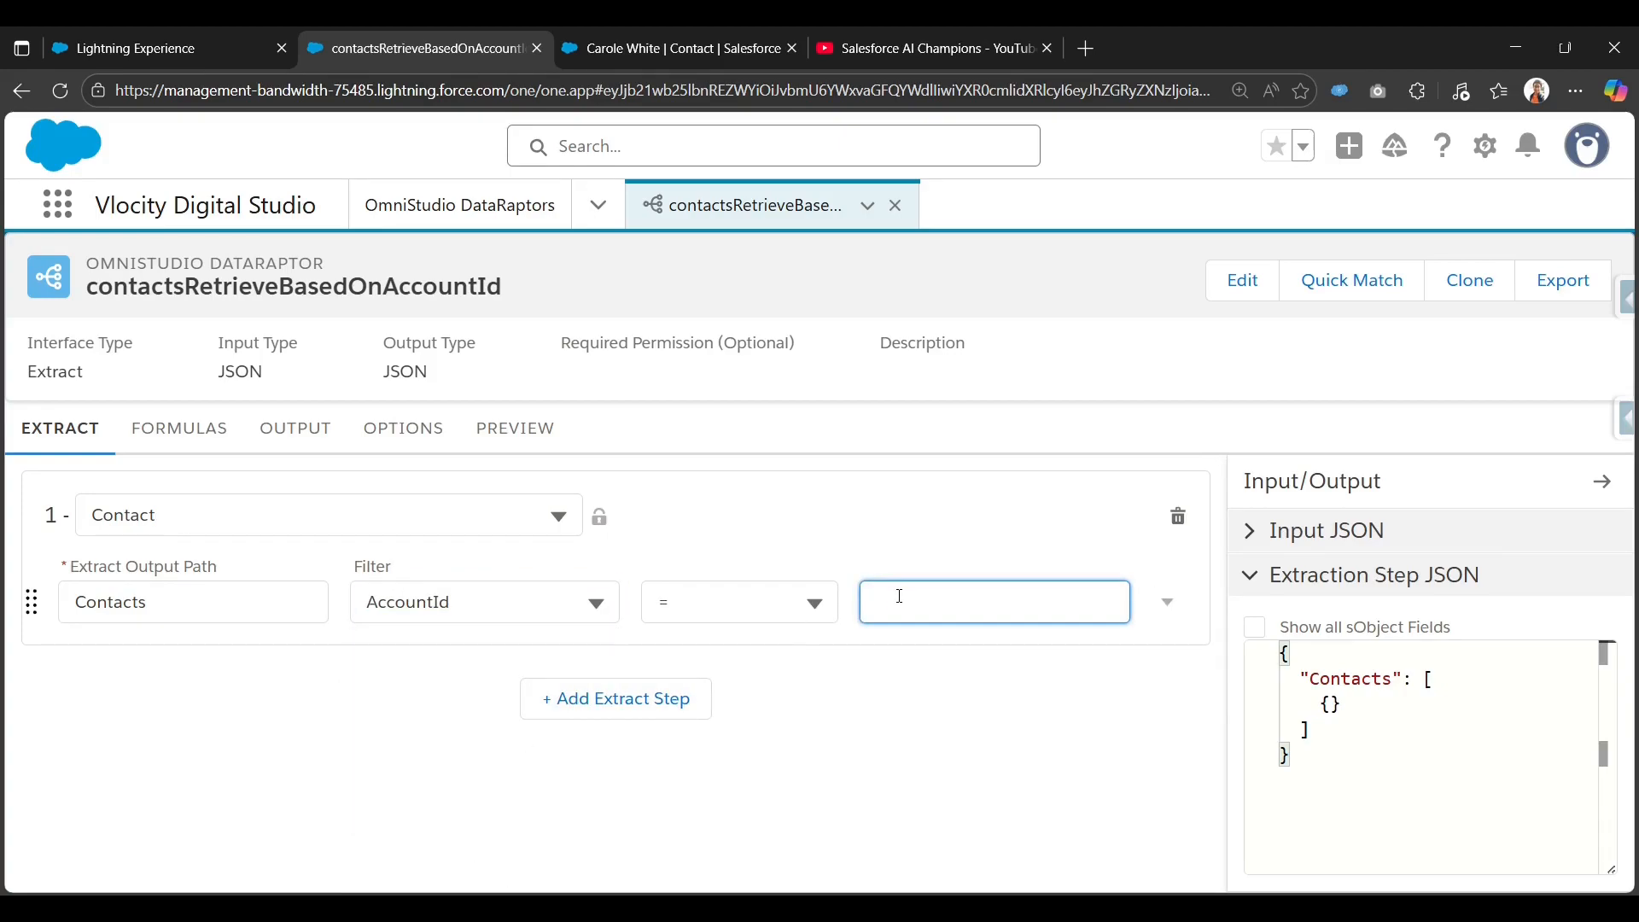
pyautogui.write('accId')
pyautogui.doubleClick(900, 594)
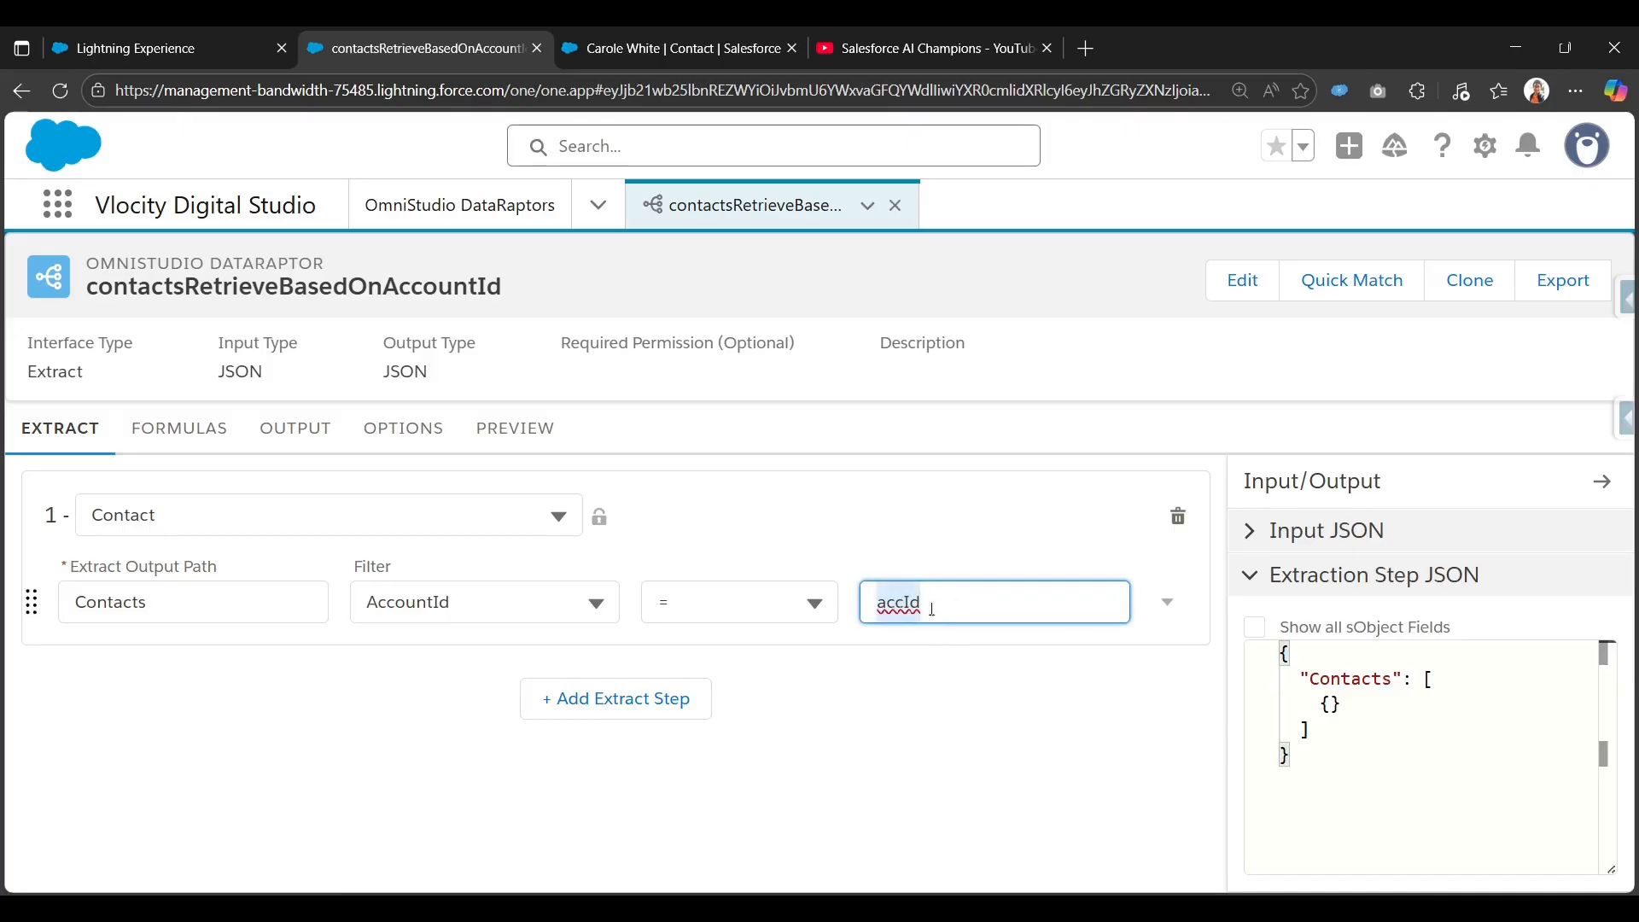
pyautogui.click(935, 531)
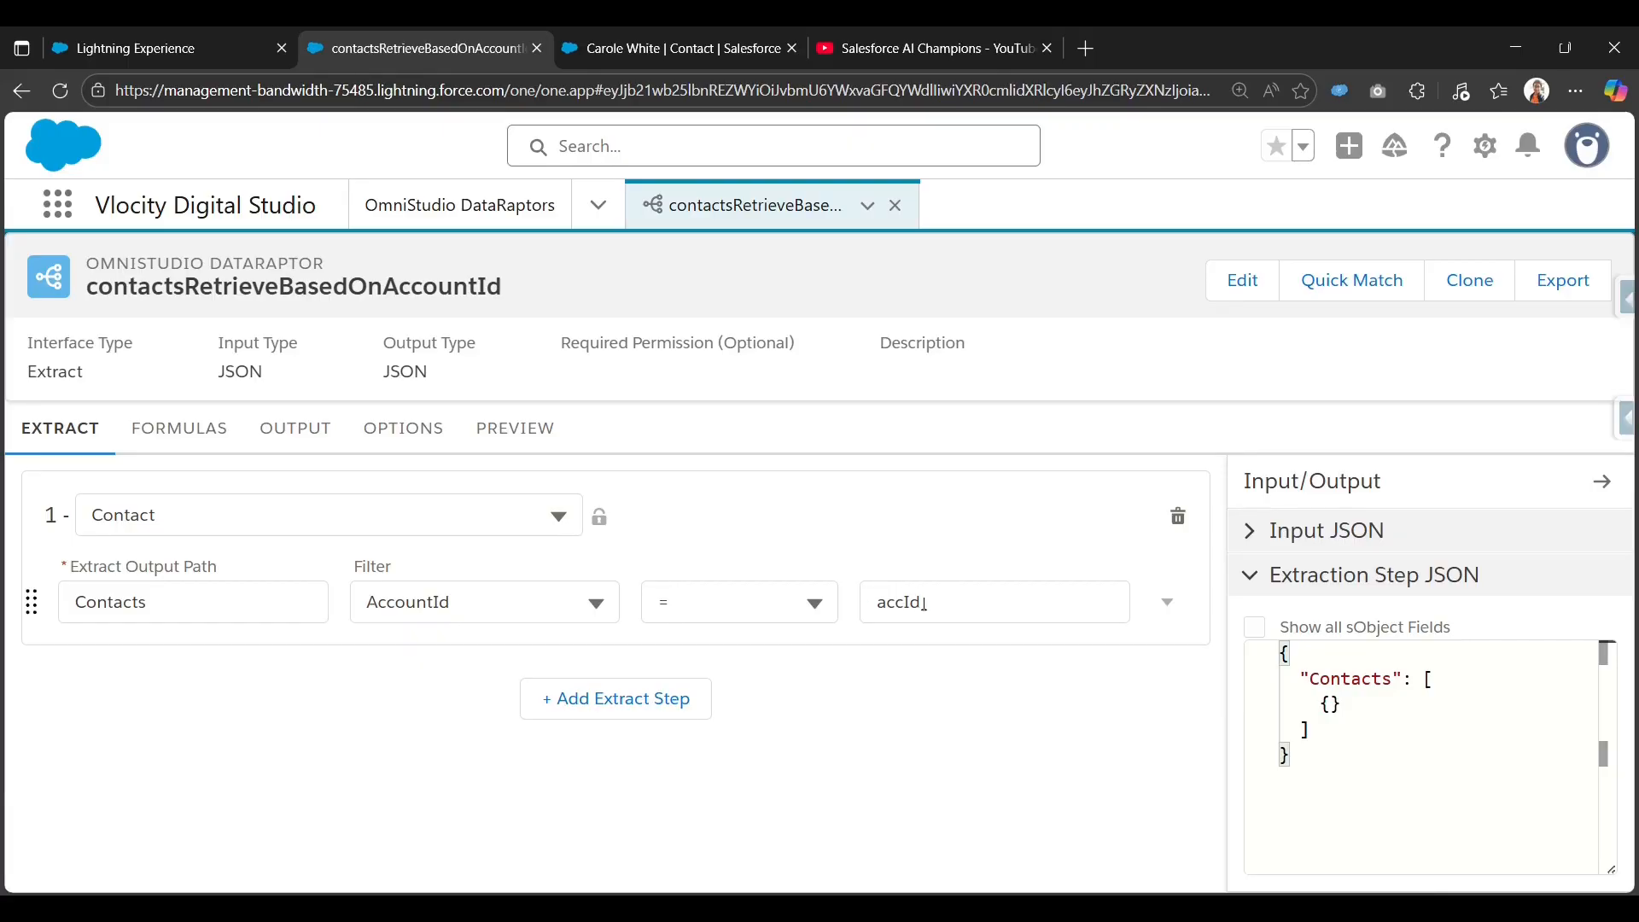
# Add an output mapping from Contacts:AccountId to output path Contacts:Account Id.
pyautogui.click(310, 449)
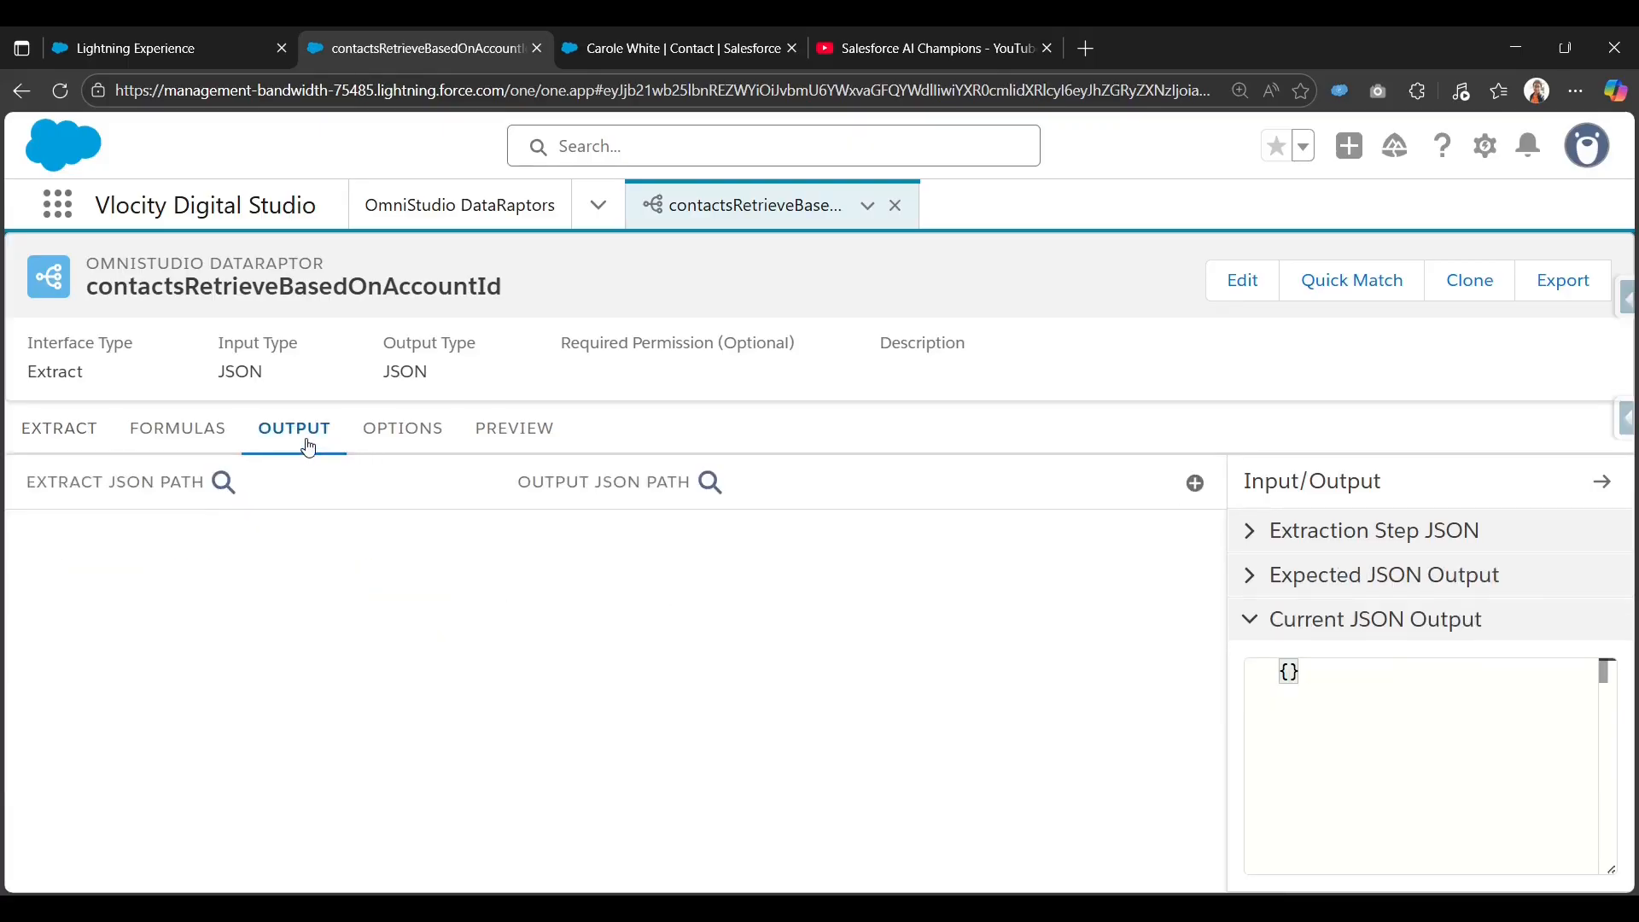
pyautogui.click(1189, 479)
pyautogui.click(719, 484)
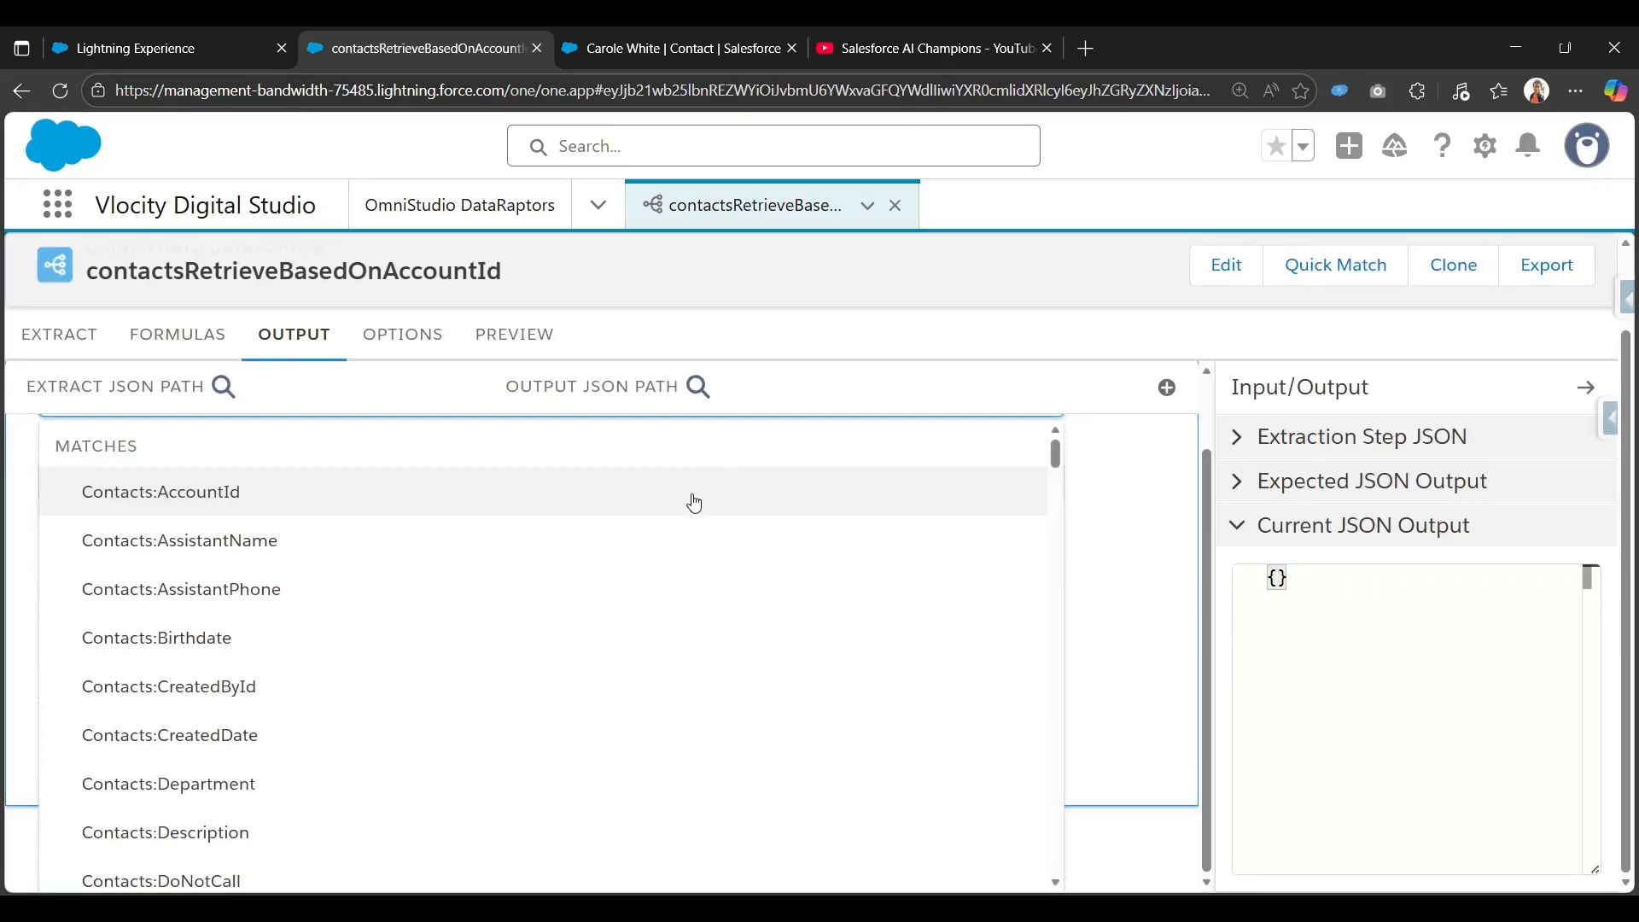
pyautogui.click(694, 502)
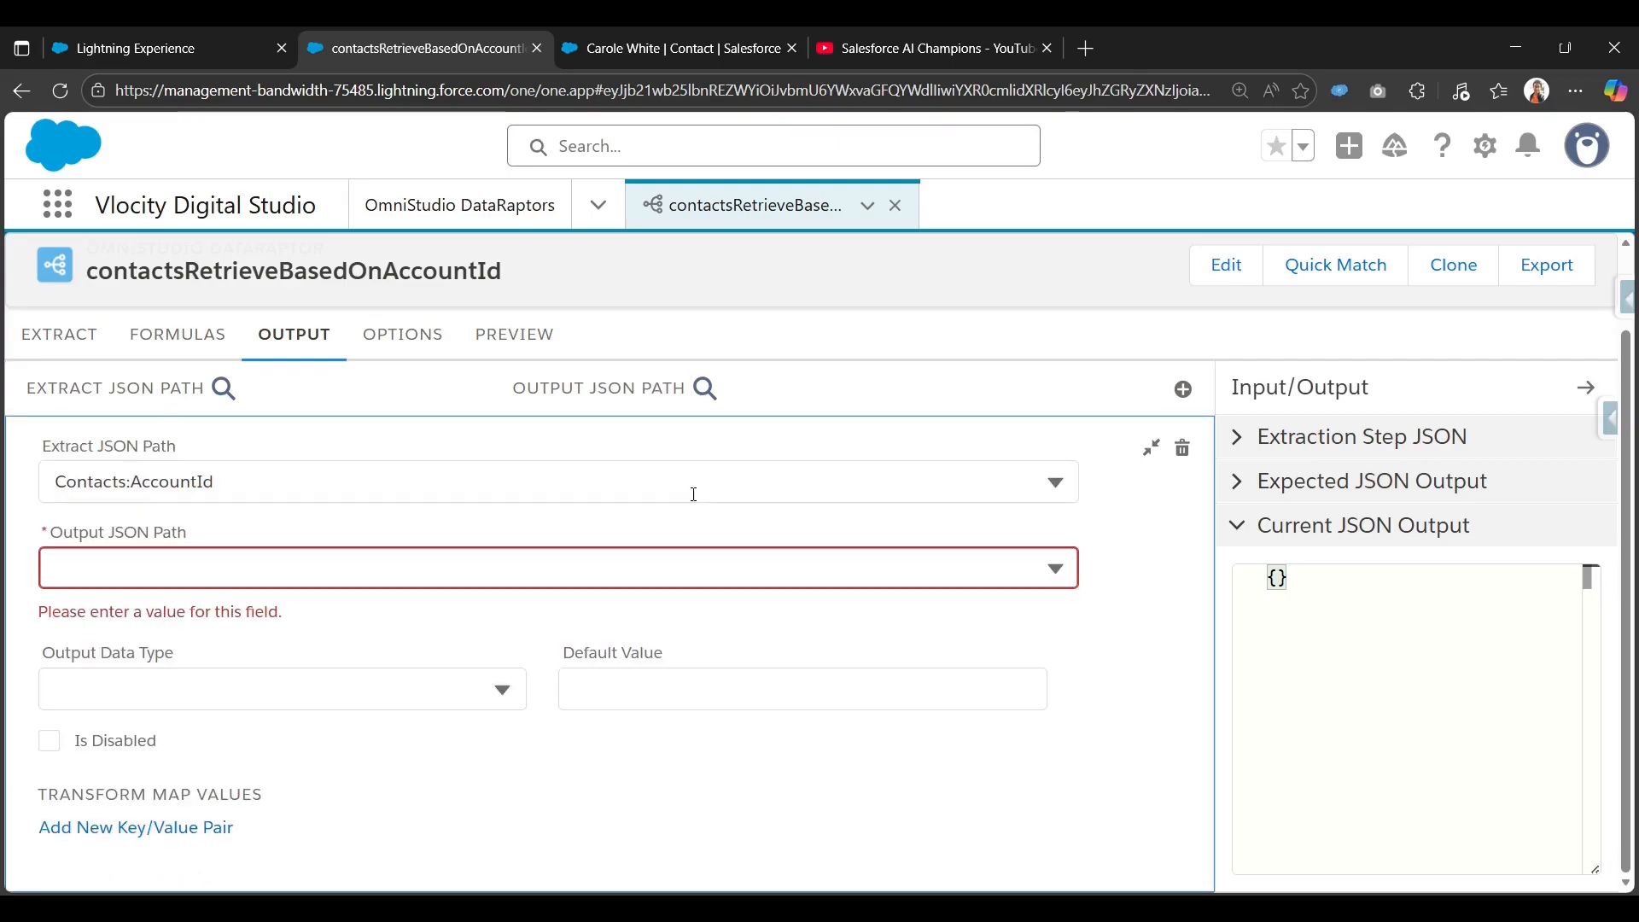
pyautogui.click(695, 488)
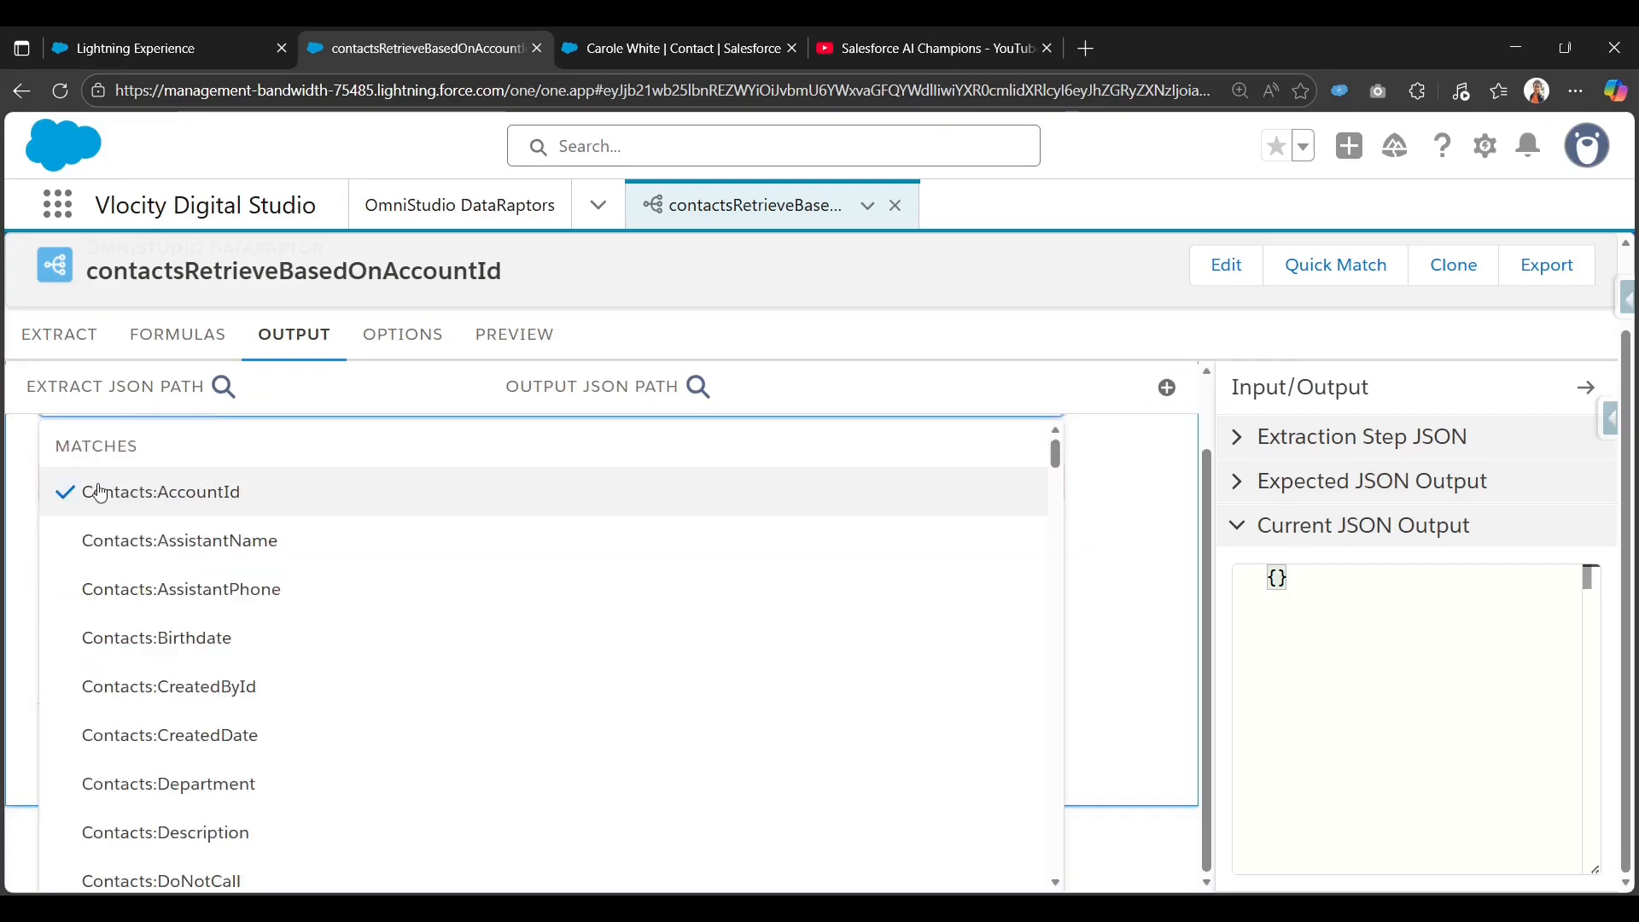
pyautogui.scroll(1, 1099, 571)
pyautogui.click(1134, 451)
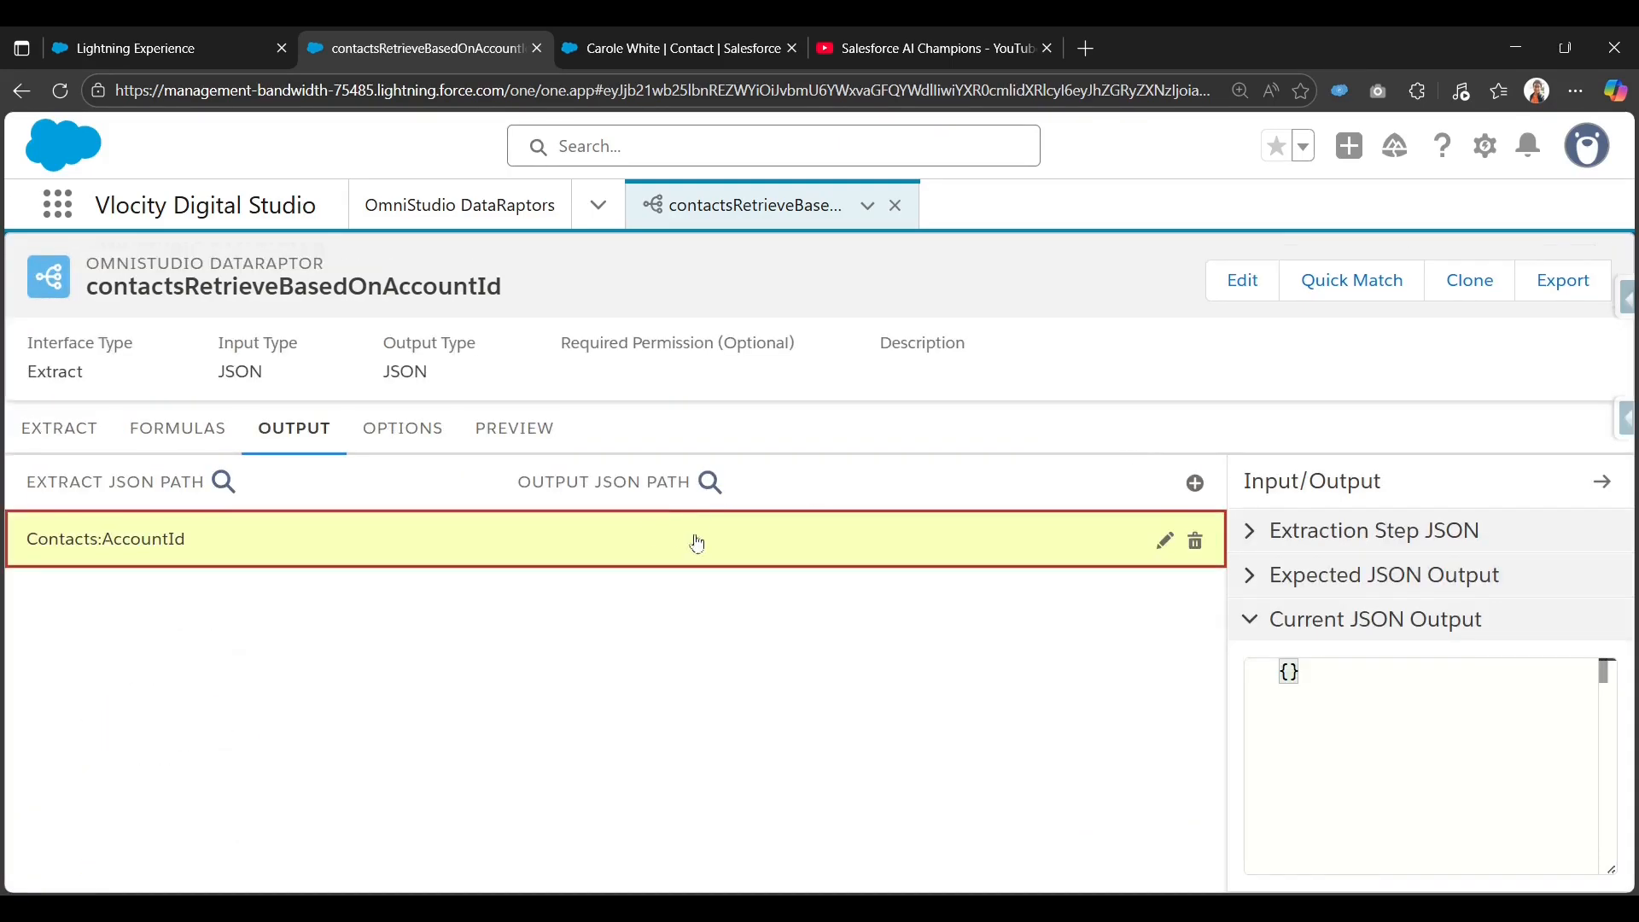
pyautogui.click(695, 545)
pyautogui.click(229, 670)
pyautogui.write('C')
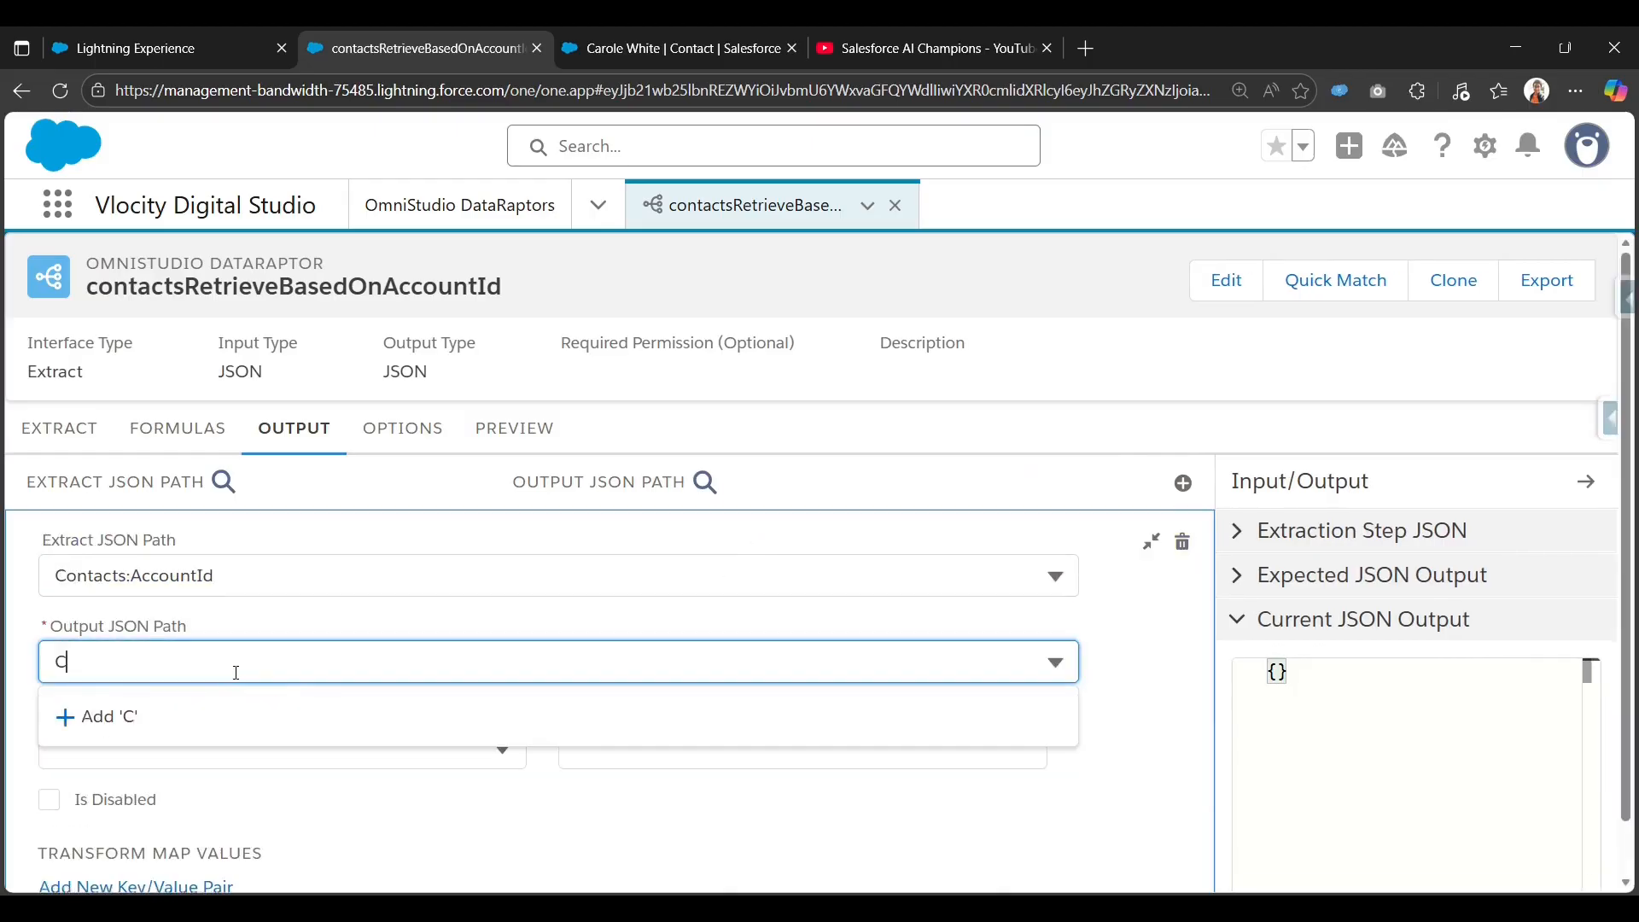
pyautogui.write('ontacts:')
pyautogui.hotkey('ctrl', 'a')
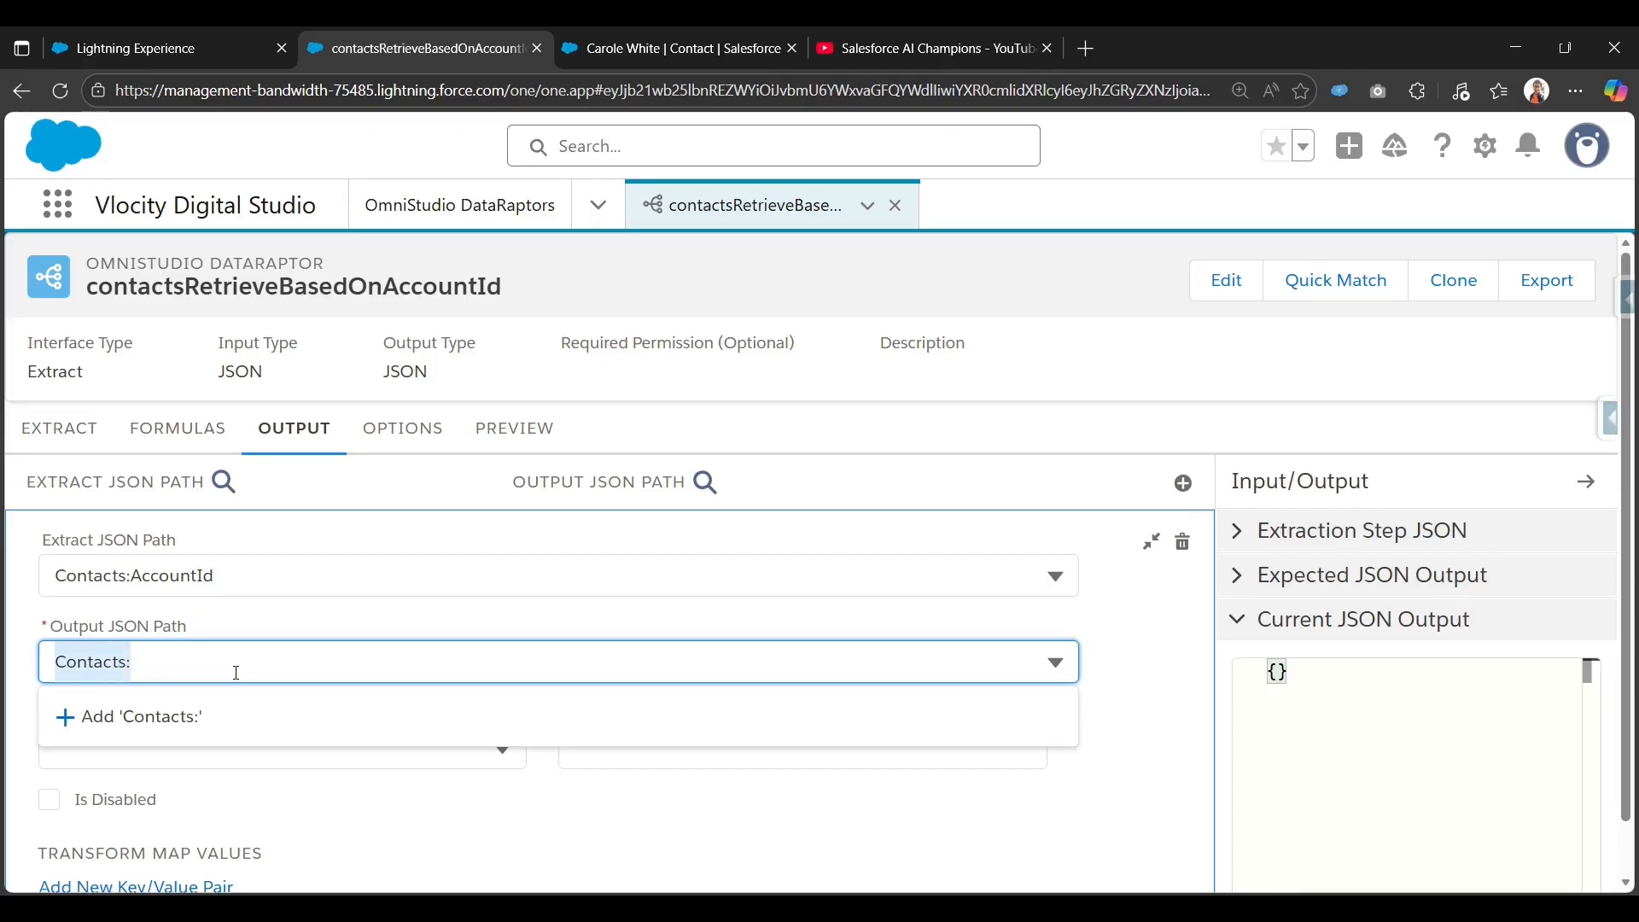
pyautogui.click(235, 673)
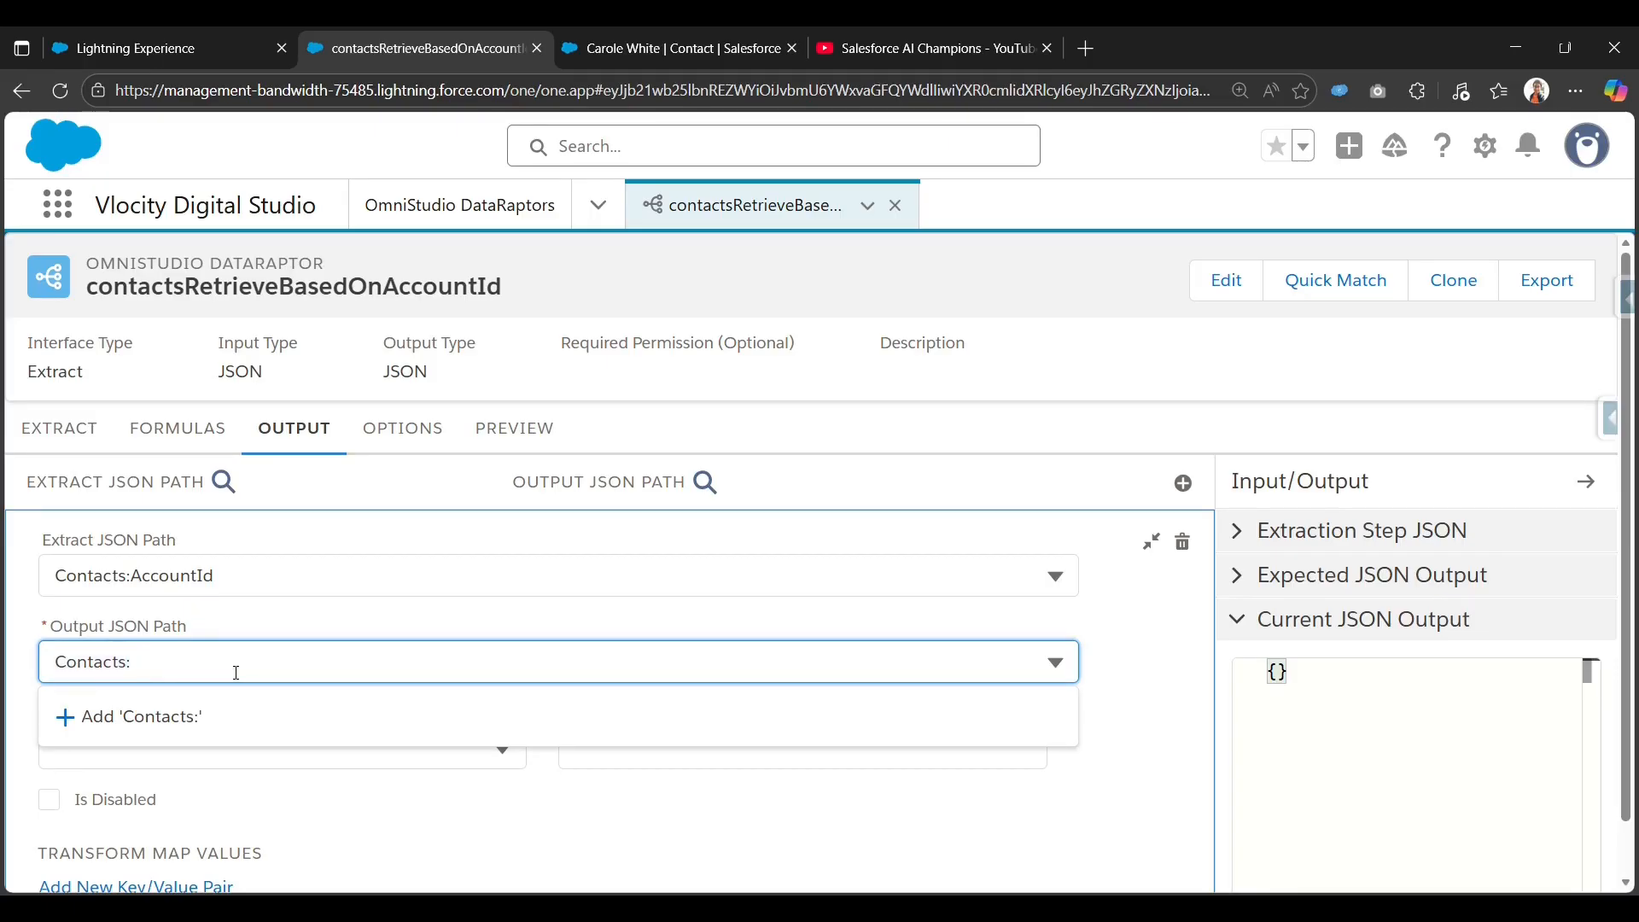
pyautogui.write('Account Id')
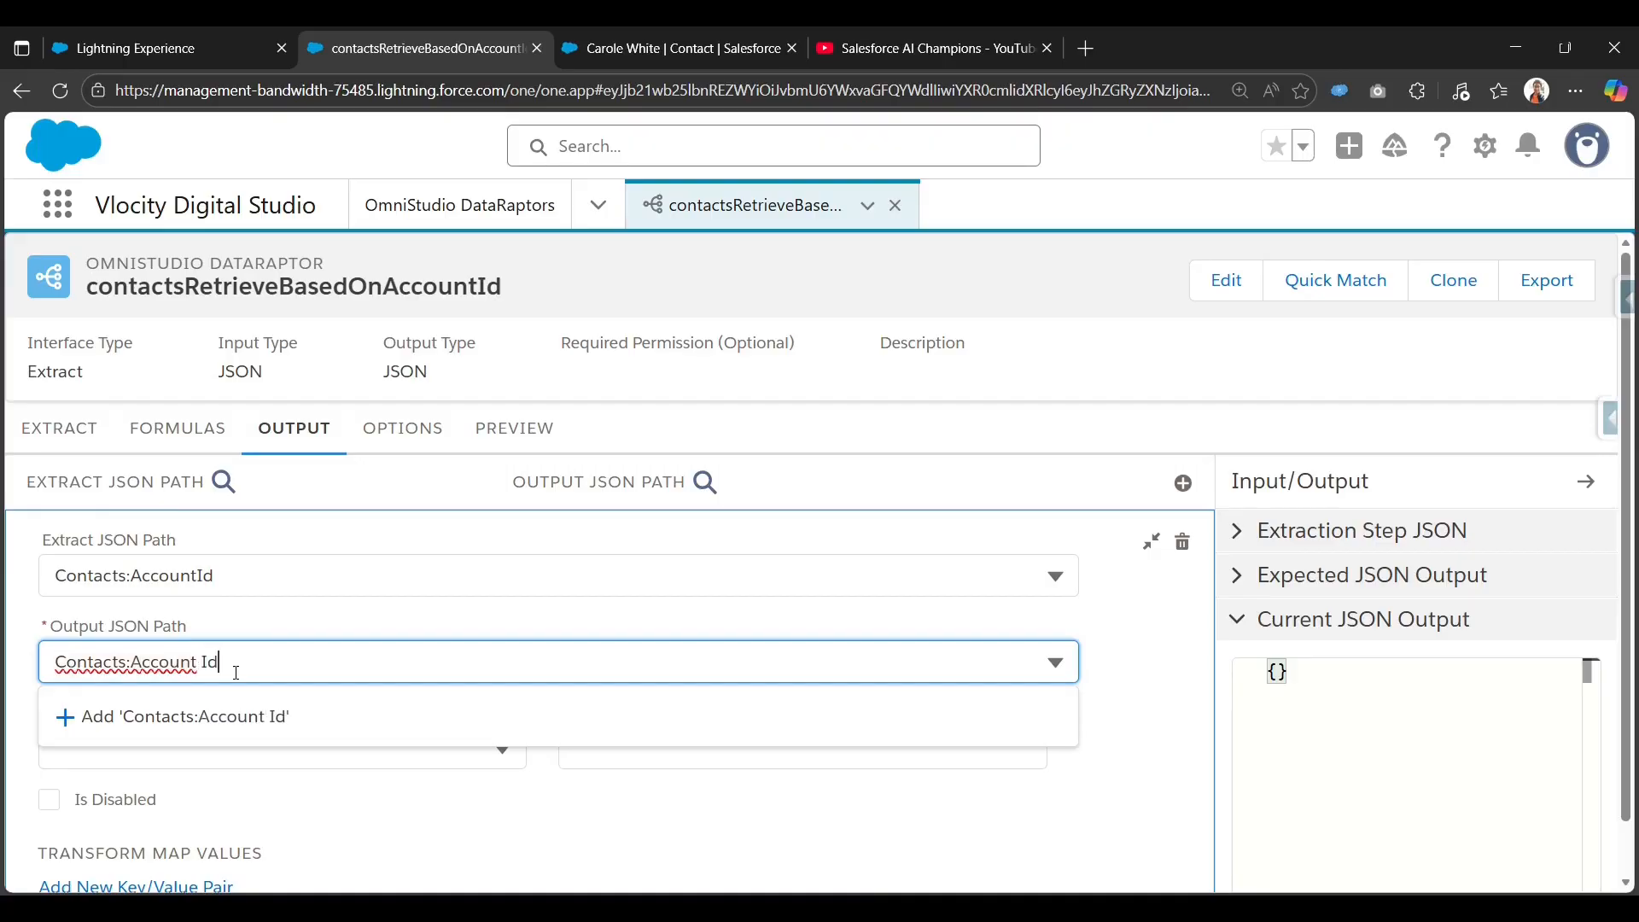
pyautogui.click(212, 721)
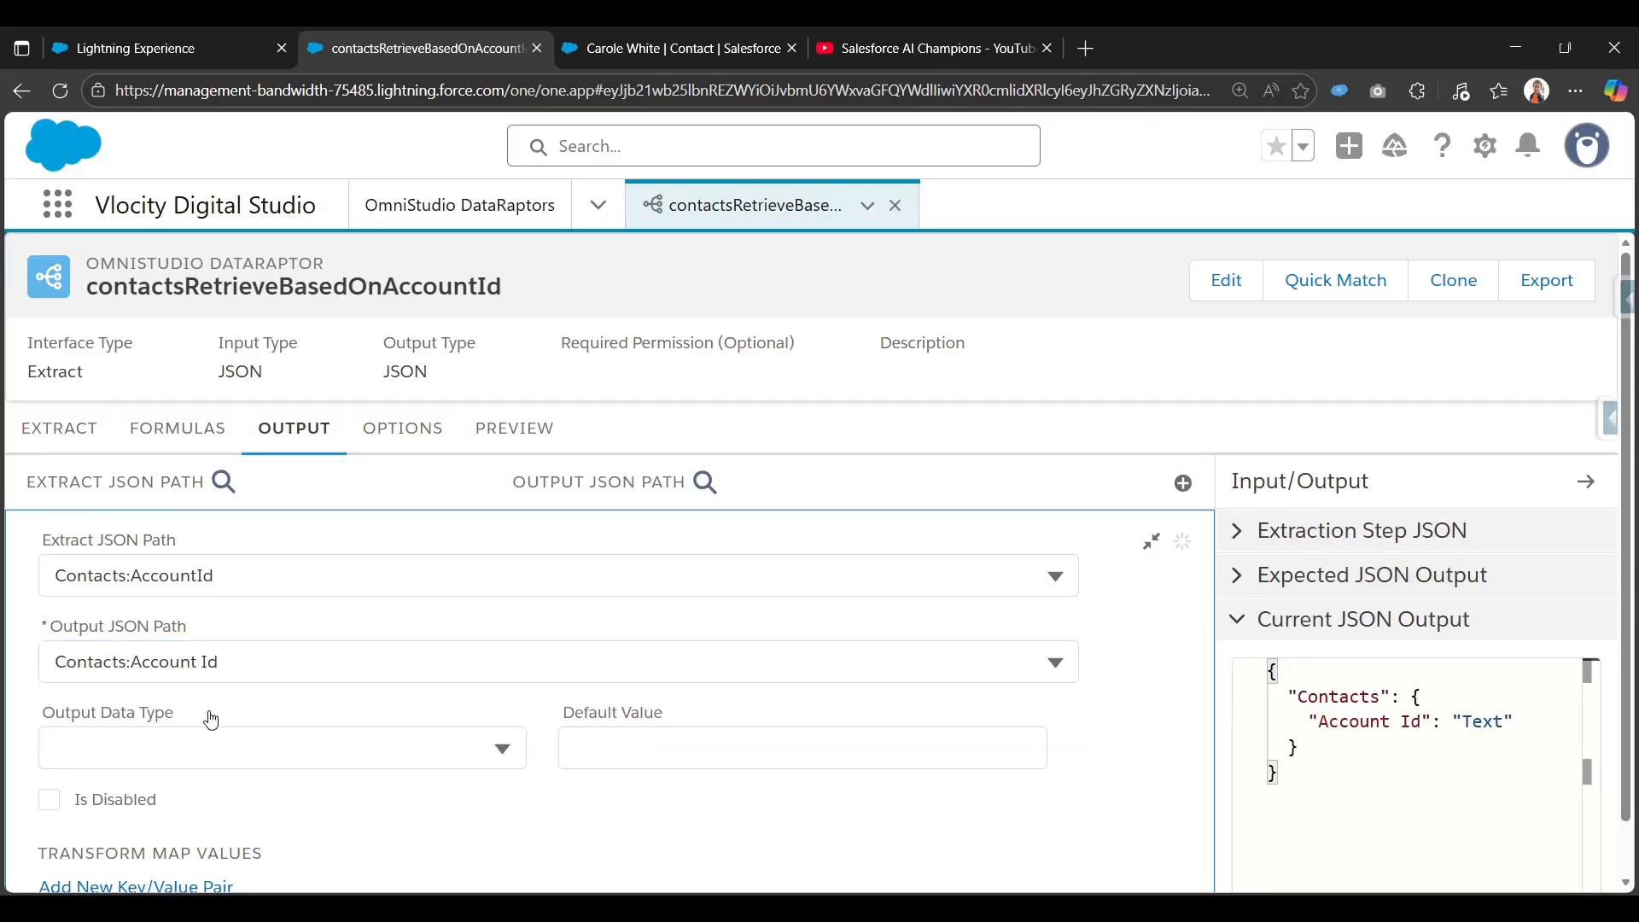
pyautogui.click(1151, 542)
# Add a second output mapping from Contacts:Name to Contacts:Name.
pyautogui.click(1195, 483)
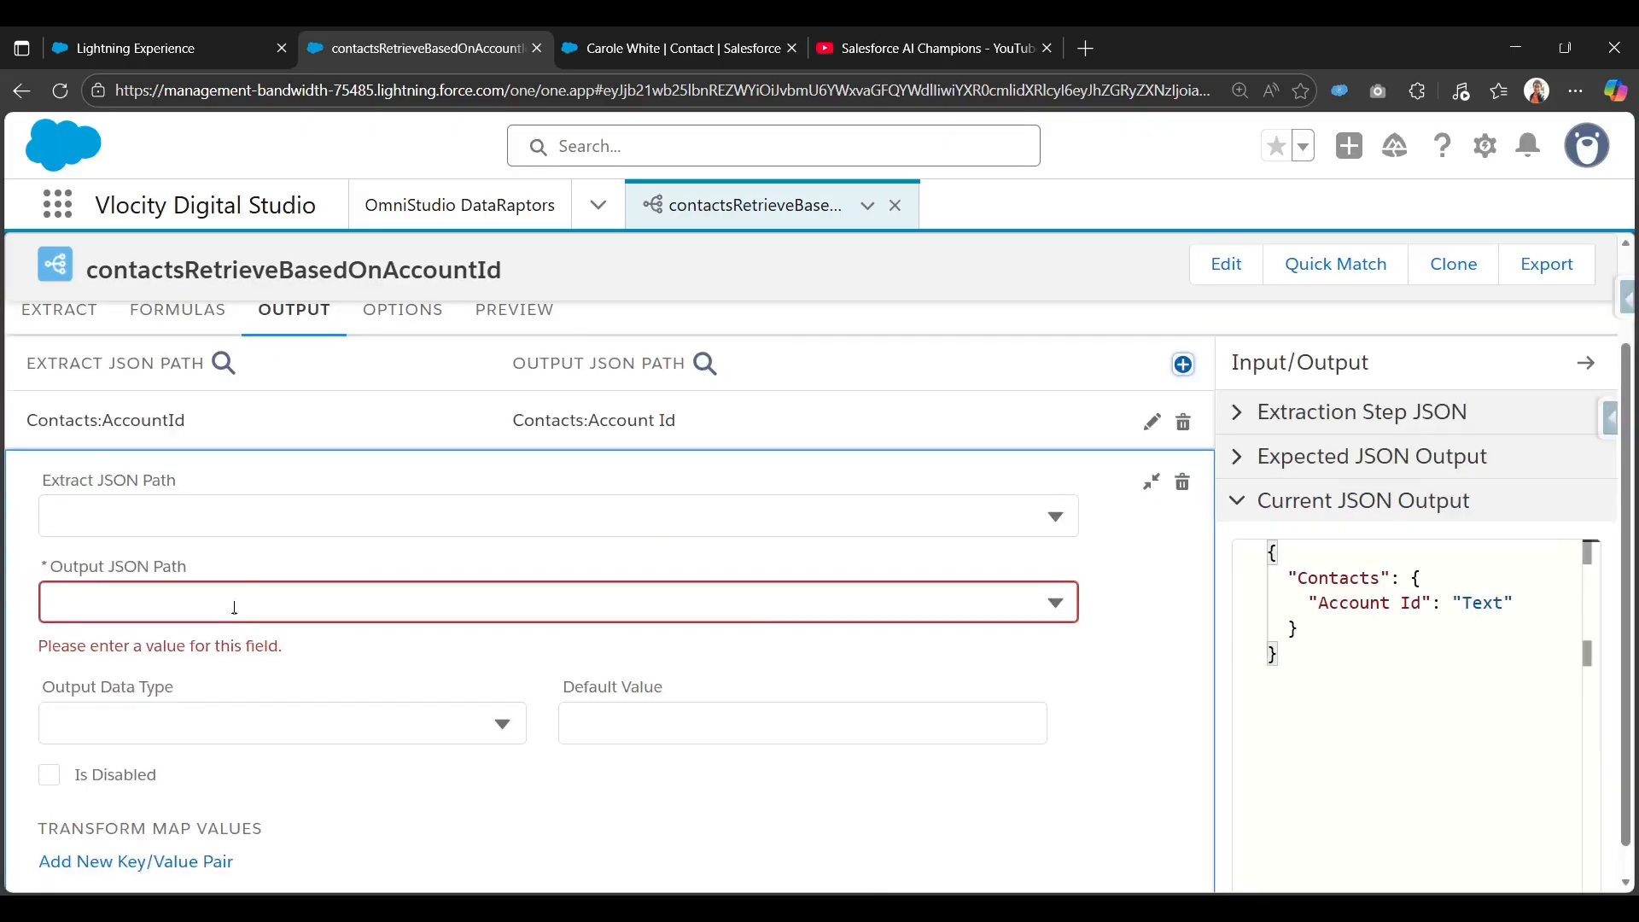
pyautogui.click(300, 510)
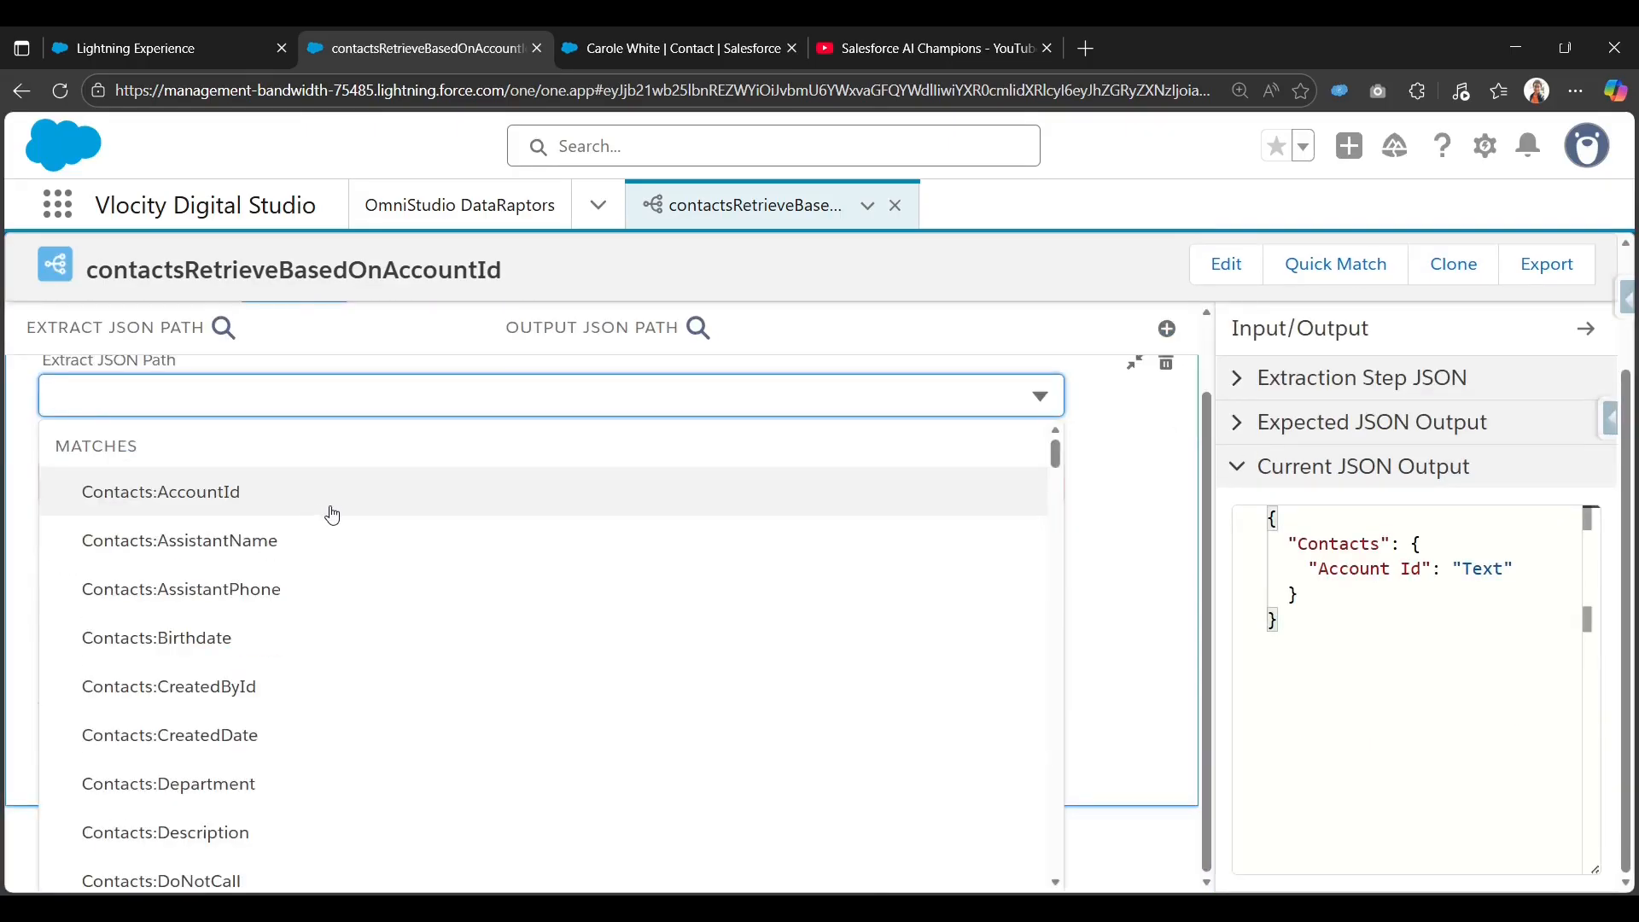
pyautogui.write('Name')
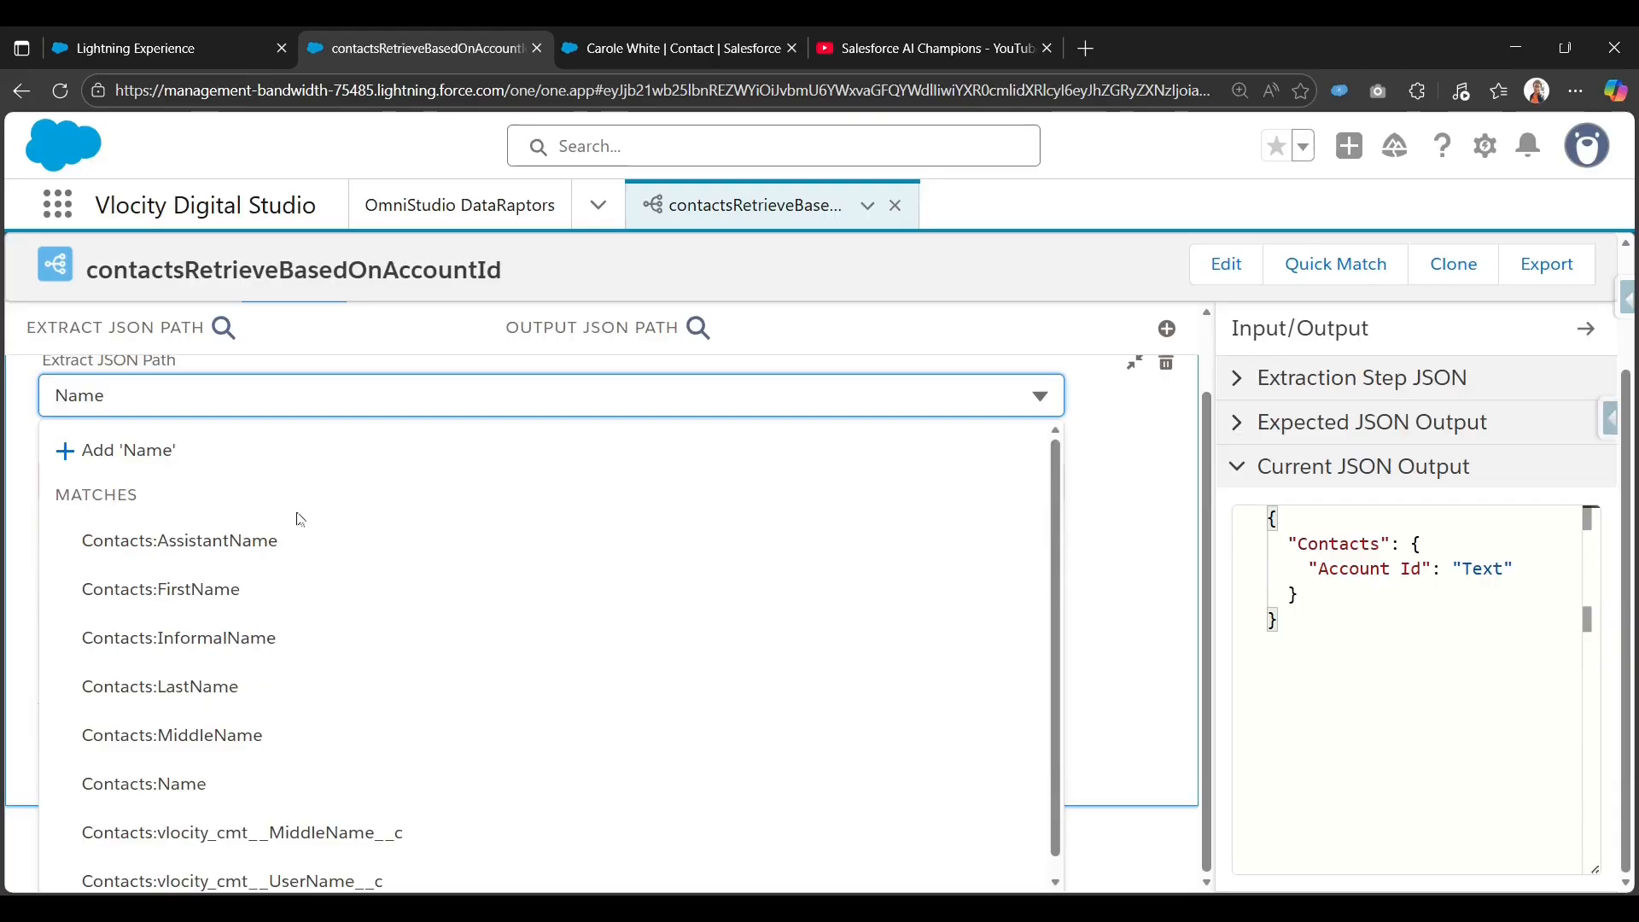
pyautogui.click(243, 784)
pyautogui.click(321, 559)
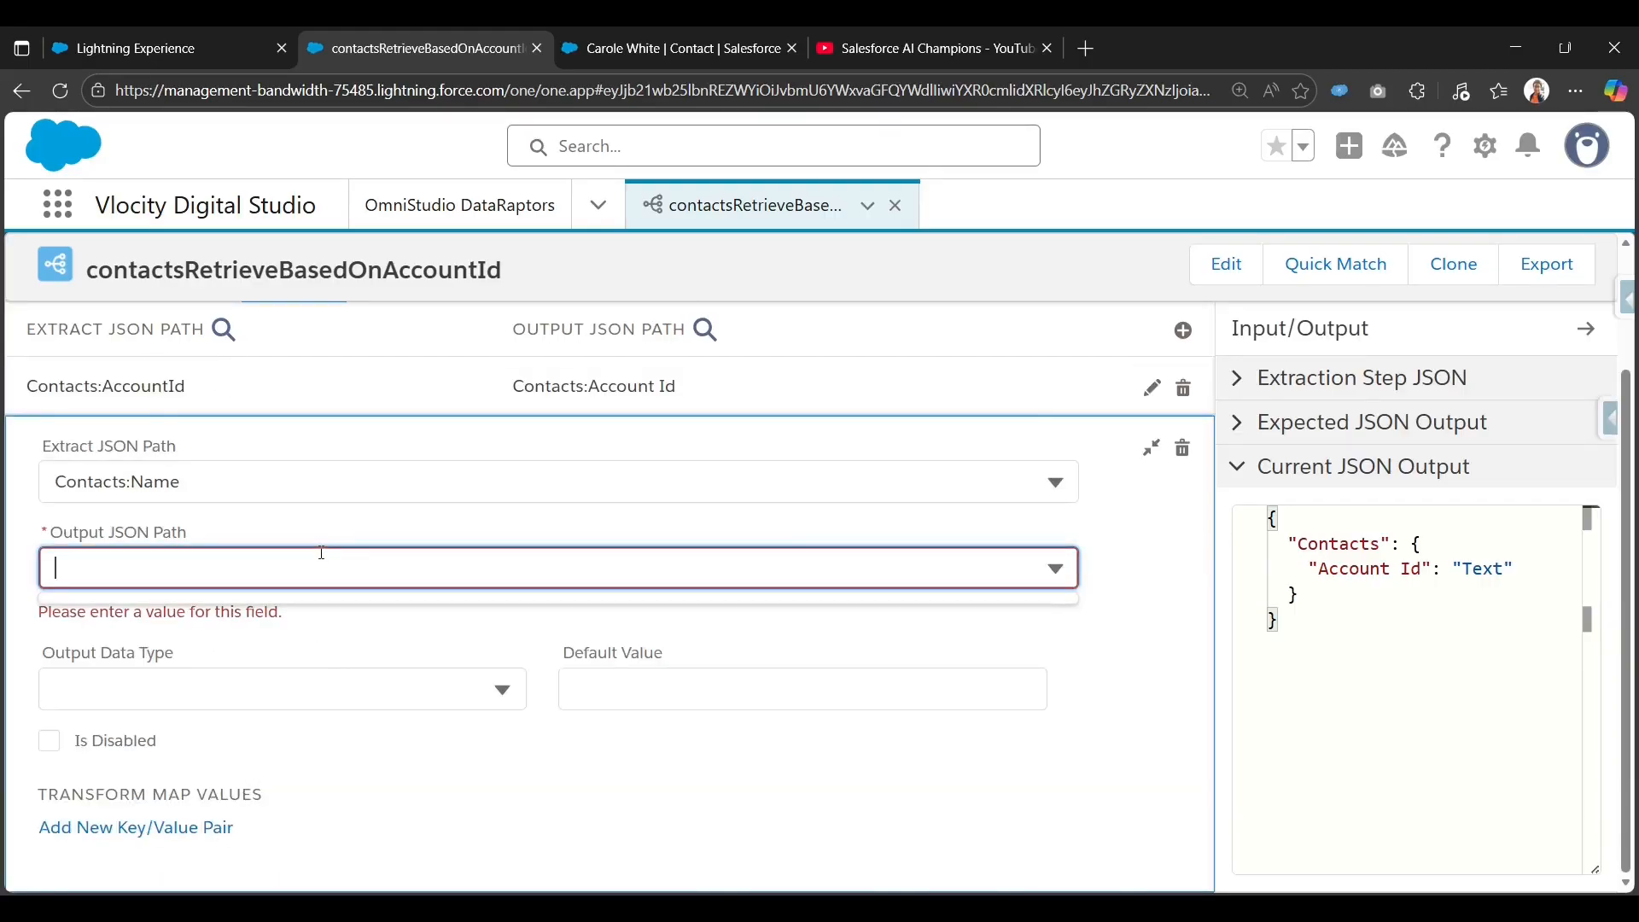
pyautogui.write('Contacts:Name')
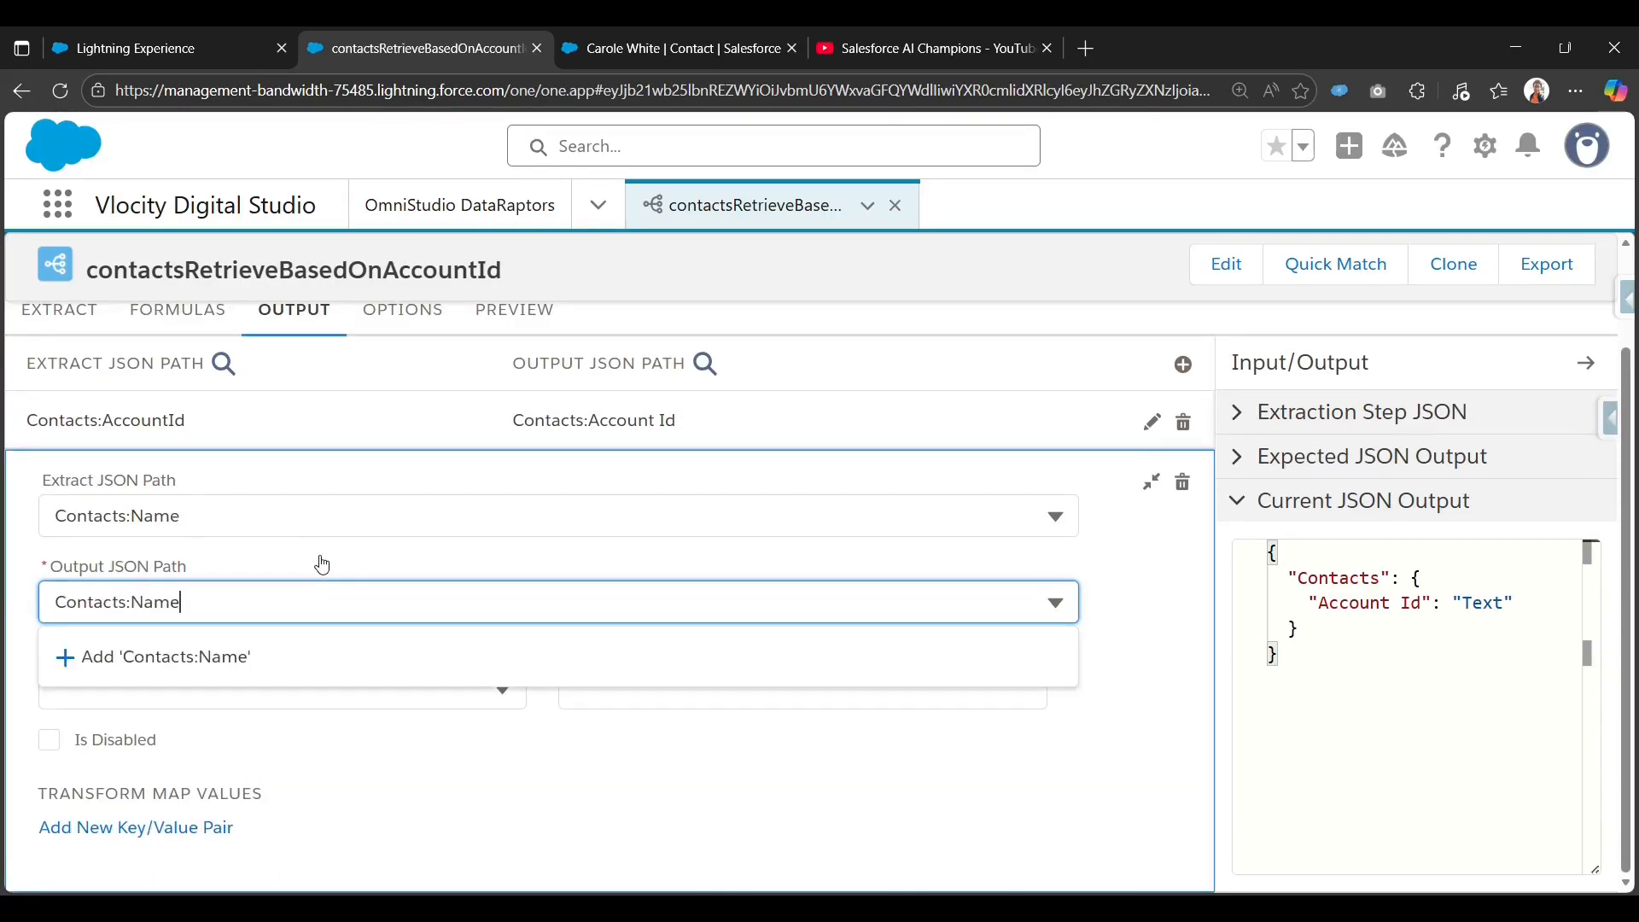
pyautogui.click(243, 655)
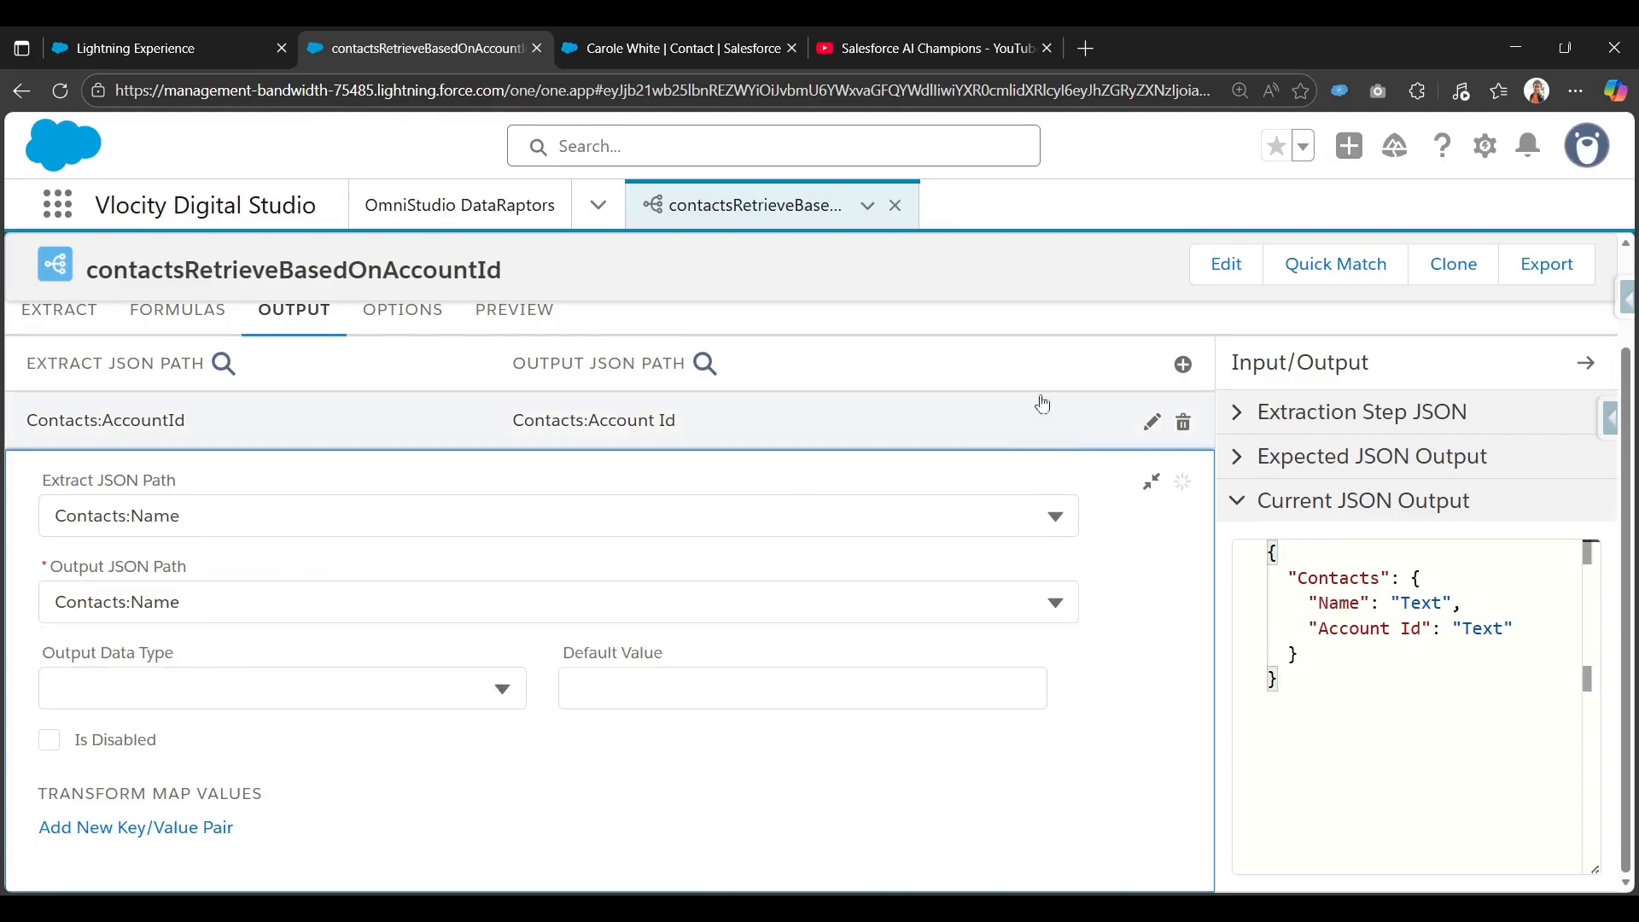
pyautogui.click(1150, 487)
# Add a third output mapping from Contacts:Title to Contacts:Title.
pyautogui.click(1189, 479)
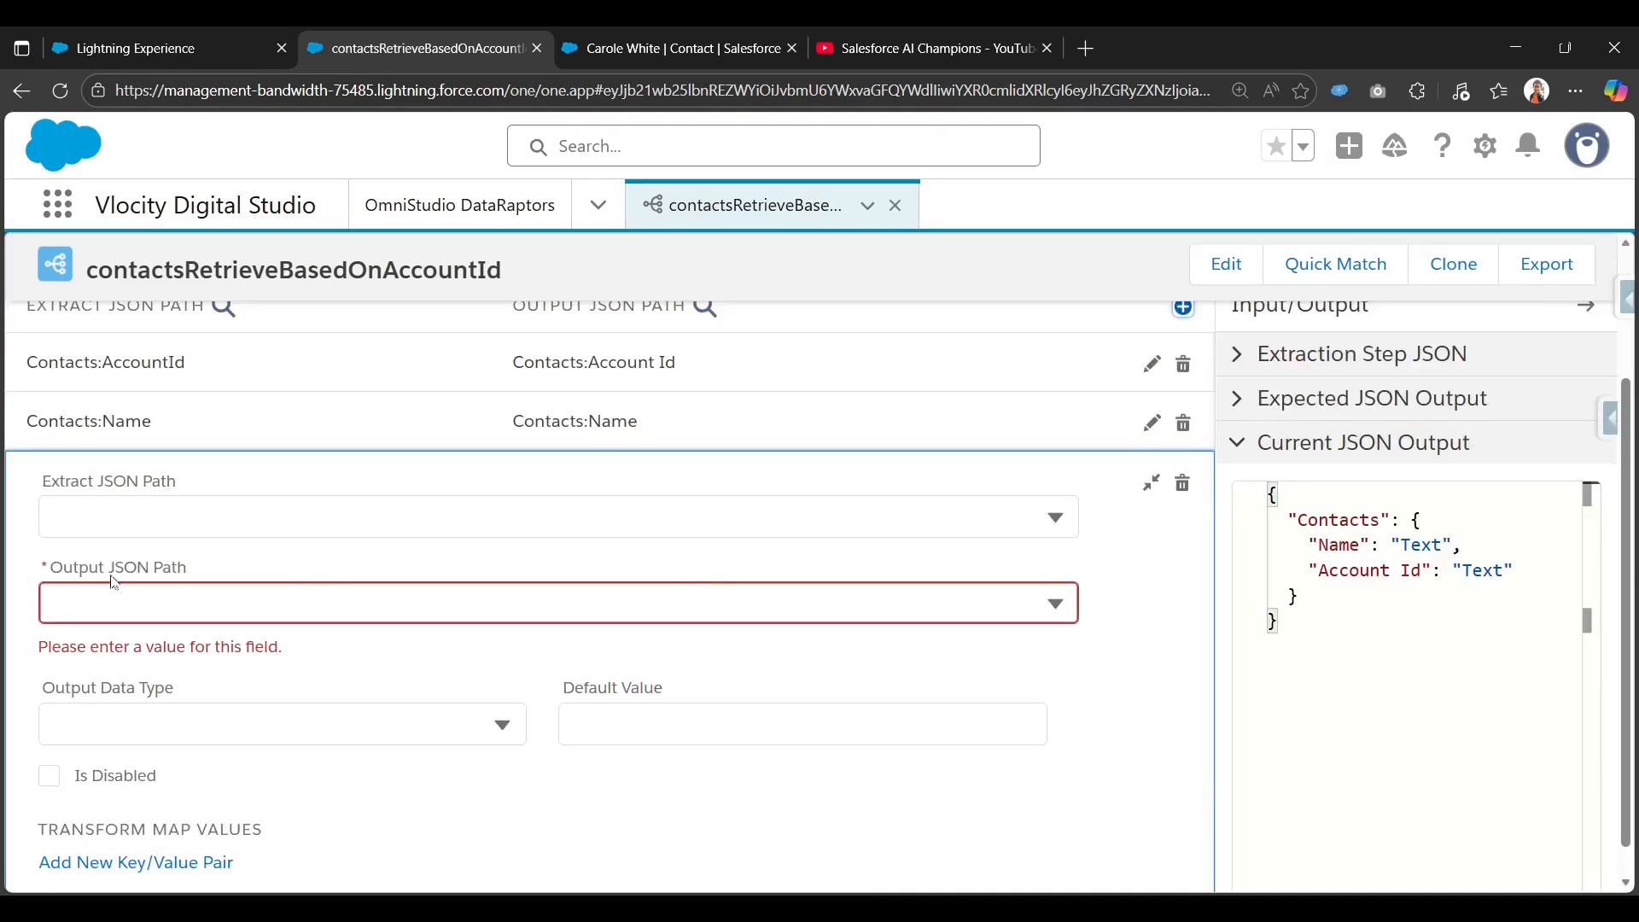
pyautogui.click(151, 515)
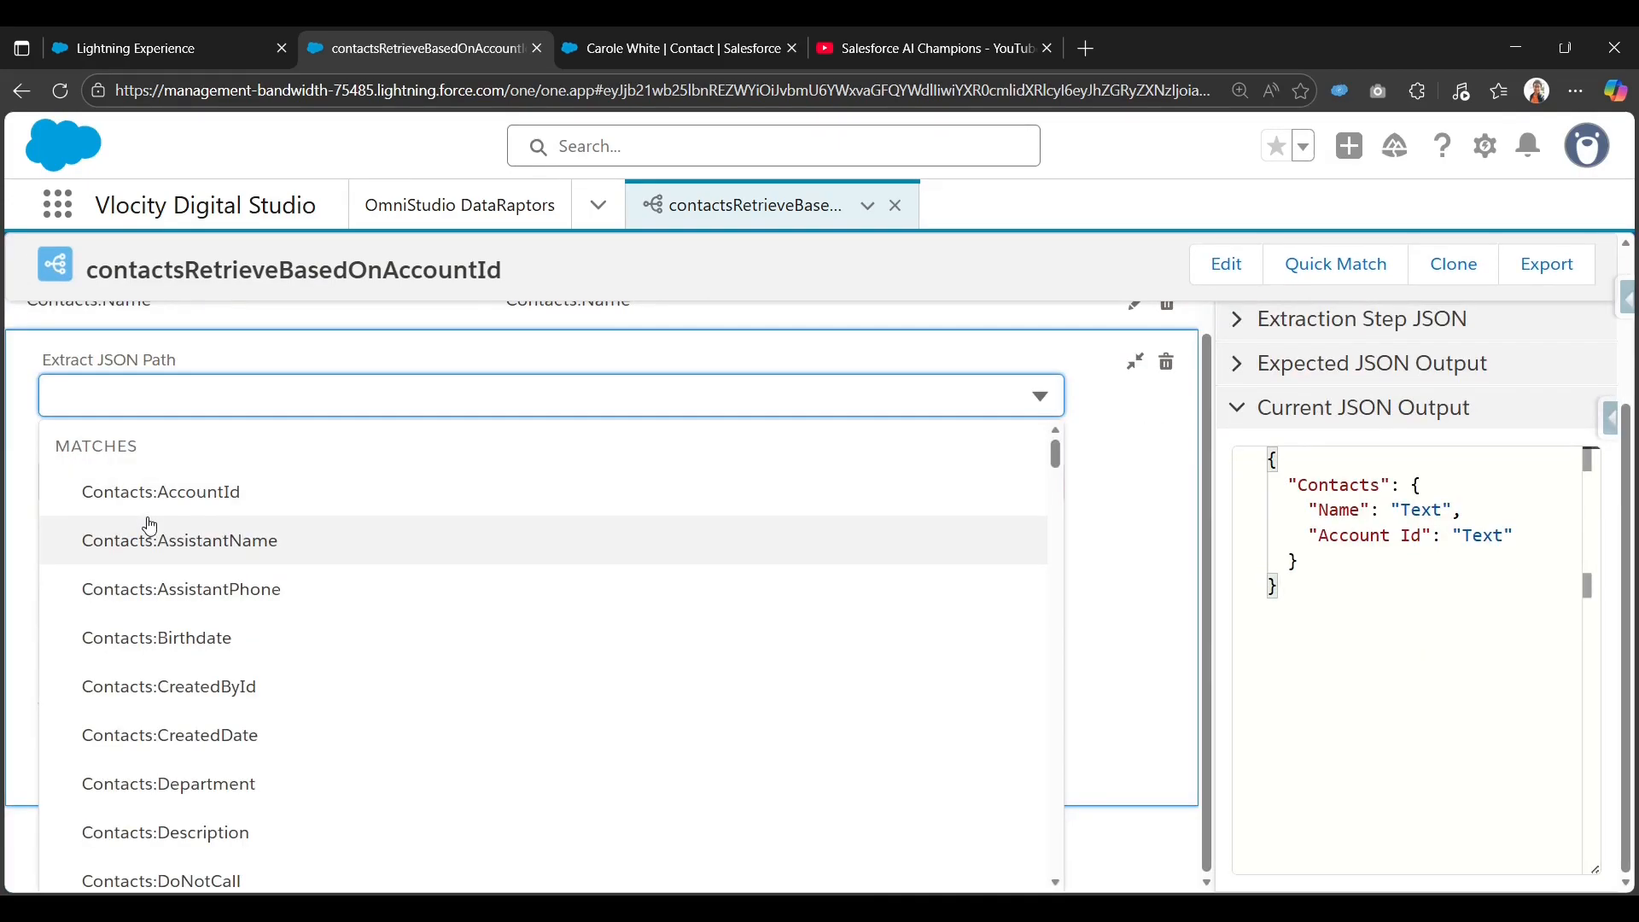
pyautogui.write('title')
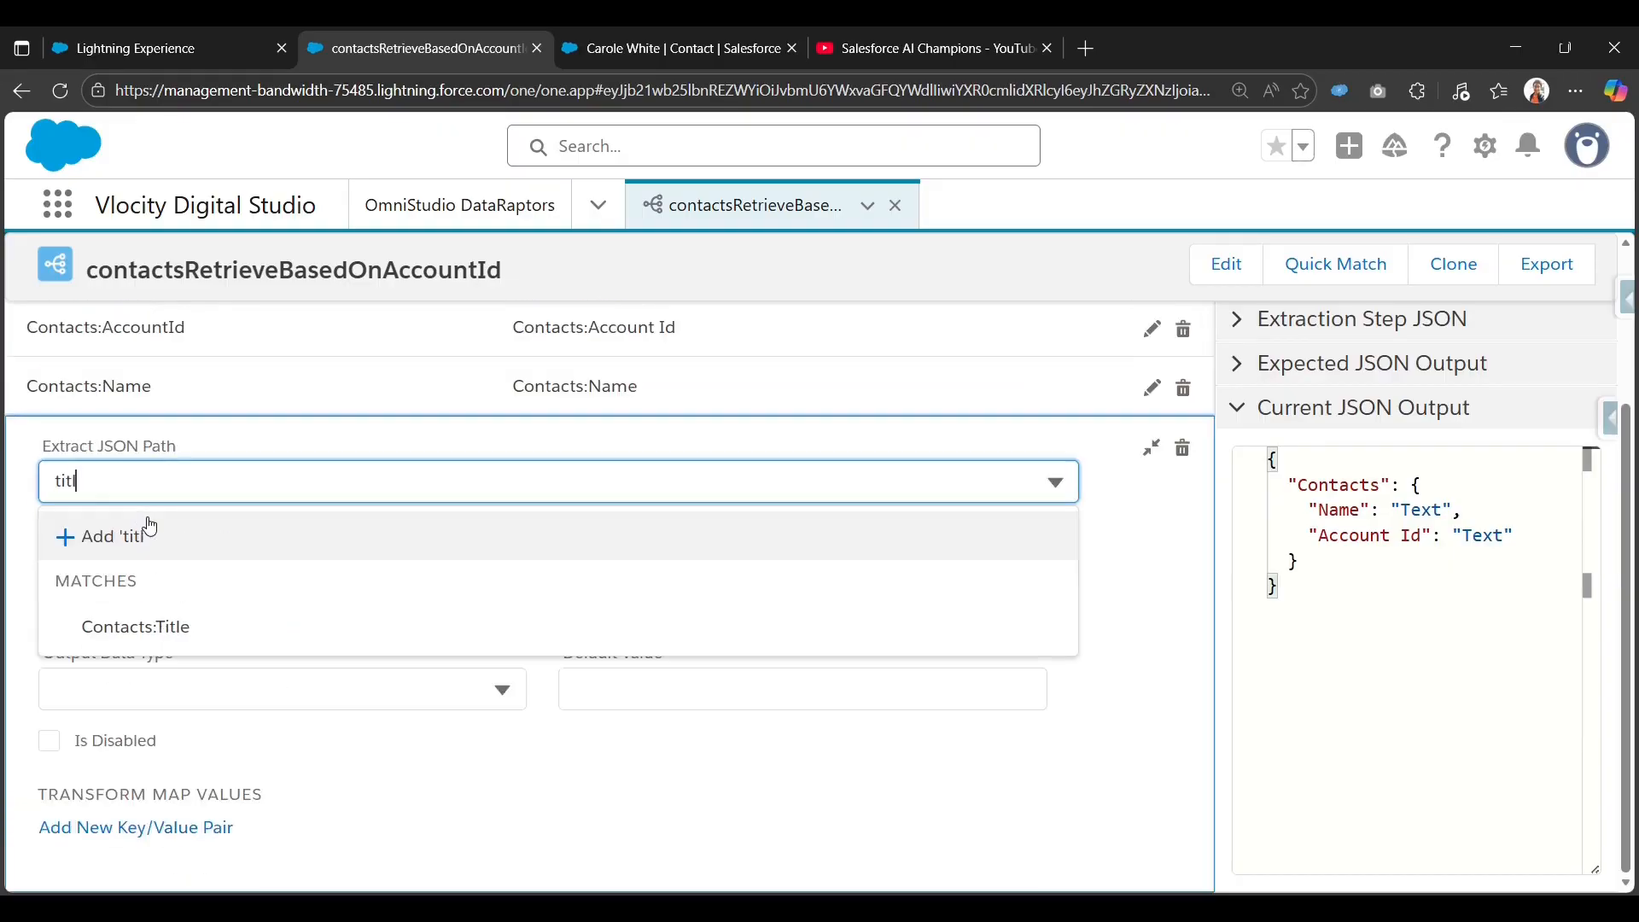
pyautogui.click(111, 621)
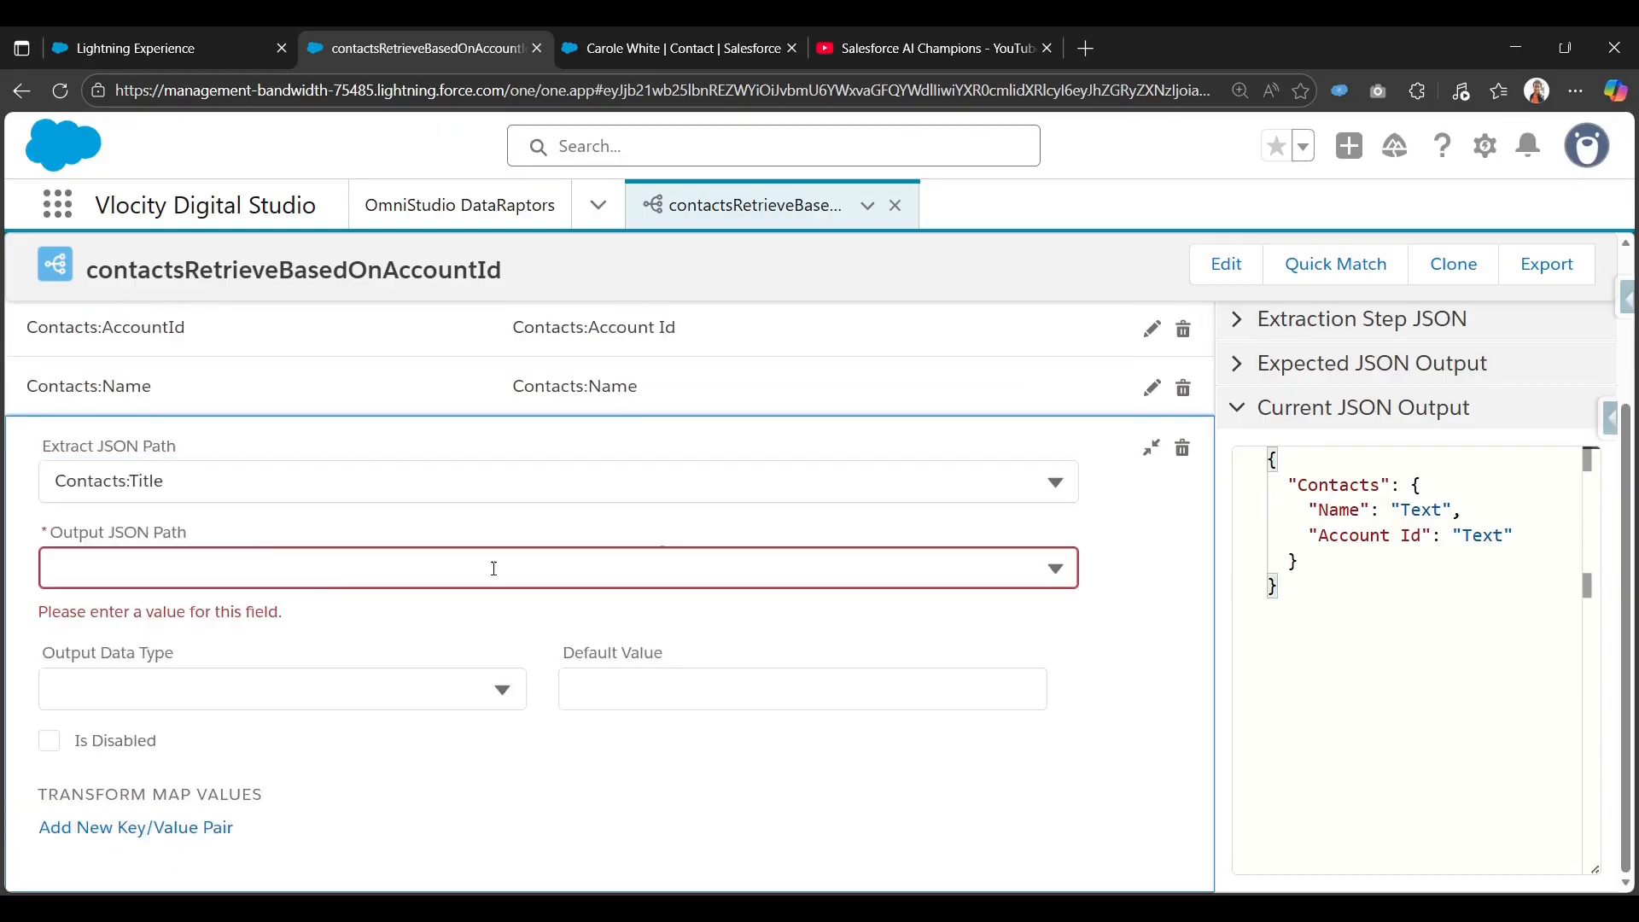
pyautogui.click(601, 557)
pyautogui.write('Contacts:T')
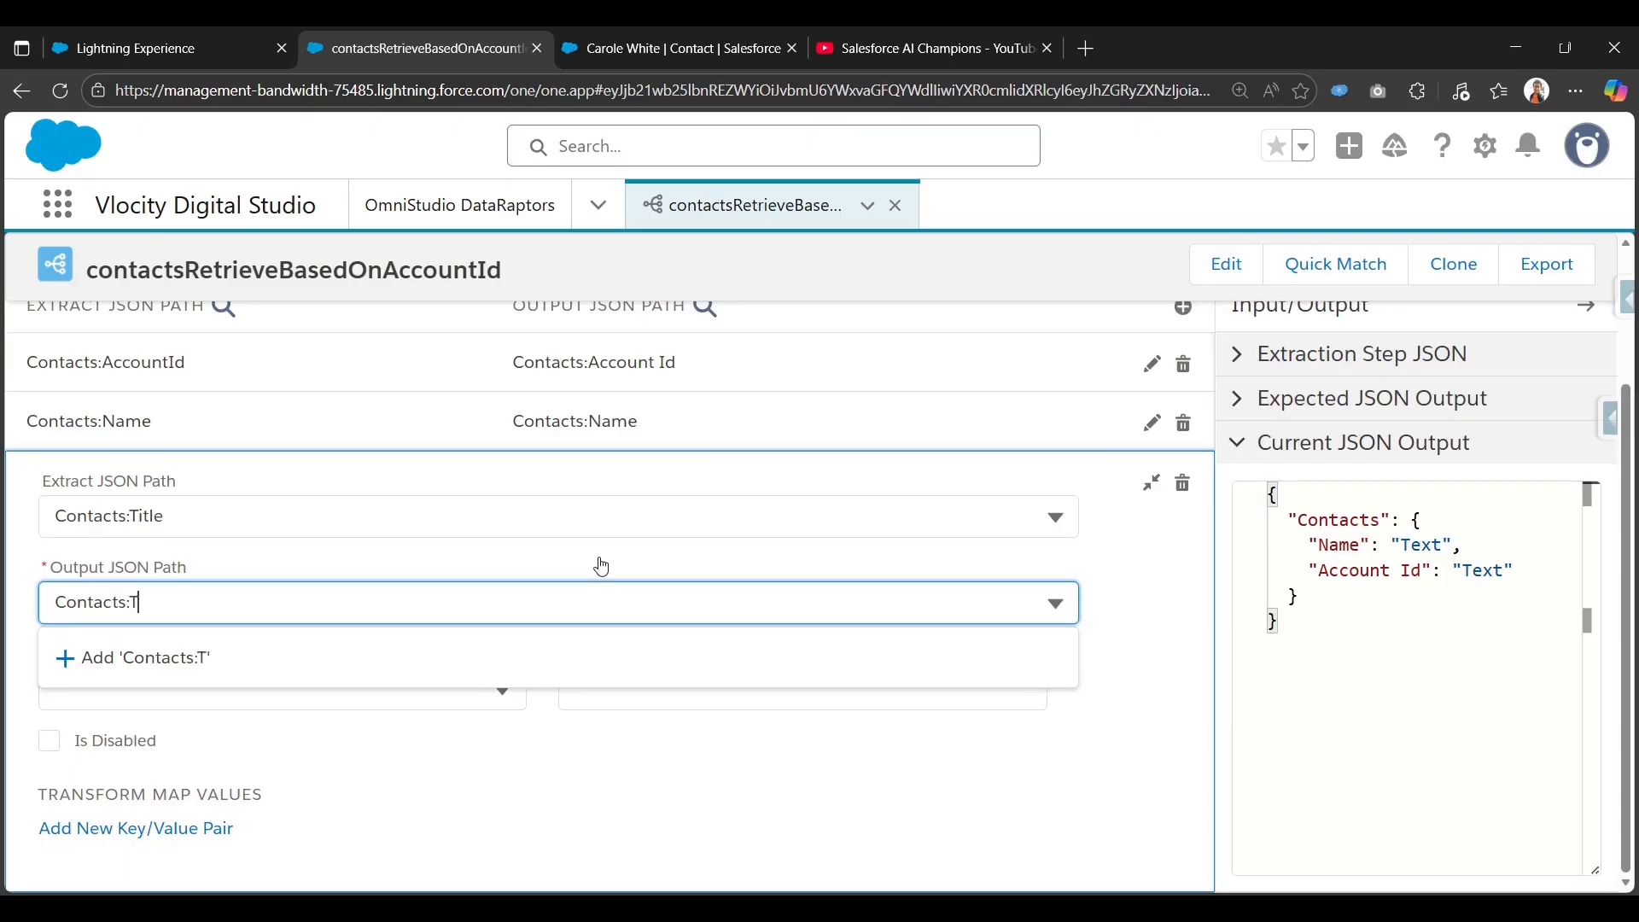
pyautogui.write('itle')
pyautogui.click(518, 655)
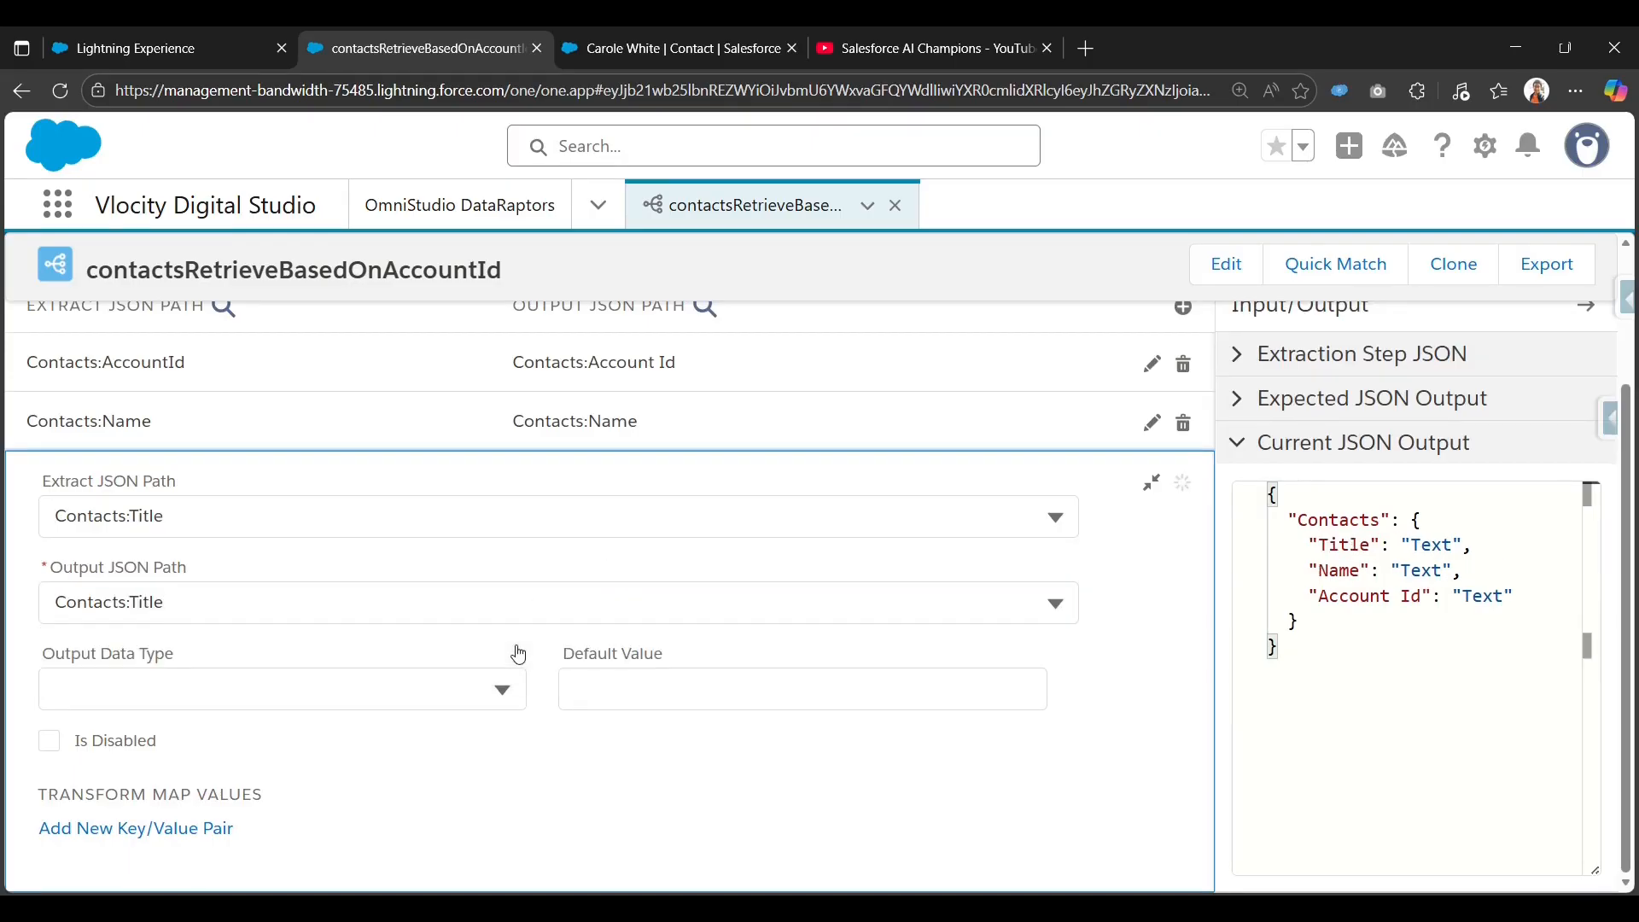
pyautogui.click(1147, 492)
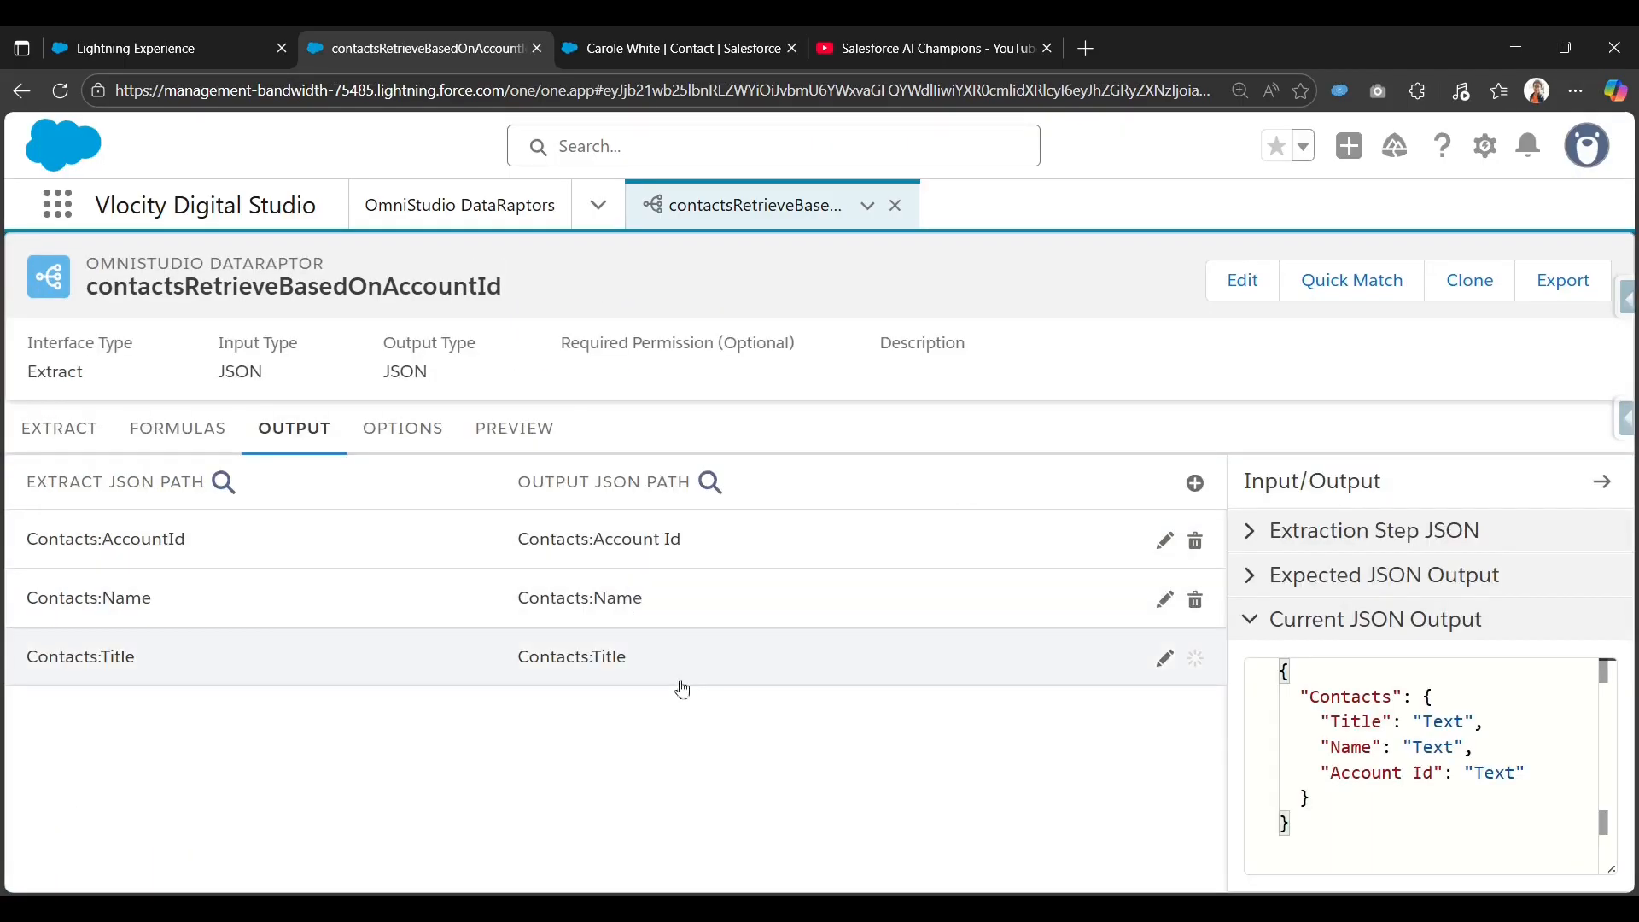
pyautogui.click(1165, 660)
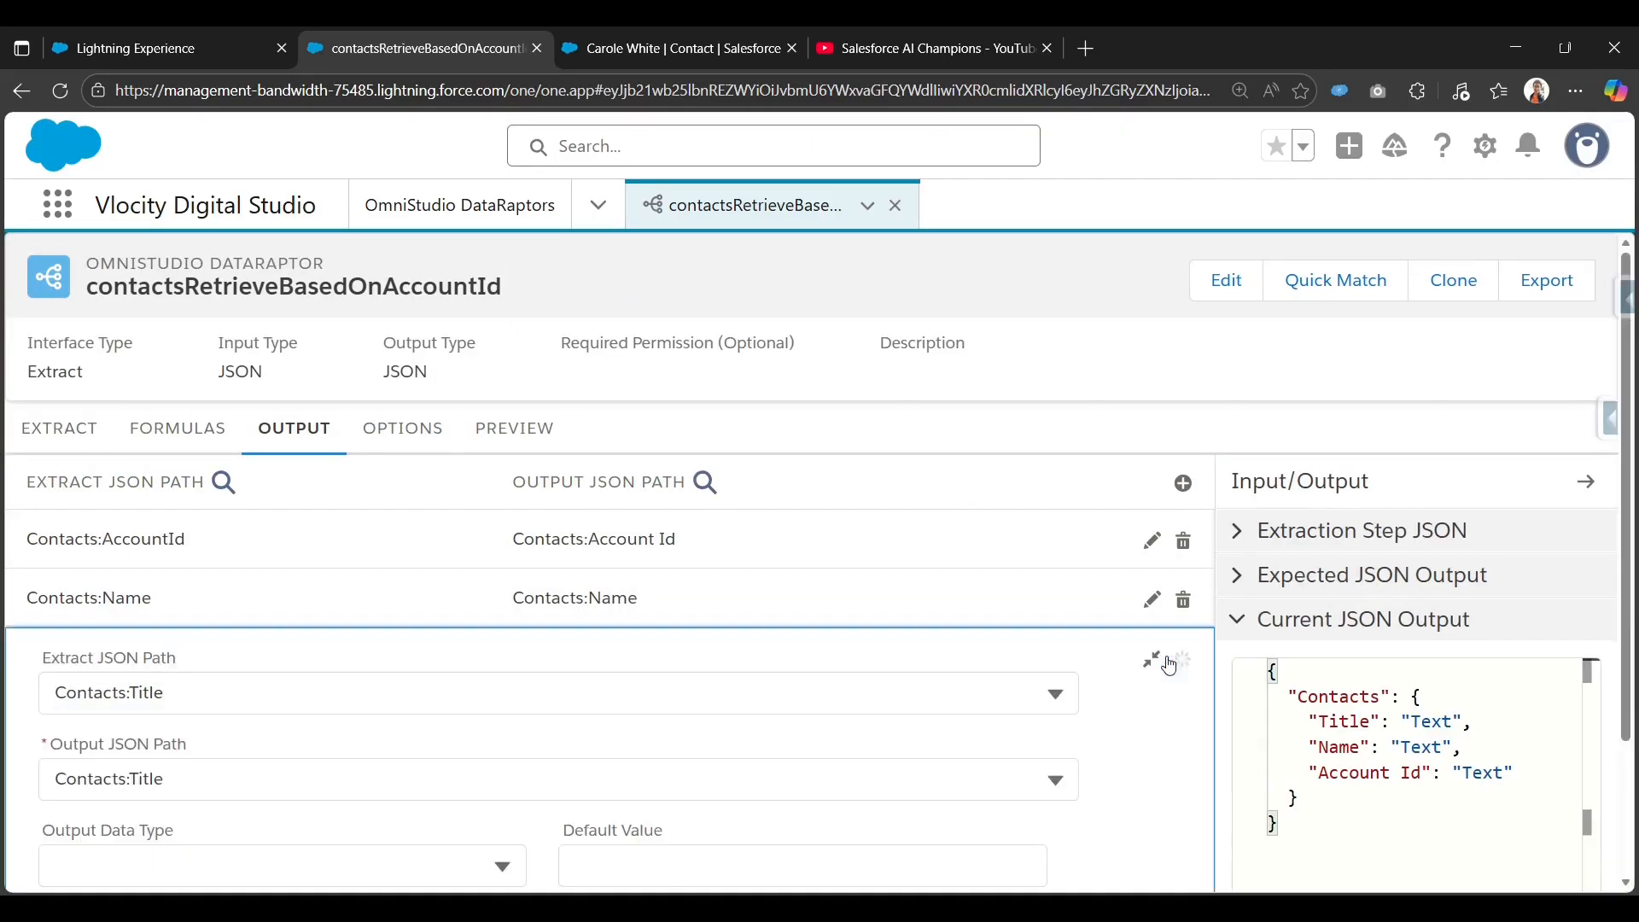
pyautogui.click(1145, 486)
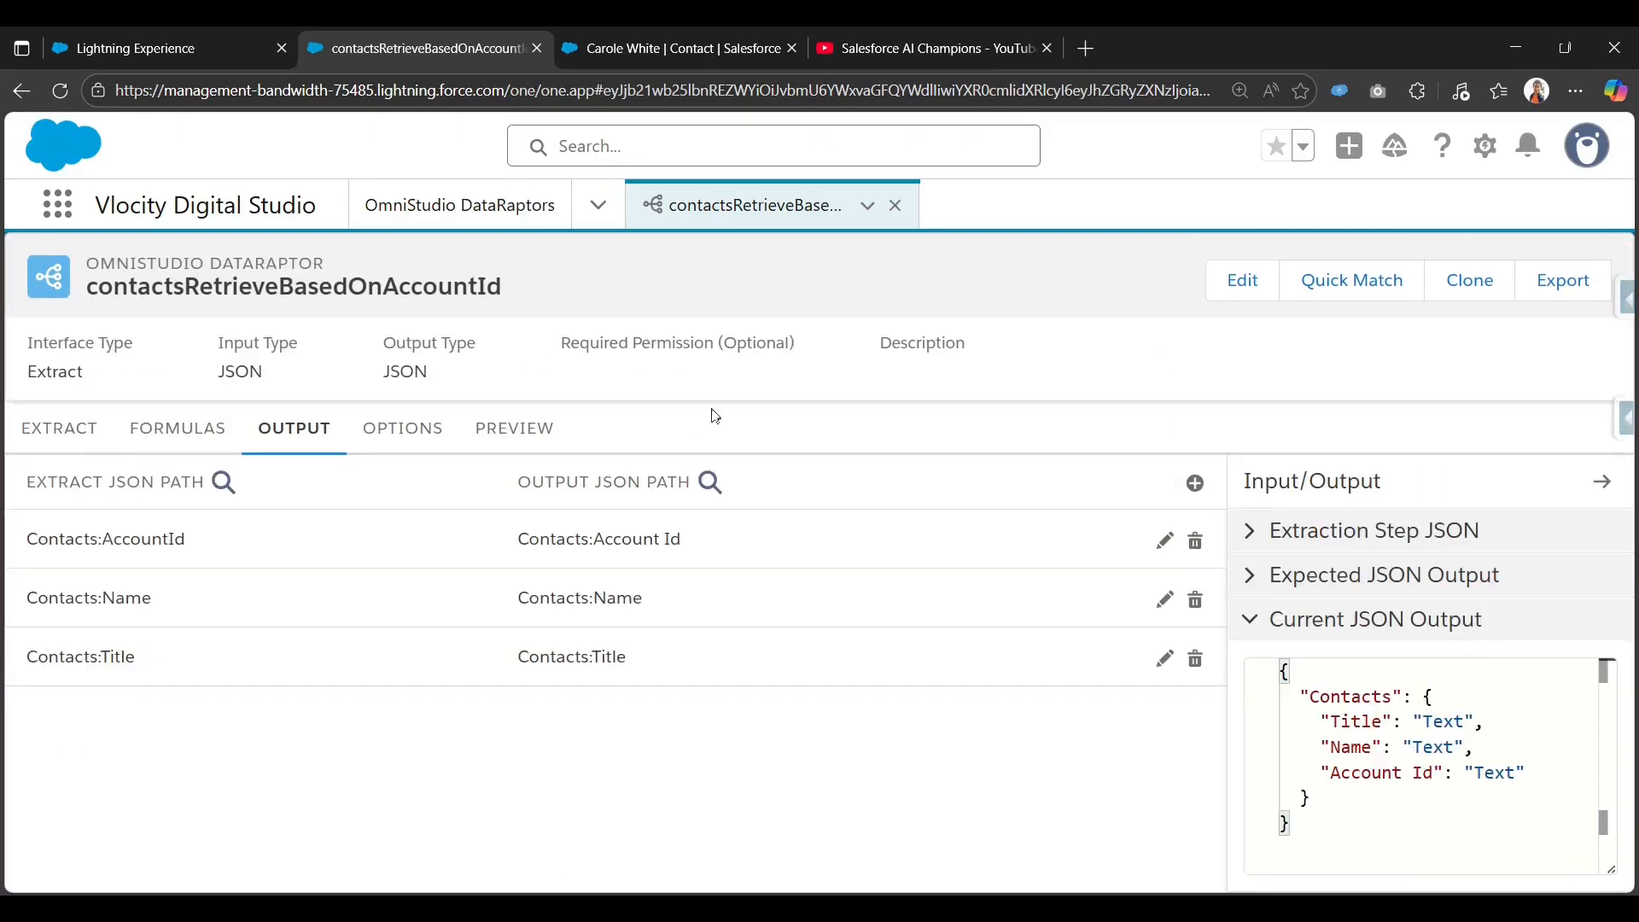
pyautogui.click(520, 428)
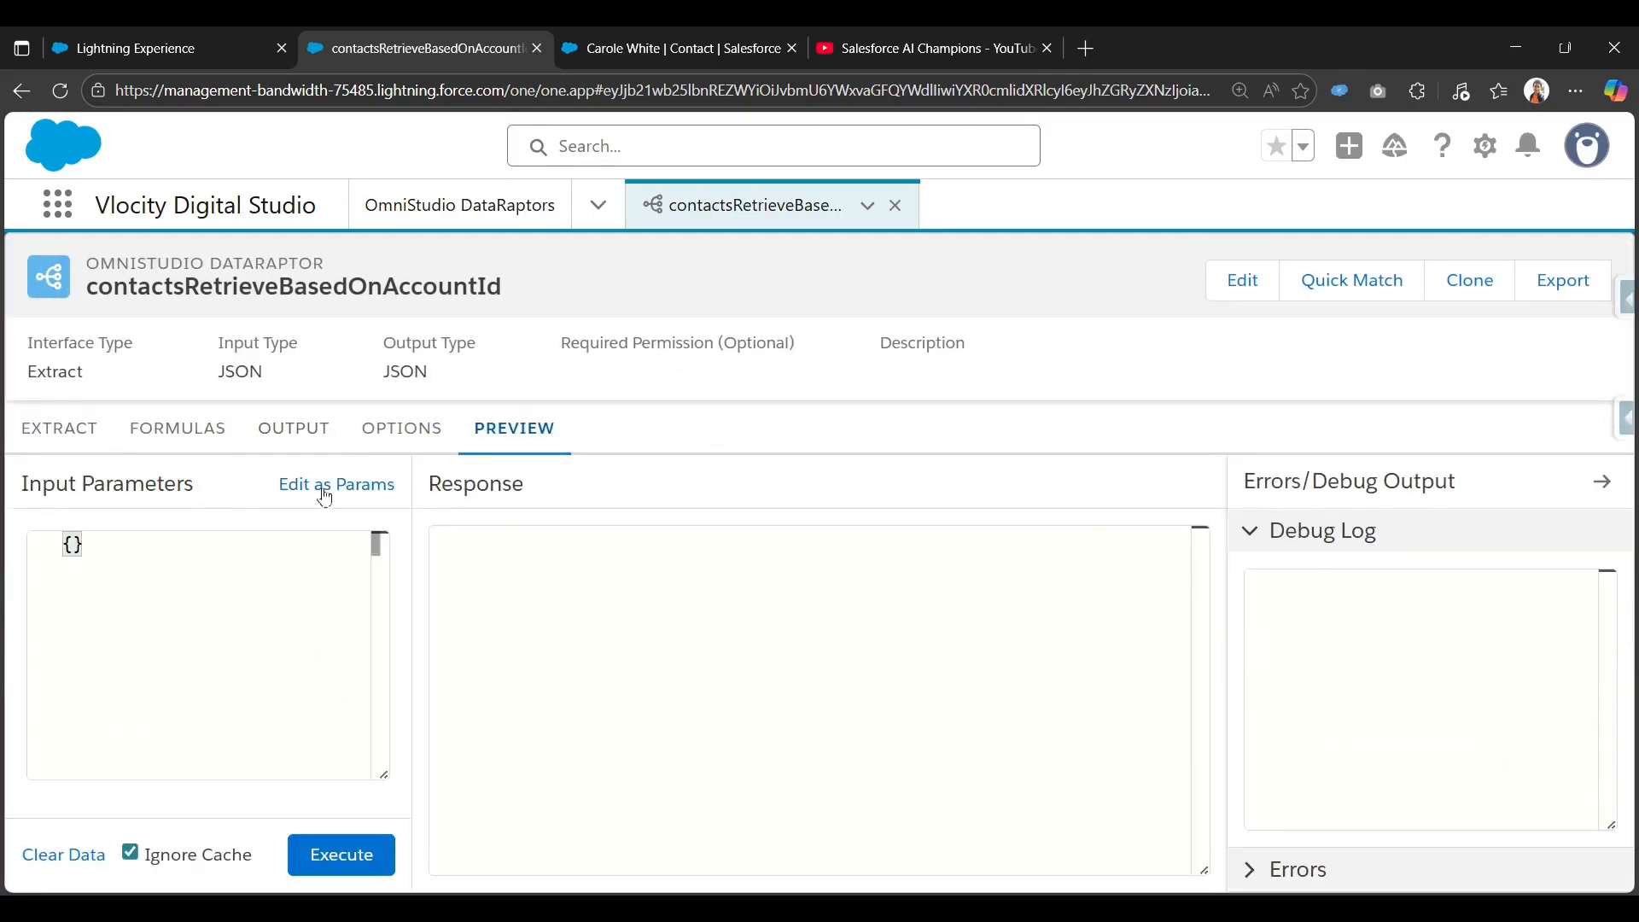
# Add a test input parameter accId with the copied account Id as its value.
pyautogui.click(322, 485)
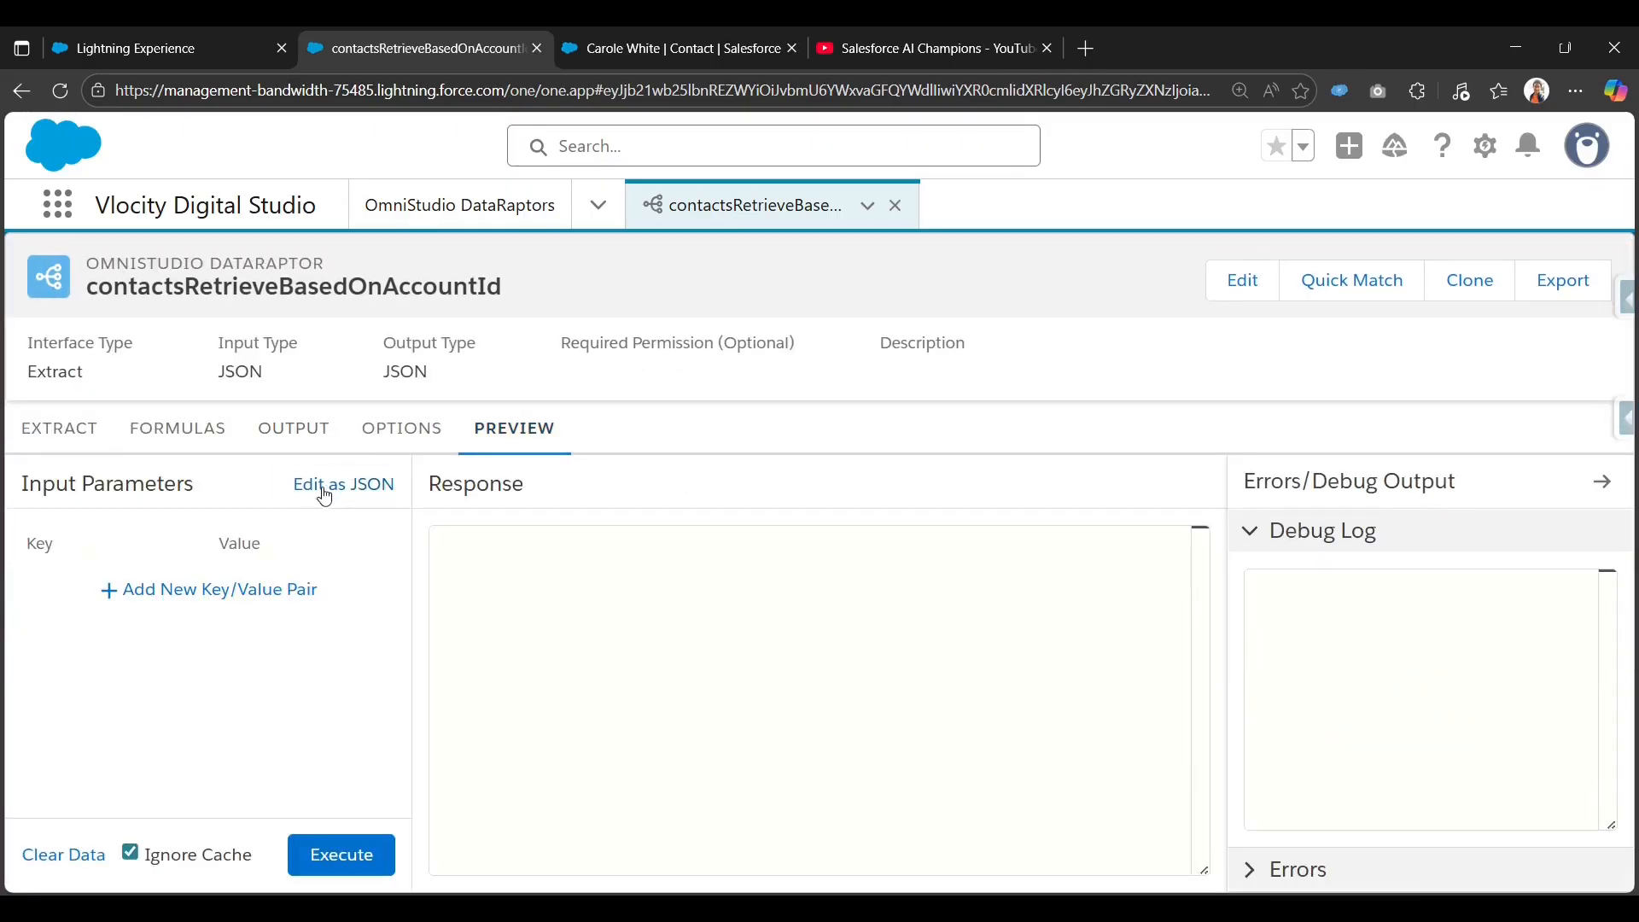
pyautogui.click(201, 588)
pyautogui.click(108, 592)
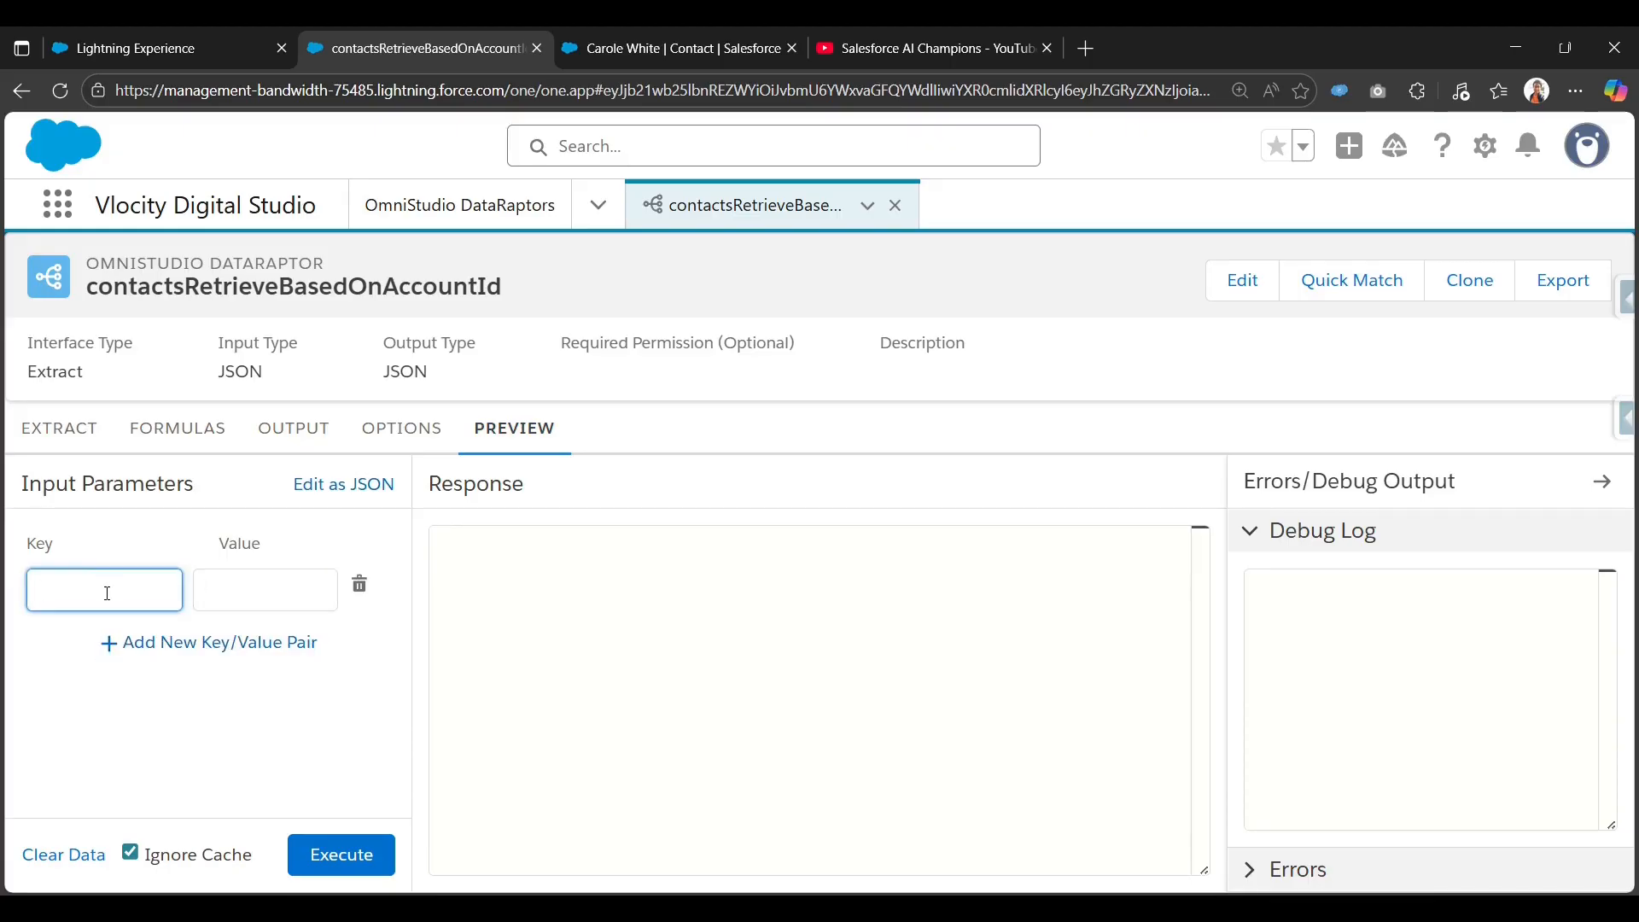
pyautogui.write('accId')
pyautogui.click(39, 430)
pyautogui.click(911, 600)
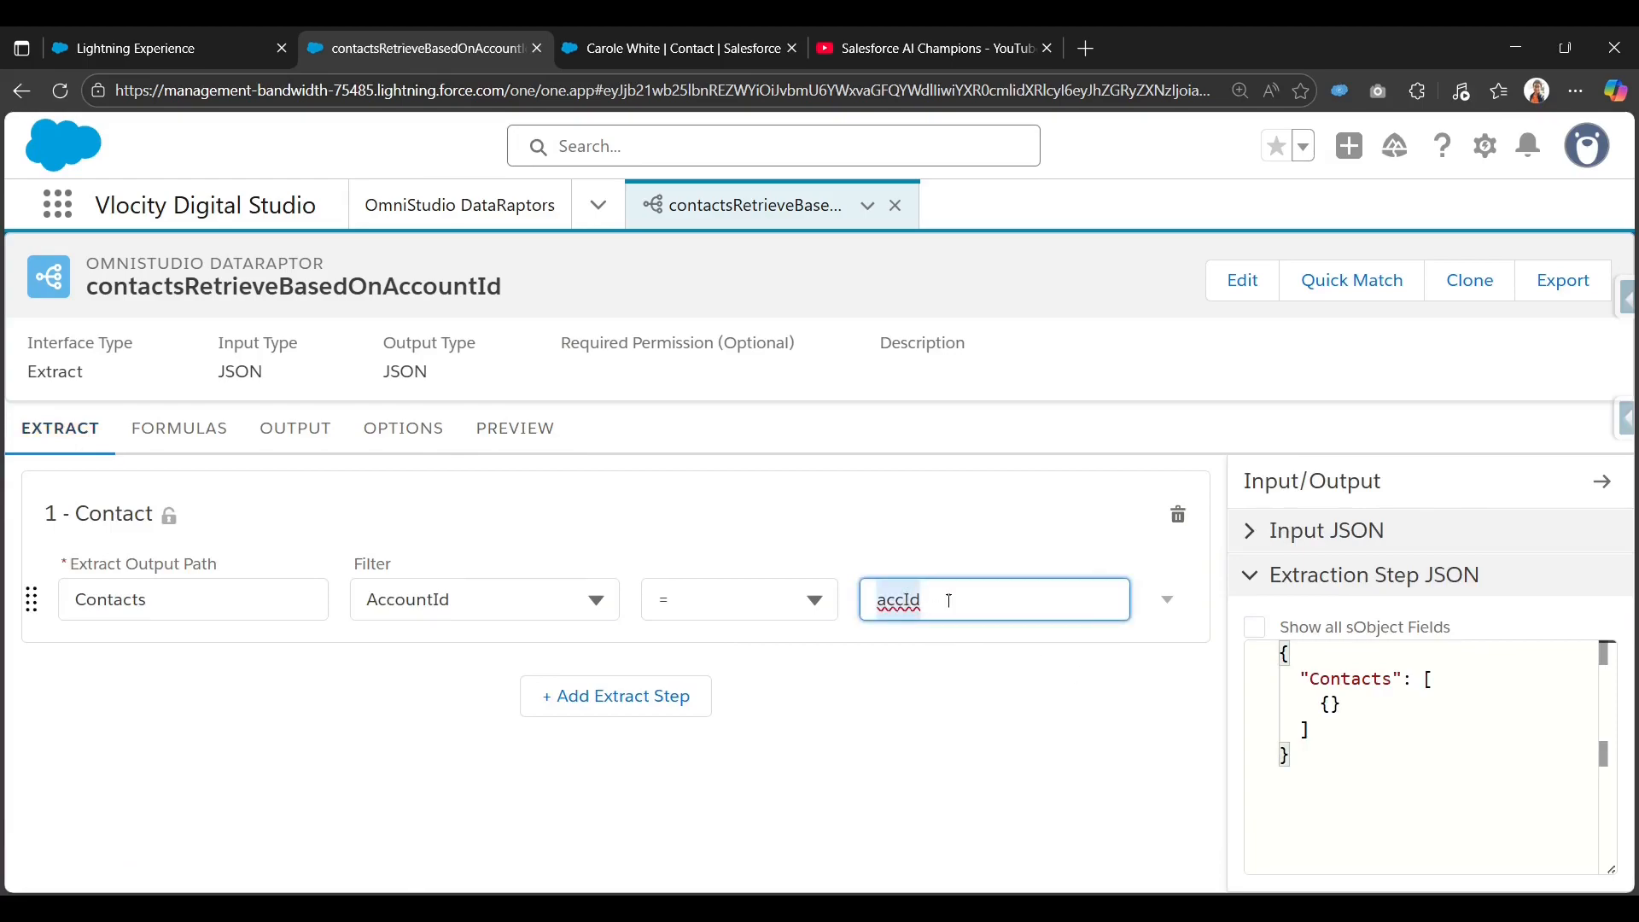
pyautogui.click(491, 443)
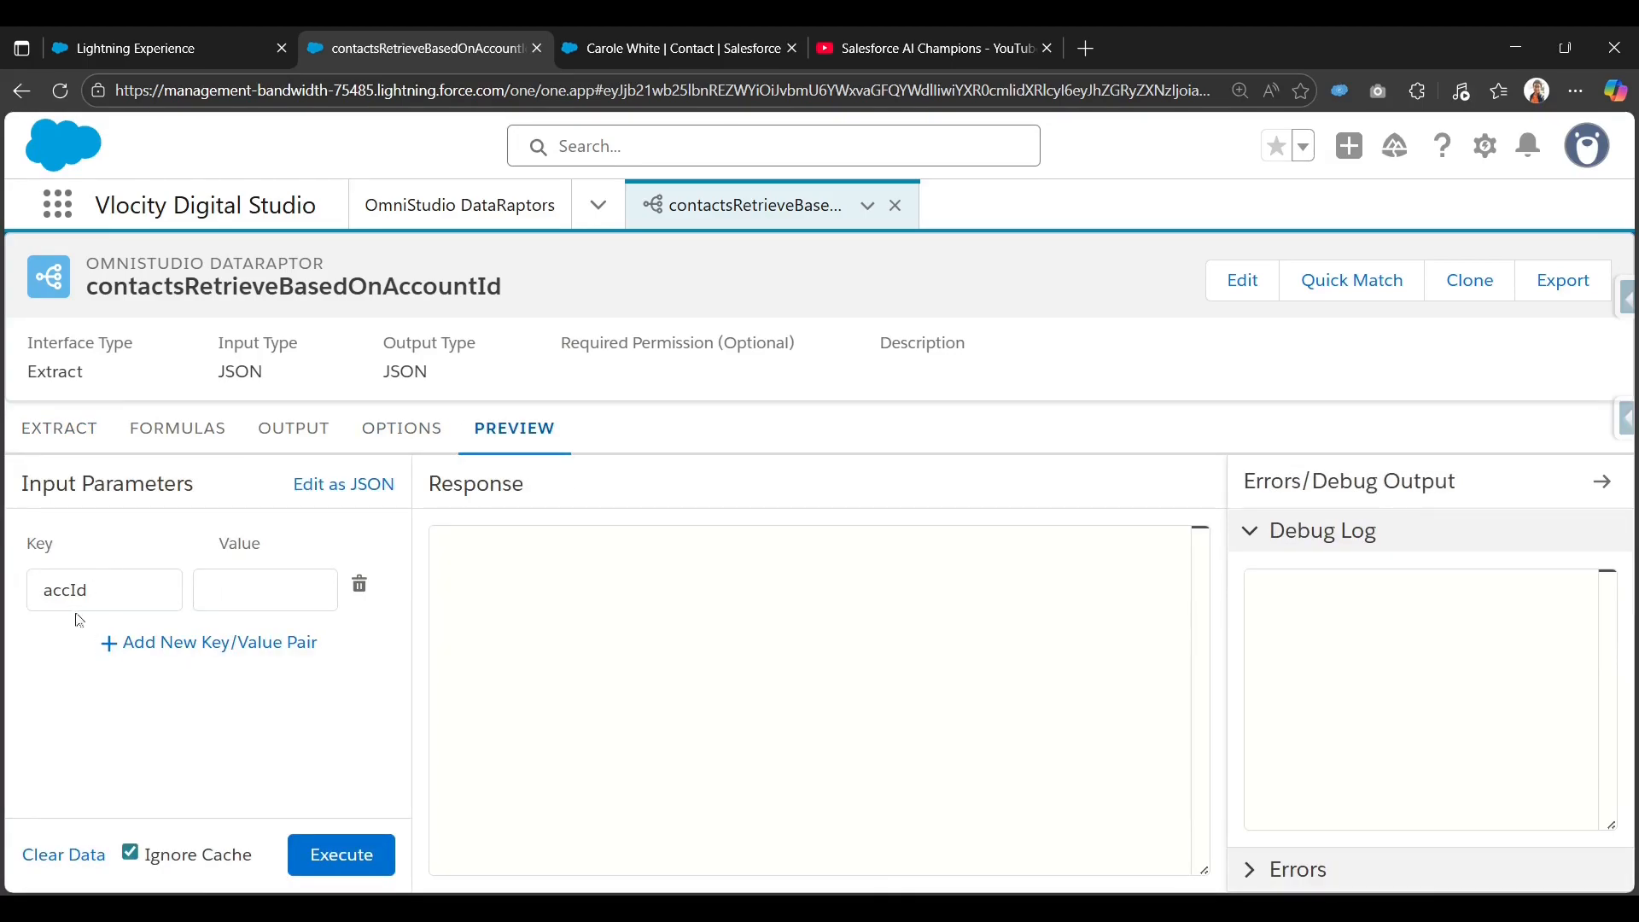
pyautogui.click(263, 580)
pyautogui.press('super+v')
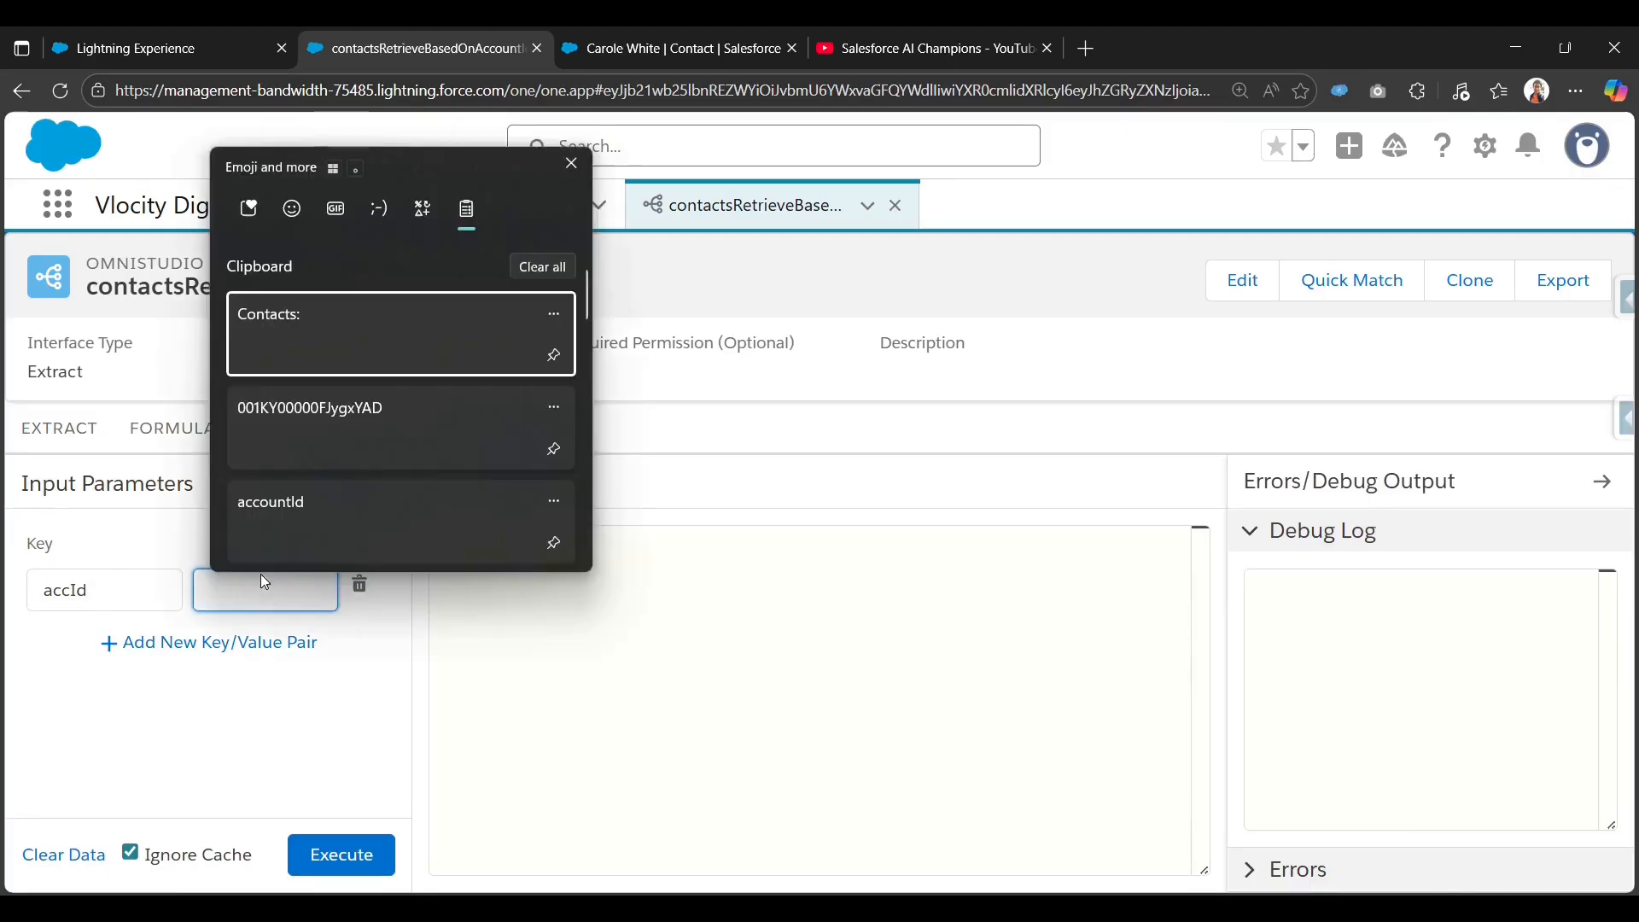
pyautogui.click(382, 420)
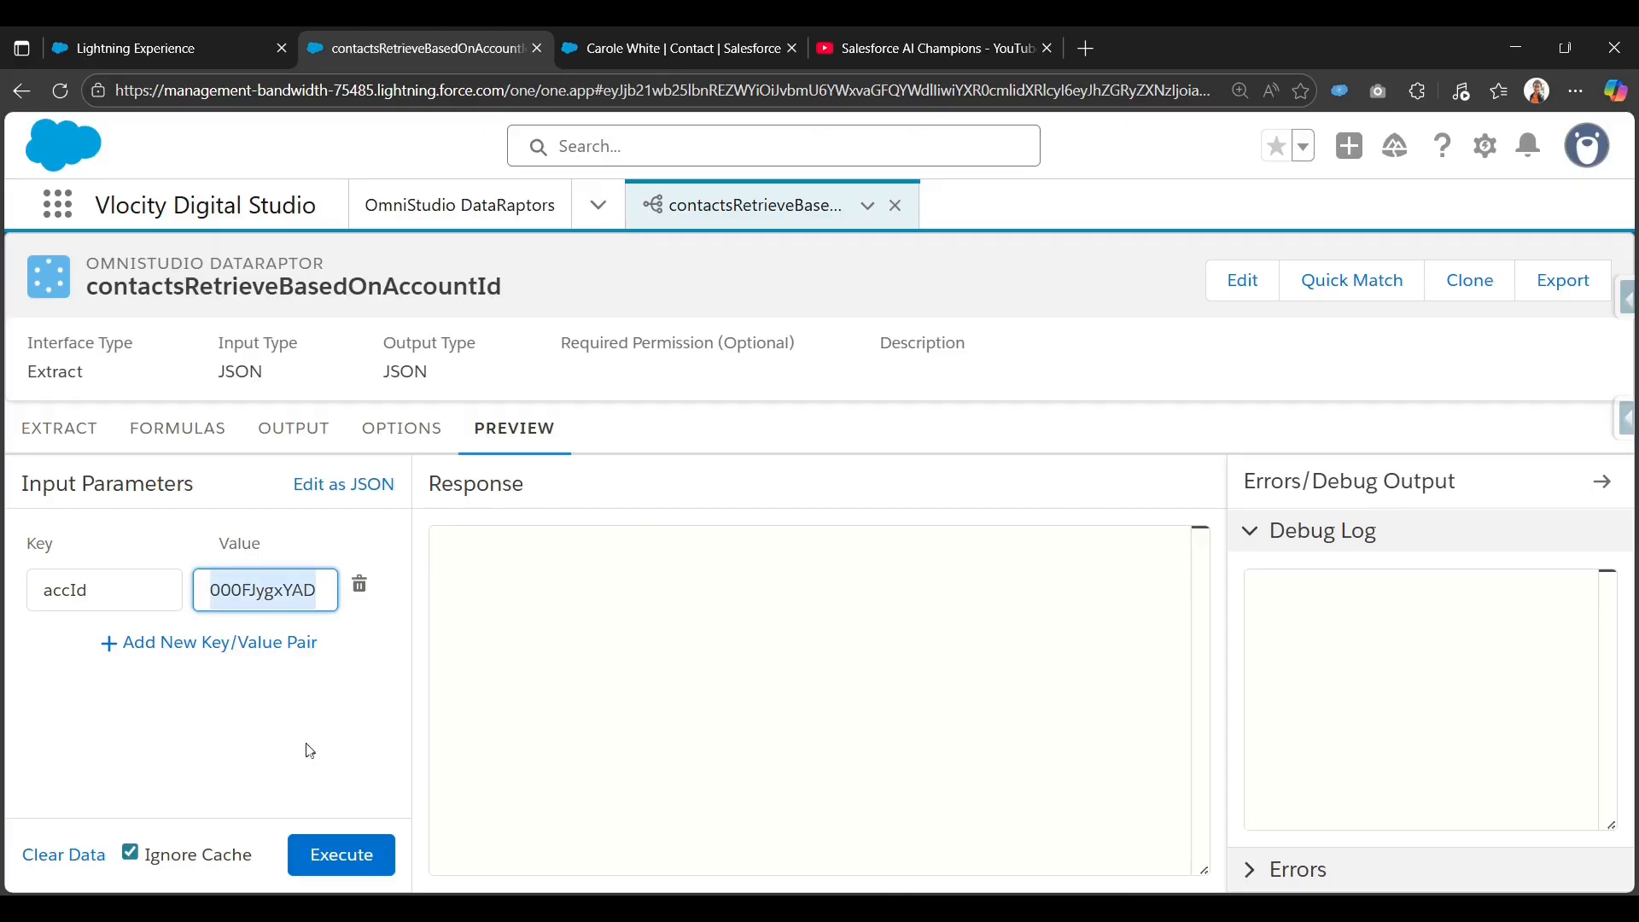
pyautogui.click(306, 744)
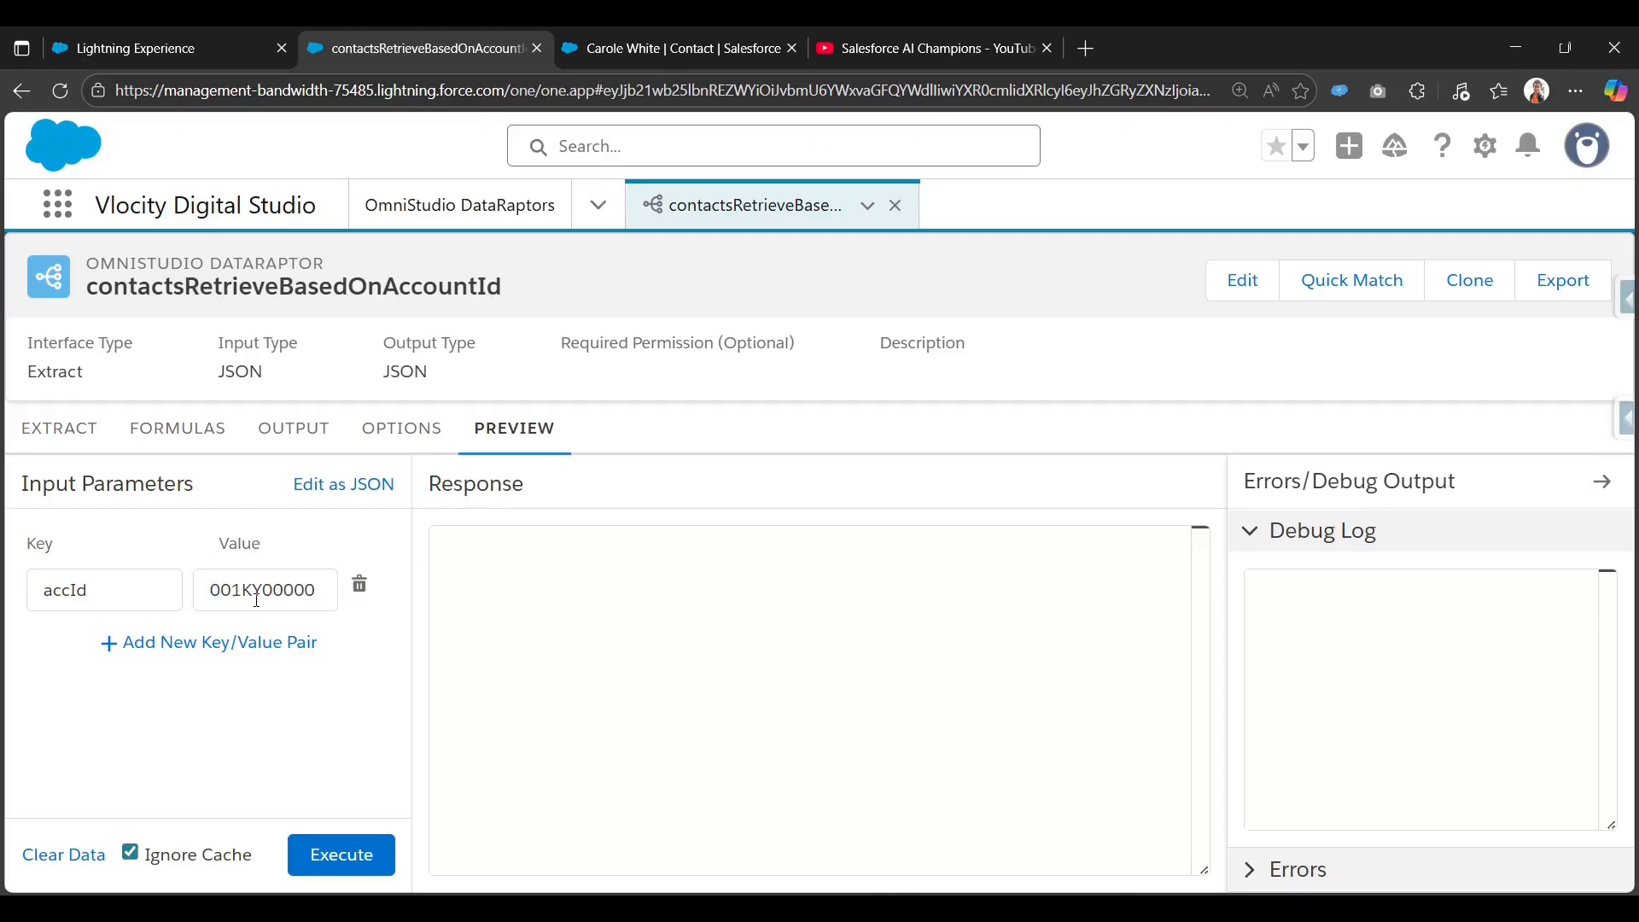
# Execute the DataRaptor and review the three returned contacts with their titles.
pyautogui.click(353, 851)
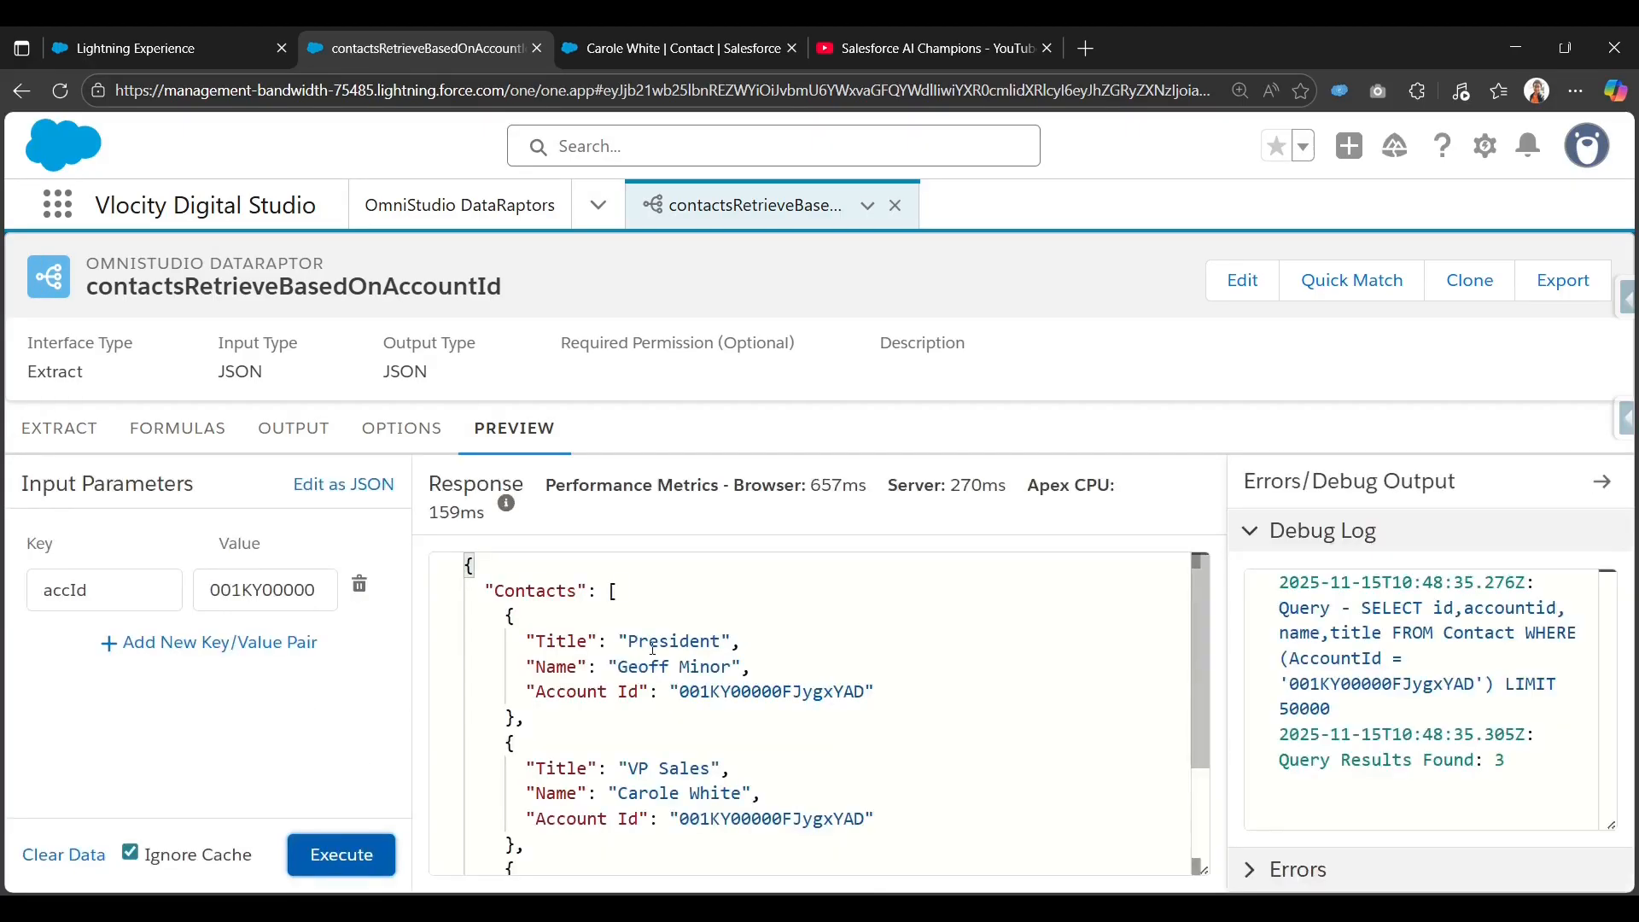
pyautogui.scroll(-2, 574, 734)
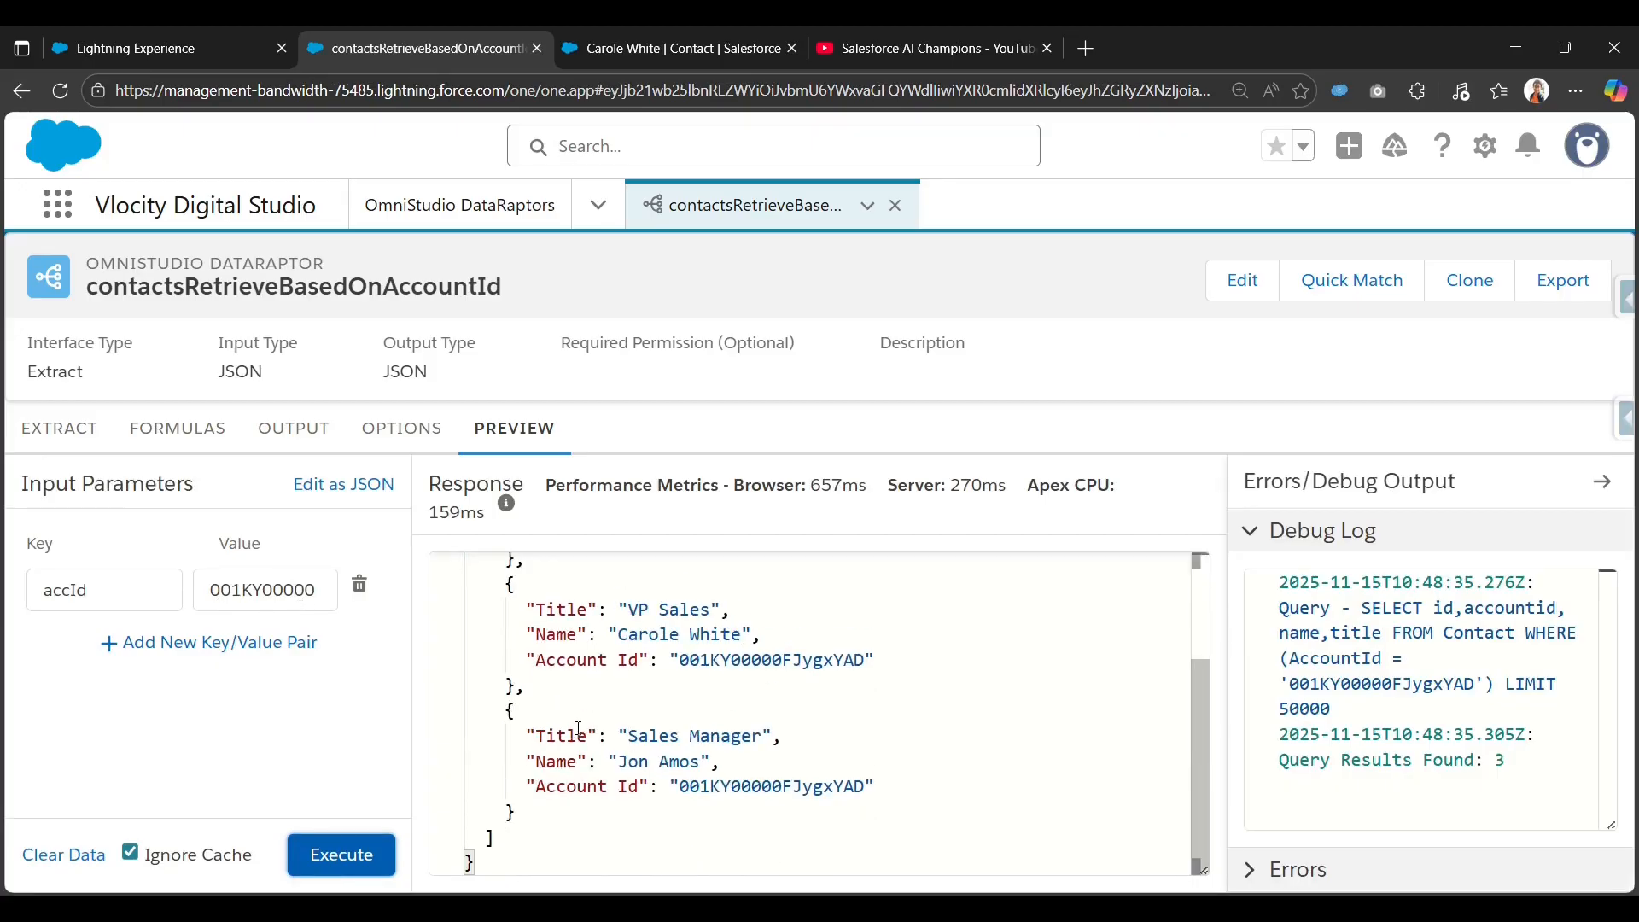
pyautogui.scroll(2, 574, 734)
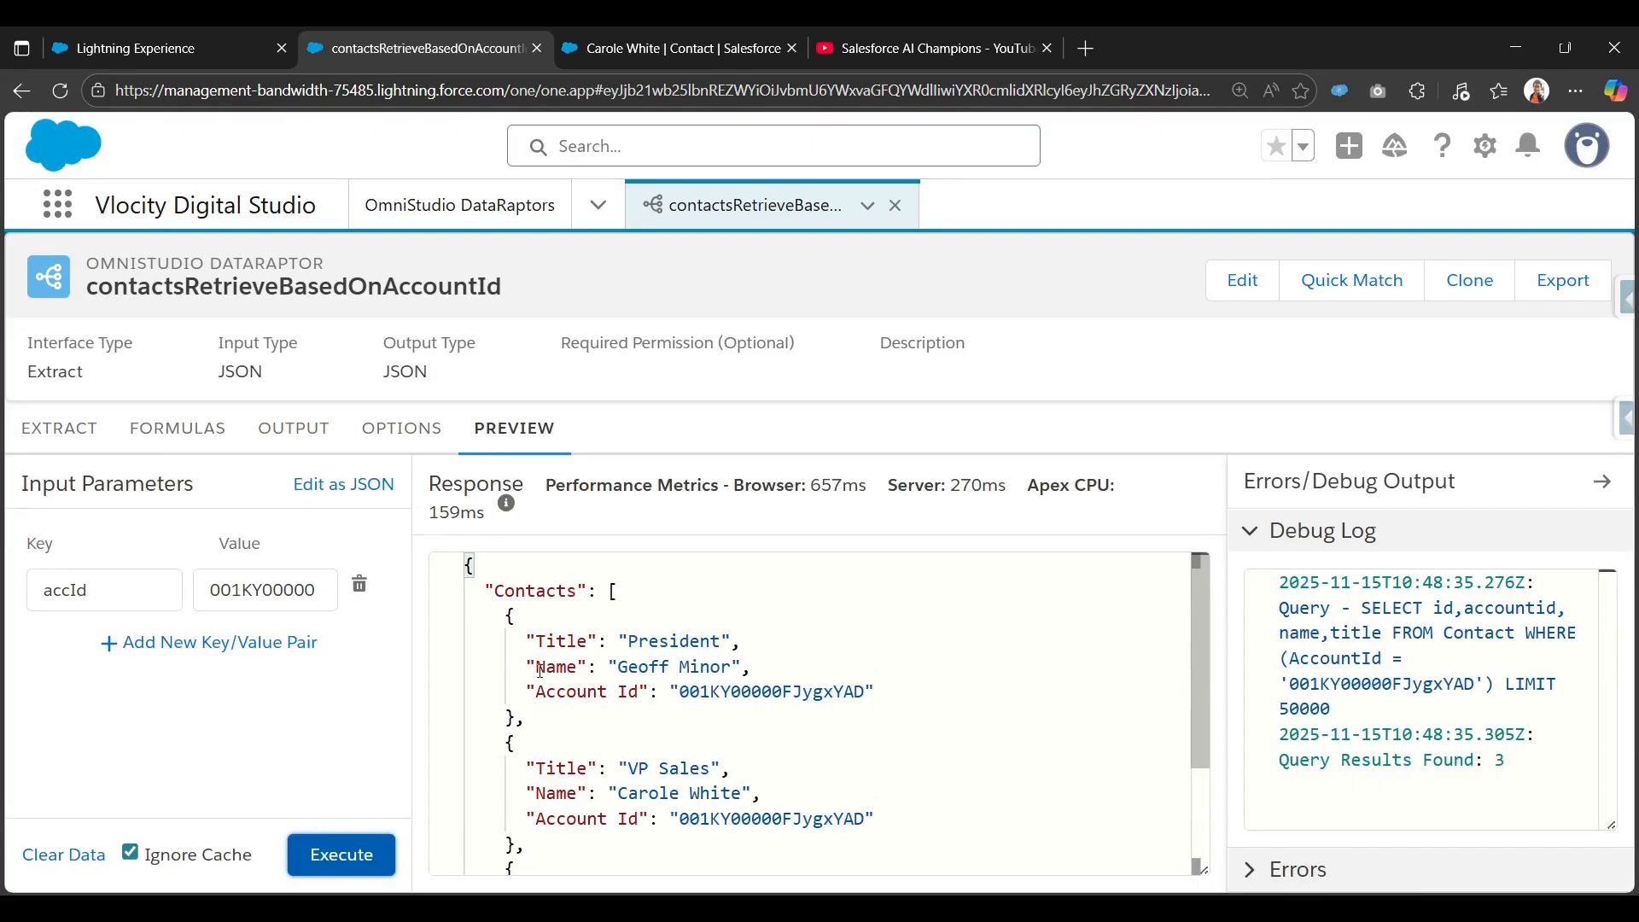
pyautogui.scroll(-1, 636, 777)
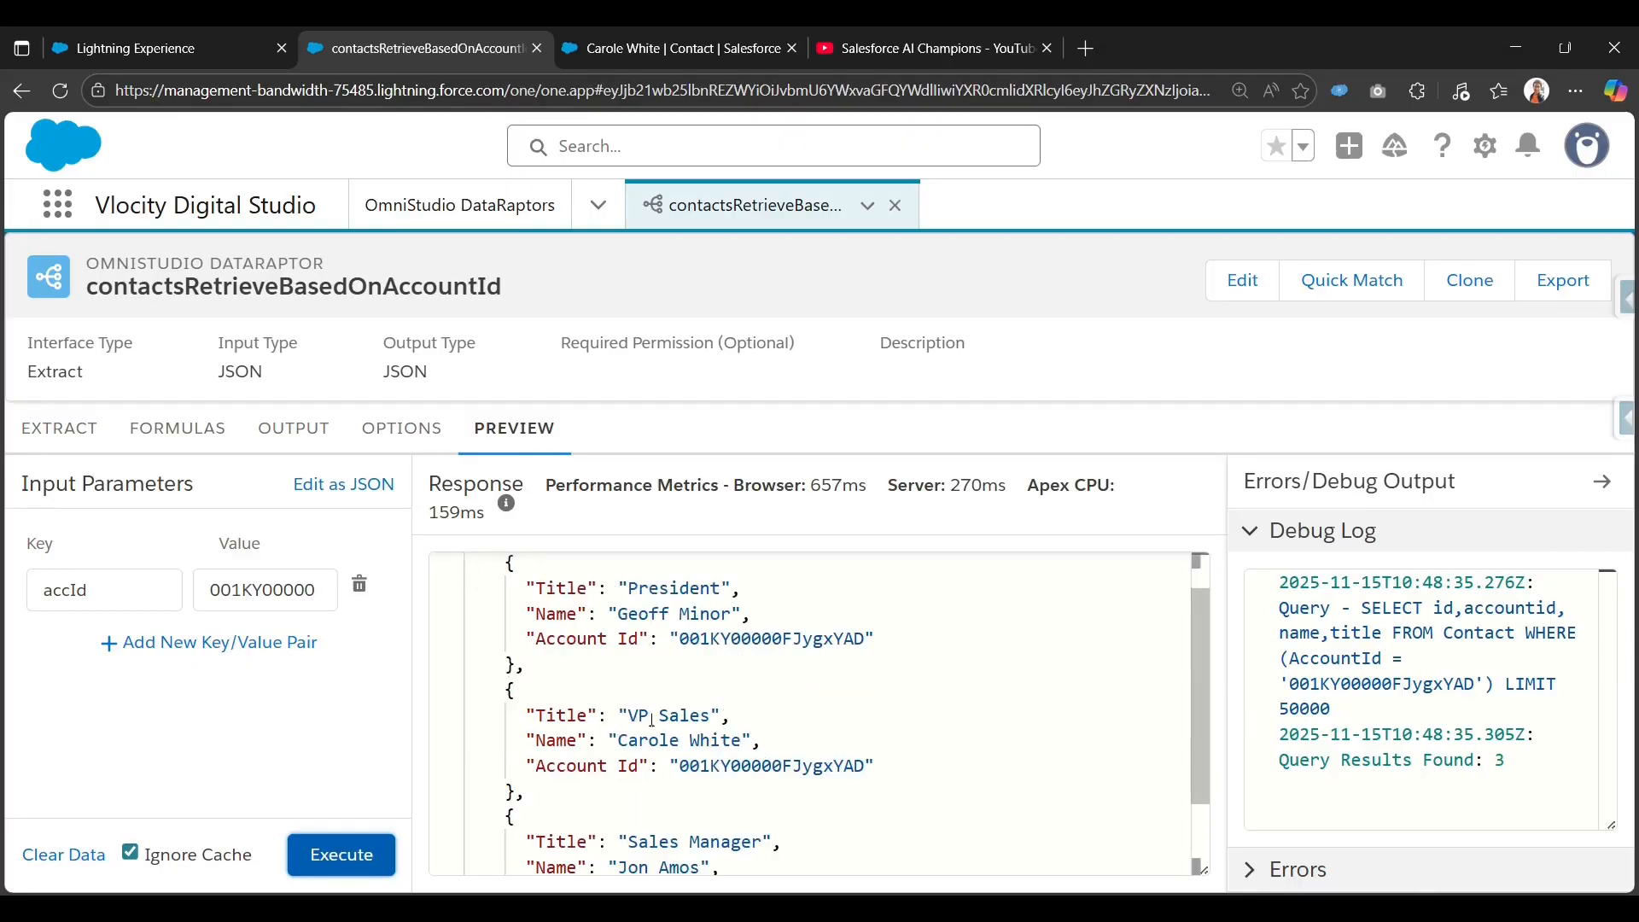
pyautogui.scroll(-2, 885, 740)
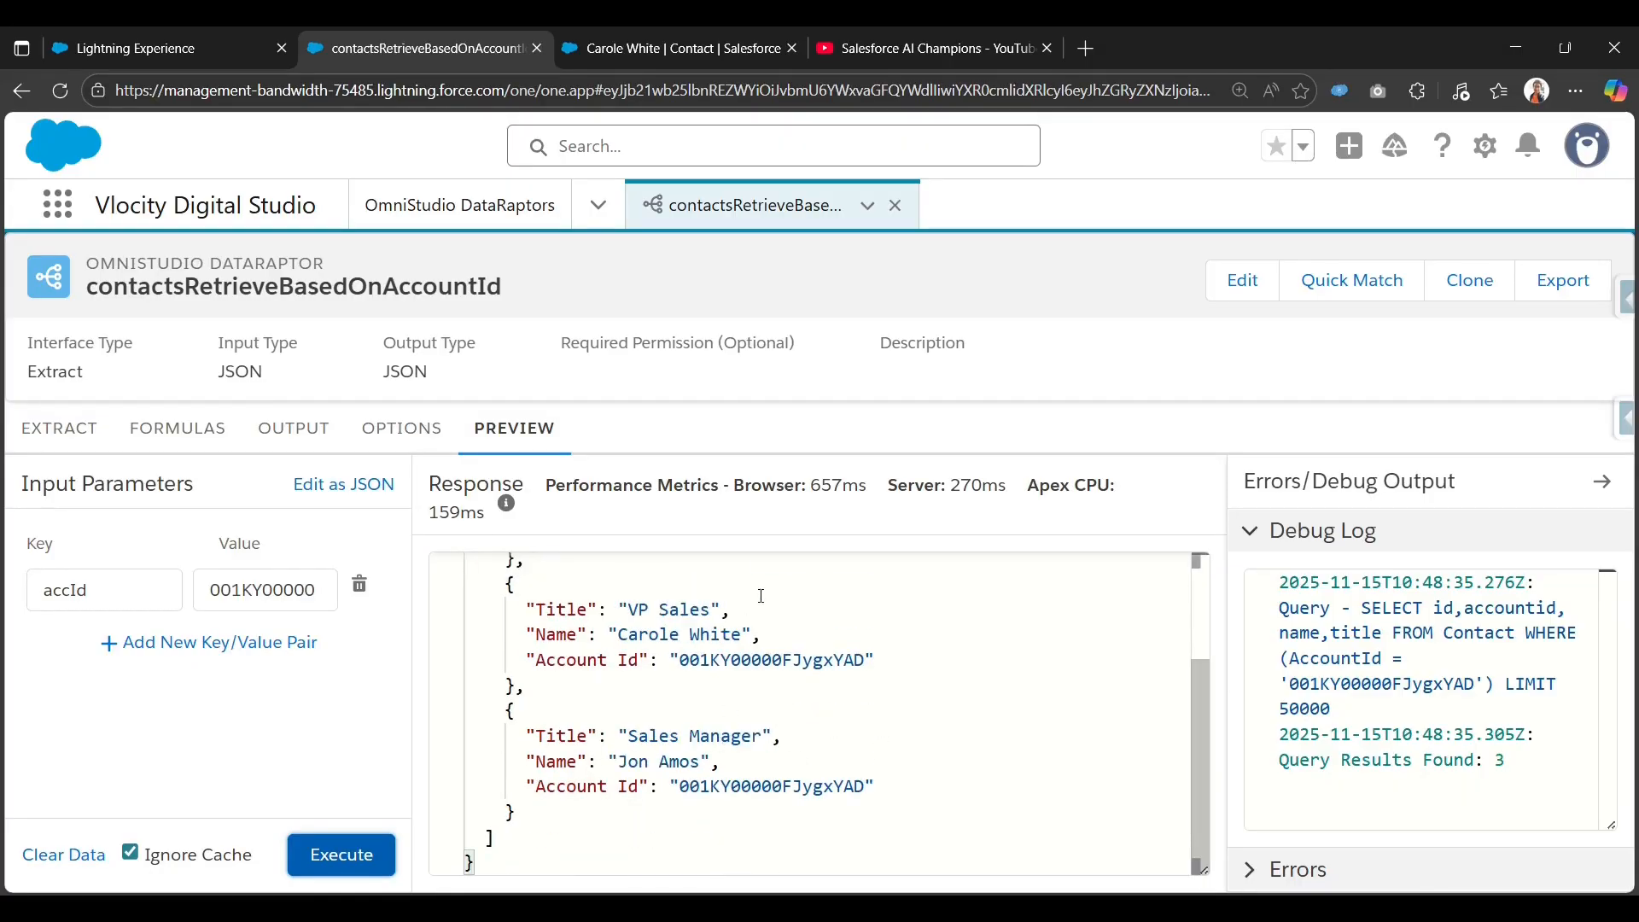
pyautogui.scroll(3, 762, 595)
pyautogui.click(64, 424)
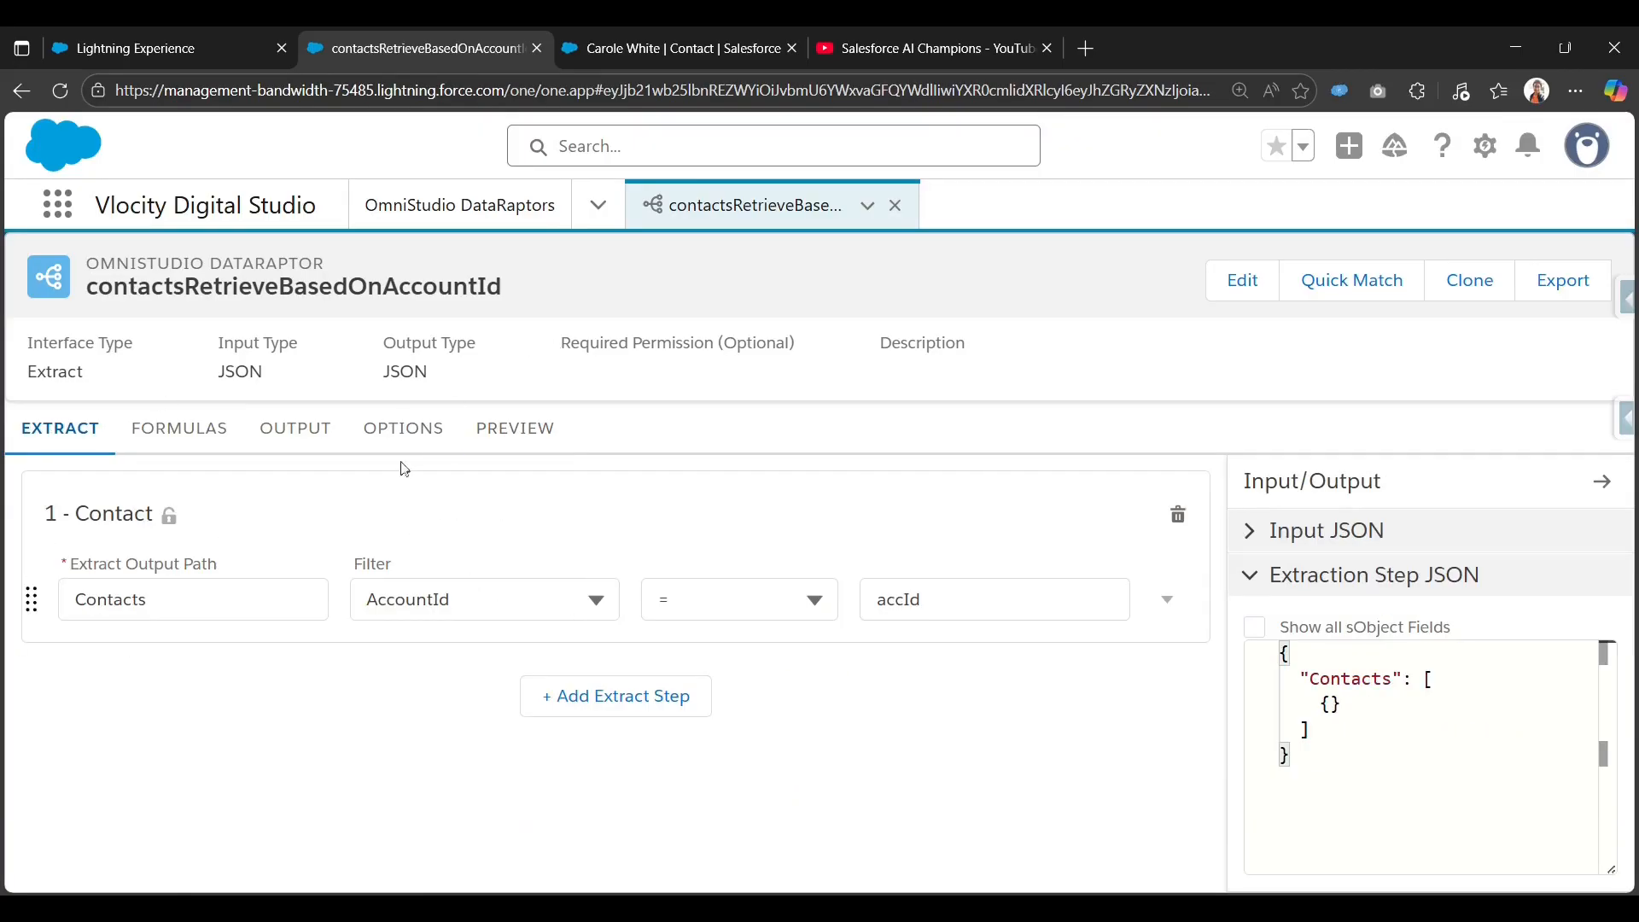
# Switch from DataRaptors to the Integration Procedures list and start a new Integration Procedure.
pyautogui.click(312, 444)
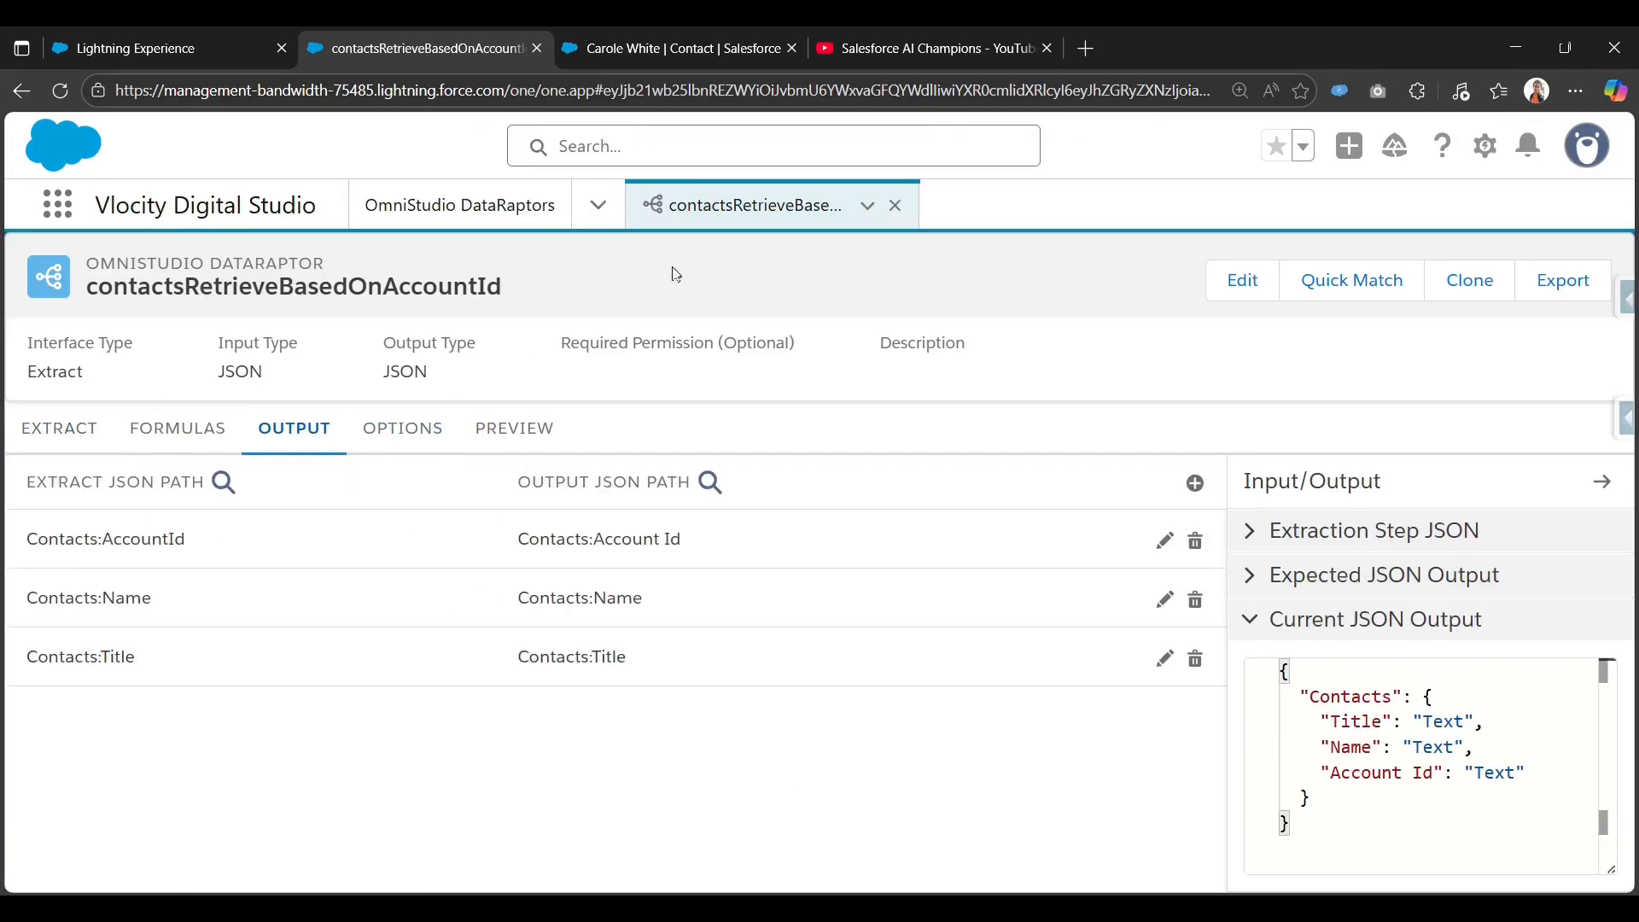
pyautogui.click(598, 205)
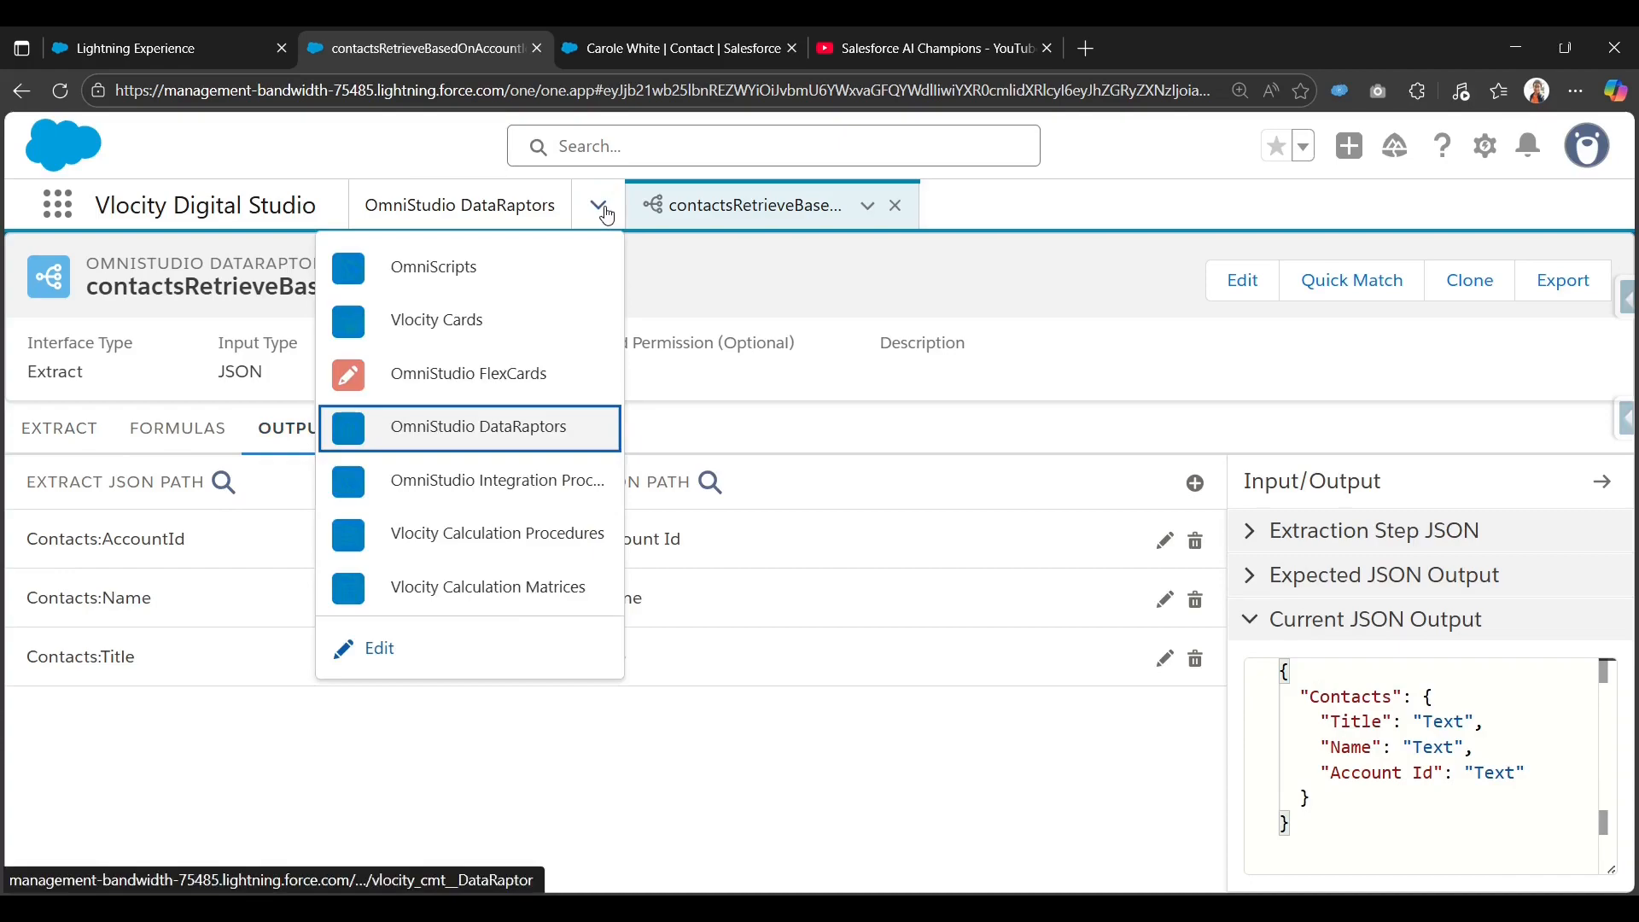
pyautogui.click(515, 494)
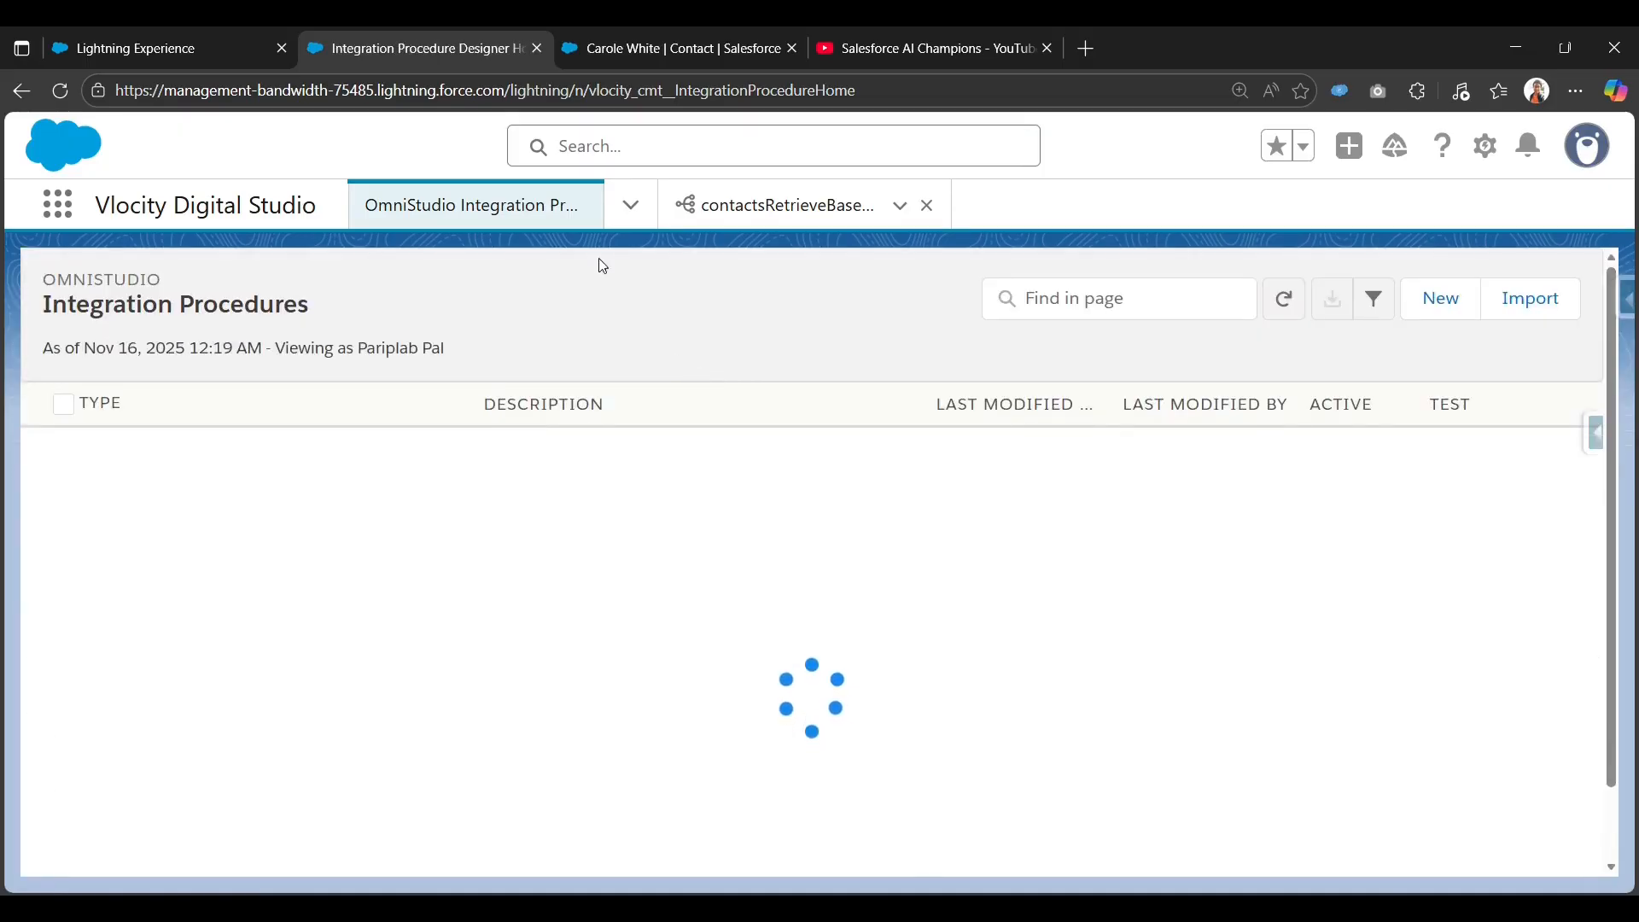
pyautogui.click(1440, 304)
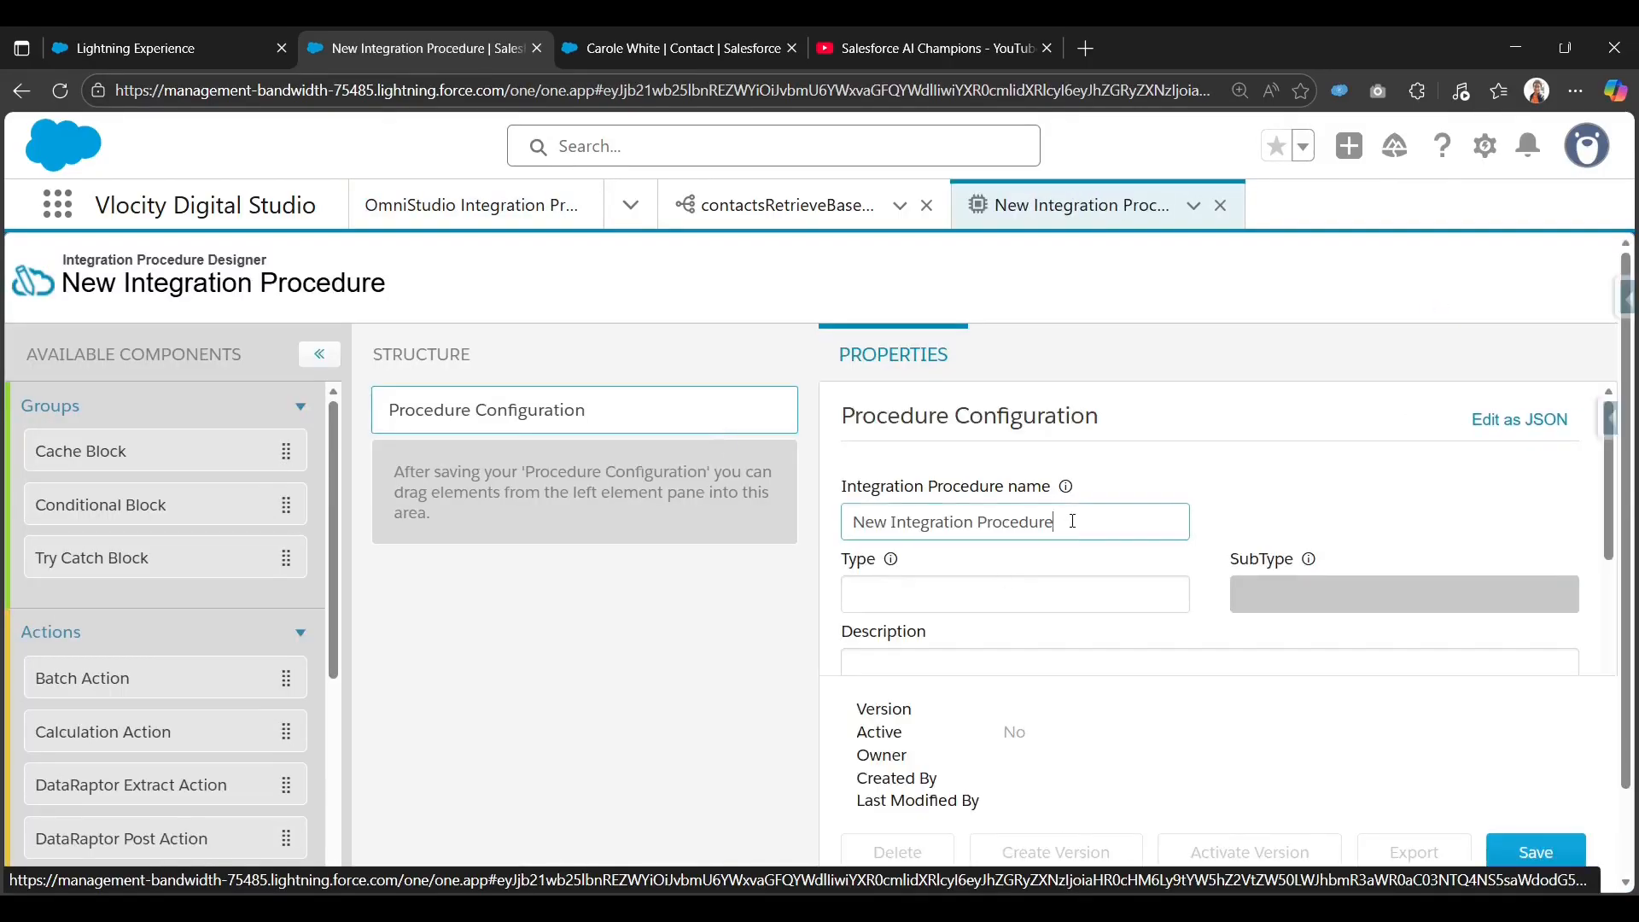
# Name the procedure 'Retrieve Contacts Based on Acc Id IP', Type conRetrieve, SubType AccountId, and save.
pyautogui.tripleClick(1074, 522)
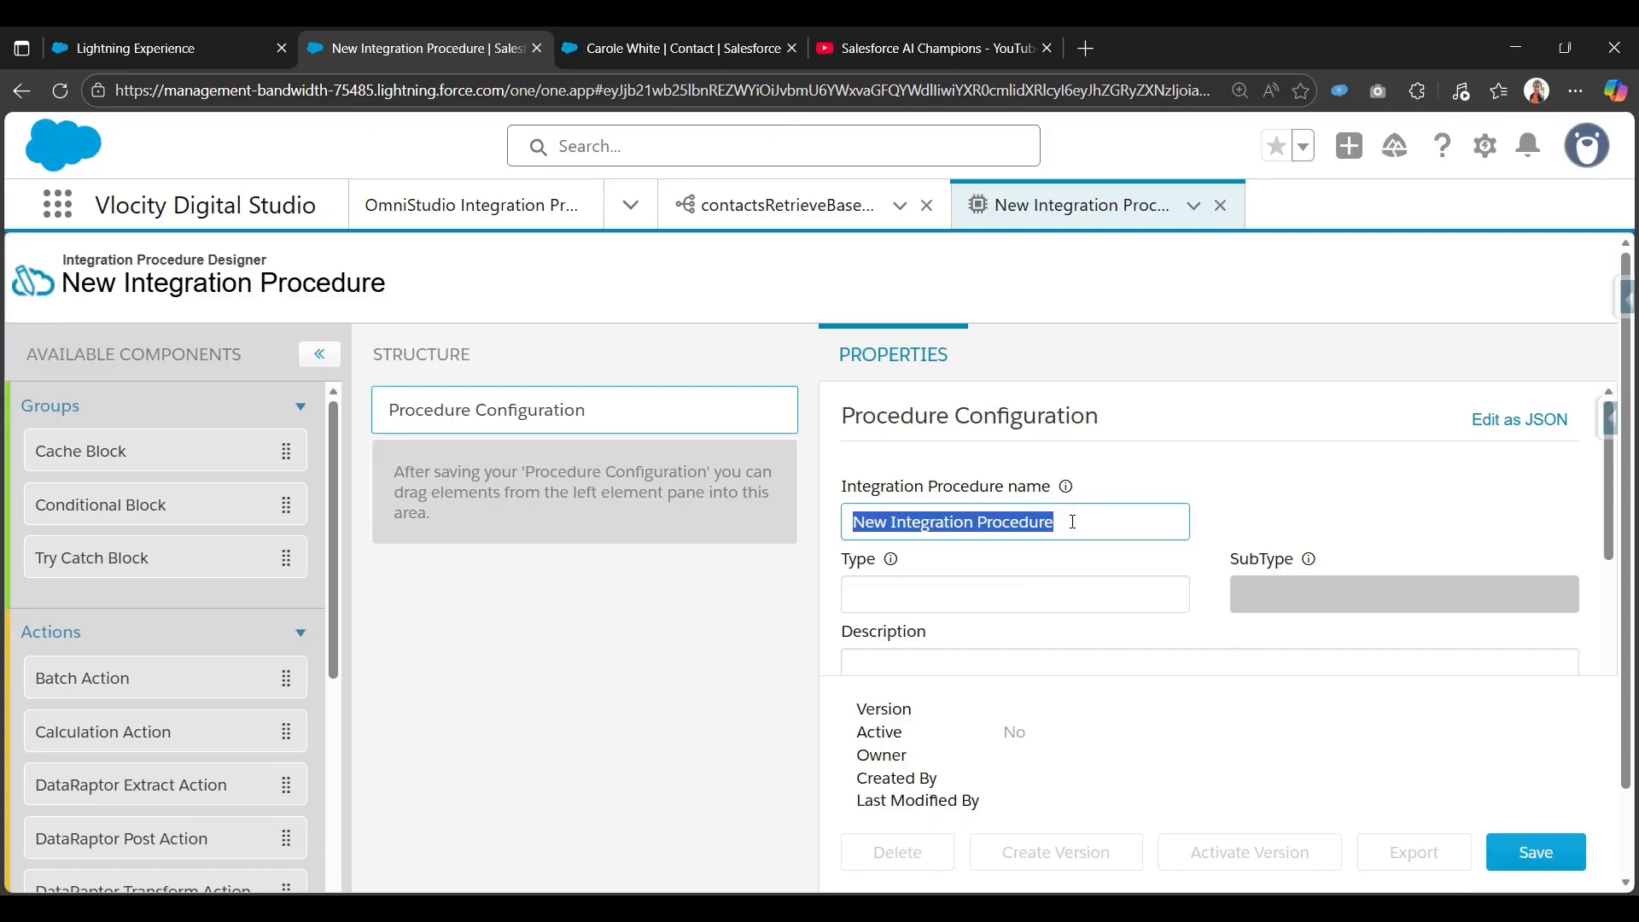
pyautogui.write('C')
pyautogui.press('BackSpace')
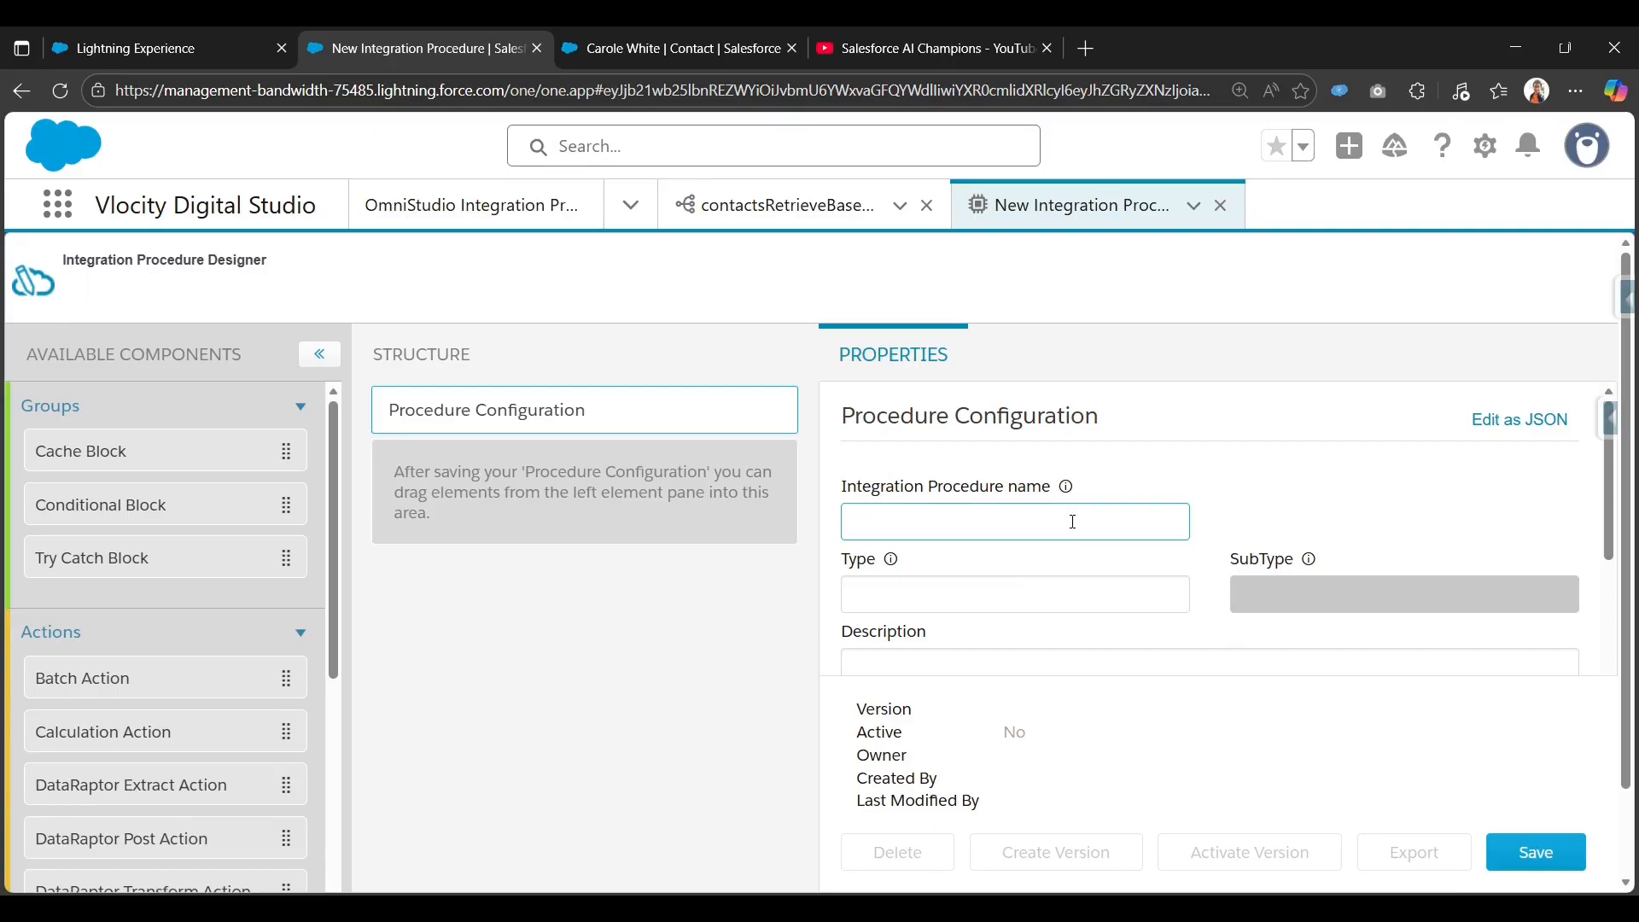
pyautogui.write('Retrieve Contac')
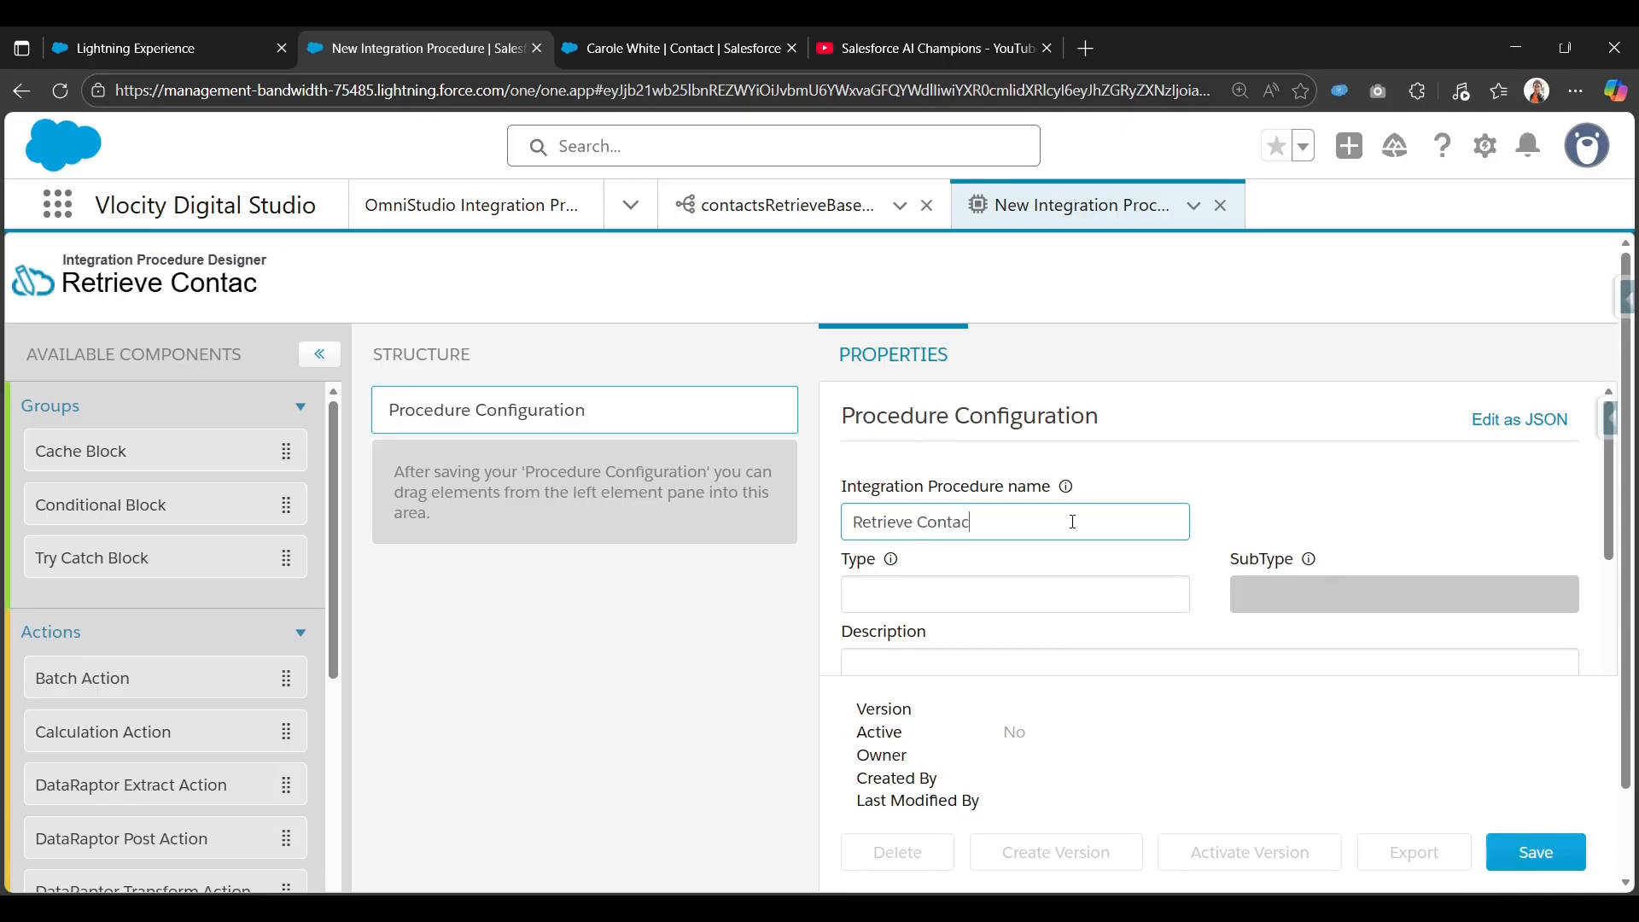
pyautogui.write('ts Based on ')
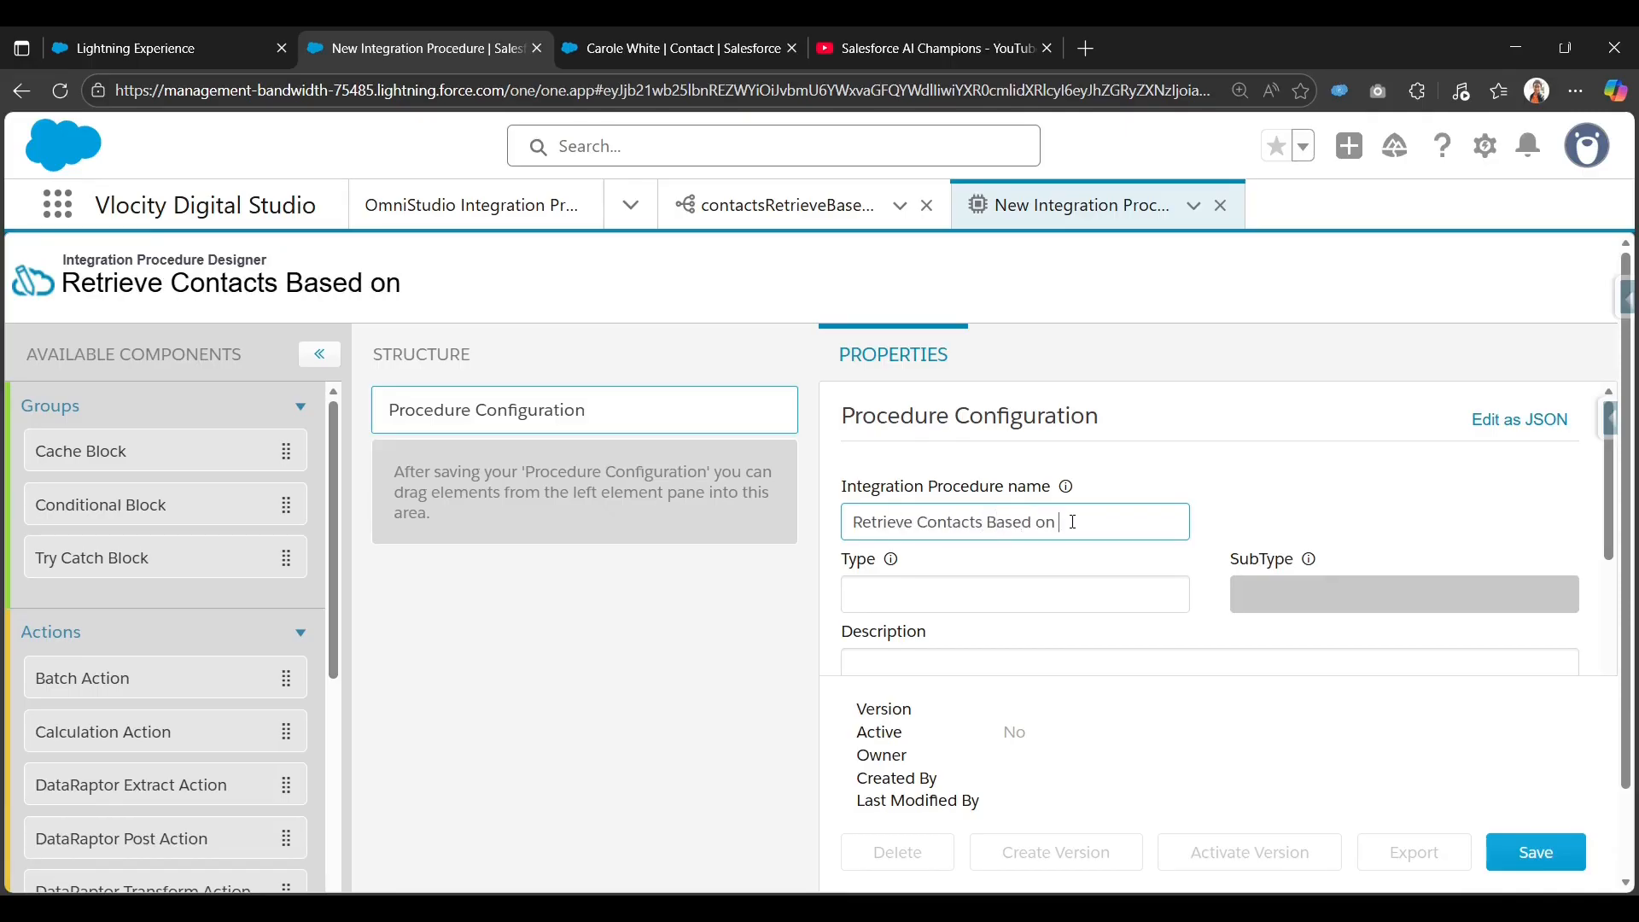
pyautogui.write('Acc Id IP')
pyautogui.press('Tab')
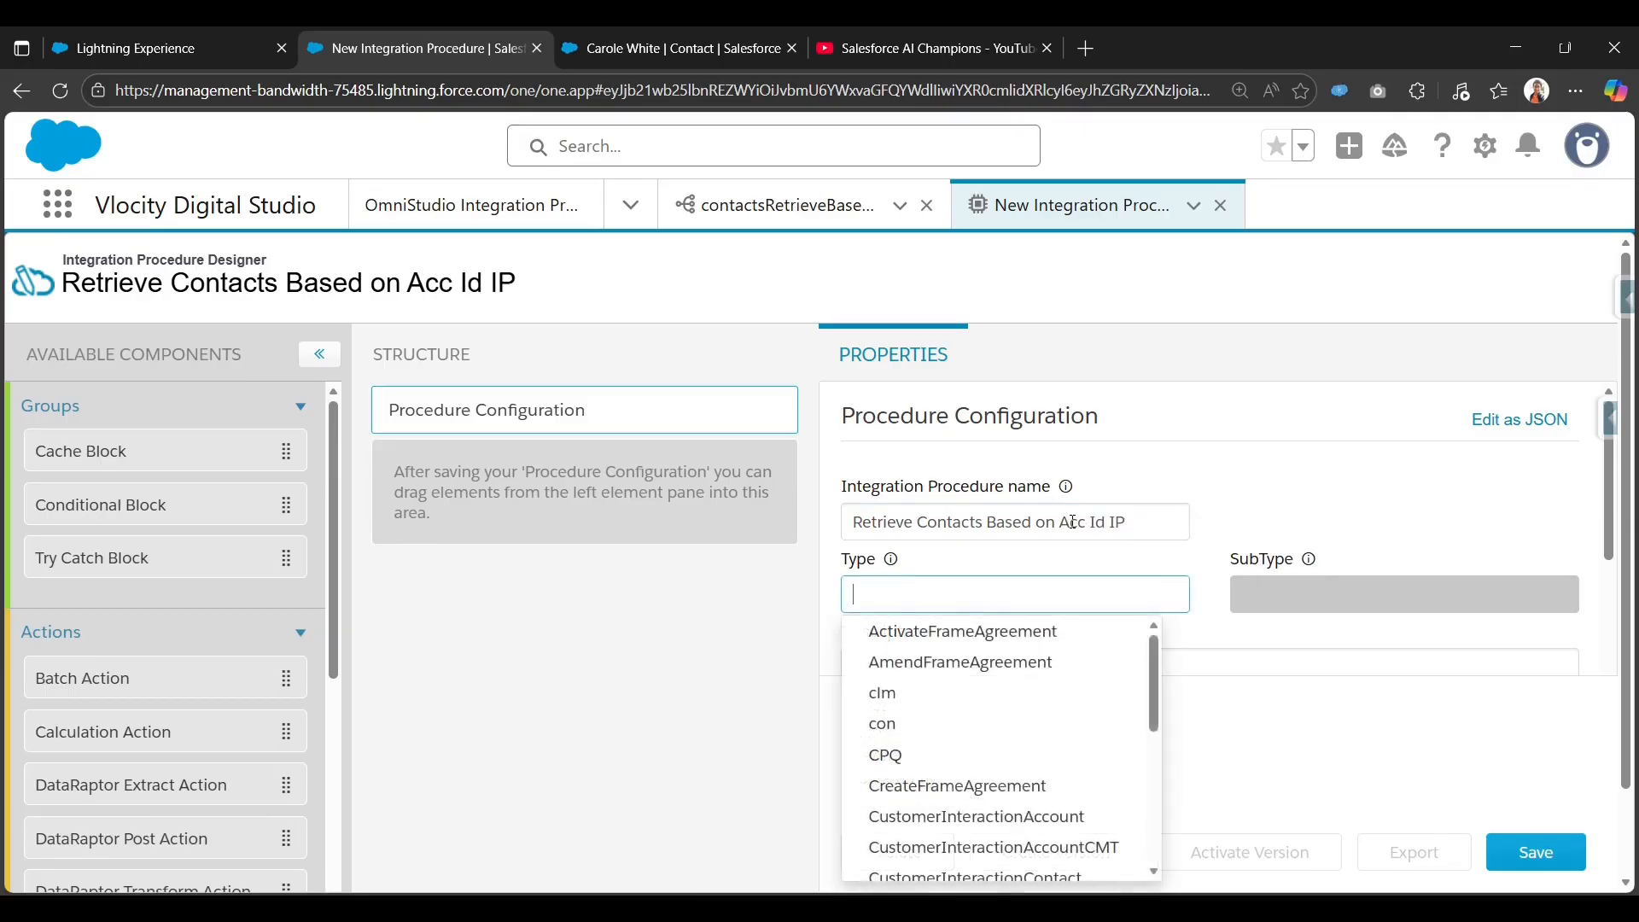
pyautogui.write('conR')
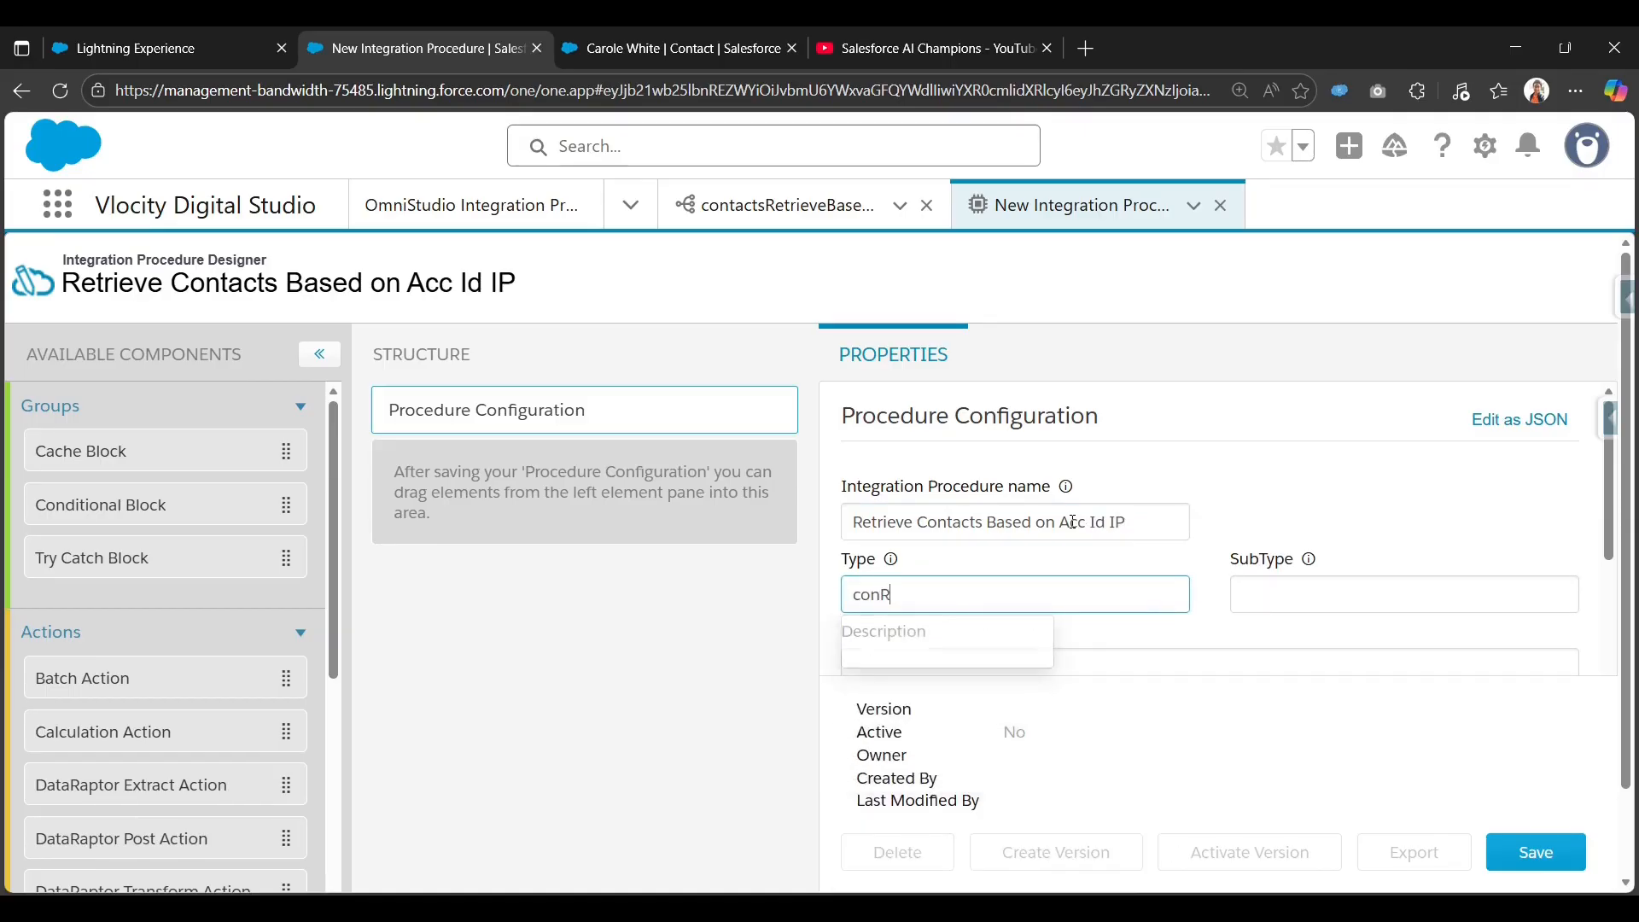
pyautogui.write('etrieve')
pyautogui.press('Tab')
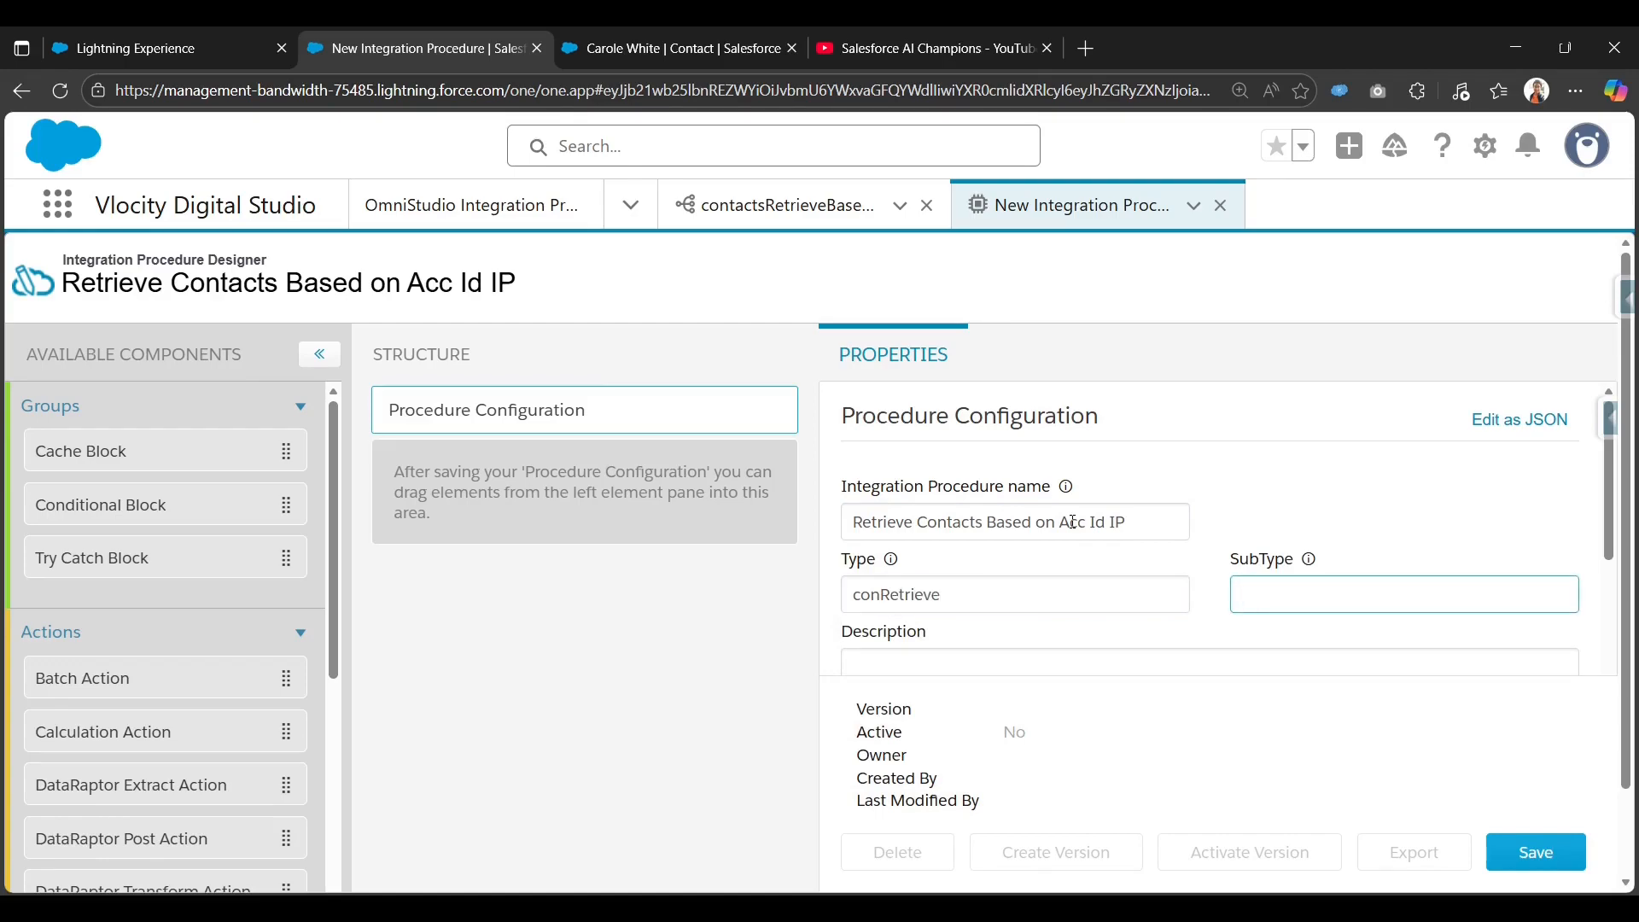
pyautogui.write('AccoiuntId')
pyautogui.click(1368, 483)
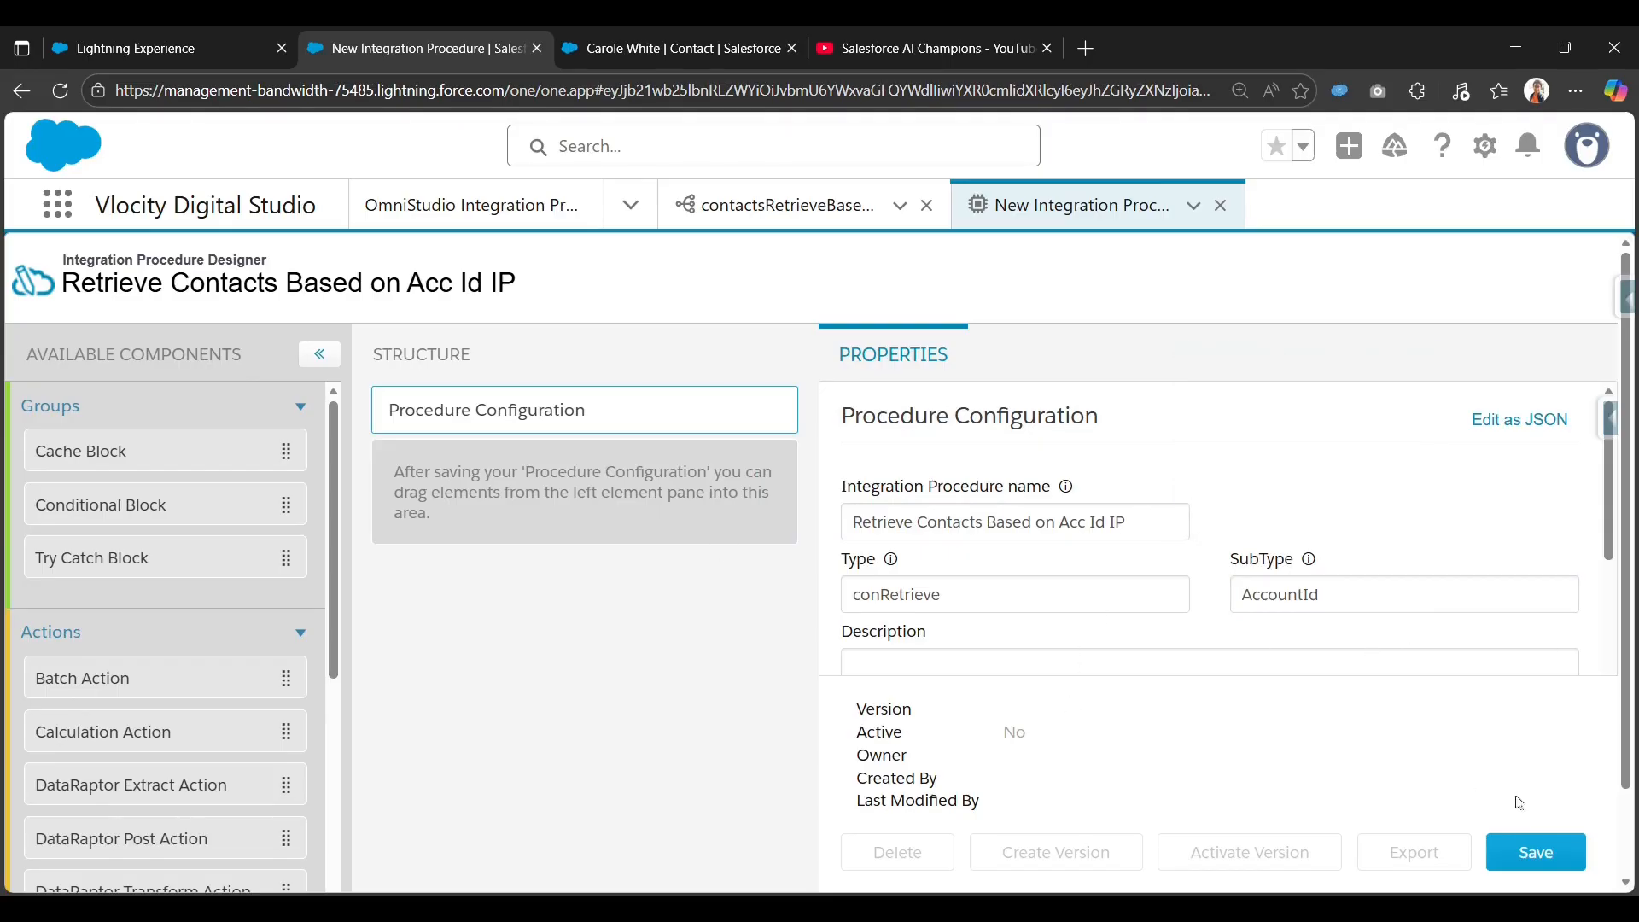
pyautogui.click(1528, 856)
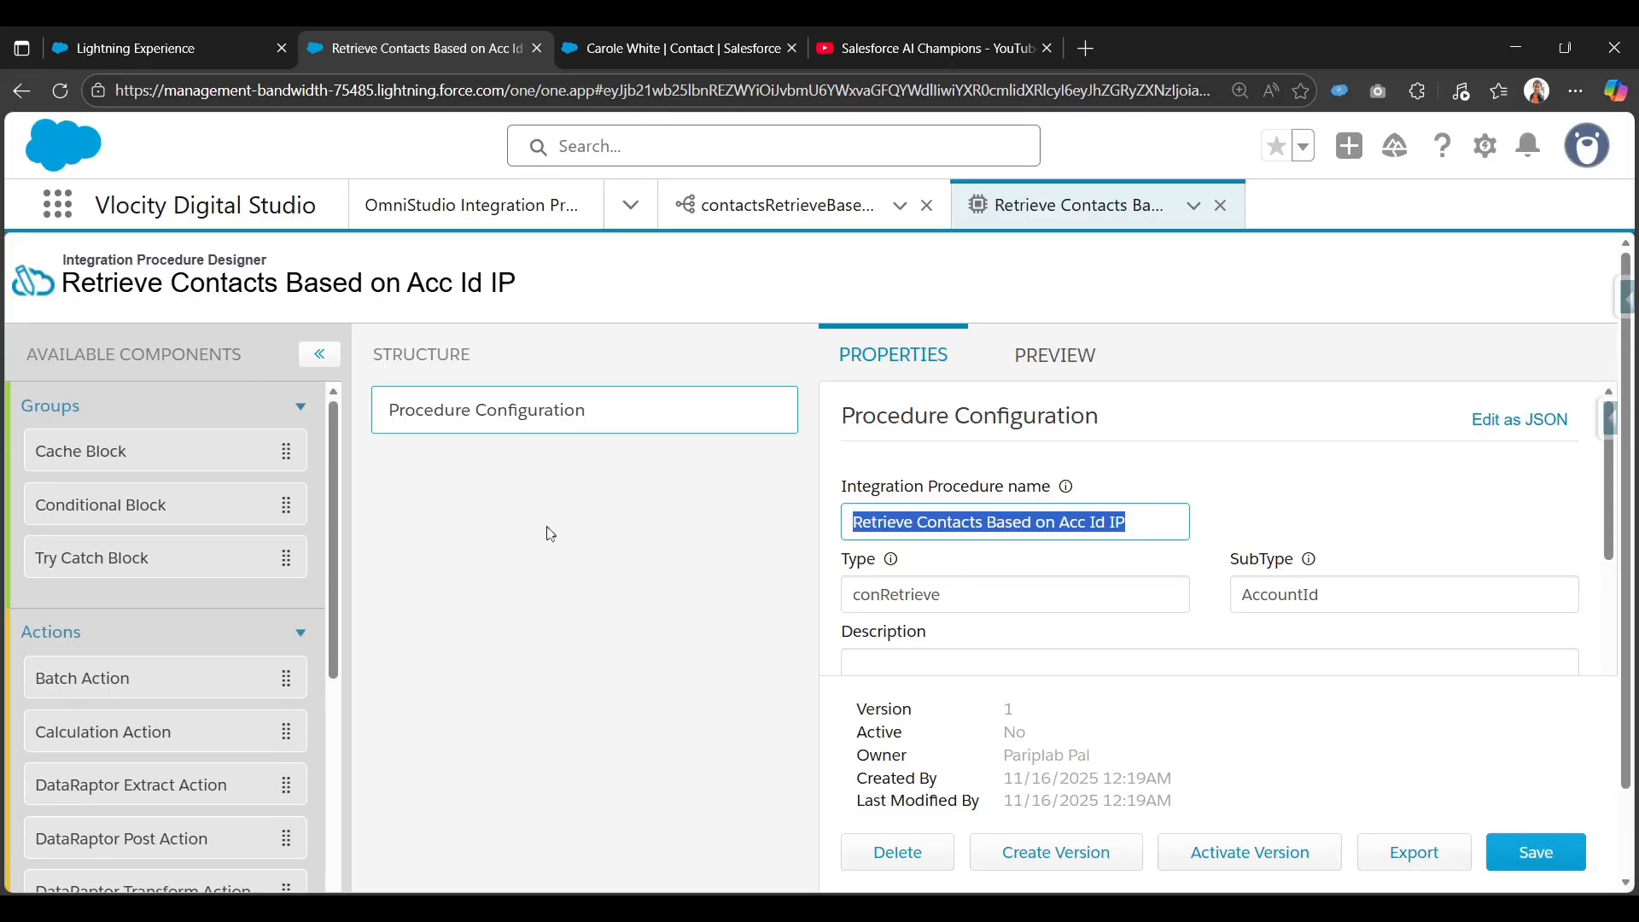
# Scroll the Available Components list down to the Actions section.
pyautogui.scroll(-2, 545, 618)
pyautogui.scroll(2, 548, 561)
pyautogui.scroll(-3, 166, 601)
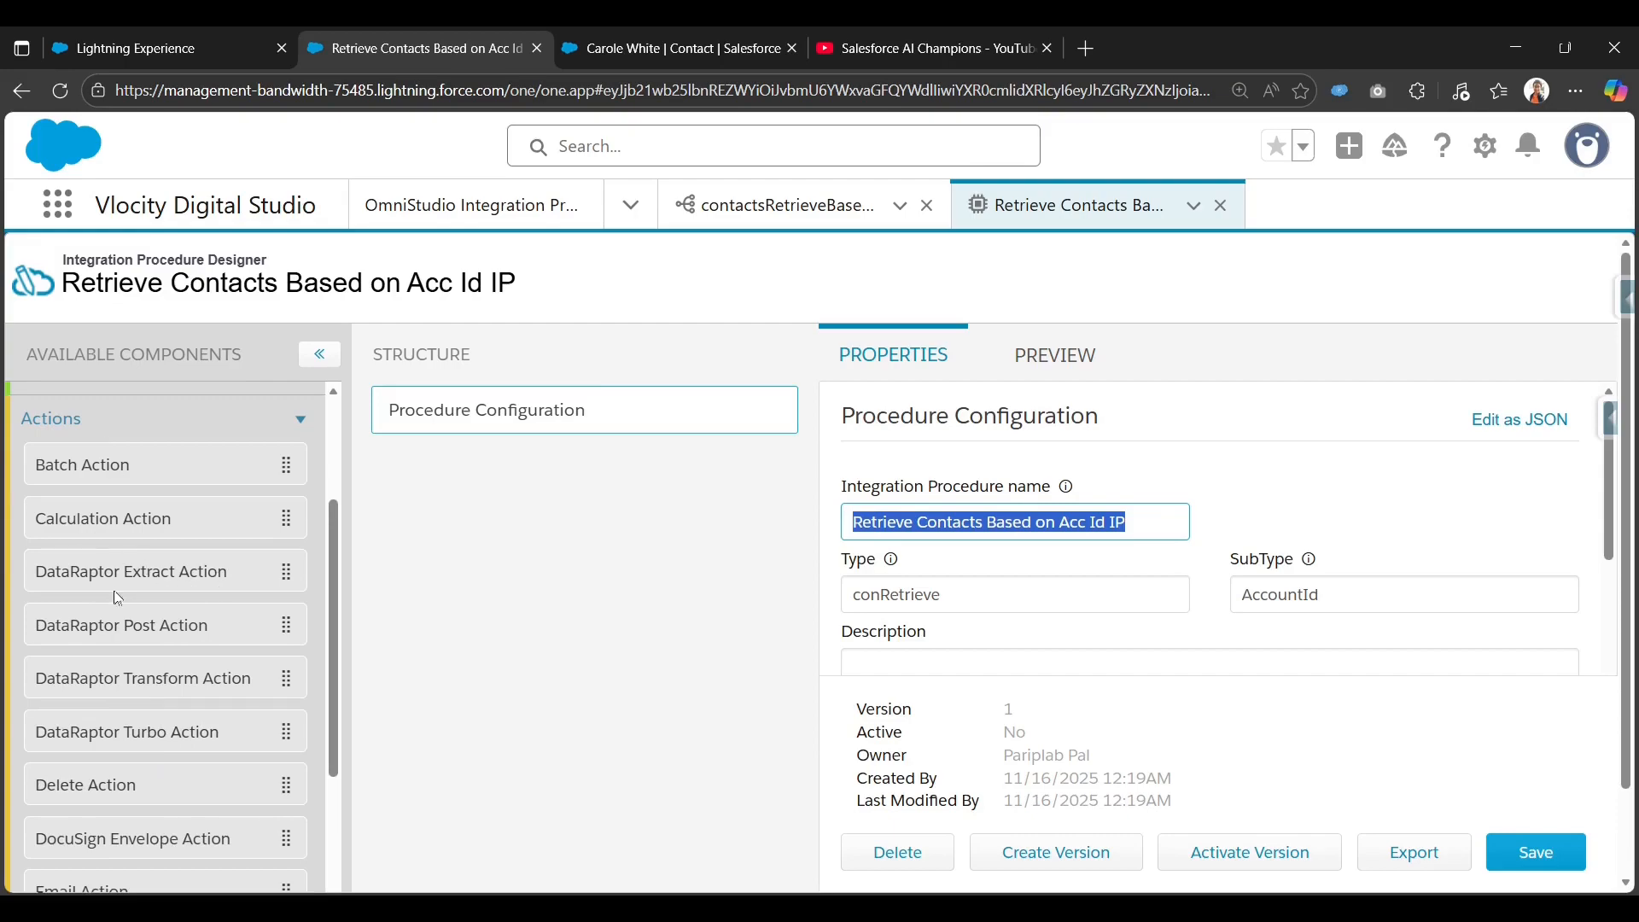
# Add a DataRaptor Extract action that calls contactsRetrieveBasedOnAccountId.
pyautogui.moveTo(118, 598); pyautogui.dragTo(541, 479)
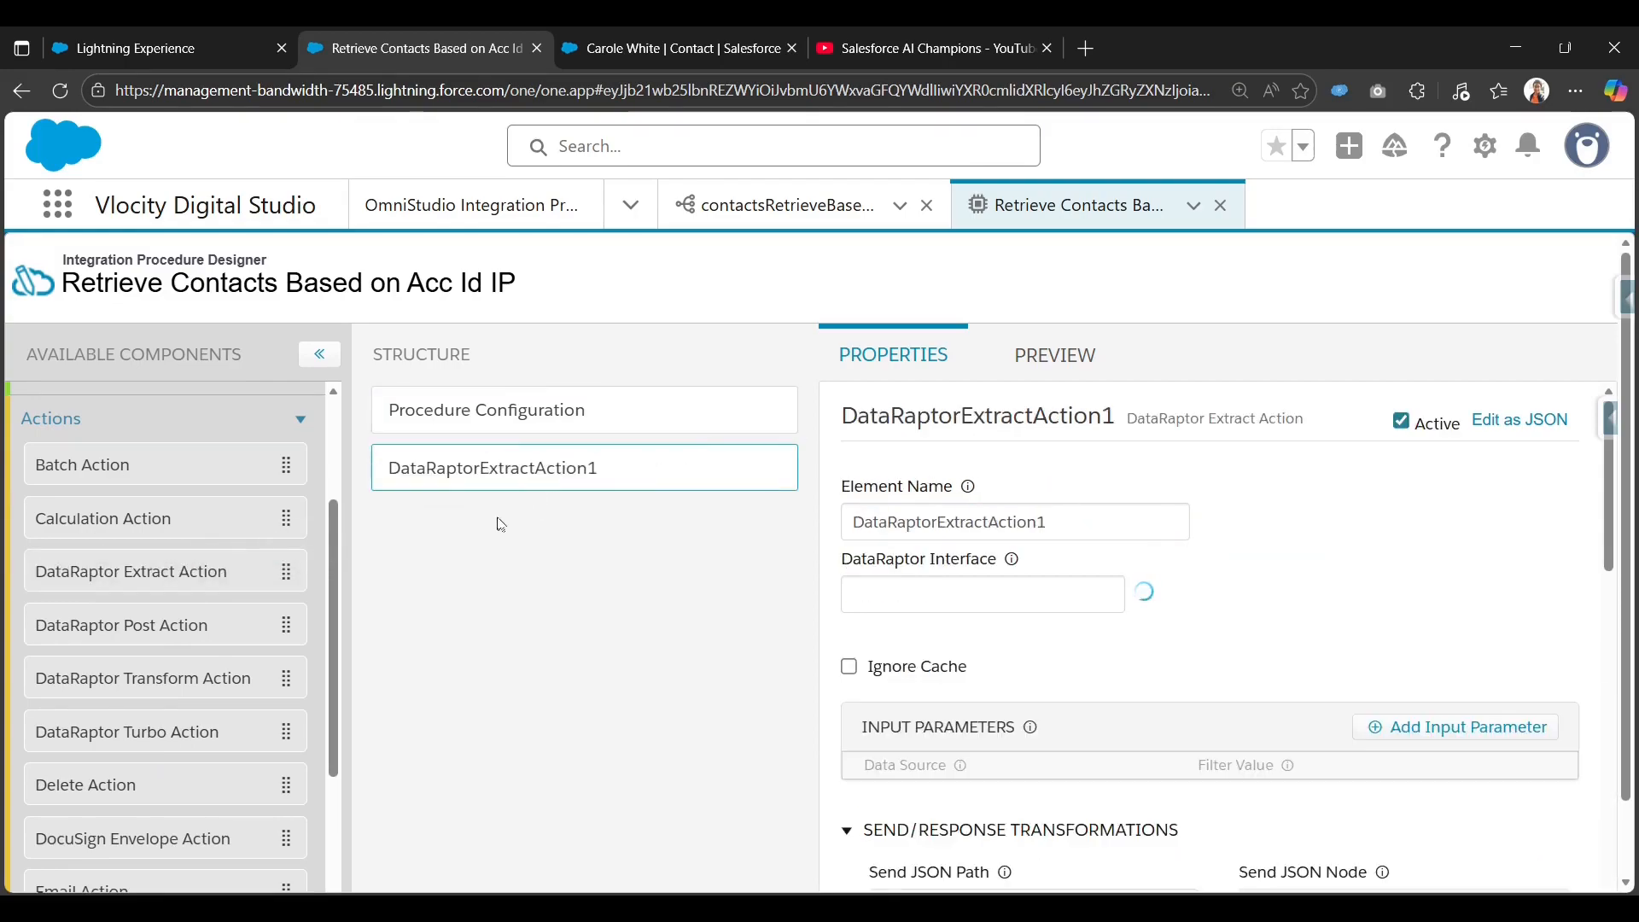
pyautogui.click(1045, 597)
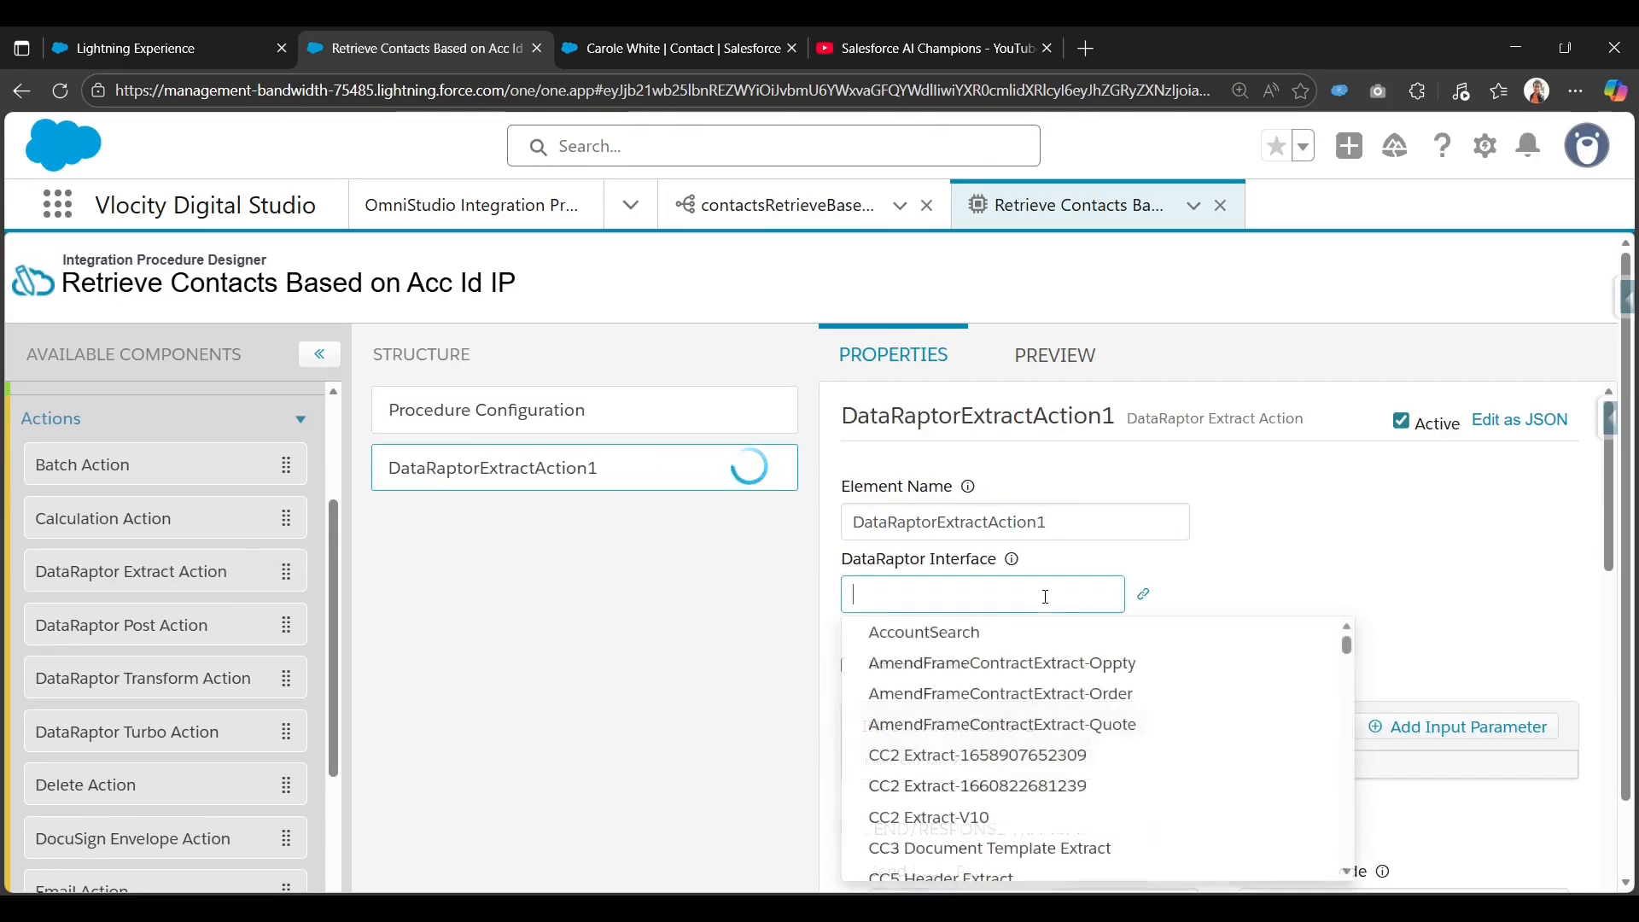
pyautogui.click(675, 48)
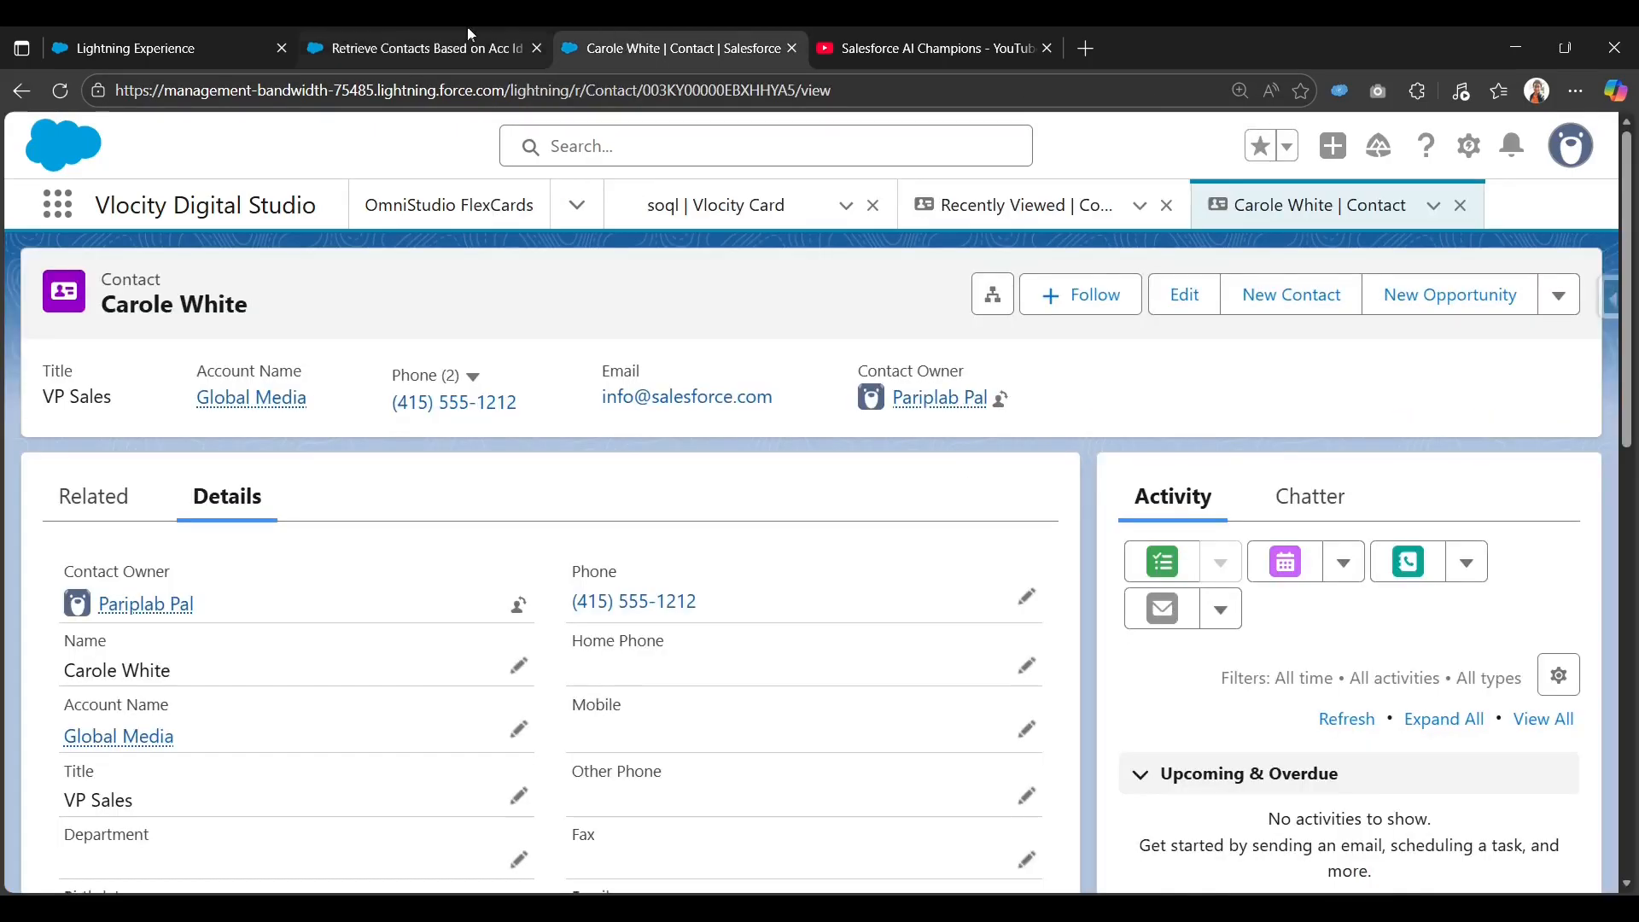
pyautogui.click(468, 29)
pyautogui.write('c')
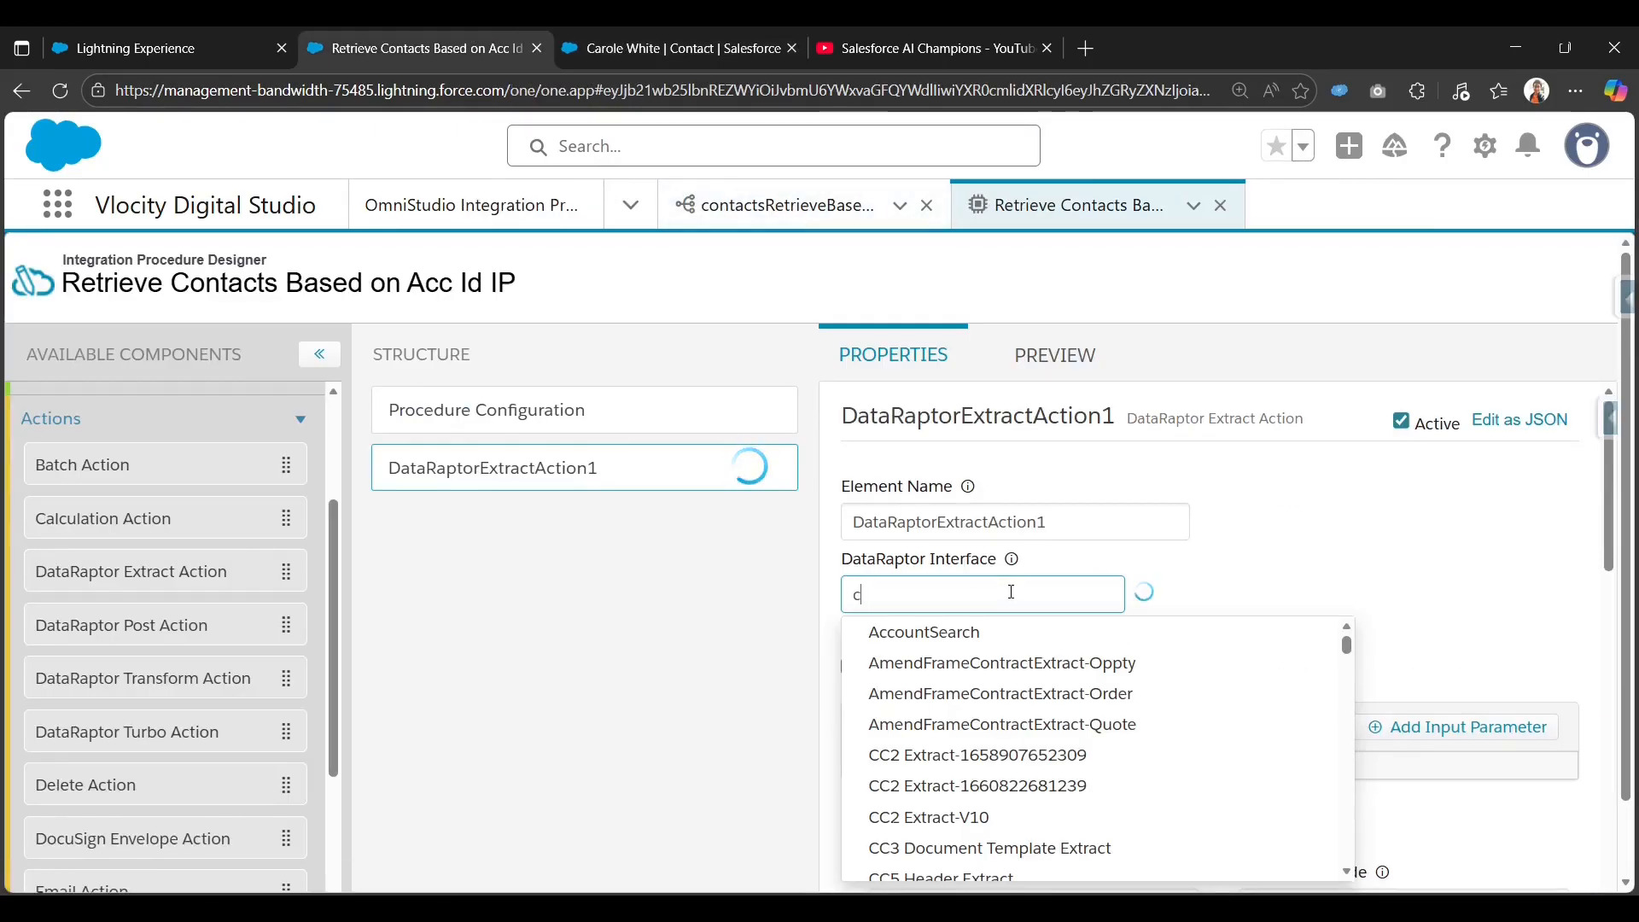
pyautogui.write('ontactsre')
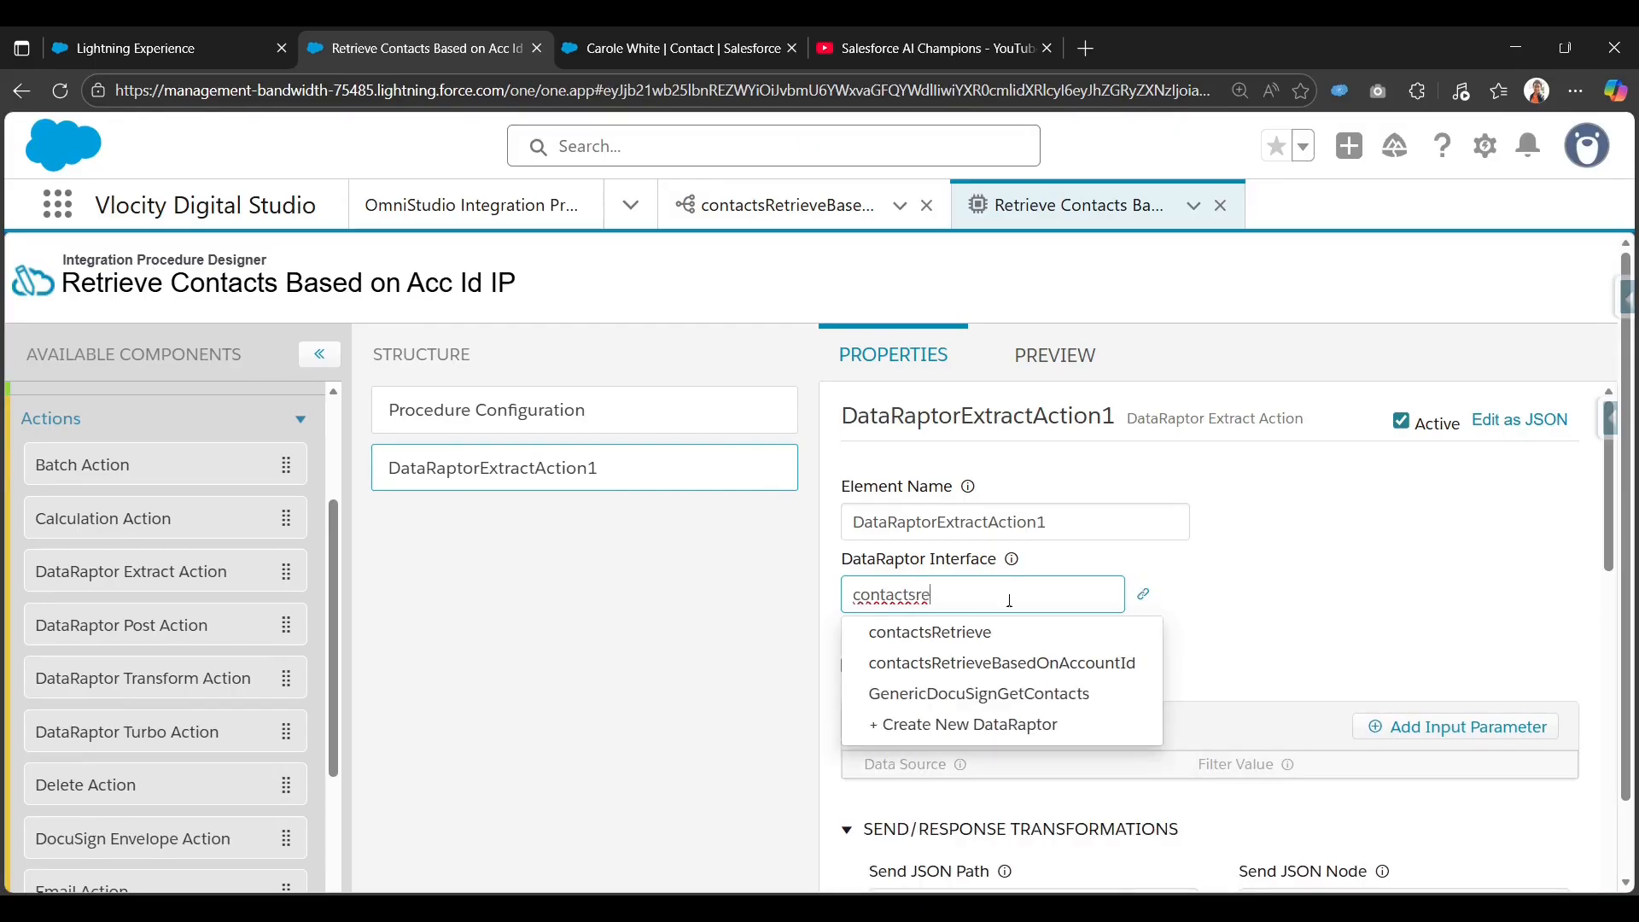
pyautogui.click(1010, 663)
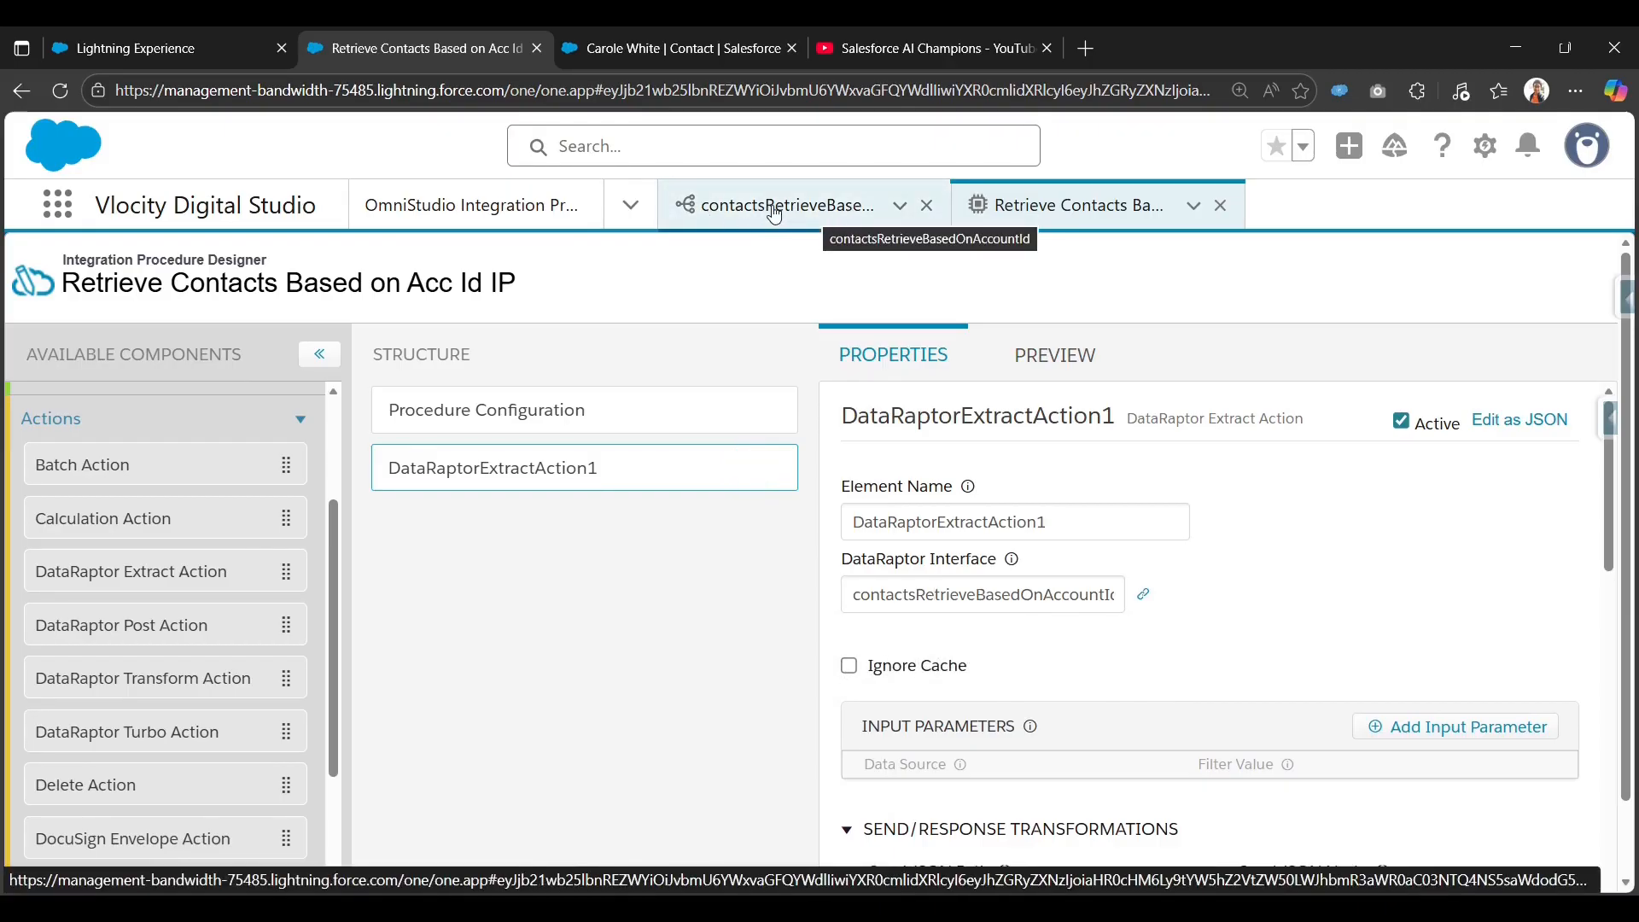
pyautogui.scroll(-1, 1106, 626)
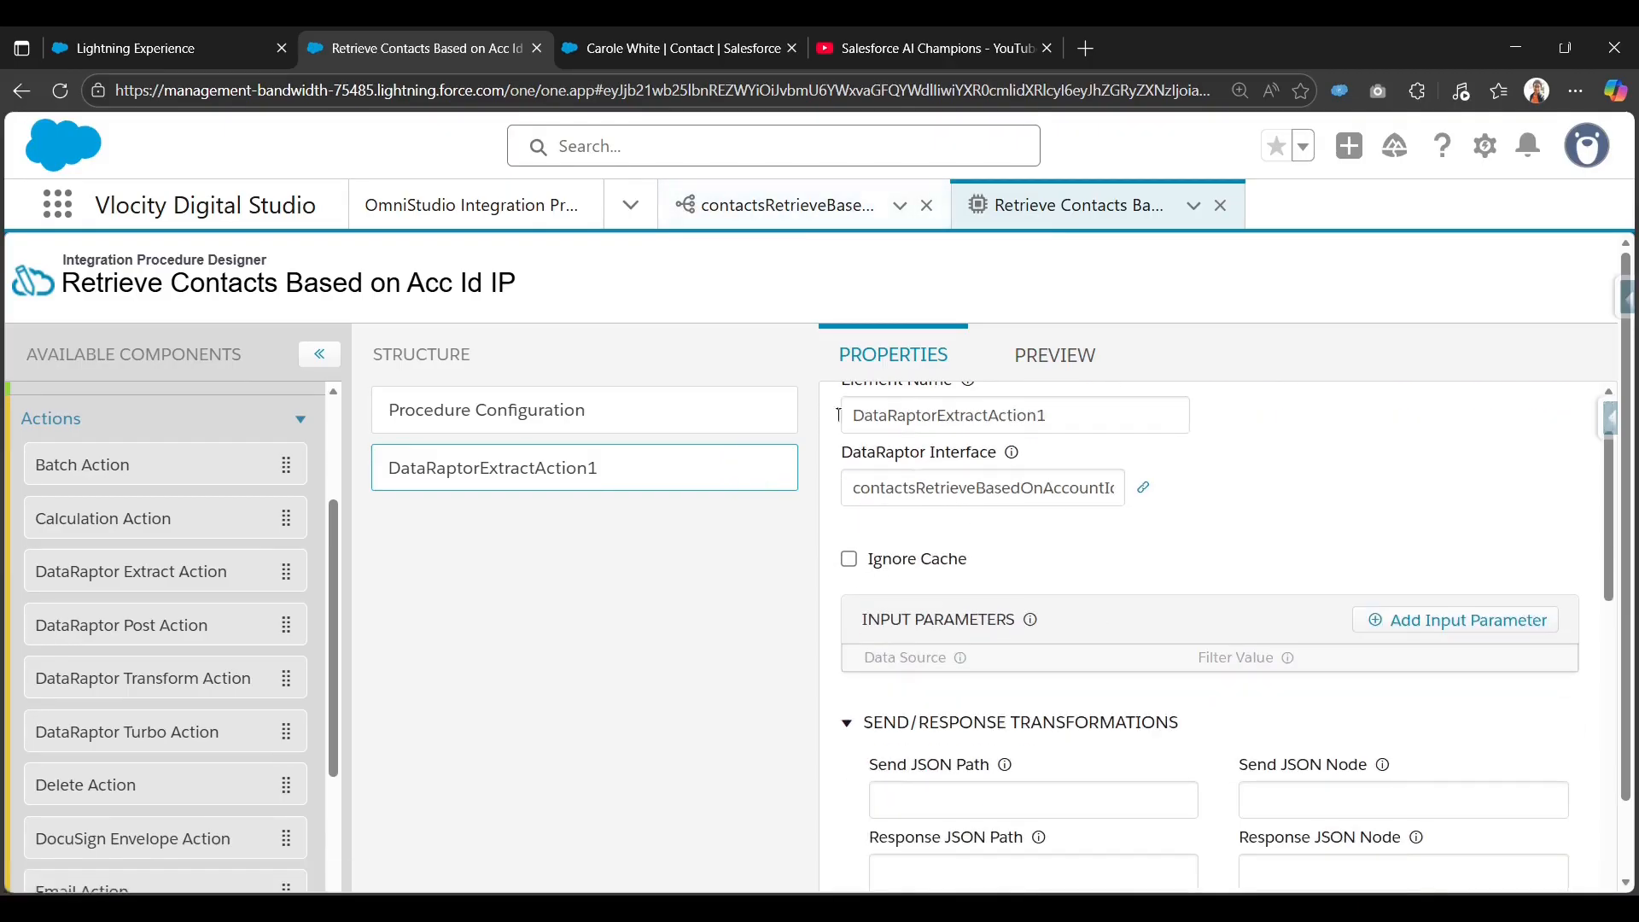
pyautogui.click(785, 204)
# Check the accId filter name on the DataRaptor's Contact extract step.
pyautogui.click(59, 428)
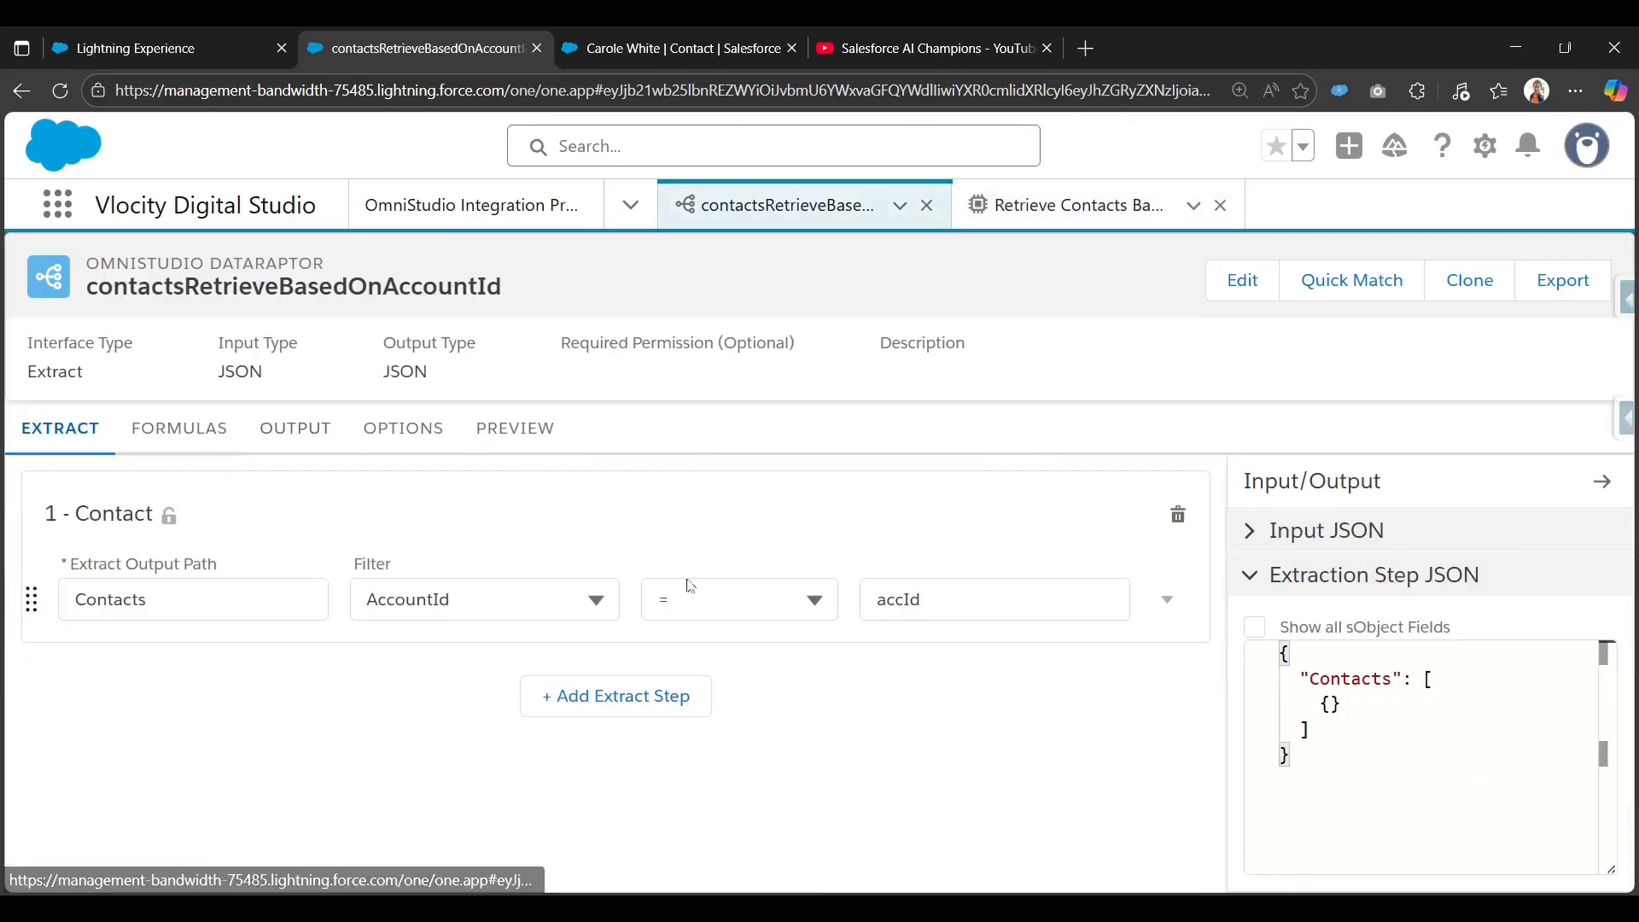
pyautogui.doubleClick(954, 592)
pyautogui.click(979, 526)
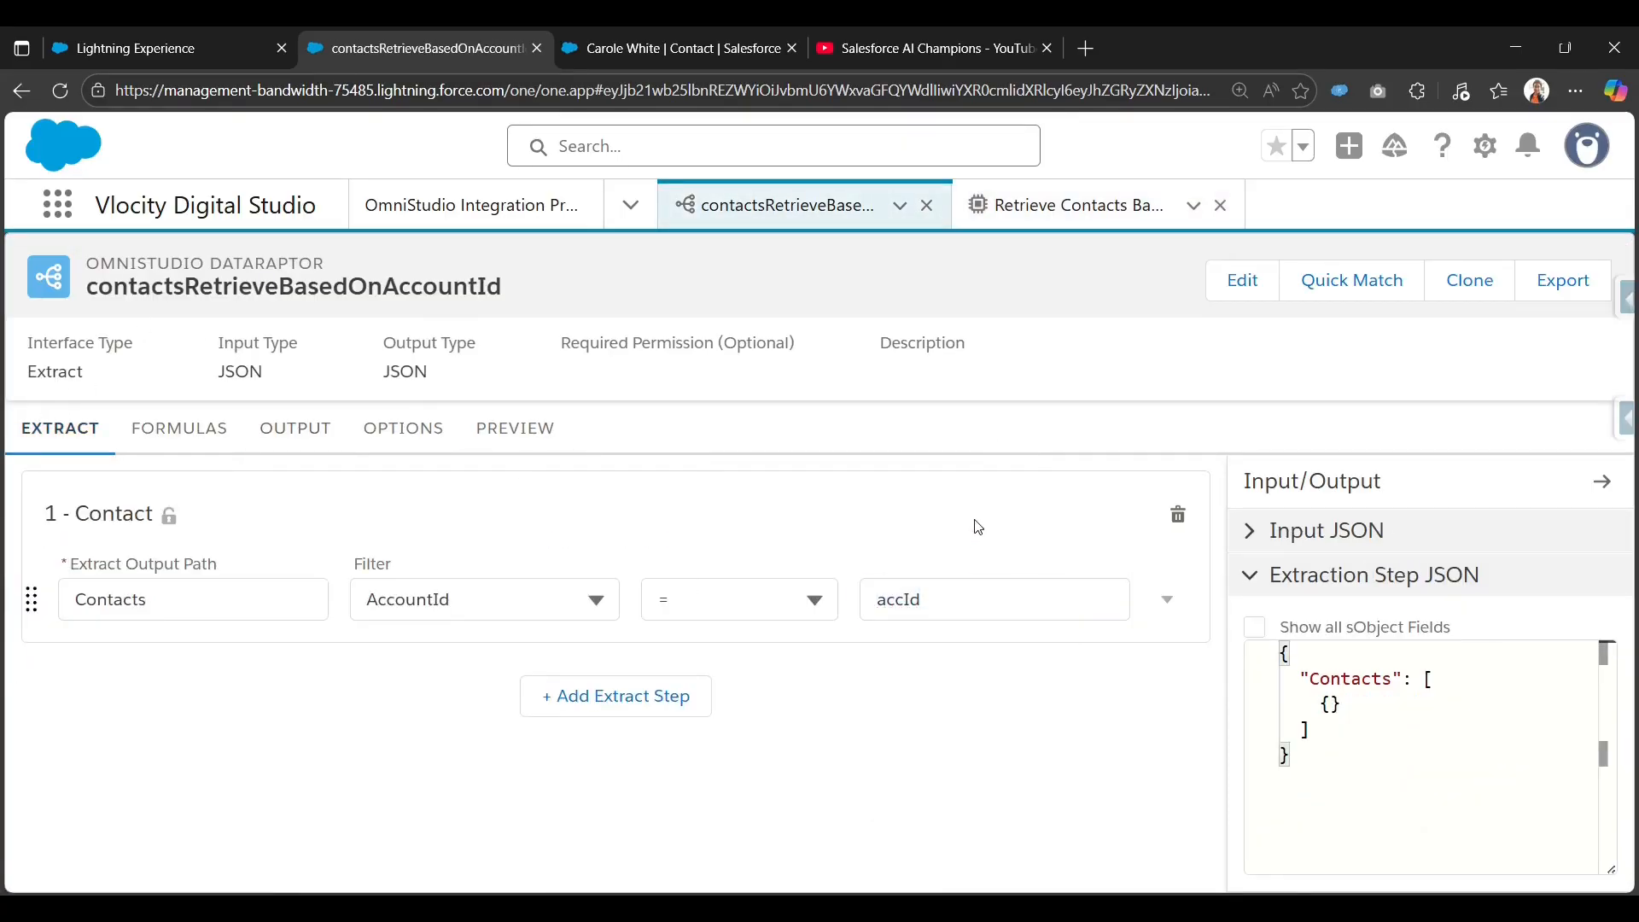
pyautogui.click(1068, 205)
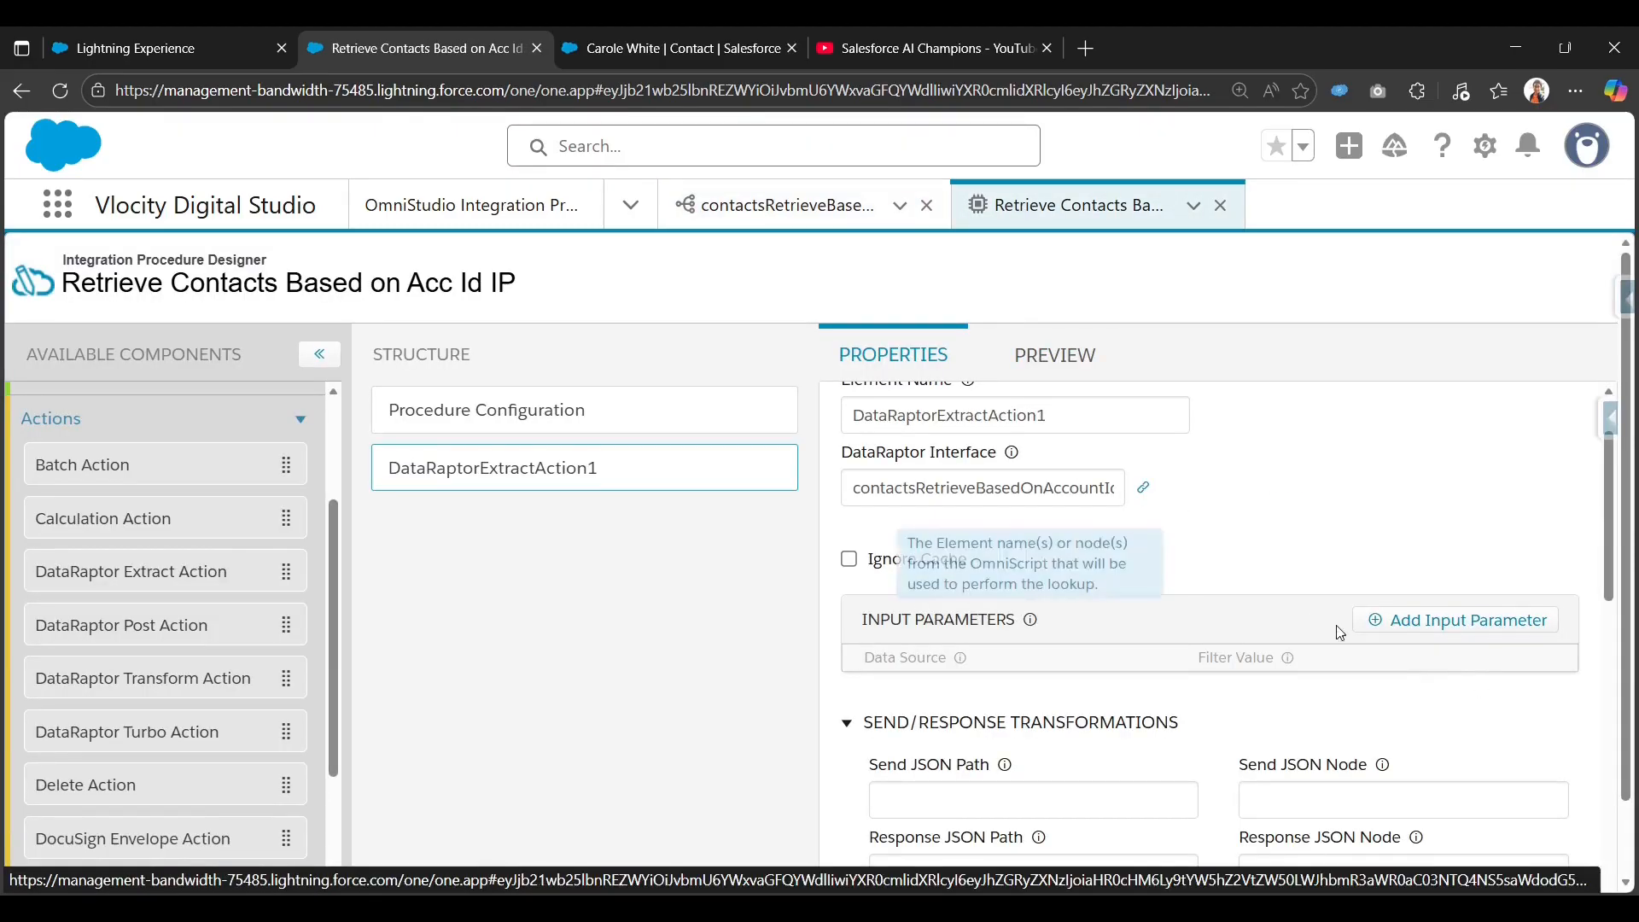
# Add an extract input parameter with Data Source accountId and Filter Value accId.
pyautogui.click(1435, 629)
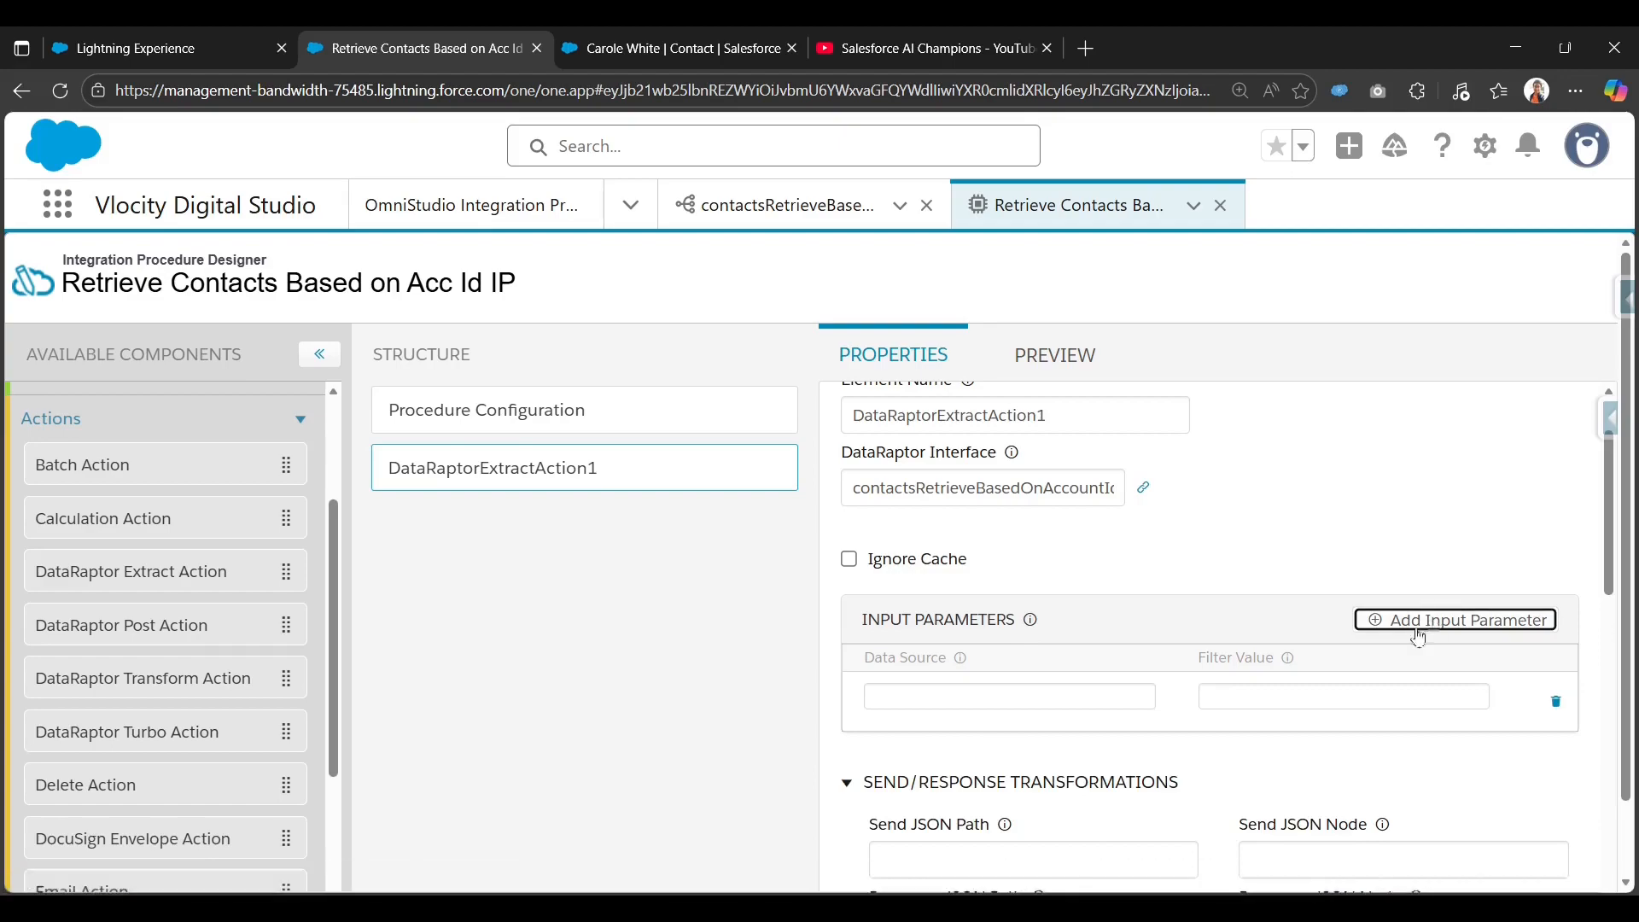
pyautogui.click(1276, 695)
pyautogui.write('accId')
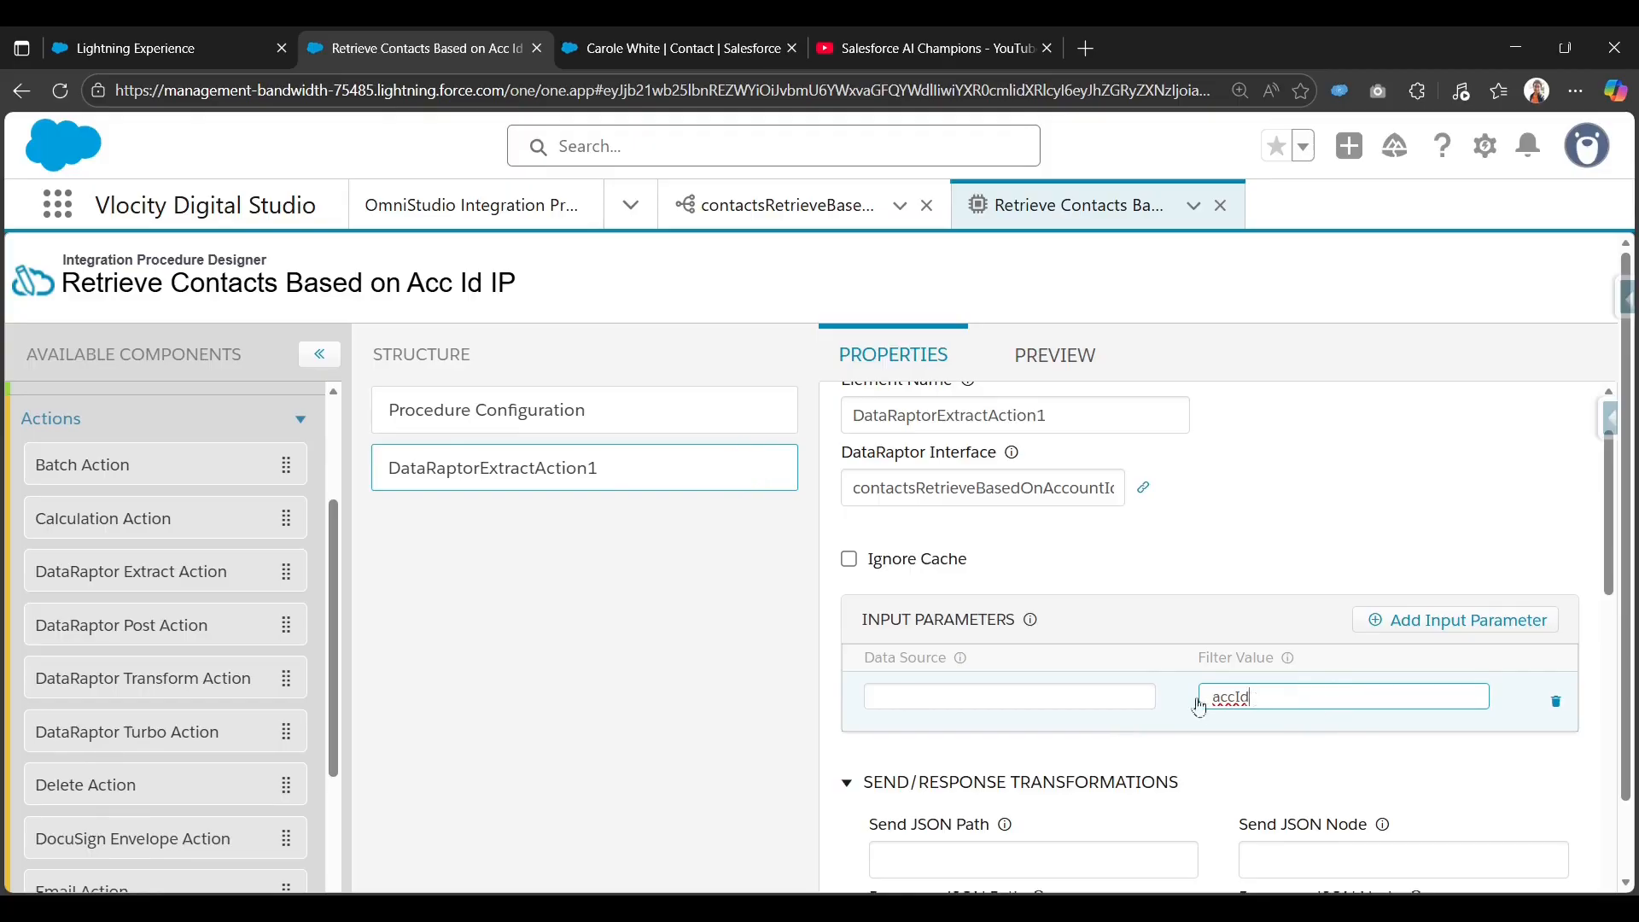
pyautogui.click(1080, 699)
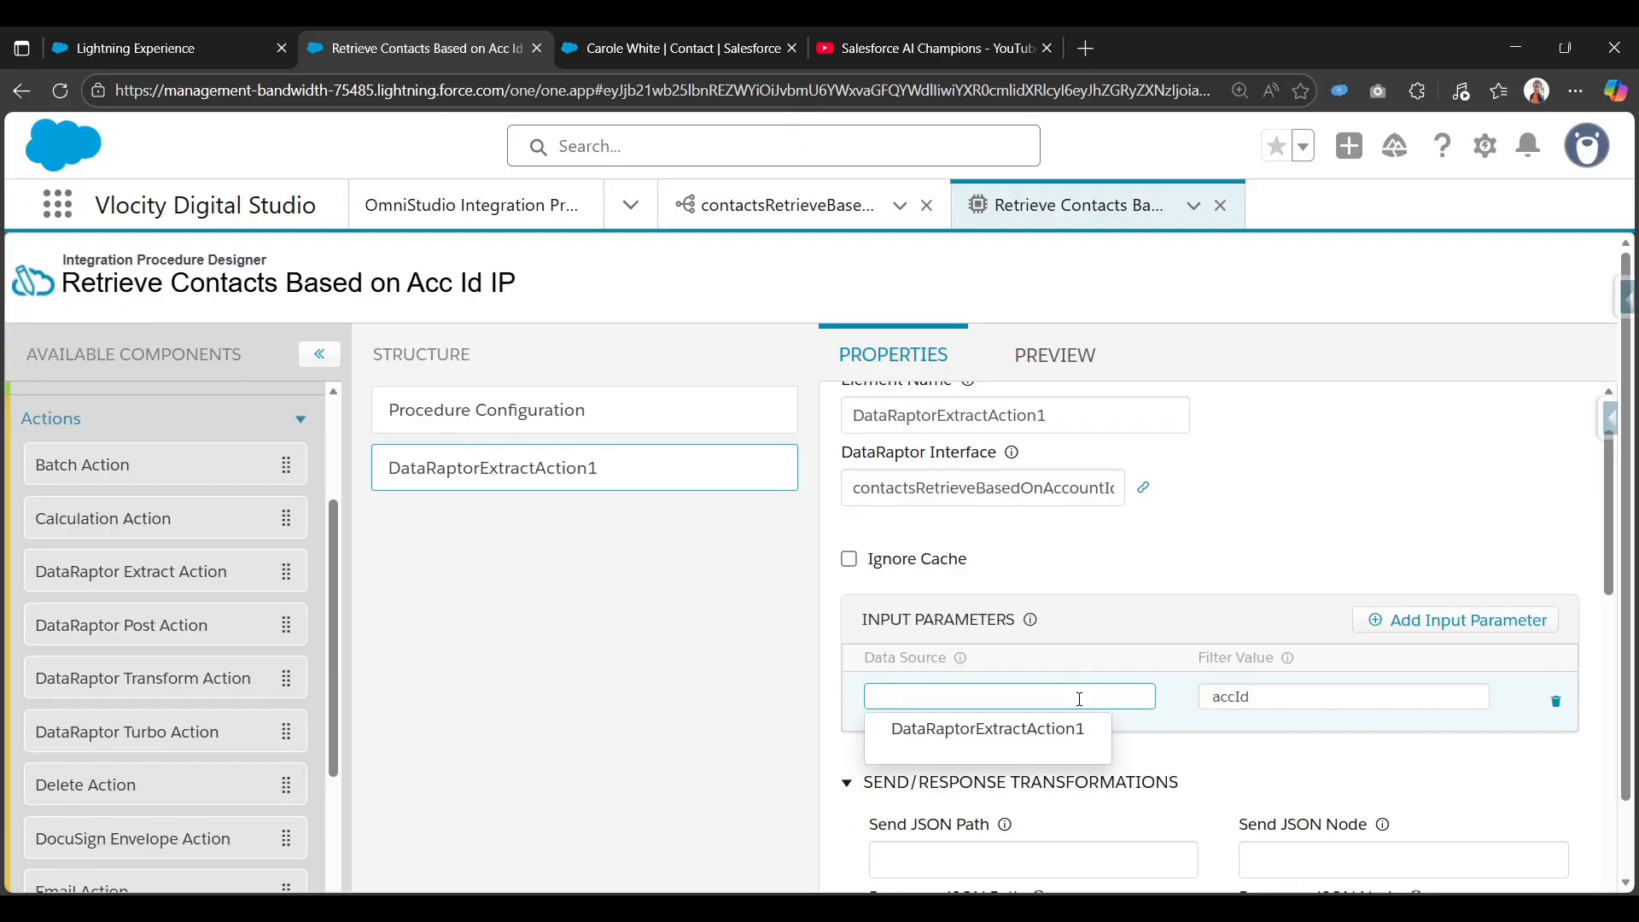
pyautogui.write('accou')
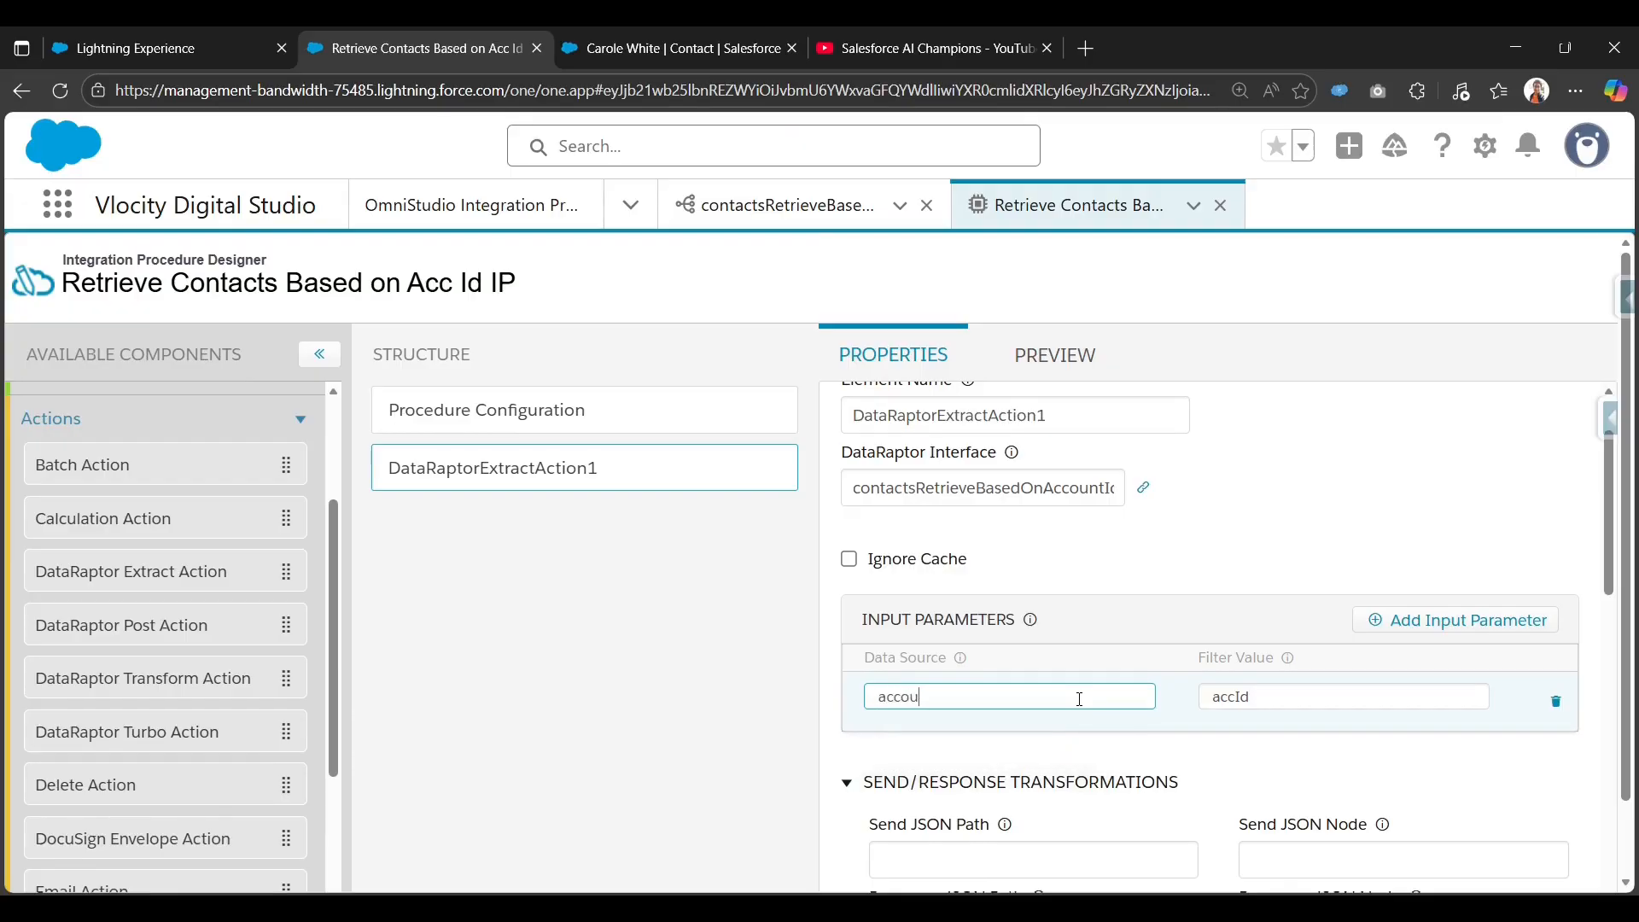
pyautogui.write('ntId')
pyautogui.doubleClick(1036, 696)
pyautogui.click(970, 696)
pyautogui.moveTo(881, 698); pyautogui.dragTo(940, 698)
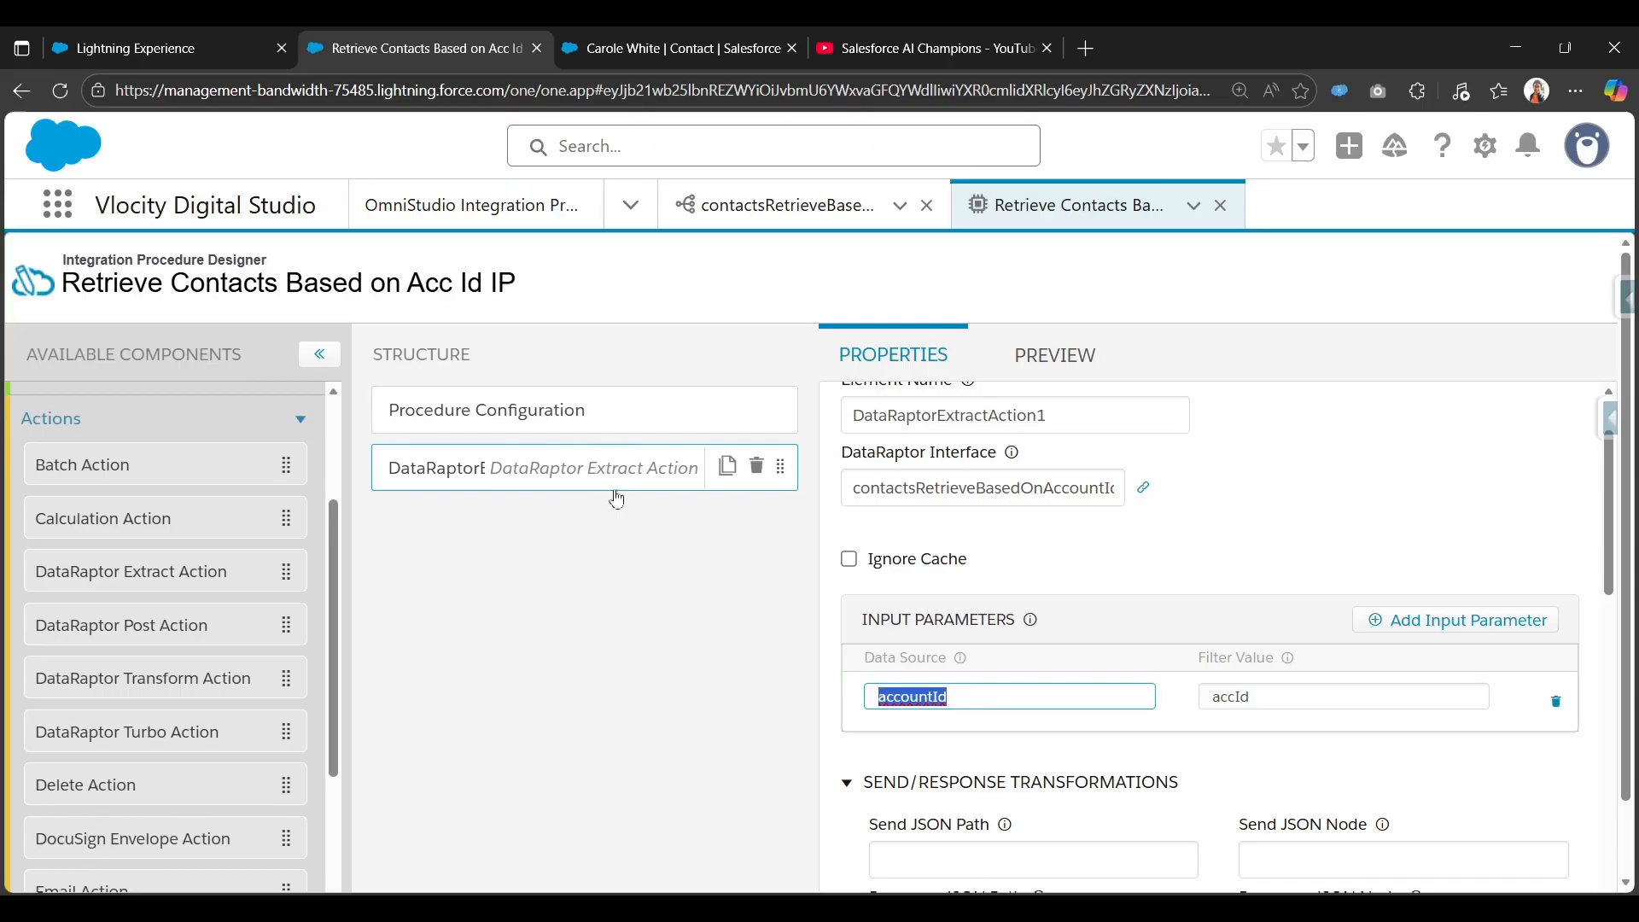
pyautogui.click(776, 216)
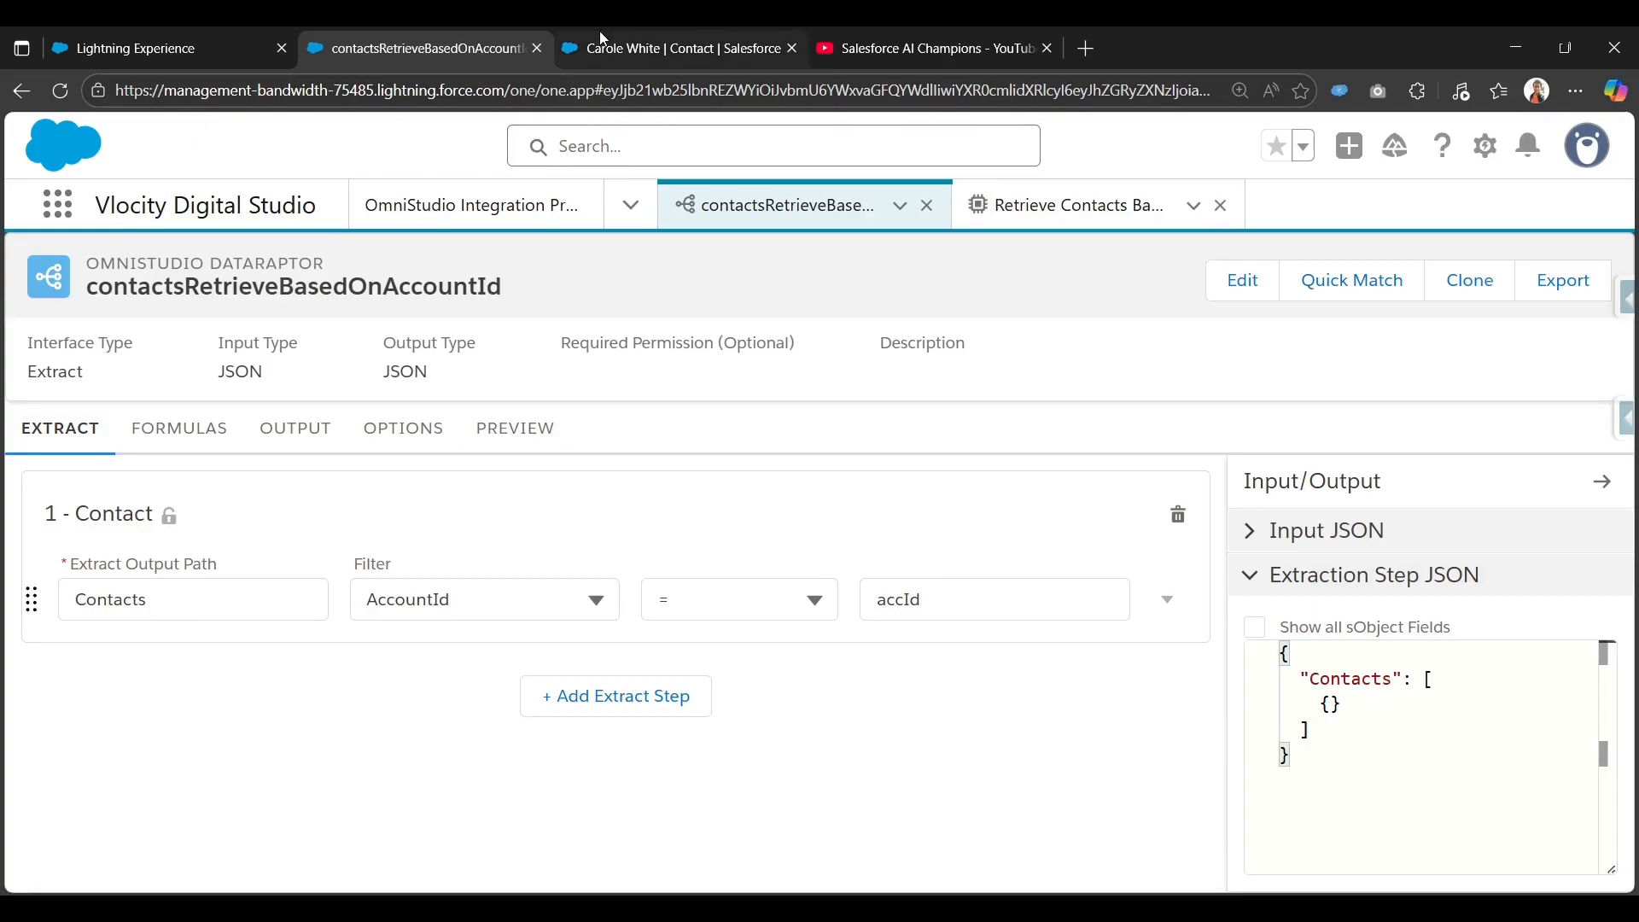
pyautogui.click(1067, 204)
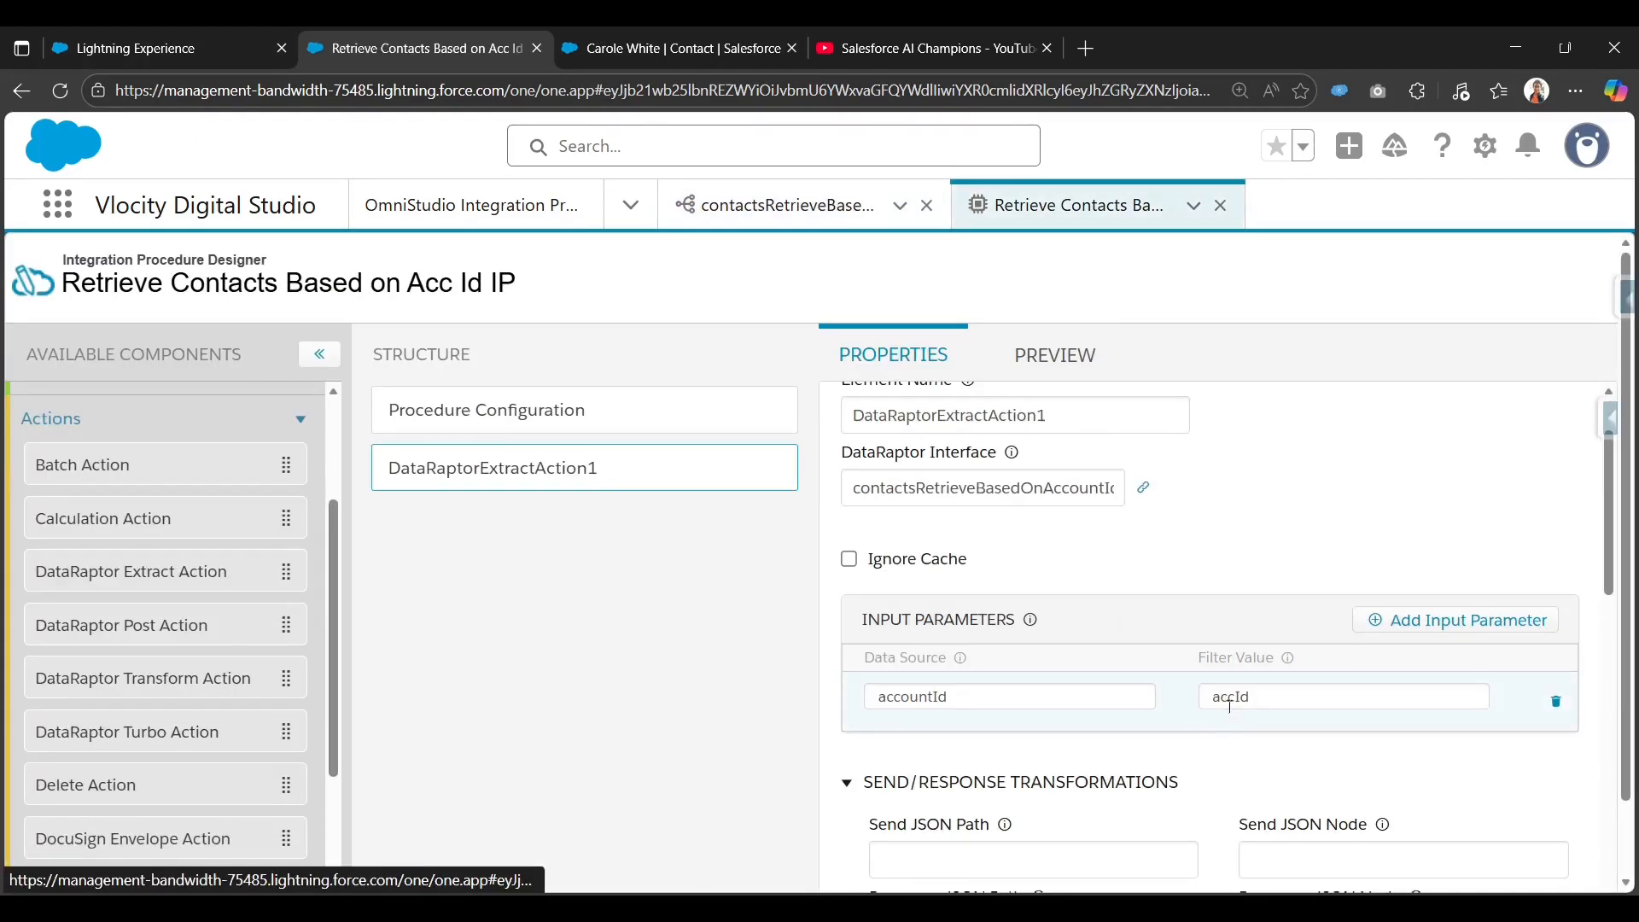
pyautogui.doubleClick(1229, 702)
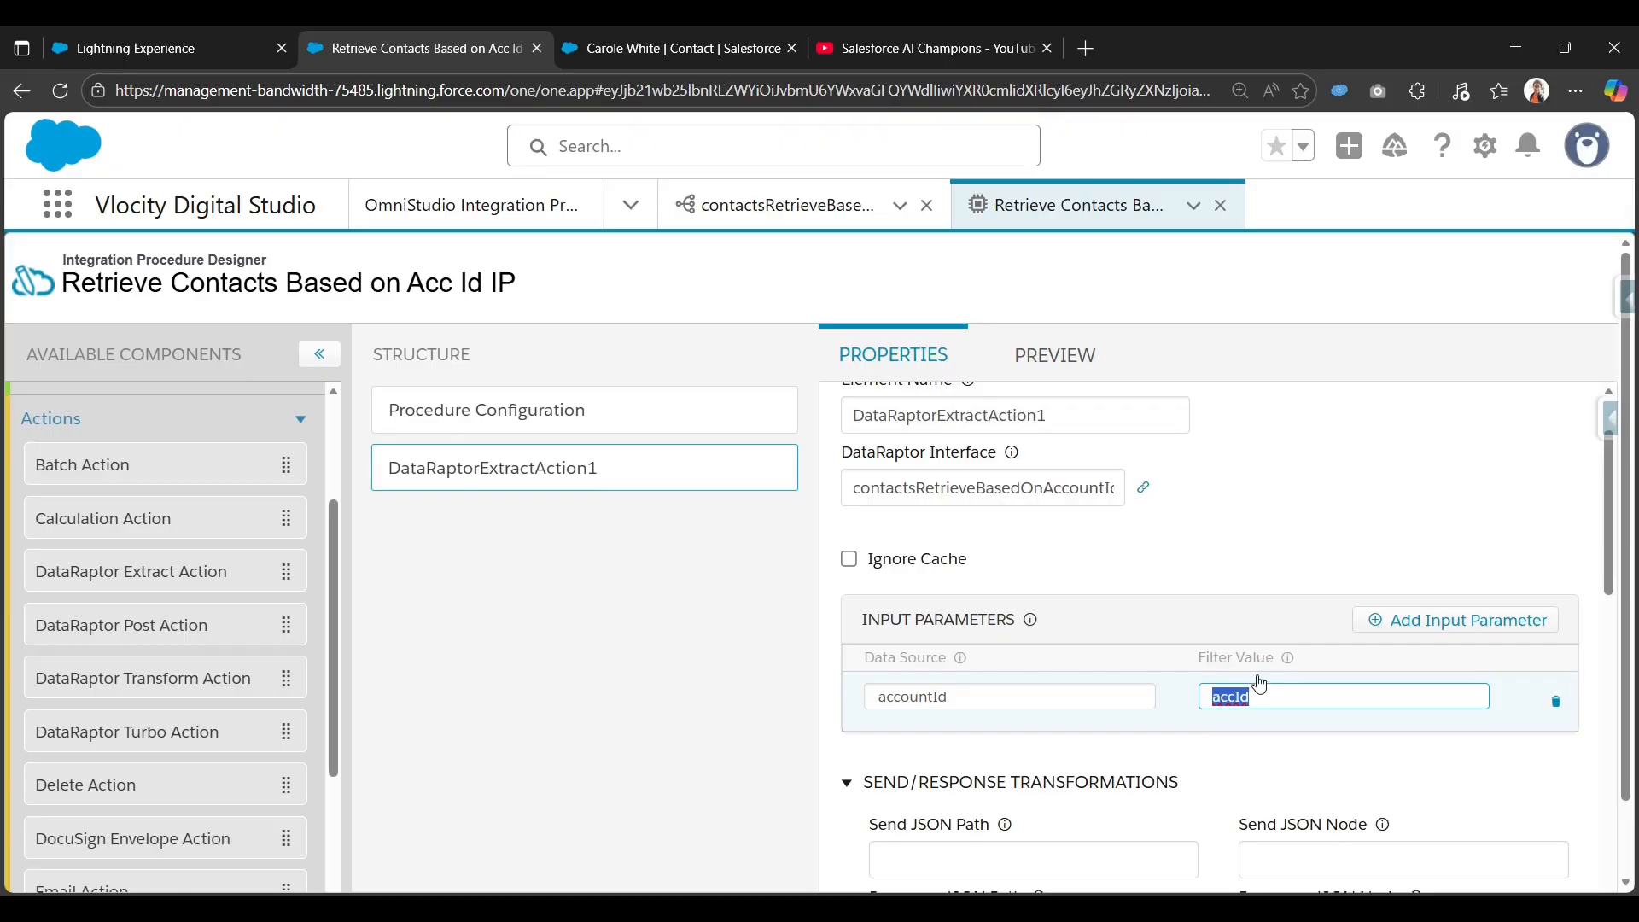
# Add a Response Action step after DataRaptorExtractAction1.
pyautogui.scroll(-2, 1157, 739)
pyautogui.scroll(2, 1158, 740)
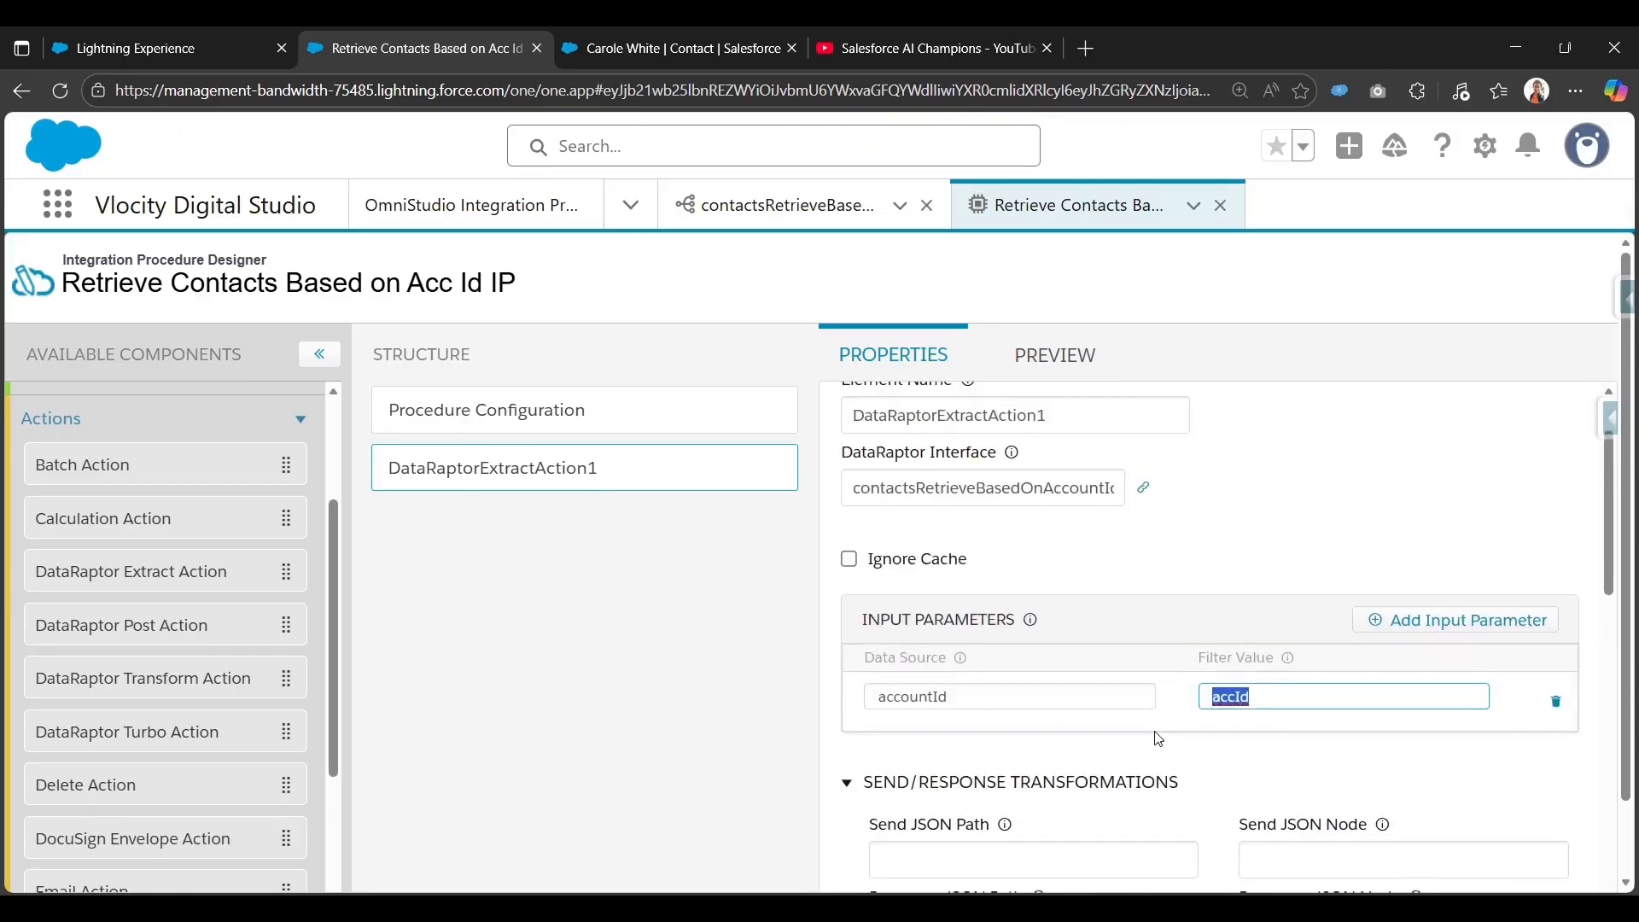
pyautogui.scroll(-2, 1158, 739)
pyautogui.scroll(-5, 223, 730)
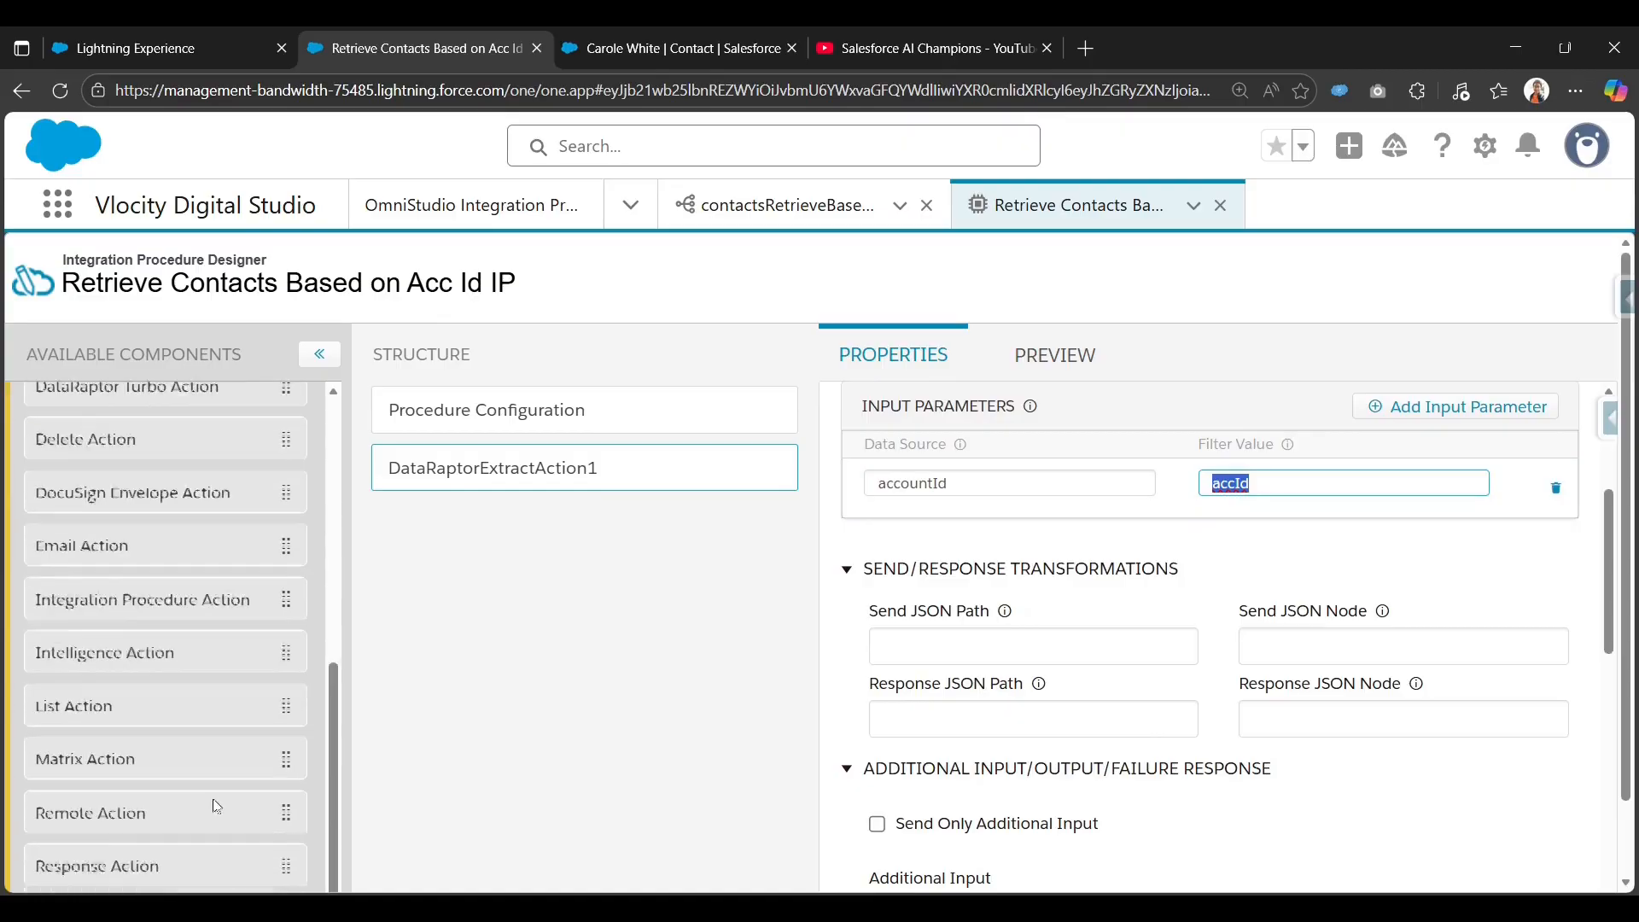
pyautogui.moveTo(131, 815); pyautogui.dragTo(534, 523)
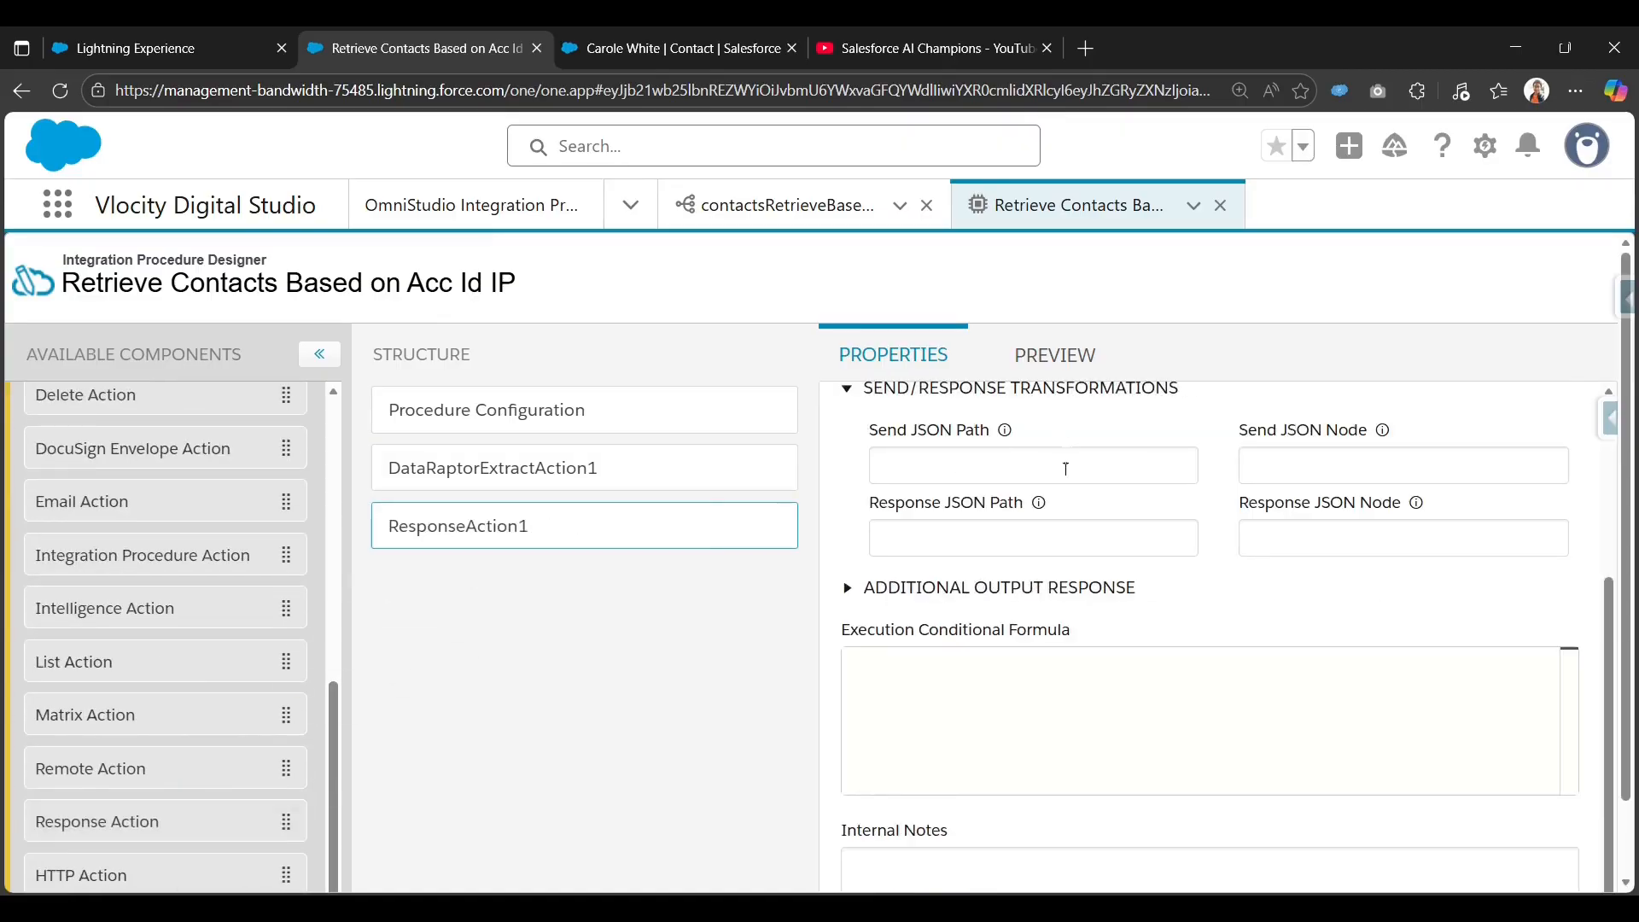
# Set ResponseAction1's Send JSON Path to DataRaptorExtractAction1.
pyautogui.scroll(4, 897, 607)
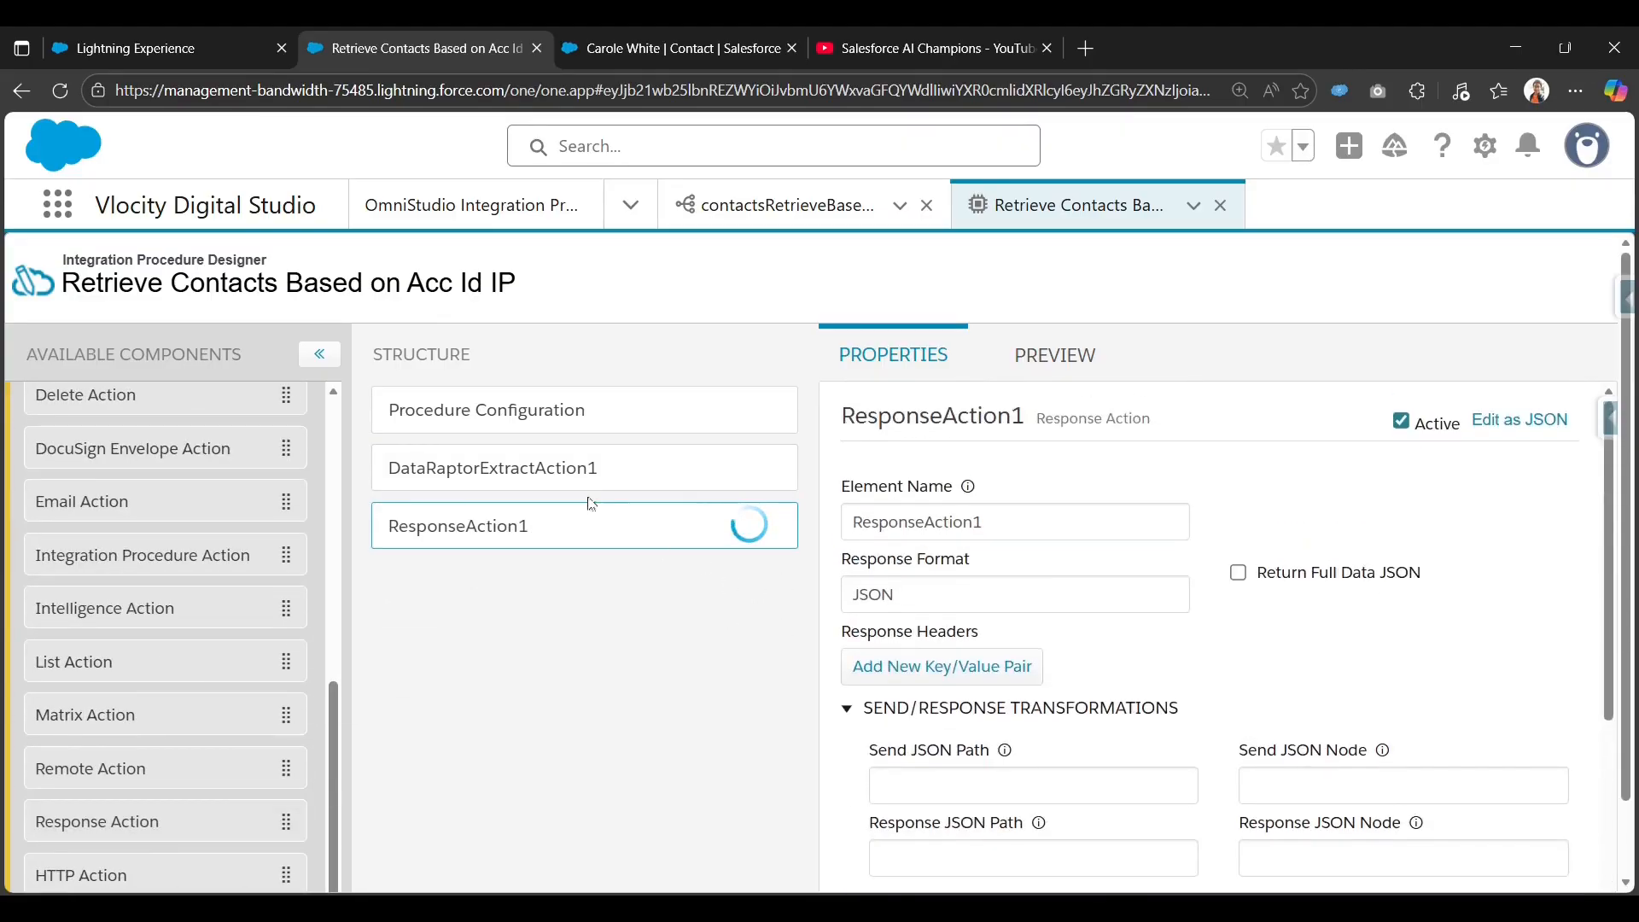
pyautogui.click(586, 469)
pyautogui.doubleClick(1082, 526)
pyautogui.hotkey('ctrl', 'c')
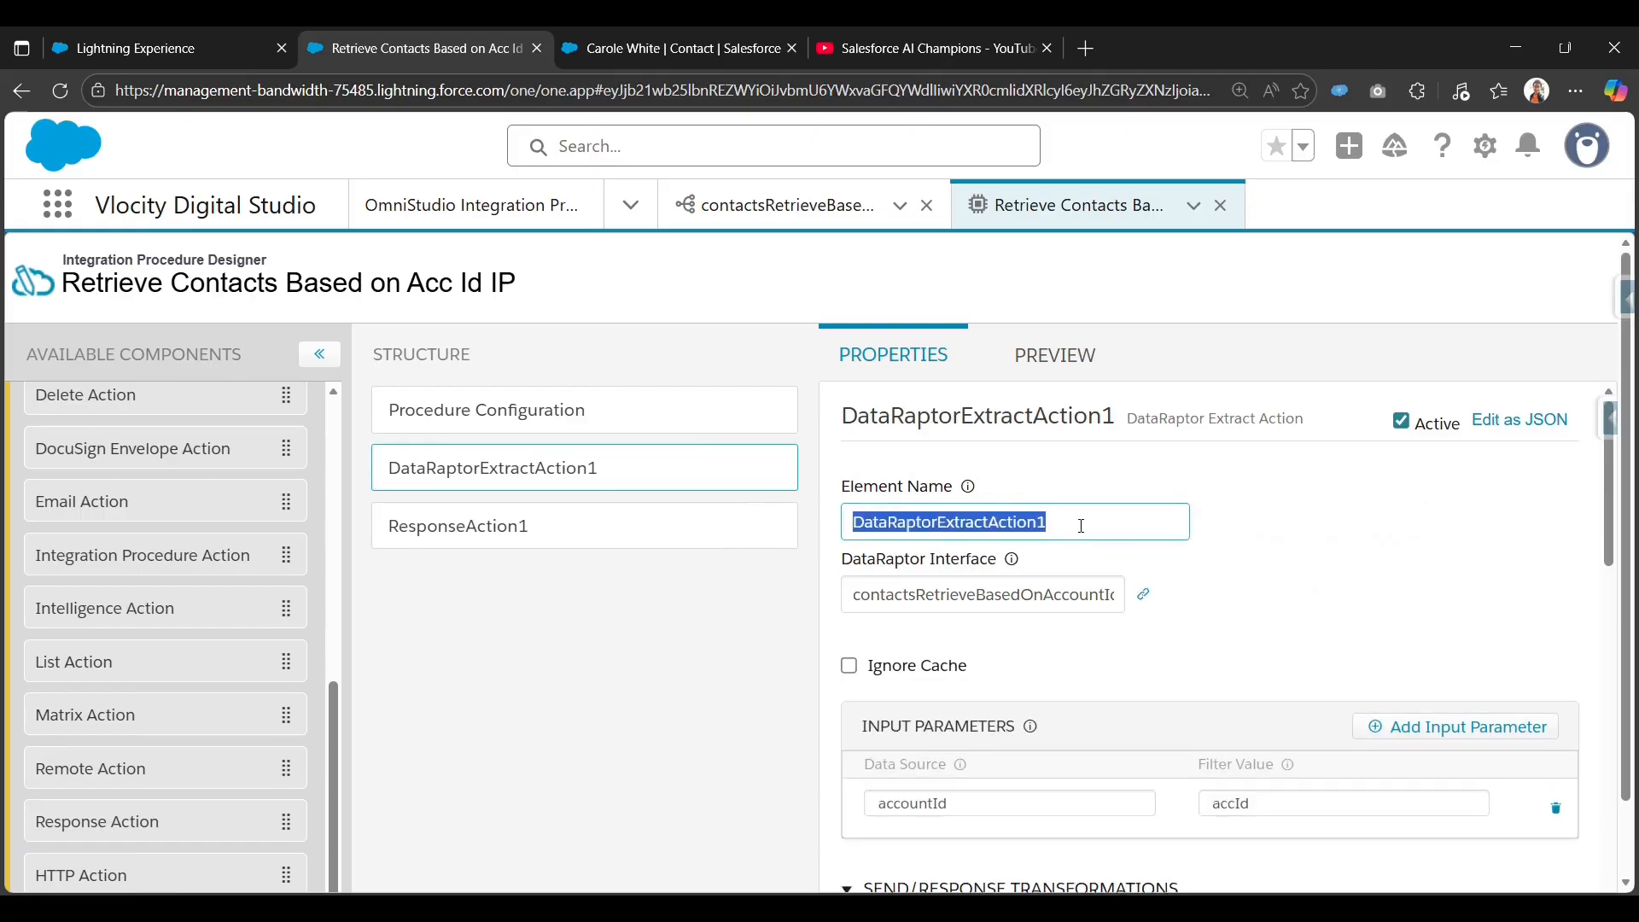
pyautogui.click(478, 526)
pyautogui.scroll(-3, 946, 559)
pyautogui.click(911, 573)
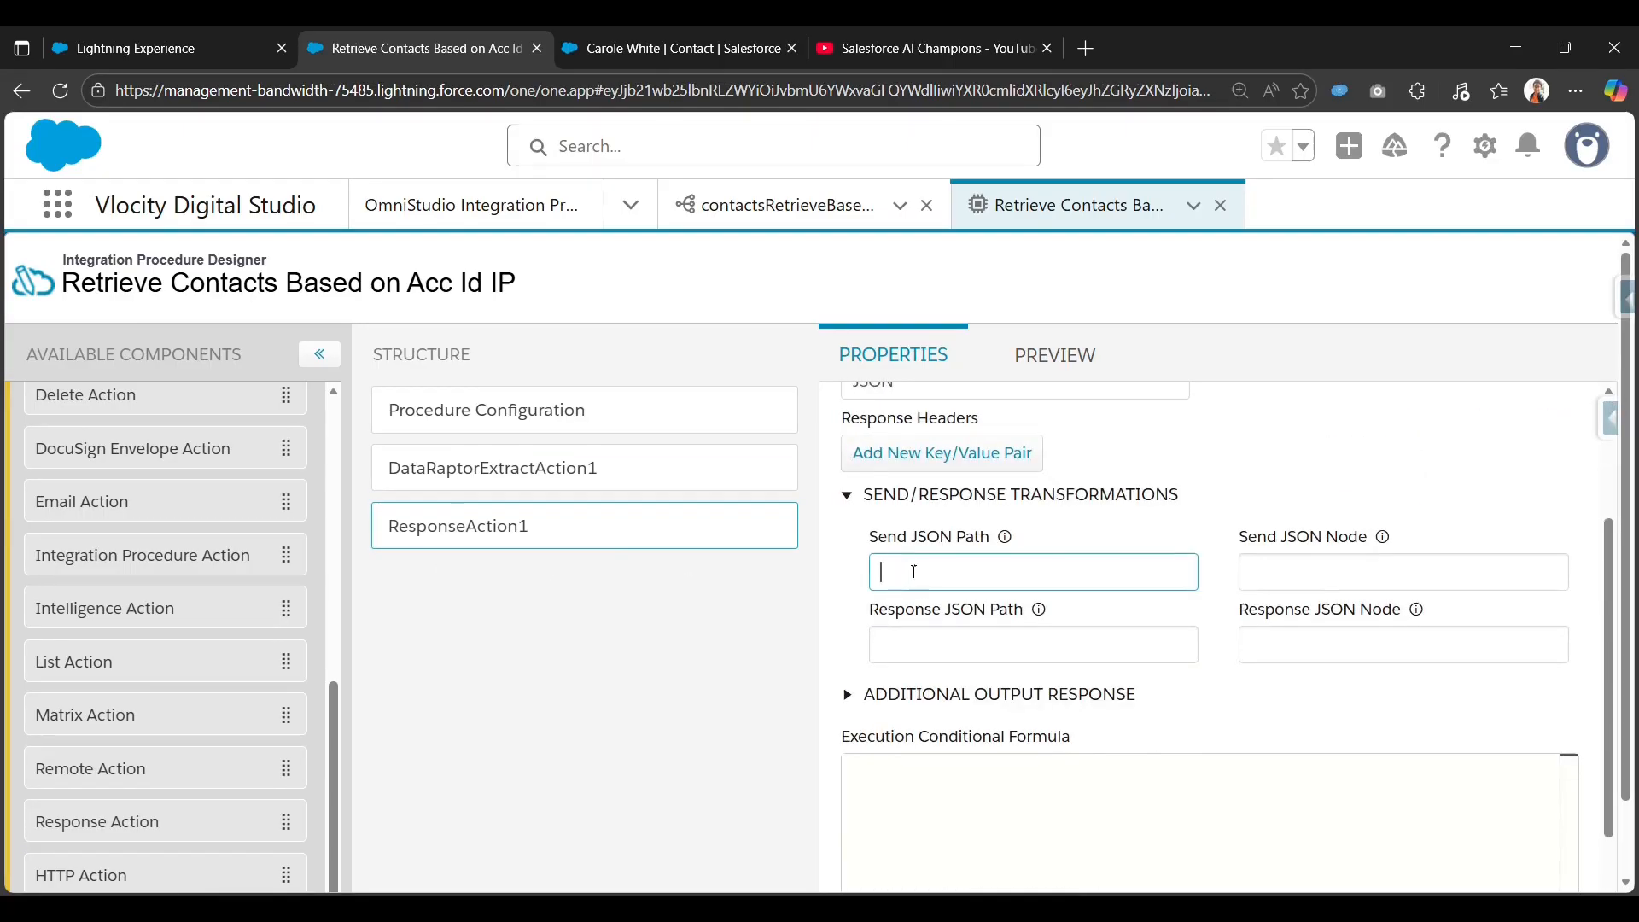
pyautogui.hotkey('ctrl', 'v')
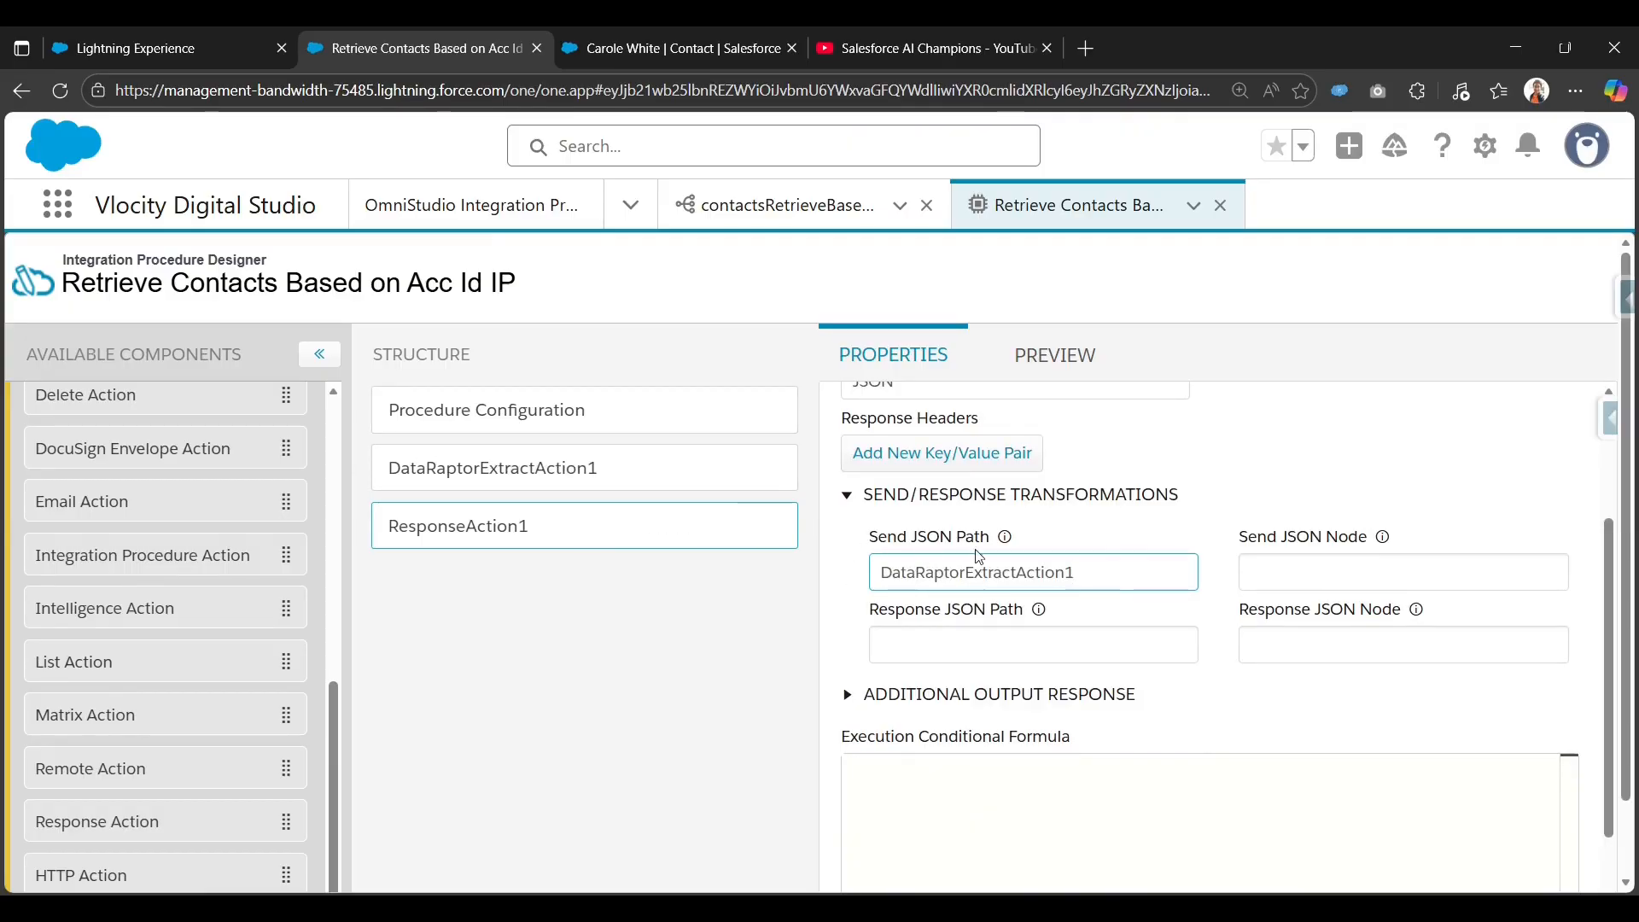
pyautogui.click(1063, 360)
# Add the test input accountId with the copied account Id as its value.
pyautogui.click(221, 528)
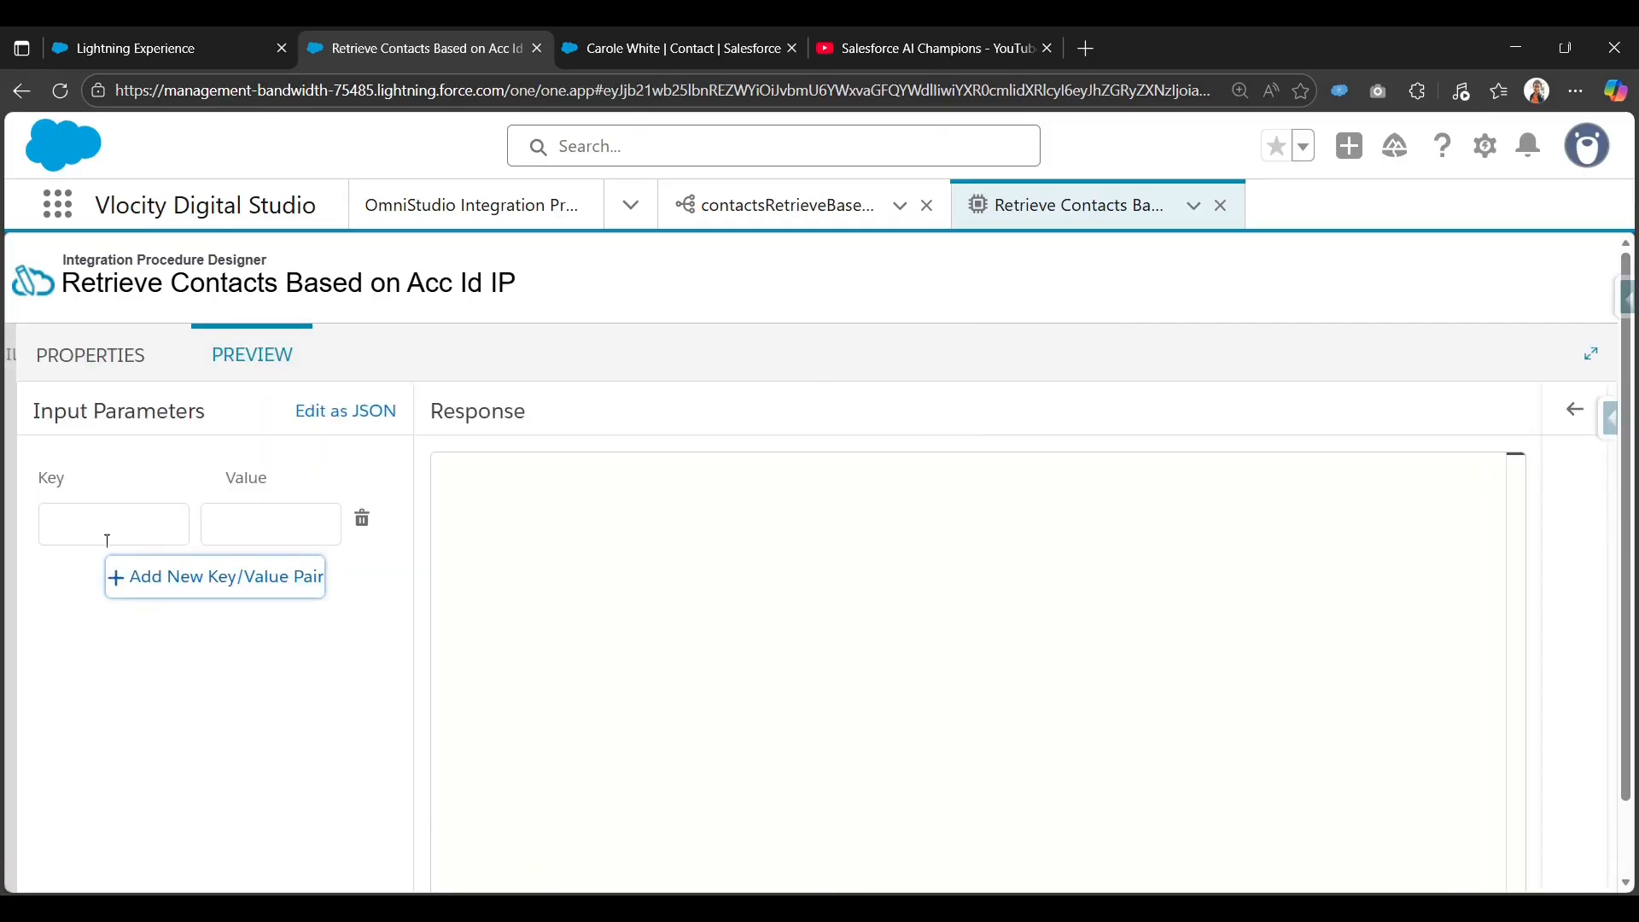
pyautogui.click(117, 530)
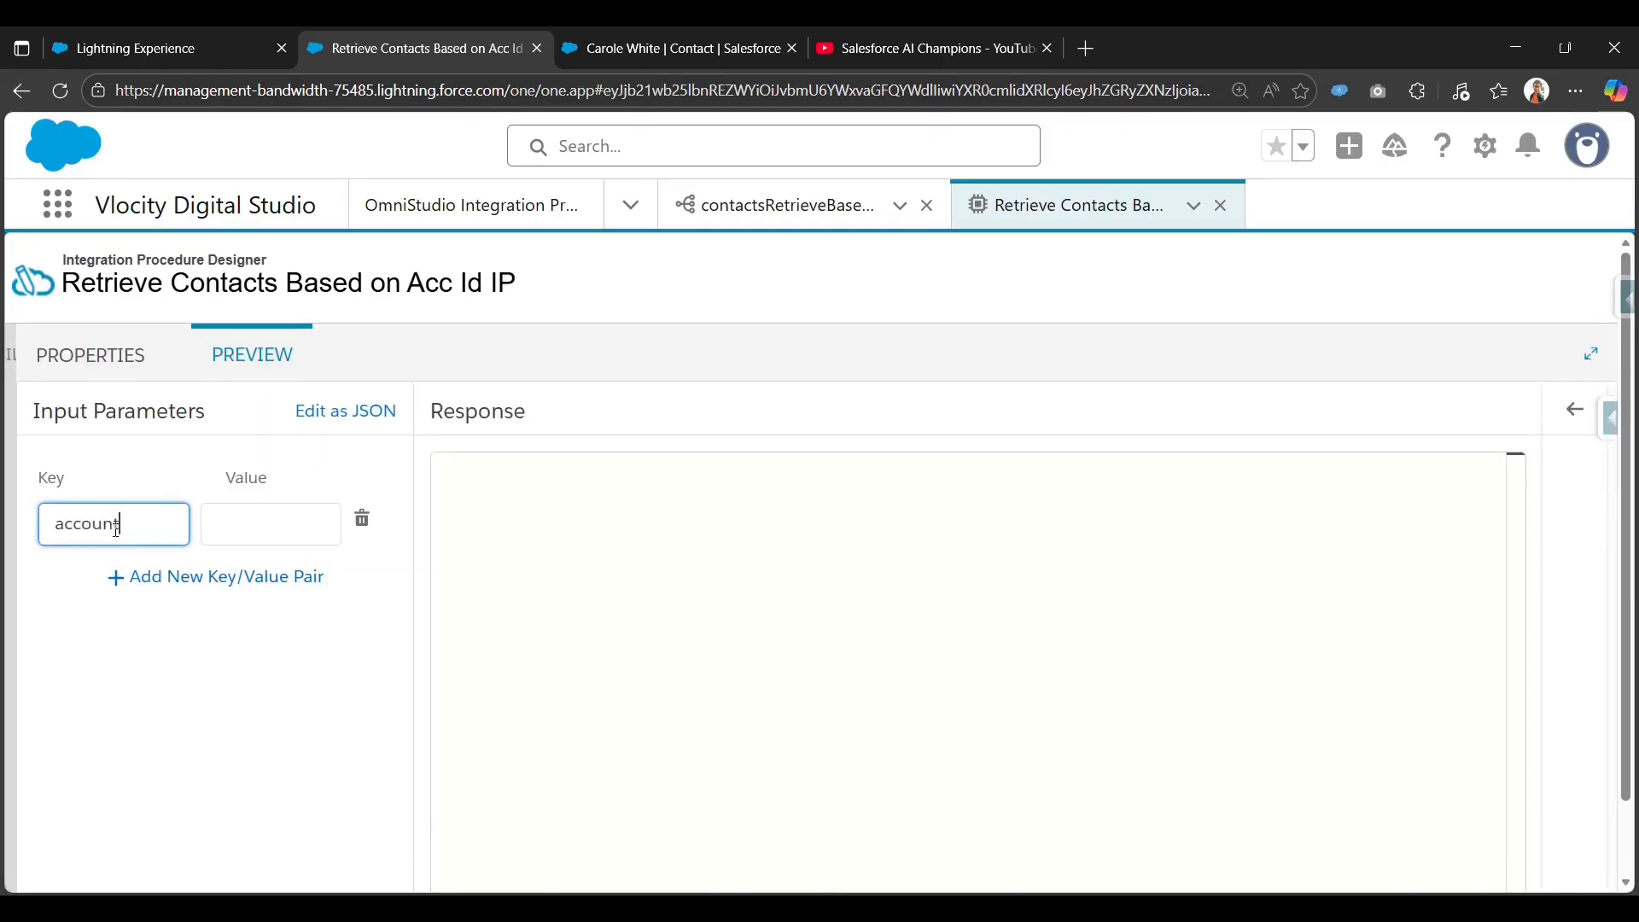
pyautogui.click(247, 524)
pyautogui.press('super+v')
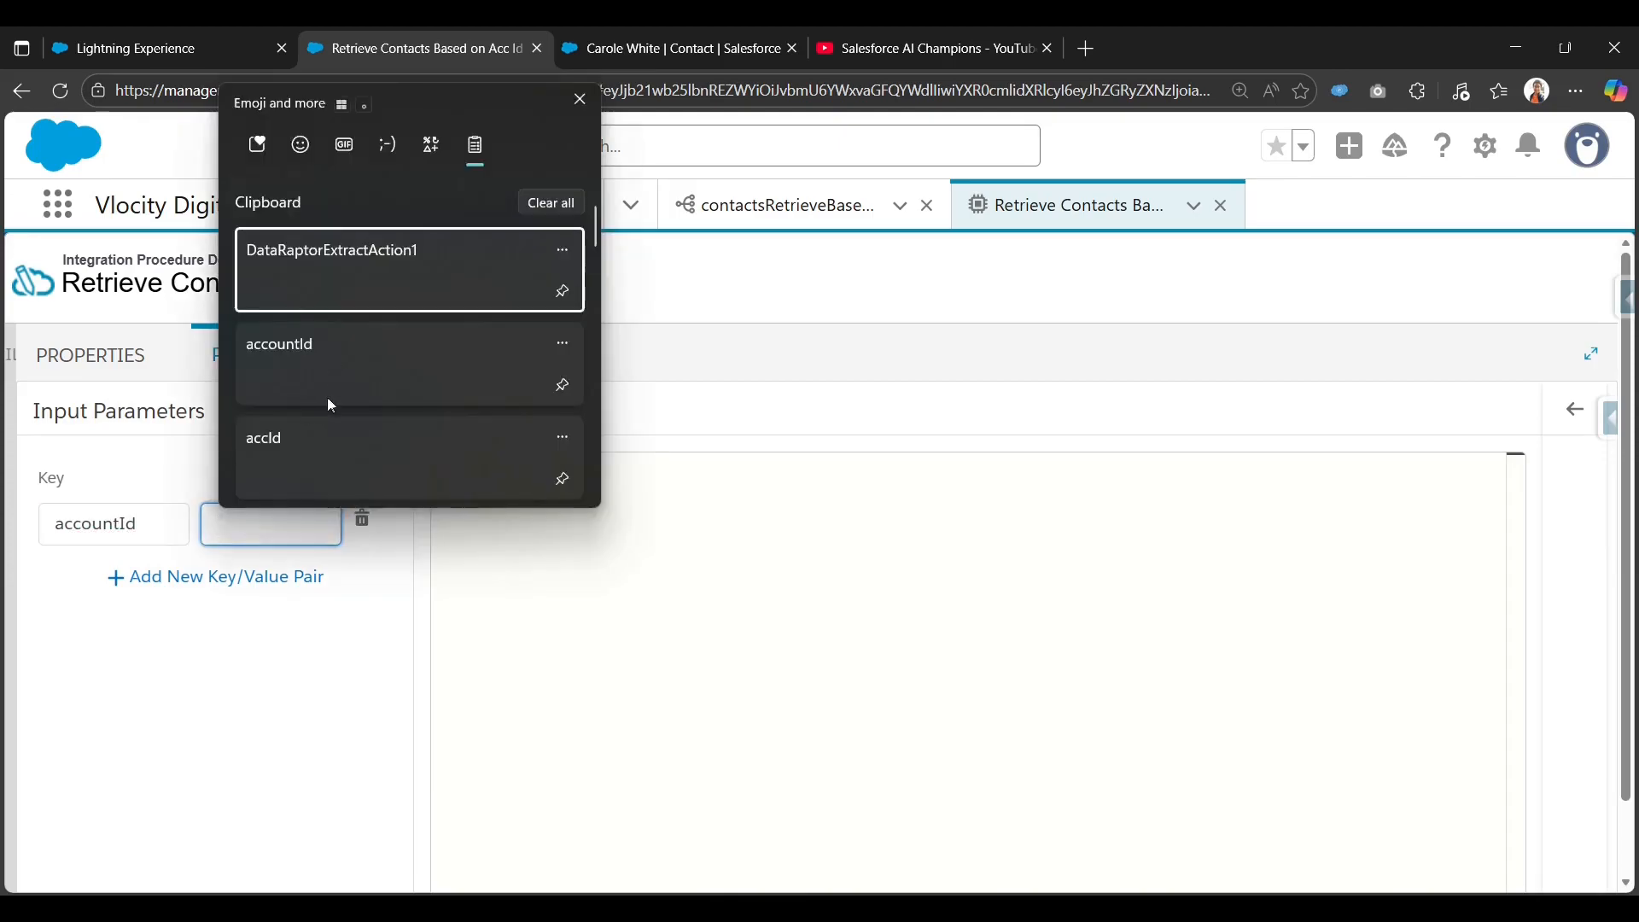
pyautogui.scroll(-1, 326, 401)
pyautogui.click(330, 451)
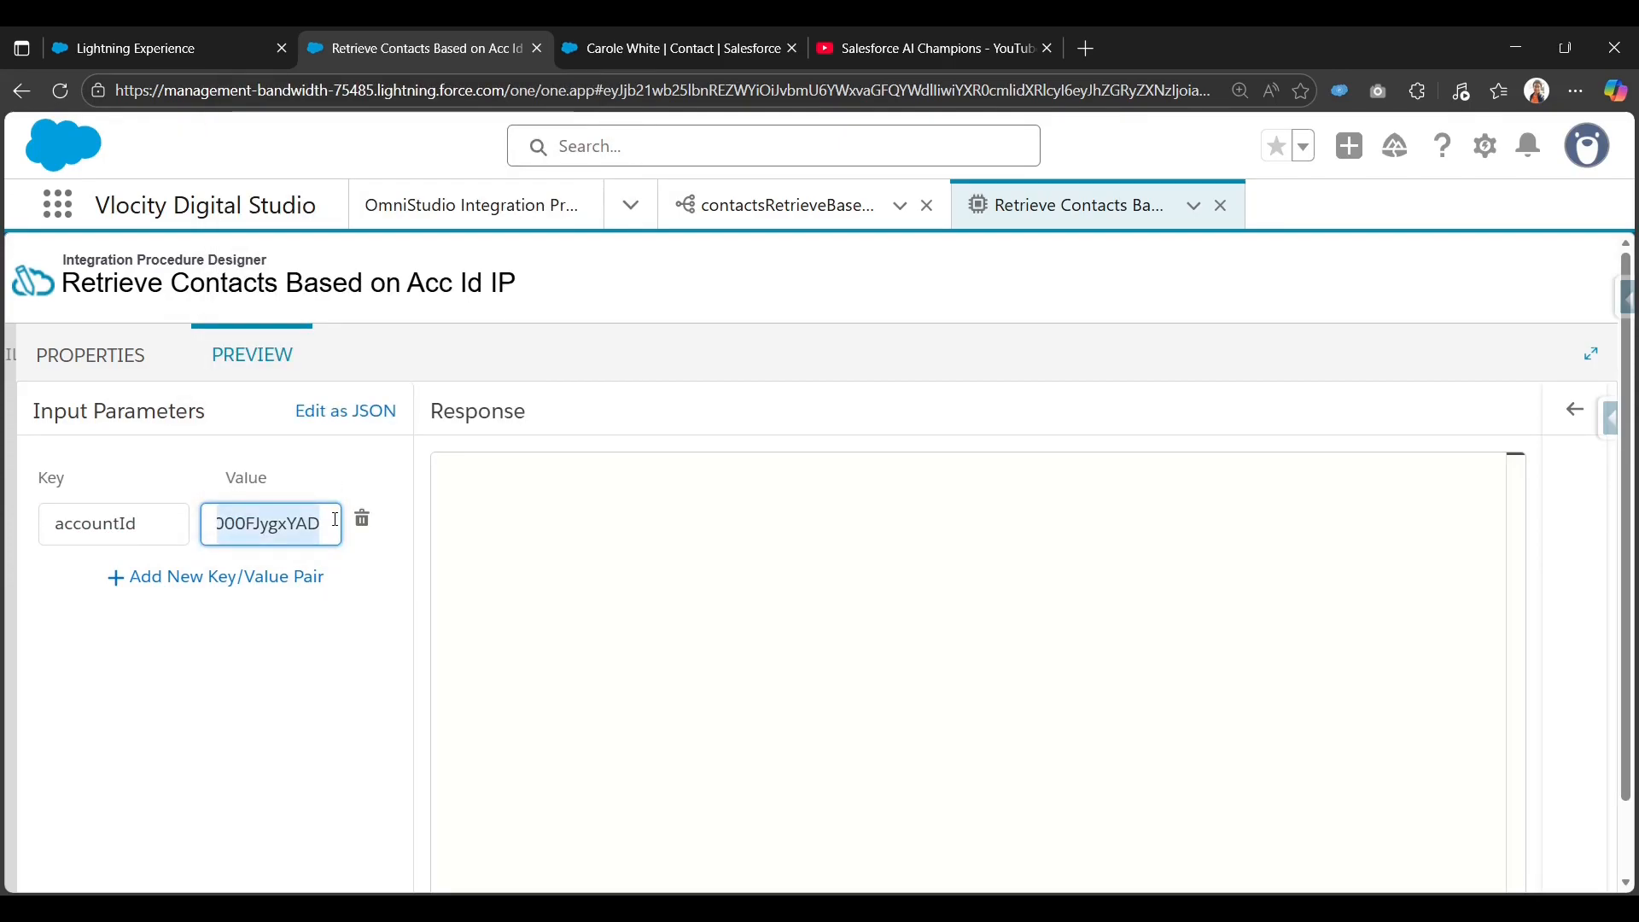
pyautogui.click(272, 739)
# Execute the procedure and confirm the response lists the account's three contacts.
pyautogui.scroll(-1, 343, 756)
pyautogui.scroll(-1, 342, 757)
pyautogui.click(367, 844)
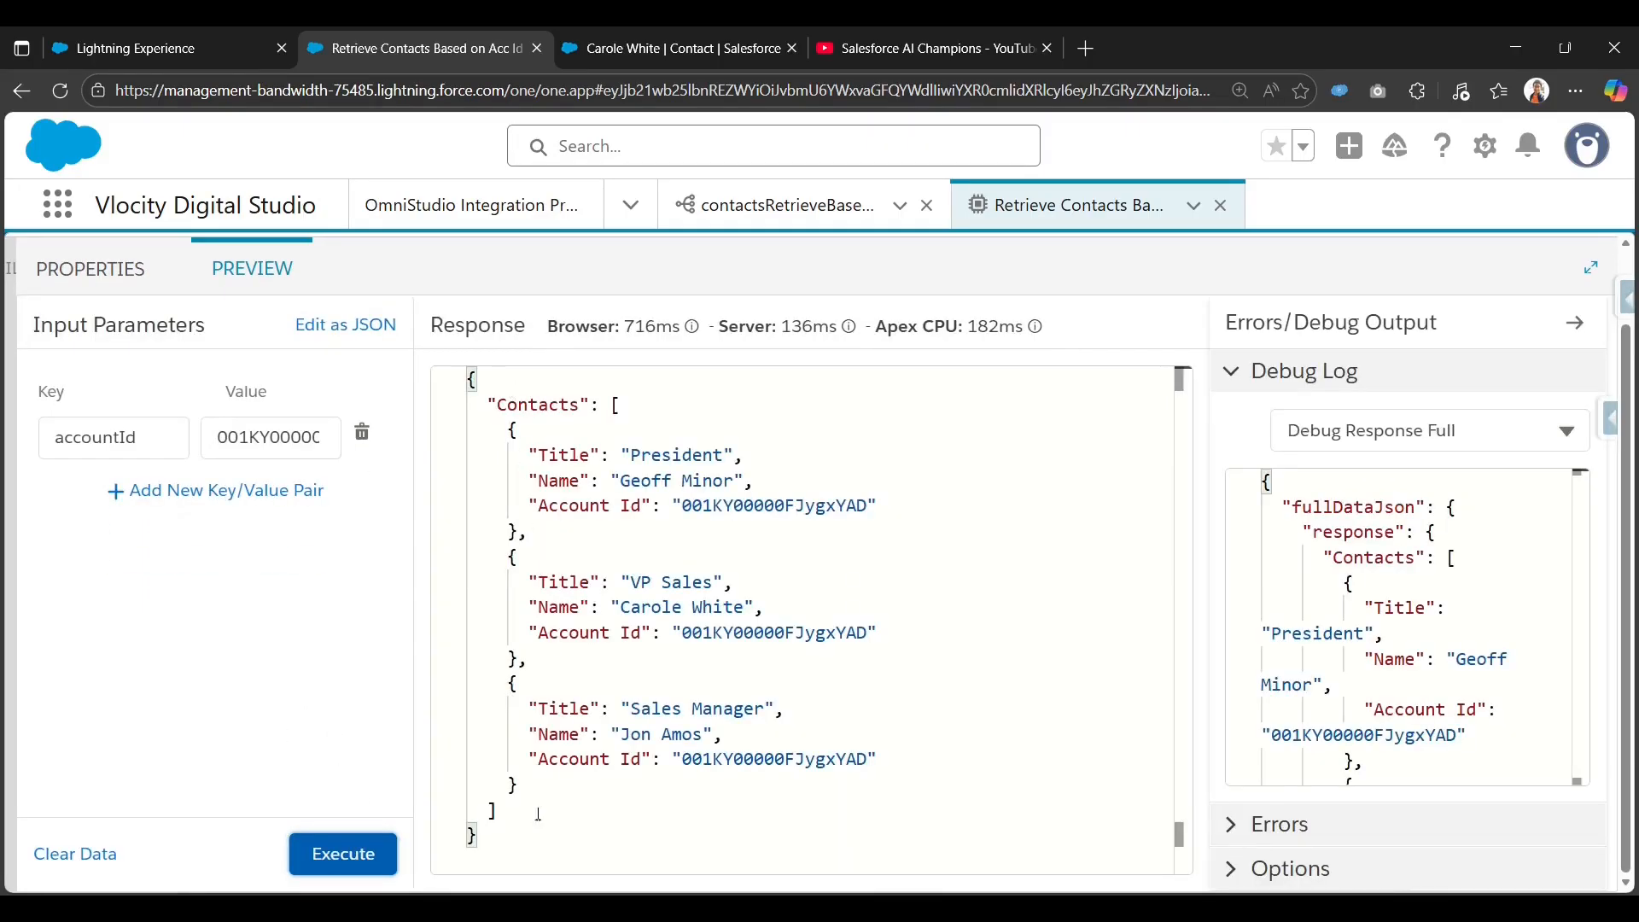
pyautogui.moveTo(513, 830); pyautogui.dragTo(446, 387)
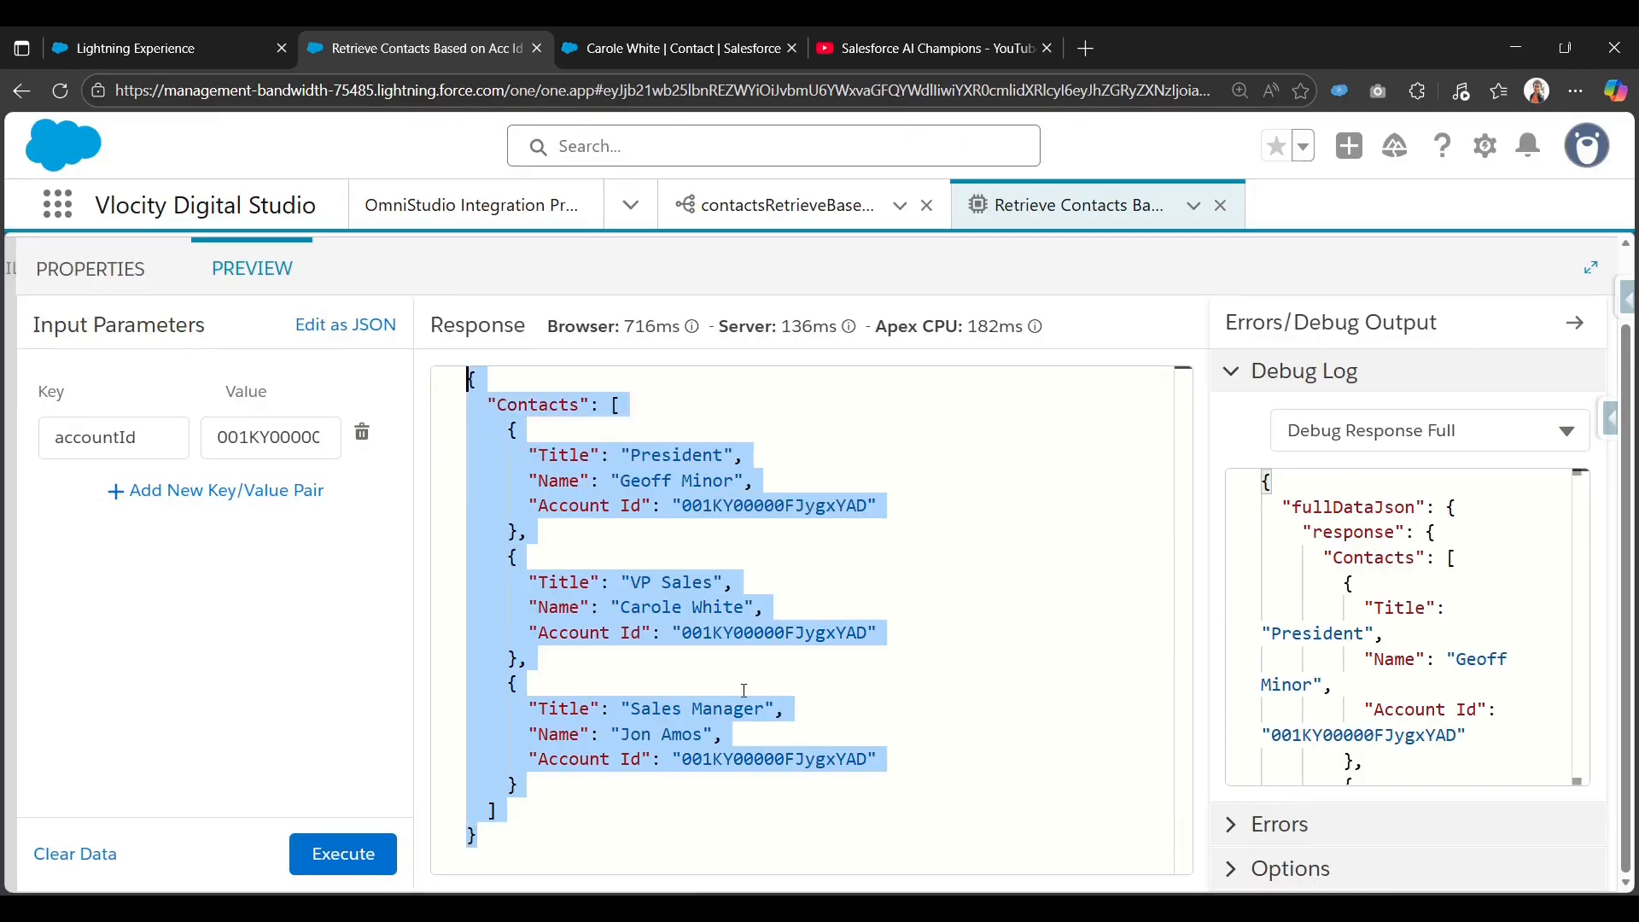
pyautogui.click(771, 534)
pyautogui.click(91, 269)
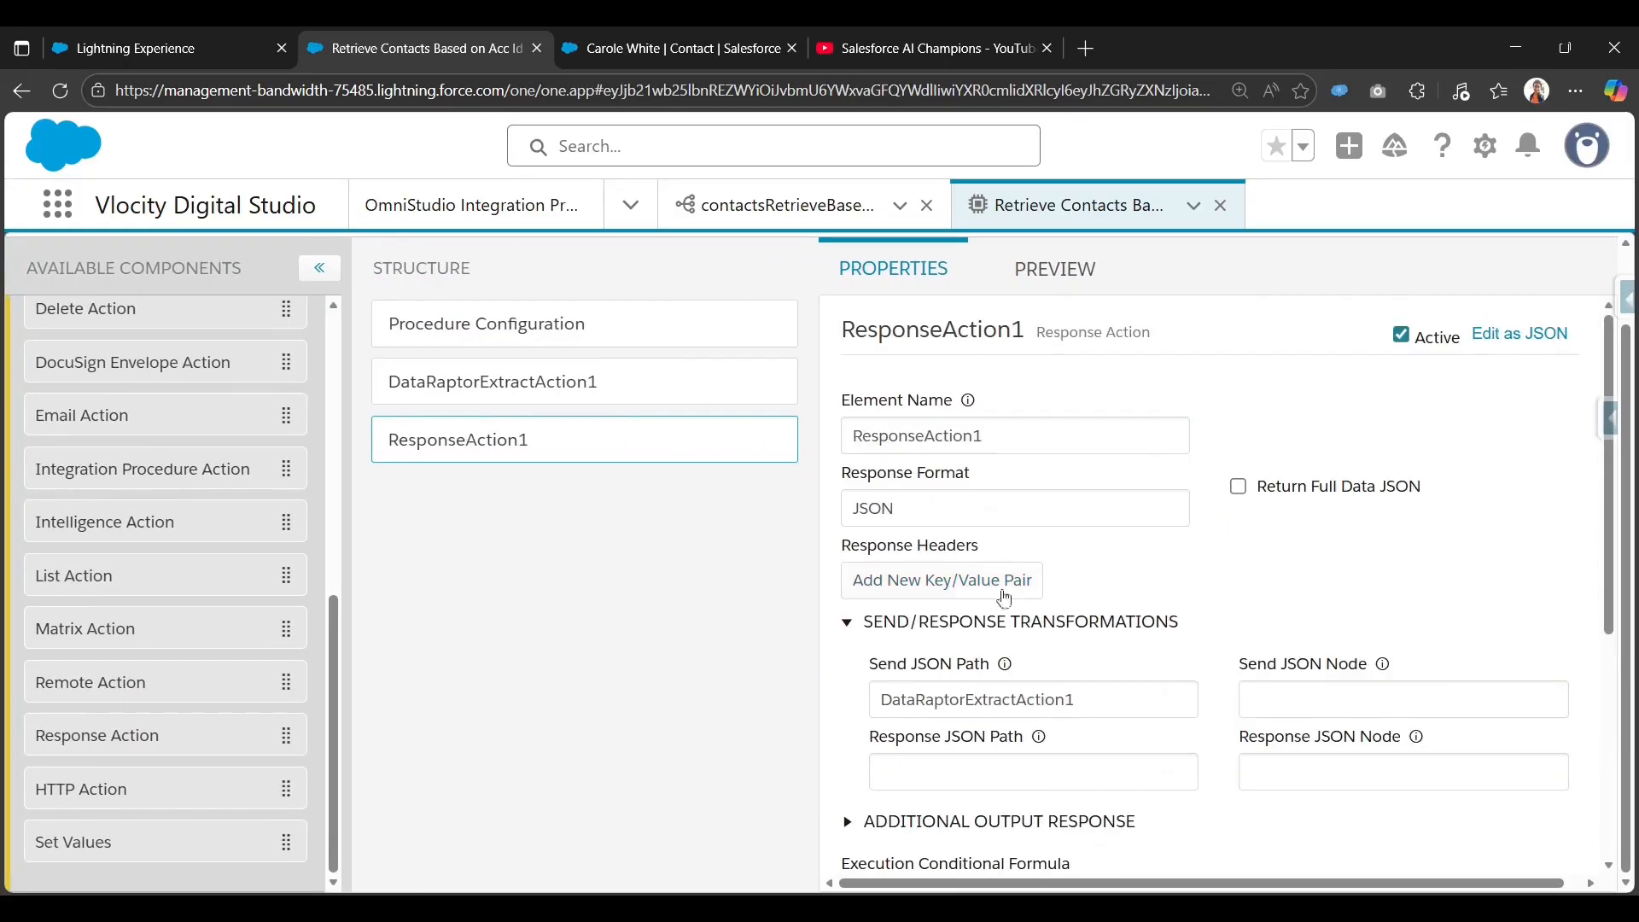
# Activate version 1 of the Retrieve Contacts Based on Acc Id IP procedure.
pyautogui.scroll(1, 1046, 567)
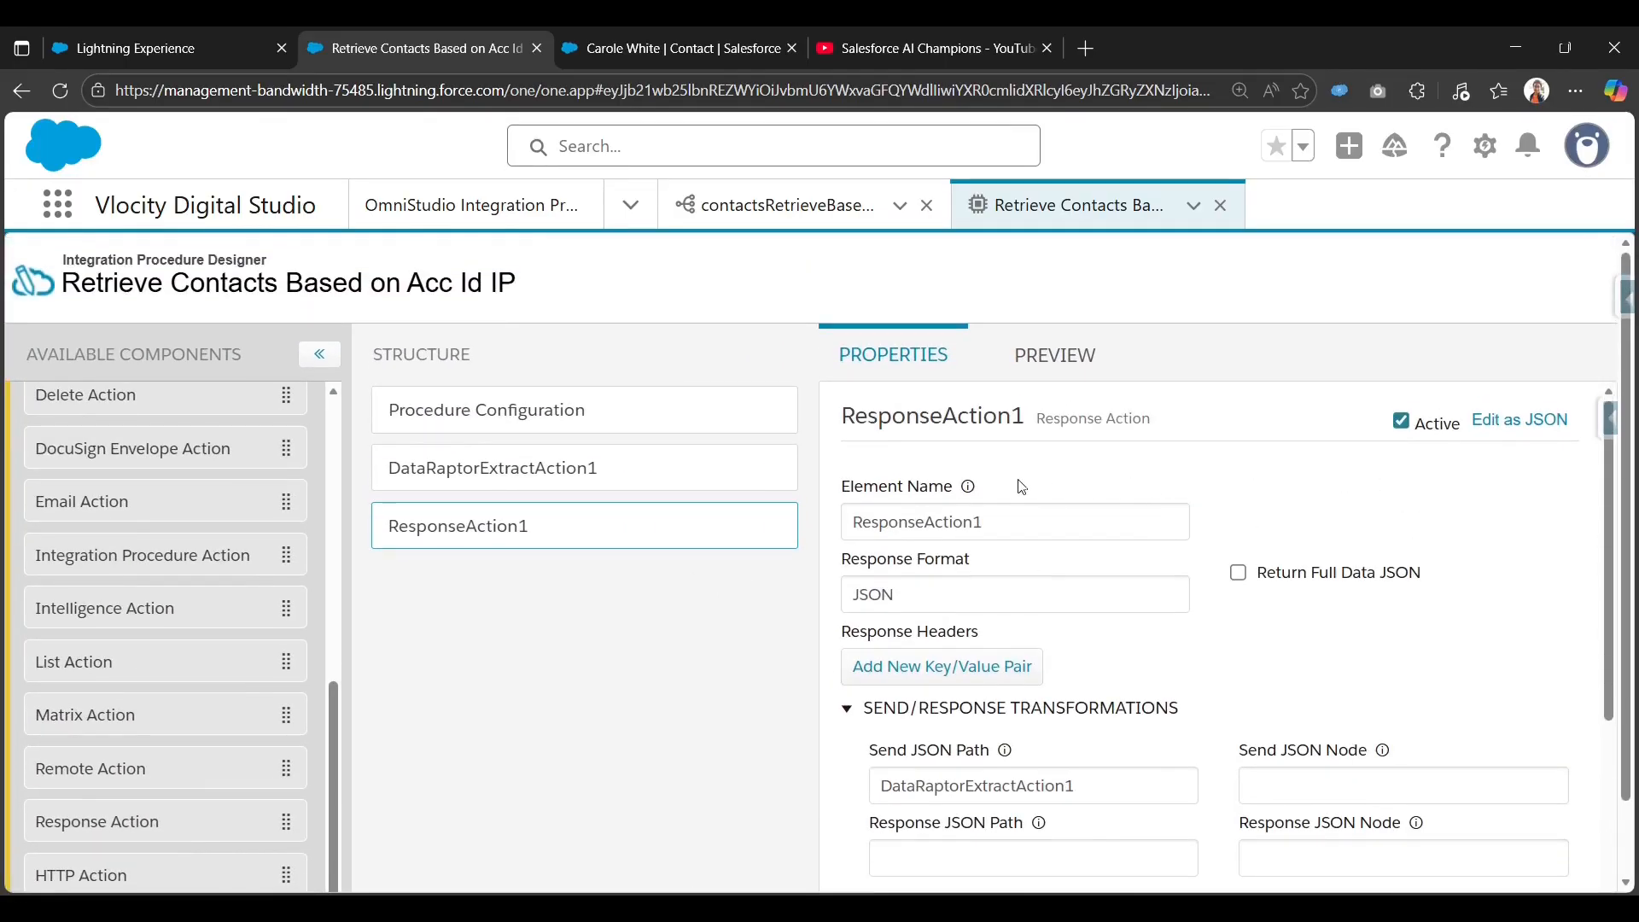
pyautogui.scroll(-3, 1025, 479)
pyautogui.click(630, 428)
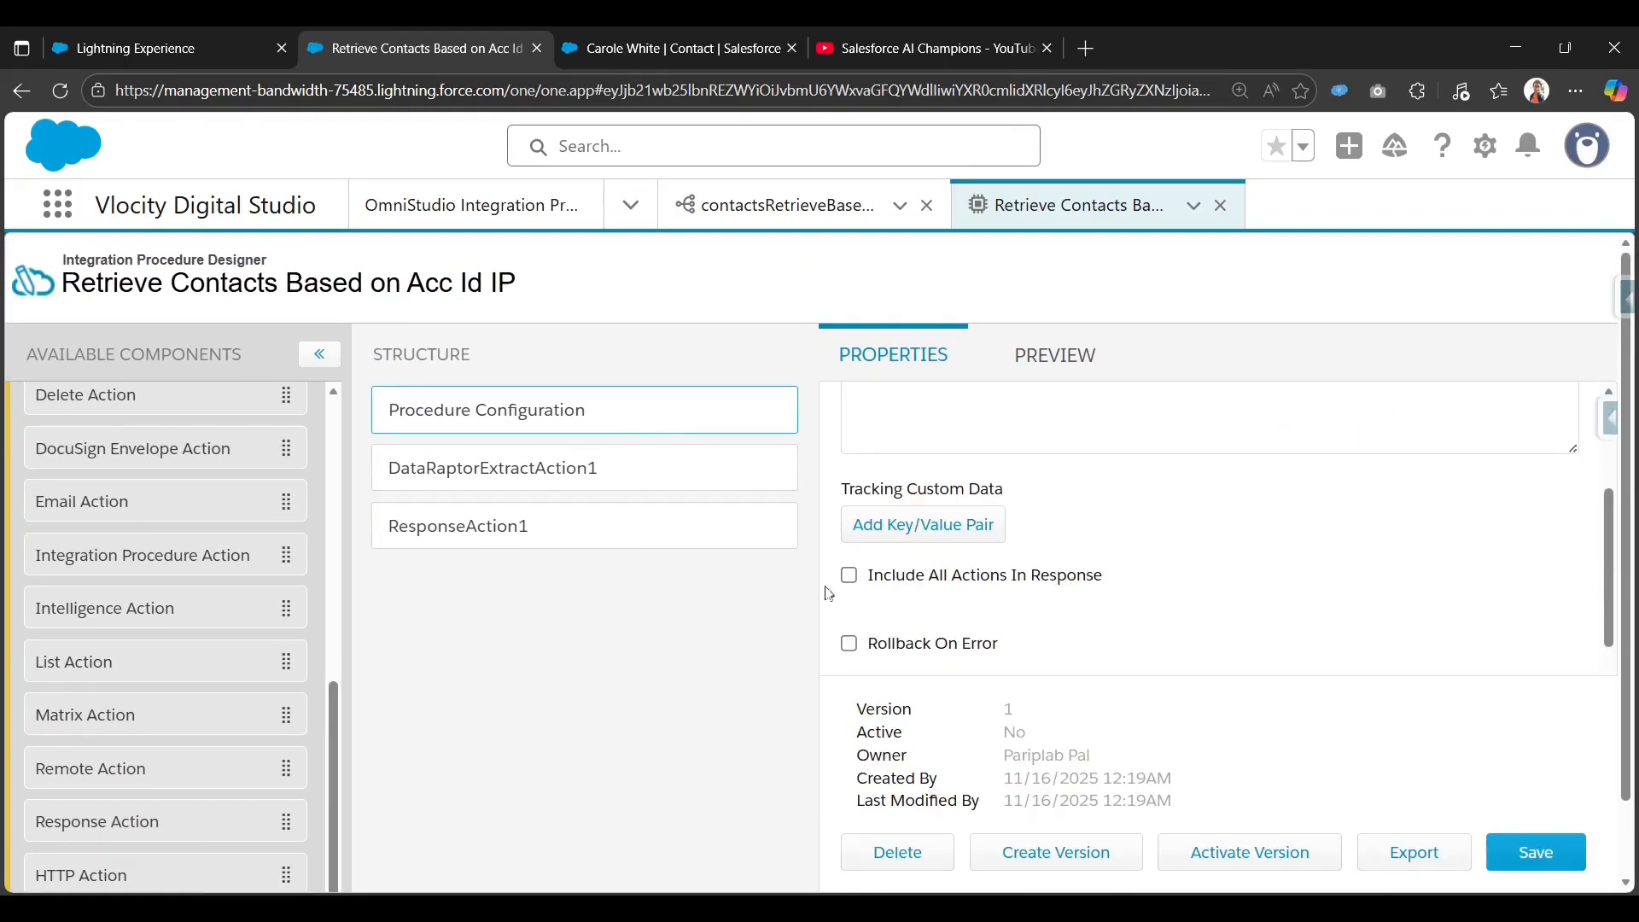
pyautogui.click(779, 217)
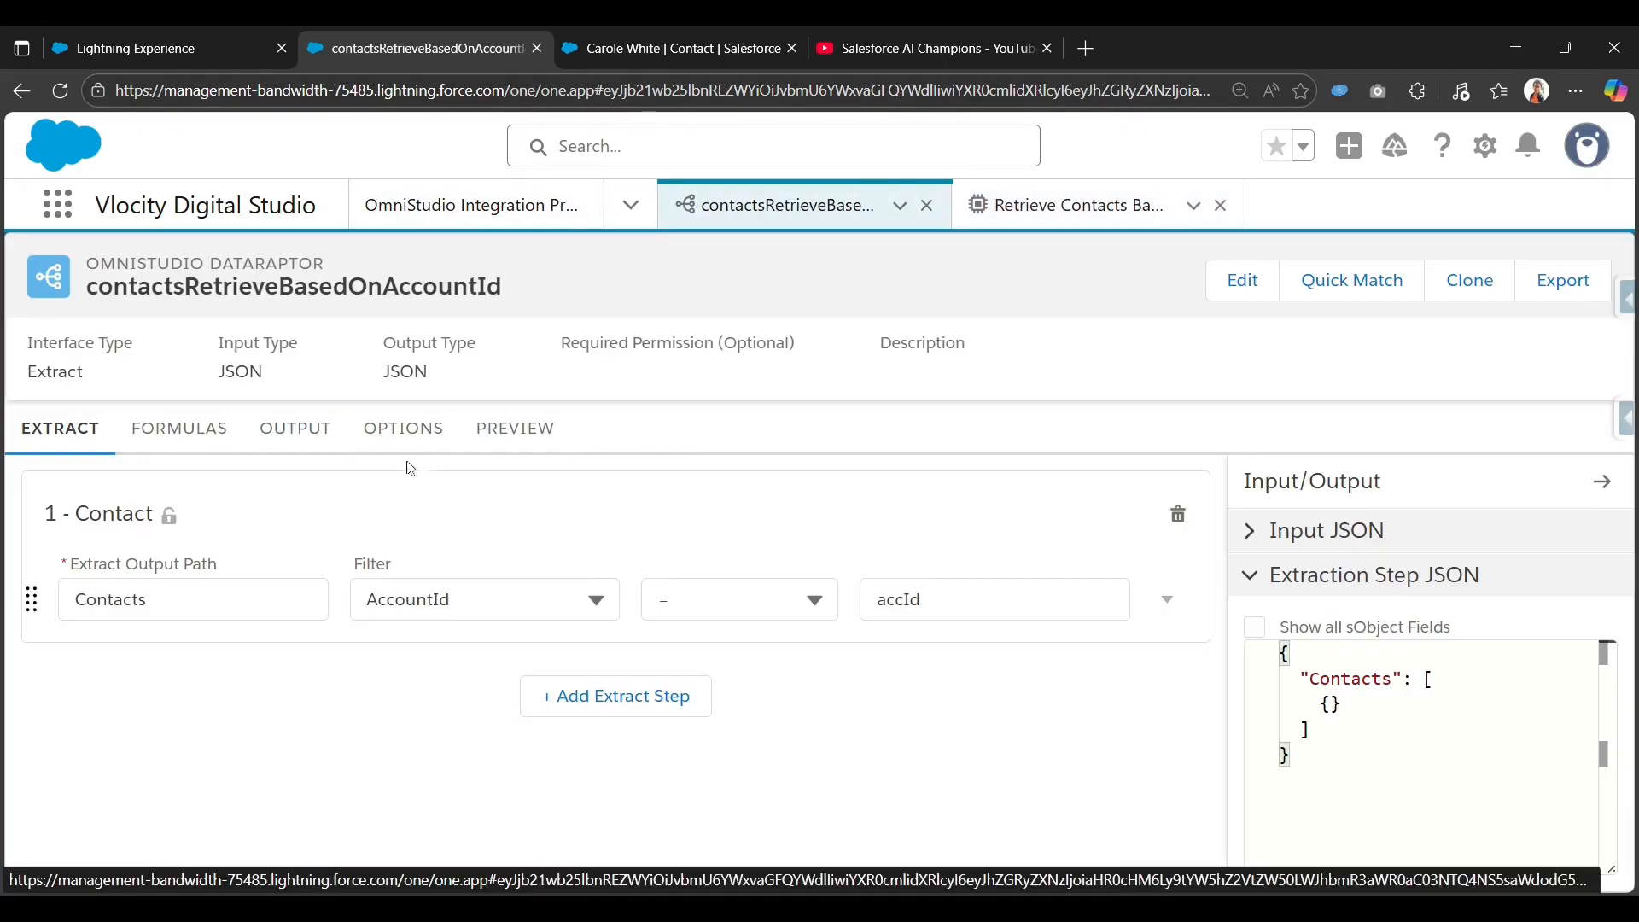
pyautogui.click(1035, 210)
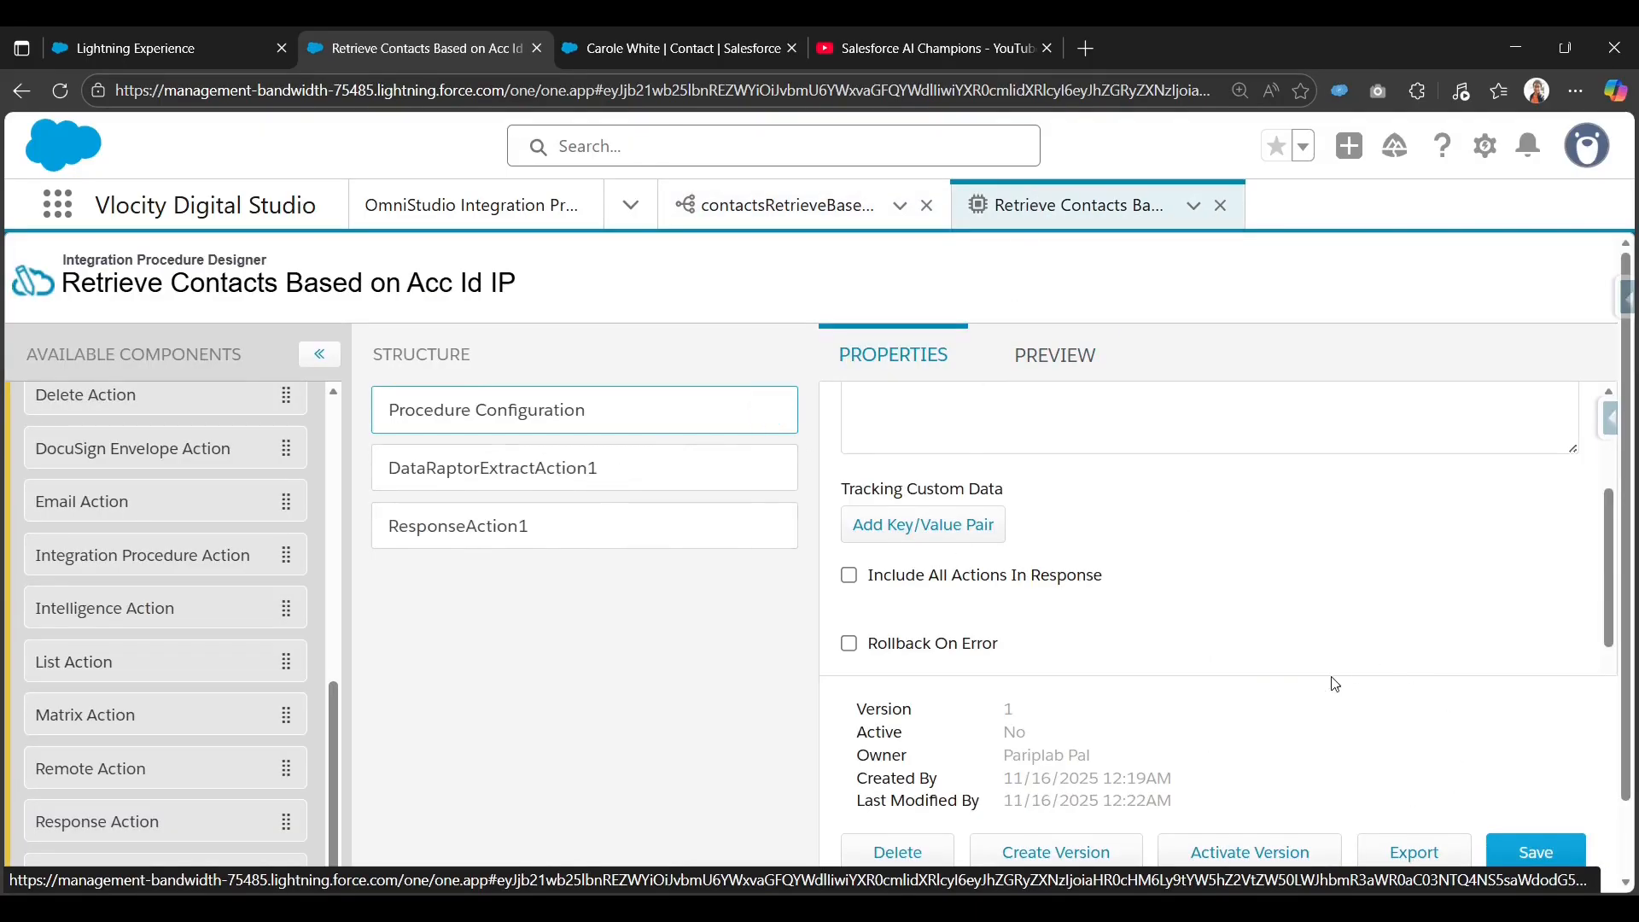
pyautogui.scroll(-1, 1323, 705)
pyautogui.click(1293, 847)
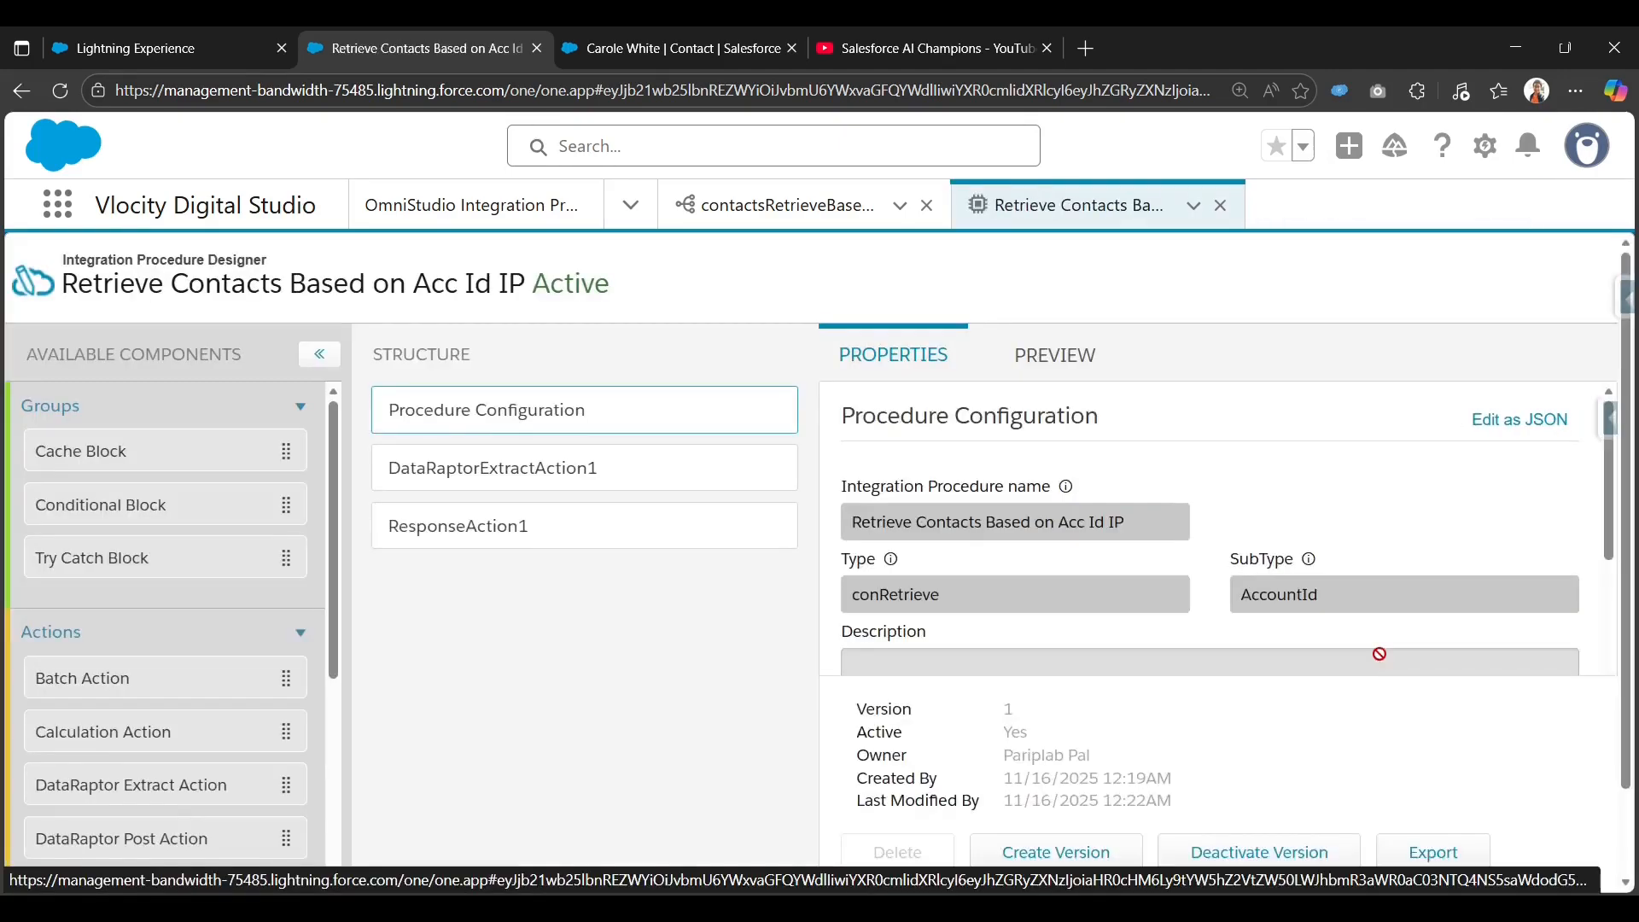
# Return to the OmniStudio FlexCards list.
pyautogui.scroll(-3, 1379, 654)
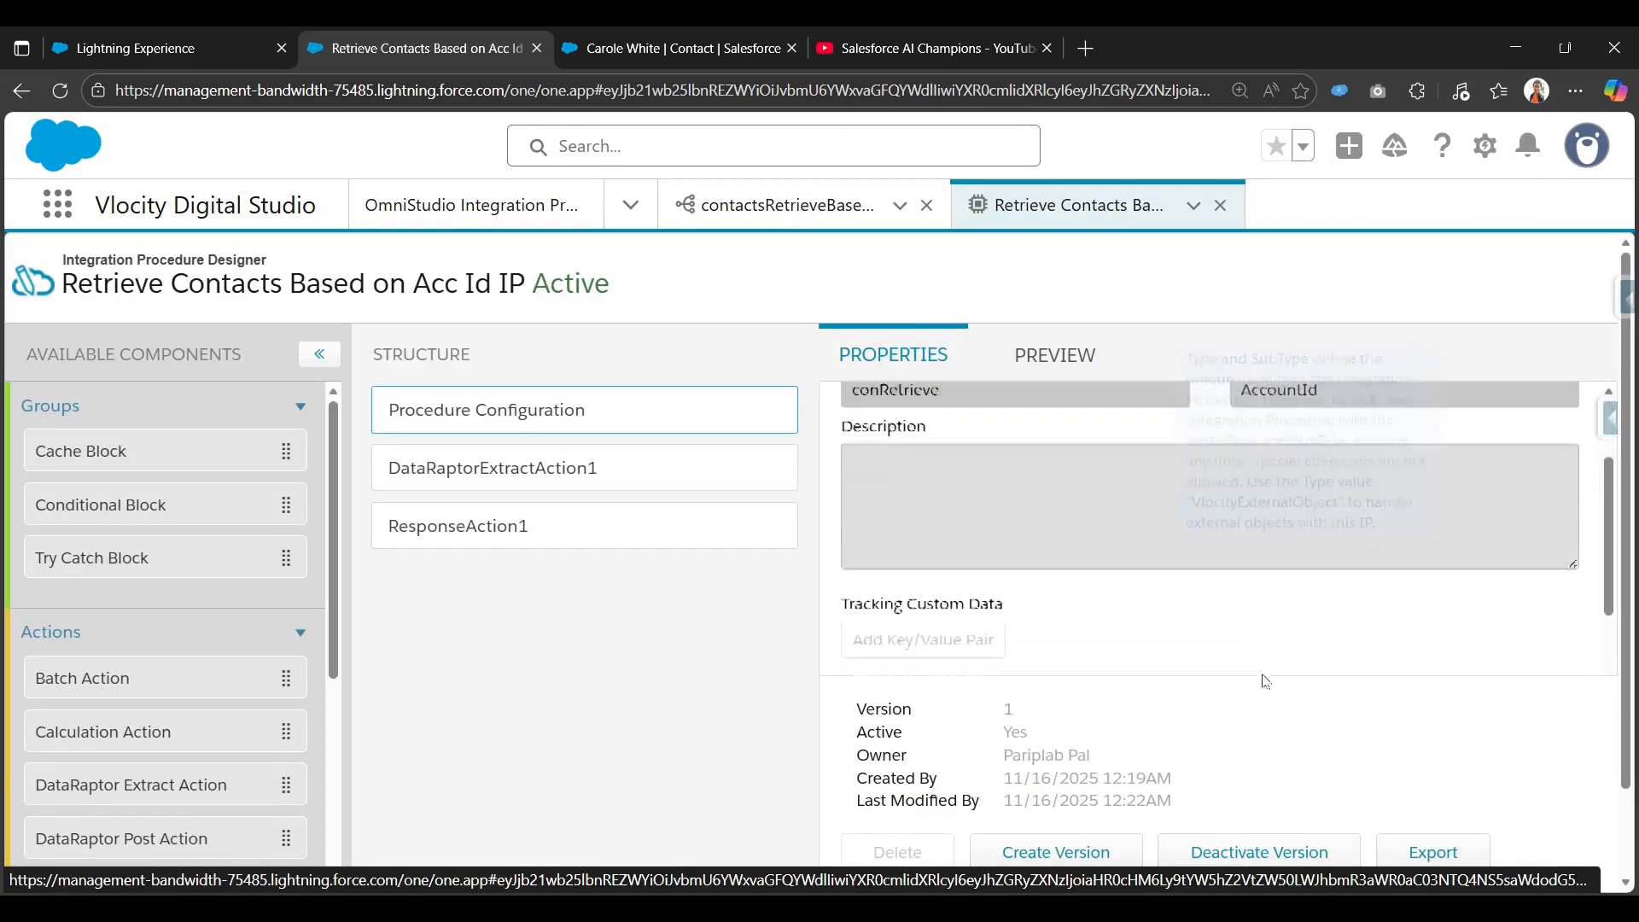
pyautogui.scroll(3, 951, 580)
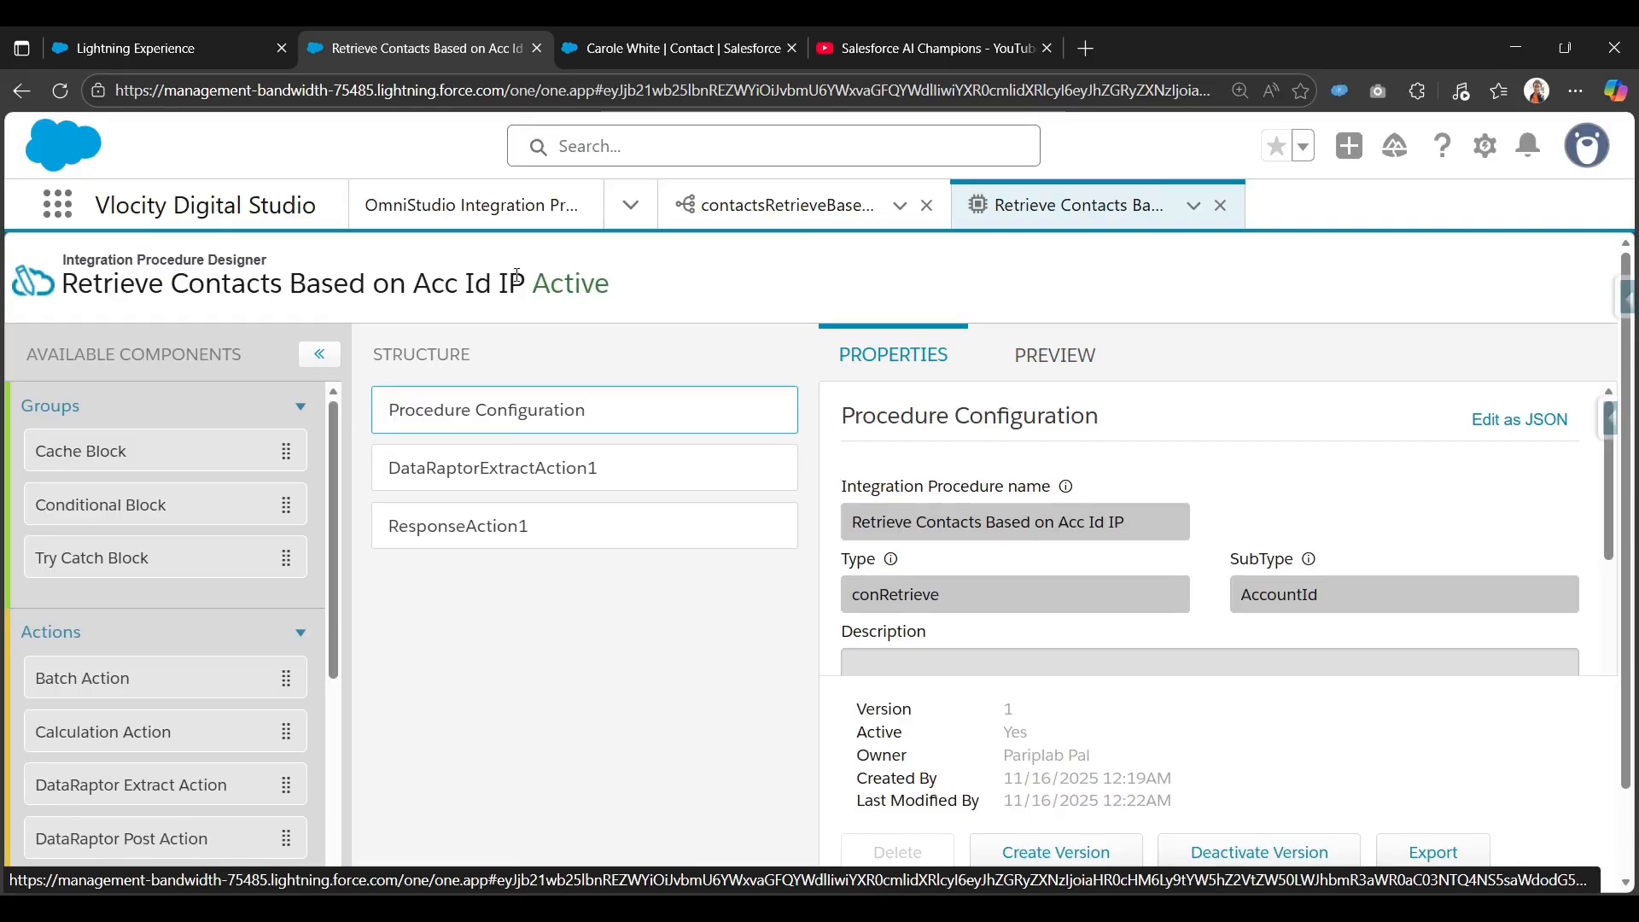
pyautogui.click(194, 40)
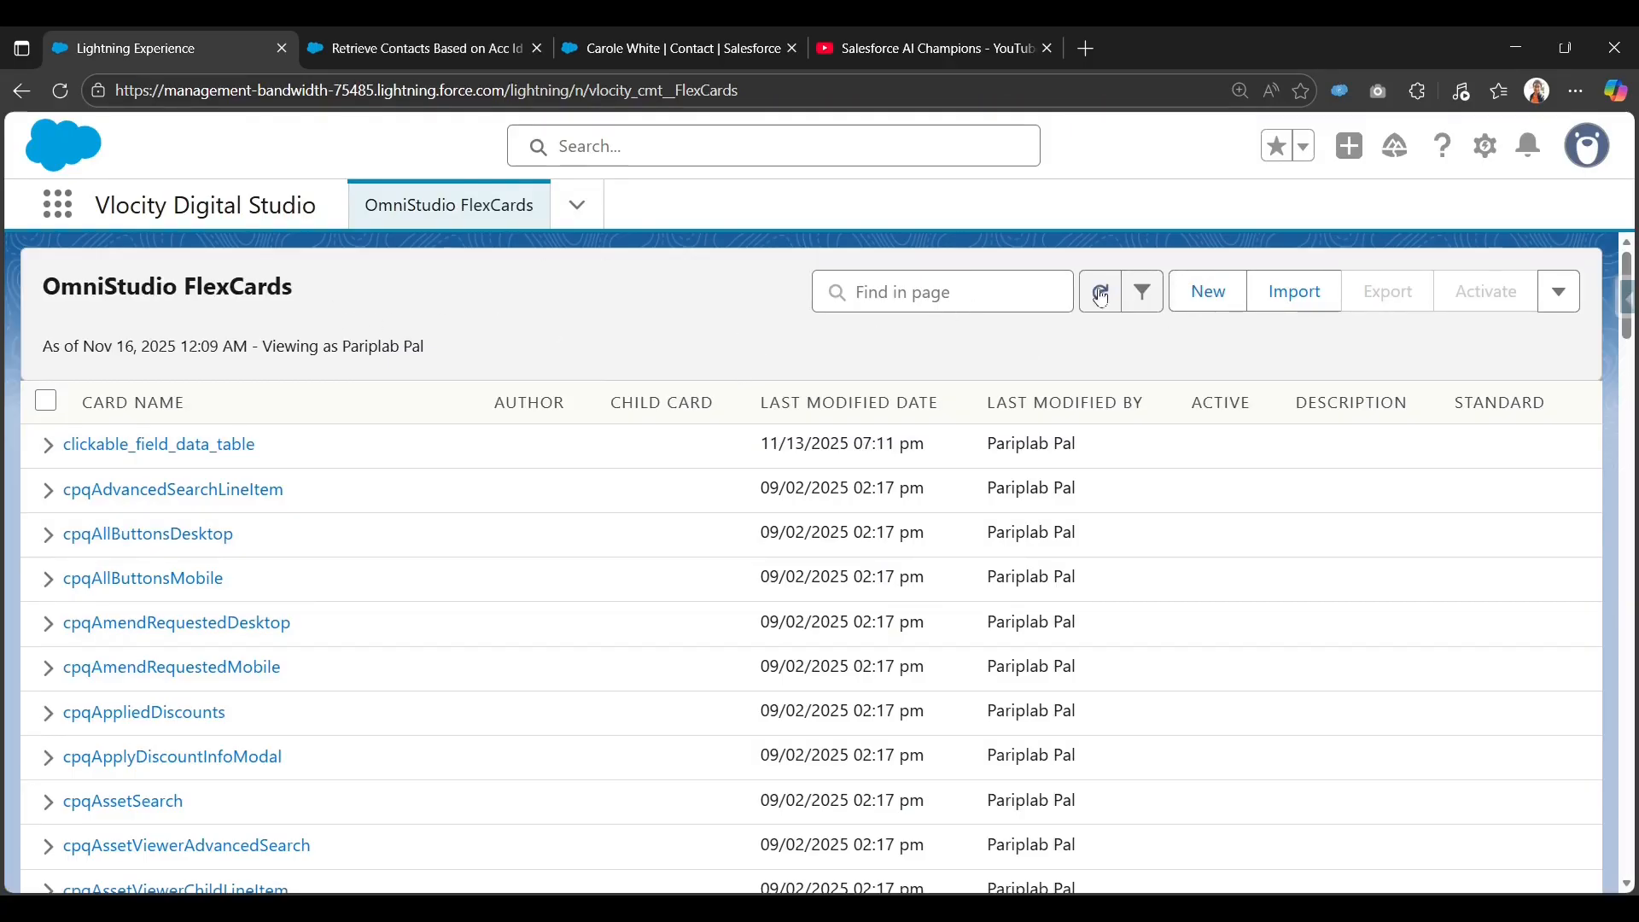
# Start a new FlexCard named Flexcard_datasource_IP.
pyautogui.click(1199, 290)
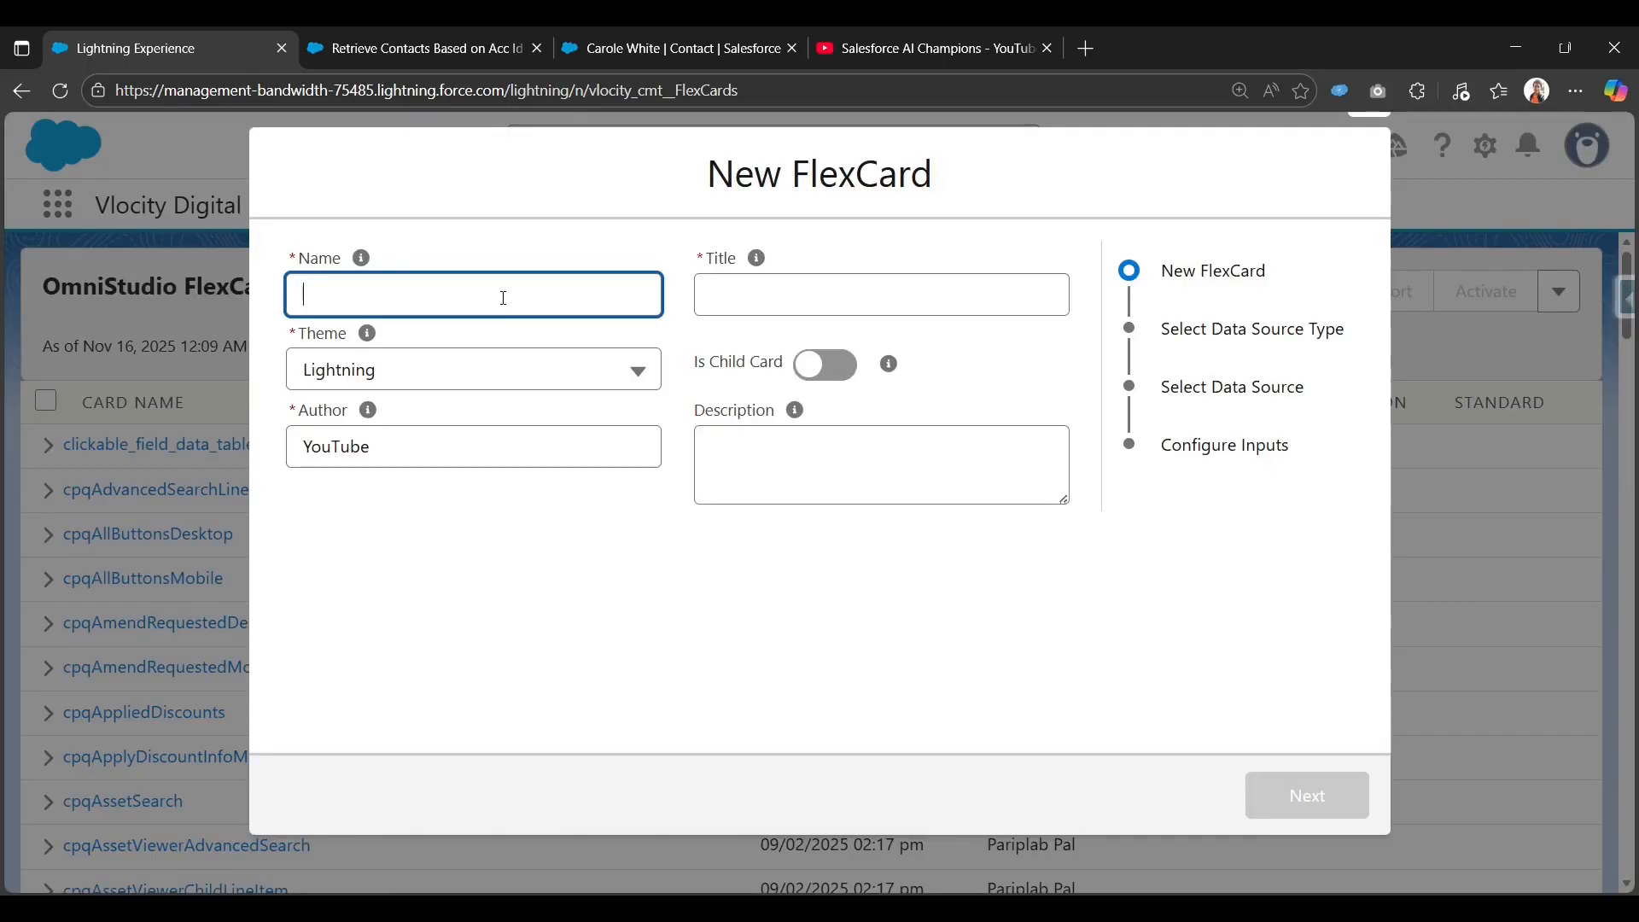
pyautogui.write('lexcard_datasource_IP')
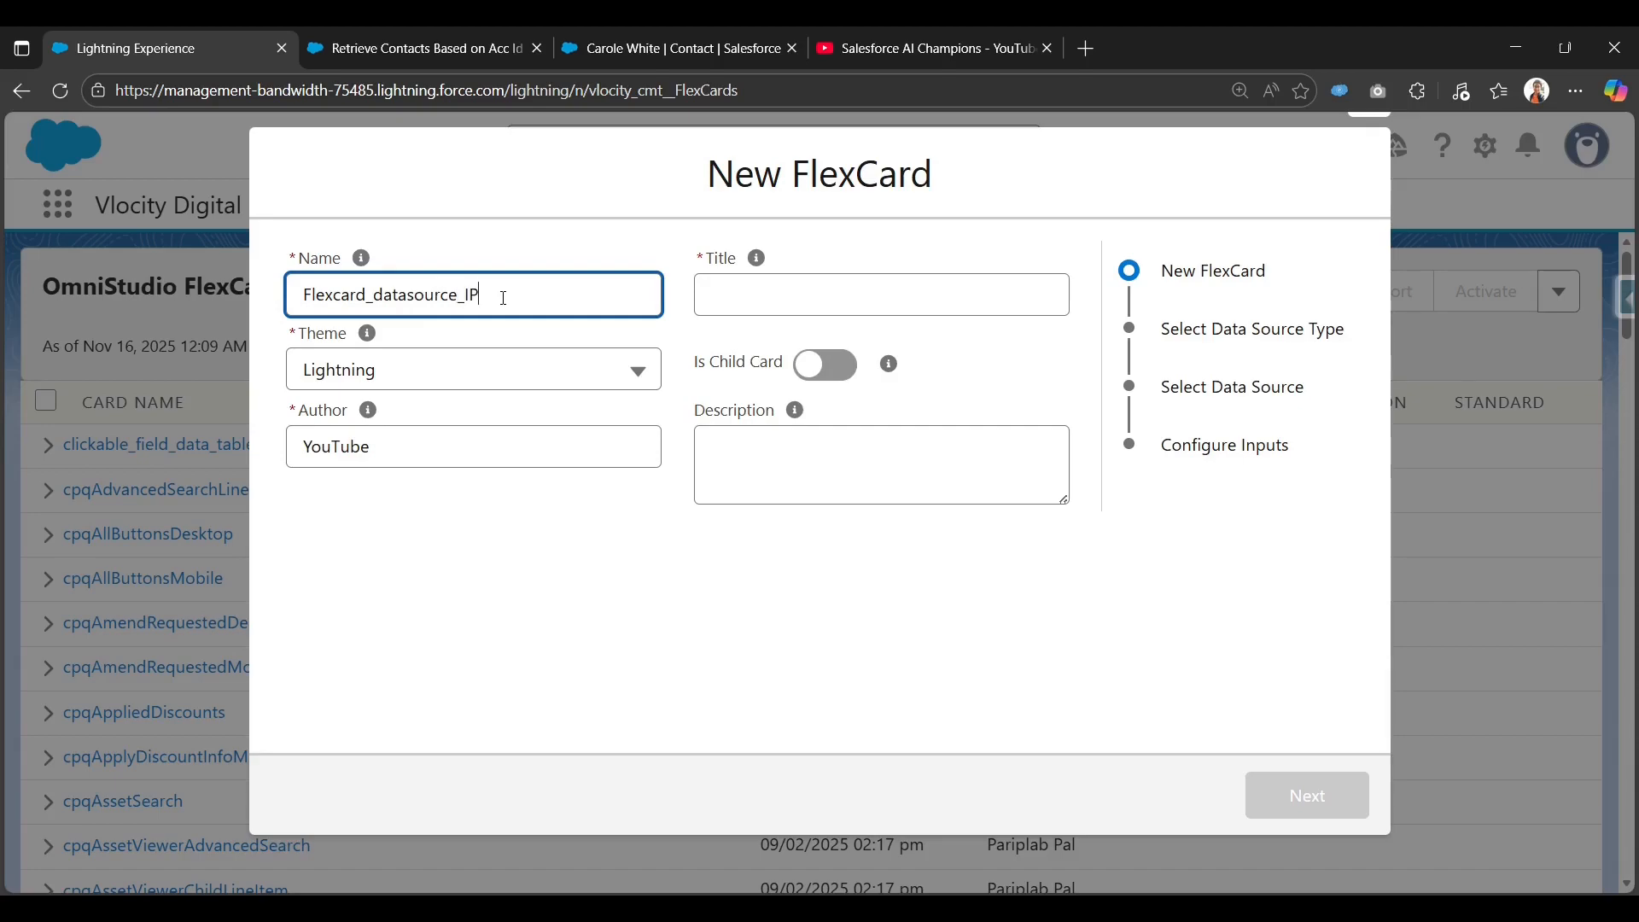
pyautogui.press('Tab')
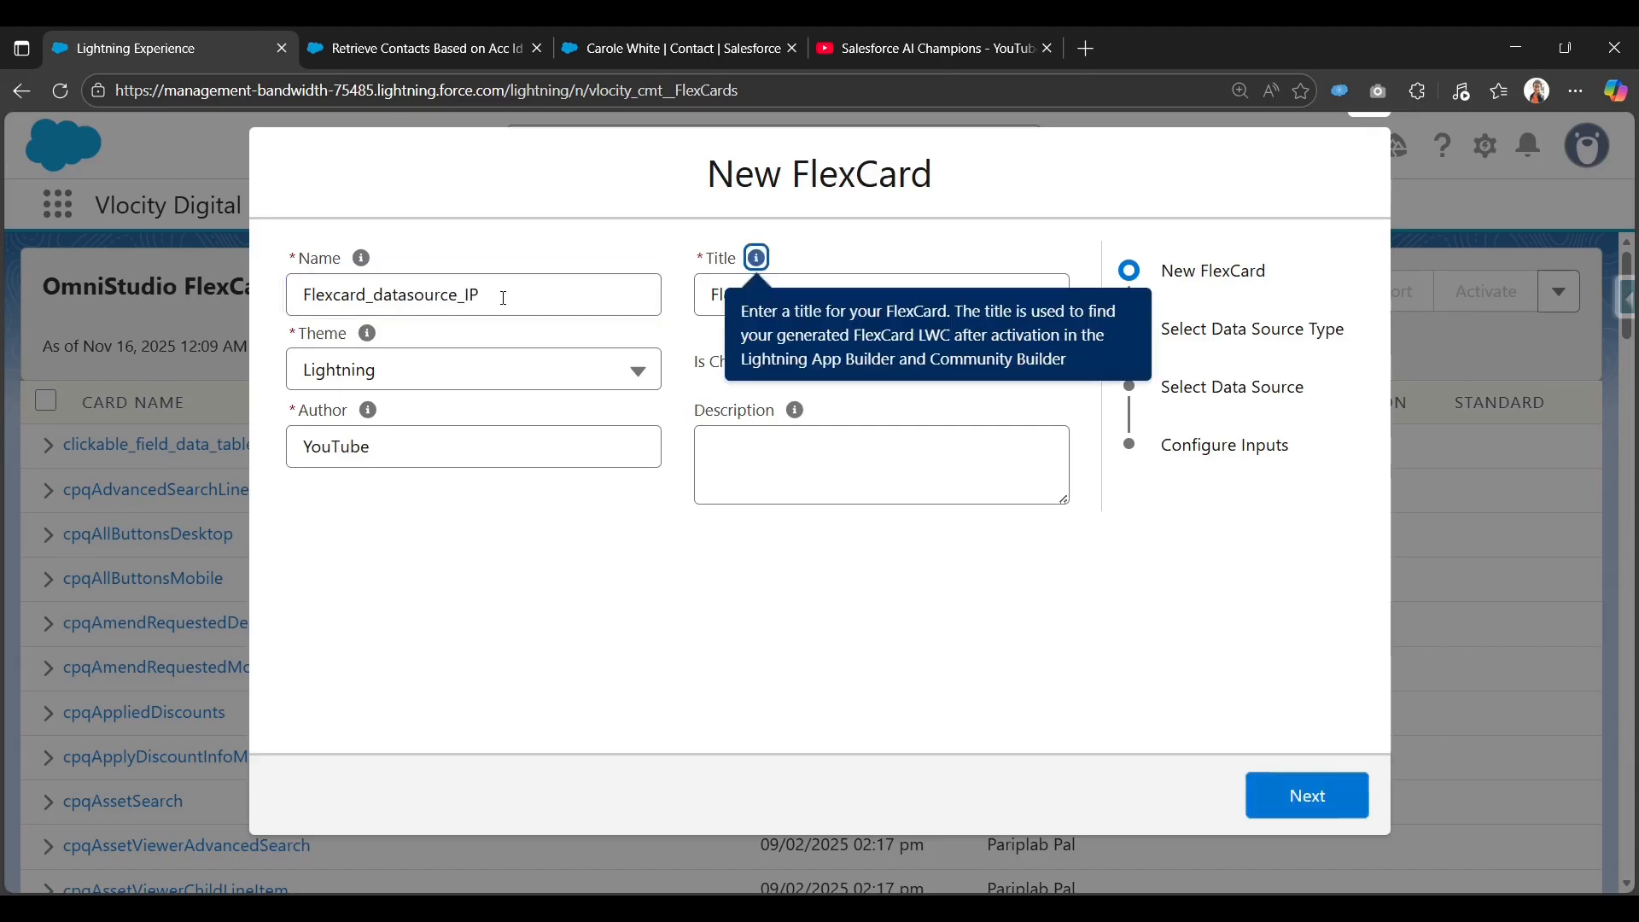
pyautogui.click(430, 551)
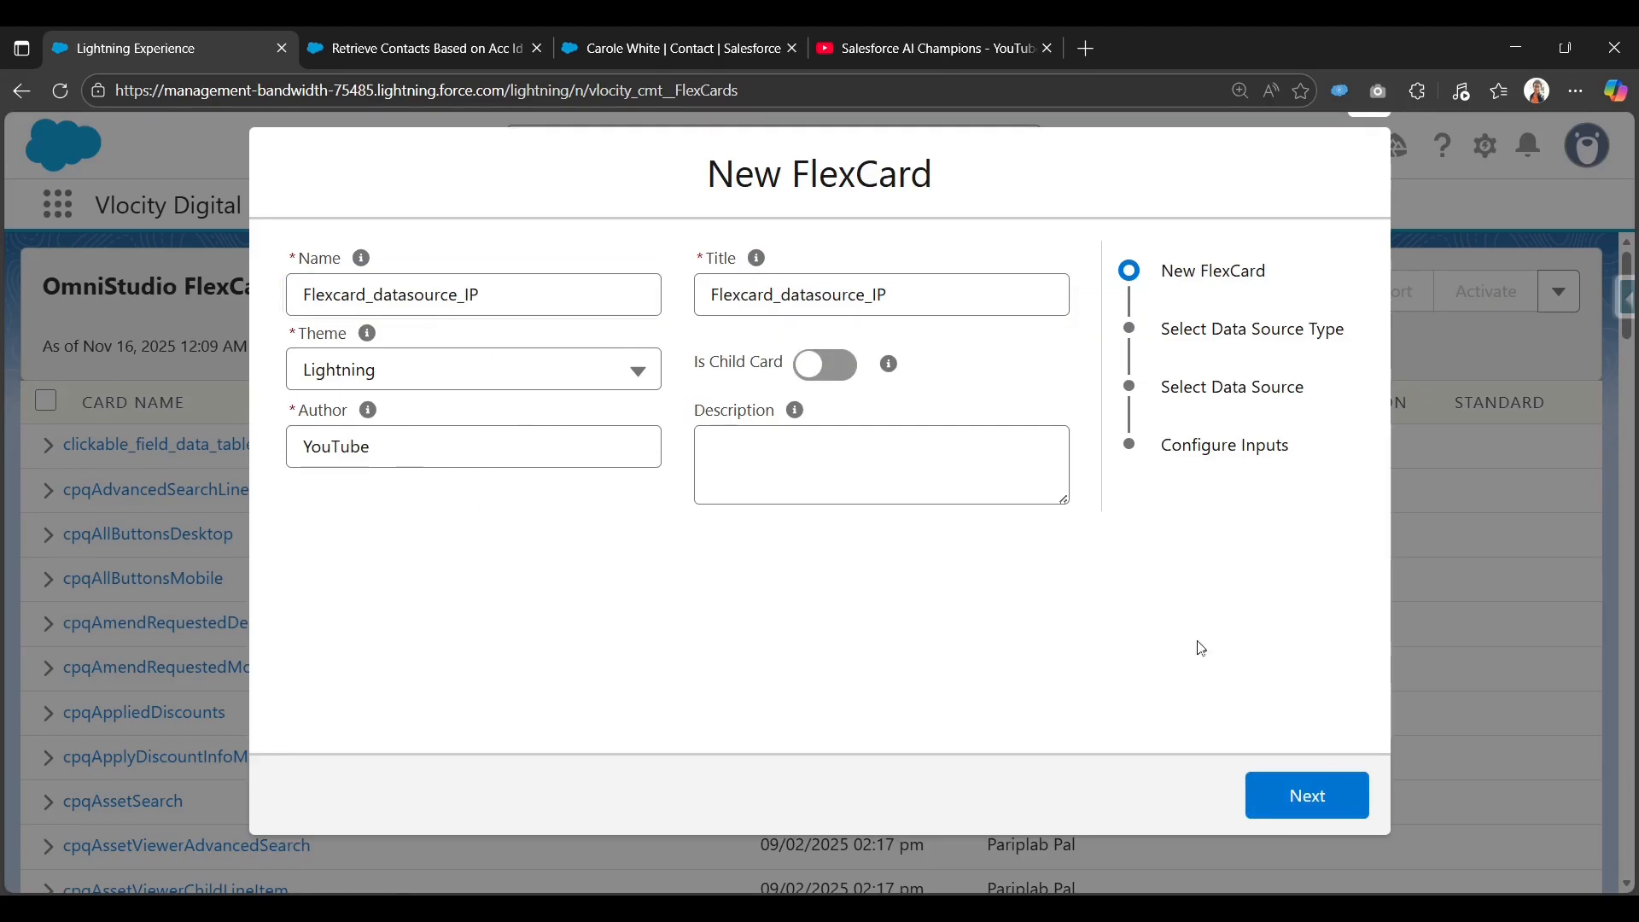
# Choose Integration Procedures as the FlexCard's data source type.
pyautogui.click(1334, 804)
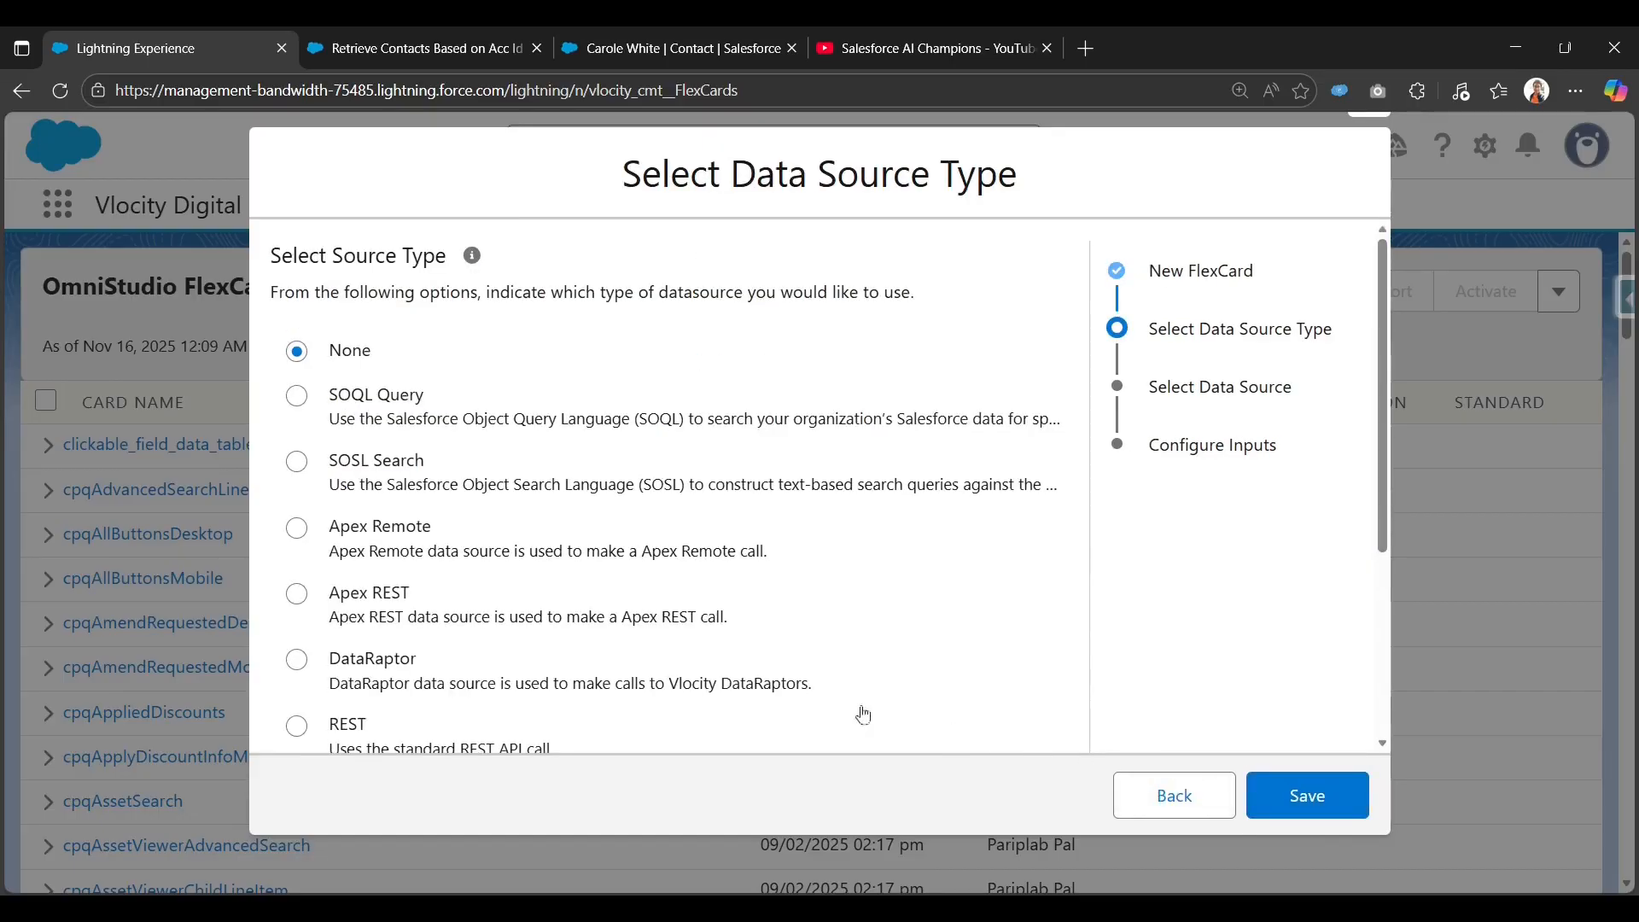
pyautogui.scroll(-4, 410, 598)
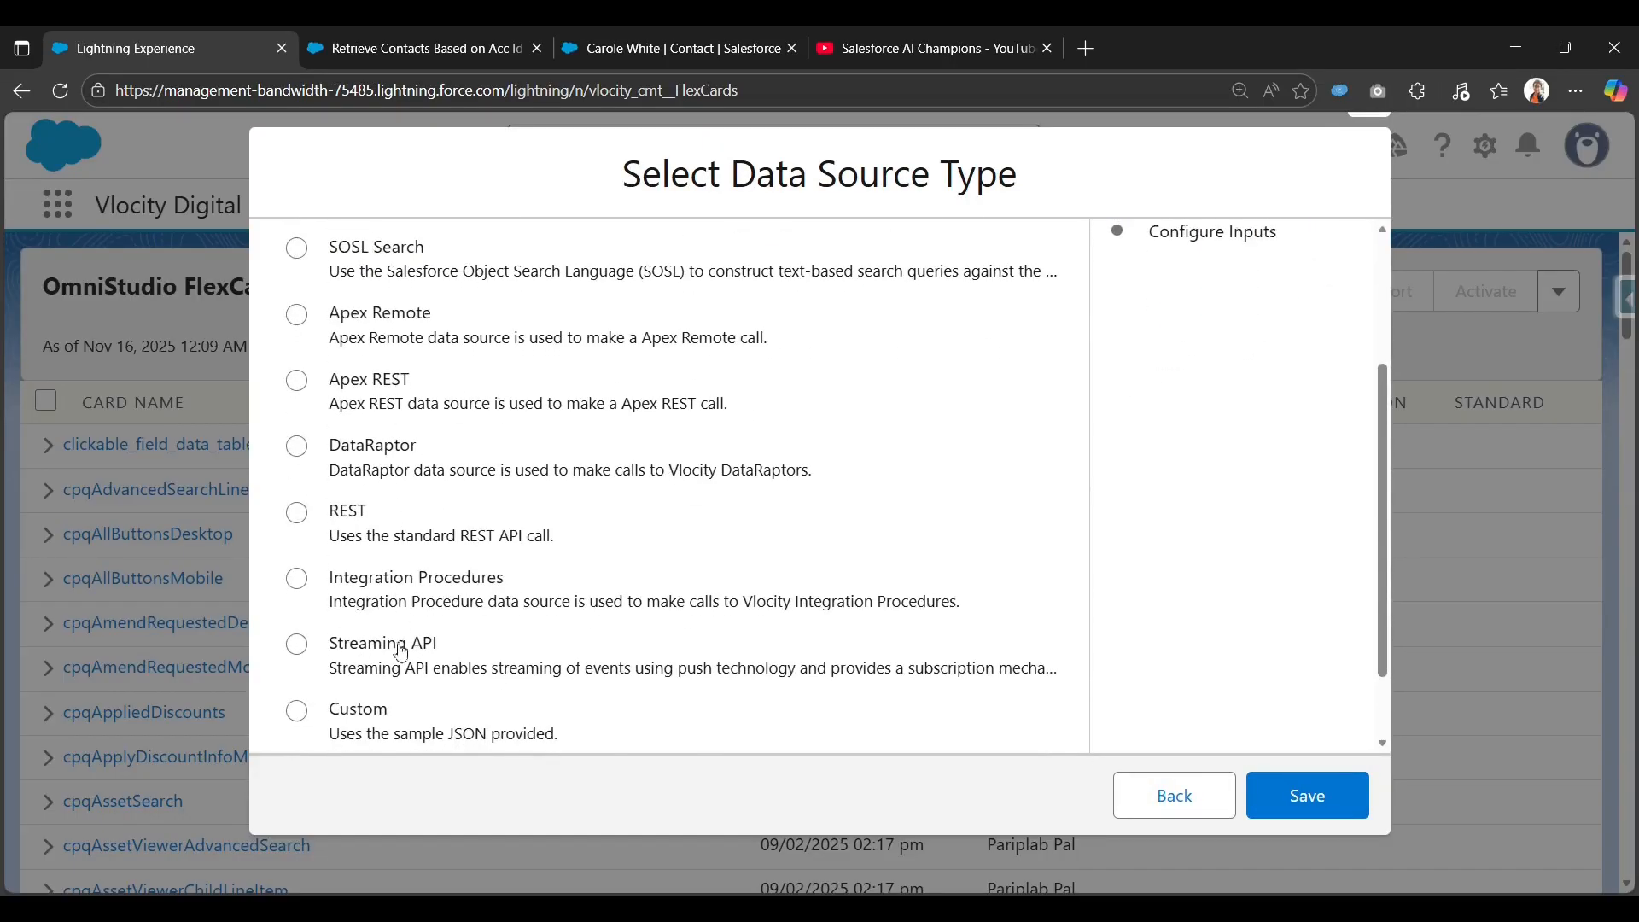
pyautogui.click(397, 494)
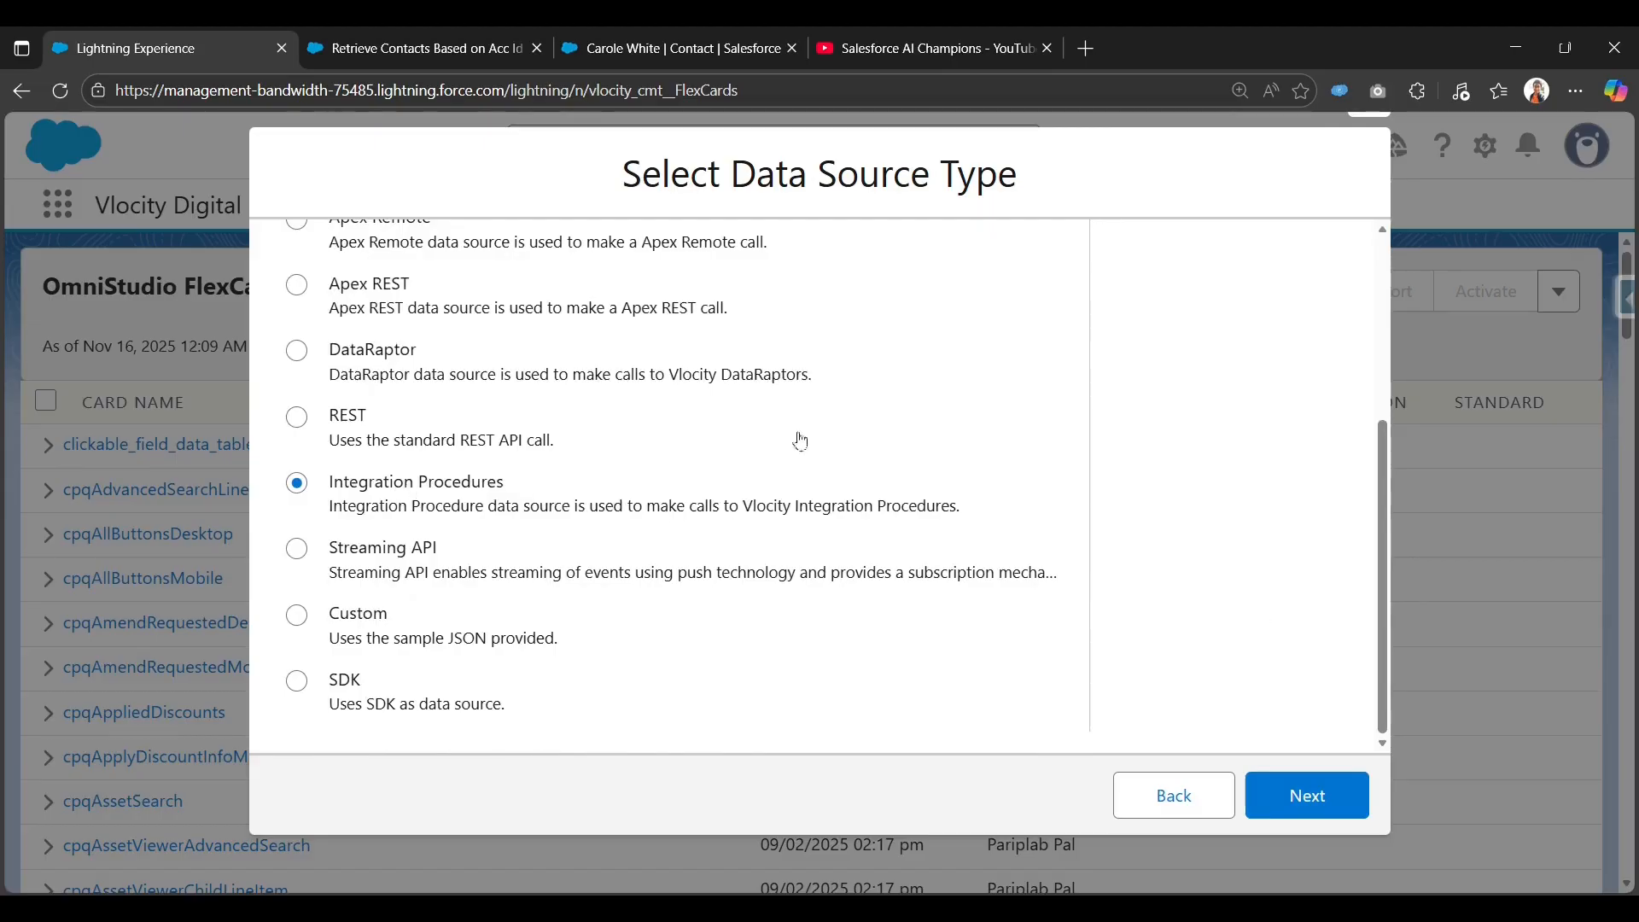
pyautogui.scroll(4, 475, 516)
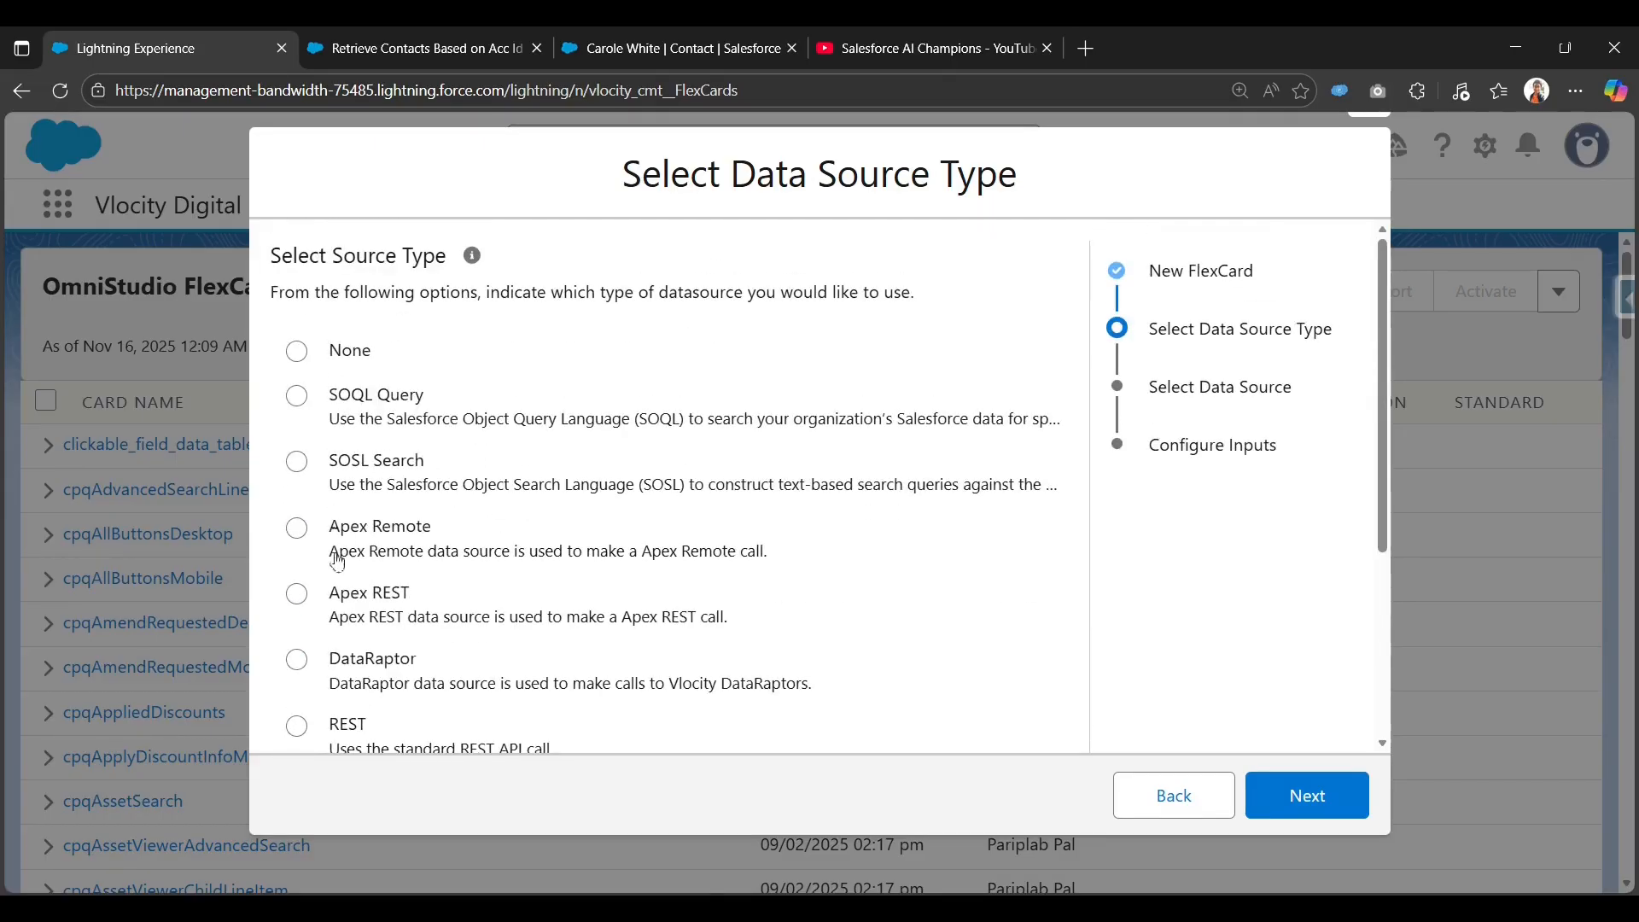
pyautogui.scroll(-3, 324, 555)
pyautogui.click(1303, 794)
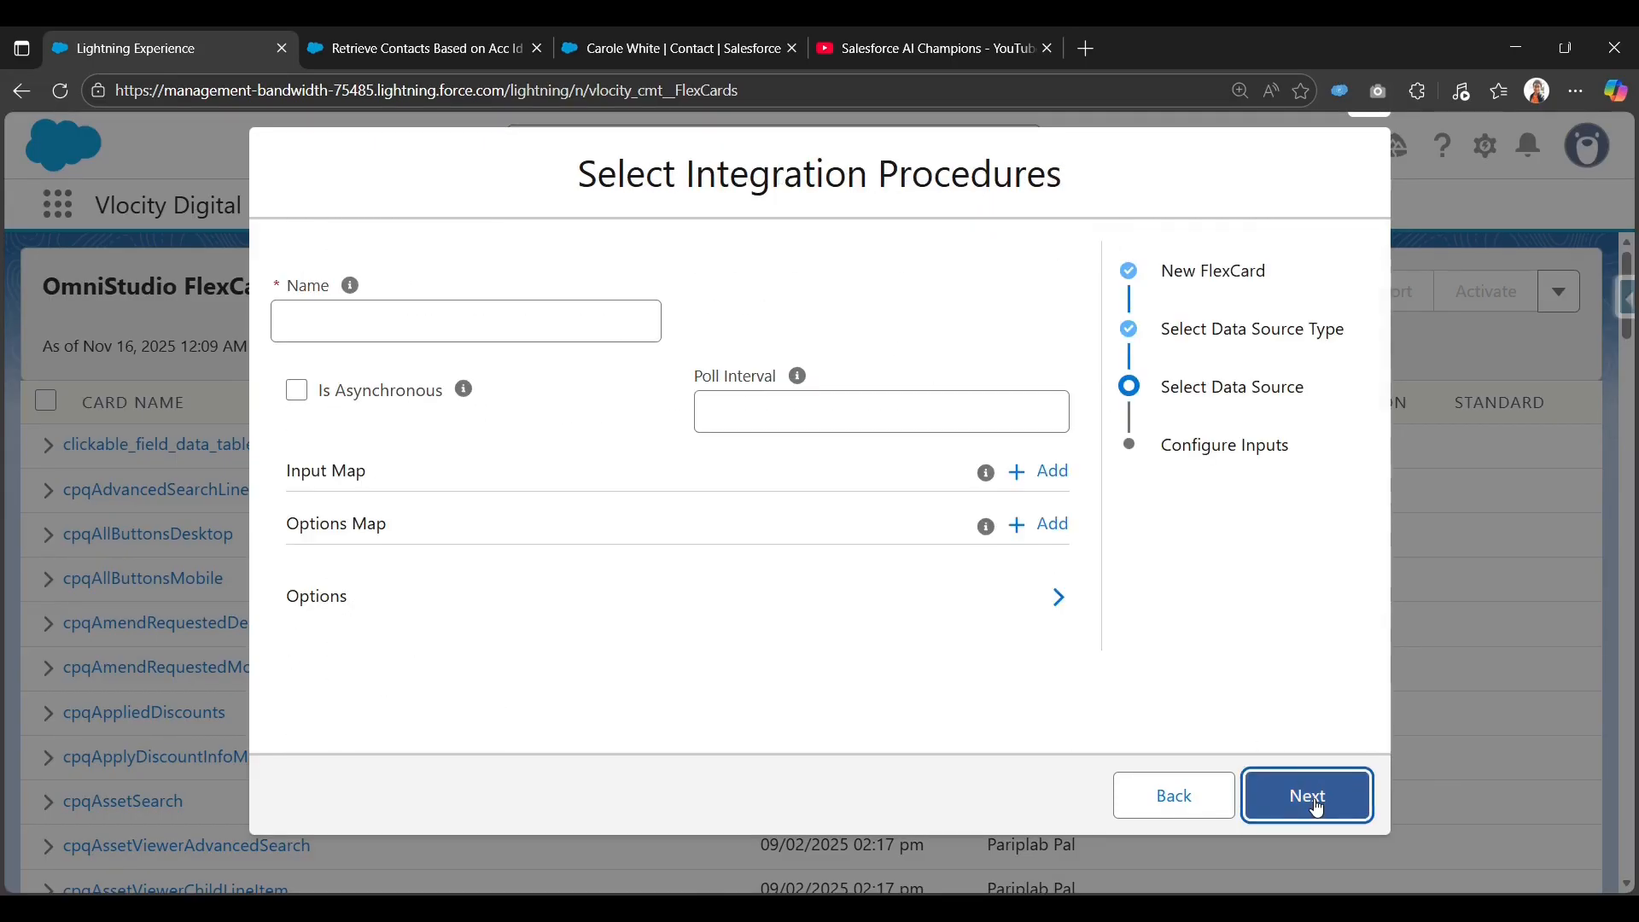
# Copy the procedure Type 'conRetrieve' into the FlexCard's integration procedure name field, adding an underscore.
pyautogui.click(457, 326)
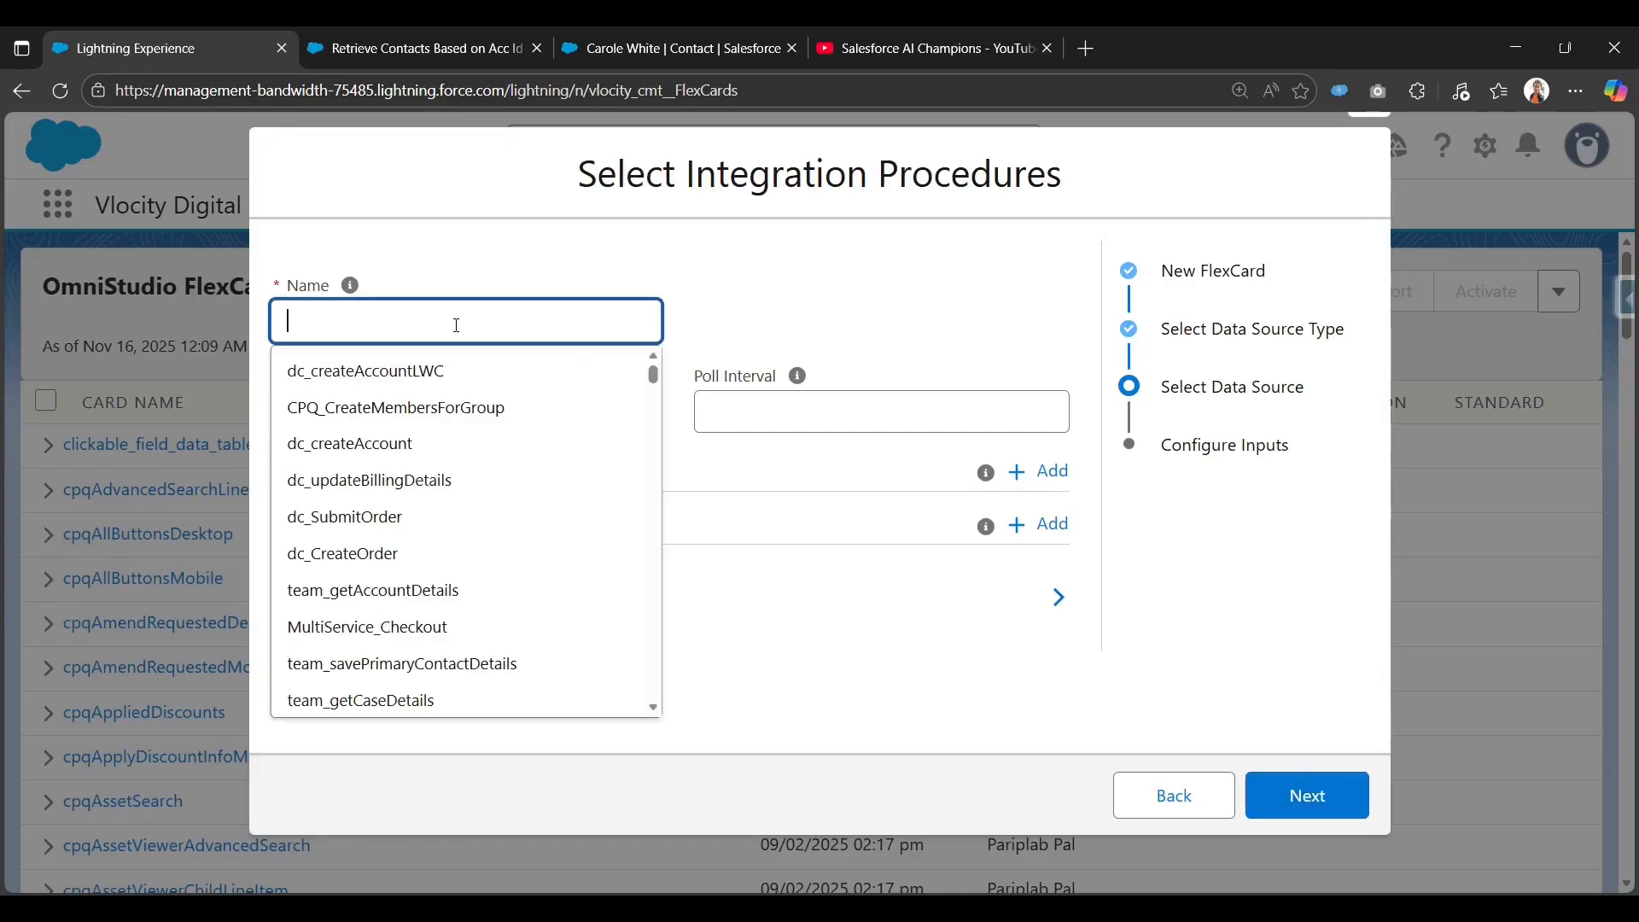
pyautogui.click(447, 56)
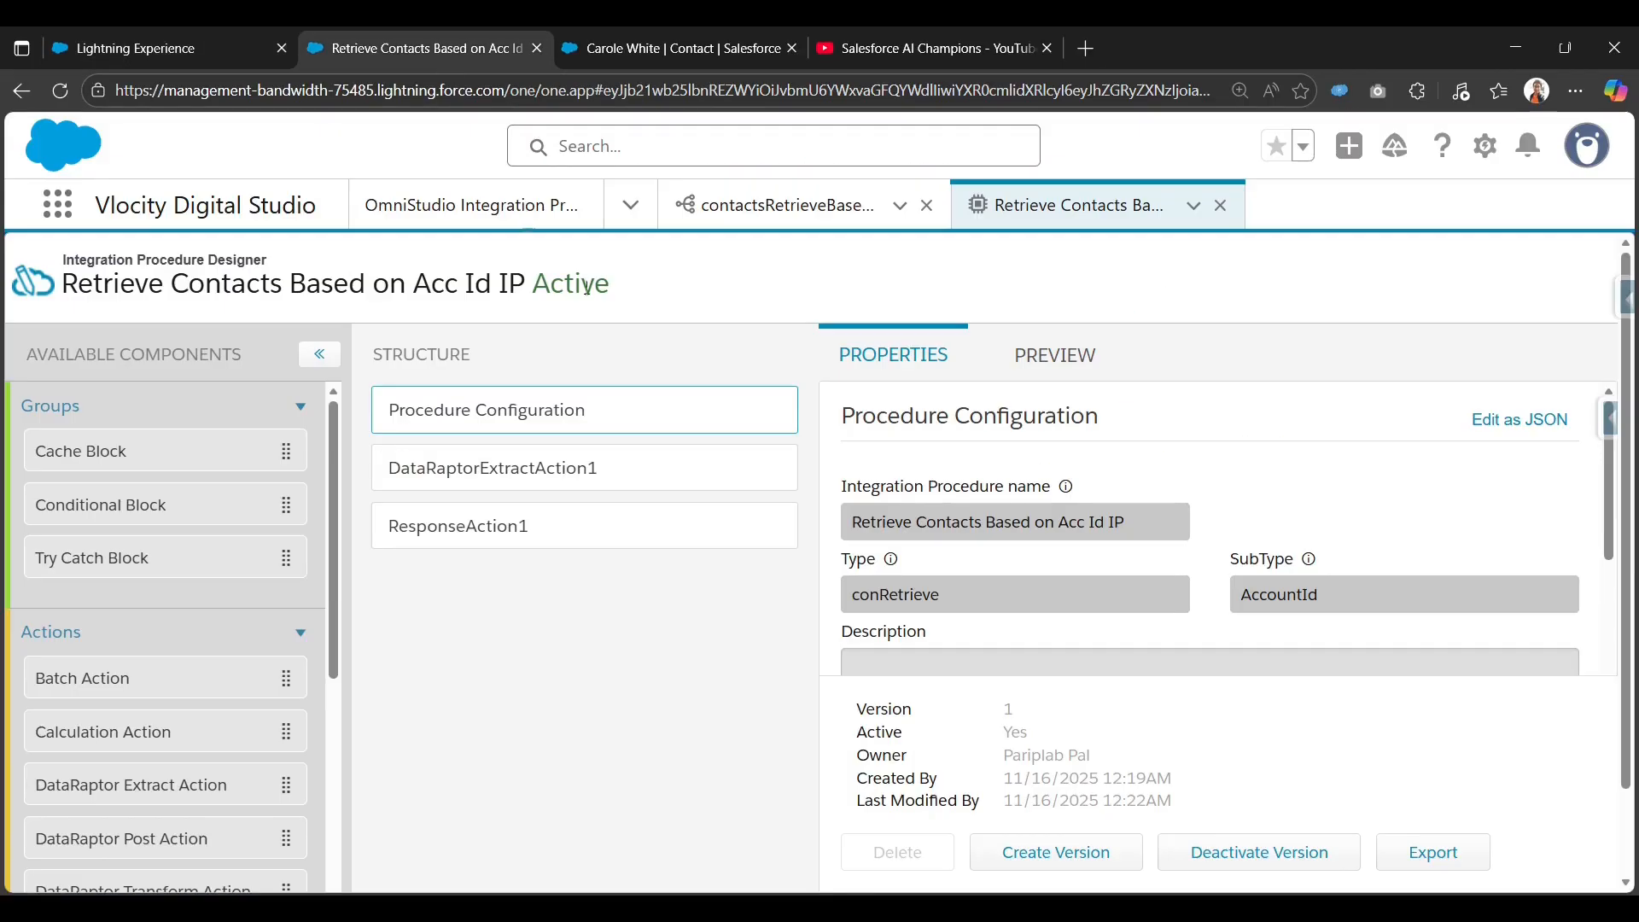
pyautogui.moveTo(979, 601); pyautogui.dragTo(843, 618)
pyautogui.hotkey('ctrl', 'c')
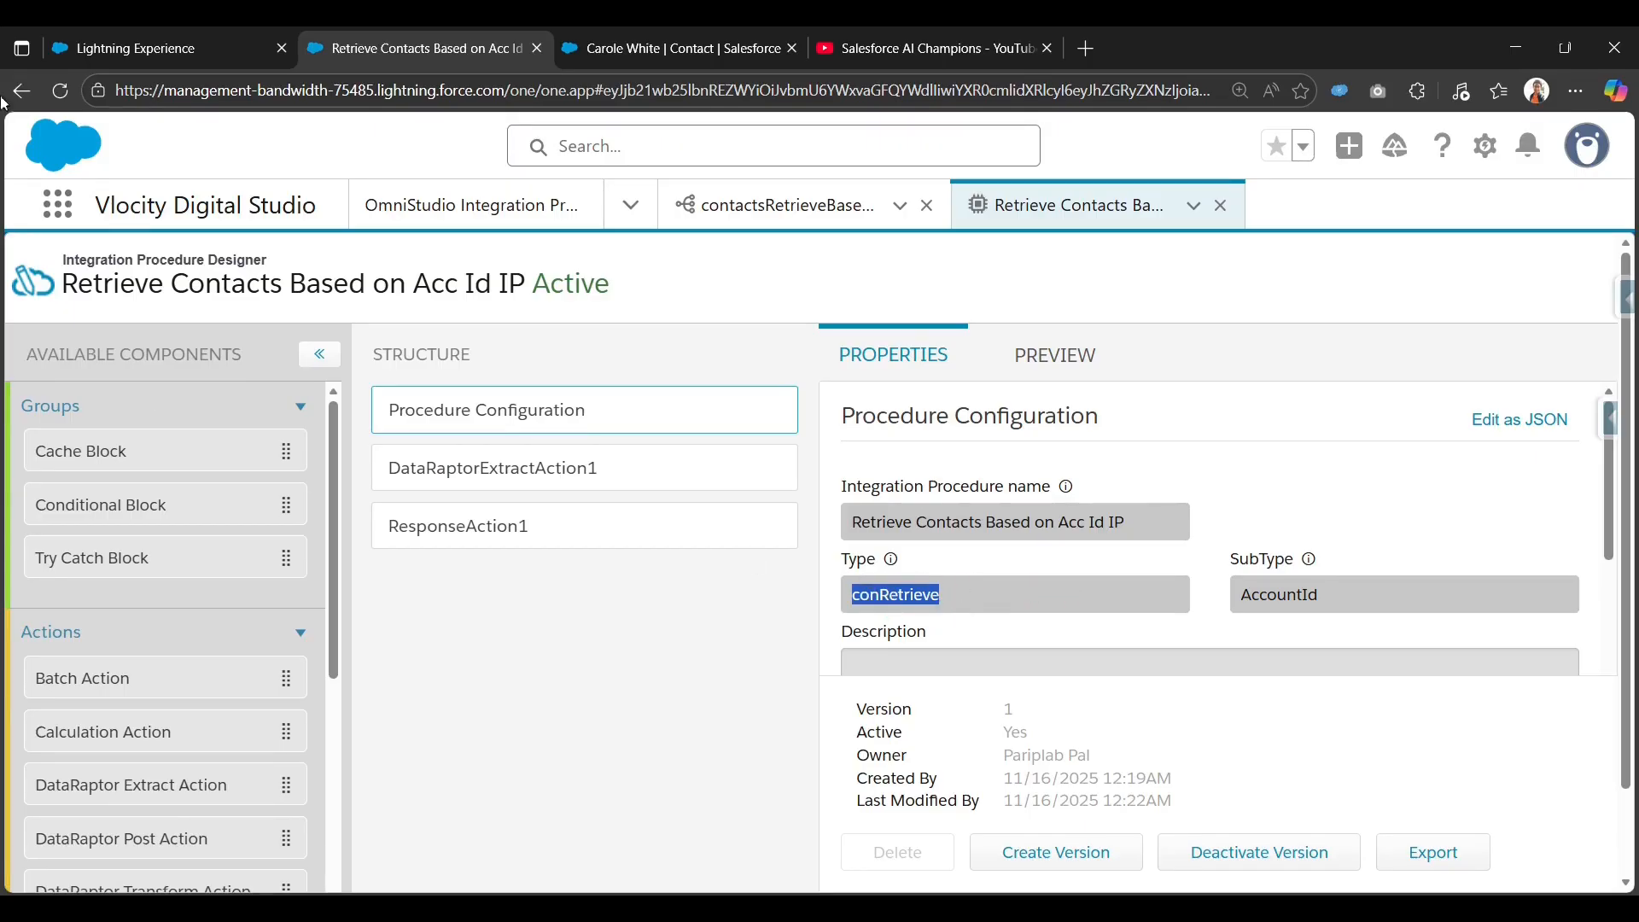
pyautogui.click(125, 41)
pyautogui.click(450, 322)
pyautogui.hotkey('ctrl', 'v')
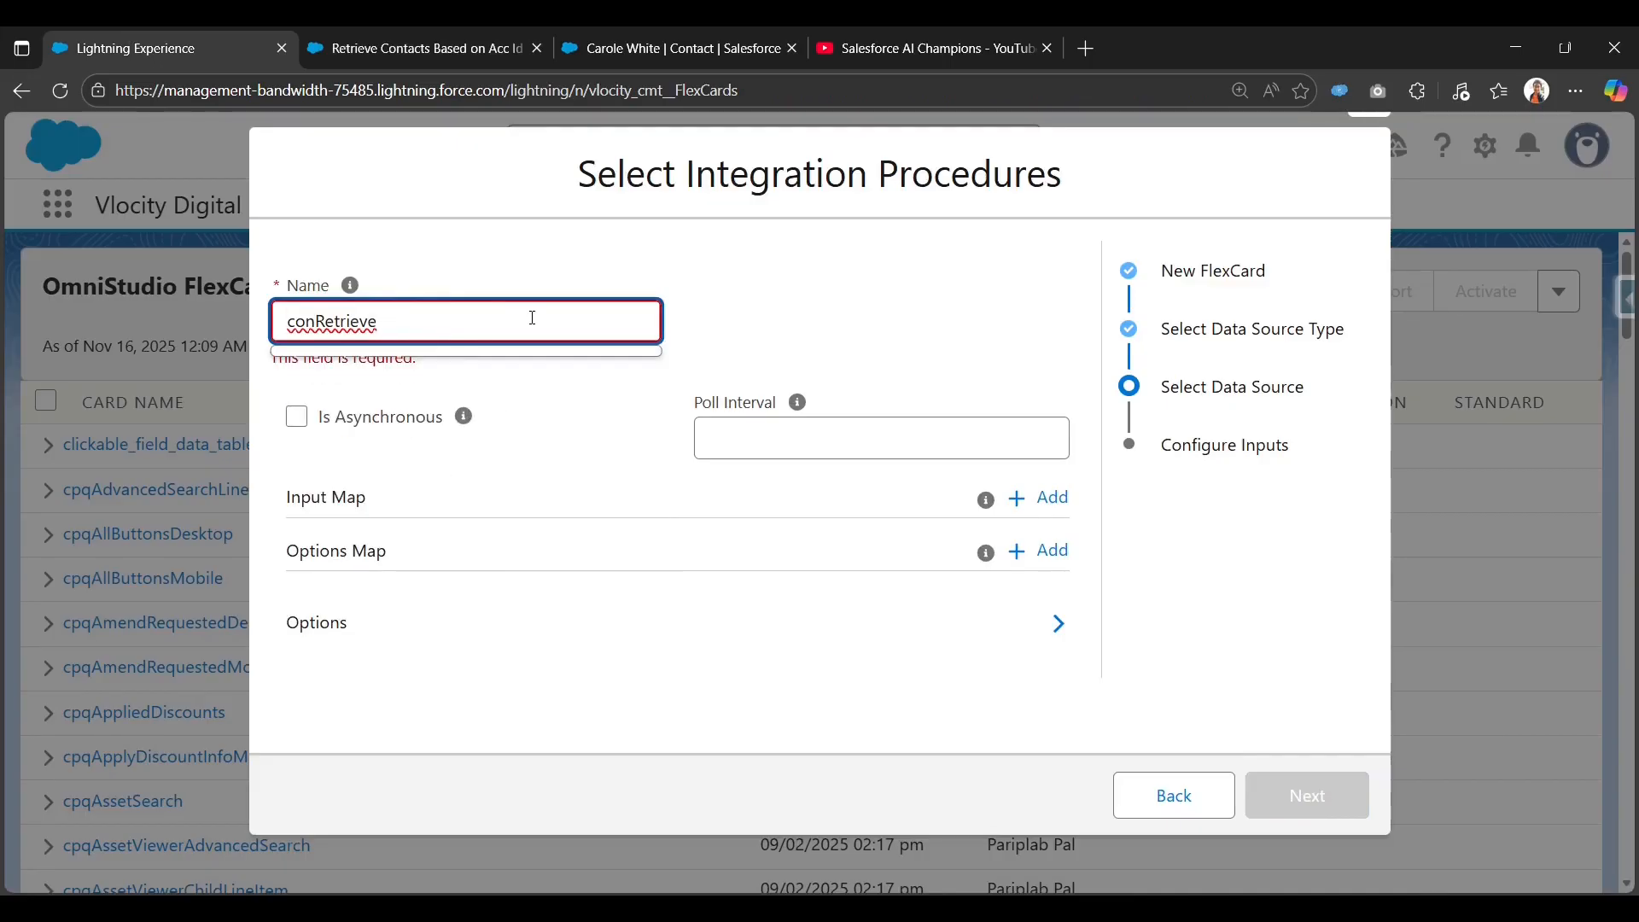
pyautogui.write('_')
# Append the SubType 'AccountId' to the procedure name, then clear the field entirely.
pyautogui.click(500, 51)
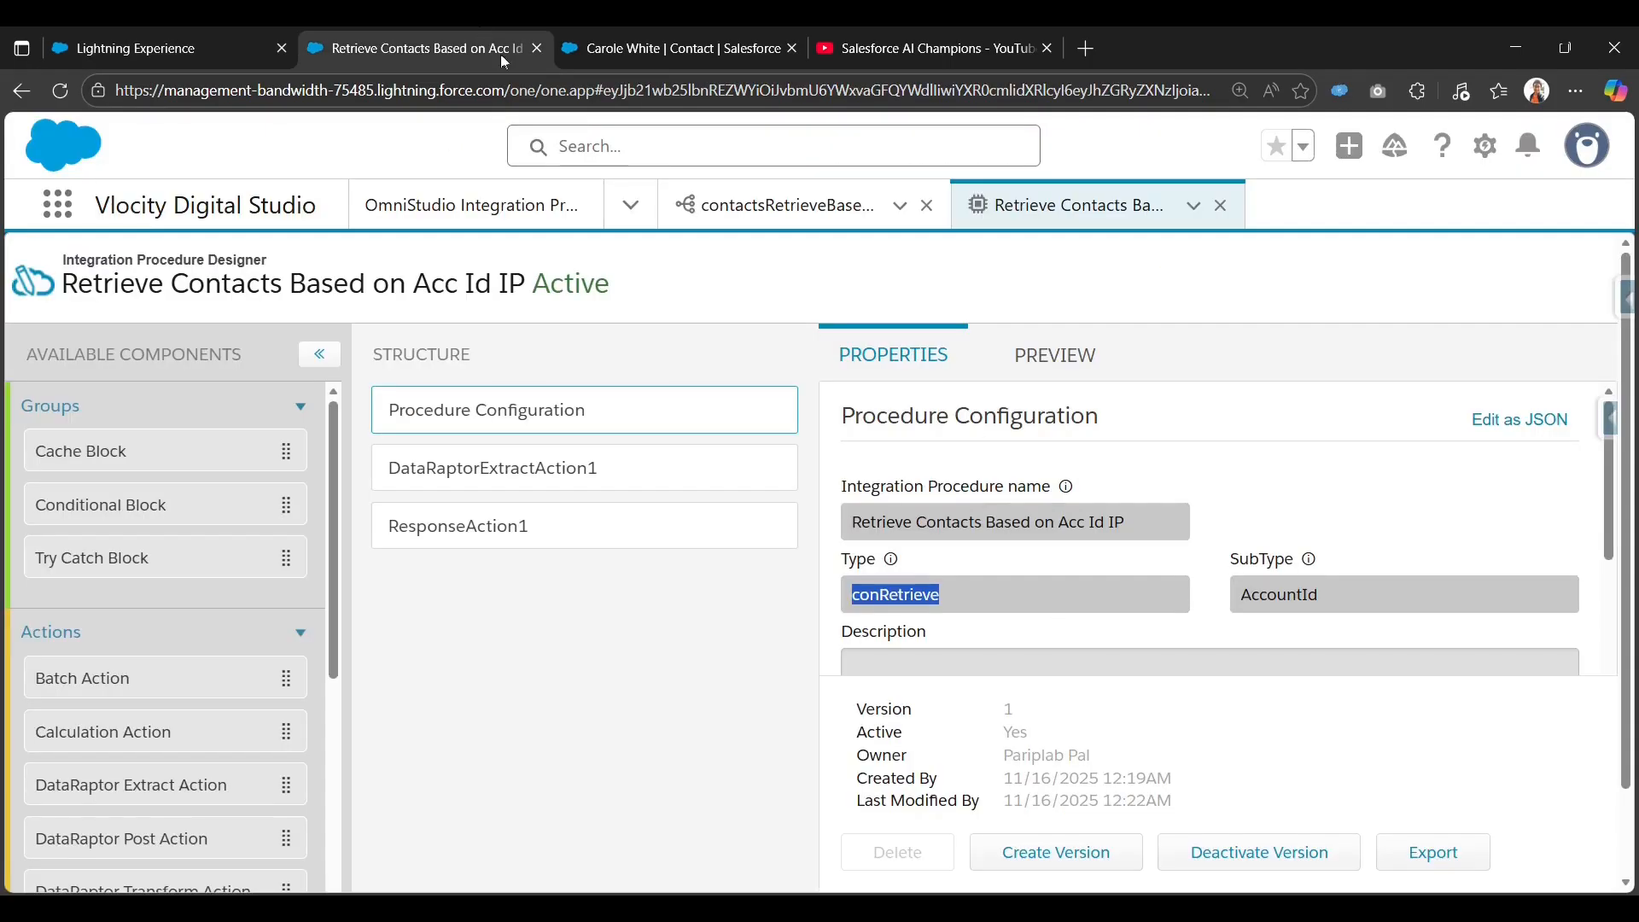
pyautogui.doubleClick(1278, 591)
pyautogui.hotkey('ctrl', 'c')
pyautogui.click(148, 49)
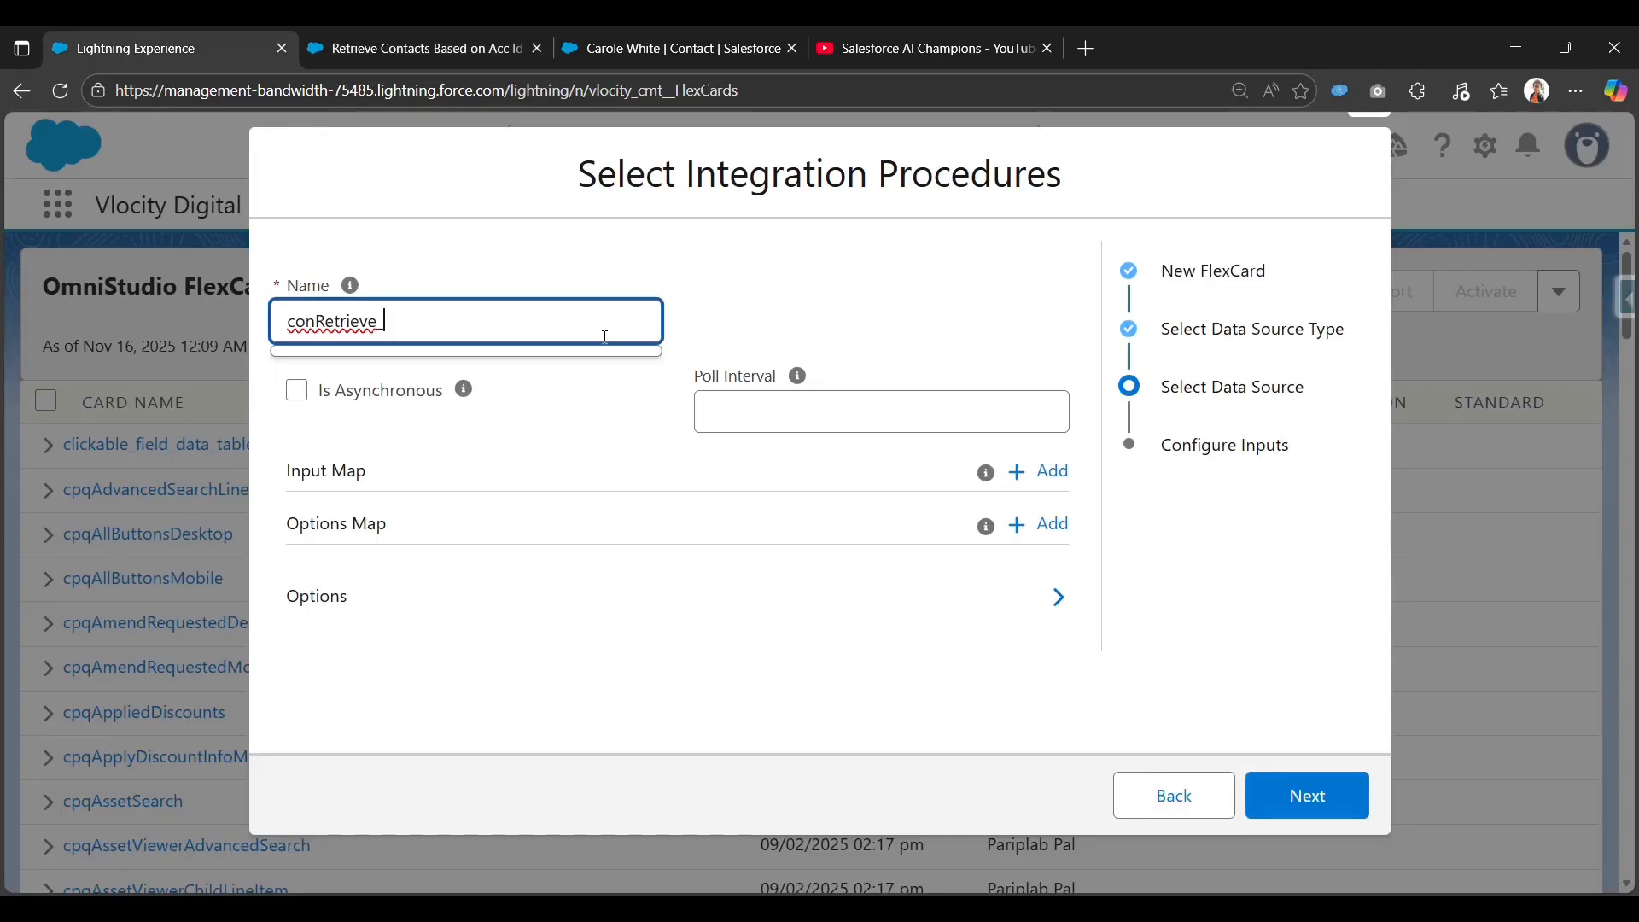
pyautogui.hotkey('ctrl', 'v')
pyautogui.hotkey('ctrl', 'a')
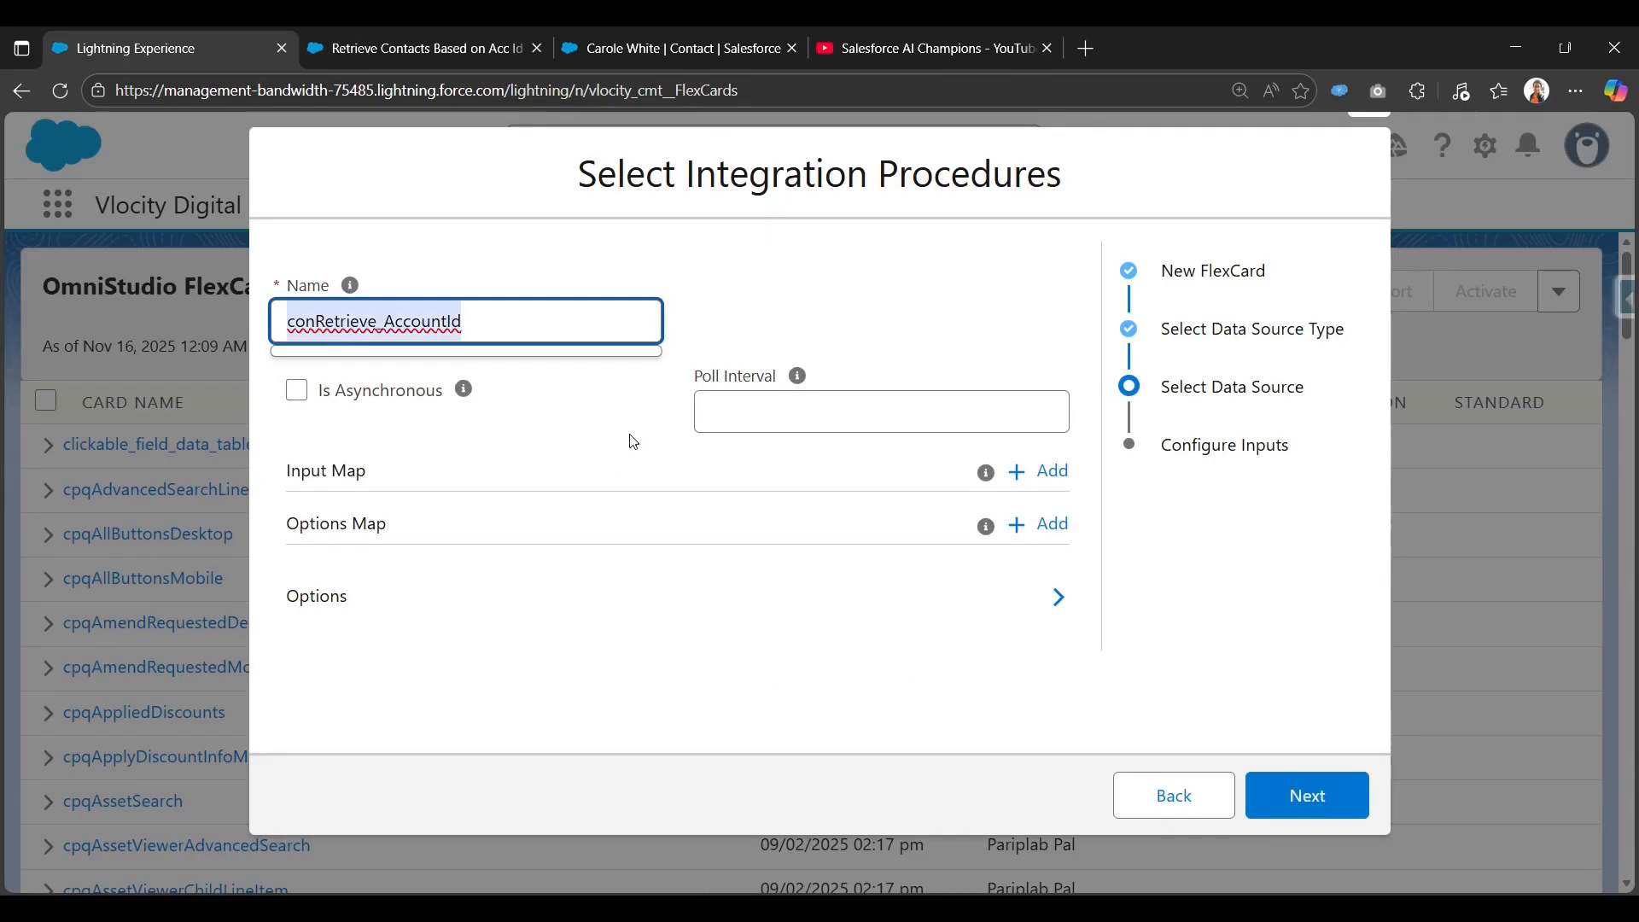
pyautogui.press('BackSpace')
# Return to the data source type step, choose None, and save the new FlexCard.
pyautogui.click(1163, 795)
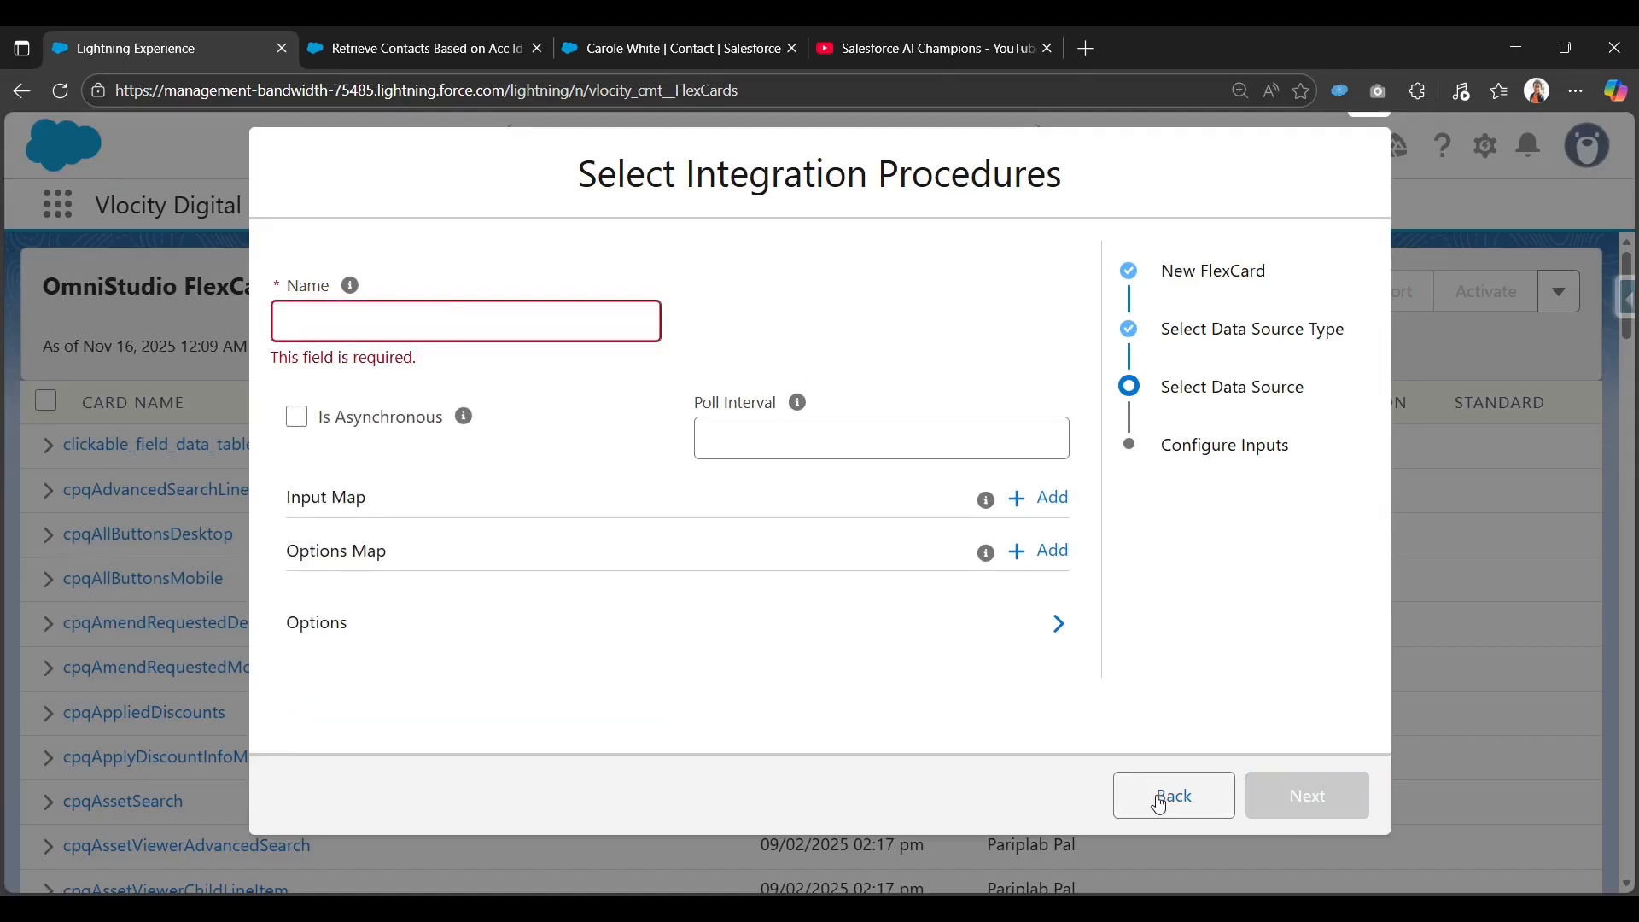
pyautogui.click(344, 357)
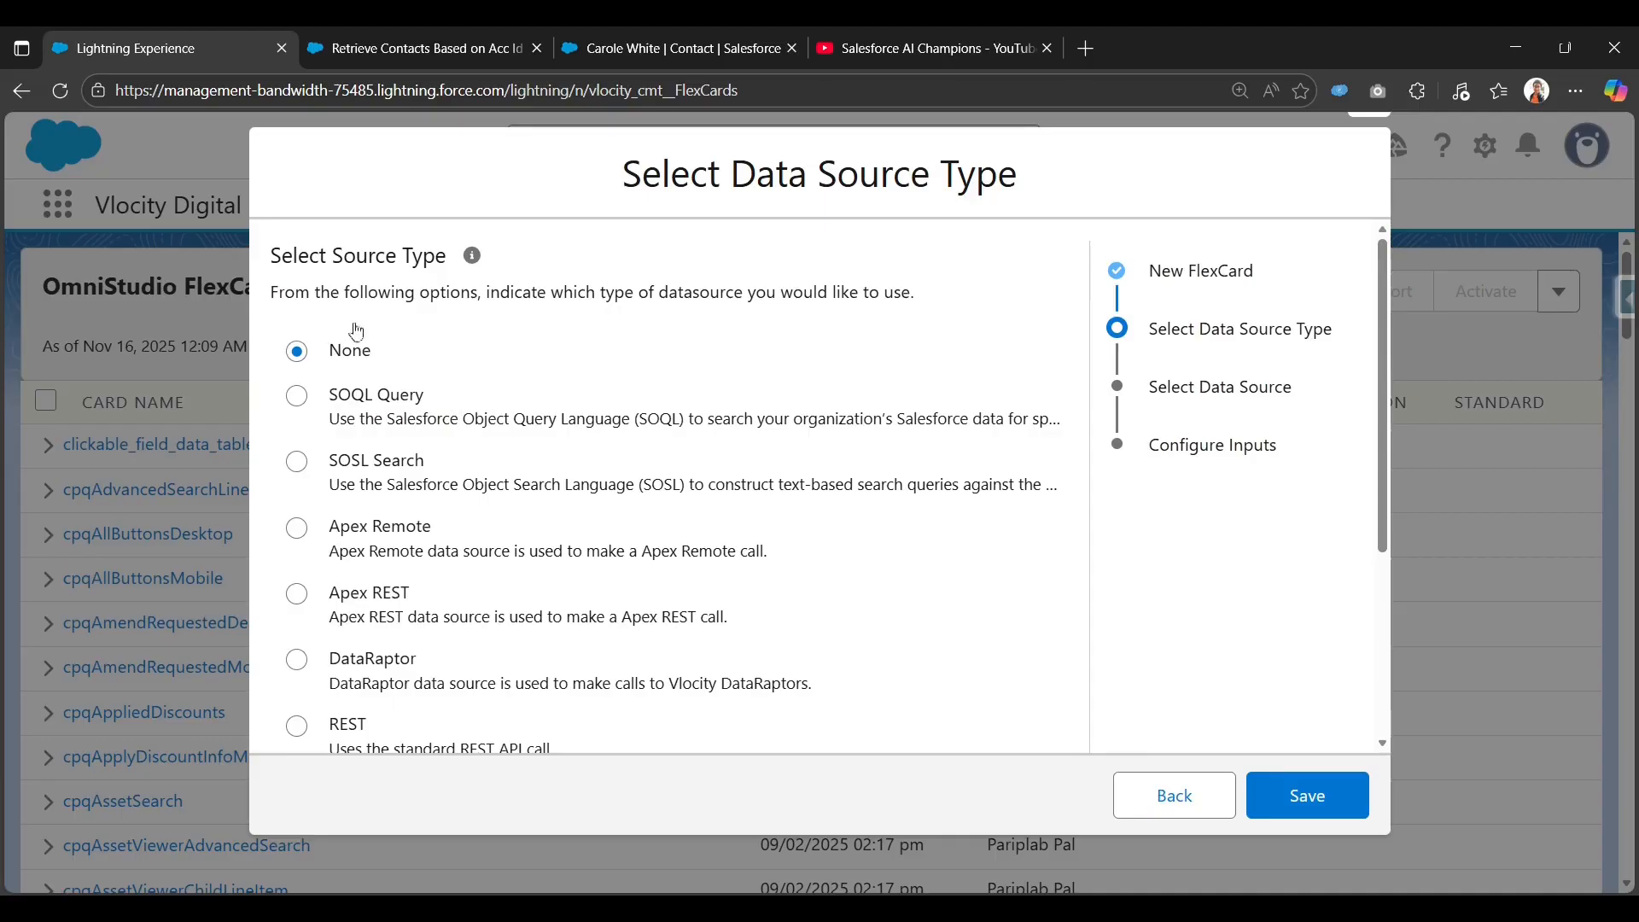
pyautogui.scroll(-3, 805, 520)
pyautogui.click(1298, 802)
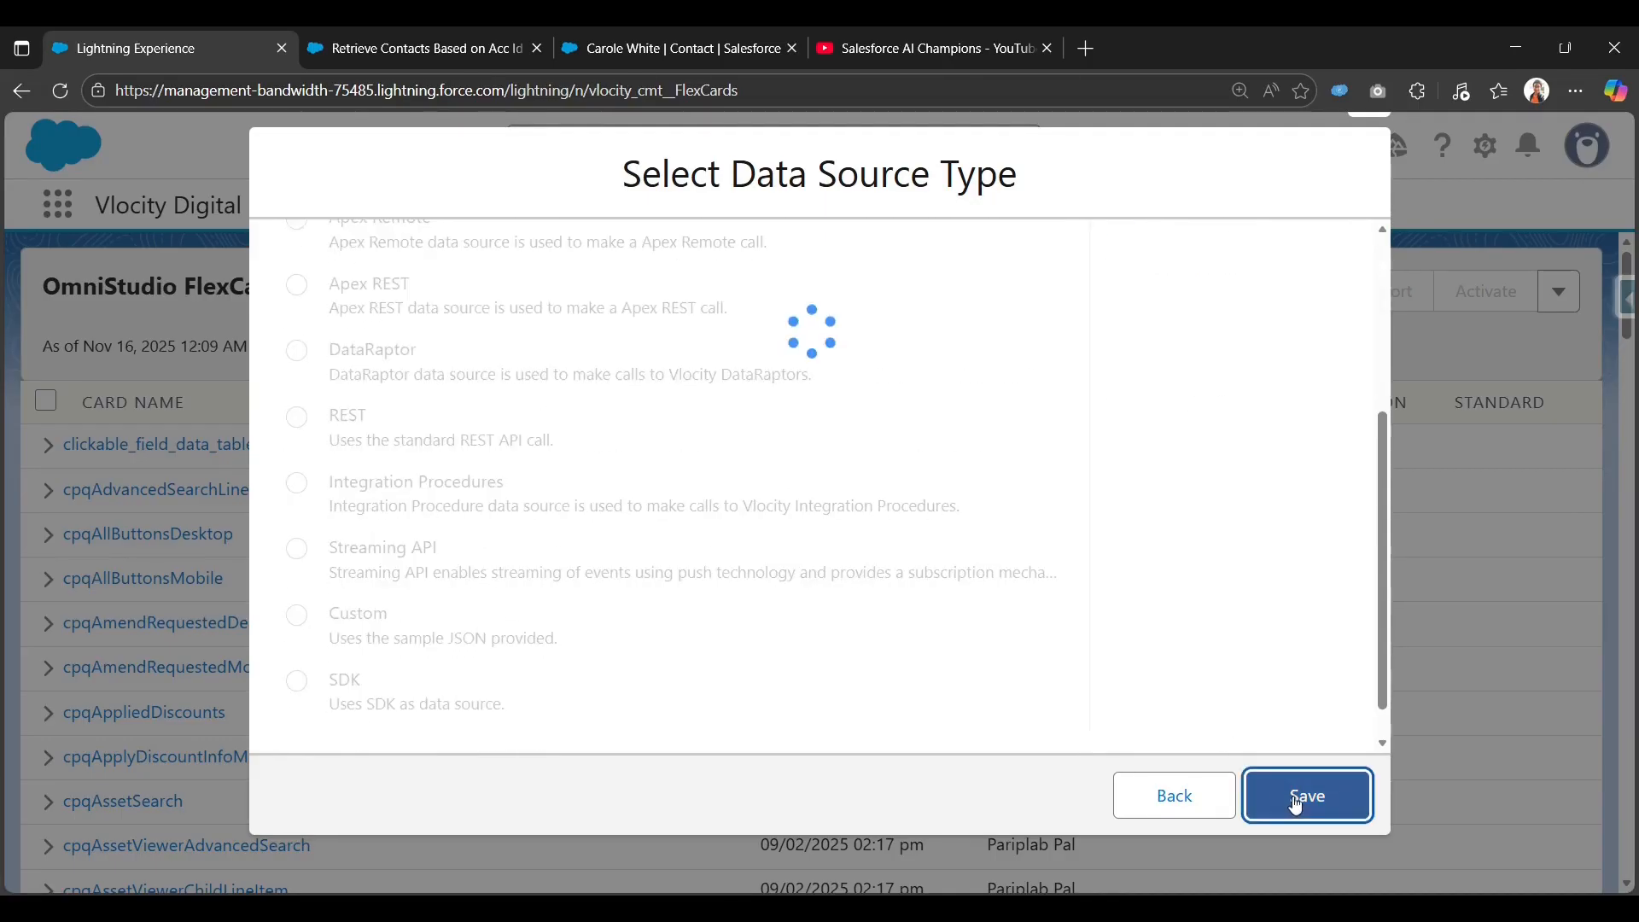
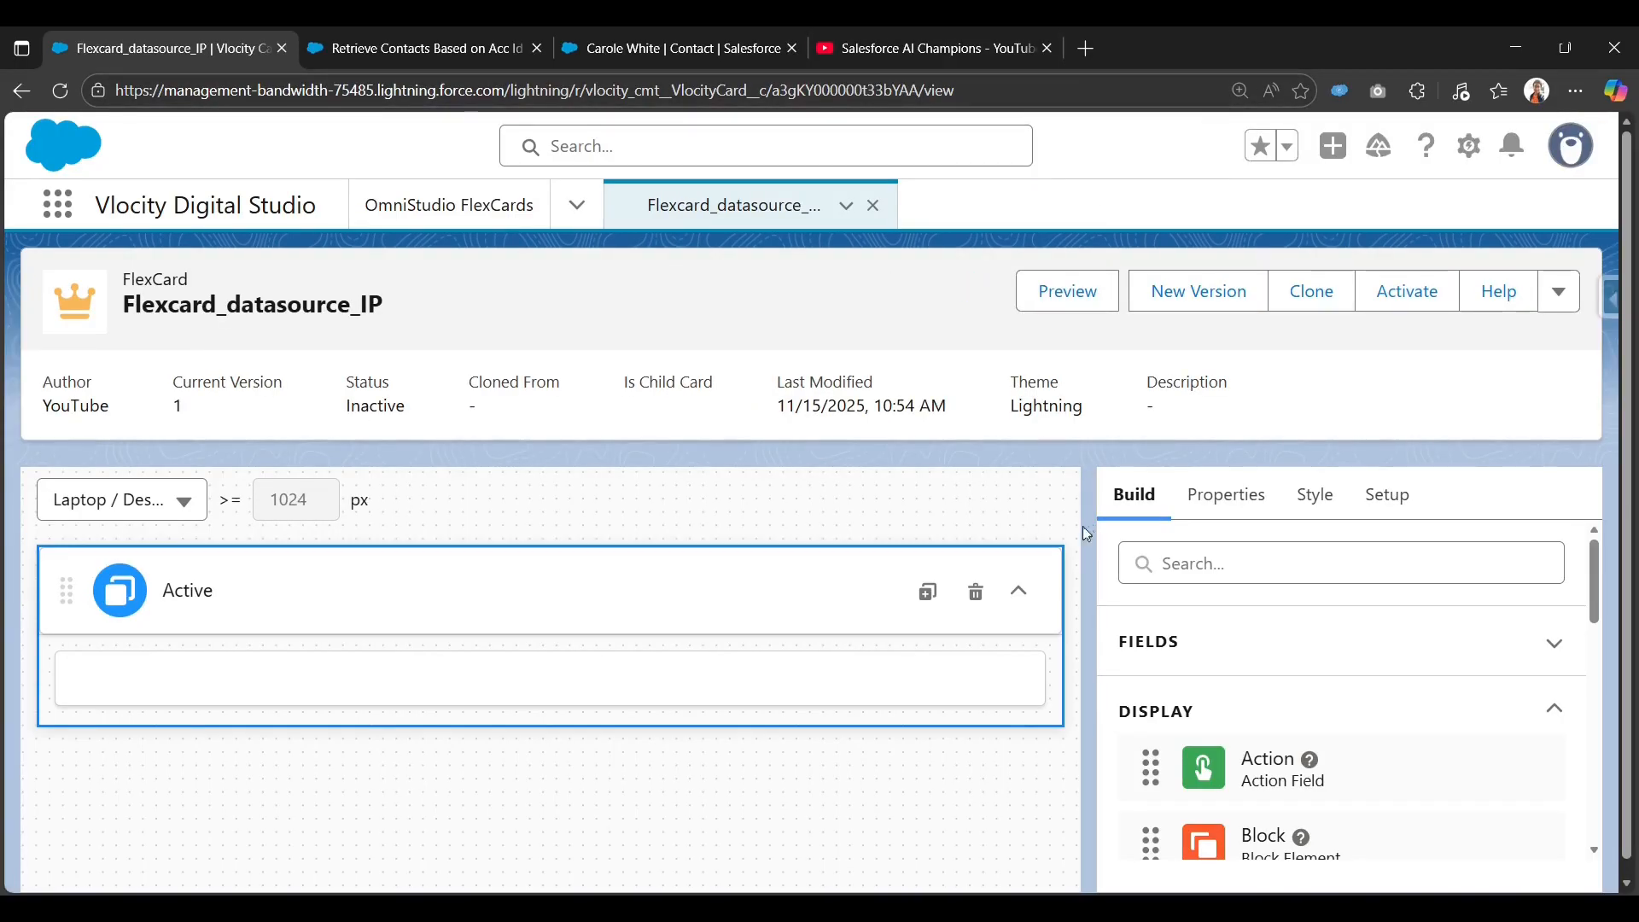
# In the card's Setup panel, set the Data Source Type to Integration Procedures.
pyautogui.click(1385, 497)
pyautogui.scroll(-2, 1228, 718)
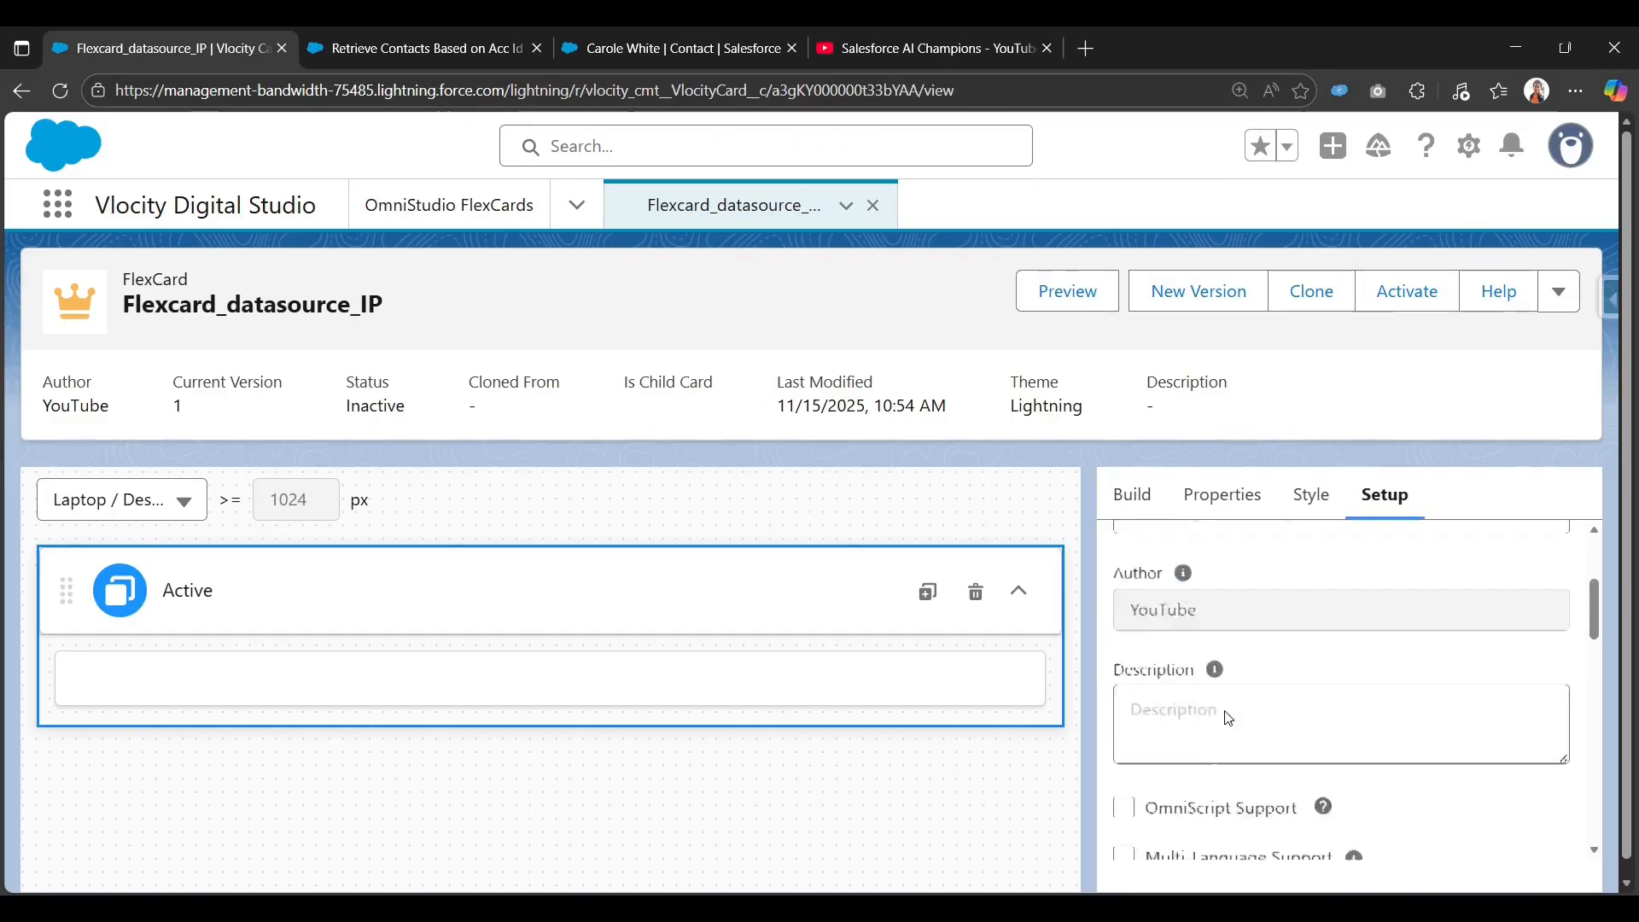
pyautogui.scroll(-10, 1366, 666)
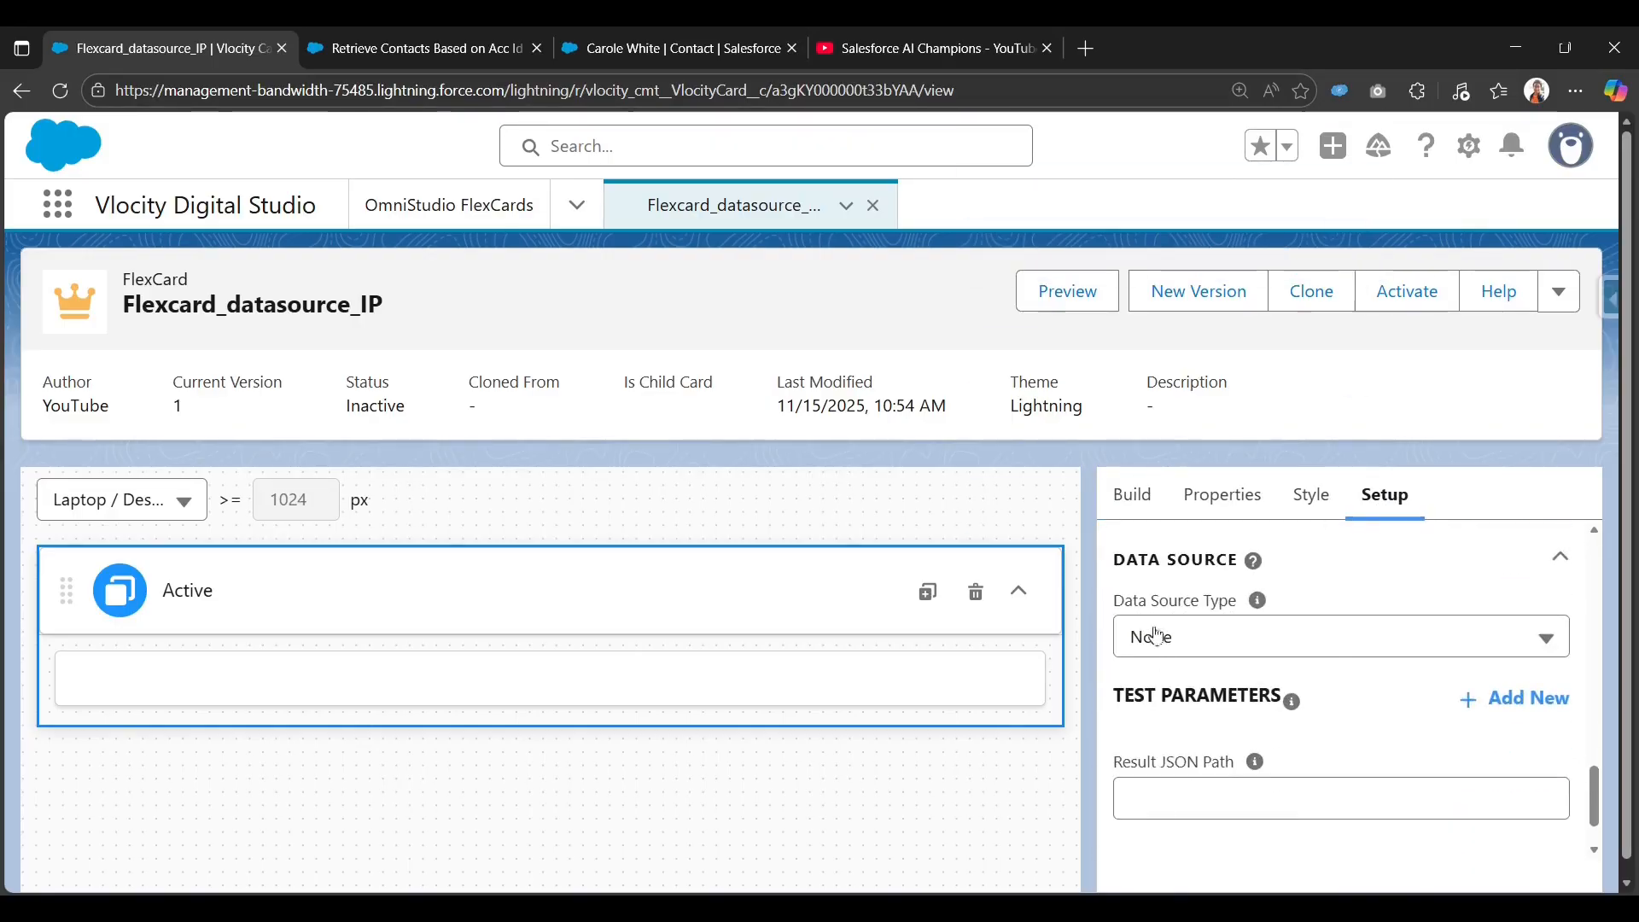
pyautogui.click(1271, 642)
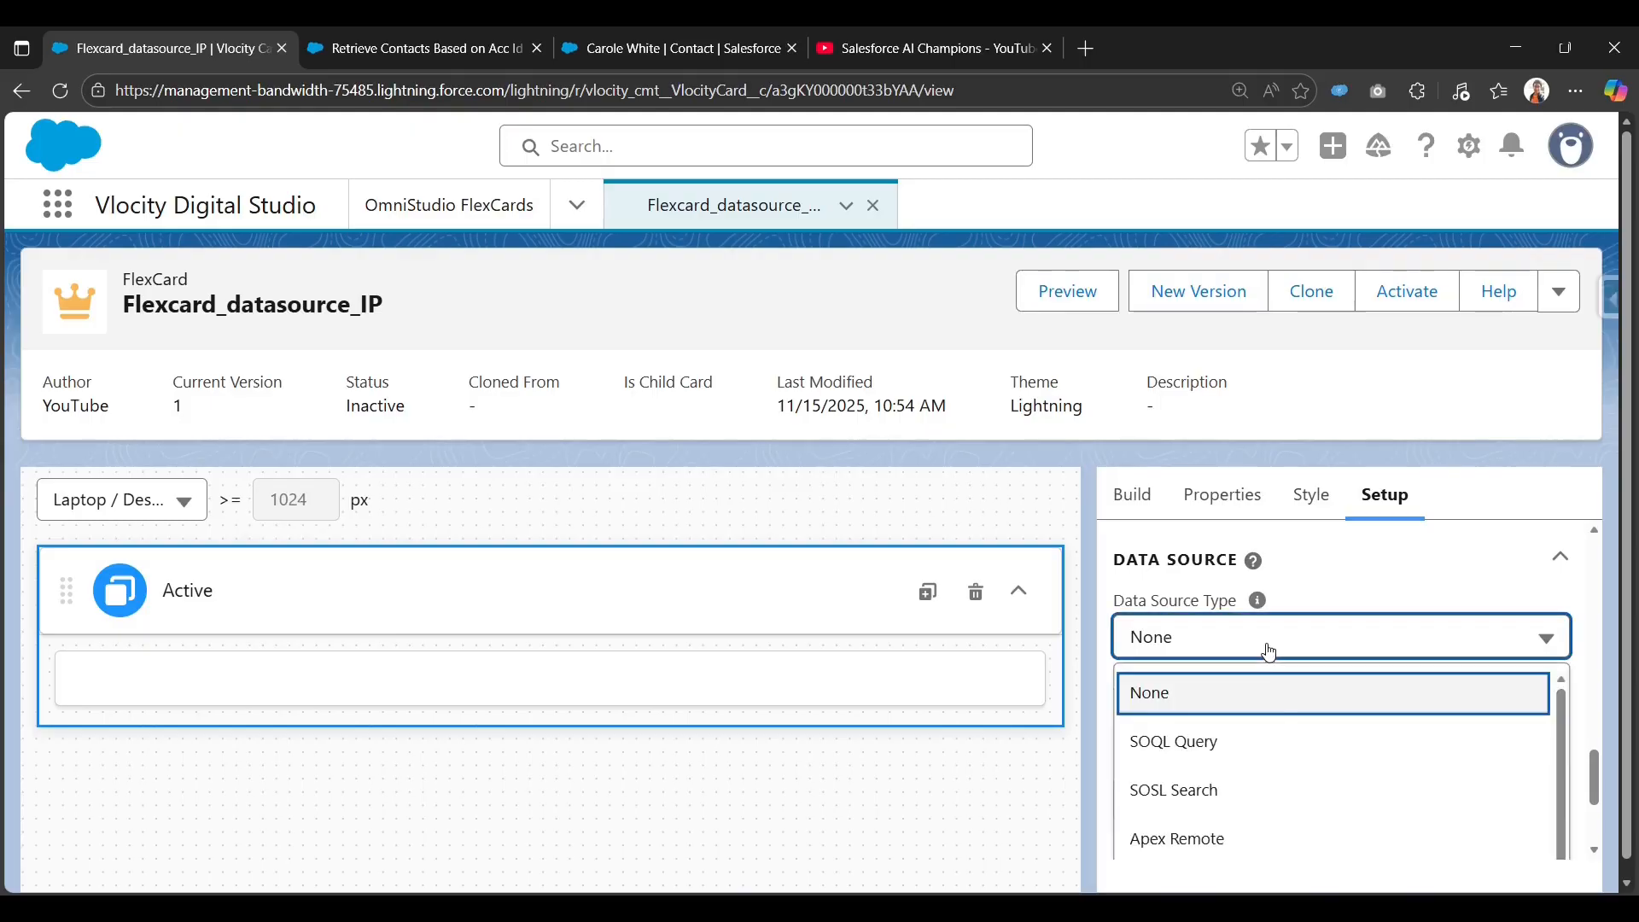
pyautogui.scroll(-3, 1259, 725)
pyautogui.scroll(1, 1357, 748)
pyautogui.scroll(-2, 1299, 858)
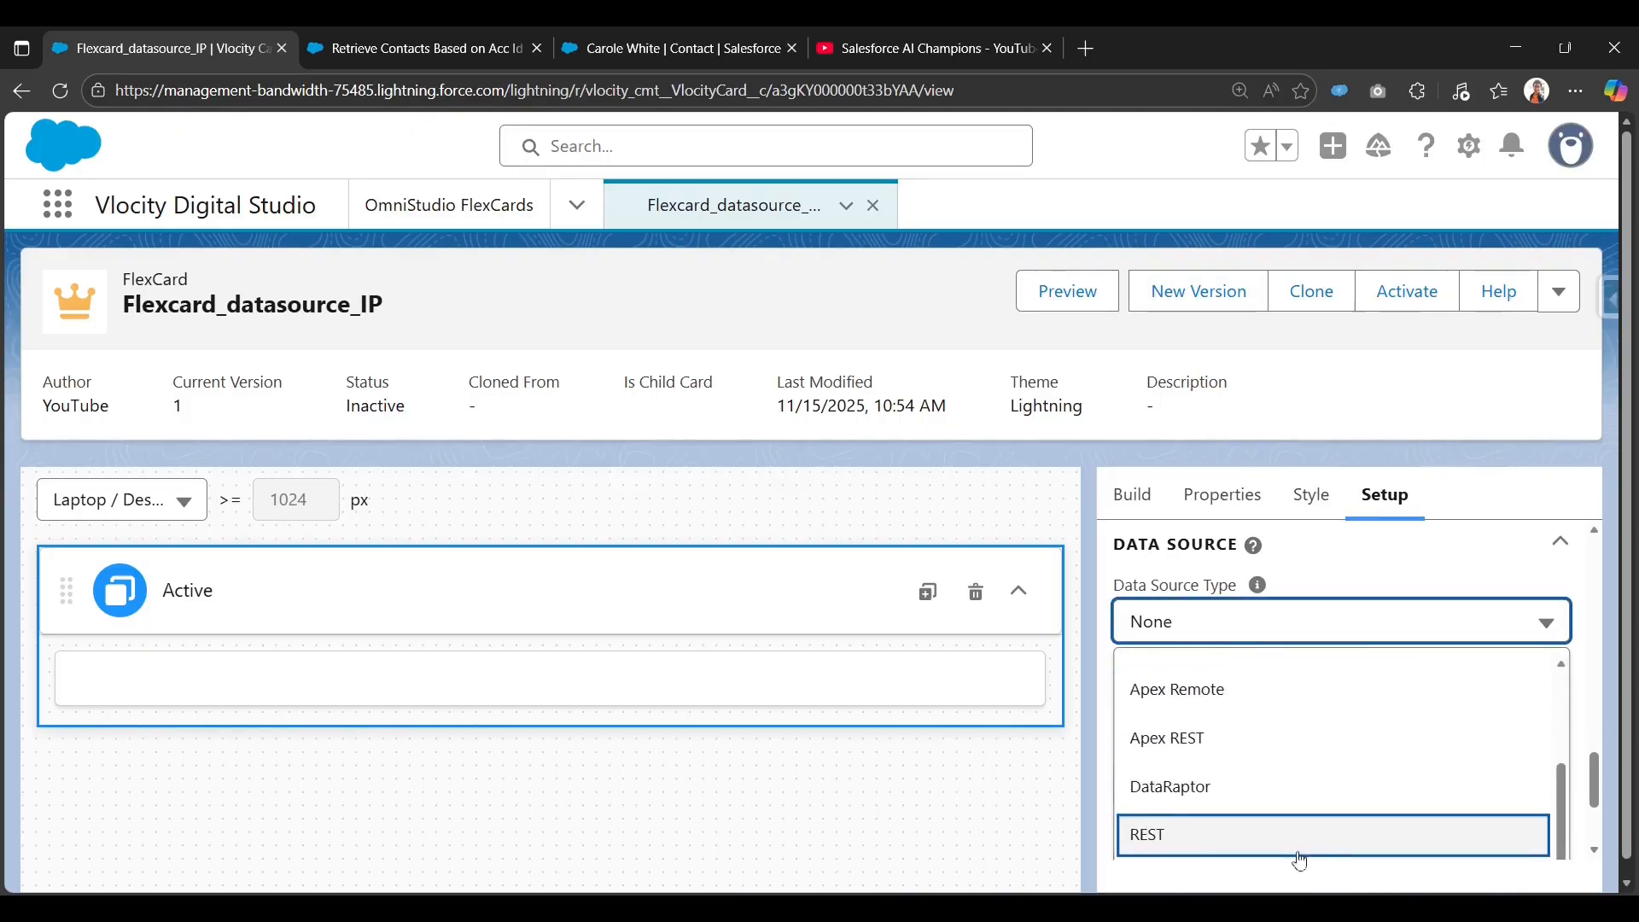
pyautogui.scroll(-5, 1383, 597)
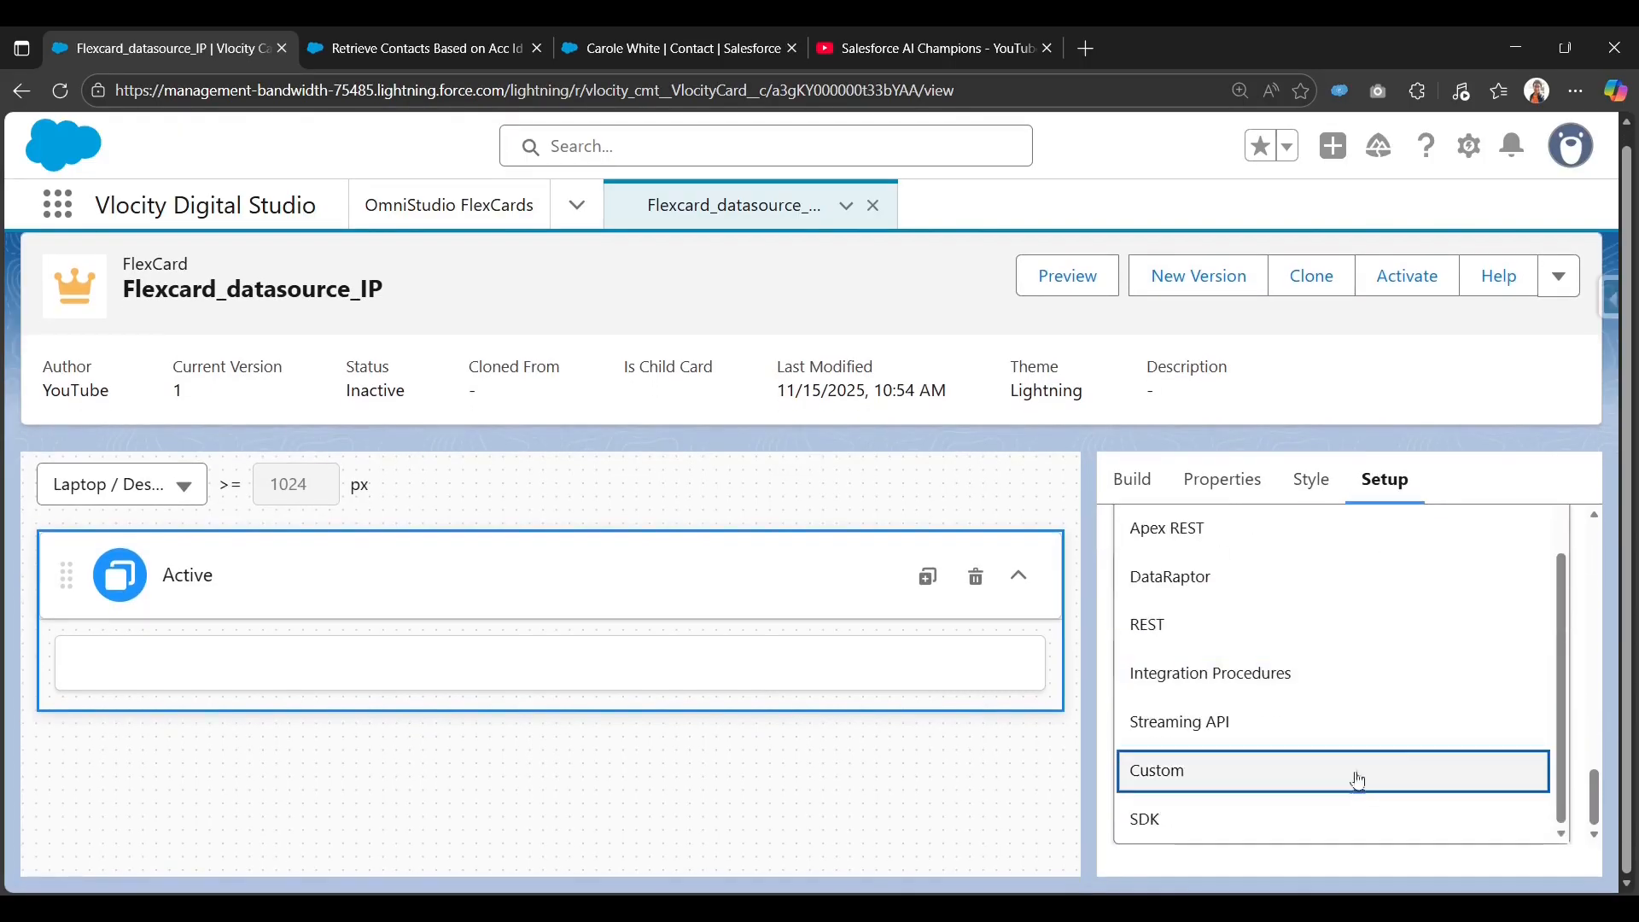
pyautogui.click(1363, 693)
pyautogui.scroll(-3, 1346, 743)
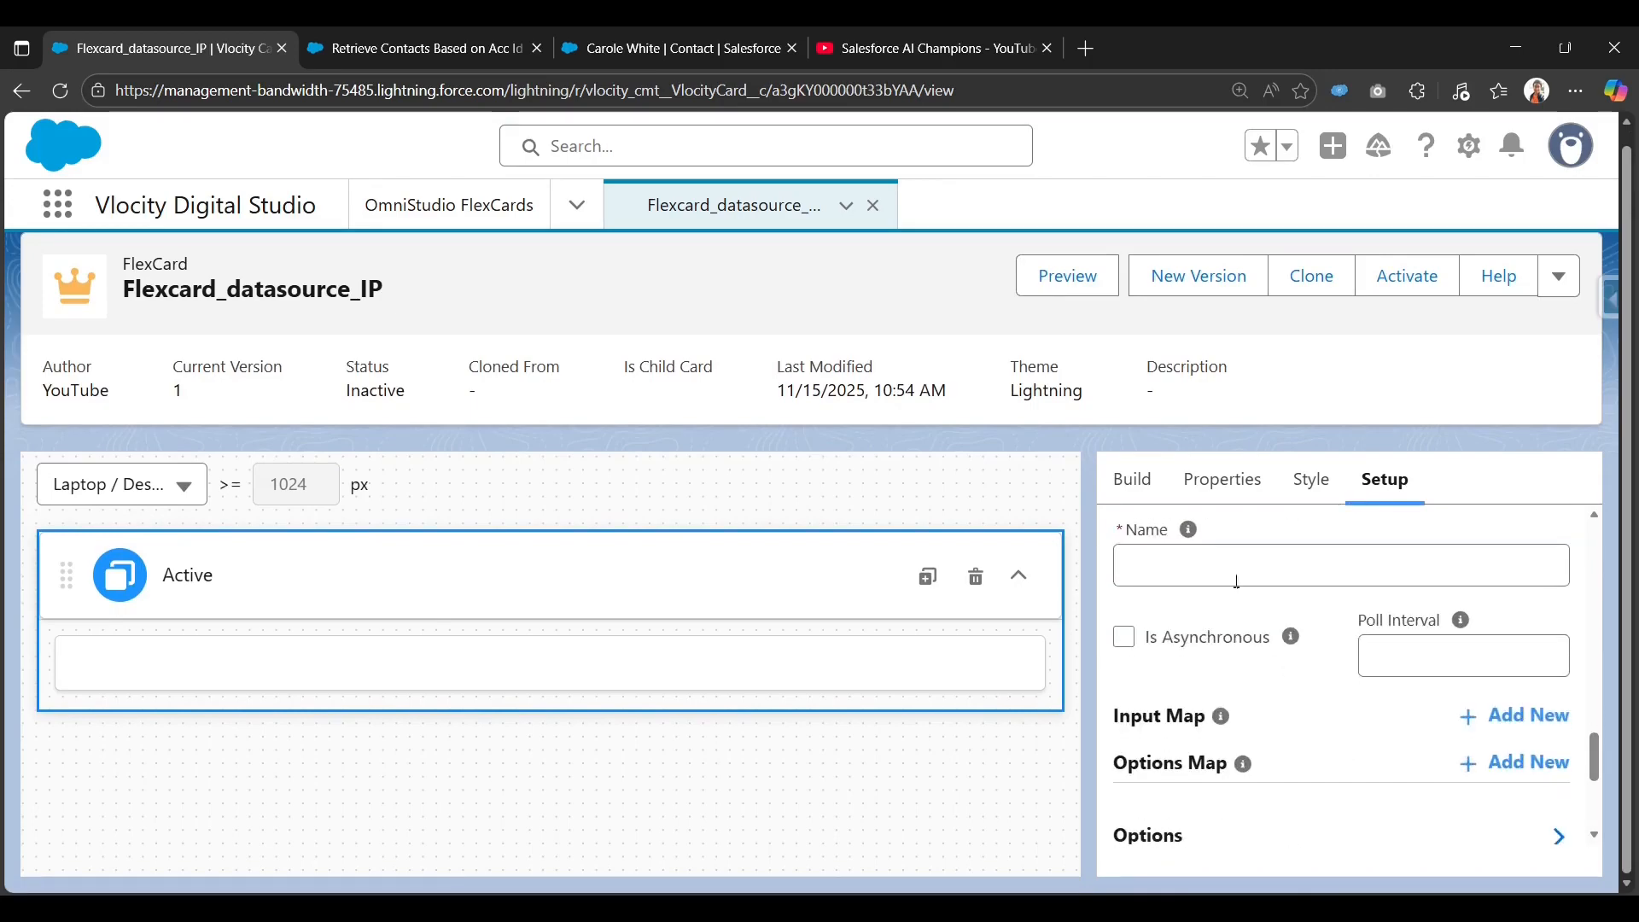
pyautogui.scroll(1, 1266, 690)
# Search the procedure list for AccountId and select conRetrieve_AccountId after confirming its type and subtype.
pyautogui.click(1266, 688)
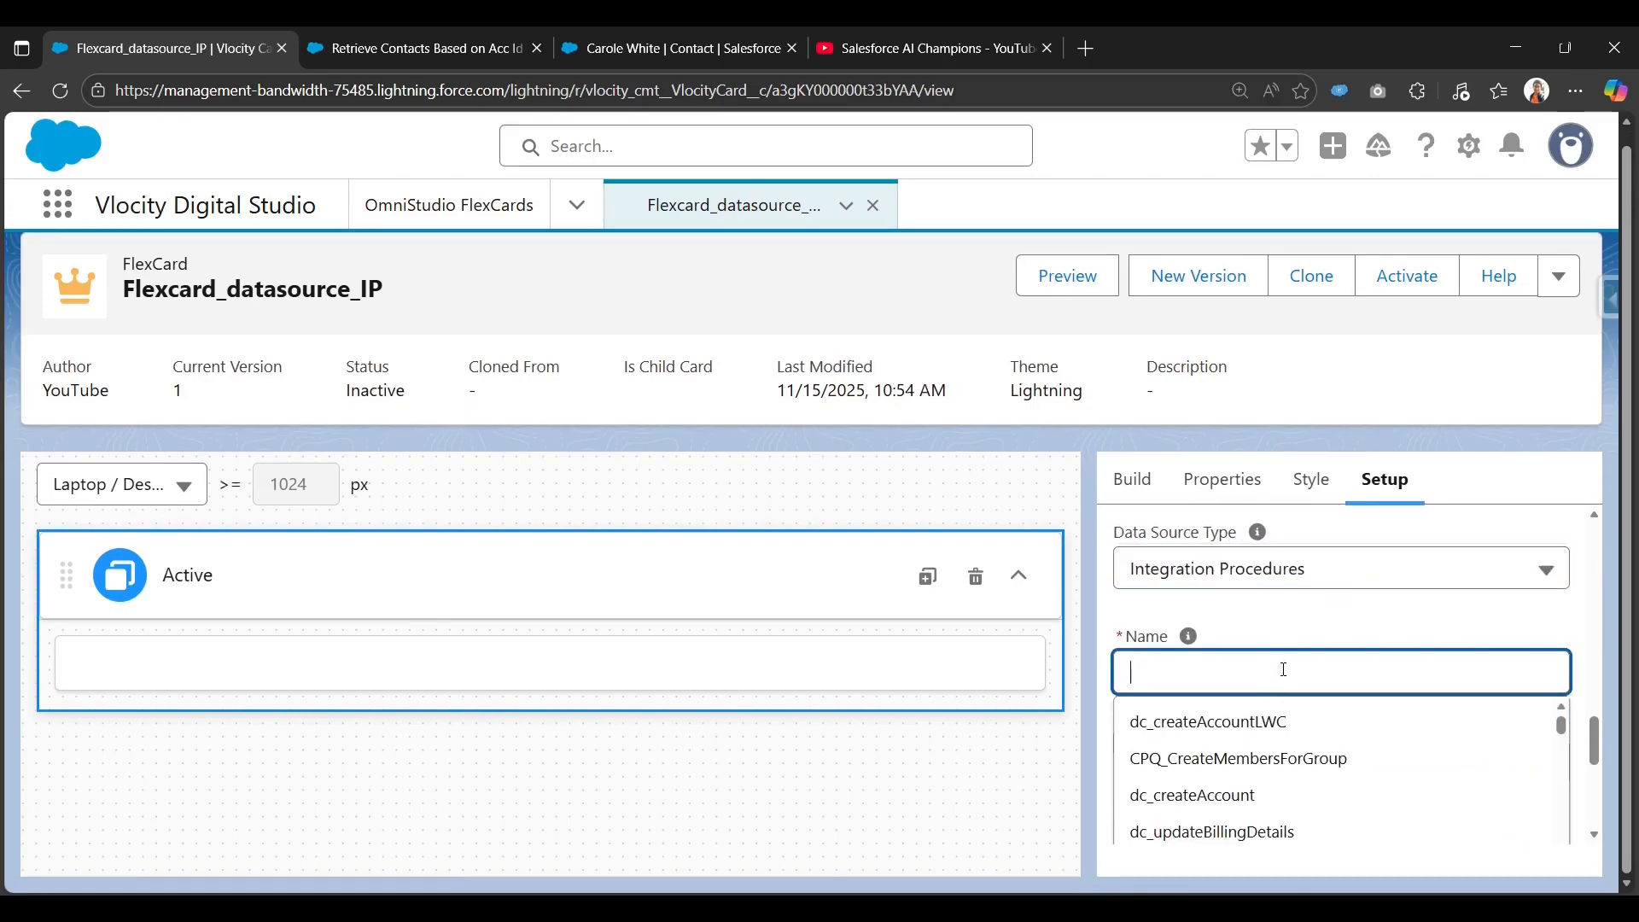
pyautogui.write('AccountId')
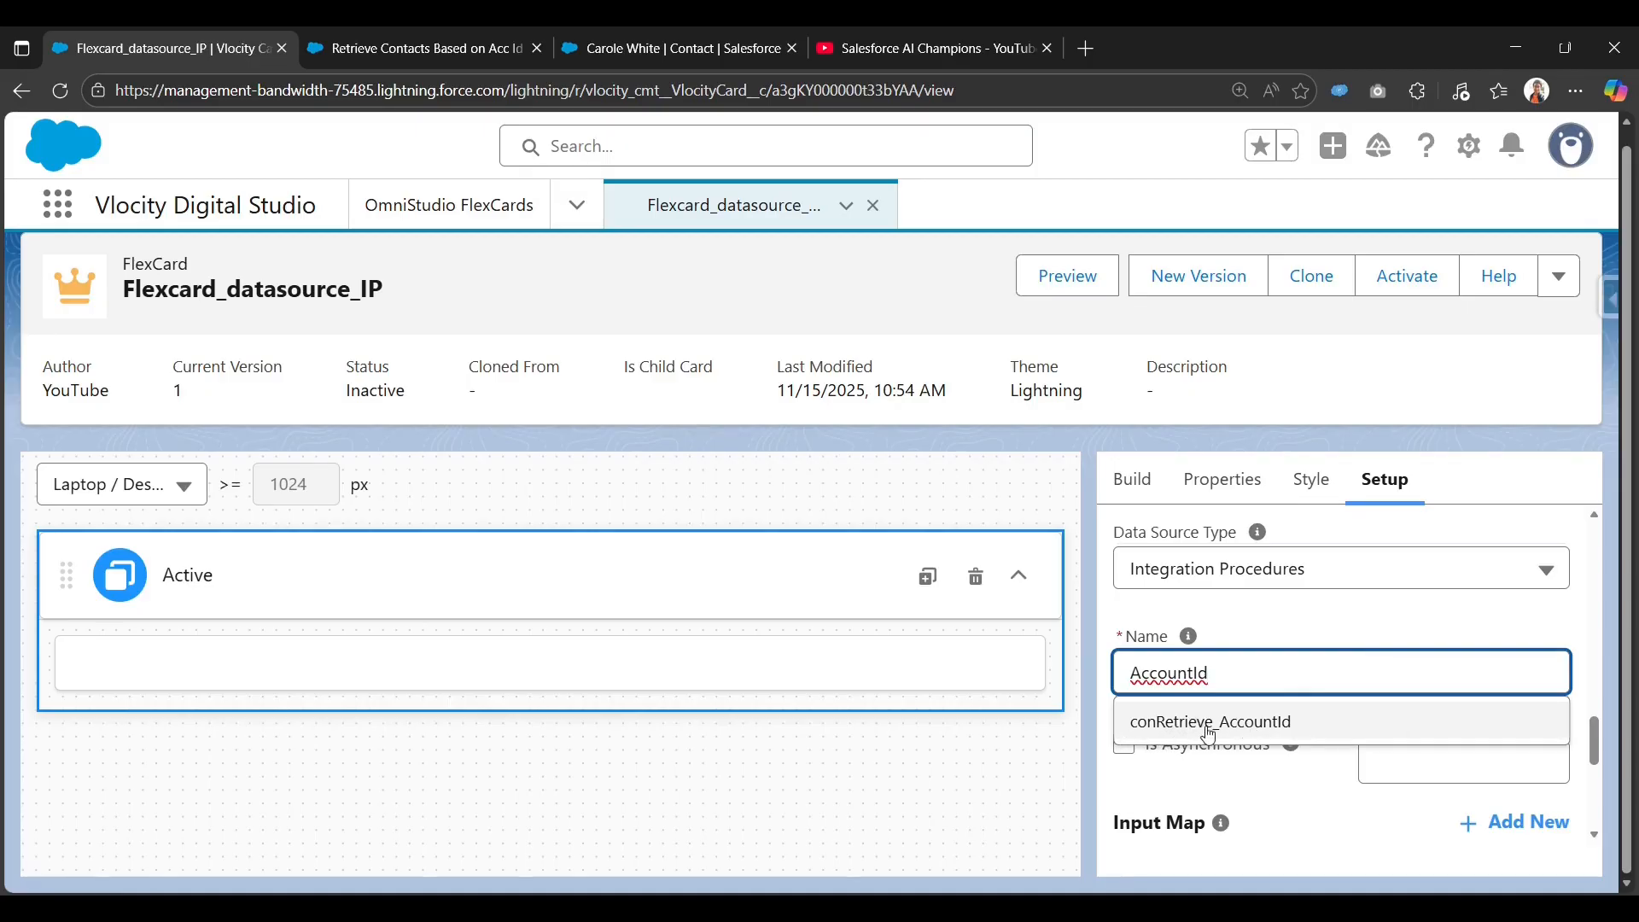
pyautogui.click(504, 49)
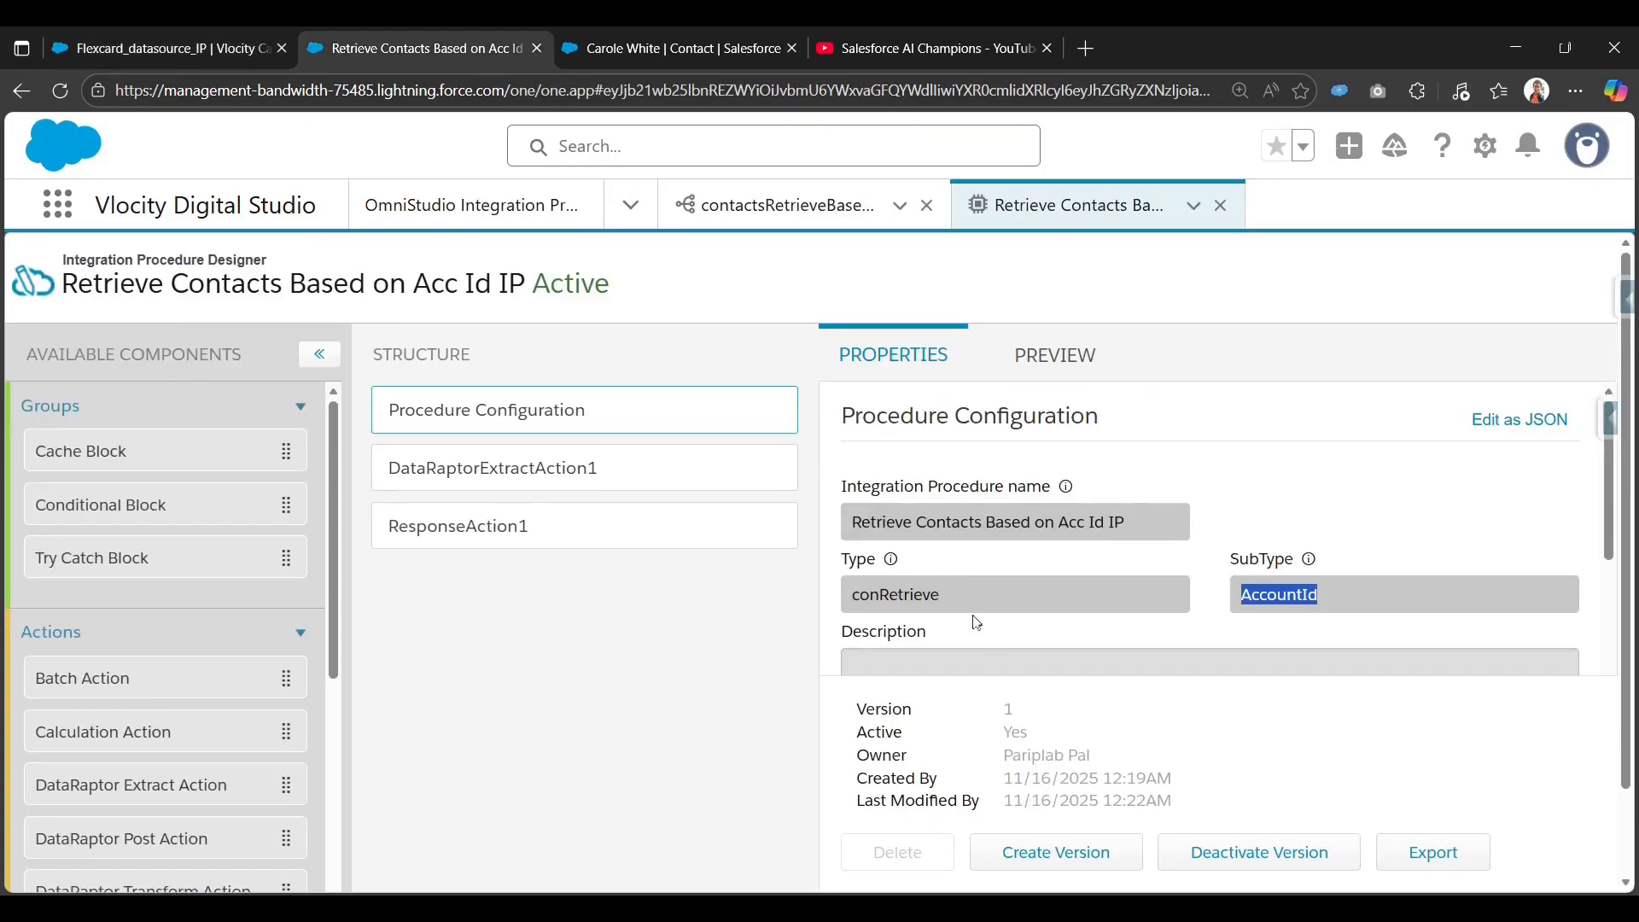
pyautogui.moveTo(938, 596); pyautogui.dragTo(839, 598)
pyautogui.moveTo(1242, 595); pyautogui.dragTo(1357, 603)
pyautogui.click(171, 49)
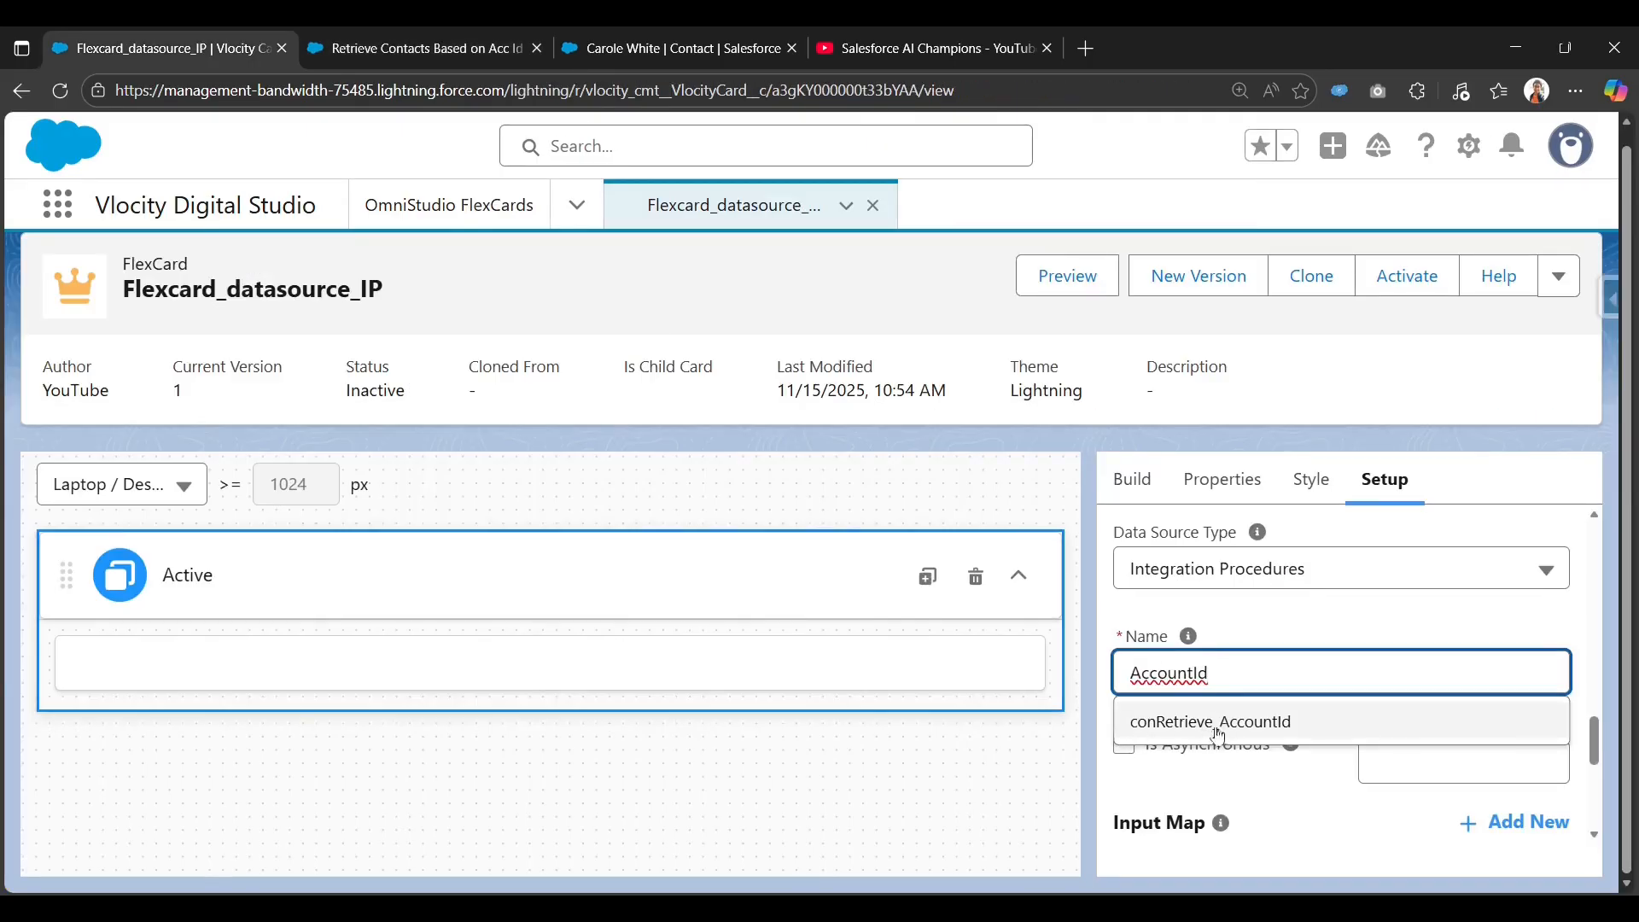
pyautogui.click(1259, 725)
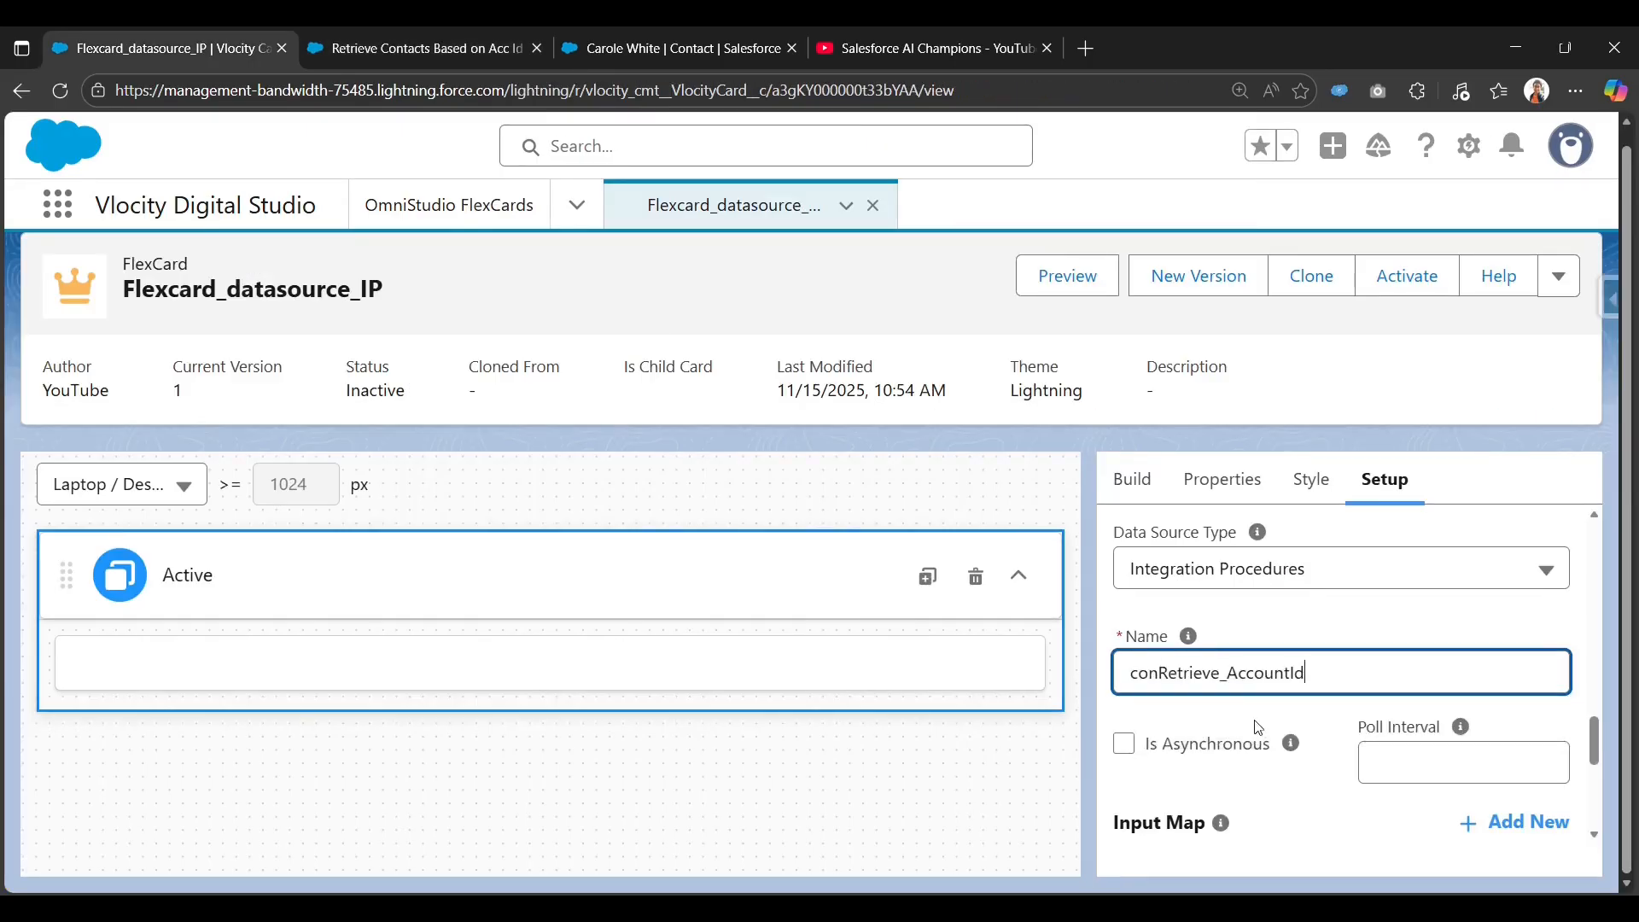
pyautogui.click(1330, 611)
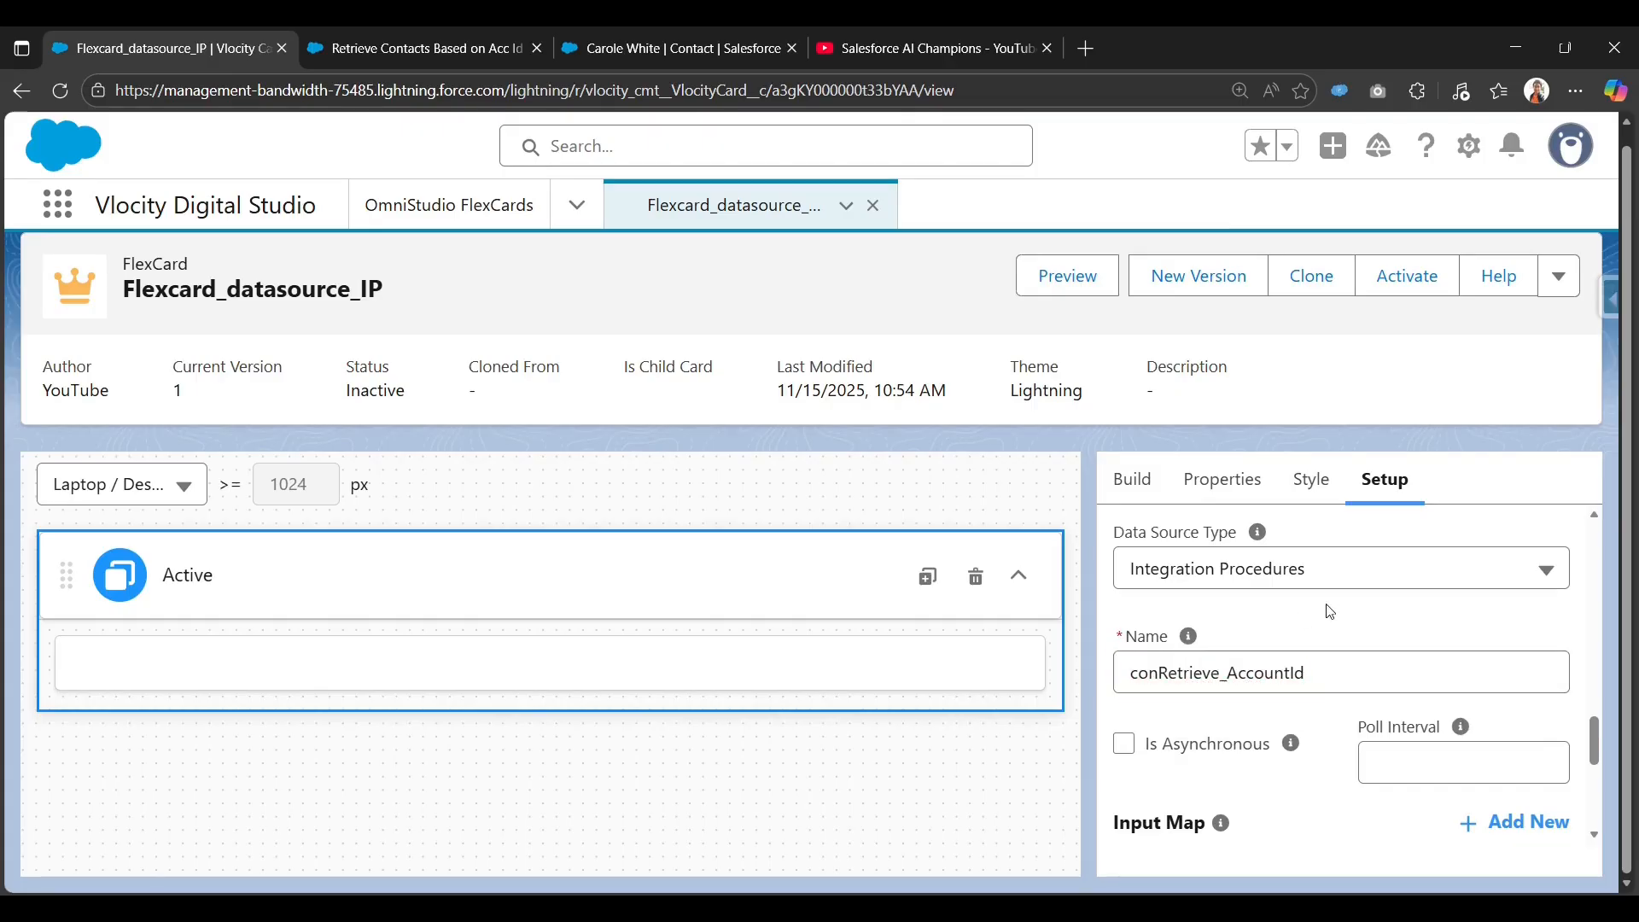
pyautogui.scroll(-1, 1329, 612)
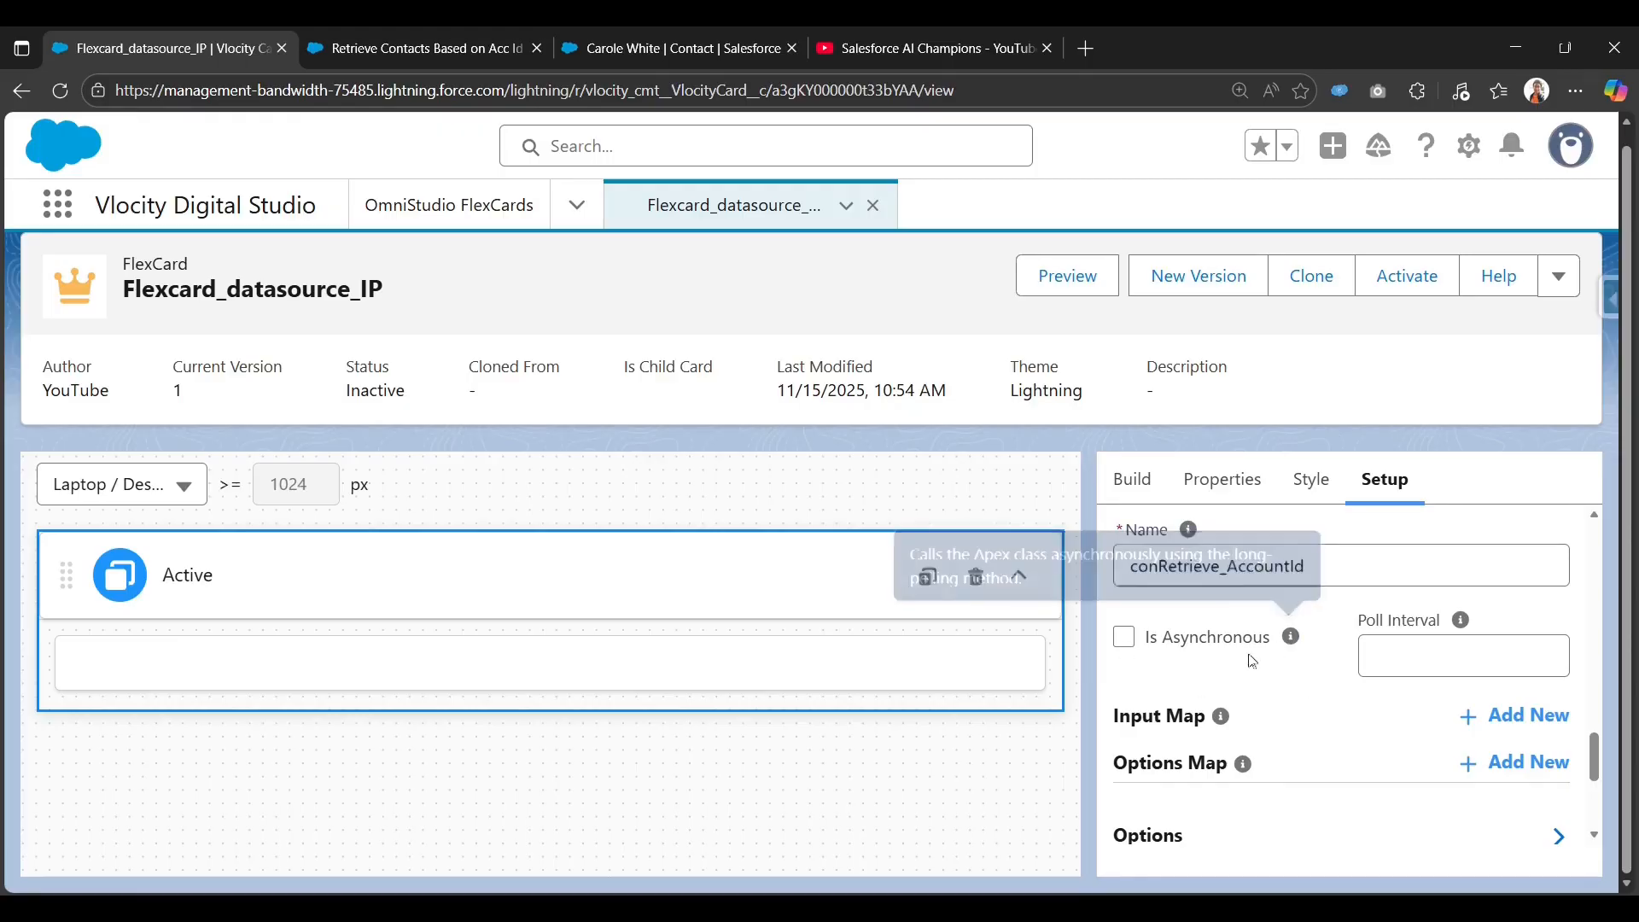
pyautogui.moveTo(1221, 725)
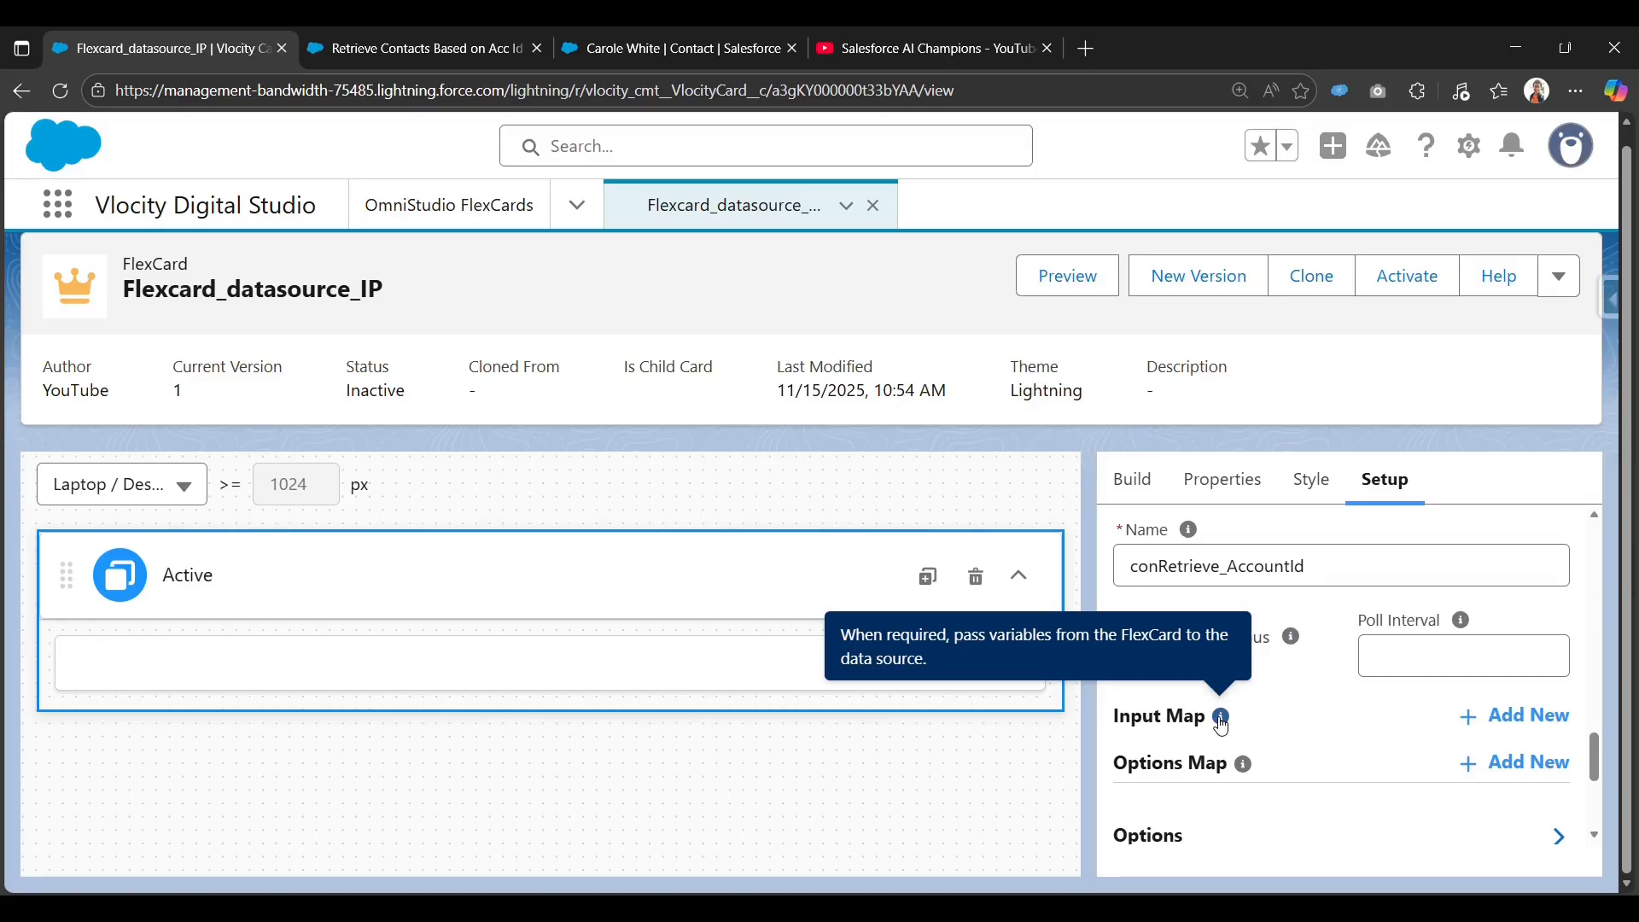
# Look up the DataRaptor action's accountId input parameter in the integration procedure.
pyautogui.click(514, 38)
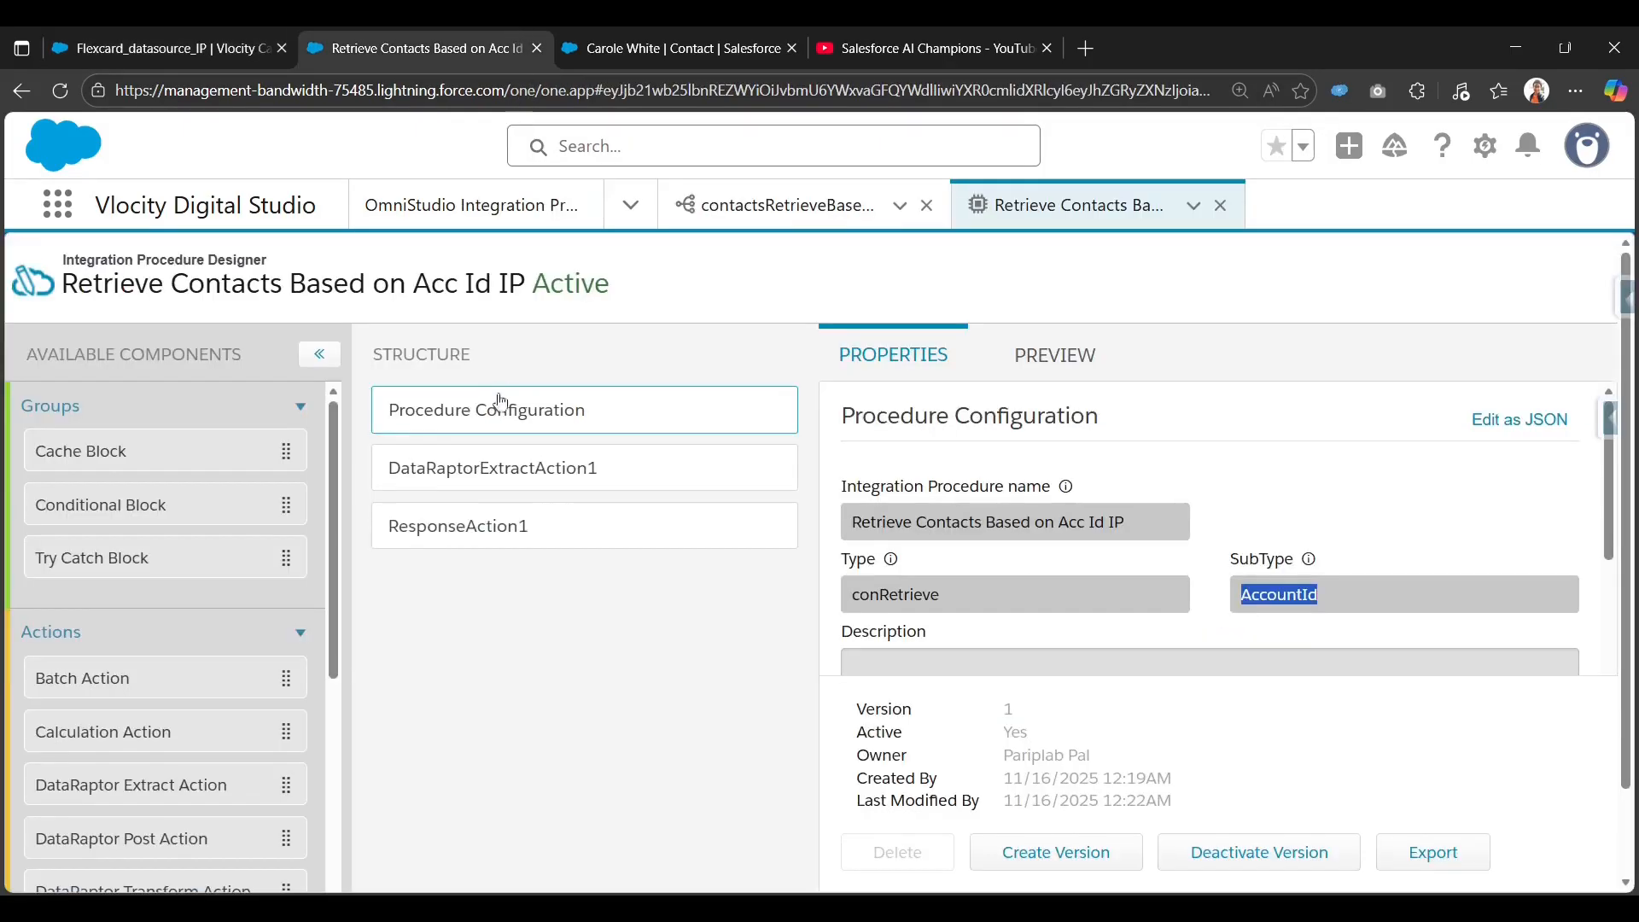
pyautogui.click(517, 462)
pyautogui.scroll(-2, 981, 721)
pyautogui.doubleClick(877, 698)
pyautogui.hotkey('ctrl', 'c')
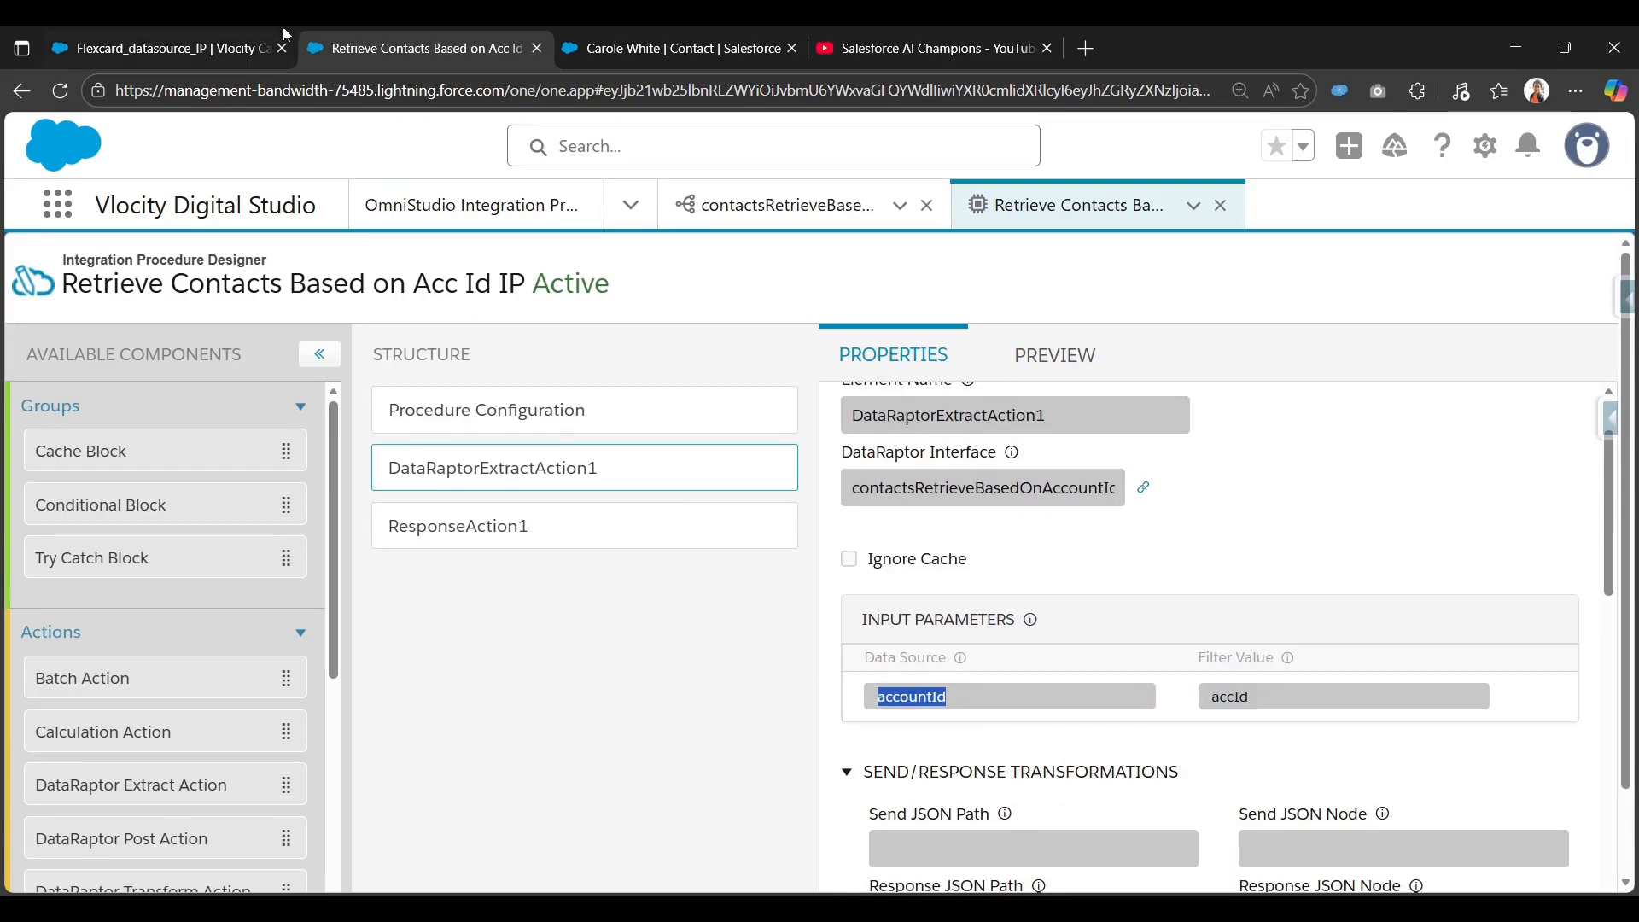
pyautogui.click(212, 39)
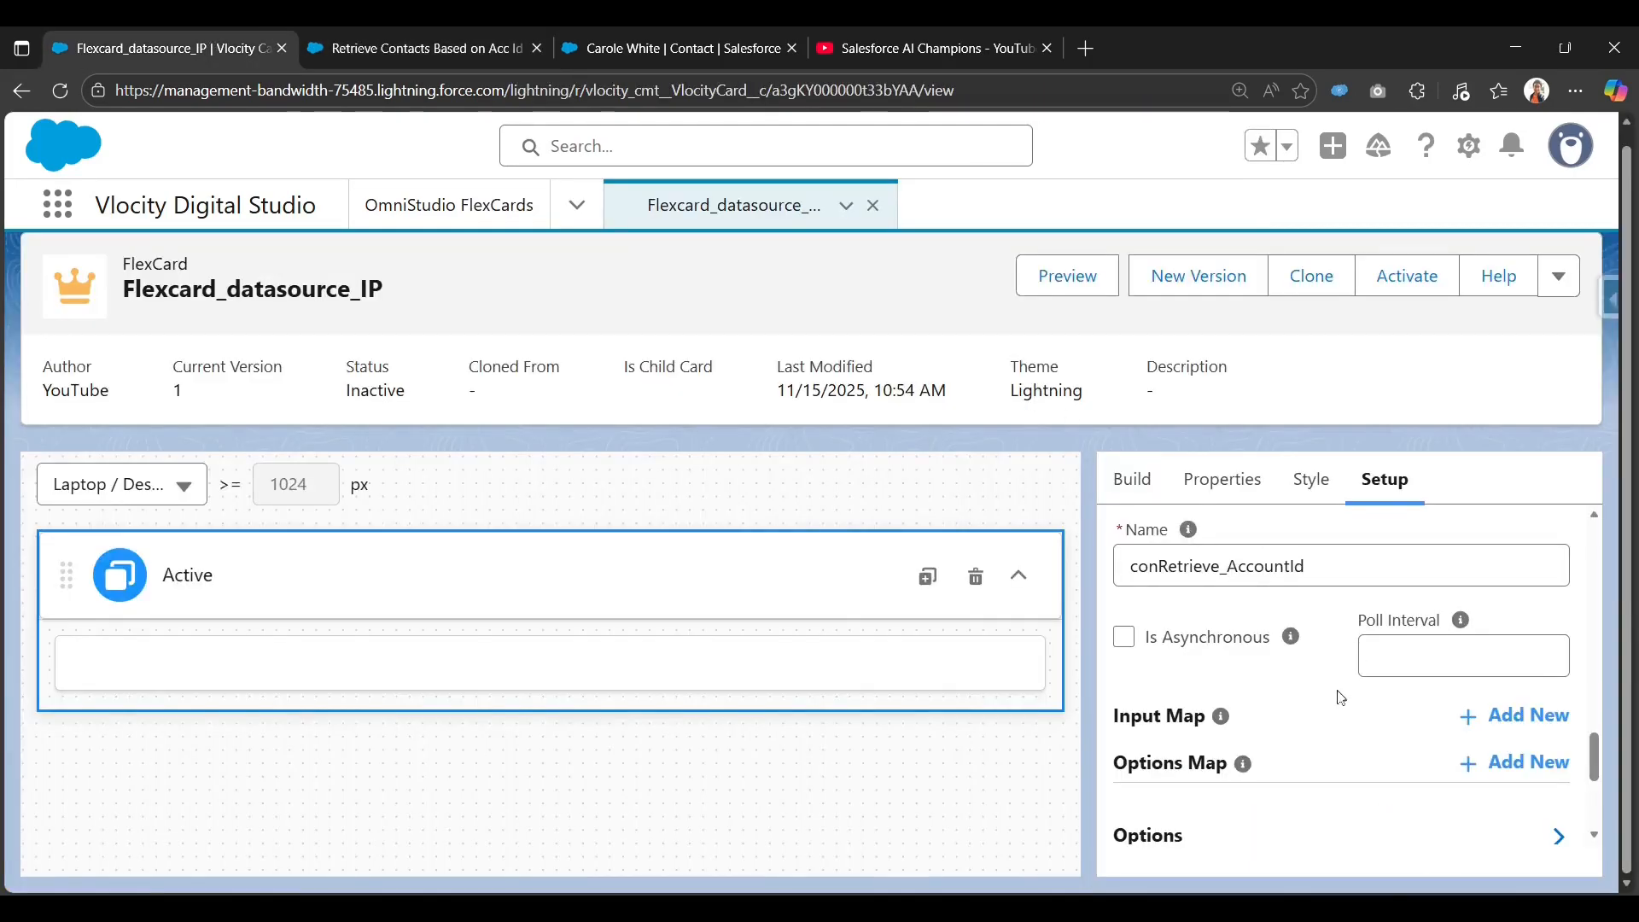
pyautogui.scroll(-2, 1483, 635)
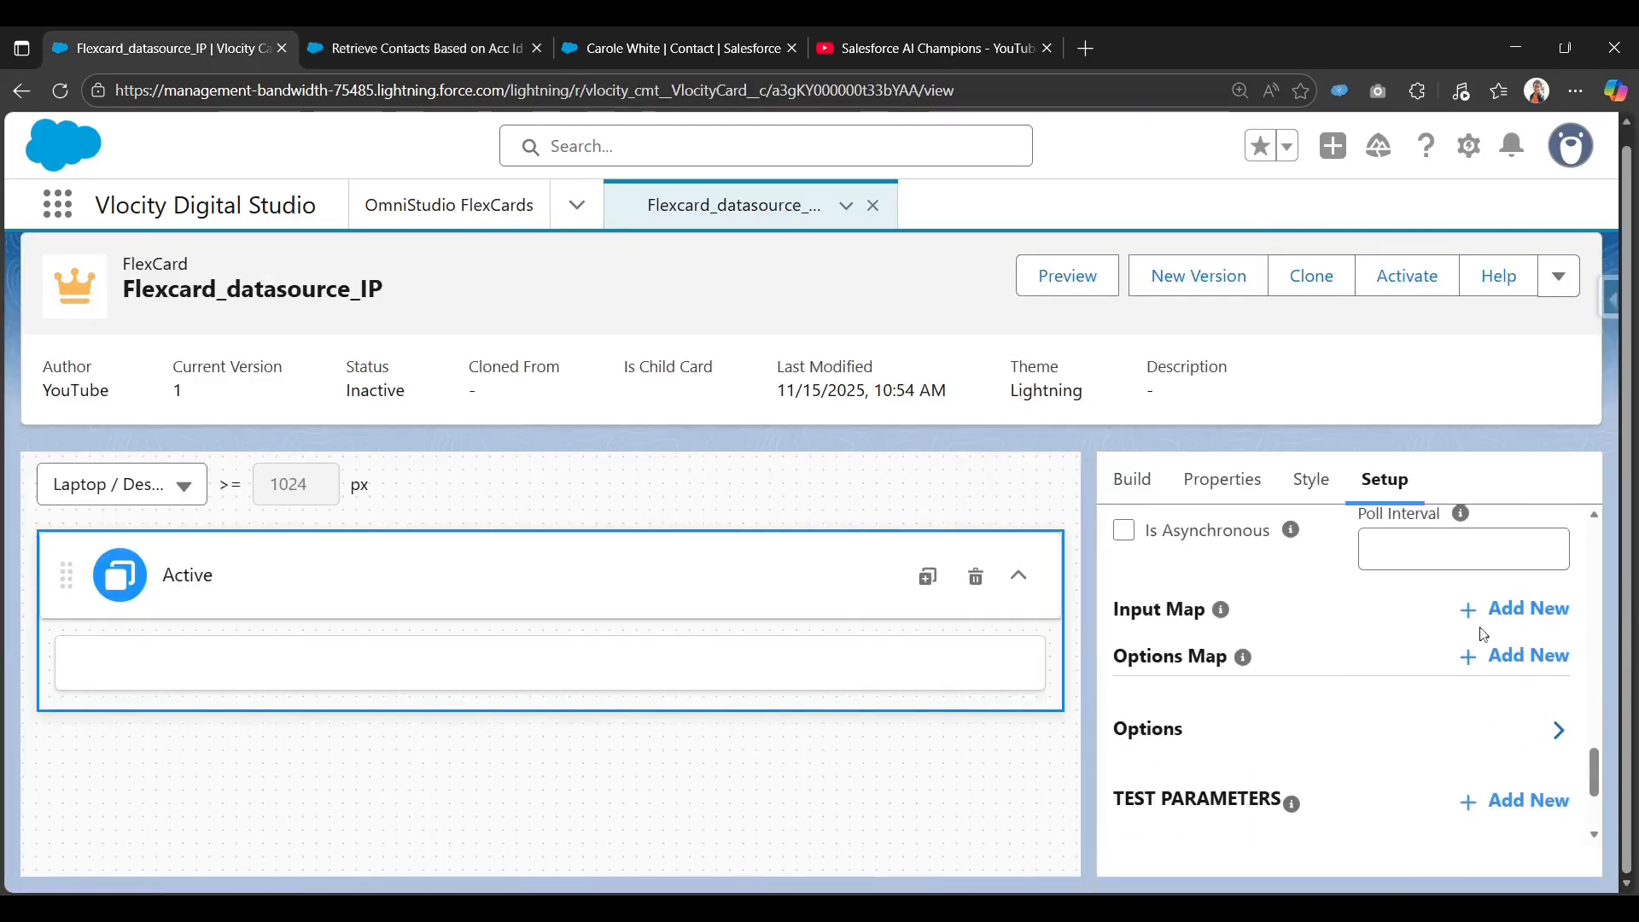
# Add an Input Map entry with key accountId and the test account's record Id as value.
pyautogui.click(1532, 611)
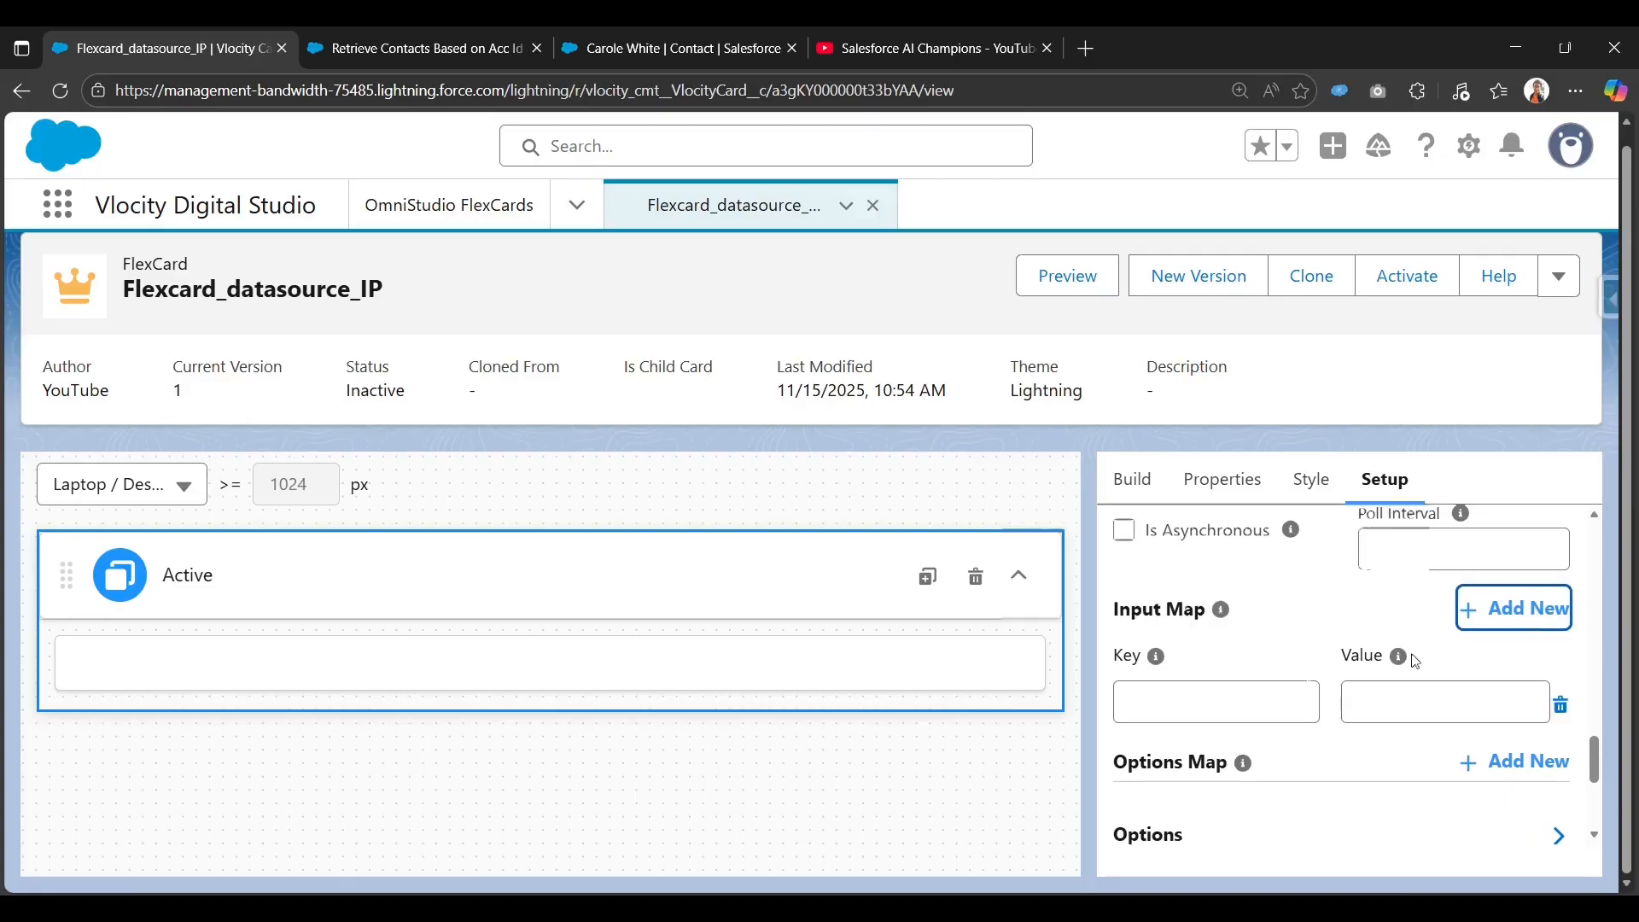
pyautogui.click(1216, 702)
pyautogui.hotkey('ctrl', 'v')
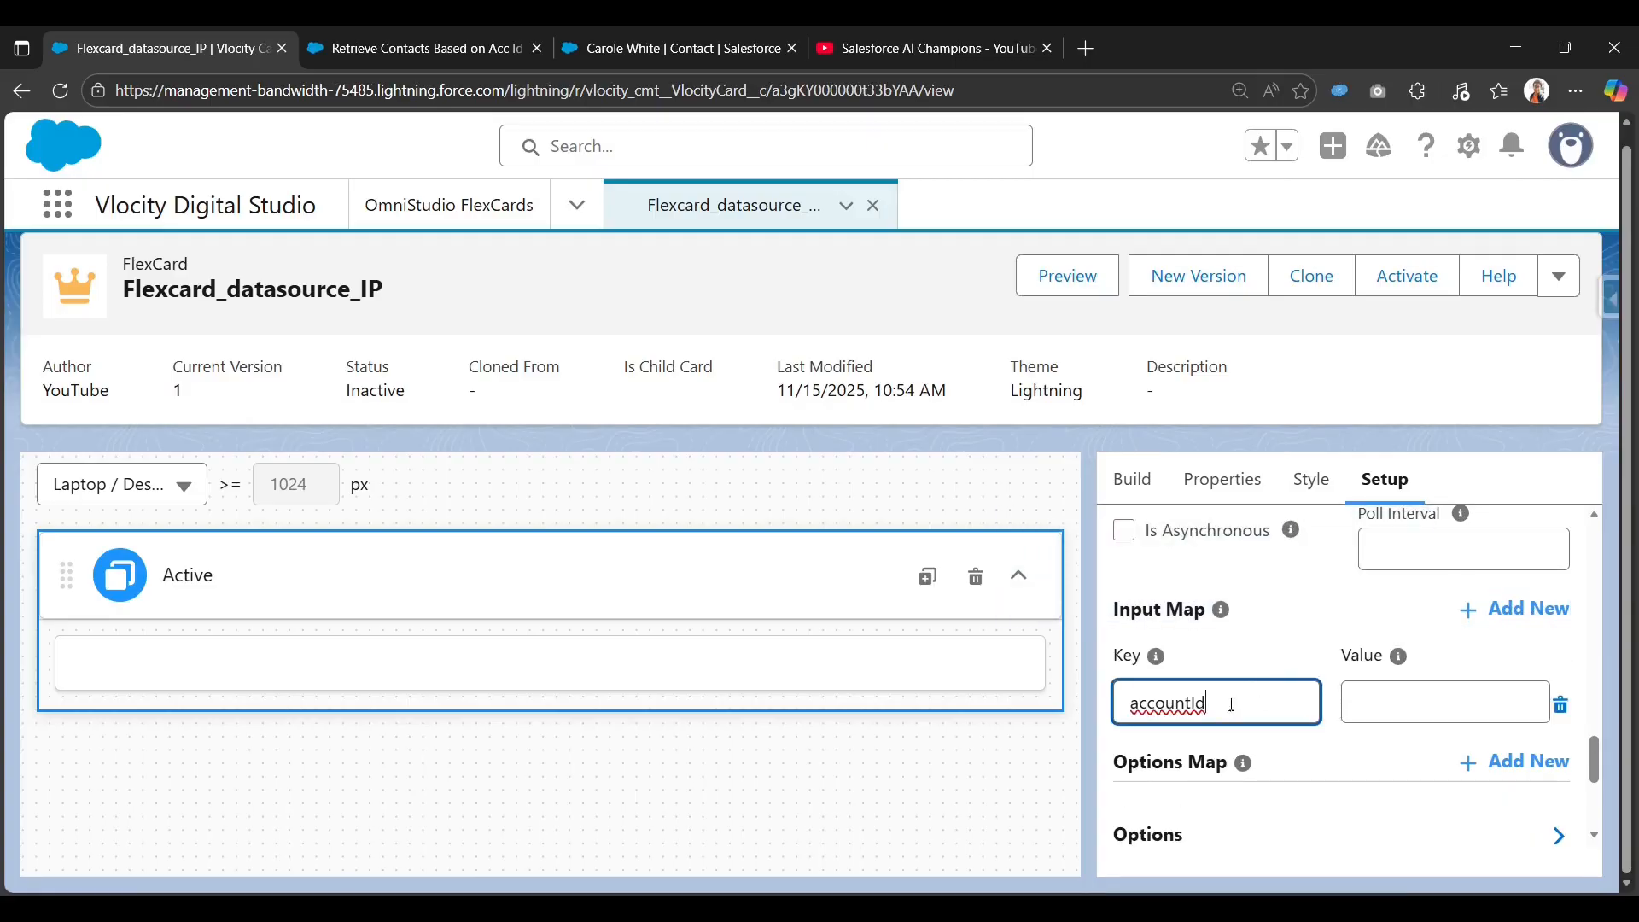
pyautogui.click(1421, 701)
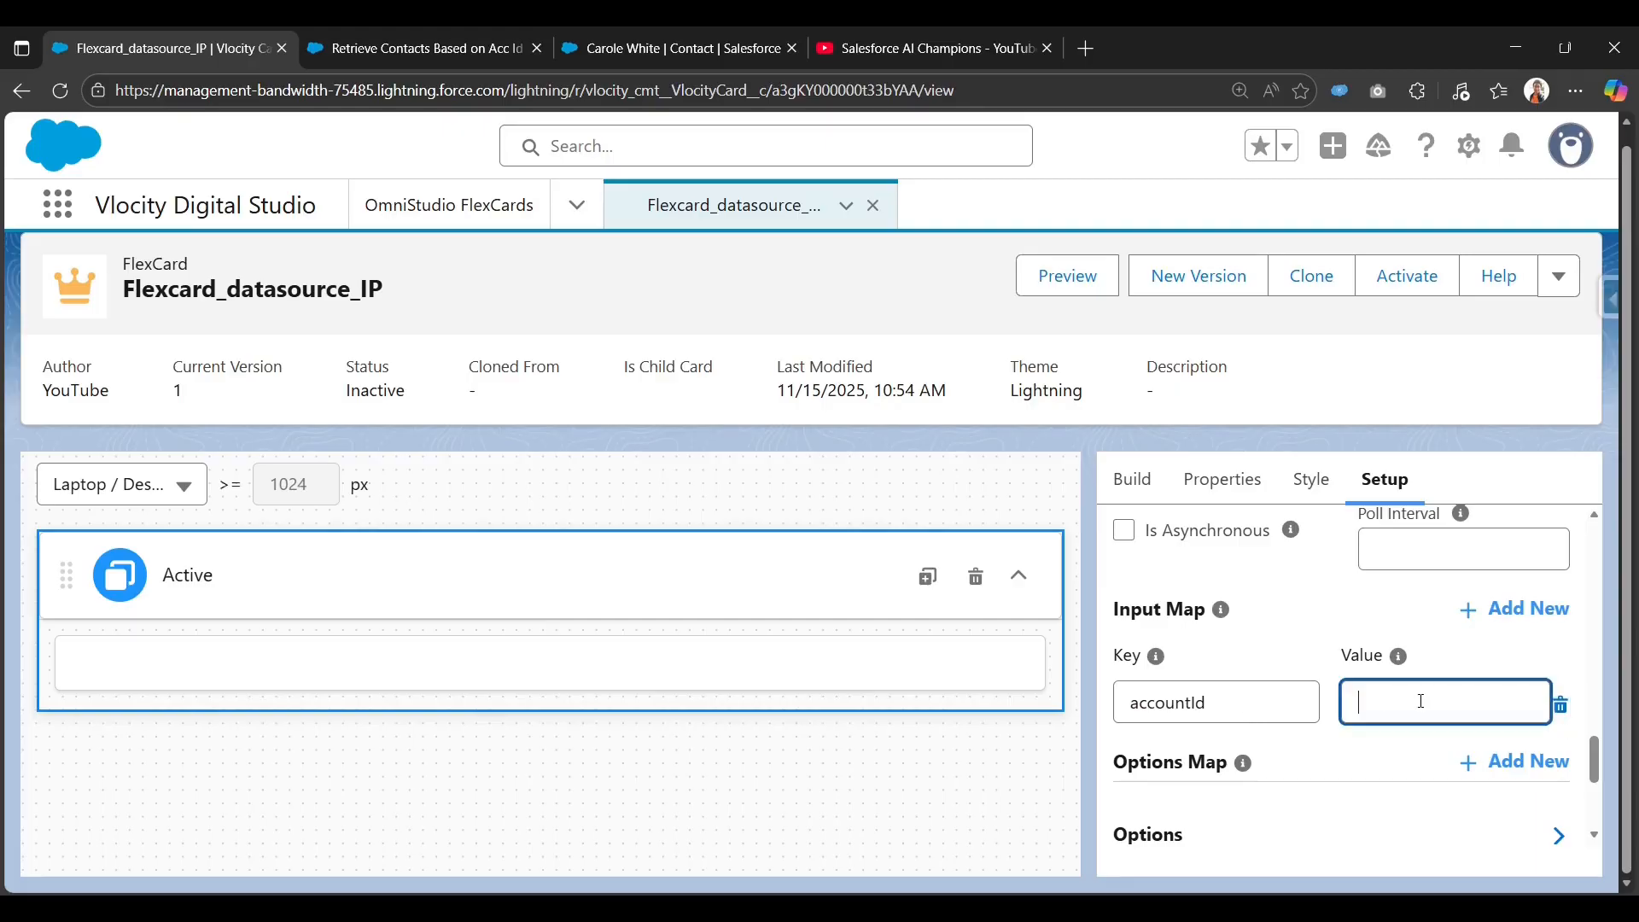
pyautogui.press('super+v')
pyautogui.scroll(-2, 1392, 596)
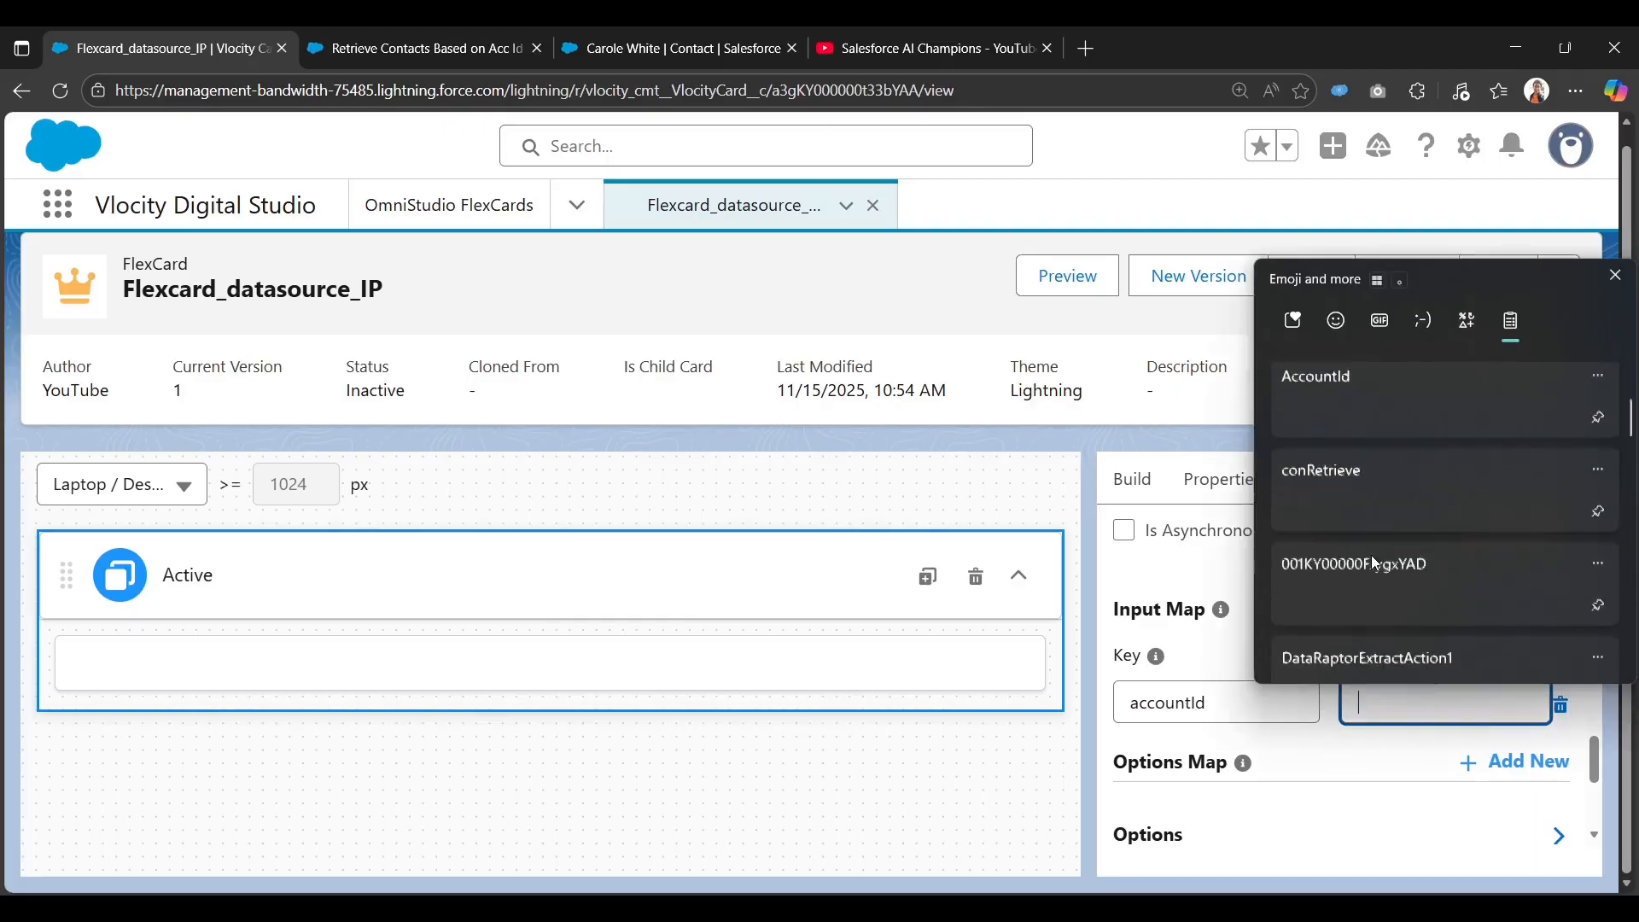
pyautogui.click(1360, 593)
pyautogui.click(1264, 628)
pyautogui.scroll(-2, 1302, 647)
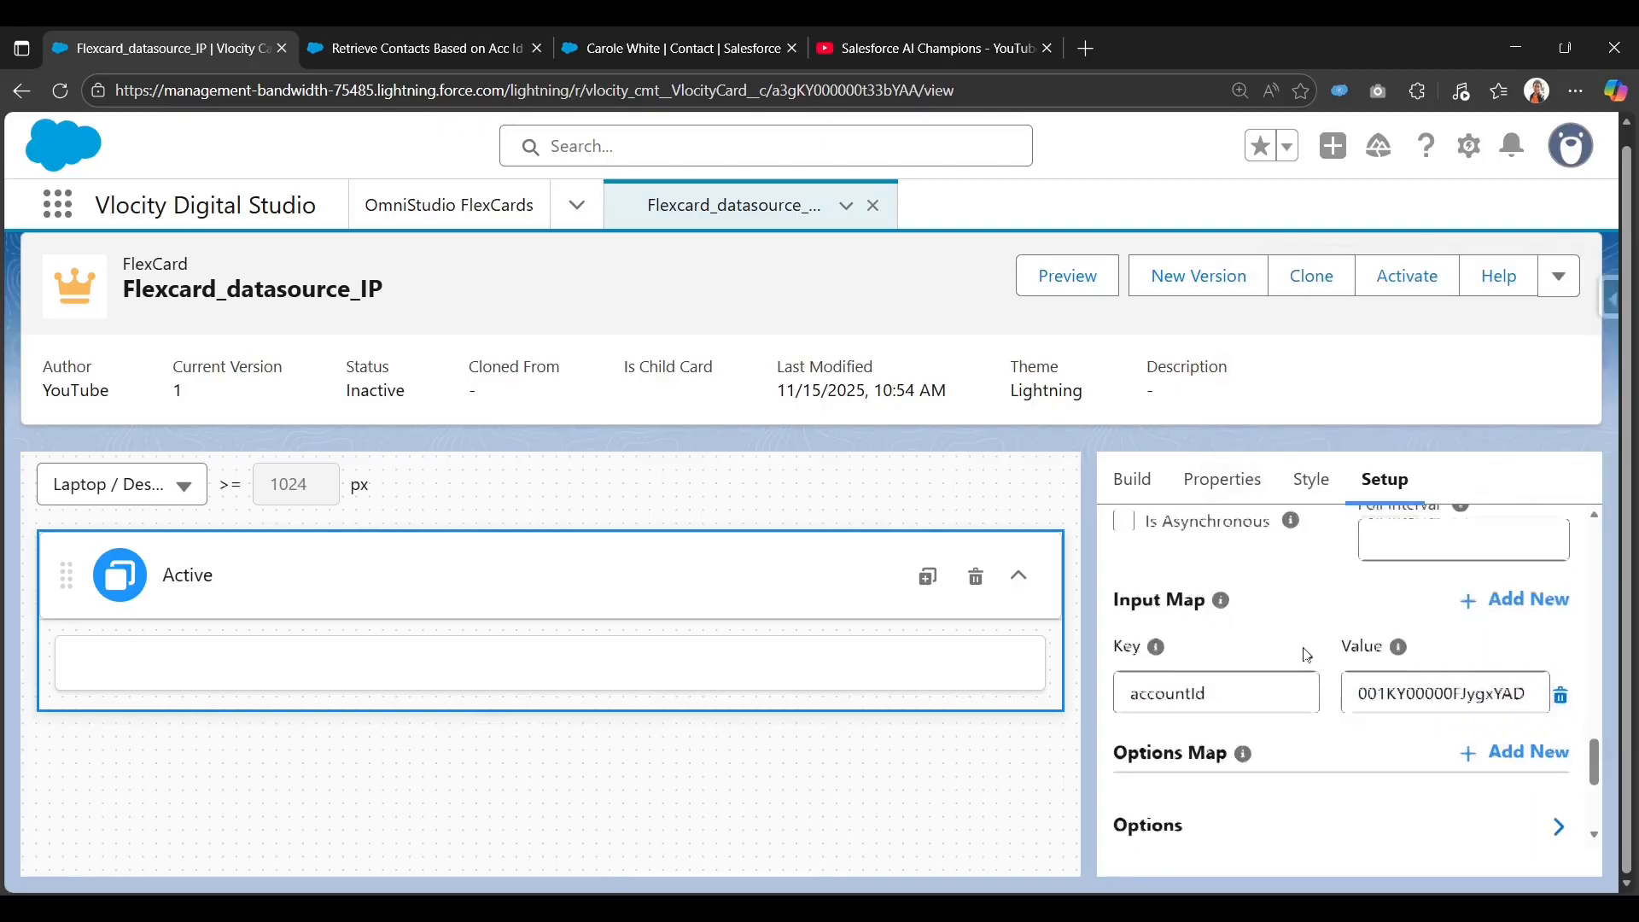
pyautogui.scroll(1, 1166, 593)
pyautogui.moveTo(1243, 665)
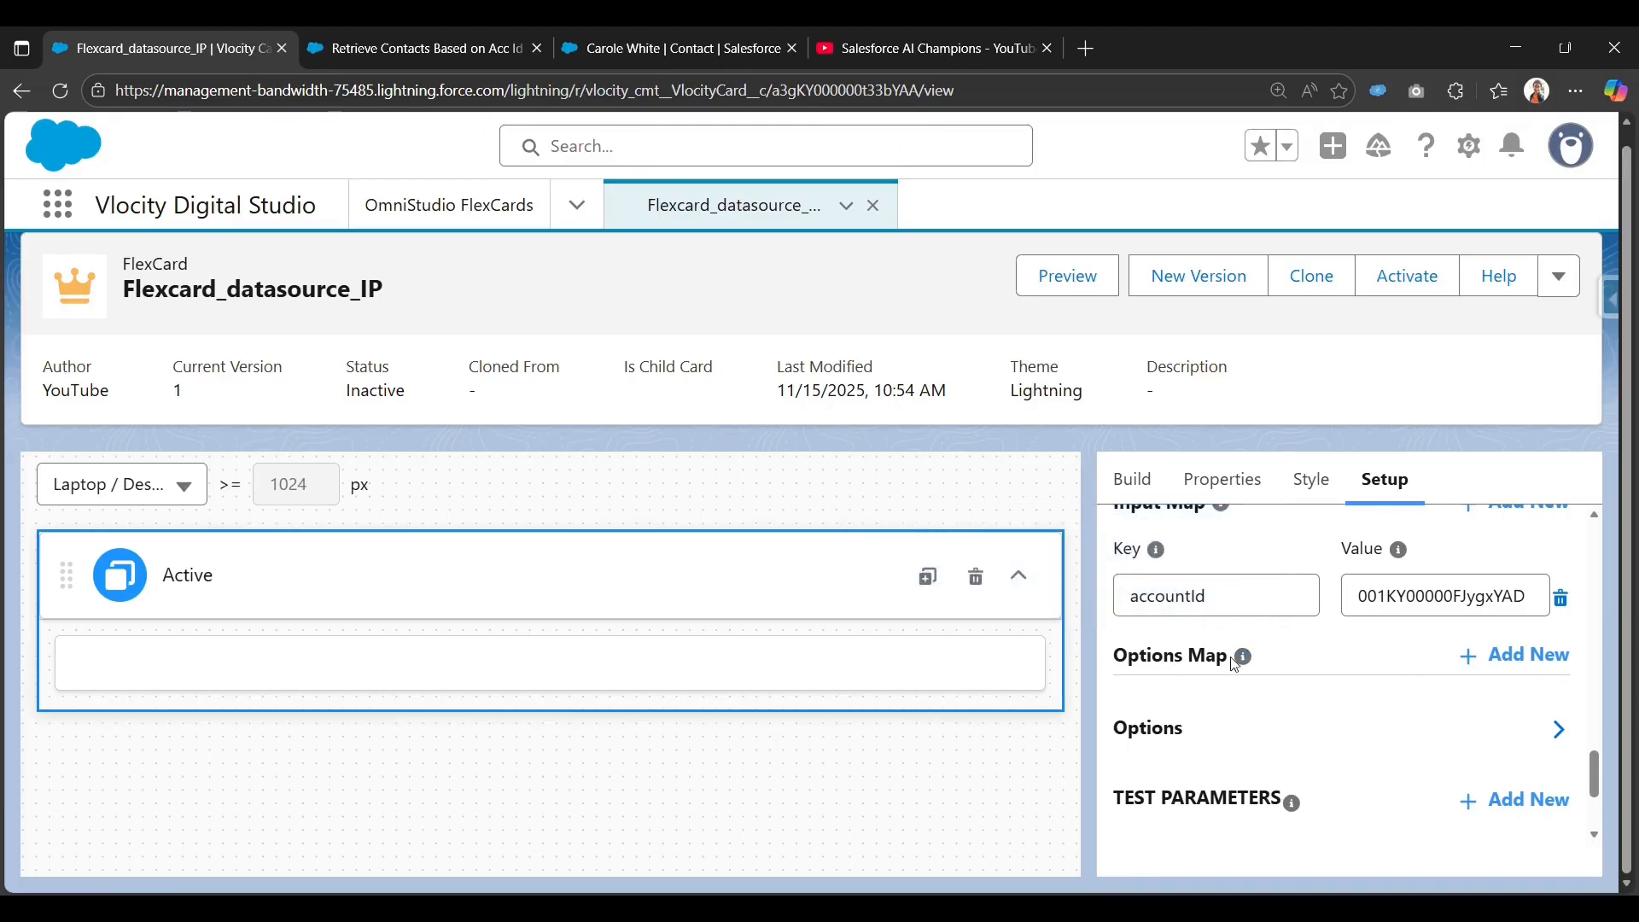
pyautogui.scroll(2, 1195, 696)
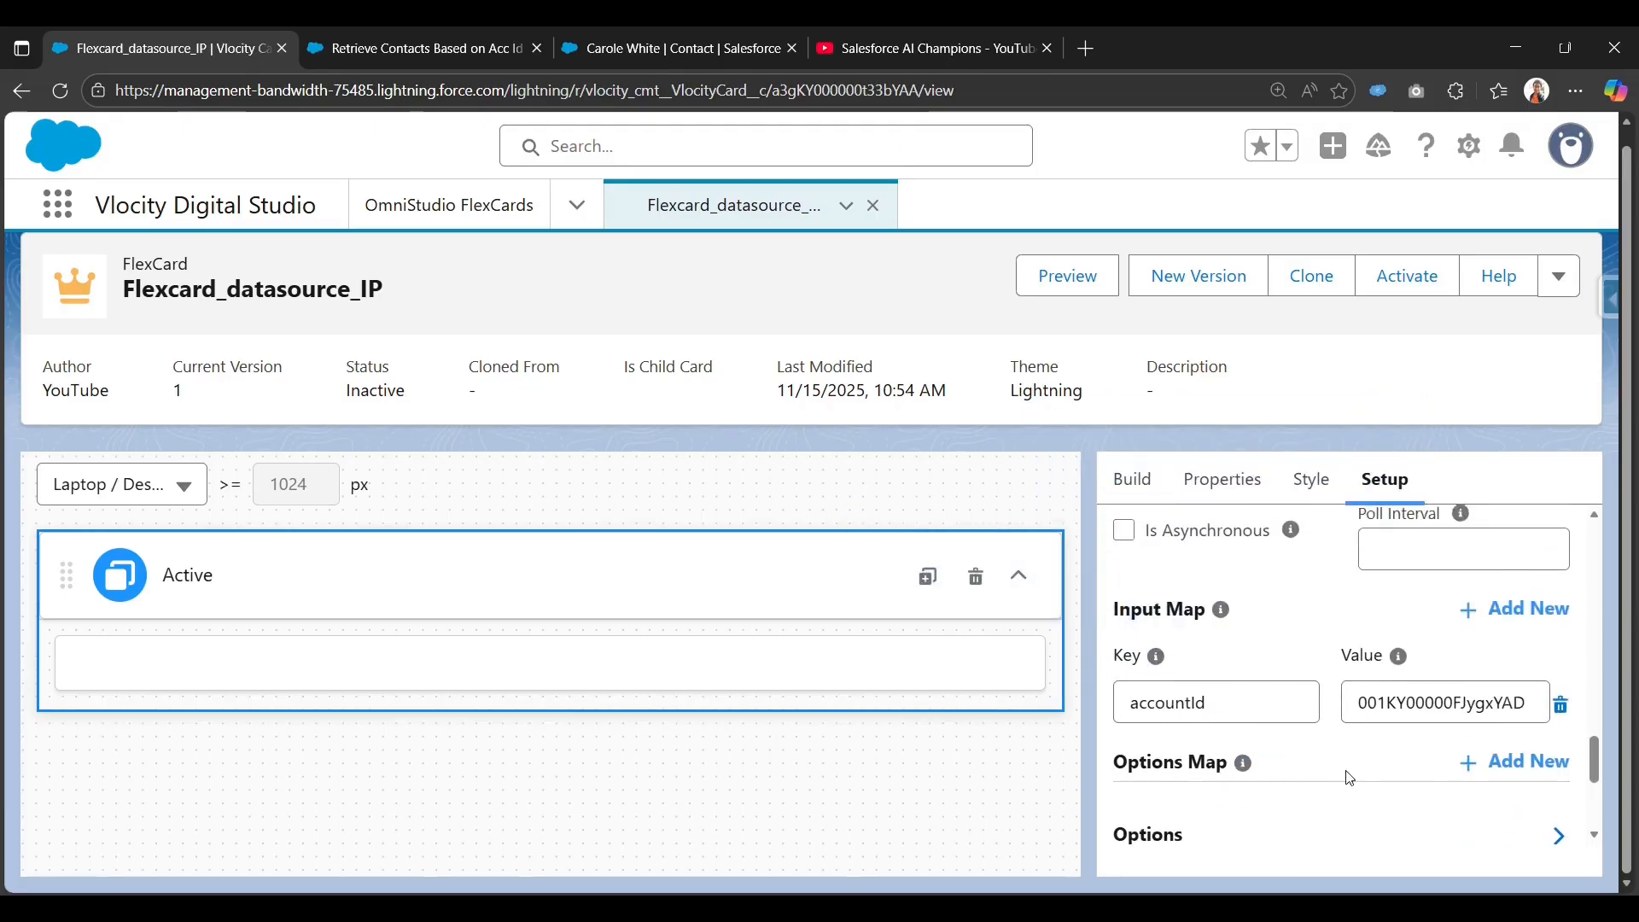
pyautogui.scroll(-2, 1323, 776)
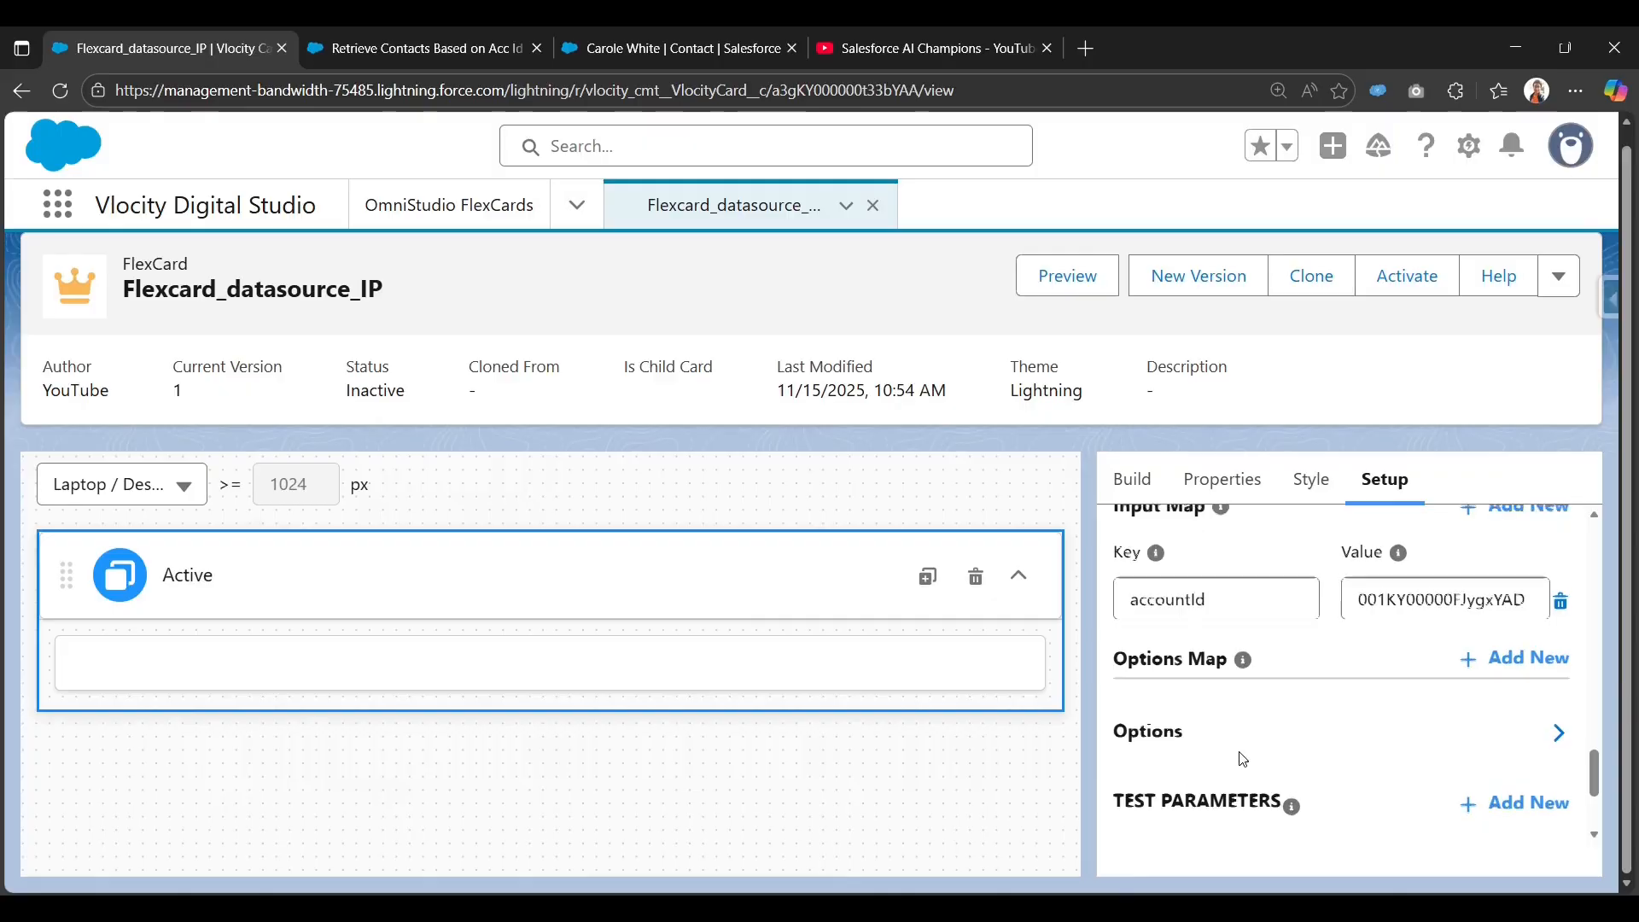
pyautogui.scroll(2, 1230, 772)
pyautogui.scroll(-2, 1272, 777)
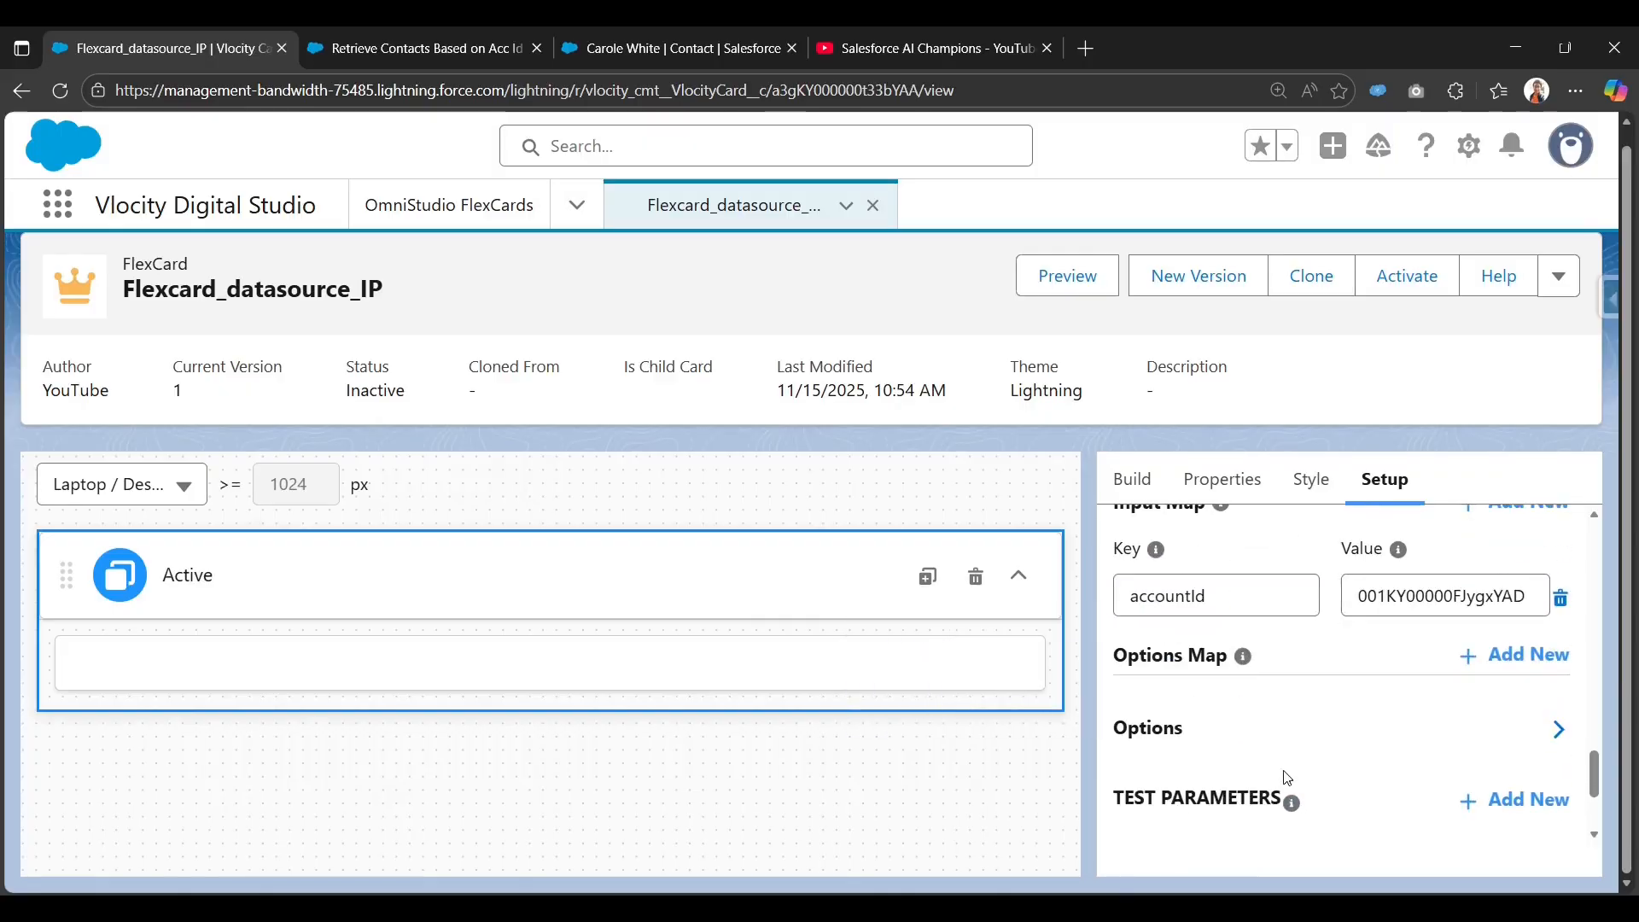
pyautogui.scroll(-3, 1287, 778)
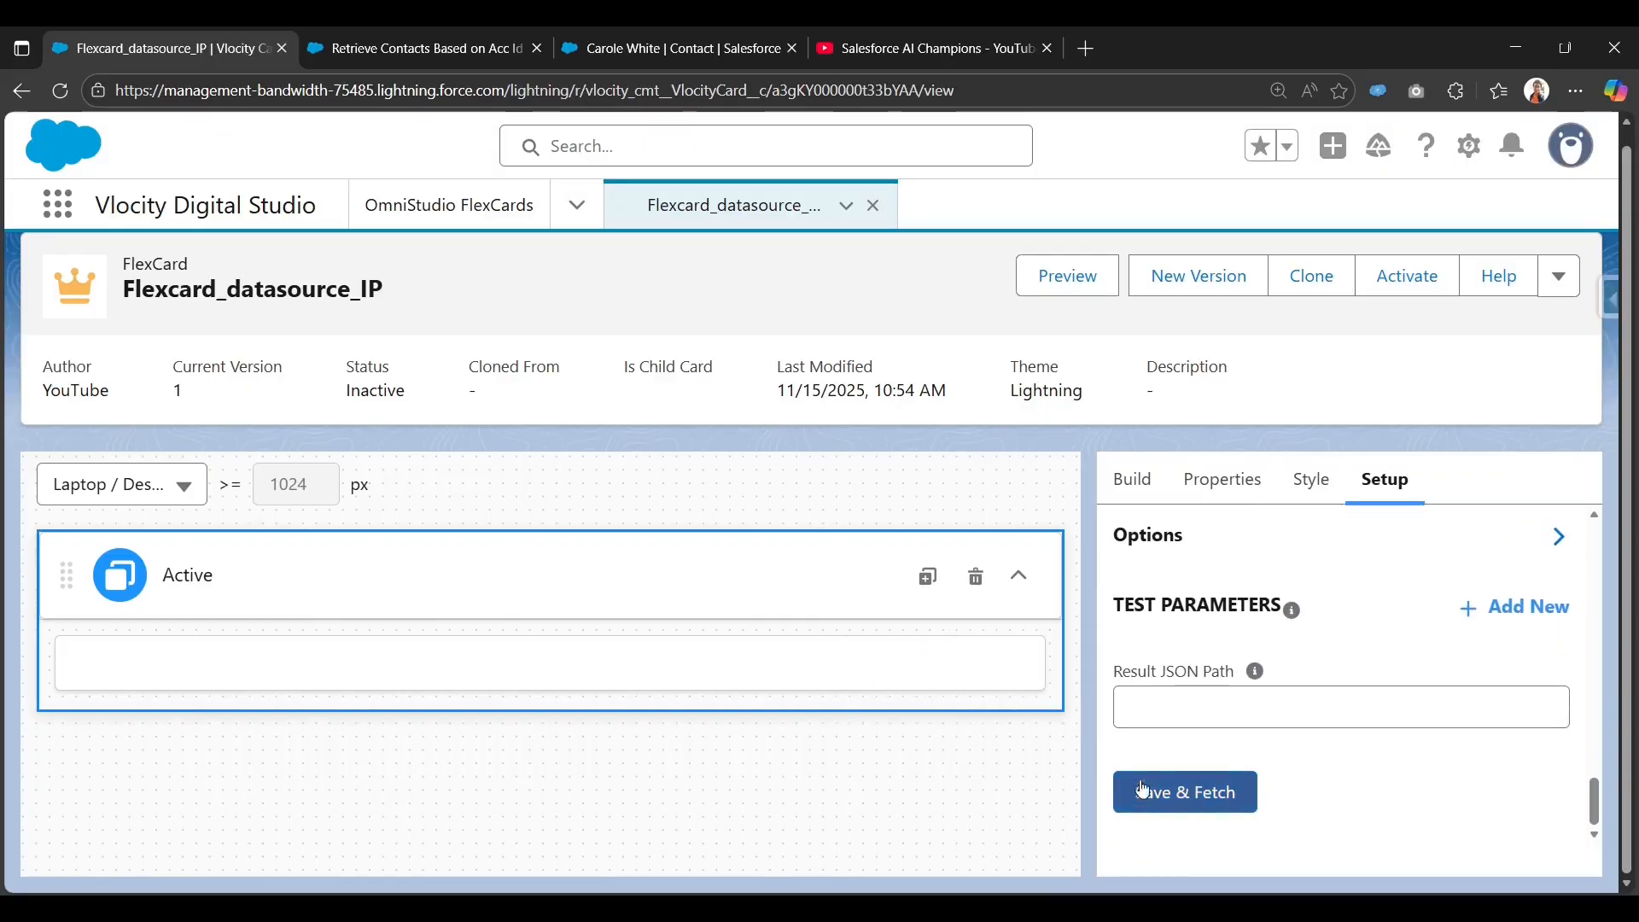
# Save and fetch test results, noting the table view cannot display them.
pyautogui.click(1183, 805)
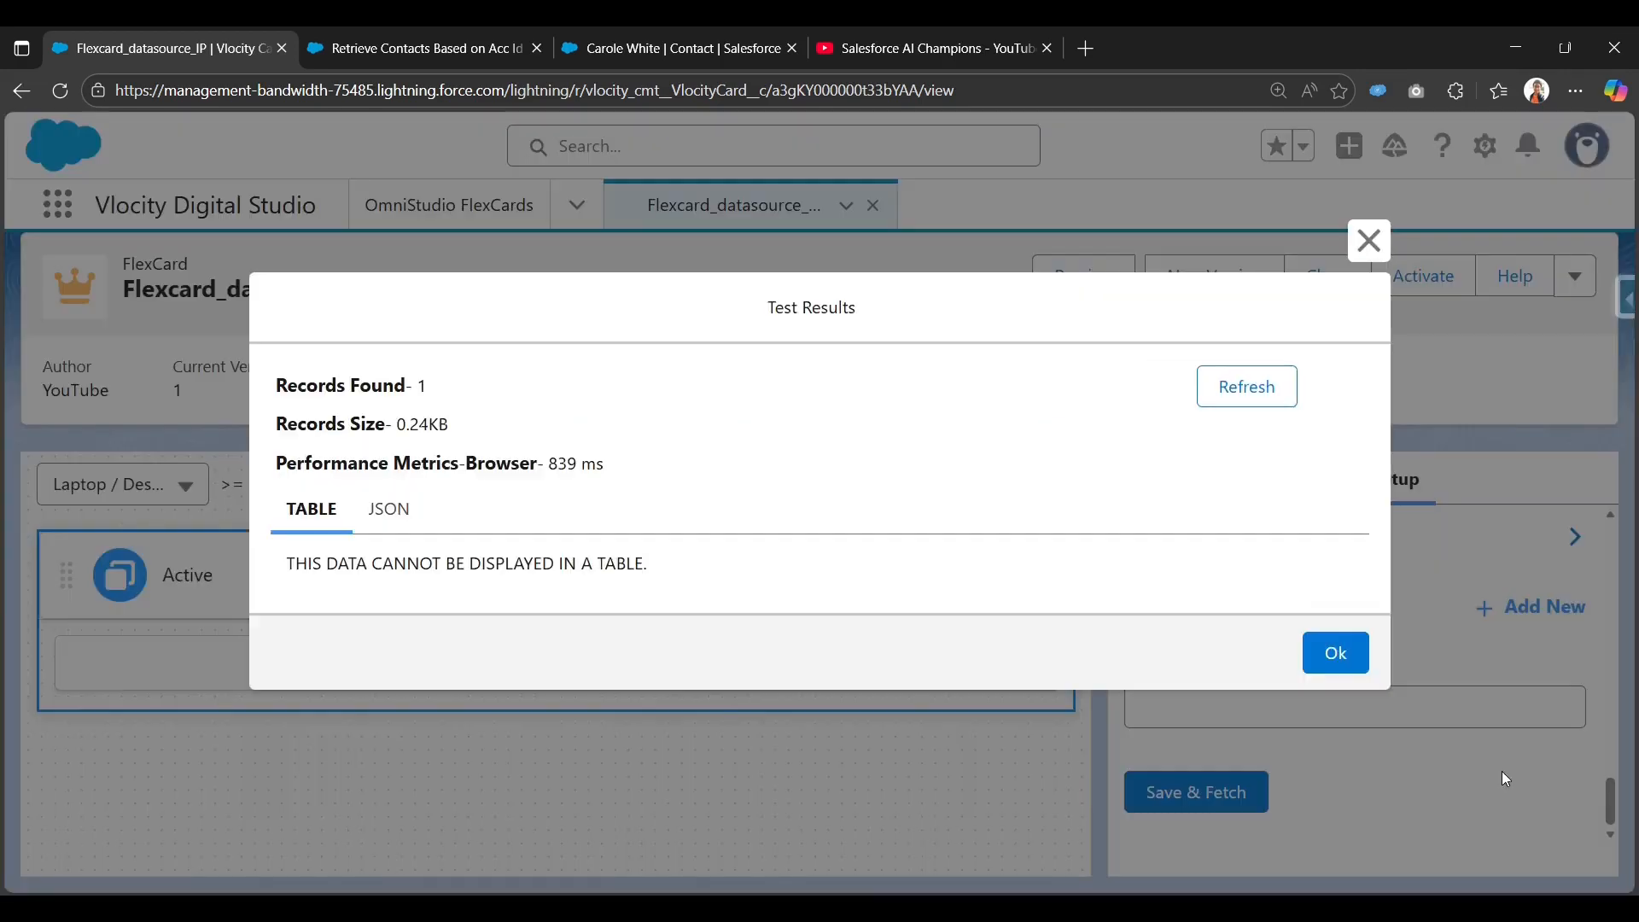
pyautogui.click(388, 522)
pyautogui.scroll(-5, 386, 534)
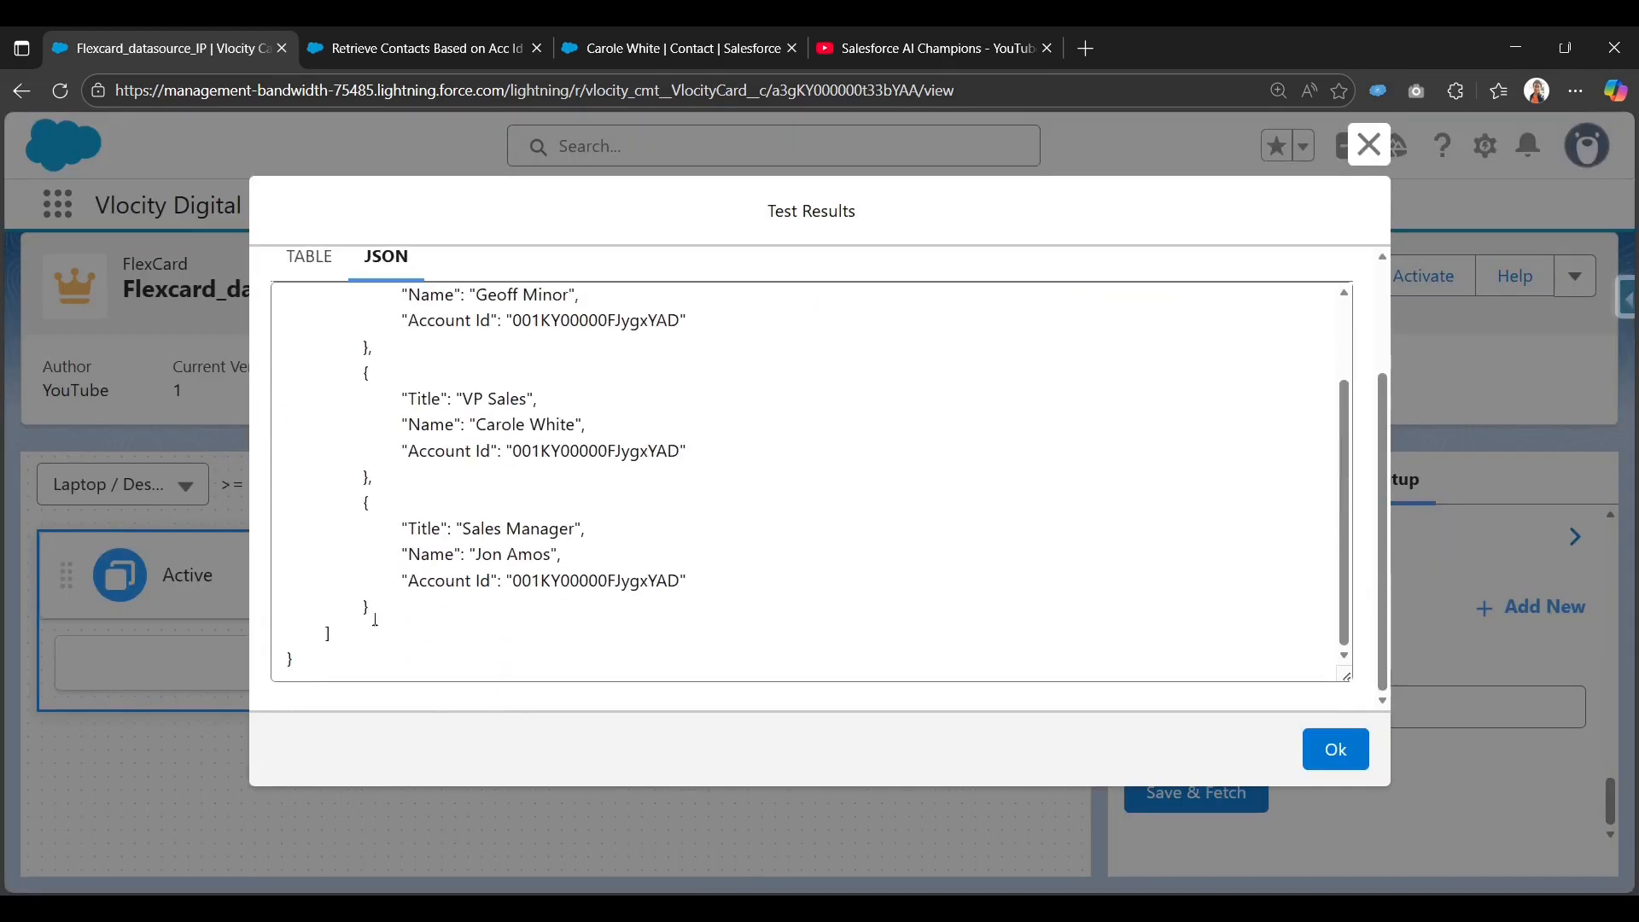
pyautogui.scroll(-2, 327, 345)
pyautogui.scroll(5, 328, 345)
pyautogui.click(309, 413)
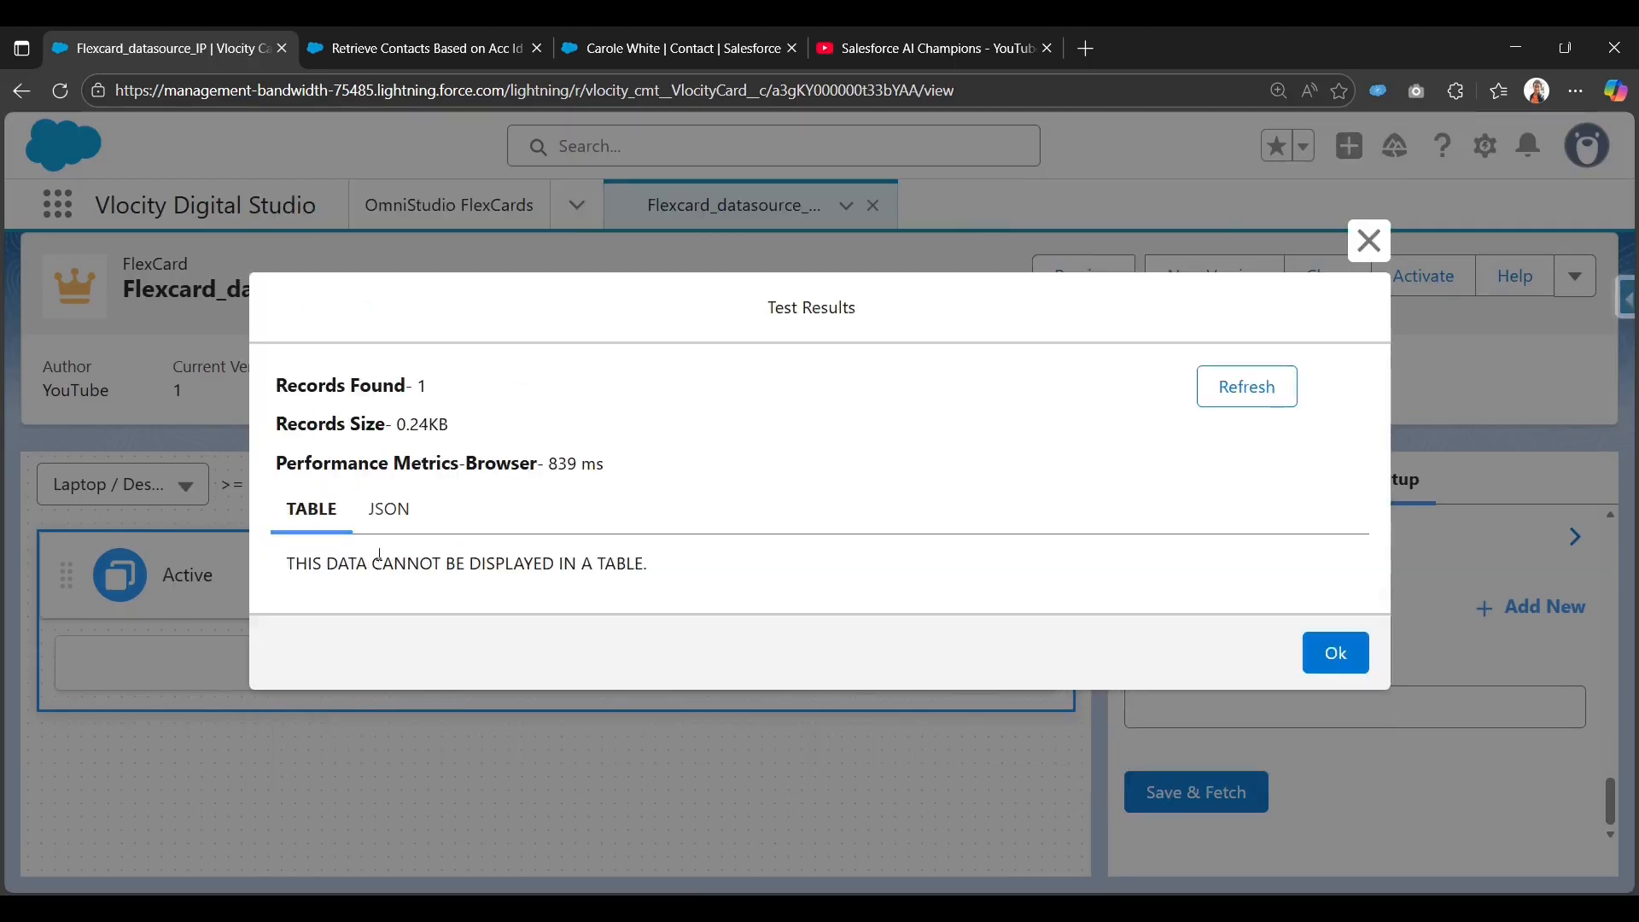
pyautogui.moveTo(312, 564); pyautogui.dragTo(654, 570)
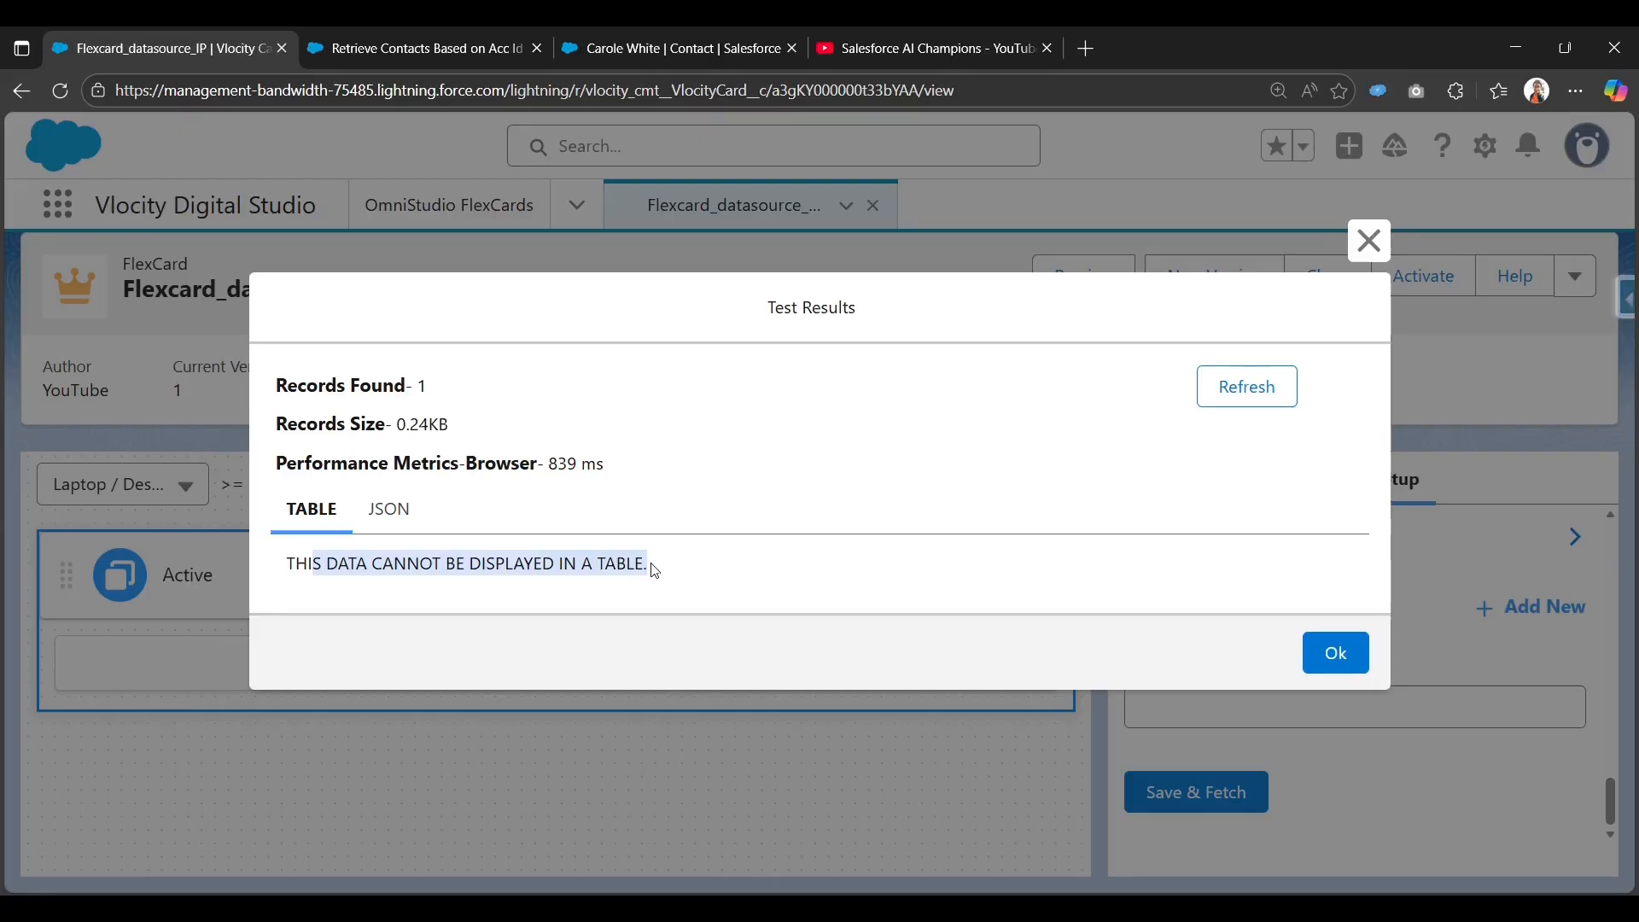
# Find the records nested under the Contacts array in the JSON, then close the results.
pyautogui.click(388, 508)
pyautogui.scroll(-1, 368, 485)
pyautogui.scroll(1, 369, 485)
pyautogui.doubleClick(369, 485)
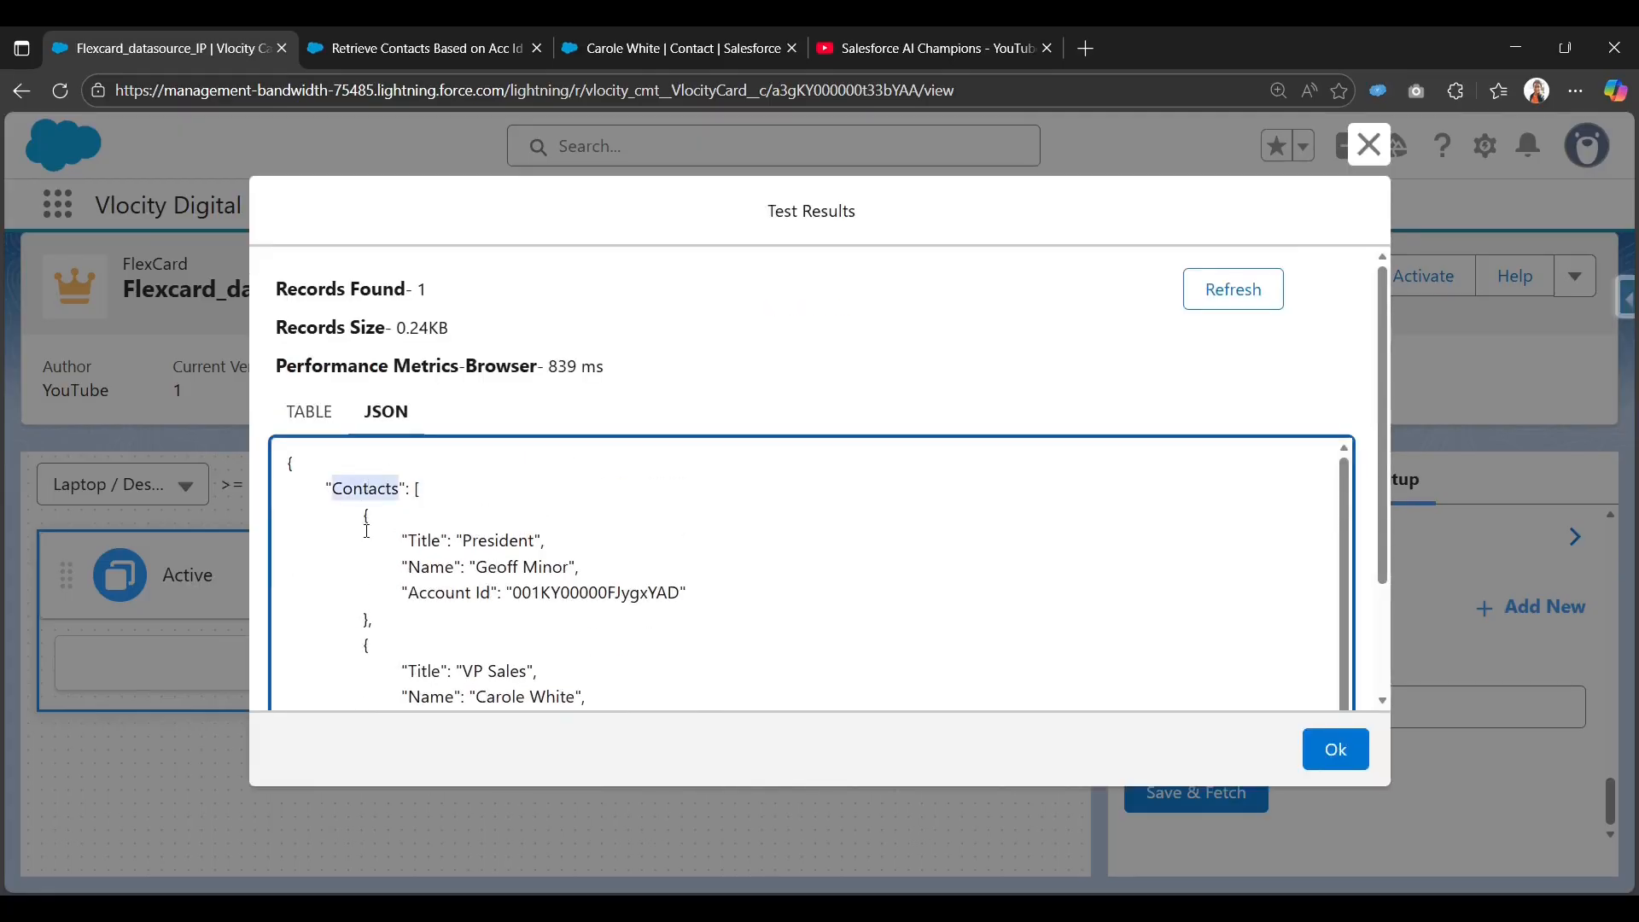
pyautogui.moveTo(412, 488); pyautogui.dragTo(457, 706)
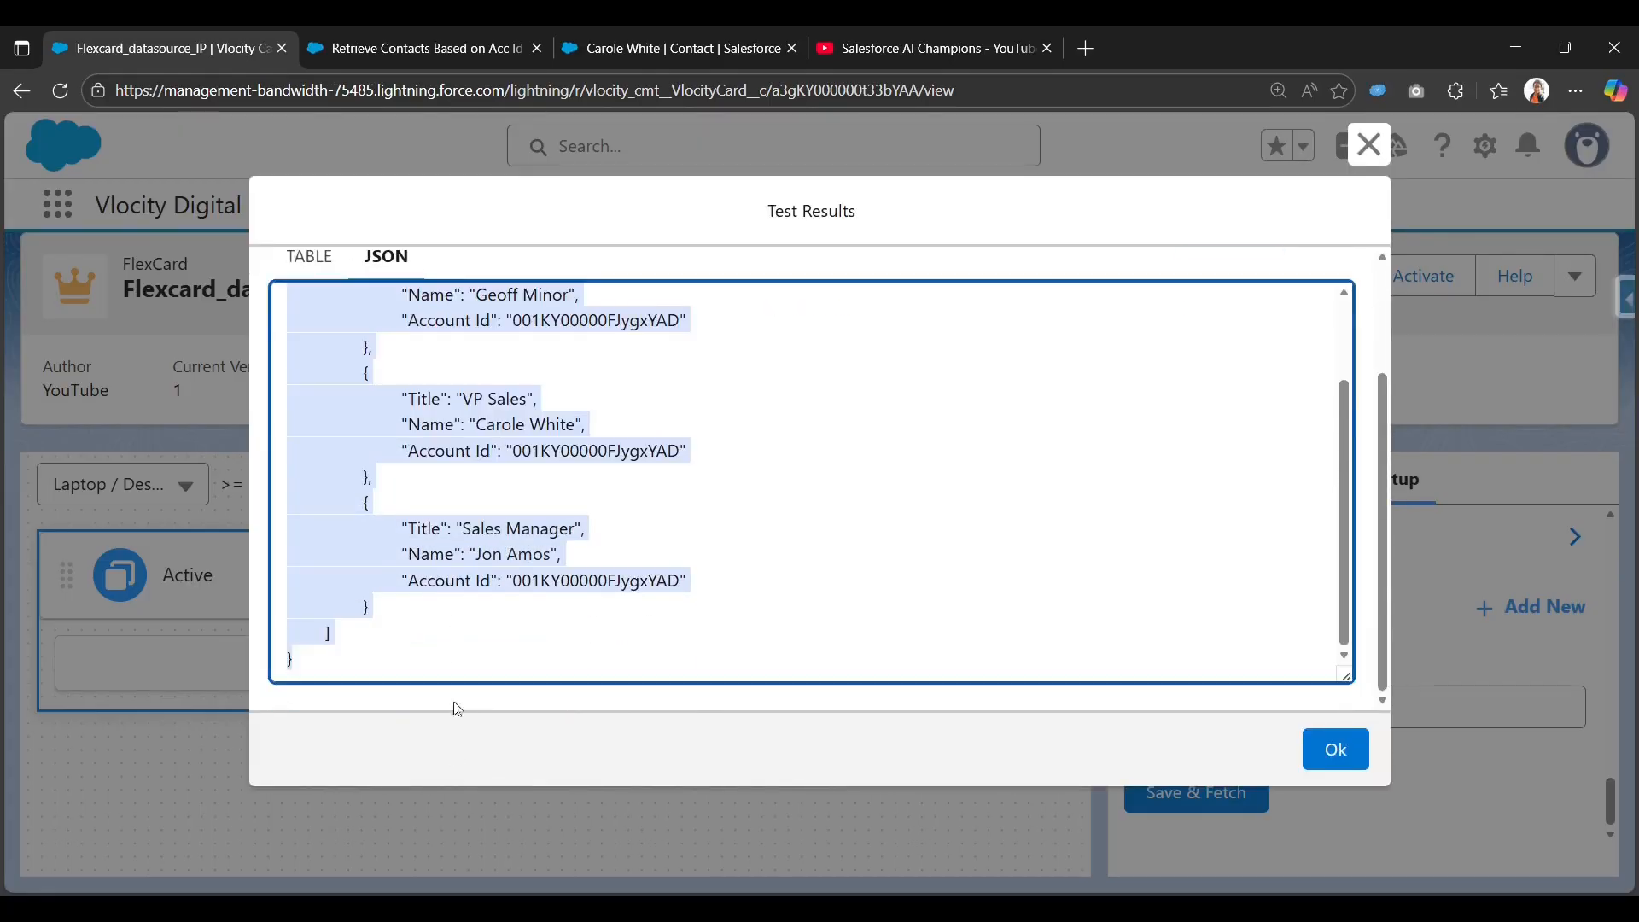
pyautogui.scroll(3, 464, 597)
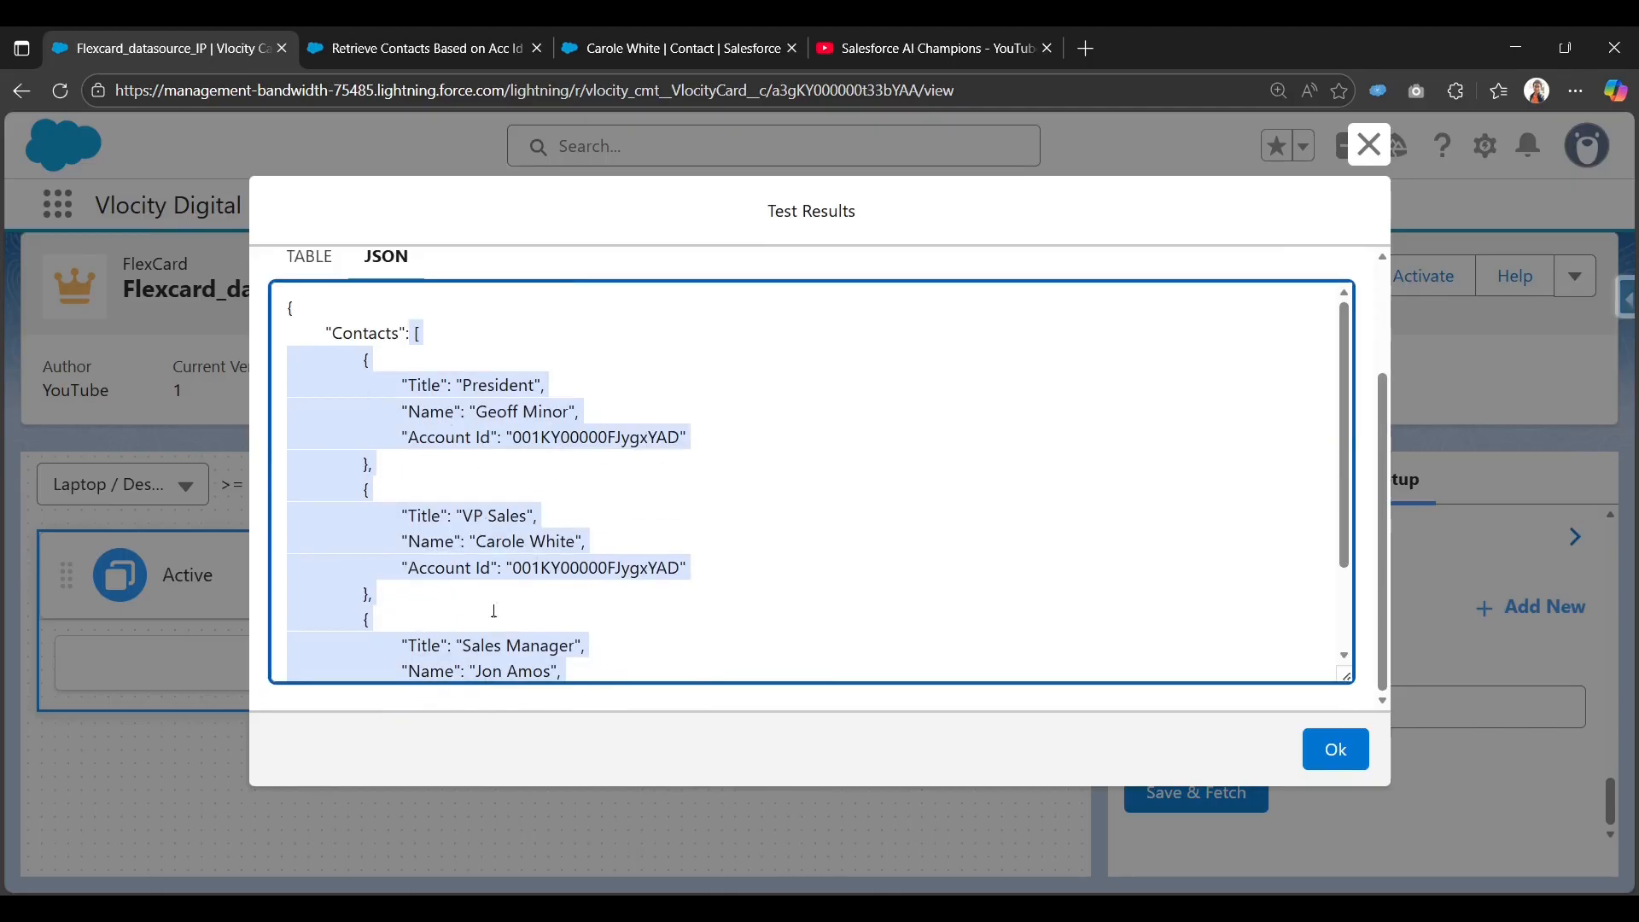
pyautogui.scroll(-2, 476, 429)
pyautogui.scroll(2, 834, 586)
pyautogui.scroll(3, 517, 391)
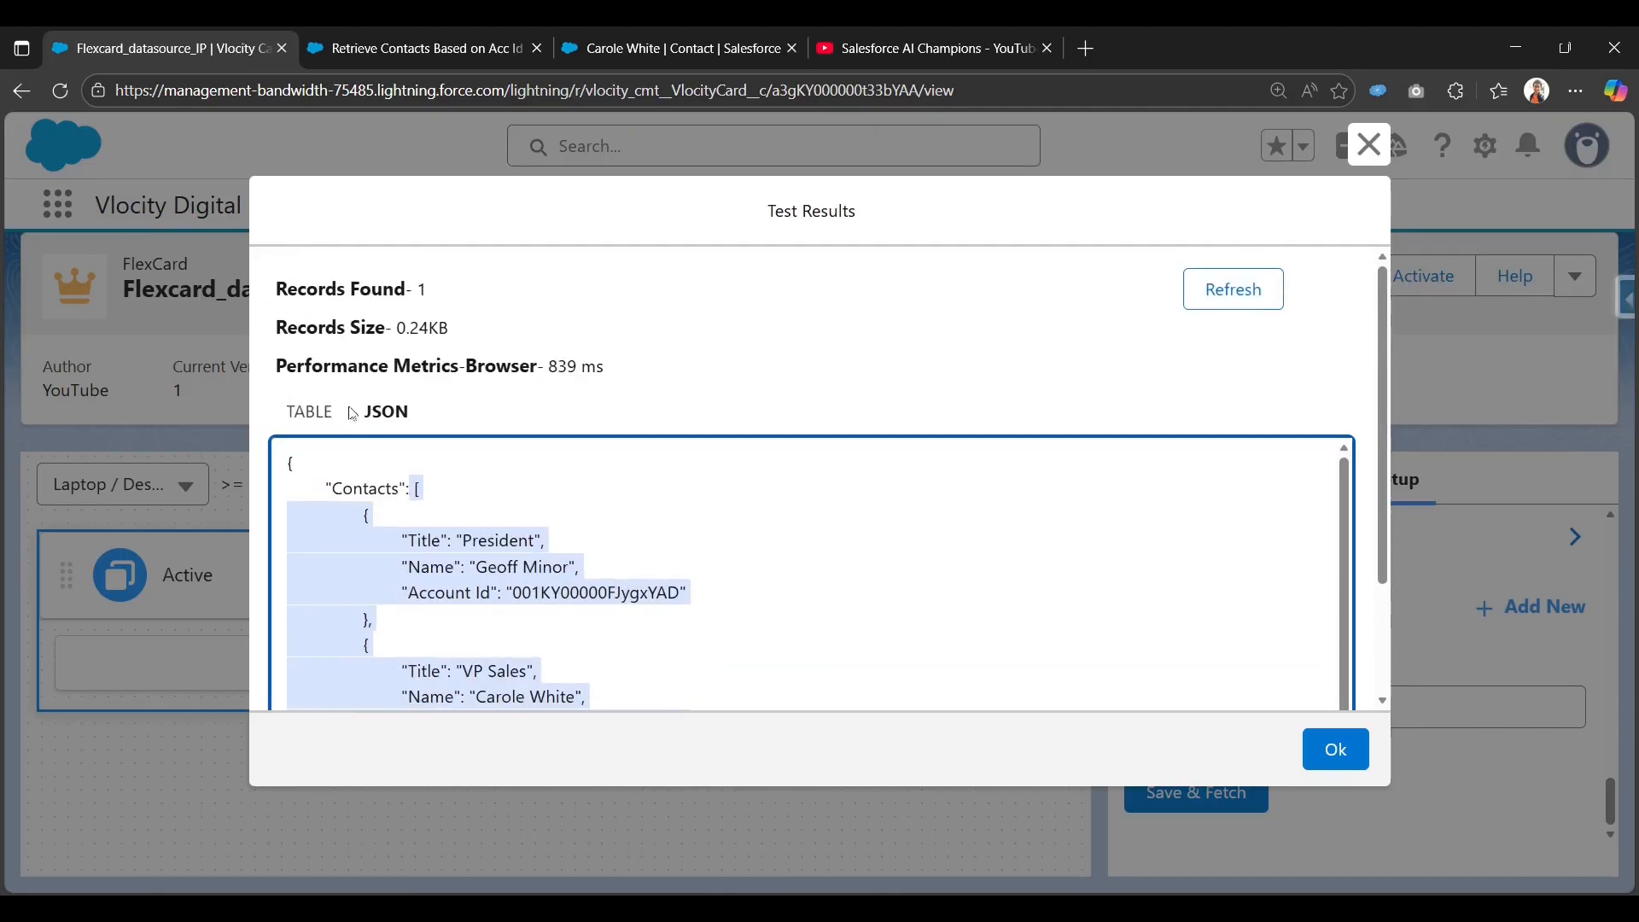
pyautogui.click(311, 509)
pyautogui.moveTo(651, 565); pyautogui.dragTo(293, 585)
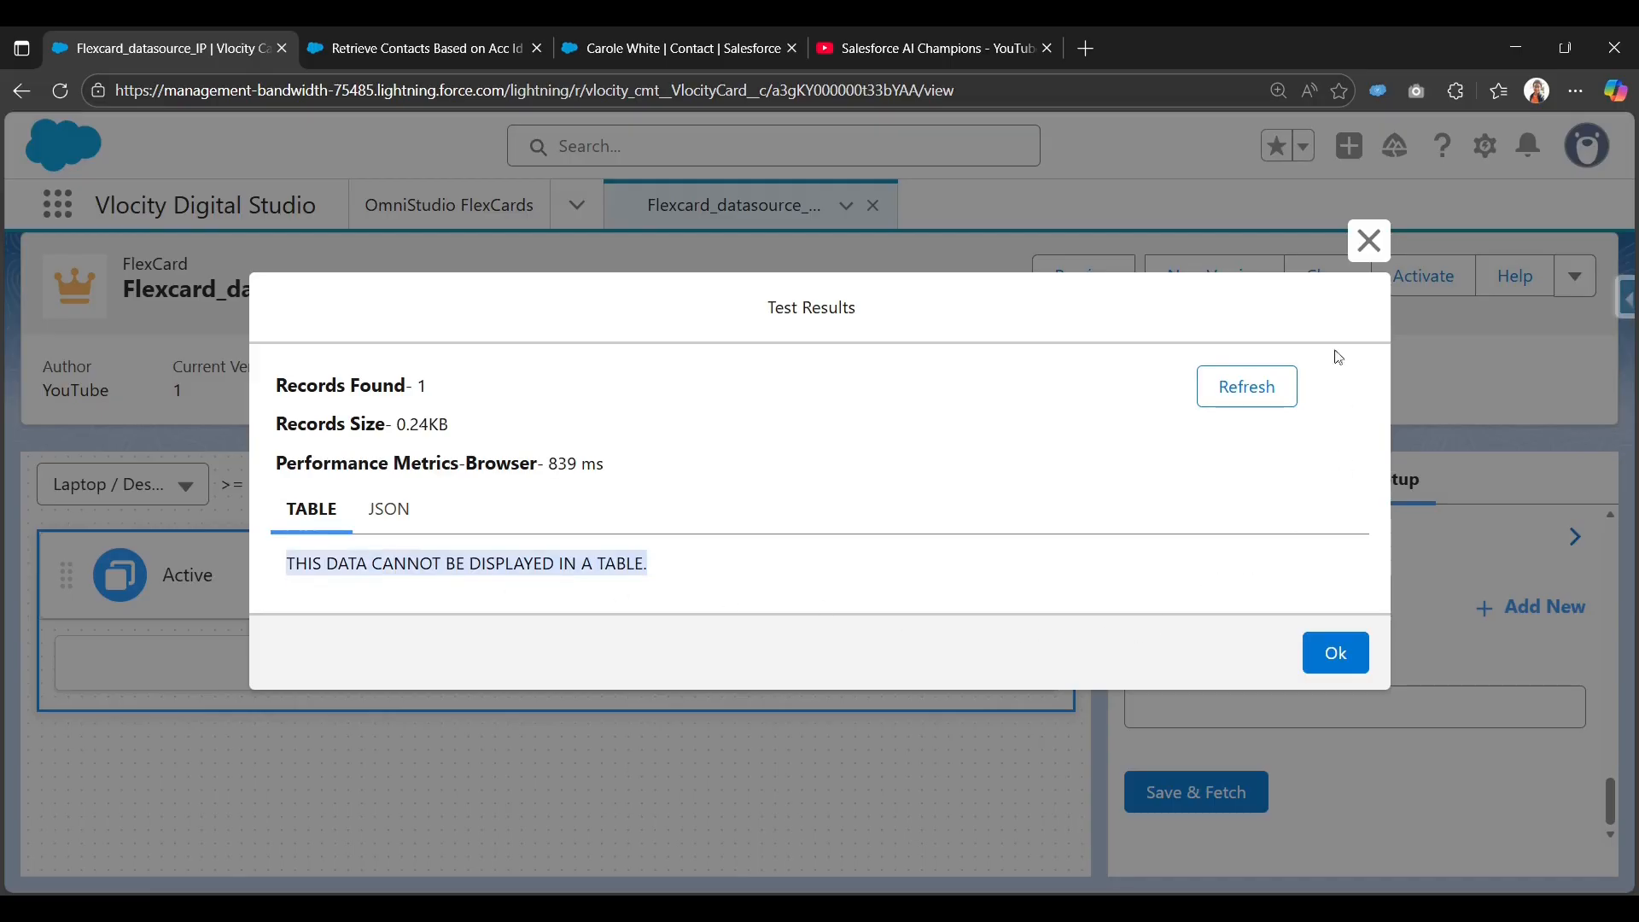
pyautogui.click(1369, 240)
# Note the Result JSON Path field, re-fetch, and confirm the Contacts key before closing.
pyautogui.scroll(5, 1157, 691)
pyautogui.scroll(1, 1318, 706)
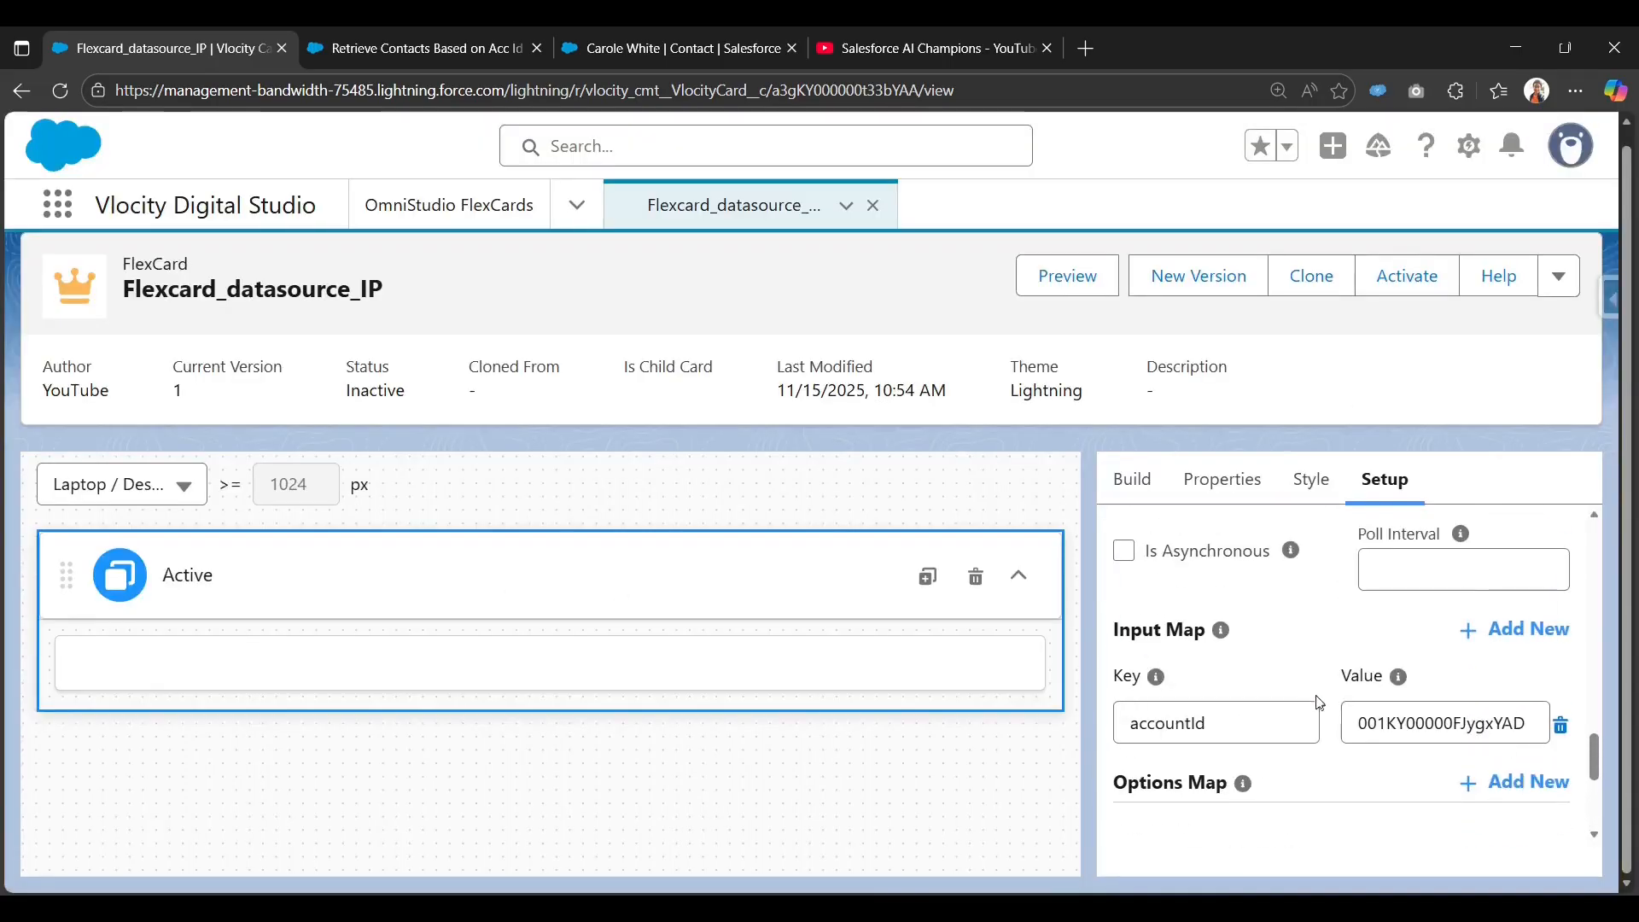
pyautogui.scroll(-4, 1321, 707)
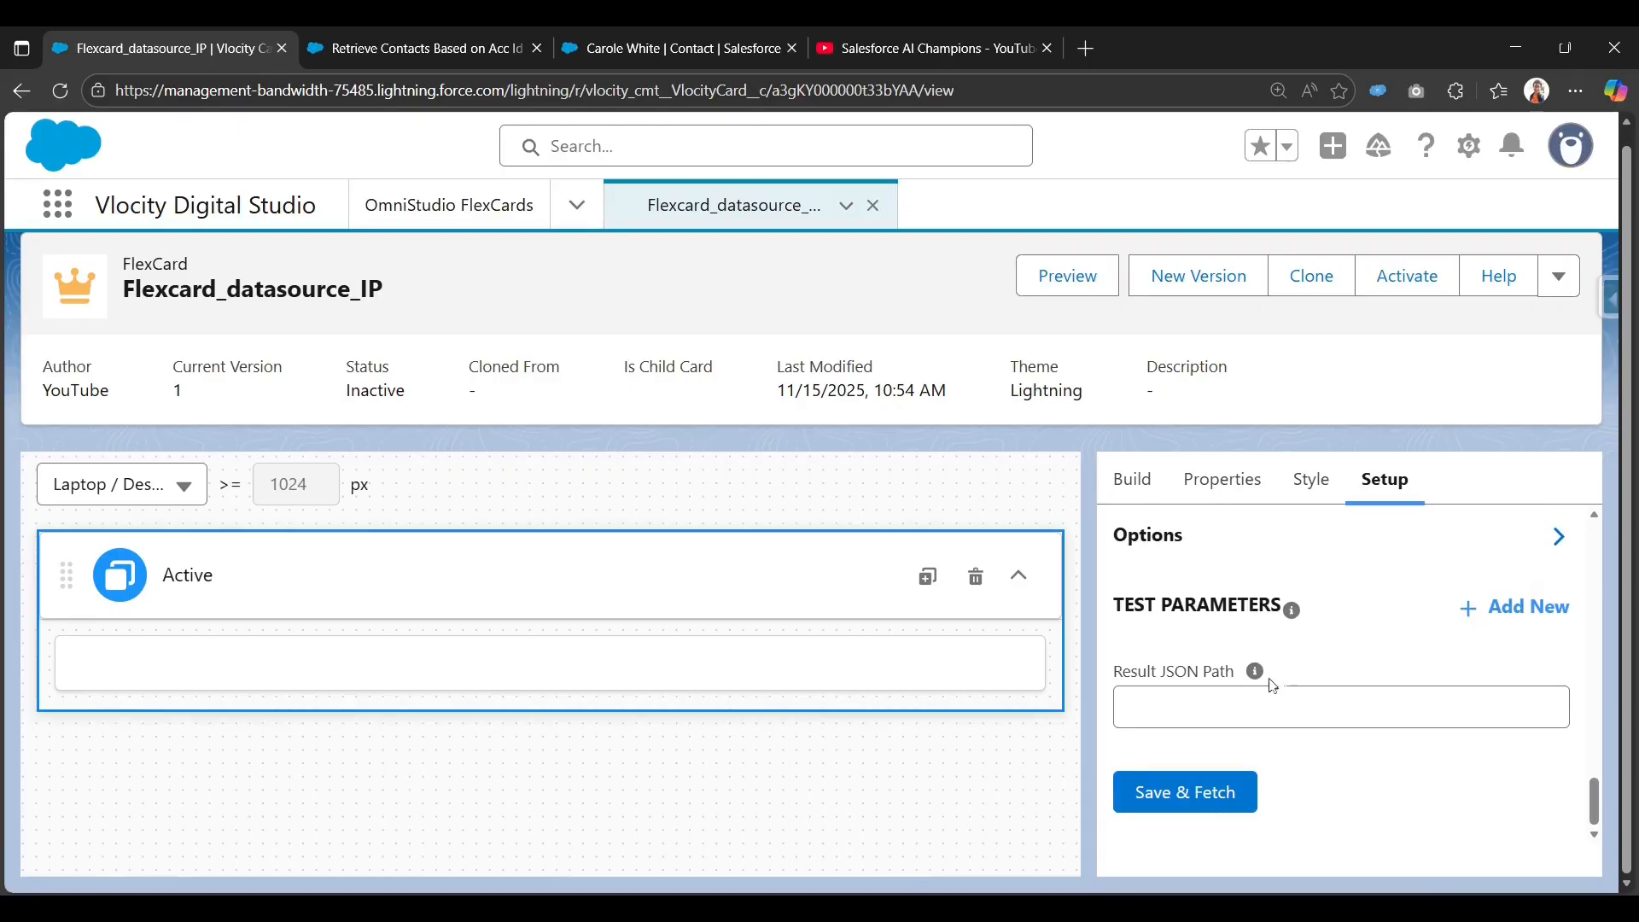
pyautogui.moveTo(1115, 675); pyautogui.dragTo(1227, 678)
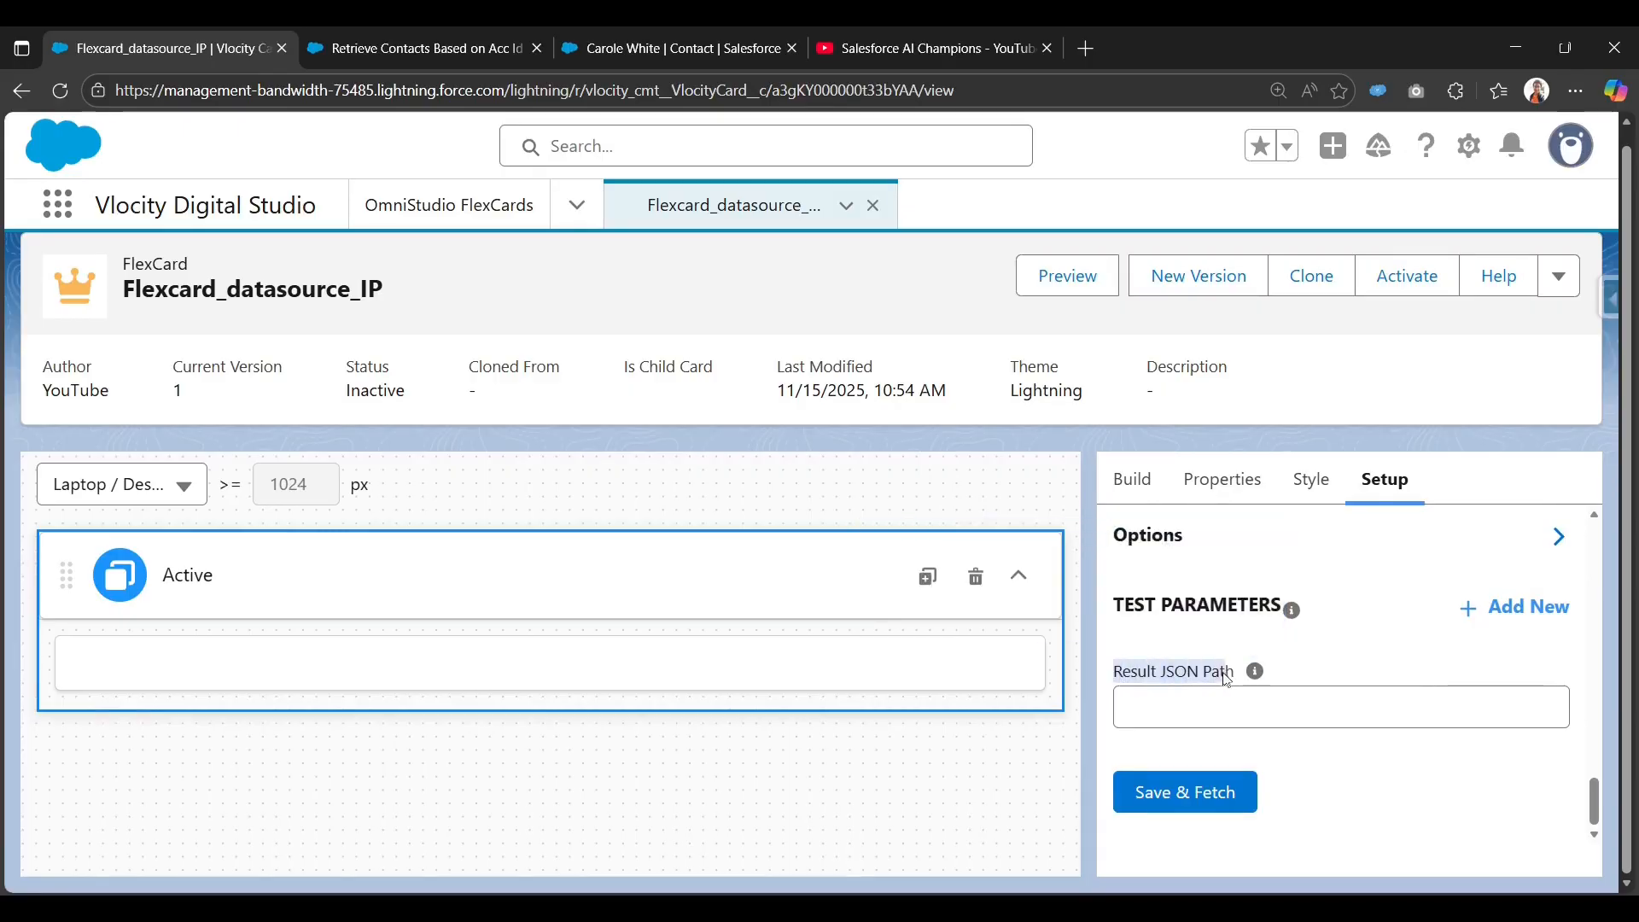
pyautogui.click(1218, 799)
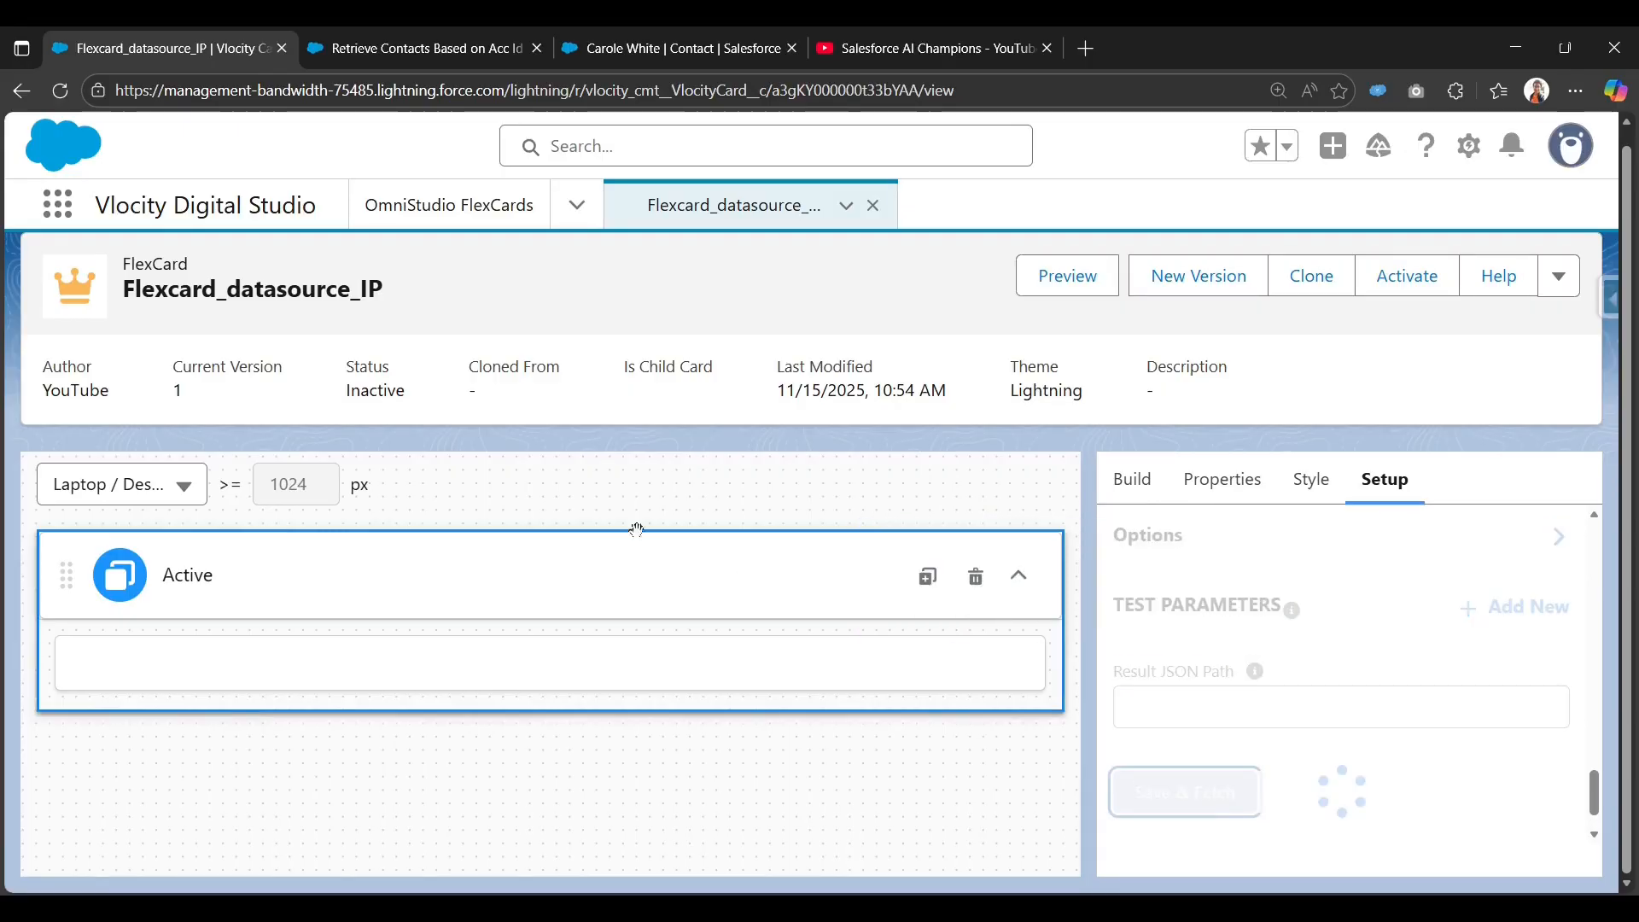
pyautogui.click(389, 508)
pyautogui.scroll(-2, 384, 537)
pyautogui.scroll(2, 384, 536)
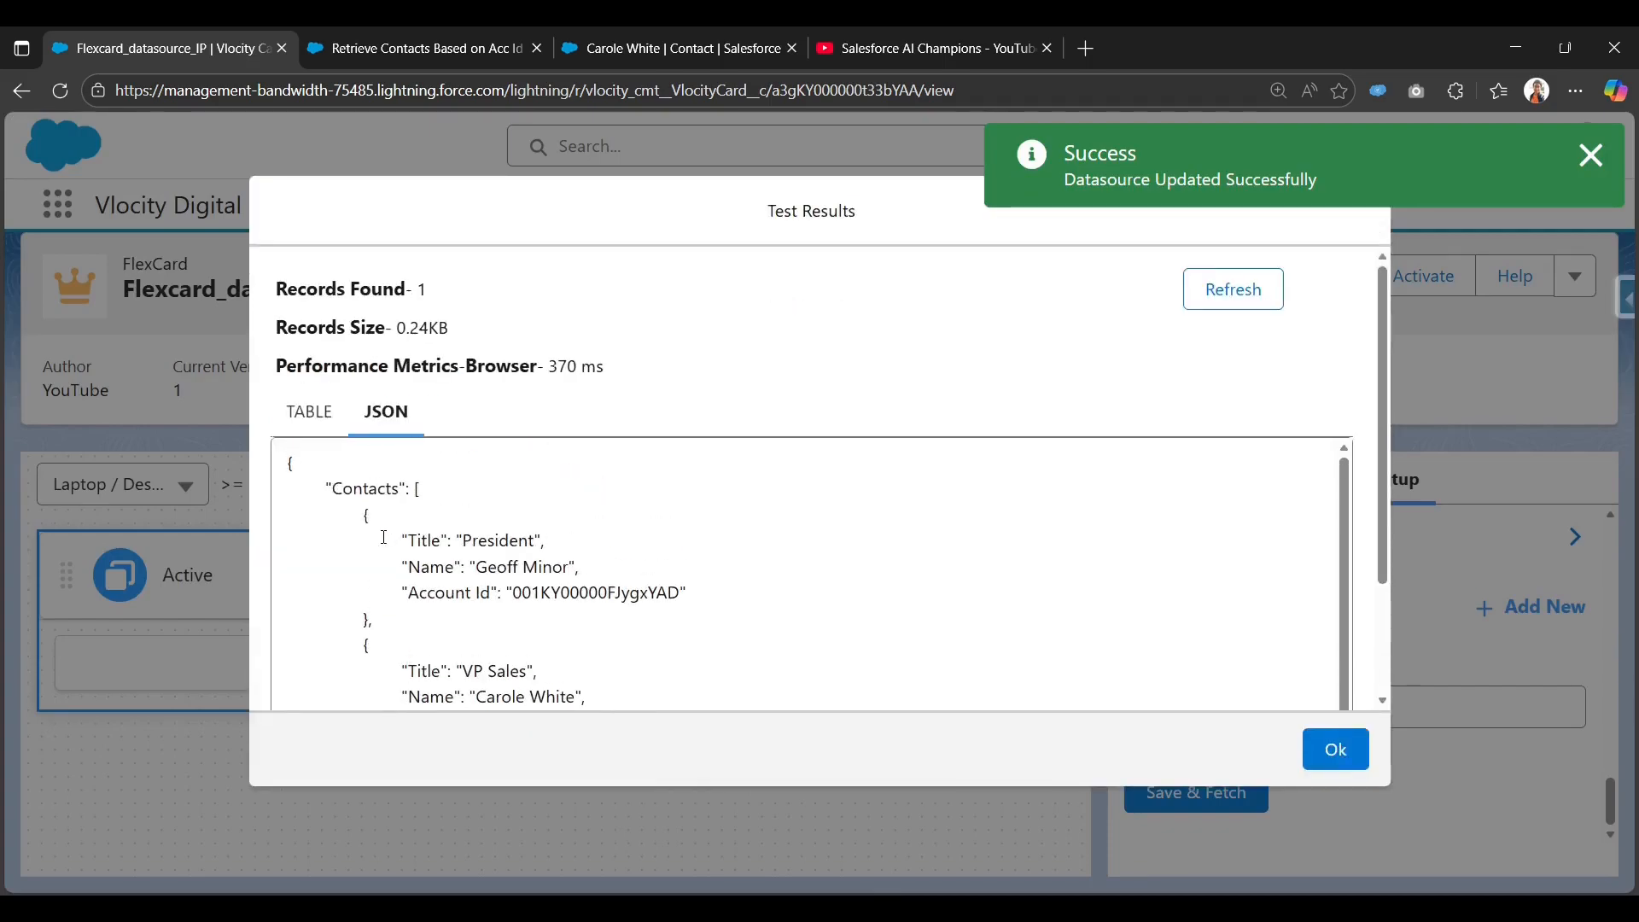
pyautogui.moveTo(330, 485); pyautogui.dragTo(398, 489)
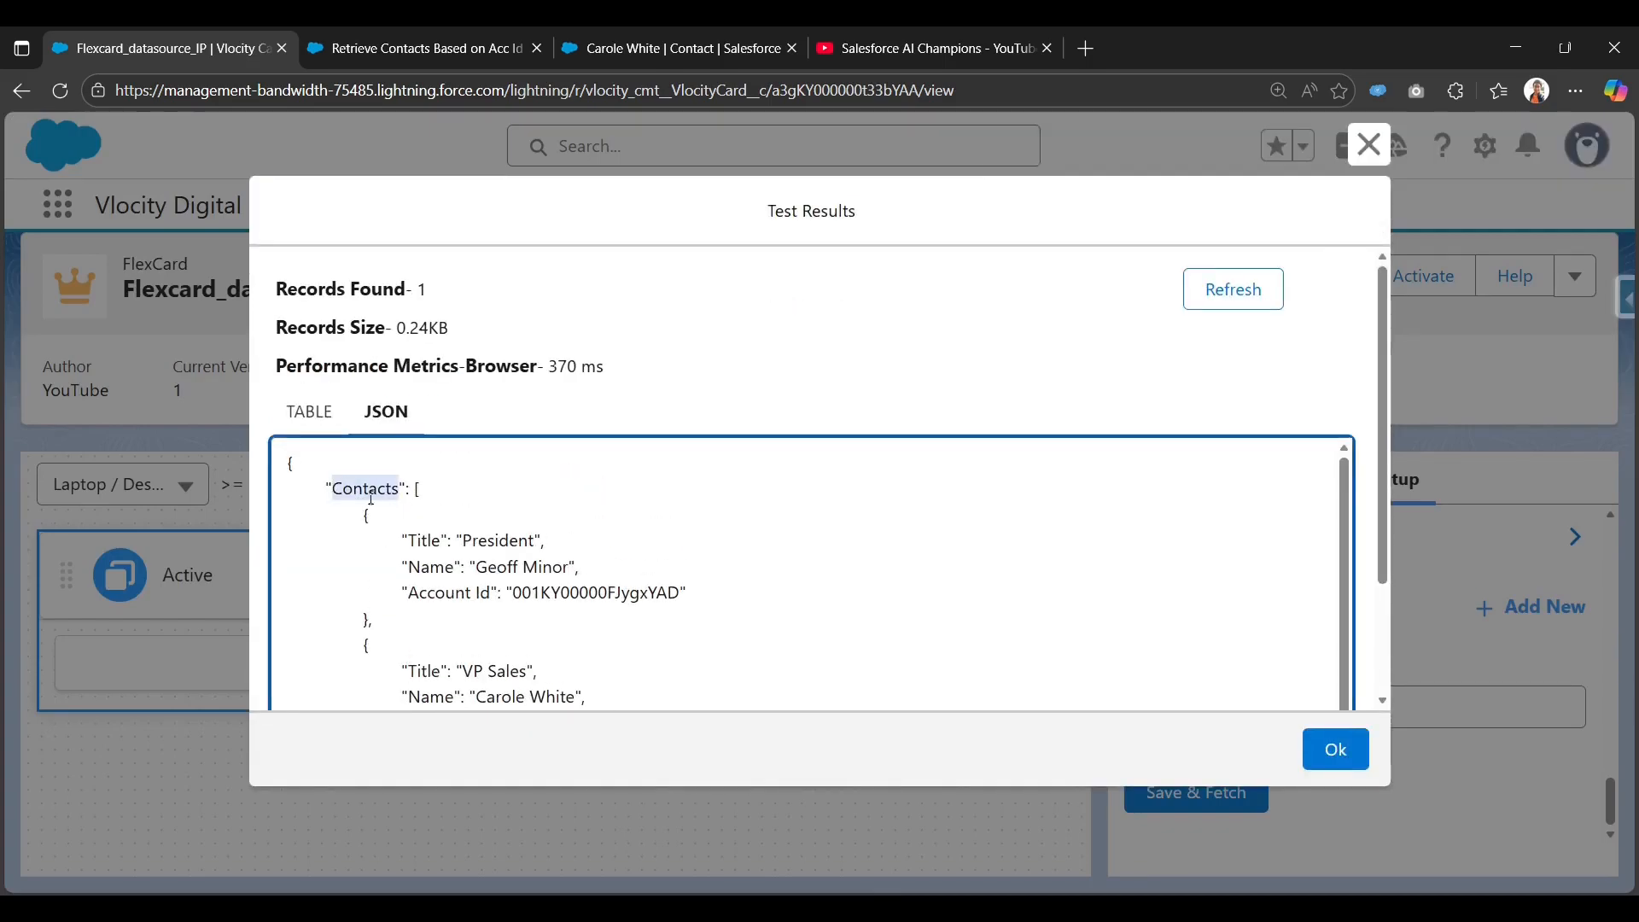
pyautogui.scroll(-1, 370, 512)
pyautogui.scroll(-3, 418, 555)
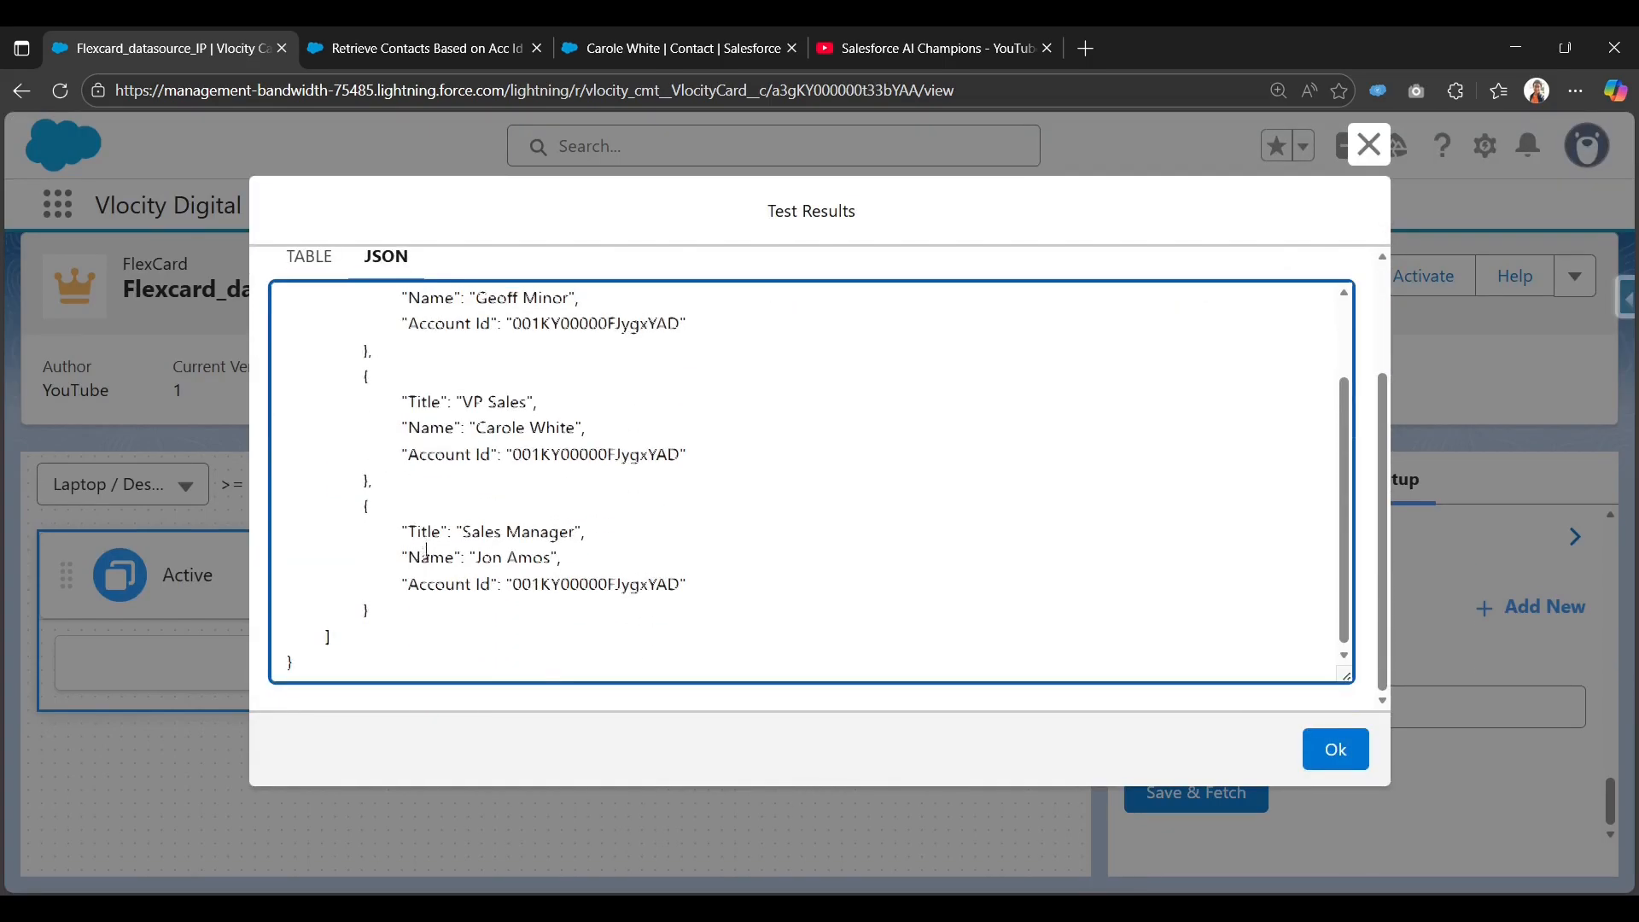
pyautogui.scroll(5, 418, 512)
pyautogui.click(1383, 150)
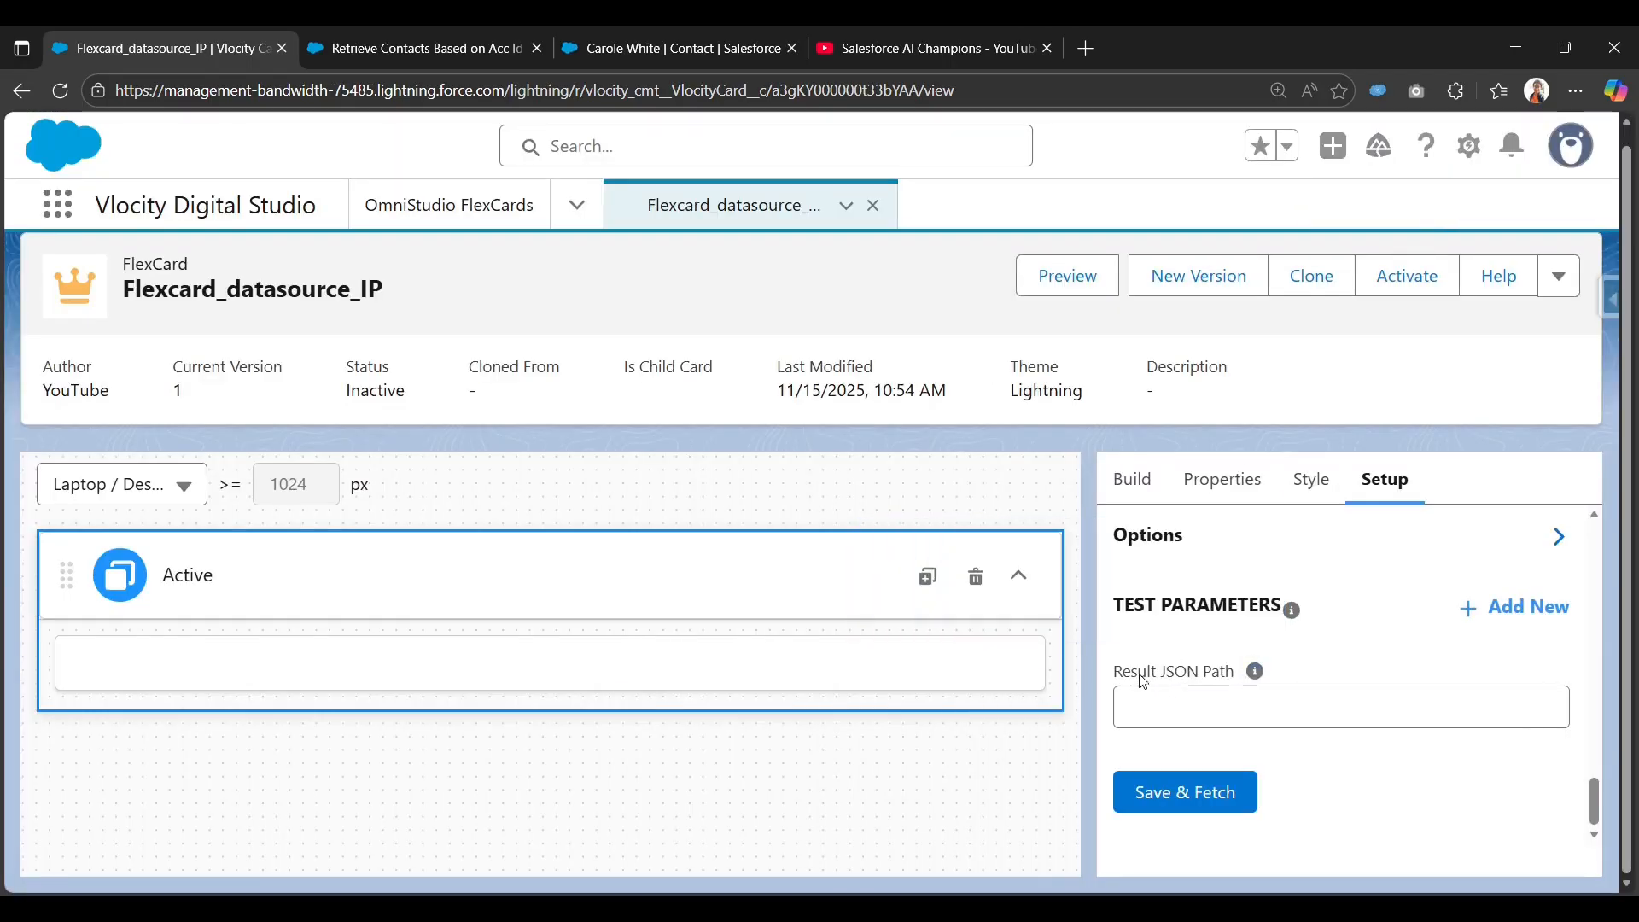
# Set Result JSON Path to ["Contacts"], re-fetch, and verify three contact rows in the table.
pyautogui.moveTo(1256, 673)
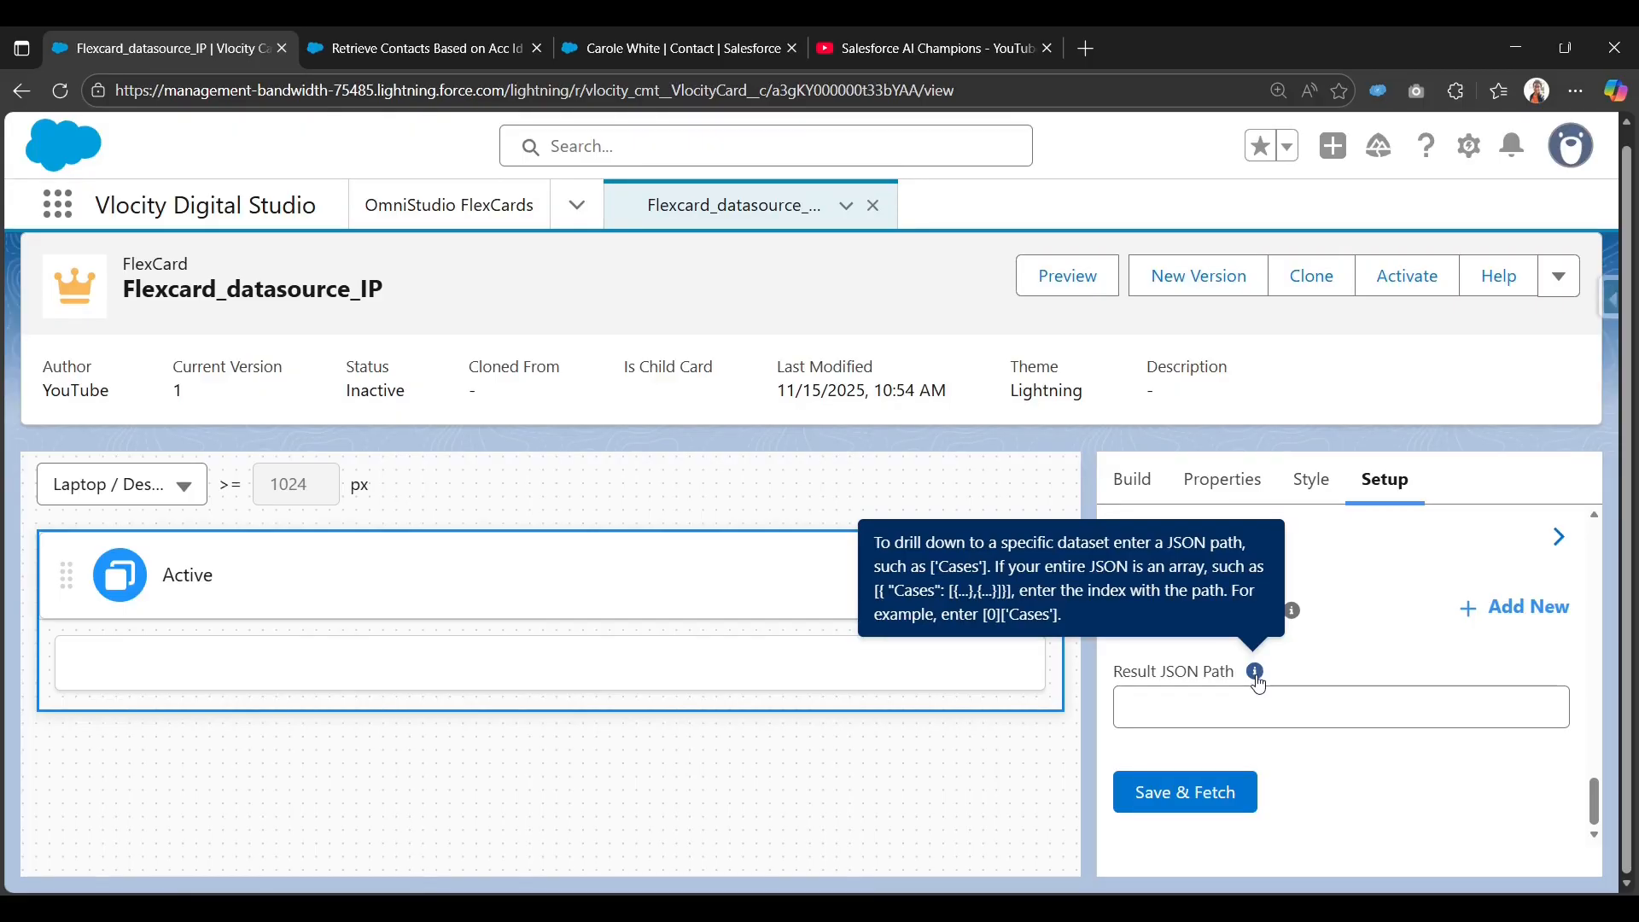
pyautogui.click(1248, 709)
pyautogui.click(1240, 754)
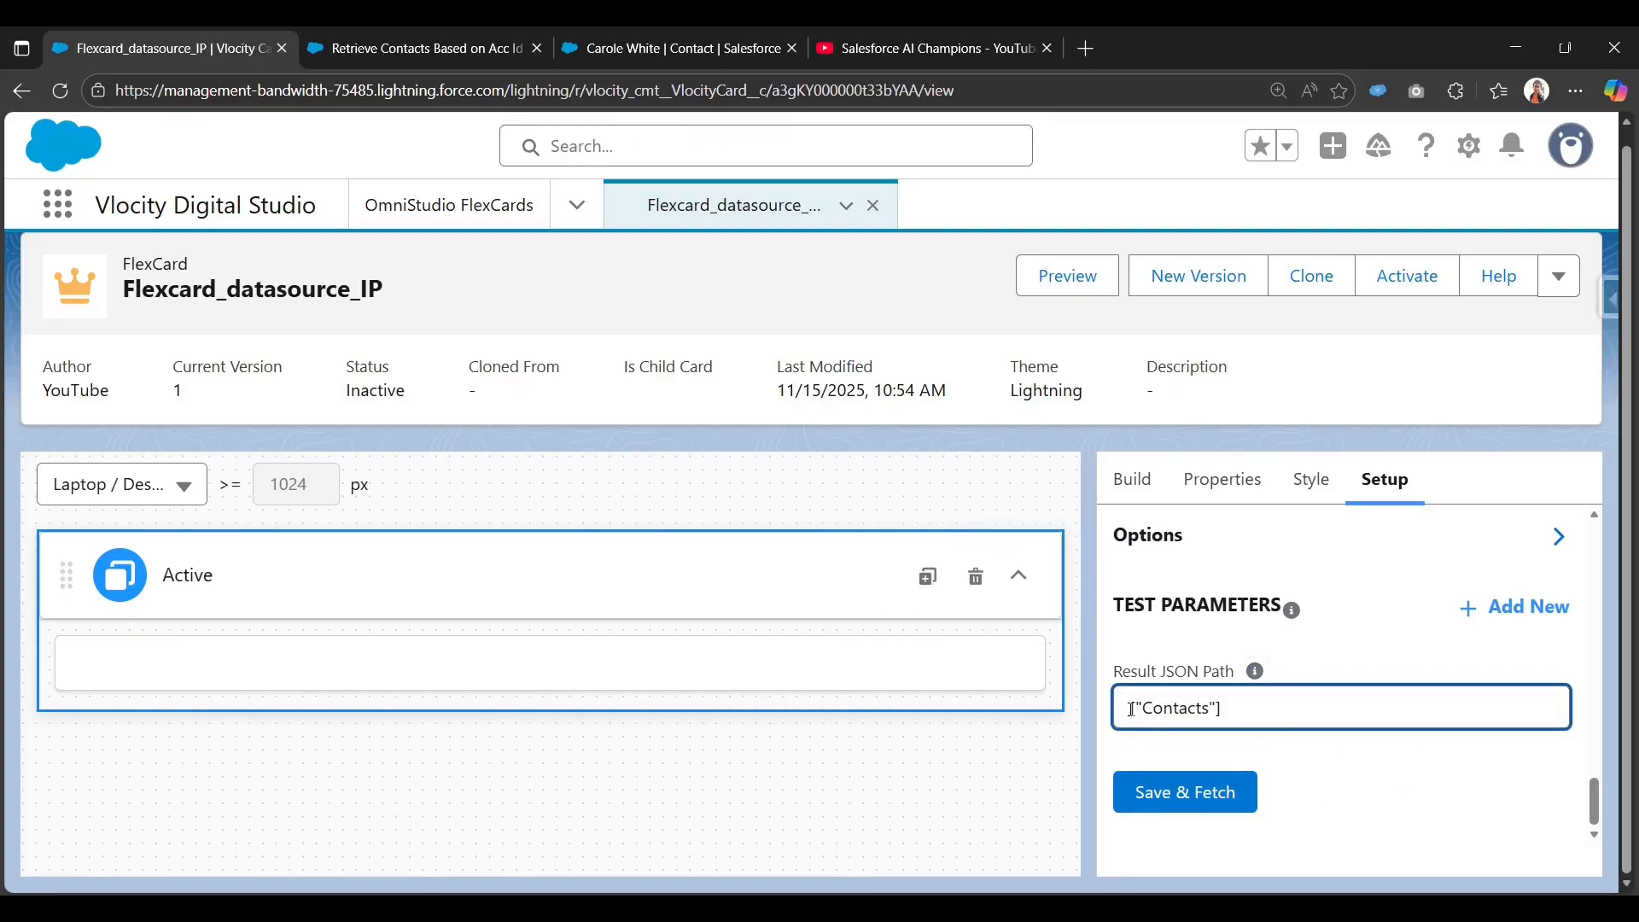
pyautogui.click(1173, 799)
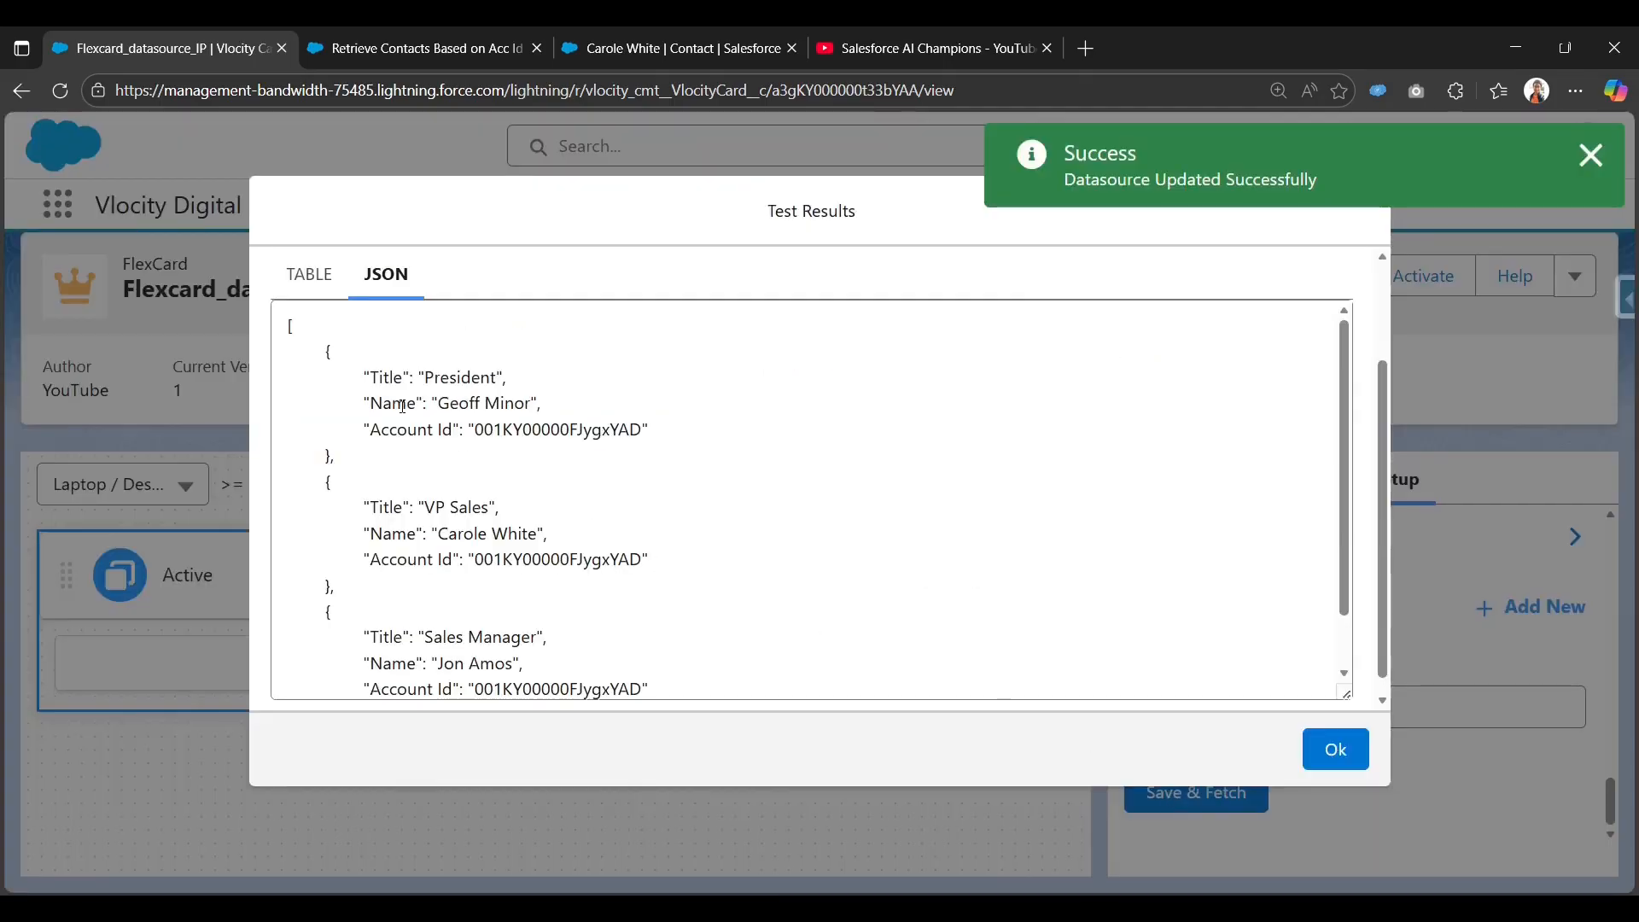
pyautogui.scroll(1, 362, 362)
pyautogui.click(309, 379)
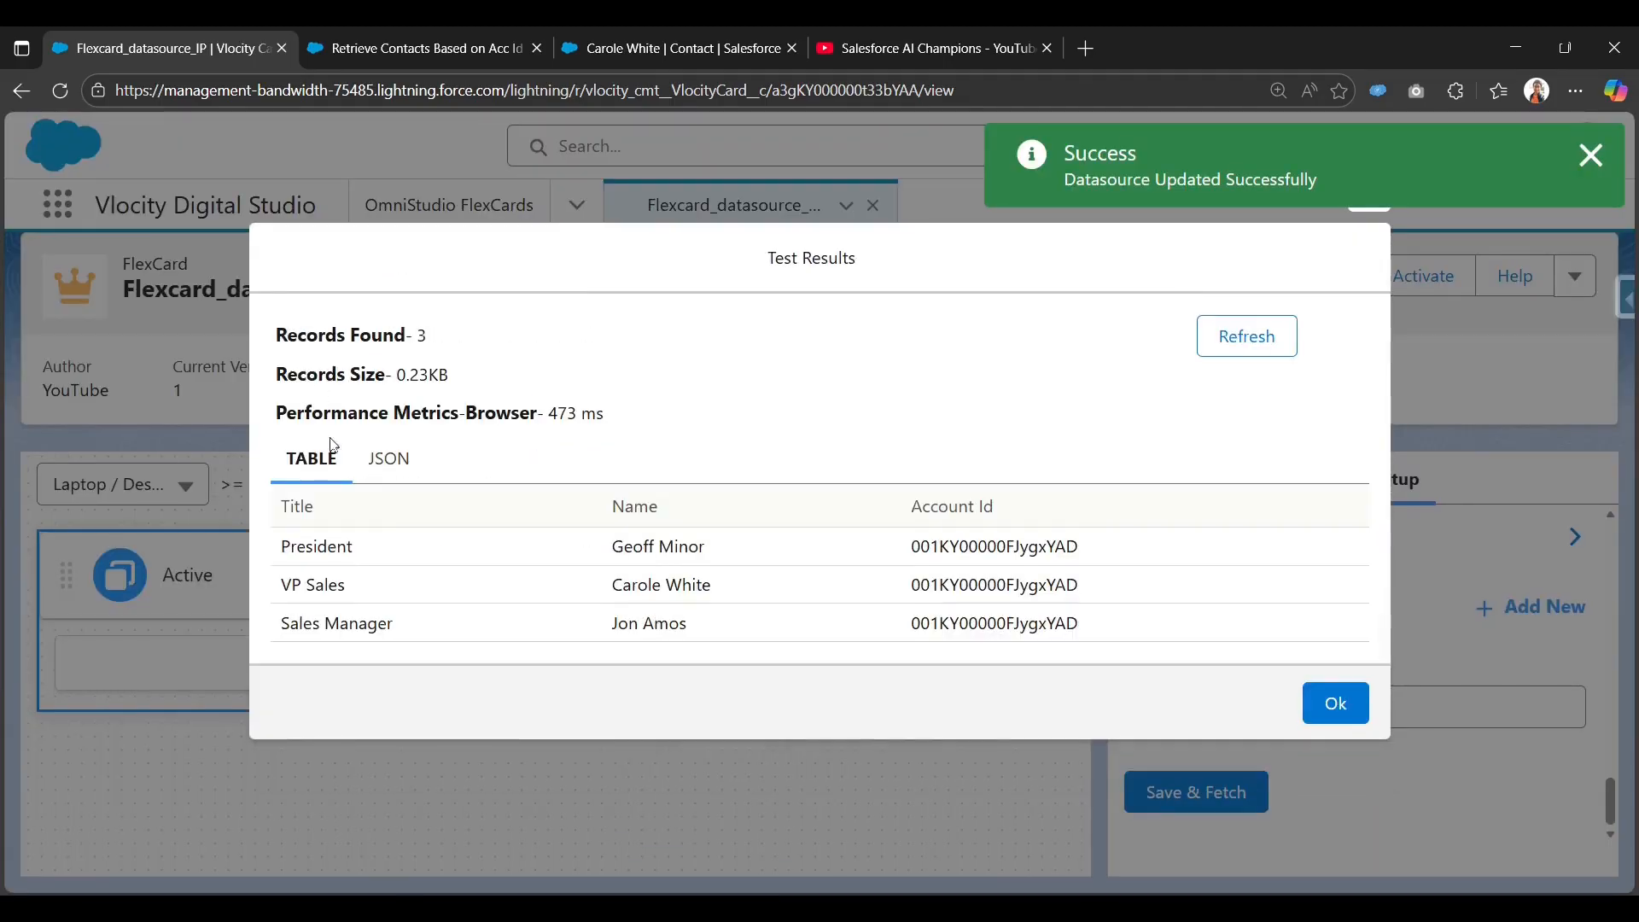
pyautogui.moveTo(1074, 632); pyautogui.dragTo(284, 536)
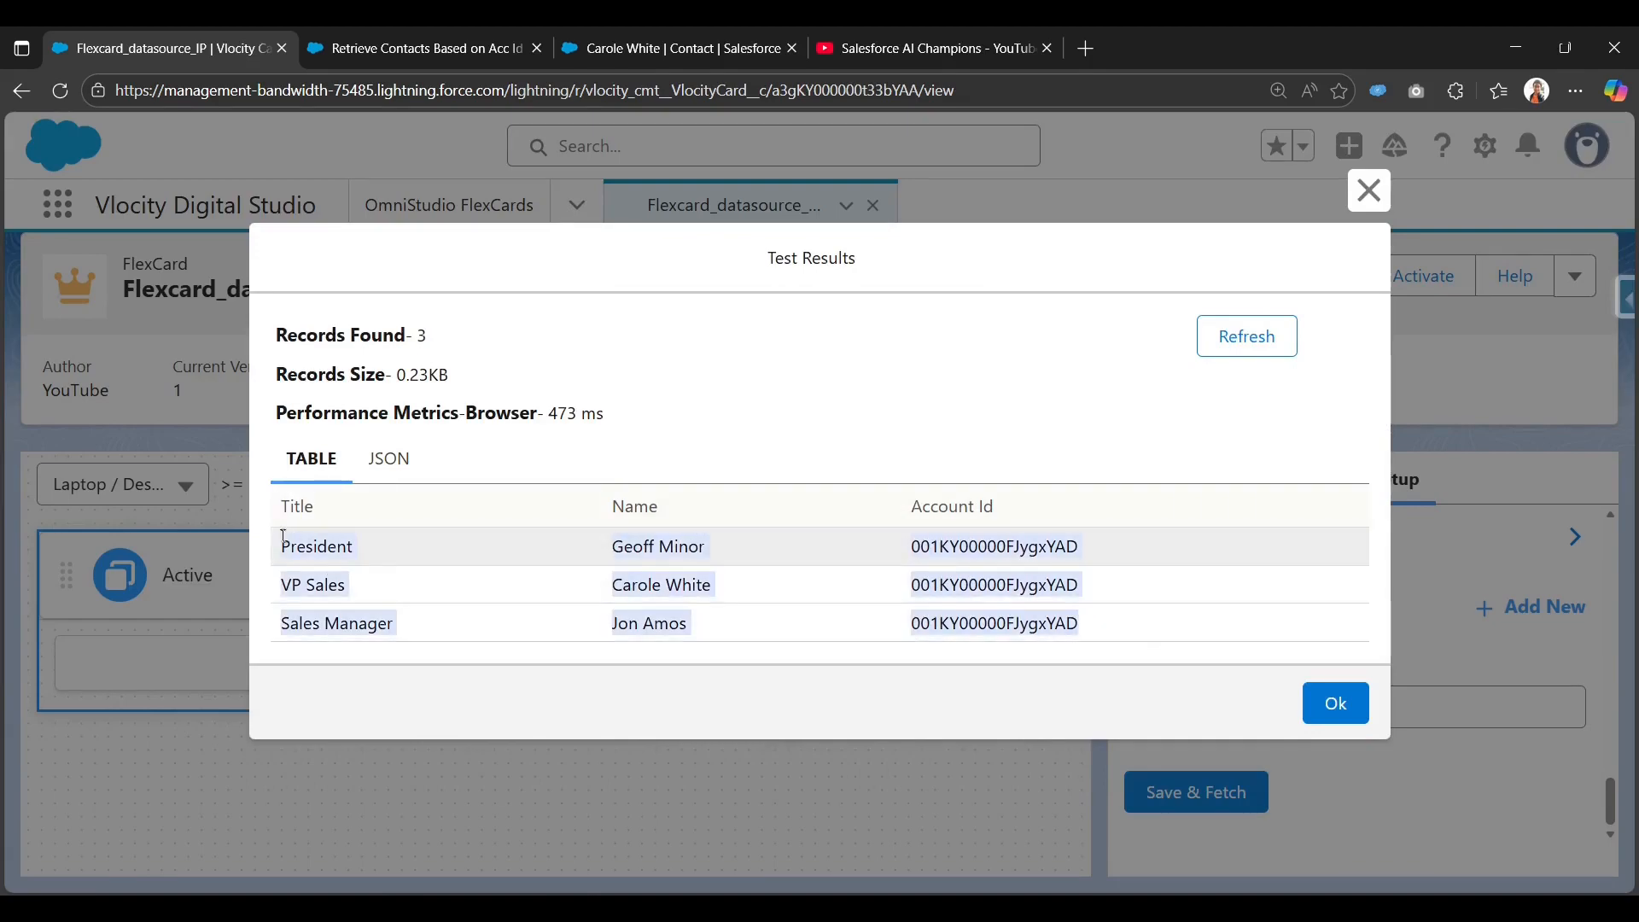
pyautogui.click(388, 459)
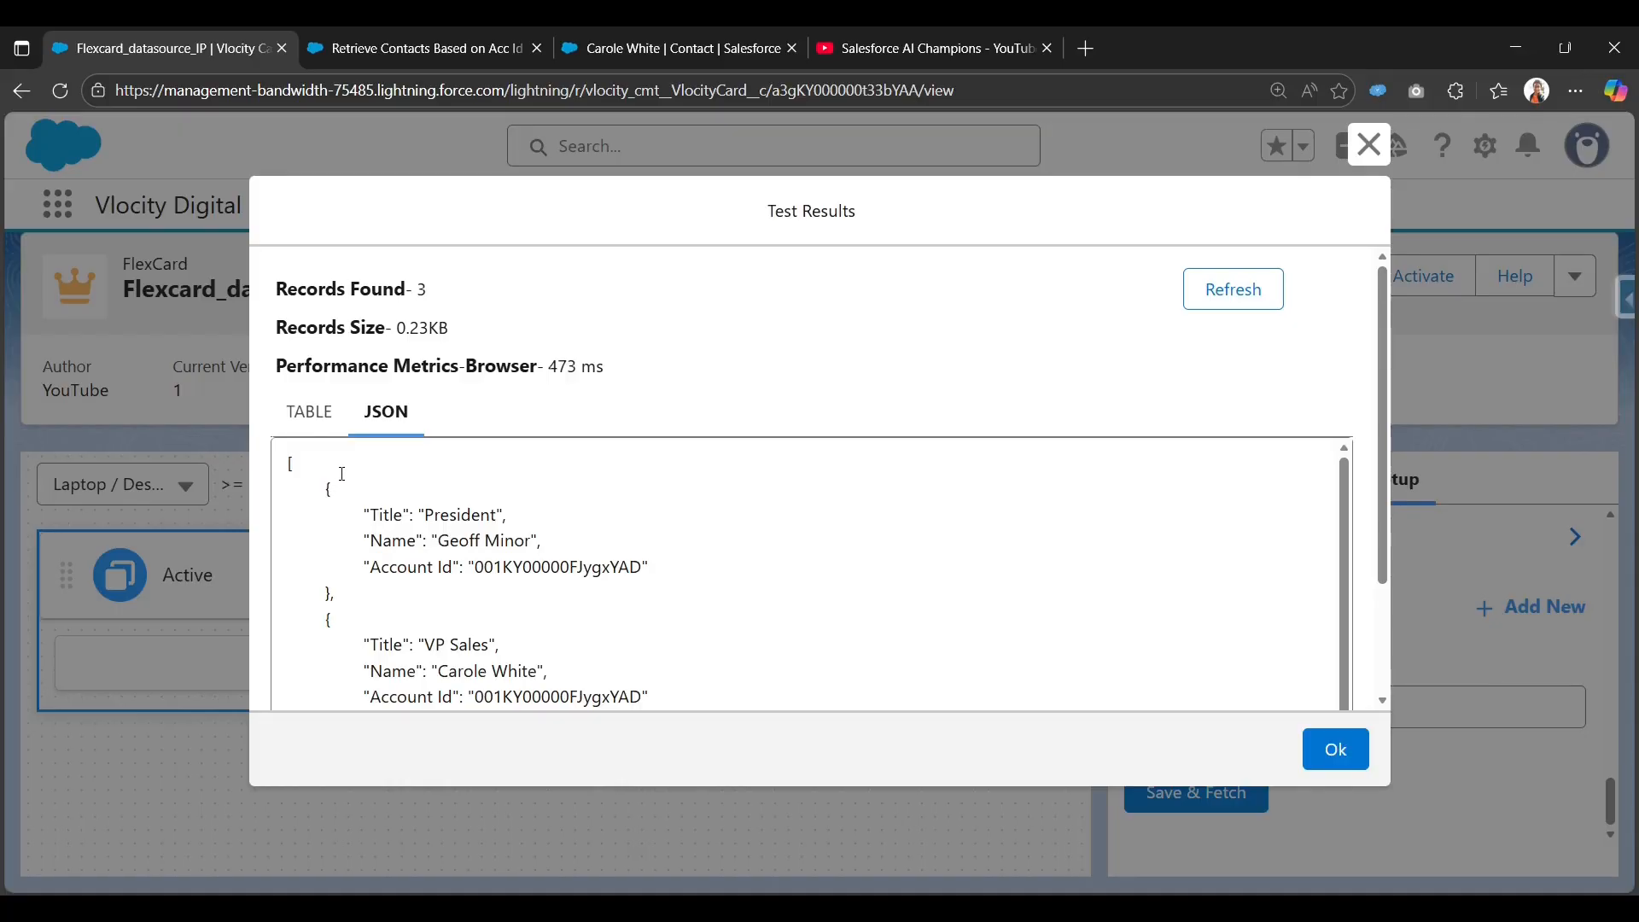
pyautogui.scroll(-1, 344, 473)
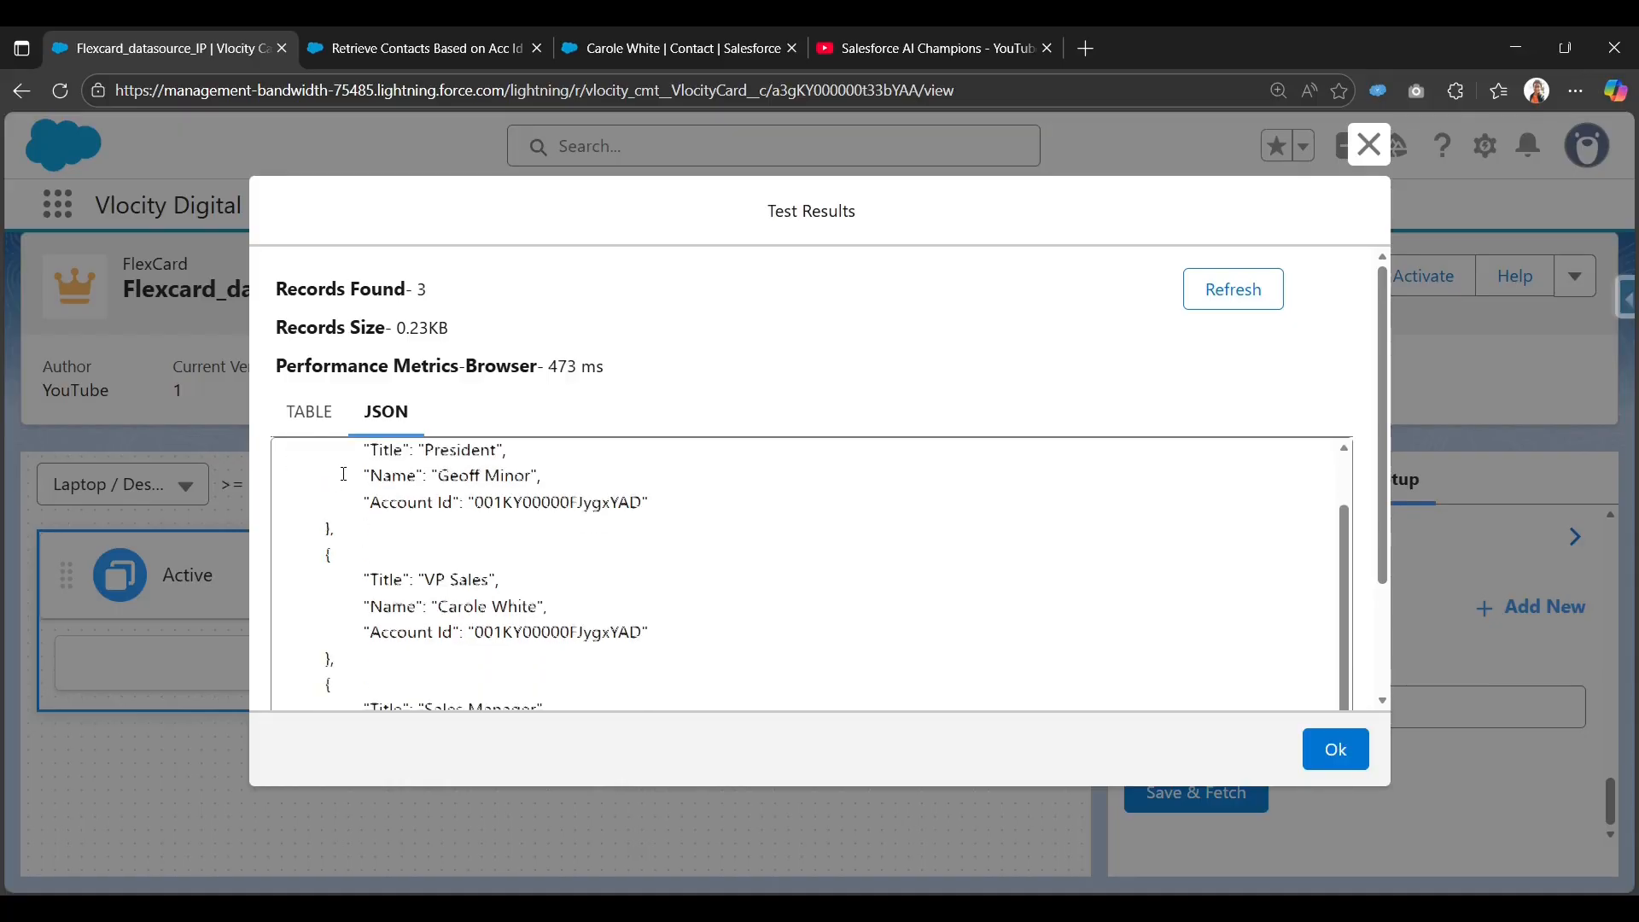
pyautogui.click(310, 410)
pyautogui.click(1333, 704)
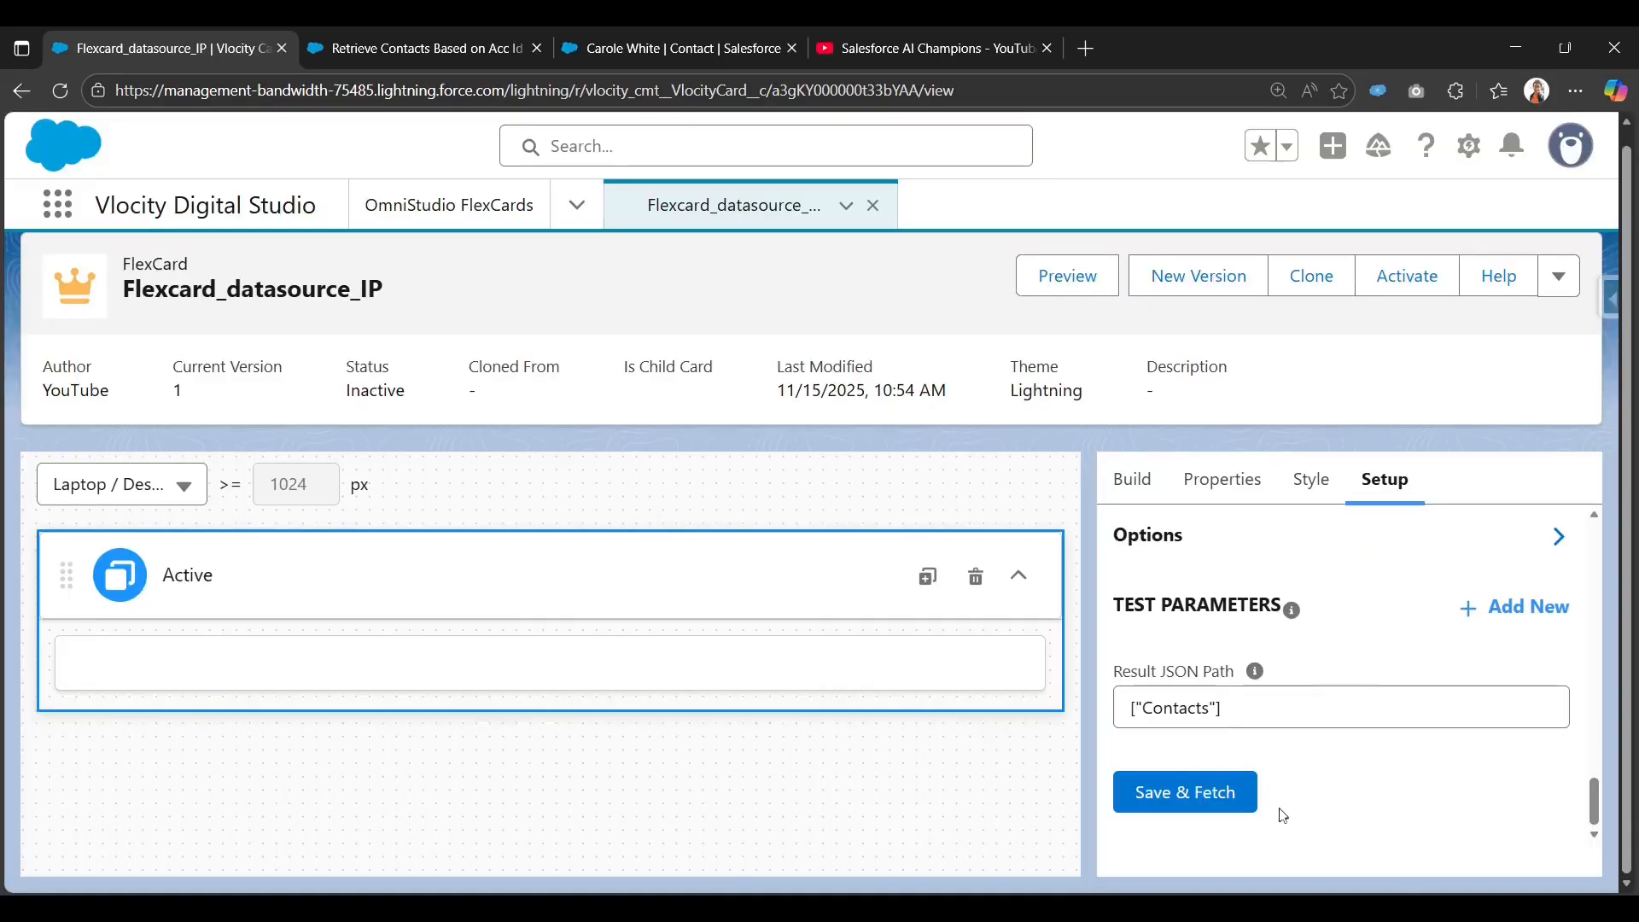
# Scroll through the Setup panel to review the Input Map and Result JSON Path.
pyautogui.scroll(3, 1311, 764)
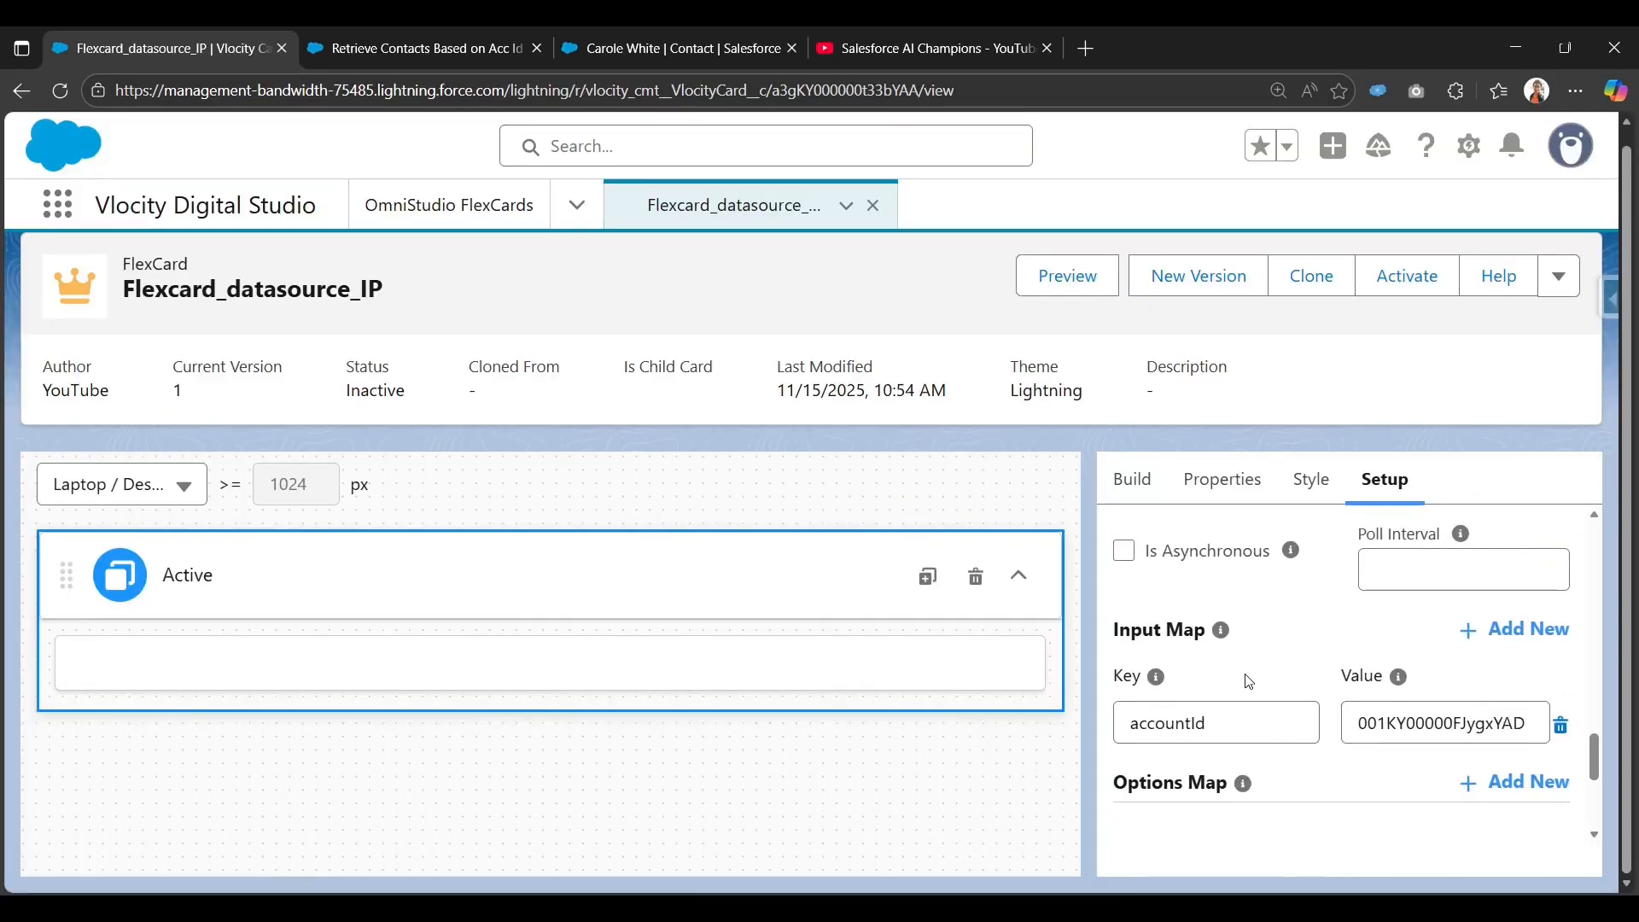
pyautogui.scroll(1, 1246, 679)
pyautogui.scroll(-1, 1246, 678)
pyautogui.moveTo(1220, 630)
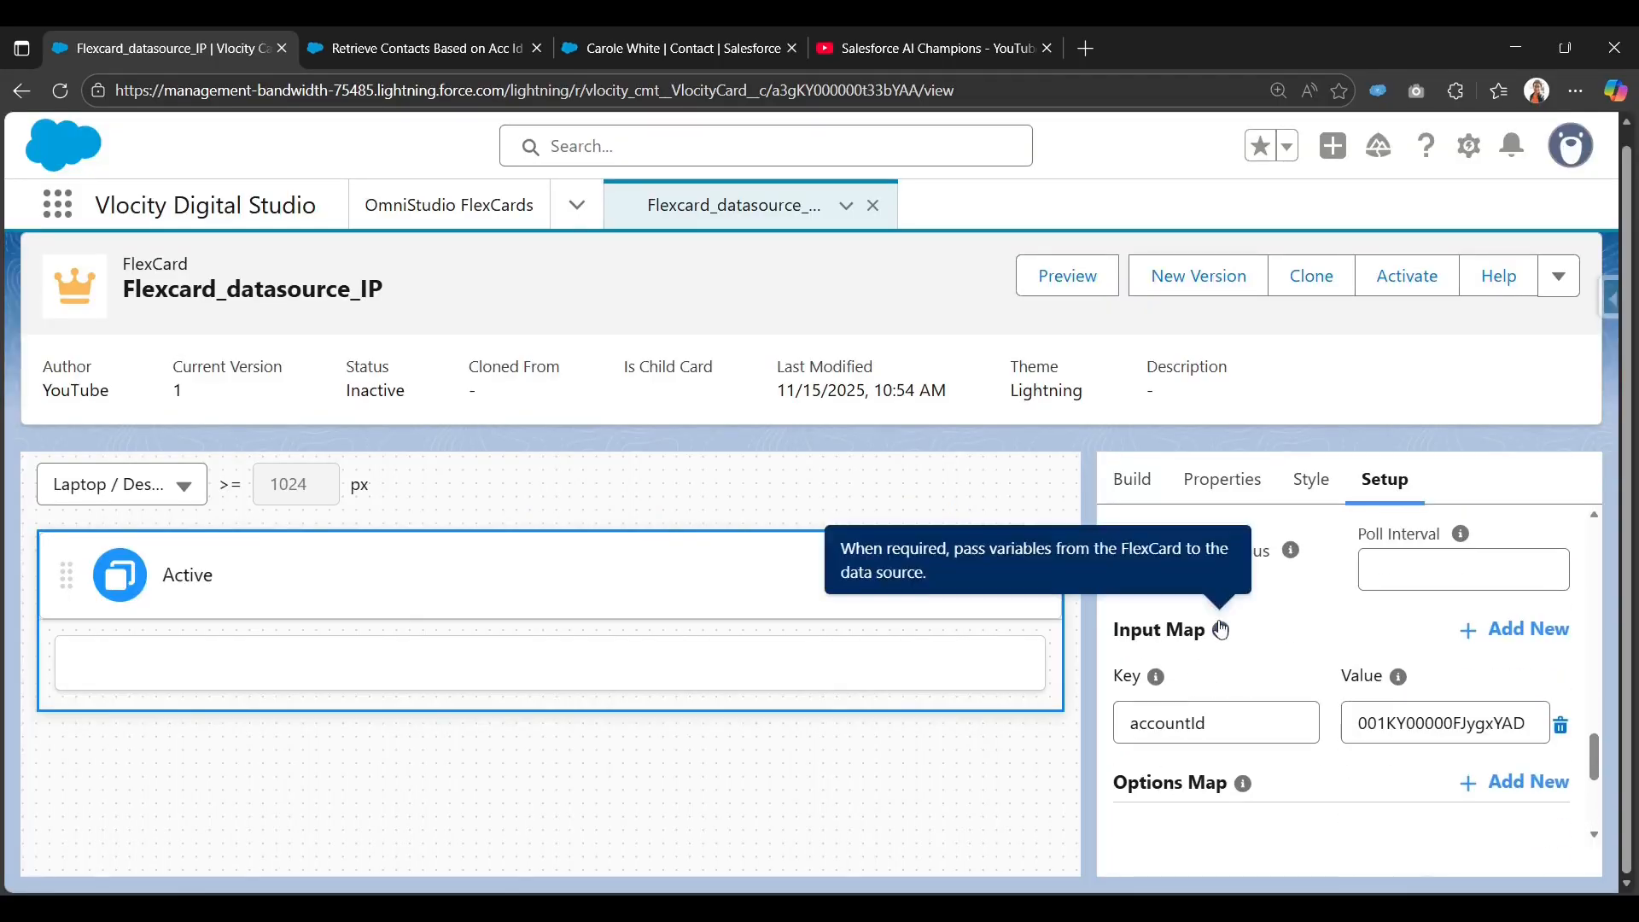
pyautogui.scroll(-2, 1251, 653)
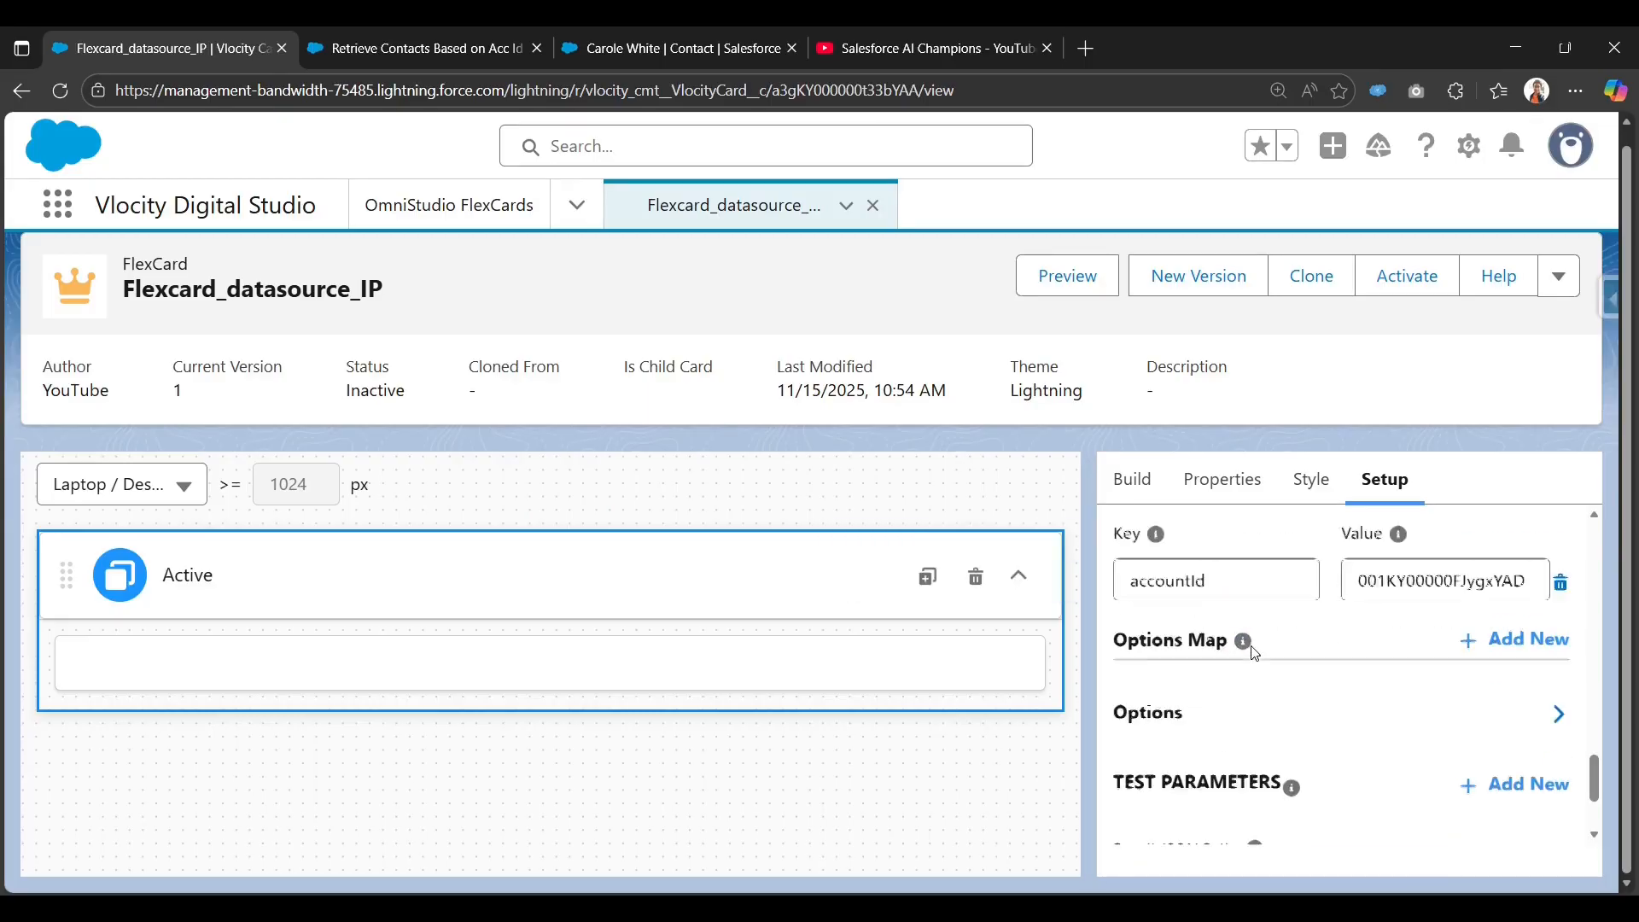
pyautogui.scroll(-2, 1255, 654)
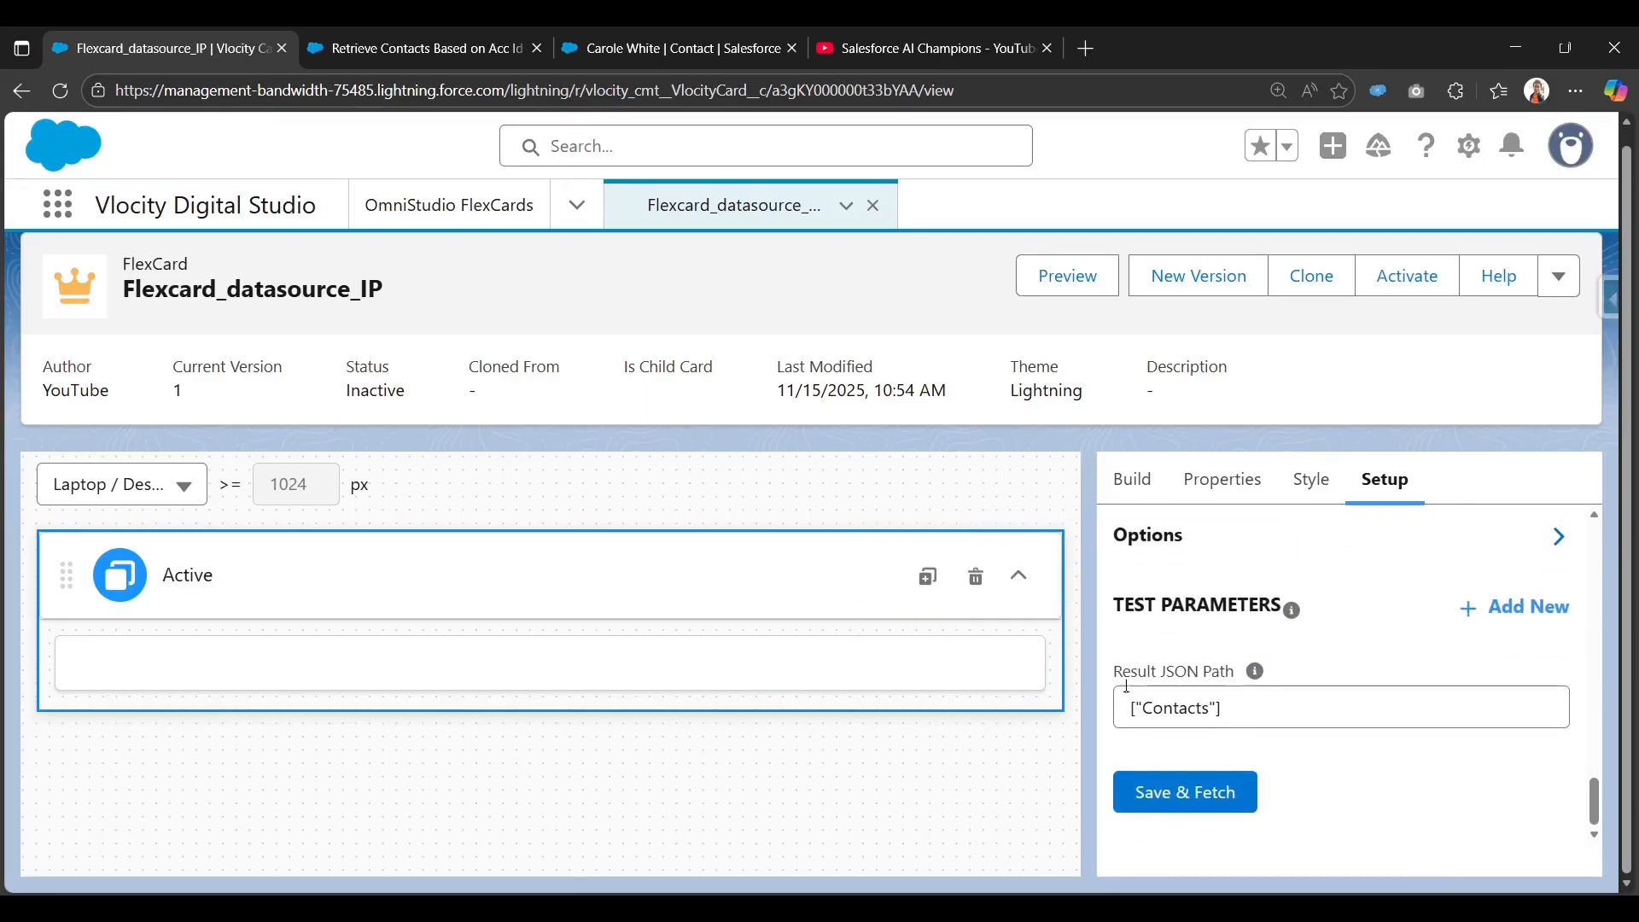
pyautogui.moveTo(1117, 677); pyautogui.dragTo(1230, 680)
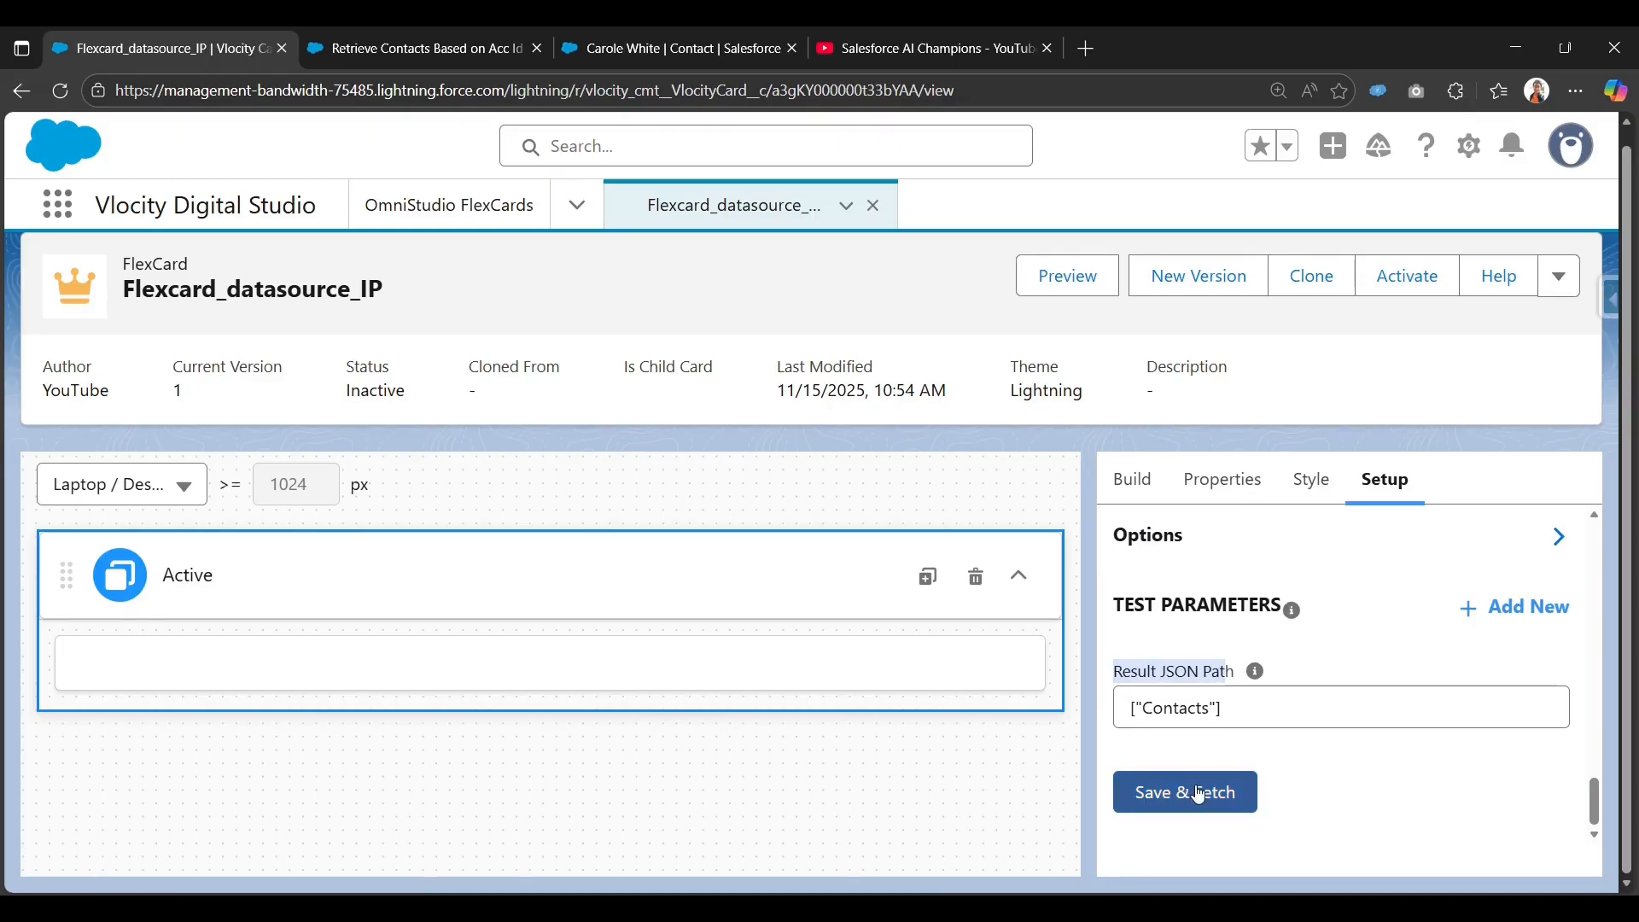
pyautogui.scroll(8, 1212, 674)
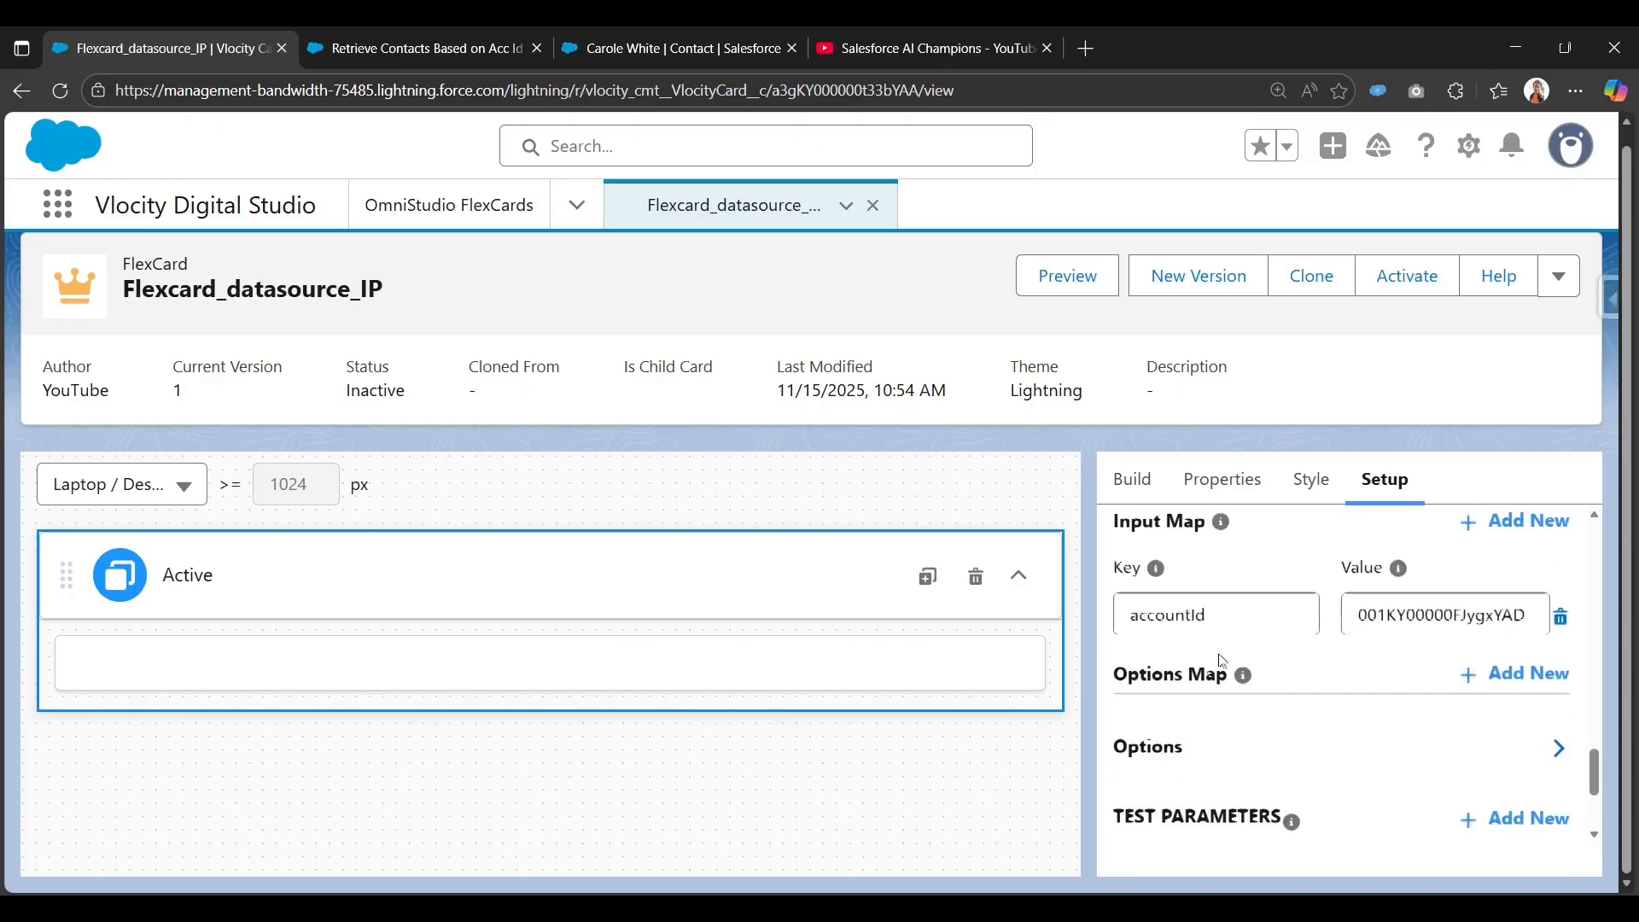
pyautogui.scroll(1, 1222, 658)
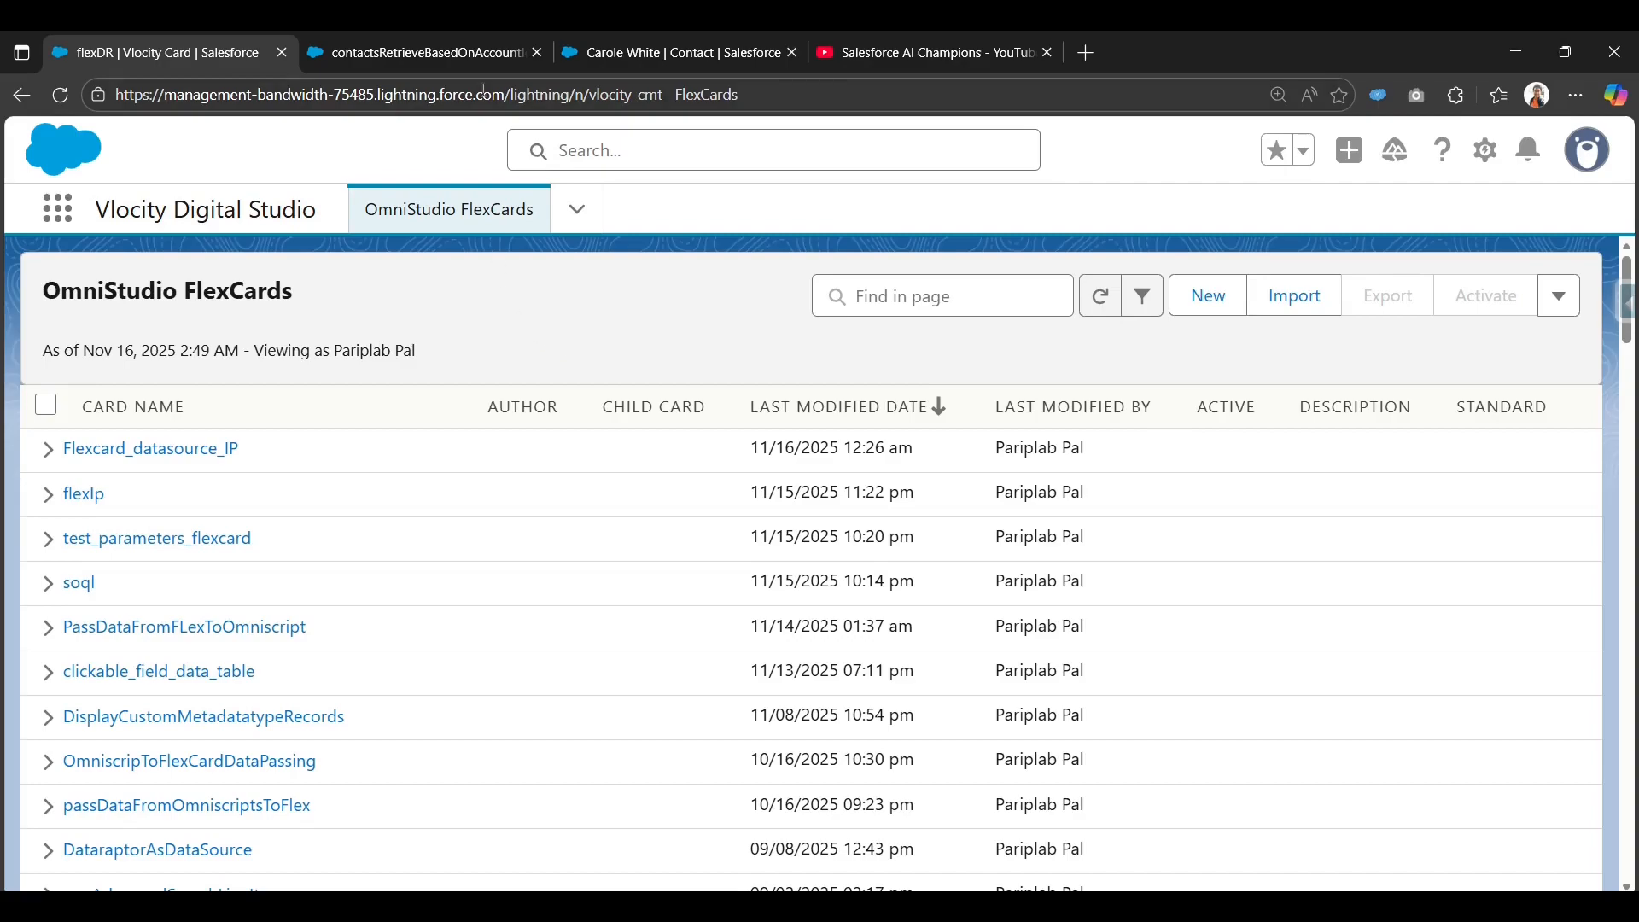
# Open the contactsRetrieveBasedOnAccountId DataRaptor and review its accId filter and output mappings.
pyautogui.click(488, 51)
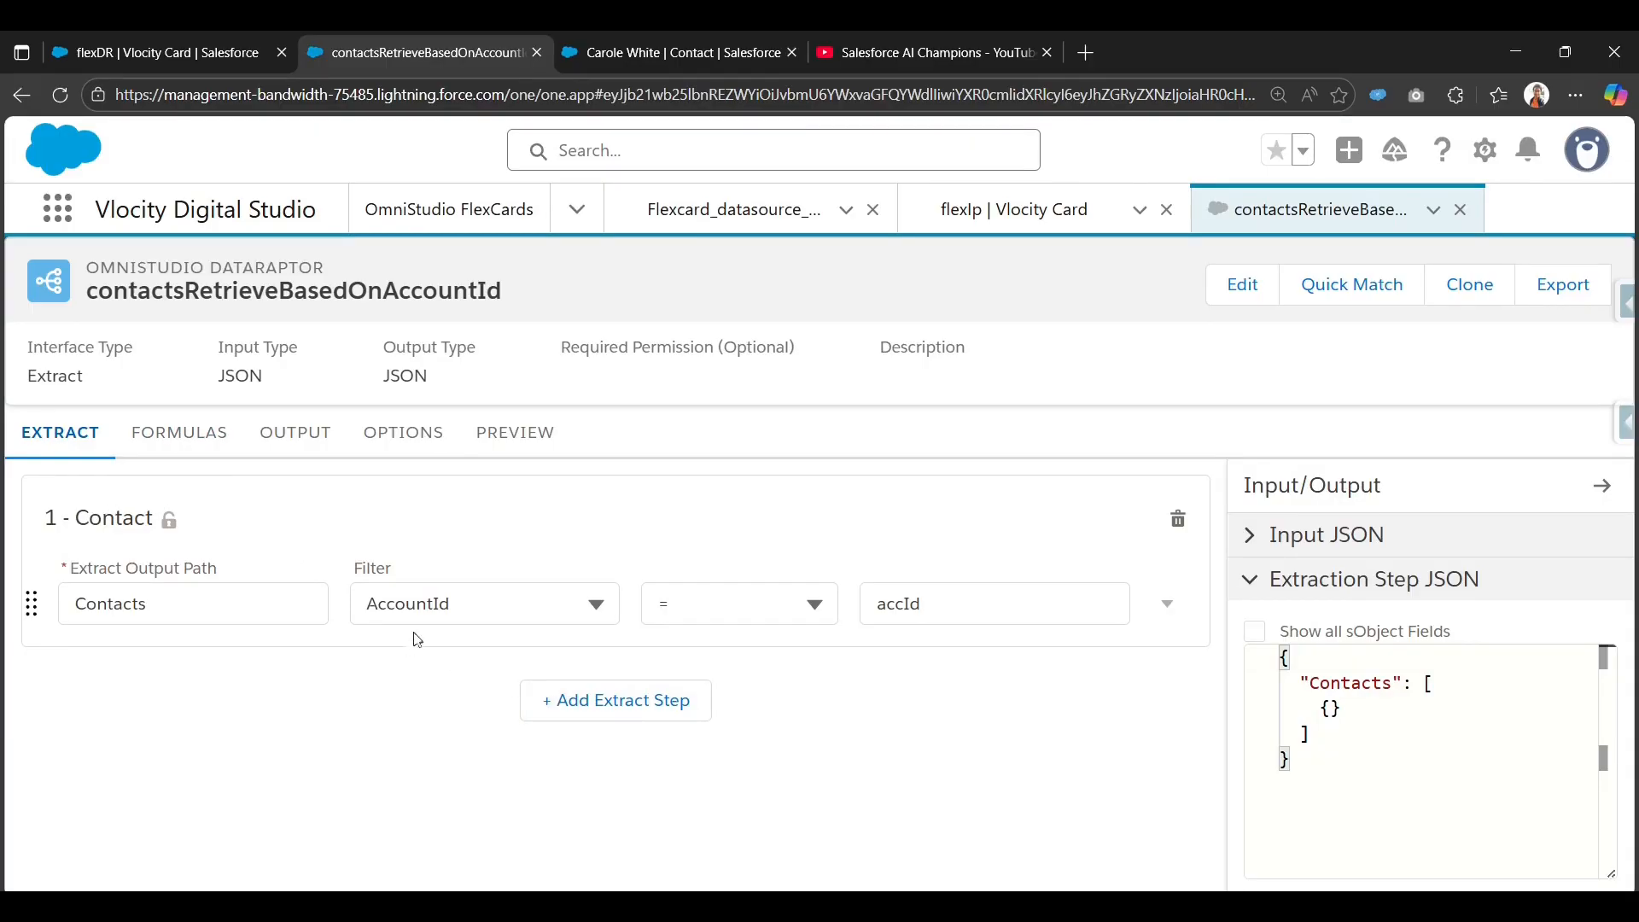
pyautogui.click(910, 612)
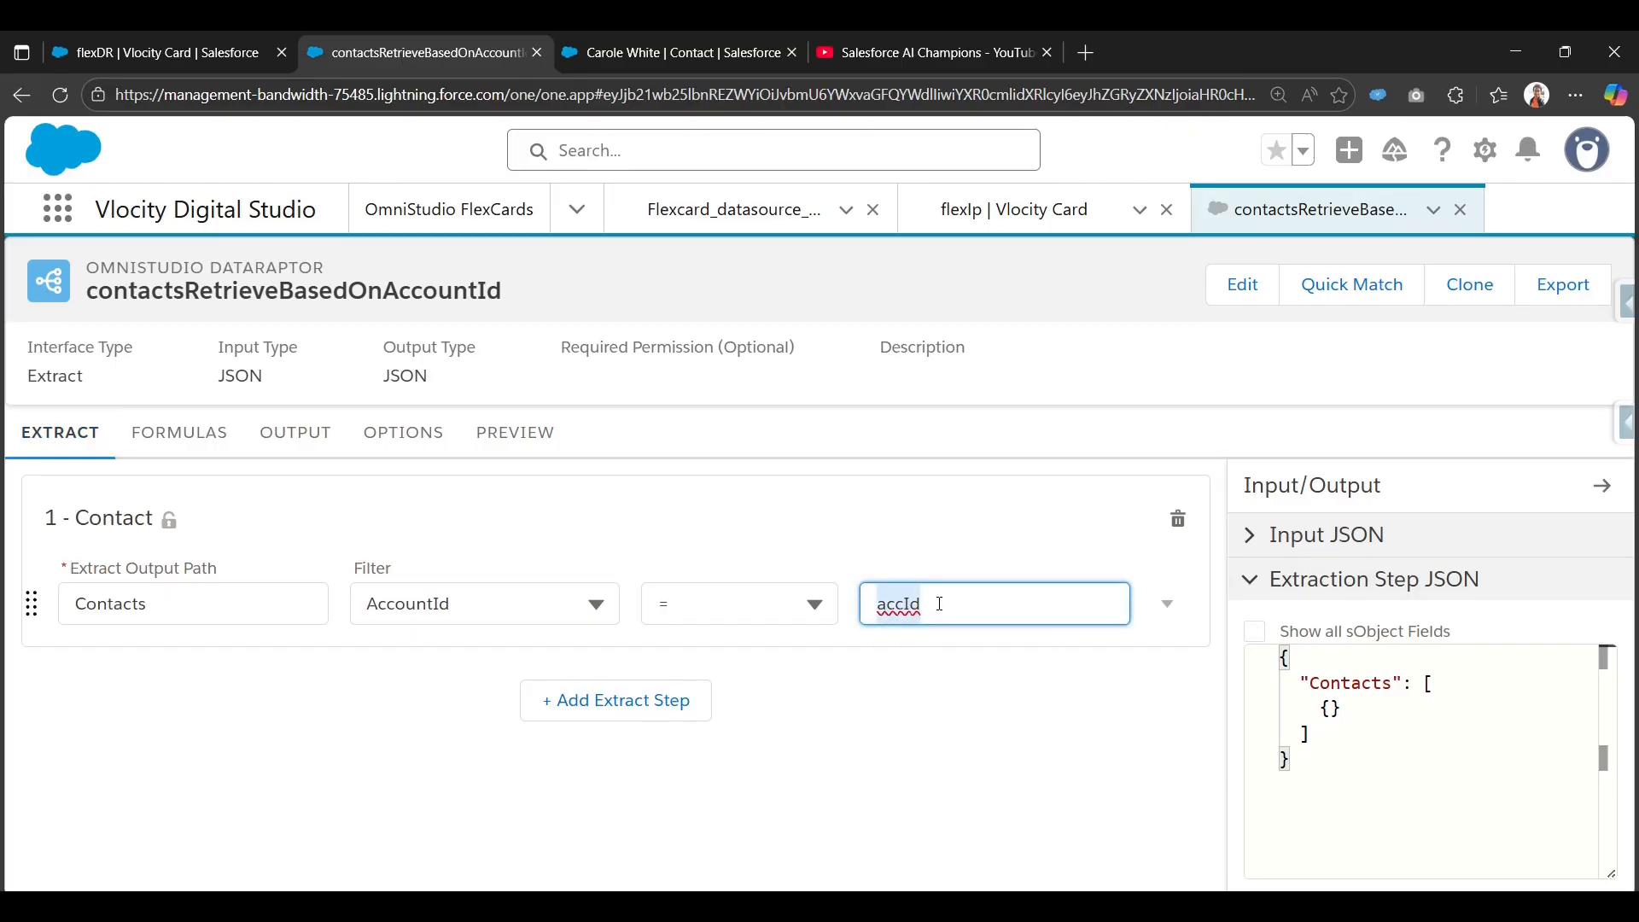
pyautogui.click(917, 607)
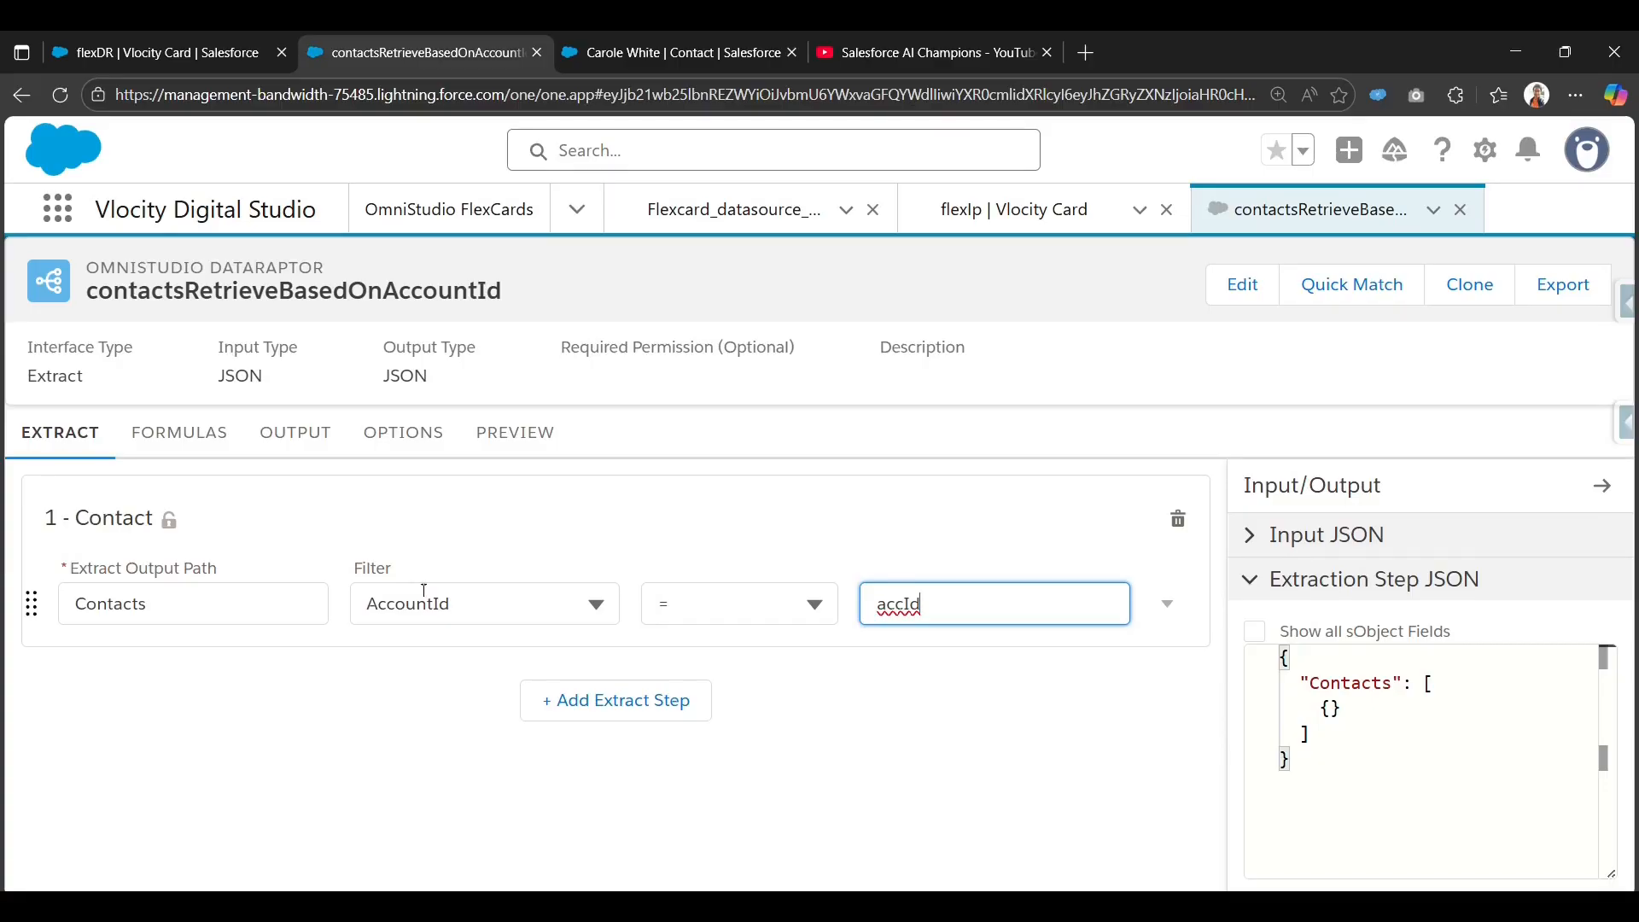
pyautogui.click(299, 434)
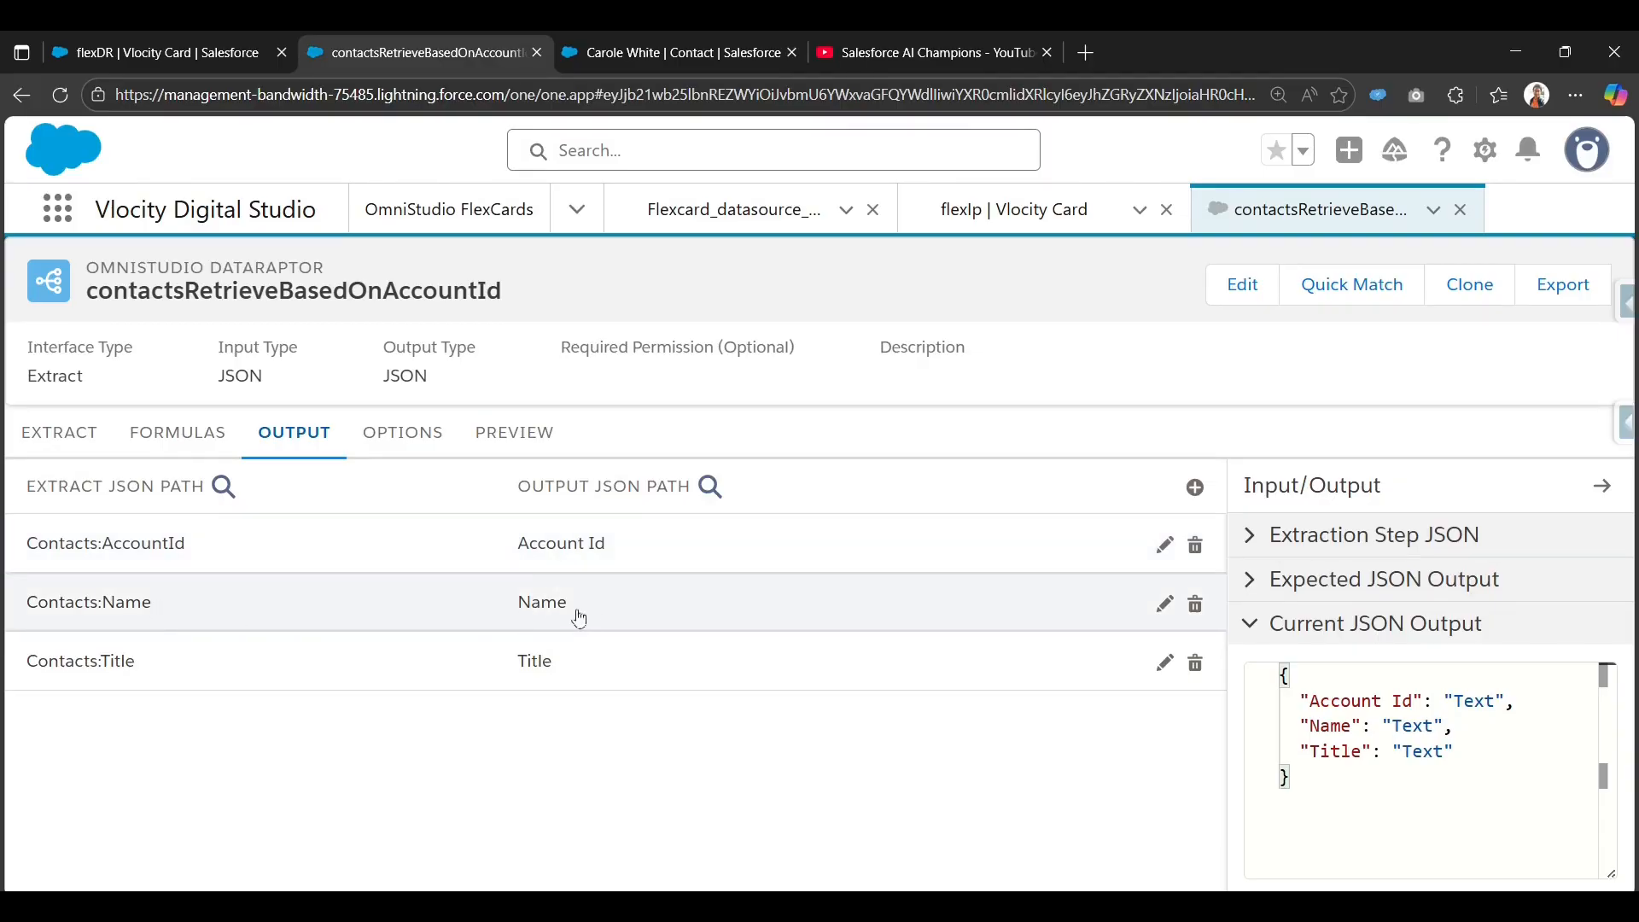
# Execute the preview with the accId parameter and copy the returned Account Id.
pyautogui.click(517, 434)
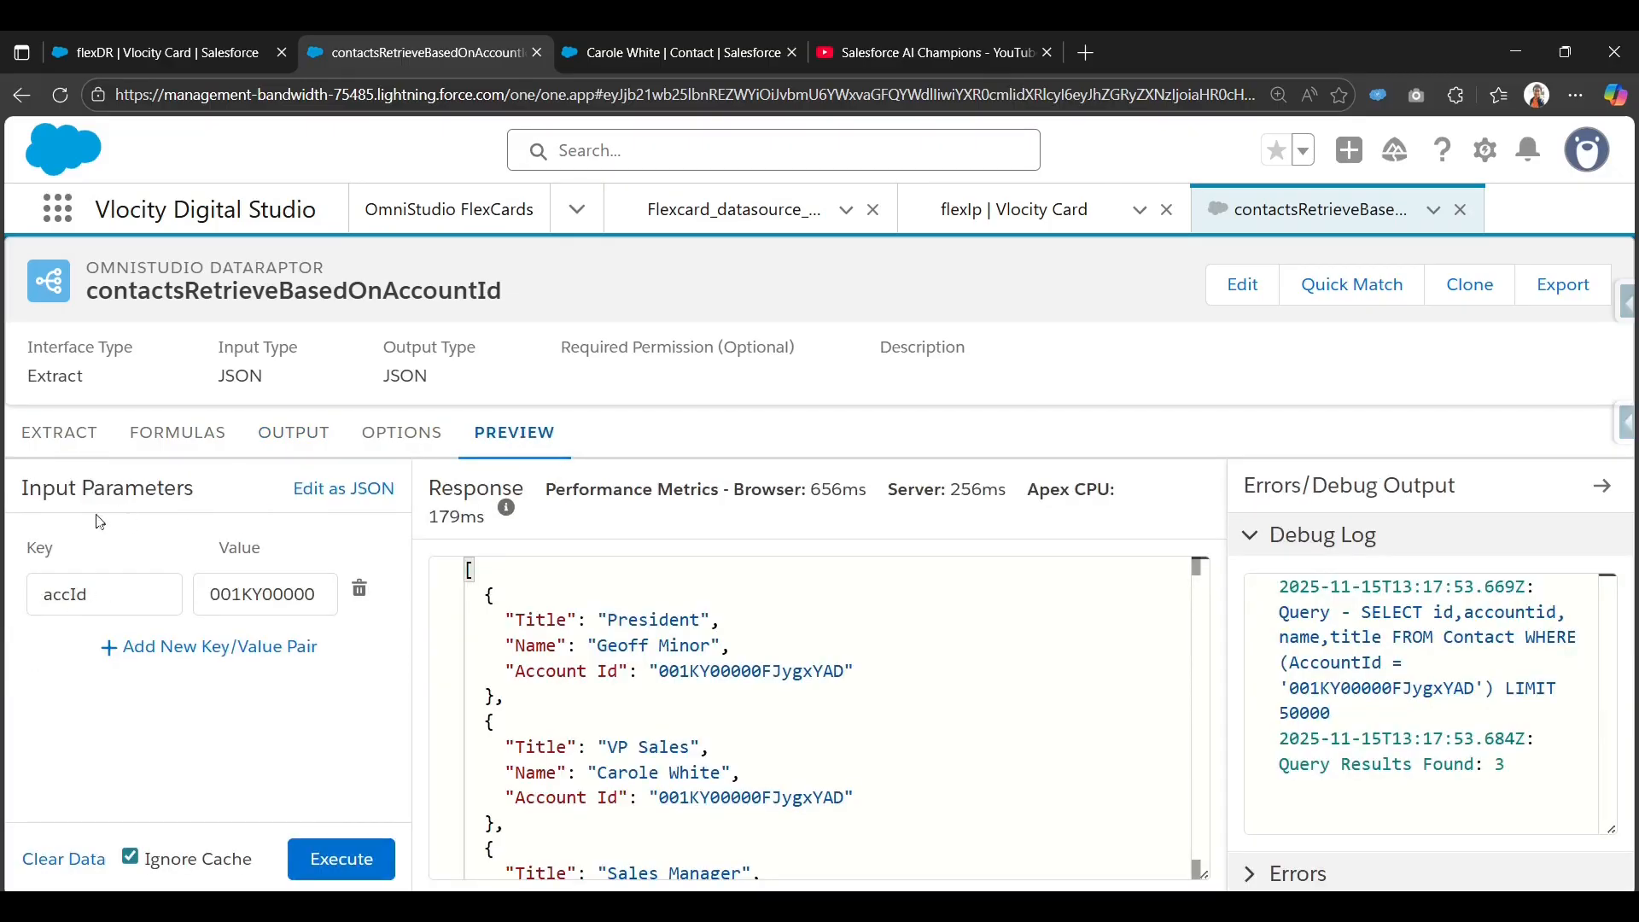
pyautogui.doubleClick(90, 596)
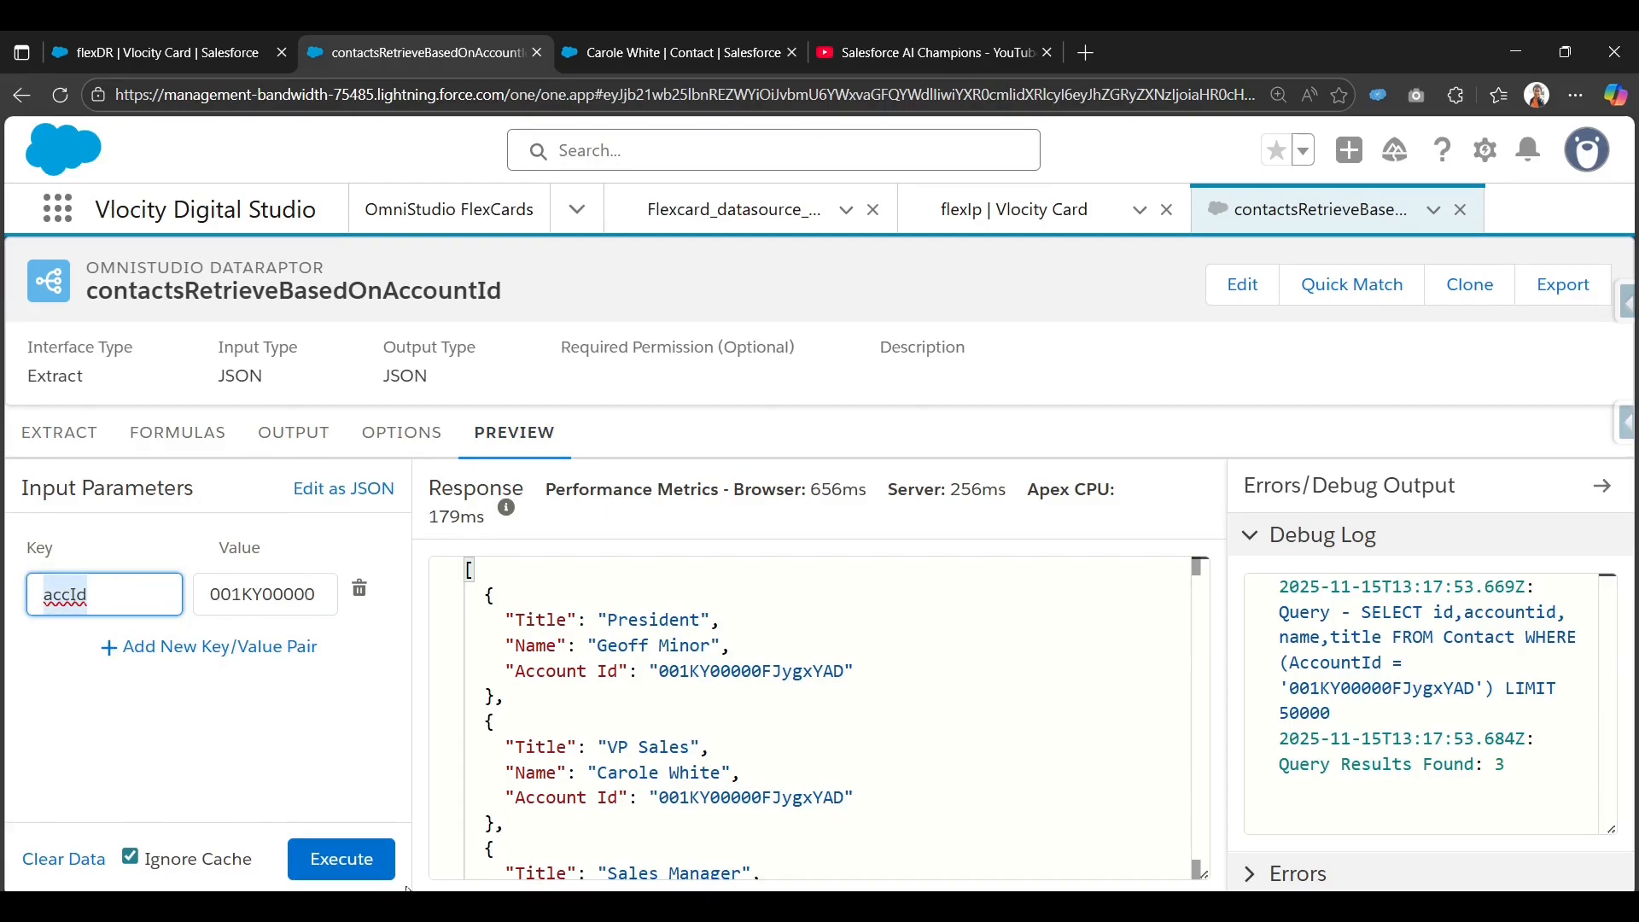
pyautogui.click(343, 858)
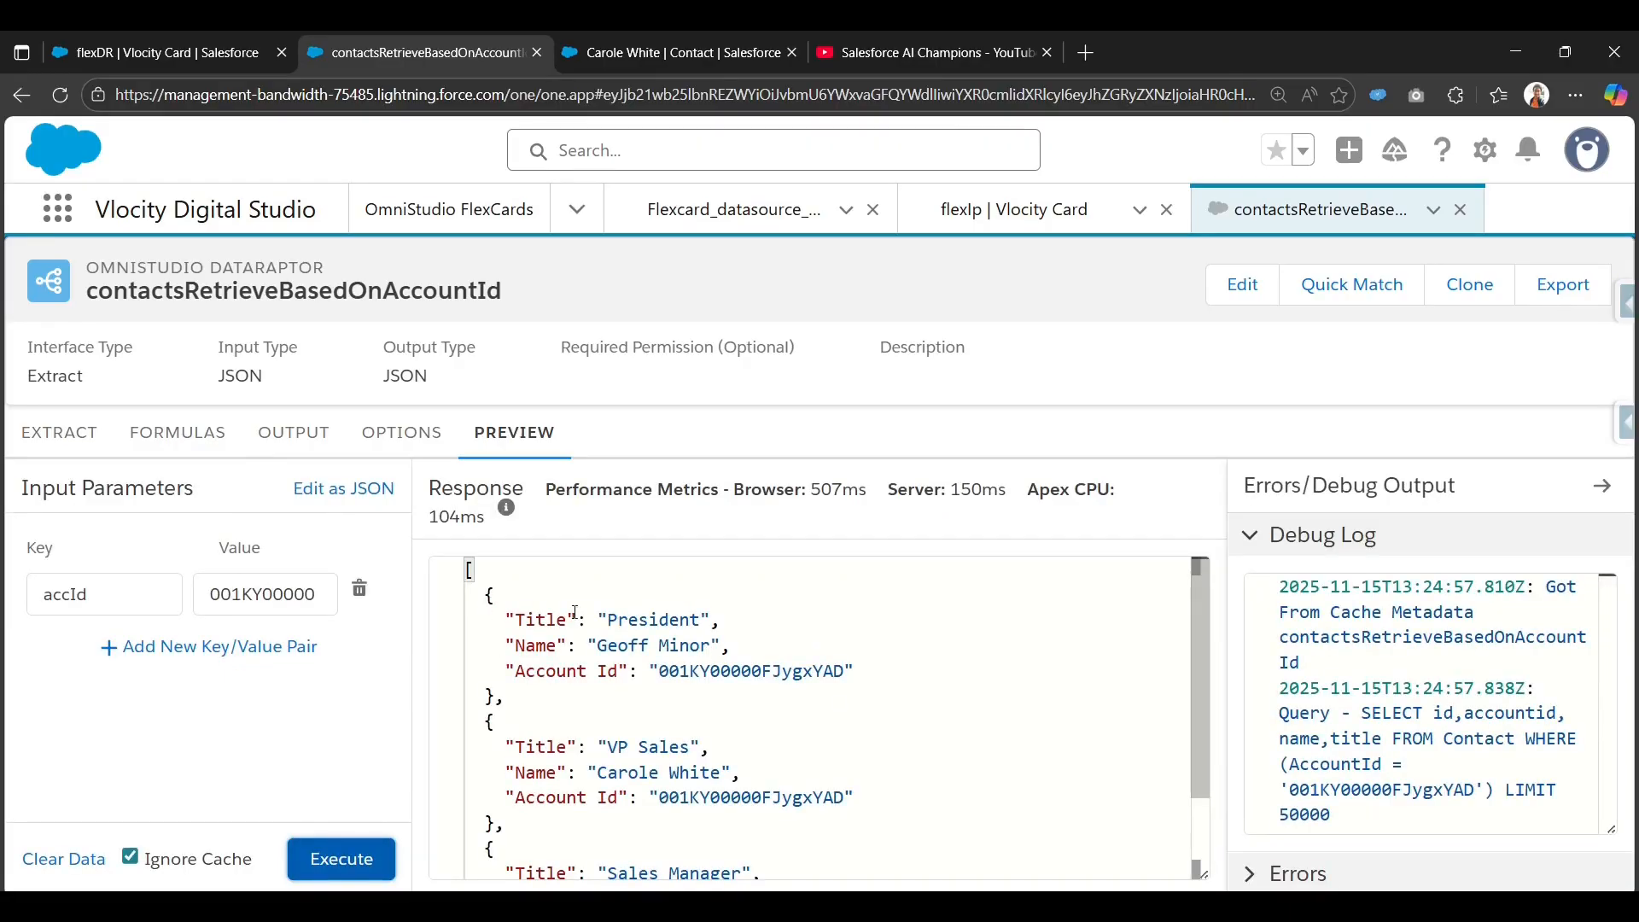
pyautogui.doubleClick(666, 674)
pyautogui.press('super+c')
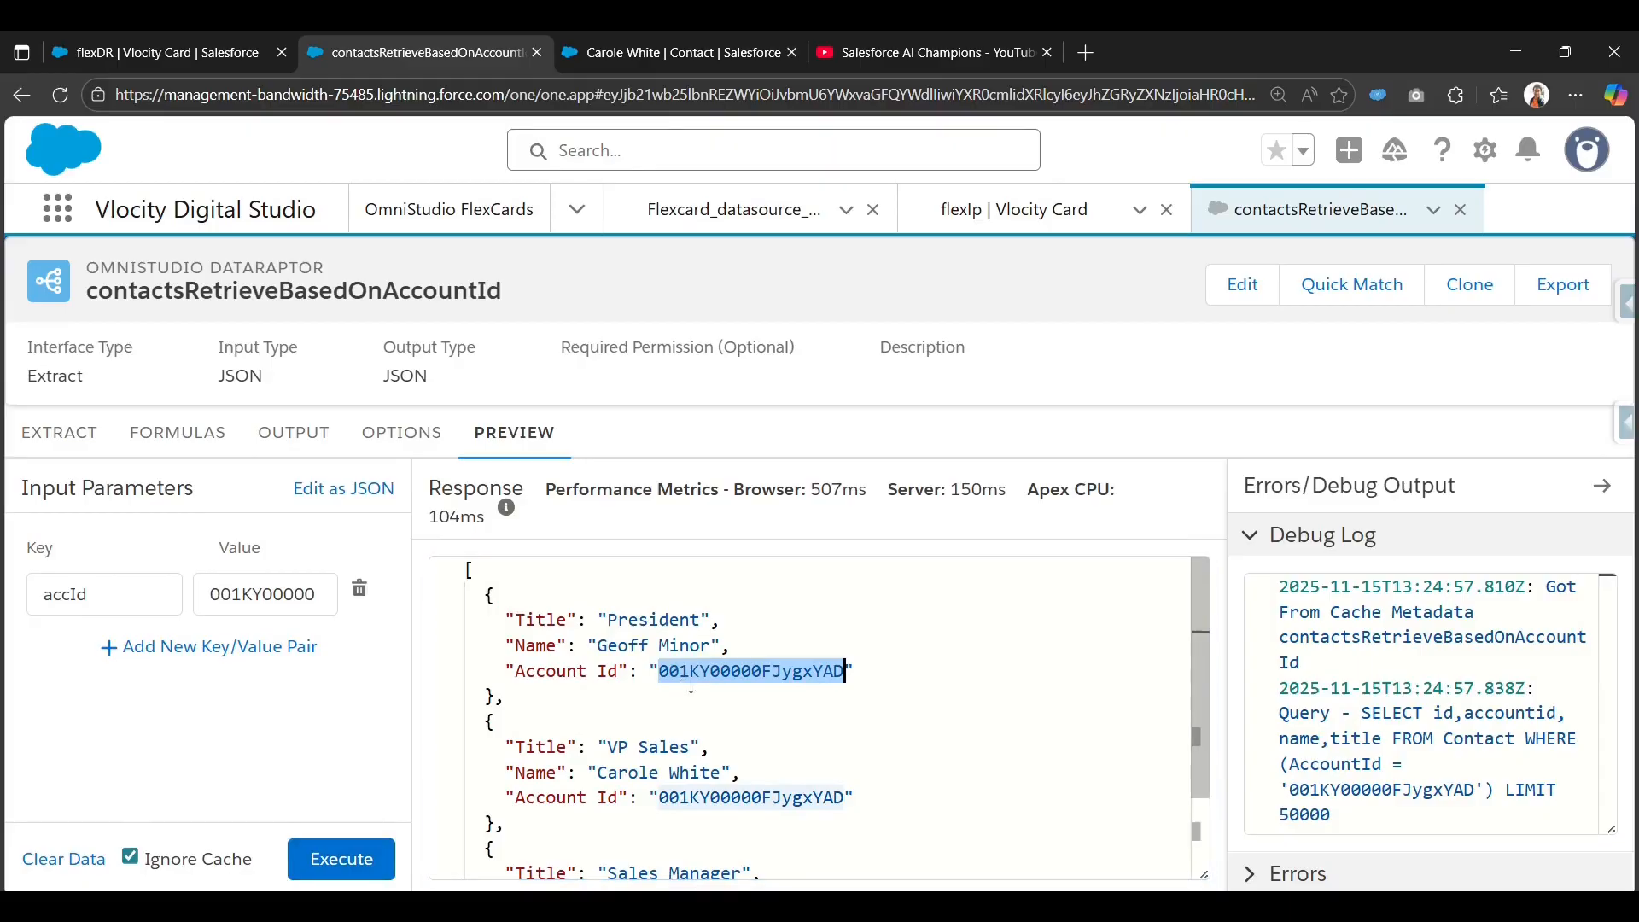
pyautogui.scroll(-1, 606, 795)
pyautogui.scroll(1, 608, 811)
pyautogui.scroll(-1, 593, 792)
pyautogui.scroll(1, 498, 657)
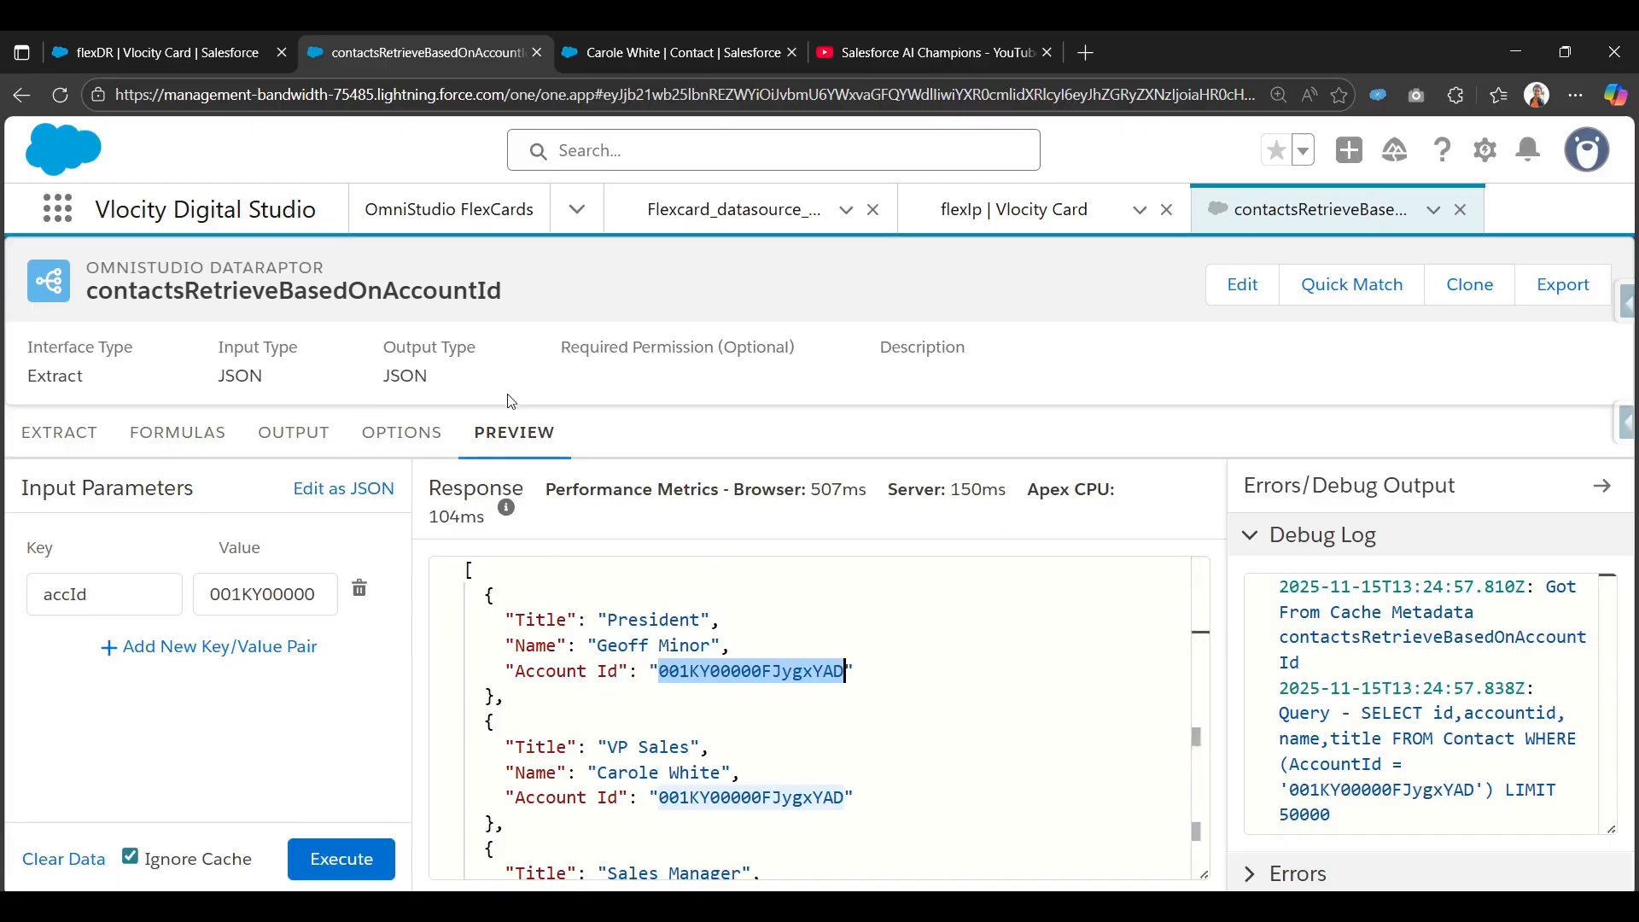
# Create a new FlexCard named FlexDRNew, titled FlexDR, and continue to data source selection.
pyautogui.click(162, 53)
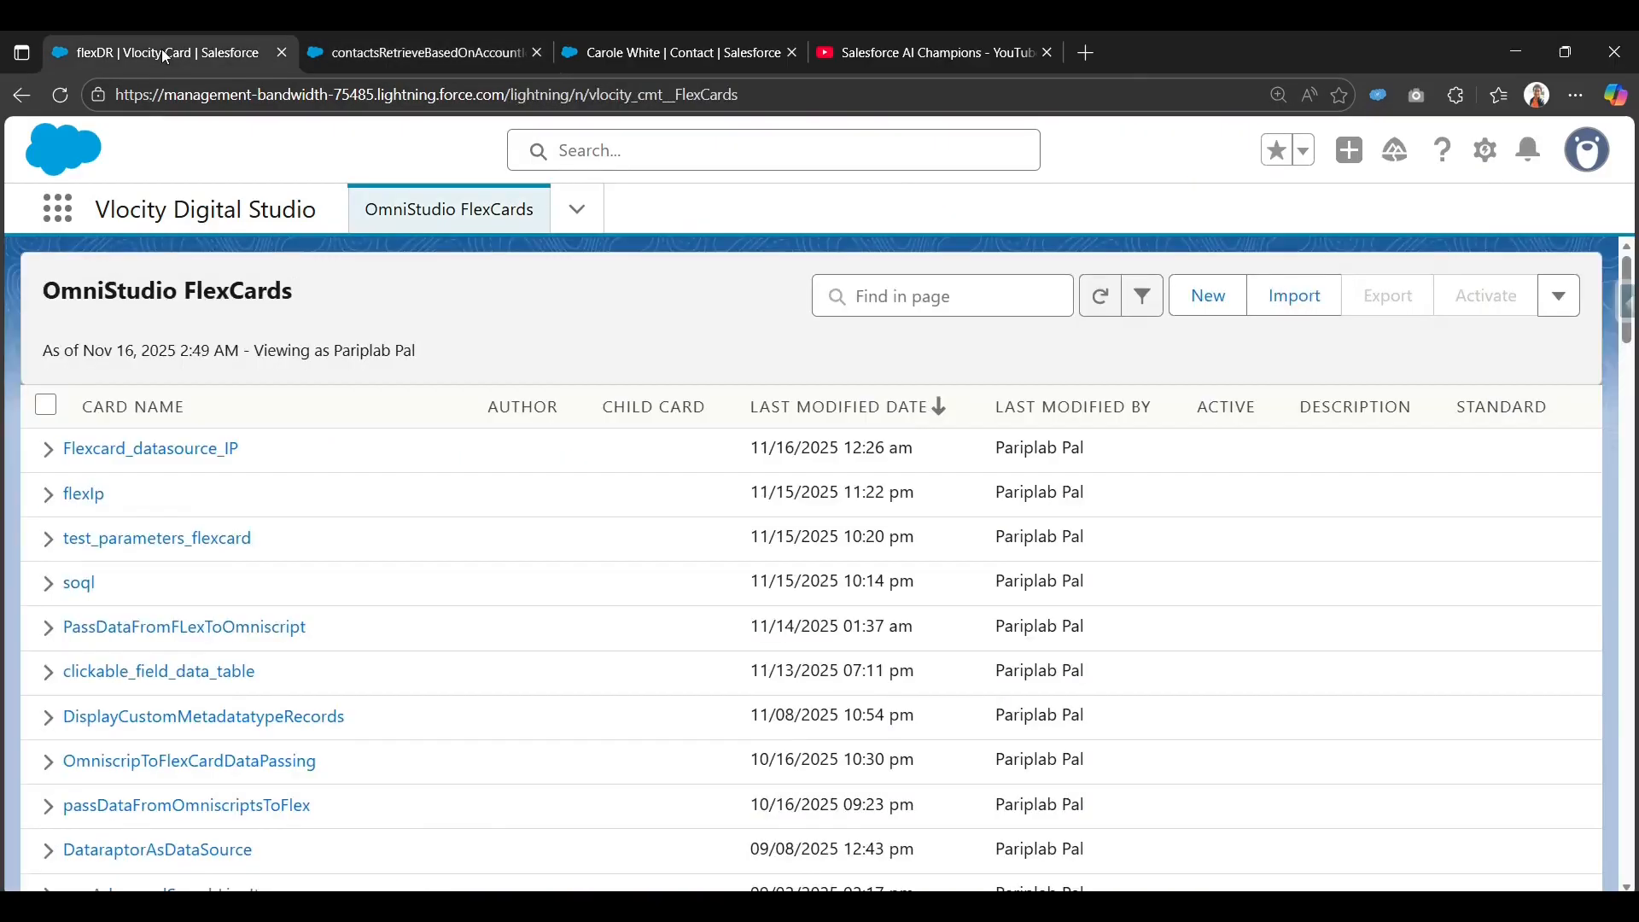
pyautogui.click(1217, 302)
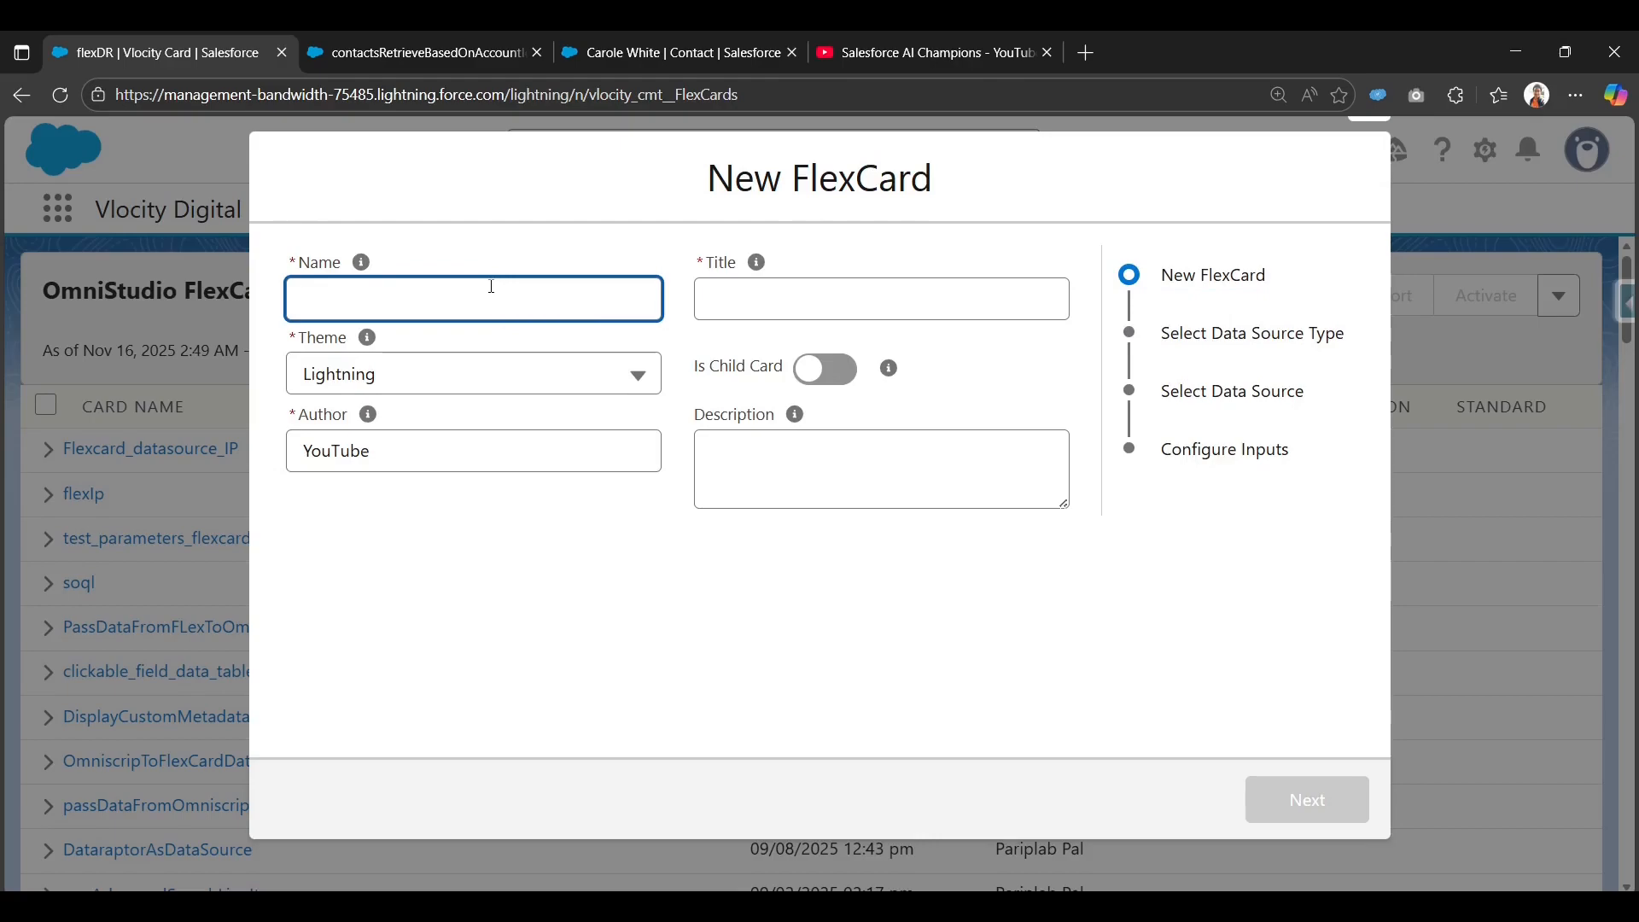
pyautogui.write('FlexDR')
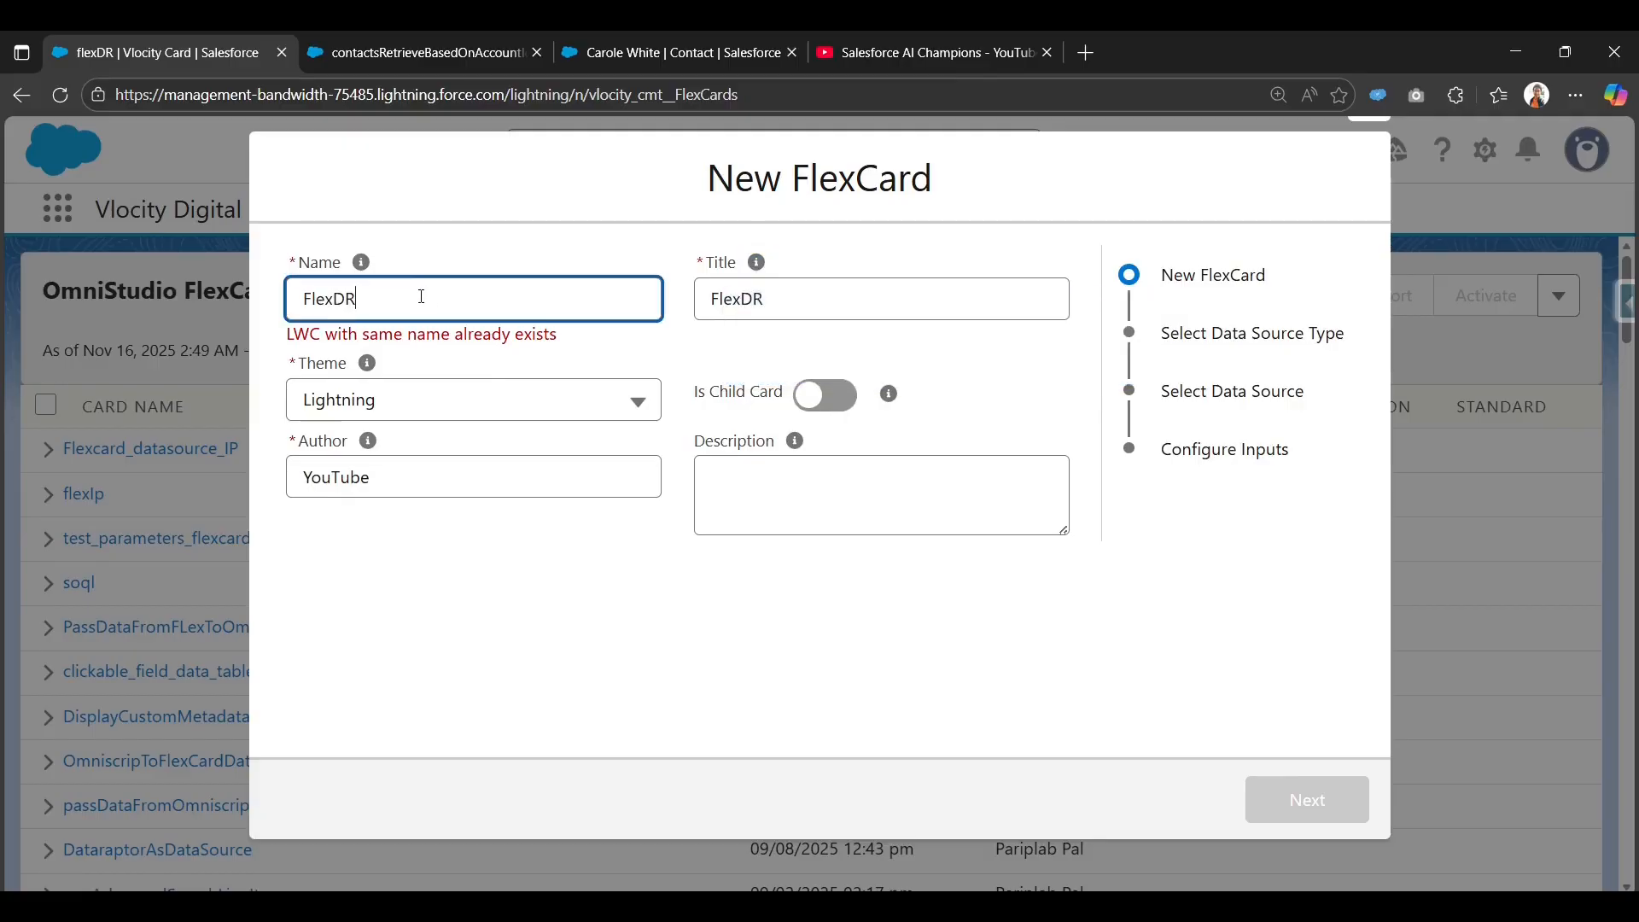
pyautogui.write('New')
pyautogui.click(630, 698)
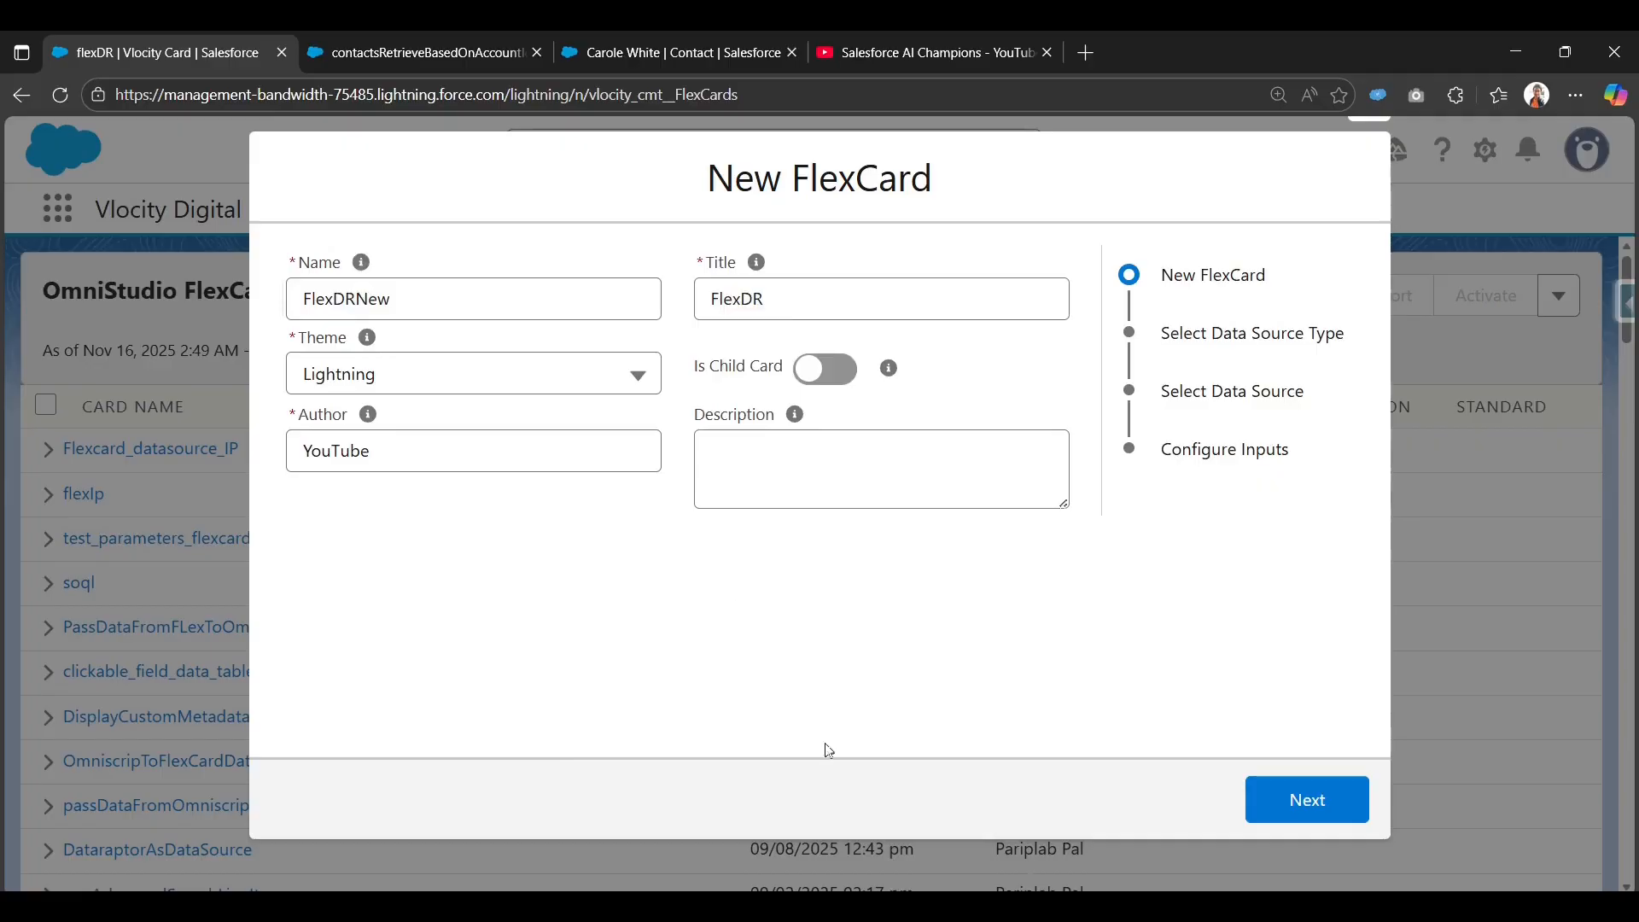
pyautogui.click(1322, 807)
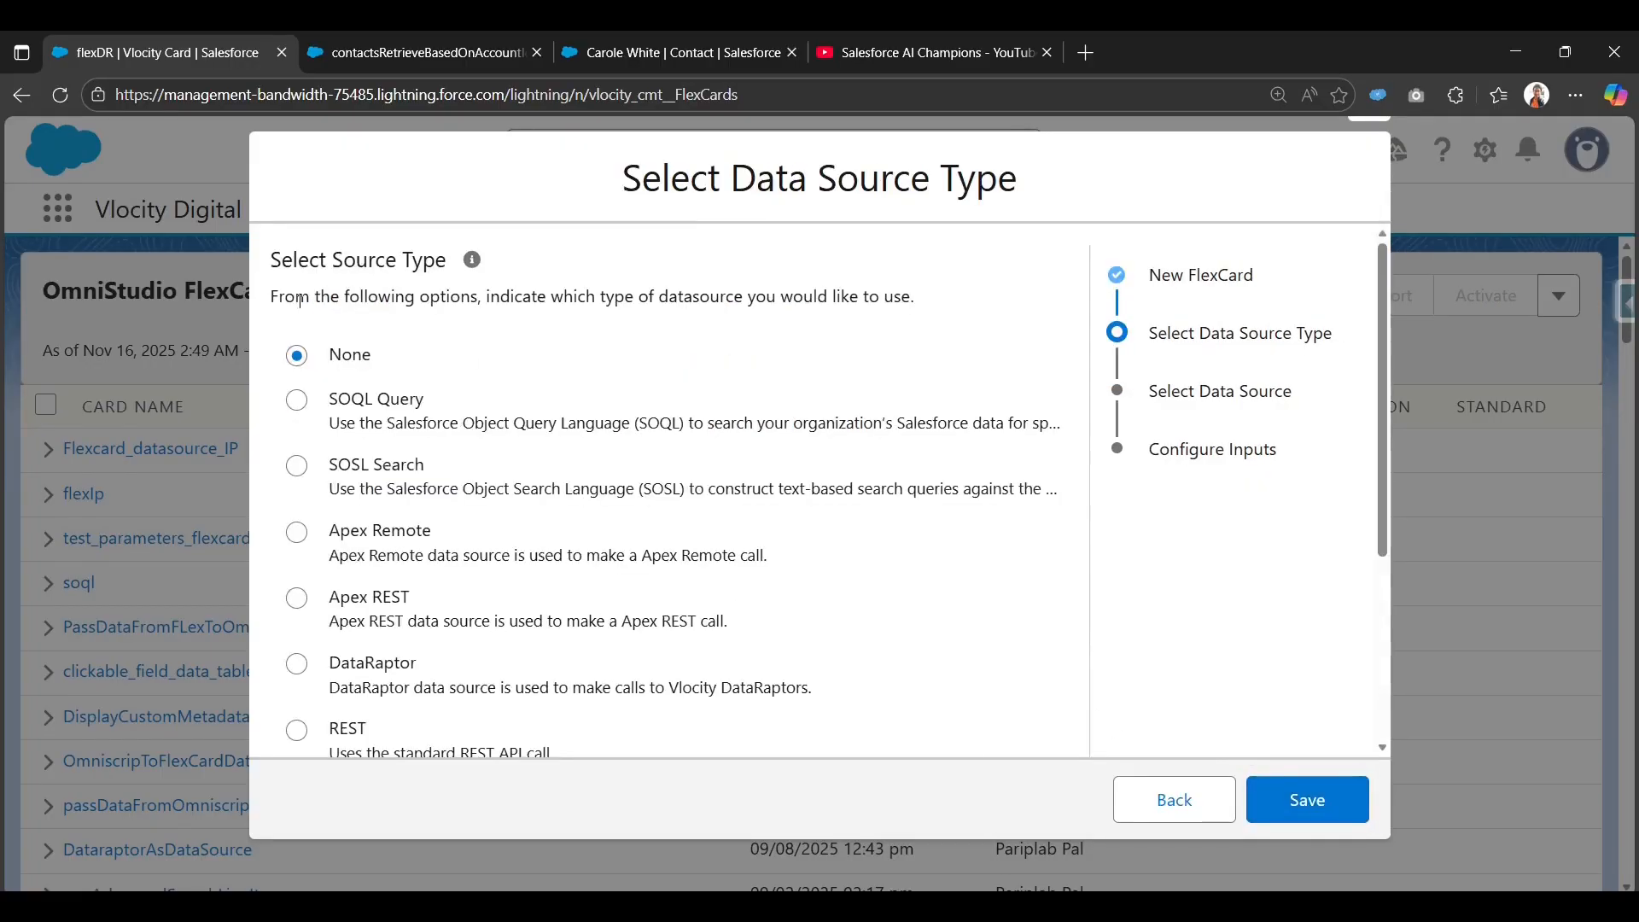
# Choose DataRaptor as the source type, search 'contacts', and select contactsRetrieveBasedOnAccountId.
pyautogui.scroll(-1, 447, 607)
pyautogui.scroll(-3, 444, 607)
pyautogui.scroll(3, 357, 572)
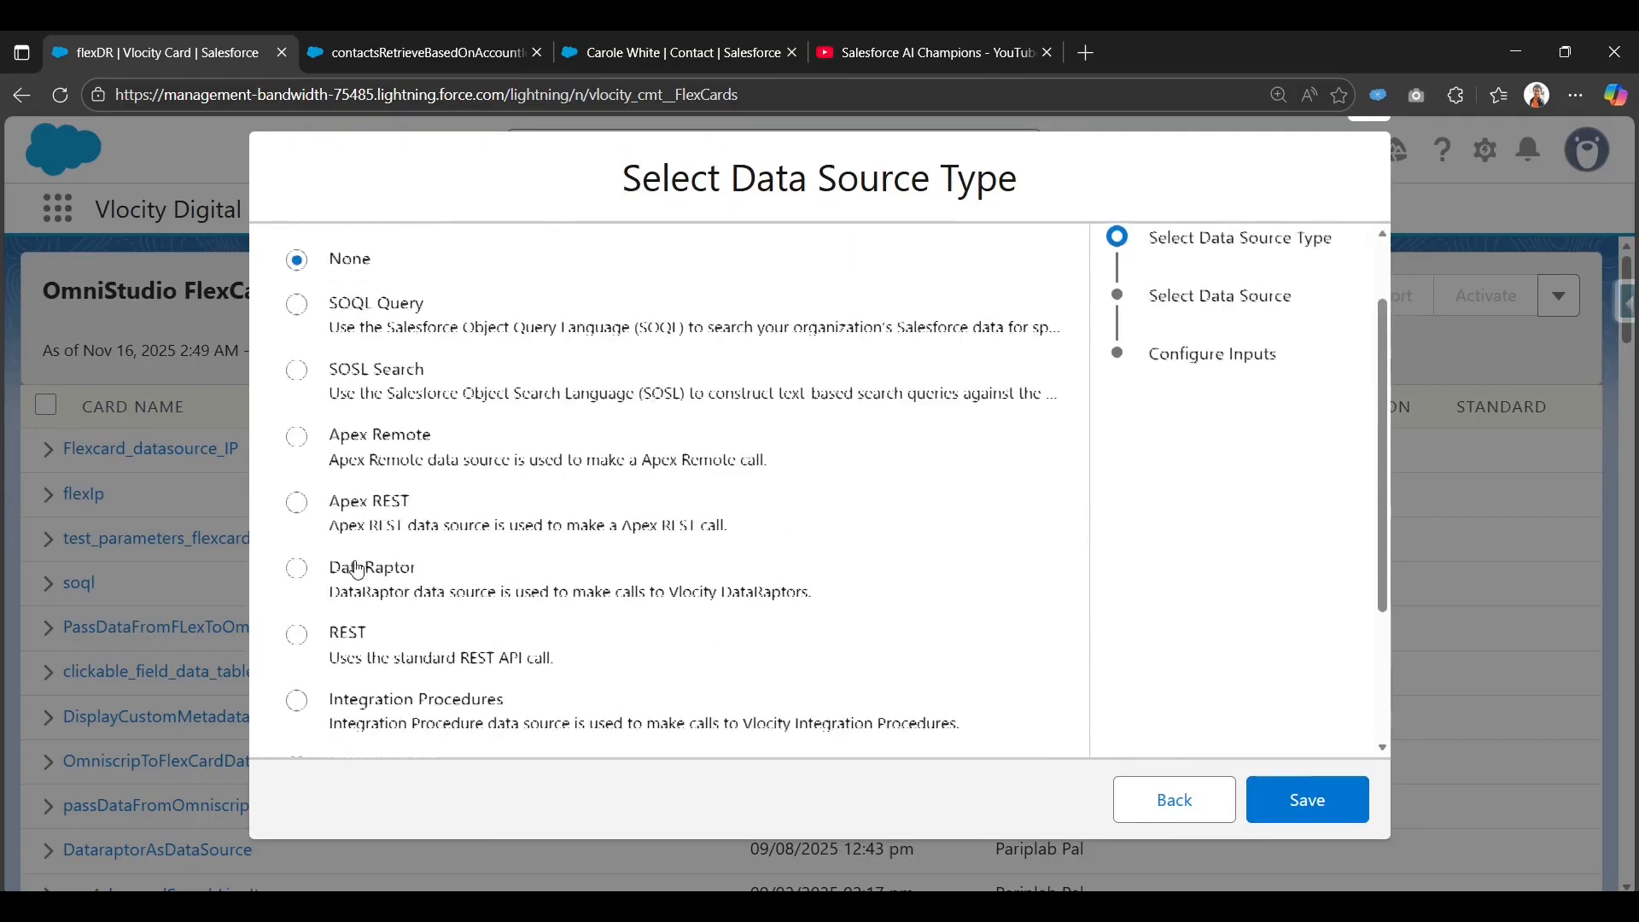
pyautogui.scroll(2, 351, 555)
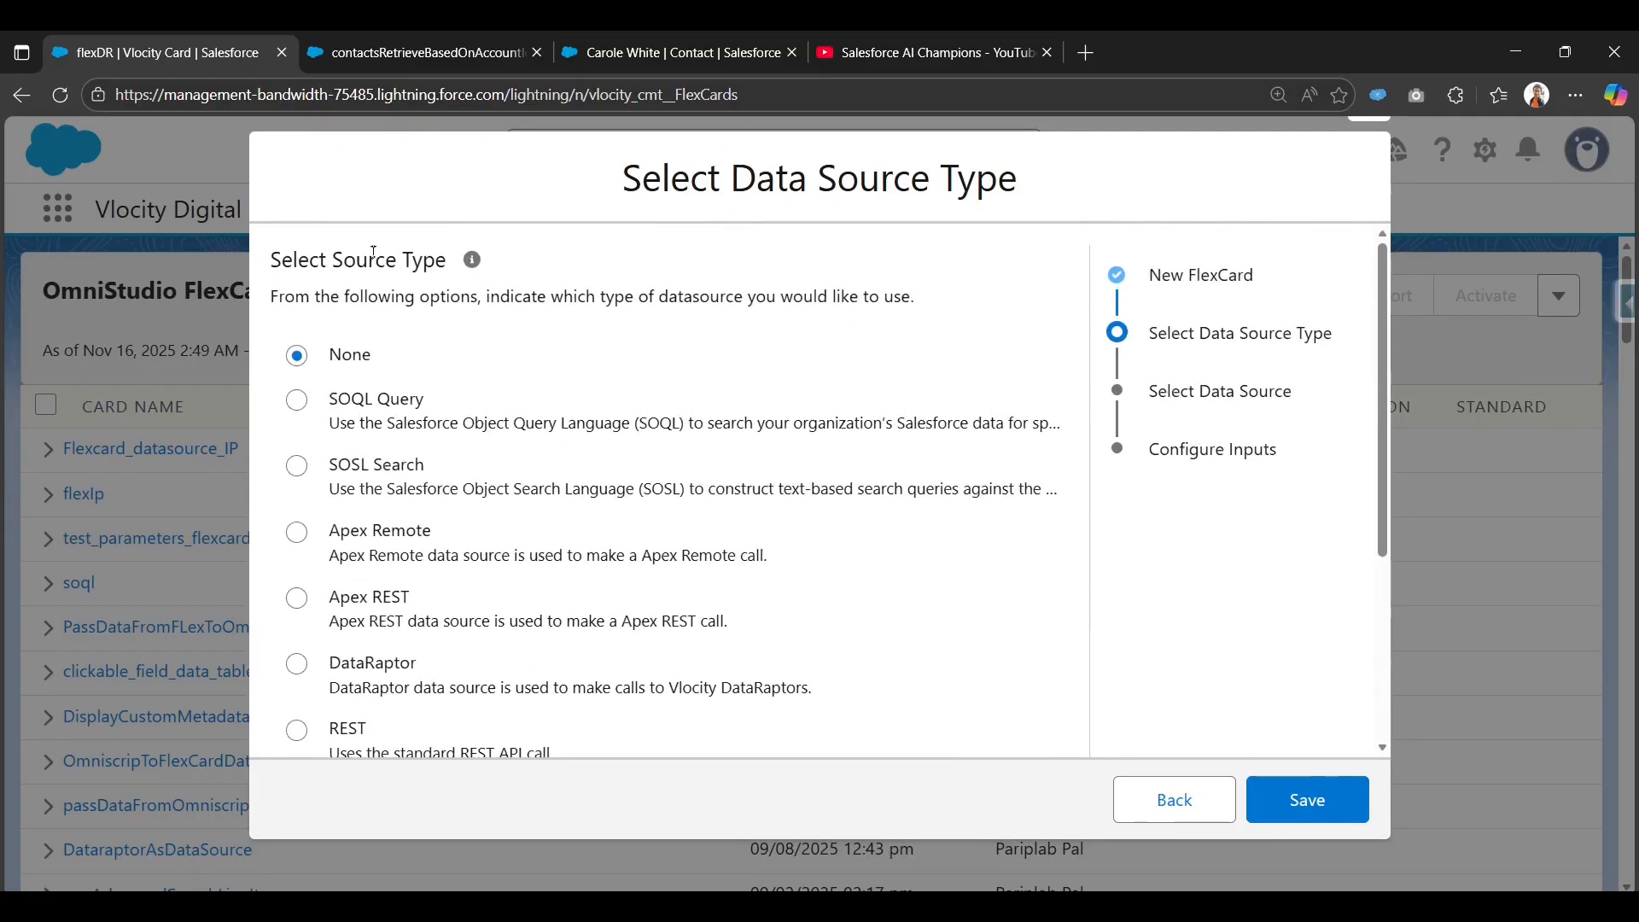
pyautogui.scroll(-1, 494, 640)
pyautogui.click(296, 557)
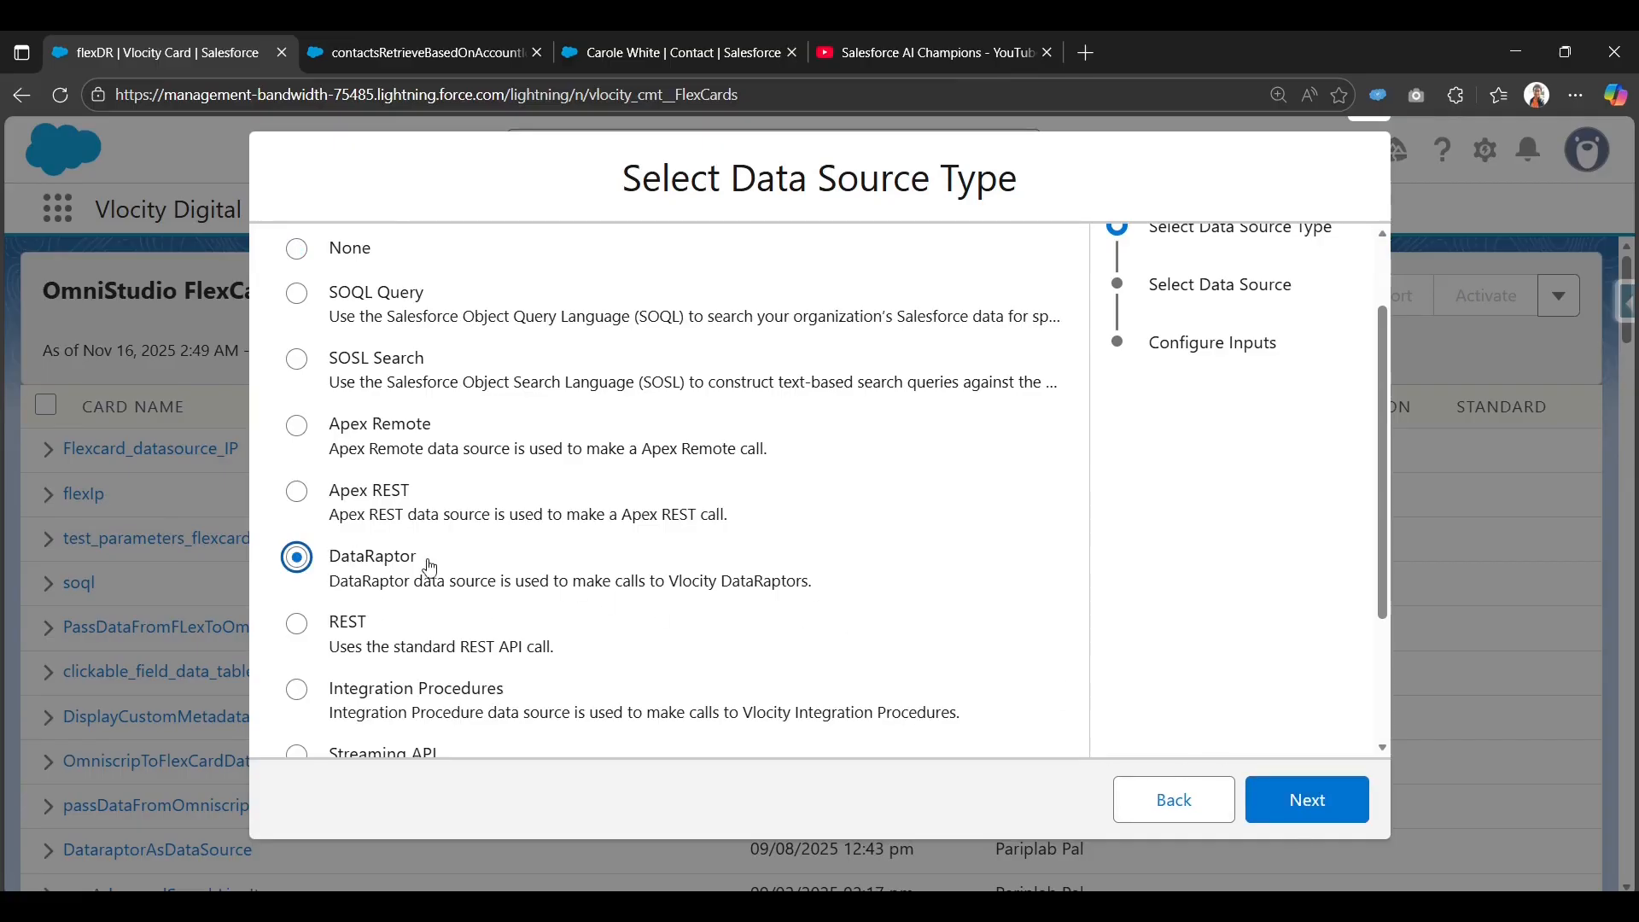
pyautogui.click(1309, 809)
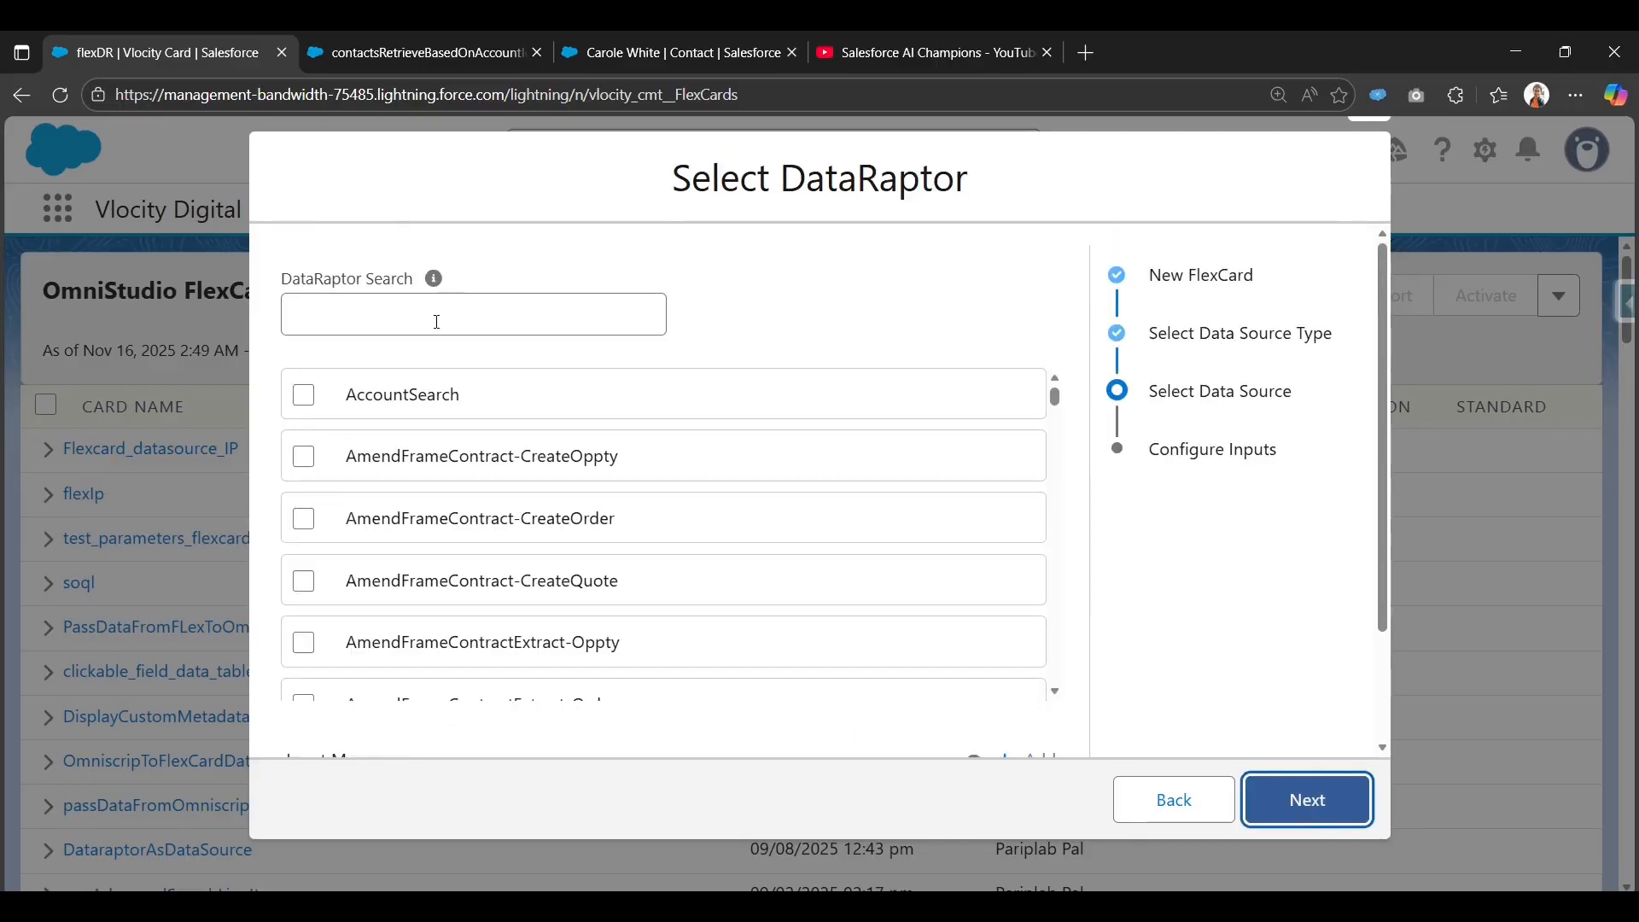
pyautogui.click(436, 322)
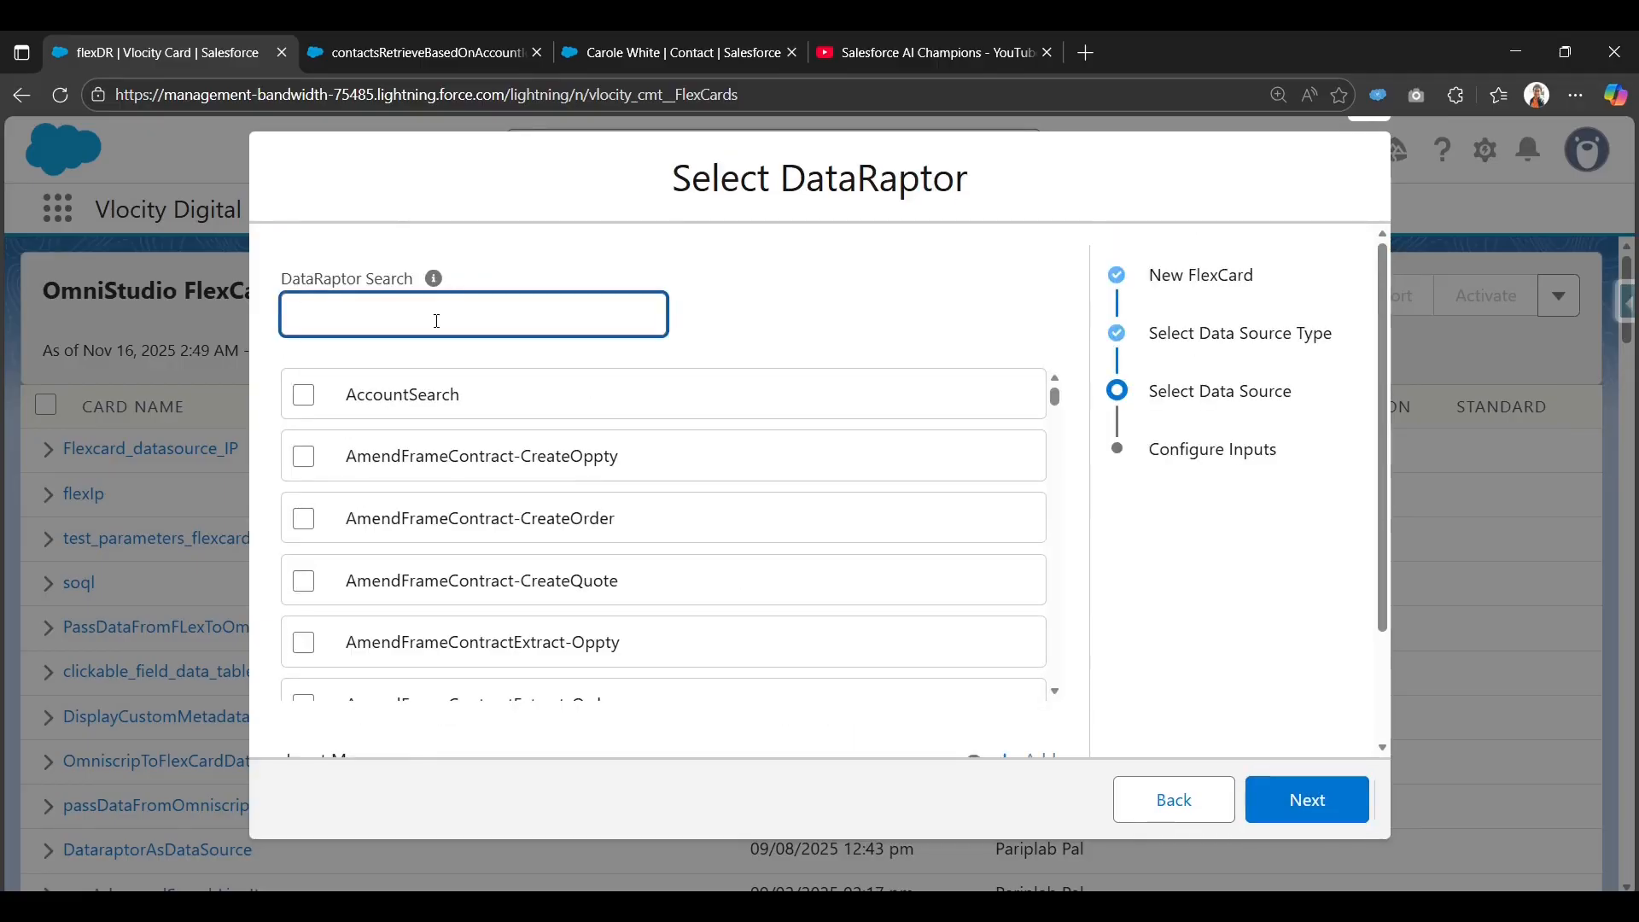
pyautogui.write('con')
pyautogui.write('tact')
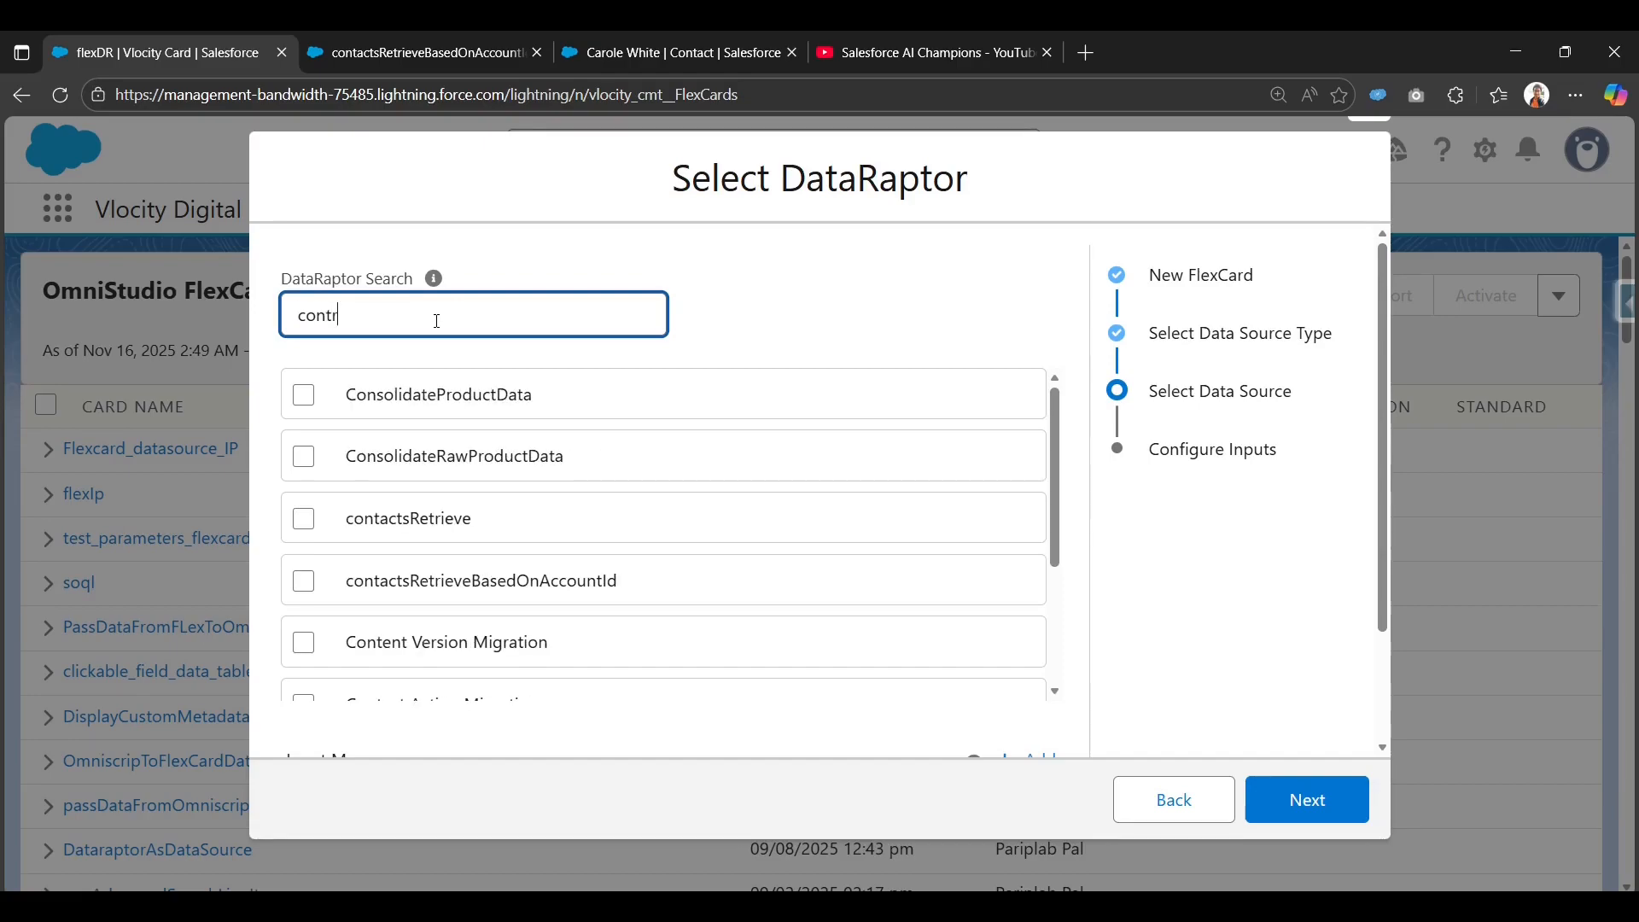
pyautogui.write('s')
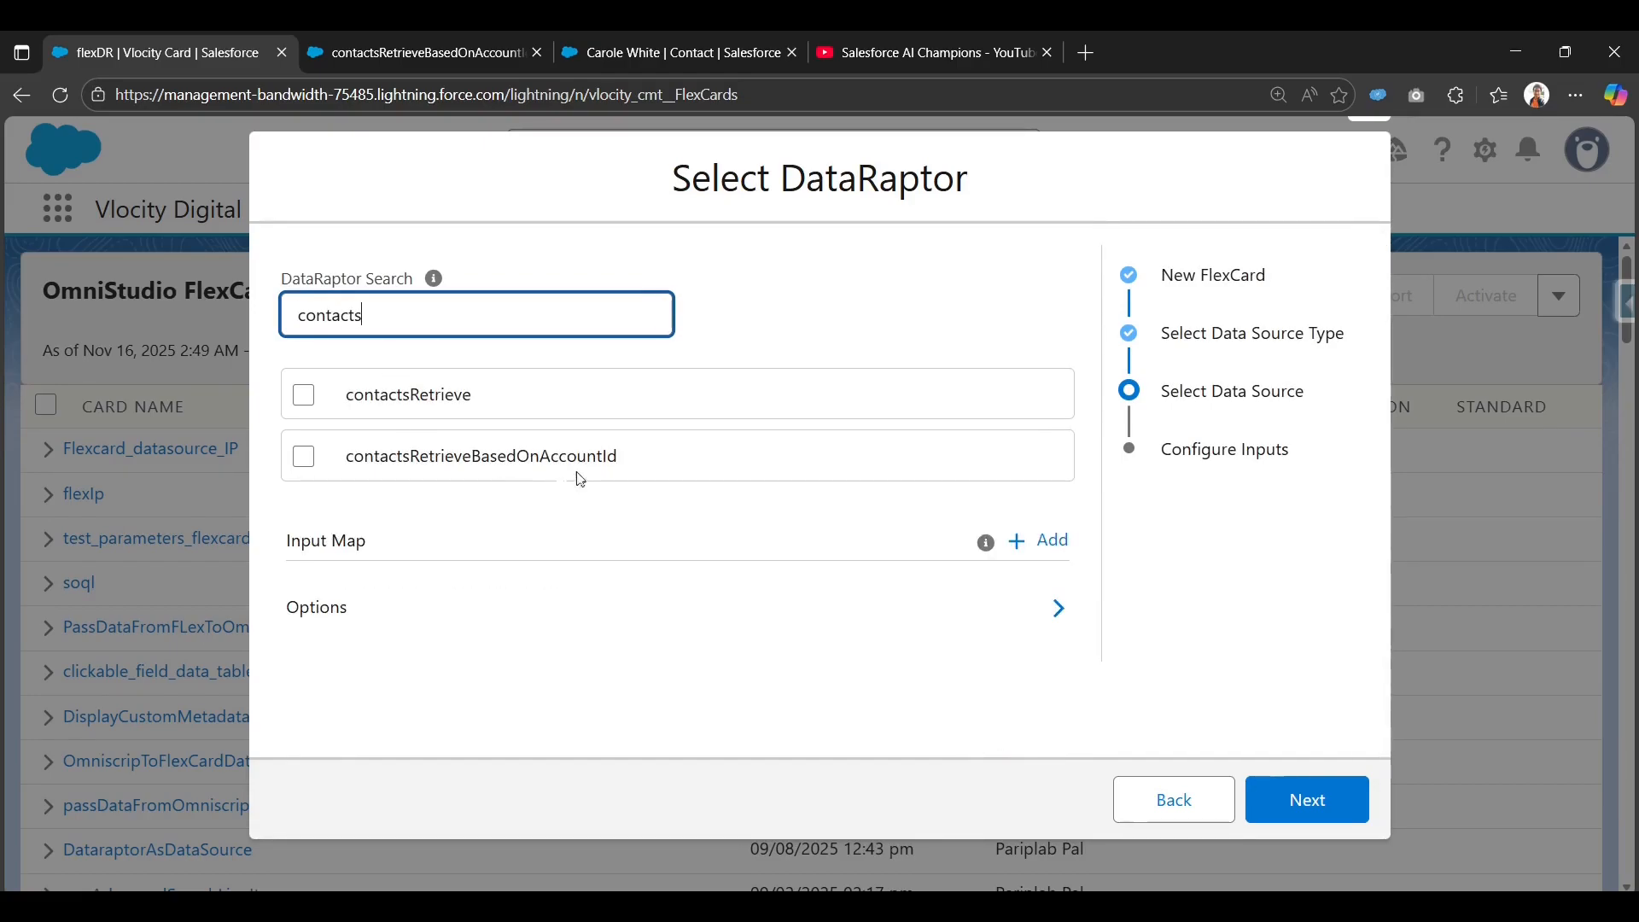
pyautogui.click(304, 457)
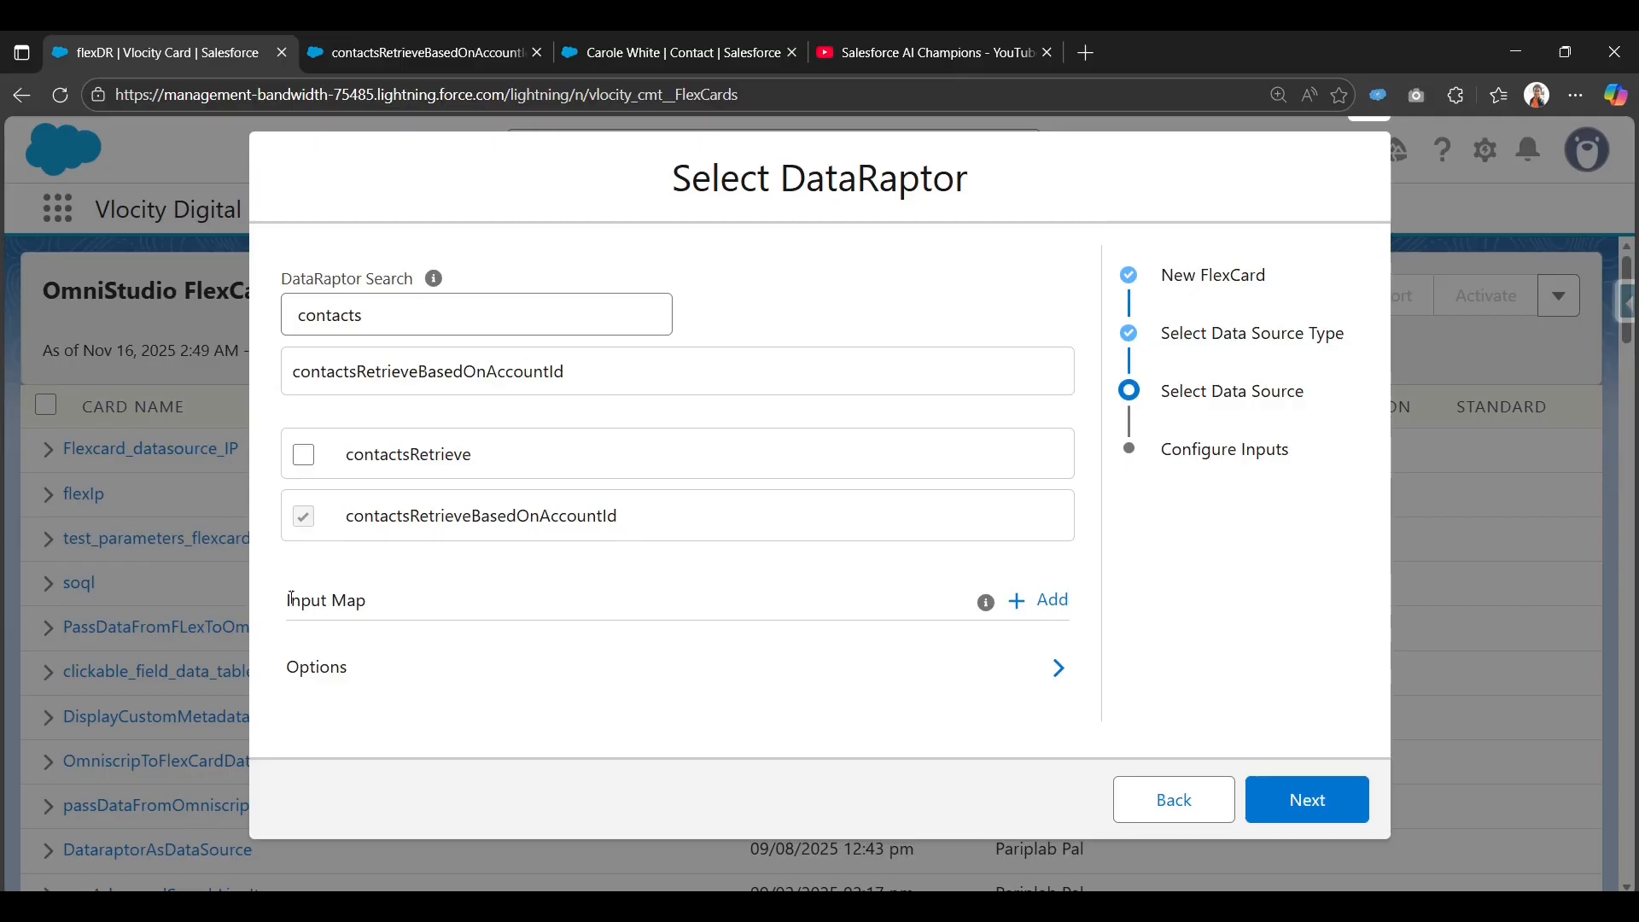
pyautogui.moveTo(289, 601); pyautogui.dragTo(392, 600)
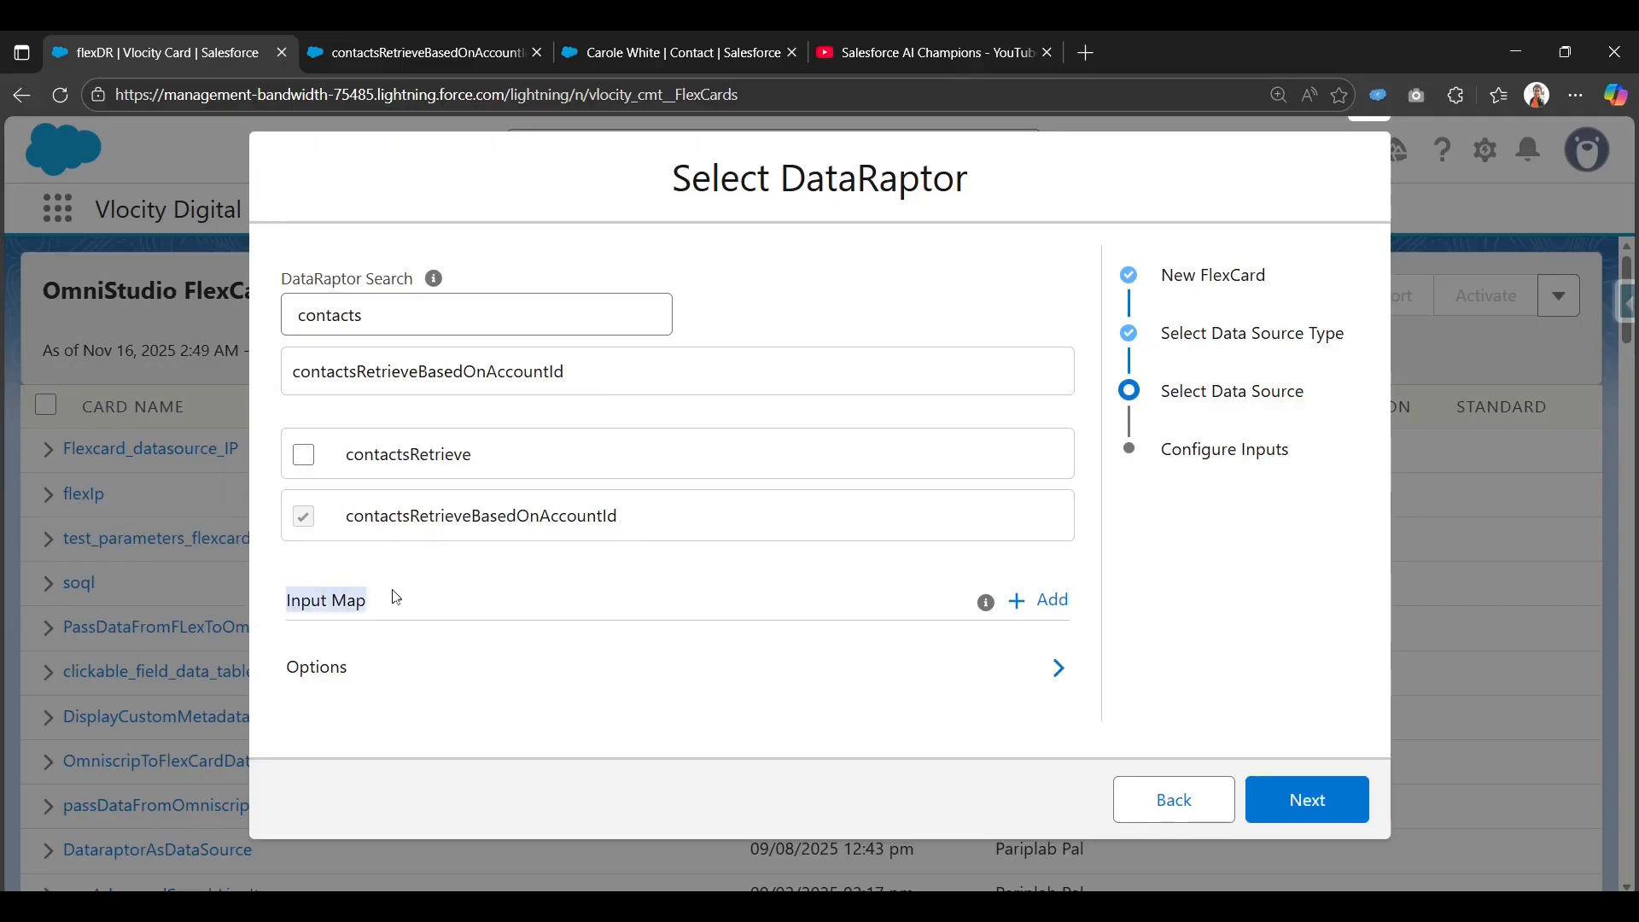
# Add an Input Map row with key accId.
pyautogui.click(1048, 600)
pyautogui.scroll(-1, 663, 640)
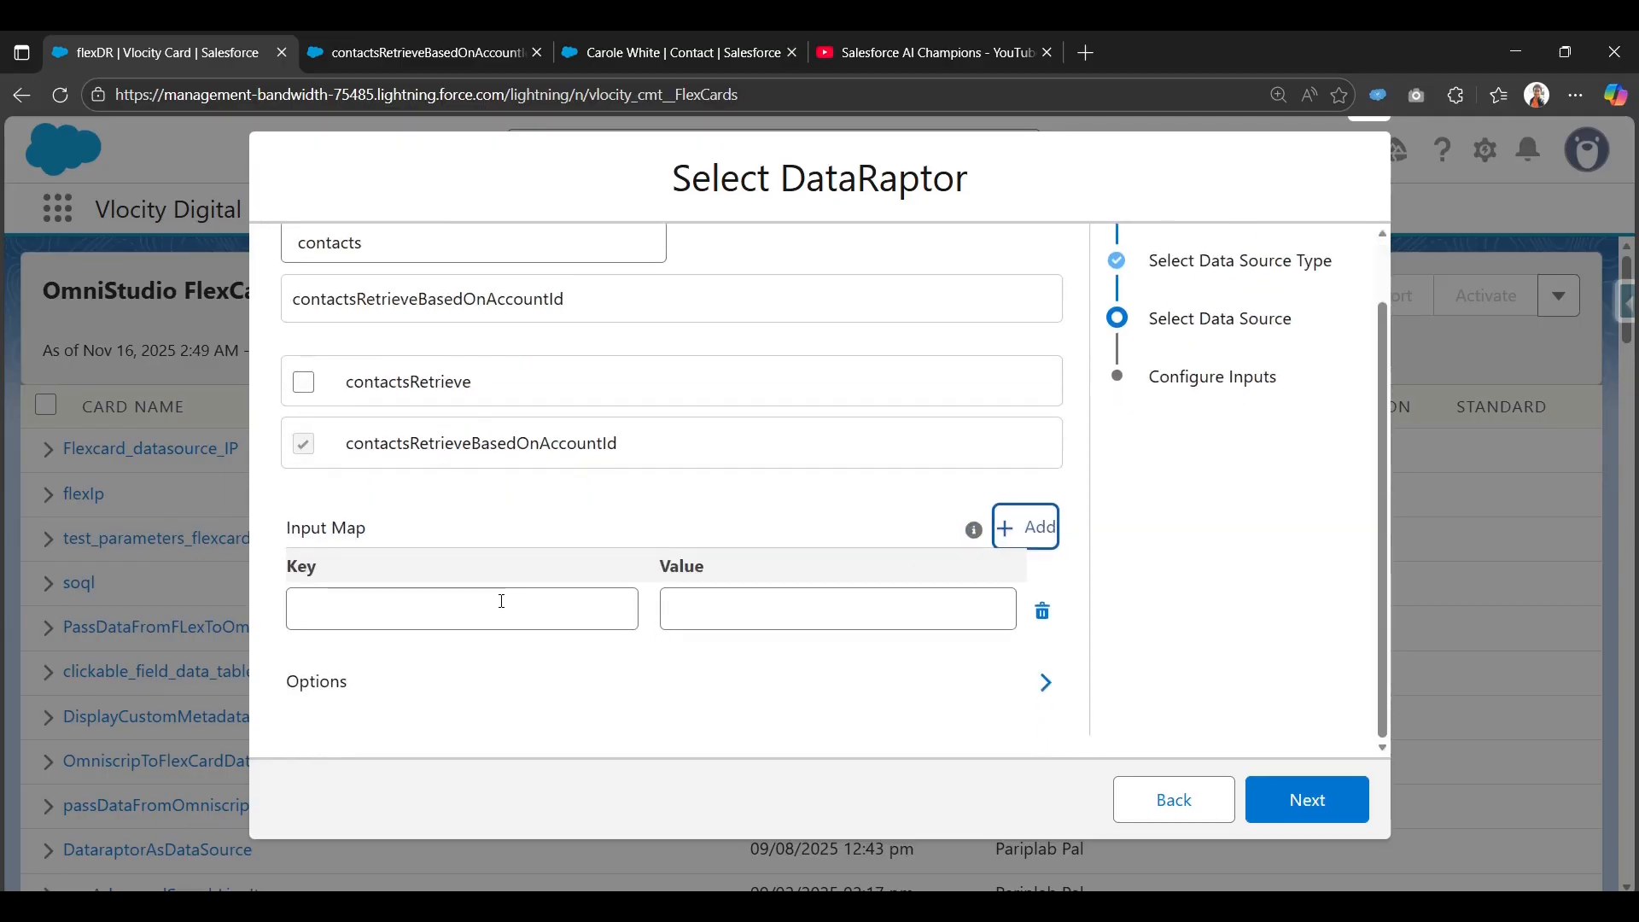
pyautogui.click(503, 596)
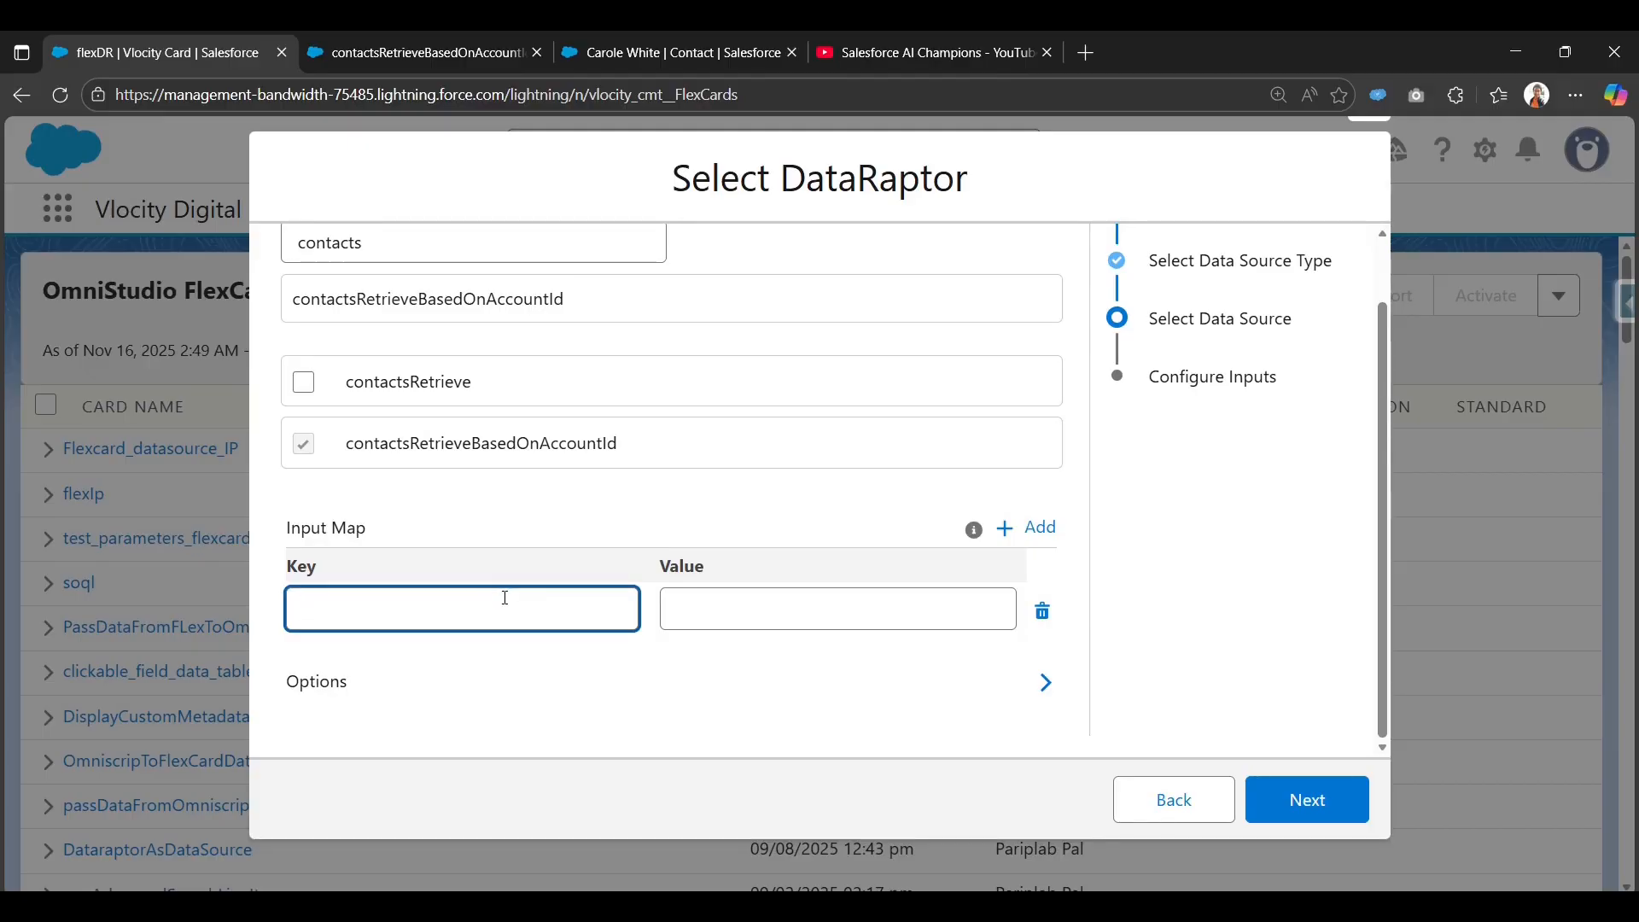
pyautogui.write('accId')
# Copy the Account Id from the DataRaptor's accId filter and paste it as the input value.
pyautogui.click(418, 40)
pyautogui.click(42, 428)
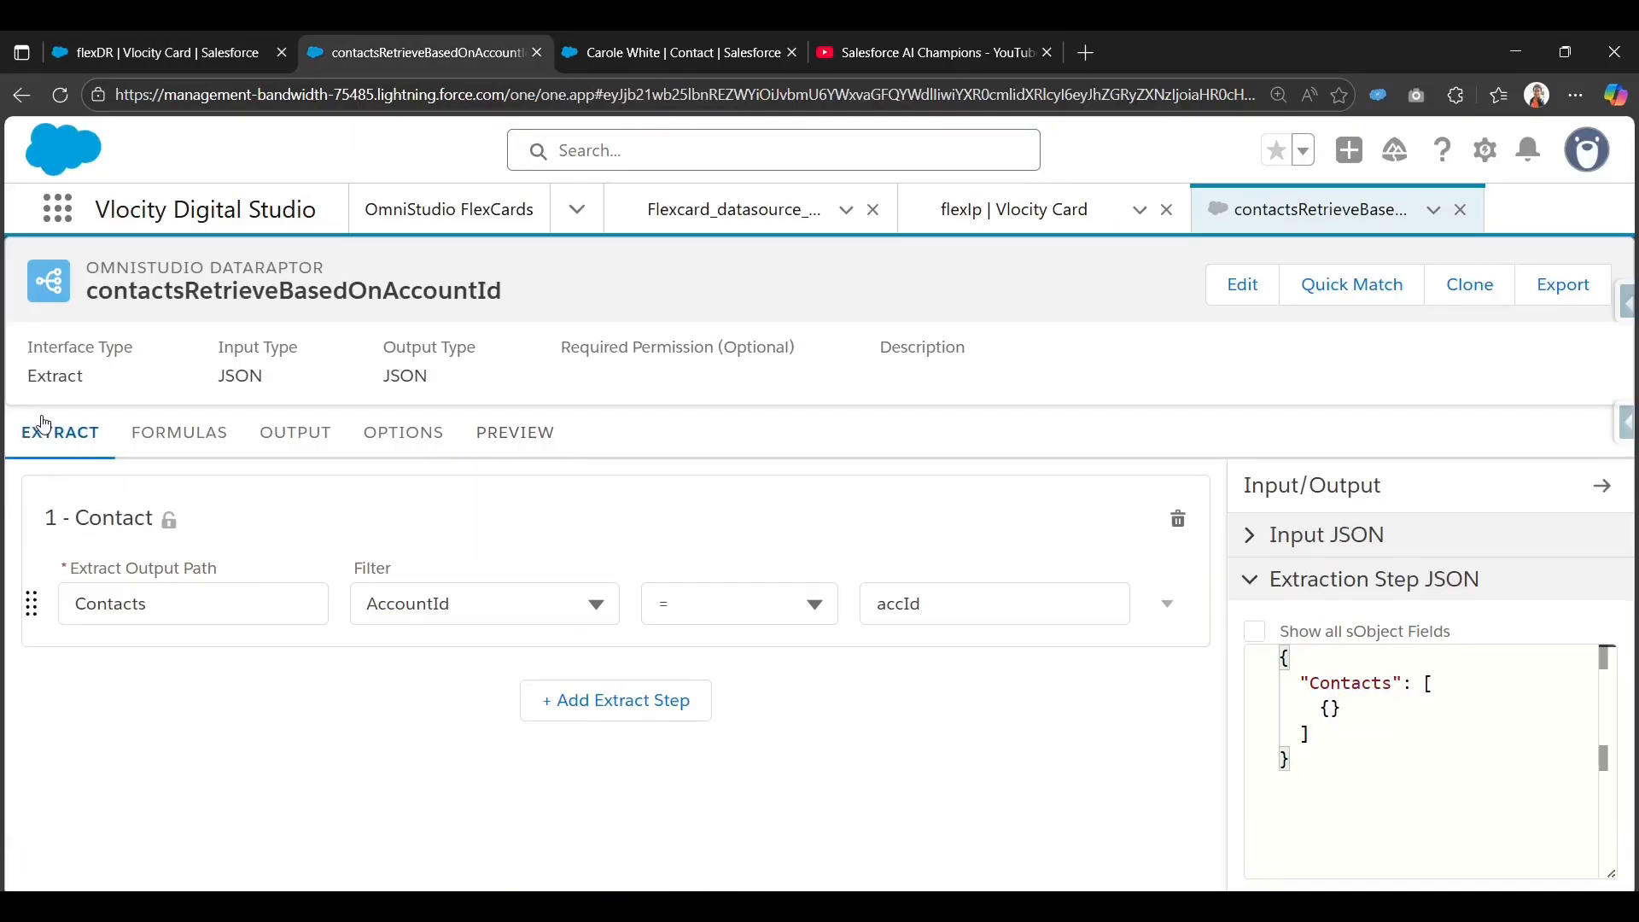
pyautogui.click(981, 608)
pyautogui.doubleClick(982, 609)
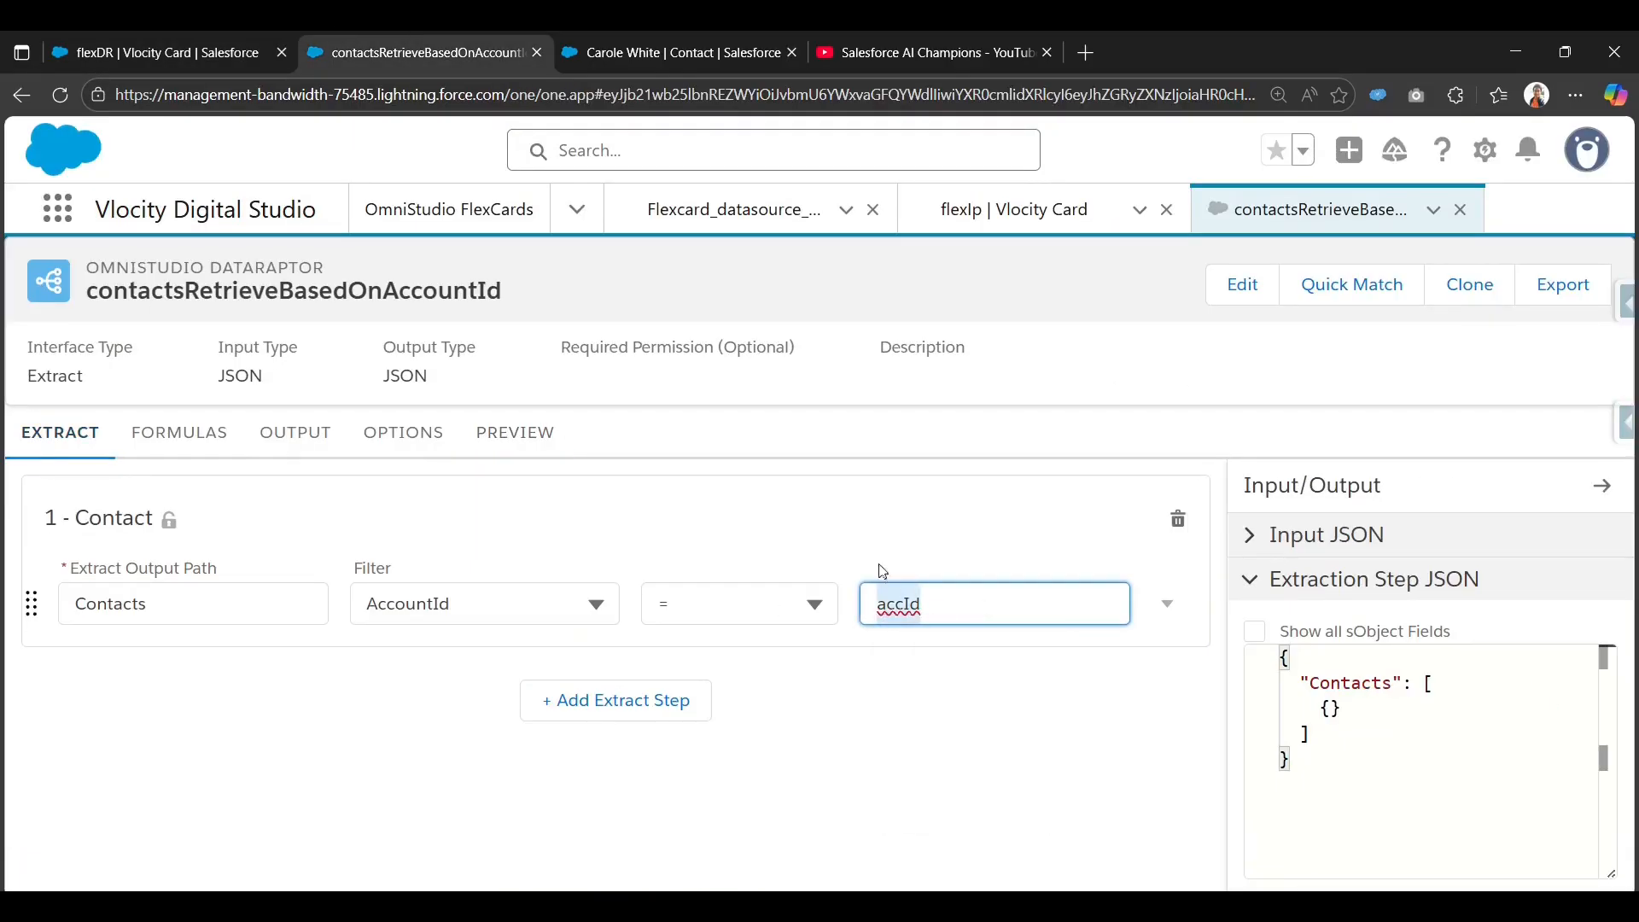
pyautogui.click(881, 525)
pyautogui.click(64, 39)
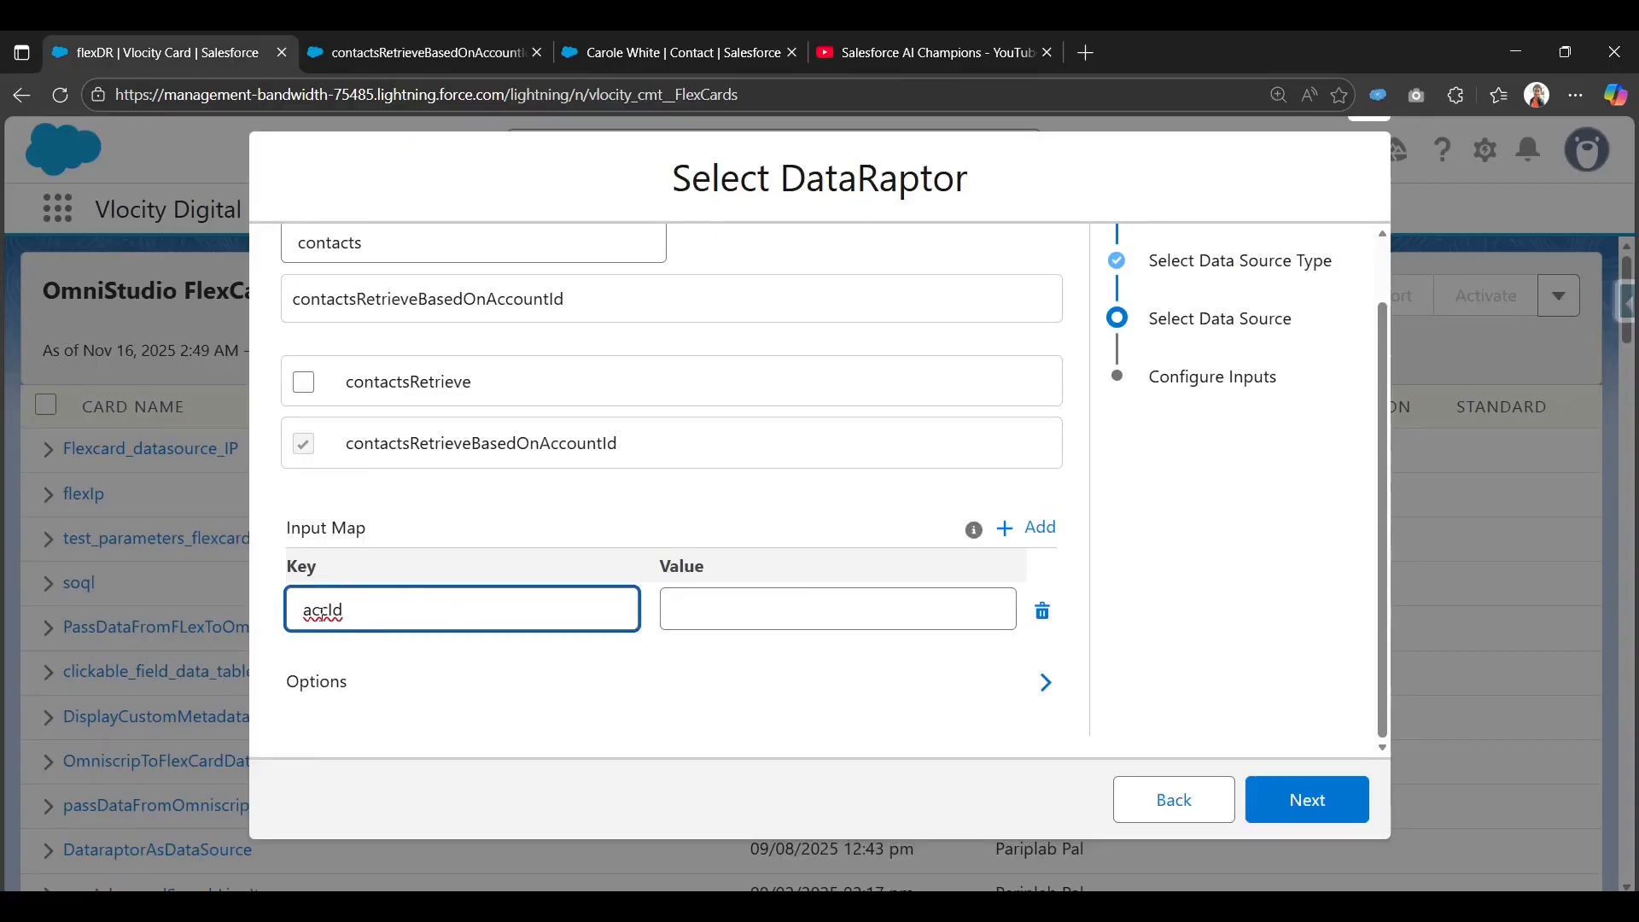
pyautogui.click(743, 616)
pyautogui.press('super+v')
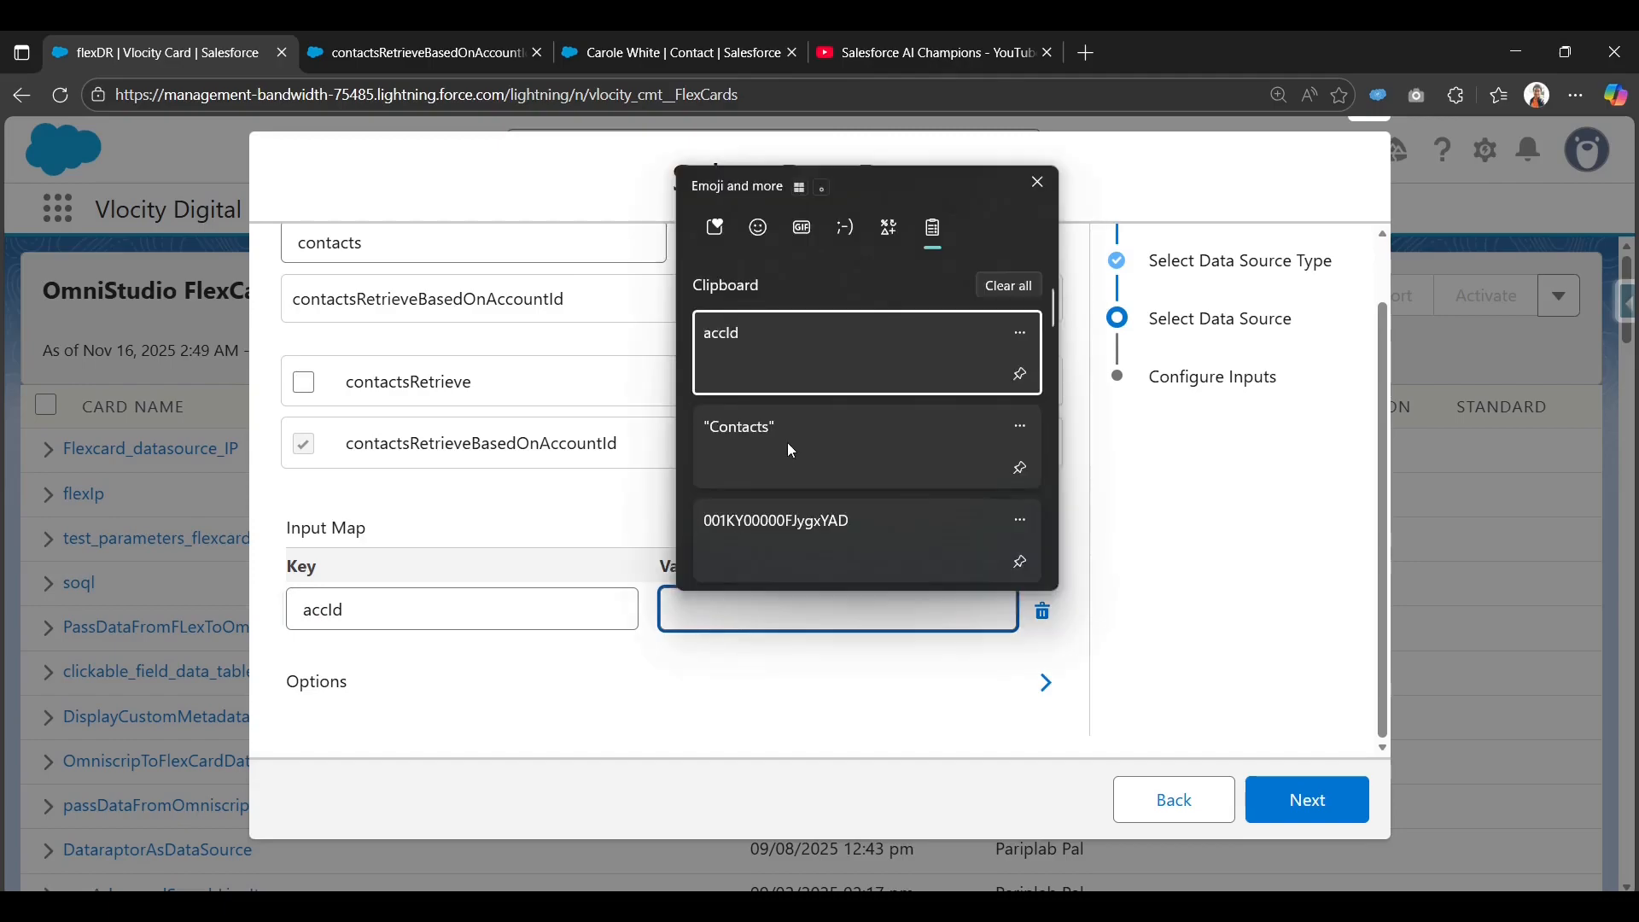
pyautogui.click(777, 524)
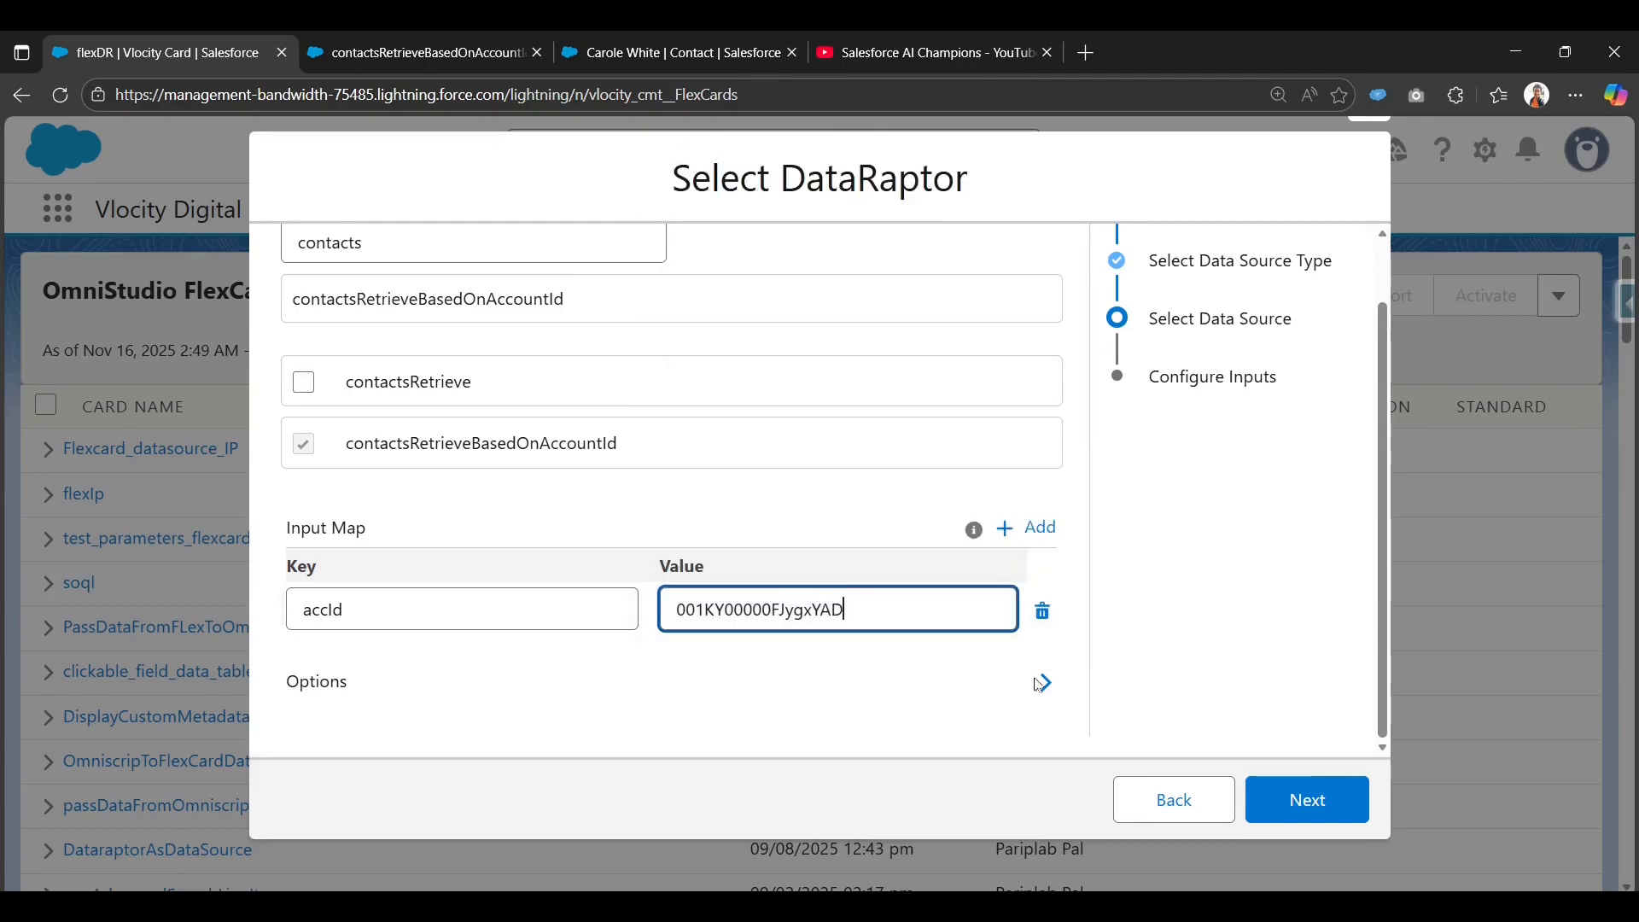
pyautogui.click(1307, 811)
# Fetch the test response of 3 contacts (Title, Name, Account Id), review its JSON, and save the FlexCard.
pyautogui.click(1040, 511)
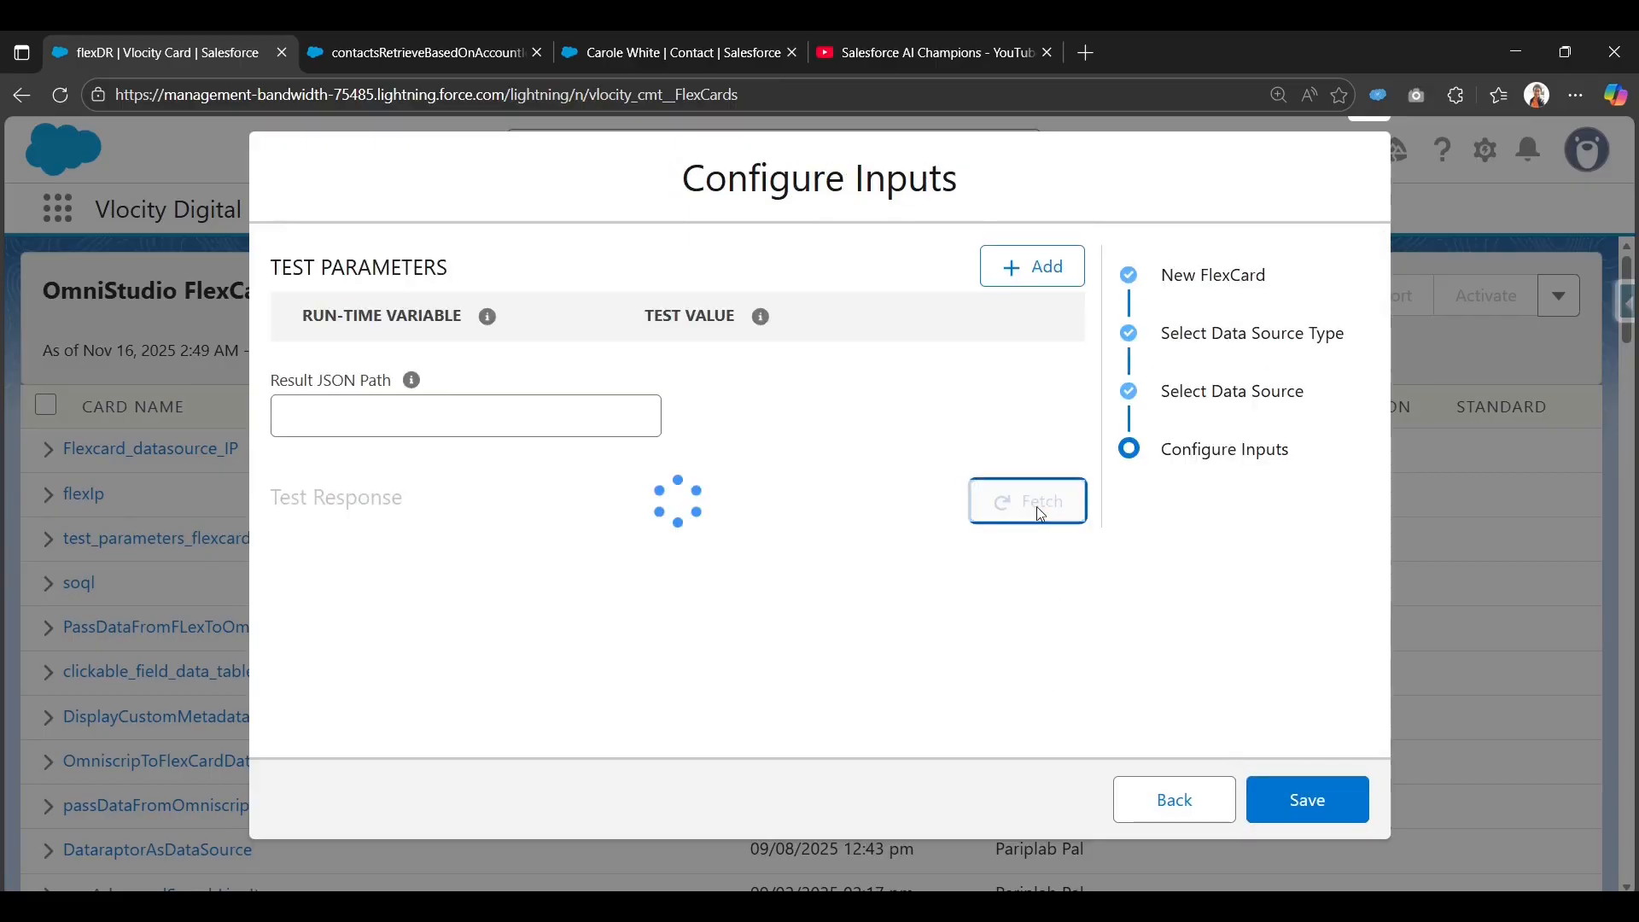
pyautogui.scroll(-2, 582, 601)
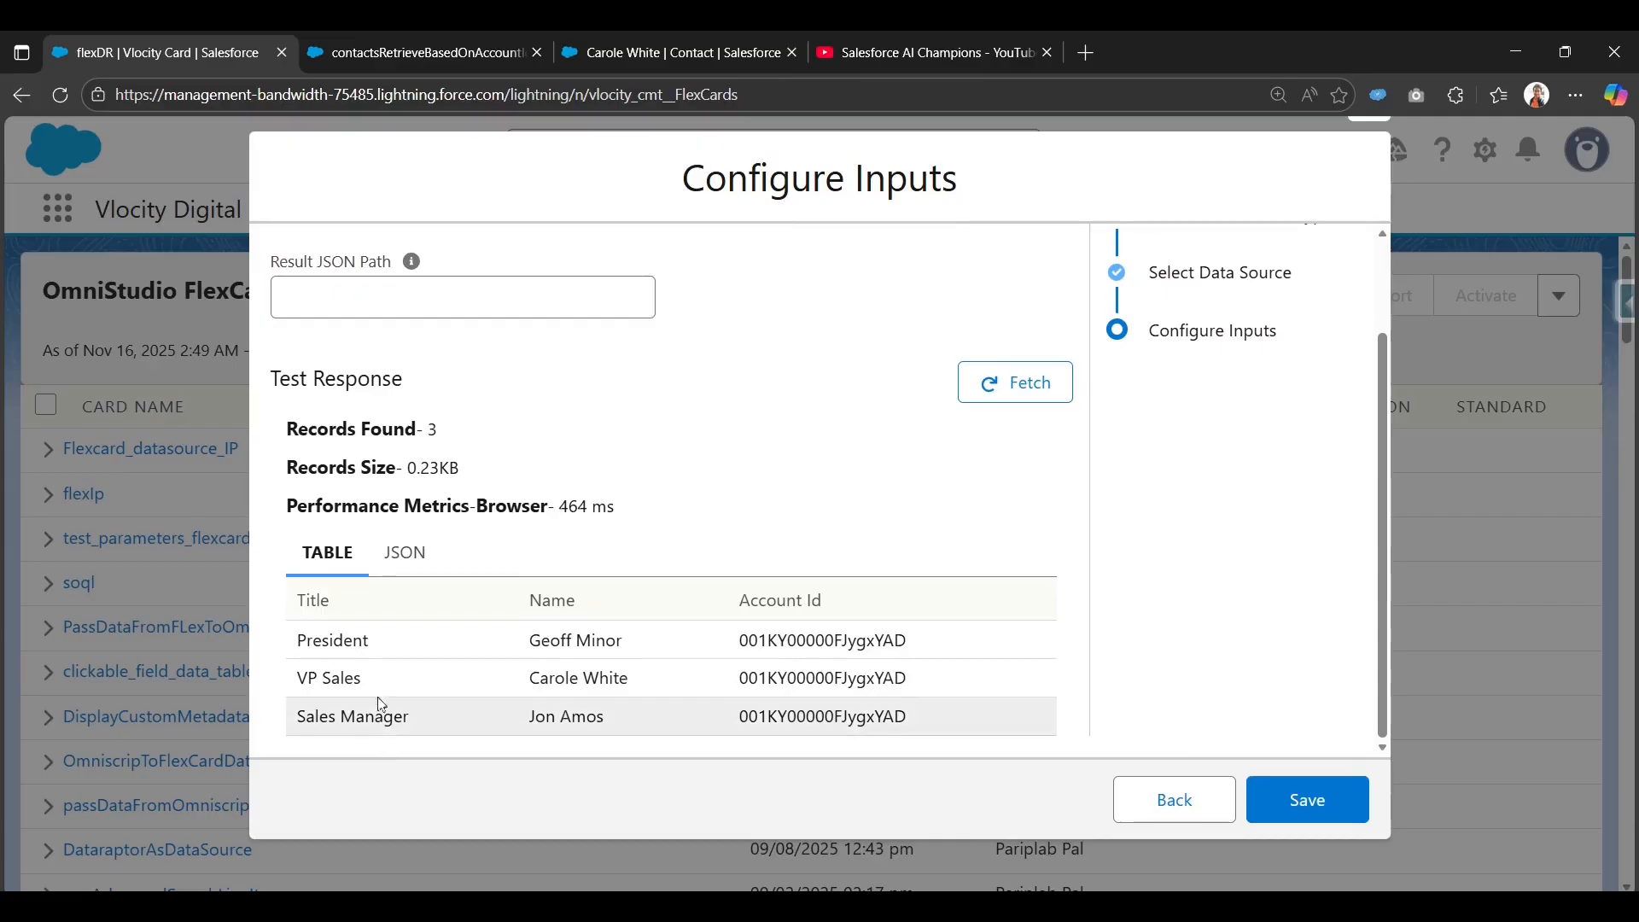
pyautogui.click(399, 552)
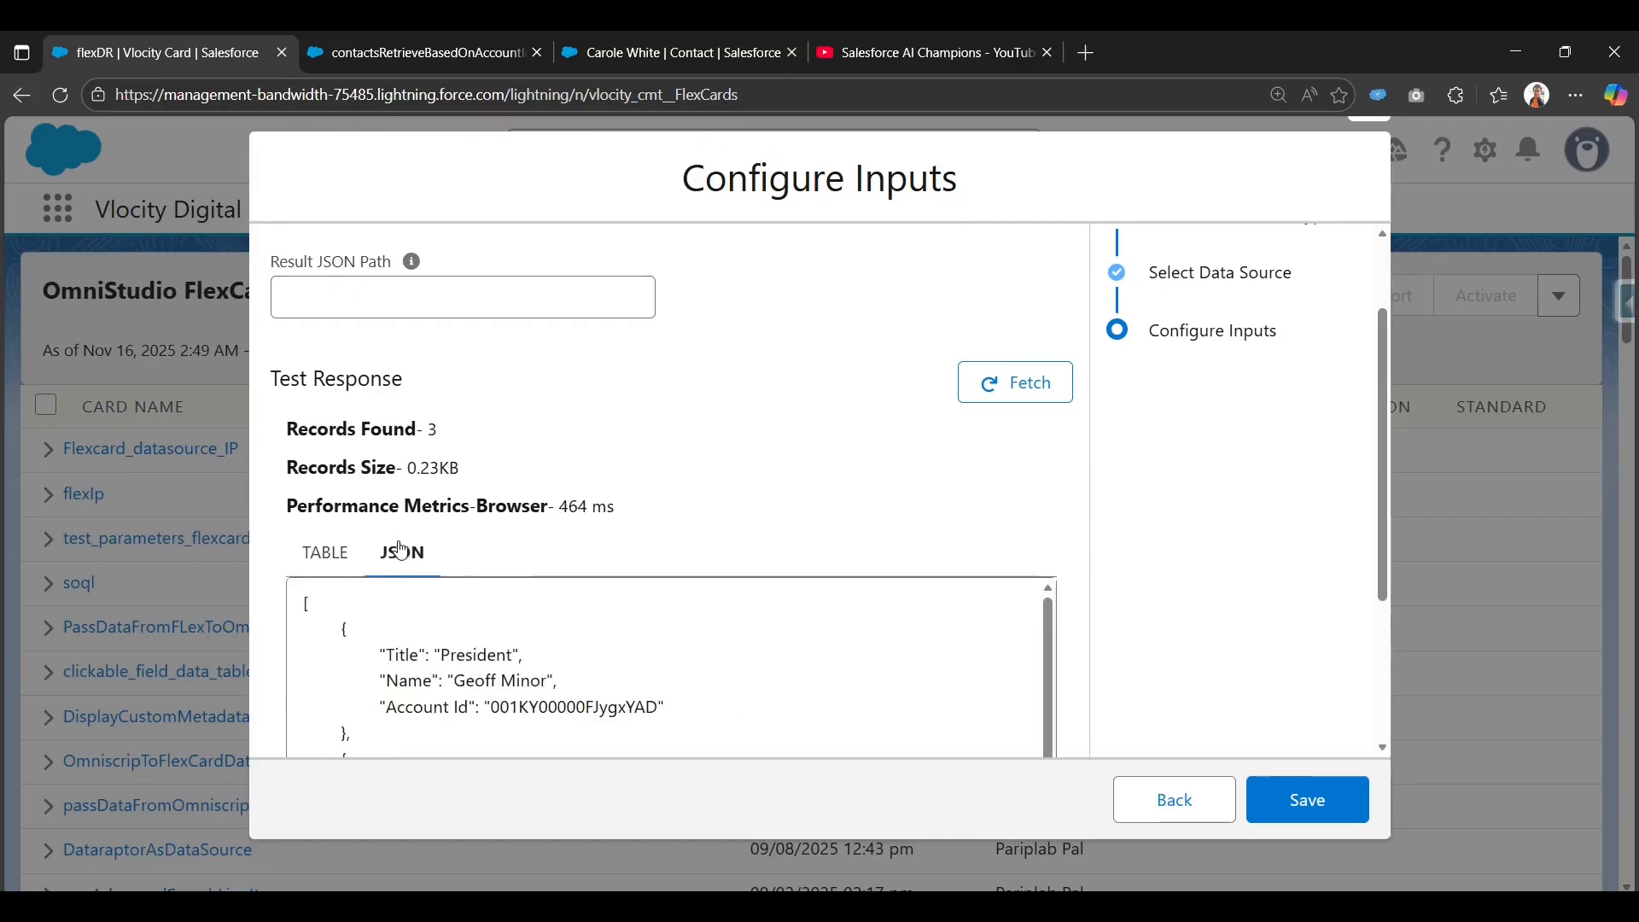
pyautogui.scroll(-1, 395, 640)
pyautogui.scroll(-3, 395, 640)
pyautogui.scroll(3, 424, 650)
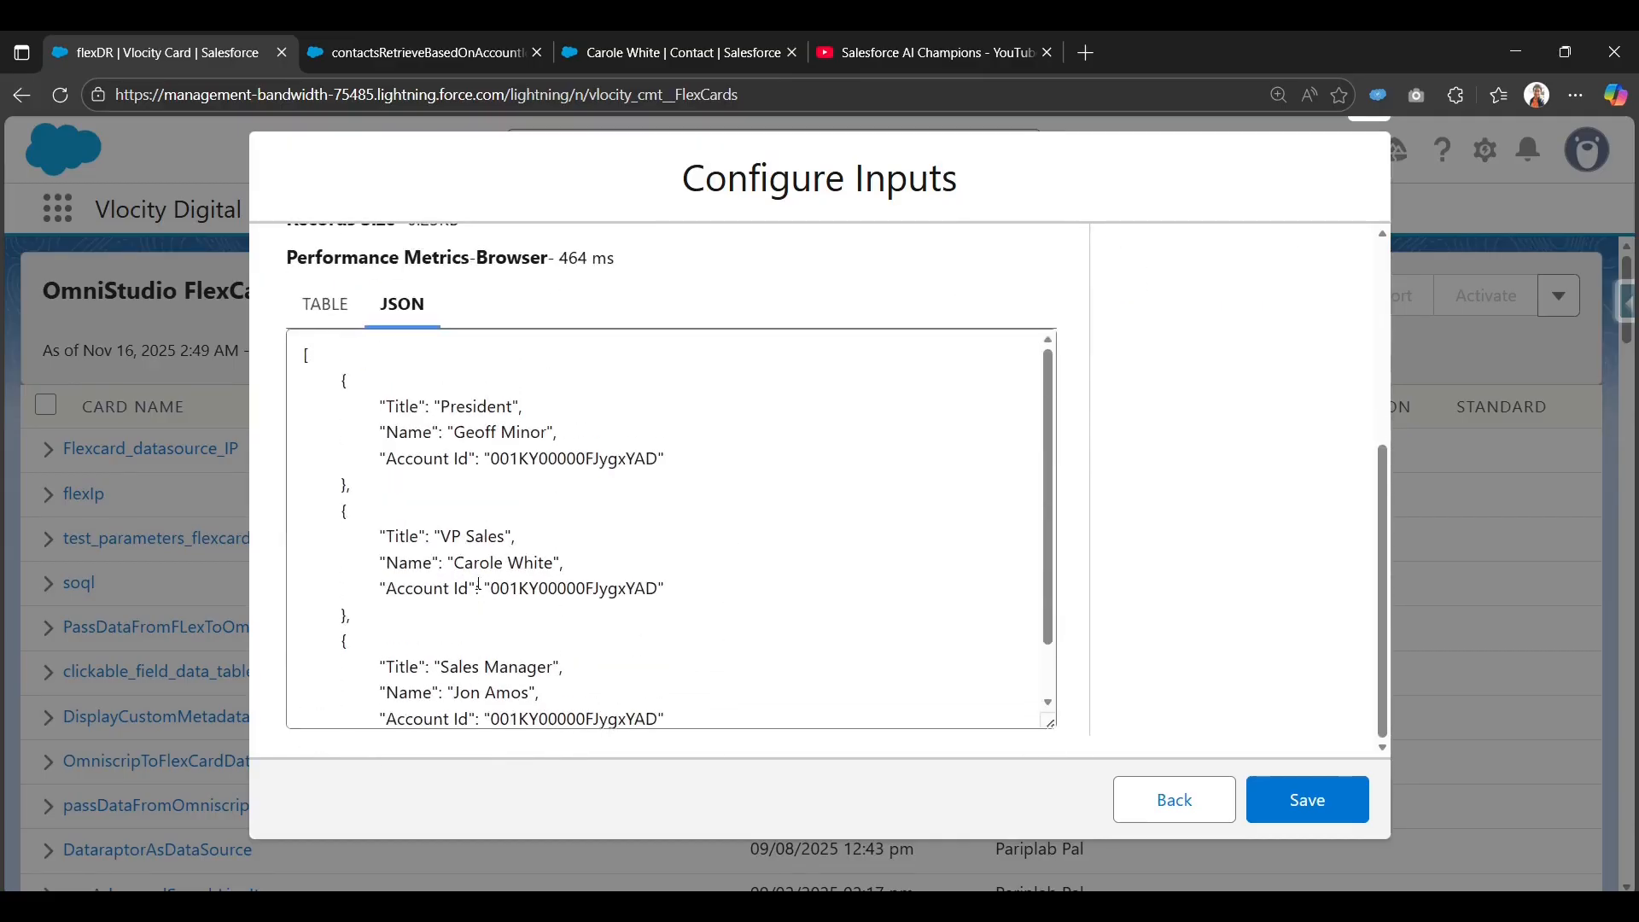
pyautogui.scroll(-2, 633, 637)
pyautogui.scroll(2, 632, 629)
pyautogui.scroll(3, 767, 663)
pyautogui.scroll(1, 675, 564)
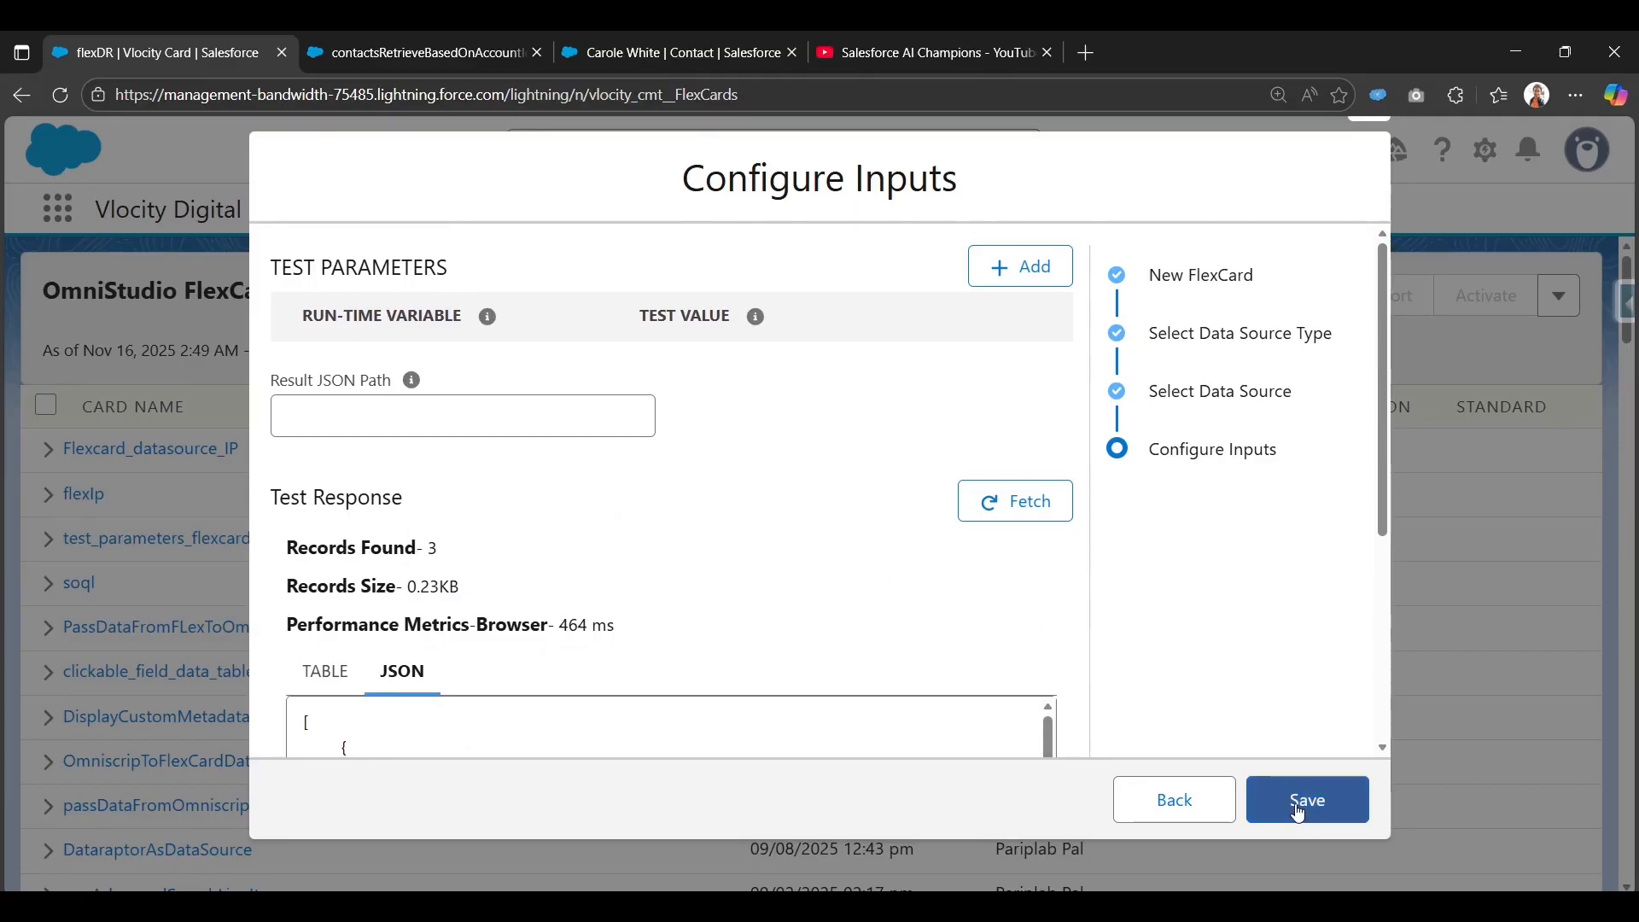
pyautogui.click(1297, 802)
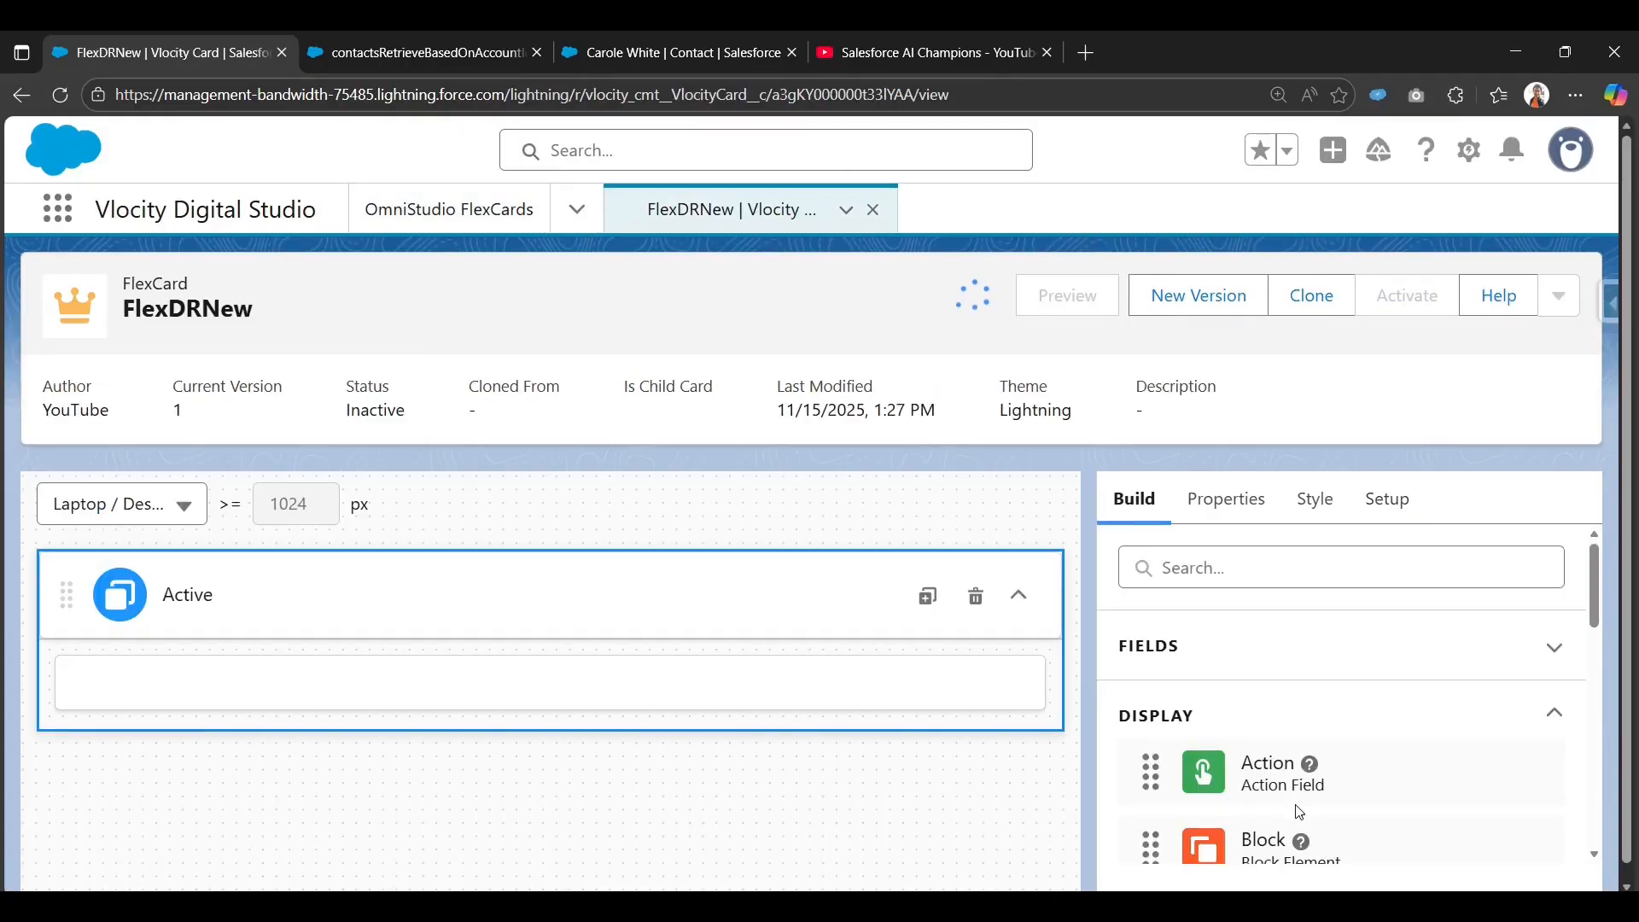
# Open the card's Setup settings and confirm DataRaptor as the data source type.
pyautogui.click(1407, 522)
pyautogui.scroll(-3, 1239, 711)
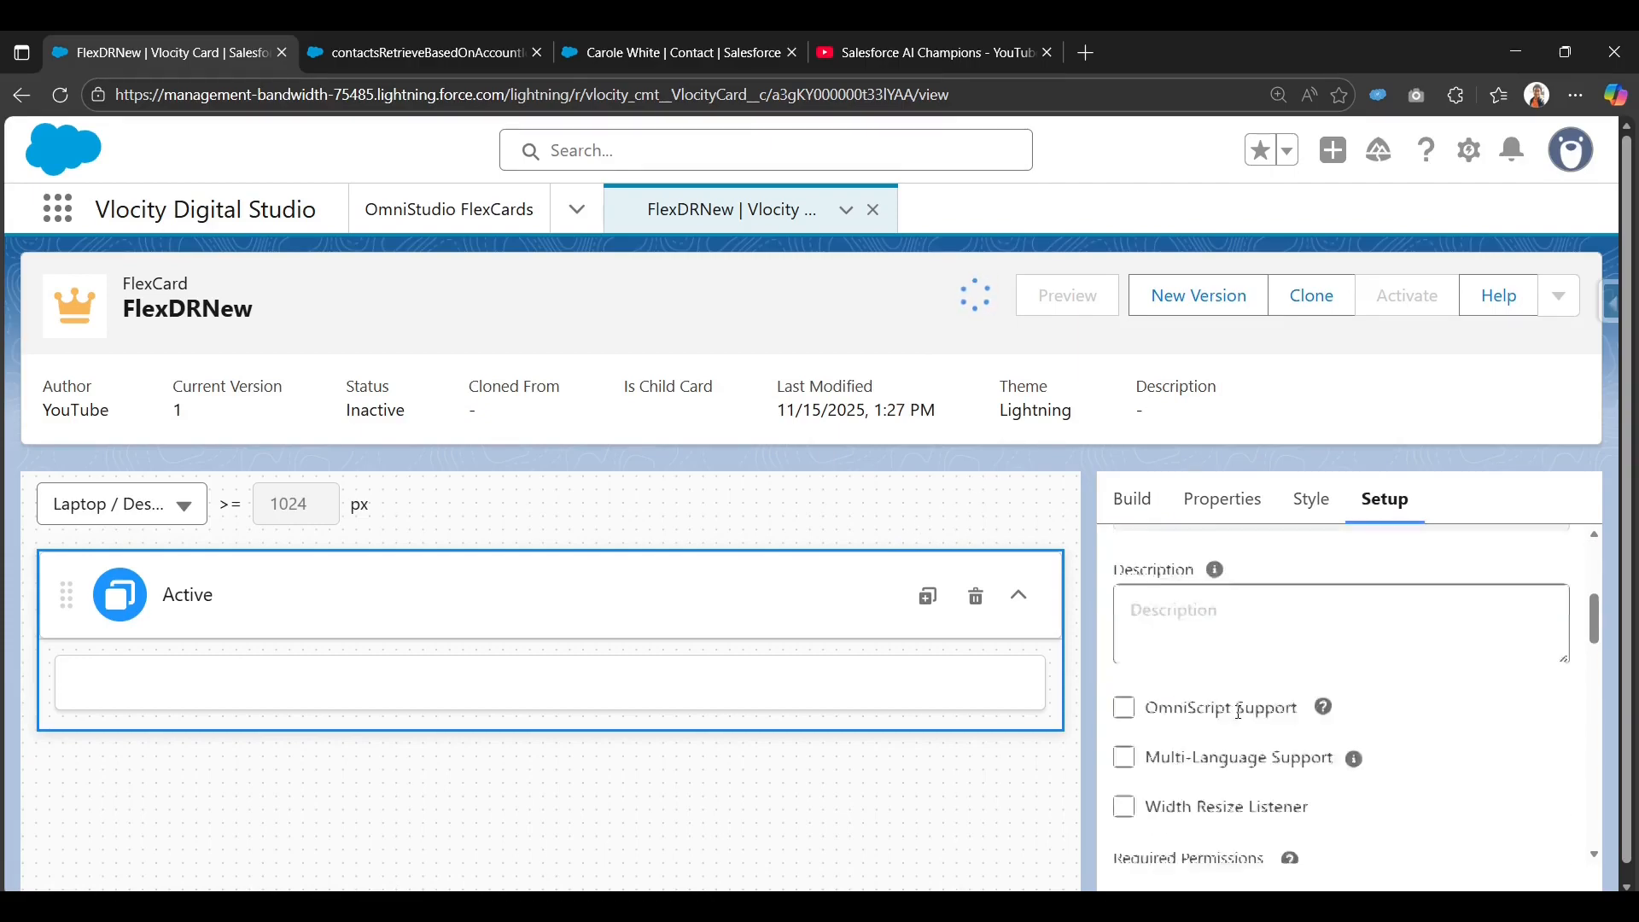
pyautogui.scroll(-10, 1238, 711)
pyautogui.scroll(6, 1255, 717)
pyautogui.scroll(-3, 1264, 719)
pyautogui.scroll(3, 1269, 721)
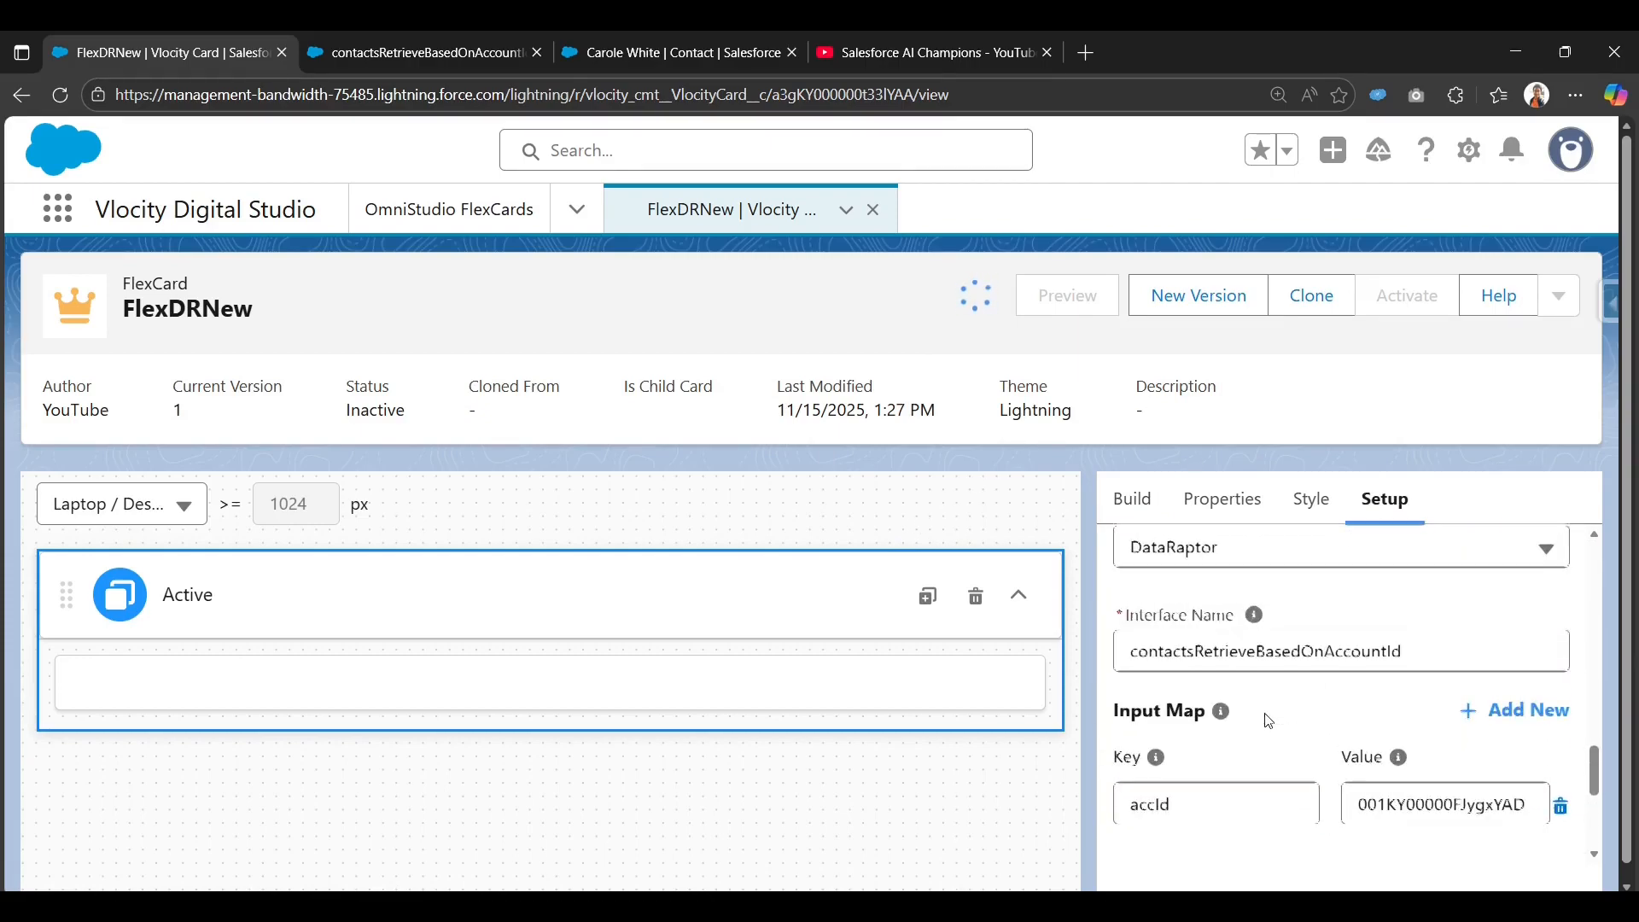
pyautogui.scroll(1, 1269, 720)
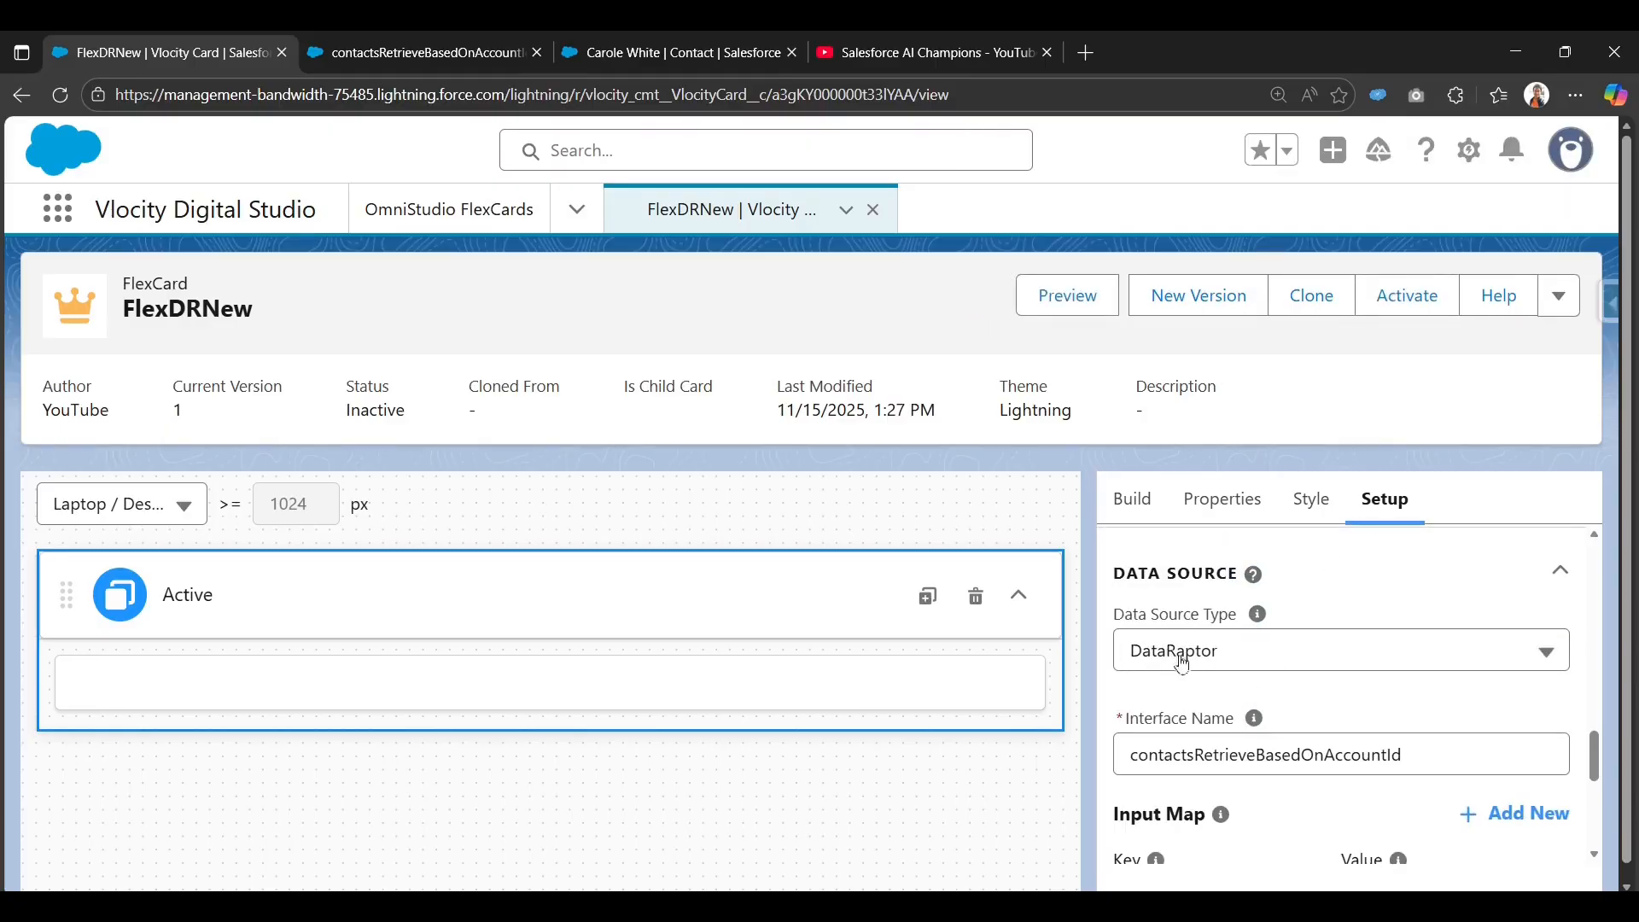
pyautogui.click(1221, 659)
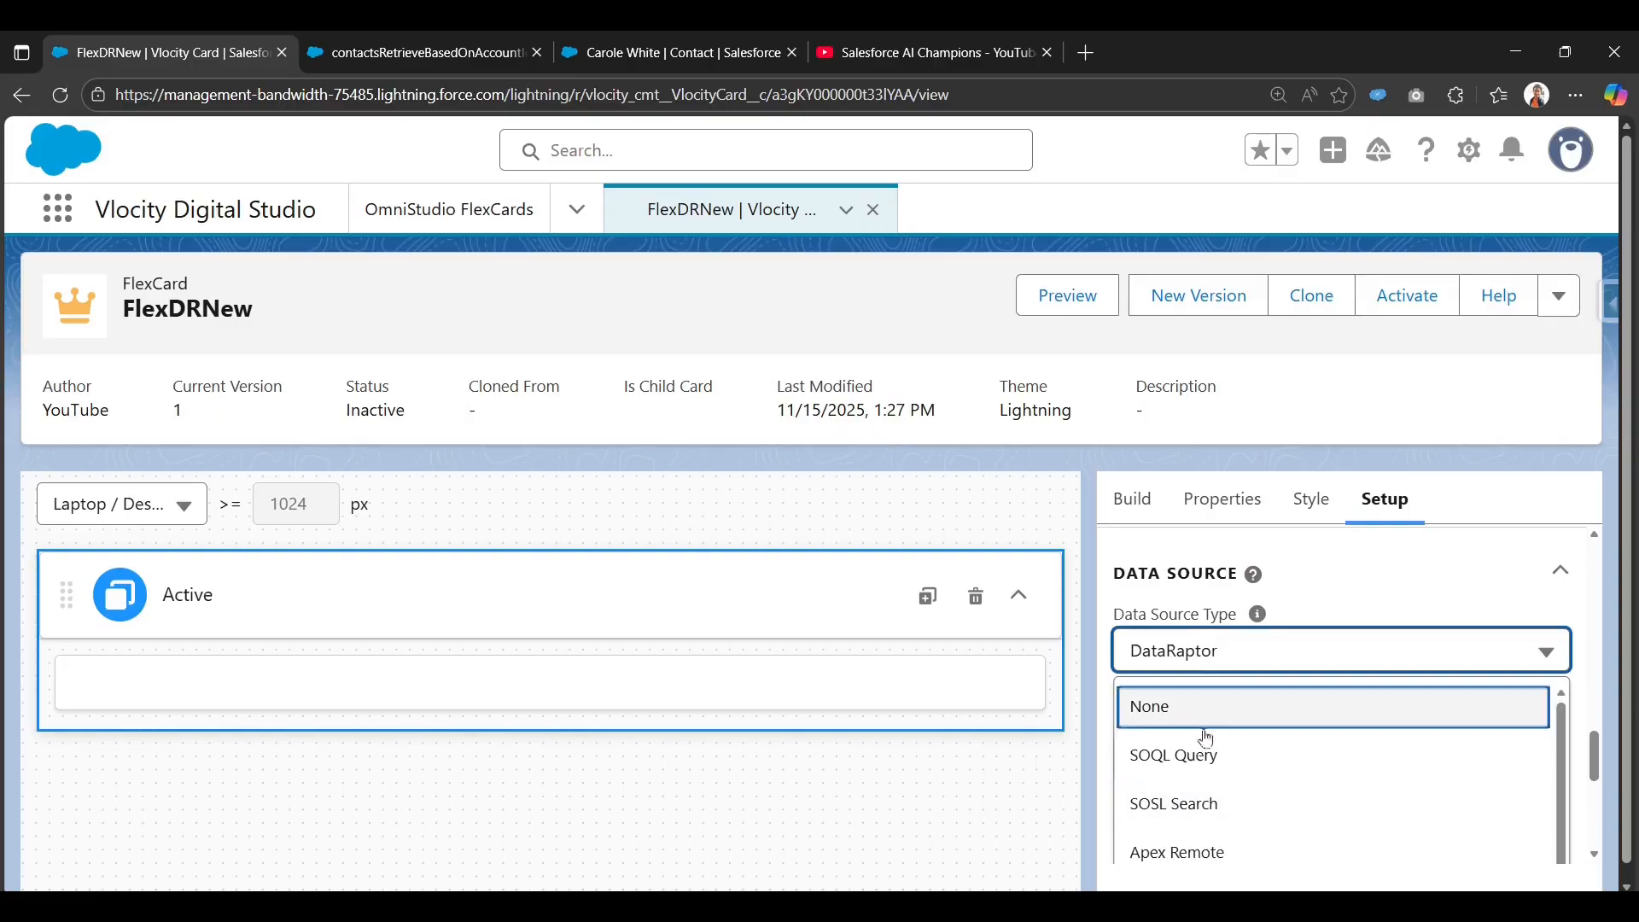
pyautogui.click(1345, 393)
pyautogui.scroll(-2, 1231, 744)
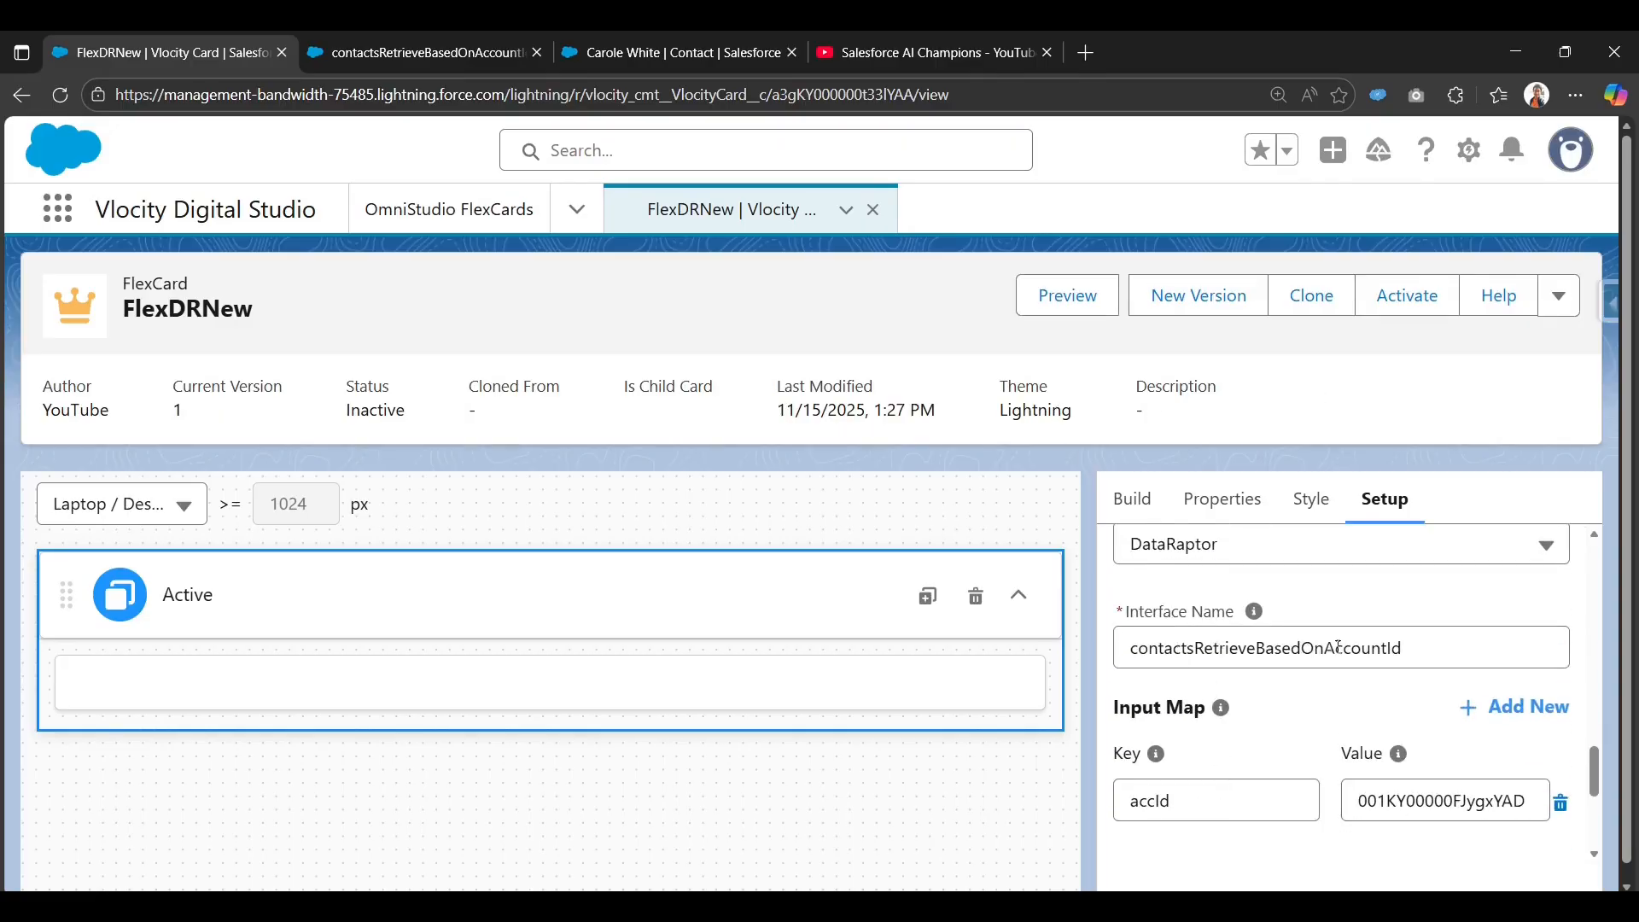
# Check interface name contactsRetrieveBasedOnAccountId and review the accId input map and test parameters.
pyautogui.click(1410, 648)
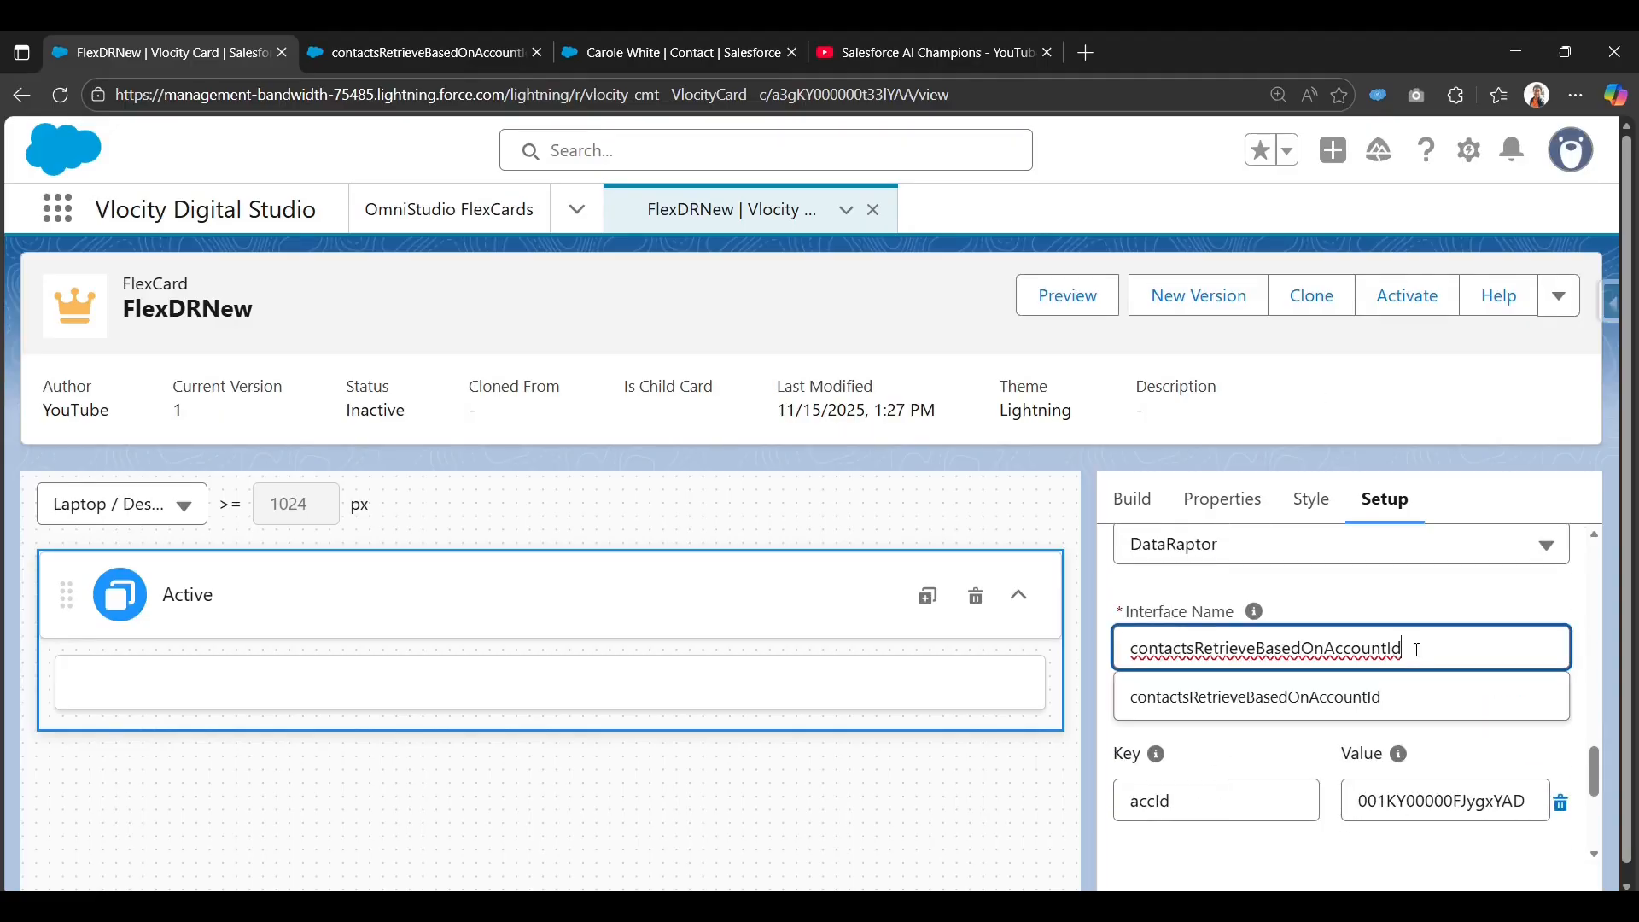
pyautogui.click(1370, 598)
pyautogui.scroll(-2, 1263, 769)
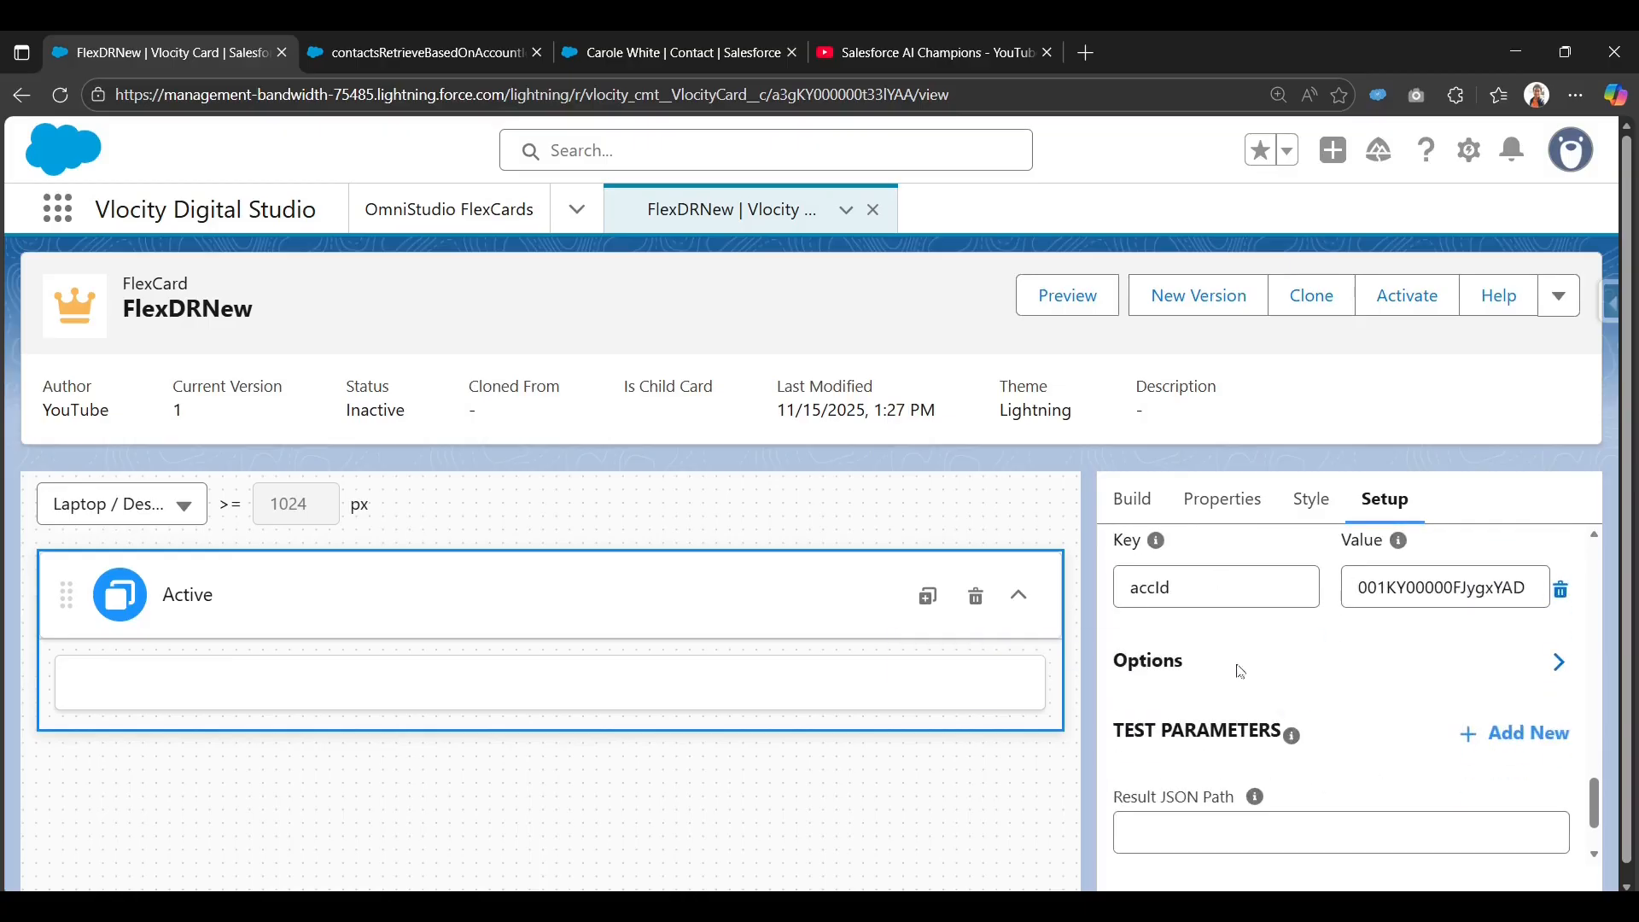
pyautogui.scroll(-1, 1274, 747)
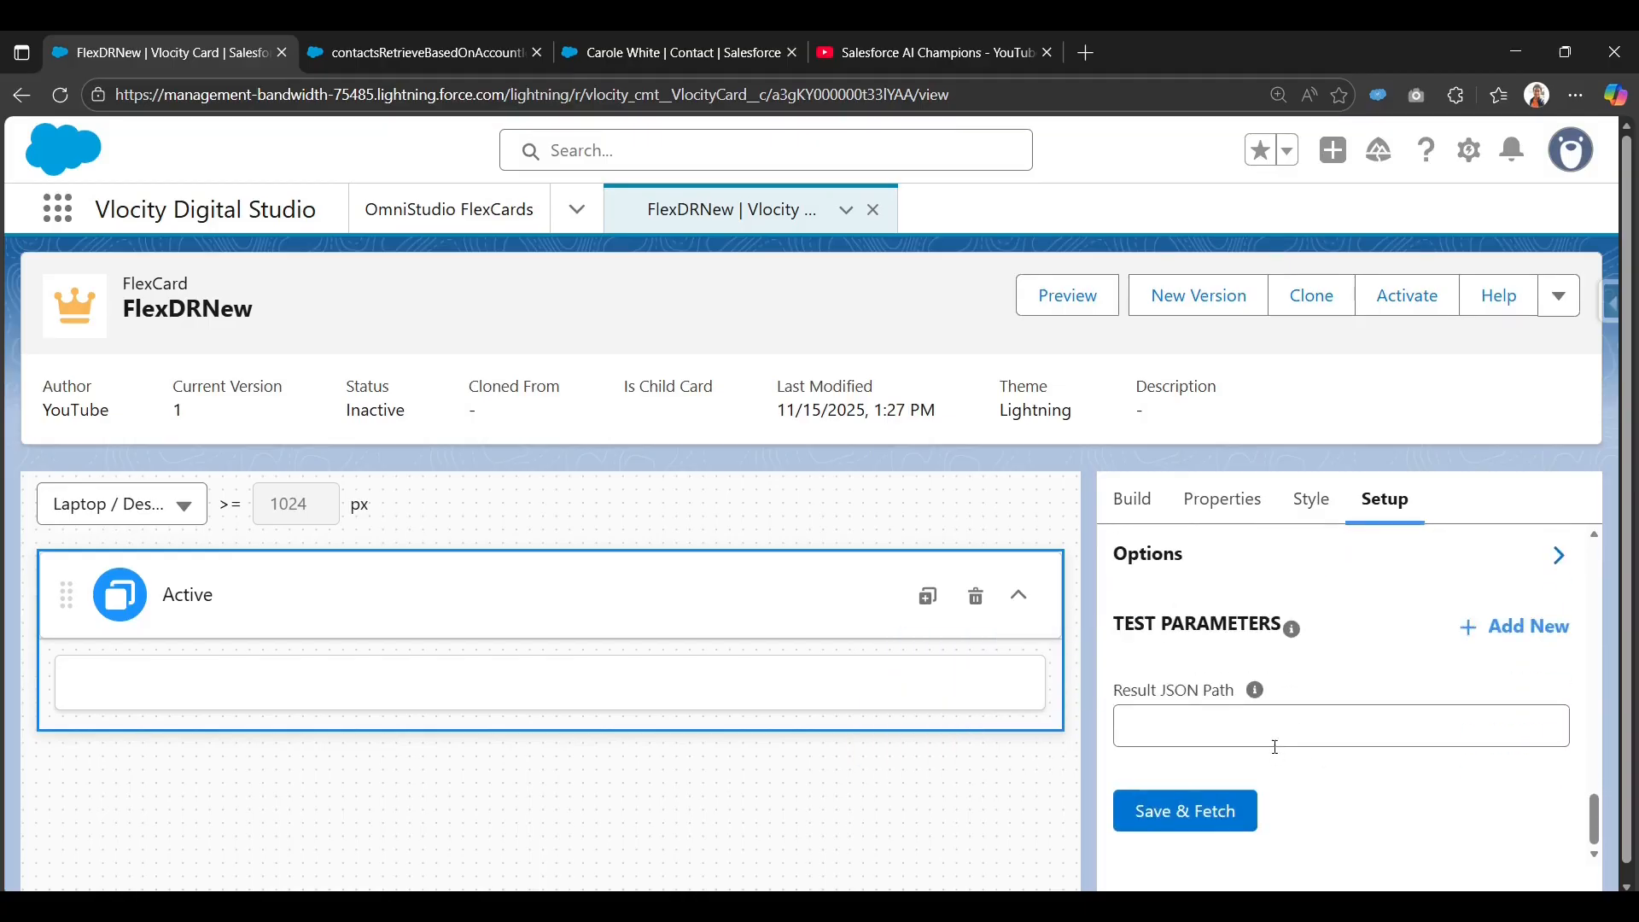
pyautogui.scroll(1, 1233, 787)
pyautogui.scroll(2, 1357, 714)
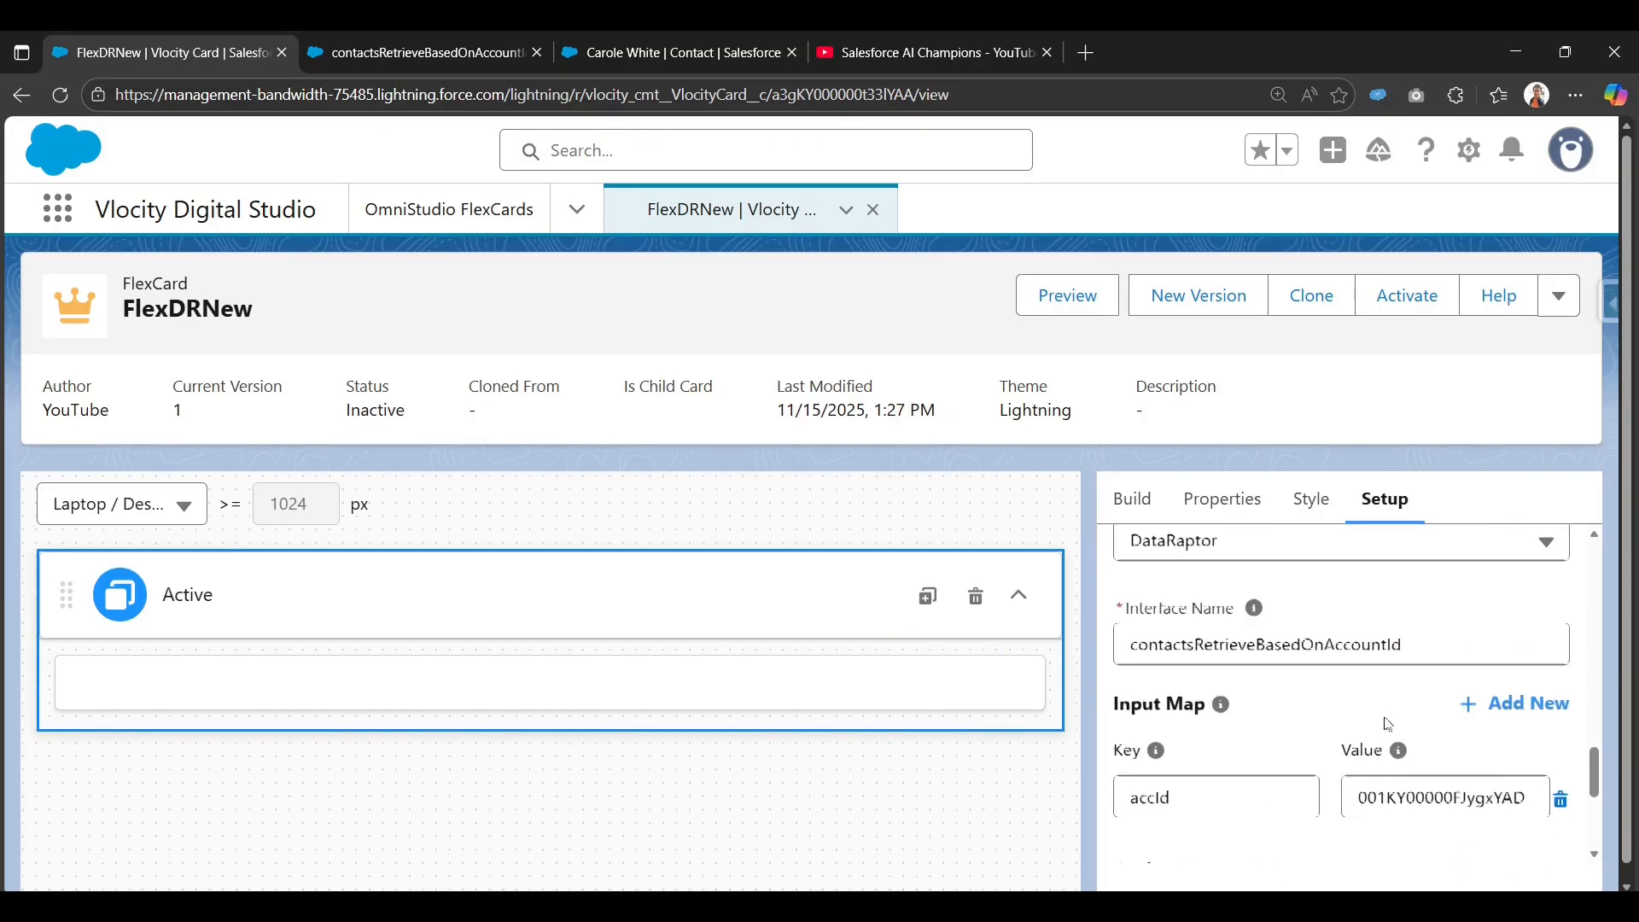
pyautogui.scroll(-2, 1370, 715)
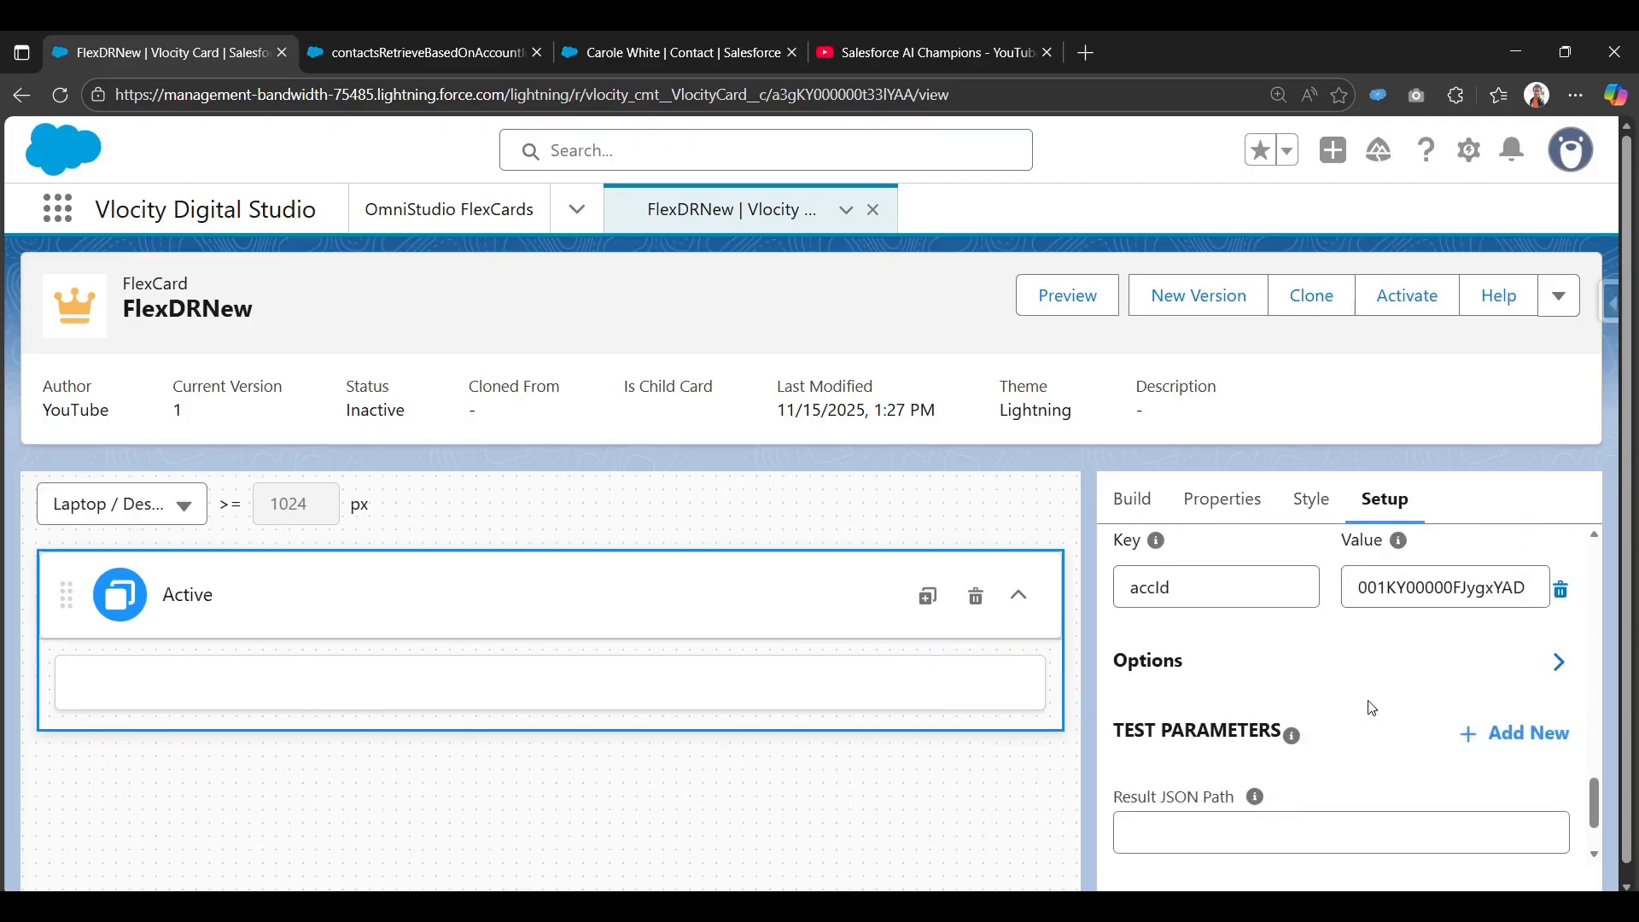
pyautogui.scroll(1, 1372, 708)
pyautogui.scroll(-1, 1378, 698)
pyautogui.scroll(1, 1309, 732)
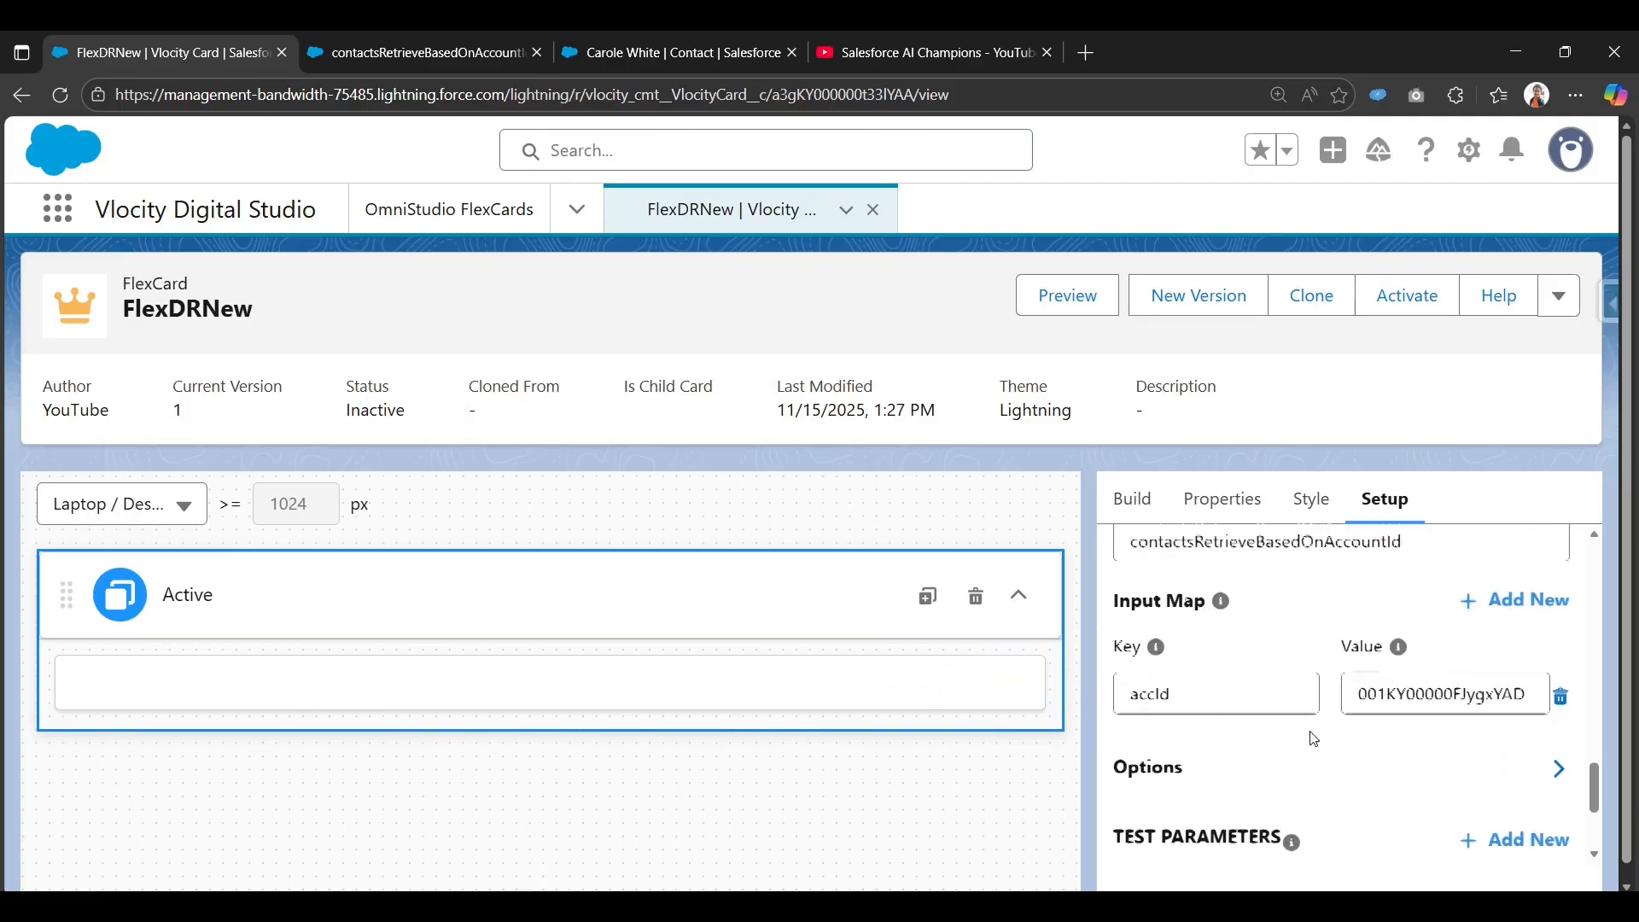
# Replace the hard-coded accId input map value with {accountId}.
pyautogui.click(1442, 705)
pyautogui.hotkey('ctrl', 'a')
pyautogui.hotkey('ctrl', 'c')
pyautogui.press('BackSpace')
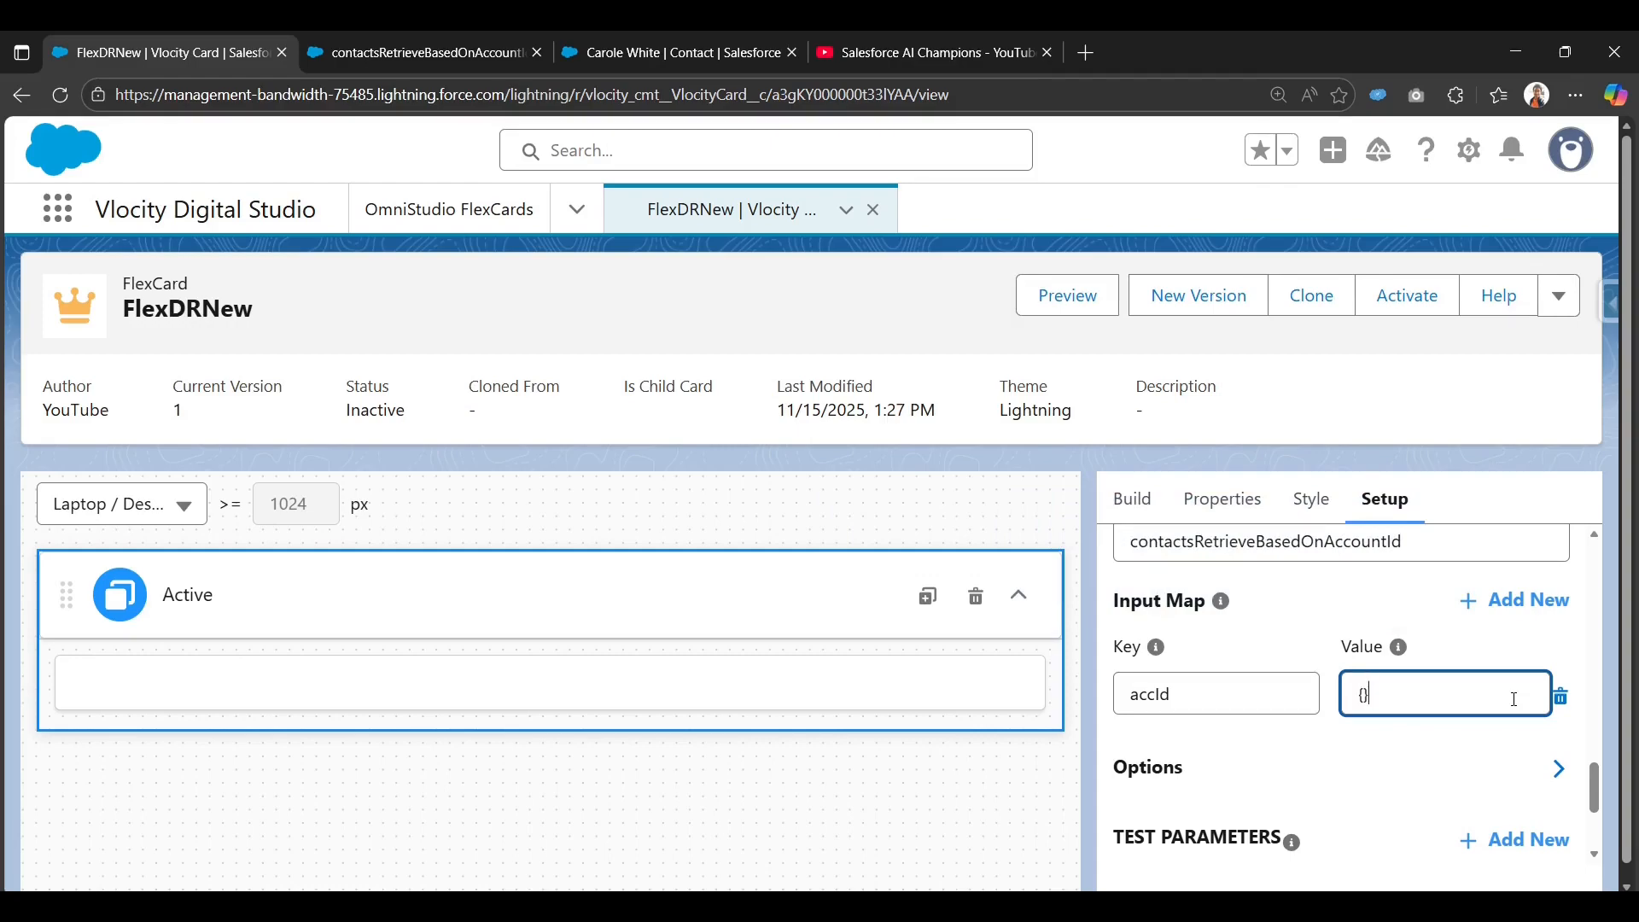
pyautogui.write('{accountId')
pyautogui.click(1404, 739)
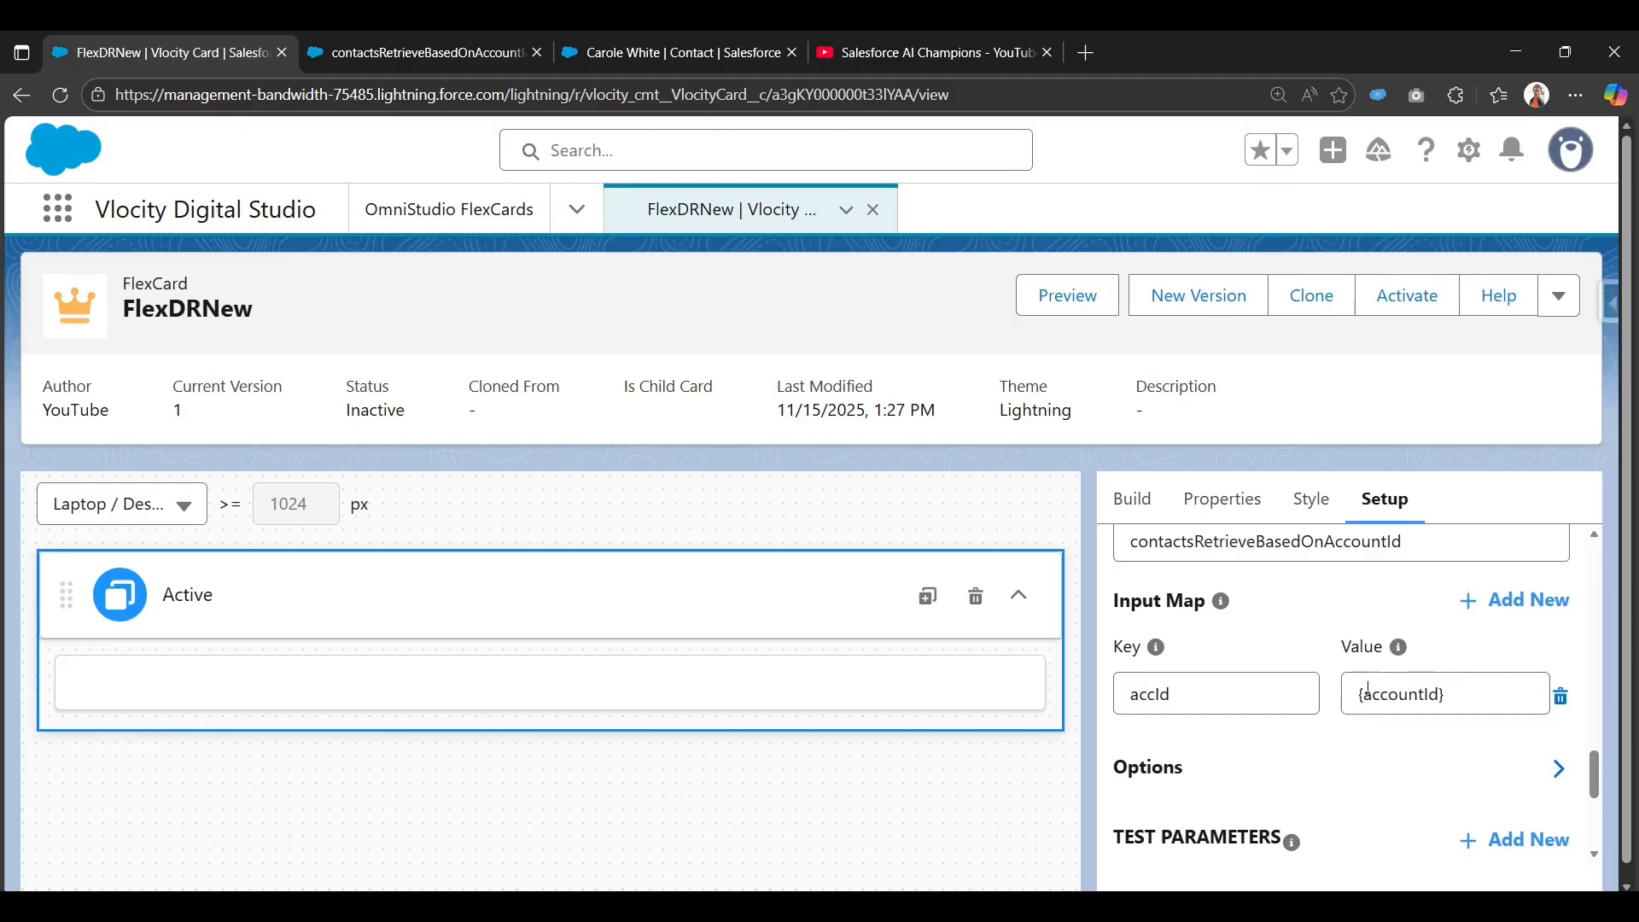
pyautogui.scroll(-1, 1366, 717)
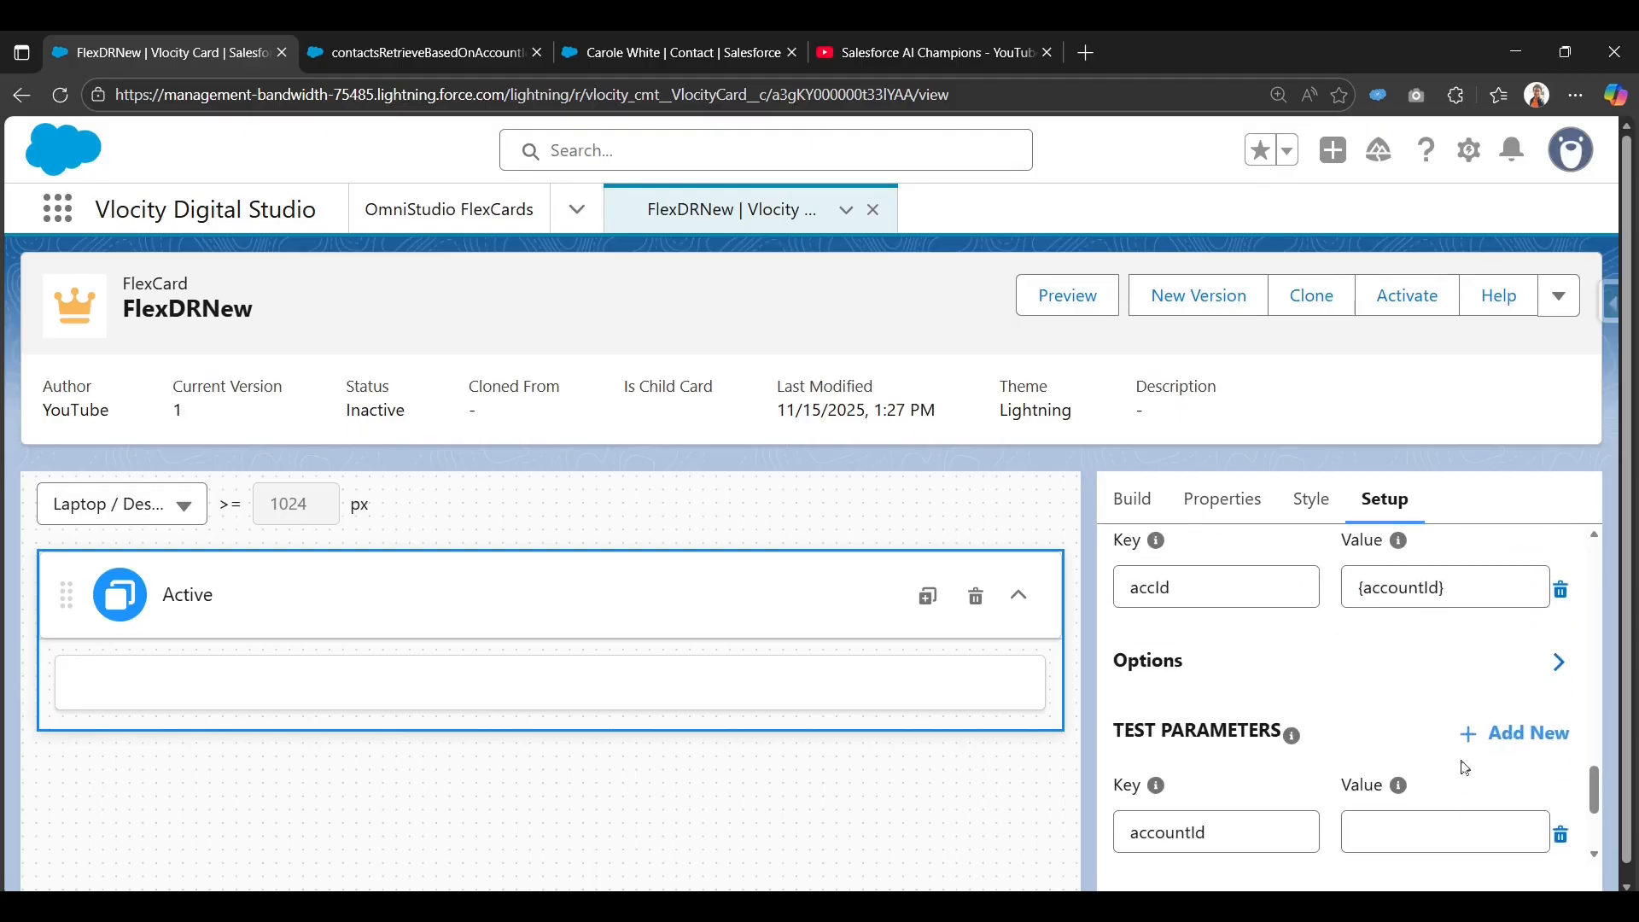
# Add an accountId test parameter with the account's record Id as its value.
pyautogui.click(1488, 746)
pyautogui.scroll(-2, 1197, 679)
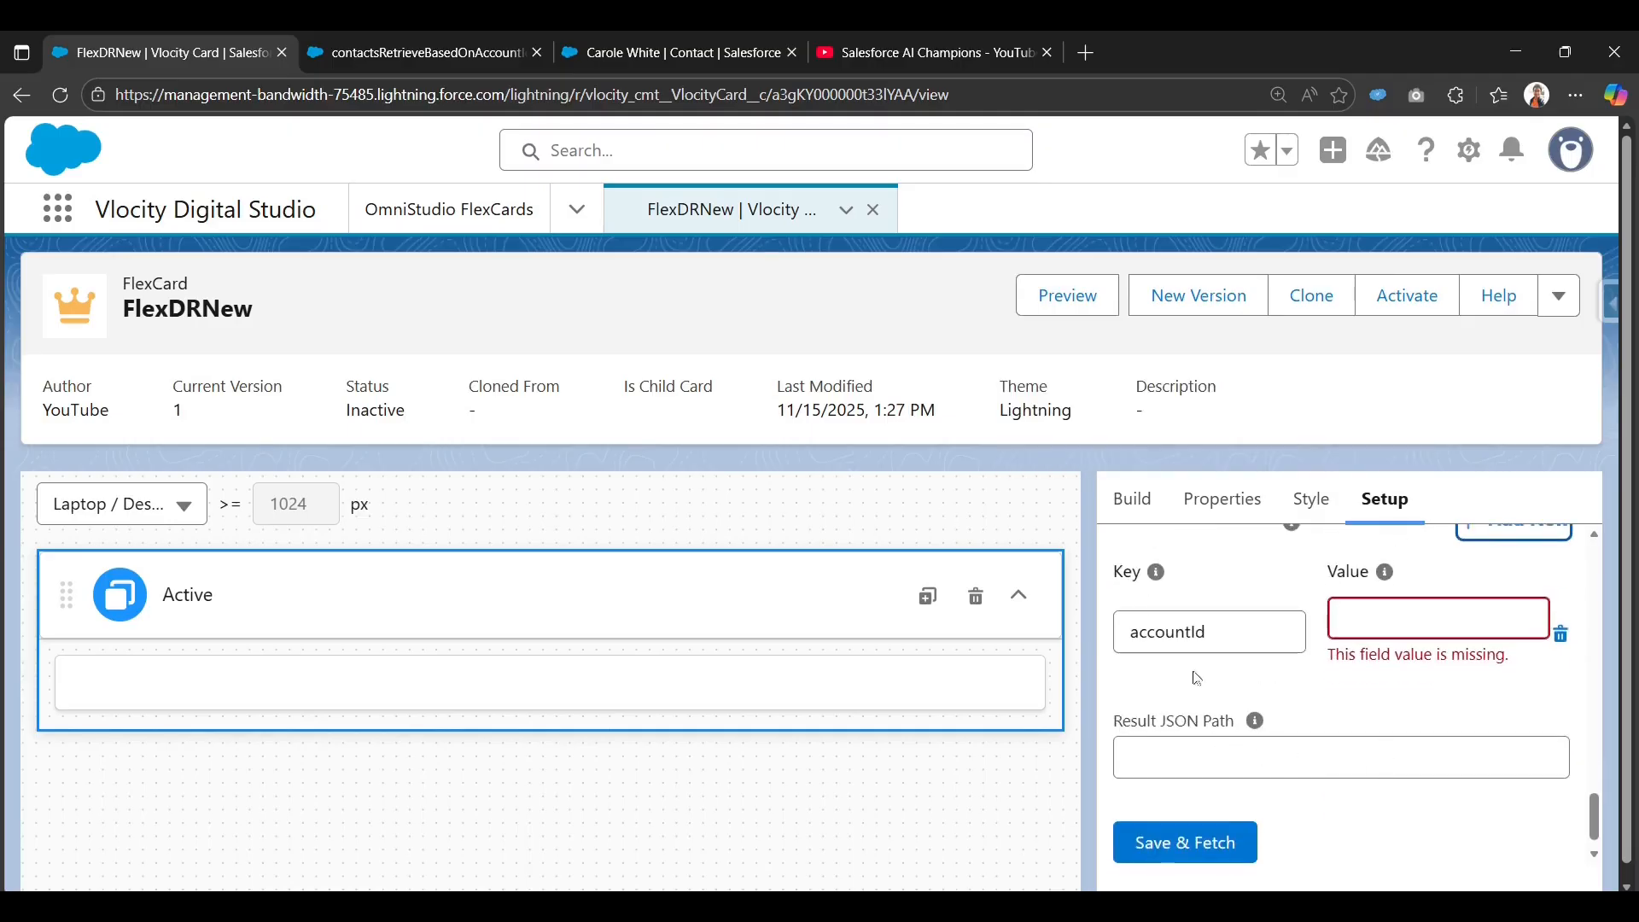
pyautogui.scroll(1, 1135, 707)
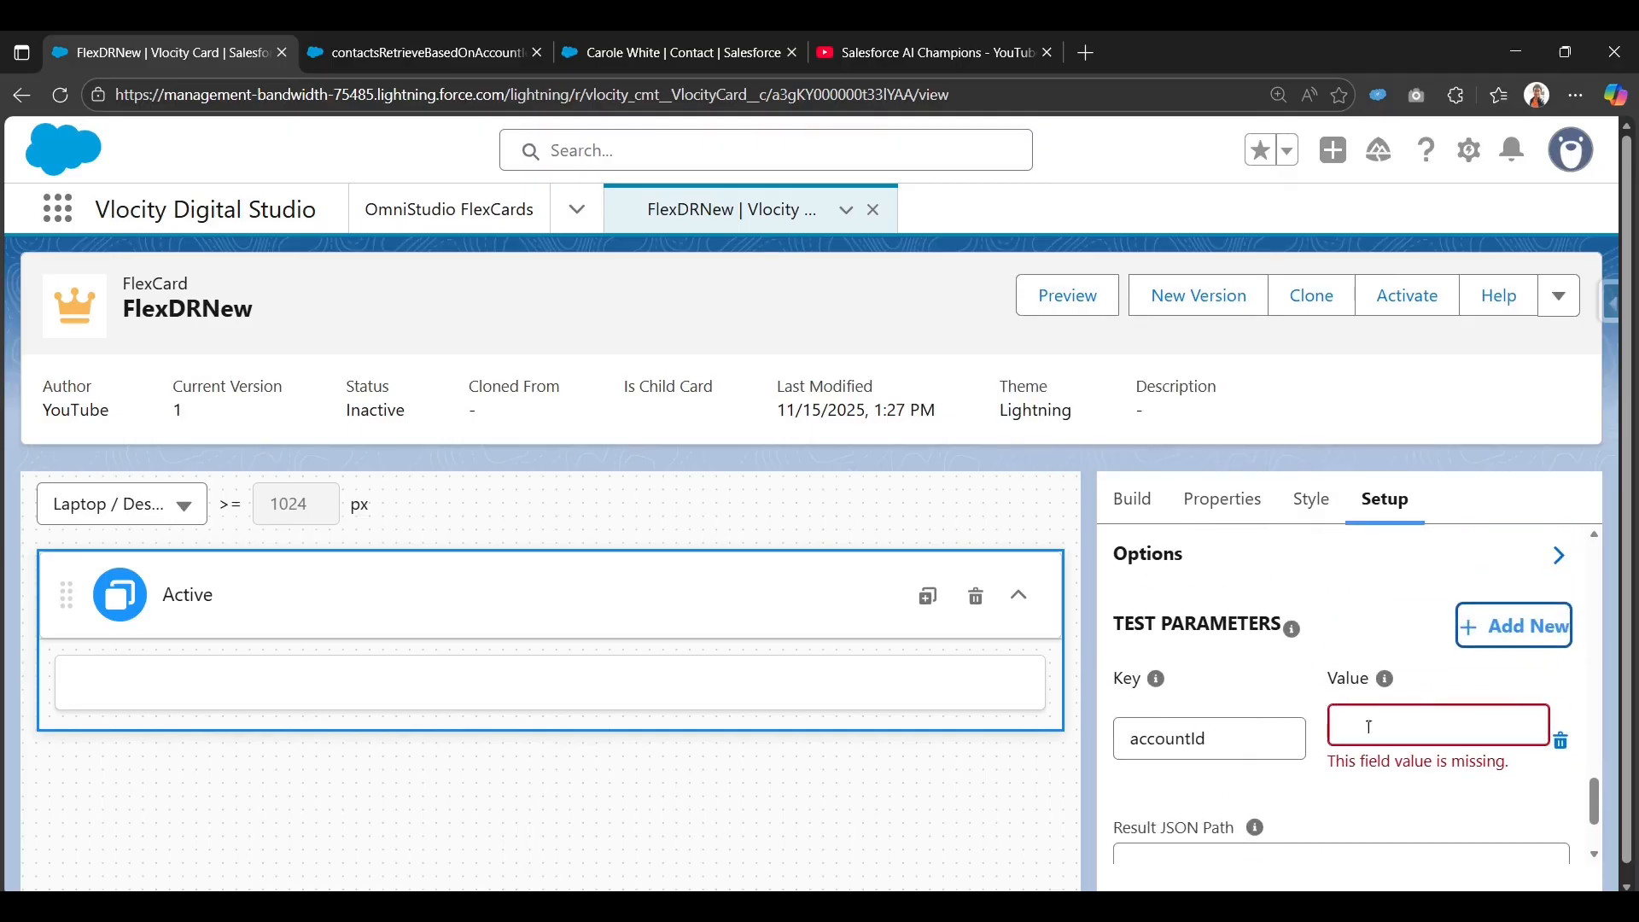
pyautogui.click(1459, 724)
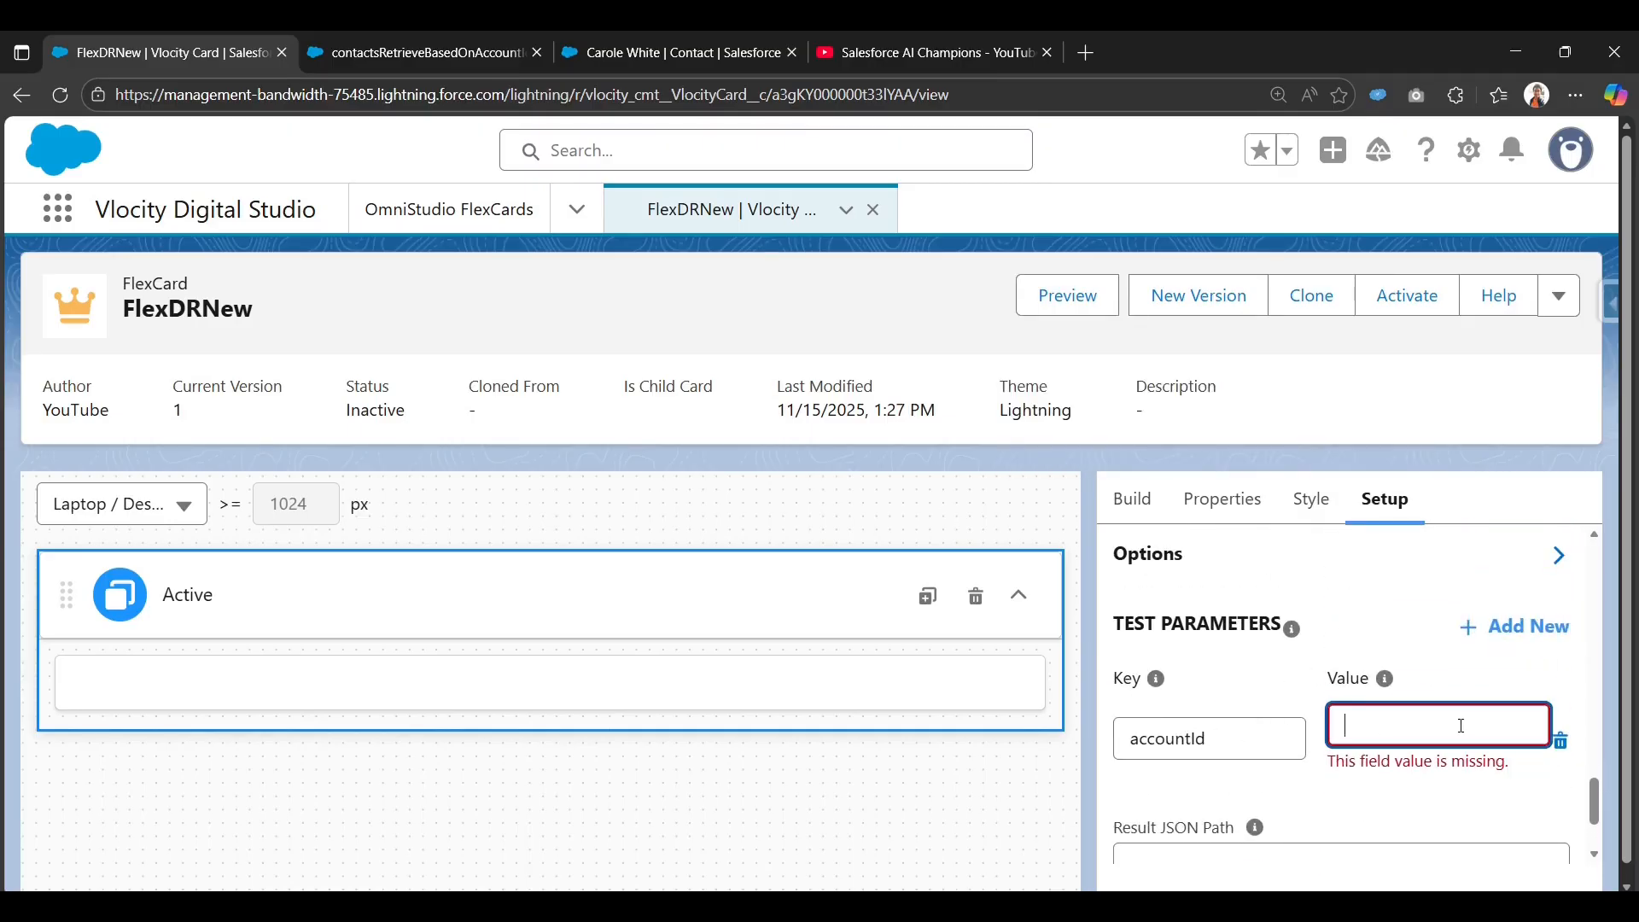
pyautogui.hotkey('ctrl', 'v')
pyautogui.click(1289, 794)
pyautogui.scroll(-1, 1374, 794)
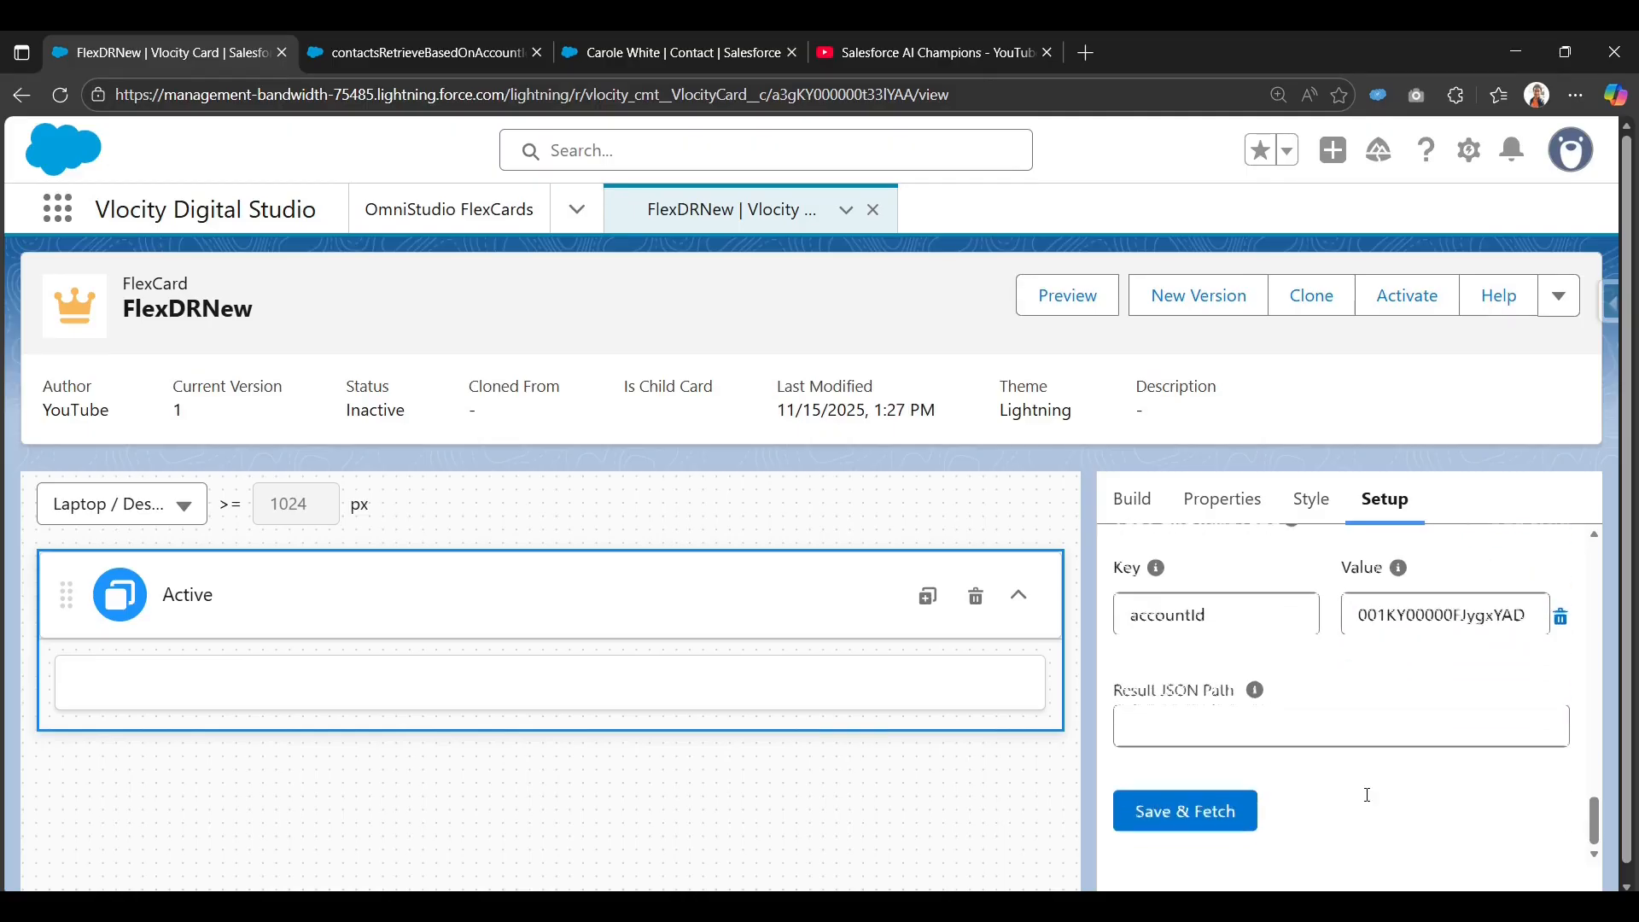
# Save the data source and fetch the 3 contact records, reviewing them as JSON and table.
pyautogui.click(1211, 822)
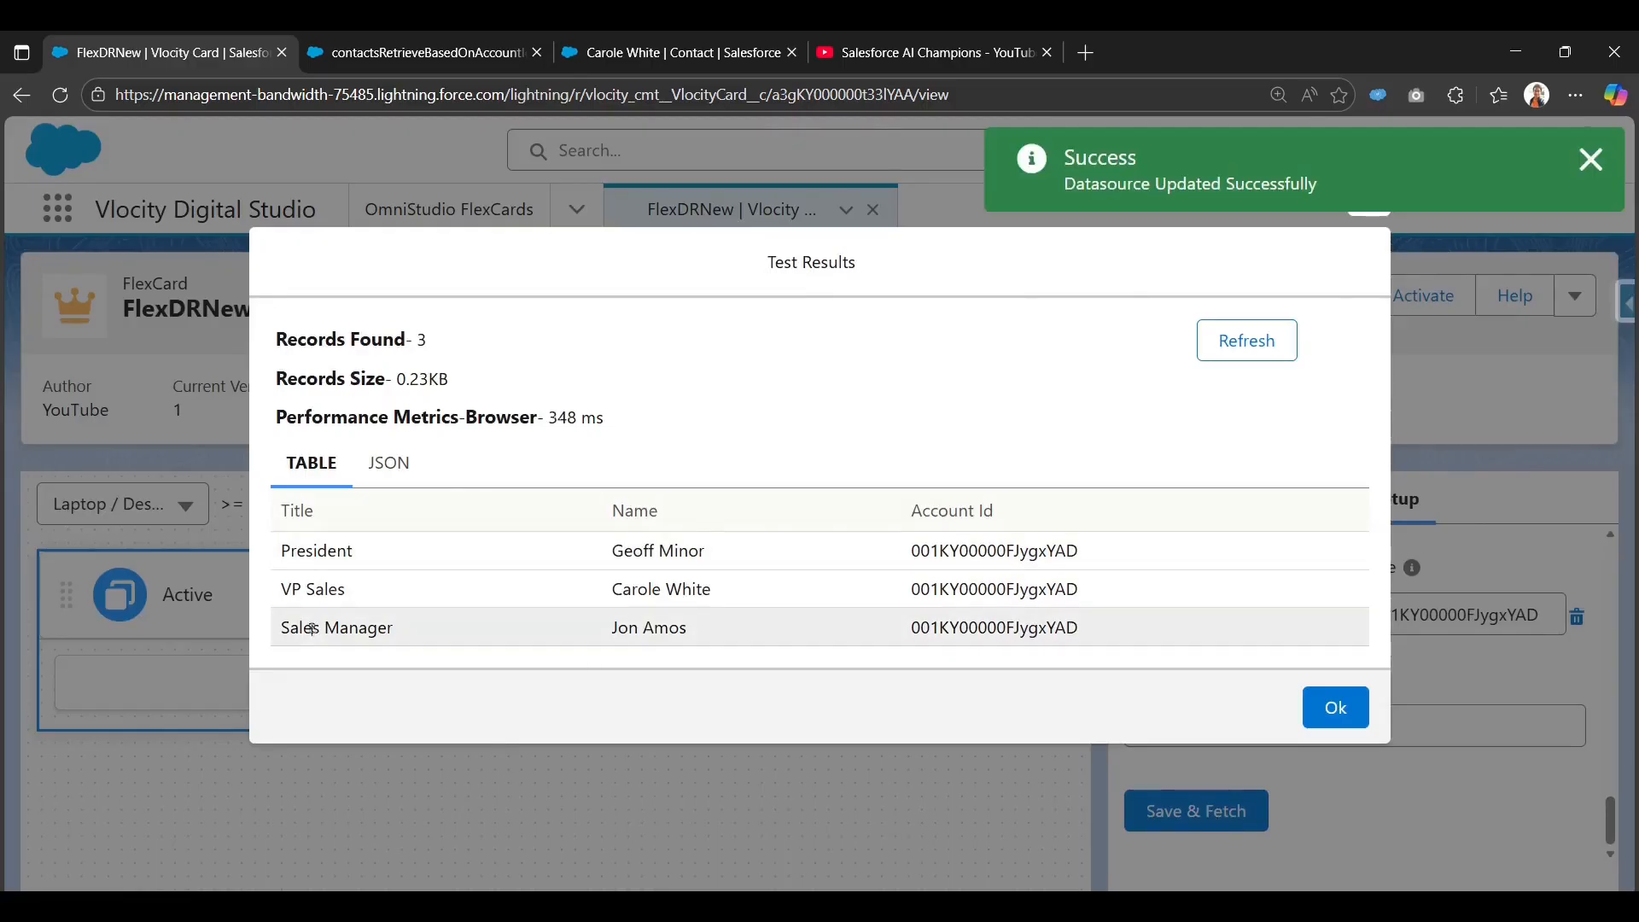
pyautogui.click(388, 463)
pyautogui.scroll(-3, 451, 585)
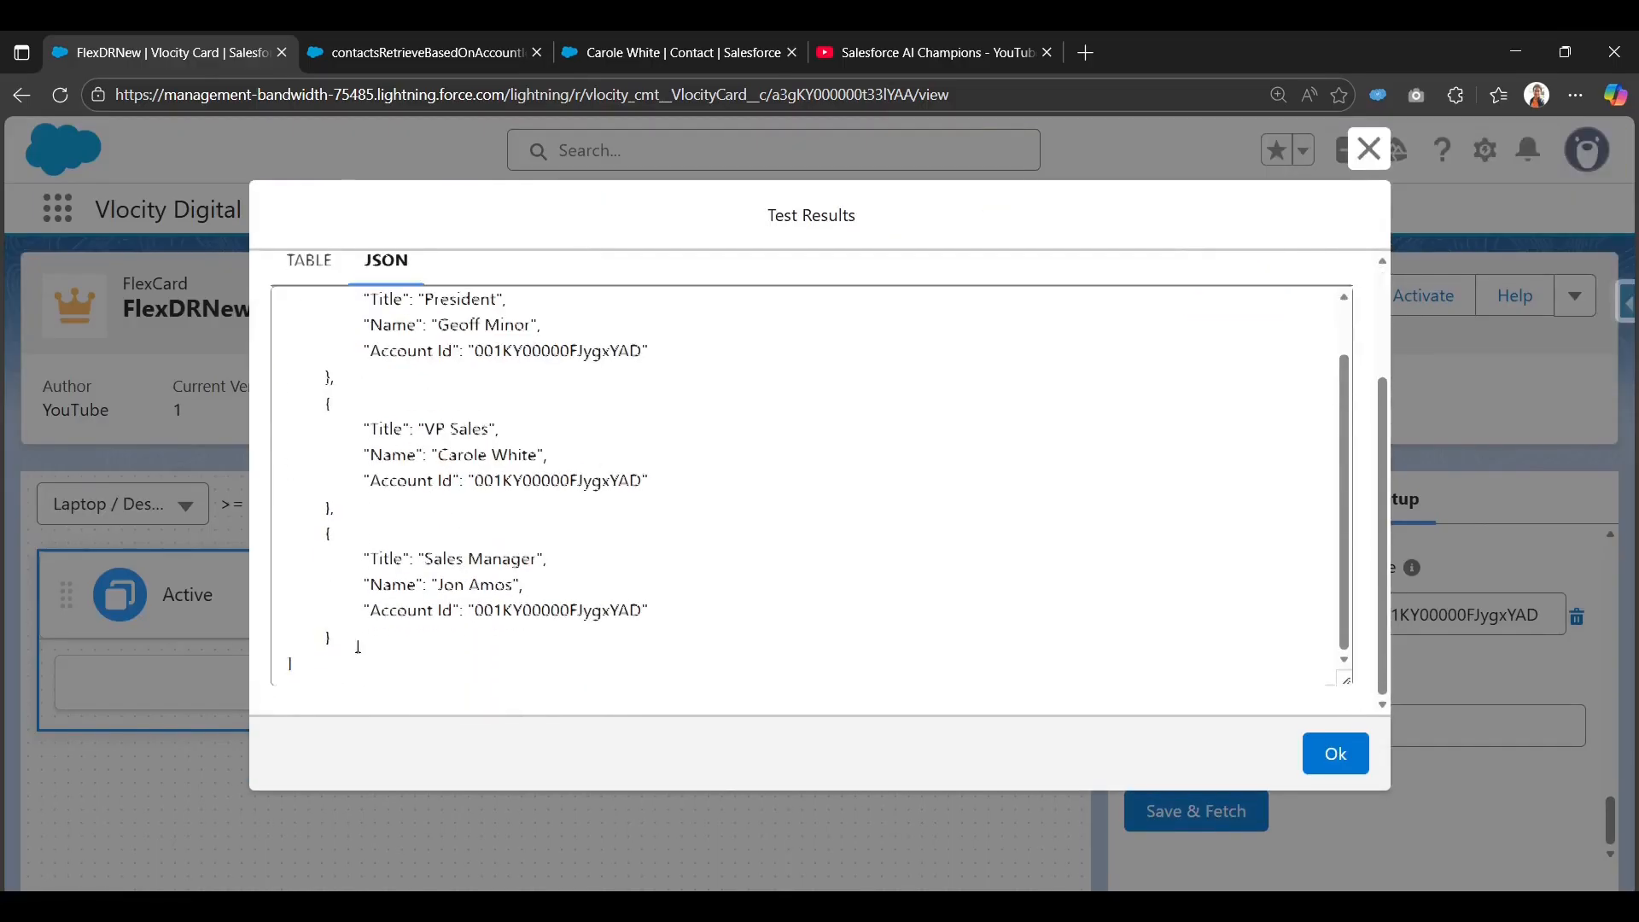
pyautogui.scroll(4, 308, 440)
pyautogui.click(309, 418)
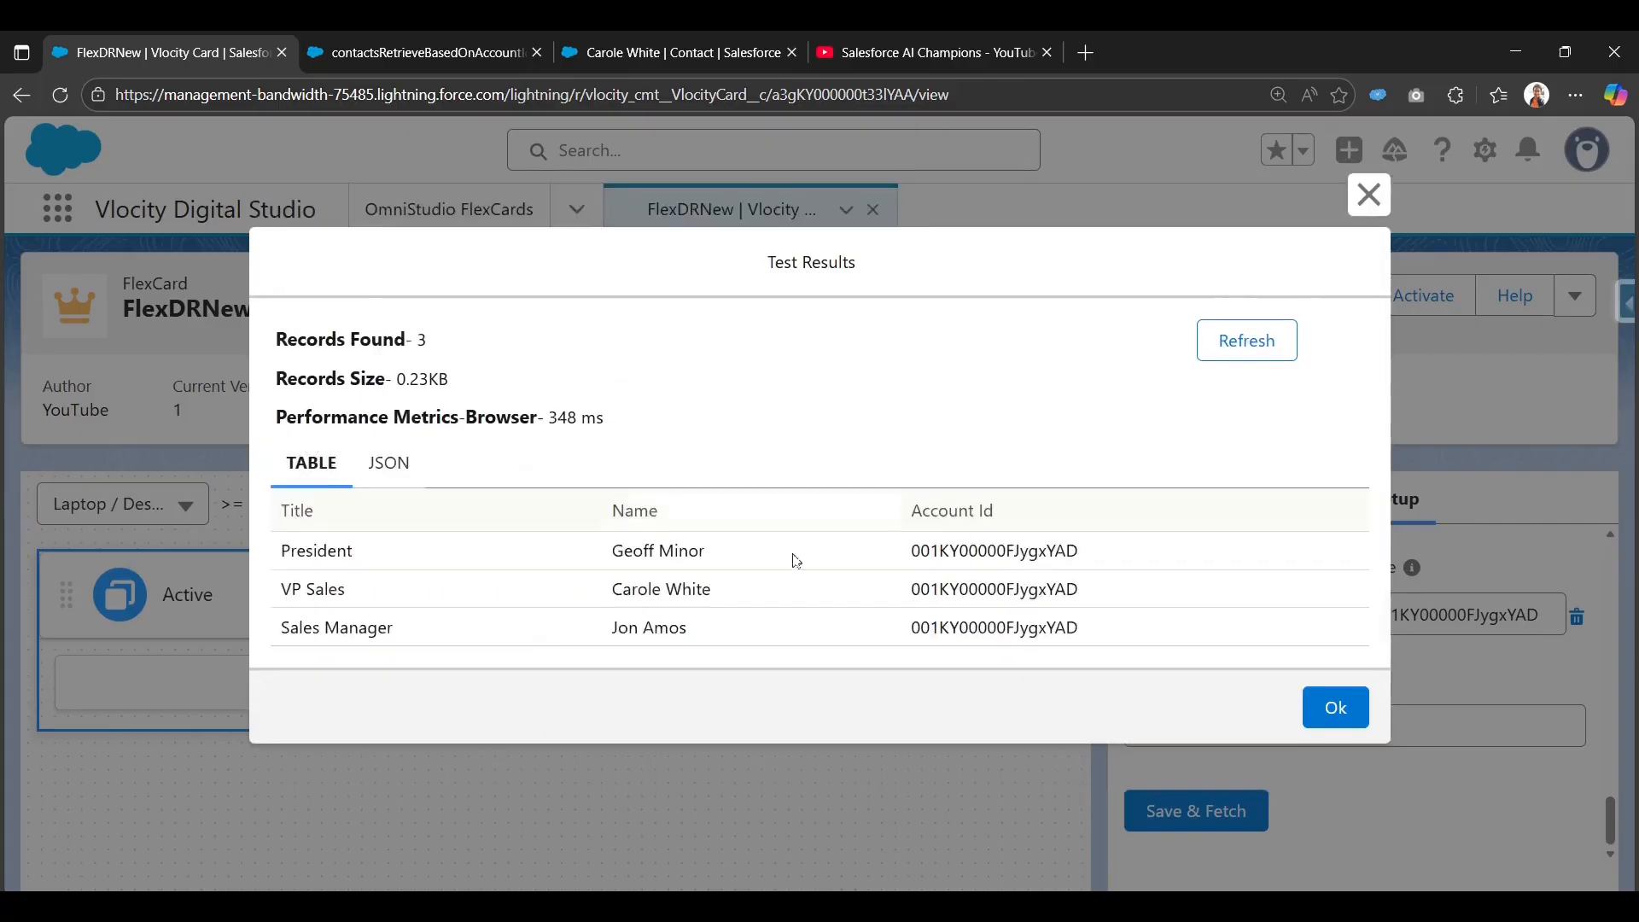
pyautogui.click(1336, 706)
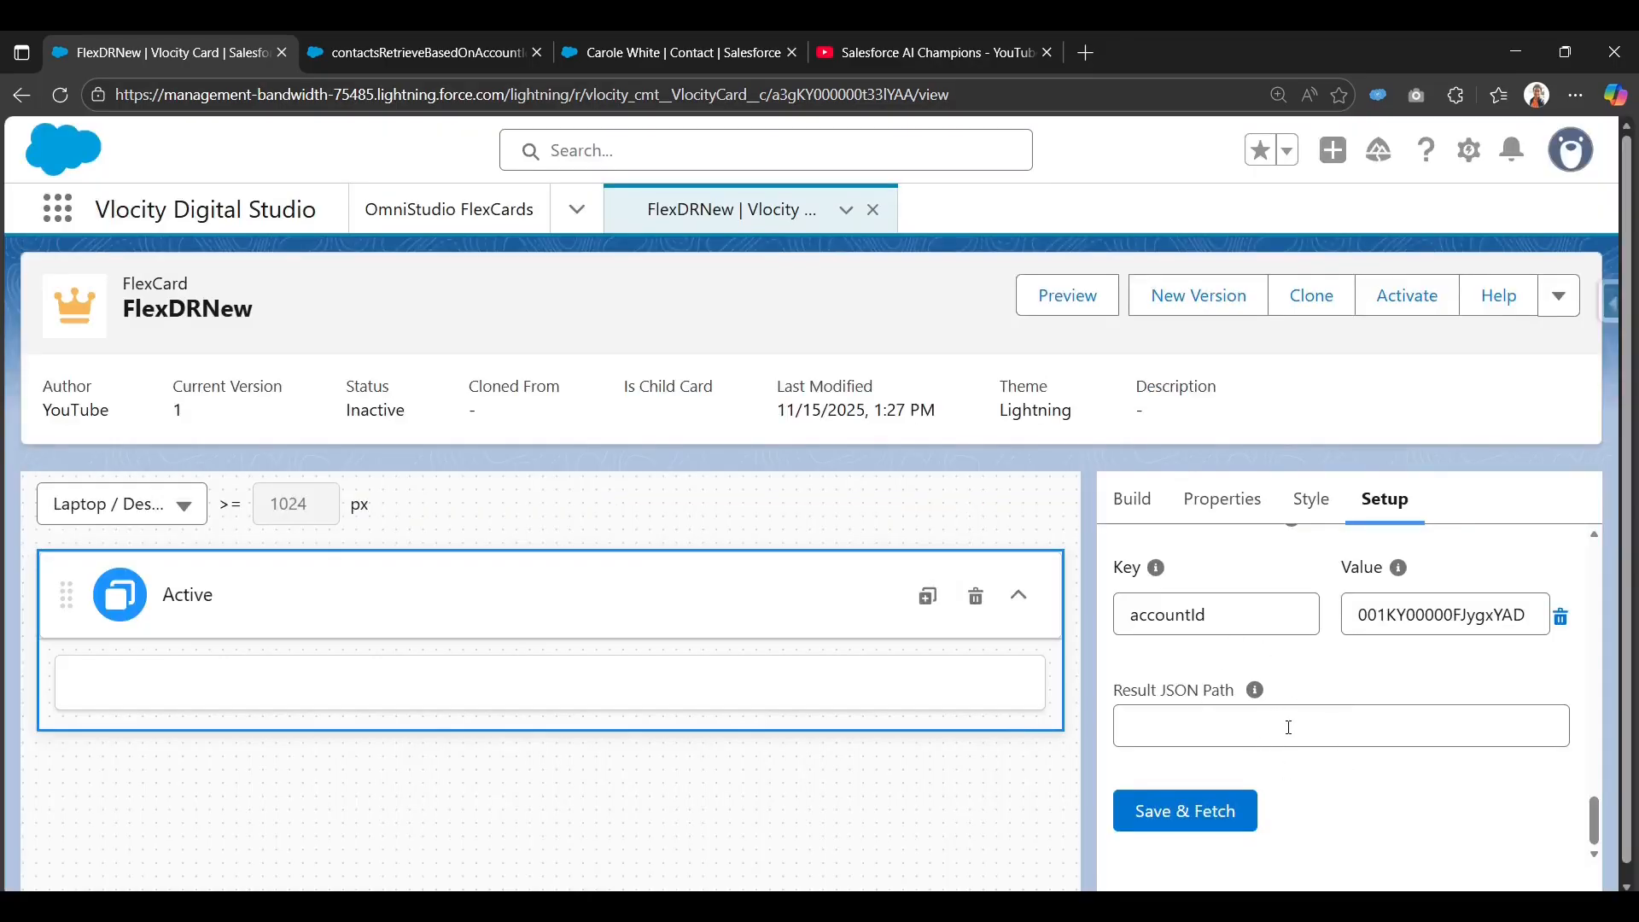
pyautogui.scroll(10, 1289, 727)
# Search the element list for 'd' and drag a Datatable into the card.
pyautogui.click(1135, 500)
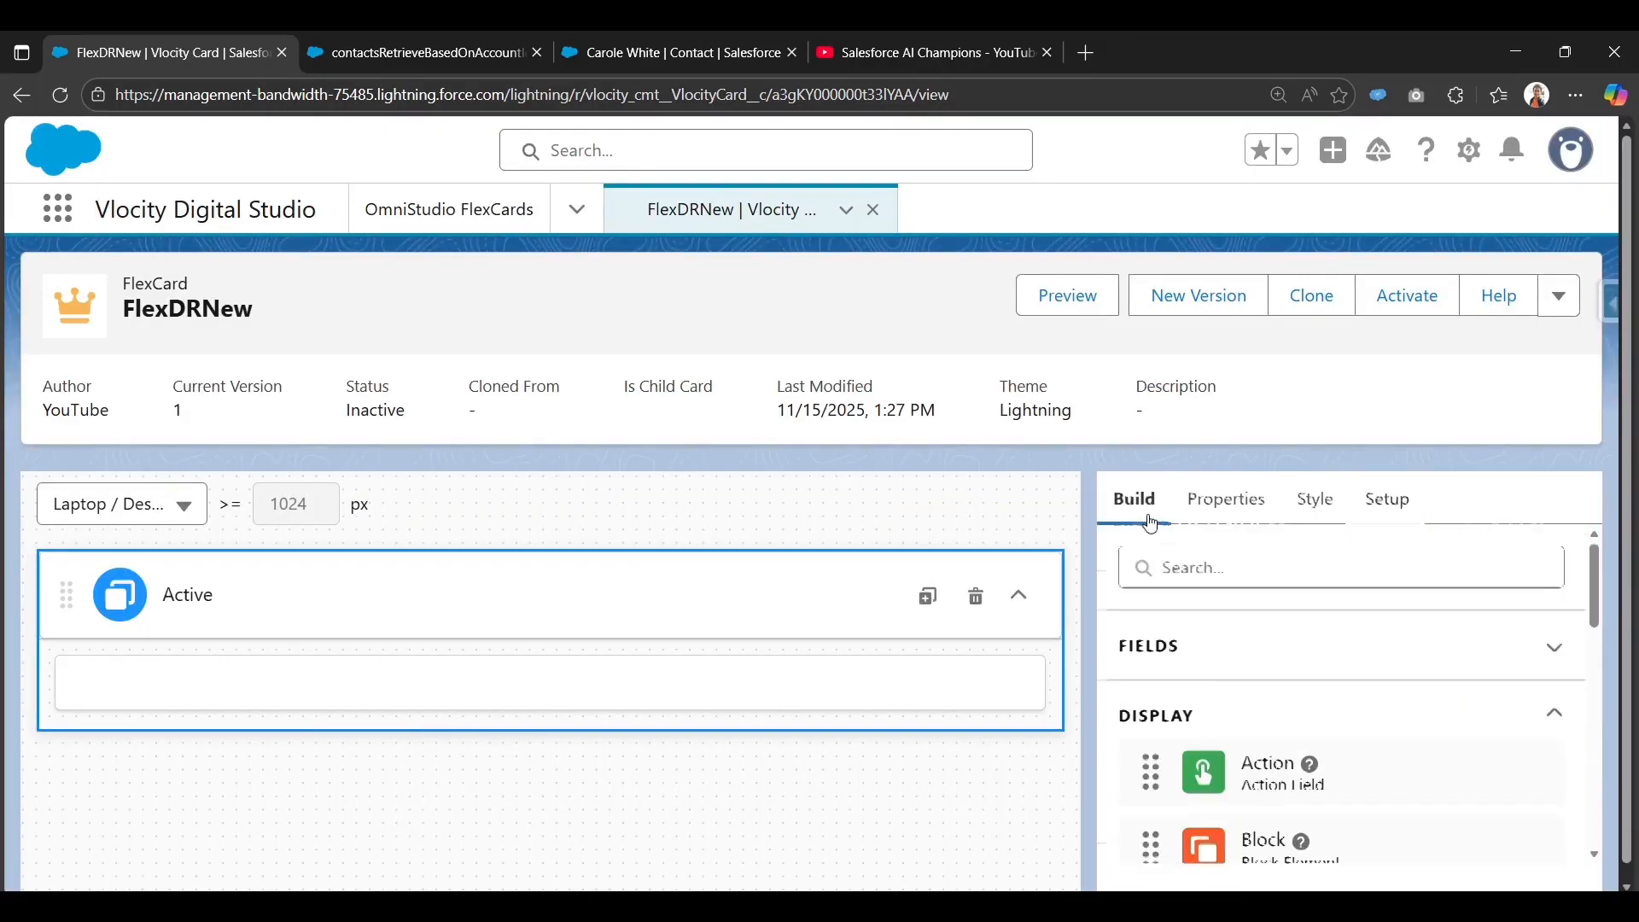
pyautogui.click(1195, 554)
pyautogui.write('d')
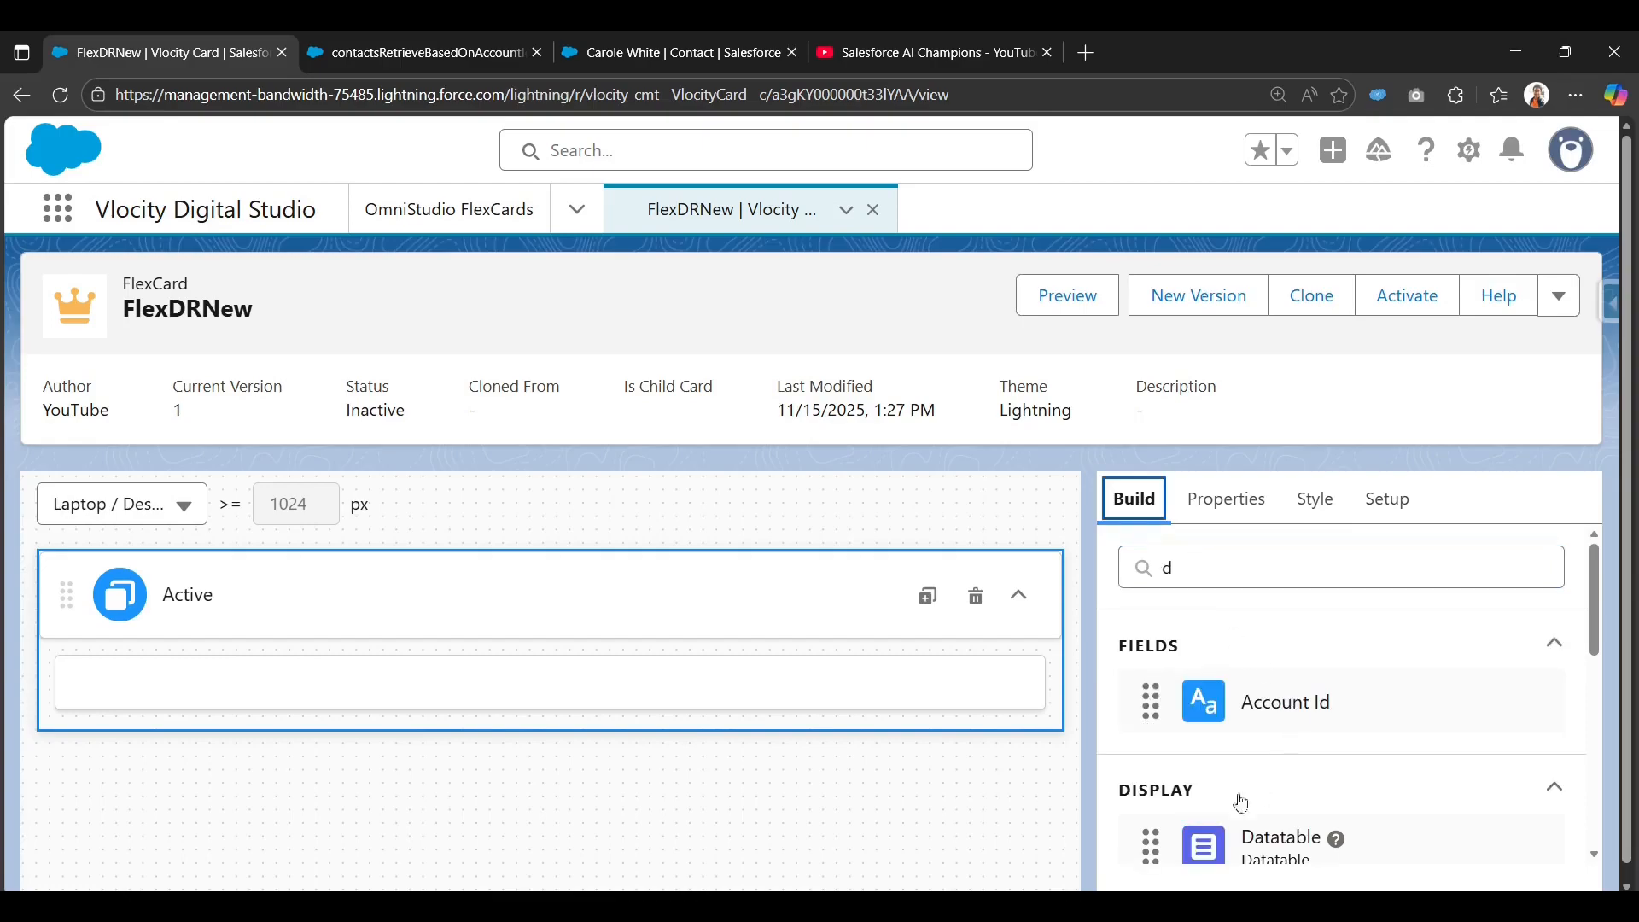
pyautogui.scroll(-1, 1156, 798)
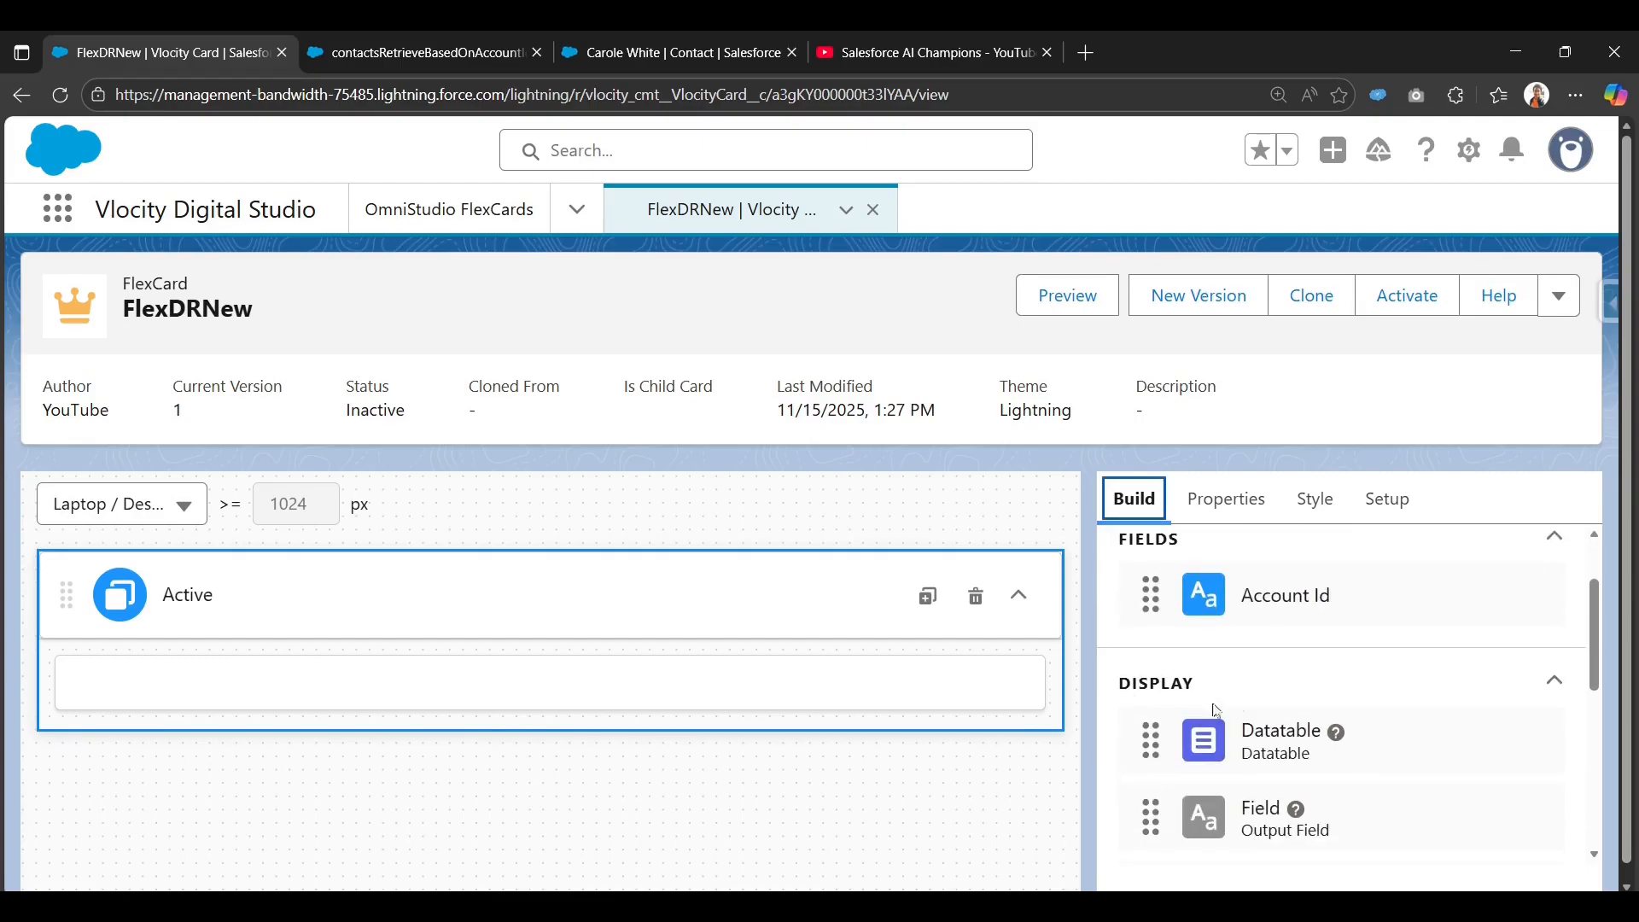
pyautogui.moveTo(1219, 755); pyautogui.dragTo(727, 665)
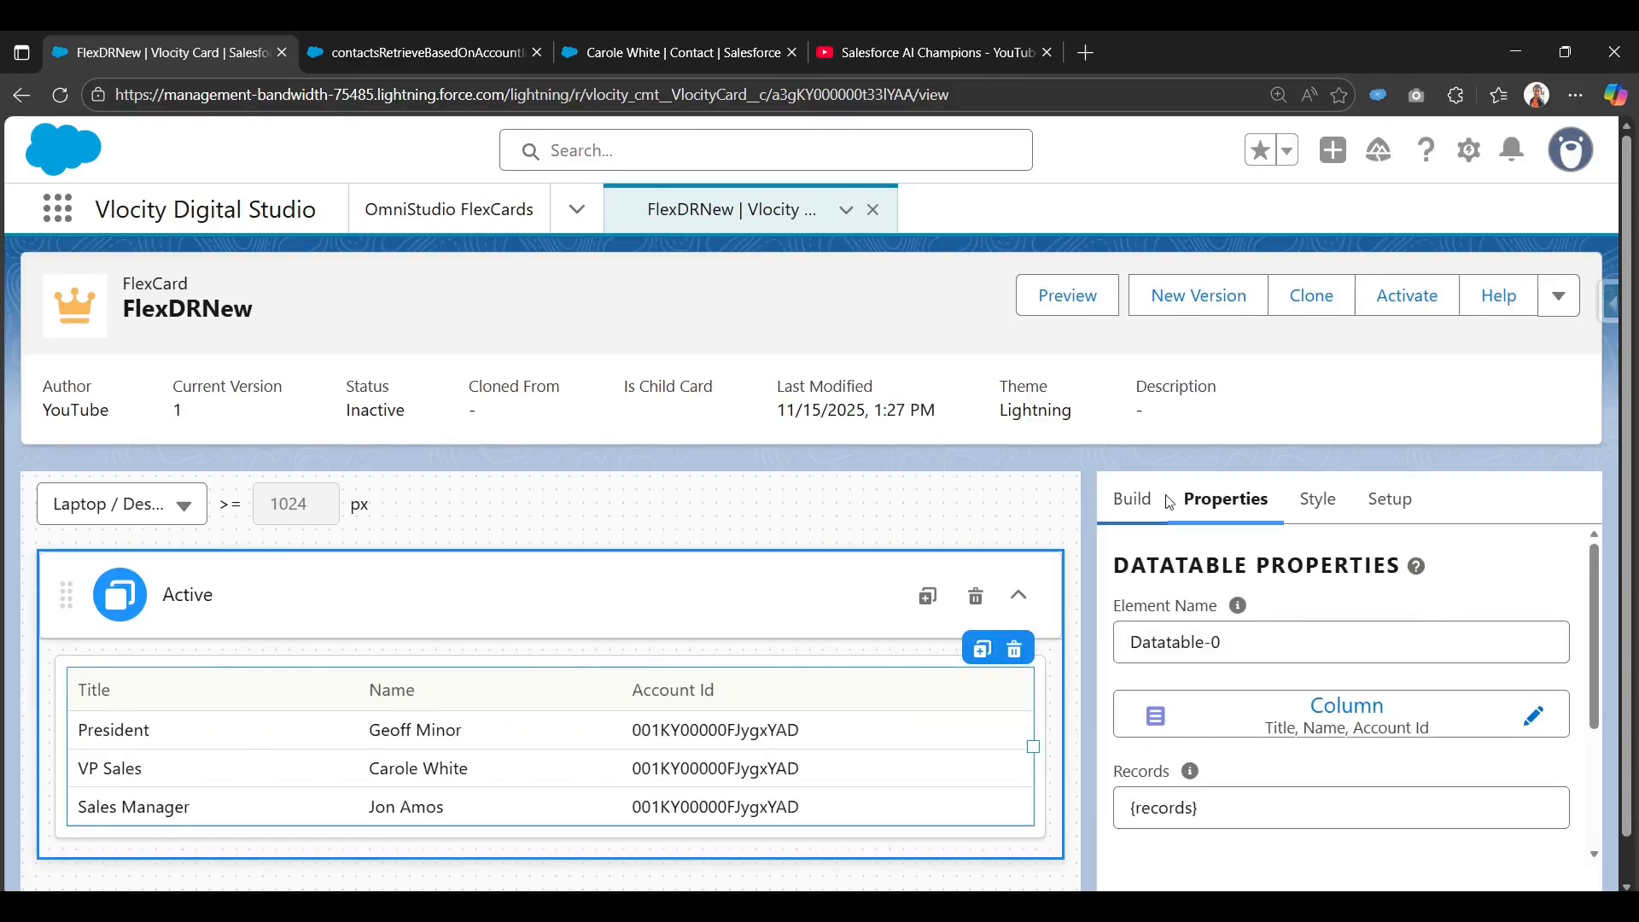
# Recheck the card's data source settings on the Setup tab.
pyautogui.click(1385, 500)
pyautogui.scroll(-5, 1298, 739)
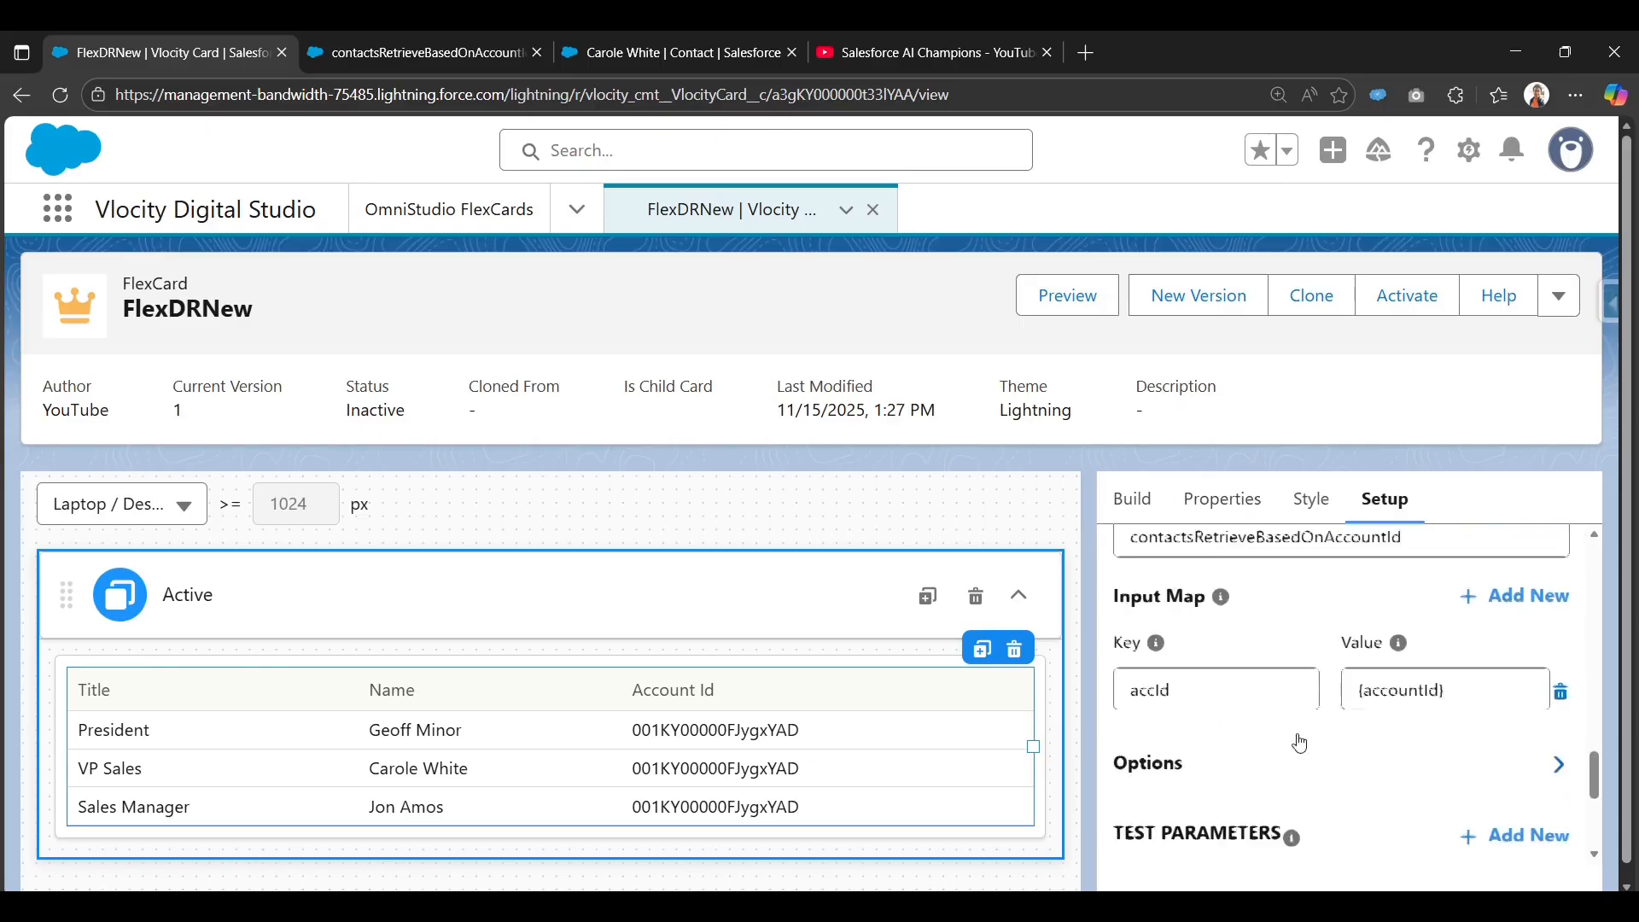
pyautogui.scroll(7, 1246, 721)
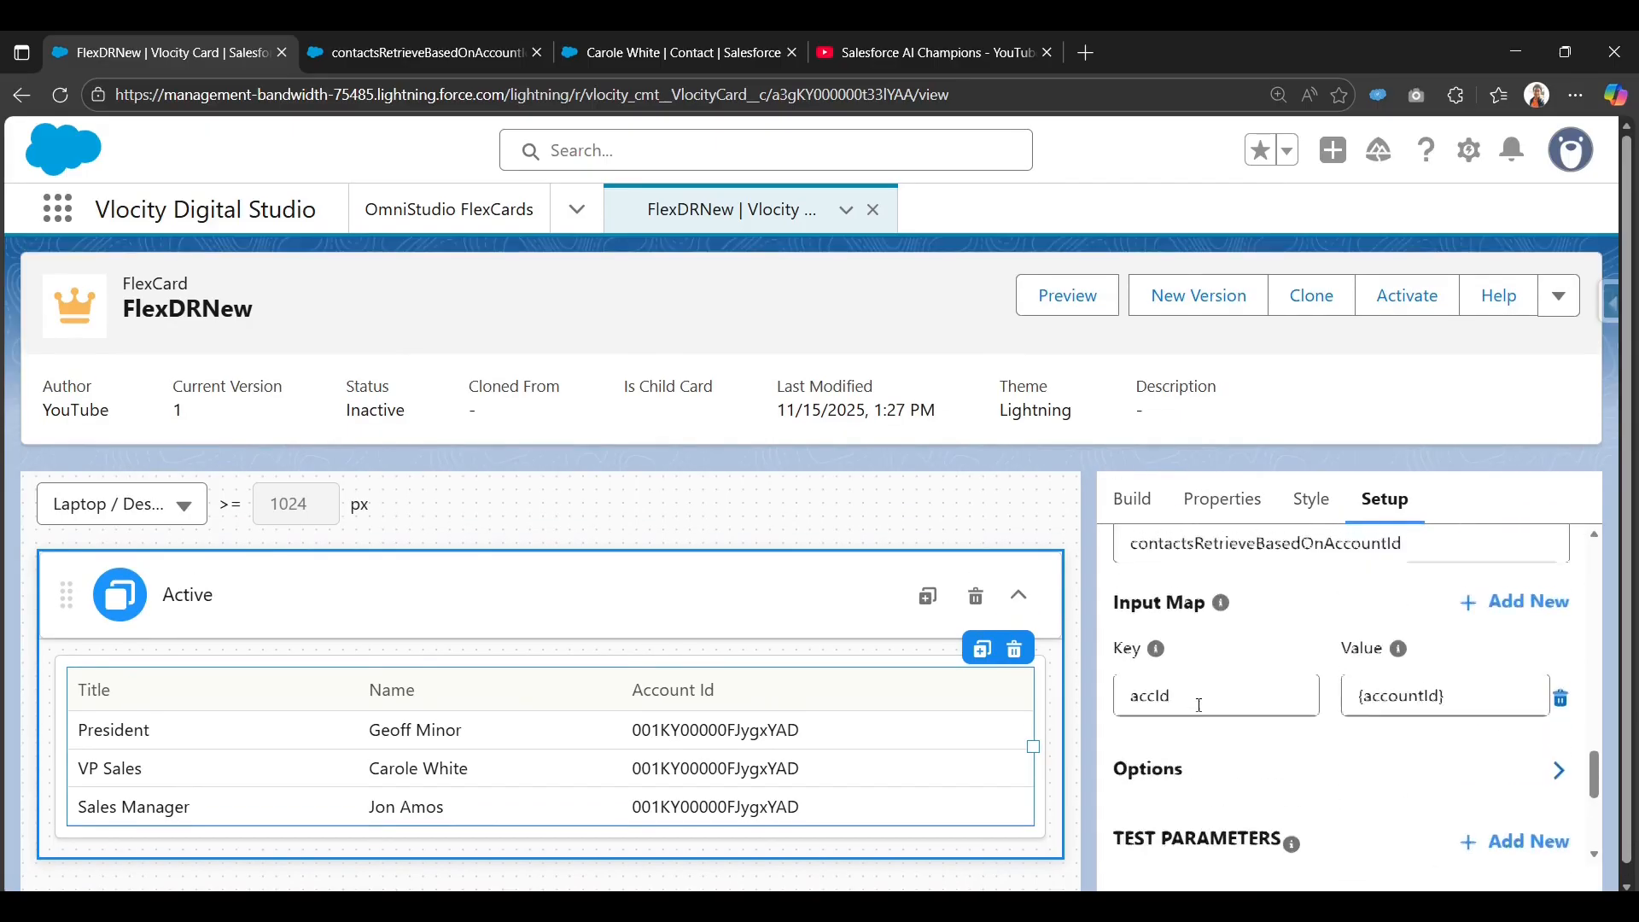
pyautogui.scroll(-3, 1198, 705)
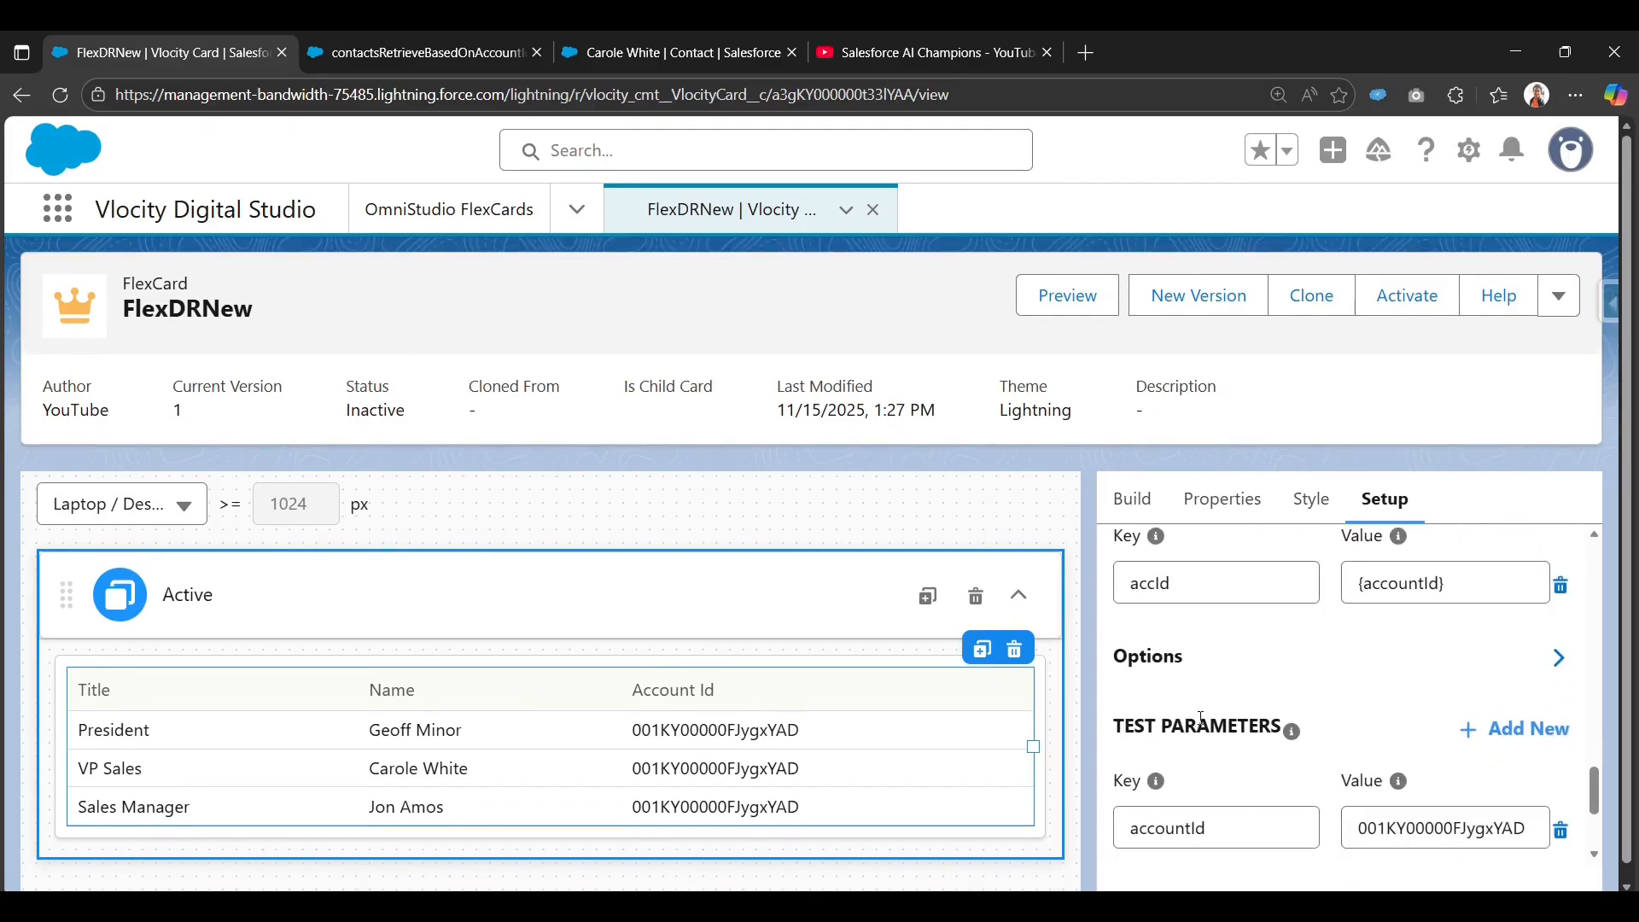
pyautogui.scroll(4, 1216, 709)
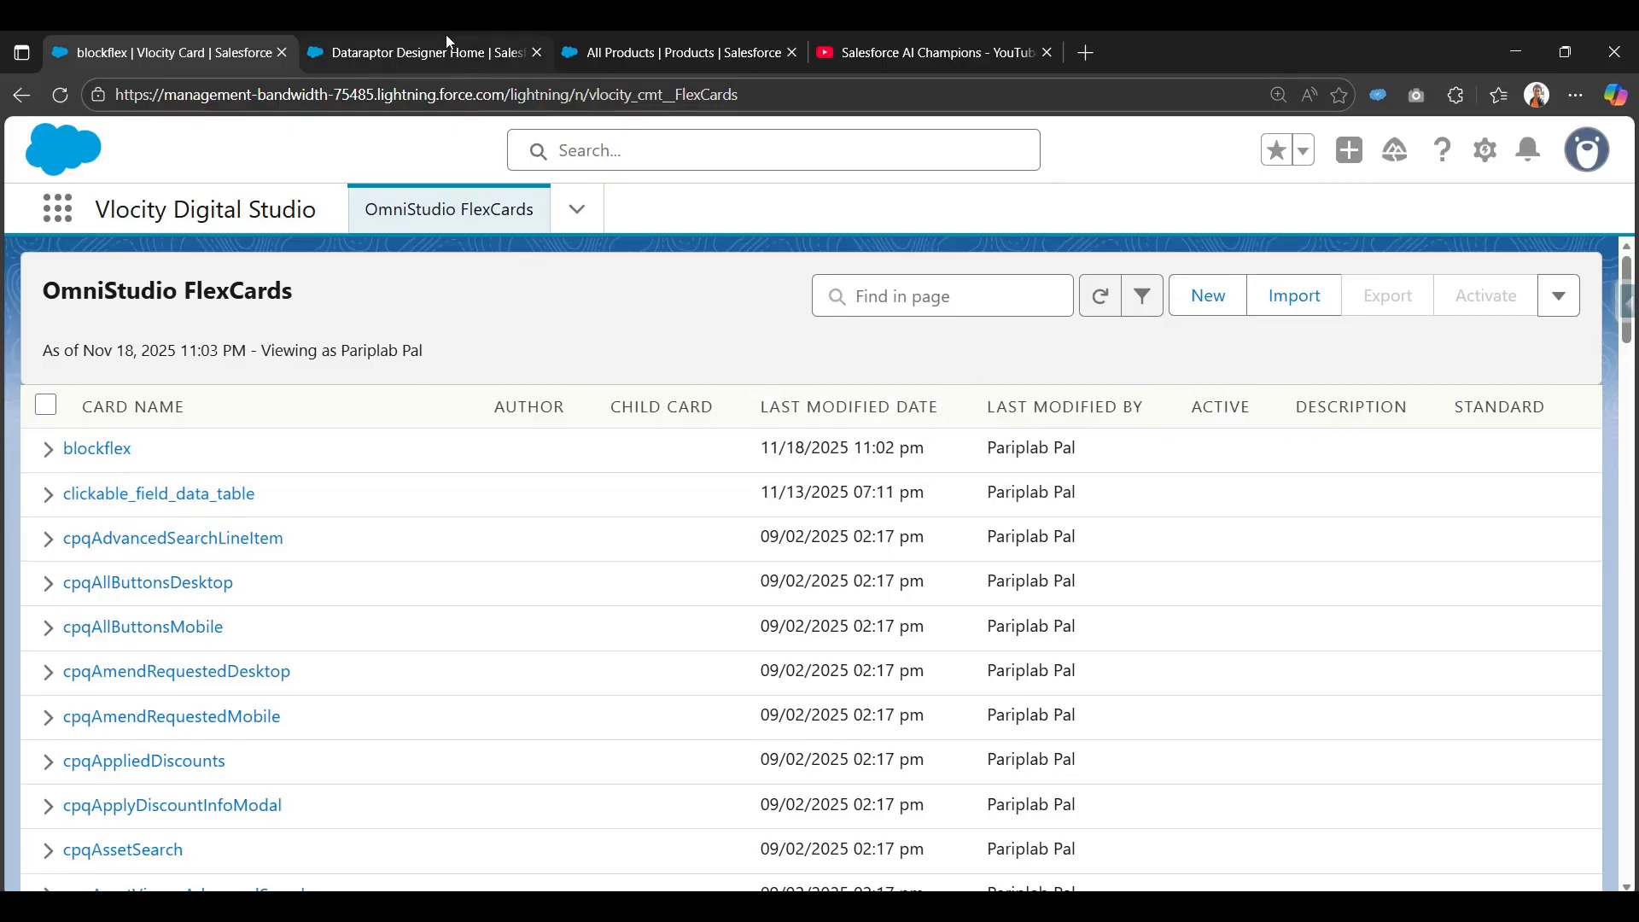
# Switch back to the DataRaptor list, with contactsRetrieveBasedOnAccountId shown as most recent.
pyautogui.click(446, 38)
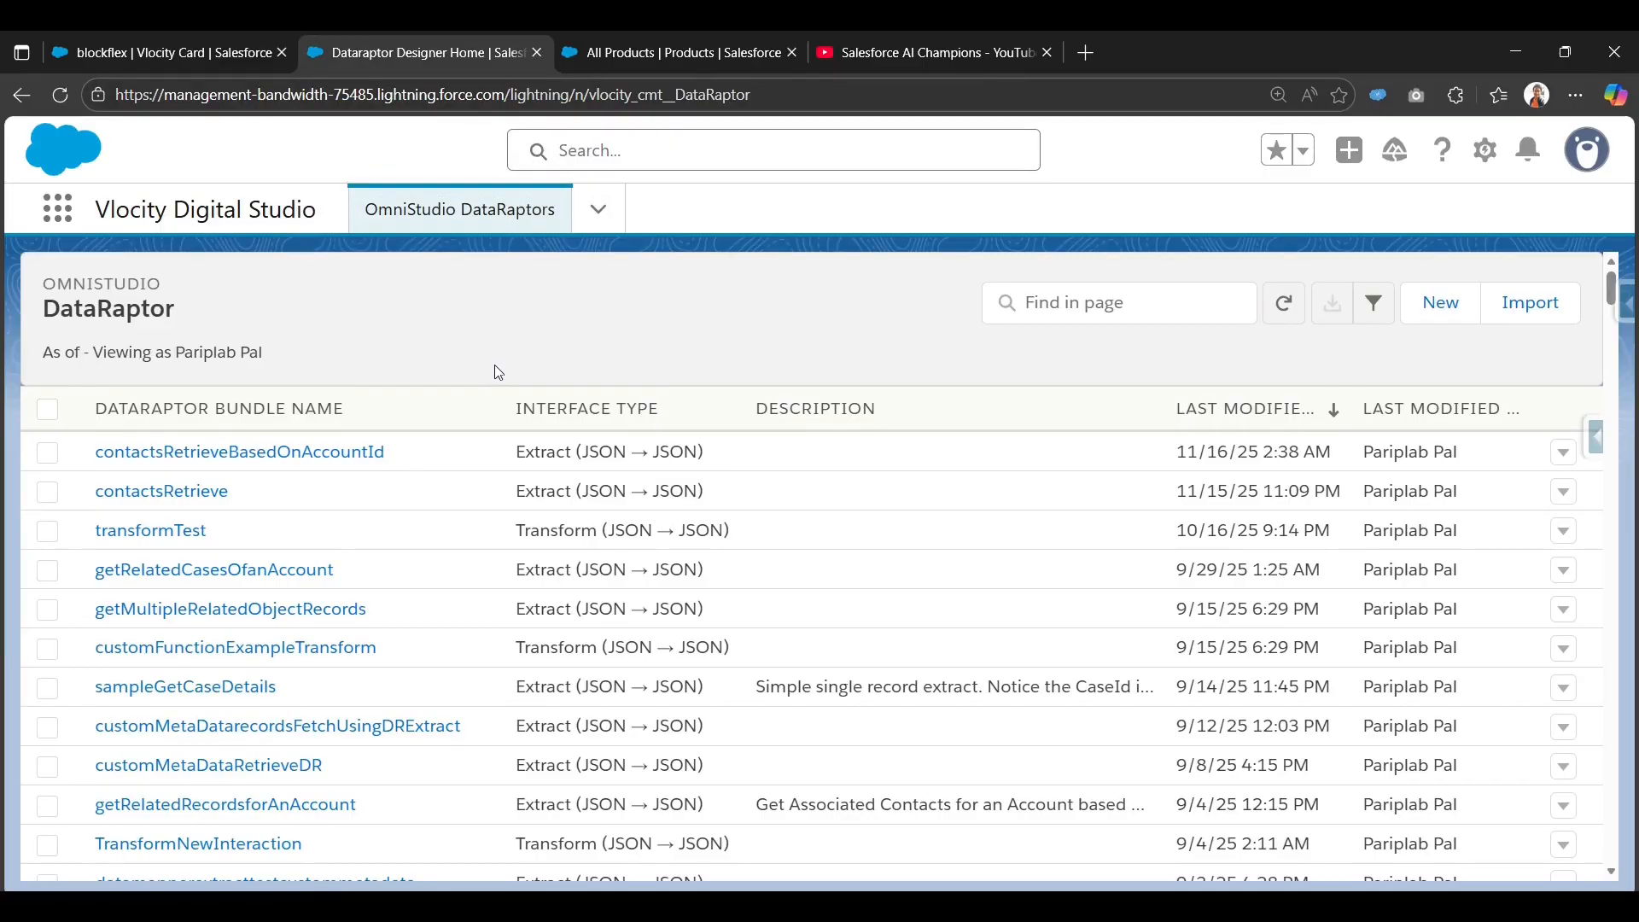
pyautogui.click(726, 47)
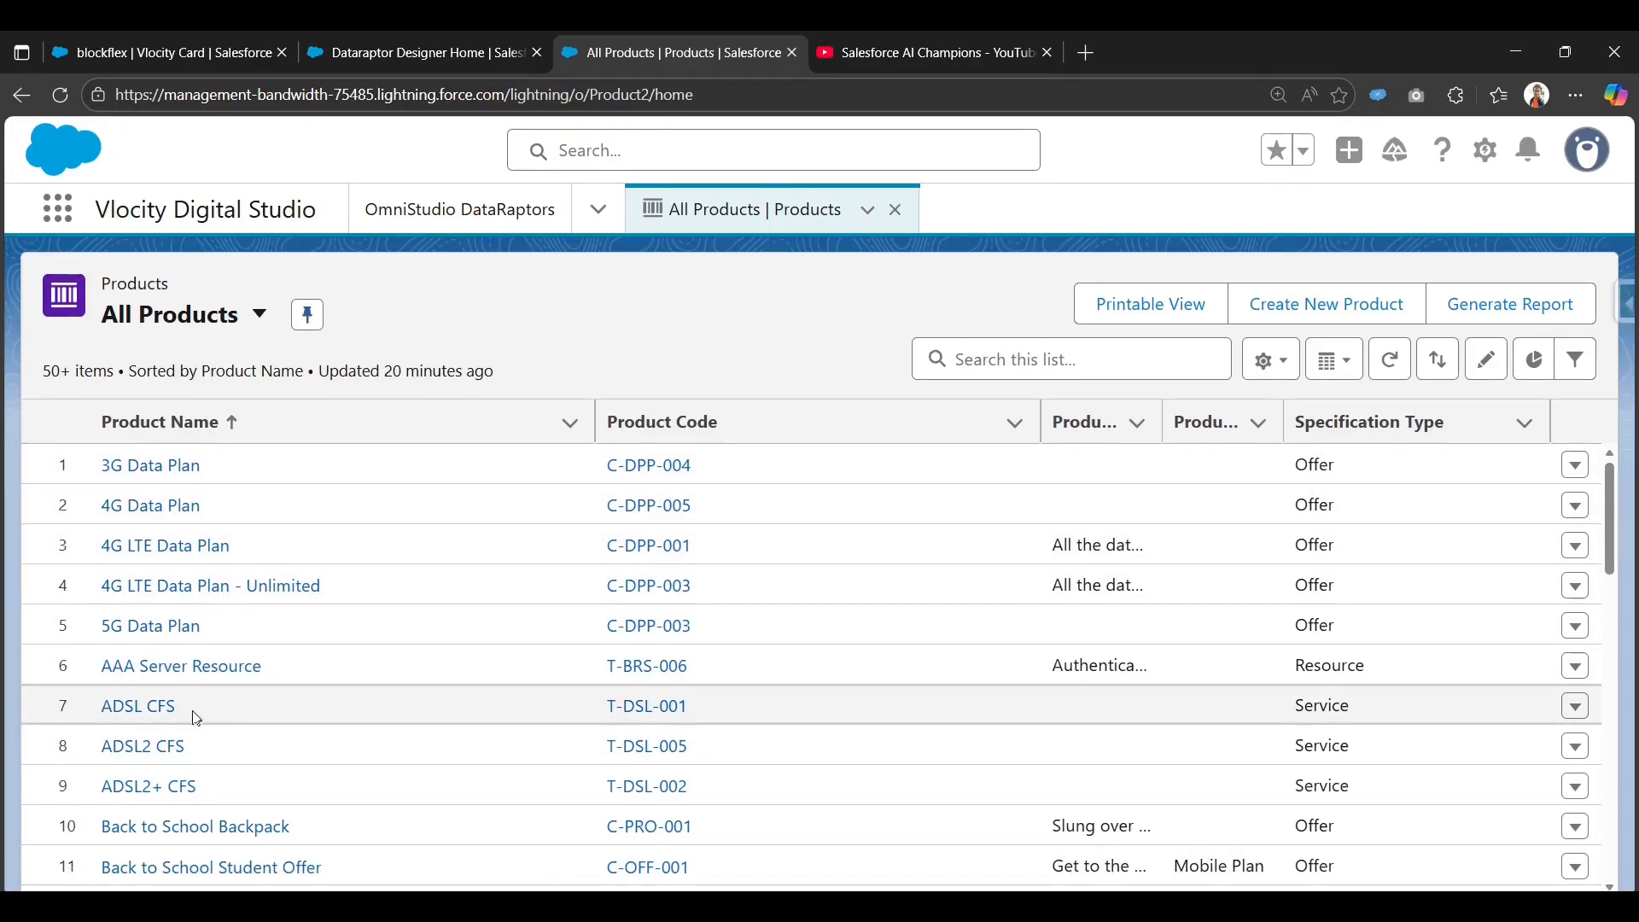
pyautogui.click(425, 55)
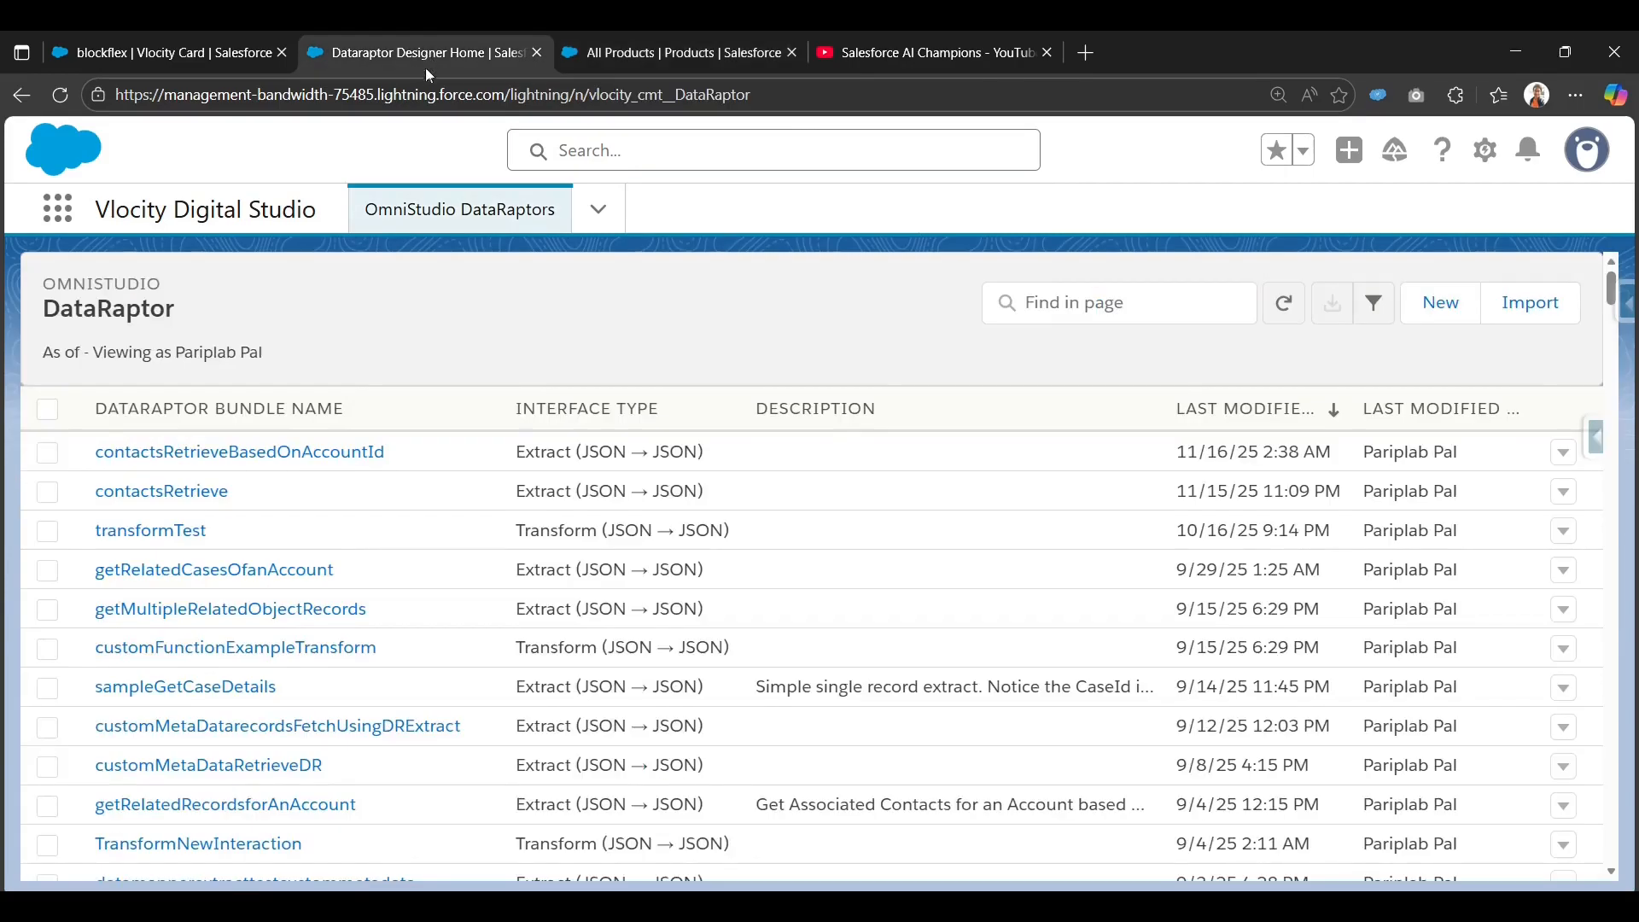
# Create and save an Extract DataRaptor named getProductRecords, keeping JSON input and output.
pyautogui.click(1444, 319)
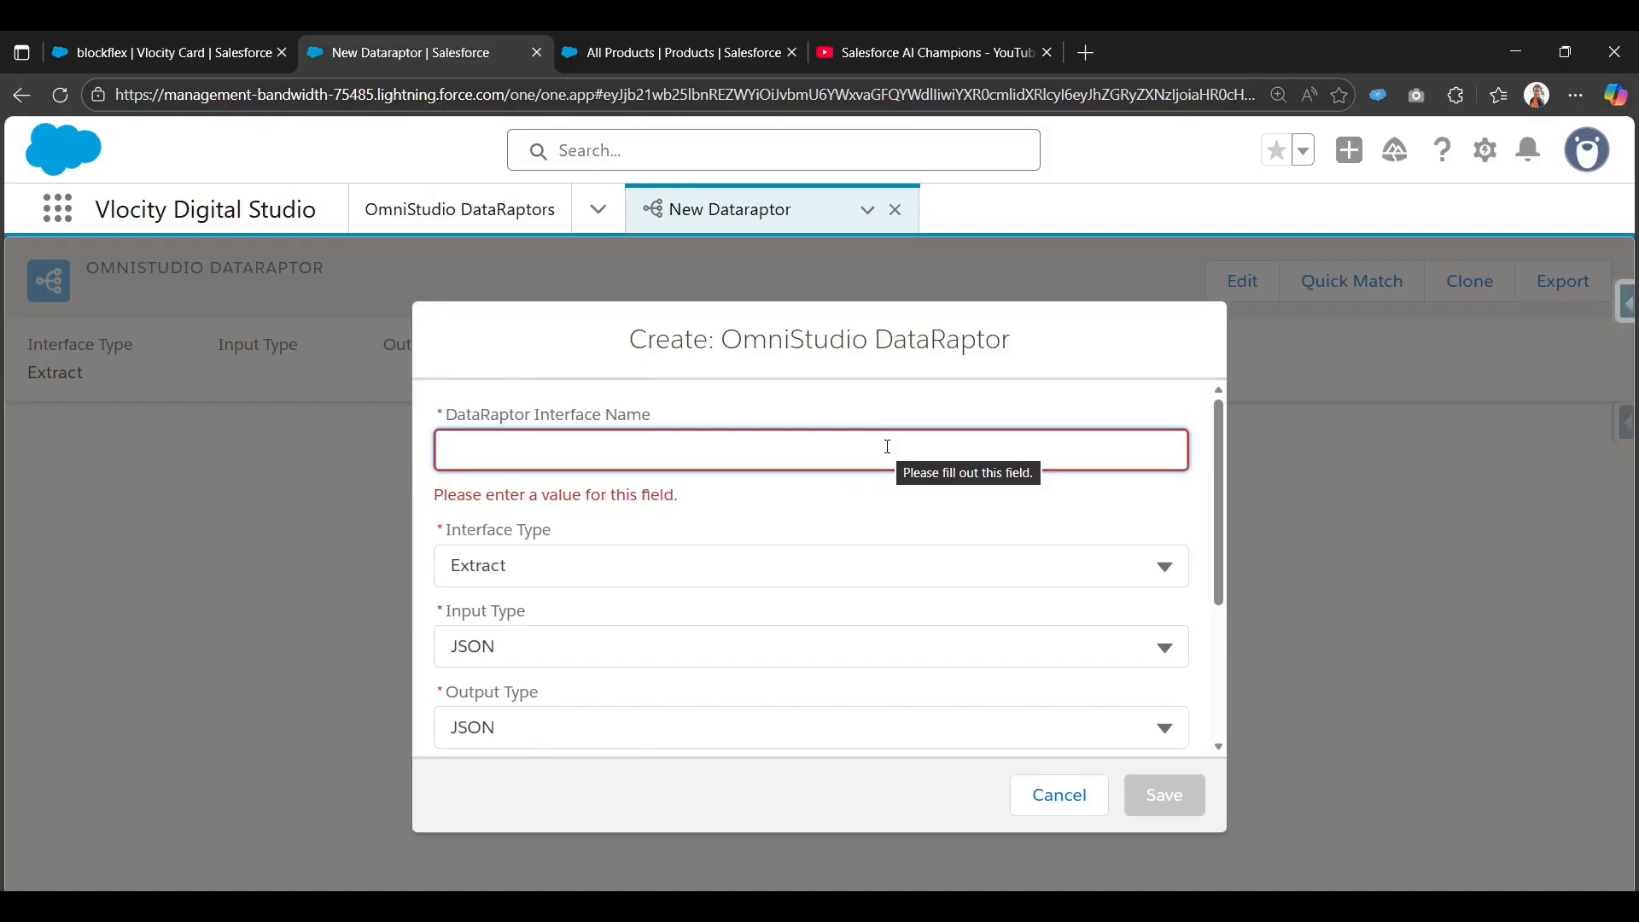
pyautogui.write('getPro')
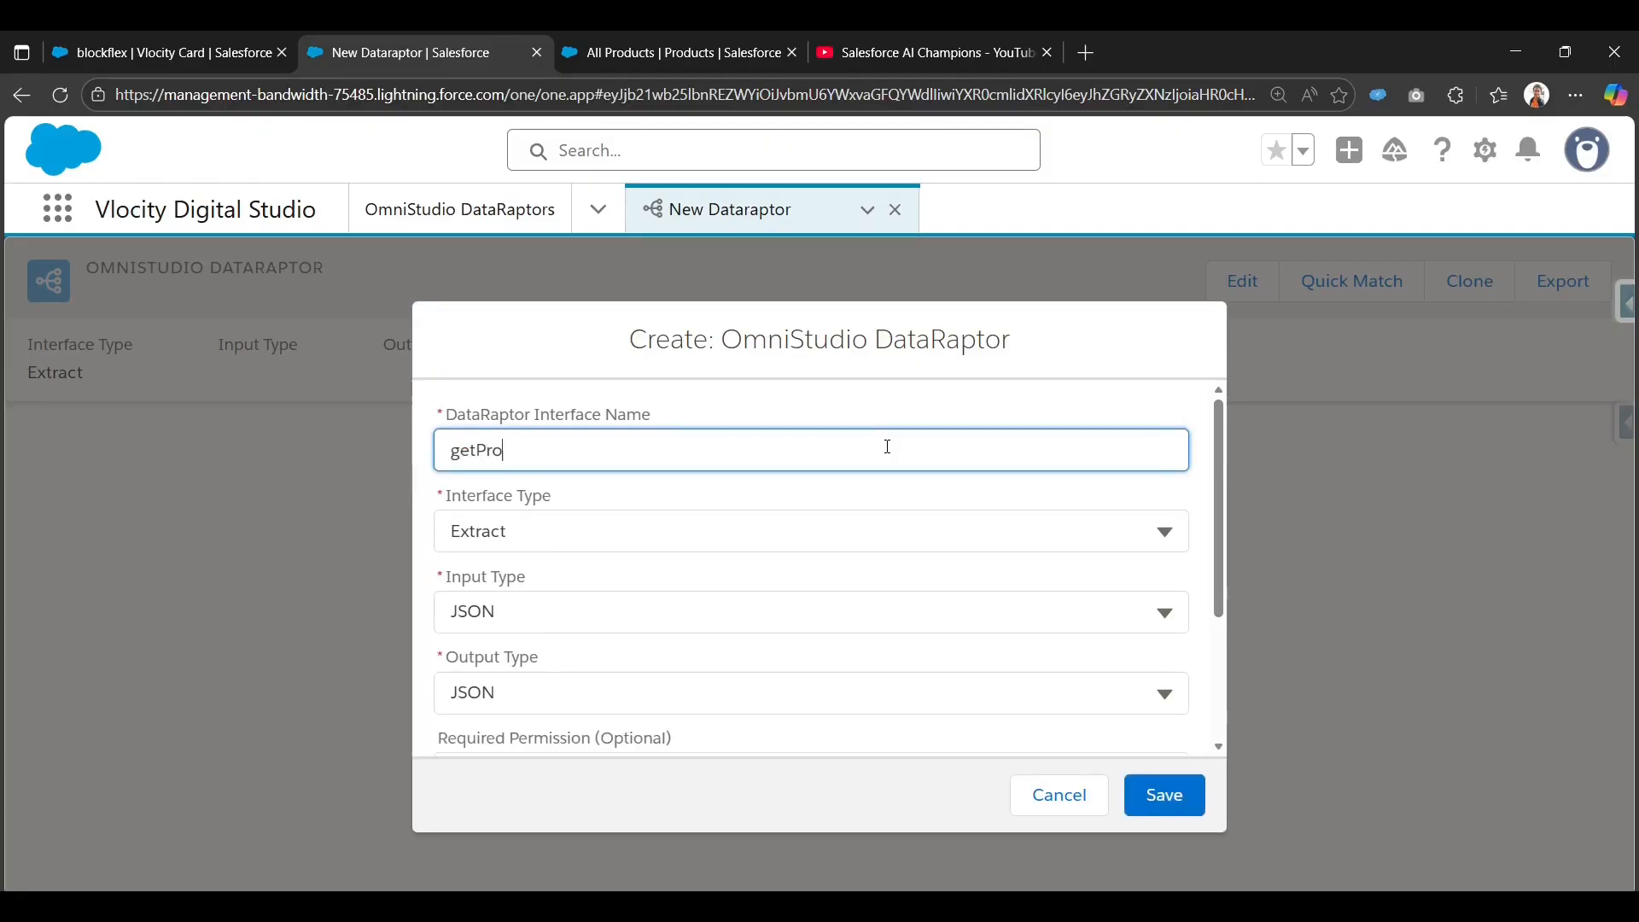
pyautogui.write('ductRecords')
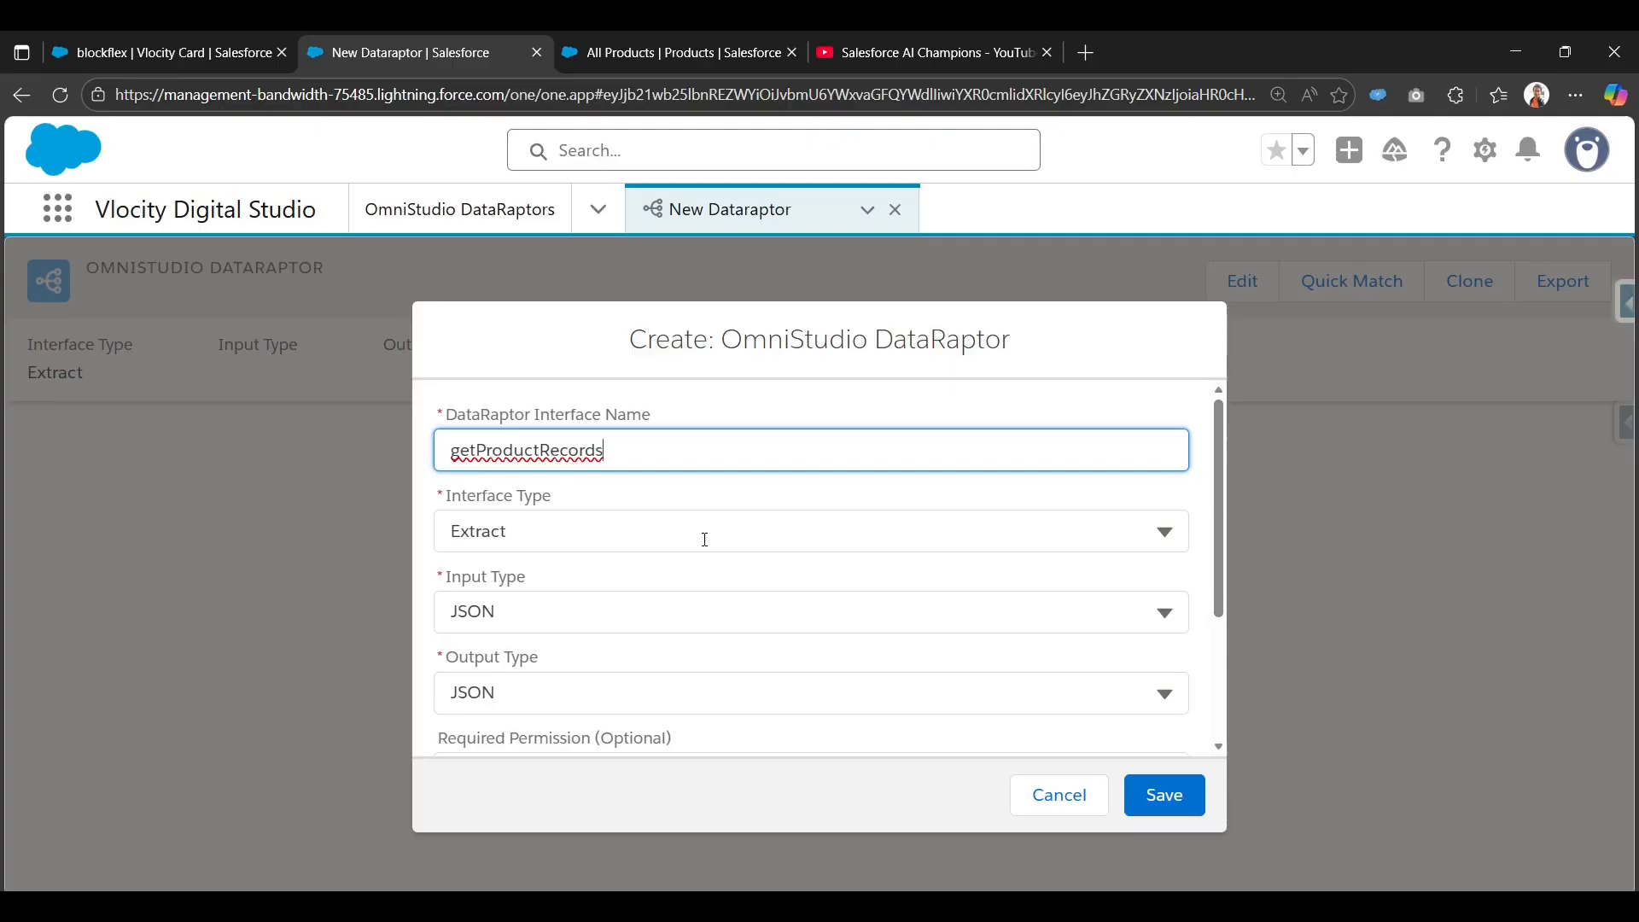
pyautogui.scroll(-1, 706, 540)
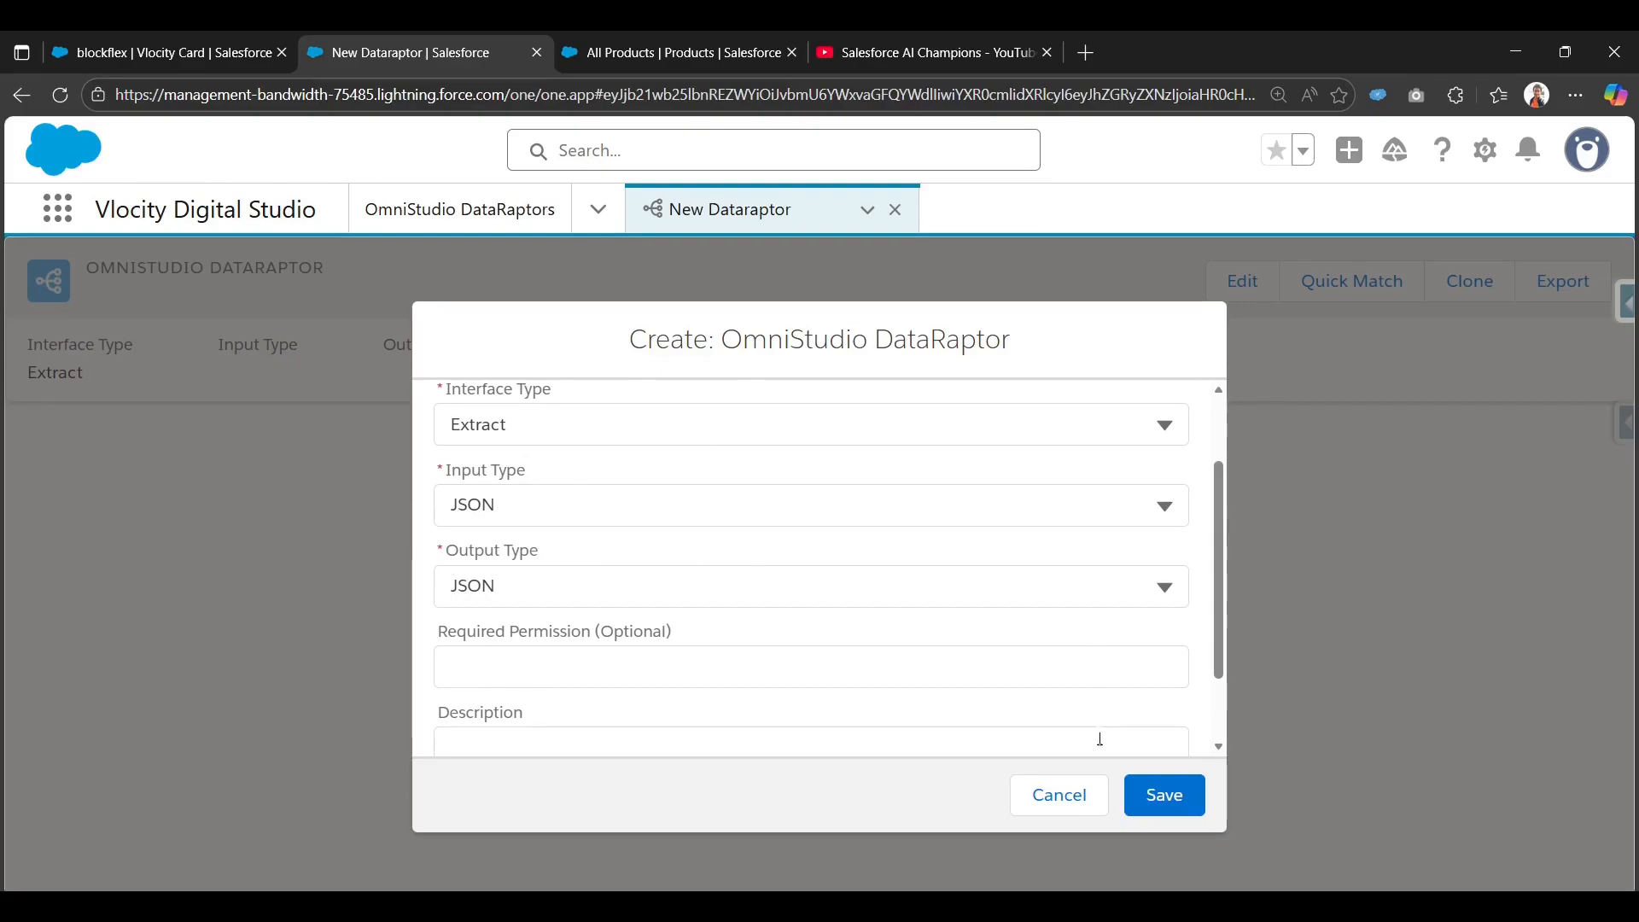
pyautogui.scroll(-1, 1100, 739)
pyautogui.click(1166, 798)
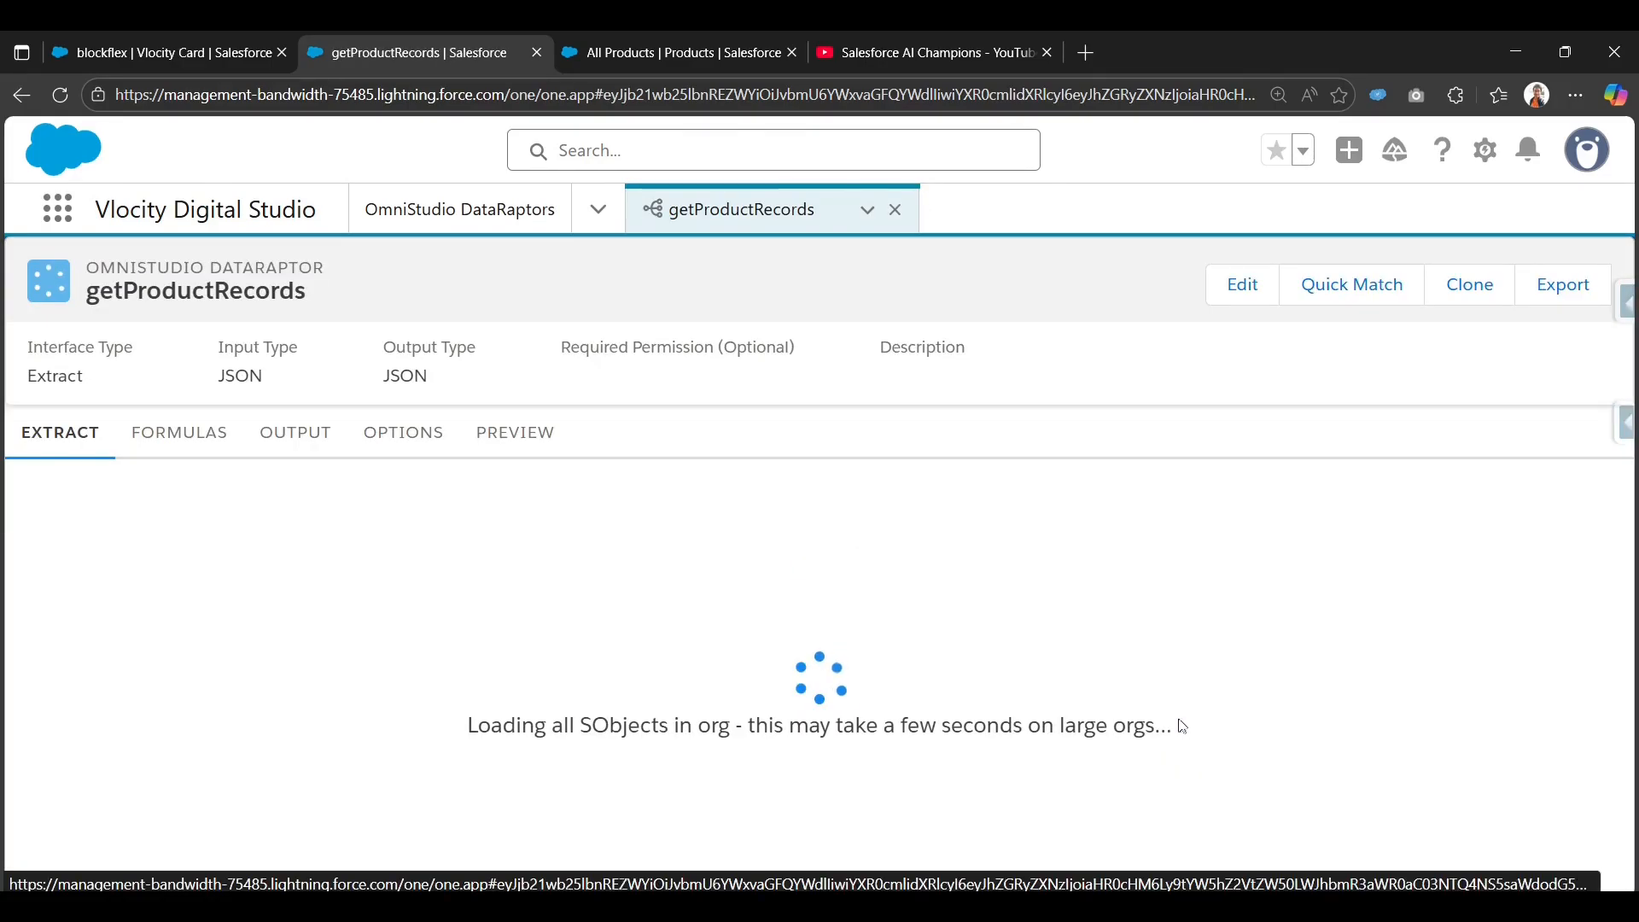
pyautogui.click(695, 47)
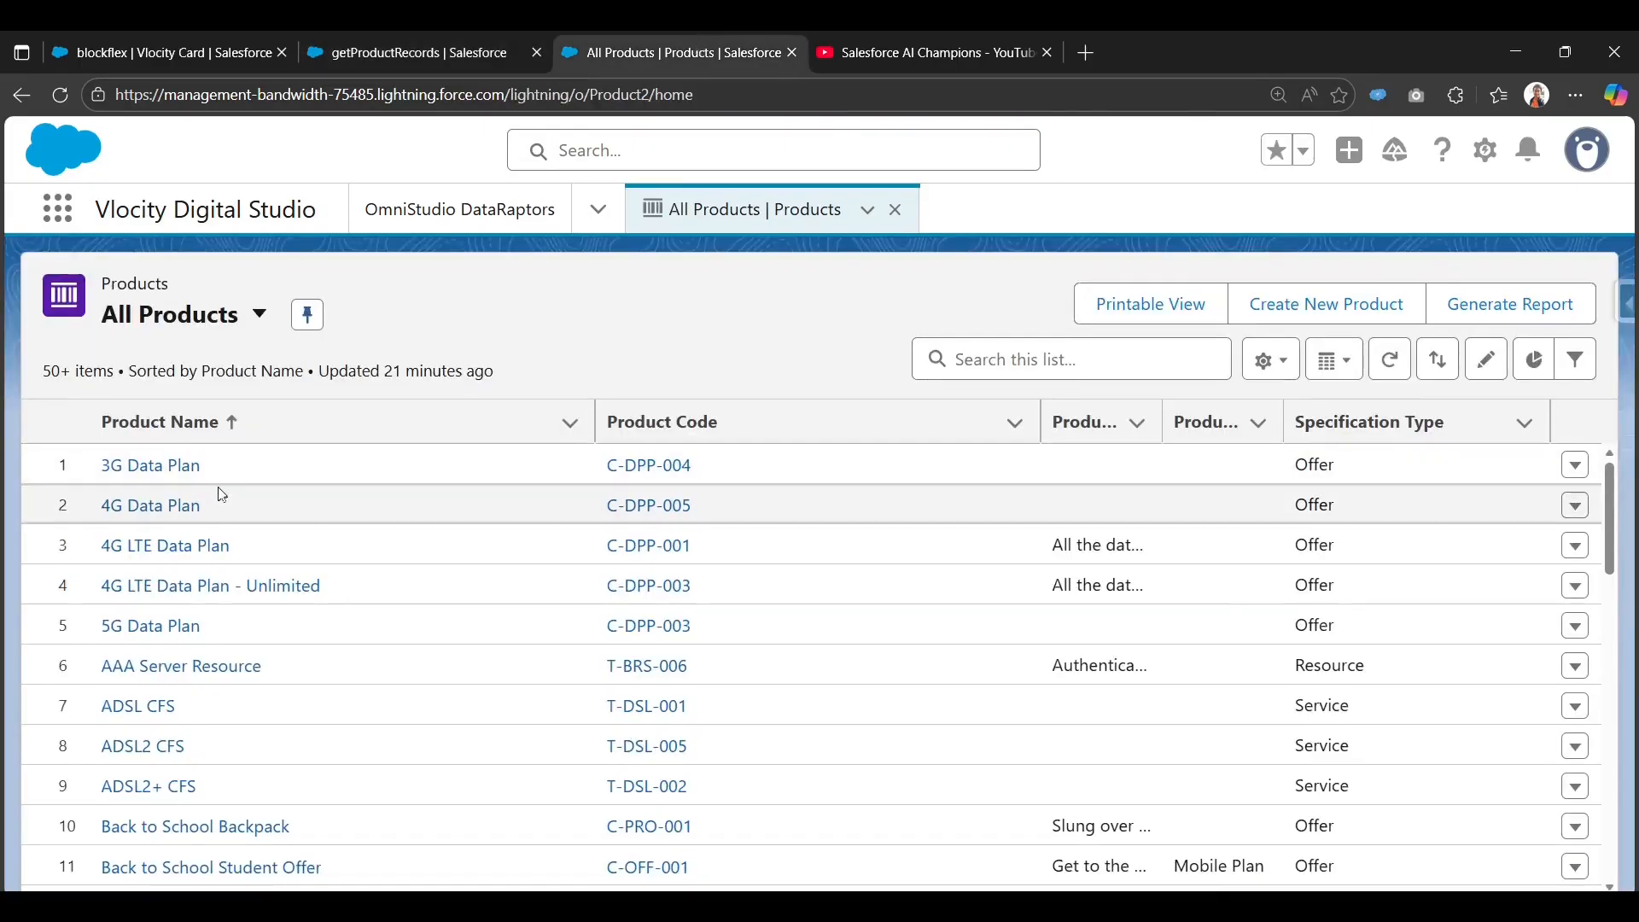
pyautogui.click(189, 467)
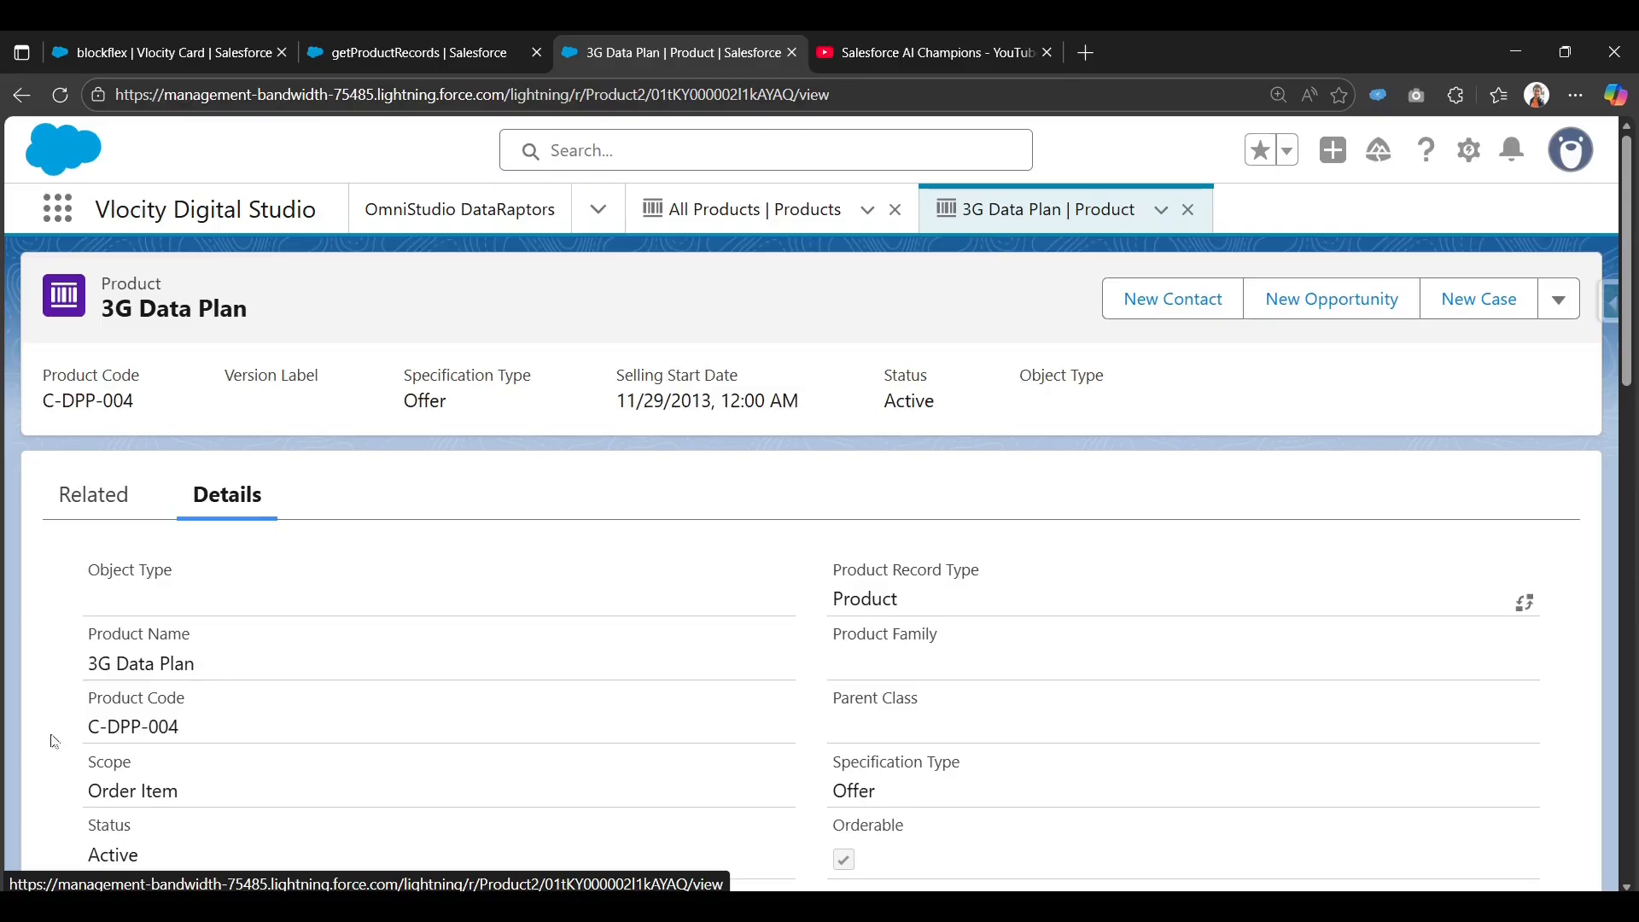
pyautogui.scroll(-1, 96, 740)
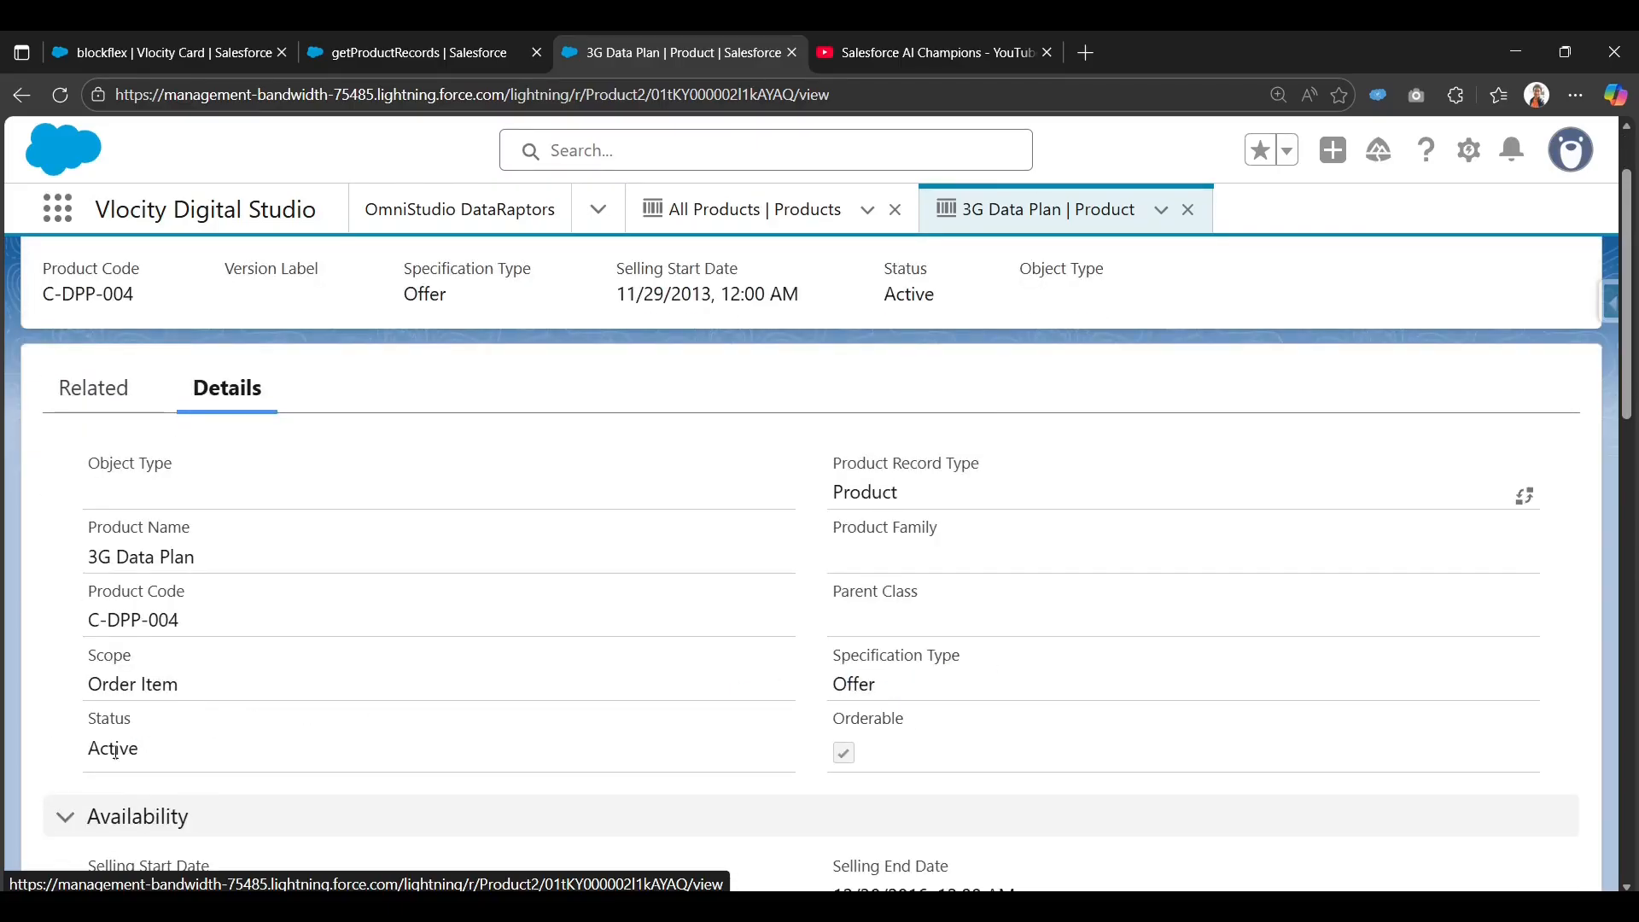
pyautogui.scroll(-2, 834, 686)
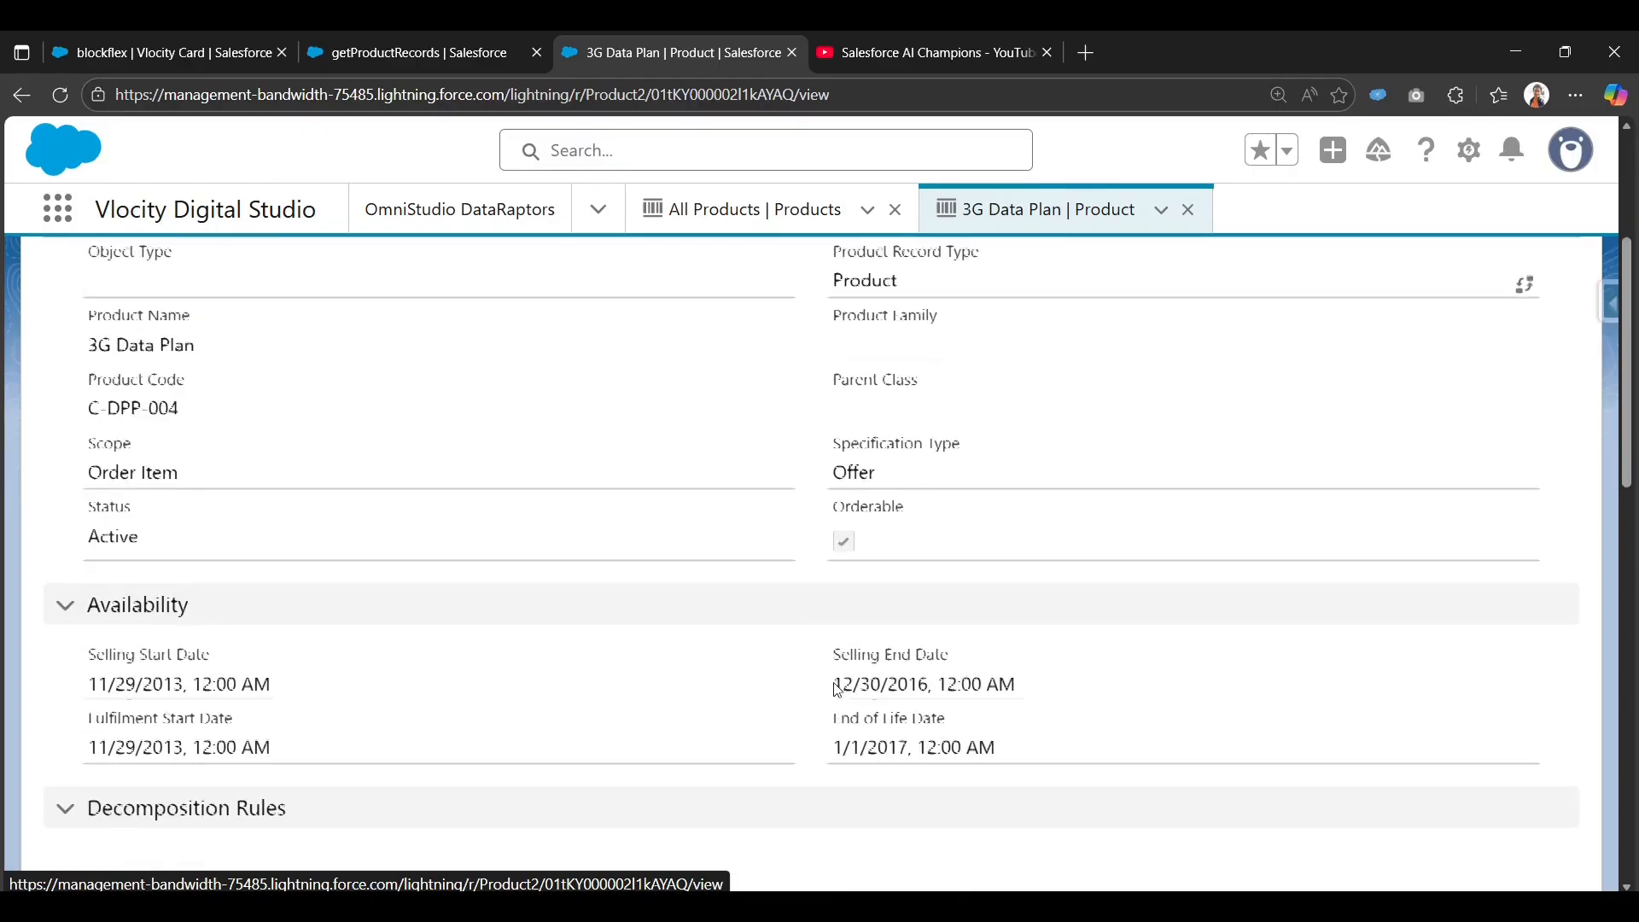
pyautogui.scroll(2, 835, 681)
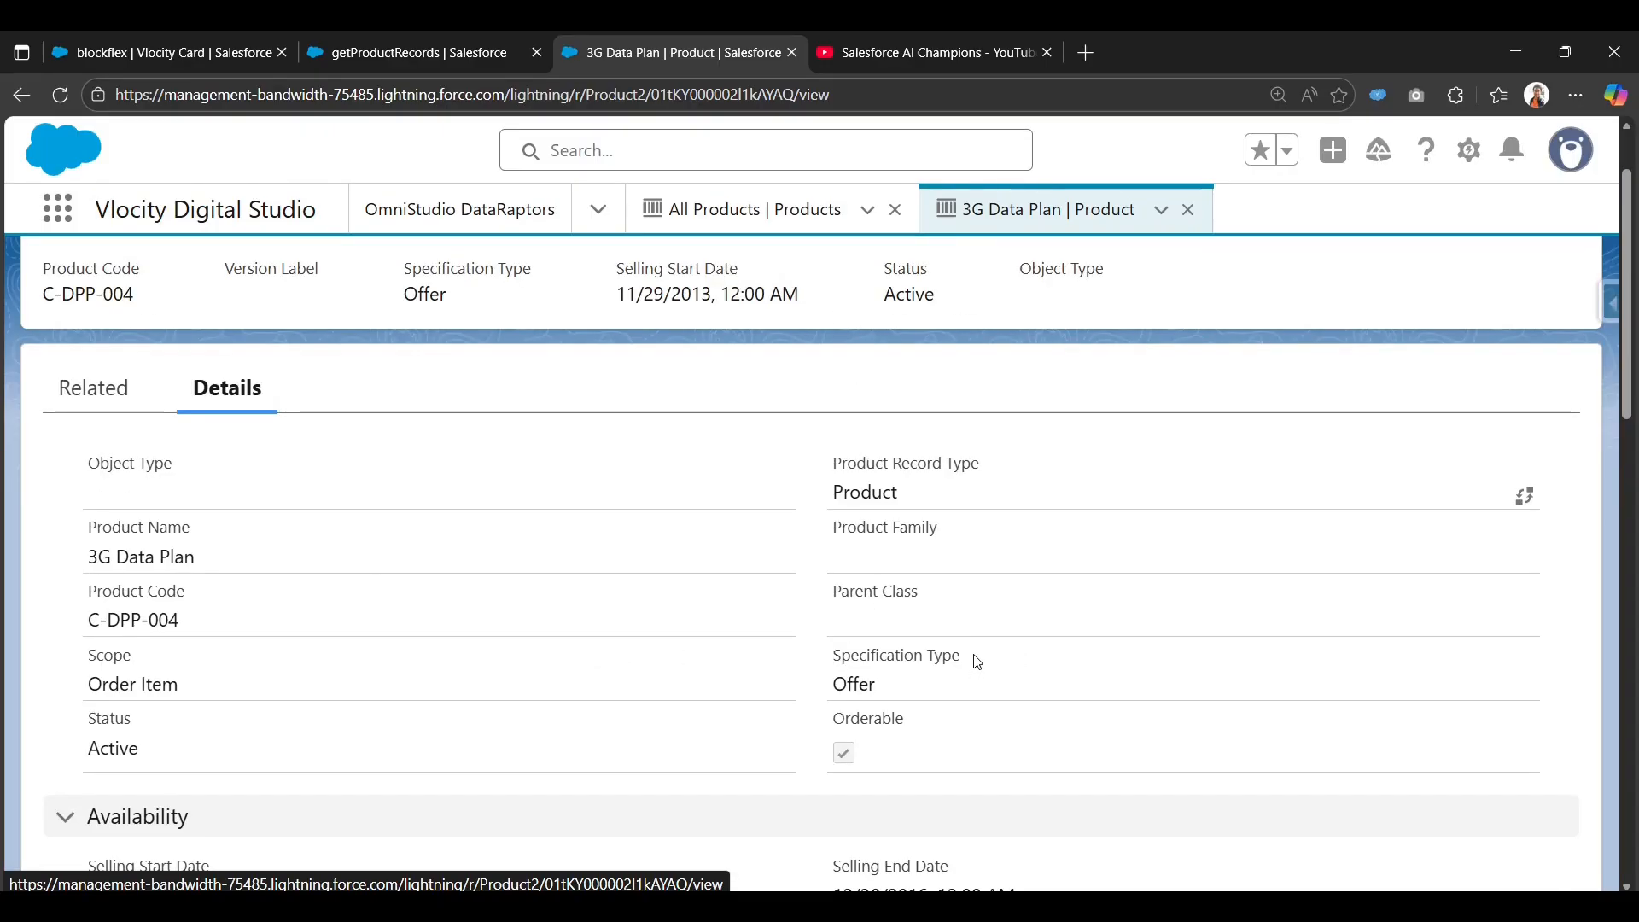
pyautogui.click(429, 35)
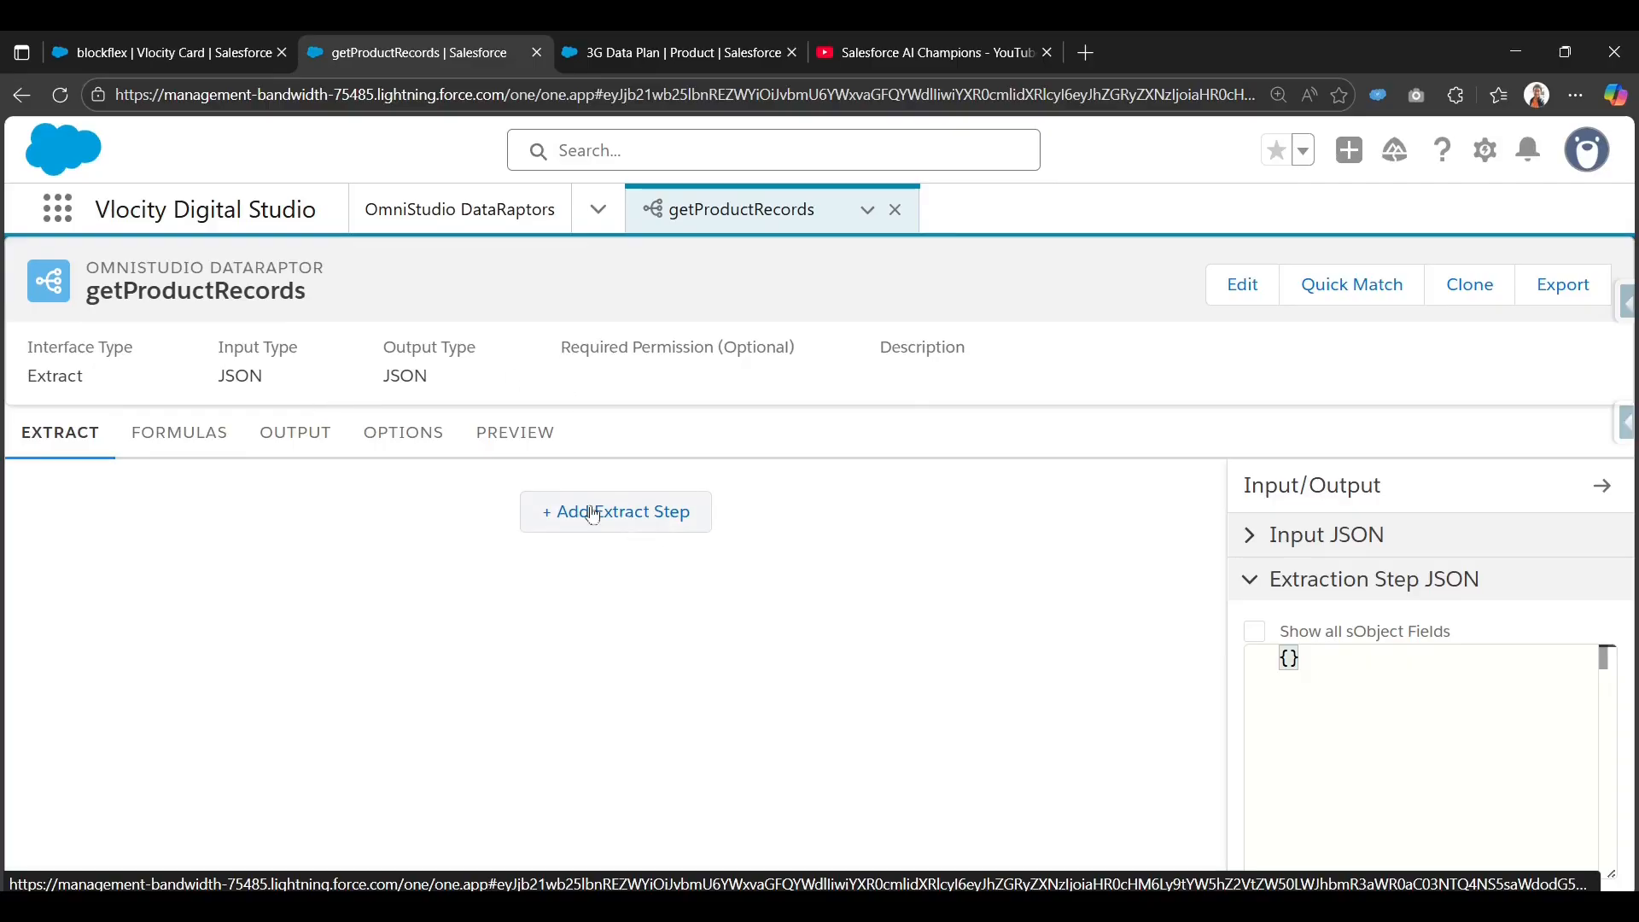
# Add an extract step on the Product2 object, checking the object's label on the product record.
pyautogui.click(642, 515)
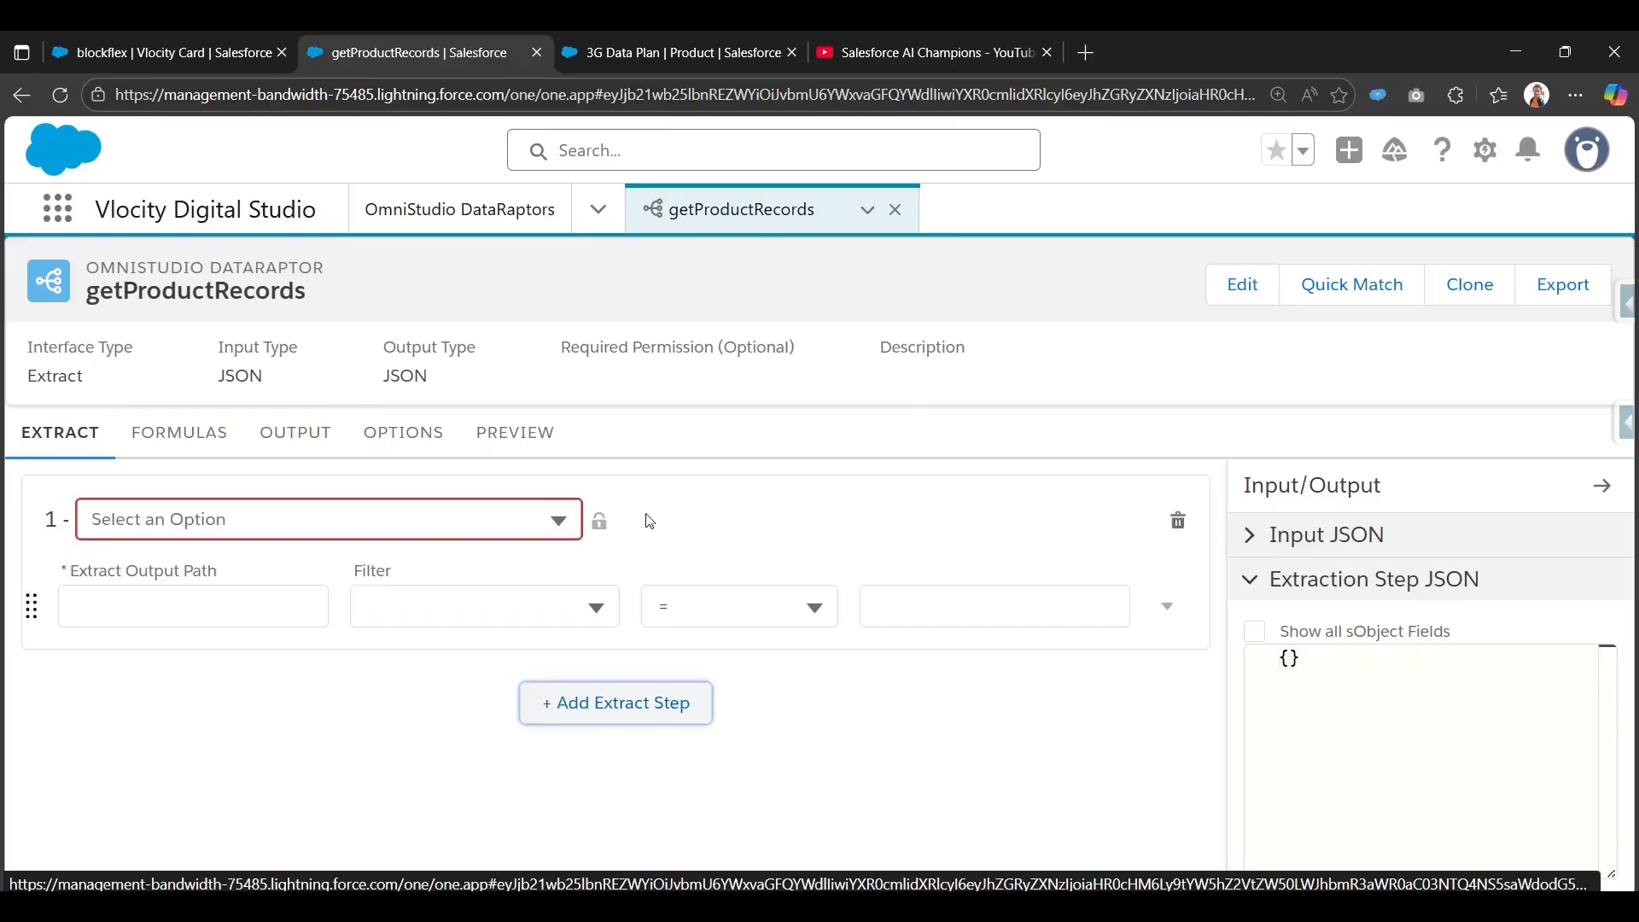
pyautogui.click(379, 535)
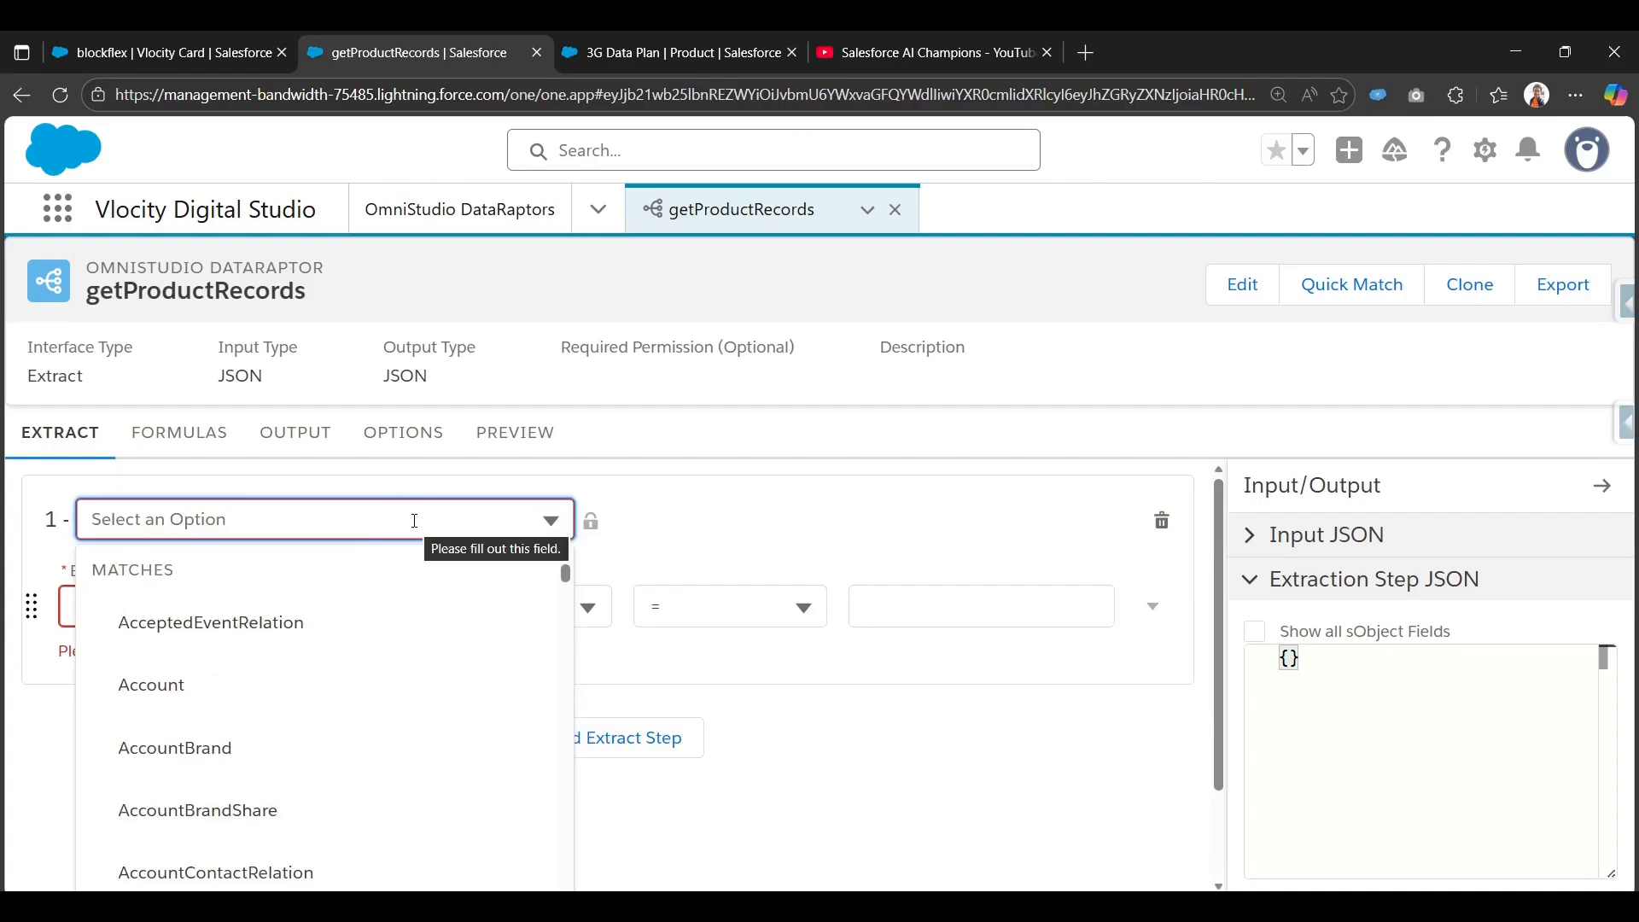
pyautogui.write('Produ')
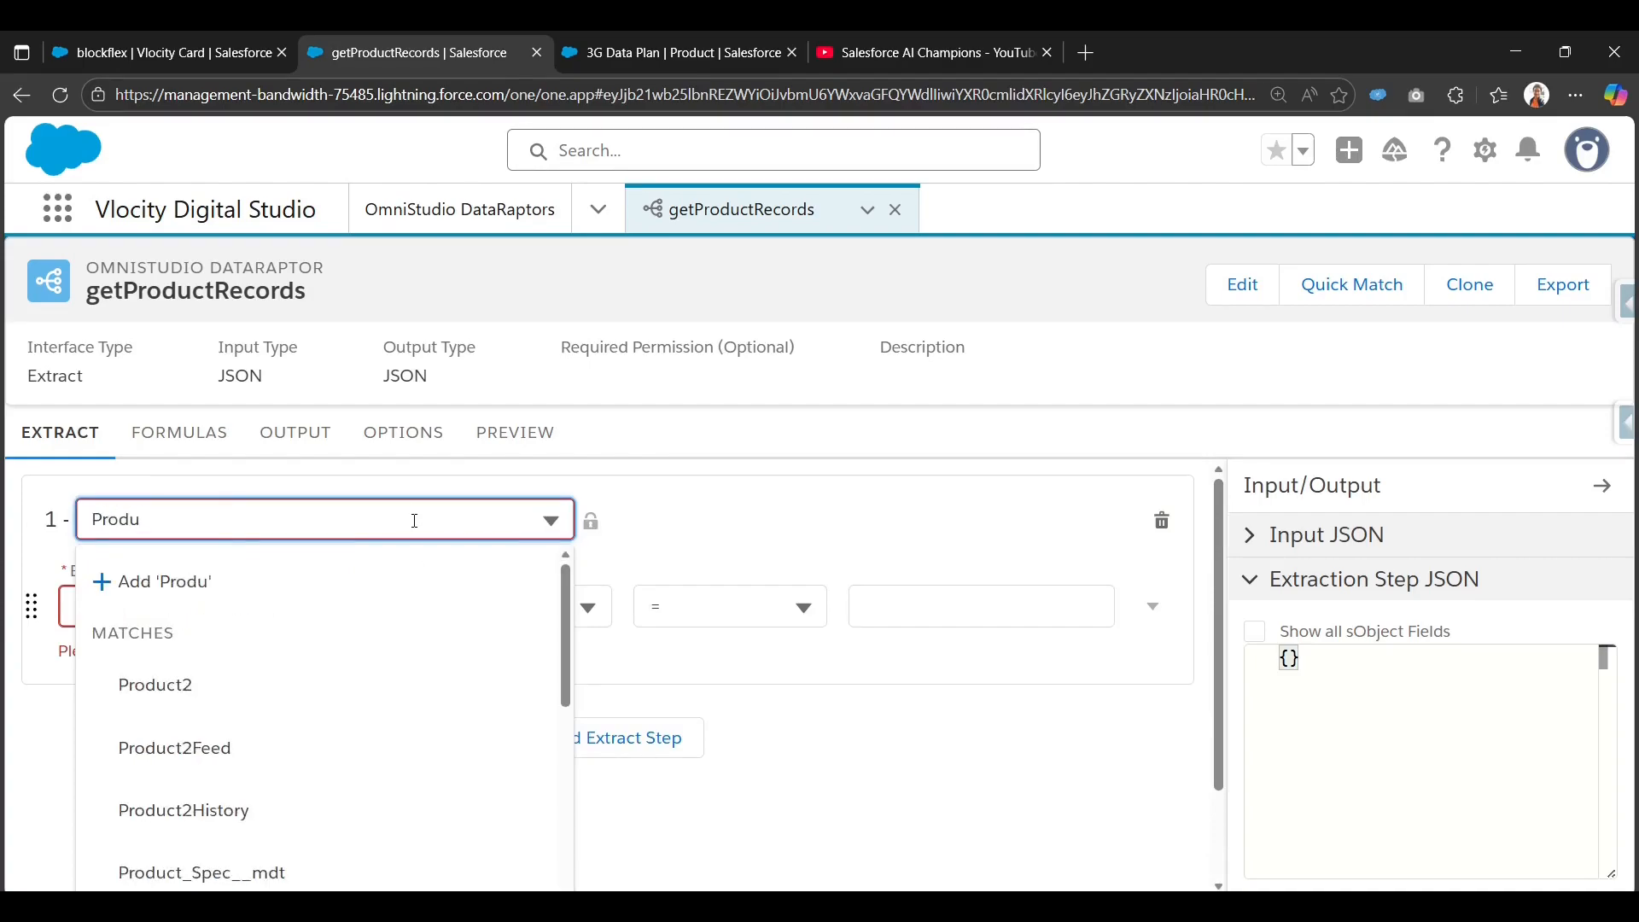
pyautogui.click(255, 699)
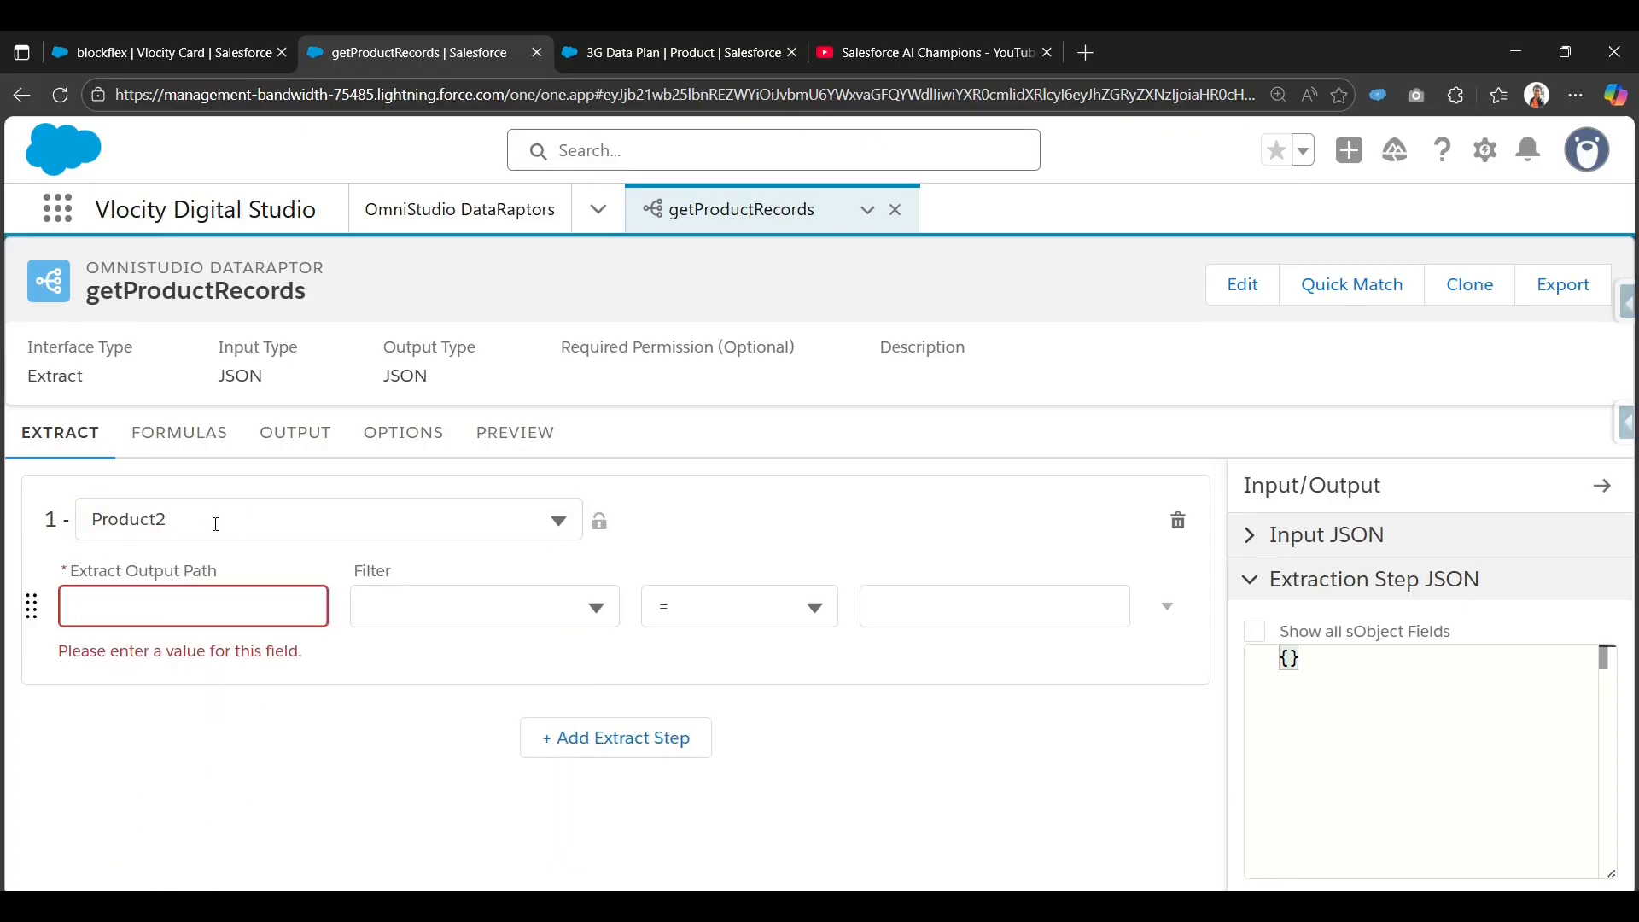
pyautogui.click(634, 35)
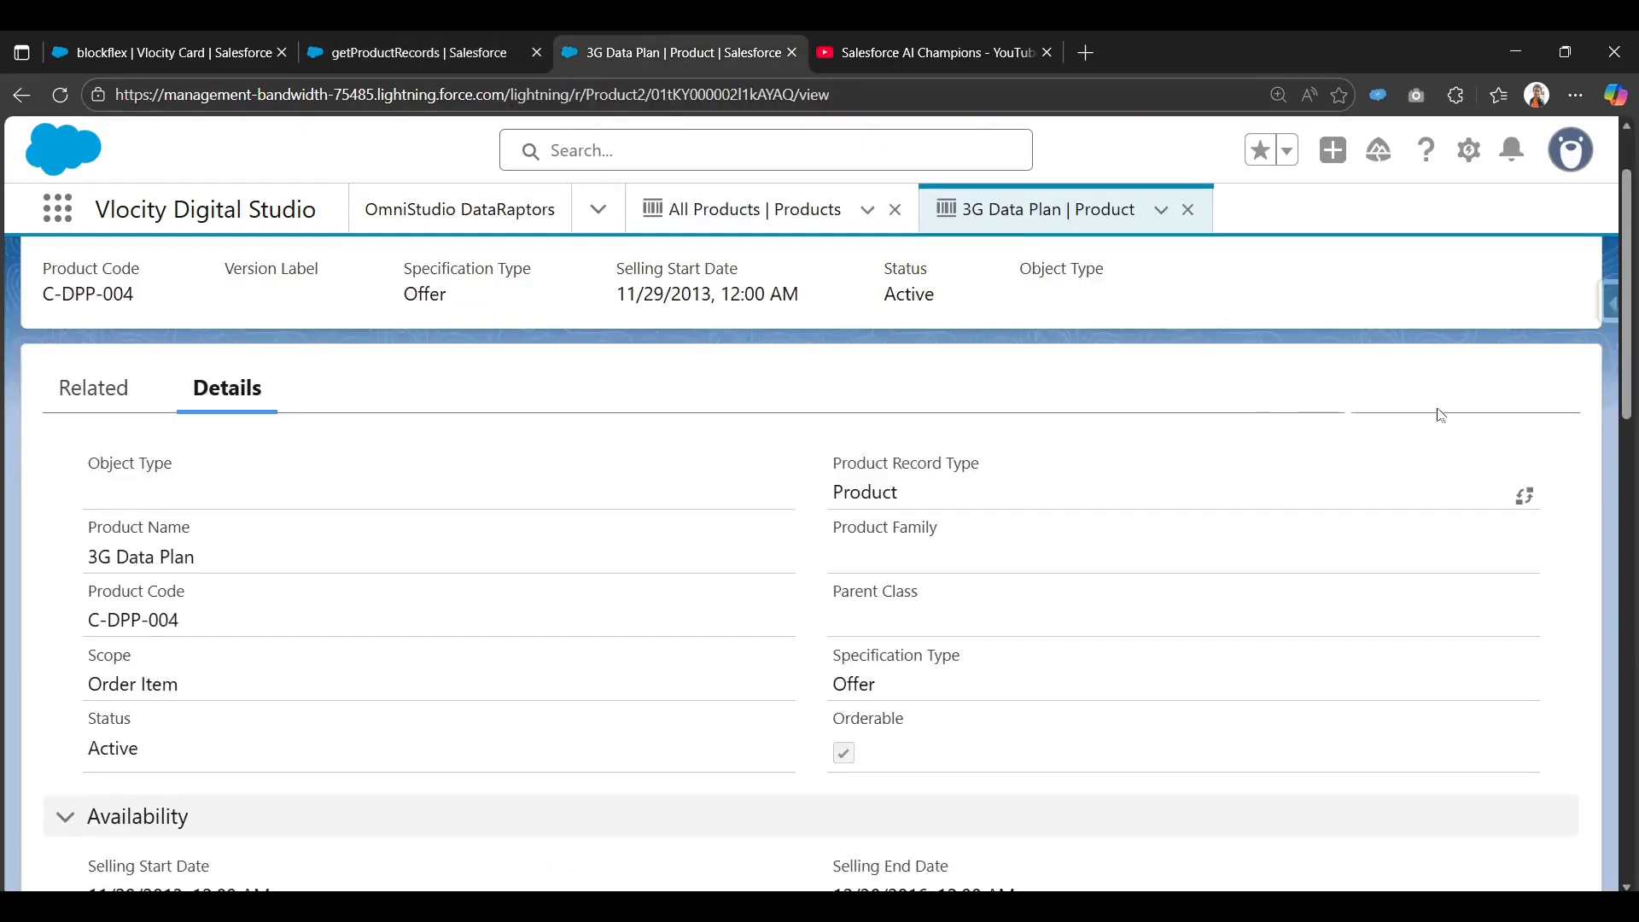
pyautogui.click(1613, 306)
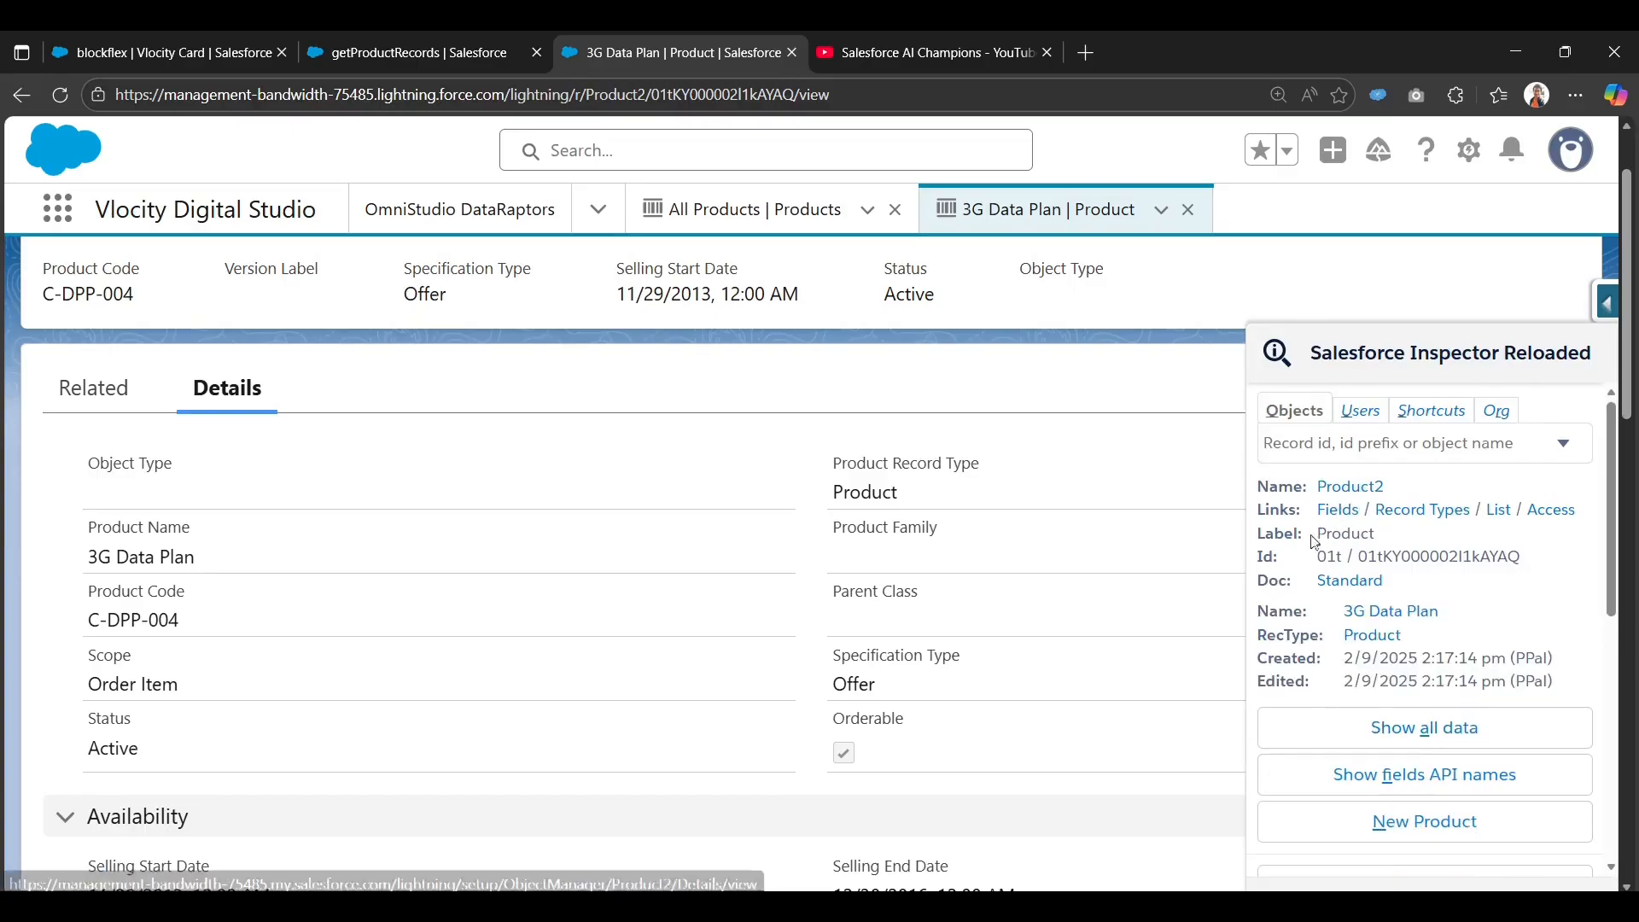
pyautogui.moveTo(1319, 533); pyautogui.dragTo(1378, 540)
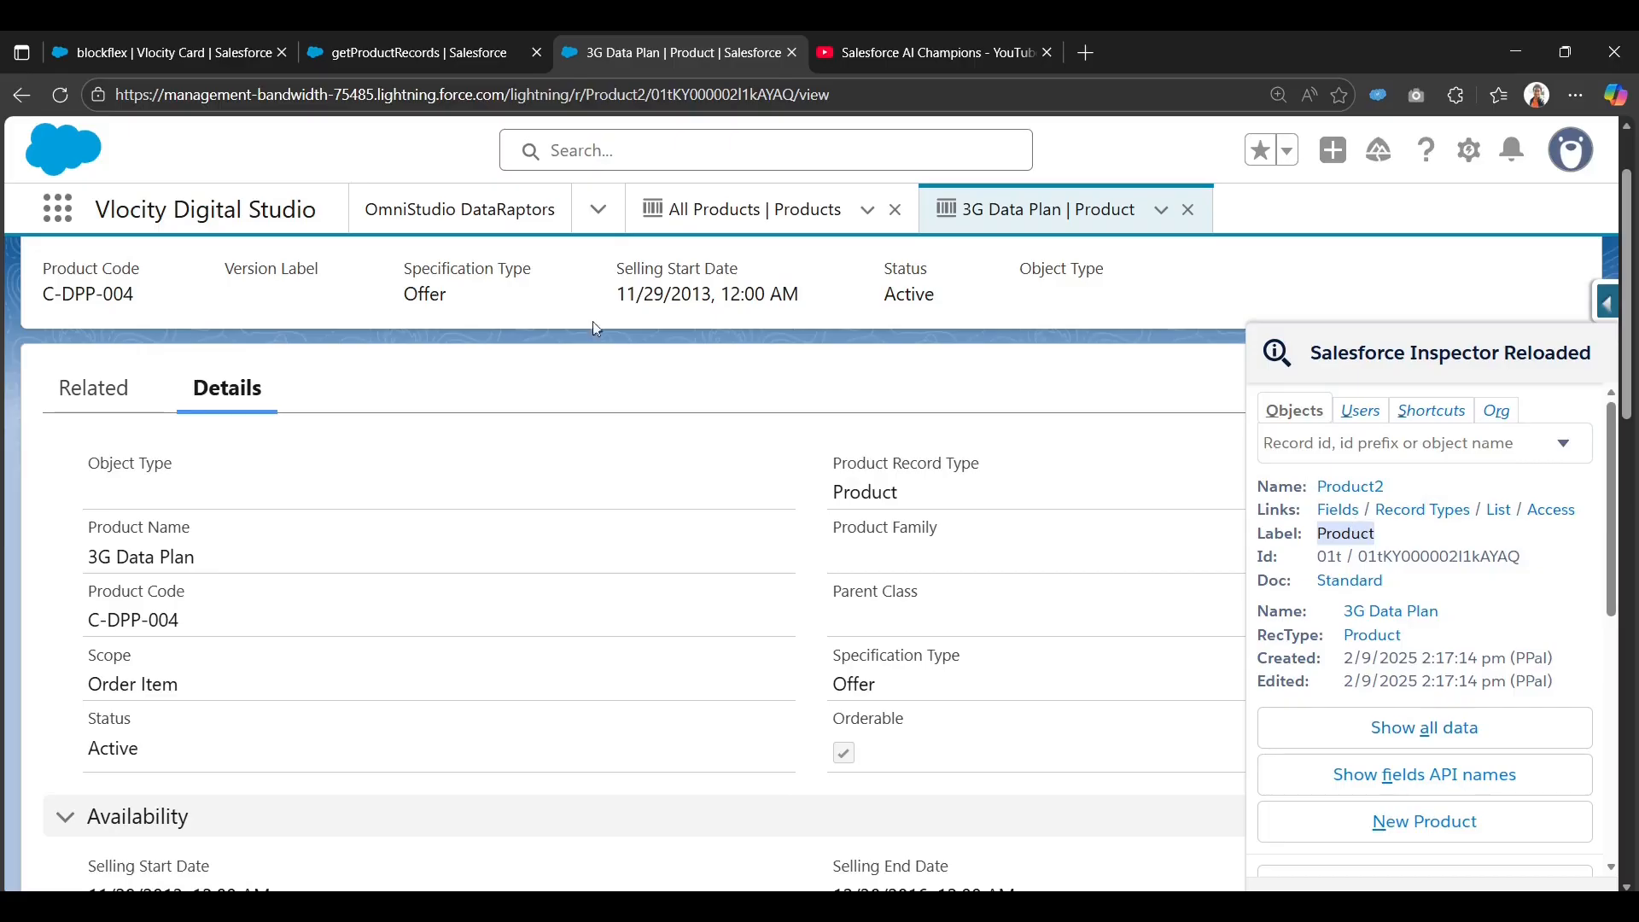
pyautogui.click(394, 41)
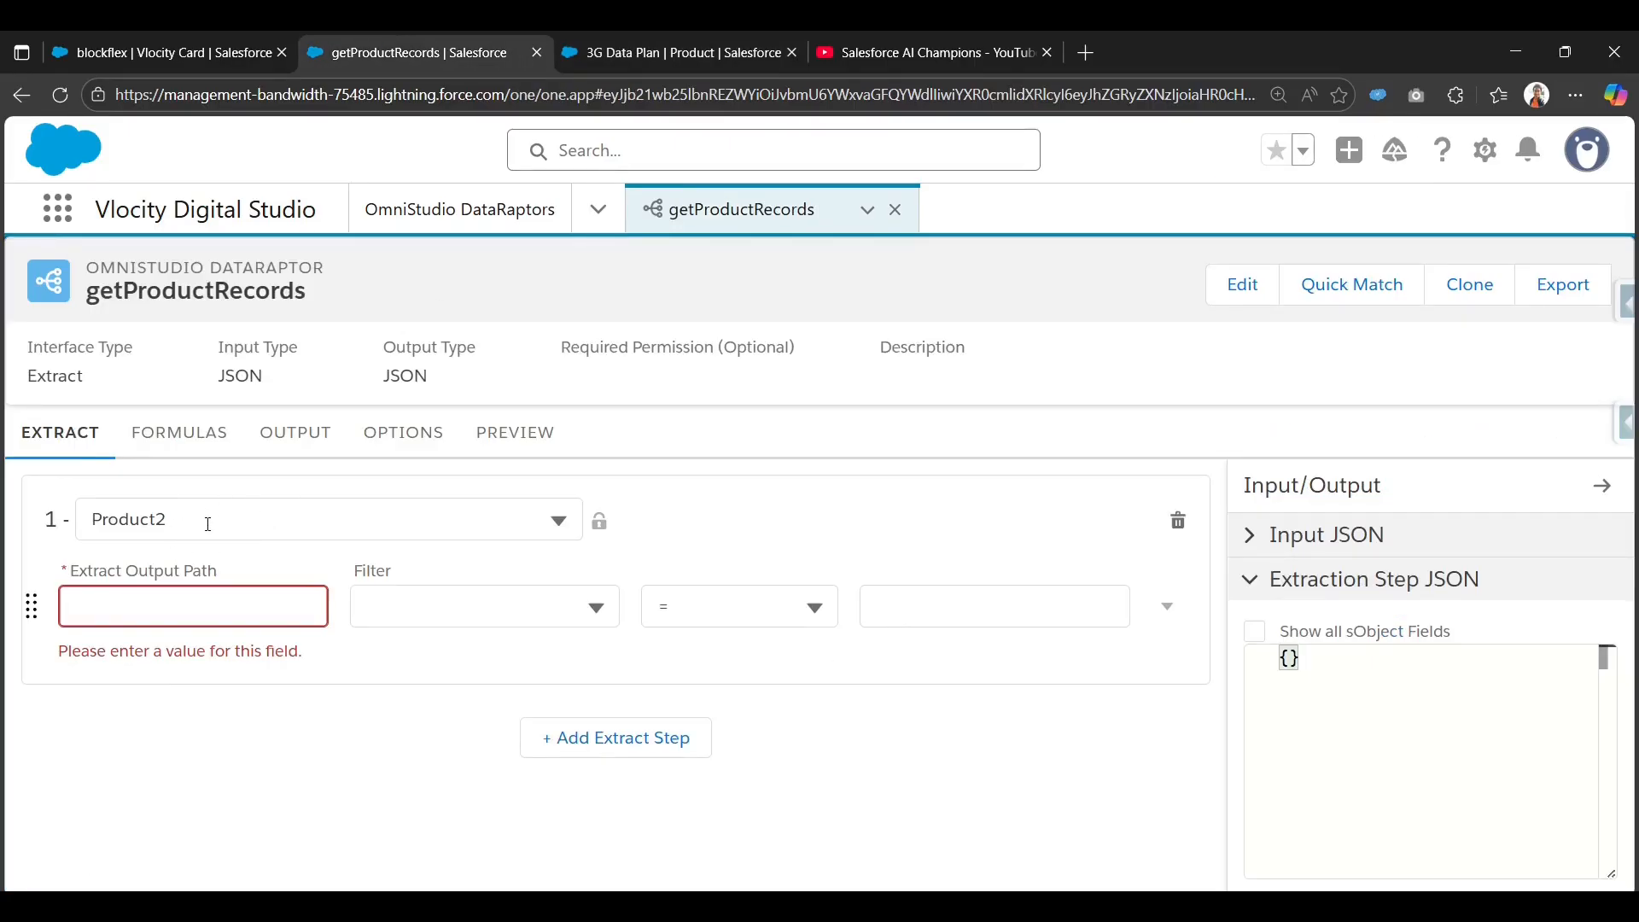
# Set the extract output path to Products and filter on Name LIKE 'Data Plan'.
pyautogui.click(162, 607)
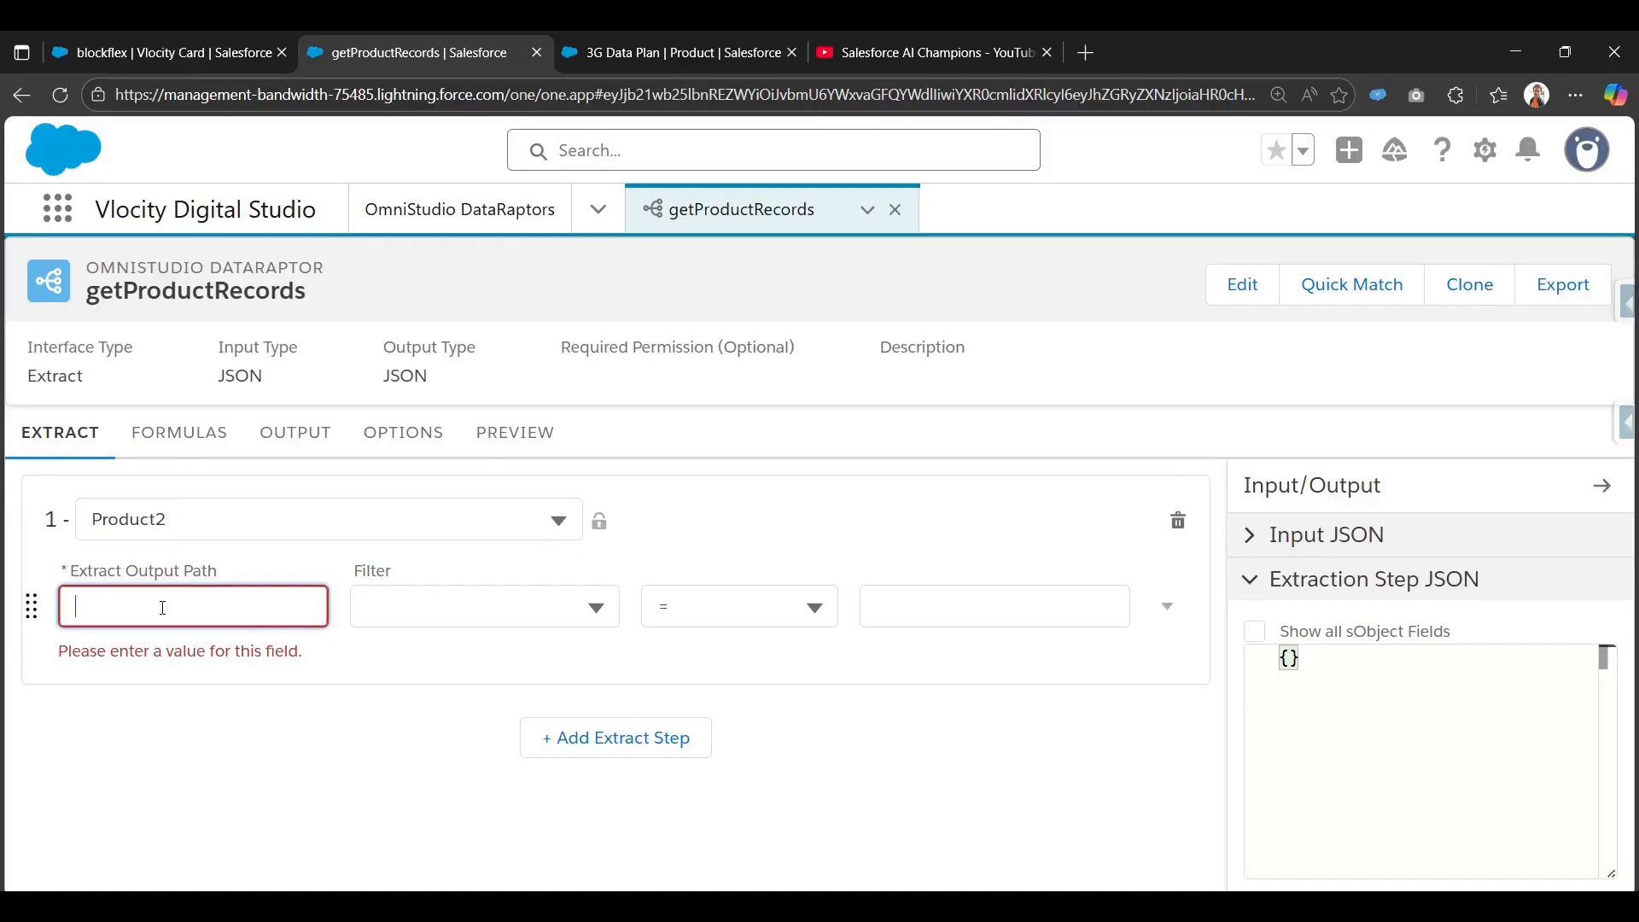
pyautogui.write('Produc')
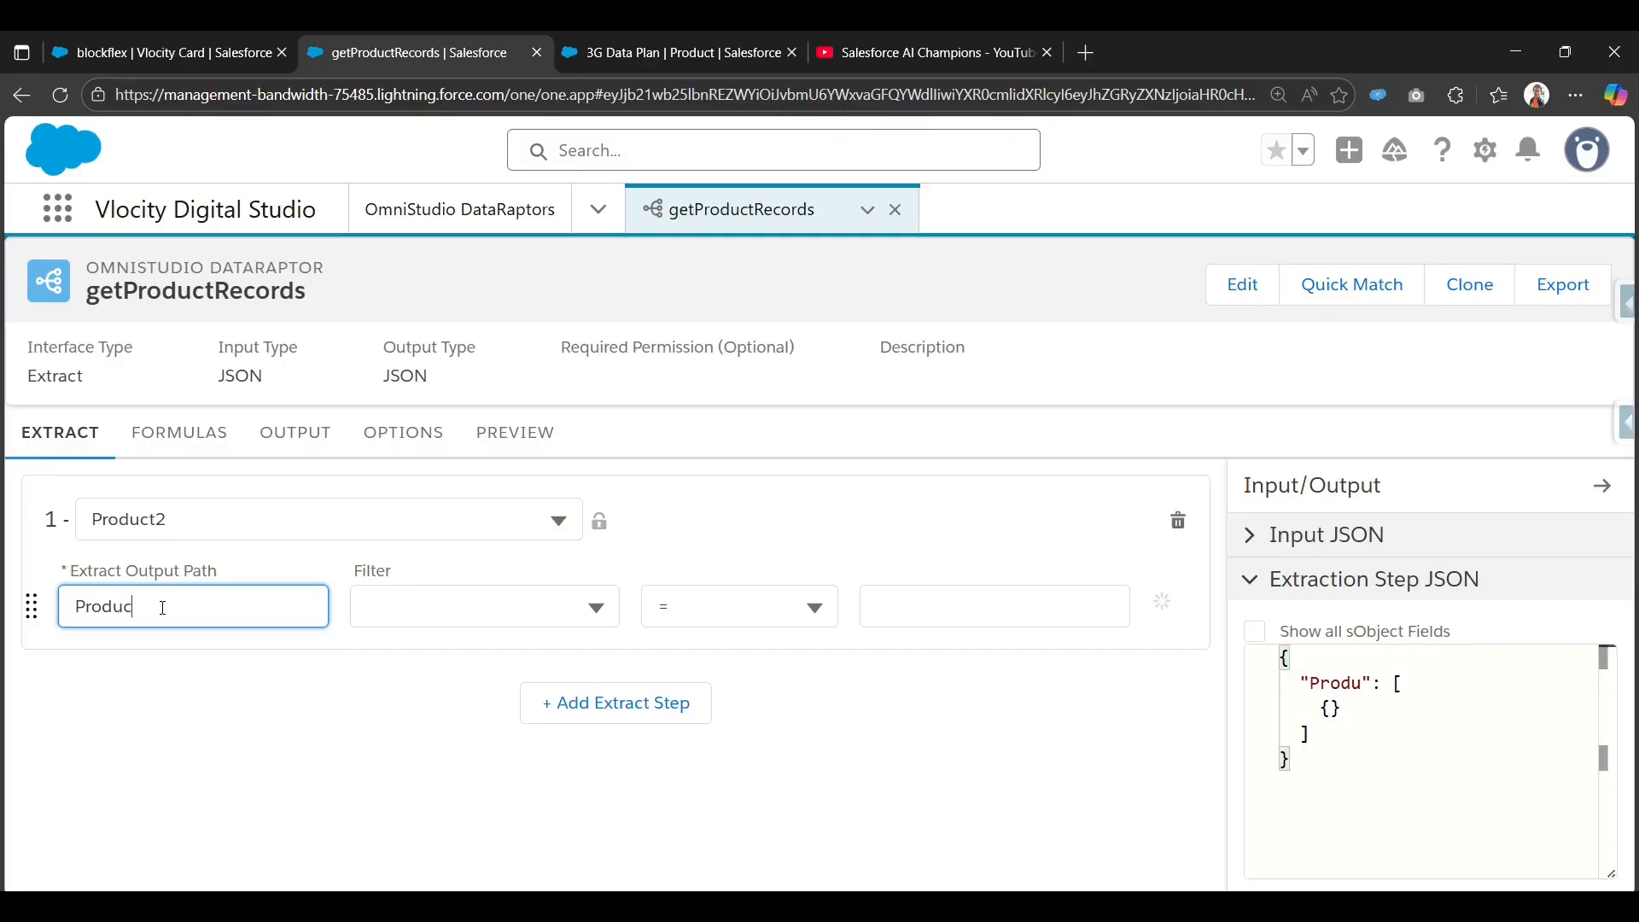
pyautogui.write('ts')
pyautogui.click(419, 605)
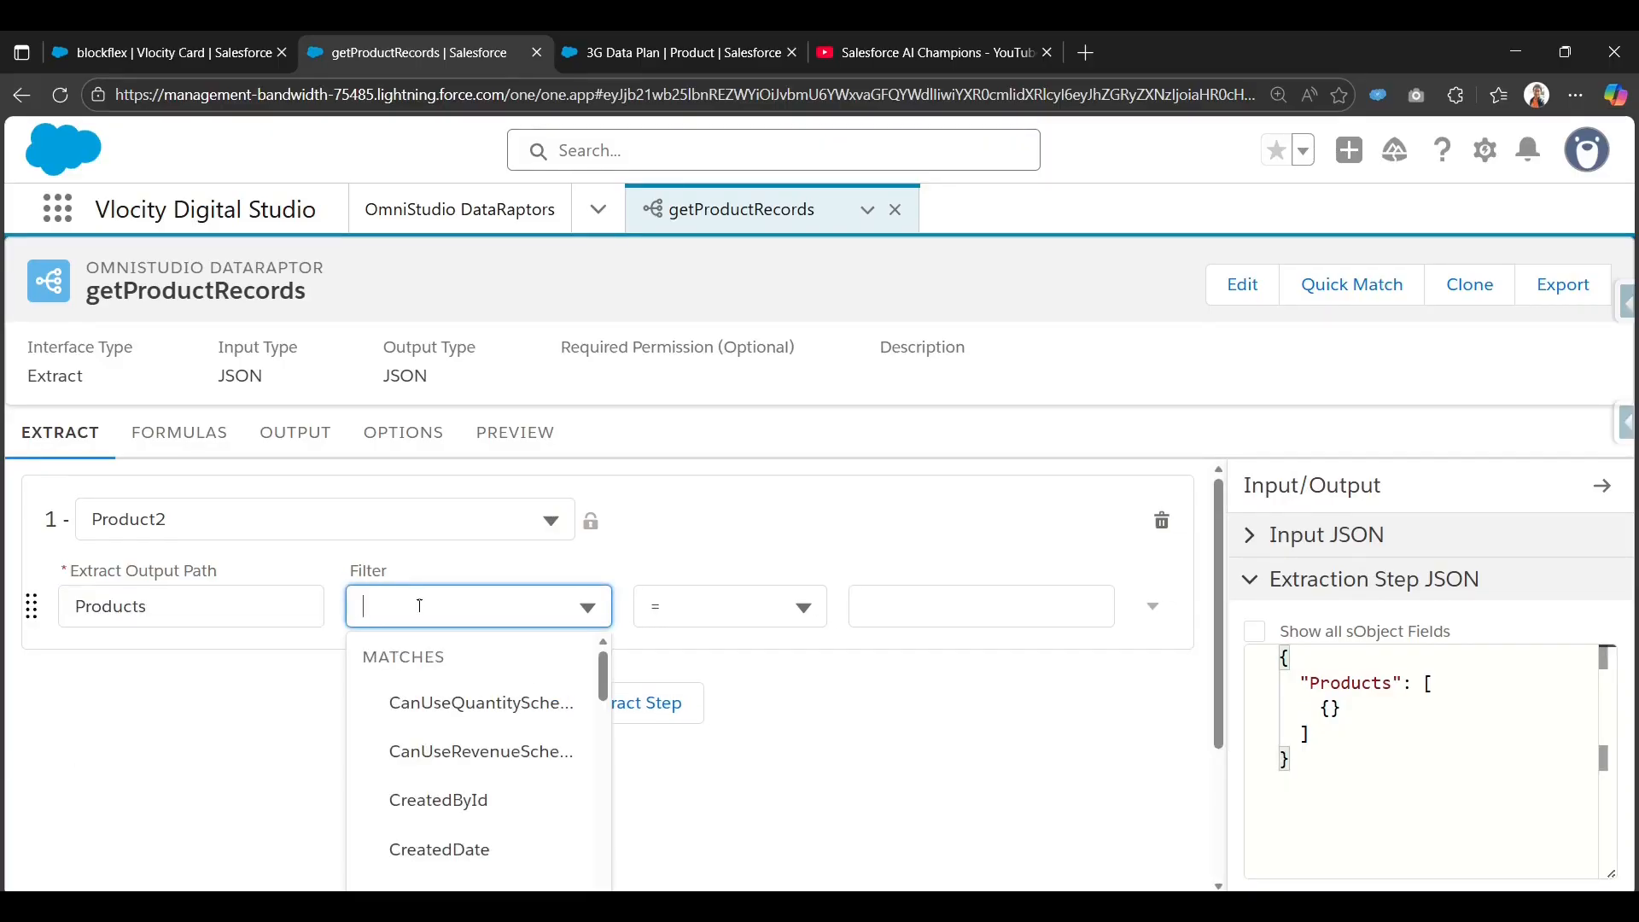
pyautogui.write('Nam')
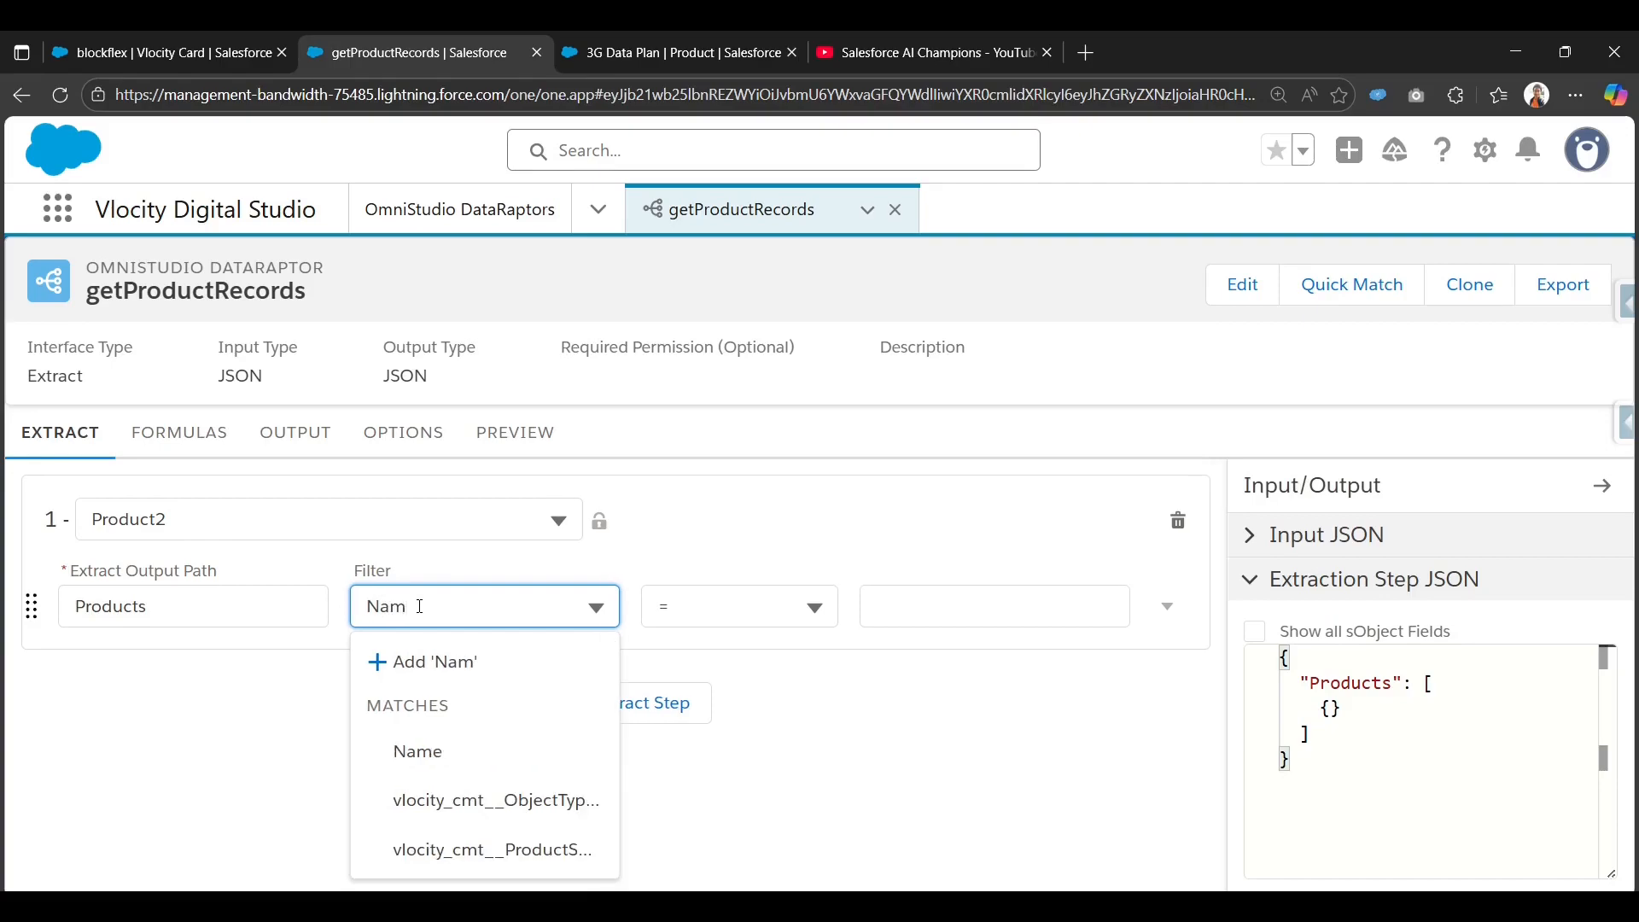
pyautogui.click(443, 753)
pyautogui.click(725, 606)
pyautogui.scroll(-3, 744, 802)
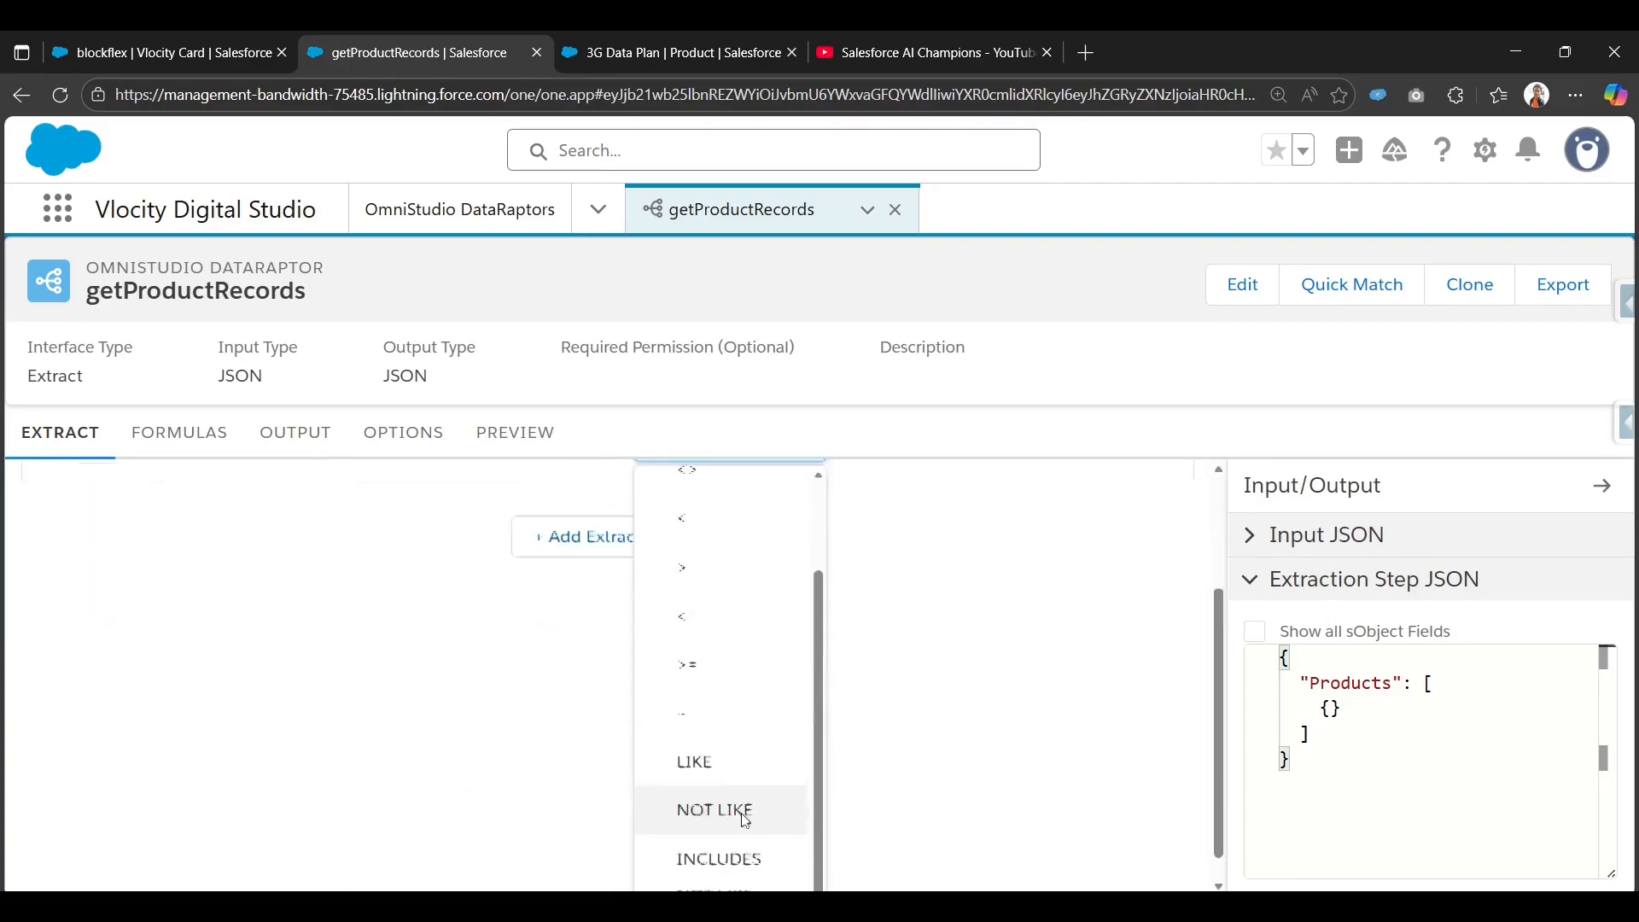
pyautogui.click(709, 718)
pyautogui.click(943, 626)
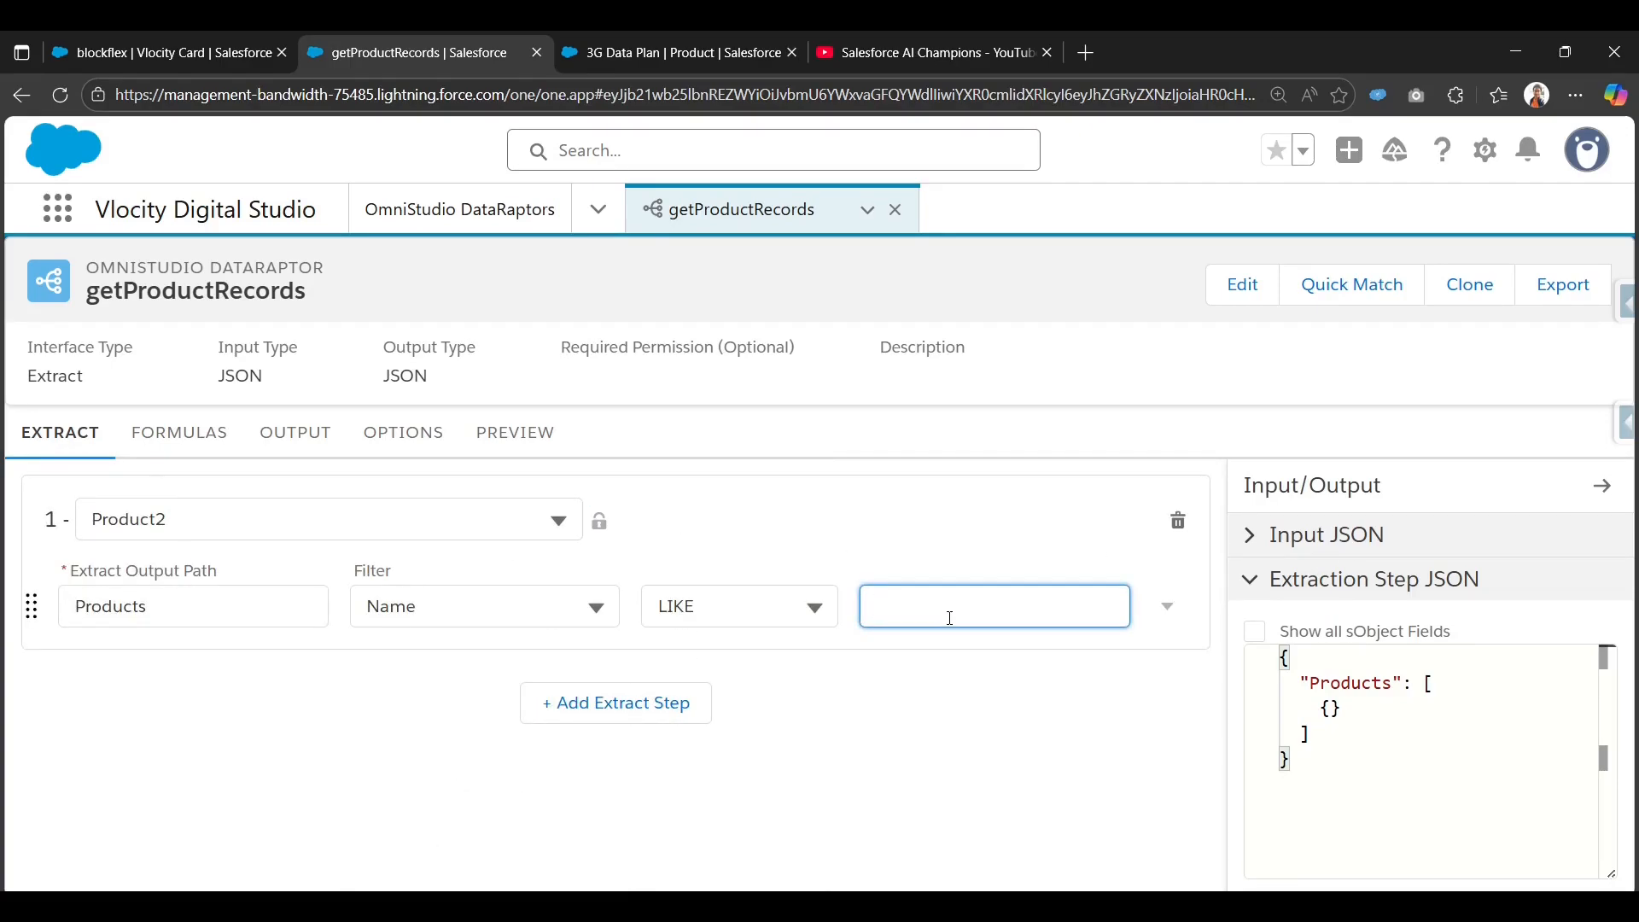
pyautogui.write('Data Pal')
pyautogui.write('l')
pyautogui.click(986, 460)
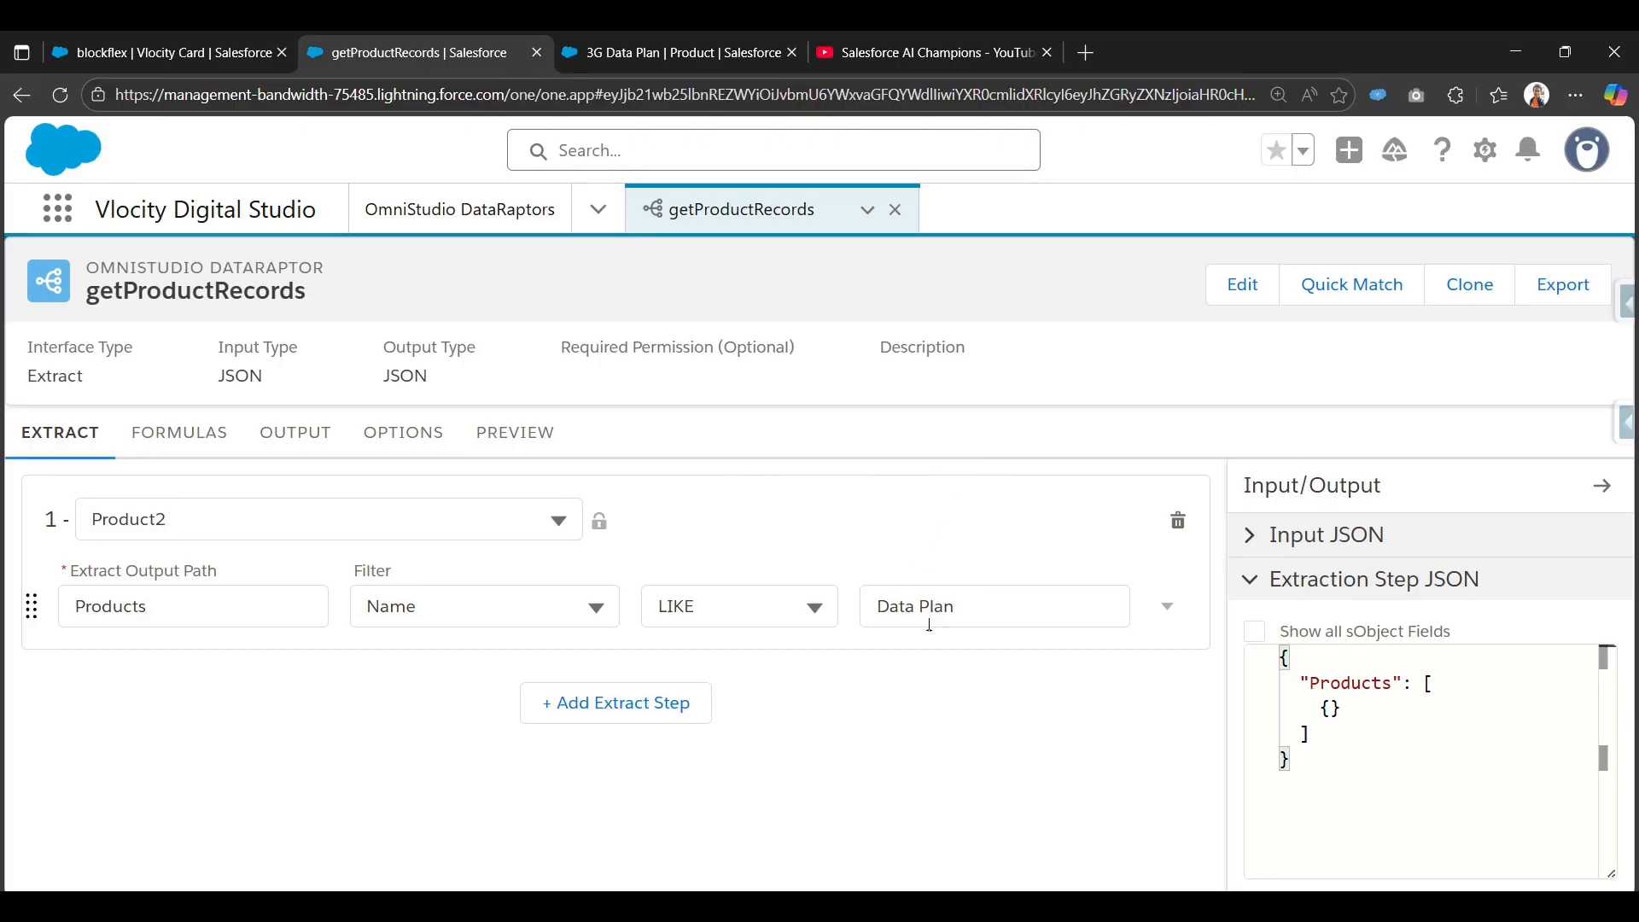
pyautogui.tripleClick(957, 605)
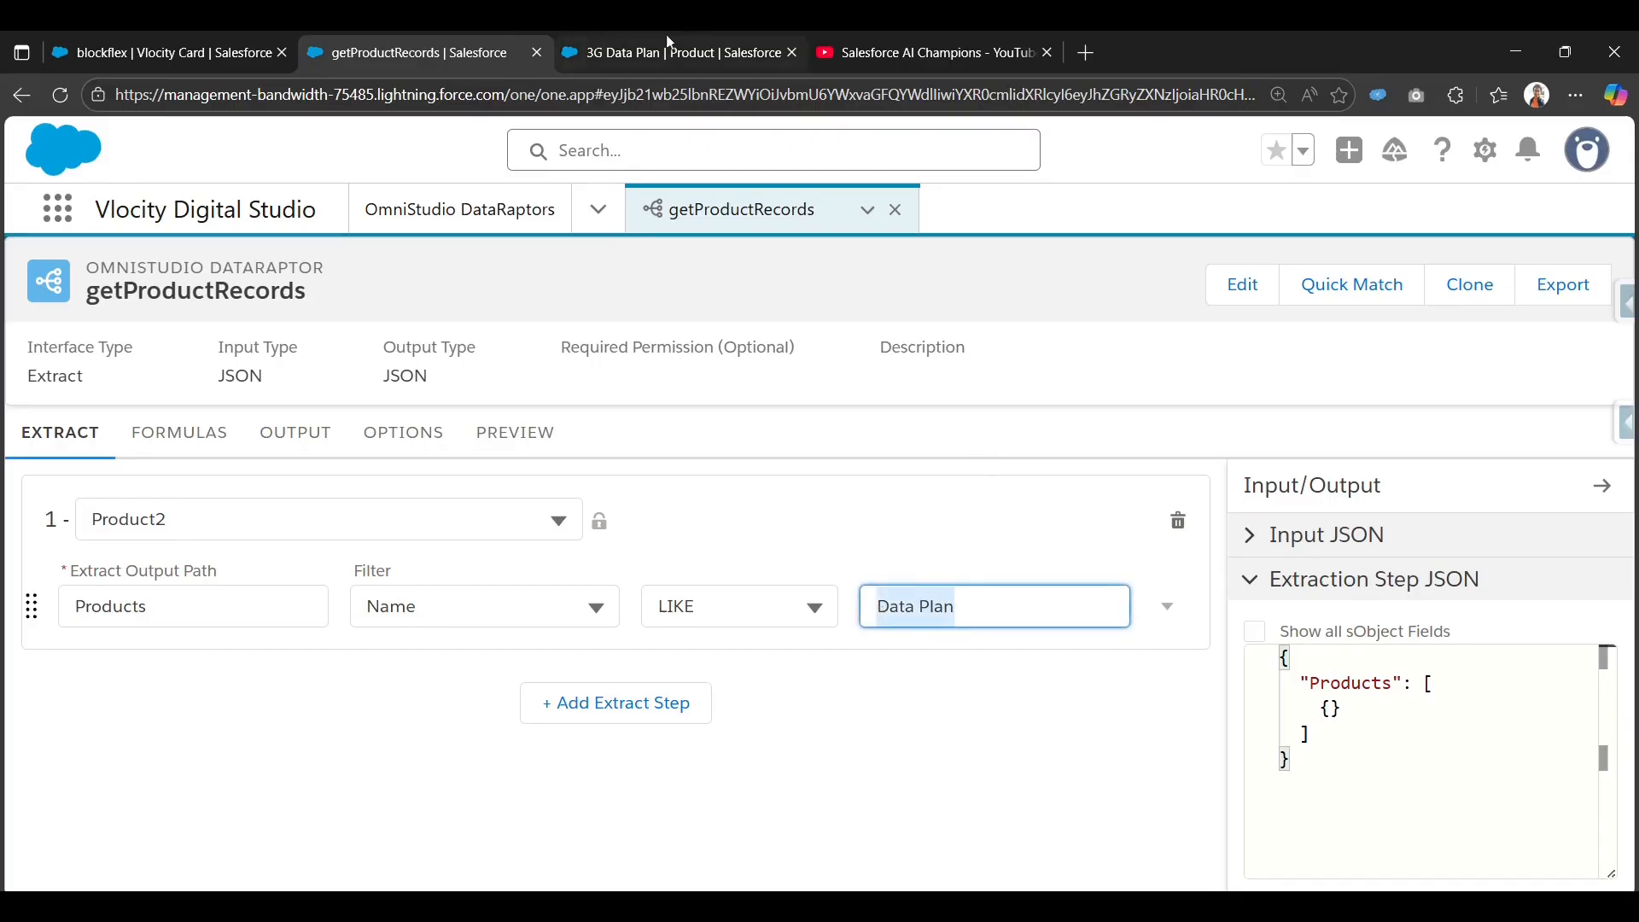
# Review the list of all products, then bring up the empty OUTPUT mappings.
pyautogui.click(697, 33)
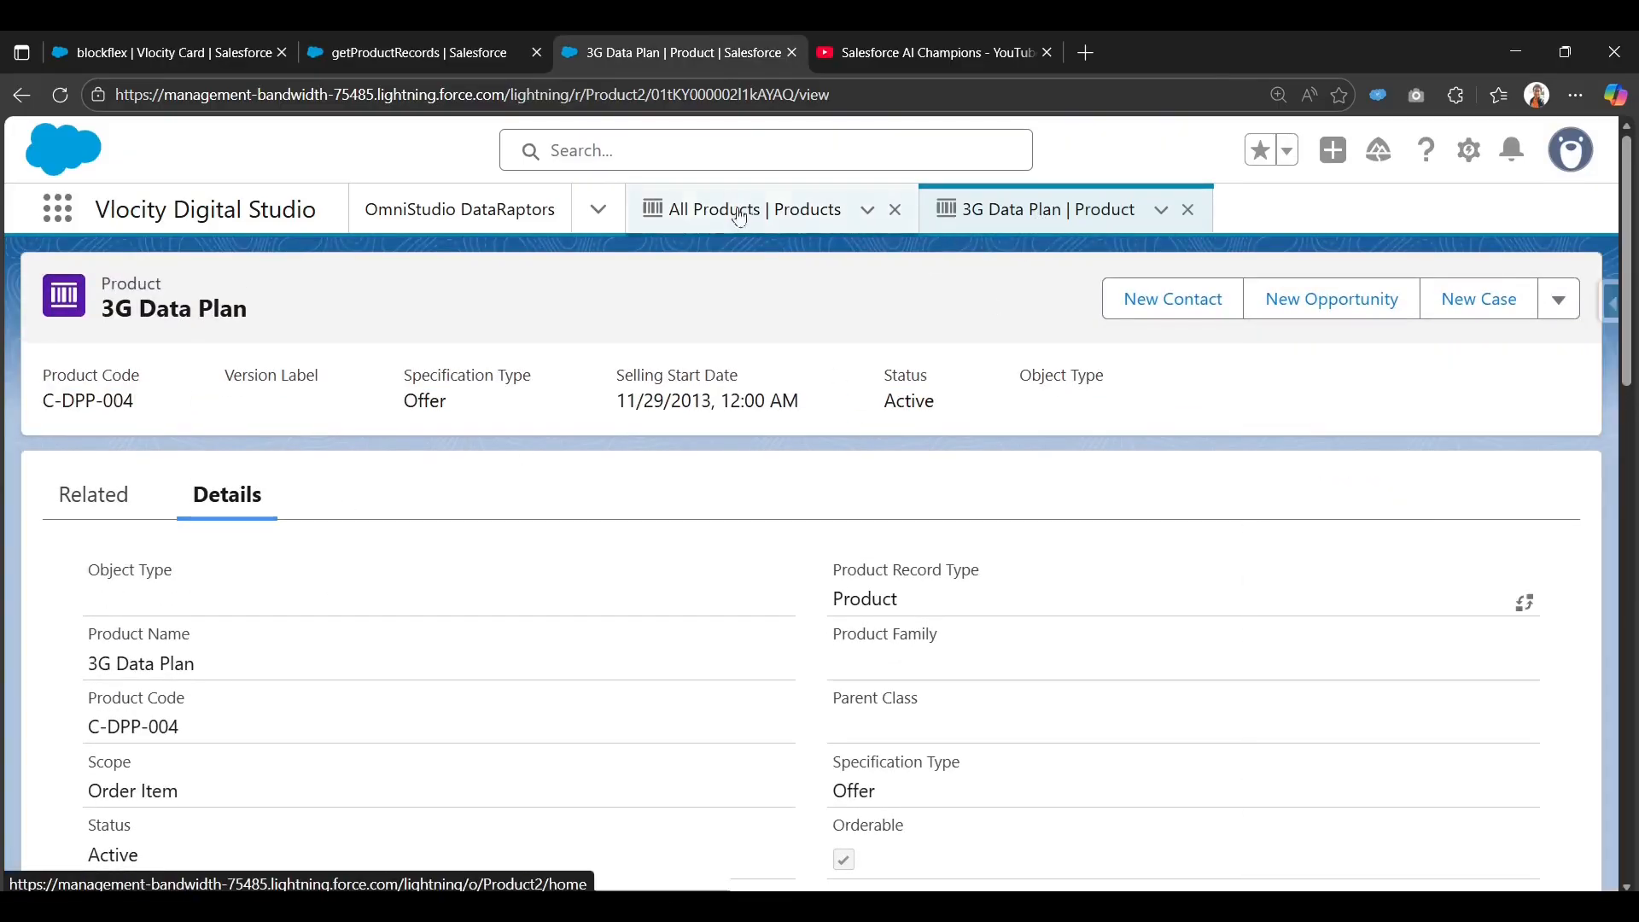
pyautogui.click(688, 212)
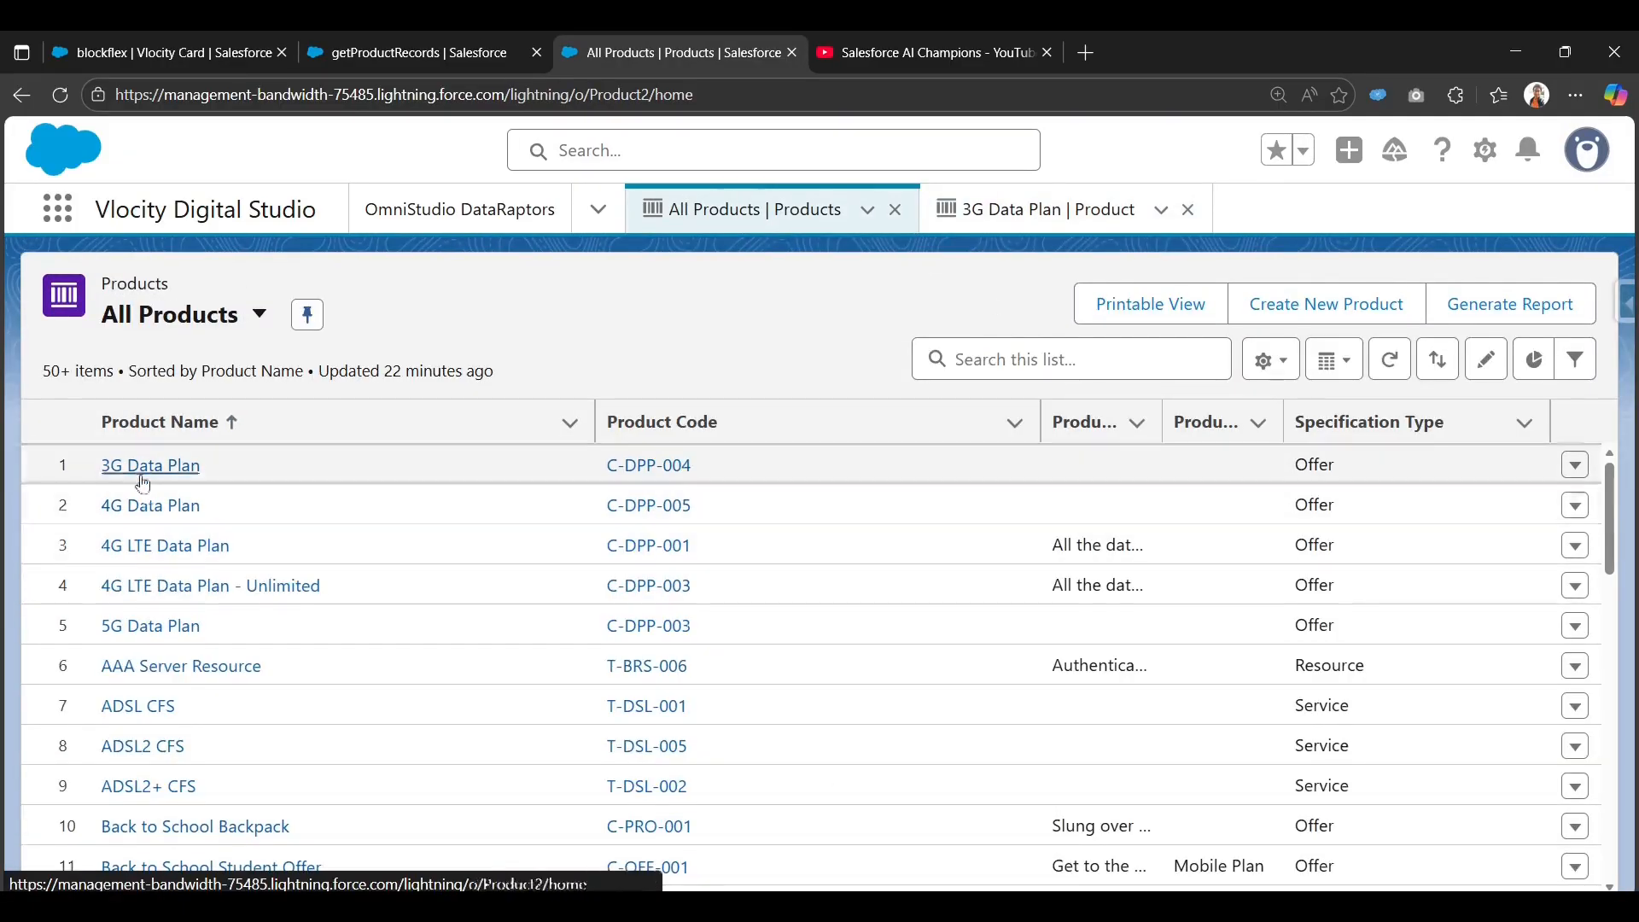
pyautogui.scroll(-1, 205, 683)
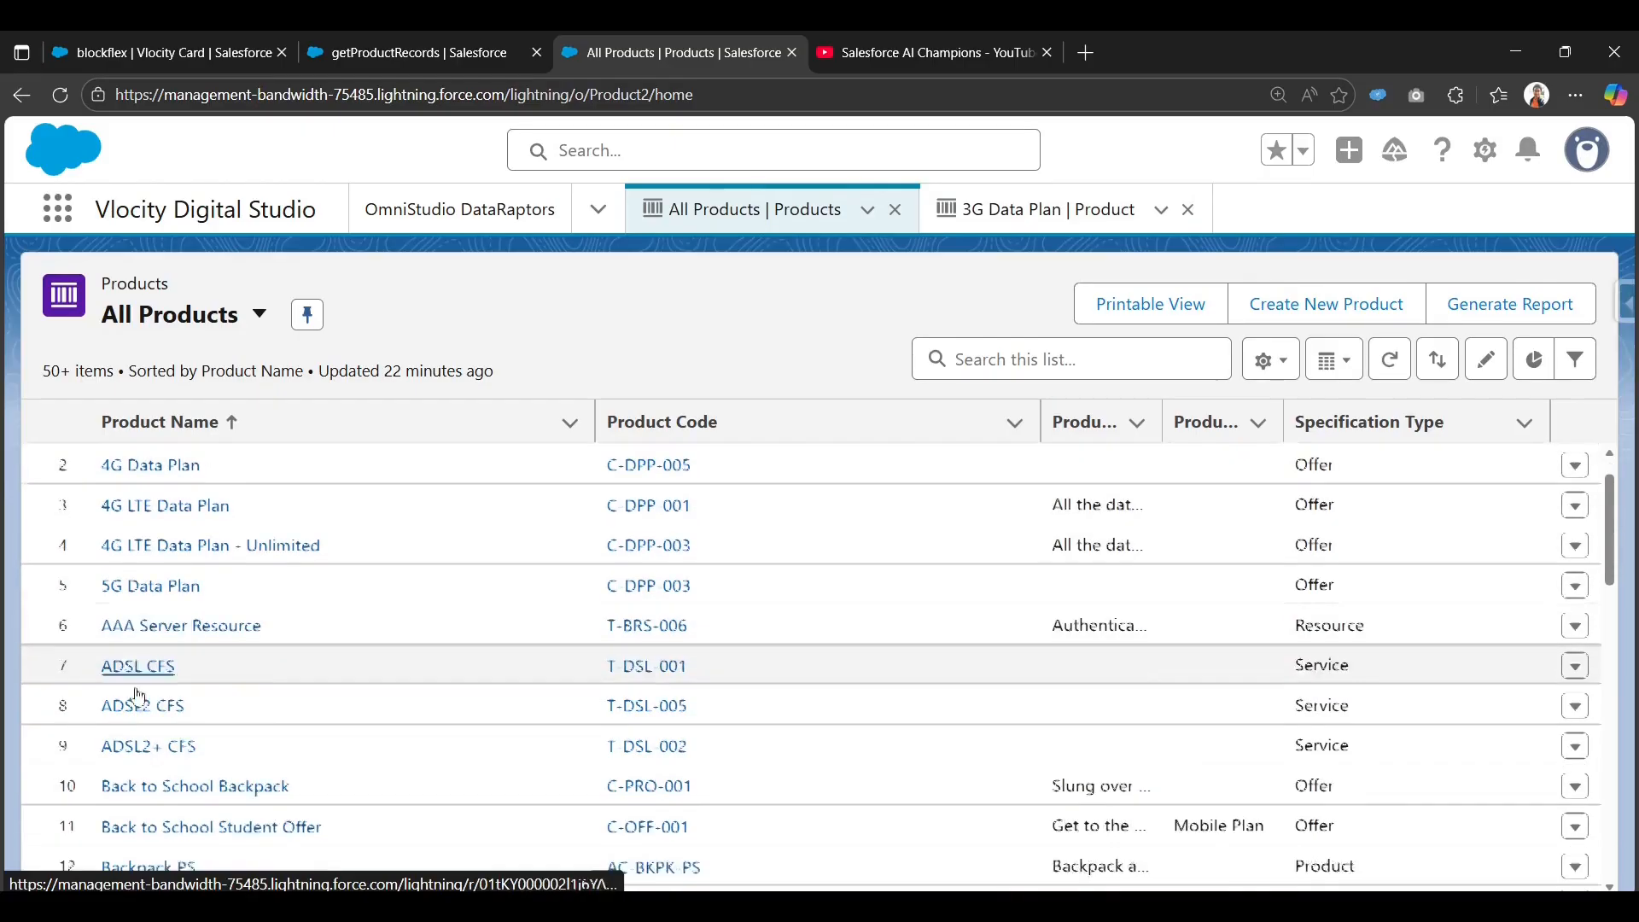
pyautogui.scroll(1, 209, 691)
pyautogui.click(393, 52)
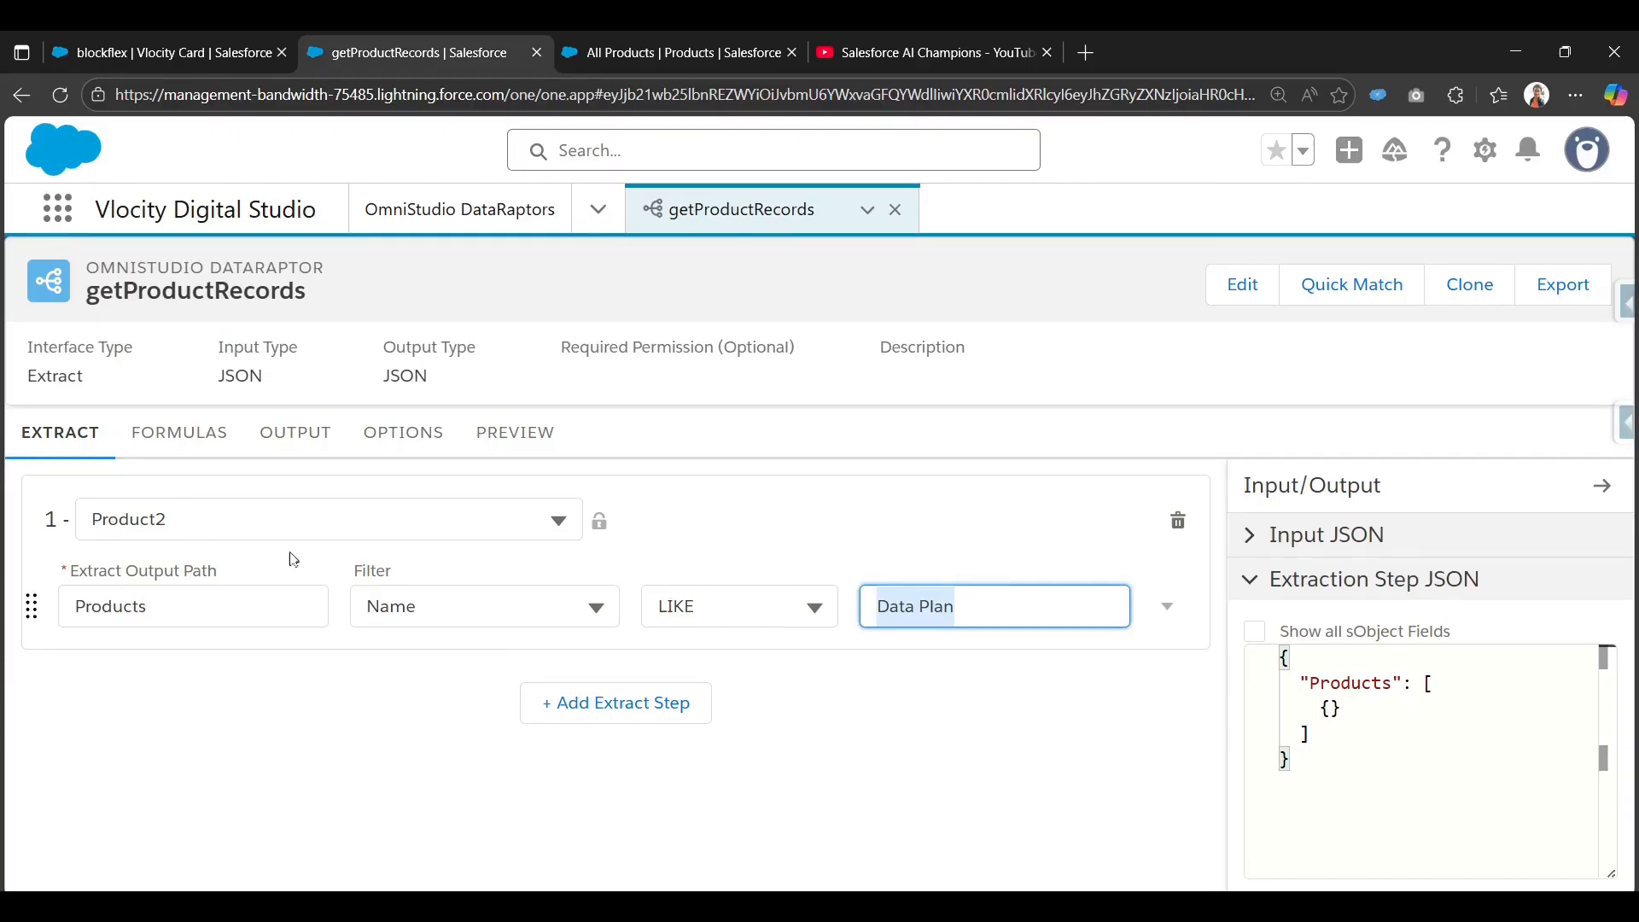
pyautogui.click(291, 437)
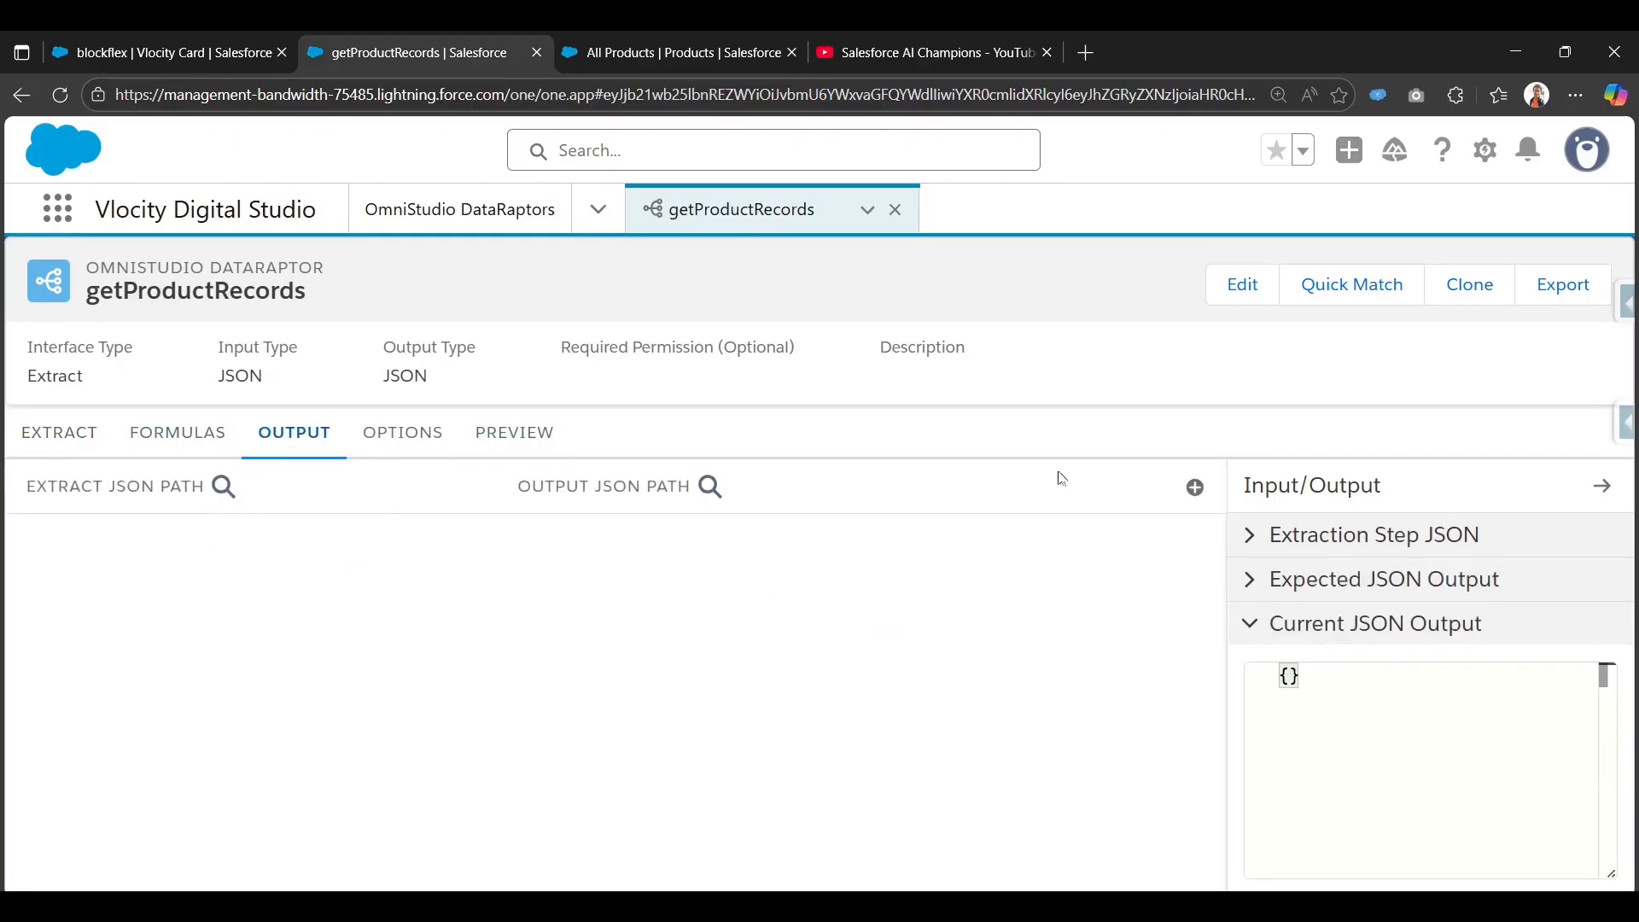
# Map Products:Name to the output field Product Name.
pyautogui.click(1195, 488)
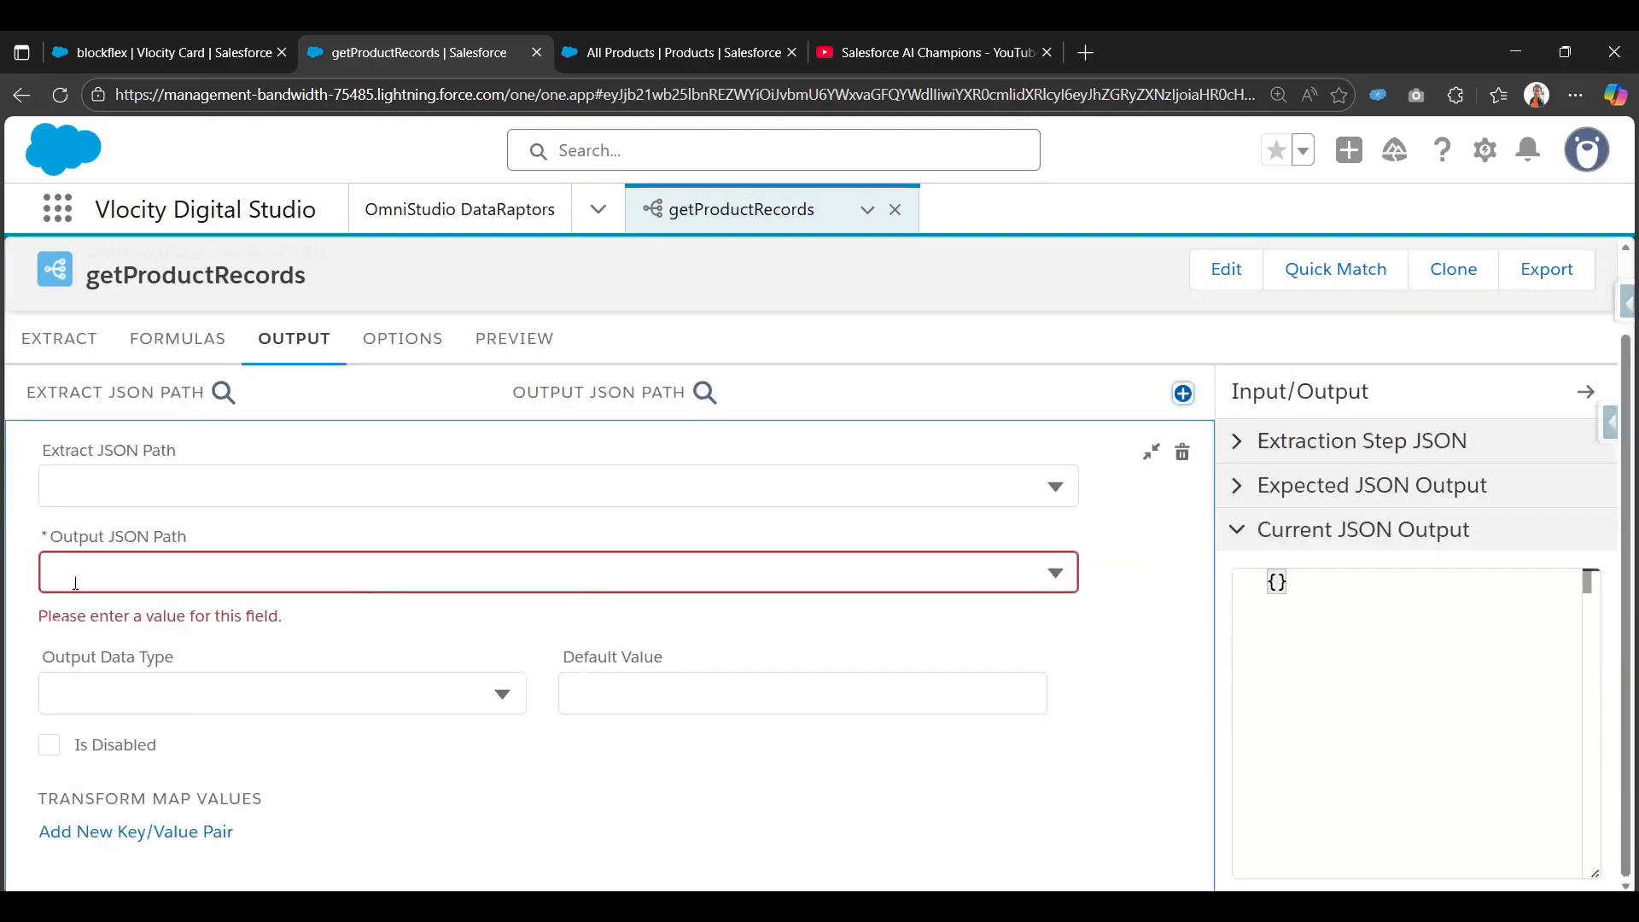
pyautogui.click(94, 477)
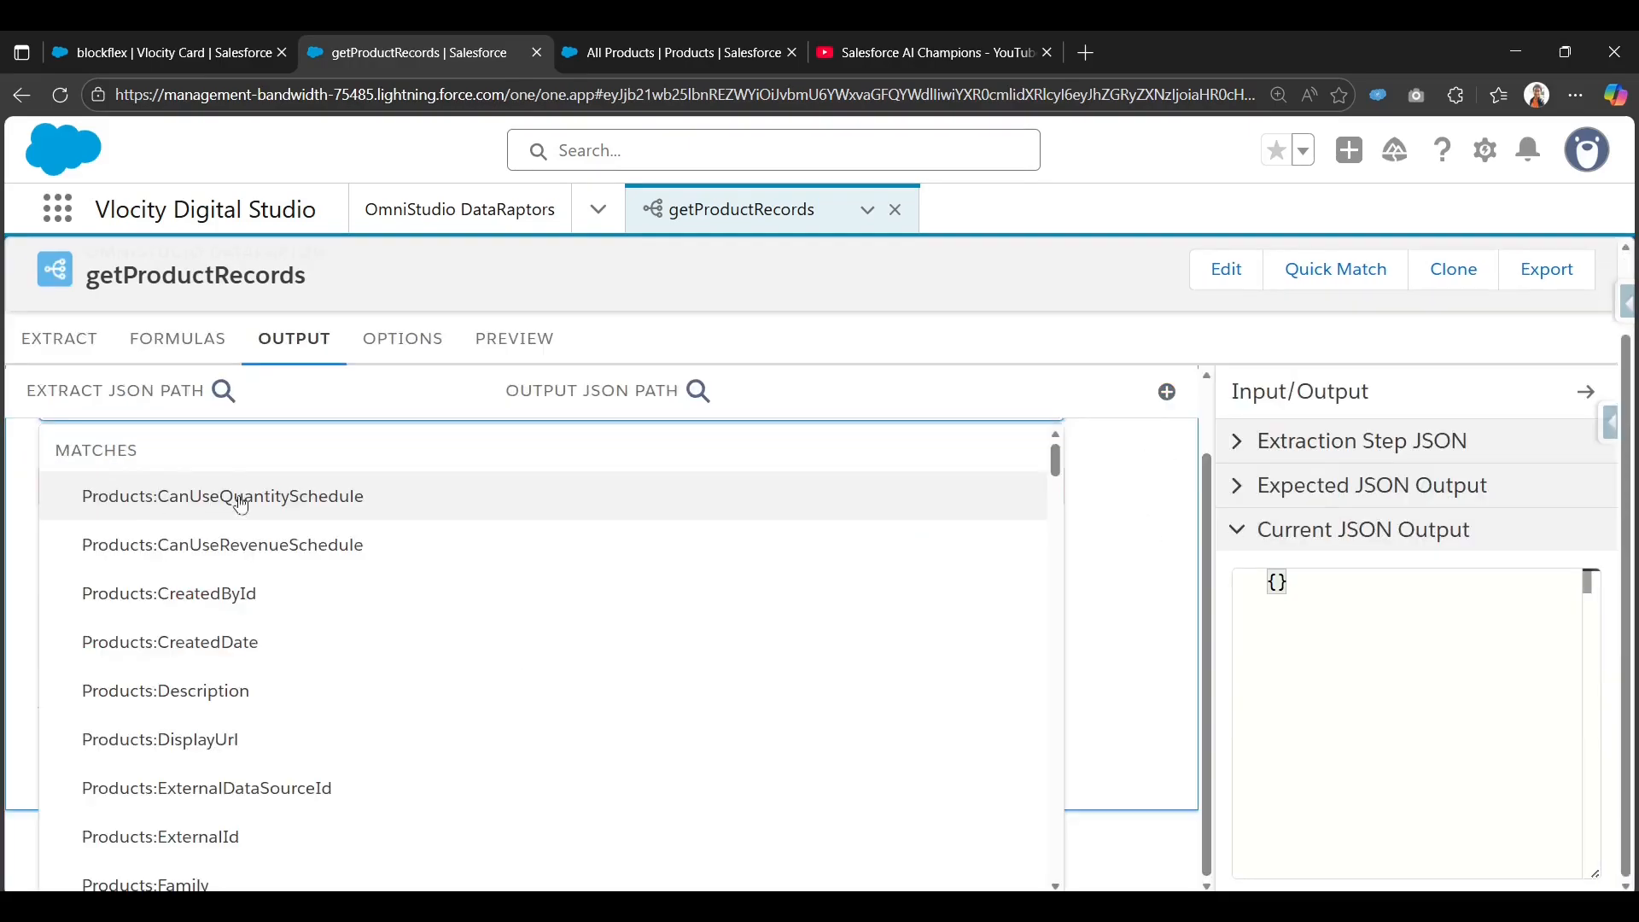
pyautogui.write('Name')
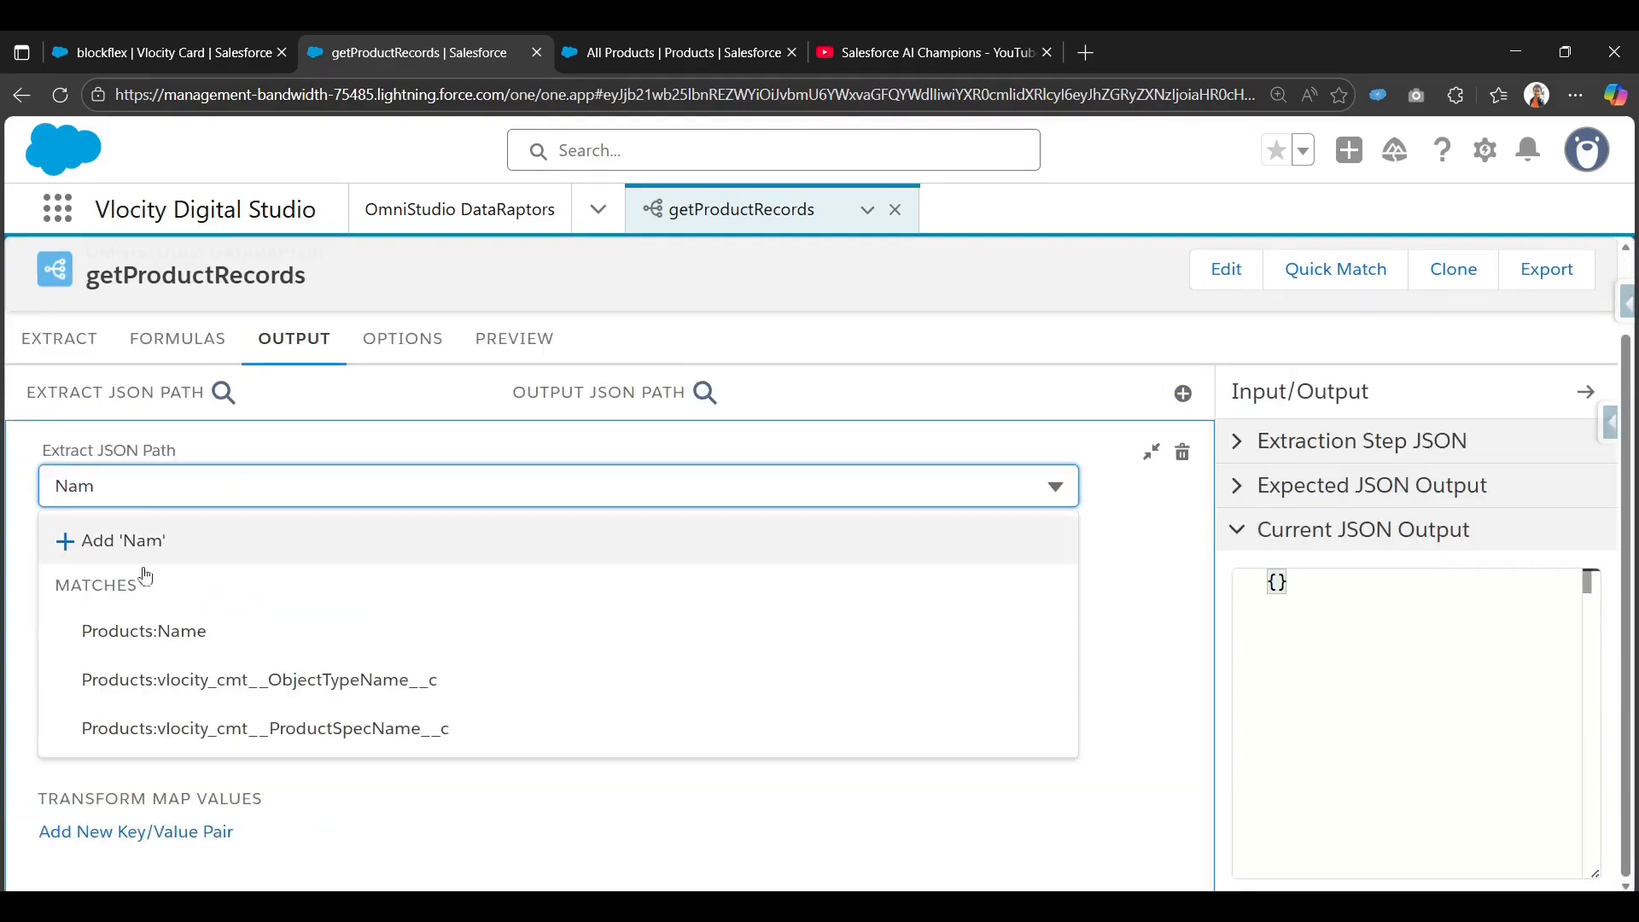
pyautogui.click(141, 624)
pyautogui.click(220, 573)
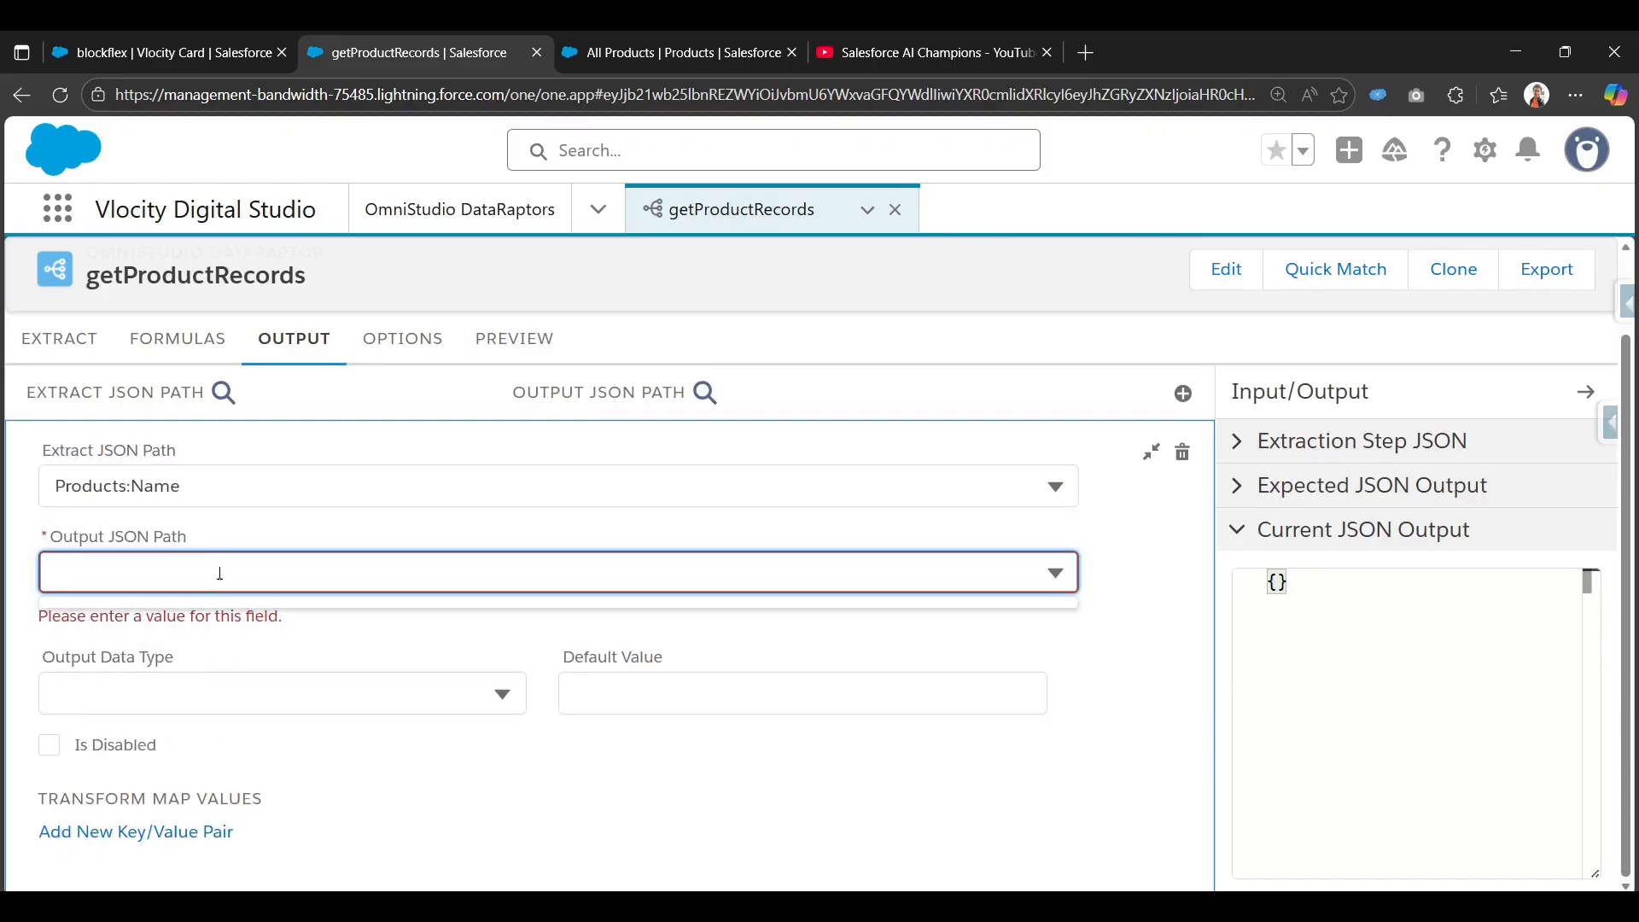
pyautogui.write('Name')
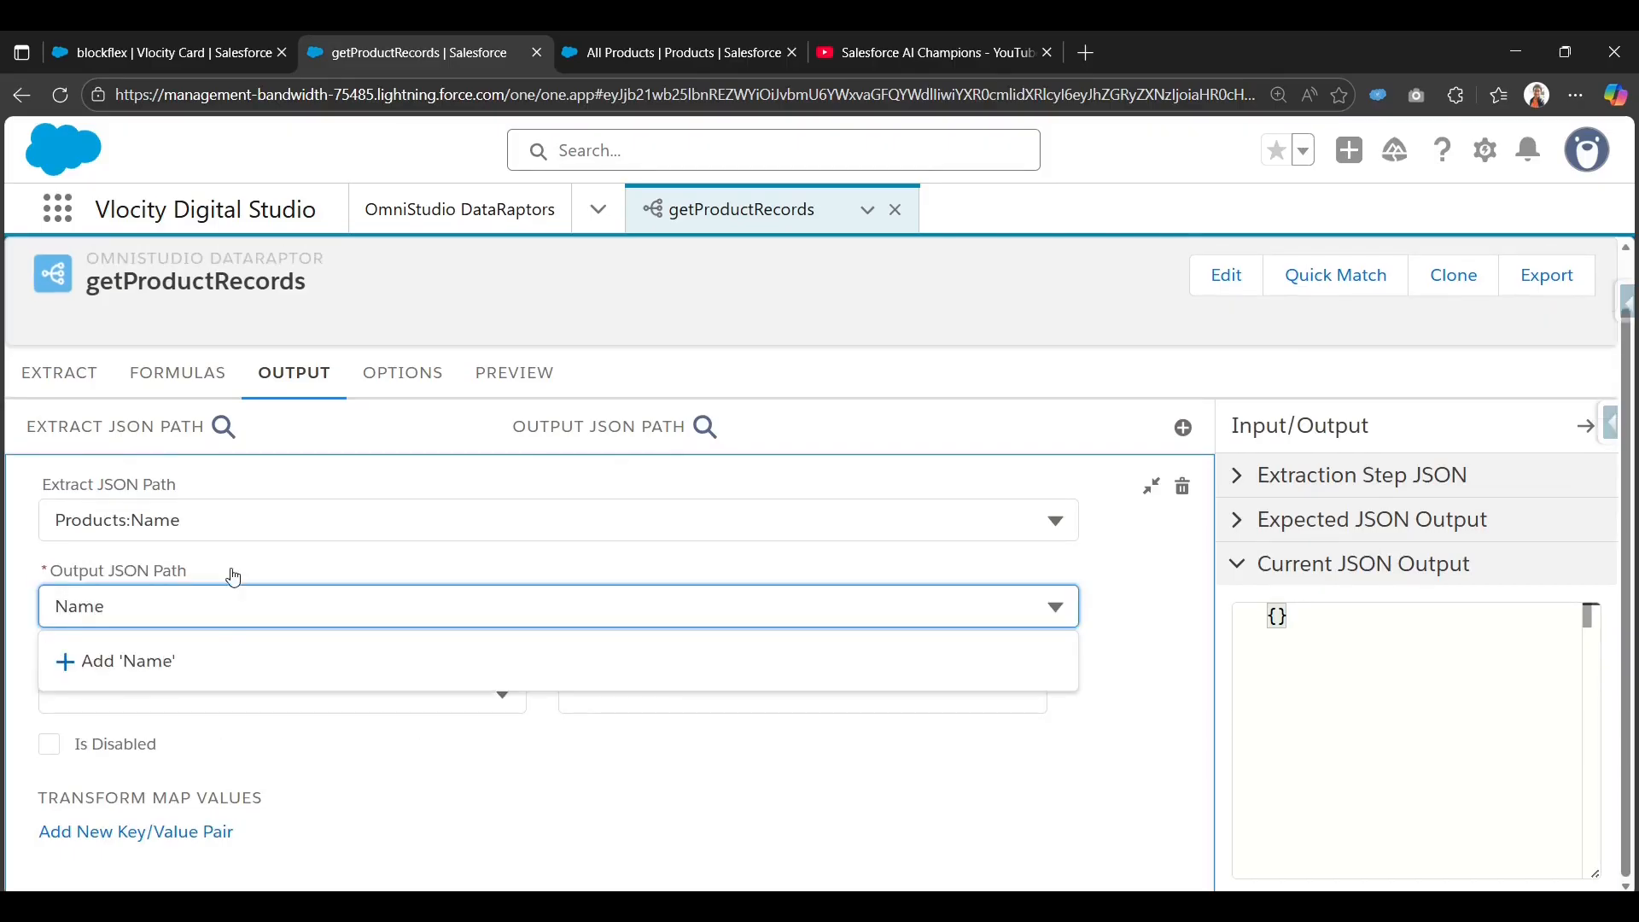
pyautogui.click(213, 662)
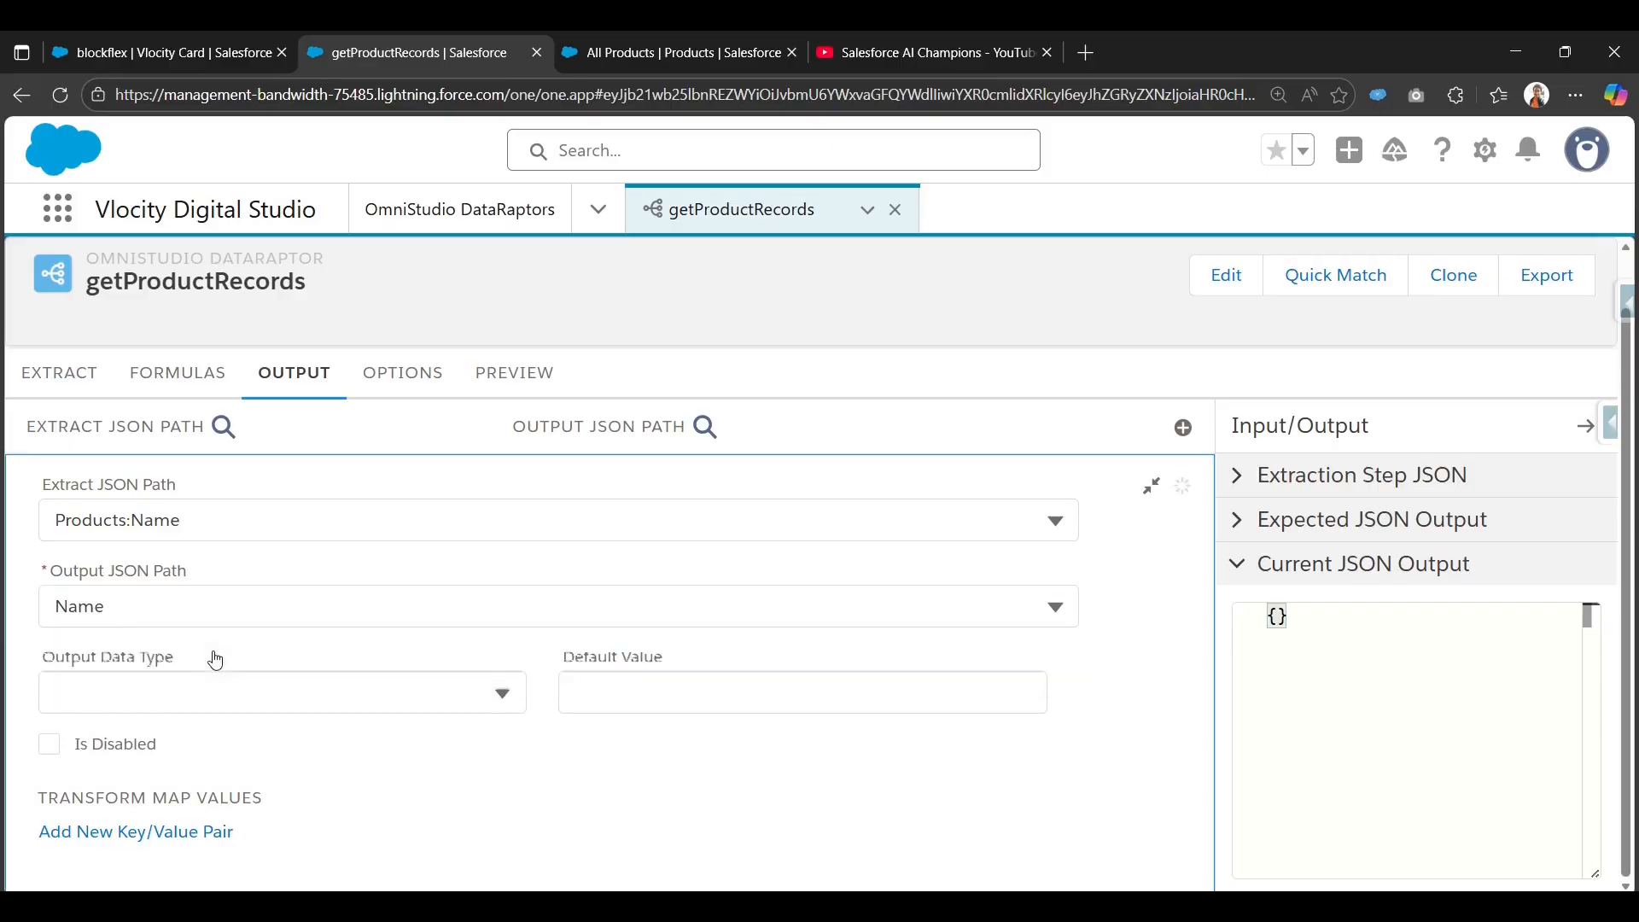
pyautogui.click(57, 608)
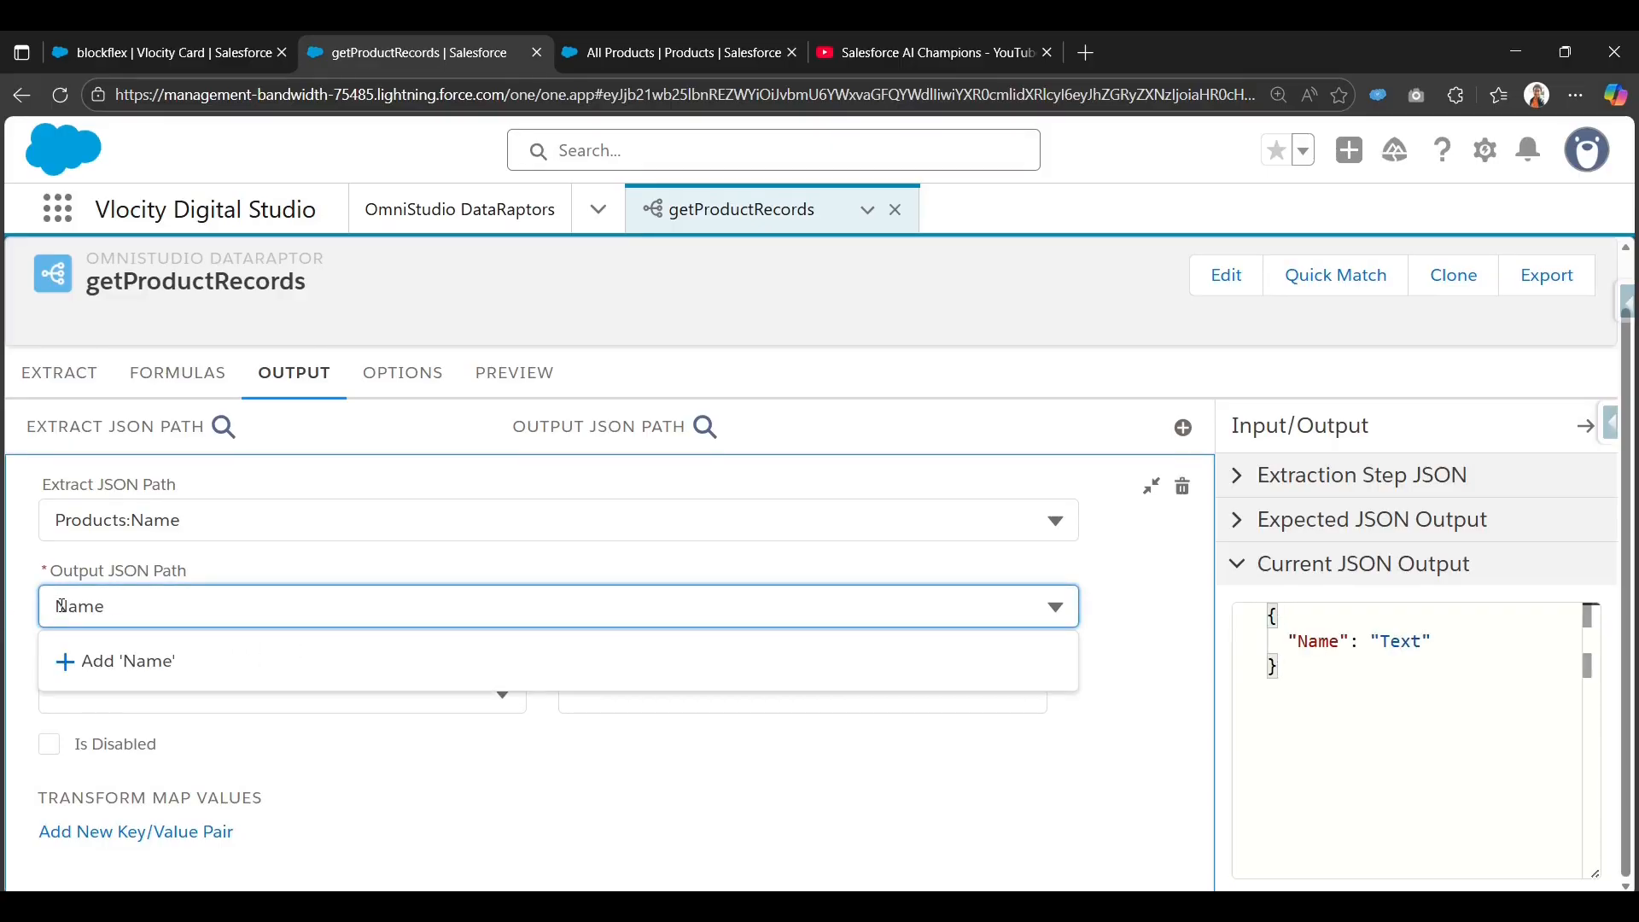
pyautogui.write('Product')
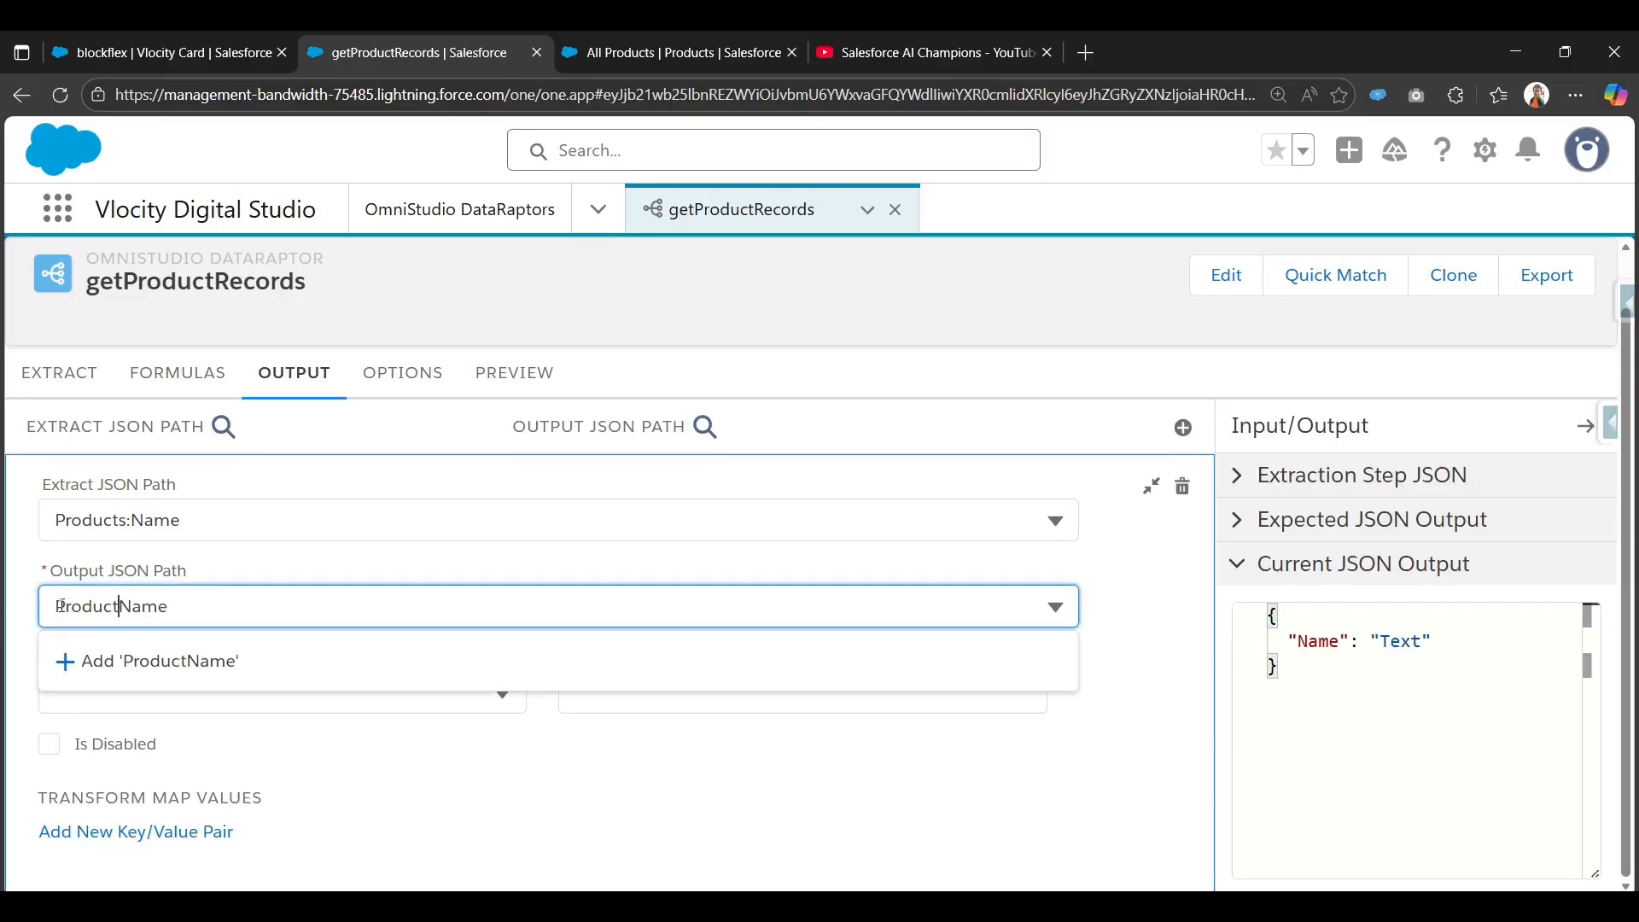
pyautogui.click(169, 673)
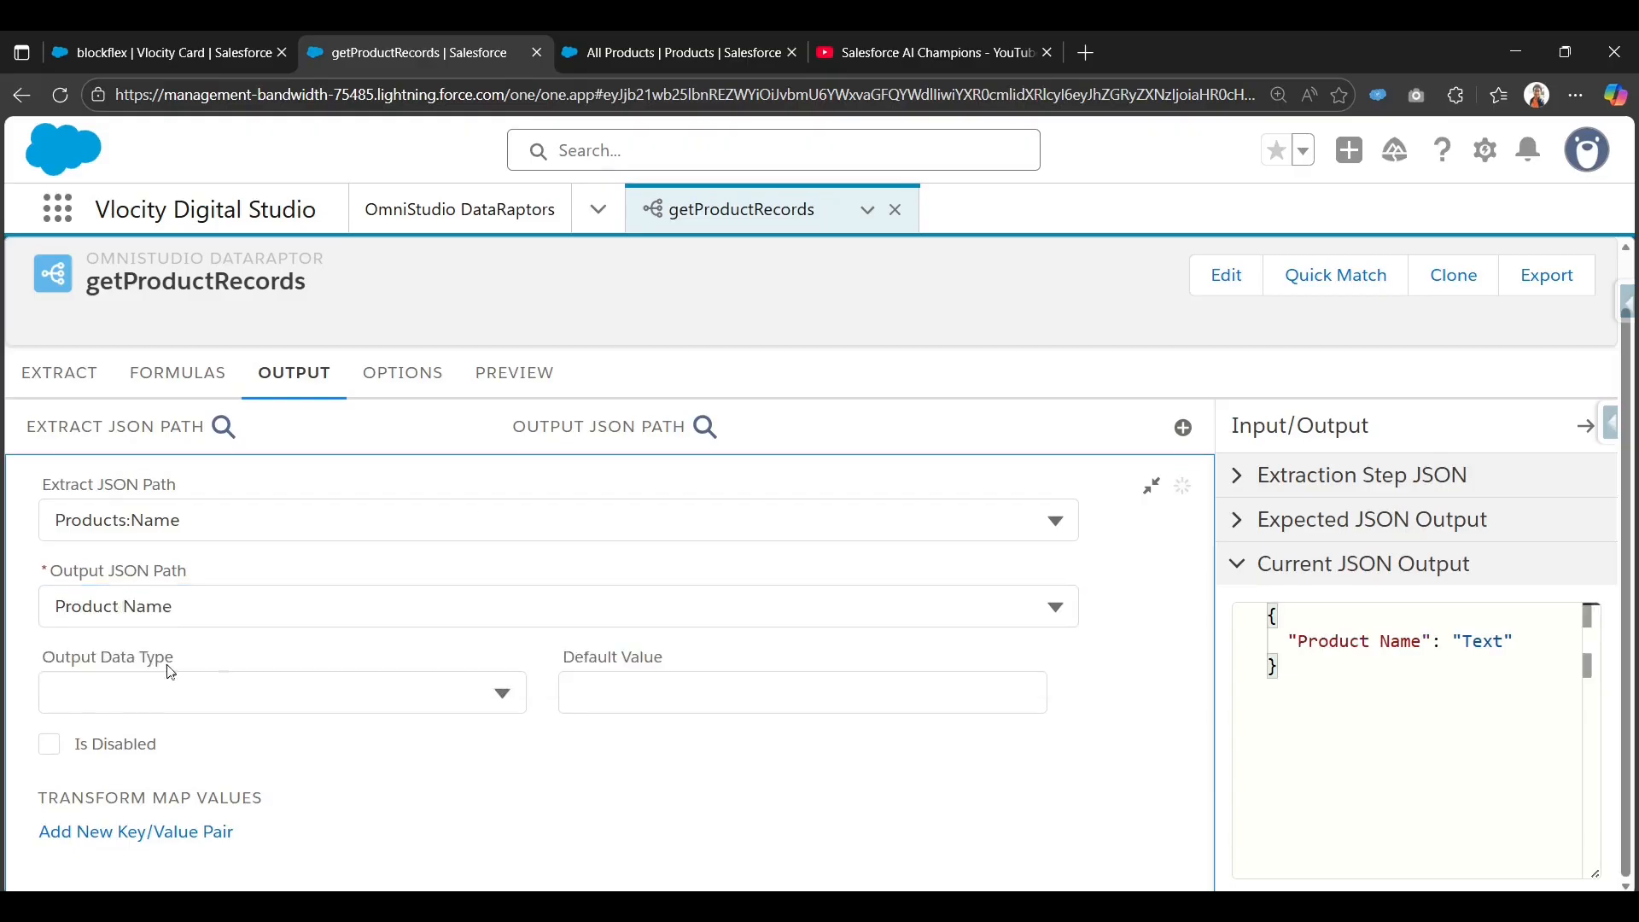
pyautogui.click(1152, 493)
# Map Products:ProductCode to the output field Product Code.
pyautogui.click(1189, 485)
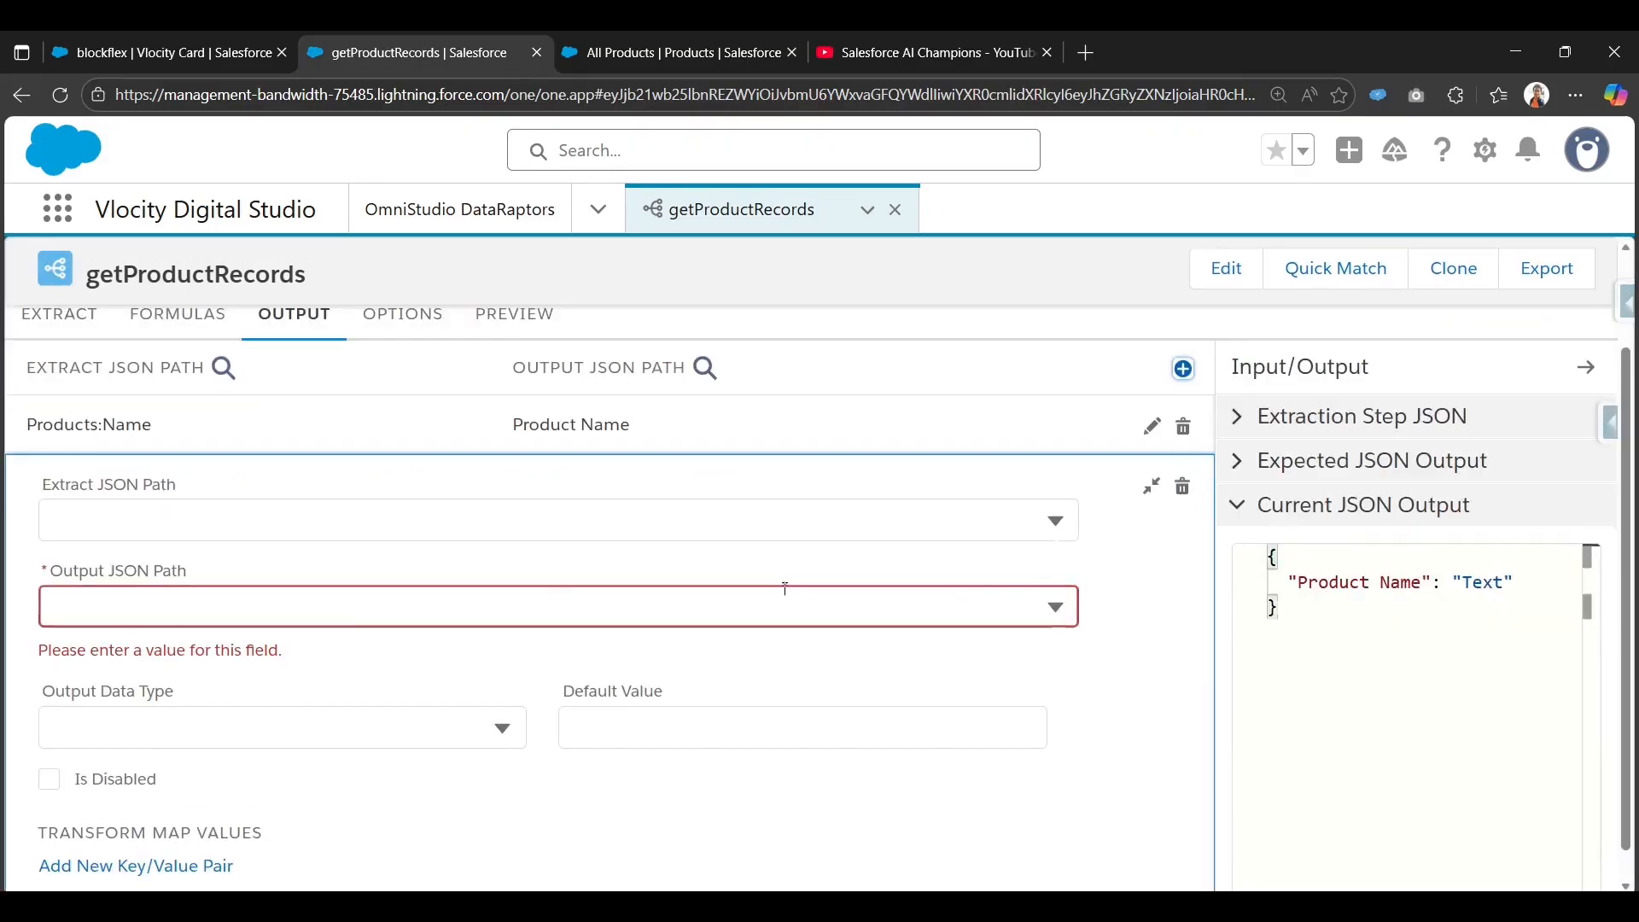
pyautogui.click(341, 533)
pyautogui.write('code')
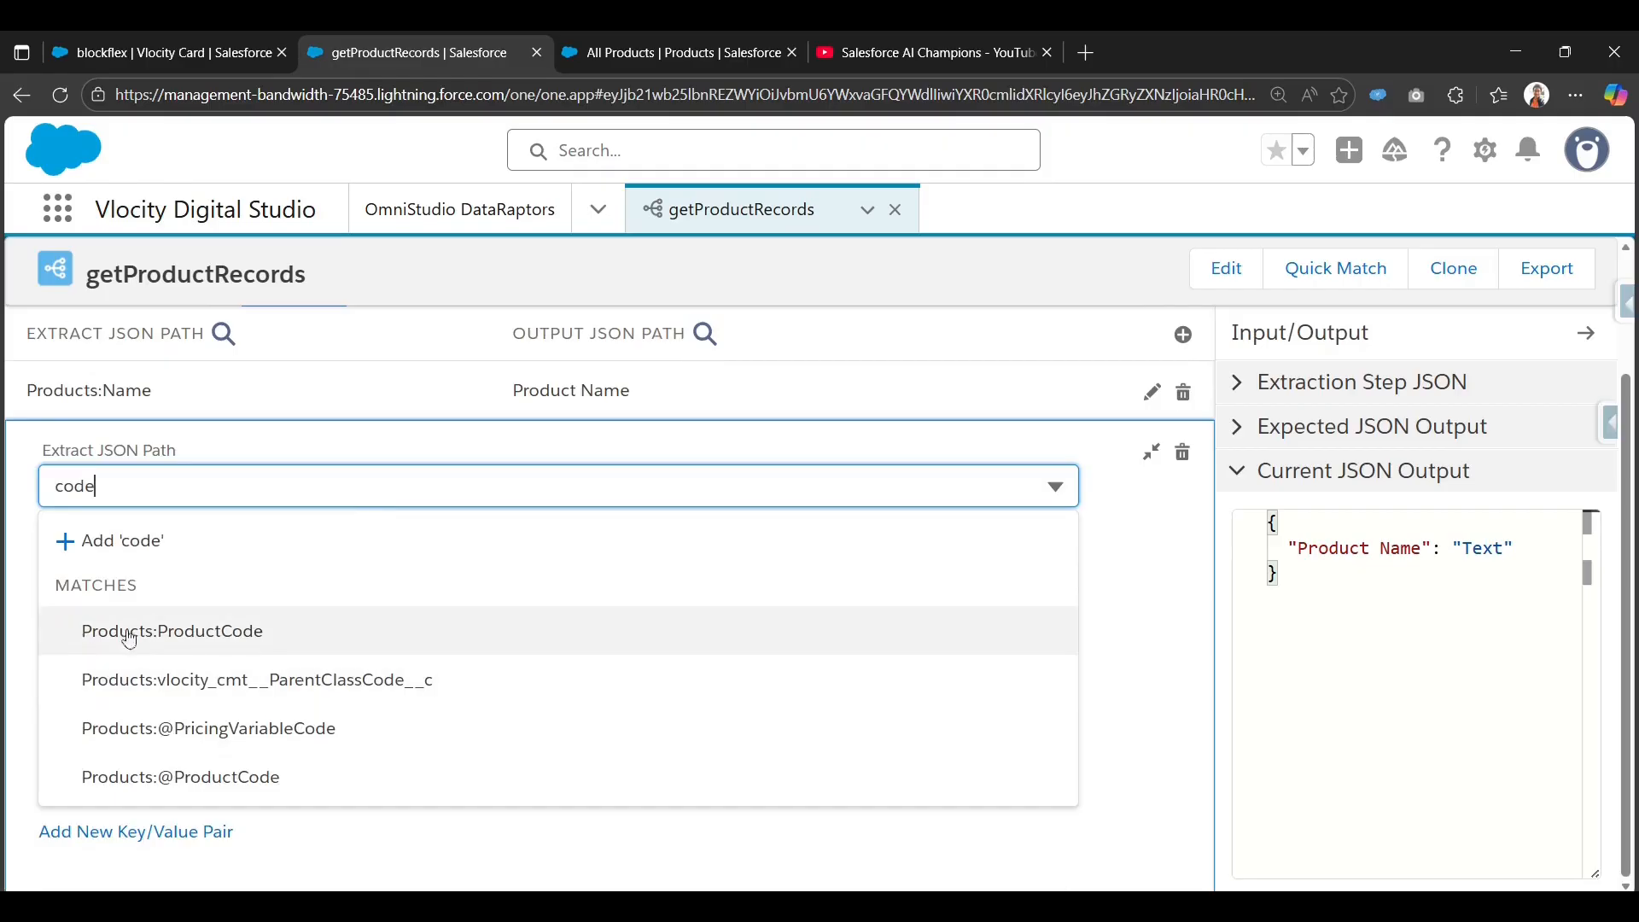
pyautogui.click(301, 632)
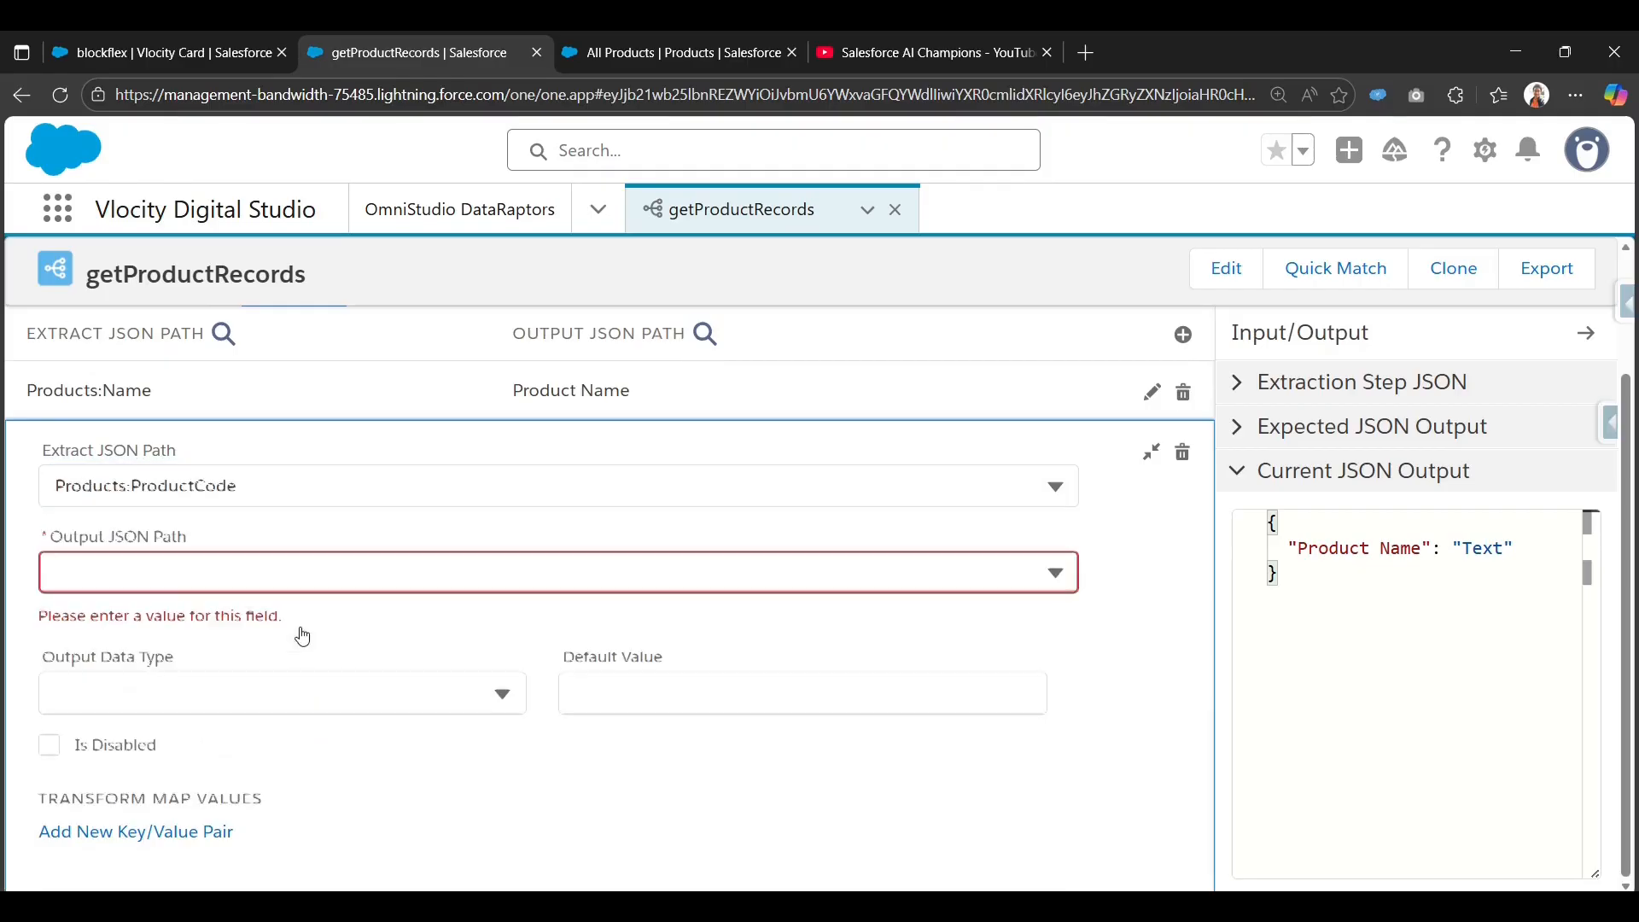
pyautogui.click(265, 586)
pyautogui.write('Pro')
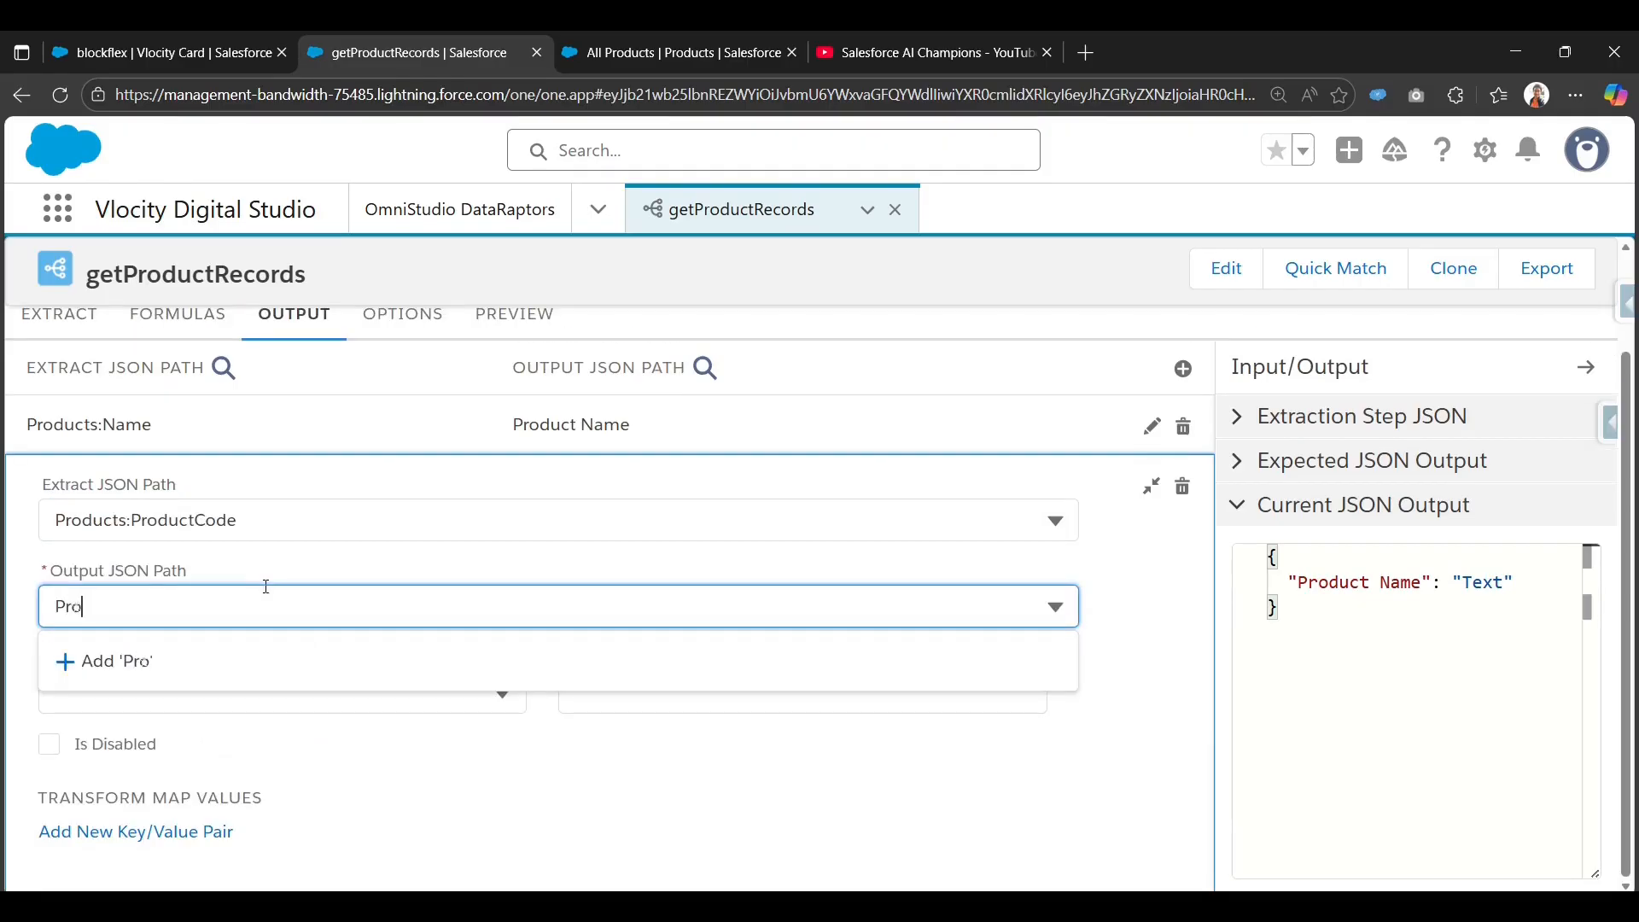
pyautogui.write('duct Code')
pyautogui.click(179, 668)
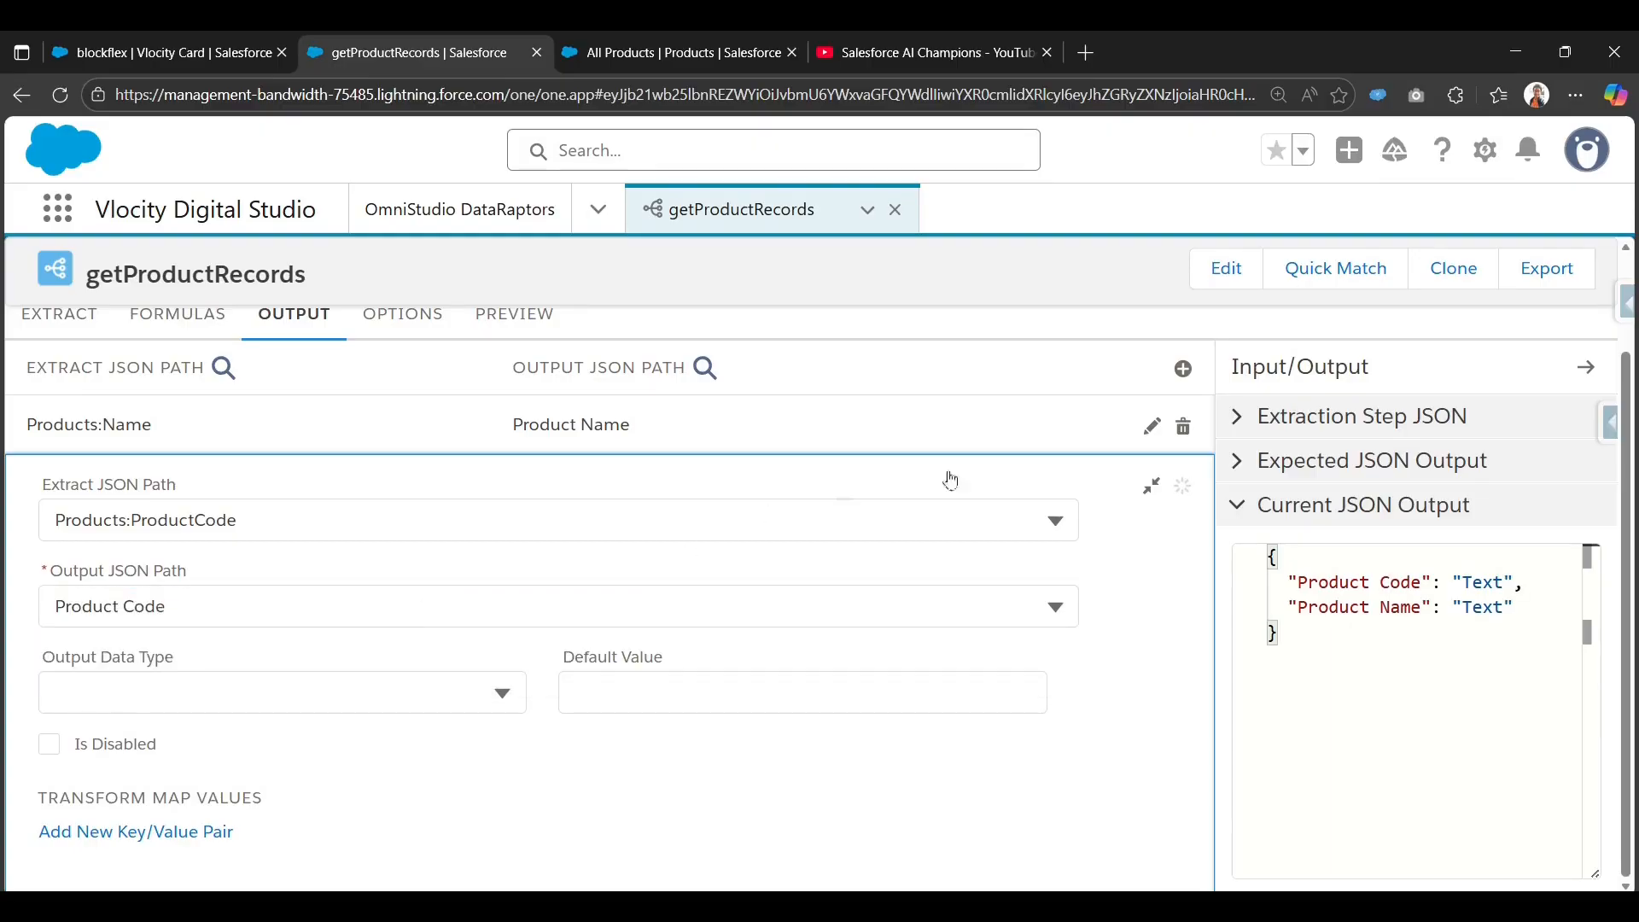
pyautogui.click(1151, 486)
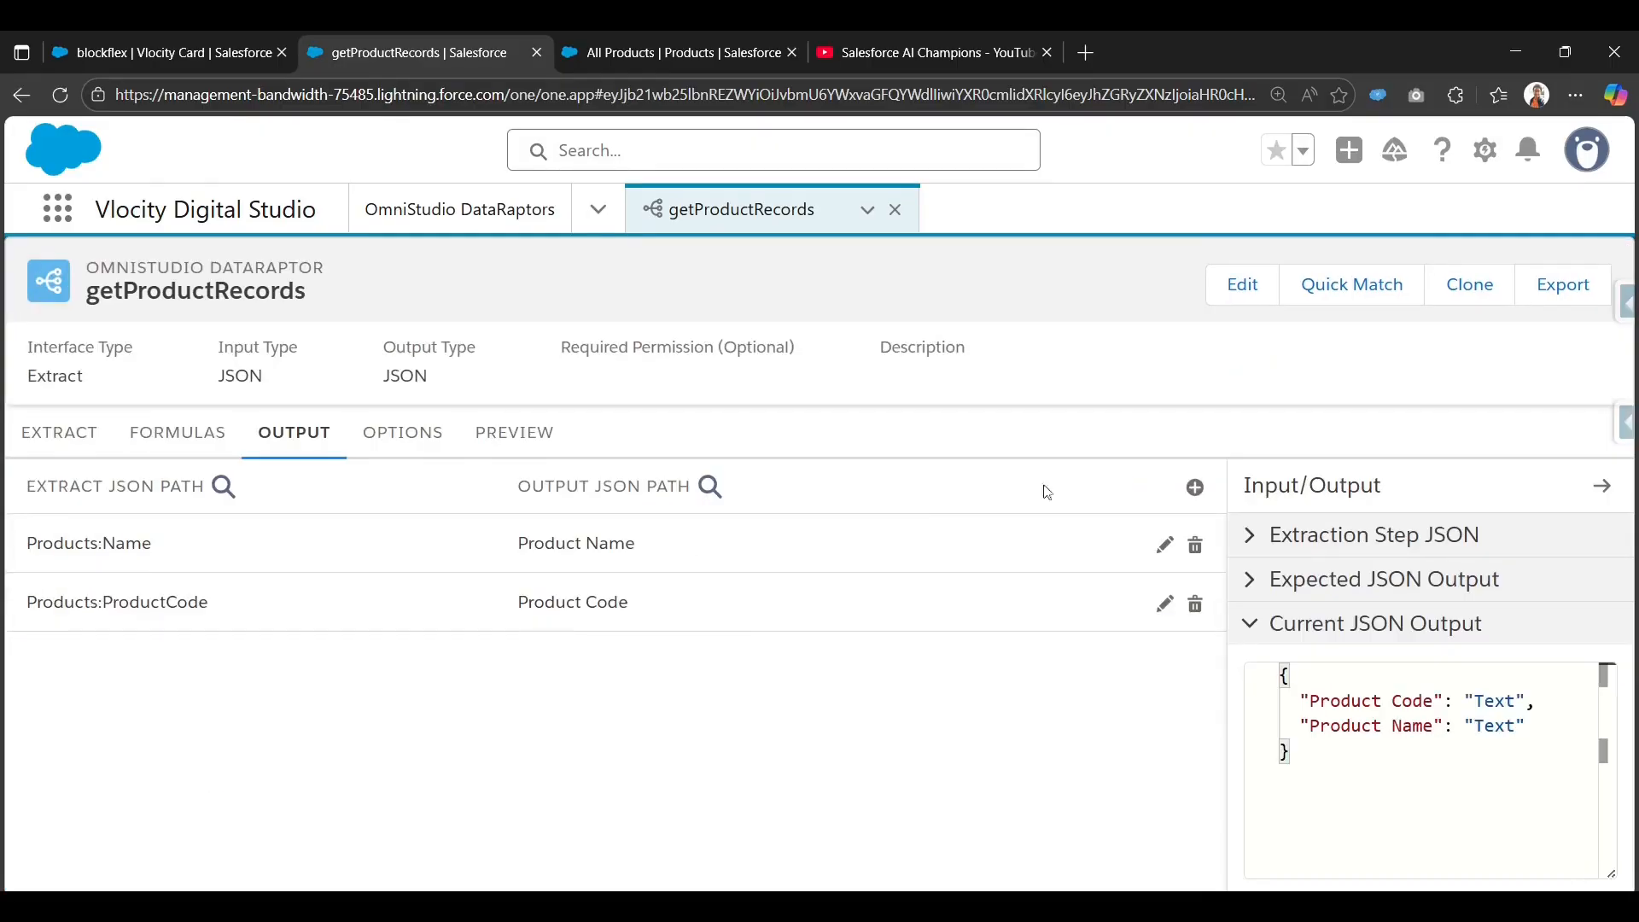
# Map Products:vlocity_cmt__SpecificationType__c to the output field Spec Type.
pyautogui.click(1195, 488)
pyautogui.click(532, 530)
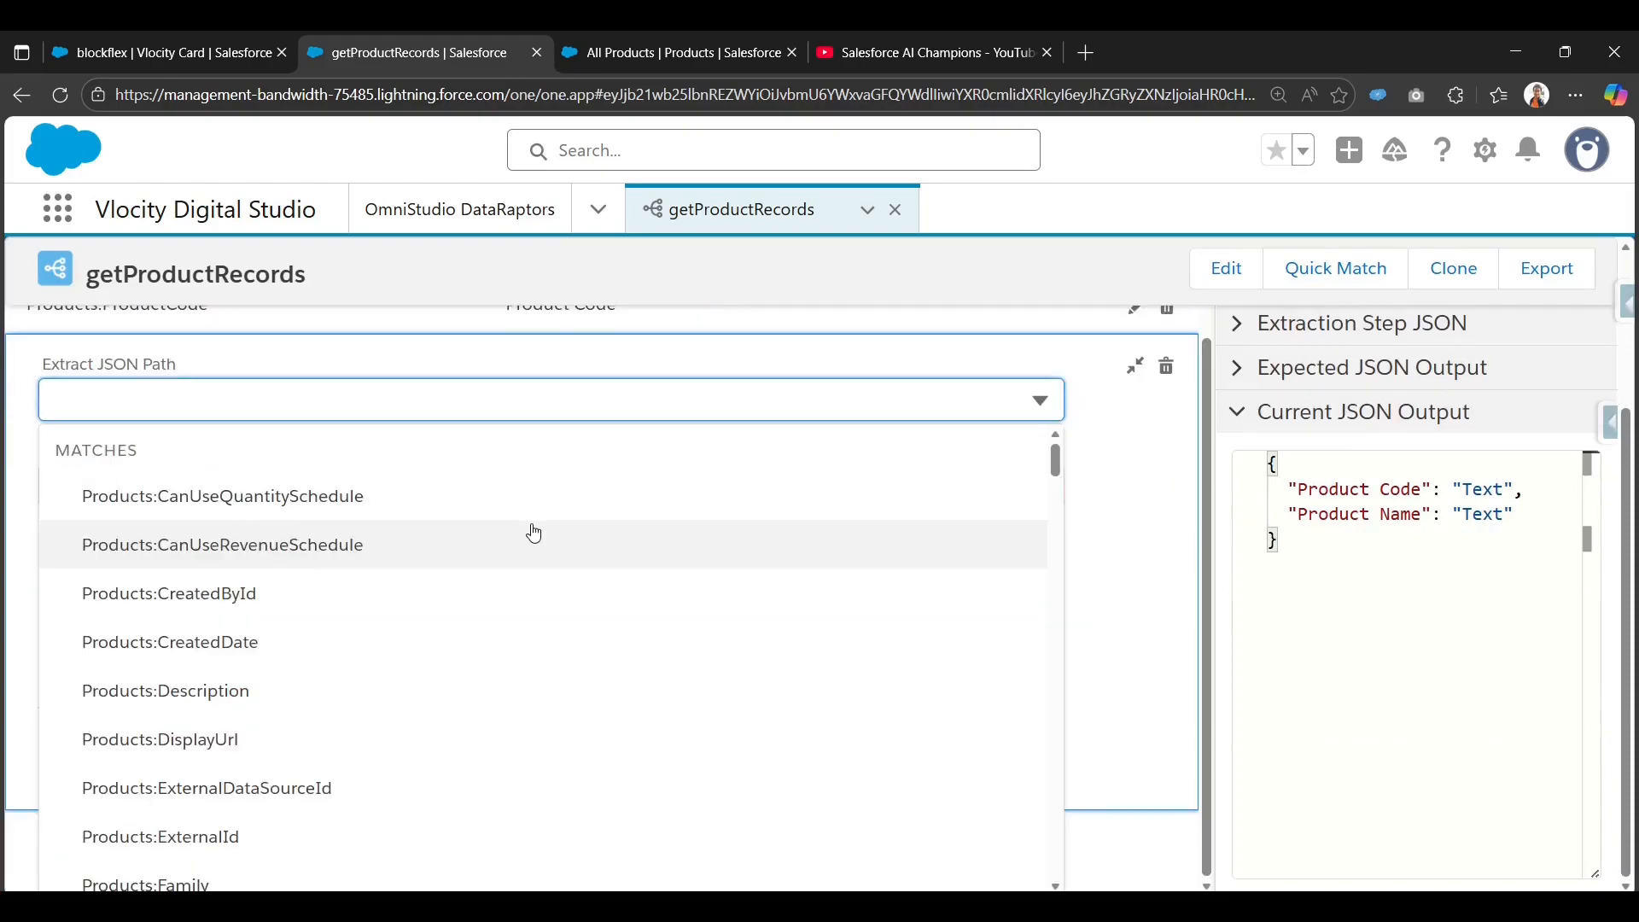
pyautogui.write('speci')
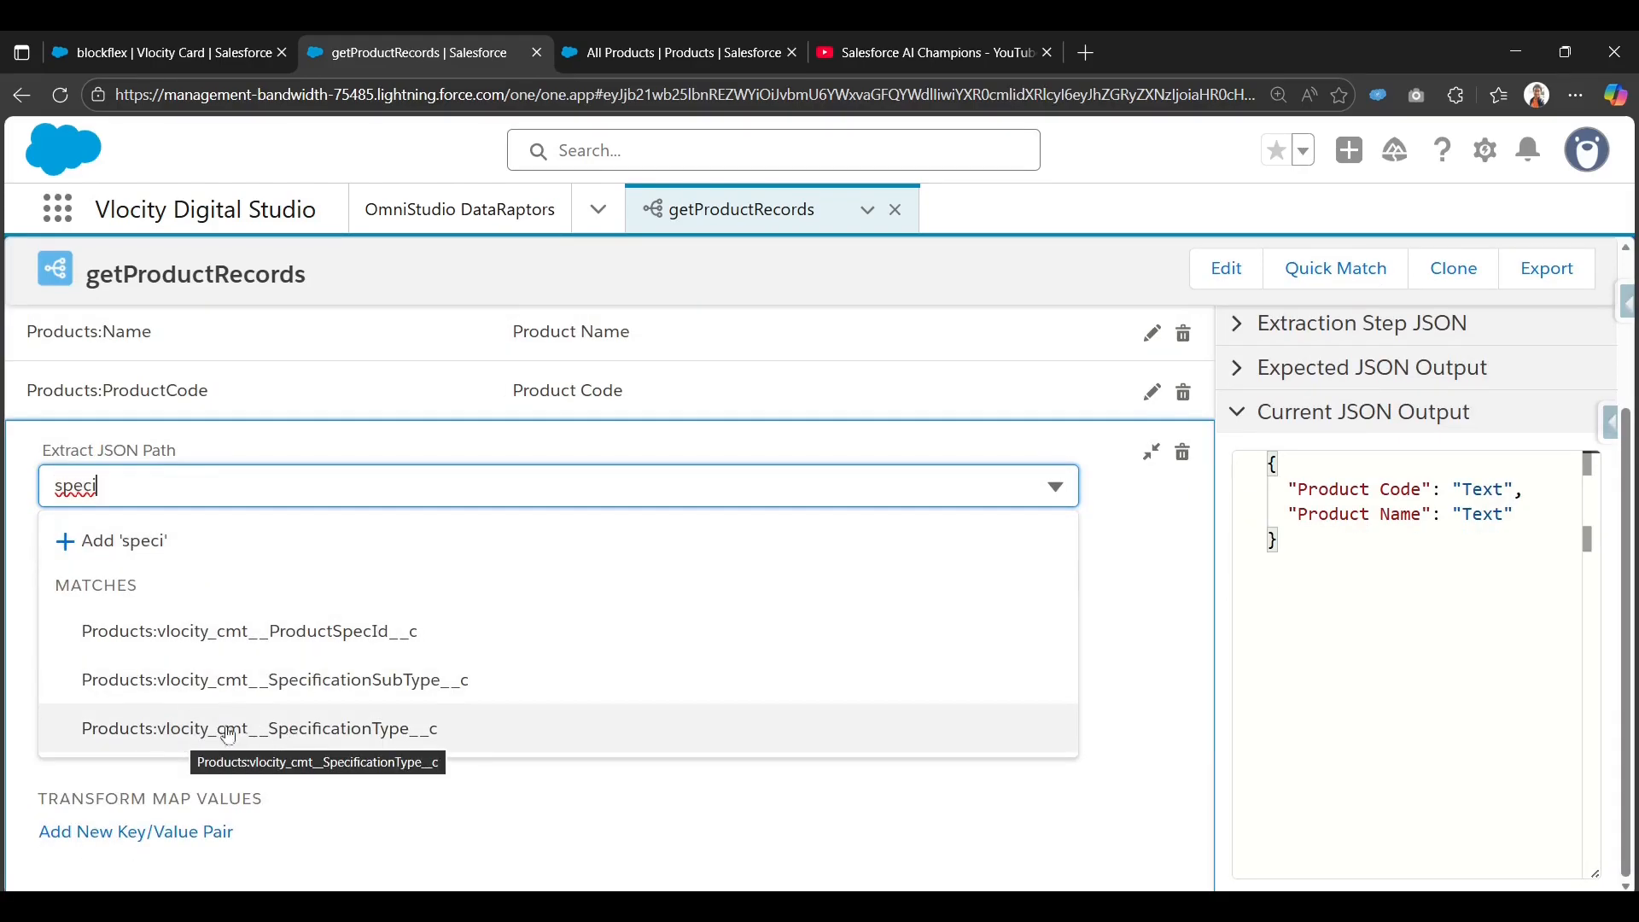
pyautogui.click(229, 729)
pyautogui.click(519, 571)
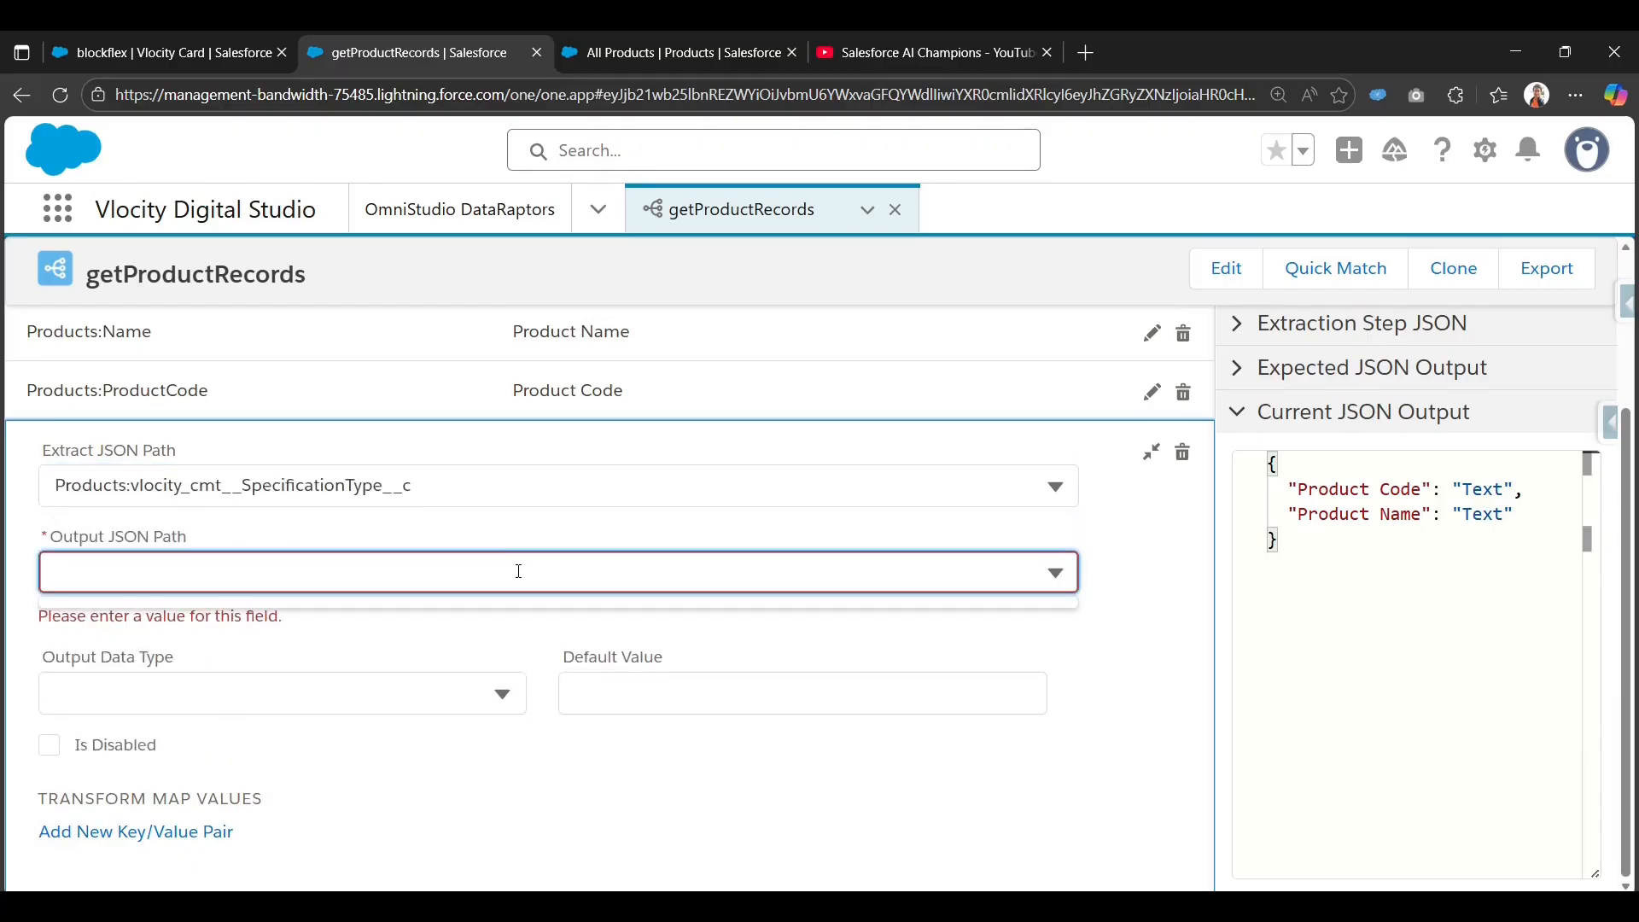
pyautogui.write('Spec T')
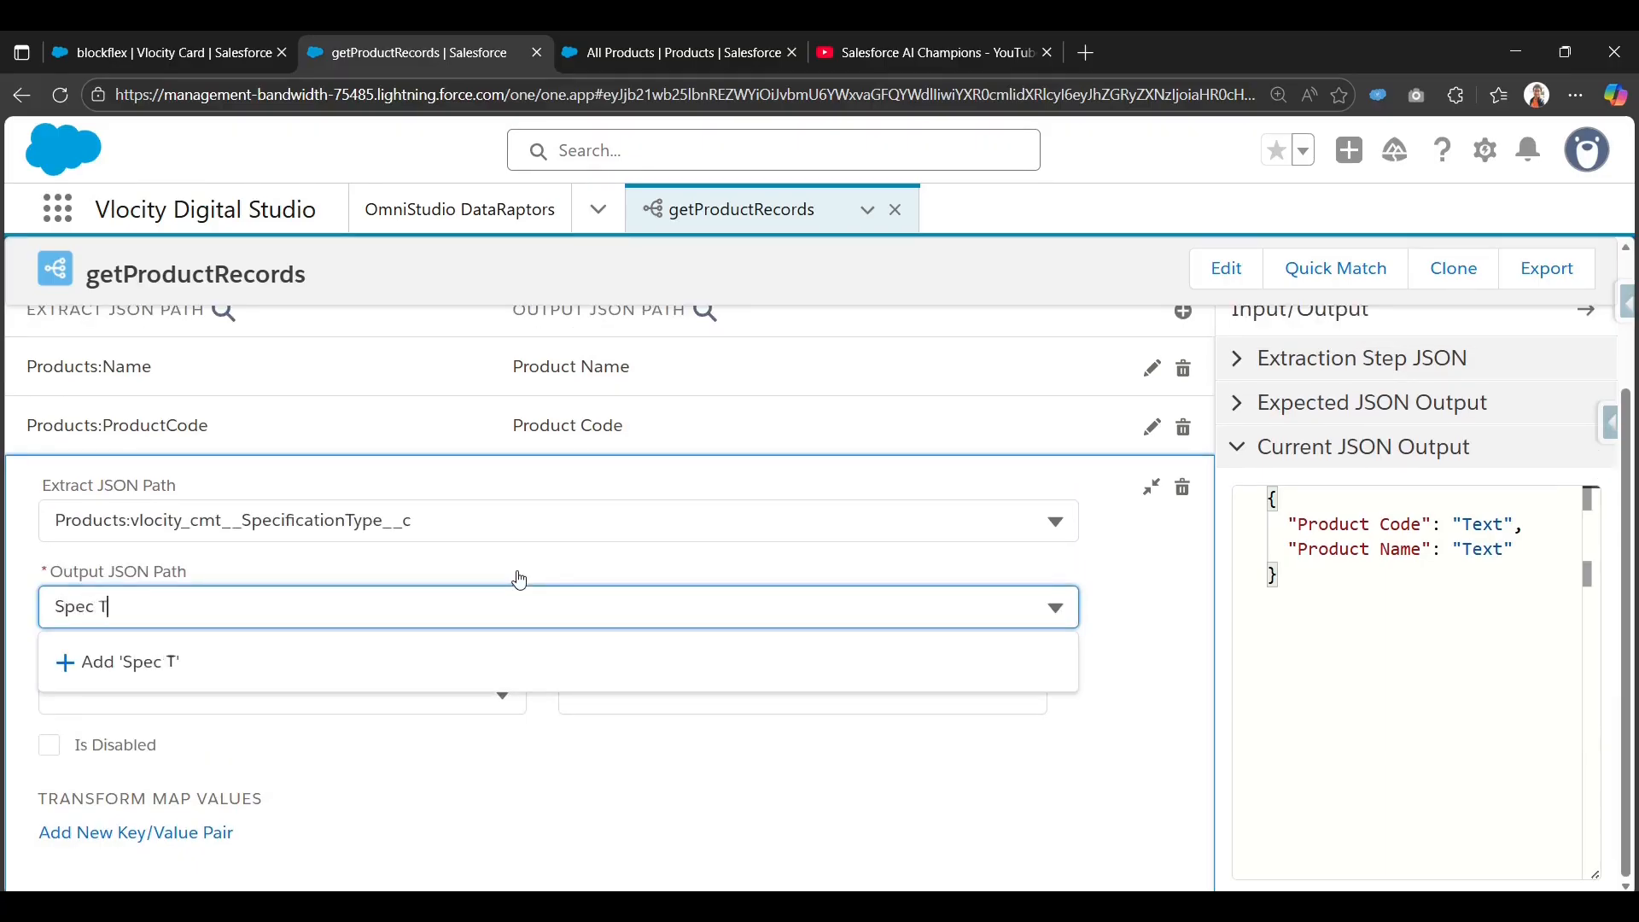
pyautogui.write('ype')
pyautogui.click(405, 661)
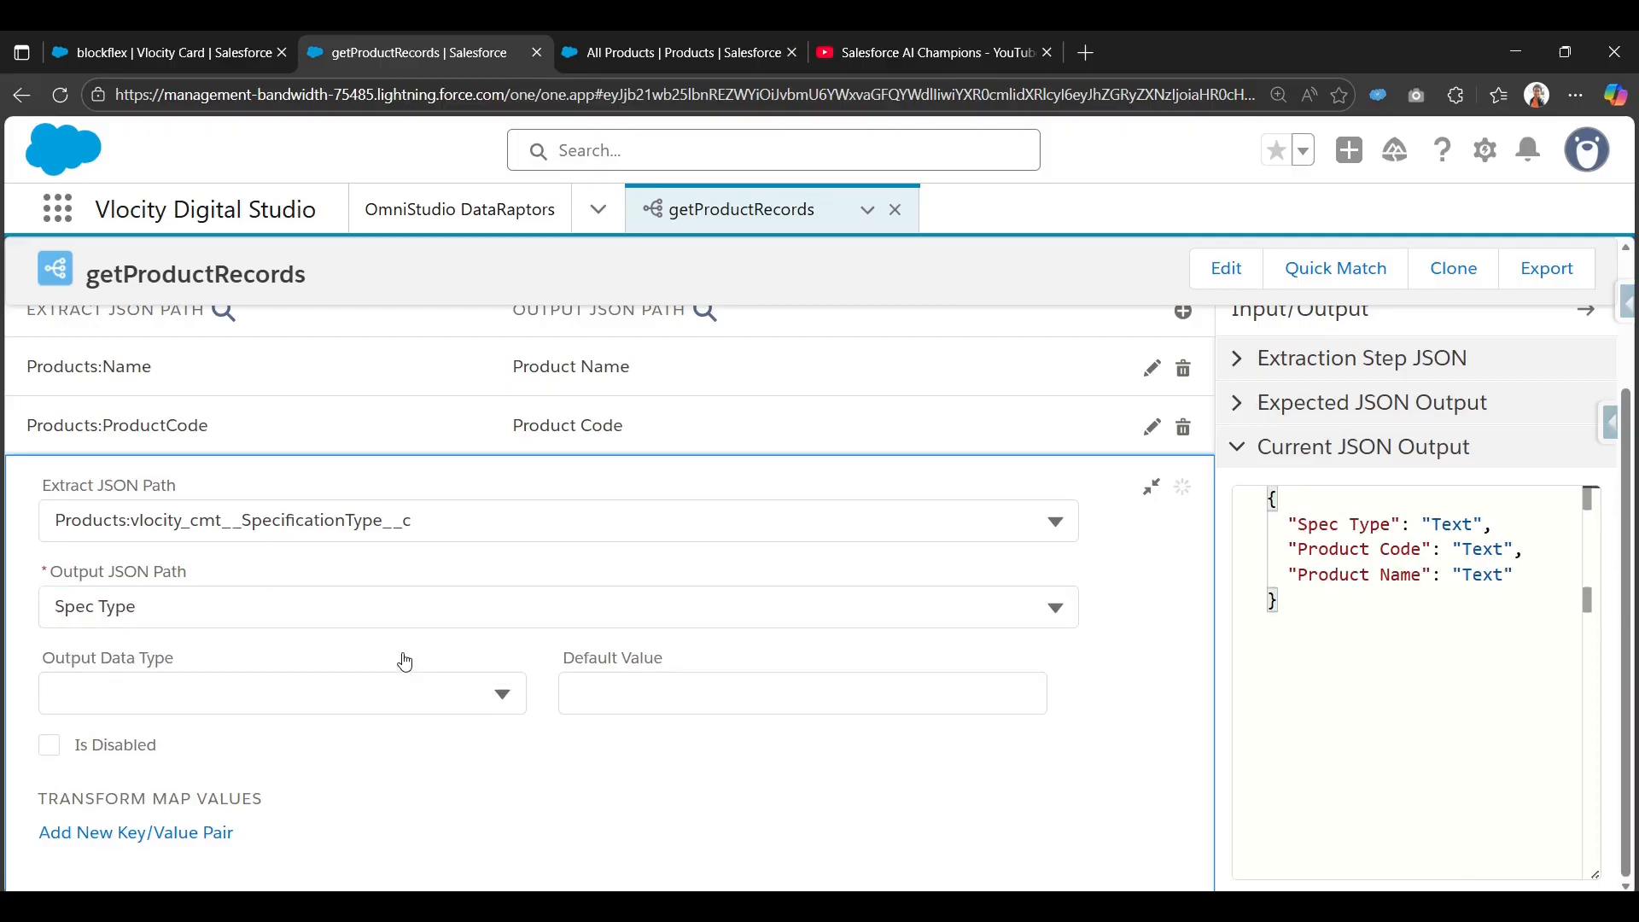
pyautogui.click(1151, 487)
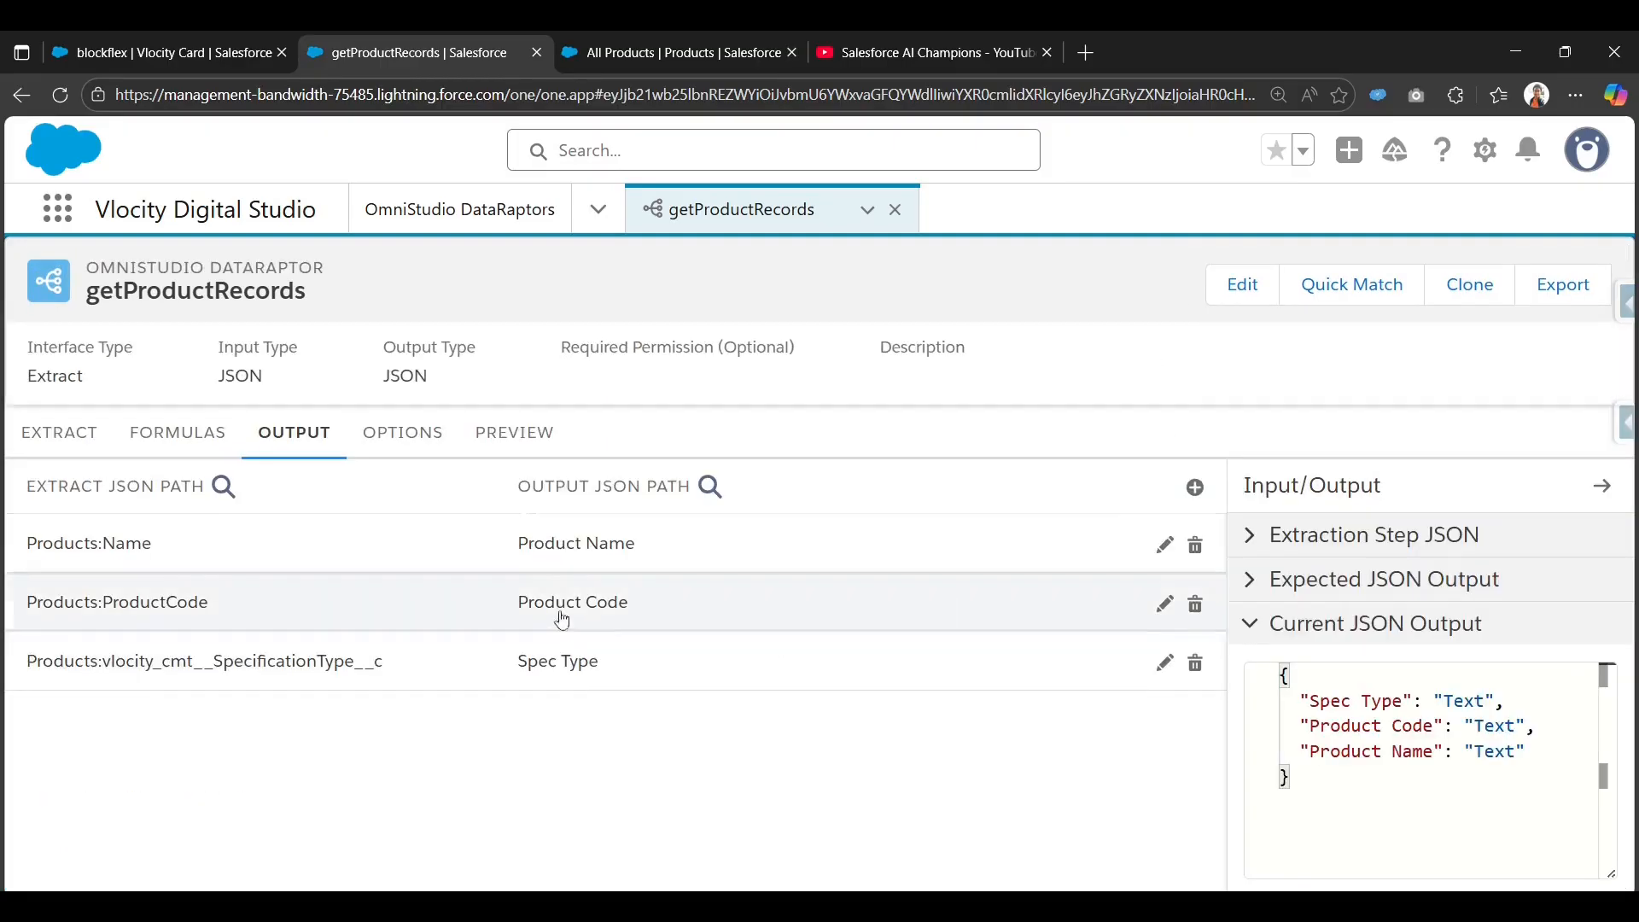
# Switch the preview's input parameters to key/value entry and add an empty parameter row.
pyautogui.click(531, 464)
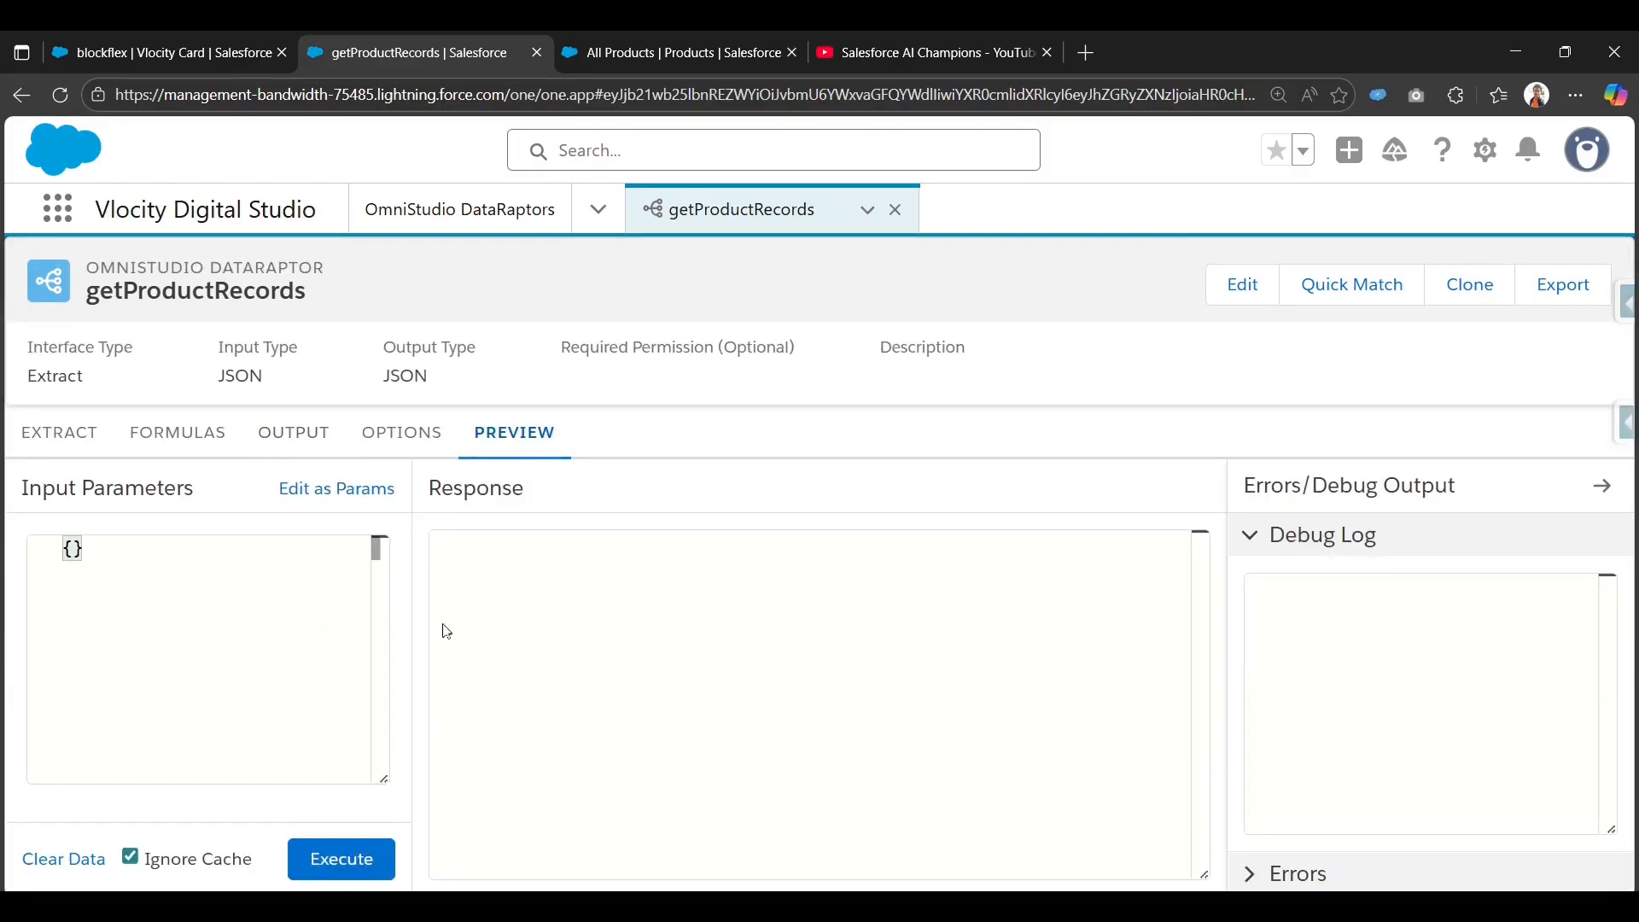
pyautogui.click(363, 489)
pyautogui.click(177, 594)
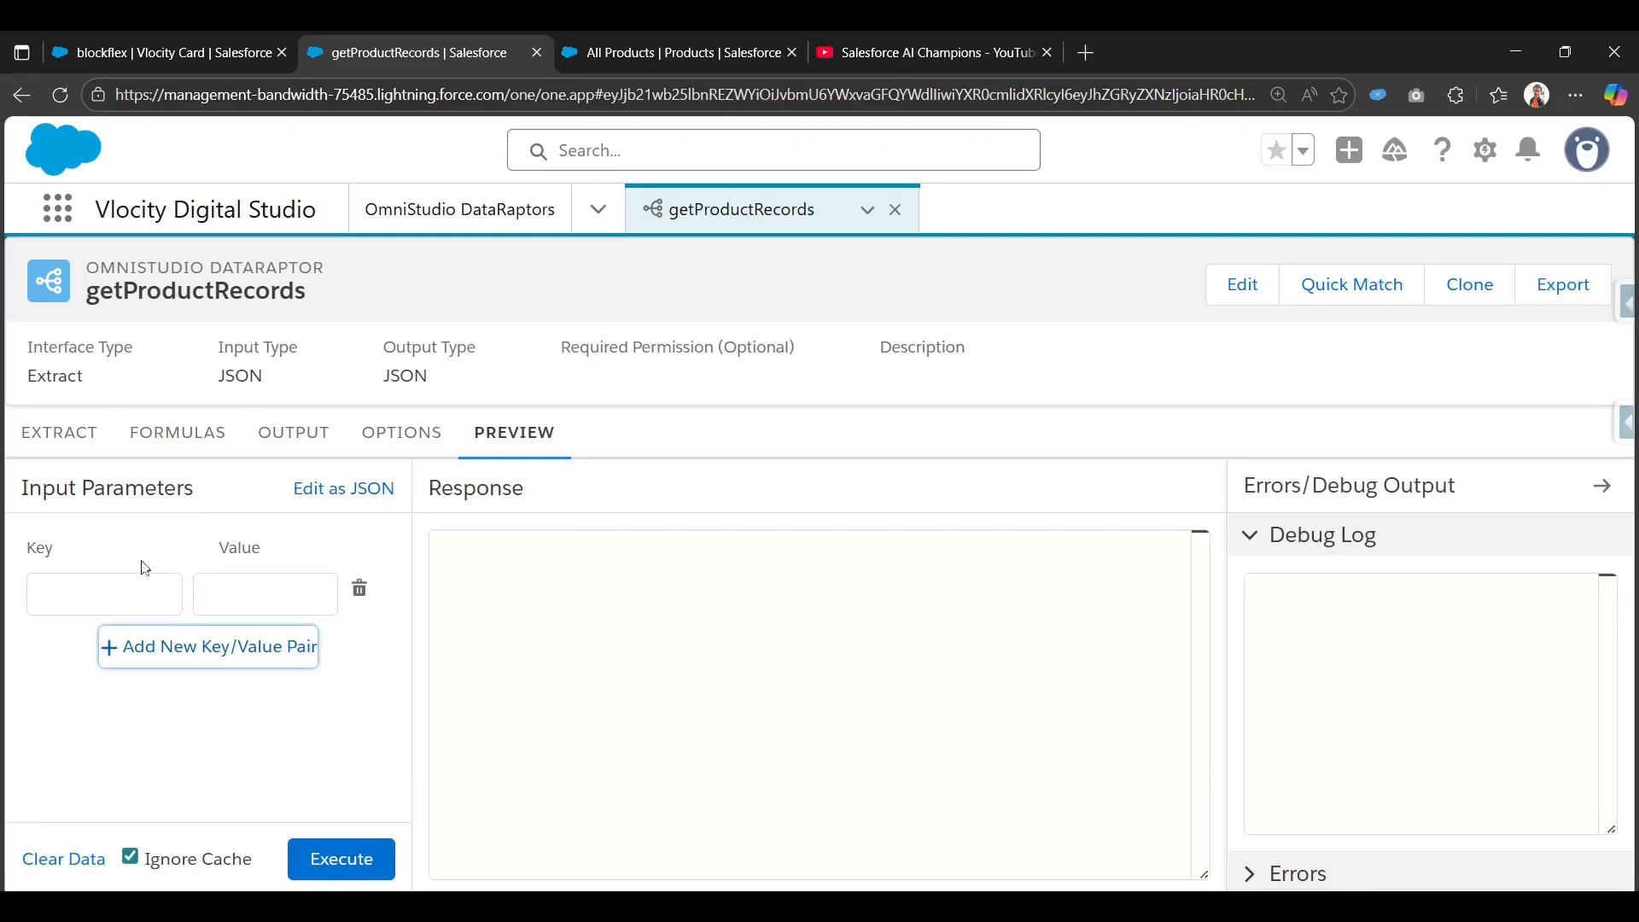
pyautogui.click(53, 432)
pyautogui.click(974, 602)
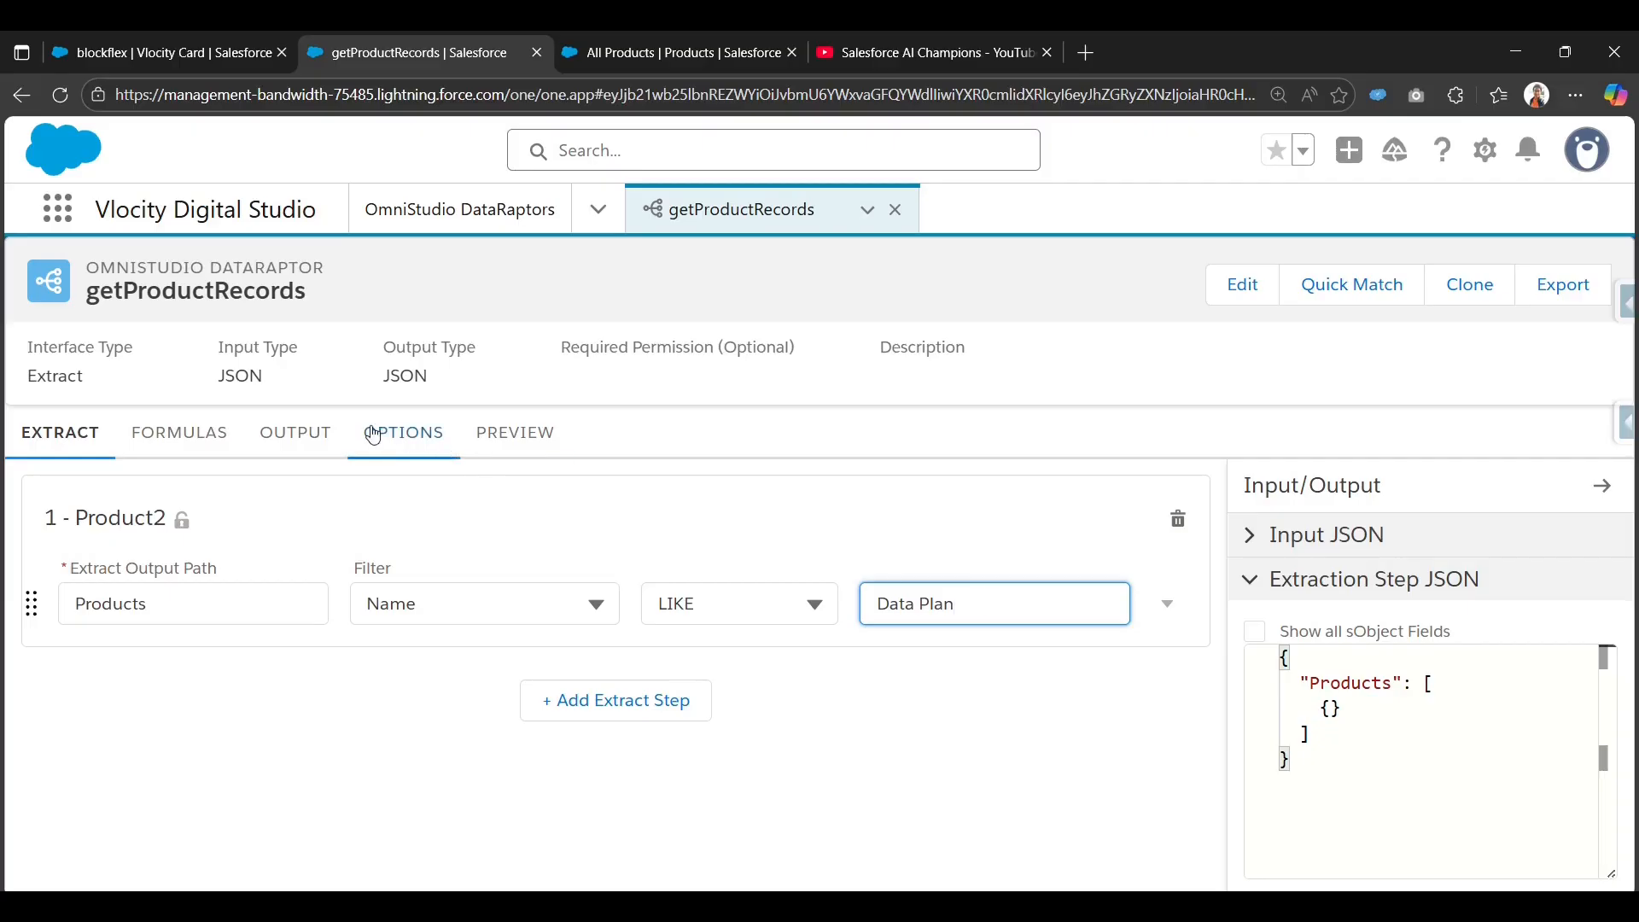
pyautogui.click(310, 435)
pyautogui.click(515, 432)
pyautogui.click(102, 593)
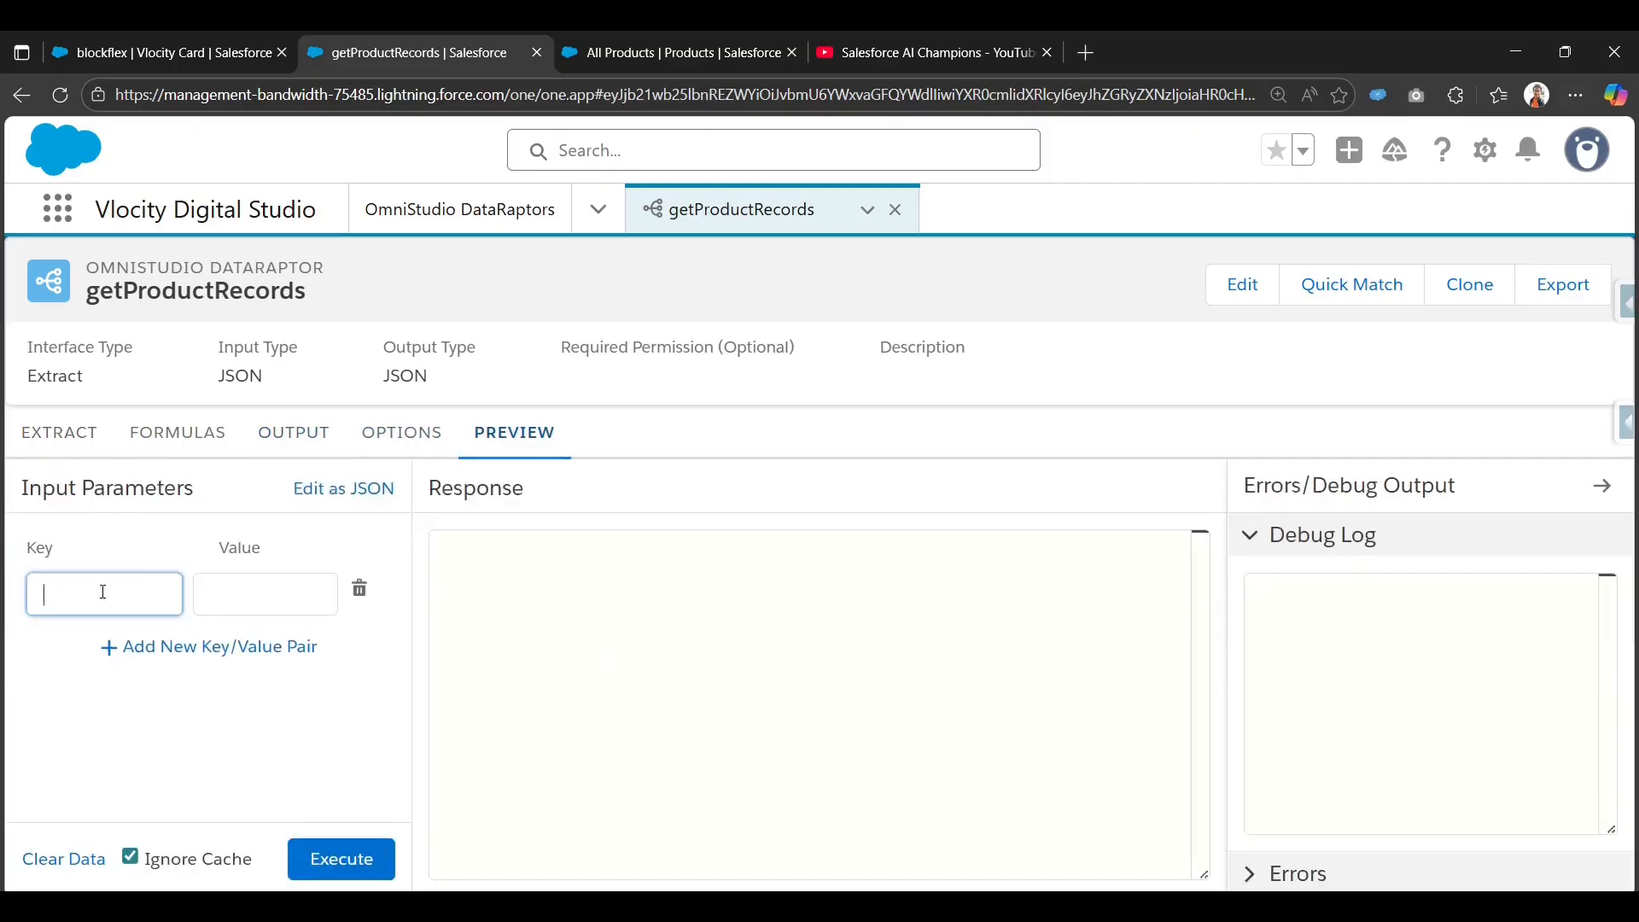
pyautogui.write('Name')
pyautogui.press('BackSpace')
pyautogui.press('BackSpace')
pyautogui.press('BackSpace')
# Replace the extract filter value Data Plan with ProductName, then go back to the preview.
pyautogui.click(34, 433)
pyautogui.click(969, 597)
pyautogui.doubleClick(972, 603)
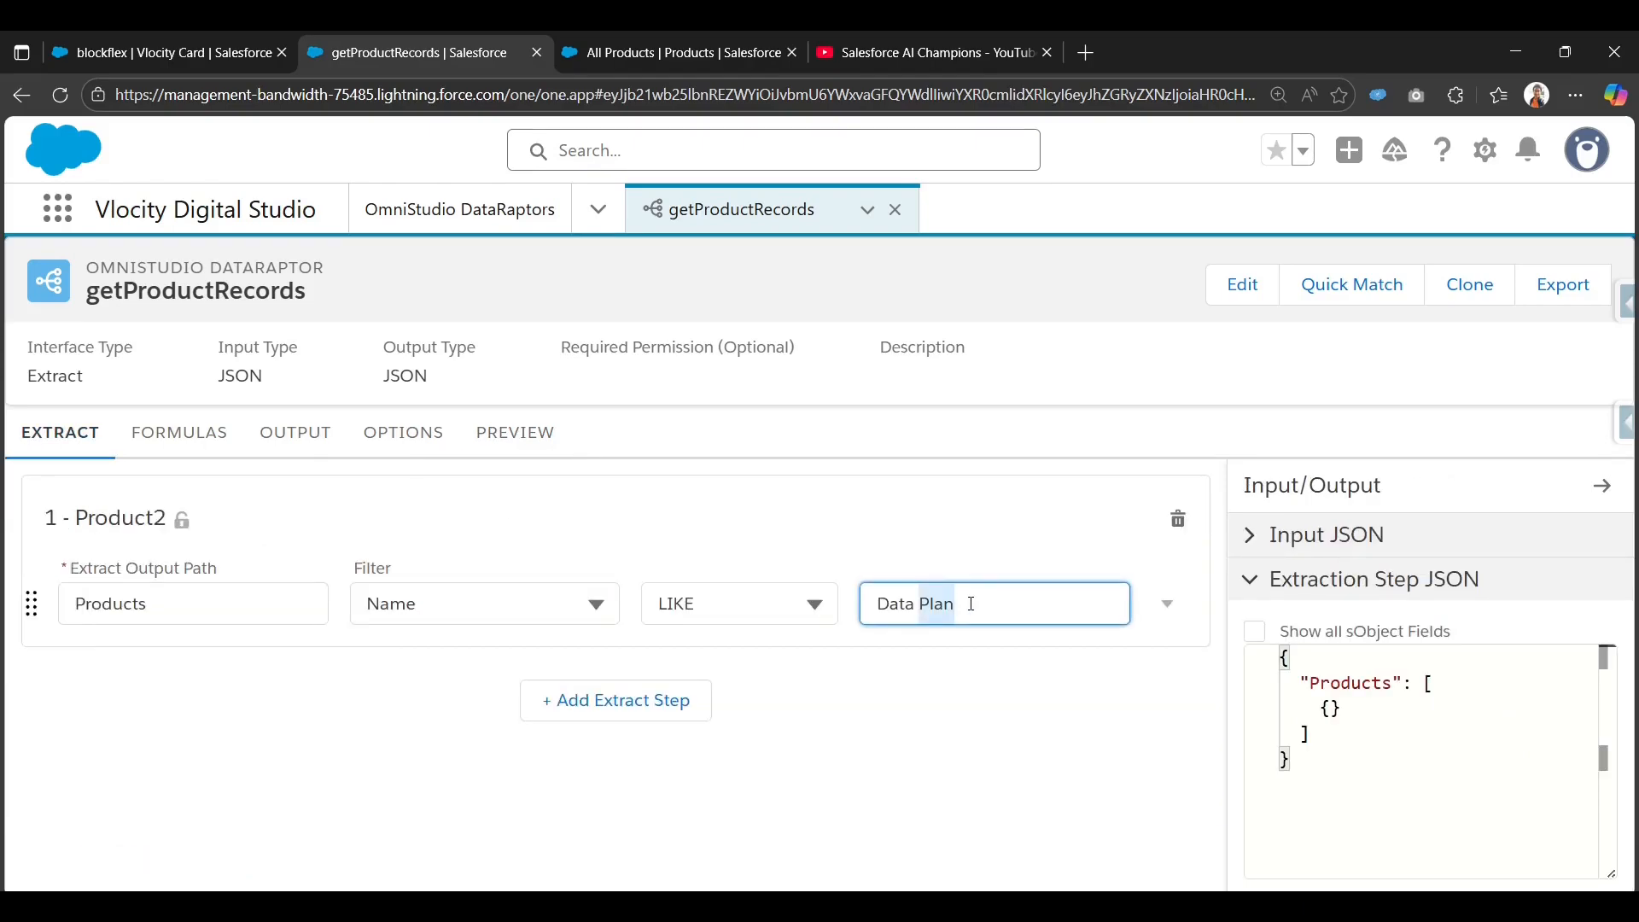
pyautogui.press('BackSpace')
pyautogui.press('BackSpace')
pyautogui.press('BackSpace')
pyautogui.write('P')
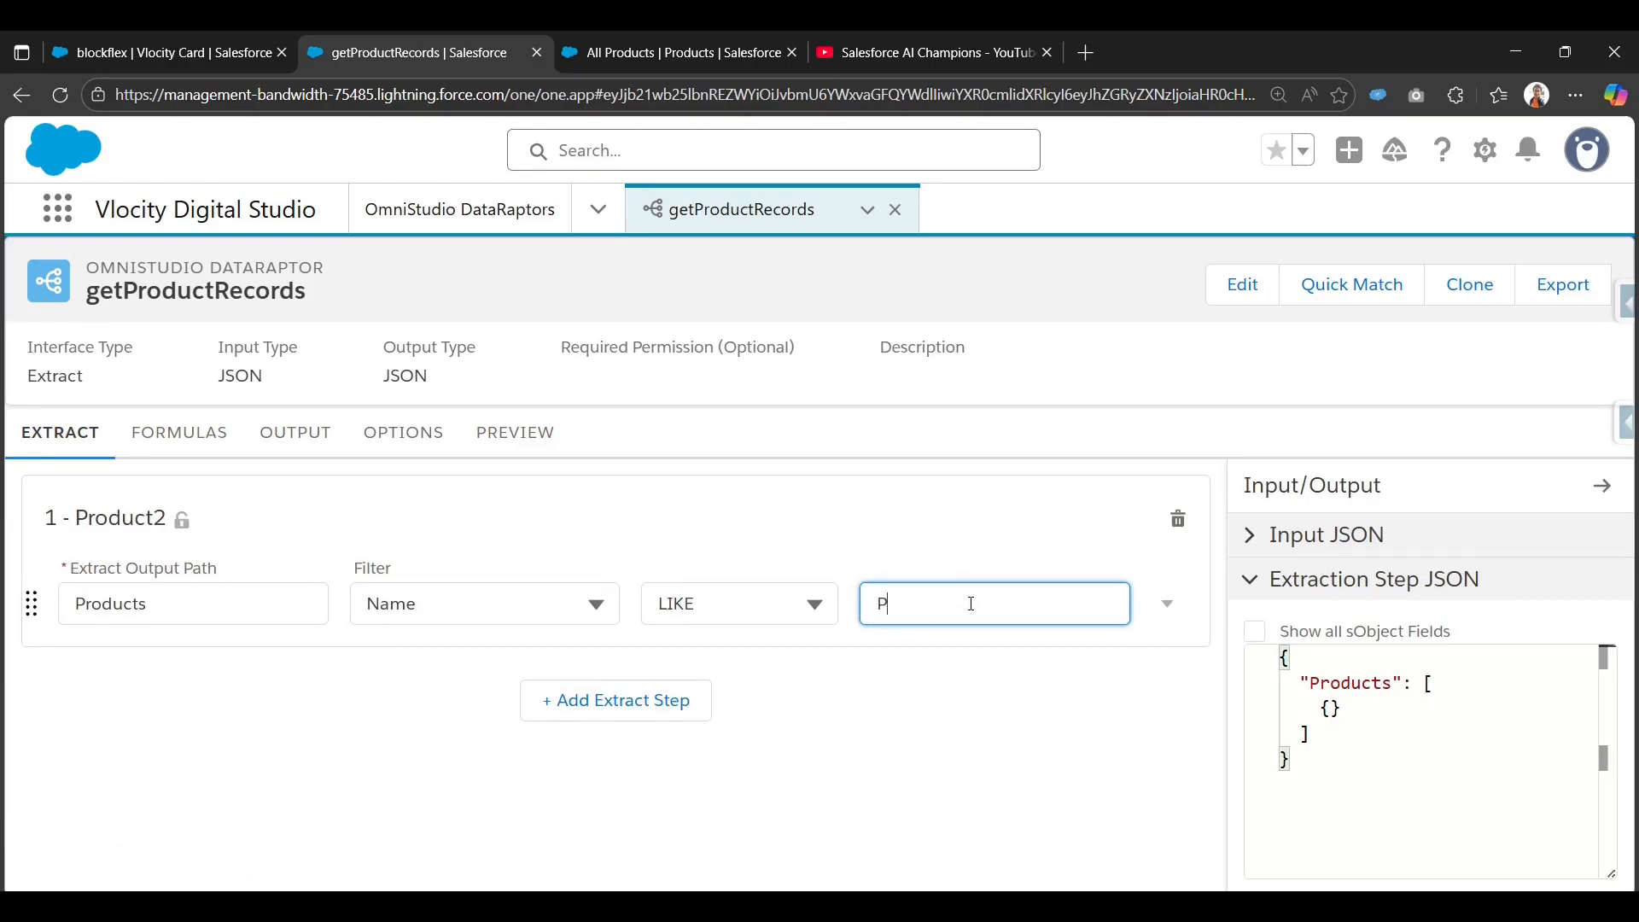
pyautogui.write('roductName')
pyautogui.doubleClick(972, 603)
pyautogui.hotkey('ctrl', 'c')
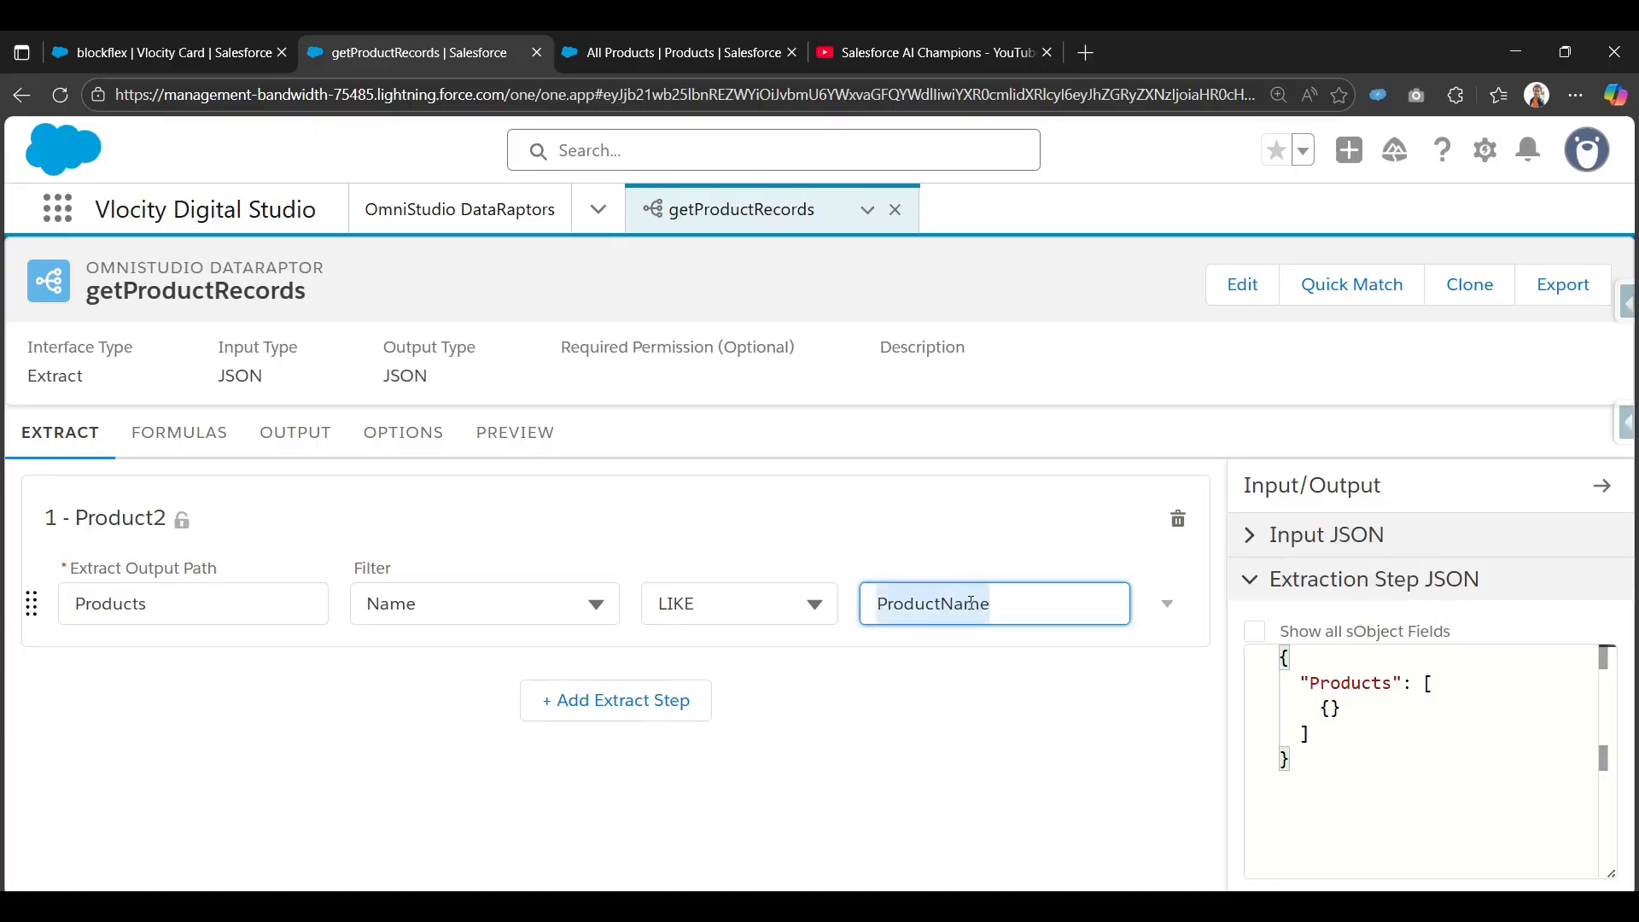
pyautogui.click(482, 433)
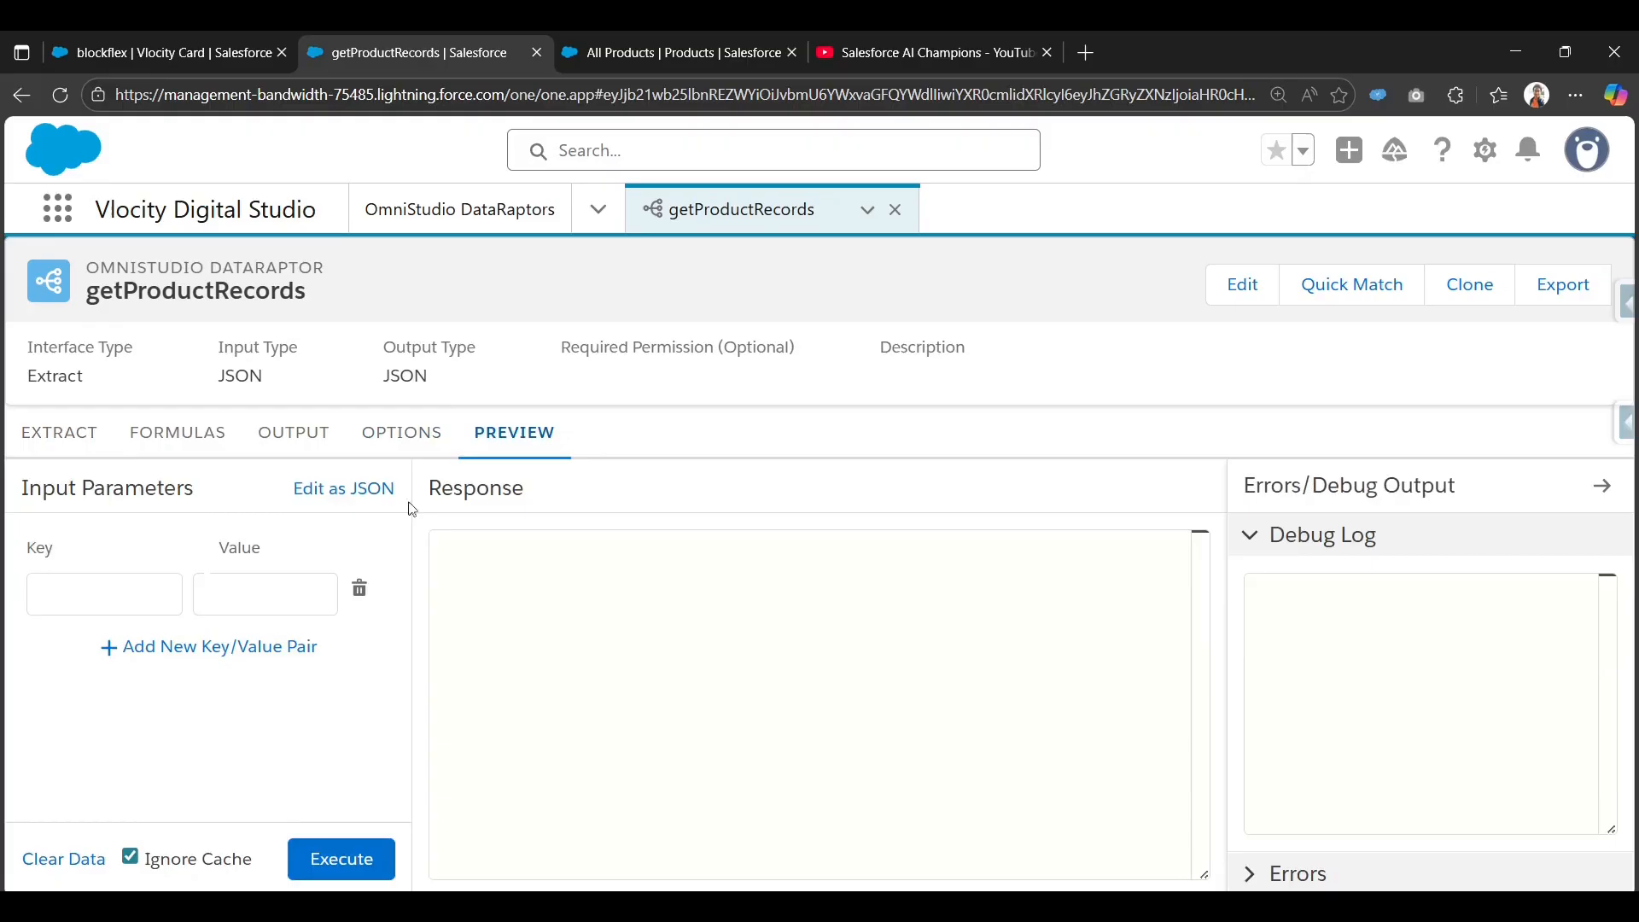
# Execute the DataRaptor preview with input ProductName set to Data Plan.
pyautogui.click(67, 580)
pyautogui.hotkey('ctrl', 'v')
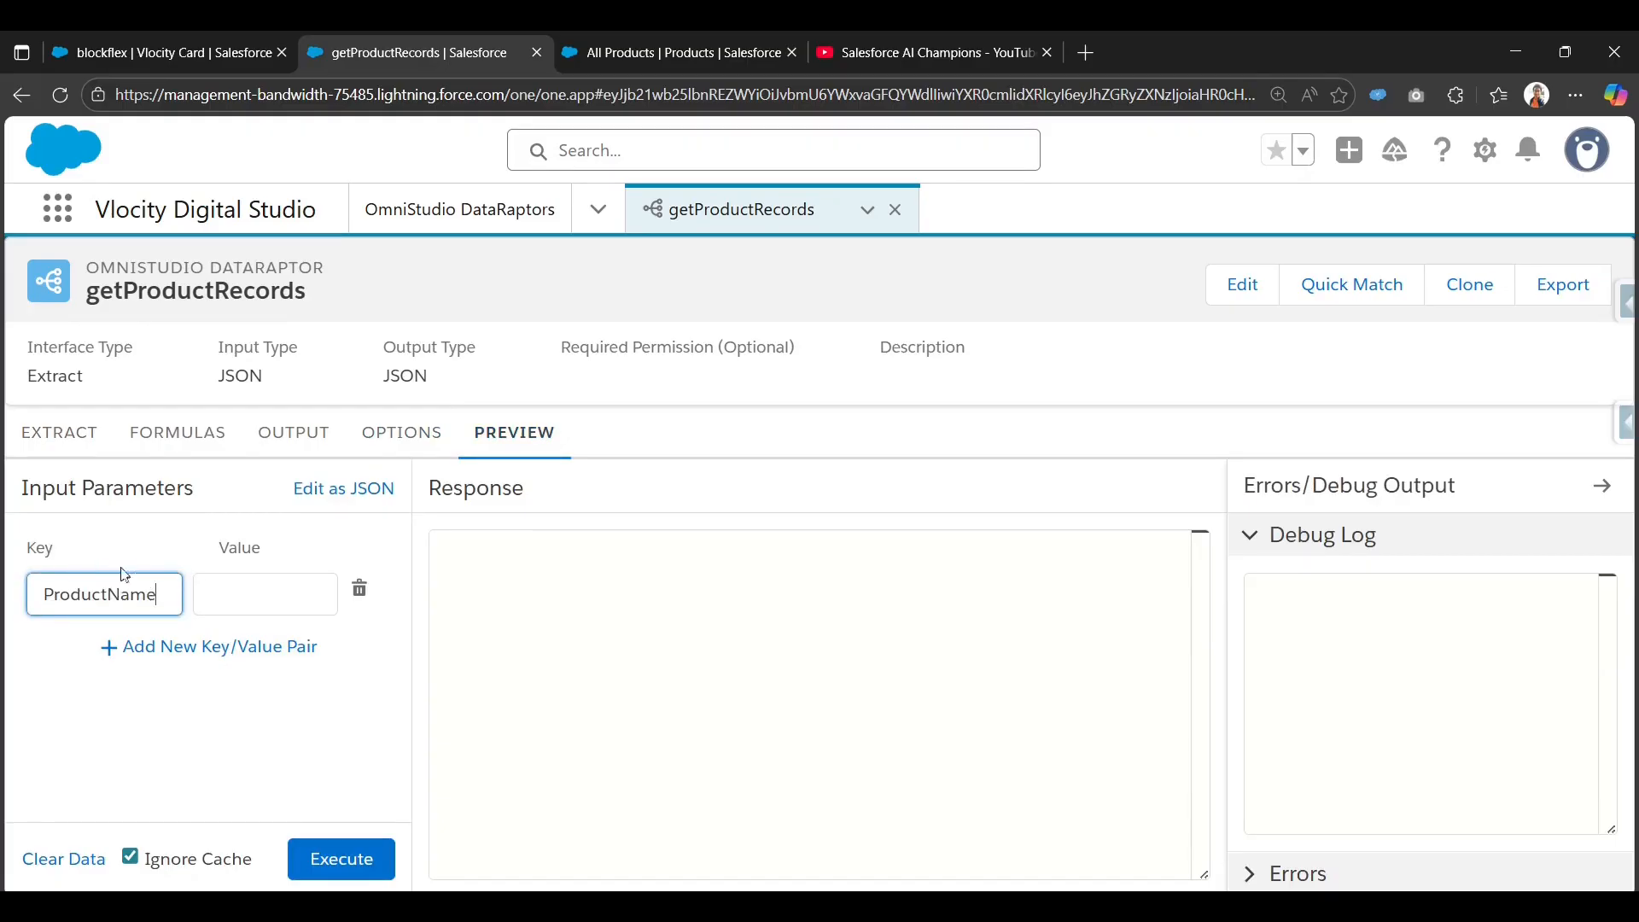
pyautogui.click(269, 585)
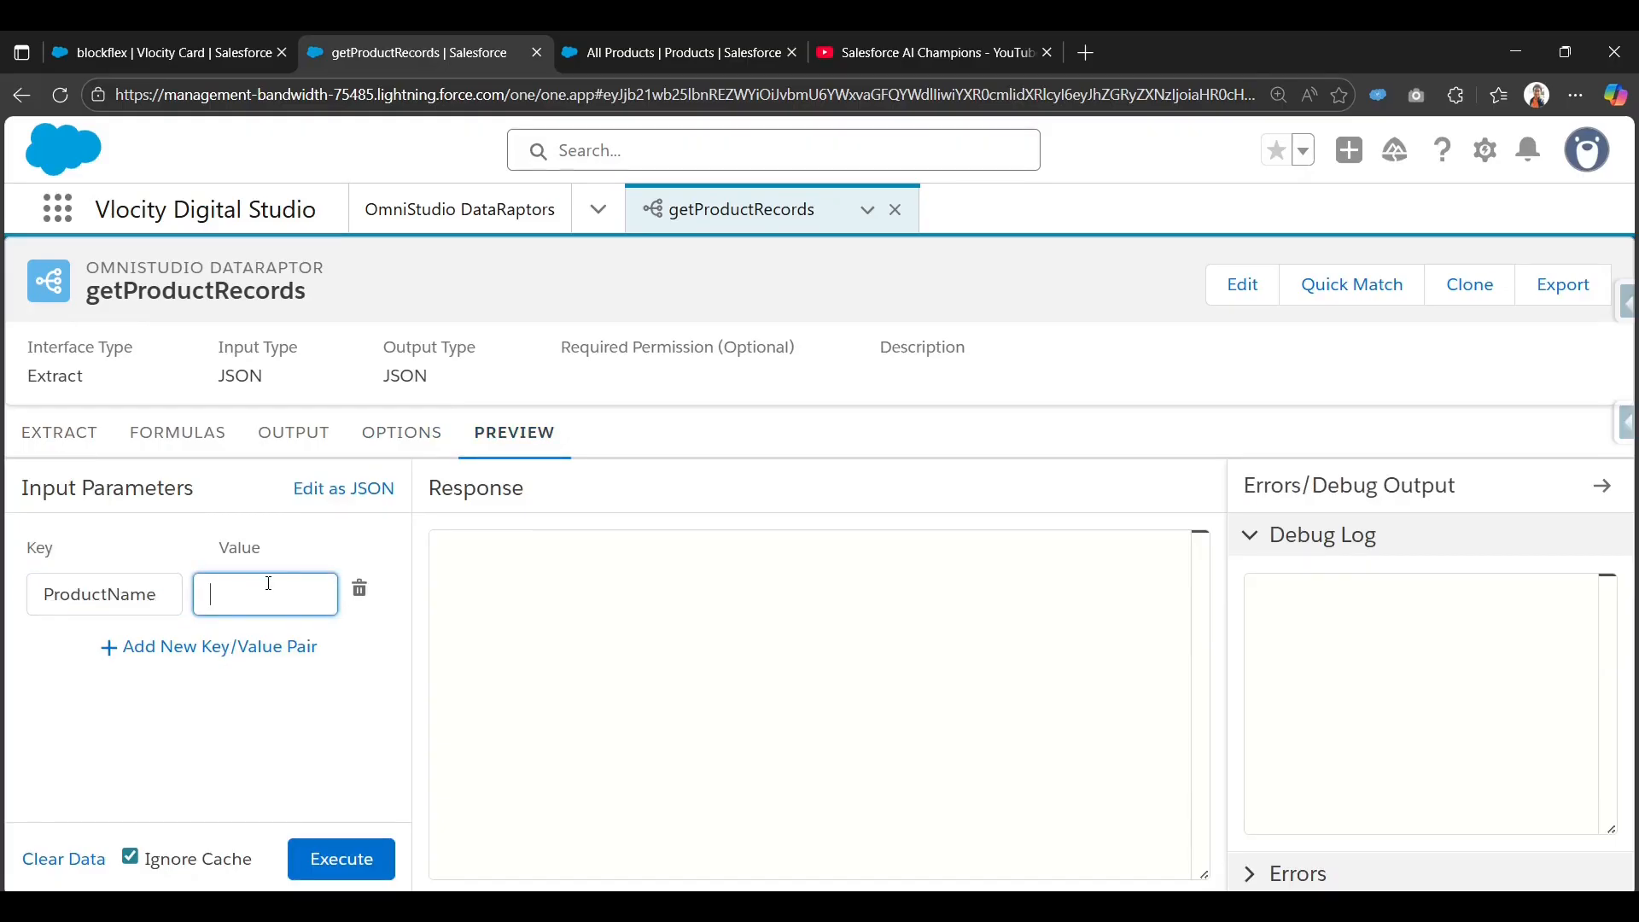
pyautogui.write('Da')
pyautogui.write('ta Pr')
pyautogui.click(341, 859)
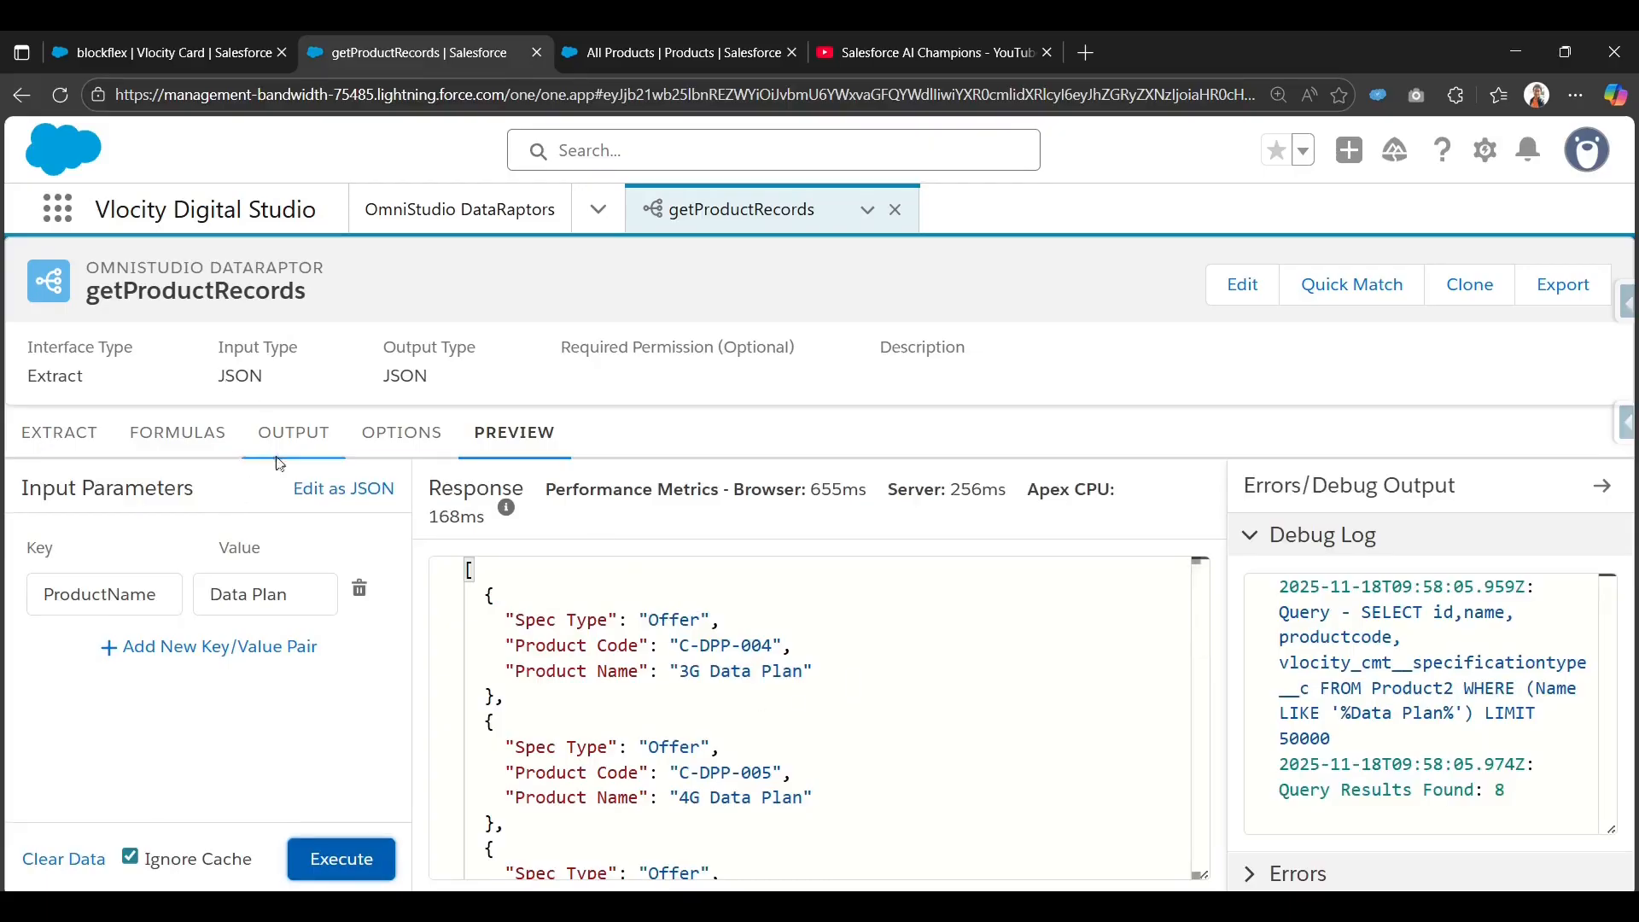
# Check the ProductName filter, output mappings and the 8 returned products, then go to FlexCards.
pyautogui.scroll(-5, 598, 683)
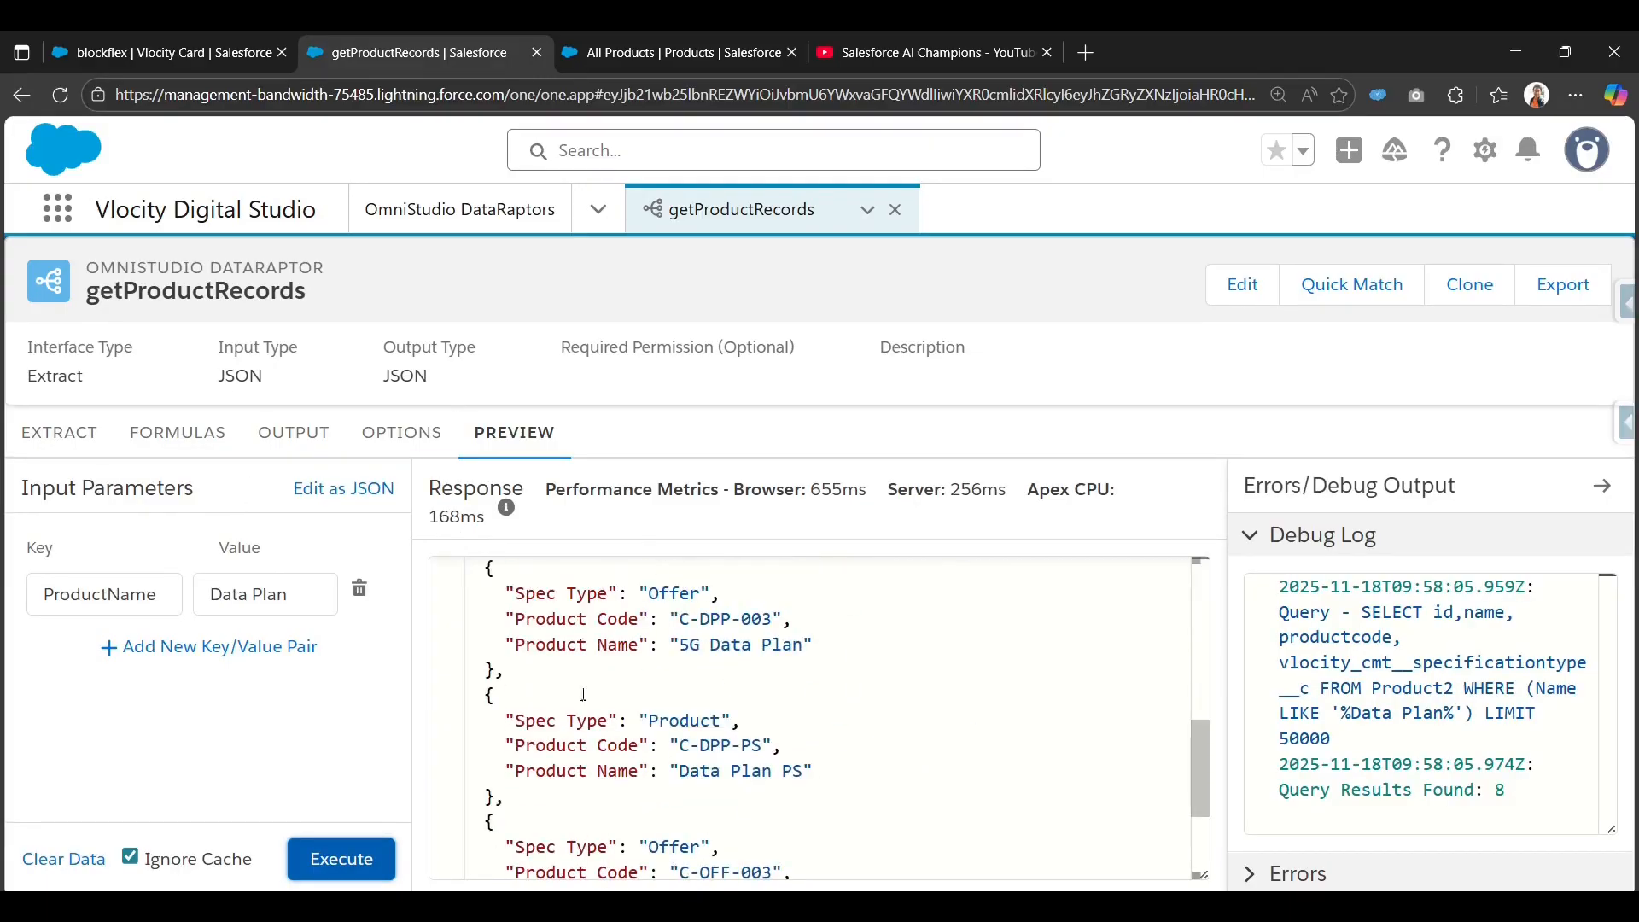
pyautogui.click(59, 432)
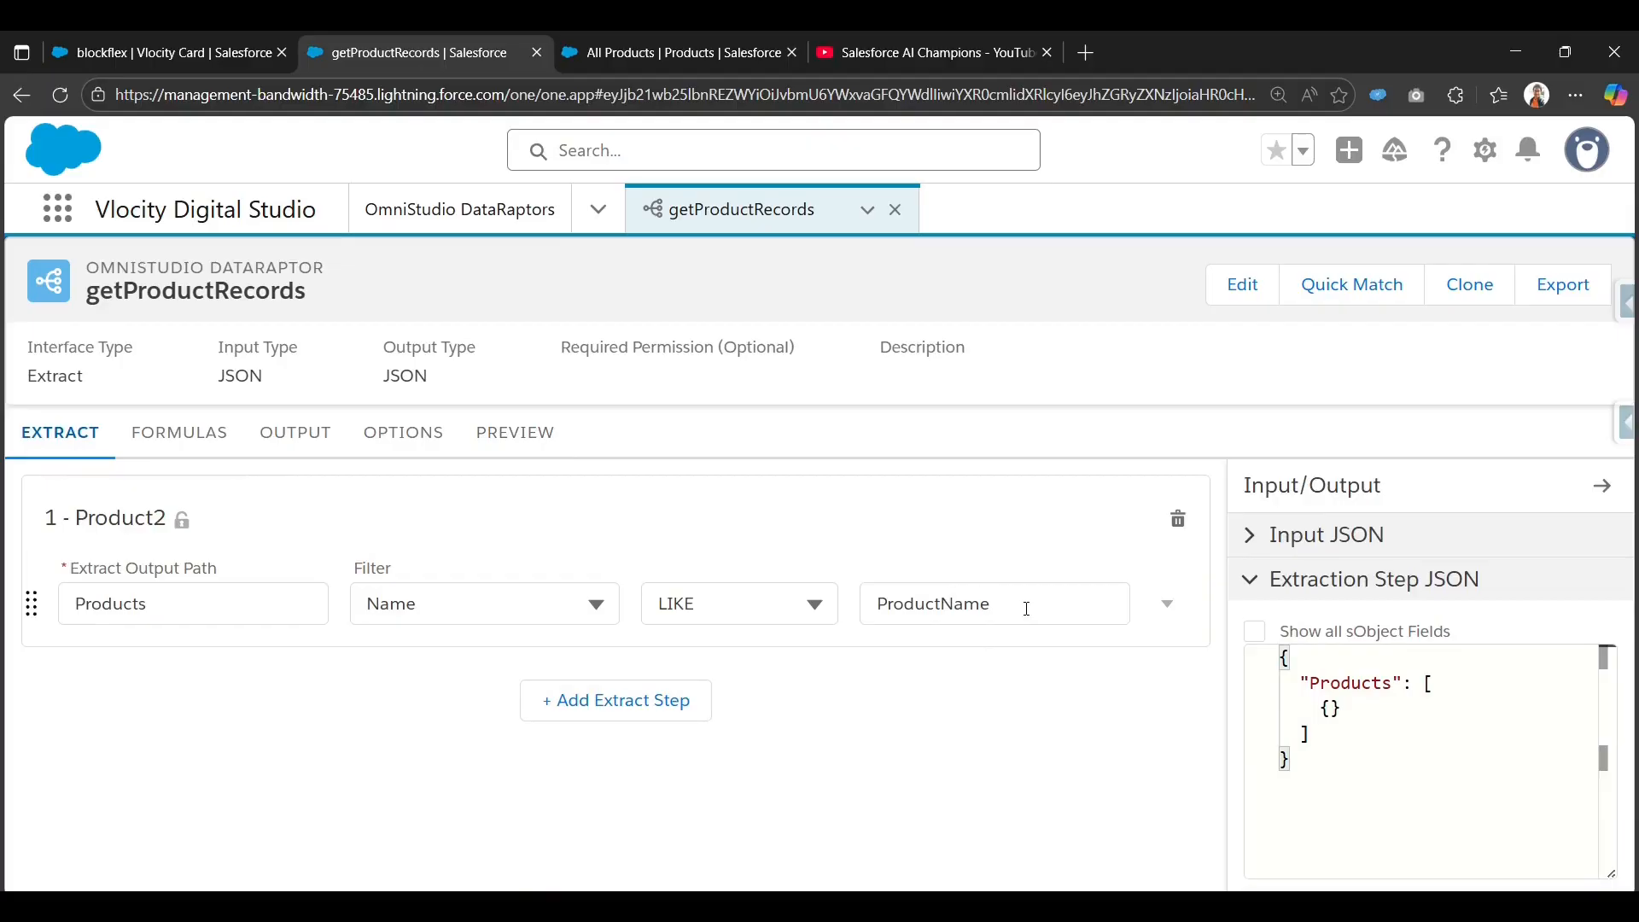
pyautogui.moveTo(1026, 609); pyautogui.dragTo(877, 613)
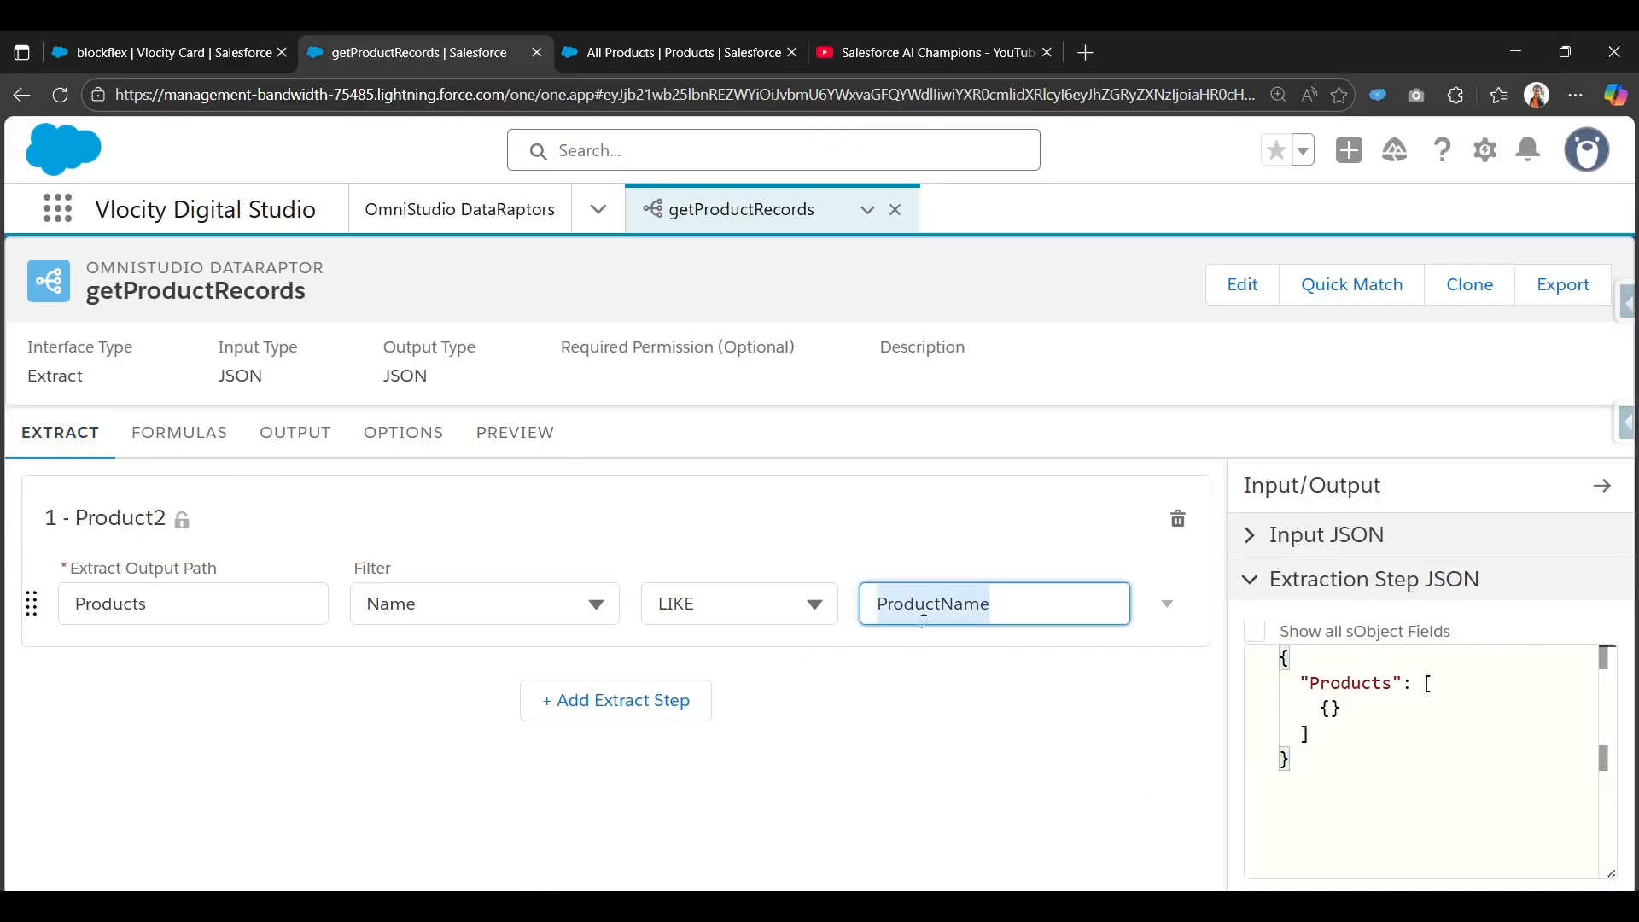
pyautogui.click(306, 441)
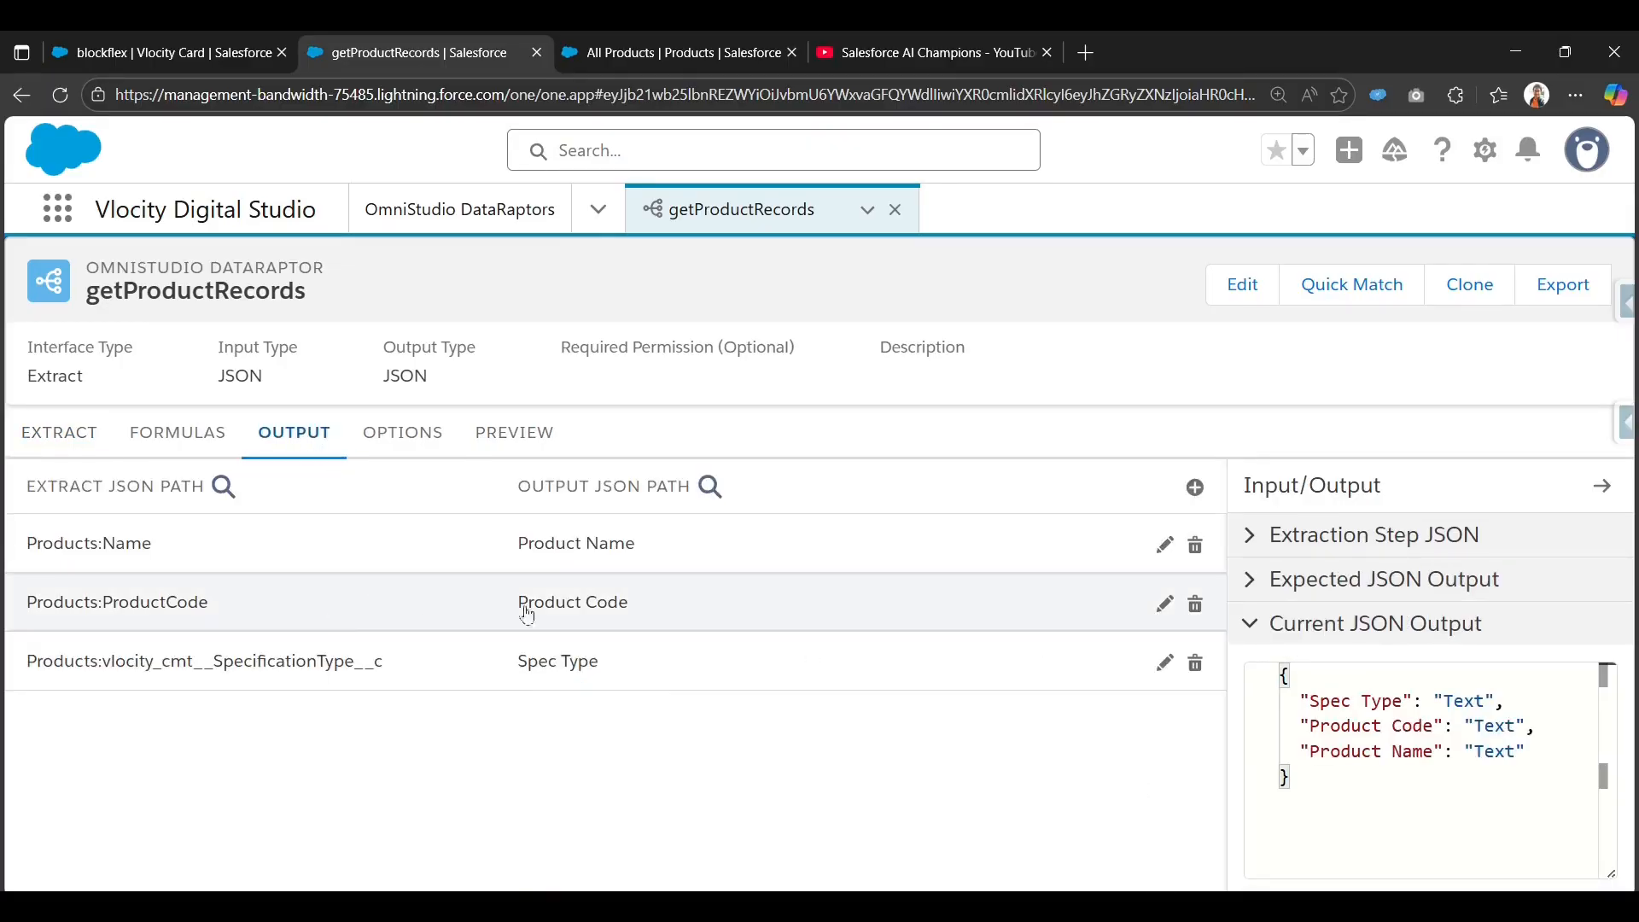
pyautogui.click(47, 433)
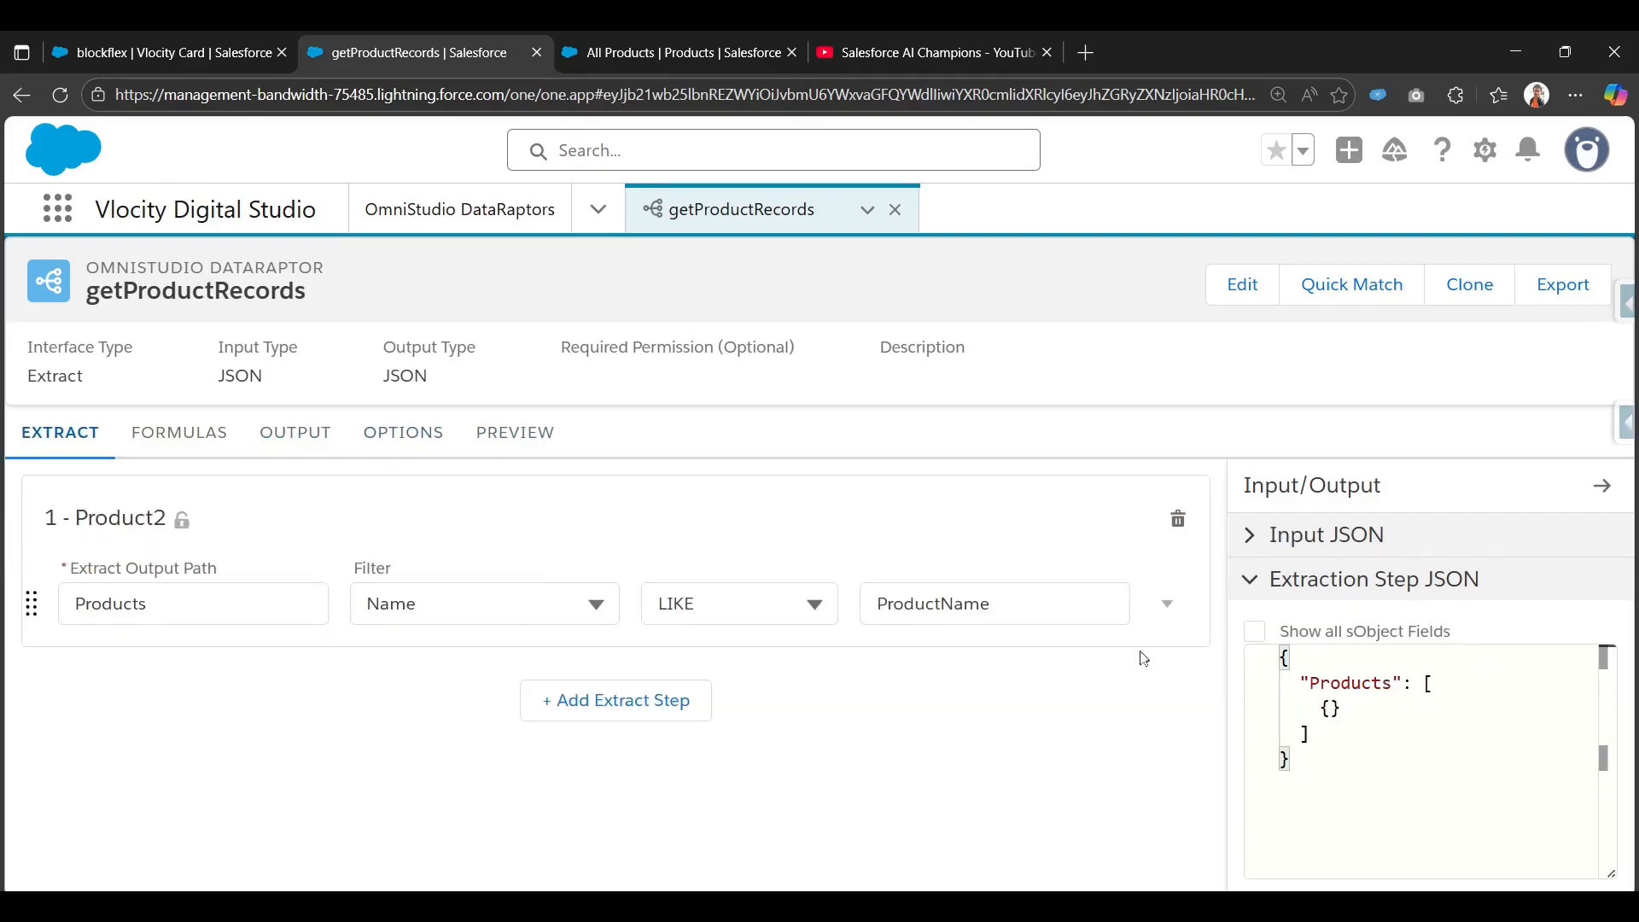
pyautogui.moveTo(1039, 607); pyautogui.dragTo(875, 602)
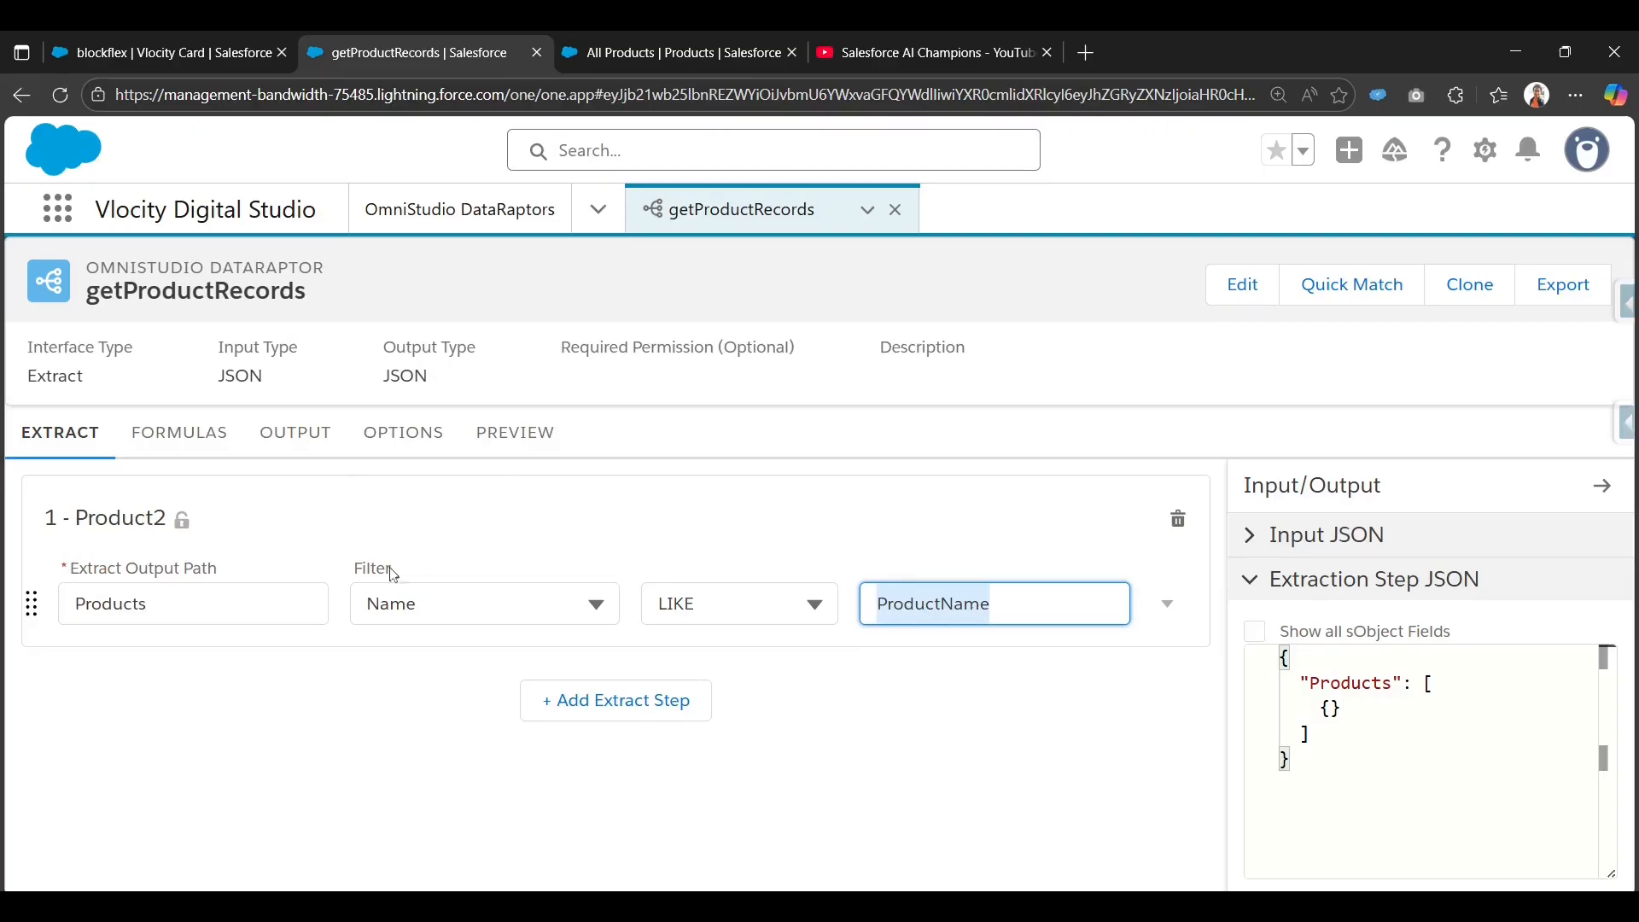
pyautogui.click(300, 433)
pyautogui.click(547, 437)
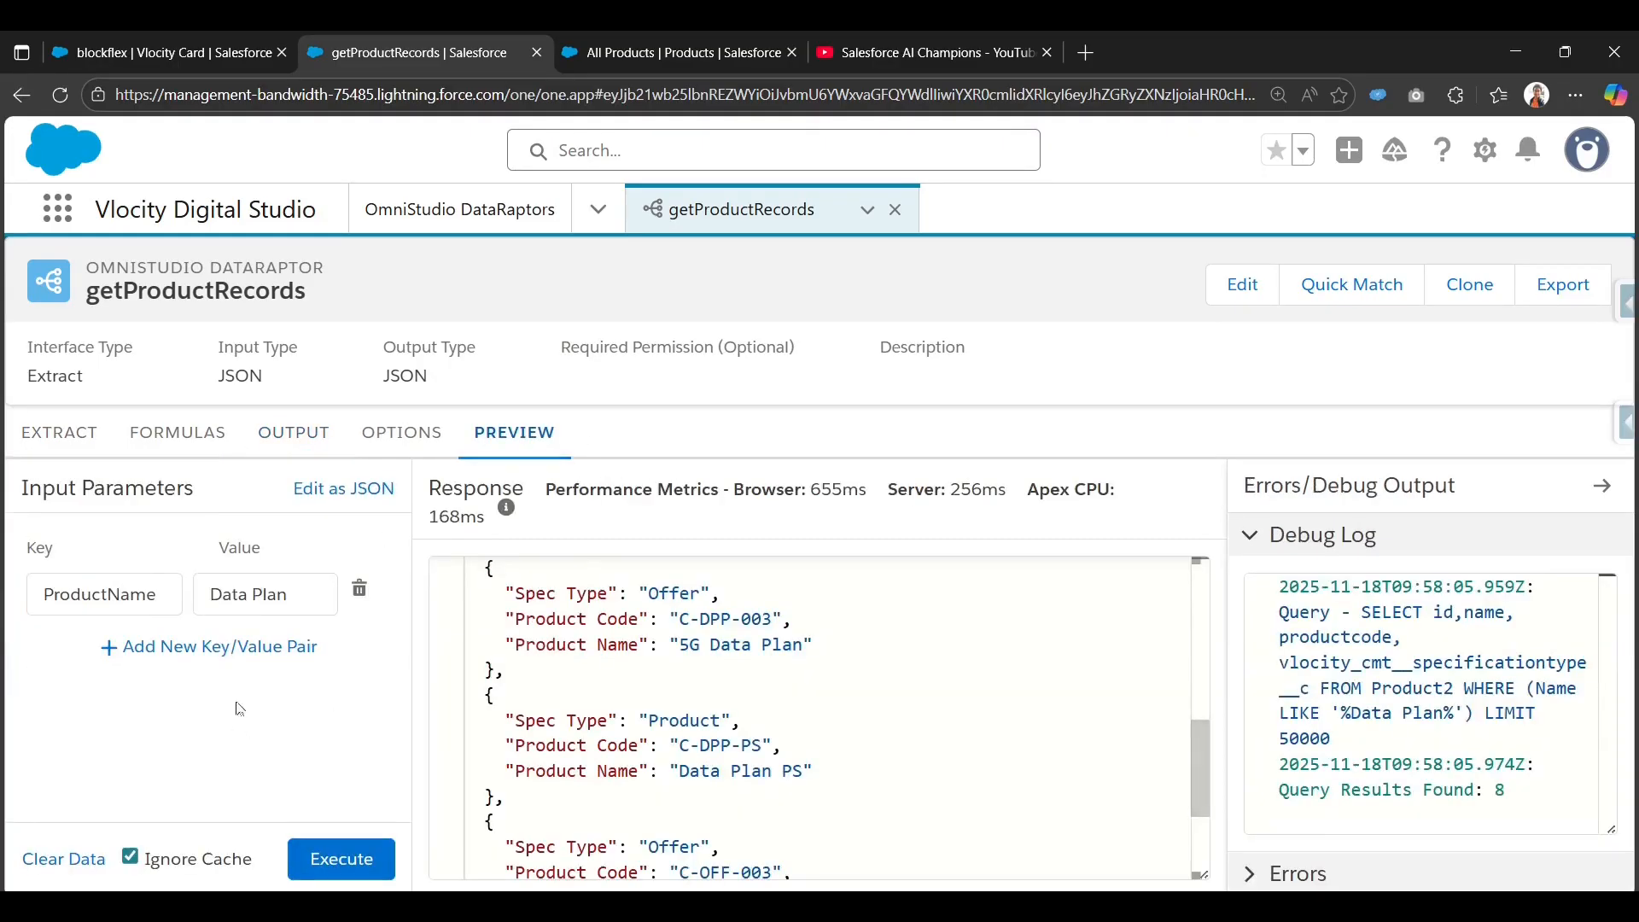
pyautogui.scroll(-3, 935, 669)
pyautogui.scroll(6, 935, 669)
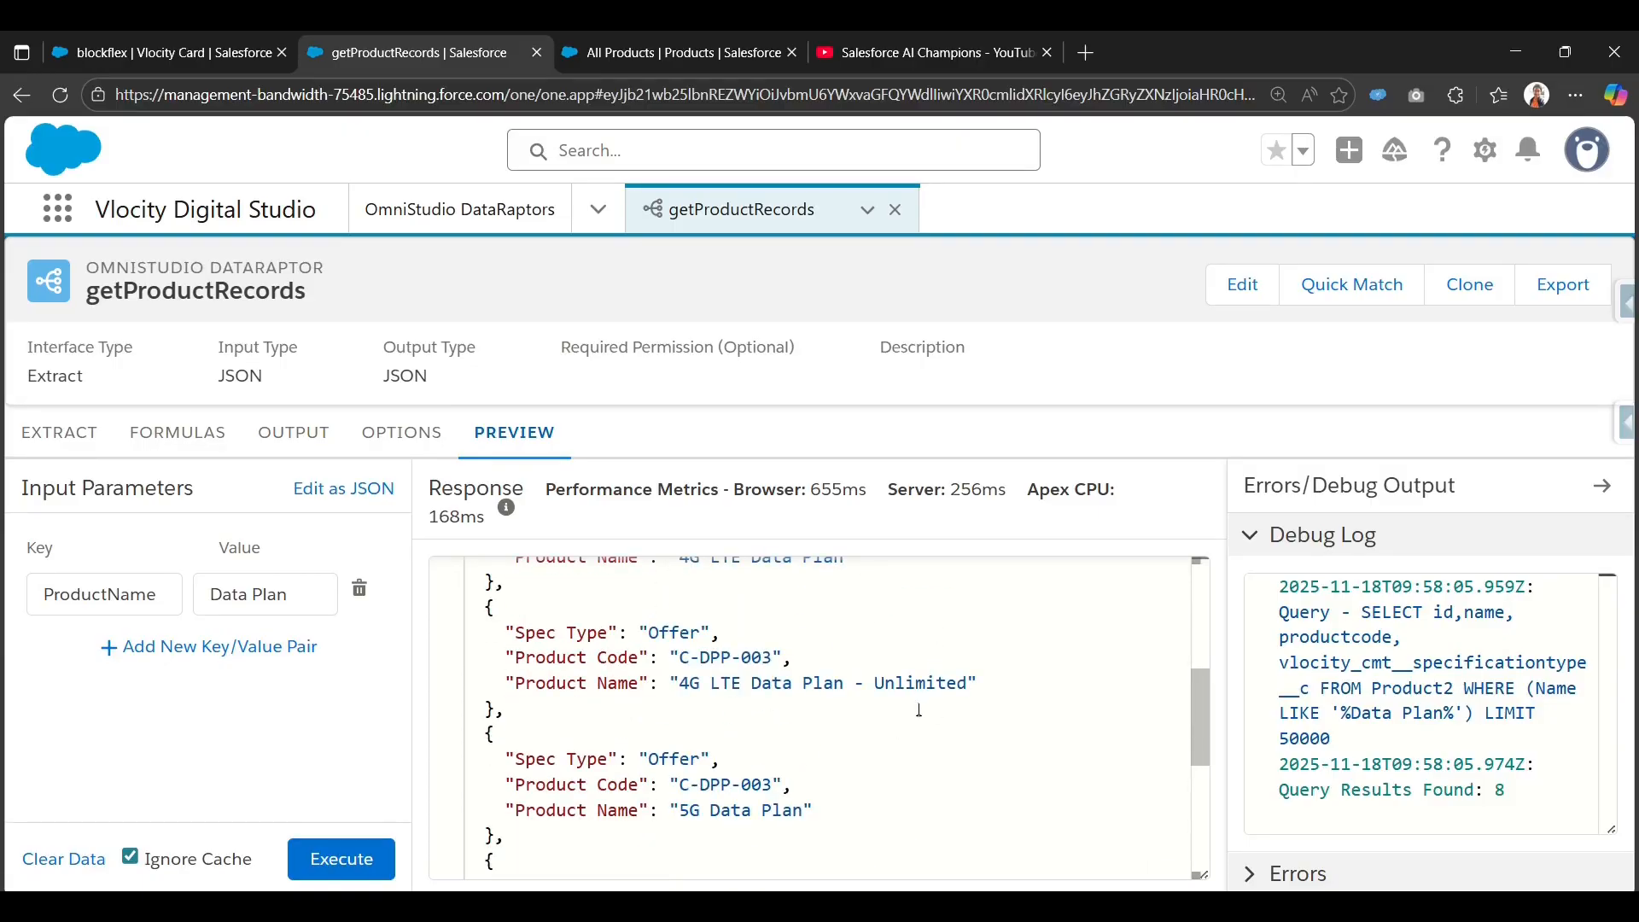
pyautogui.scroll(3, 919, 710)
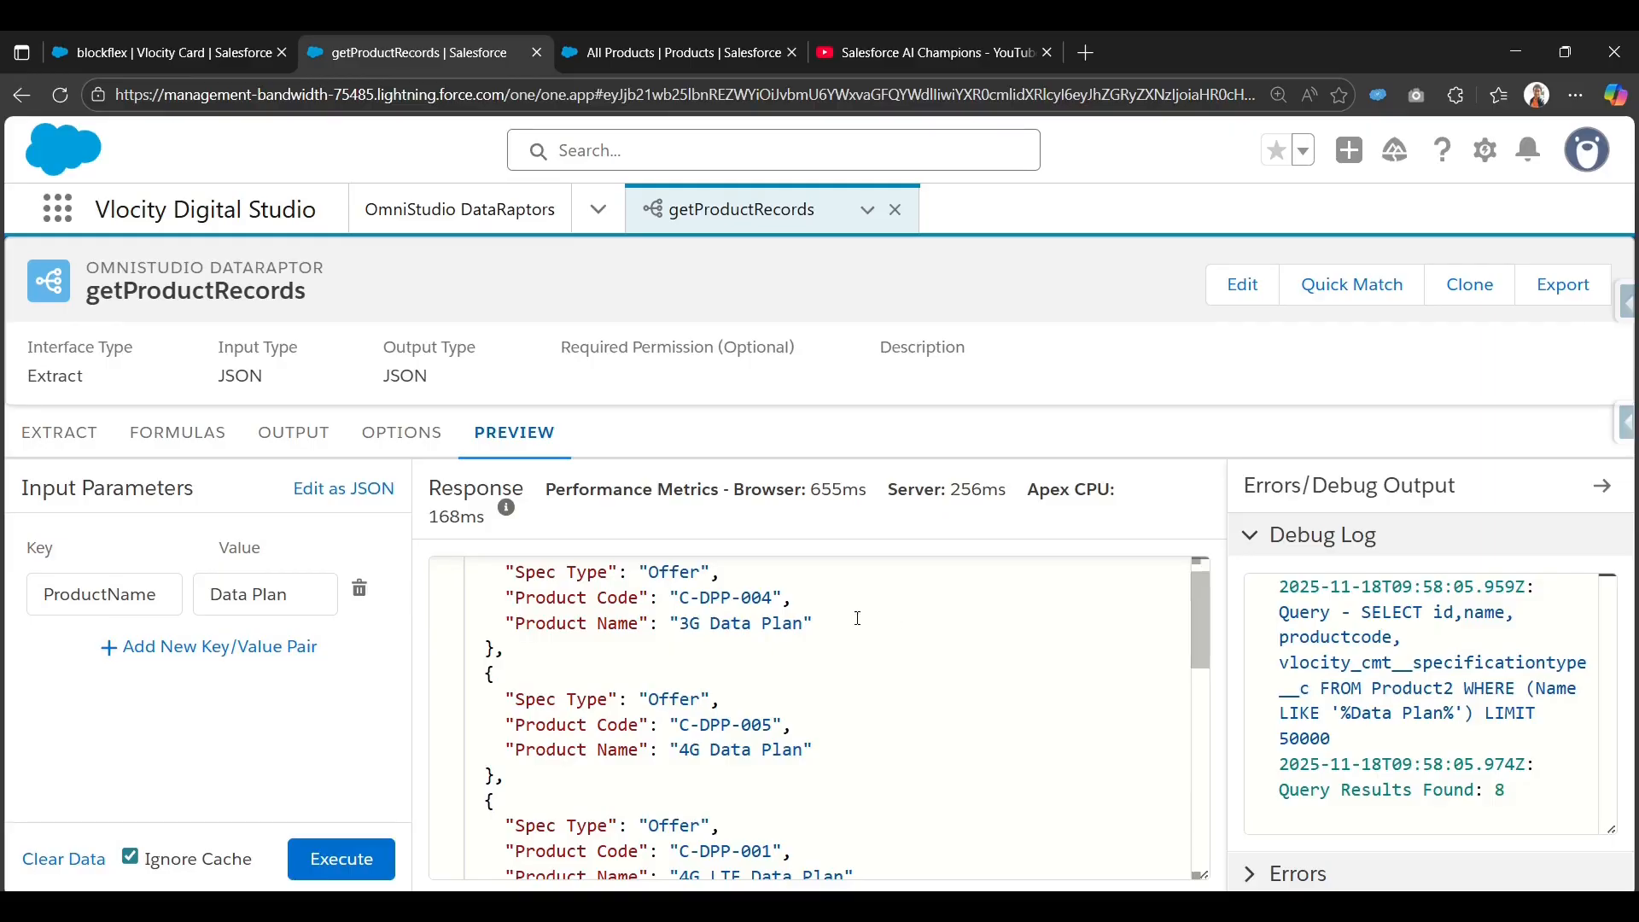
pyautogui.scroll(1, 858, 618)
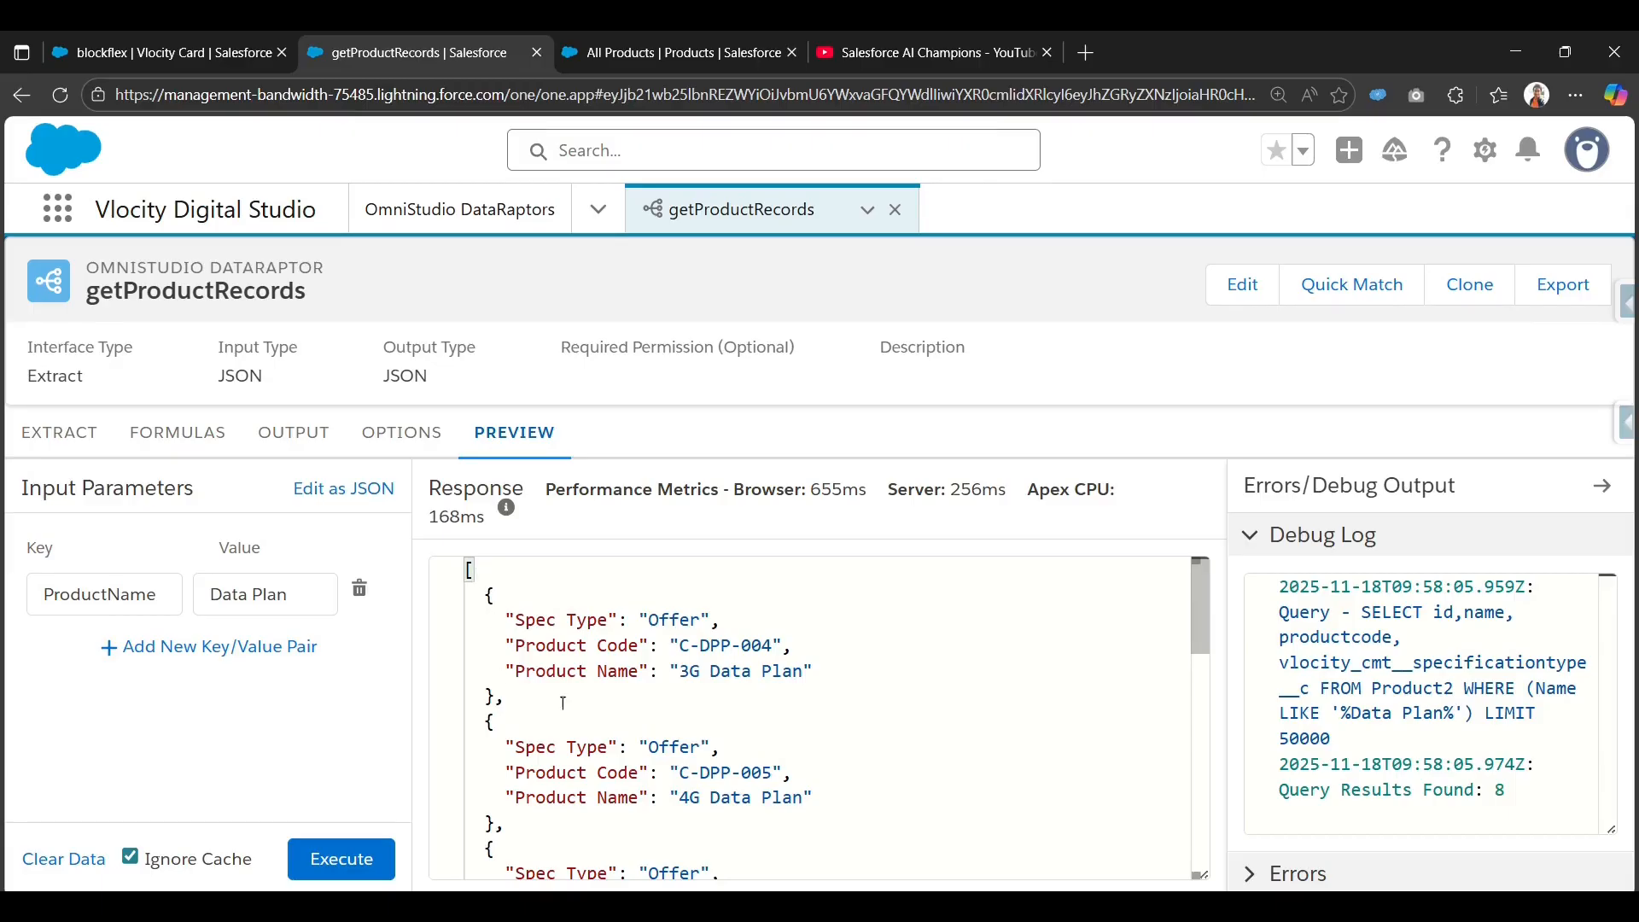
pyautogui.moveTo(1206, 620)
pyautogui.mouseDown()
pyautogui.moveTo(1204, 832)
pyautogui.moveTo(1206, 632)
pyautogui.mouseUp()
pyautogui.click(188, 53)
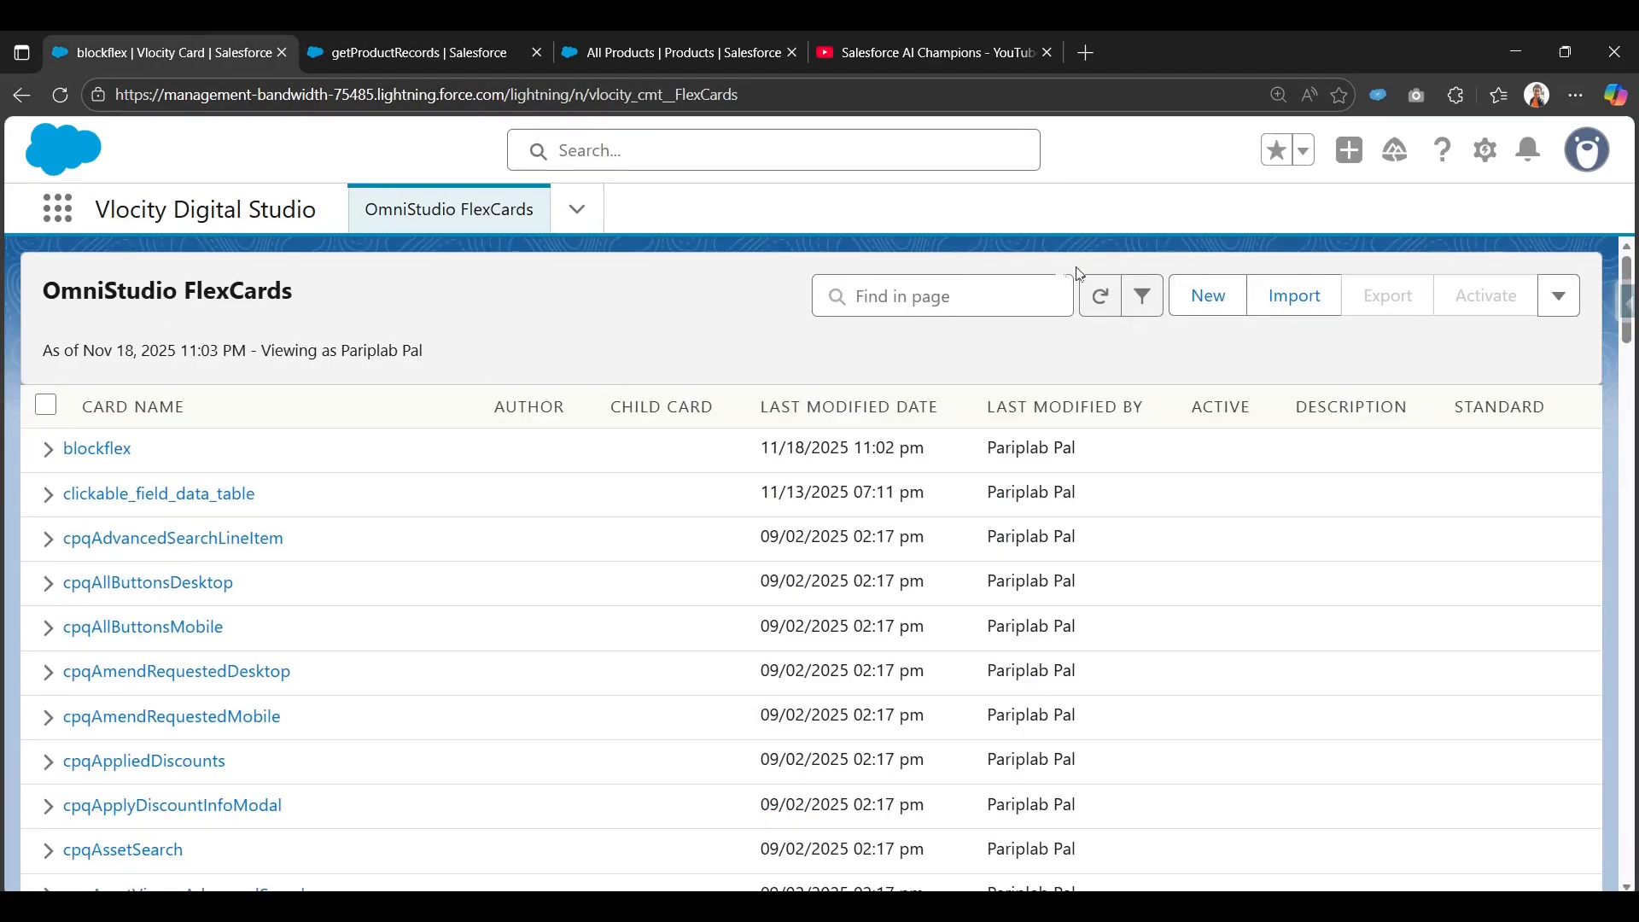
# Start a new FlexCard named FlexBlockElement with DataRaptor chosen as data source type.
pyautogui.click(1216, 301)
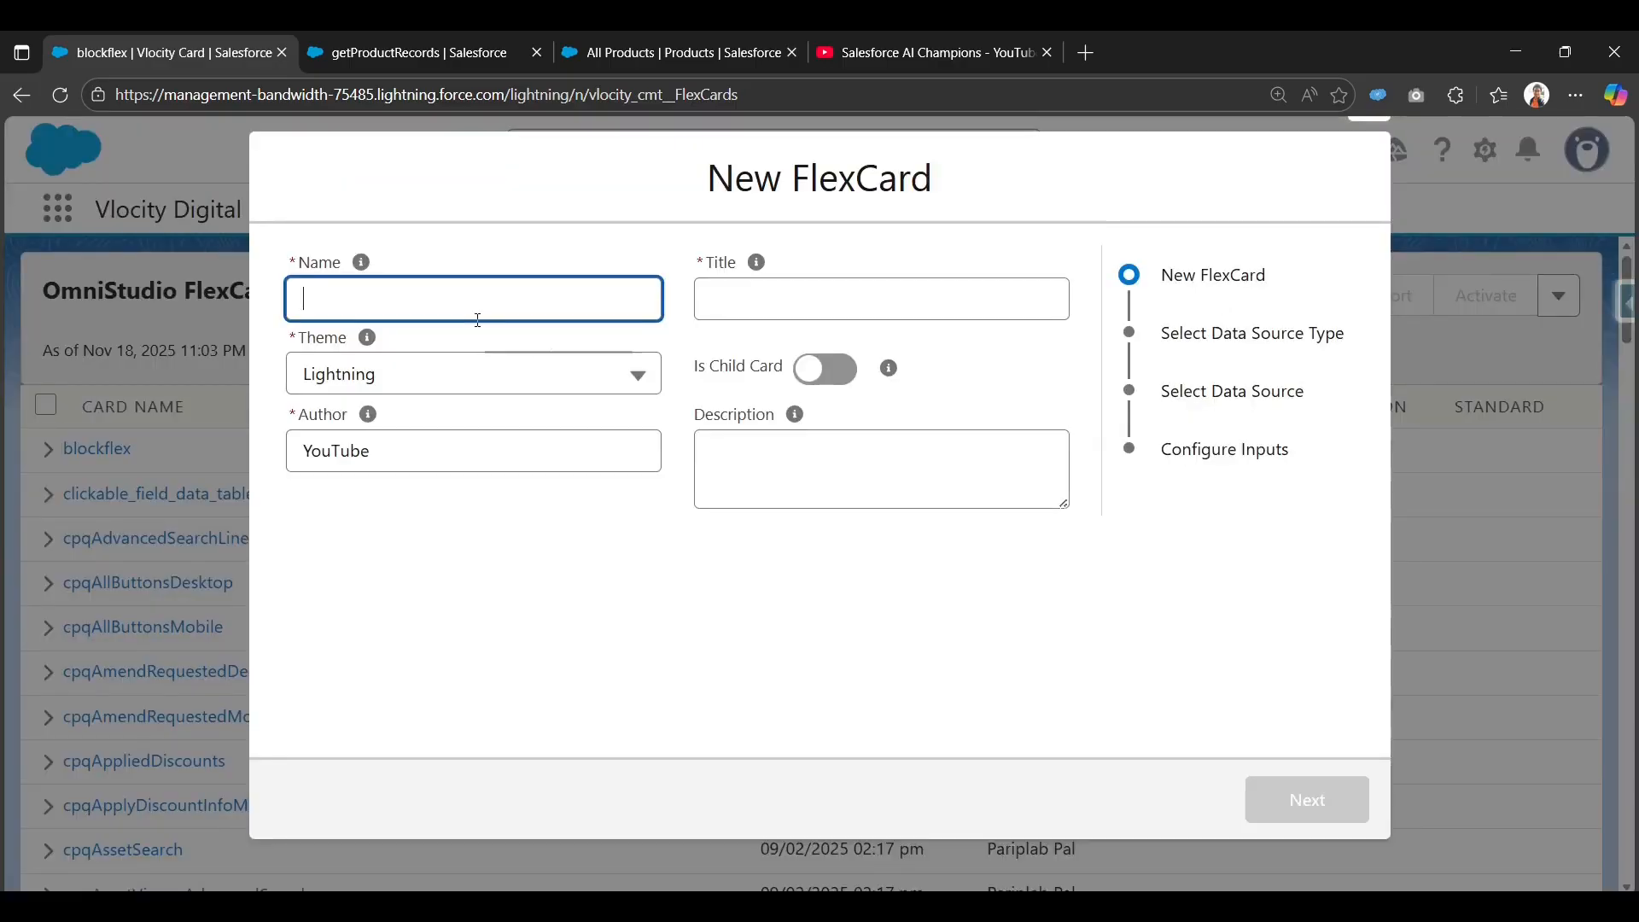
pyautogui.write('FlexBlockEl')
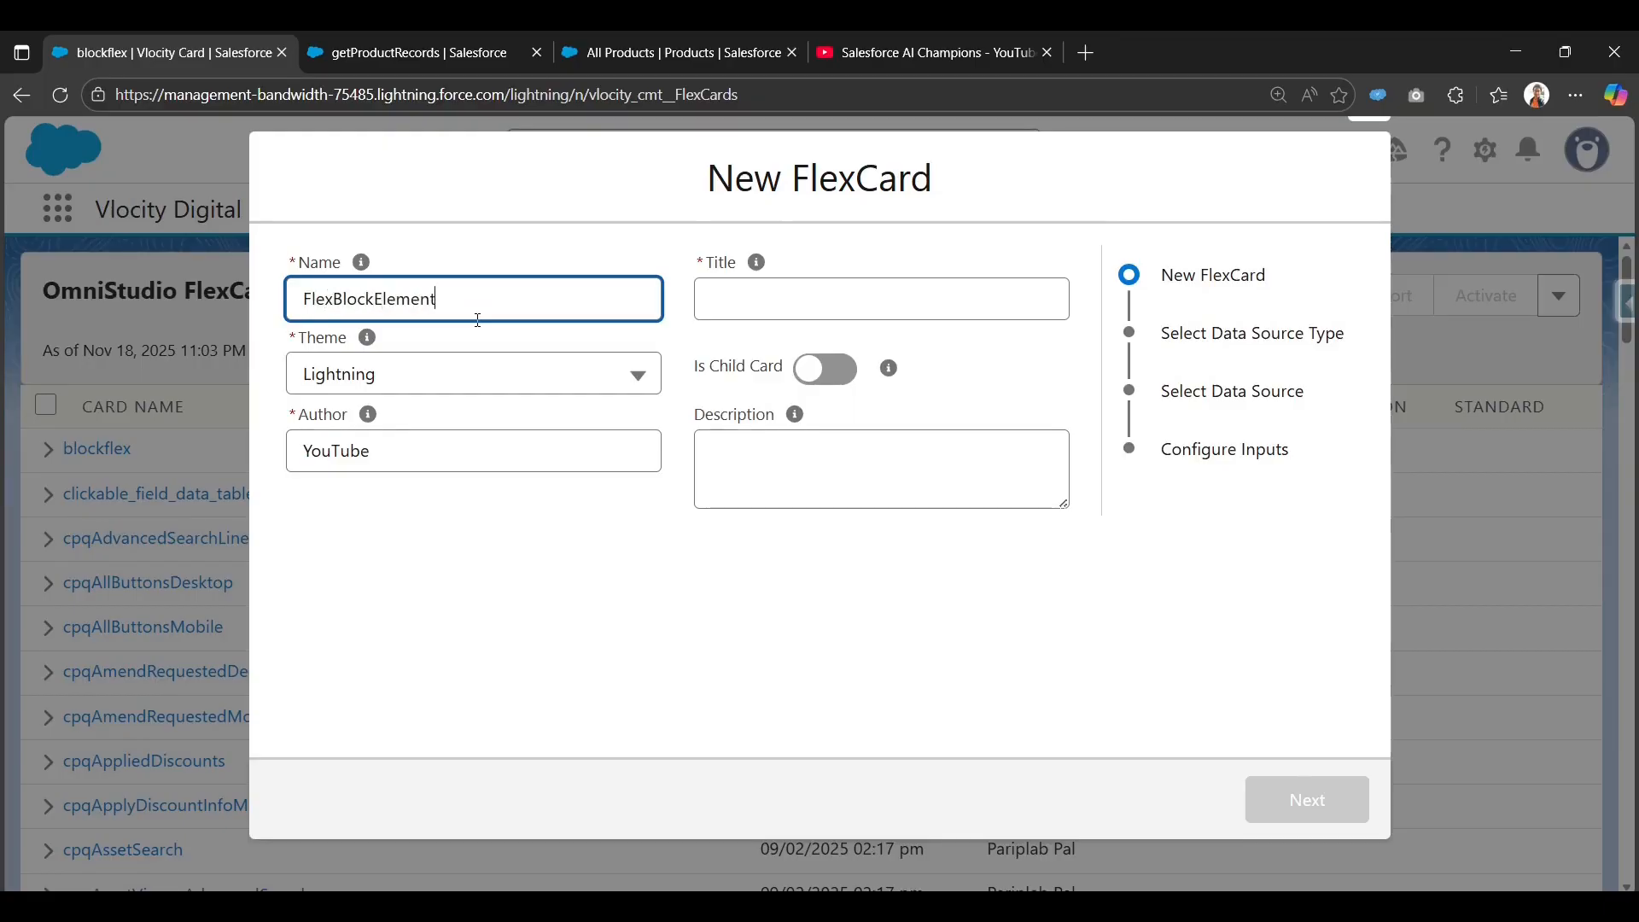
pyautogui.write('ement')
pyautogui.press('Tab')
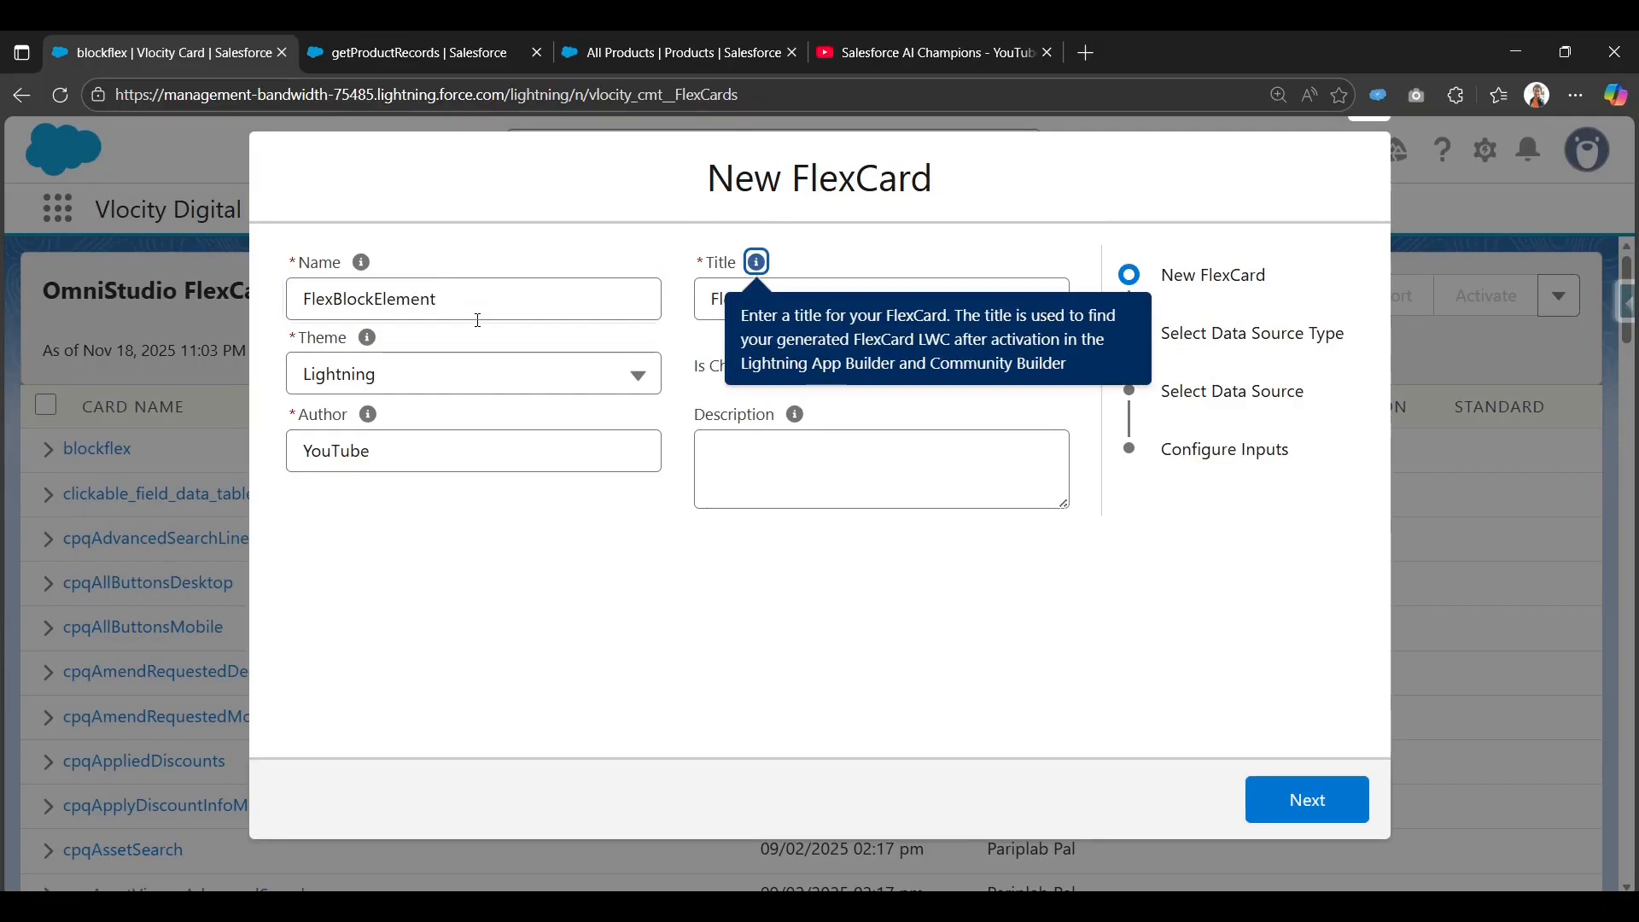
pyautogui.click(1316, 819)
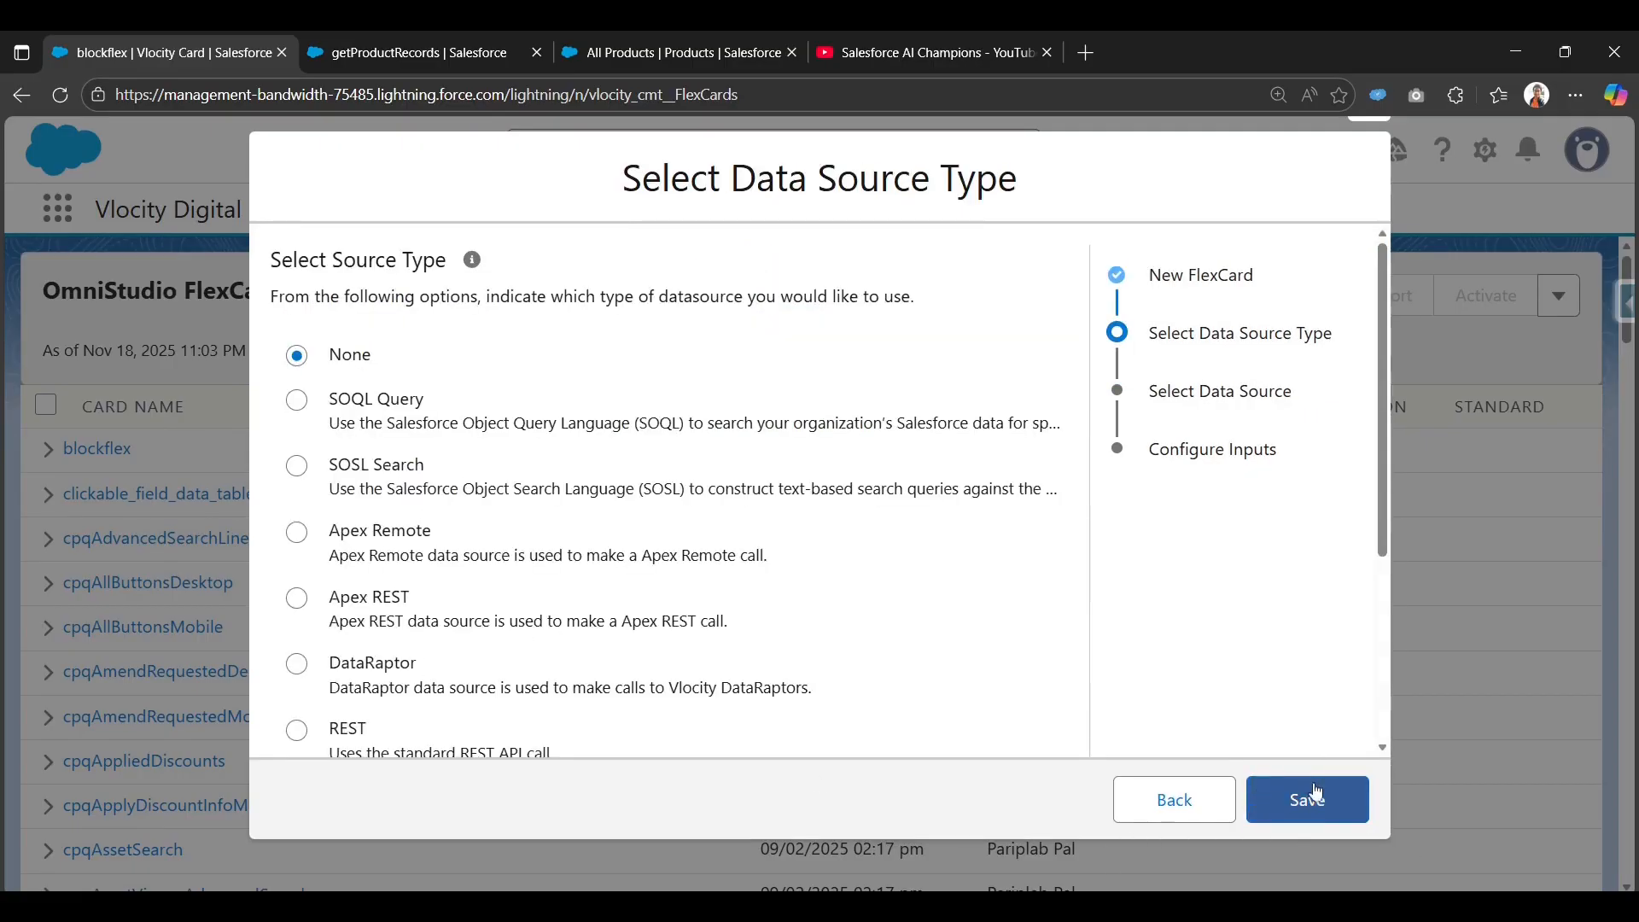
pyautogui.scroll(-2, 516, 627)
pyautogui.click(351, 453)
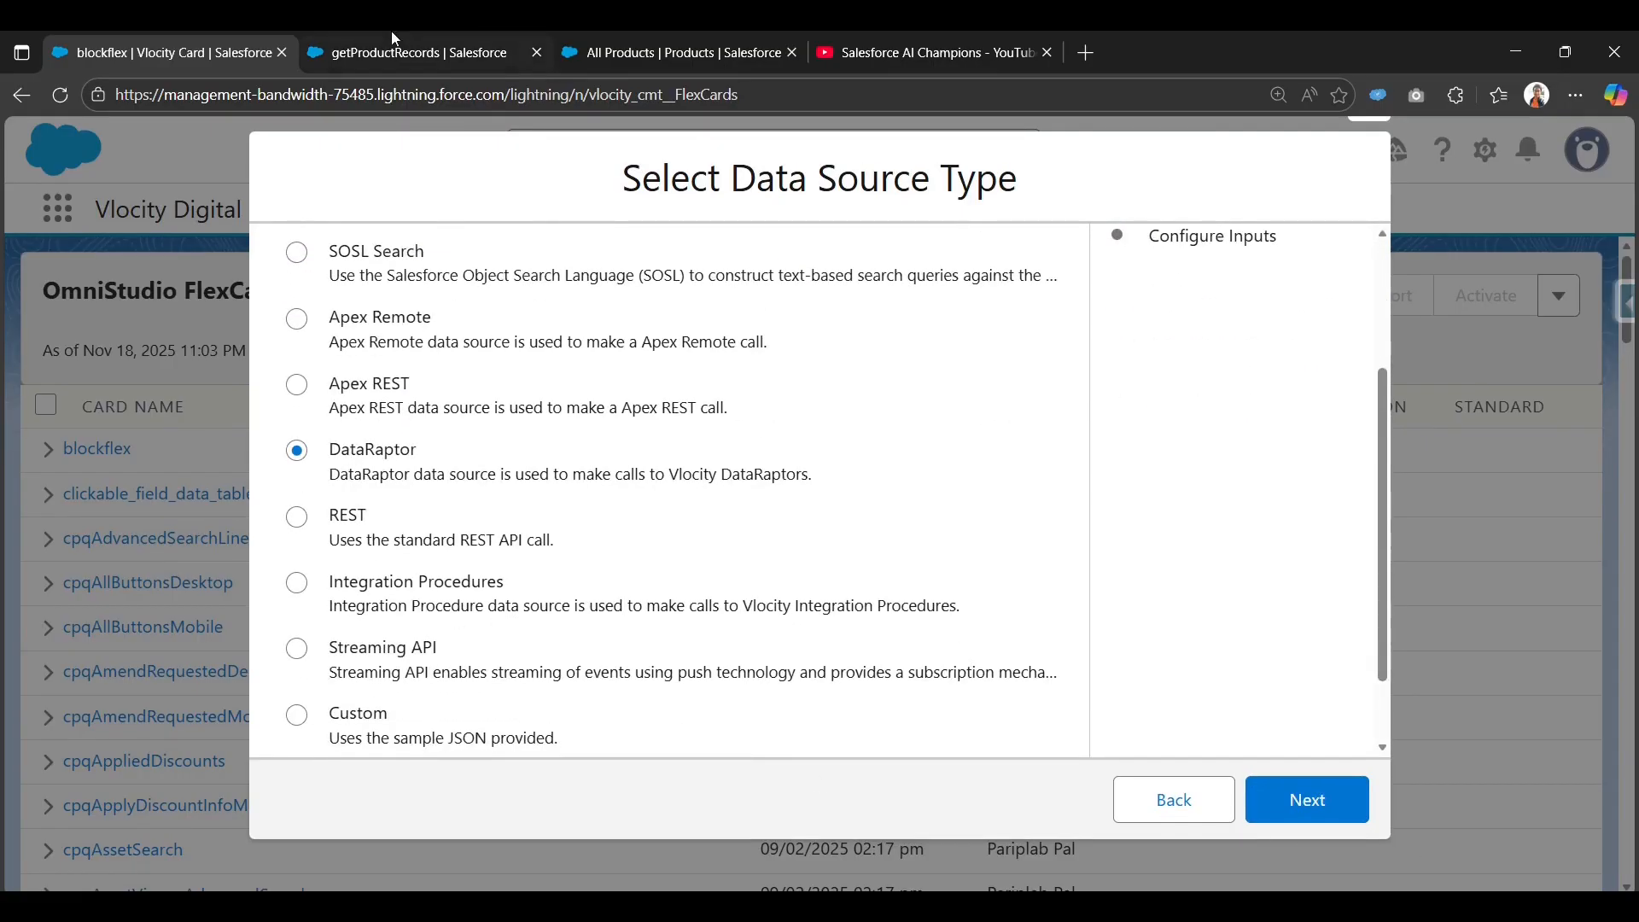
pyautogui.click(1350, 817)
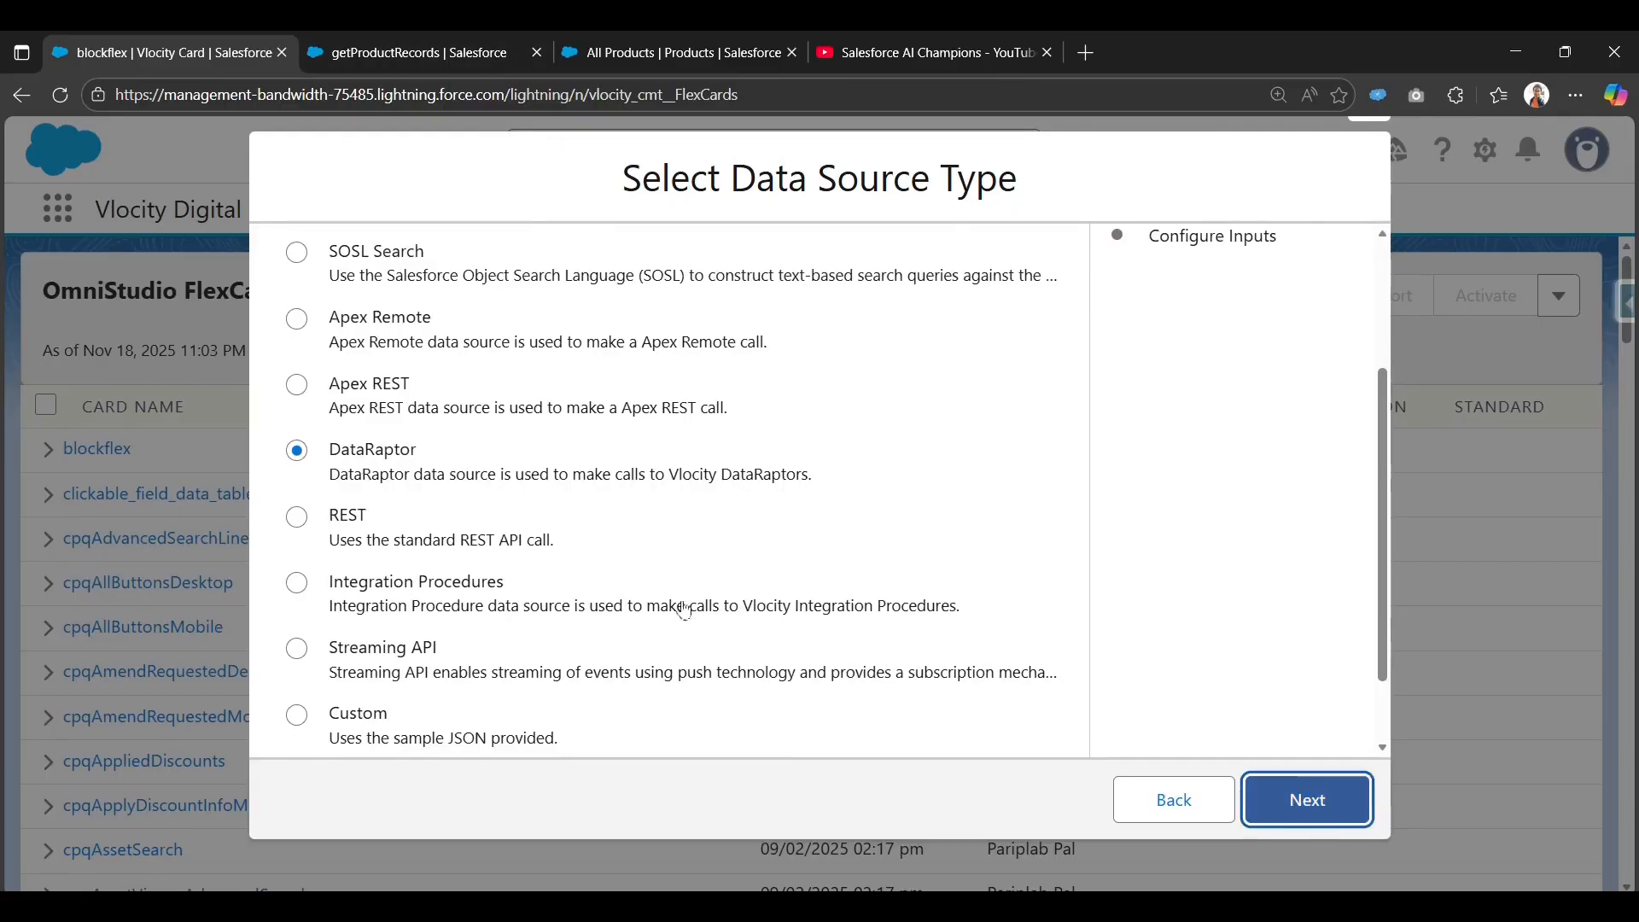
# Search for the getProductRecords DataRaptor, then switch the data source to None and save the card.
pyautogui.click(444, 52)
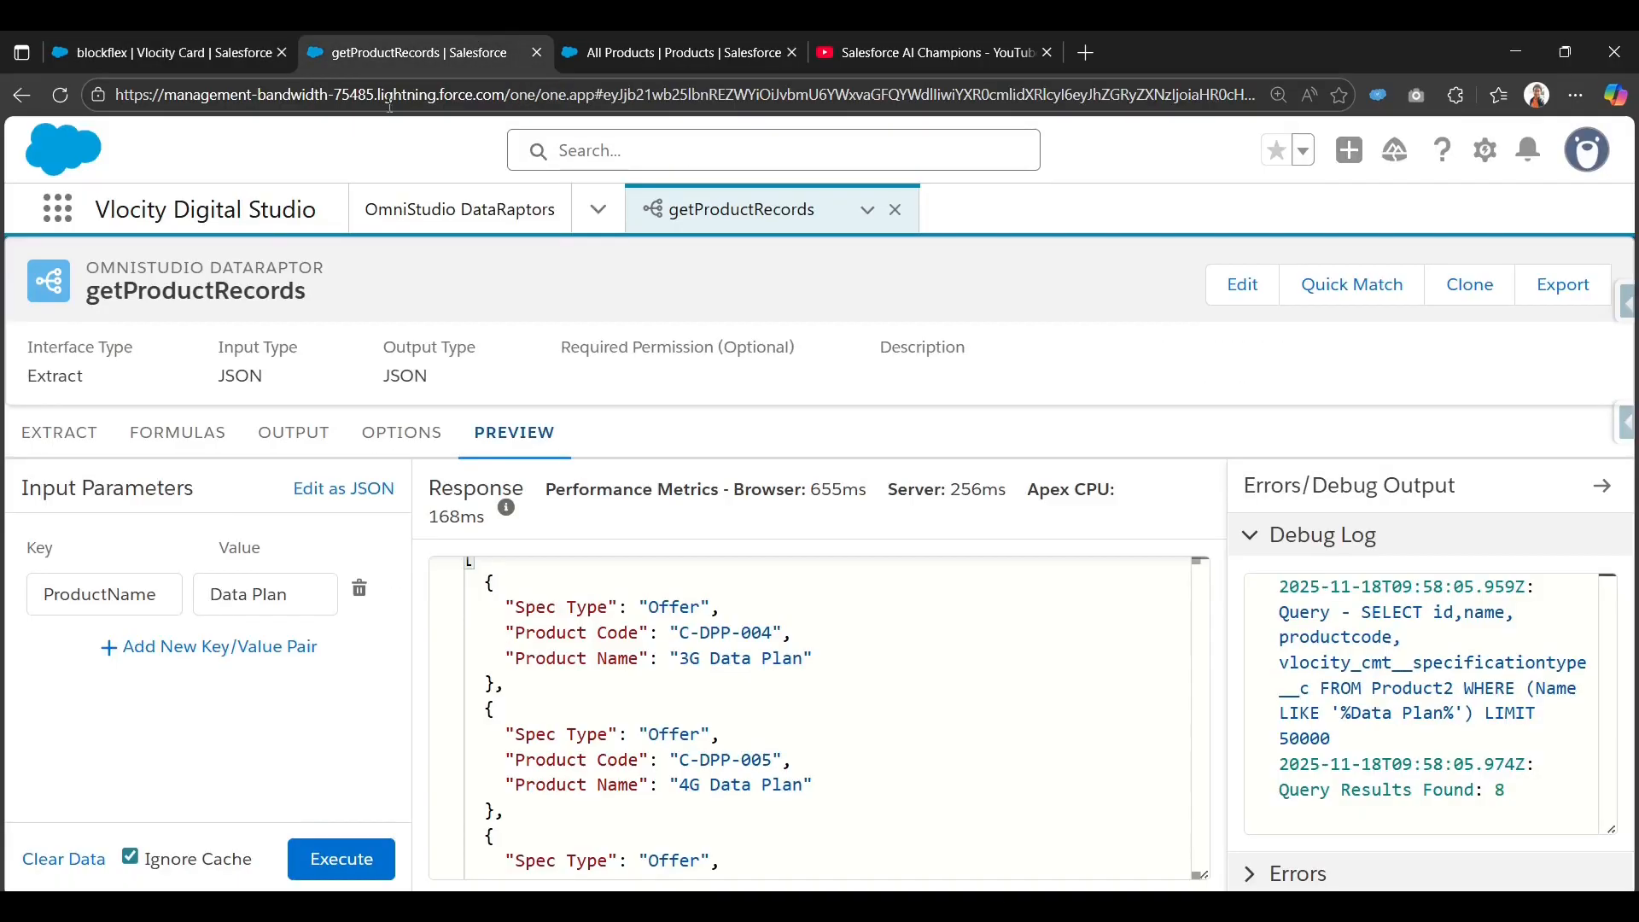
pyautogui.doubleClick(221, 291)
pyautogui.hotkey('ctrl', 'c')
pyautogui.click(163, 52)
pyautogui.click(379, 316)
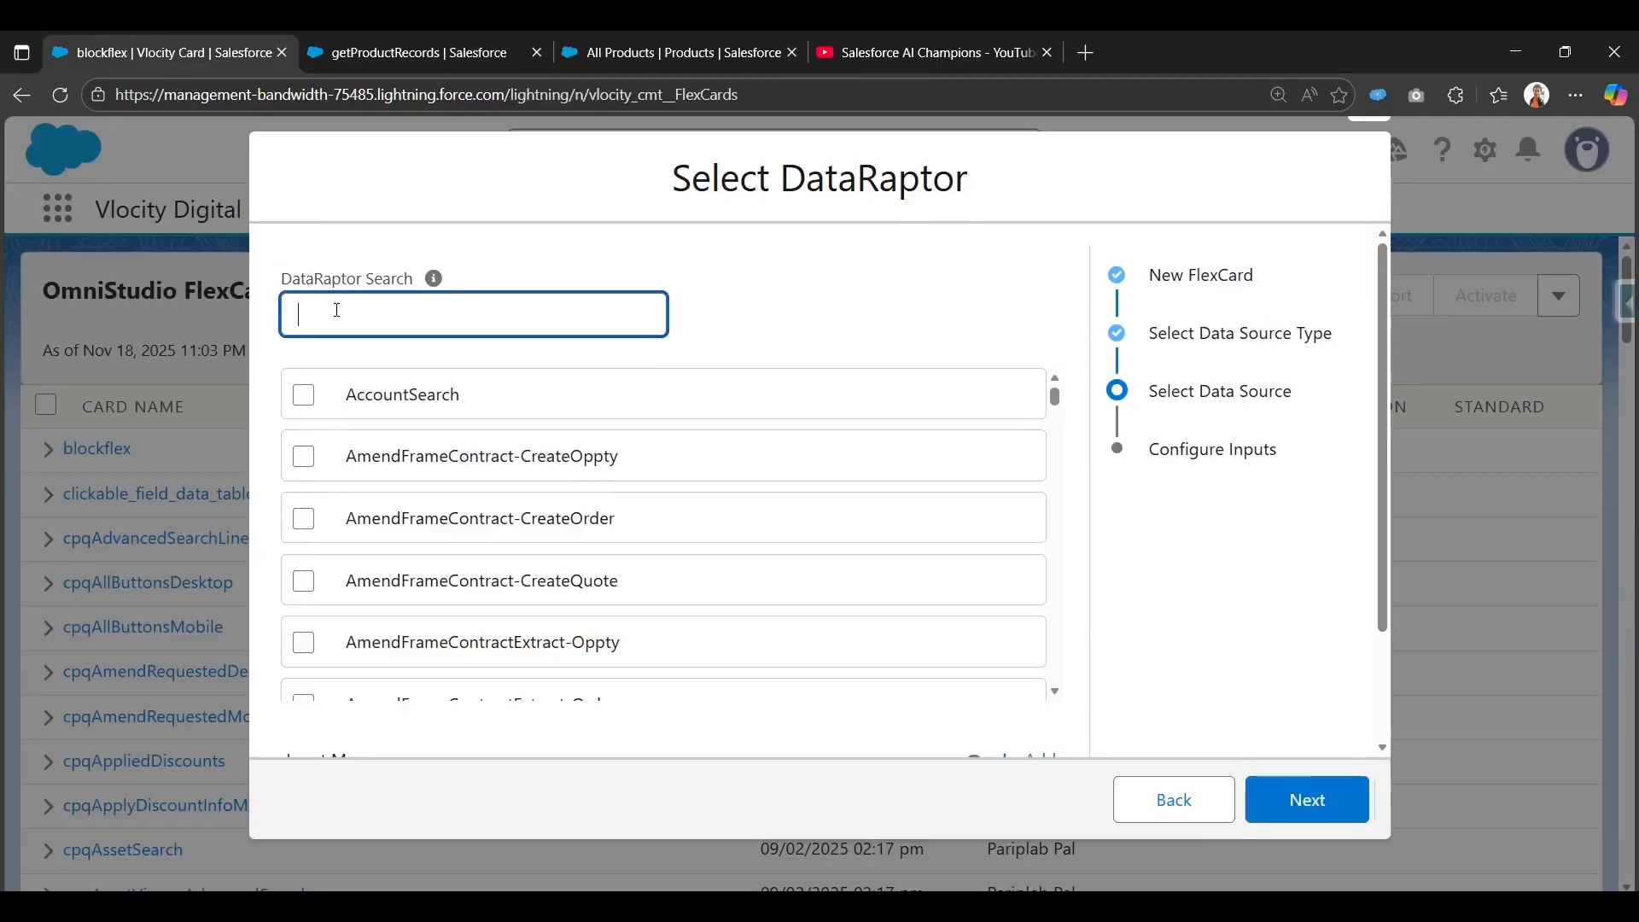
pyautogui.hotkey('ctrl', 'v')
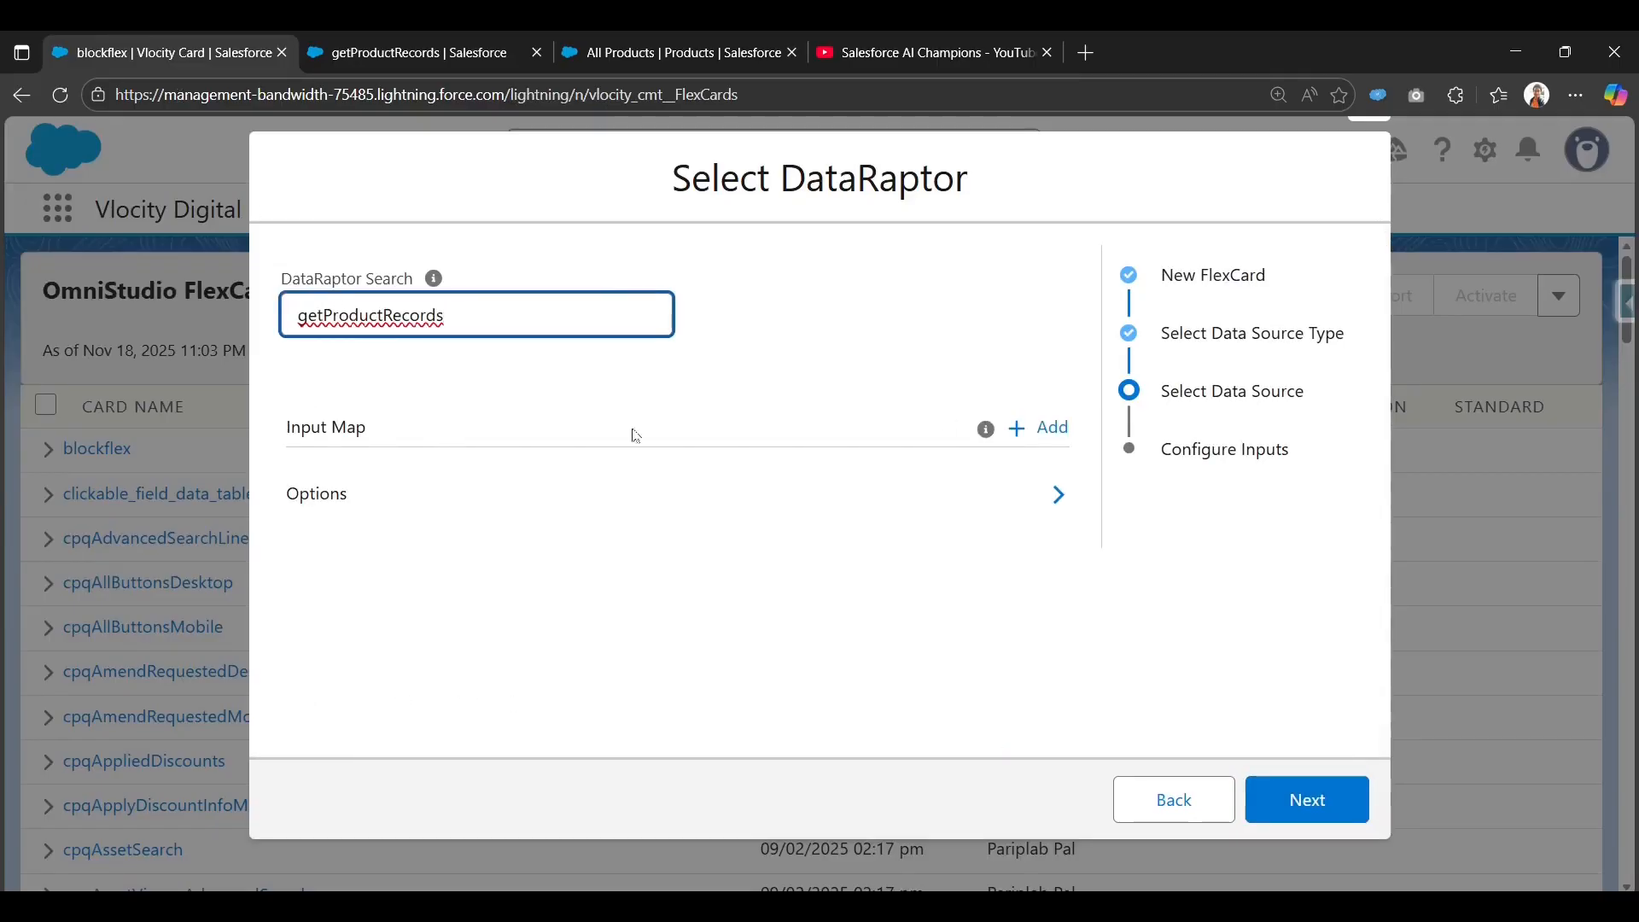
pyautogui.click(1222, 816)
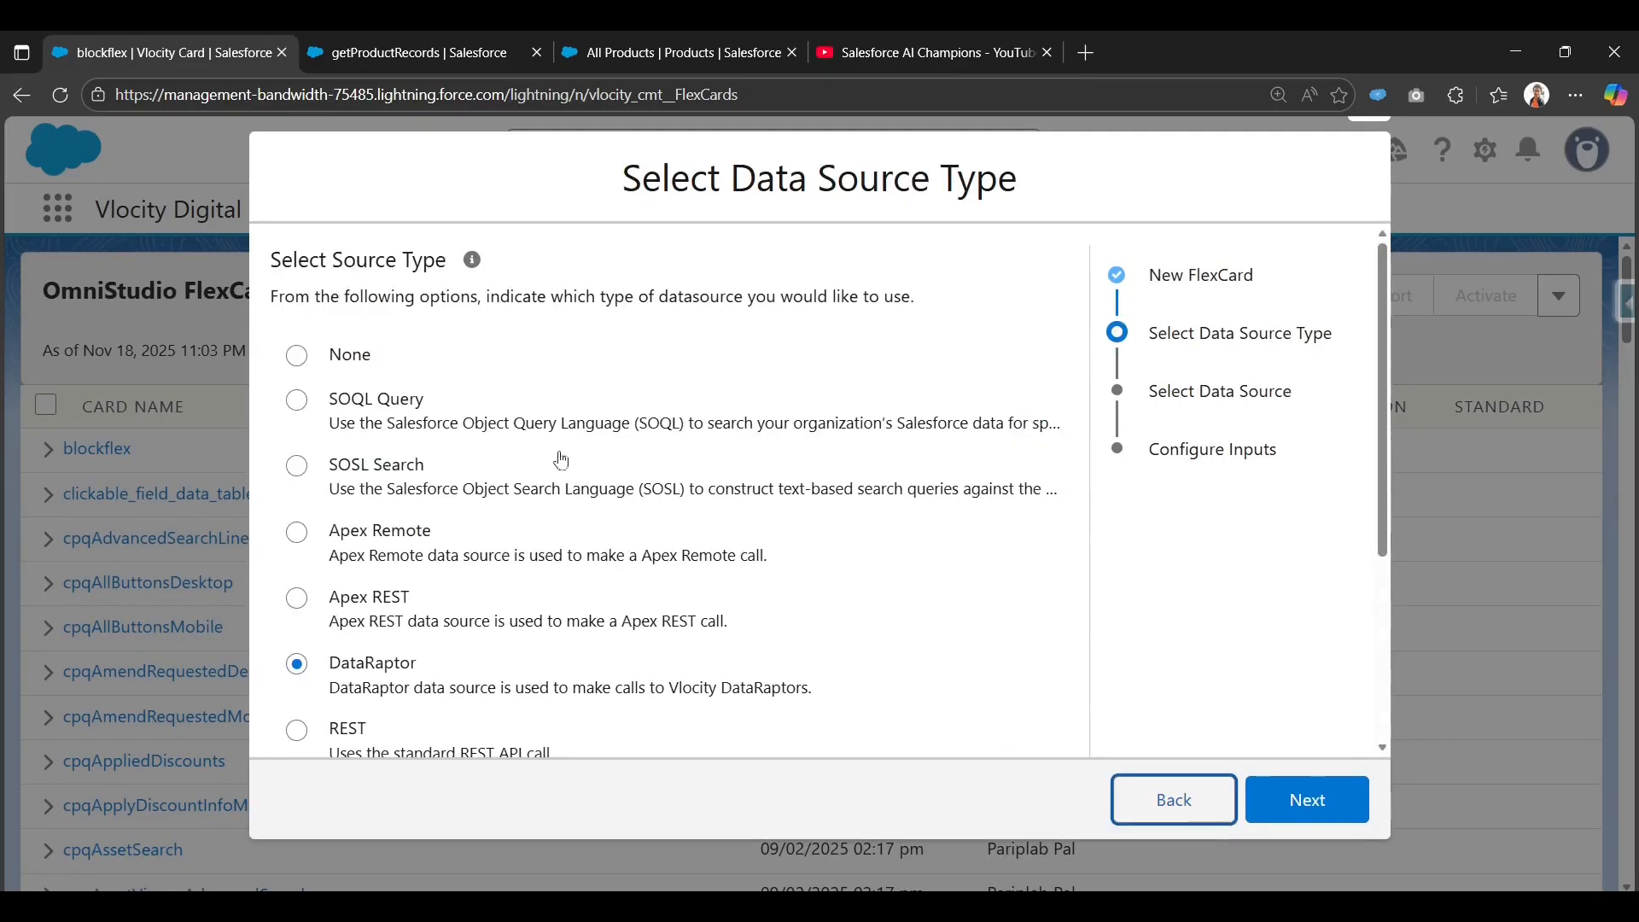
pyautogui.click(335, 358)
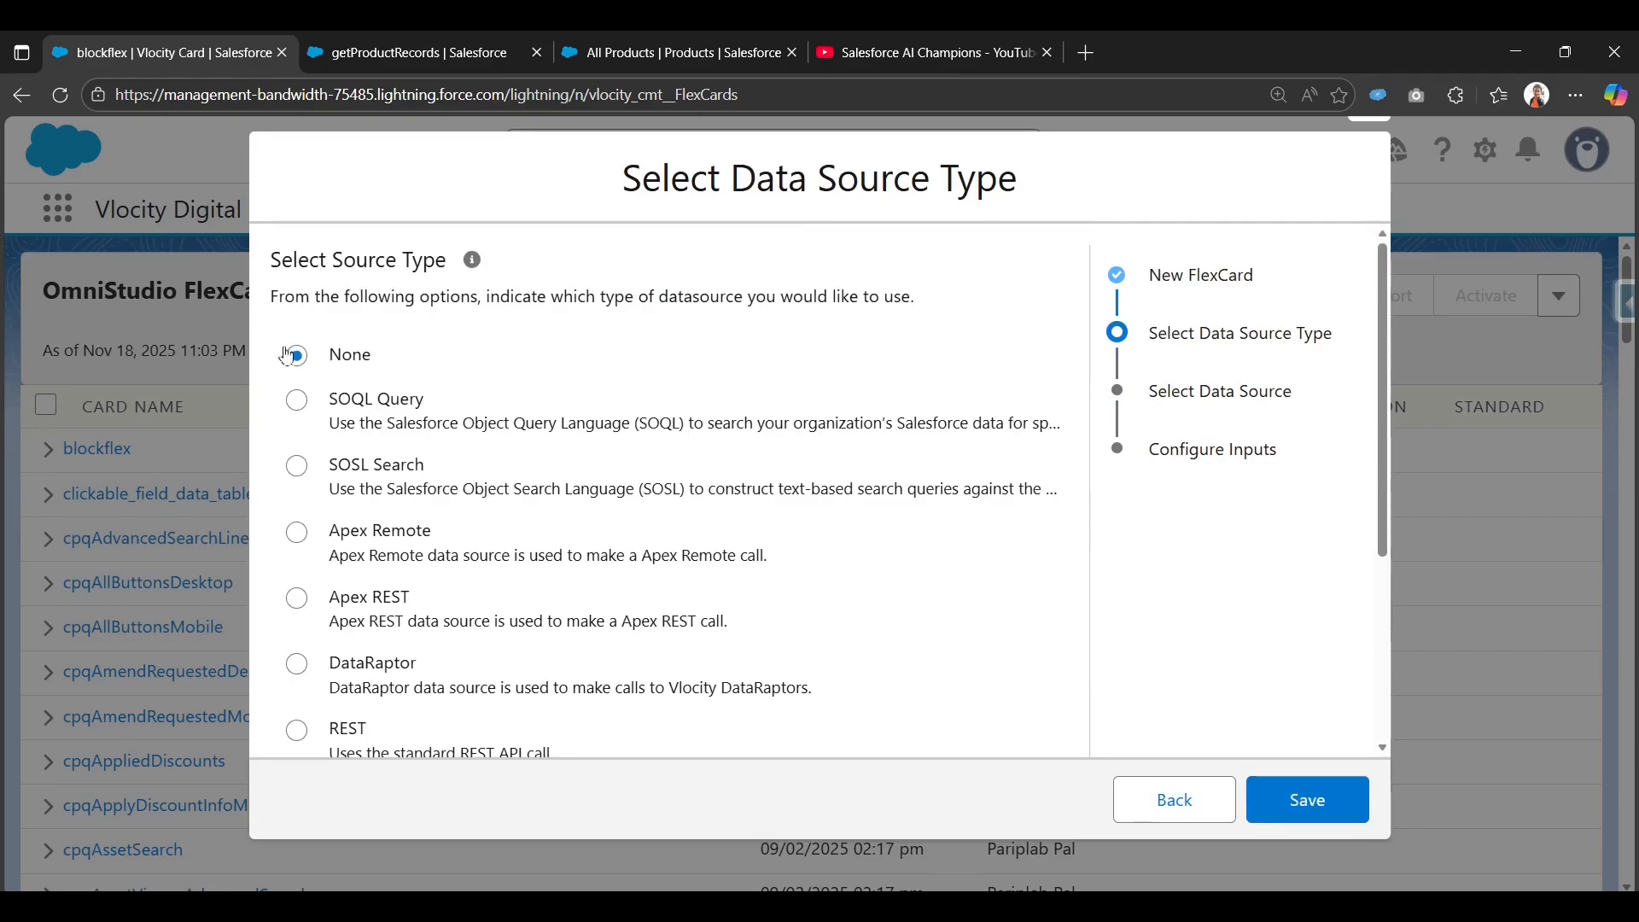
pyautogui.click(1307, 799)
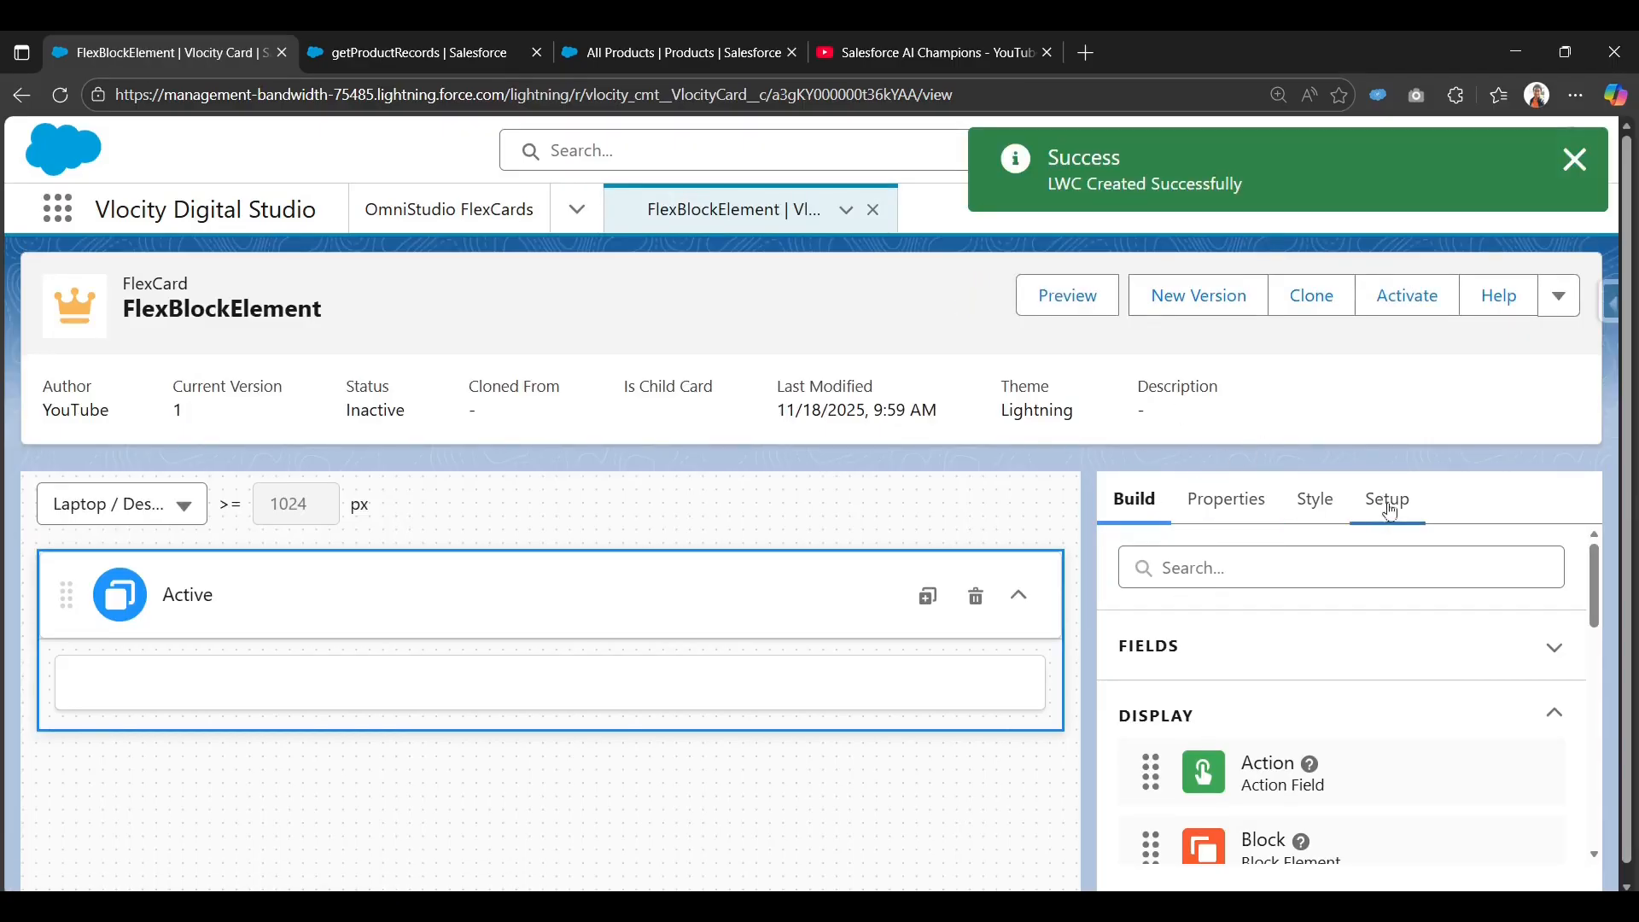
# Set the card's data source to the DataRaptor getProductRecords.
pyautogui.click(1388, 505)
pyautogui.scroll(-5, 1366, 598)
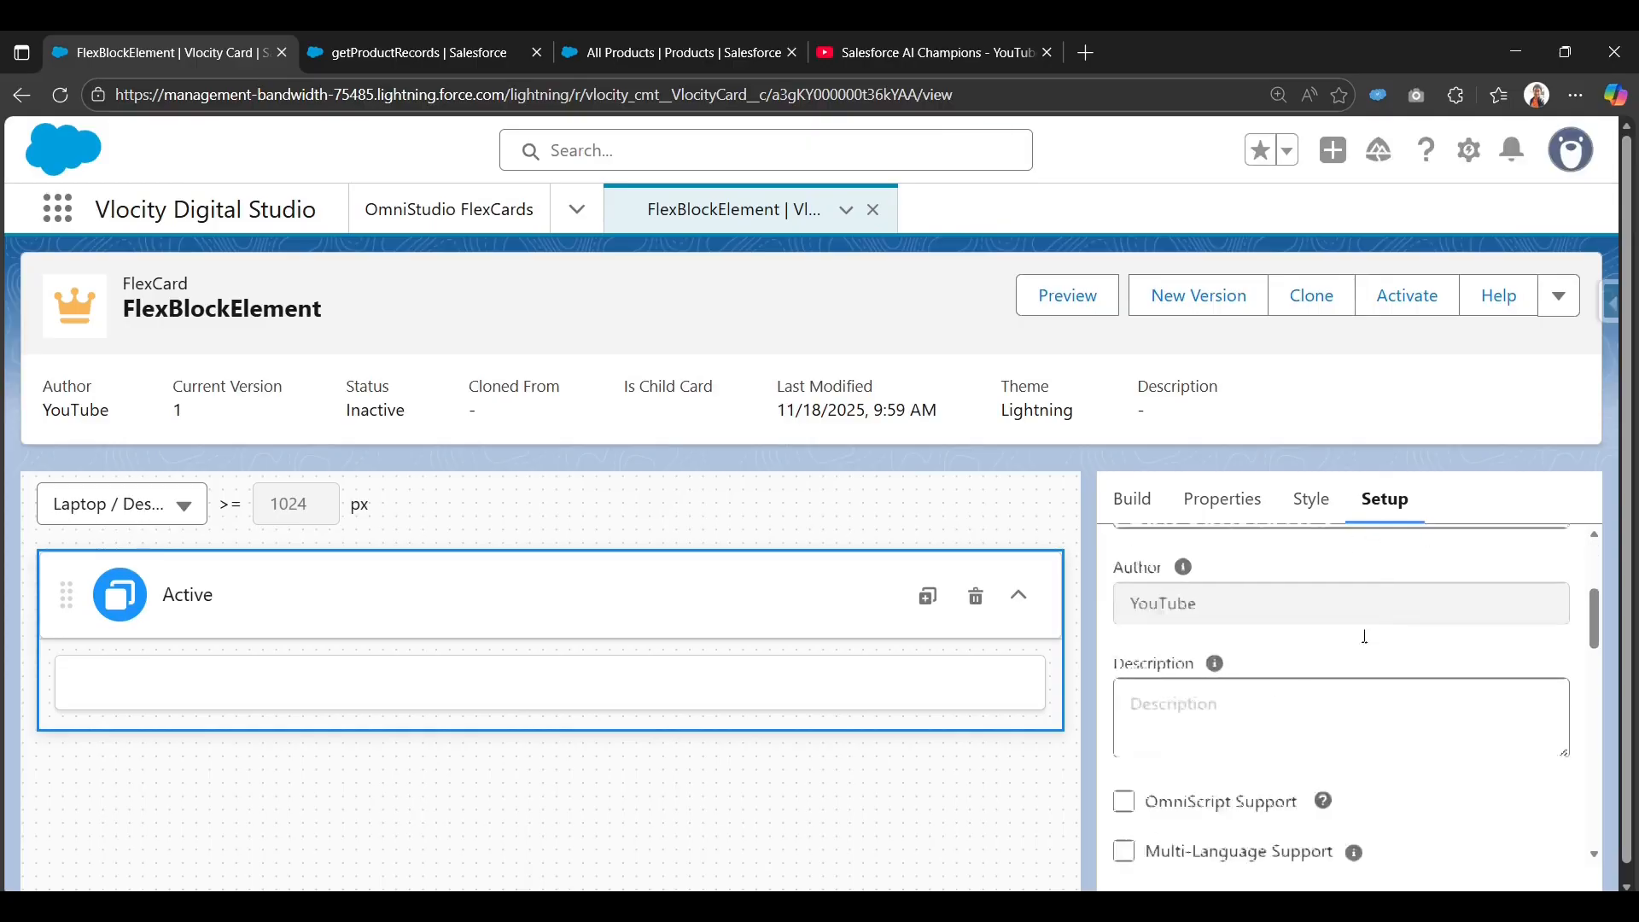
pyautogui.scroll(-10, 1285, 709)
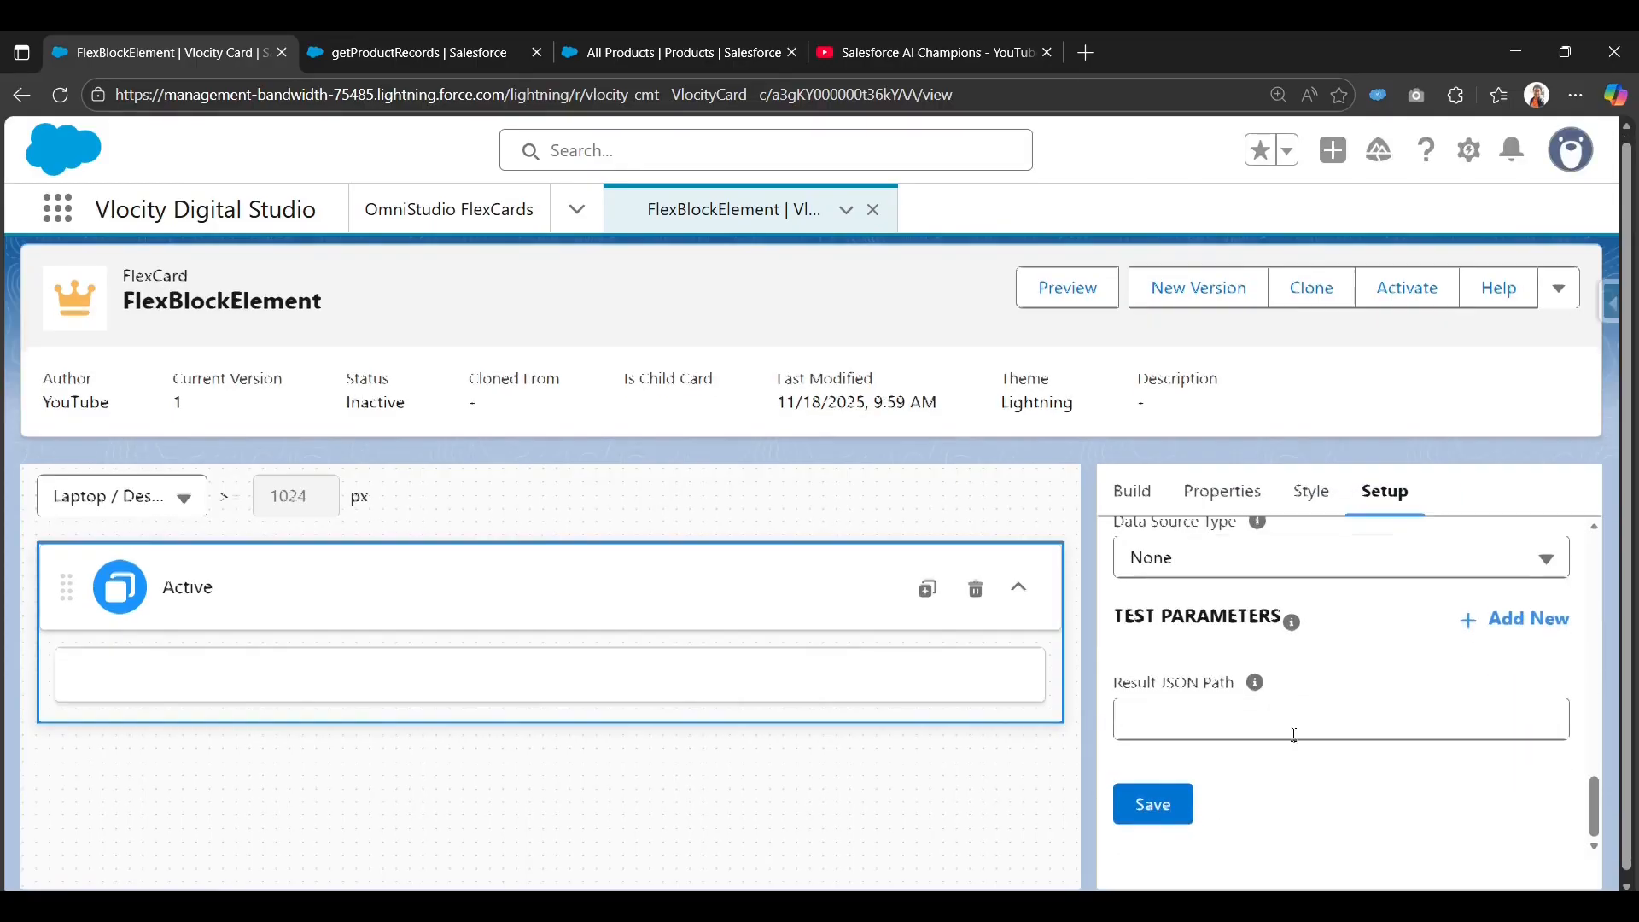
pyautogui.scroll(1, 1281, 700)
pyautogui.click(1409, 659)
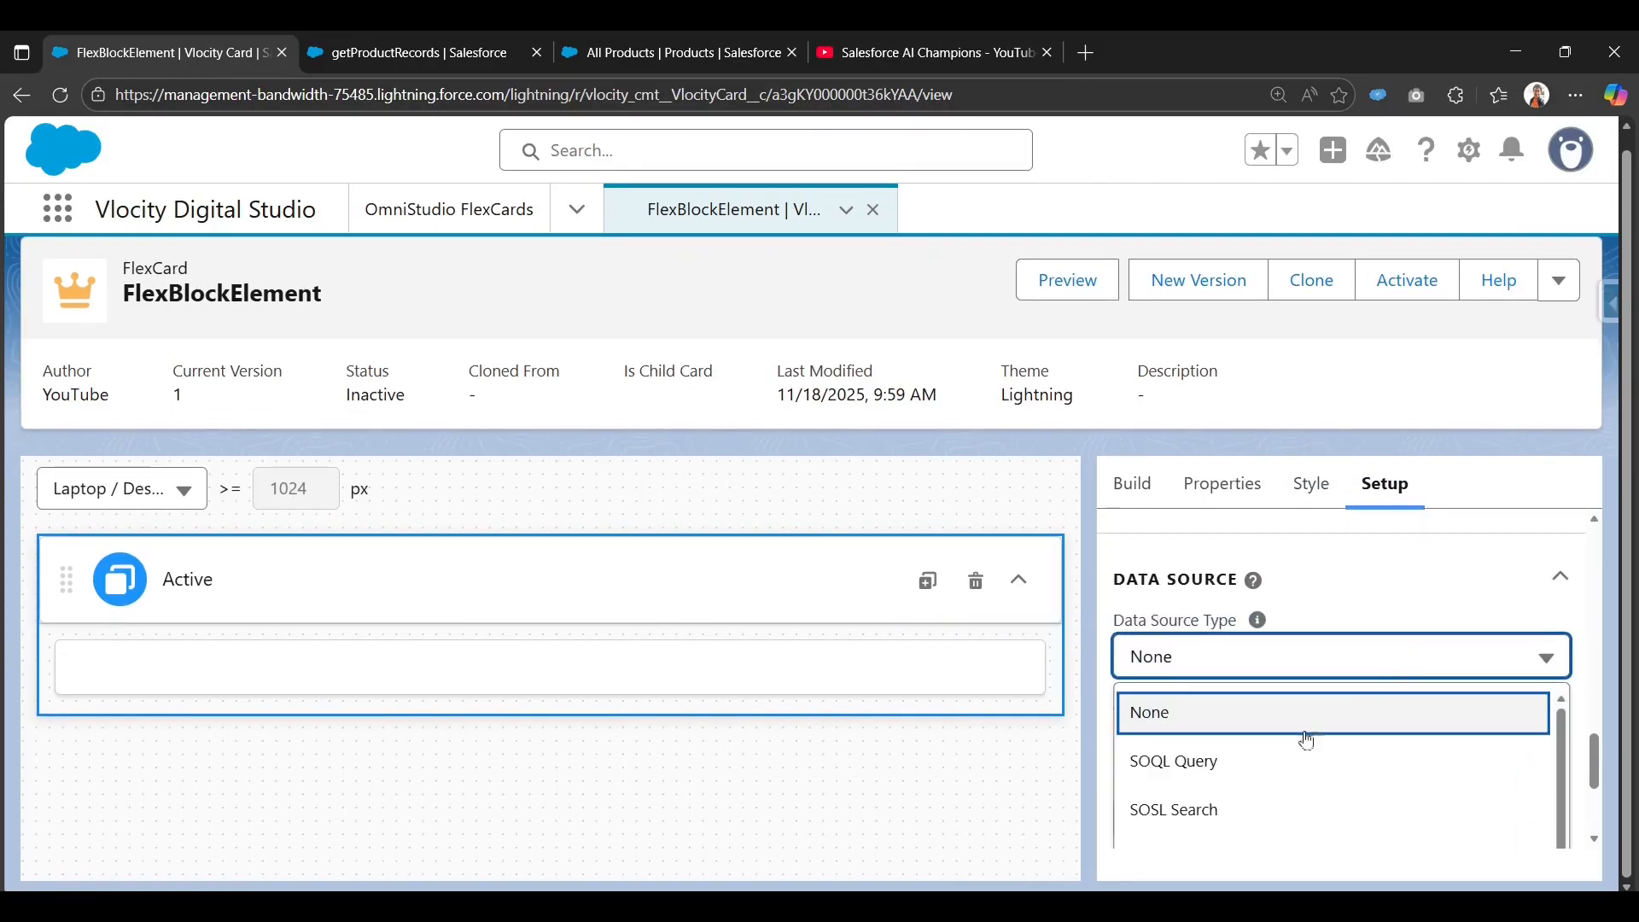
pyautogui.scroll(-2, 1366, 768)
pyautogui.scroll(2, 1380, 805)
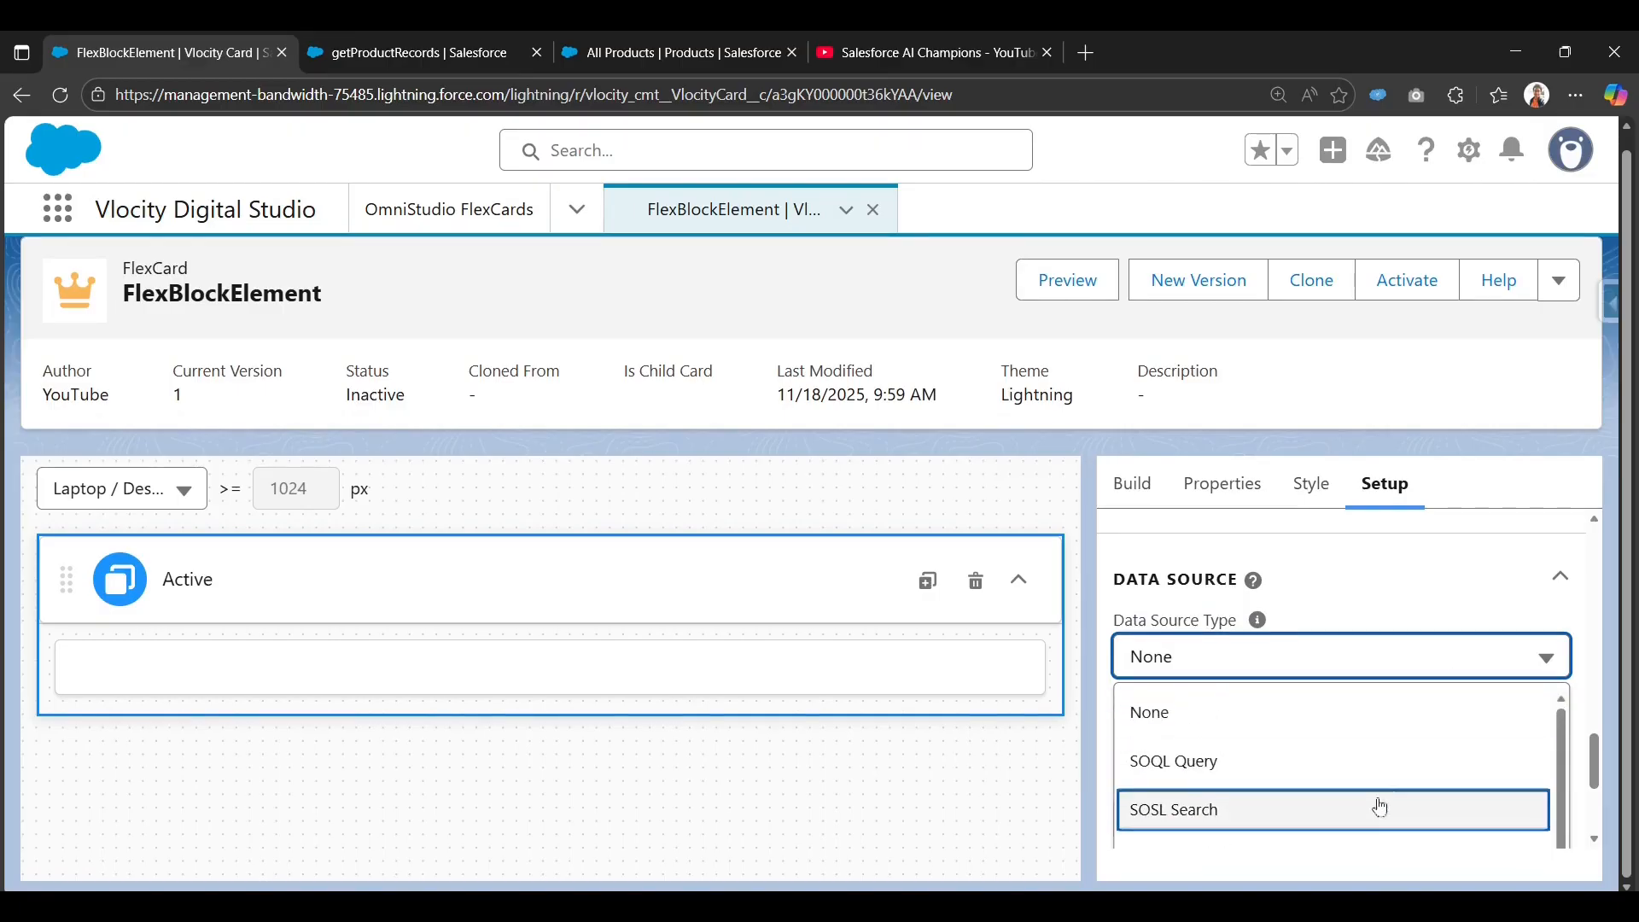
pyautogui.scroll(-1, 1357, 820)
pyautogui.scroll(-1, 1357, 822)
pyautogui.click(1310, 804)
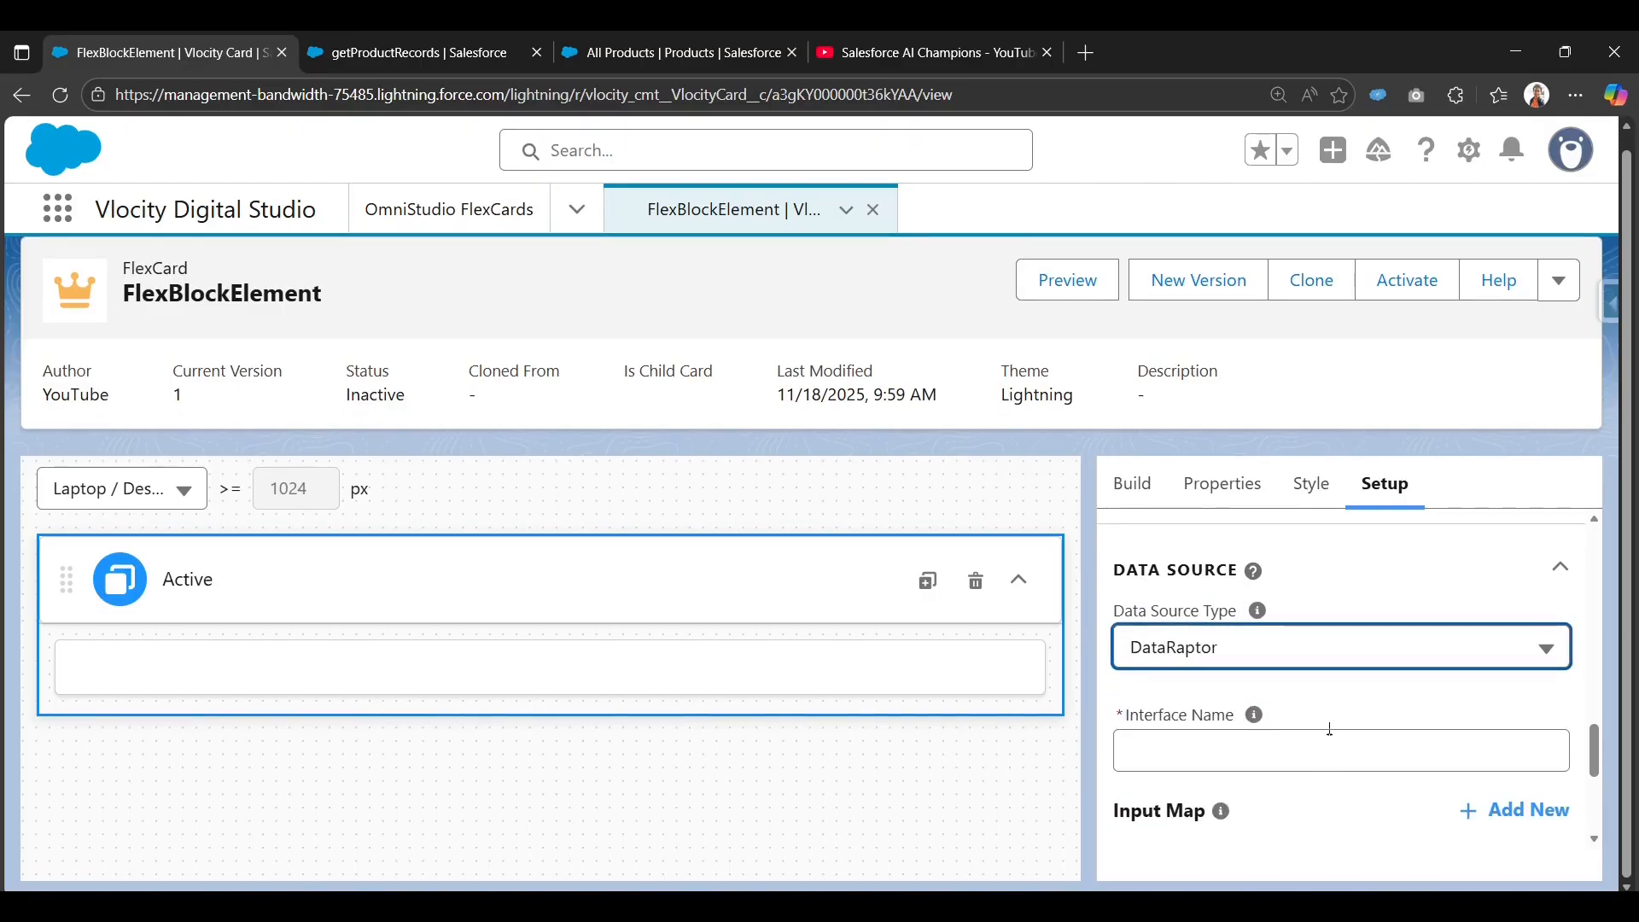
pyautogui.click(1320, 757)
pyautogui.hotkey('ctrl', 'v')
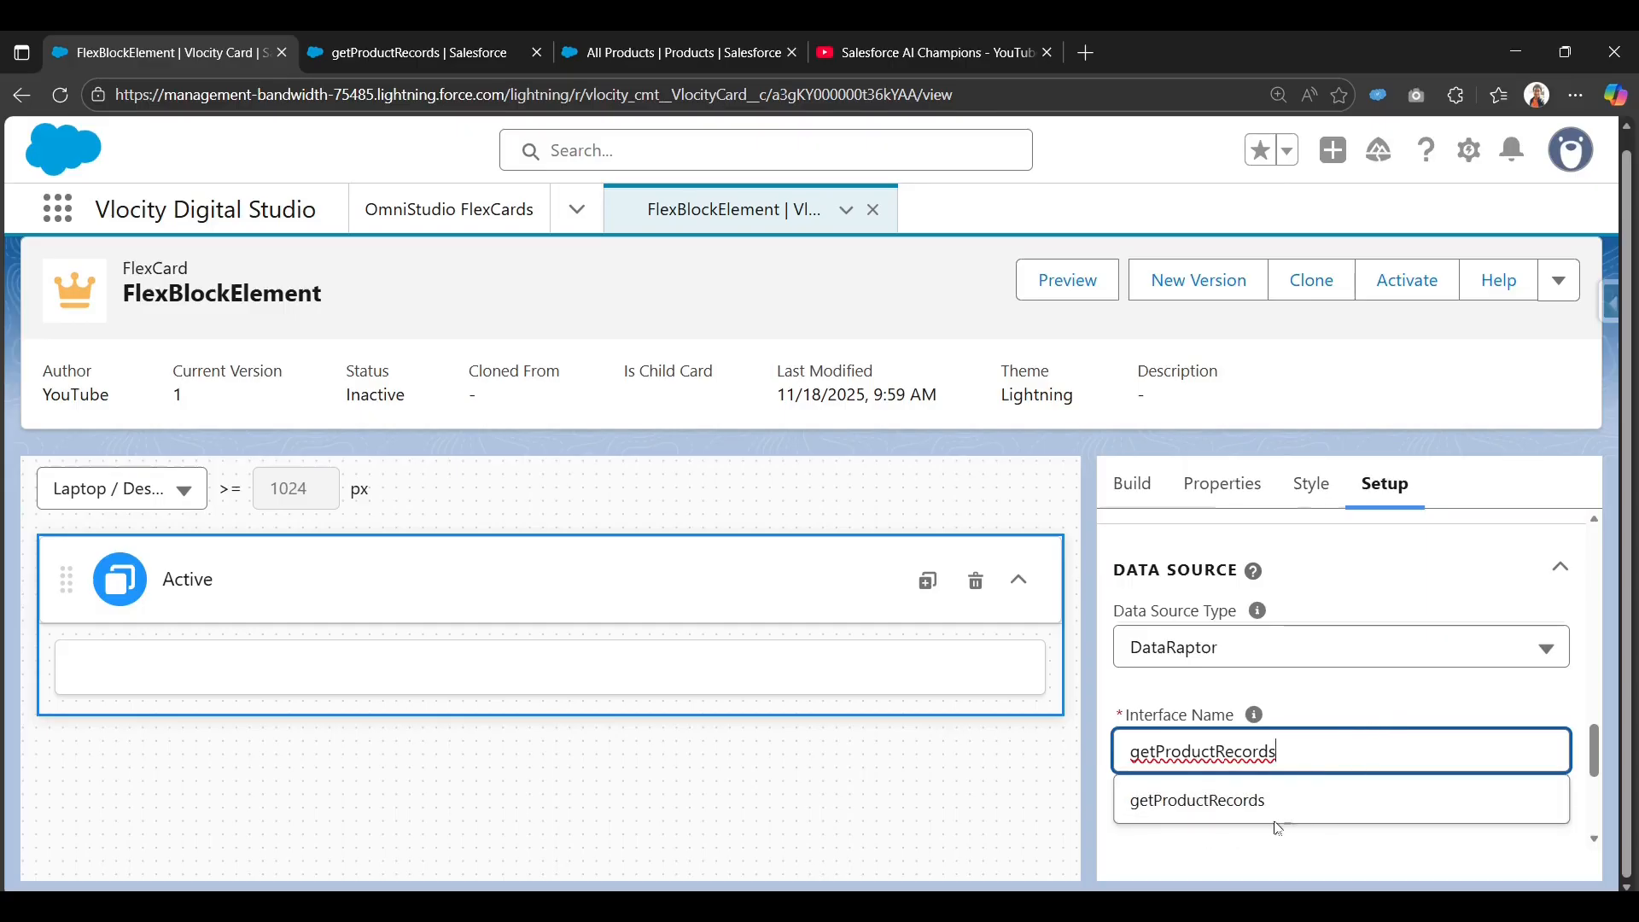
pyautogui.click(1209, 807)
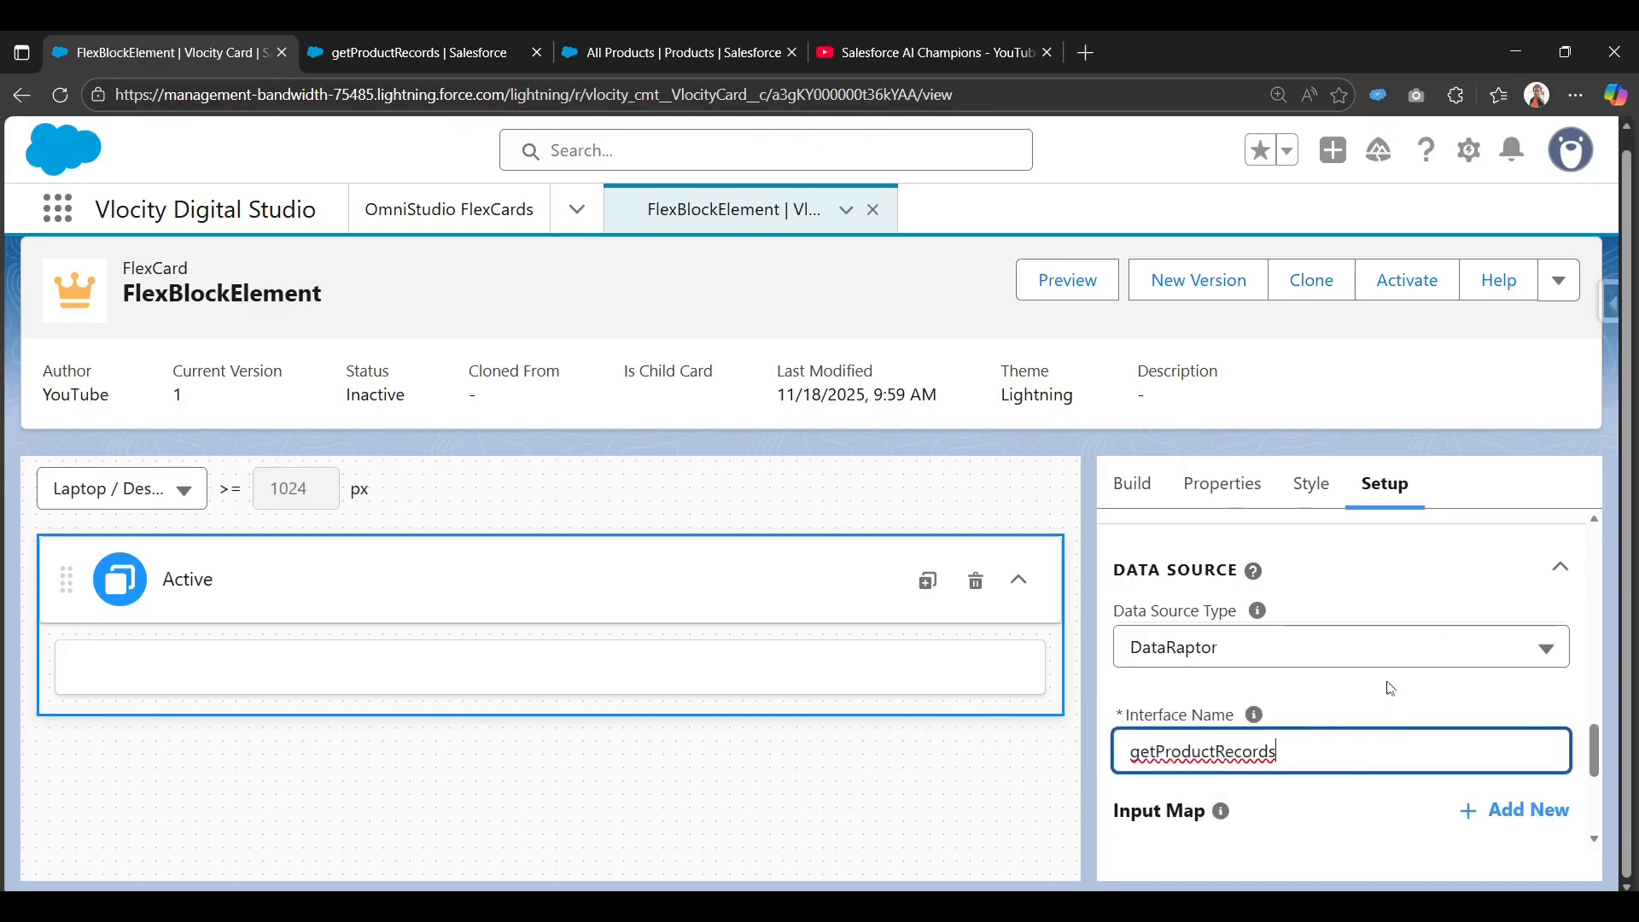
pyautogui.scroll(-3, 1390, 688)
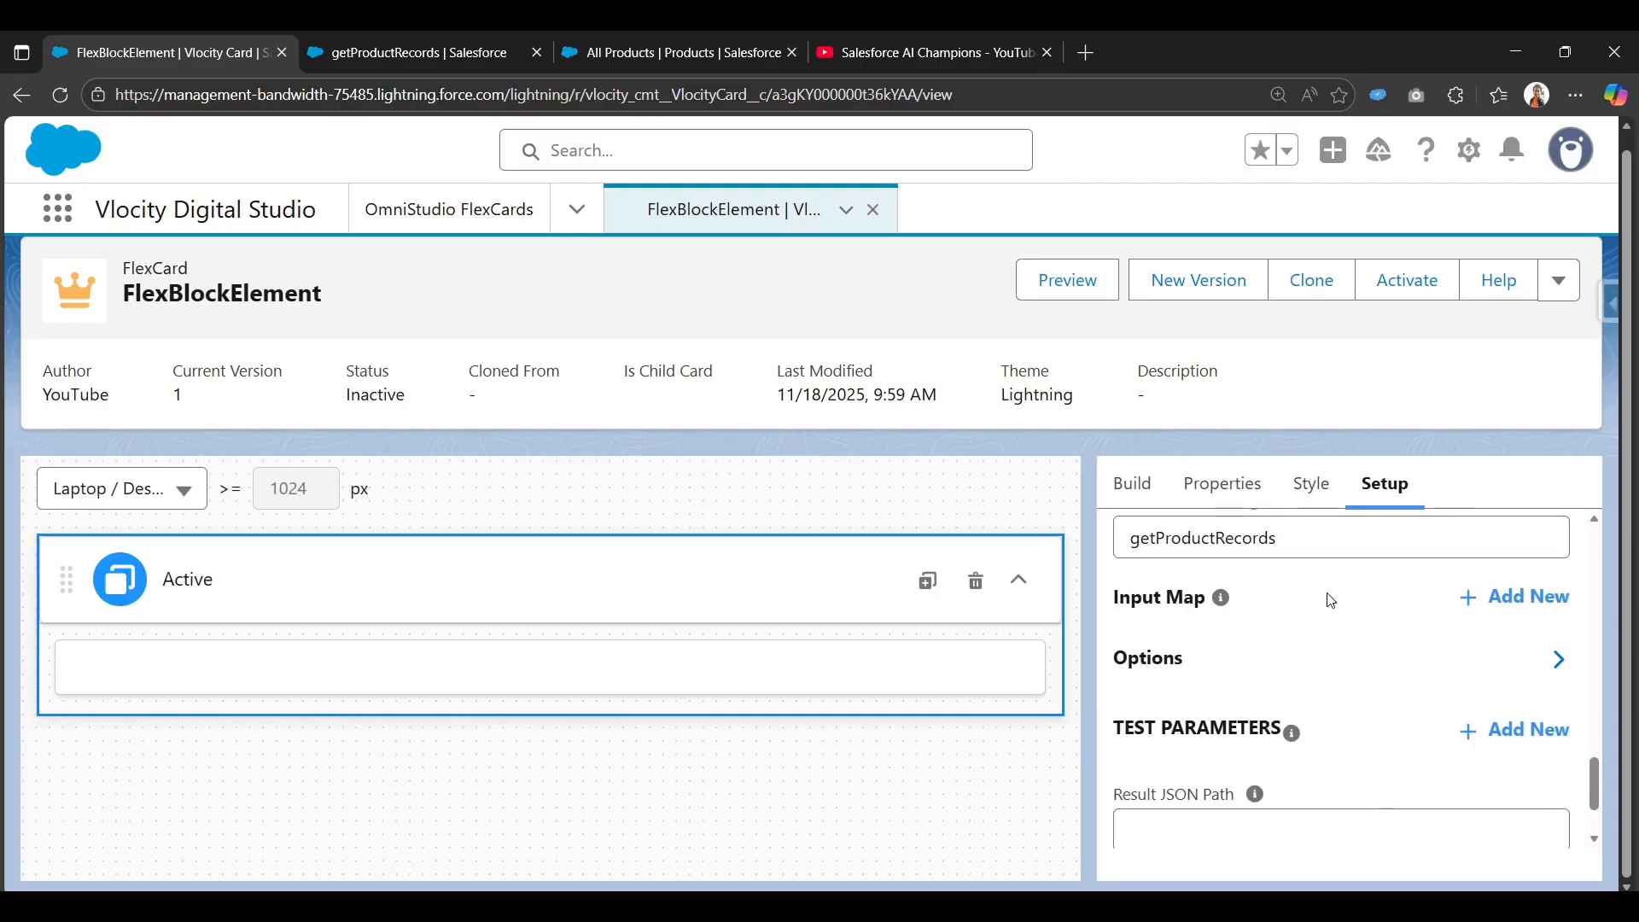
pyautogui.scroll(4, 1330, 600)
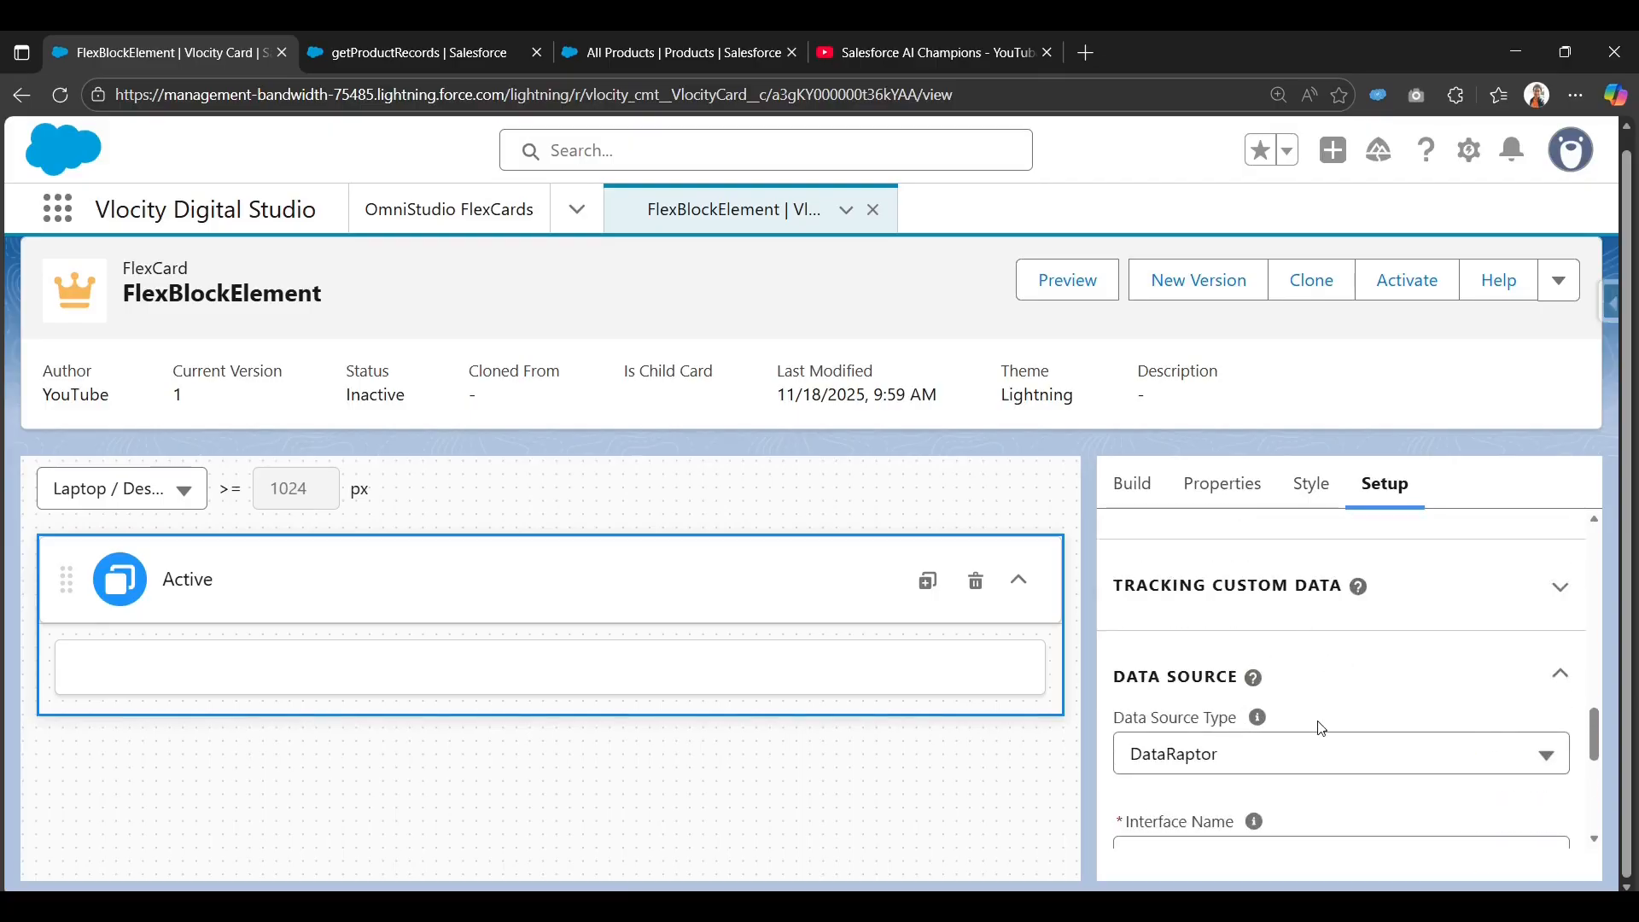
pyautogui.scroll(-2, 1322, 728)
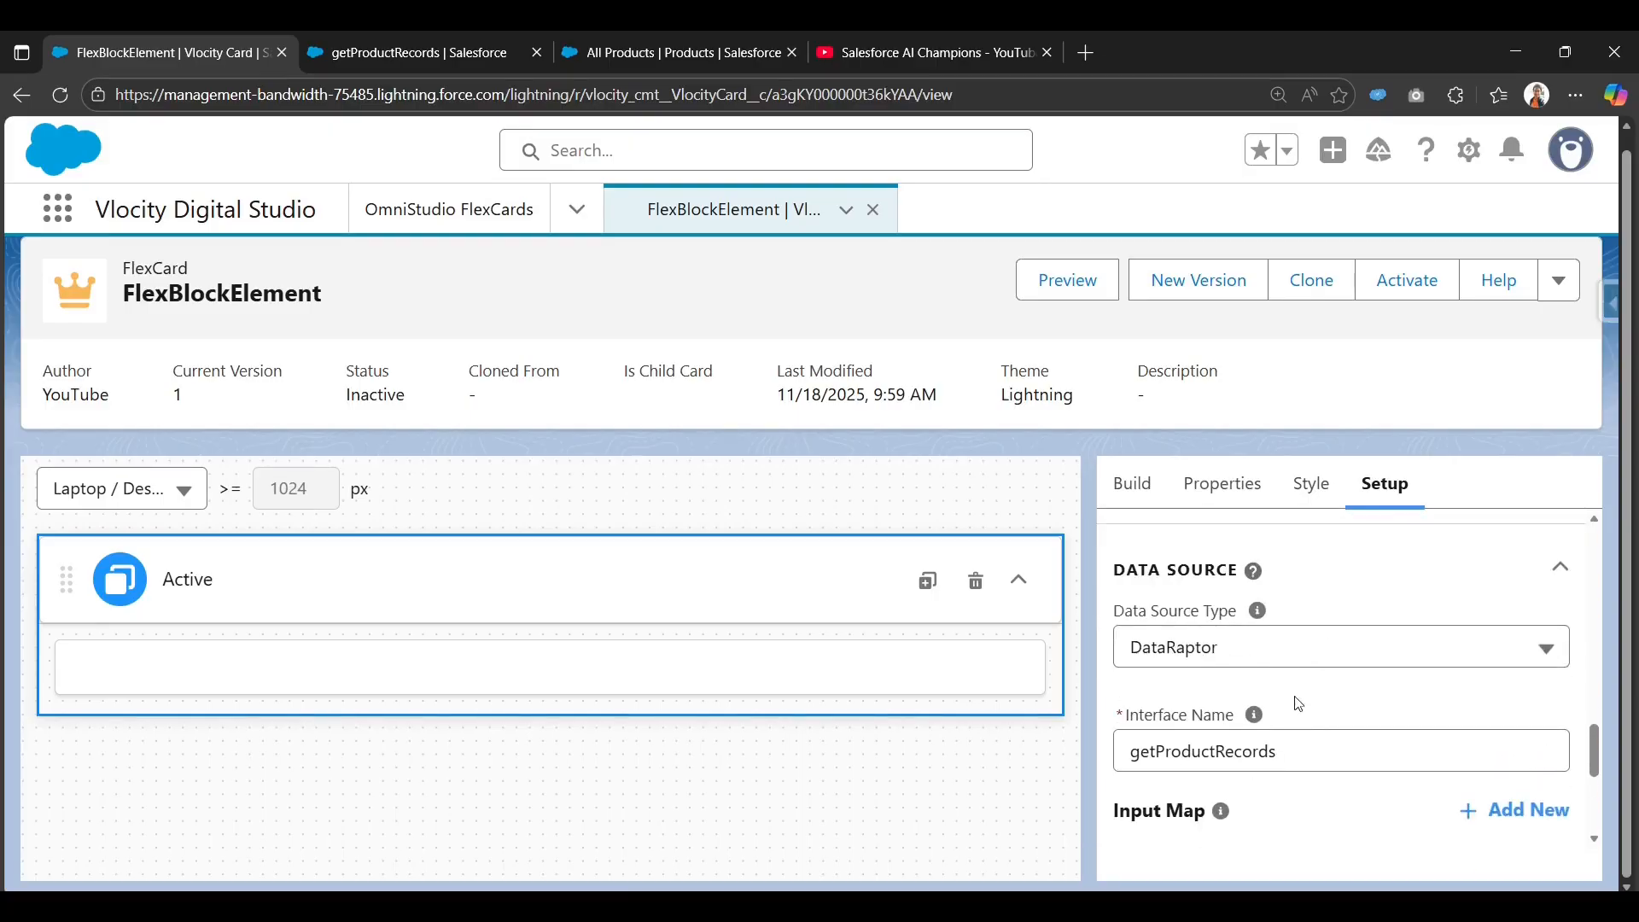
pyautogui.scroll(-2, 1298, 704)
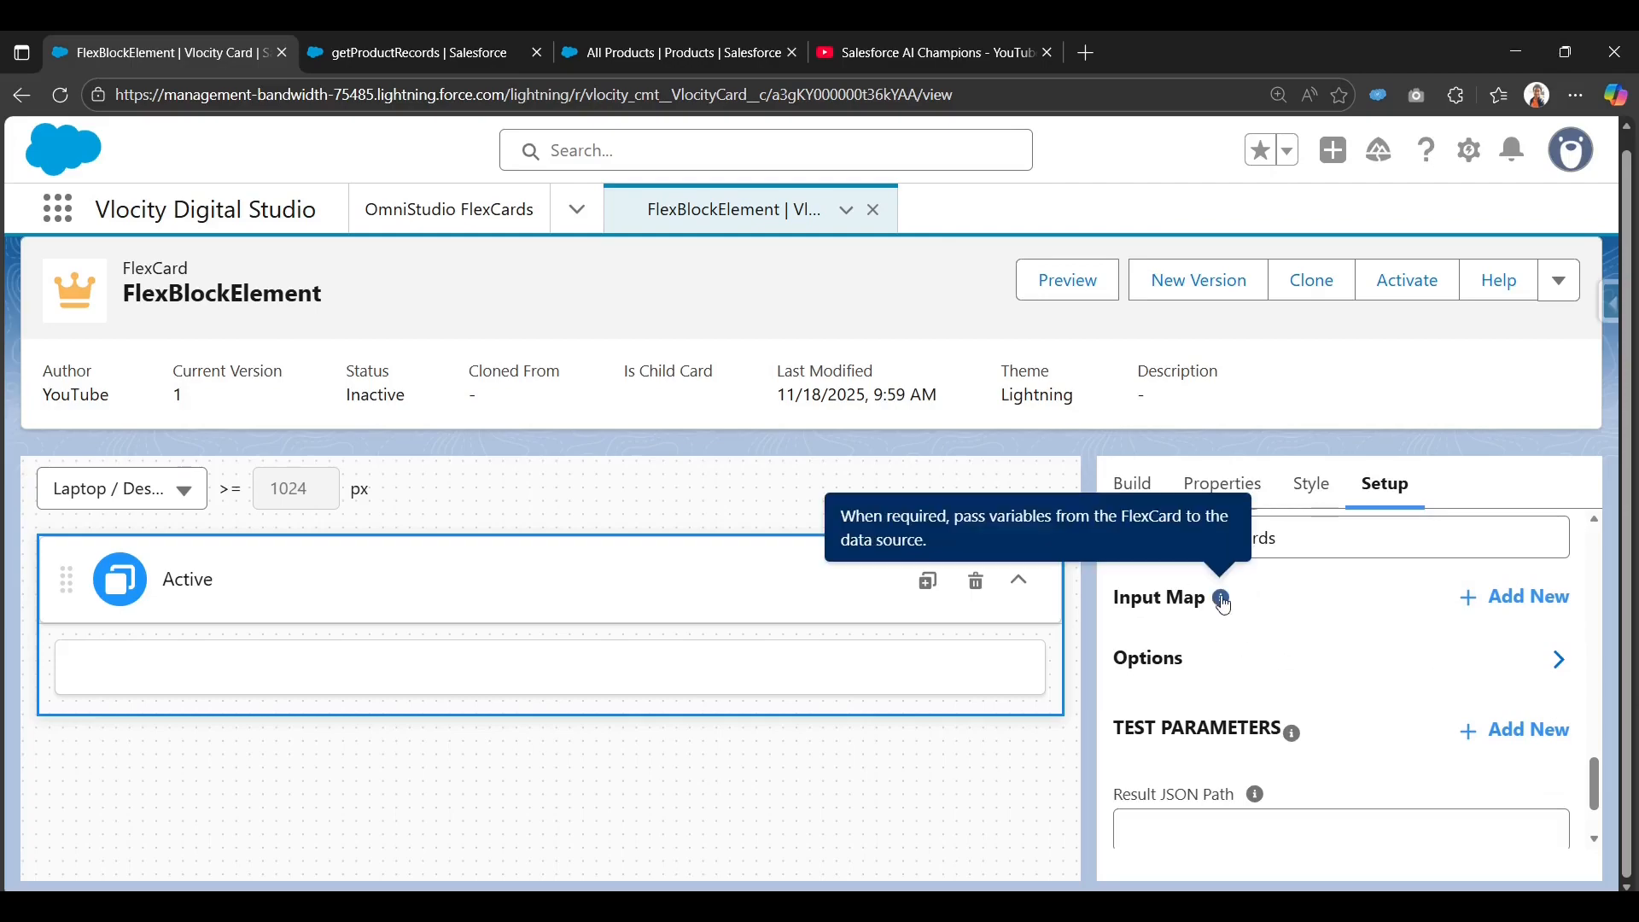
# Add an Input Map row with key ProductName, copied from the extract filter, and value {prodName}.
pyautogui.click(1520, 602)
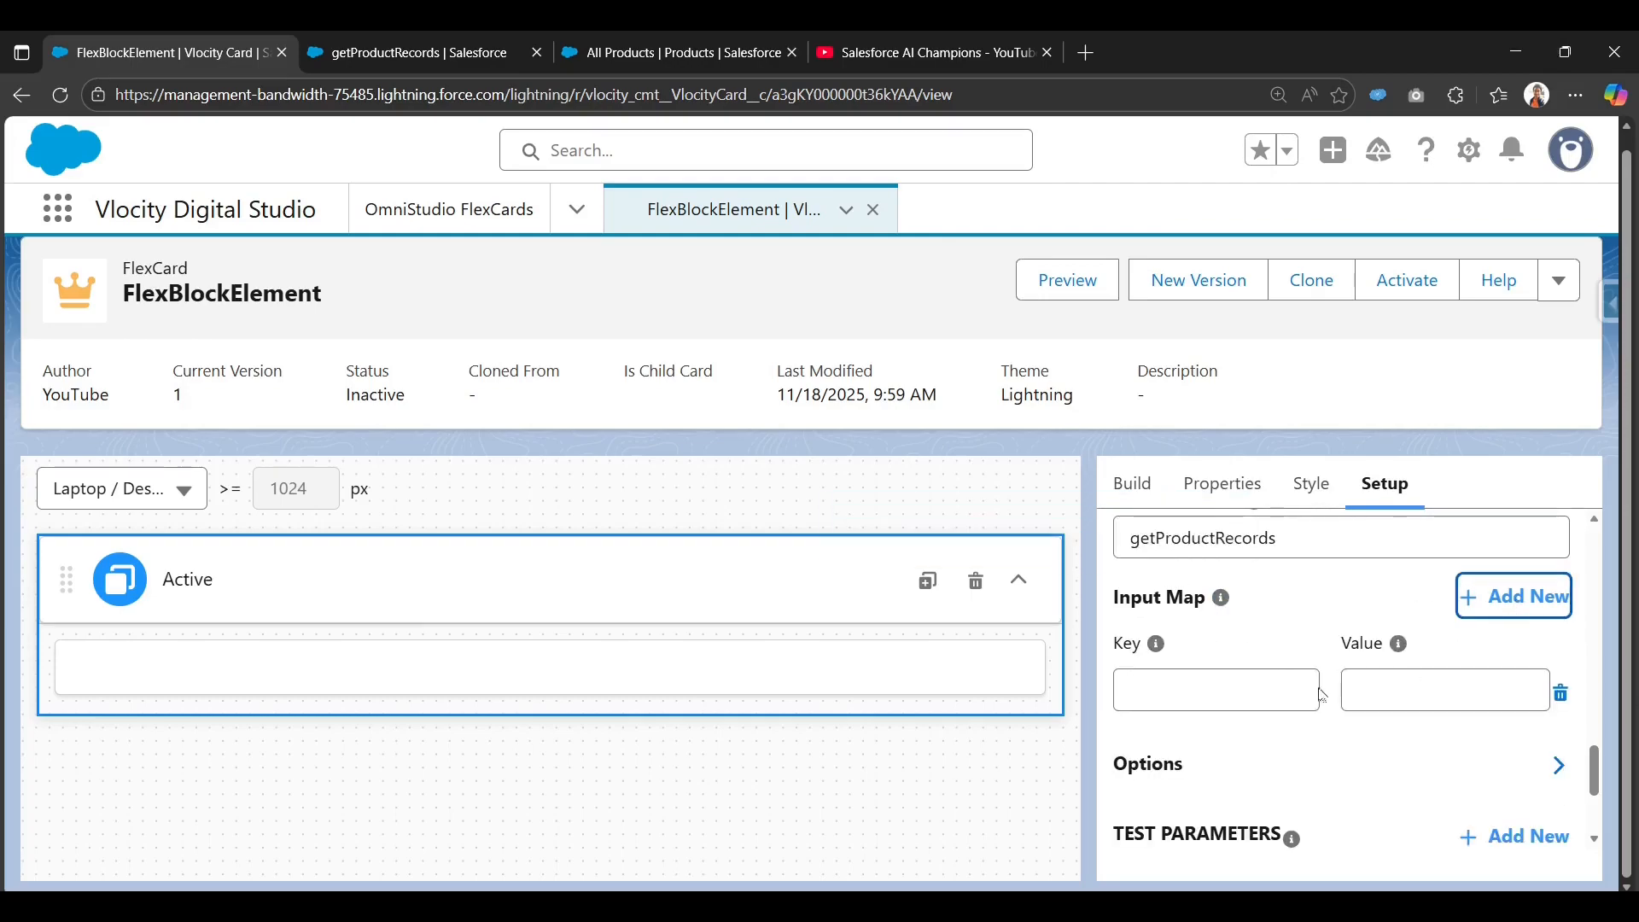
pyautogui.click(1278, 696)
pyautogui.click(416, 41)
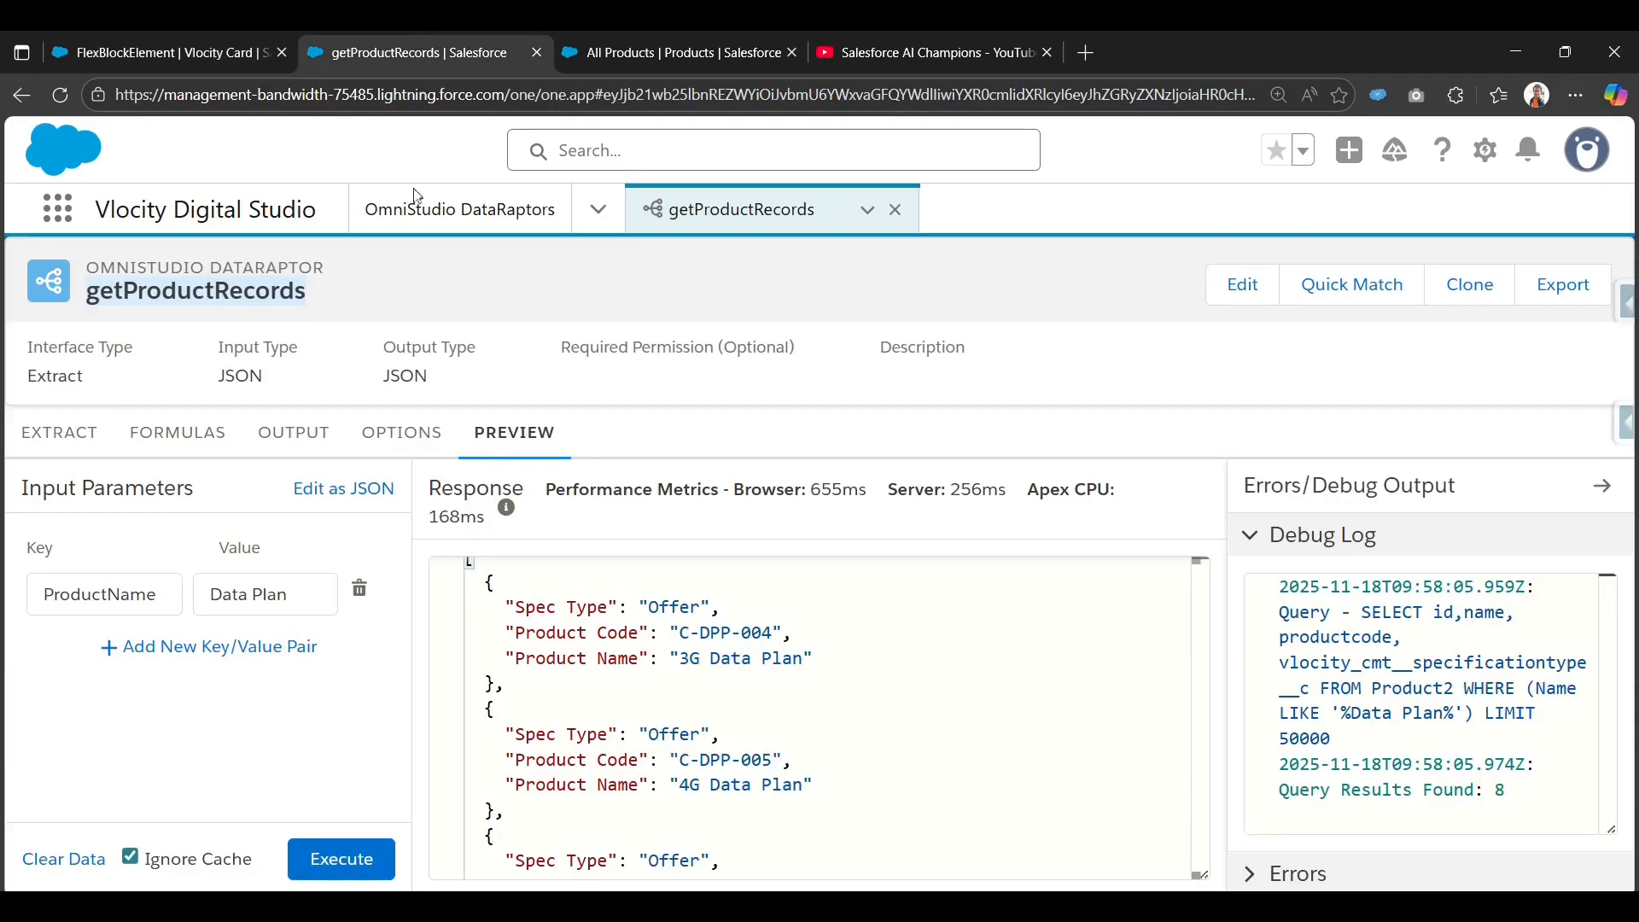
pyautogui.click(64, 437)
pyautogui.click(1017, 602)
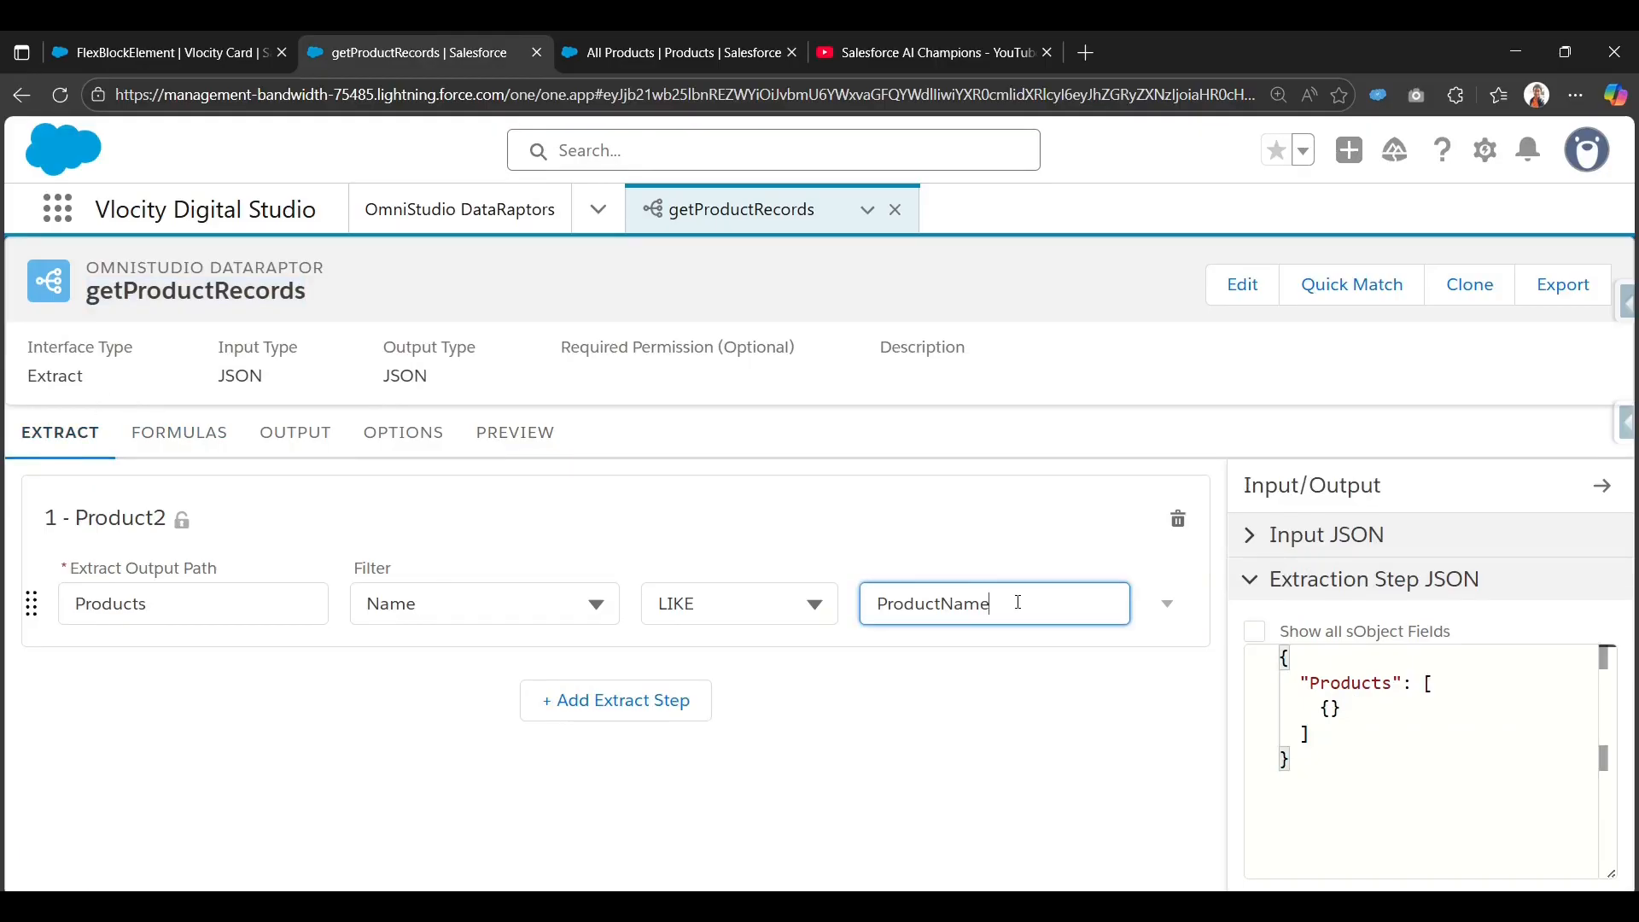
pyautogui.doubleClick(1017, 602)
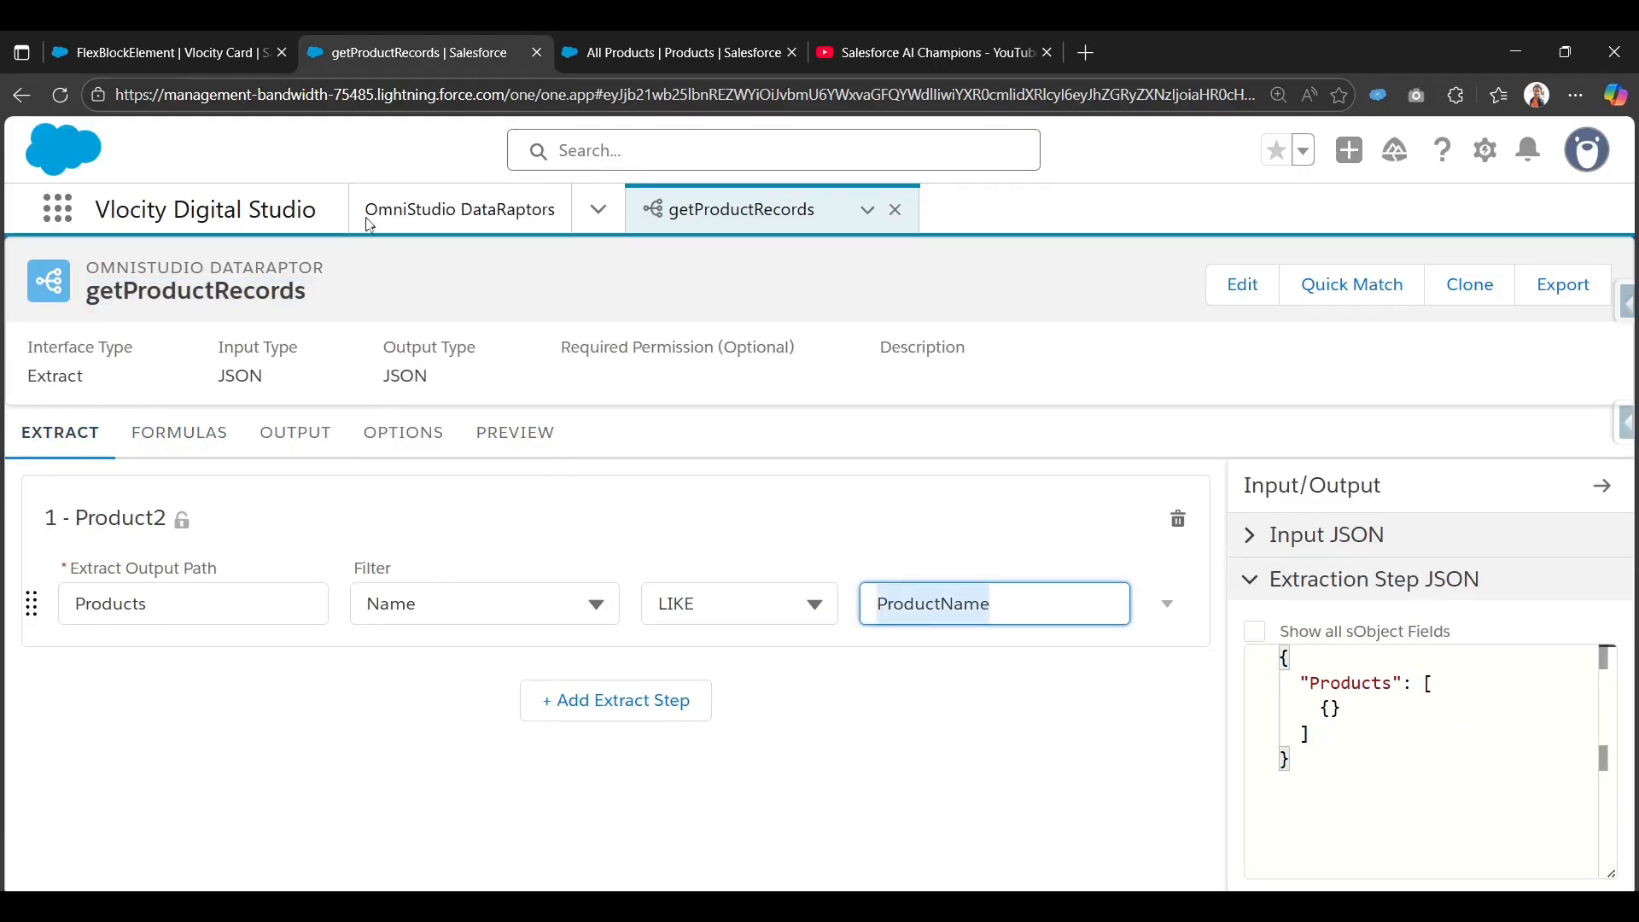
pyautogui.click(125, 49)
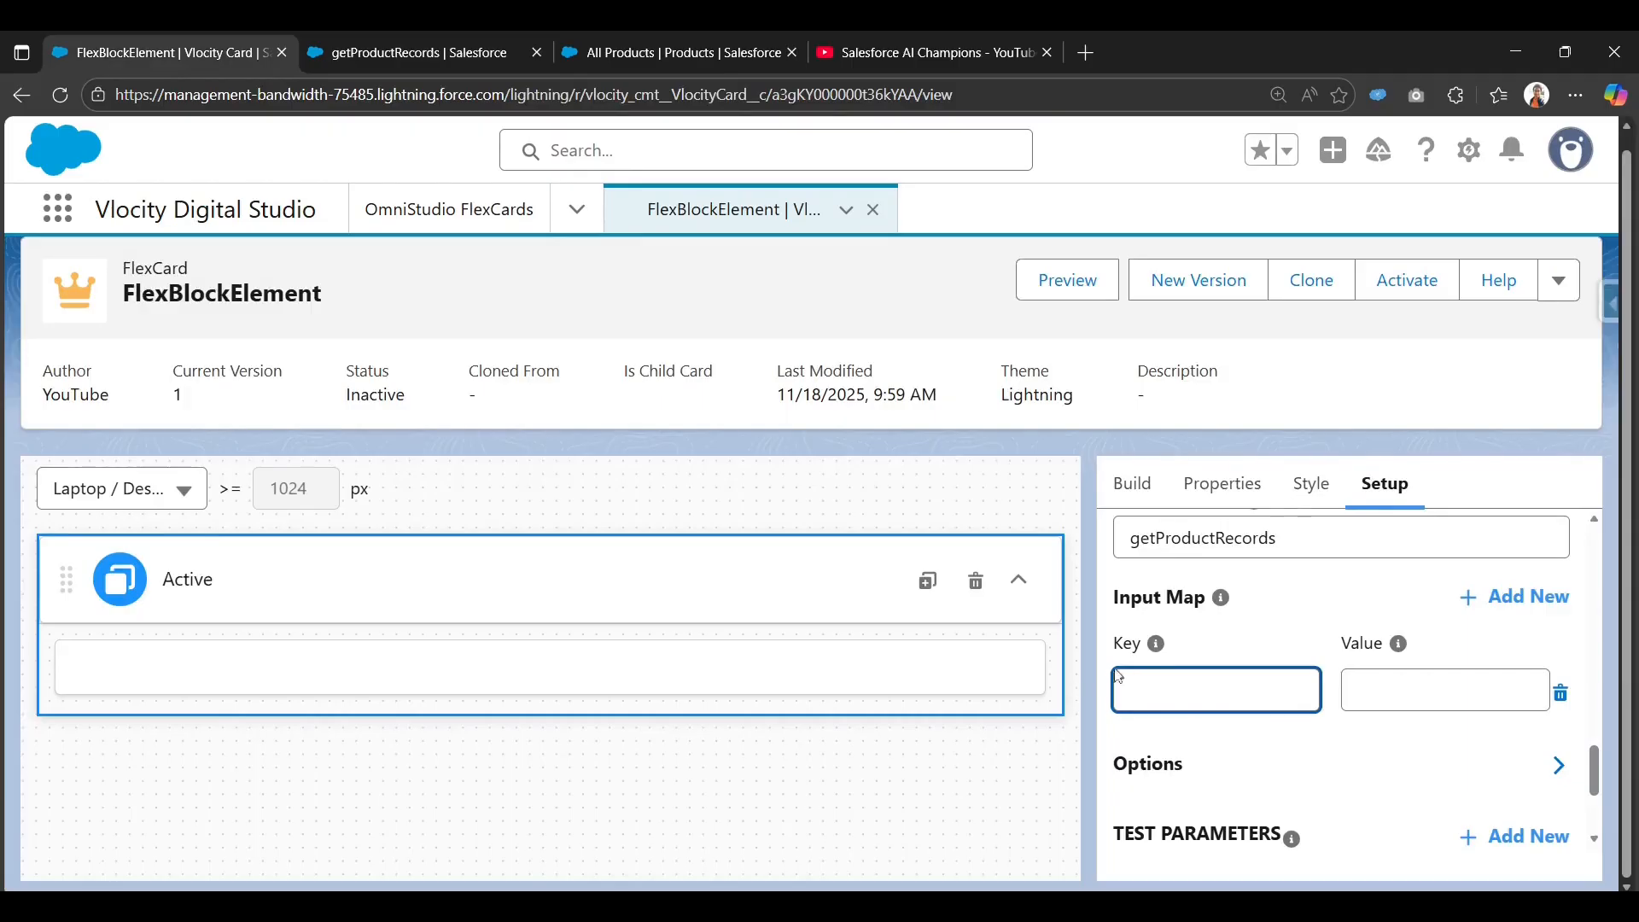
pyautogui.hotkey('ctrl', 'v')
pyautogui.click(1443, 689)
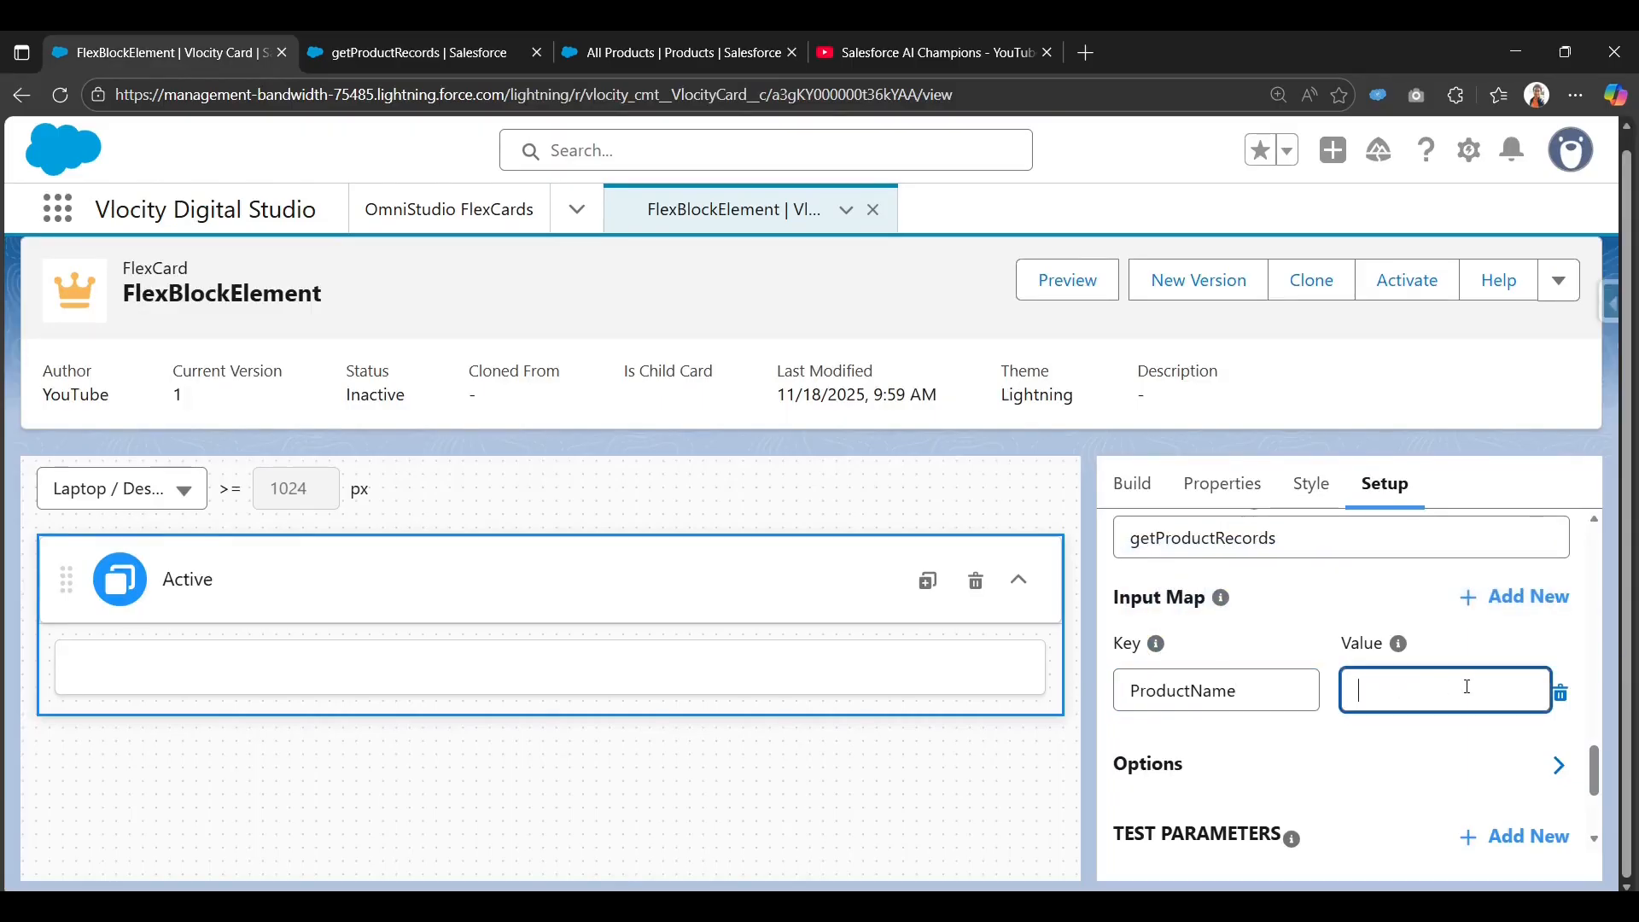
pyautogui.write('{}')
pyautogui.write('prodName}')
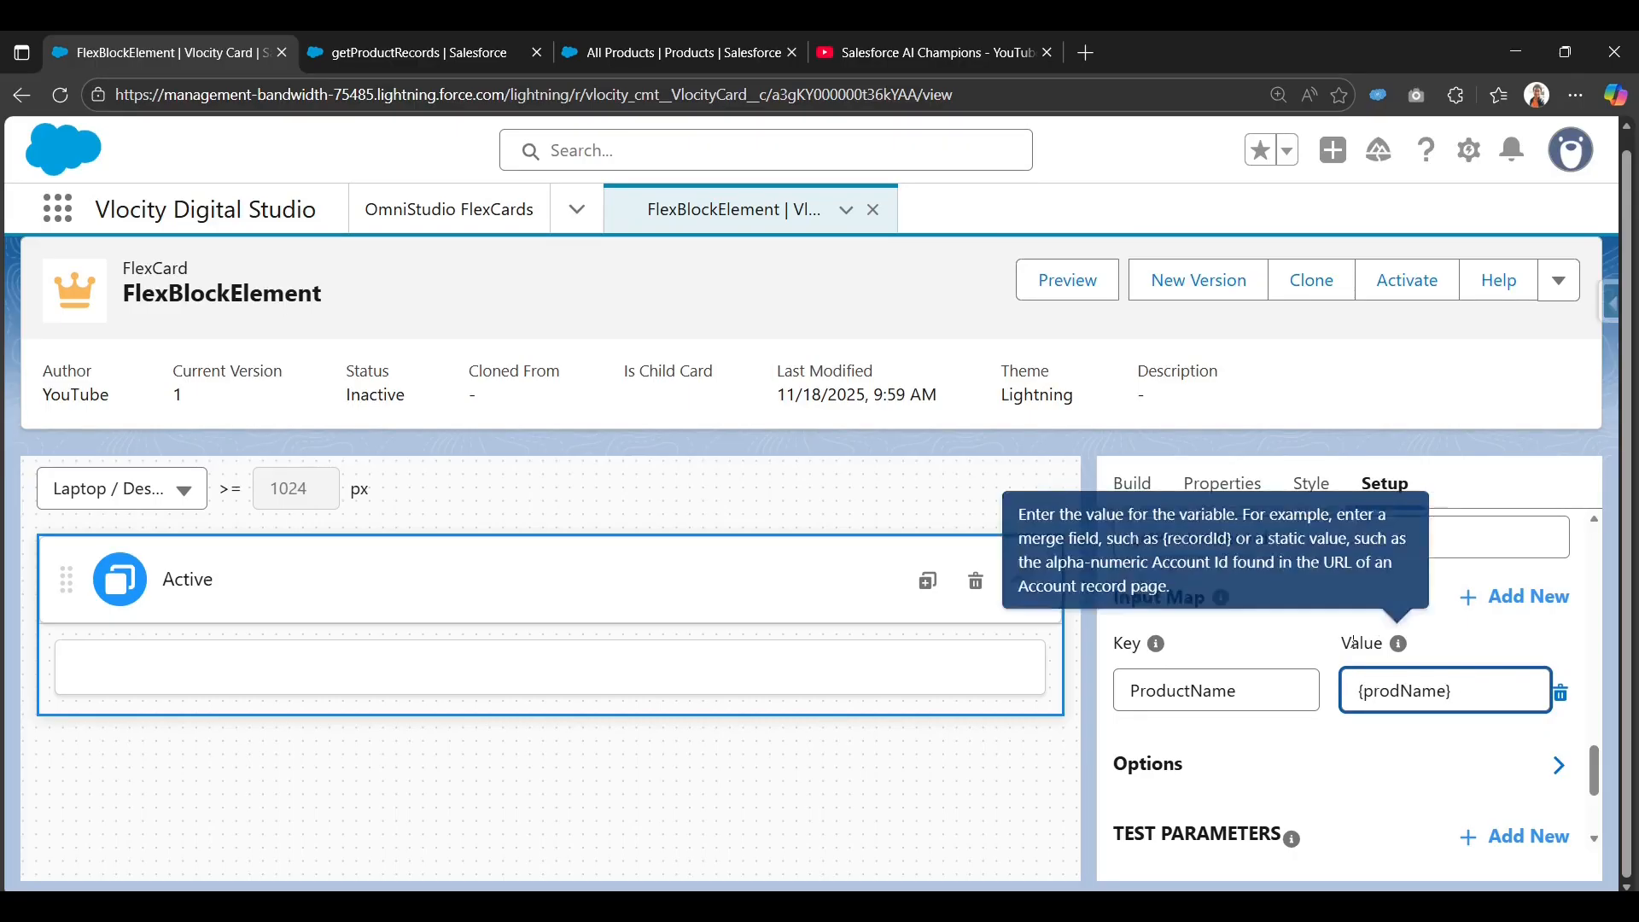
# Set the test parameter prodName to Data Plan.
pyautogui.click(1255, 614)
pyautogui.scroll(-1, 1267, 656)
pyautogui.scroll(-1, 1361, 761)
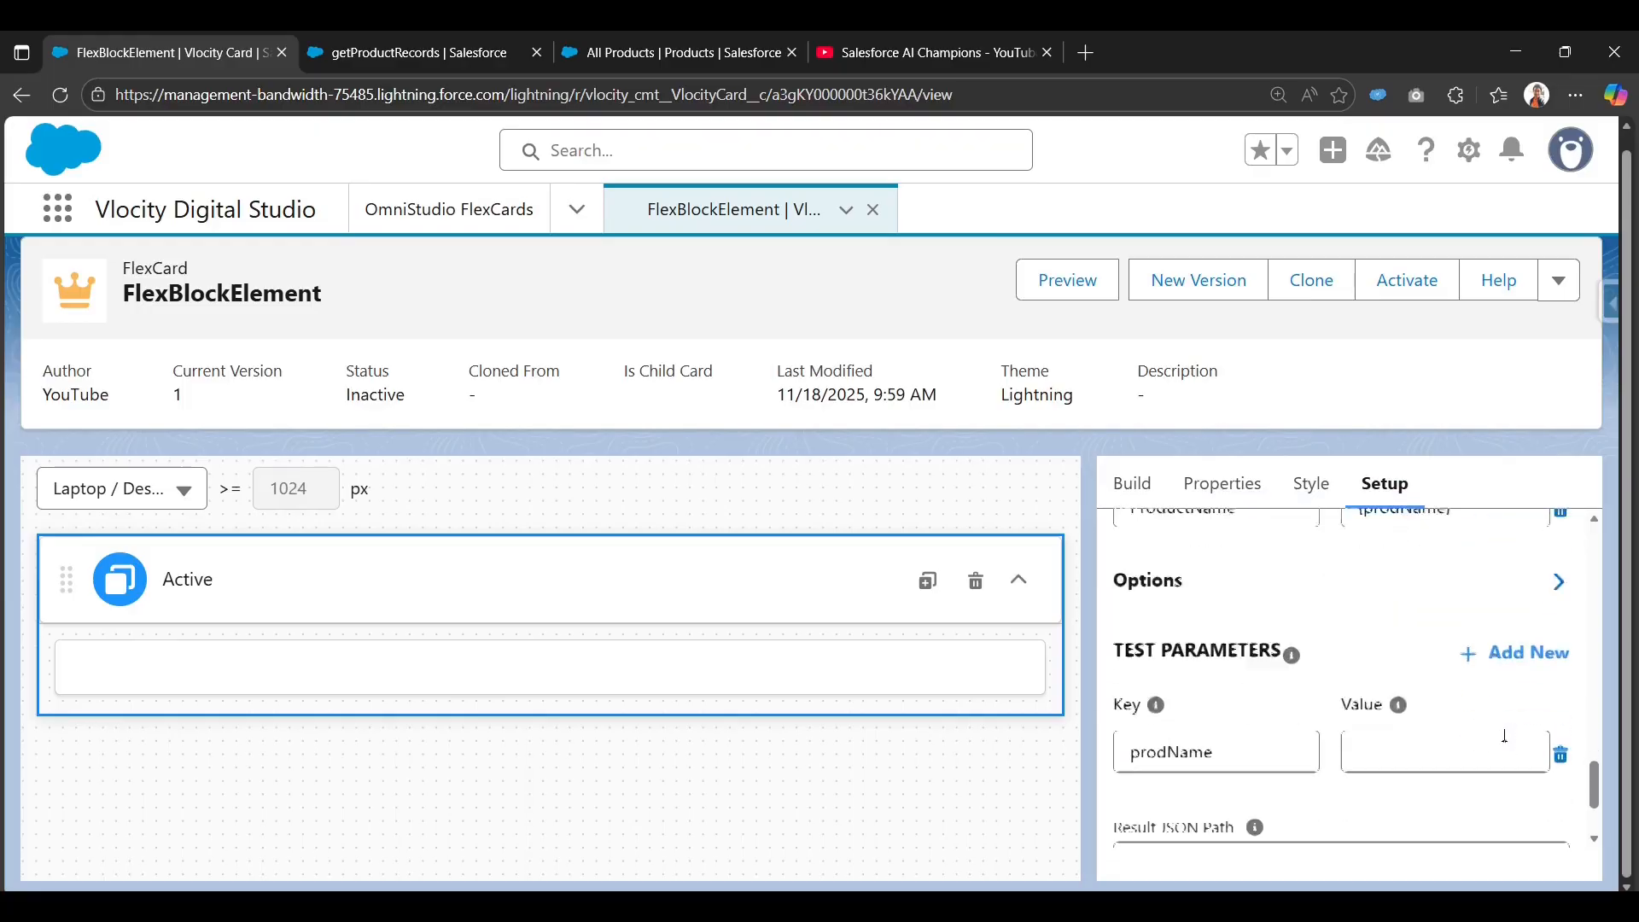
pyautogui.doubleClick(1226, 722)
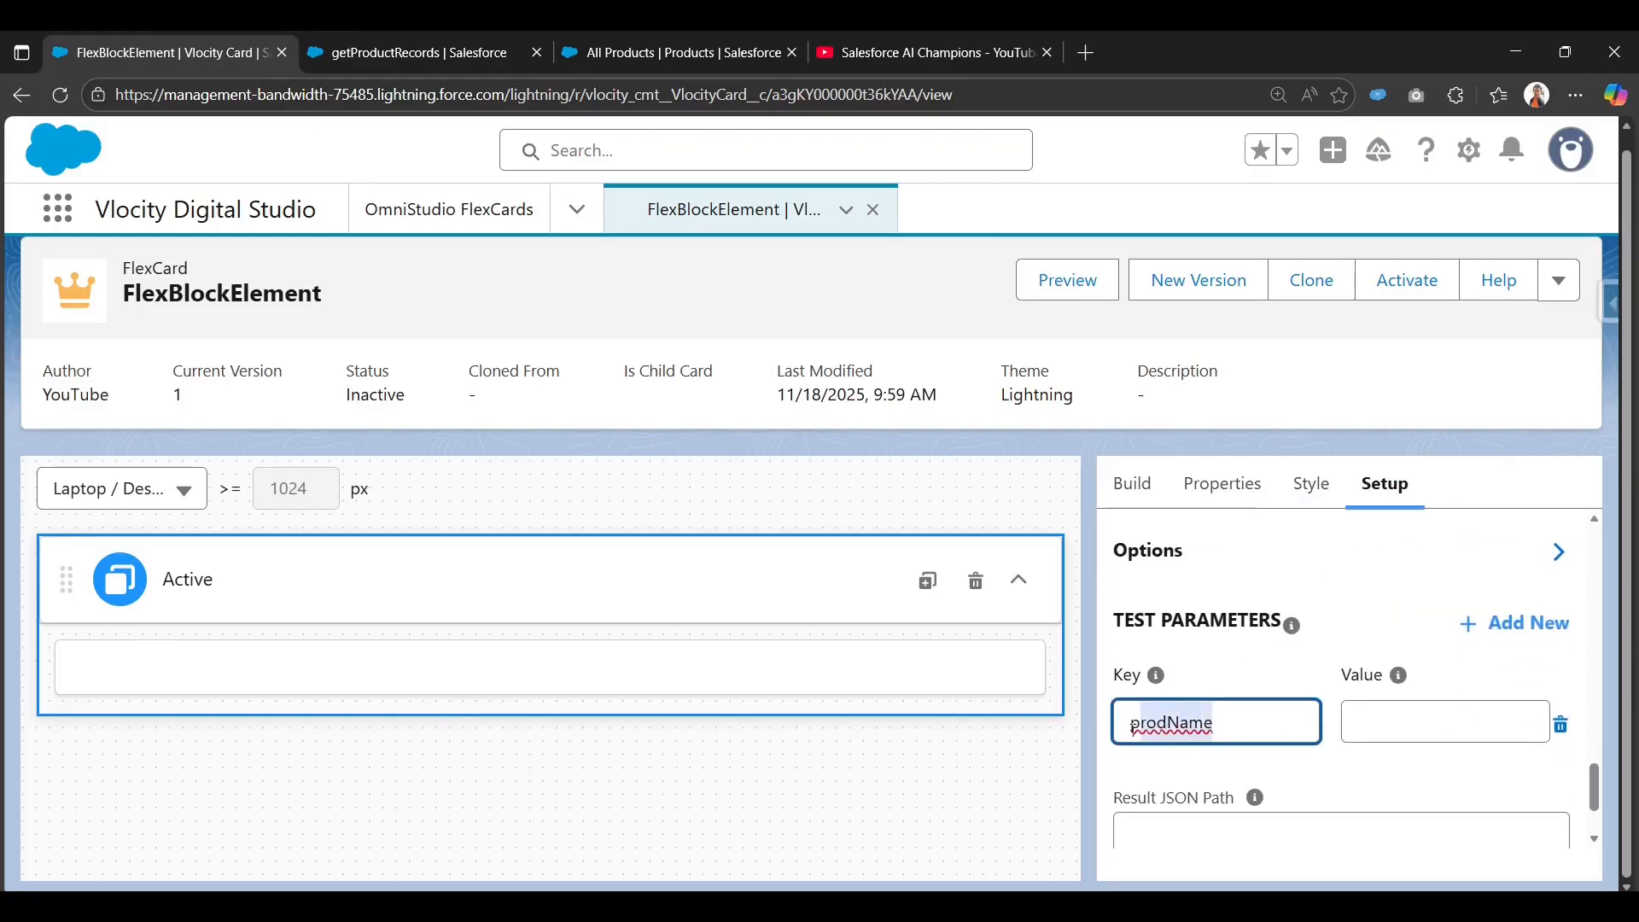
pyautogui.click(1422, 725)
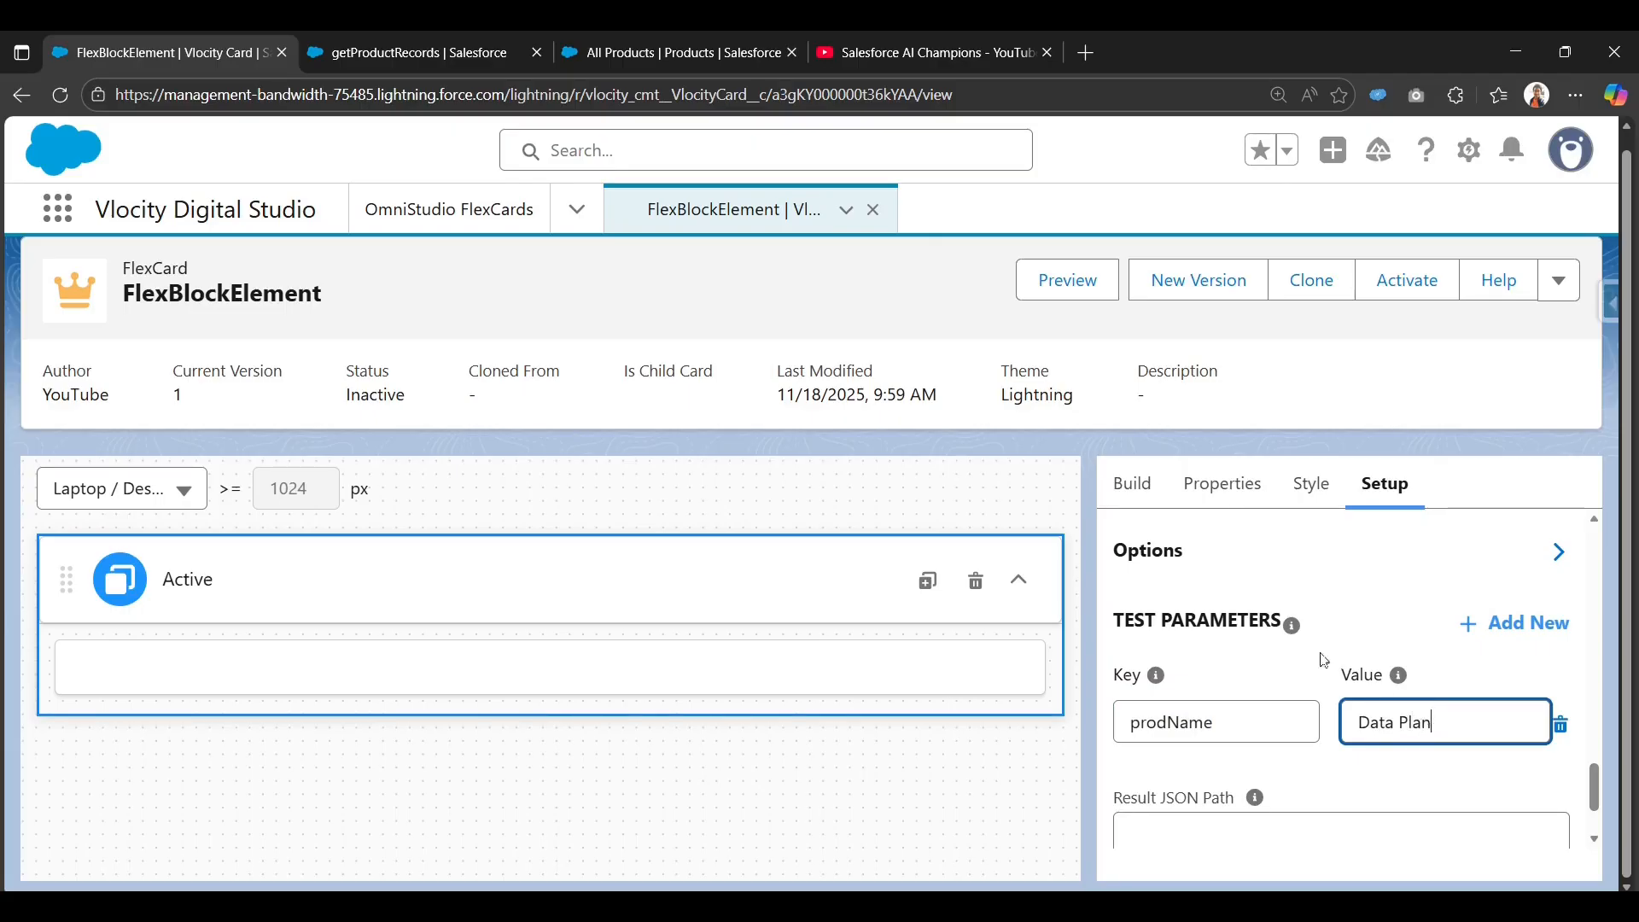
pyautogui.click(1385, 626)
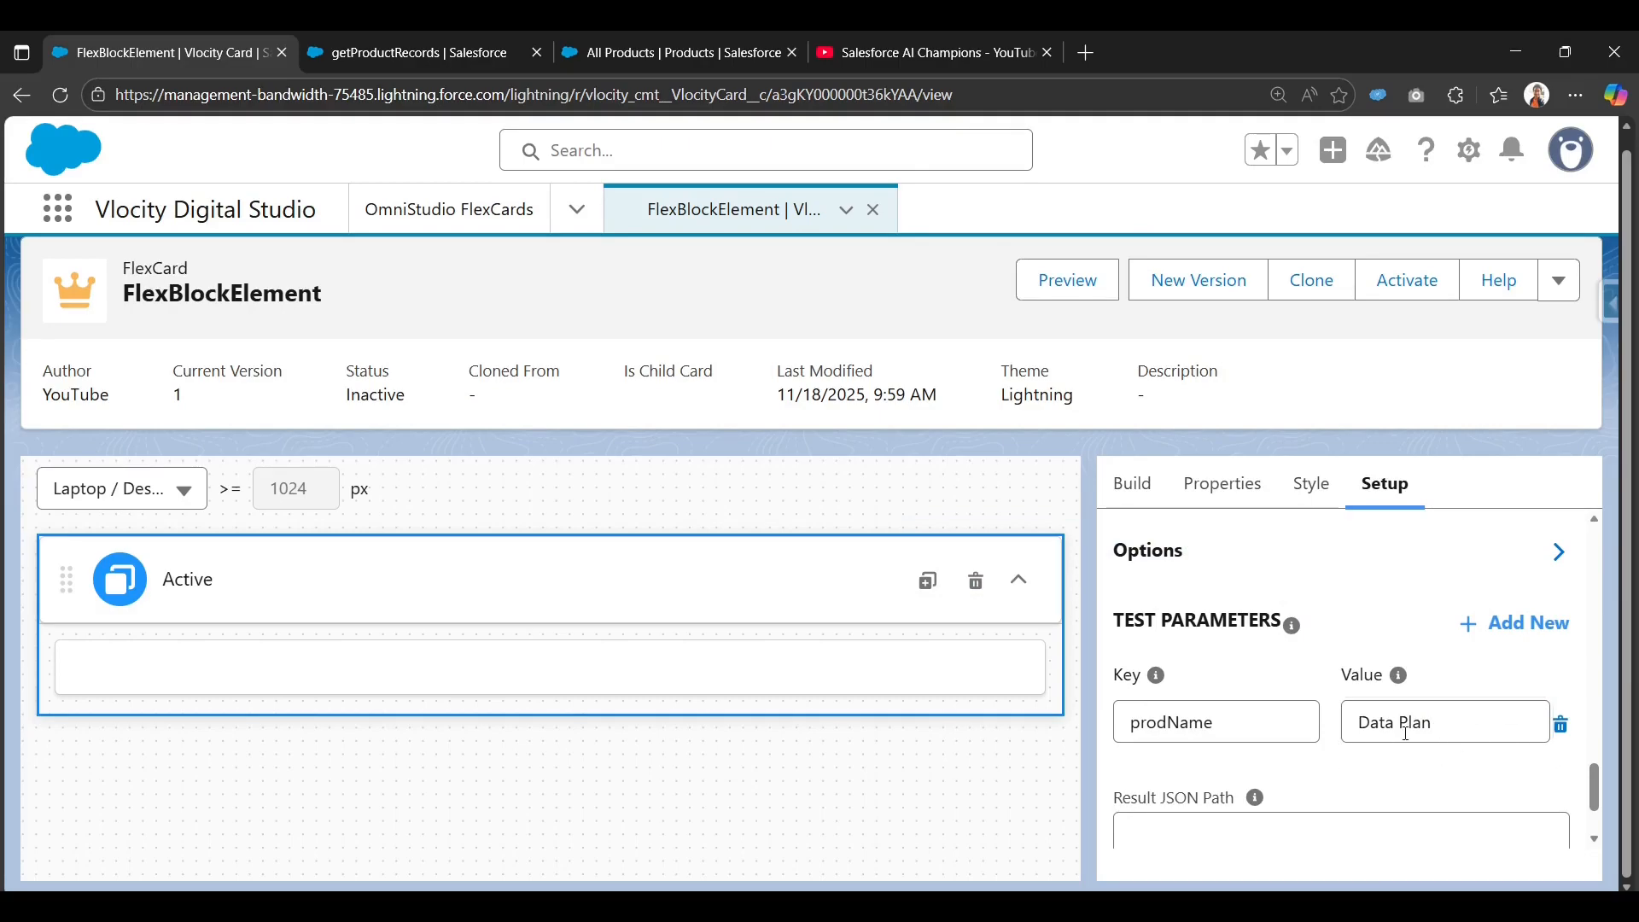
# Save and fetch, check the 8 products in Table and JSON views, then close the results.
pyautogui.scroll(-2, 1374, 730)
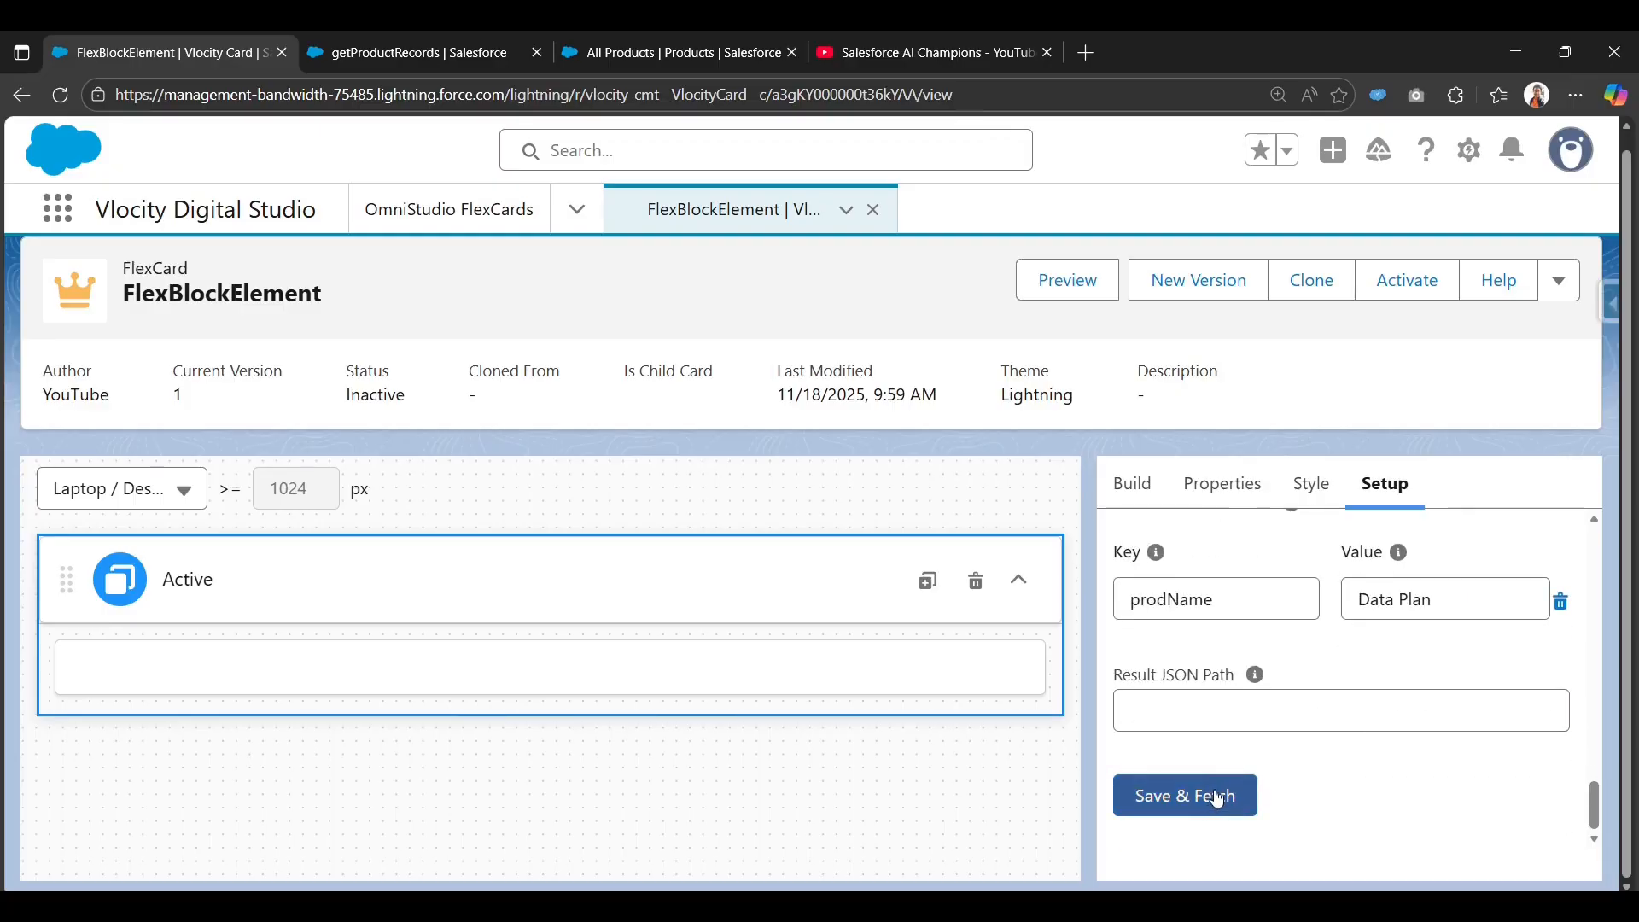
pyautogui.click(1217, 796)
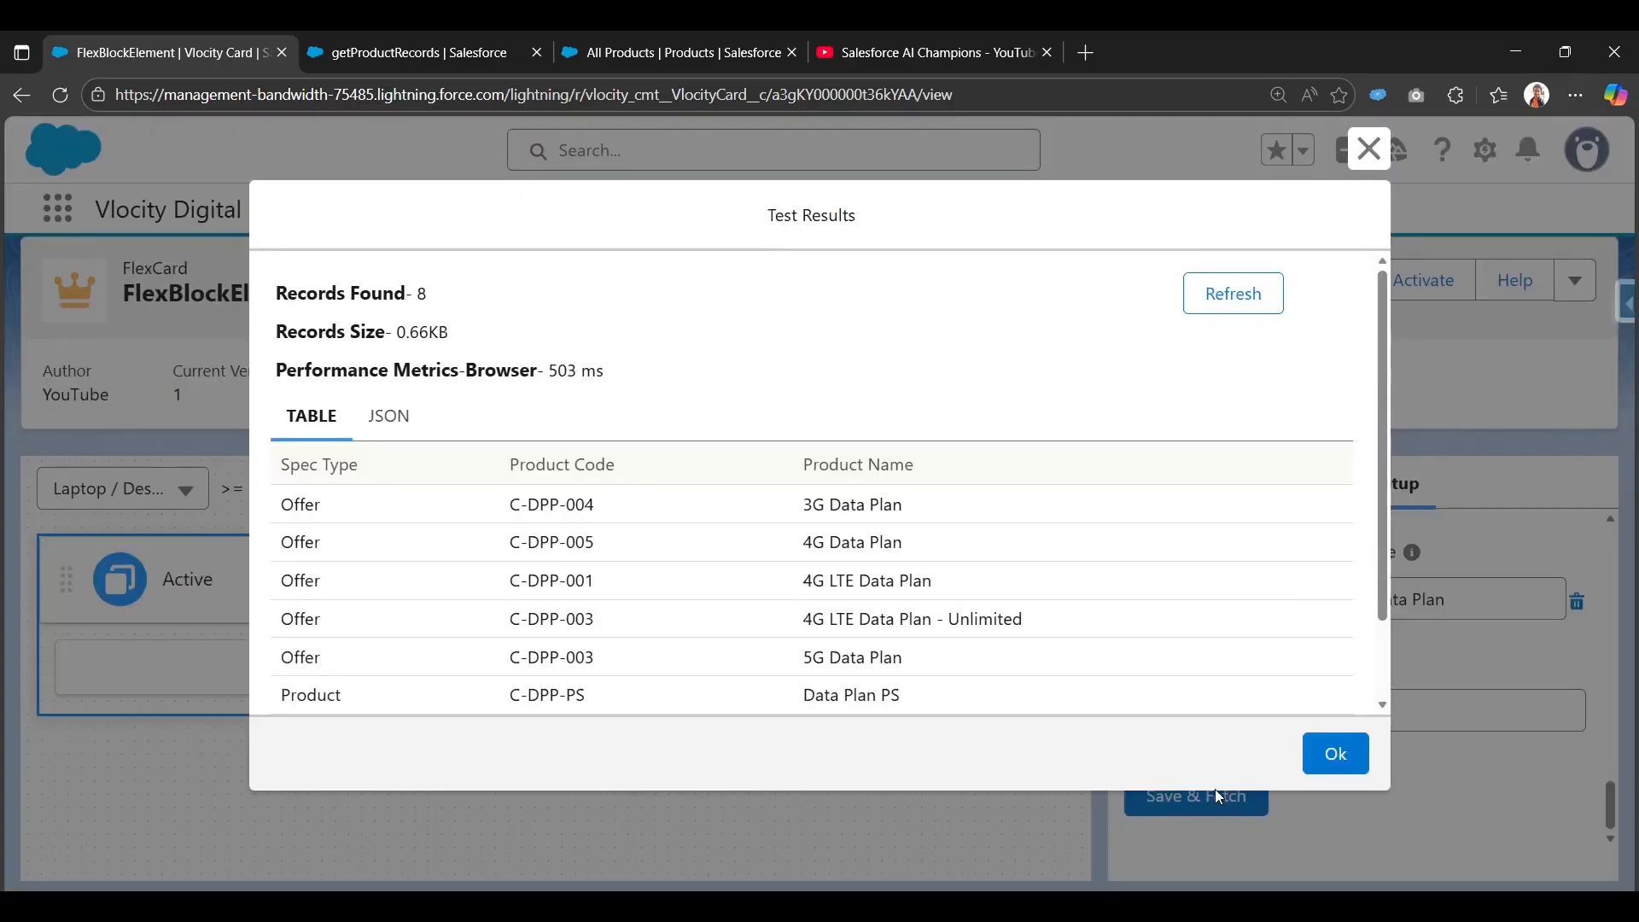
pyautogui.scroll(-2, 423, 529)
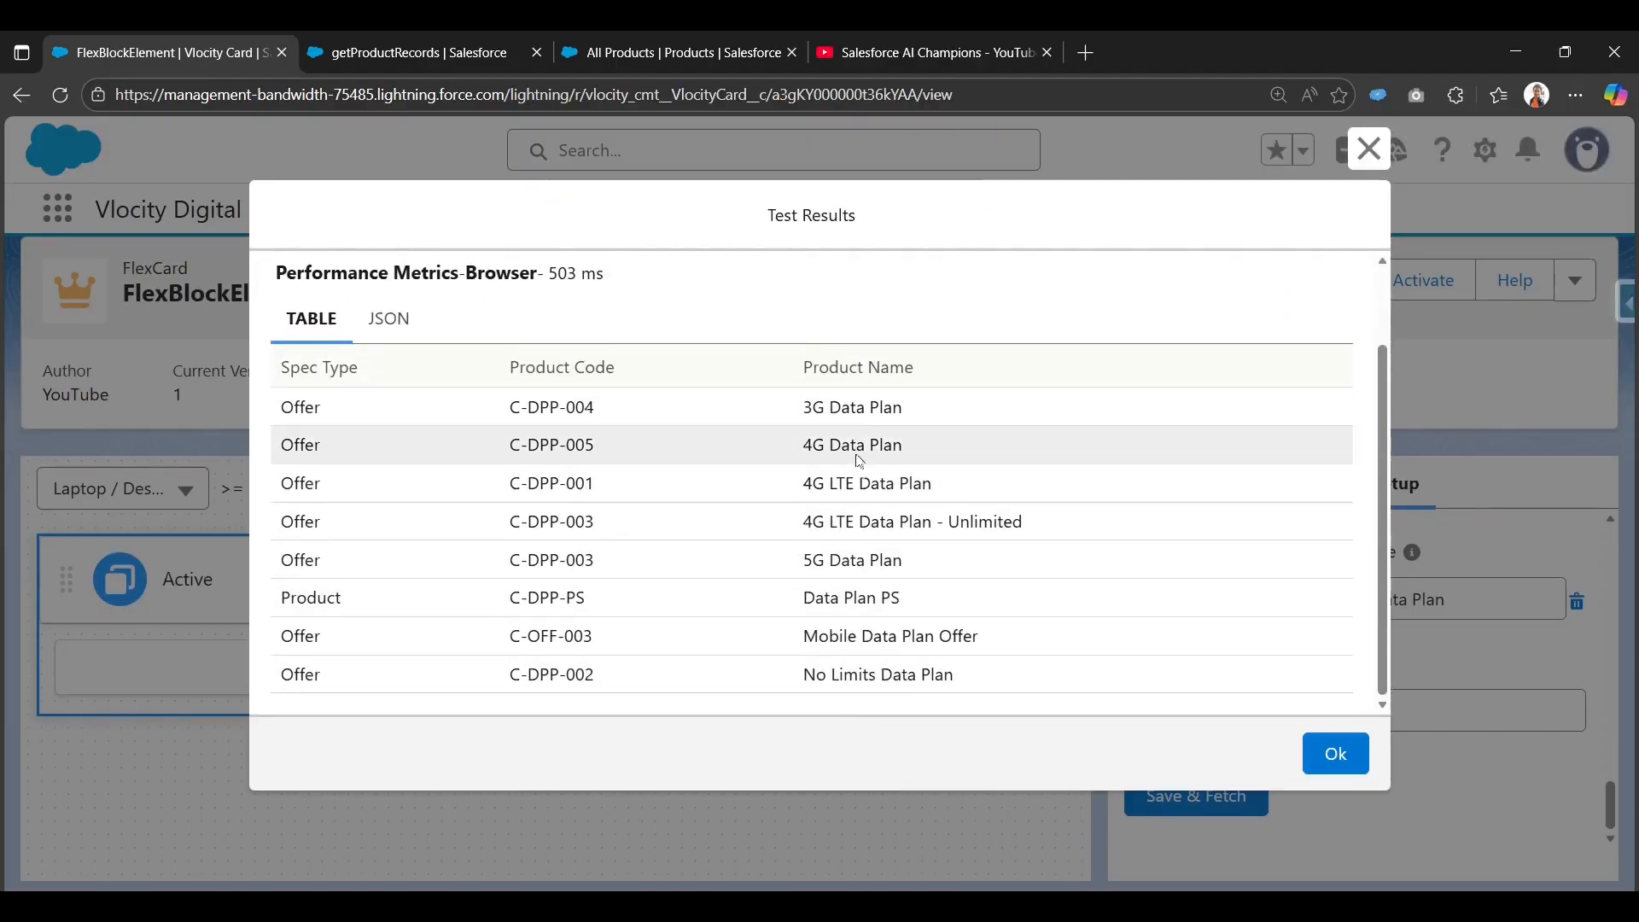
pyautogui.moveTo(960, 683); pyautogui.dragTo(876, 675)
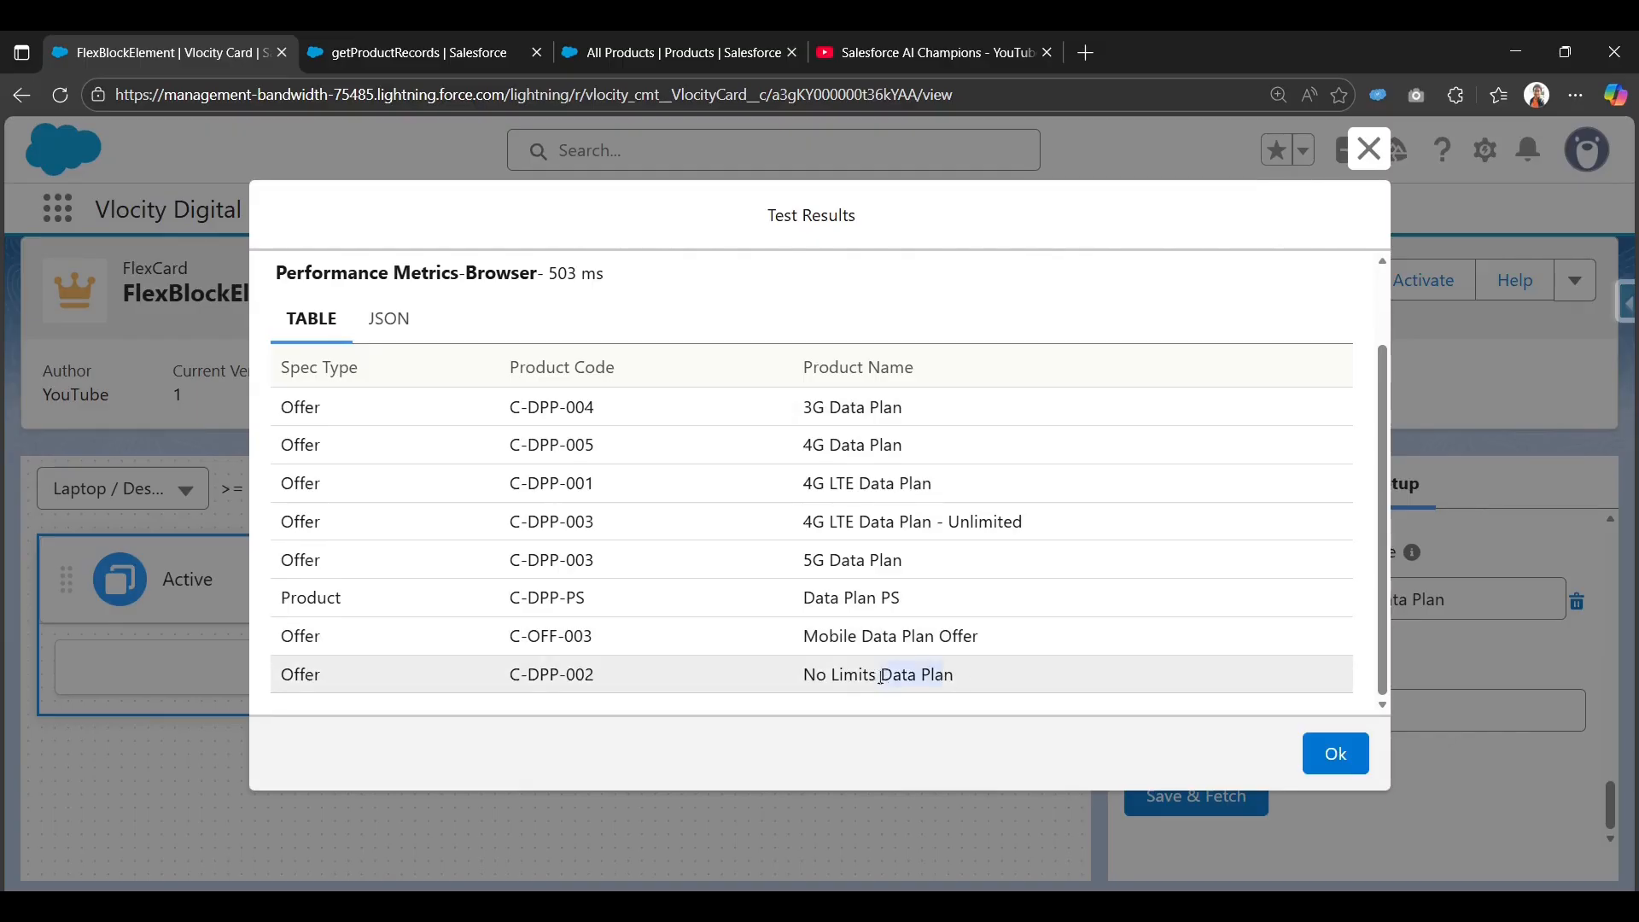
pyautogui.click(388, 328)
pyautogui.scroll(-10, 404, 519)
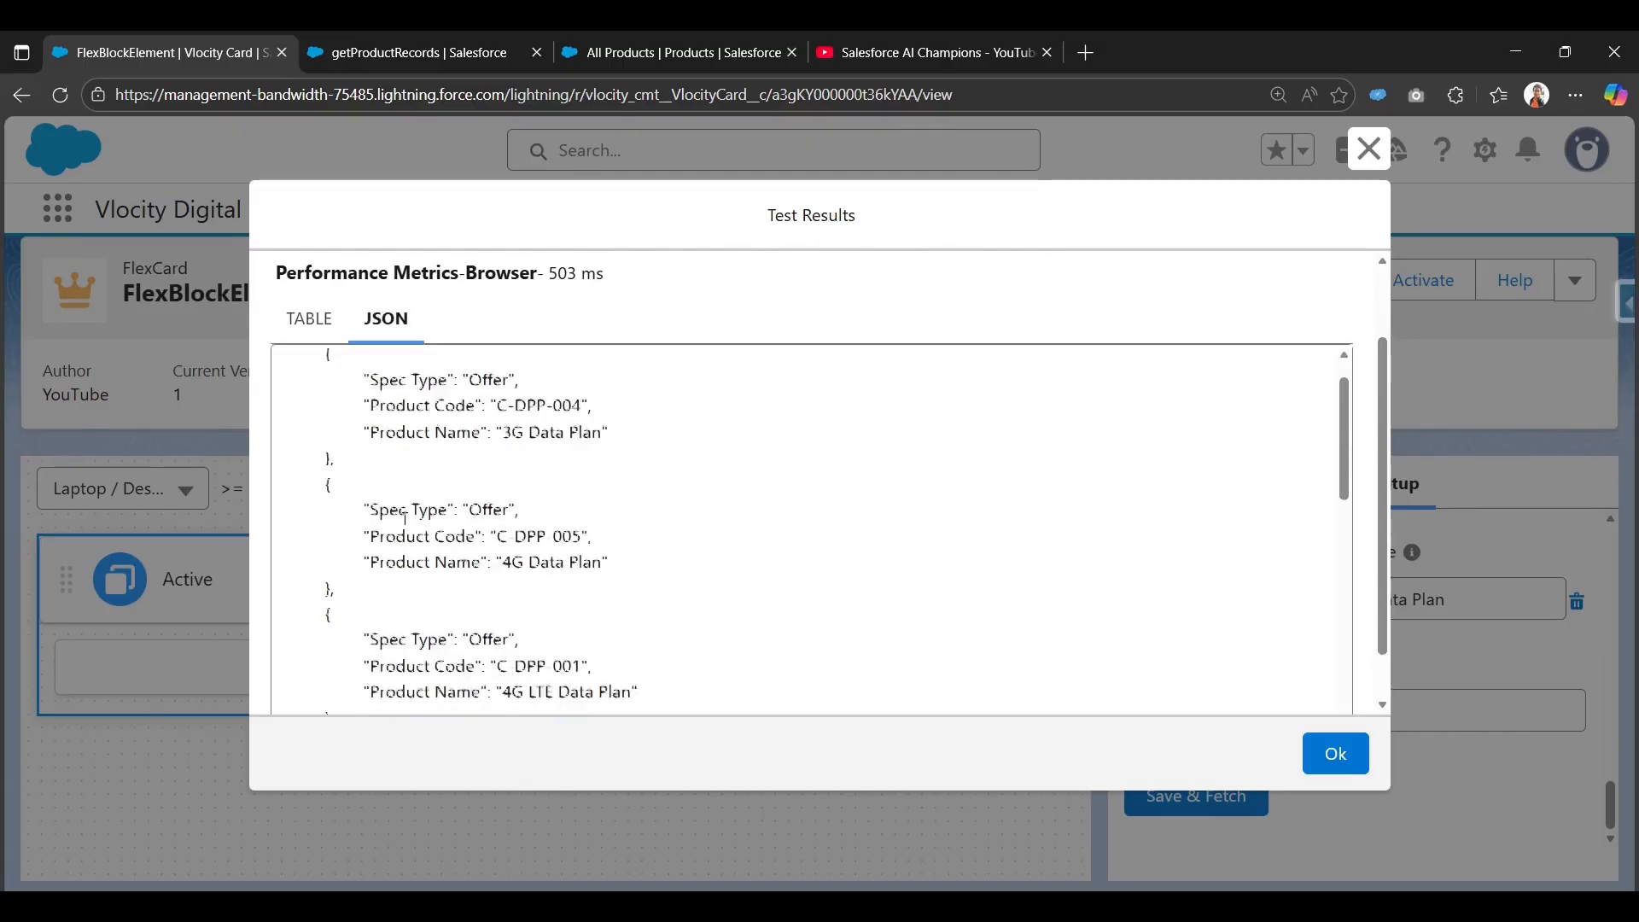
pyautogui.scroll(10, 399, 598)
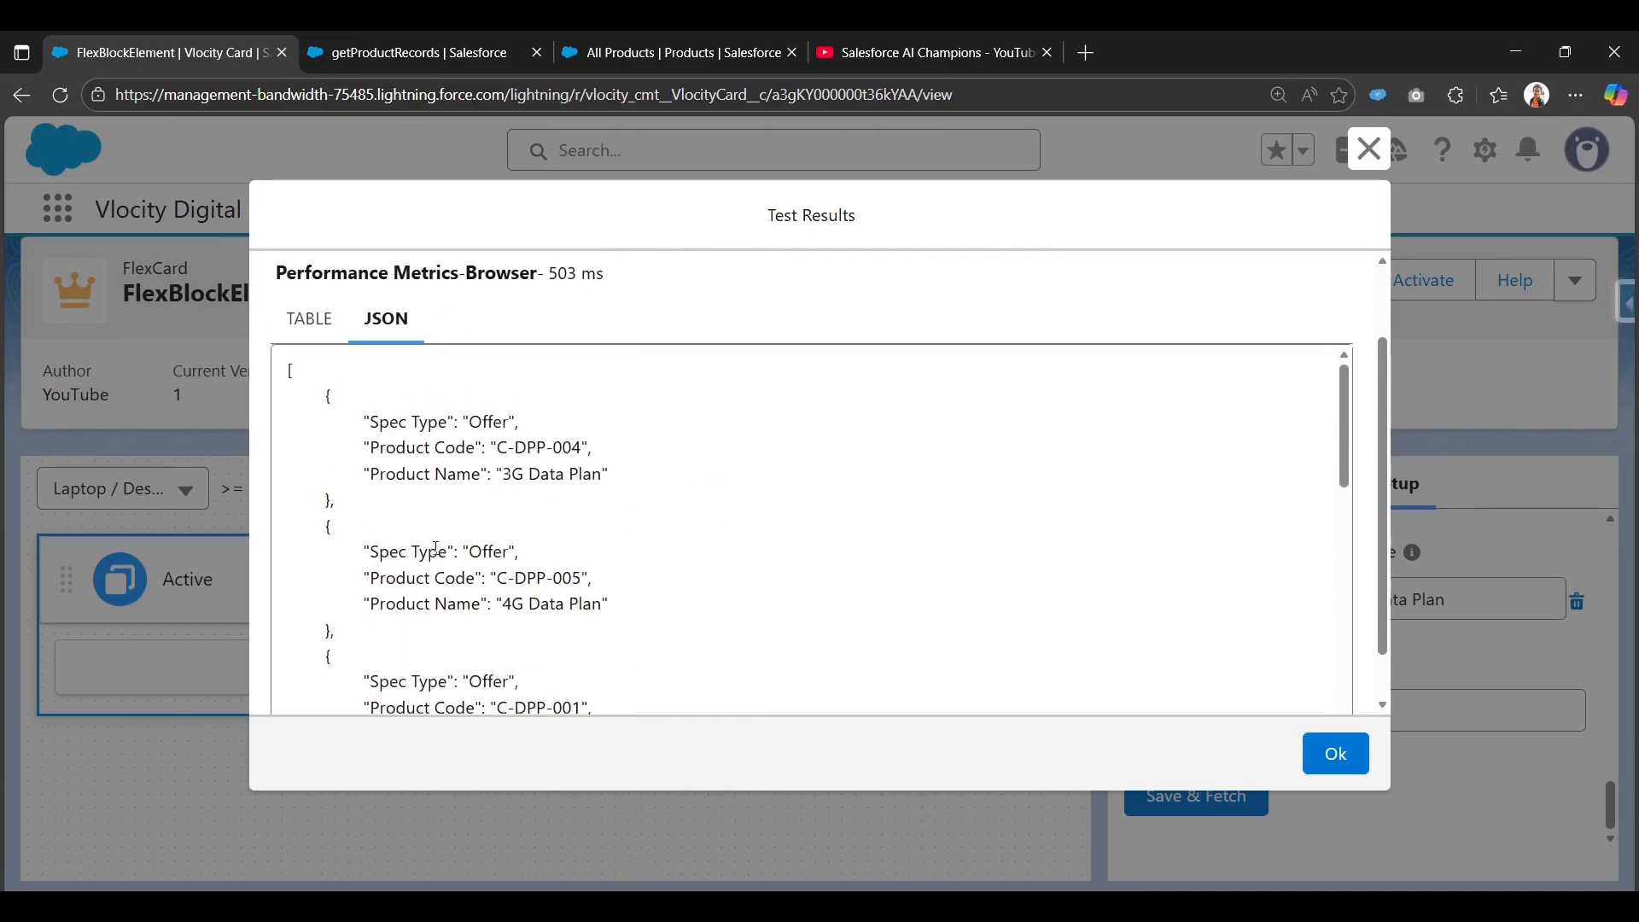
pyautogui.scroll(2, 751, 410)
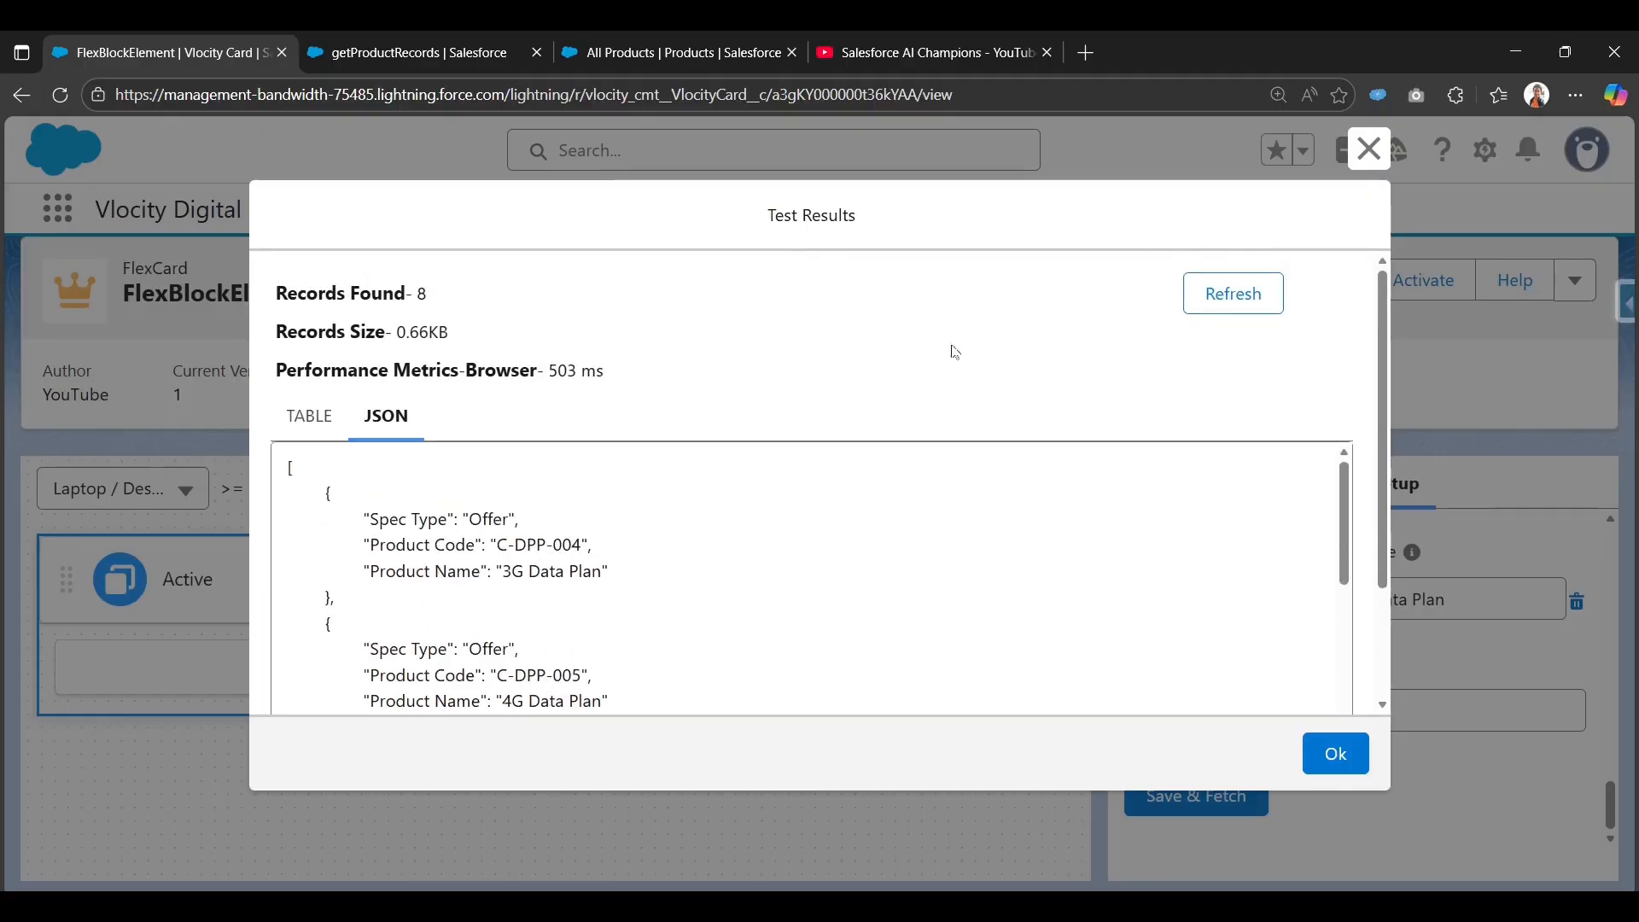
pyautogui.click(1366, 150)
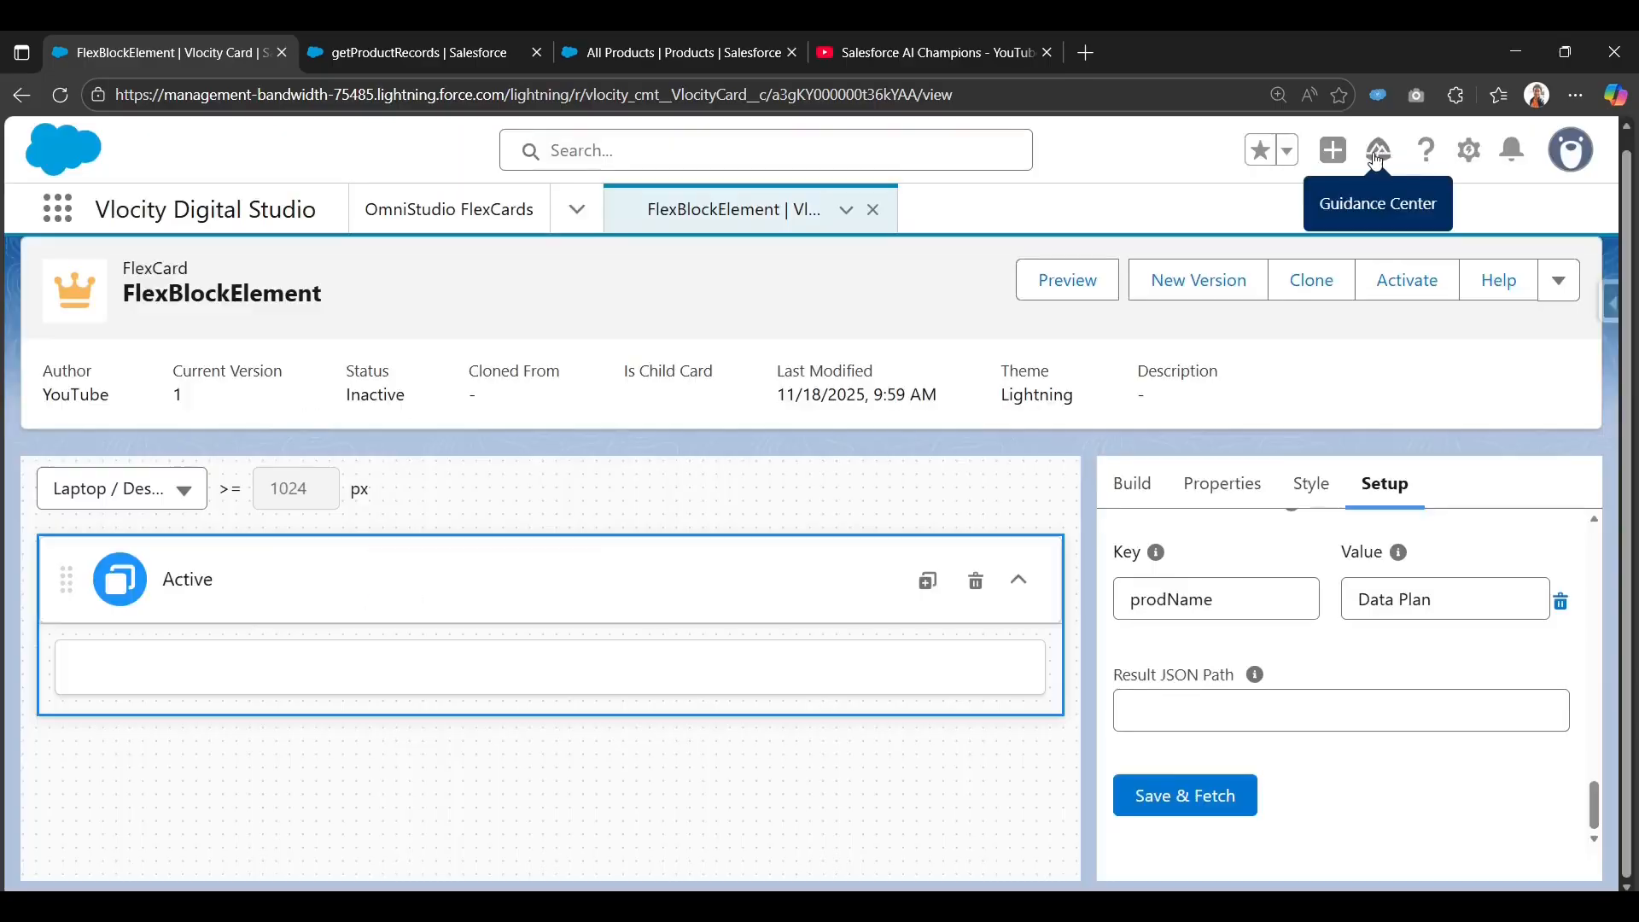
# Filter the Build elements by 'b' and drag a Datatable into the card's Active block.
pyautogui.click(1148, 497)
pyautogui.click(1233, 559)
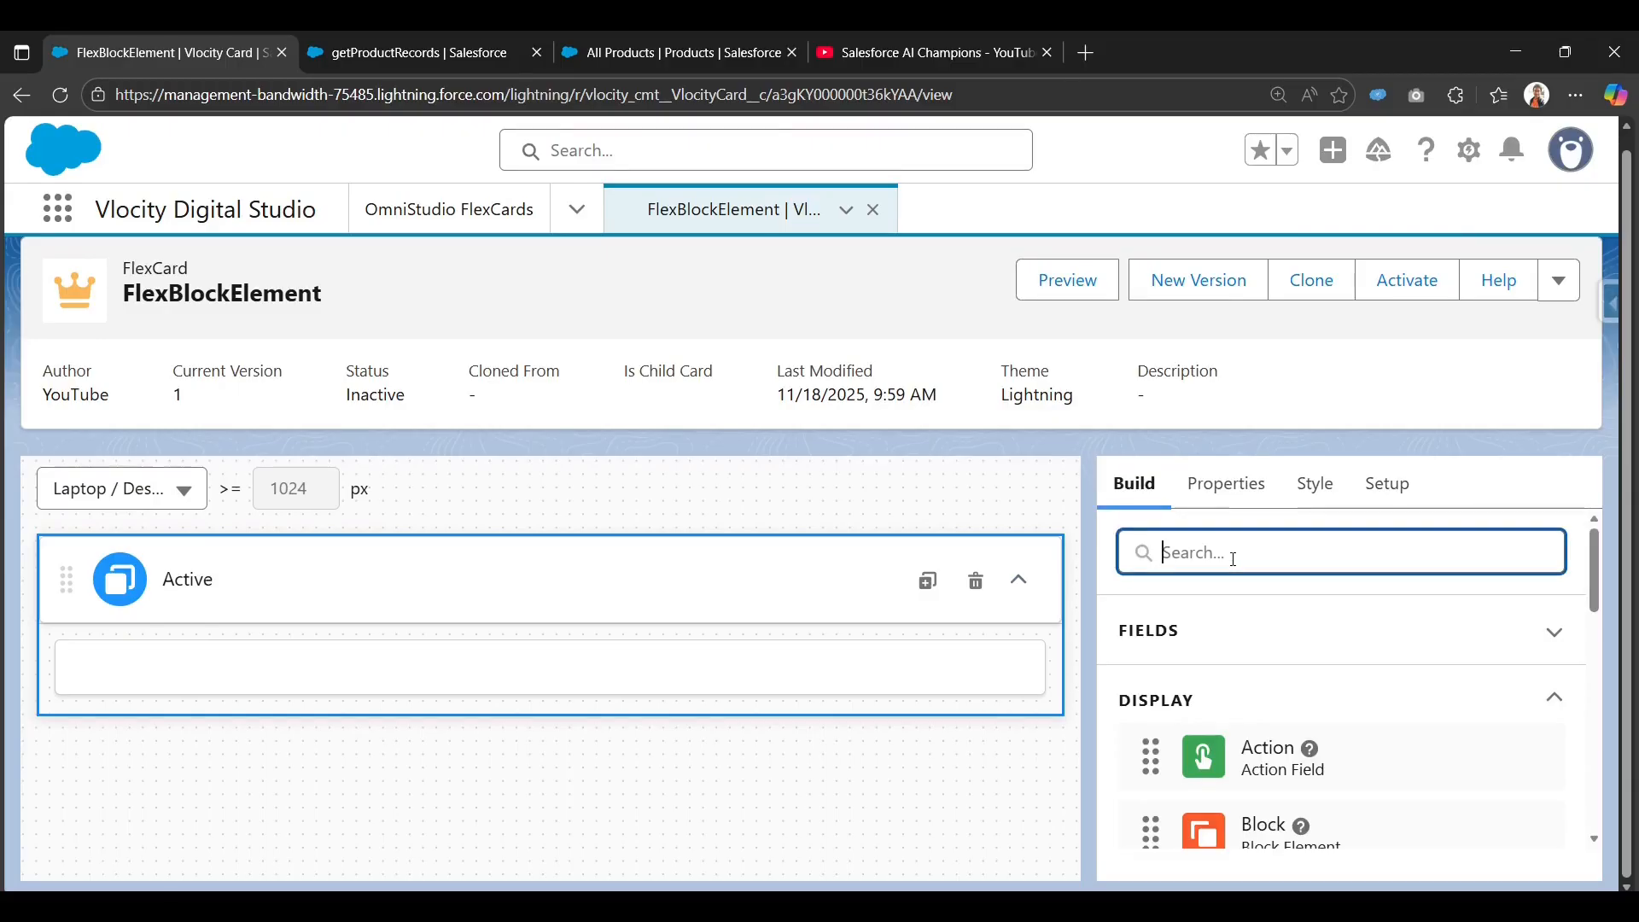
pyautogui.write('b')
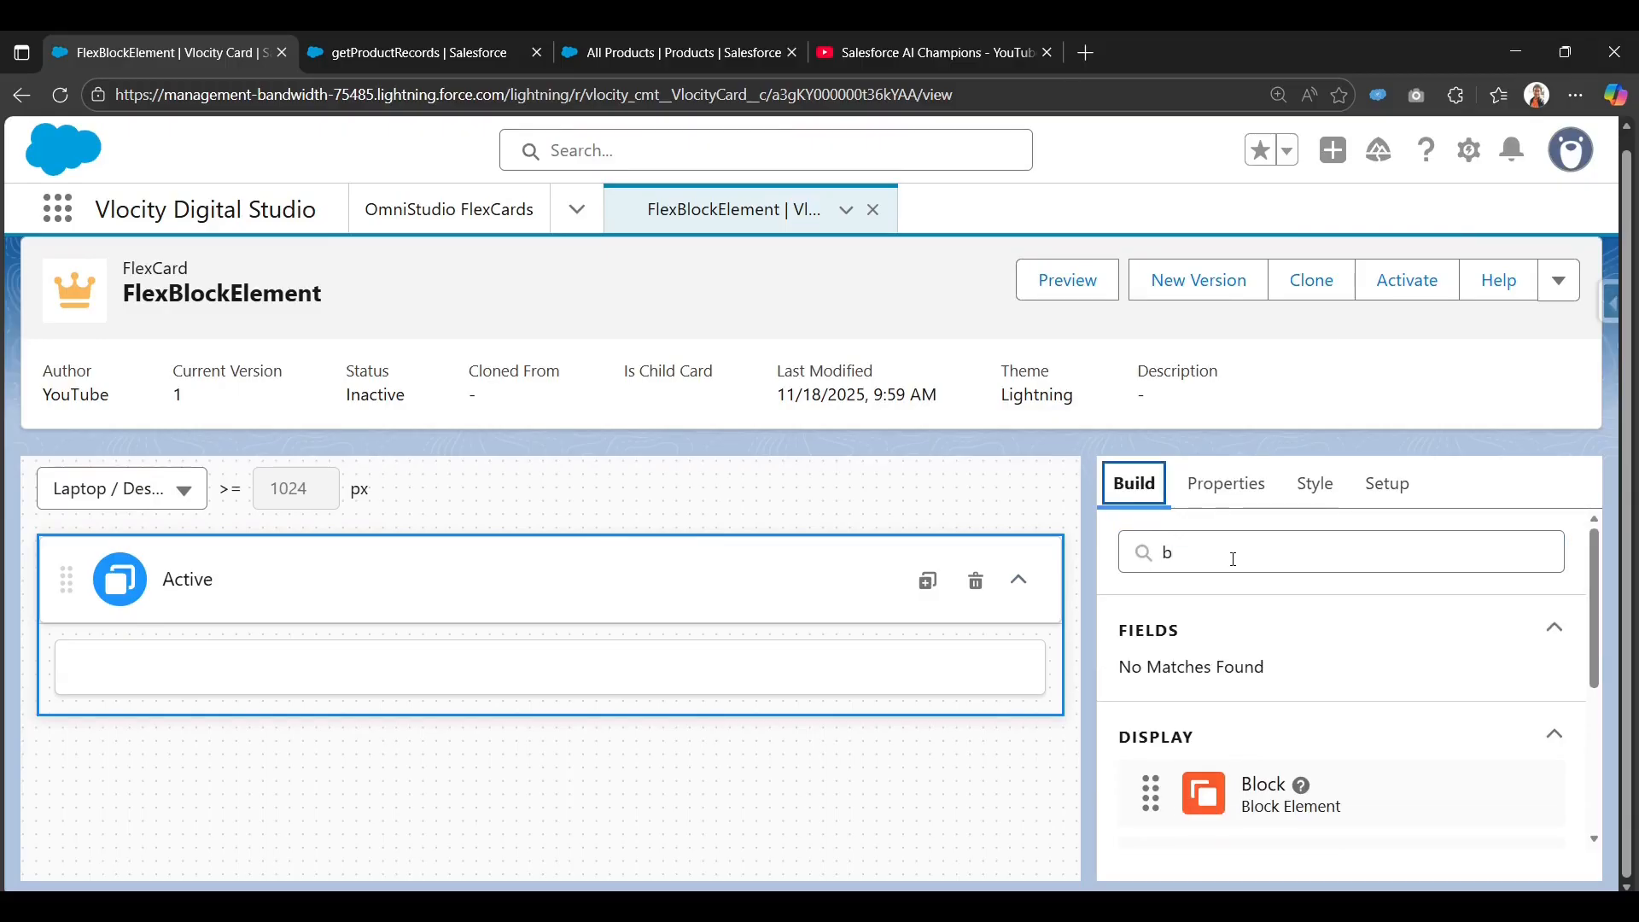
pyautogui.scroll(-3, 1213, 598)
pyautogui.scroll(1, 1229, 700)
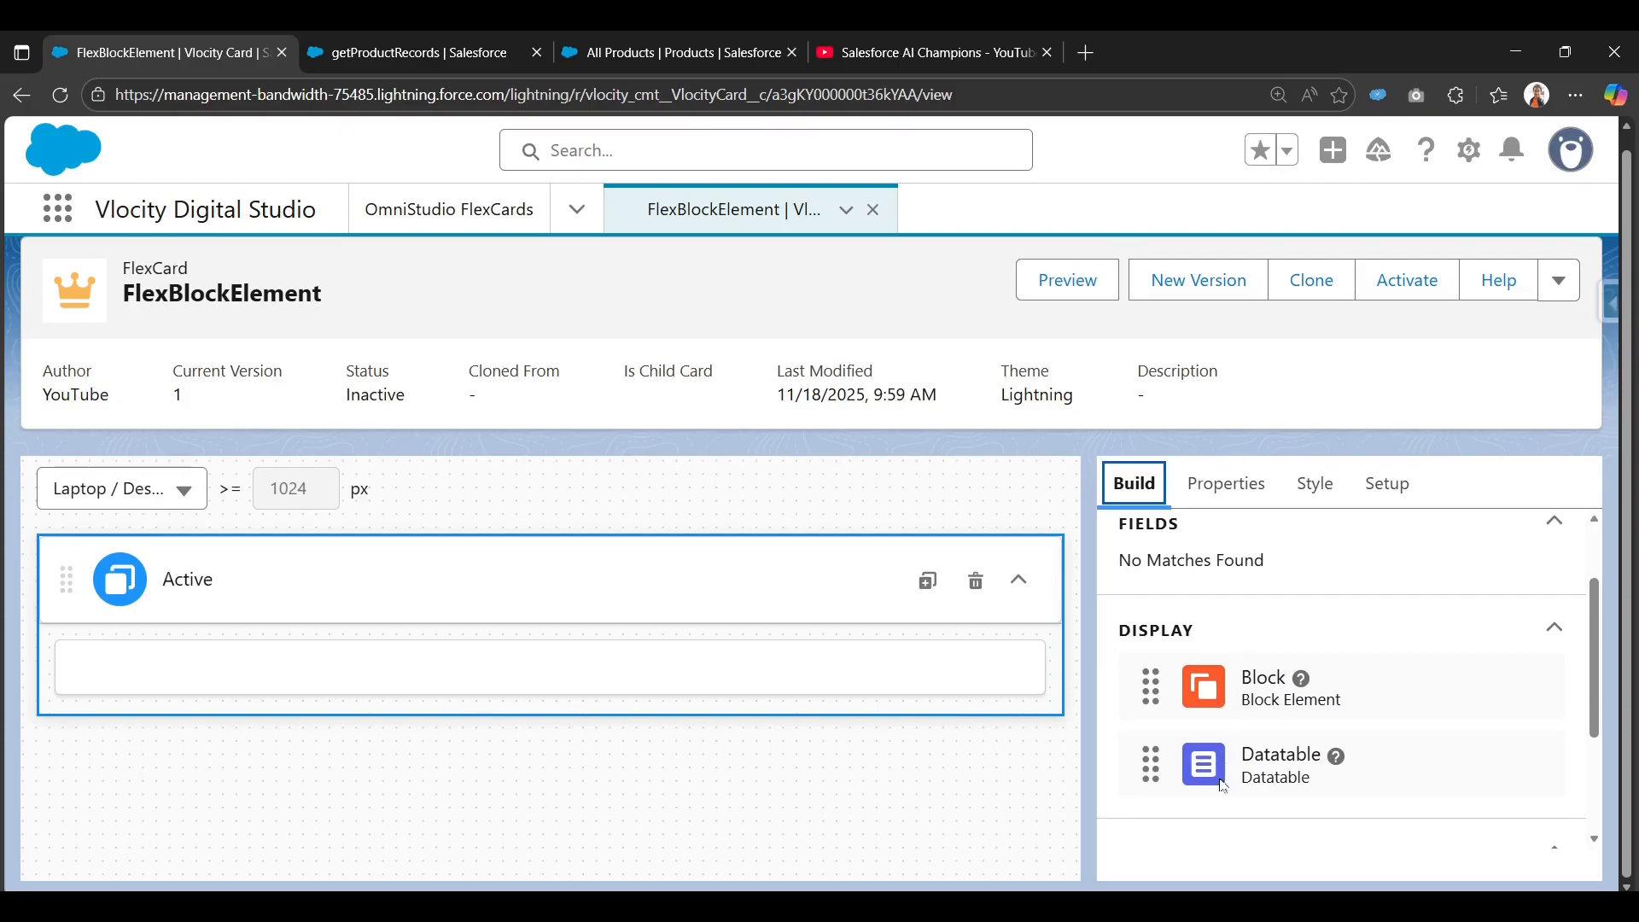
pyautogui.moveTo(1222, 785); pyautogui.dragTo(683, 702)
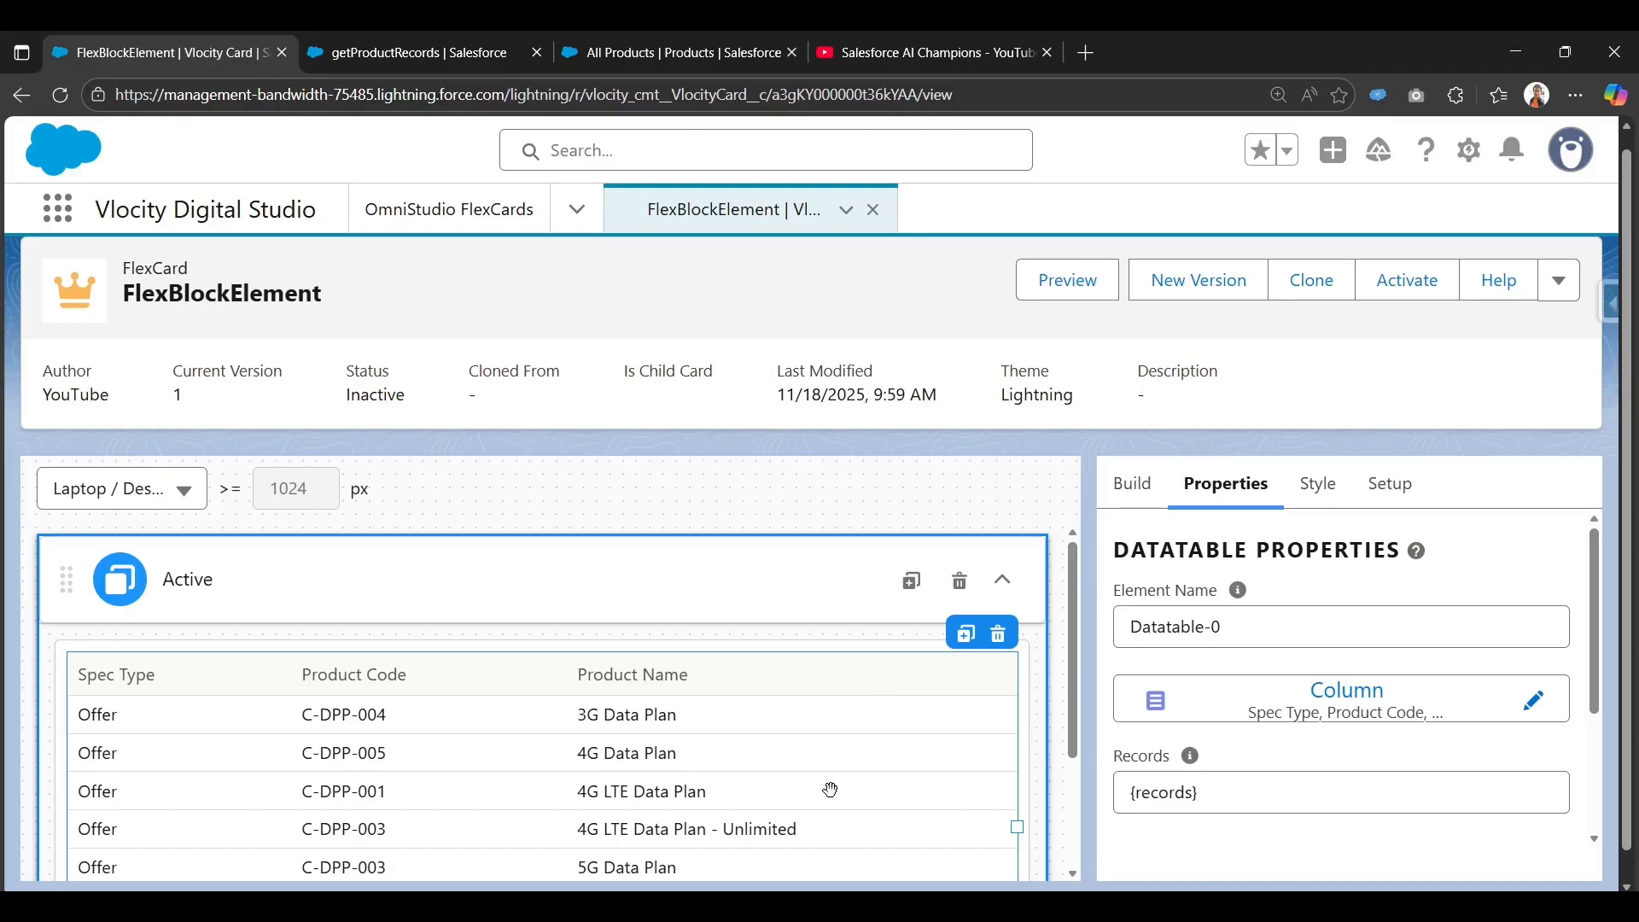
# Delete the product Datatable and drop a Block element into the card from Build > Display.
pyautogui.click(1000, 638)
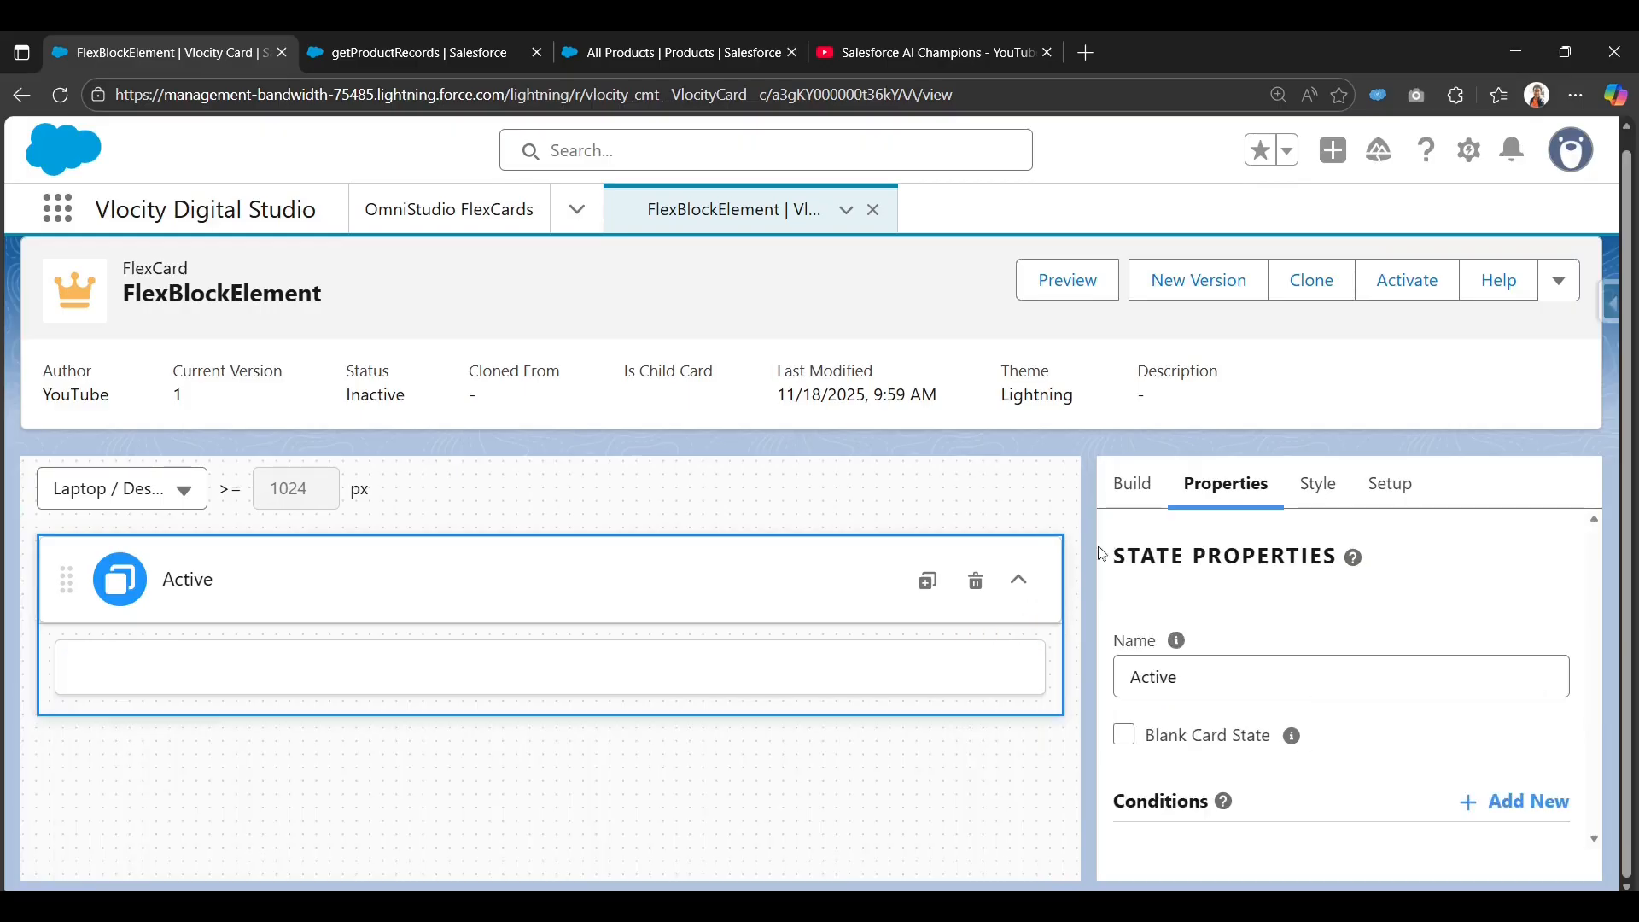
pyautogui.click(1133, 483)
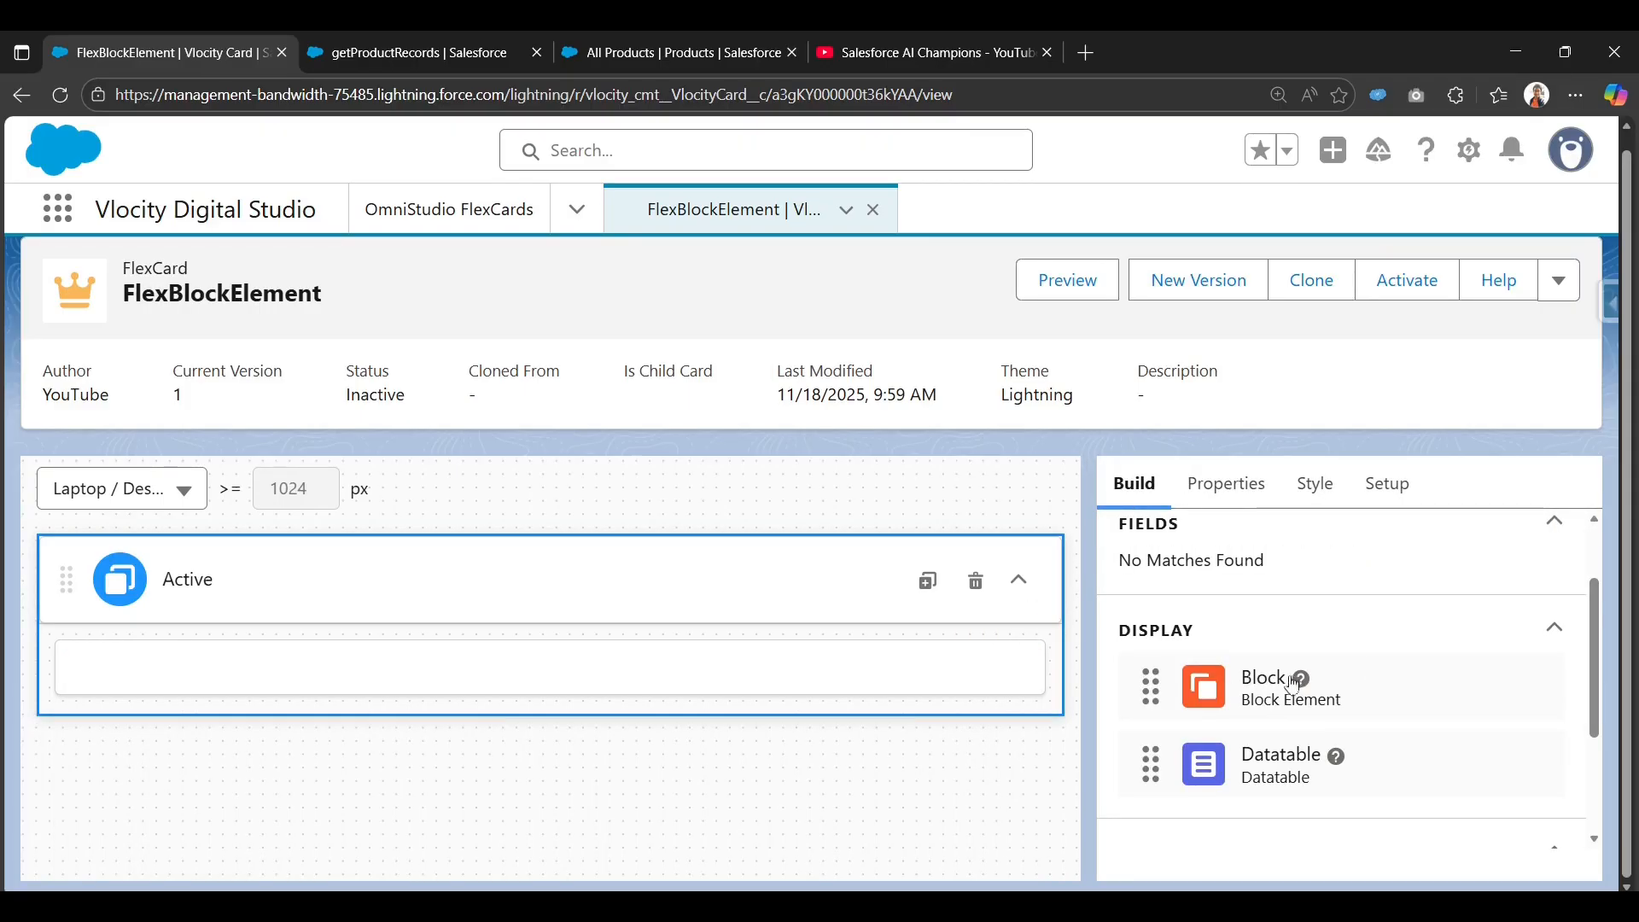
pyautogui.moveTo(1261, 683); pyautogui.dragTo(732, 673)
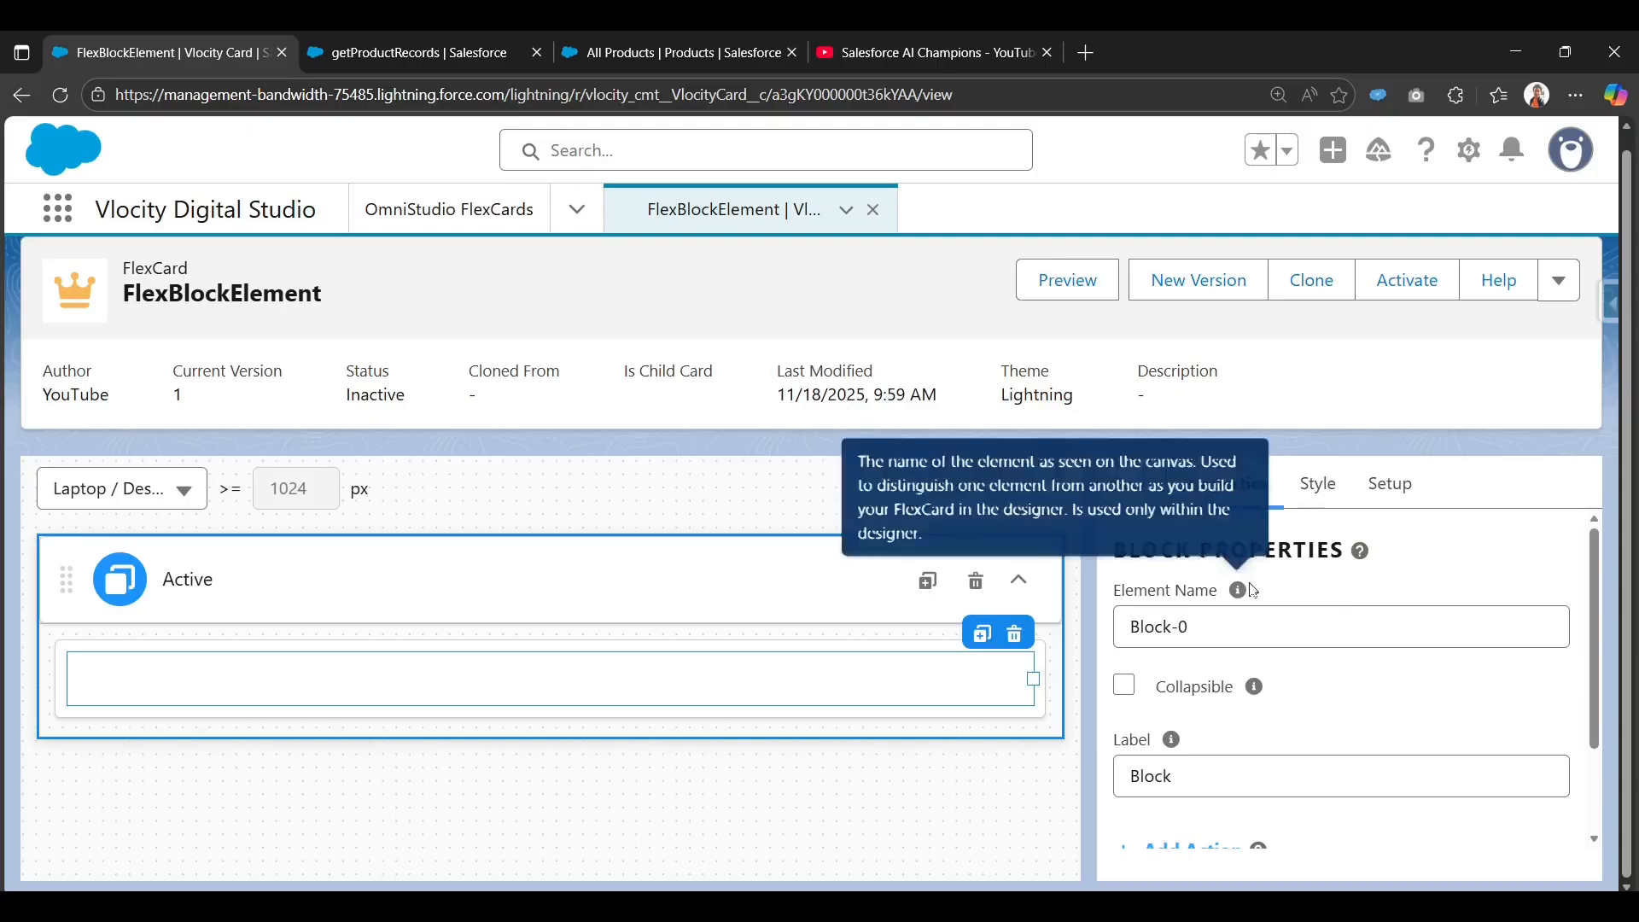
pyautogui.click(1125, 687)
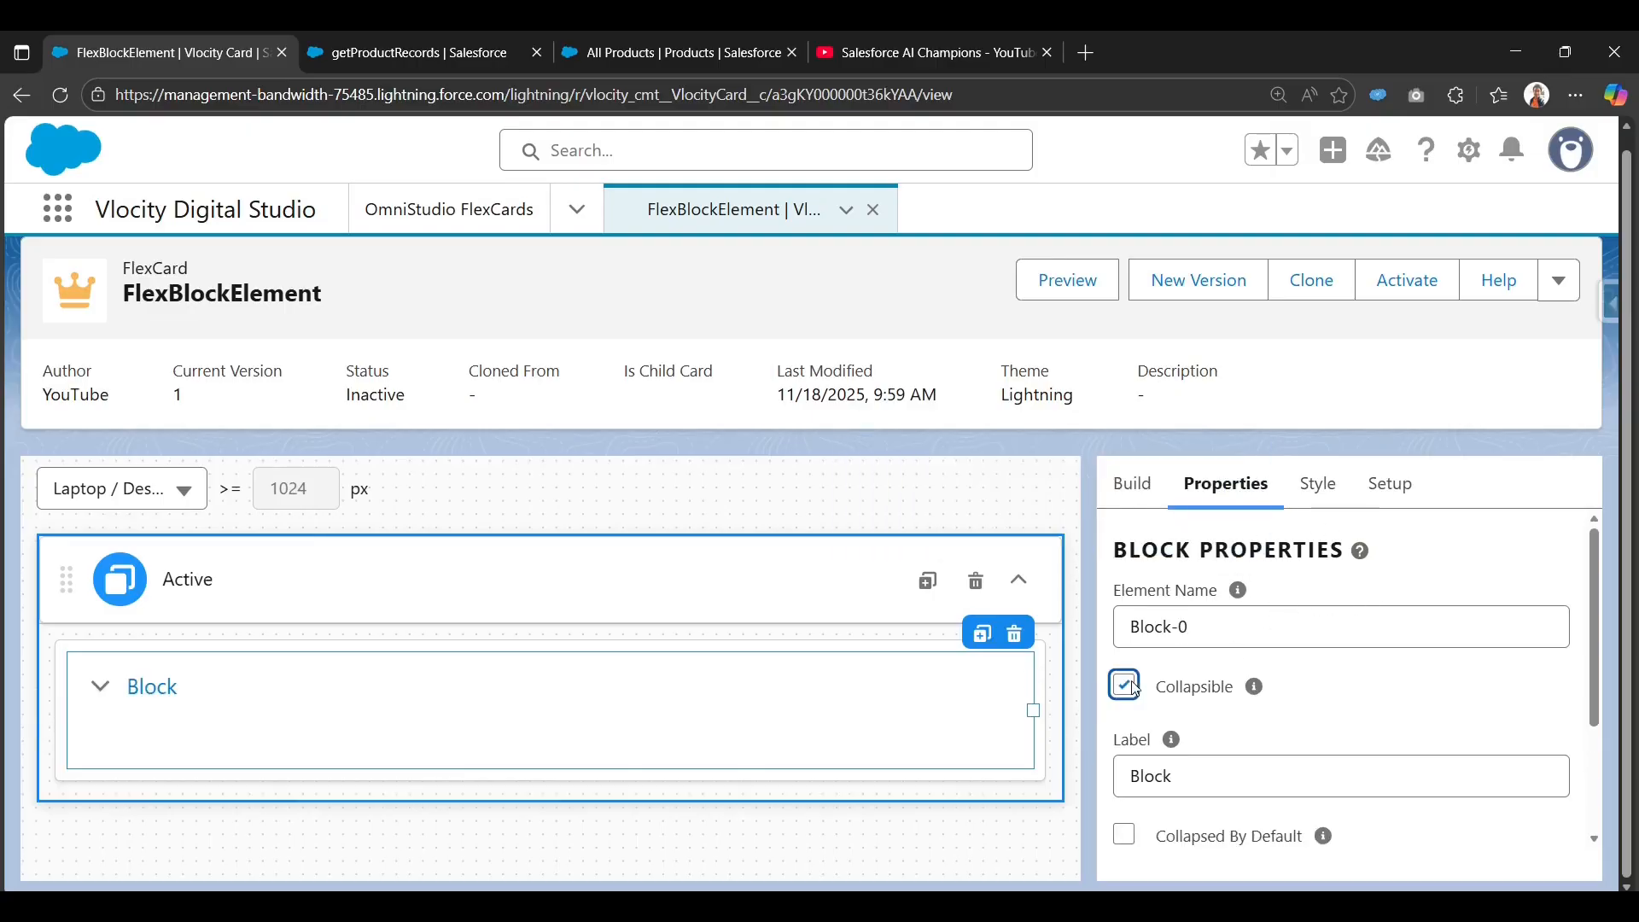
pyautogui.click(1134, 688)
# Change the new block's label to 'Products'.
pyautogui.doubleClick(1193, 766)
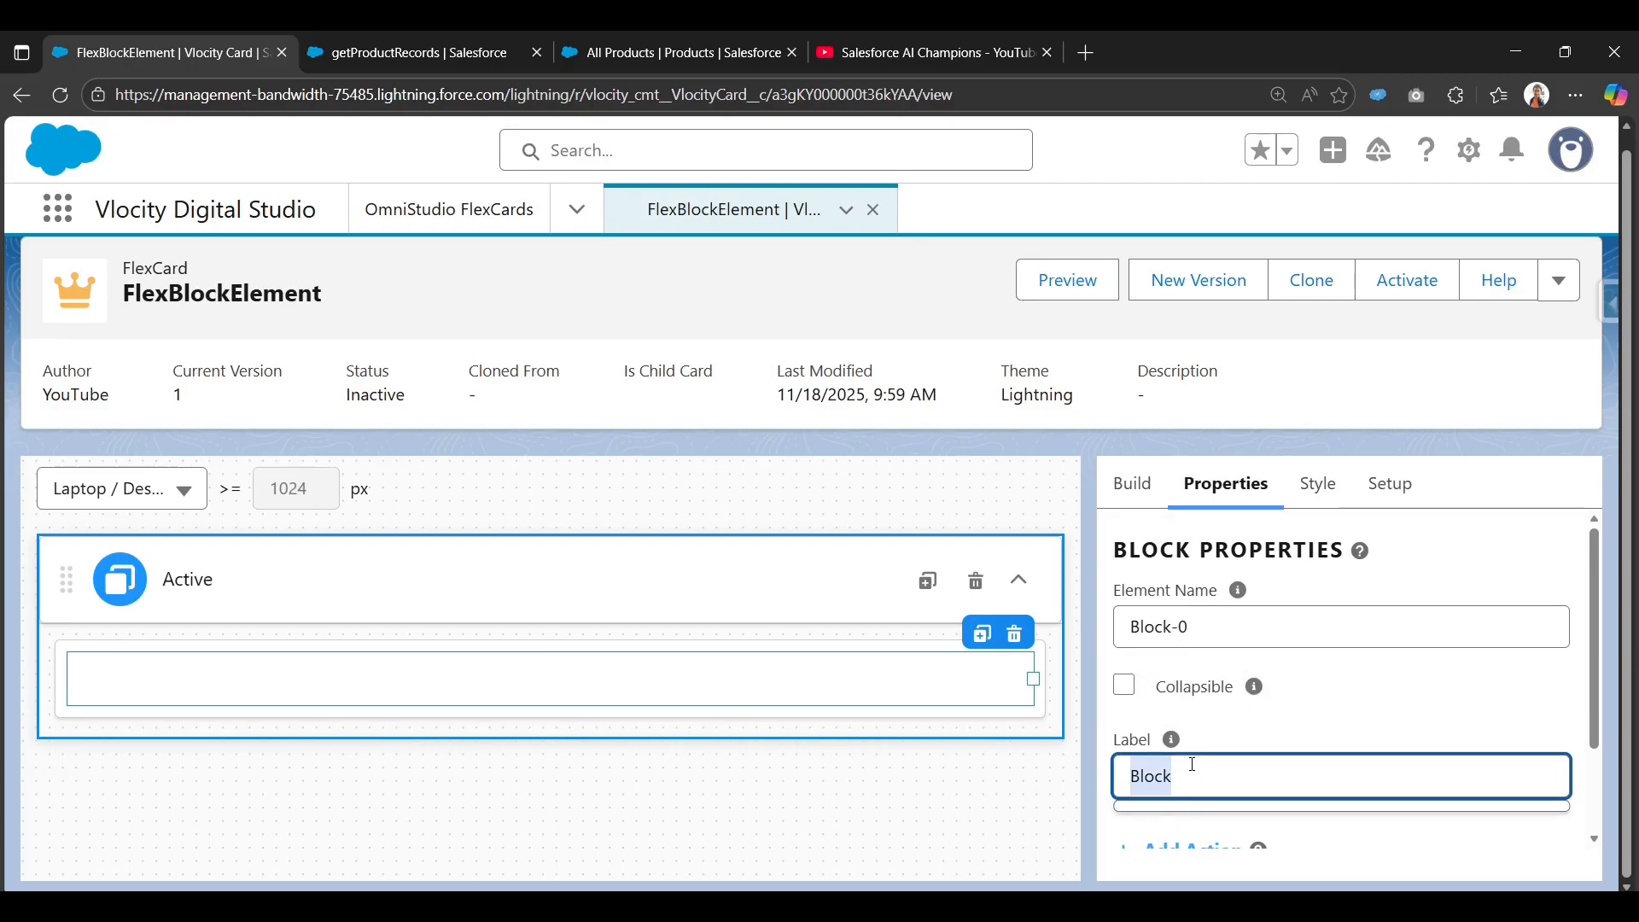
pyautogui.write('Prod')
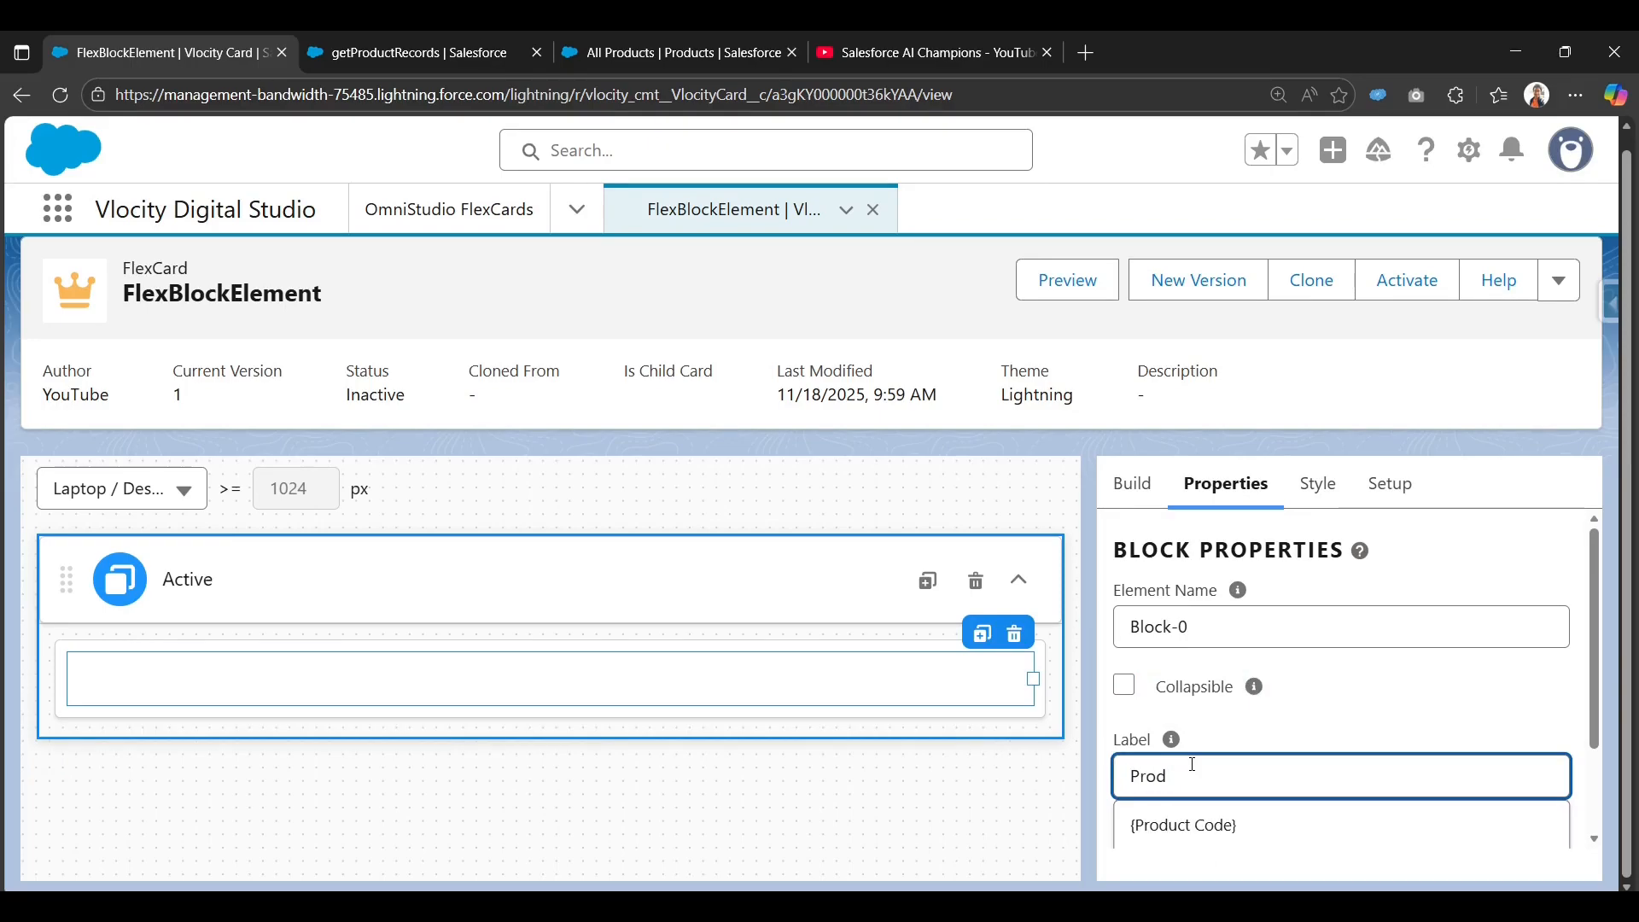
pyautogui.write('ucts')
pyautogui.click(1418, 685)
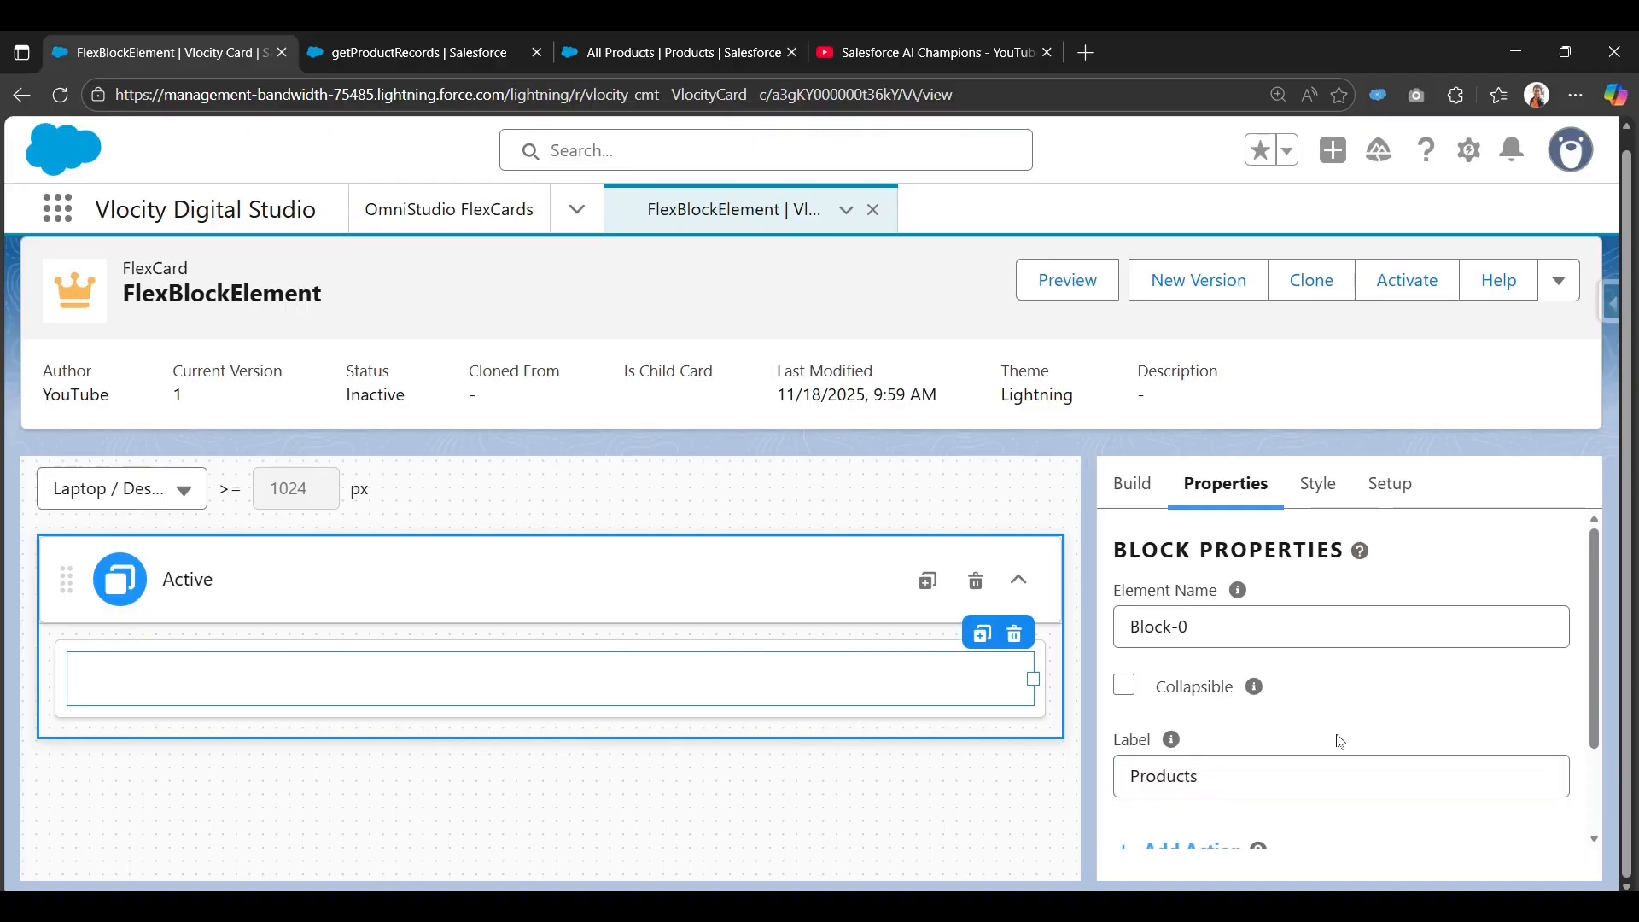
# Make the Products block collapsible while keeping it expanded by default.
pyautogui.scroll(-1, 1340, 740)
pyautogui.scroll(1, 1182, 760)
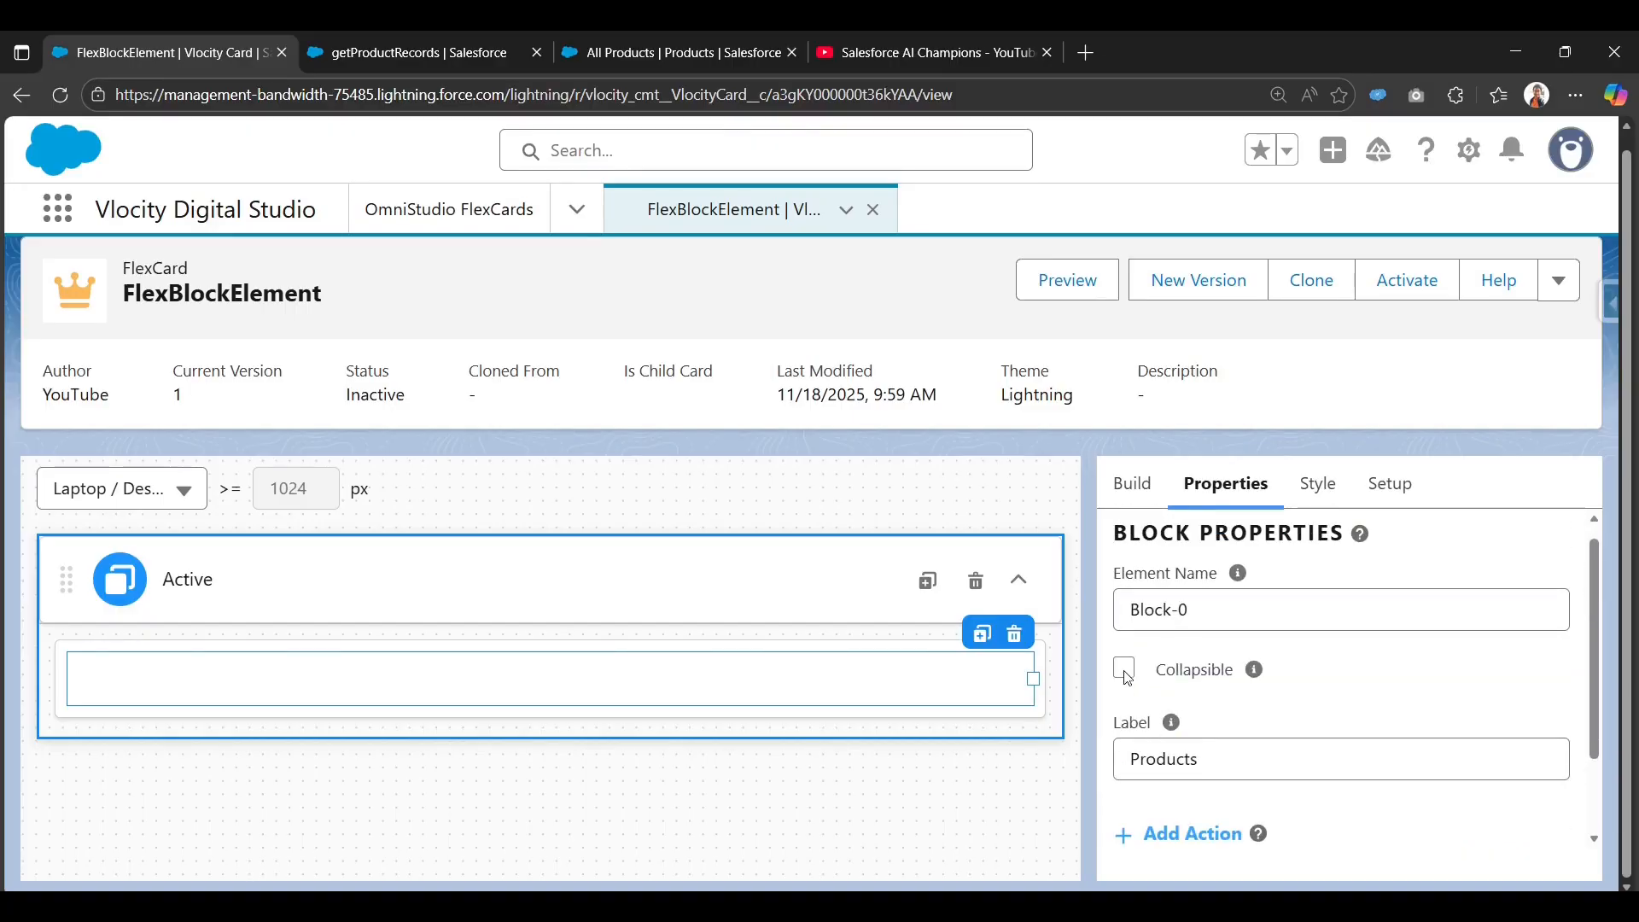
pyautogui.click(1124, 669)
pyautogui.scroll(-2, 1141, 811)
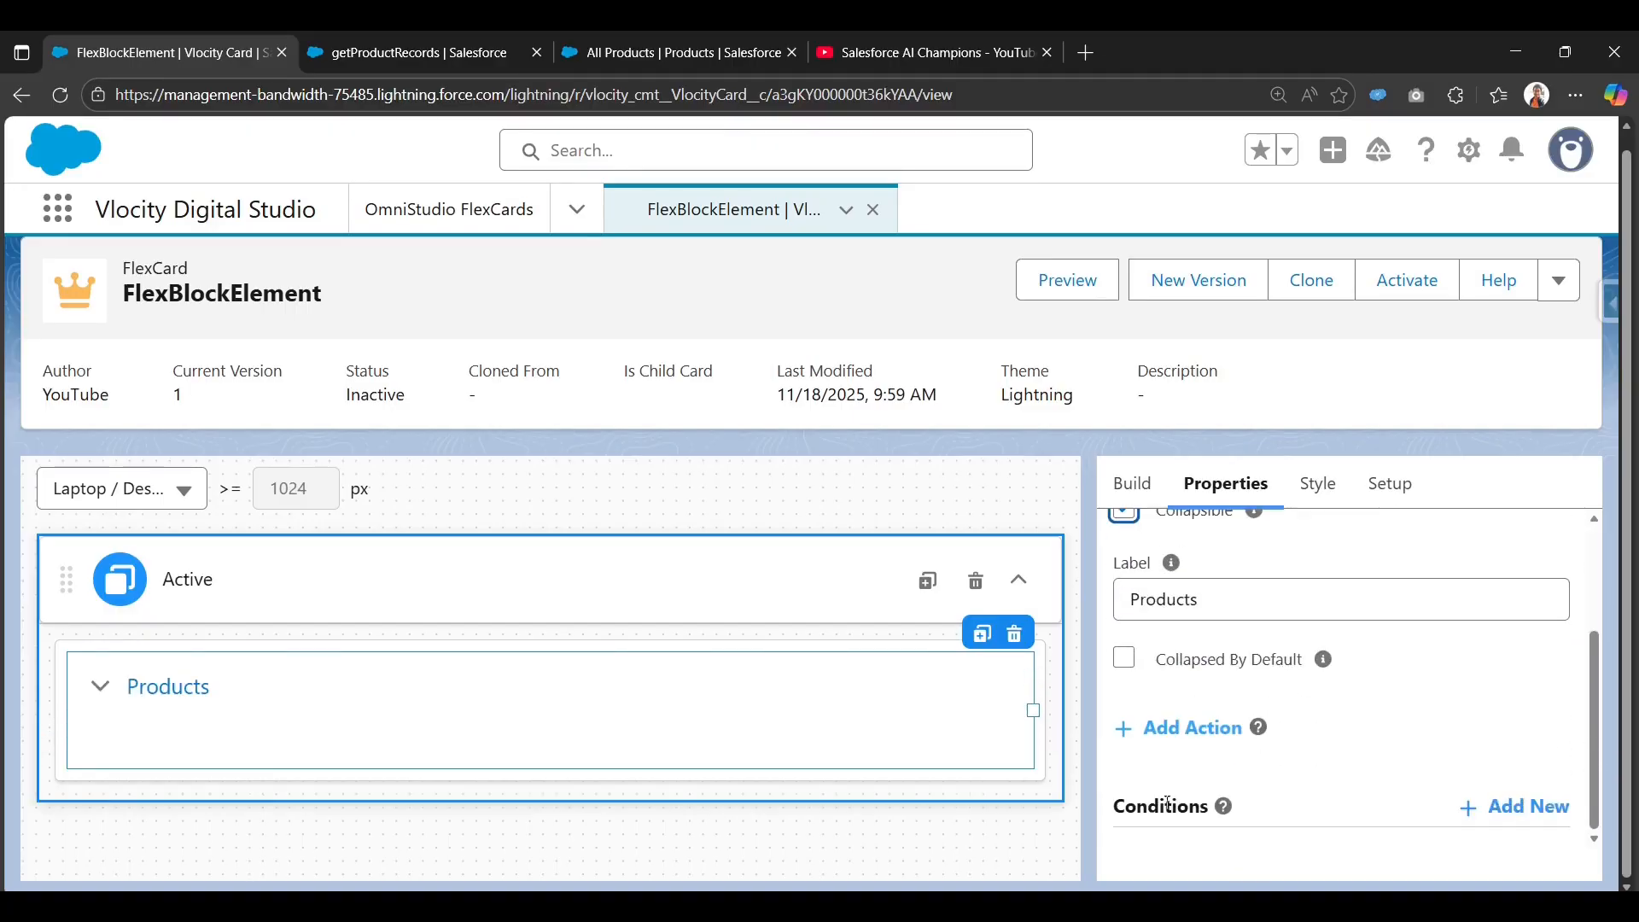
pyautogui.click(1127, 664)
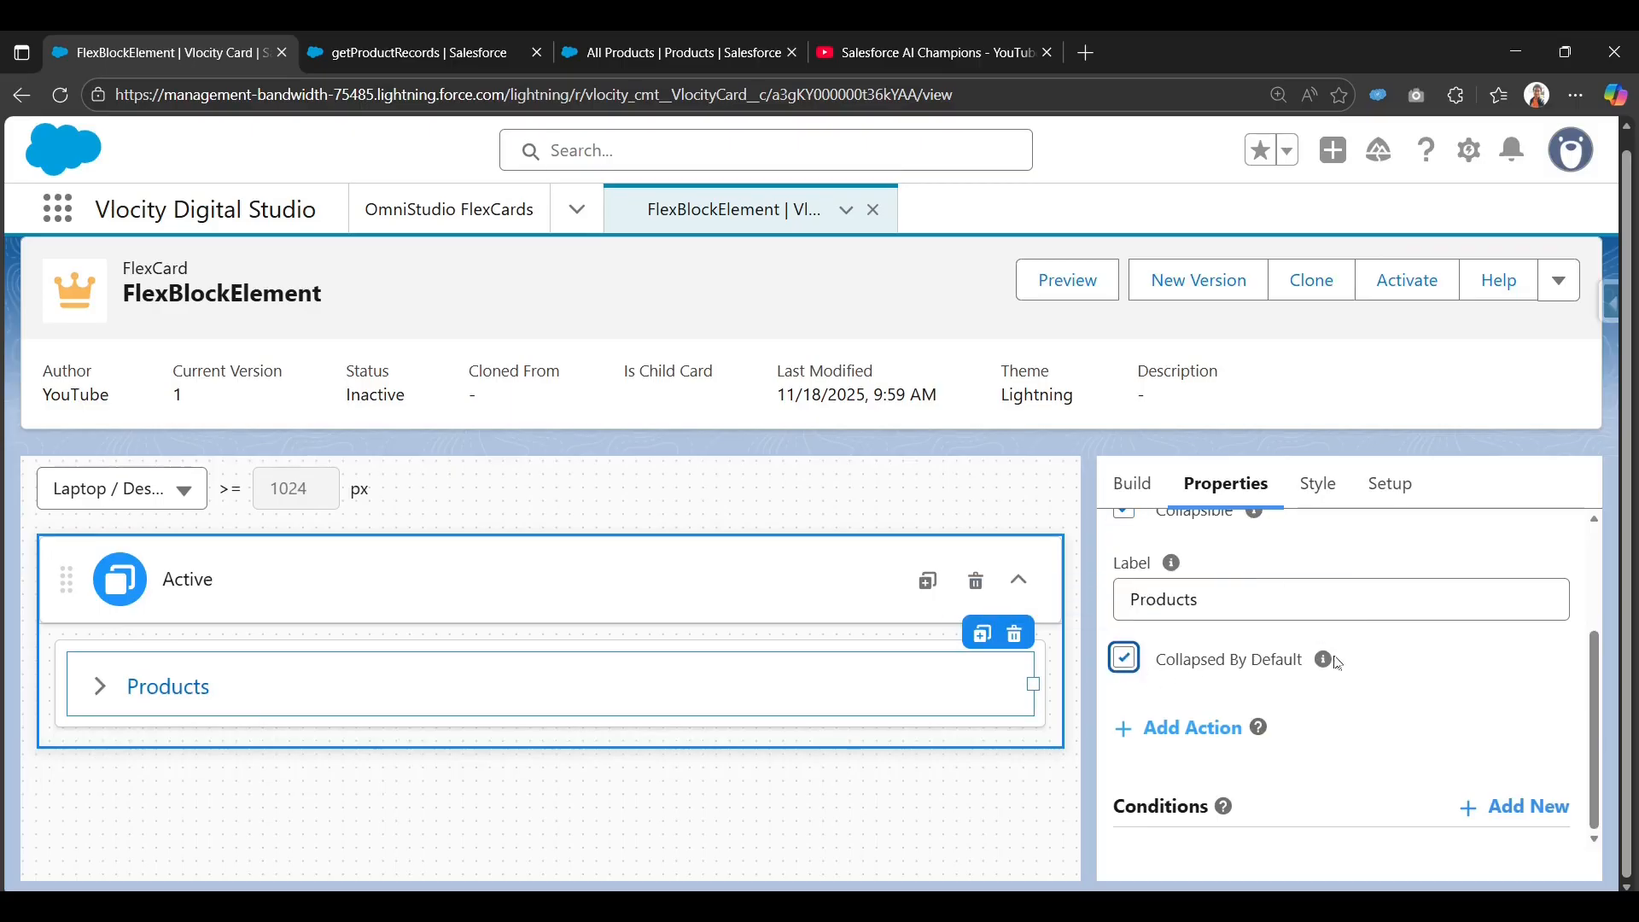
pyautogui.scroll(1, 1206, 652)
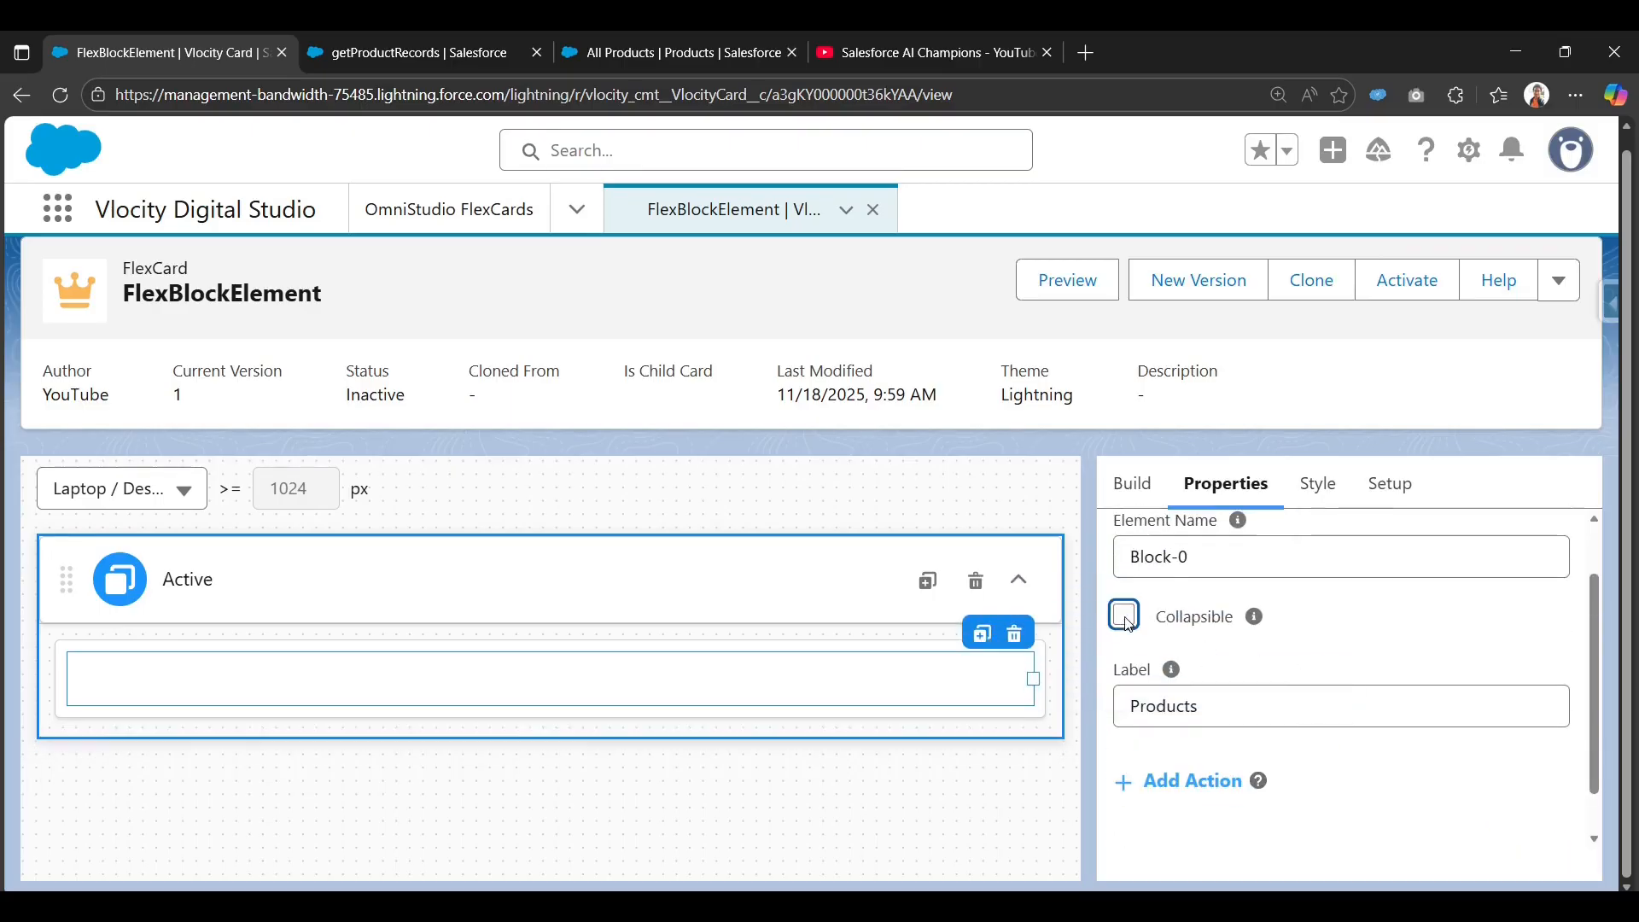
pyautogui.click(1124, 766)
pyautogui.scroll(-1, 1325, 779)
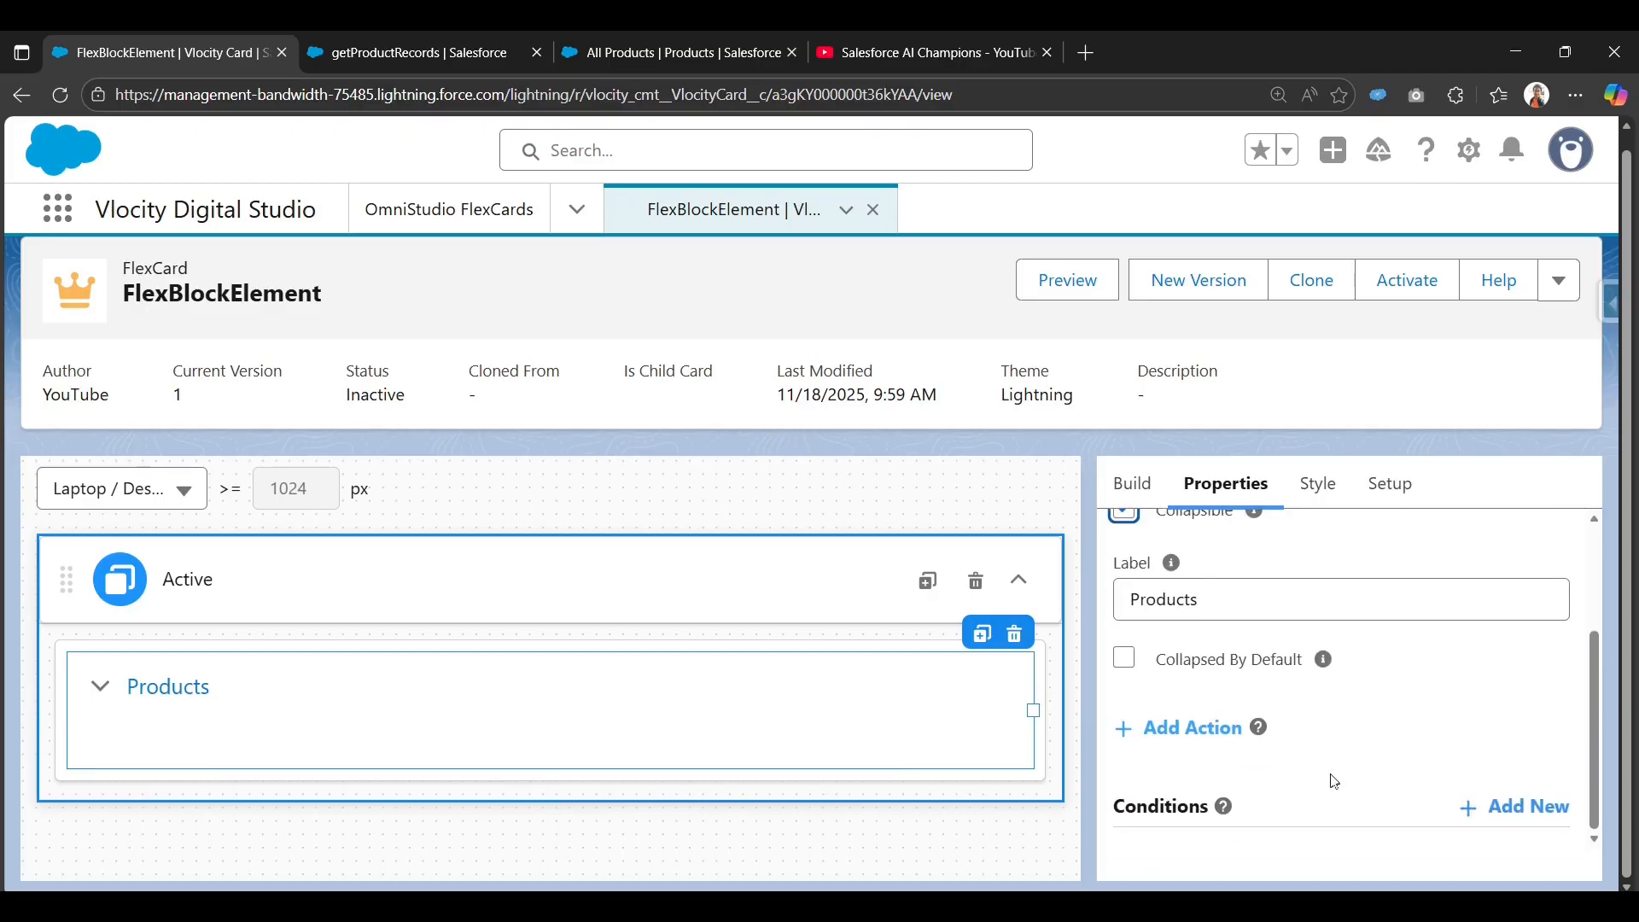
pyautogui.scroll(1, 1328, 717)
pyautogui.scroll(-1, 1188, 720)
# Look at the block's action settings and close them without adding an action.
pyautogui.click(1189, 724)
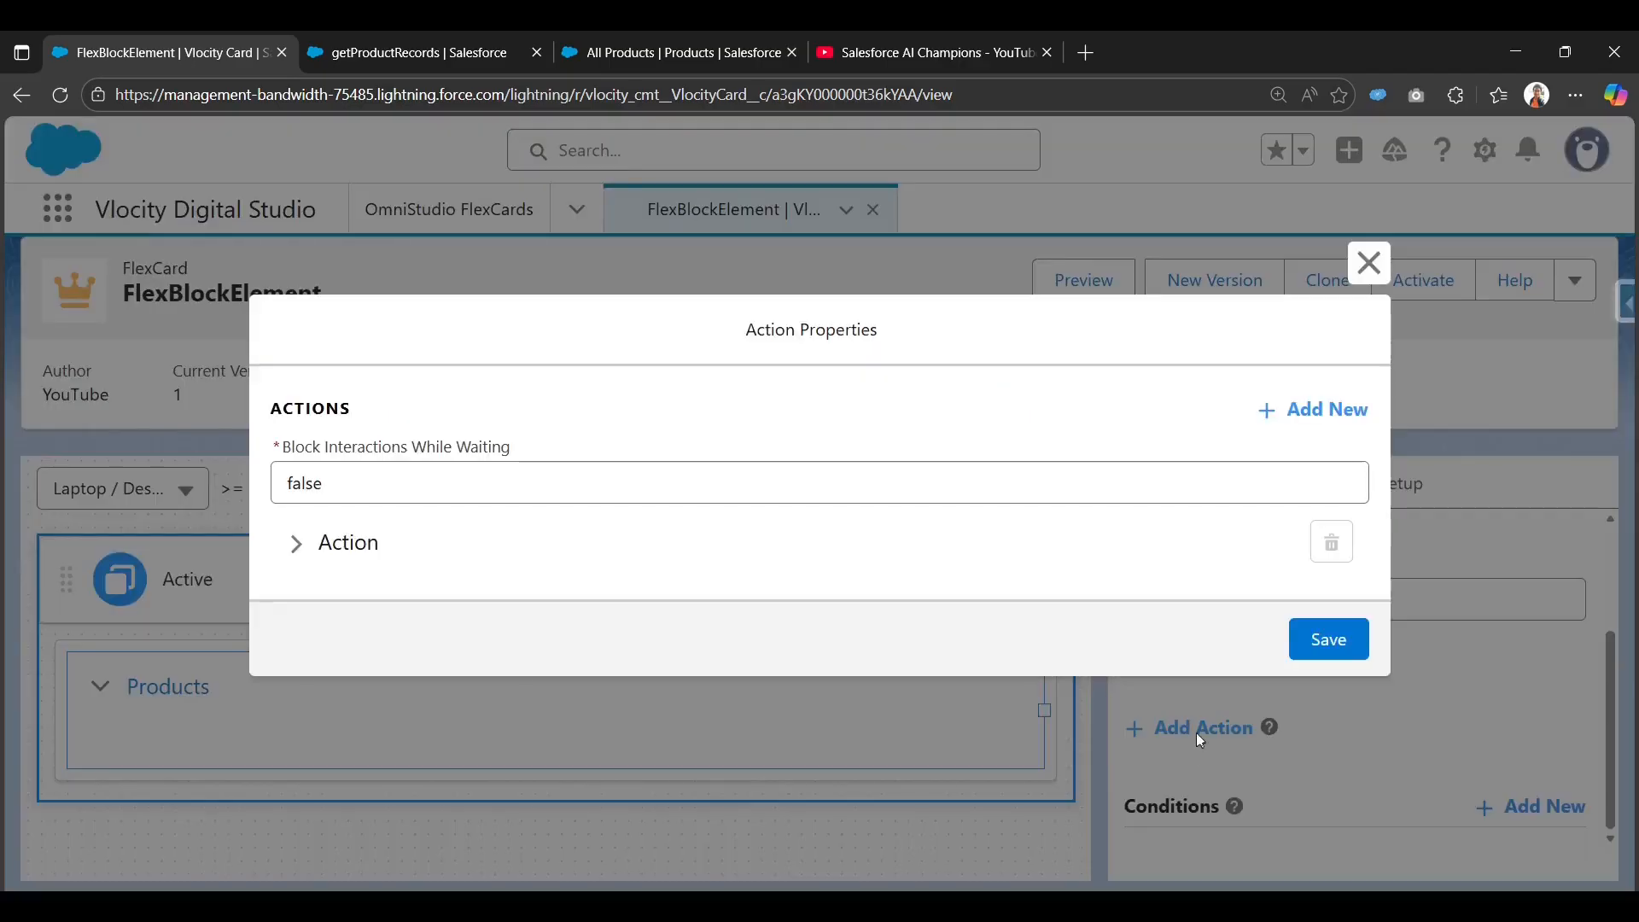
pyautogui.click(305, 553)
pyautogui.scroll(-5, 448, 567)
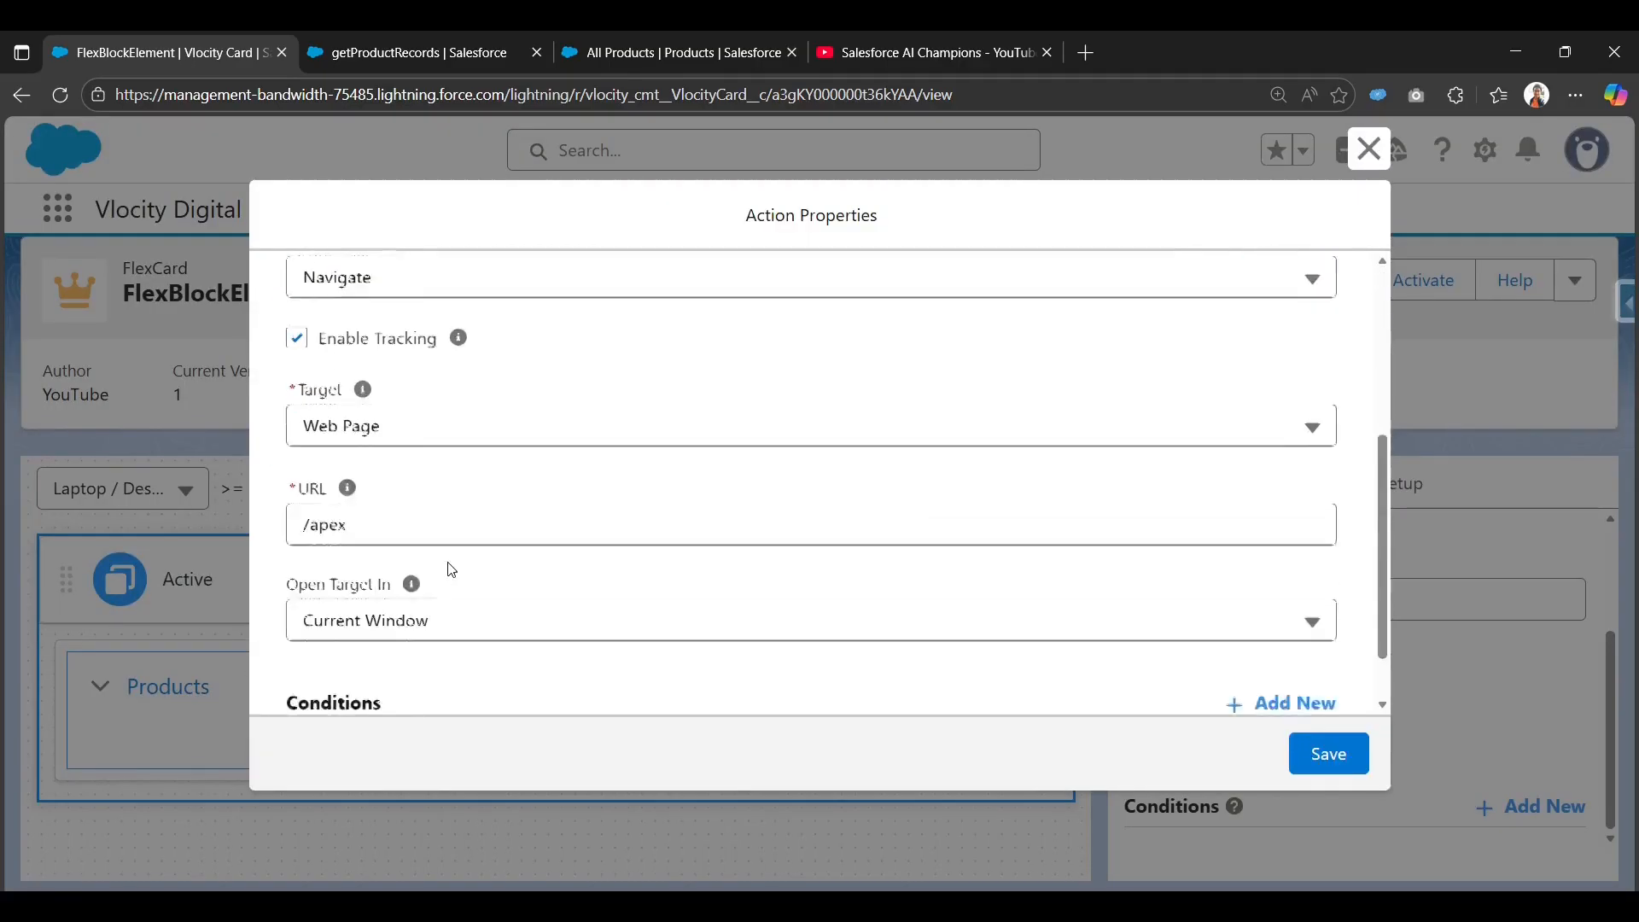
pyautogui.scroll(4, 452, 568)
pyautogui.click(1366, 151)
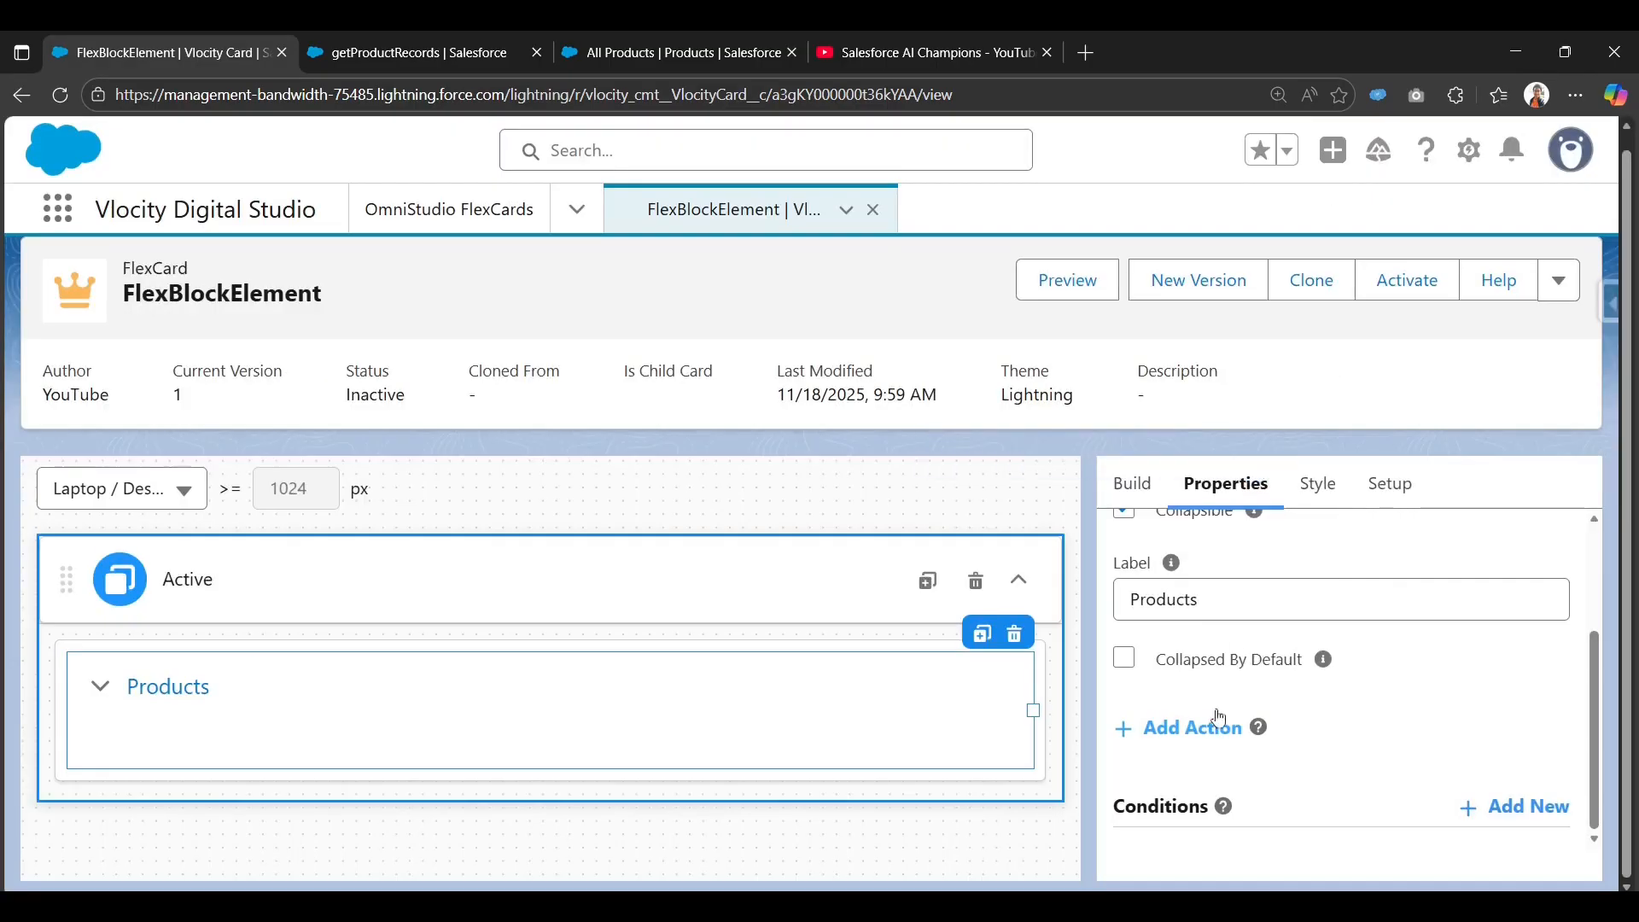
pyautogui.scroll(3, 1219, 717)
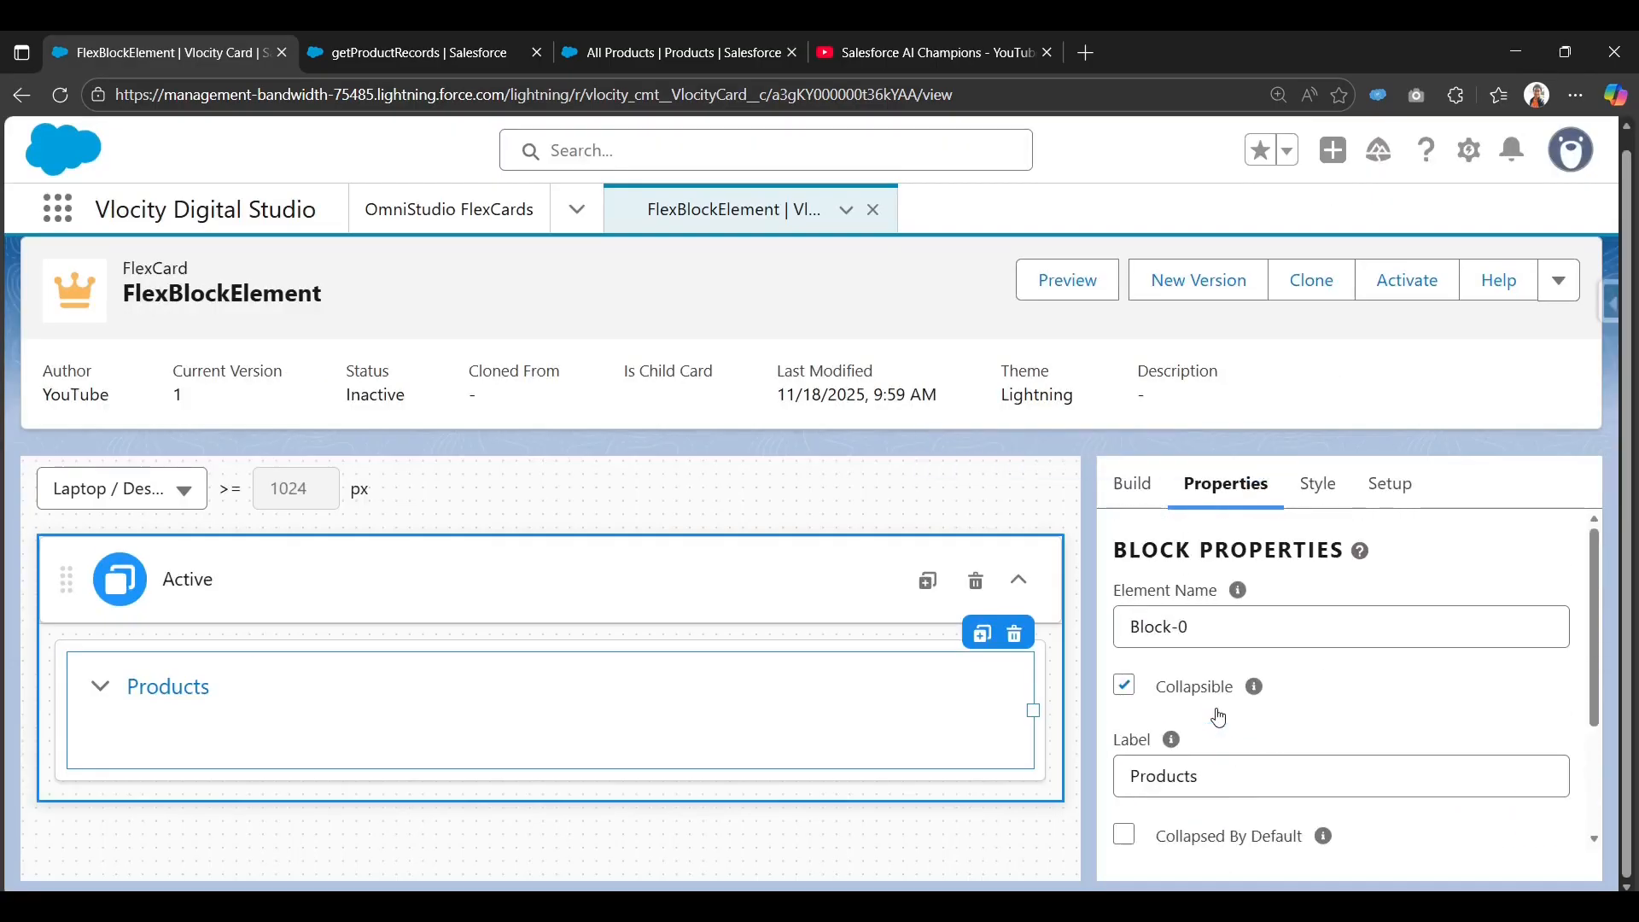
# Clear the 'b' element filter and expand Build > Fields to list the card's data fields.
pyautogui.click(1127, 484)
pyautogui.write('b')
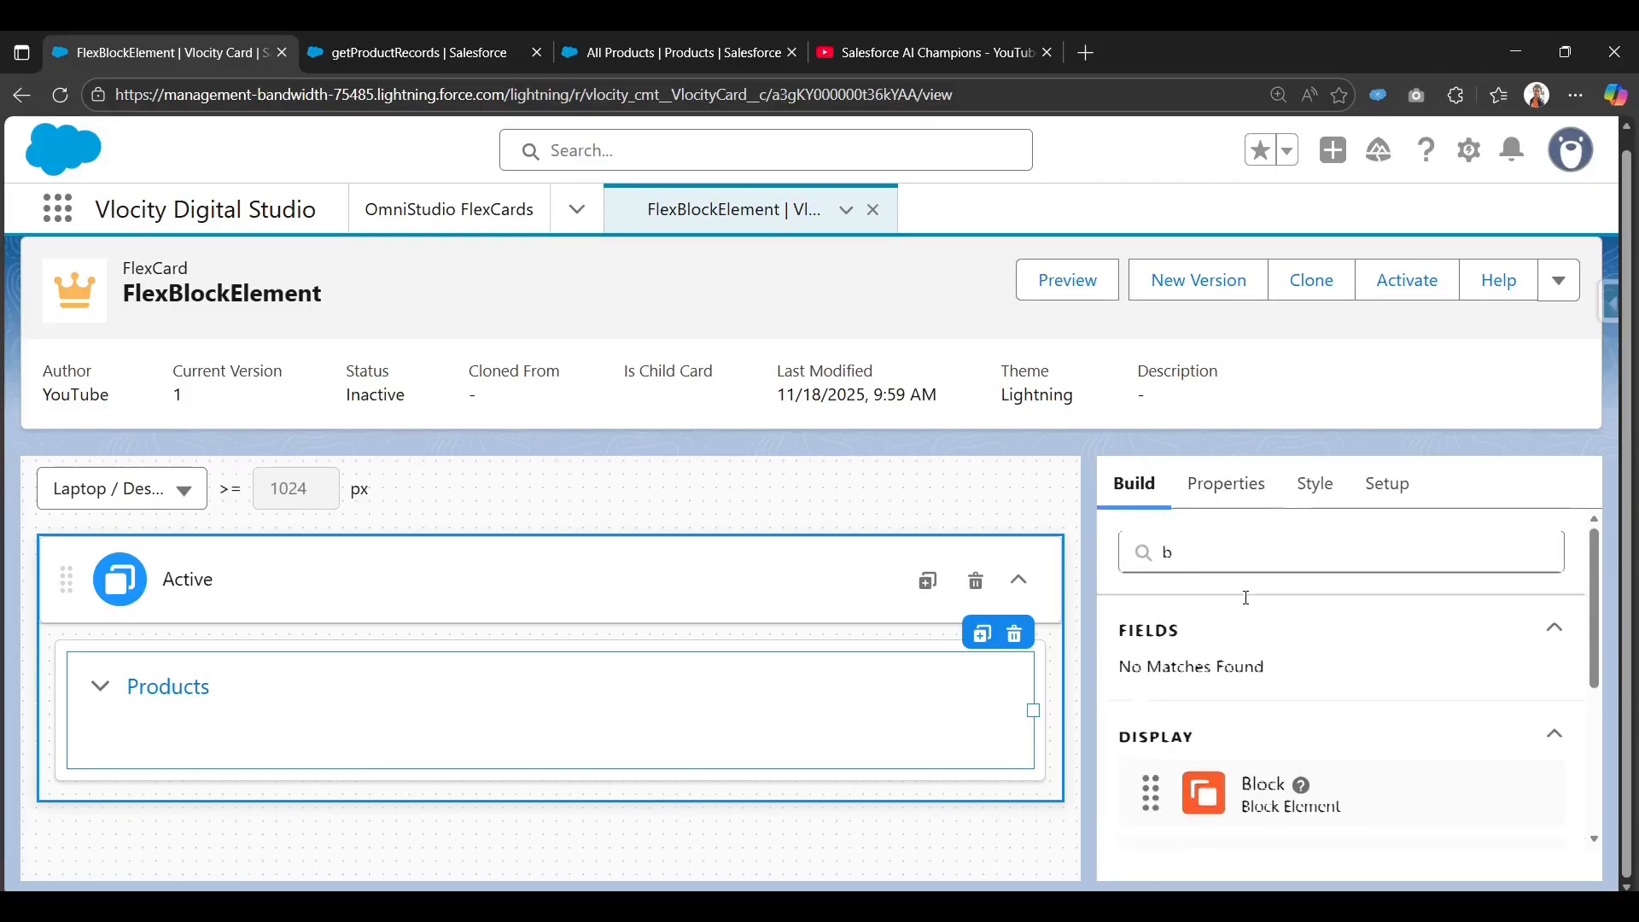
pyautogui.click(1227, 548)
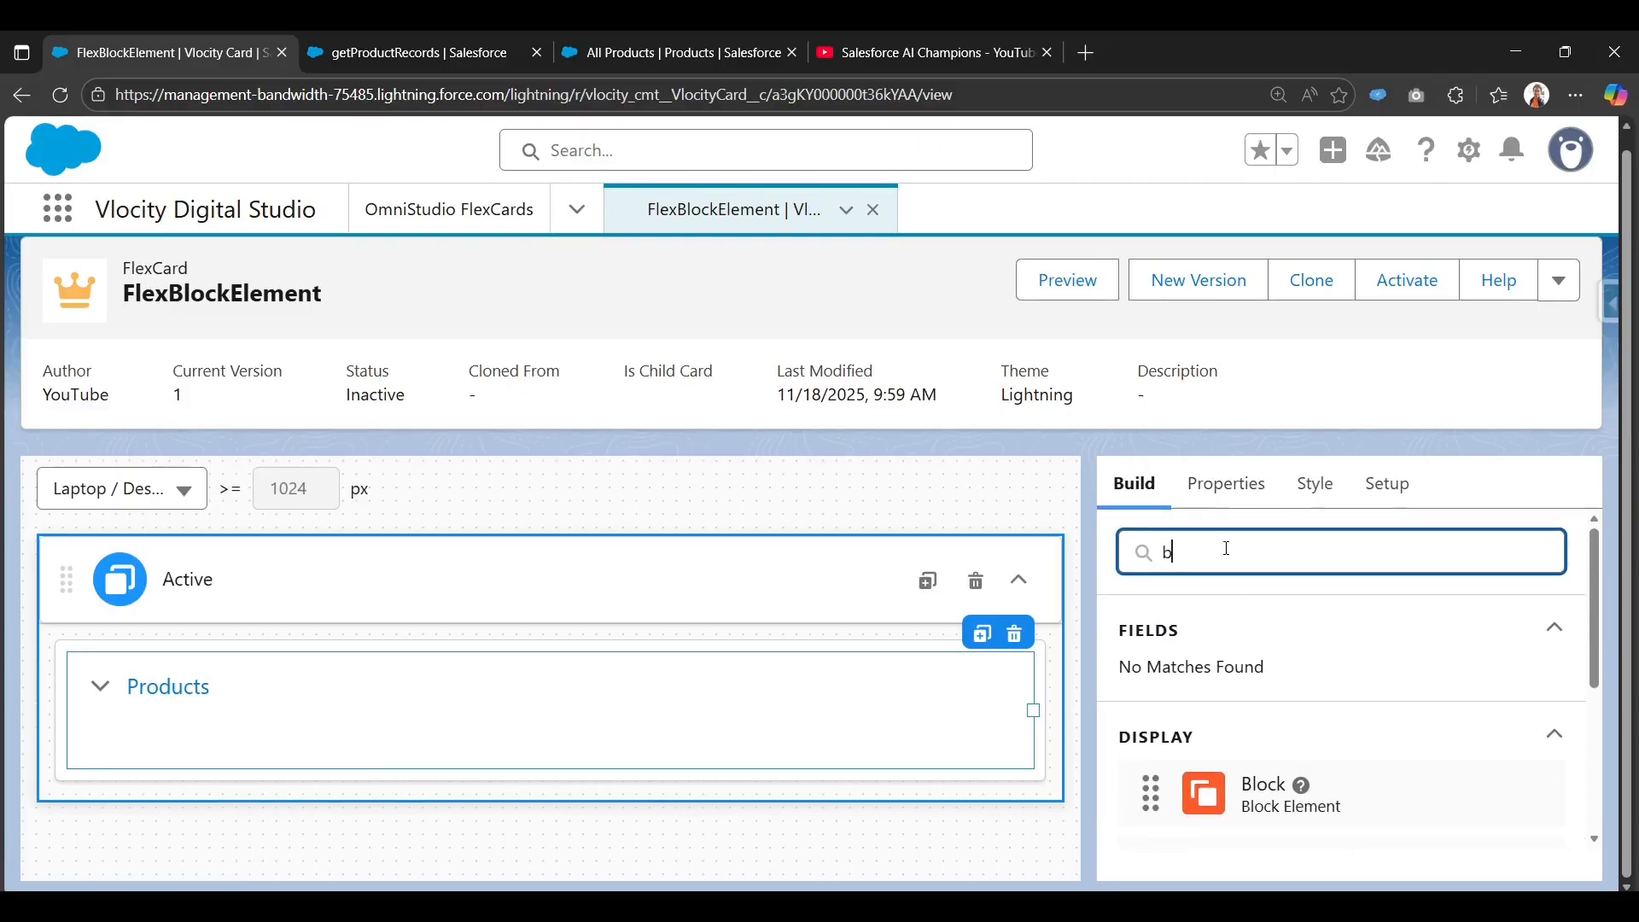
pyautogui.press('BackSpace')
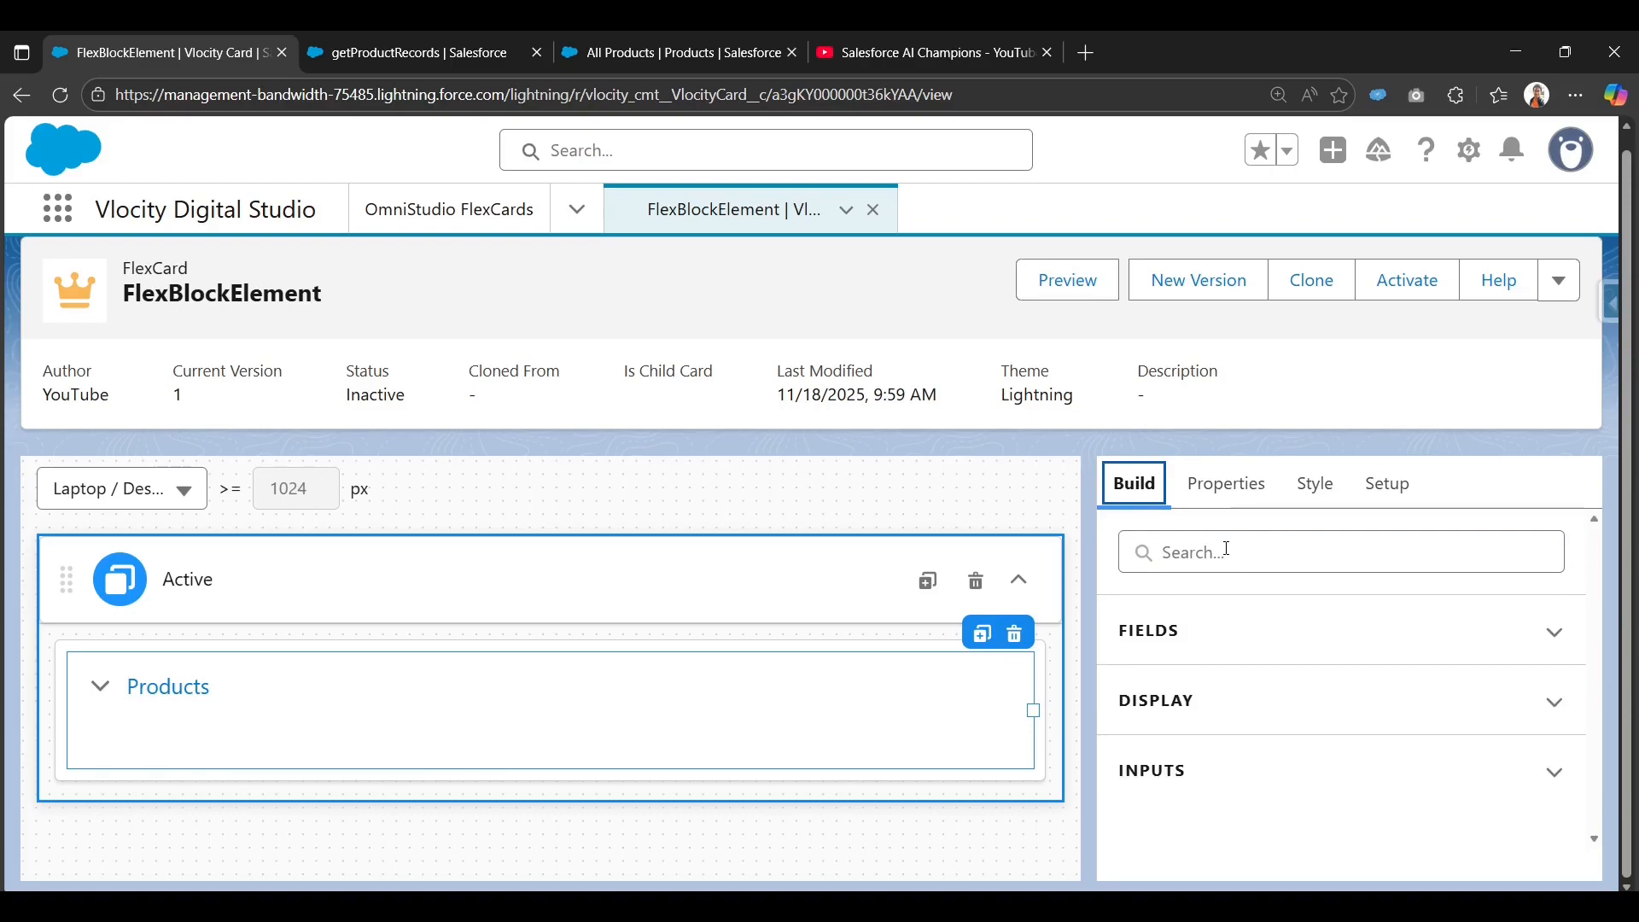
pyautogui.click(1189, 635)
pyautogui.scroll(-1, 1194, 736)
pyautogui.scroll(1, 1238, 581)
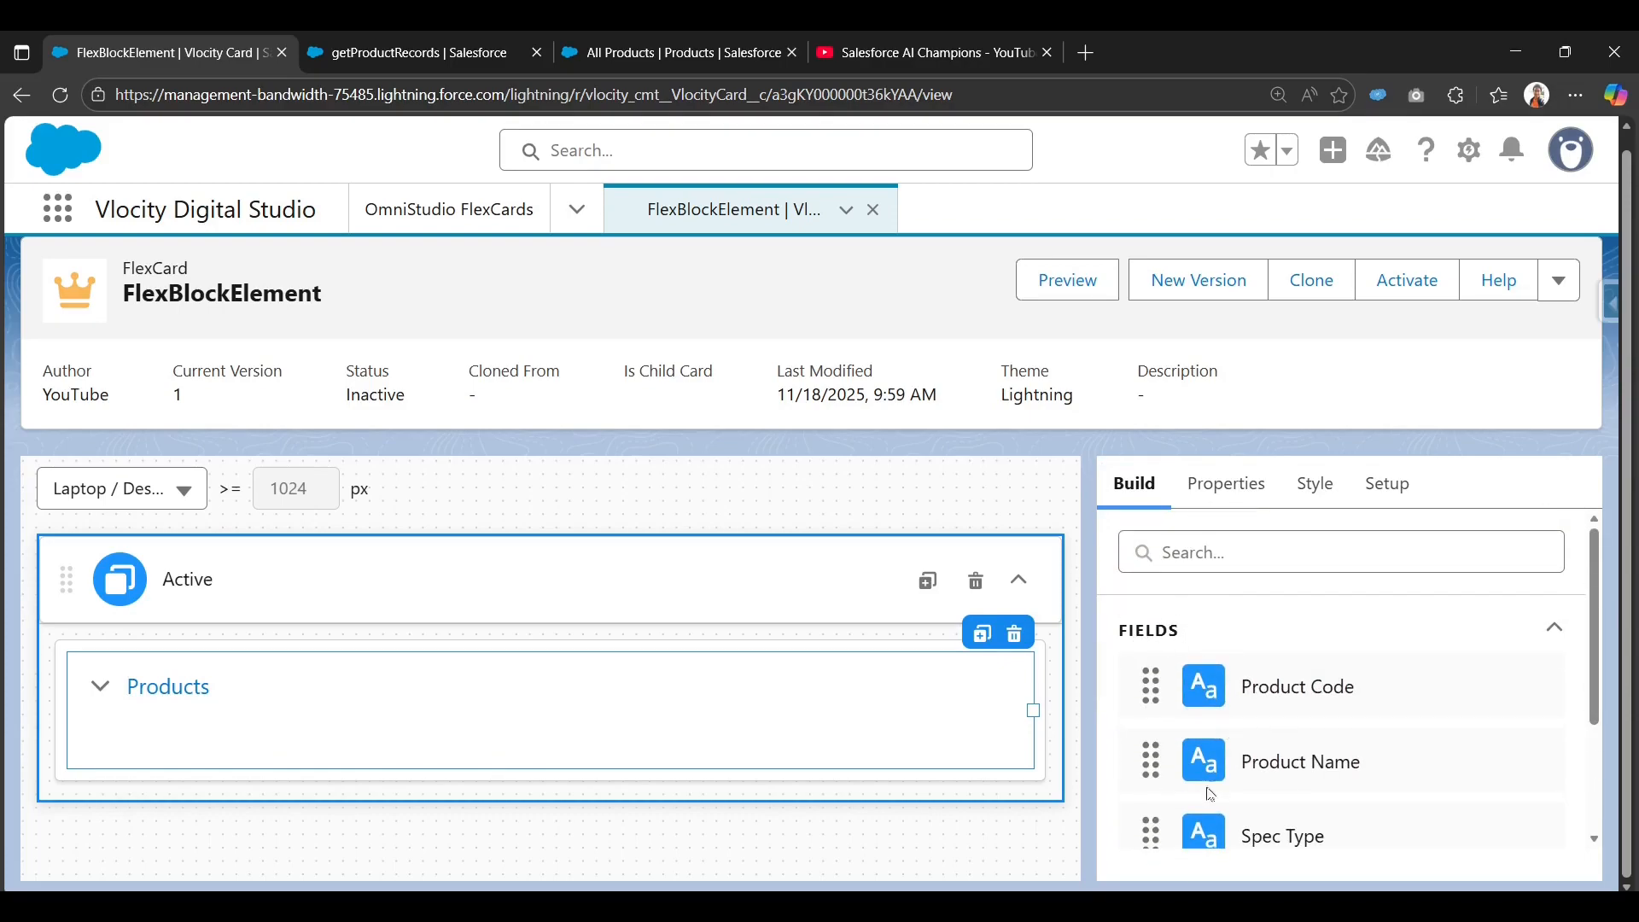
pyautogui.scroll(-1, 1240, 705)
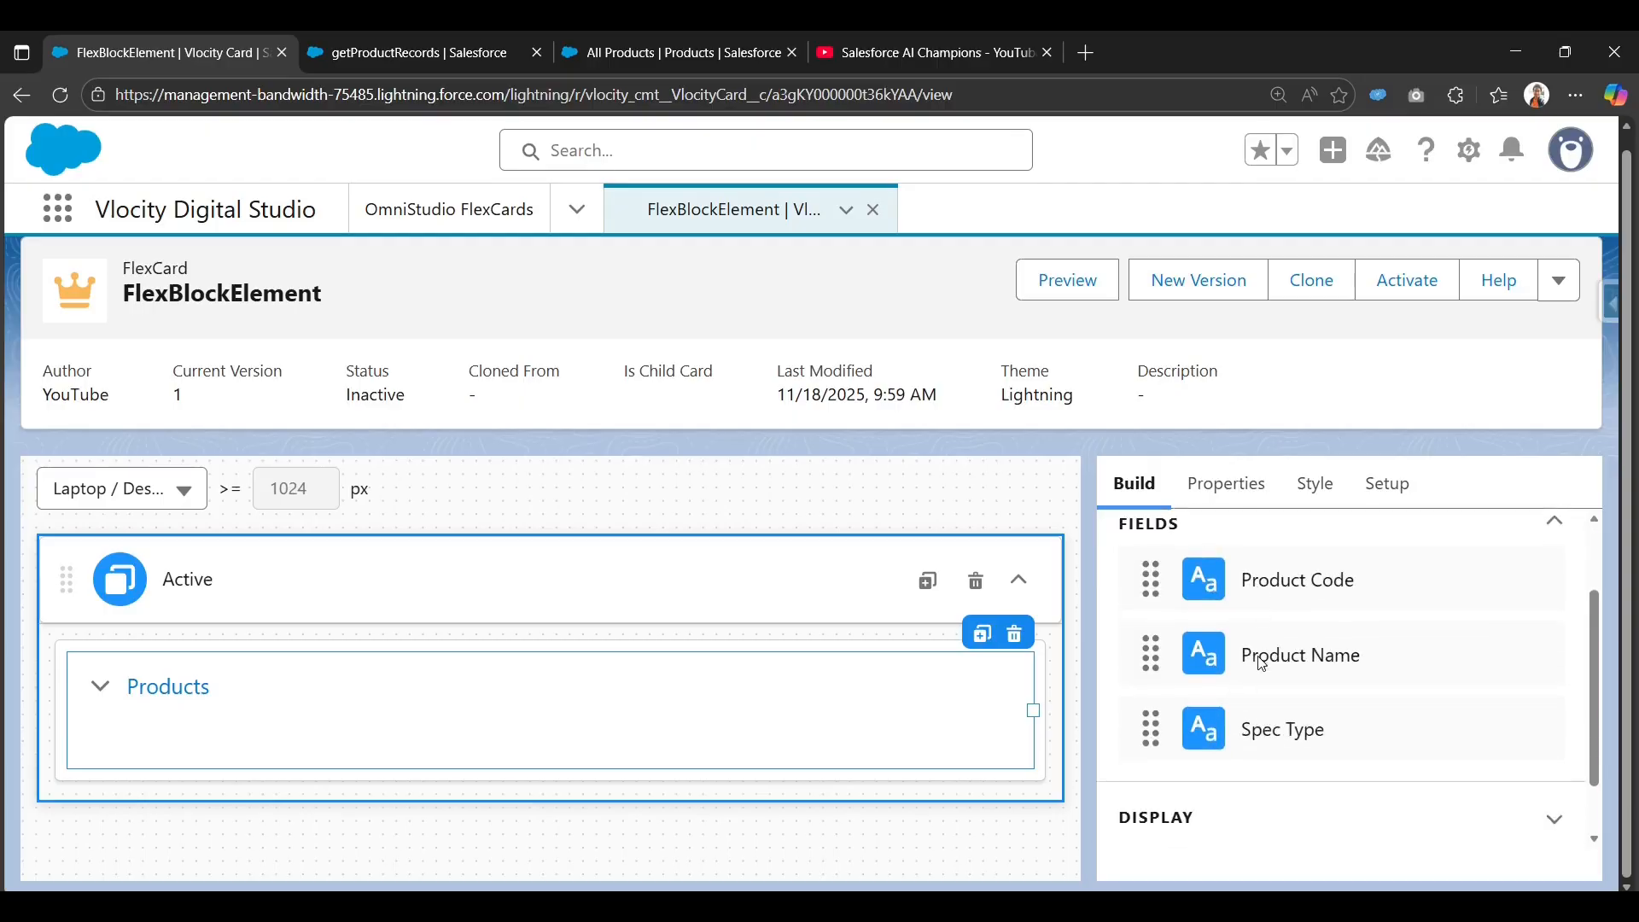
pyautogui.click(610, 32)
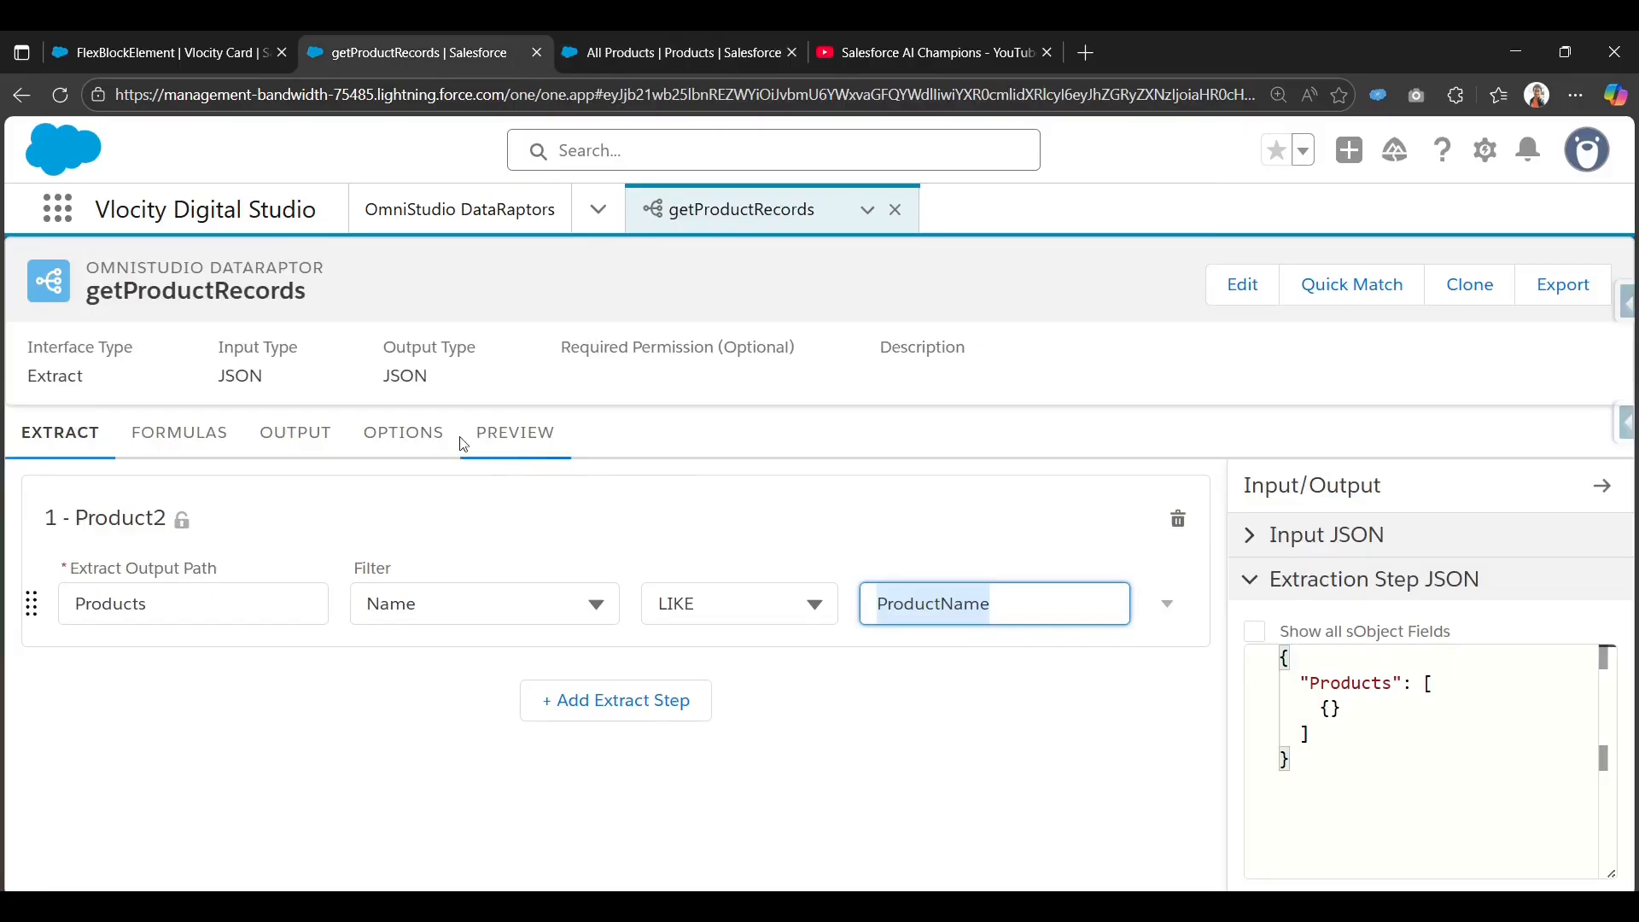
pyautogui.click(510, 434)
pyautogui.scroll(-2, 559, 734)
pyautogui.scroll(-2, 559, 741)
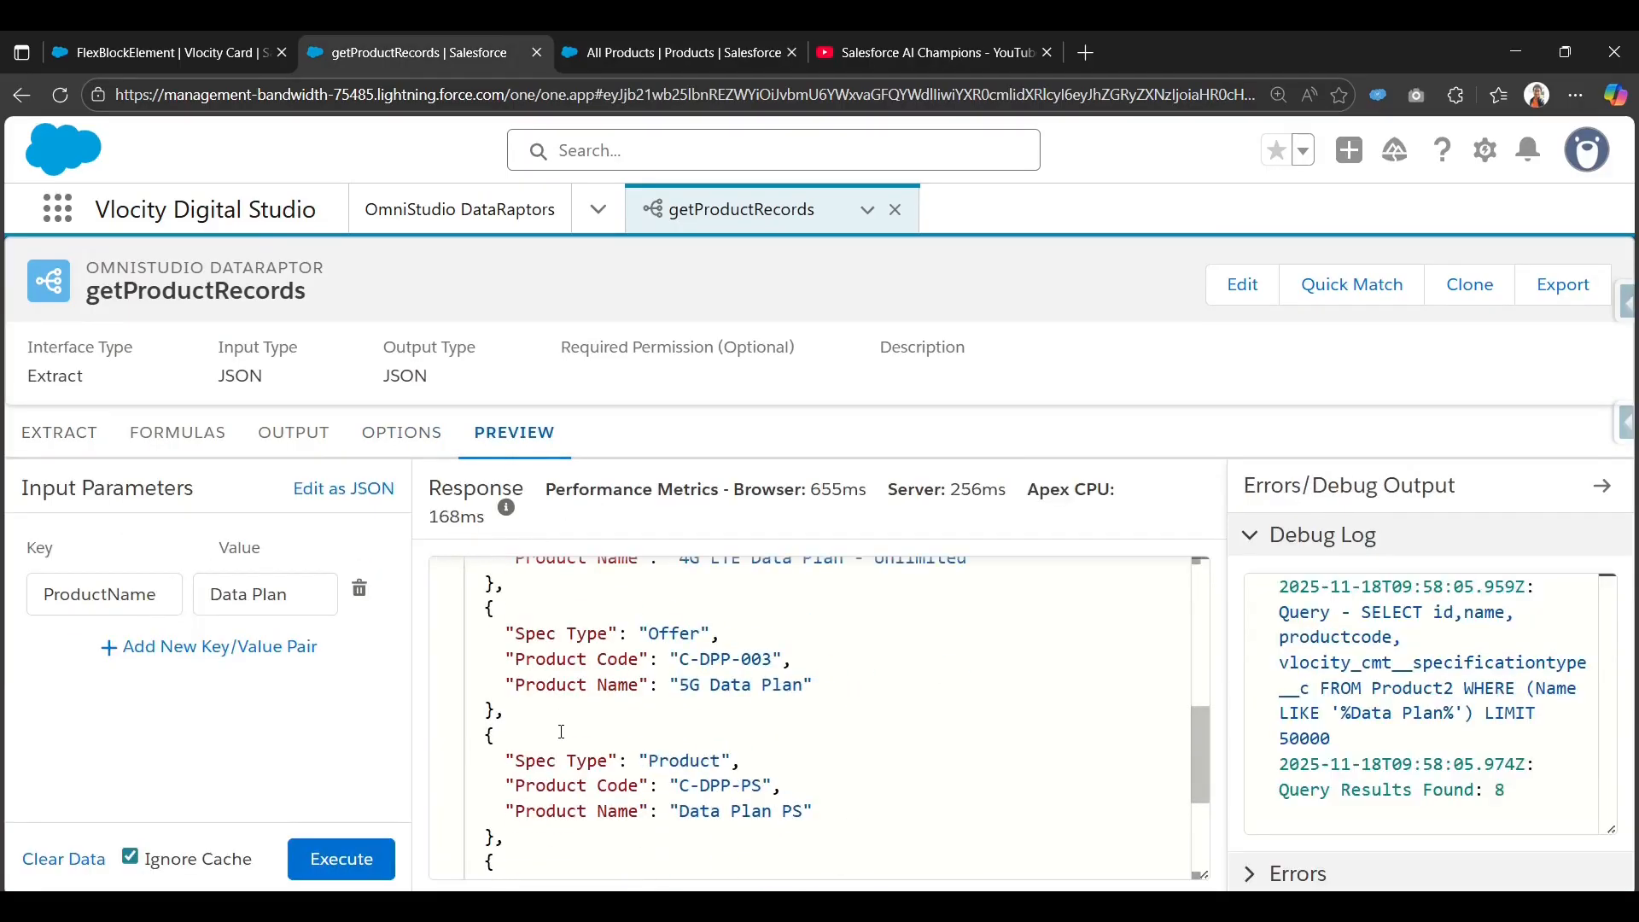
pyautogui.scroll(4, 559, 741)
pyautogui.click(516, 580)
pyautogui.moveTo(516, 580); pyautogui.dragTo(784, 581)
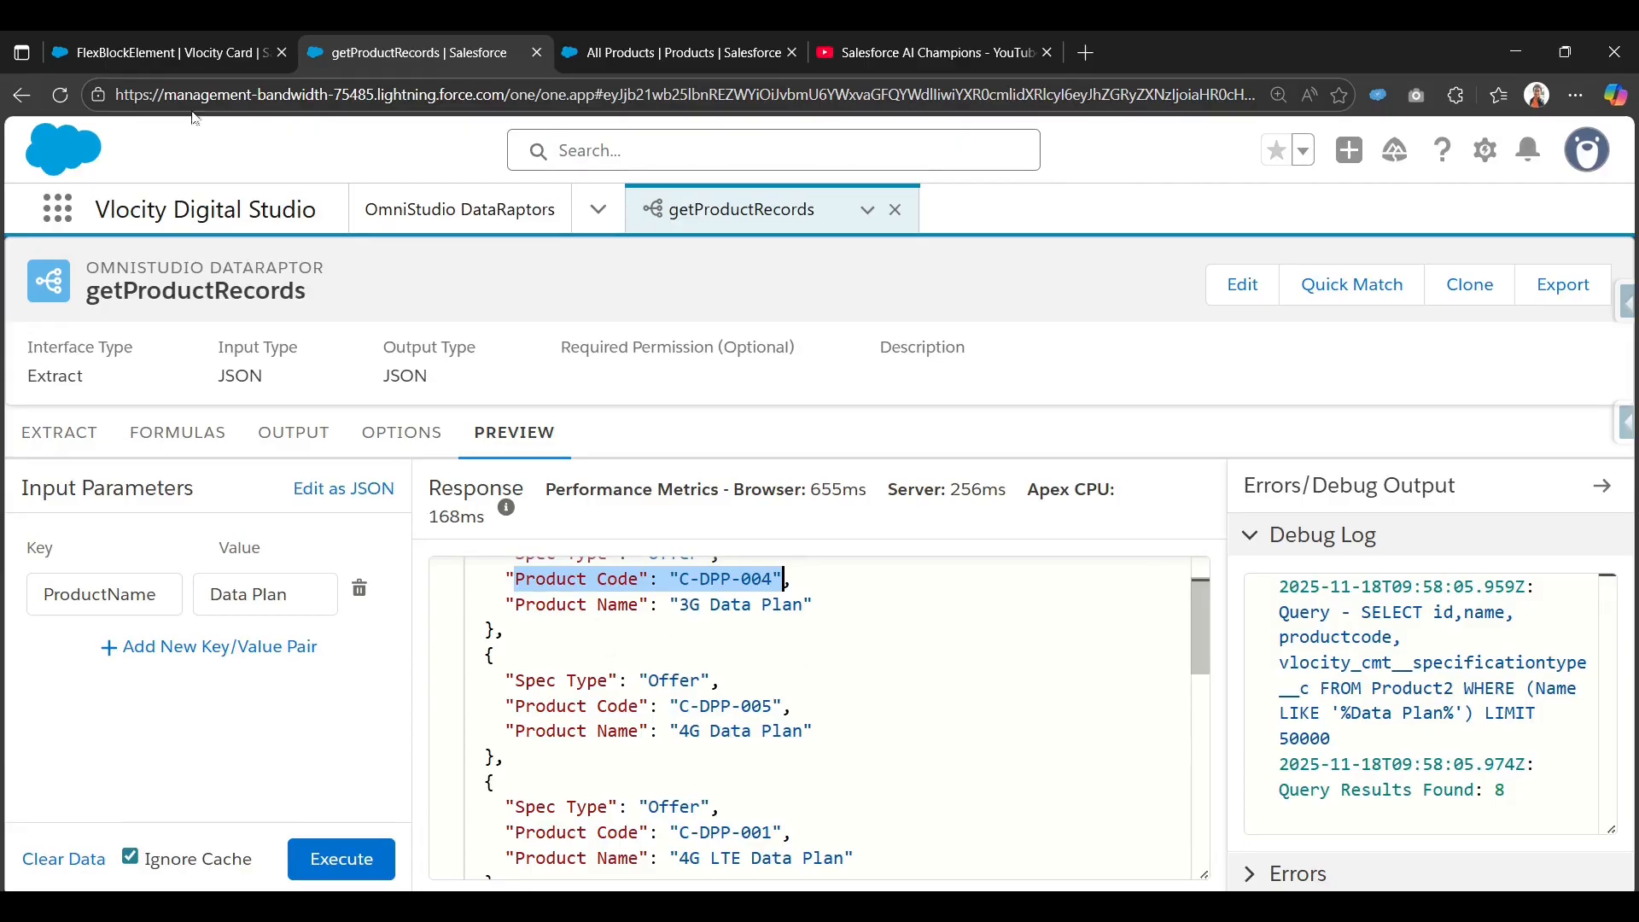
pyautogui.scroll(1, 573, 678)
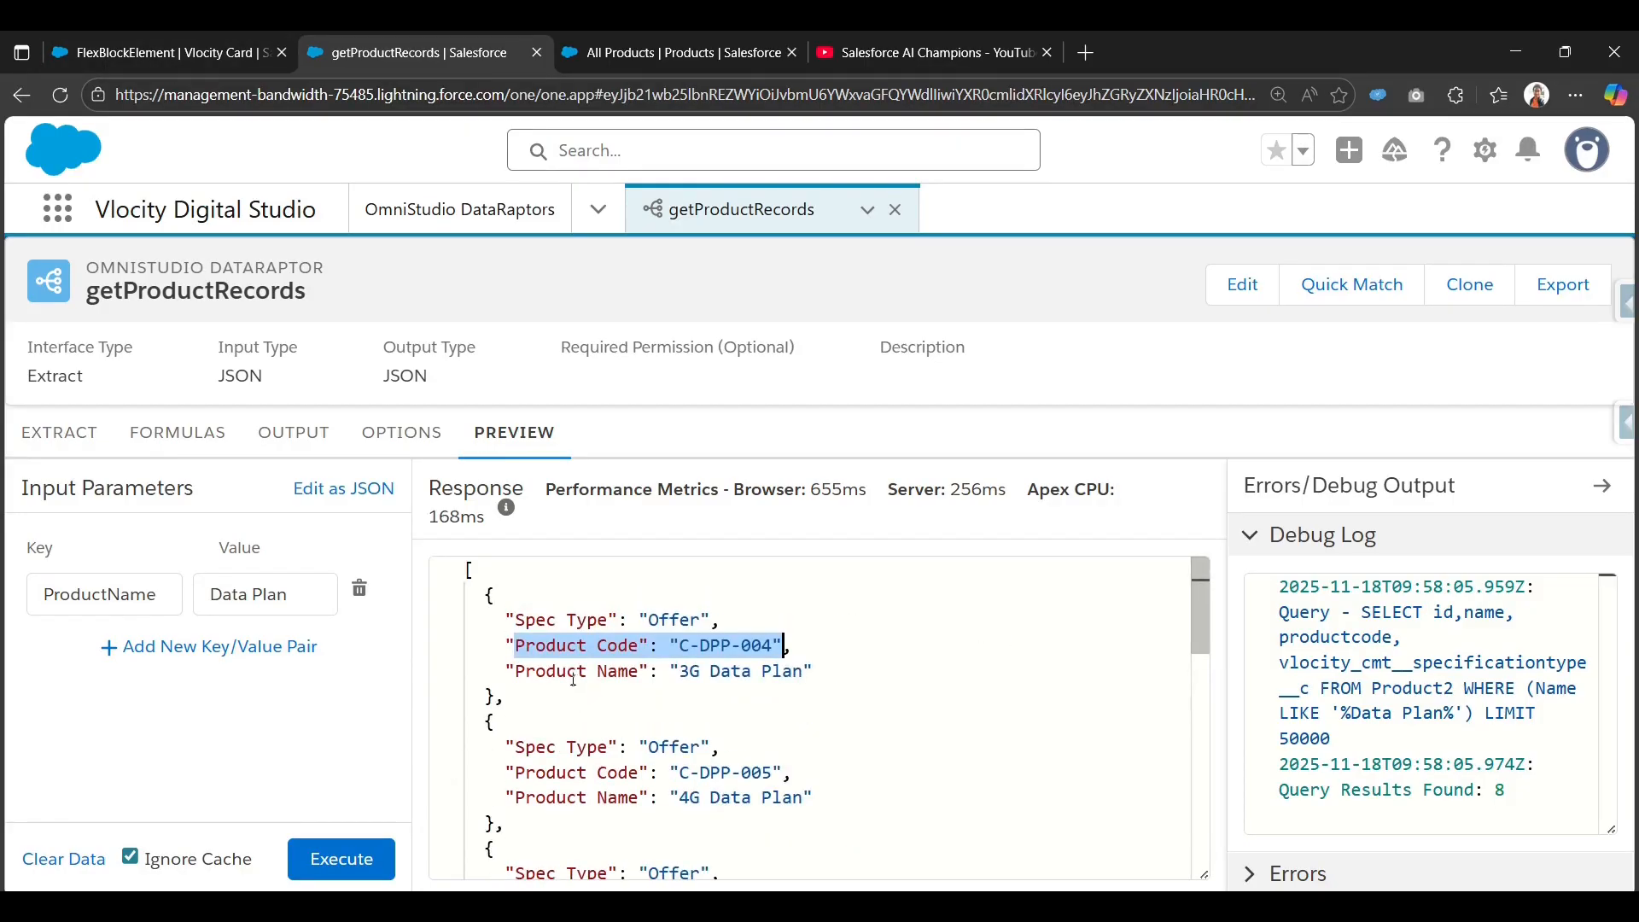
pyautogui.click(171, 52)
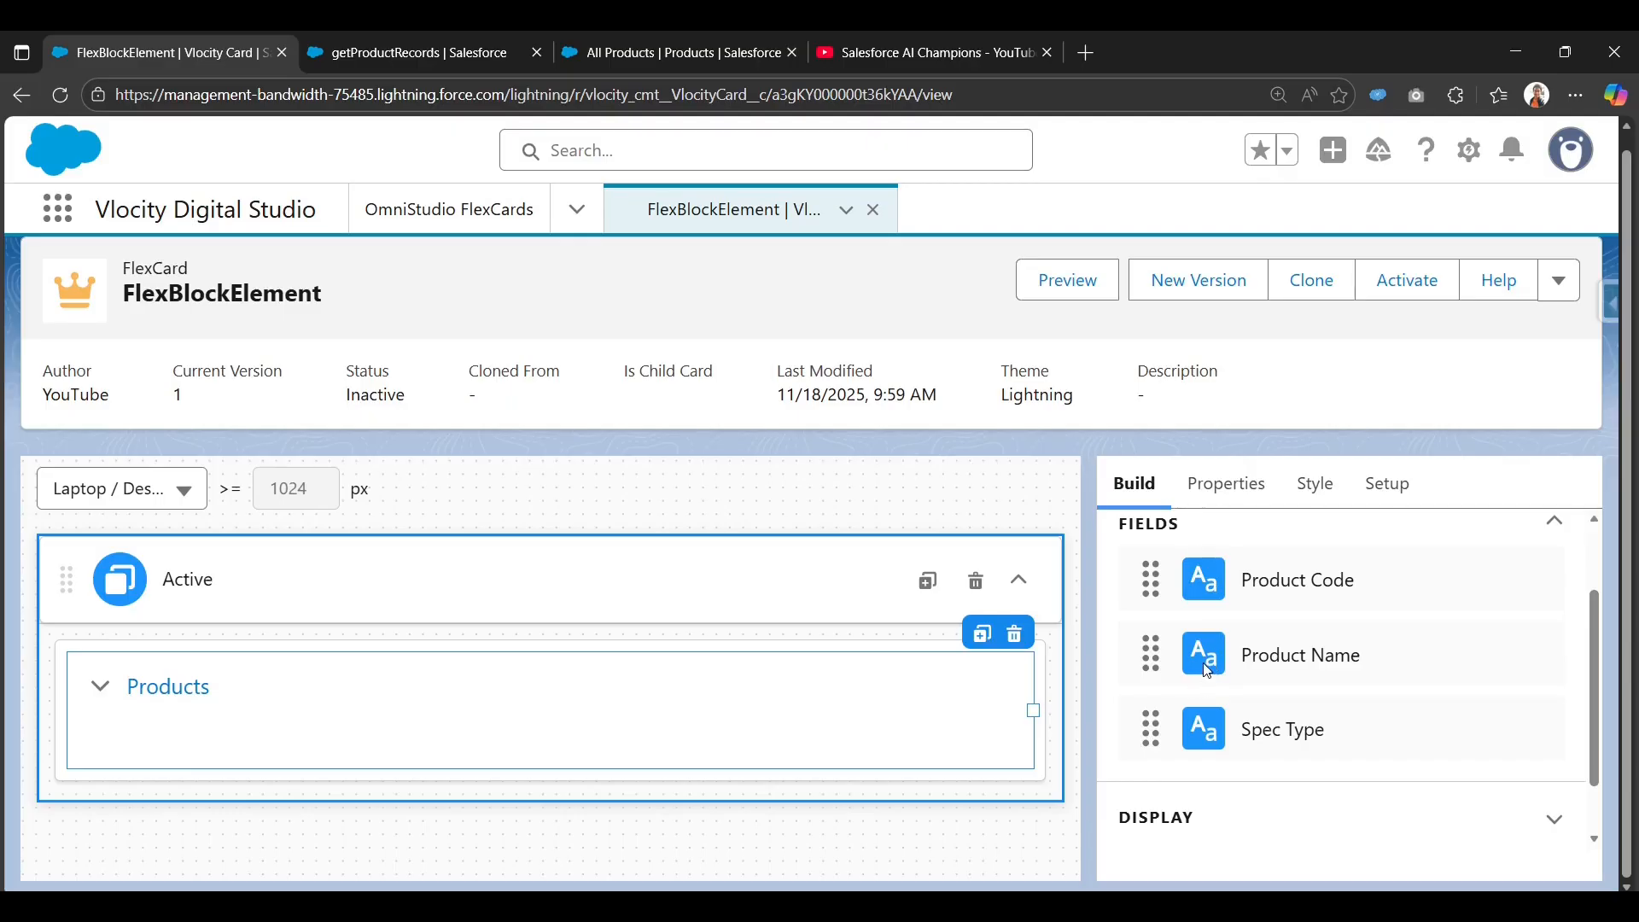
# Add Product Name to the Products block at a third of the width, then test collapsing and expanding it.
pyautogui.moveTo(1207, 670); pyautogui.dragTo(86, 741)
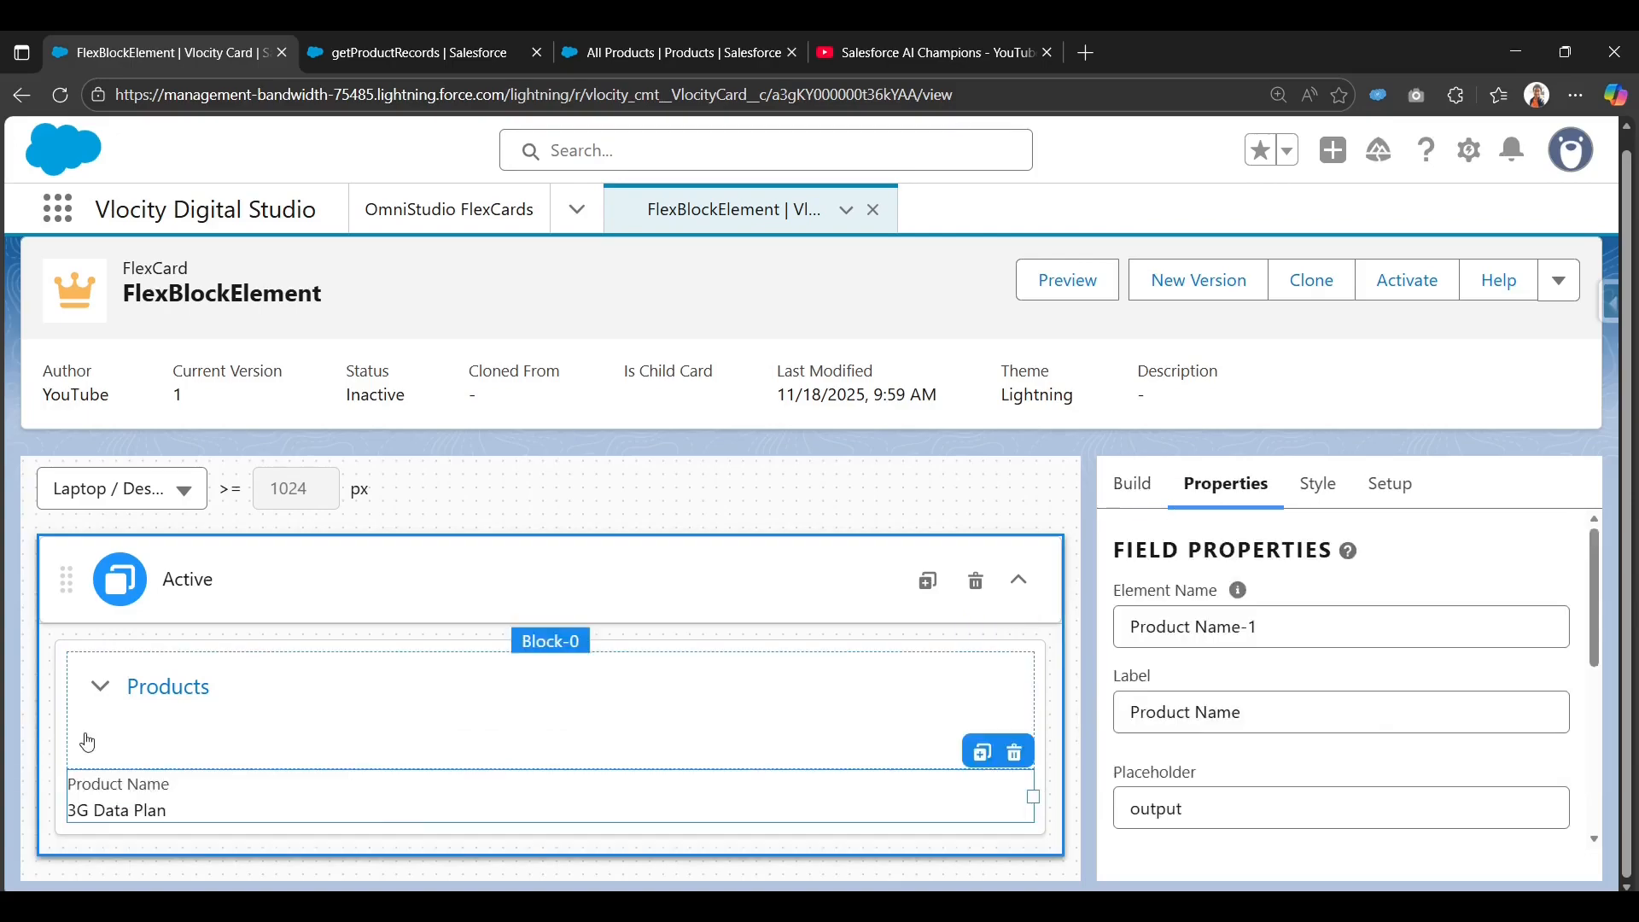
pyautogui.moveTo(1035, 800); pyautogui.dragTo(69, 723)
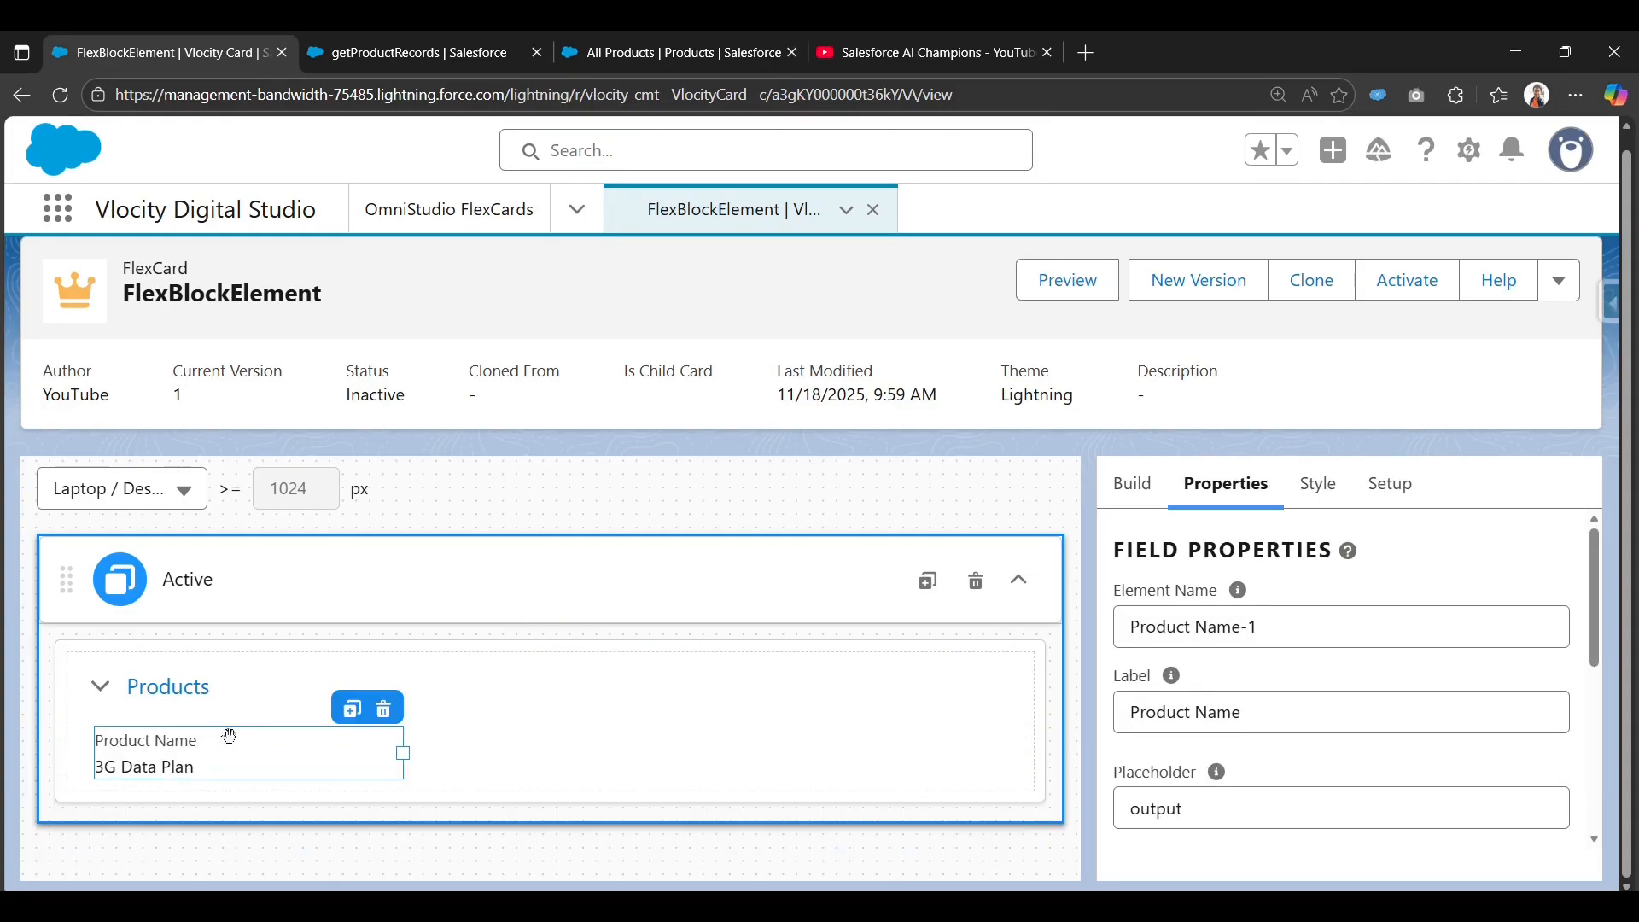
pyautogui.click(103, 690)
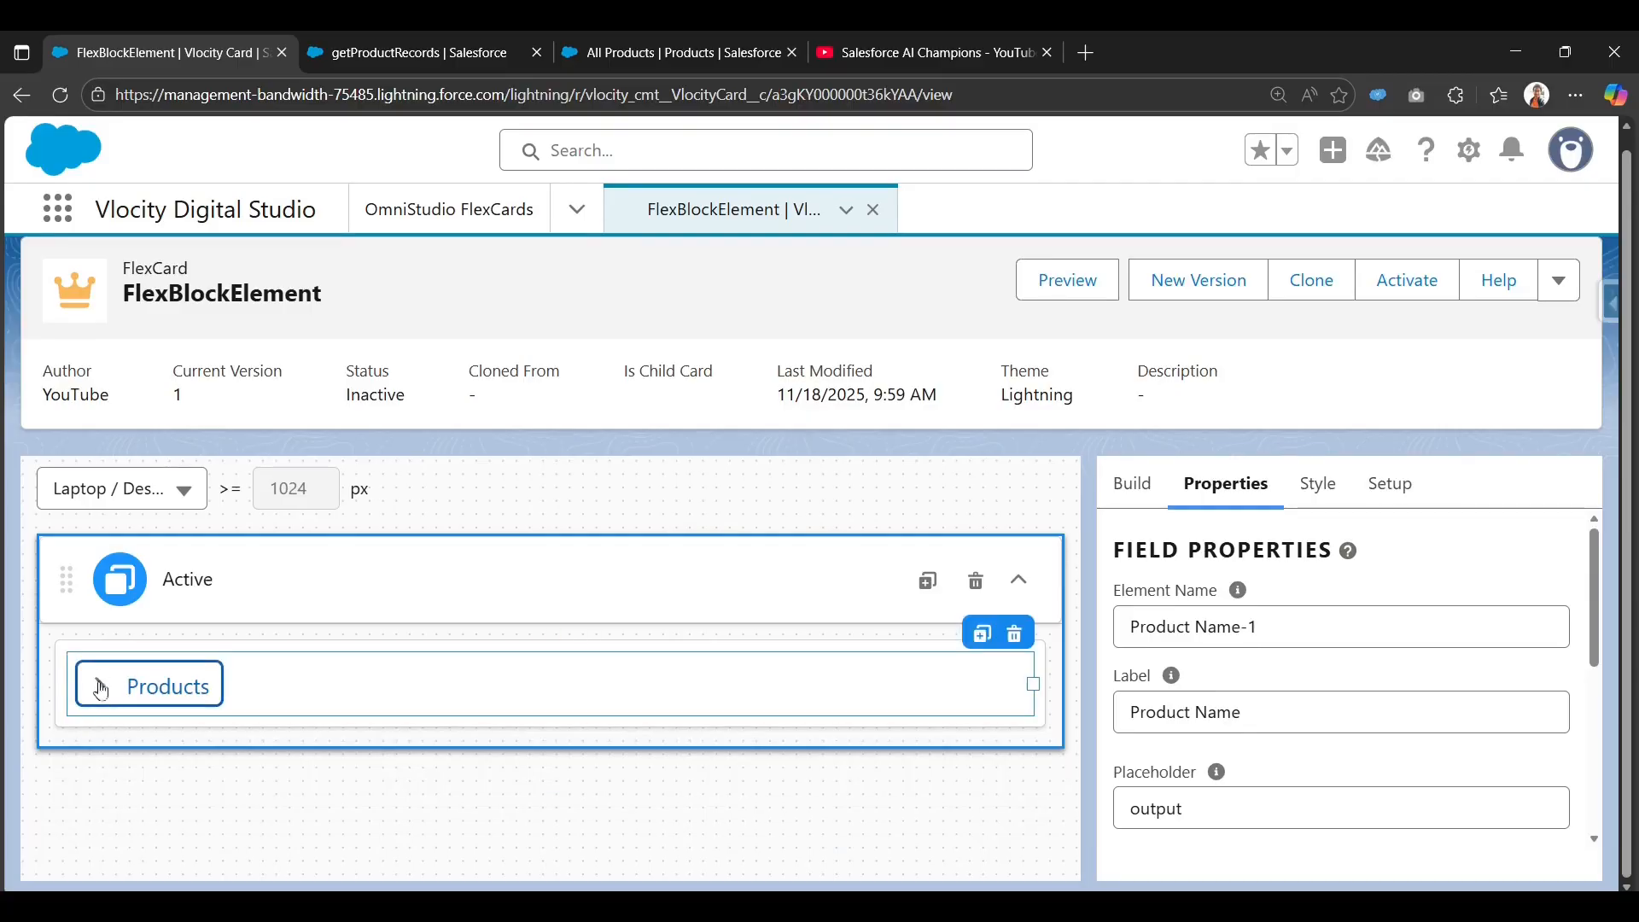
pyautogui.click(103, 693)
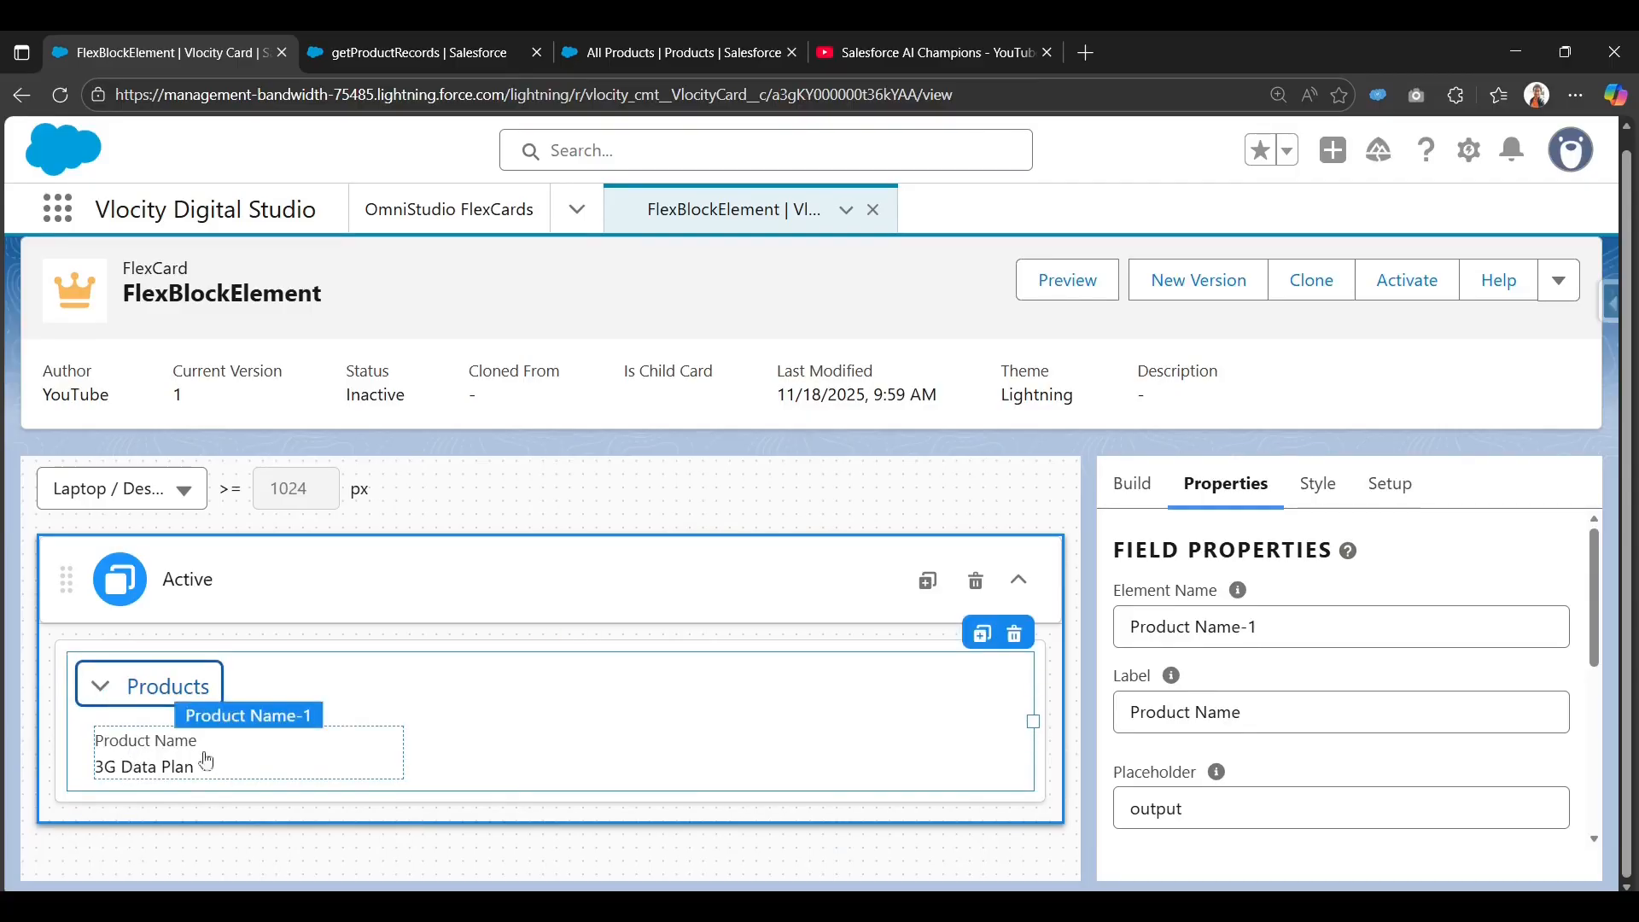
# Add a narrowed Product Code field with the Spec Type field beside it.
pyautogui.click(1139, 503)
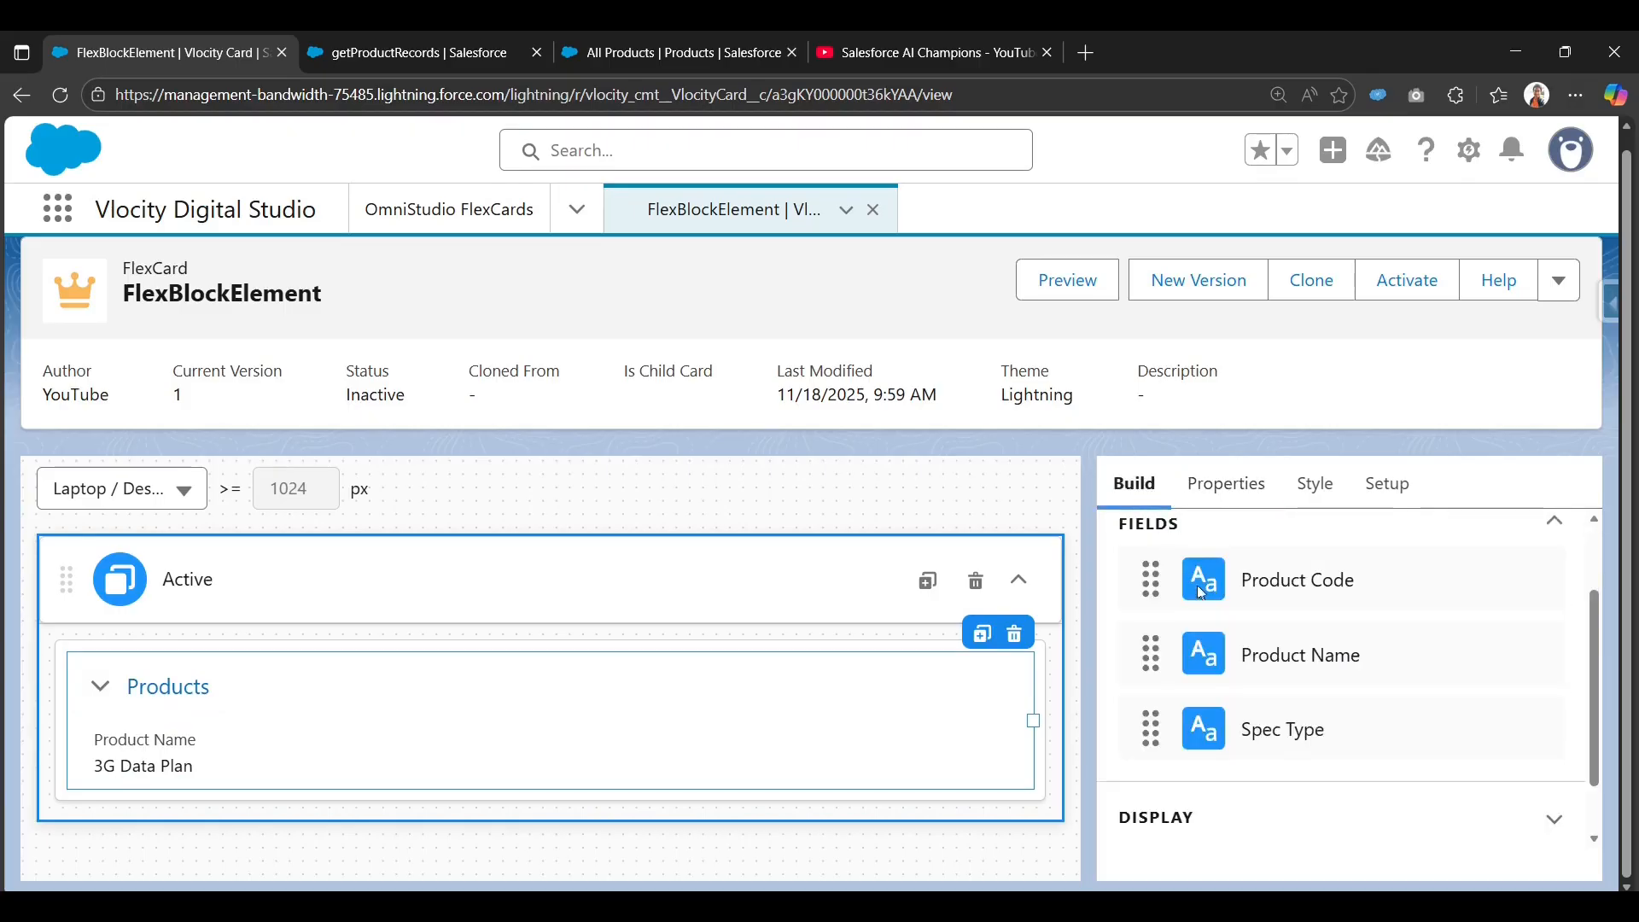
pyautogui.moveTo(1287, 591); pyautogui.dragTo(335, 739)
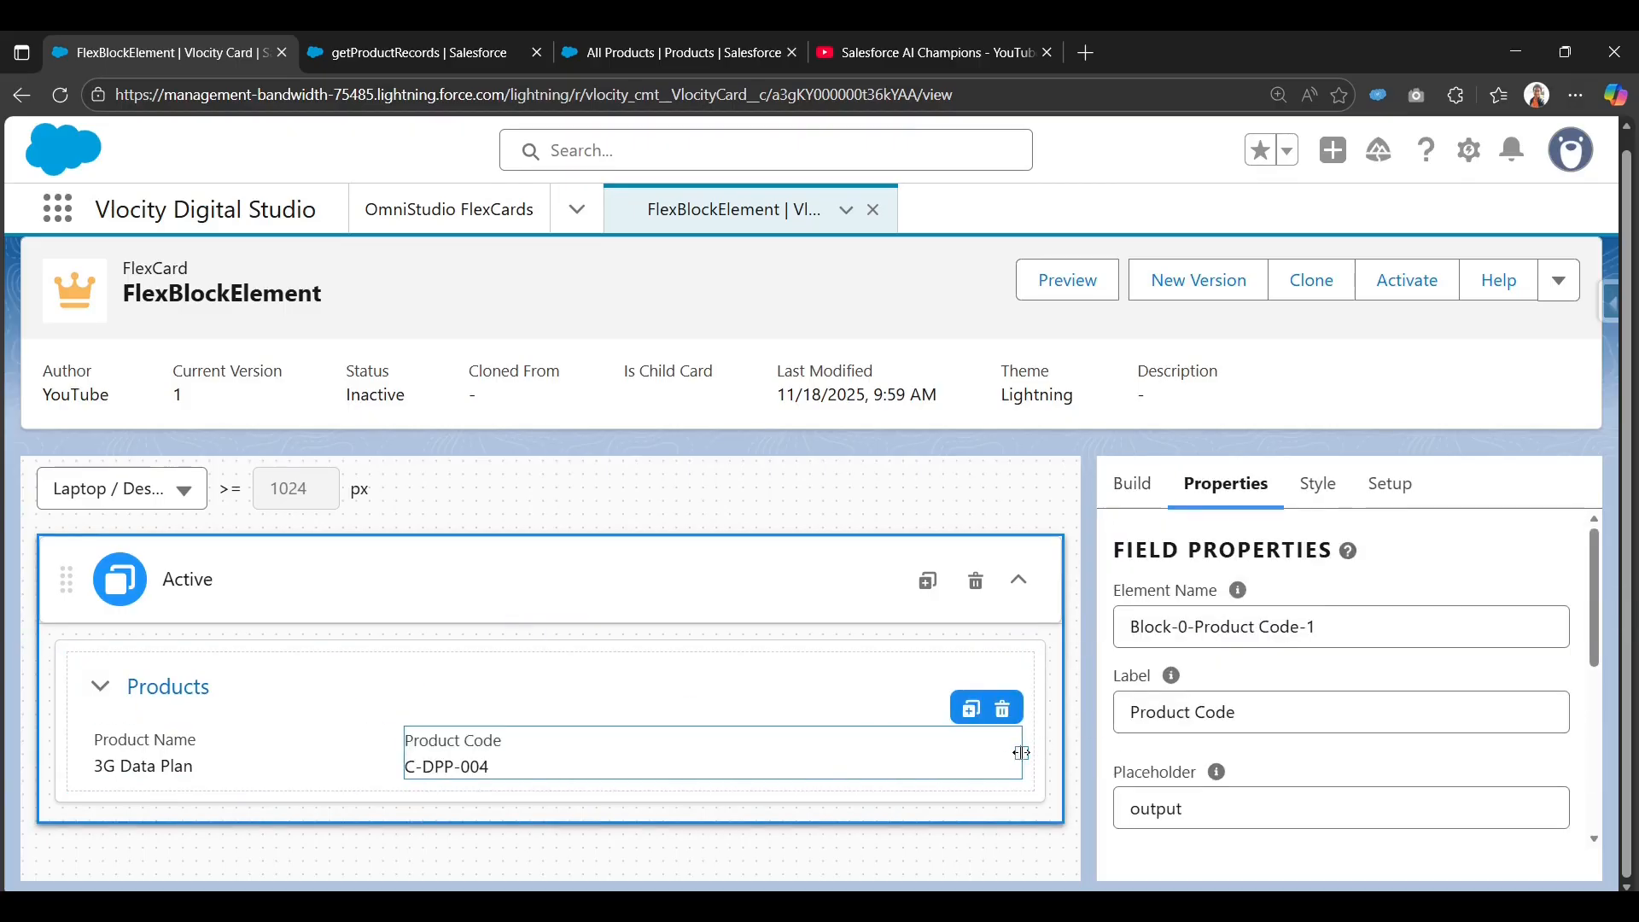
pyautogui.moveTo(1022, 753); pyautogui.dragTo(713, 754)
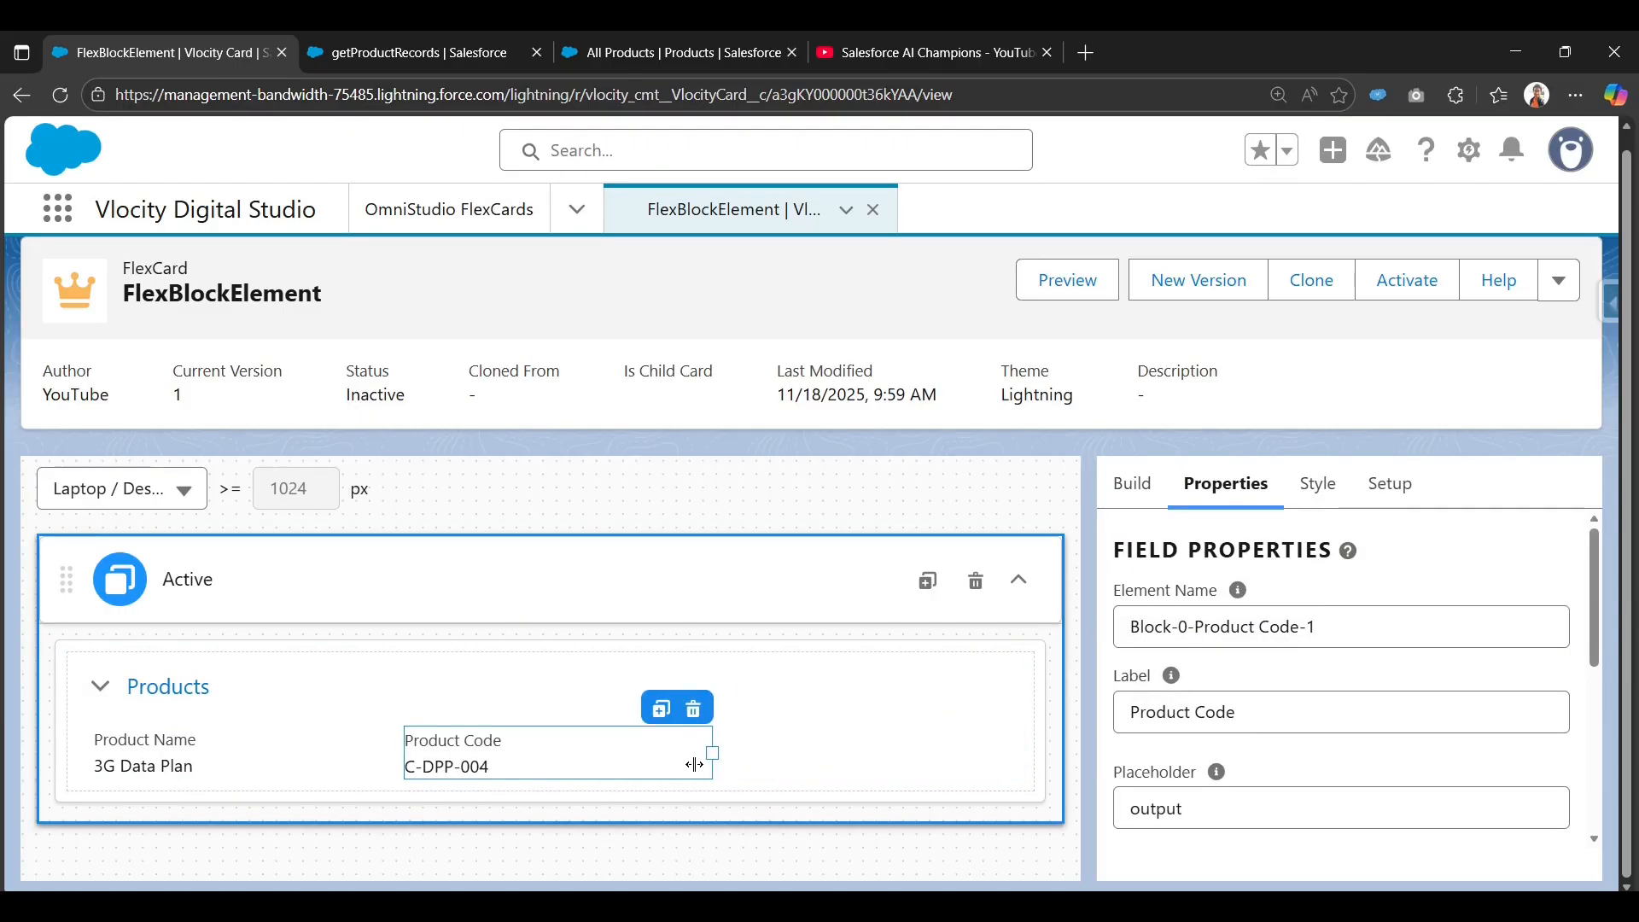
pyautogui.click(1154, 487)
pyautogui.moveTo(1217, 738); pyautogui.dragTo(721, 751)
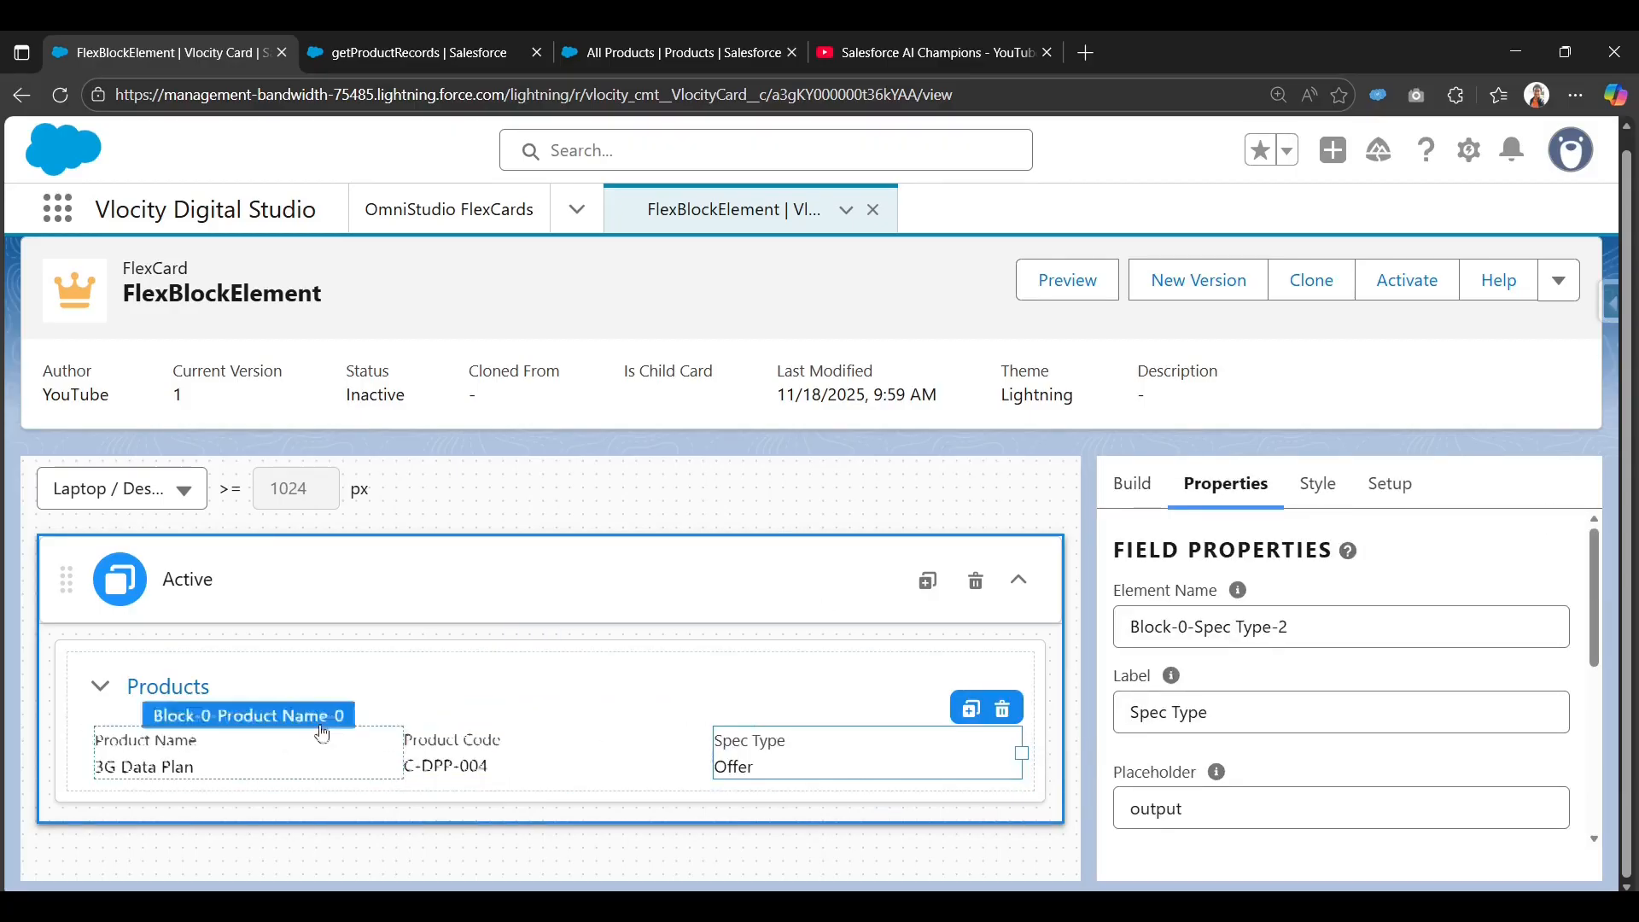
# Select the Products block (Block-0) and open the card's Setup tab.
pyautogui.click(320, 676)
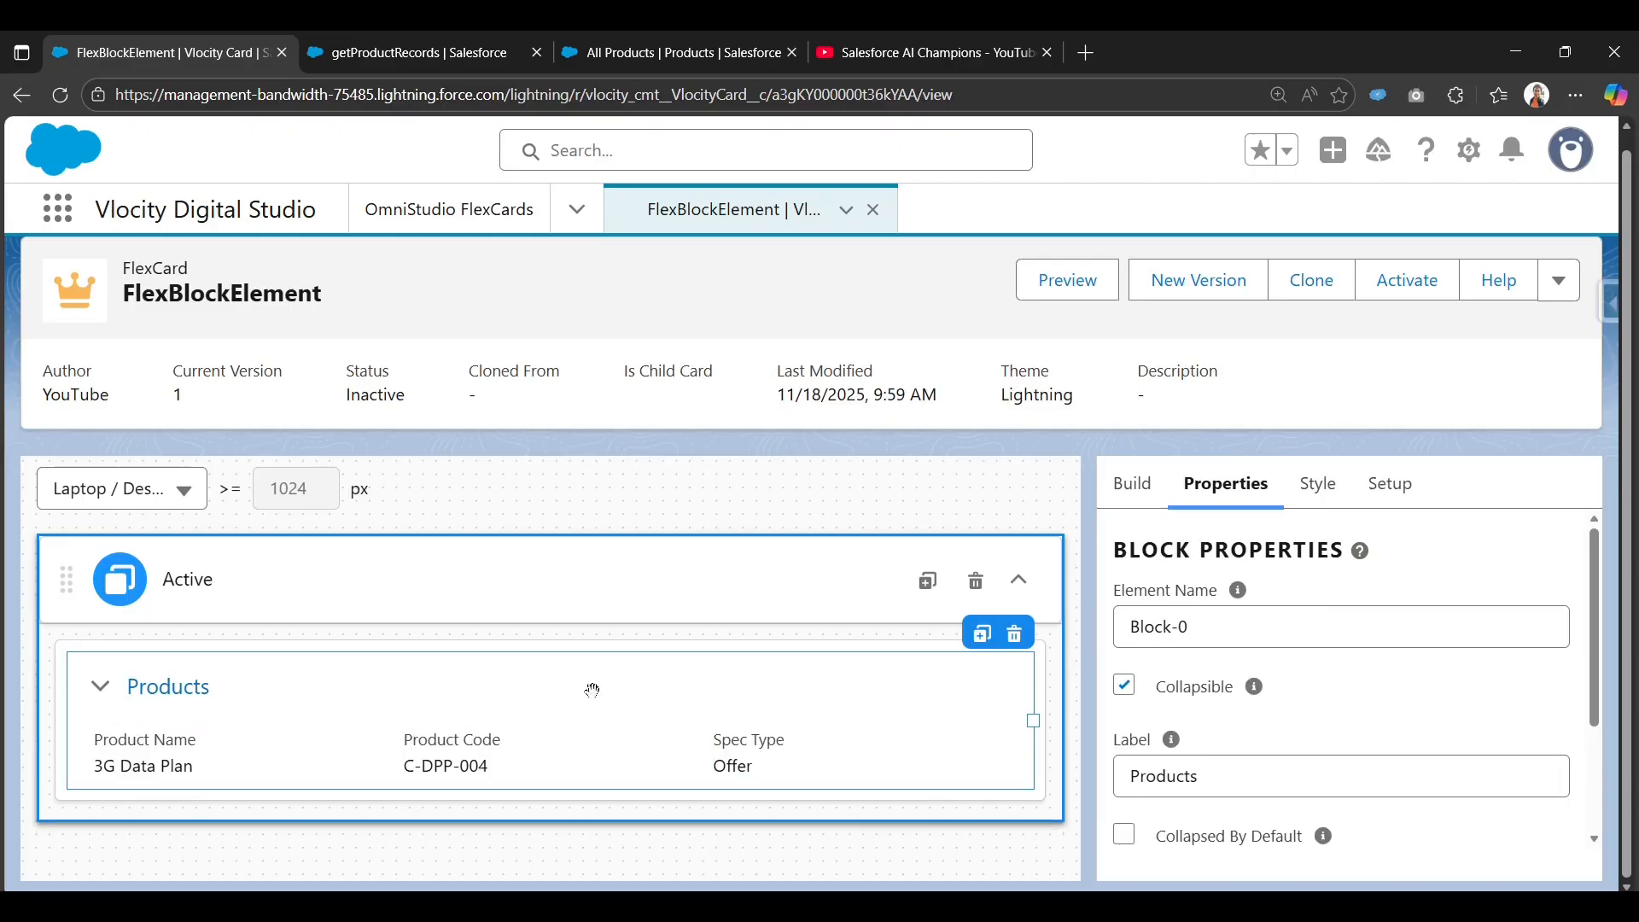
pyautogui.scroll(-1, 1202, 732)
pyautogui.scroll(-1, 1246, 713)
pyautogui.scroll(3, 1260, 695)
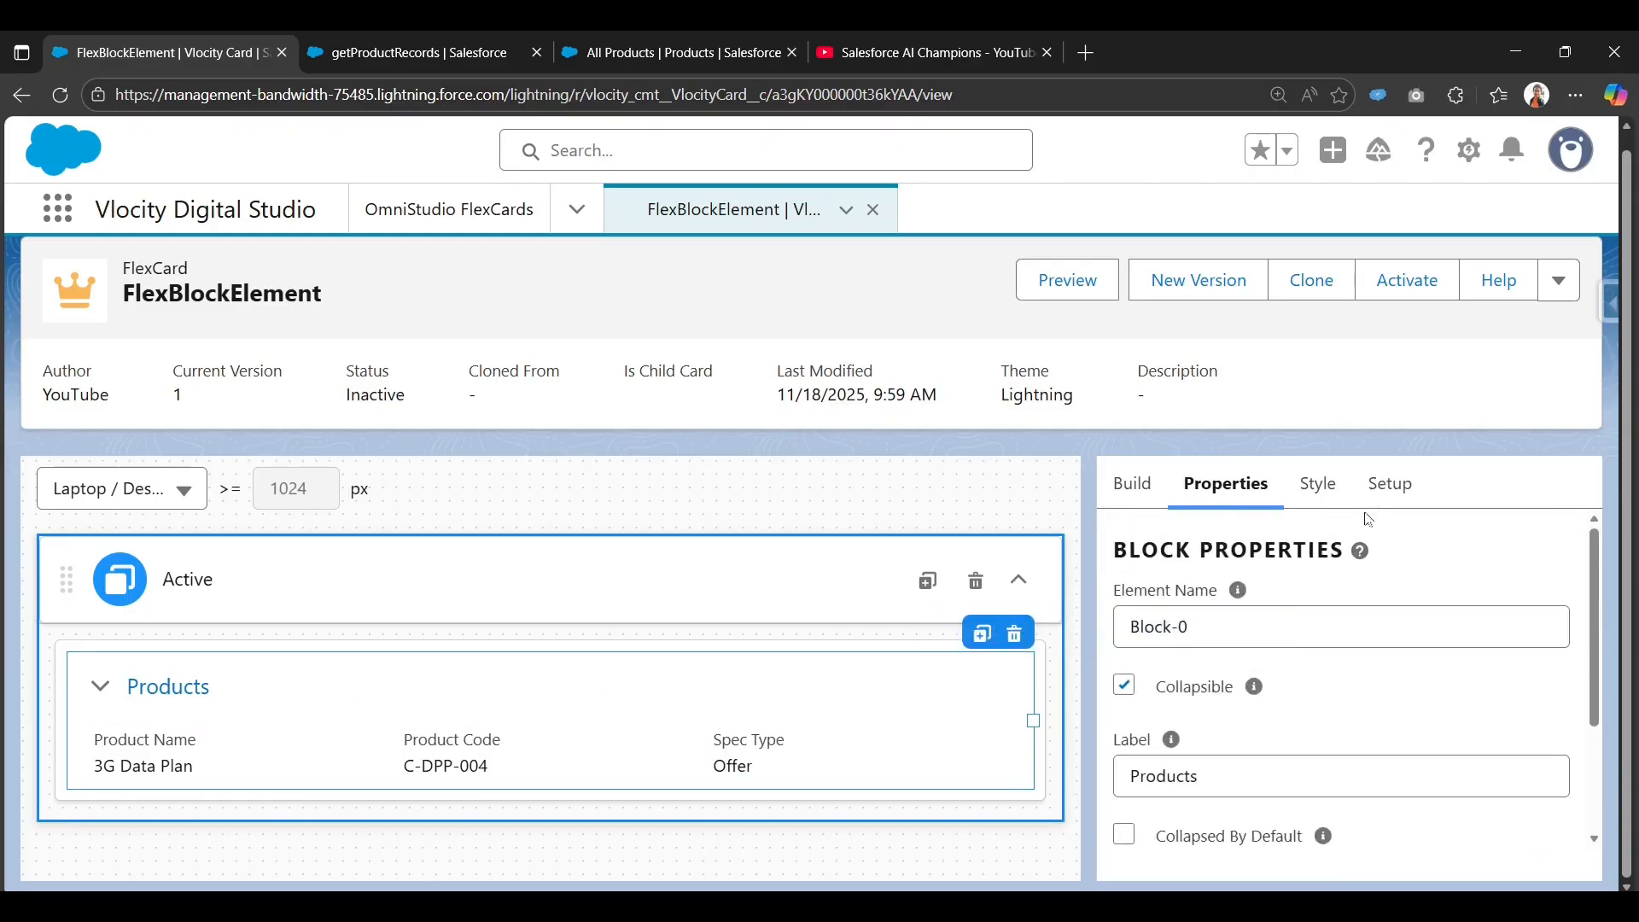
pyautogui.click(1390, 483)
pyautogui.scroll(3, 1235, 615)
pyautogui.scroll(4, 1236, 613)
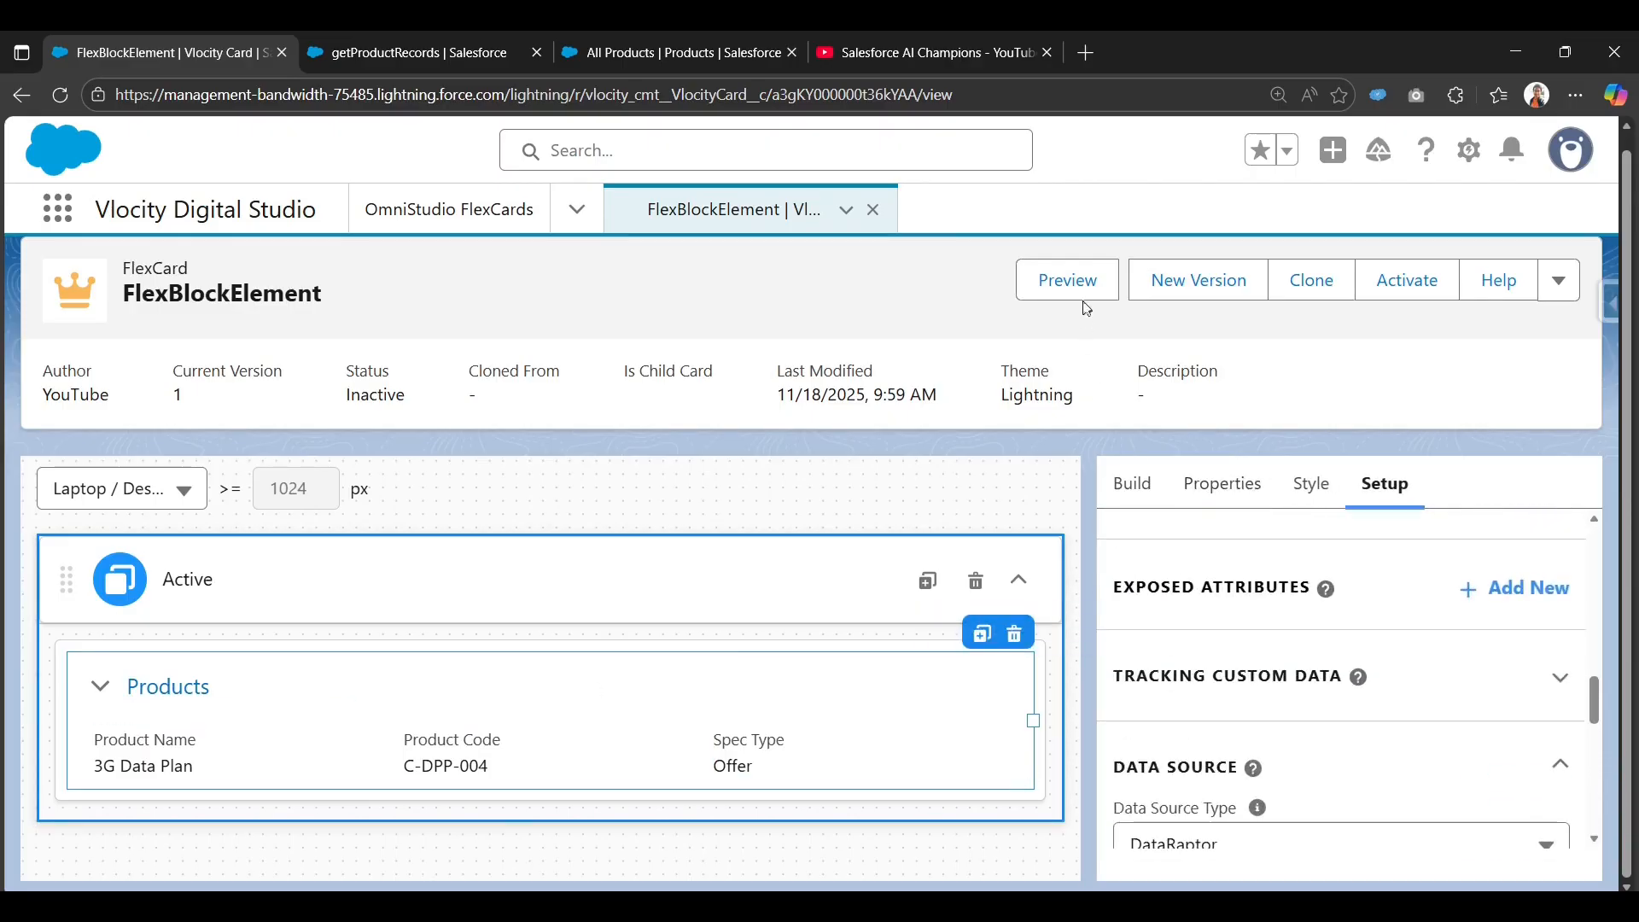
# Preview the card with live data, hide the Data JSON panel, and browse products like 5G Data Plan.
pyautogui.click(1086, 284)
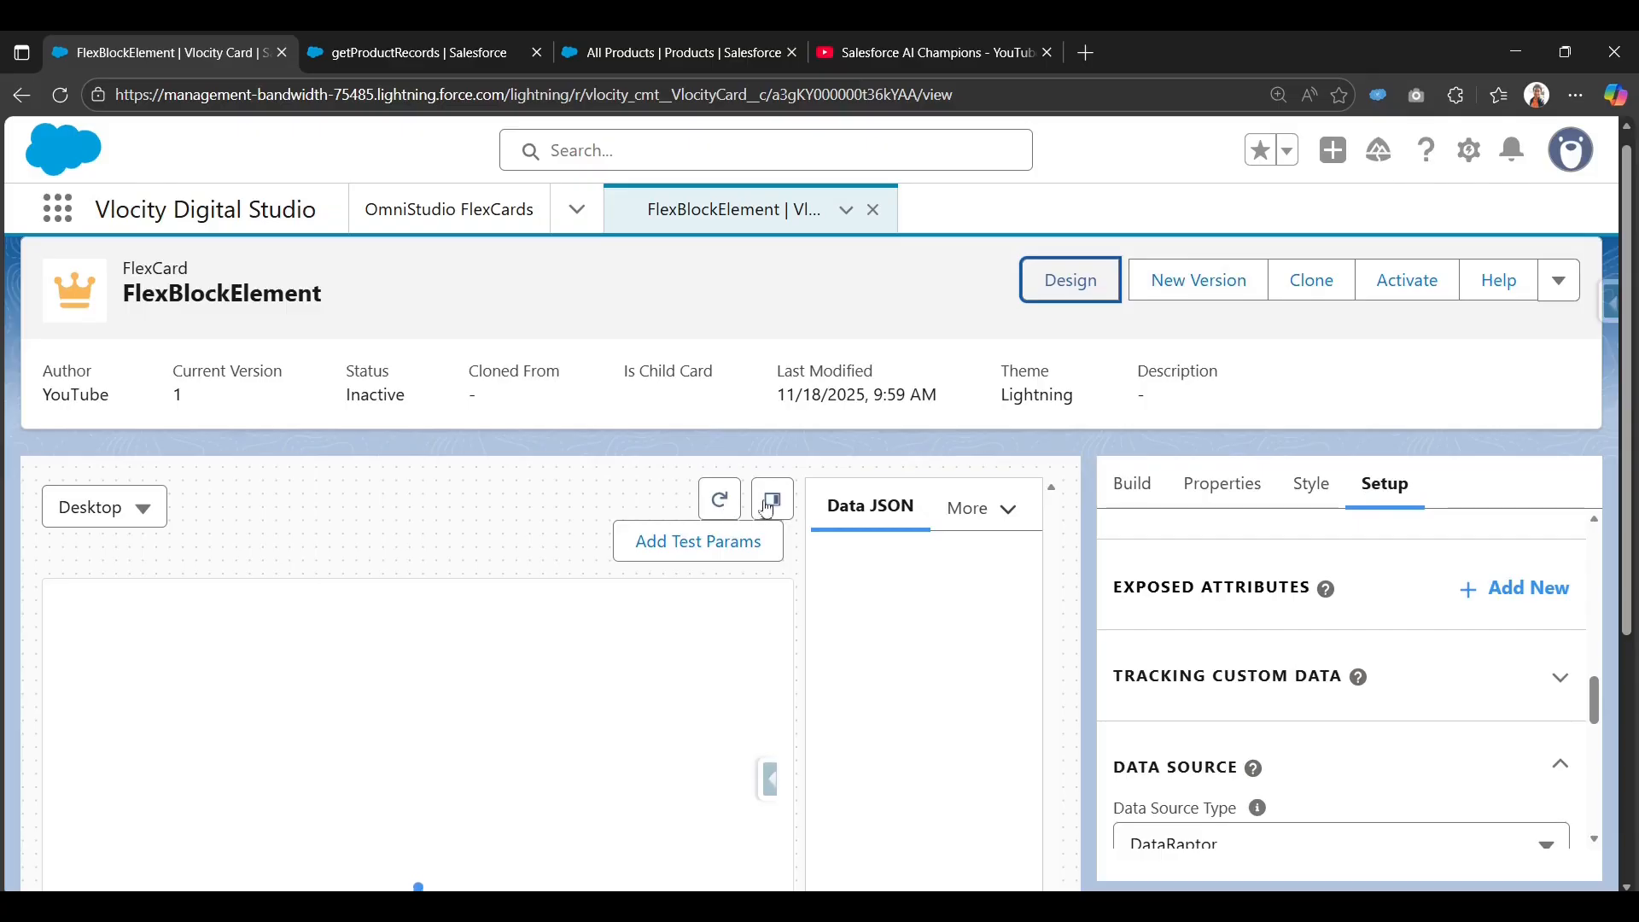
pyautogui.click(773, 500)
pyautogui.scroll(-3, 769, 683)
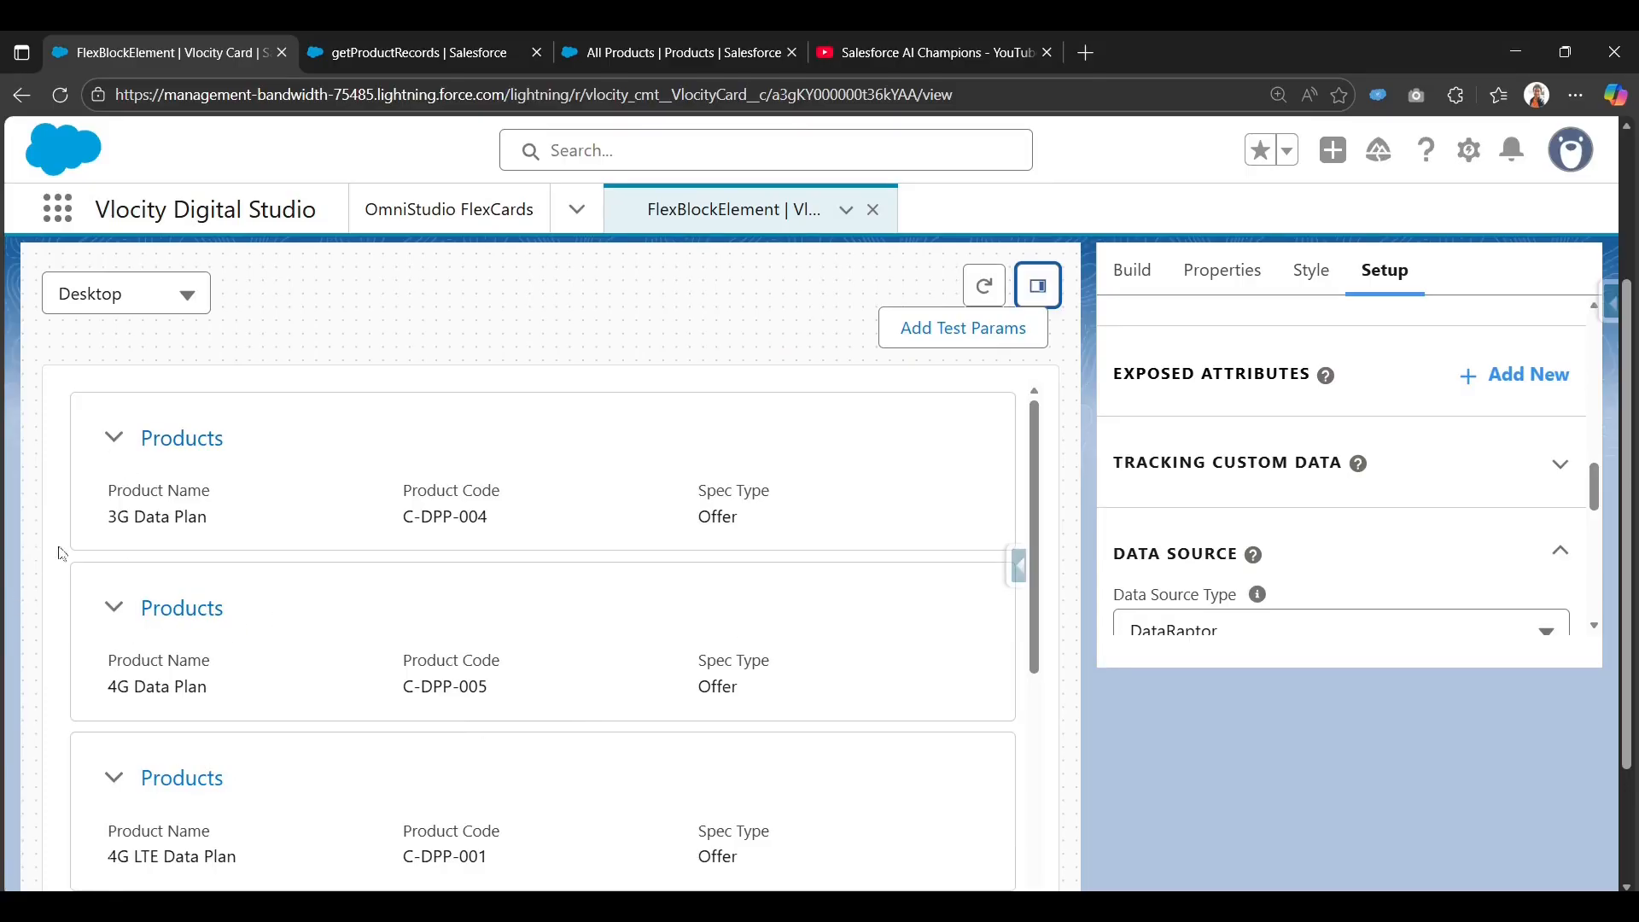
pyautogui.scroll(-2, 143, 743)
pyautogui.scroll(-5, 143, 744)
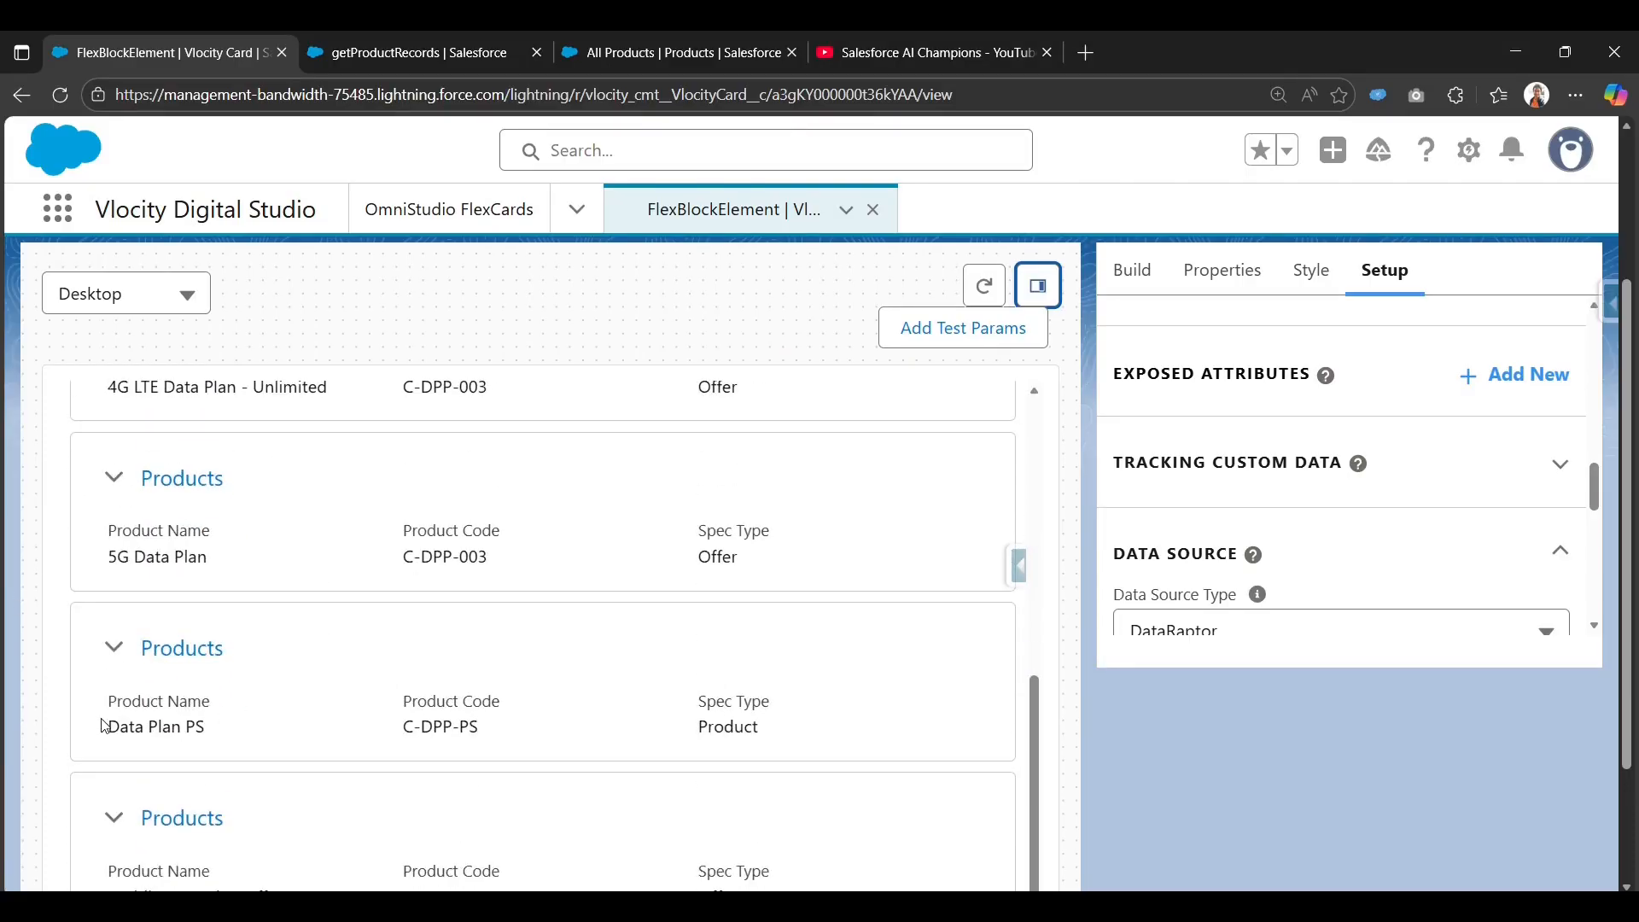
pyautogui.moveTo(102, 725); pyautogui.dragTo(212, 728)
pyautogui.moveTo(84, 561); pyautogui.dragTo(239, 565)
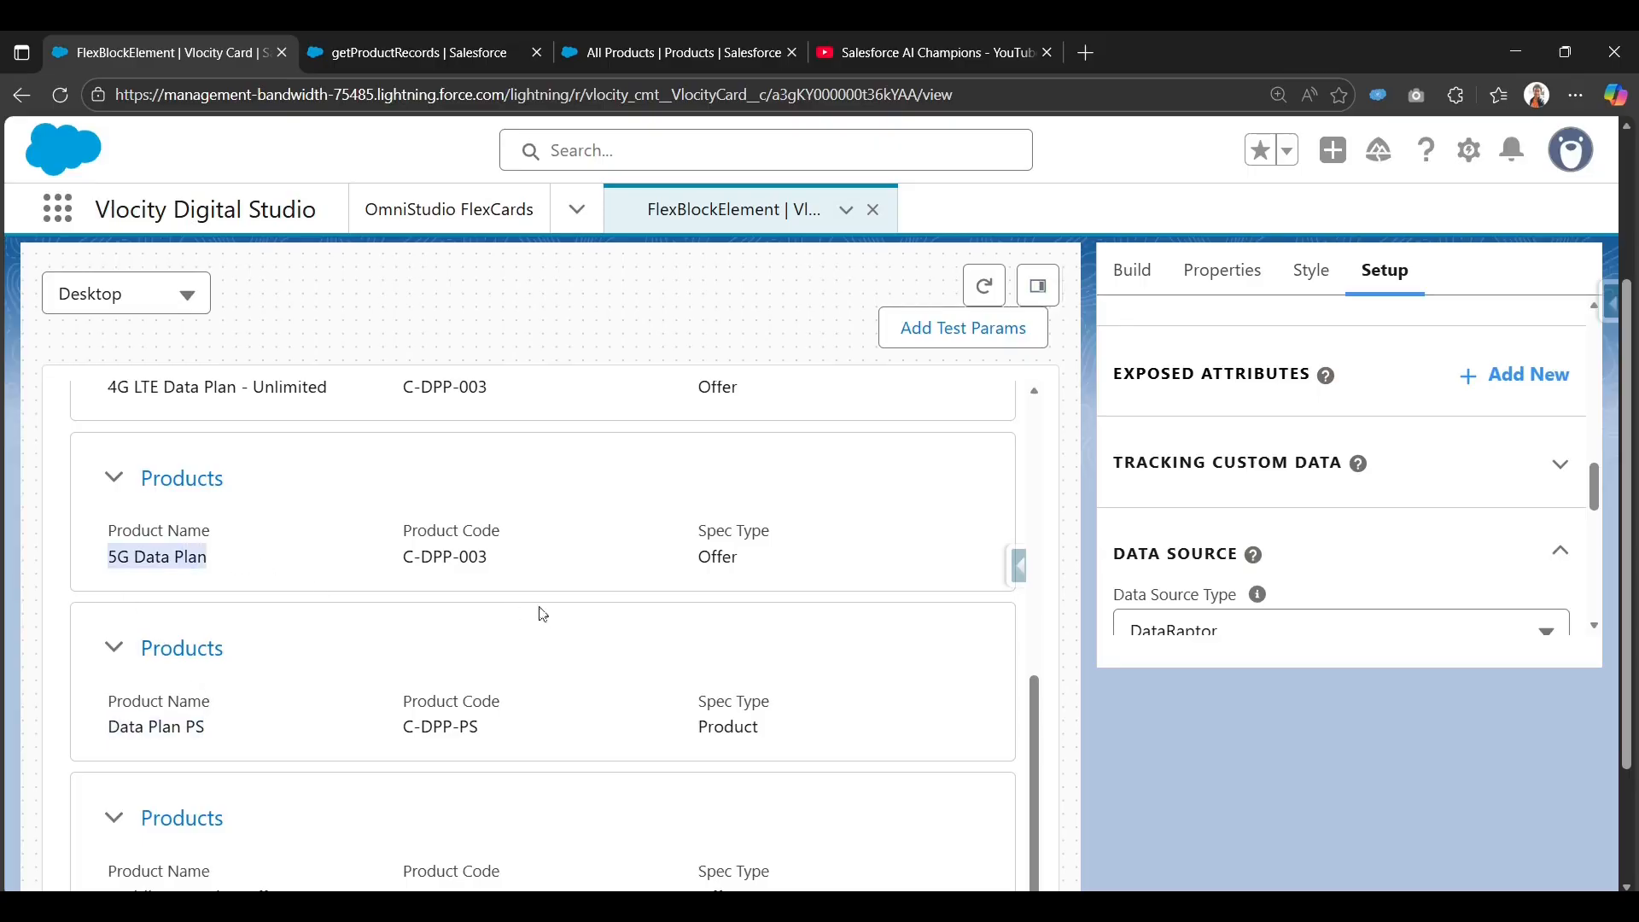
pyautogui.scroll(-1, 428, 792)
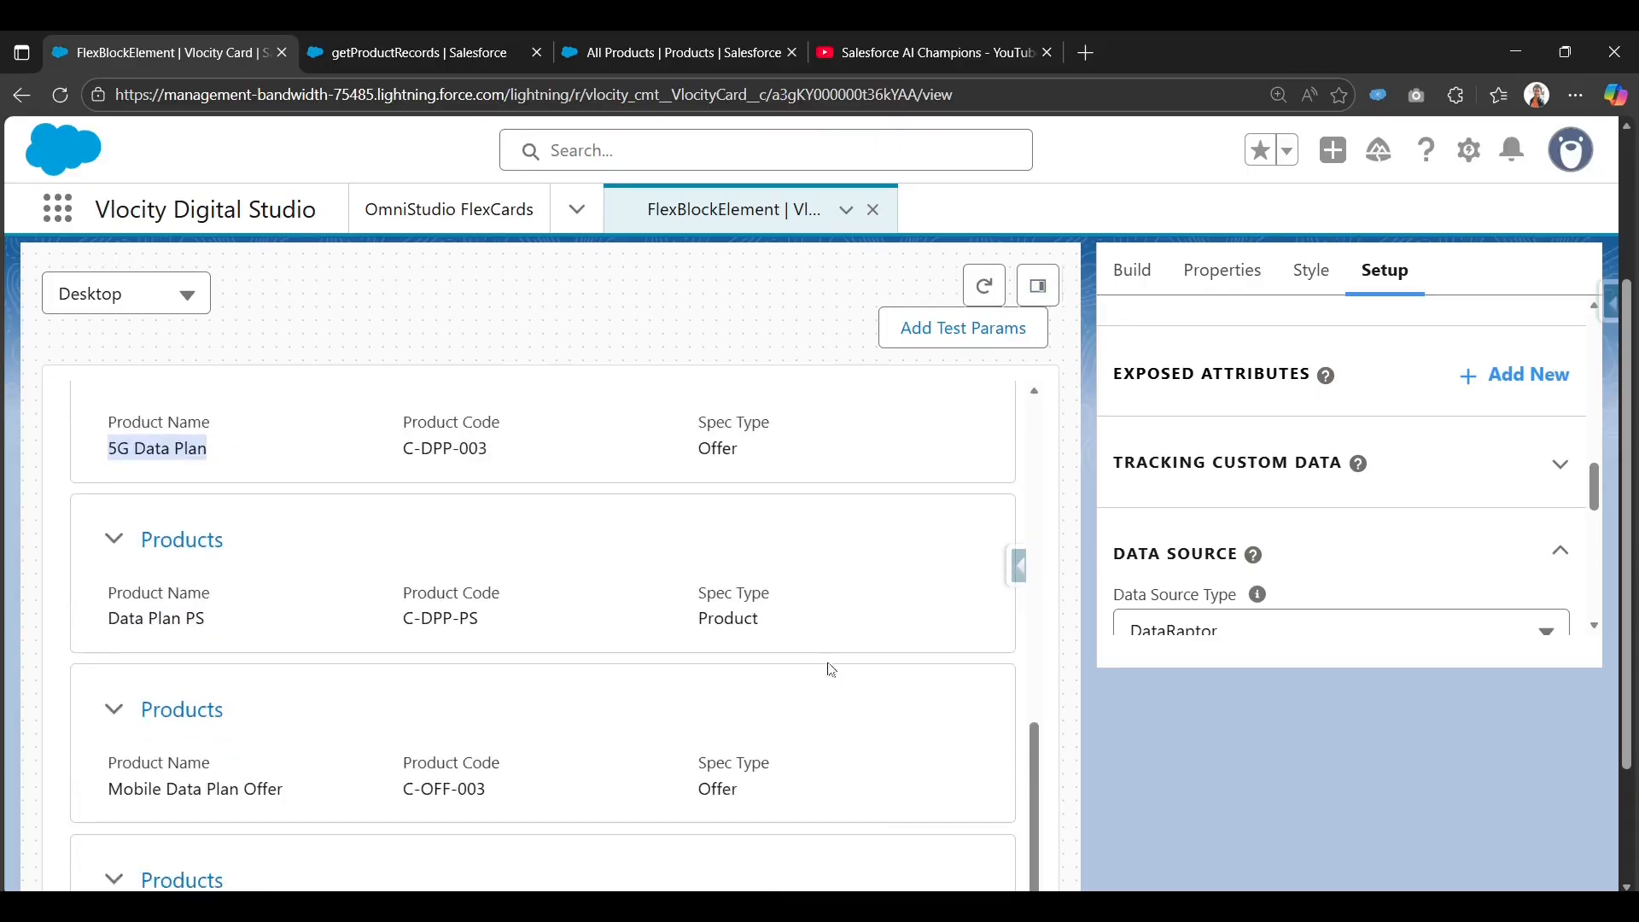
pyautogui.scroll(-2, 956, 726)
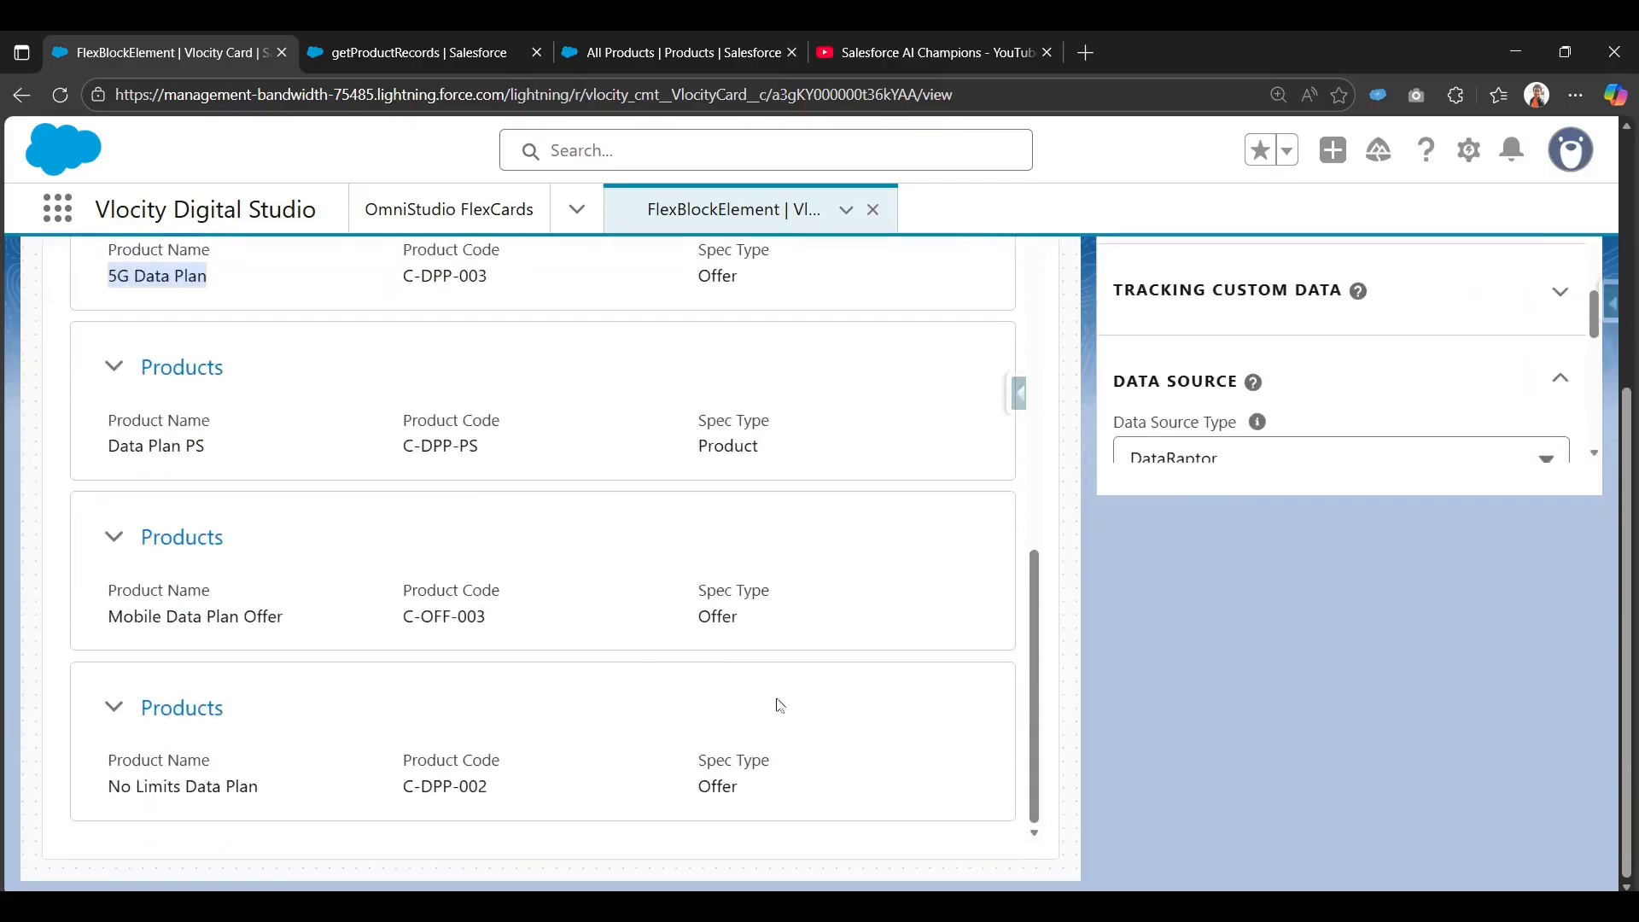
pyautogui.scroll(8, 725, 702)
pyautogui.scroll(3, 53, 365)
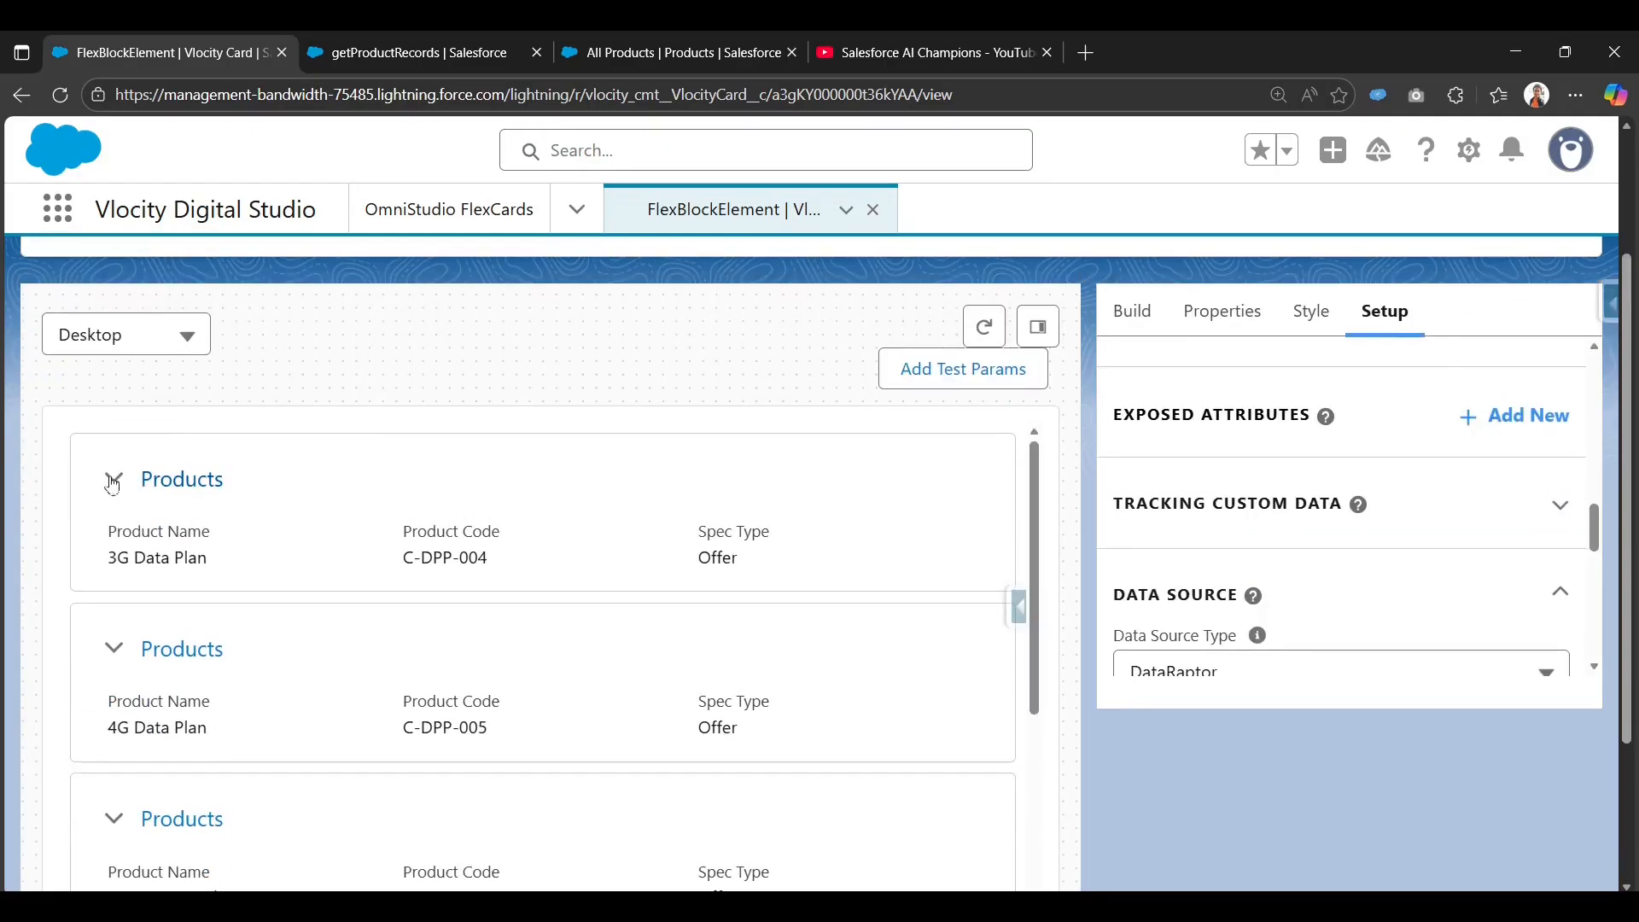
# Collapse five Products blocks in the preview, including the 5G Data Plan one.
pyautogui.click(112, 478)
pyautogui.click(112, 575)
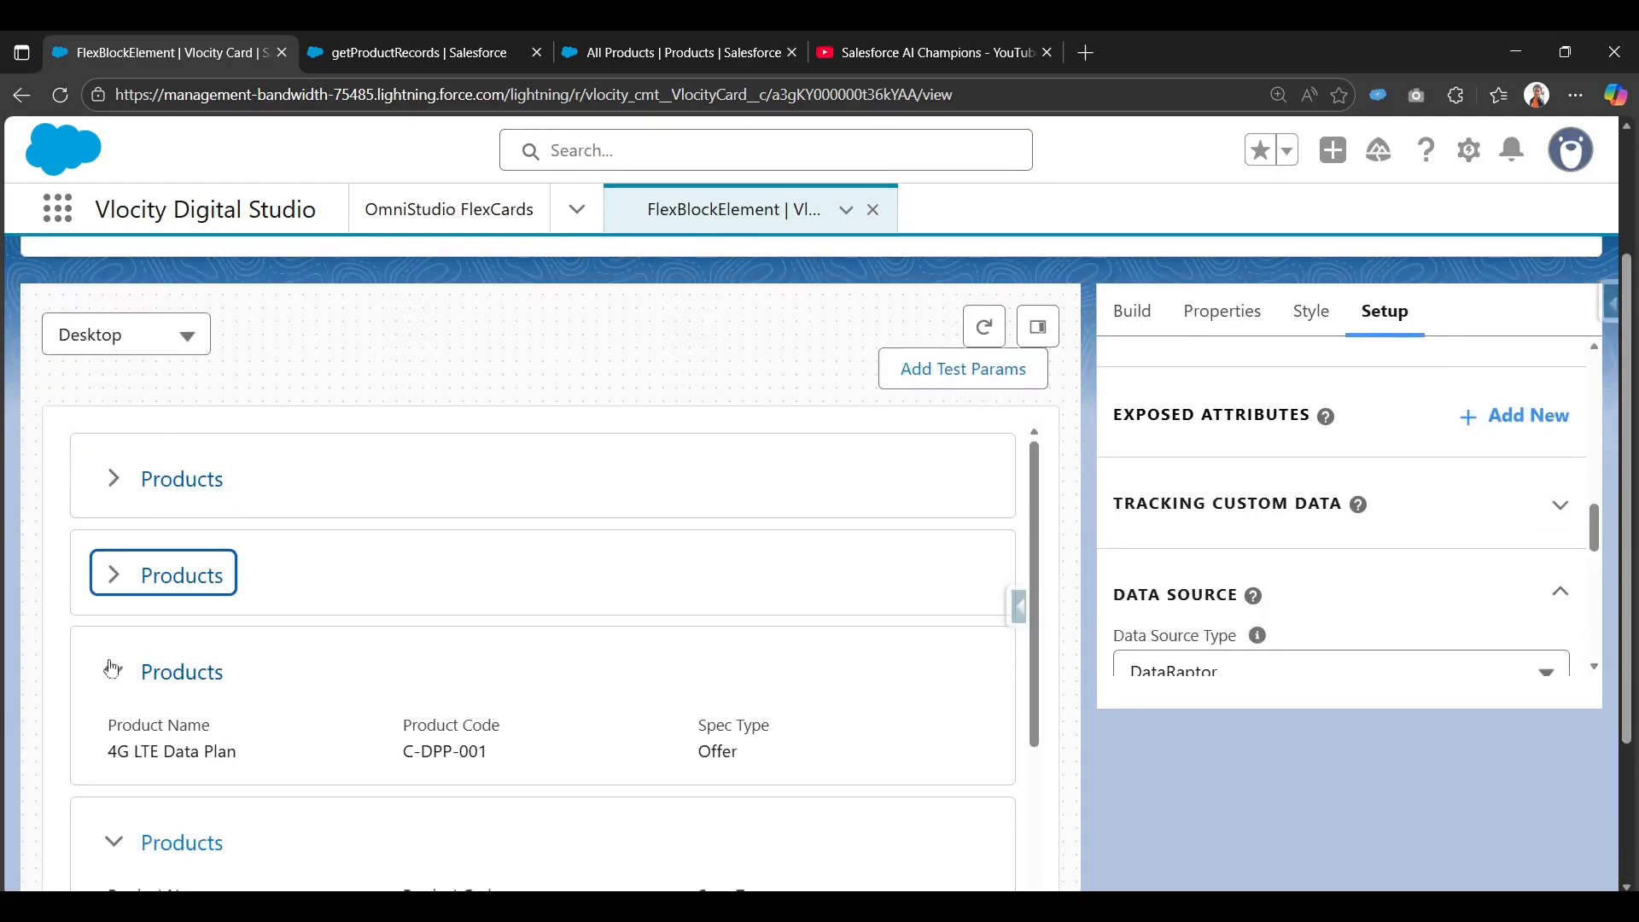
pyautogui.click(112, 671)
pyautogui.click(114, 773)
pyautogui.scroll(-2, 114, 779)
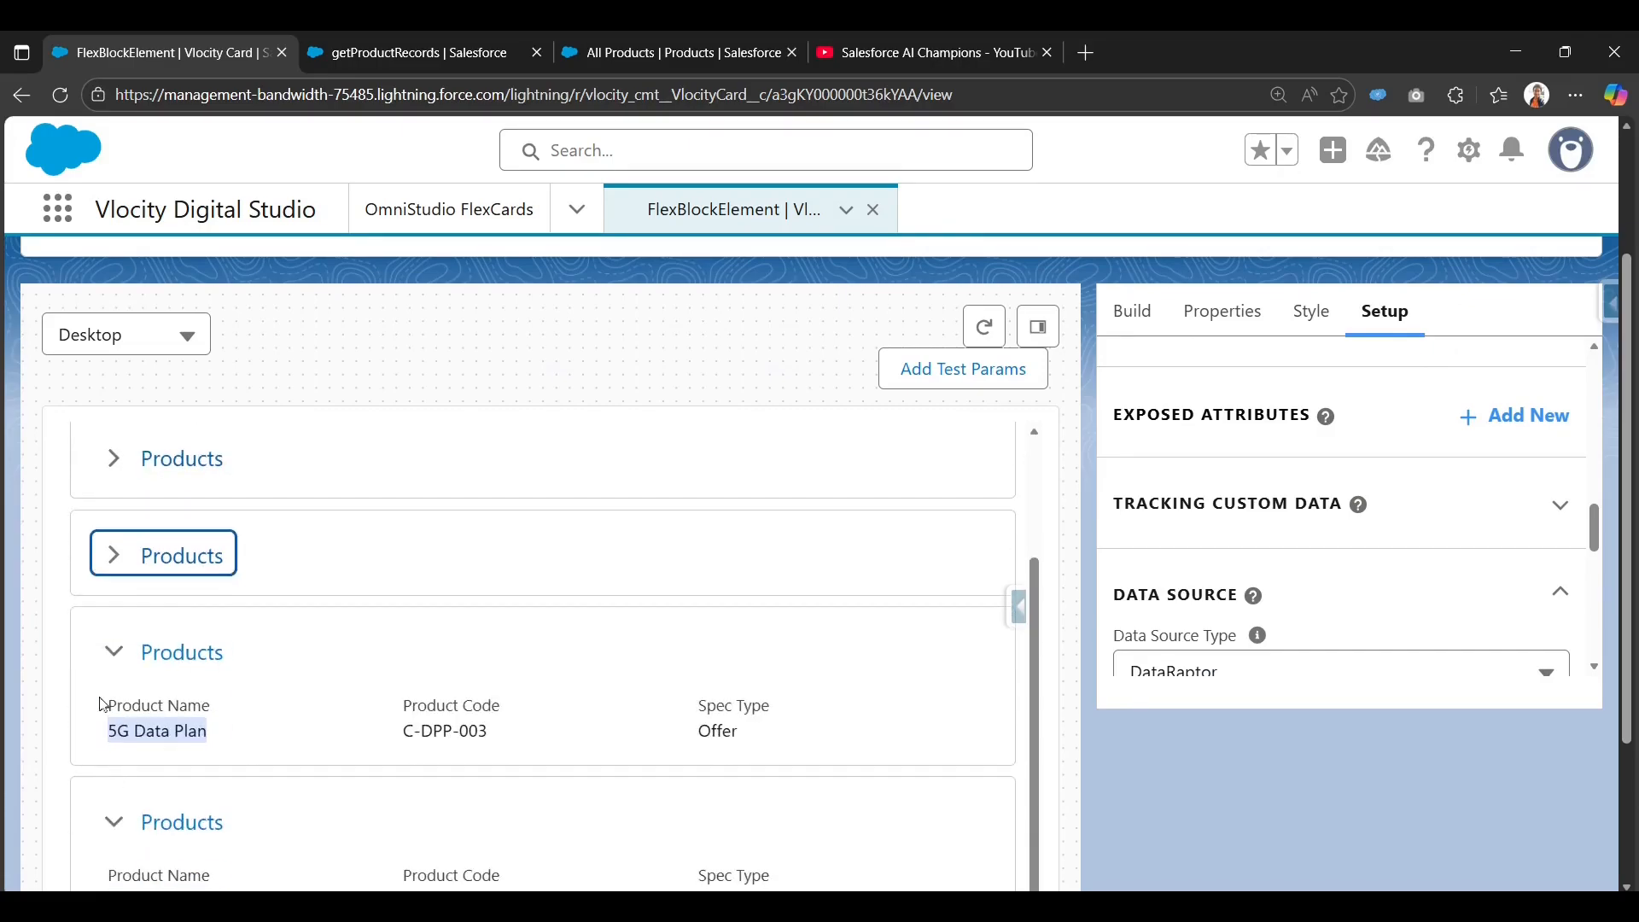
pyautogui.click(112, 654)
pyautogui.scroll(2, 873, 670)
# Return to Design, select the Products block, and locate its Collapsed By Default checkbox.
pyautogui.scroll(-1, 876, 672)
pyautogui.scroll(3, 988, 574)
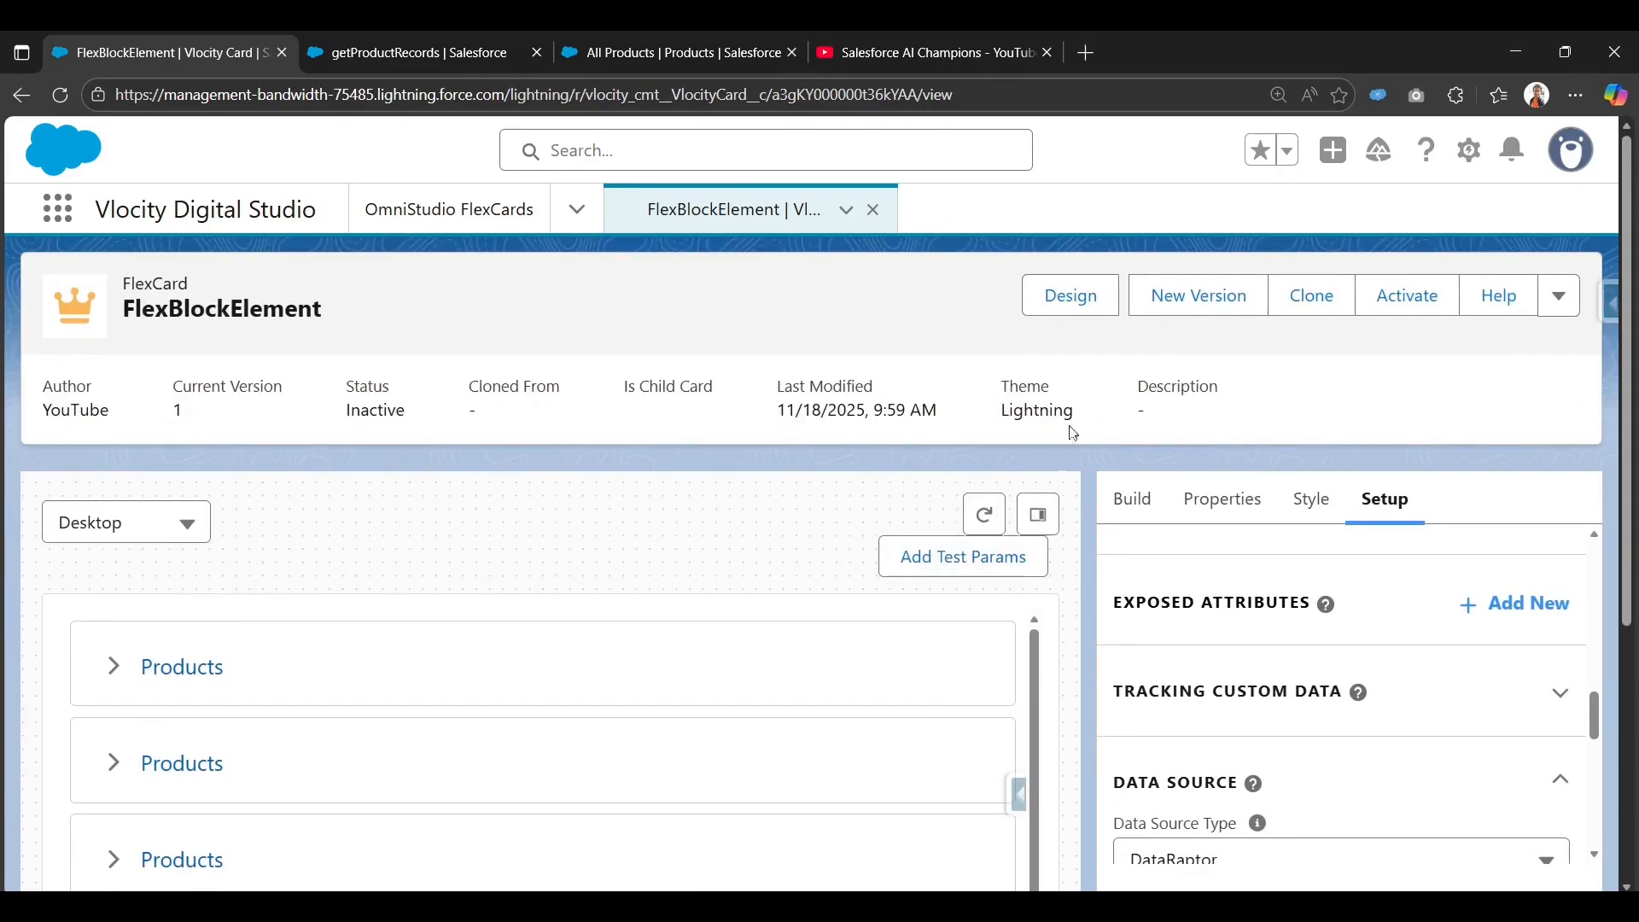
pyautogui.click(1069, 294)
pyautogui.click(414, 697)
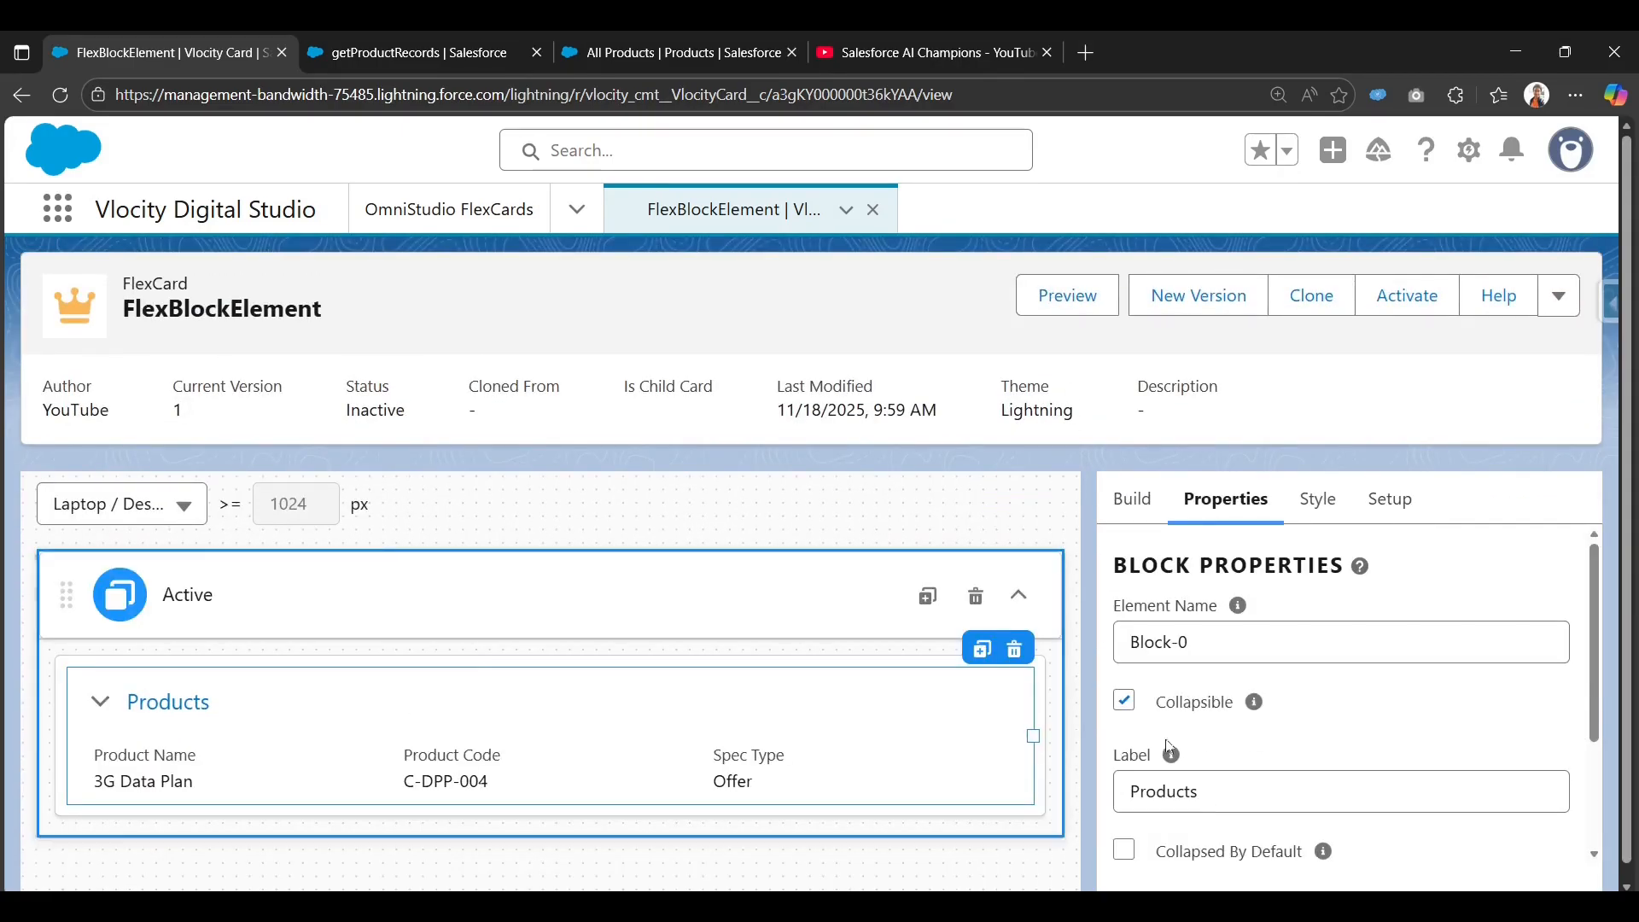
pyautogui.scroll(-3, 1147, 696)
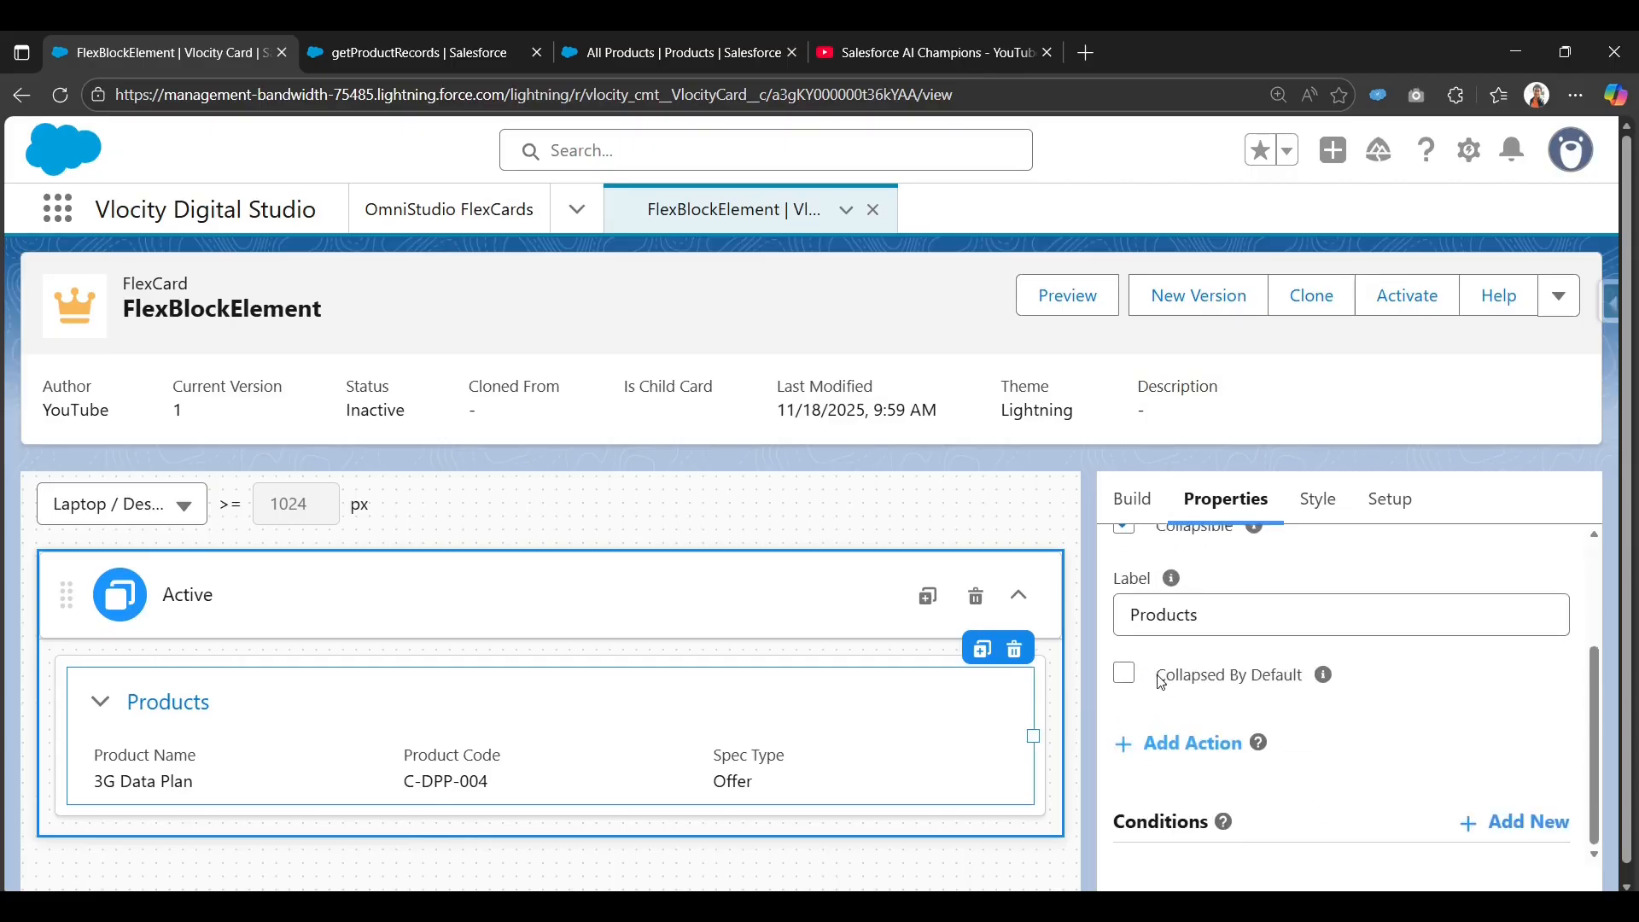
pyautogui.moveTo(1161, 682); pyautogui.dragTo(1299, 678)
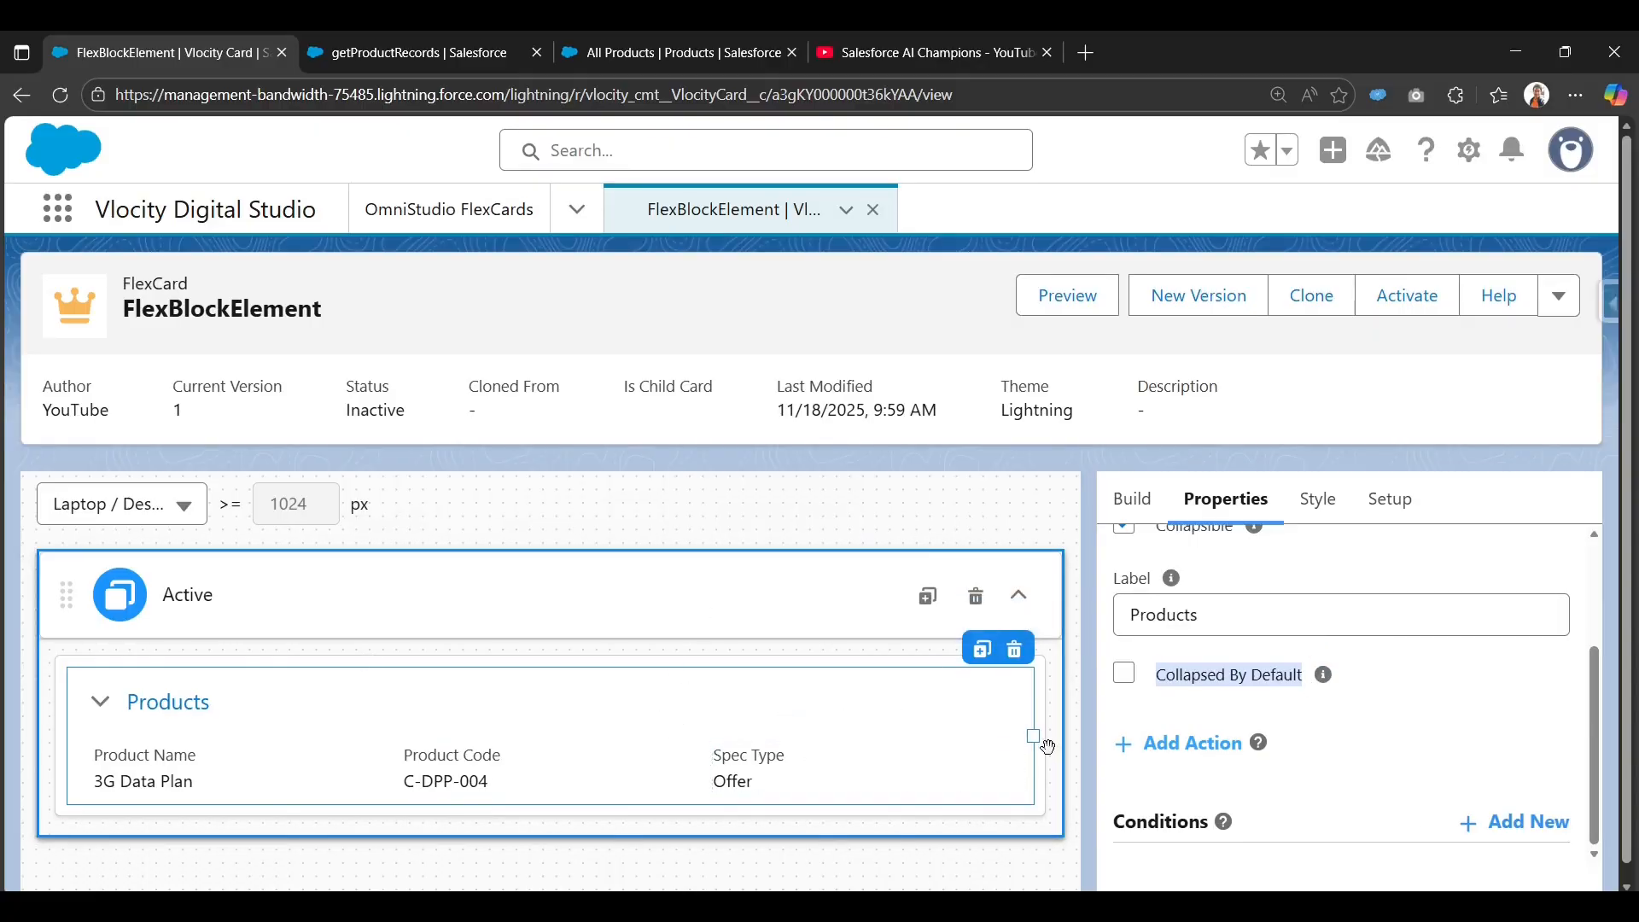
# Review the Action Type options for a new Products block action, then close without saving it.
pyautogui.click(1195, 744)
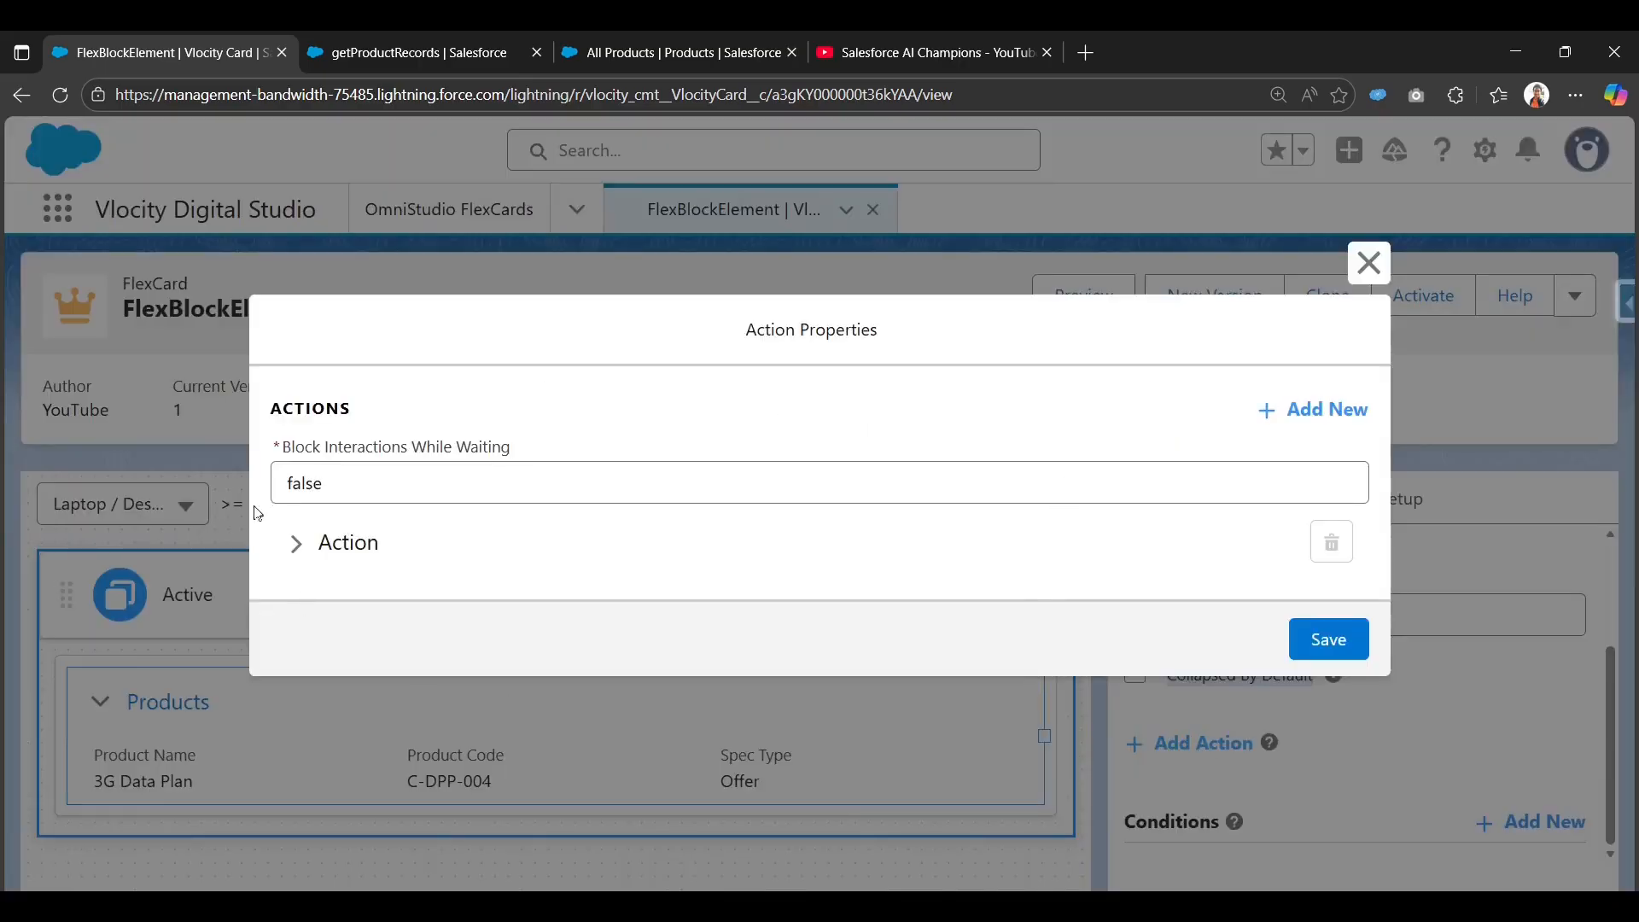
pyautogui.click(295, 544)
pyautogui.moveTo(394, 483)
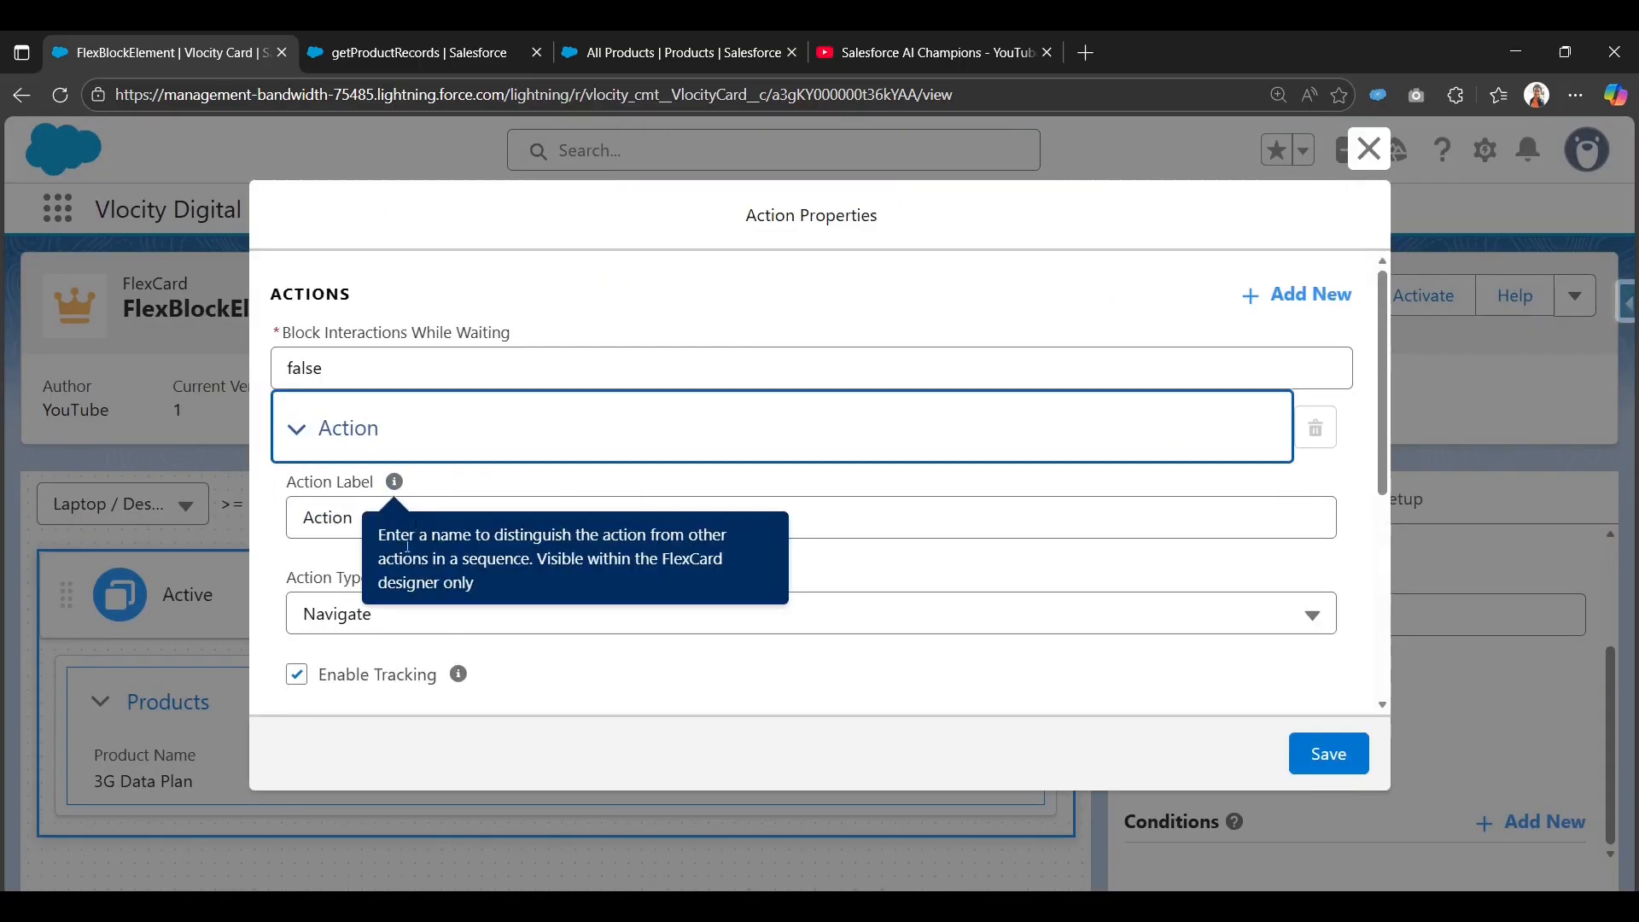
pyautogui.click(750, 614)
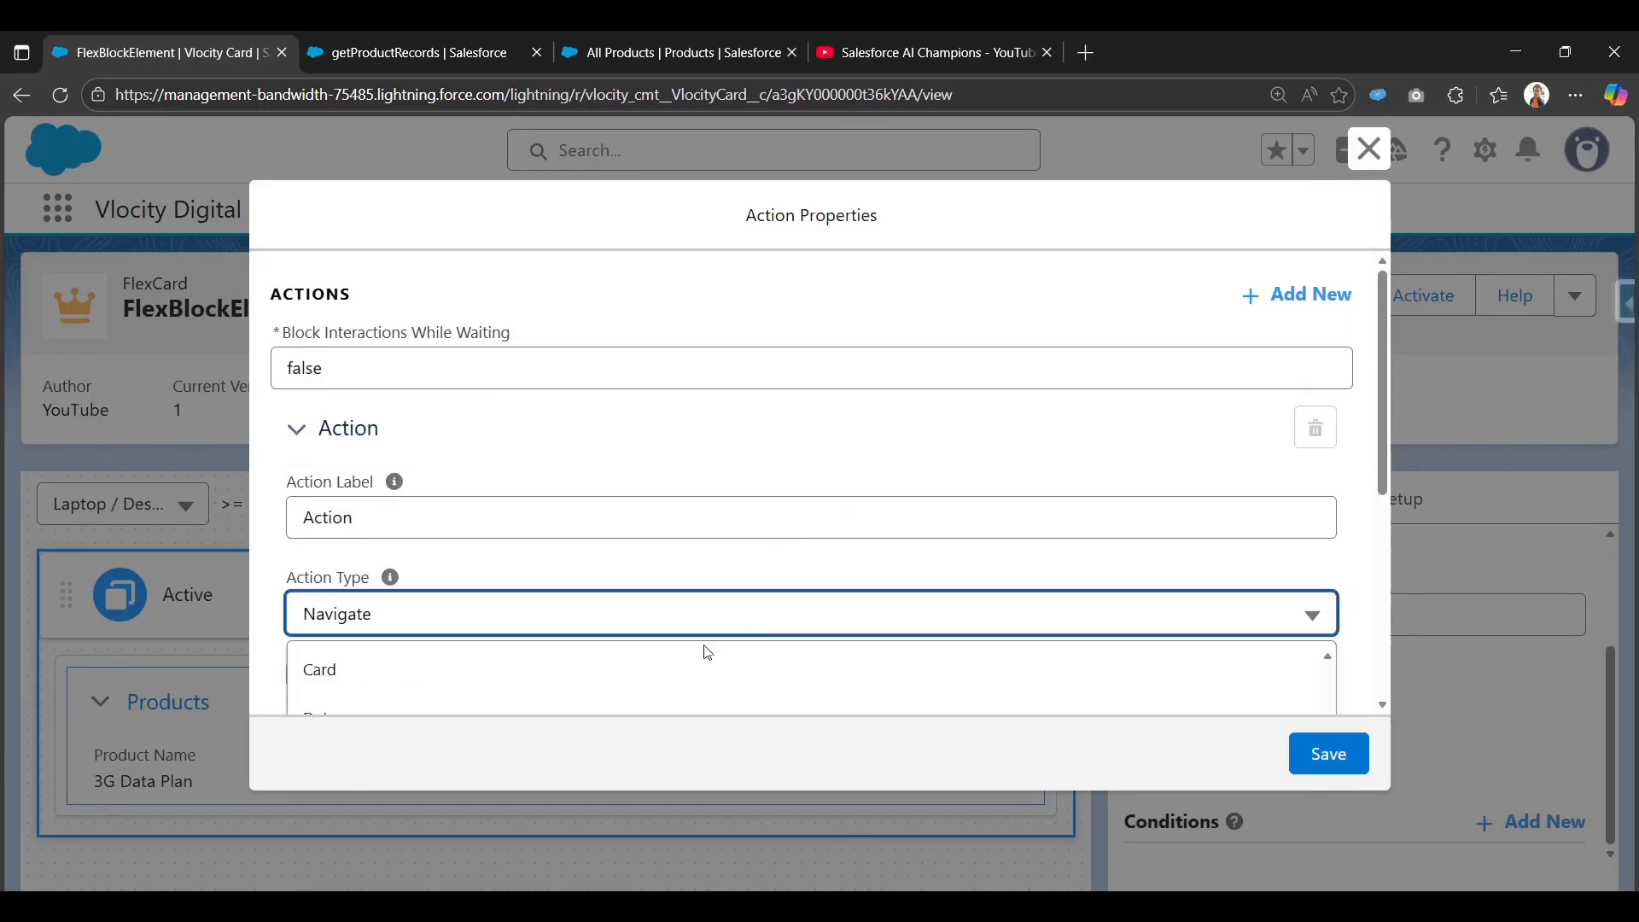
pyautogui.scroll(-3, 708, 654)
pyautogui.scroll(-2, 707, 657)
pyautogui.scroll(2, 707, 654)
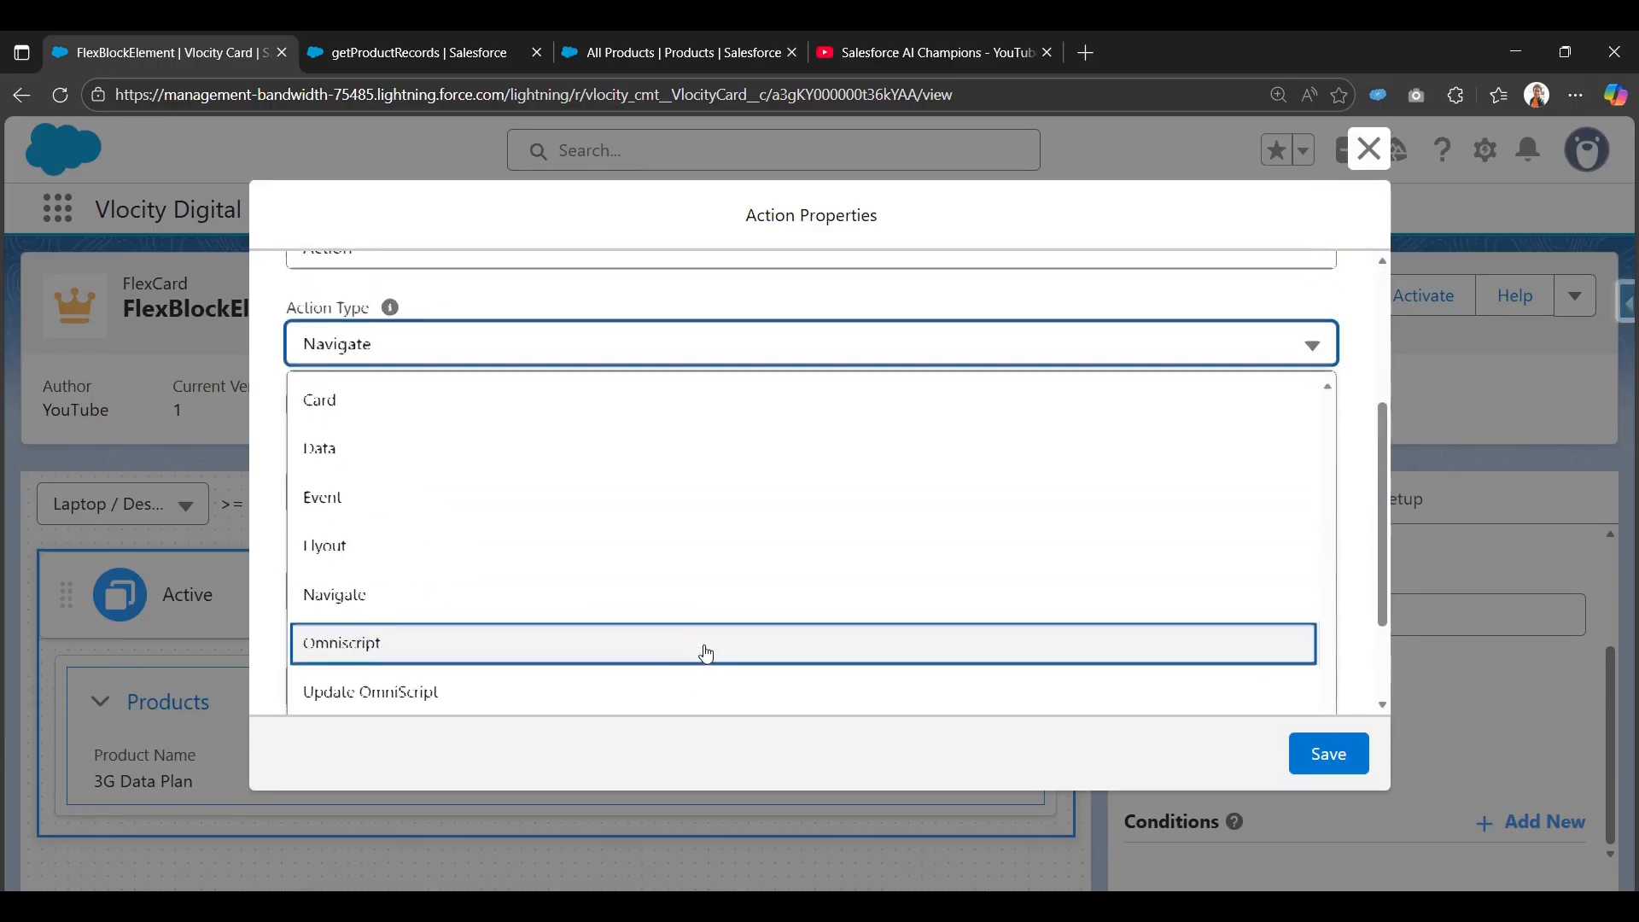
pyautogui.scroll(3, 567, 475)
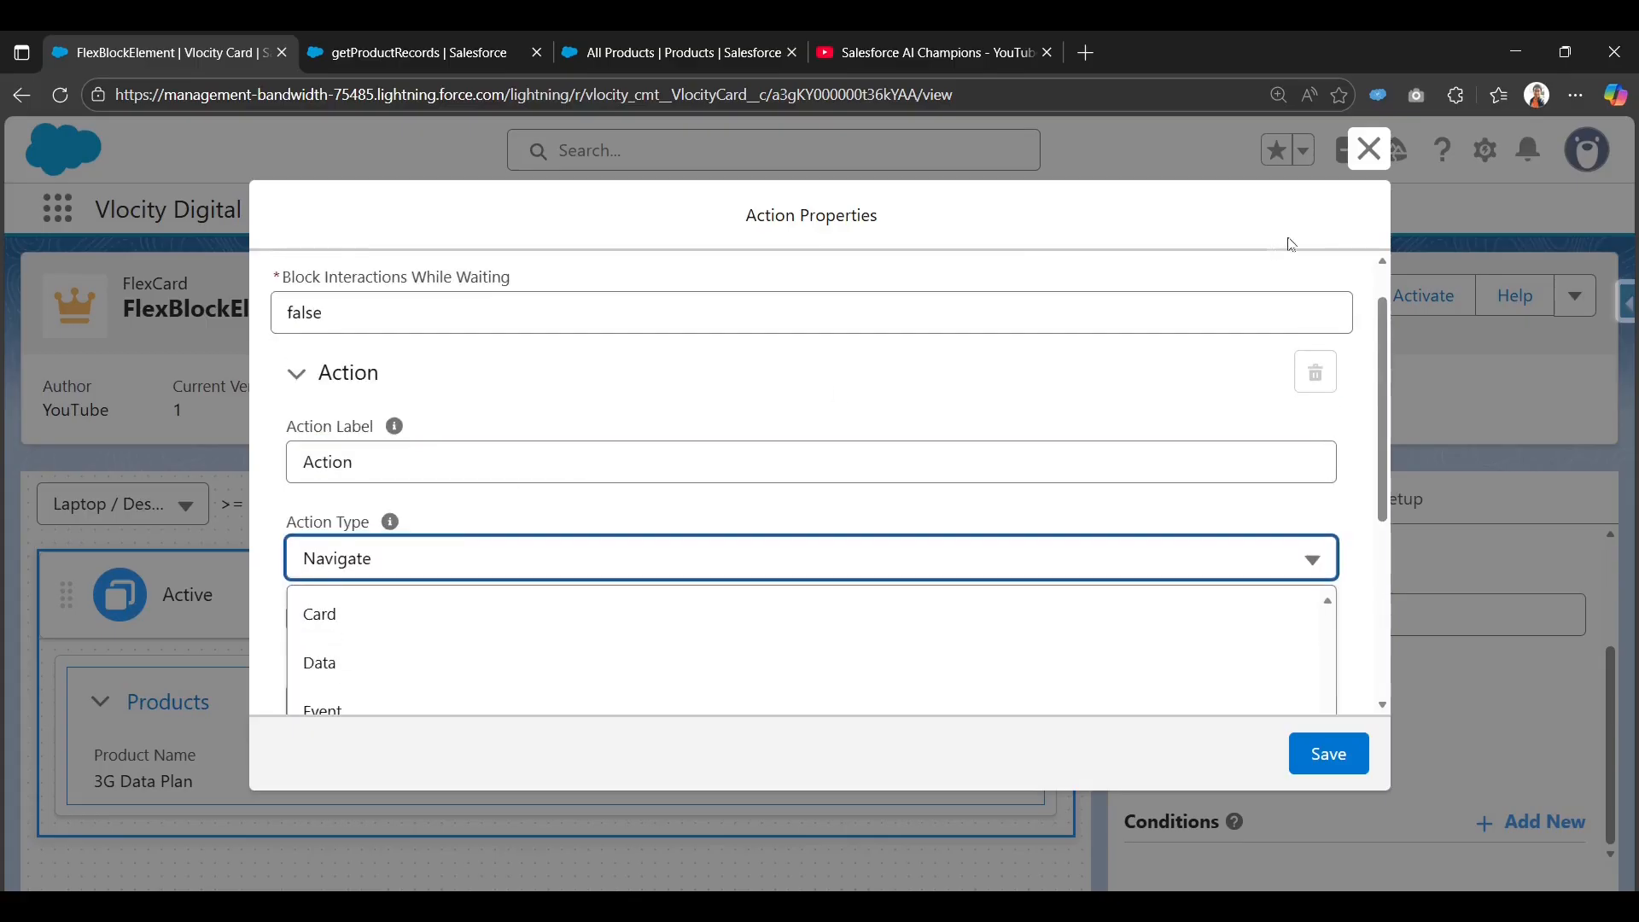
pyautogui.click(1368, 149)
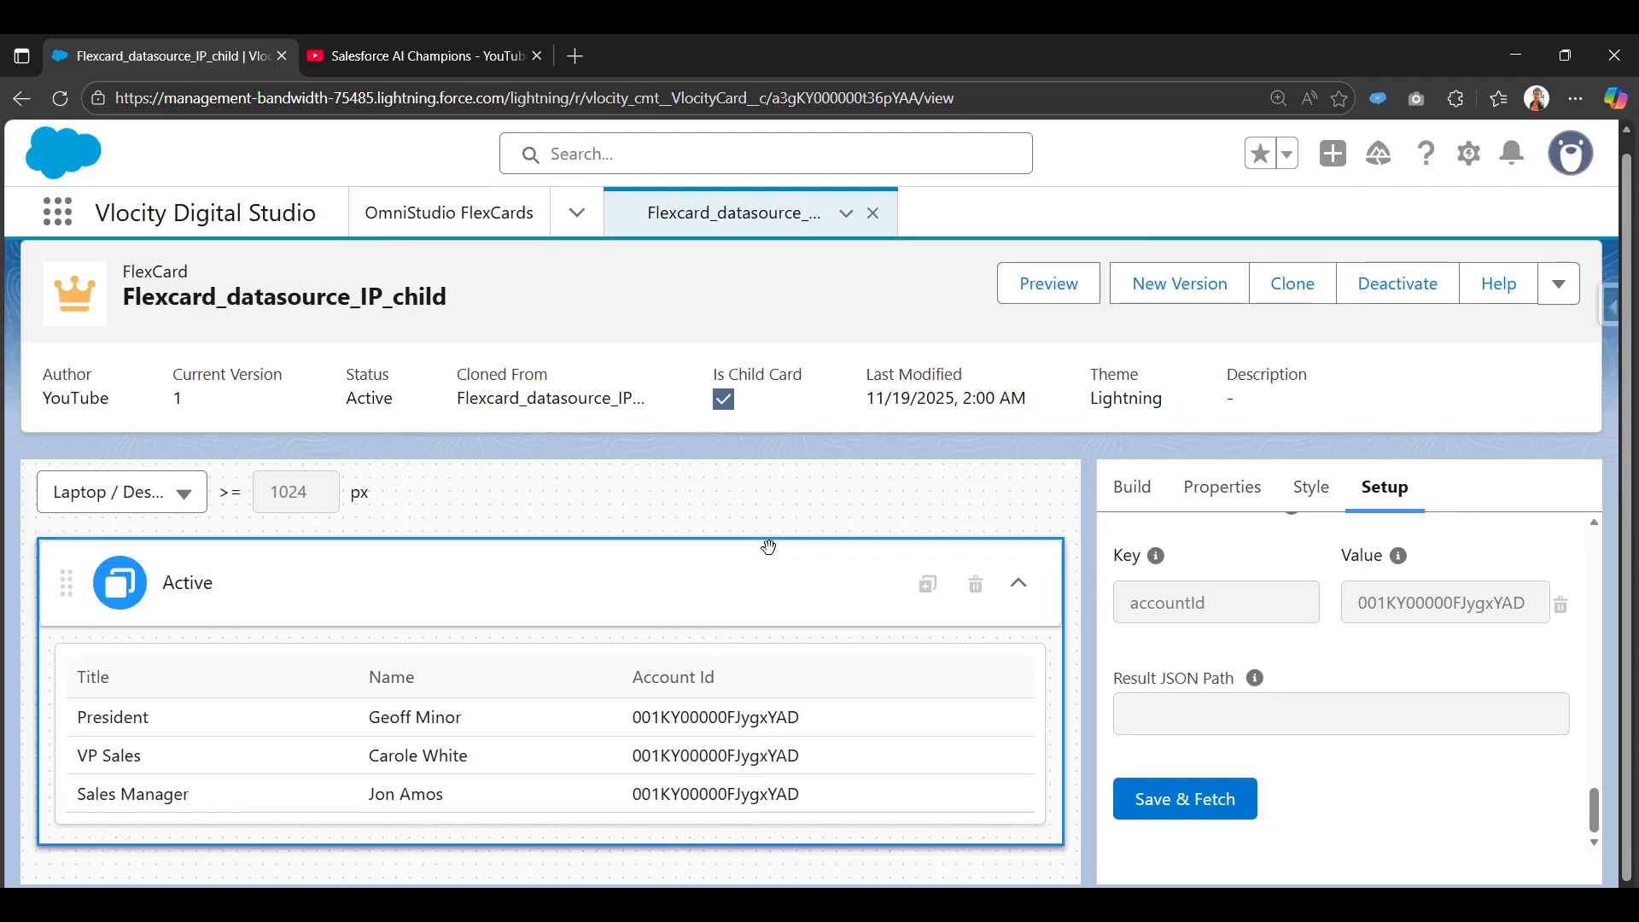
# Save & Fetch the child card's Integration Procedure data source to see 3 contact records.
pyautogui.scroll(10, 1303, 693)
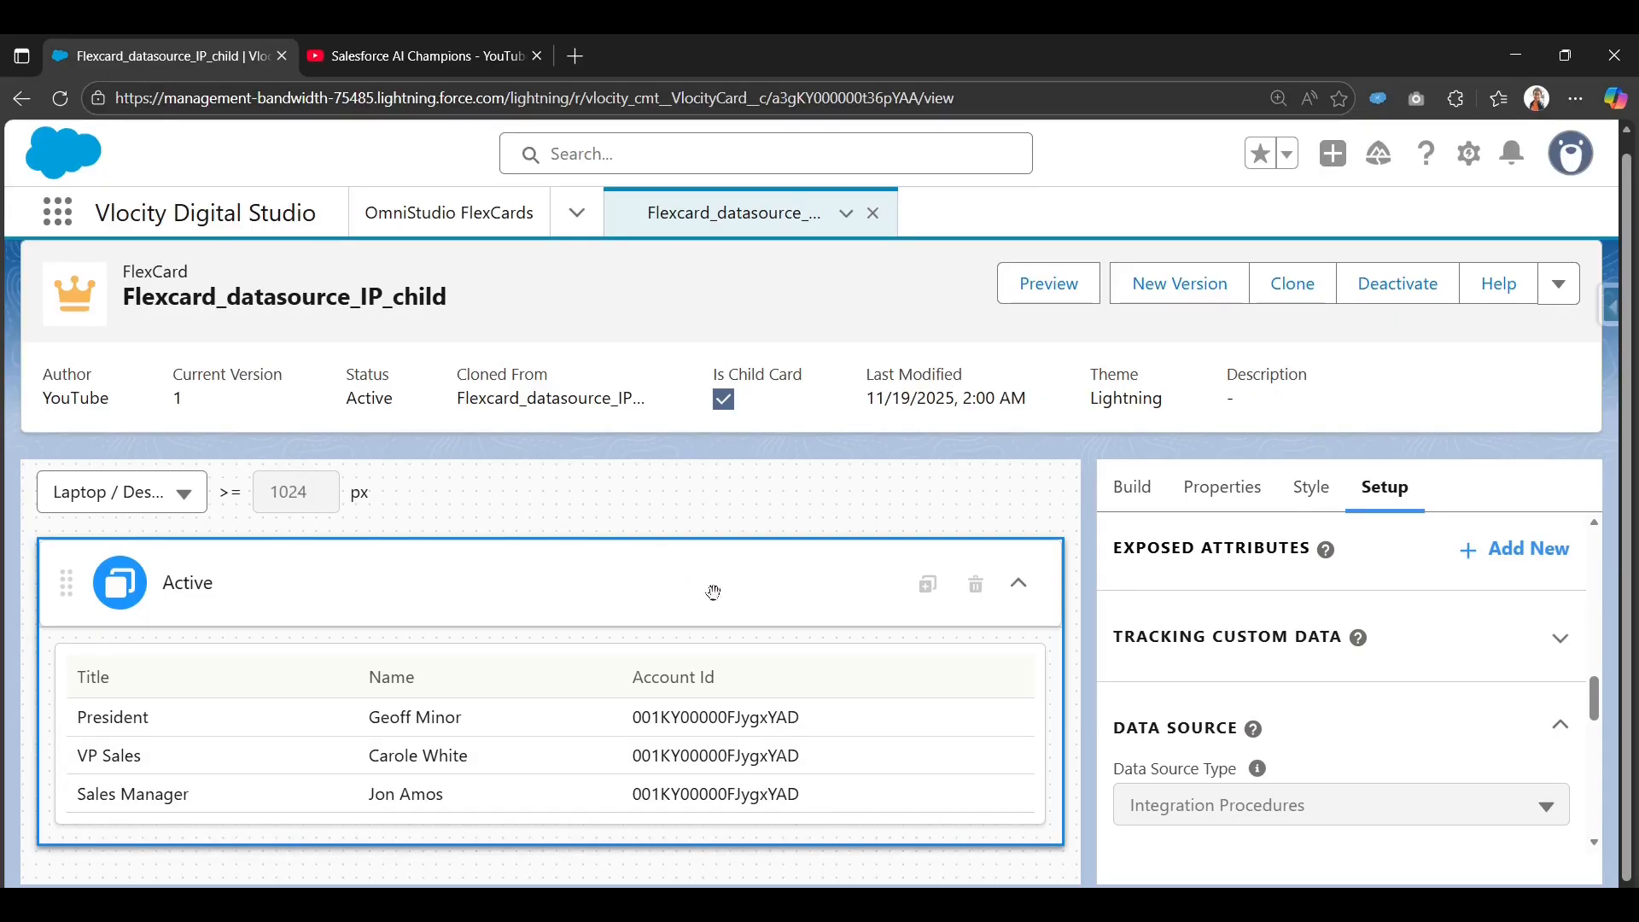
pyautogui.scroll(-10, 1150, 806)
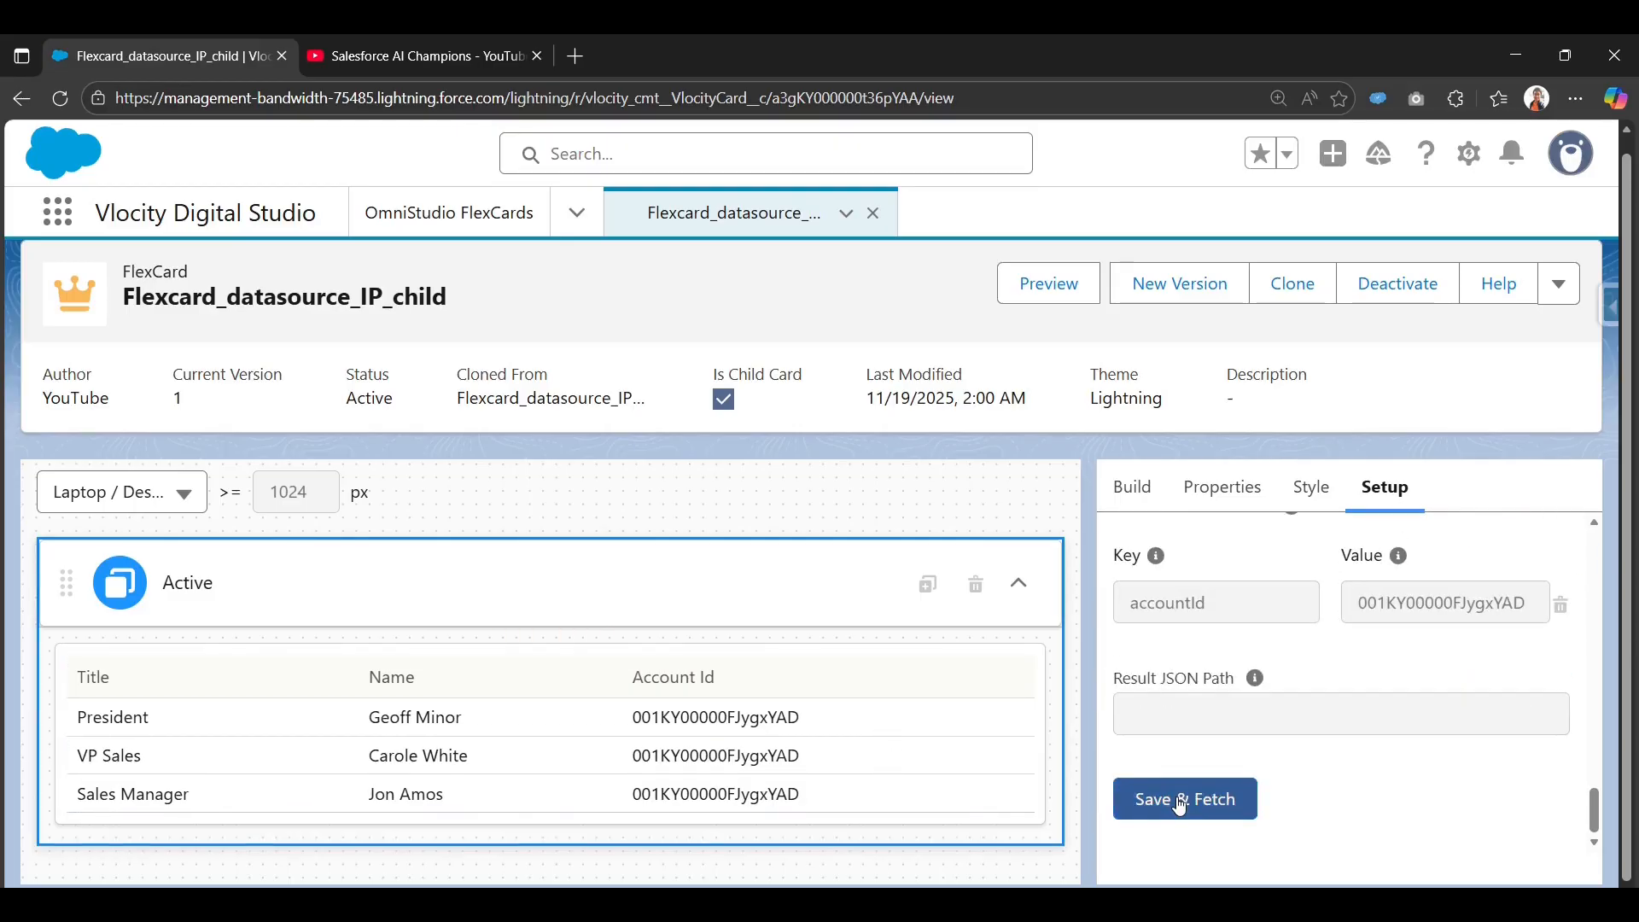
pyautogui.click(1176, 799)
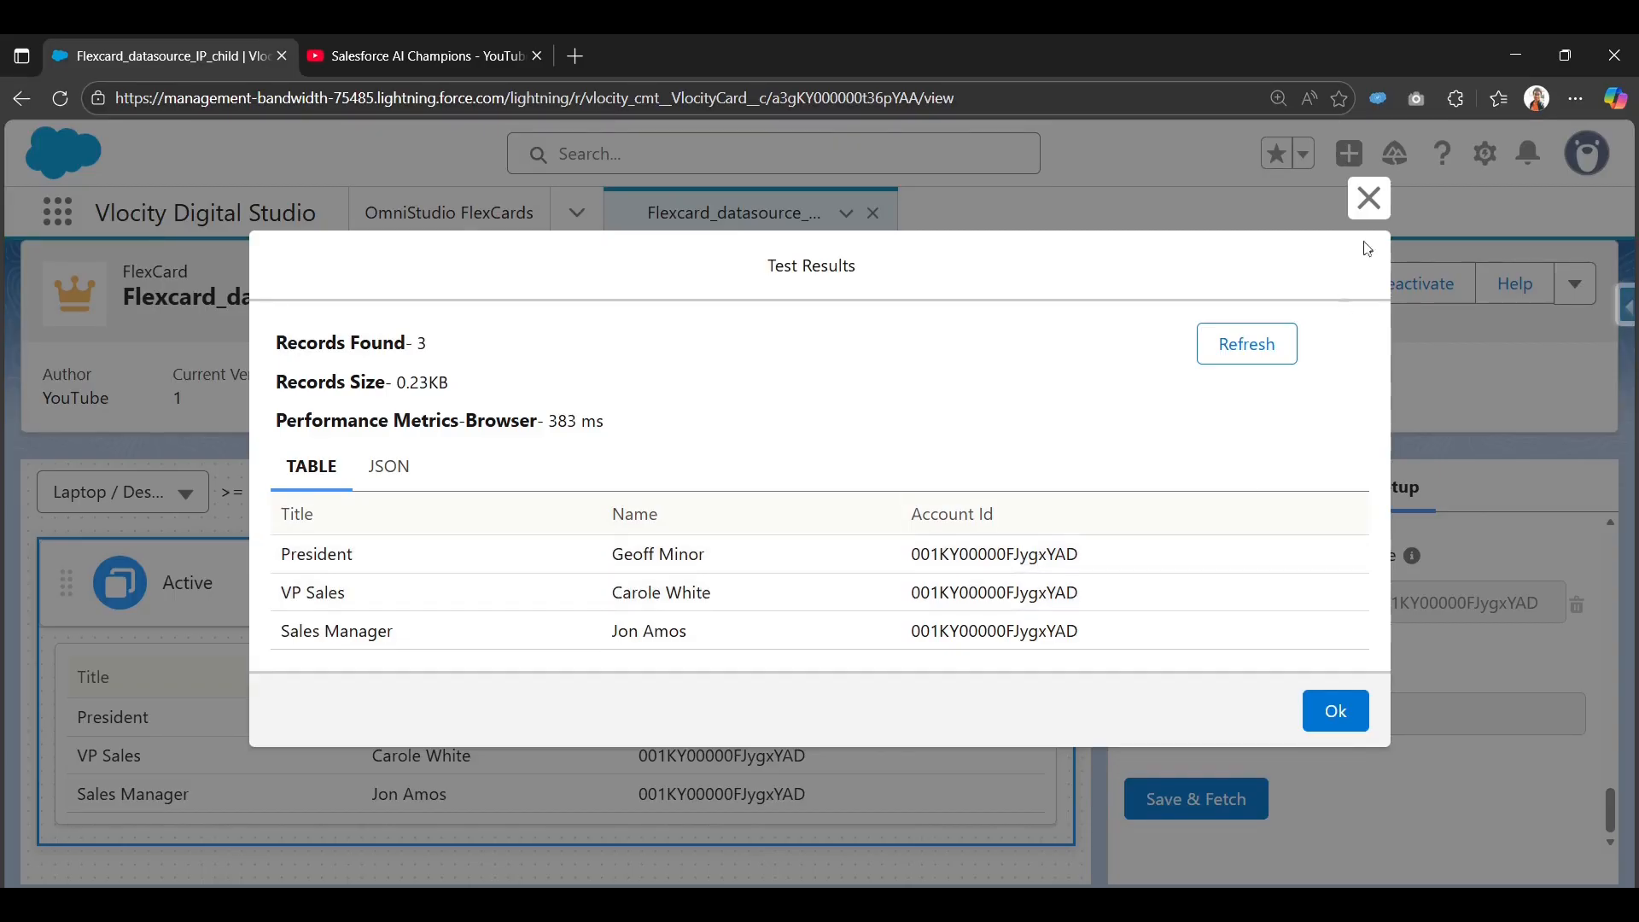
# Close the test results and review the accountId test parameter and Input Map entry.
pyautogui.click(1369, 198)
pyautogui.scroll(2, 1357, 665)
pyautogui.scroll(-2, 1354, 666)
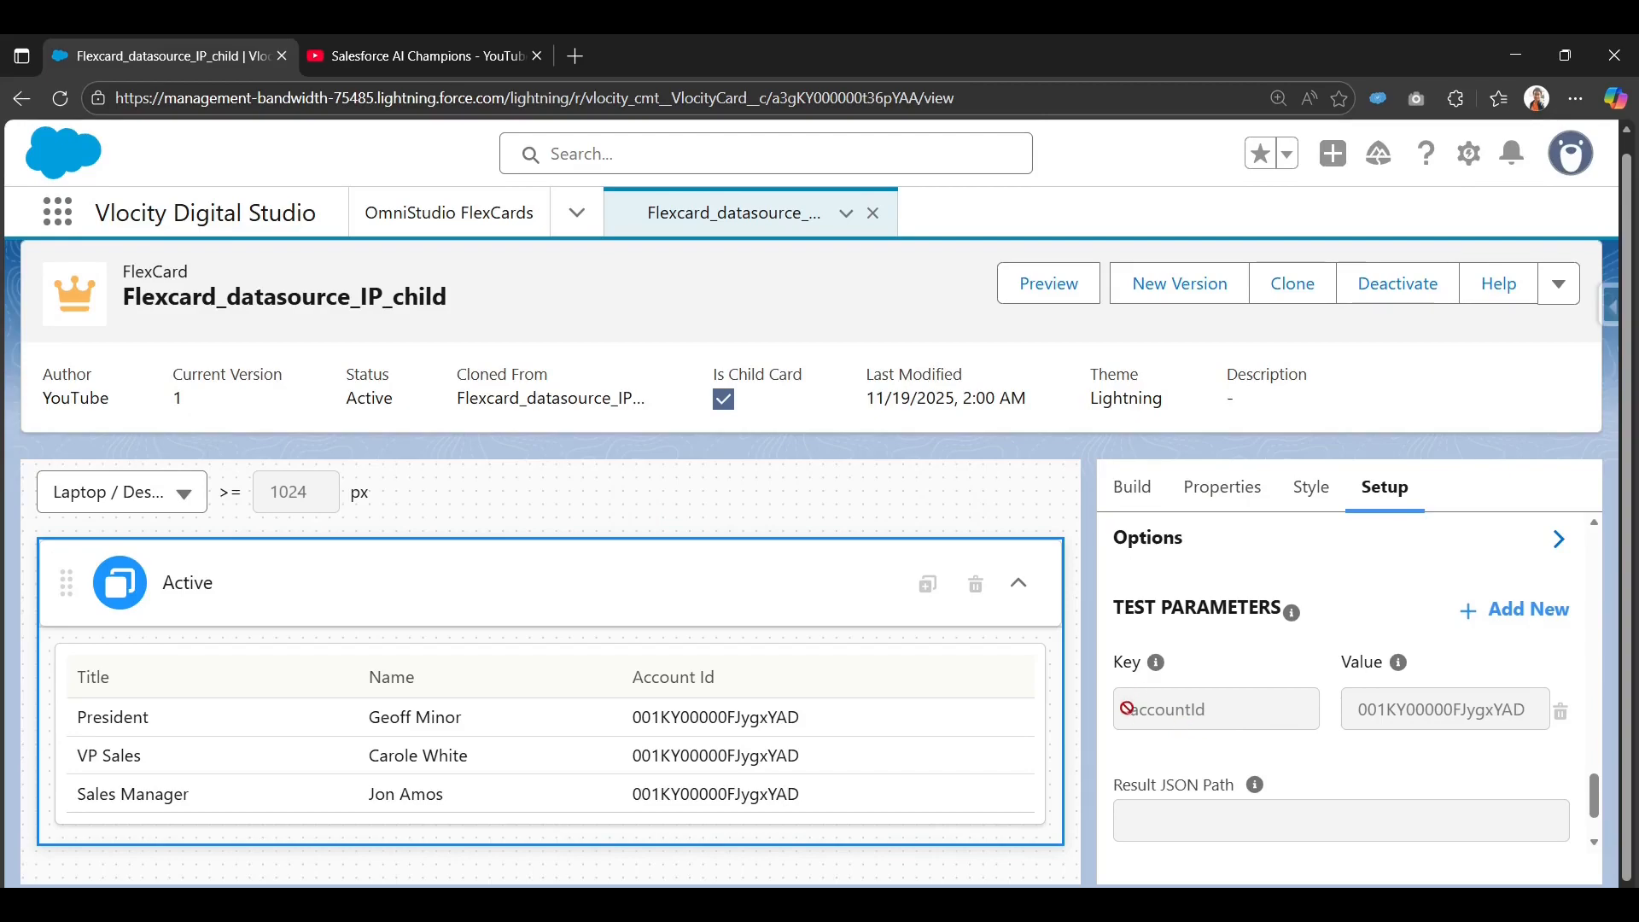
pyautogui.moveTo(1125, 710)
pyautogui.mouseDown()
pyautogui.moveTo(1216, 717)
pyautogui.moveTo(1123, 740)
pyautogui.mouseUp()
pyautogui.scroll(4, 1219, 722)
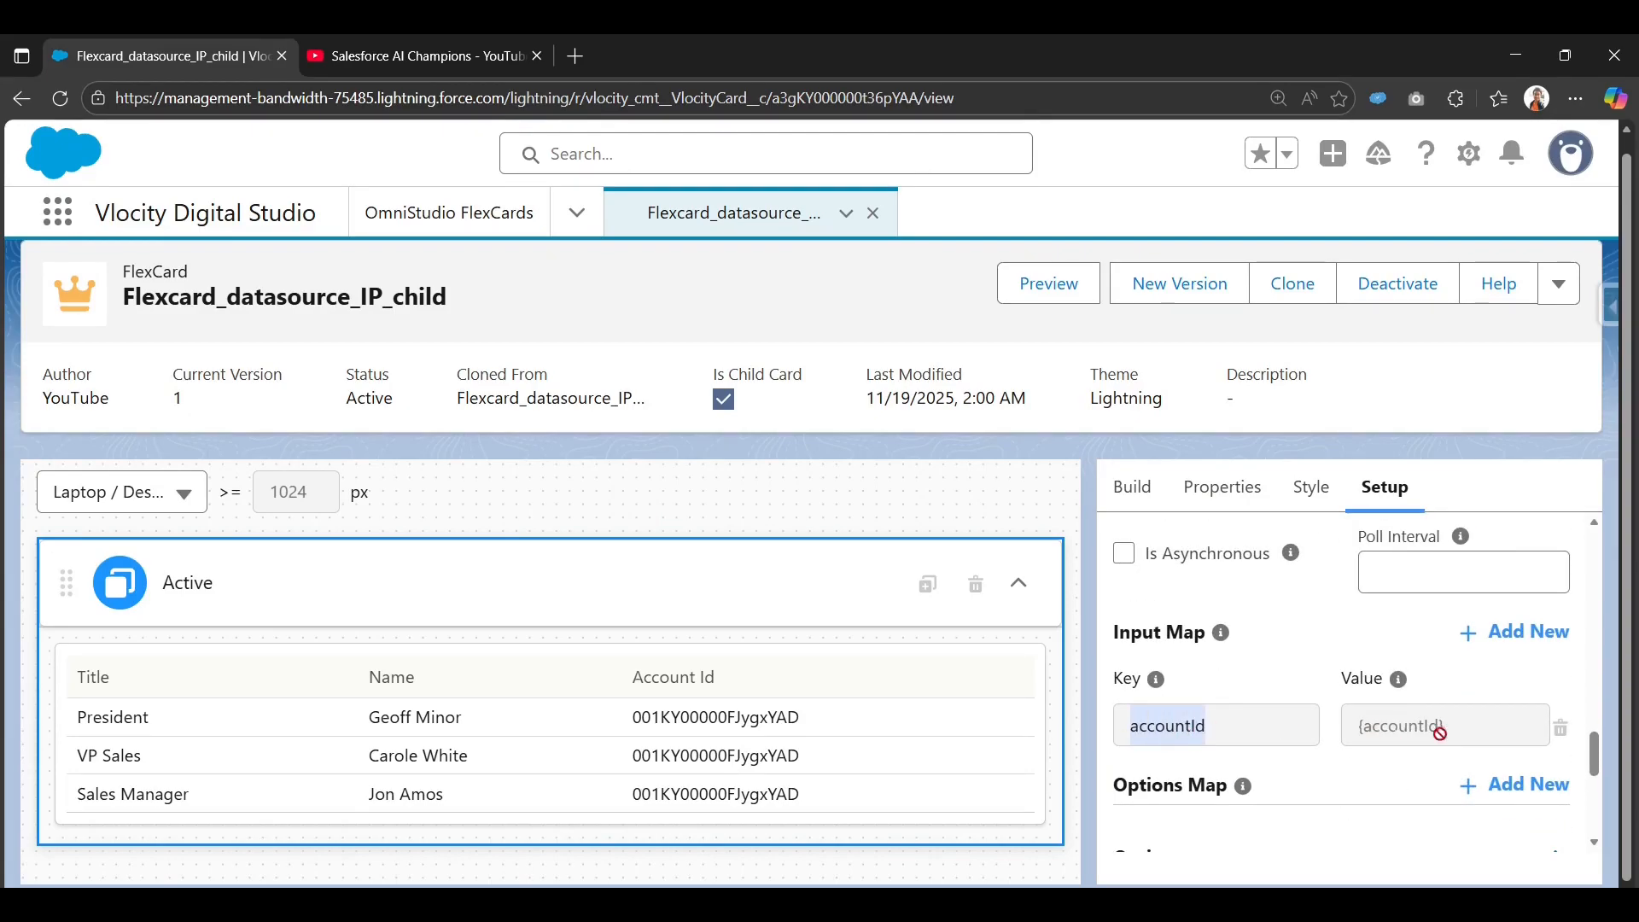
pyautogui.moveTo(1450, 732); pyautogui.dragTo(1340, 742)
pyautogui.scroll(-3, 1344, 748)
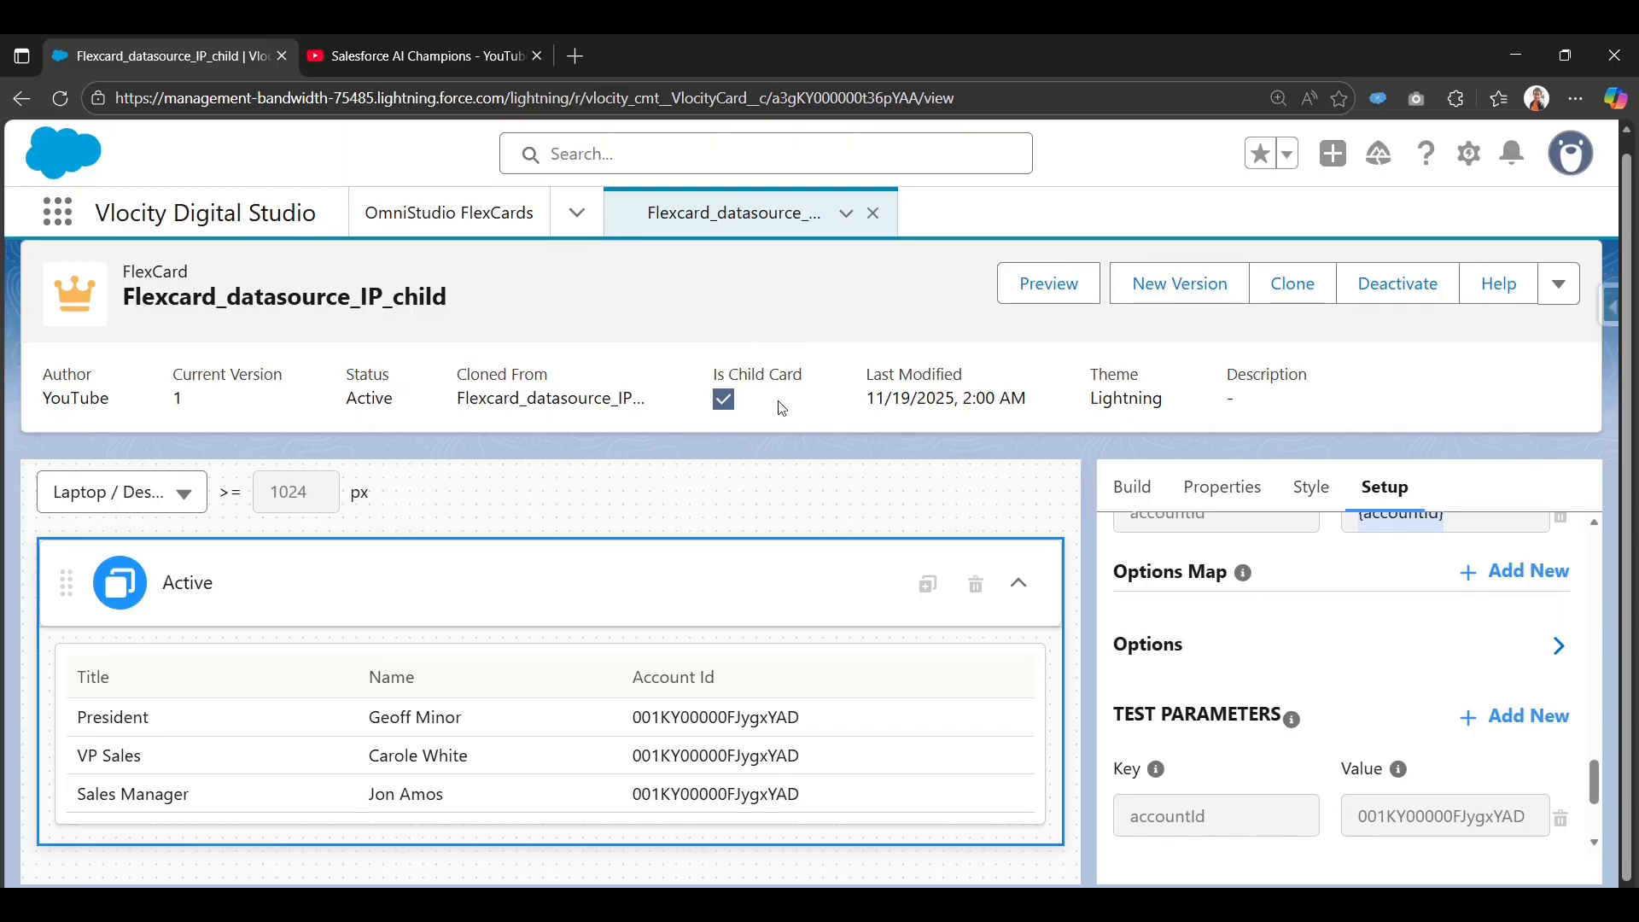
# Create the FlexCard 'BlockActionElementFlyout' with matching title and data source type None.
pyautogui.click(454, 215)
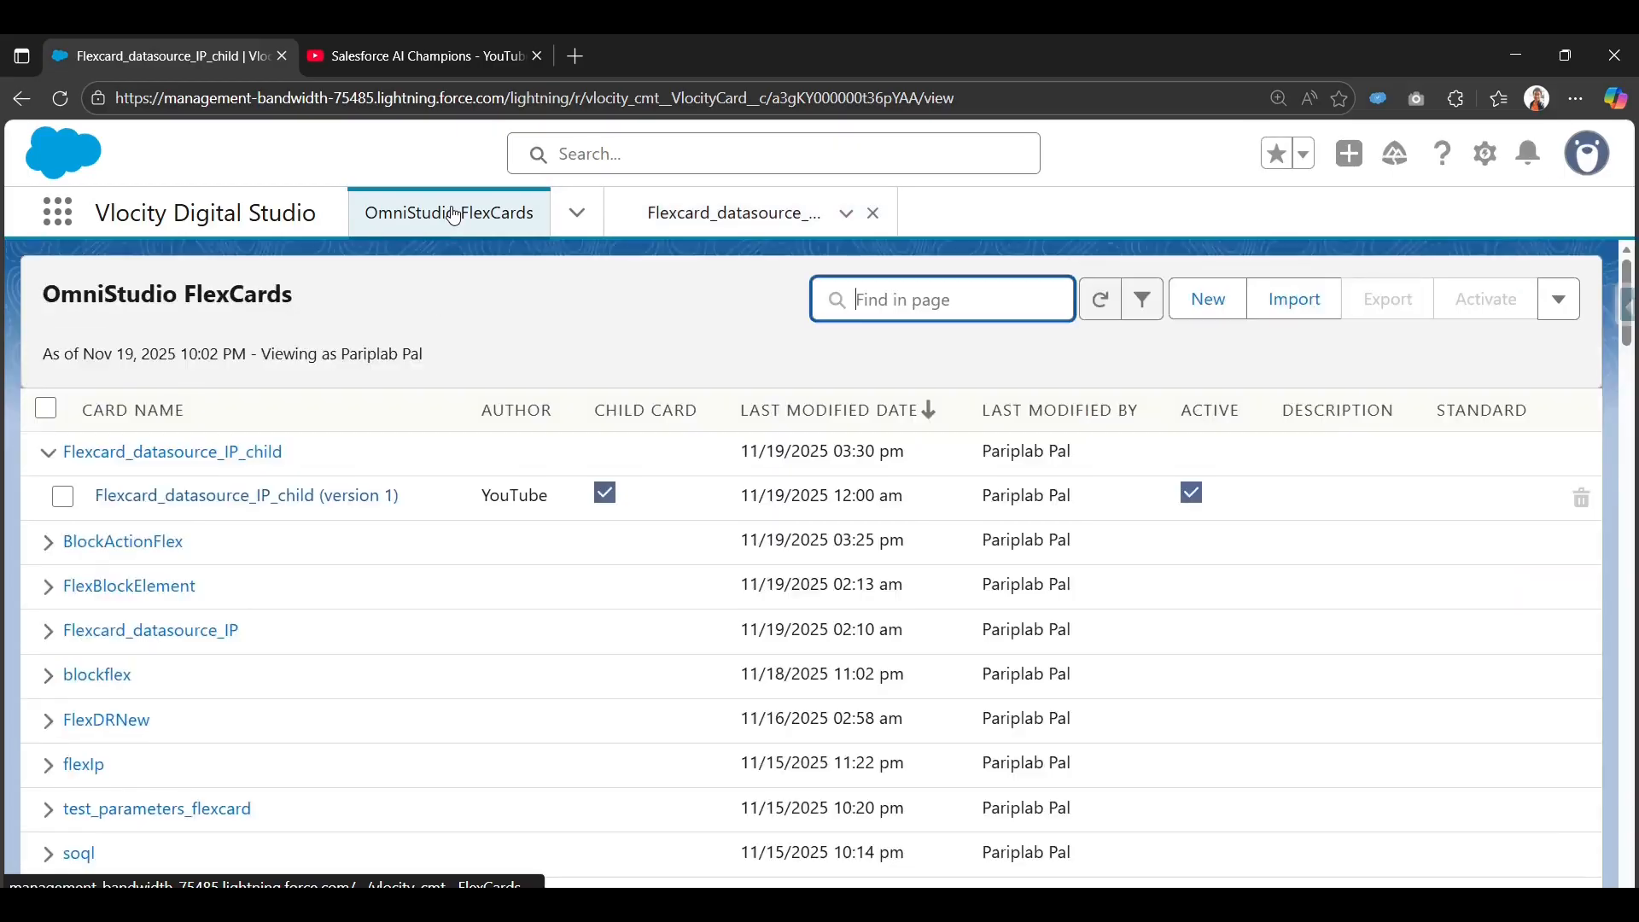
pyautogui.click(1209, 305)
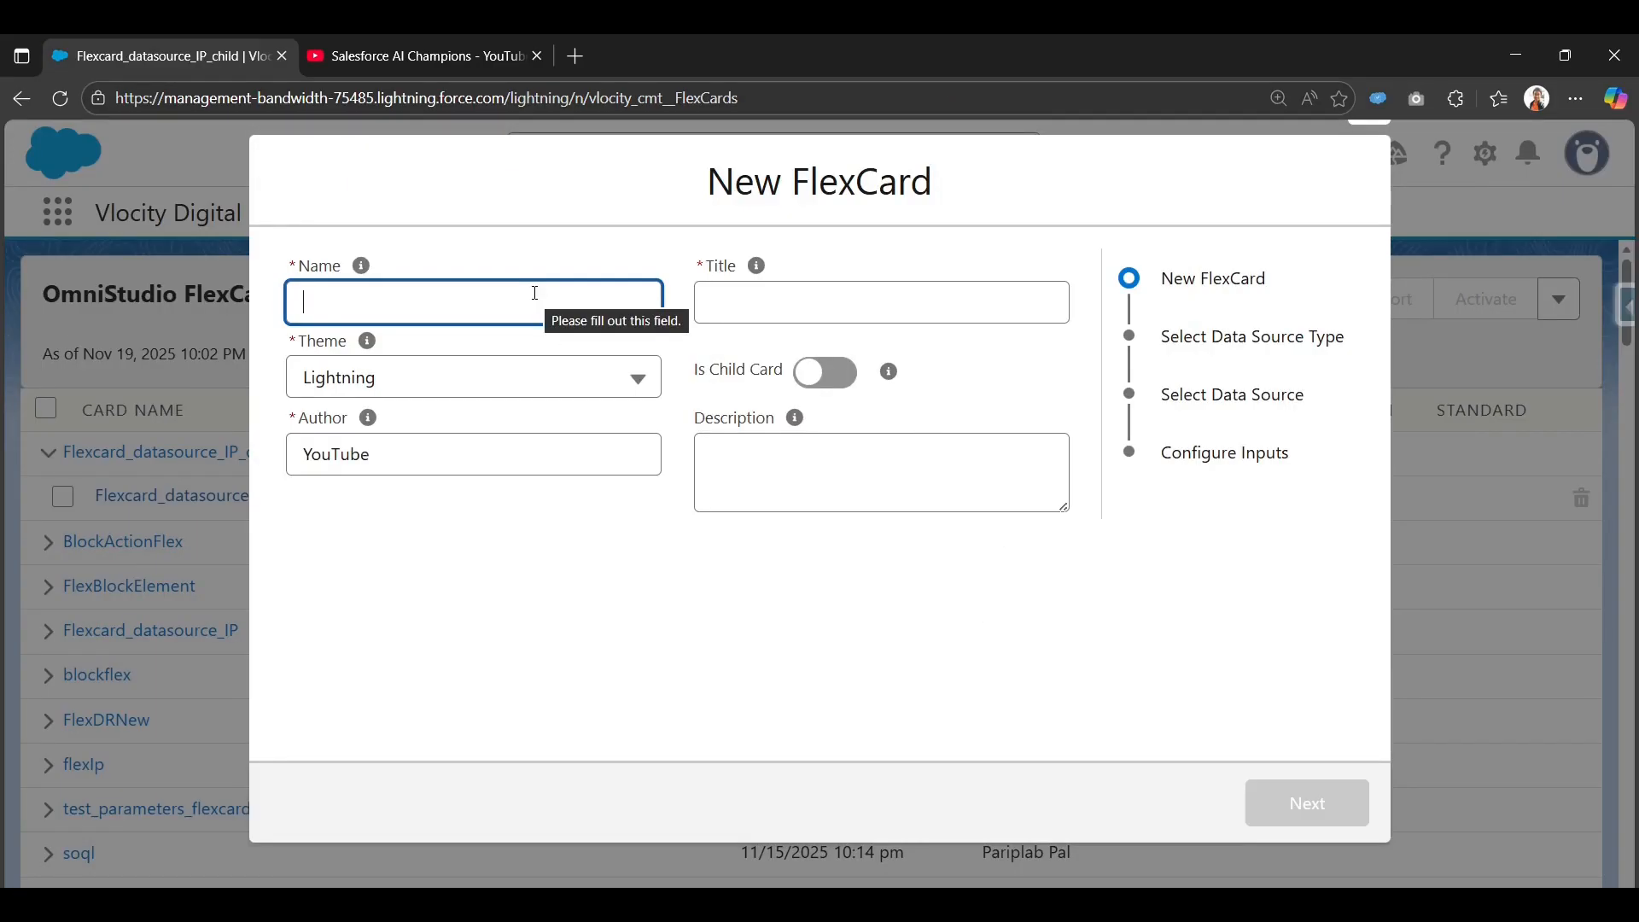
pyautogui.write('ock')
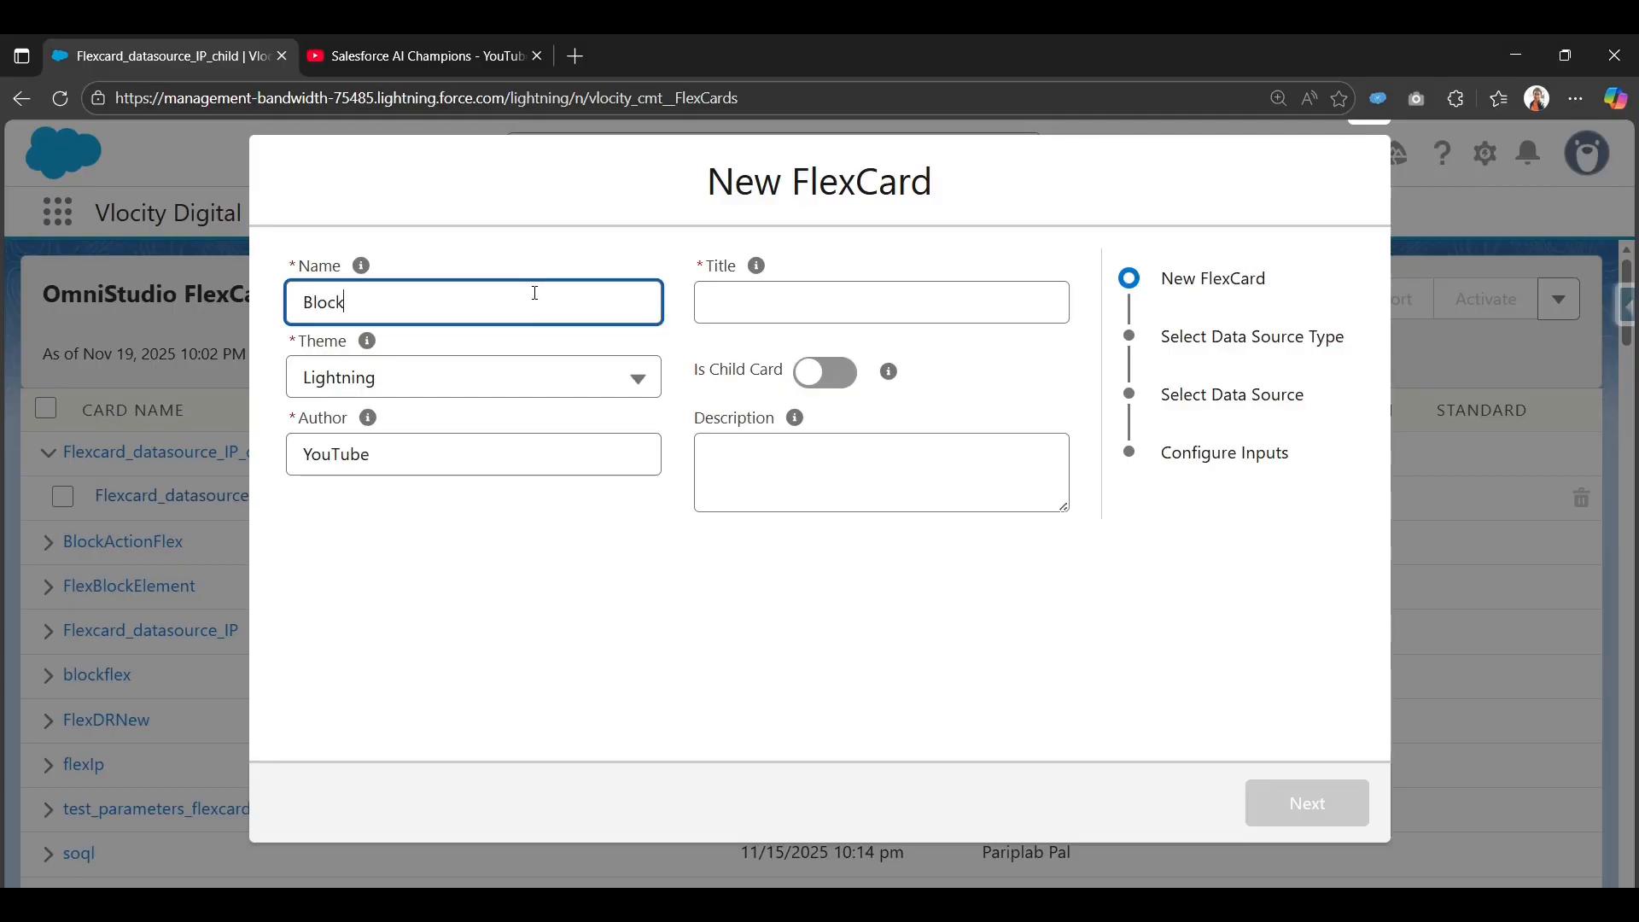
pyautogui.write('Action')
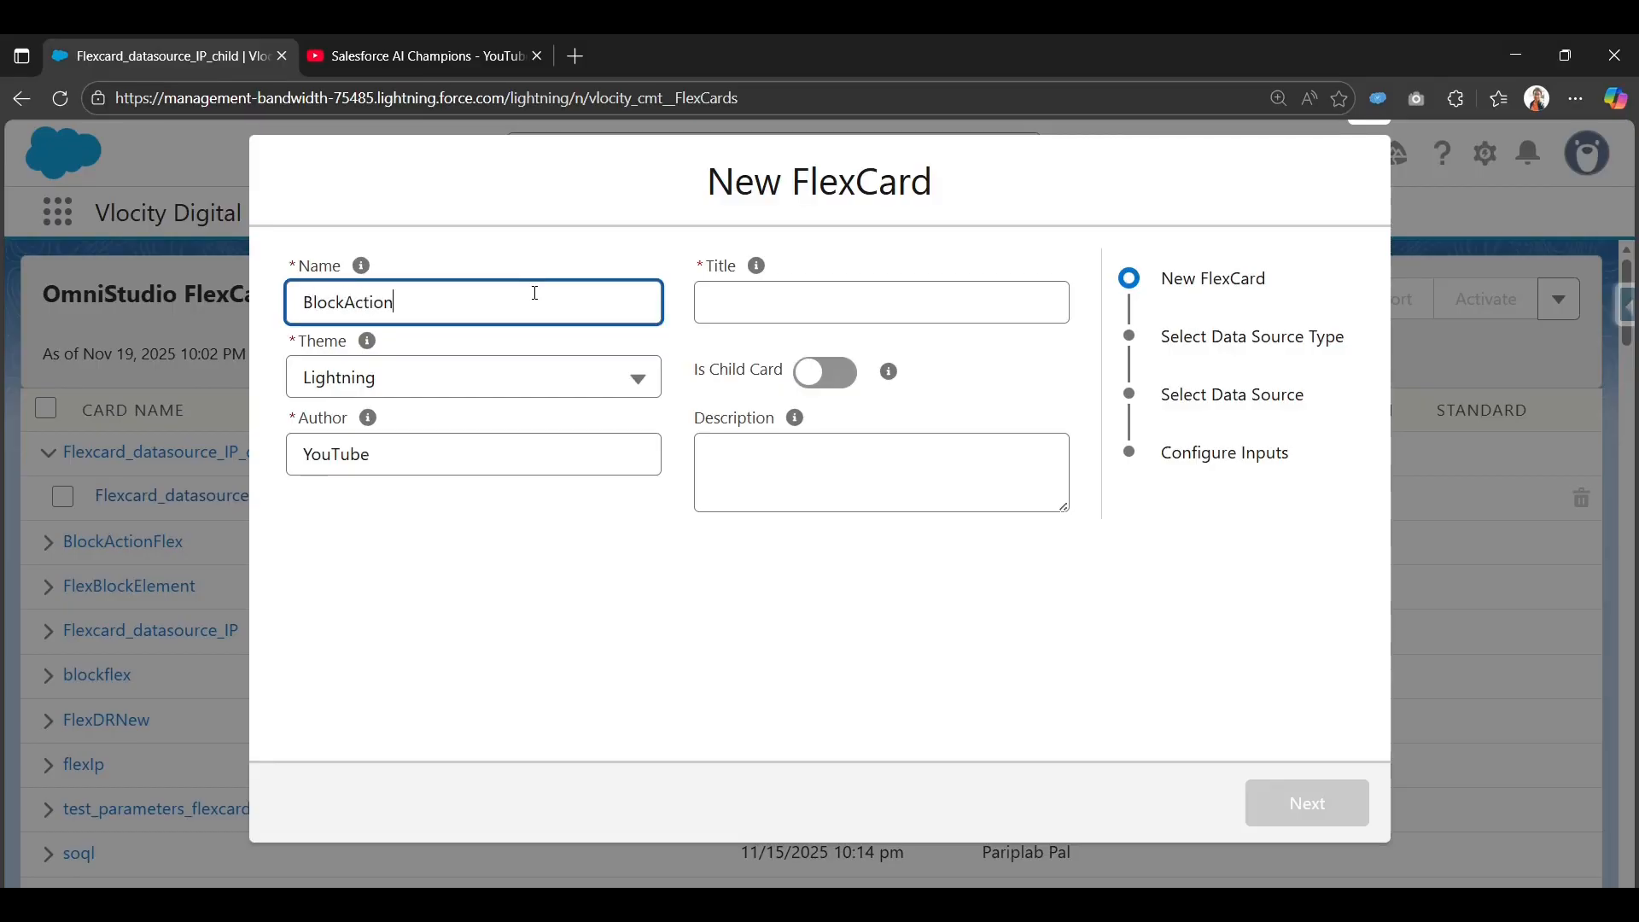
pyautogui.write('ElementFlyout')
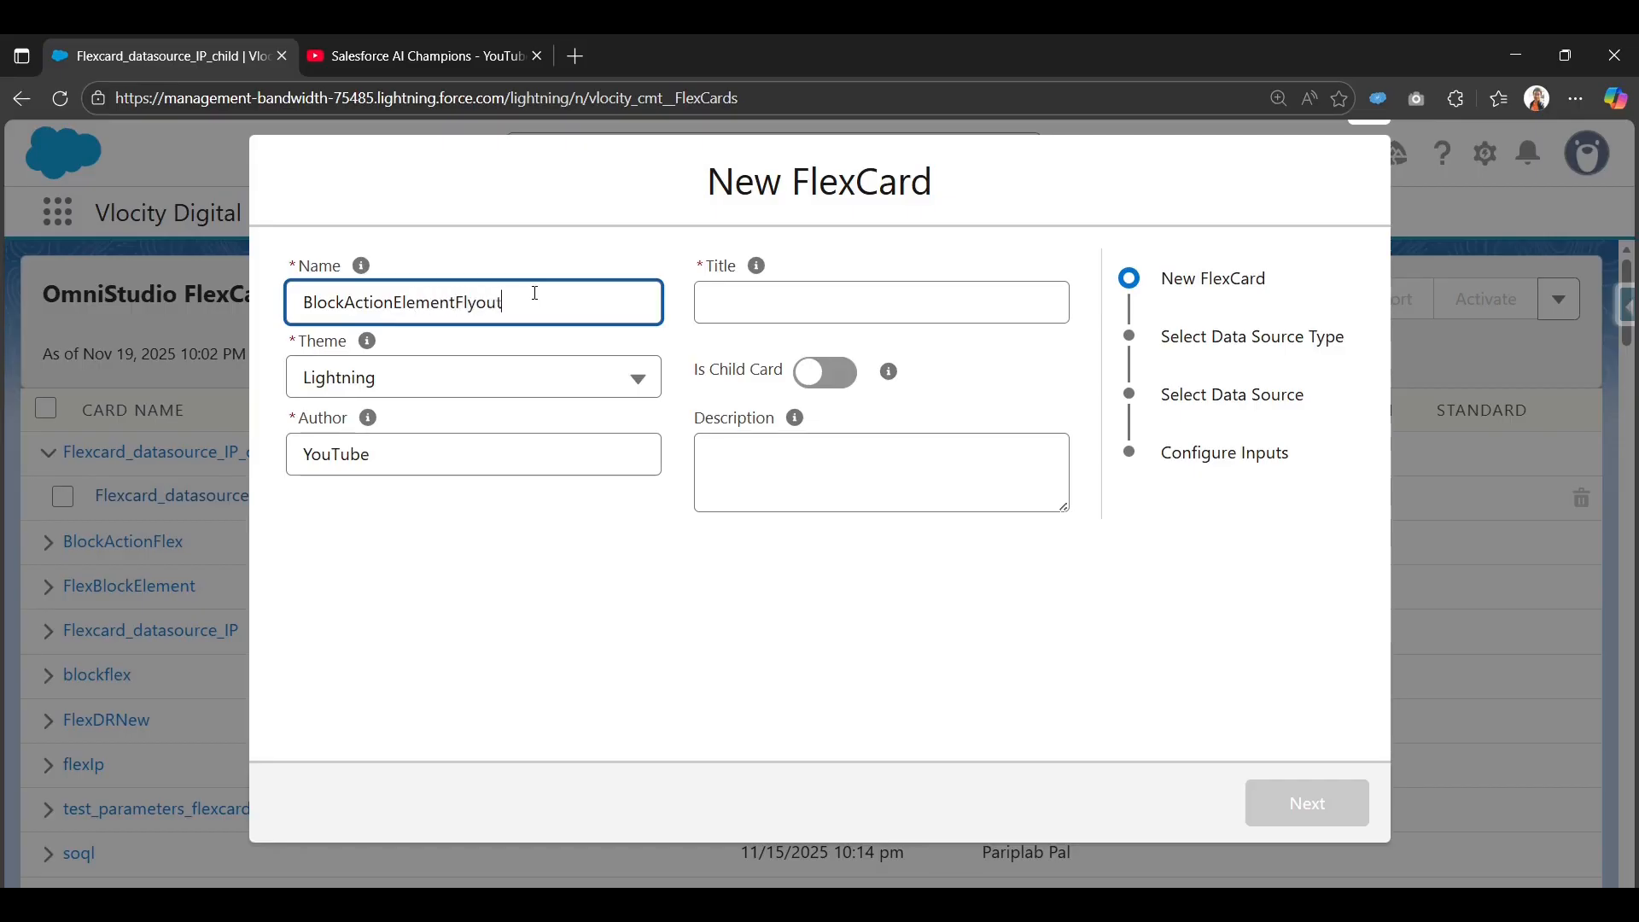
pyautogui.press('Tab')
pyautogui.click(813, 589)
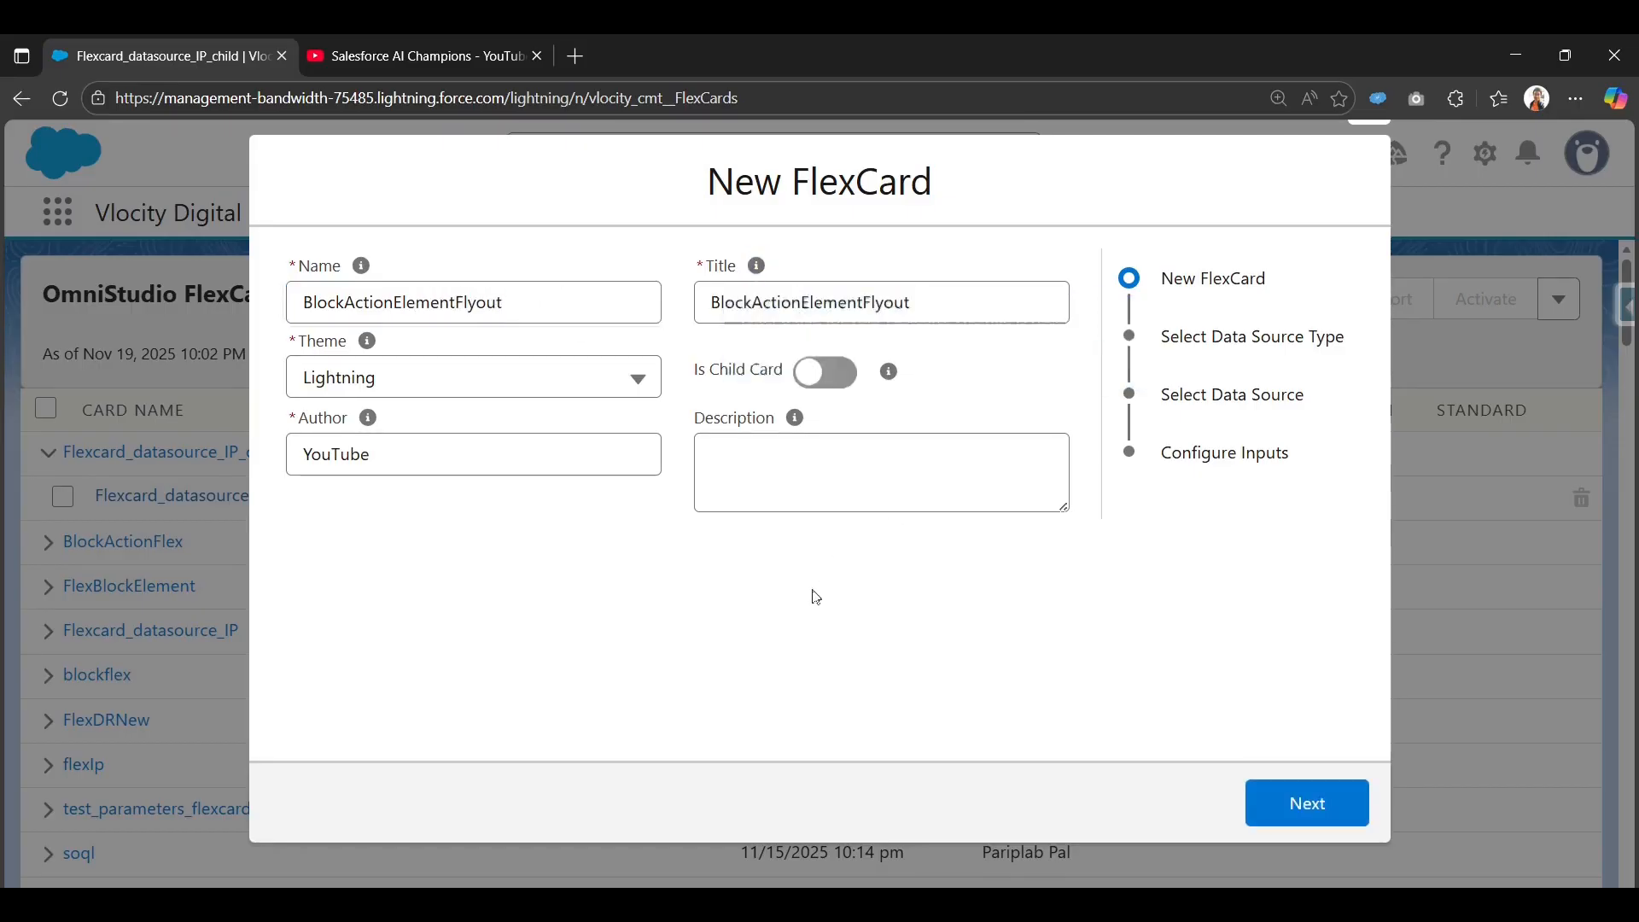
pyautogui.click(1313, 820)
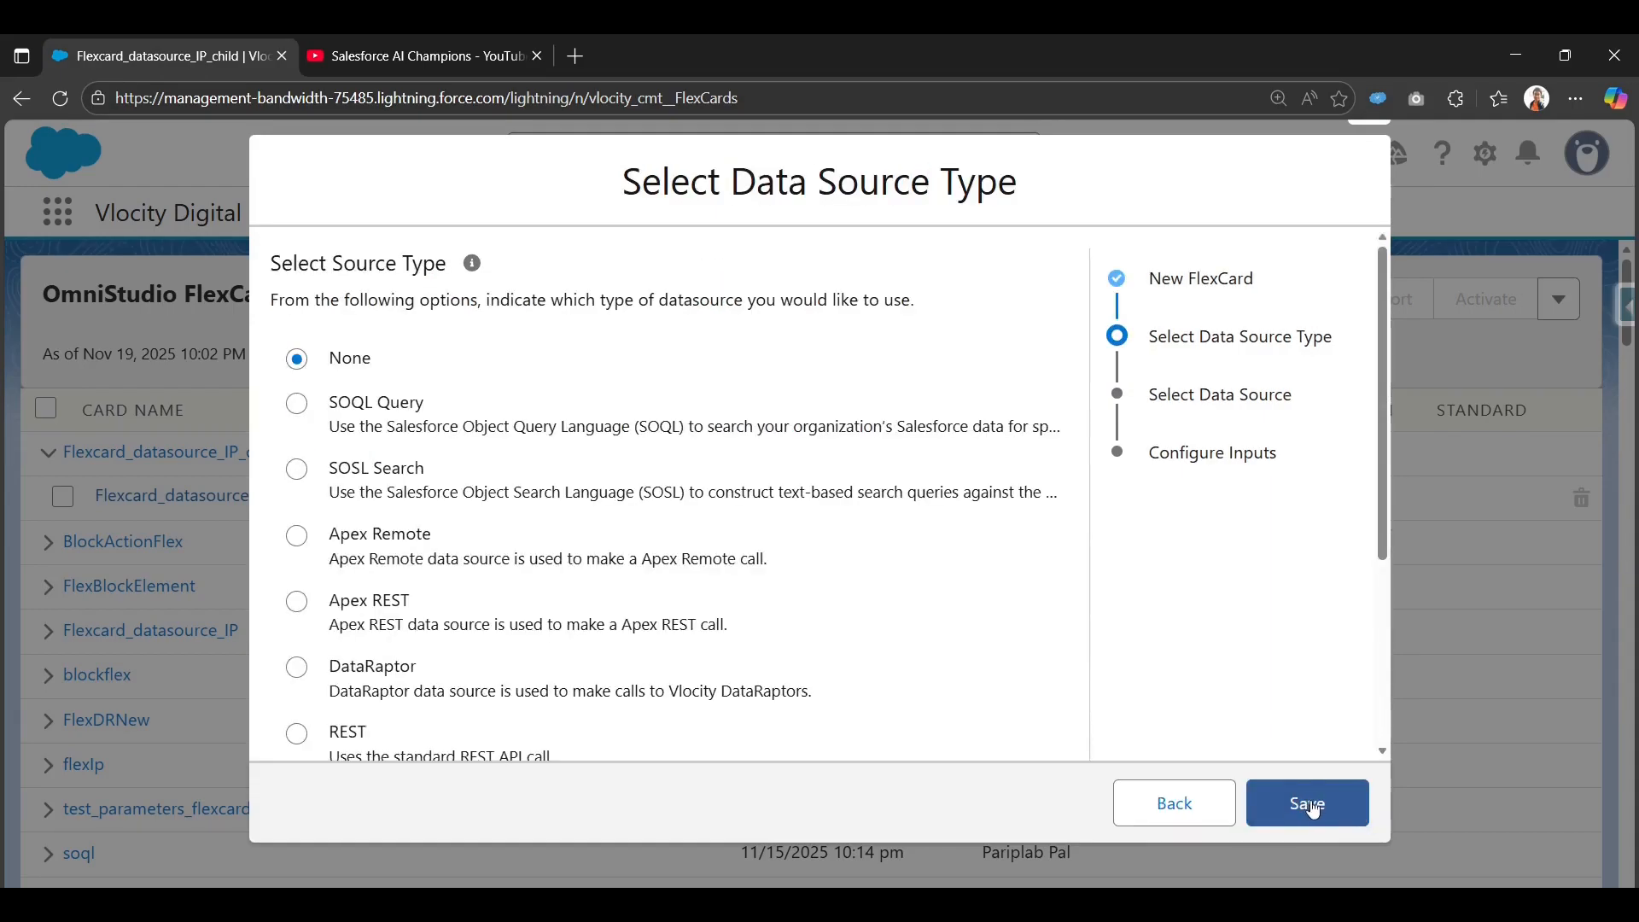
pyautogui.click(1337, 808)
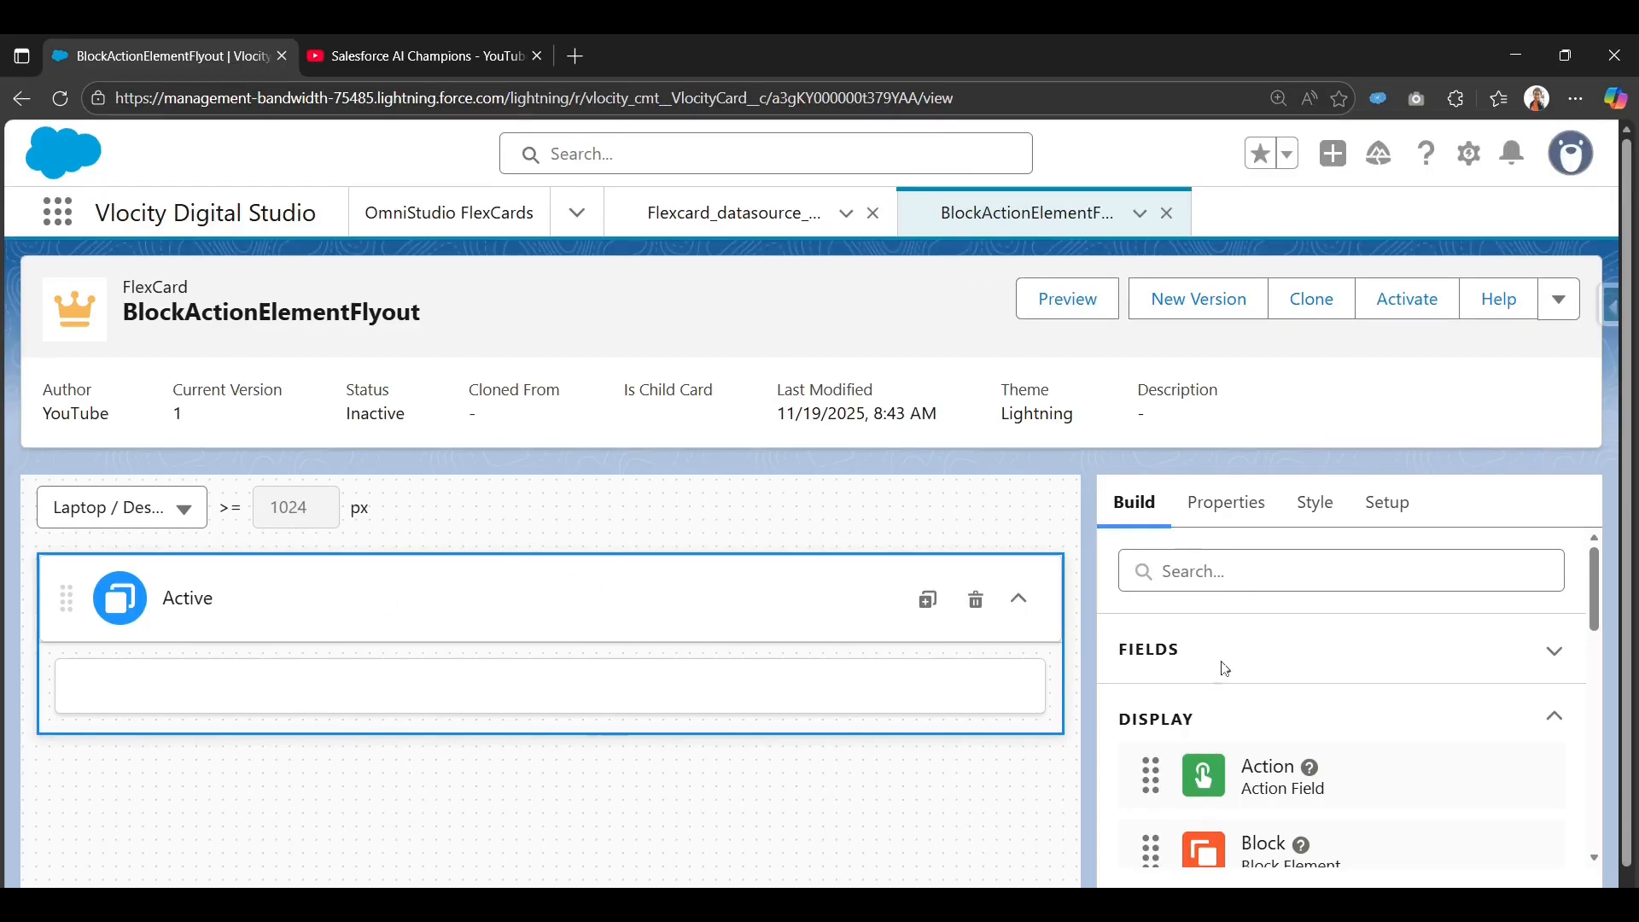
# Search elements for 'b' and drop a Block into the card's Active state.
pyautogui.click(1281, 570)
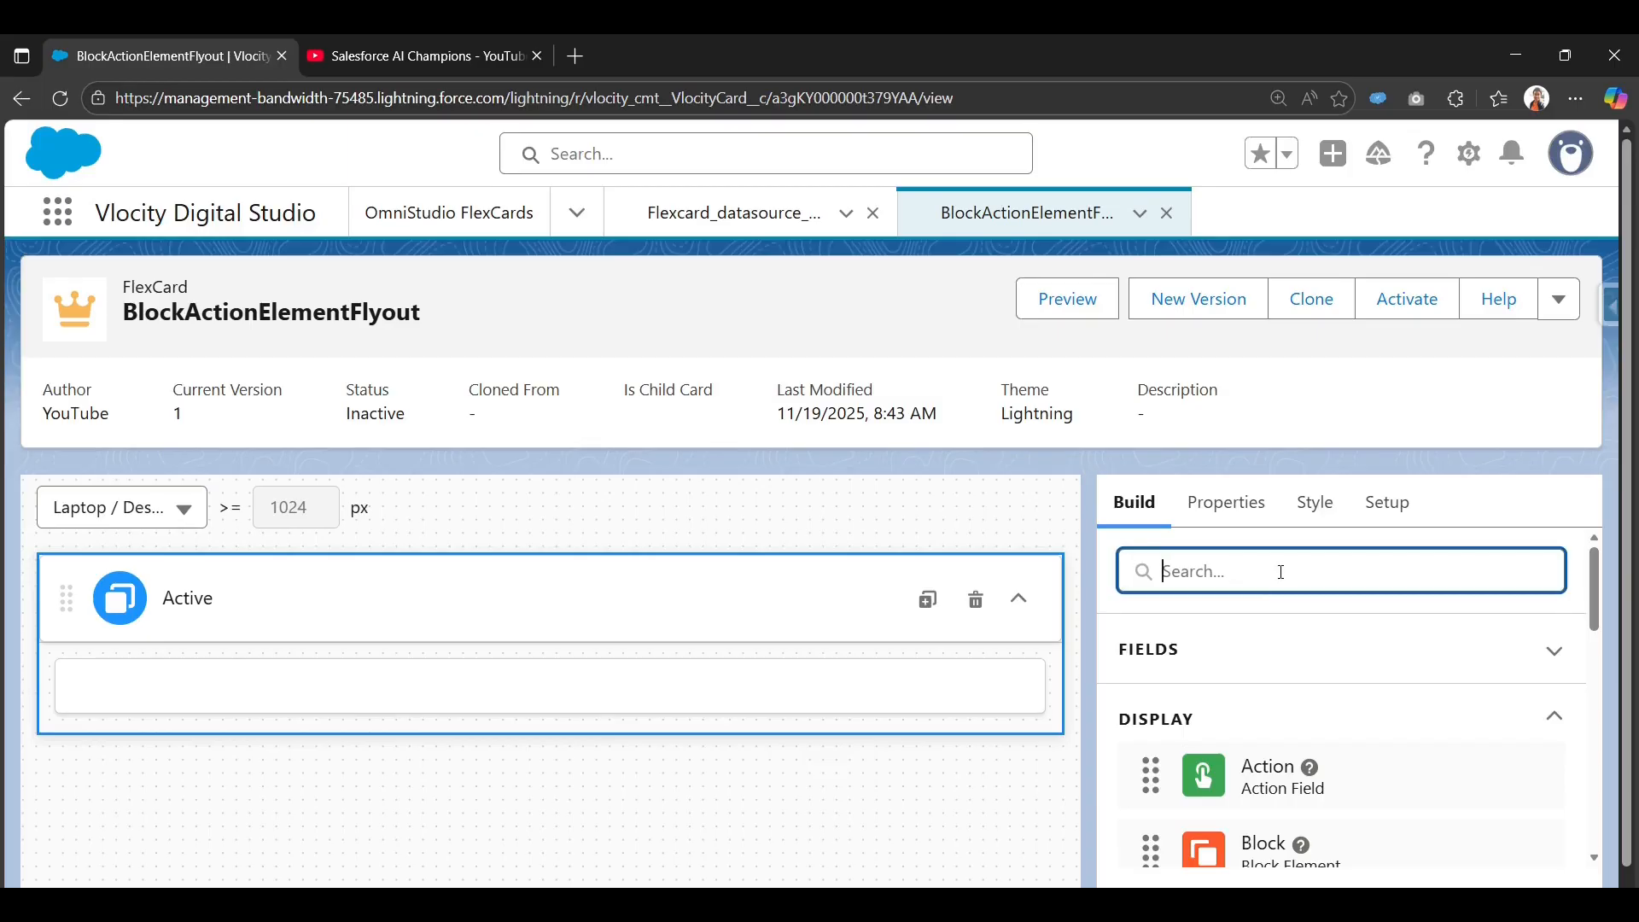
pyautogui.write('b')
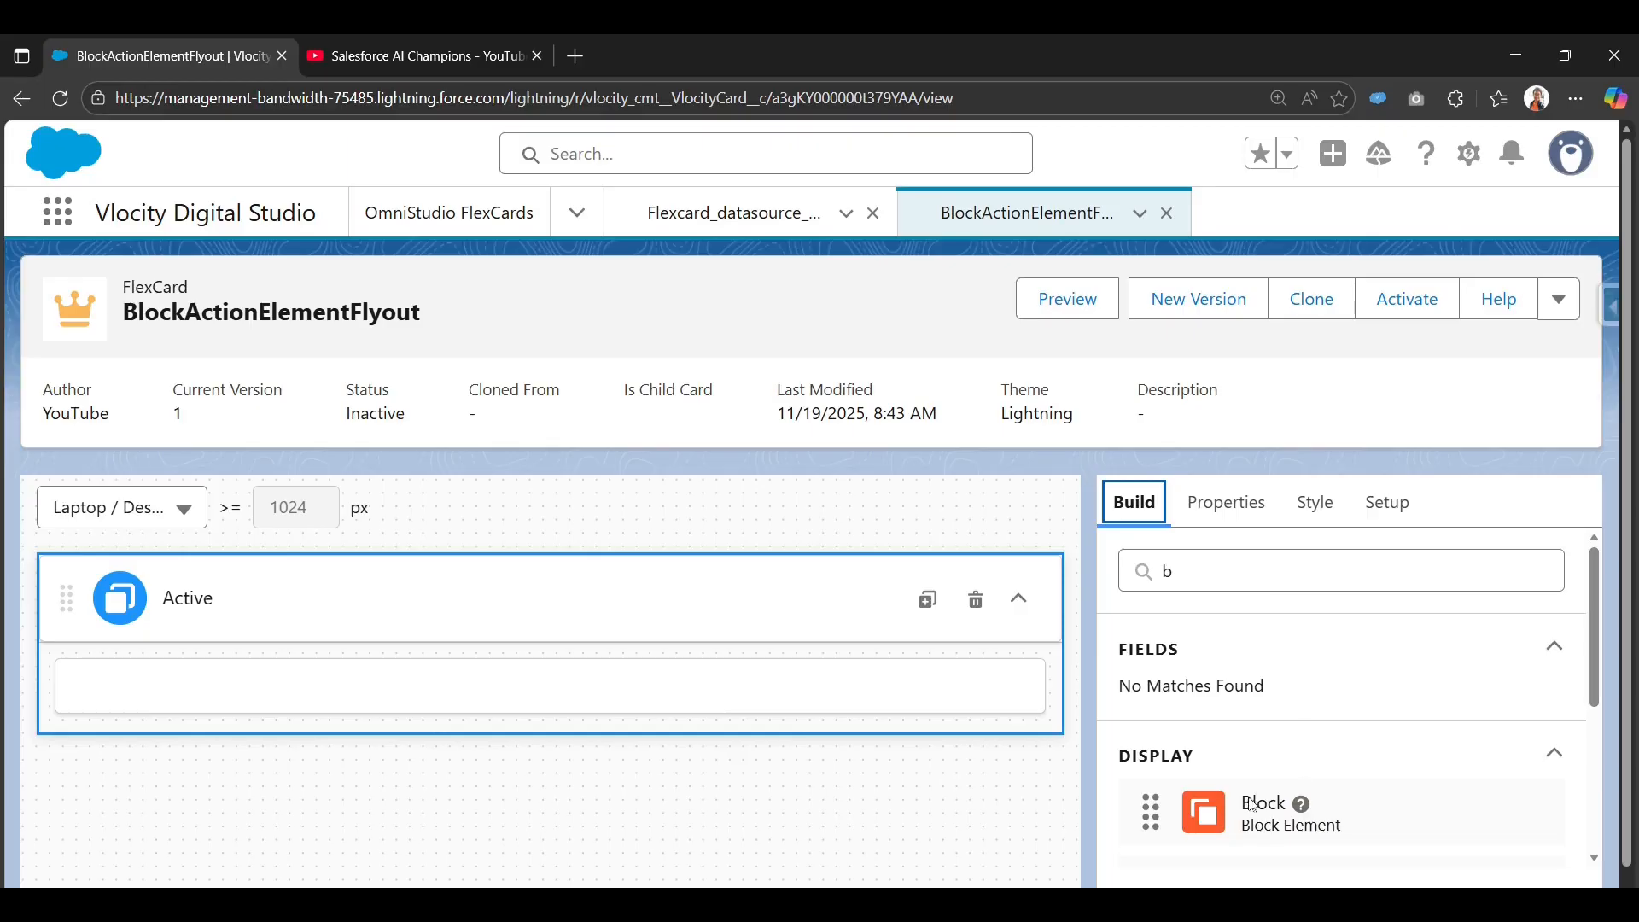
pyautogui.moveTo(1252, 805)
pyautogui.mouseDown()
pyautogui.moveTo(677, 684)
pyautogui.moveTo(487, 681)
pyautogui.moveTo(474, 710)
pyautogui.moveTo(720, 702)
pyautogui.moveTo(714, 688)
pyautogui.mouseUp()
pyautogui.scroll(-2, 1186, 791)
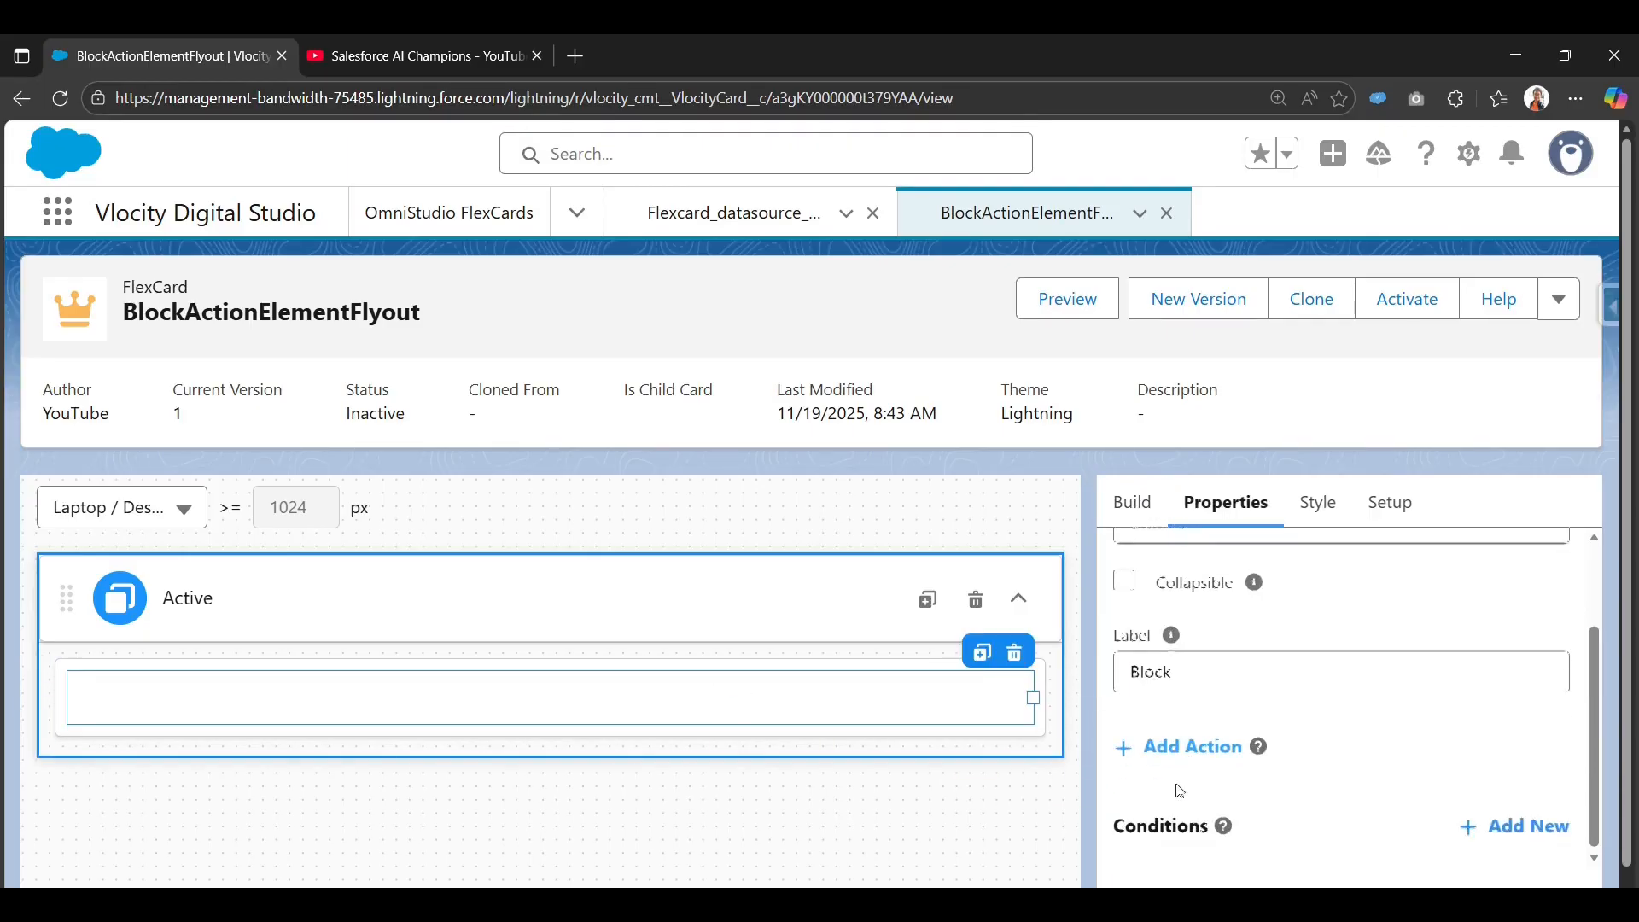
pyautogui.scroll(3, 1178, 785)
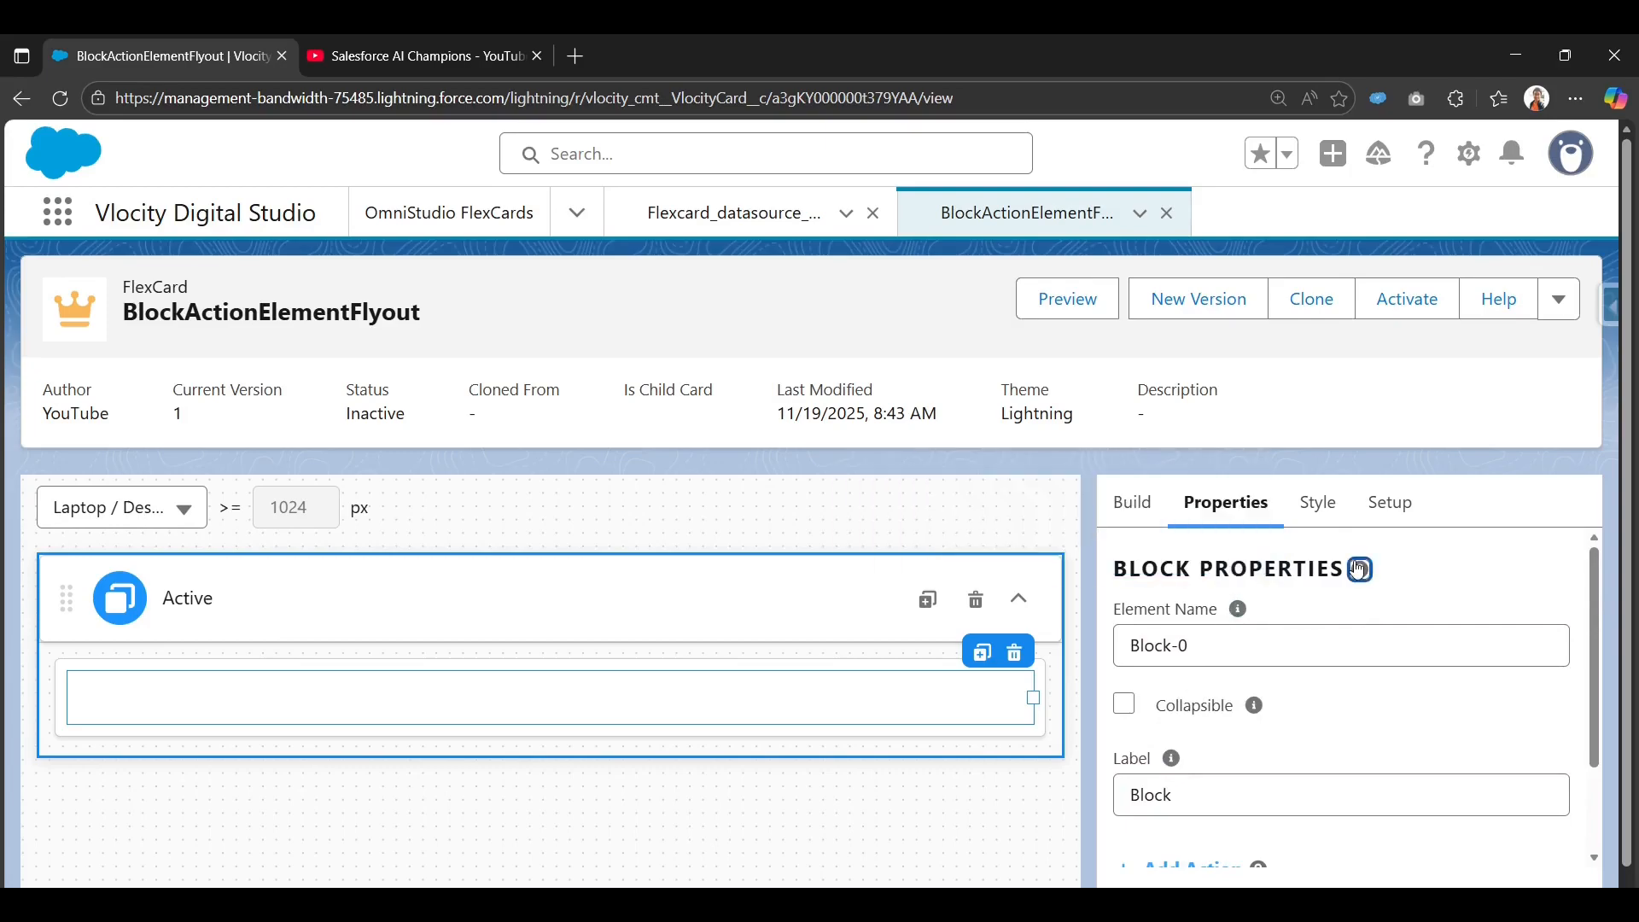
# Read the Block help article, then clear the element search and dismiss the edit details dialog.
pyautogui.click(1360, 568)
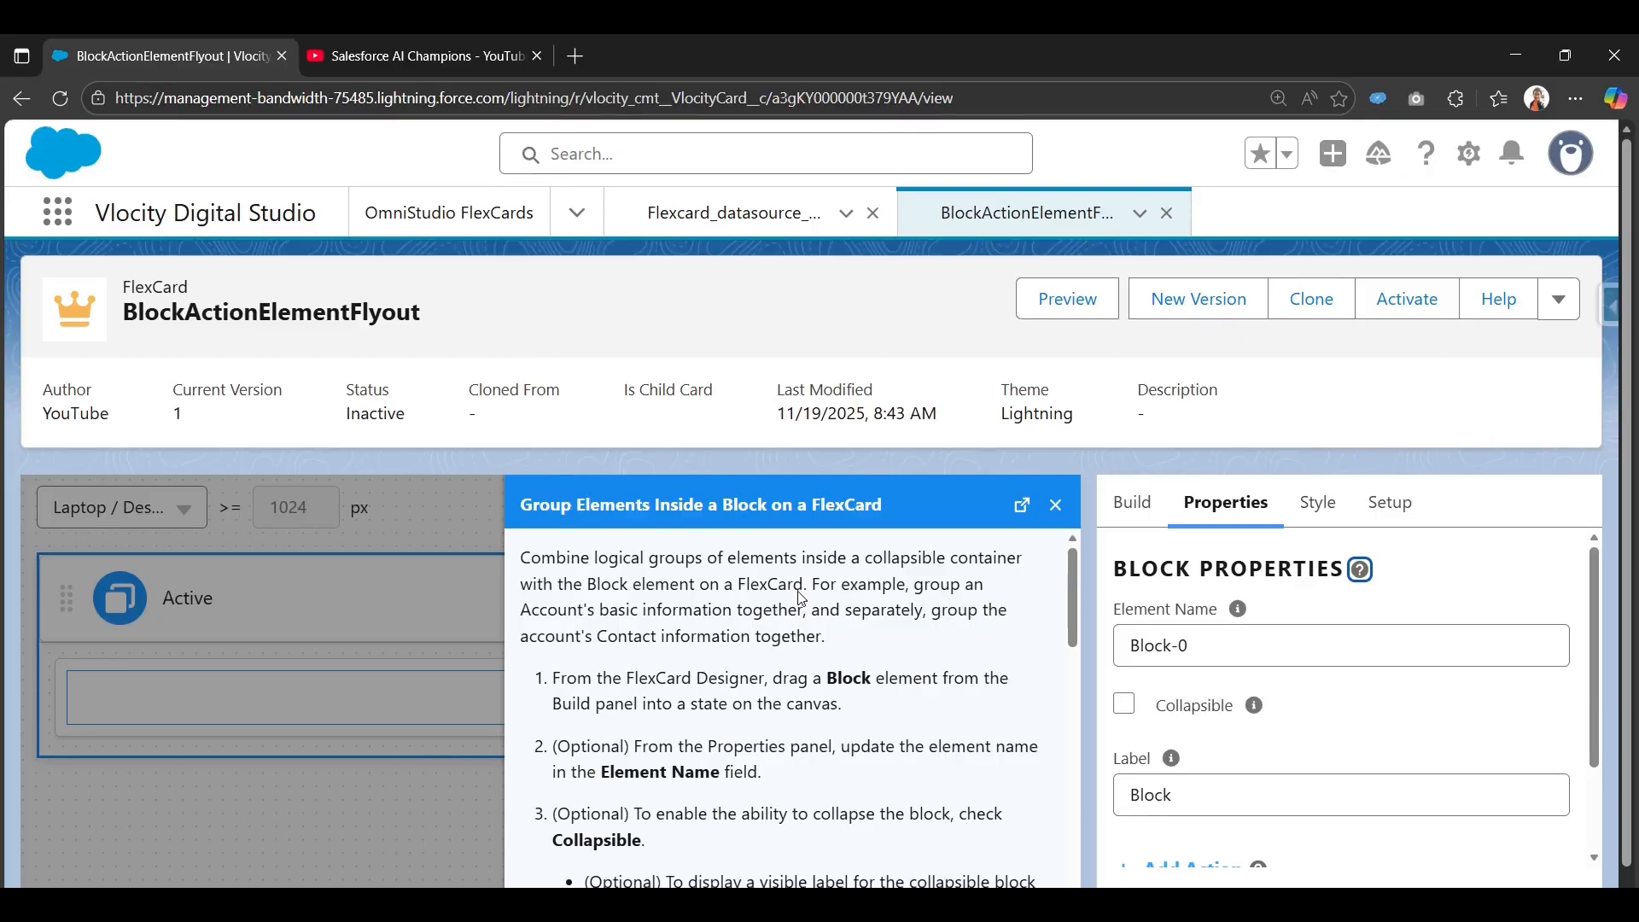
pyautogui.click(1056, 507)
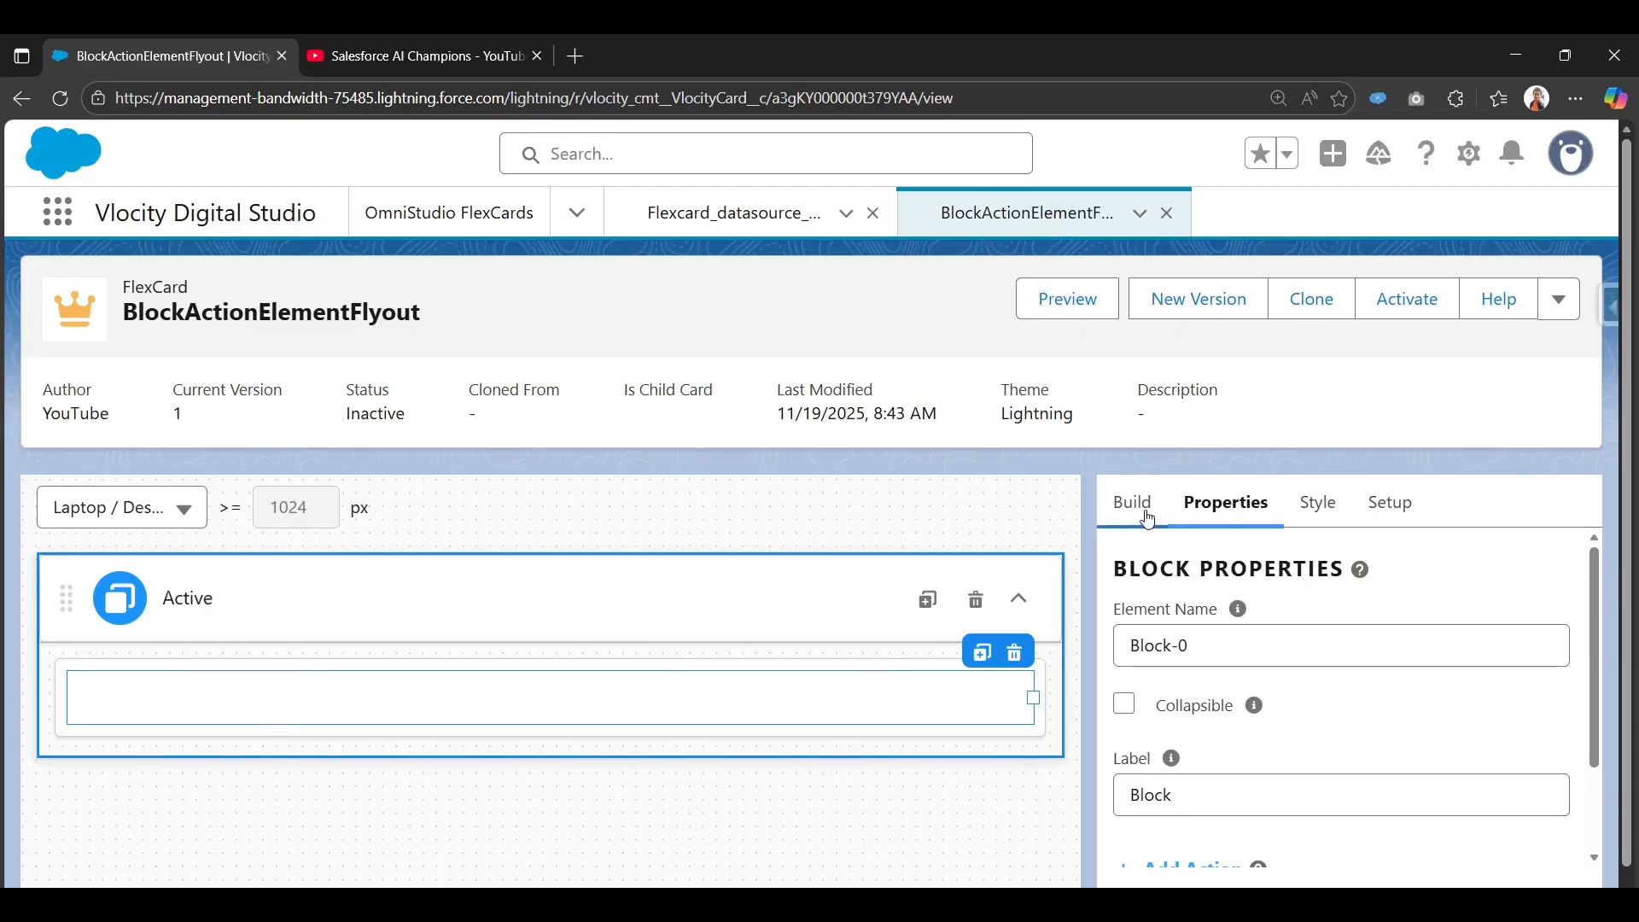
pyautogui.scroll(-2, 1144, 741)
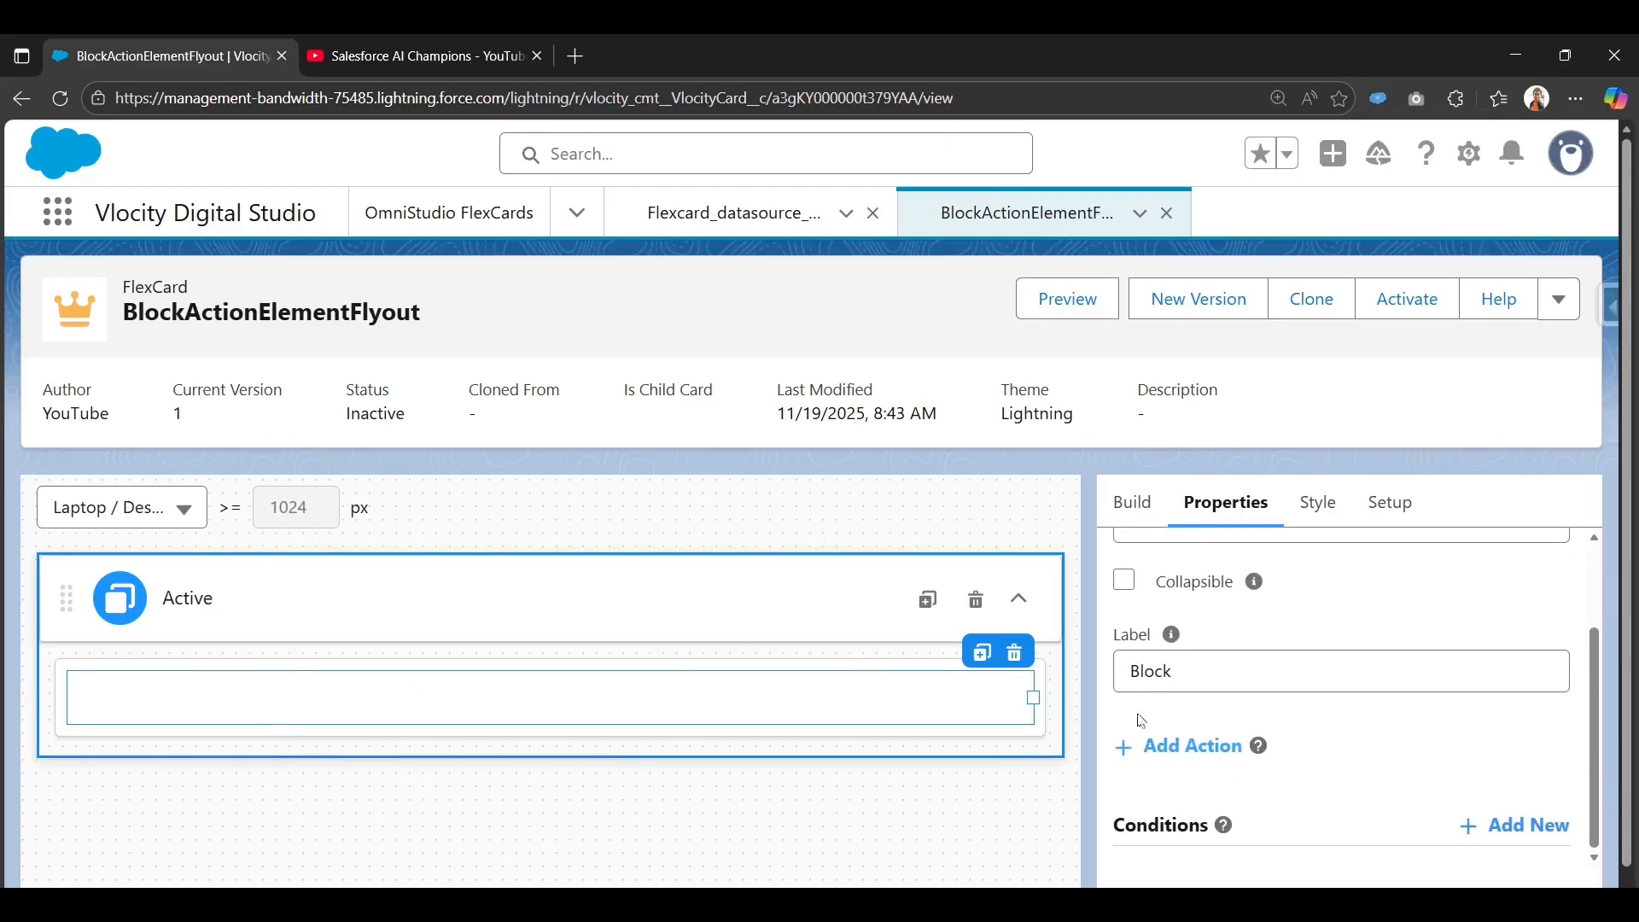
pyautogui.click(1129, 517)
pyautogui.click(1204, 576)
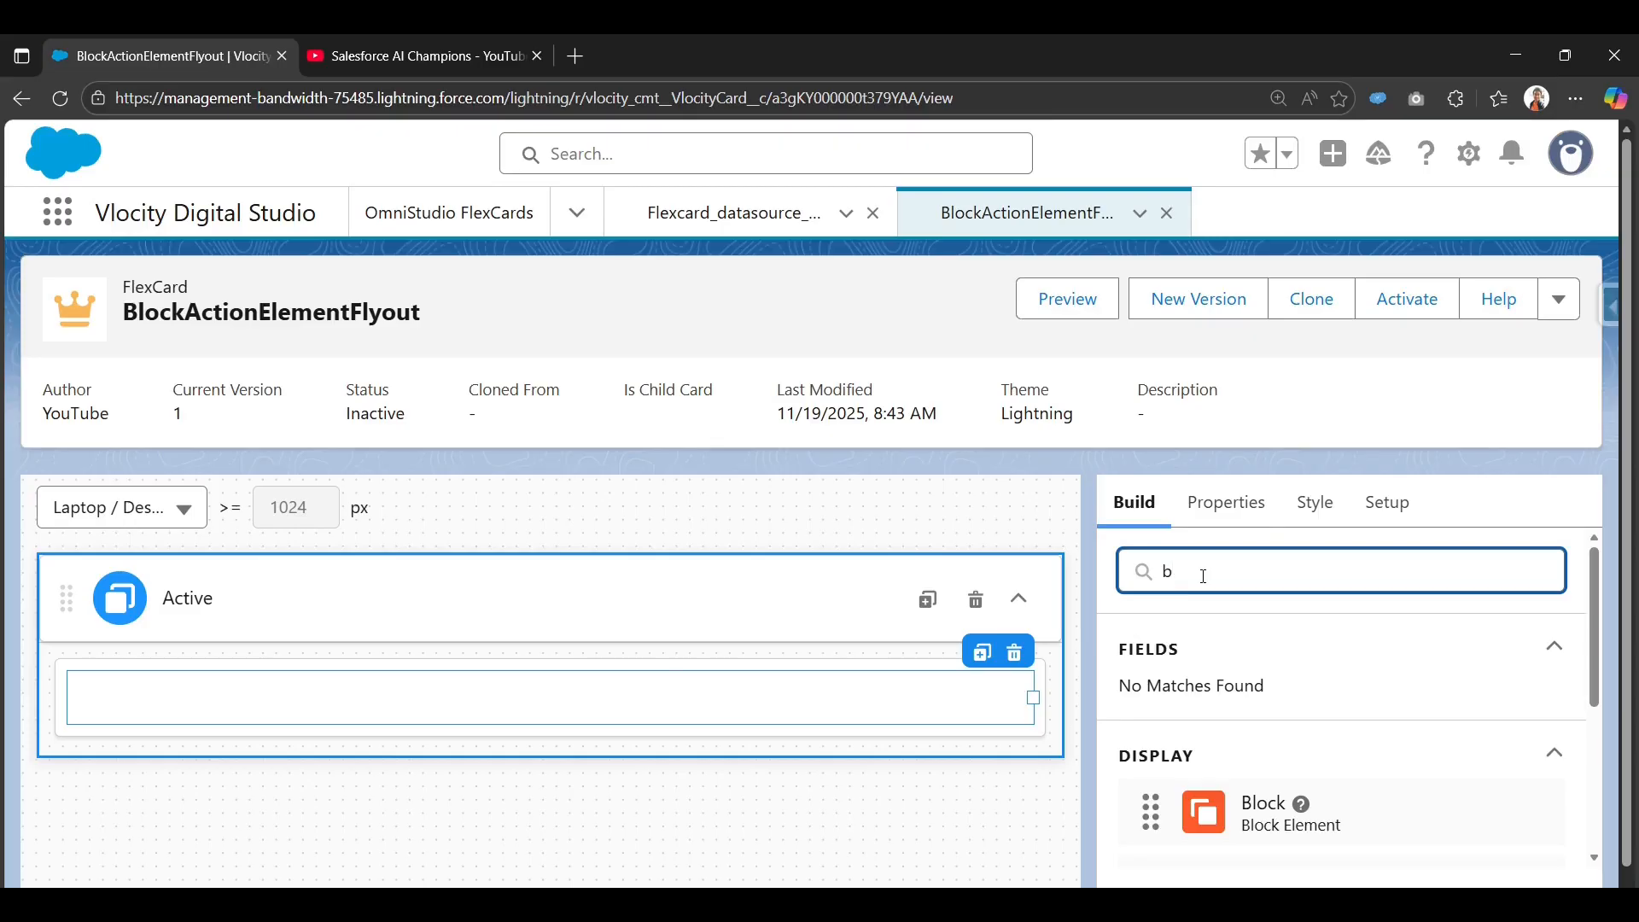
pyautogui.press('BackSpace')
pyautogui.press('e')
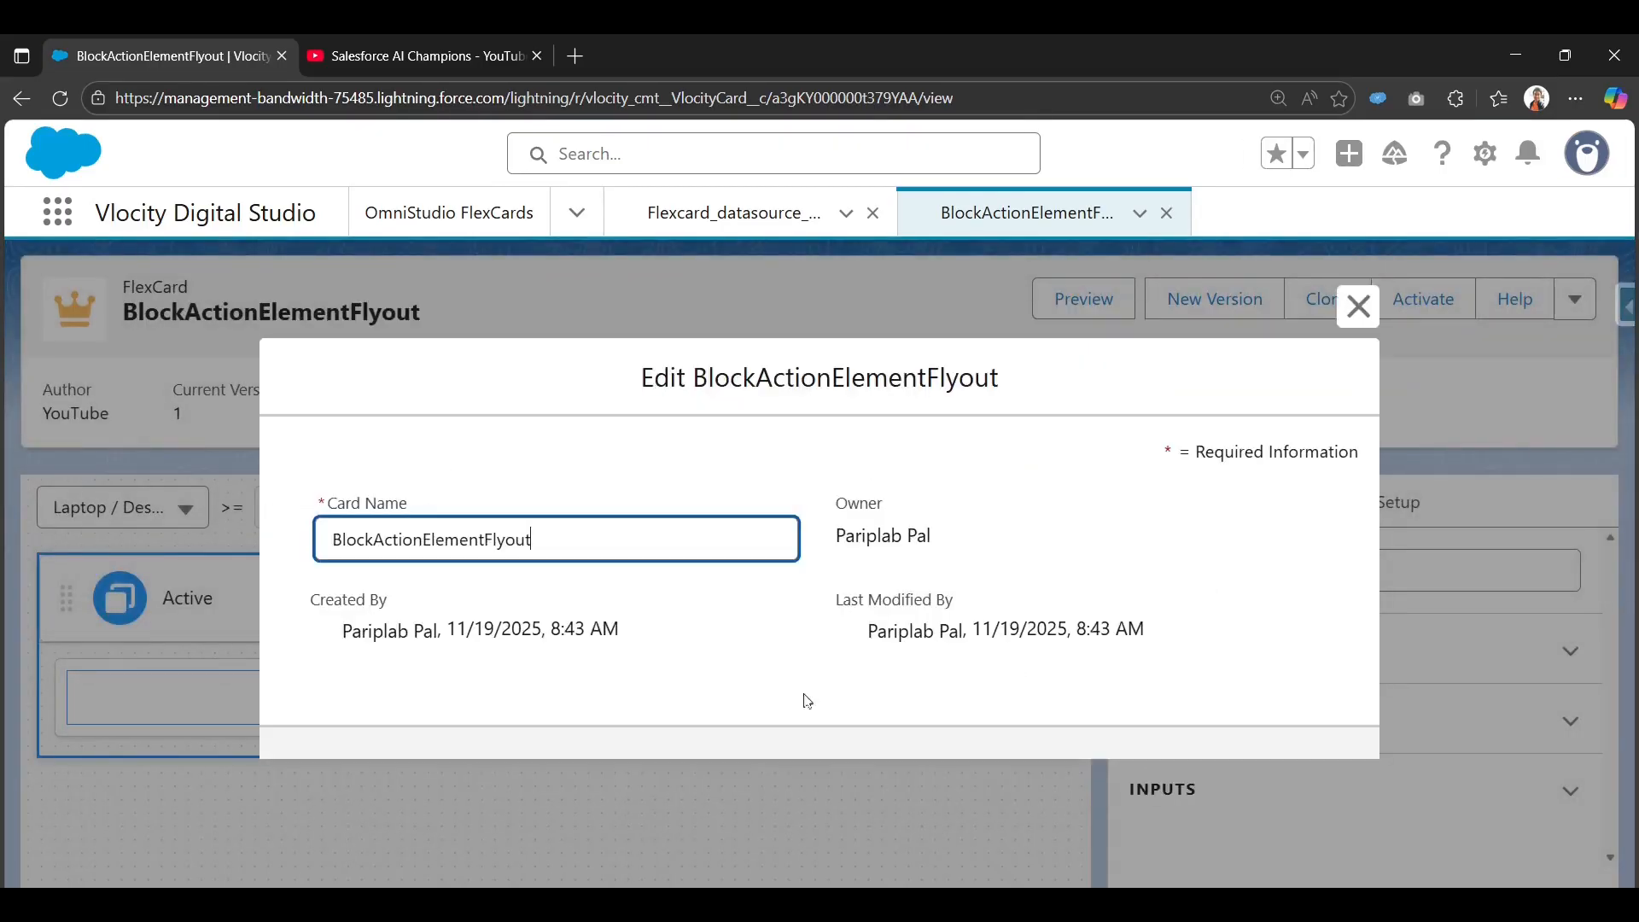
pyautogui.click(1358, 306)
# Filter the Build elements by 'te' to find the Text element.
pyautogui.click(1221, 568)
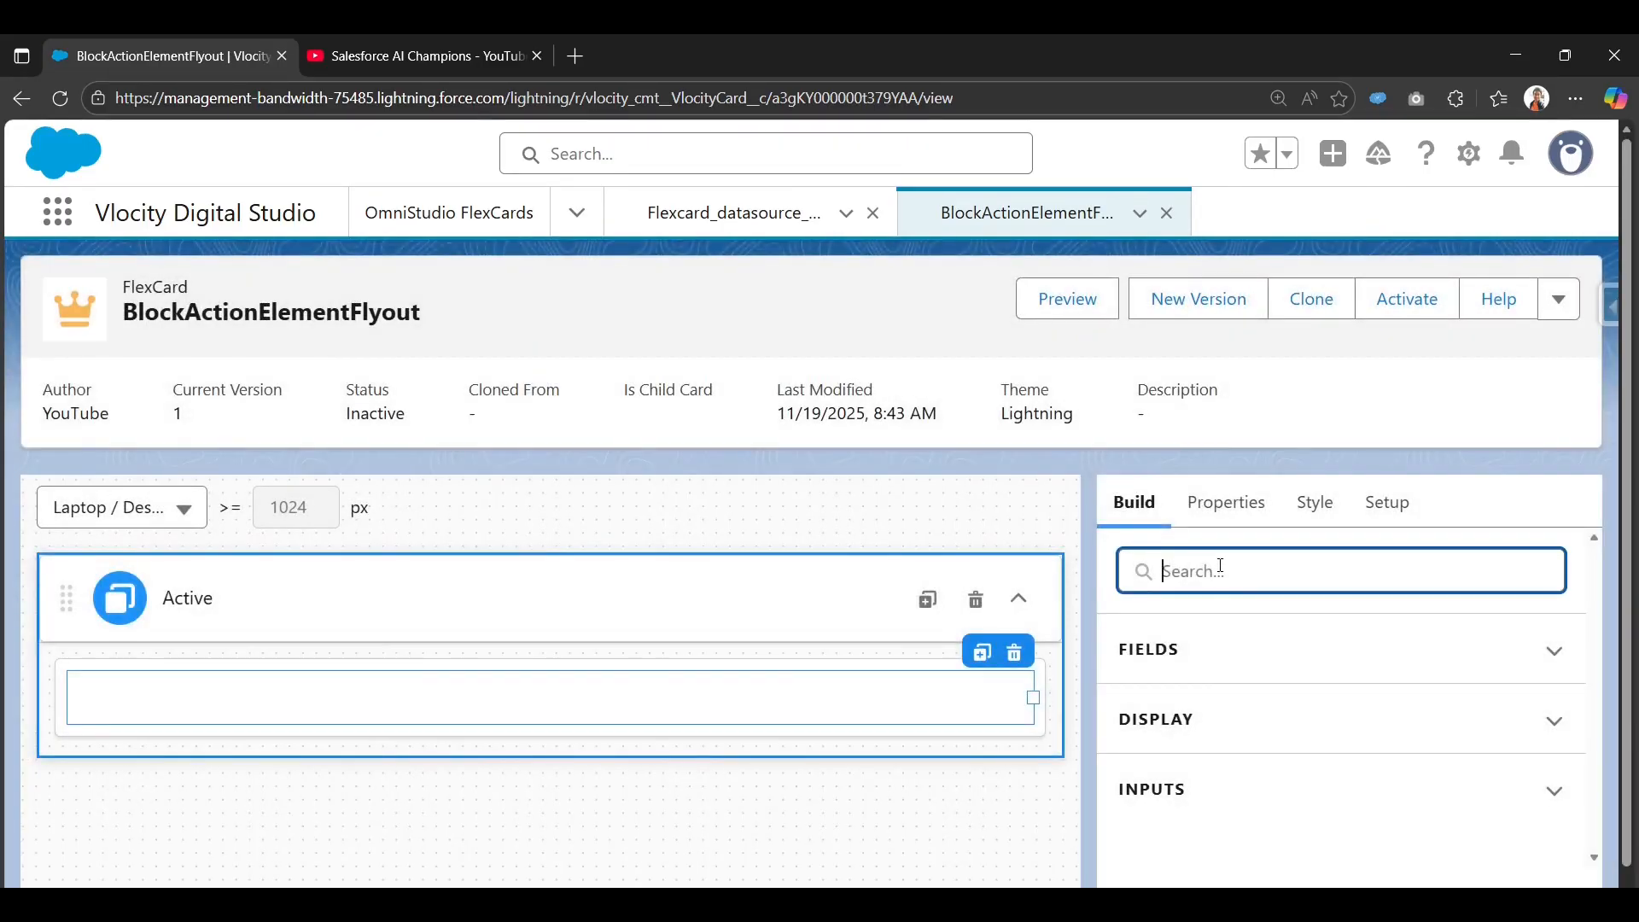
pyautogui.write('t')
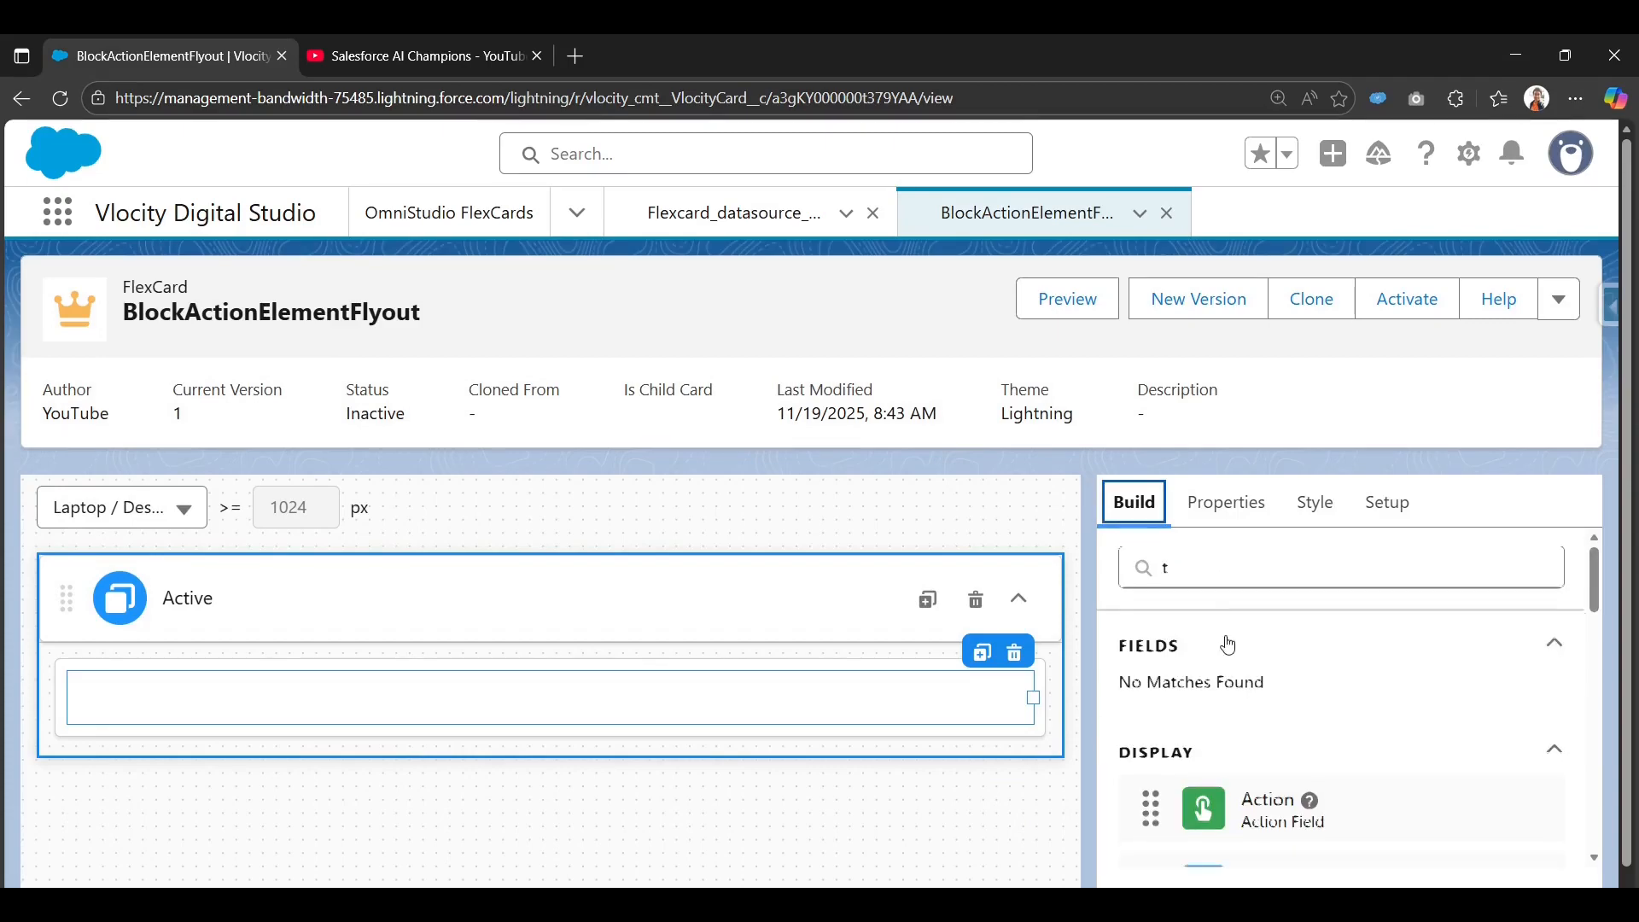
pyautogui.scroll(-4, 1228, 638)
pyautogui.scroll(4, 1233, 627)
pyautogui.click(1229, 569)
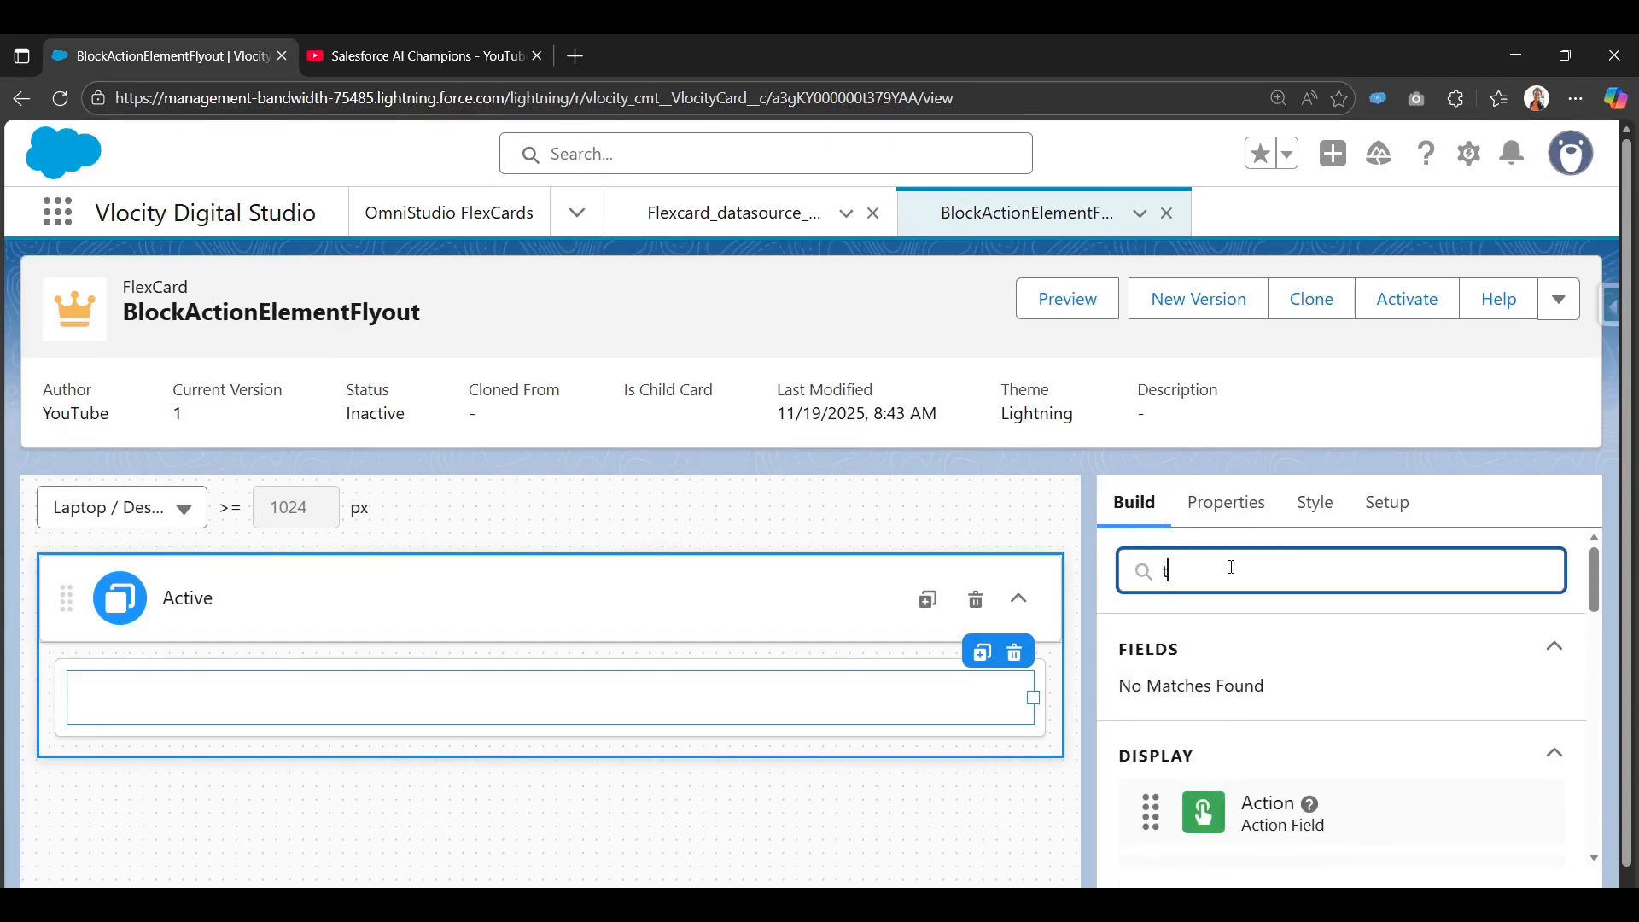
pyautogui.write('e')
pyautogui.scroll(-3, 1206, 733)
pyautogui.scroll(3, 1207, 733)
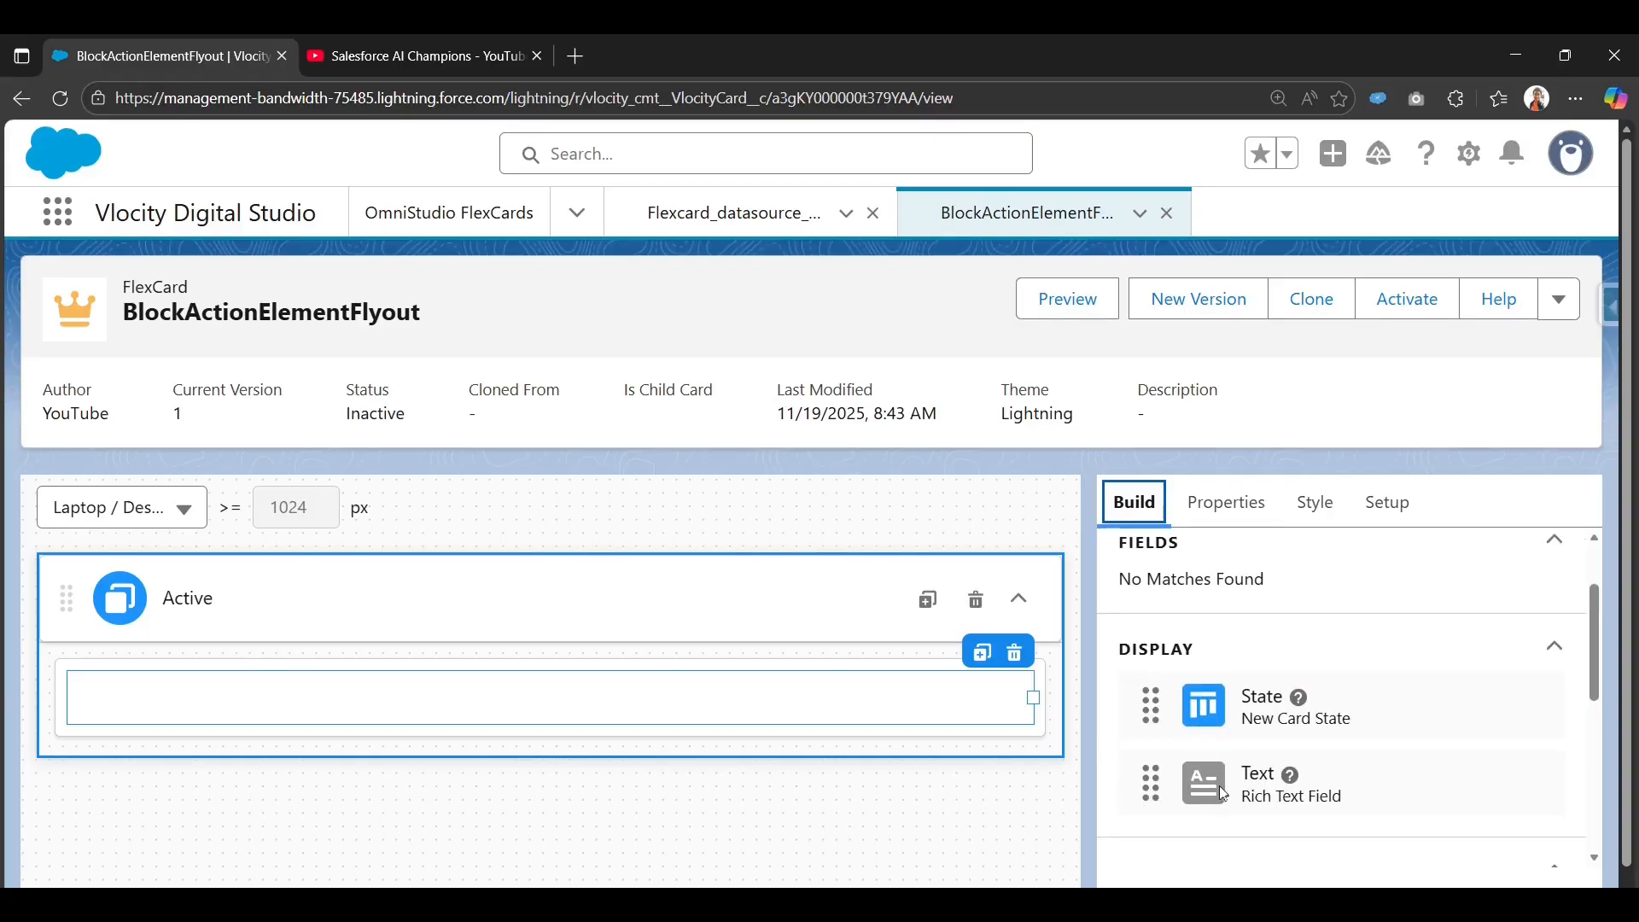
# Add a Text element inside the Block and replace its placeholder with 'Flyout Demo'.
pyautogui.moveTo(1223, 792); pyautogui.dragTo(352, 697)
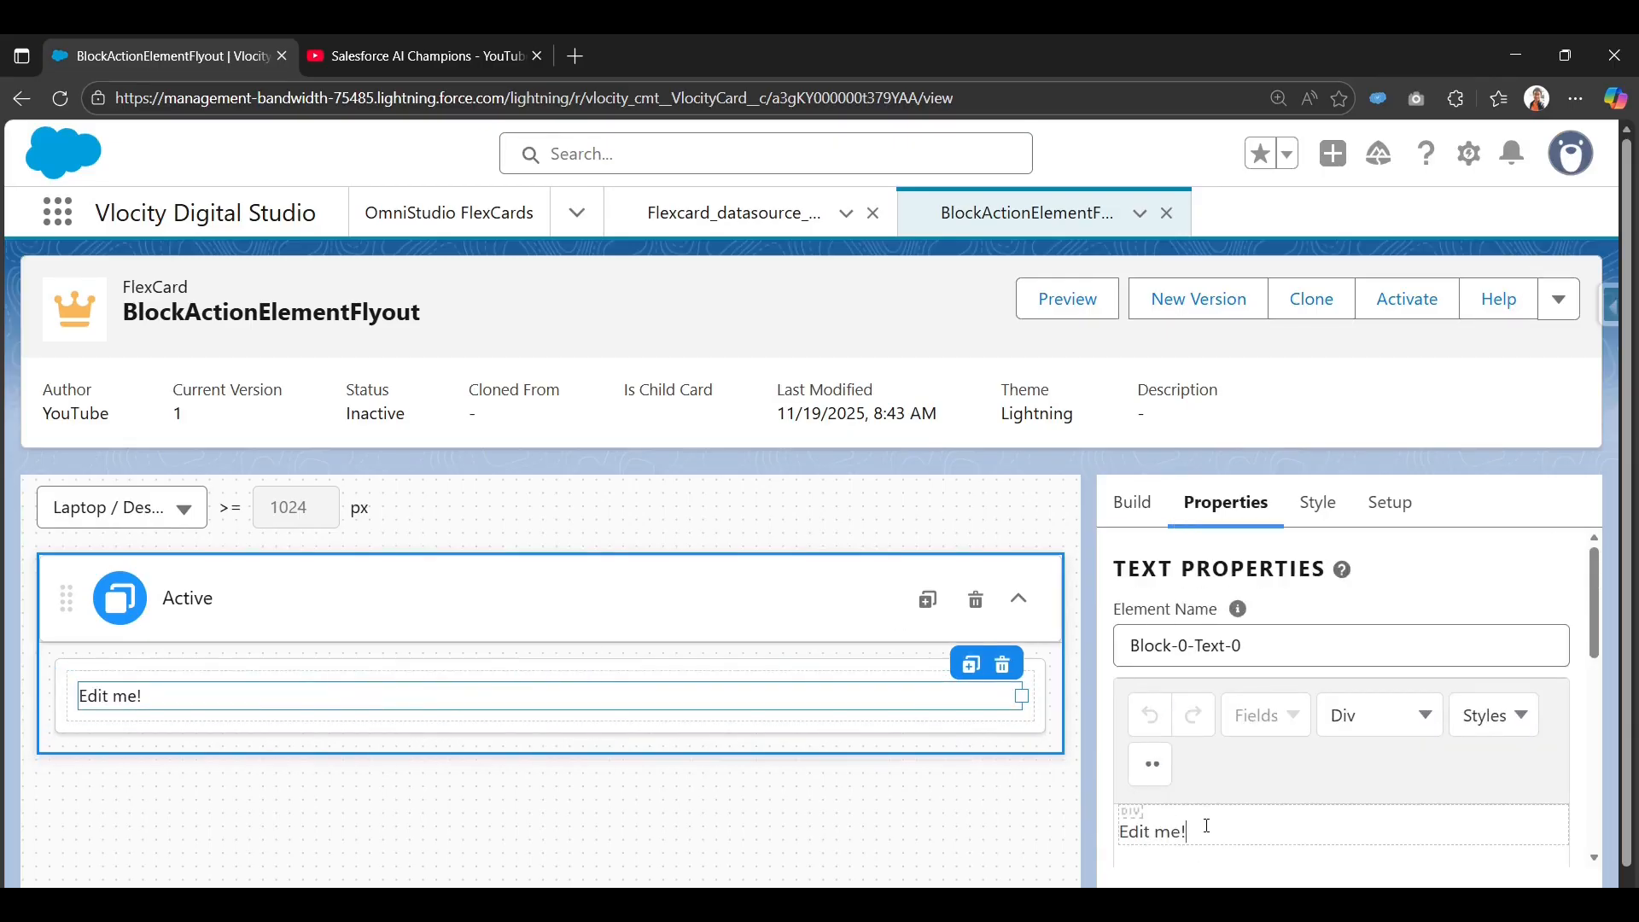
pyautogui.scroll(-1, 1227, 806)
pyautogui.hotkey('ctrl', 'a')
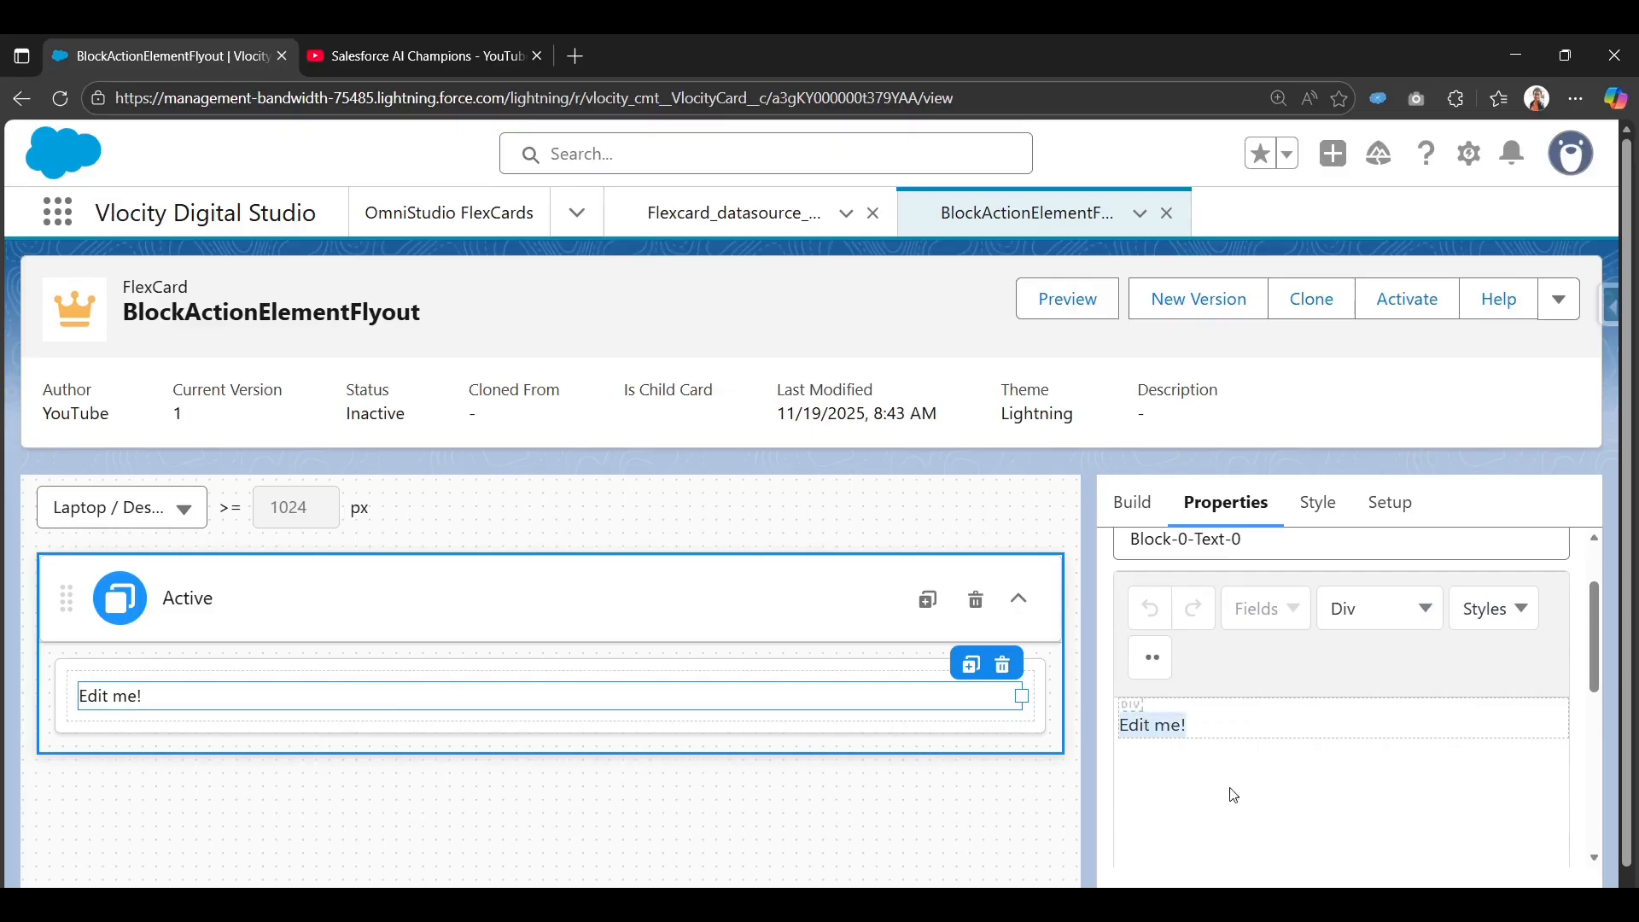
pyautogui.press('BackSpace')
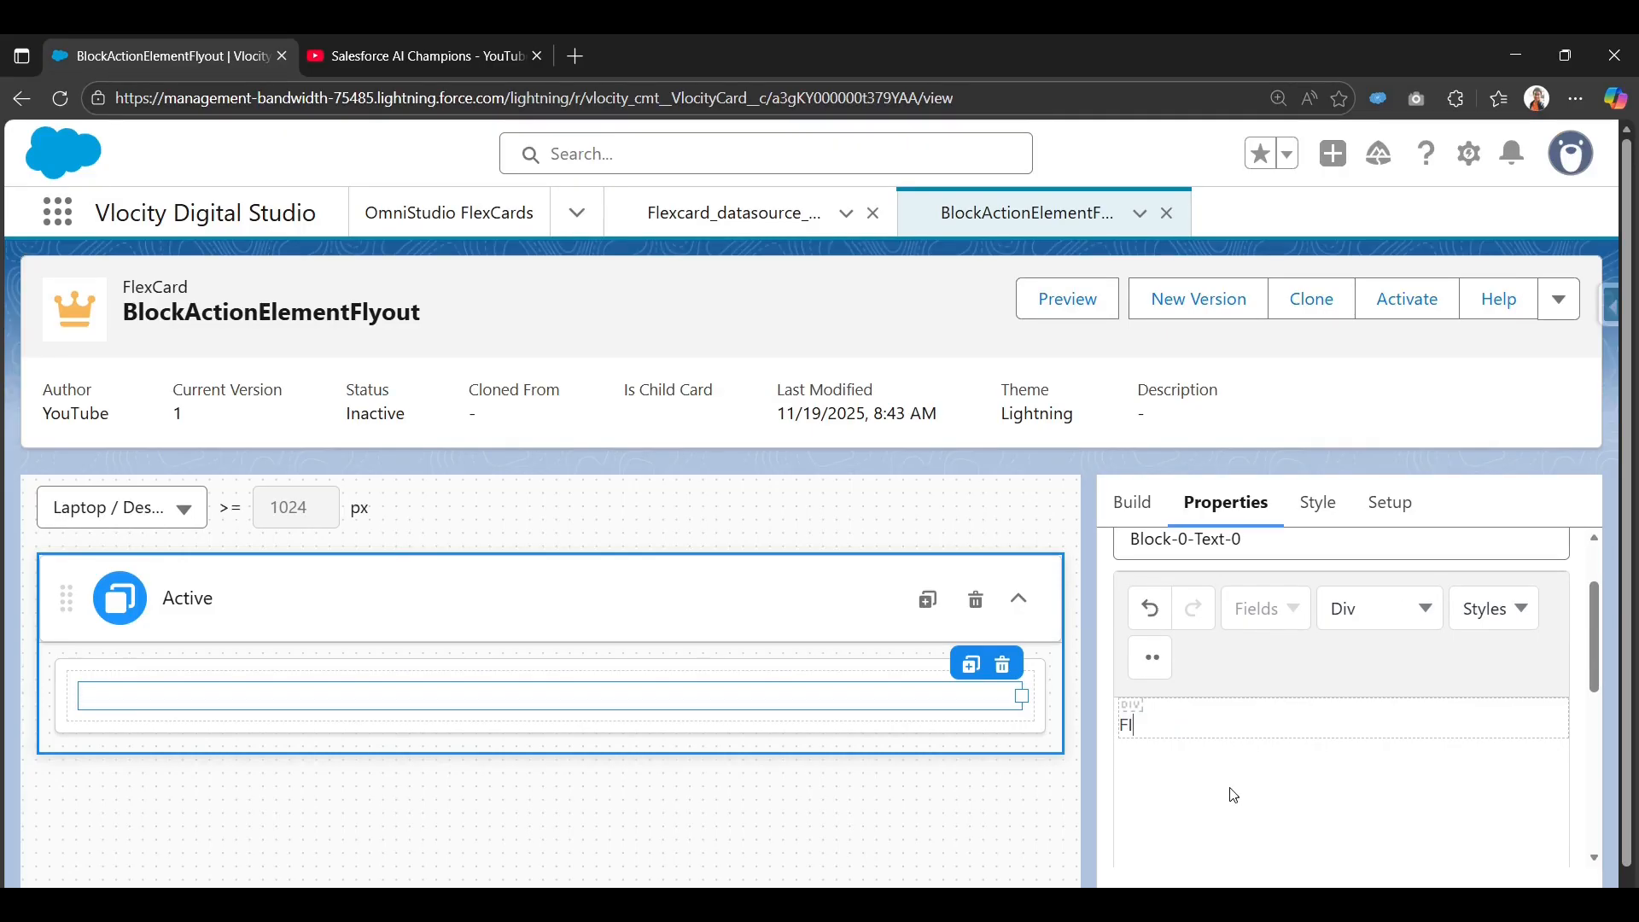
pyautogui.write('Flyout Demo')
pyautogui.scroll(-4, 1234, 795)
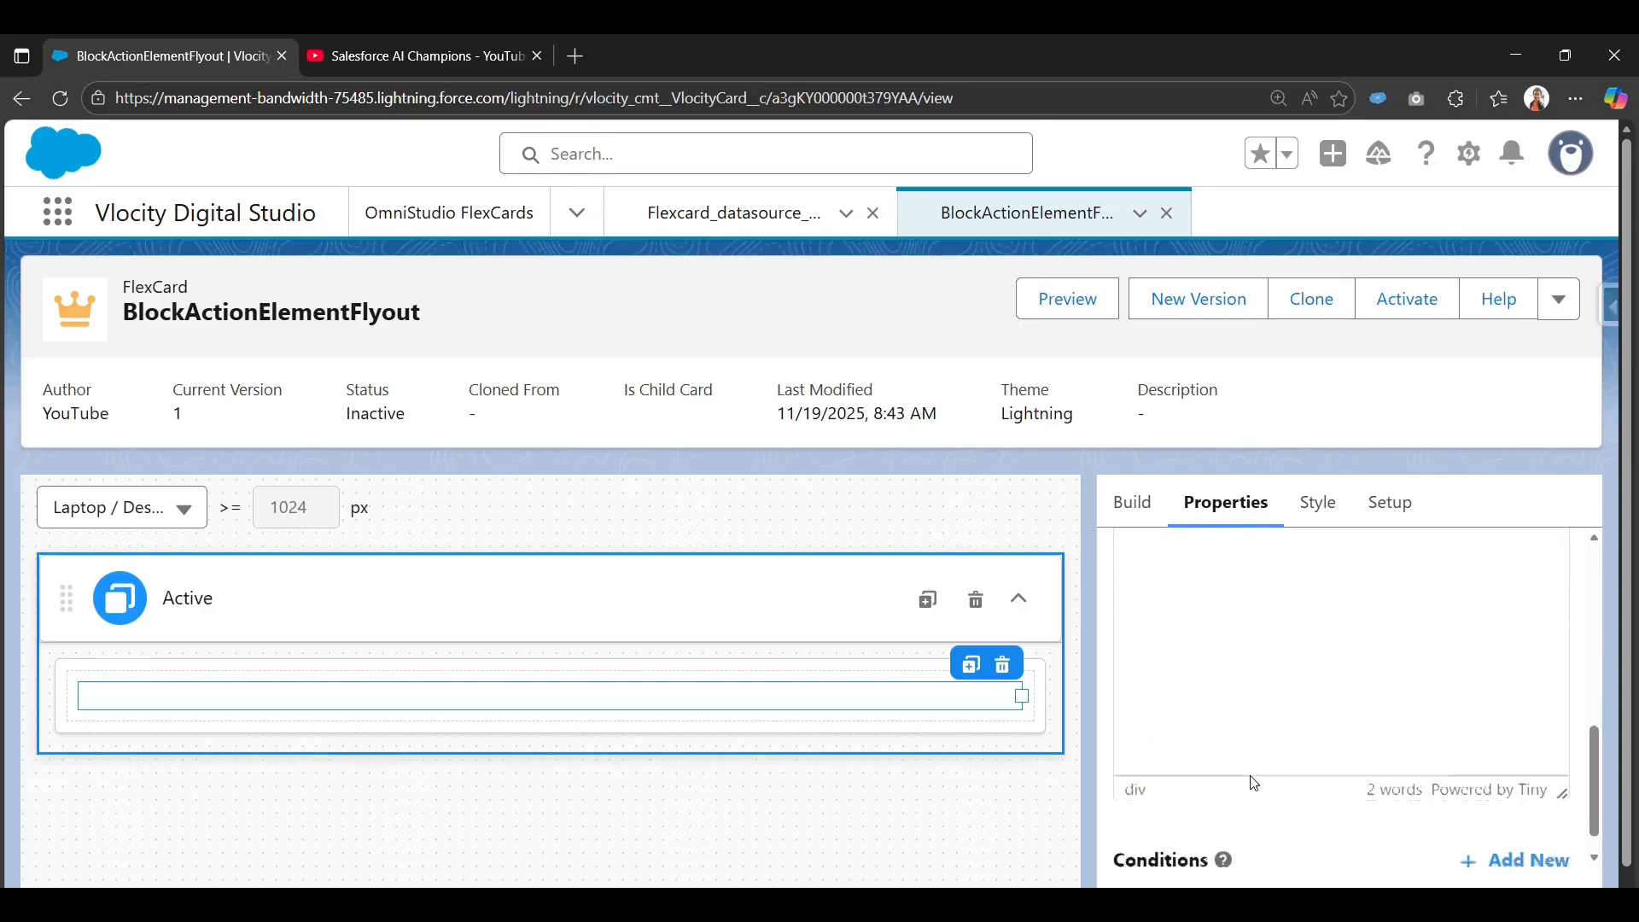
pyautogui.scroll(3, 1251, 779)
# Format the Flyout Demo text as a medium heading.
pyautogui.tripleClick(1258, 680)
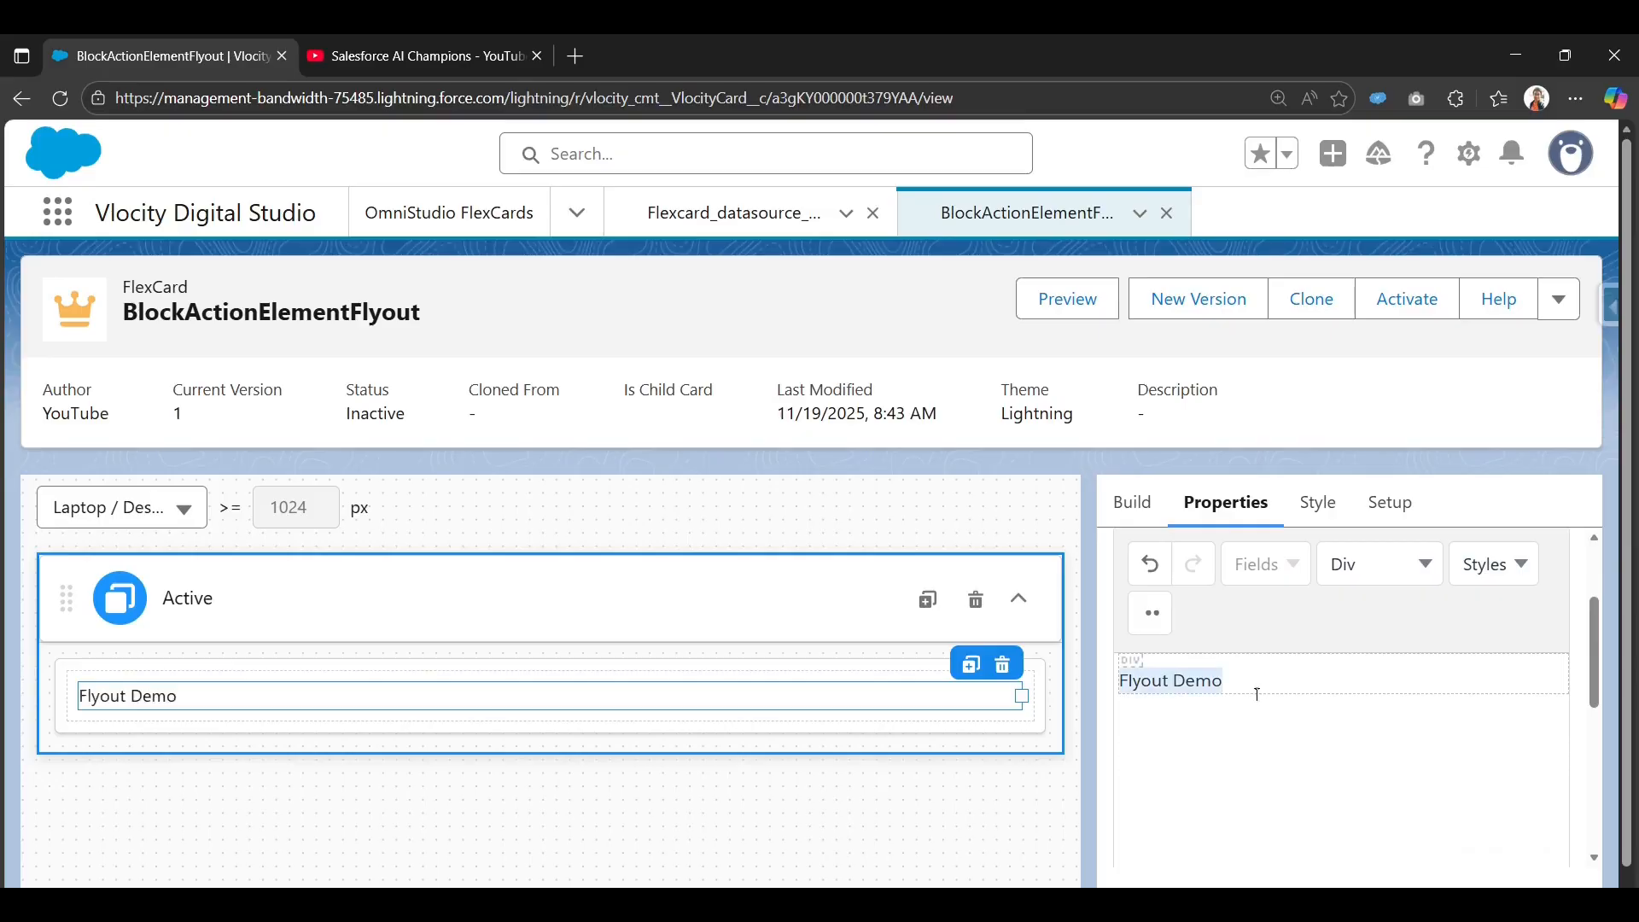
pyautogui.scroll(1, 1451, 679)
pyautogui.click(1492, 671)
pyautogui.moveTo(1482, 758)
pyautogui.moveTo(1489, 721)
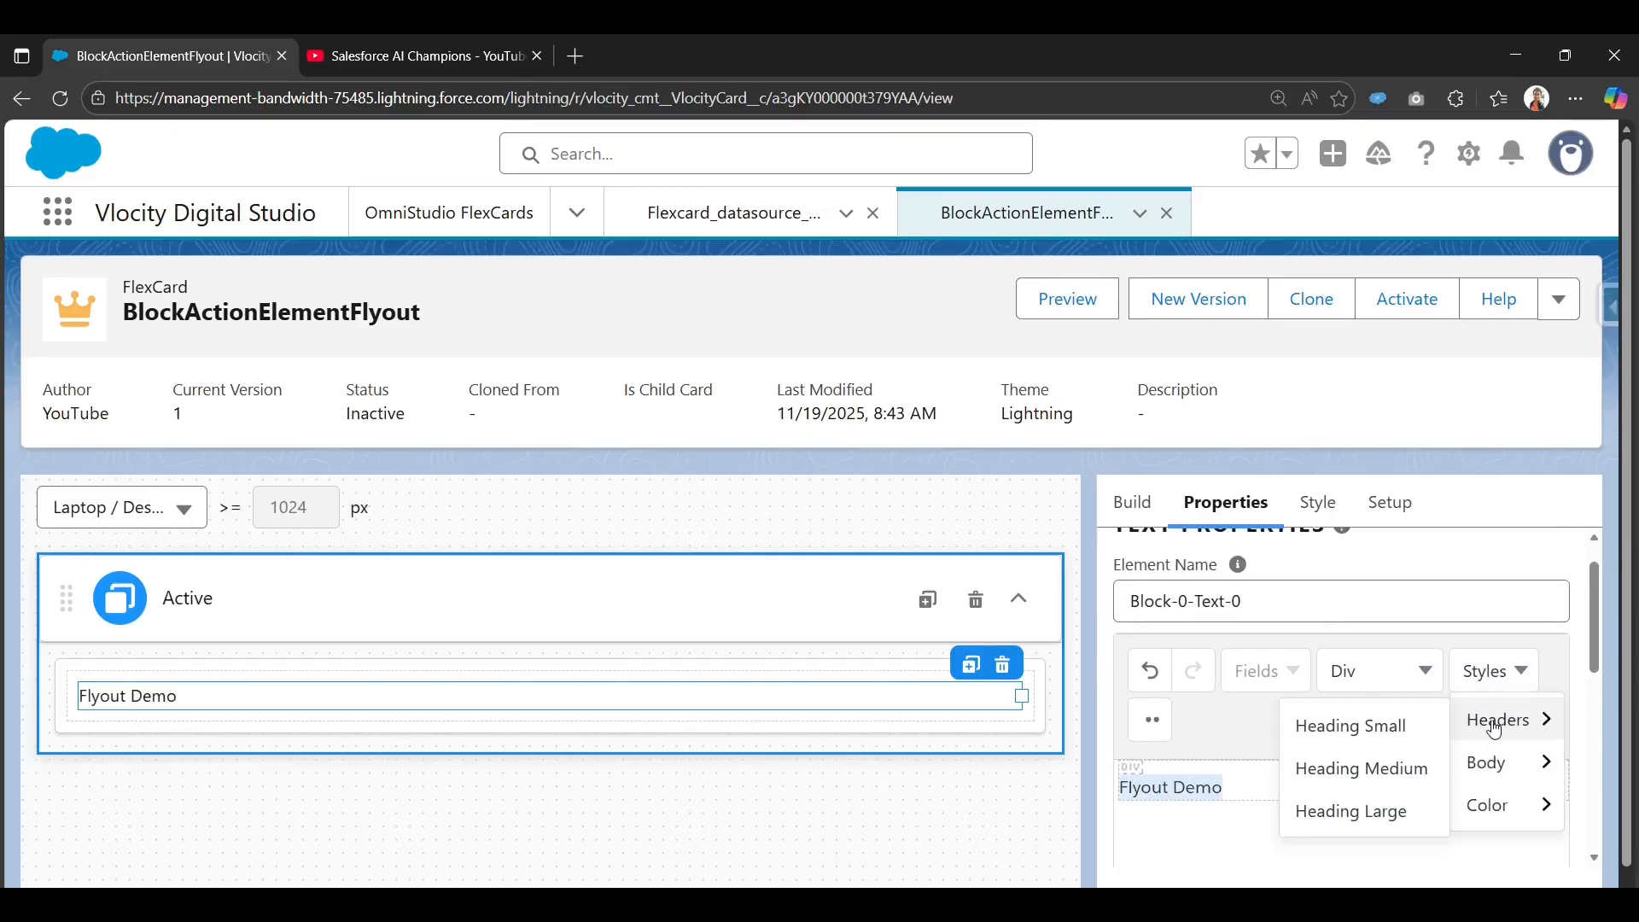
pyautogui.click(1387, 771)
pyautogui.scroll(-1, 1279, 822)
pyautogui.scroll(1, 1279, 822)
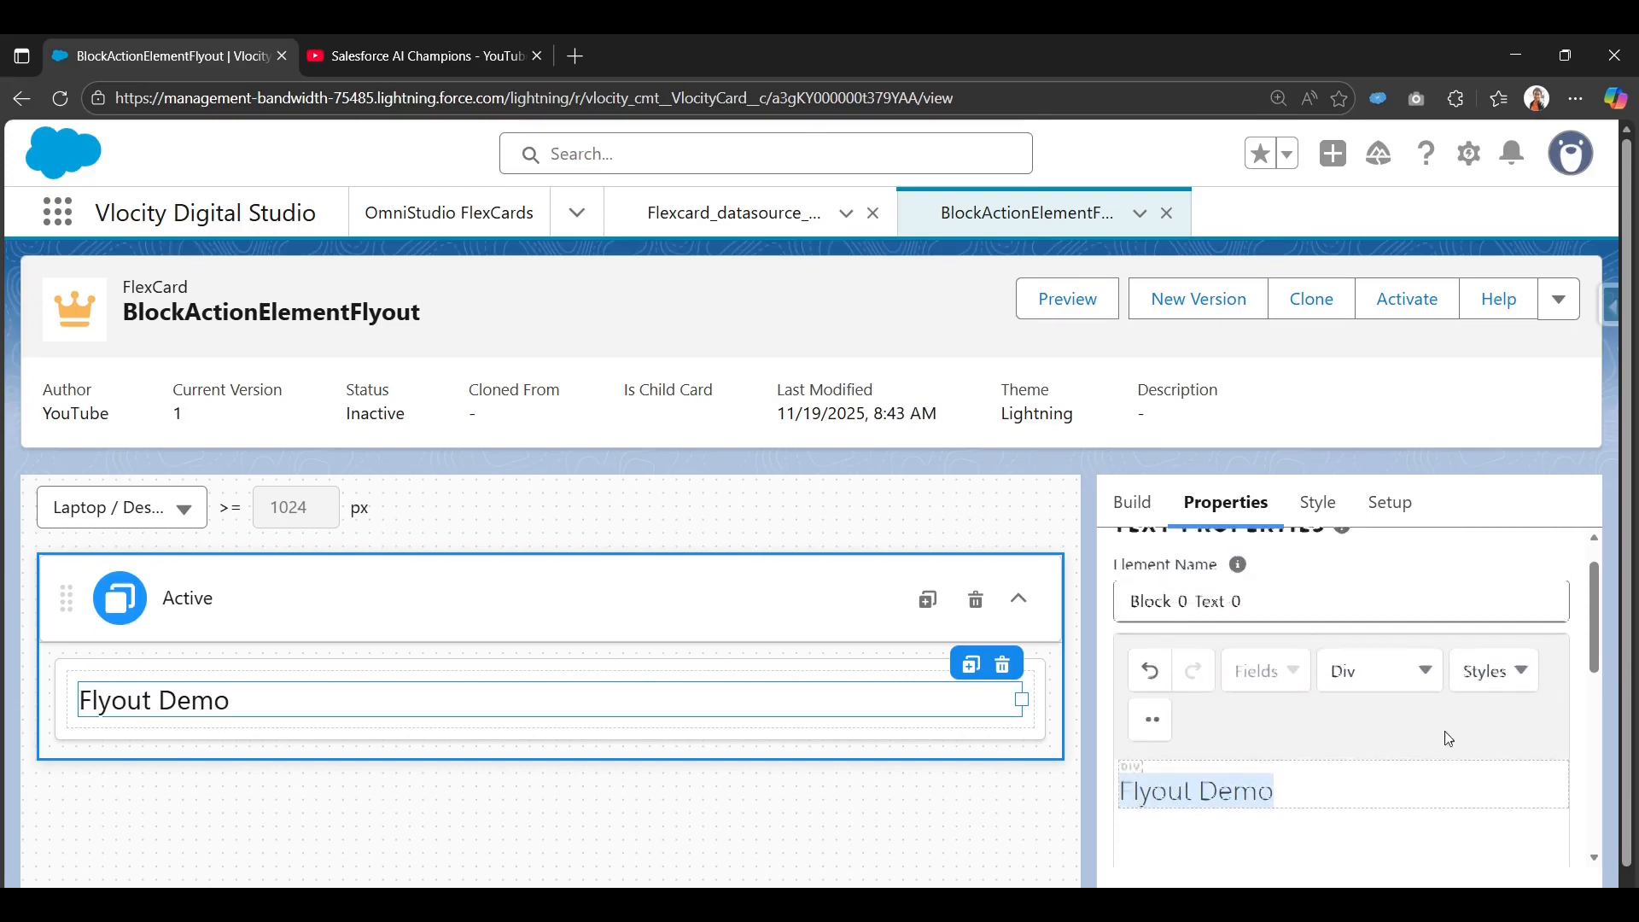
# Colour the Flyout Demo heading with the Success green.
pyautogui.click(1502, 672)
pyautogui.moveTo(1486, 768)
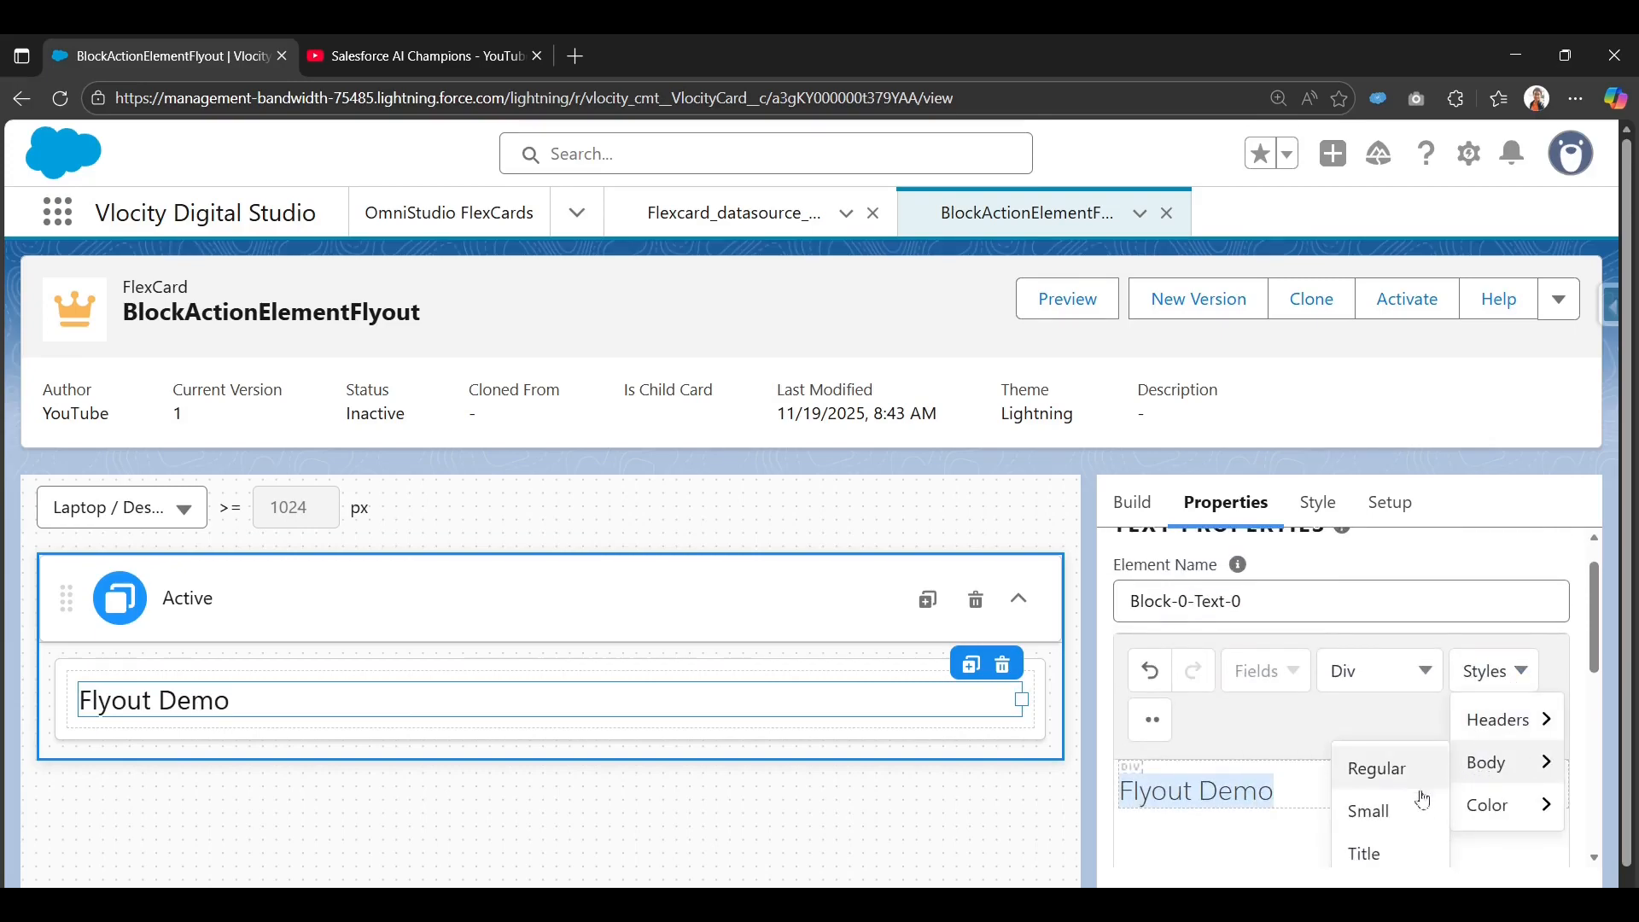
pyautogui.moveTo(1489, 798)
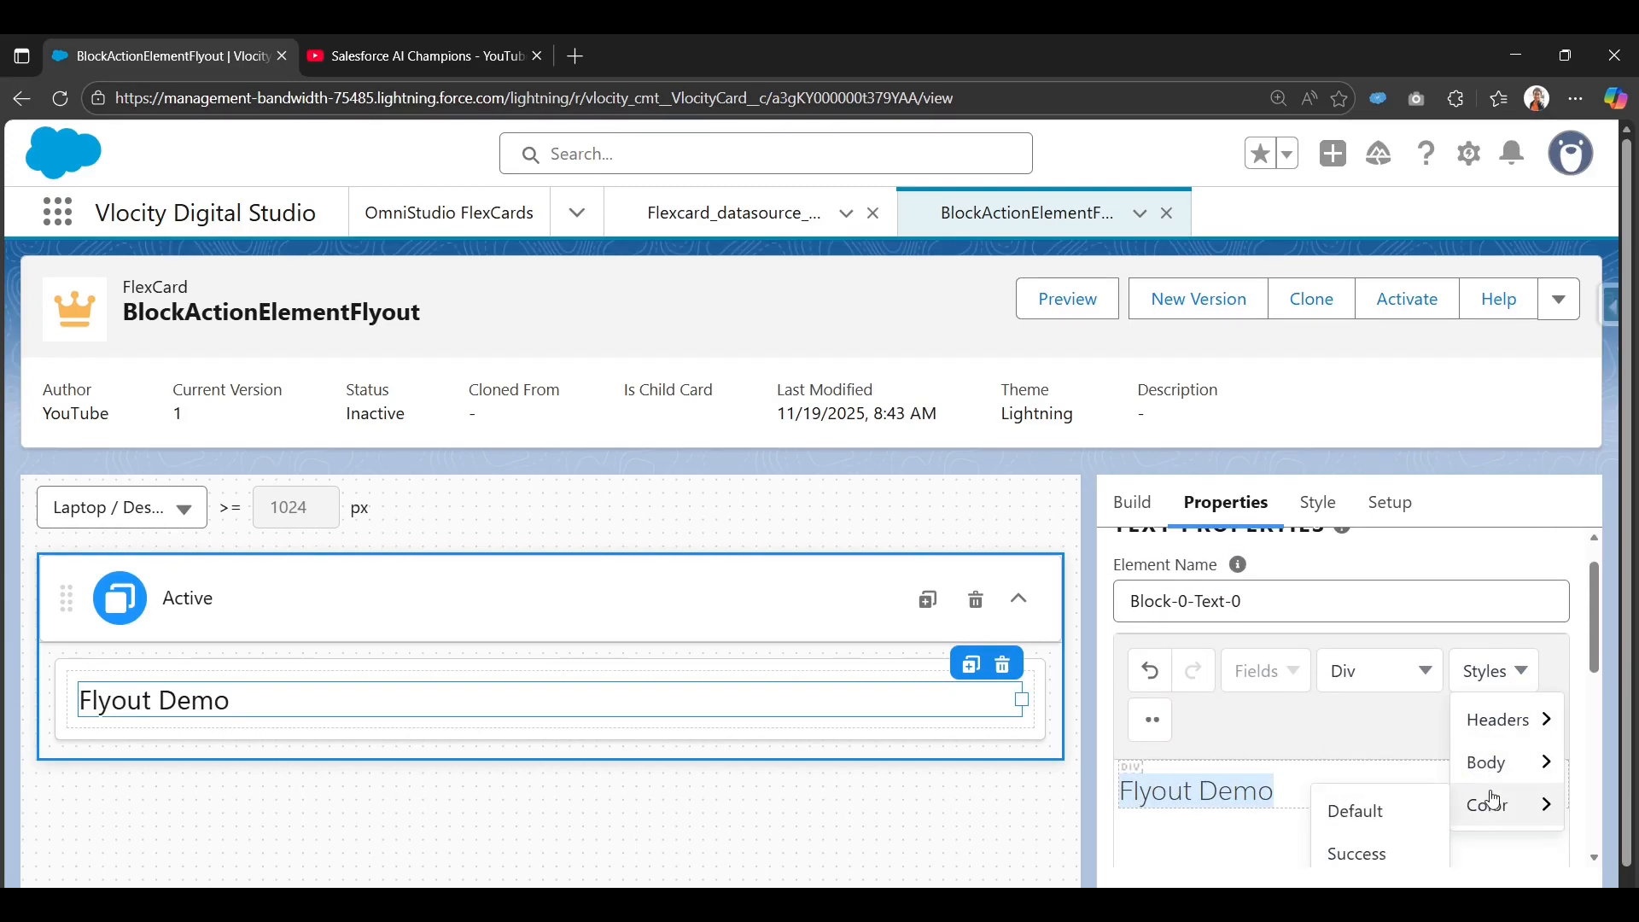
pyautogui.scroll(-1, 1401, 827)
pyautogui.click(1385, 764)
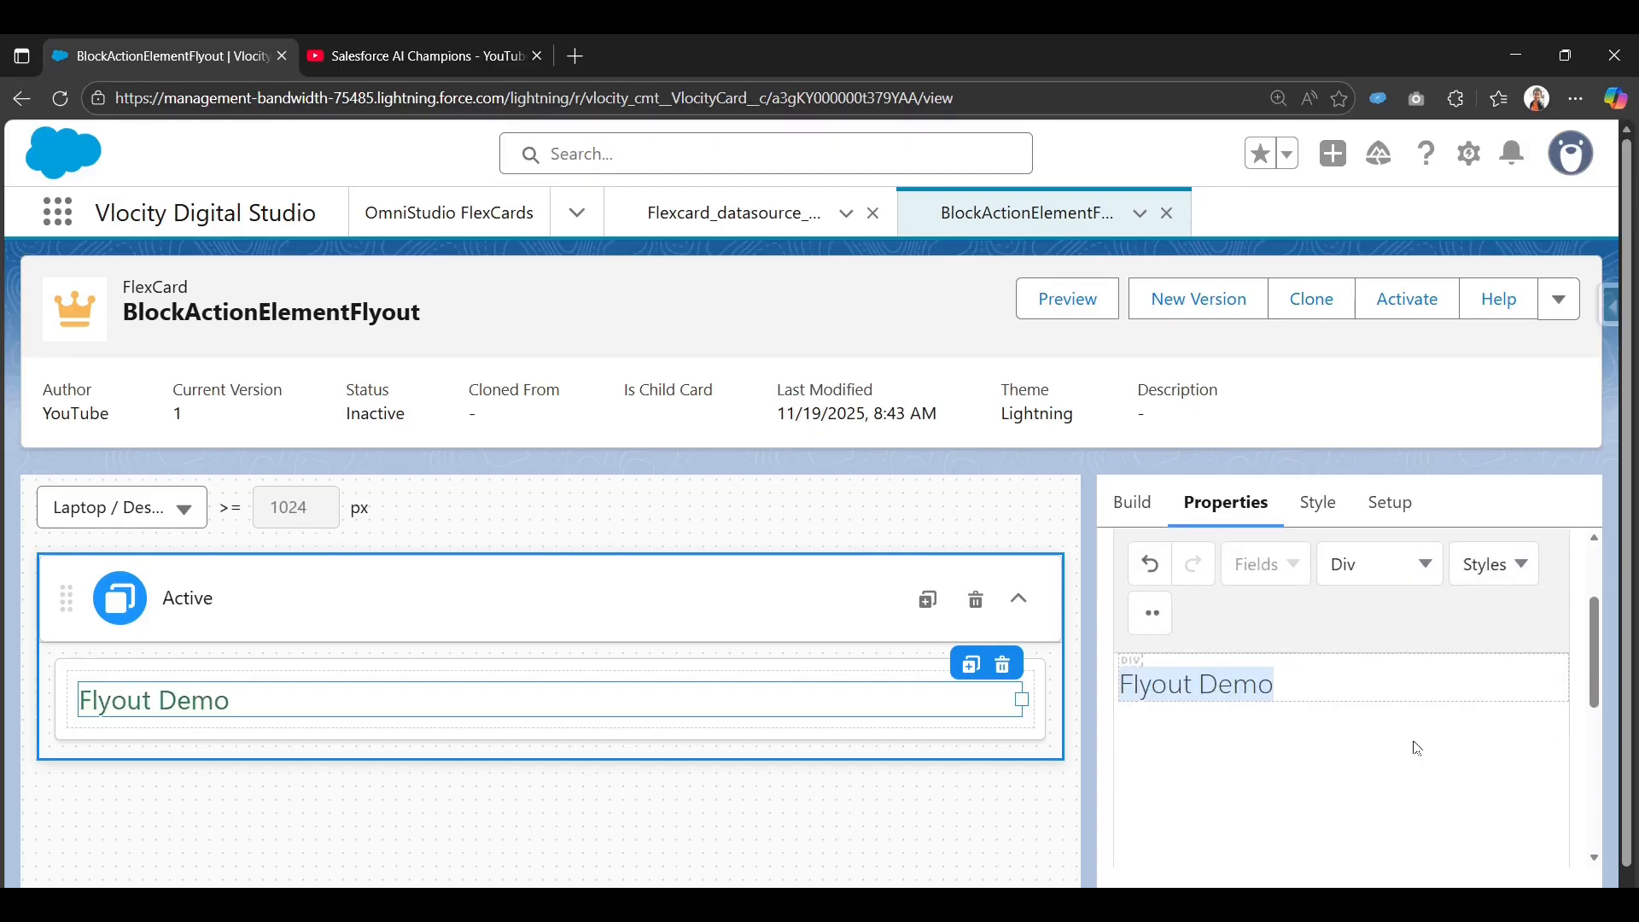
# Remove the Success colour so the heading uses its default colour.
pyautogui.click(1519, 564)
pyautogui.moveTo(1493, 694)
pyautogui.scroll(-1, 1430, 770)
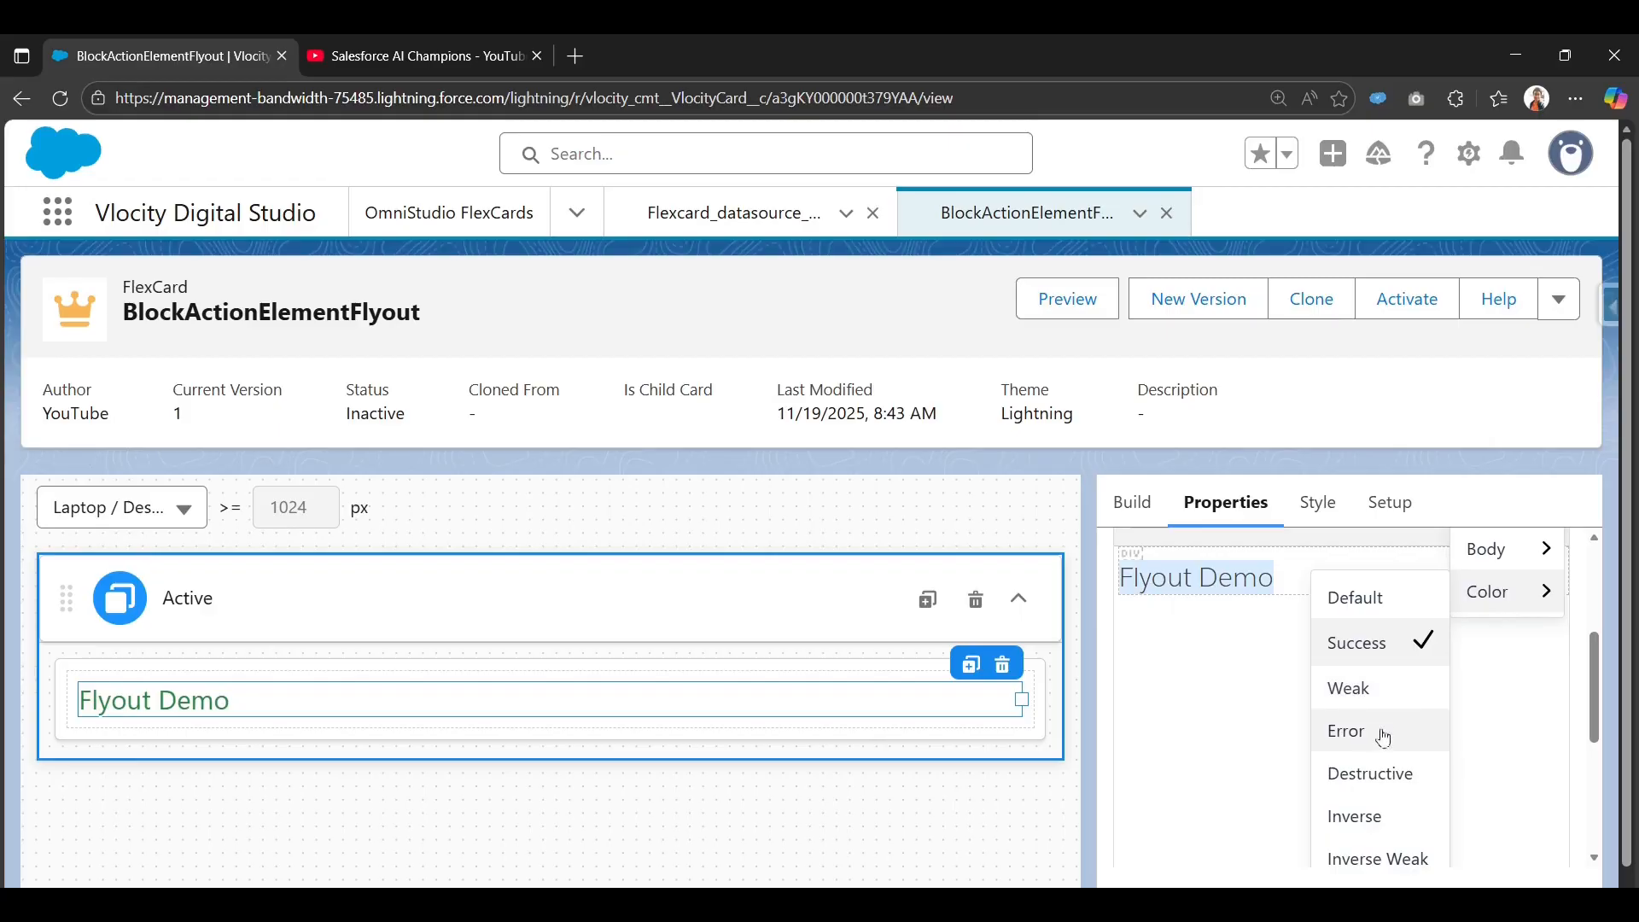
pyautogui.scroll(-2, 1383, 740)
pyautogui.scroll(2, 1391, 726)
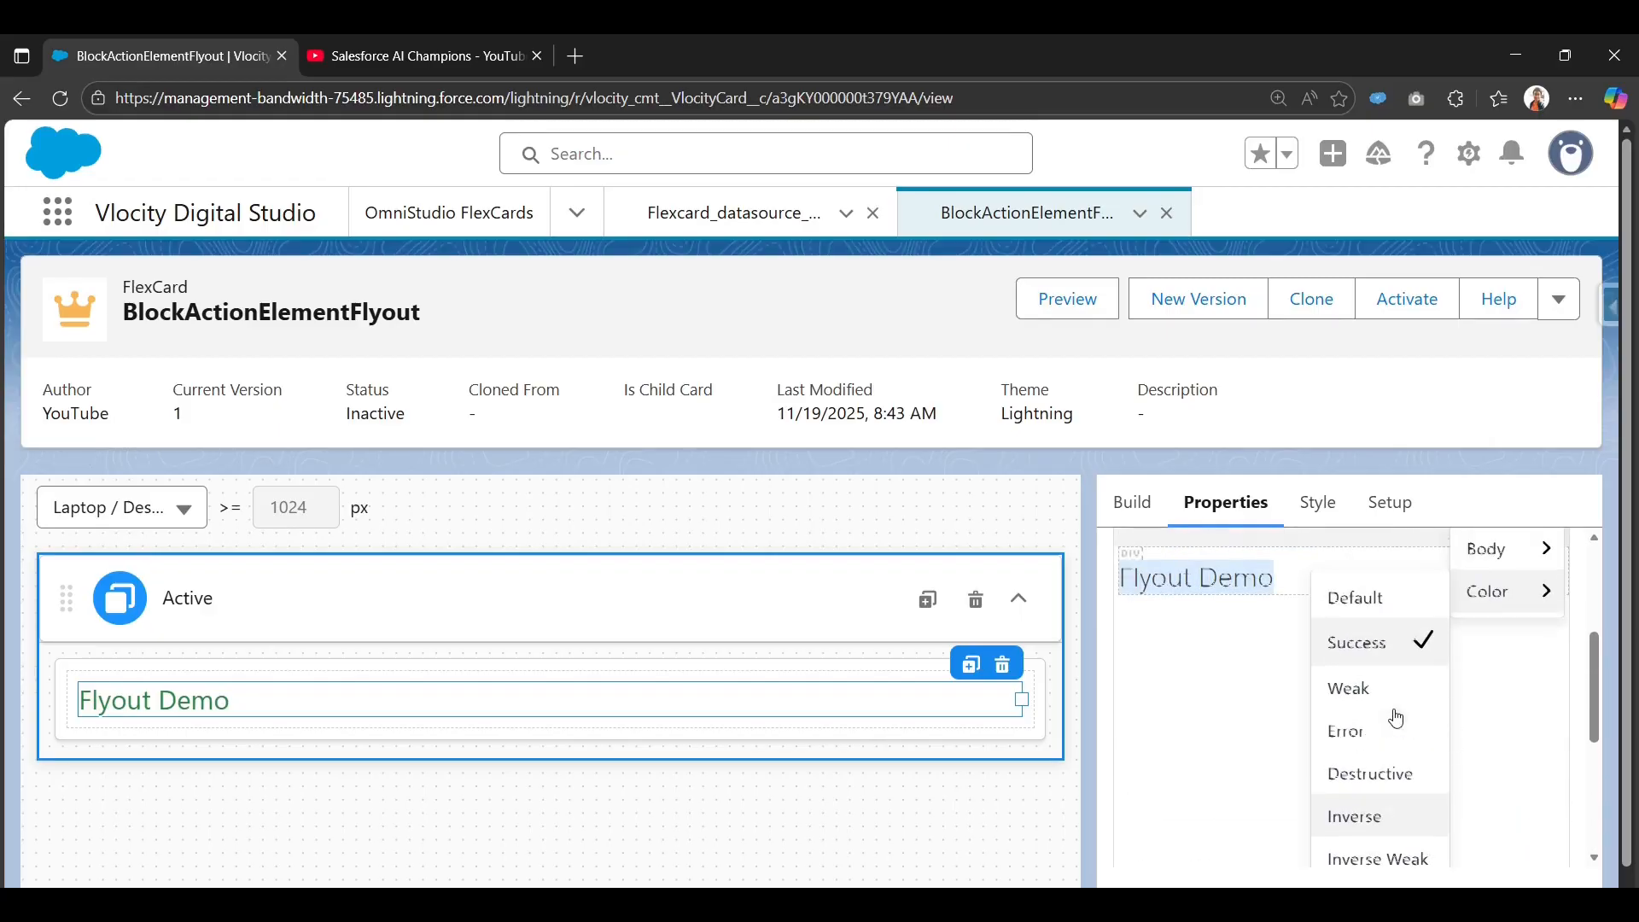
pyautogui.click(1391, 642)
pyautogui.scroll(1, 1288, 666)
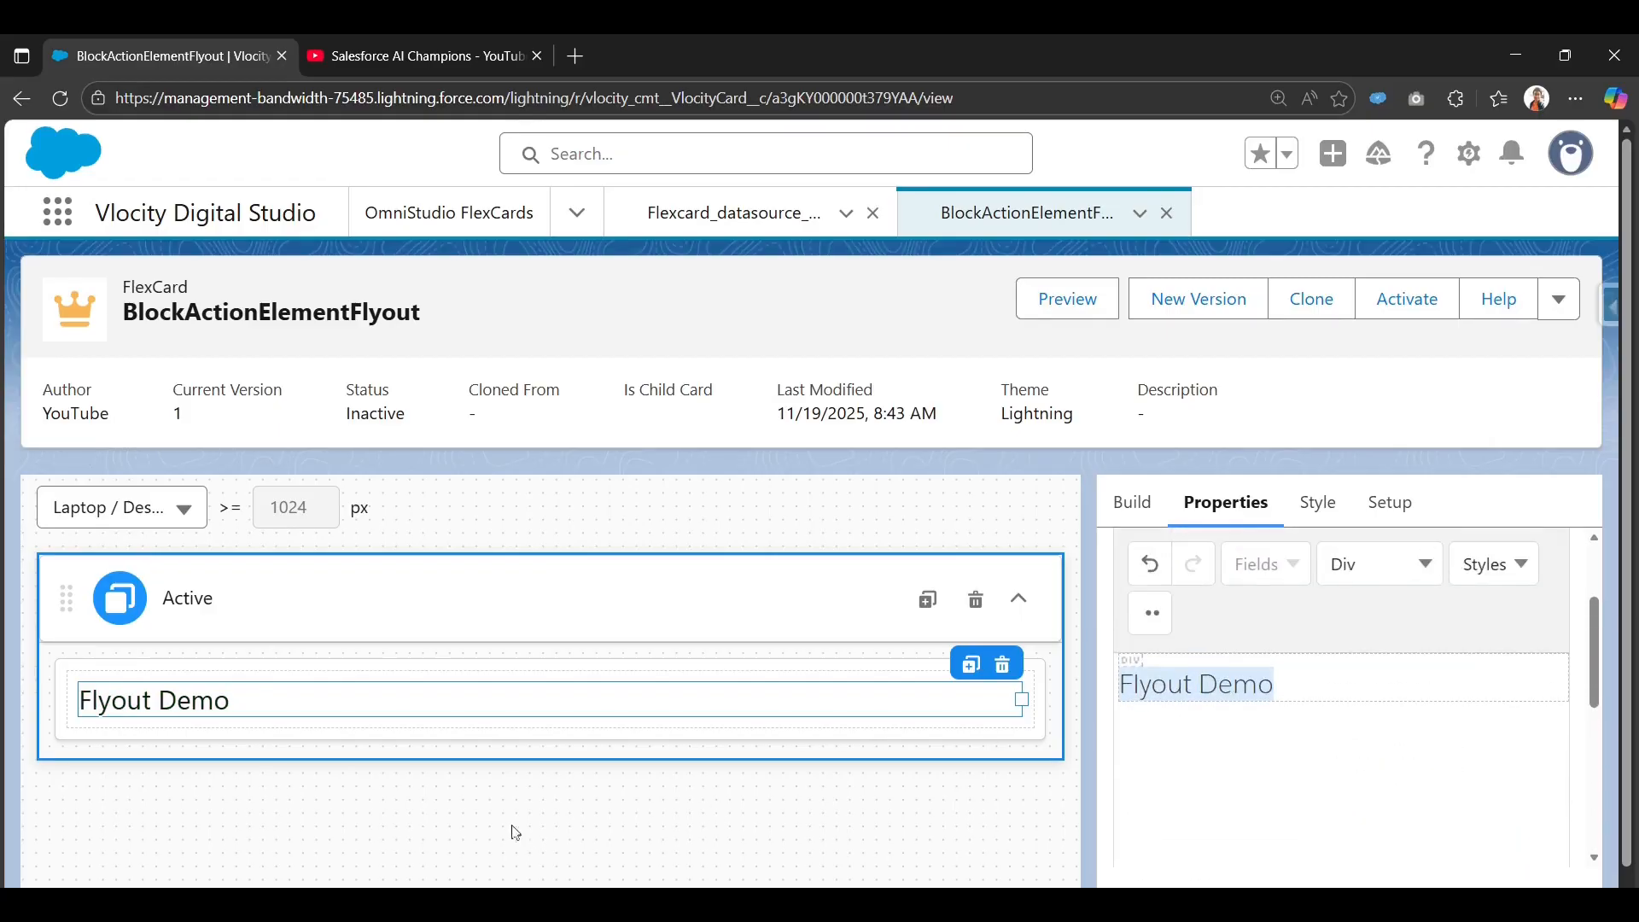
# Search the elements for 'i' and place an Icon element above Flyout Demo in the Block.
pyautogui.click(1136, 505)
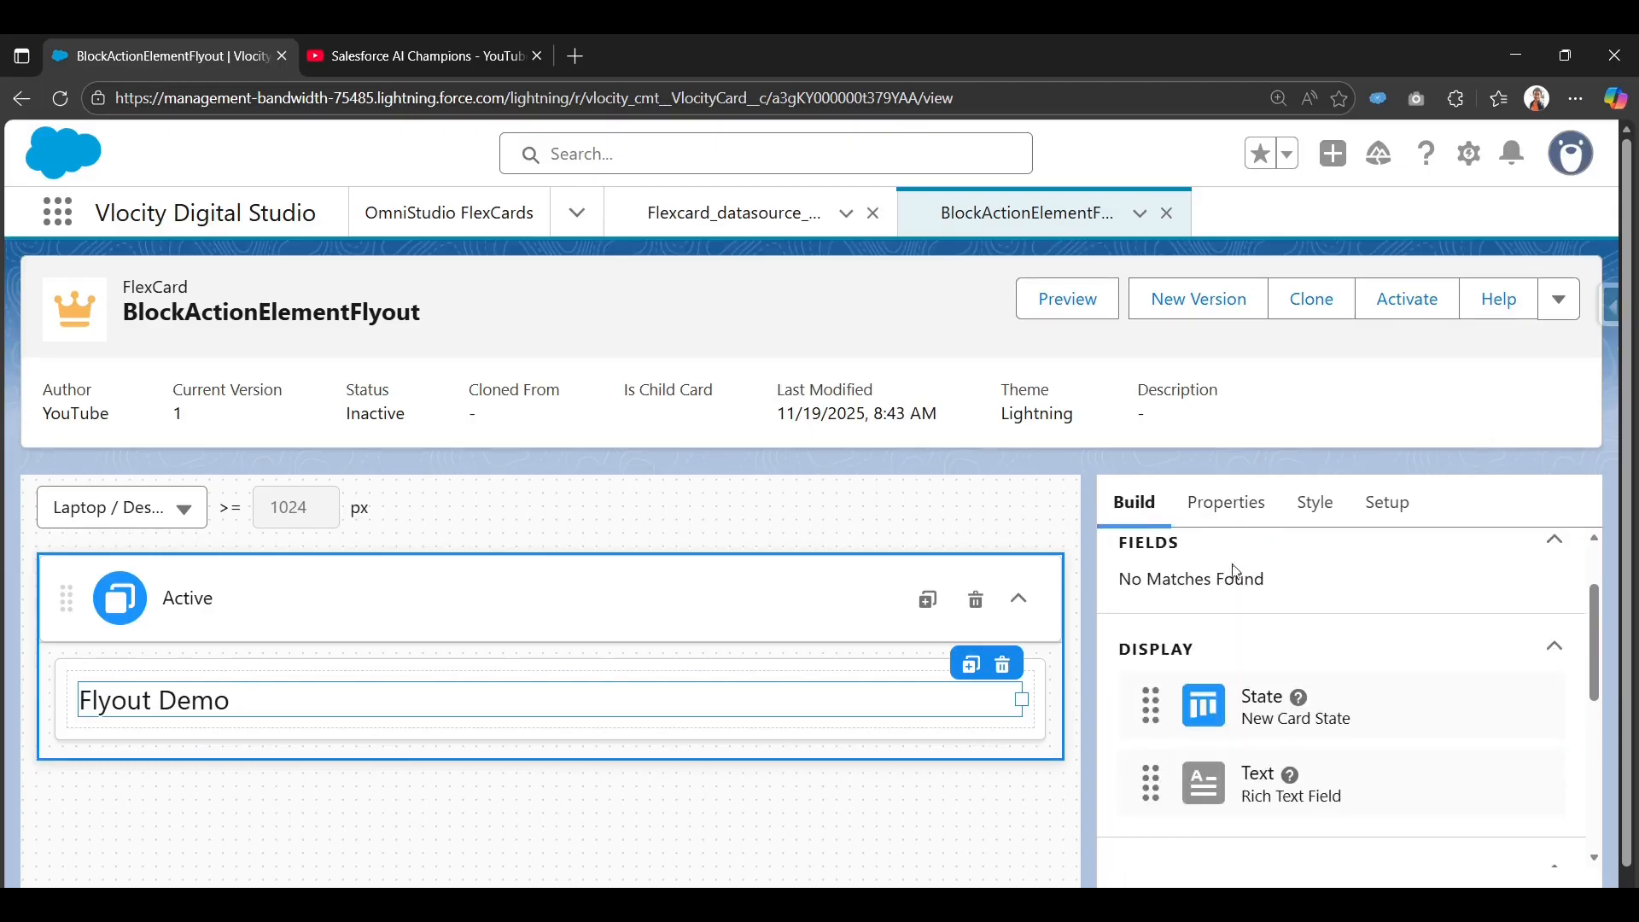
pyautogui.scroll(2, 1238, 649)
pyautogui.click(1213, 567)
pyautogui.write('te')
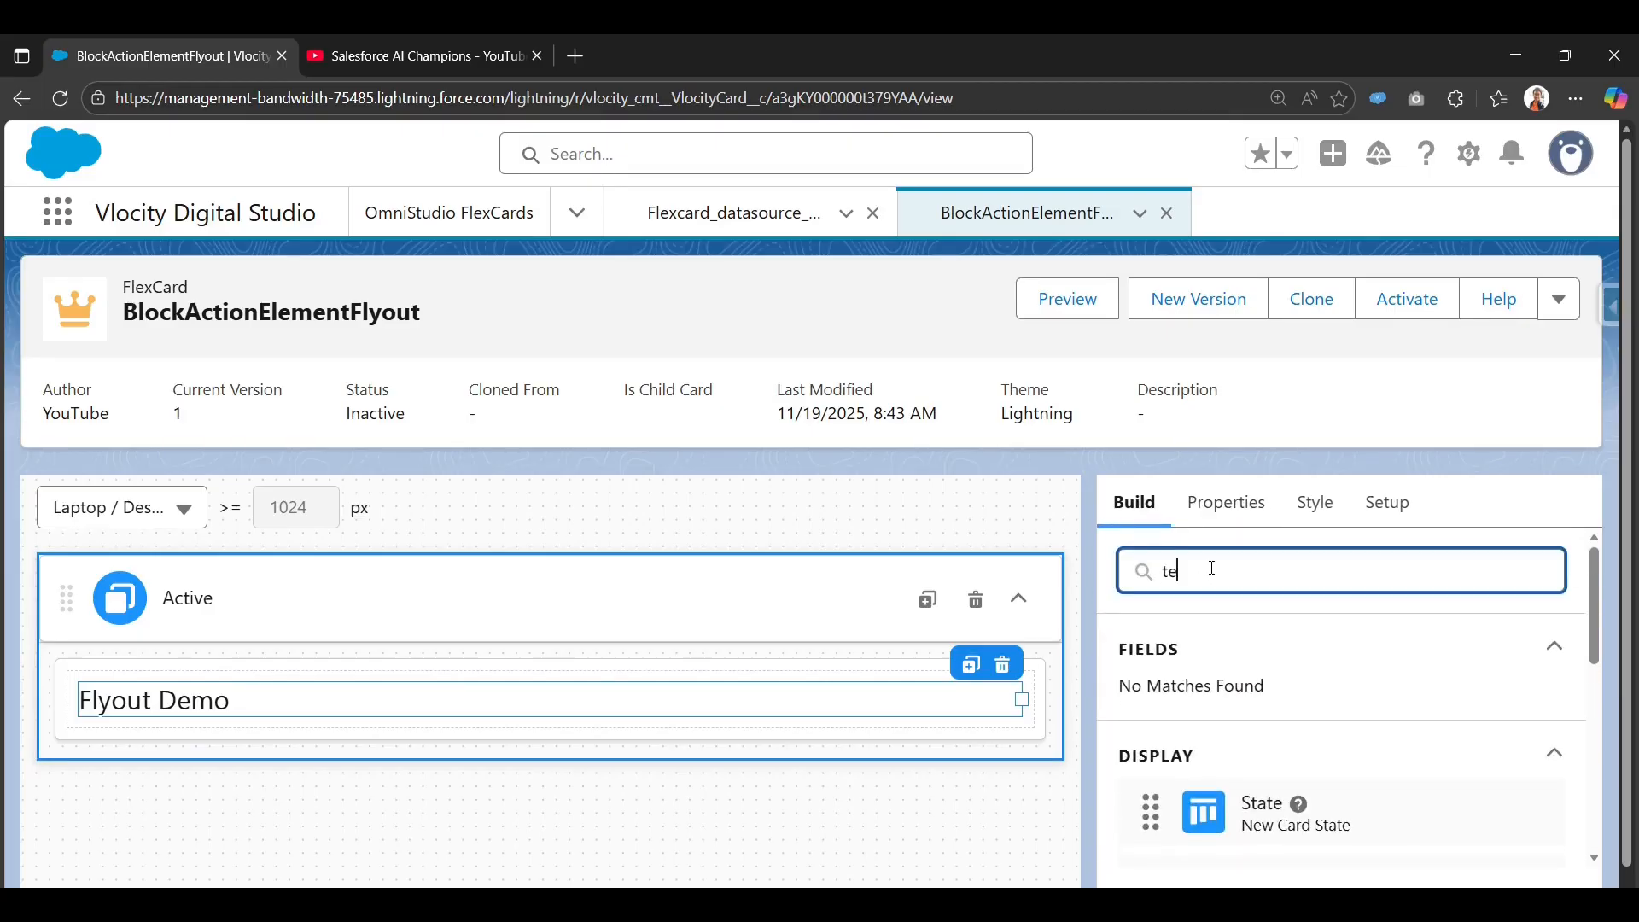
pyautogui.hotkey('ctrl', 'a')
pyautogui.press('BackSpace')
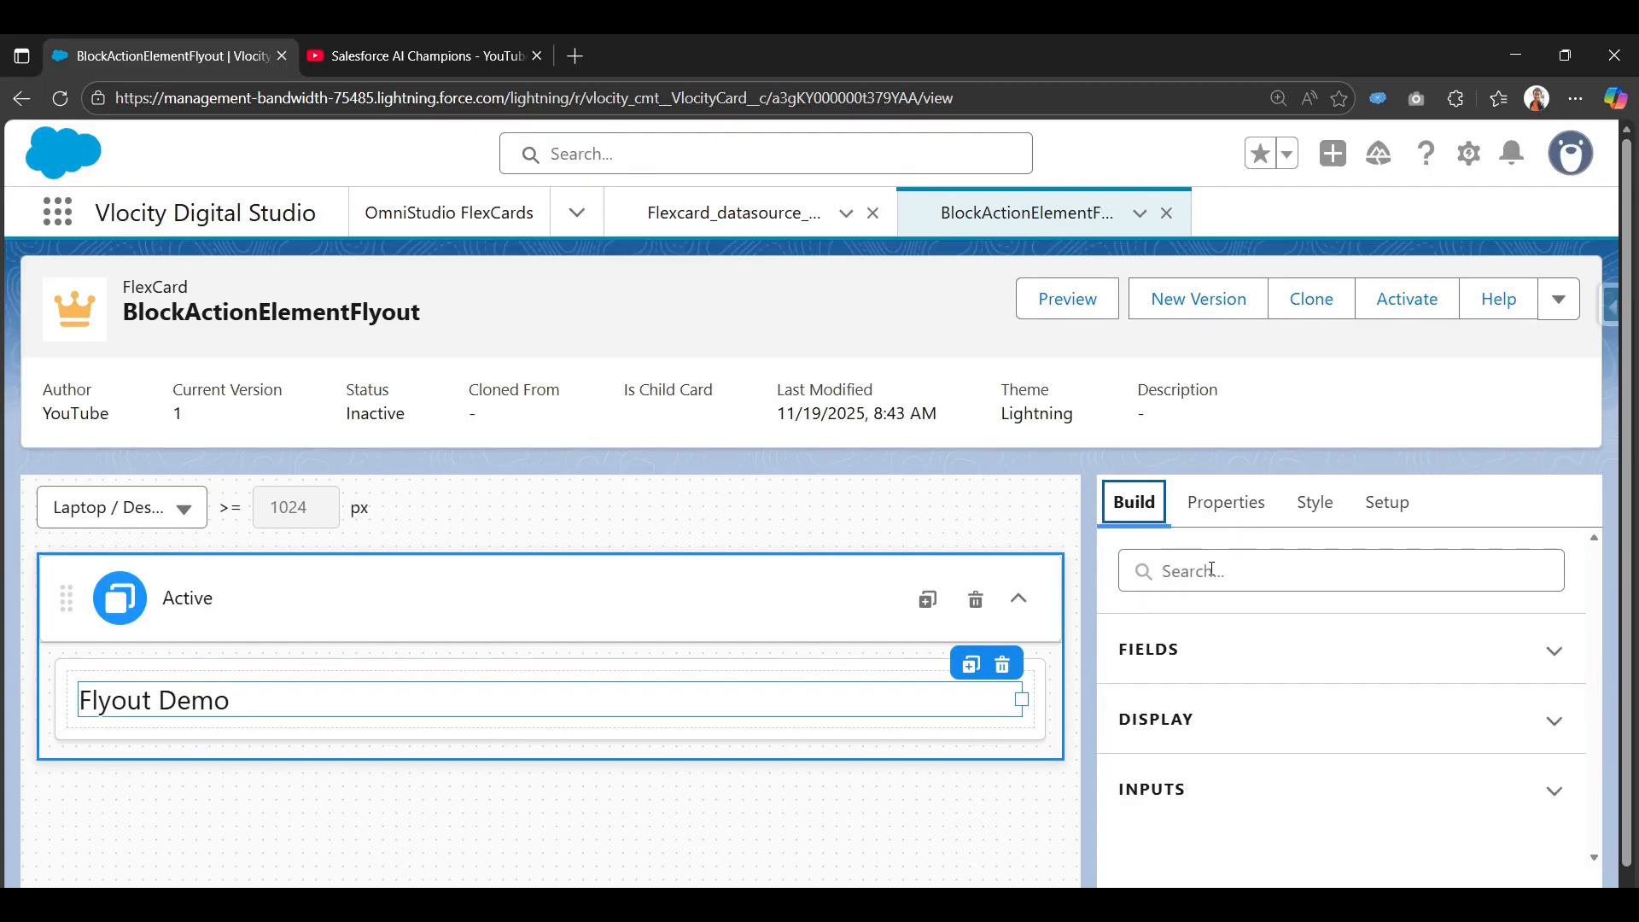
pyautogui.click(1244, 581)
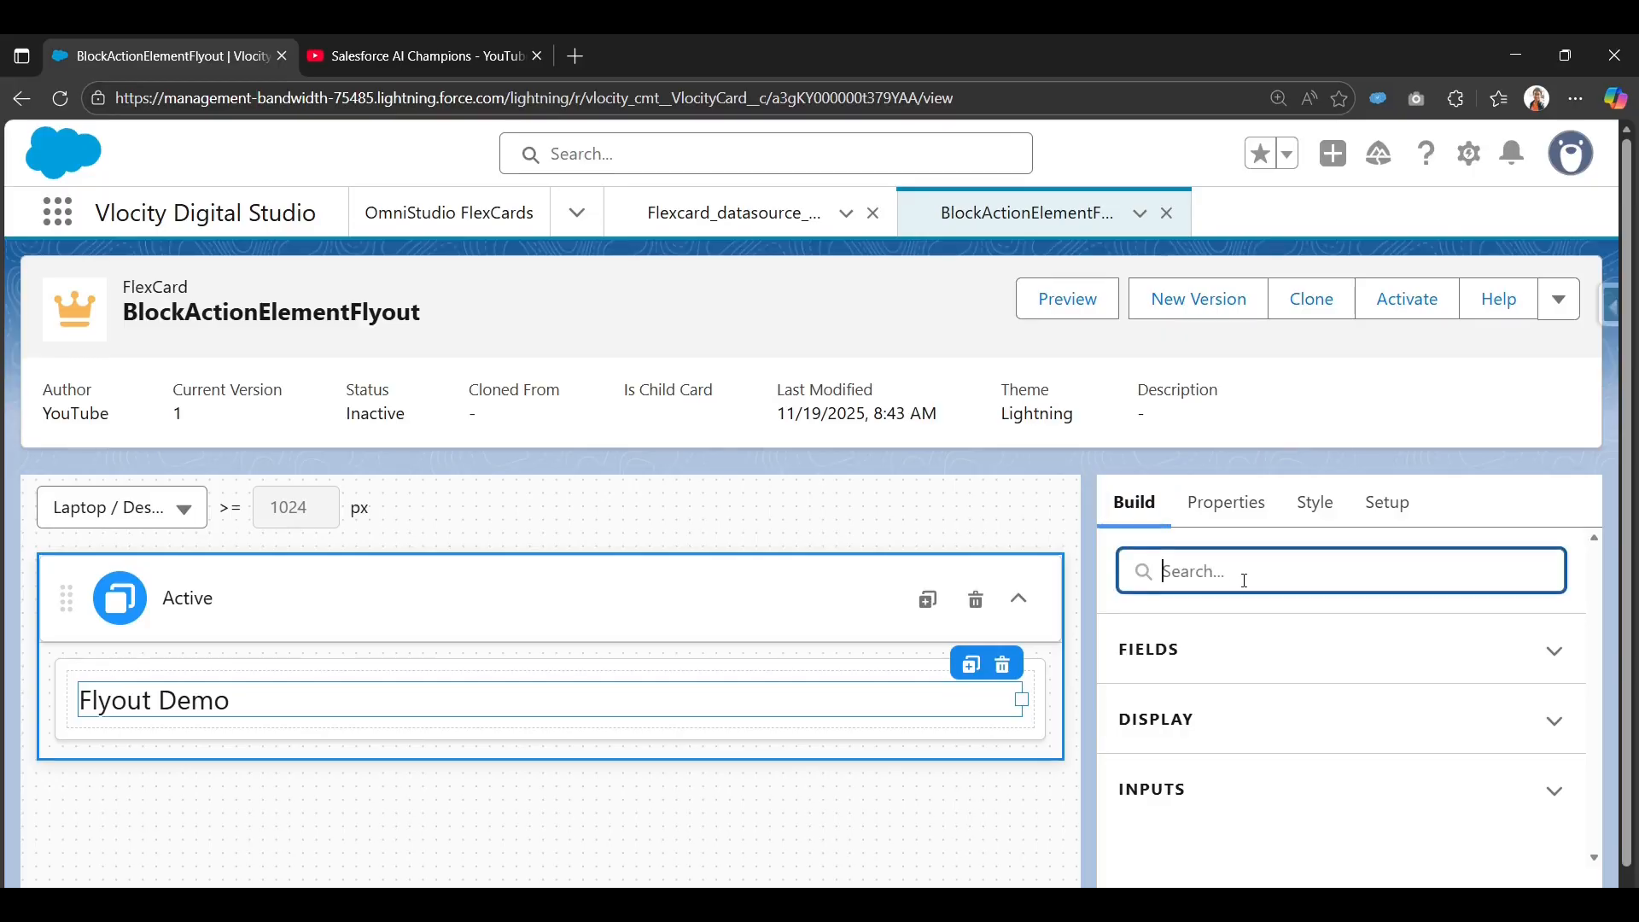
pyautogui.write('i')
pyautogui.scroll(-3, 1242, 629)
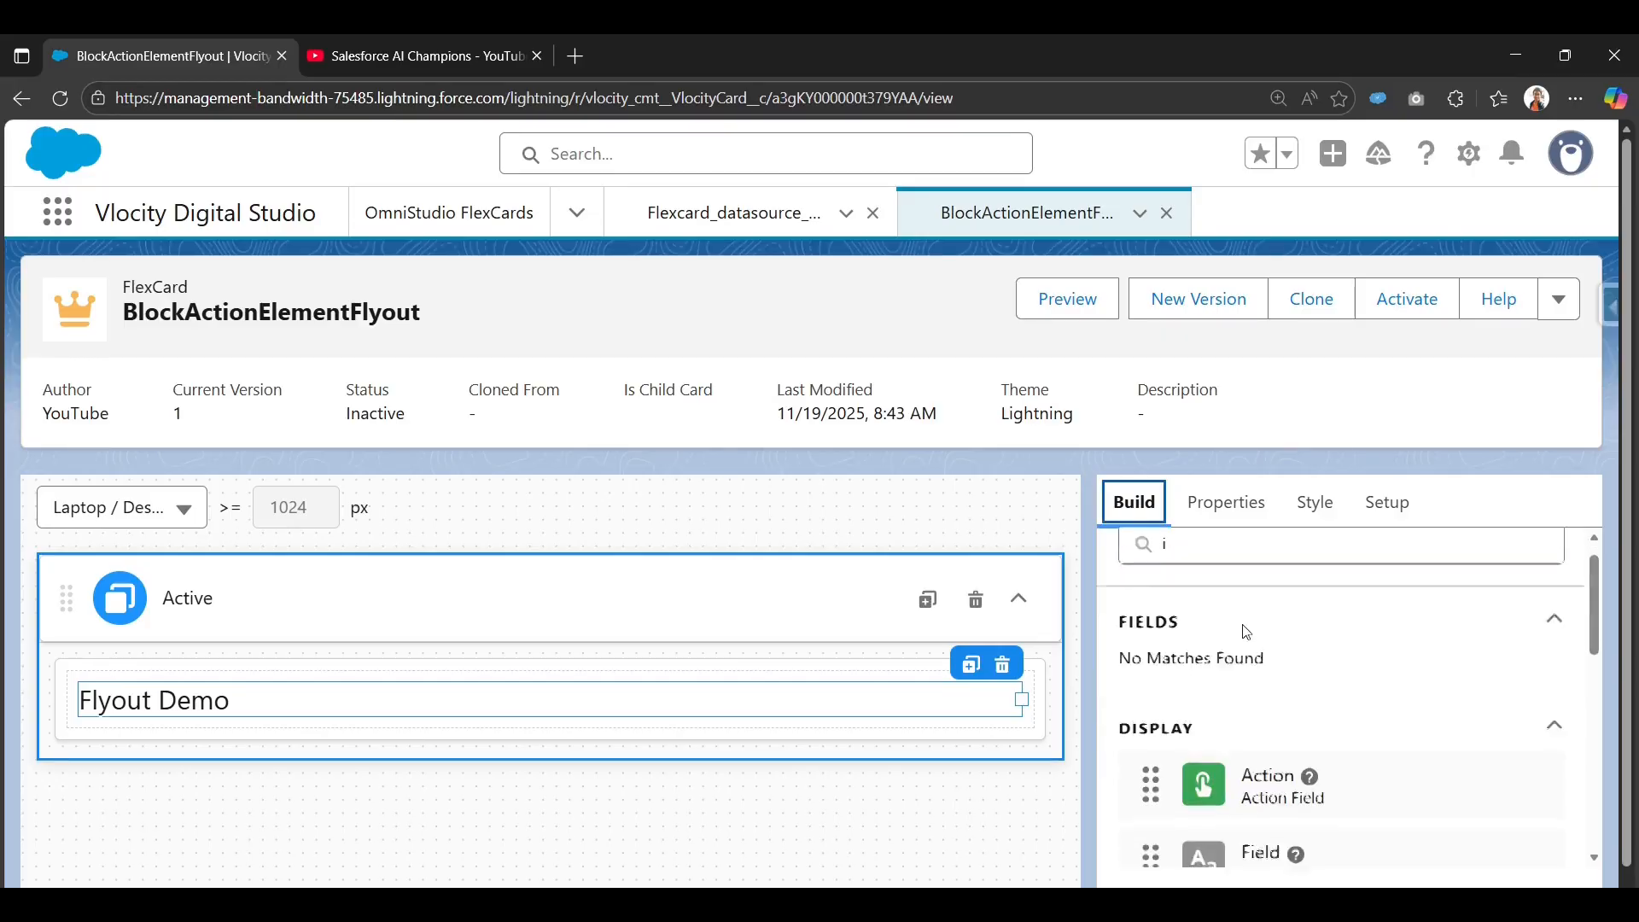
pyautogui.scroll(1, 1204, 760)
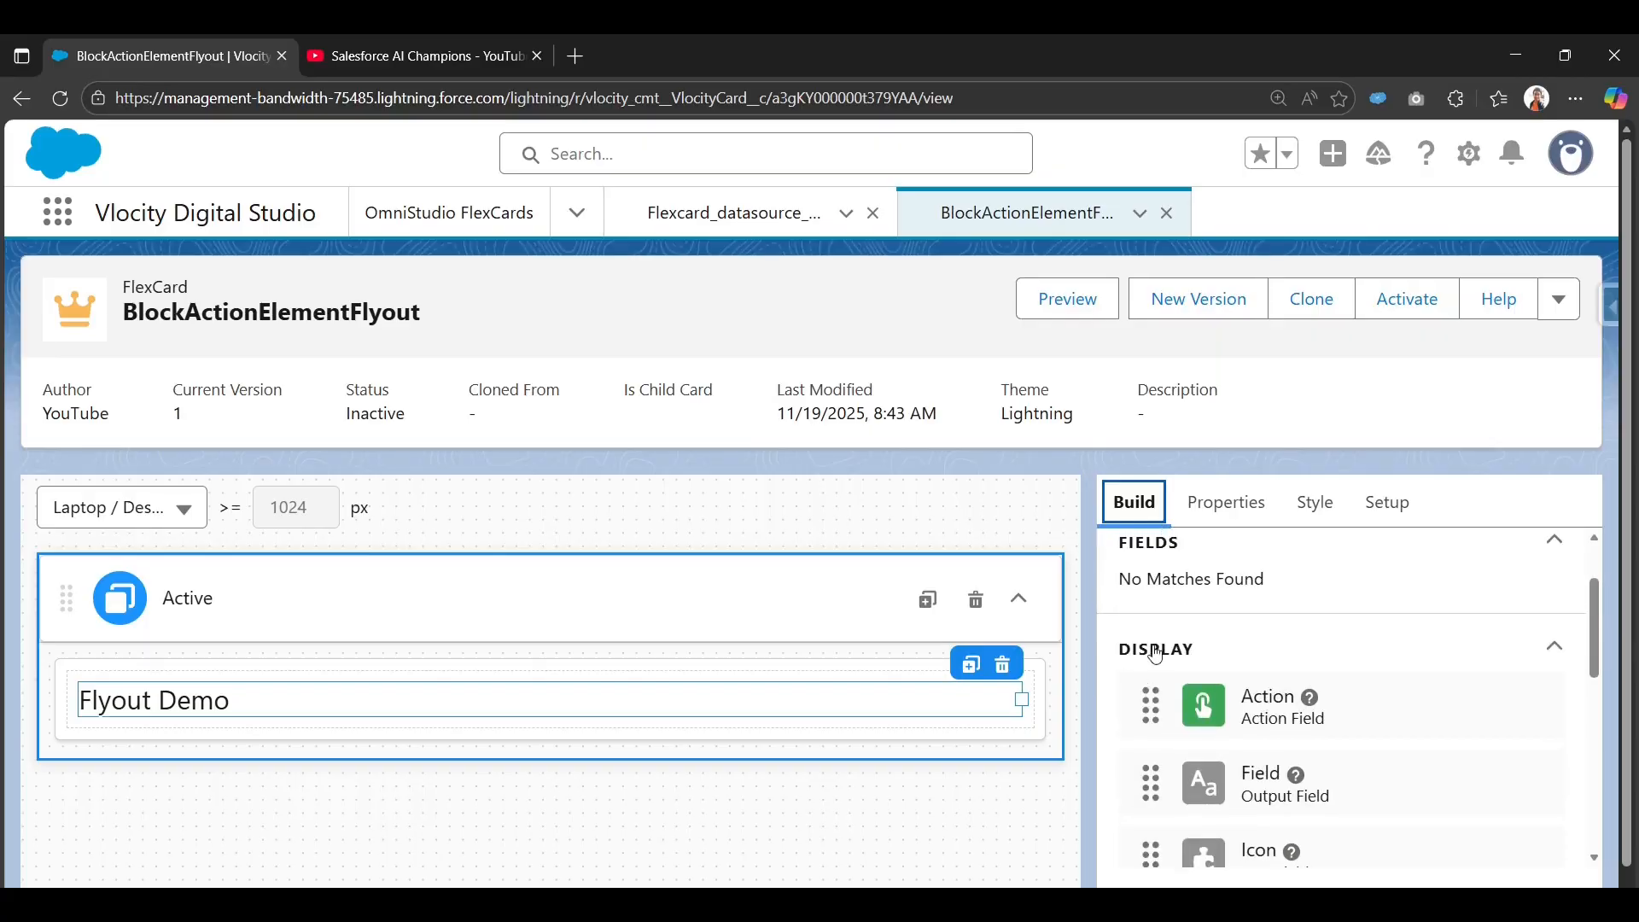
pyautogui.scroll(-1, 1152, 769)
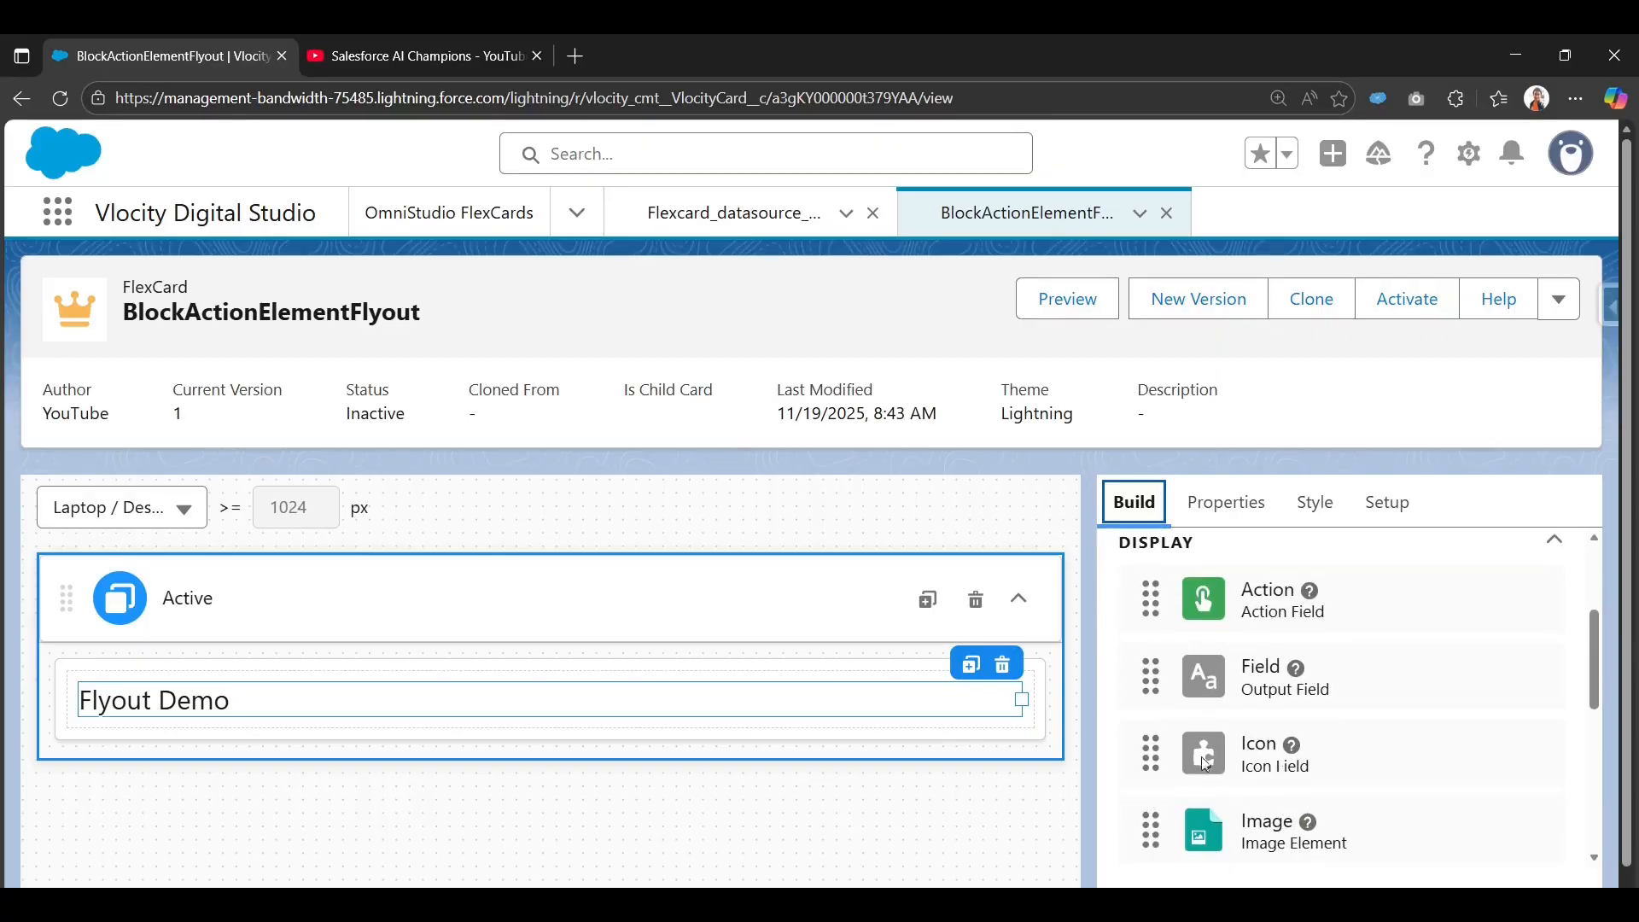
pyautogui.moveTo(1211, 756)
pyautogui.mouseDown()
pyautogui.moveTo(702, 710)
pyautogui.moveTo(74, 706)
pyautogui.moveTo(80, 683)
pyautogui.moveTo(86, 705)
pyautogui.mouseUp()
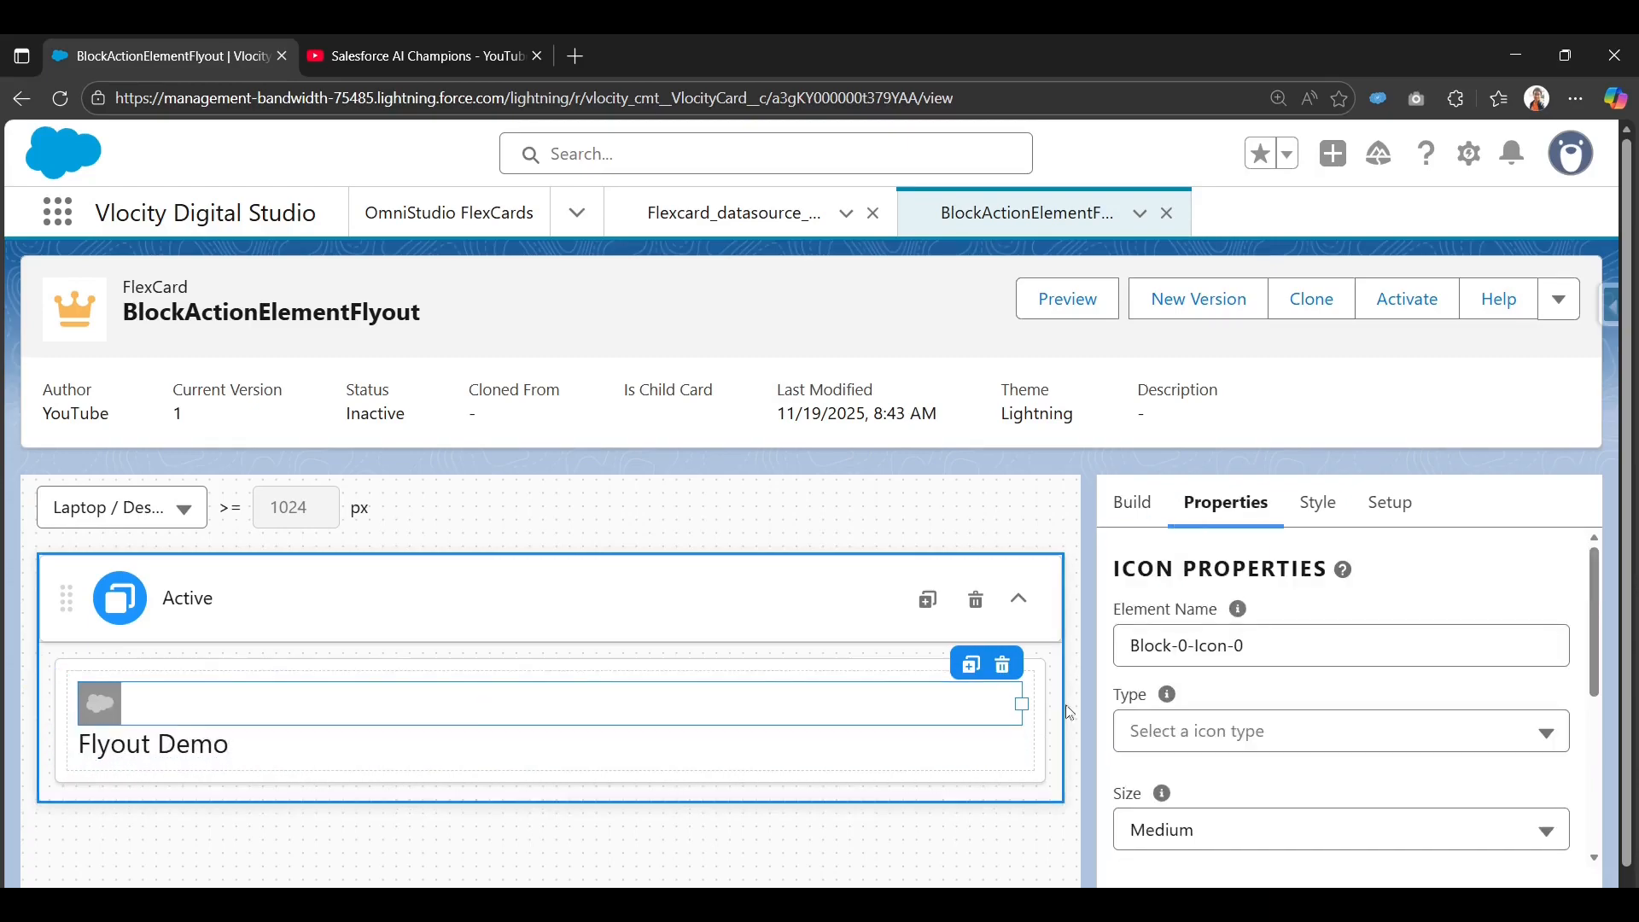
# Shrink the icon and narrow the Flyout Demo text so both share one row.
pyautogui.moveTo(1032, 710); pyautogui.dragTo(158, 705)
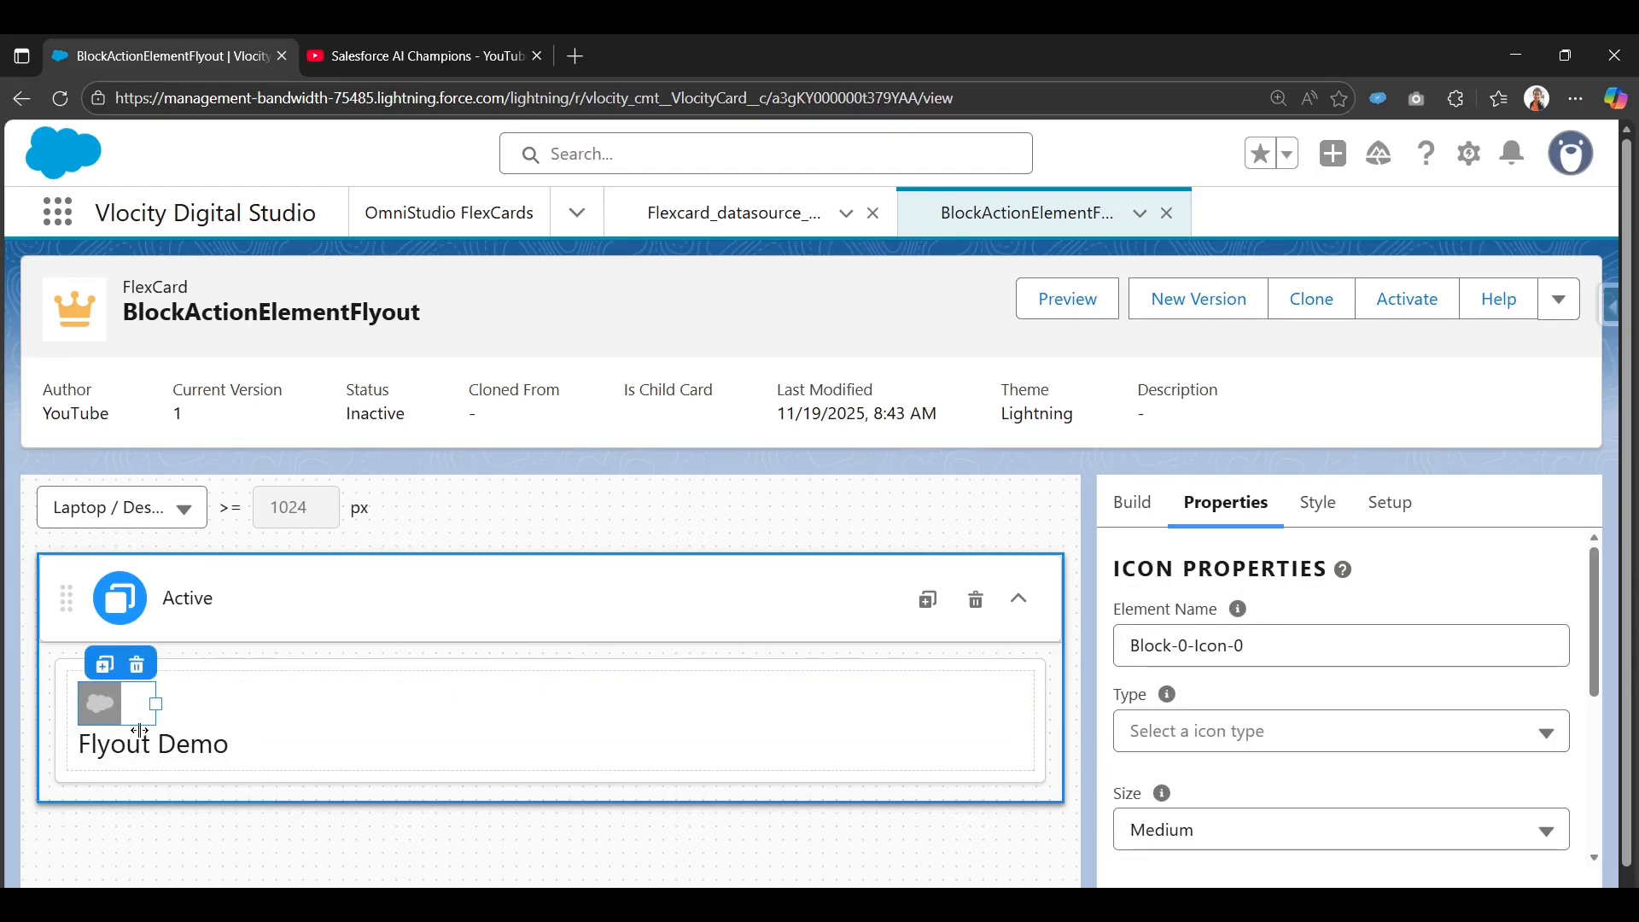
pyautogui.click(79, 748)
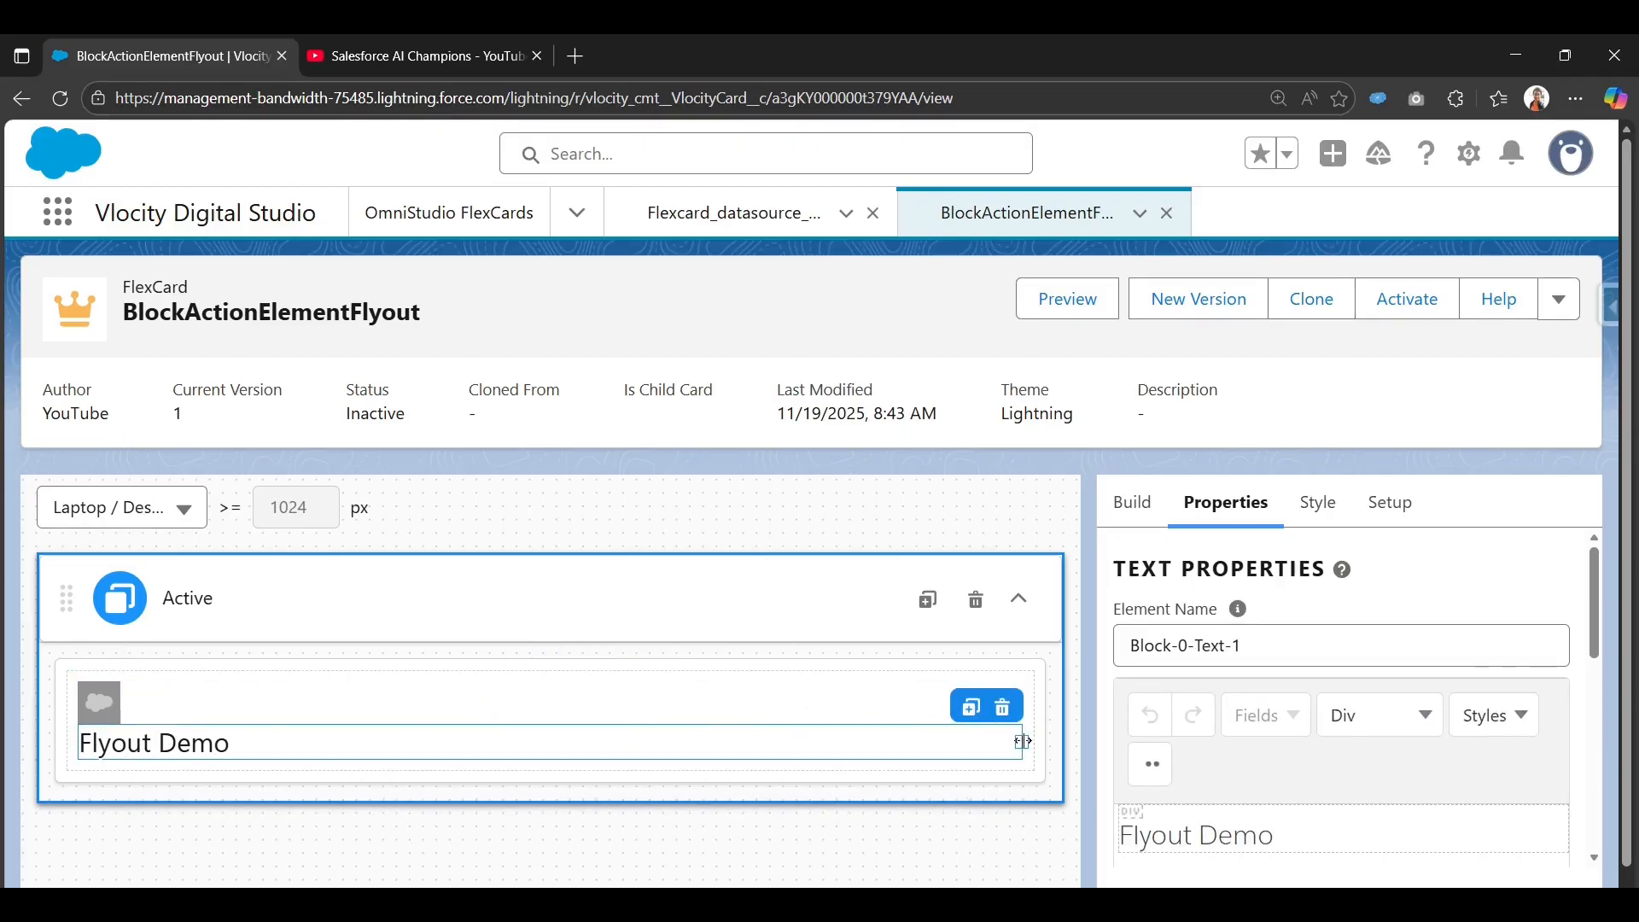
pyautogui.moveTo(983, 739)
pyautogui.mouseDown()
pyautogui.moveTo(1064, 718)
pyautogui.moveTo(981, 733)
pyautogui.mouseUp()
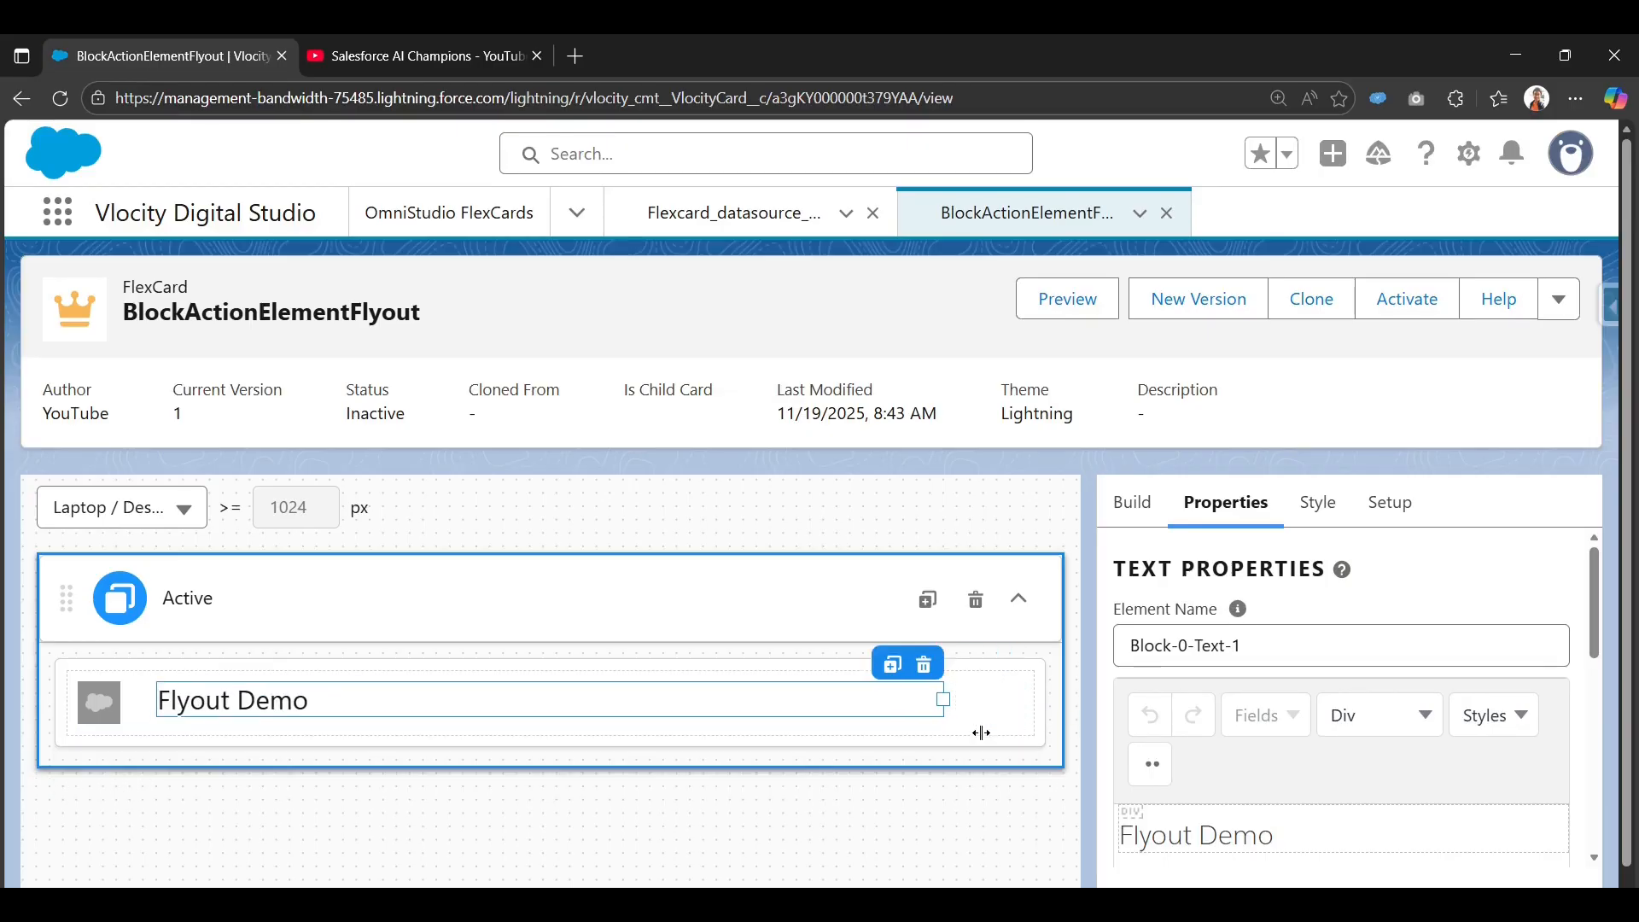
pyautogui.click(97, 705)
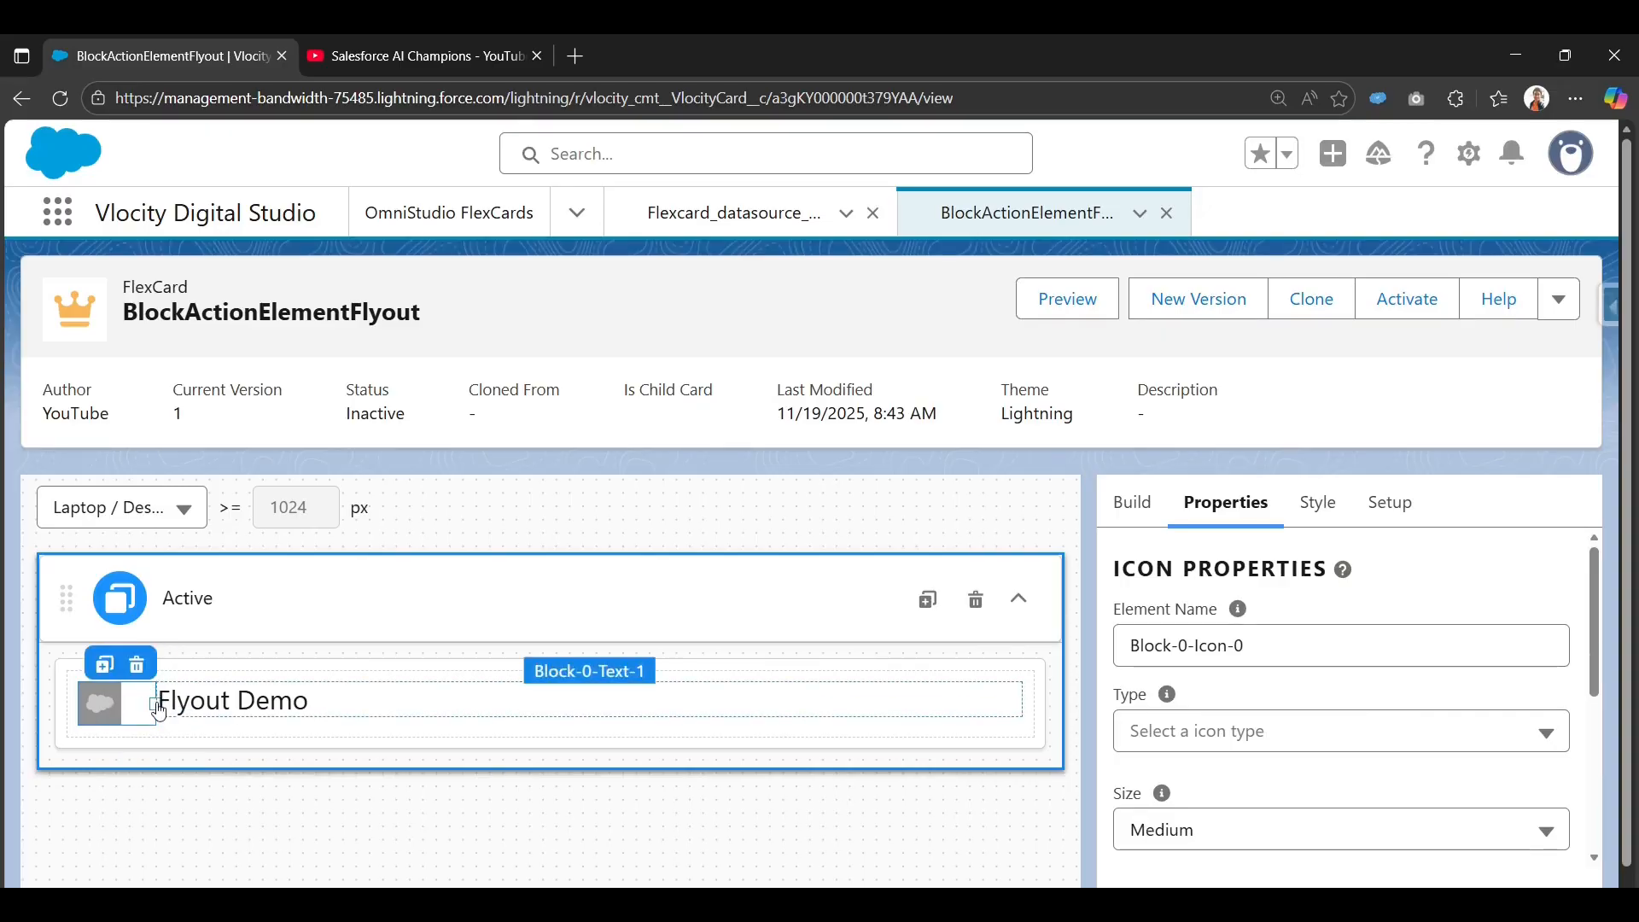
pyautogui.moveTo(150, 700)
pyautogui.mouseDown()
pyautogui.moveTo(147, 721)
pyautogui.moveTo(120, 717)
pyautogui.moveTo(155, 709)
pyautogui.mouseUp()
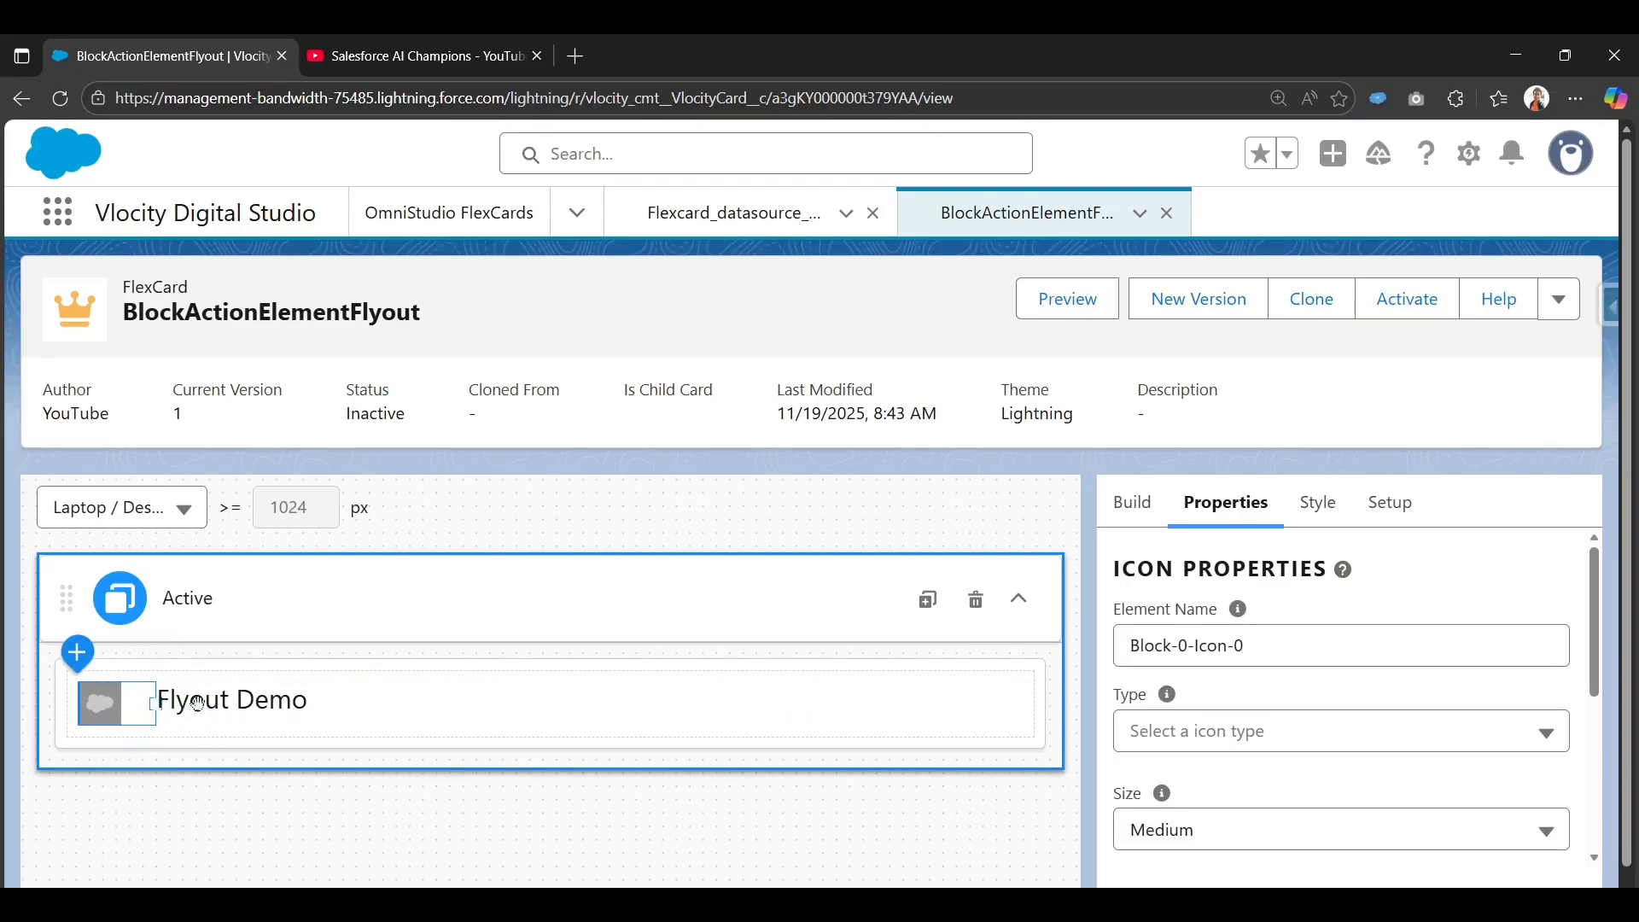
pyautogui.click(159, 708)
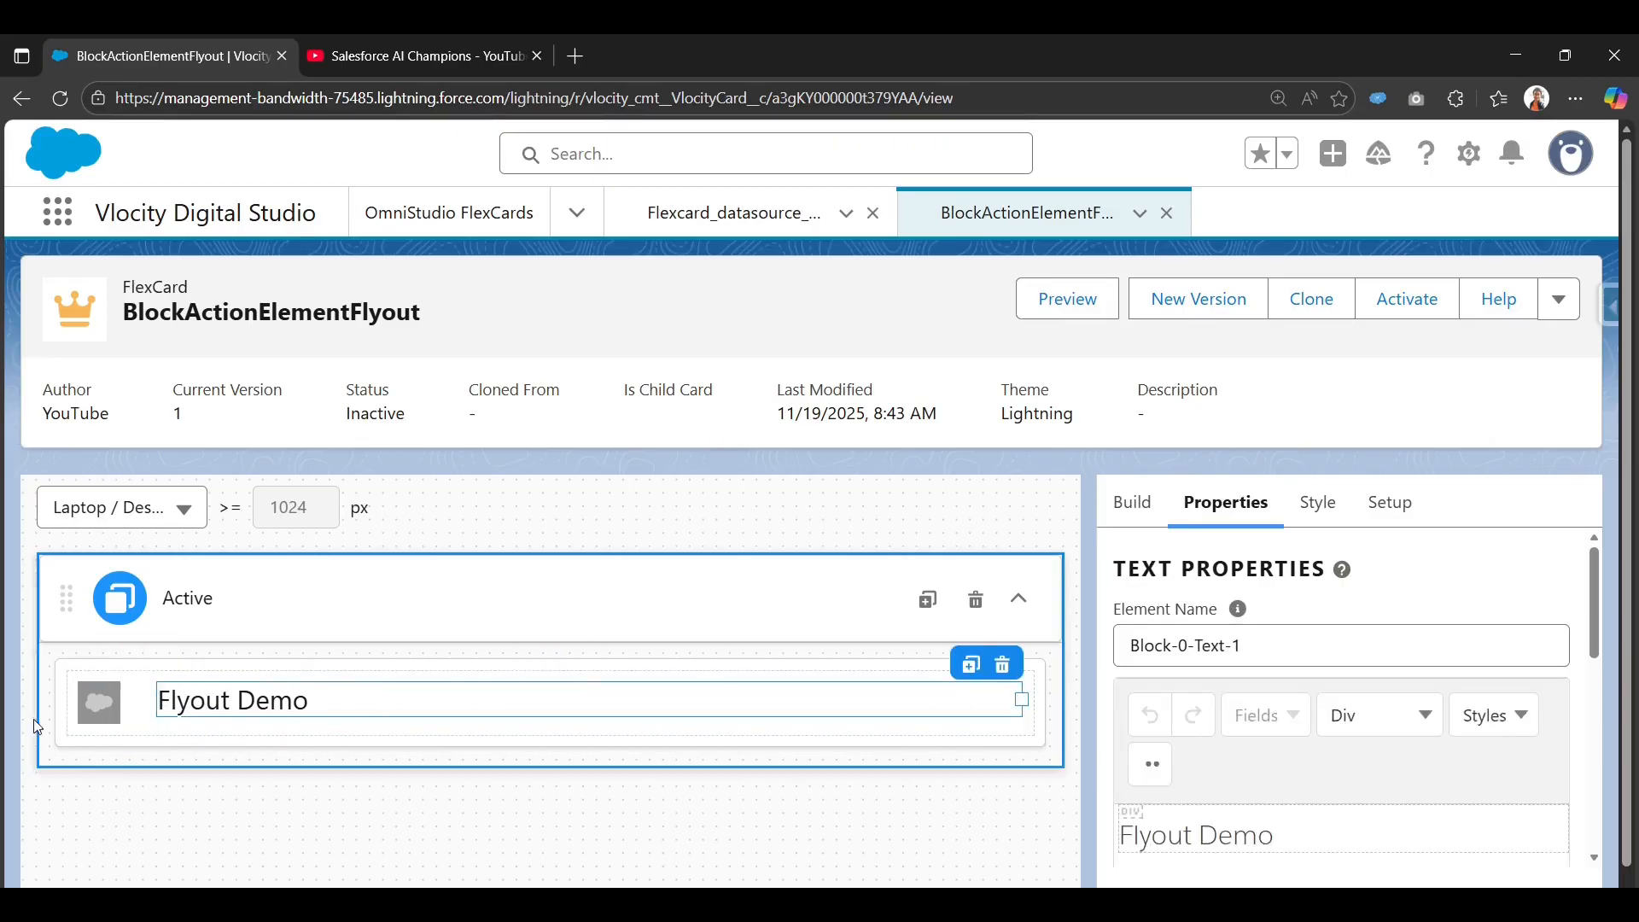
pyautogui.click(101, 703)
pyautogui.scroll(-1, 1290, 672)
pyautogui.click(1272, 624)
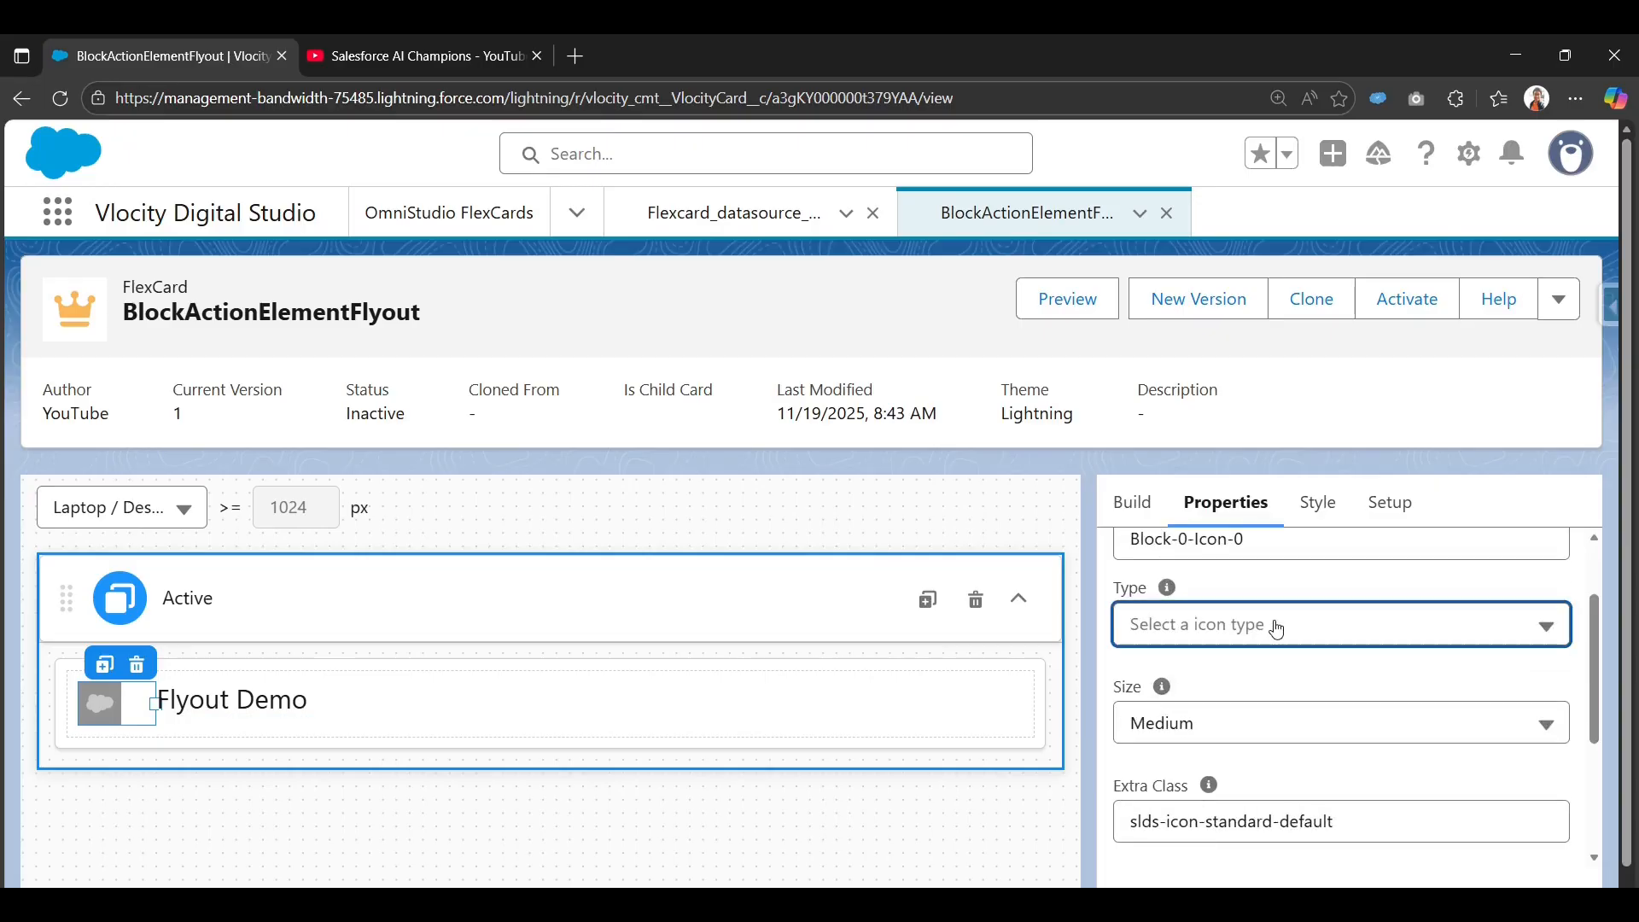
# Set the icon's Type to Salesforce SVG.
pyautogui.click(1119, 778)
pyautogui.scroll(-3, 1169, 720)
pyautogui.scroll(3, 1170, 720)
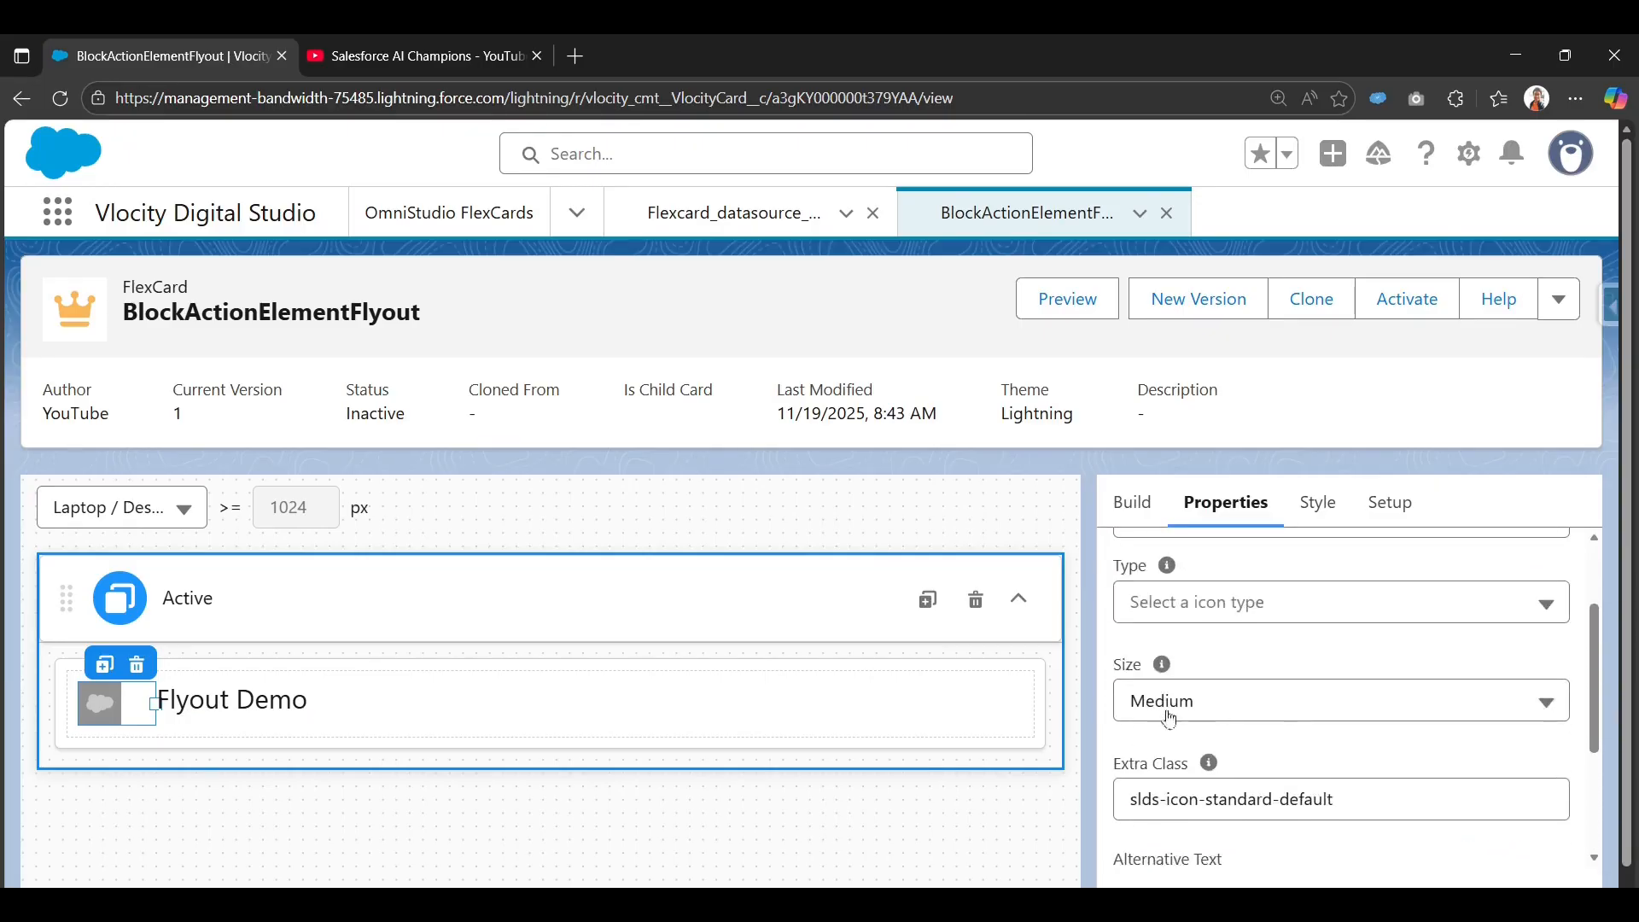
pyautogui.scroll(1, 1272, 691)
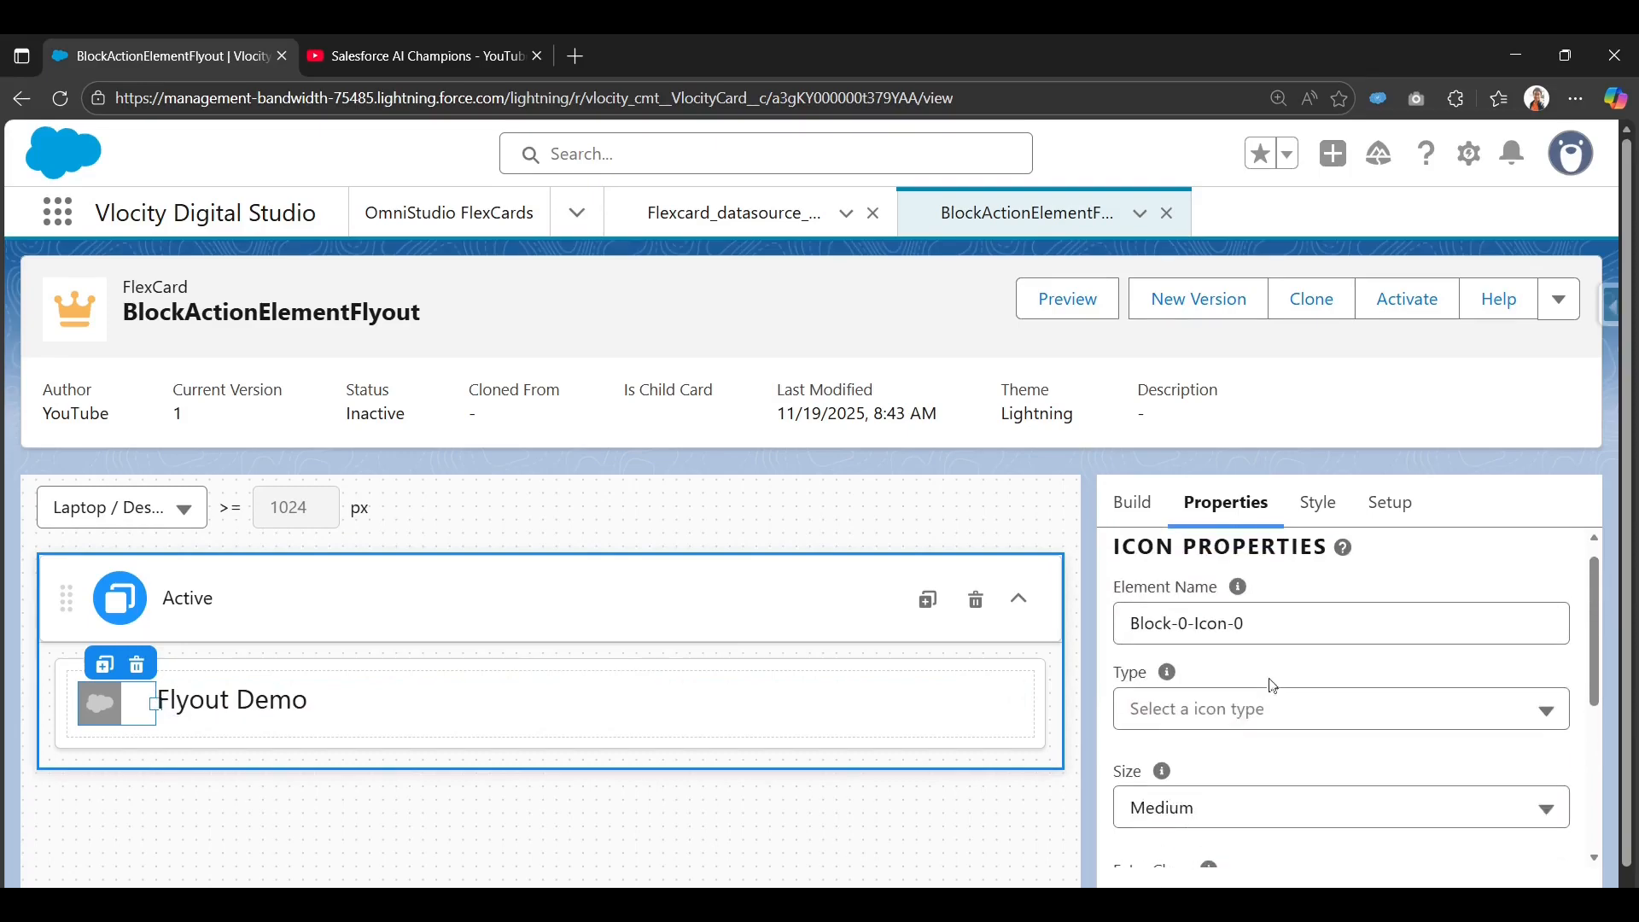
pyautogui.click(1218, 732)
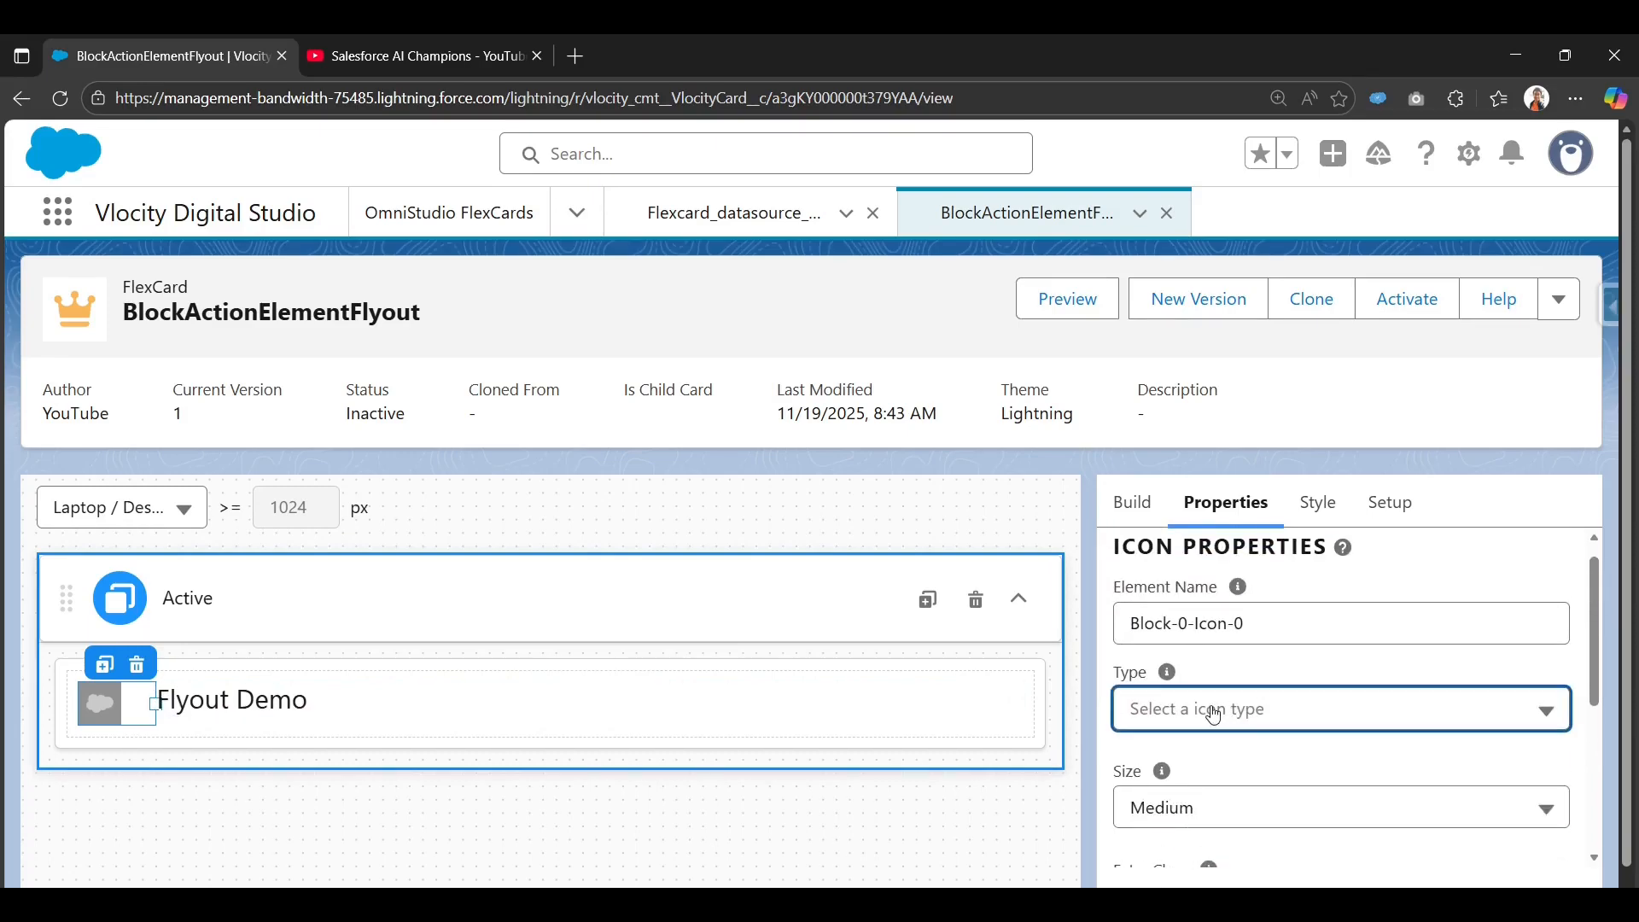
pyautogui.click(1201, 811)
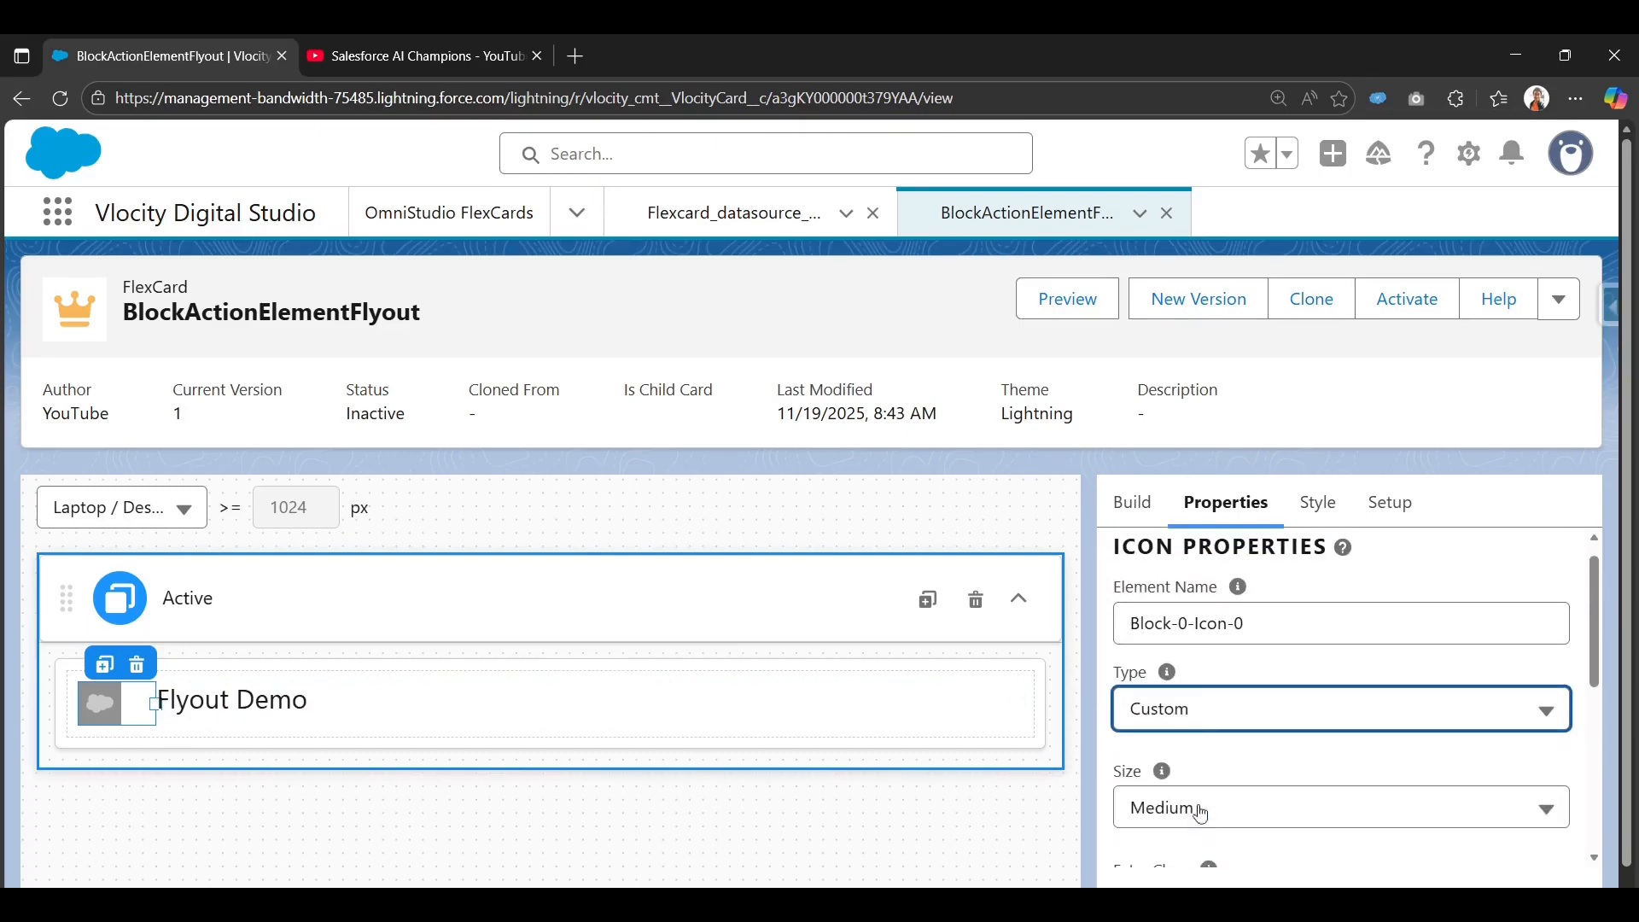
pyautogui.click(1221, 717)
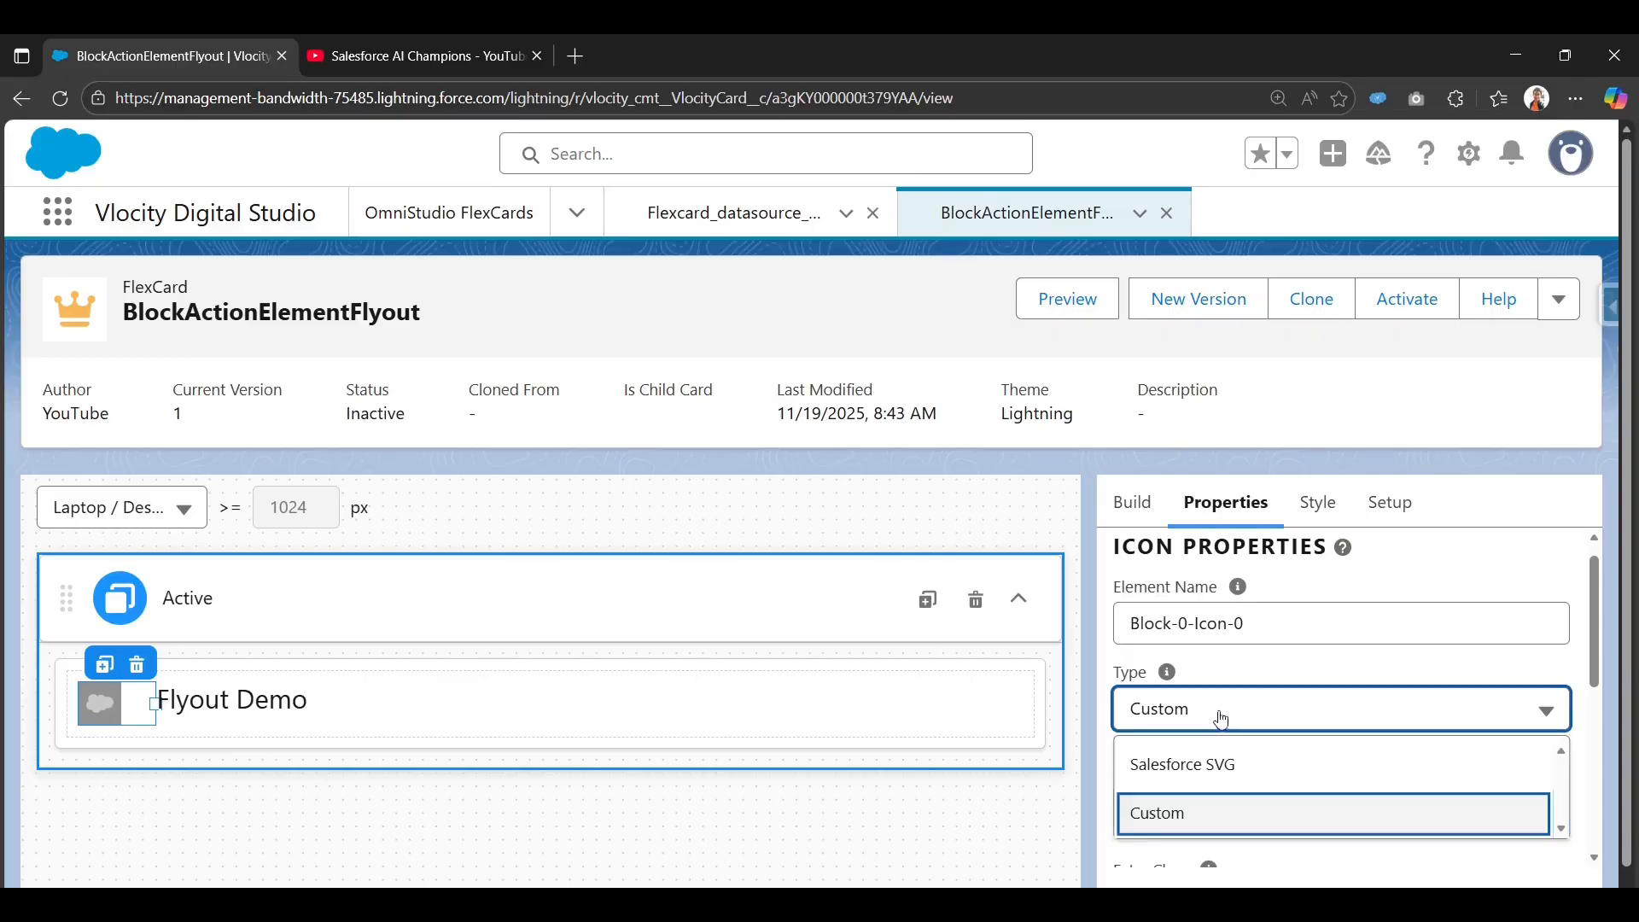
pyautogui.click(1251, 768)
# Enter utility:add as the icon name and apply it.
pyautogui.scroll(-1, 1216, 661)
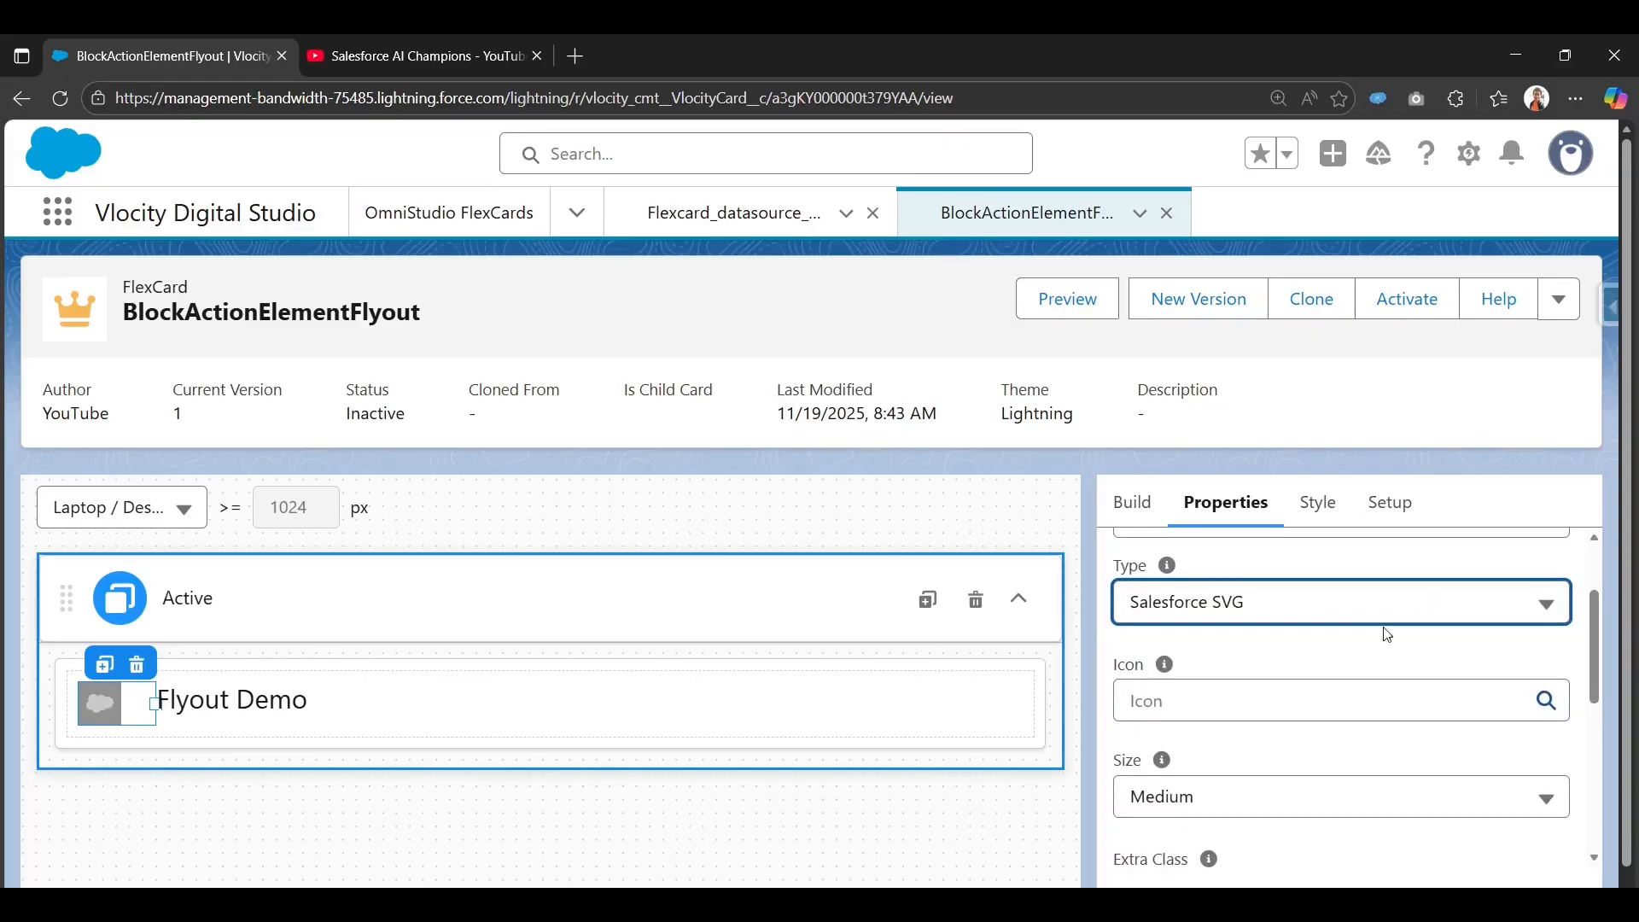
pyautogui.click(1261, 711)
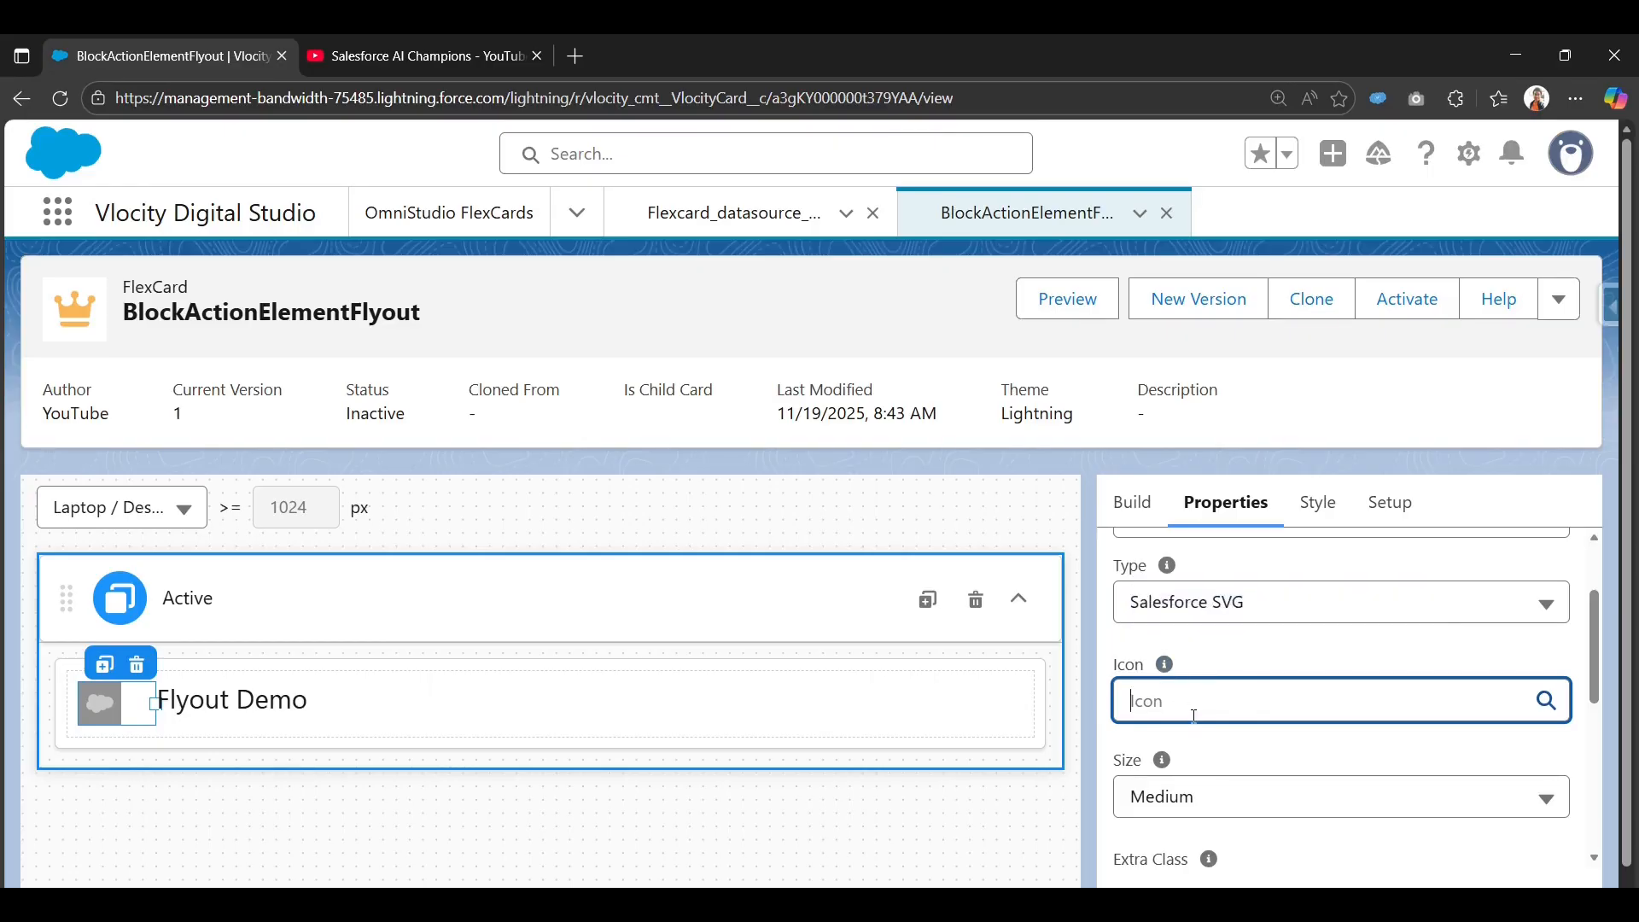
pyautogui.press('super+v')
pyautogui.click(1254, 432)
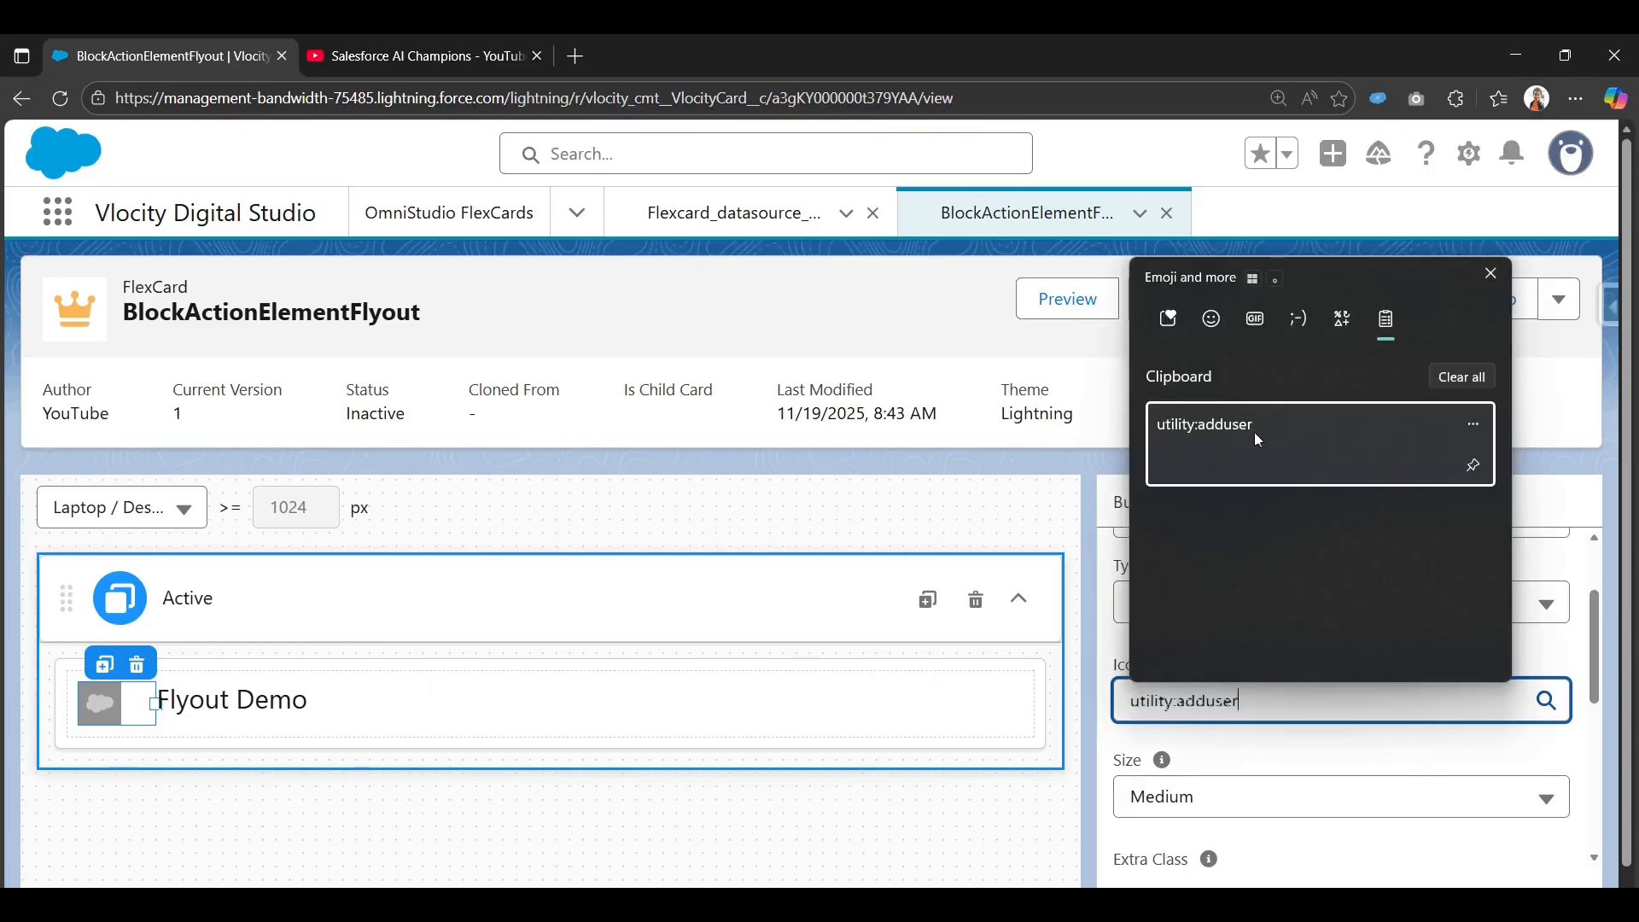
pyautogui.click(1237, 700)
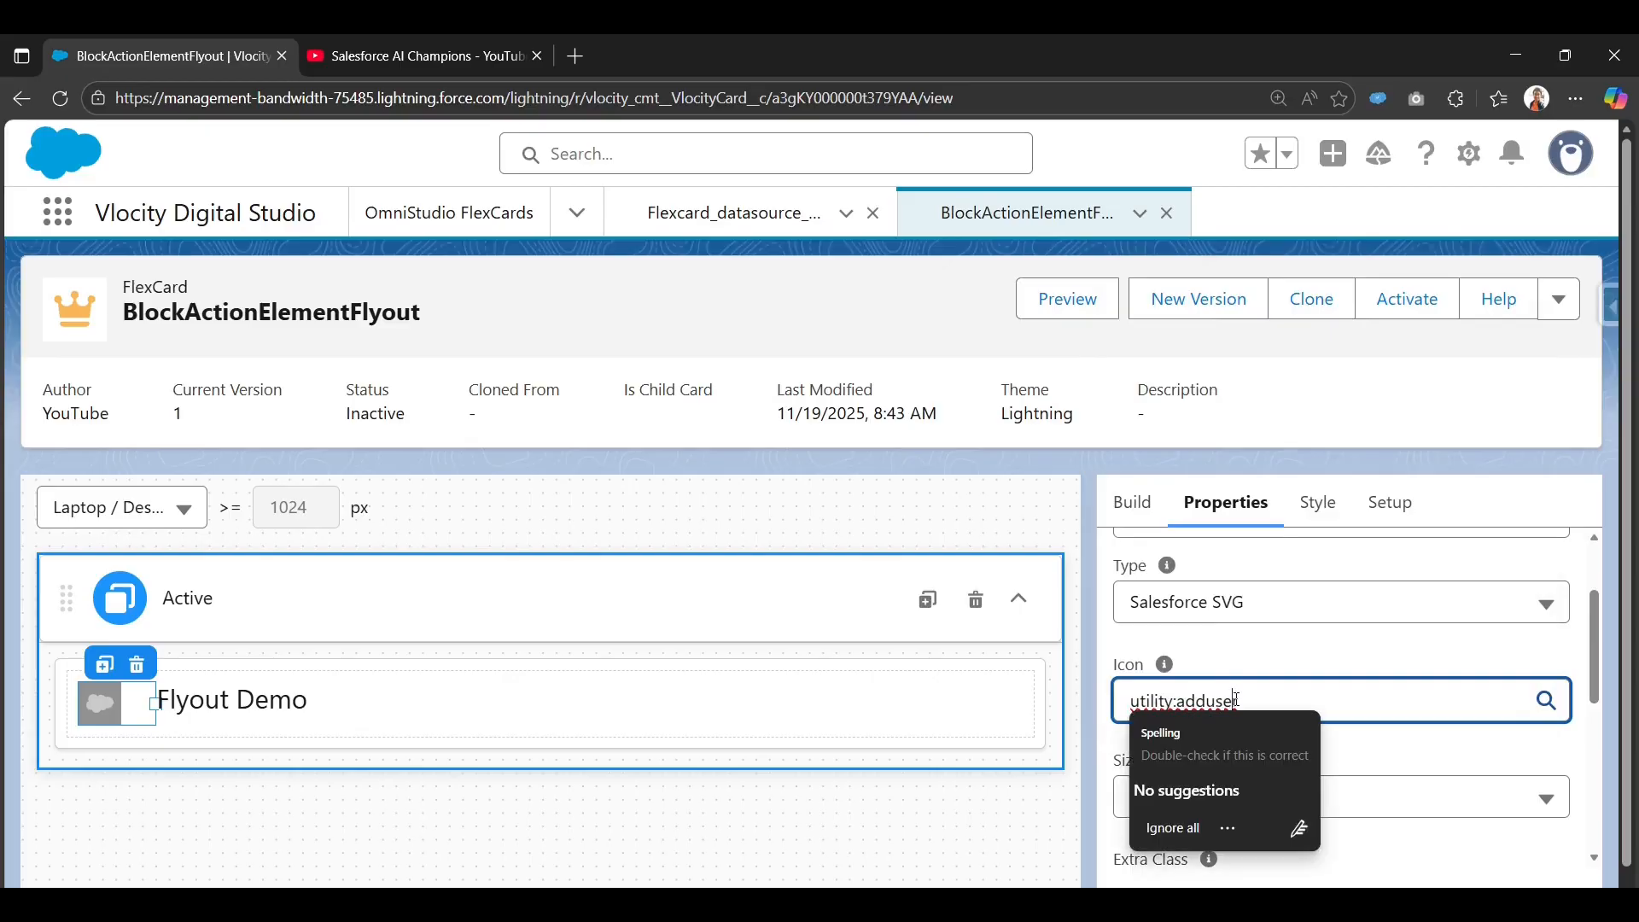
pyautogui.press('BackSpace')
pyautogui.press('BackSpace')
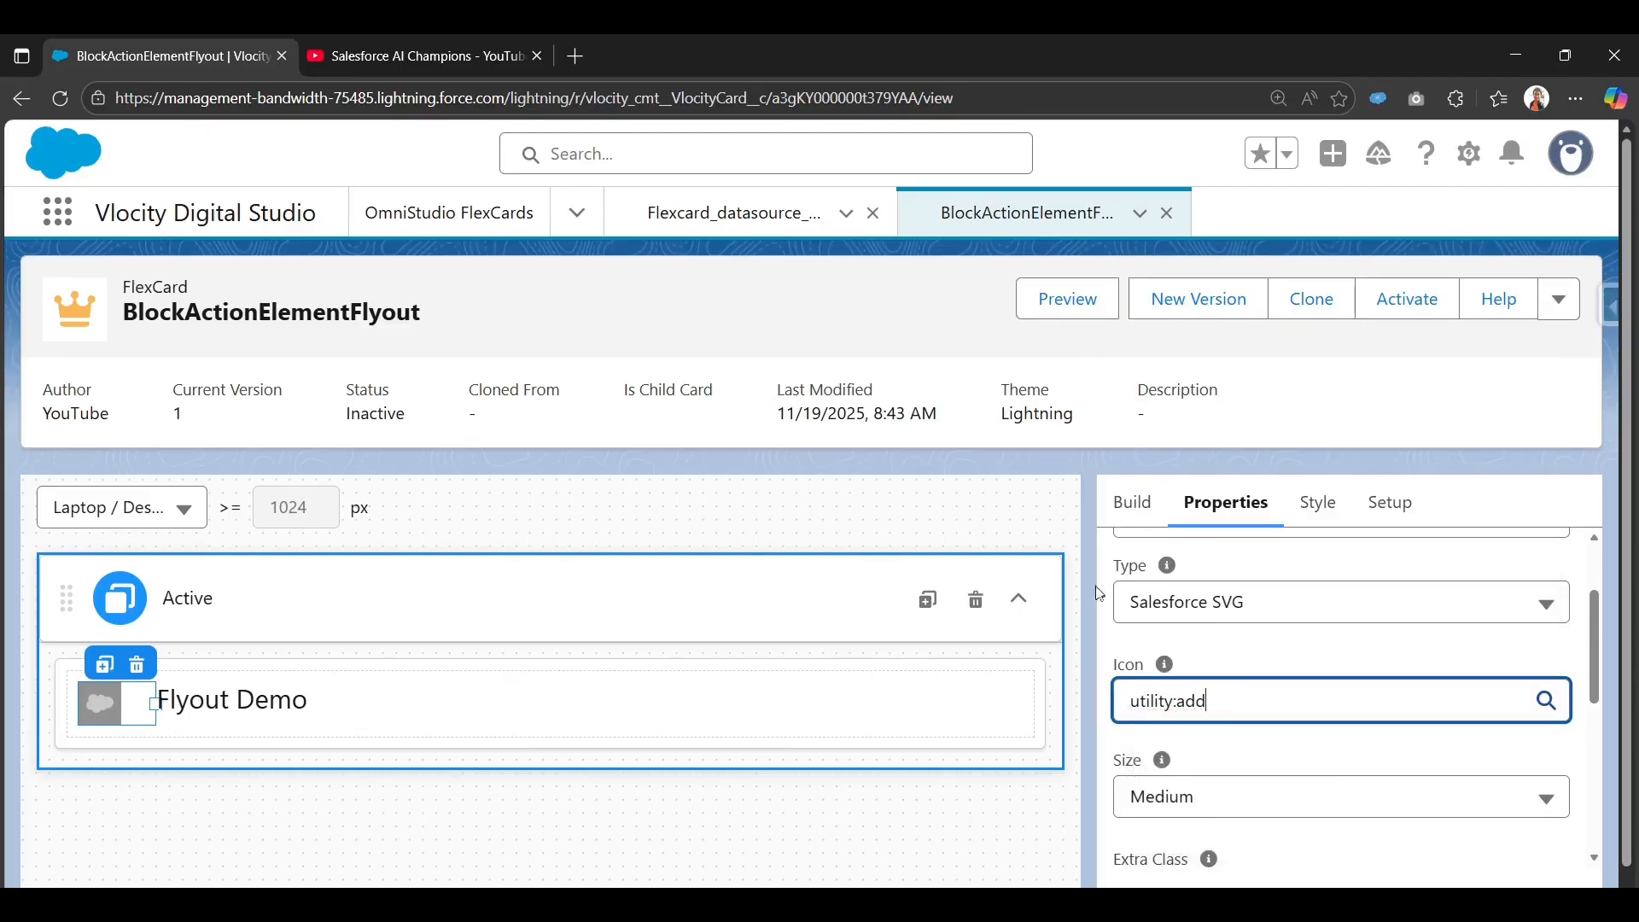
pyautogui.click(1252, 638)
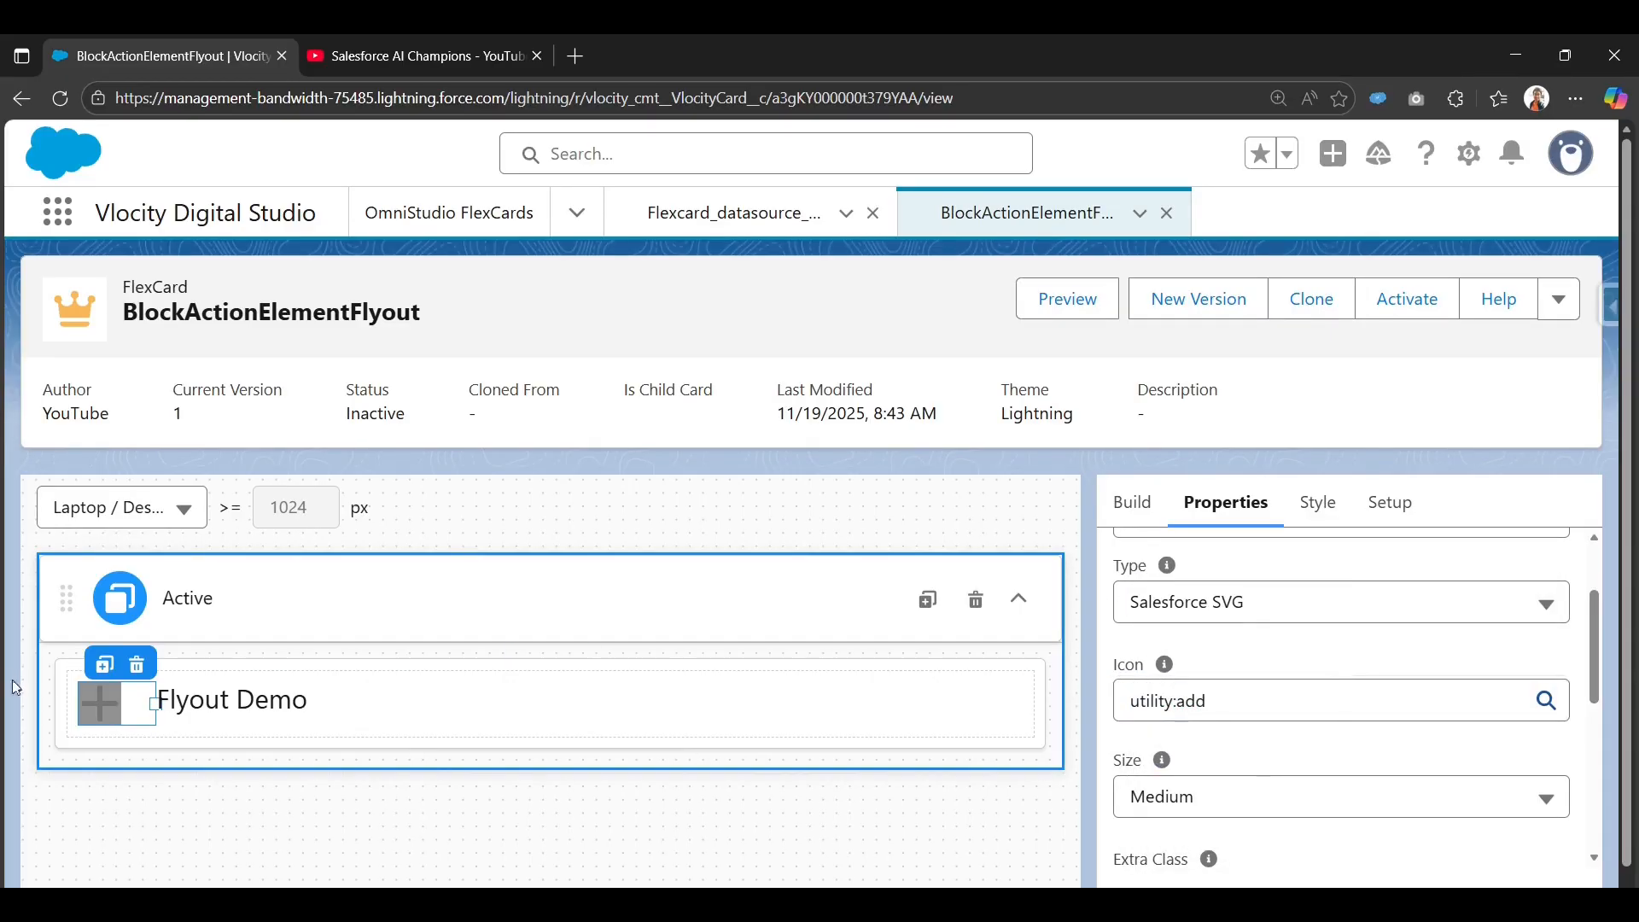
# Set the icon Size to Small.
pyautogui.scroll(-3, 1335, 755)
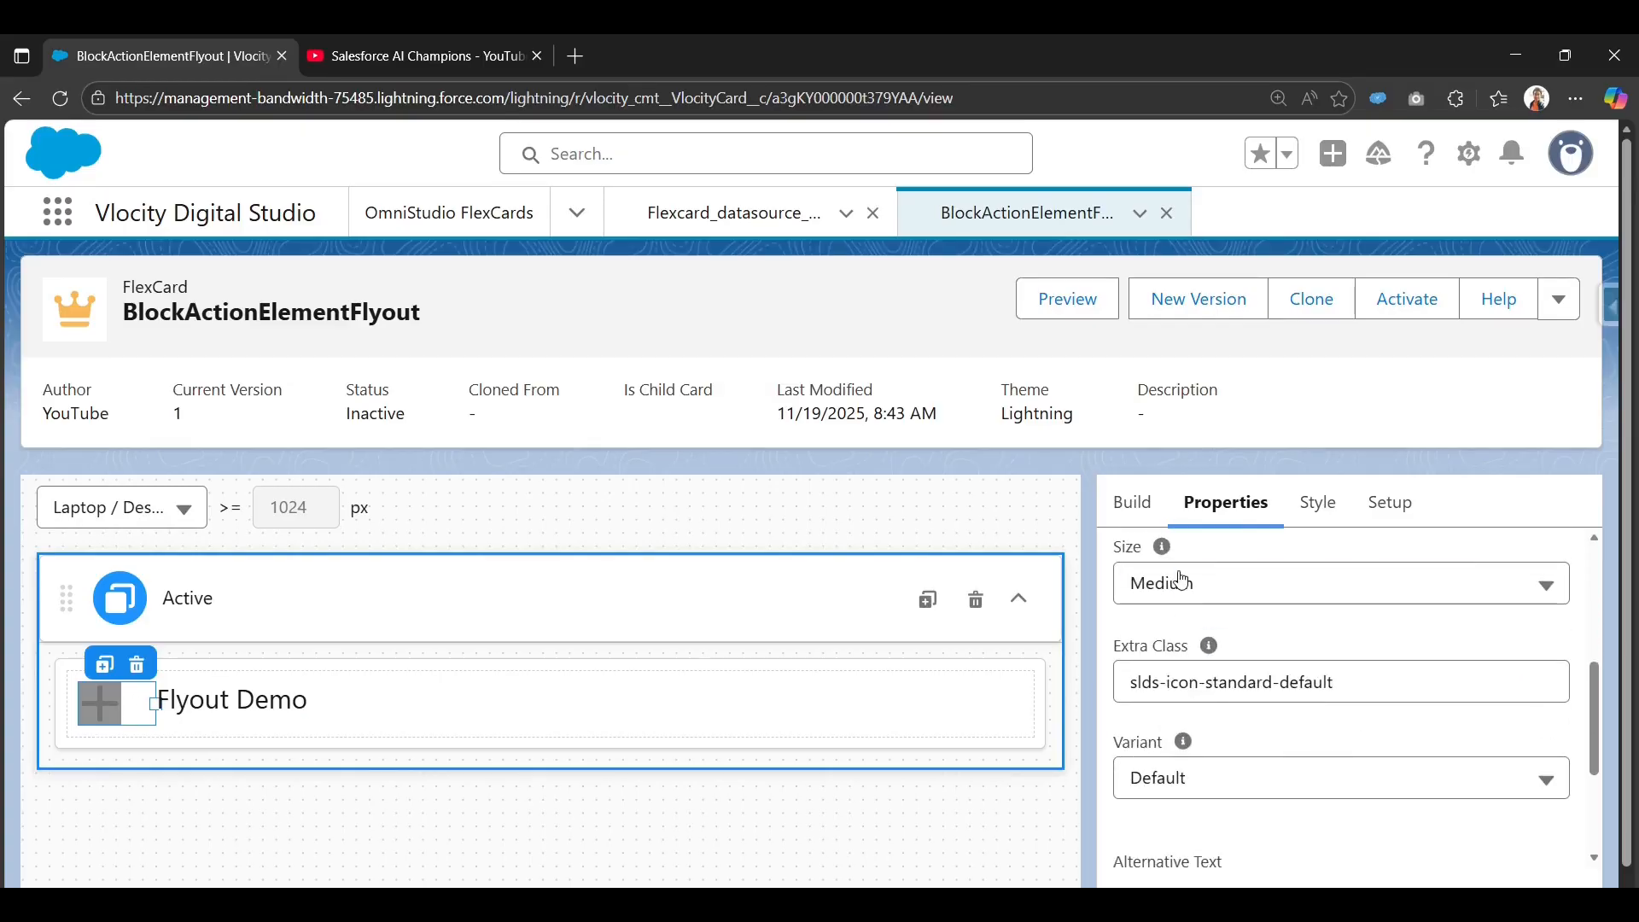
pyautogui.click(1154, 582)
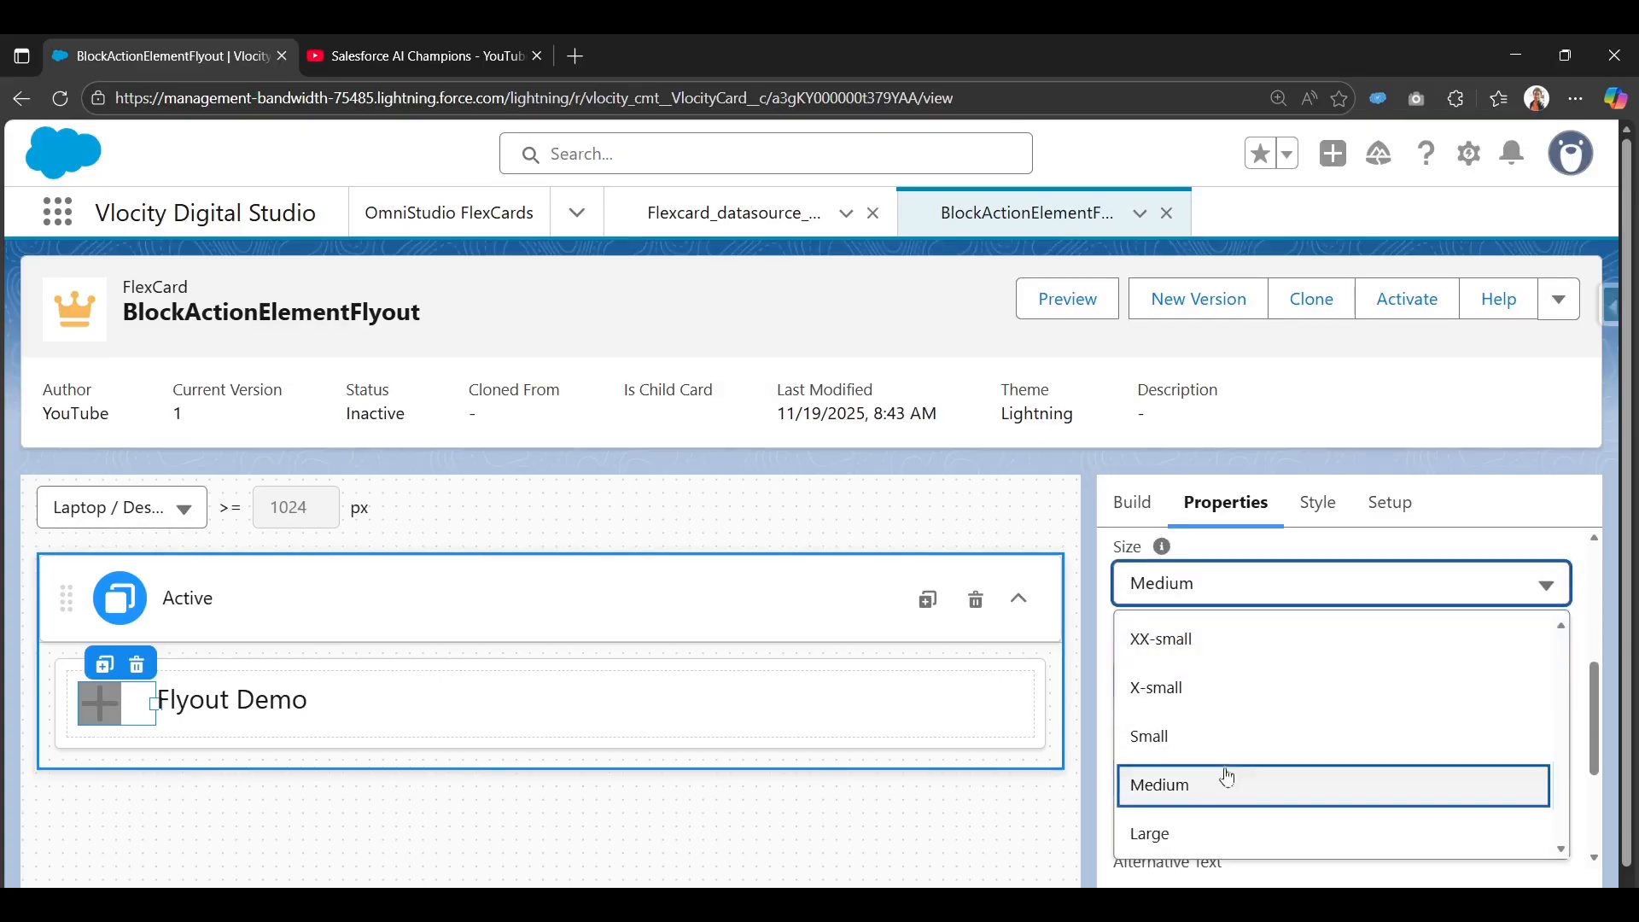
pyautogui.click(1226, 740)
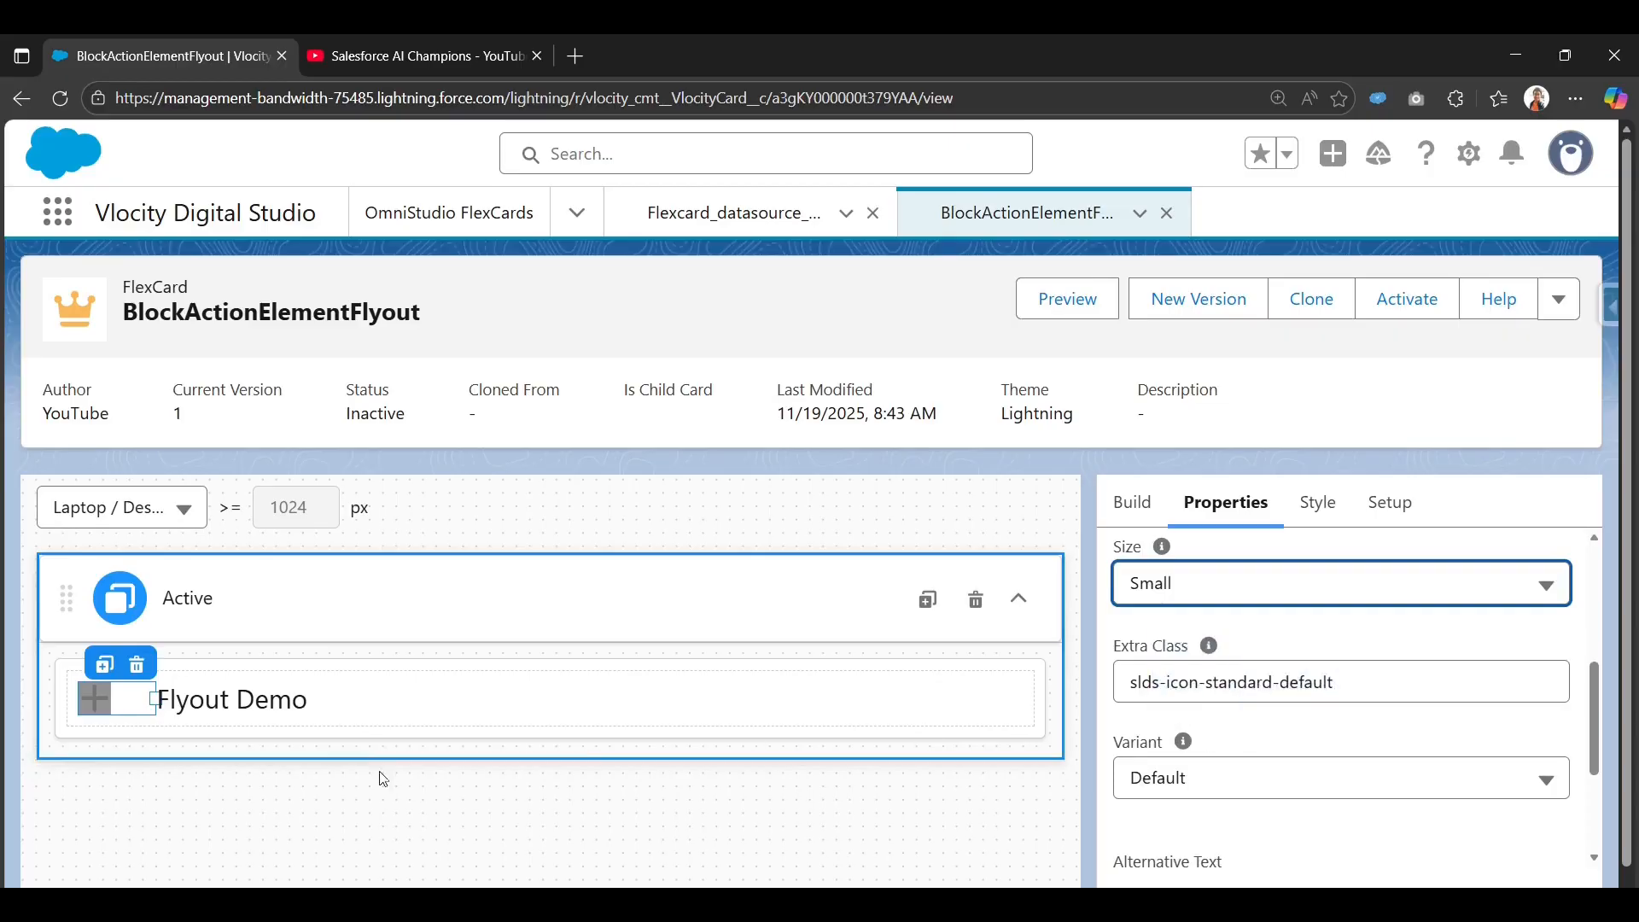
pyautogui.scroll(-1, 1238, 741)
pyautogui.scroll(-1, 1239, 741)
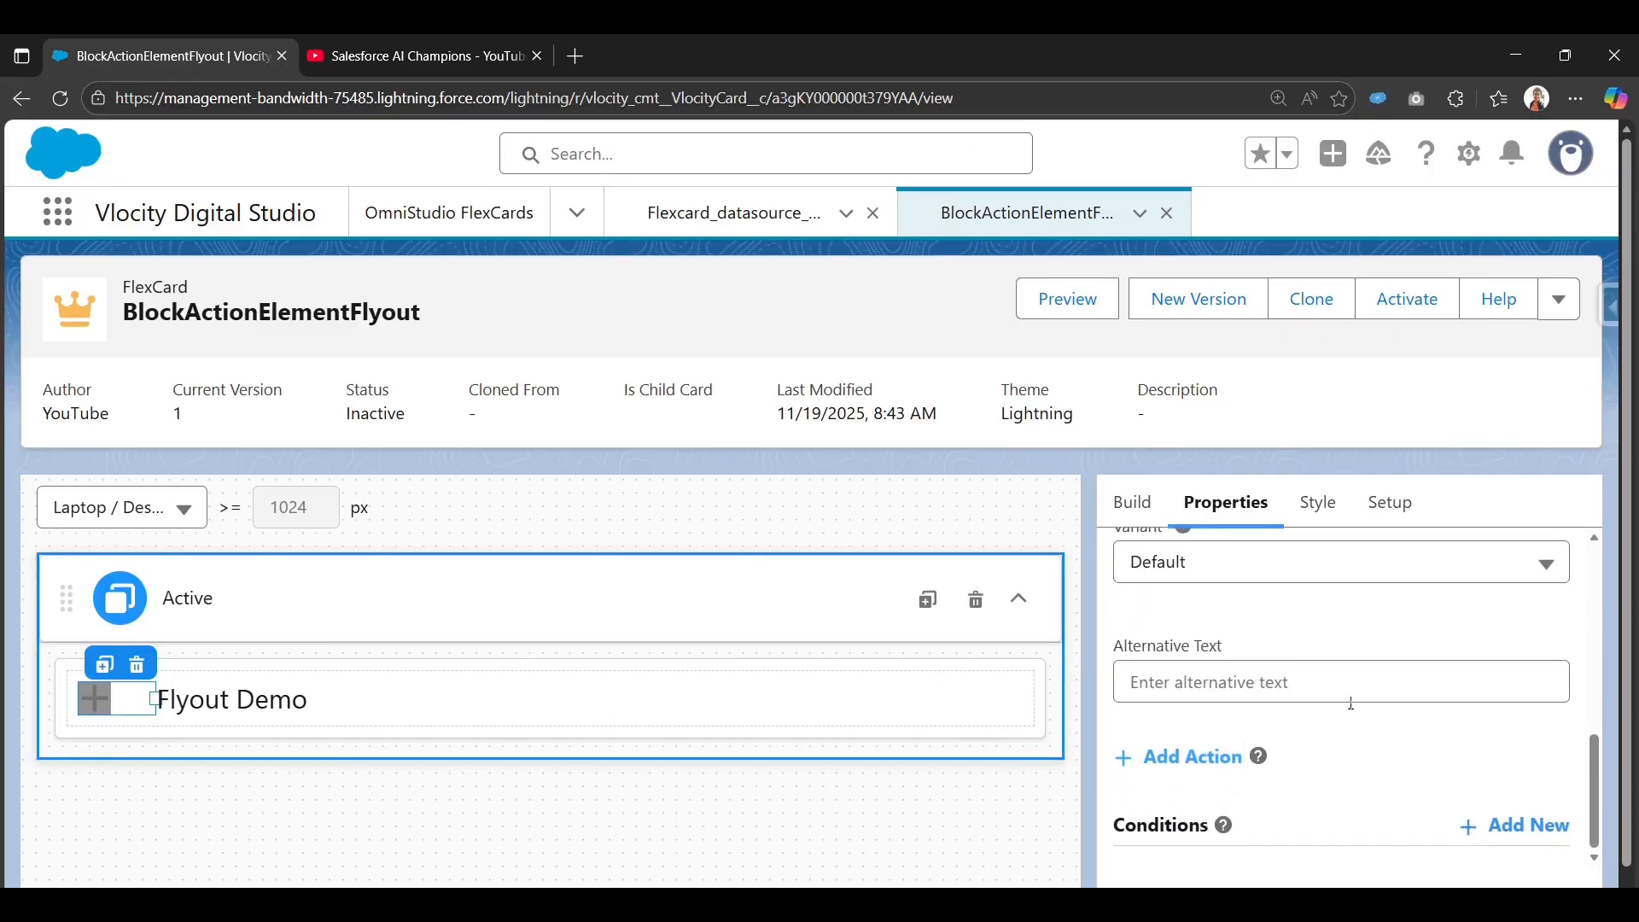
pyautogui.scroll(3, 1351, 703)
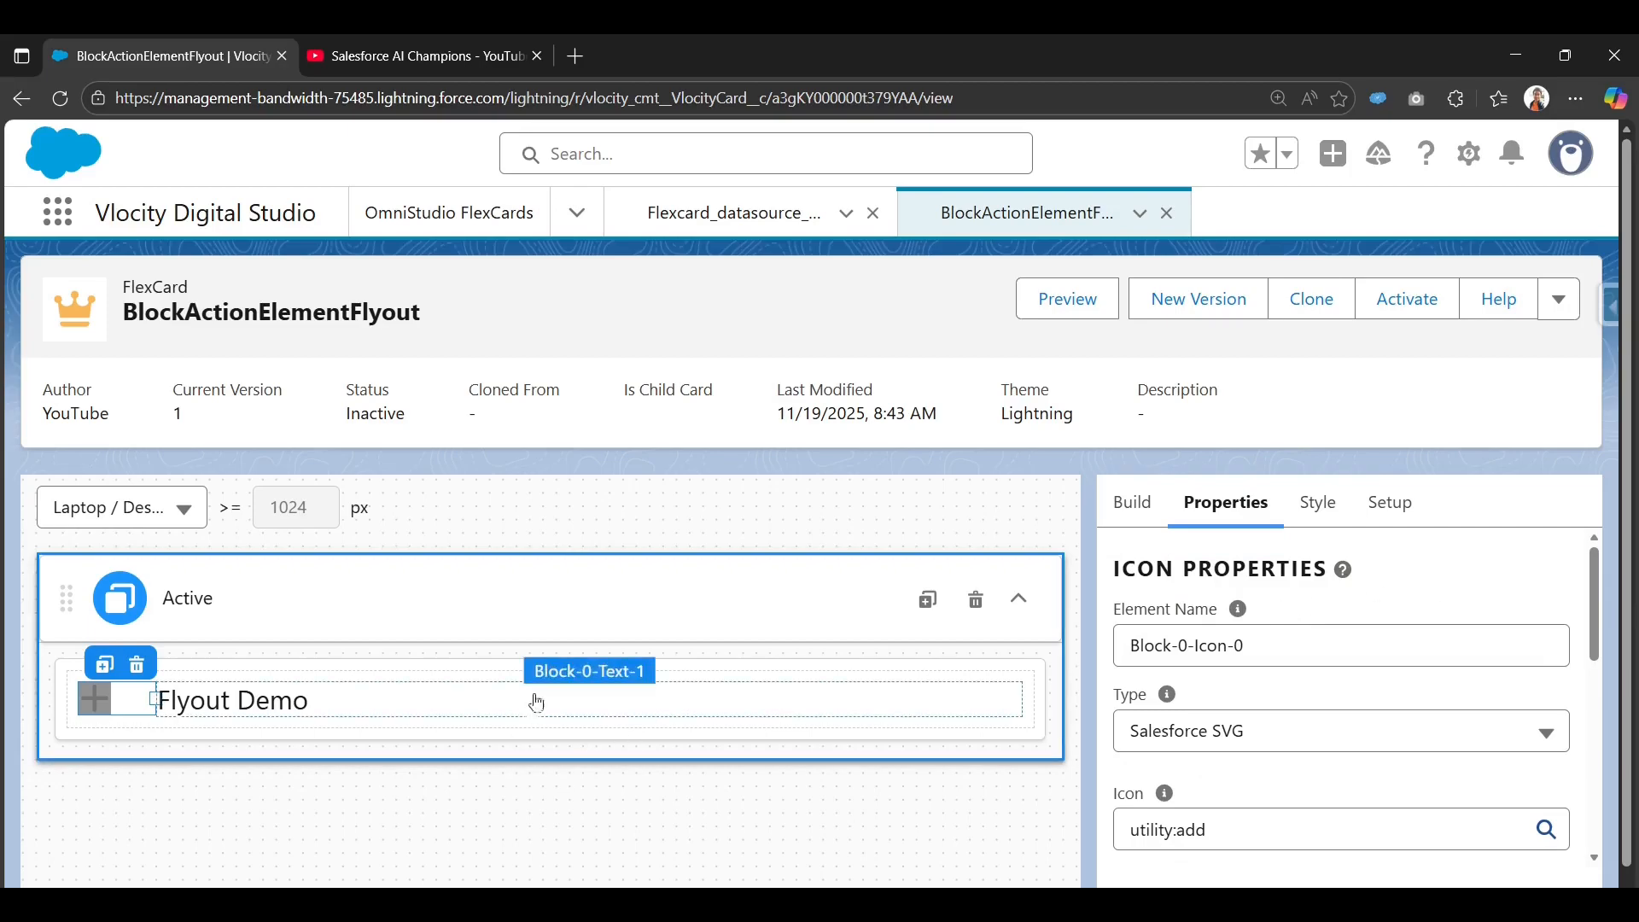
pyautogui.click(376, 711)
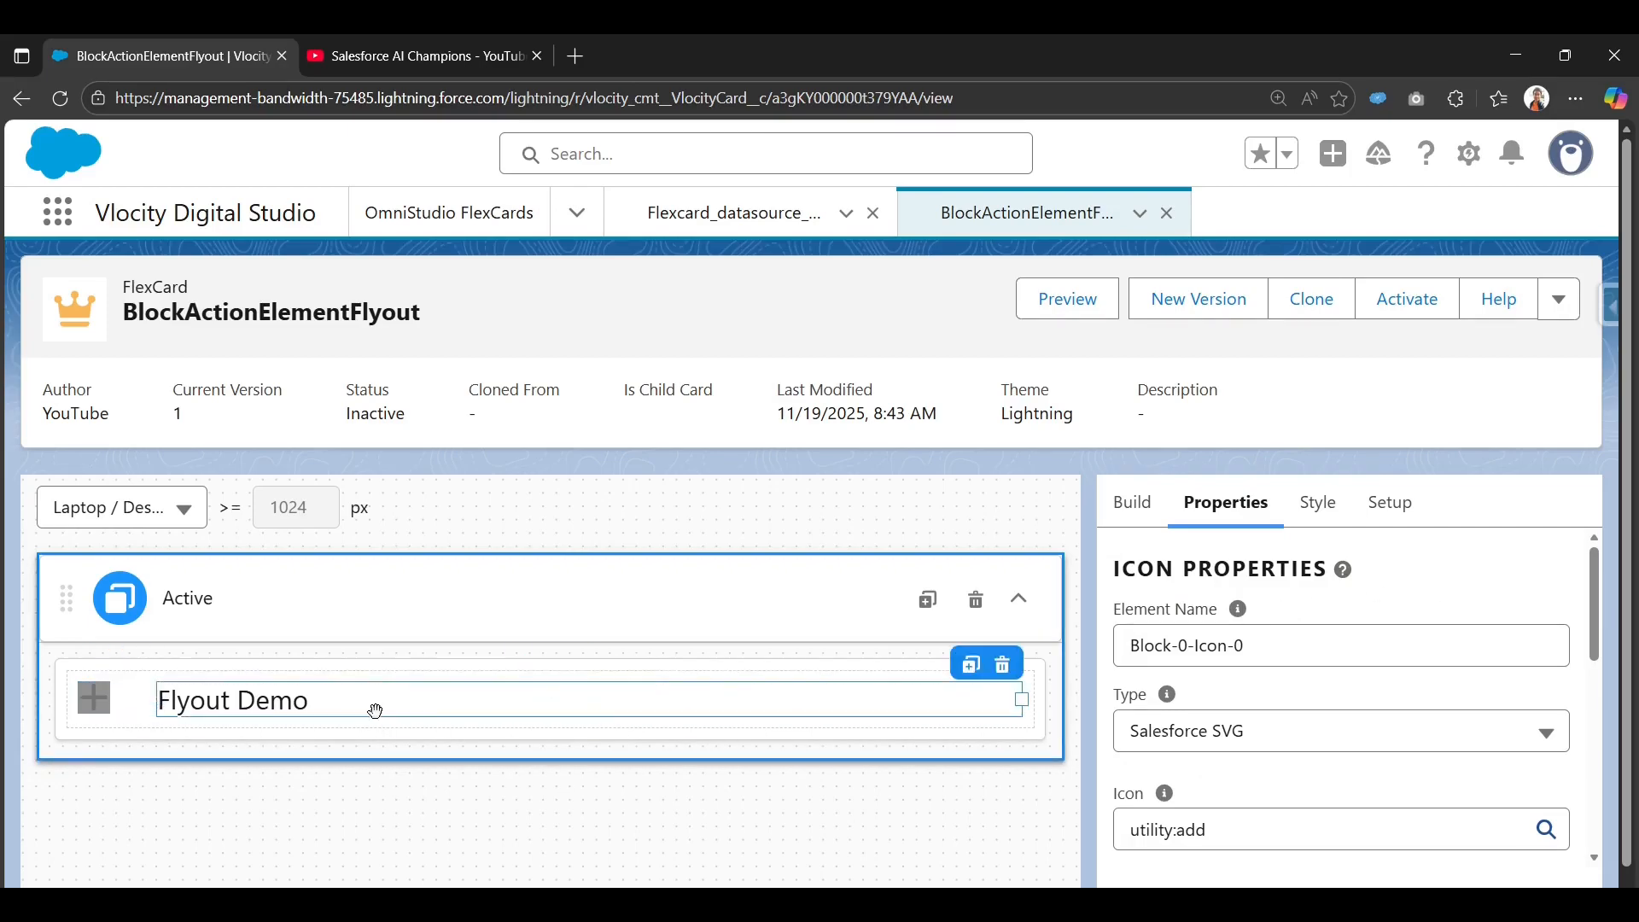
pyautogui.click(720, 680)
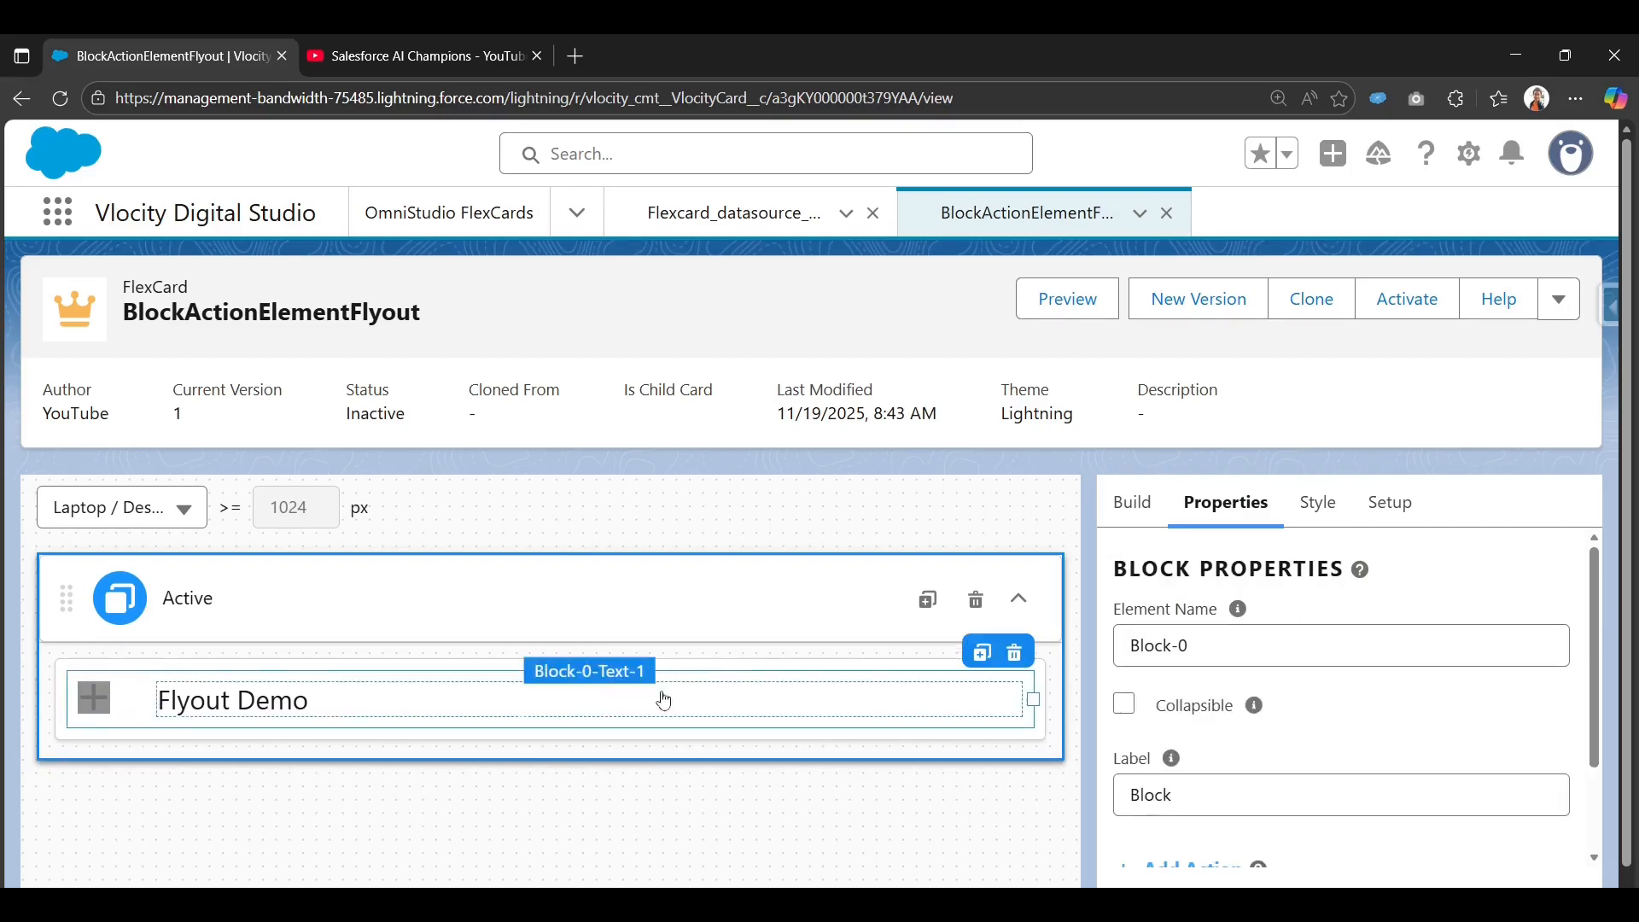
pyautogui.click(126, 699)
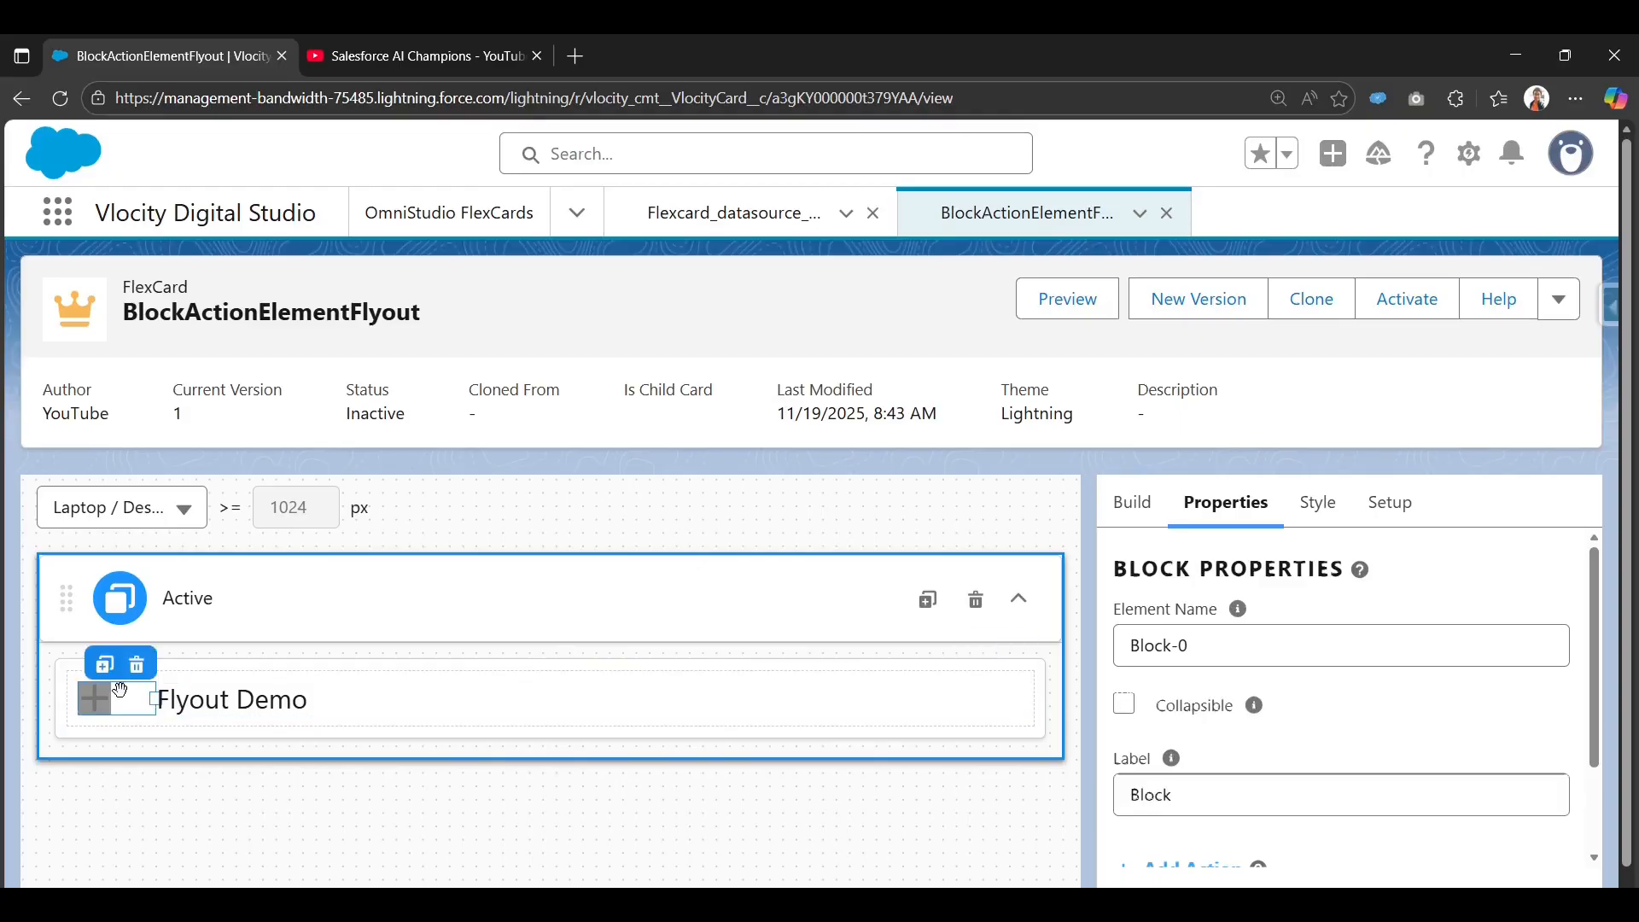
pyautogui.click(227, 701)
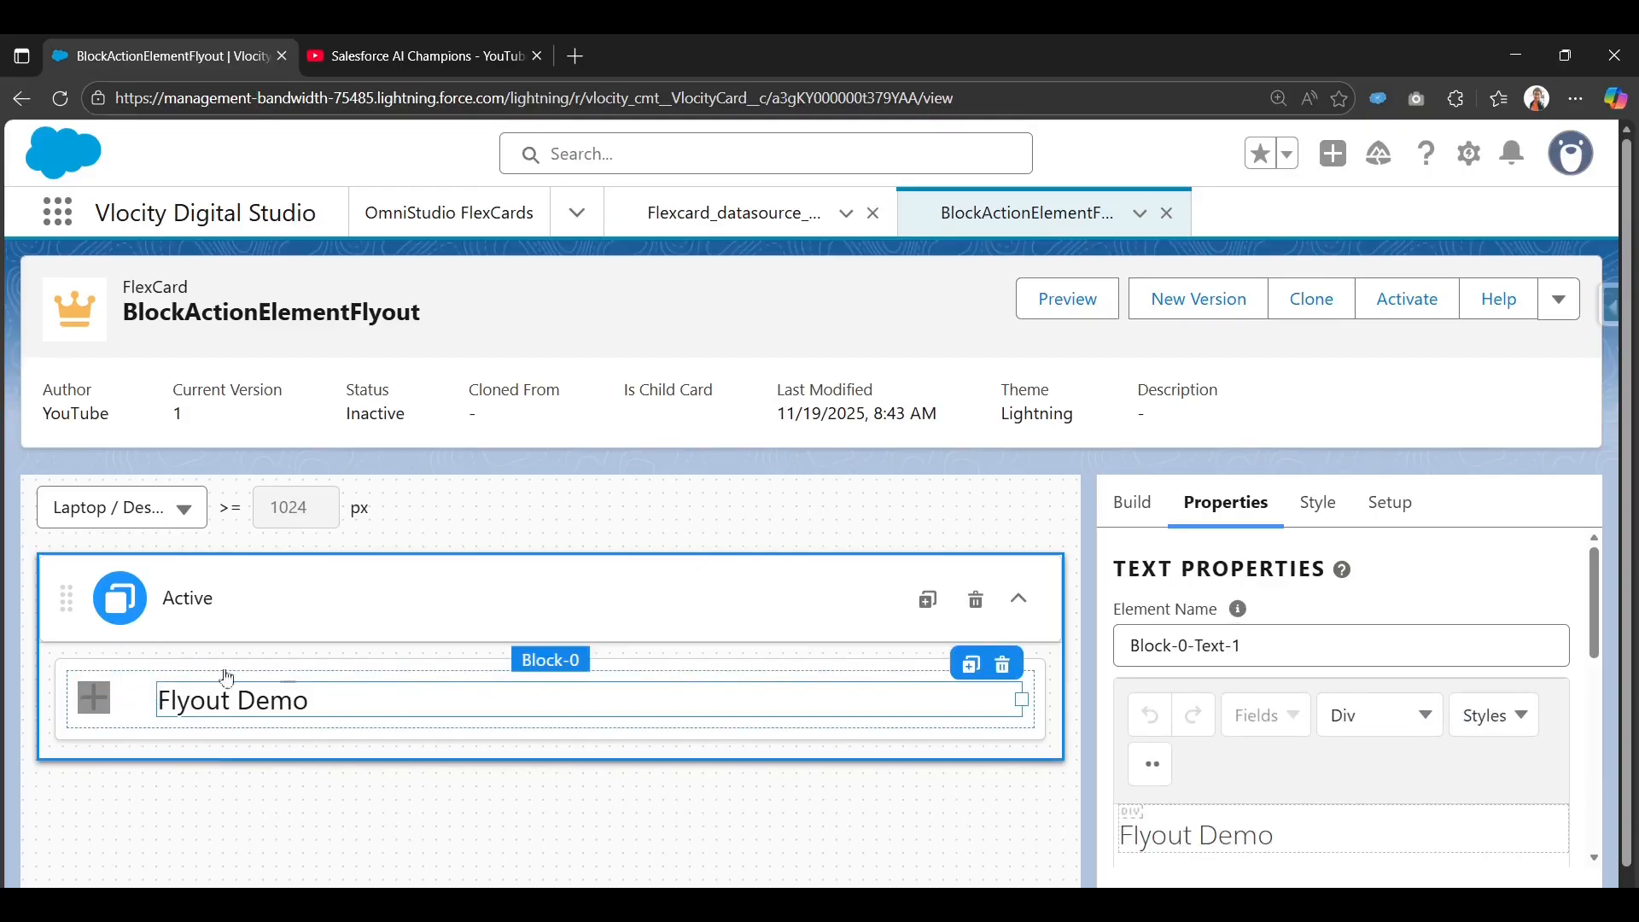
pyautogui.click(134, 681)
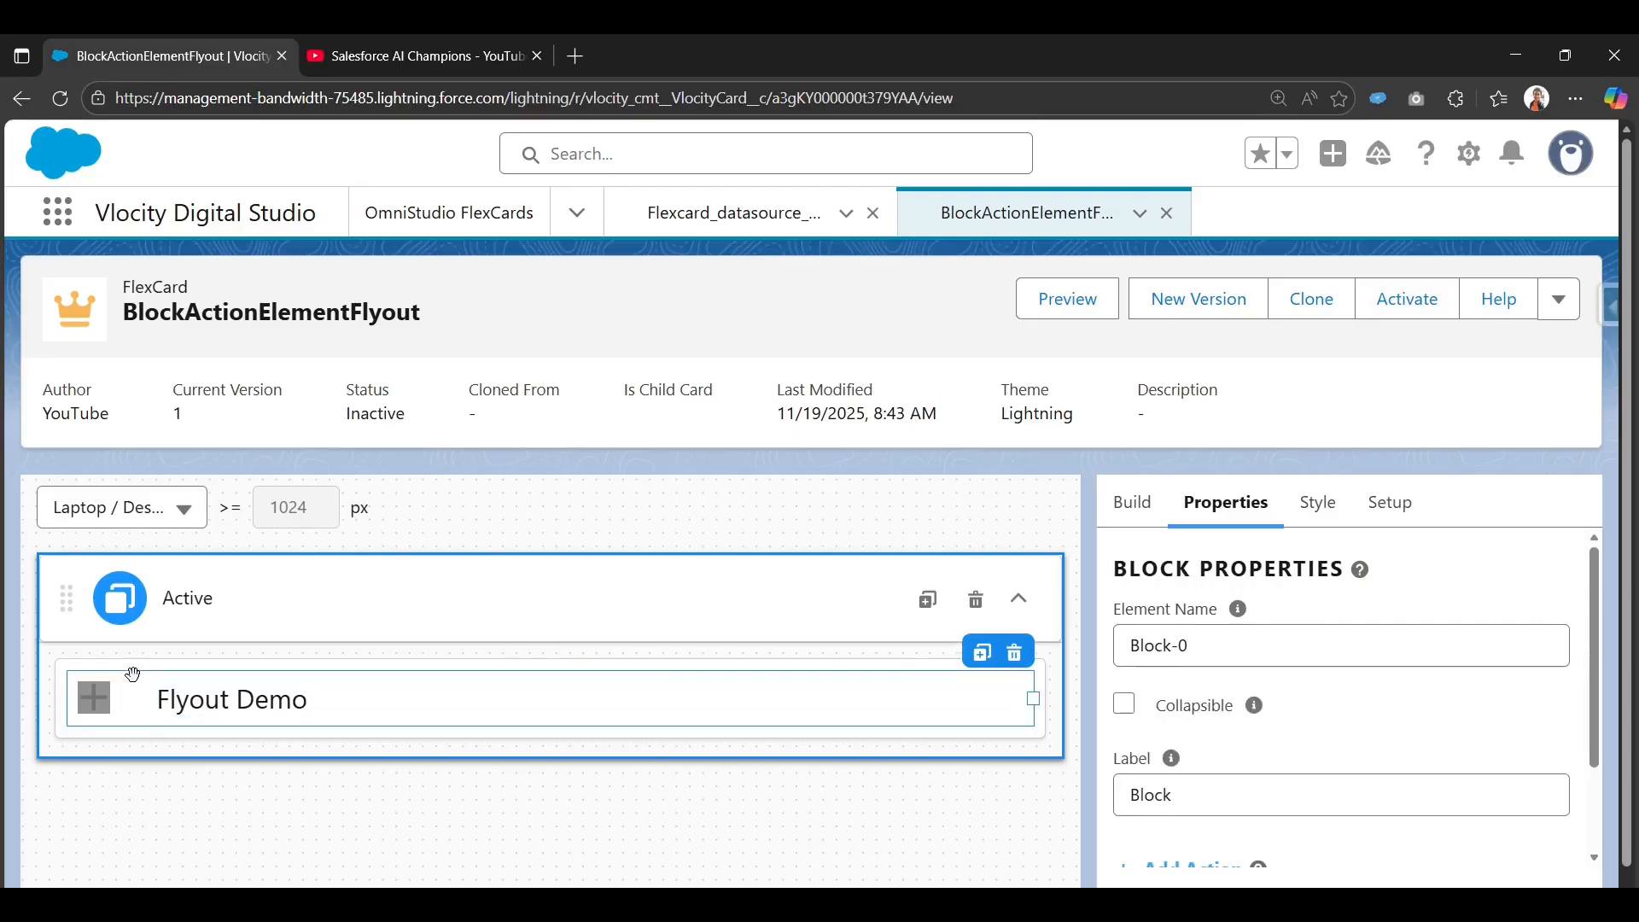
pyautogui.click(1125, 710)
pyautogui.scroll(-2, 1135, 717)
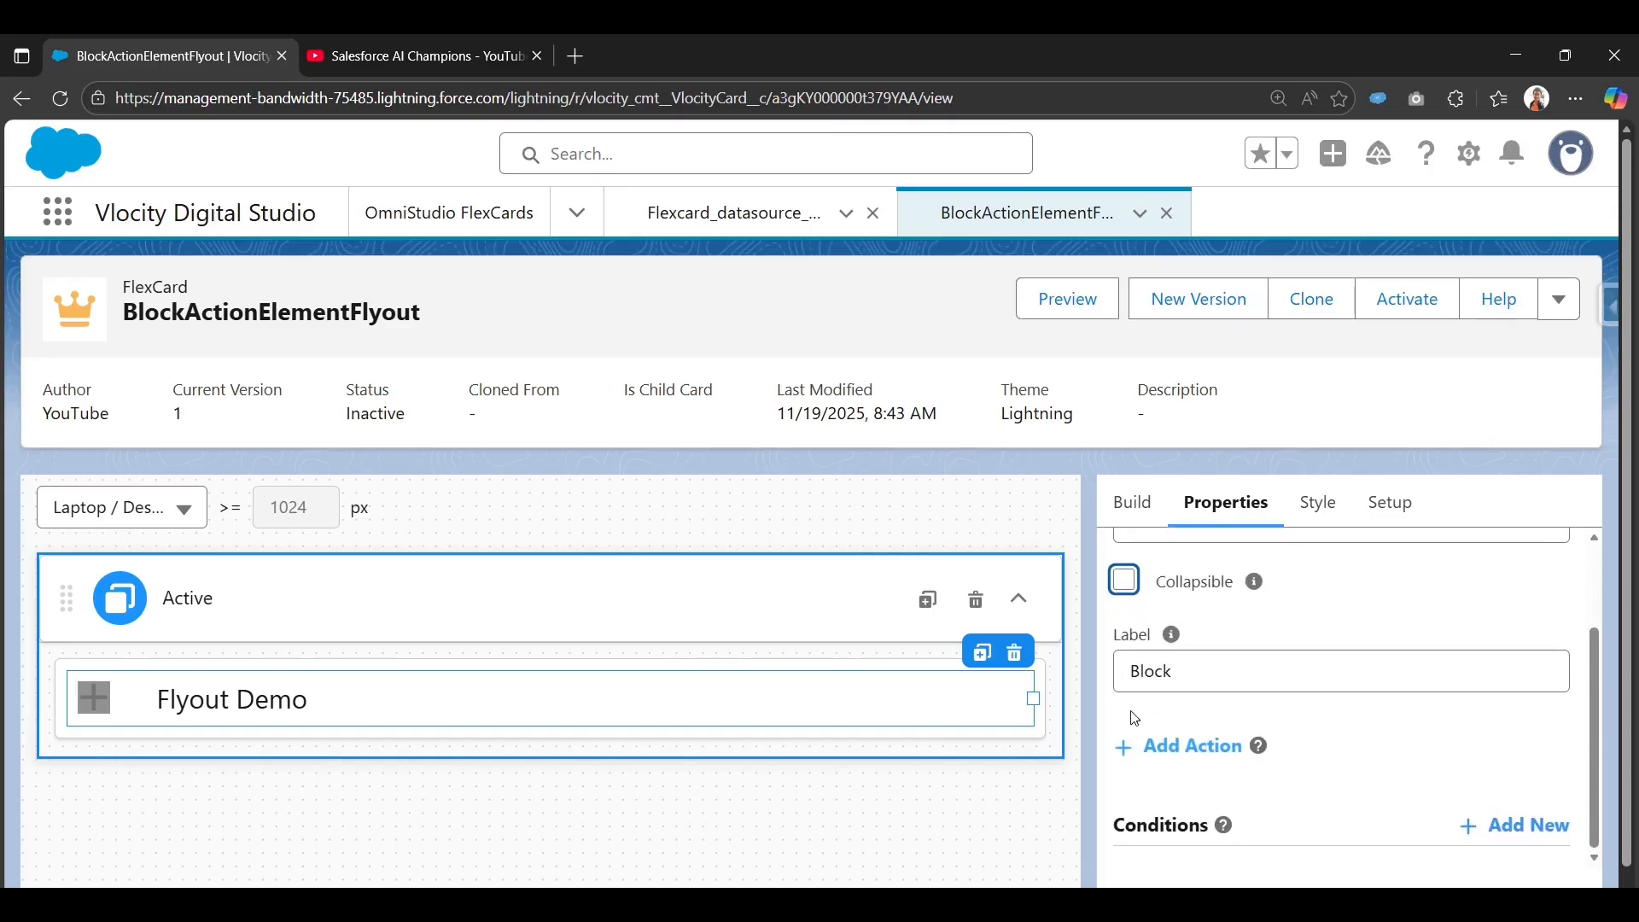
pyautogui.click(1127, 589)
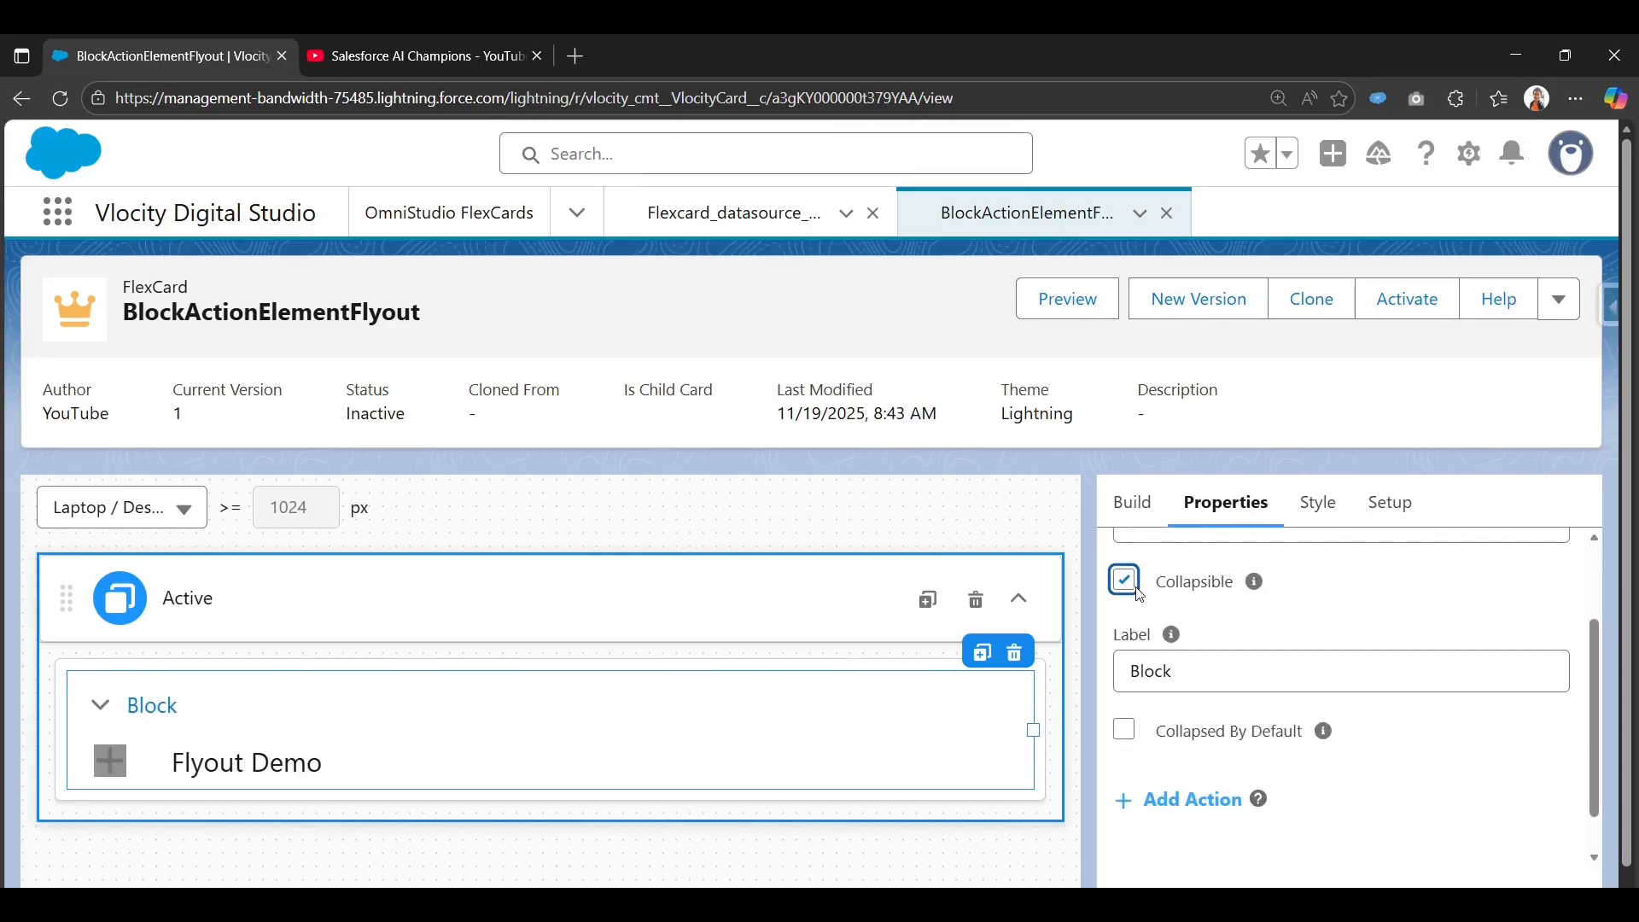
pyautogui.click(1137, 589)
pyautogui.click(1127, 590)
pyautogui.click(1125, 731)
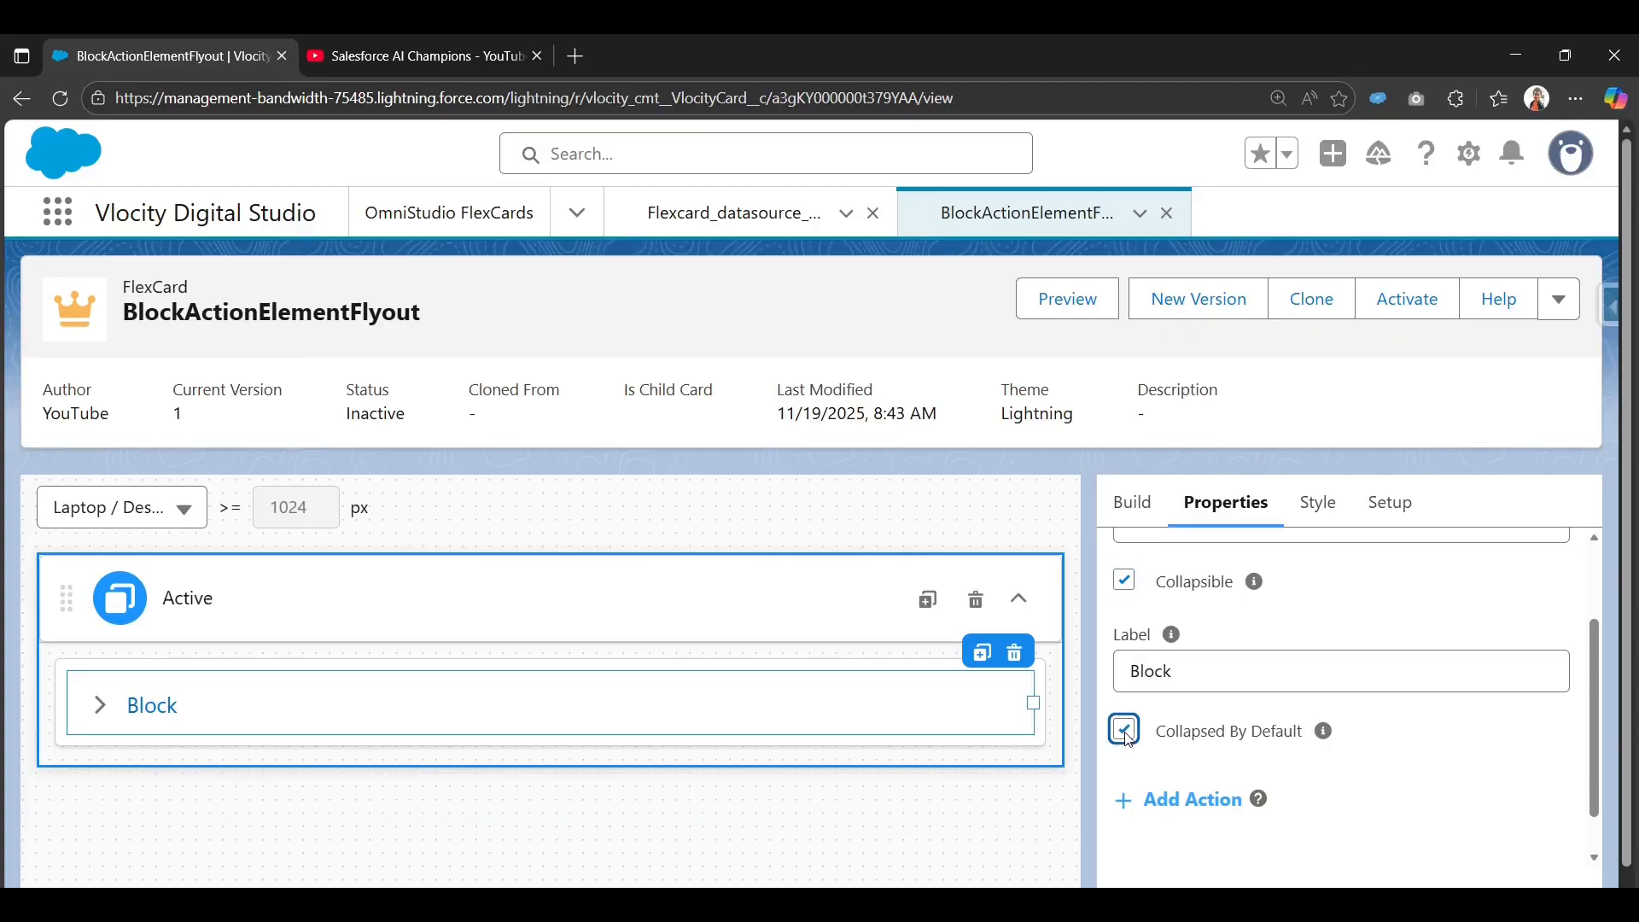
pyautogui.click(1135, 731)
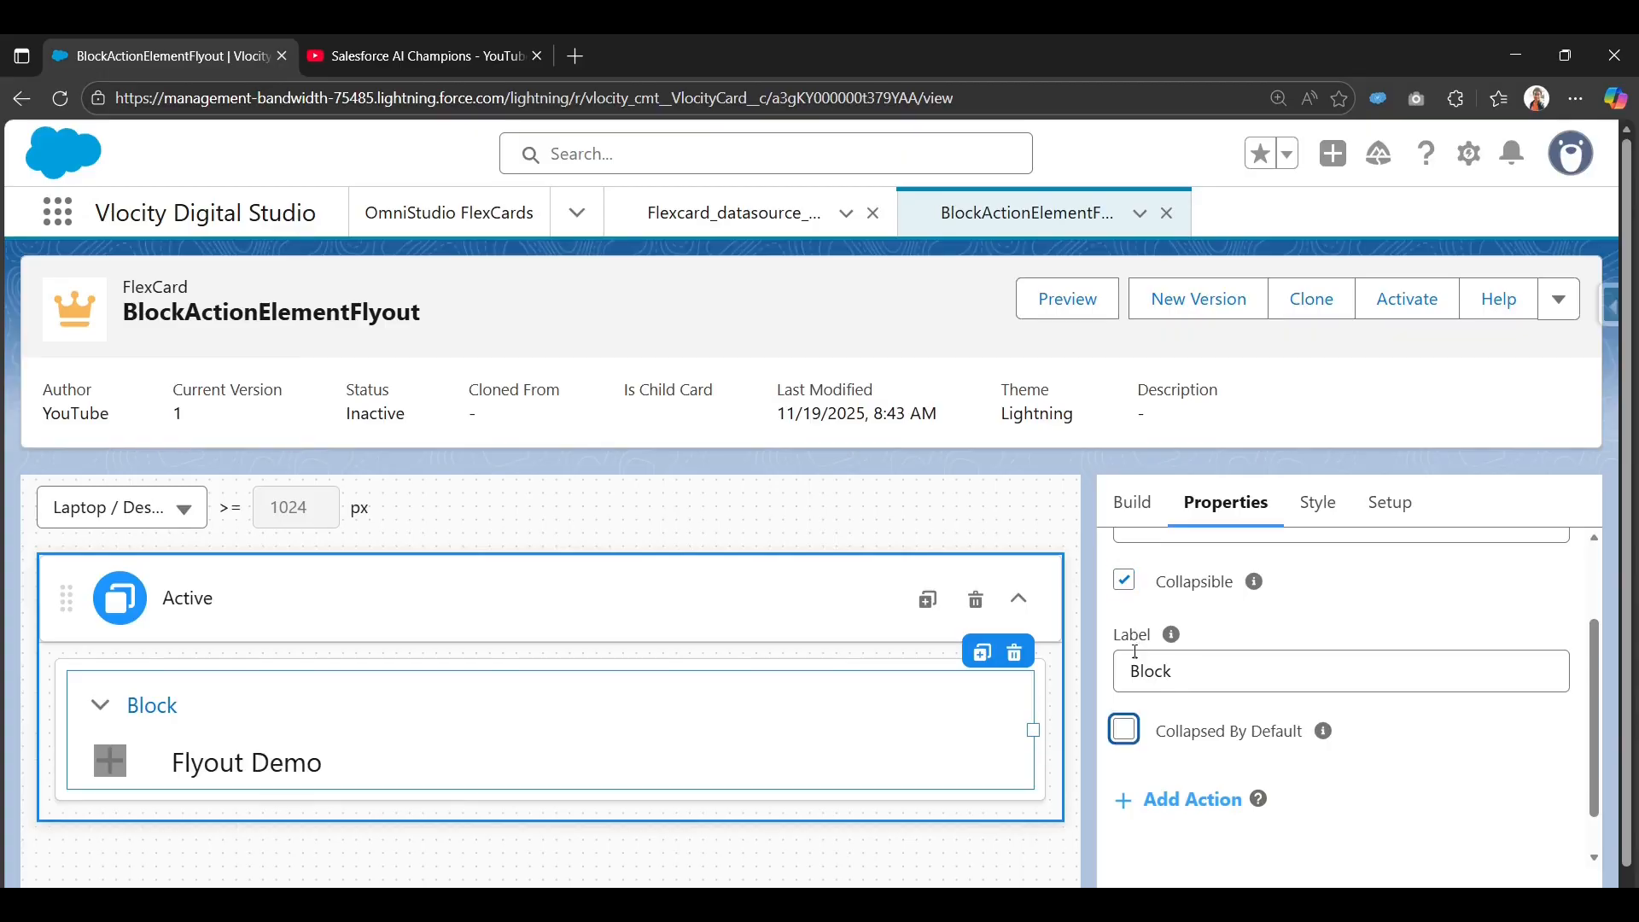
pyautogui.click(1127, 583)
pyautogui.scroll(2, 1250, 766)
pyautogui.scroll(-3, 1272, 743)
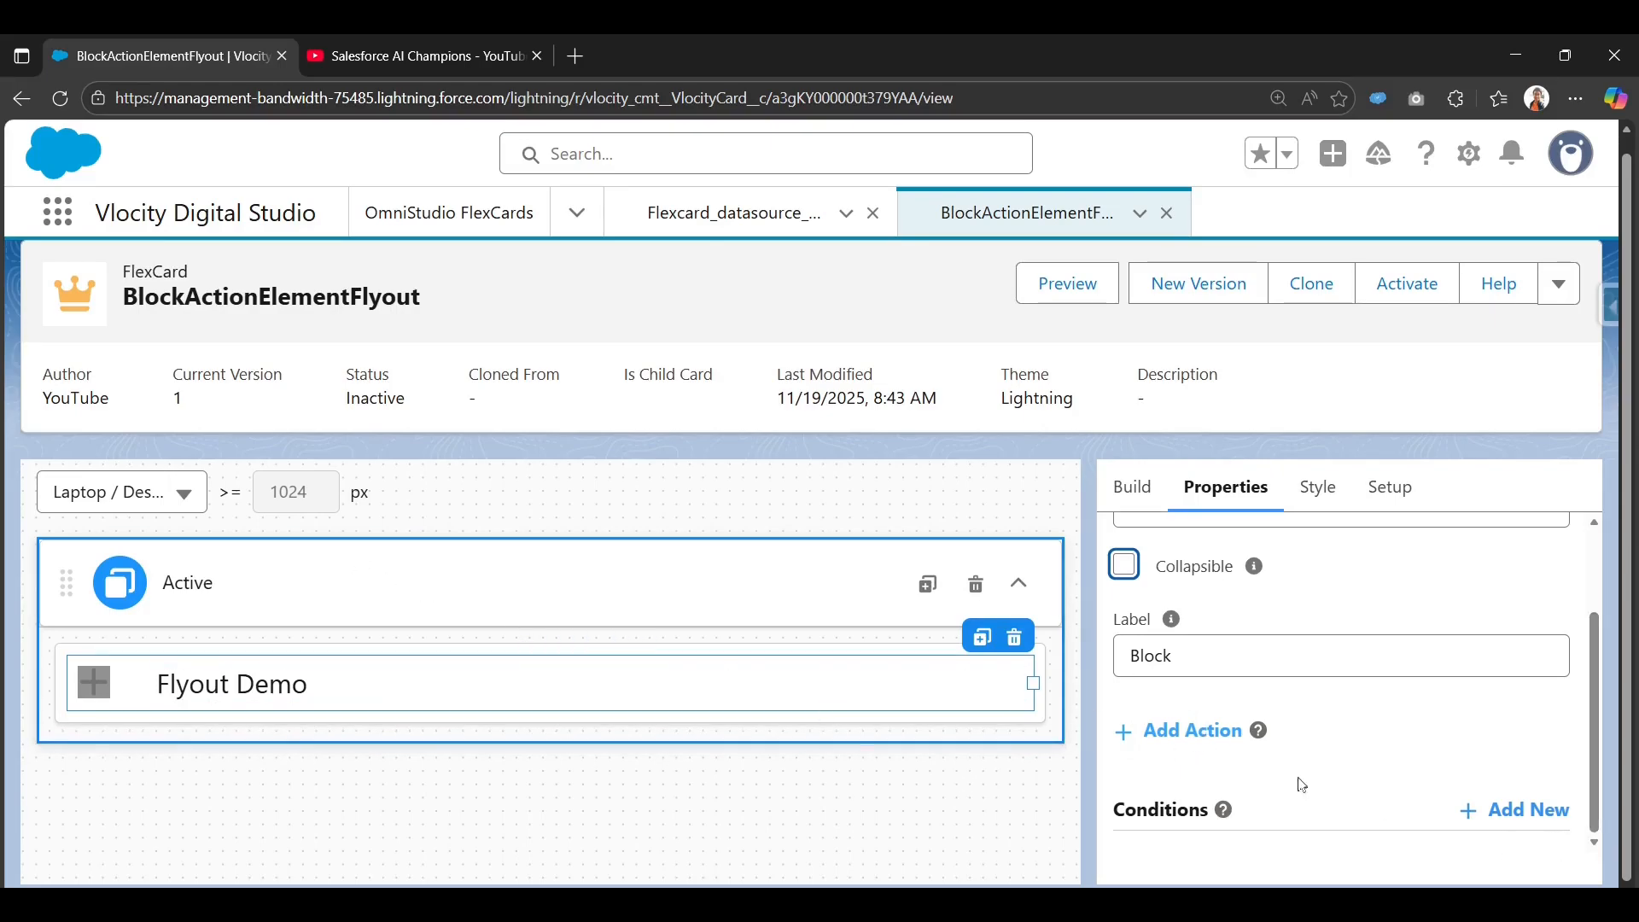
# Add a new action to the block and relabel it Flayout.
pyautogui.click(1259, 730)
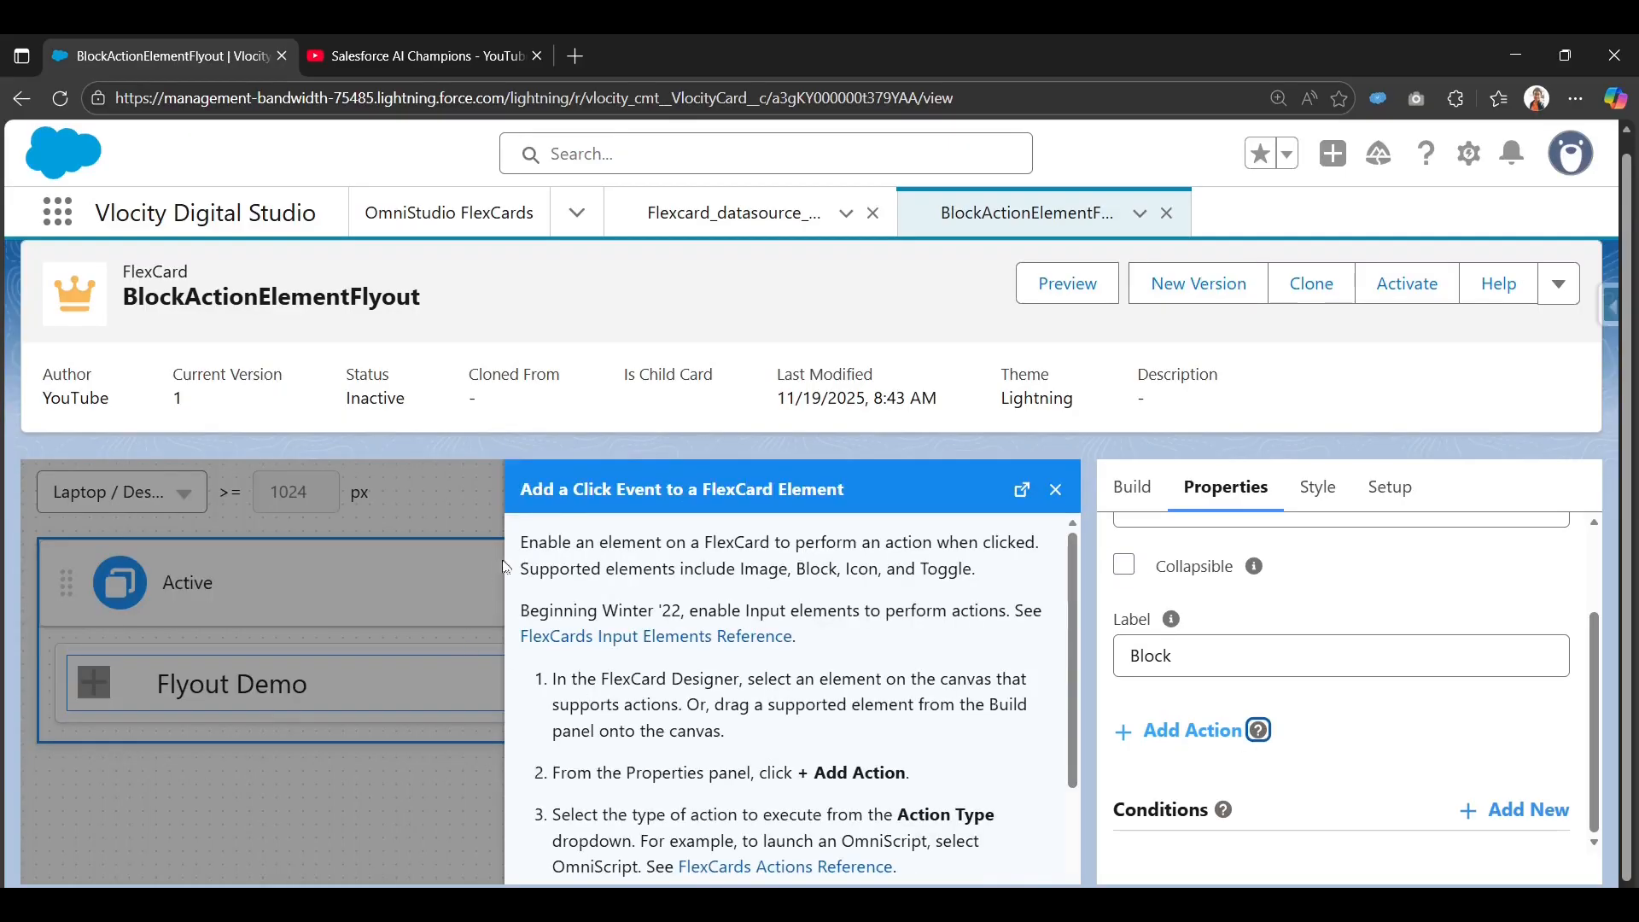
pyautogui.click(1056, 489)
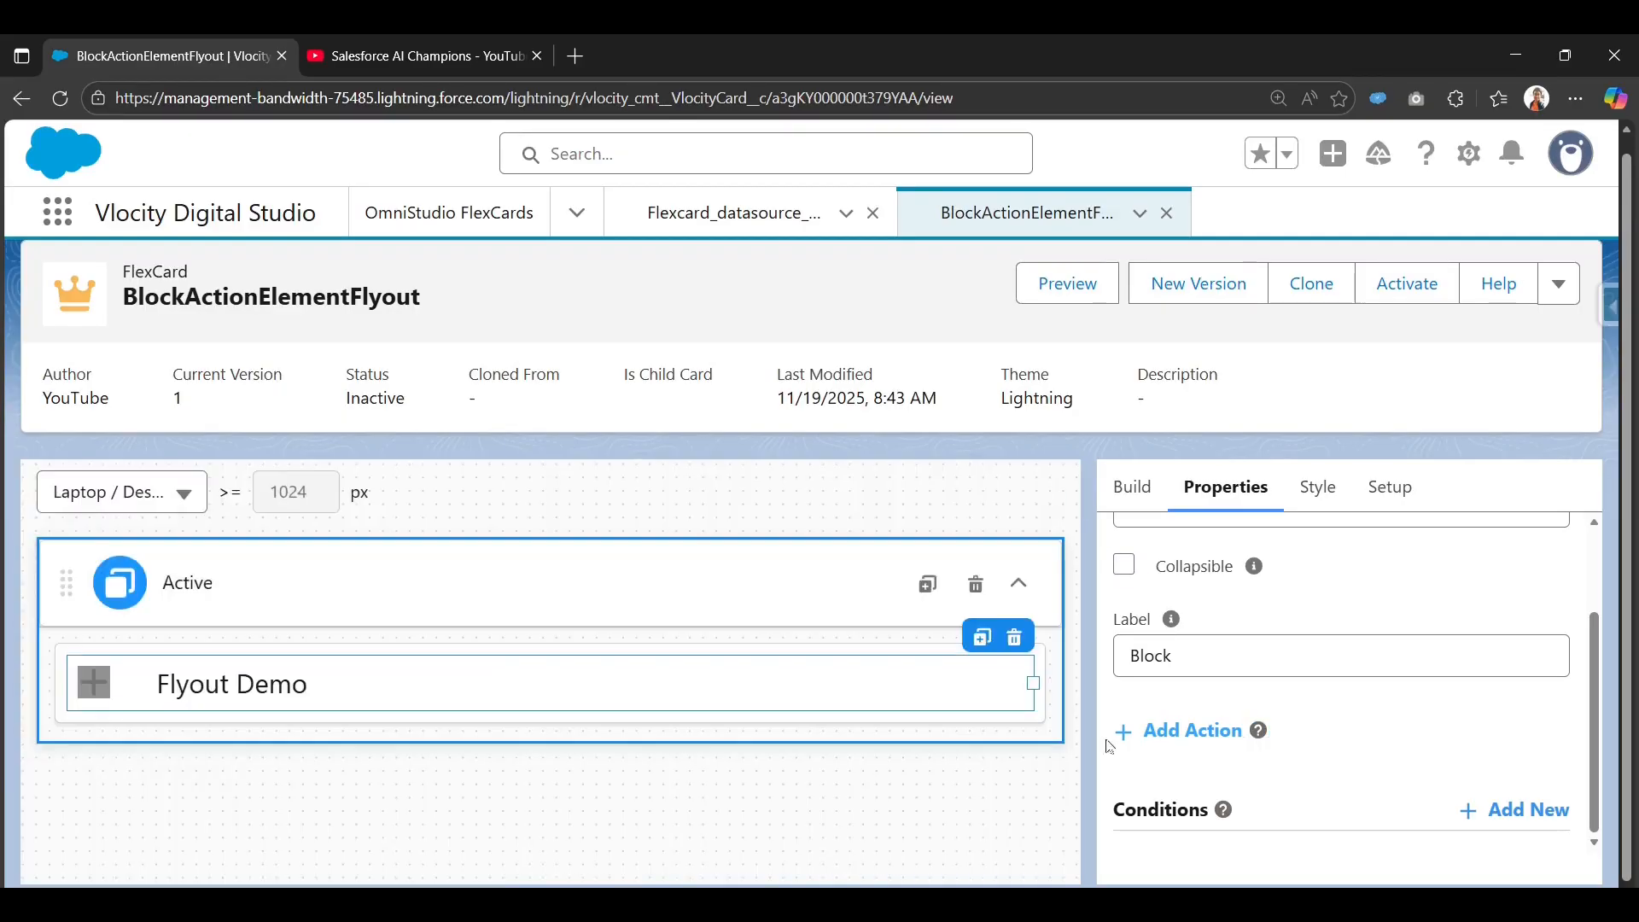
pyautogui.click(1138, 731)
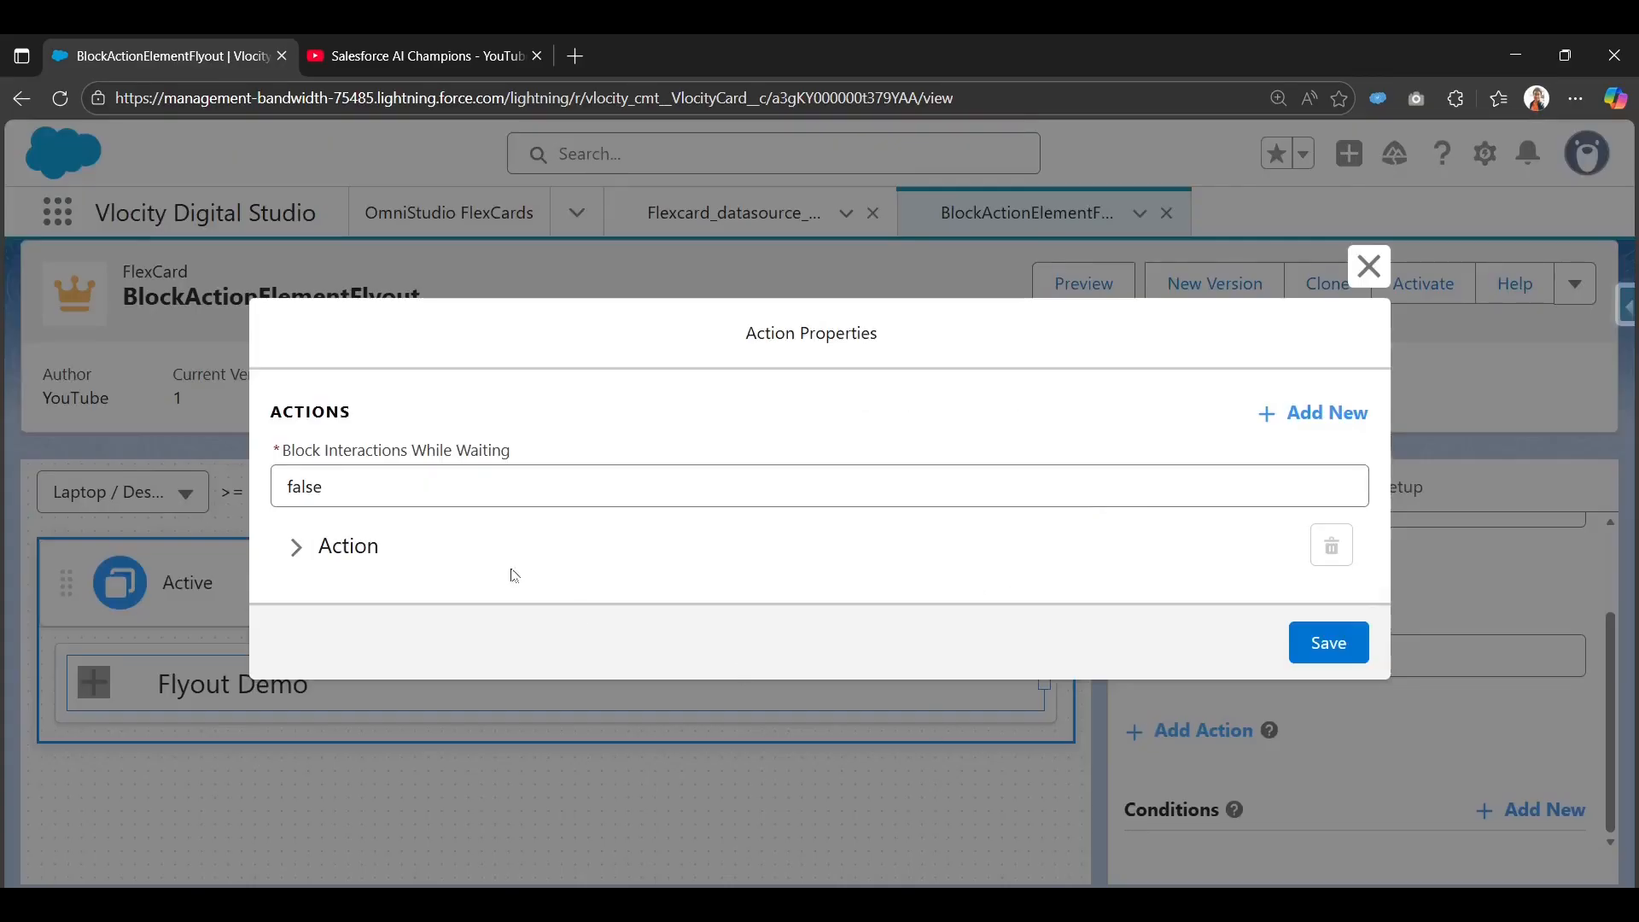
pyautogui.click(340, 555)
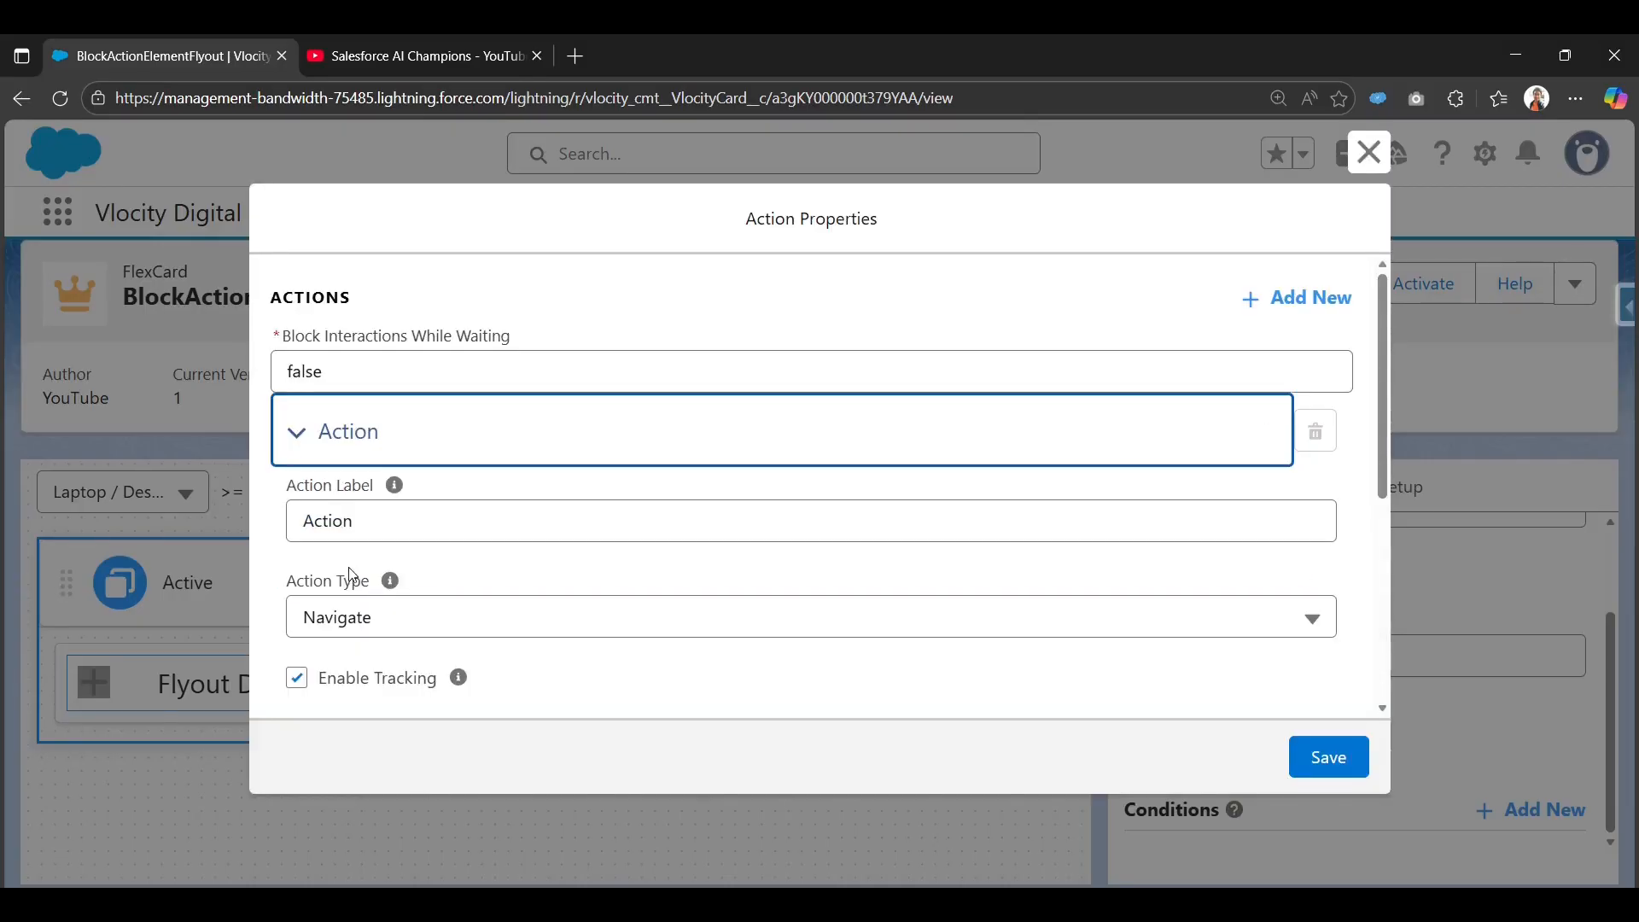
pyautogui.doubleClick(475, 530)
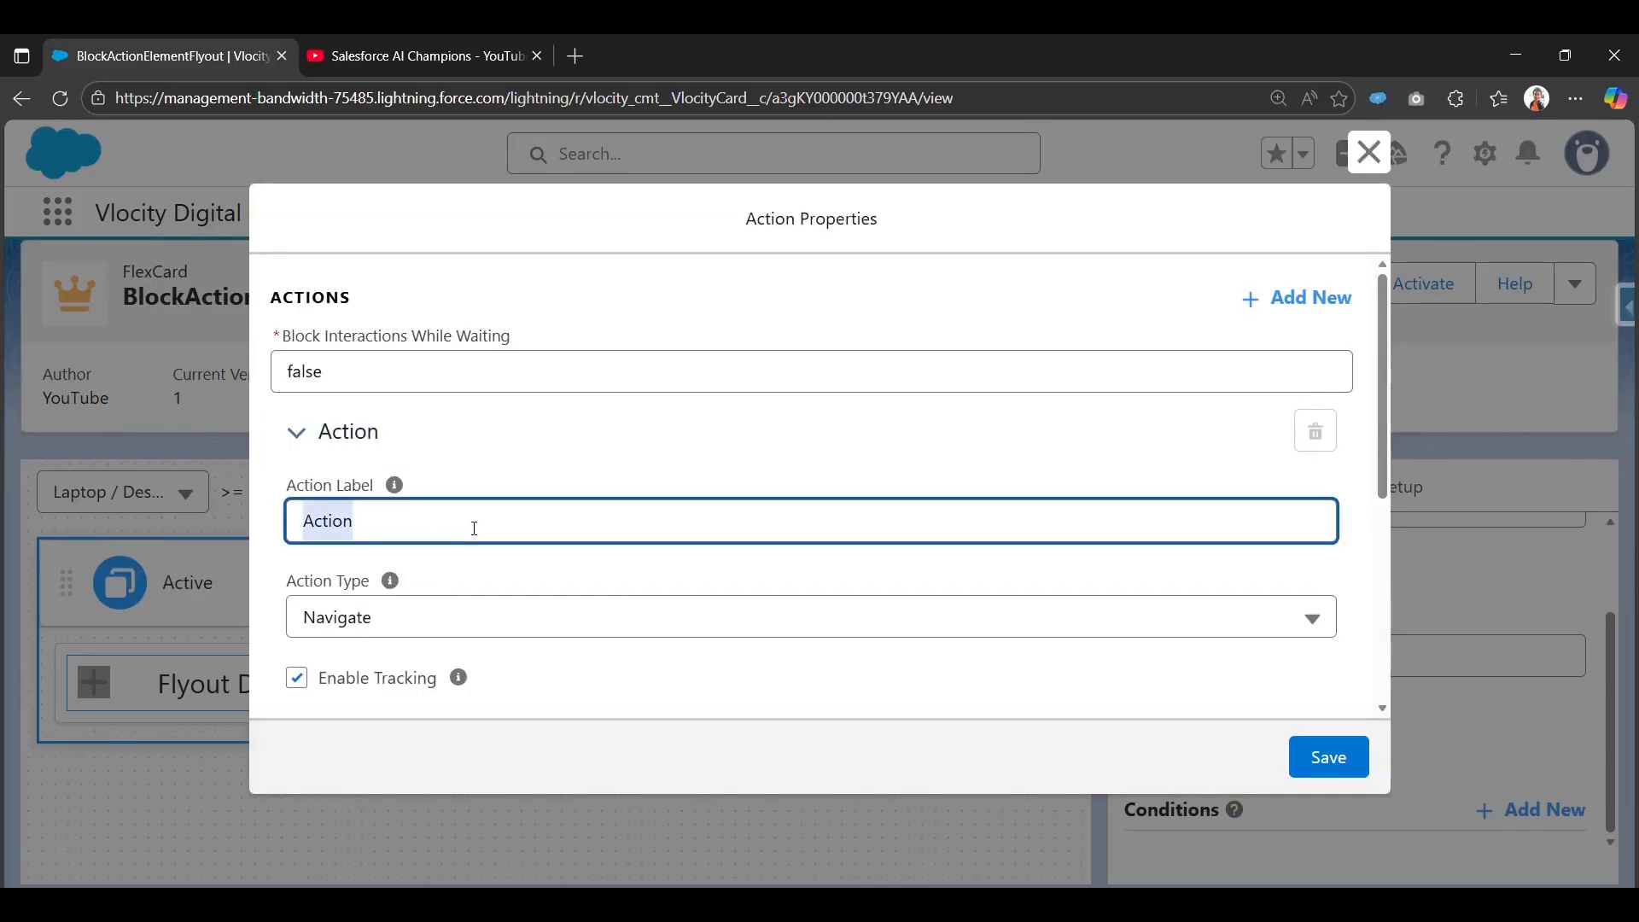
pyautogui.write('FLay')
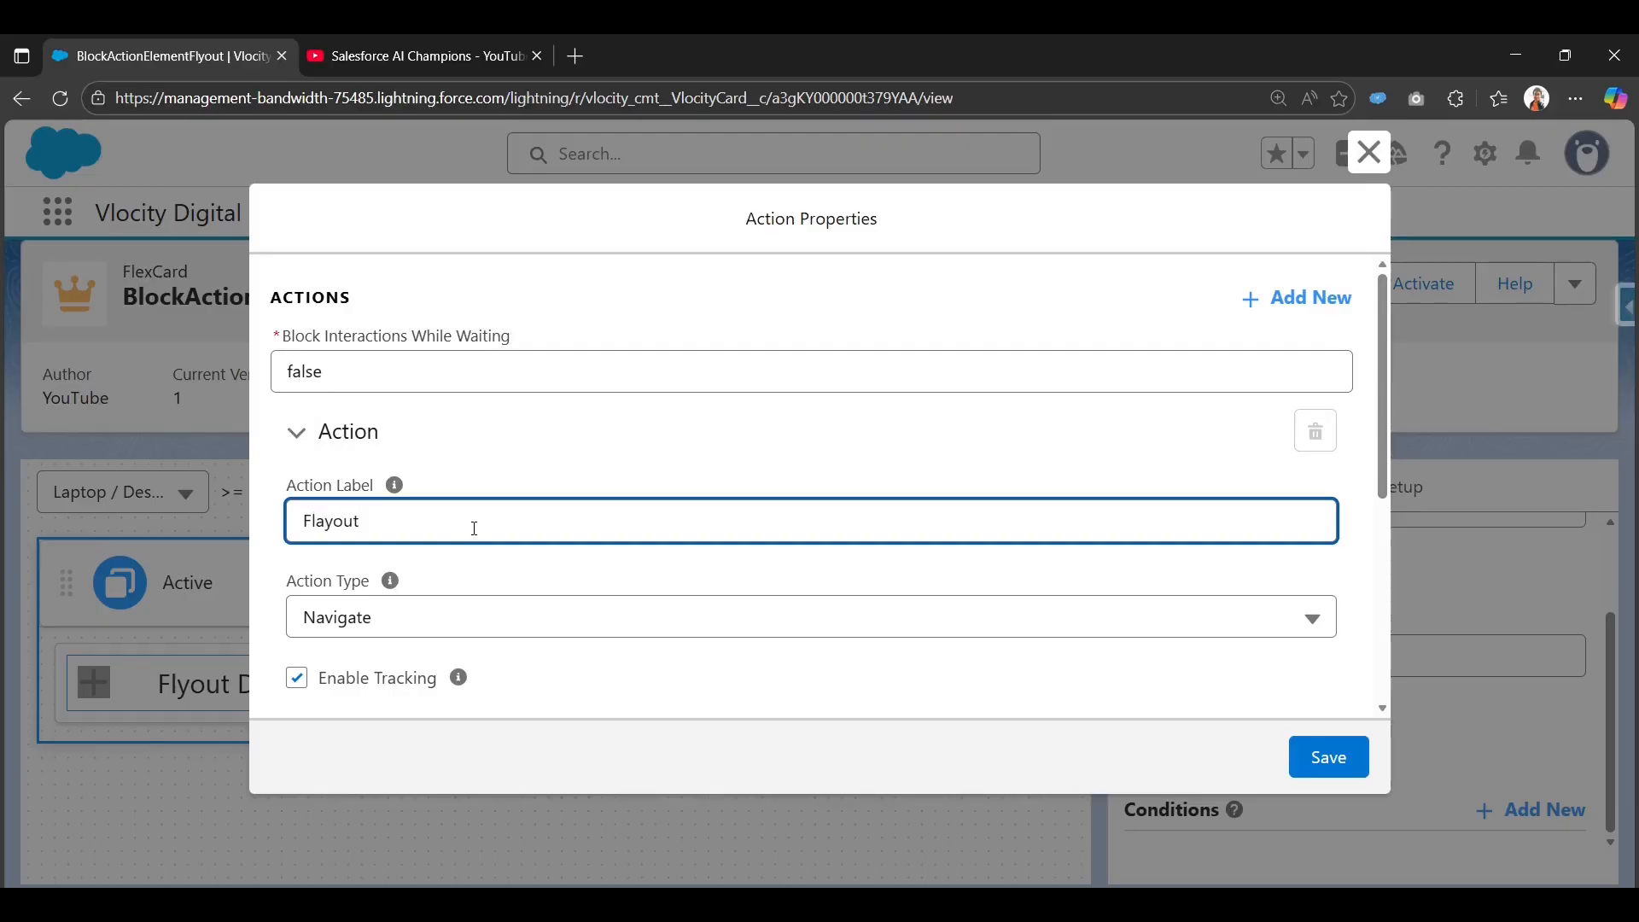
# Set the action's Action Type to Flyout.
pyautogui.click(367, 608)
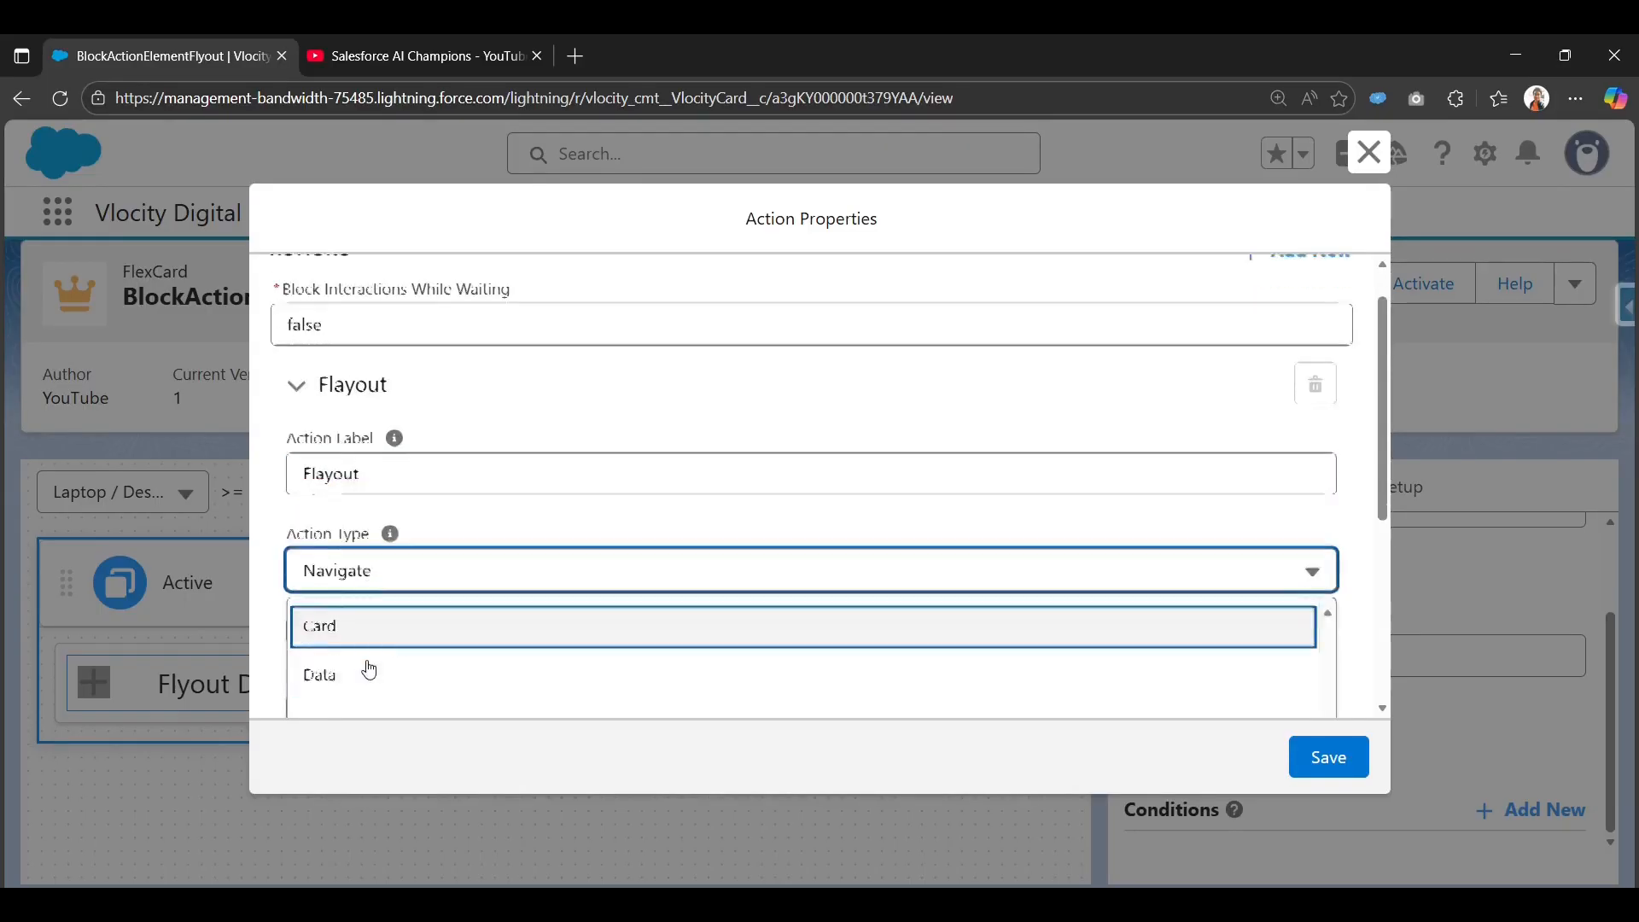
pyautogui.scroll(-2, 469, 432)
pyautogui.scroll(-1, 391, 560)
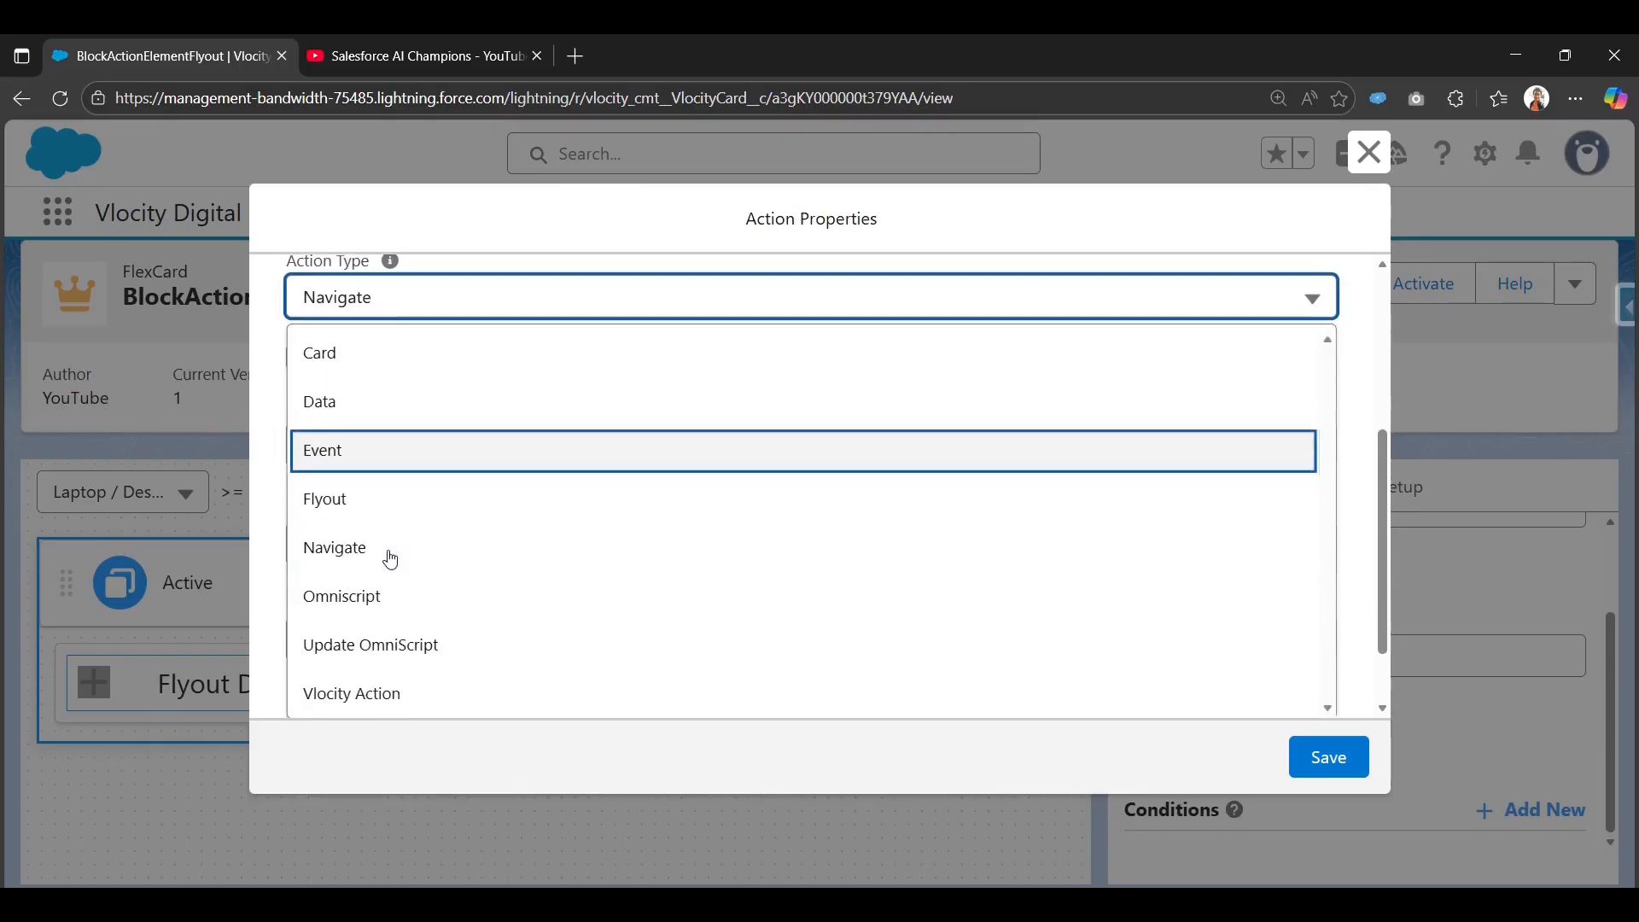
pyautogui.scroll(-1, 391, 559)
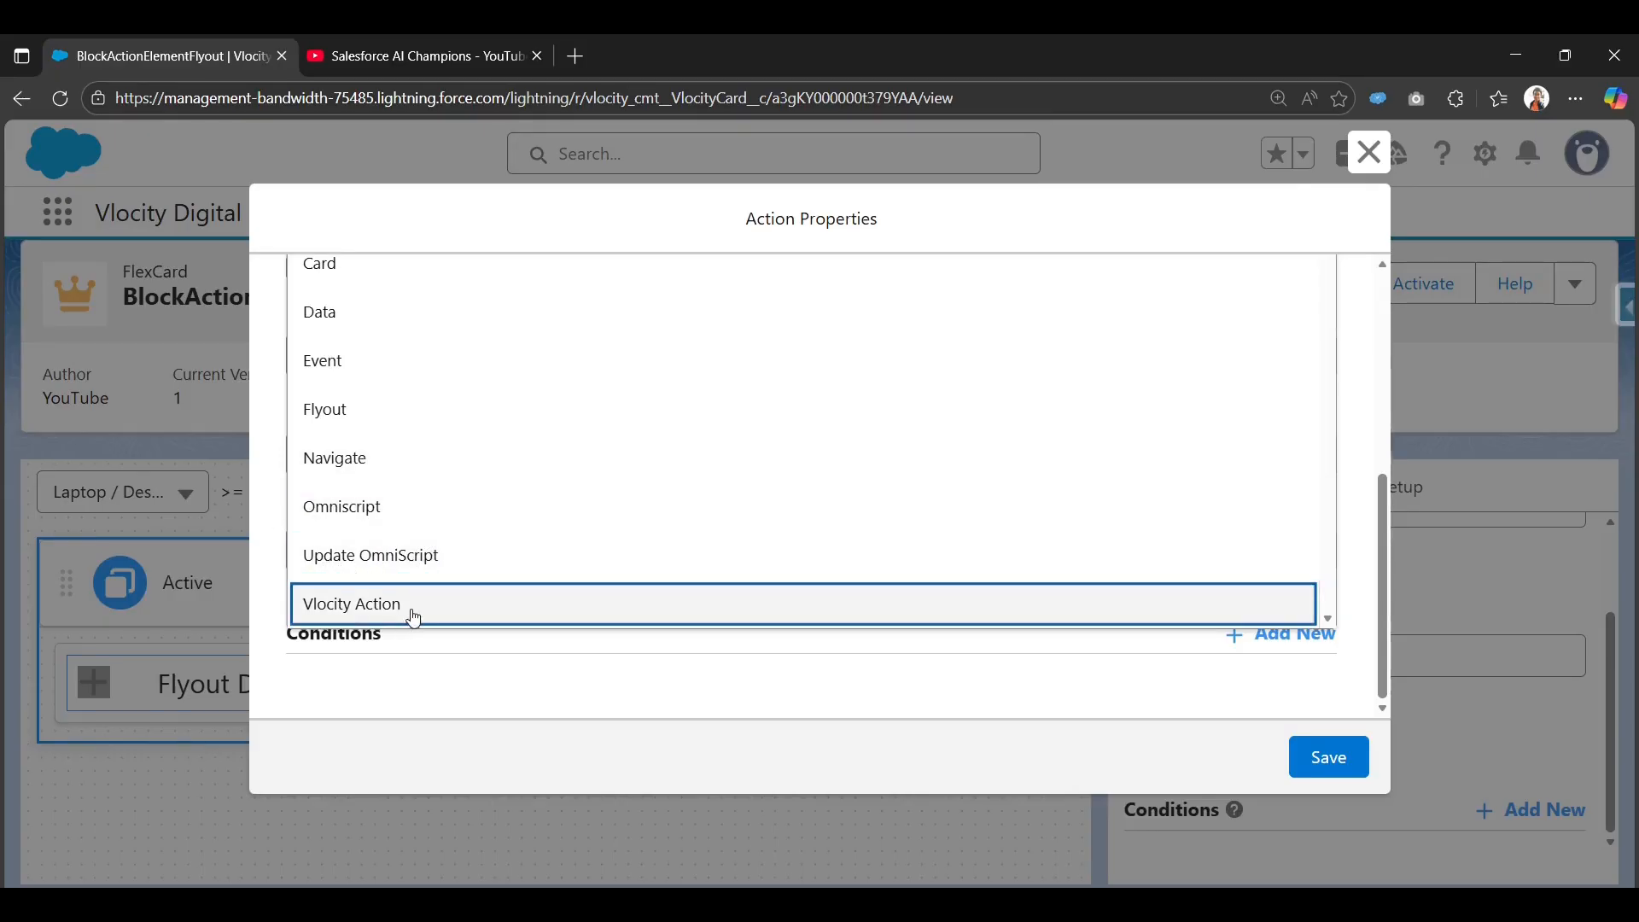
pyautogui.click(264, 574)
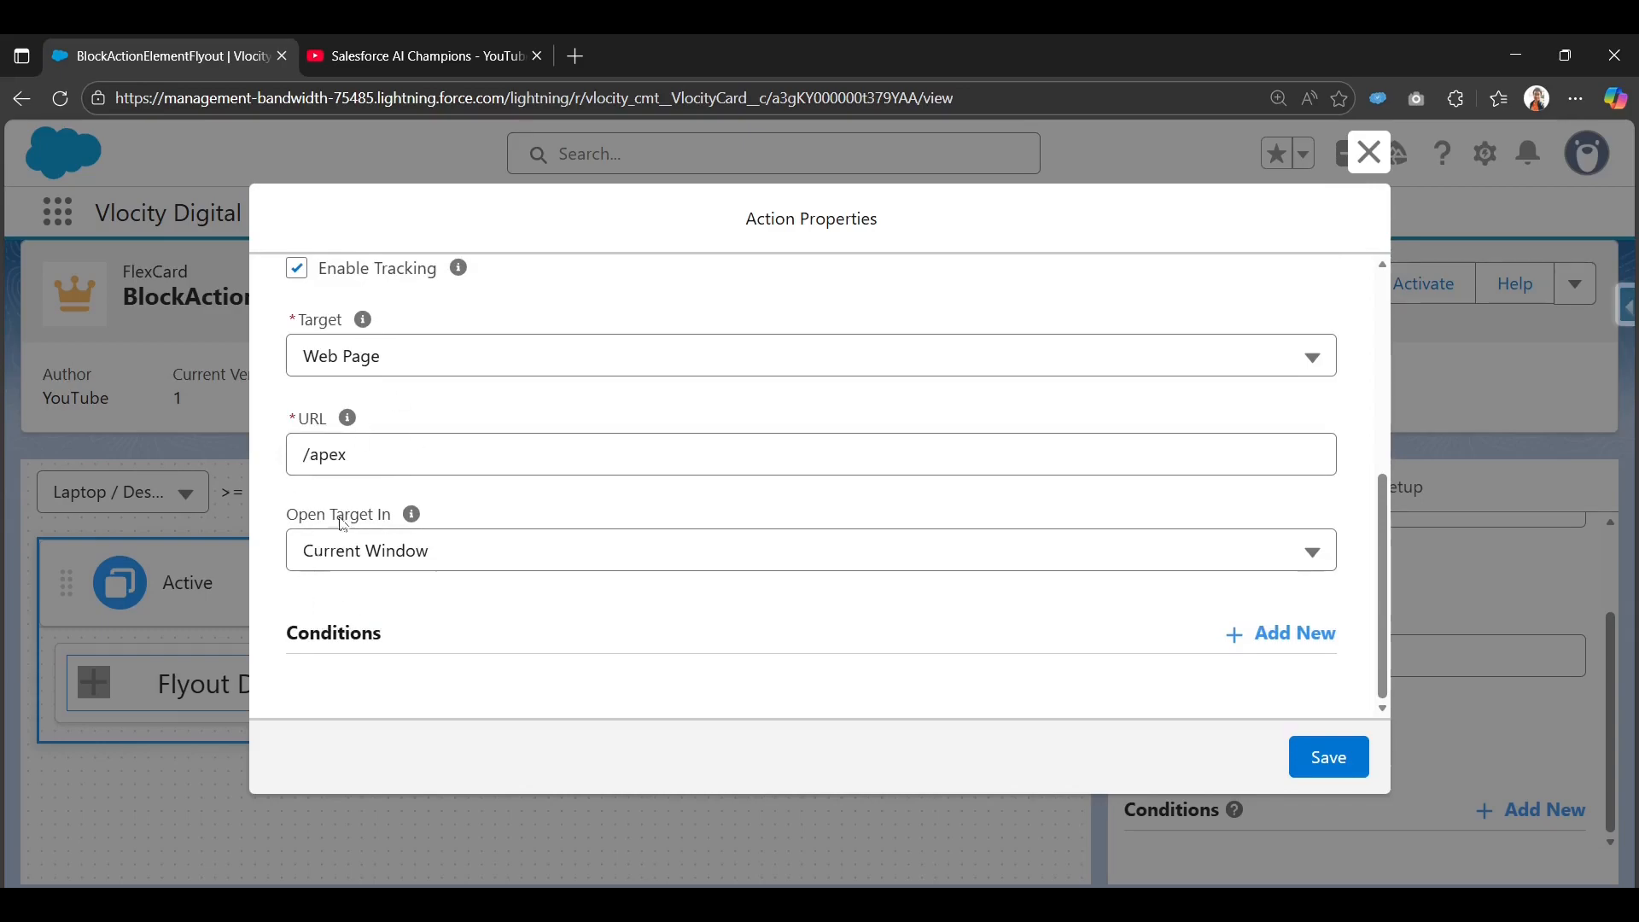
pyautogui.scroll(1, 386, 499)
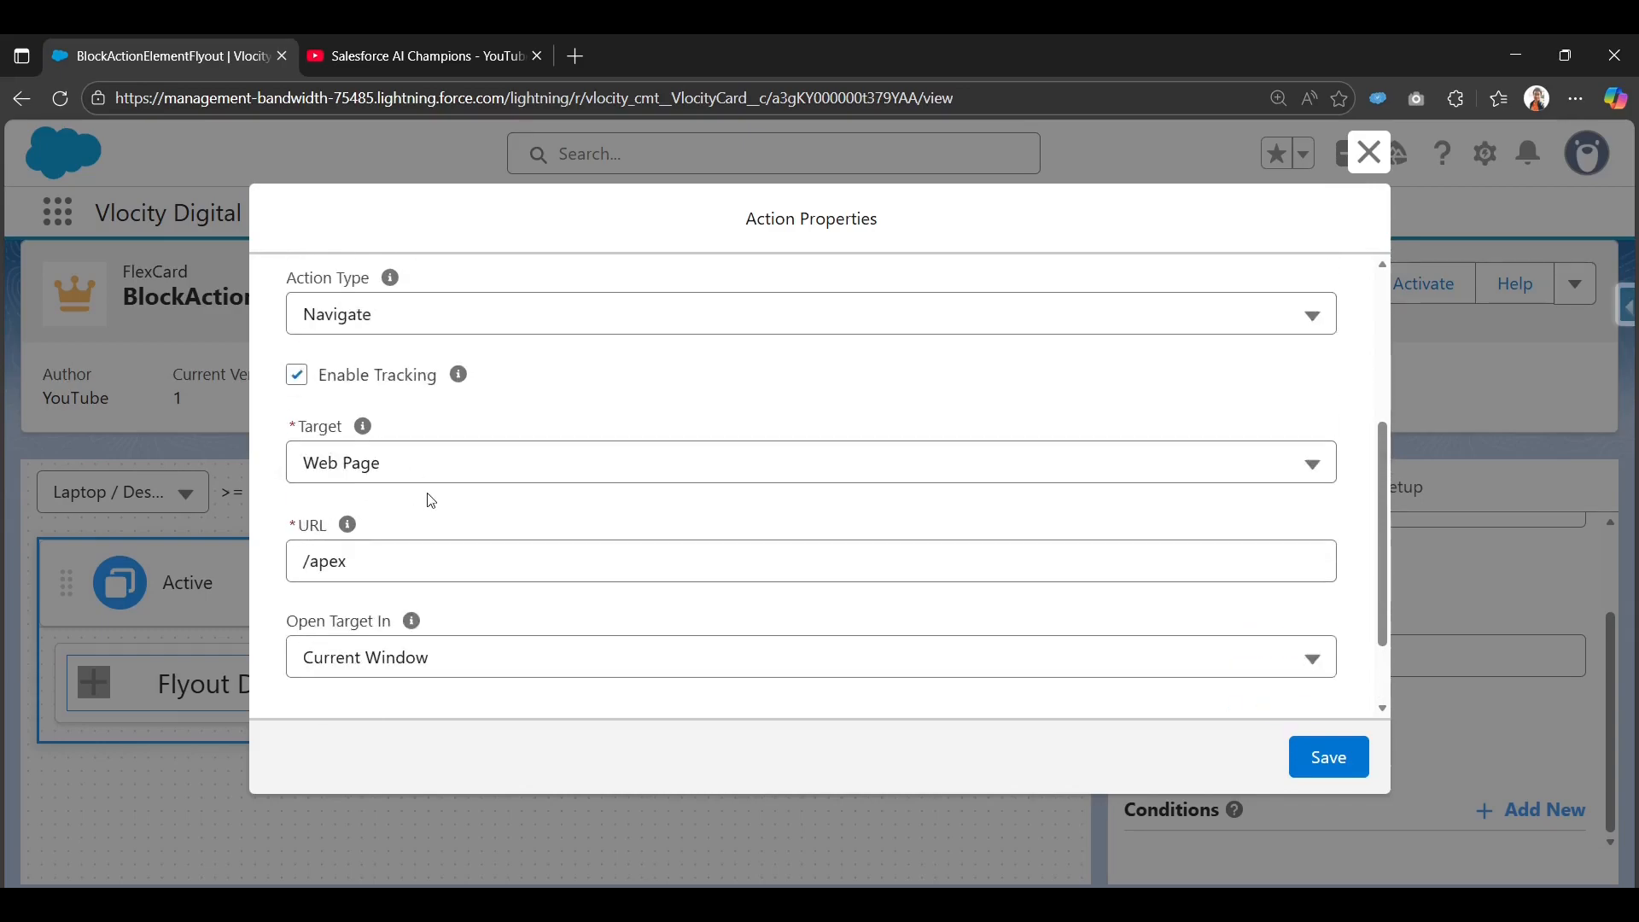
pyautogui.click(461, 316)
pyautogui.scroll(-1, 375, 668)
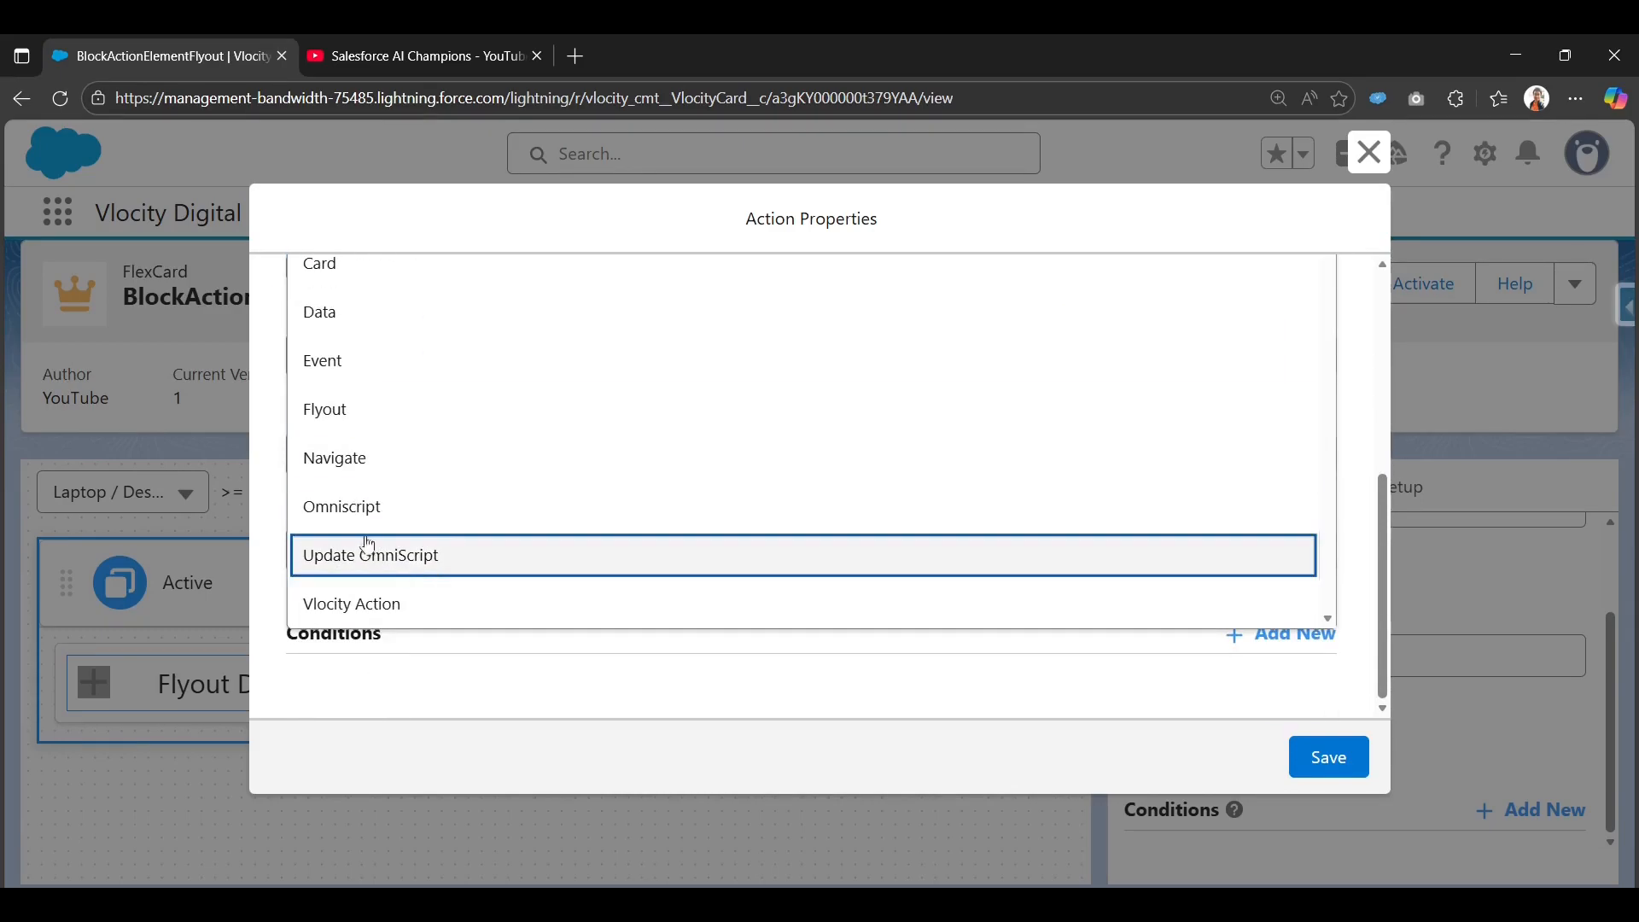
pyautogui.scroll(1, 291, 525)
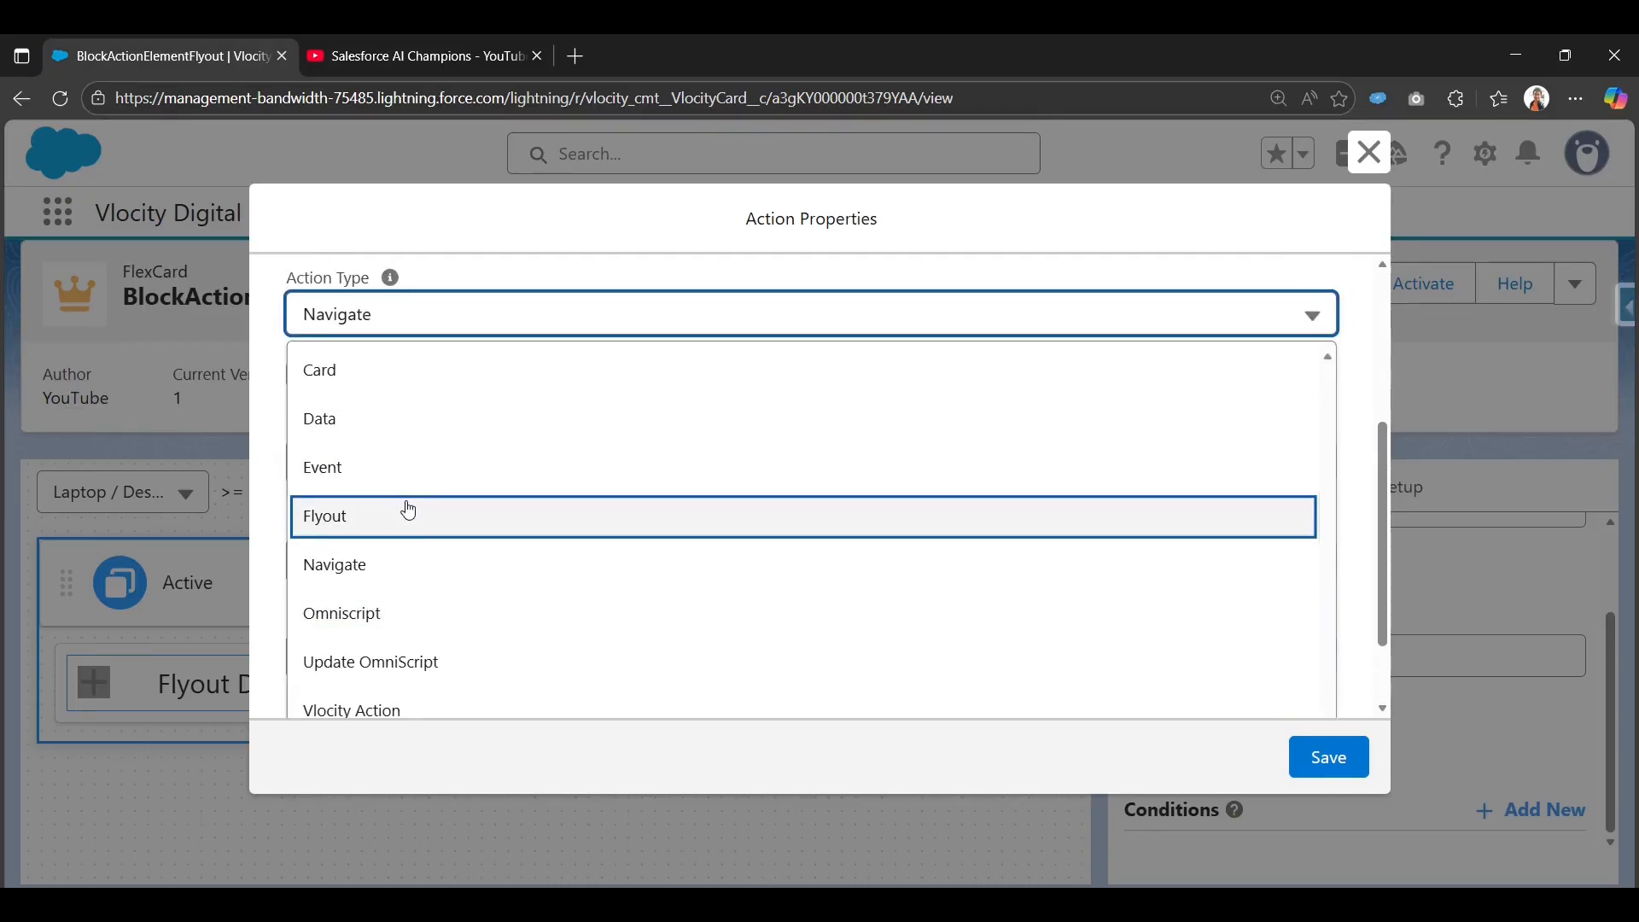
pyautogui.click(409, 510)
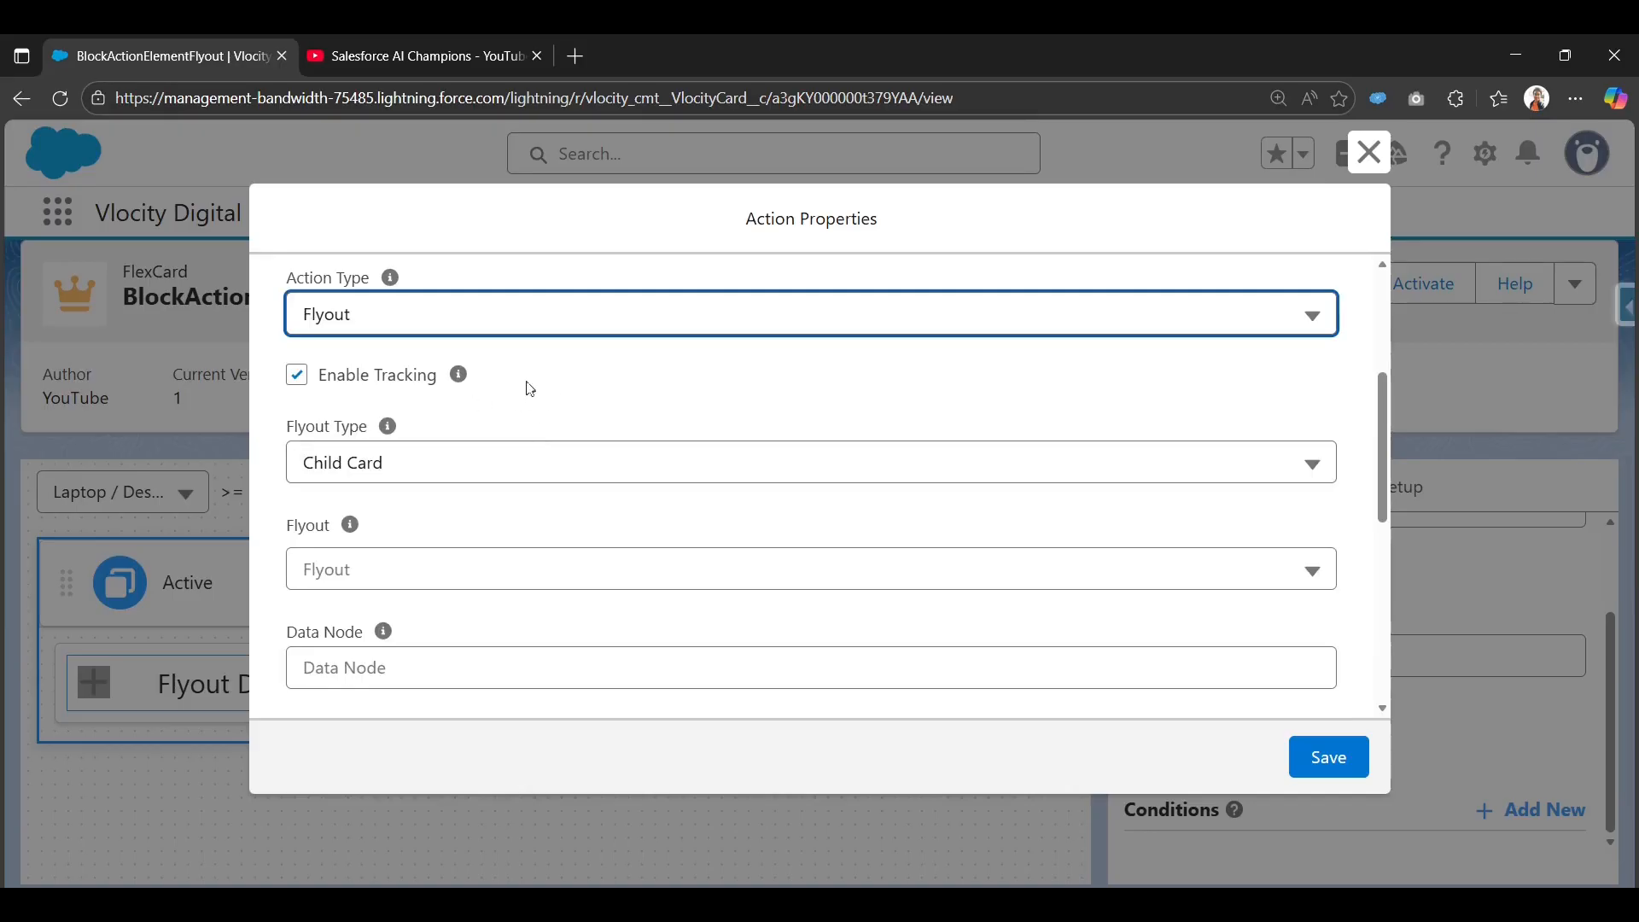
# Keep Flyout Type as Child Card and choose Flexcard_datasource_IP_child as the flyout.
pyautogui.moveTo(456, 369)
pyautogui.click(453, 472)
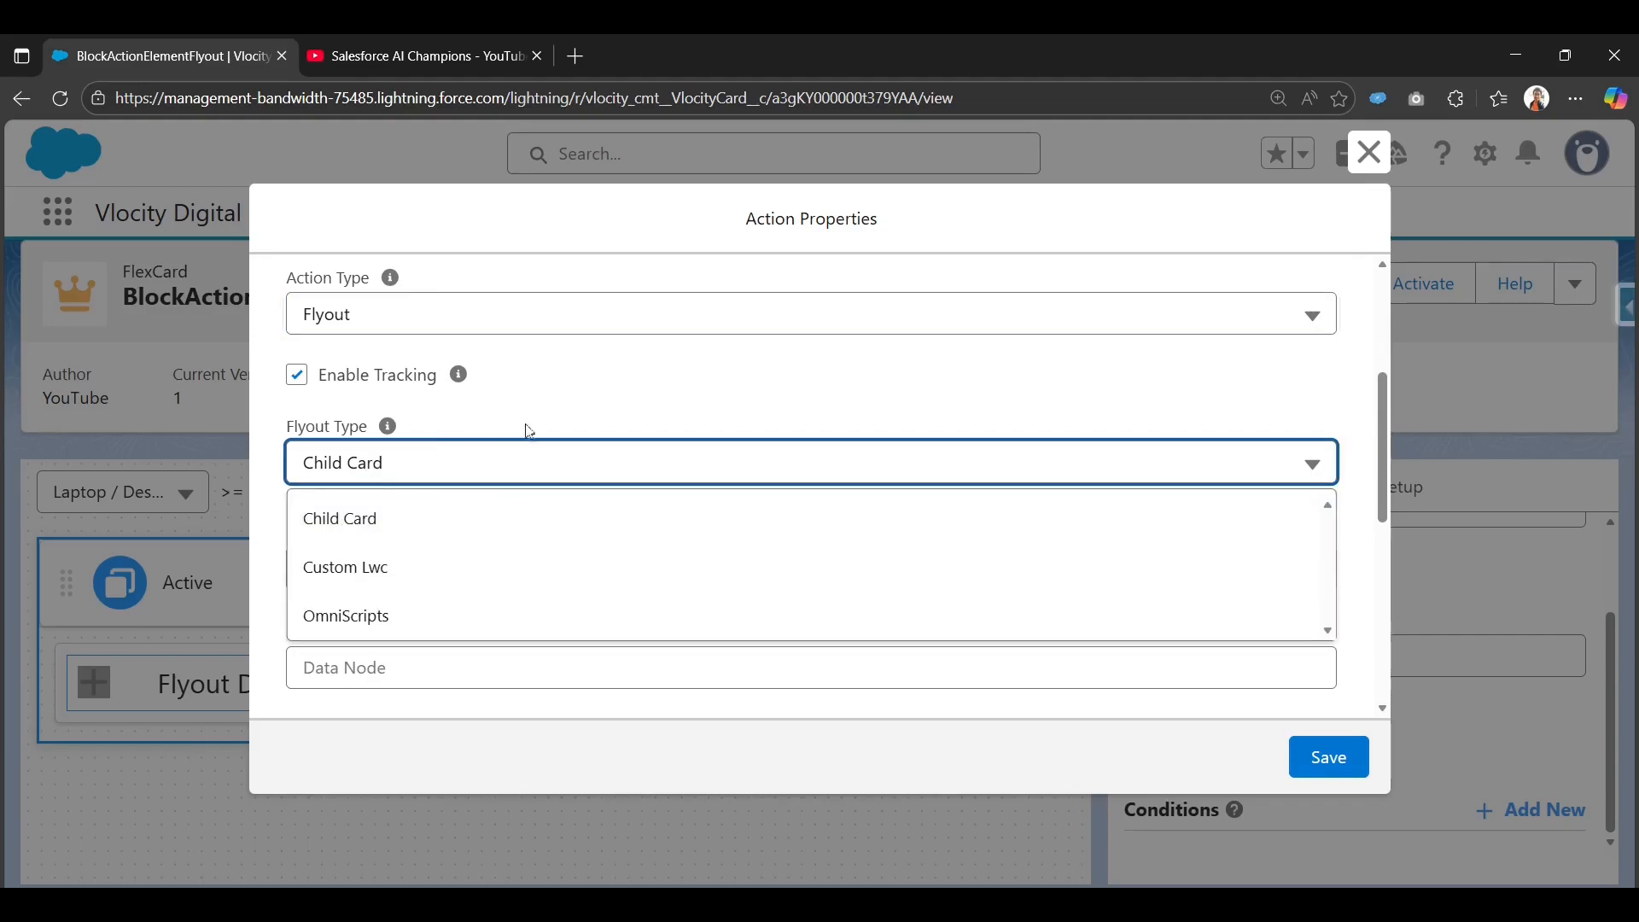
pyautogui.click(575, 397)
pyautogui.click(391, 581)
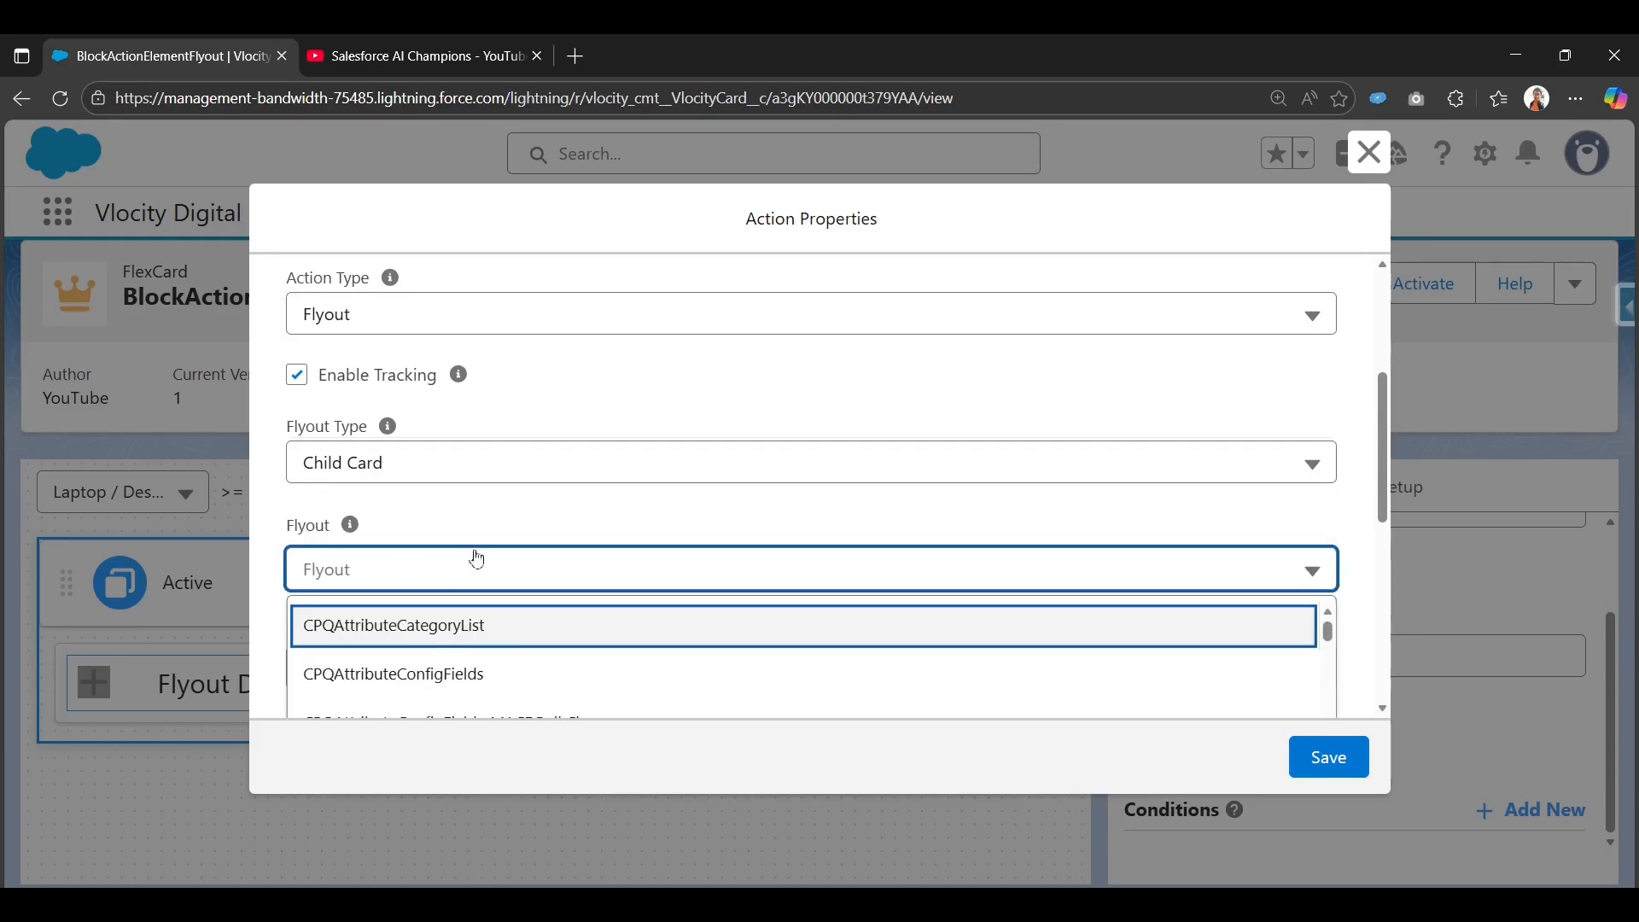
pyautogui.scroll(-1, 534, 509)
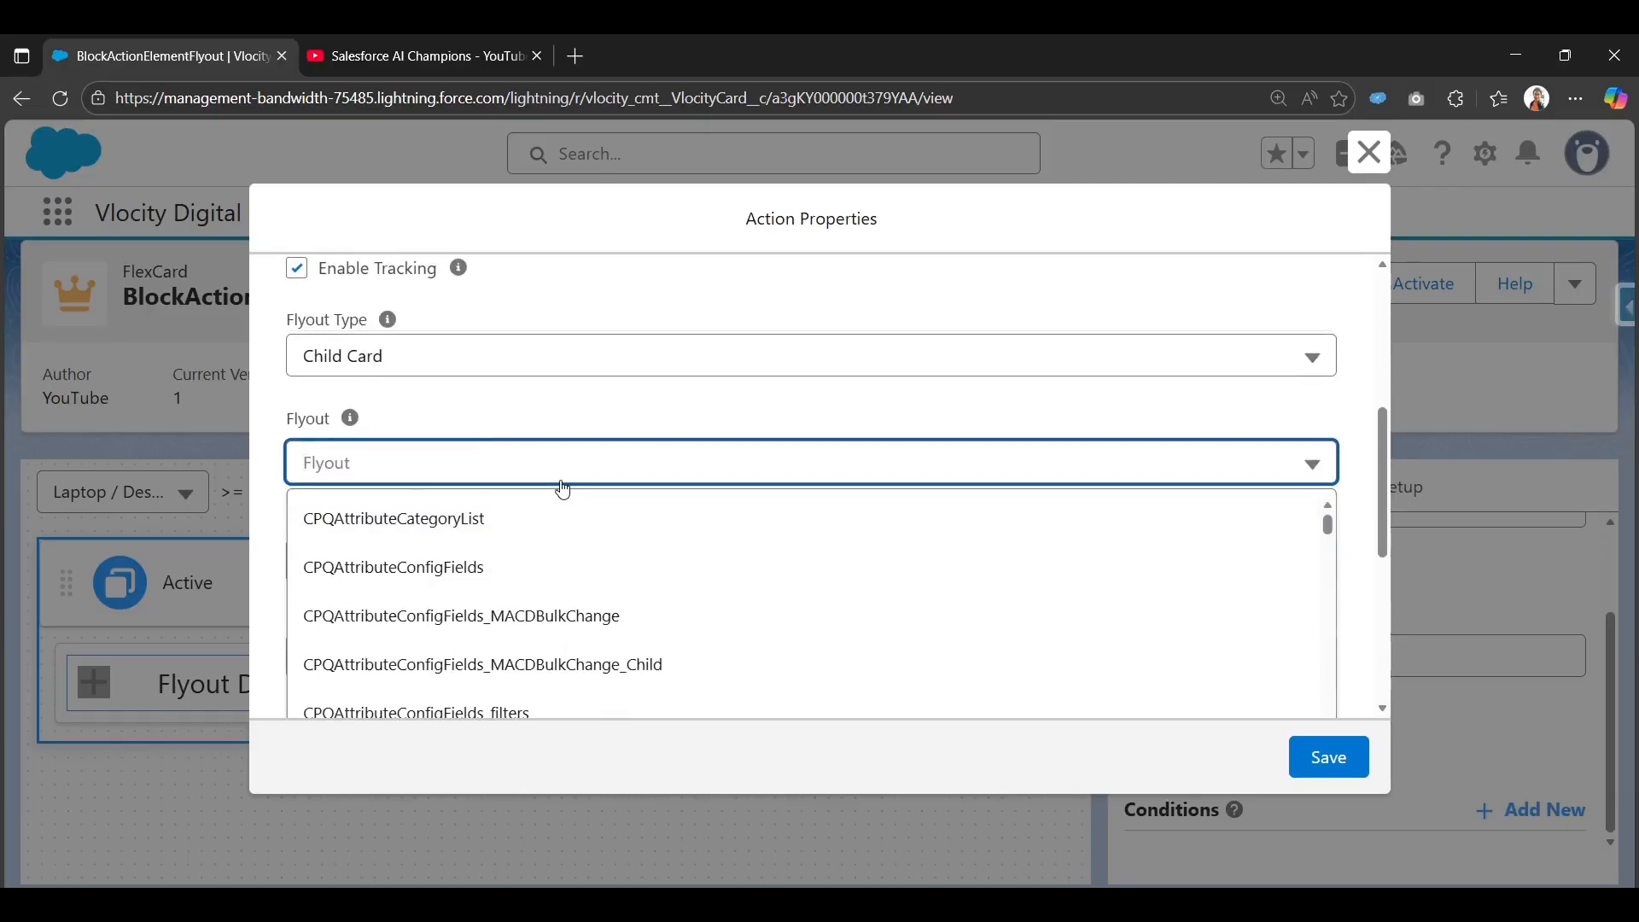
pyautogui.write('flex')
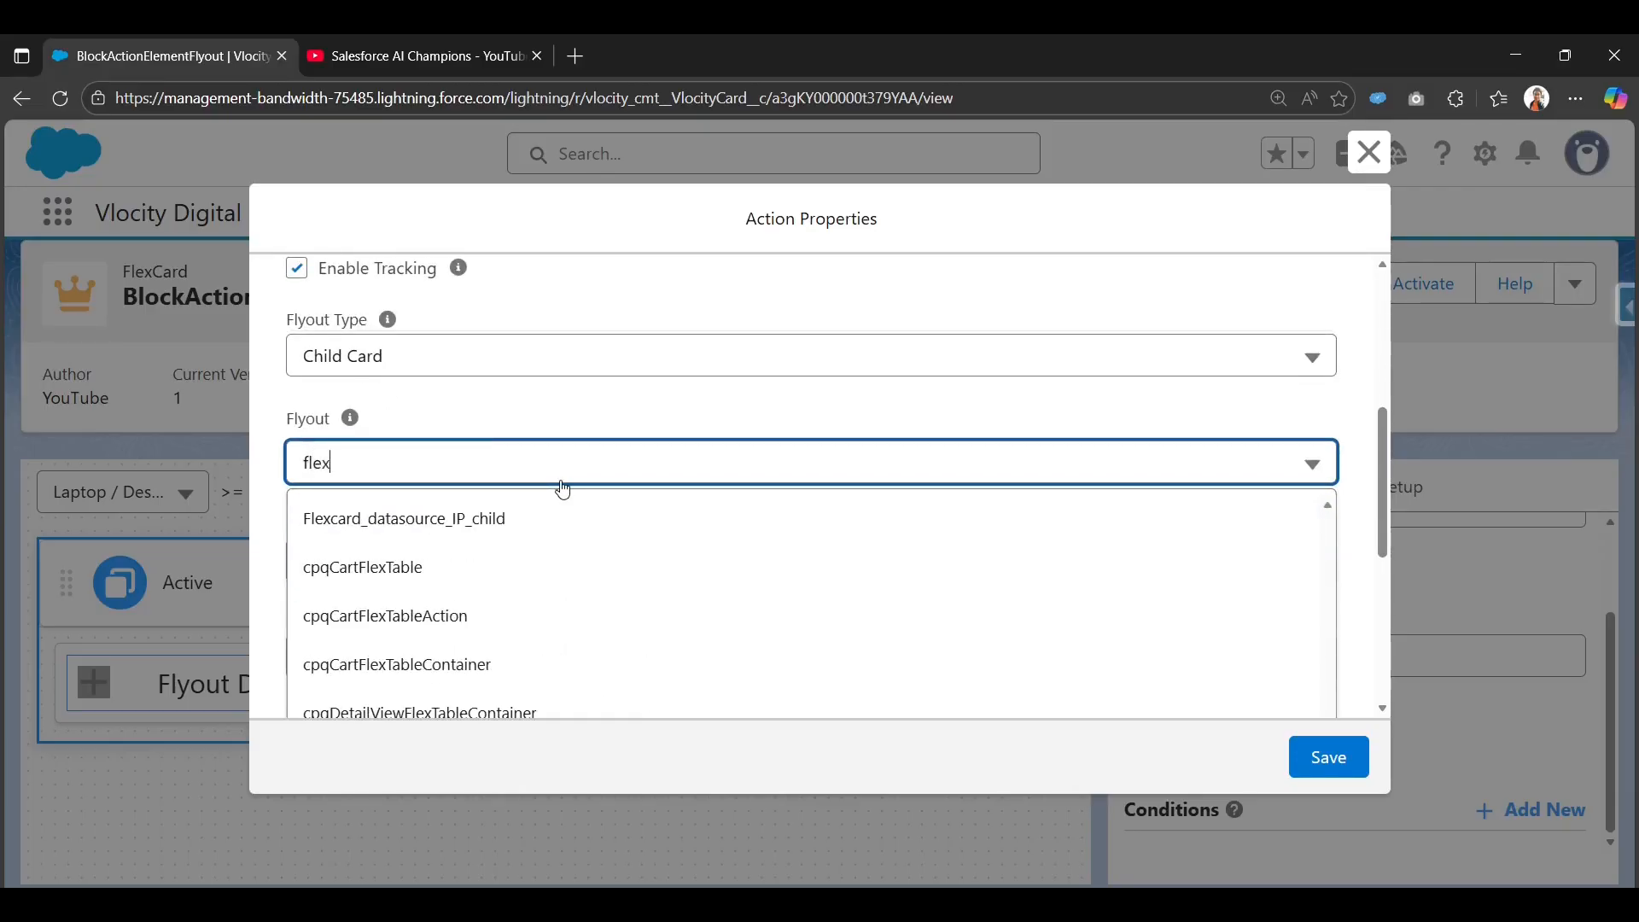
pyautogui.click(427, 519)
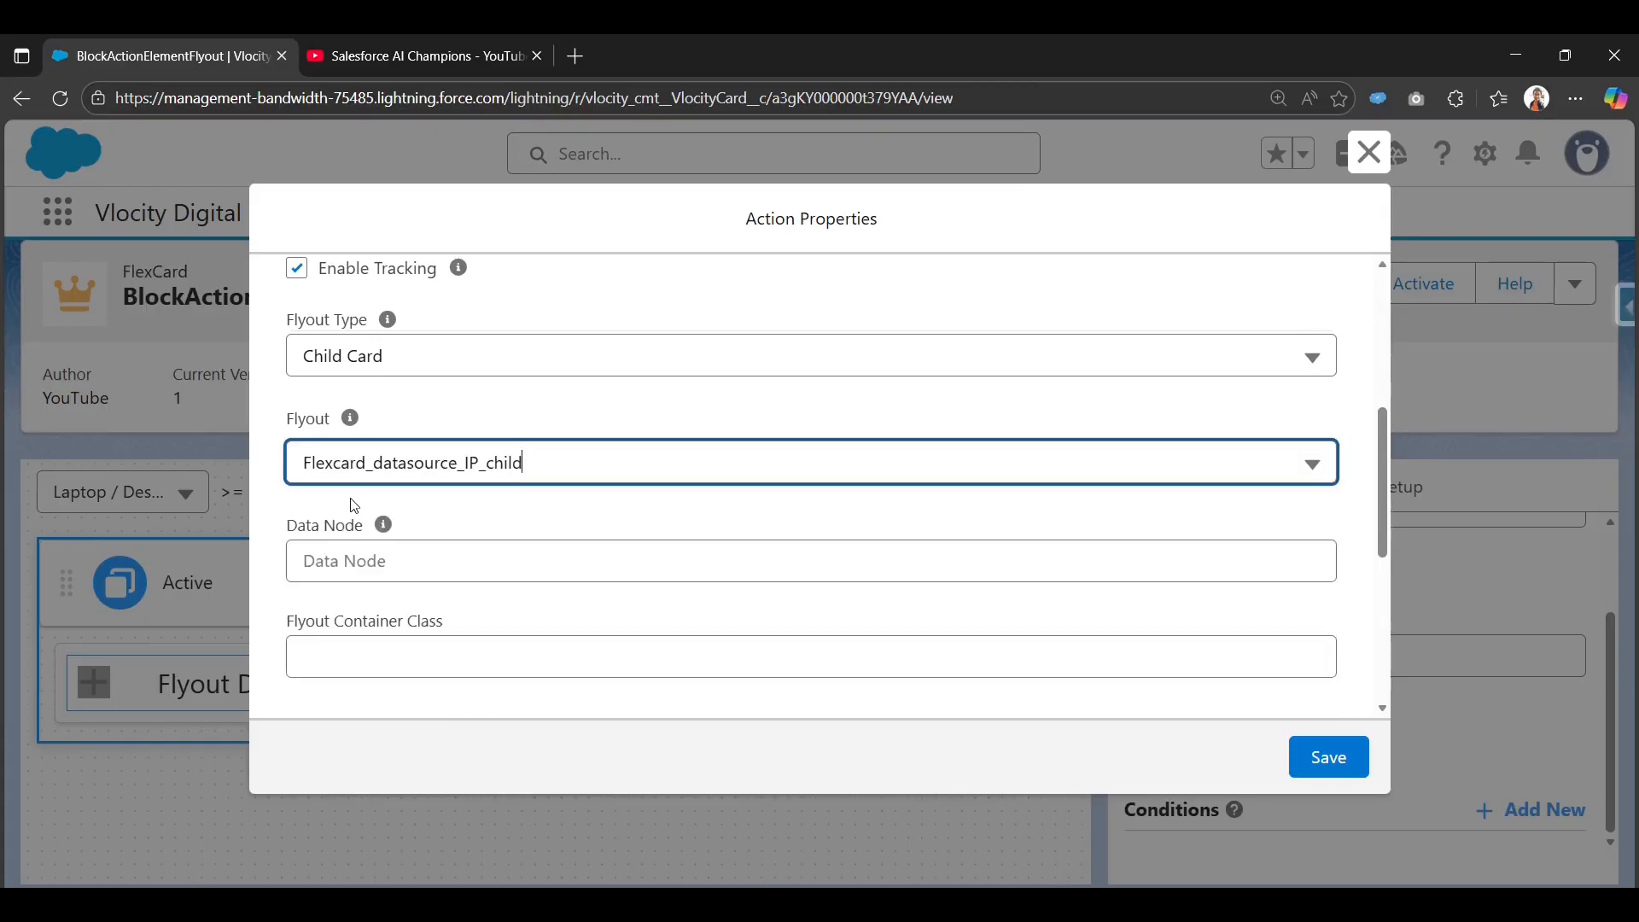
pyautogui.scroll(-1, 444, 510)
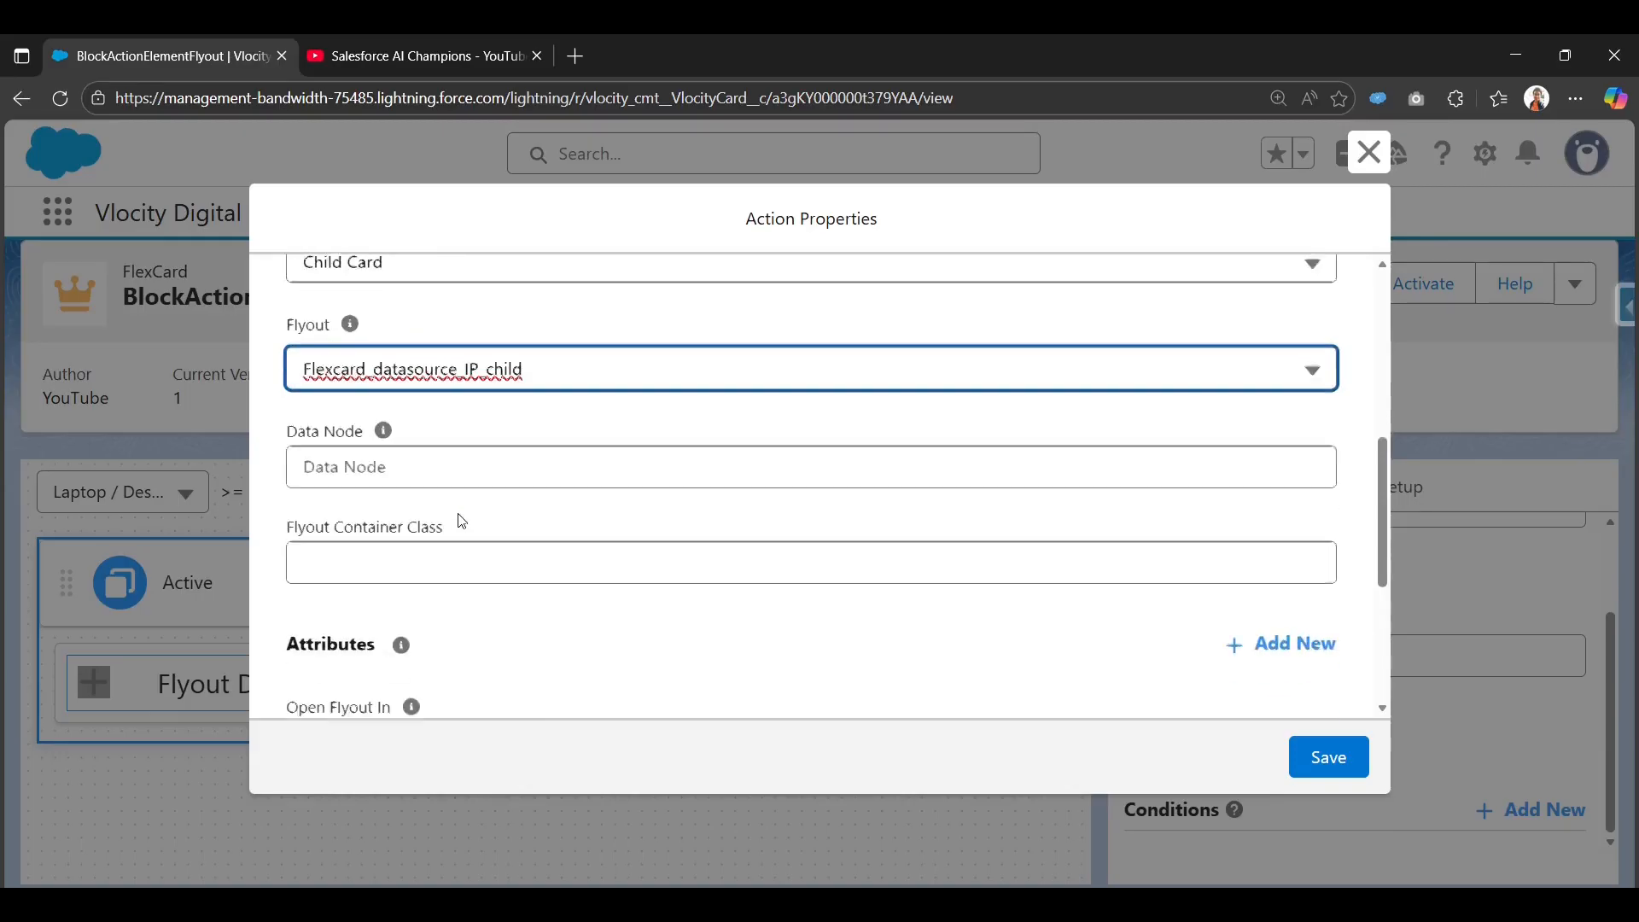
pyautogui.click(389, 457)
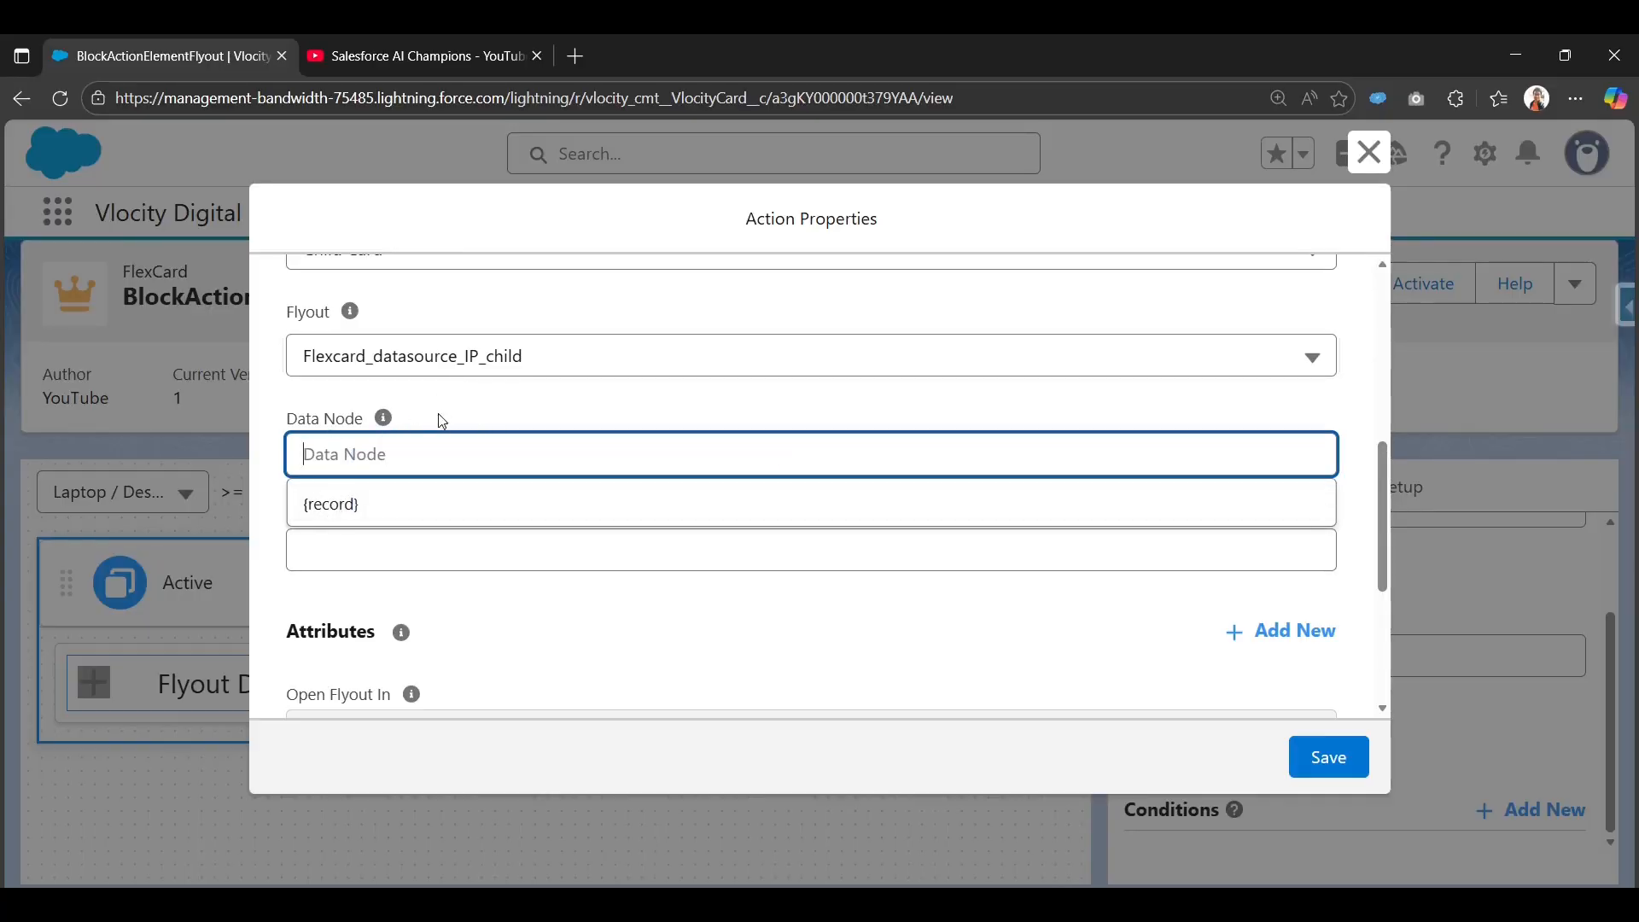
# Dismiss the Data Node suggestions and check the close_modal channel name.
pyautogui.click(461, 404)
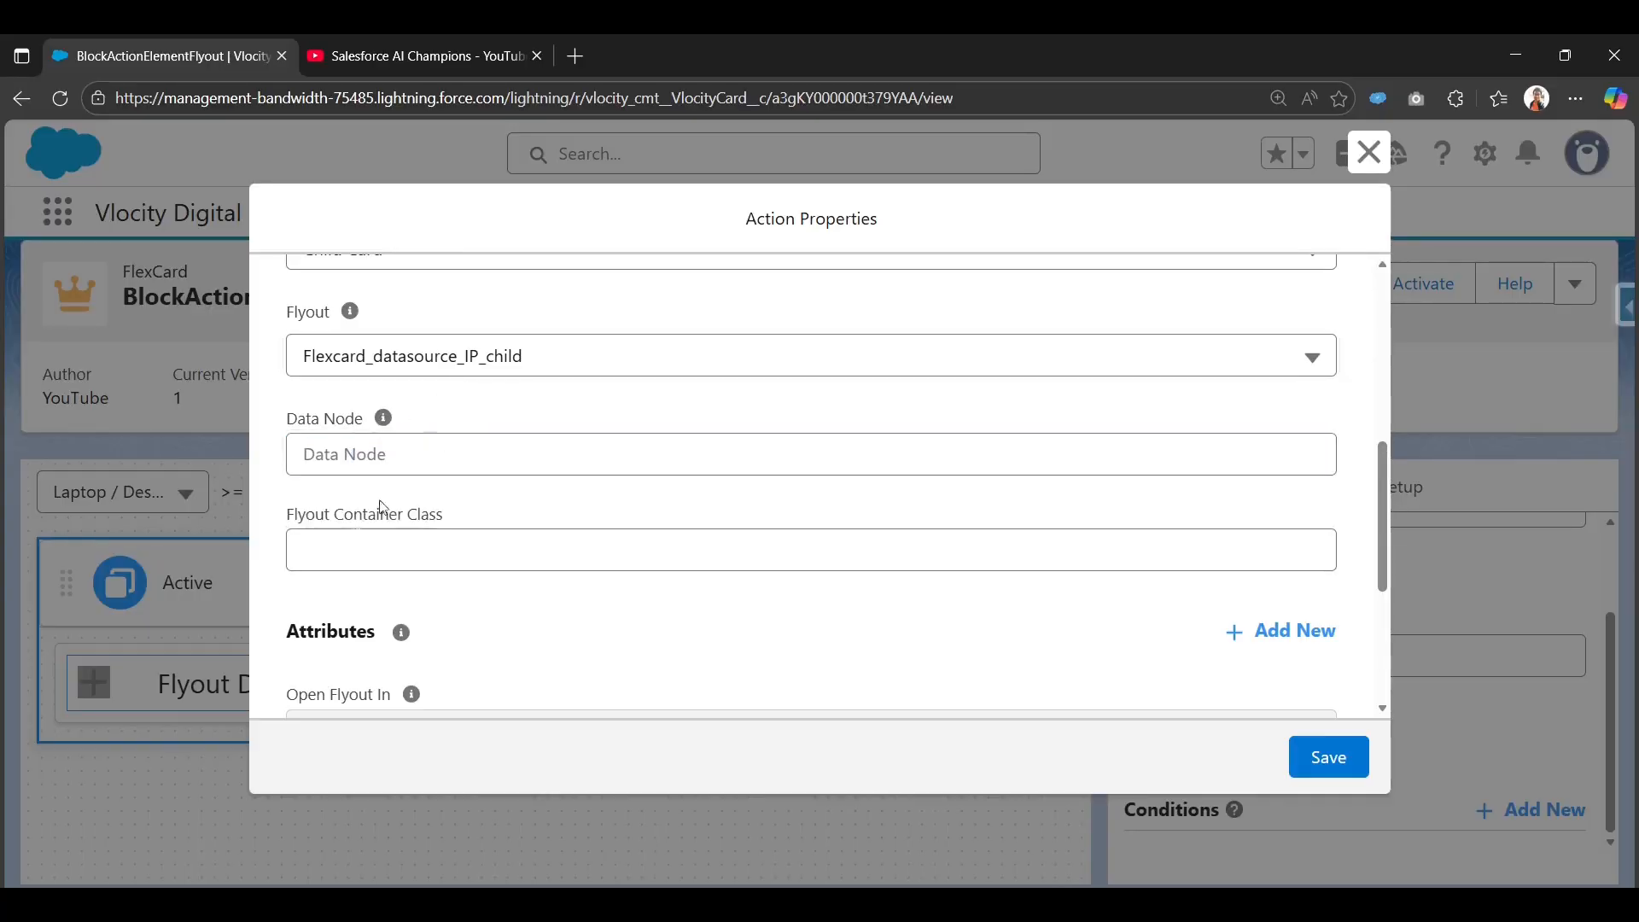
pyautogui.click(388, 452)
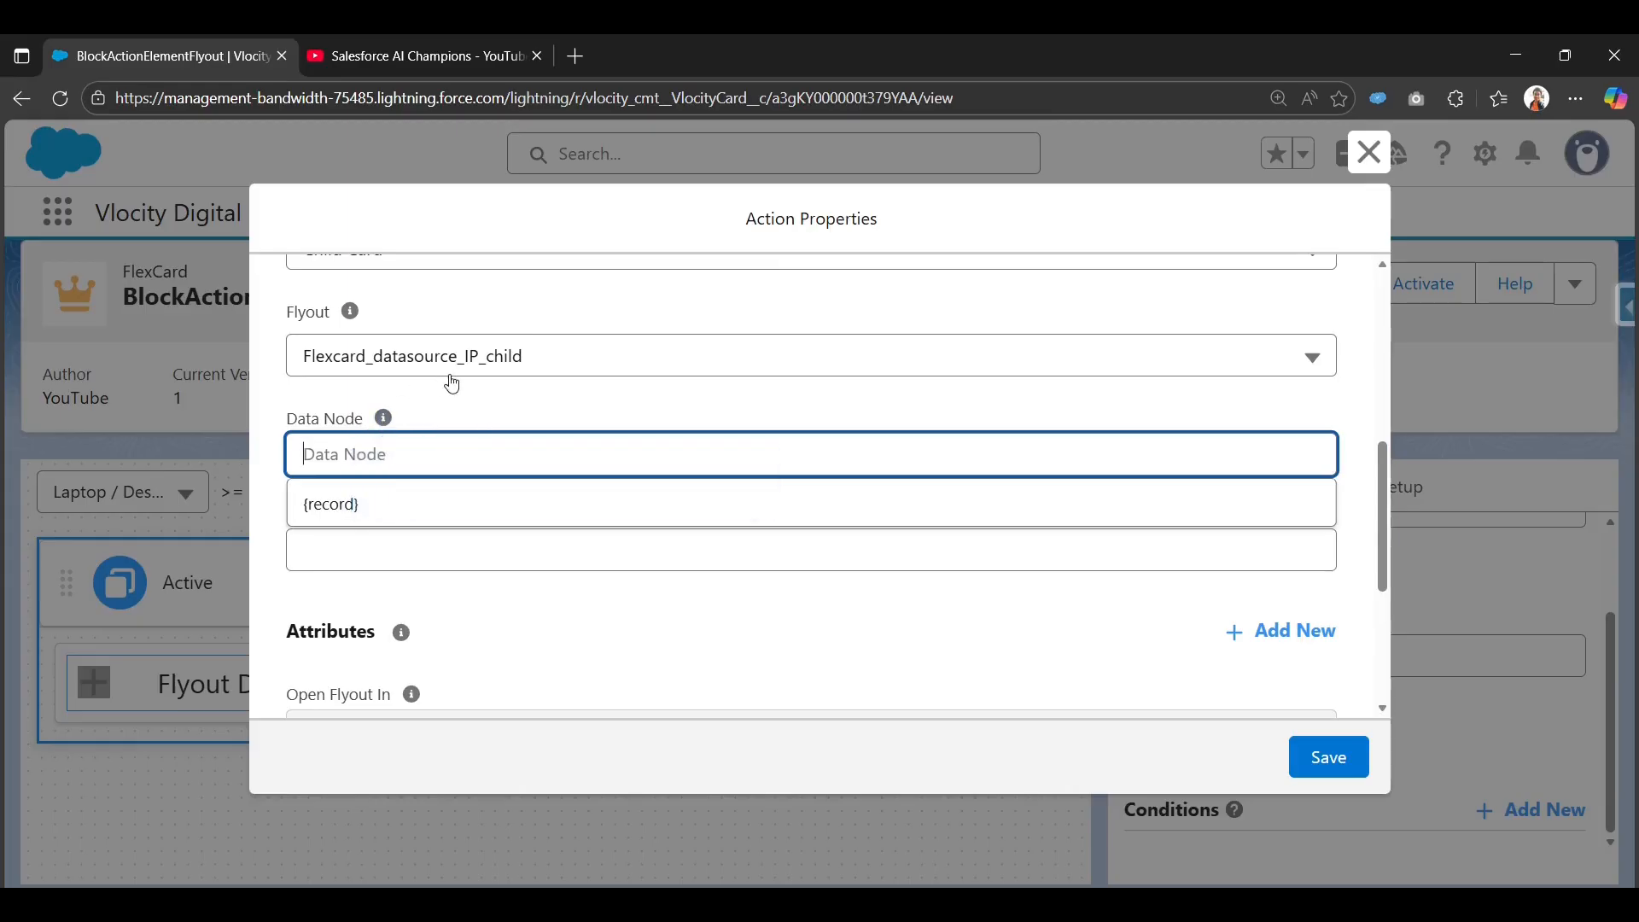
pyautogui.click(615, 406)
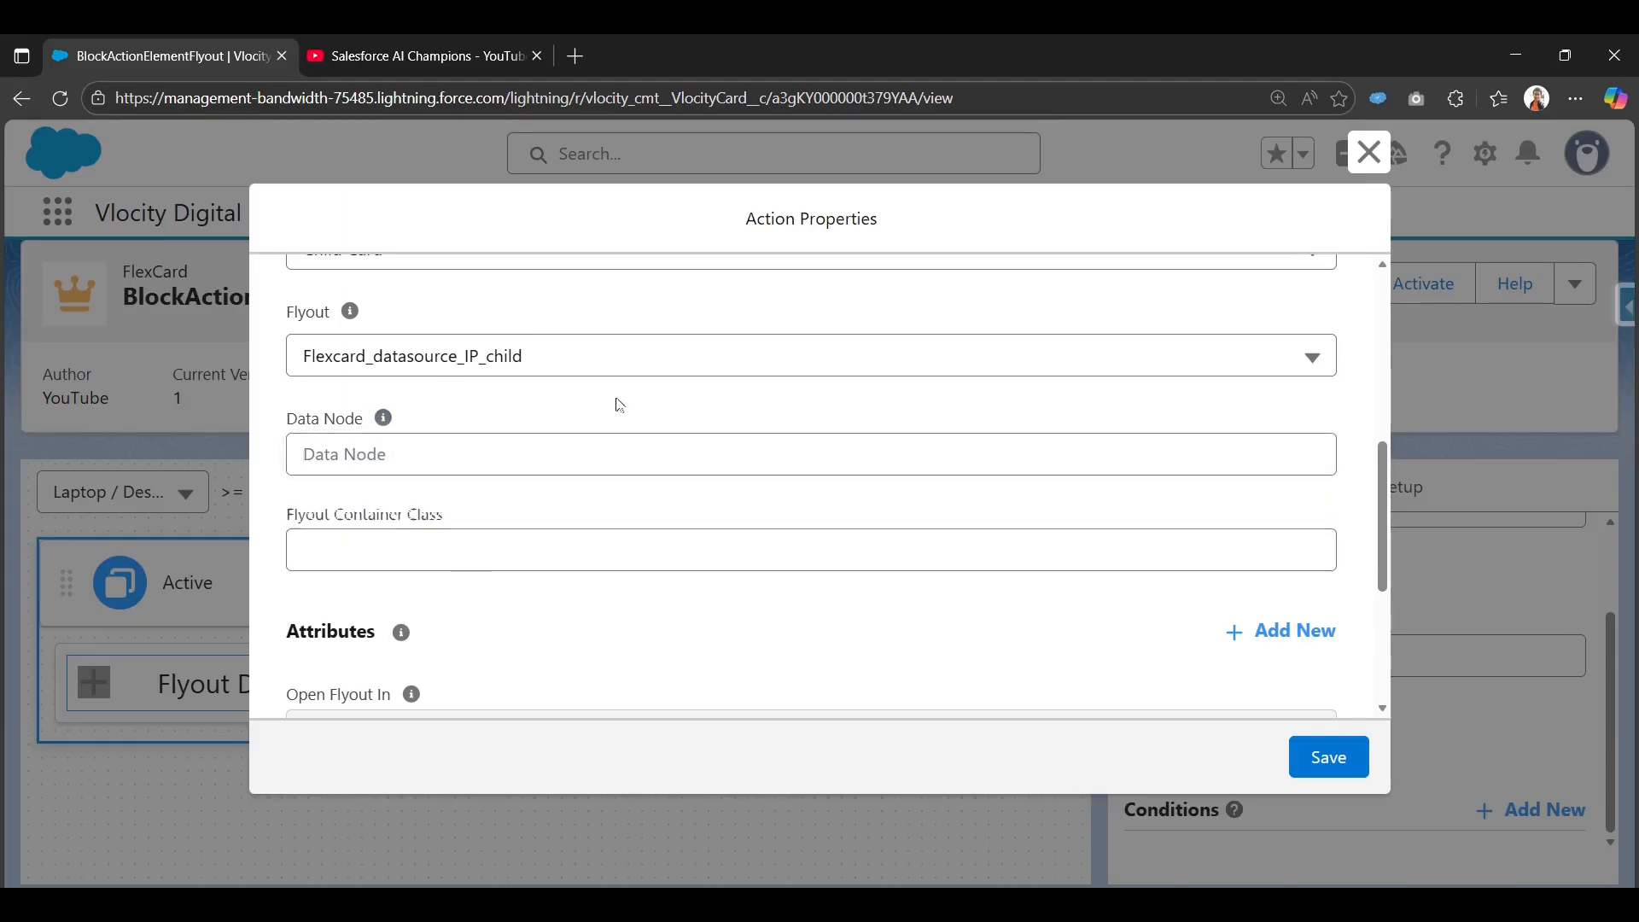
pyautogui.scroll(-2, 461, 531)
pyautogui.scroll(-1, 516, 576)
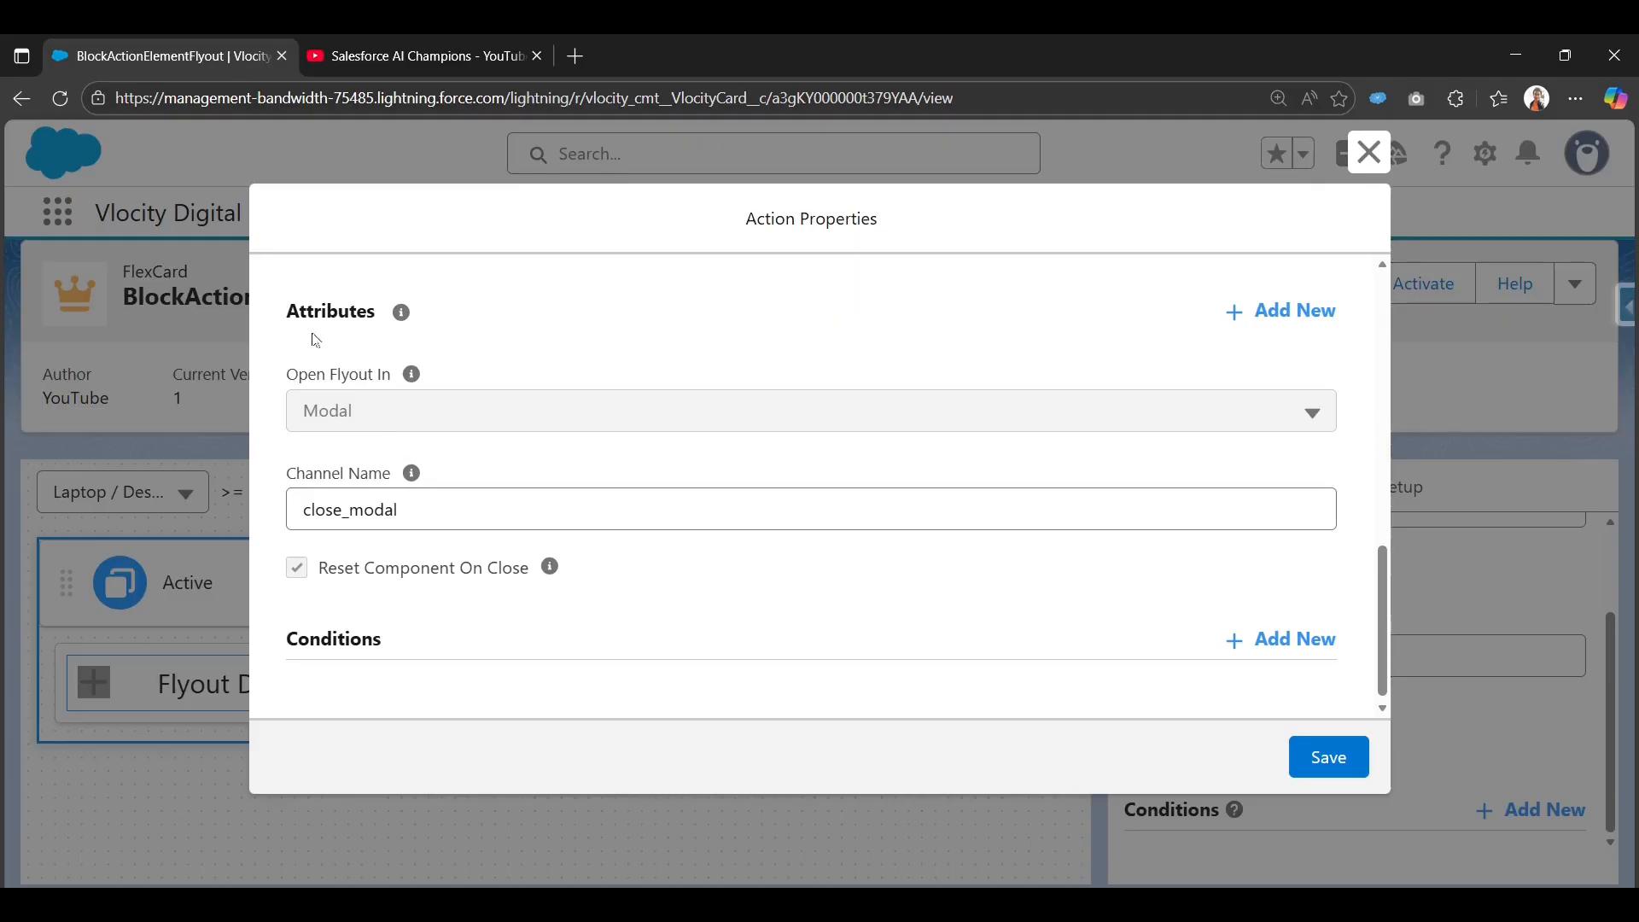
pyautogui.moveTo(421, 510); pyautogui.dragTo(297, 512)
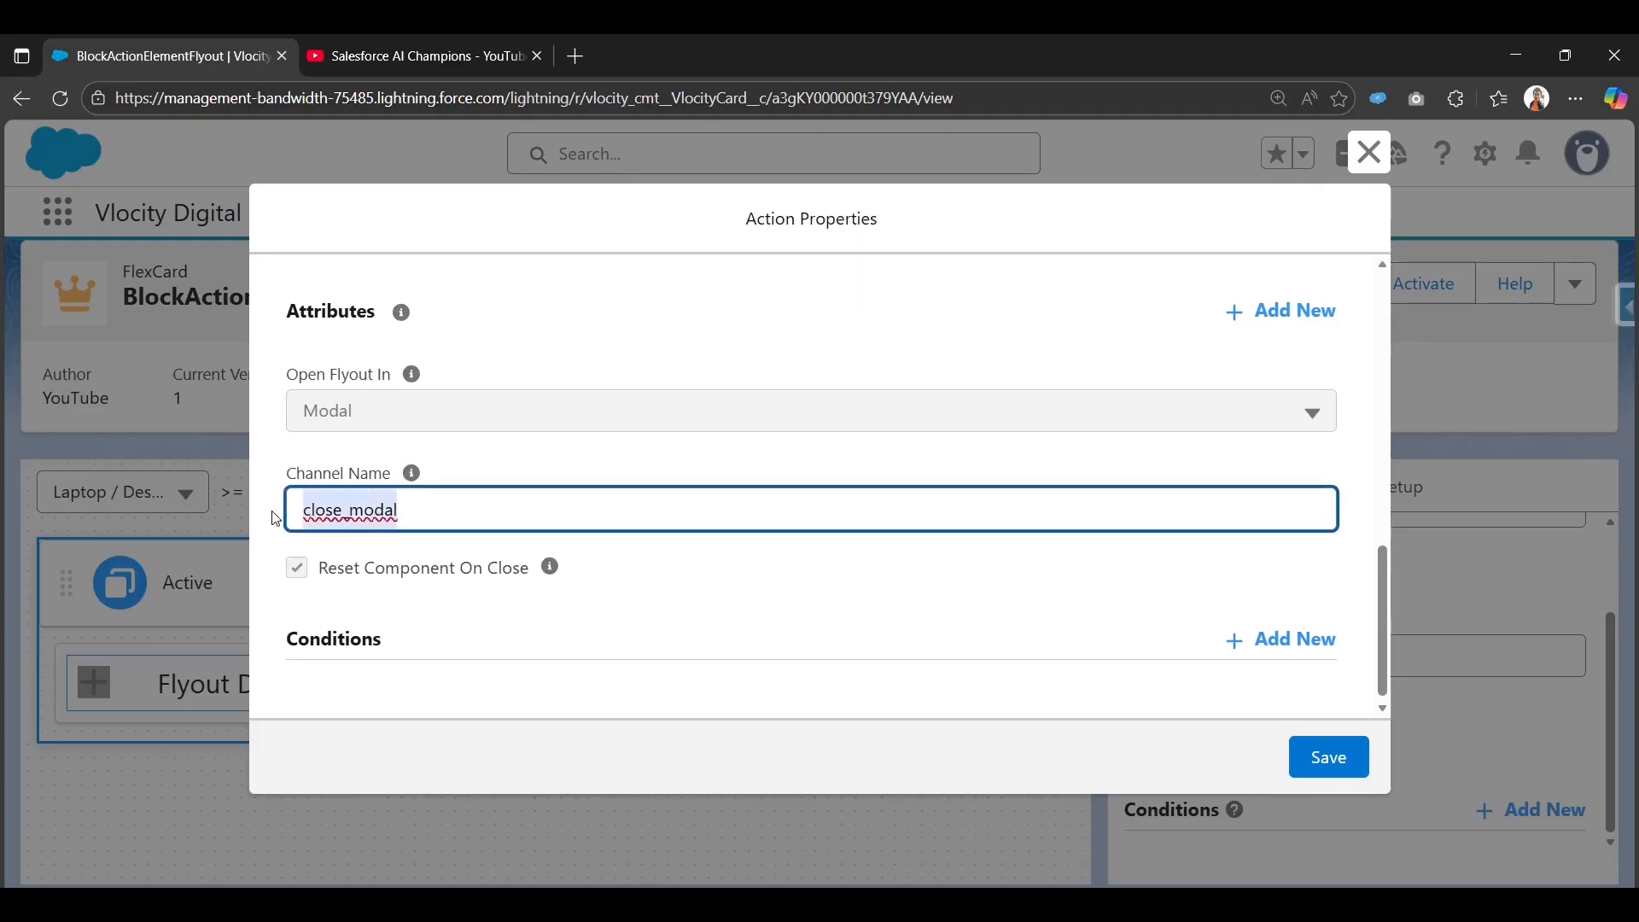
pyautogui.moveTo(415, 470)
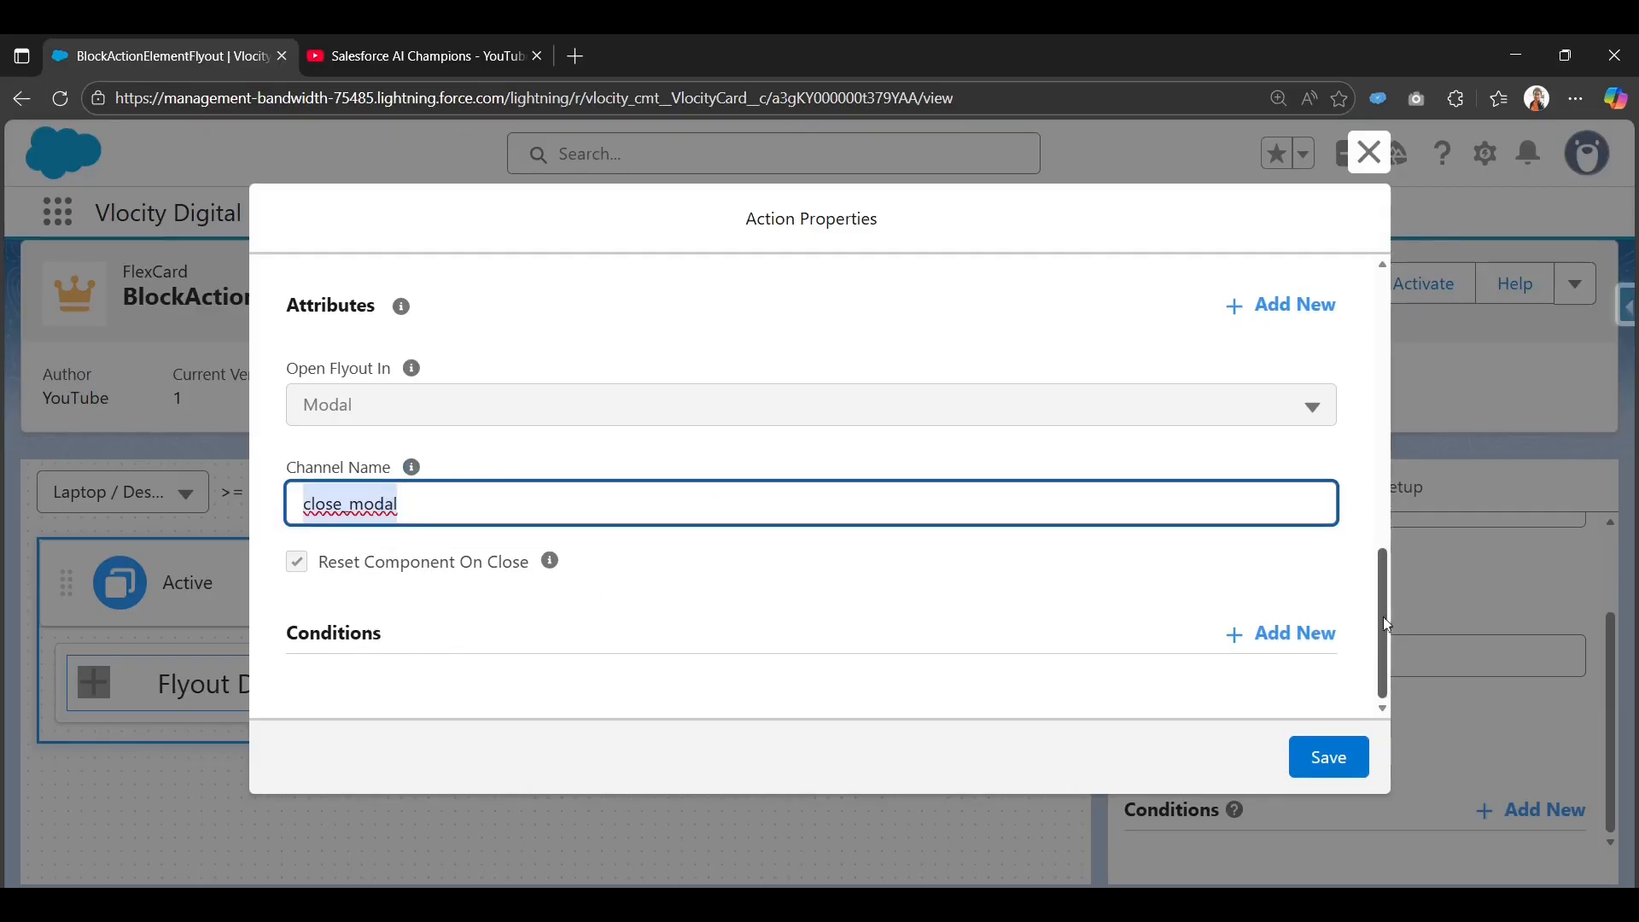
# Save the flyout action without adding any conditions.
pyautogui.click(1234, 635)
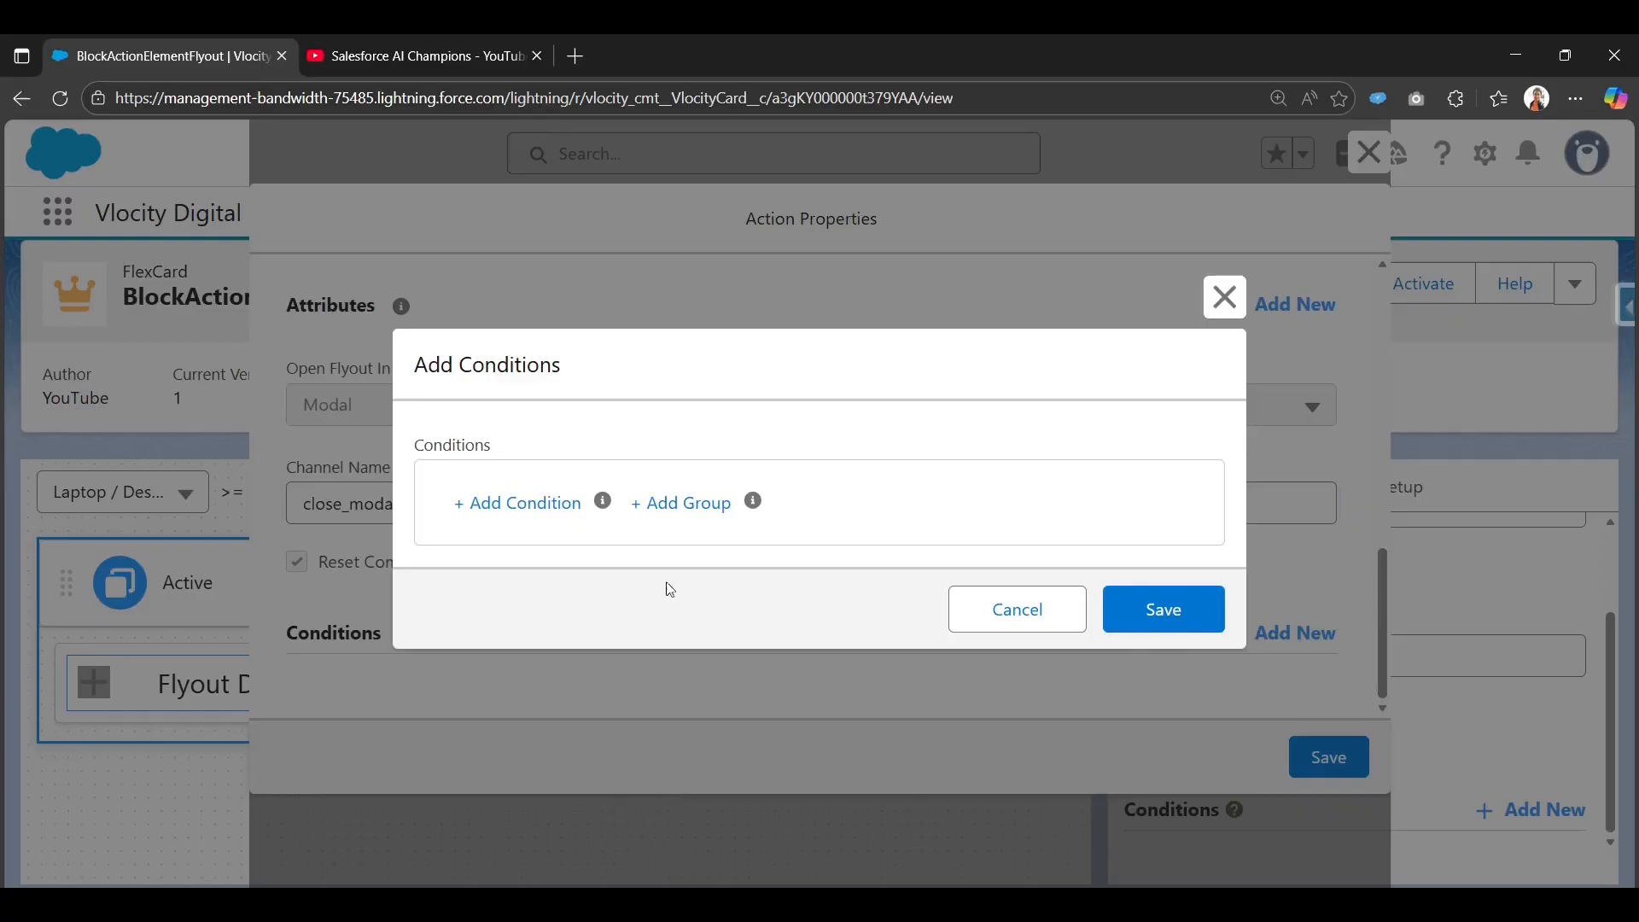
pyautogui.click(1031, 611)
pyautogui.scroll(10, 446, 444)
pyautogui.scroll(-10, 933, 567)
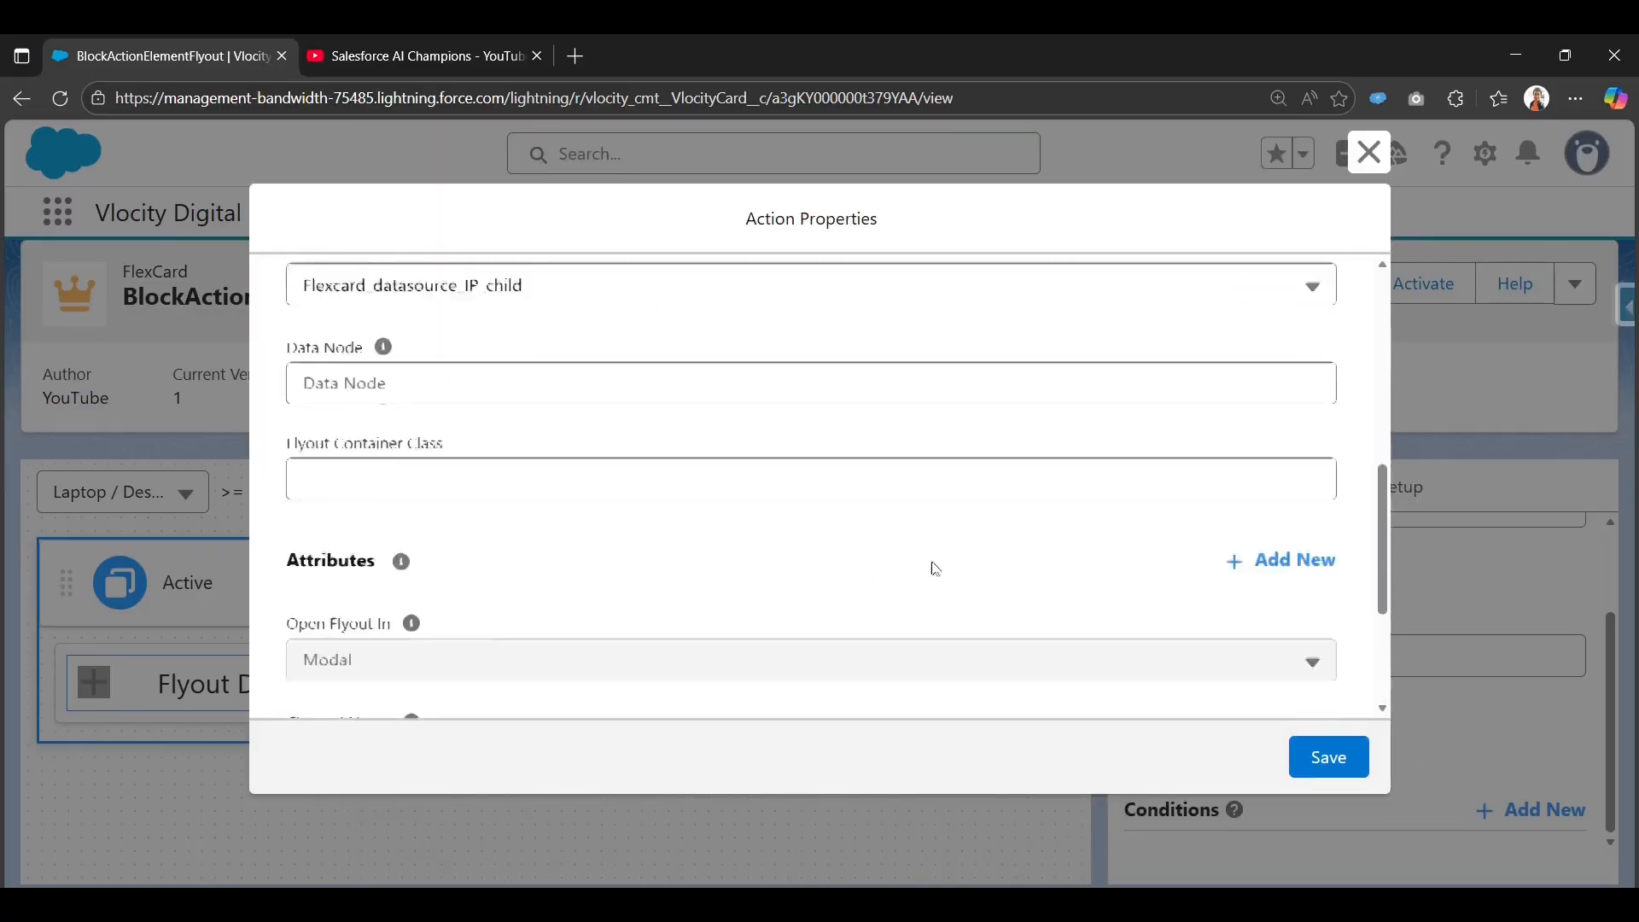
pyautogui.click(1332, 760)
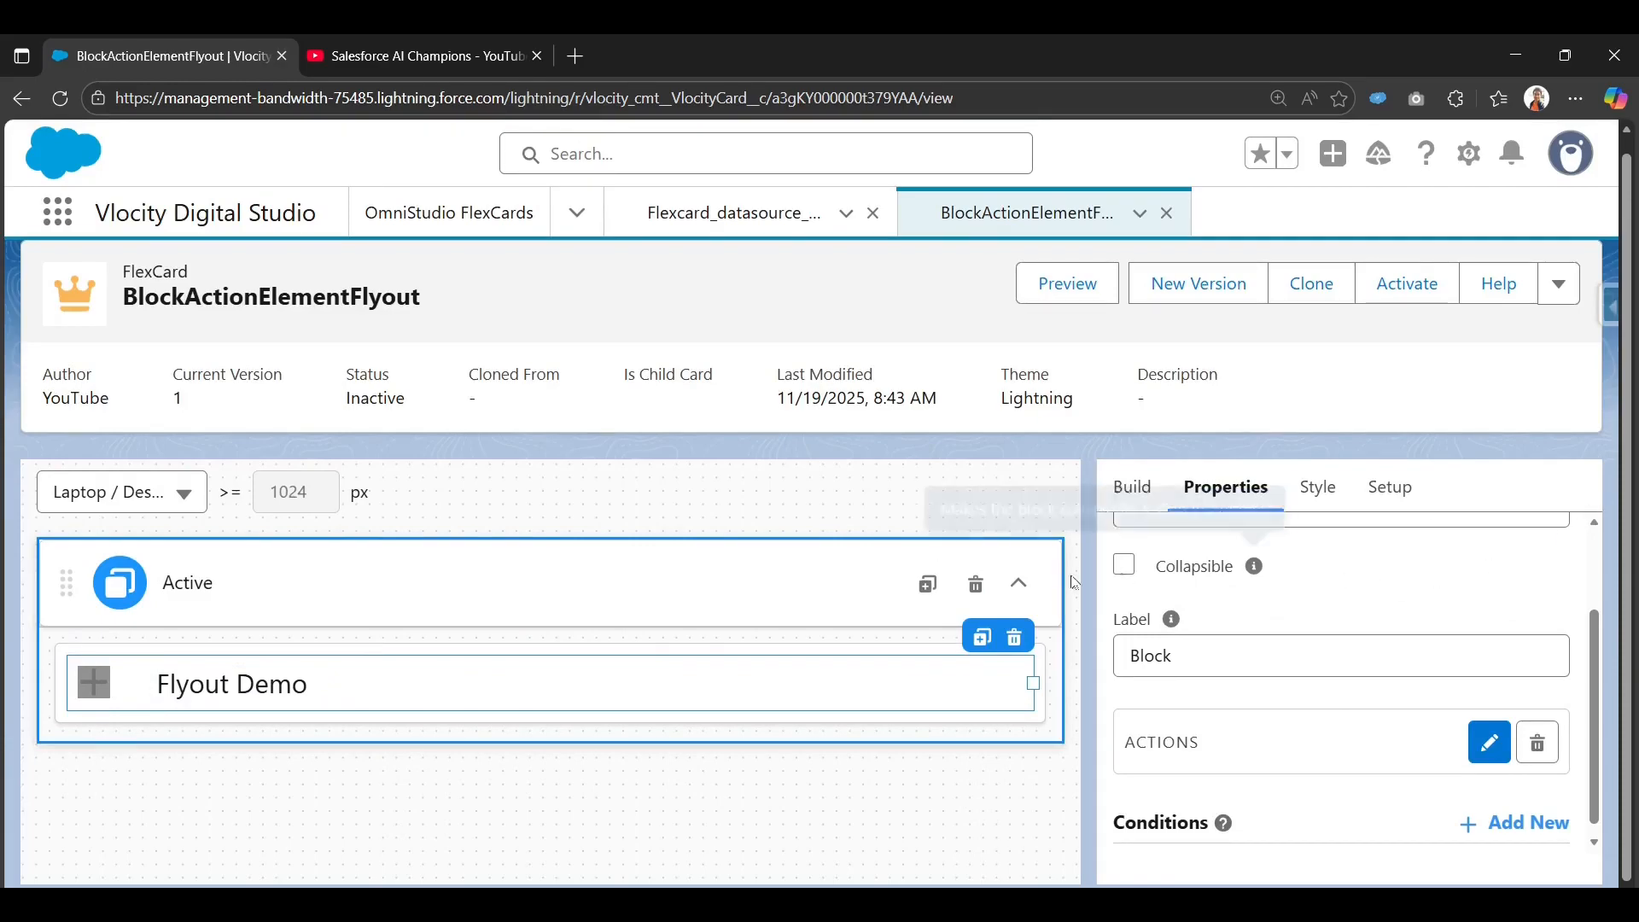
# Preview the BlockActionElementFlyout card with the Data JSON panel collapsed for full width.
pyautogui.click(1083, 289)
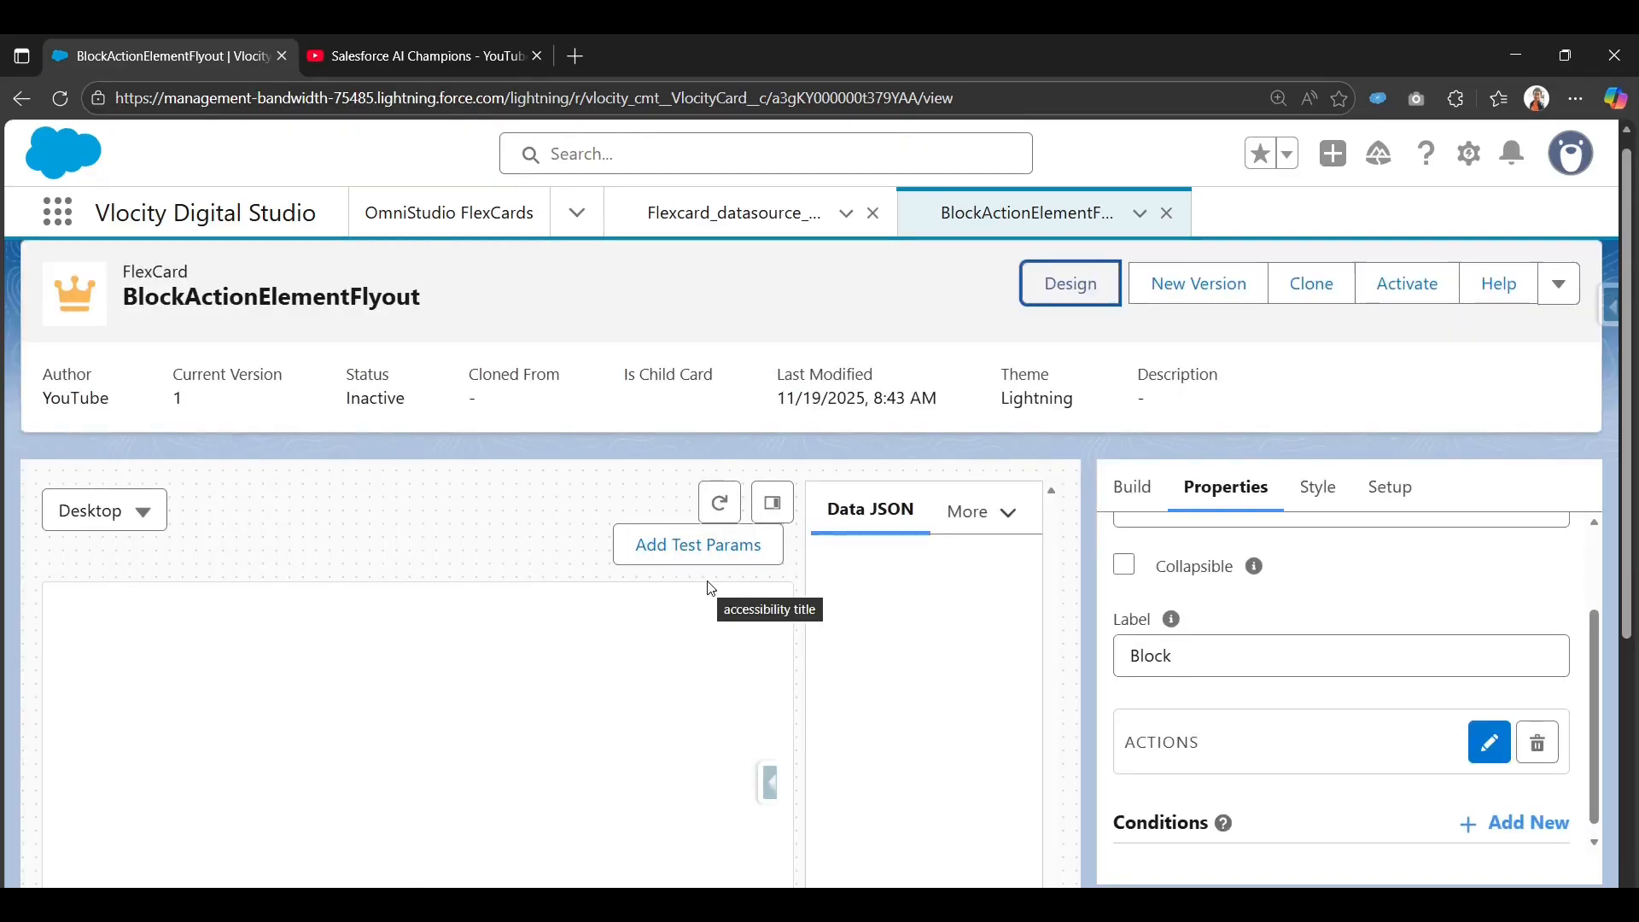
pyautogui.click(785, 513)
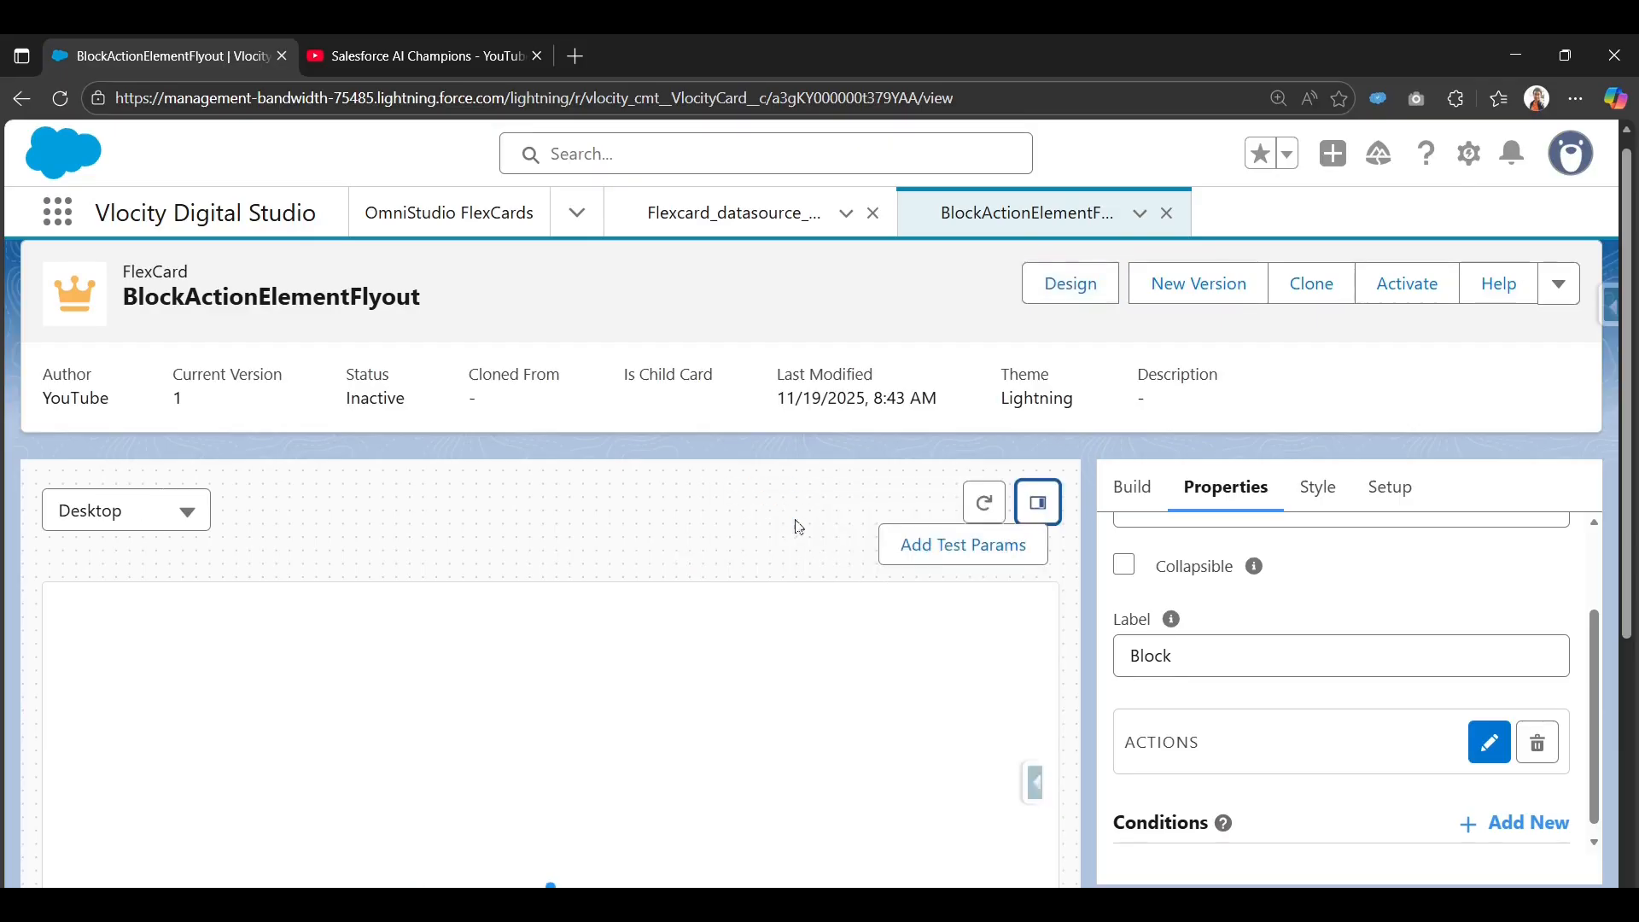
pyautogui.scroll(-2, 854, 675)
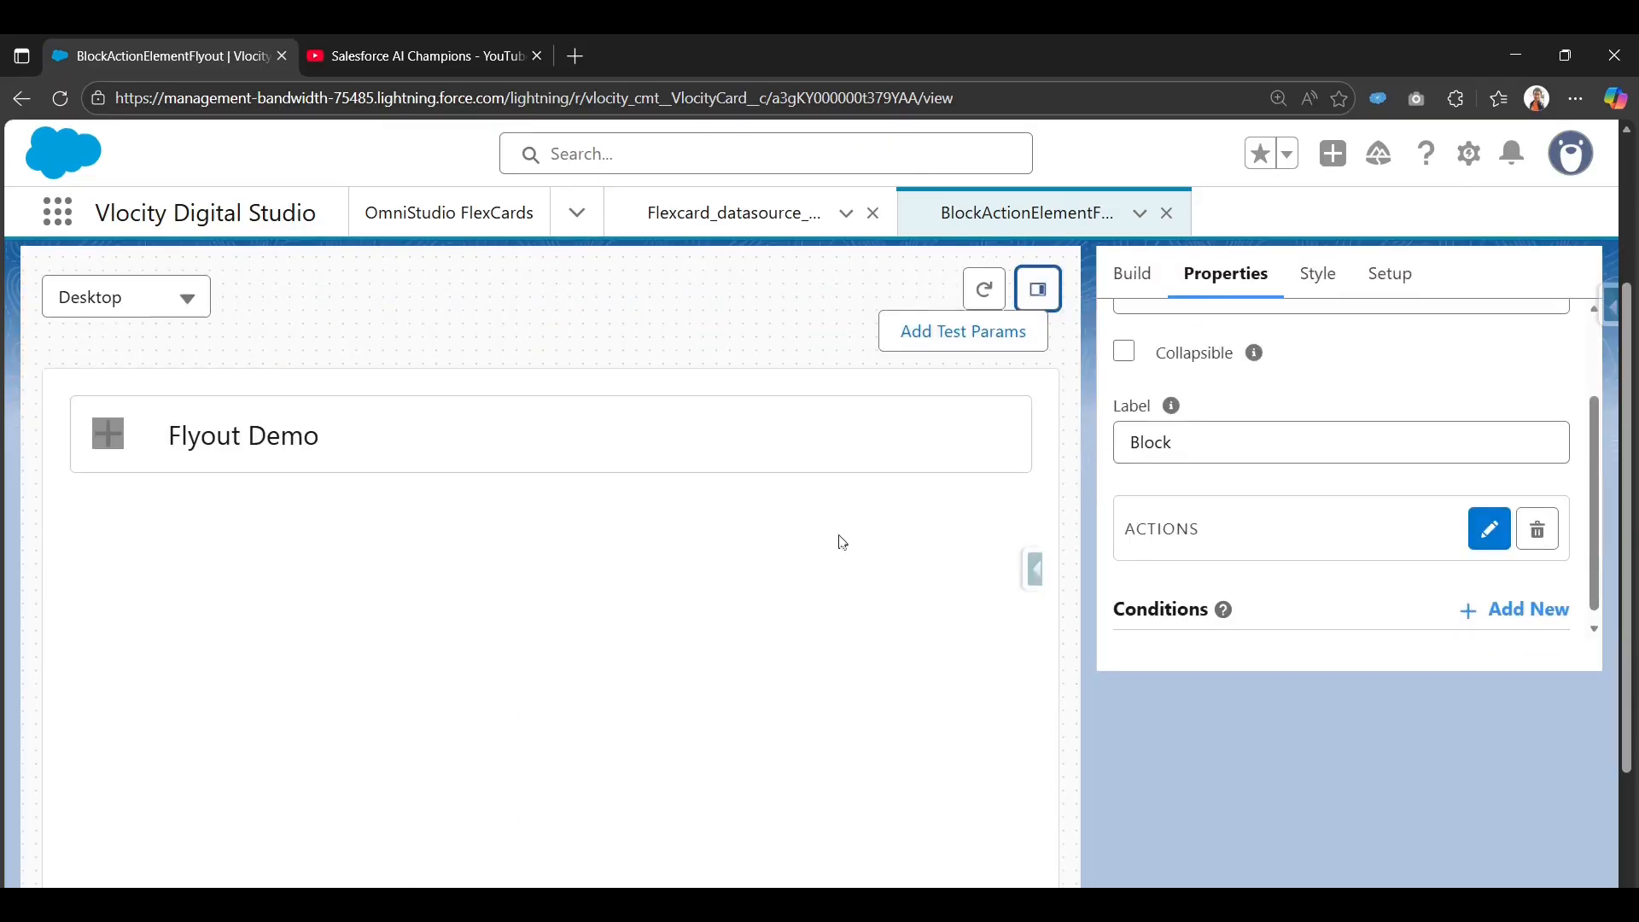
pyautogui.scroll(2, 914, 615)
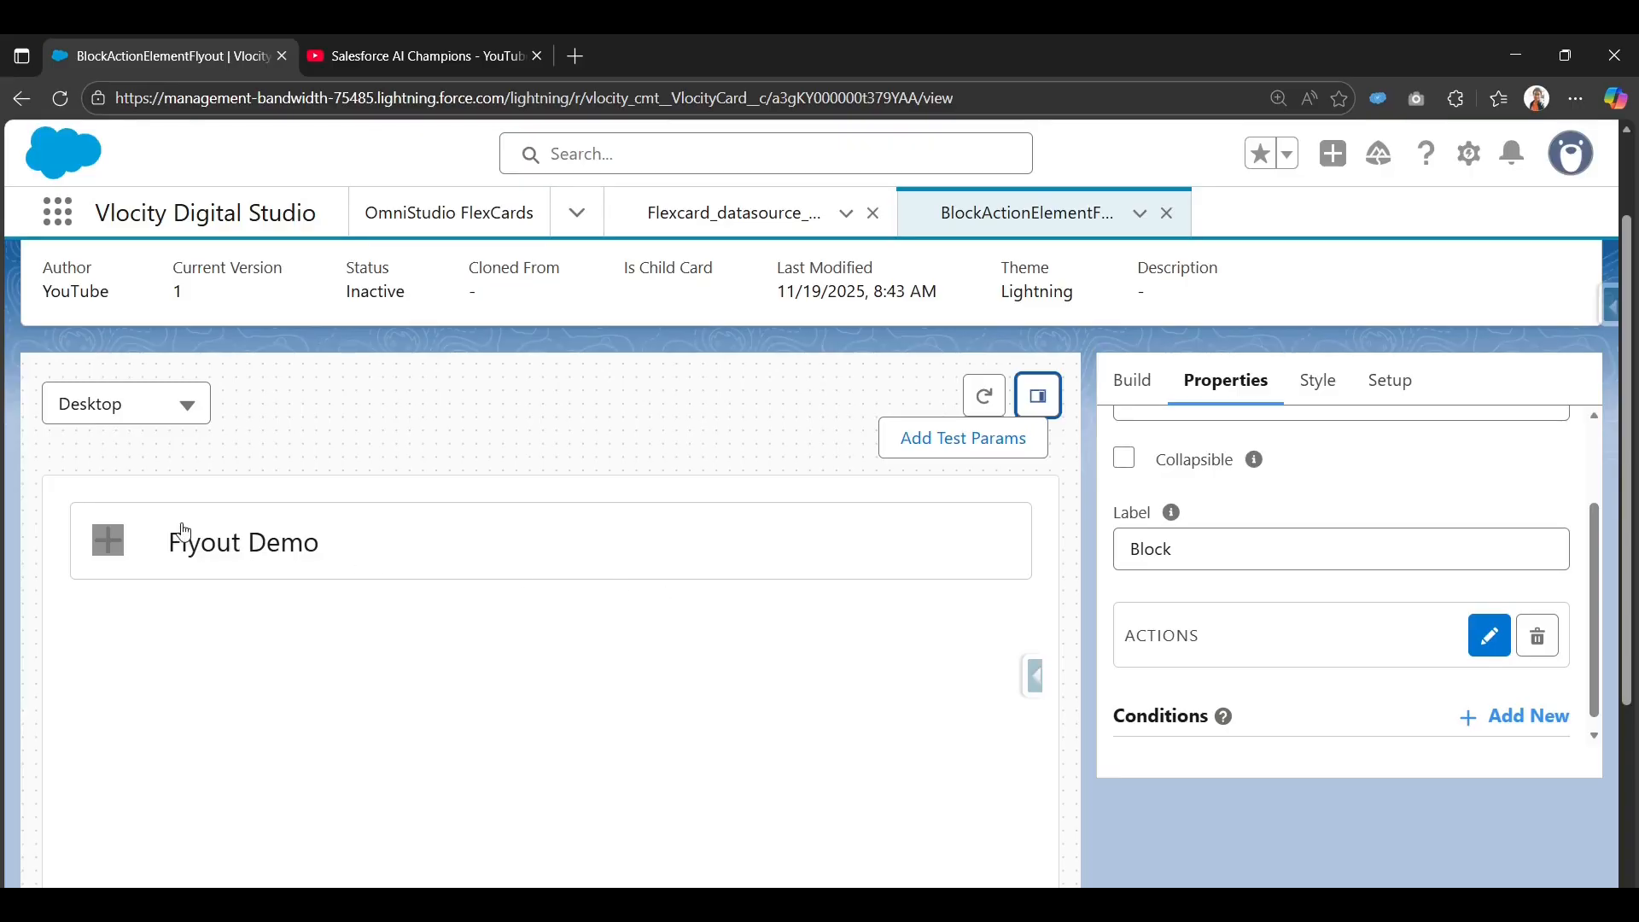
pyautogui.click(386, 529)
pyautogui.scroll(1, 333, 596)
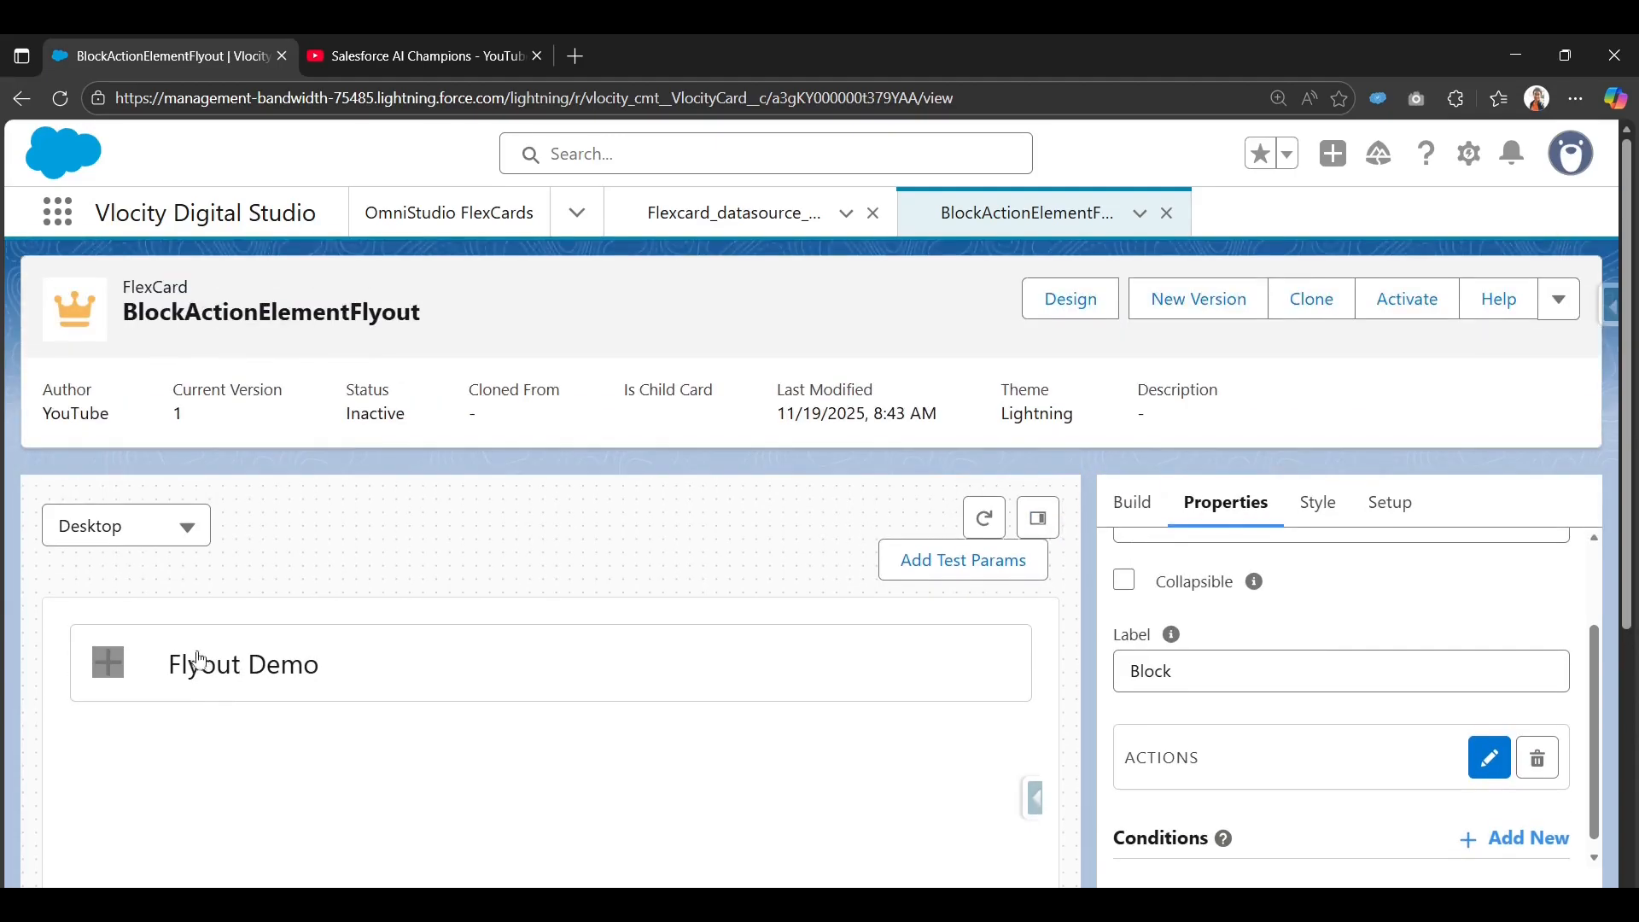
# Open the Flyout Demo flyout to see the contacts table, then close it.
pyautogui.click(117, 667)
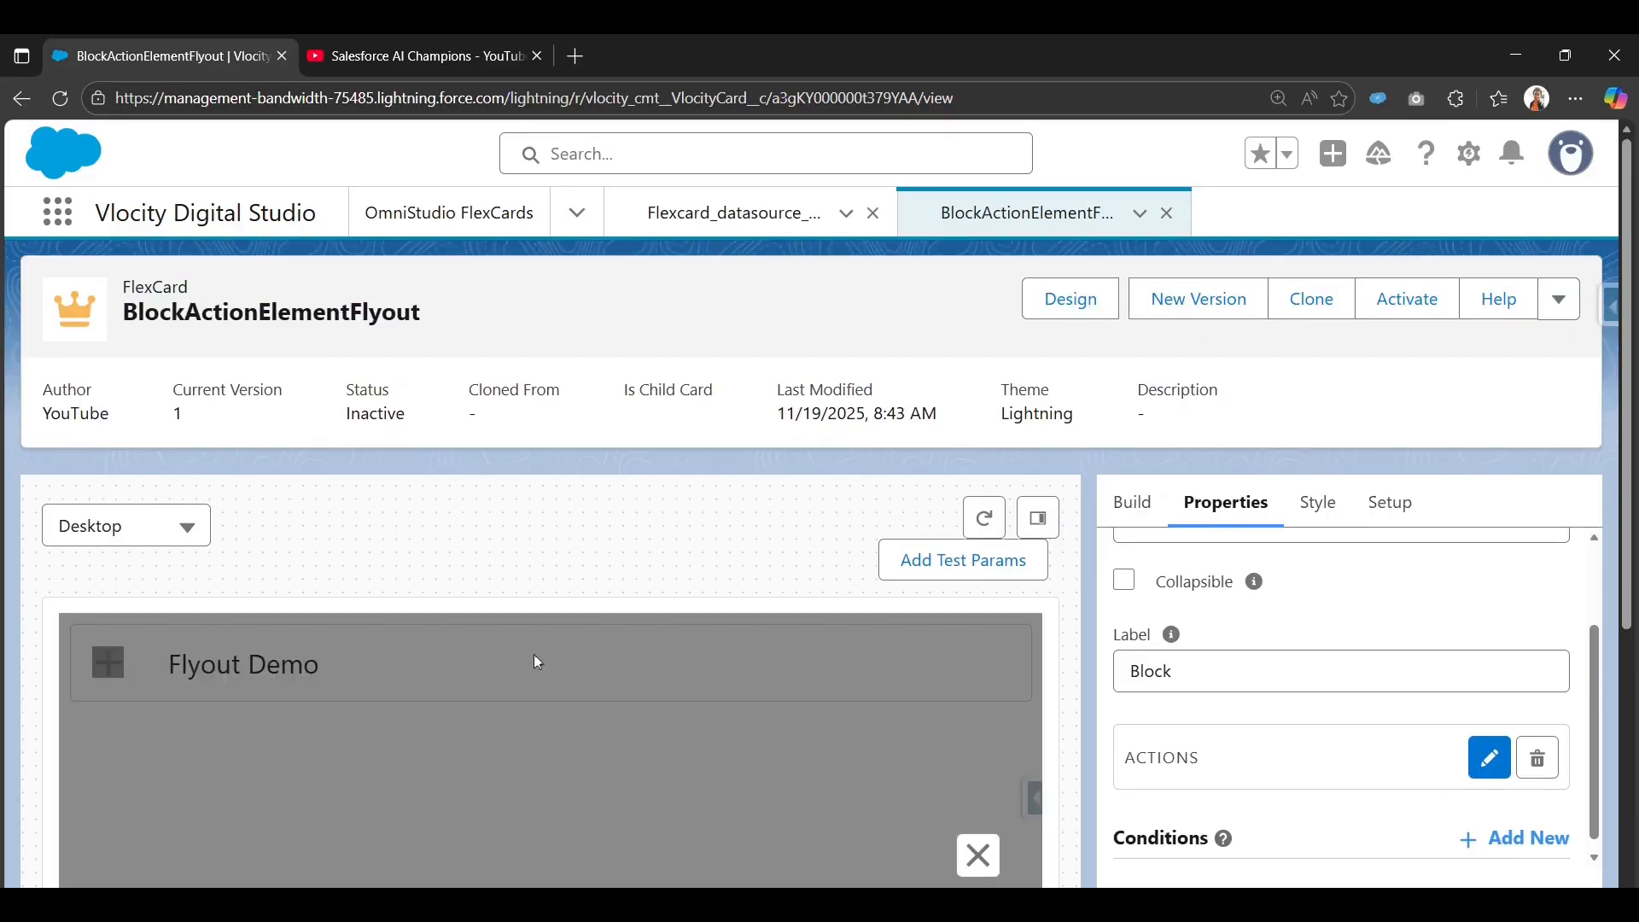
pyautogui.scroll(-3, 869, 663)
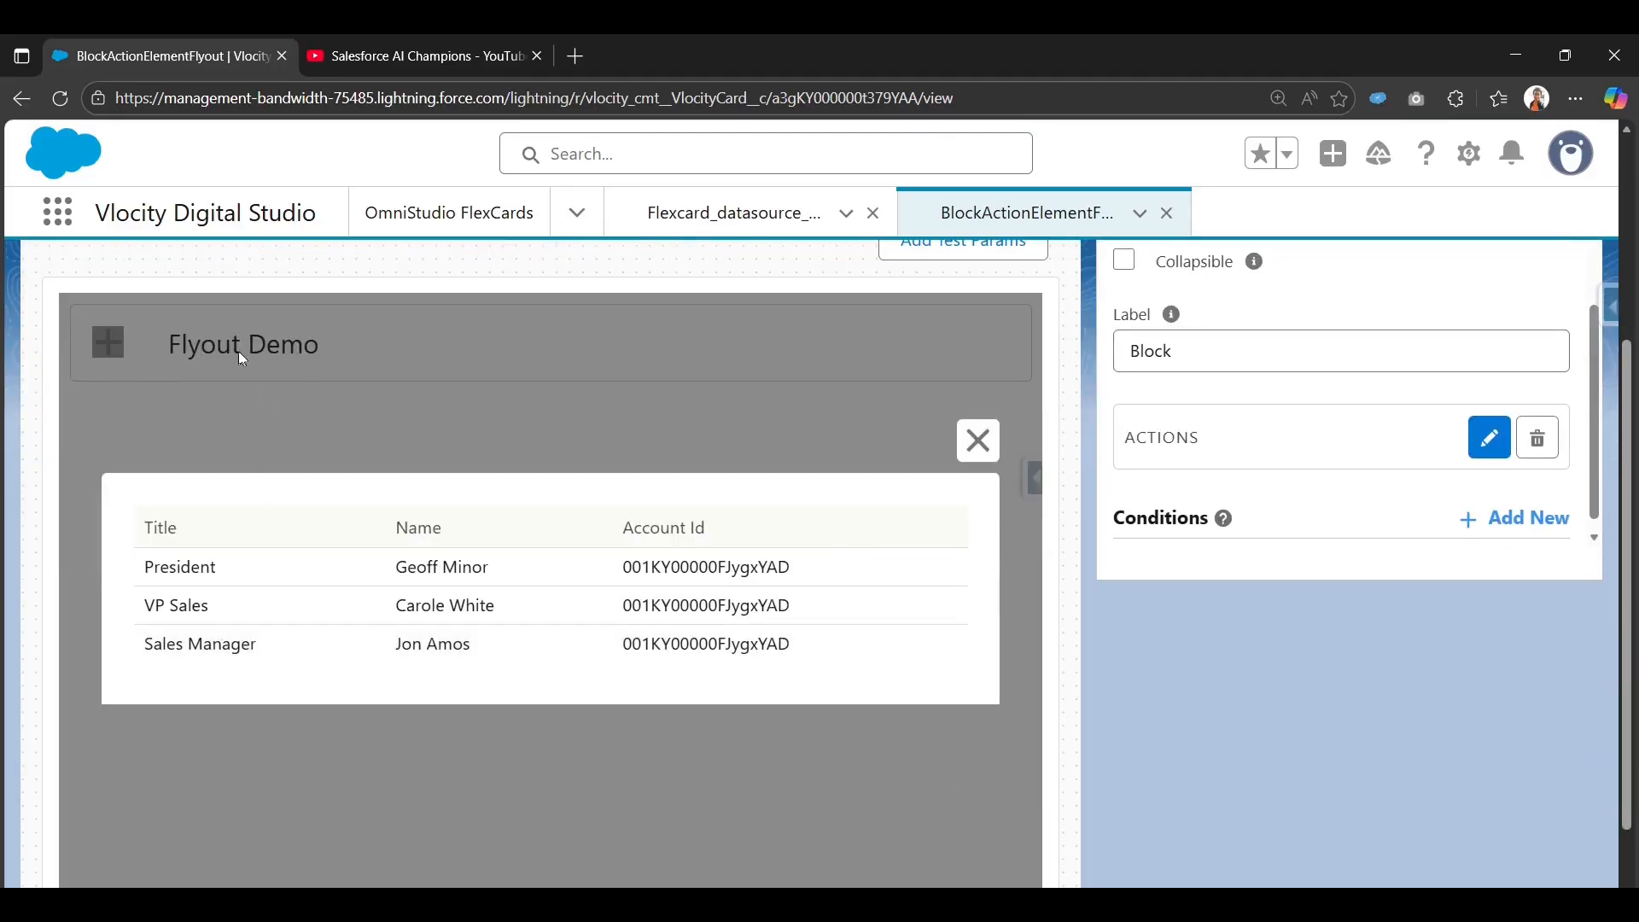
pyautogui.scroll(1, 243, 359)
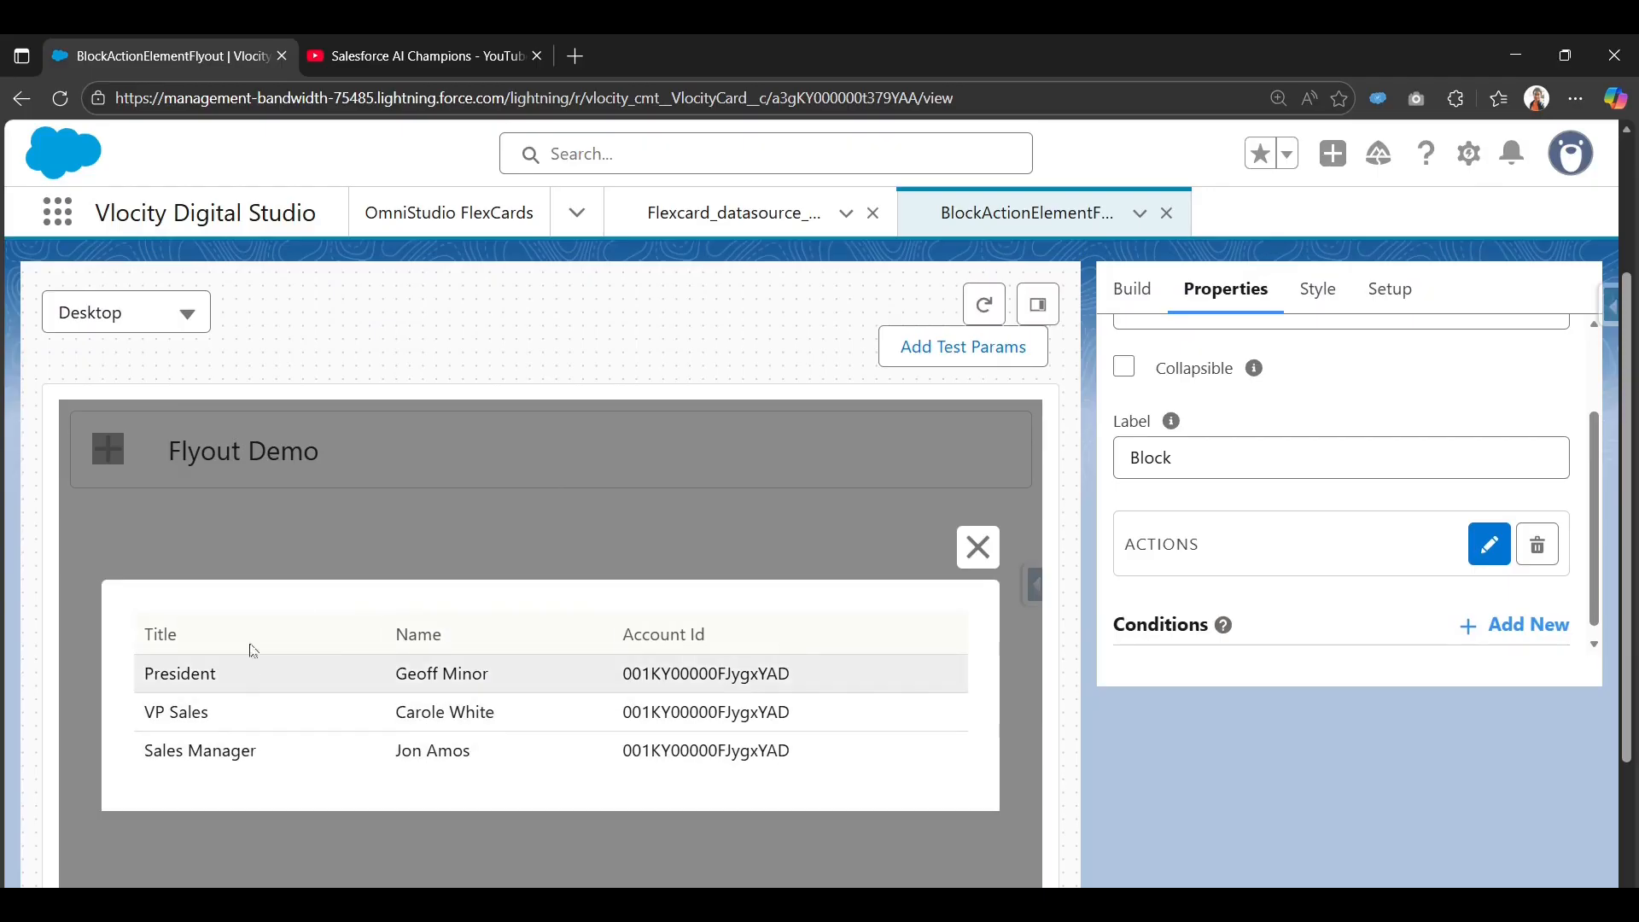
pyautogui.scroll(-1, 486, 629)
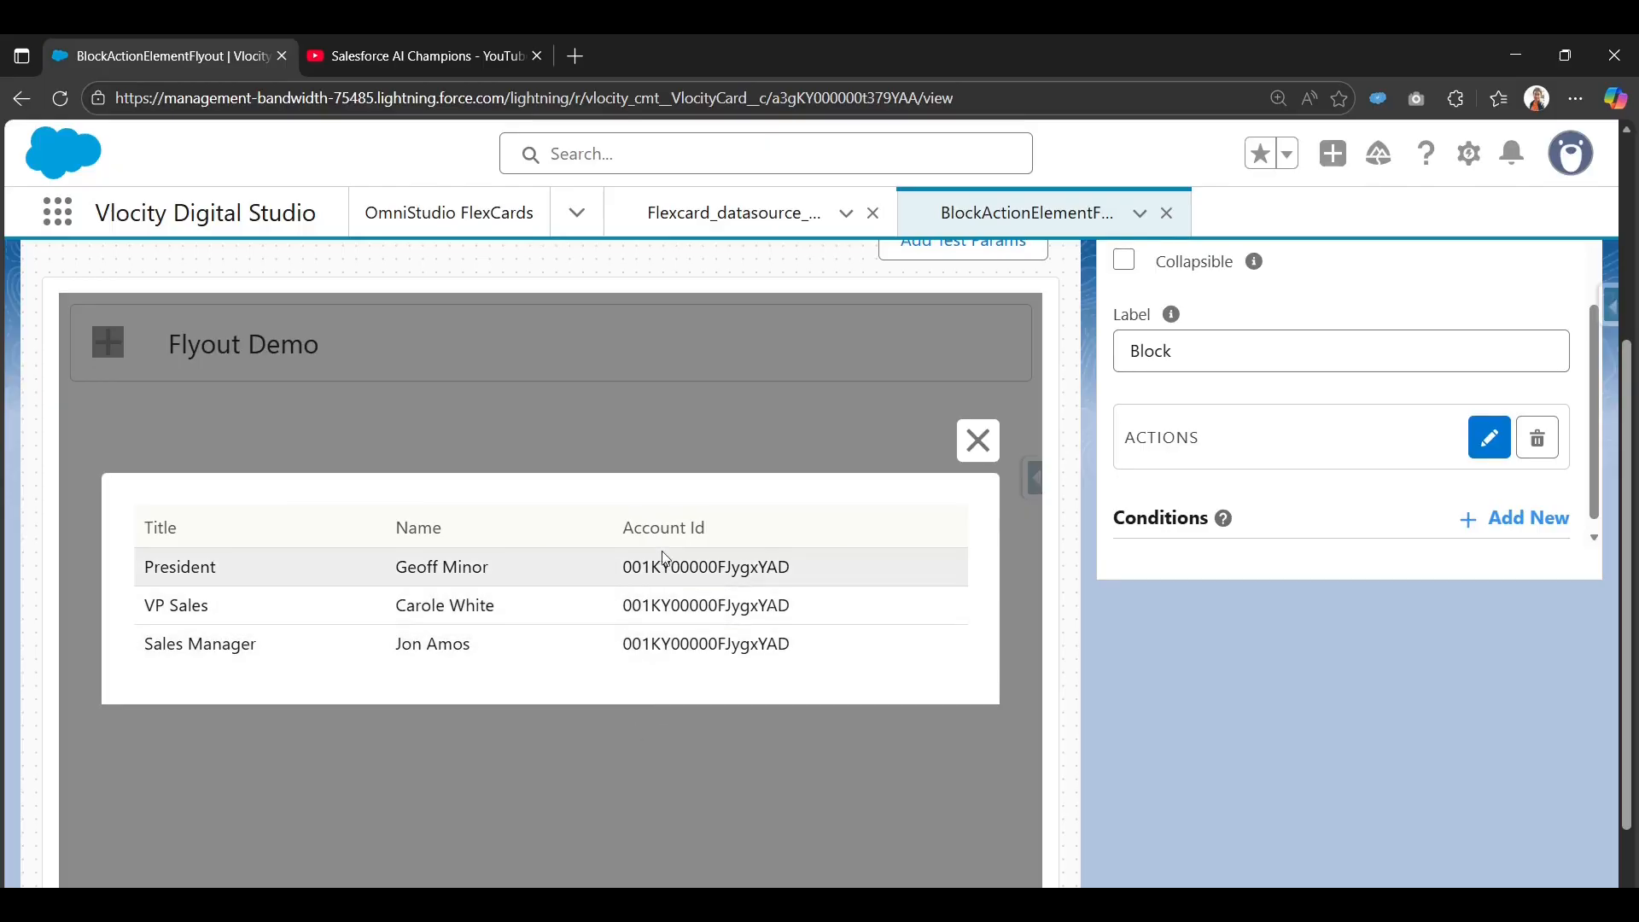
pyautogui.click(978, 440)
pyautogui.scroll(3, 246, 546)
# Reopen and close the flyout twice more, then return to the card designer.
pyautogui.click(246, 546)
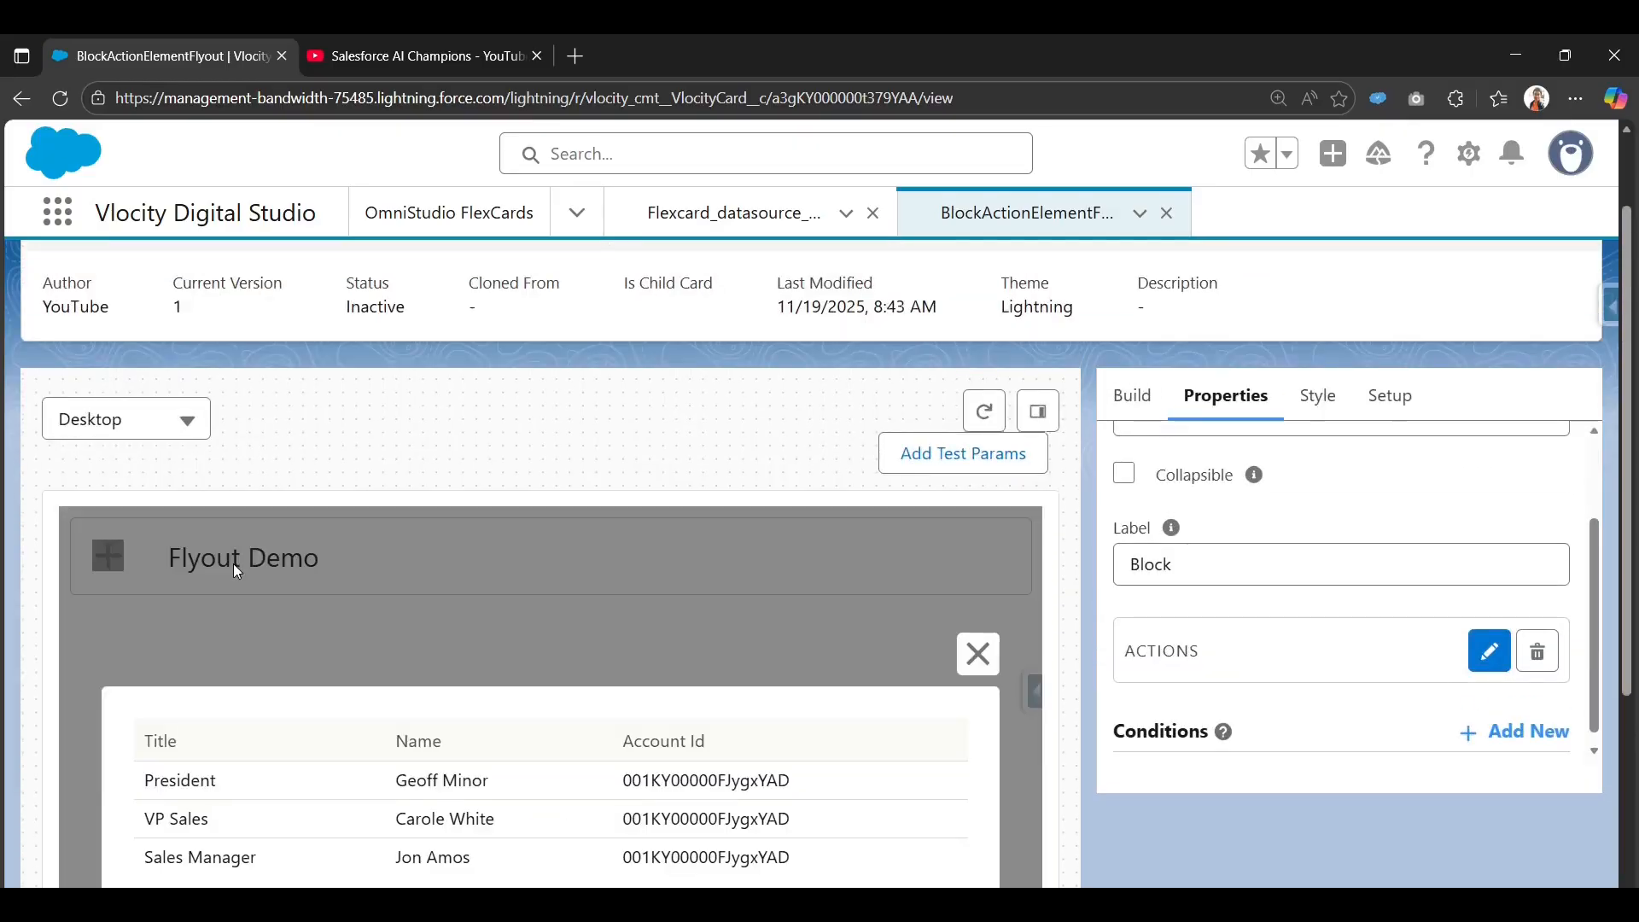
pyautogui.scroll(-3, 256, 546)
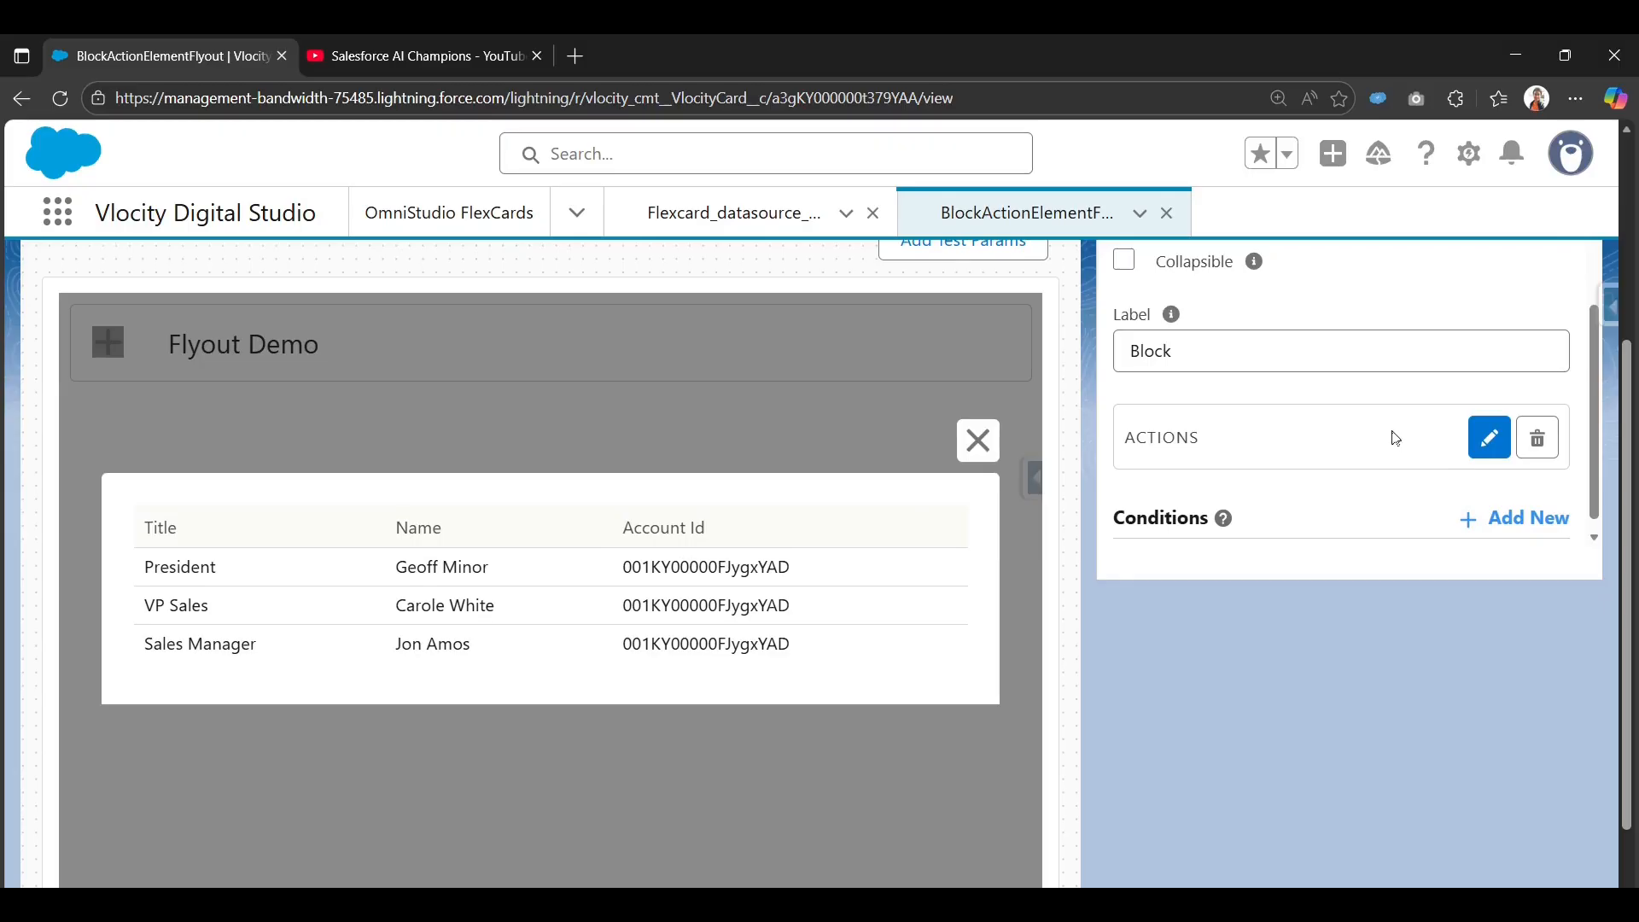
pyautogui.scroll(2, 1272, 473)
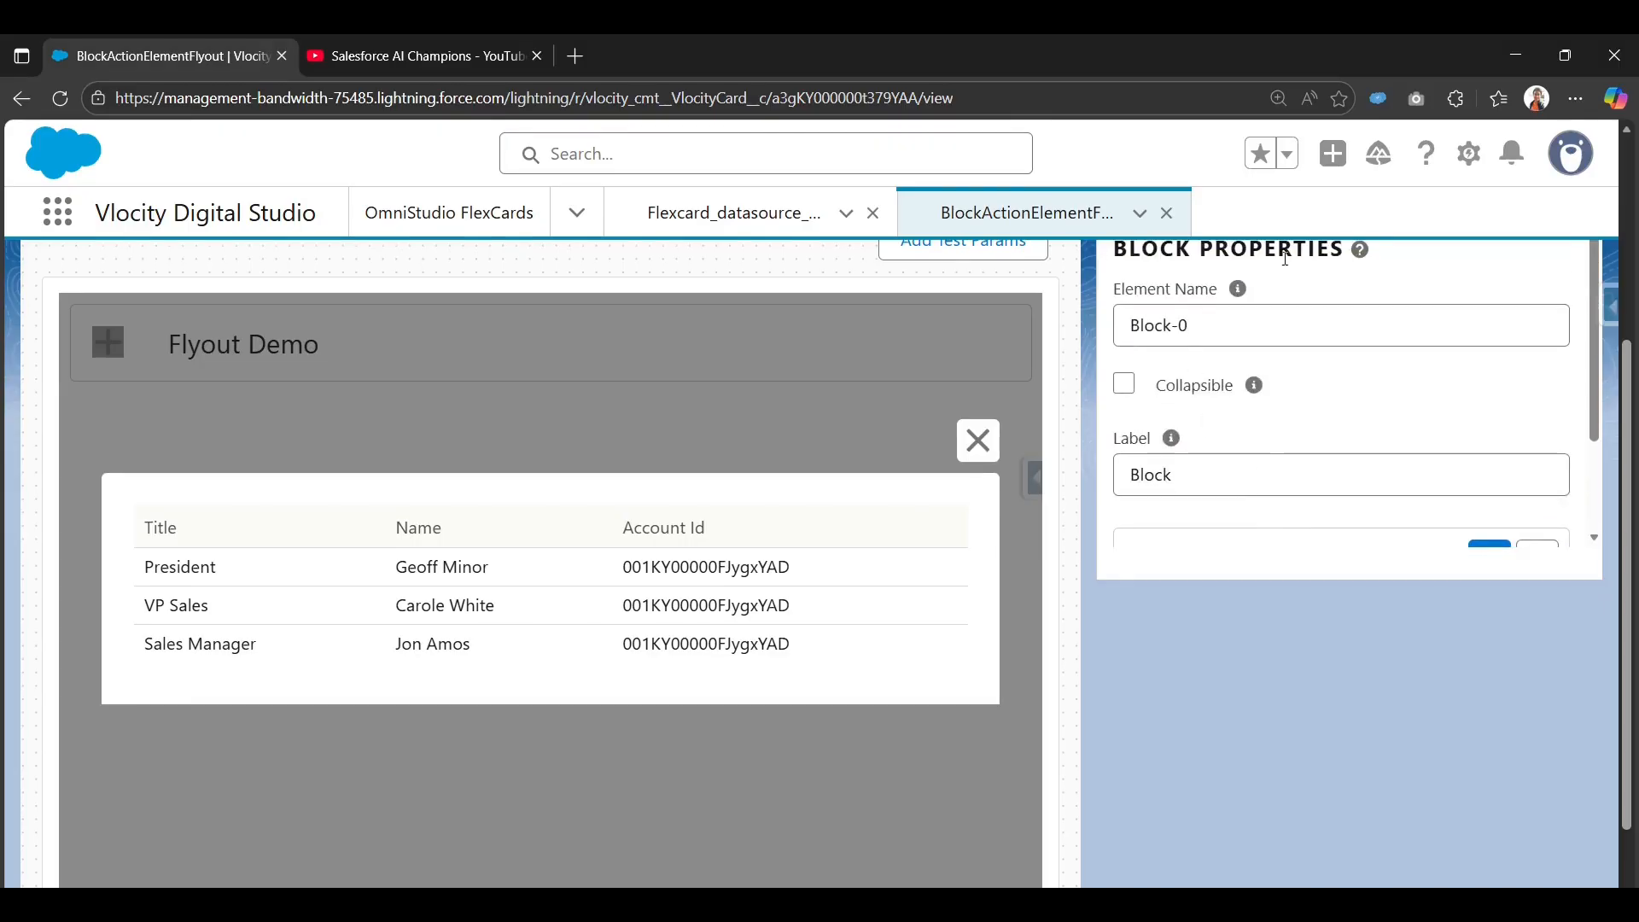
pyautogui.click(978, 439)
pyautogui.click(369, 347)
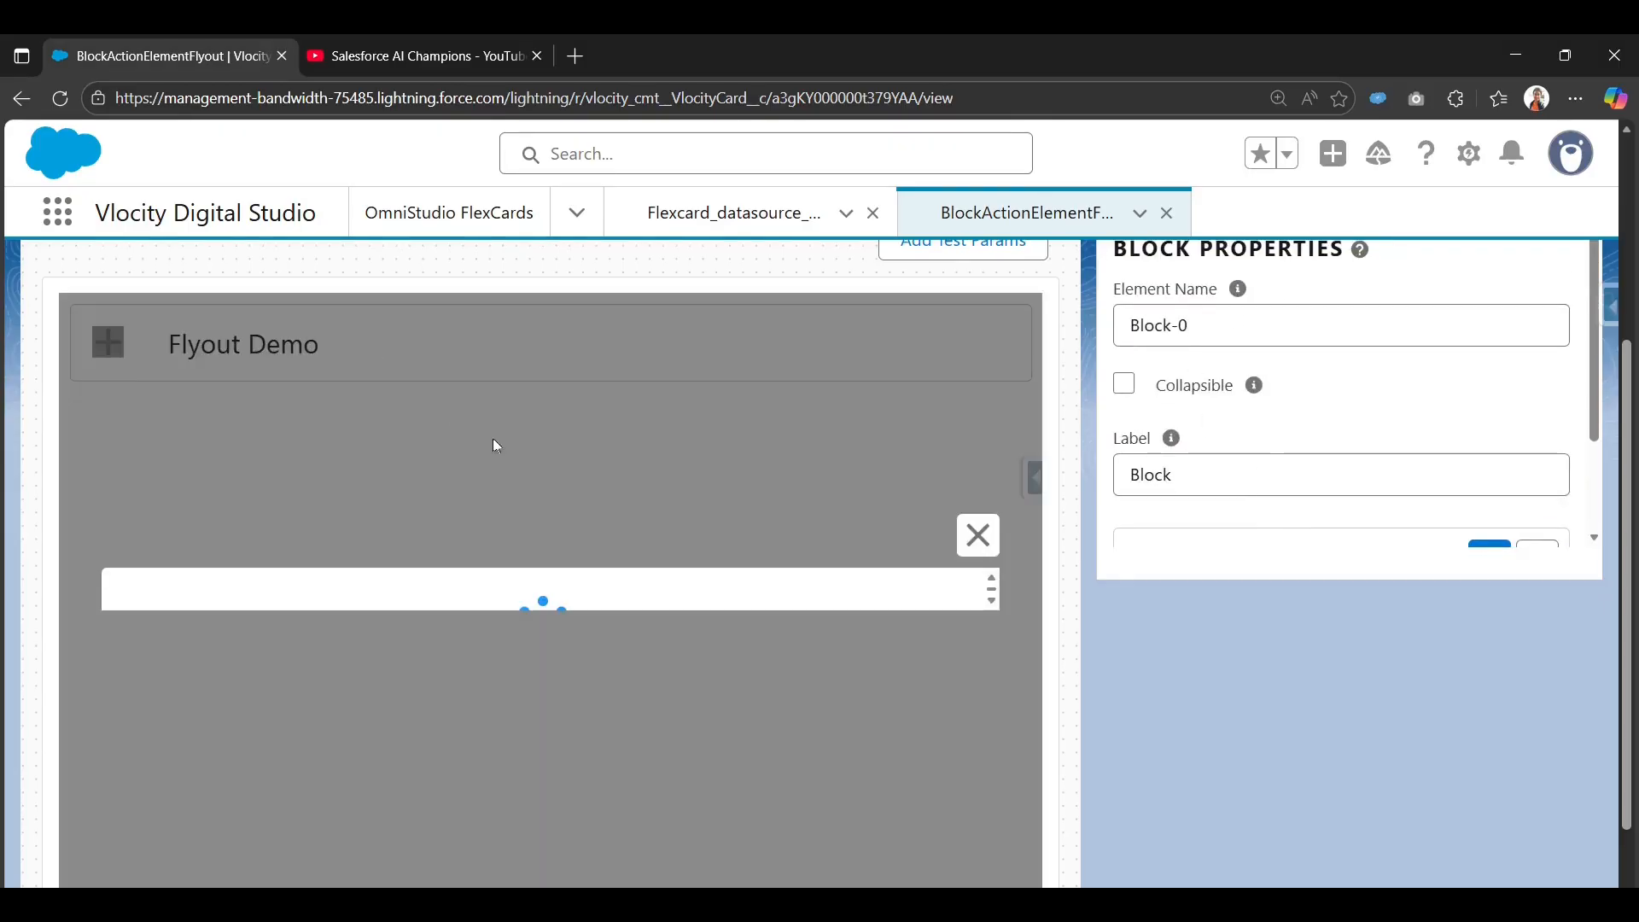
pyautogui.click(978, 441)
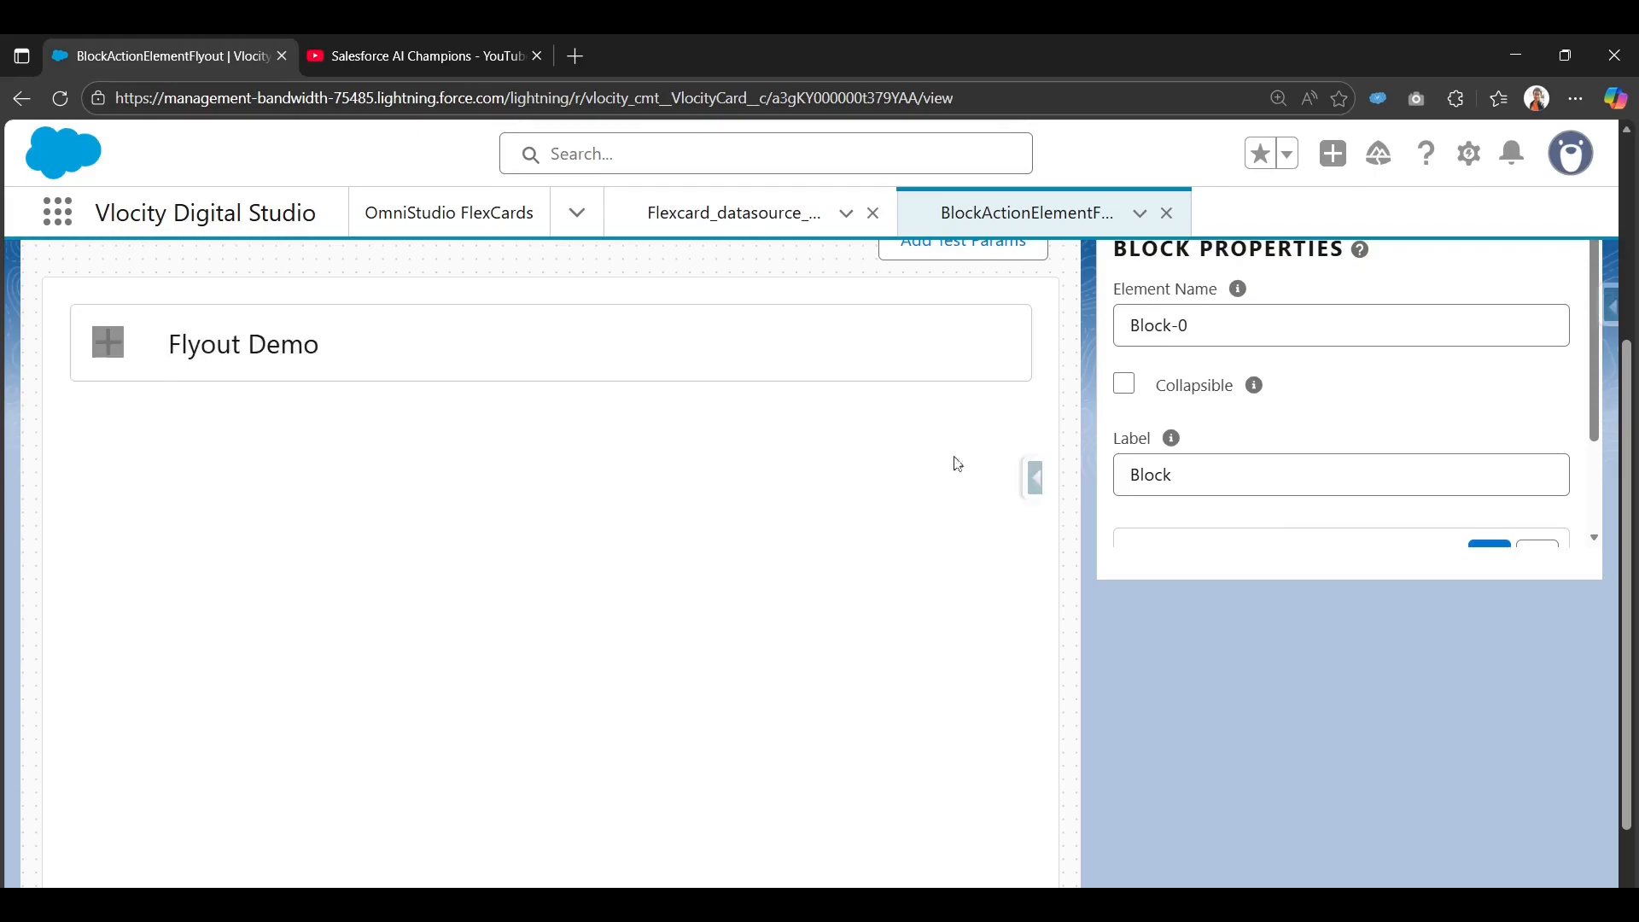
pyautogui.scroll(4, 683, 589)
pyautogui.click(1070, 298)
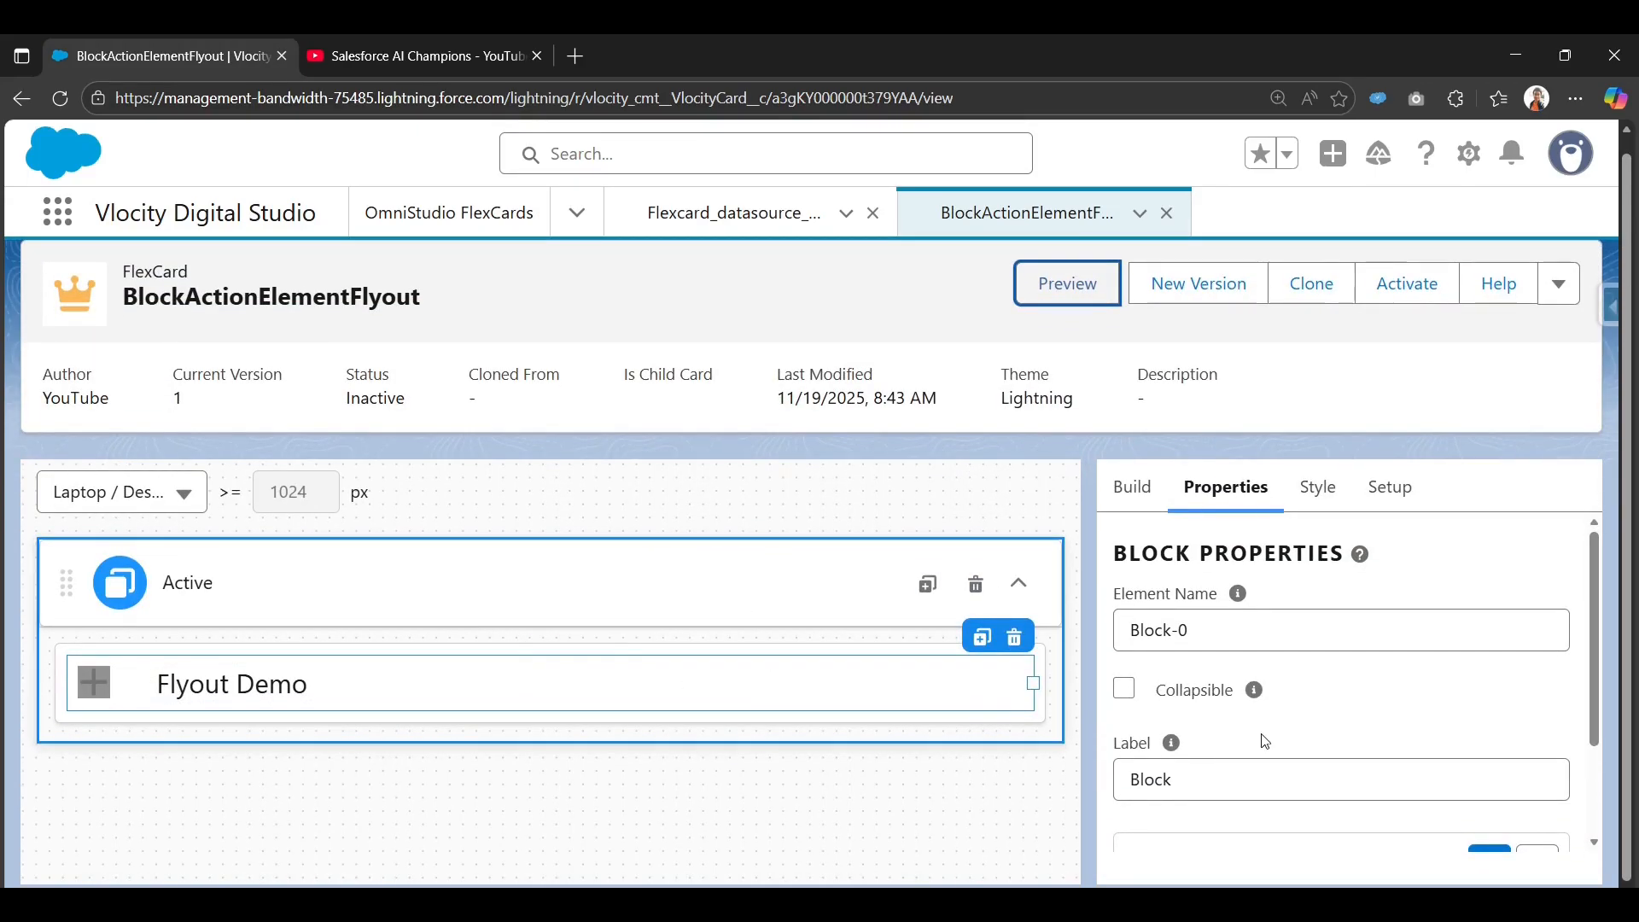
# Reopen the block's Flayout action settings, keeping Flyout as its action type.
pyautogui.scroll(-2, 1262, 736)
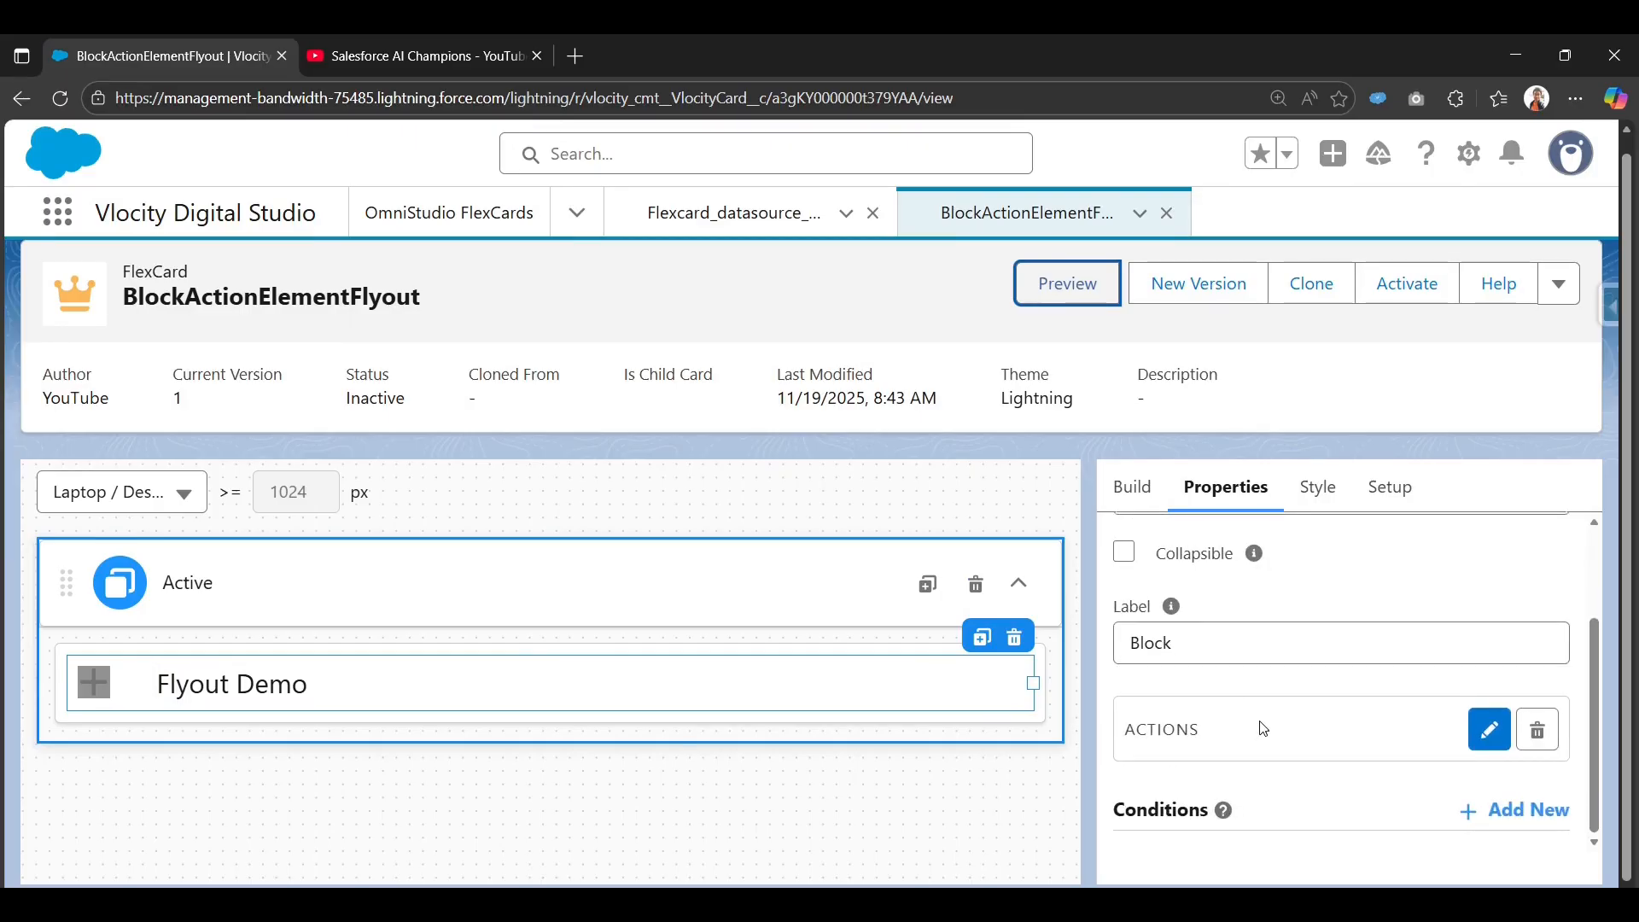
pyautogui.click(1490, 734)
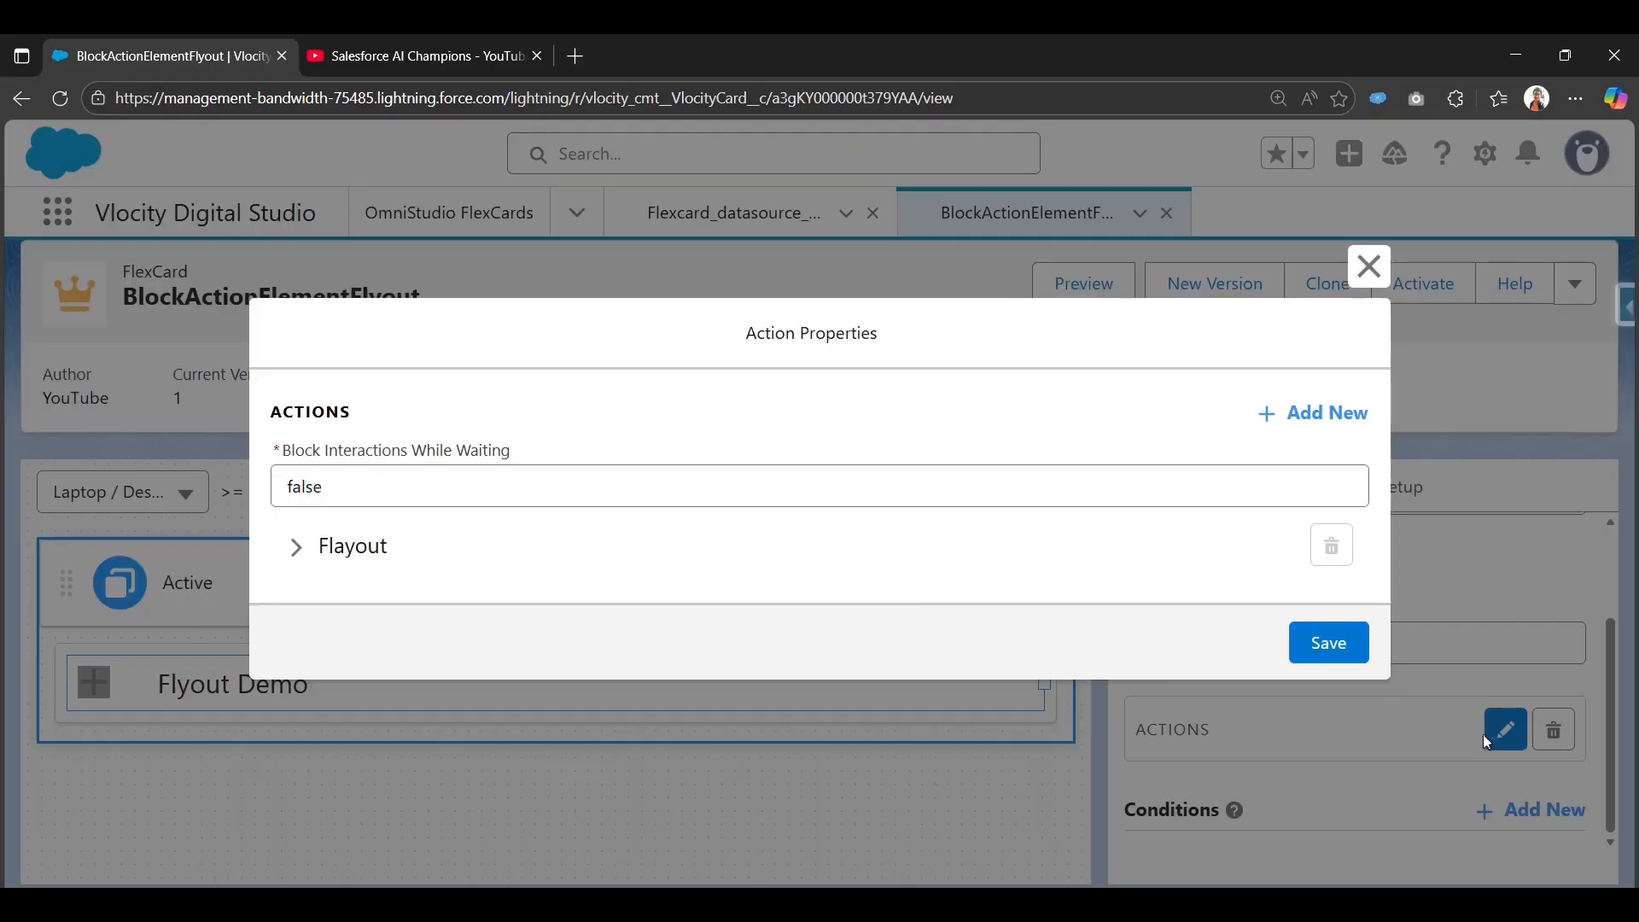
pyautogui.click(331, 547)
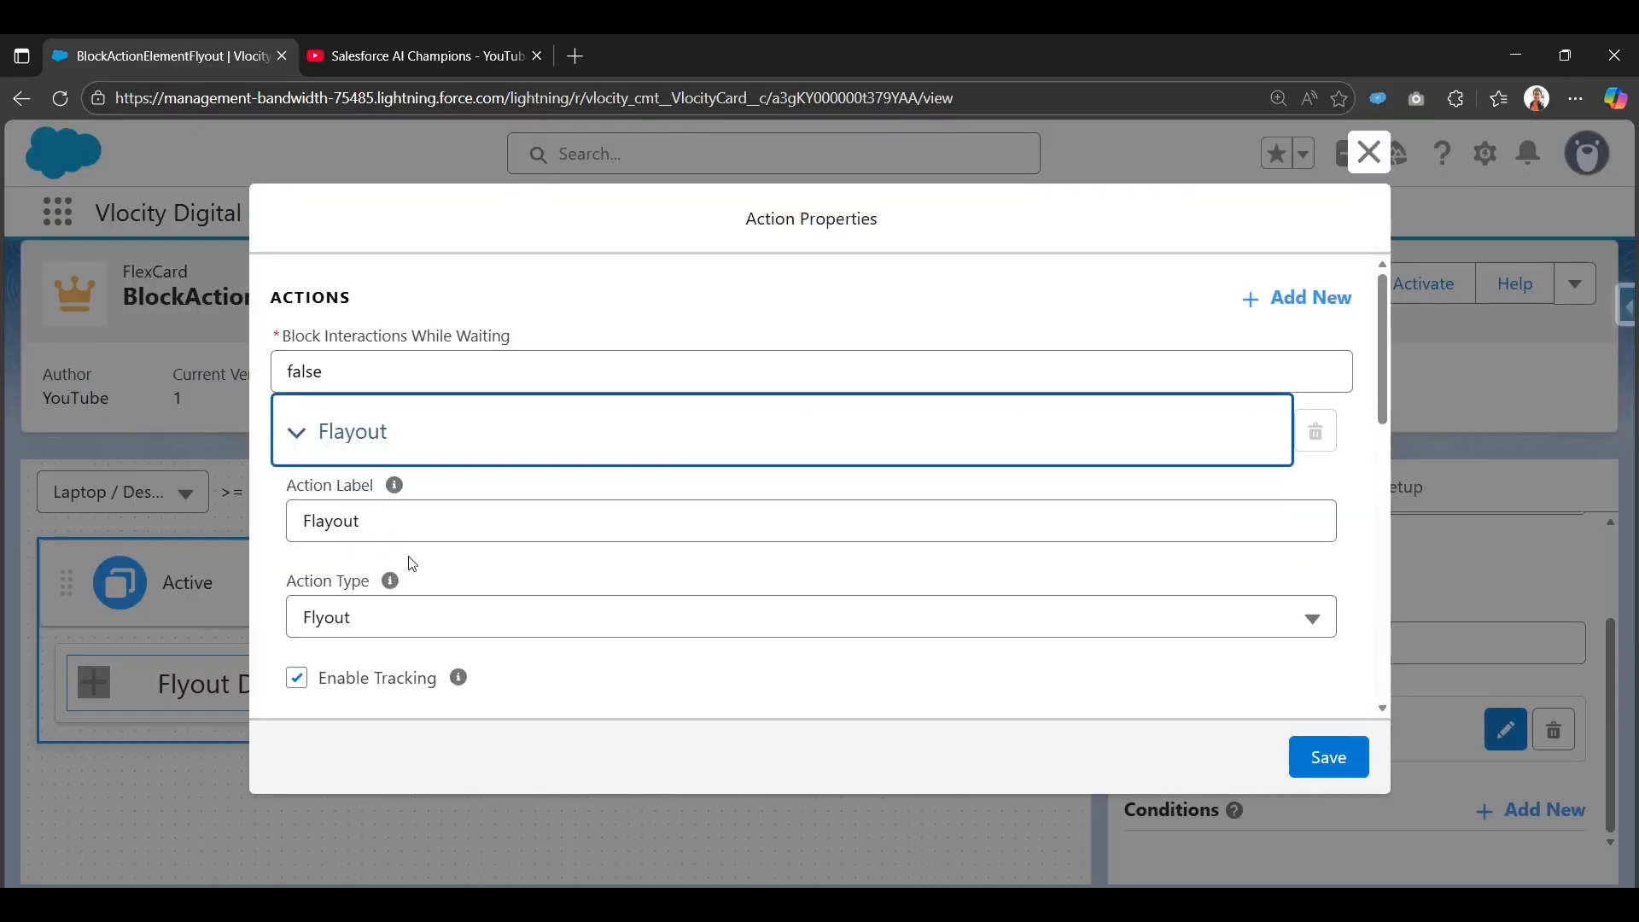
pyautogui.scroll(-4, 412, 564)
pyautogui.scroll(1, 413, 565)
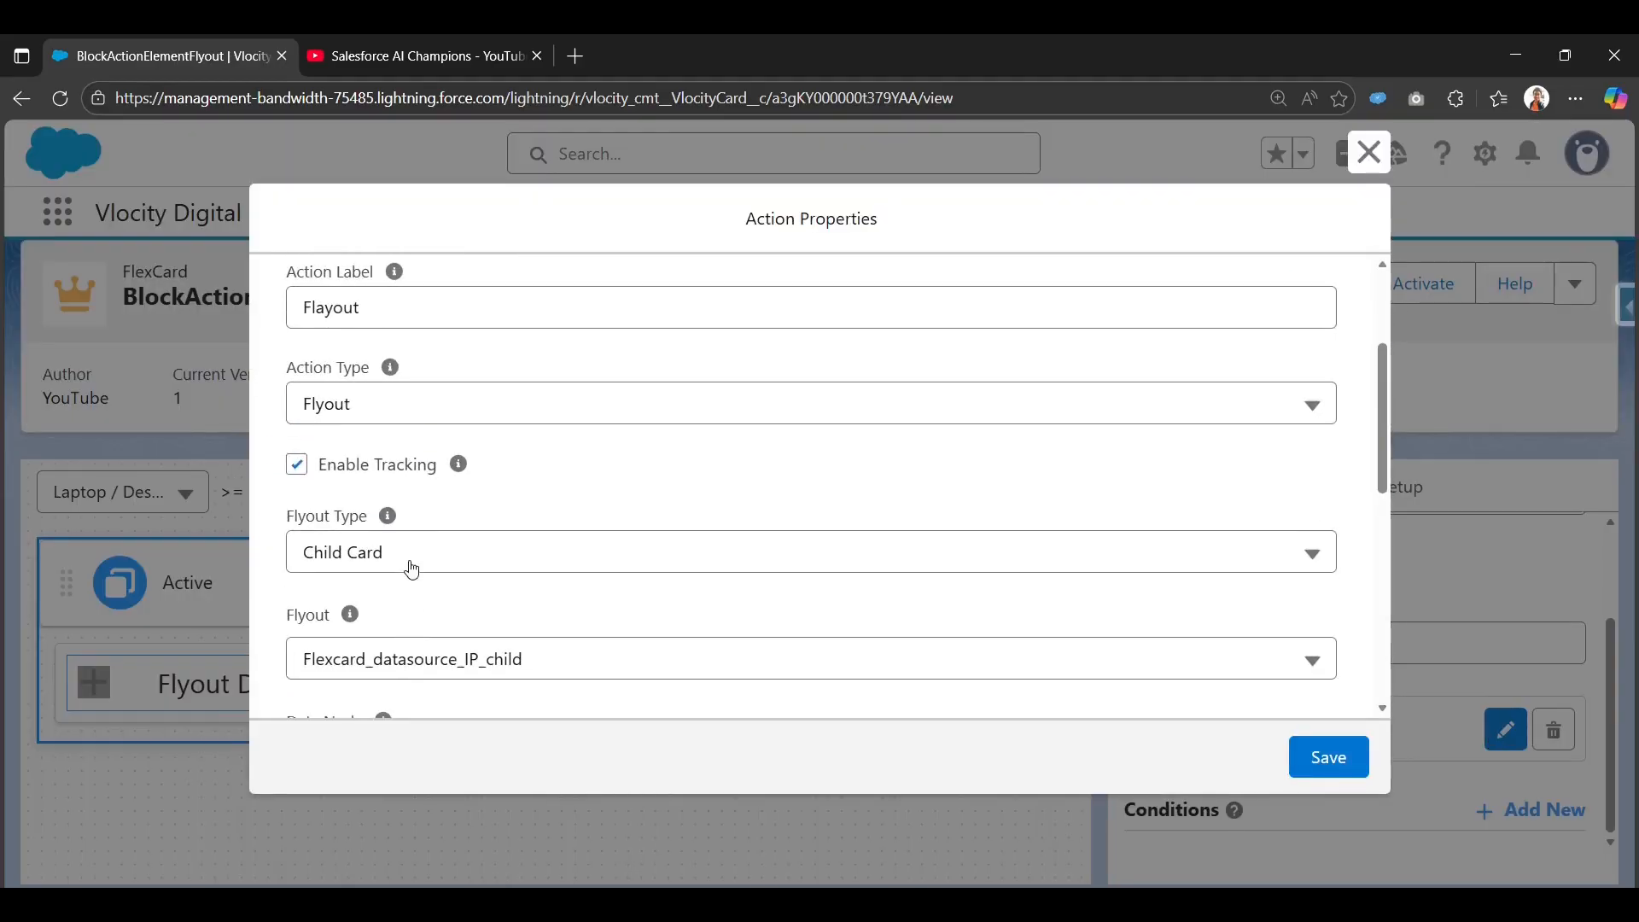
pyautogui.click(443, 403)
pyautogui.scroll(-3, 462, 616)
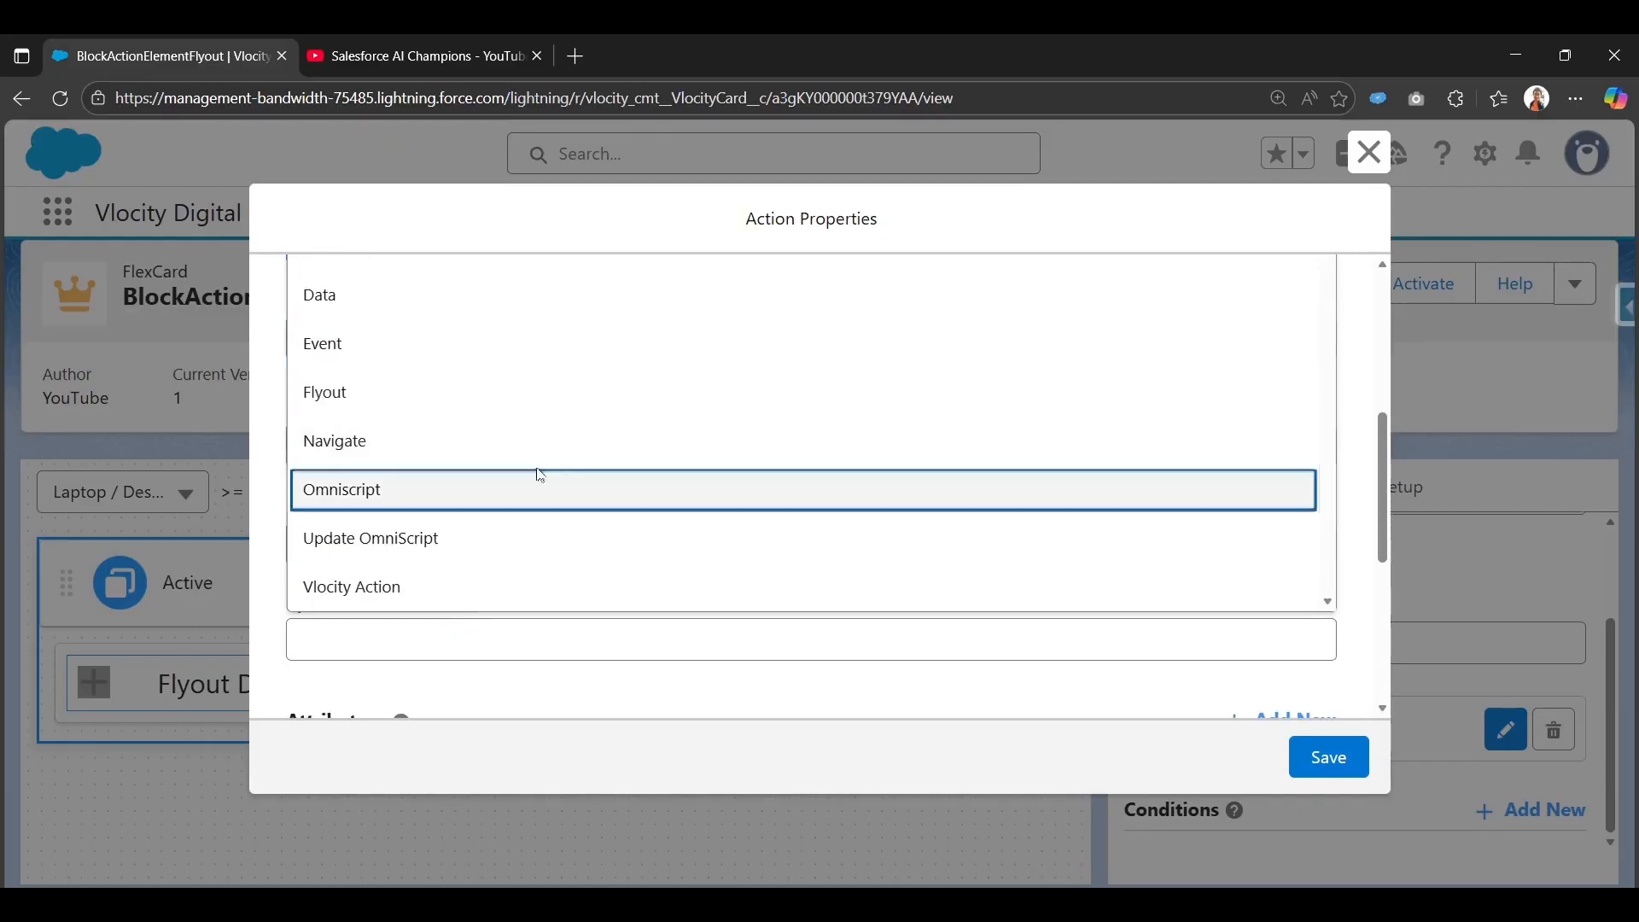
pyautogui.scroll(3, 536, 472)
pyautogui.scroll(-1, 329, 493)
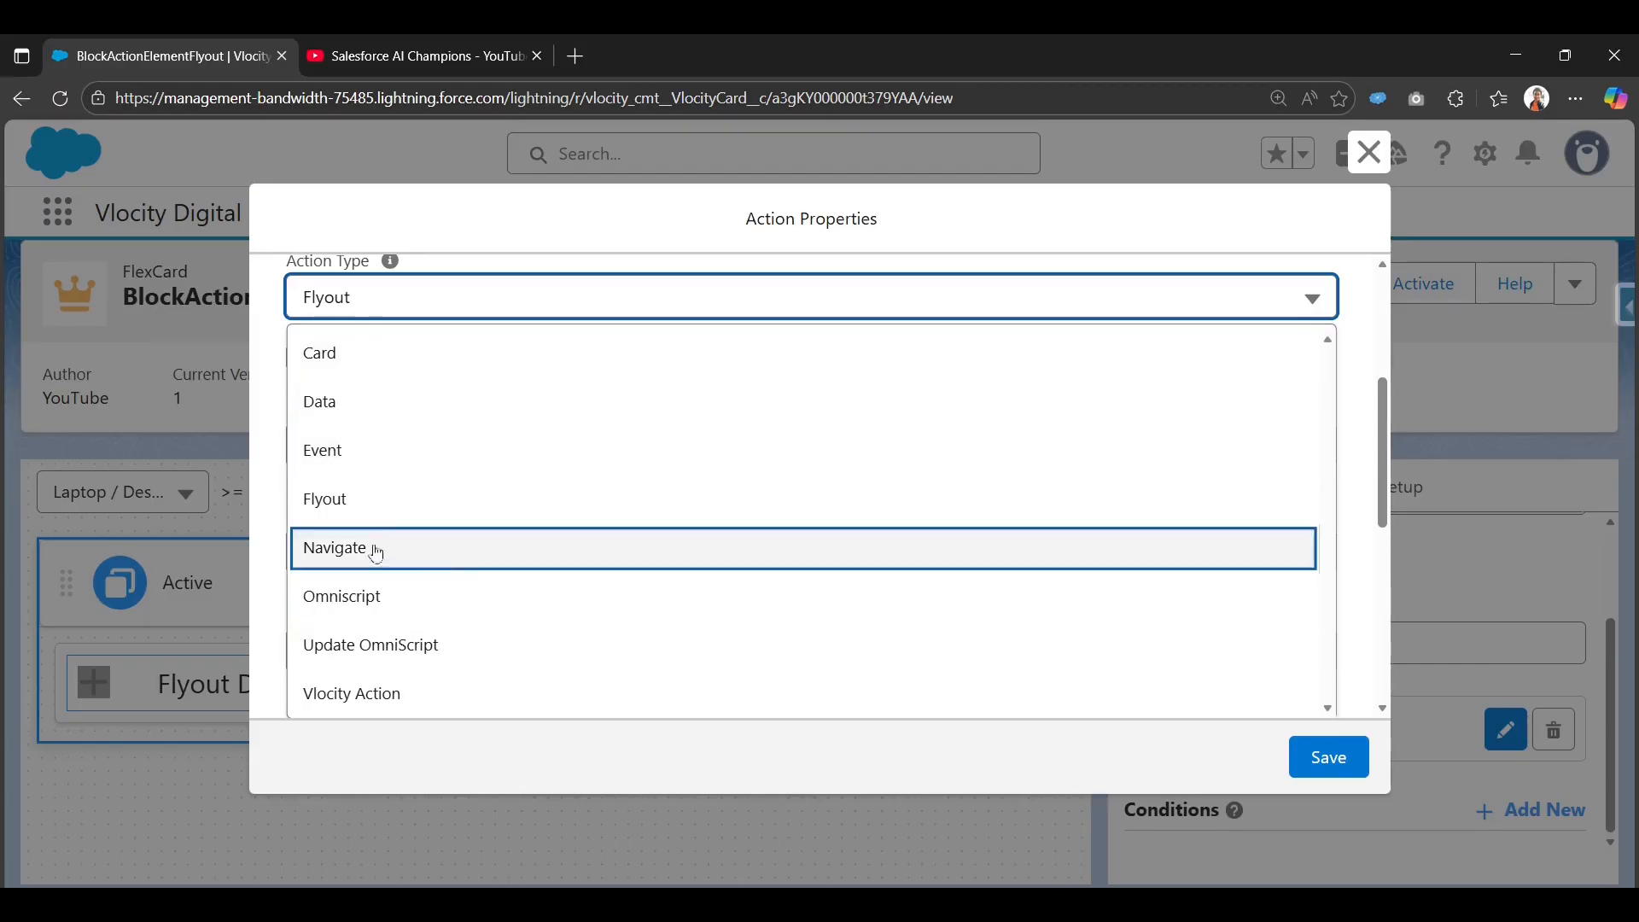
pyautogui.click(308, 498)
pyautogui.scroll(-6, 555, 556)
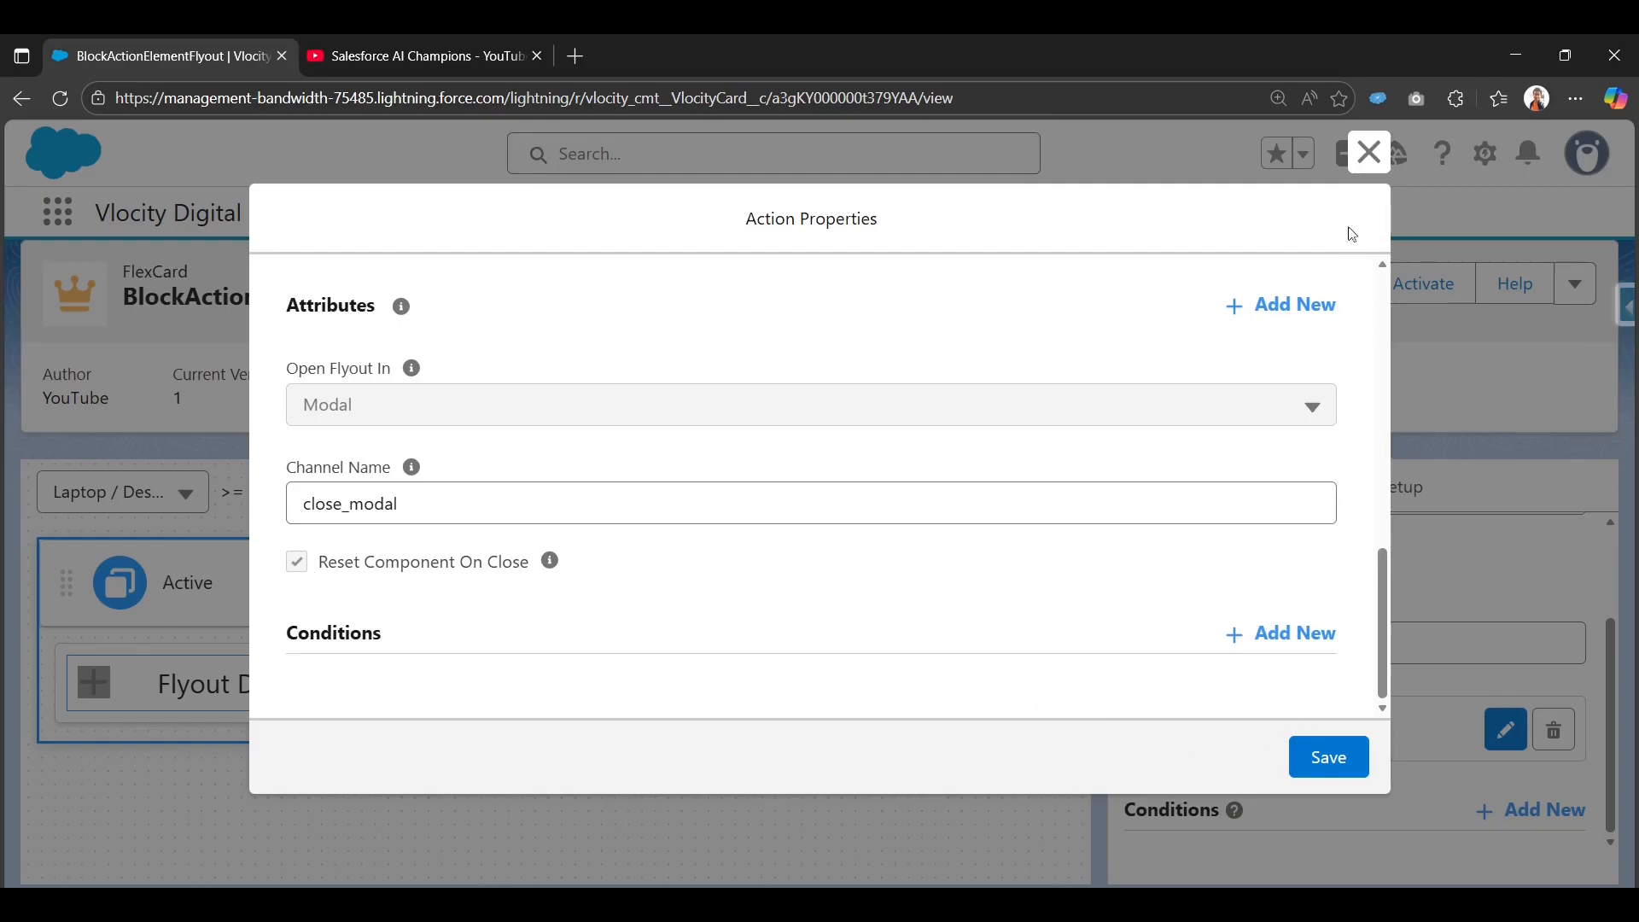
# Close the Action Properties dialog and start a new FlexCard from the FlexCards list.
pyautogui.click(1368, 152)
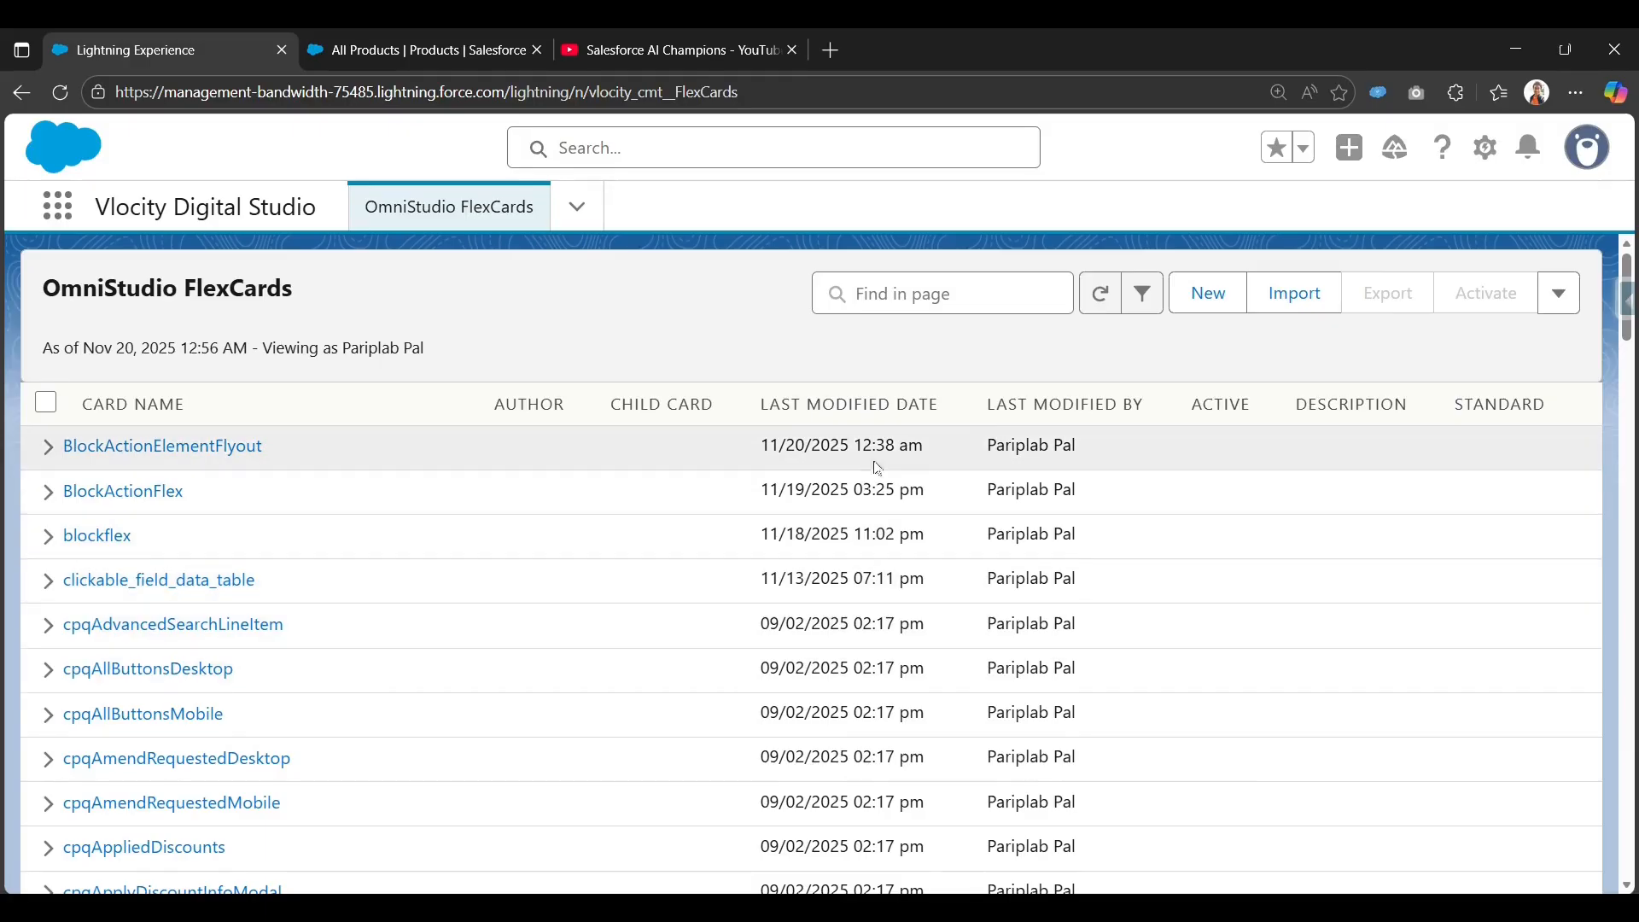
pyautogui.click(1209, 314)
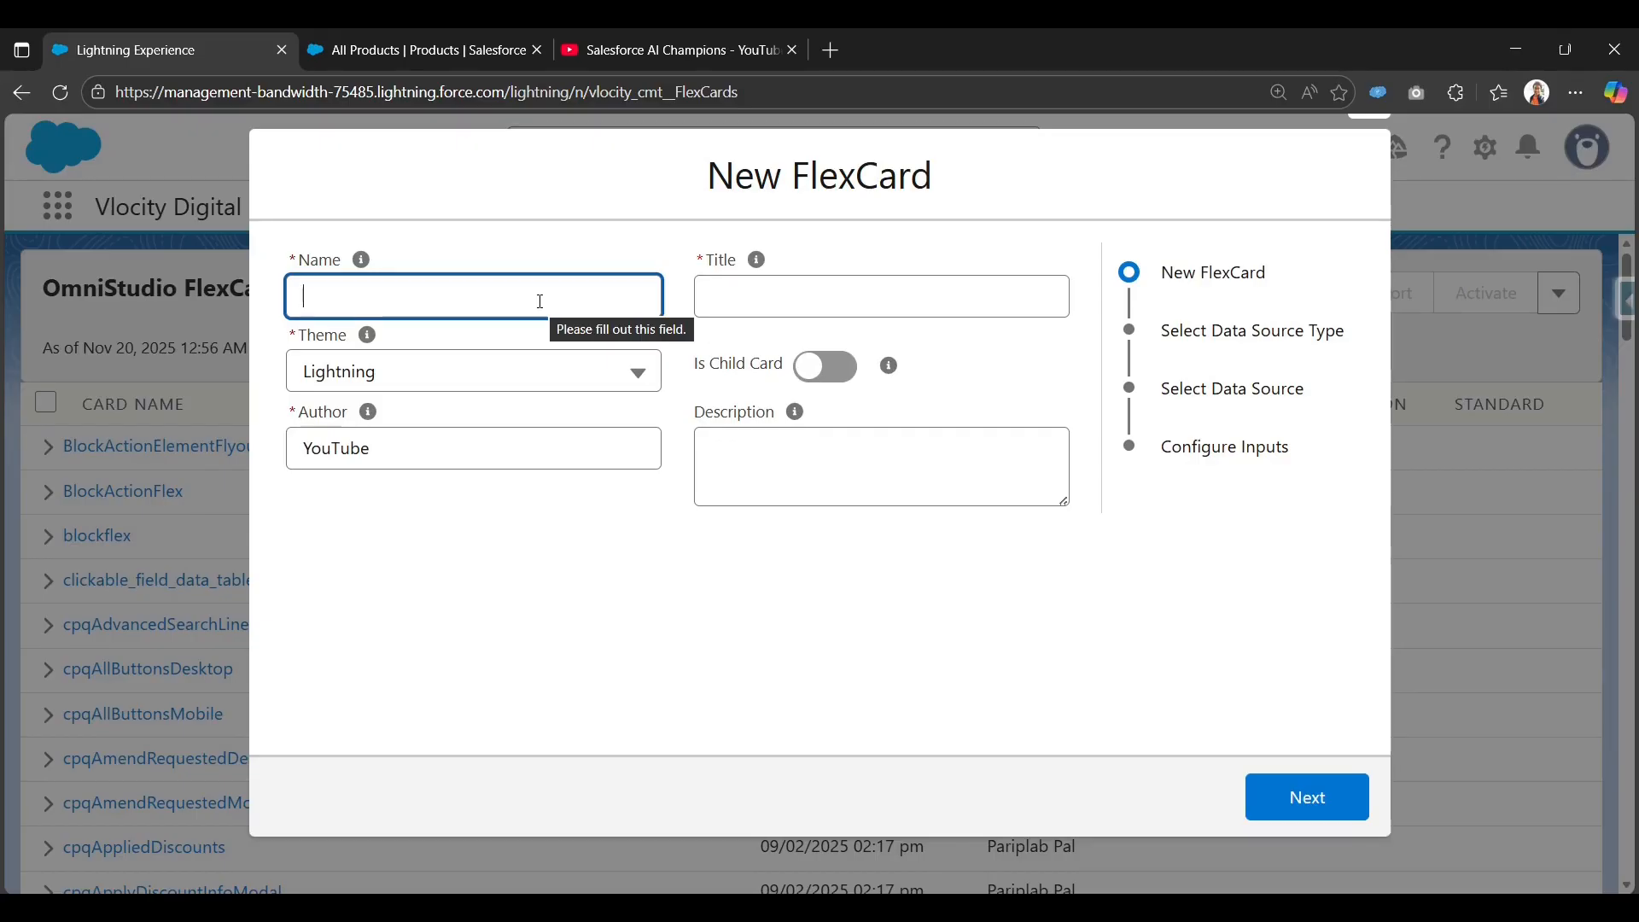
# Name the new FlexCard sosl_flex, letting the title auto-fill, and enable Is Child Card.
pyautogui.write('o')
pyautogui.write('osl_')
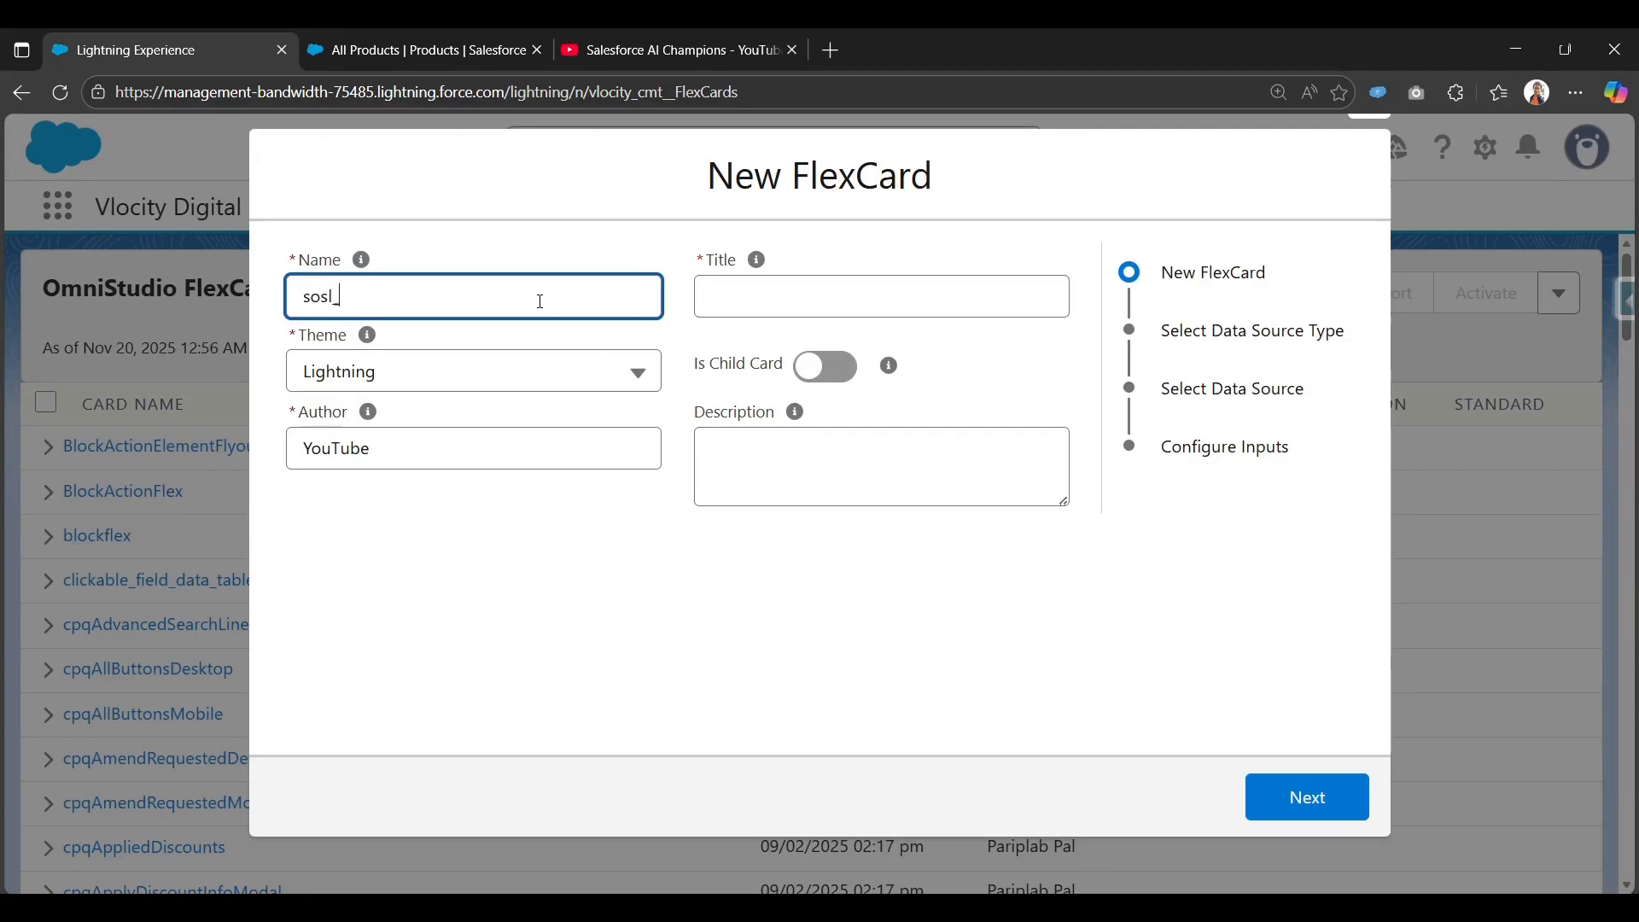
pyautogui.write('flex')
pyautogui.click(756, 259)
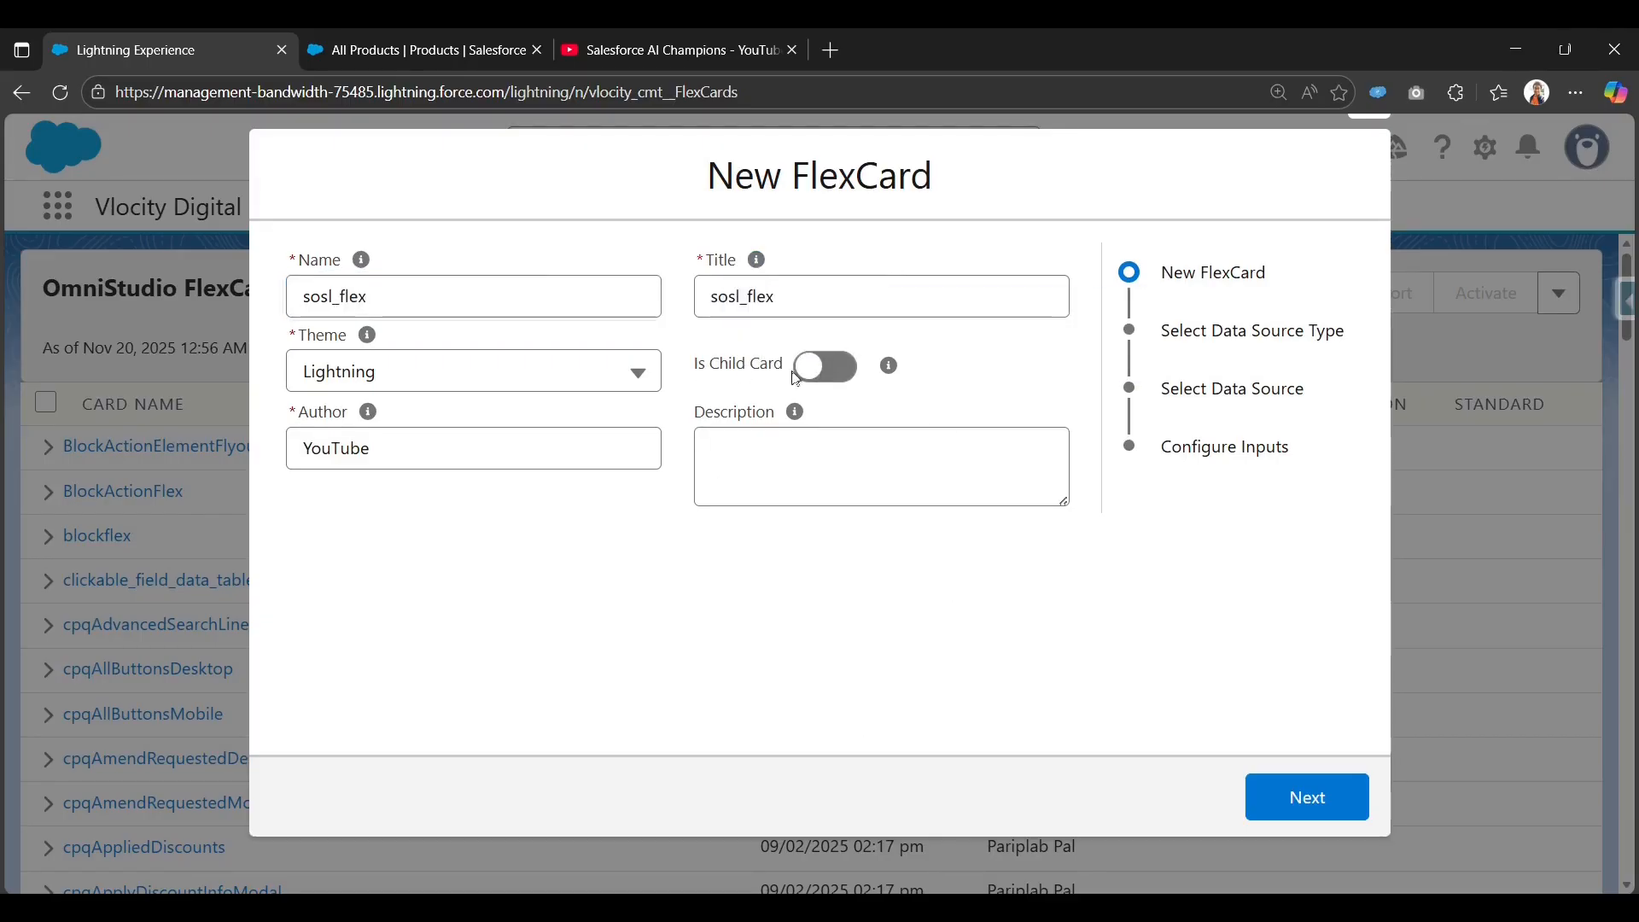
pyautogui.click(829, 376)
pyautogui.moveTo(890, 374)
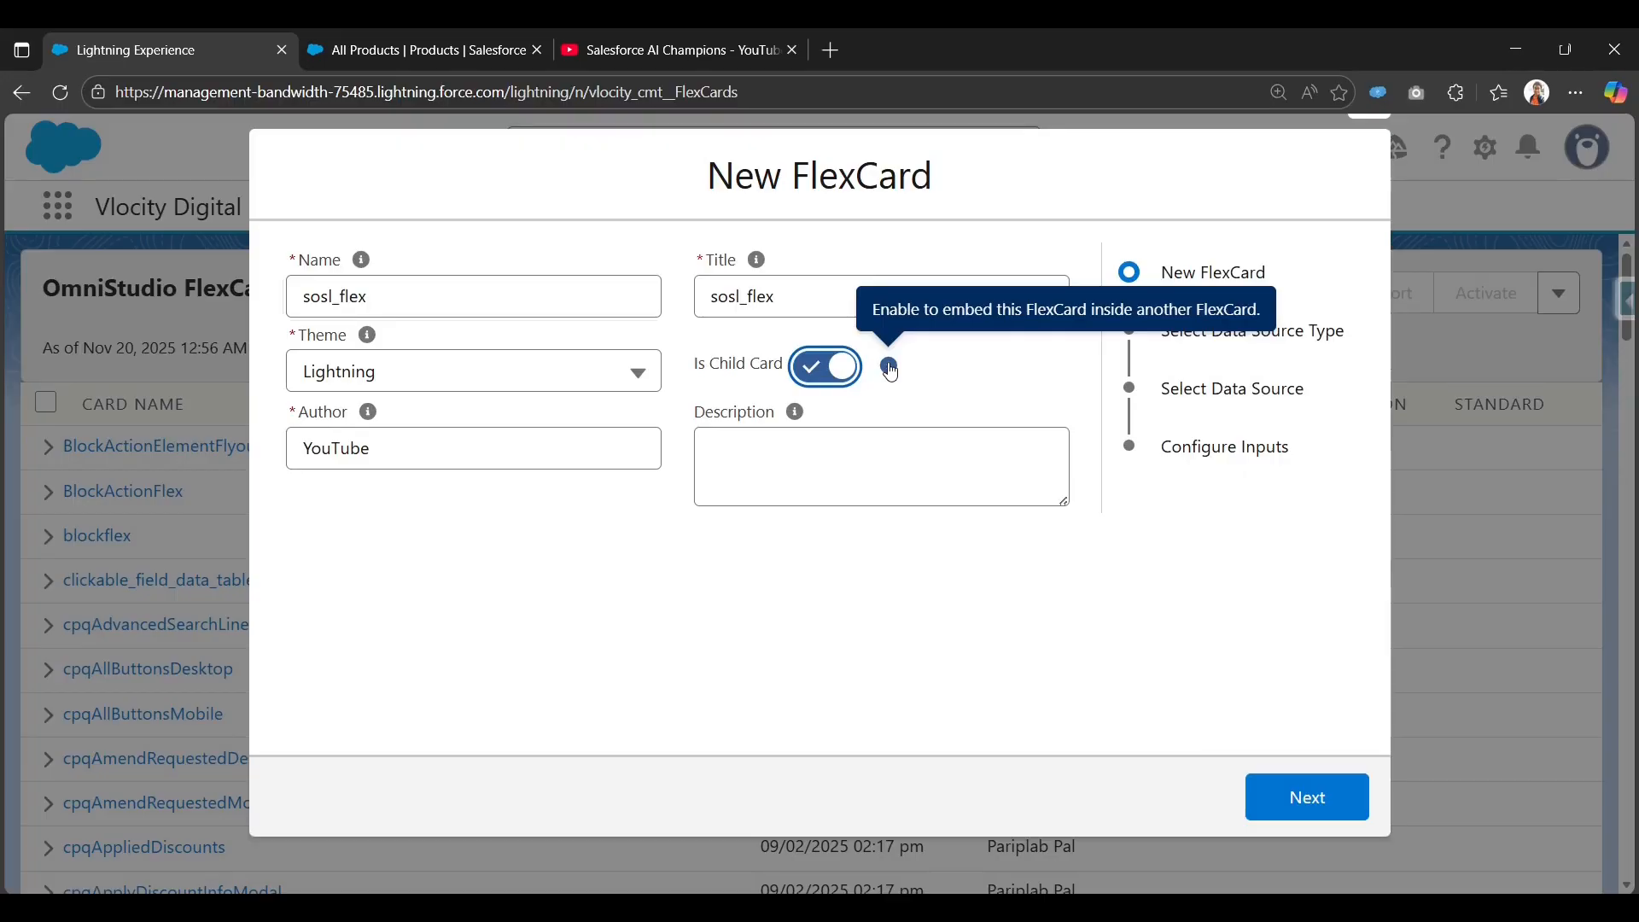
pyautogui.click(924, 599)
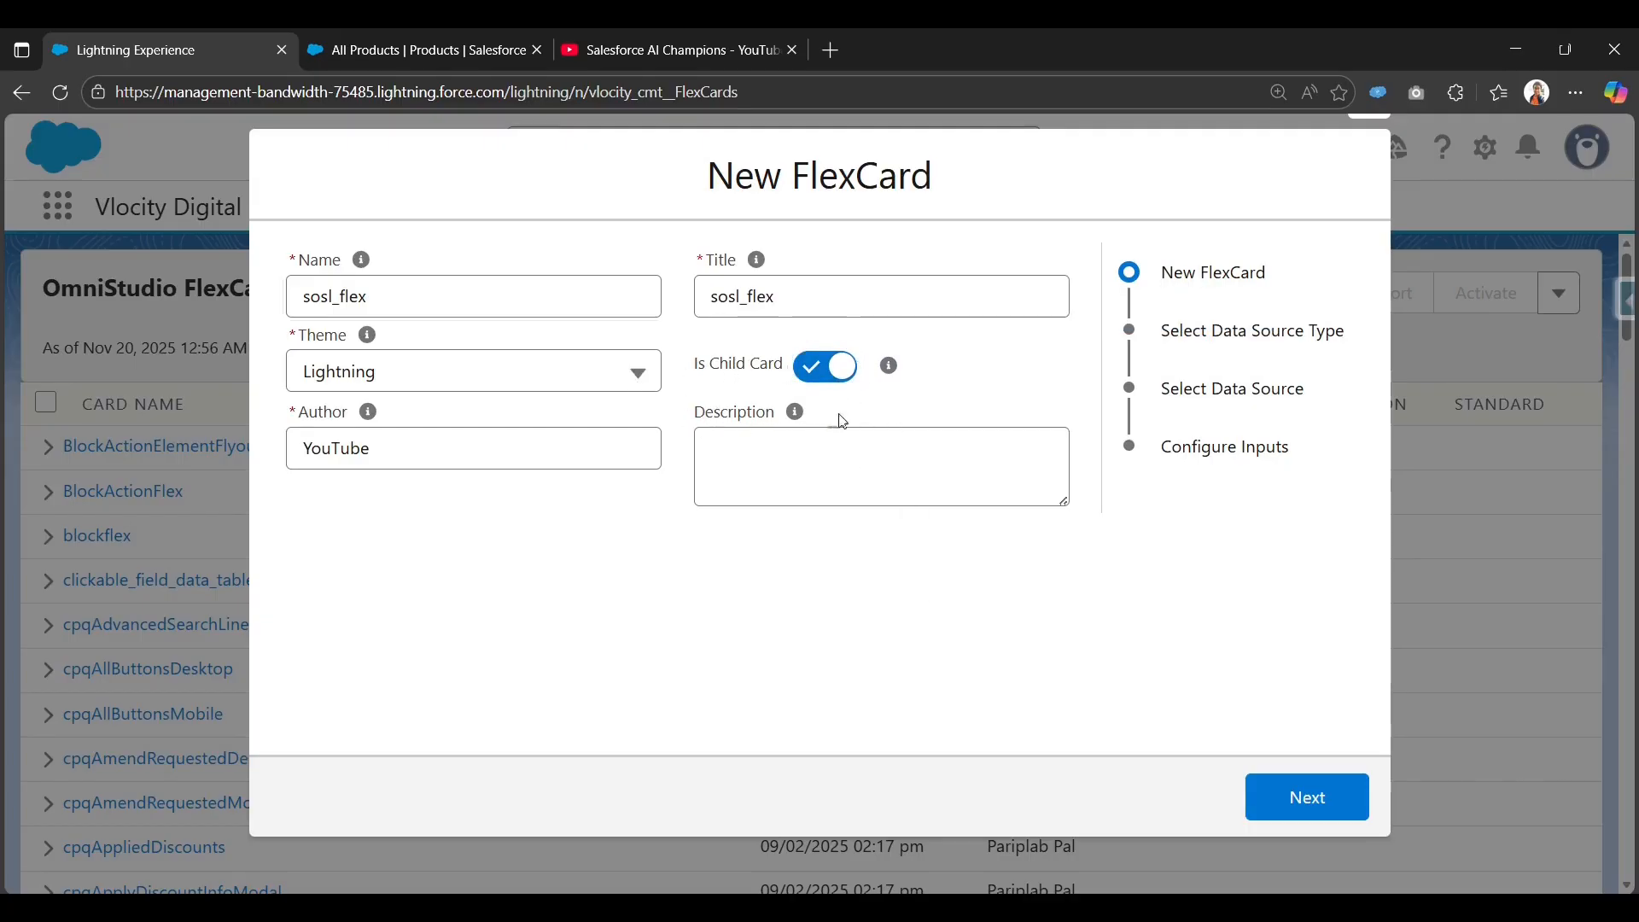
pyautogui.click(1304, 797)
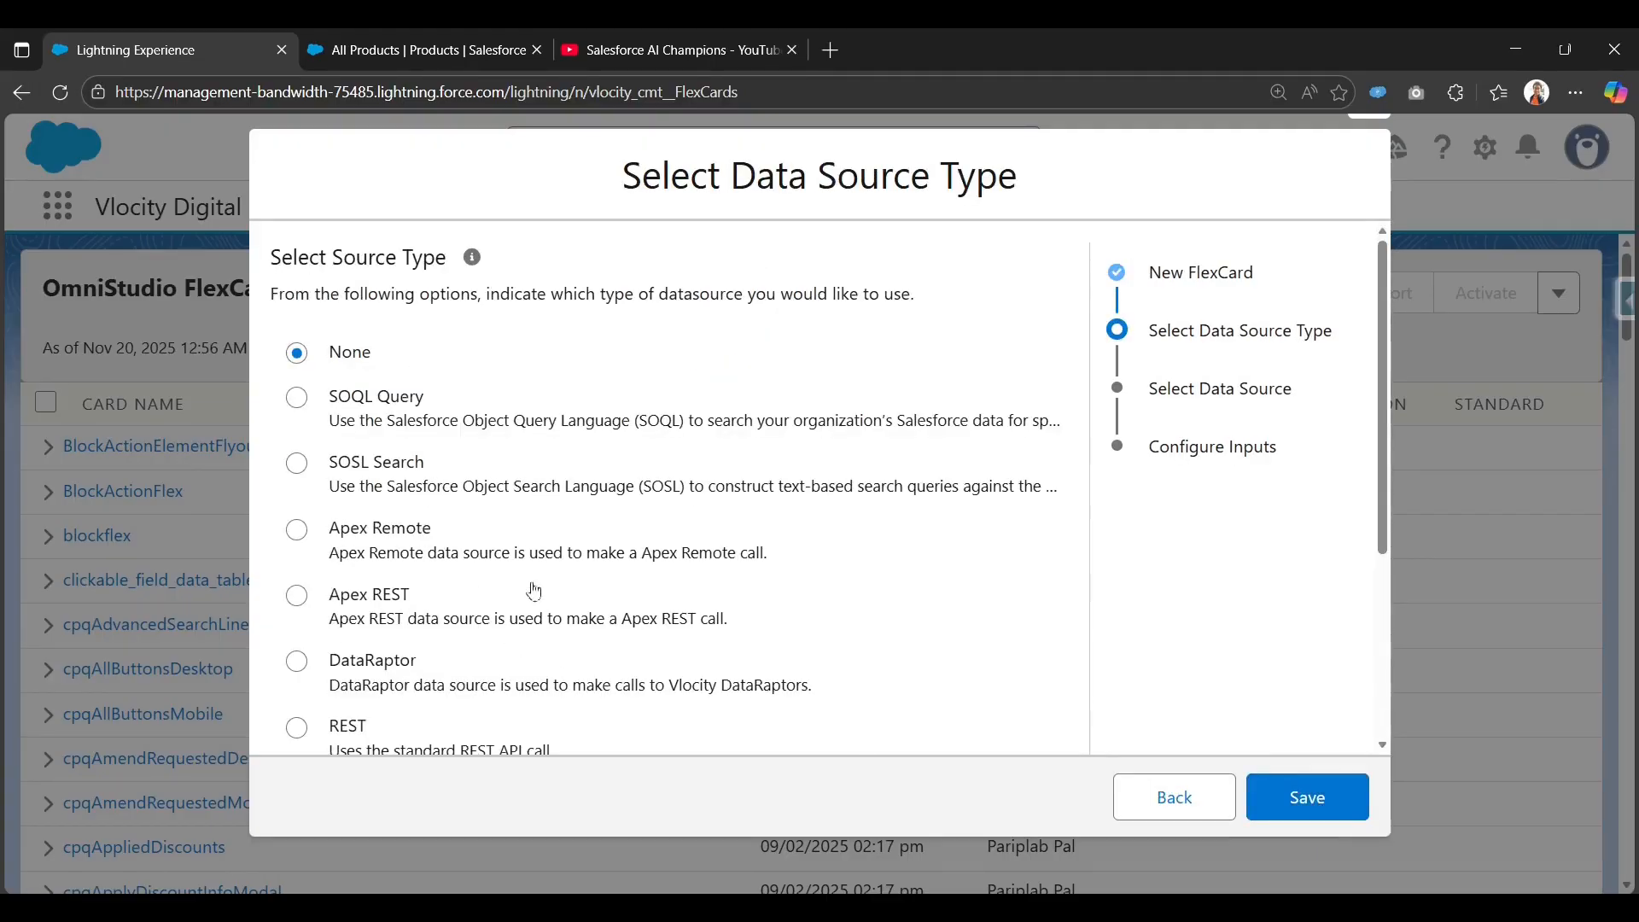
# Pick SOSL Search as the FlexCard's data source type and proceed to its search settings.
pyautogui.scroll(-2, 530, 584)
pyautogui.scroll(1, 530, 584)
pyautogui.scroll(1, 530, 584)
pyautogui.scroll(-3, 374, 627)
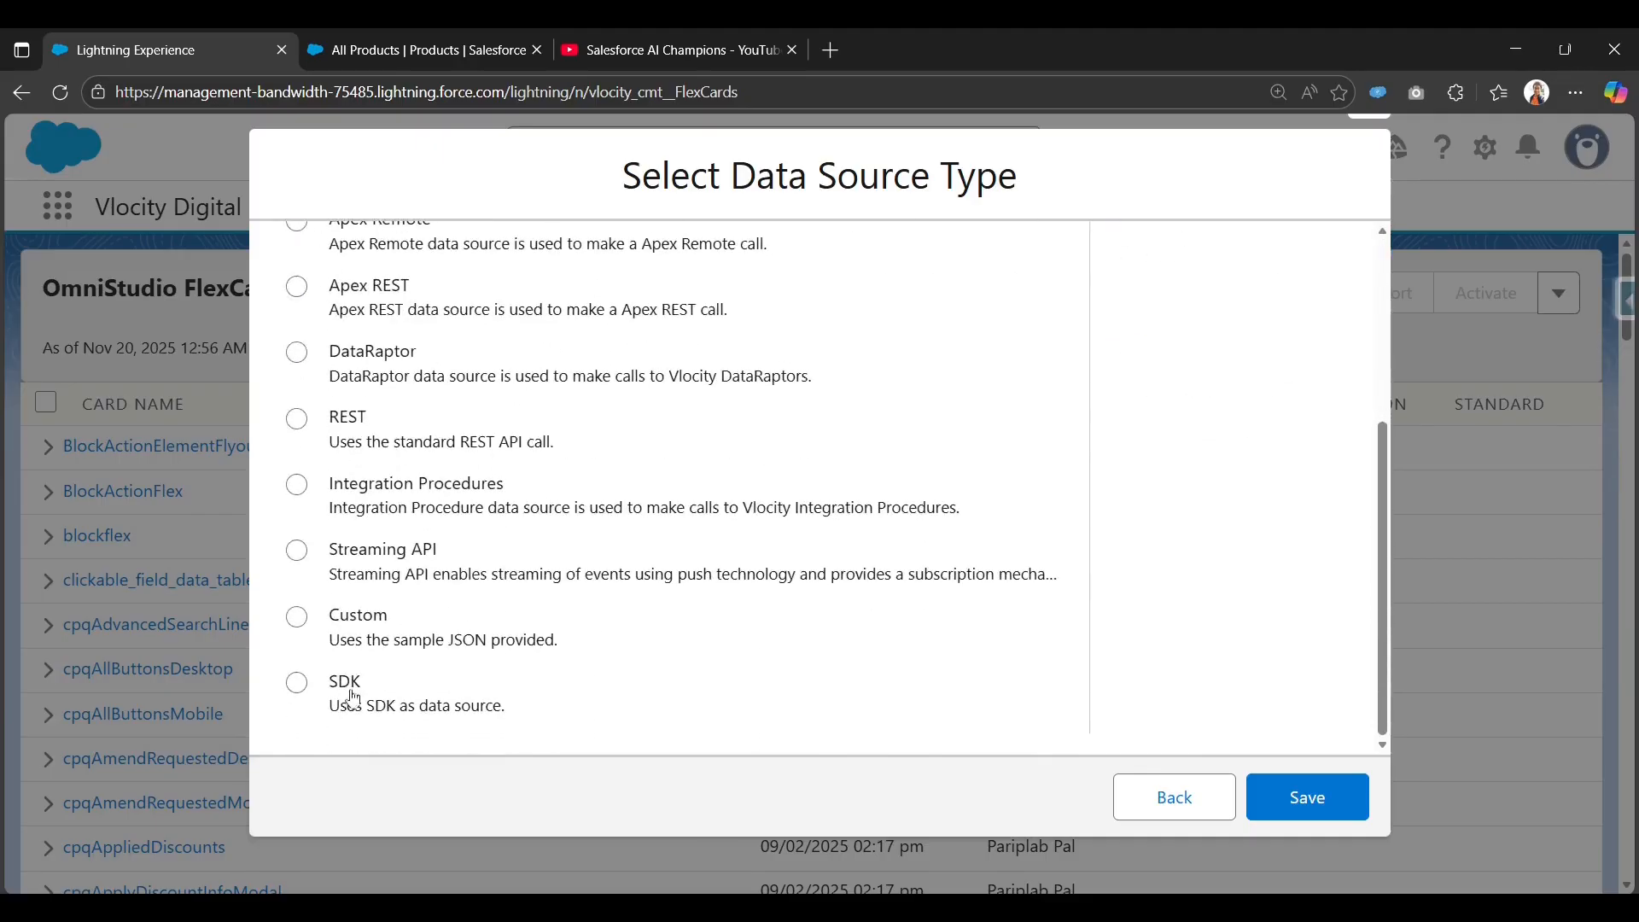
pyautogui.scroll(3, 351, 695)
pyautogui.scroll(-3, 378, 583)
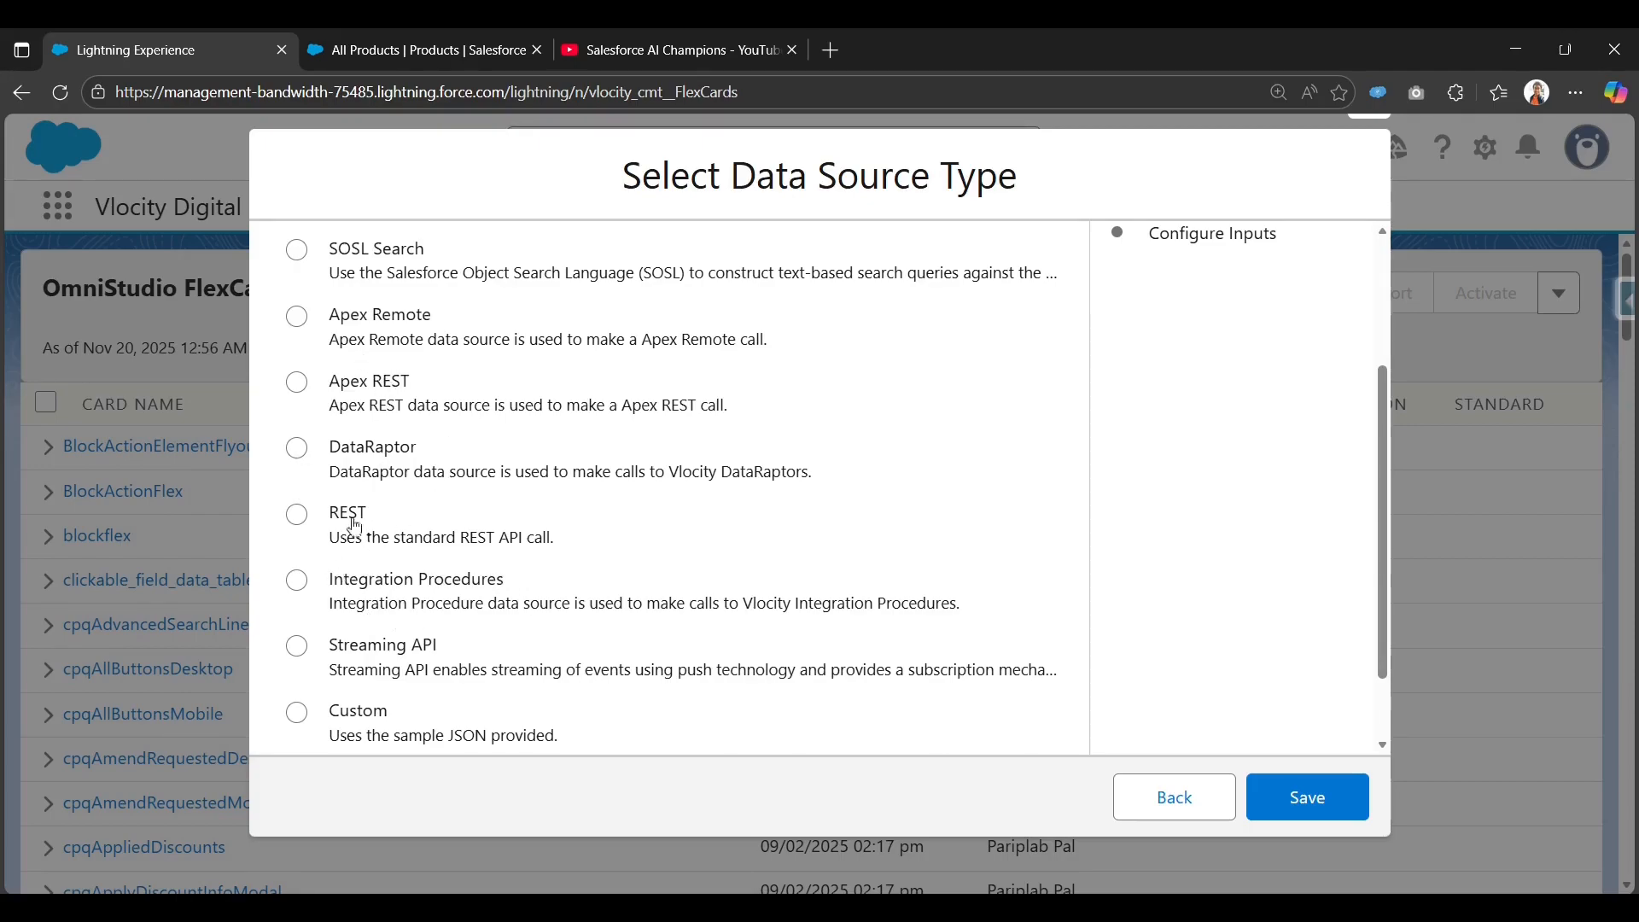
pyautogui.scroll(3, 414, 606)
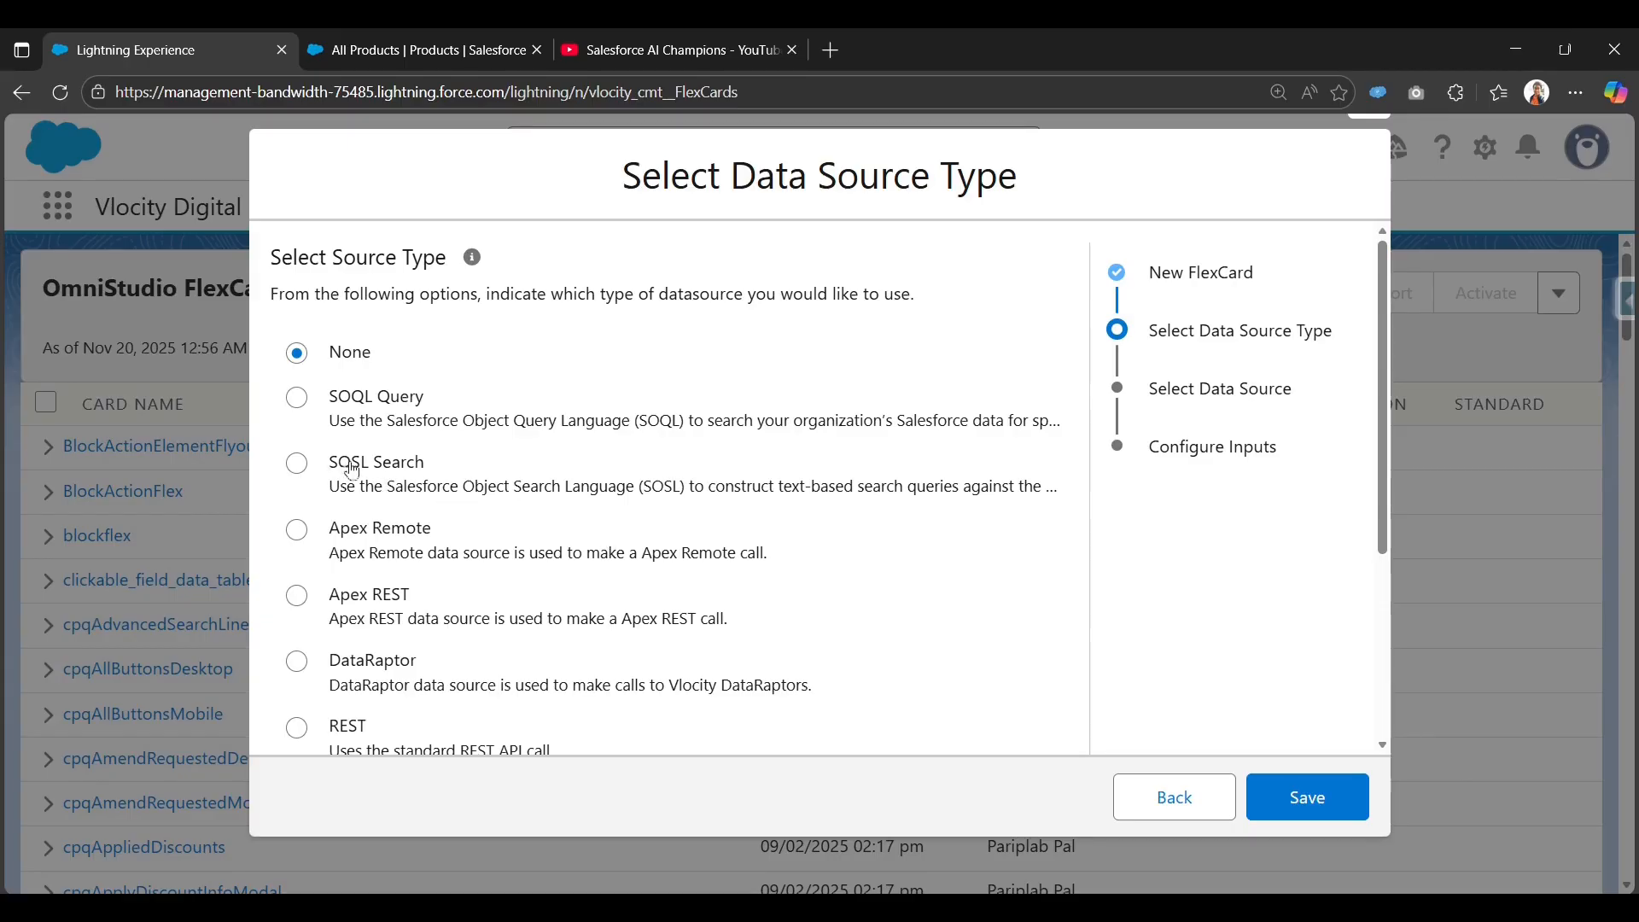
pyautogui.click(352, 470)
pyautogui.click(1291, 797)
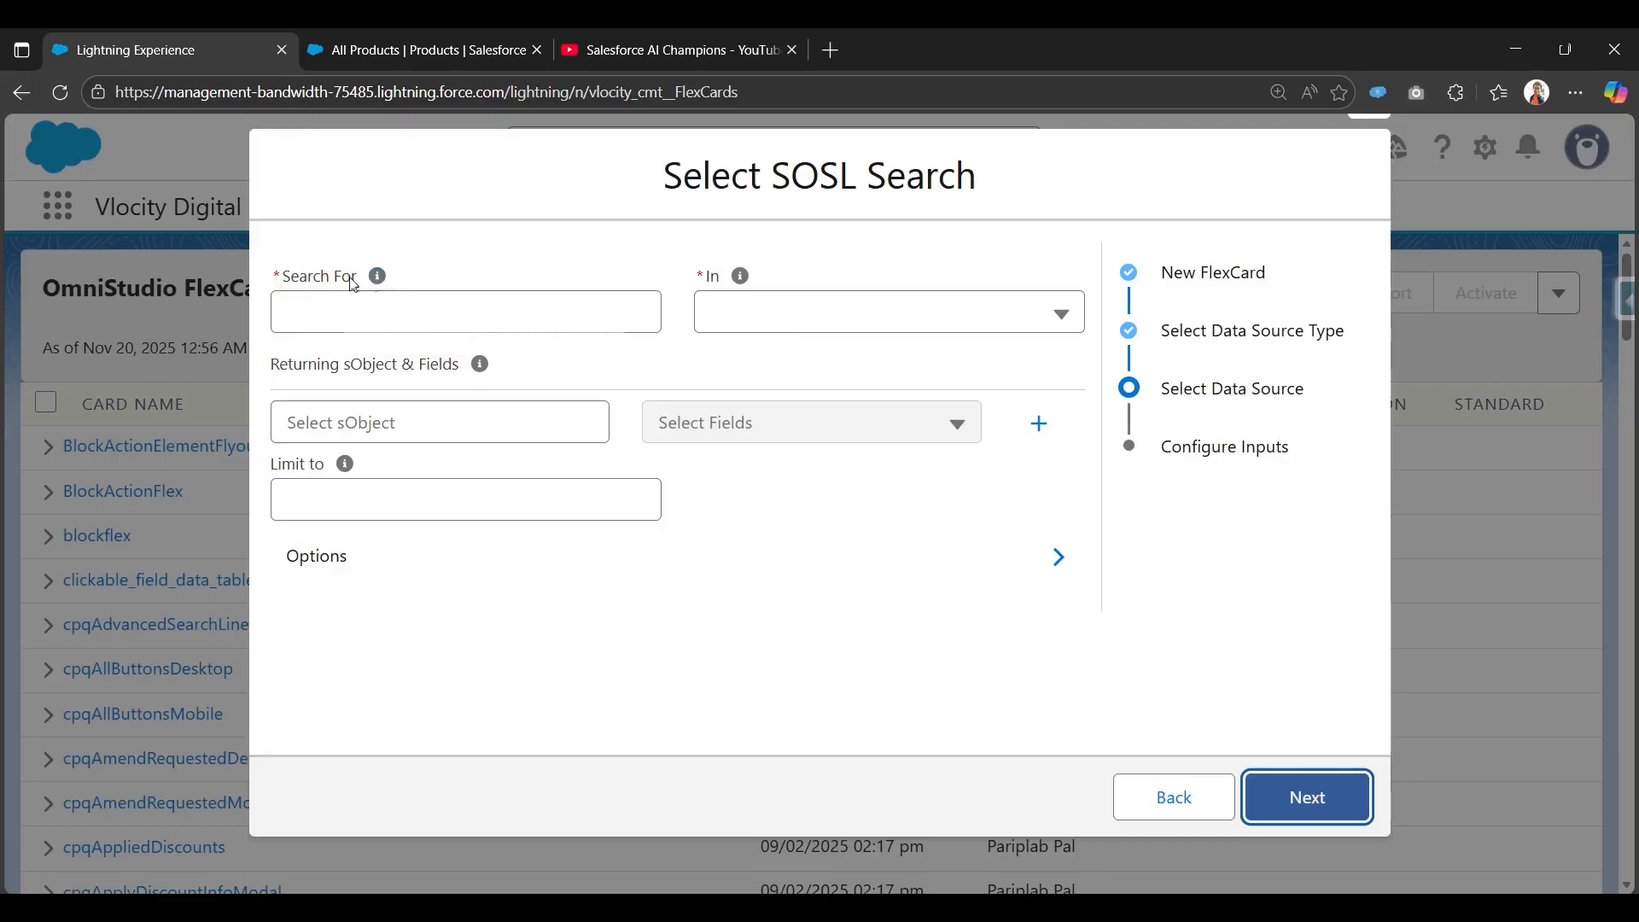
# Copy the word 'Service' from the Broadband Cable Service product in All Products.
pyautogui.moveTo(374, 286)
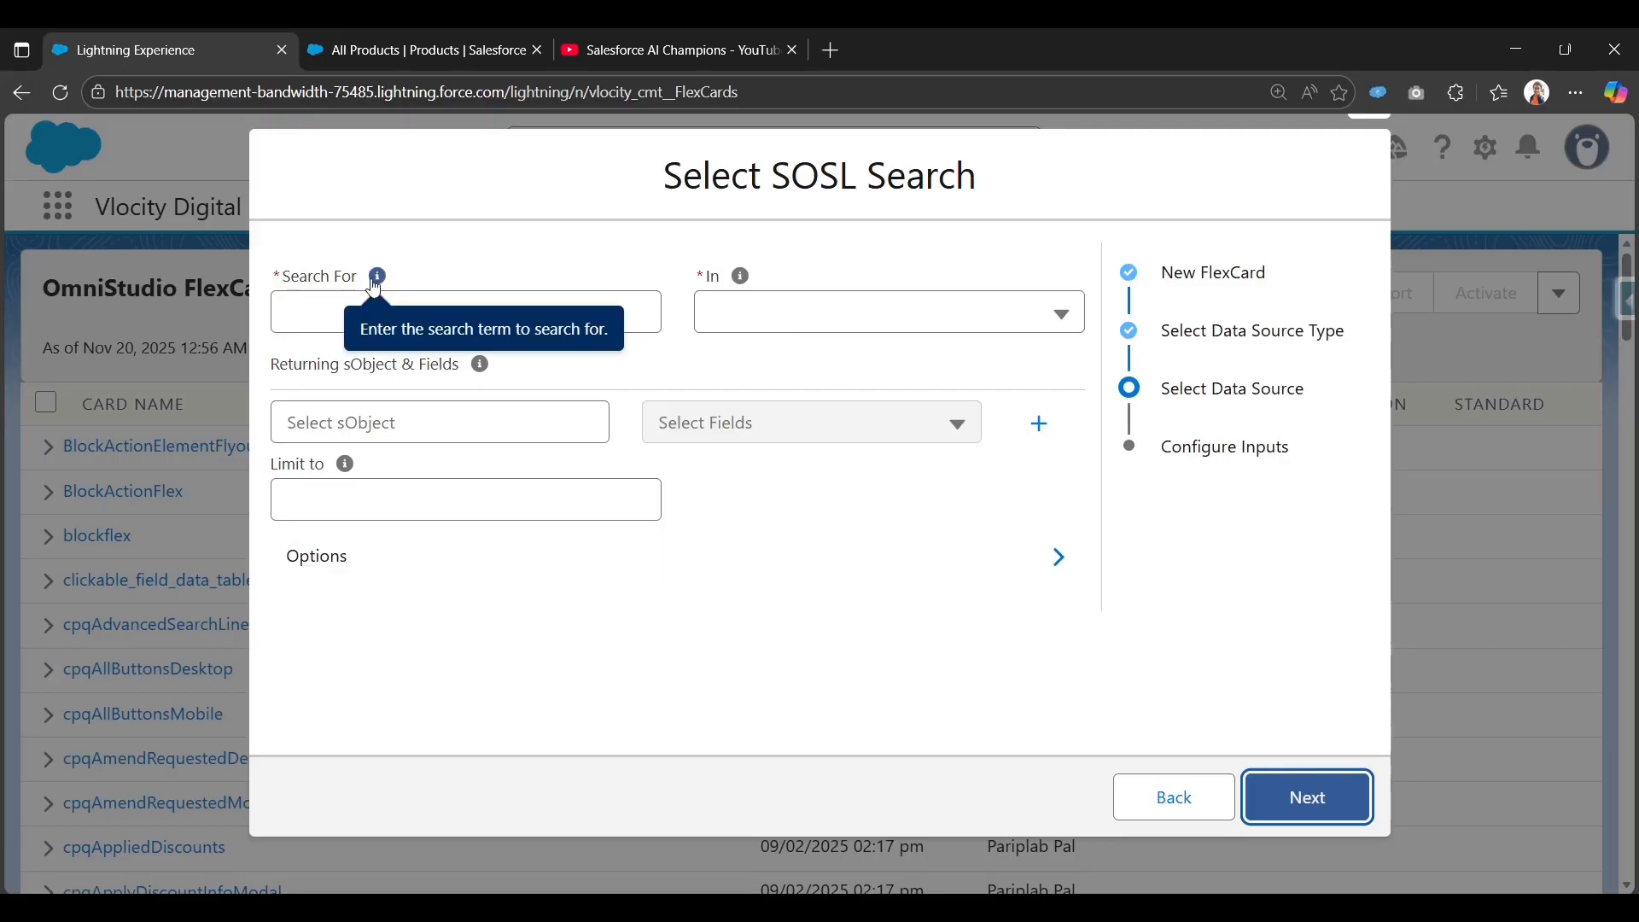
pyautogui.click(333, 313)
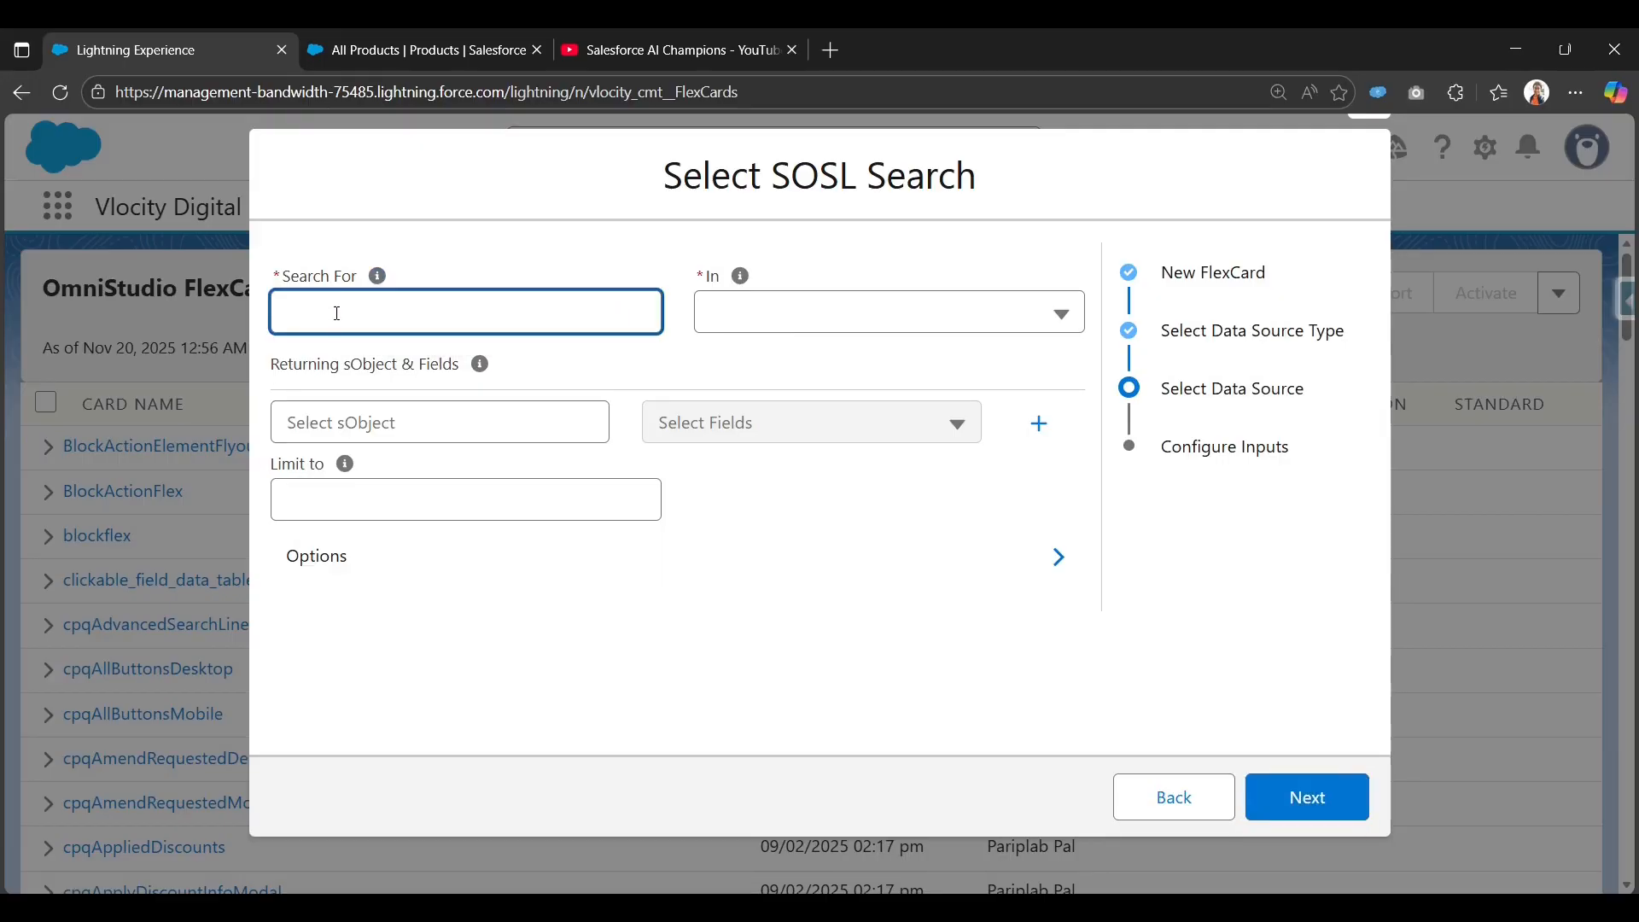
pyautogui.click(389, 53)
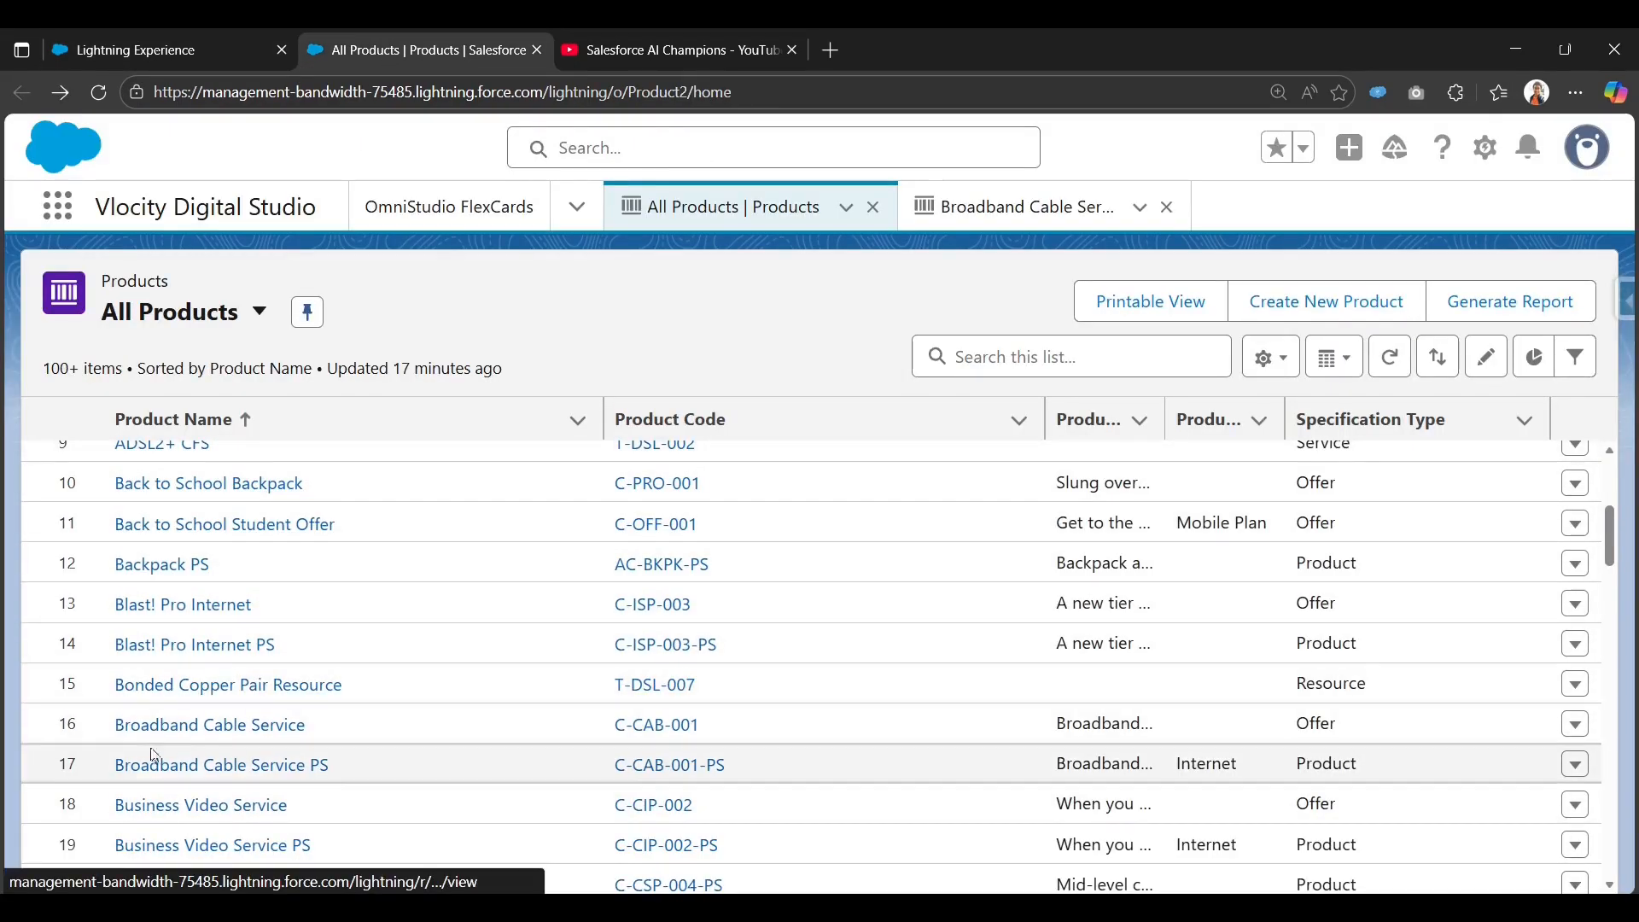
pyautogui.scroll(4, 213, 680)
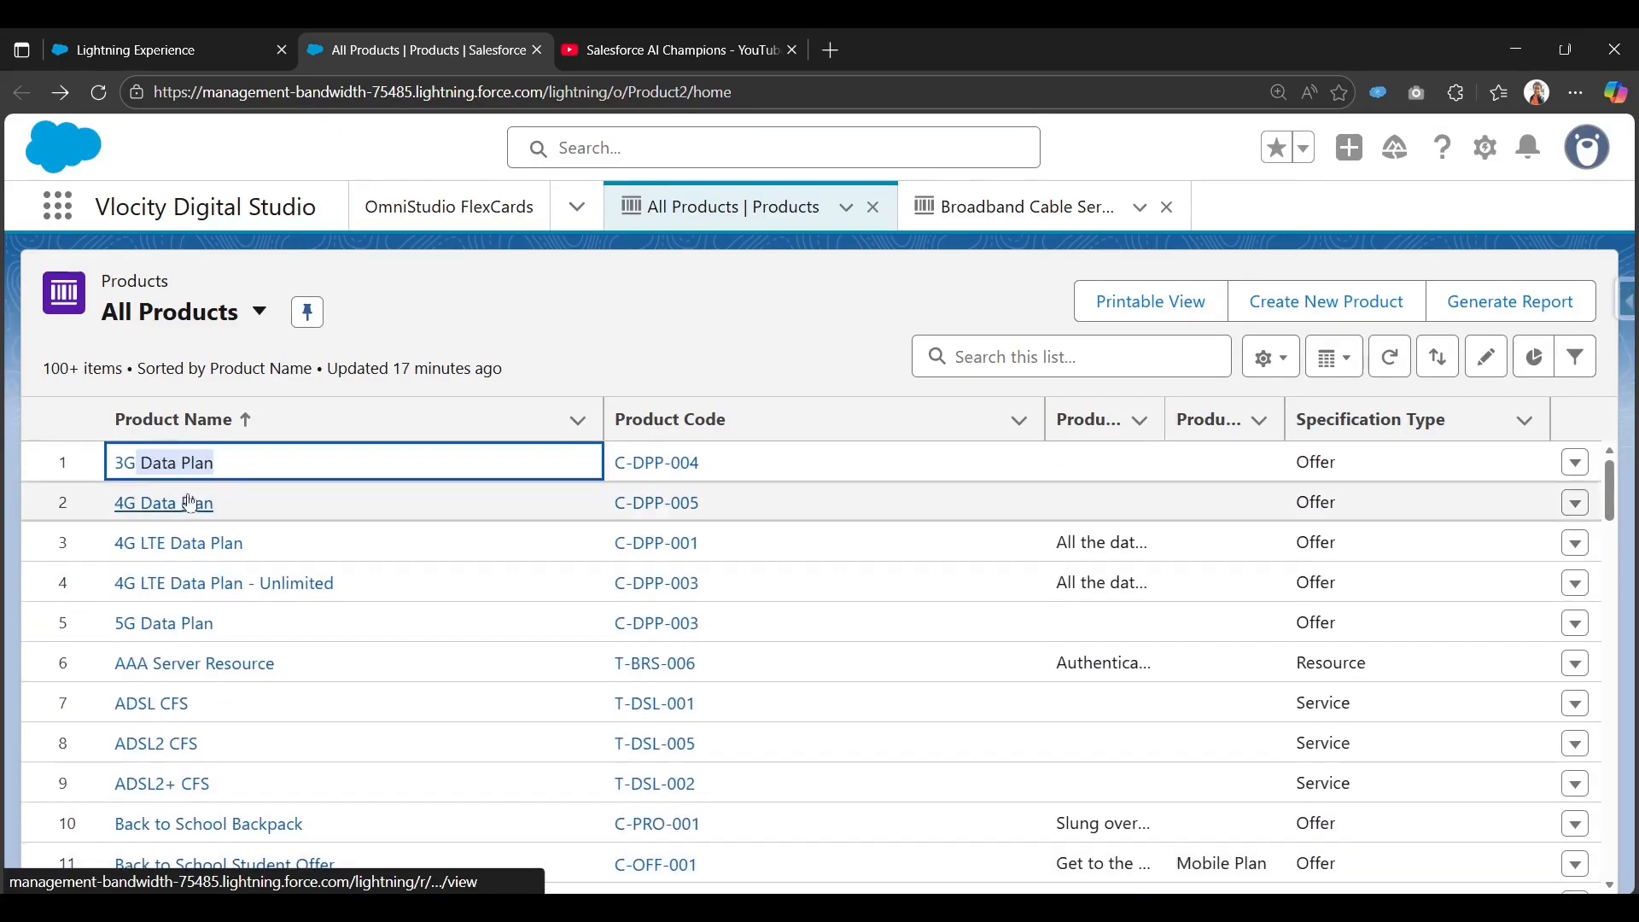
pyautogui.scroll(-4, 141, 670)
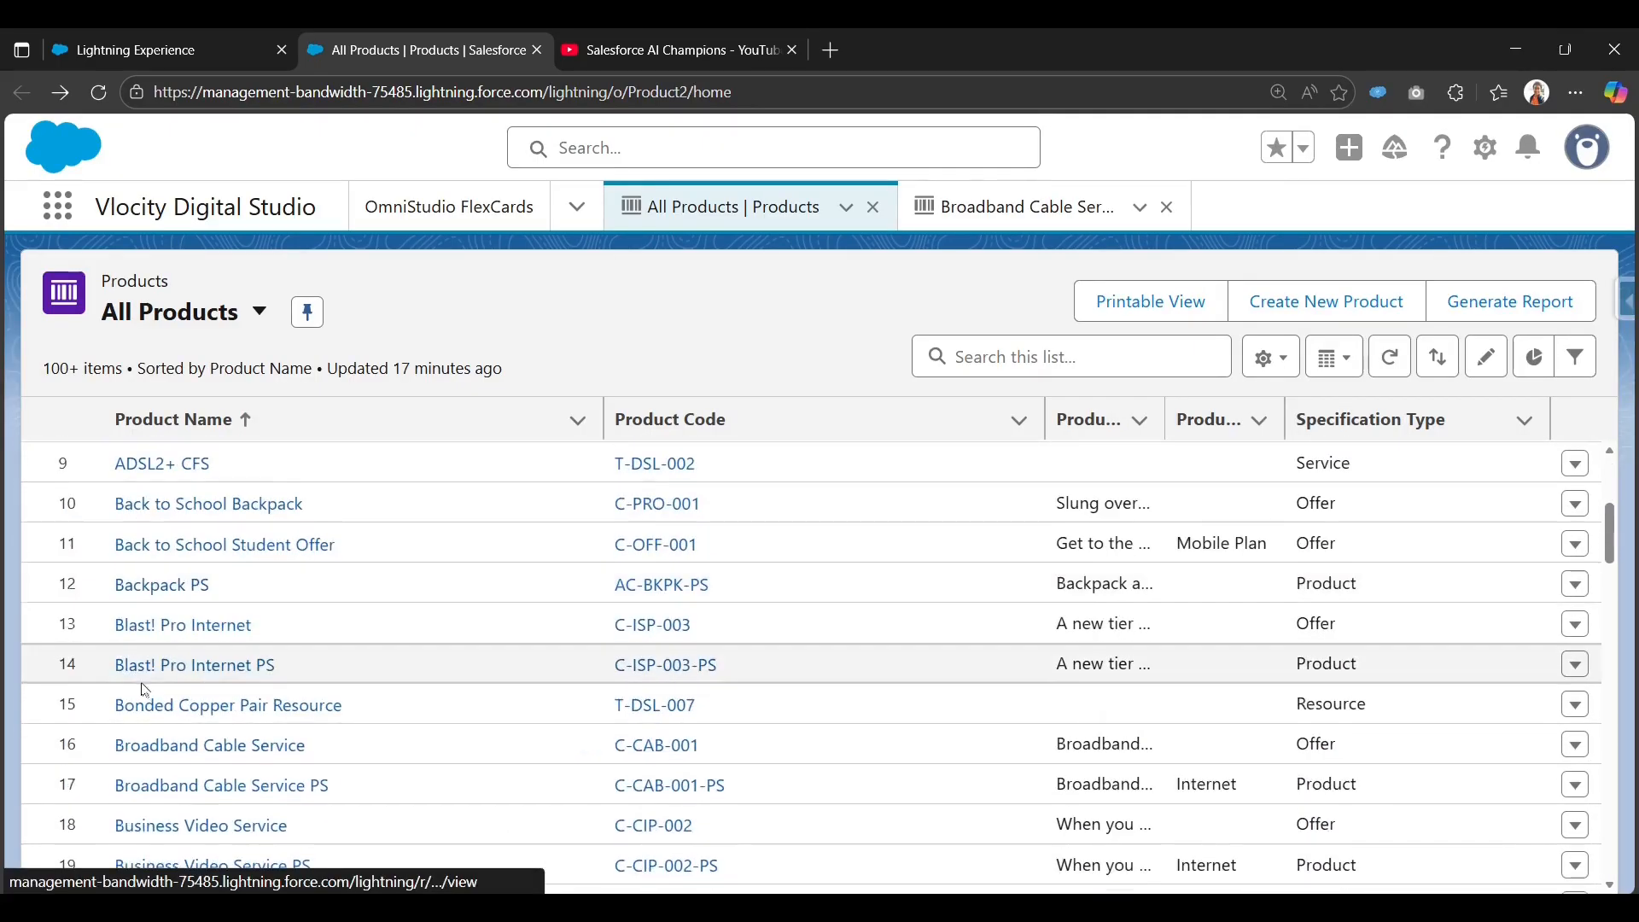
pyautogui.scroll(4, 145, 690)
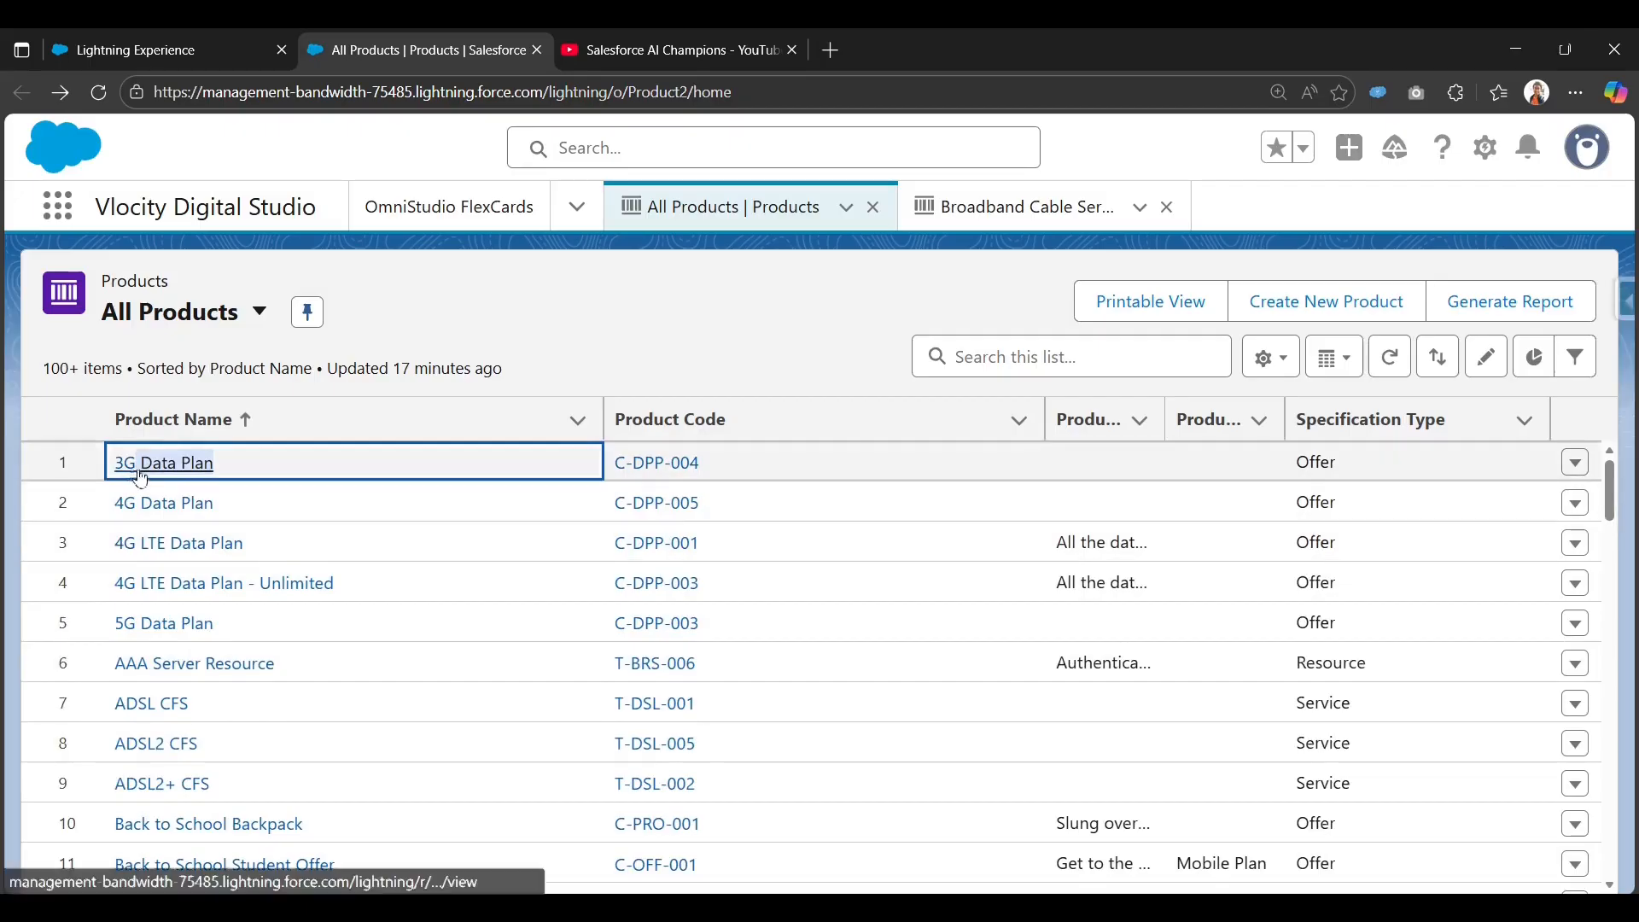
pyautogui.scroll(-4, 145, 700)
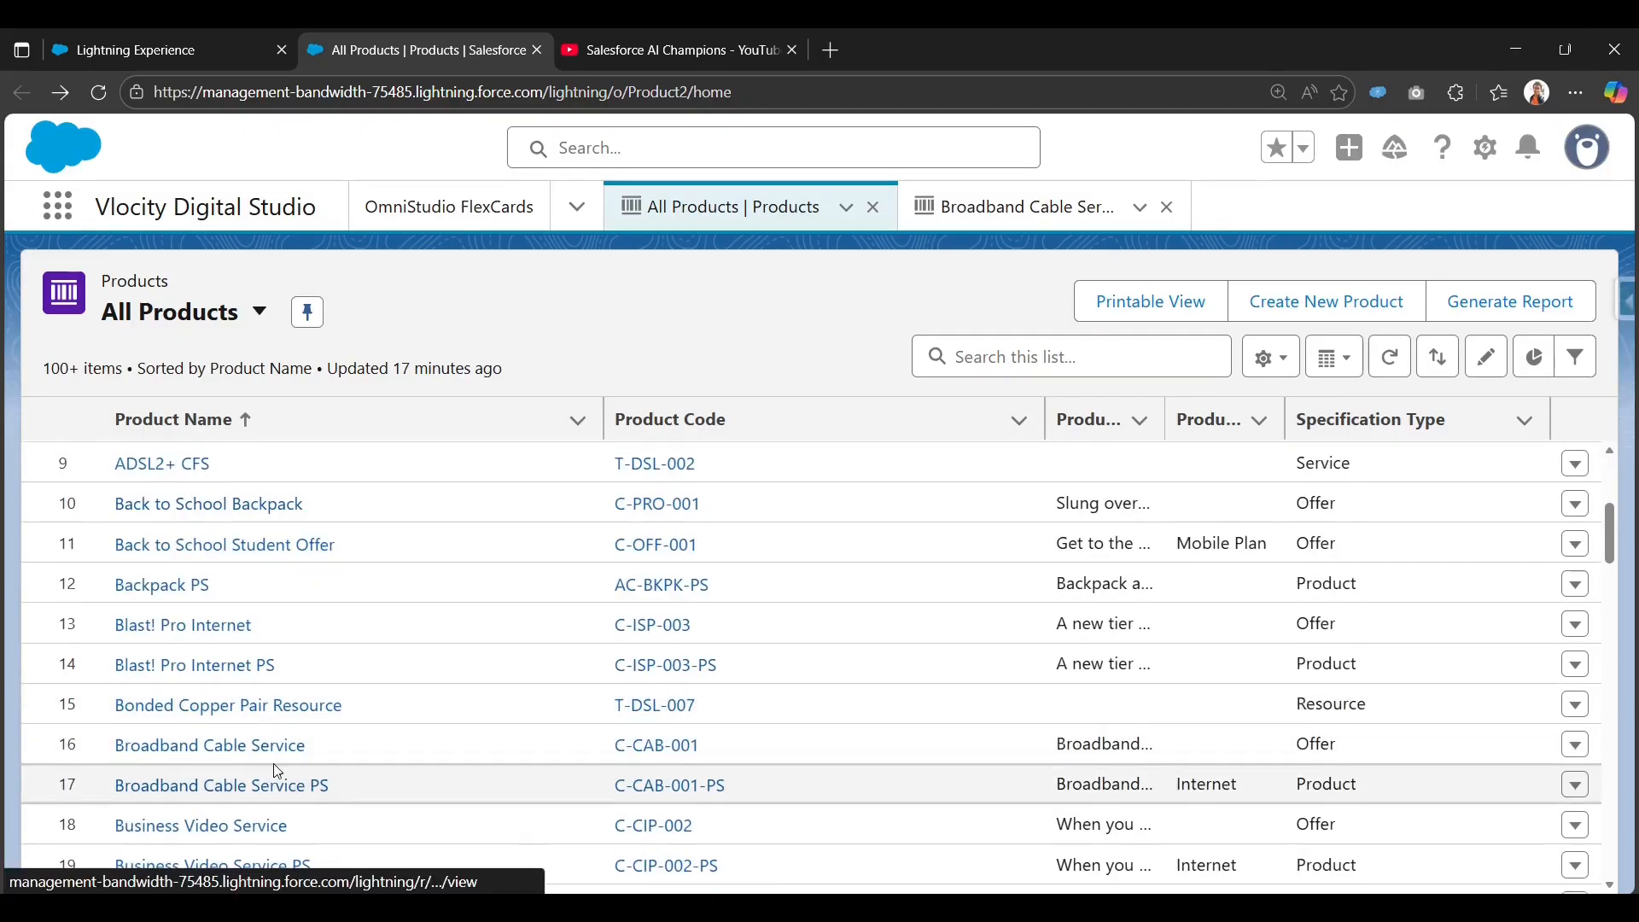
pyautogui.scroll(-1, 278, 771)
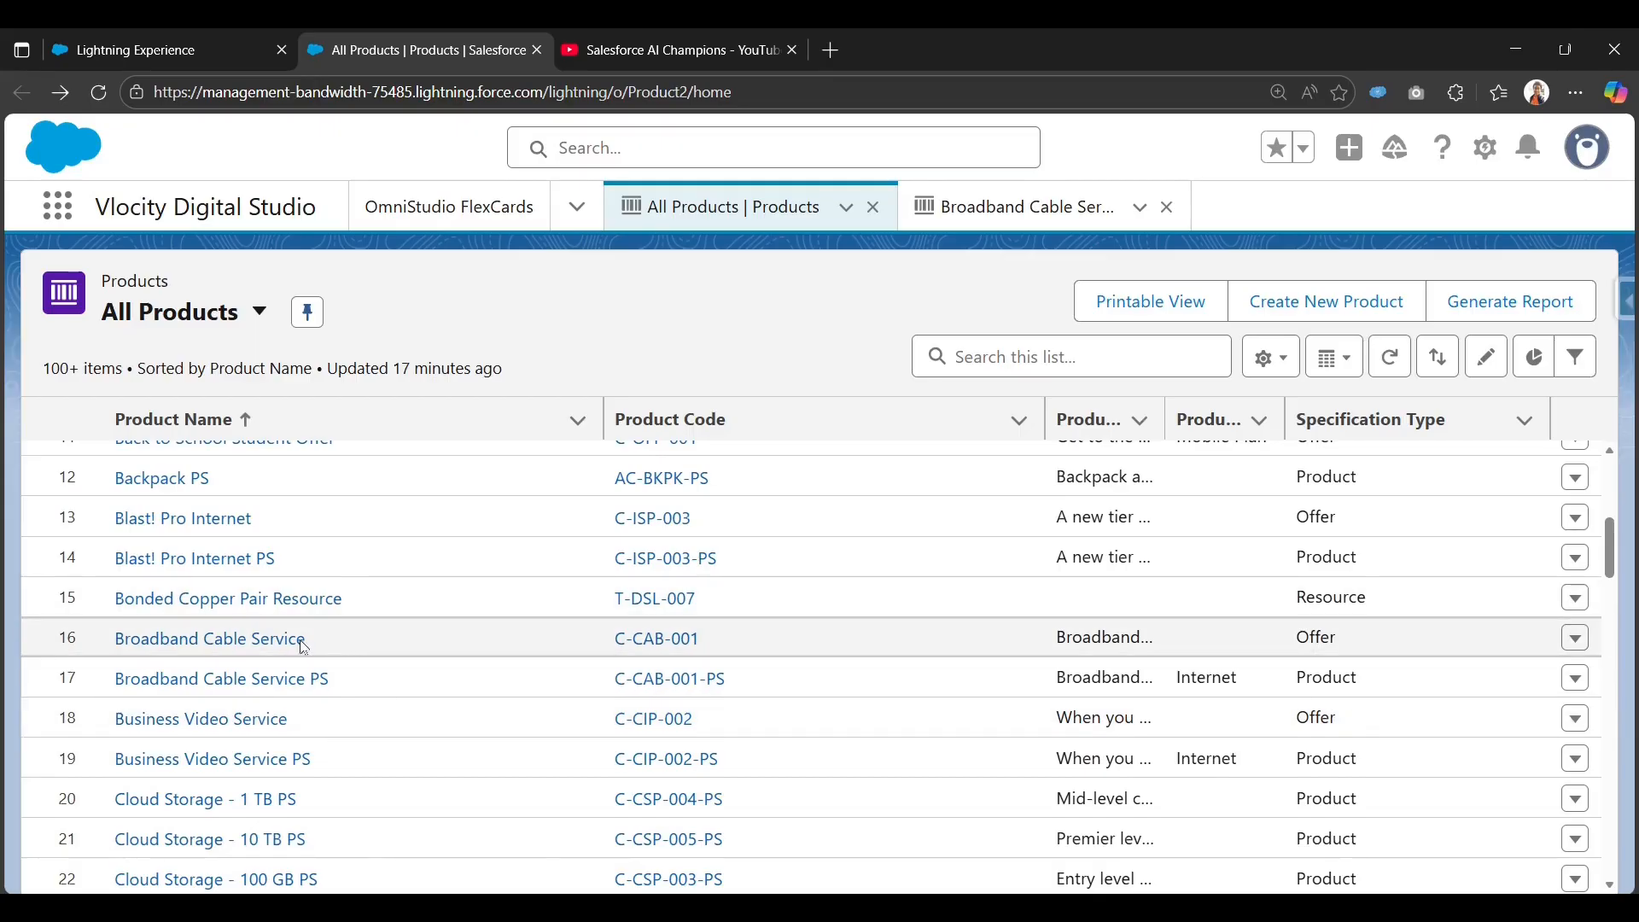
pyautogui.moveTo(303, 640); pyautogui.dragTo(249, 646)
pyautogui.hotkey('ctrl', 'c')
pyautogui.click(144, 45)
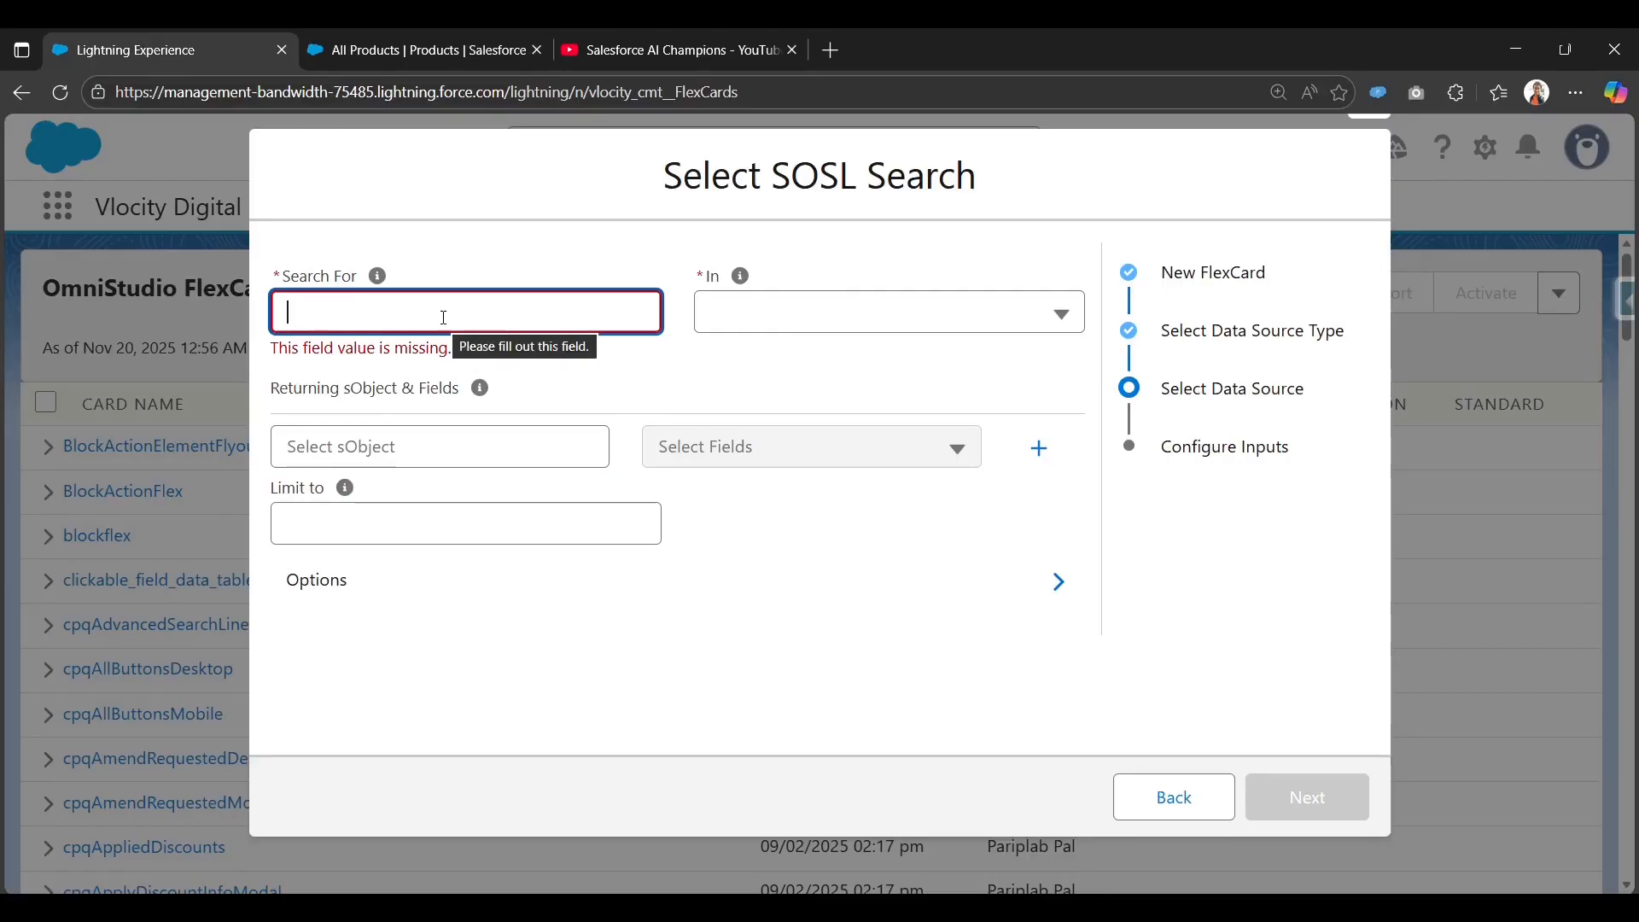
# Paste 'Service' as the search term and search in All Fields.
pyautogui.hotkey('ctrl', 'v')
pyautogui.click(752, 316)
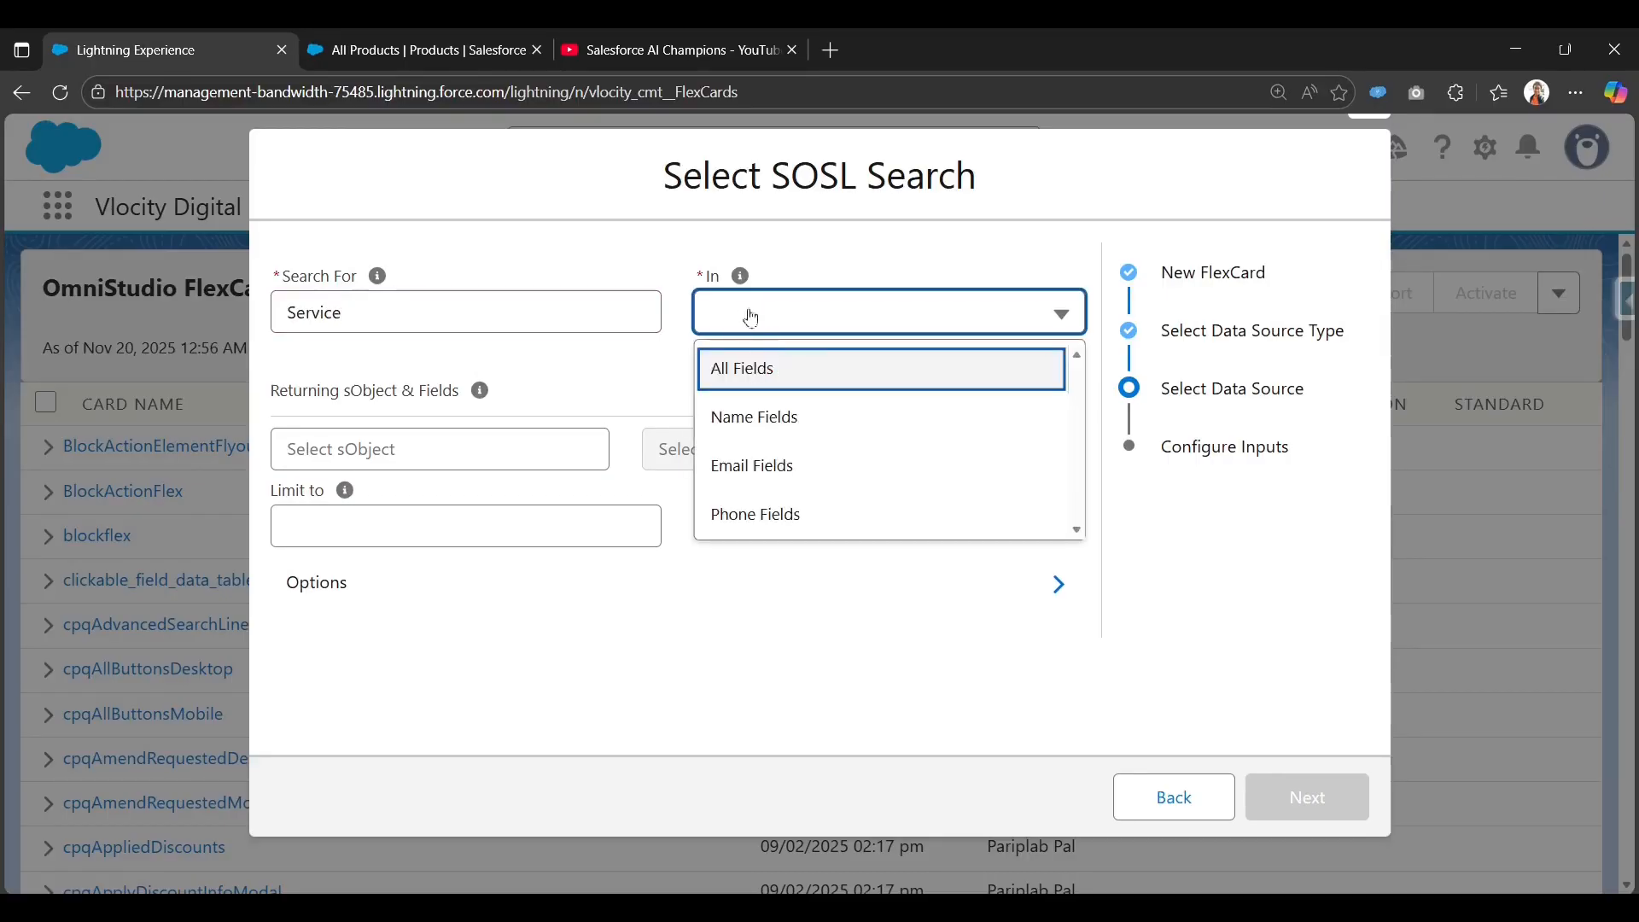
pyautogui.click(847, 386)
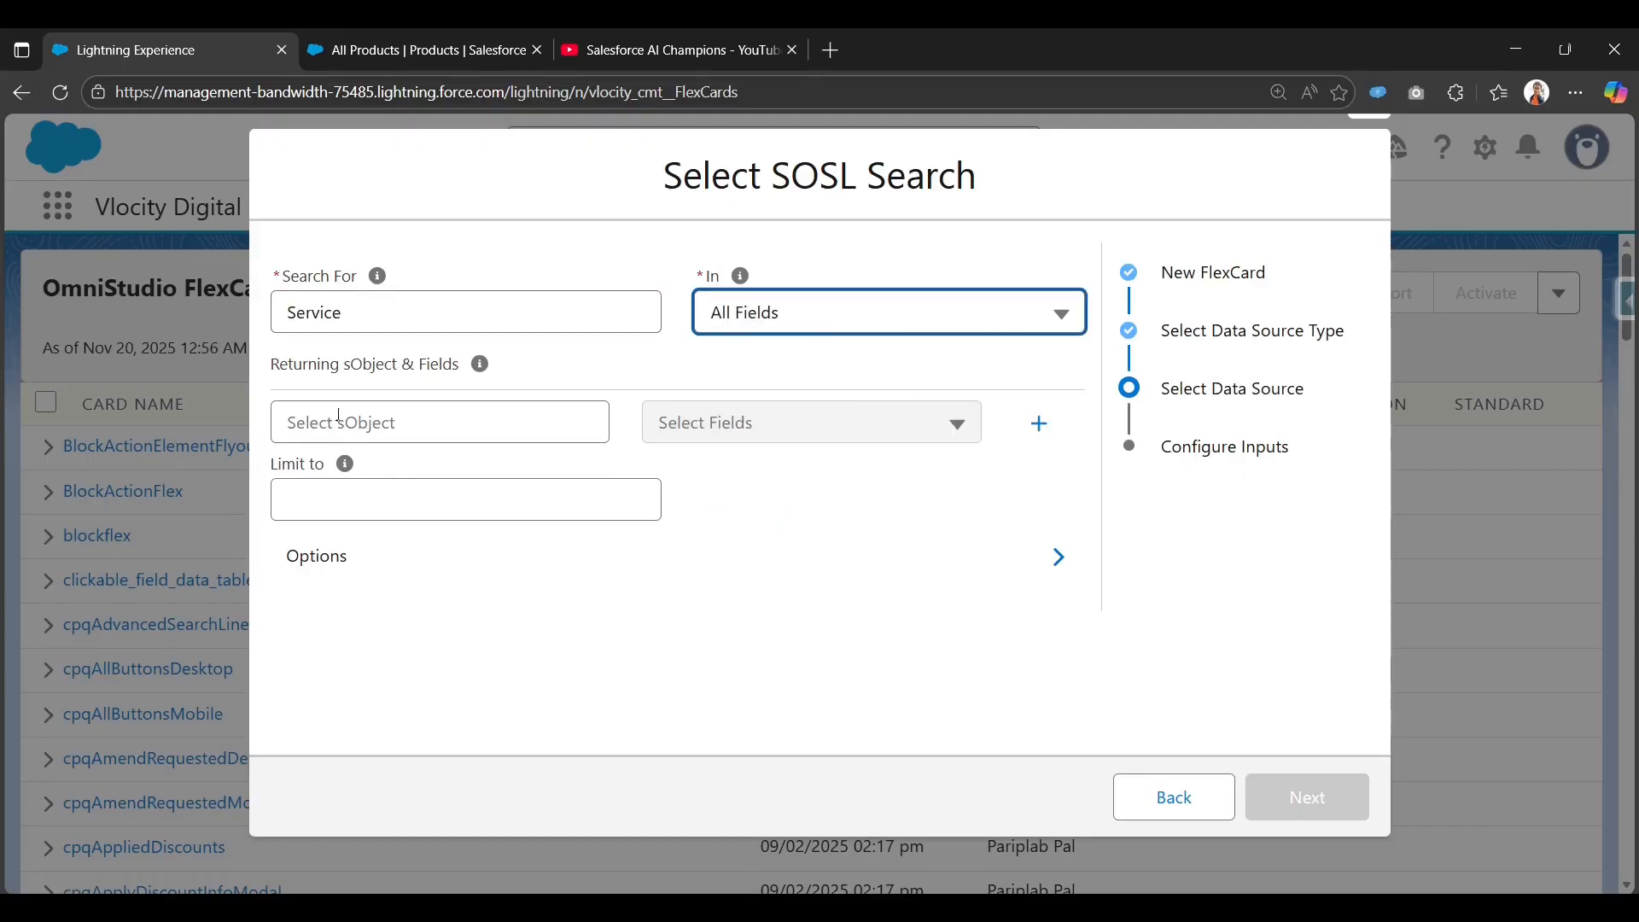
# Return Product2 records with the Name field from the SOSL search.
pyautogui.click(479, 421)
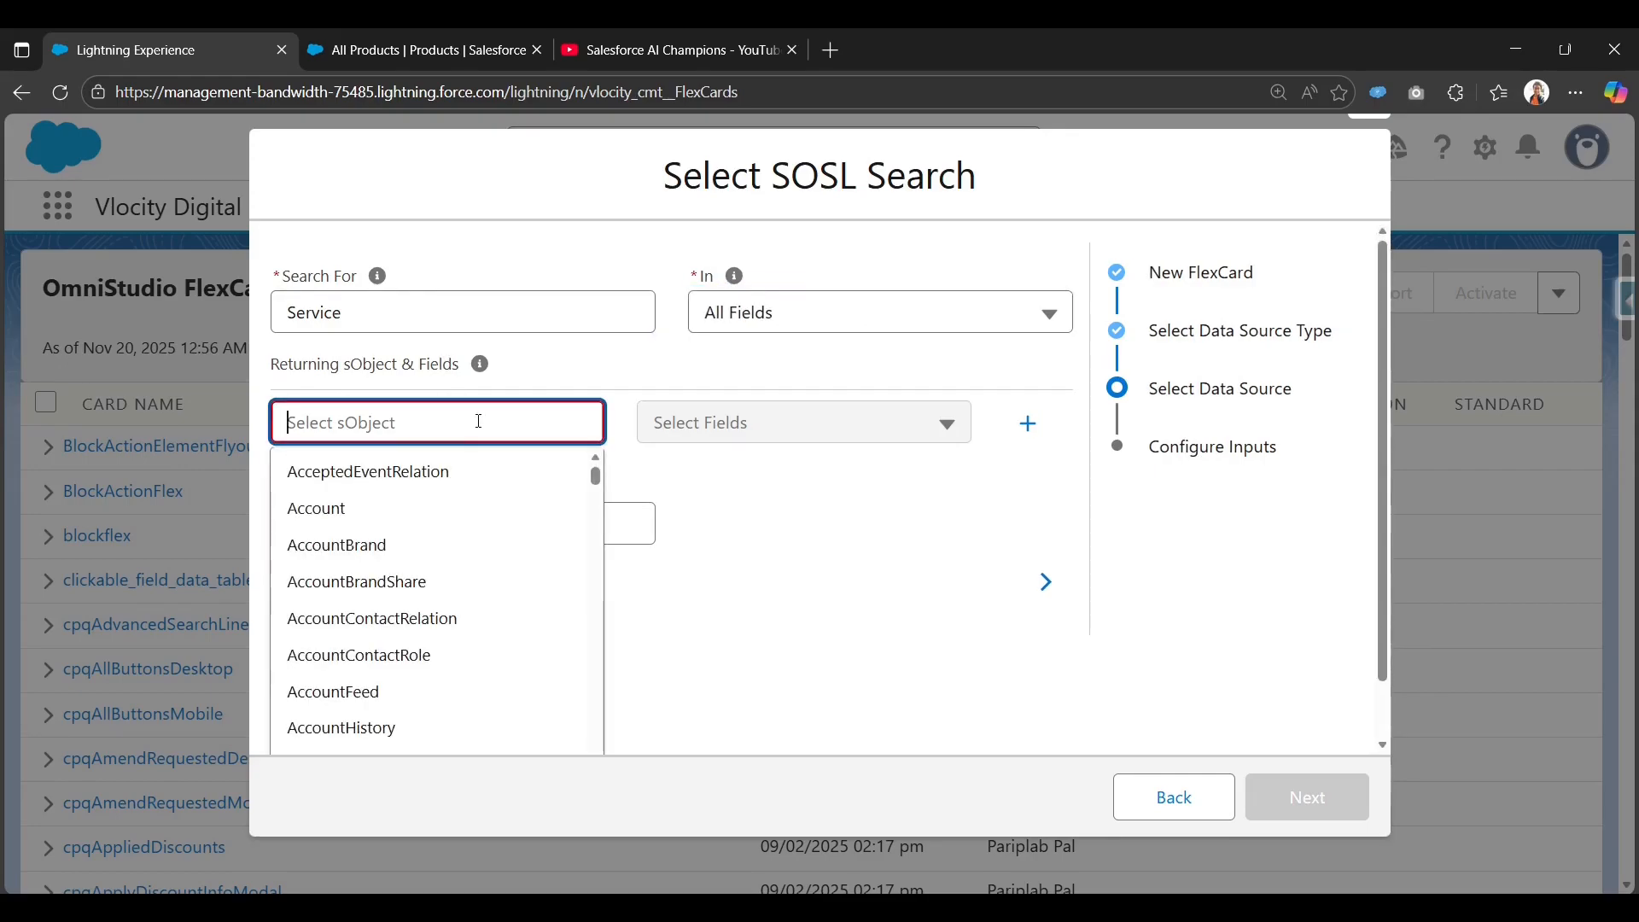
pyautogui.write('Prod')
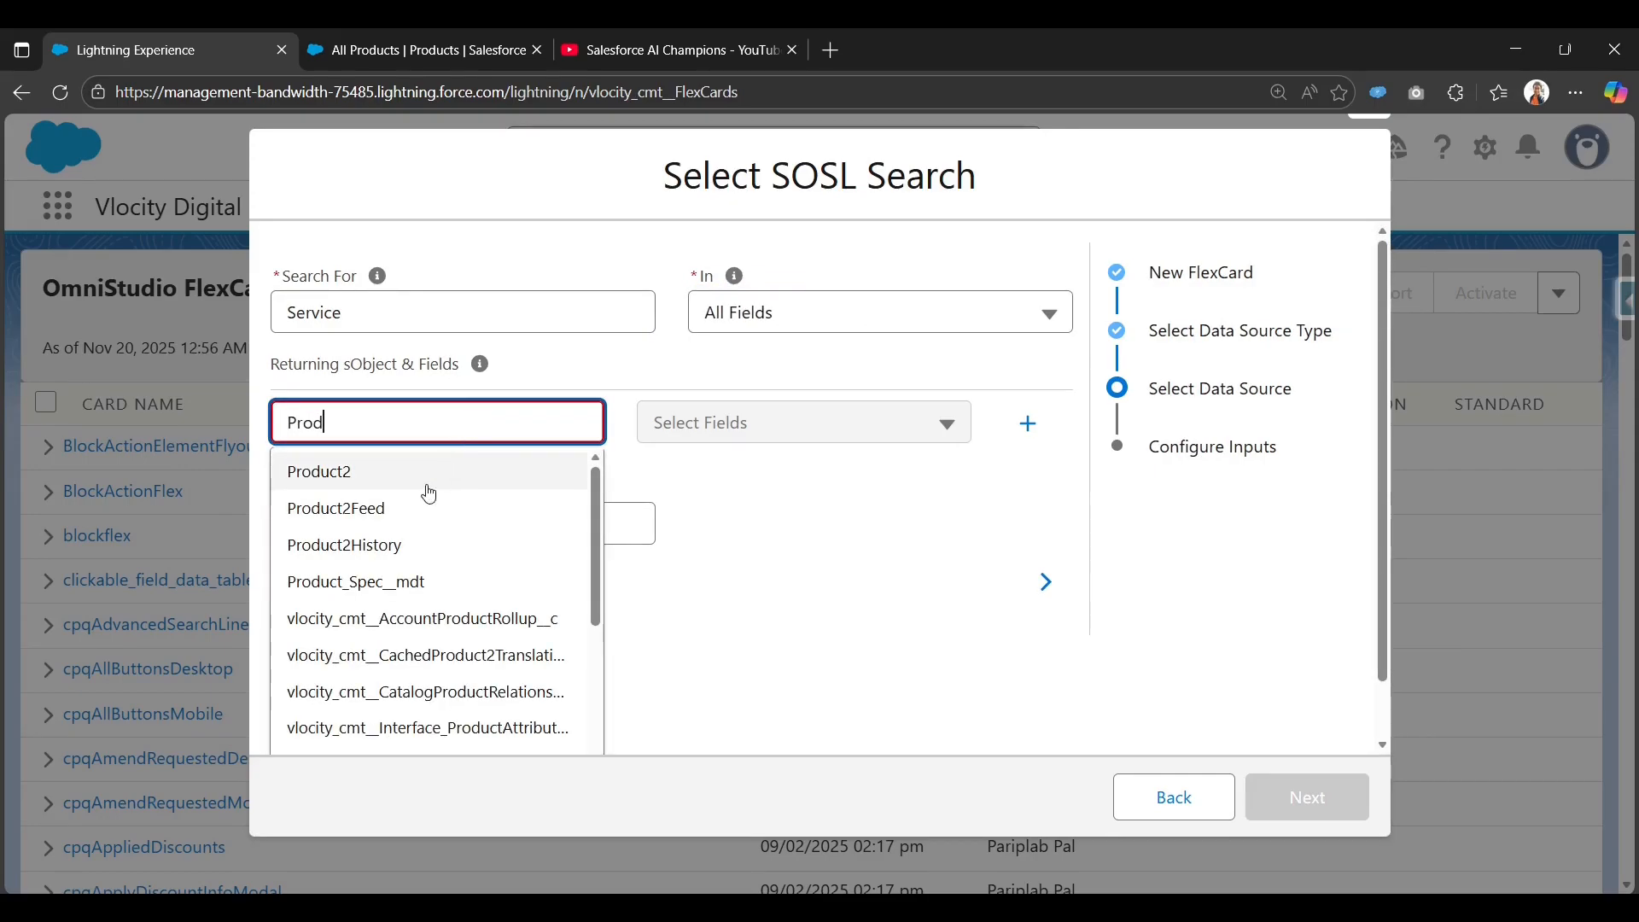
pyautogui.click(428, 472)
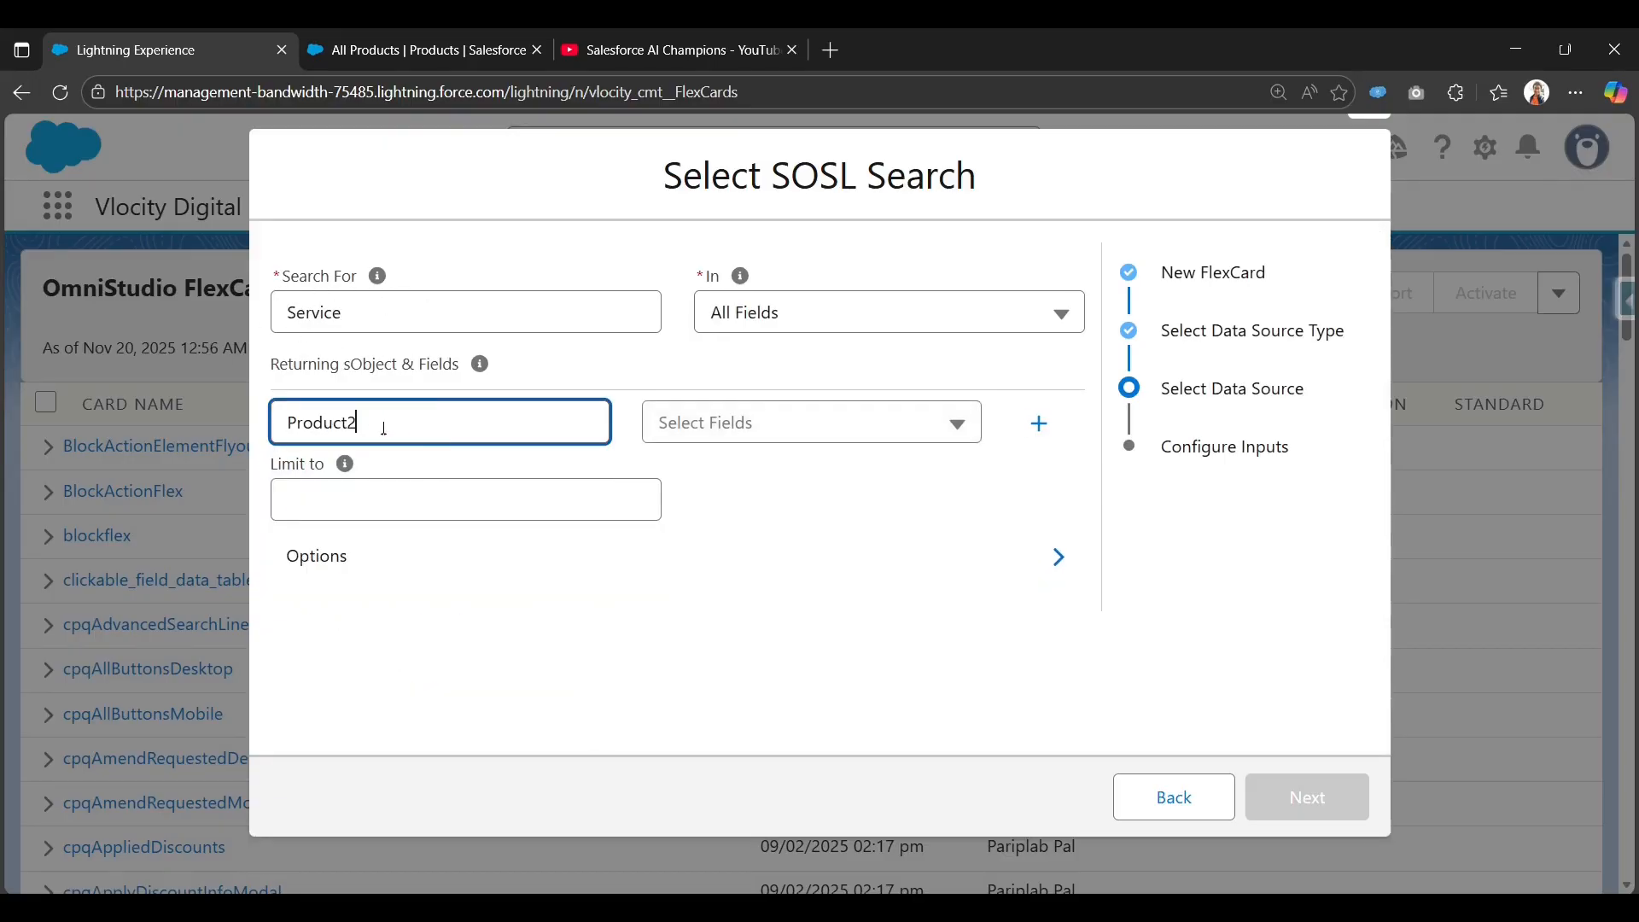
pyautogui.click(807, 426)
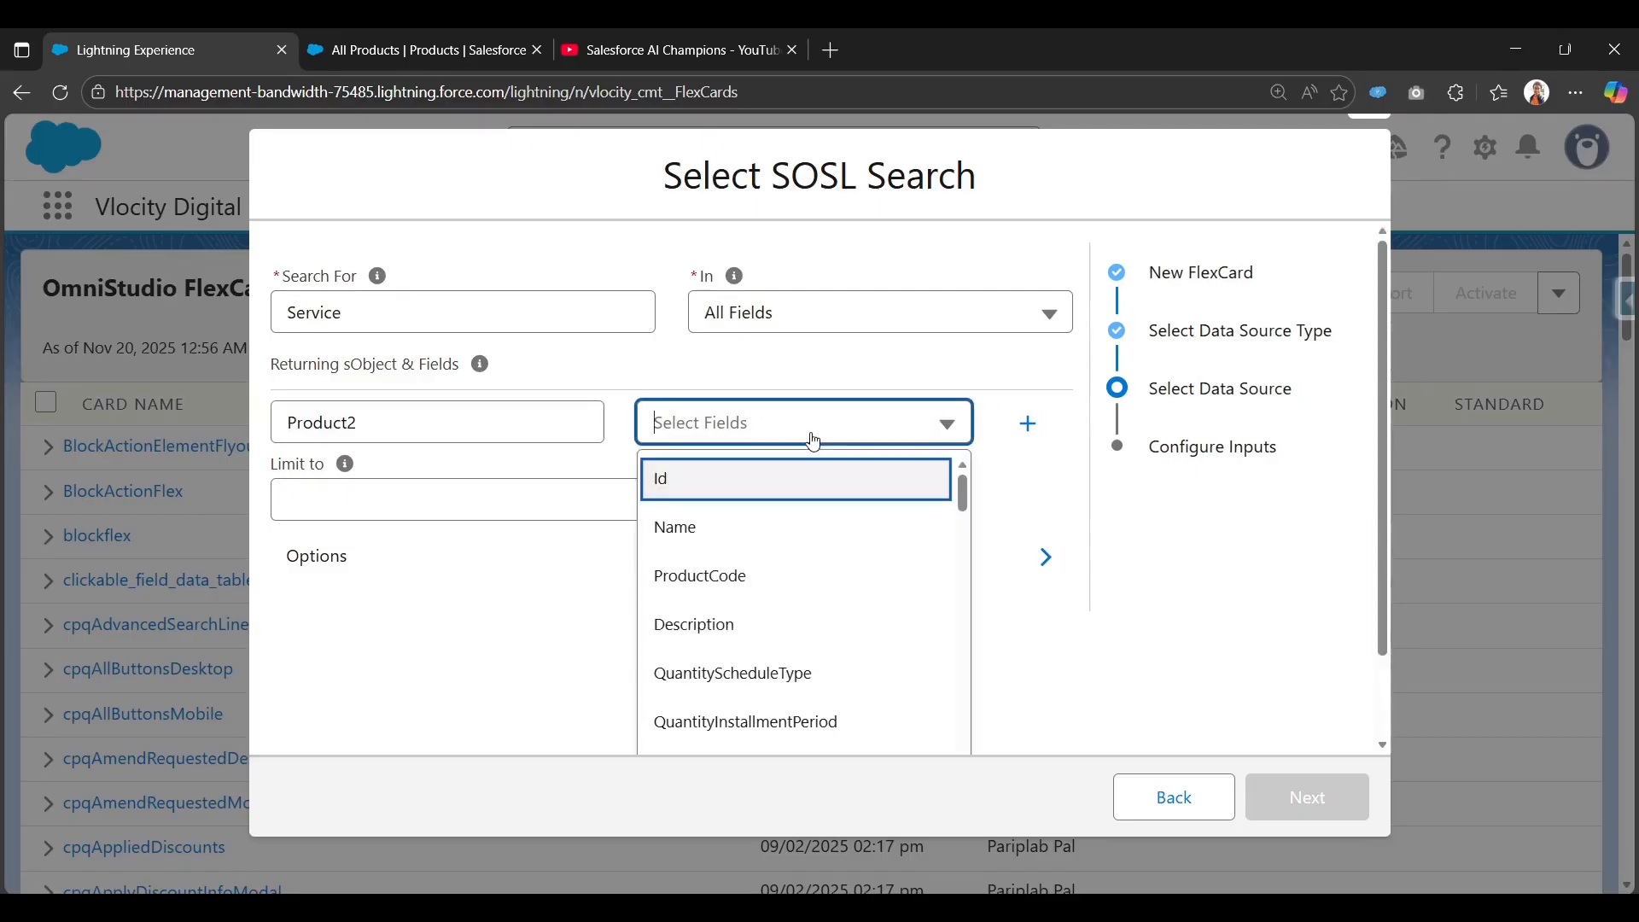
pyautogui.click(749, 542)
pyautogui.click(387, 53)
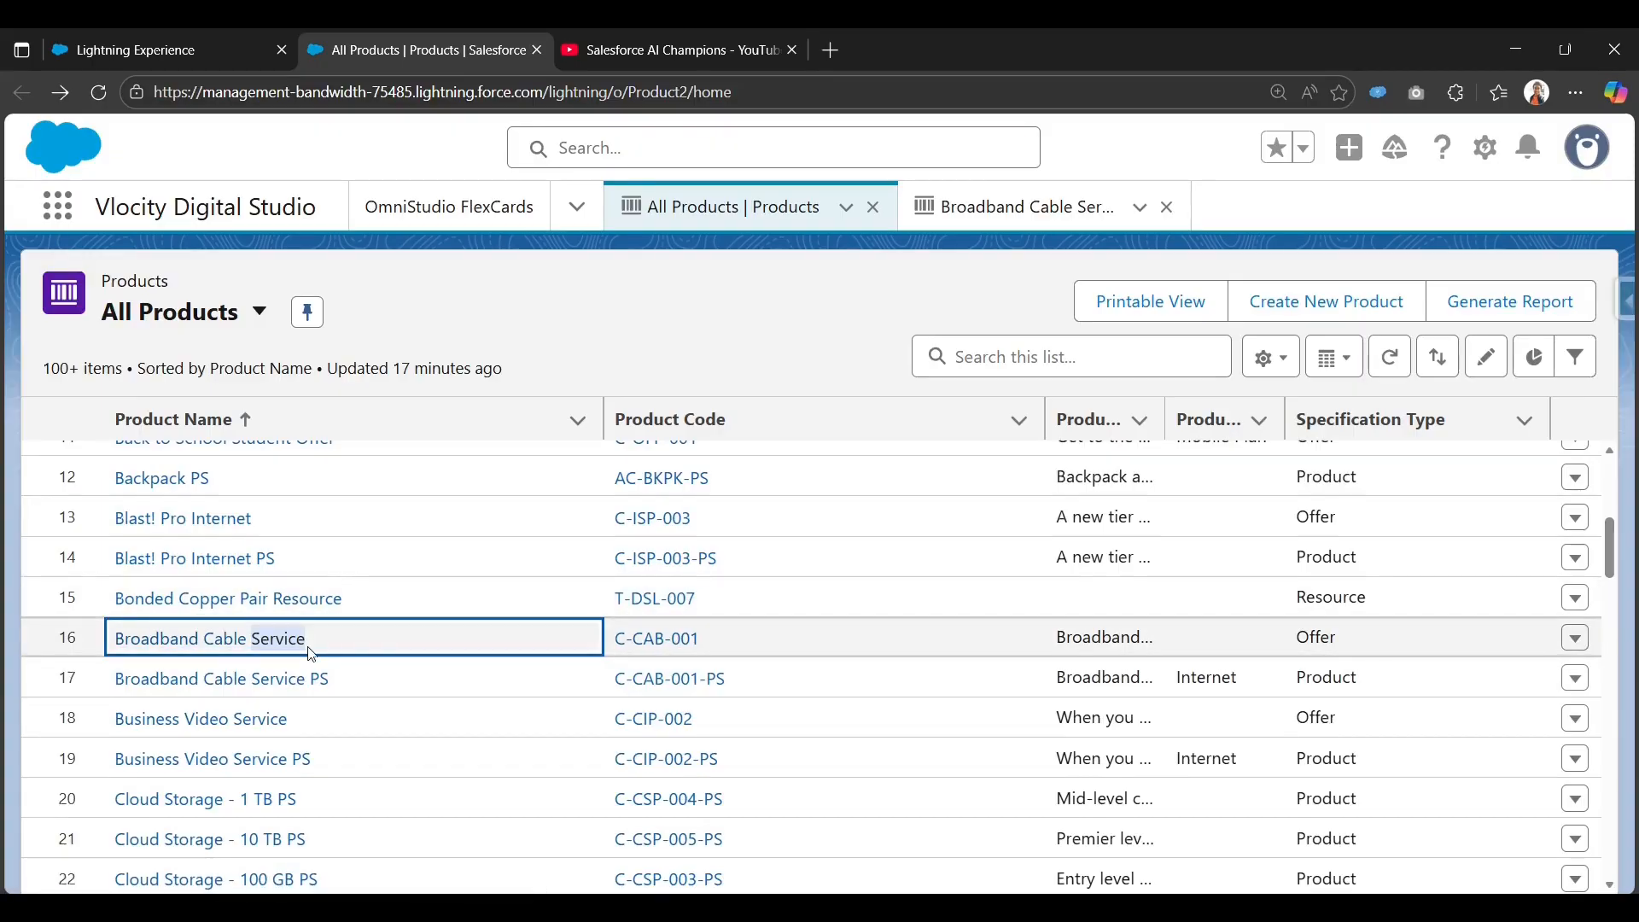
pyautogui.click(153, 50)
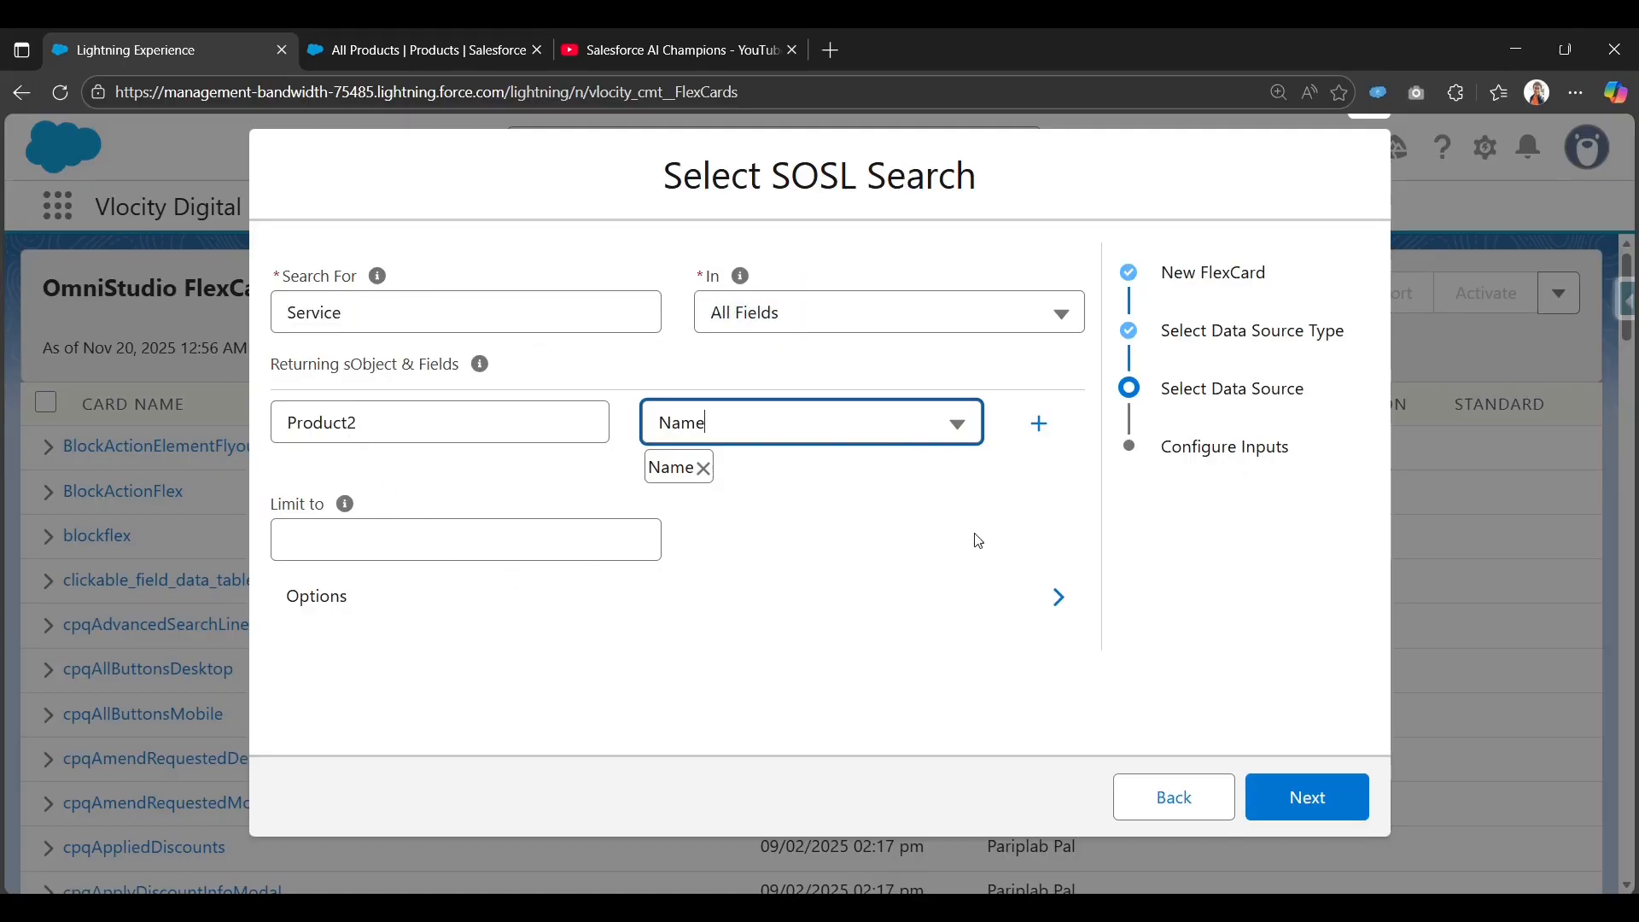
# Set the search limit to 10 and add a second returning-object row.
pyautogui.click(538, 539)
pyautogui.write('0')
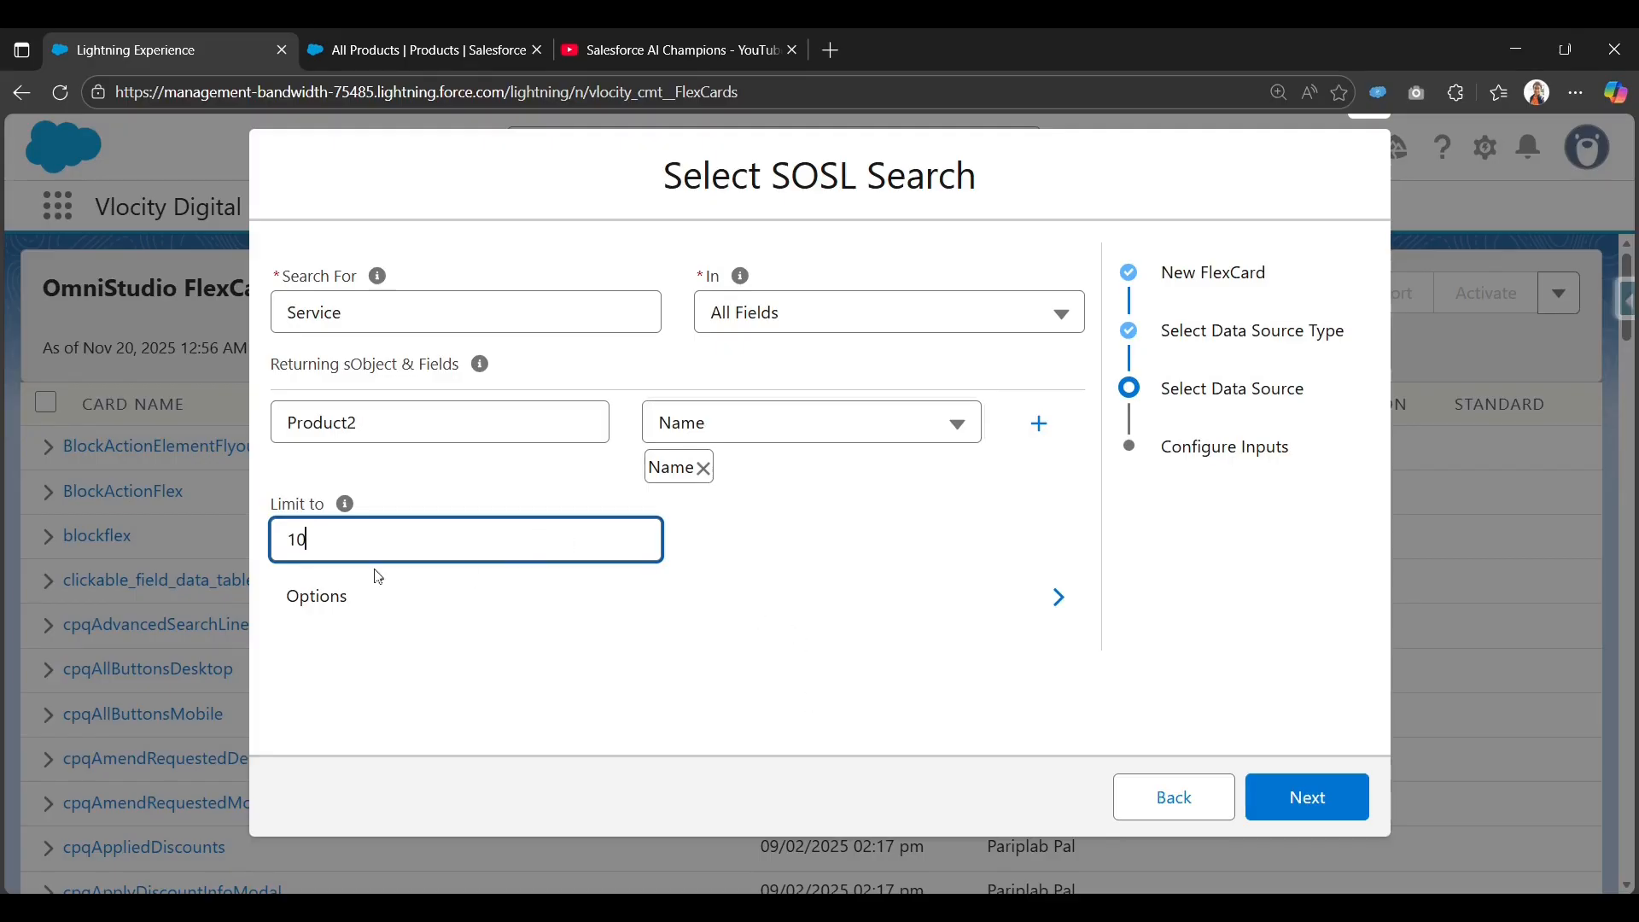
pyautogui.click(539, 485)
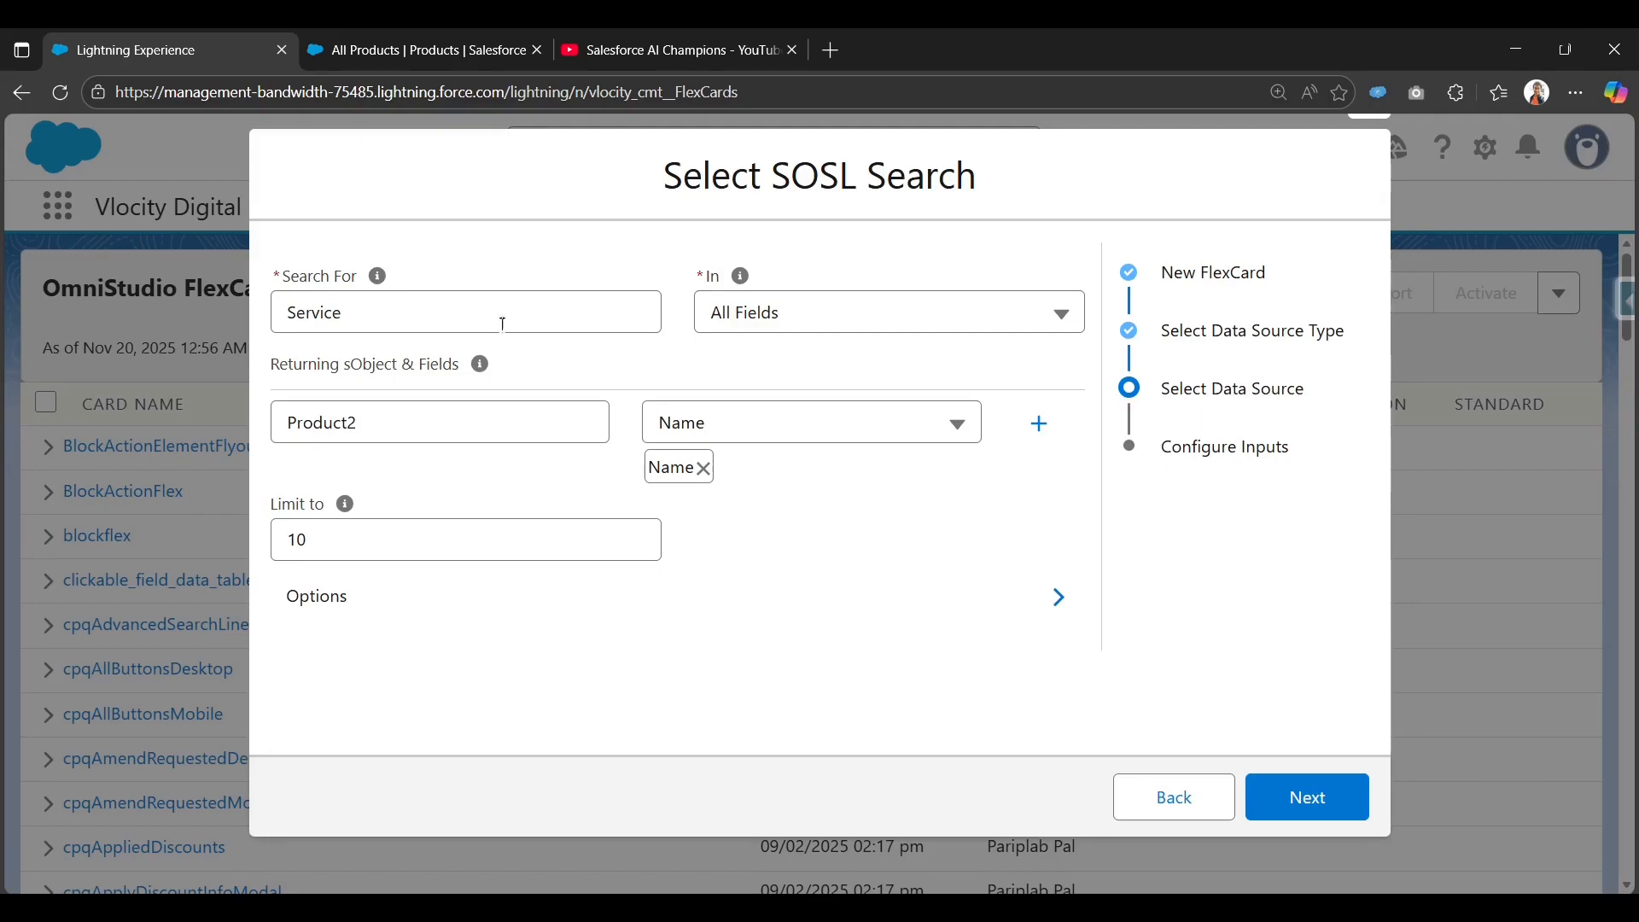
pyautogui.click(313, 297)
pyautogui.moveTo(290, 307); pyautogui.dragTo(343, 311)
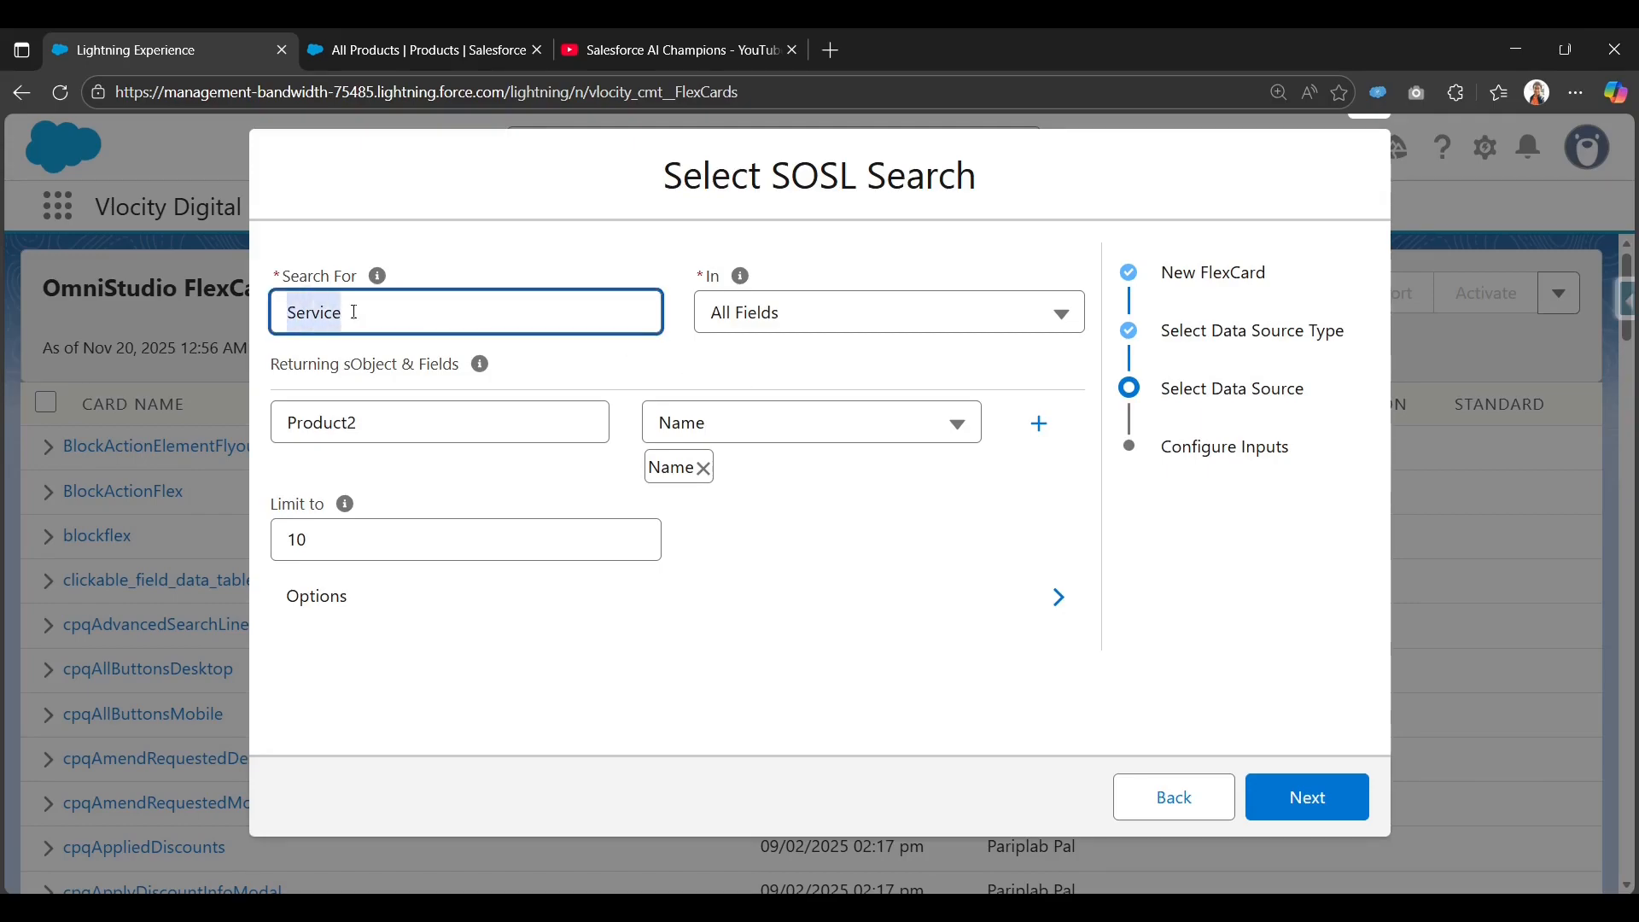
pyautogui.click(501, 219)
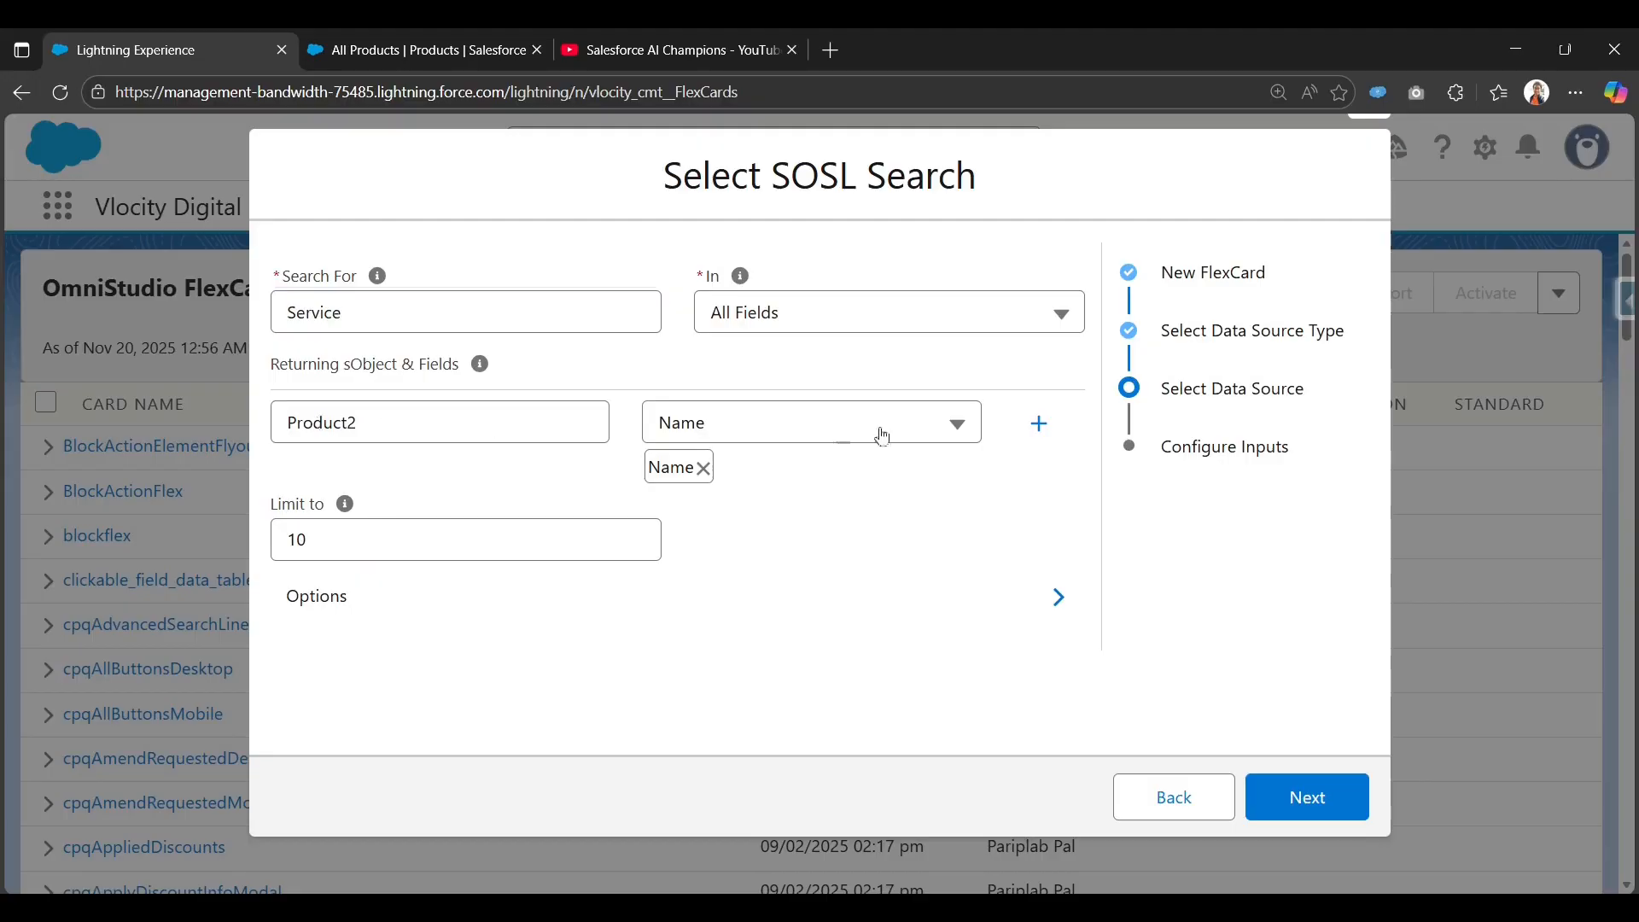
pyautogui.click(1039, 424)
# Add Account with its Name field as a returned object, then continue to Configure Inputs.
pyautogui.click(453, 468)
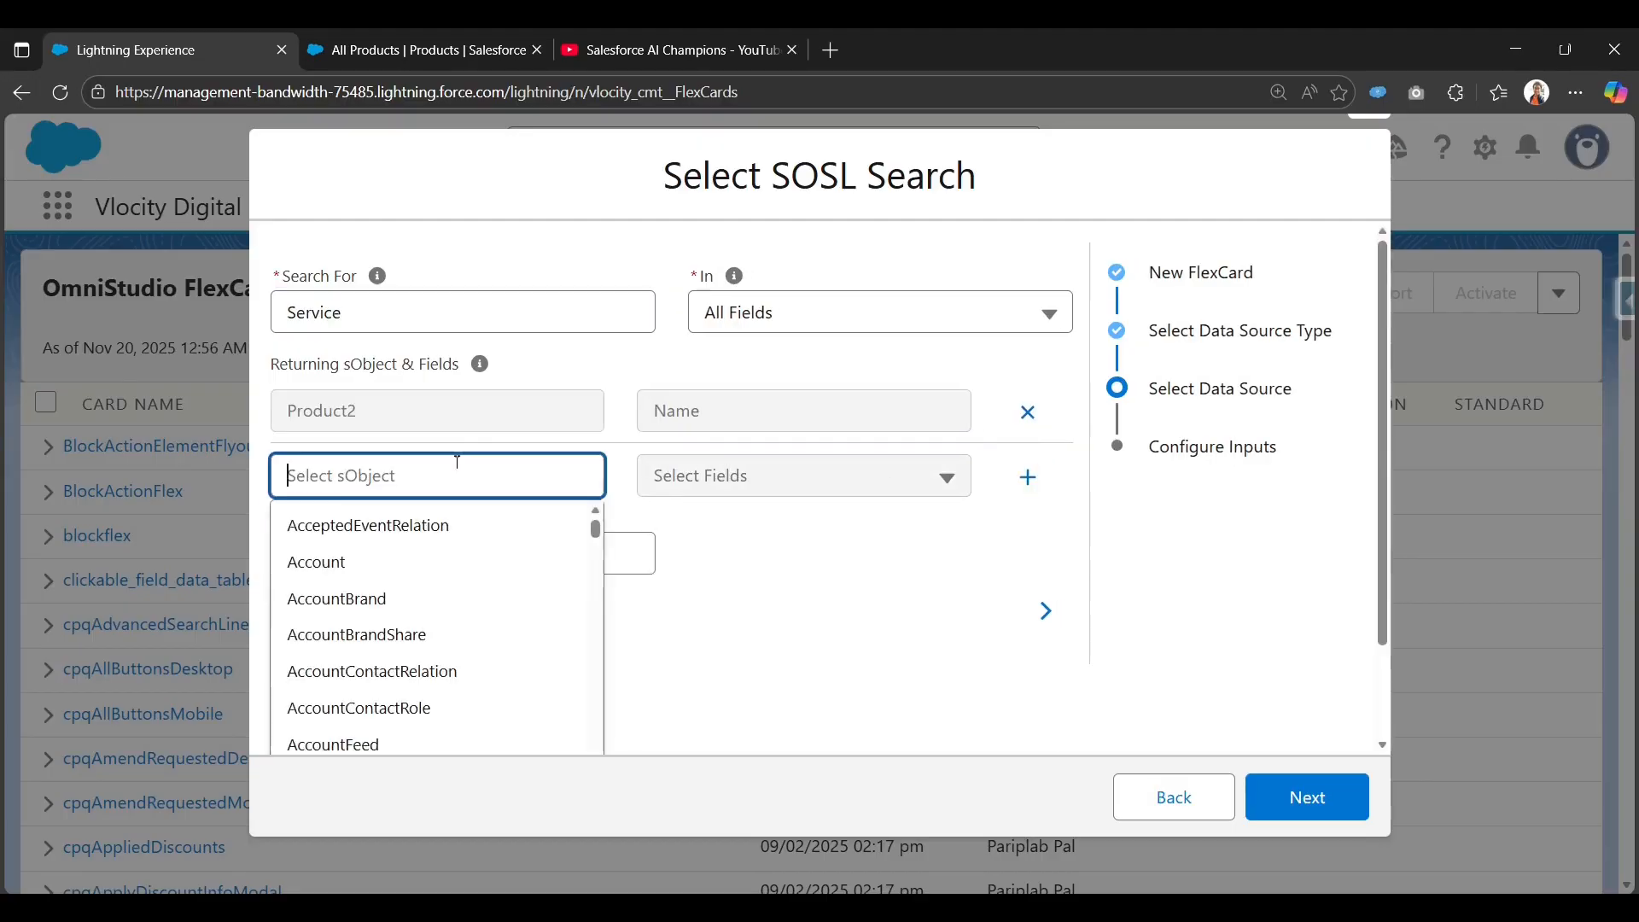
pyautogui.click(402, 563)
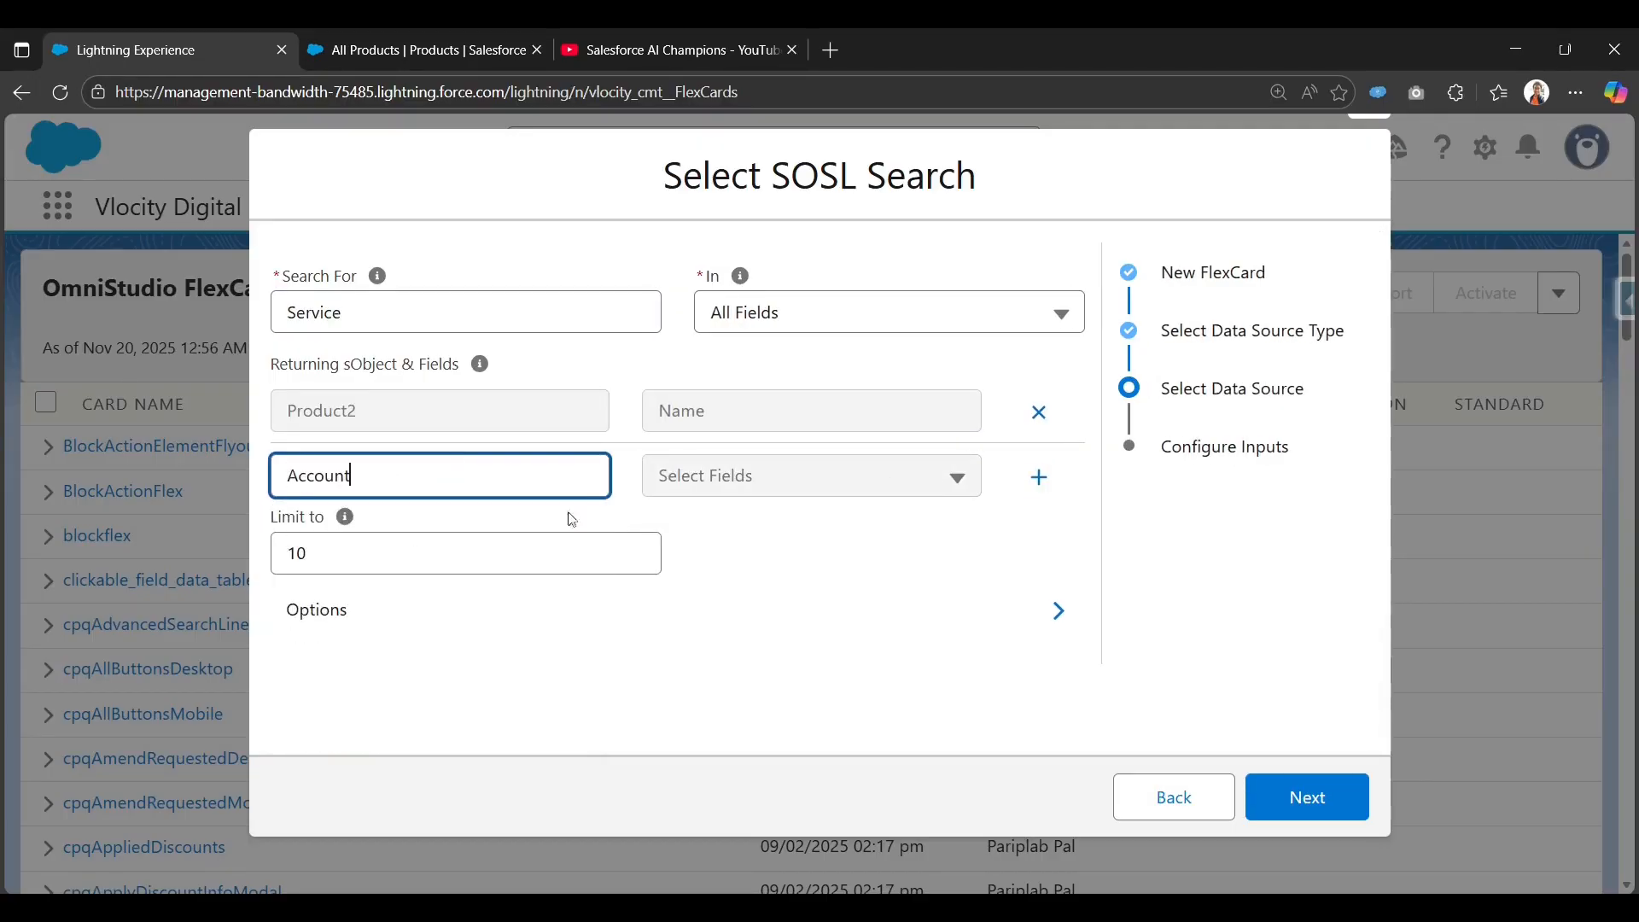
pyautogui.click(761, 476)
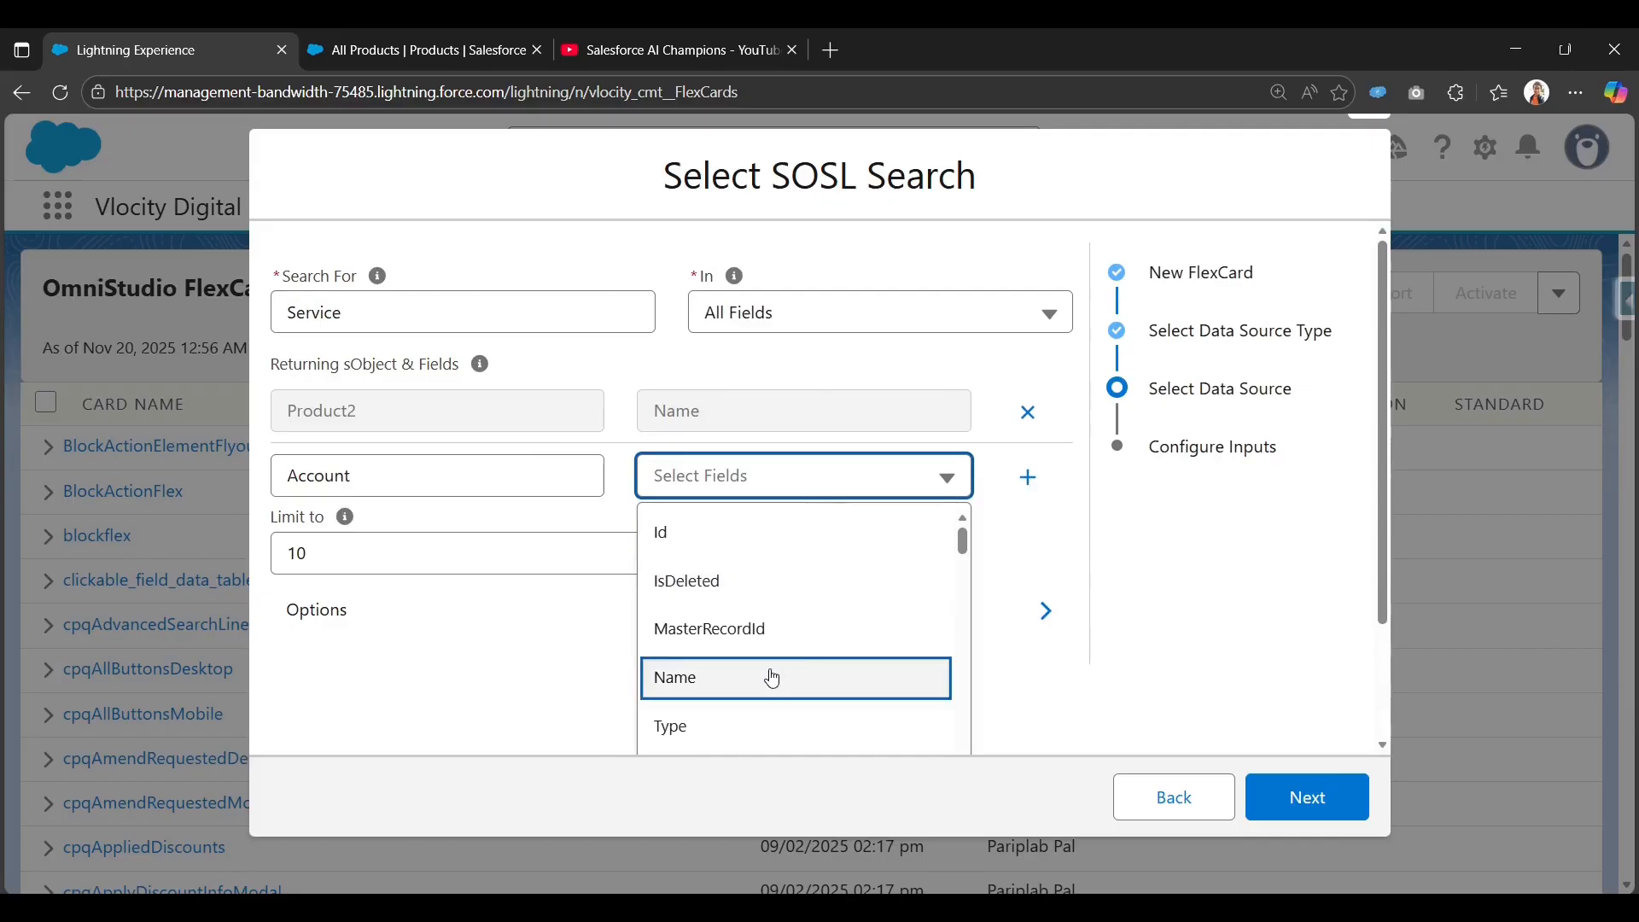
pyautogui.scroll(-2, 772, 678)
pyautogui.scroll(1, 768, 674)
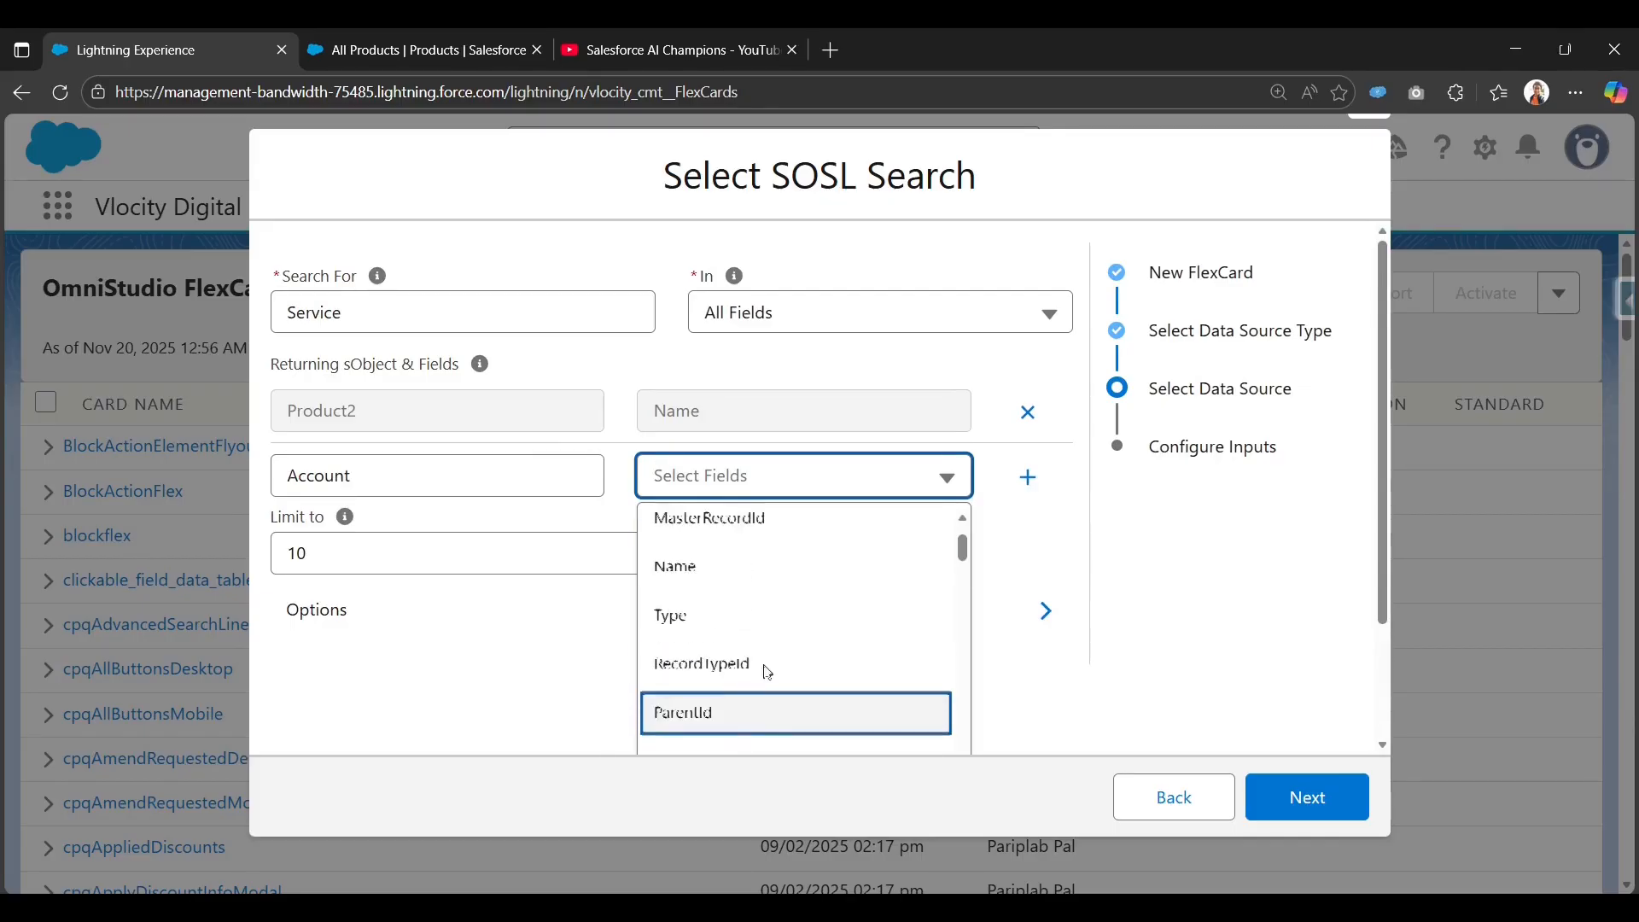
pyautogui.click(794, 568)
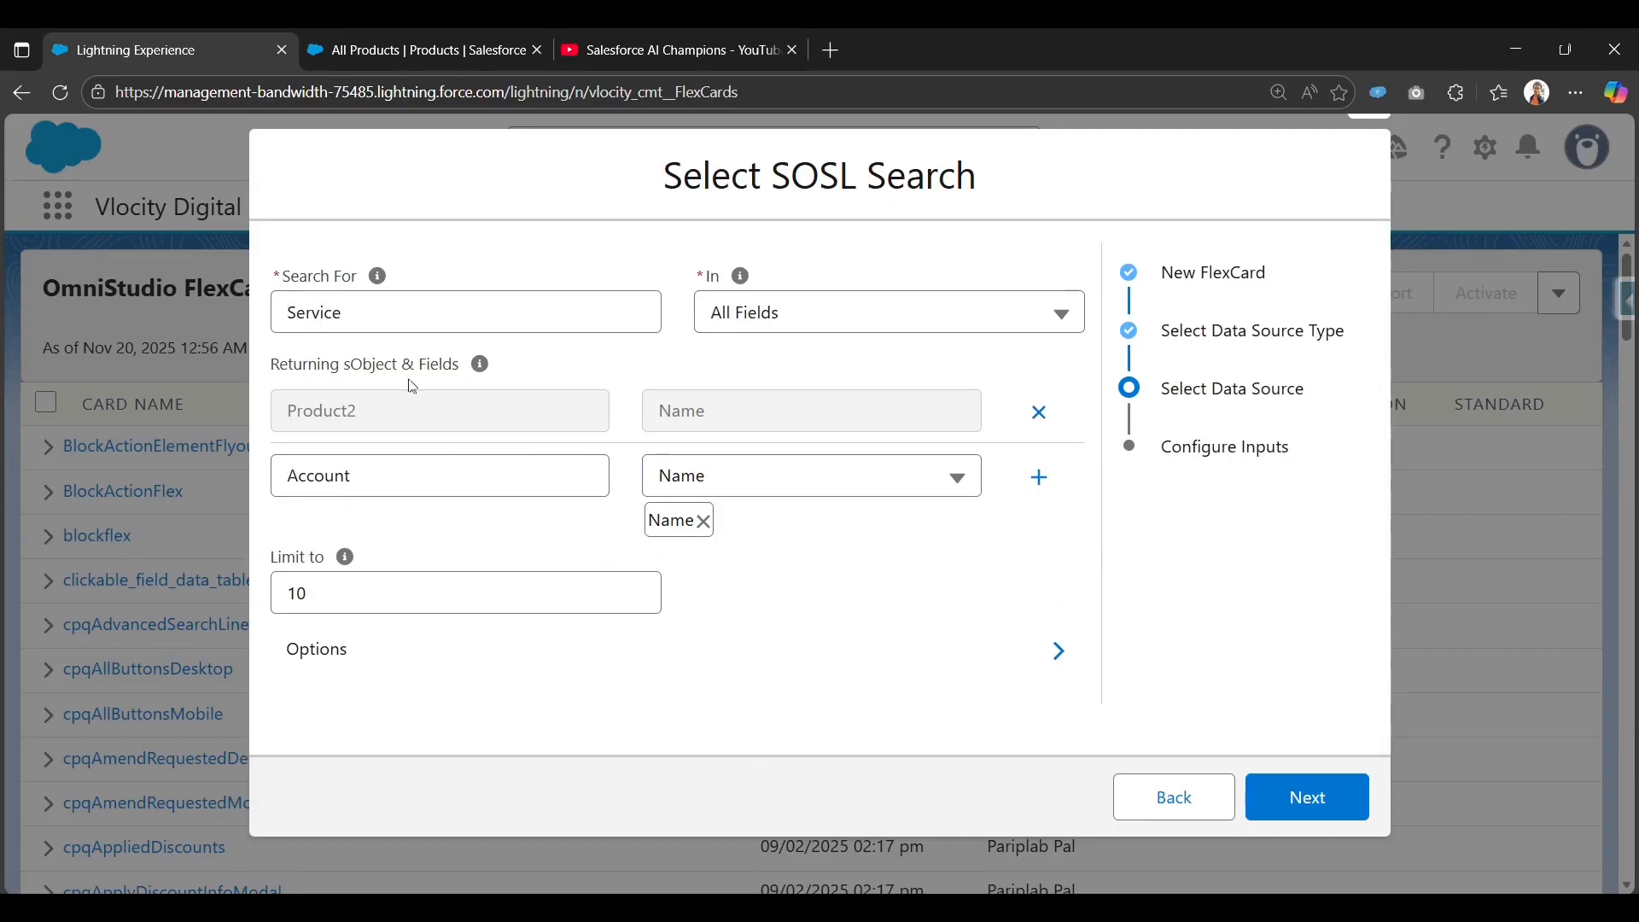
pyautogui.click(1039, 478)
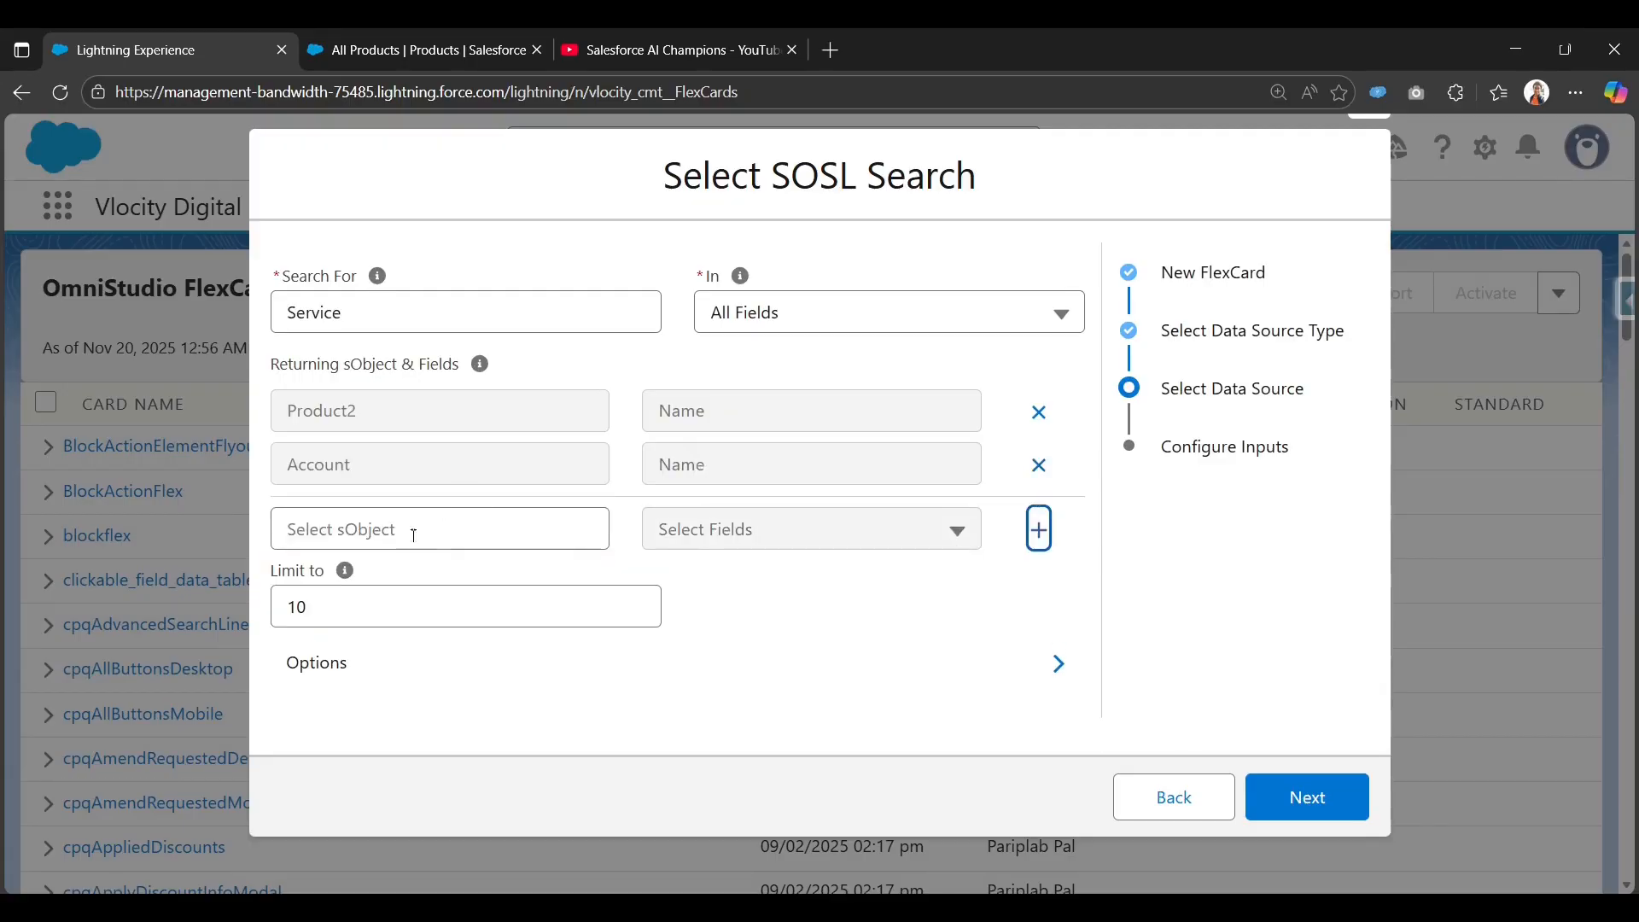
pyautogui.click(1100, 586)
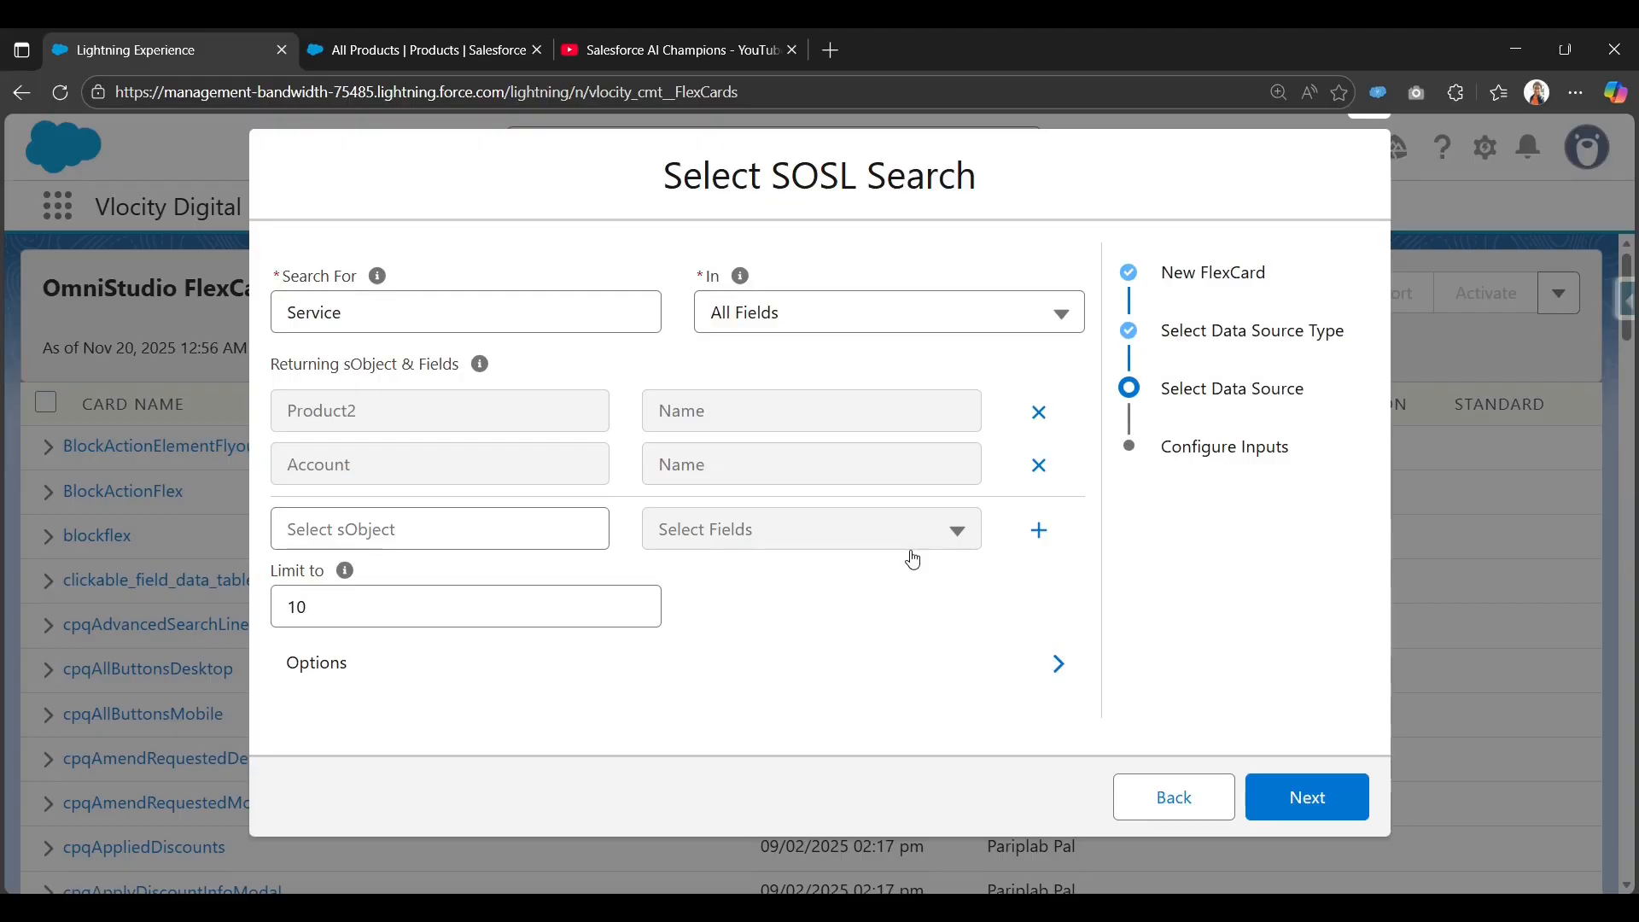
pyautogui.click(1315, 803)
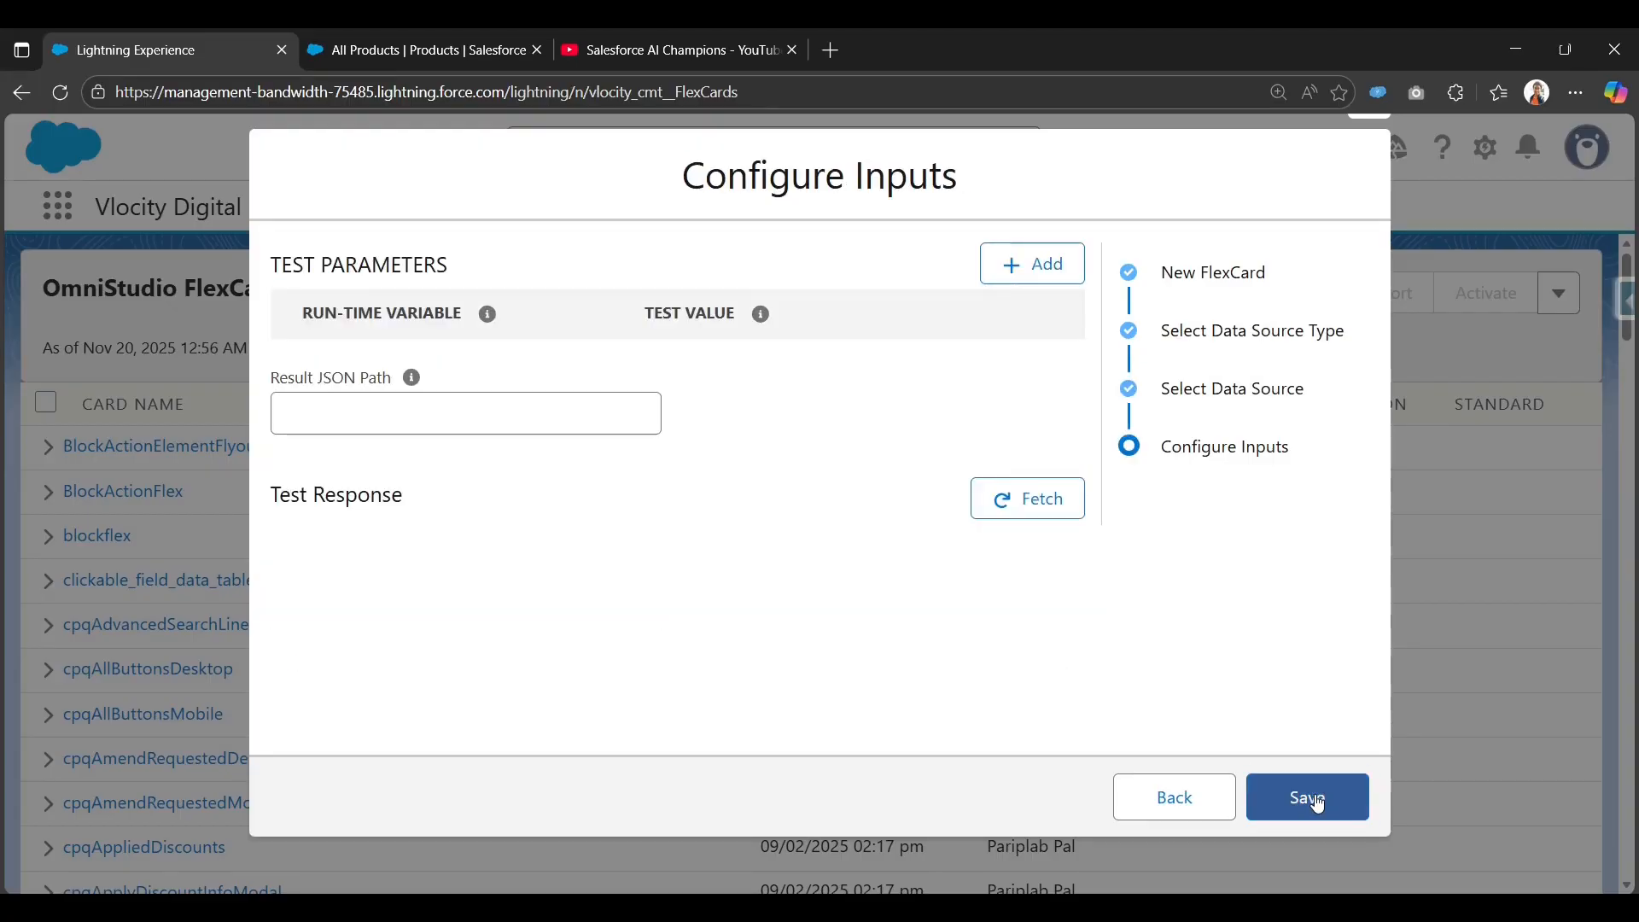
# Test-fetch the SOSL search and inspect the Product2 Name entry in the JSON response.
pyautogui.click(1042, 513)
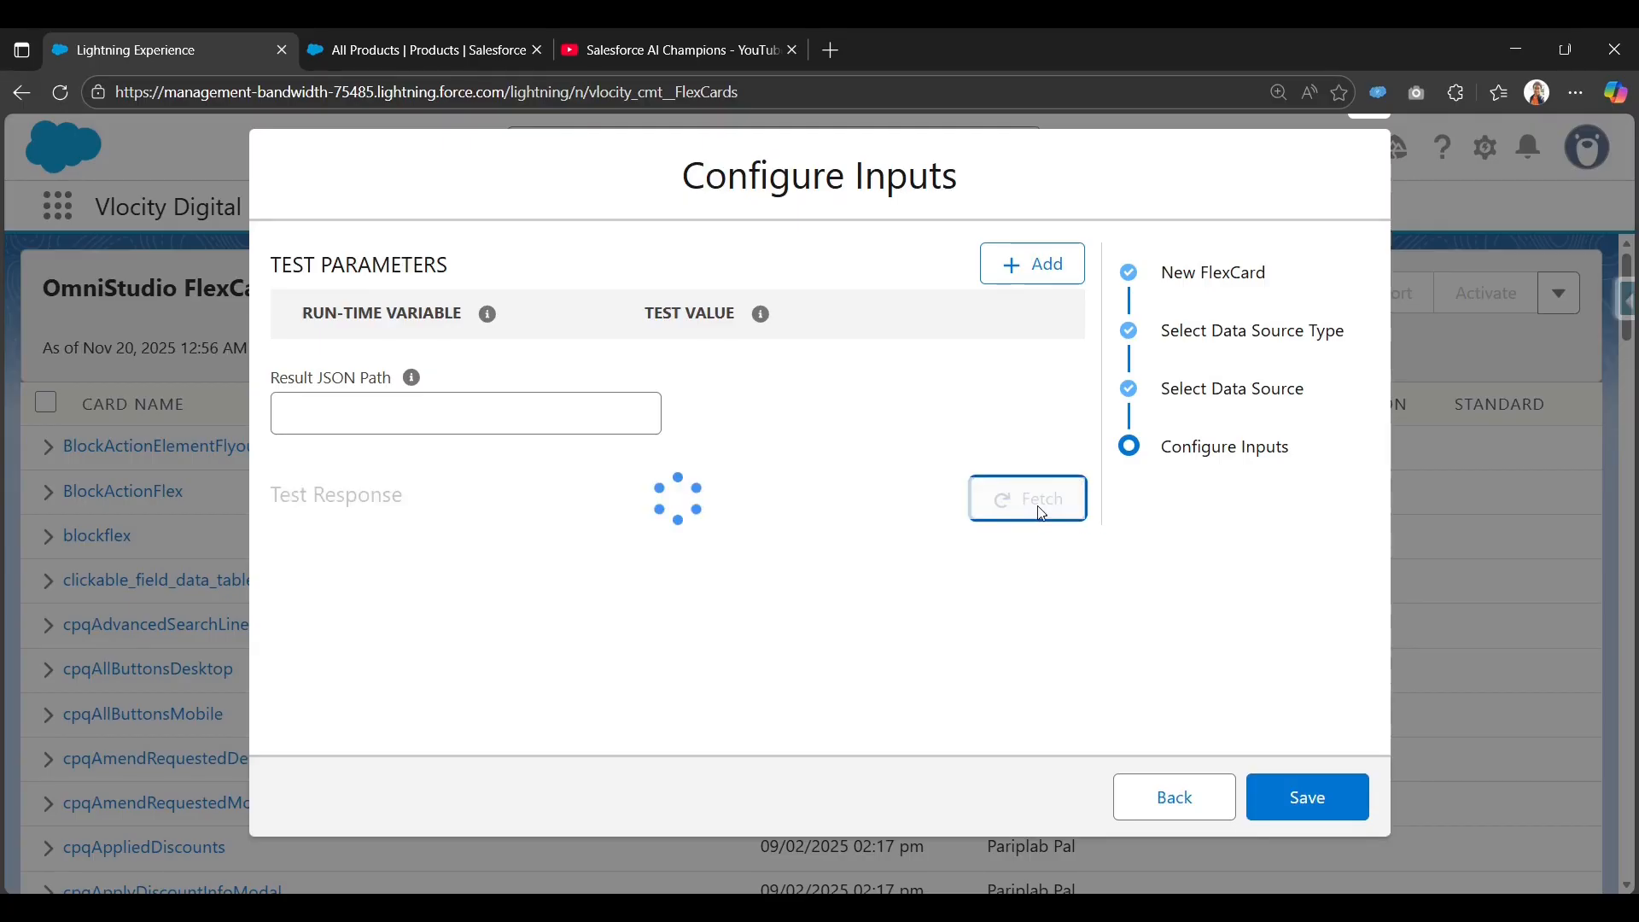
pyautogui.scroll(-1, 838, 574)
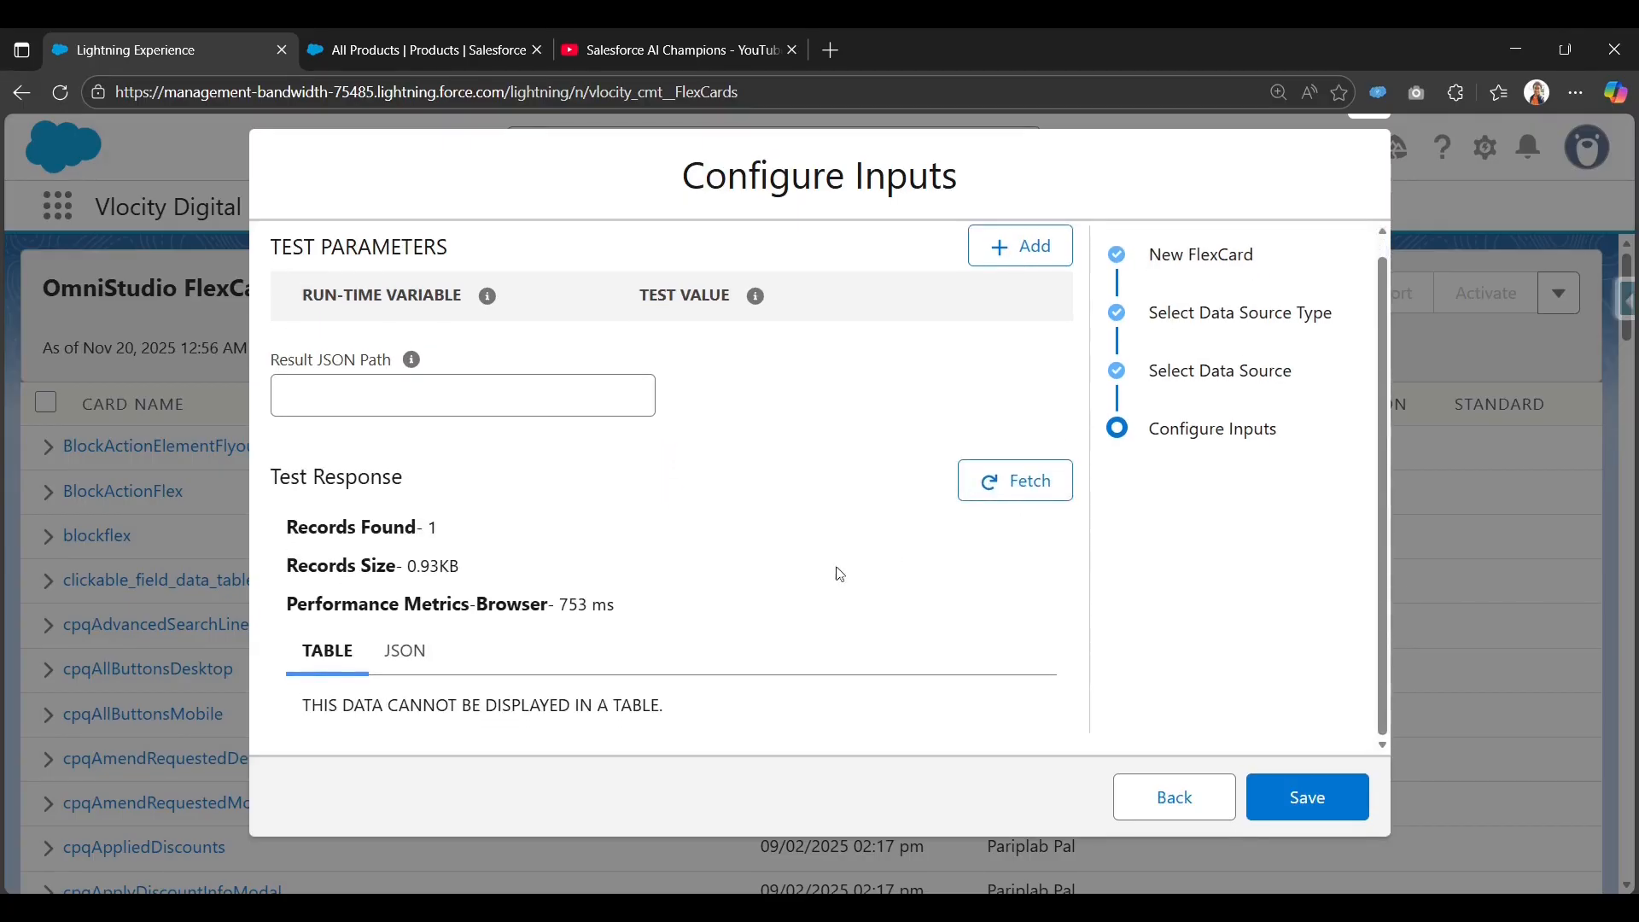
pyautogui.click(429, 663)
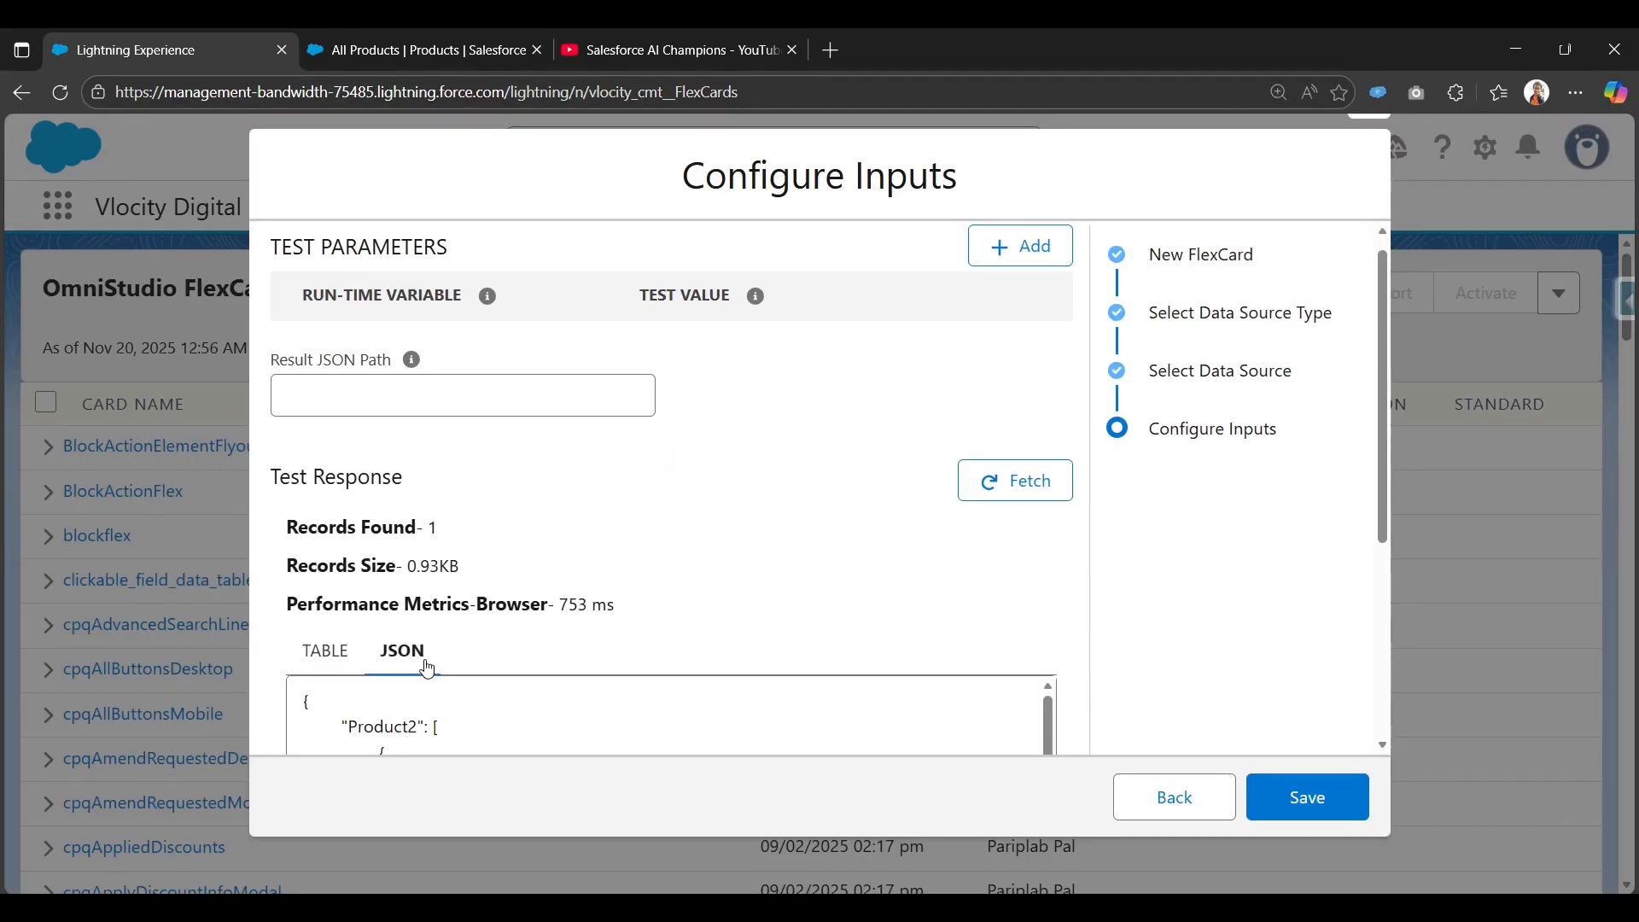
pyautogui.scroll(-2, 591, 615)
pyautogui.scroll(-5, 591, 613)
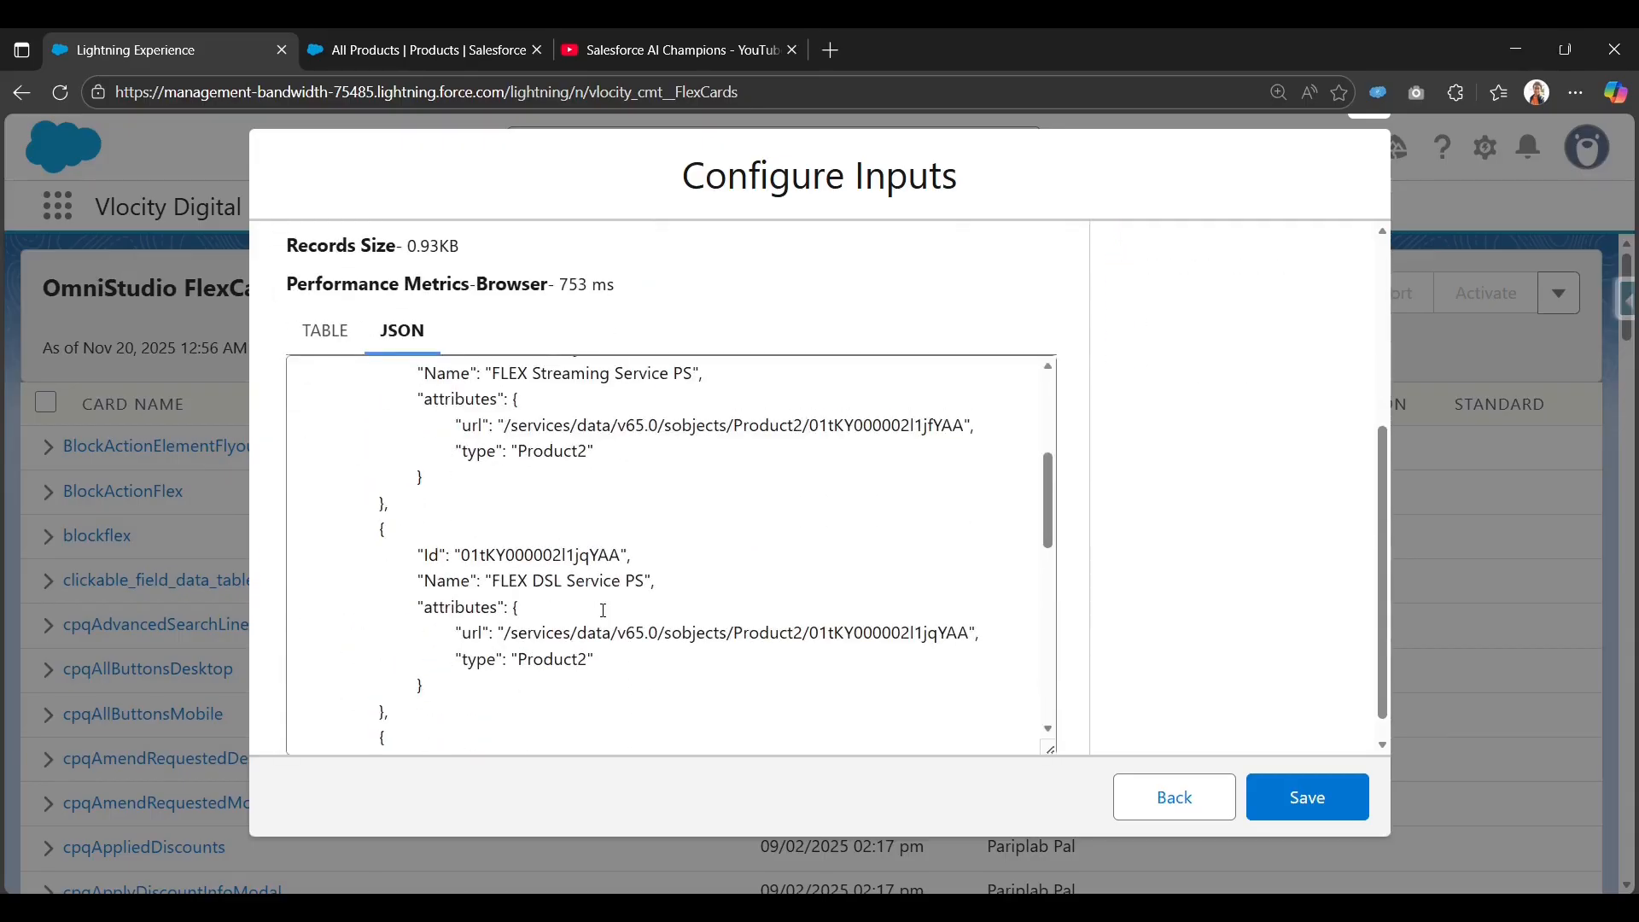
pyautogui.scroll(6, 602, 613)
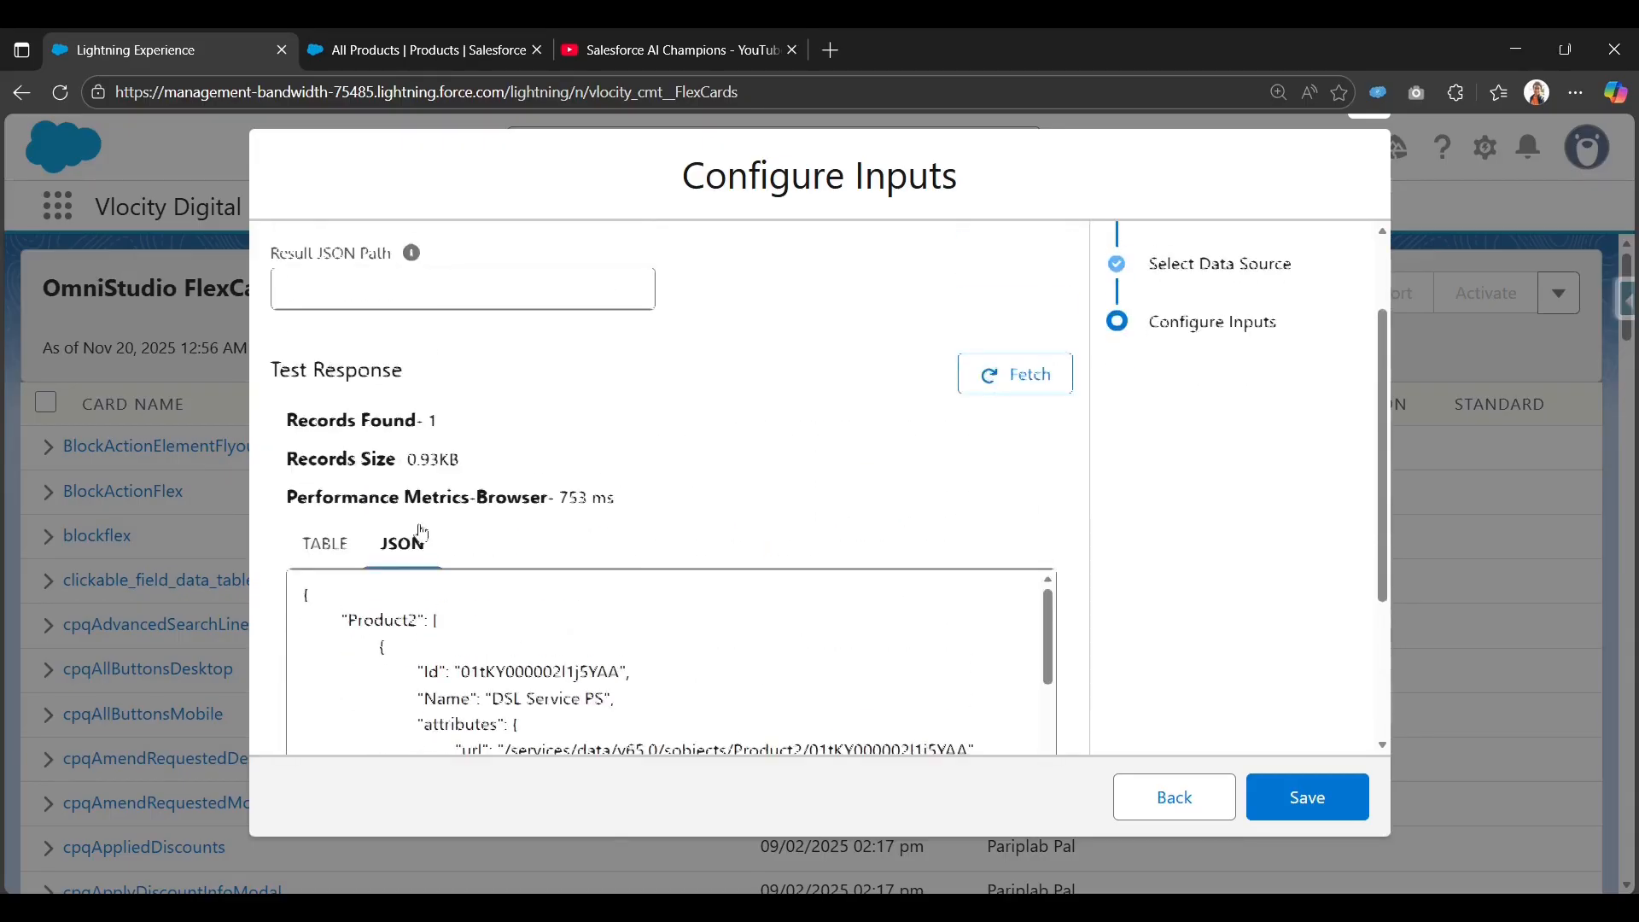
pyautogui.scroll(-3, 958, 557)
pyautogui.scroll(3, 697, 556)
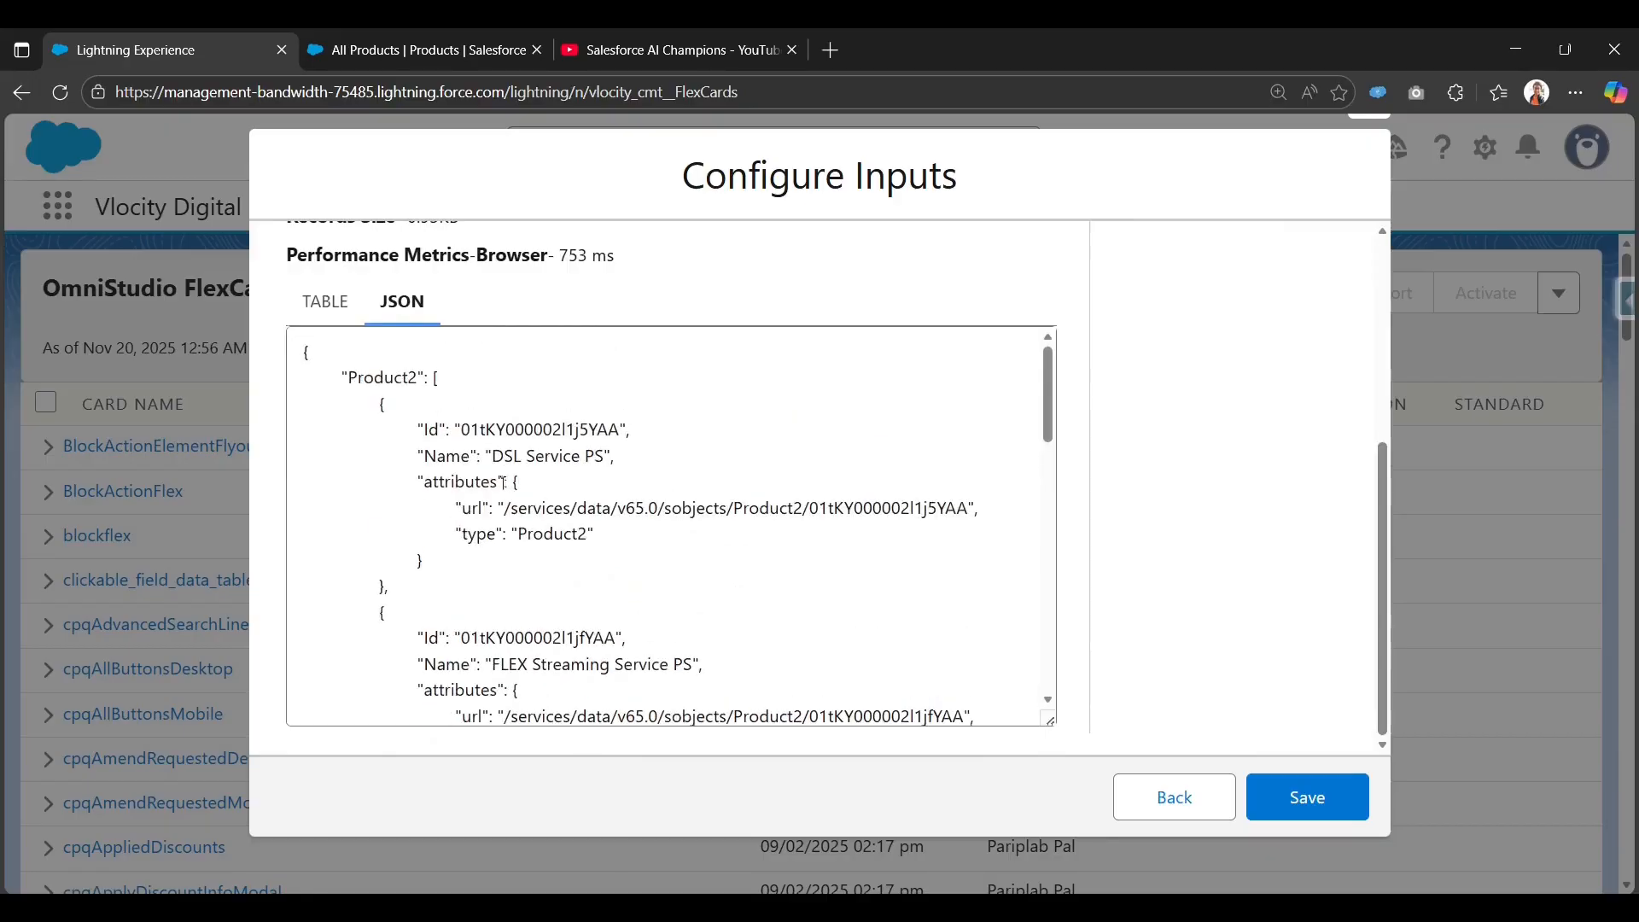
pyautogui.doubleClick(541, 456)
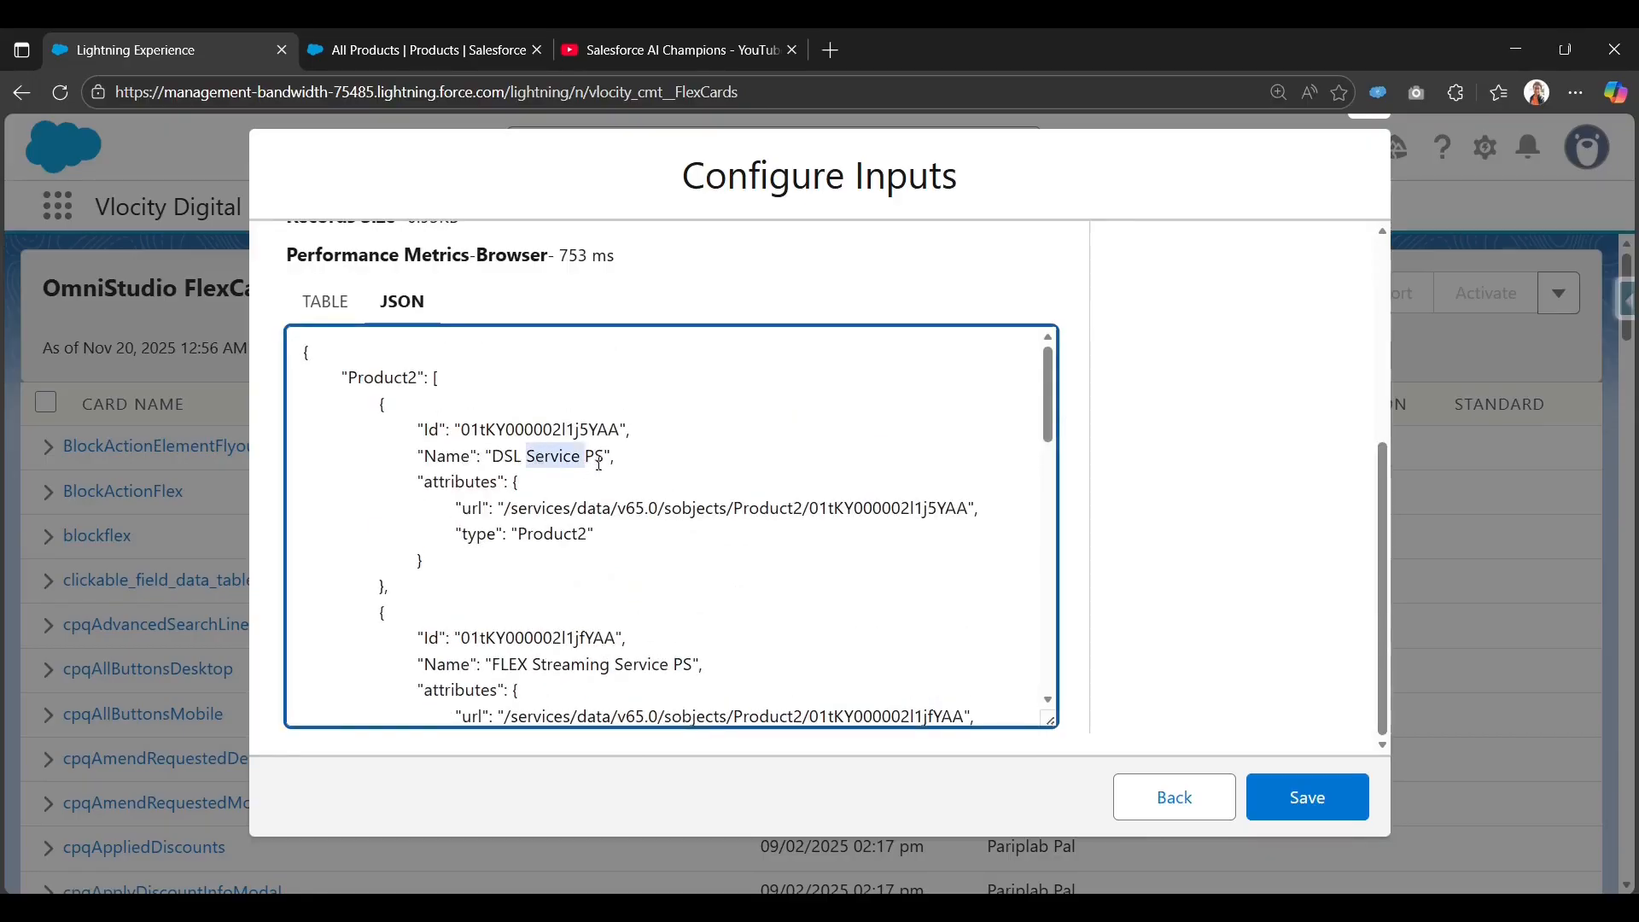
pyautogui.click(600, 462)
pyautogui.doubleClick(555, 461)
pyautogui.moveTo(426, 457); pyautogui.dragTo(620, 468)
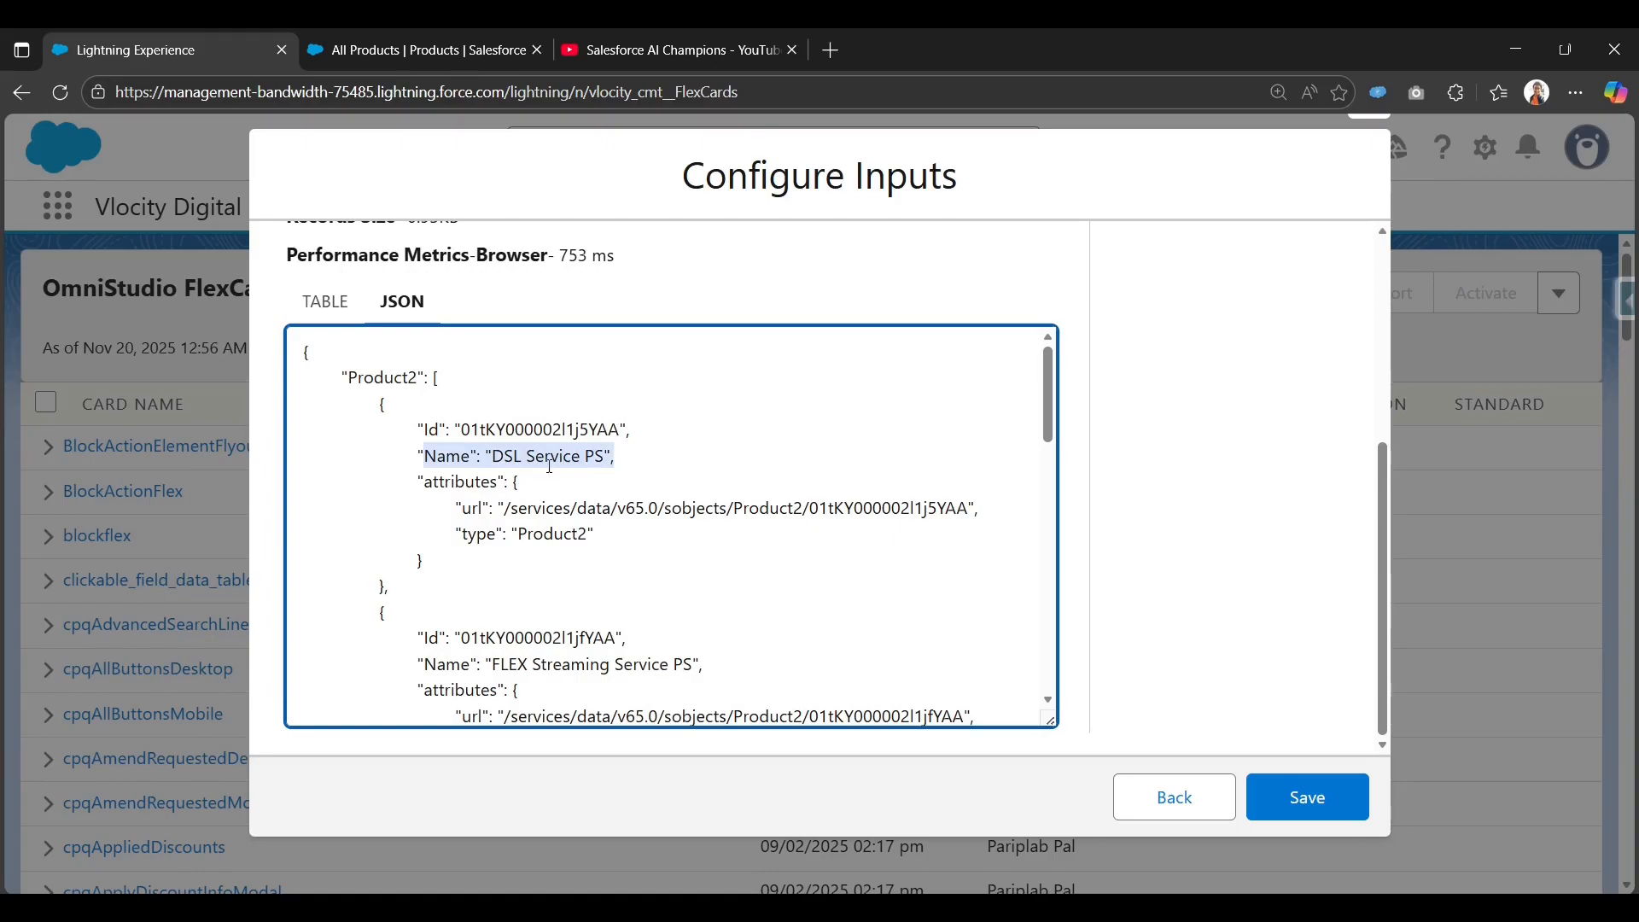
# Save the new sosl_flex FlexCard.
pyautogui.scroll(-2, 550, 465)
pyautogui.scroll(-2, 557, 636)
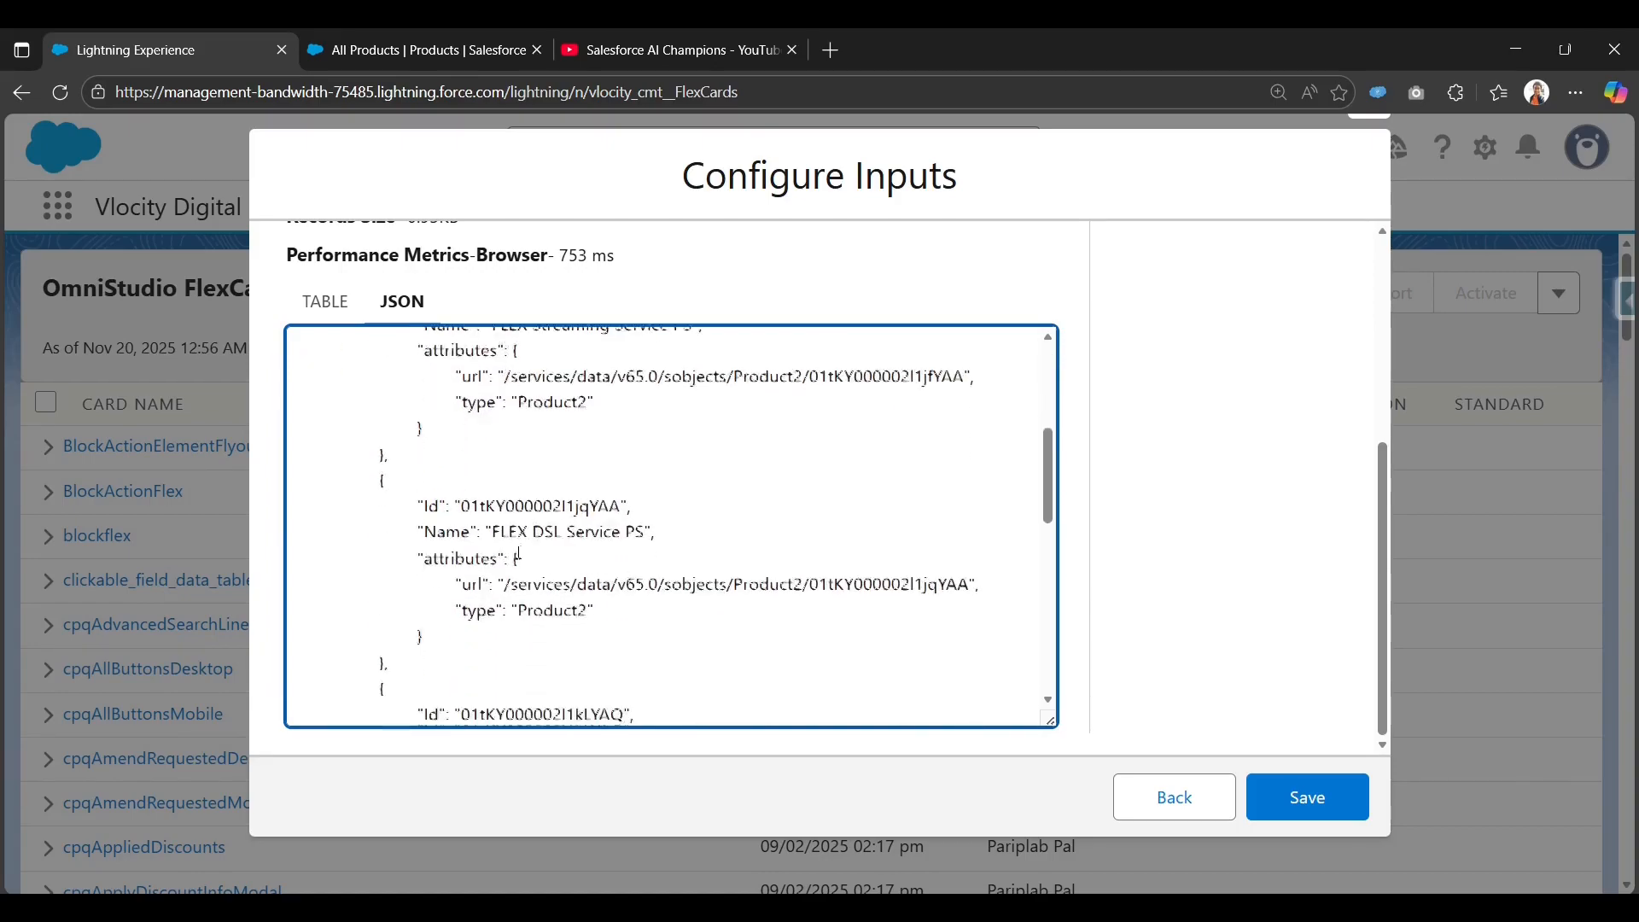
pyautogui.scroll(5, 807, 529)
pyautogui.scroll(3, 806, 530)
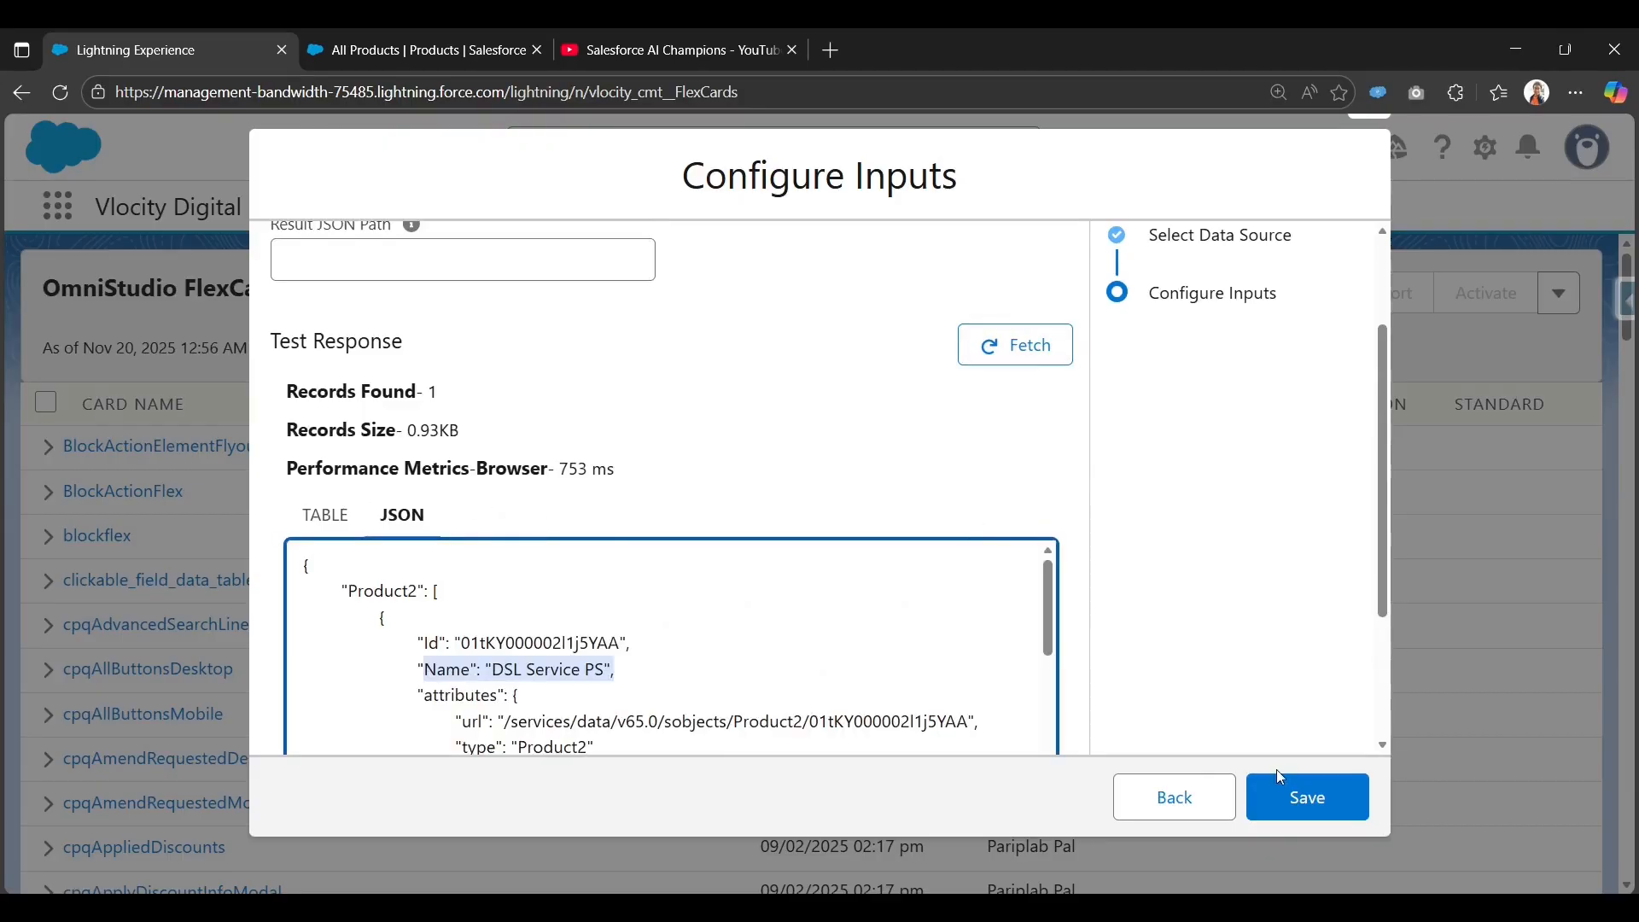
pyautogui.scroll(2, 1123, 674)
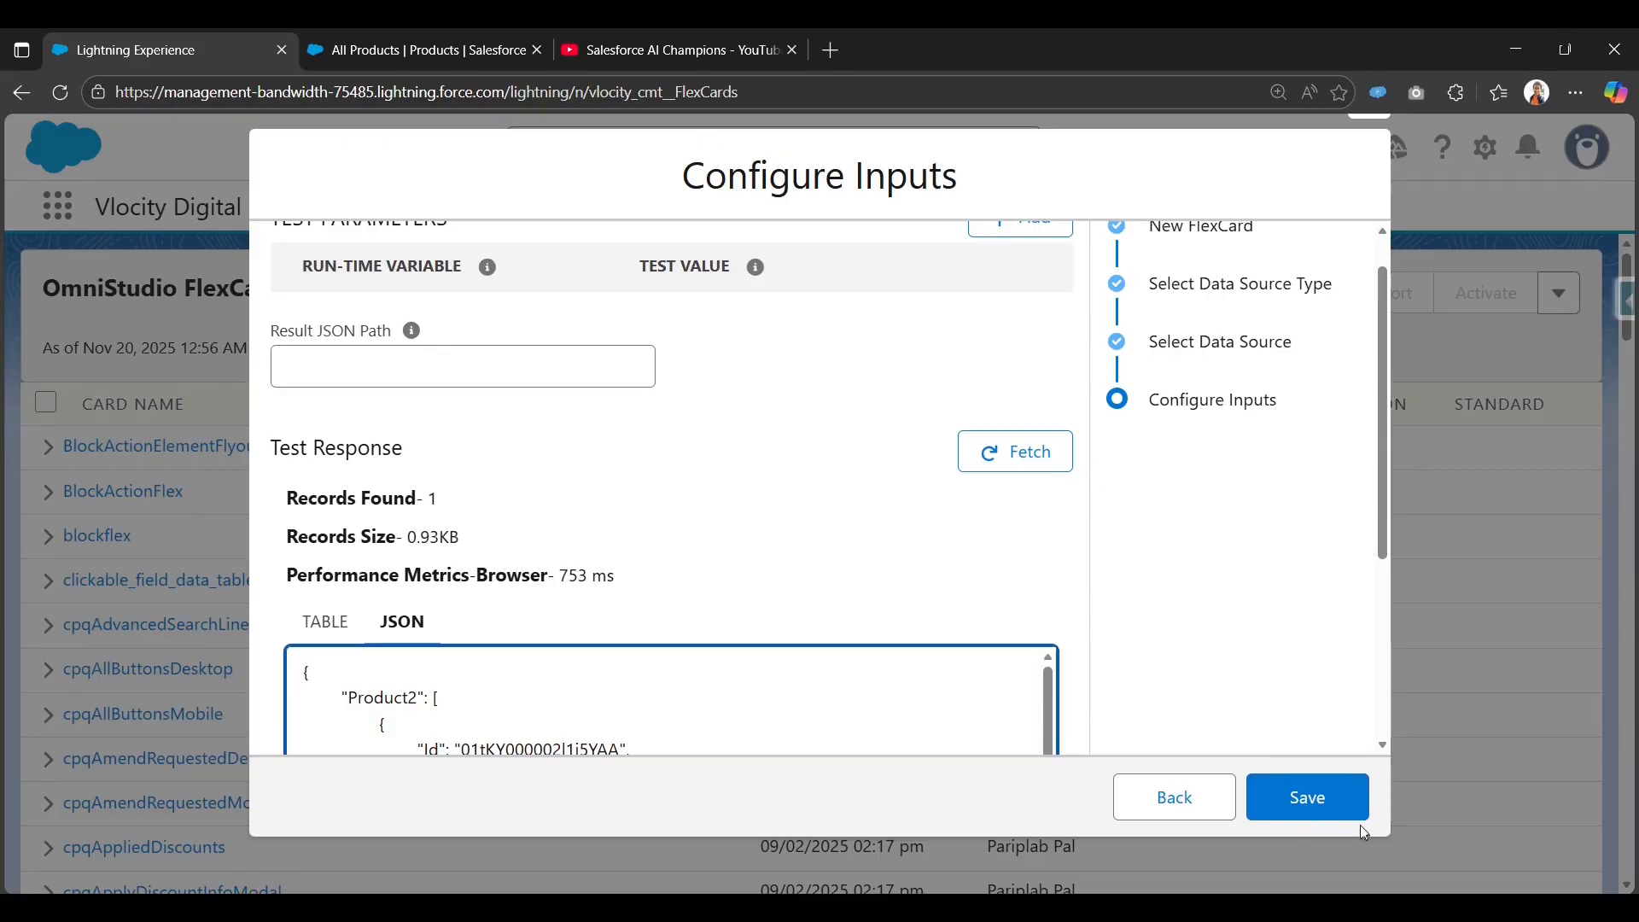
pyautogui.click(1322, 803)
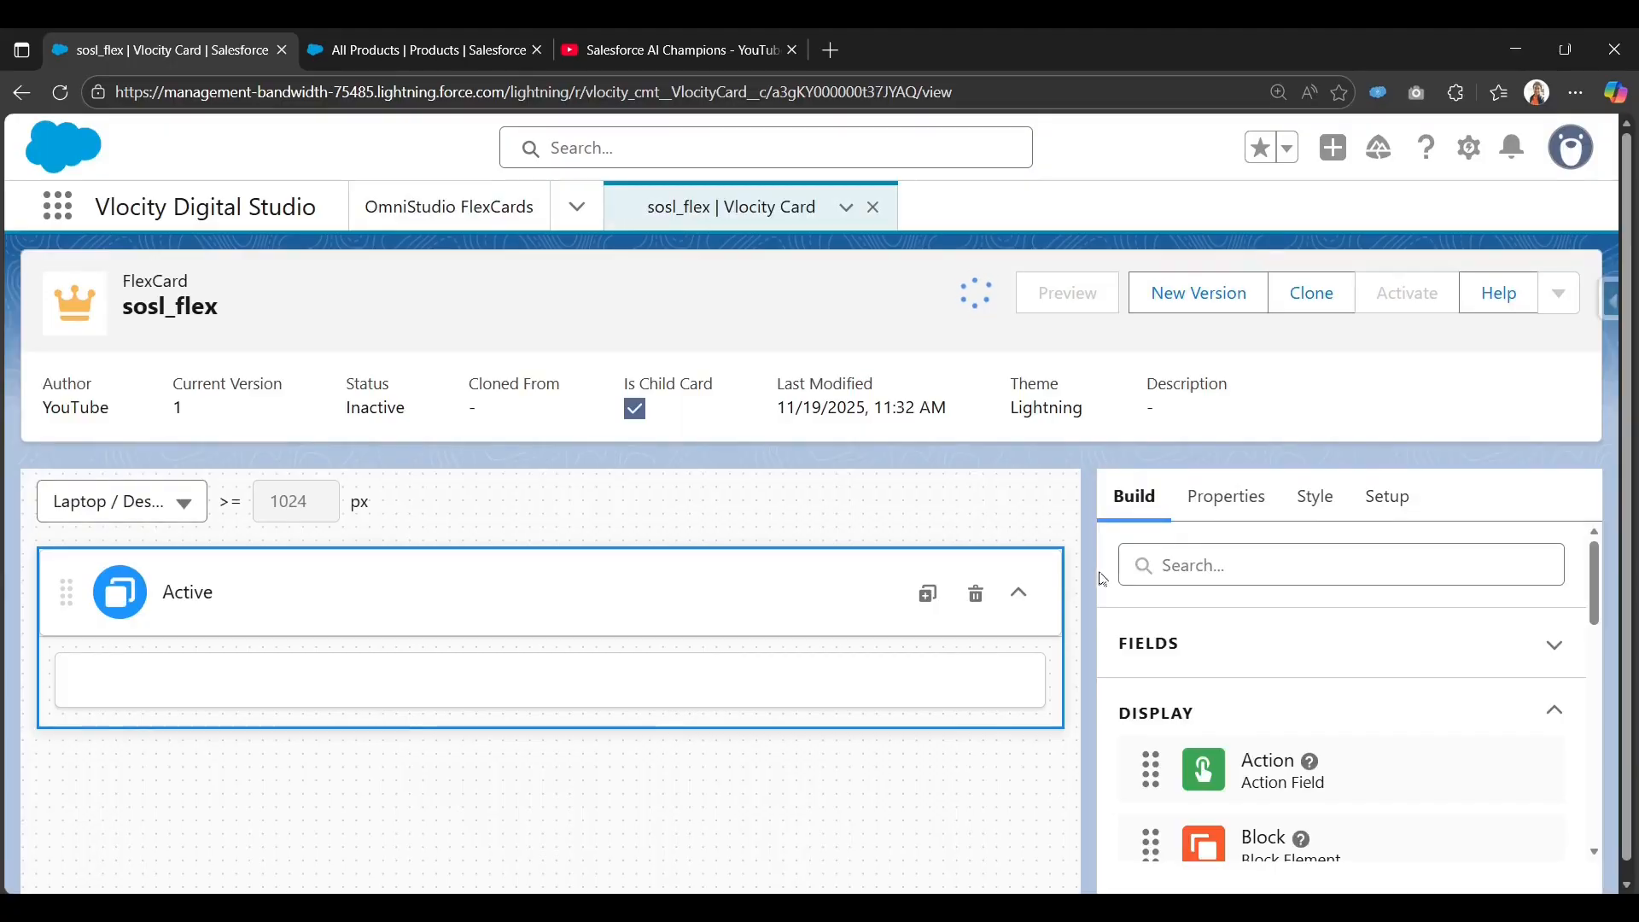
# Scroll through the Data Source section to review the SOSL Search settings.
pyautogui.scroll(-10, 1229, 758)
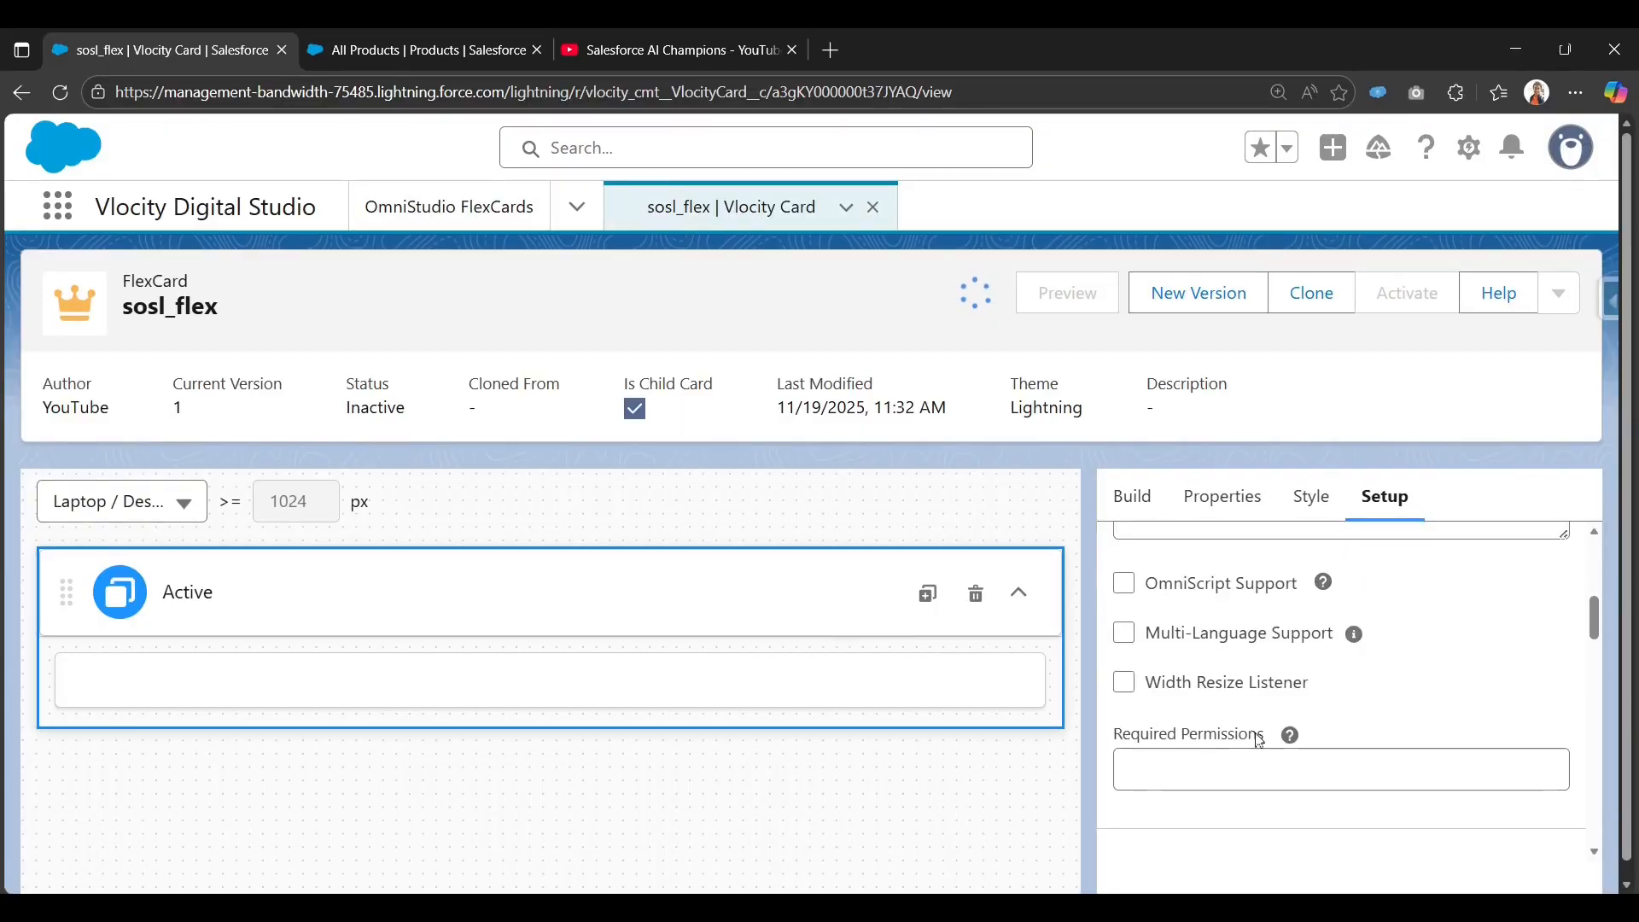
pyautogui.scroll(-3, 1229, 758)
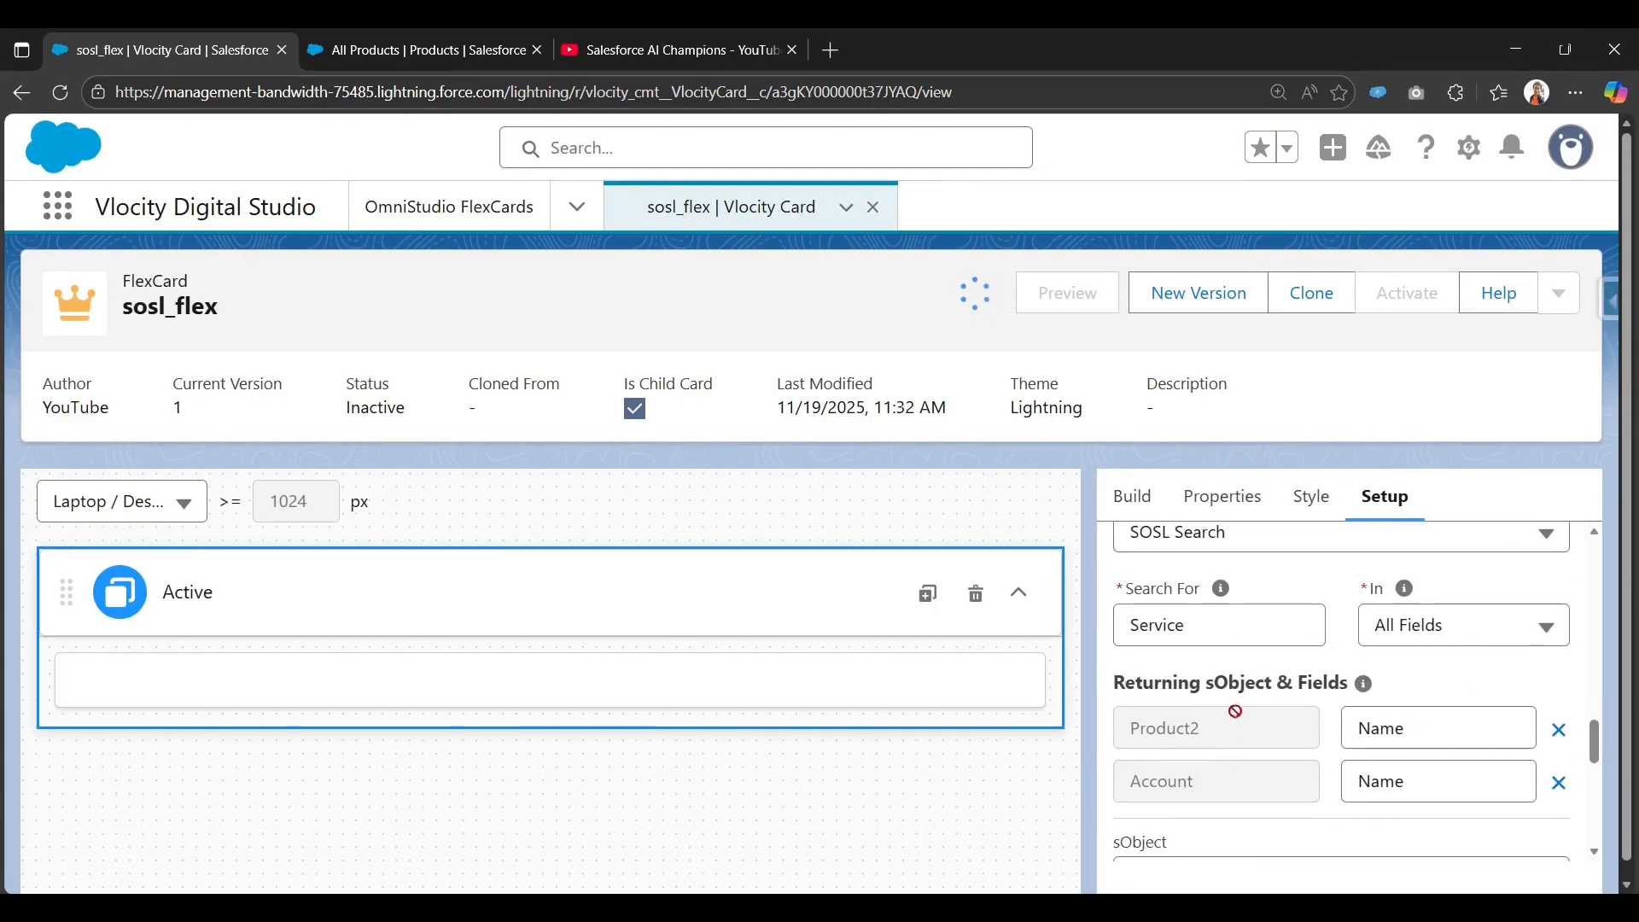
pyautogui.scroll(1, 1226, 619)
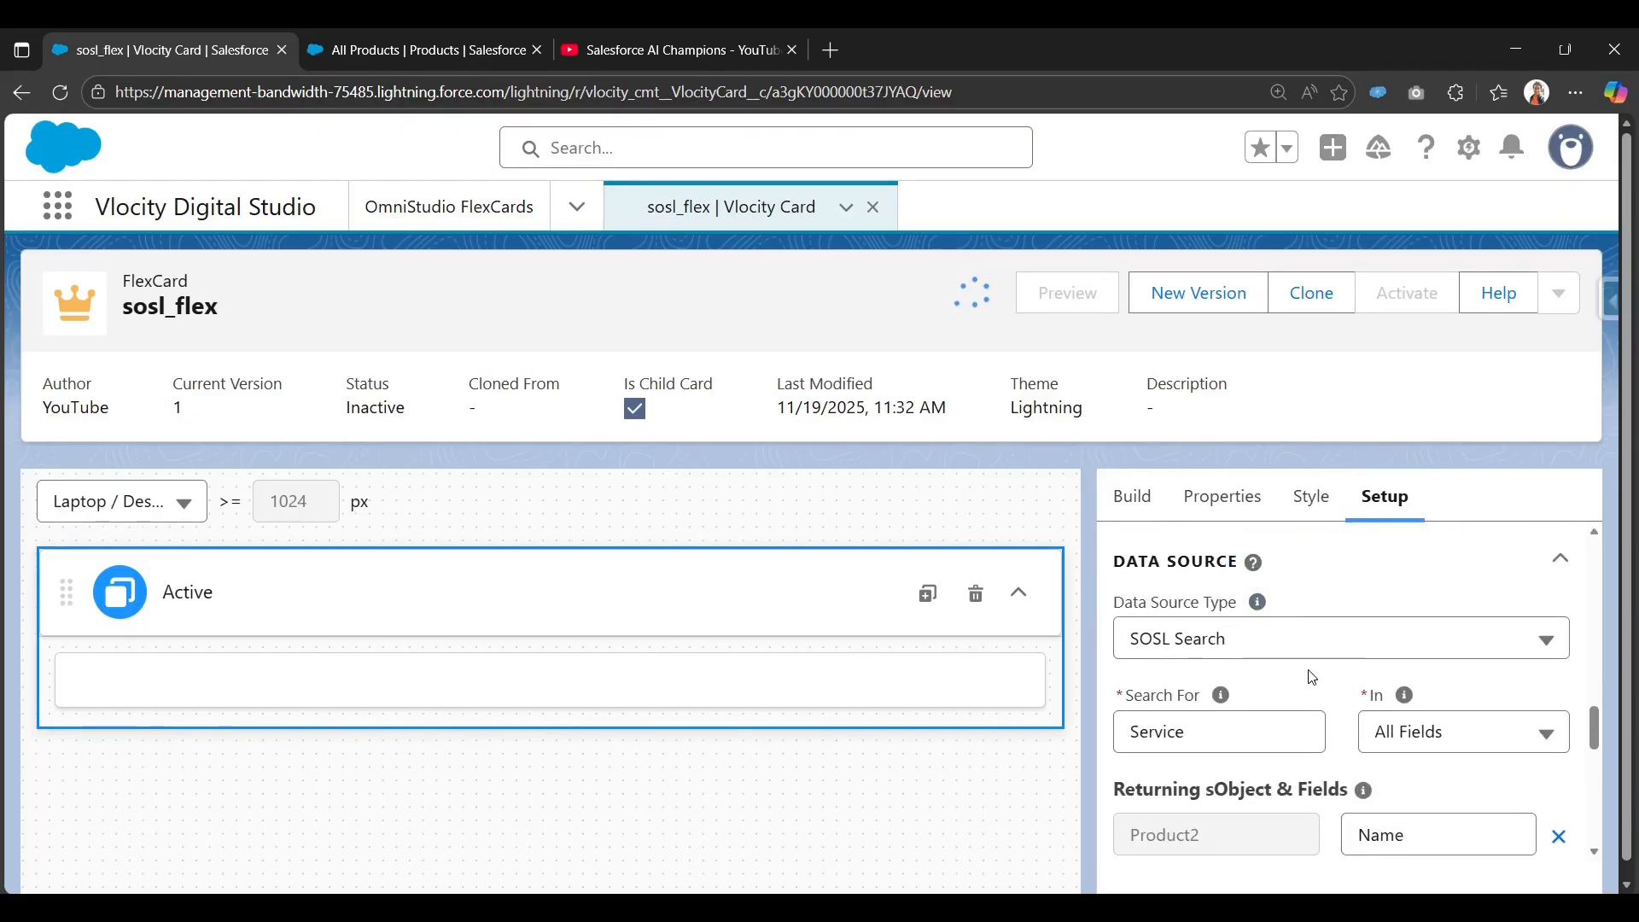
pyautogui.scroll(-3, 1286, 730)
pyautogui.scroll(-1, 1253, 683)
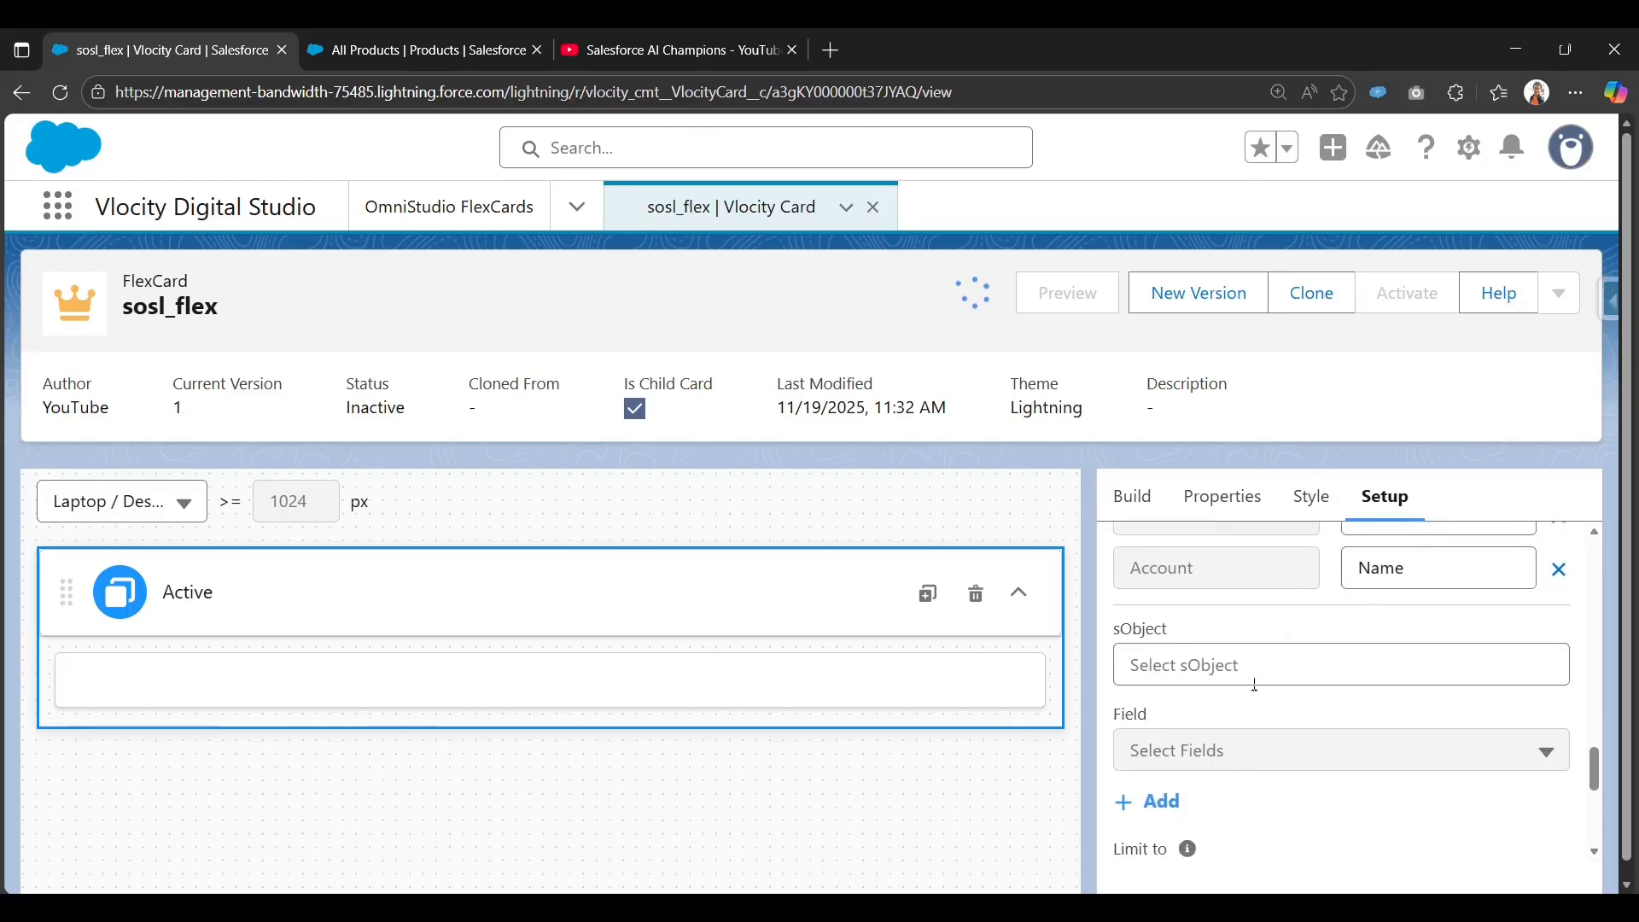
pyautogui.scroll(2, 1332, 657)
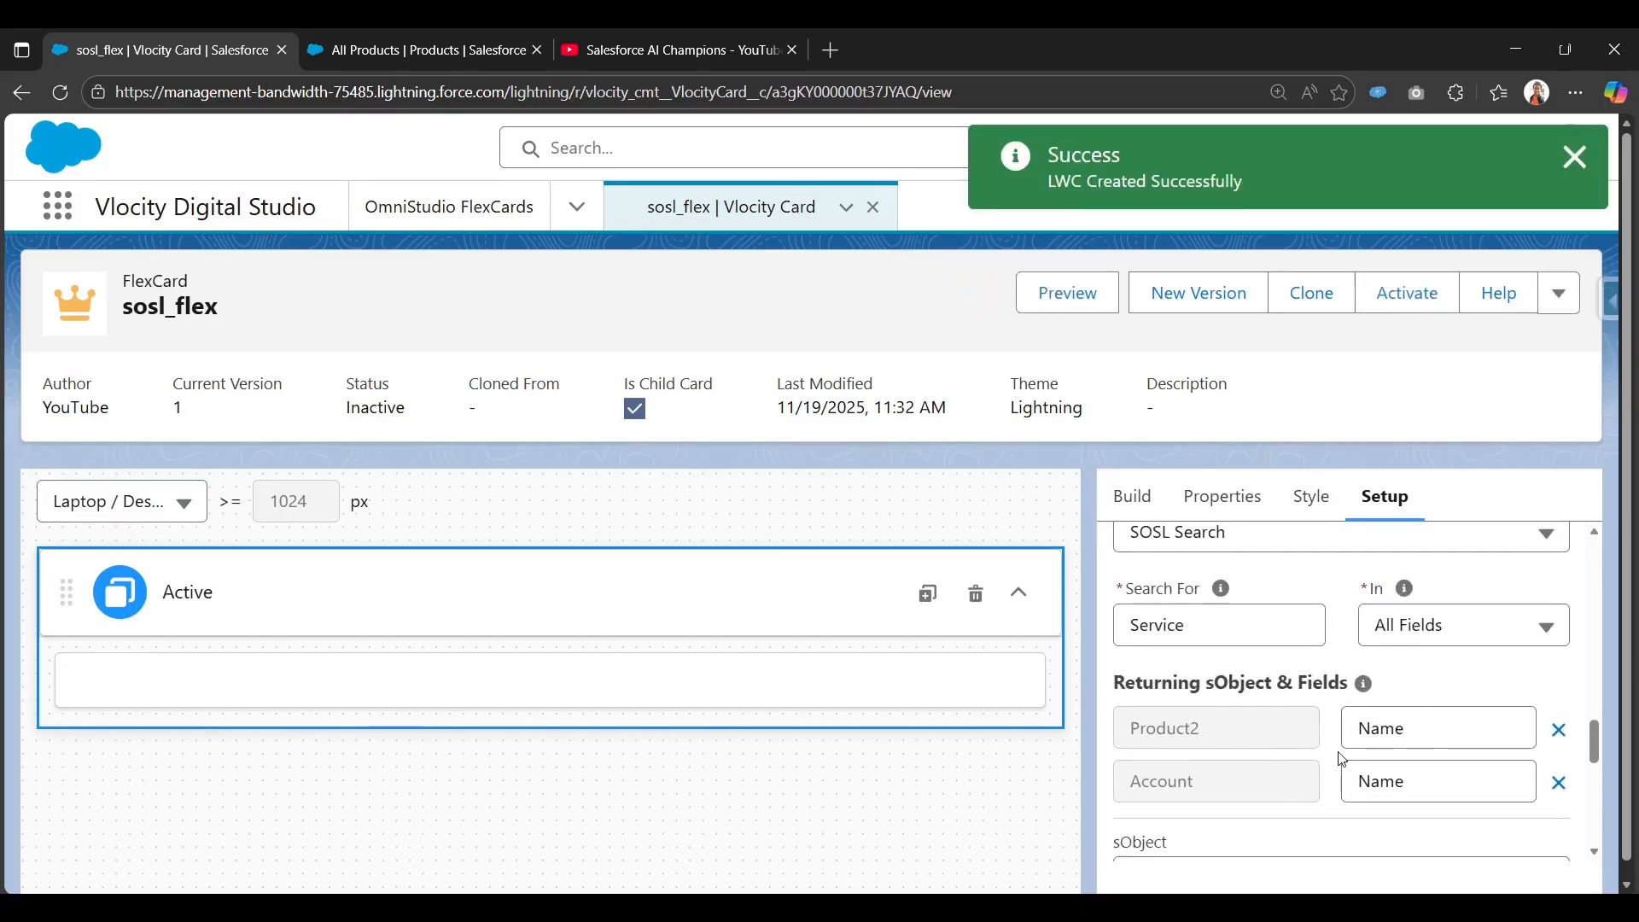
pyautogui.scroll(-3, 1258, 772)
pyautogui.scroll(2, 1161, 616)
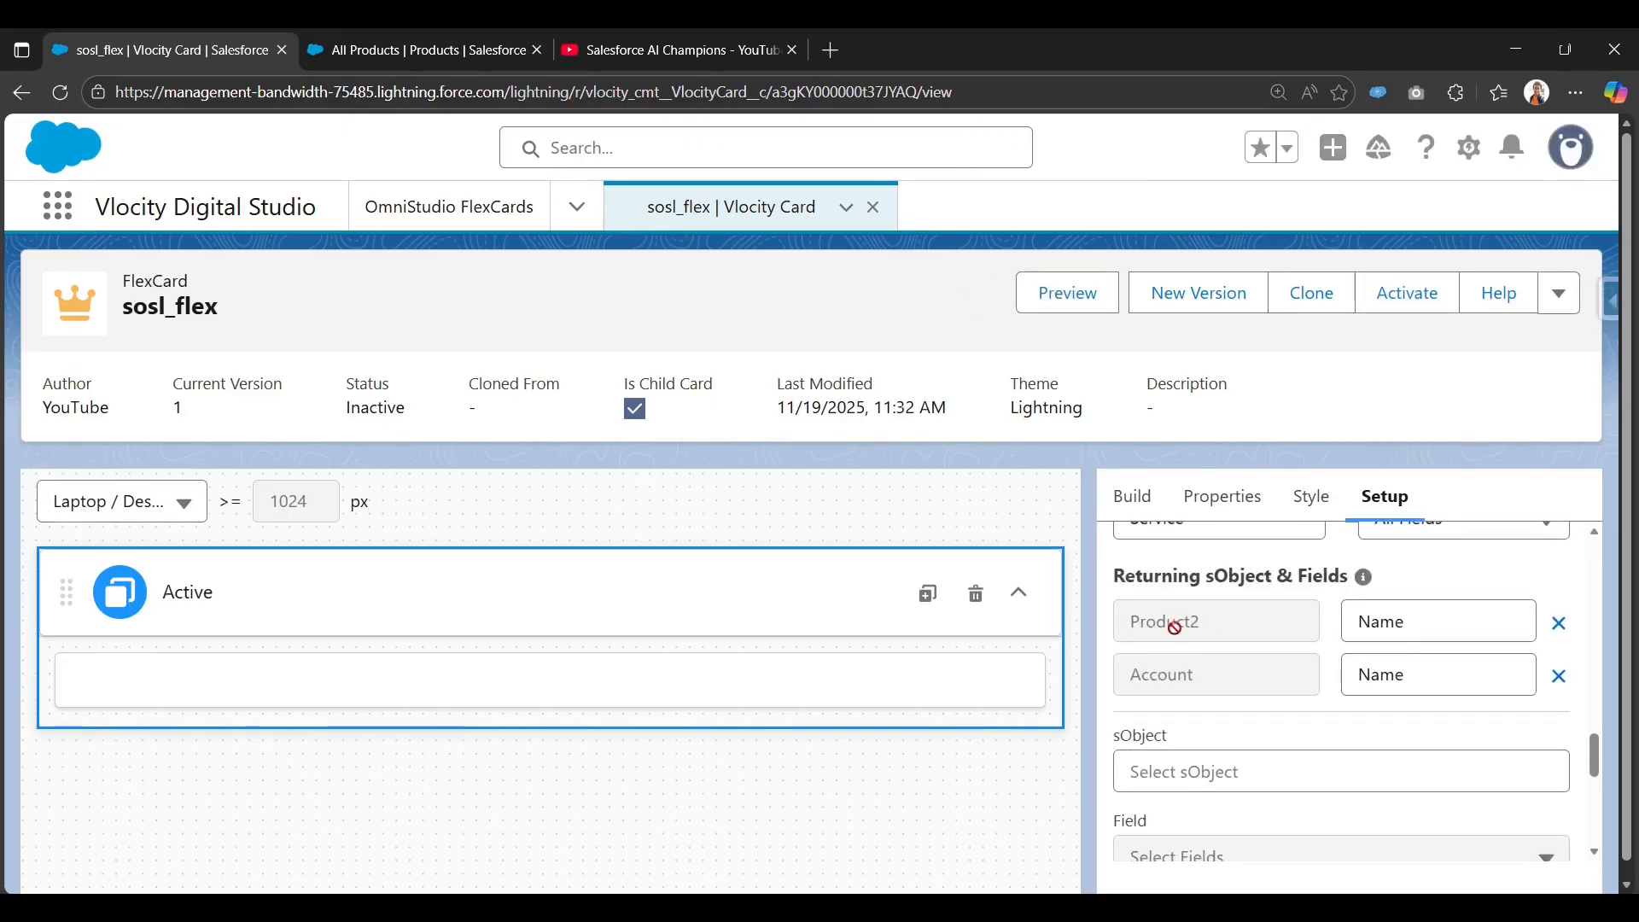
pyautogui.scroll(-7, 1165, 693)
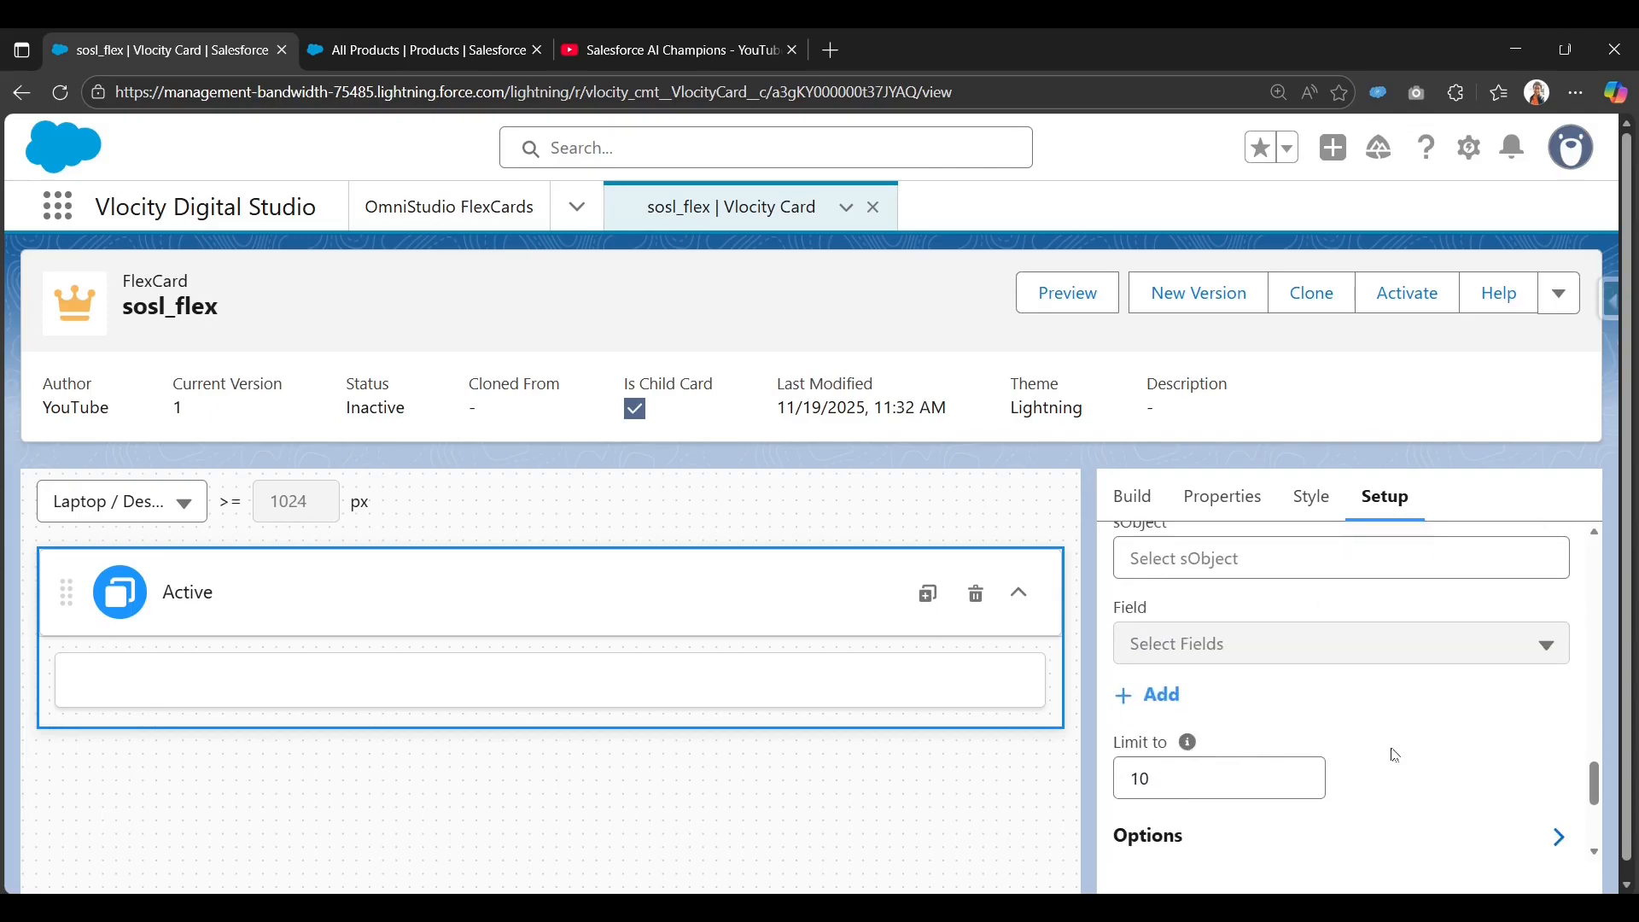
# Save and test-fetch the data source, inspecting the Product2 key in the JSON results.
pyautogui.click(1191, 826)
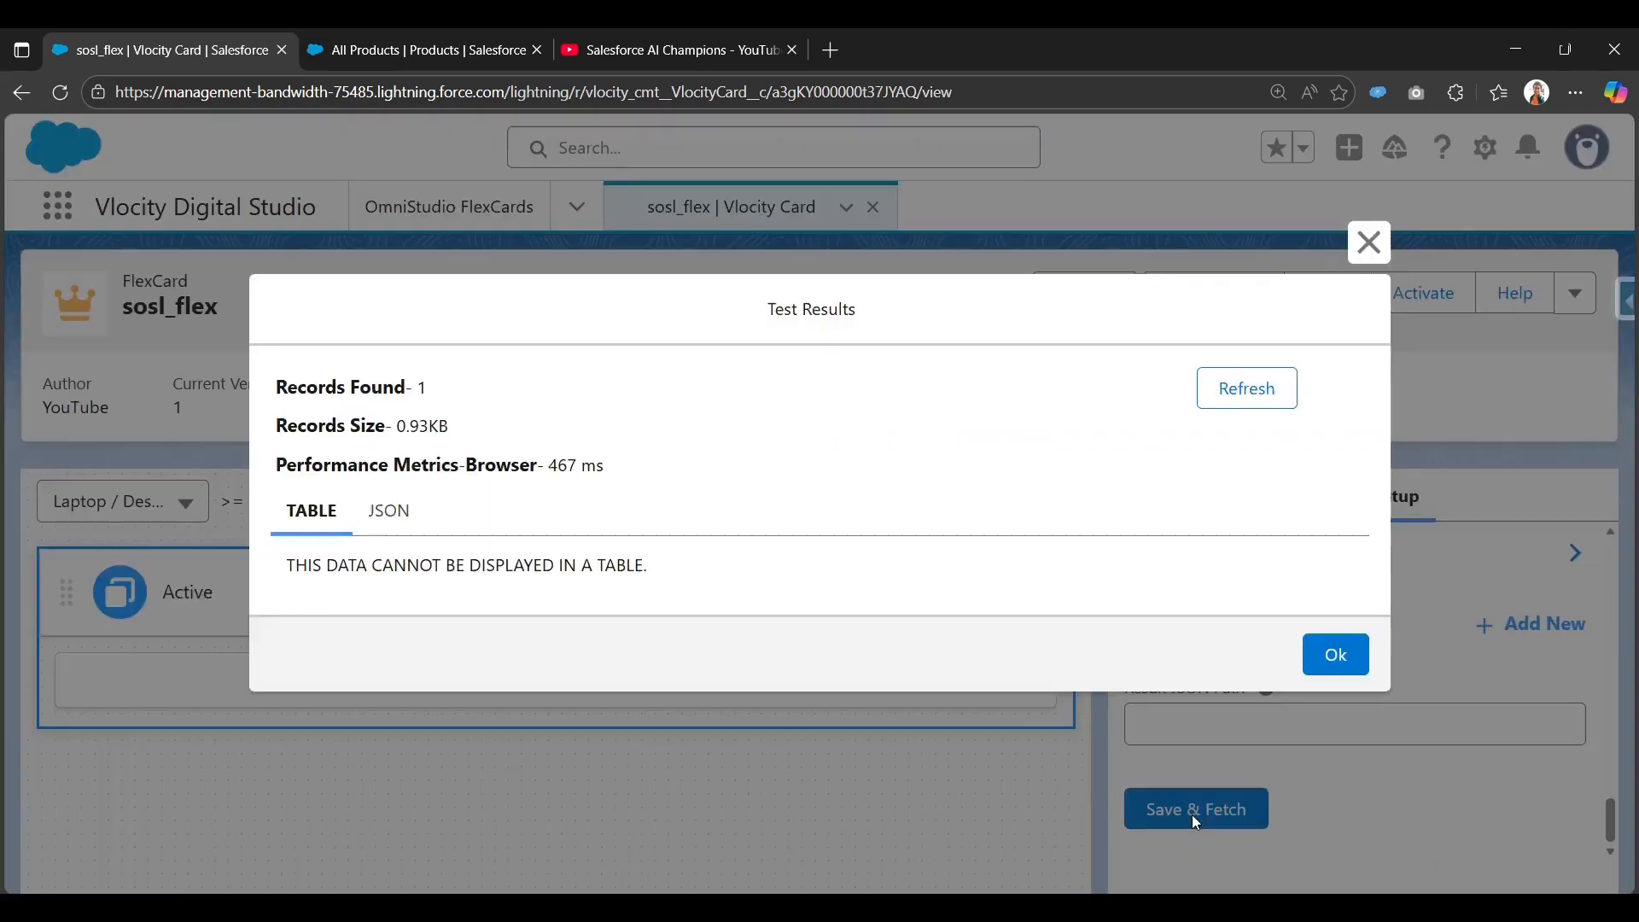
pyautogui.moveTo(289, 573); pyautogui.dragTo(651, 592)
pyautogui.click(389, 510)
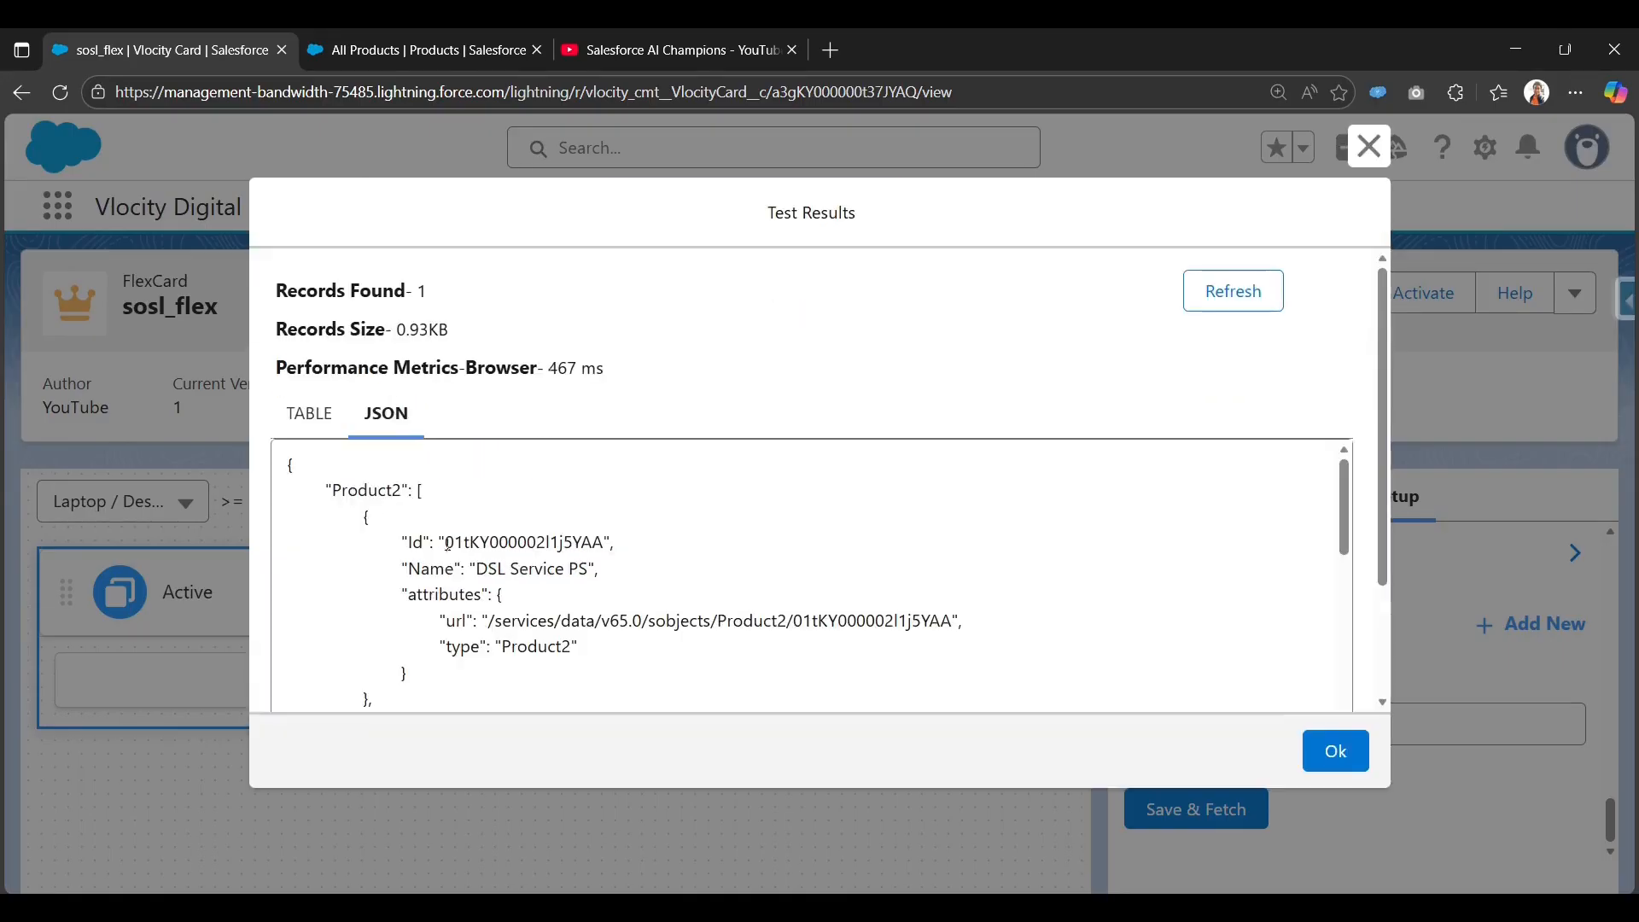
pyautogui.scroll(-1, 350, 522)
pyautogui.scroll(1, 349, 522)
pyautogui.doubleClick(333, 492)
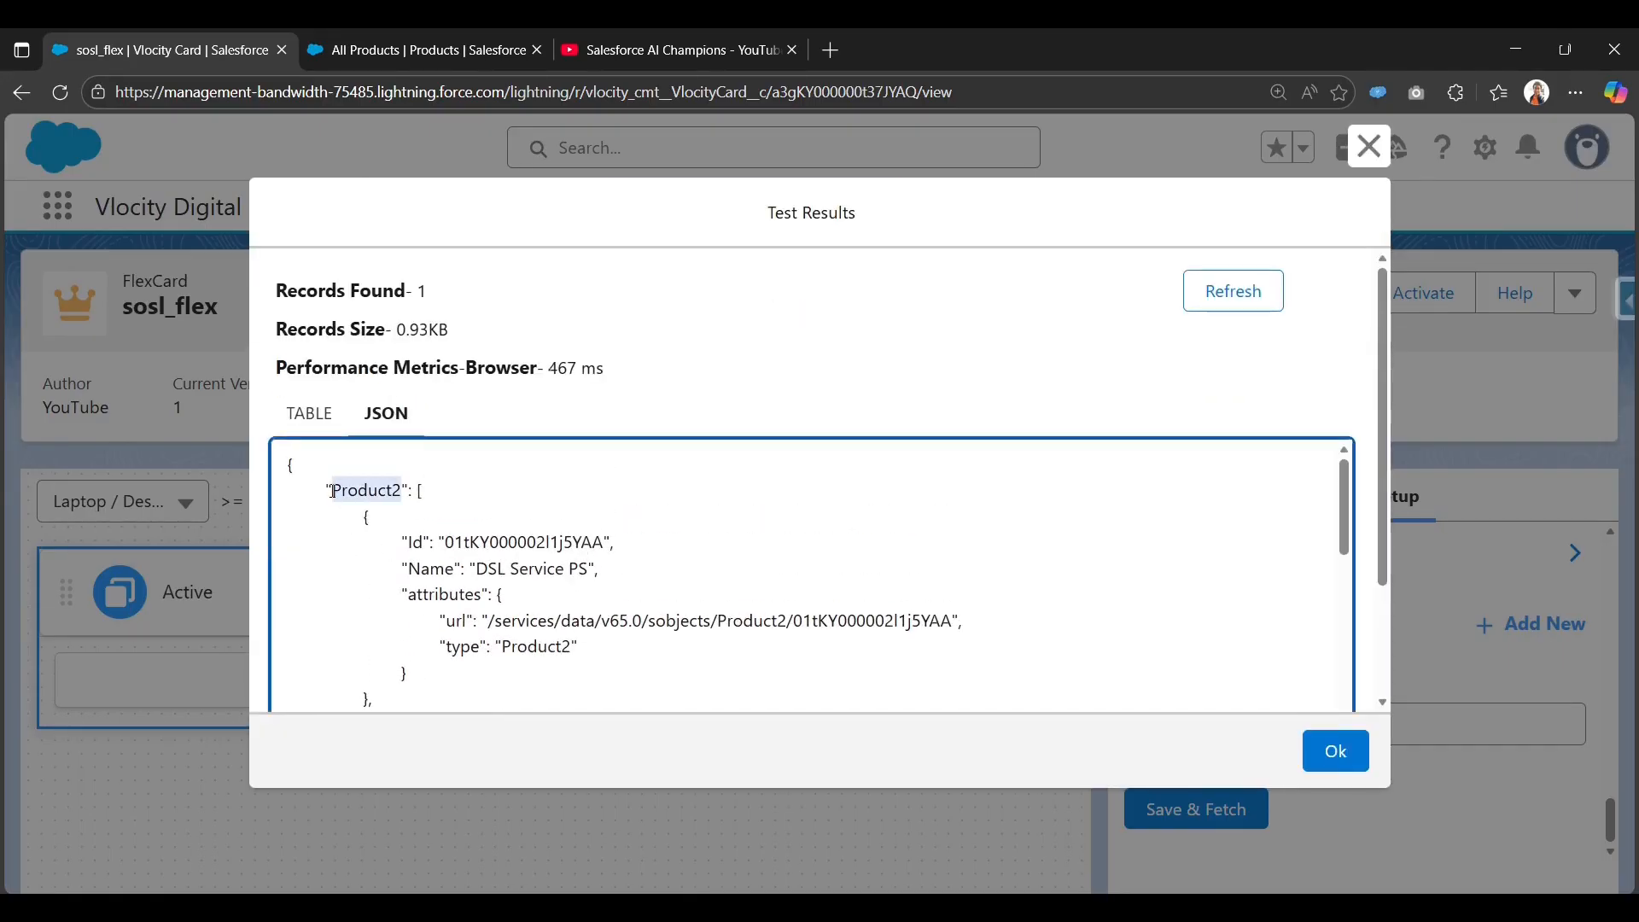
pyautogui.scroll(-2, 418, 566)
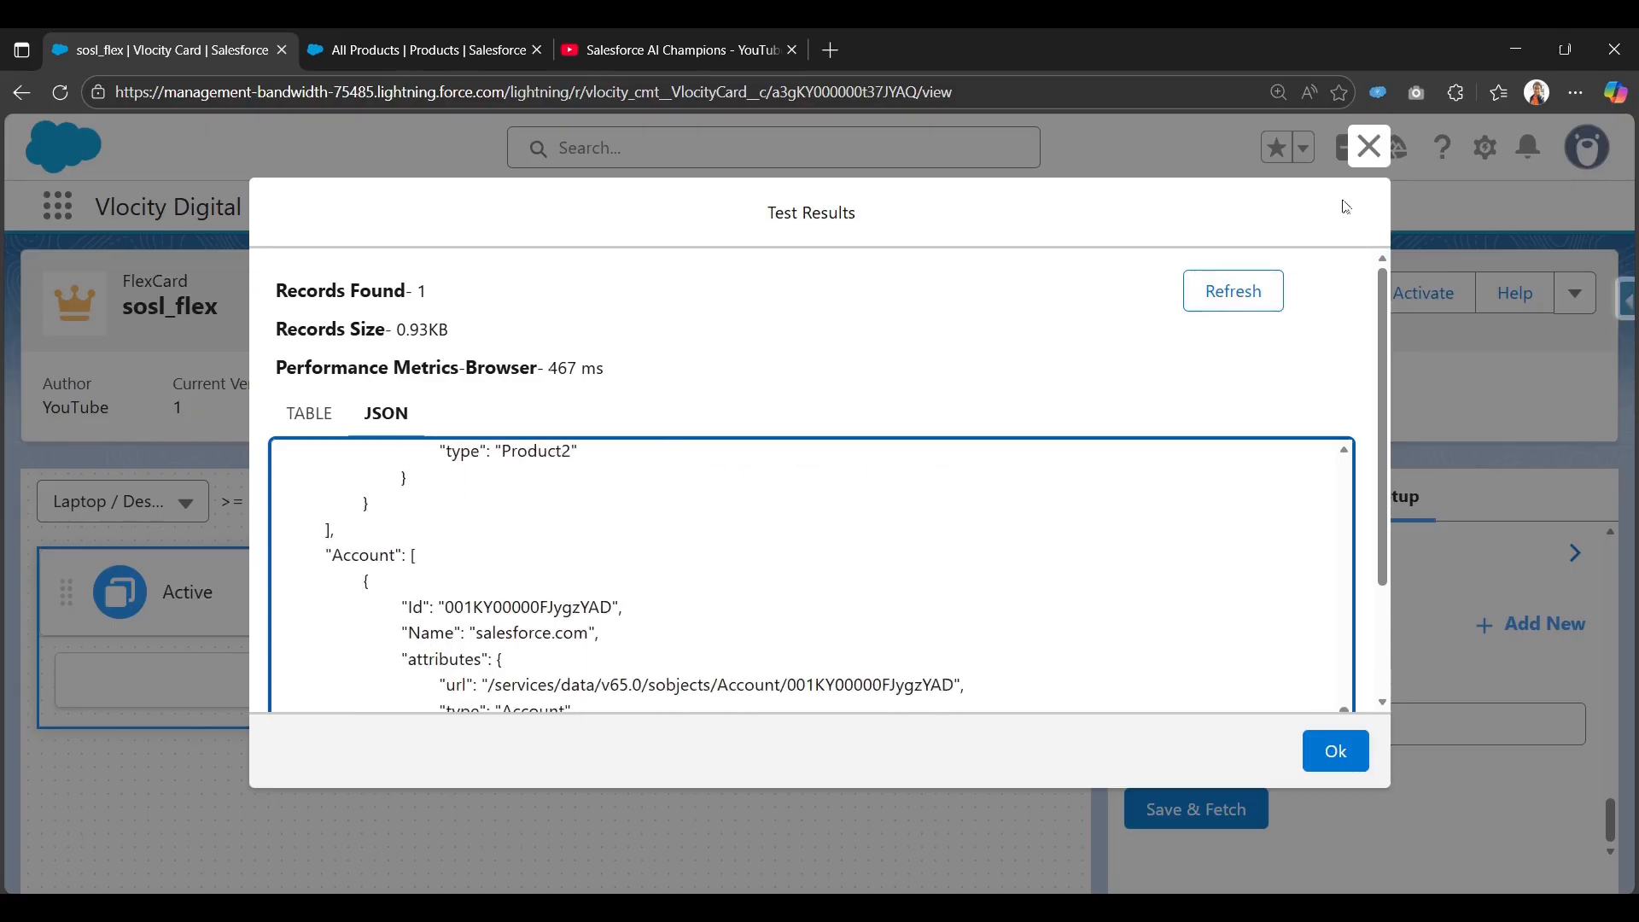
pyautogui.scroll(-2, 1085, 362)
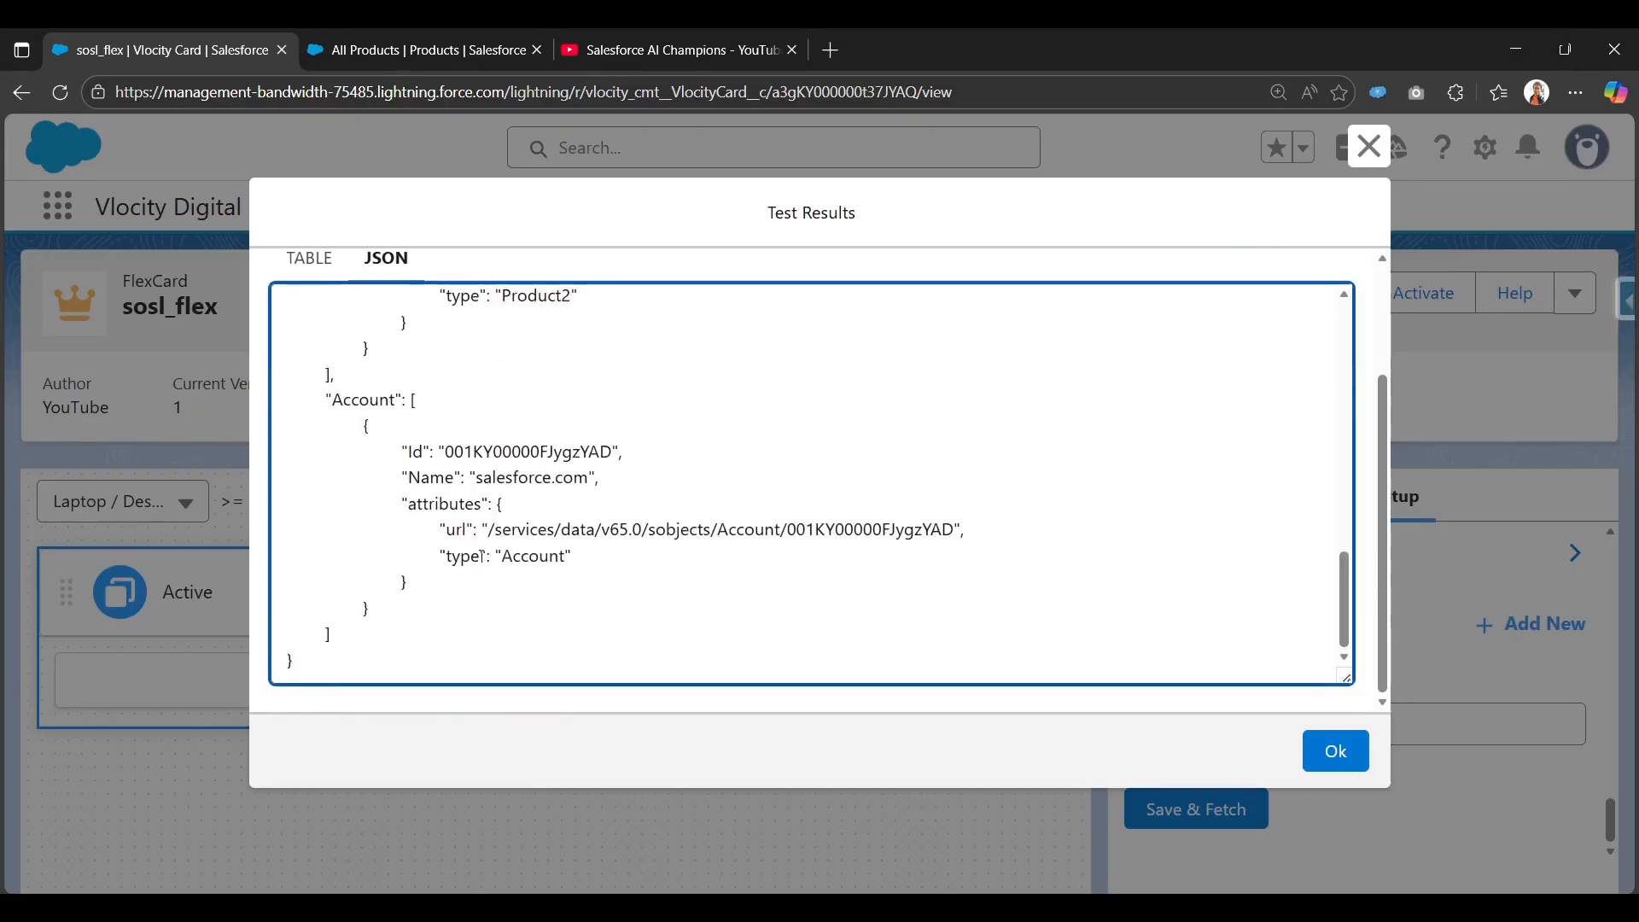
pyautogui.click(1369, 146)
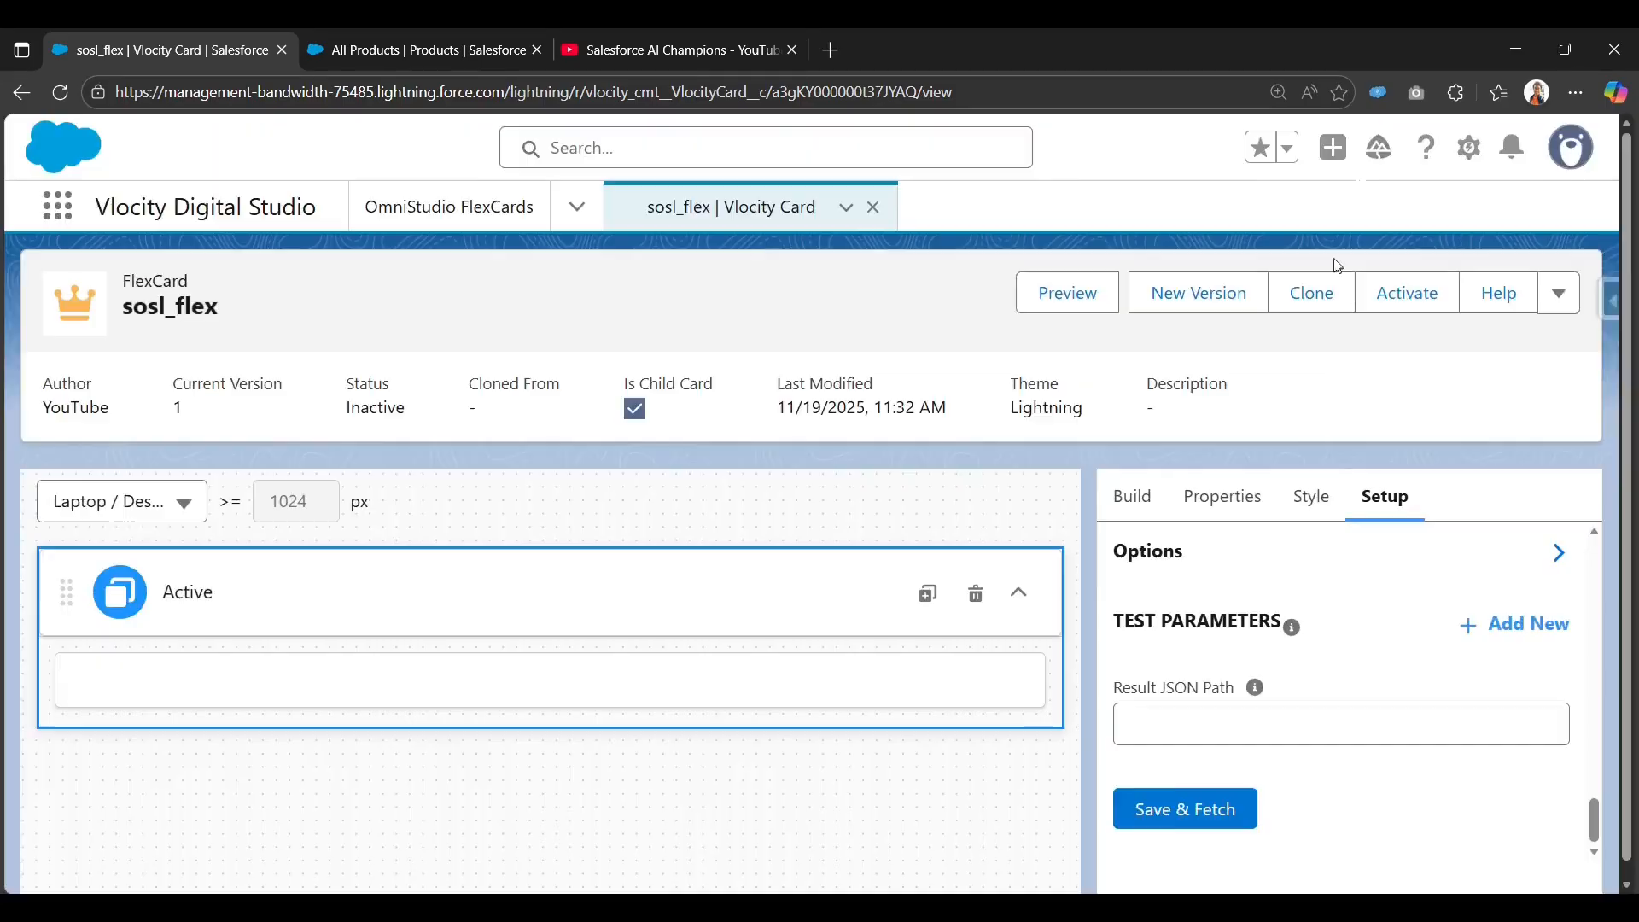
# Set the Result JSON Path to Product2 and save the data source again.
pyautogui.click(1238, 723)
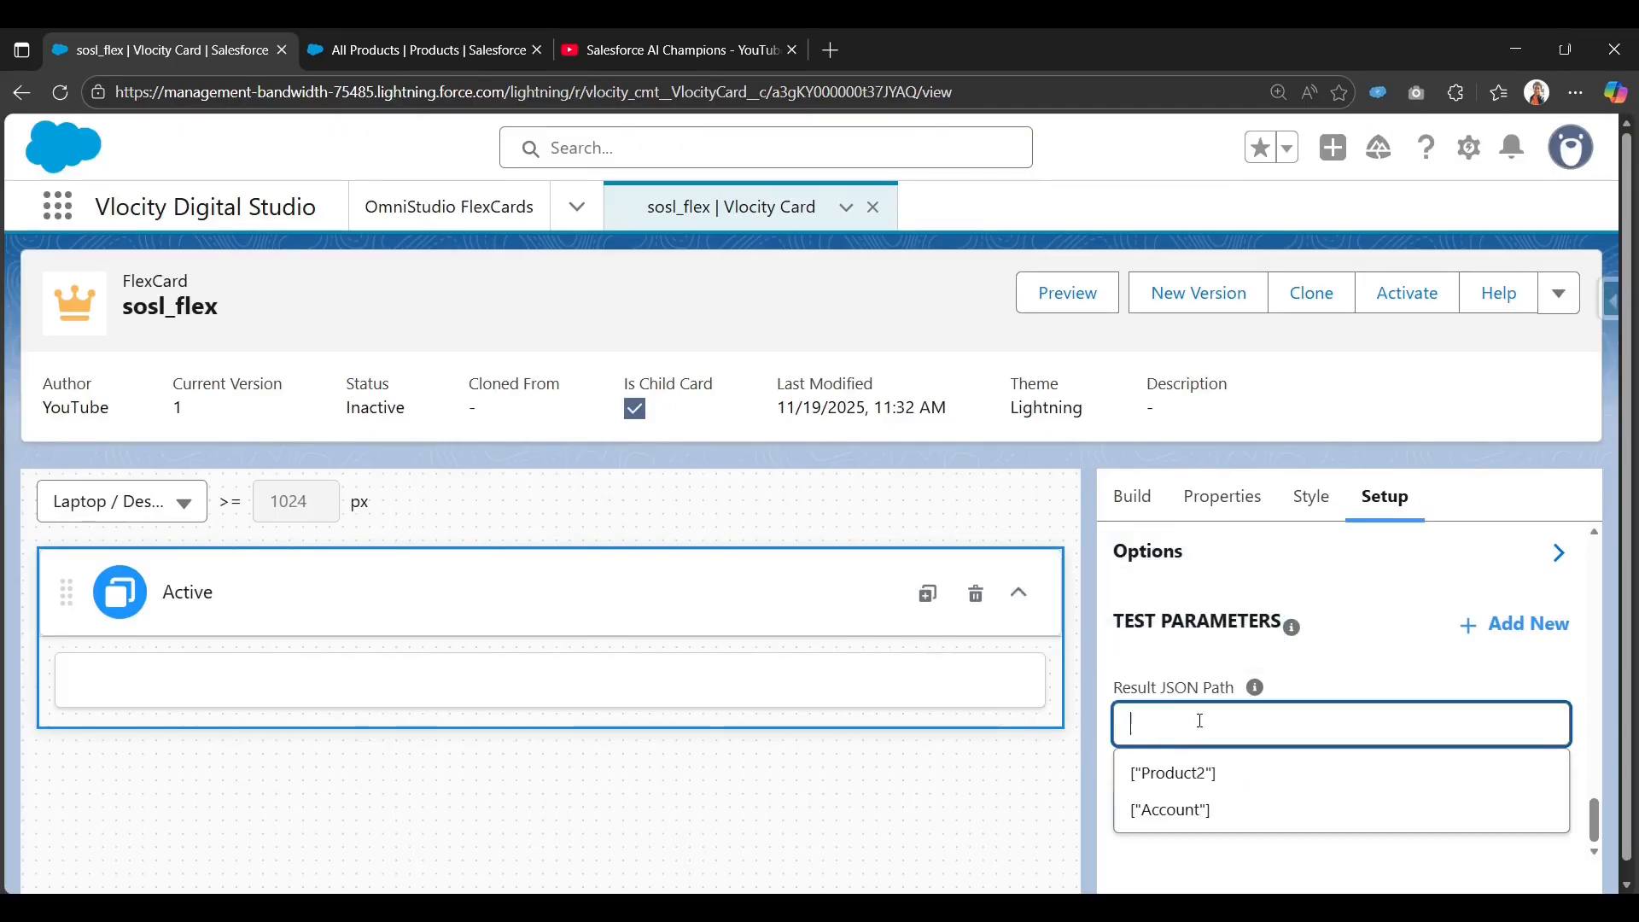
pyautogui.click(1162, 777)
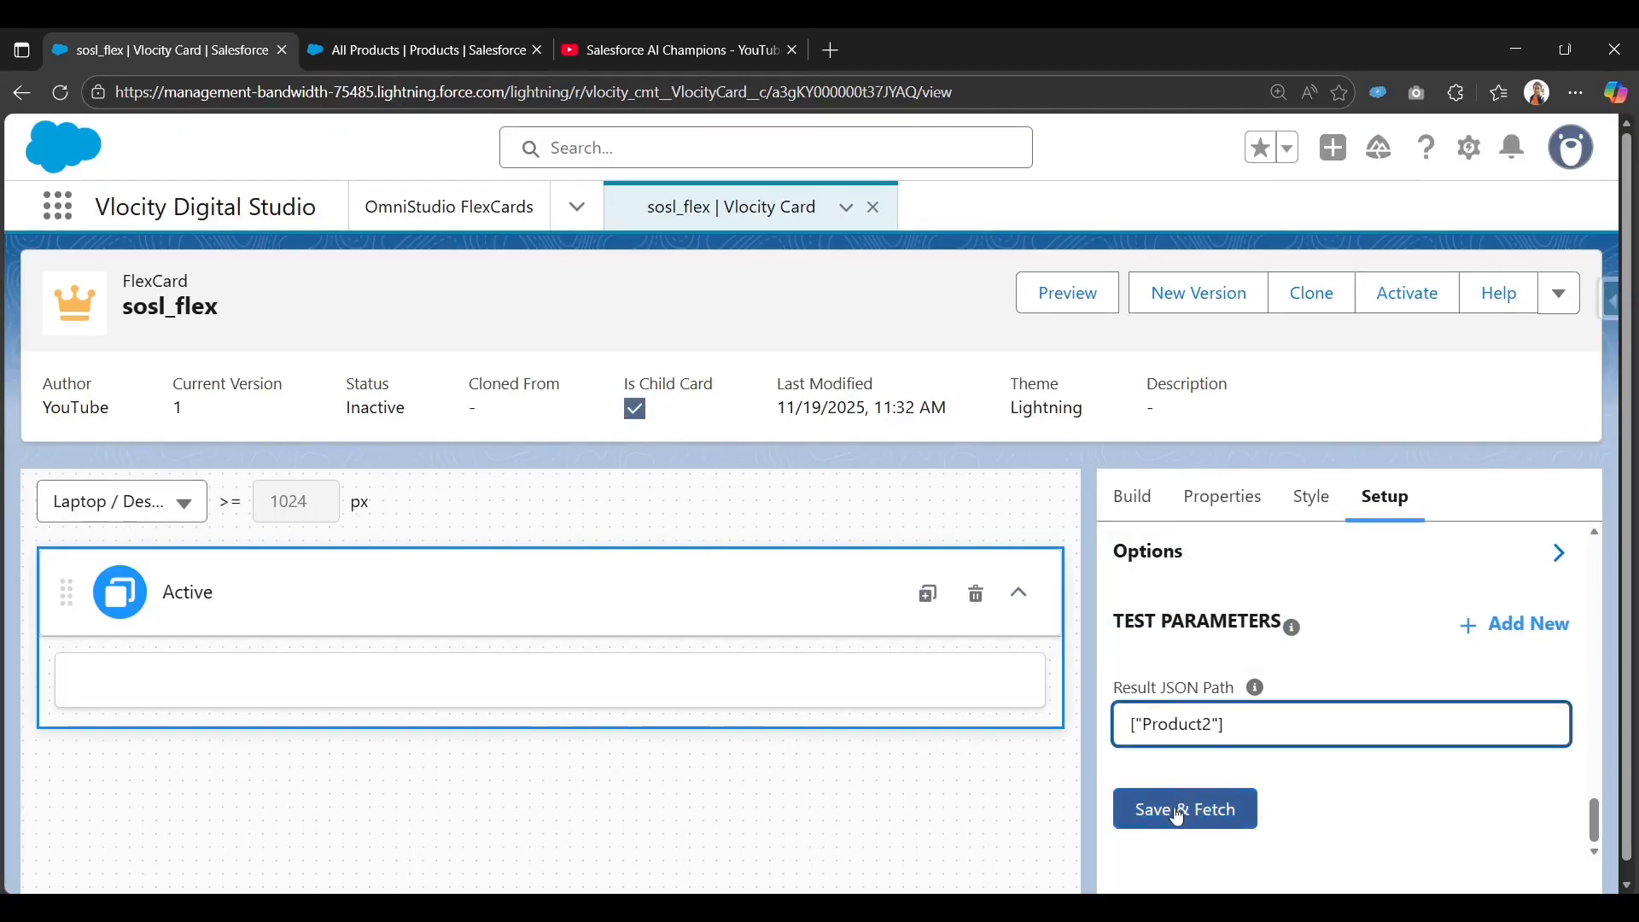
pyautogui.click(1179, 807)
pyautogui.scroll(10, 534, 581)
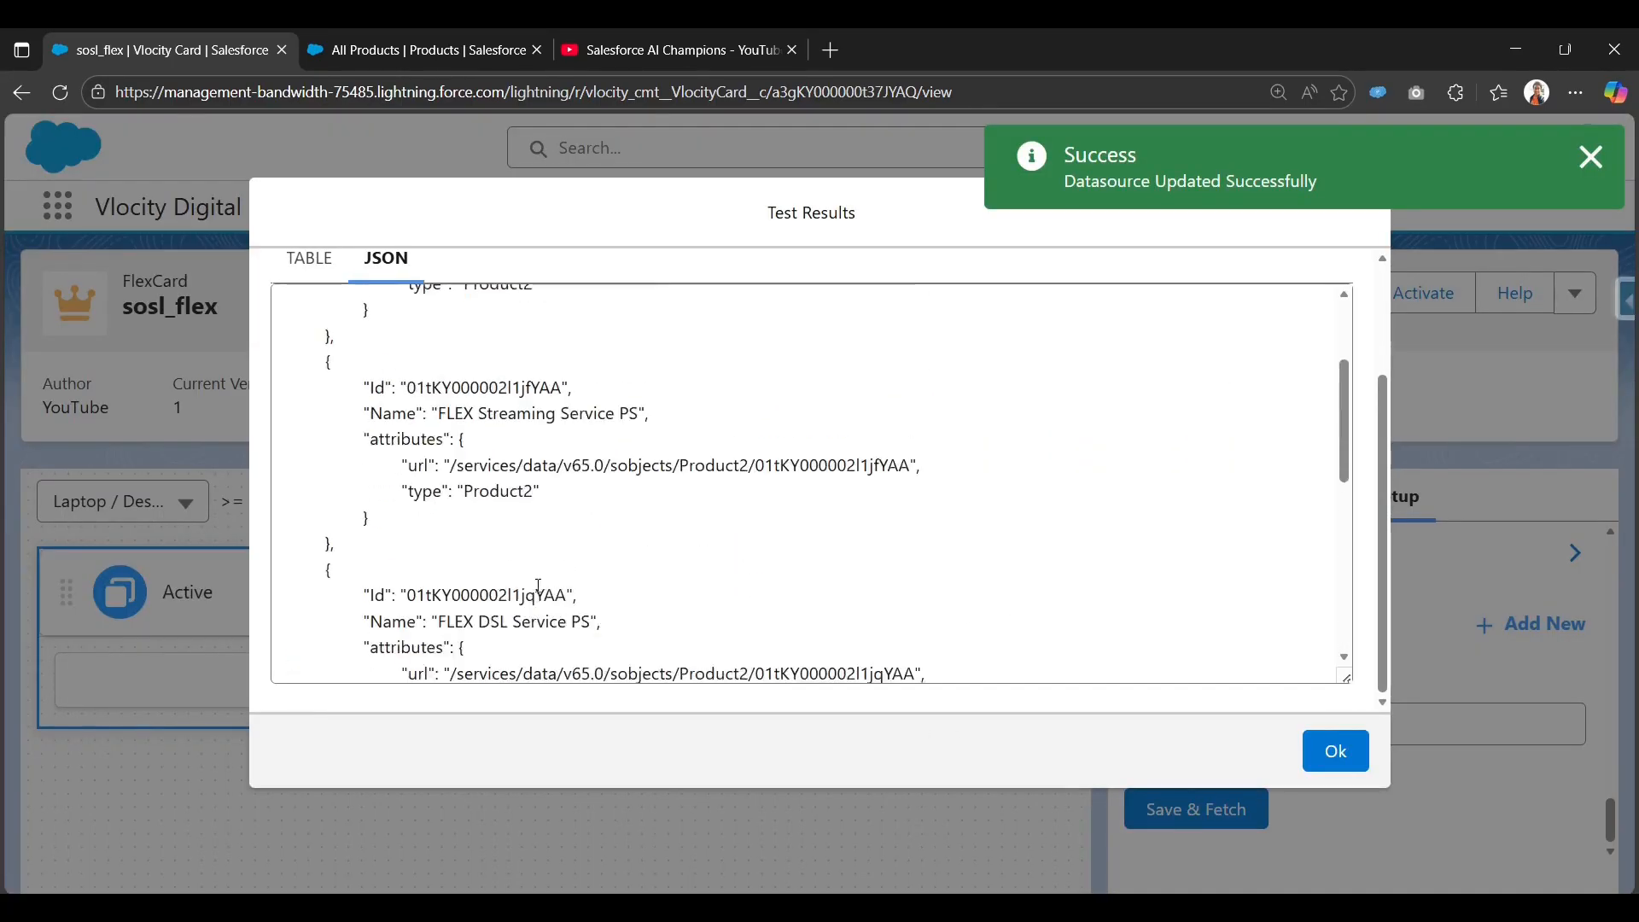
pyautogui.scroll(-8, 919, 617)
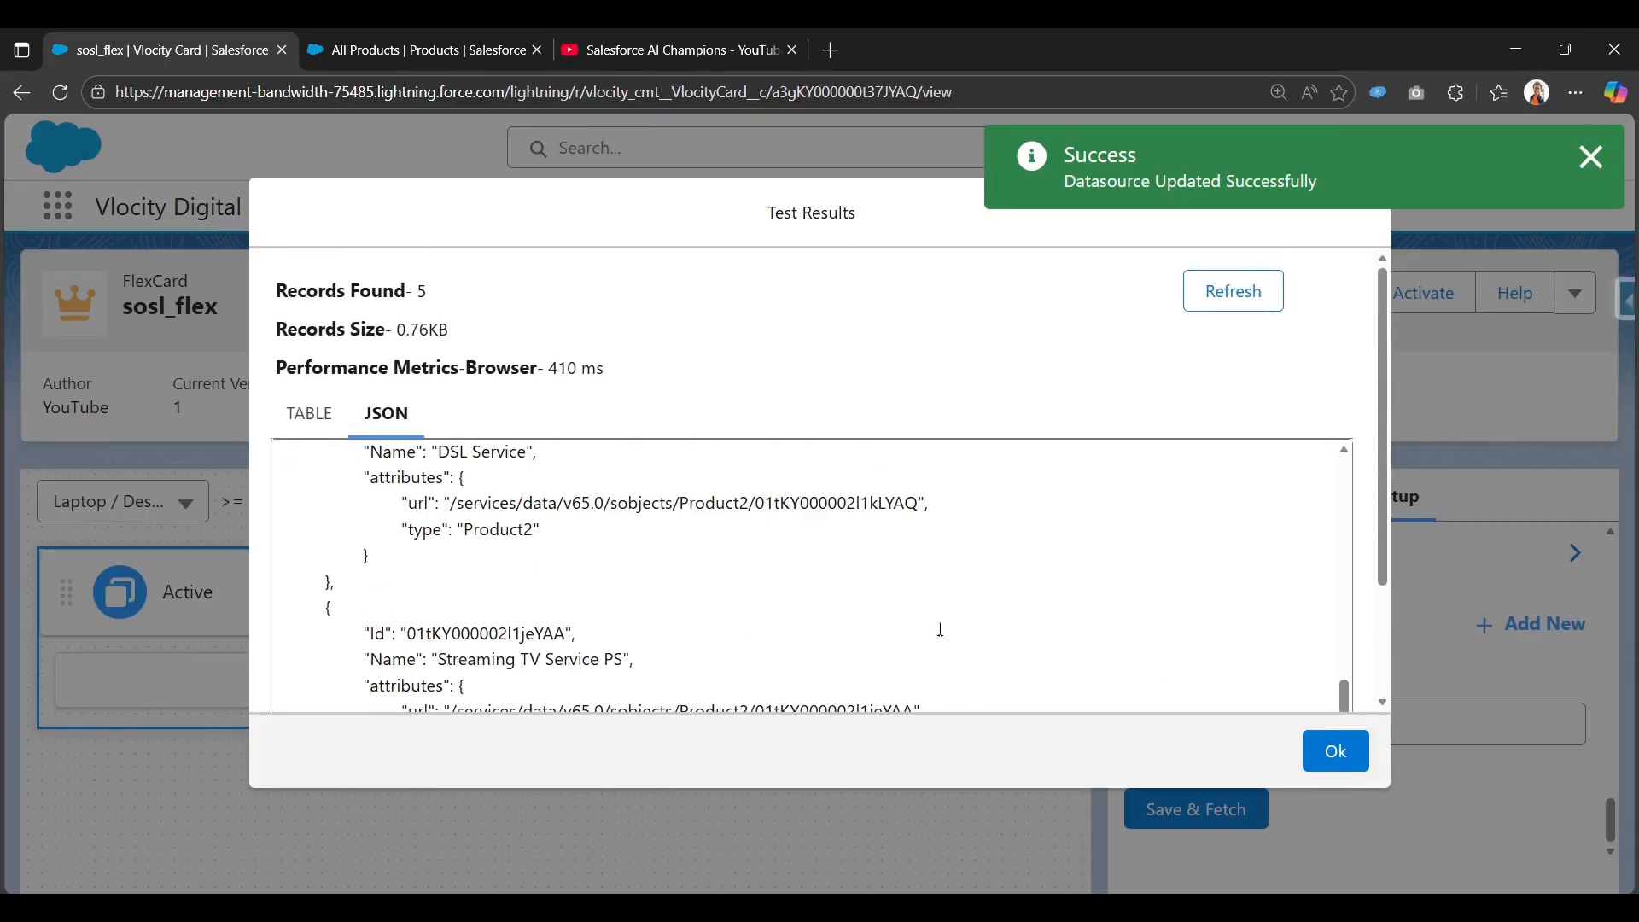
pyautogui.scroll(3, 436, 511)
pyautogui.scroll(3, 436, 511)
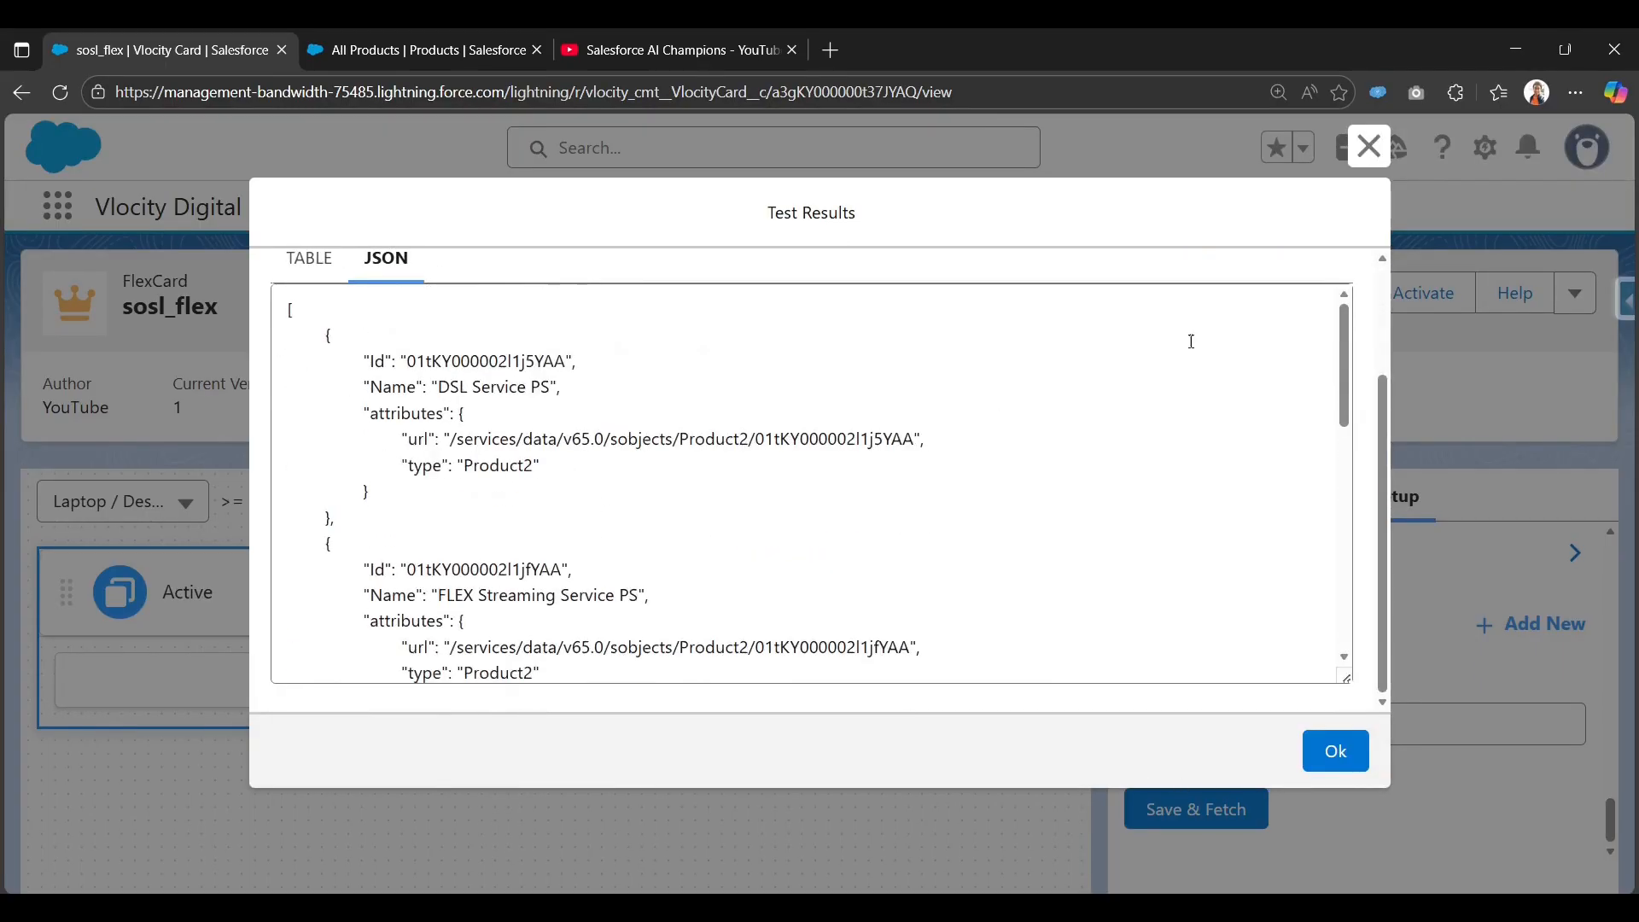
pyautogui.click(1369, 146)
# Re-fetch and confirm the table shows five Product2 records with Id and Name.
pyautogui.click(1195, 807)
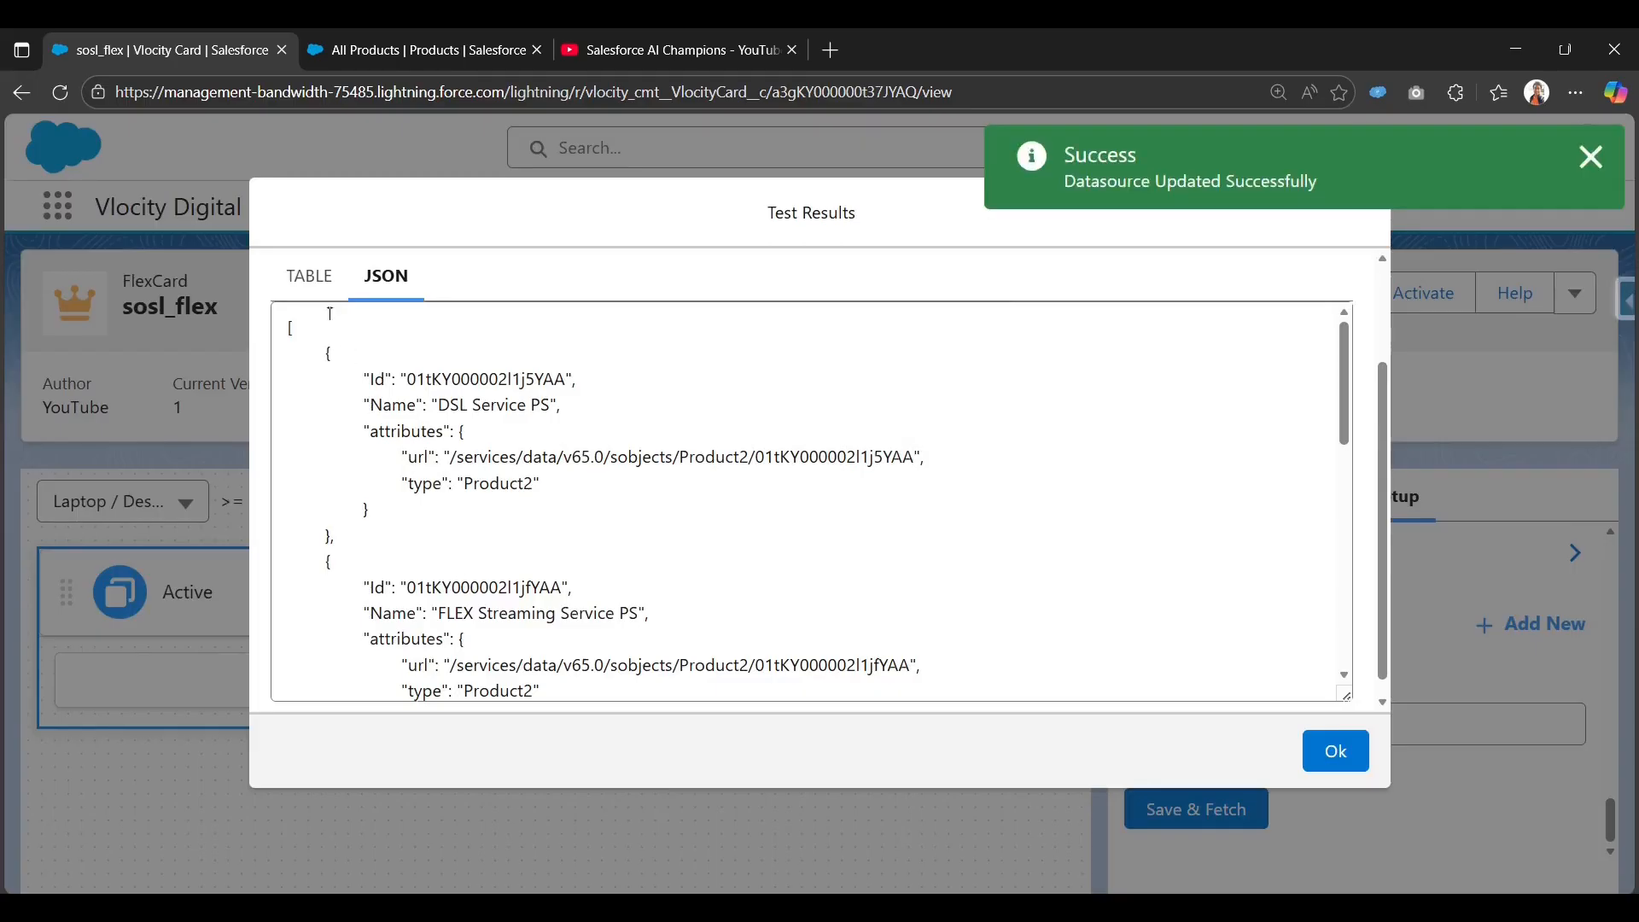
pyautogui.click(300, 282)
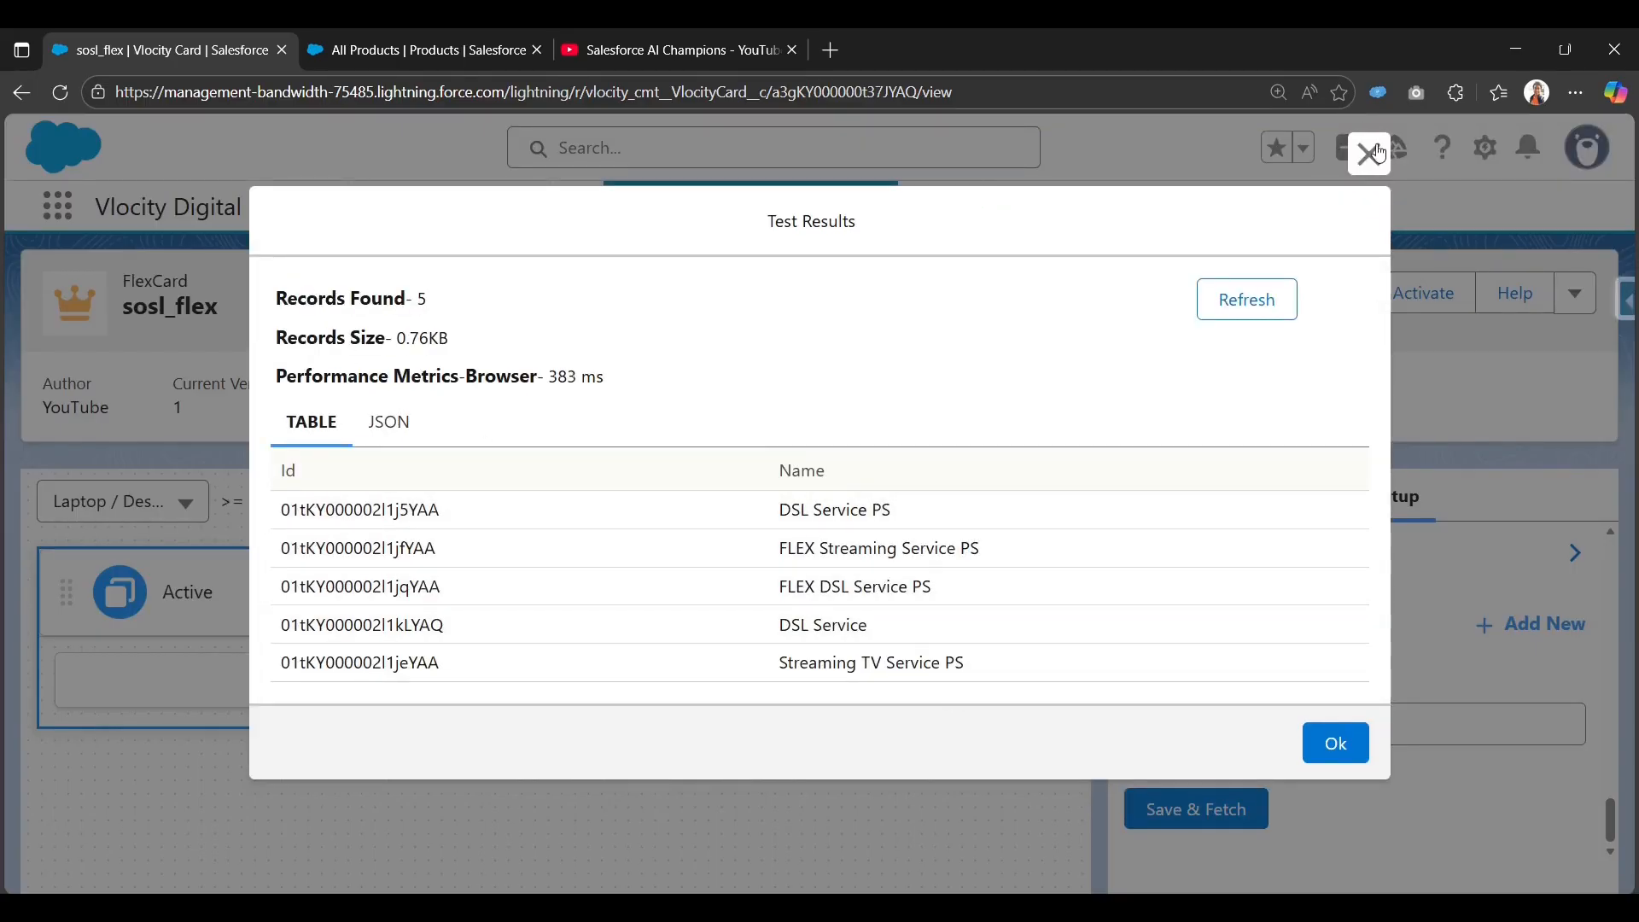
pyautogui.click(1371, 154)
pyautogui.click(1141, 506)
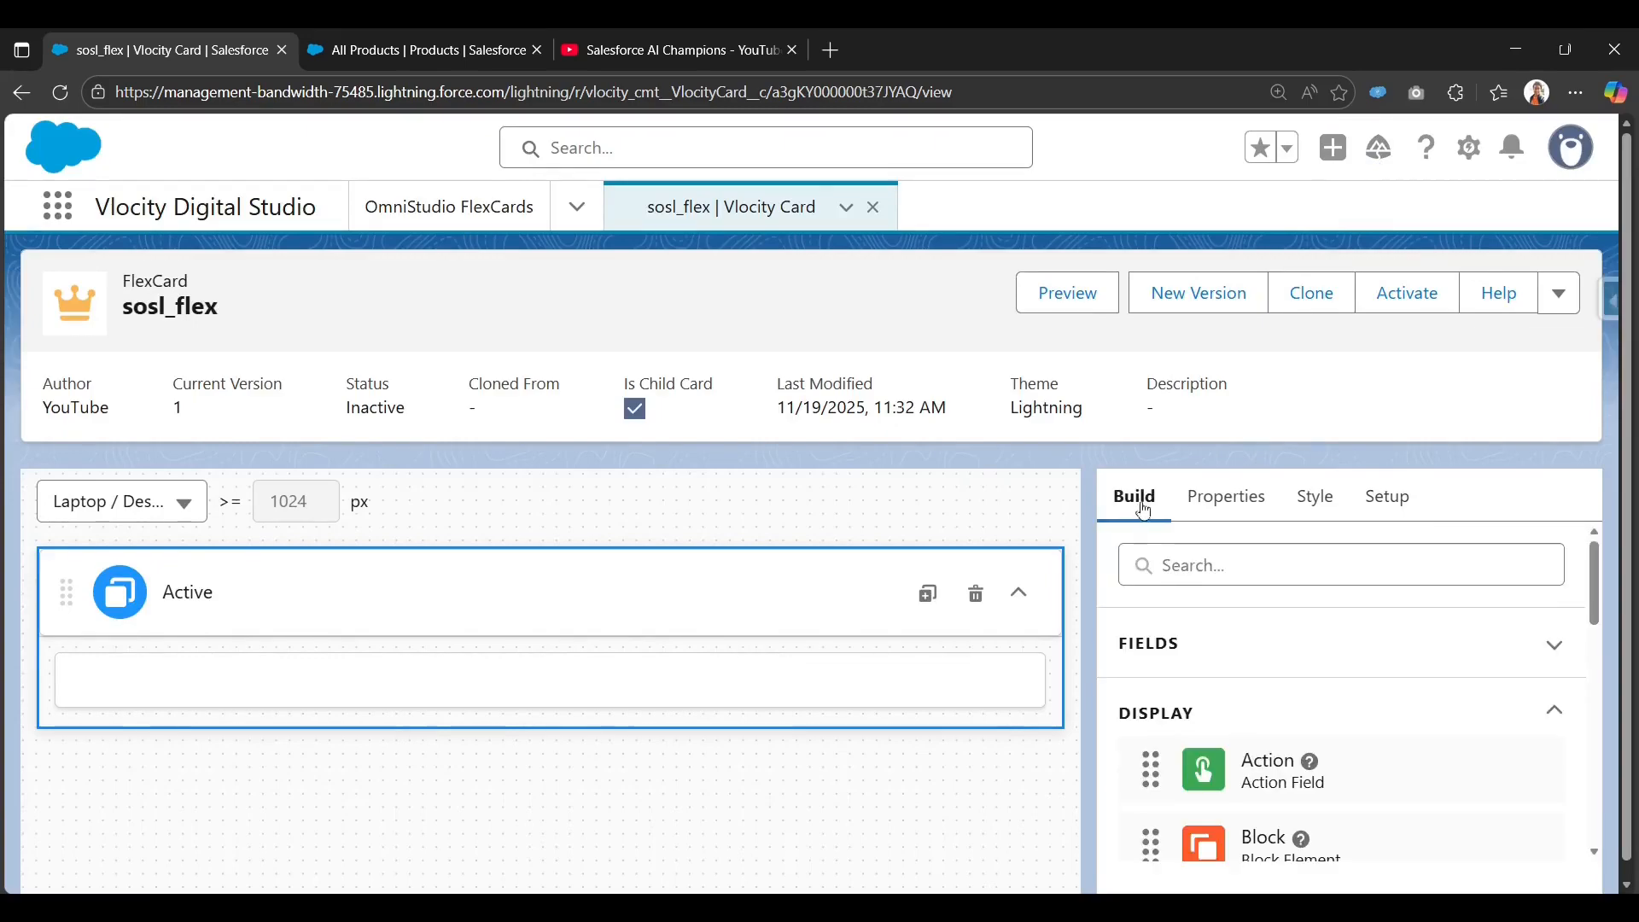
# Search 'da' and drop a Datatable with Id and Name columns into the Active card, then preview it.
pyautogui.click(1195, 552)
pyautogui.write('da')
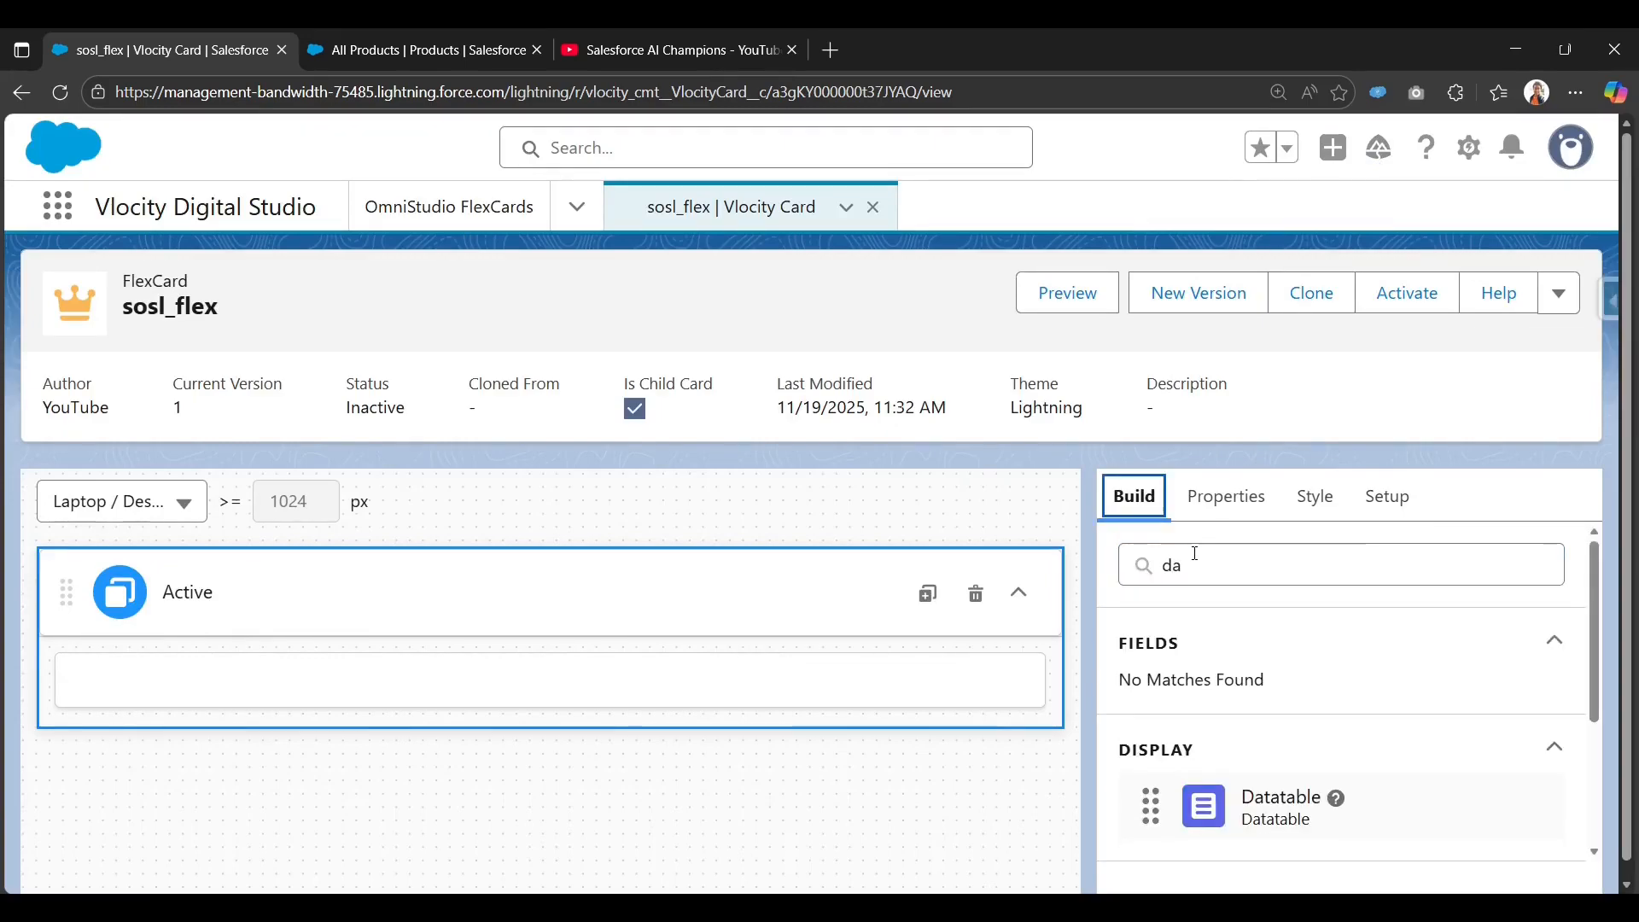
pyautogui.moveTo(1207, 832); pyautogui.dragTo(627, 678)
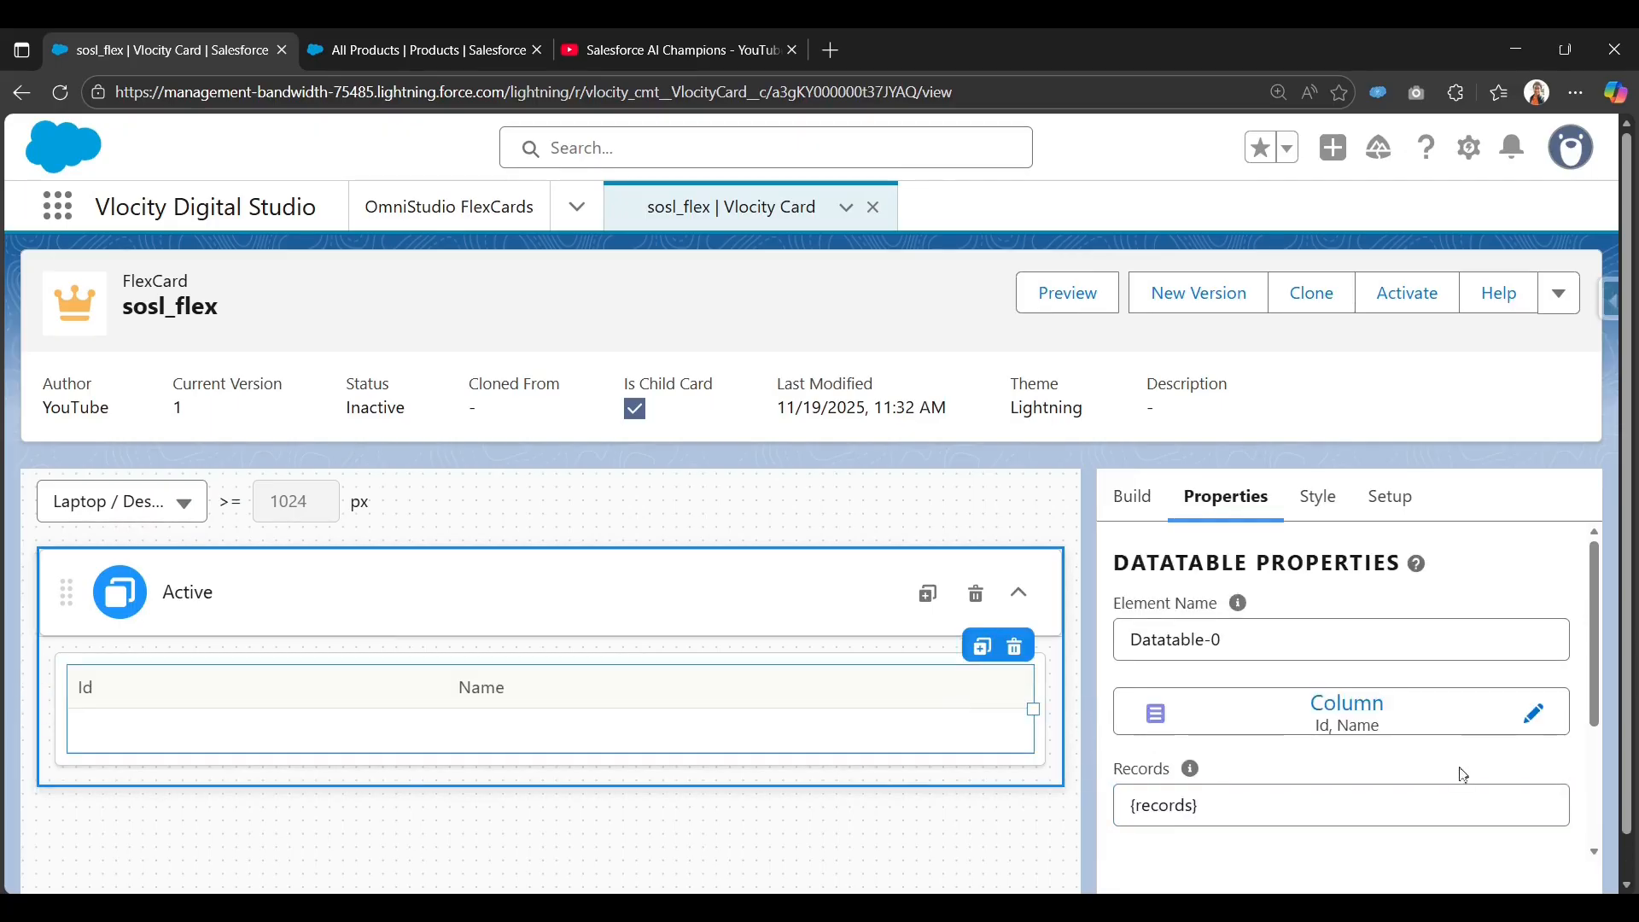
pyautogui.scroll(-3, 1391, 794)
pyautogui.scroll(-2, 457, 834)
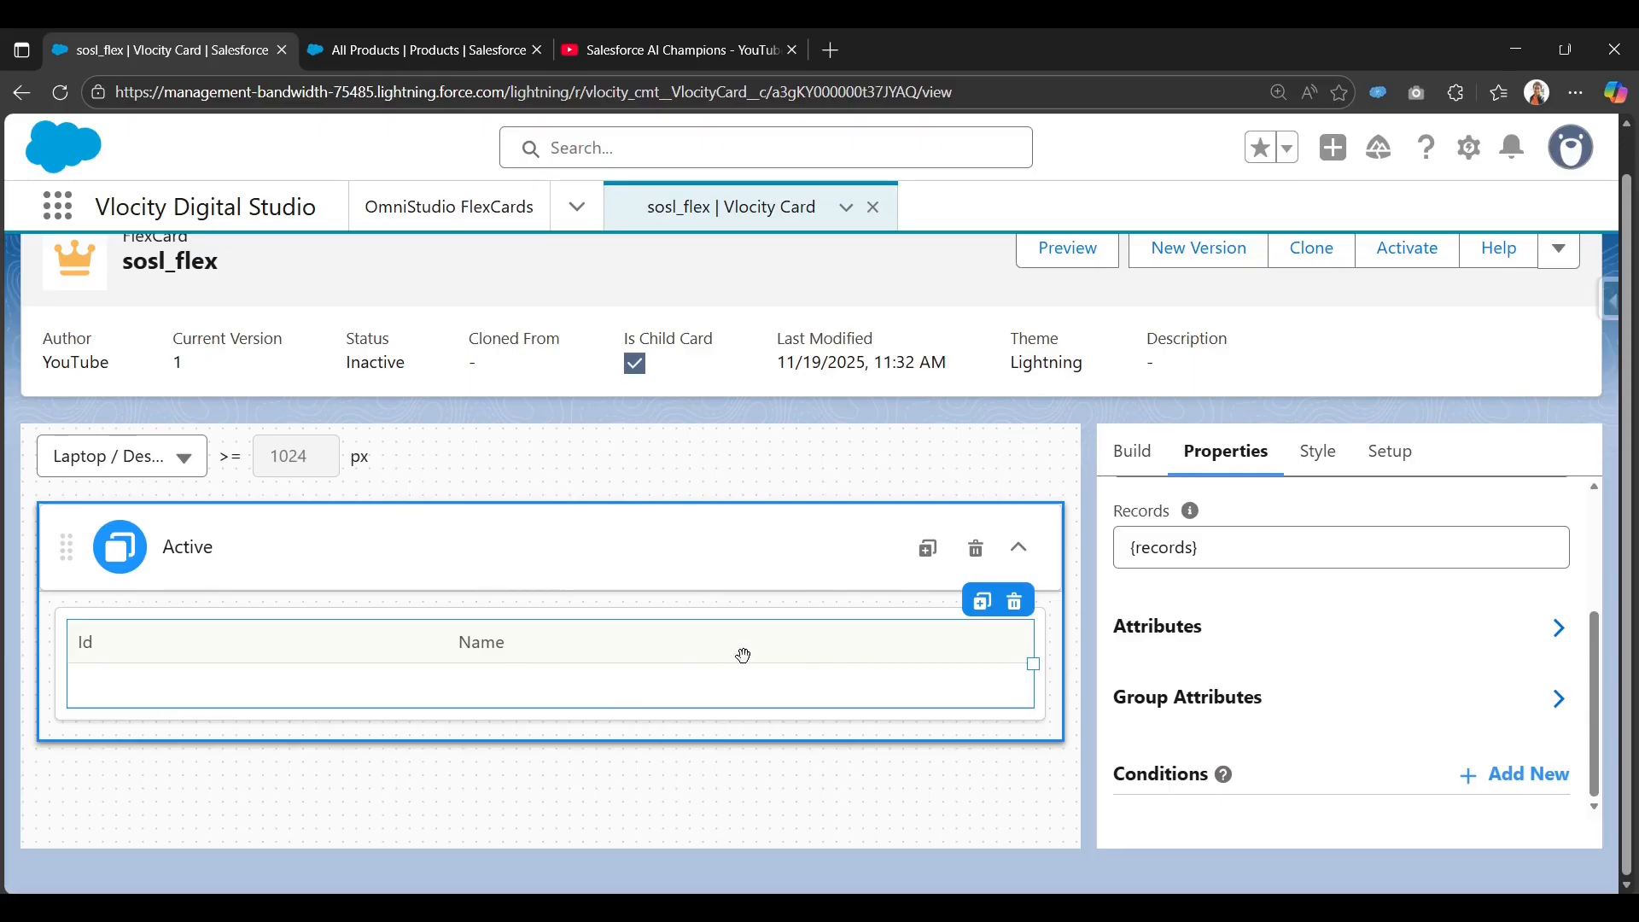
pyautogui.scroll(1, 1091, 384)
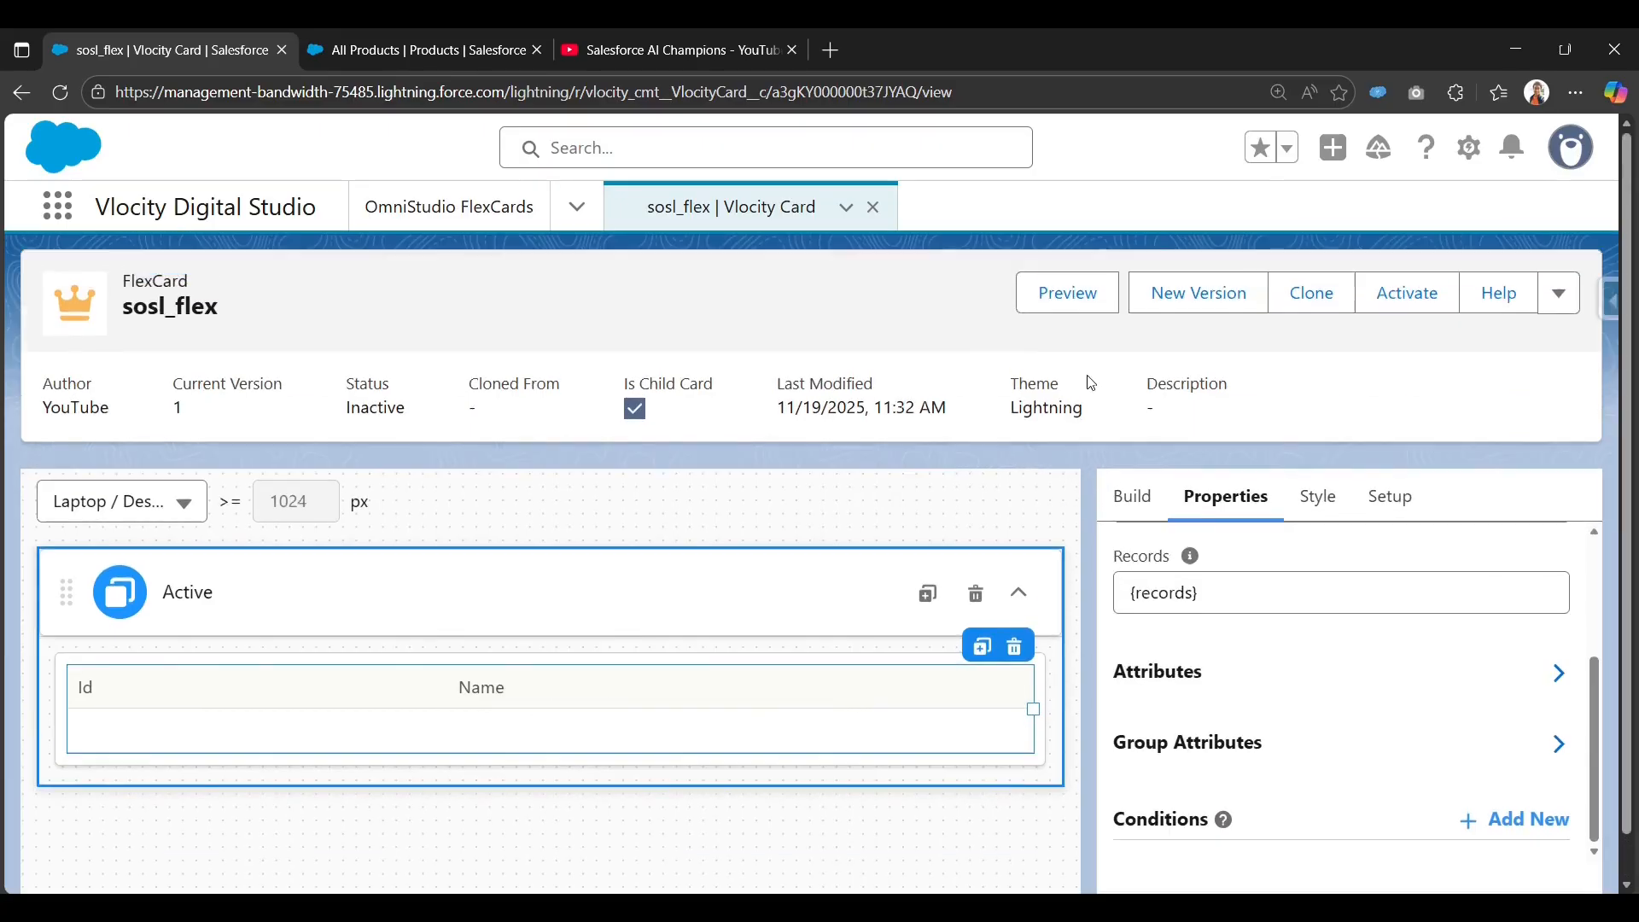
pyautogui.click(1076, 300)
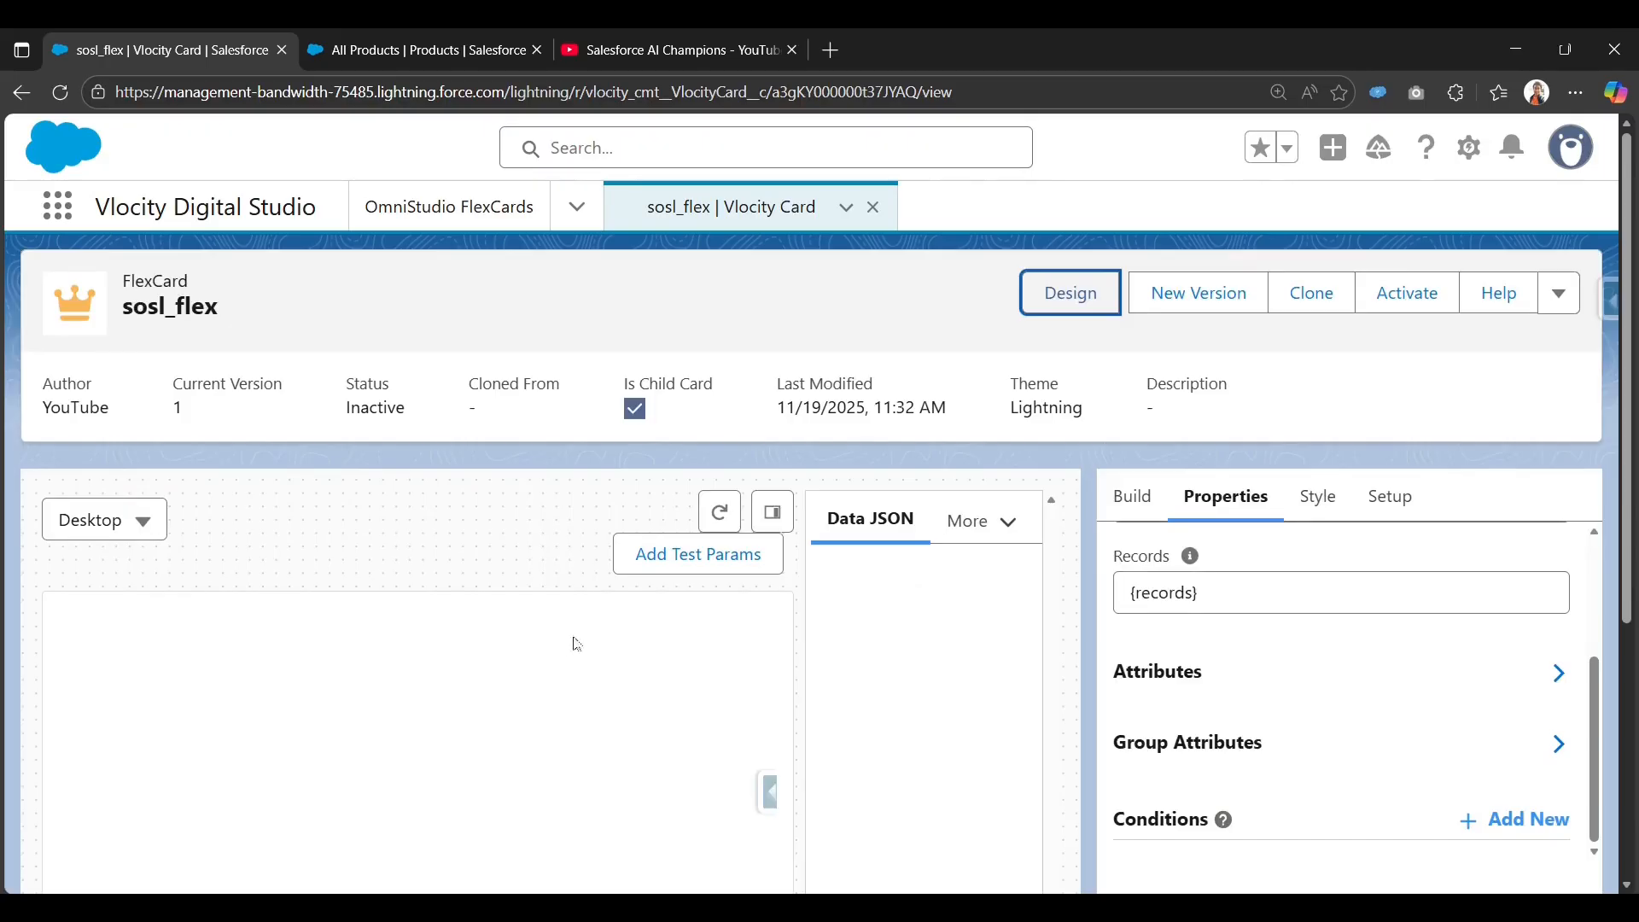
# Collapse the Data JSON panel to widen the preview of the repeated Id/Name datatable.
pyautogui.click(771, 406)
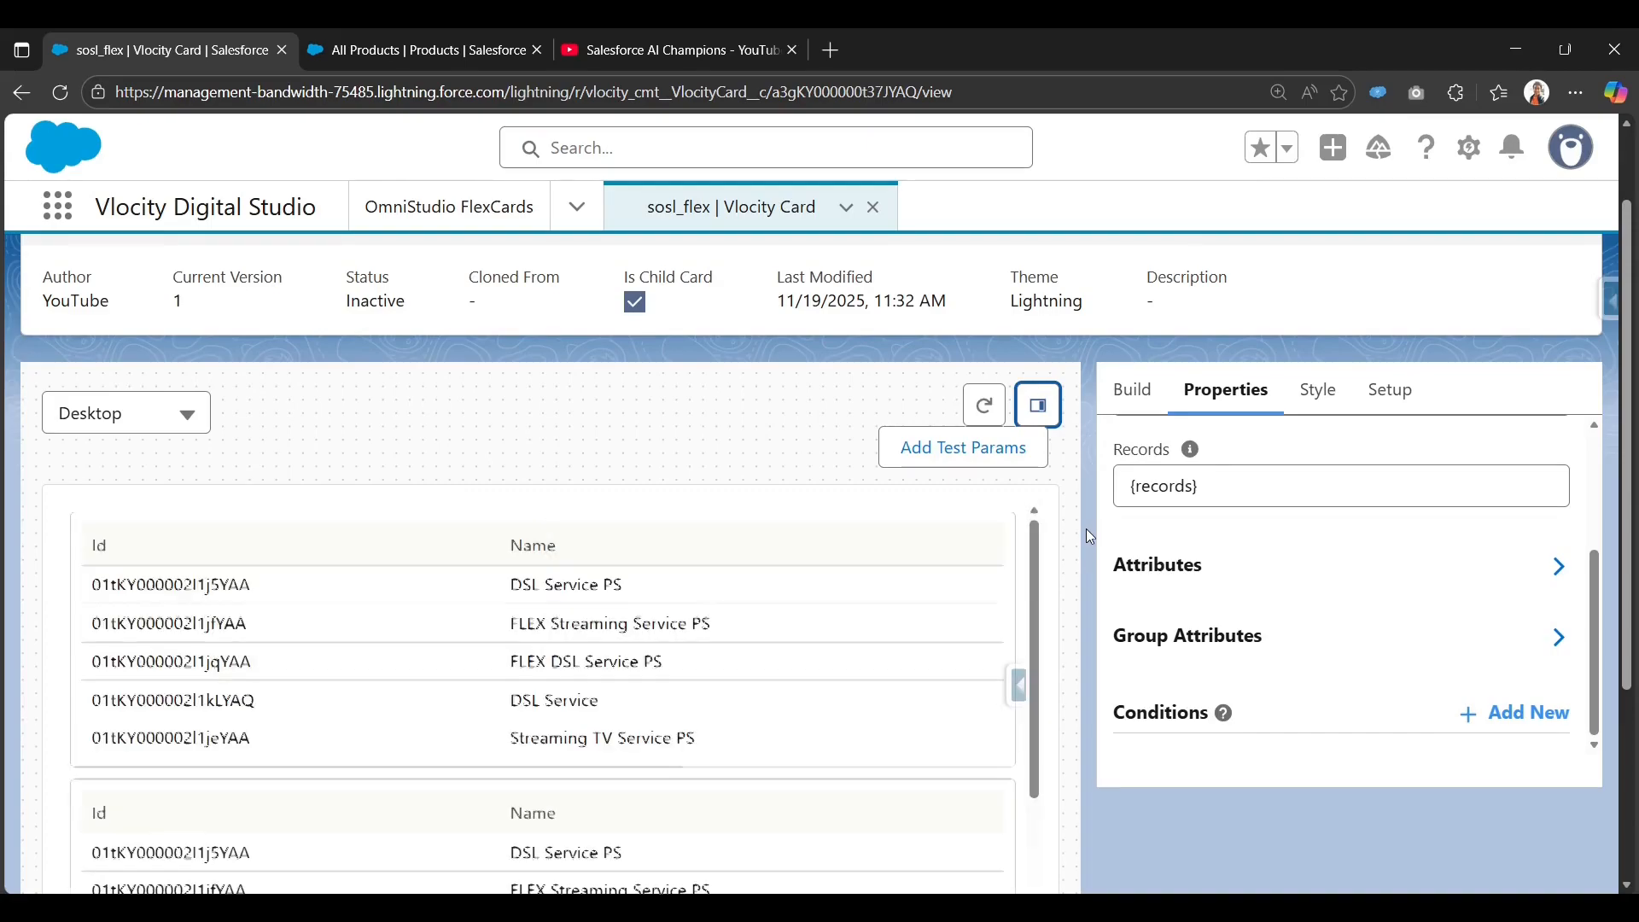
pyautogui.scroll(-2, 627, 708)
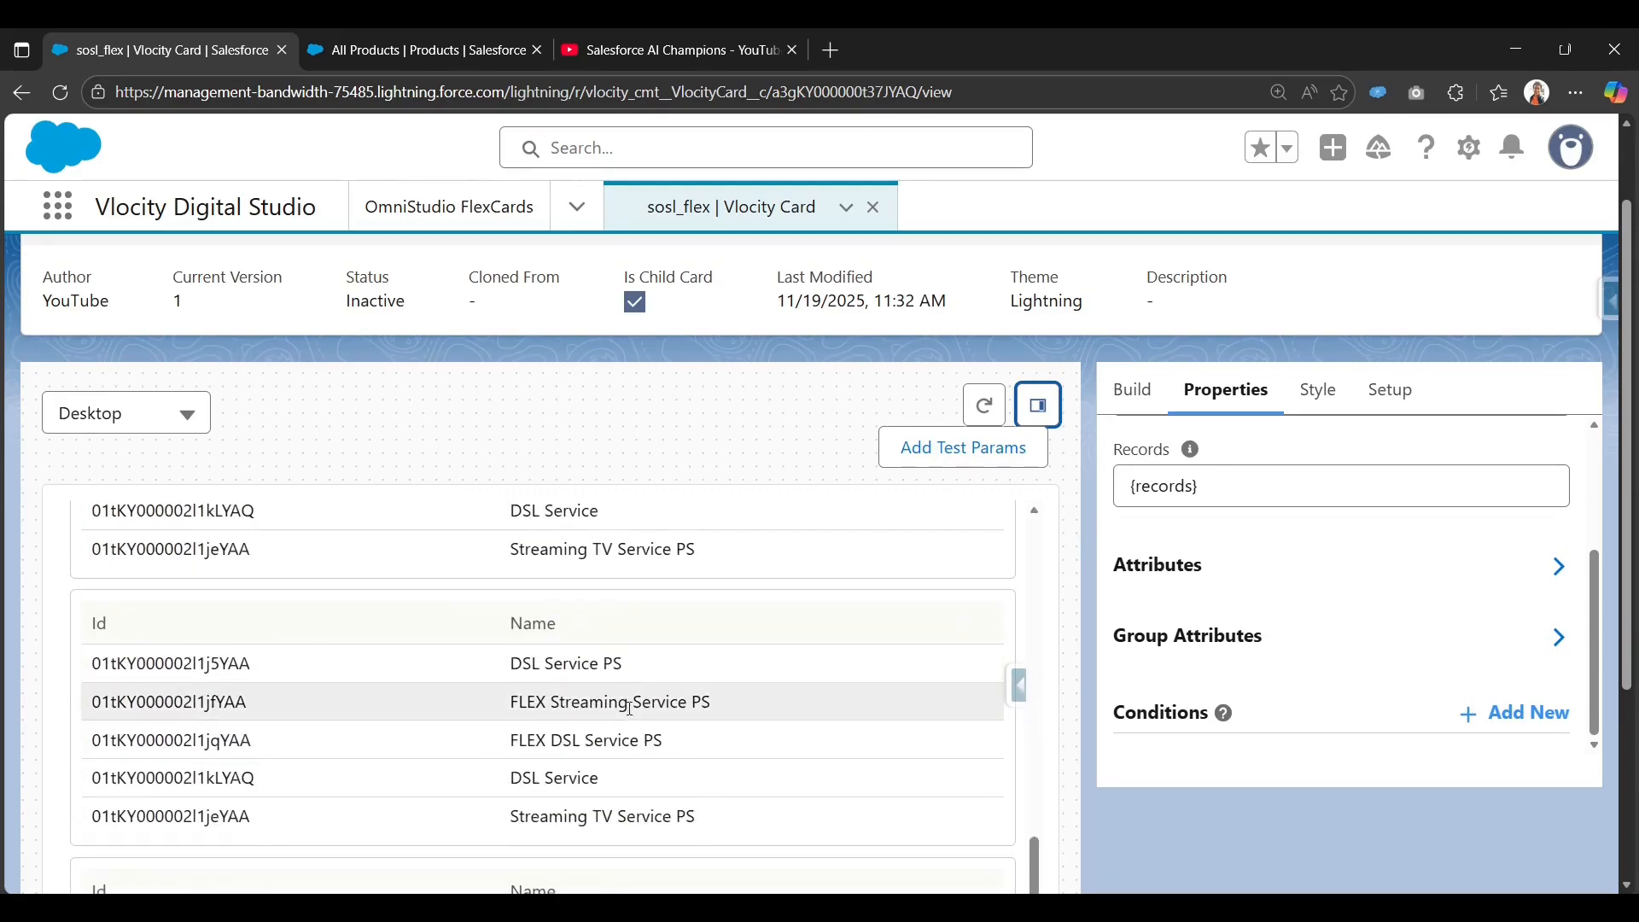
pyautogui.scroll(1, 627, 708)
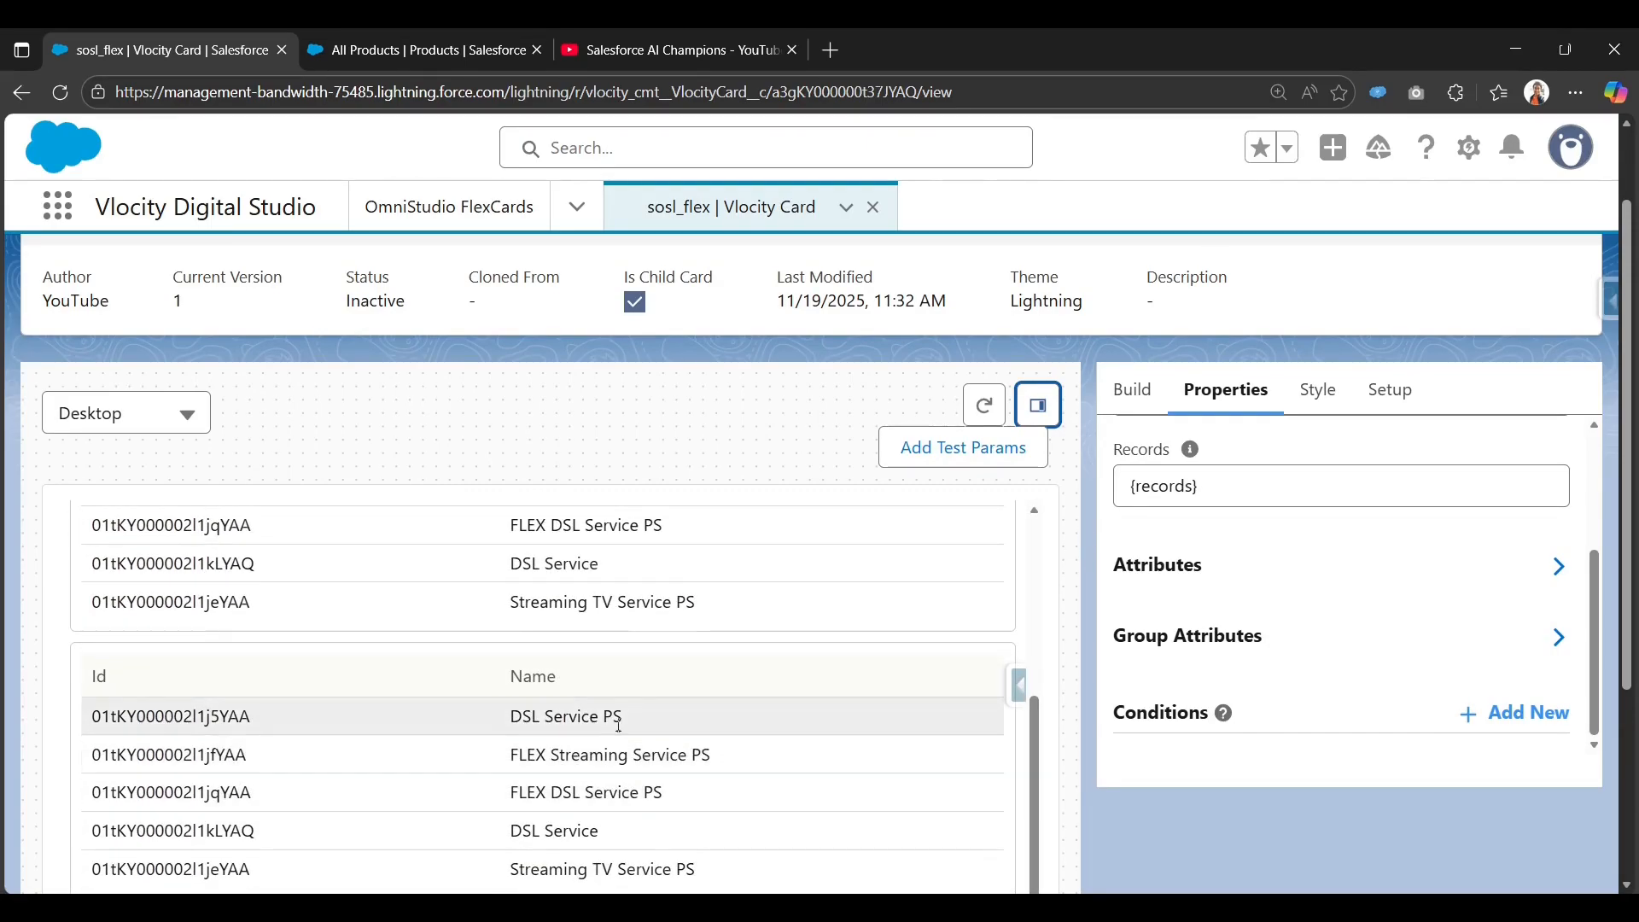
pyautogui.scroll(-1, 640, 848)
pyautogui.scroll(5, 618, 743)
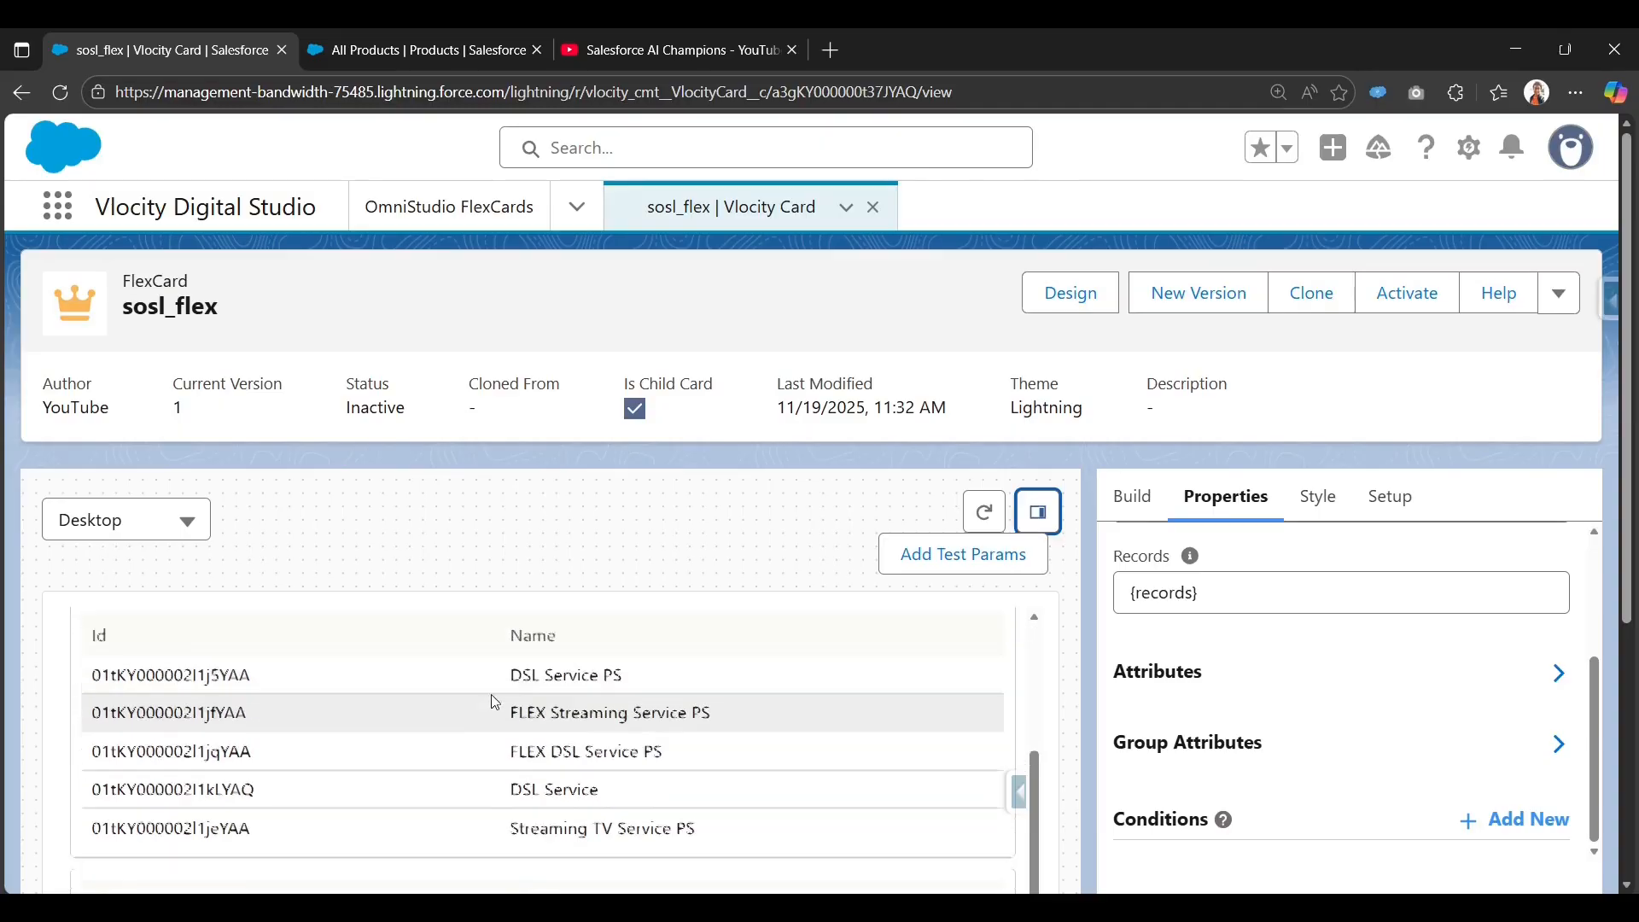
pyautogui.scroll(-2, 494, 698)
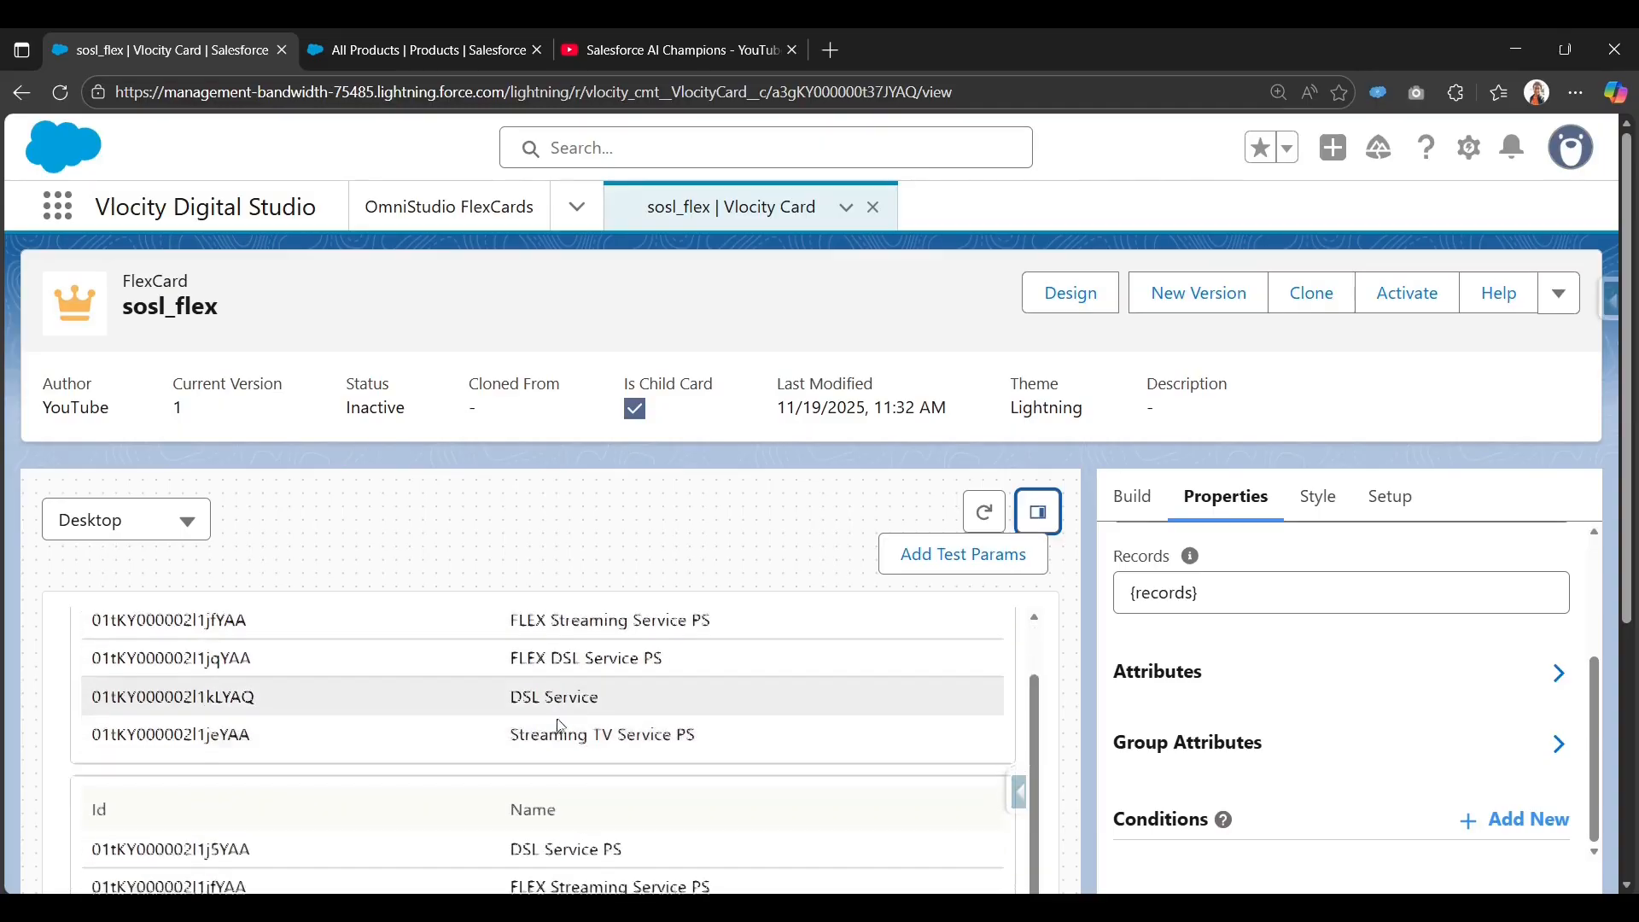
# Uncheck Repeat Records under Setup > Repeat Options for sosl_flex.
pyautogui.click(1377, 499)
pyautogui.scroll(-2, 1211, 695)
pyautogui.scroll(5, 1336, 629)
pyautogui.scroll(10, 1336, 630)
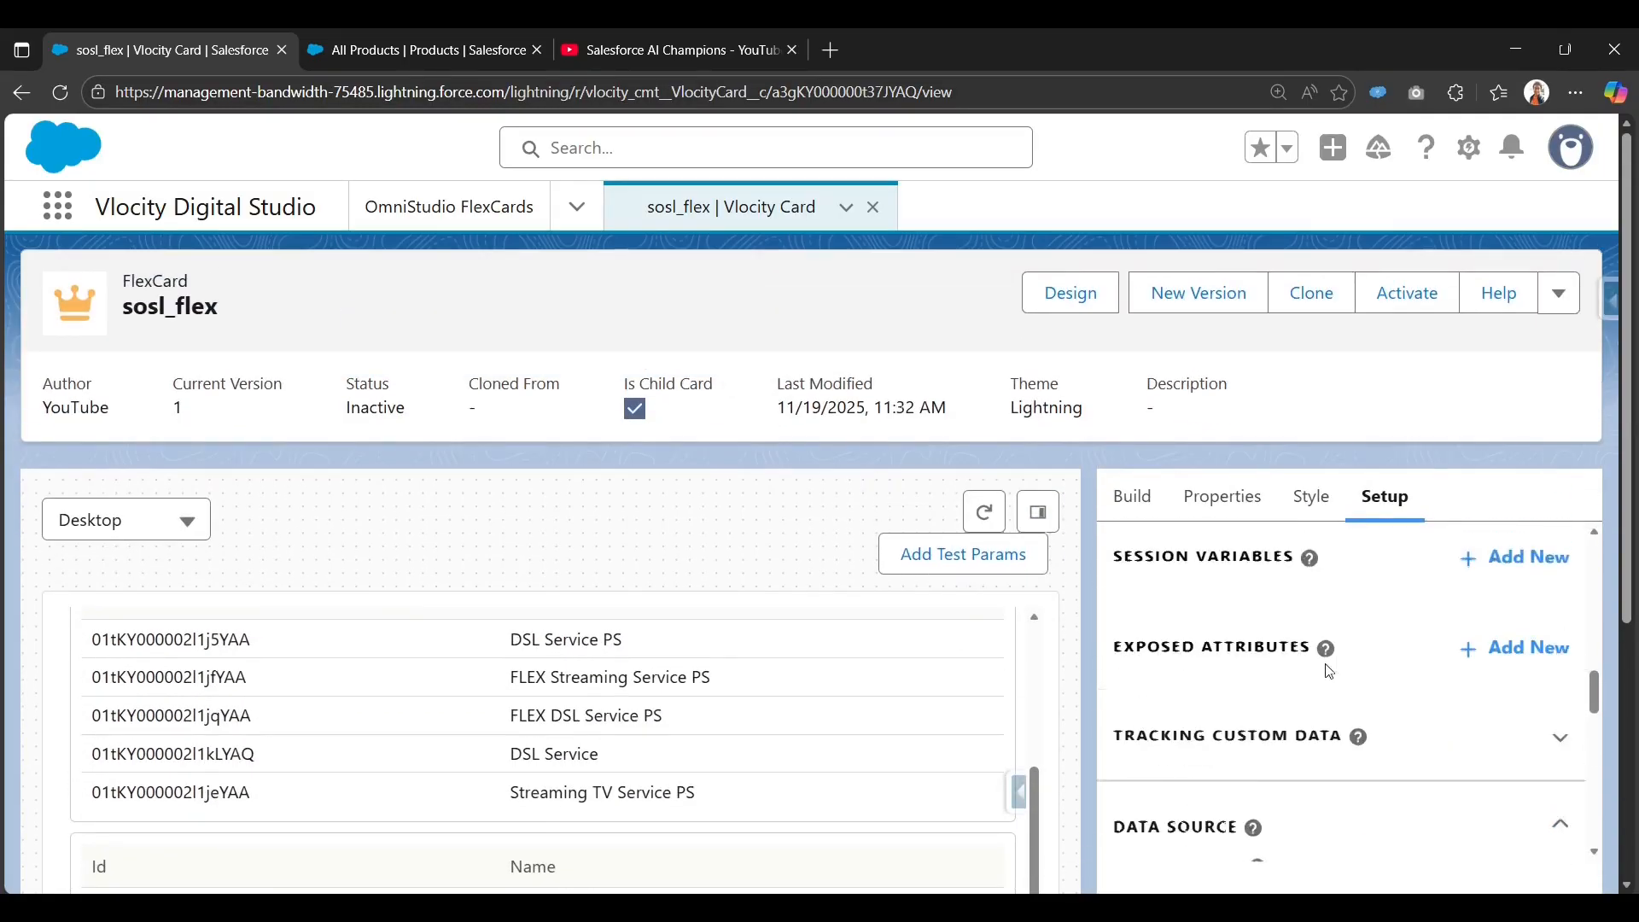
pyautogui.scroll(-5, 1324, 669)
pyautogui.scroll(3, 1229, 701)
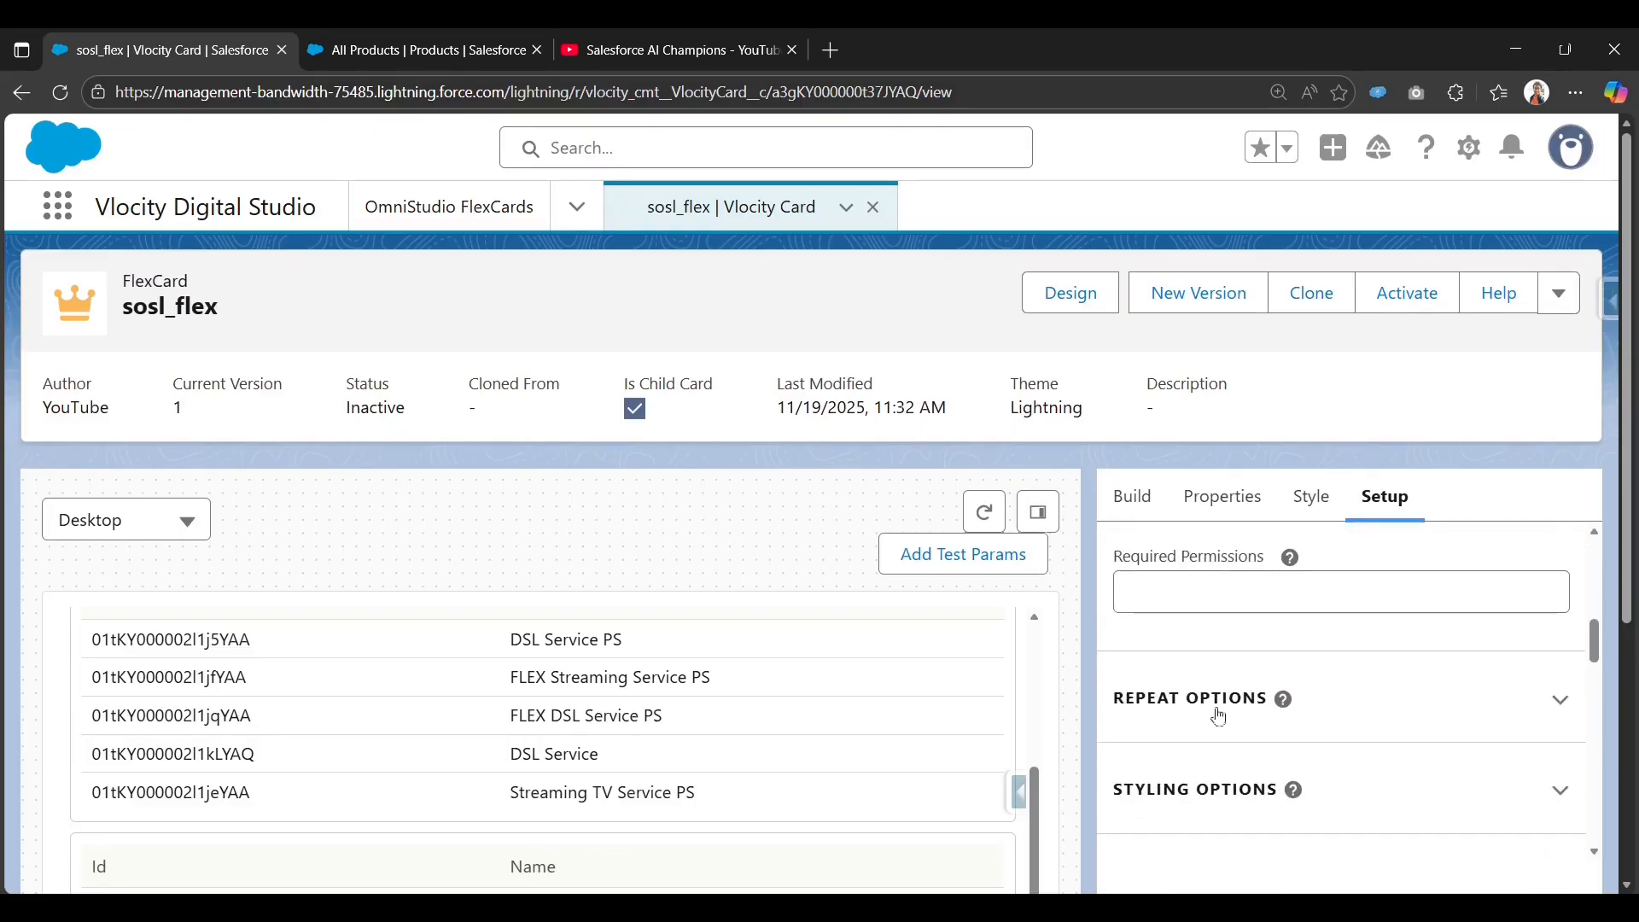
pyautogui.click(1215, 705)
pyautogui.scroll(-1, 1212, 717)
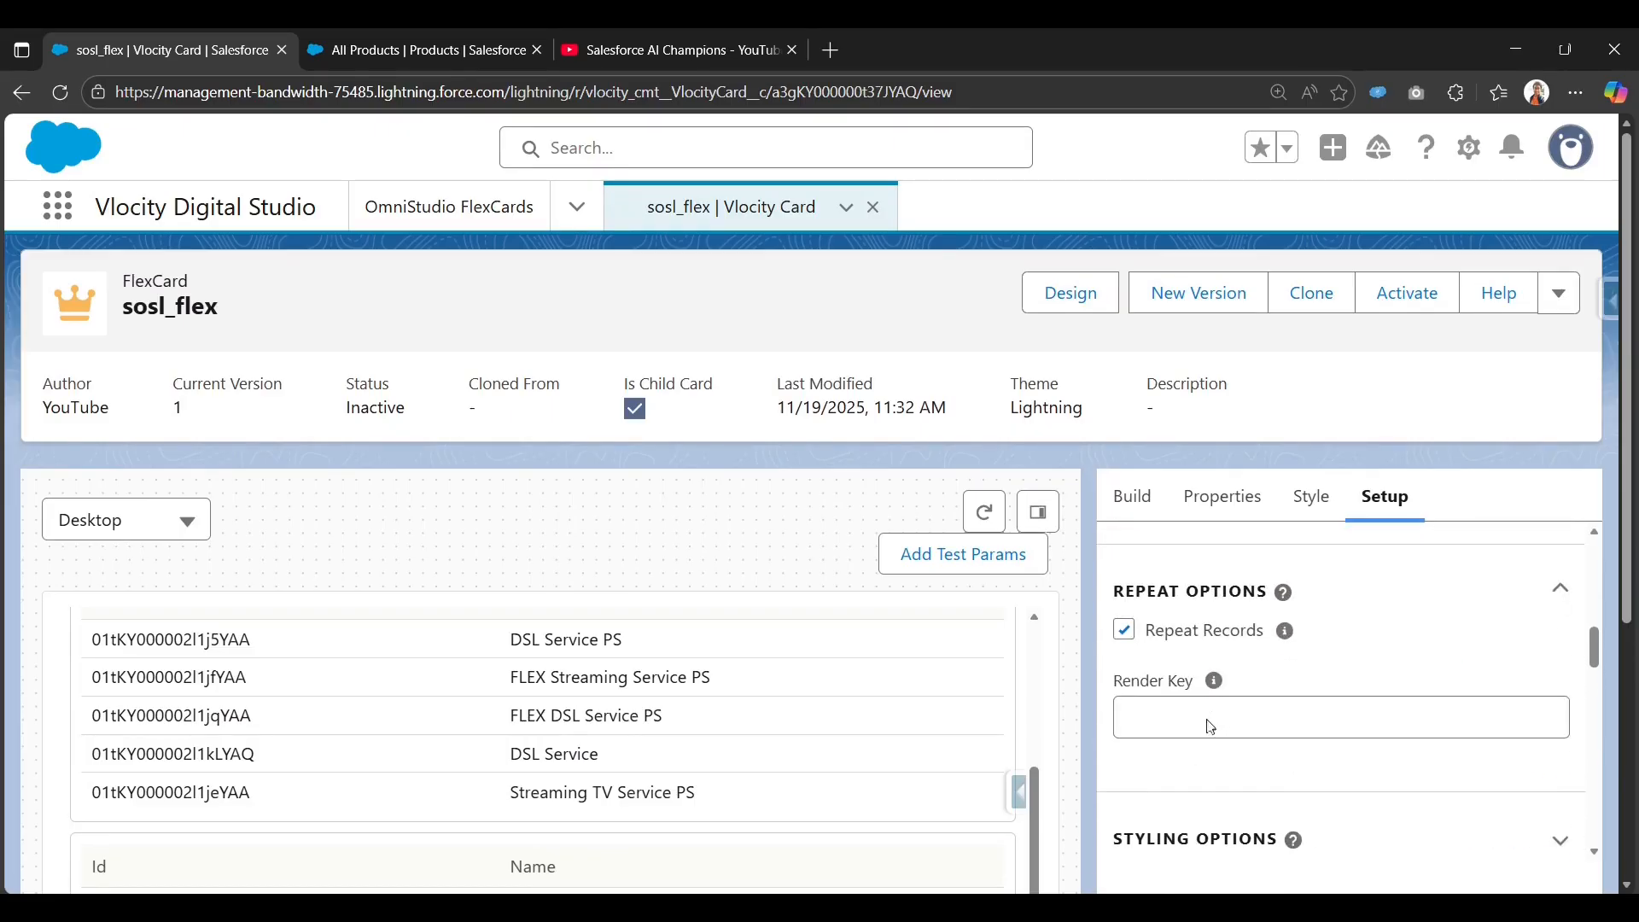
pyautogui.click(1125, 632)
pyautogui.scroll(-8, 709, 780)
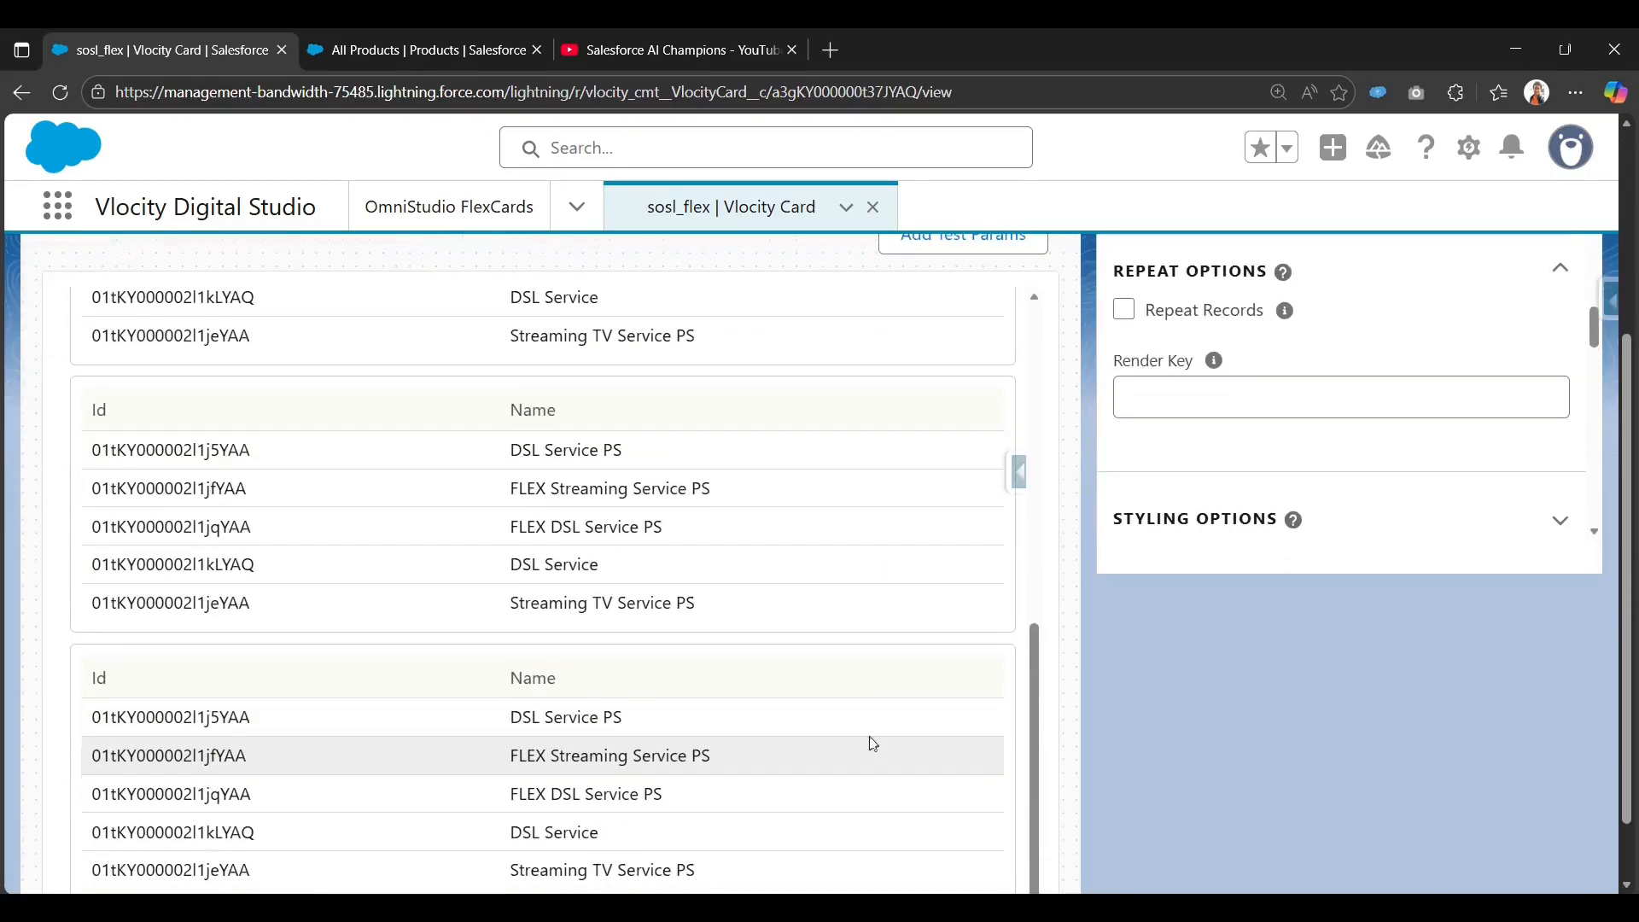
pyautogui.scroll(1, 529, 657)
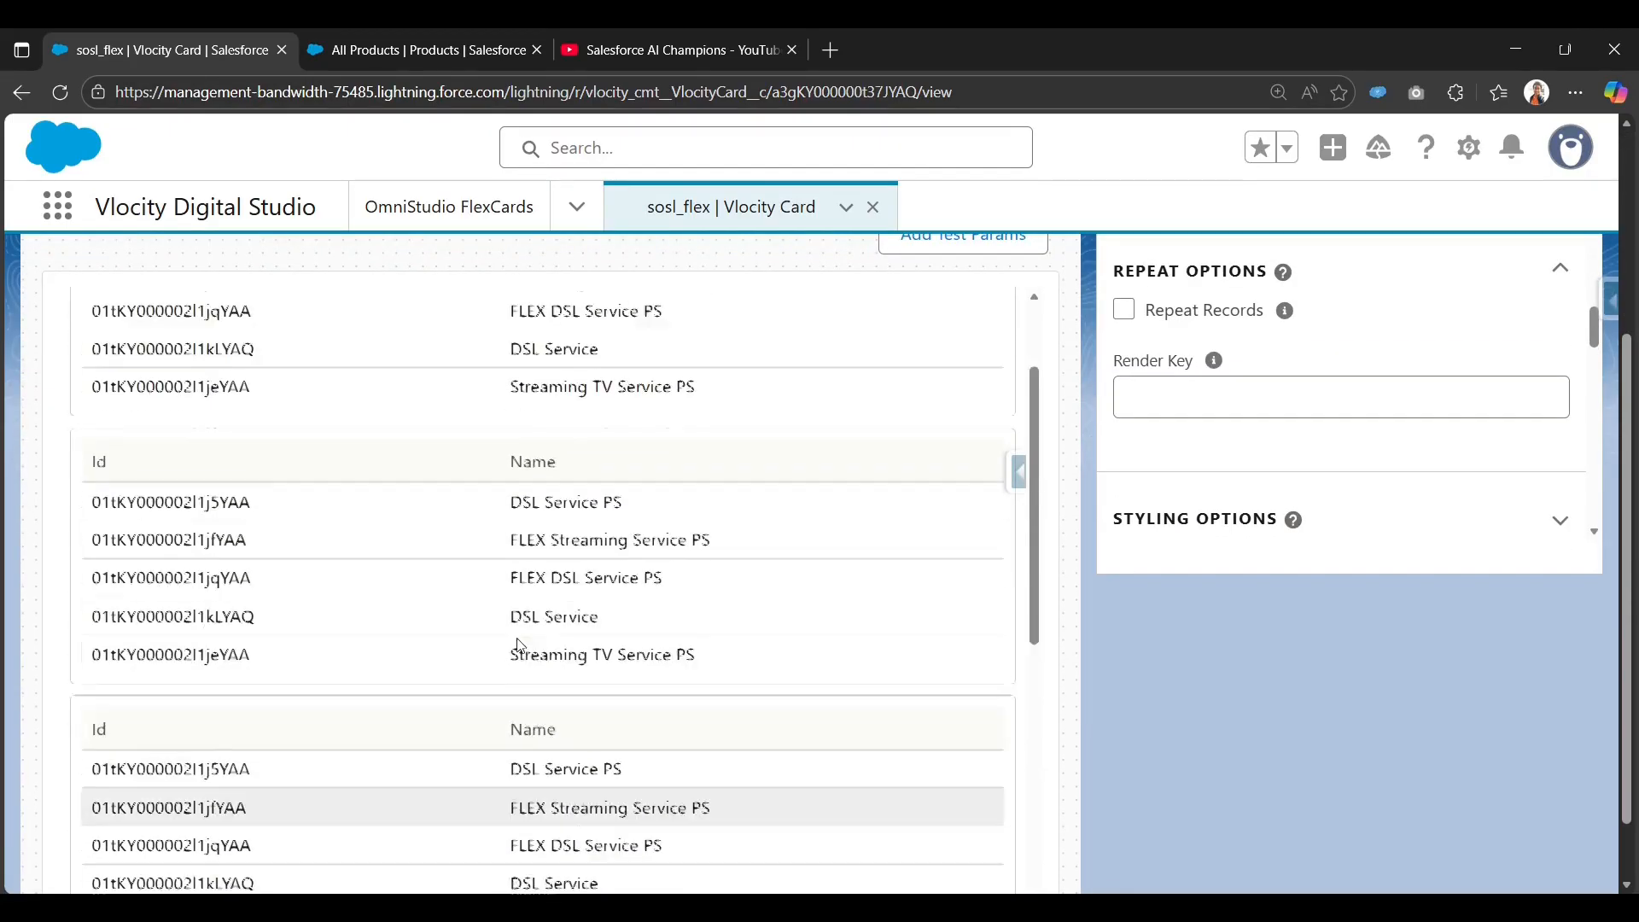
pyautogui.scroll(5, 521, 646)
# Return to Design mode and point out that sosl_flex is a child card.
pyautogui.click(1059, 293)
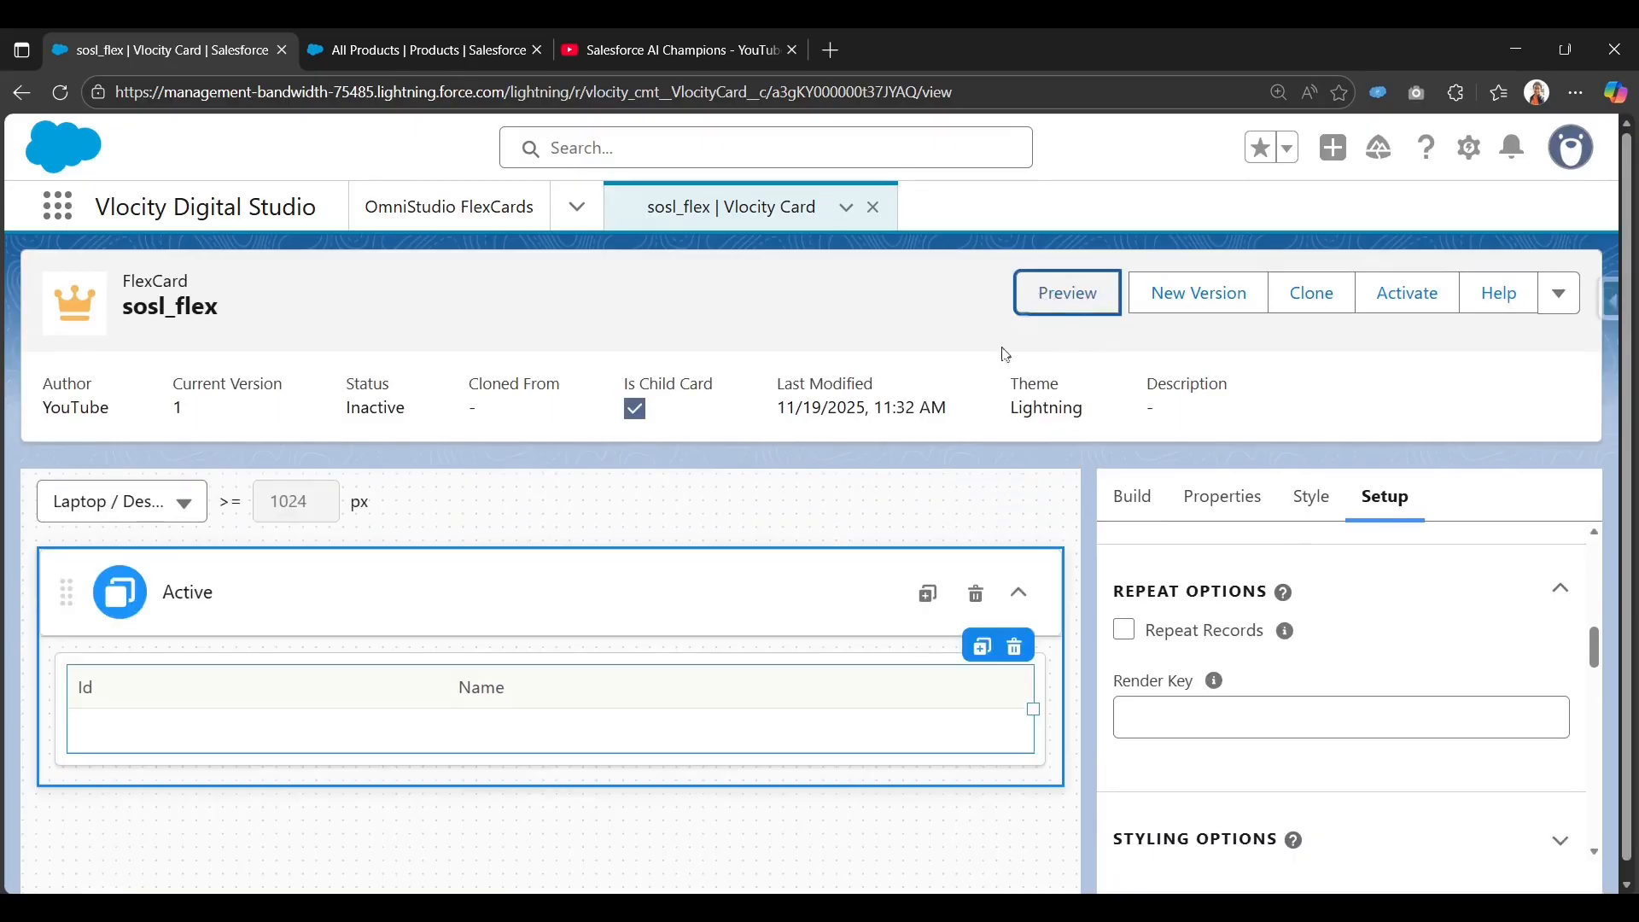
pyautogui.scroll(-5, 1319, 683)
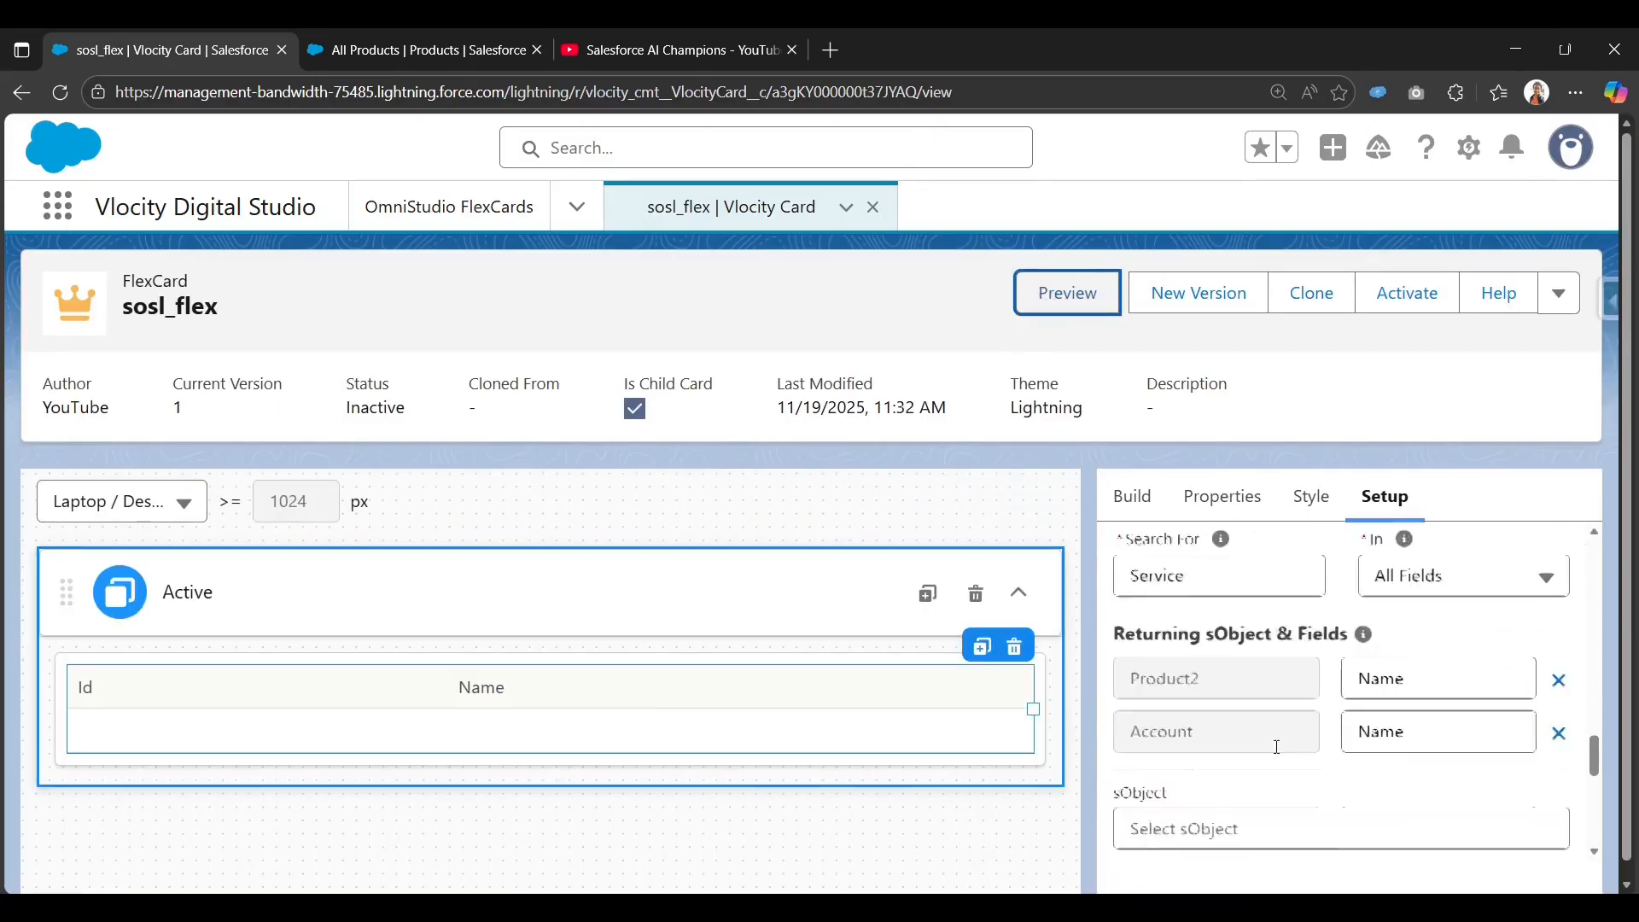
pyautogui.scroll(-1, 1272, 691)
pyautogui.scroll(3, 1265, 636)
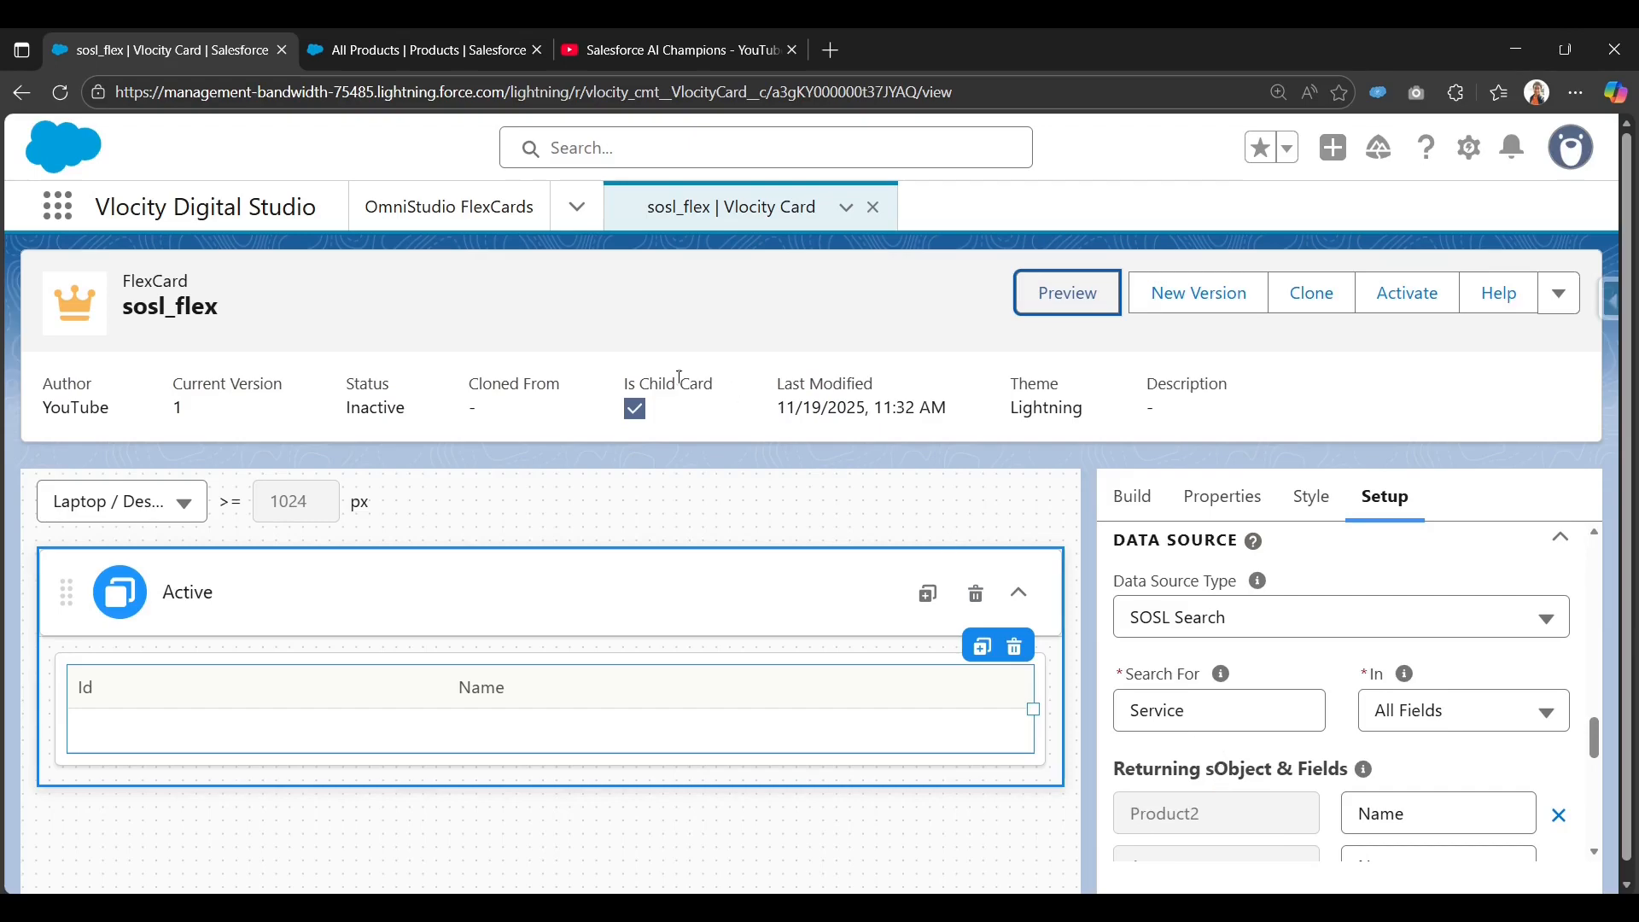
pyautogui.moveTo(681, 376); pyautogui.dragTo(624, 372)
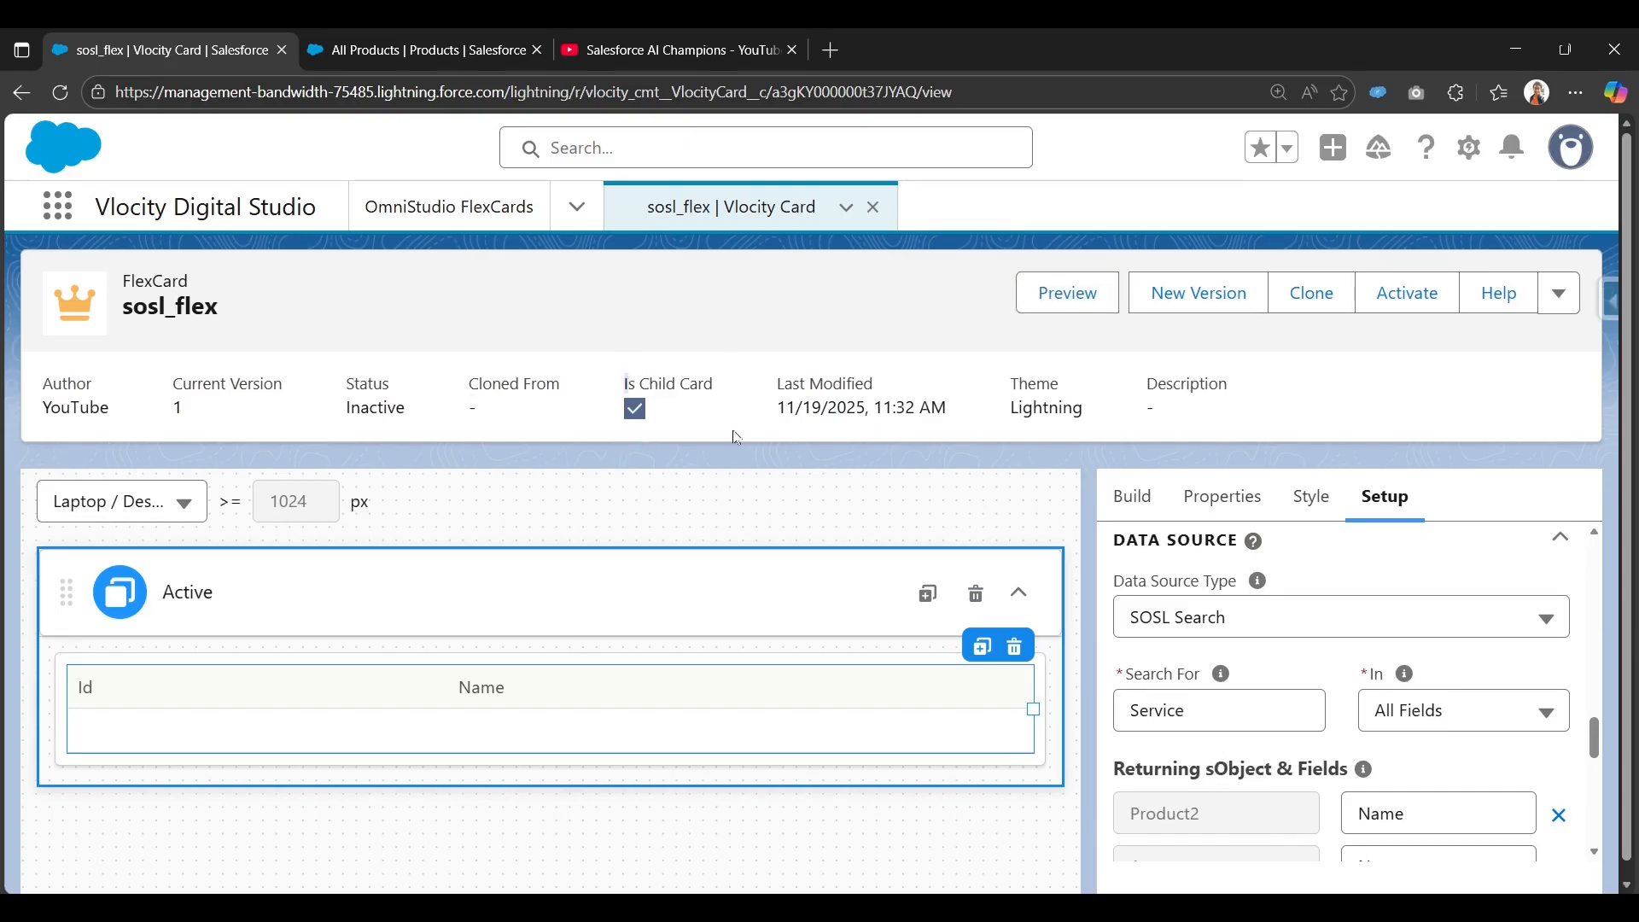
pyautogui.moveTo(720, 386); pyautogui.dragTo(628, 386)
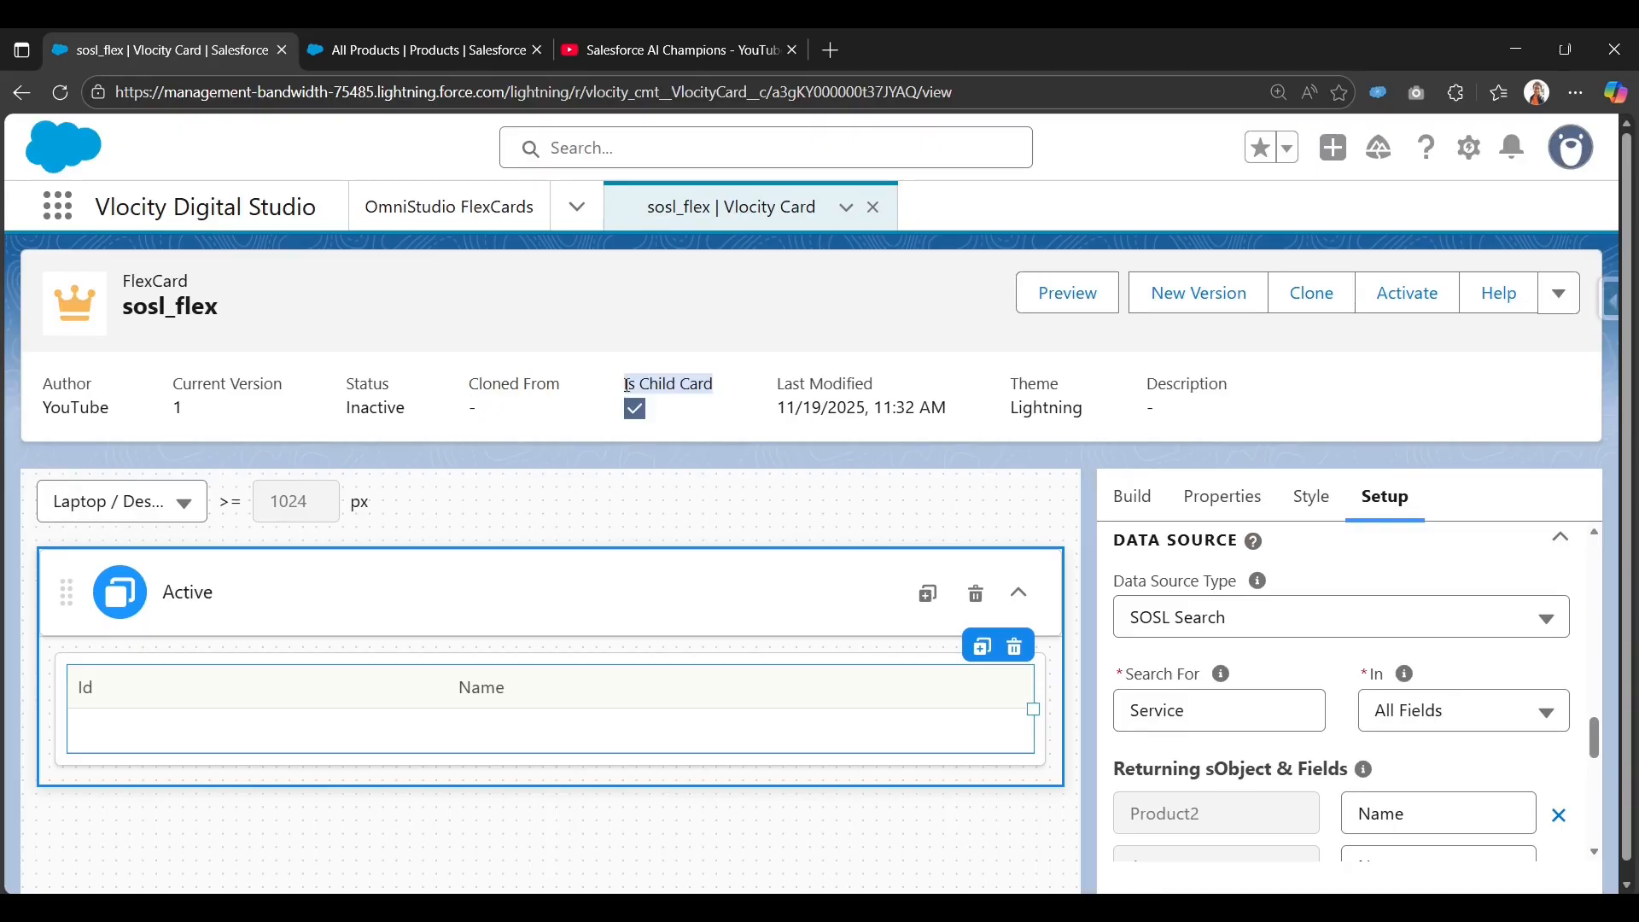
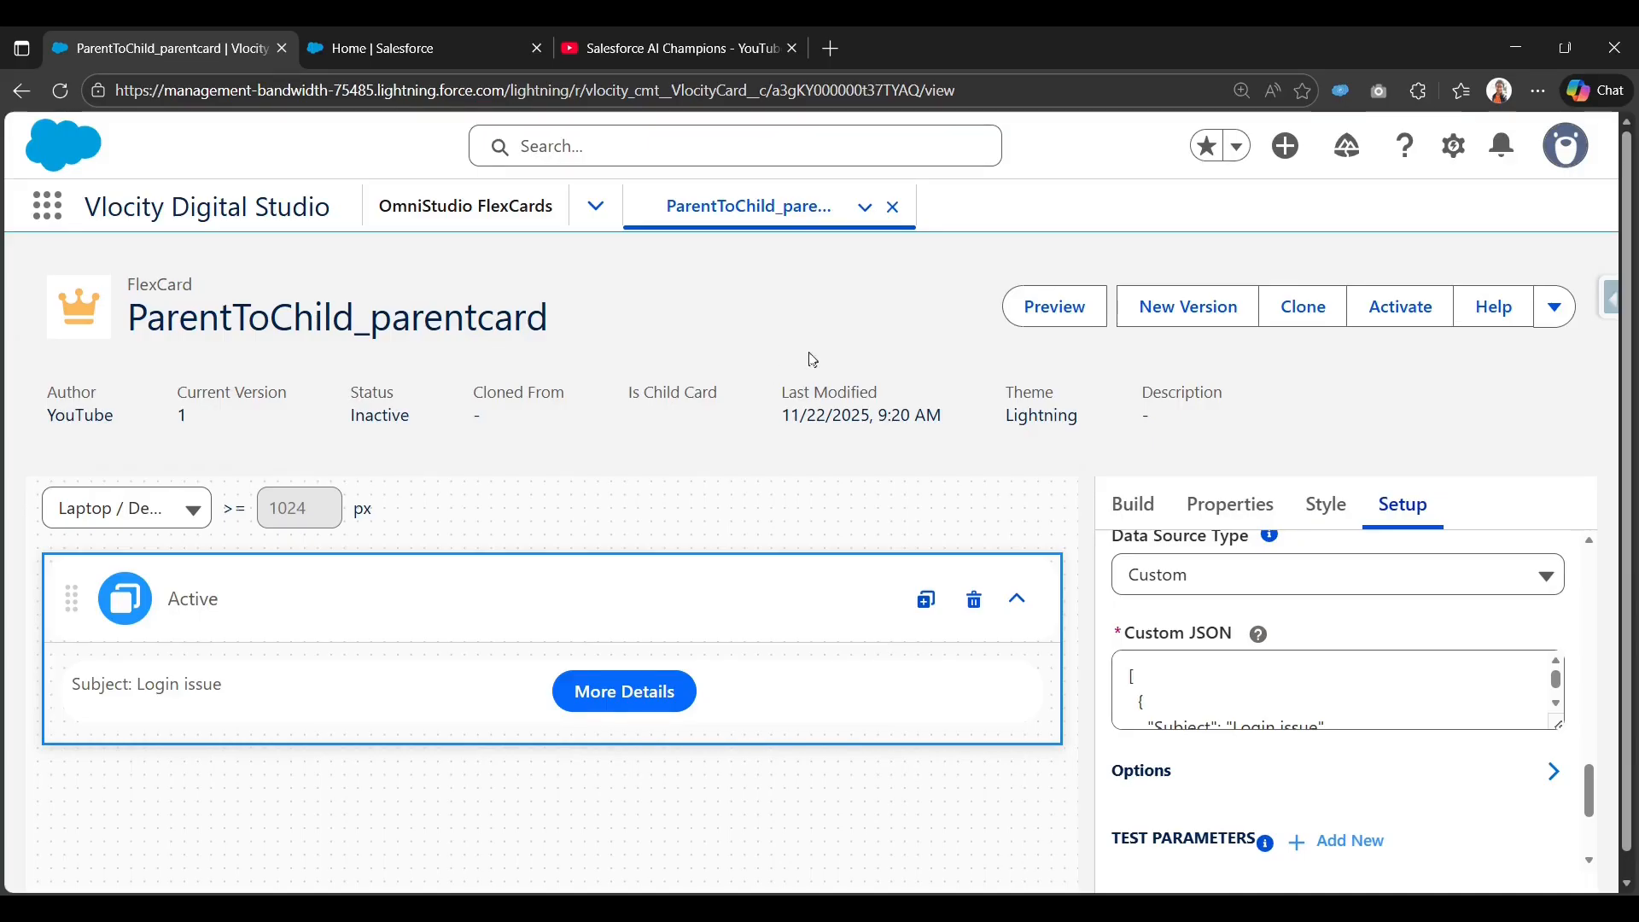
# Preview ParentToChild_parentcard with the Data JSON panel hidden to see its three sample cases.
pyautogui.click(1057, 318)
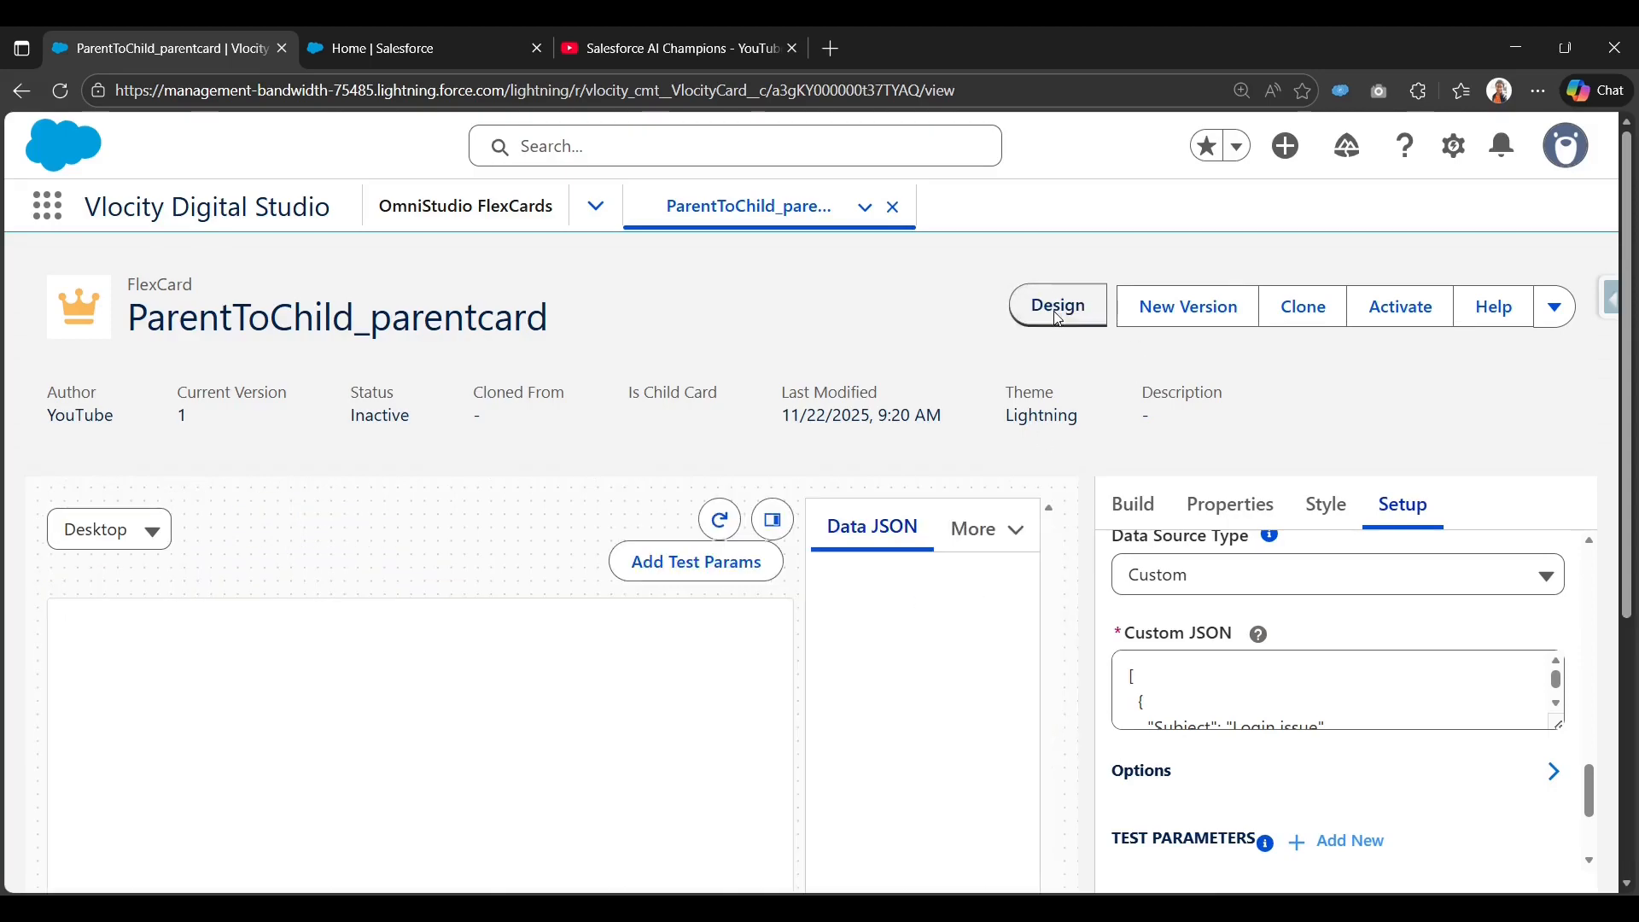
pyautogui.click(786, 535)
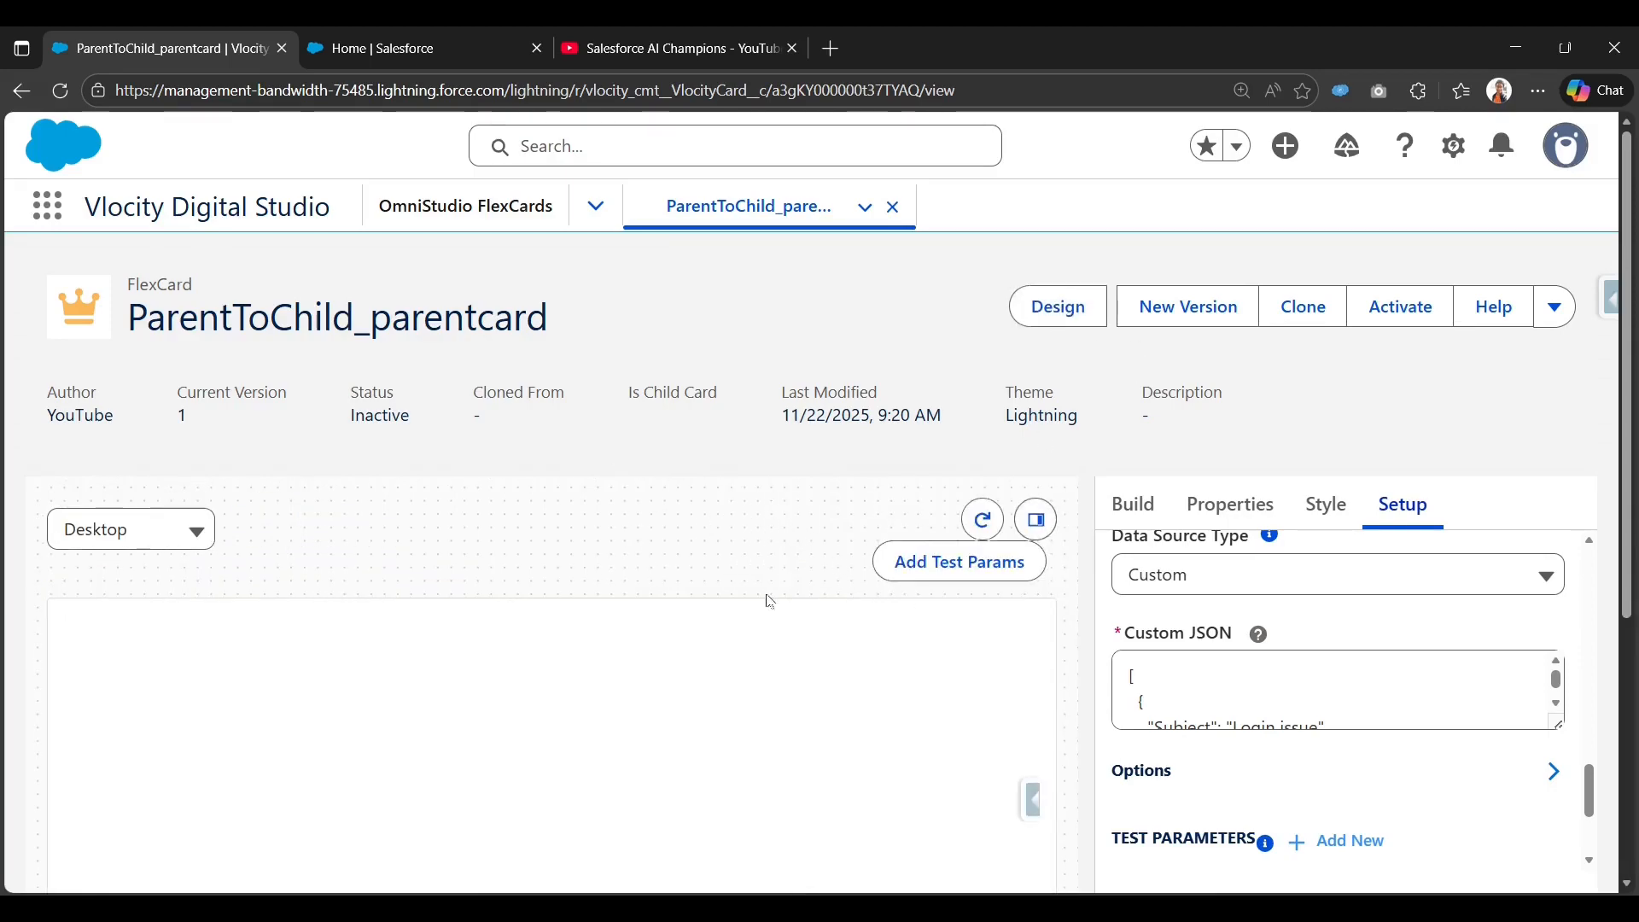
pyautogui.scroll(-3, 767, 602)
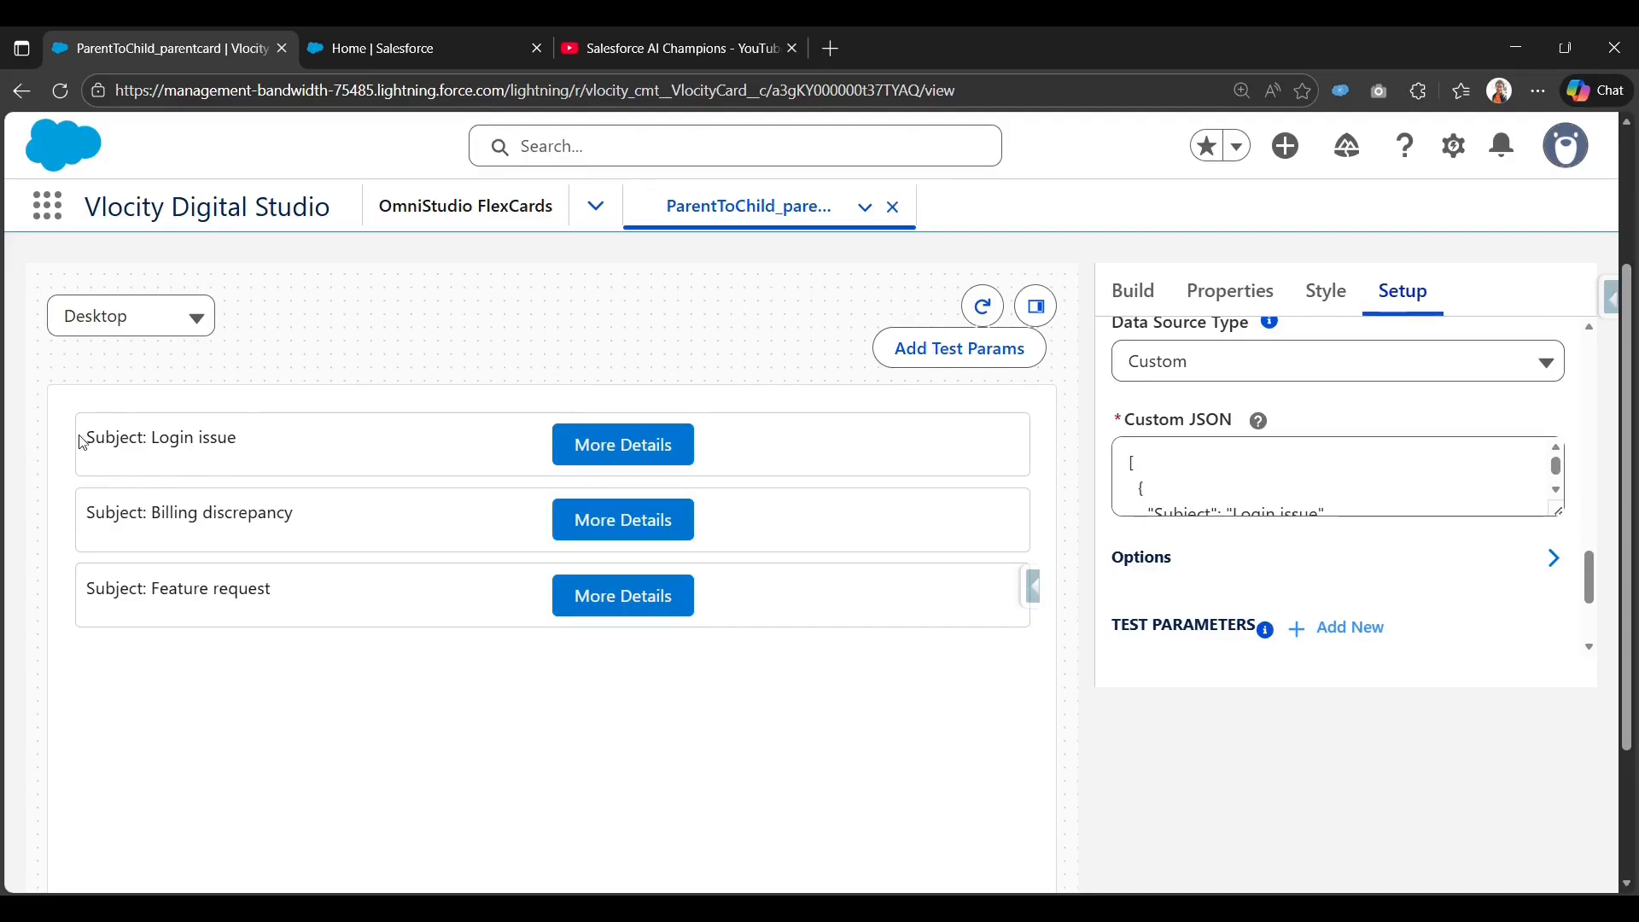
pyautogui.moveTo(83, 442); pyautogui.dragTo(253, 440)
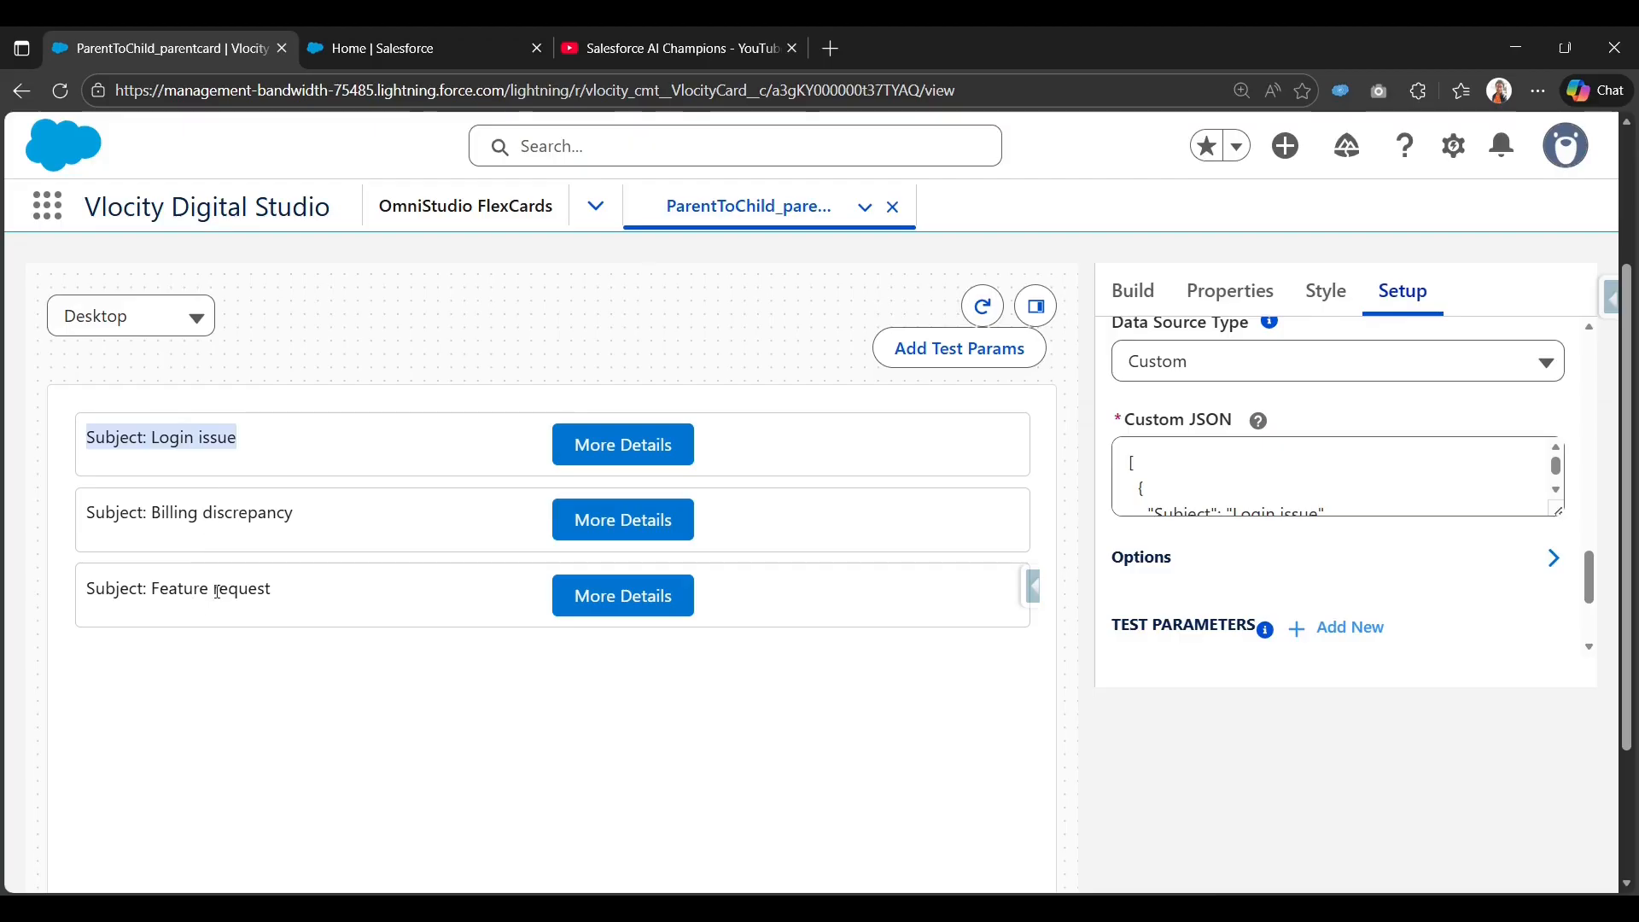
# Open the Login issue case details popup, review its lines, then close it.
pyautogui.click(640, 459)
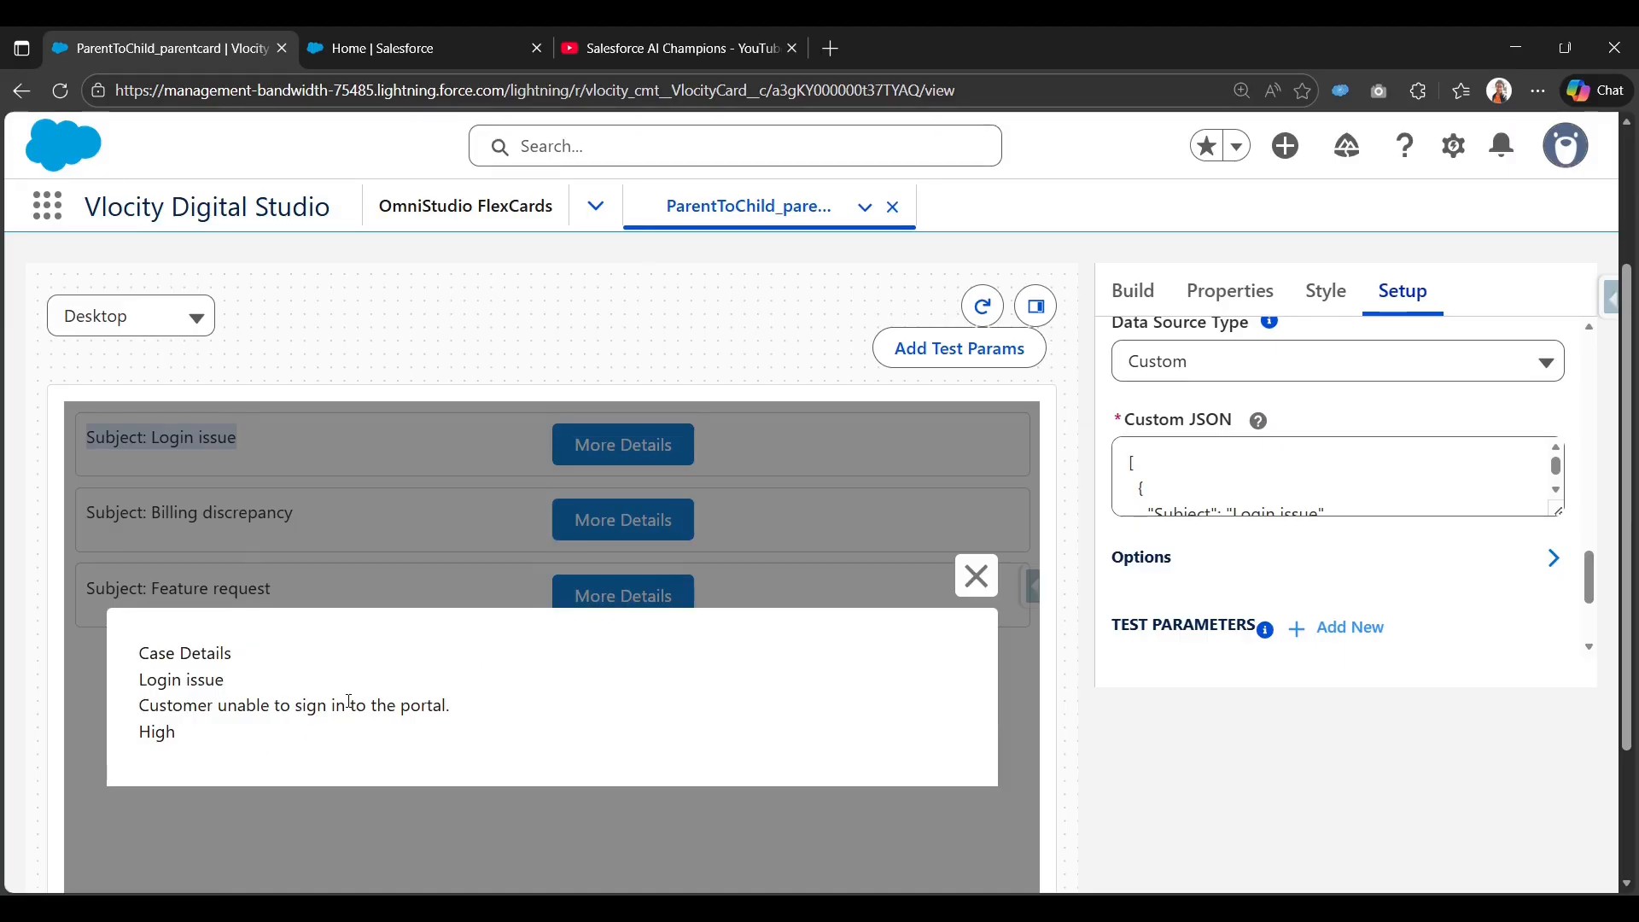
pyautogui.moveTo(189, 736); pyautogui.dragTo(141, 683)
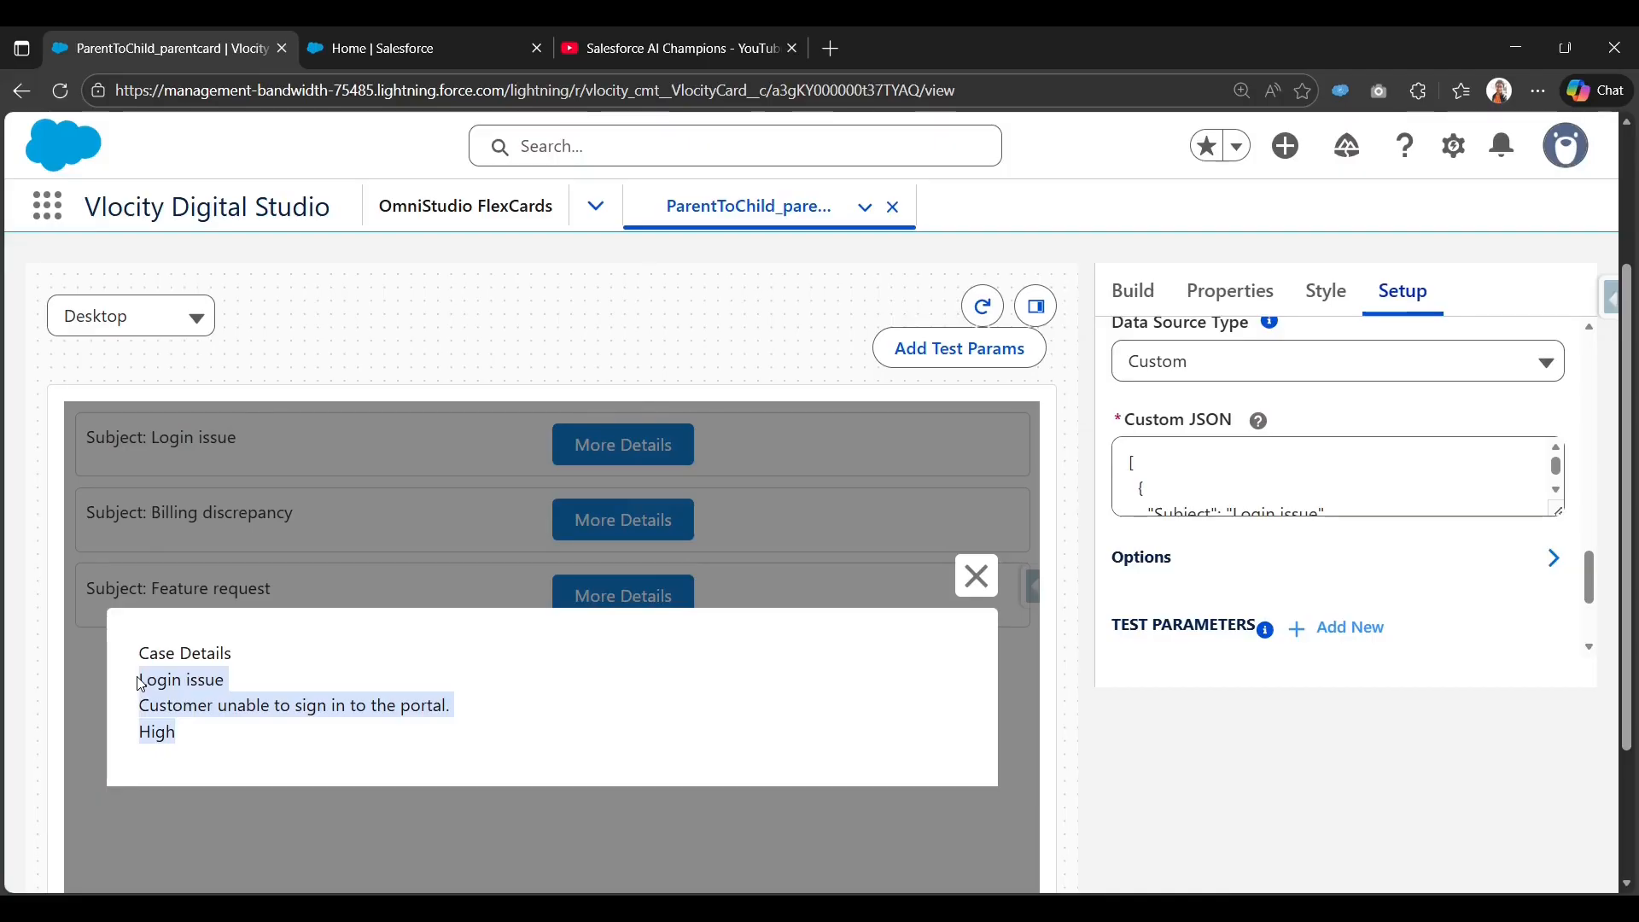
pyautogui.click(976, 578)
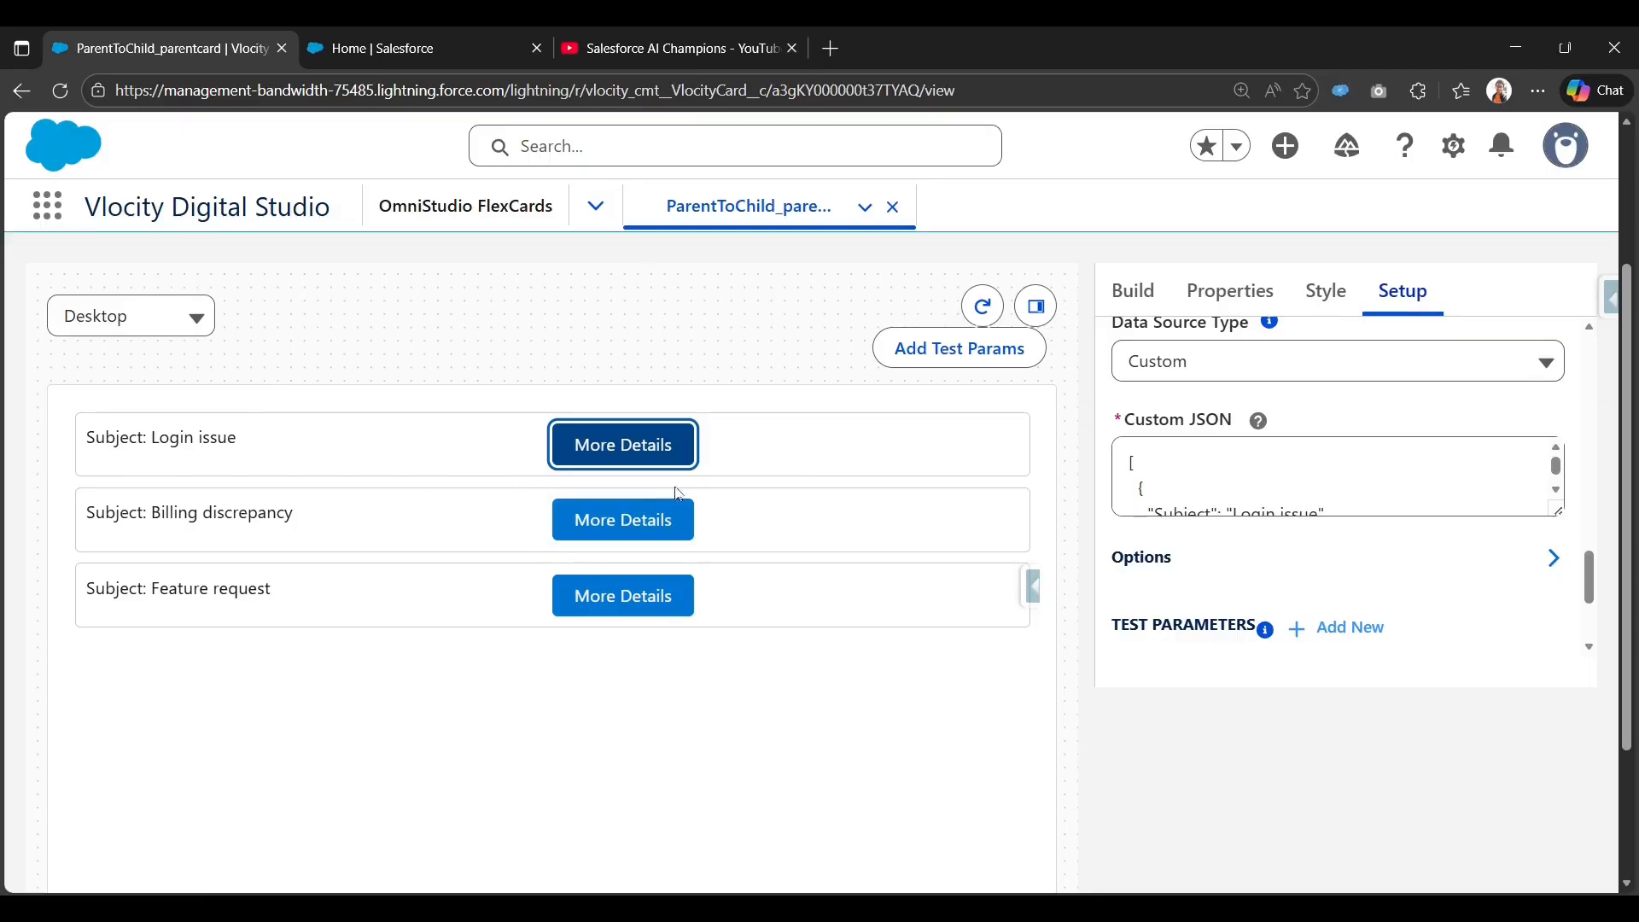
pyautogui.scroll(3, 660, 547)
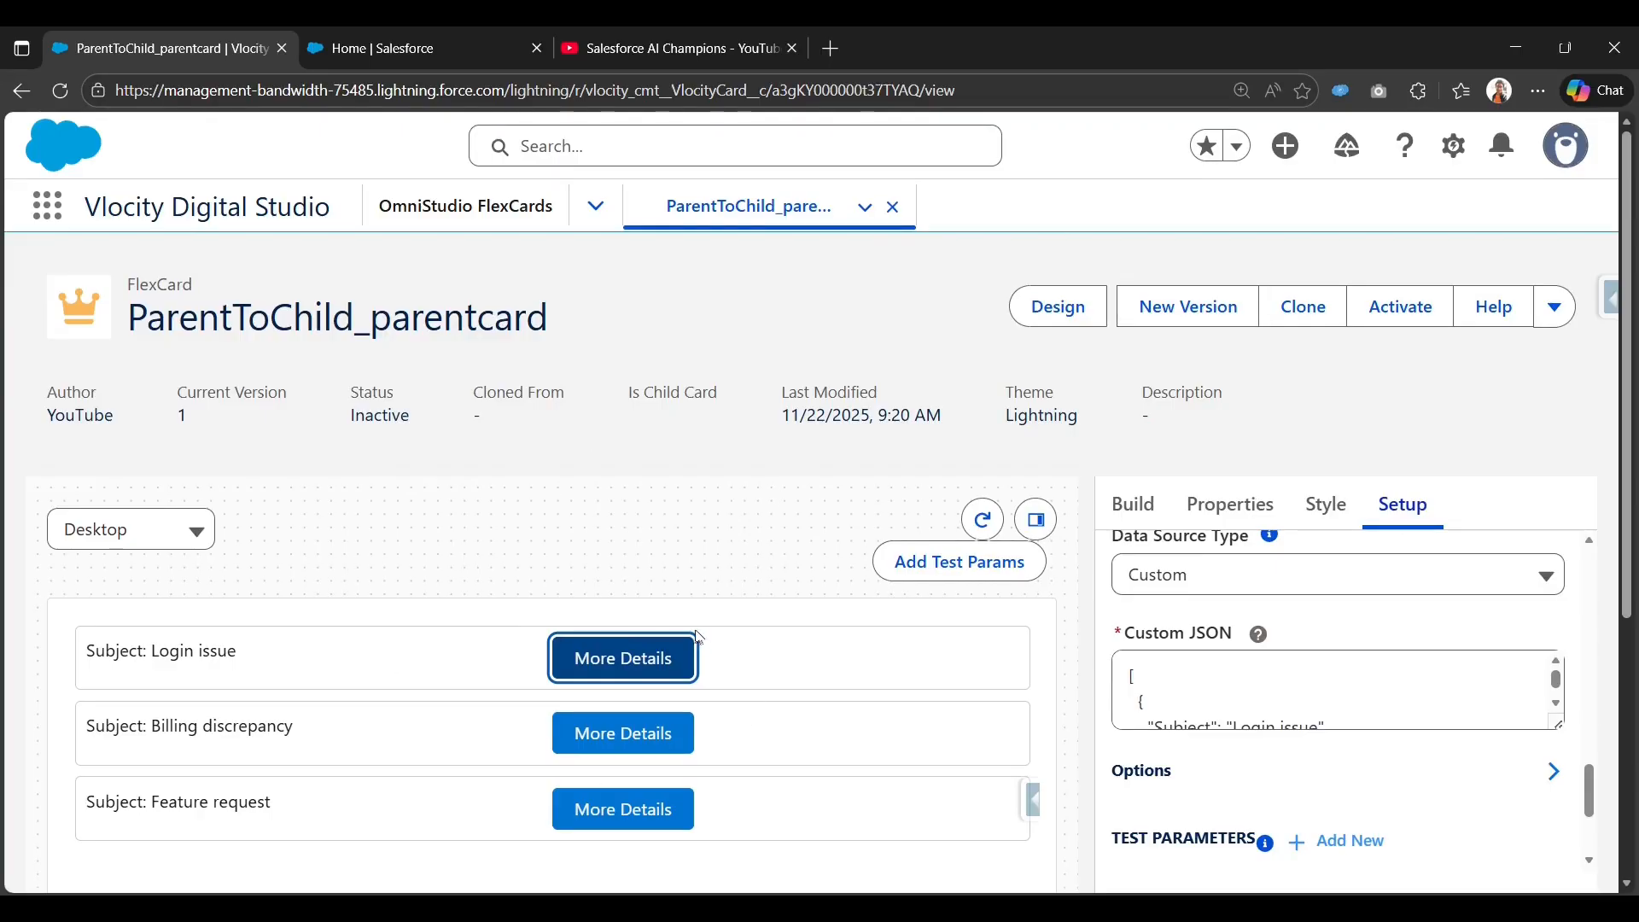
# Start a new FlexCard named parentflexcard_datapassing from the FlexCards list.
pyautogui.click(465, 209)
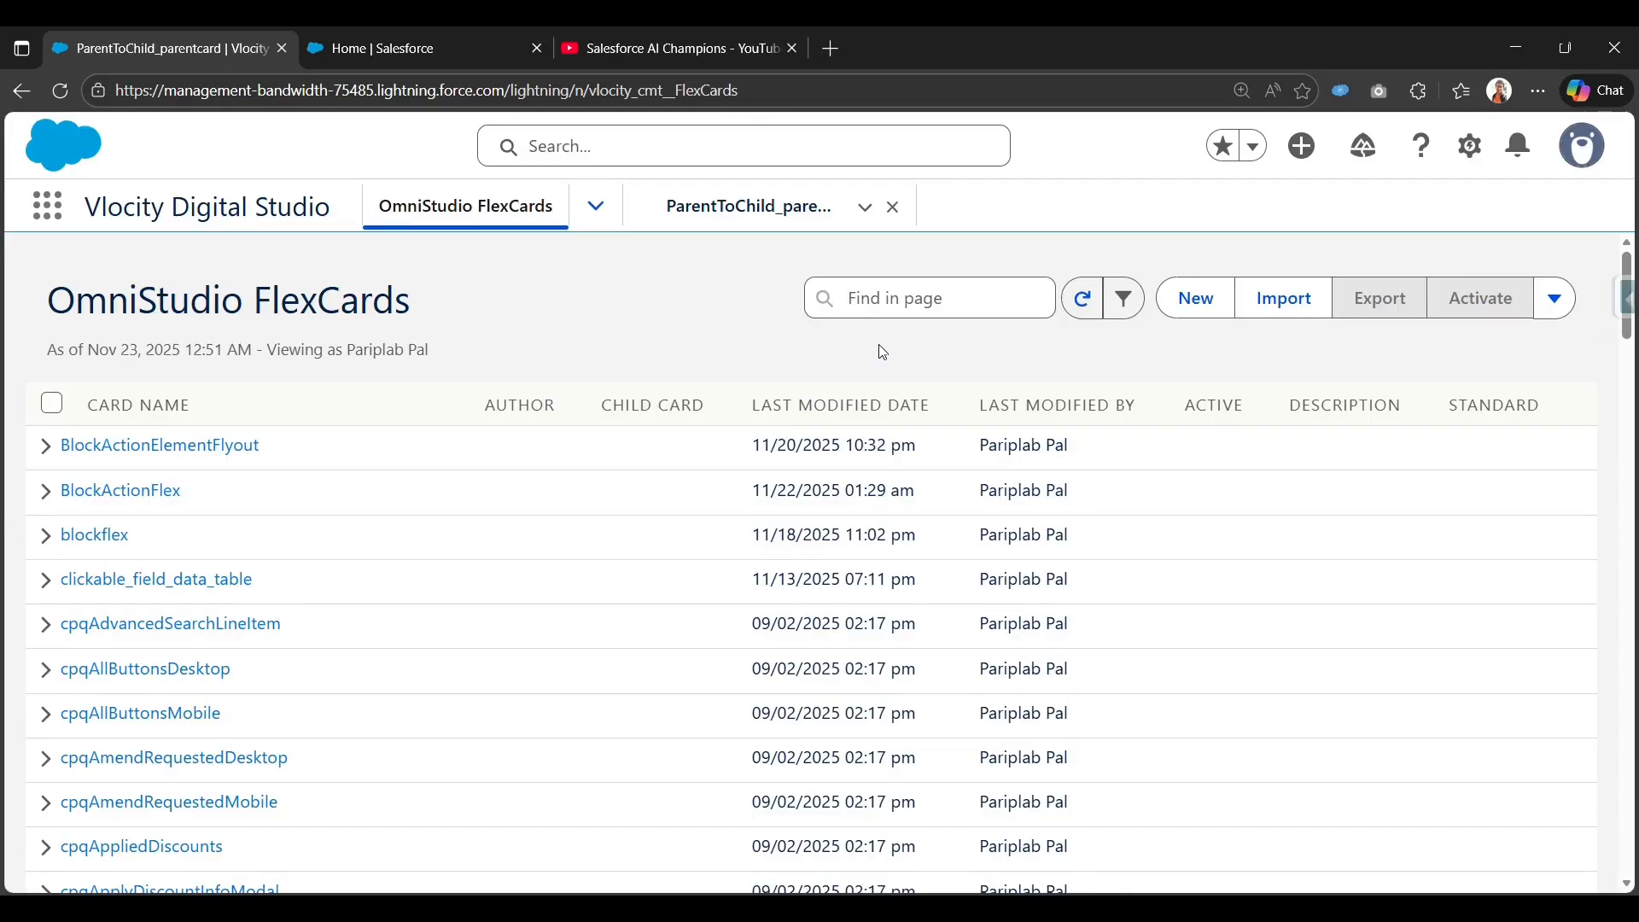
pyautogui.click(1195, 298)
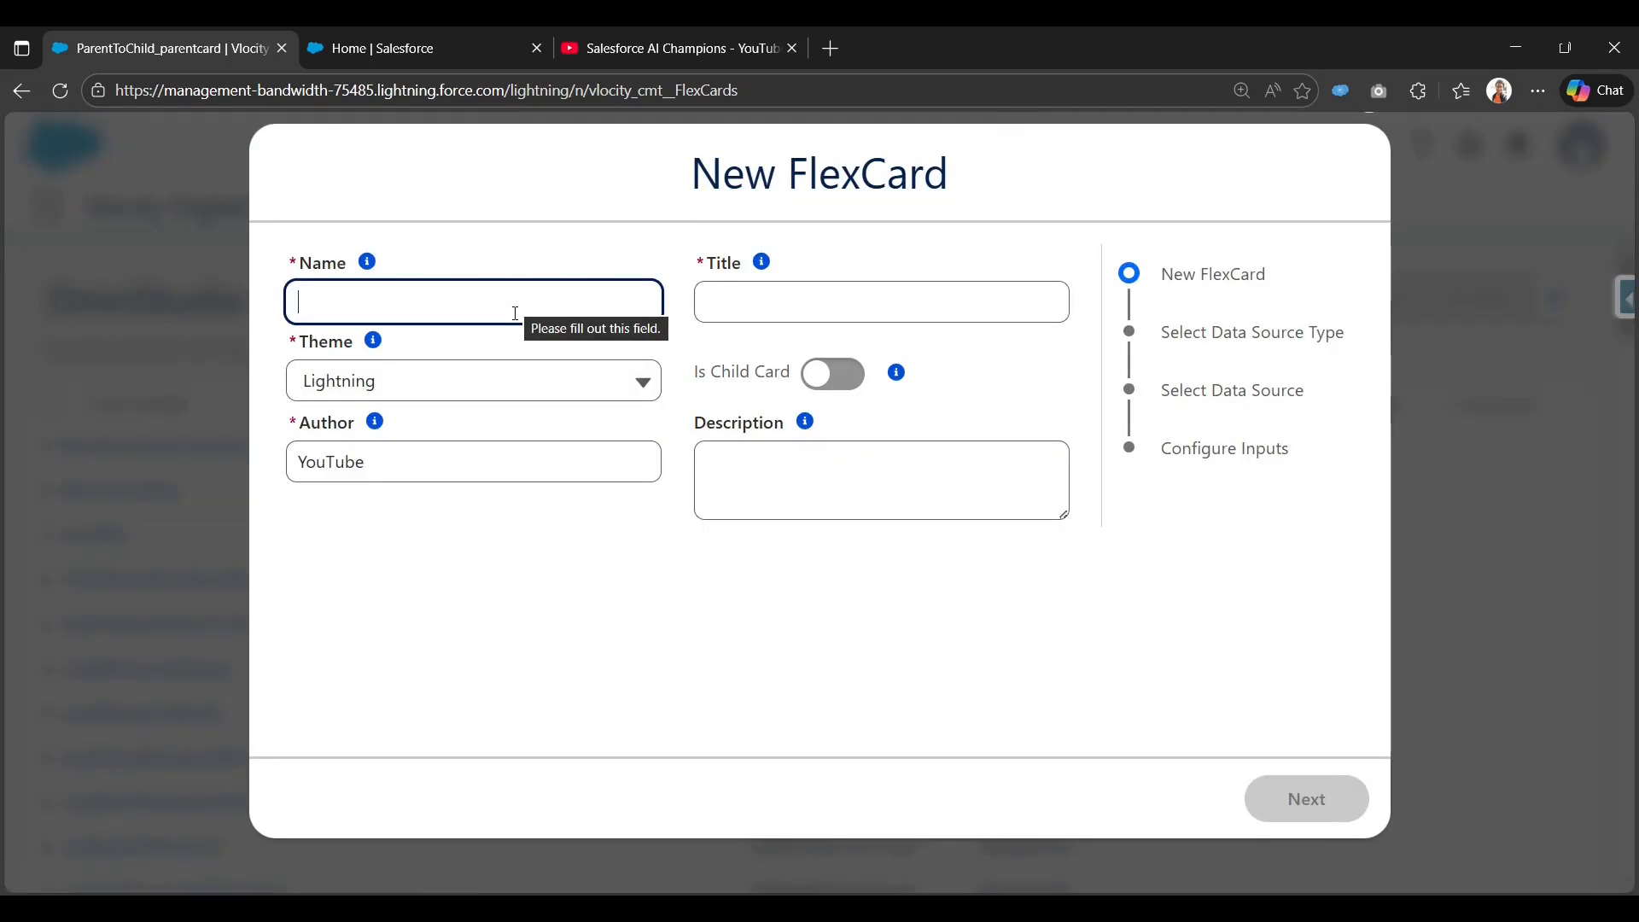
pyautogui.write('parent')
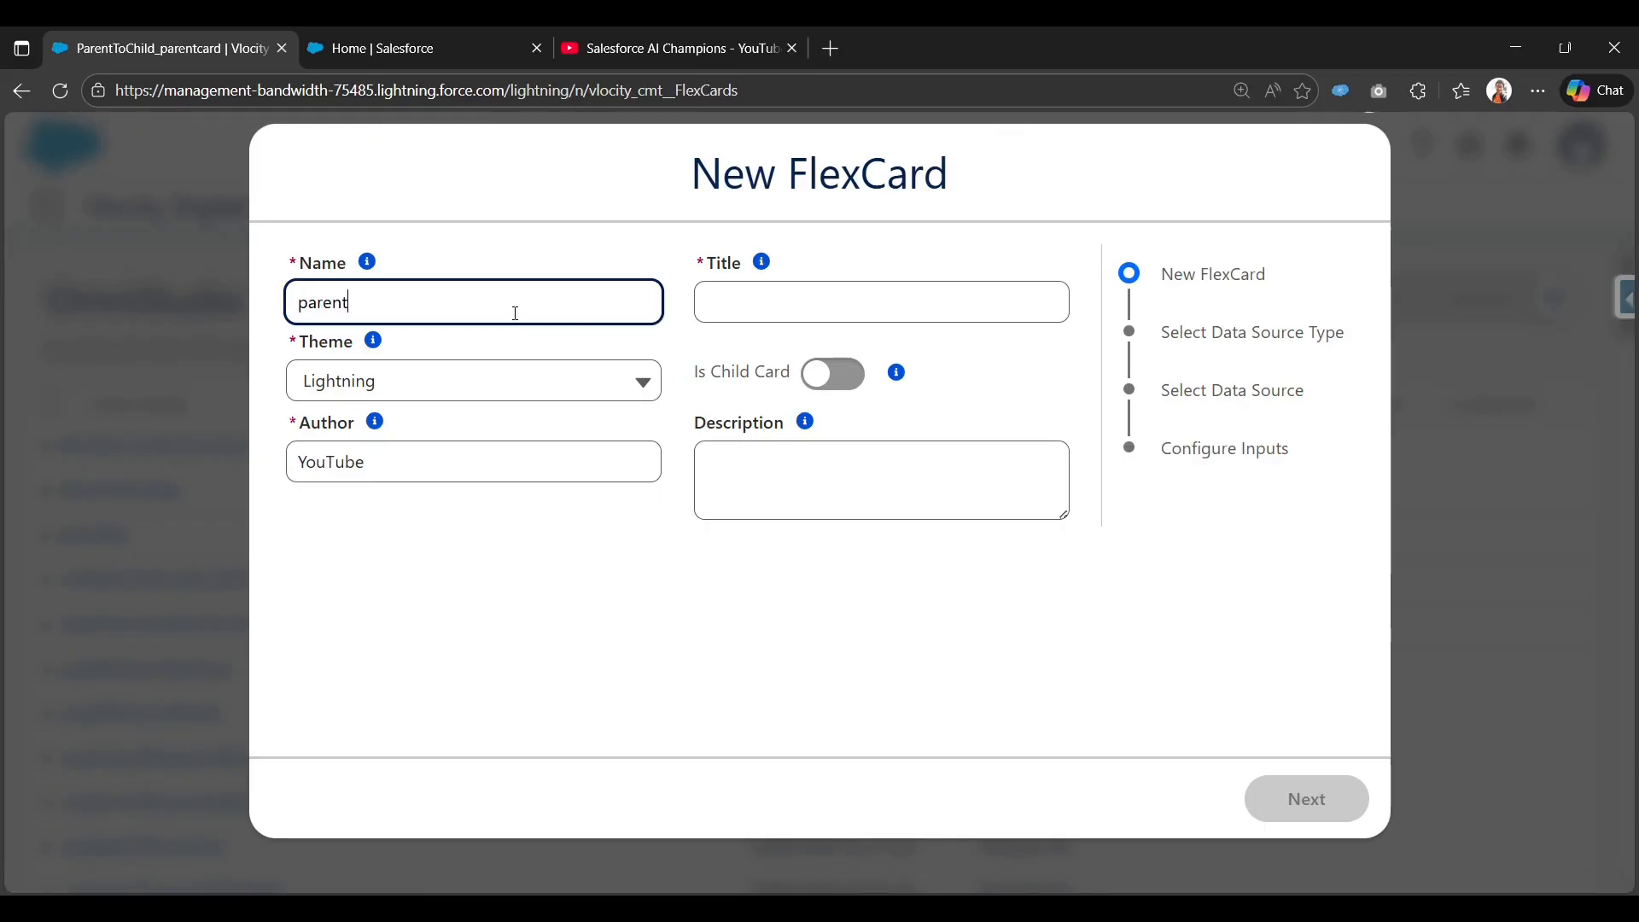
pyautogui.write('flexcard_datapassing')
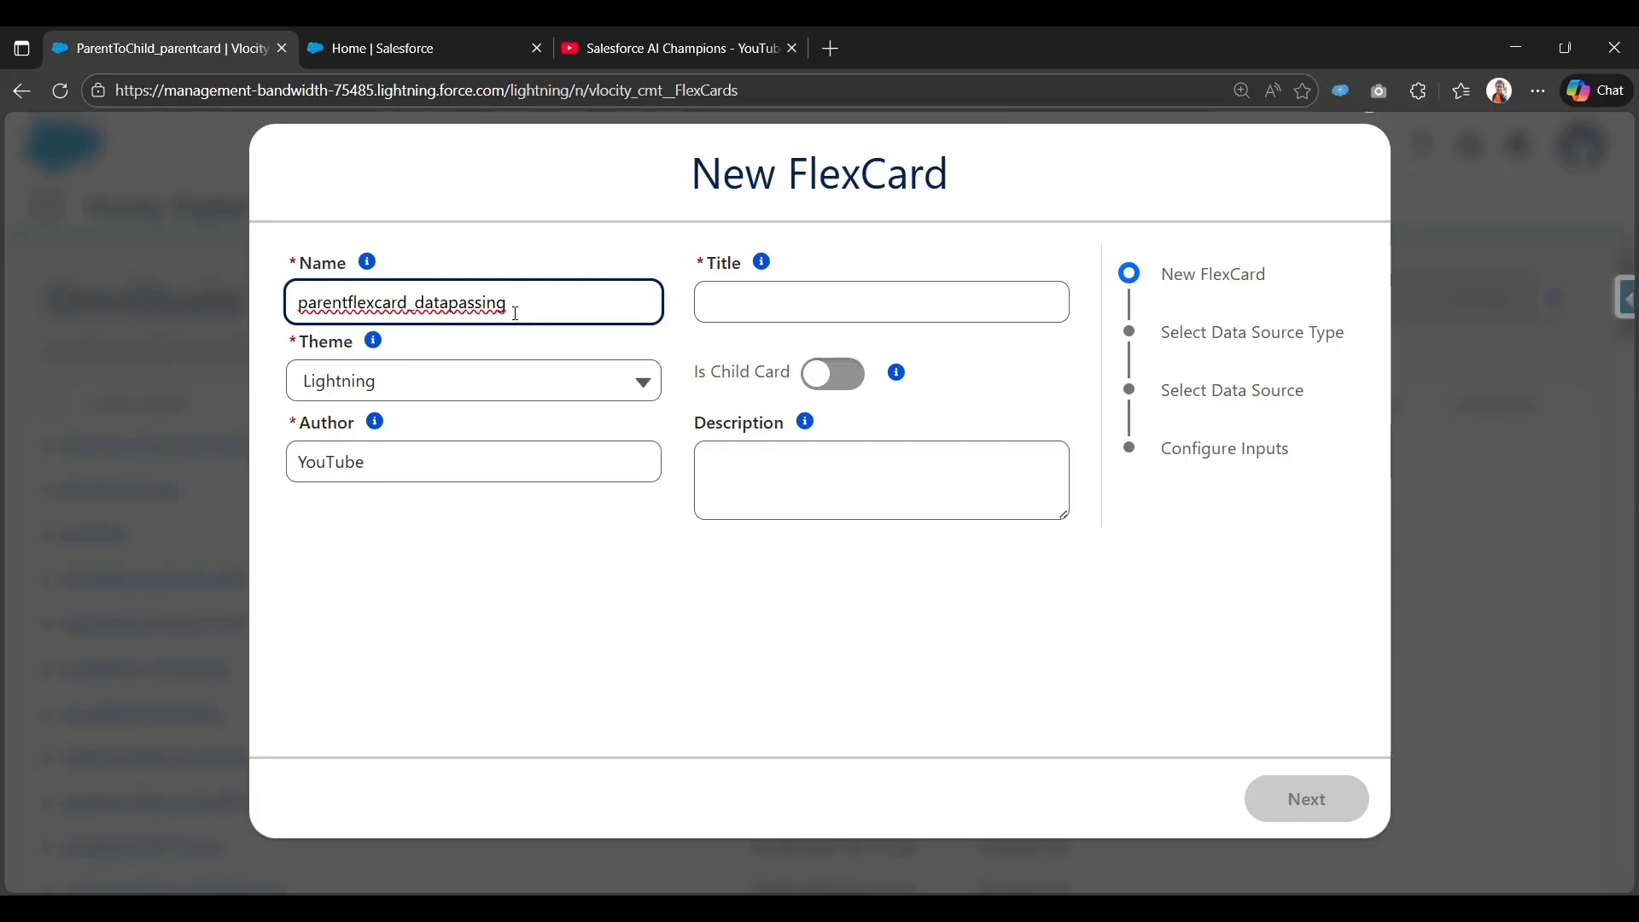
pyautogui.press('Tab')
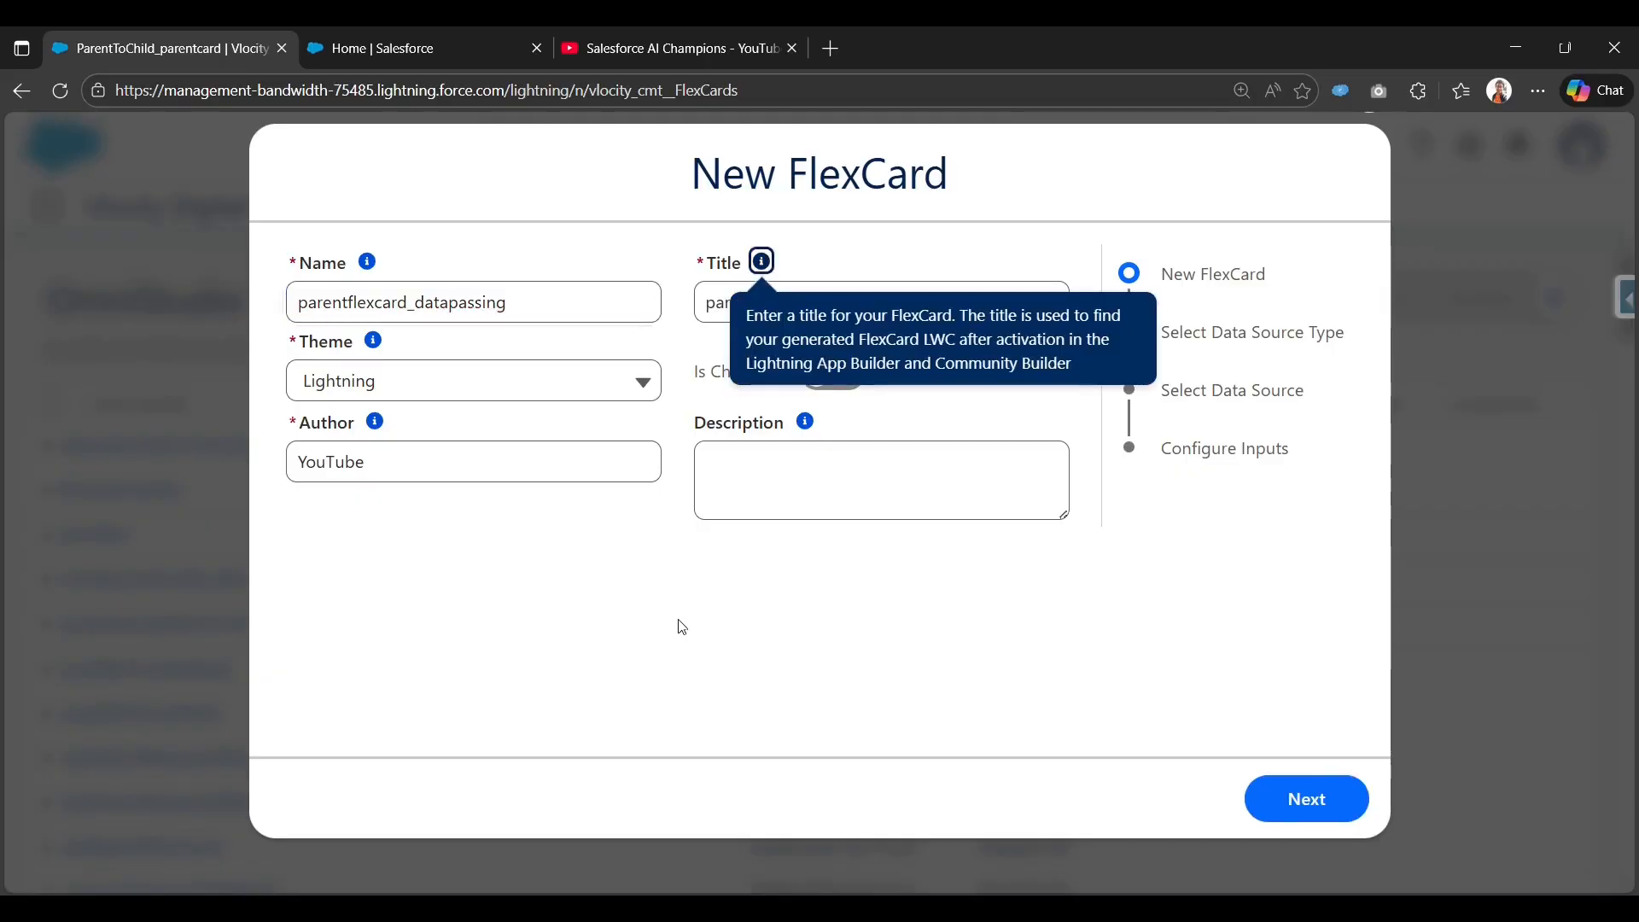
pyautogui.click(822, 600)
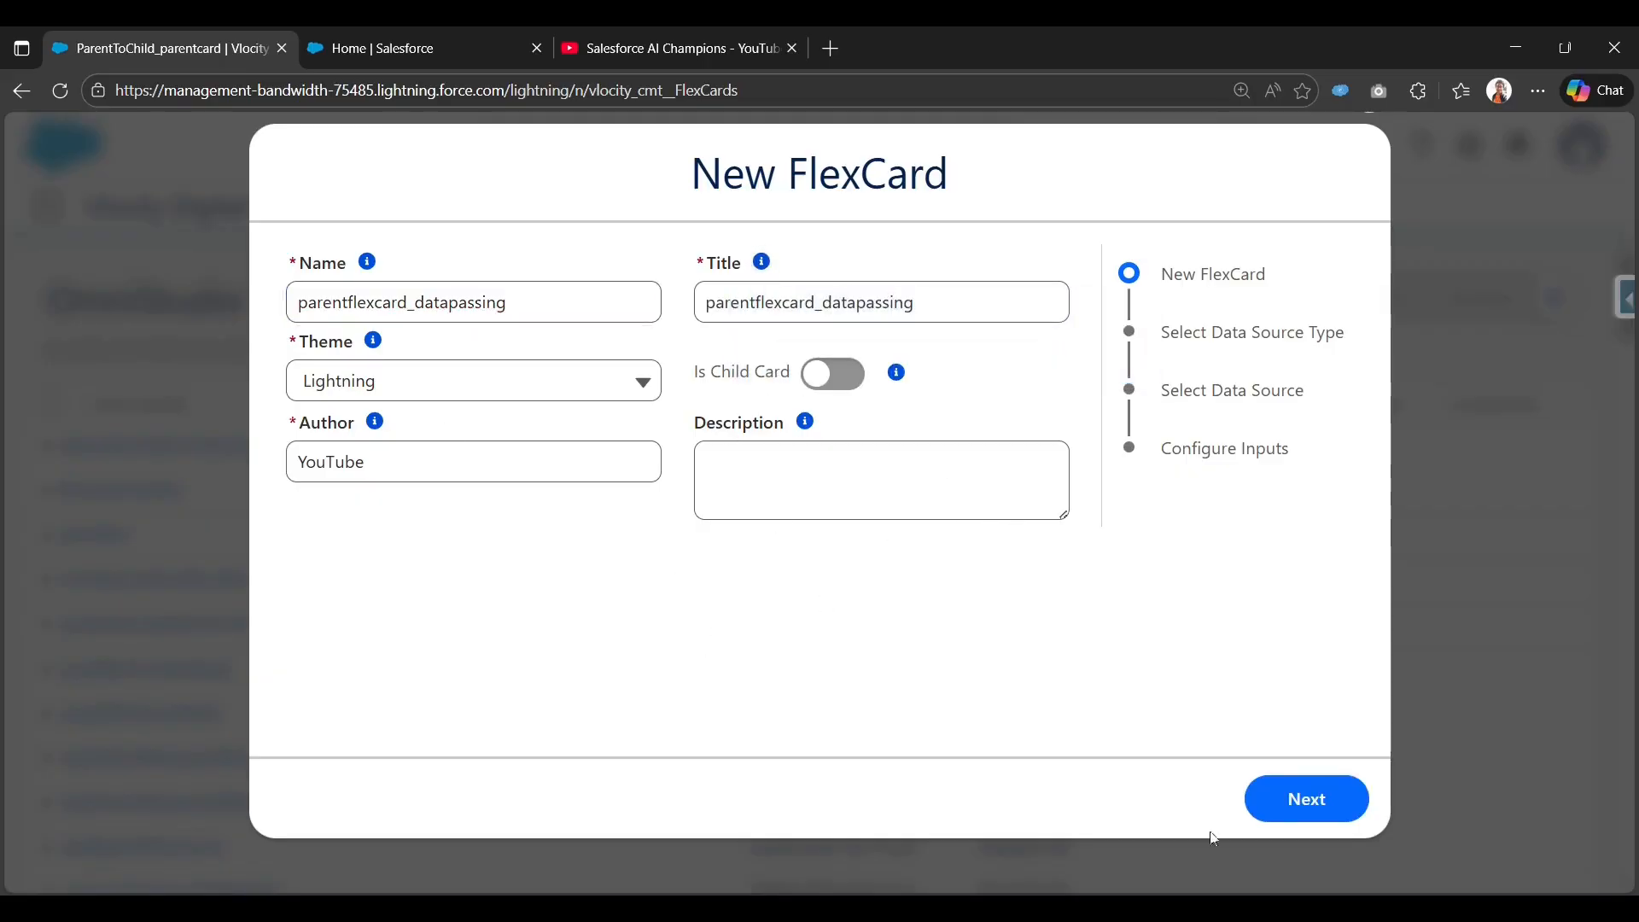
# Choose Custom as the data source type and continue to the Custom JSON step.
pyautogui.click(1278, 800)
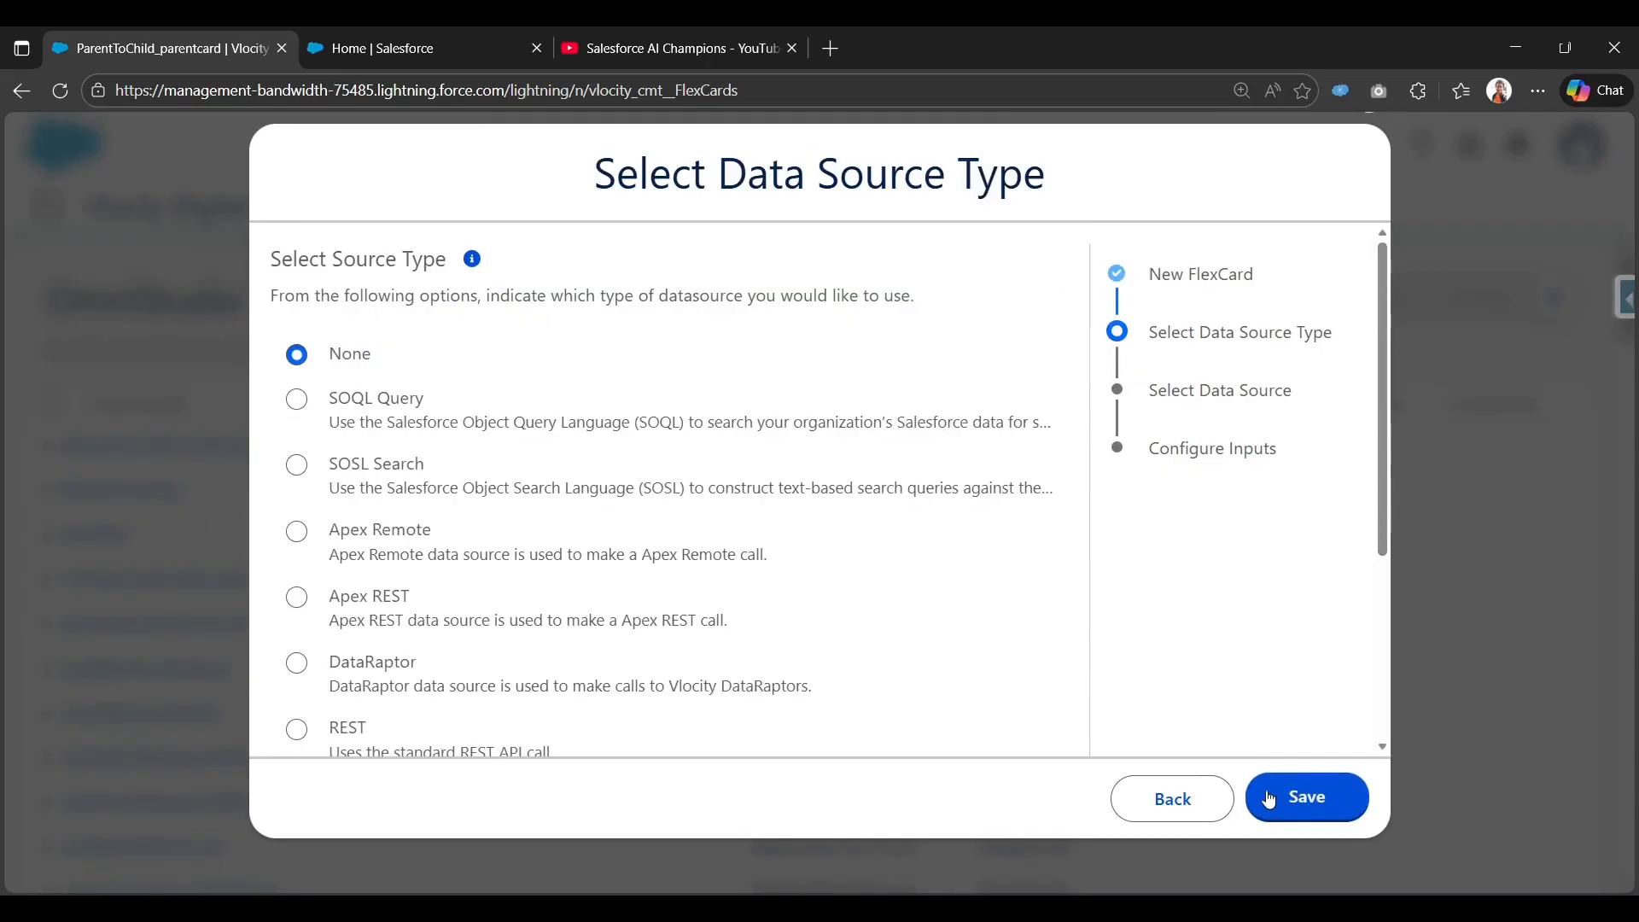
pyautogui.scroll(-3, 358, 670)
pyautogui.scroll(5, 335, 669)
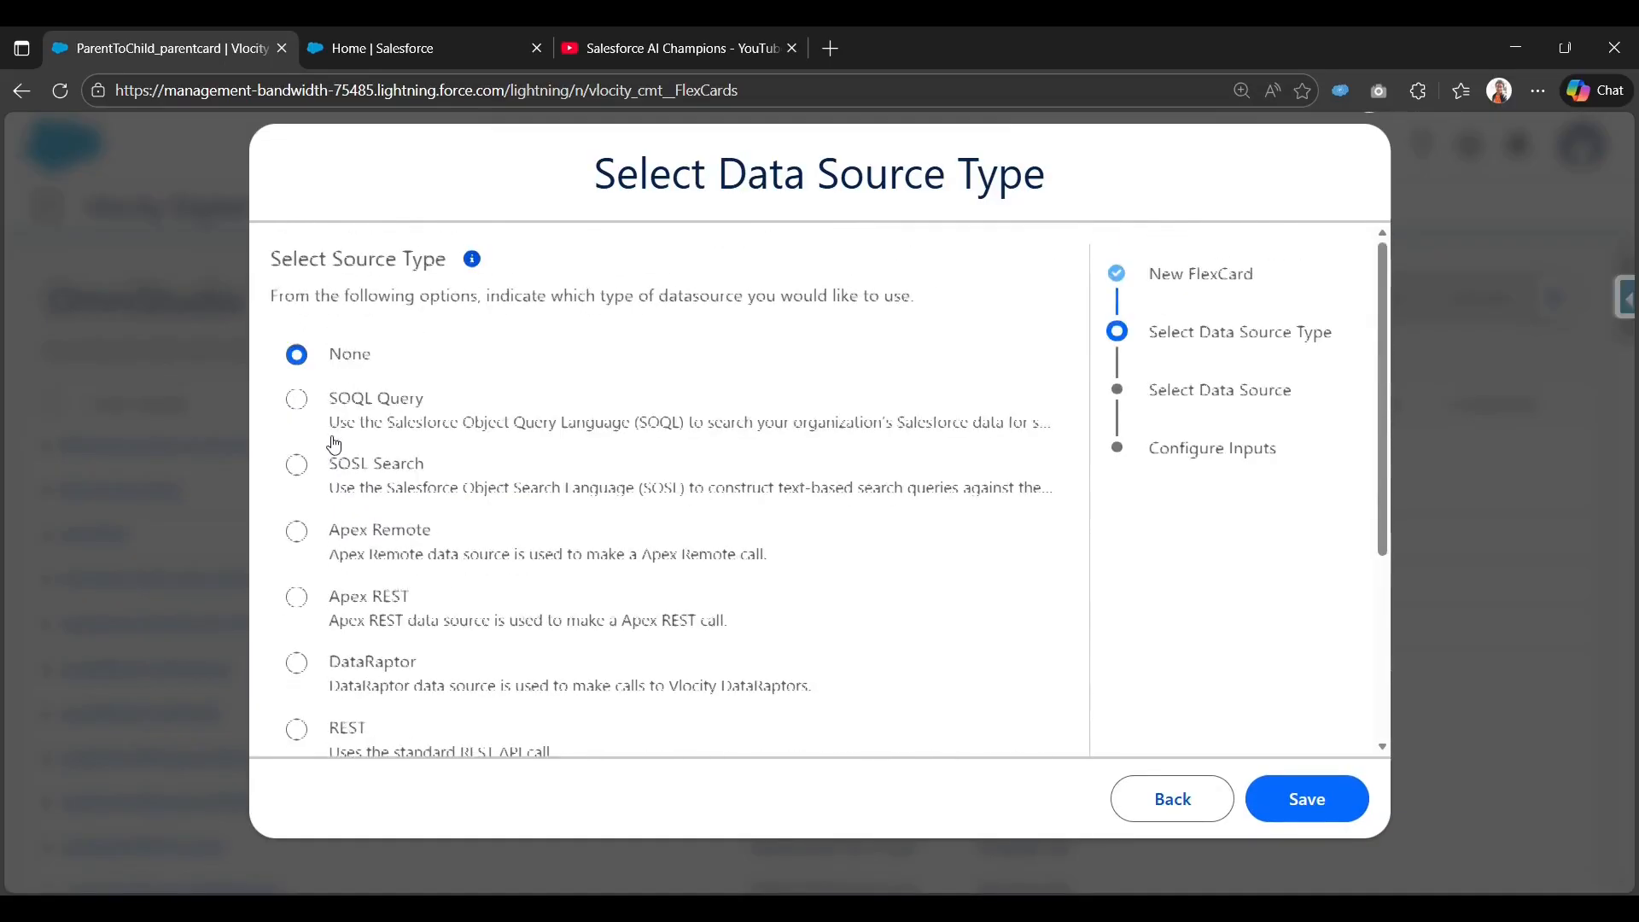
pyautogui.scroll(-5, 381, 512)
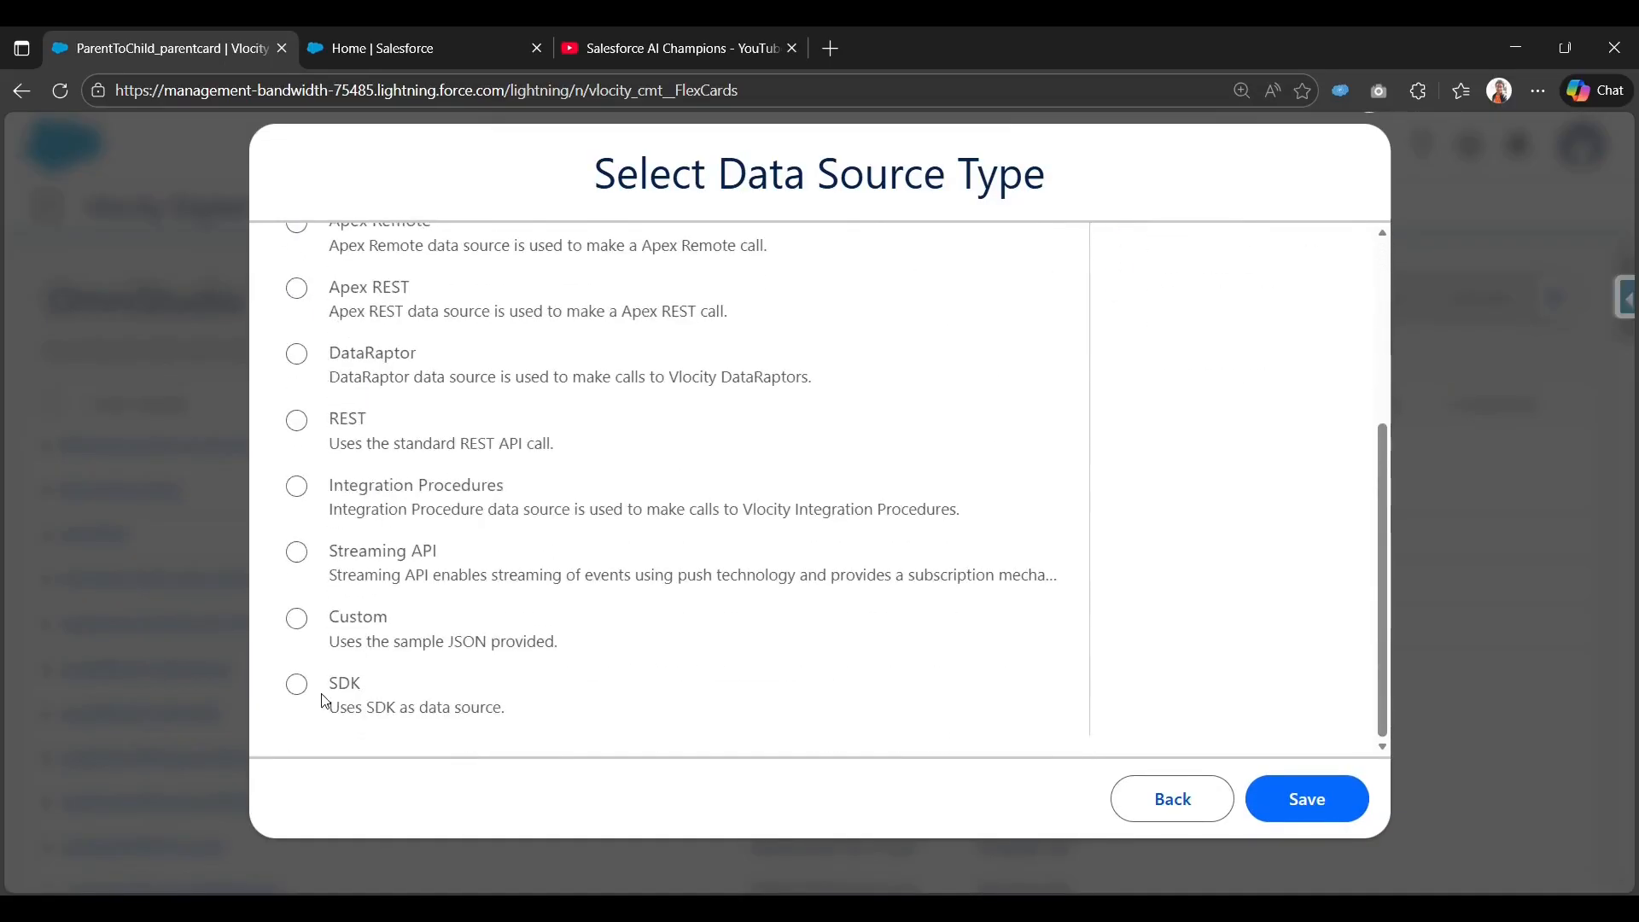
pyautogui.click(297, 619)
pyautogui.click(1291, 797)
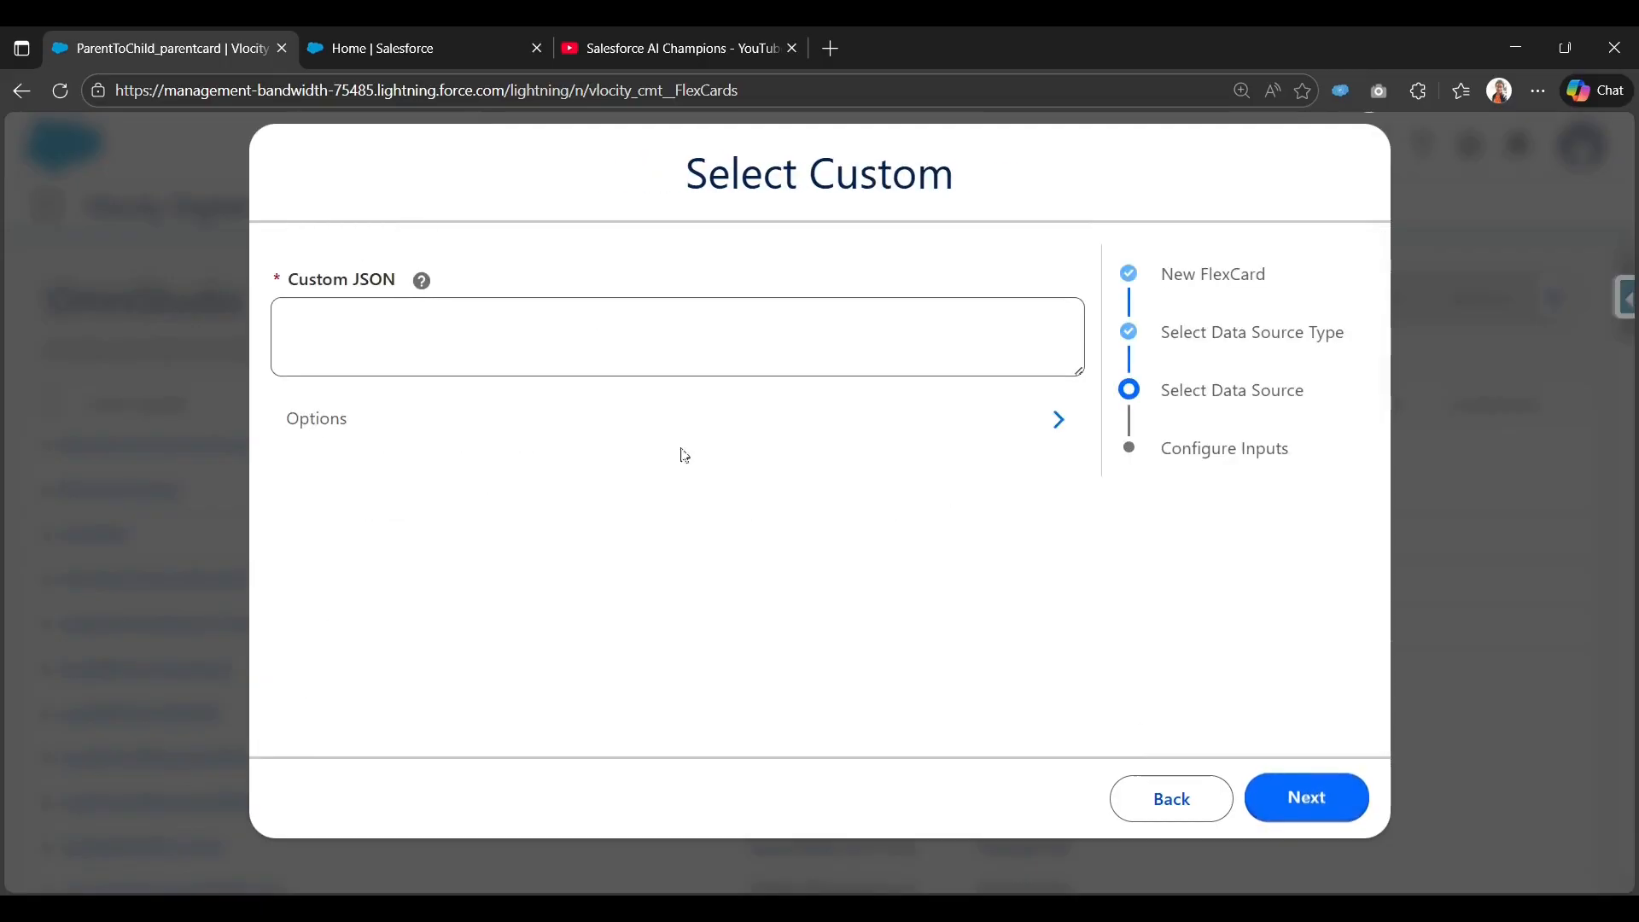
# Paste the three-case sample JSON into Custom JSON and review its Subject and Origin fields.
pyautogui.click(468, 319)
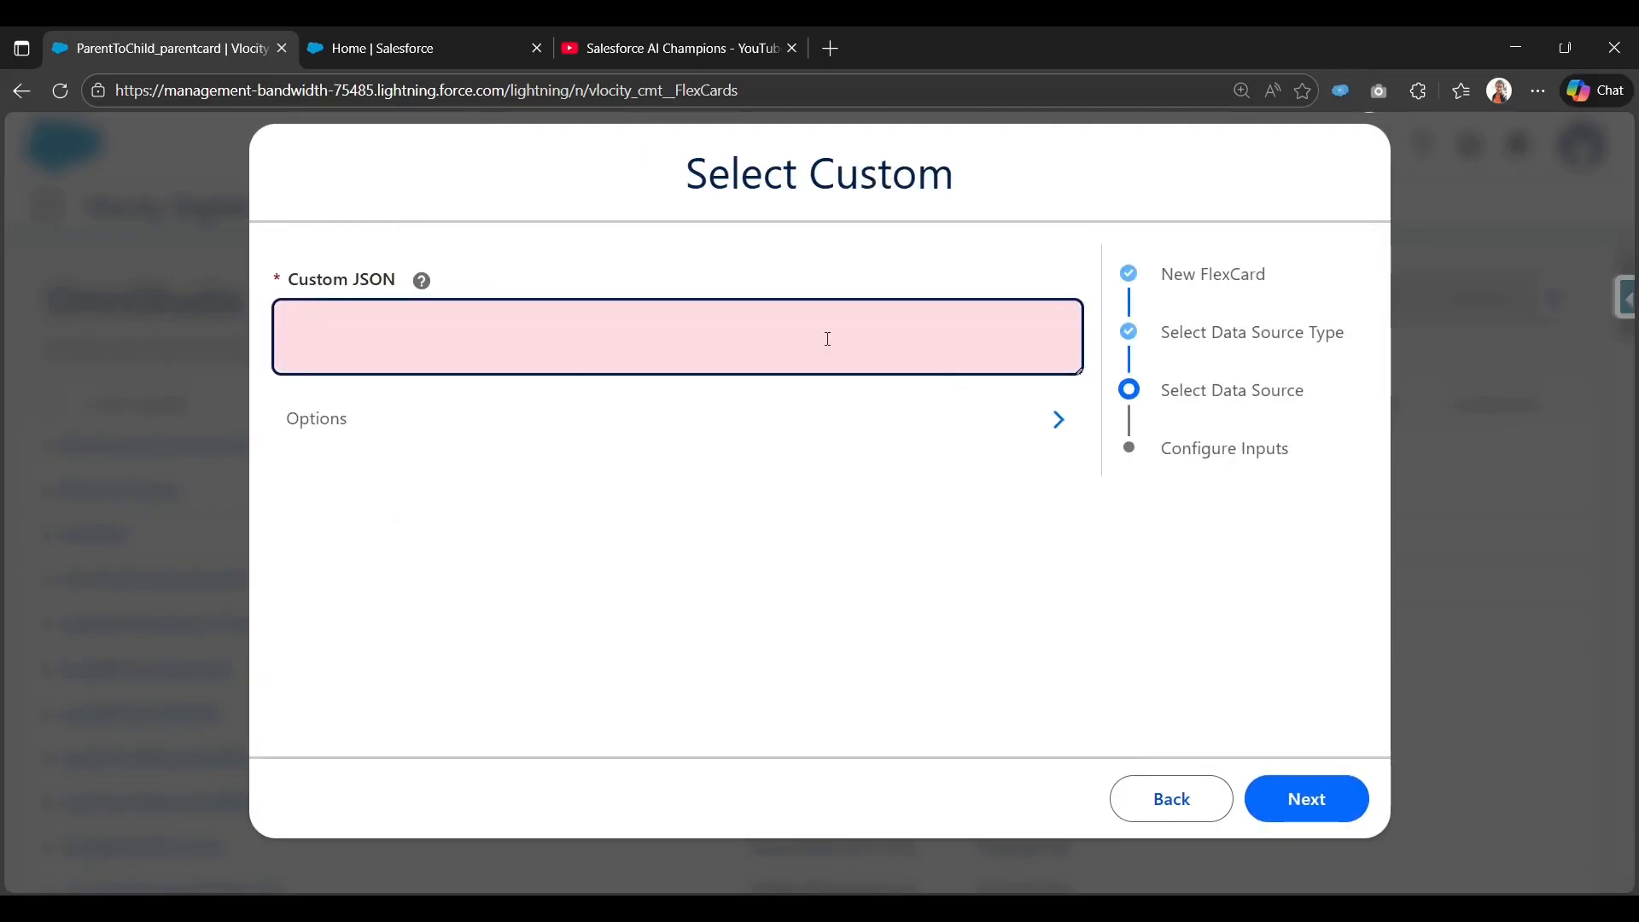
pyautogui.hotkey('ctrl', 'v')
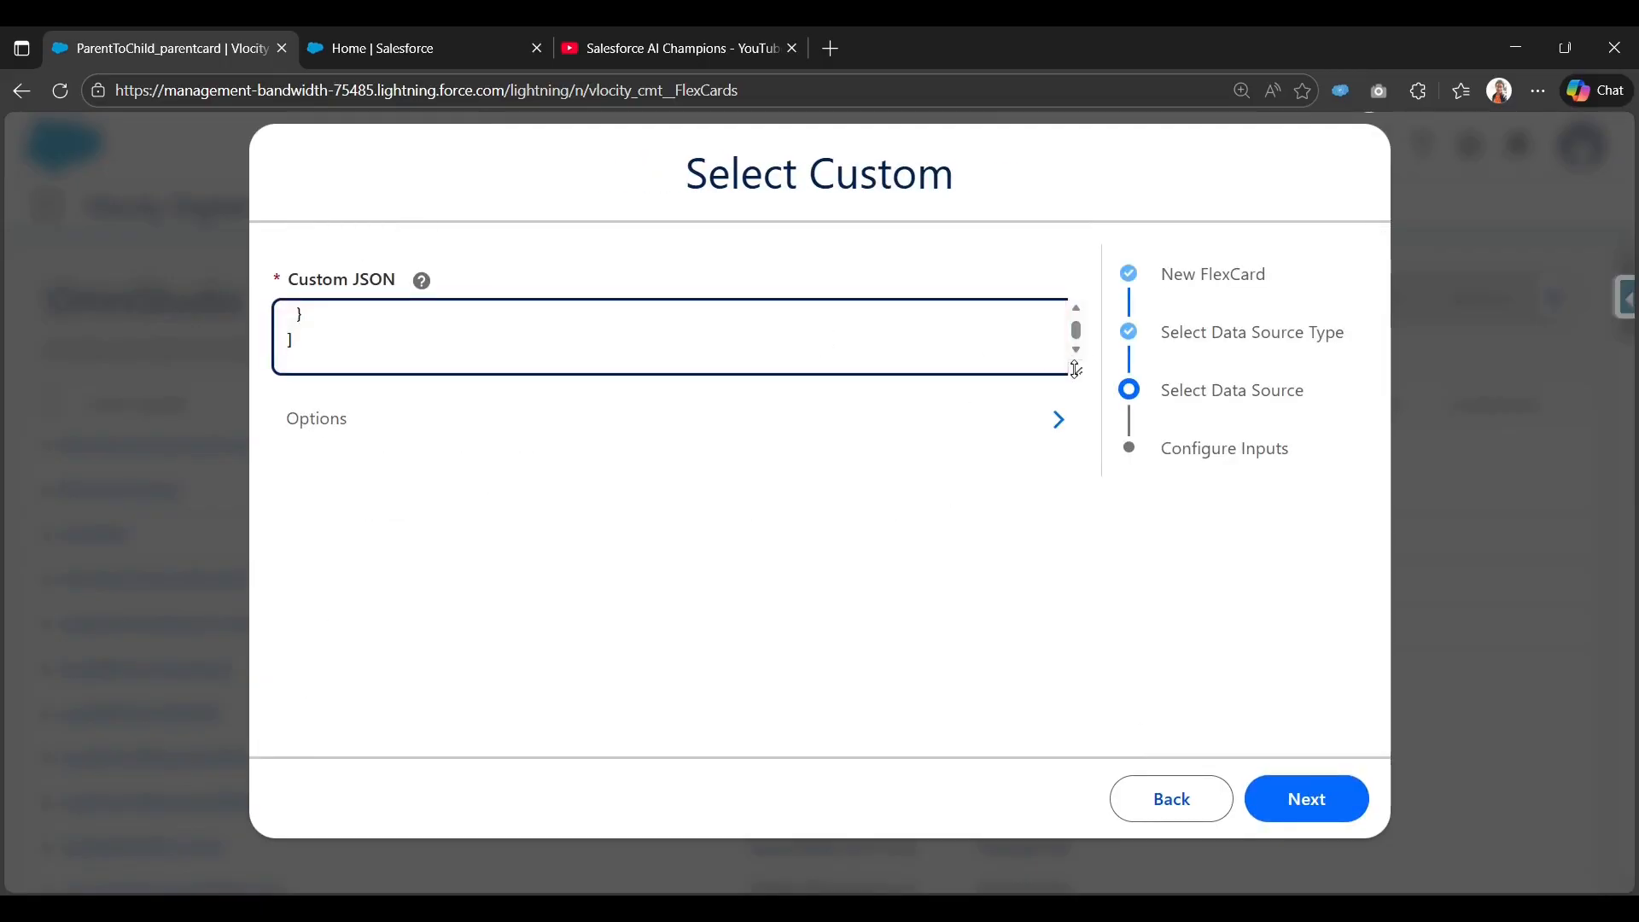
pyautogui.moveTo(1075, 369); pyautogui.dragTo(1067, 660)
pyautogui.scroll(5, 589, 480)
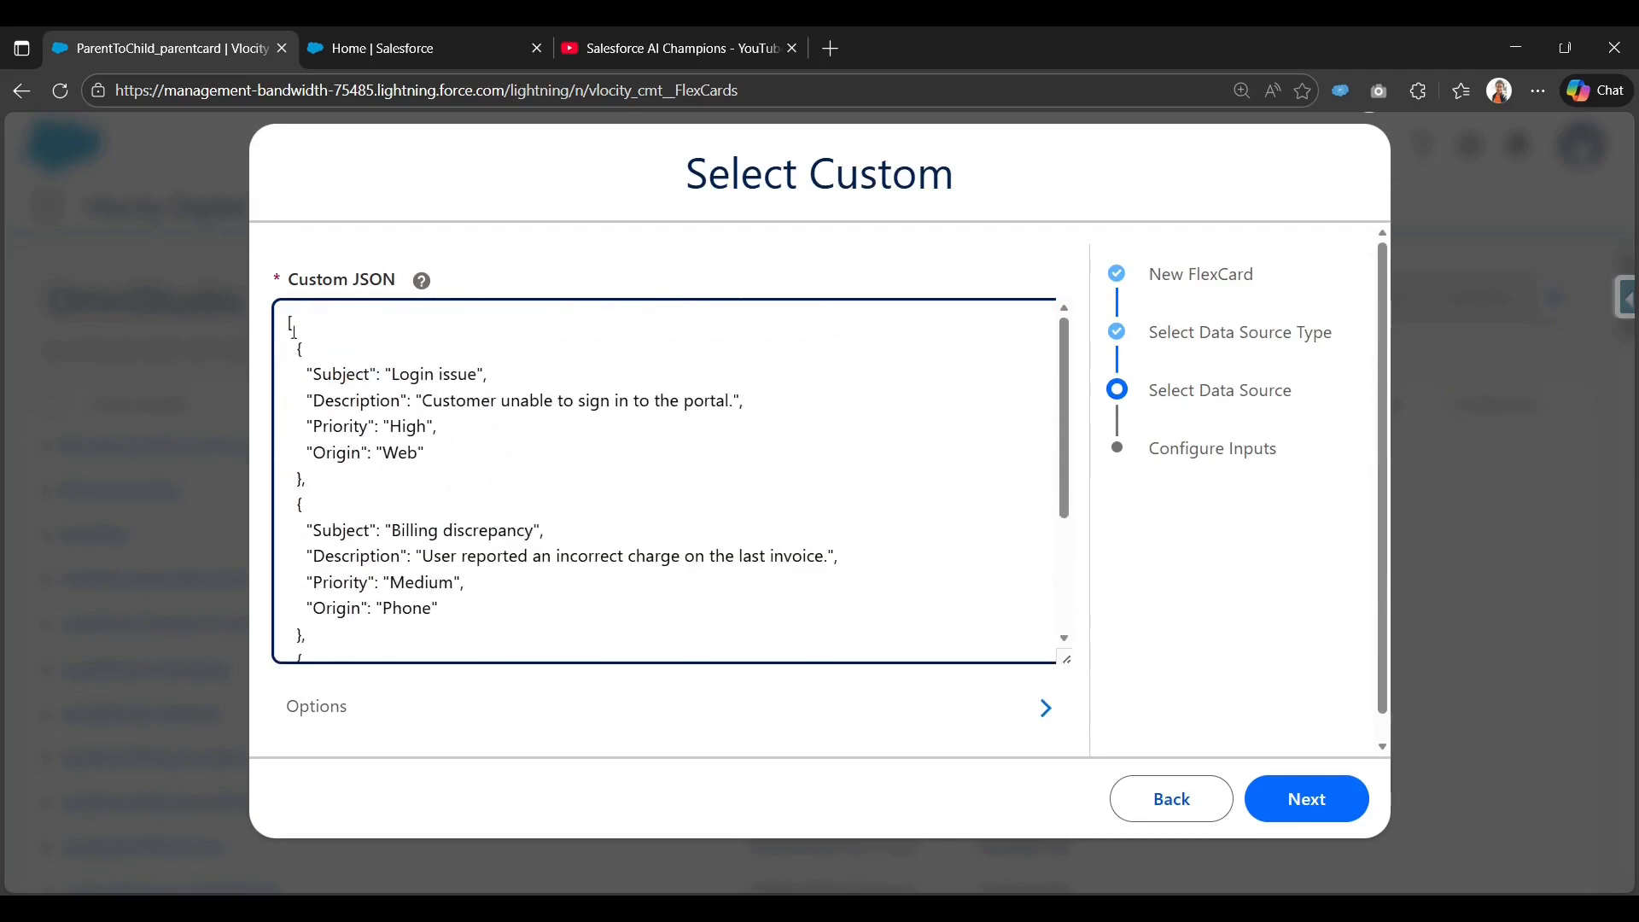
pyautogui.scroll(-3, 315, 373)
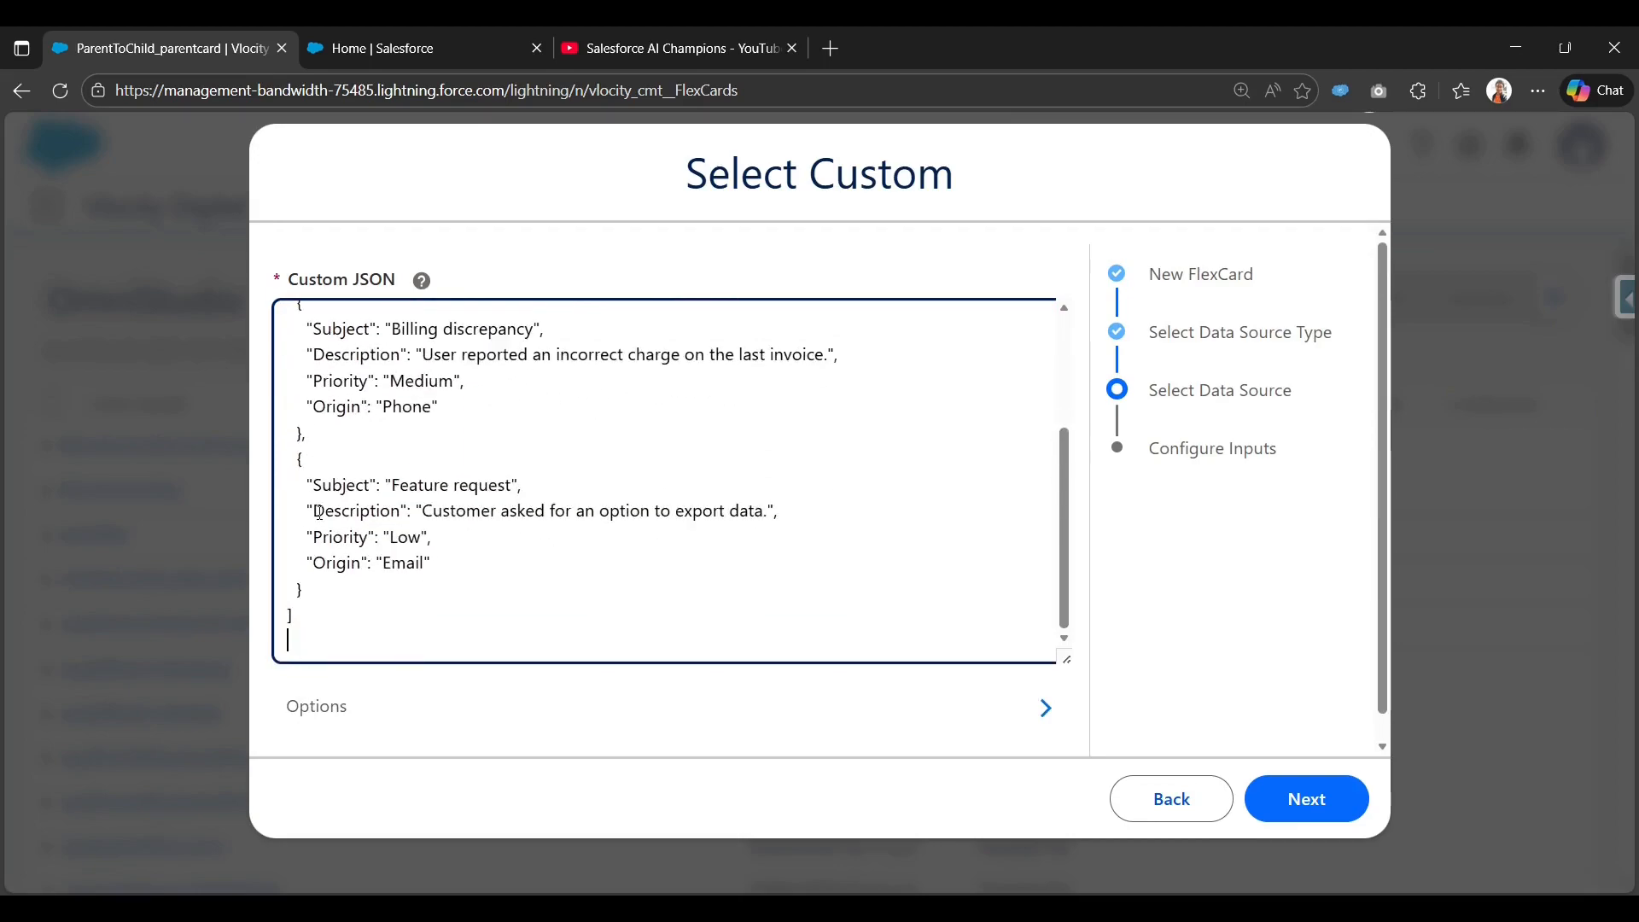
pyautogui.scroll(3, 320, 506)
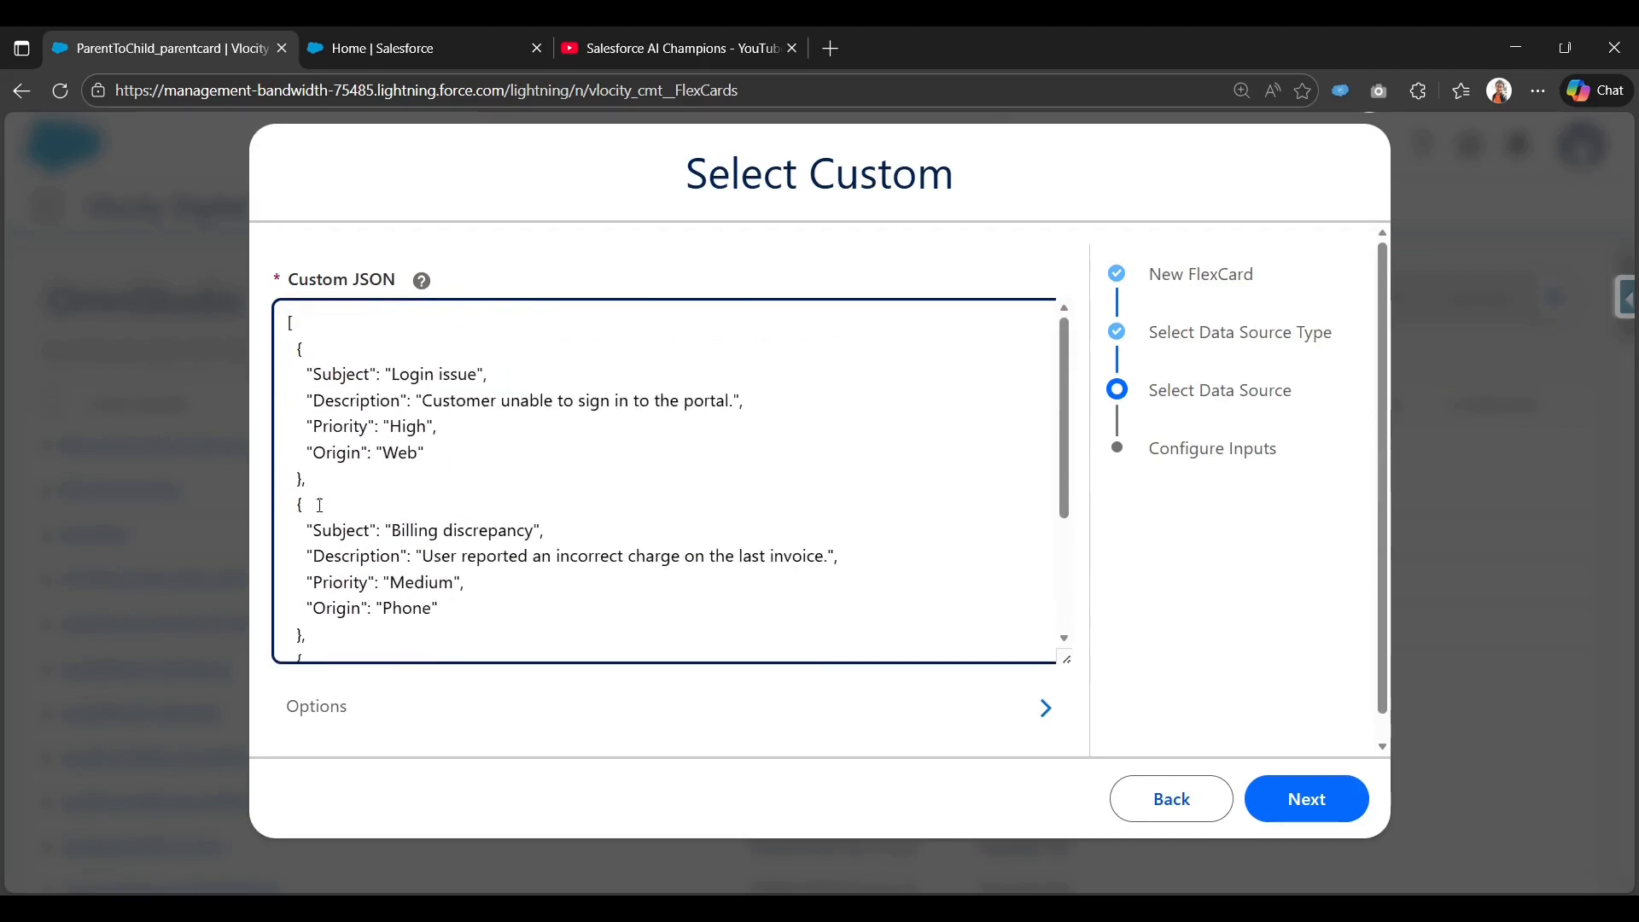
pyautogui.doubleClick(337, 376)
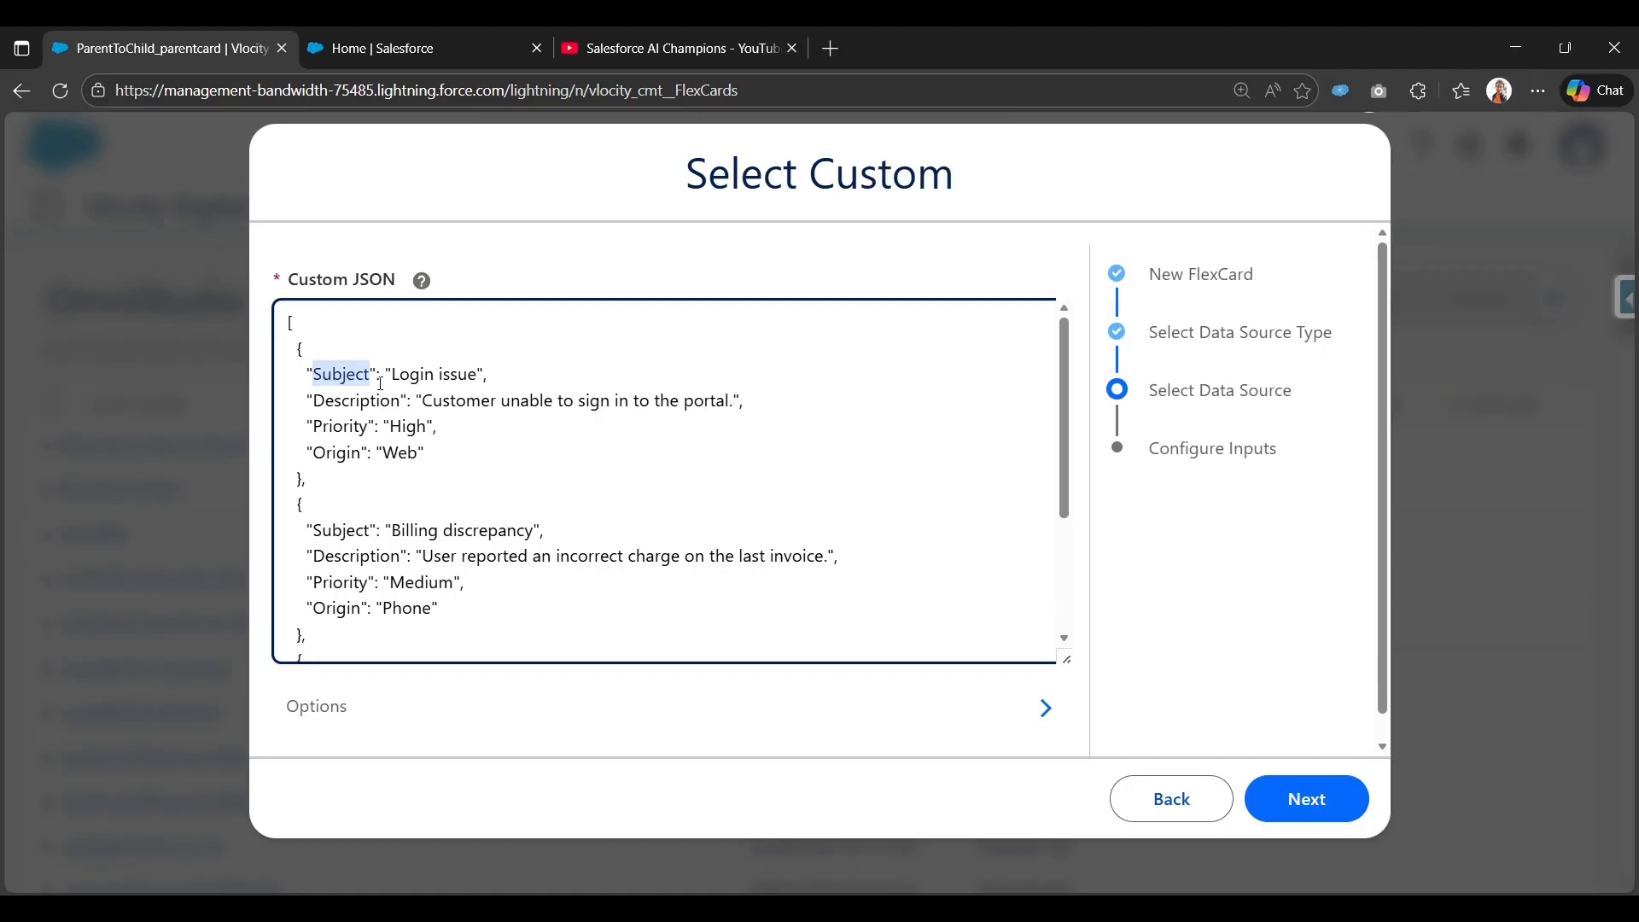
pyautogui.doubleClick(337, 453)
pyautogui.scroll(-3, 338, 465)
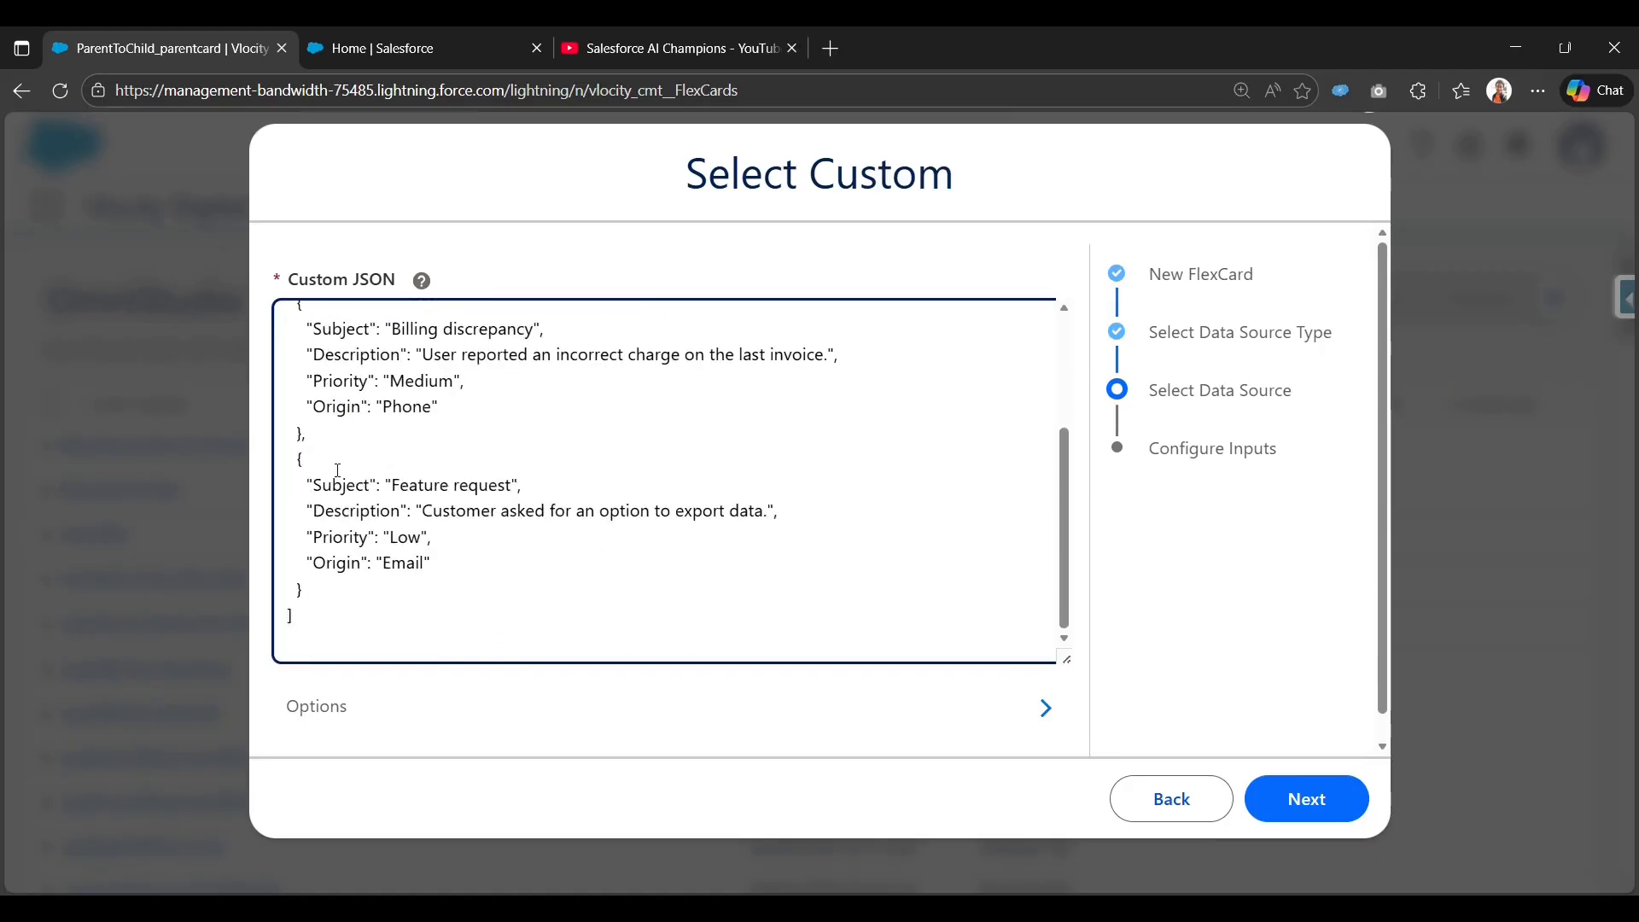
pyautogui.scroll(-2, 378, 538)
pyautogui.scroll(3, 370, 465)
pyautogui.scroll(-3, 445, 443)
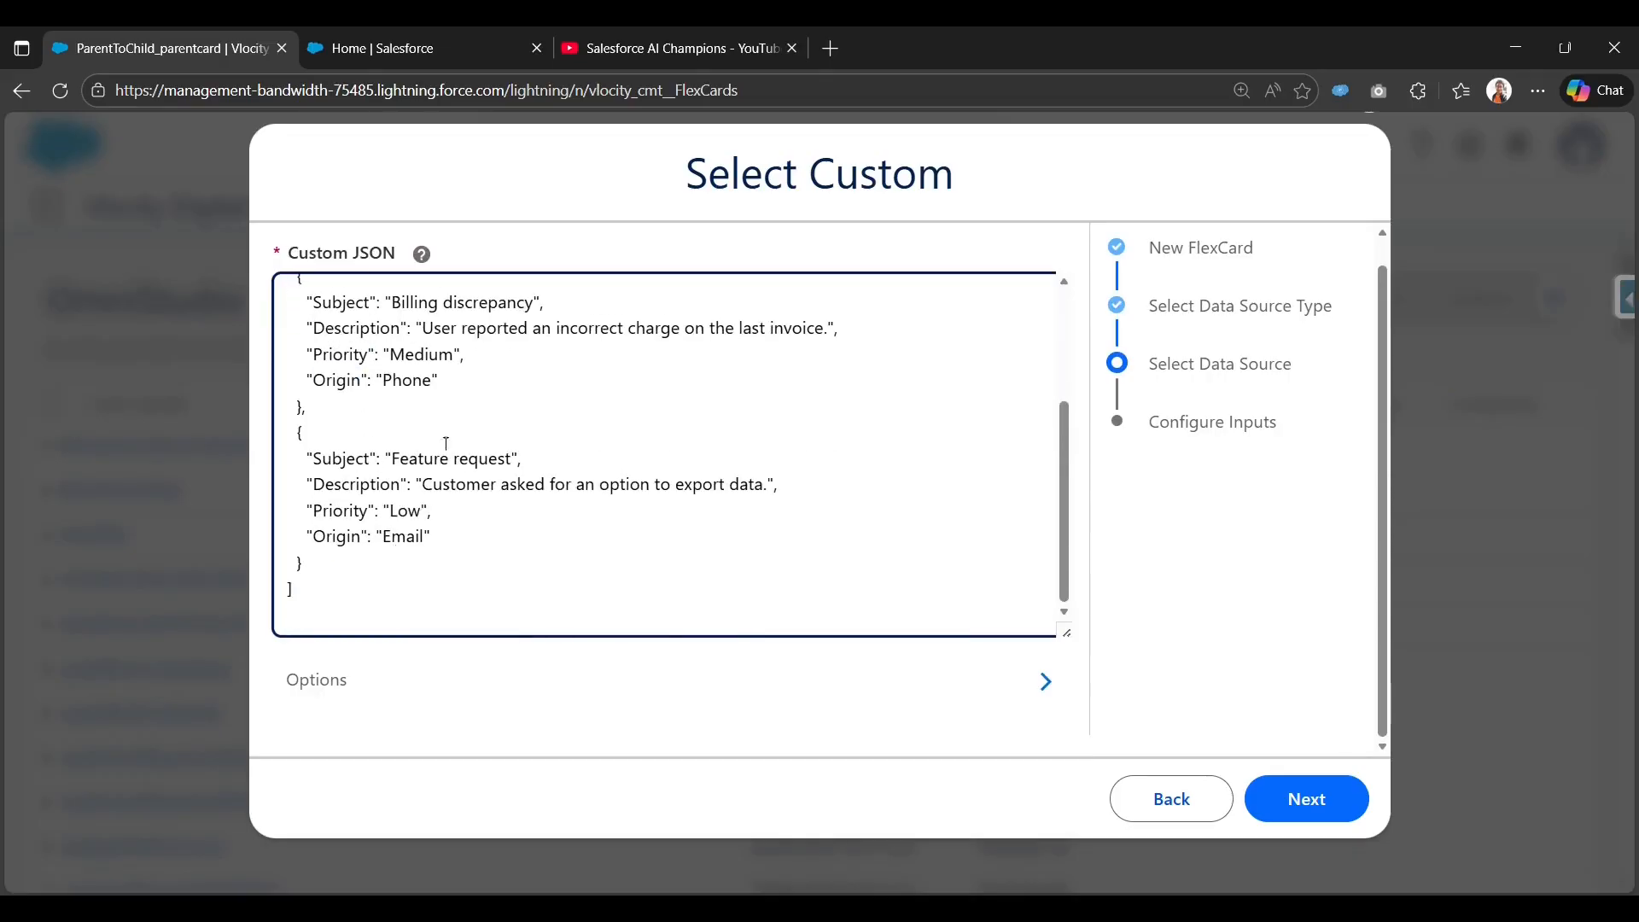
pyautogui.scroll(3, 516, 558)
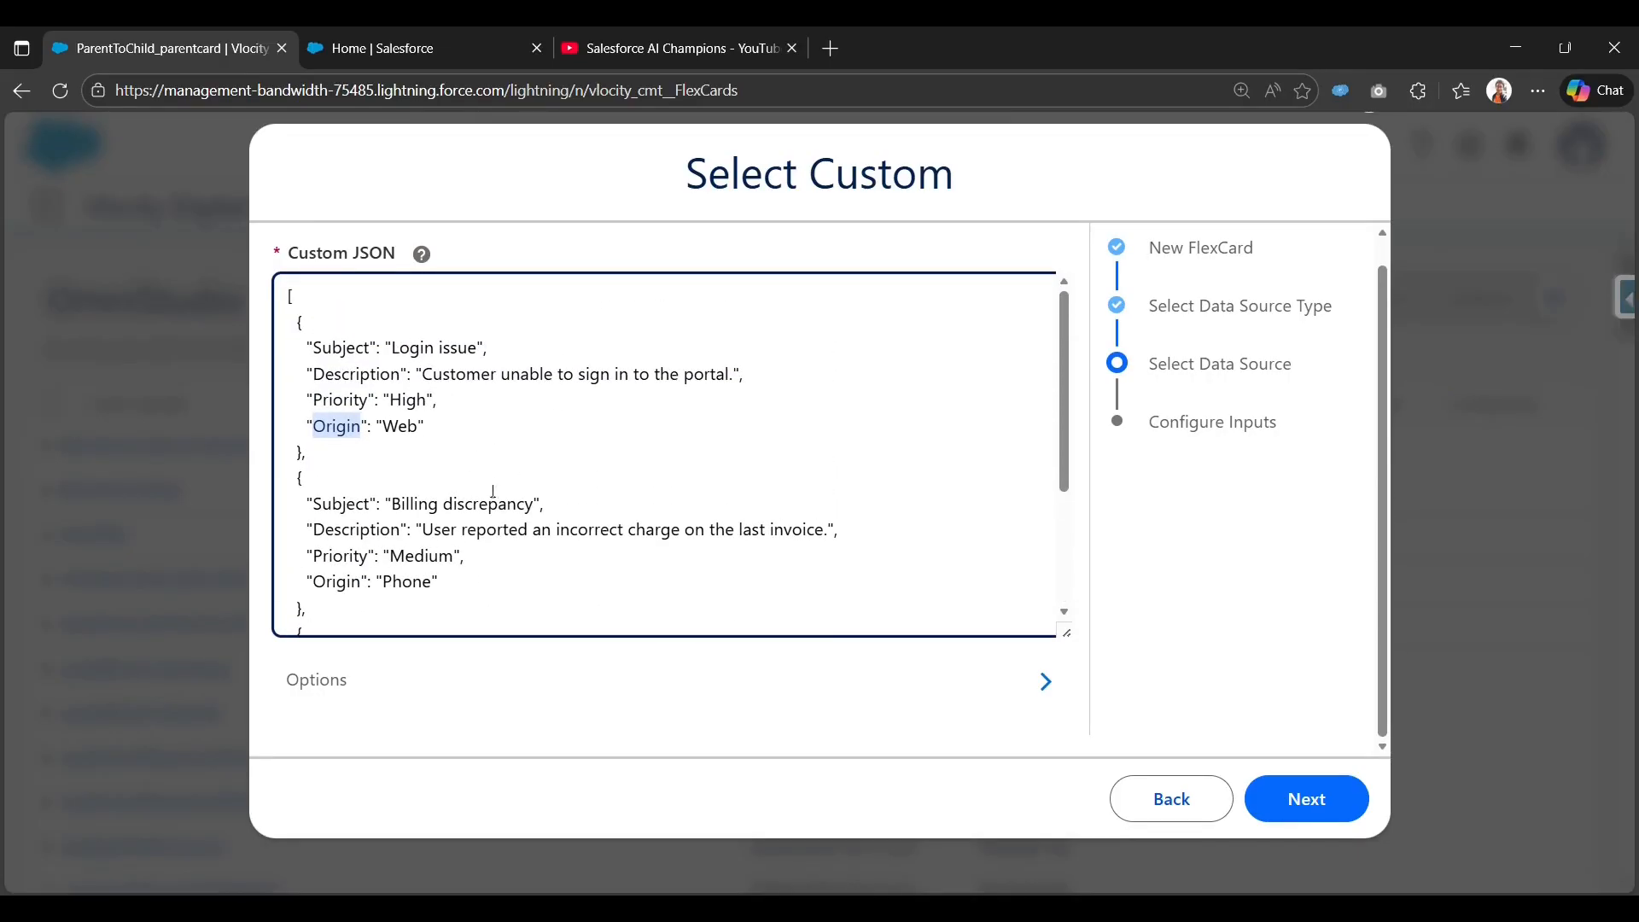
pyautogui.scroll(-3, 458, 386)
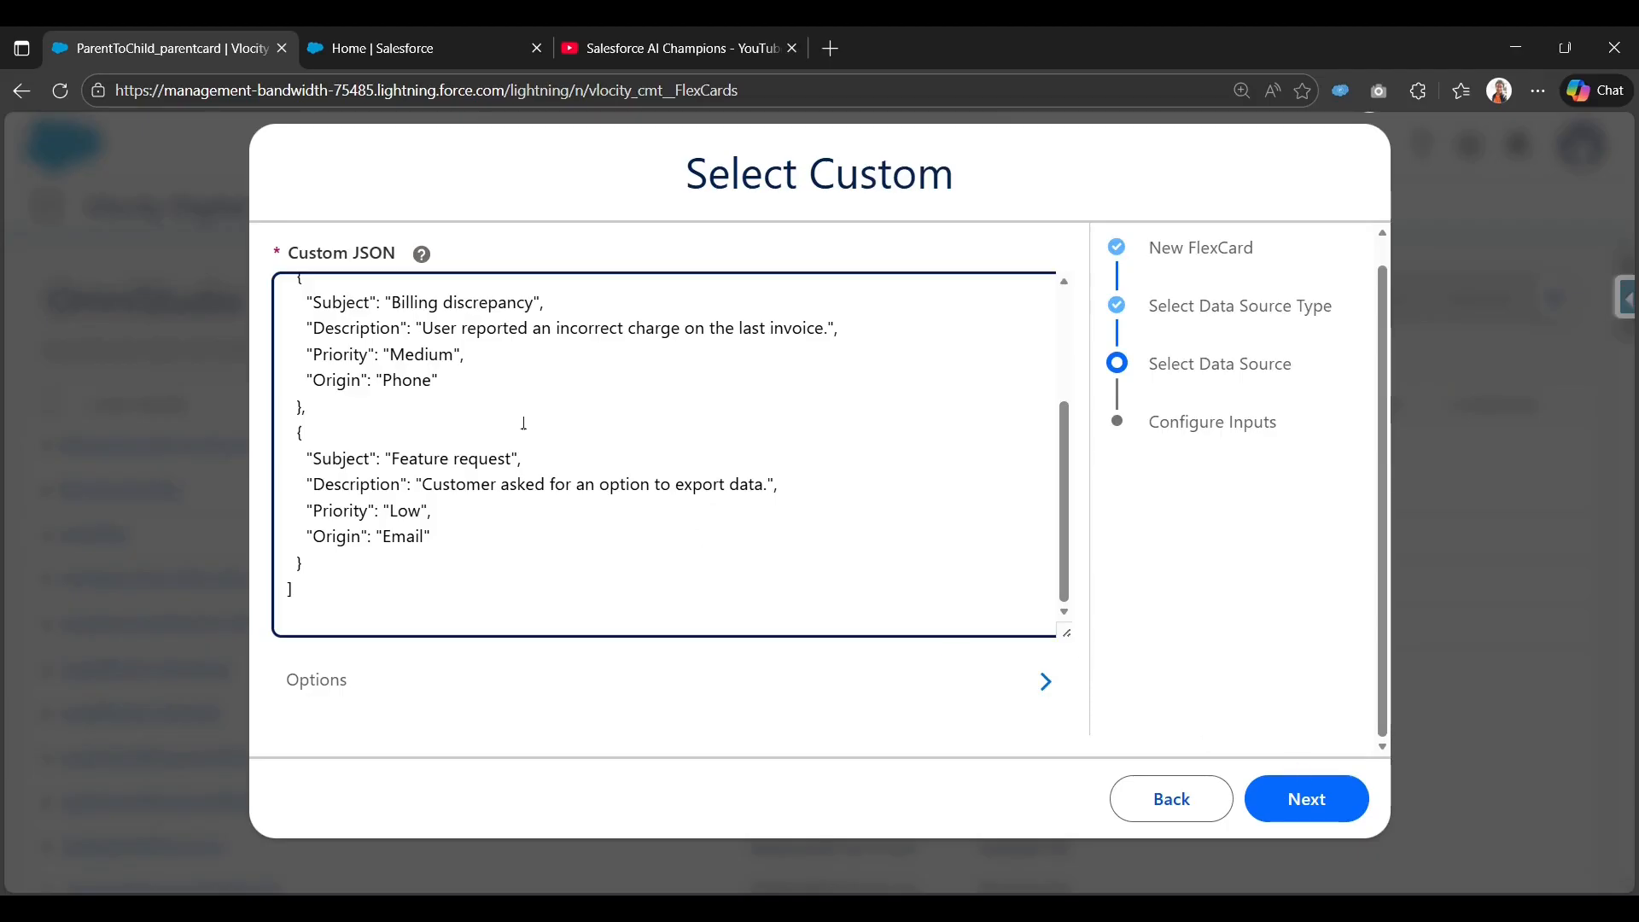
# Check the test response in JSON and TABLE views, then save to create the FlexCard.
pyautogui.click(1261, 793)
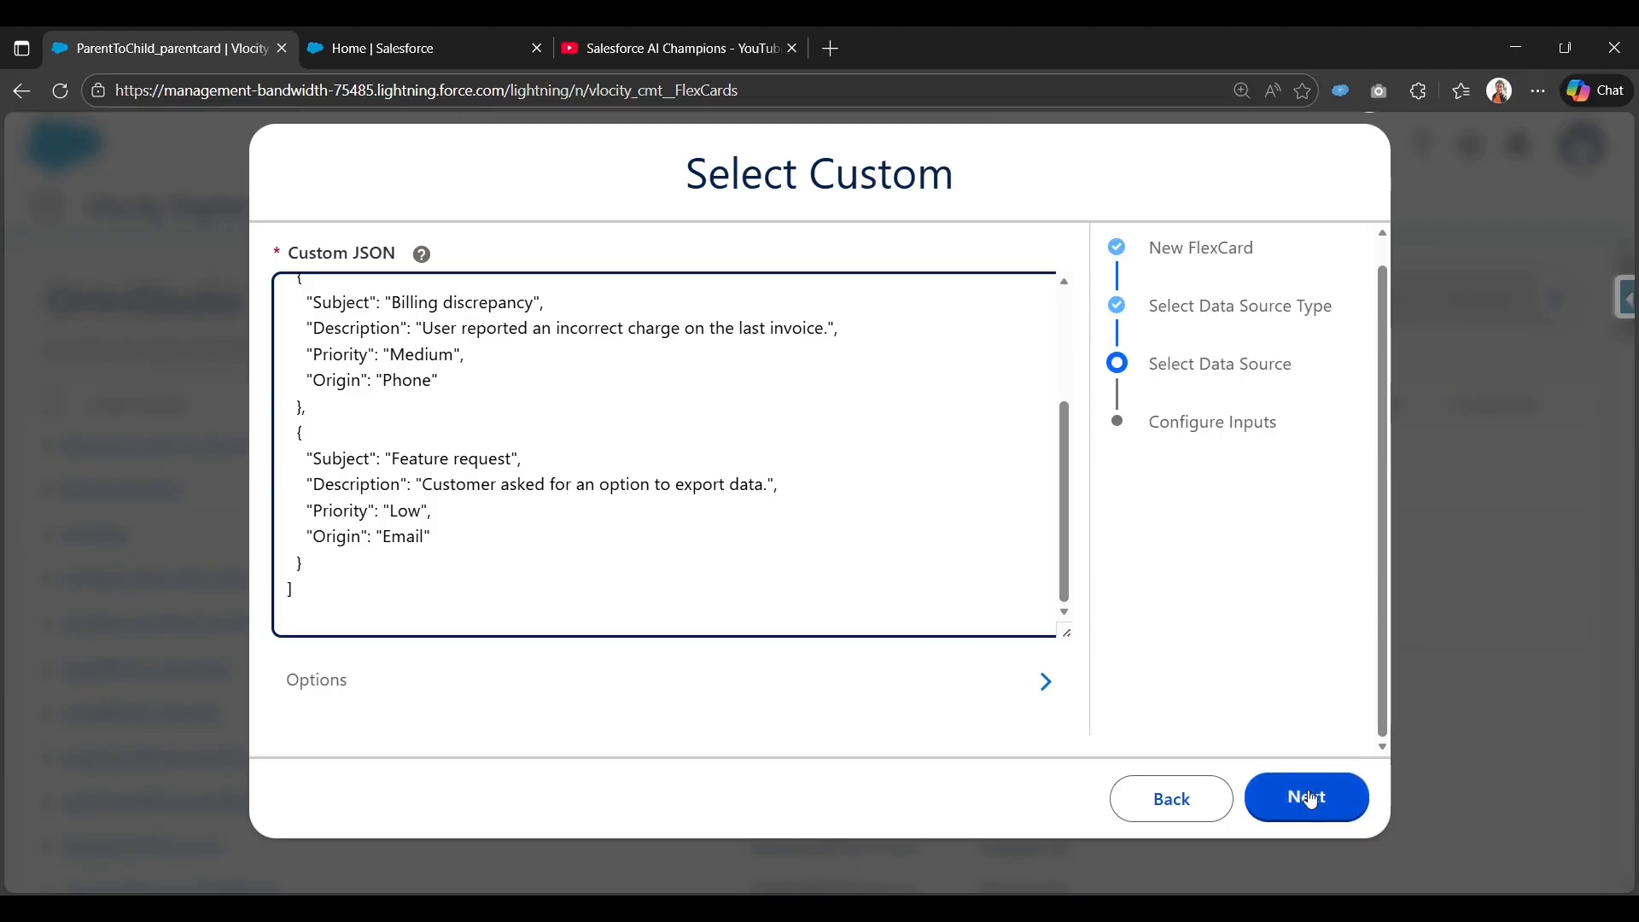
pyautogui.scroll(-3, 835, 589)
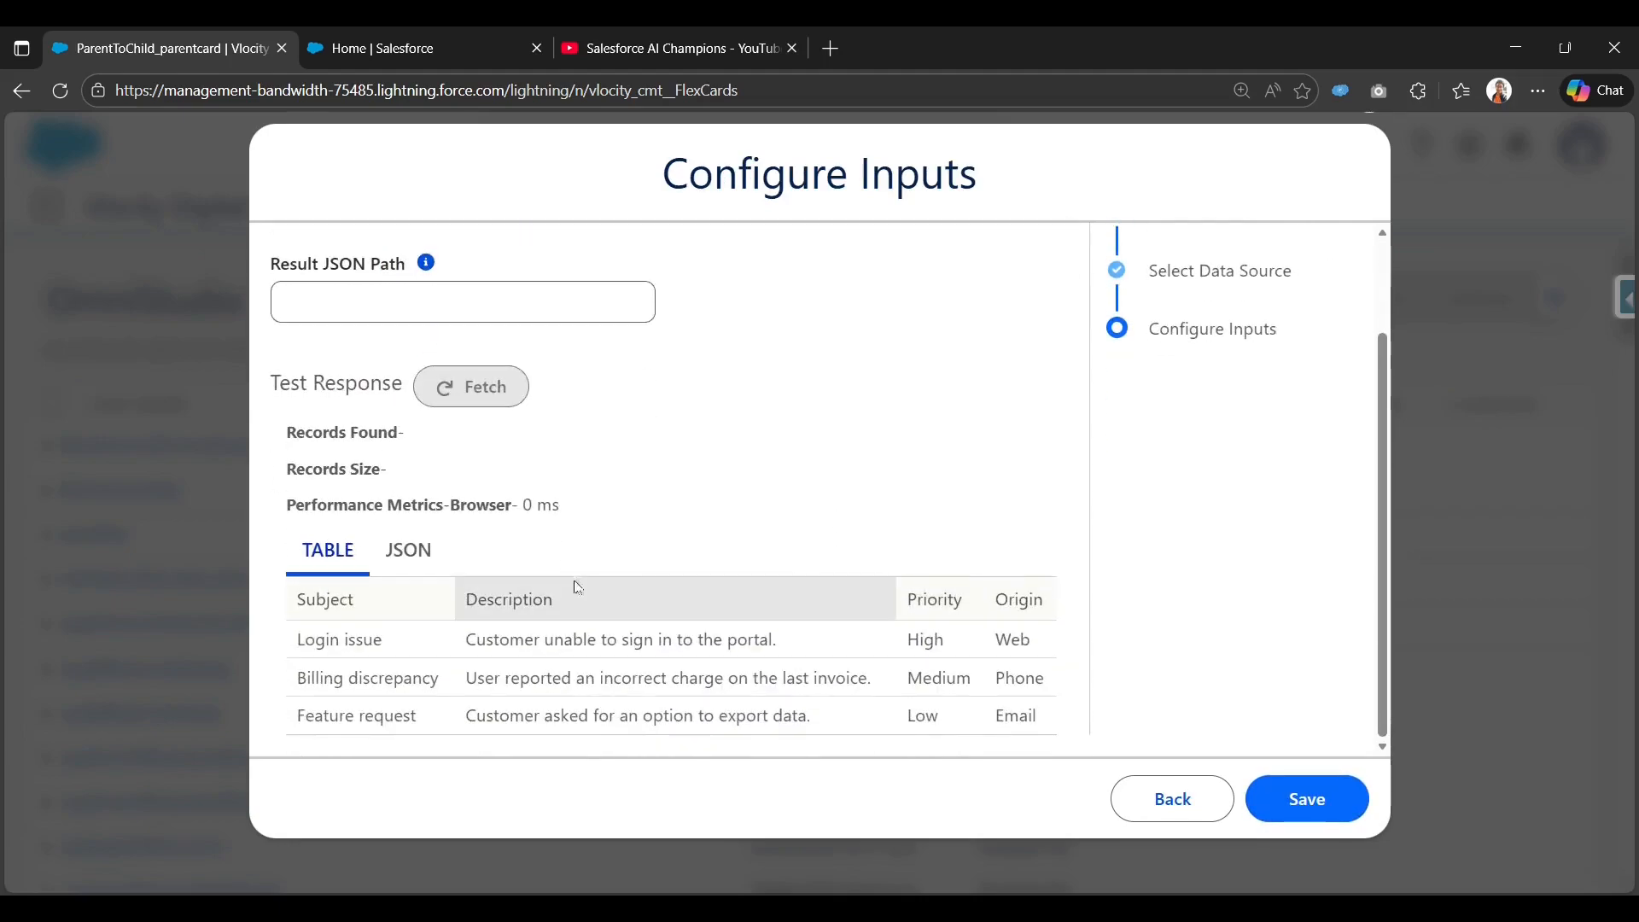
pyautogui.click(431, 565)
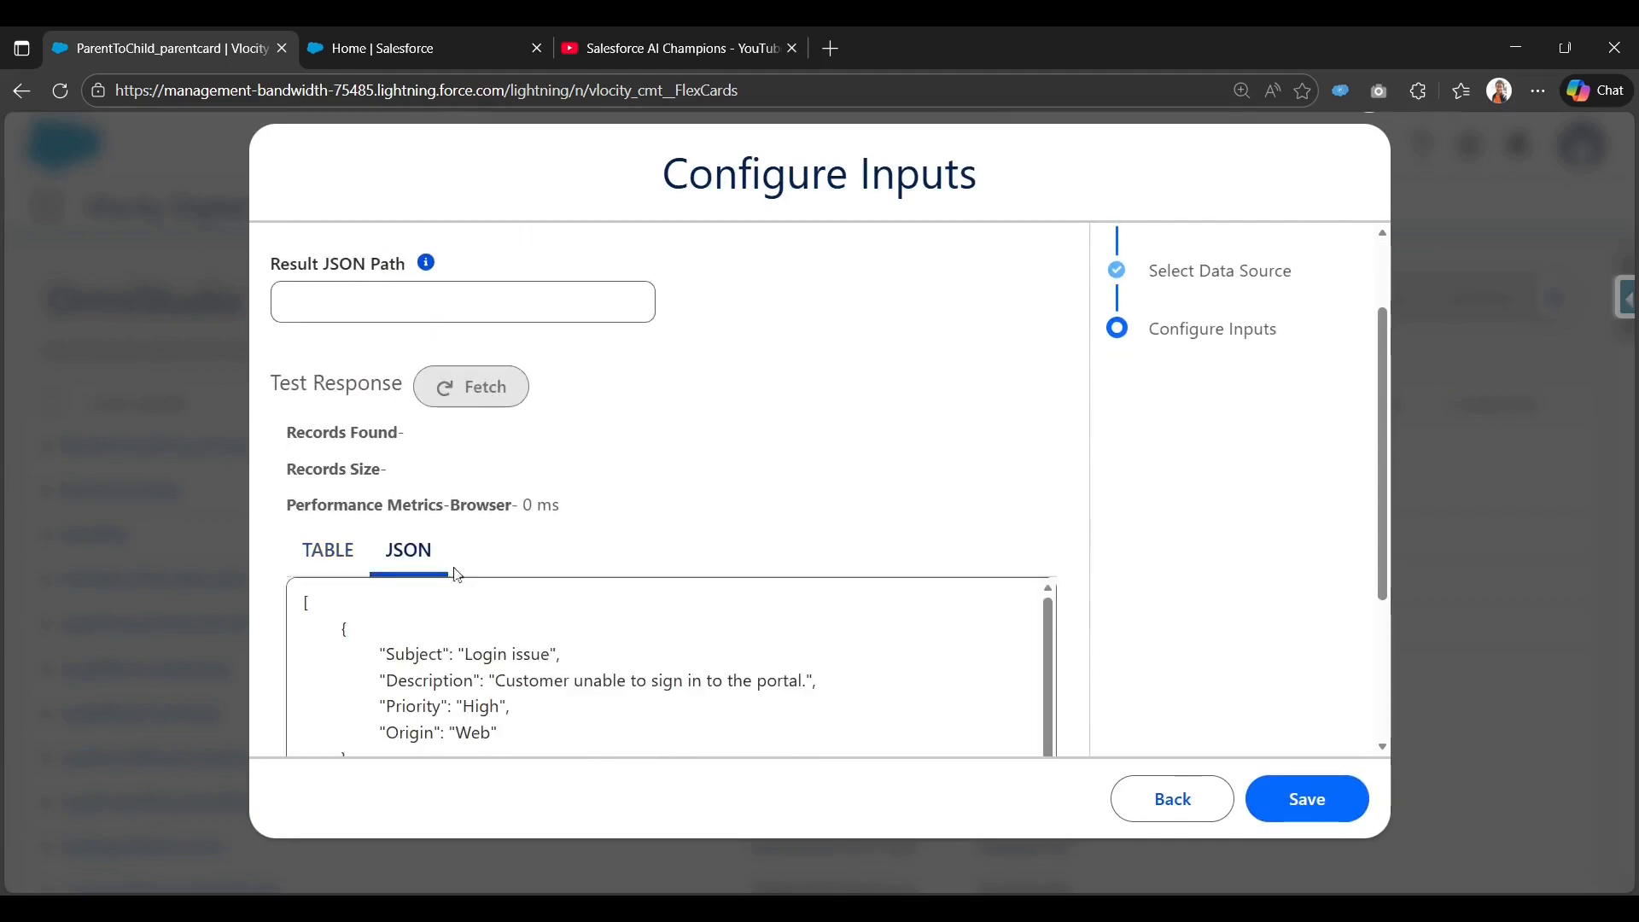
pyautogui.scroll(-3, 435, 567)
pyautogui.click(329, 308)
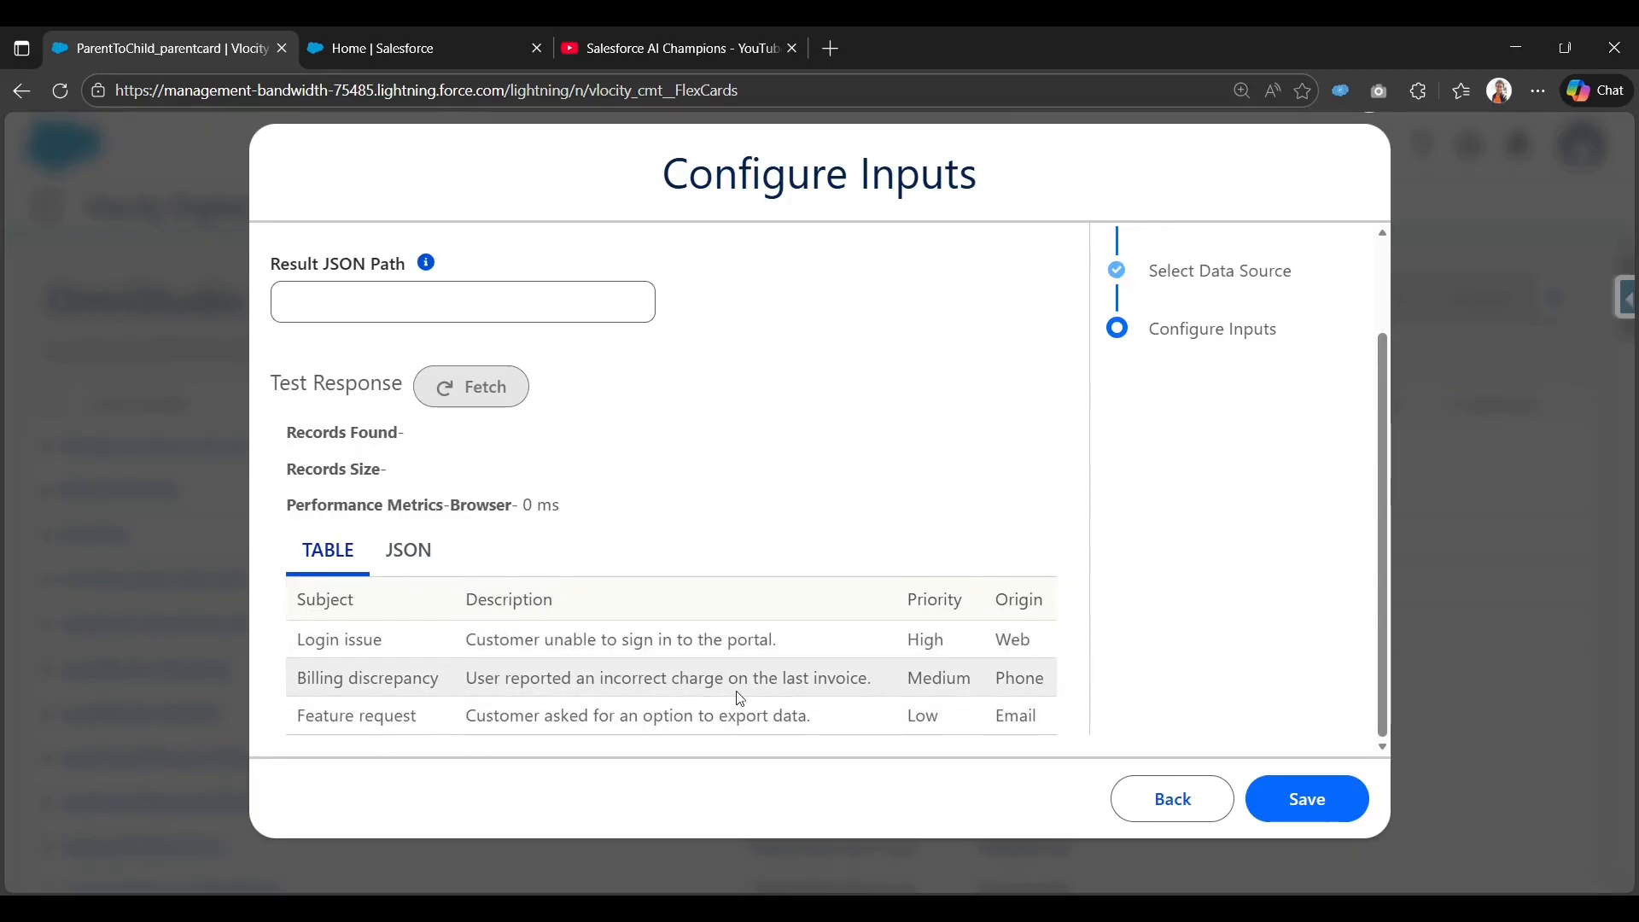
pyautogui.click(1309, 805)
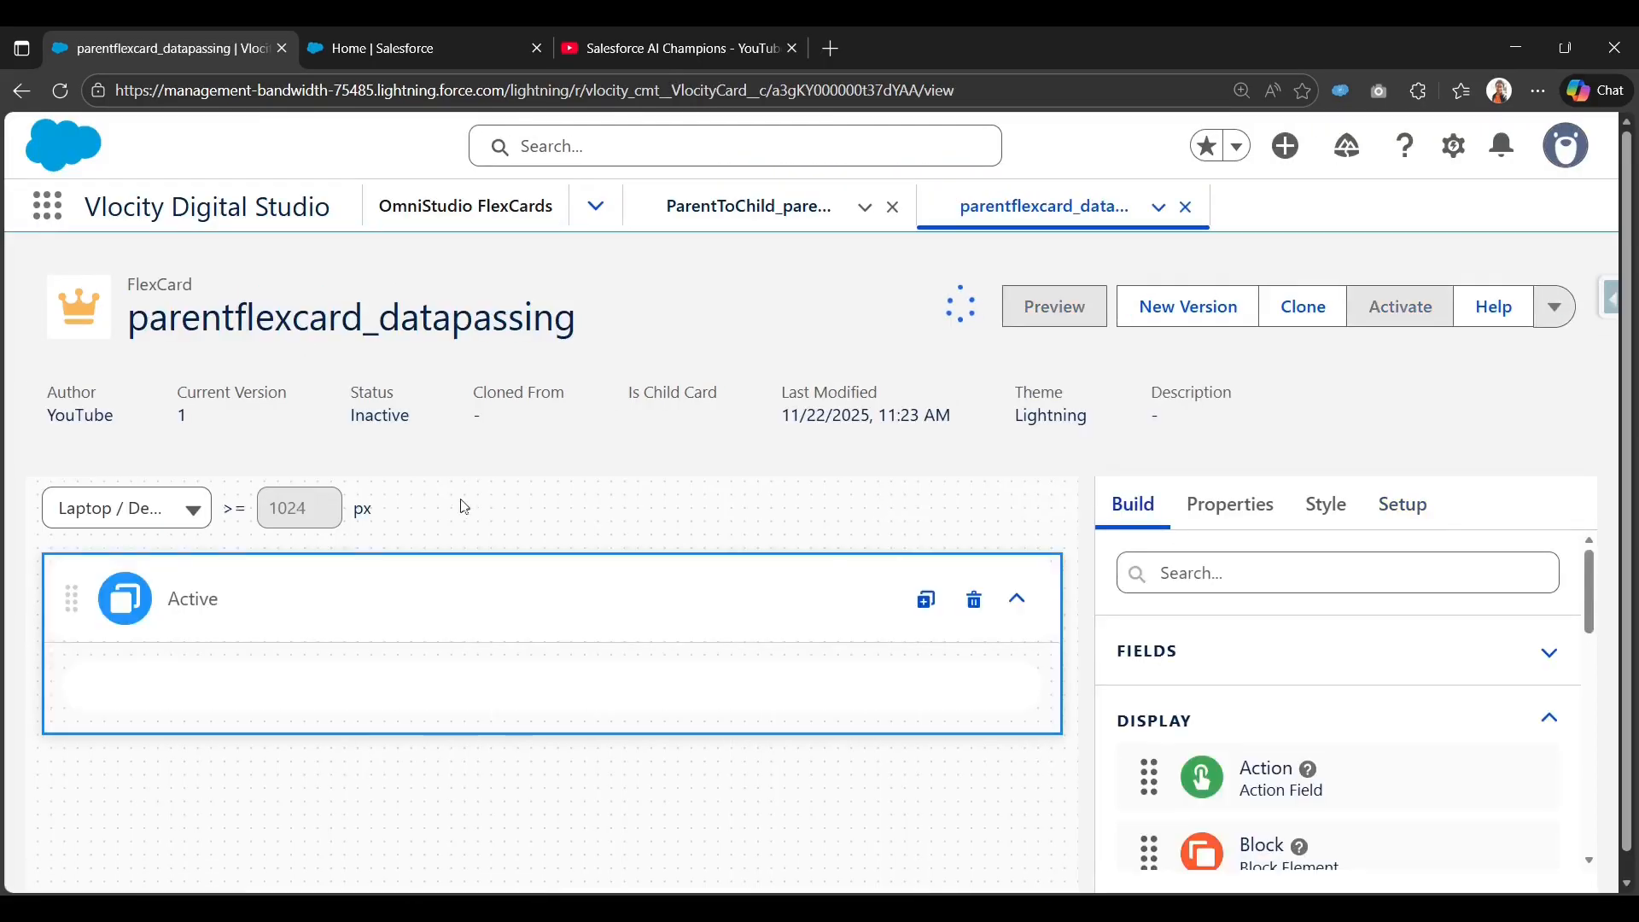
# Close the old ParentToChild_parentcard tab.
pyautogui.click(893, 207)
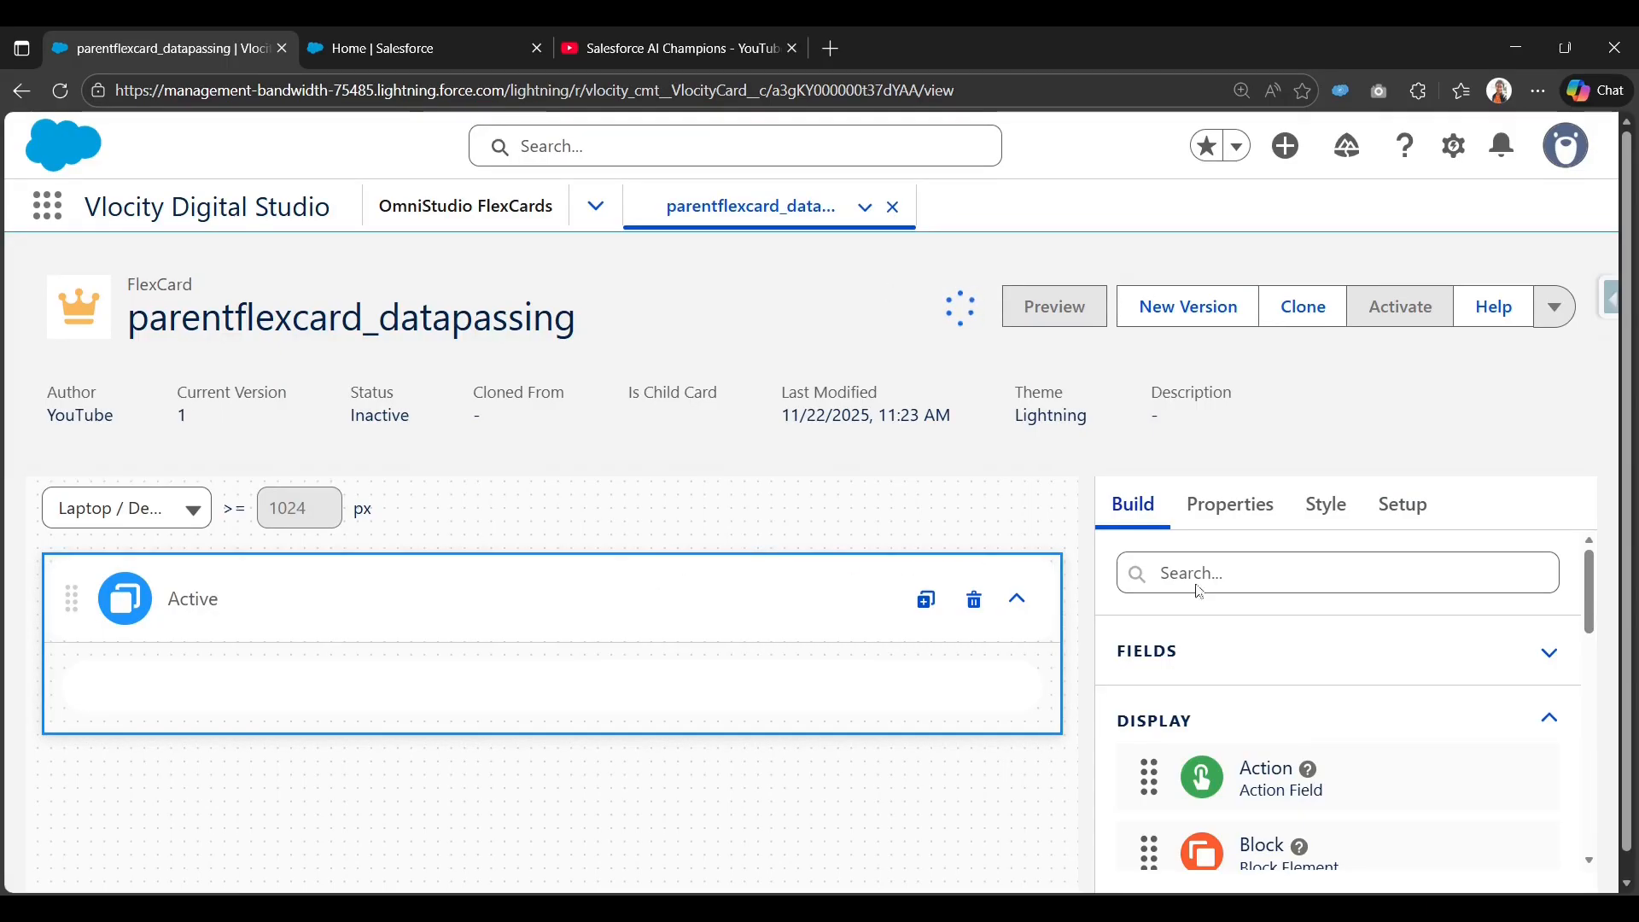
pyautogui.scroll(-1, 1277, 612)
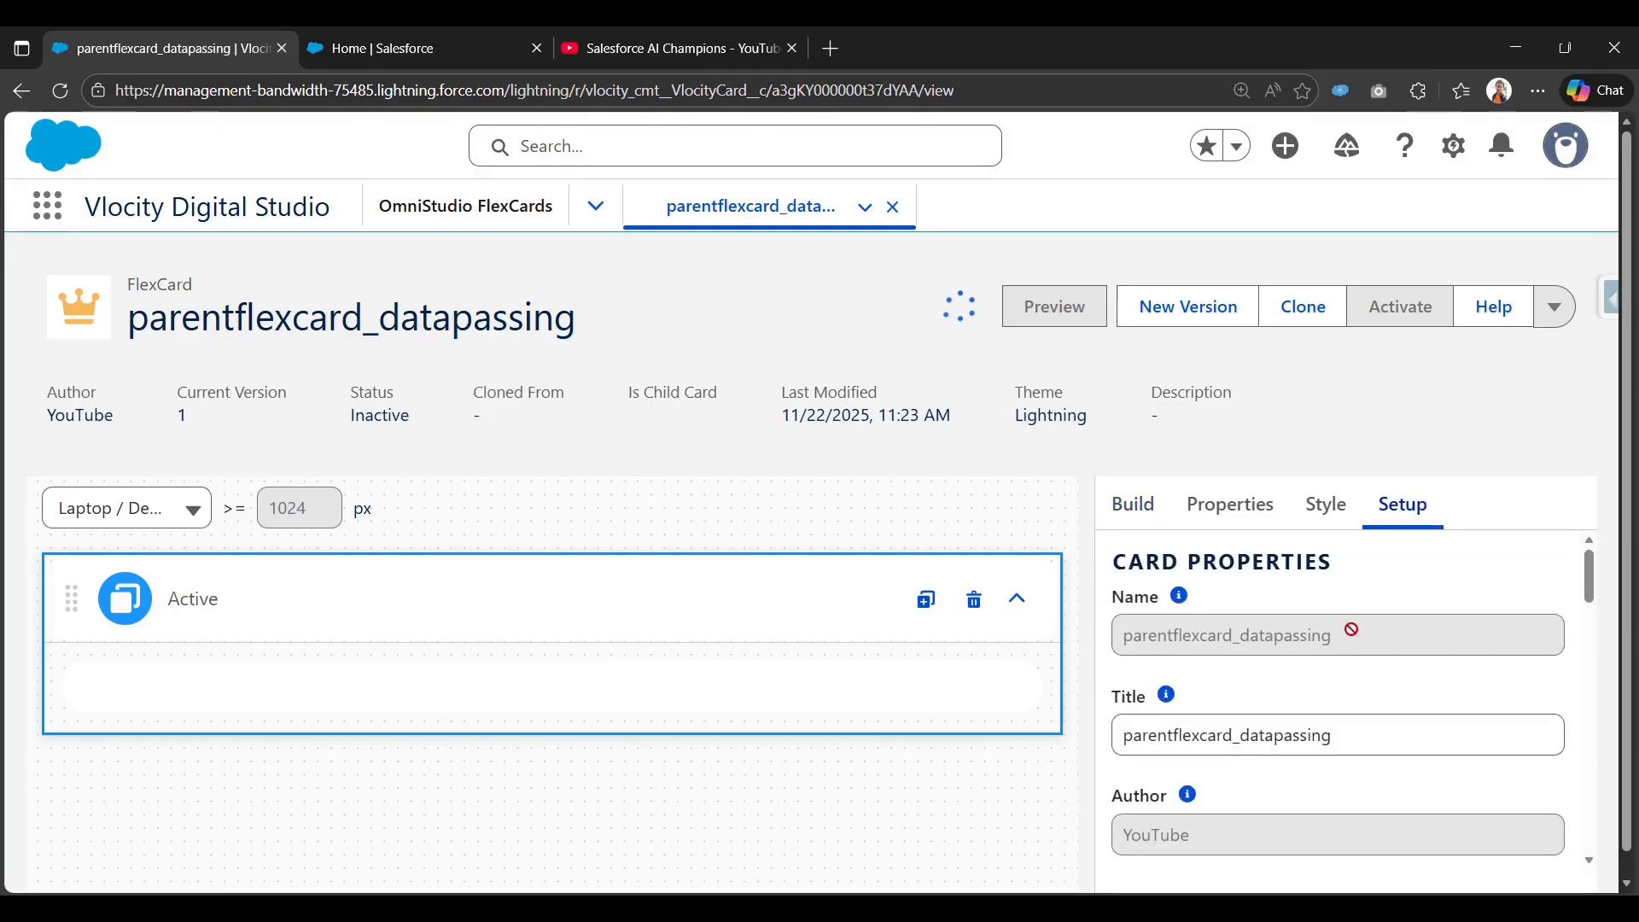
pyautogui.scroll(-15, 1263, 725)
pyautogui.scroll(3, 1195, 752)
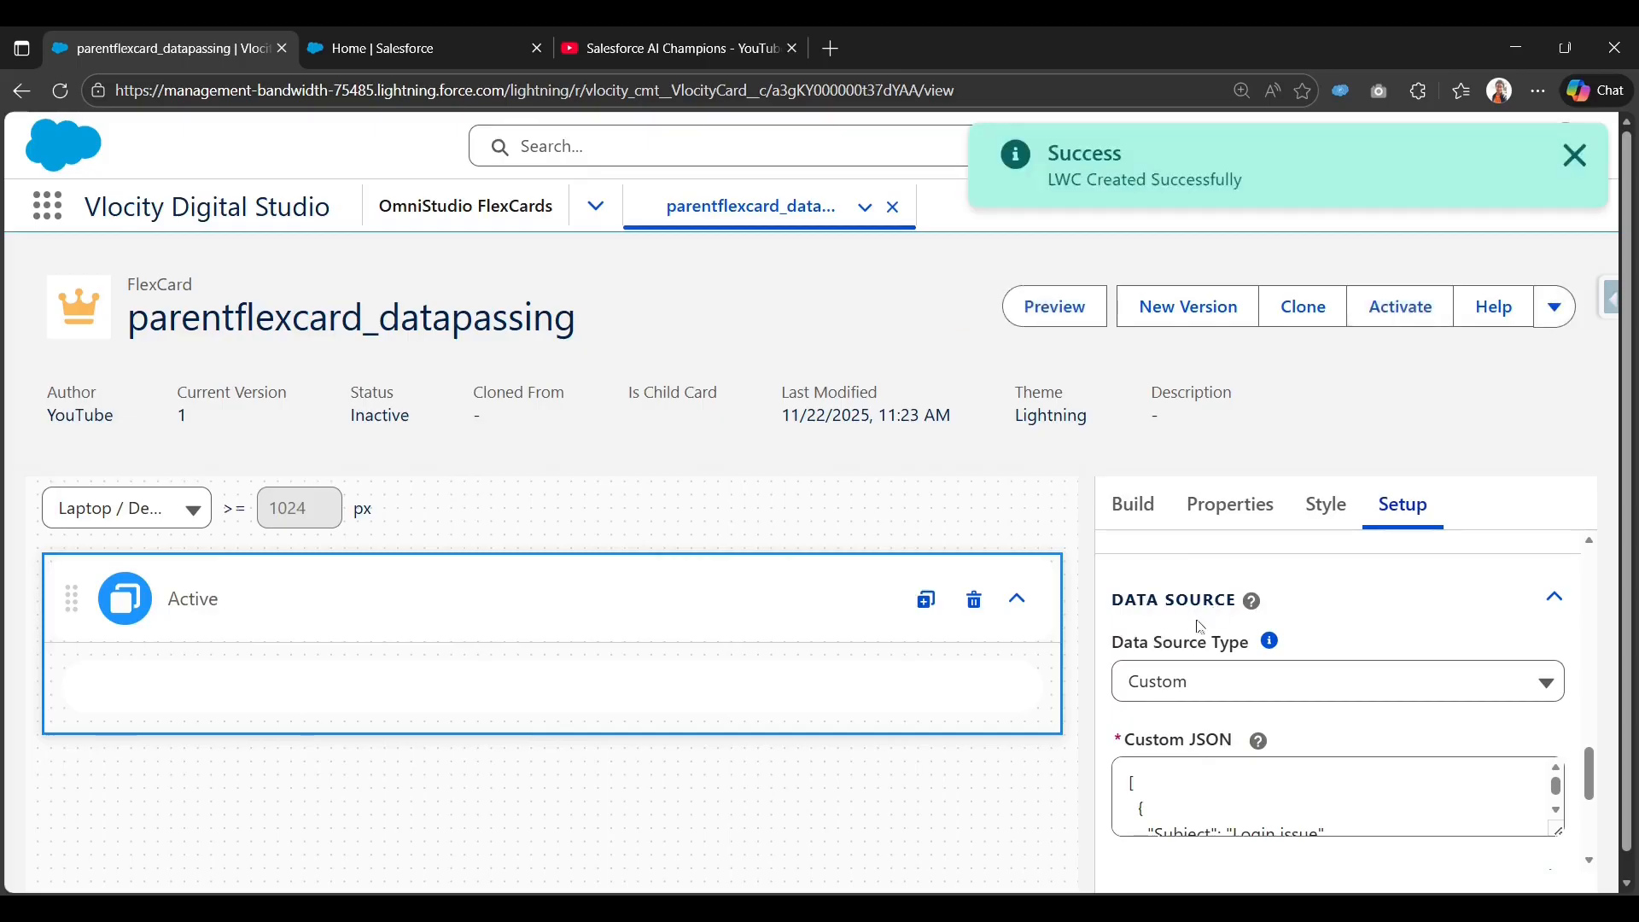
# Confirm the data source type stays Custom, then show the Build element list.
pyautogui.click(1230, 680)
pyautogui.scroll(-3, 1264, 819)
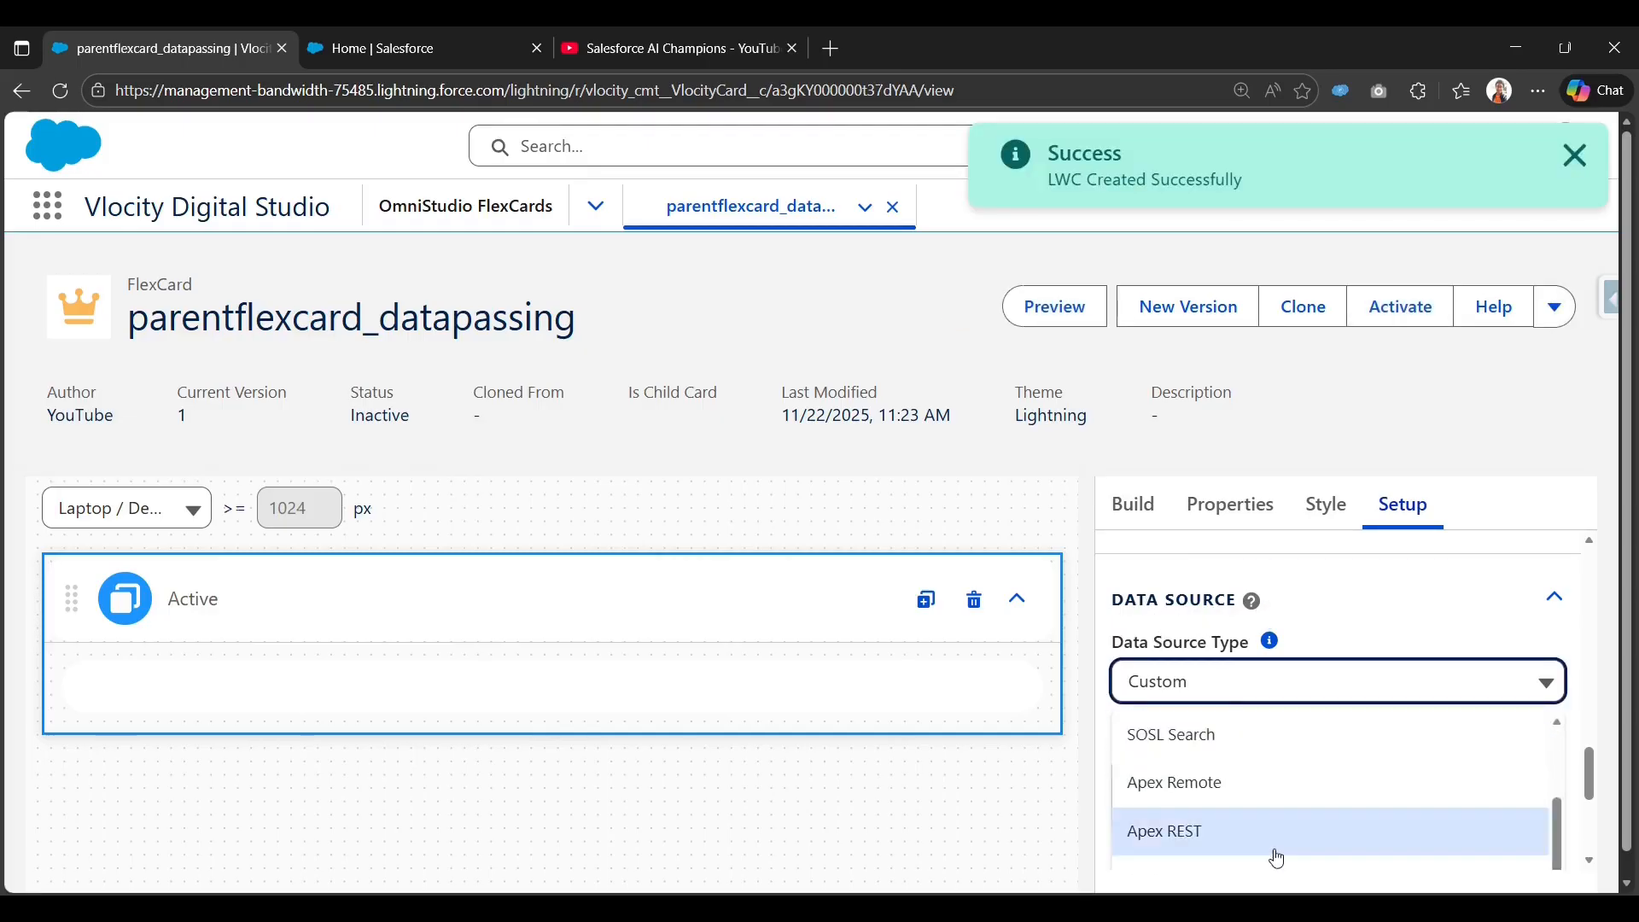
pyautogui.click(1314, 657)
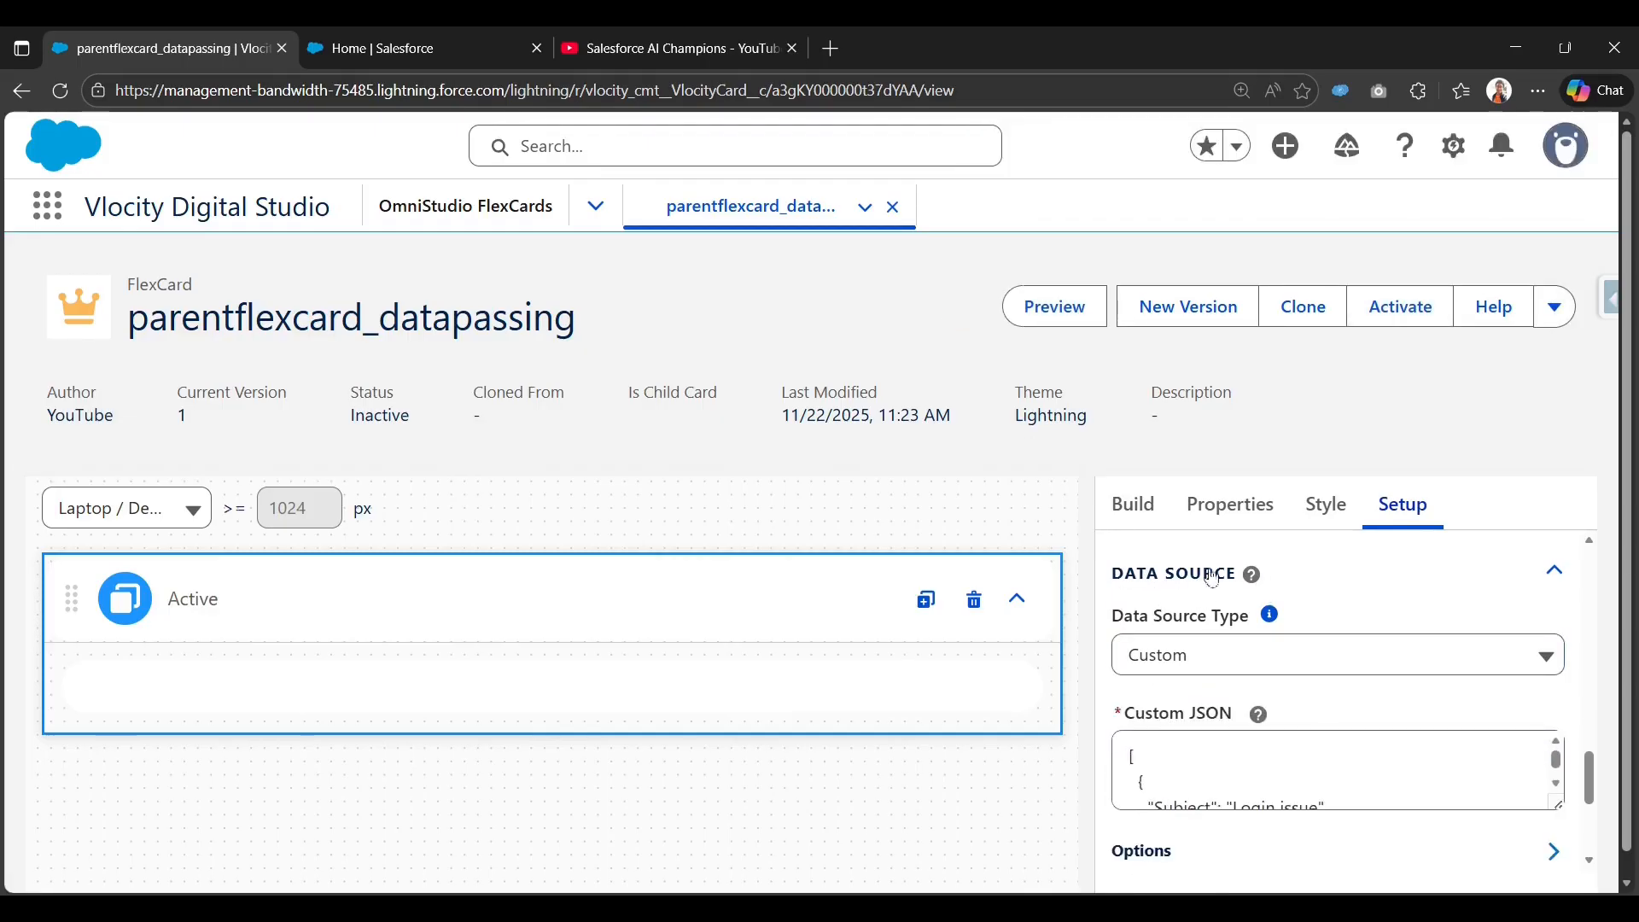
pyautogui.click(1135, 506)
pyautogui.scroll(-9, 1215, 651)
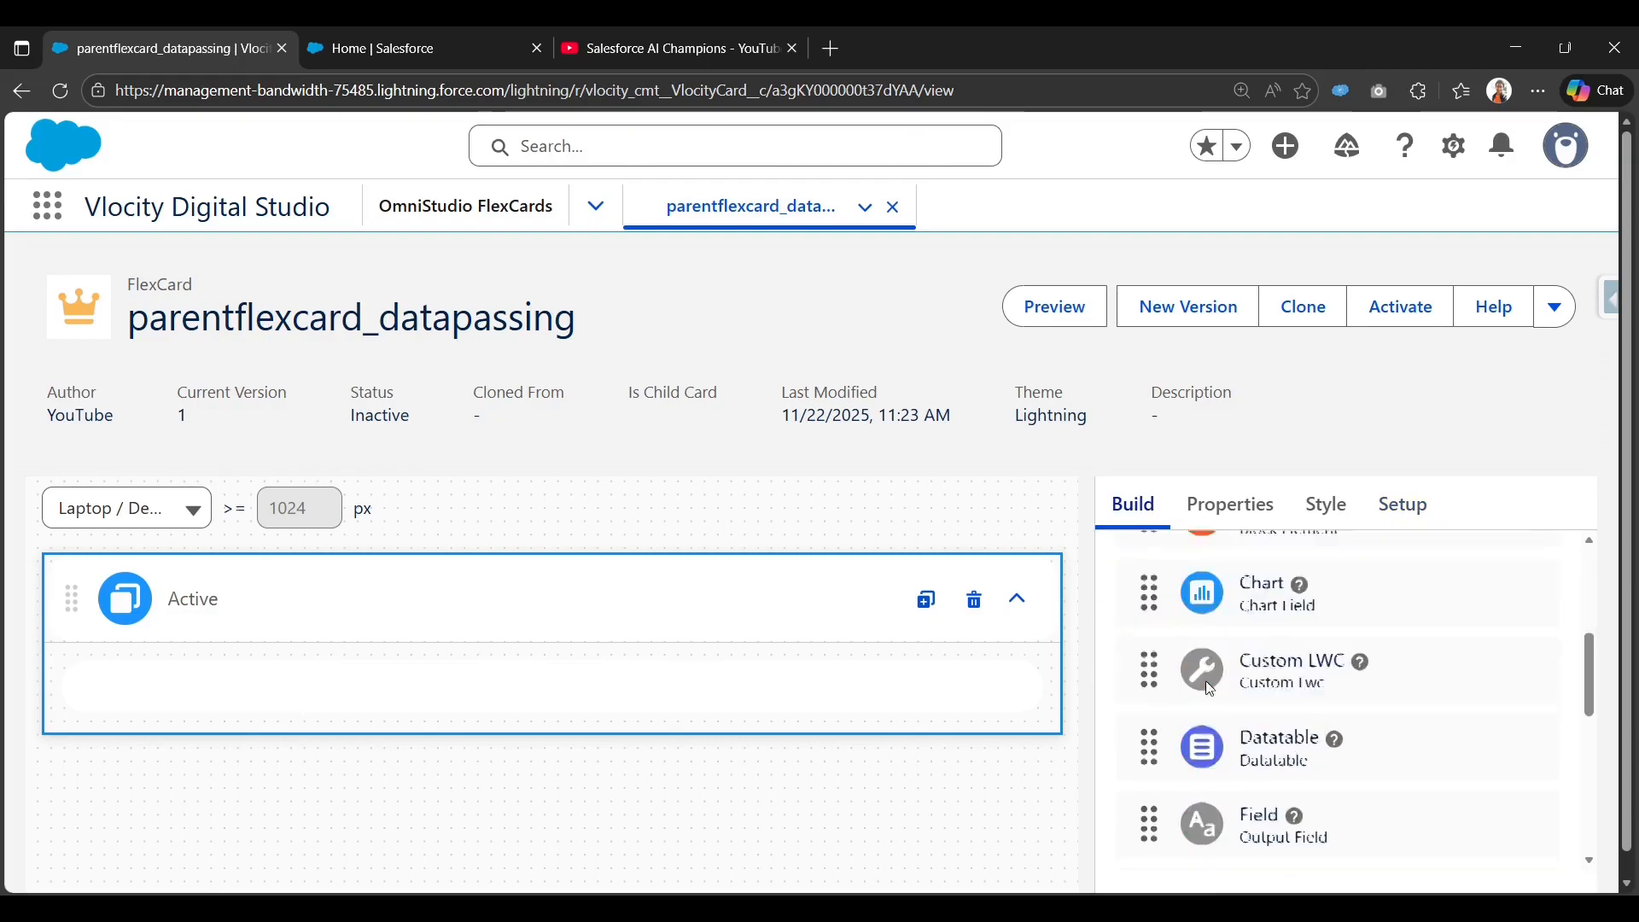
# Add a half-width text element and replace 'Edit me!' with 'Case Subject: {}'.
pyautogui.moveTo(1211, 772); pyautogui.dragTo(427, 681)
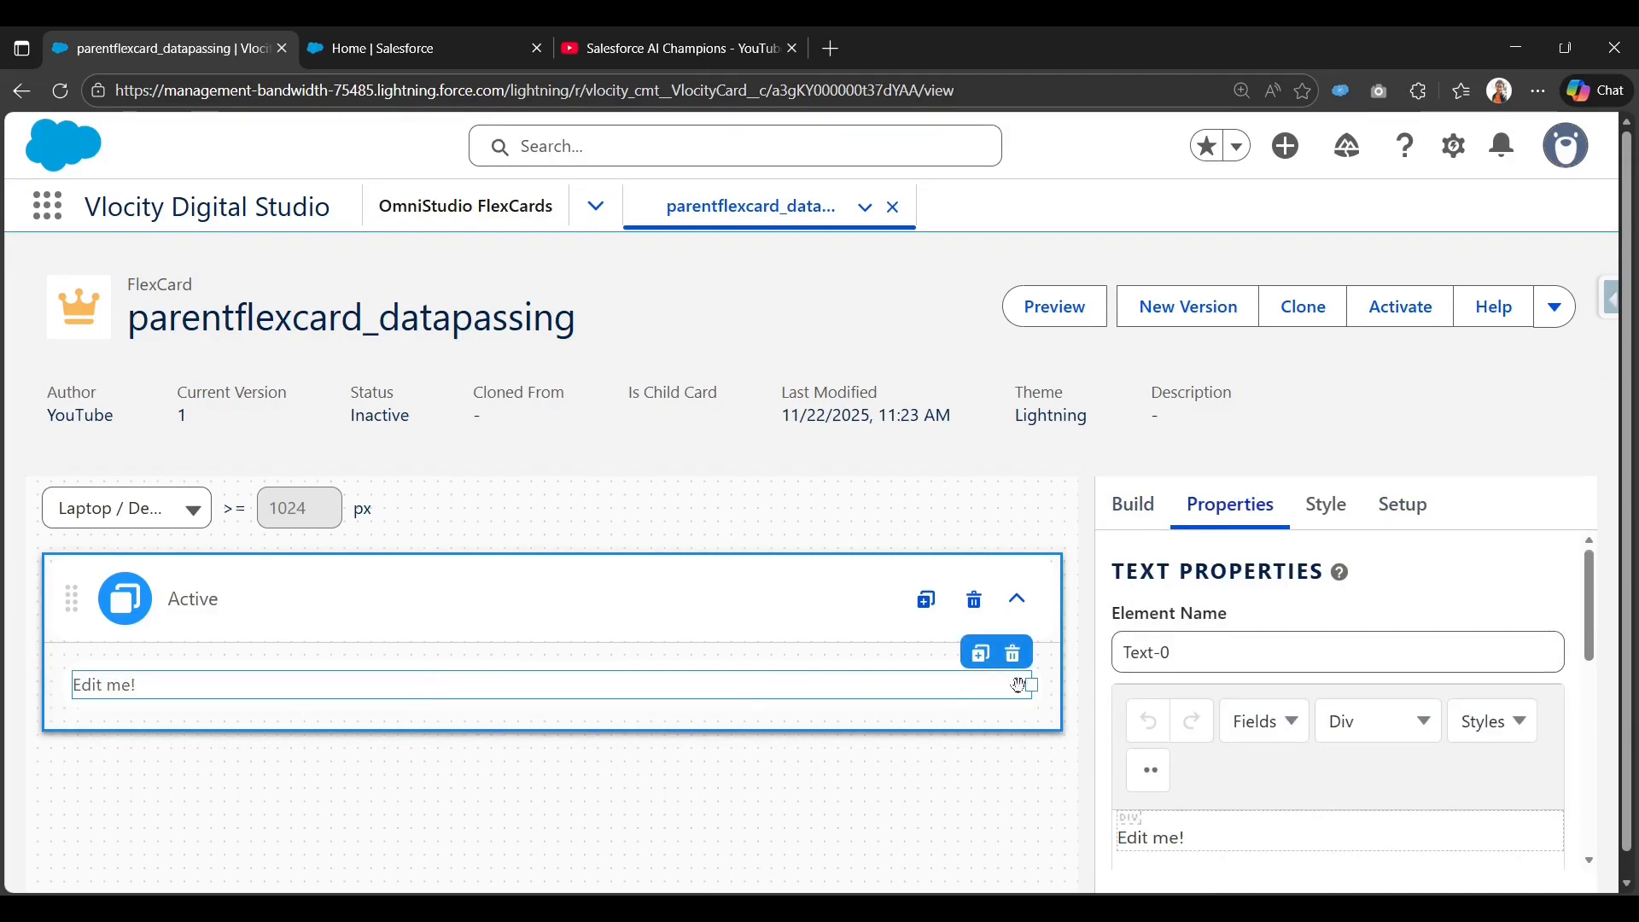
pyautogui.moveTo(1030, 684); pyautogui.dragTo(437, 688)
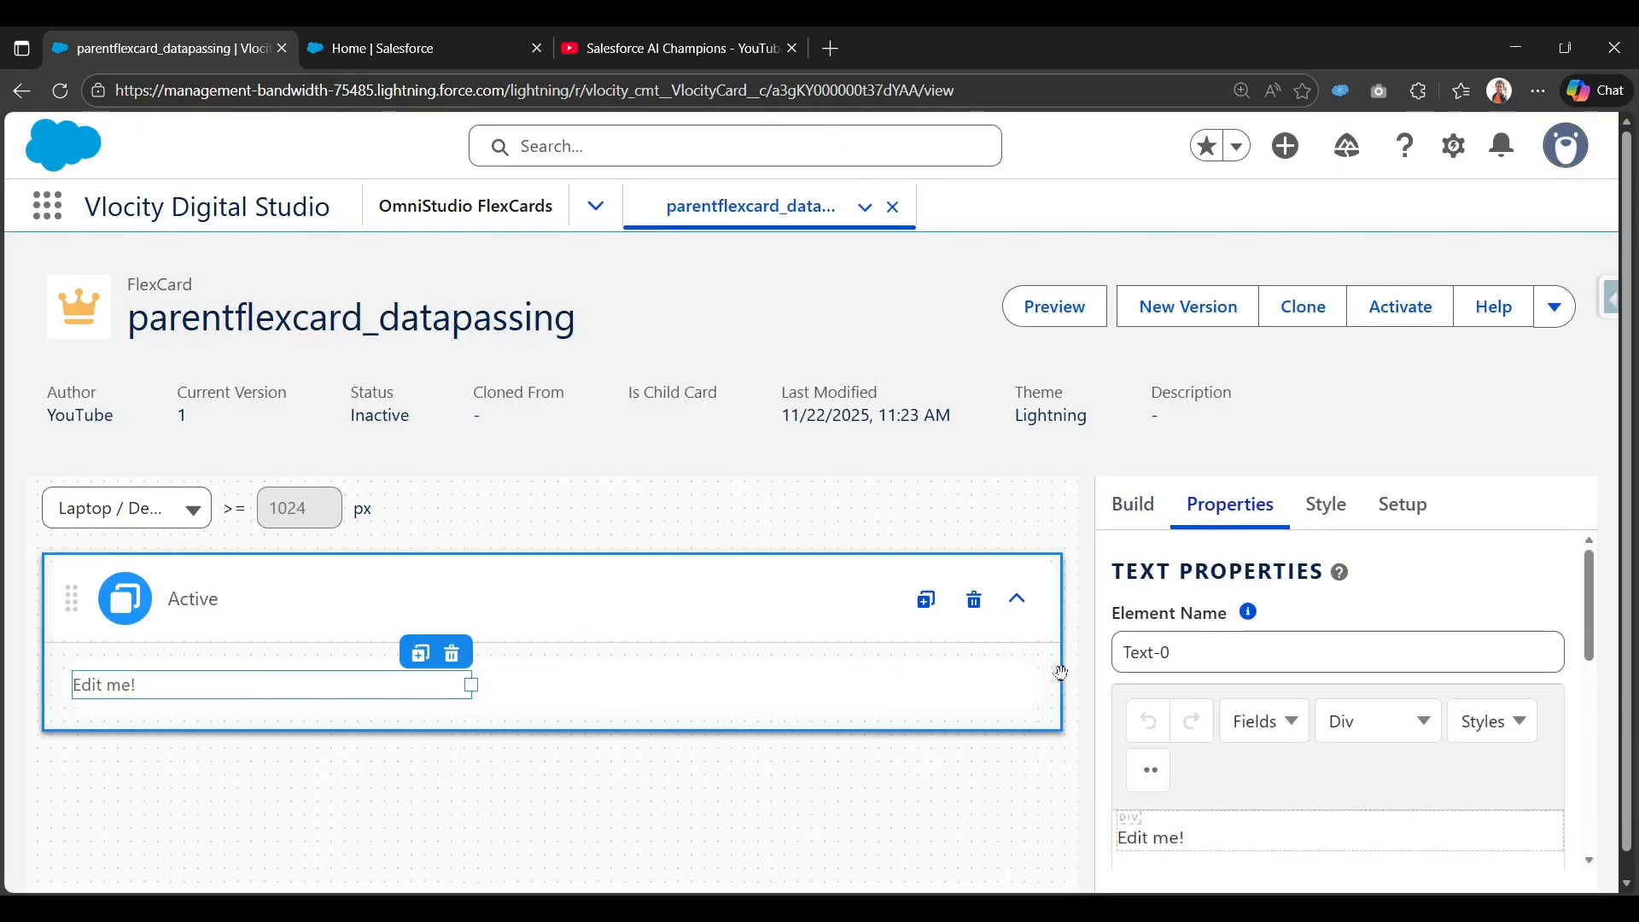
pyautogui.scroll(-3, 1328, 695)
pyautogui.hotkey('ctrl', 'a')
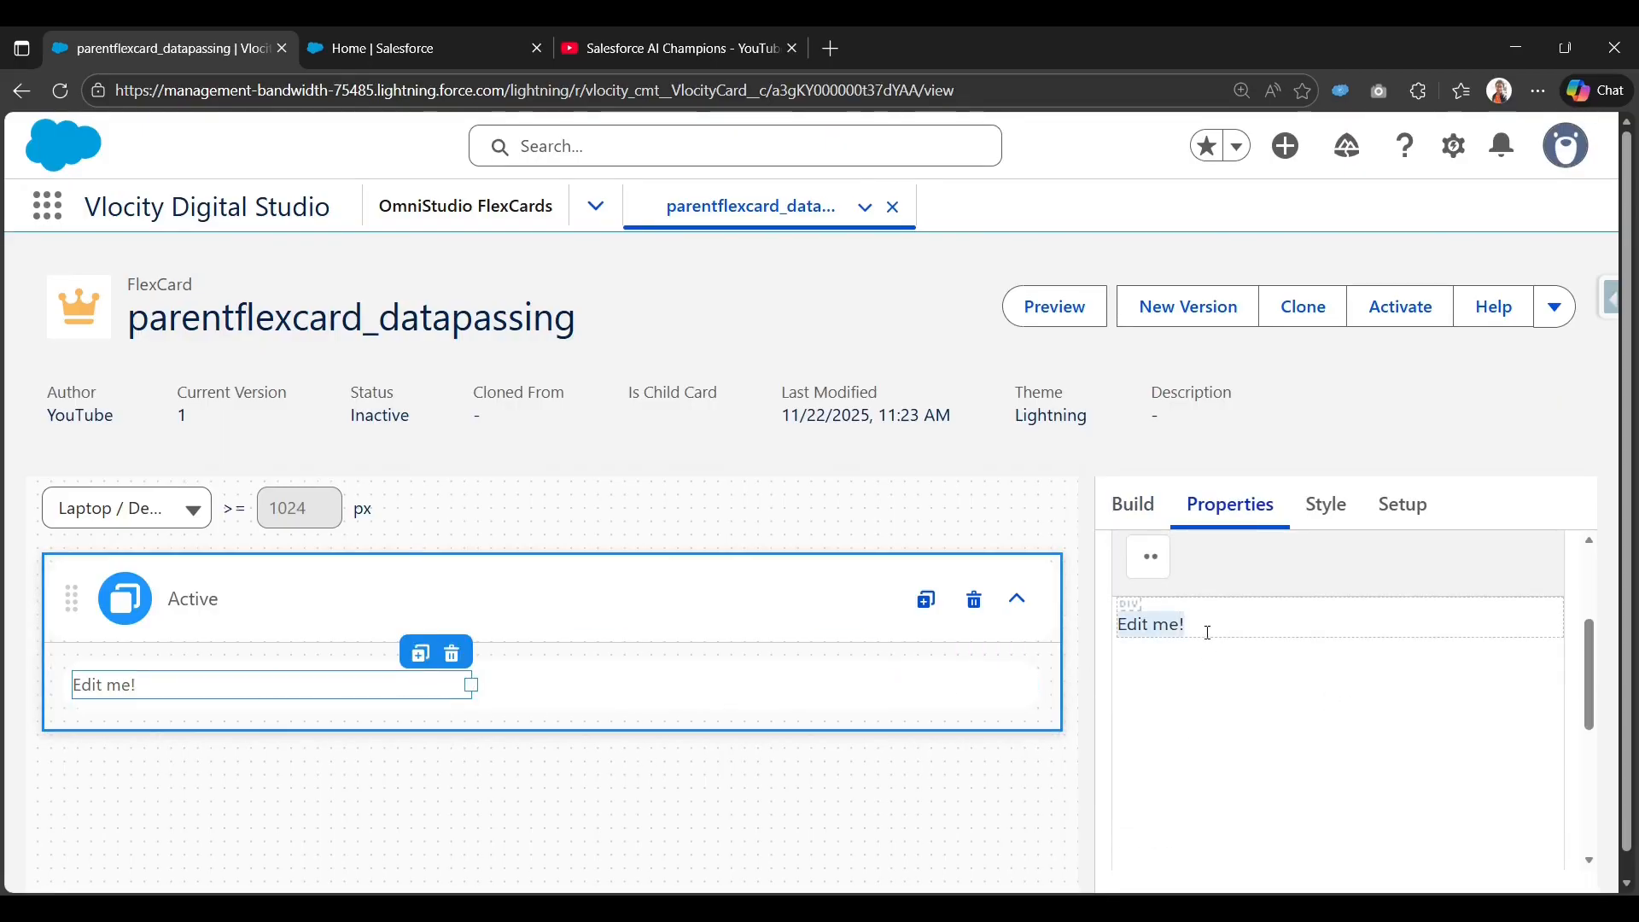
pyautogui.press('BackSpace')
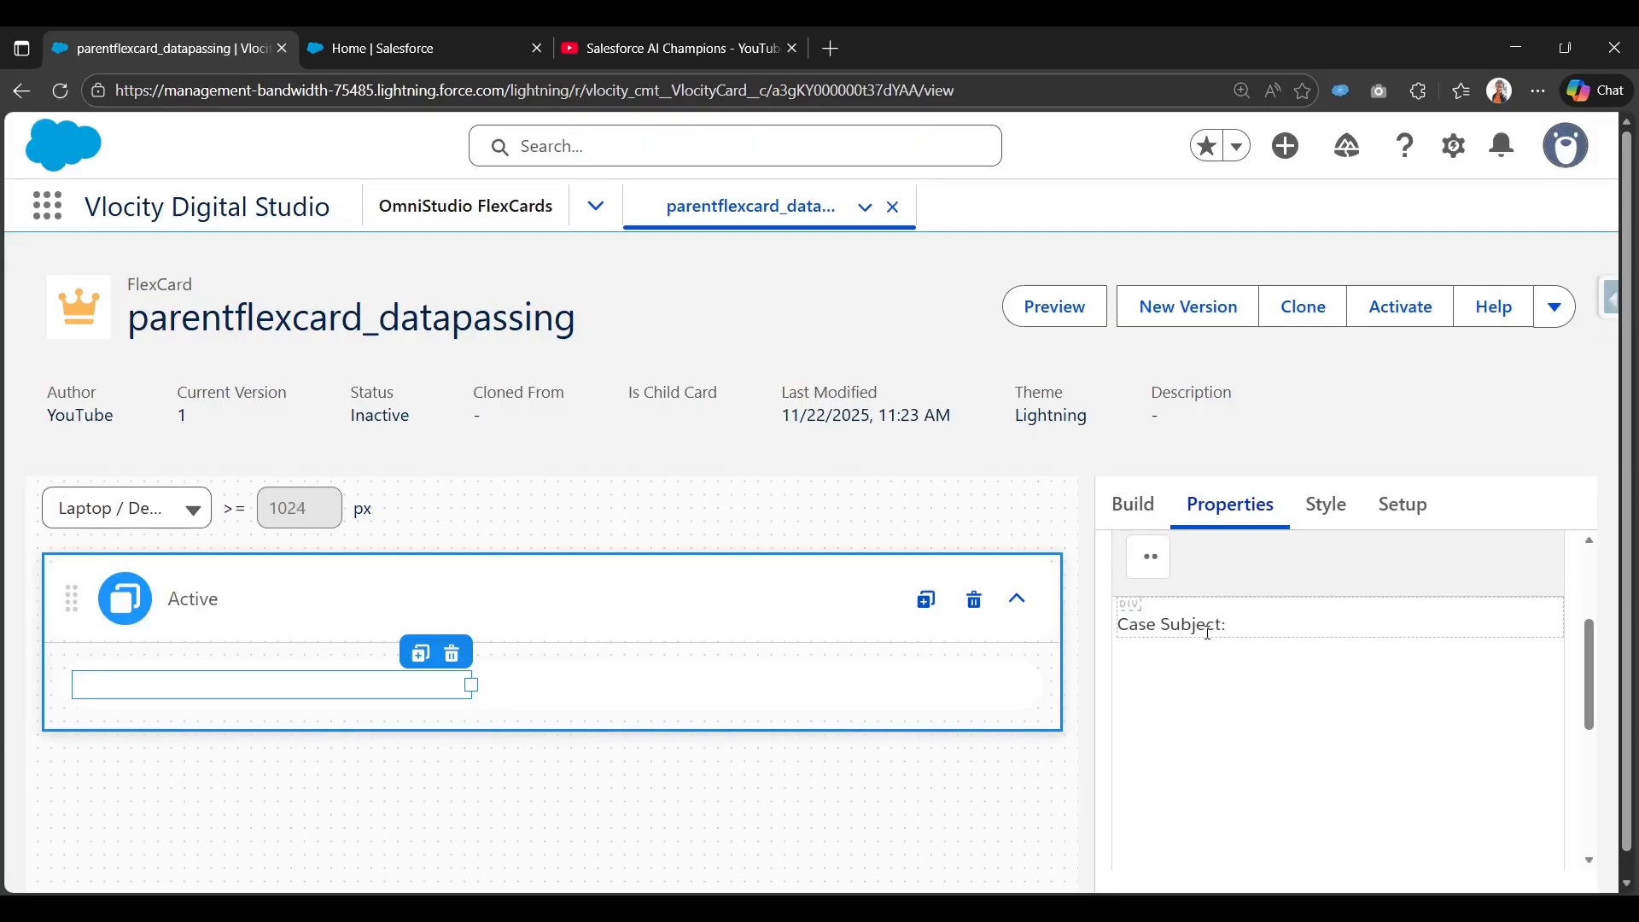
pyautogui.press('Left')
# Inspect the Setup Custom JSON to find the Subject field name.
pyautogui.click(1402, 504)
pyautogui.scroll(-4, 1223, 732)
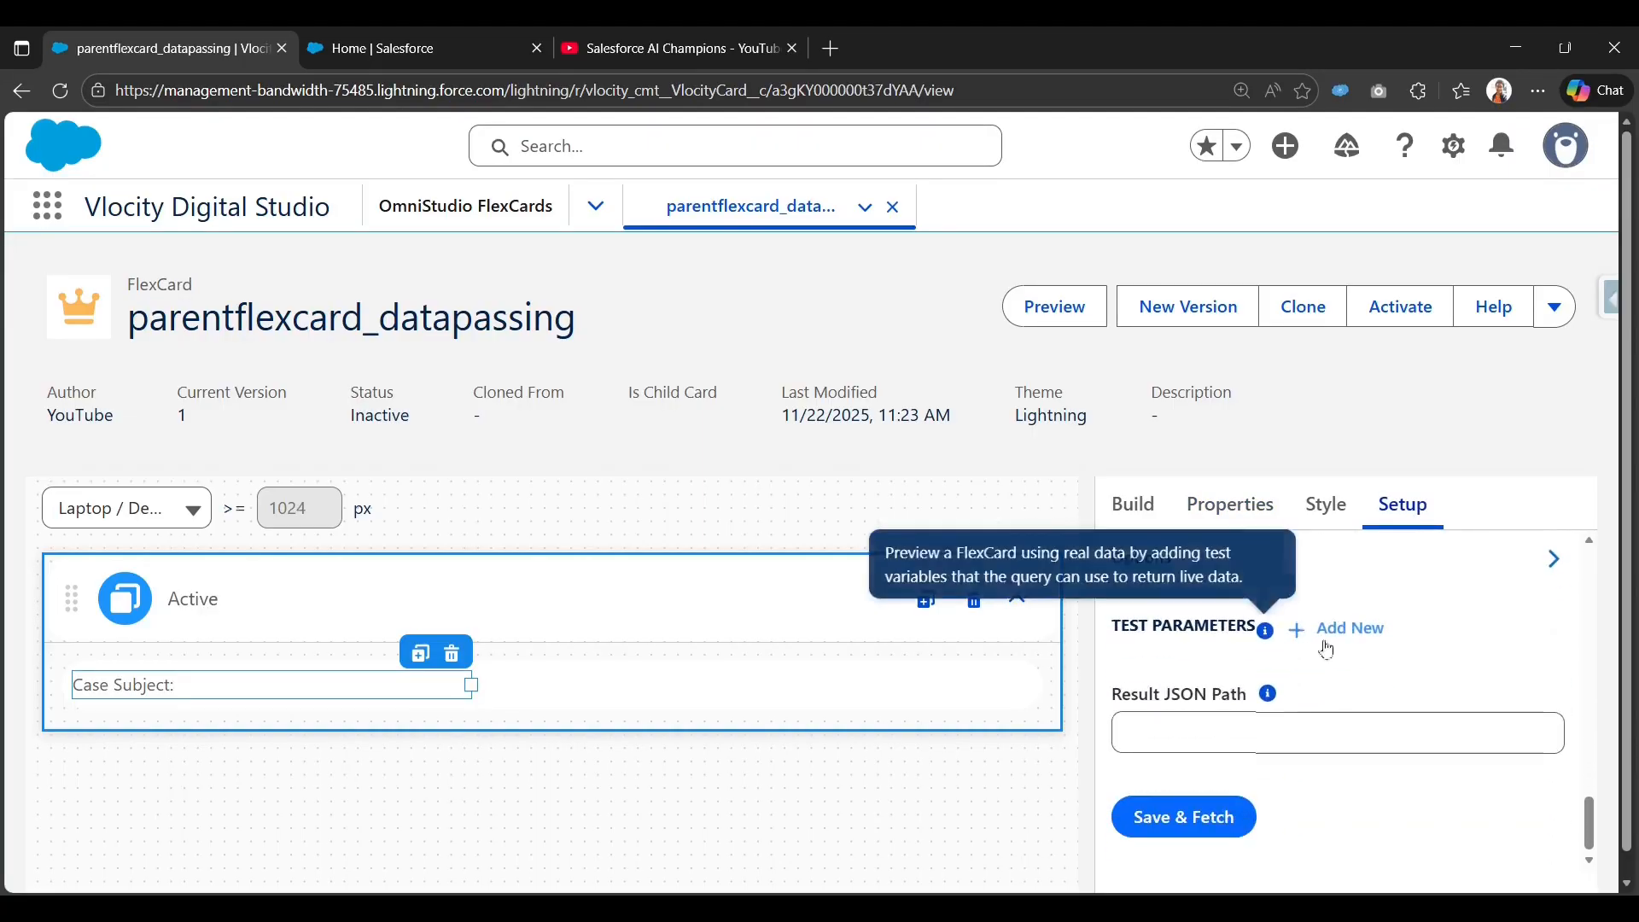
pyautogui.scroll(3, 1579, 727)
pyautogui.moveTo(1554, 728); pyautogui.dragTo(1554, 779)
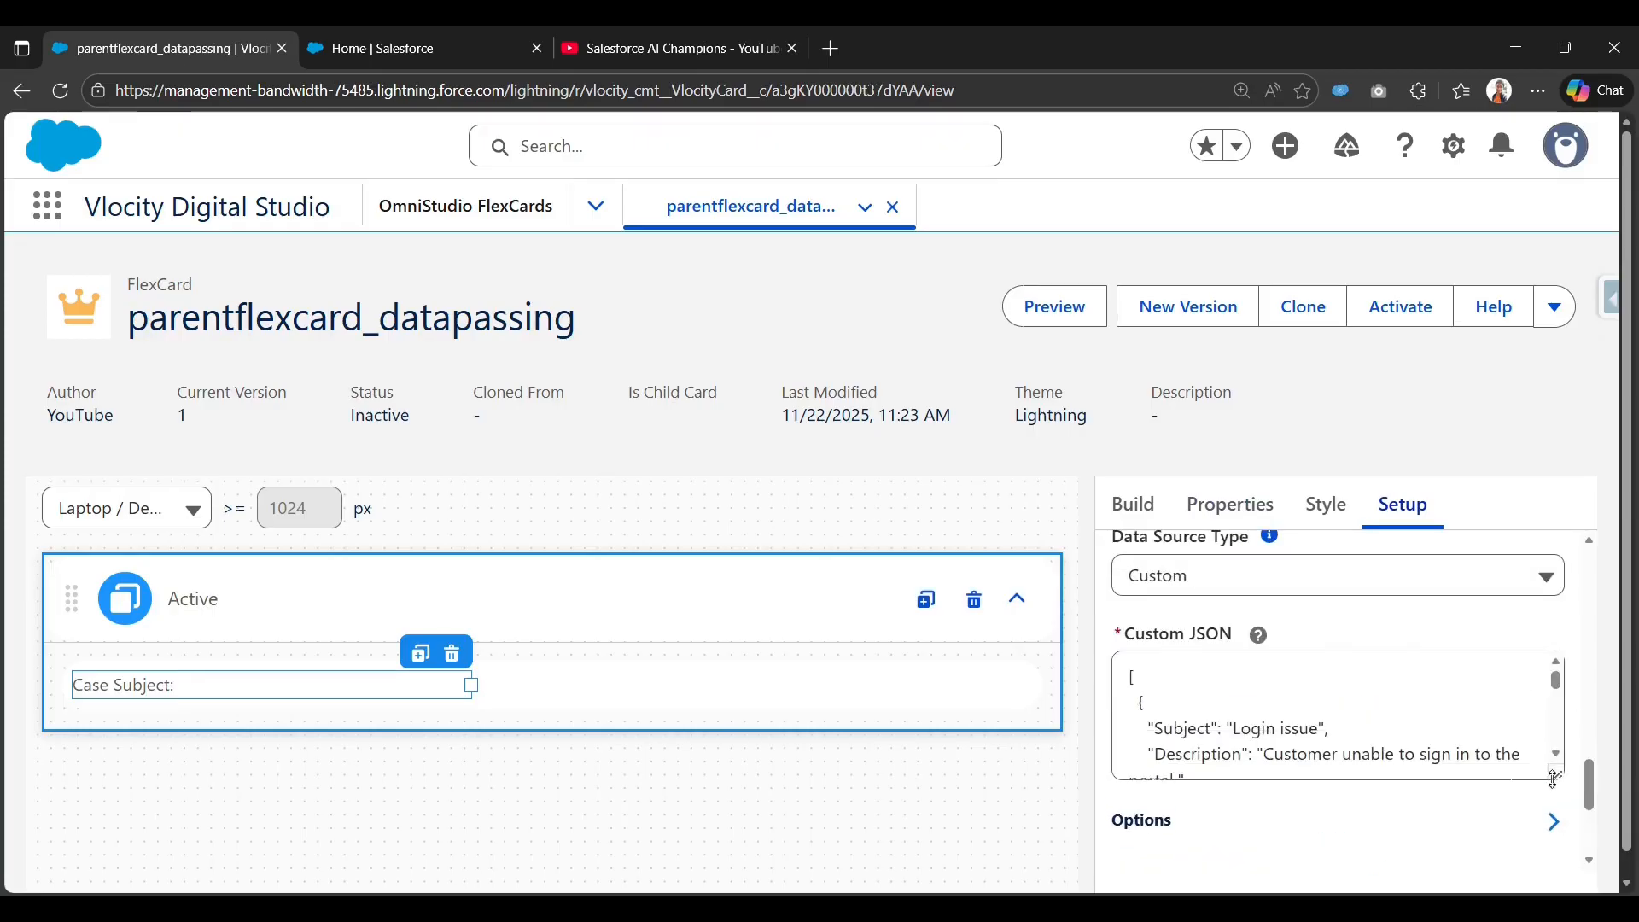
pyautogui.doubleClick(1178, 730)
pyautogui.scroll(-2, 1178, 730)
pyautogui.scroll(4, 1178, 730)
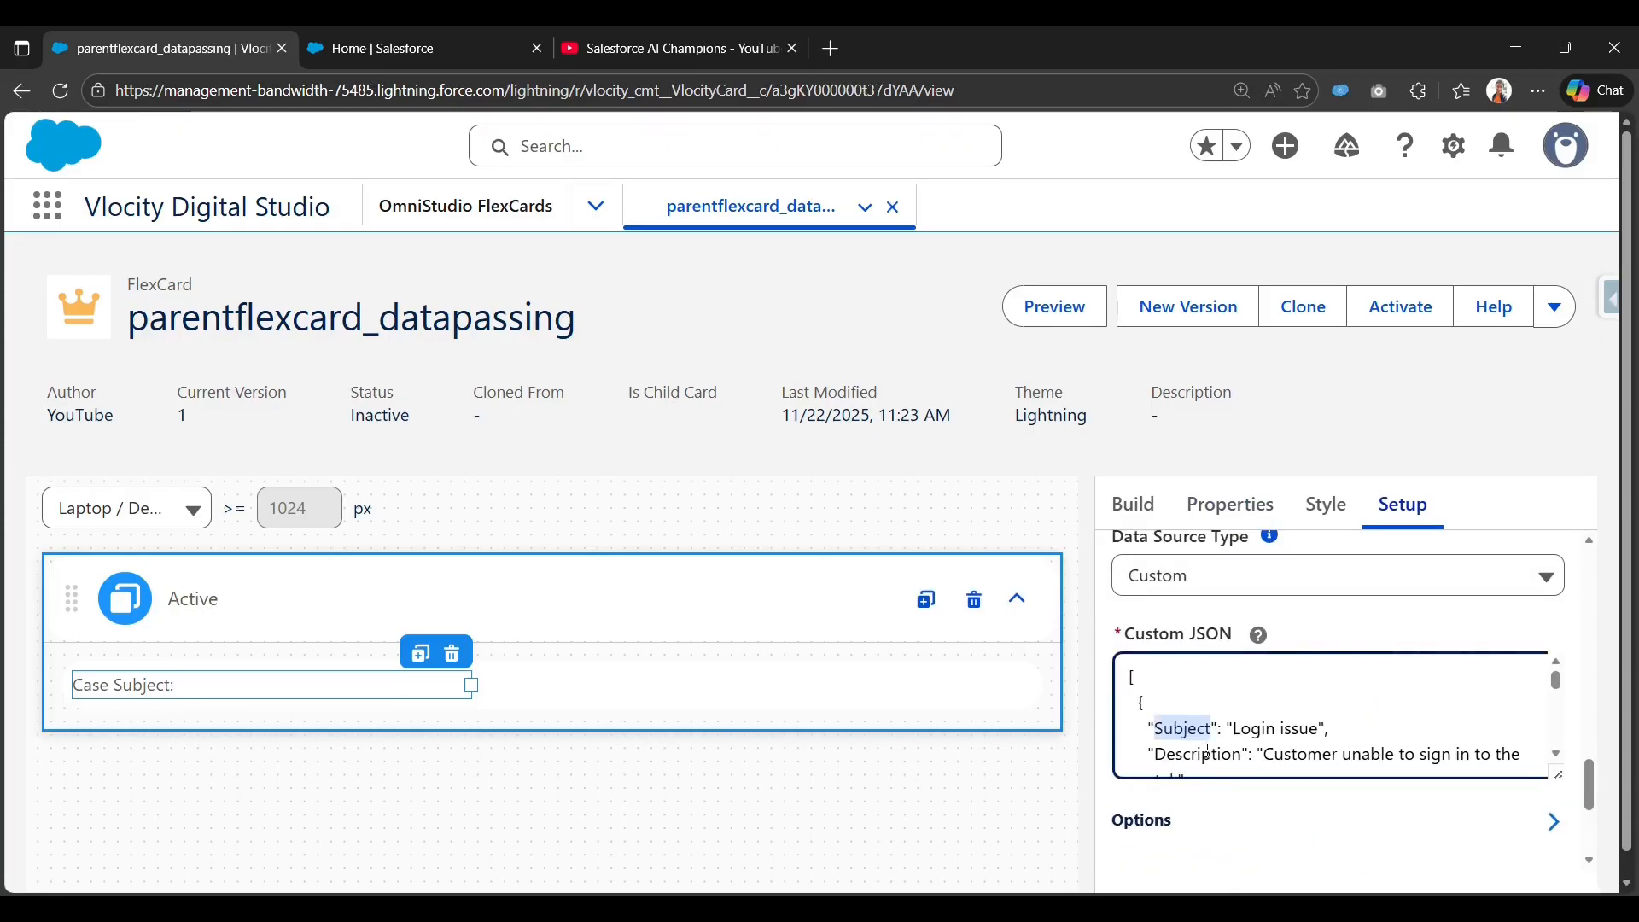
pyautogui.scroll(-2, 1195, 811)
# Bind the text element to {Subject} so it reads 'Case Subject: Login issue'.
pyautogui.click(1133, 505)
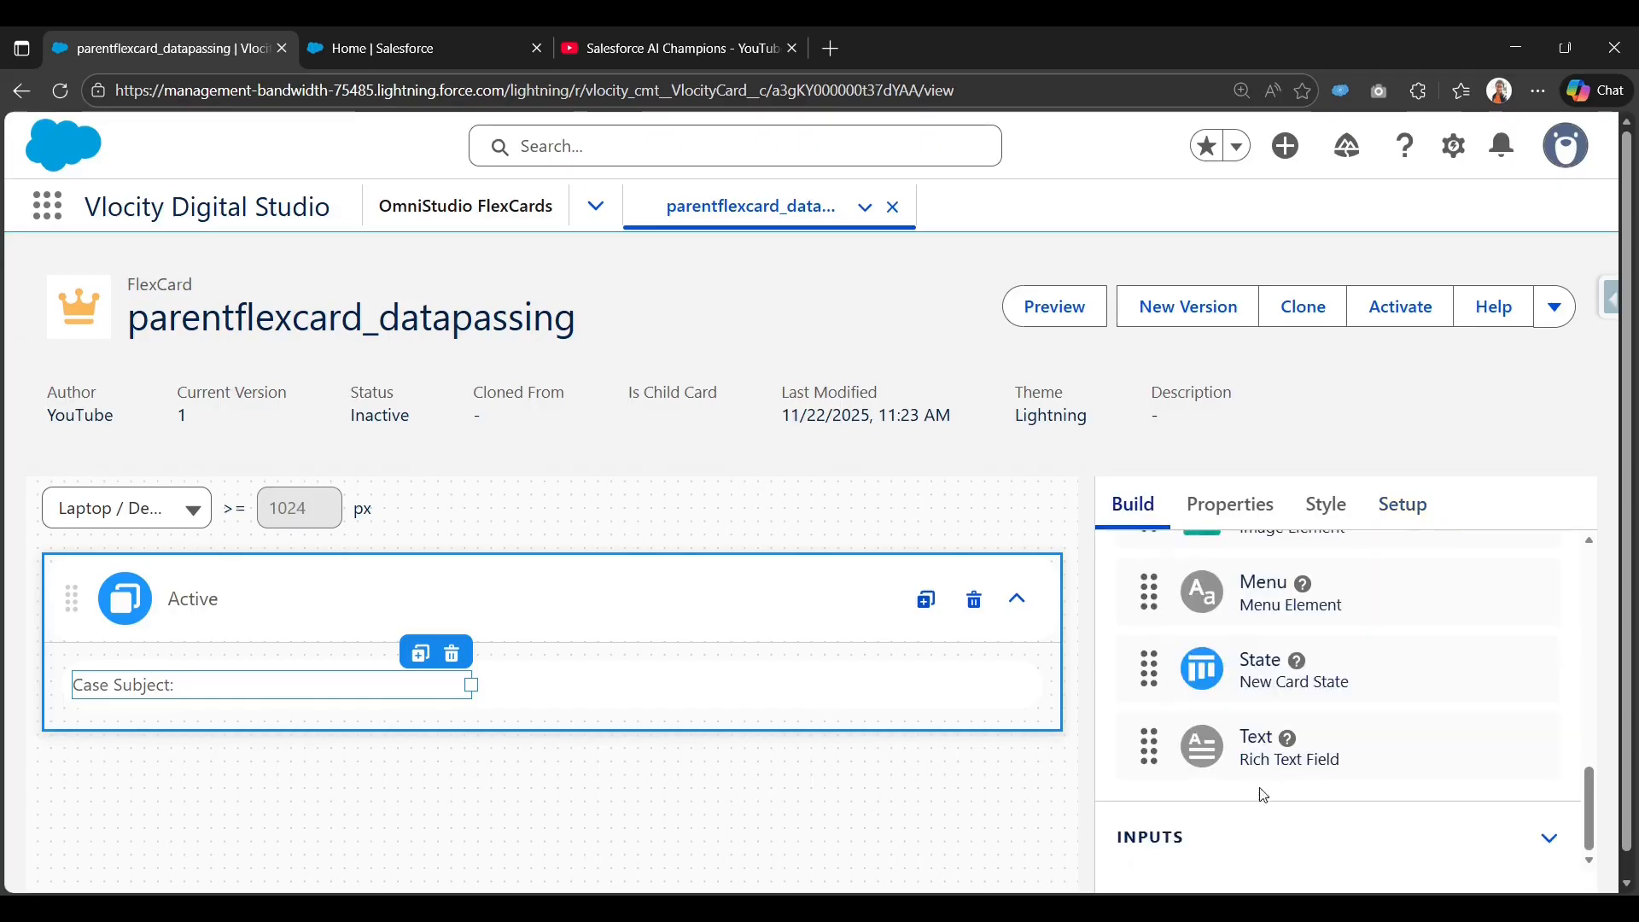
pyautogui.scroll(-1, 1263, 787)
pyautogui.click(290, 667)
pyautogui.scroll(-3, 1226, 695)
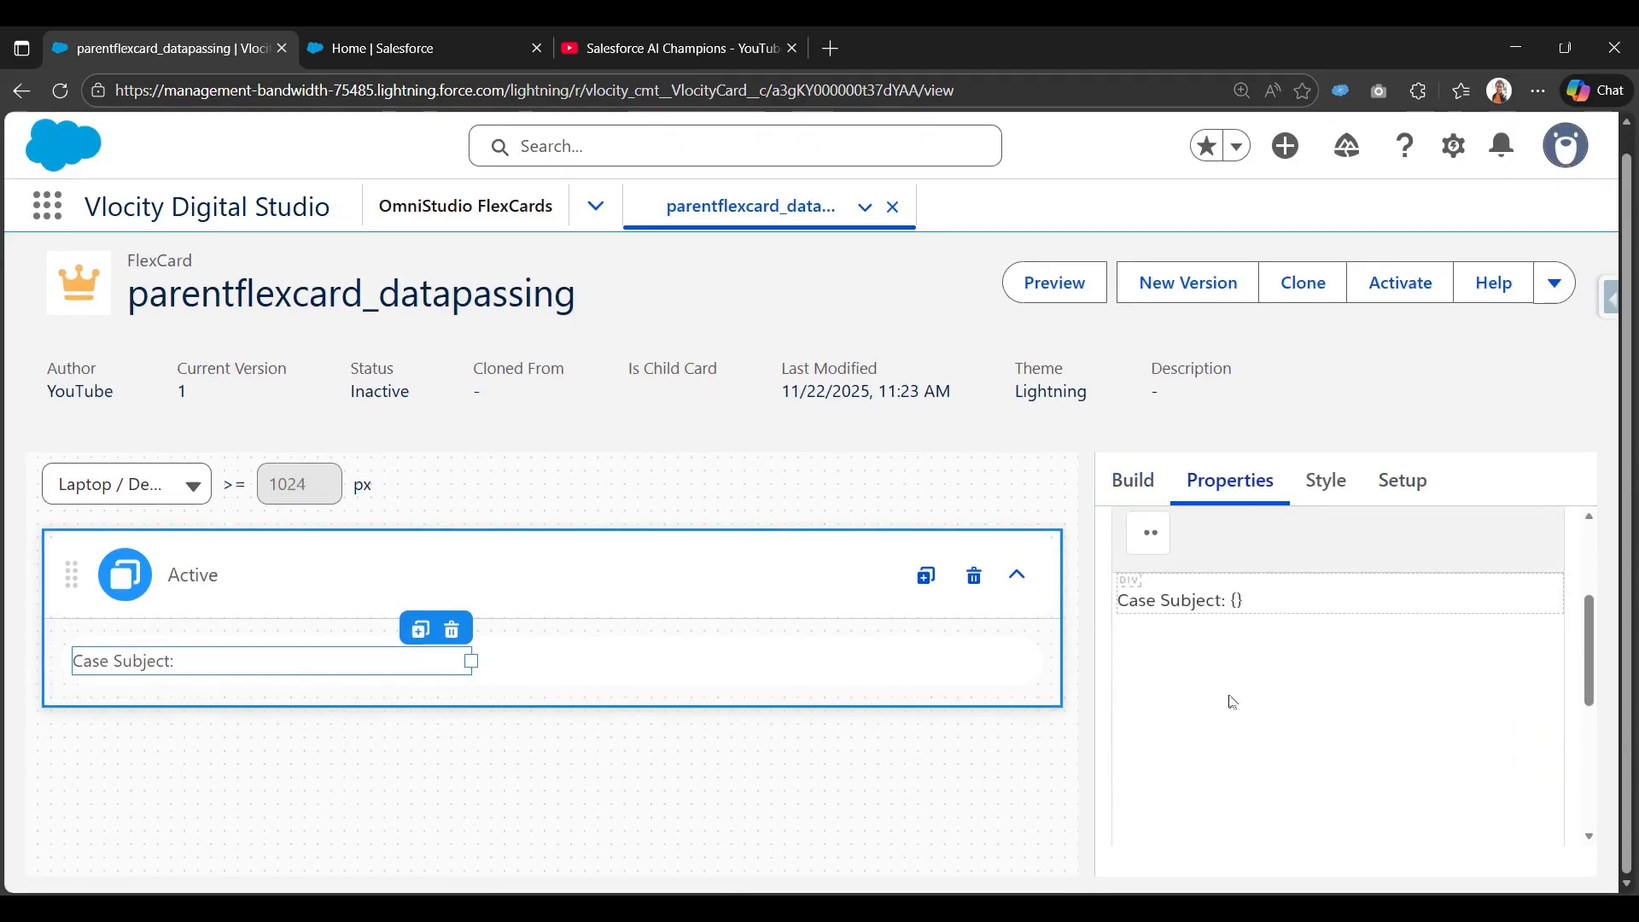
pyautogui.write('Subject}')
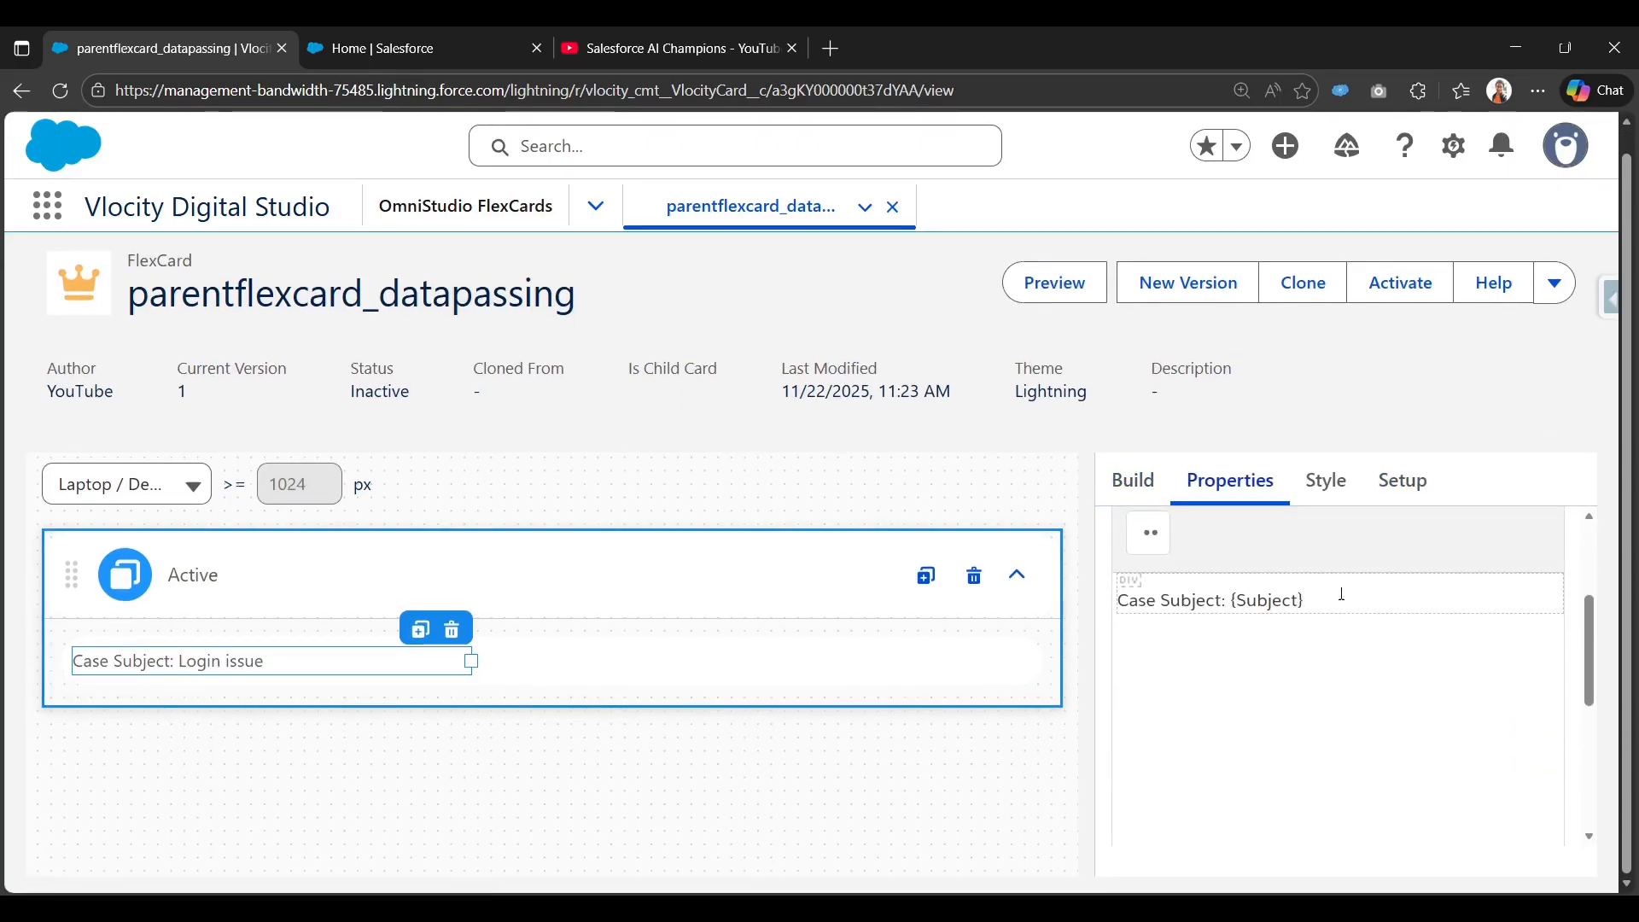
pyautogui.moveTo(1306, 600); pyautogui.dragTo(1237, 599)
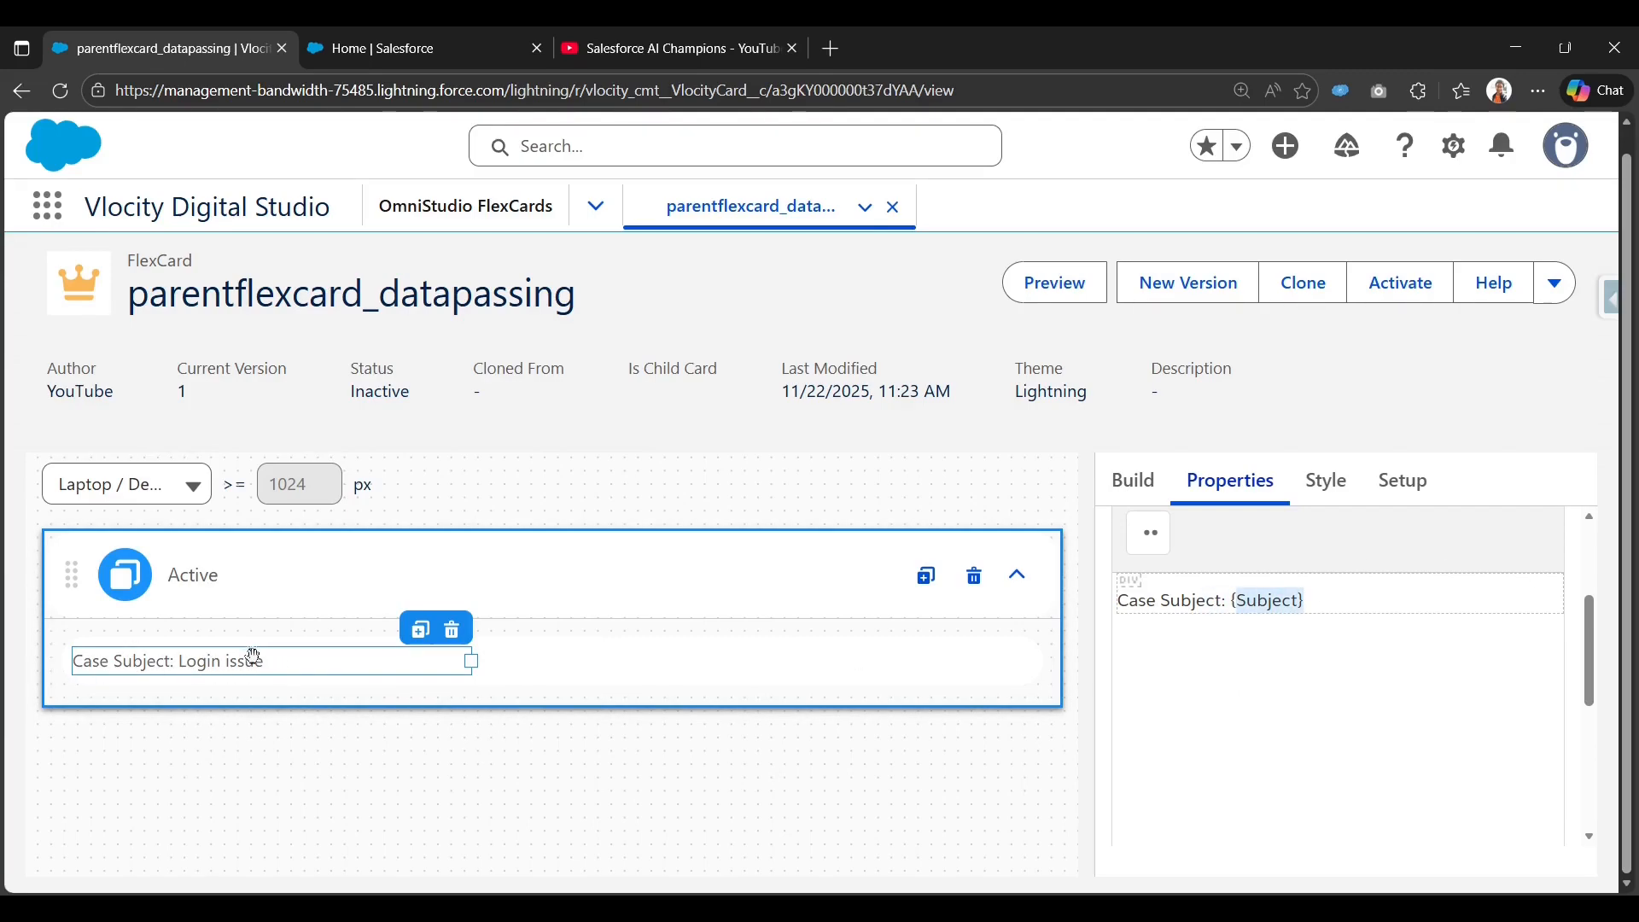
# Return to the Build element list and scroll to the Action element.
pyautogui.scroll(3, 1167, 640)
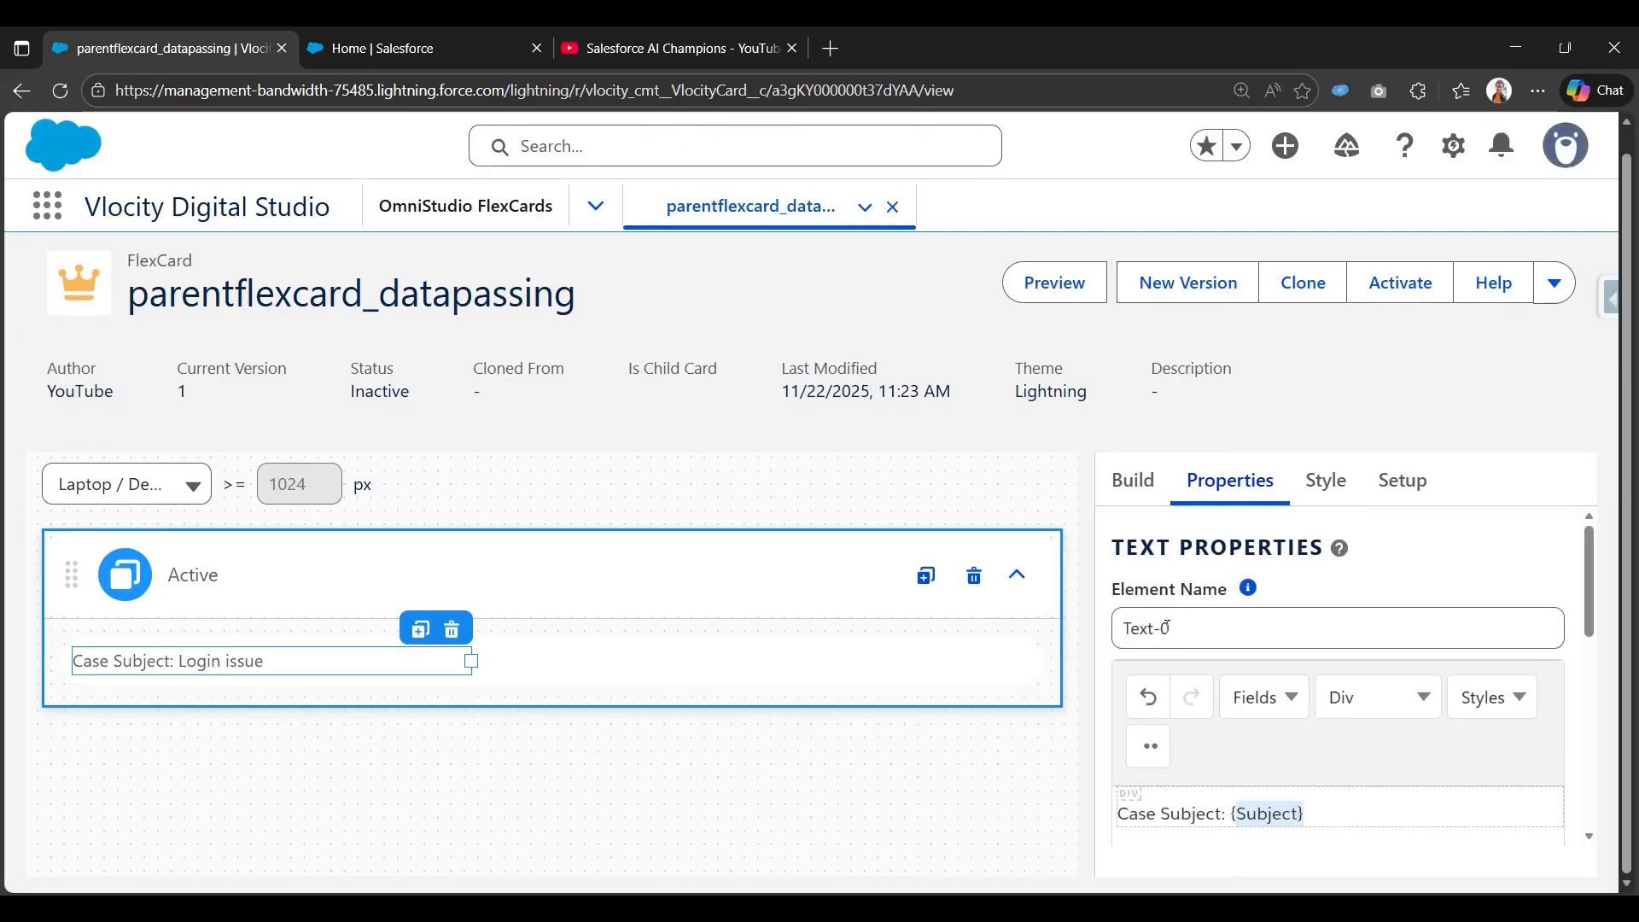
pyautogui.click(1135, 495)
pyautogui.scroll(10, 1172, 568)
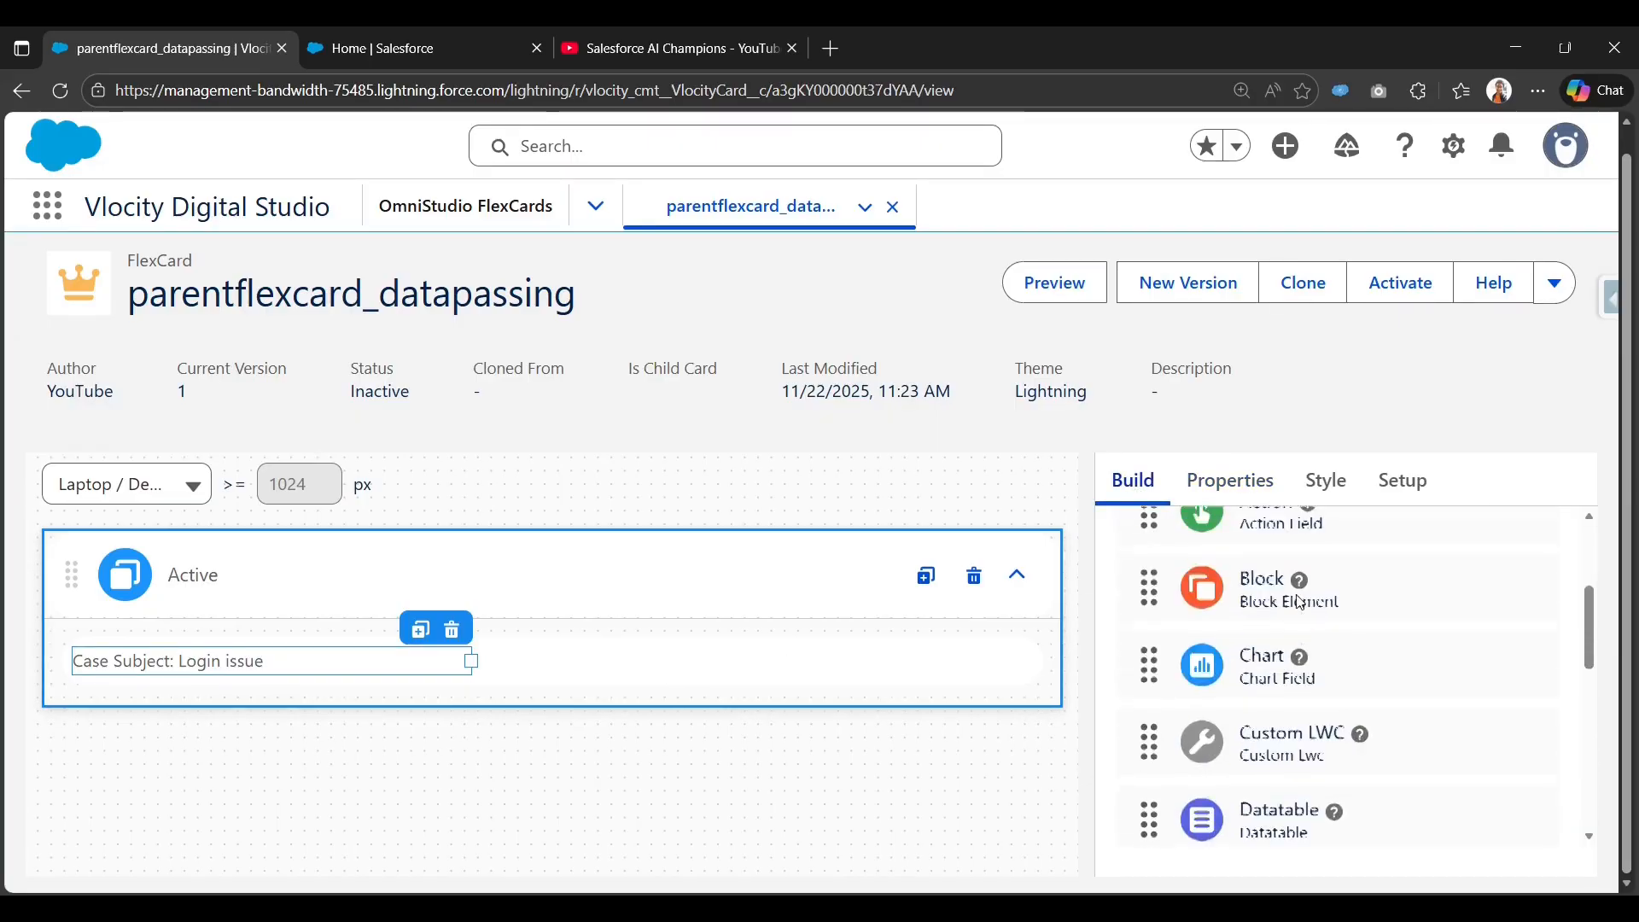
pyautogui.scroll(3, 1165, 576)
pyautogui.scroll(-3, 1166, 580)
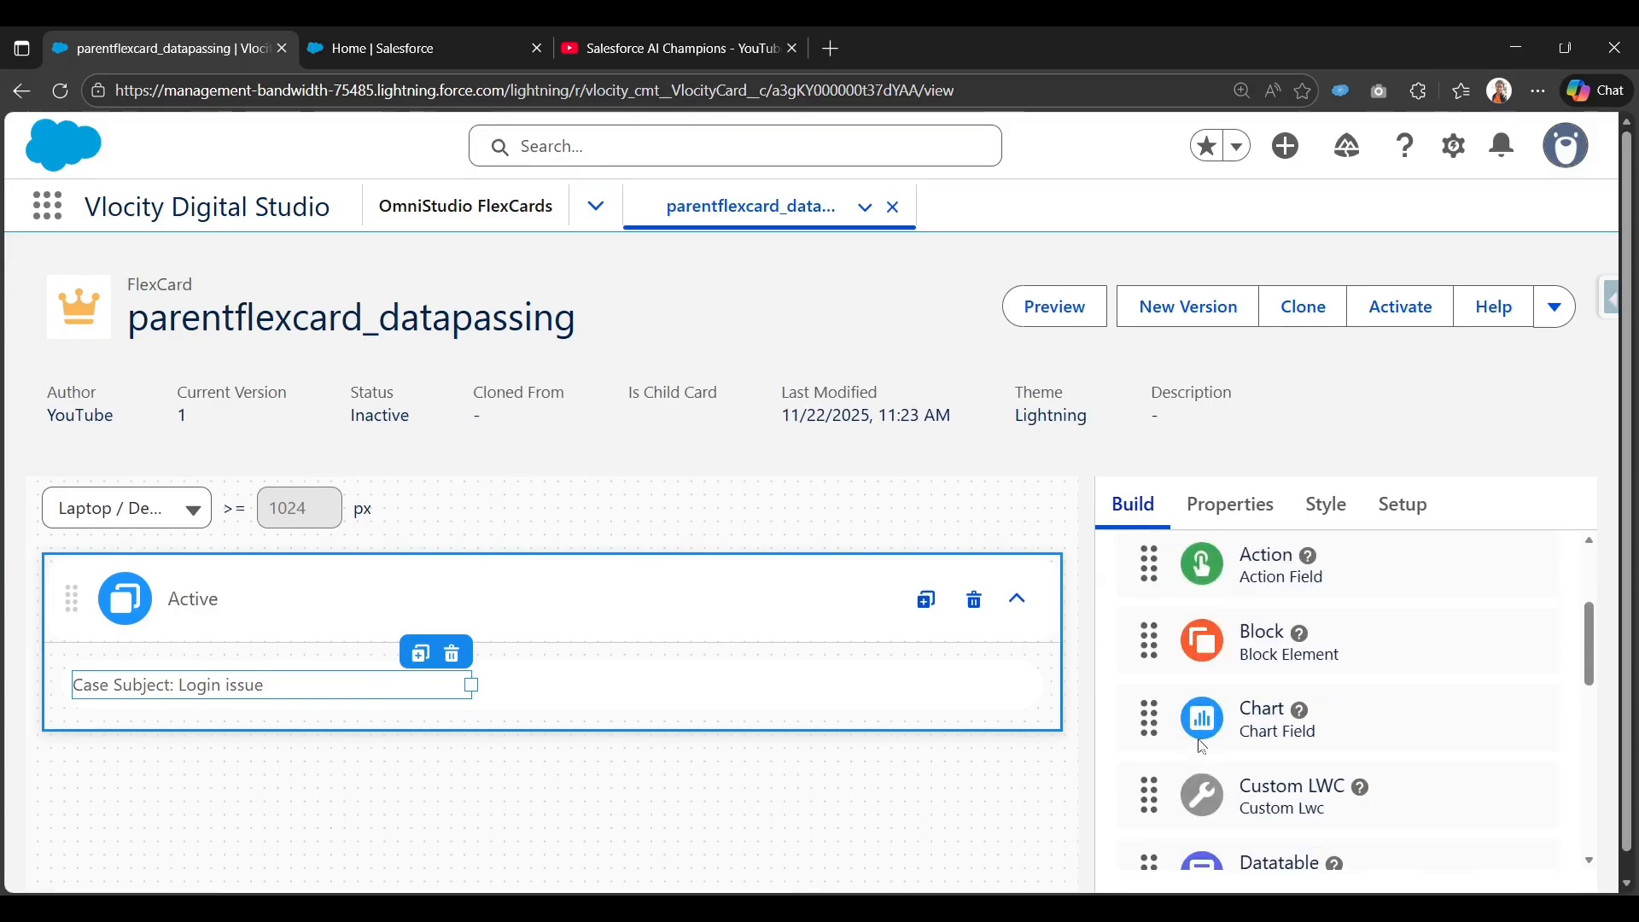
pyautogui.scroll(1, 1229, 694)
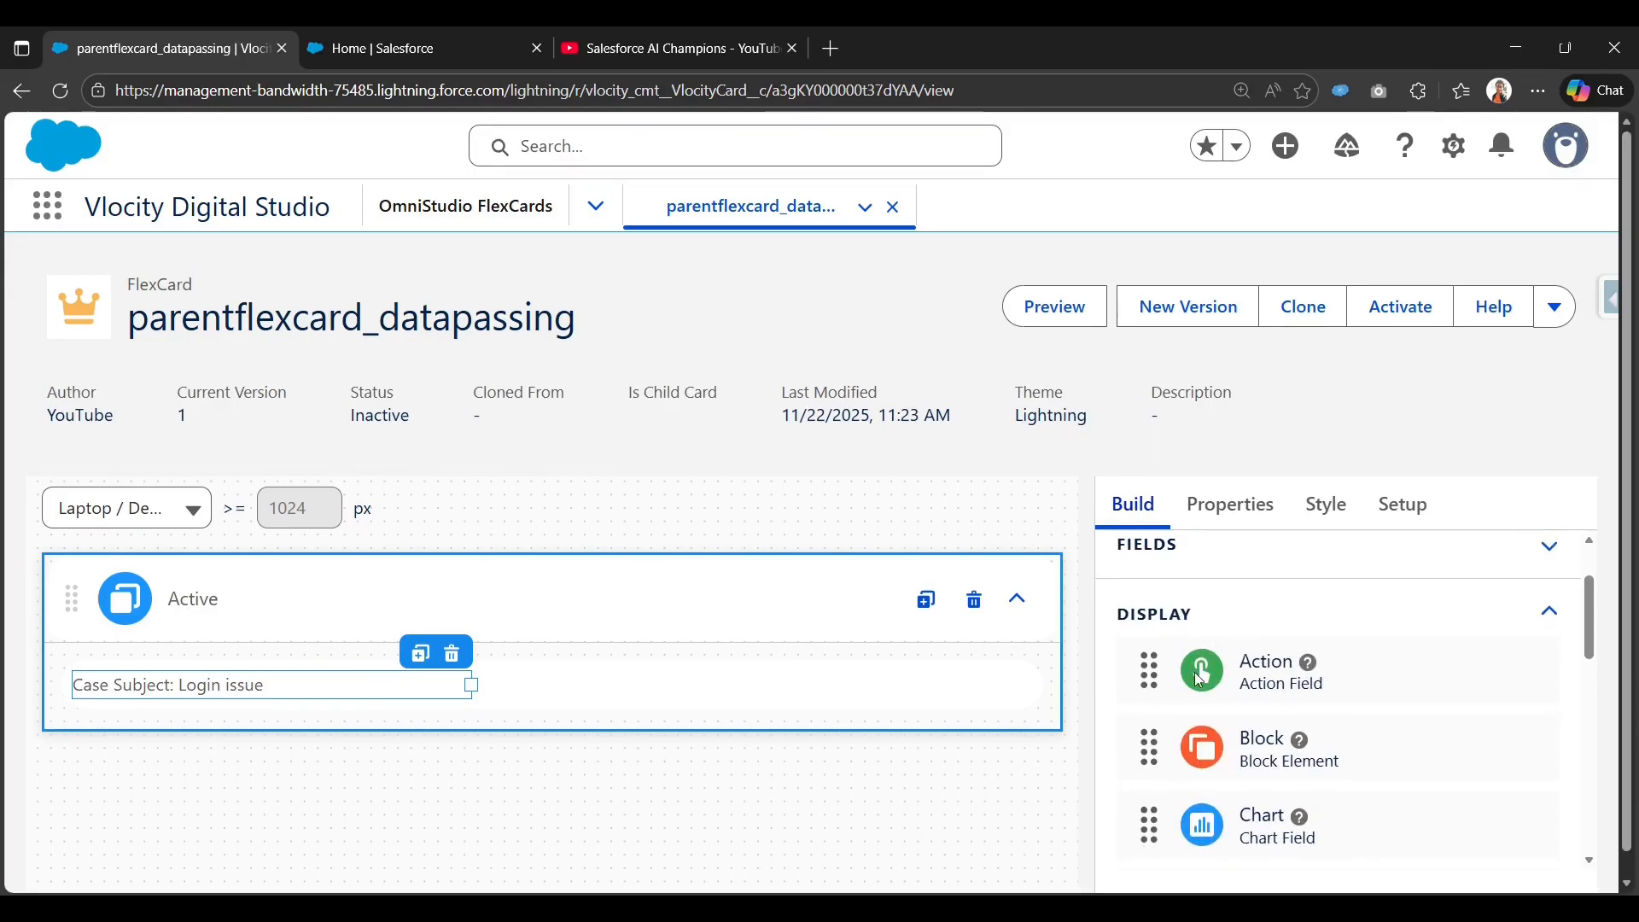
# Add an action labelled 'More Case Details' in a small box beside Case Subject.
pyautogui.moveTo(1199, 679); pyautogui.dragTo(538, 688)
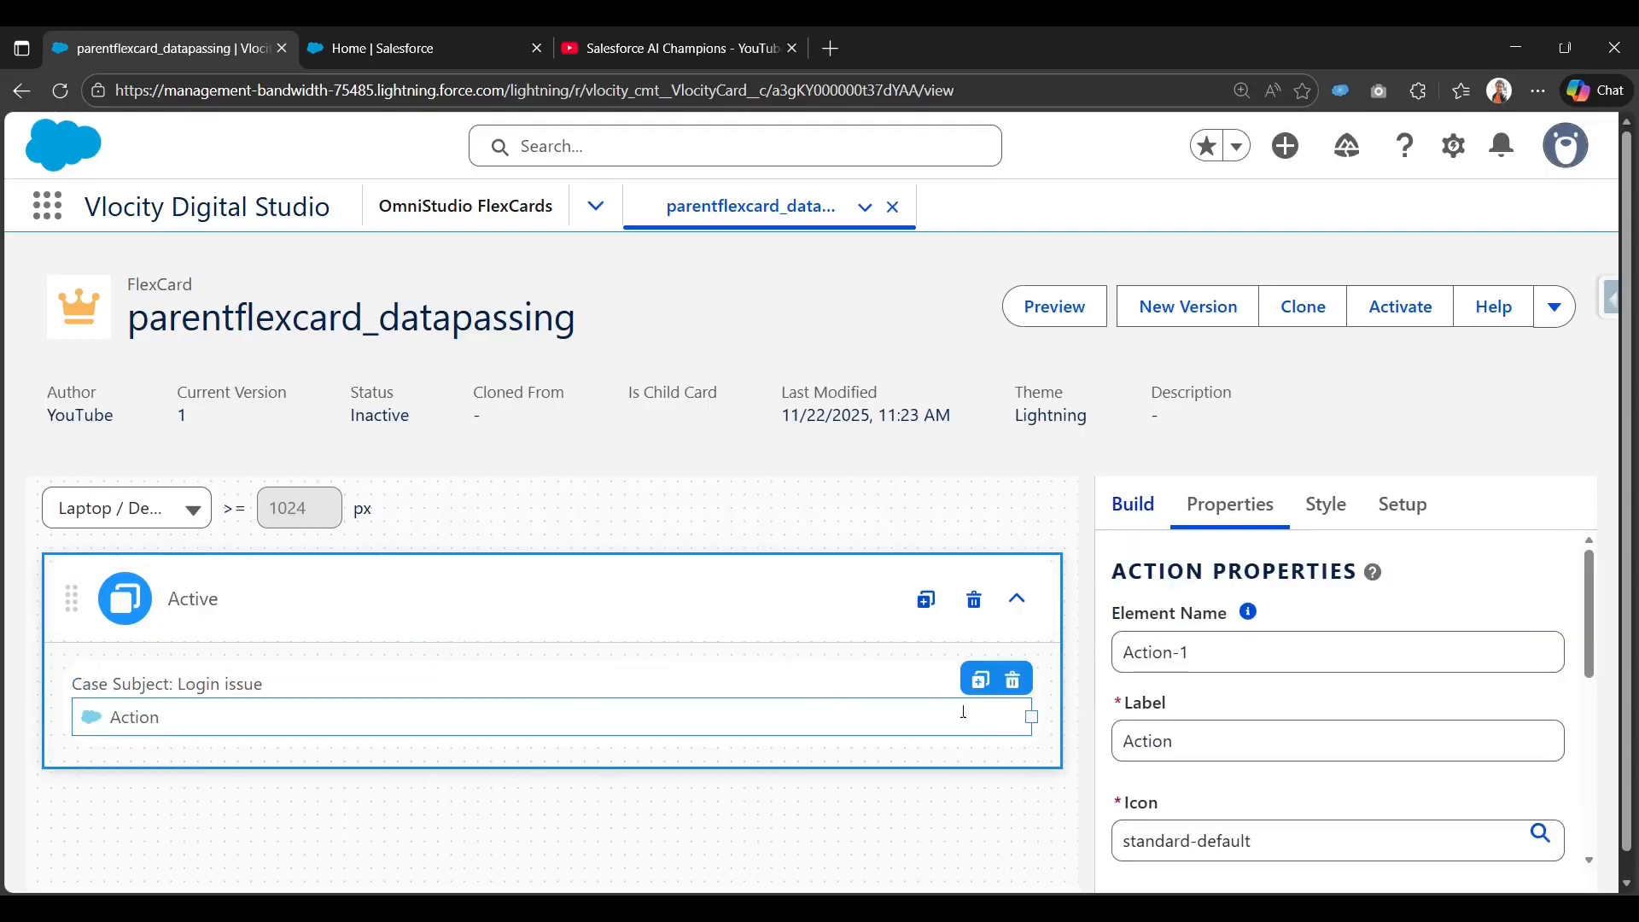
pyautogui.moveTo(995, 721); pyautogui.dragTo(646, 696)
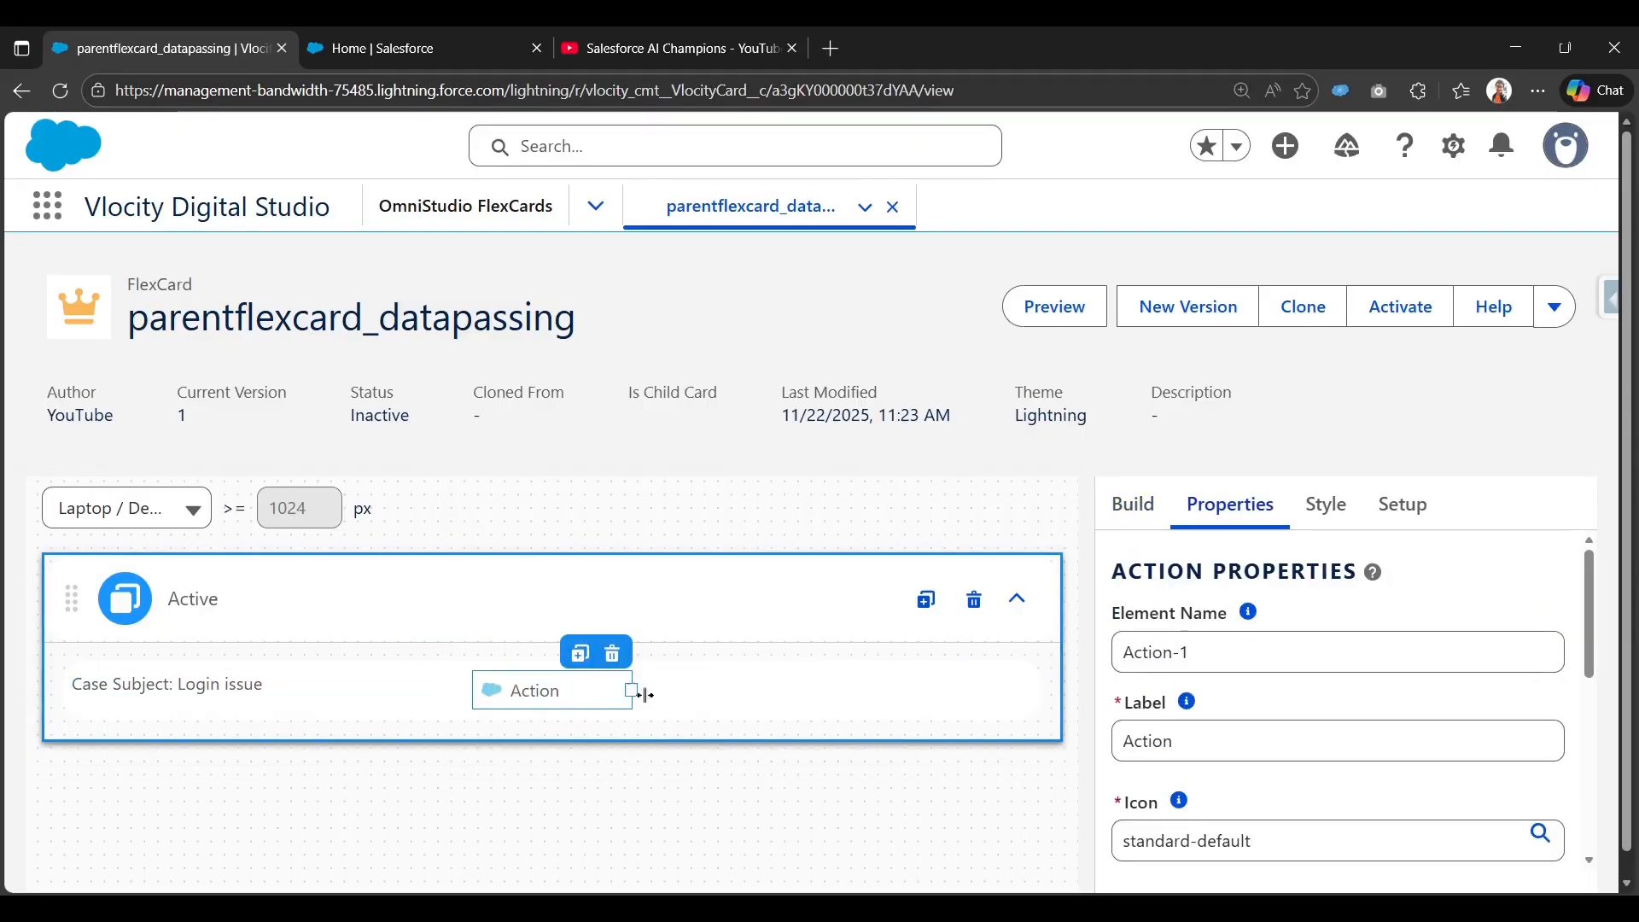
pyautogui.scroll(-1, 1193, 683)
pyautogui.doubleClick(1204, 653)
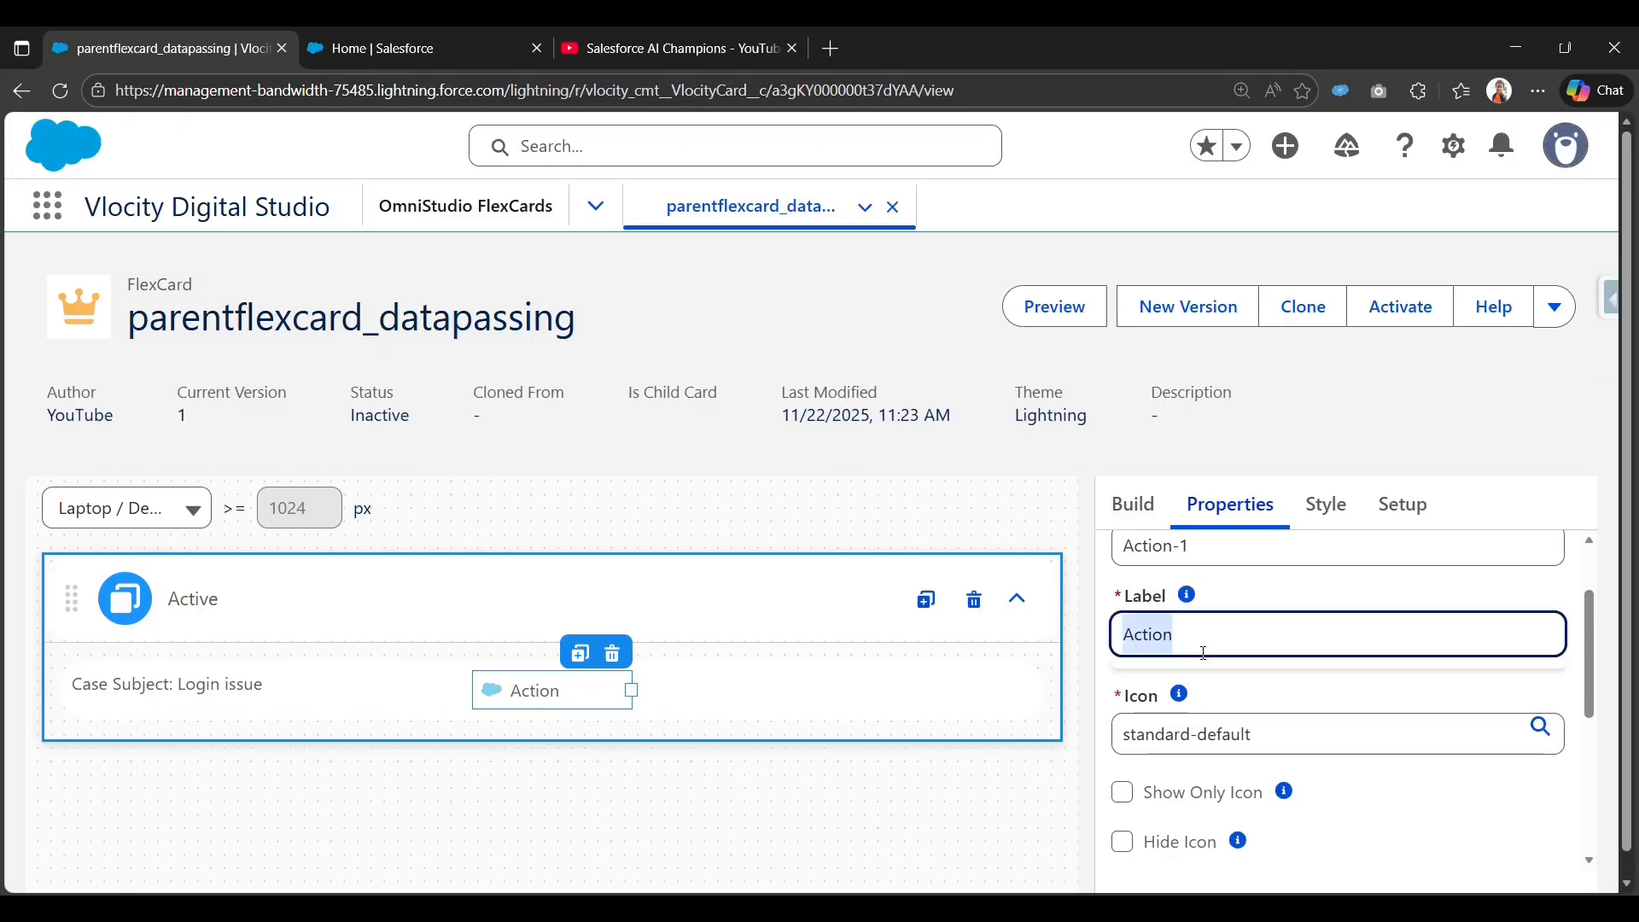
pyautogui.write('More Case Details')
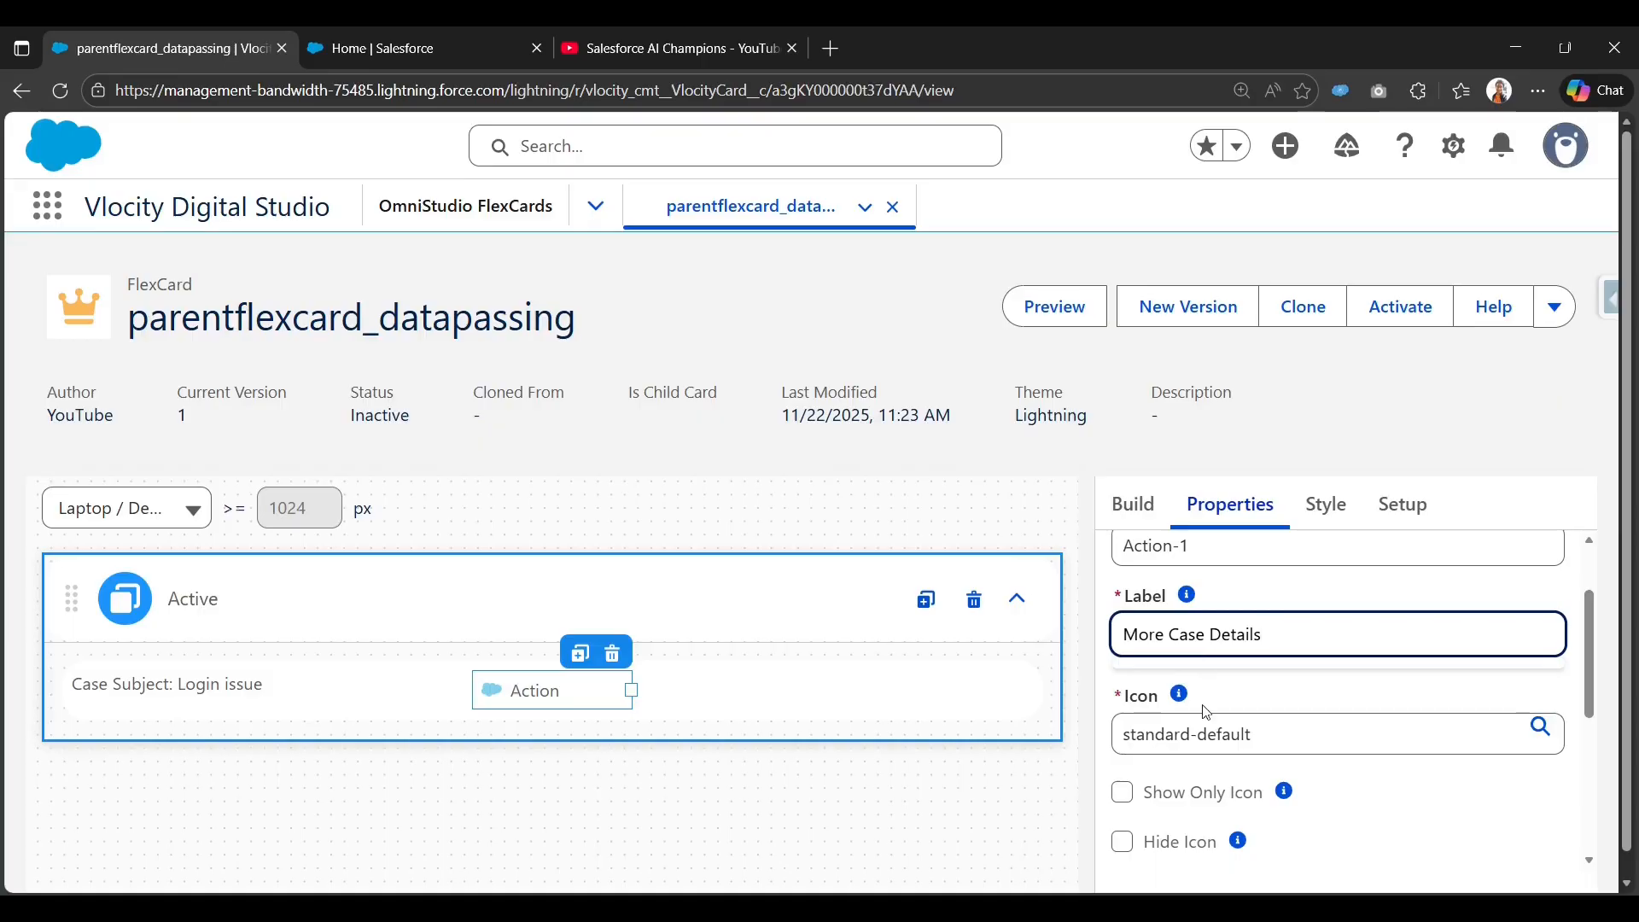
# Hide the action's icon and resize the element to fit its label.
pyautogui.scroll(-3, 1211, 714)
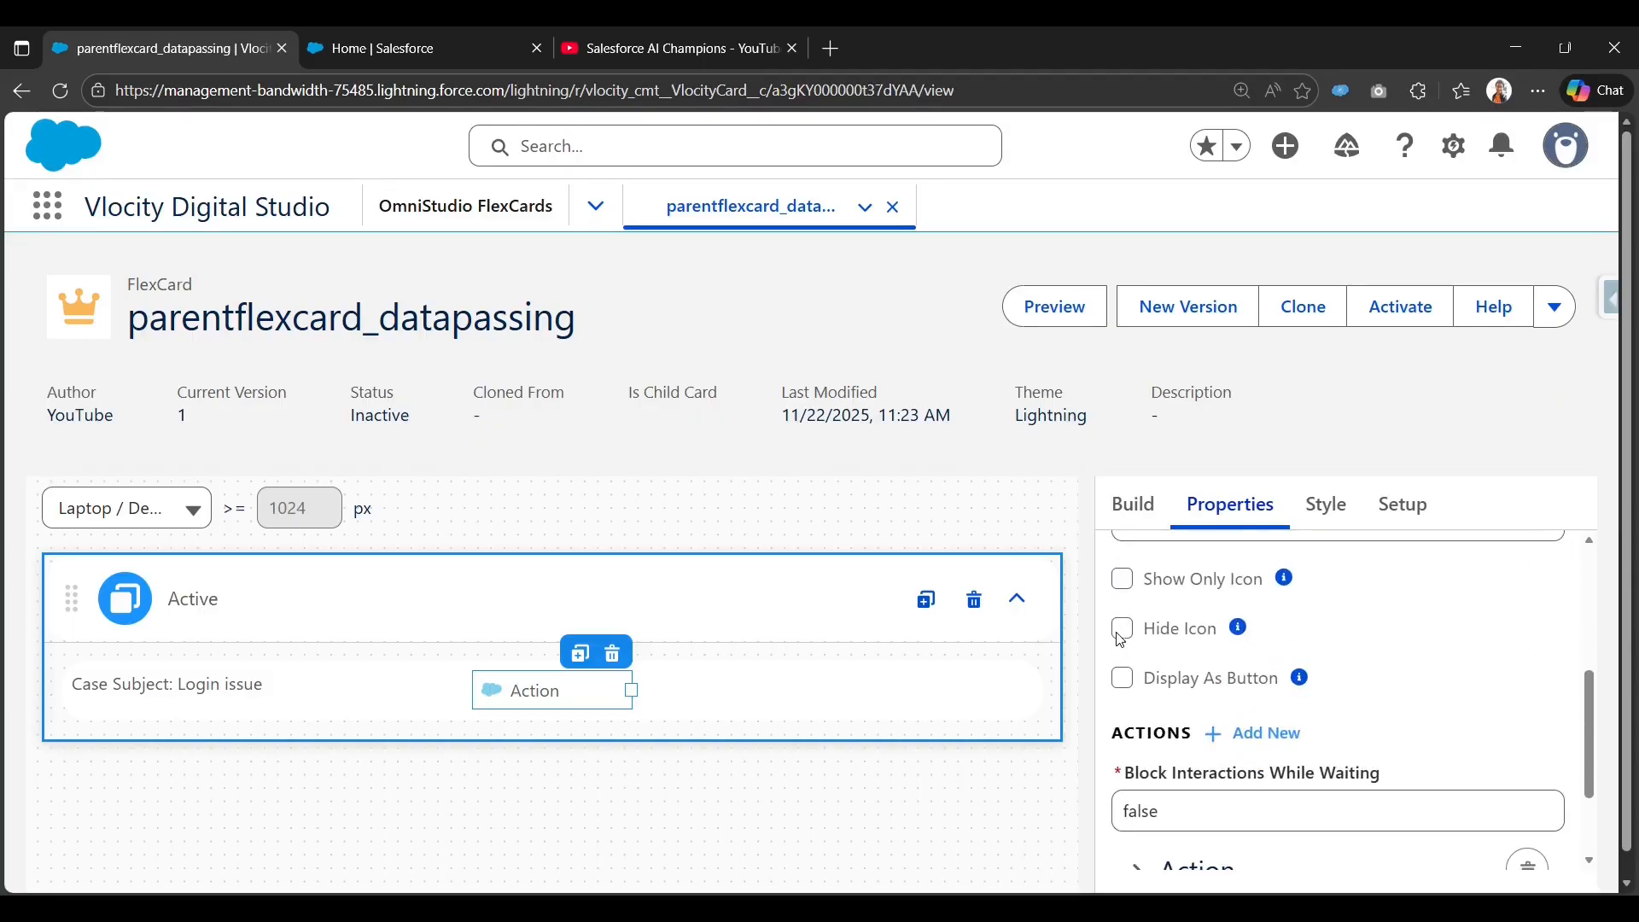
pyautogui.click(1121, 630)
pyautogui.click(1121, 630)
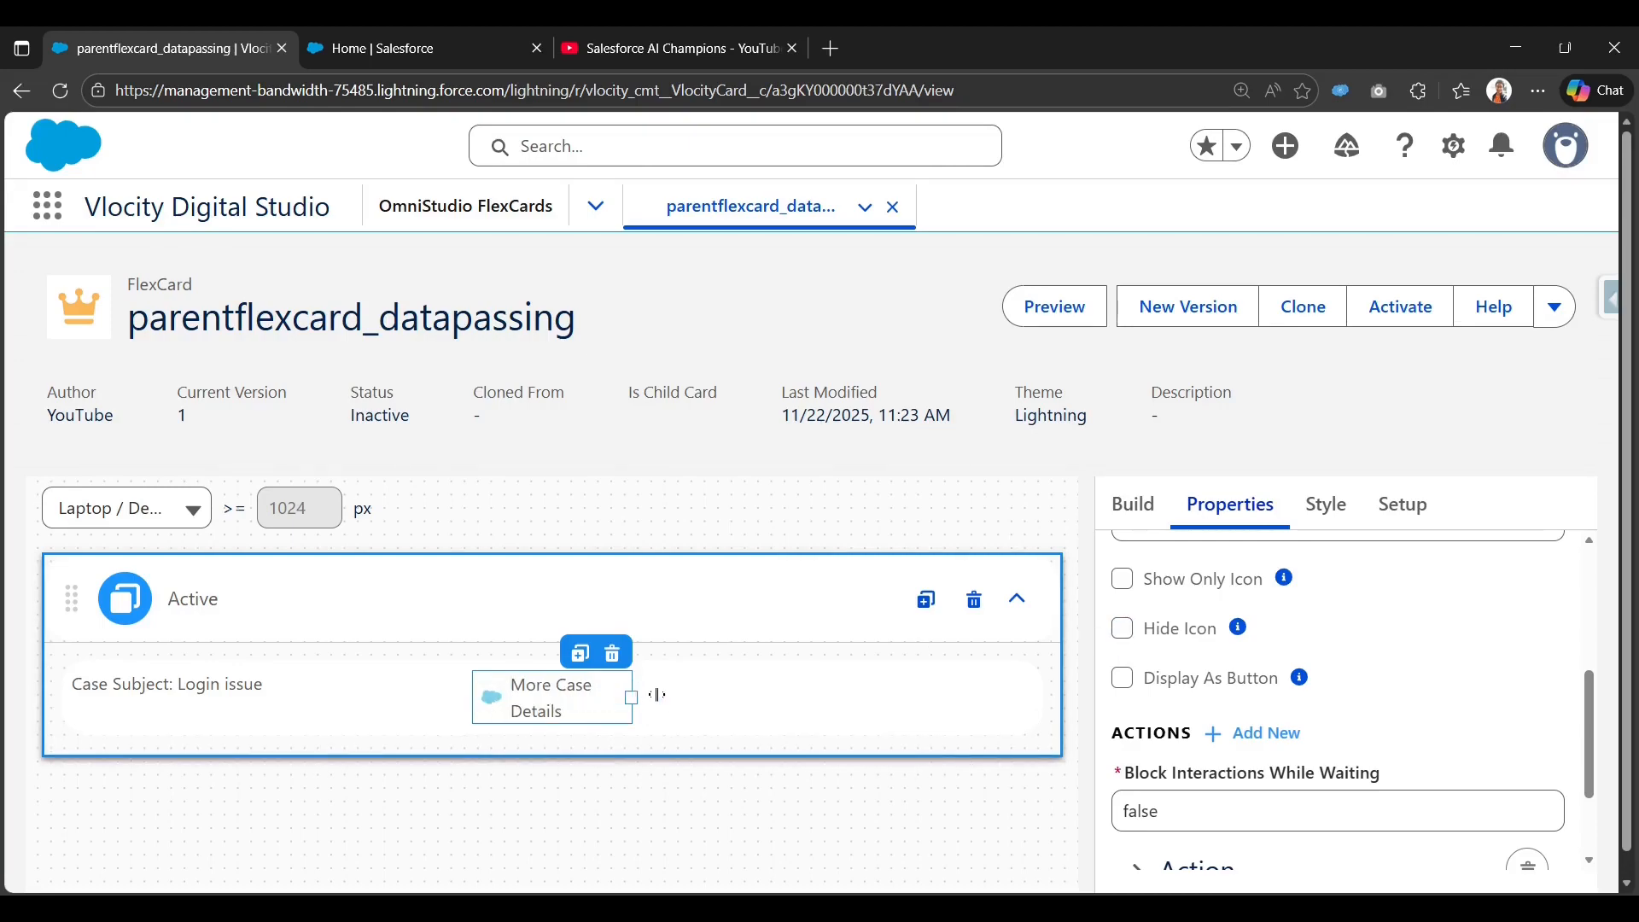
pyautogui.moveTo(657, 694); pyautogui.dragTo(692, 690)
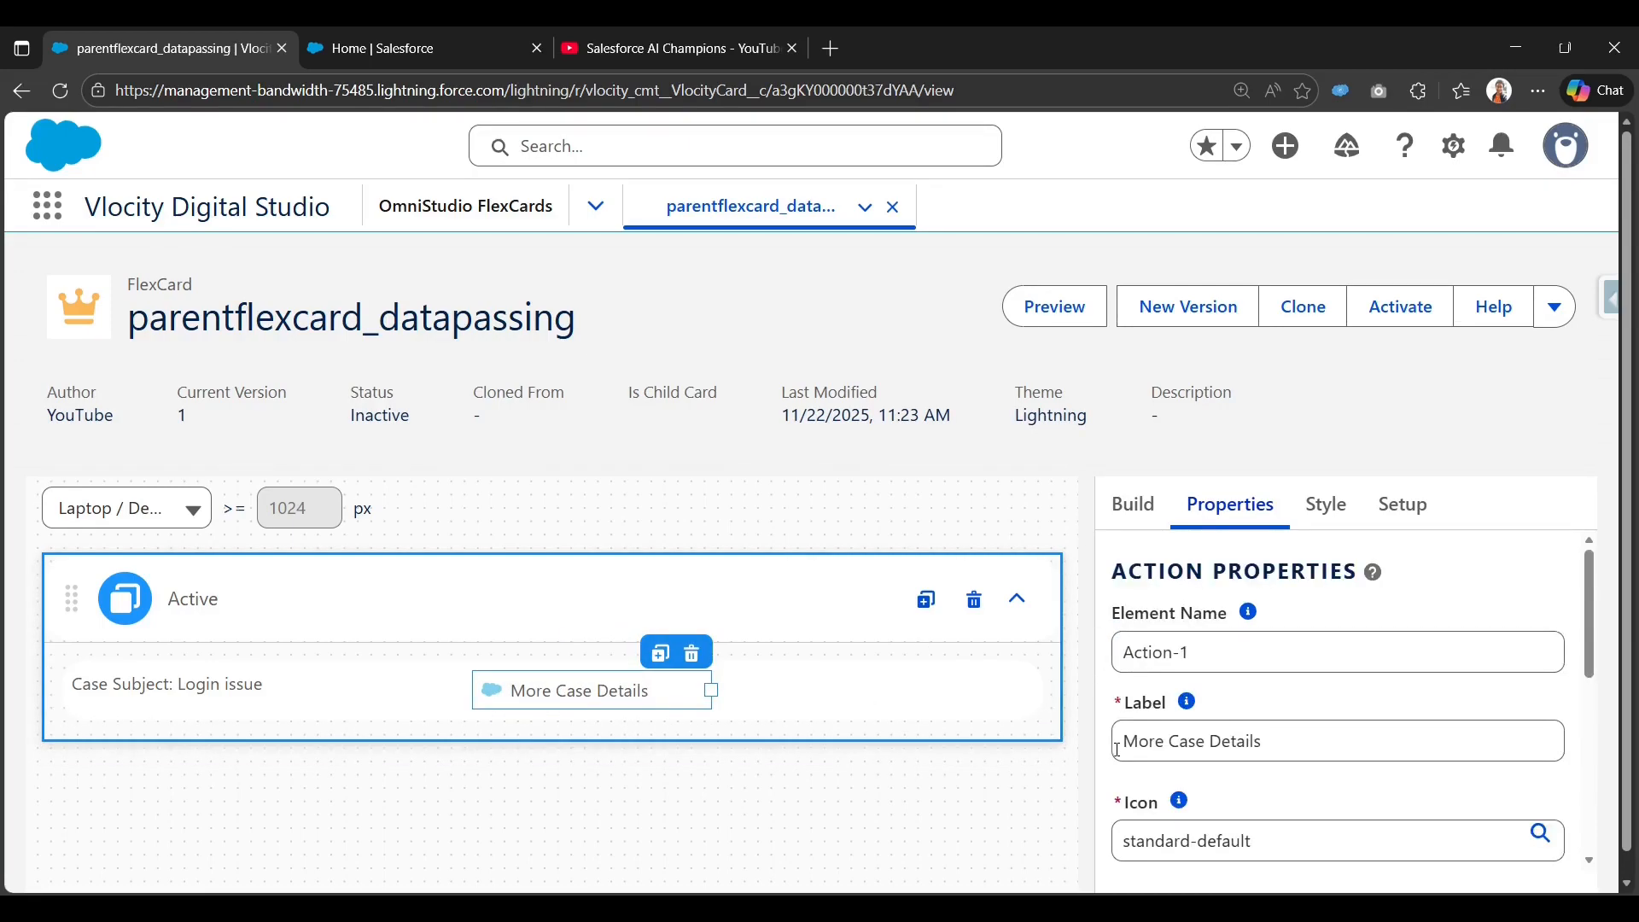
pyautogui.scroll(-2, 1142, 736)
pyautogui.click(1122, 741)
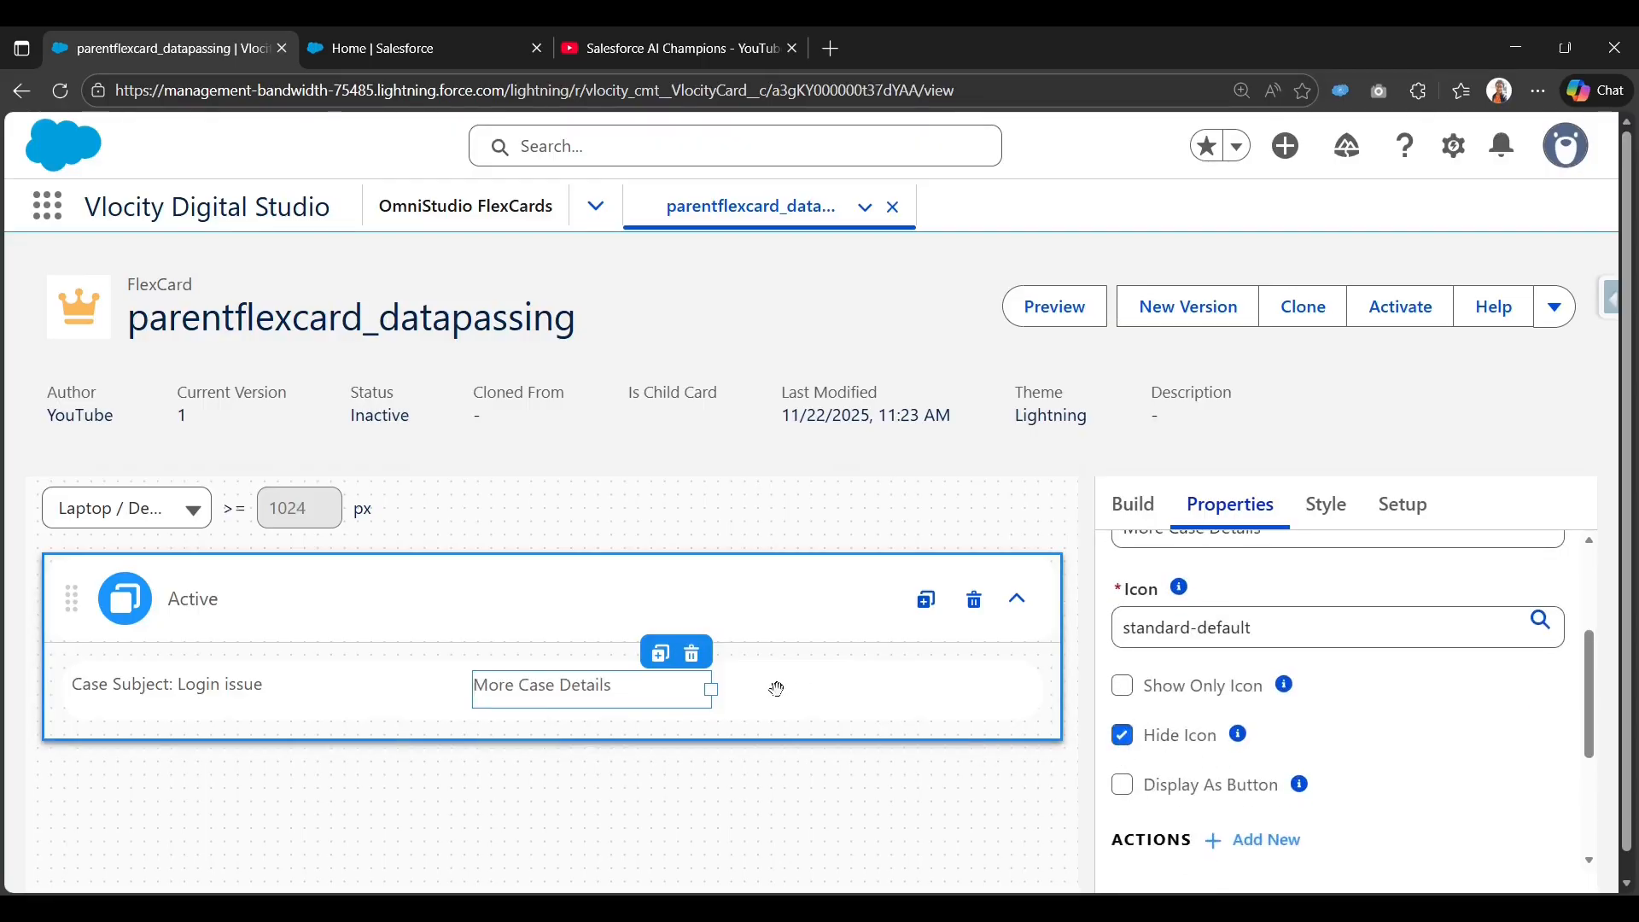
pyautogui.moveTo(708, 688); pyautogui.dragTo(670, 691)
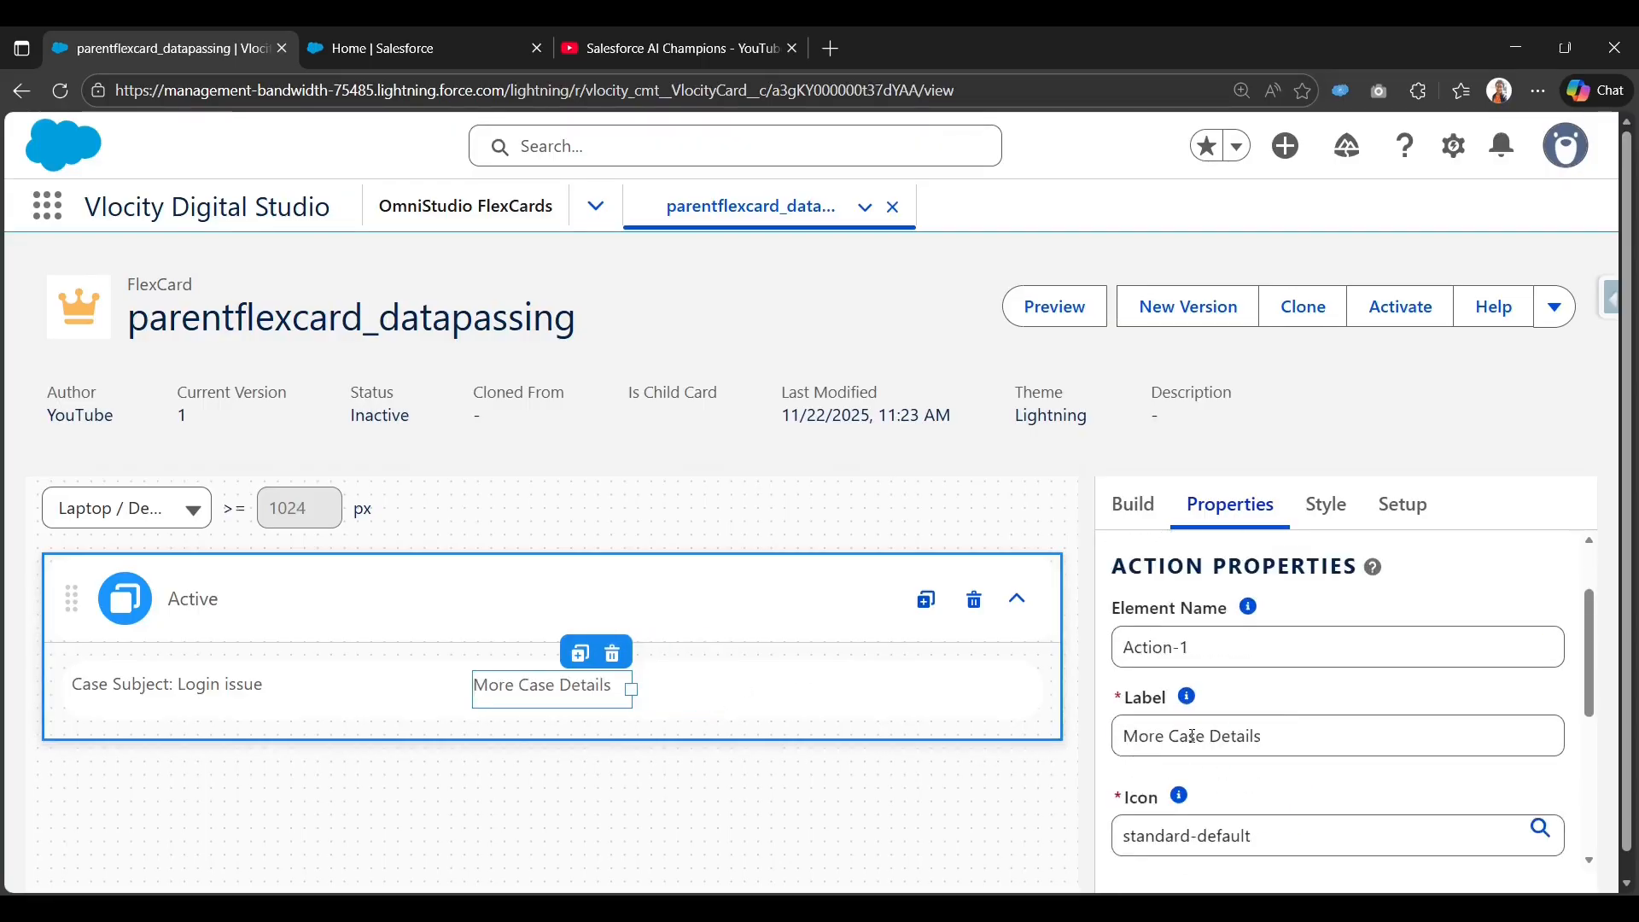
pyautogui.scroll(-5, 1161, 751)
pyautogui.scroll(1, 1164, 743)
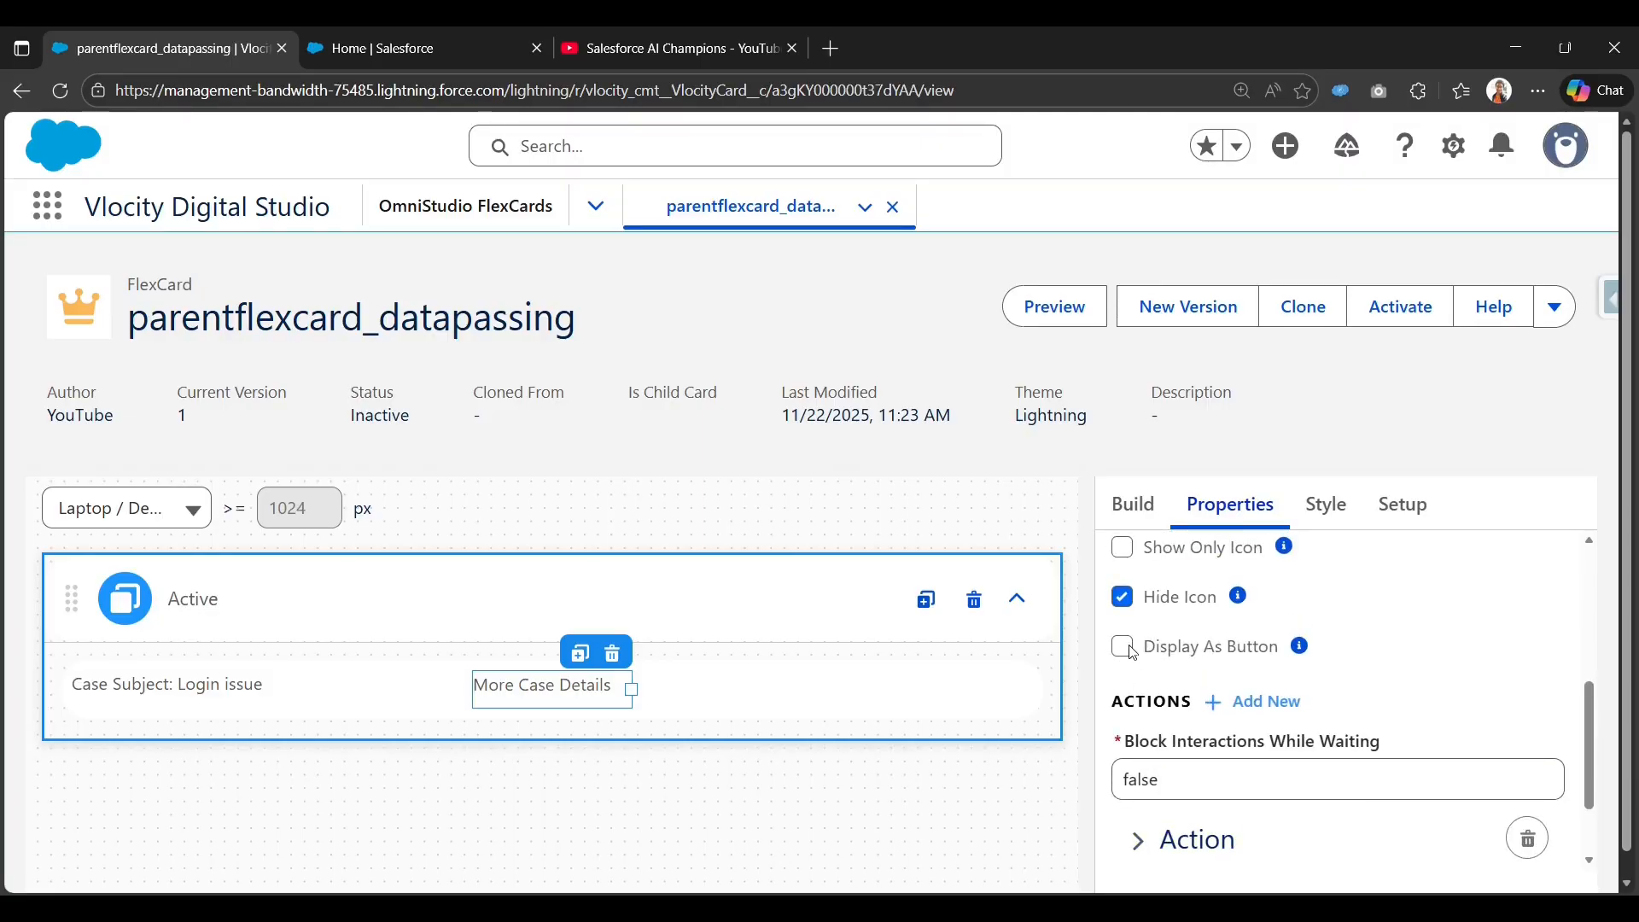
# Display More Case Details as a Brand-variant button, widened so its label fits one line.
pyautogui.click(1123, 647)
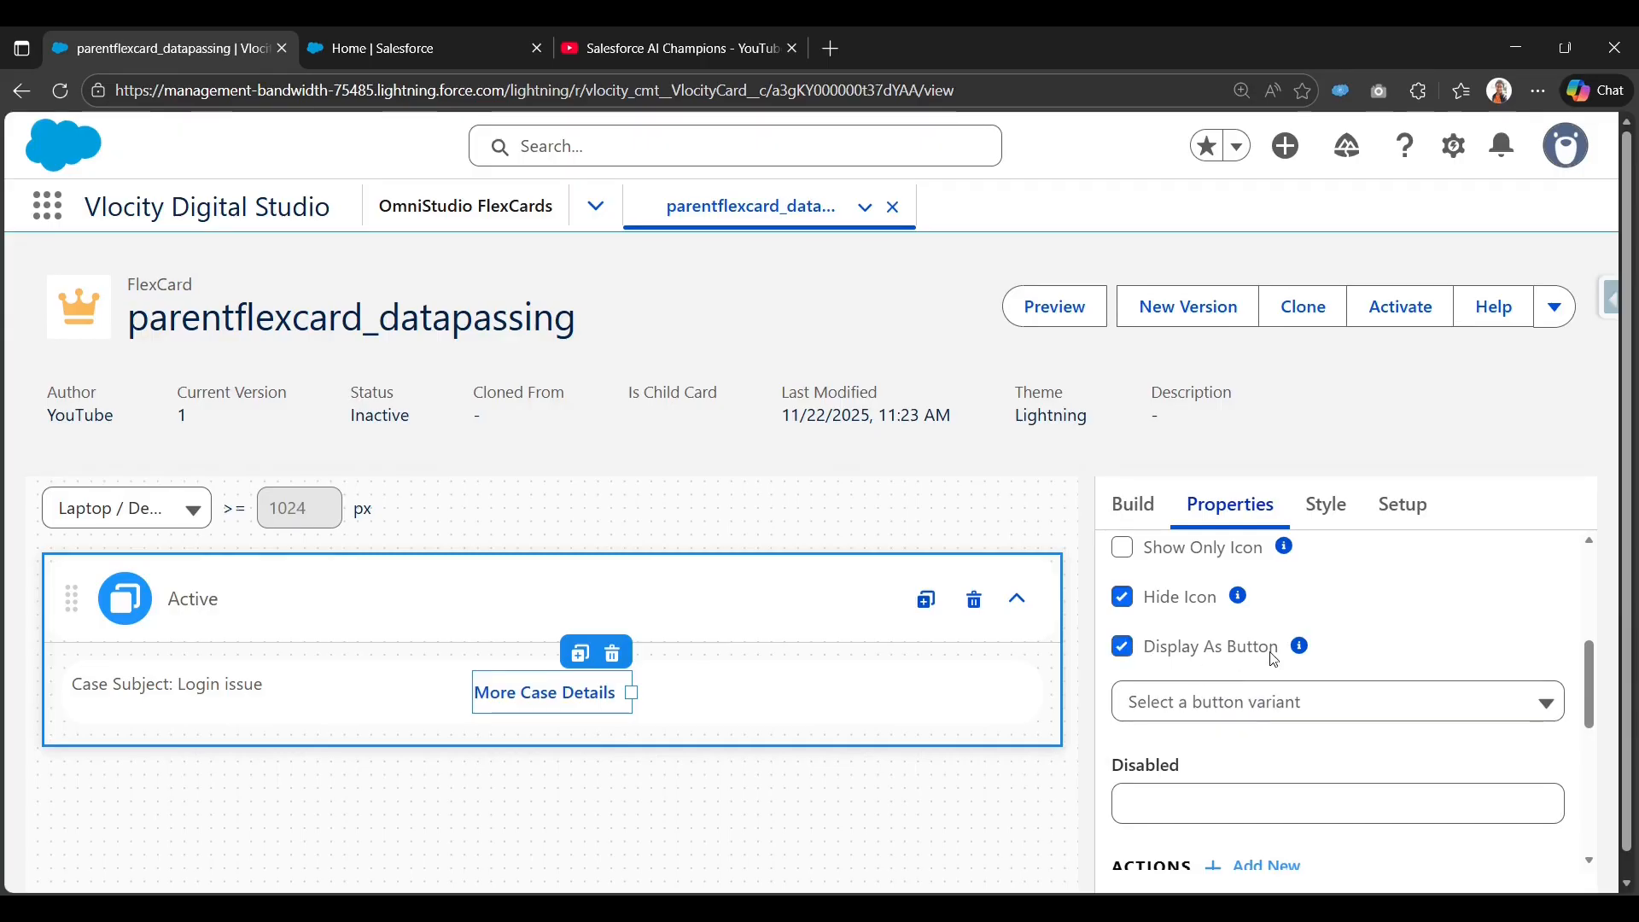
pyautogui.click(1255, 702)
pyautogui.scroll(-4, 1258, 760)
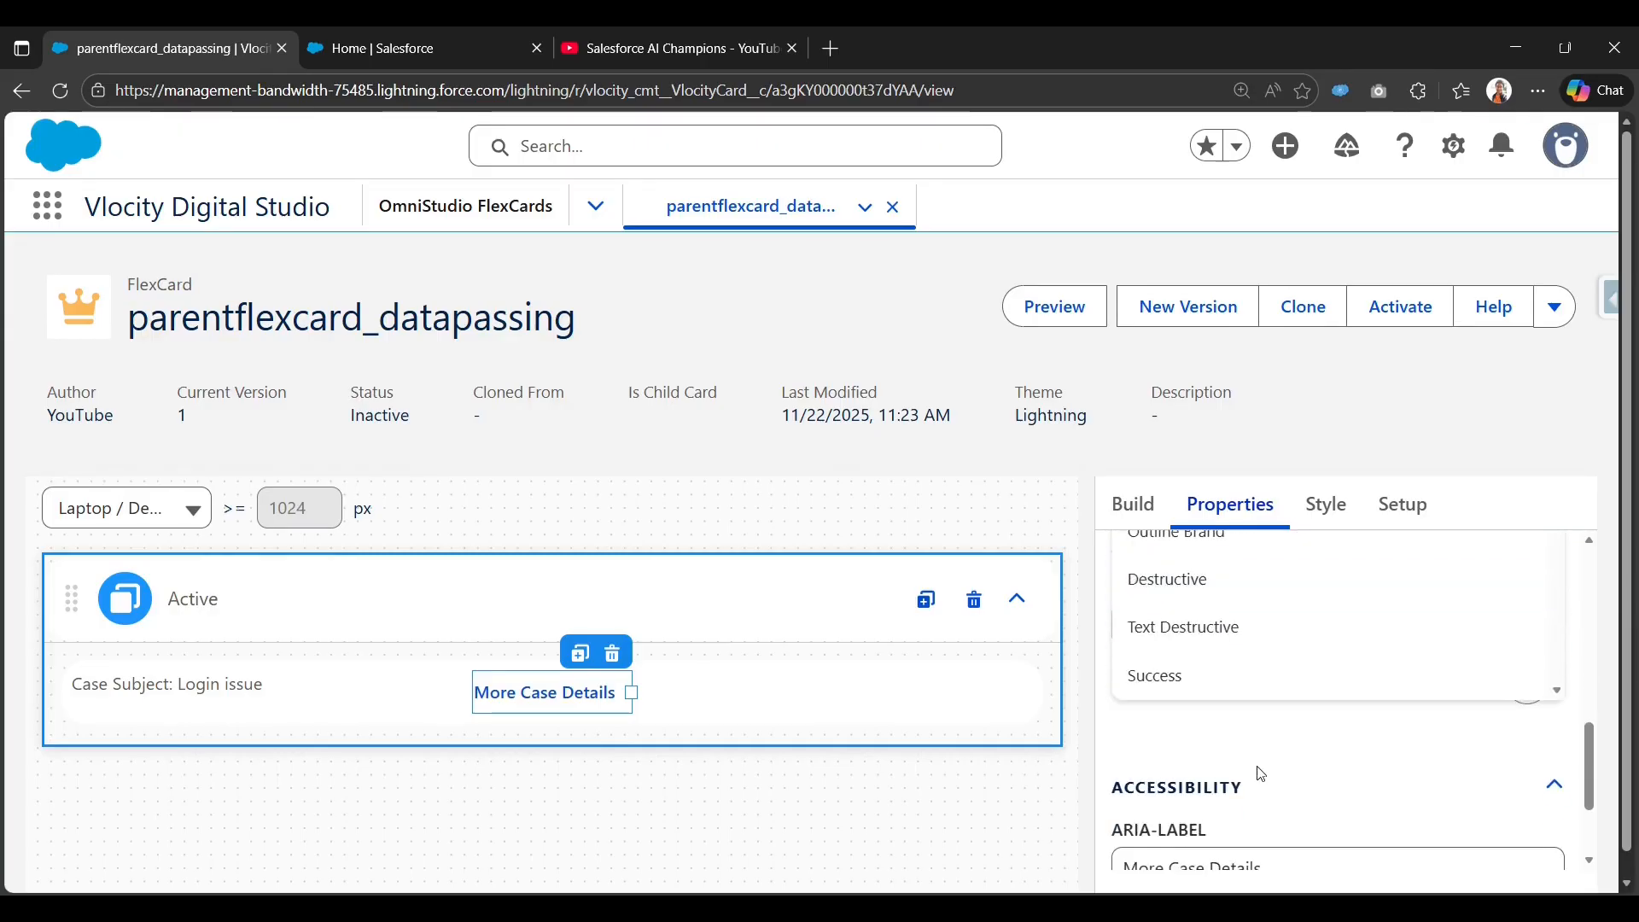
pyautogui.scroll(3, 1237, 683)
pyautogui.scroll(2, 1229, 734)
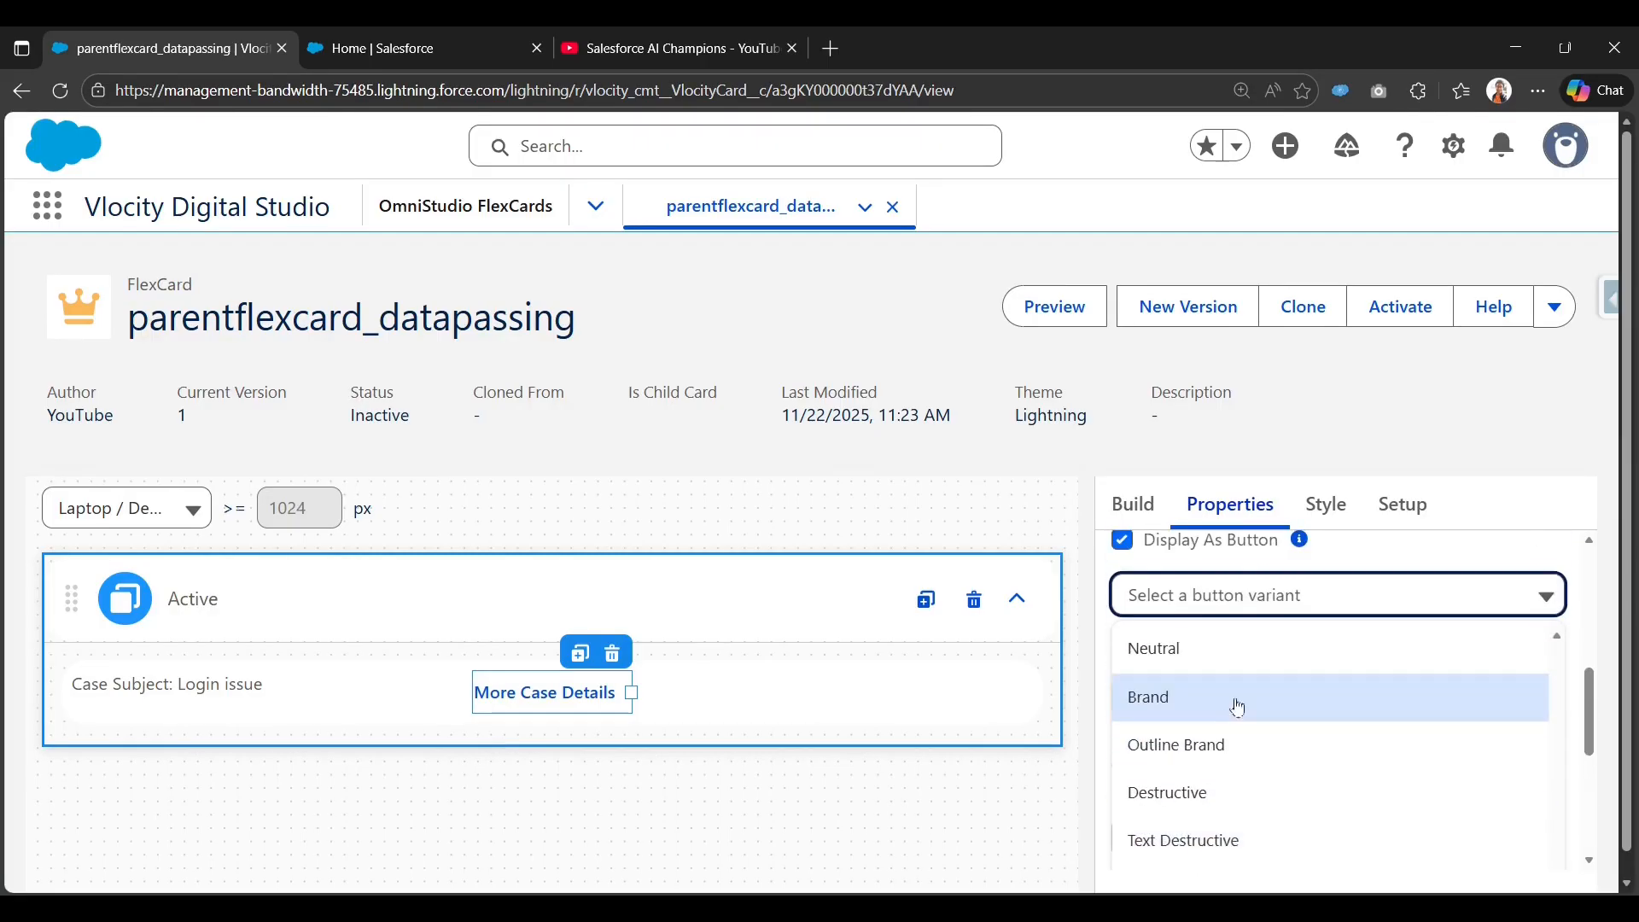
pyautogui.click(1234, 707)
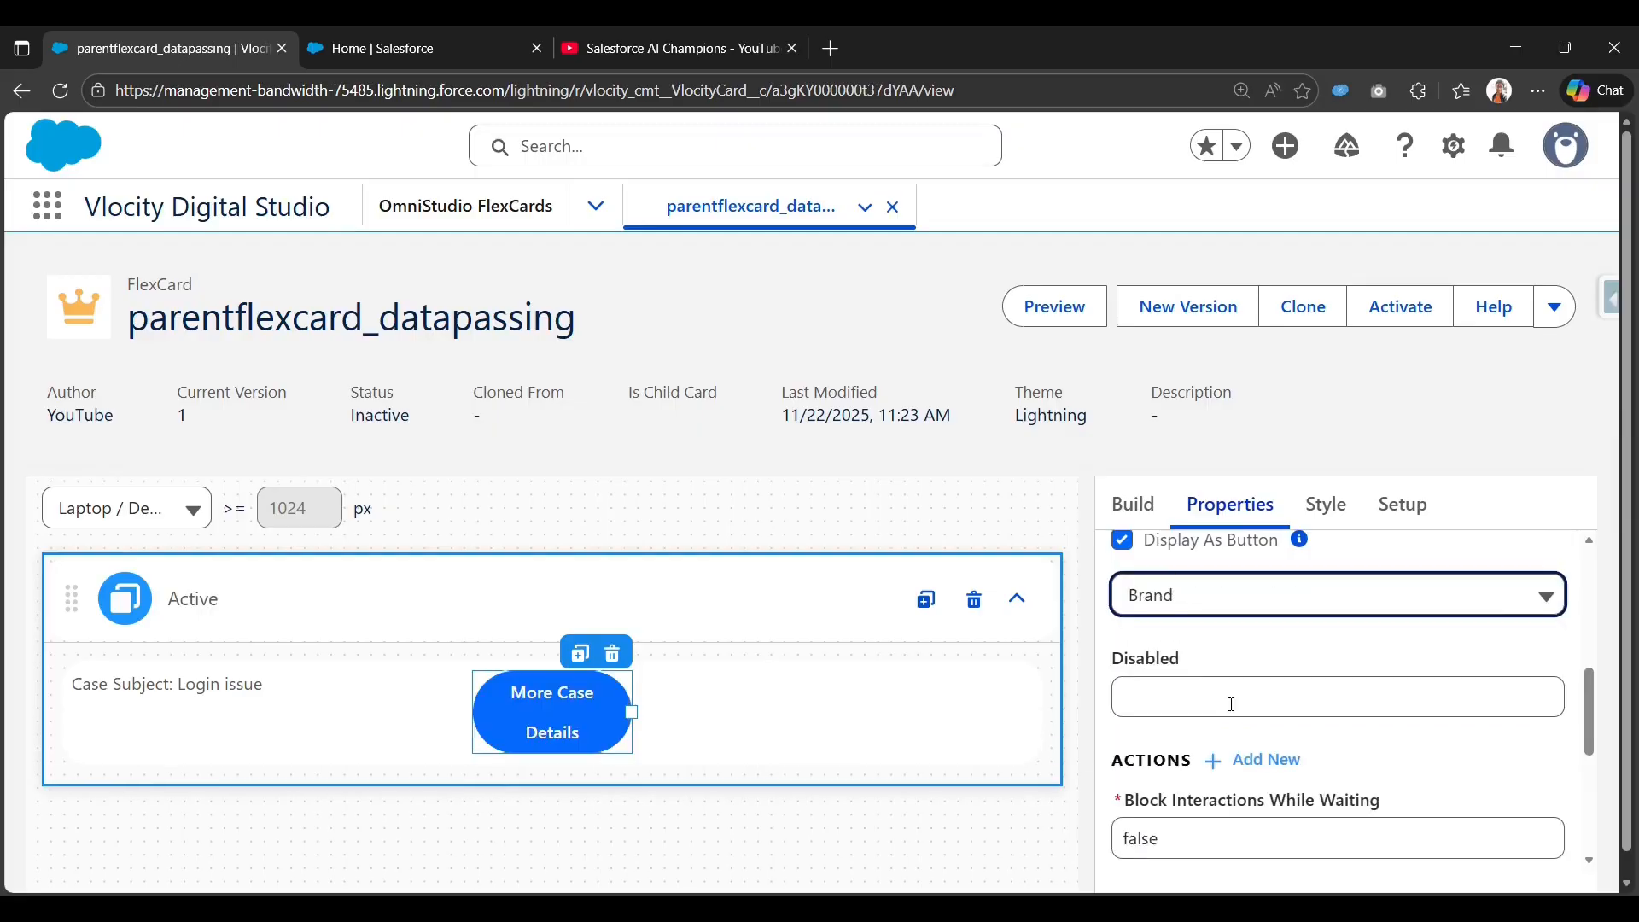
pyautogui.click(1286, 607)
pyautogui.scroll(-2, 1255, 760)
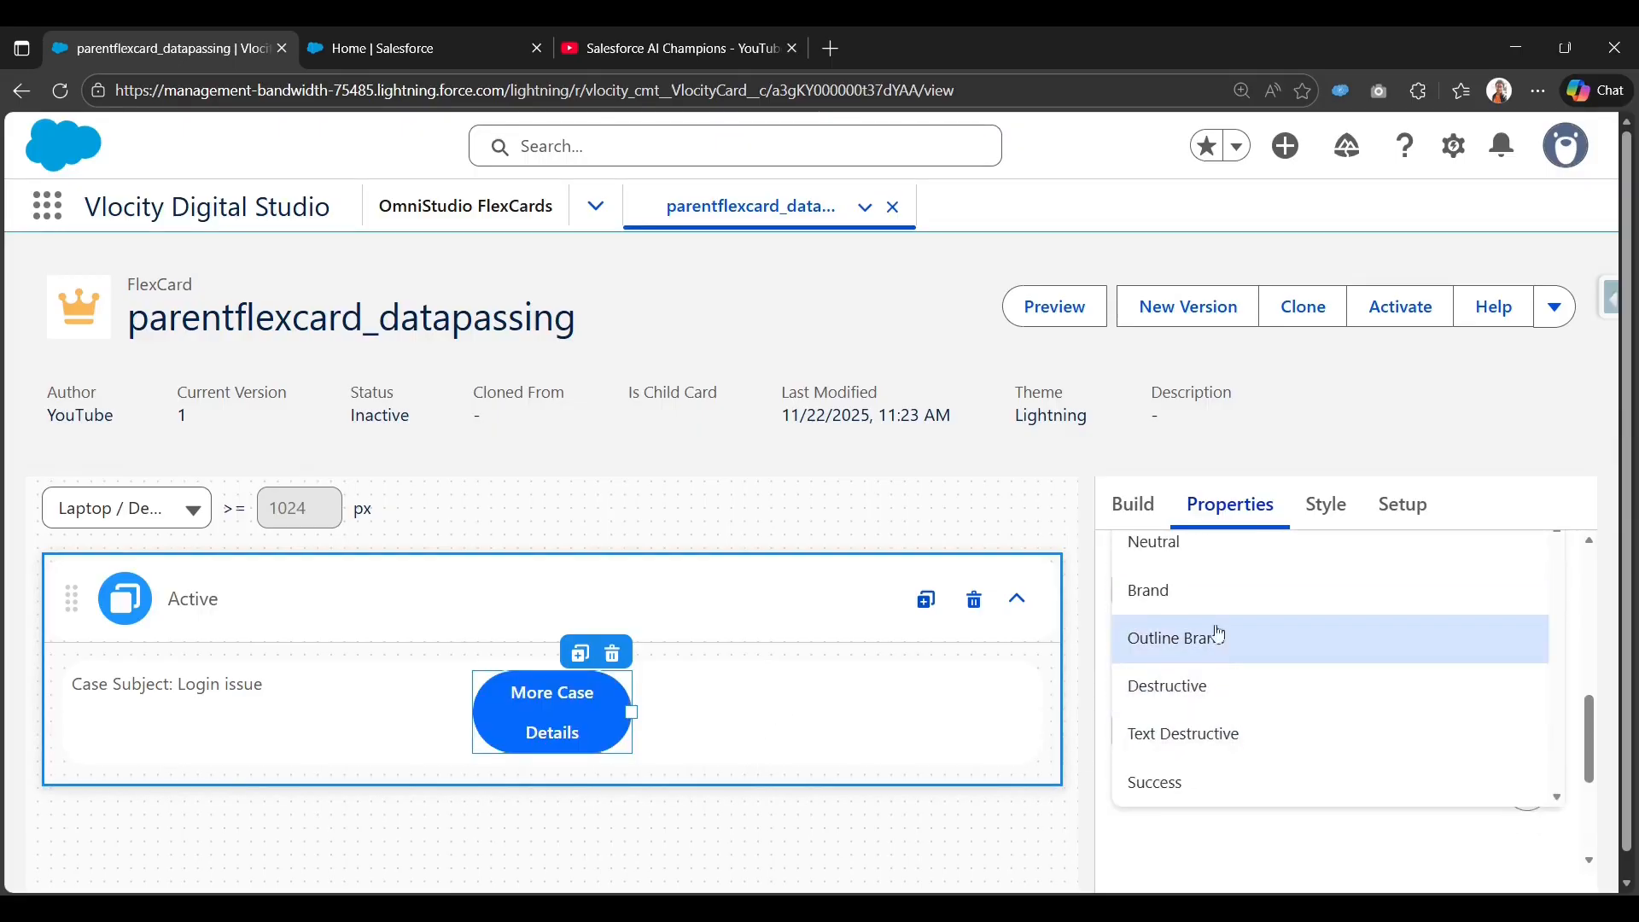
pyautogui.moveTo(633, 710); pyautogui.dragTo(693, 708)
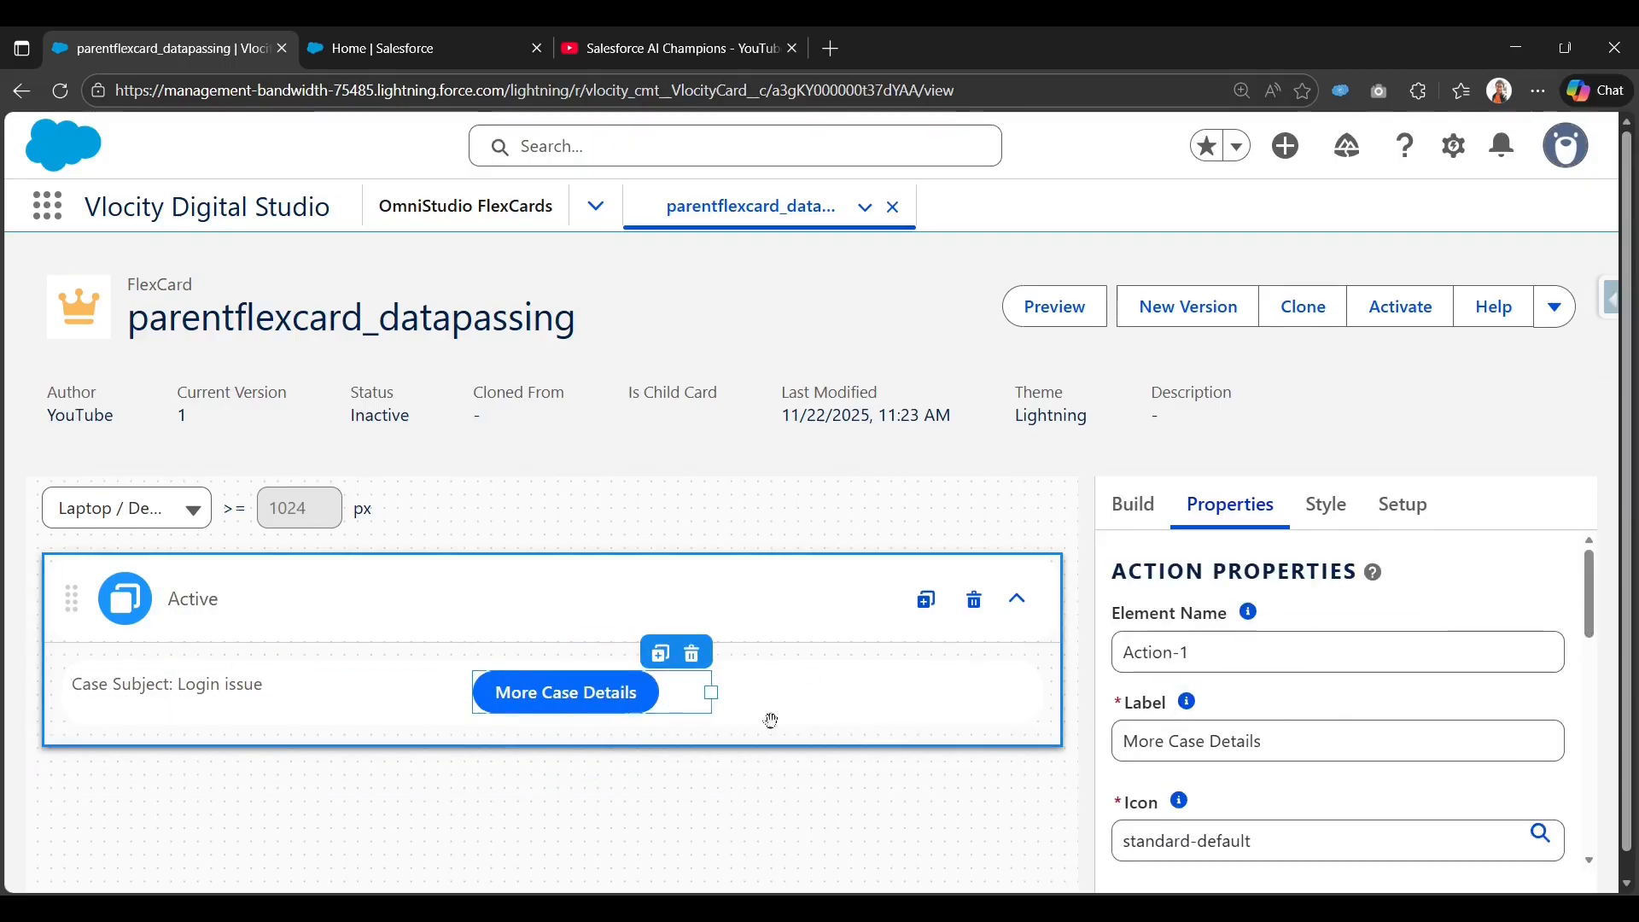
pyautogui.scroll(-2, 770, 719)
pyautogui.scroll(-10, 1290, 733)
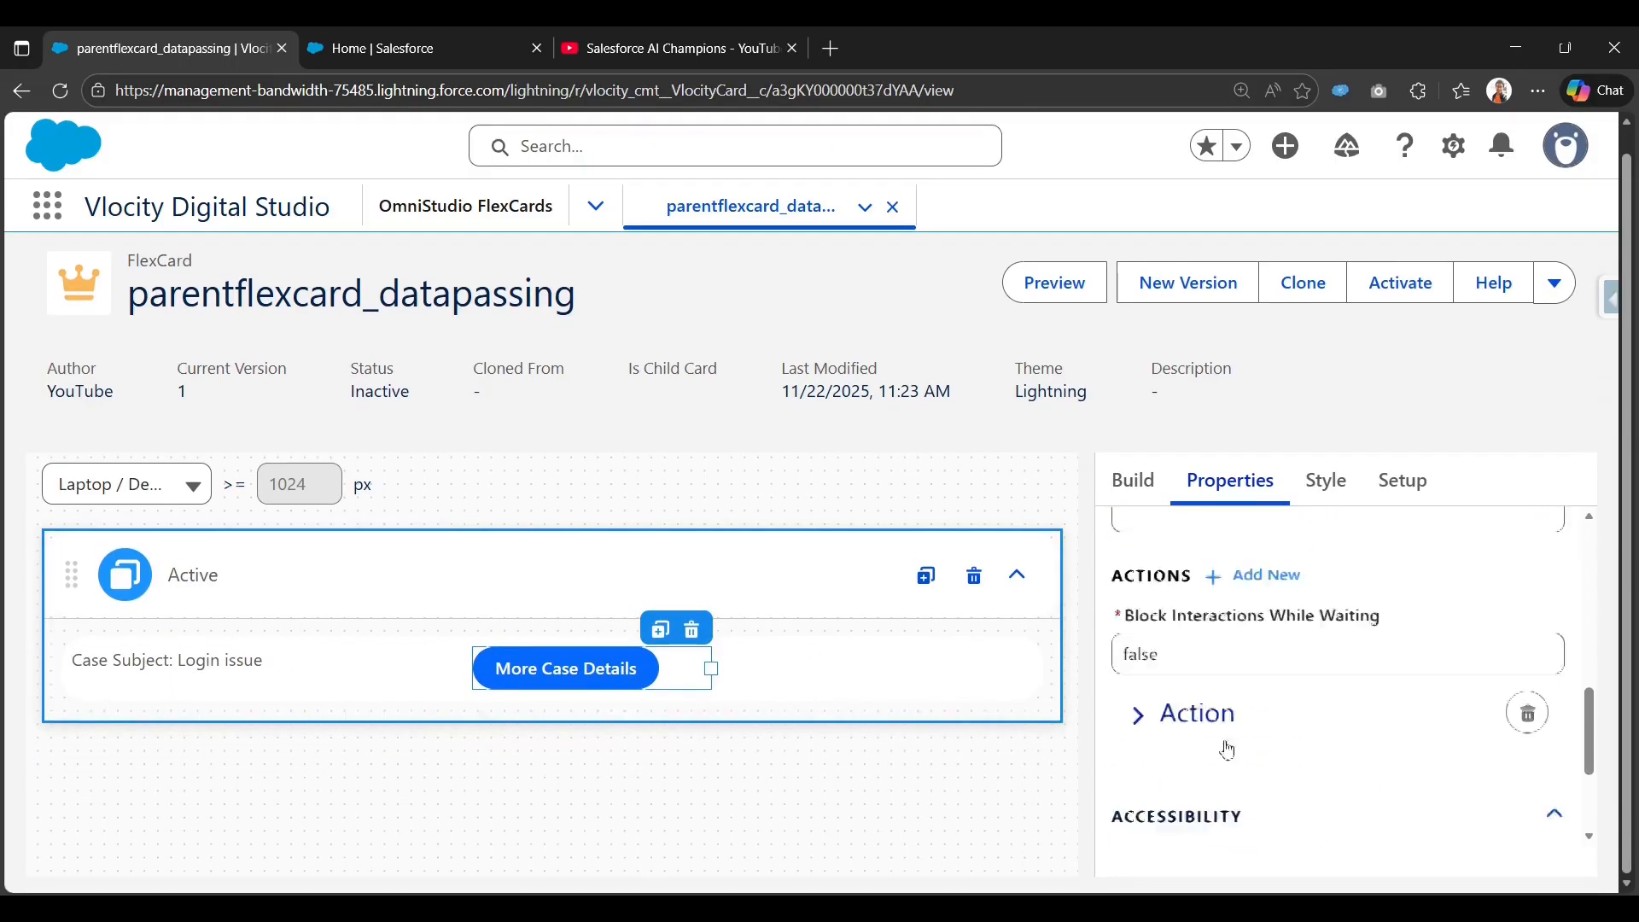
# Set the button's Action Type to Flyout, keeping Flyout Type as Child Card.
pyautogui.click(1164, 695)
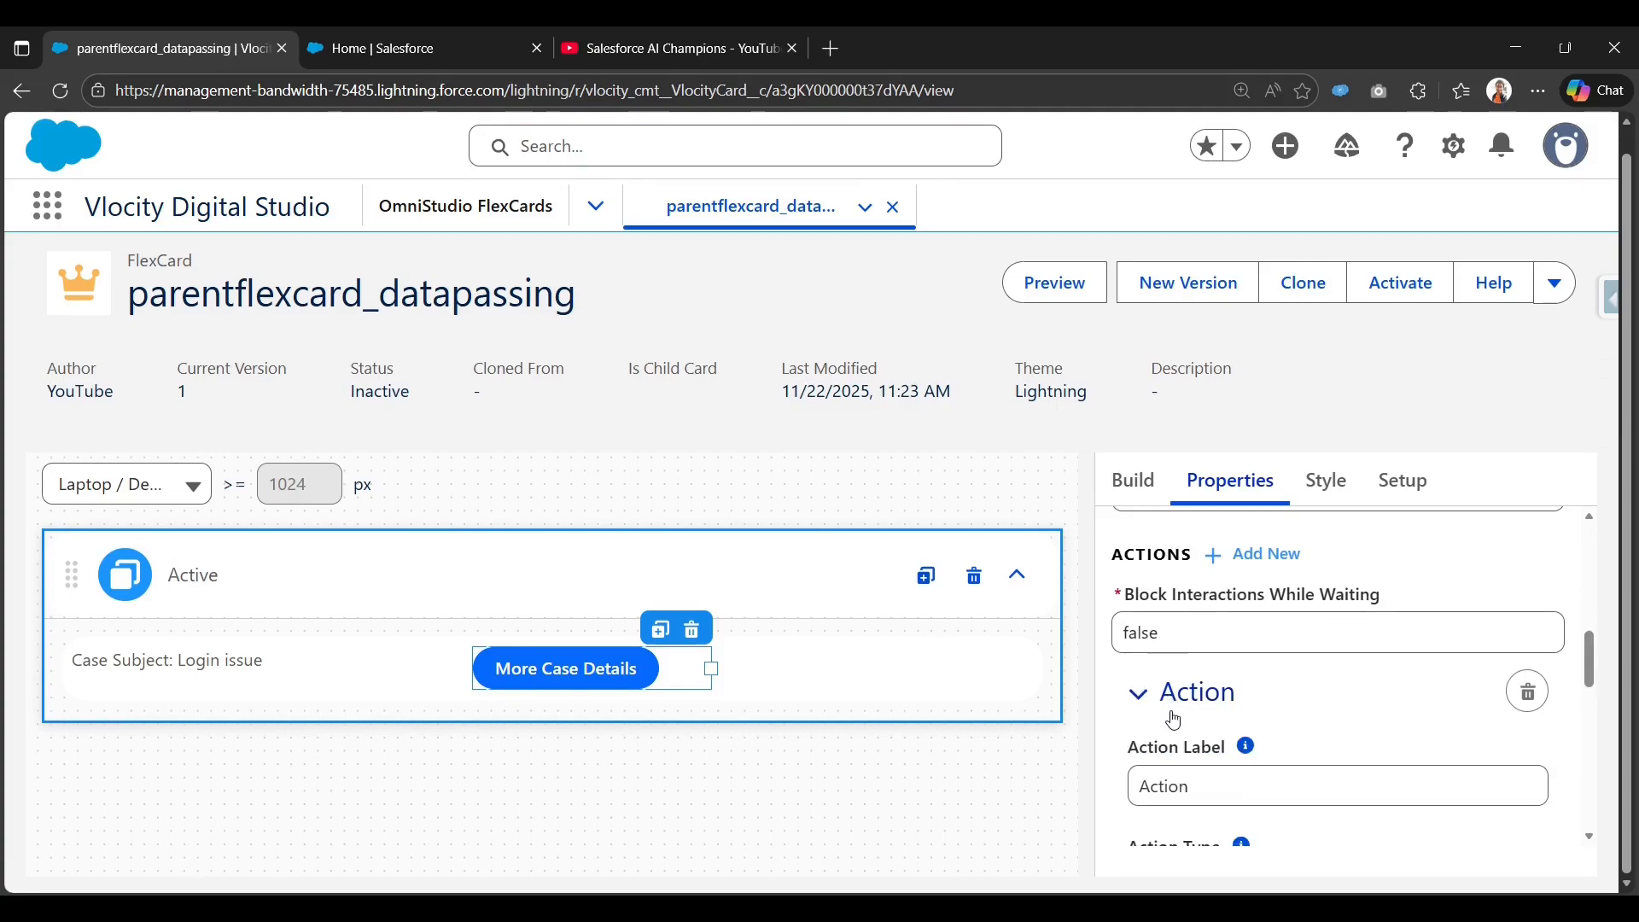
pyautogui.scroll(-3, 1163, 735)
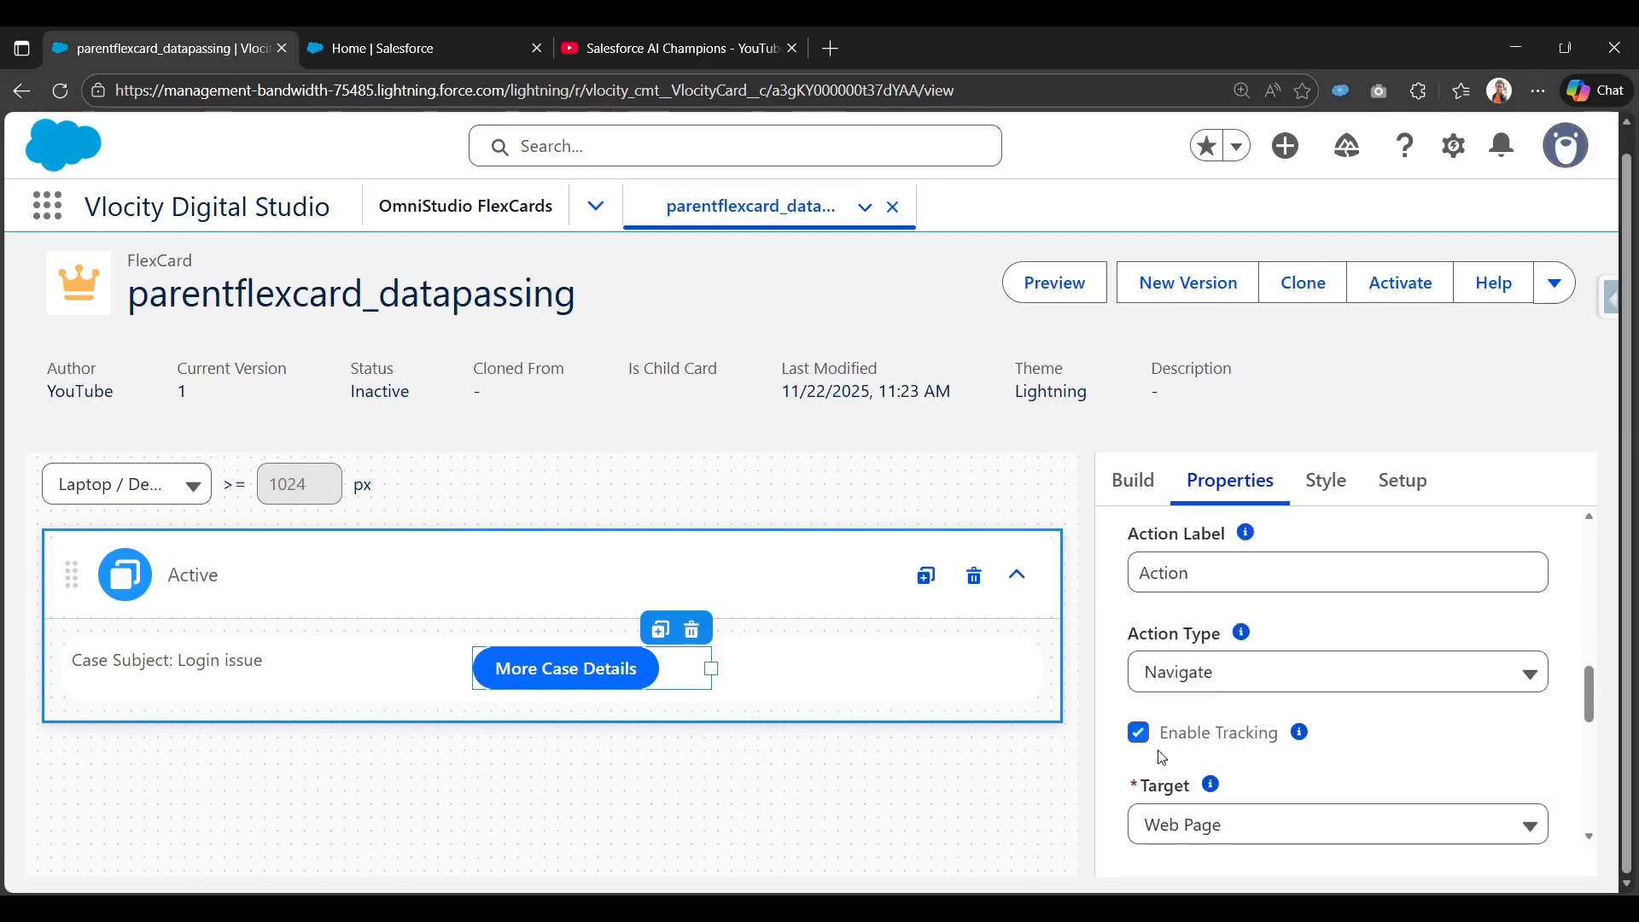
pyautogui.click(1239, 670)
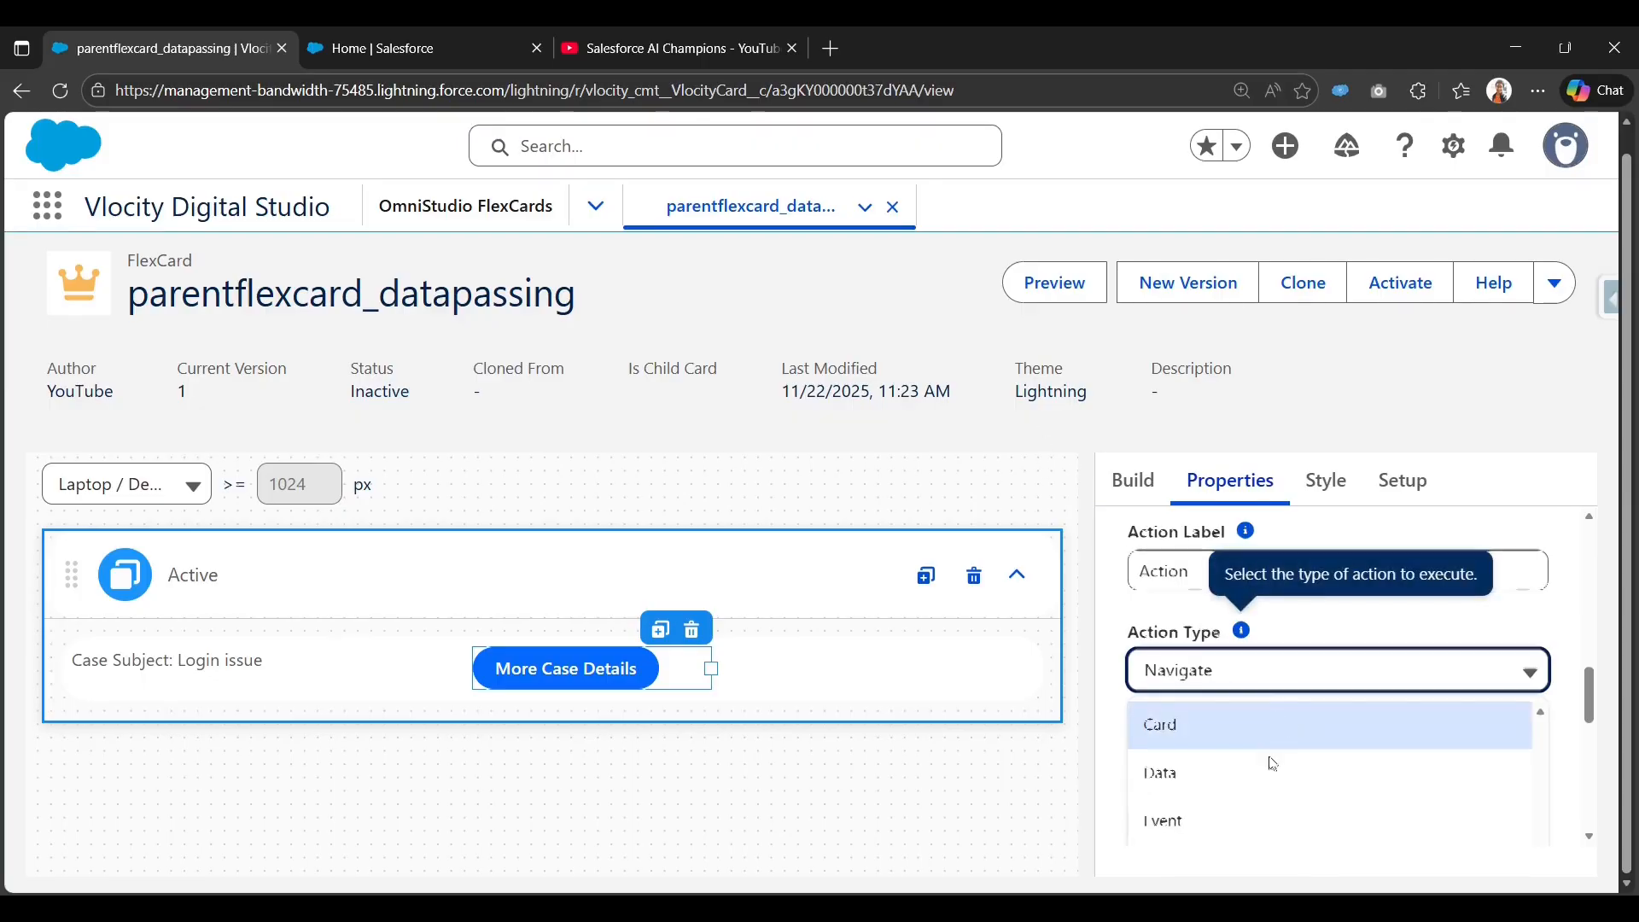
pyautogui.scroll(-3, 1273, 763)
pyautogui.click(1226, 676)
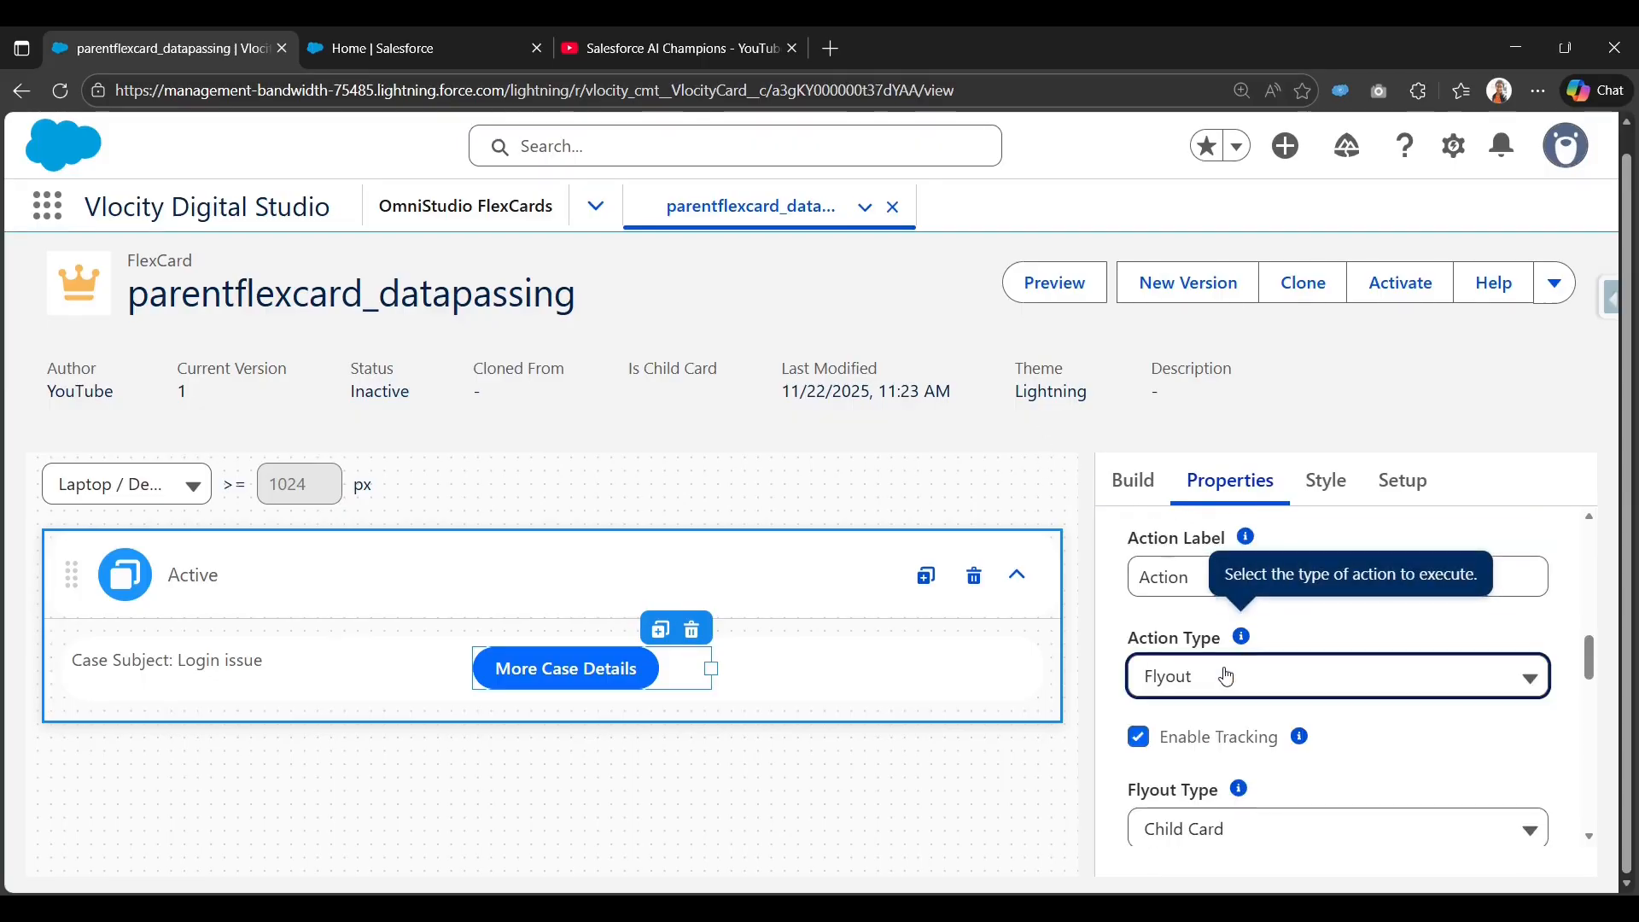
pyautogui.scroll(-2, 1229, 691)
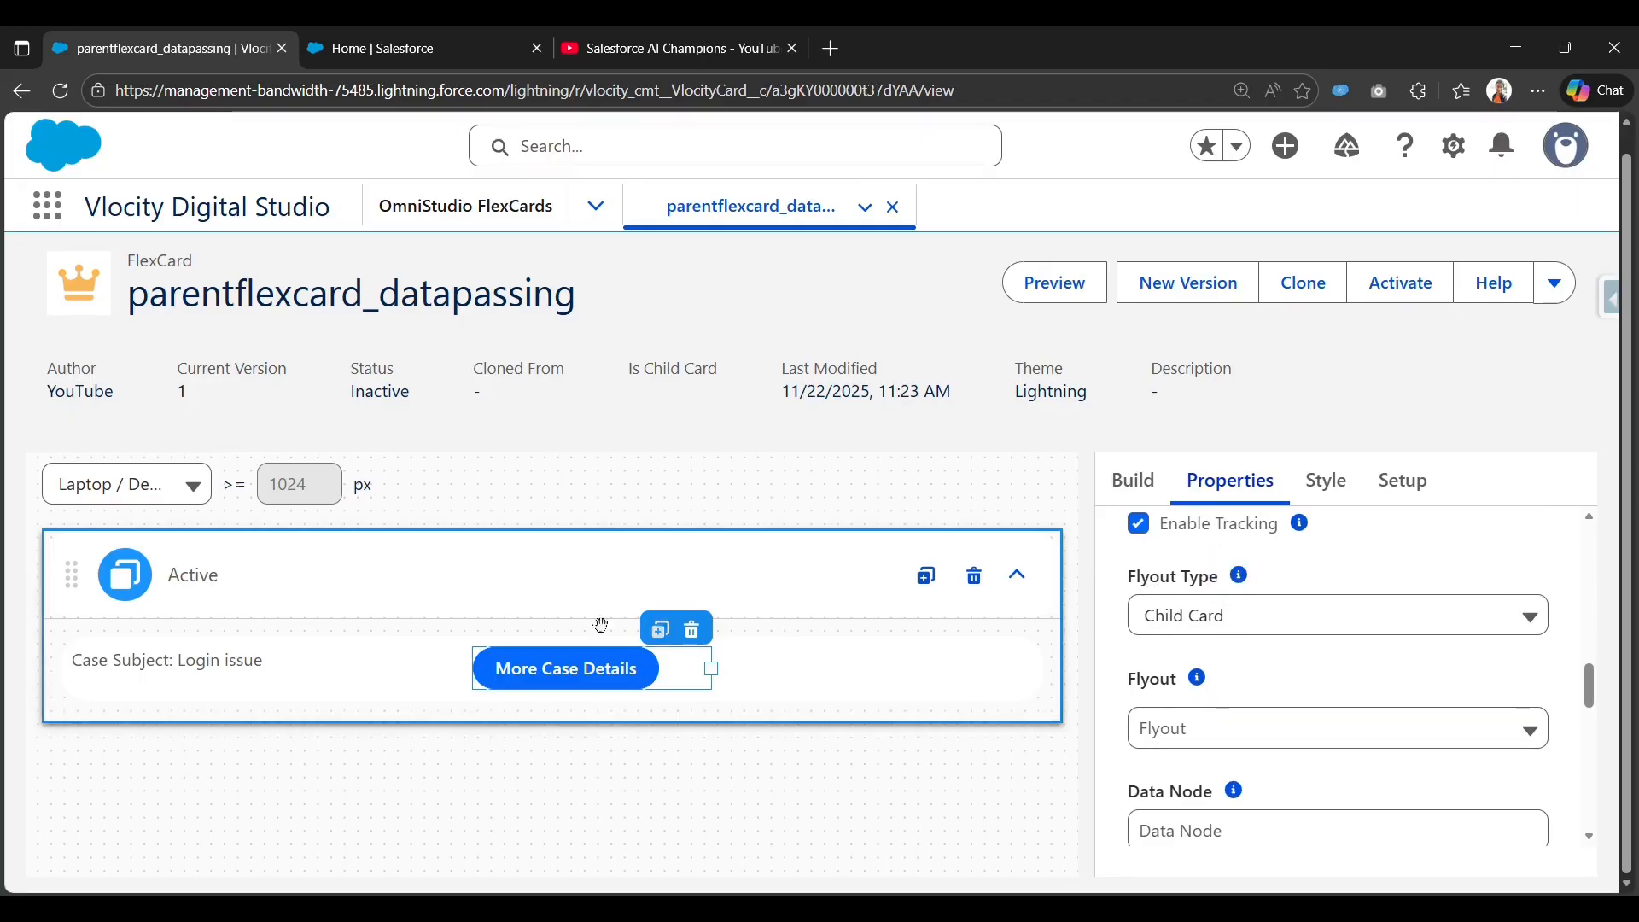
pyautogui.scroll(-3, 1192, 635)
# Browse the cards available for the flyout, then open link options for the FlexCards list.
pyautogui.click(1185, 627)
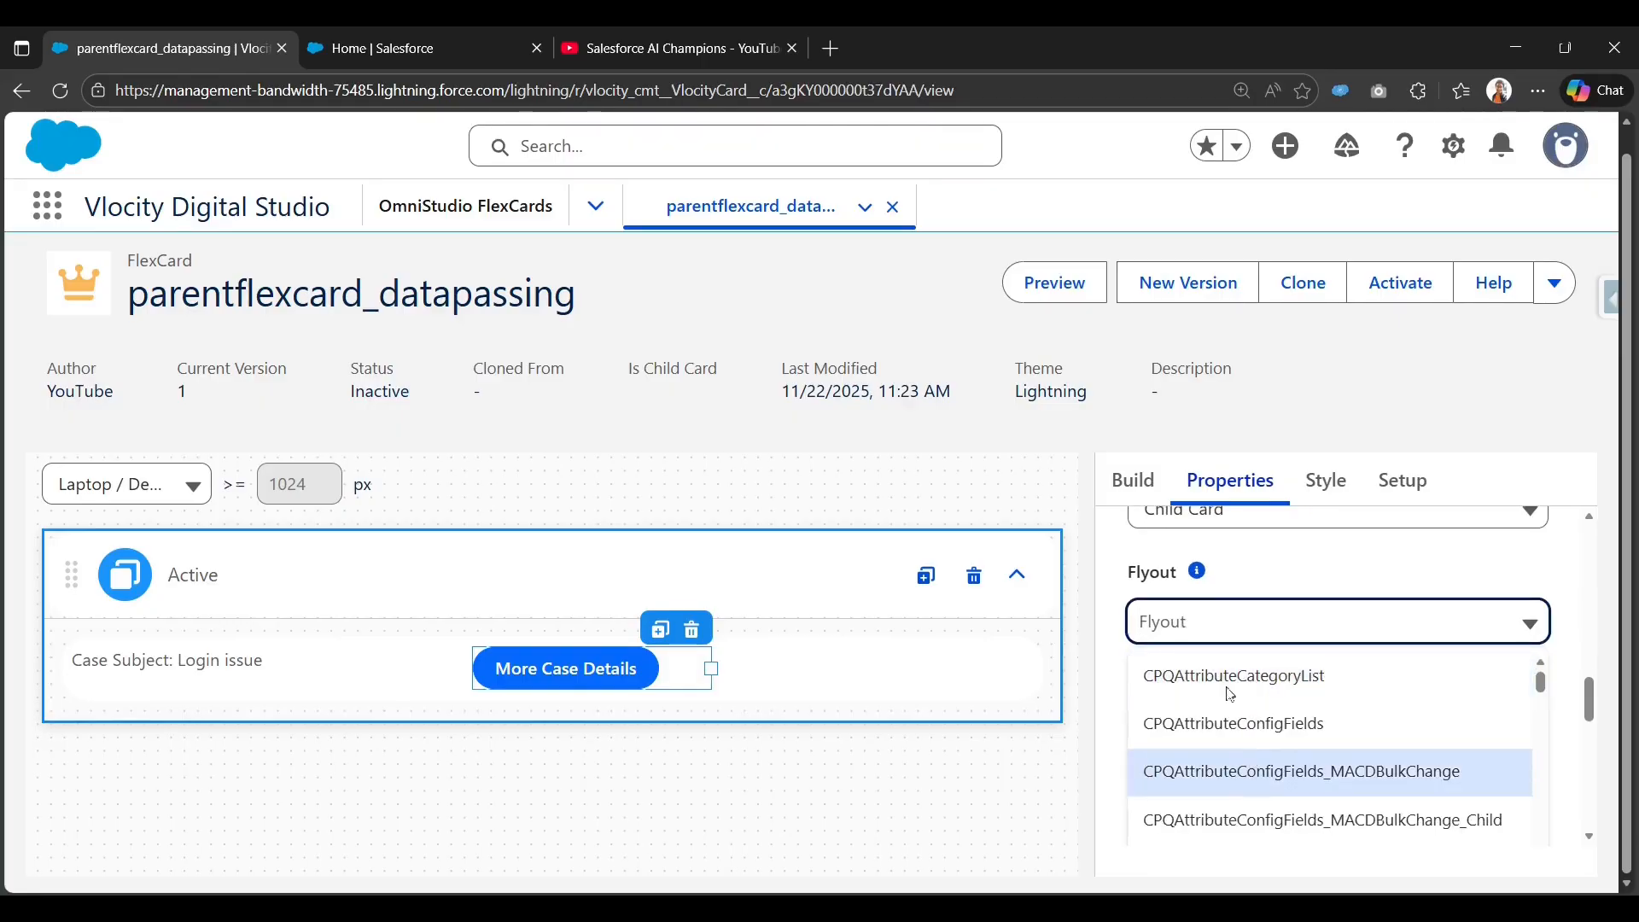
pyautogui.click(1122, 569)
pyautogui.scroll(3, 1109, 556)
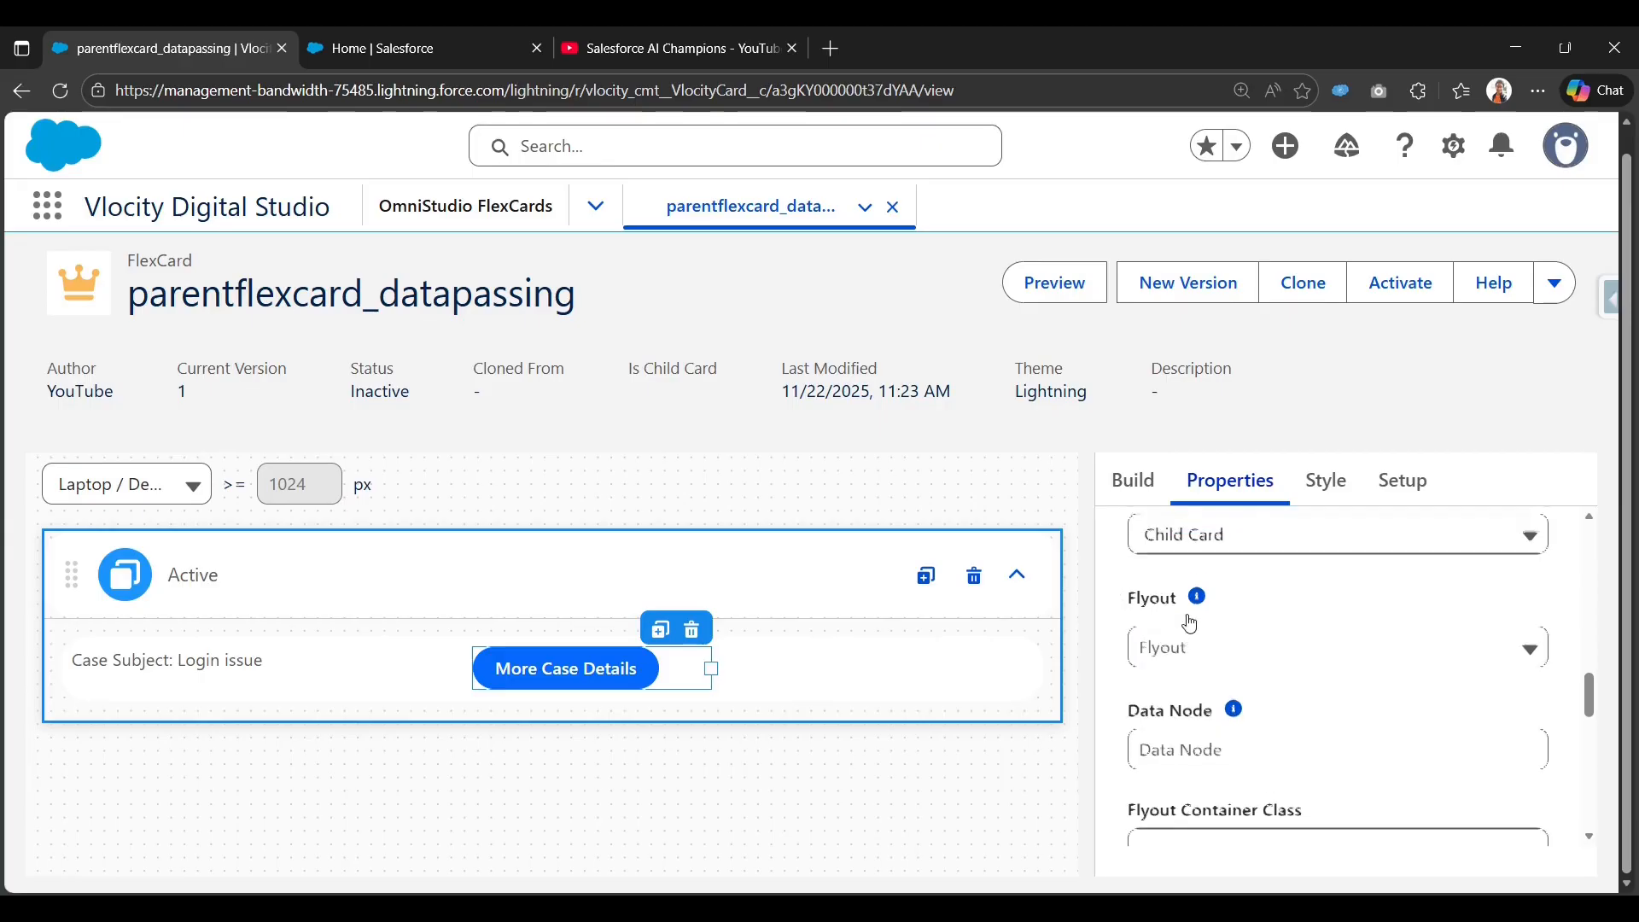
pyautogui.rightClick(458, 224)
# Open the FlexCards list in a new tab and copy the parent card's name.
pyautogui.click(478, 233)
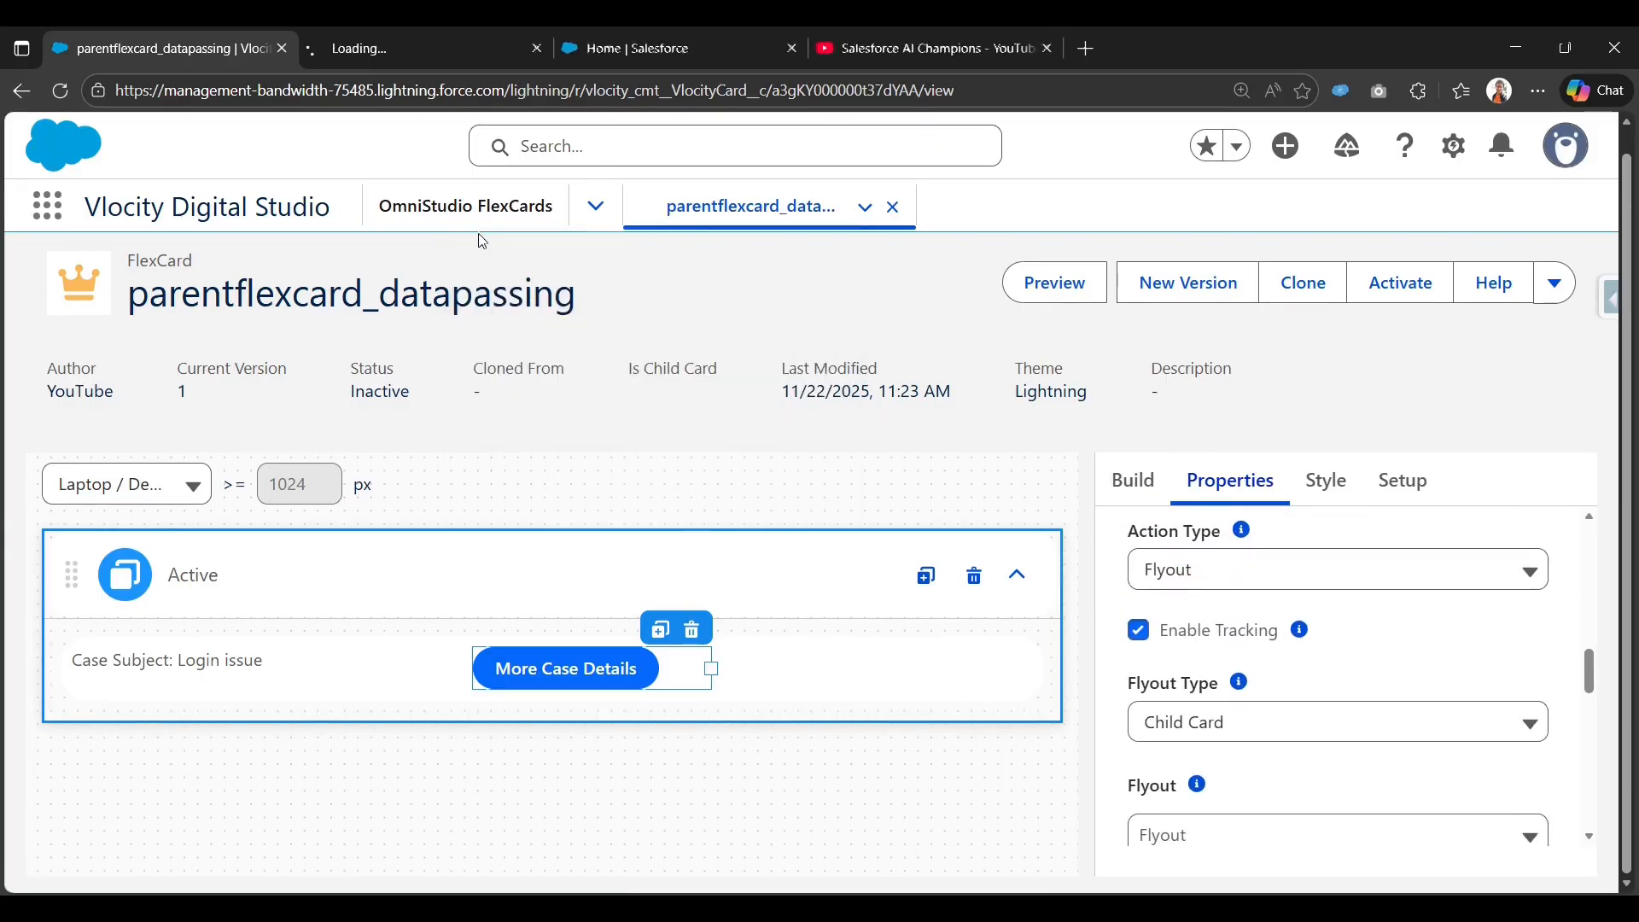
pyautogui.click(415, 53)
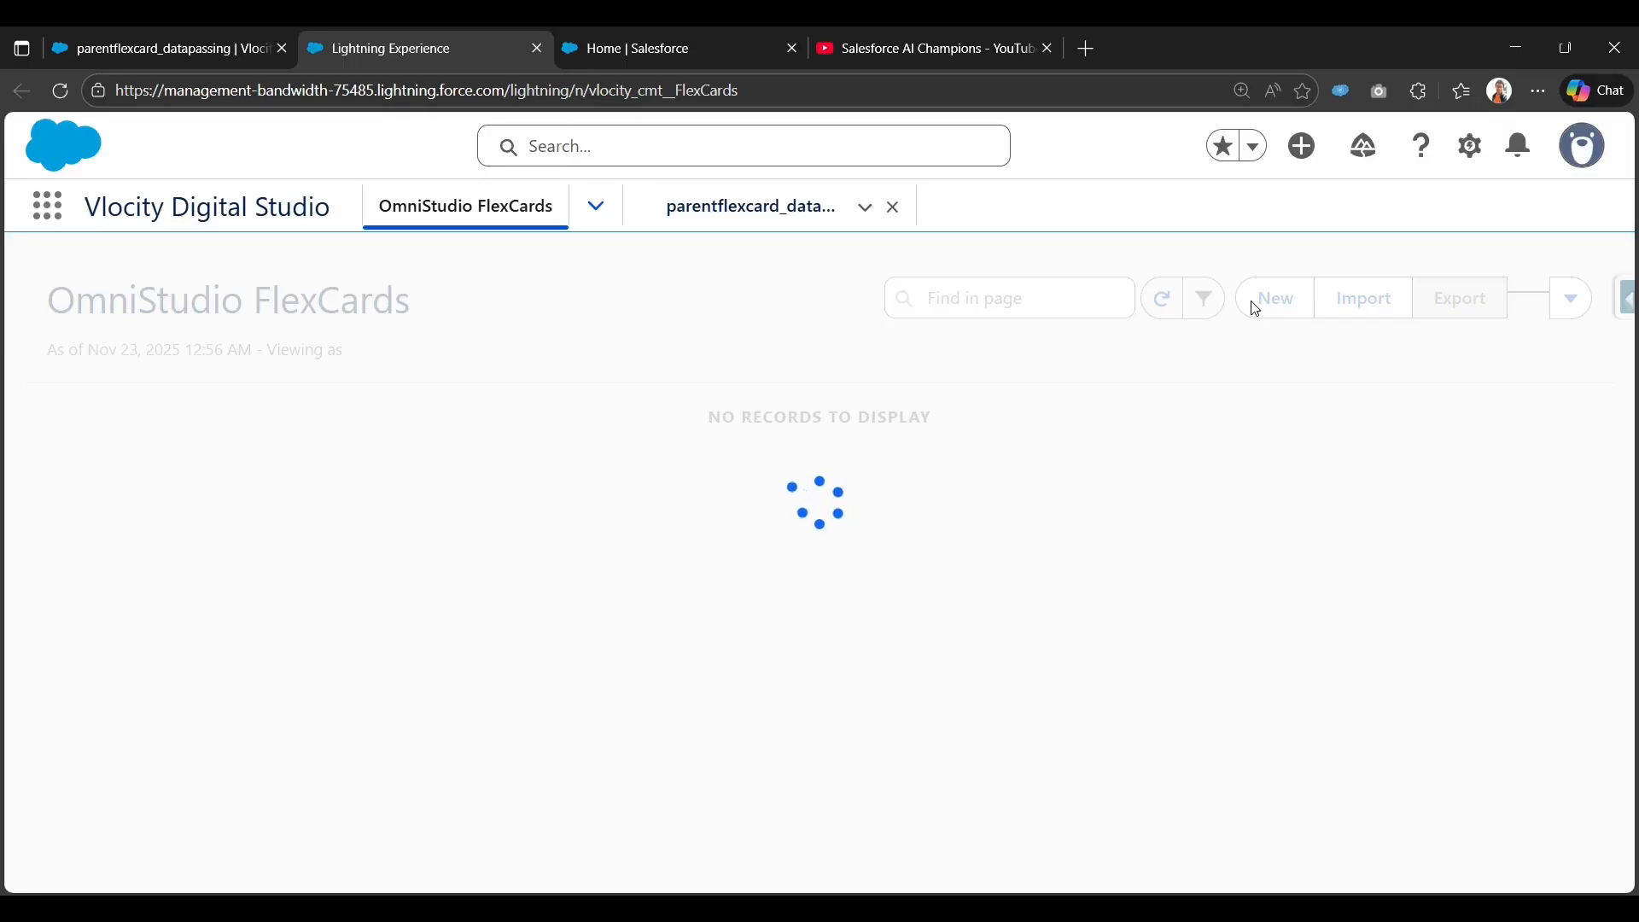
pyautogui.click(167, 48)
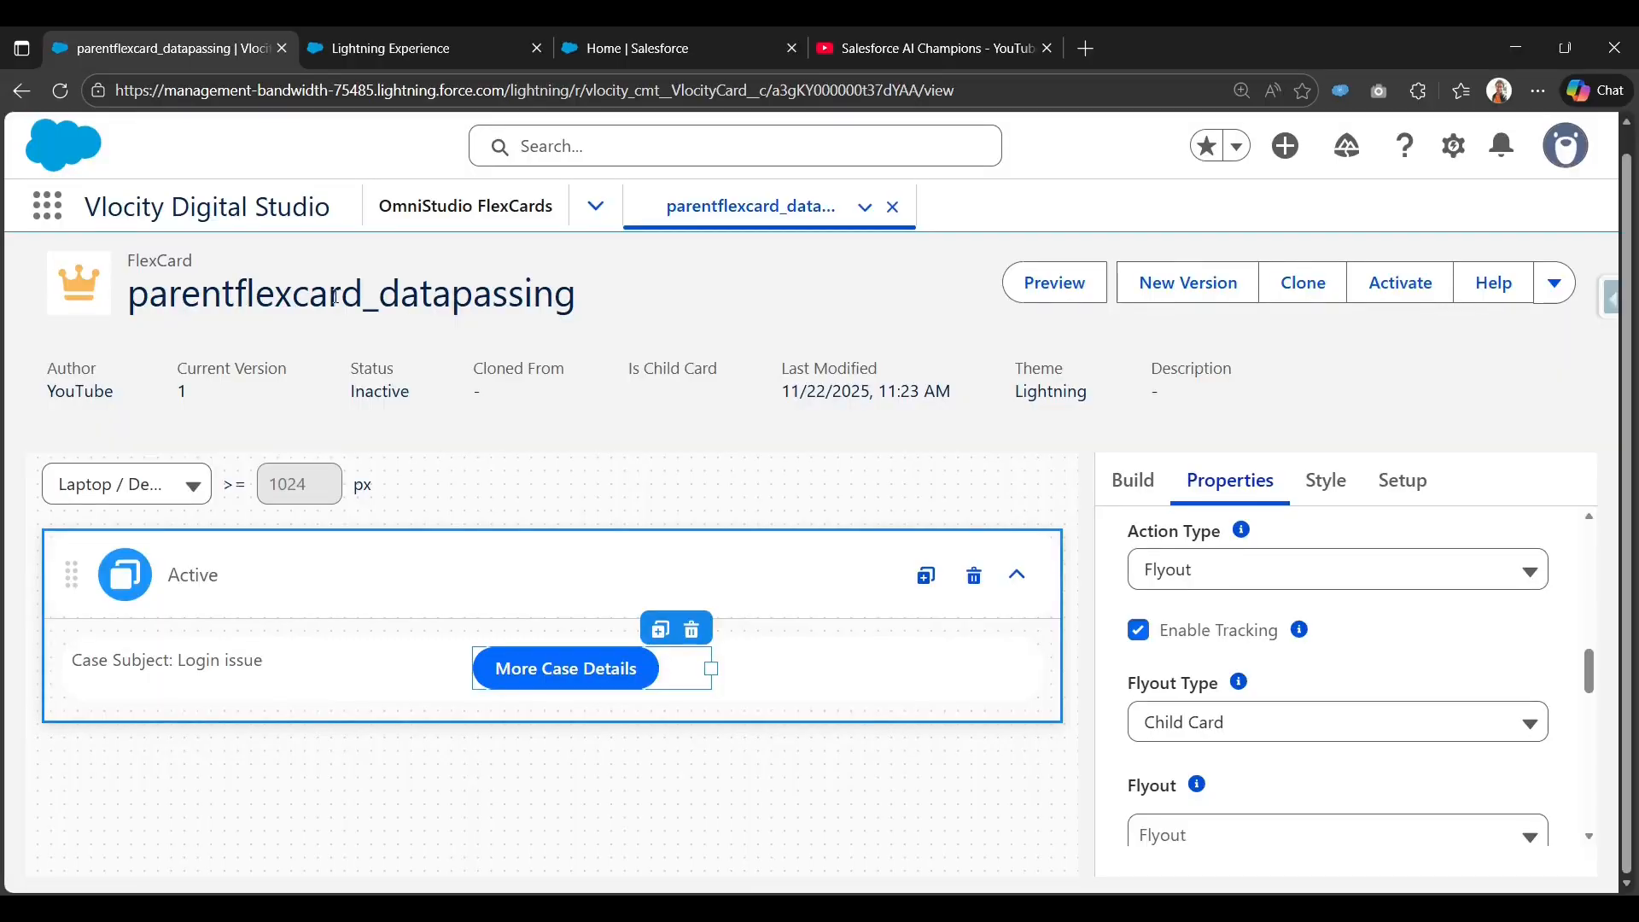
pyautogui.doubleClick(335, 296)
pyautogui.hotkey('ctrl', 'c')
pyautogui.click(380, 45)
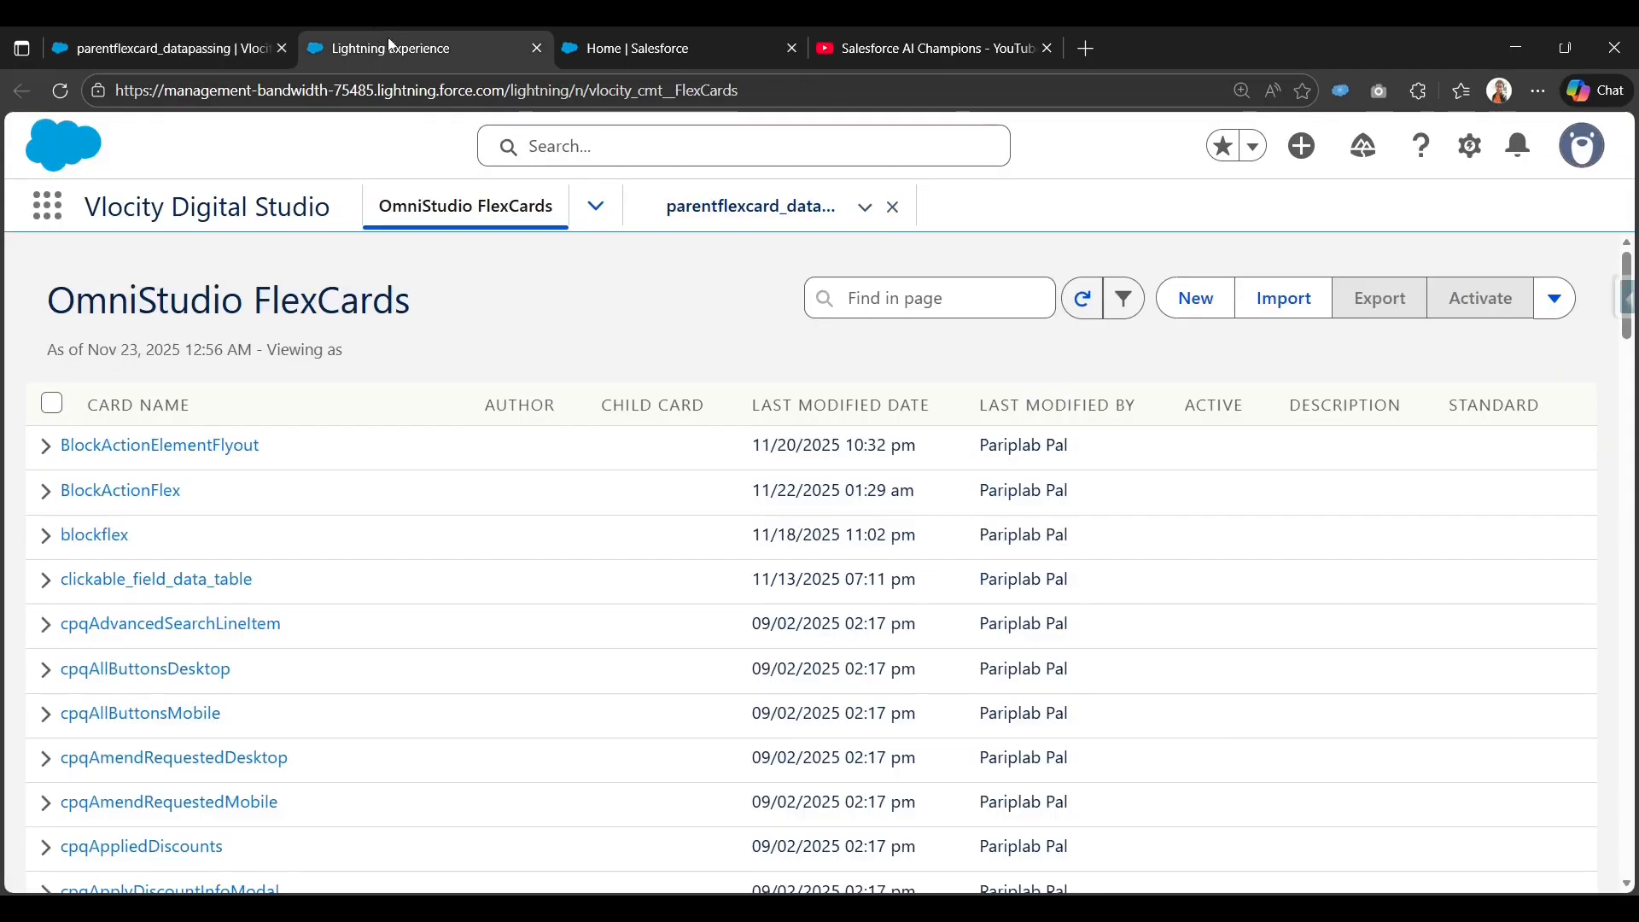
# Start a new FlexCard named childflexcard_datapassing by editing the pasted parent name.
pyautogui.click(1193, 298)
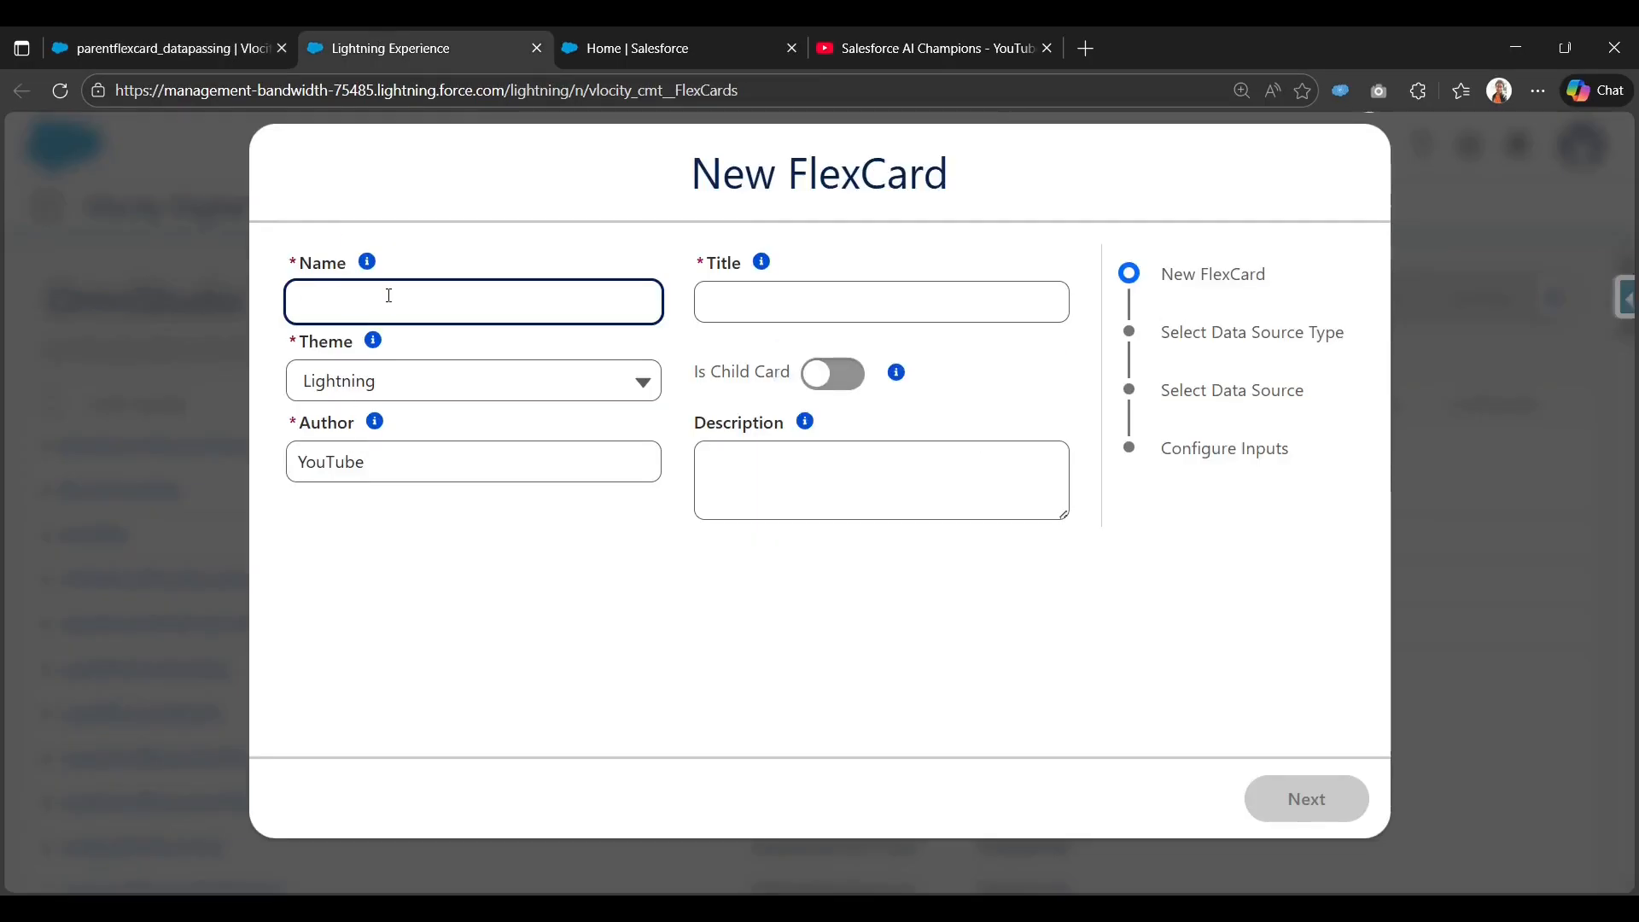
pyautogui.hotkey('ctrl', 'v')
pyautogui.doubleClick(316, 310)
pyautogui.click(352, 298)
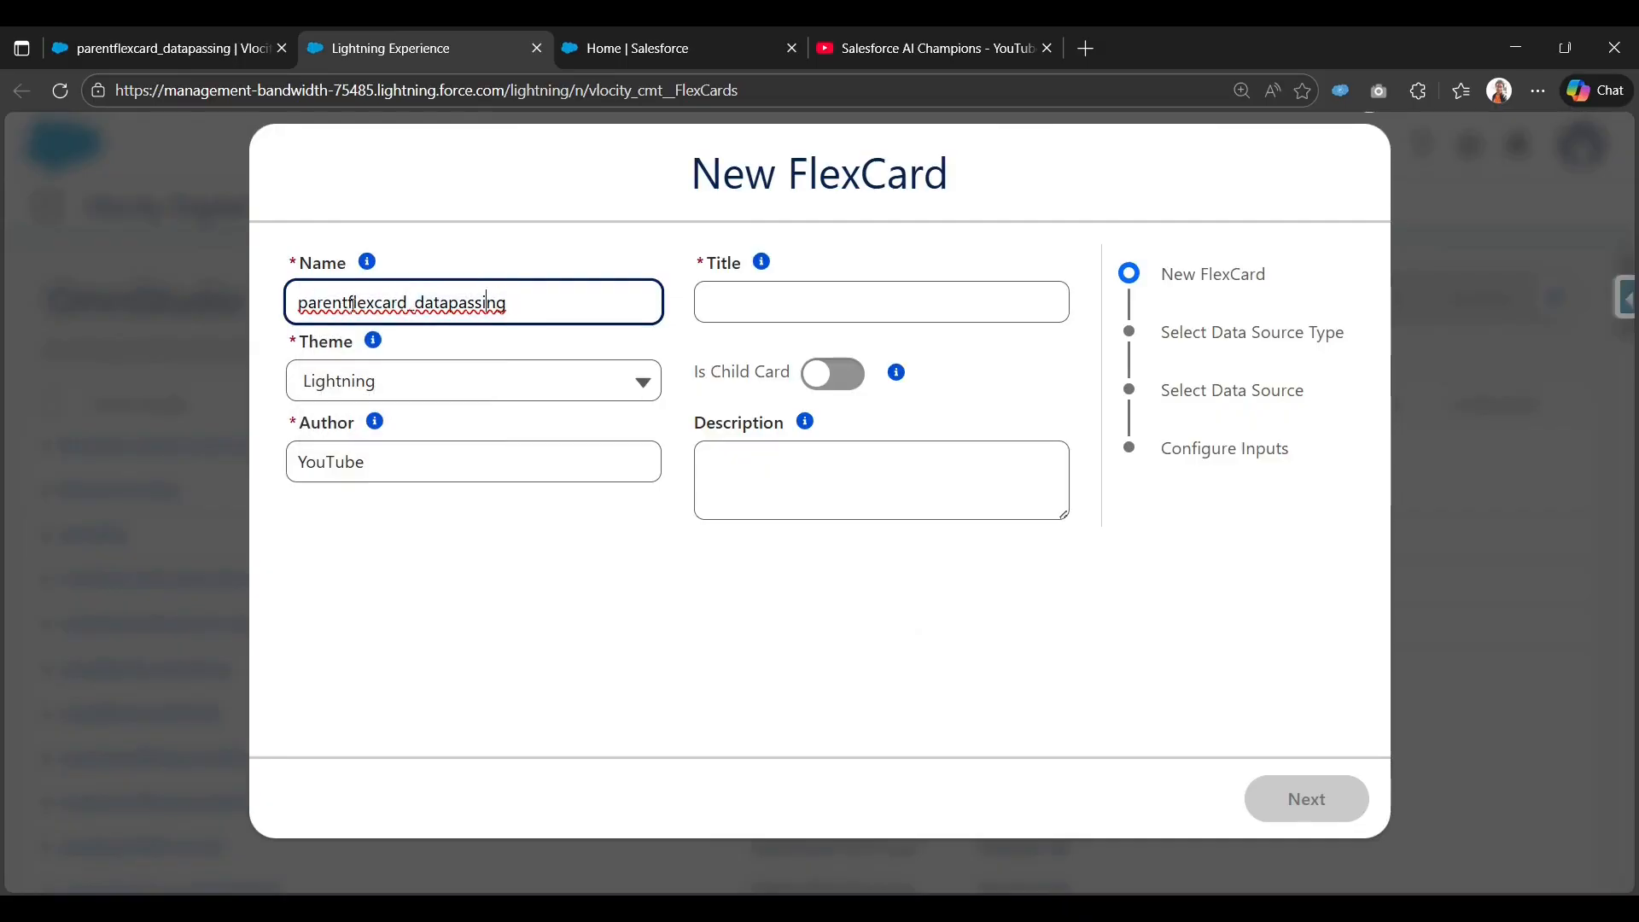
pyautogui.rightClick(350, 302)
pyautogui.click(350, 303)
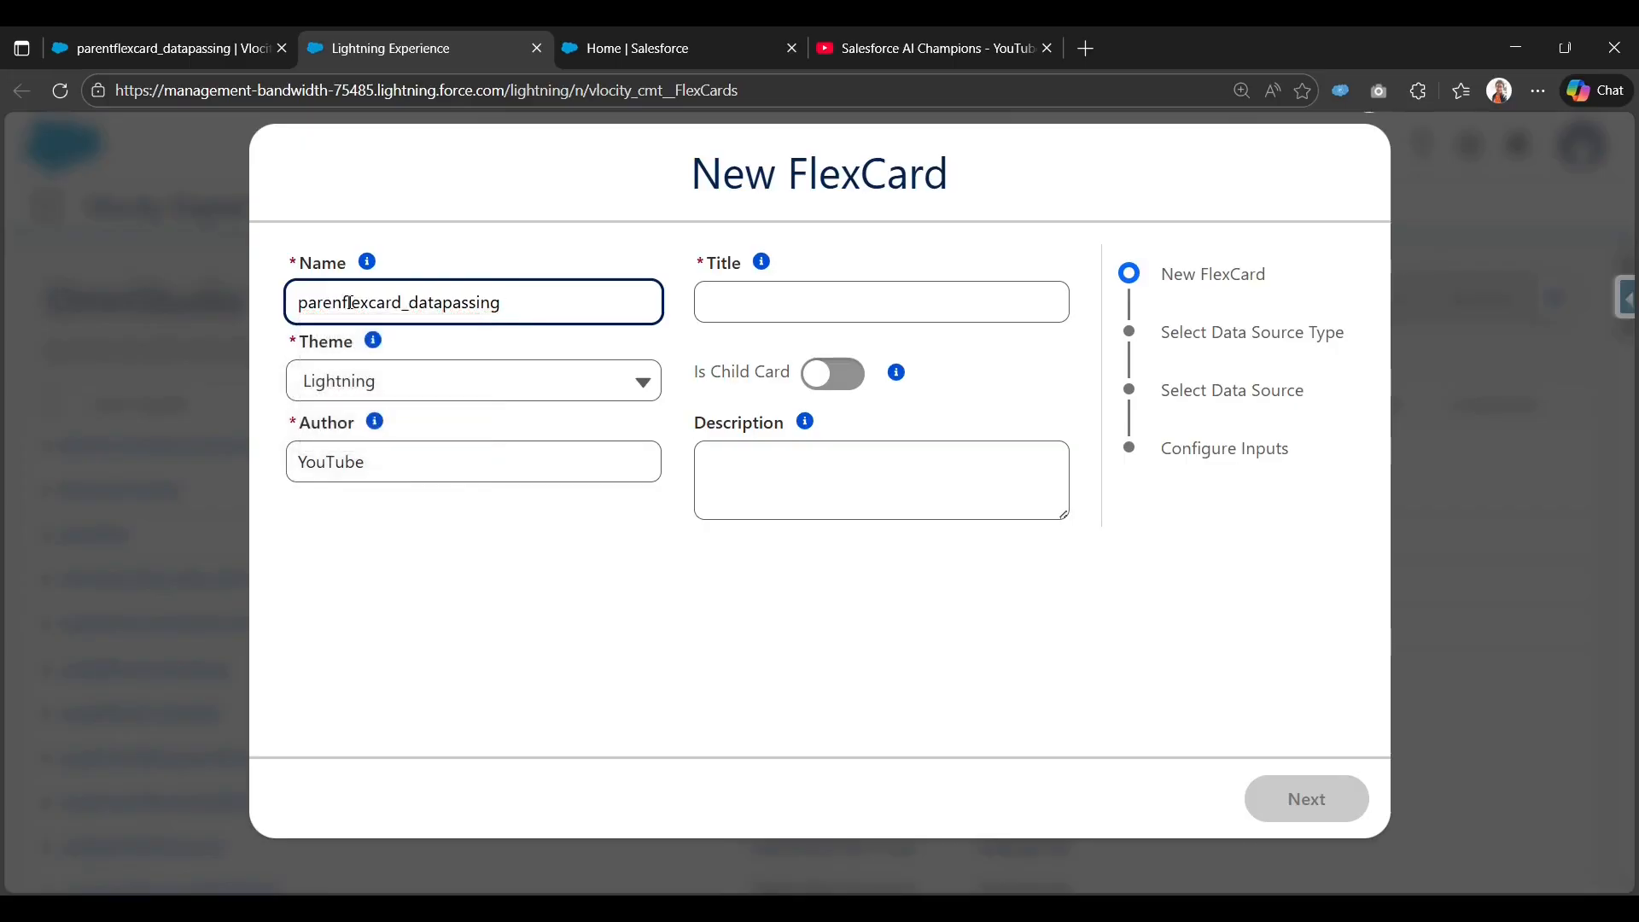
pyautogui.press('BackSpace')
pyautogui.press('BackSpace')
pyautogui.press('BackSpace')
pyautogui.press('BackSpace')
pyautogui.press('BackSpace')
pyautogui.press('BackSpace')
pyautogui.write('child')
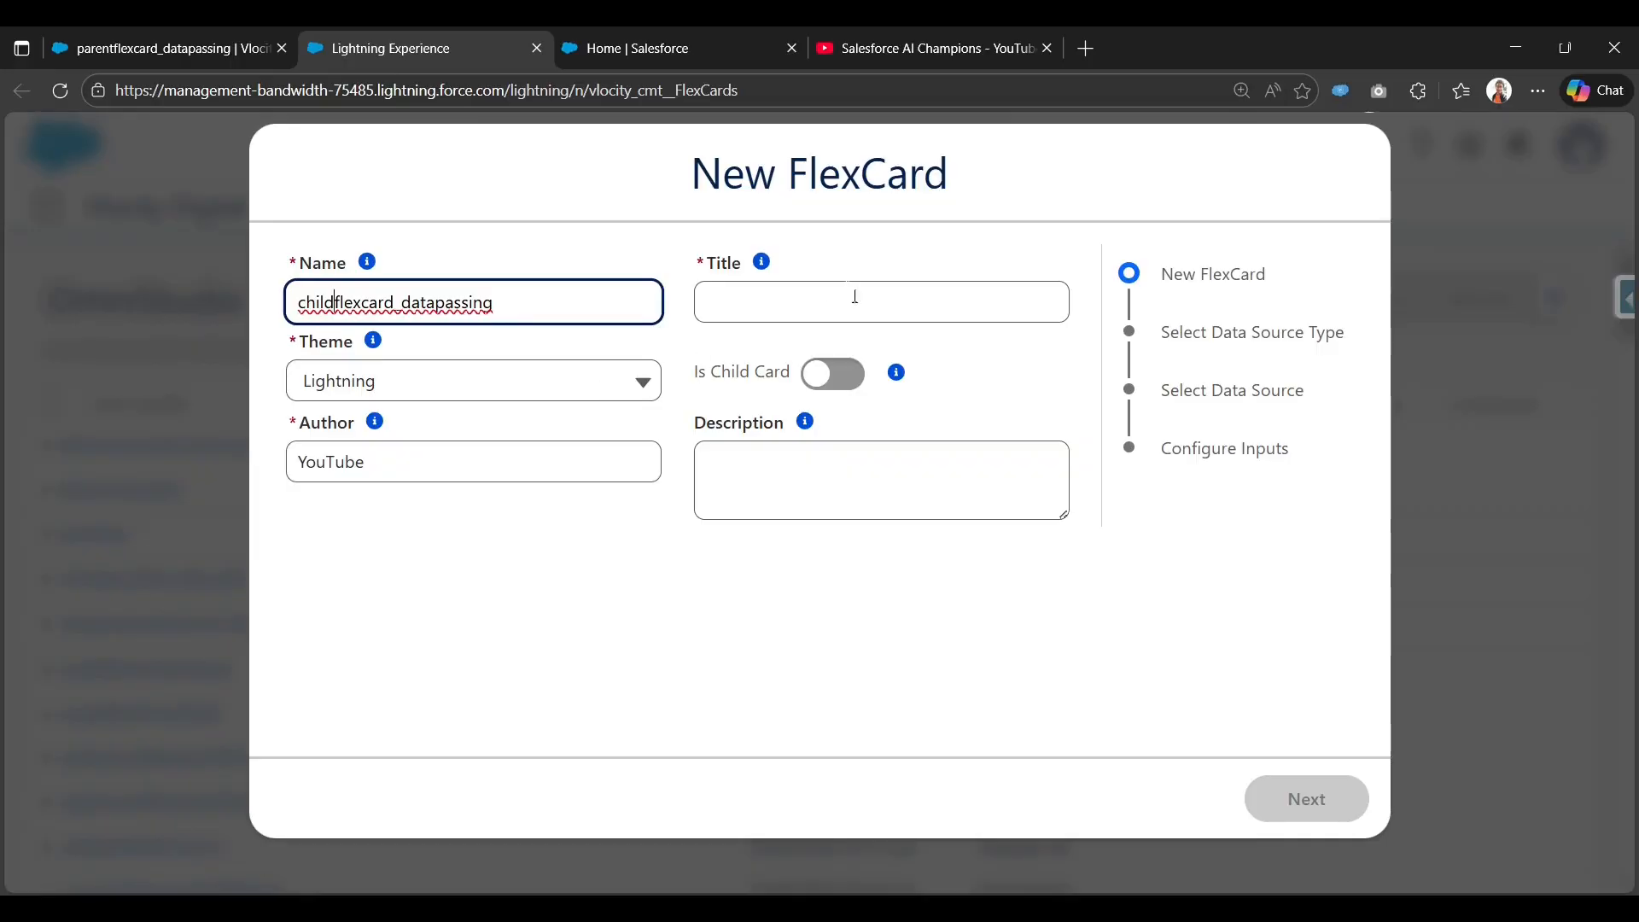
pyautogui.press('Tab')
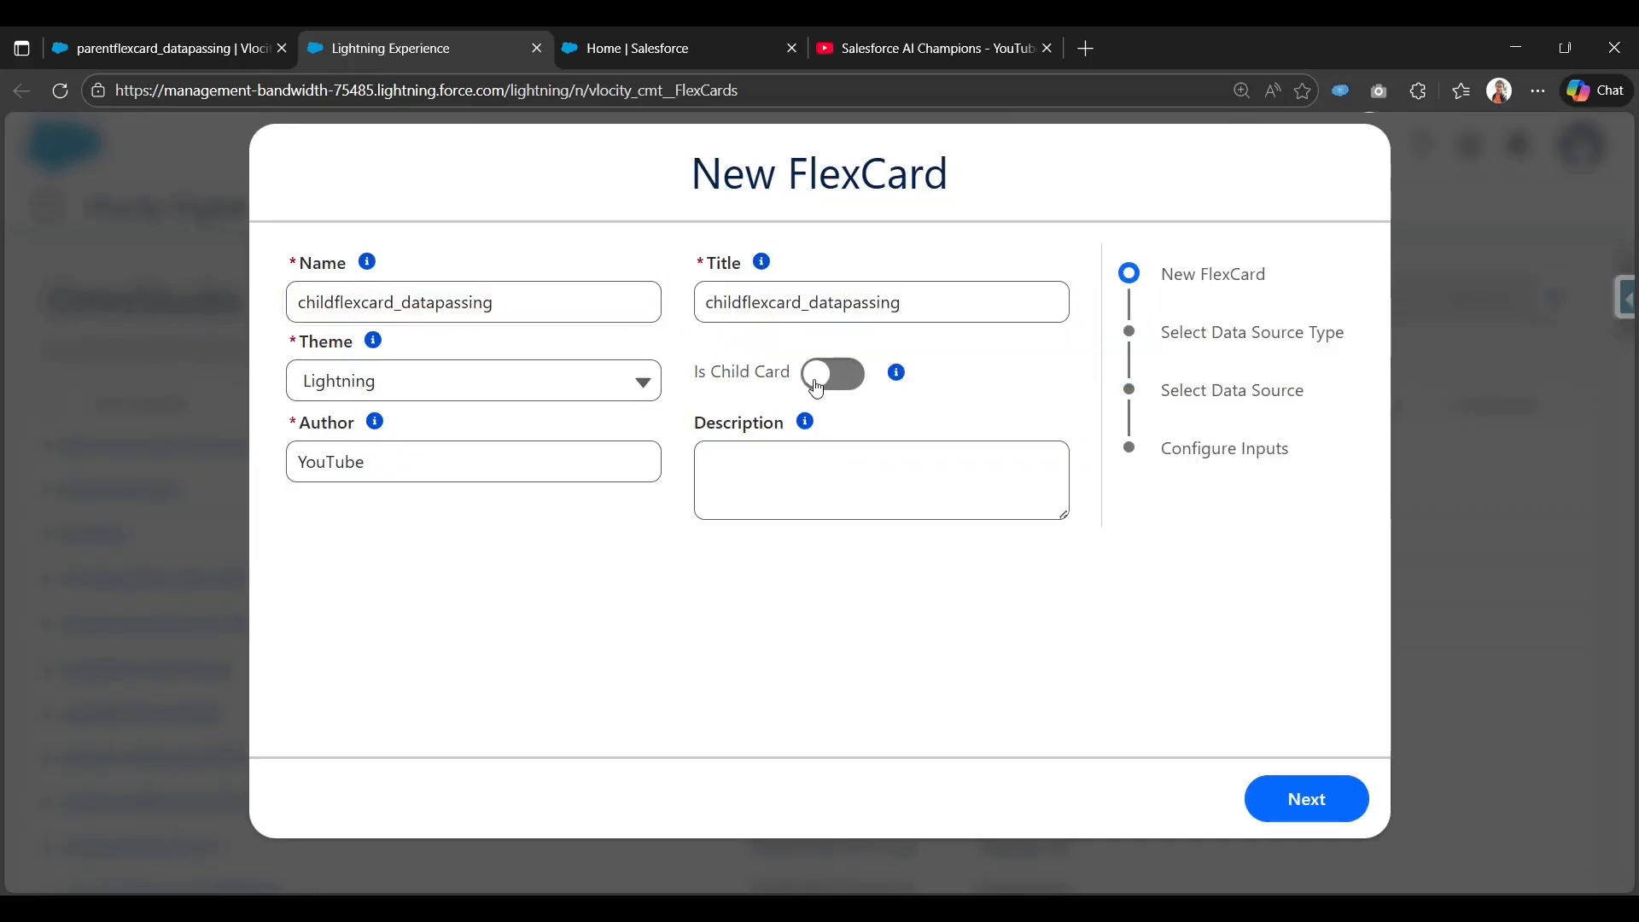
# Mark childflexcard_datapassing as a child card and advance to Select Data Source Type.
pyautogui.click(816, 388)
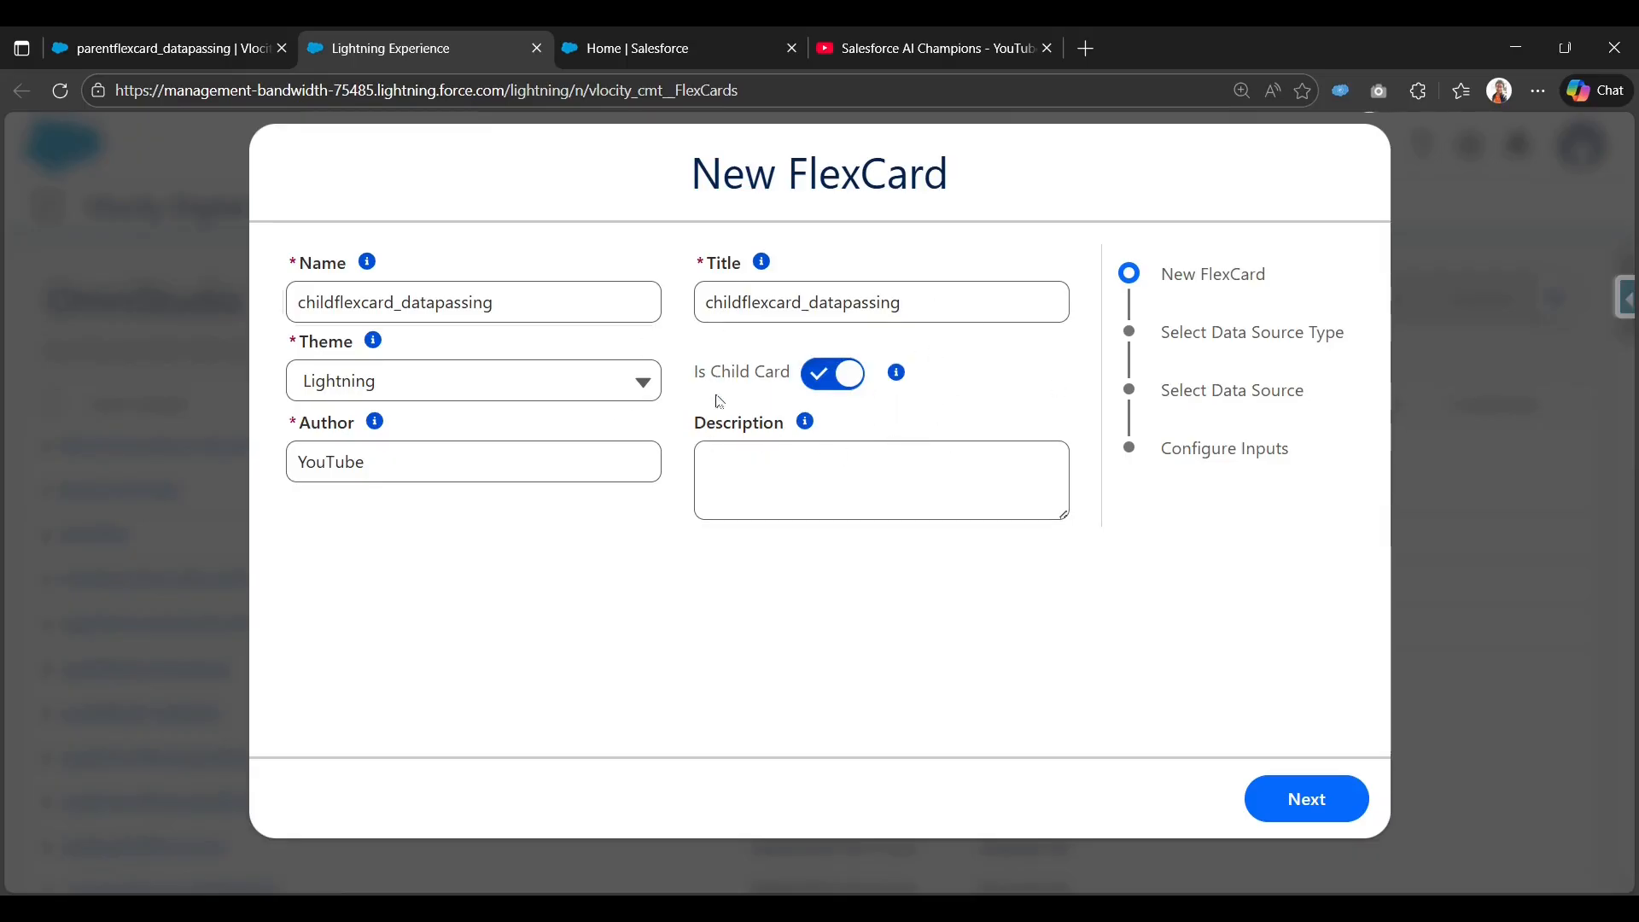
pyautogui.click(46, 42)
pyautogui.click(621, 358)
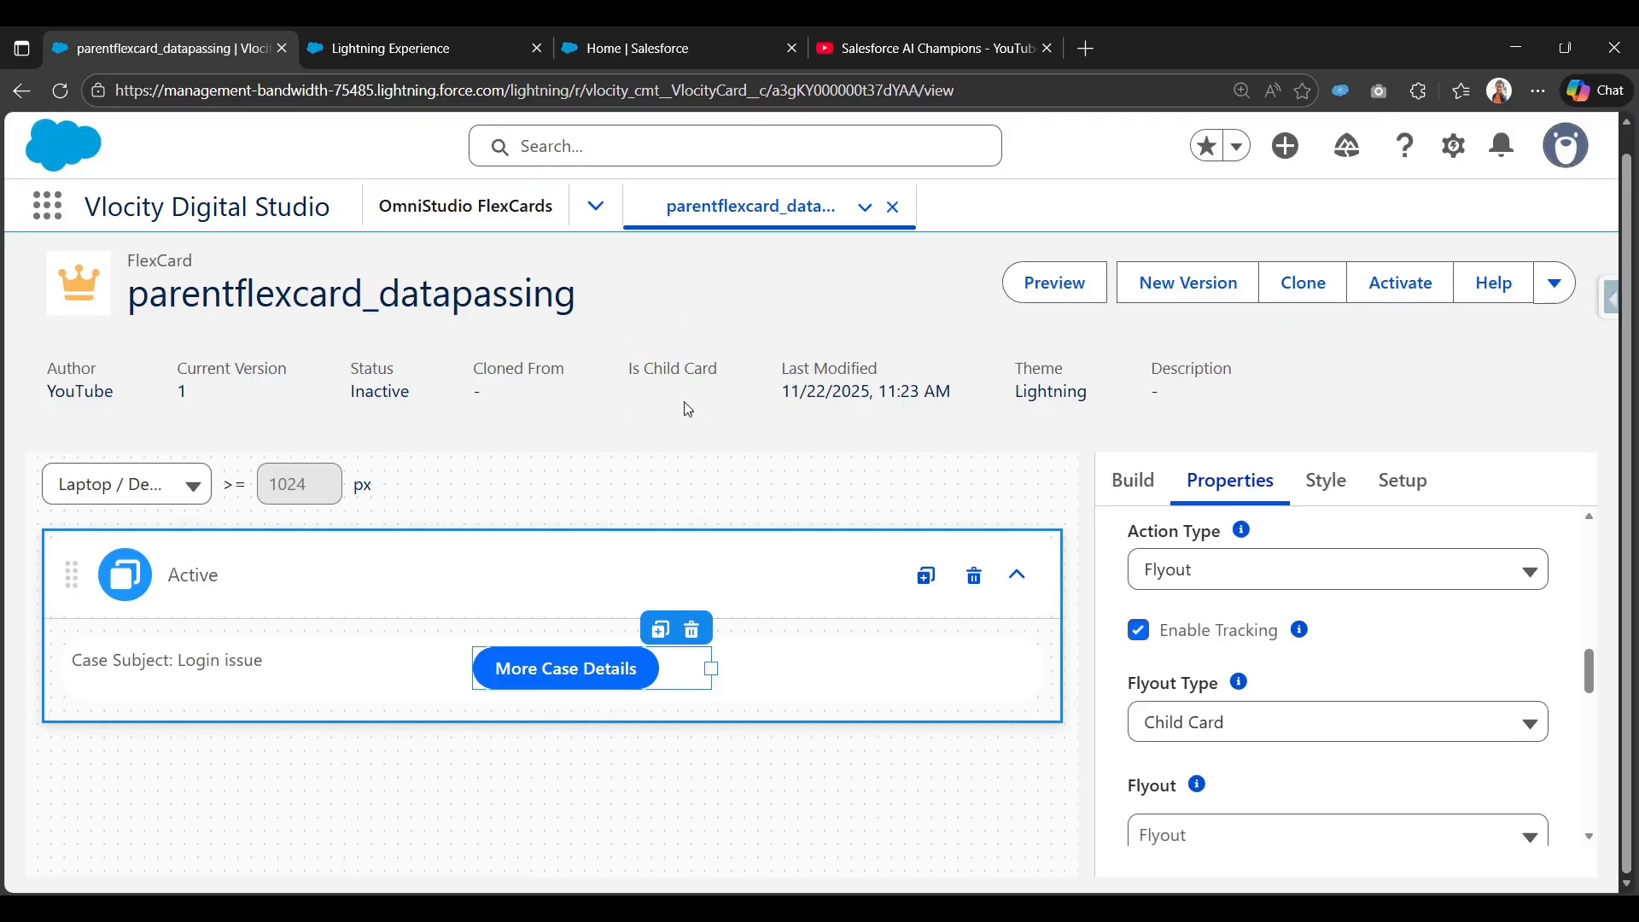
pyautogui.click(398, 34)
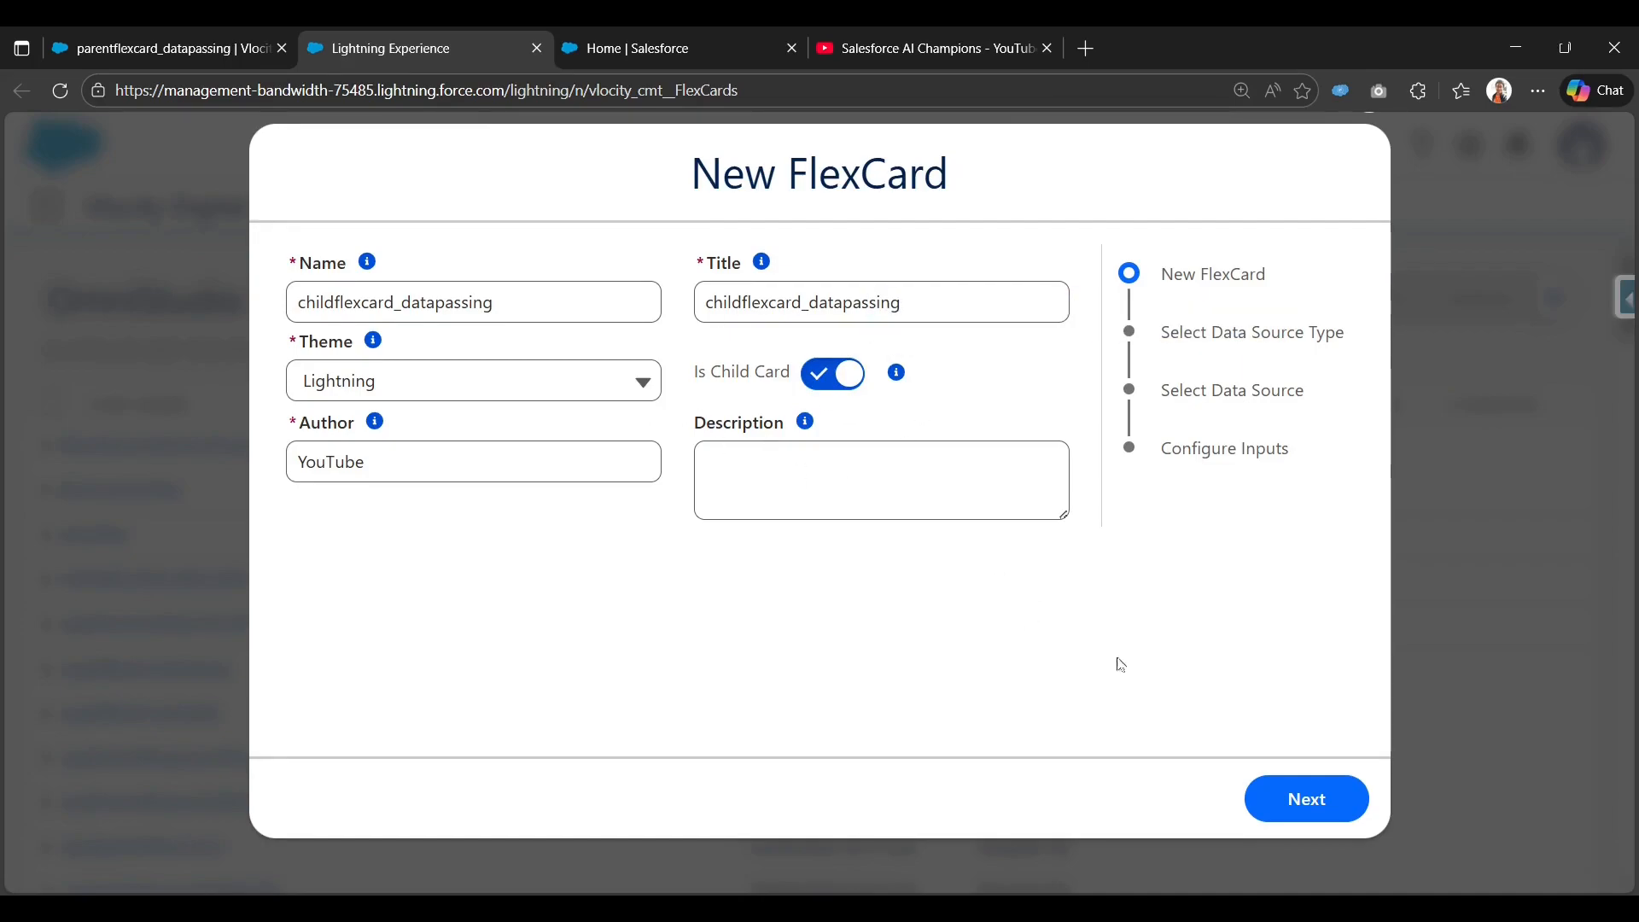
pyautogui.click(1296, 800)
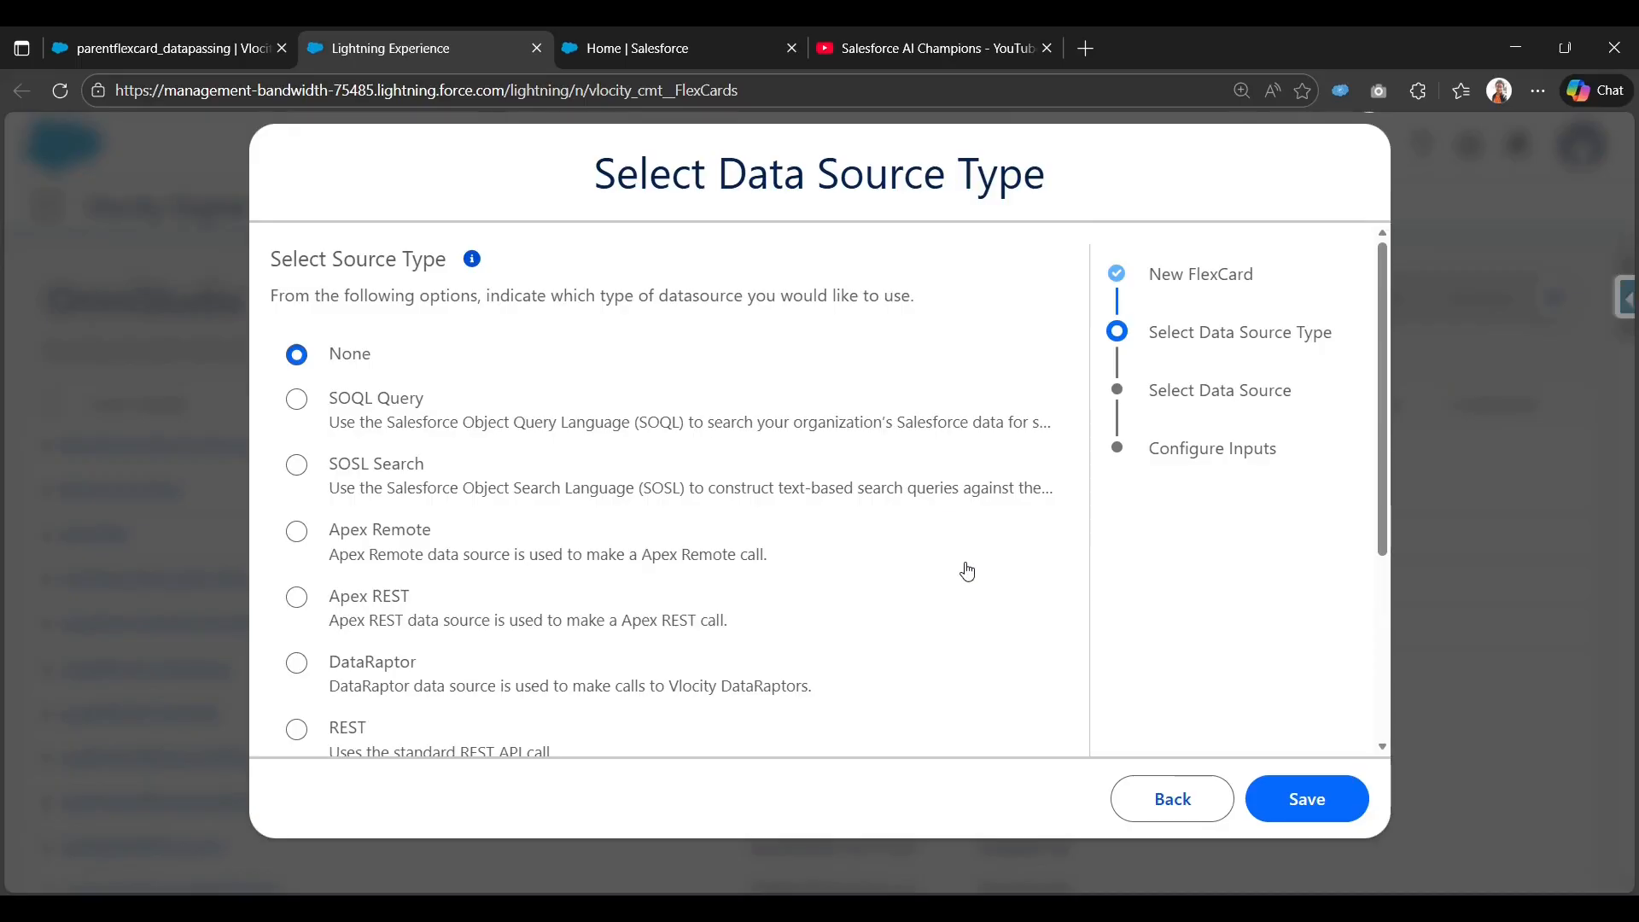
pyautogui.scroll(-4, 965, 571)
pyautogui.scroll(4, 965, 571)
# Save the child FlexCard with no data source and drop a Text element onto its card.
pyautogui.click(1319, 803)
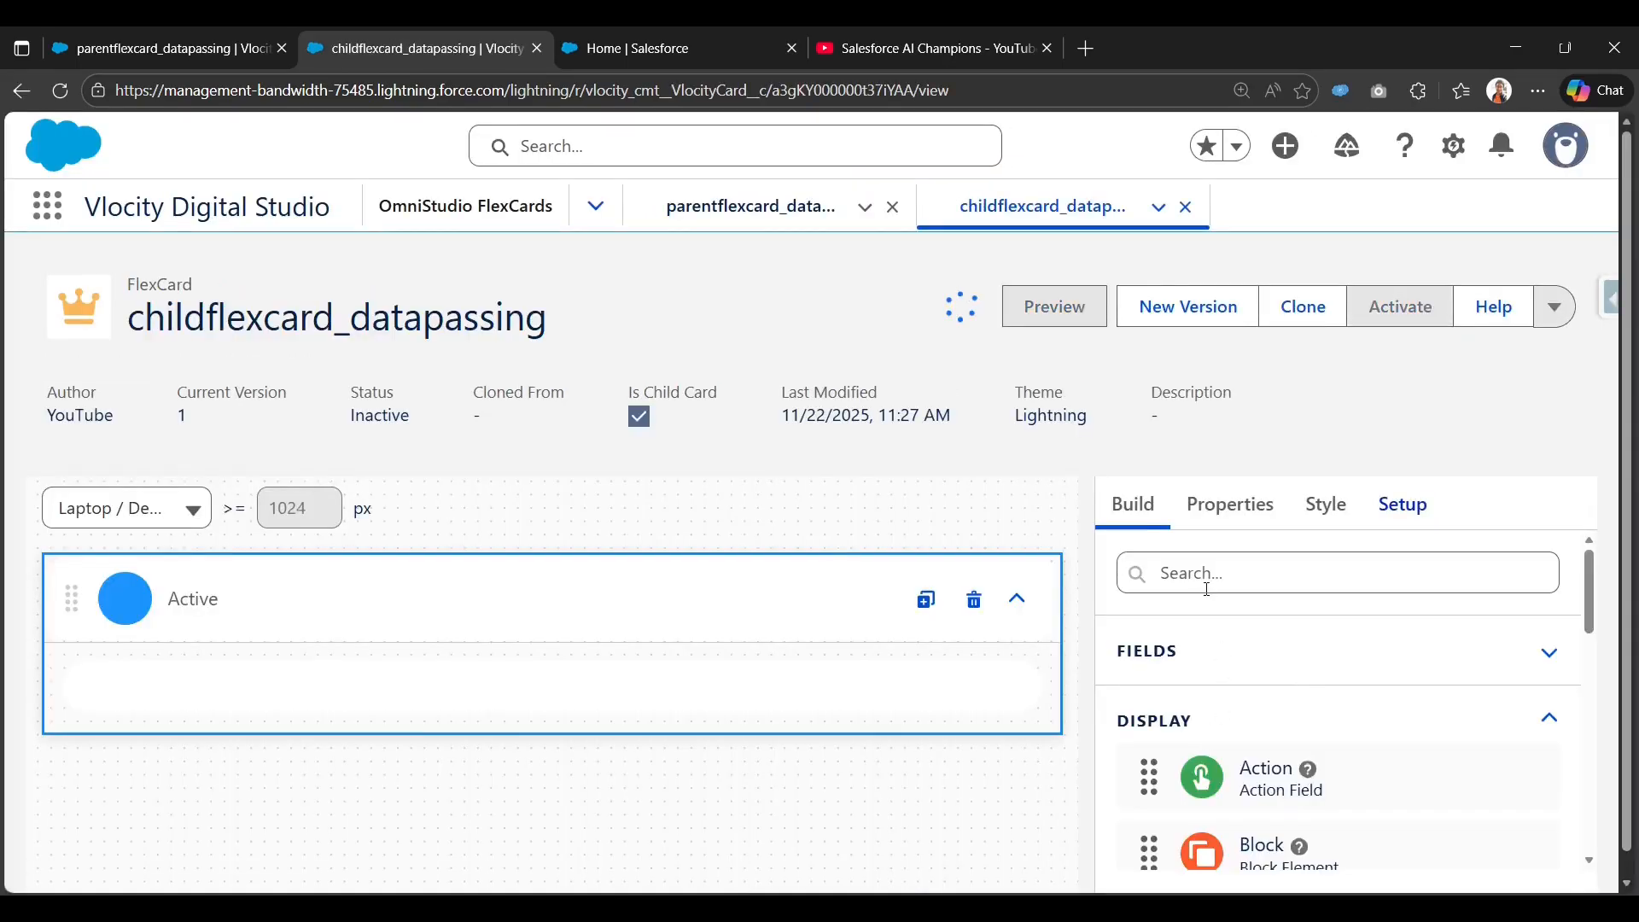
pyautogui.scroll(-3, 1278, 704)
pyautogui.scroll(-6, 1278, 705)
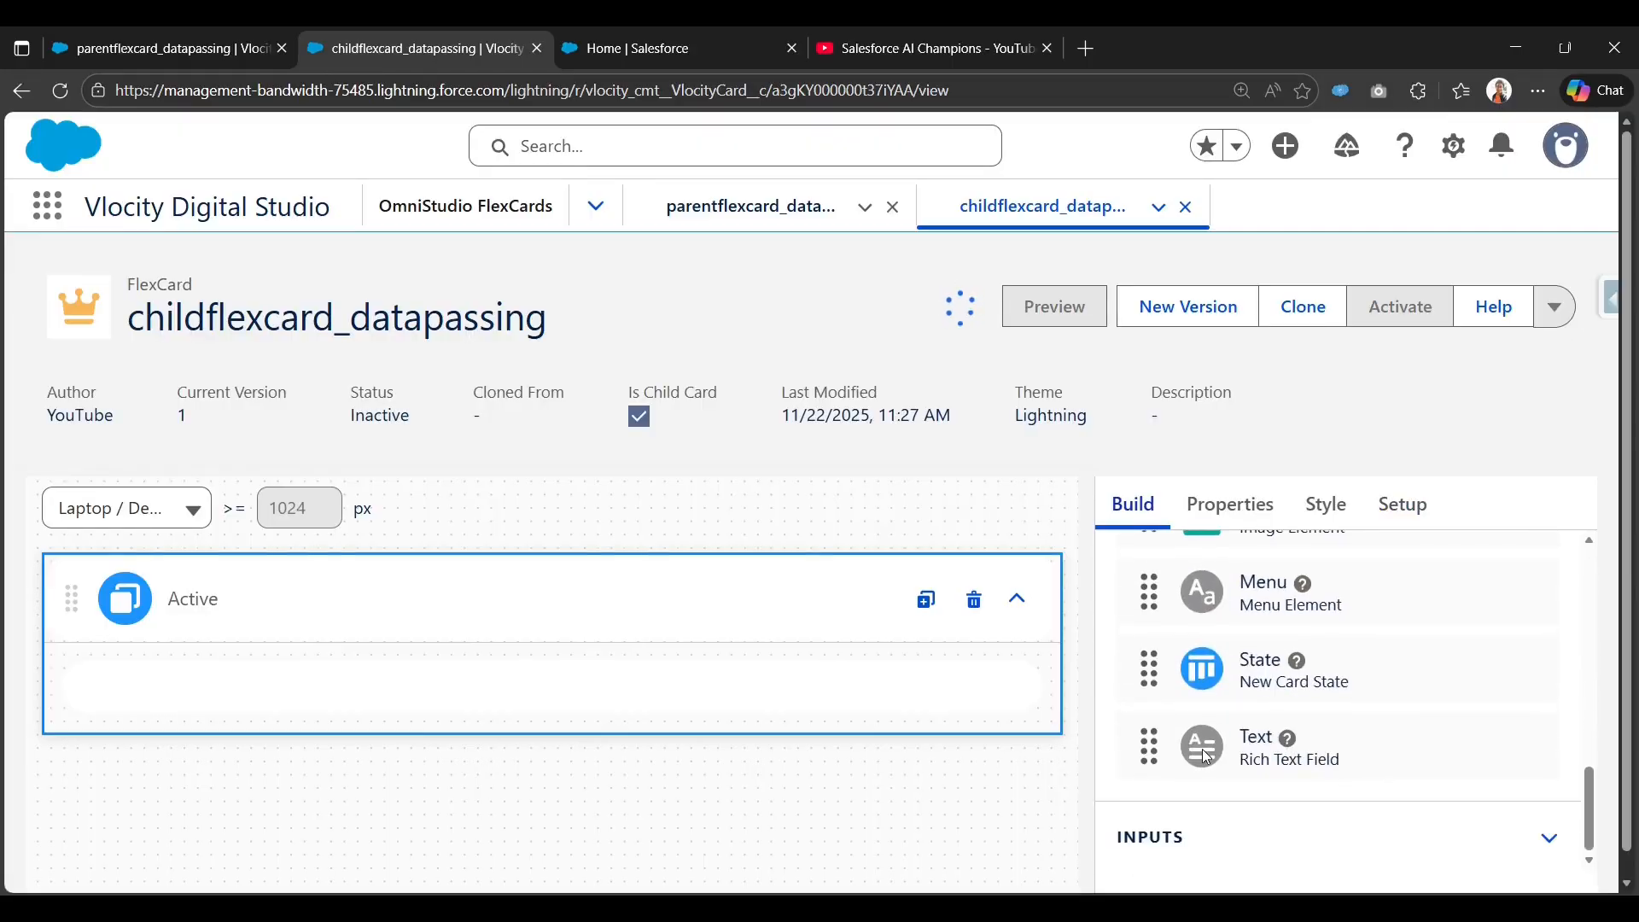
pyautogui.moveTo(1205, 755); pyautogui.dragTo(512, 681)
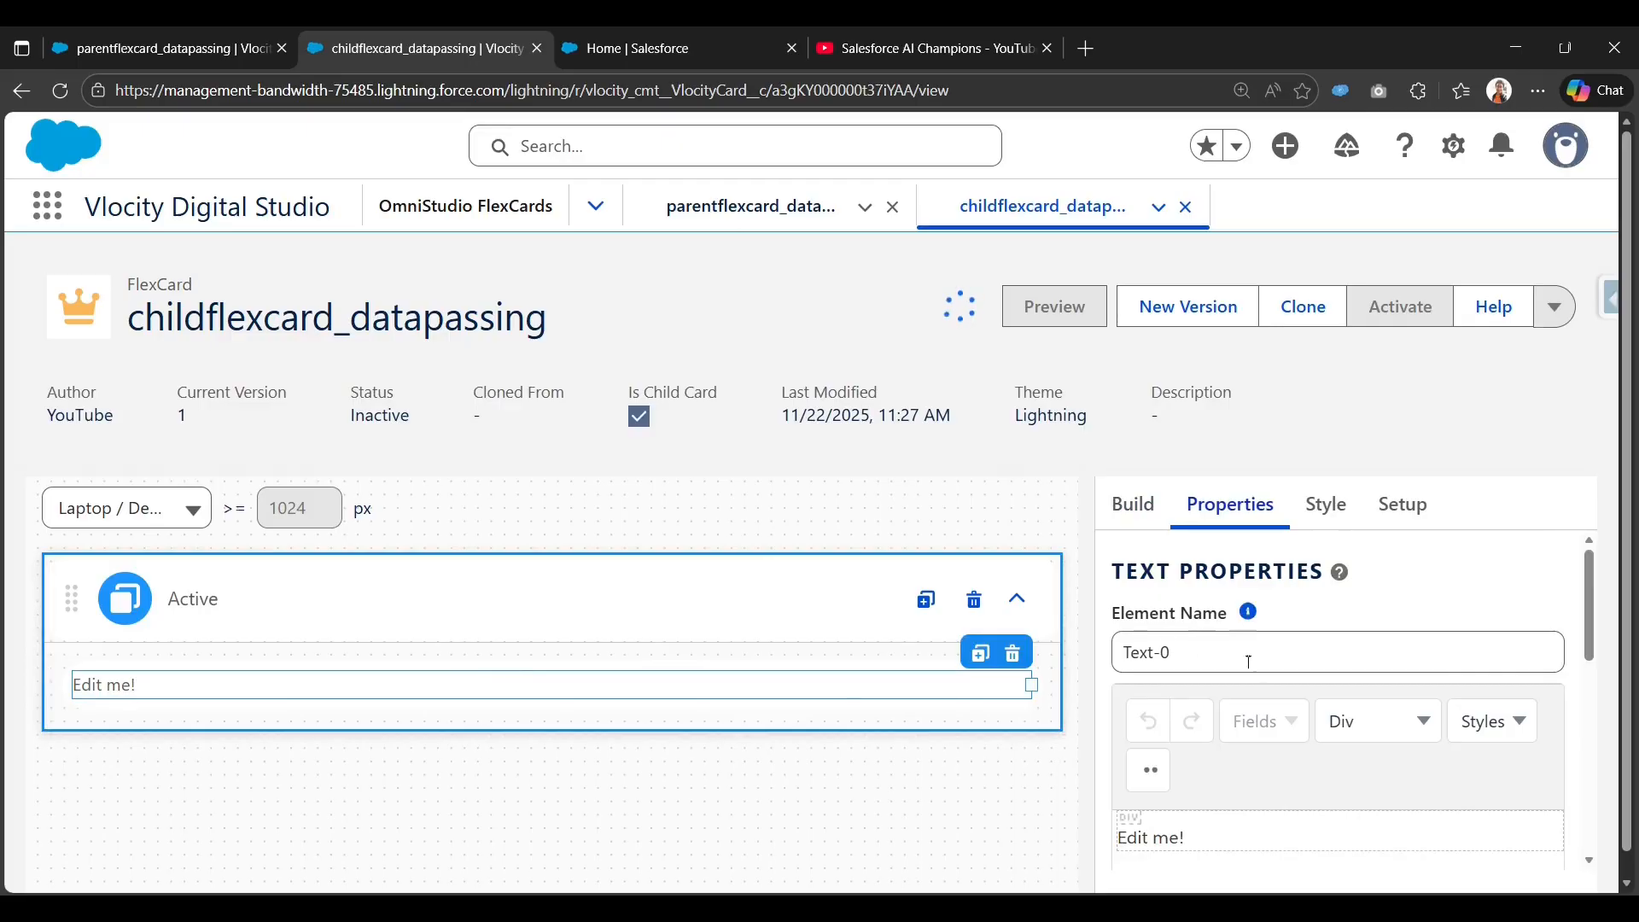
# Replace 'Edit me!' with 'Case Details:' and lines {Subject}, {Description}, {Origin}, {Priority}.
pyautogui.scroll(-1, 1248, 662)
pyautogui.hotkey('ctrl', 'a')
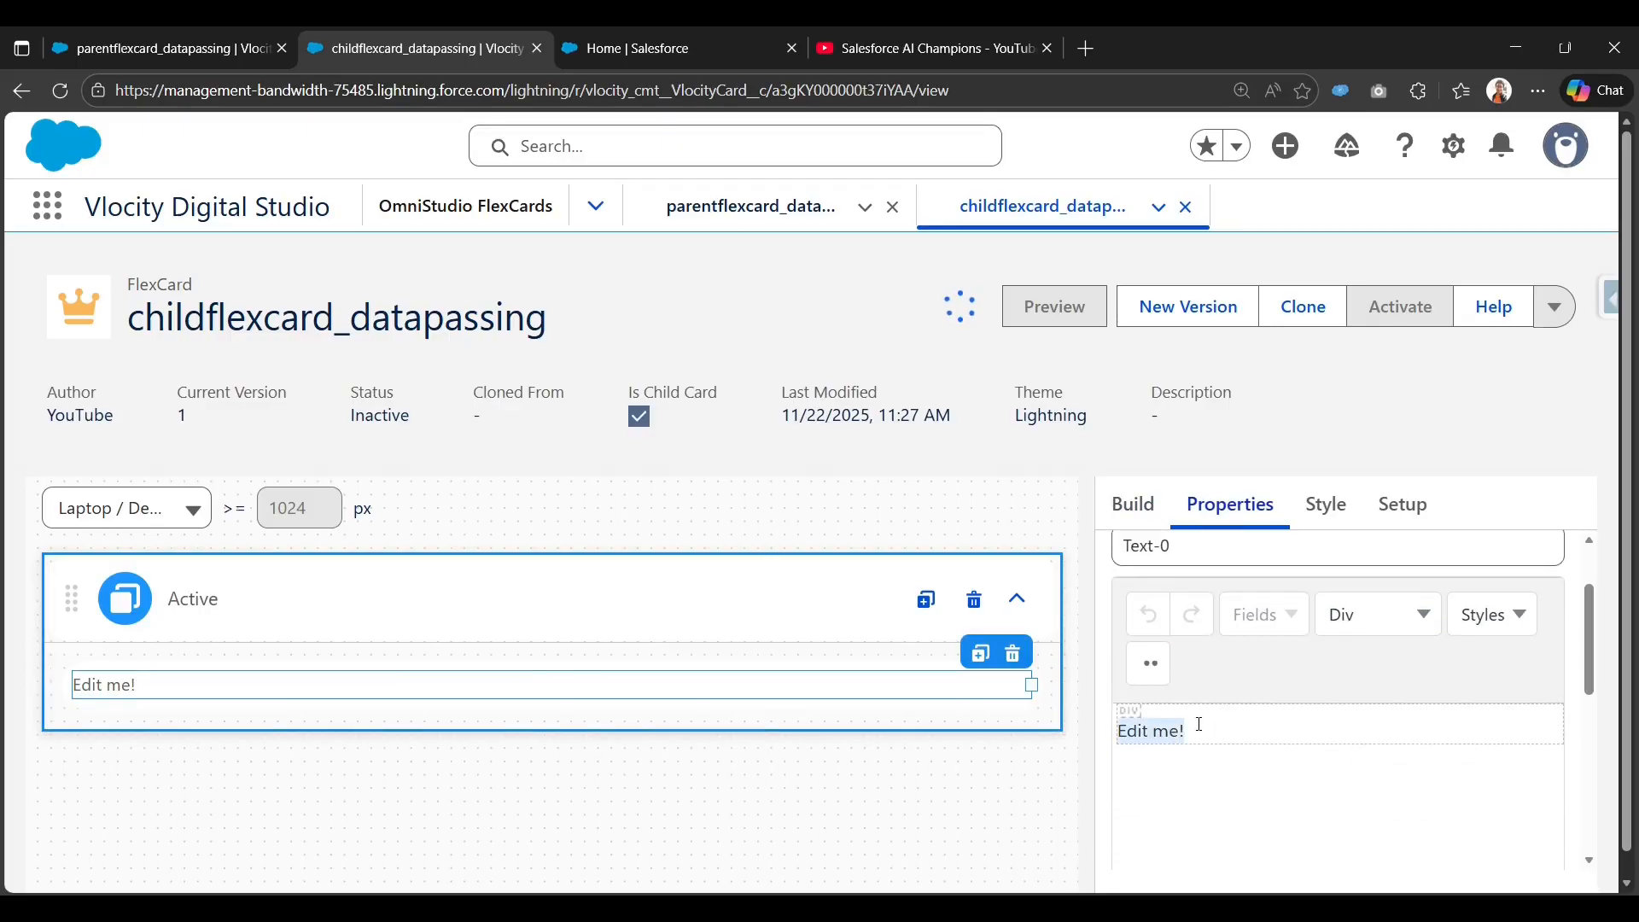
pyautogui.press('BackSpace')
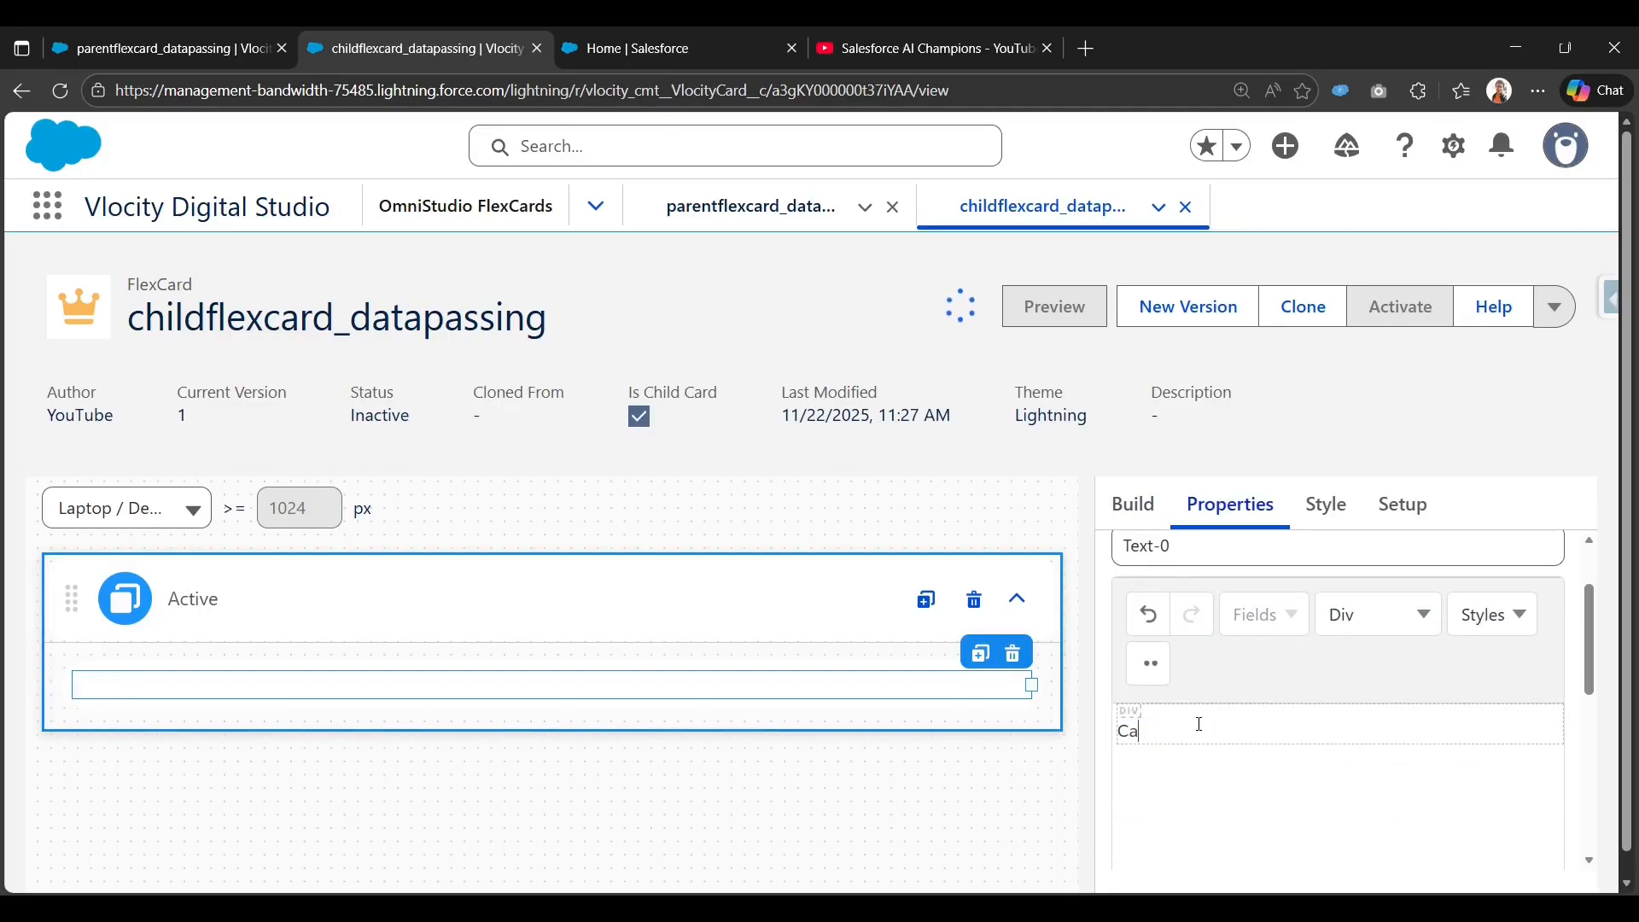
pyautogui.write('Case Details:')
pyautogui.press('Return')
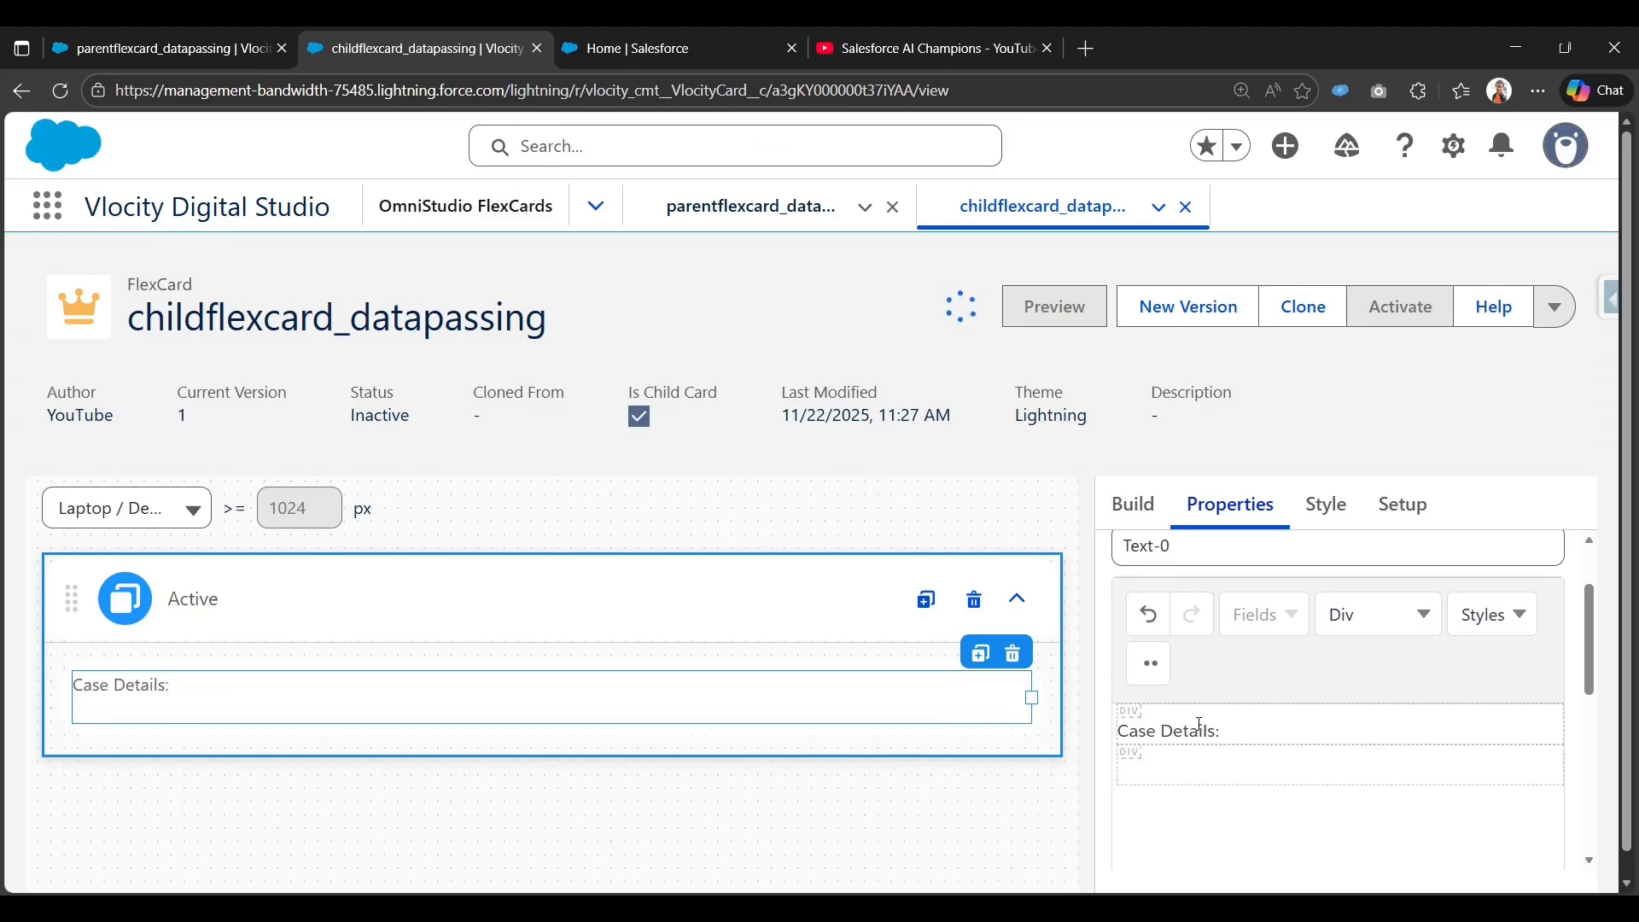
pyautogui.write('{S')
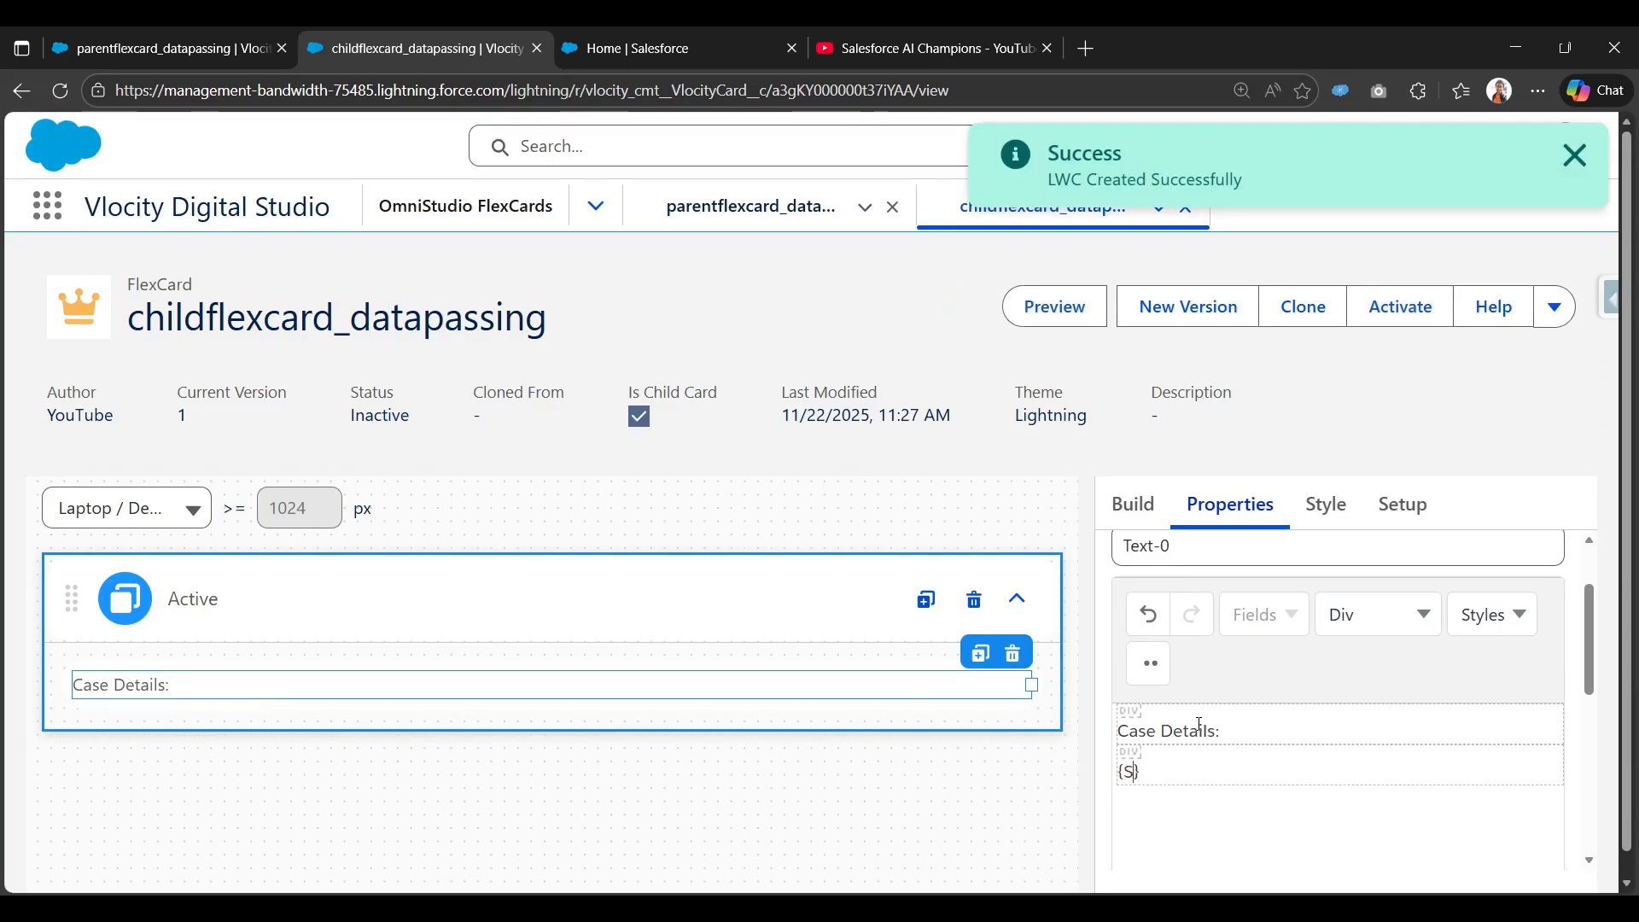
pyautogui.write('ubject')
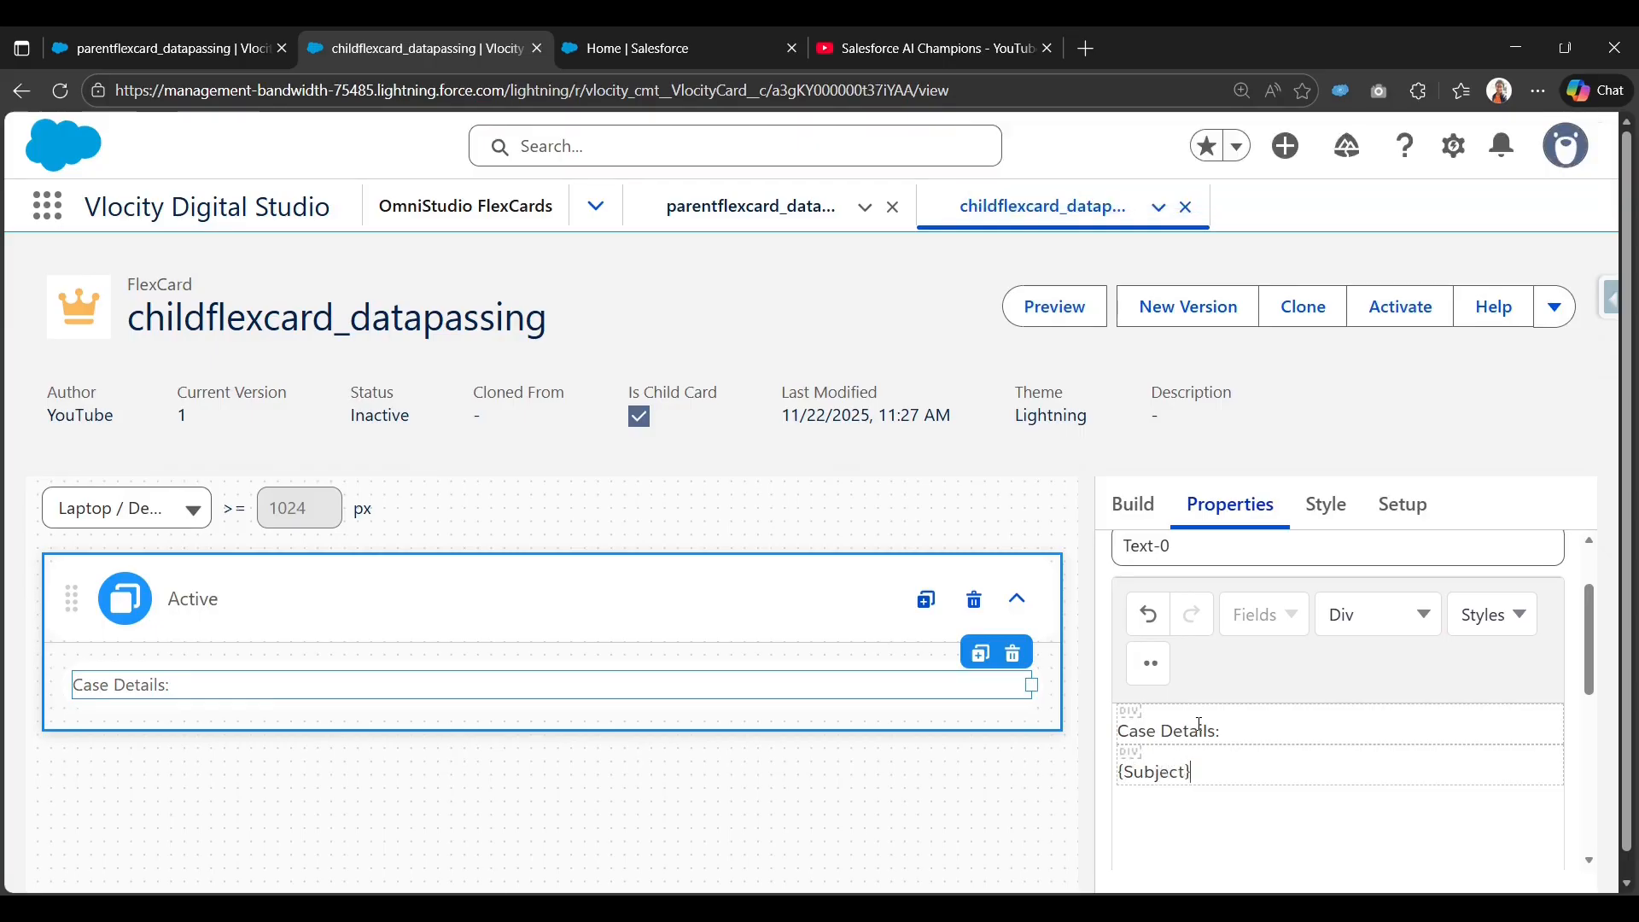
pyautogui.press('Return')
pyautogui.write('{')
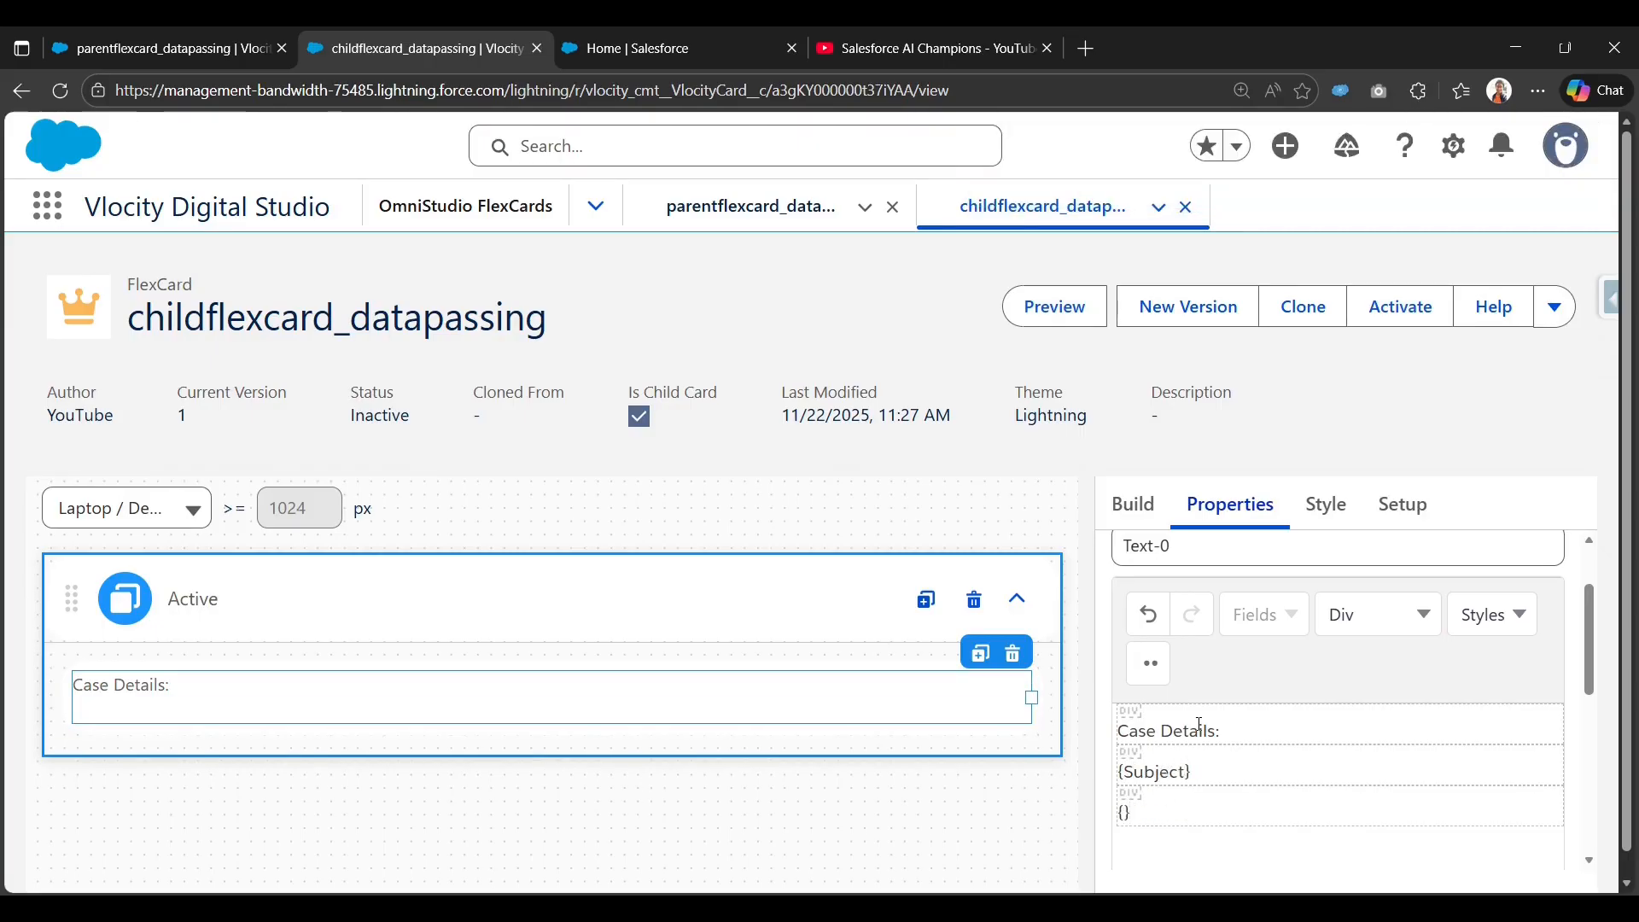
pyautogui.write('Desc')
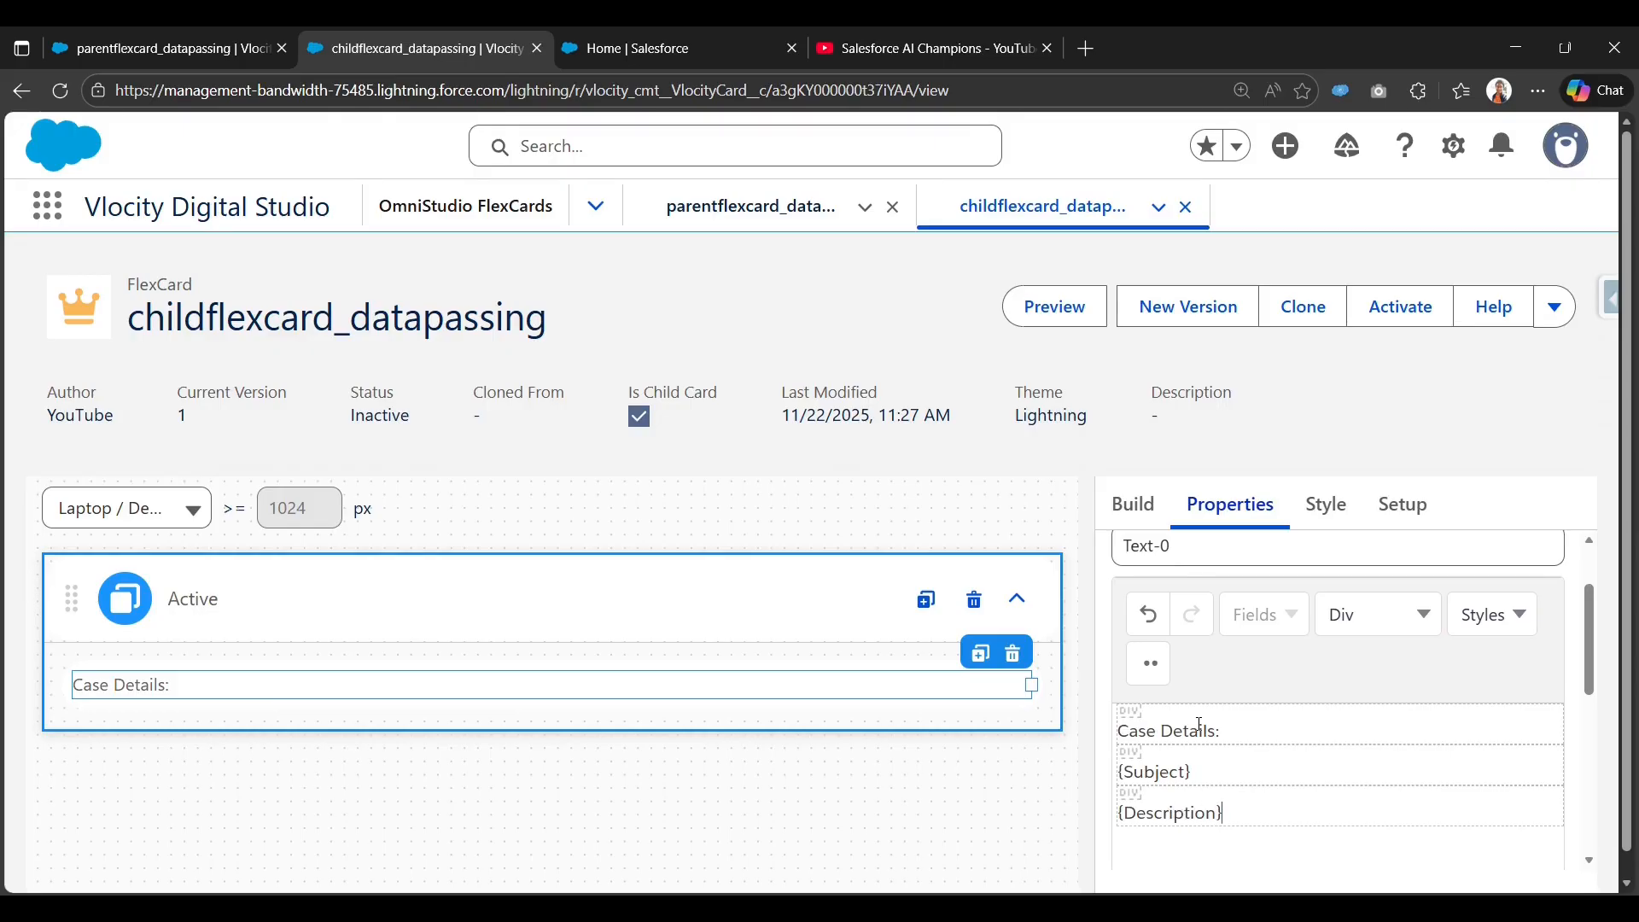
pyautogui.write('ription')
pyautogui.press('Return')
pyautogui.write('{Origin')
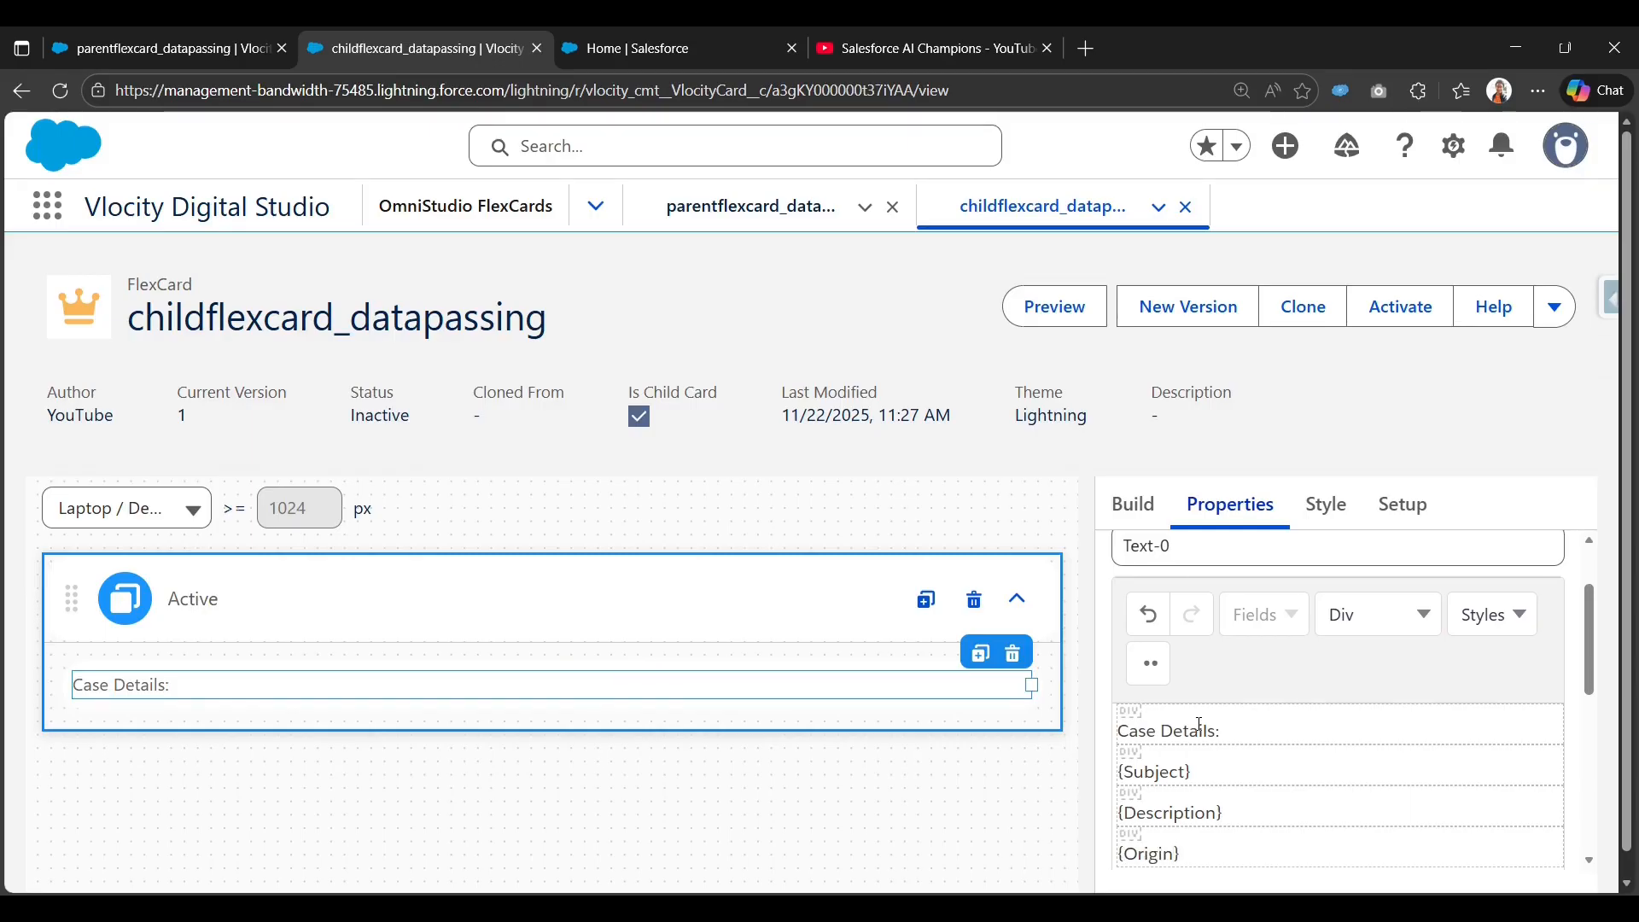
pyautogui.scroll(-3, 1204, 734)
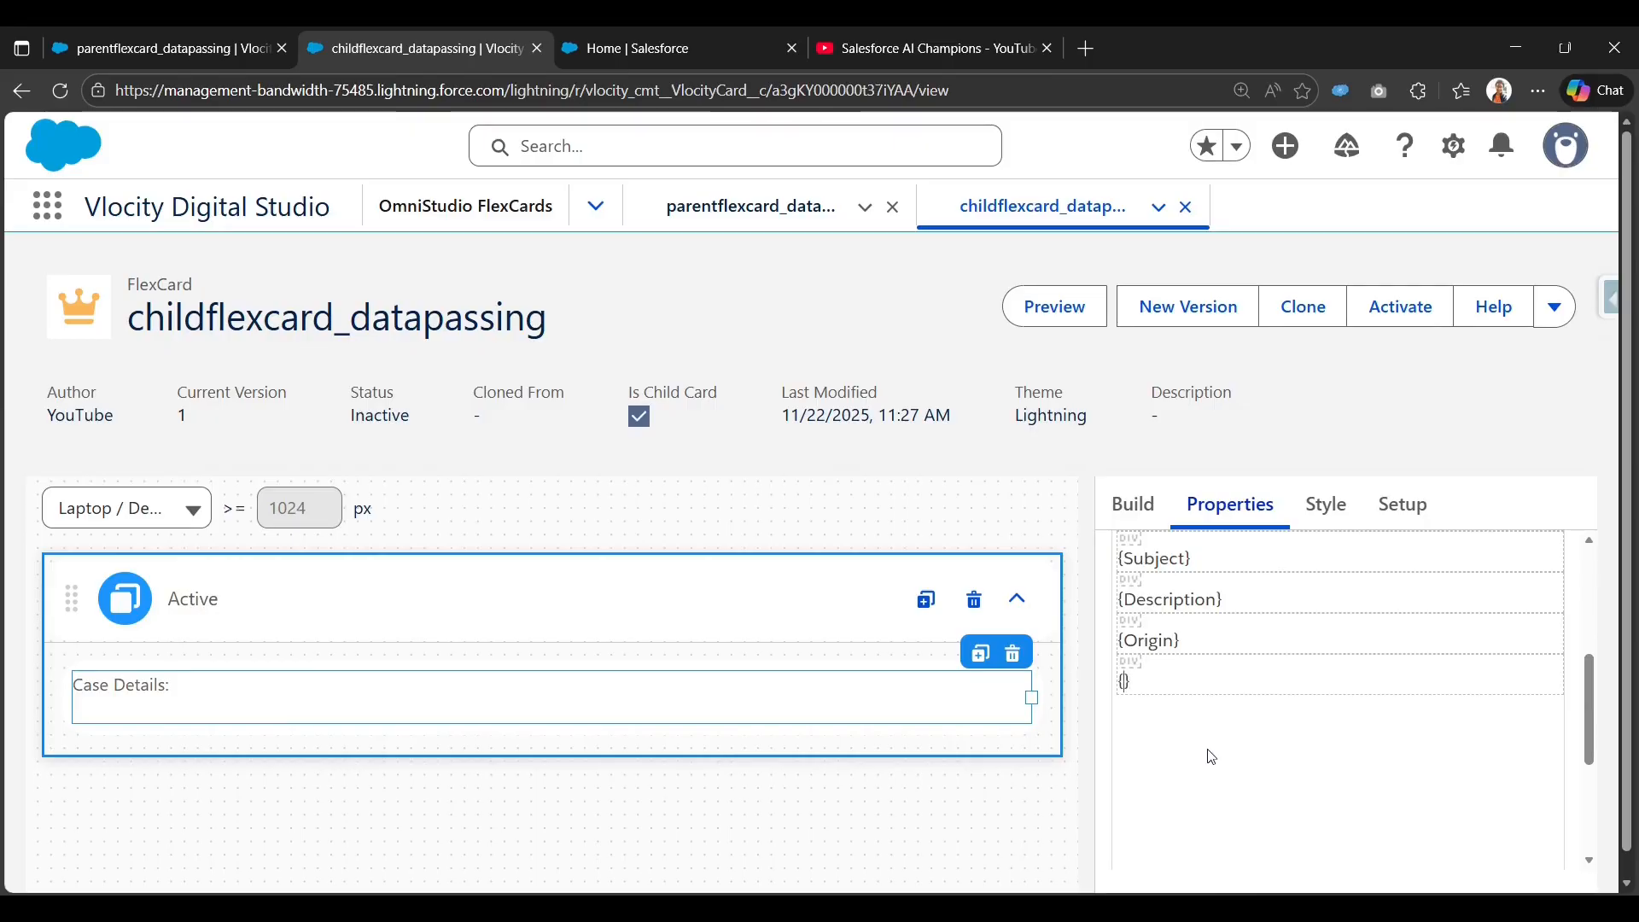
pyautogui.write('iori')
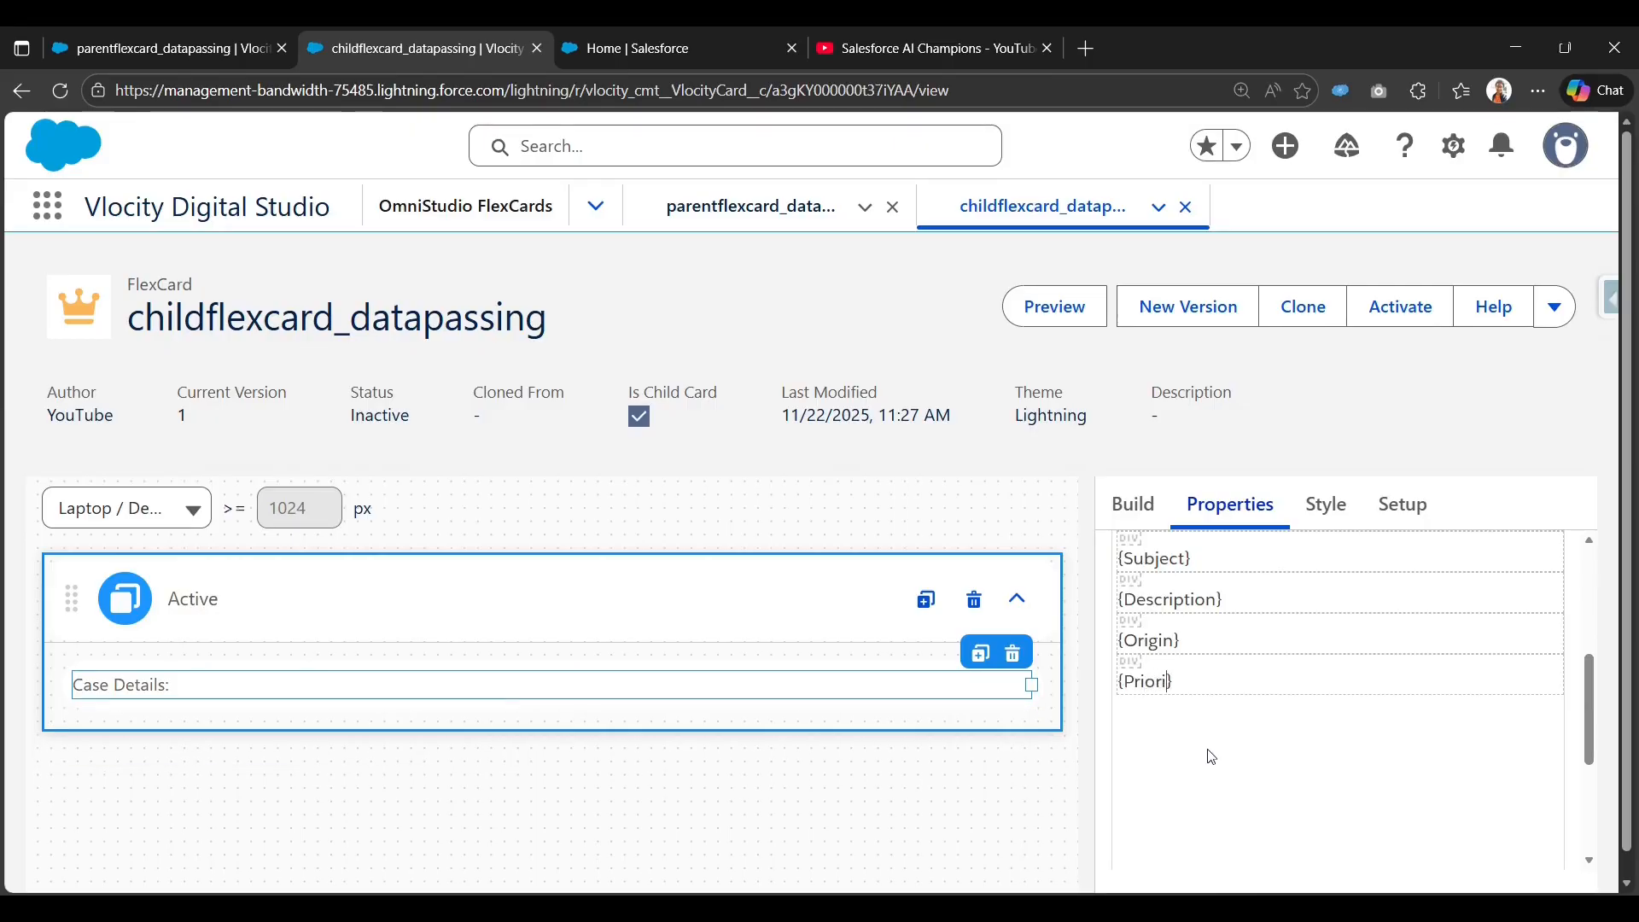
pyautogui.write('ty')
pyautogui.scroll(3, 1199, 640)
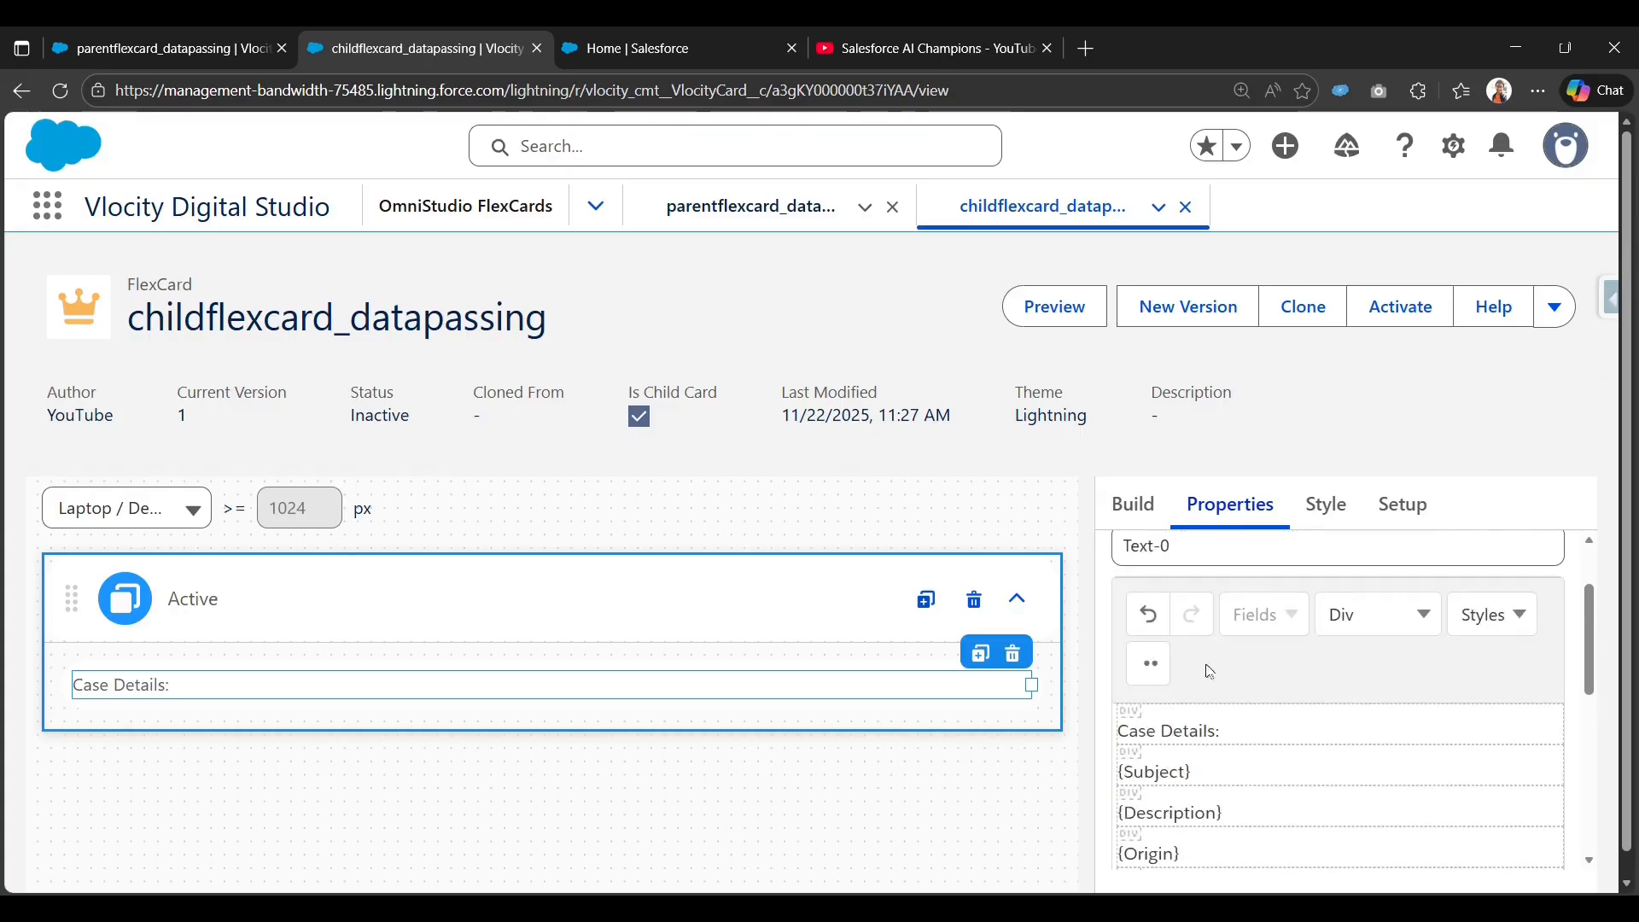
pyautogui.scroll(-2, 1230, 689)
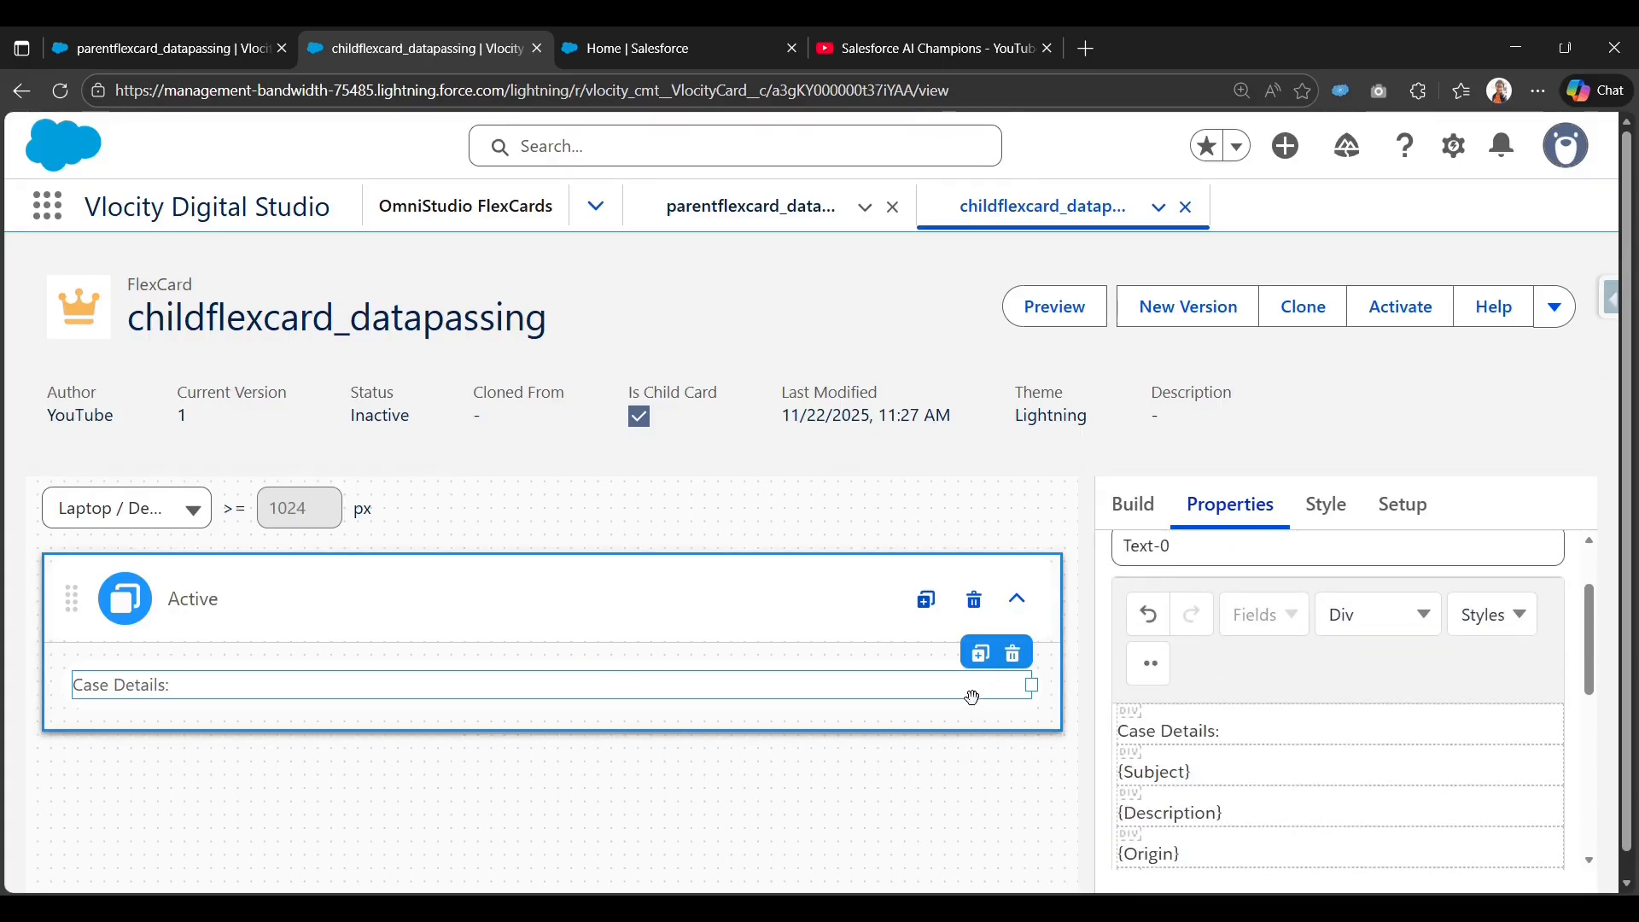
# Activate childflexcard_datapassing, then return to the parentflexcard_datapassing card.
pyautogui.click(1379, 309)
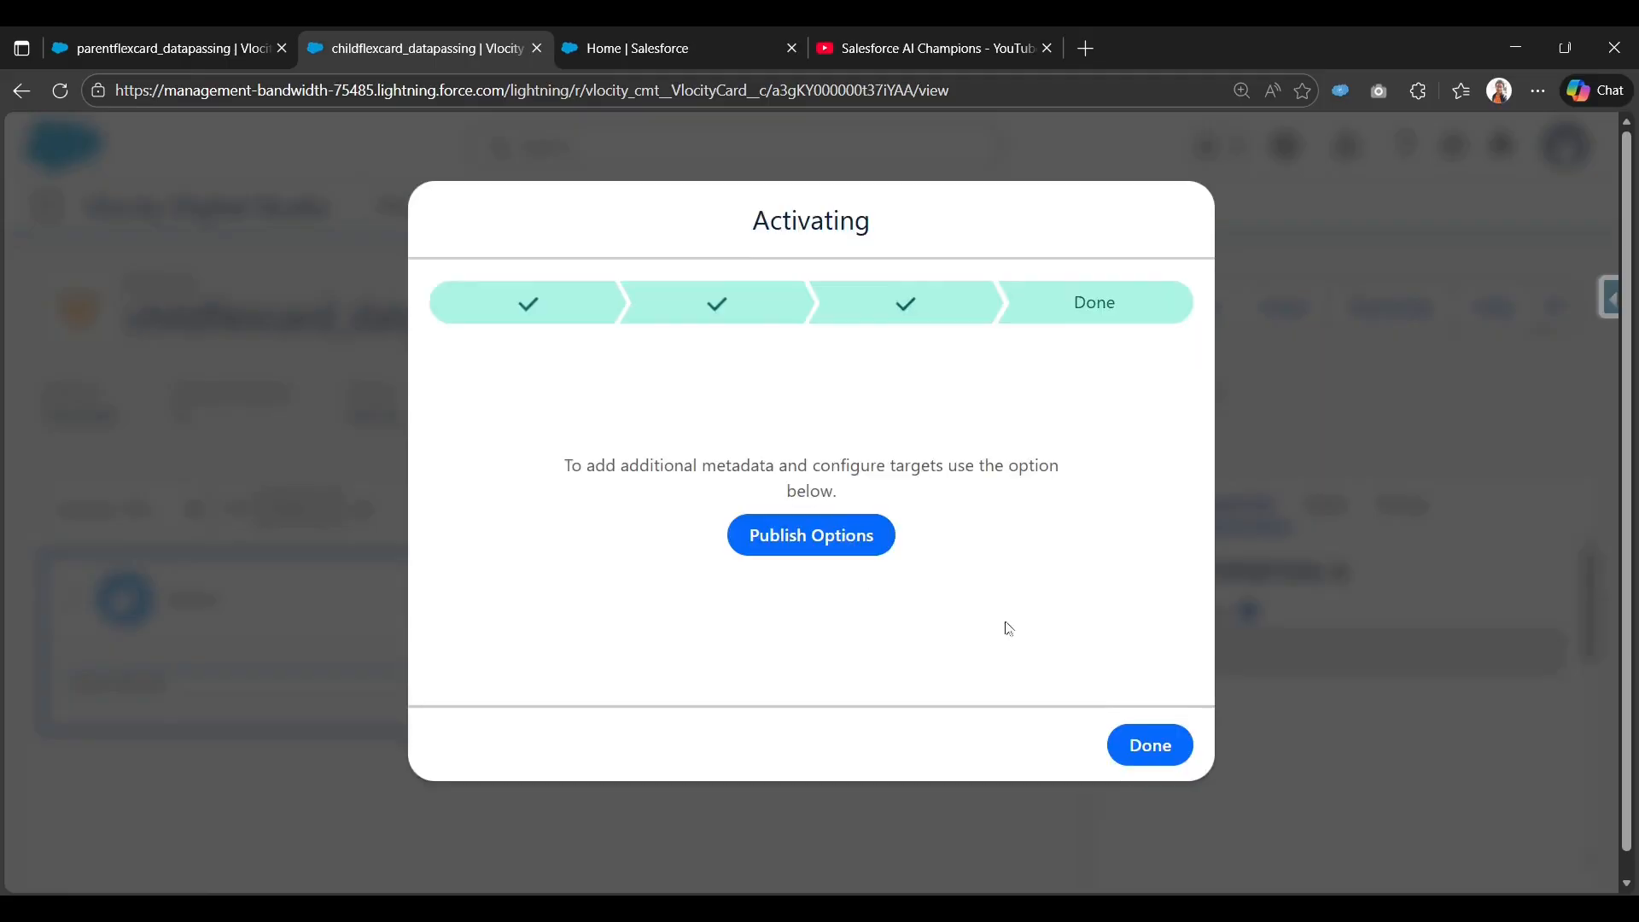
pyautogui.click(1149, 693)
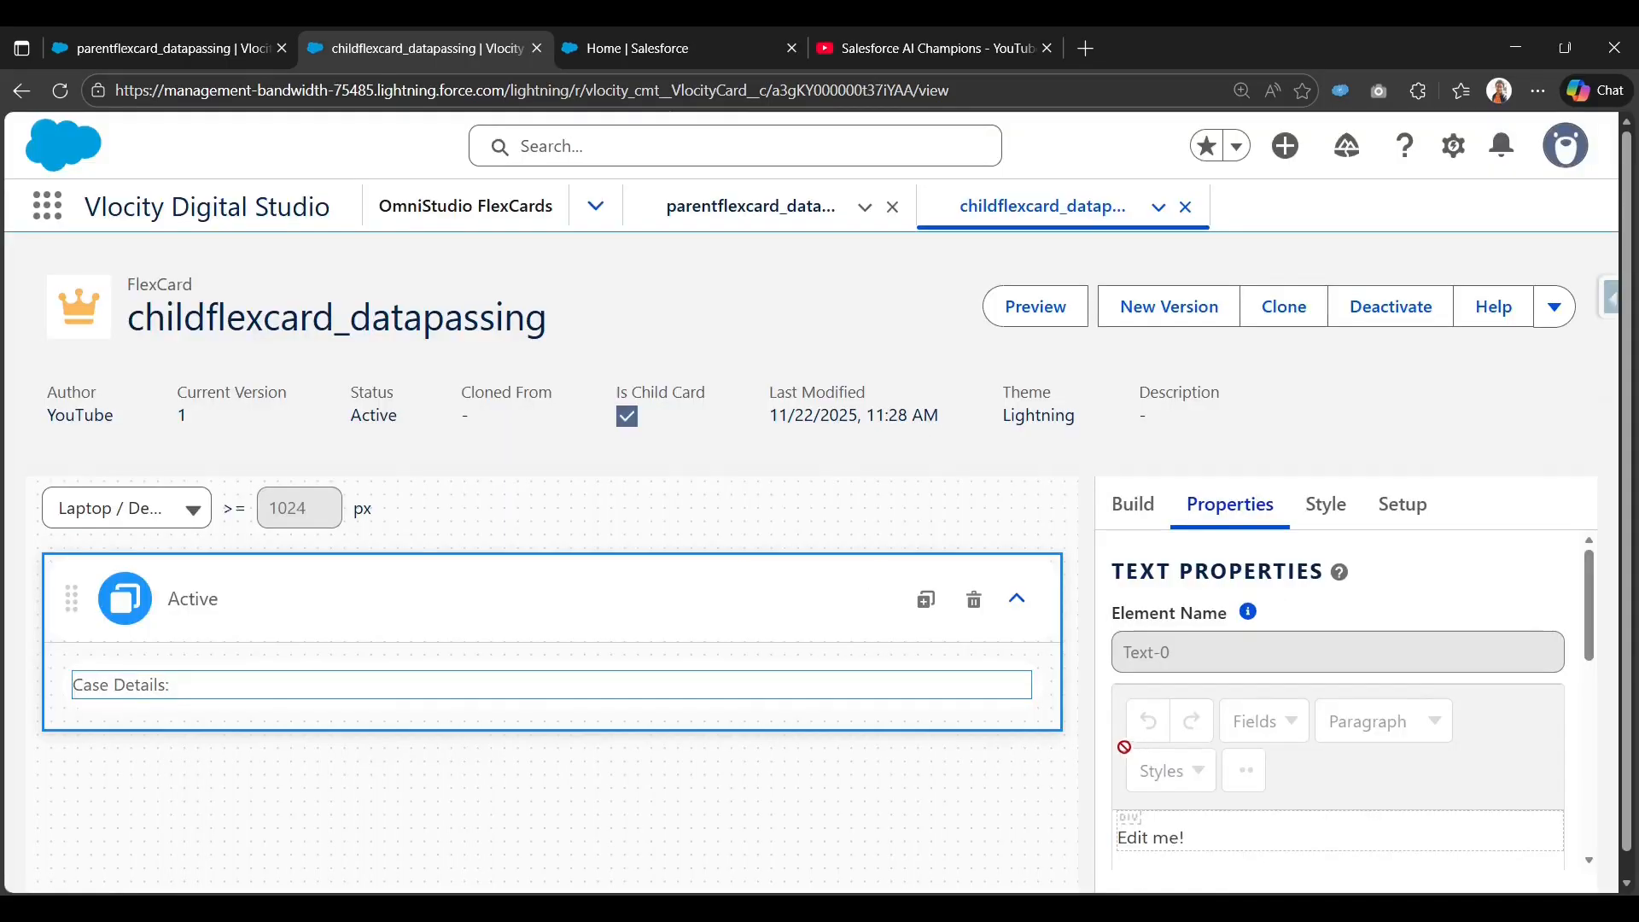
pyautogui.doubleClick(294, 321)
pyautogui.hotkey('ctrl', 'c')
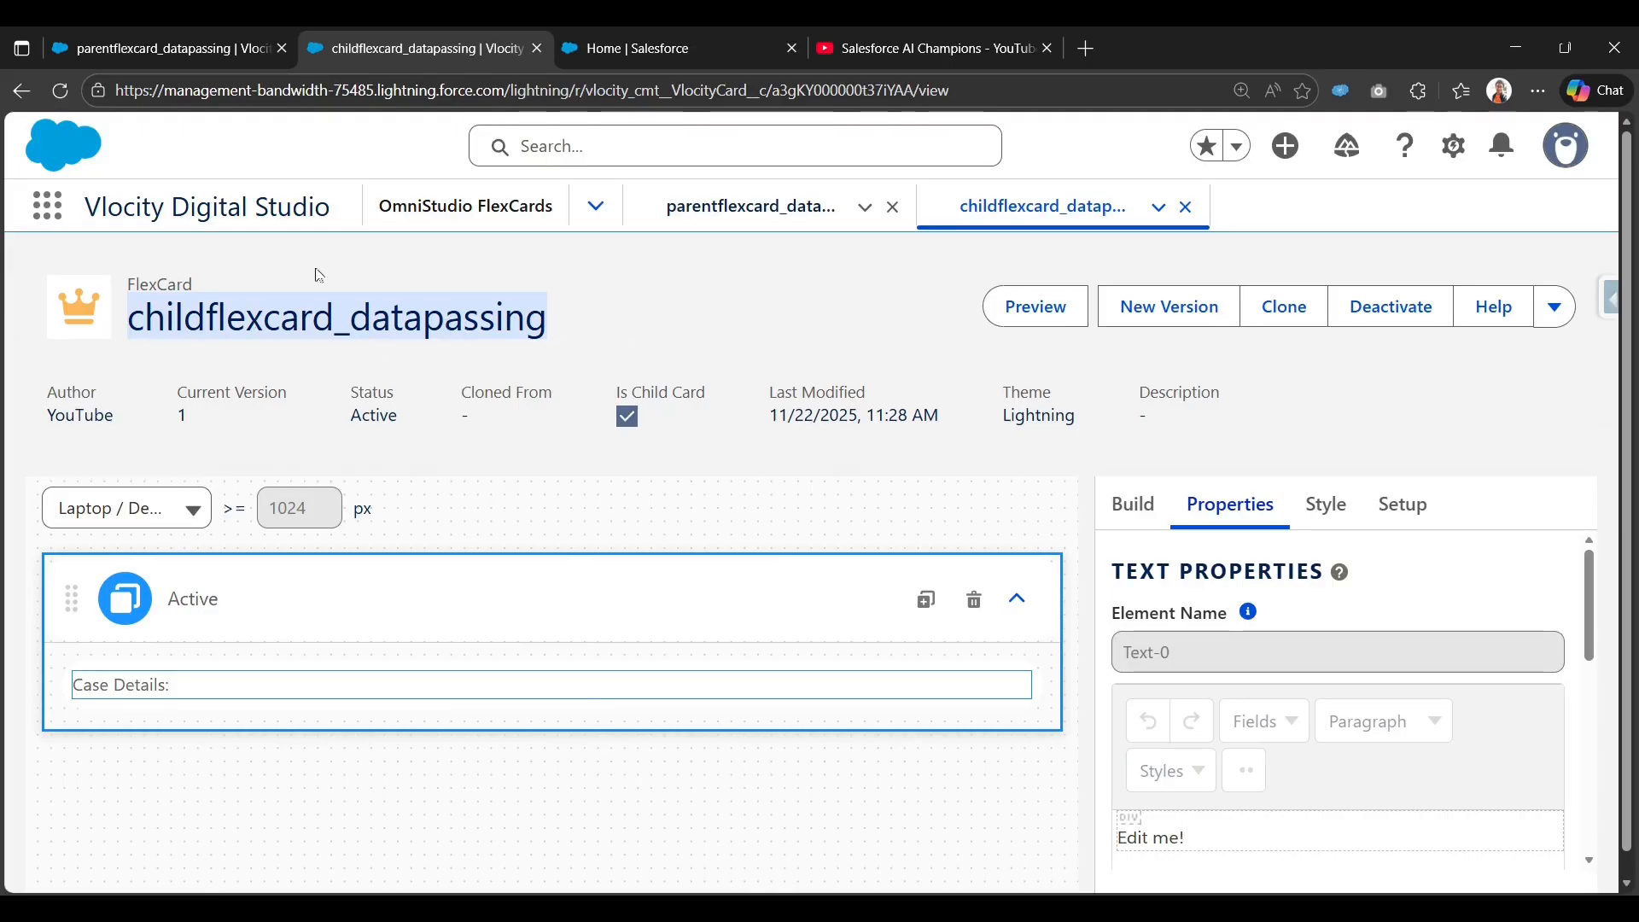
pyautogui.click(175, 51)
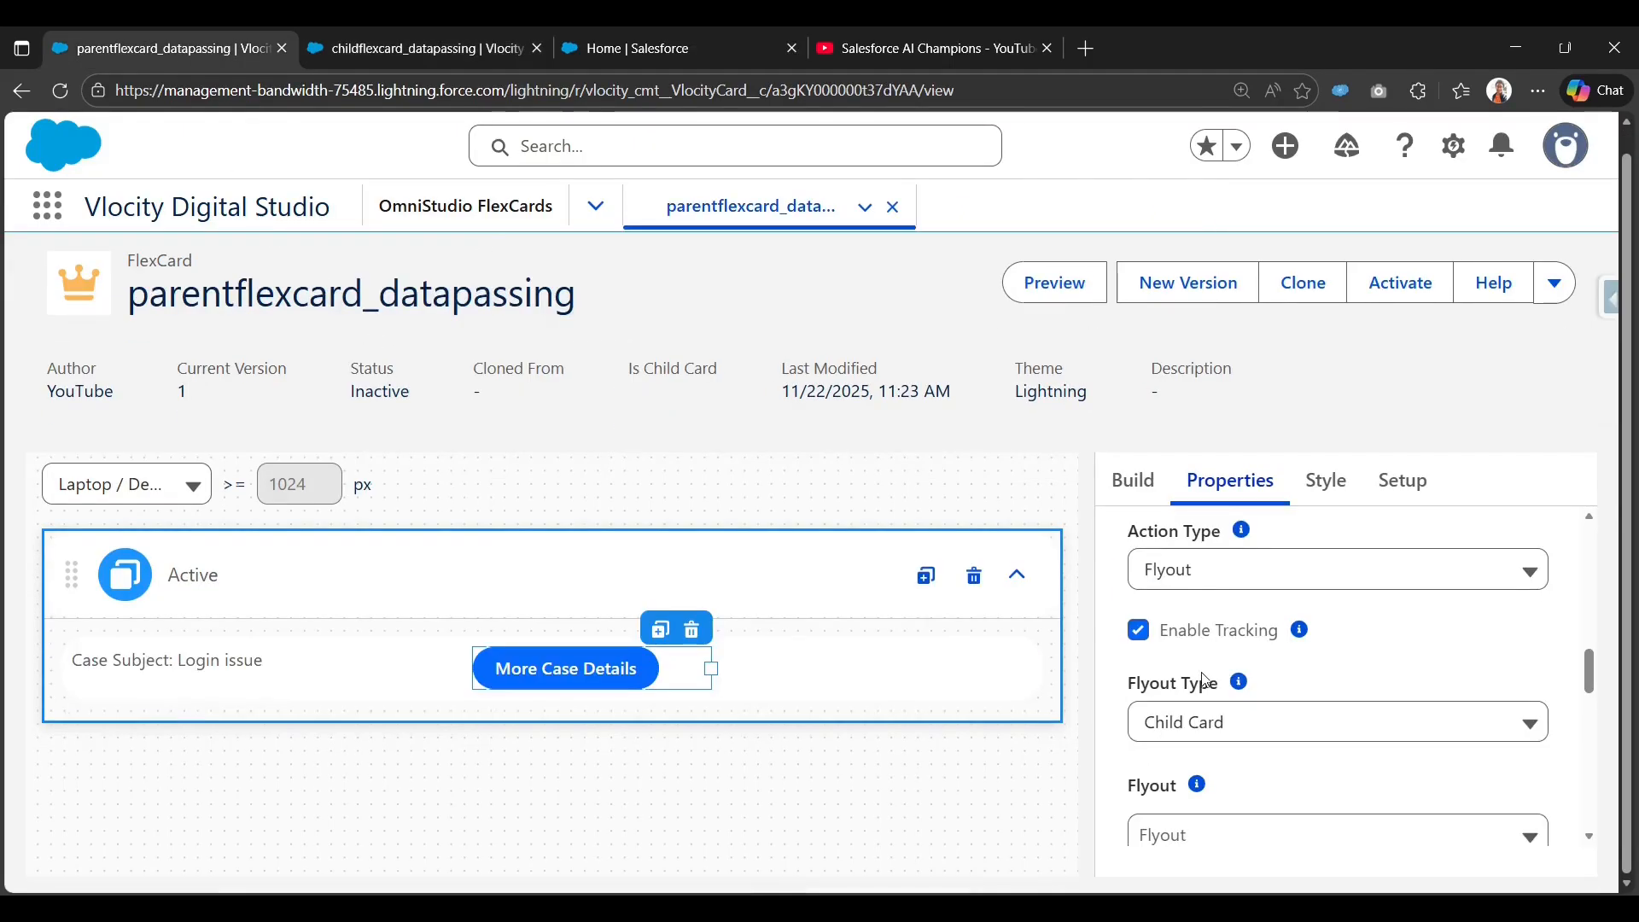
# Reload the parent card and pick childflexcard_datapassing as the More Case Details flyout.
pyautogui.click(60, 90)
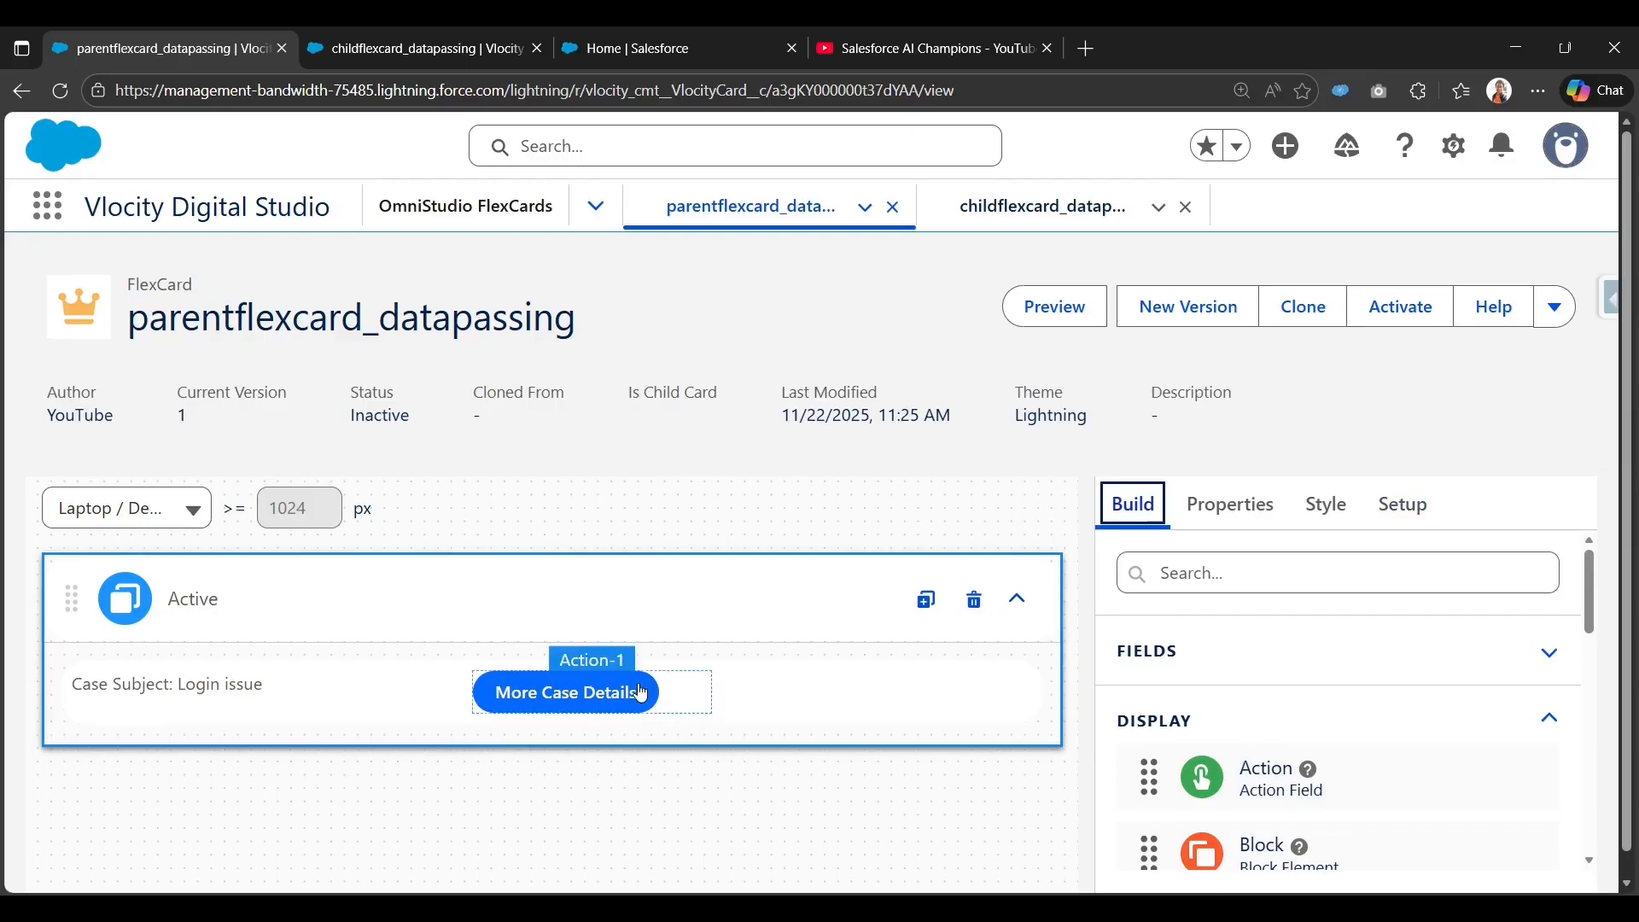
pyautogui.click(641, 693)
pyautogui.scroll(-3, 1379, 675)
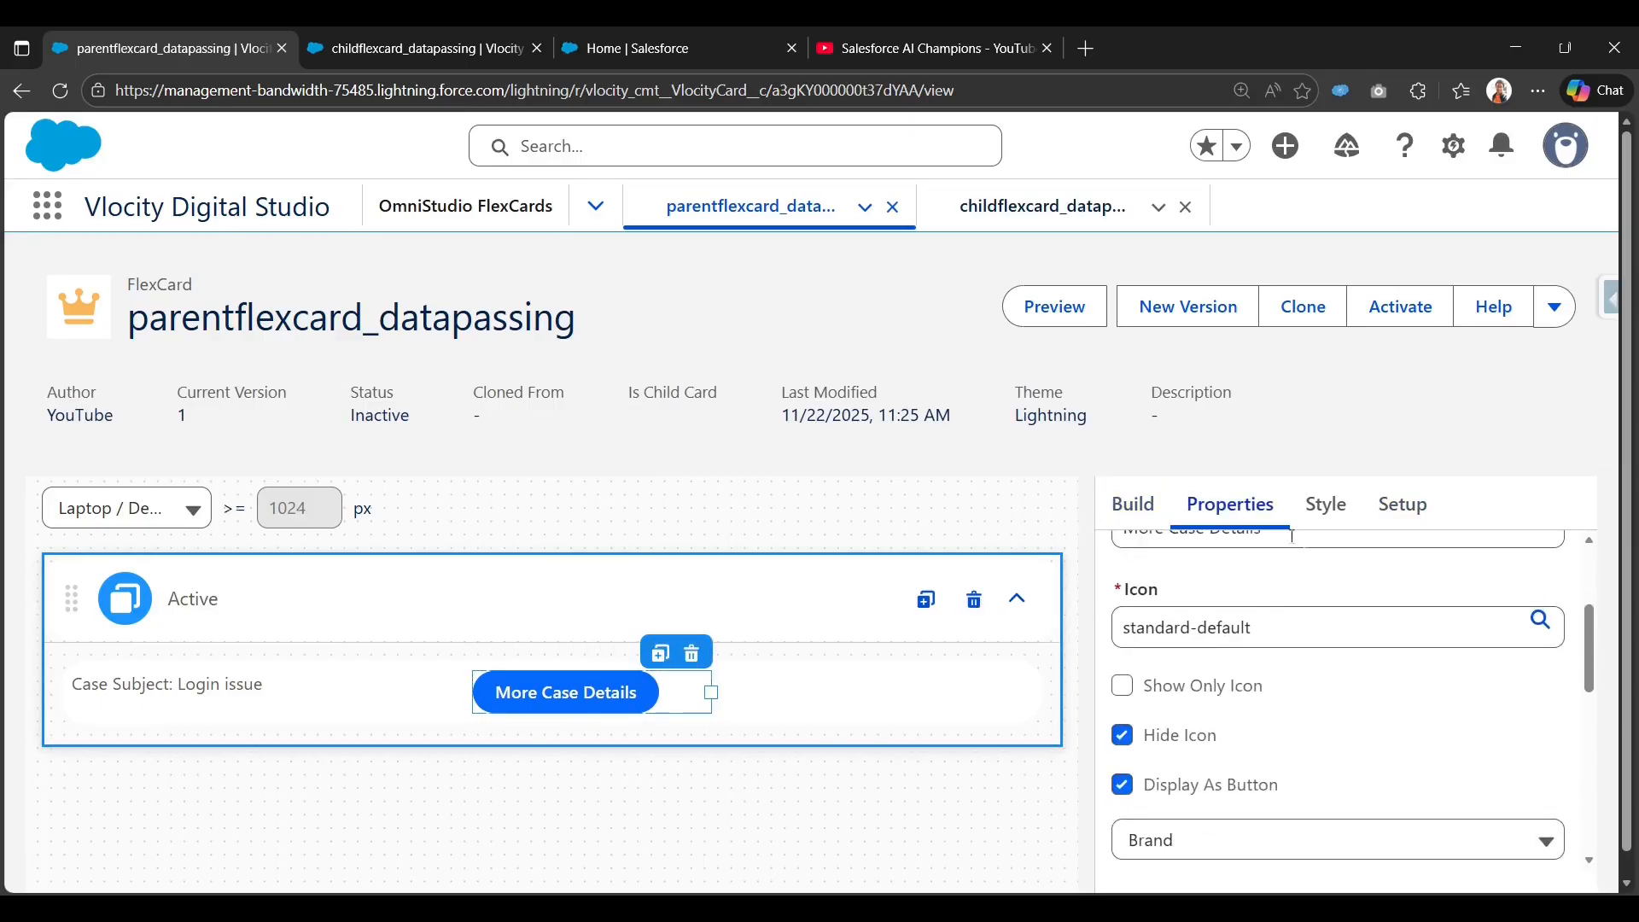
pyautogui.scroll(-10, 1293, 536)
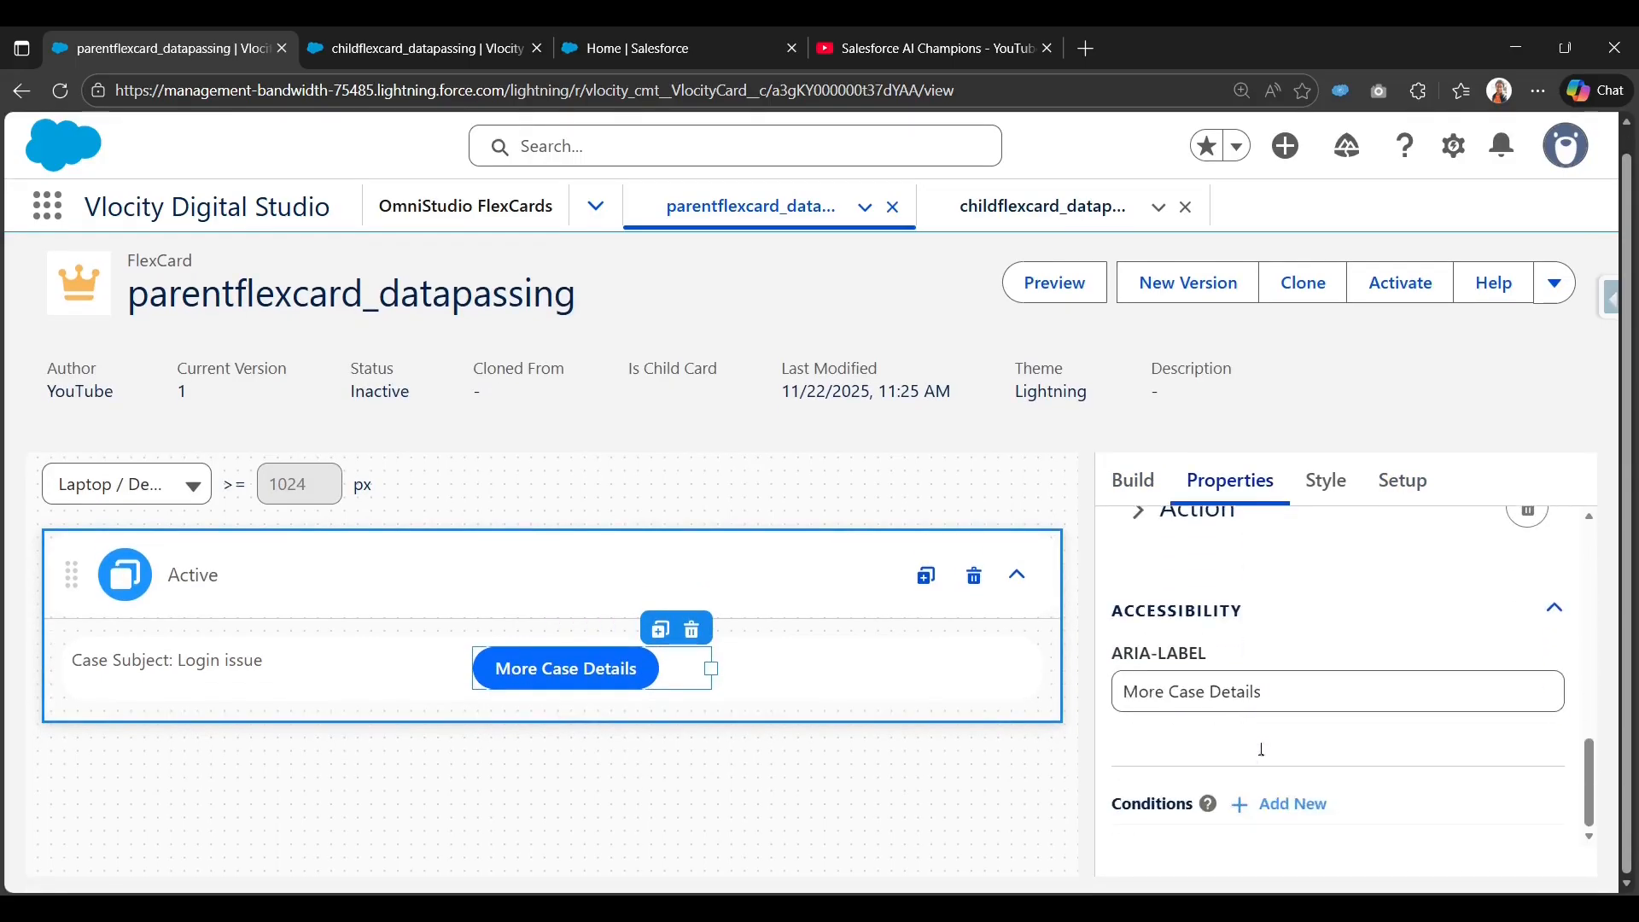
pyautogui.scroll(1, 1262, 750)
pyautogui.click(1136, 616)
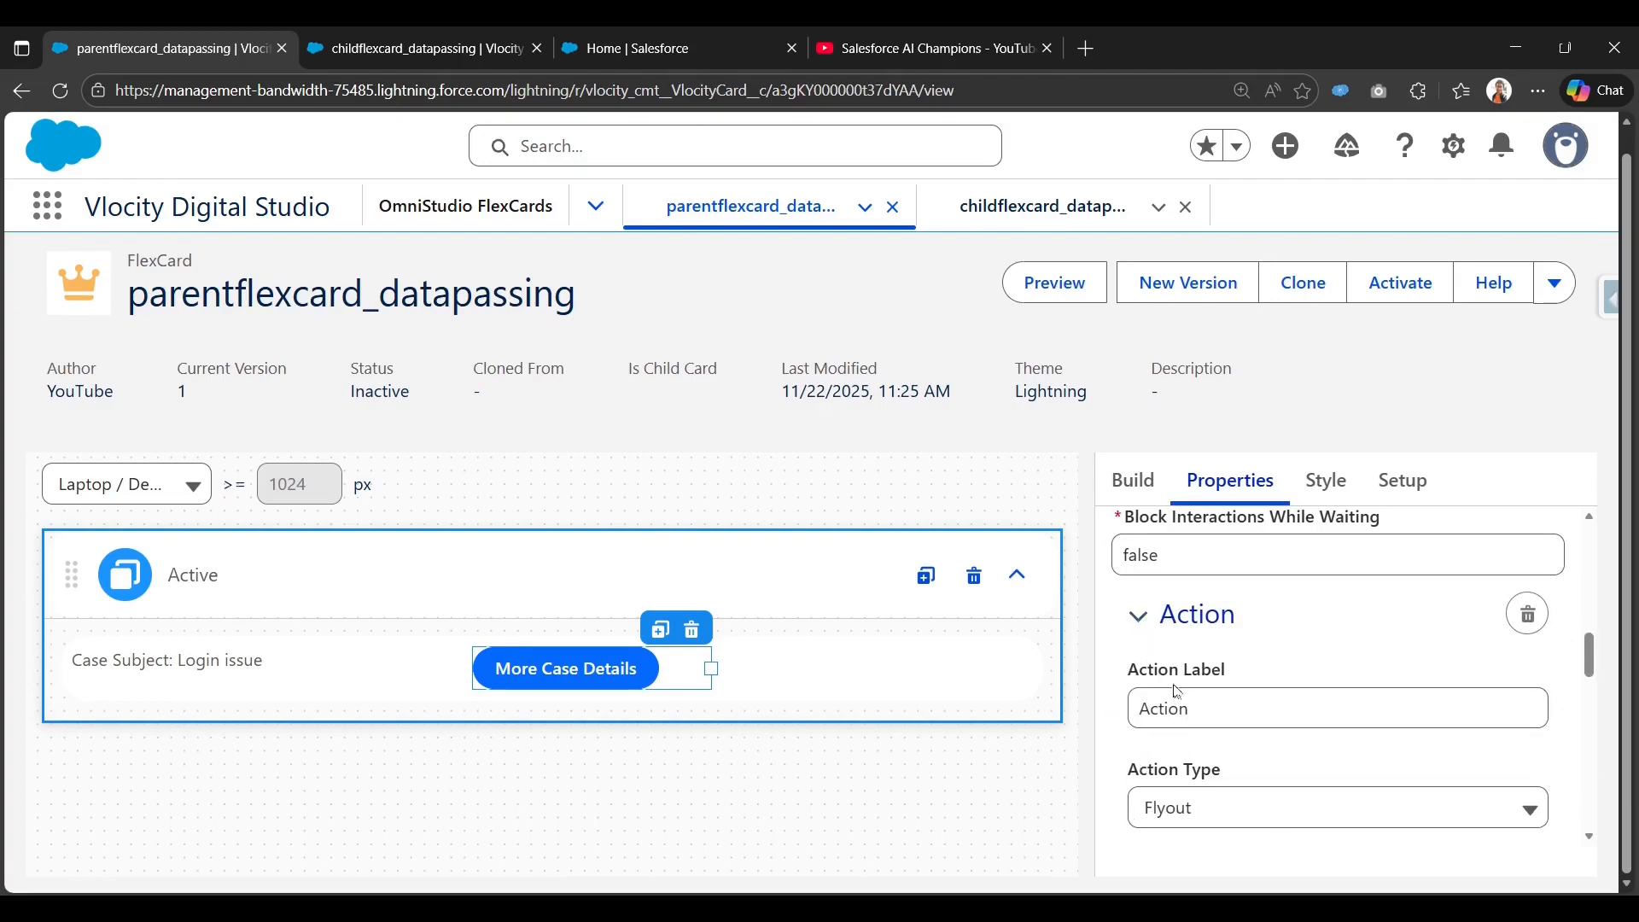
pyautogui.scroll(-3, 1177, 692)
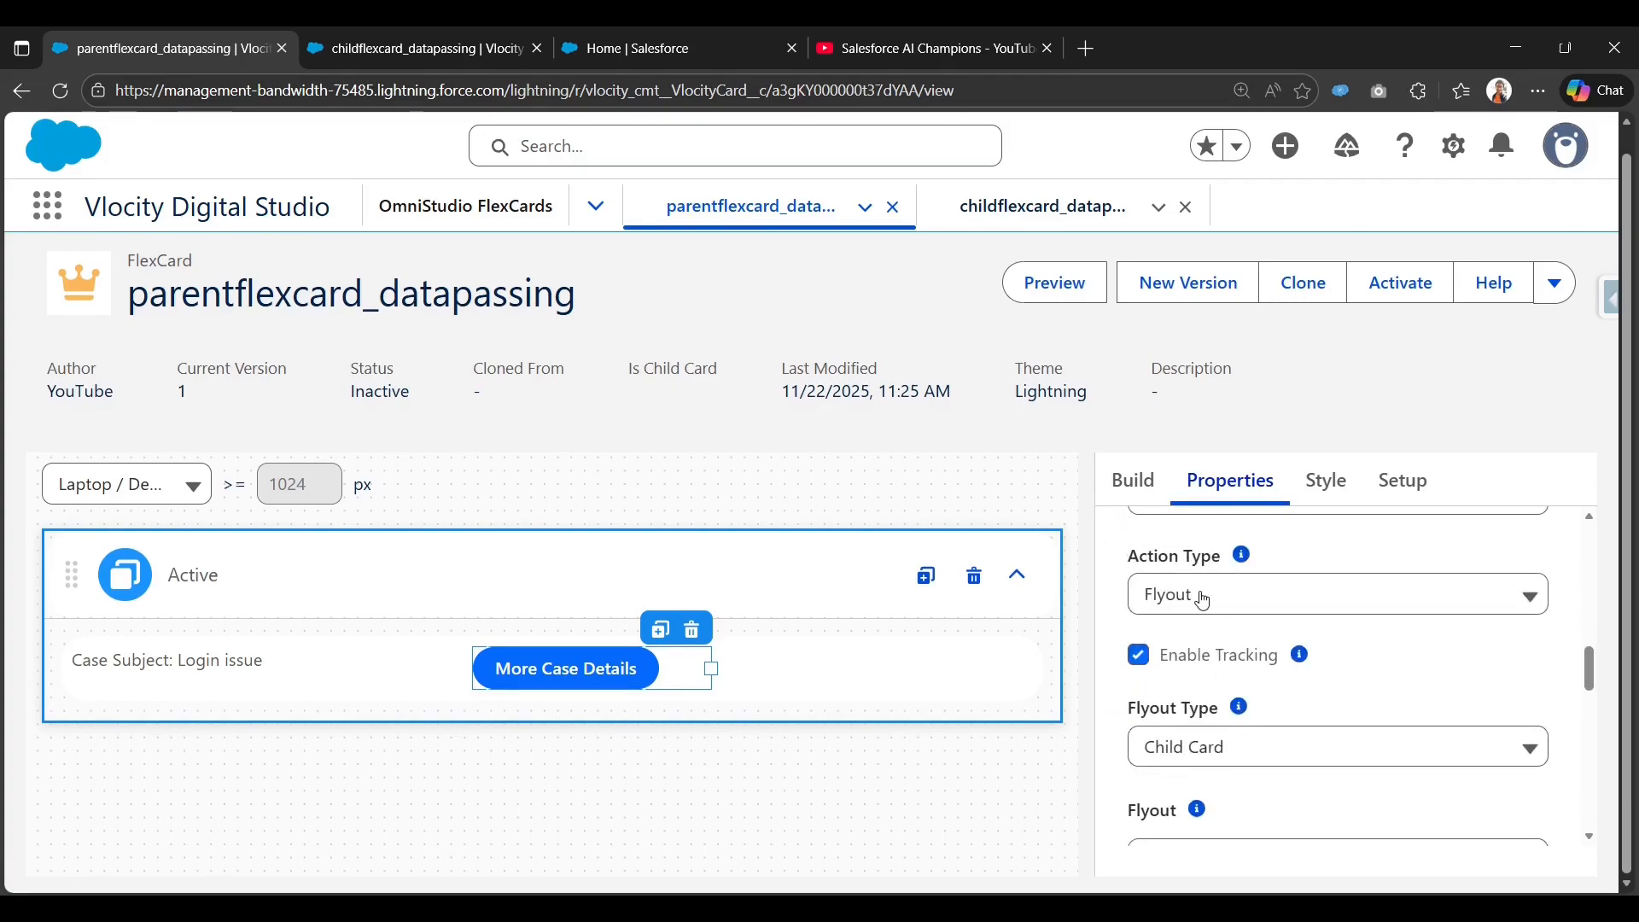
pyautogui.scroll(-1, 1208, 606)
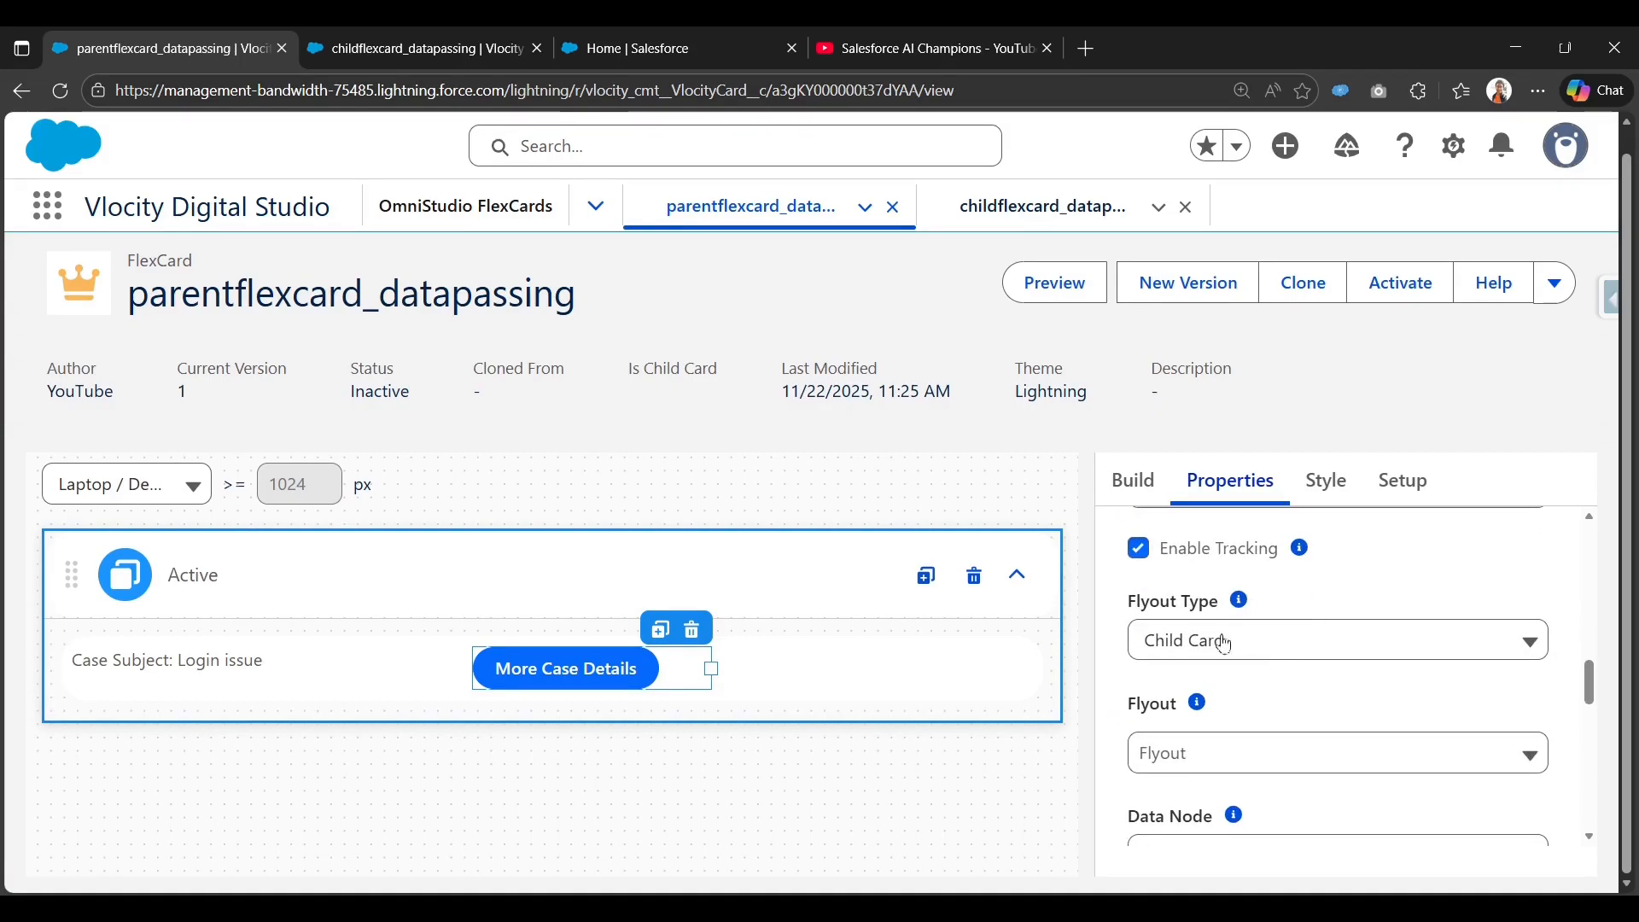
pyautogui.scroll(-1, 1306, 664)
pyautogui.click(1298, 664)
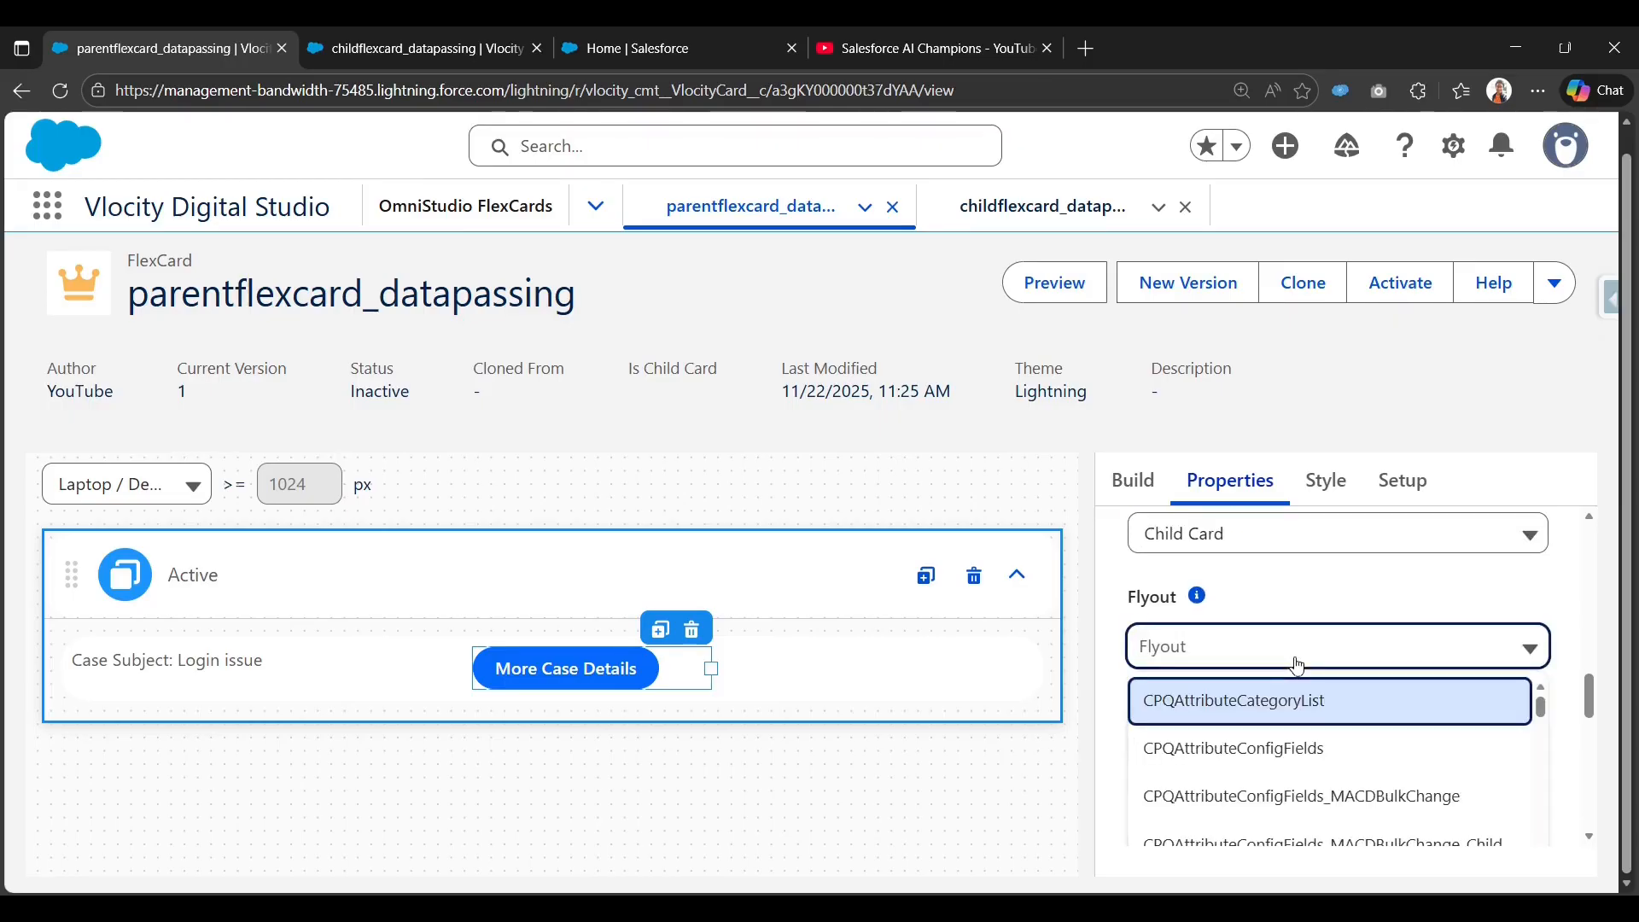
pyautogui.hotkey('ctrl', 'v')
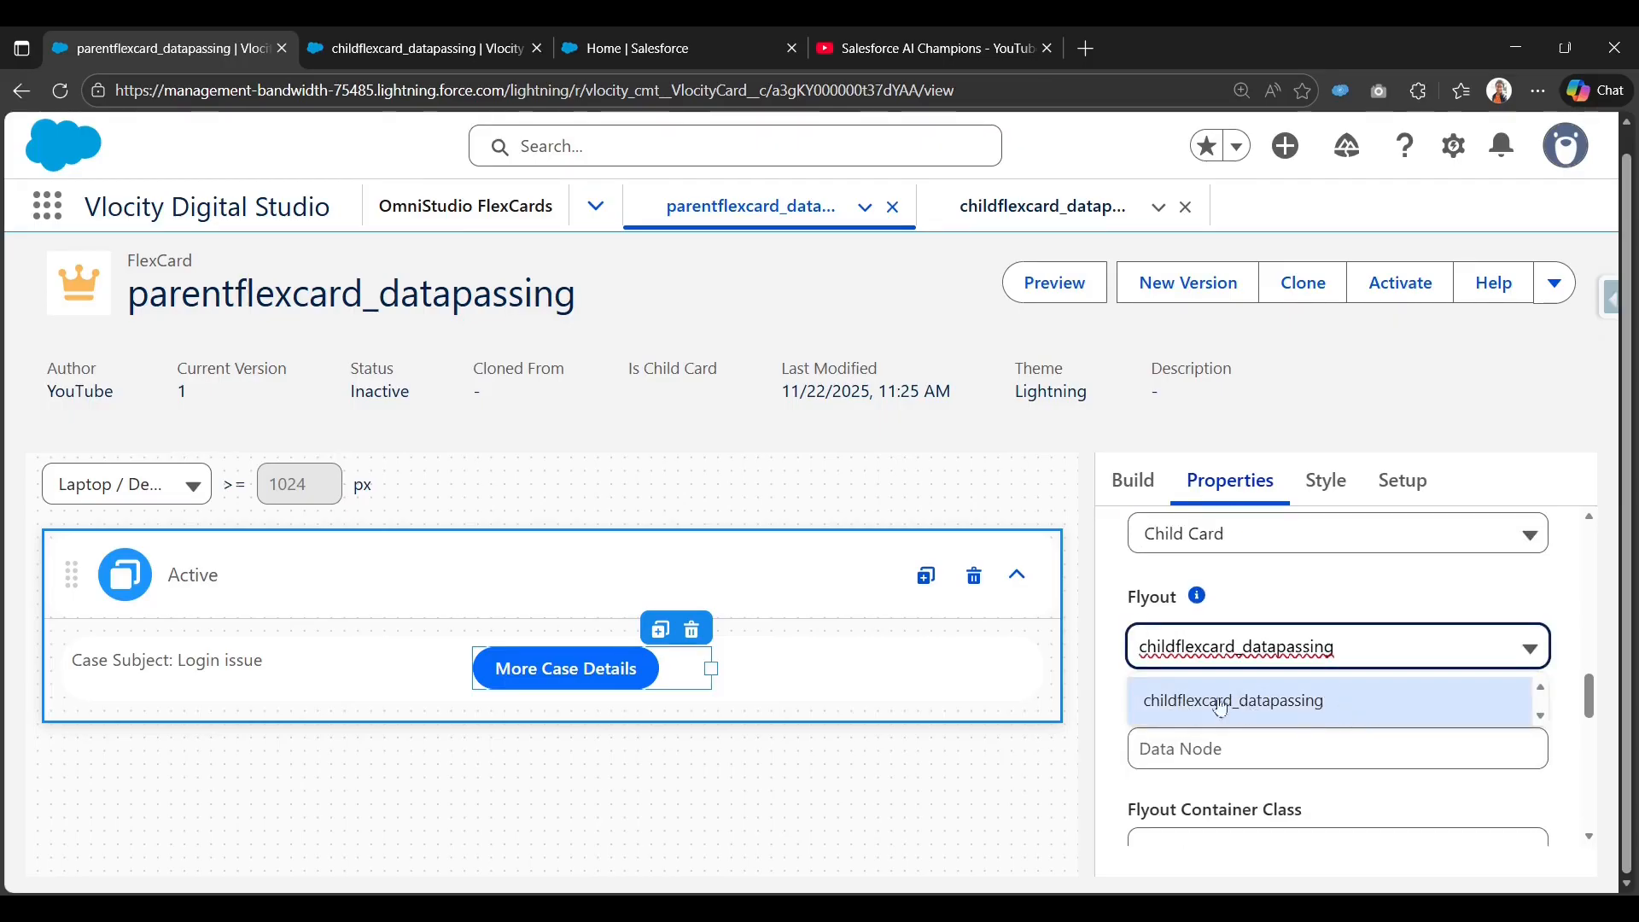
pyautogui.click(1270, 701)
pyautogui.scroll(-1, 1247, 666)
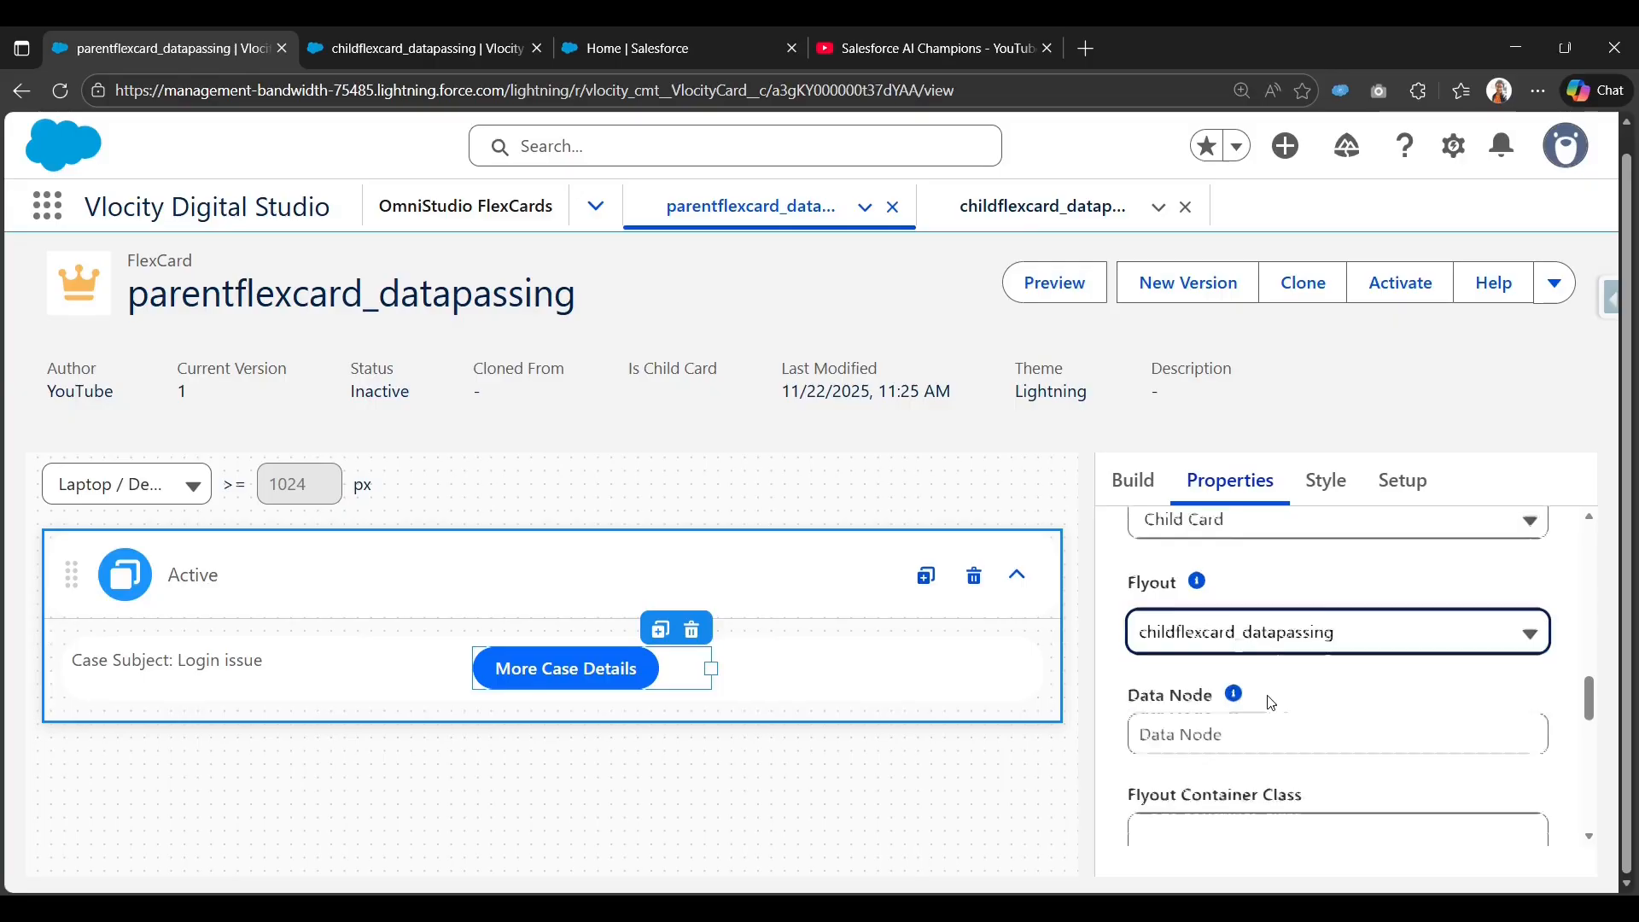
# Set the flyout's Data Node to {record}.
pyautogui.click(1217, 639)
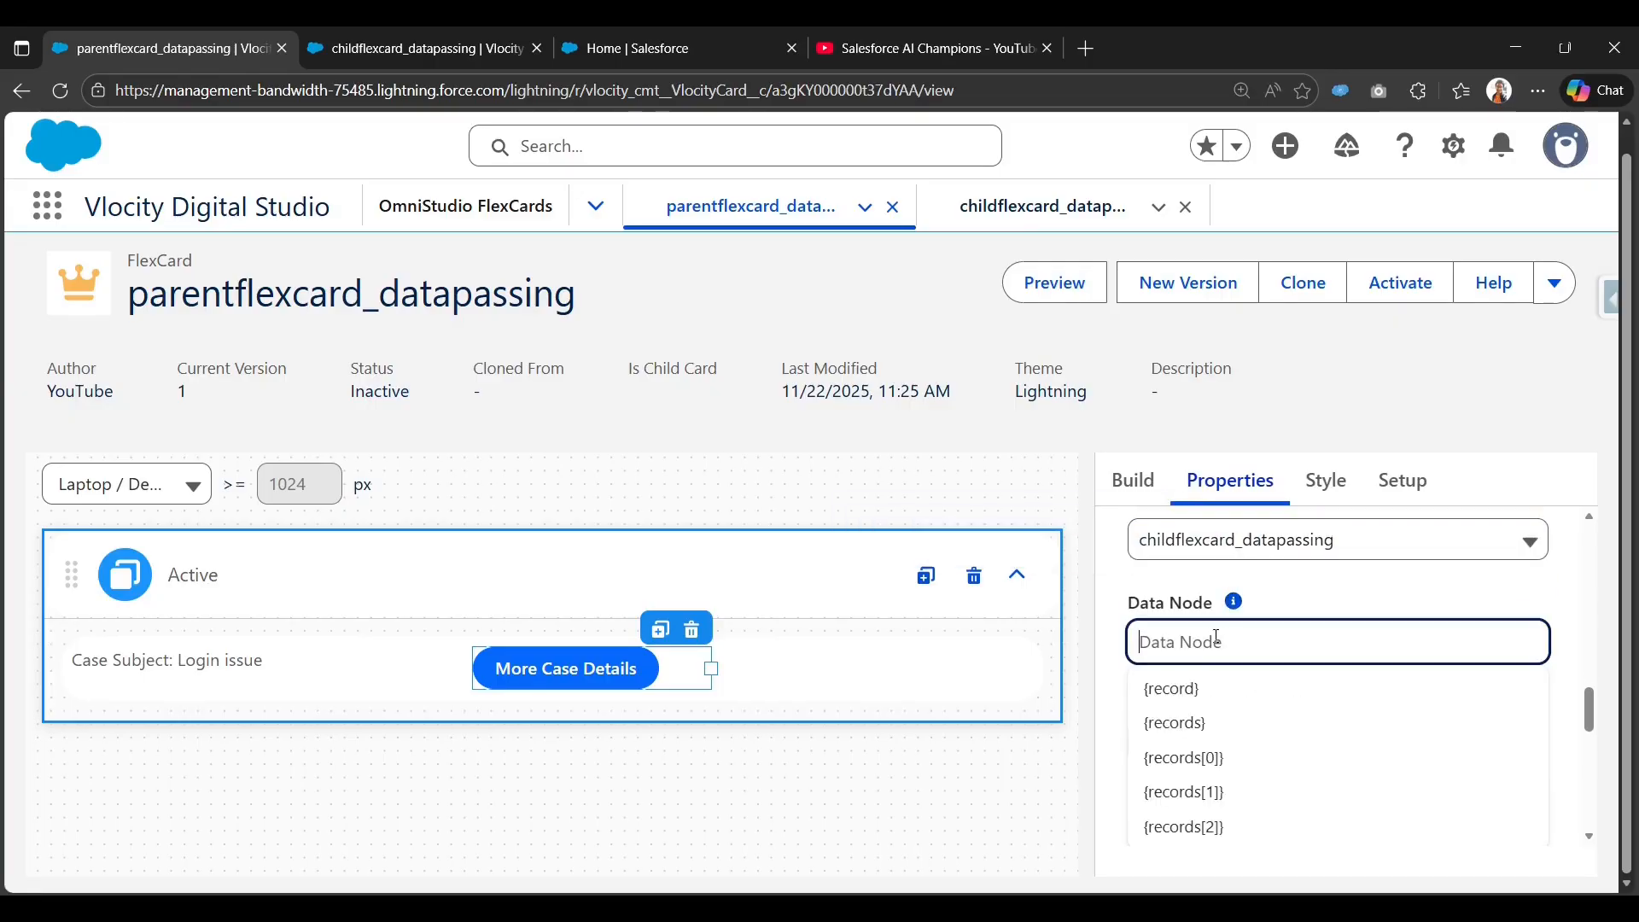
pyautogui.click(1213, 700)
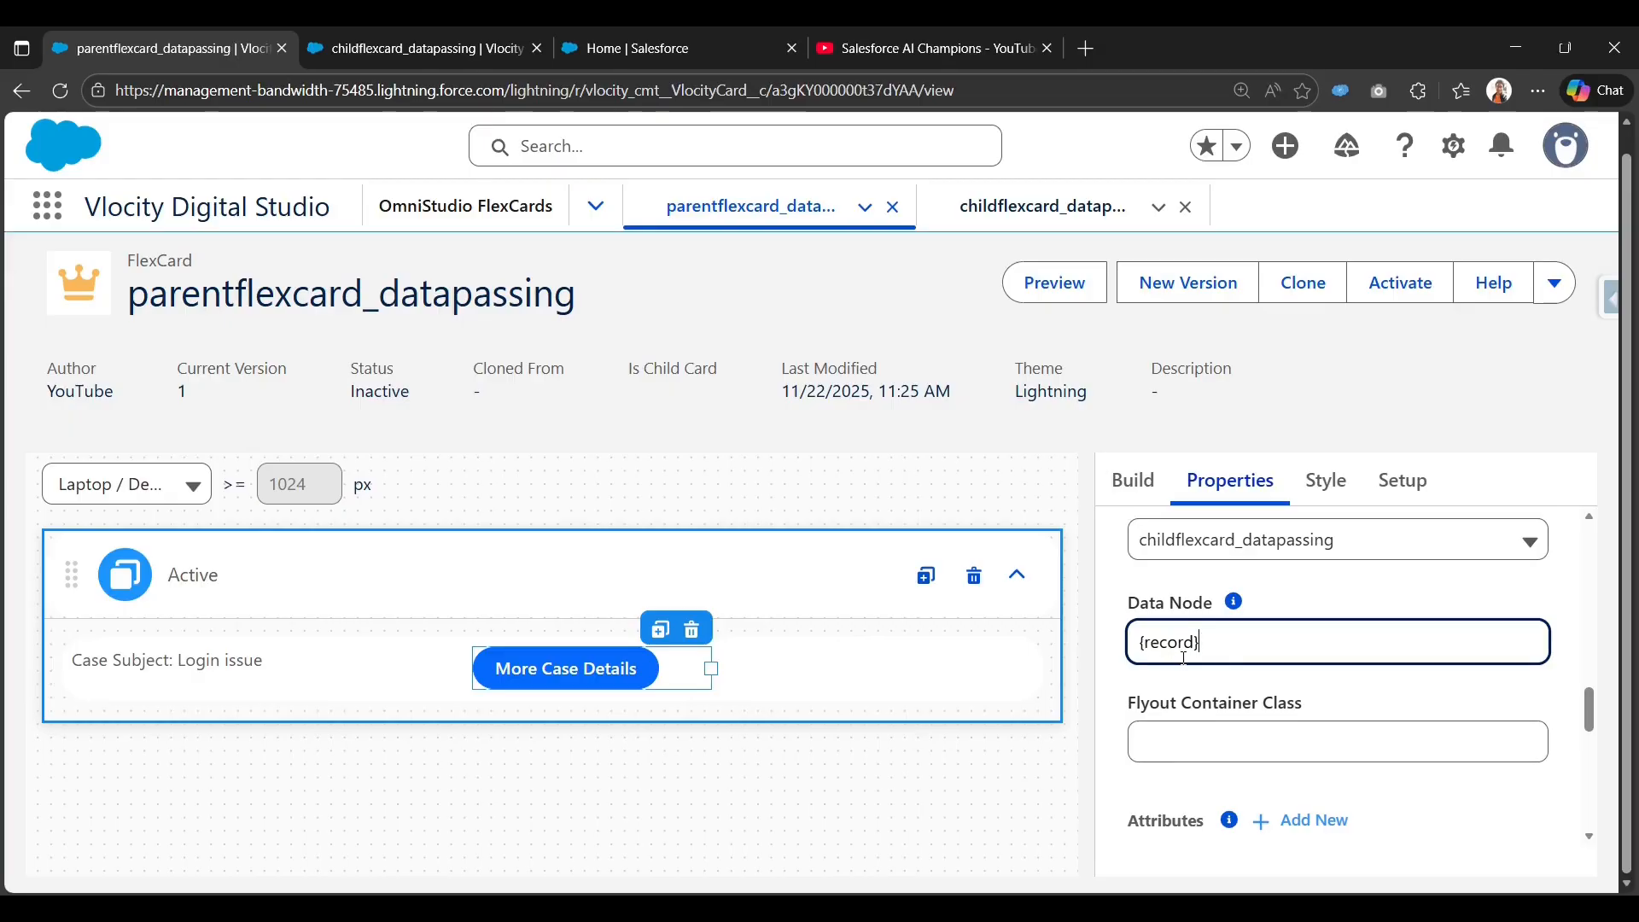
pyautogui.scroll(-1, 1186, 666)
pyautogui.scroll(1, 1186, 672)
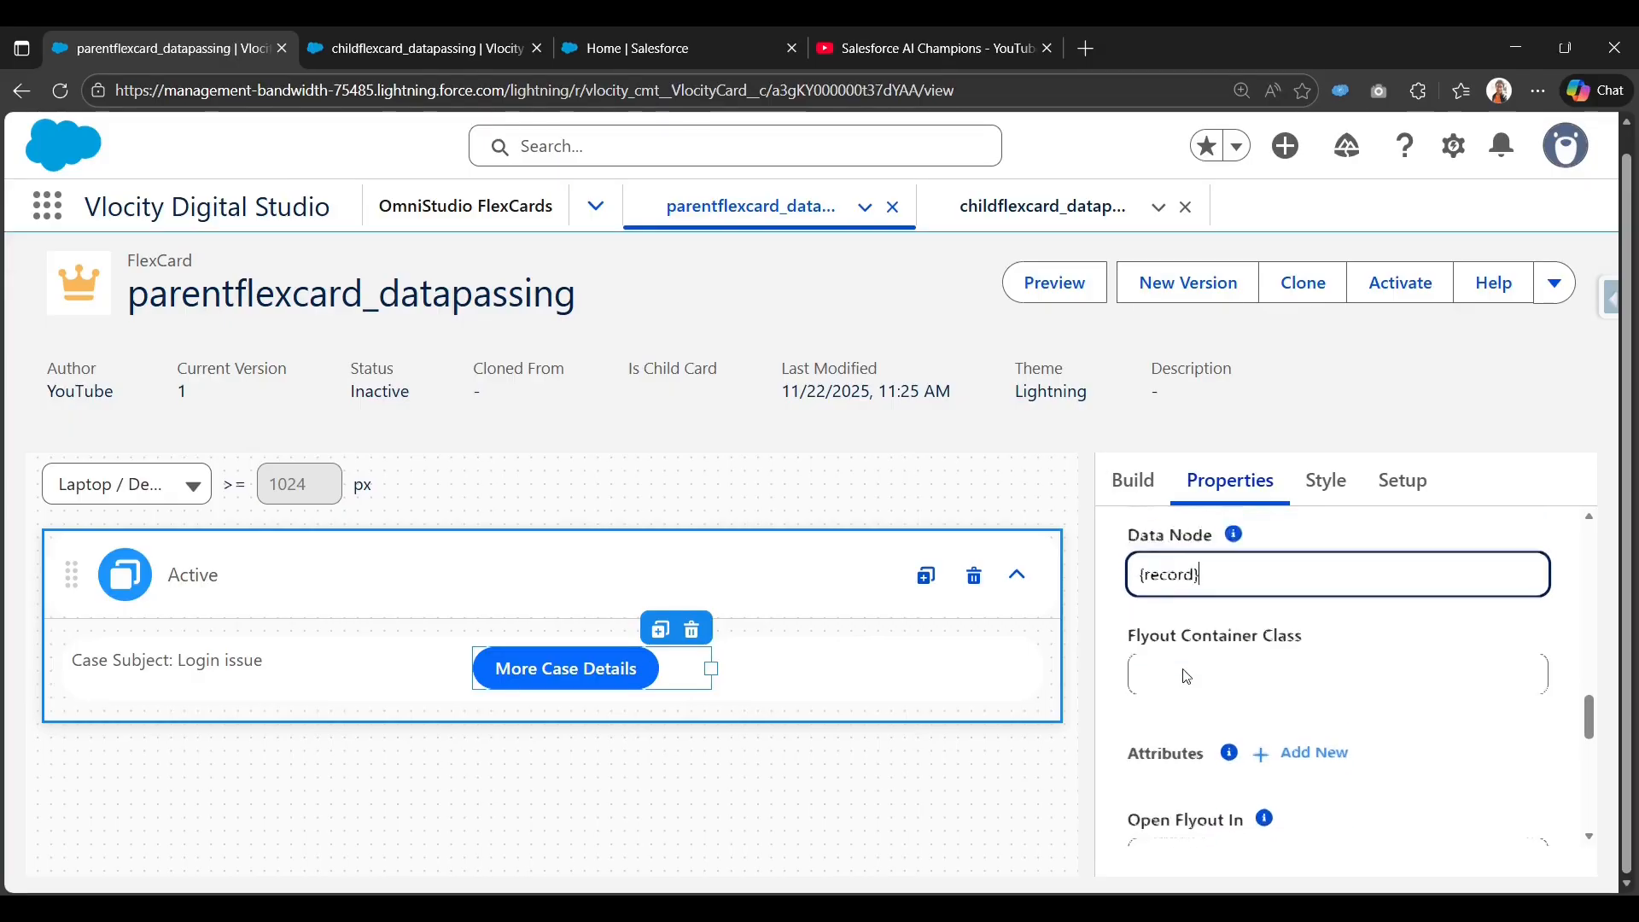
pyautogui.scroll(-1, 1176, 702)
pyautogui.scroll(1, 1175, 702)
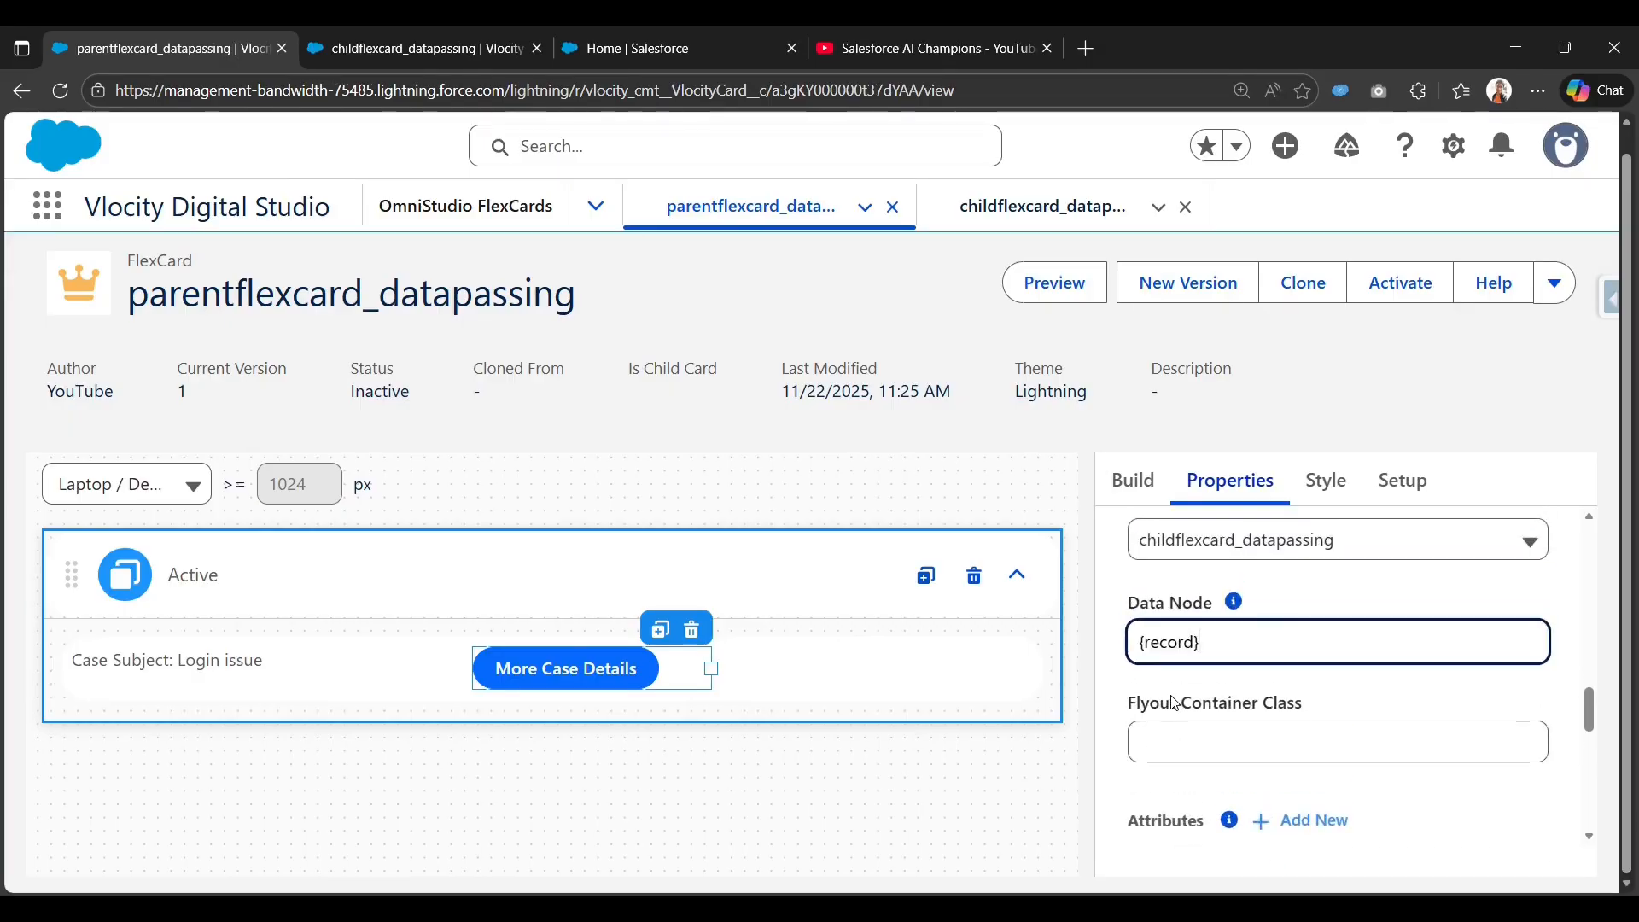
pyautogui.click(1156, 690)
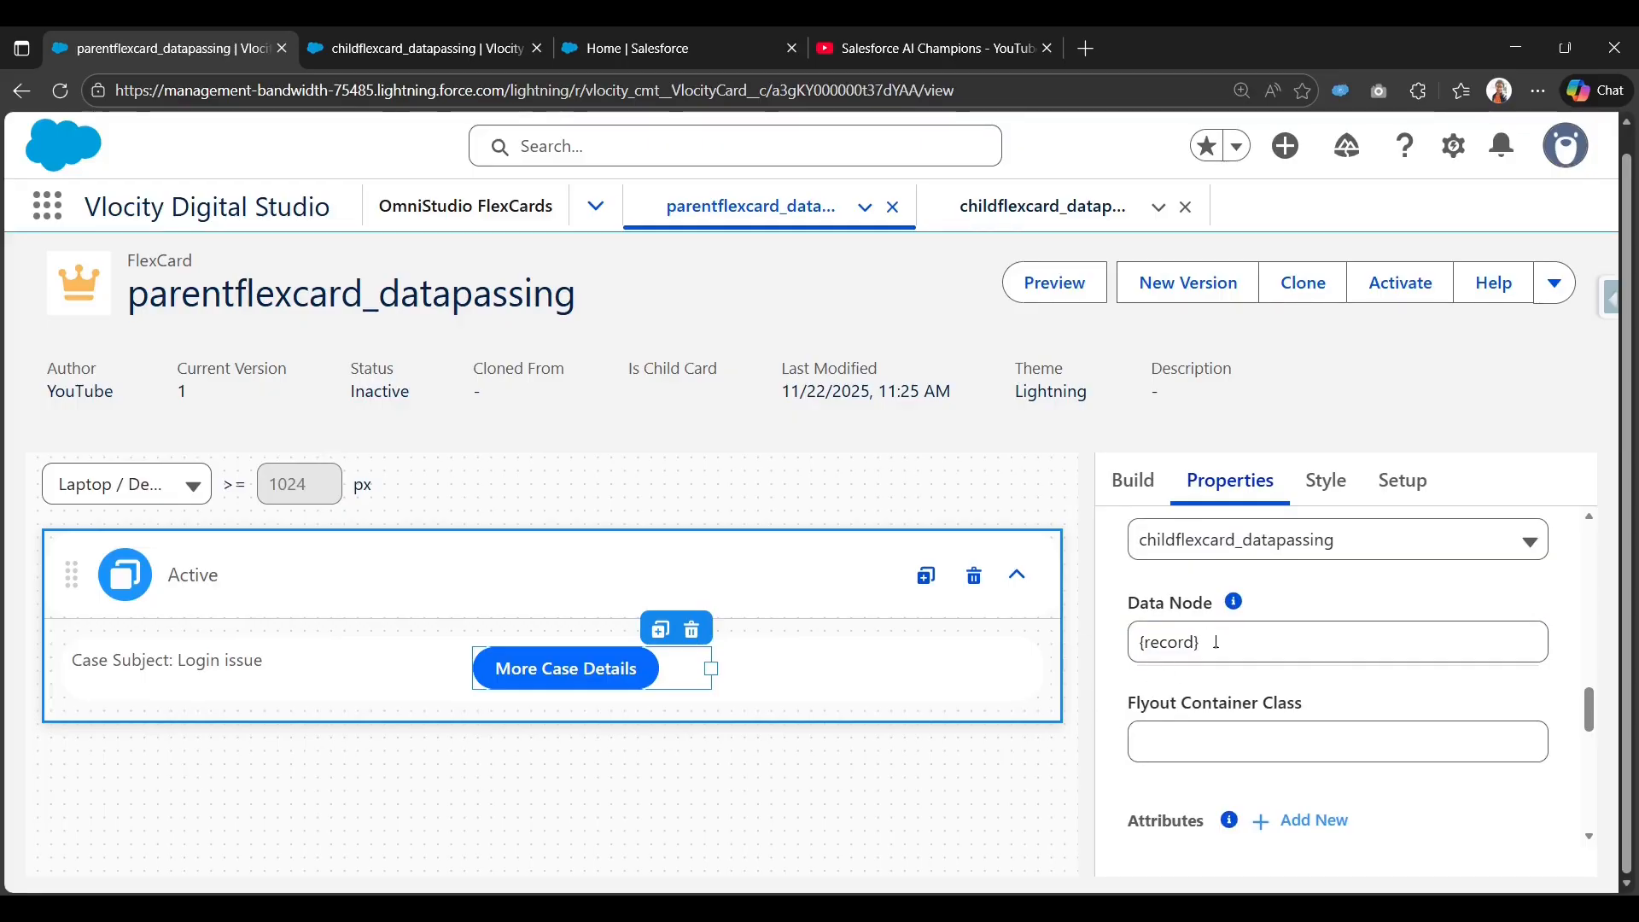
pyautogui.scroll(-4, 1190, 660)
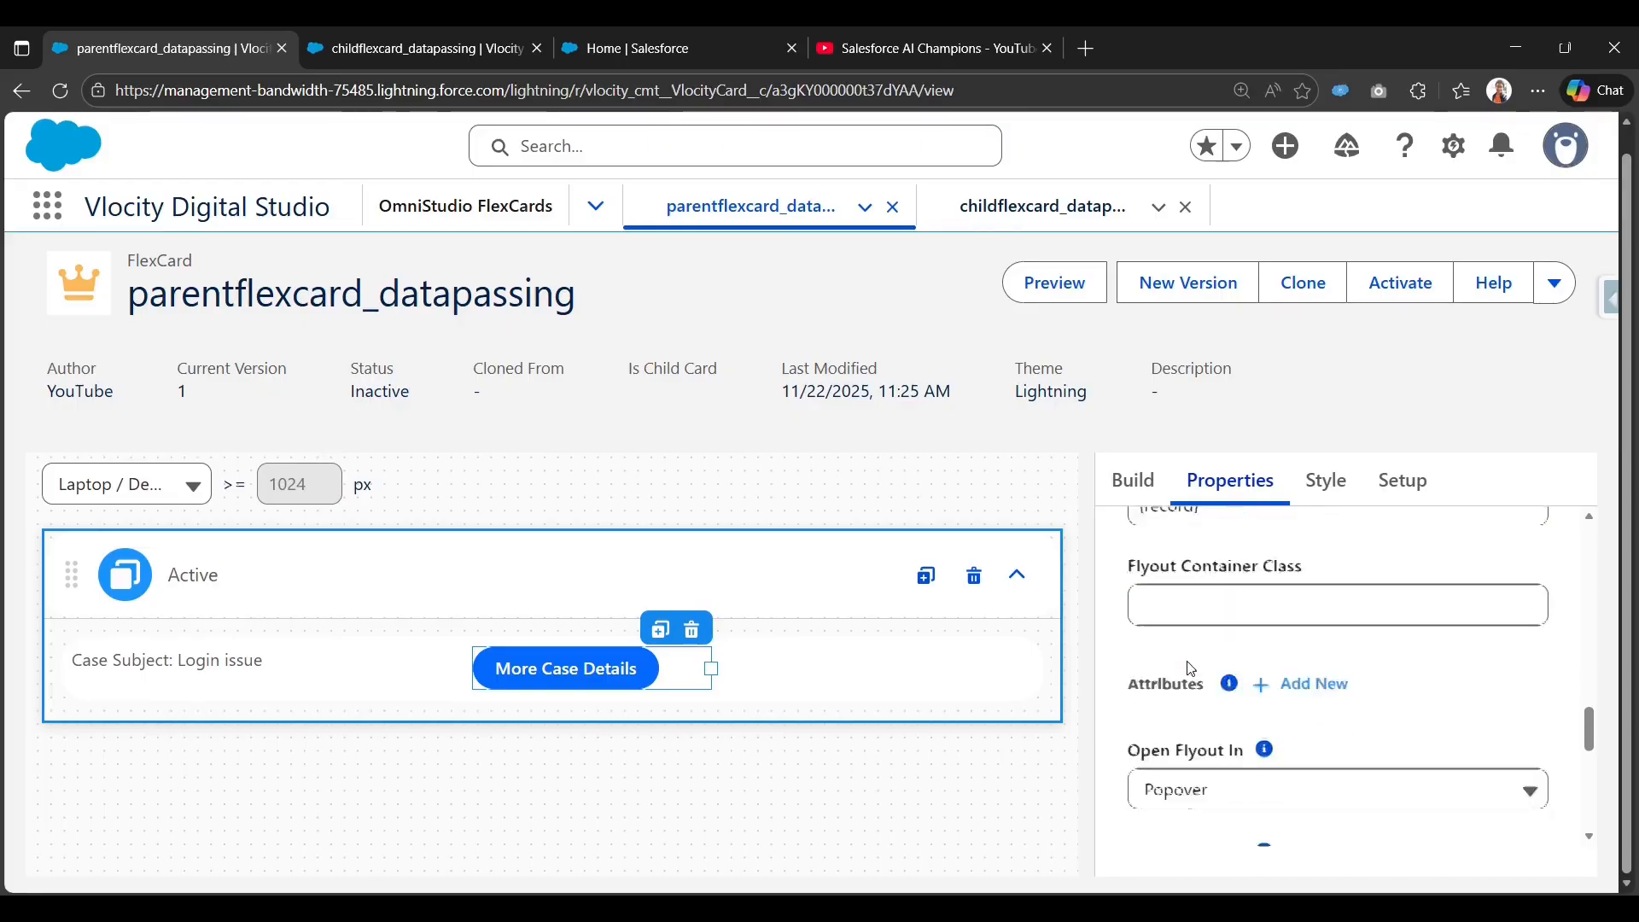
pyautogui.scroll(2, 1176, 686)
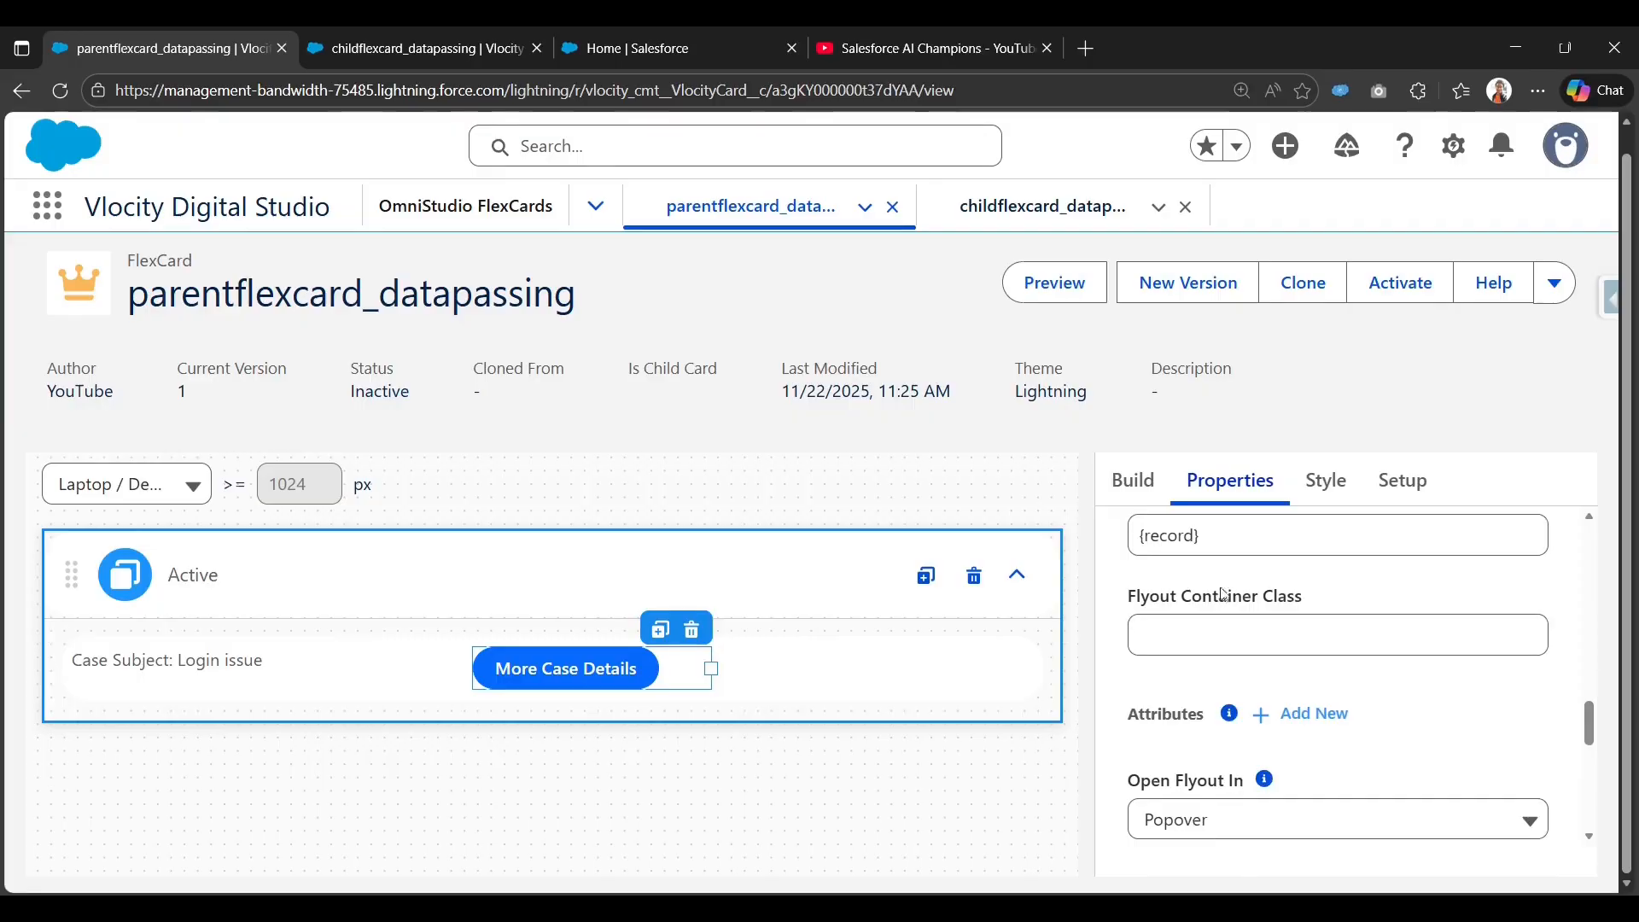
pyautogui.scroll(-1, 1270, 741)
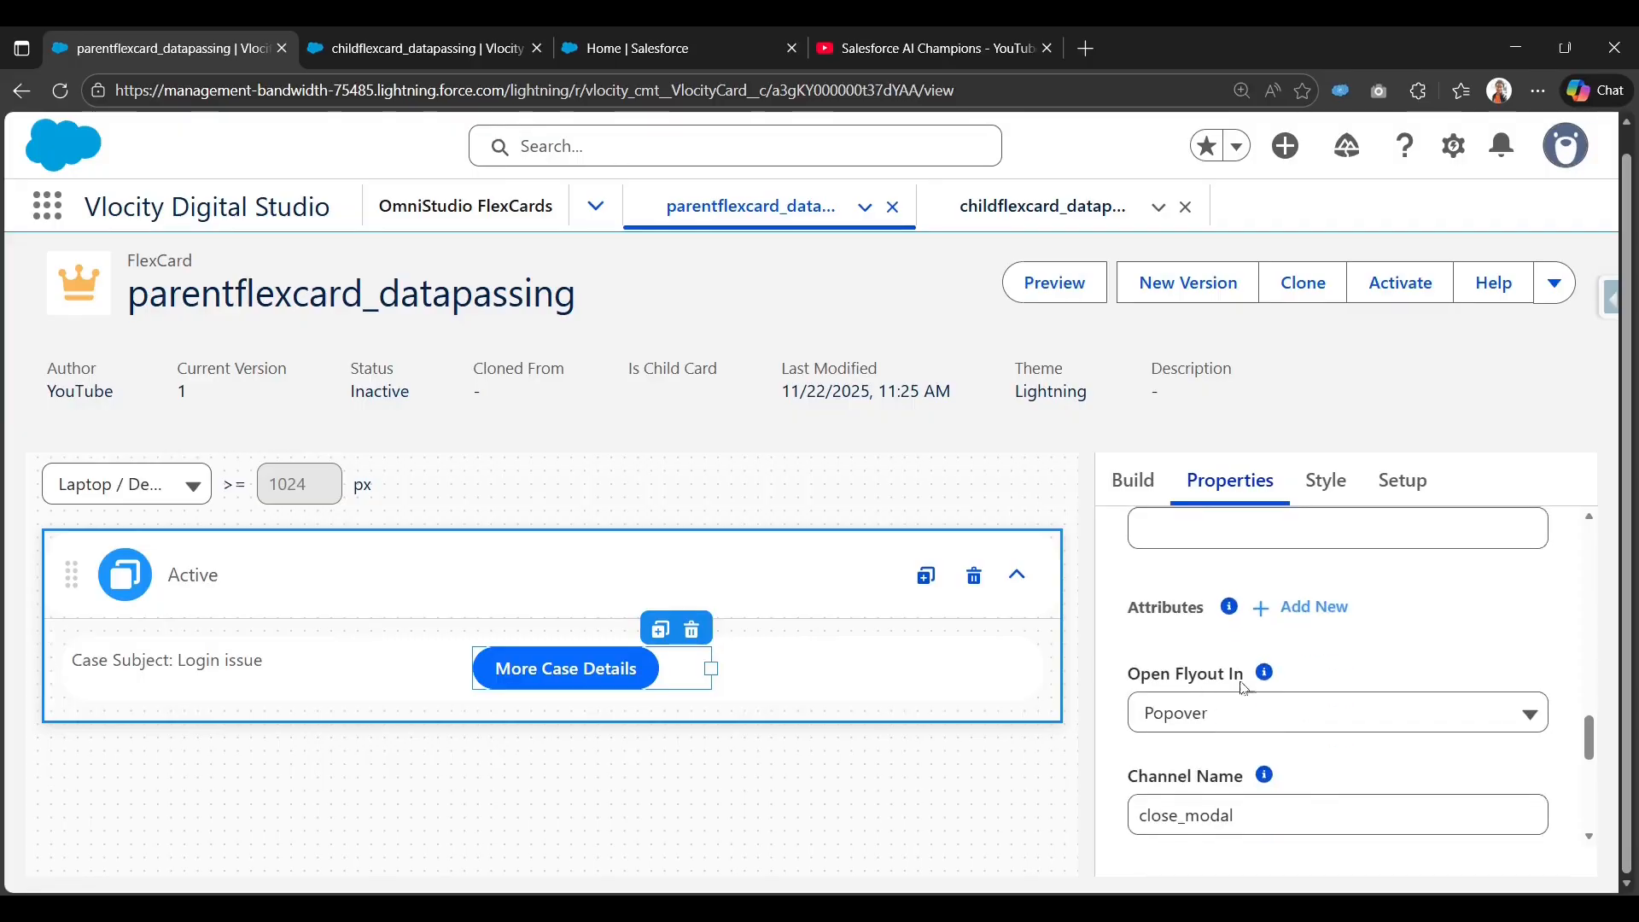
# Make the flyout open in a Modal.
pyautogui.click(1209, 724)
pyautogui.click(1214, 775)
pyautogui.scroll(-1, 1198, 779)
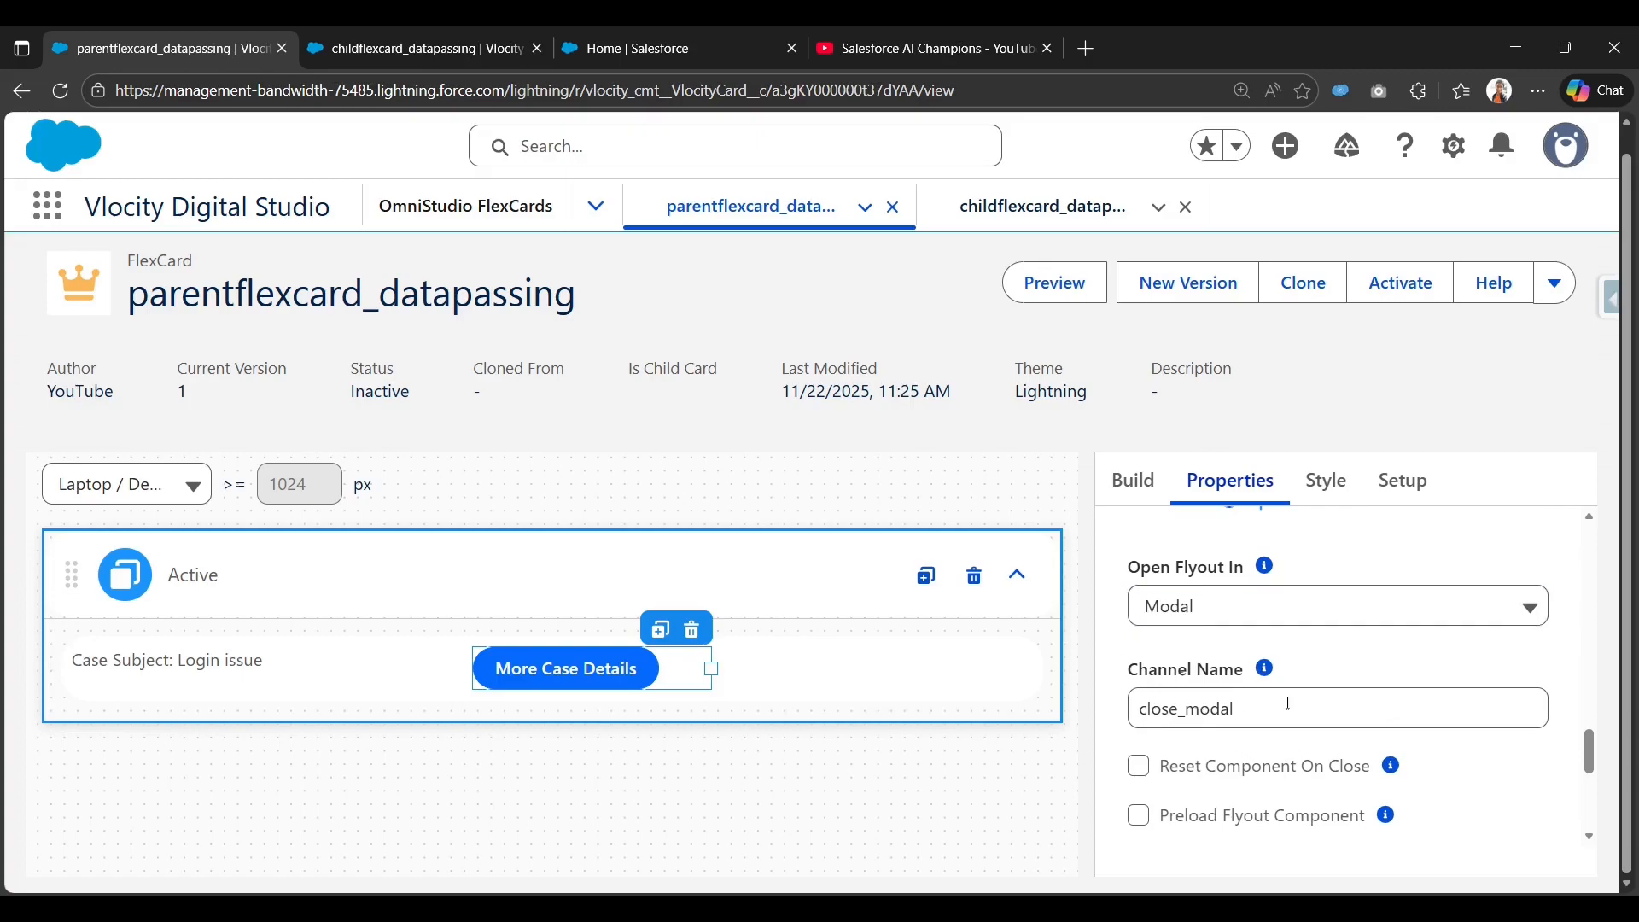
pyautogui.scroll(5, 1298, 709)
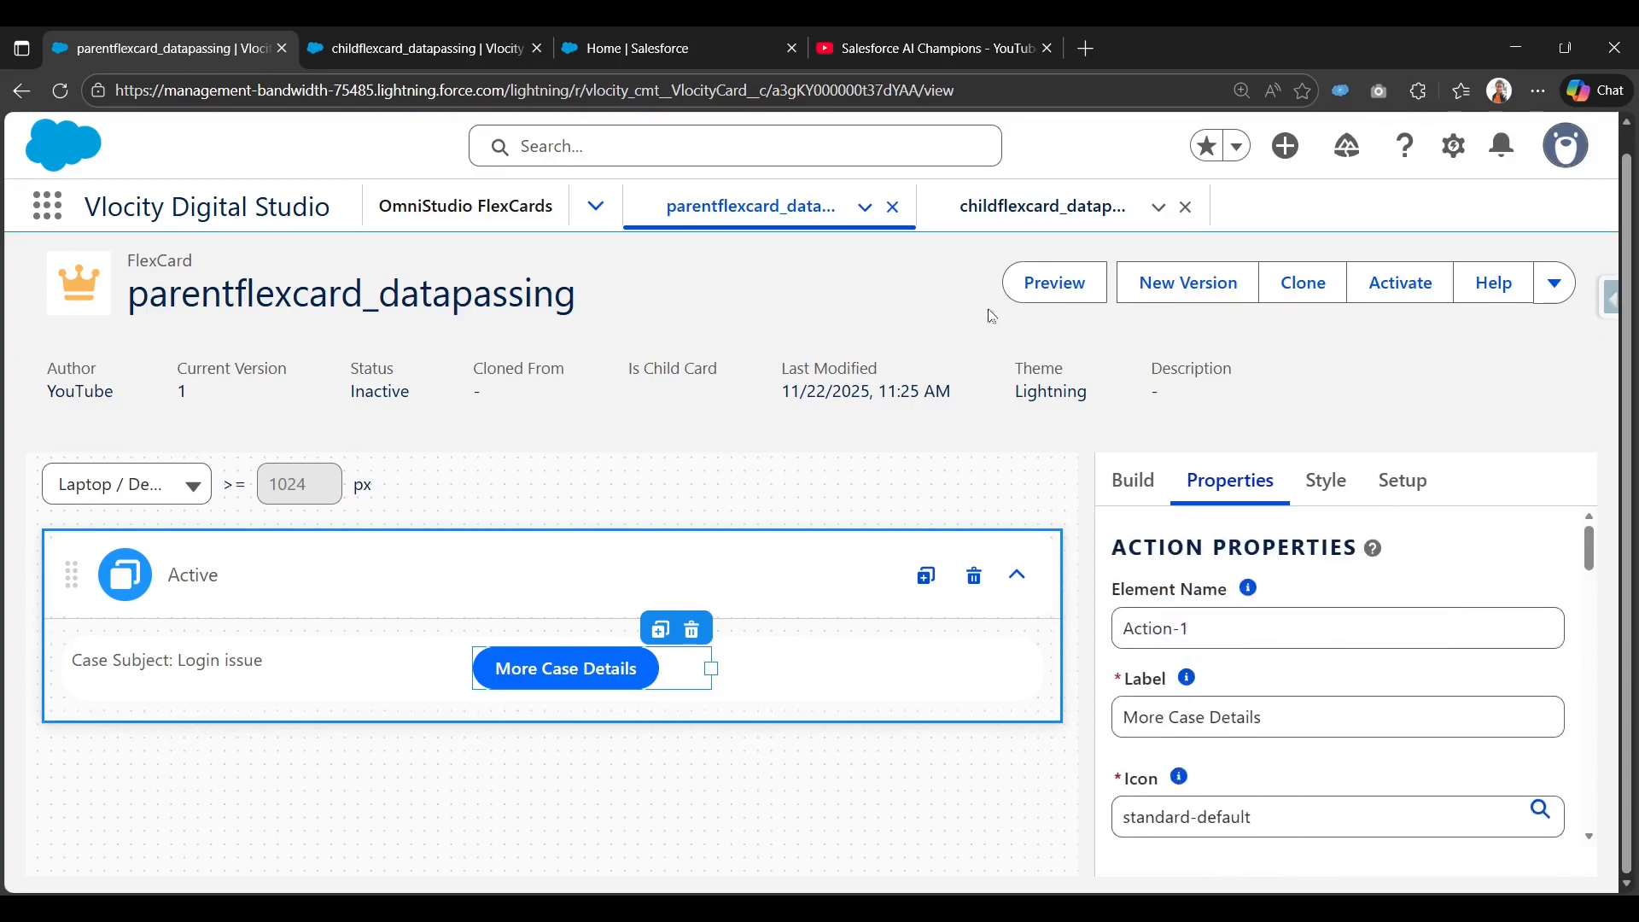
pyautogui.click(1063, 296)
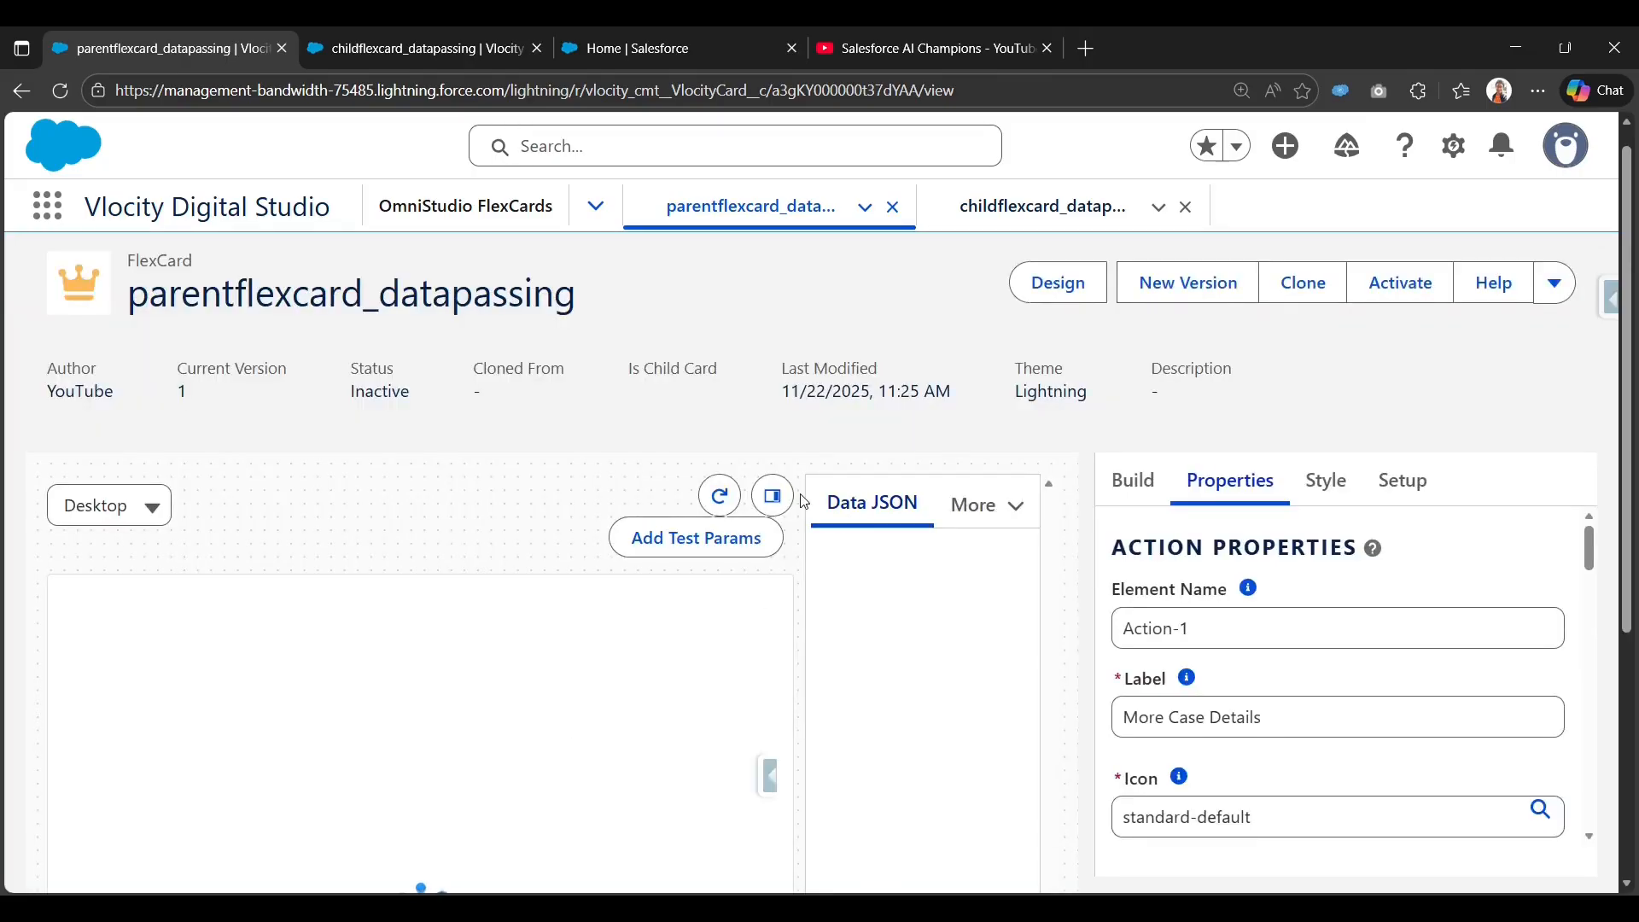
pyautogui.click(773, 496)
pyautogui.scroll(-2, 883, 696)
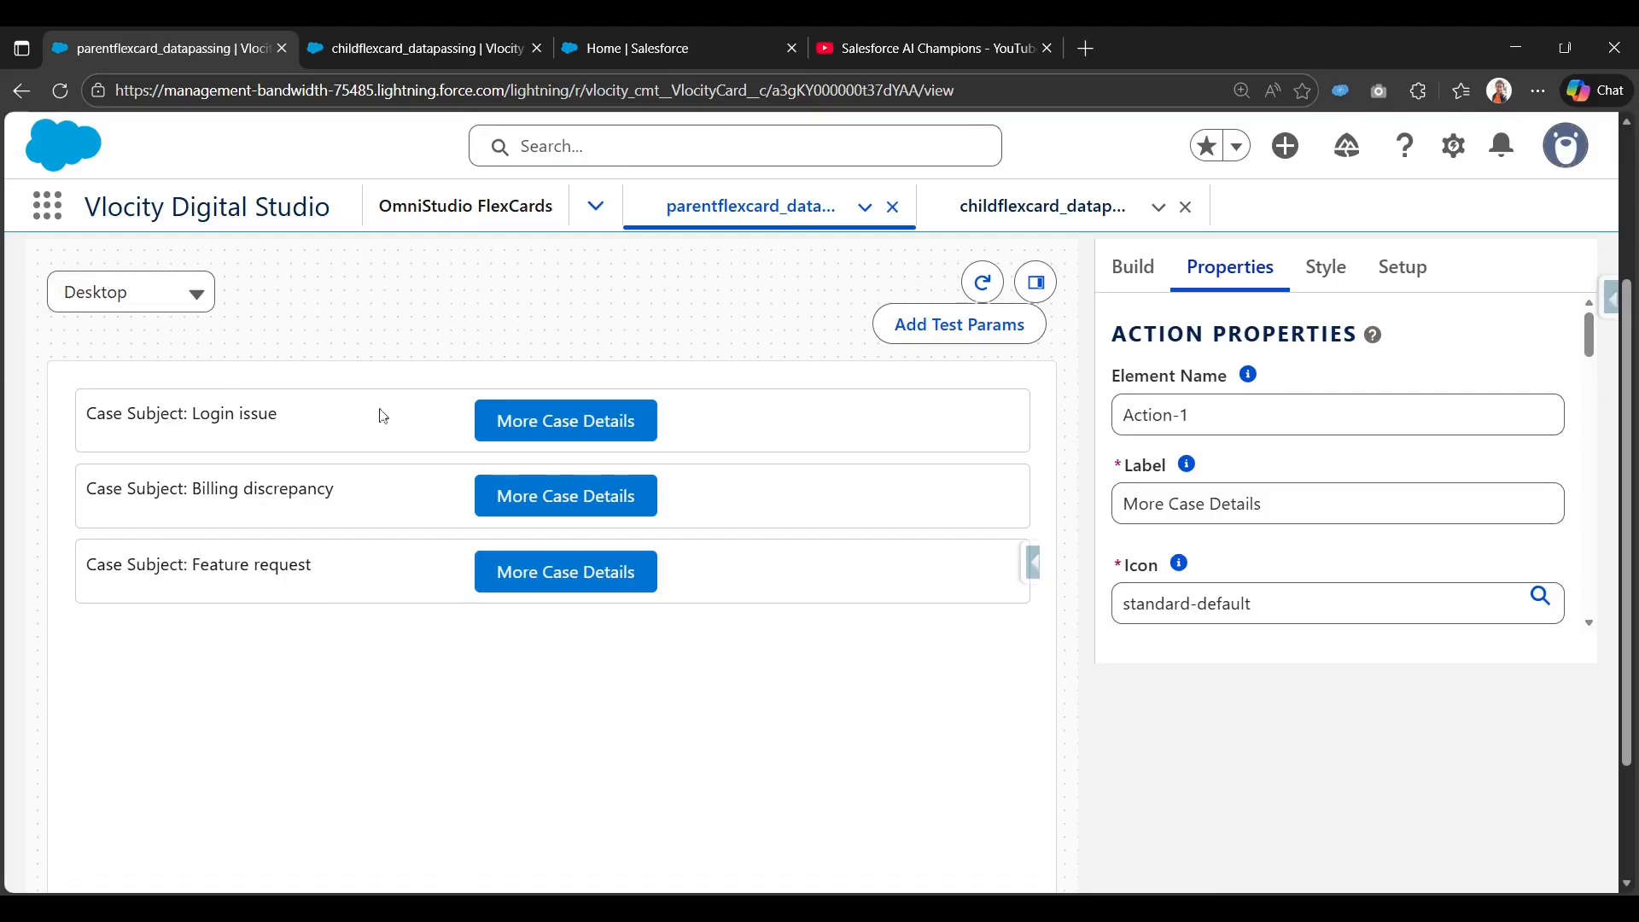
pyautogui.click(564, 495)
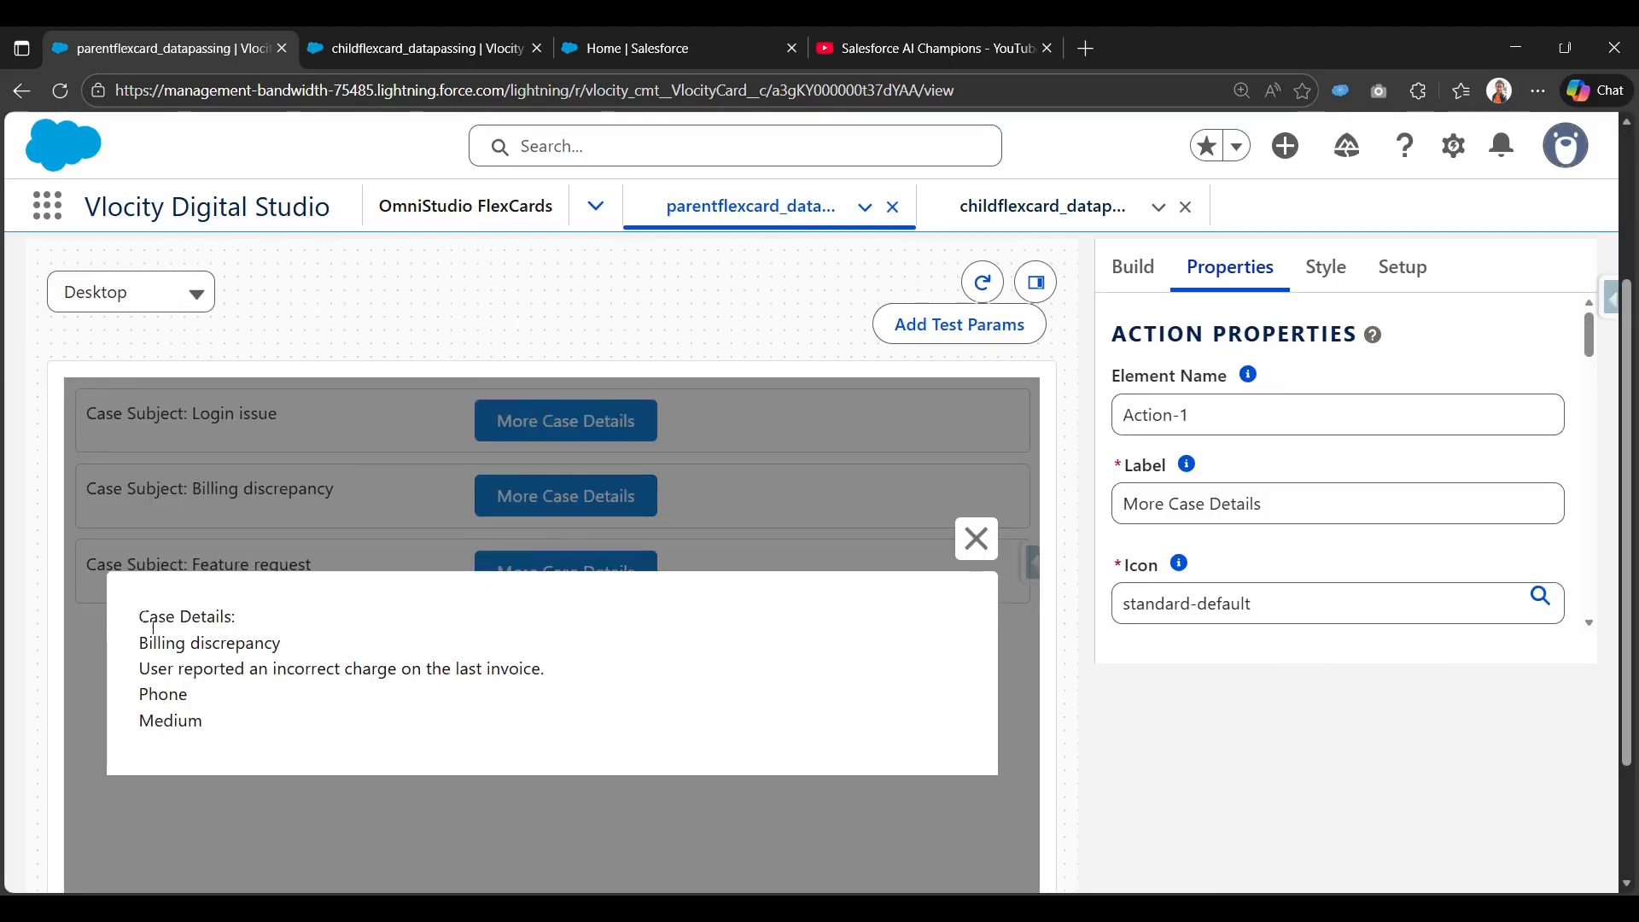
pyautogui.moveTo(219, 724); pyautogui.dragTo(547, 674)
pyautogui.moveTo(224, 695); pyautogui.dragTo(143, 693)
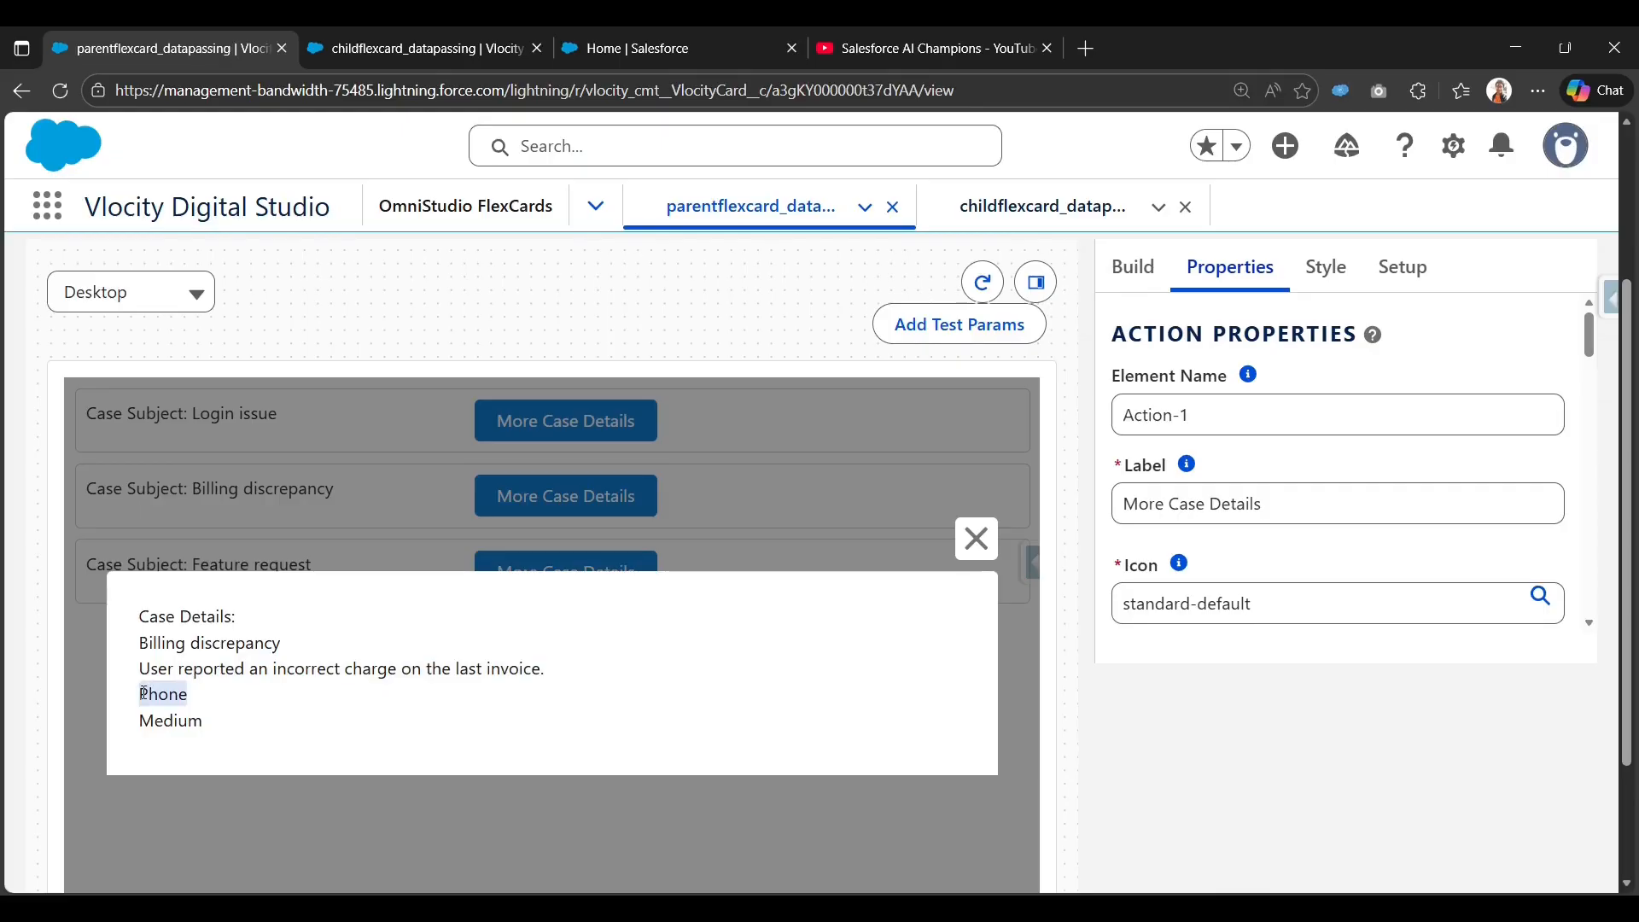
pyautogui.moveTo(140, 722); pyautogui.dragTo(406, 746)
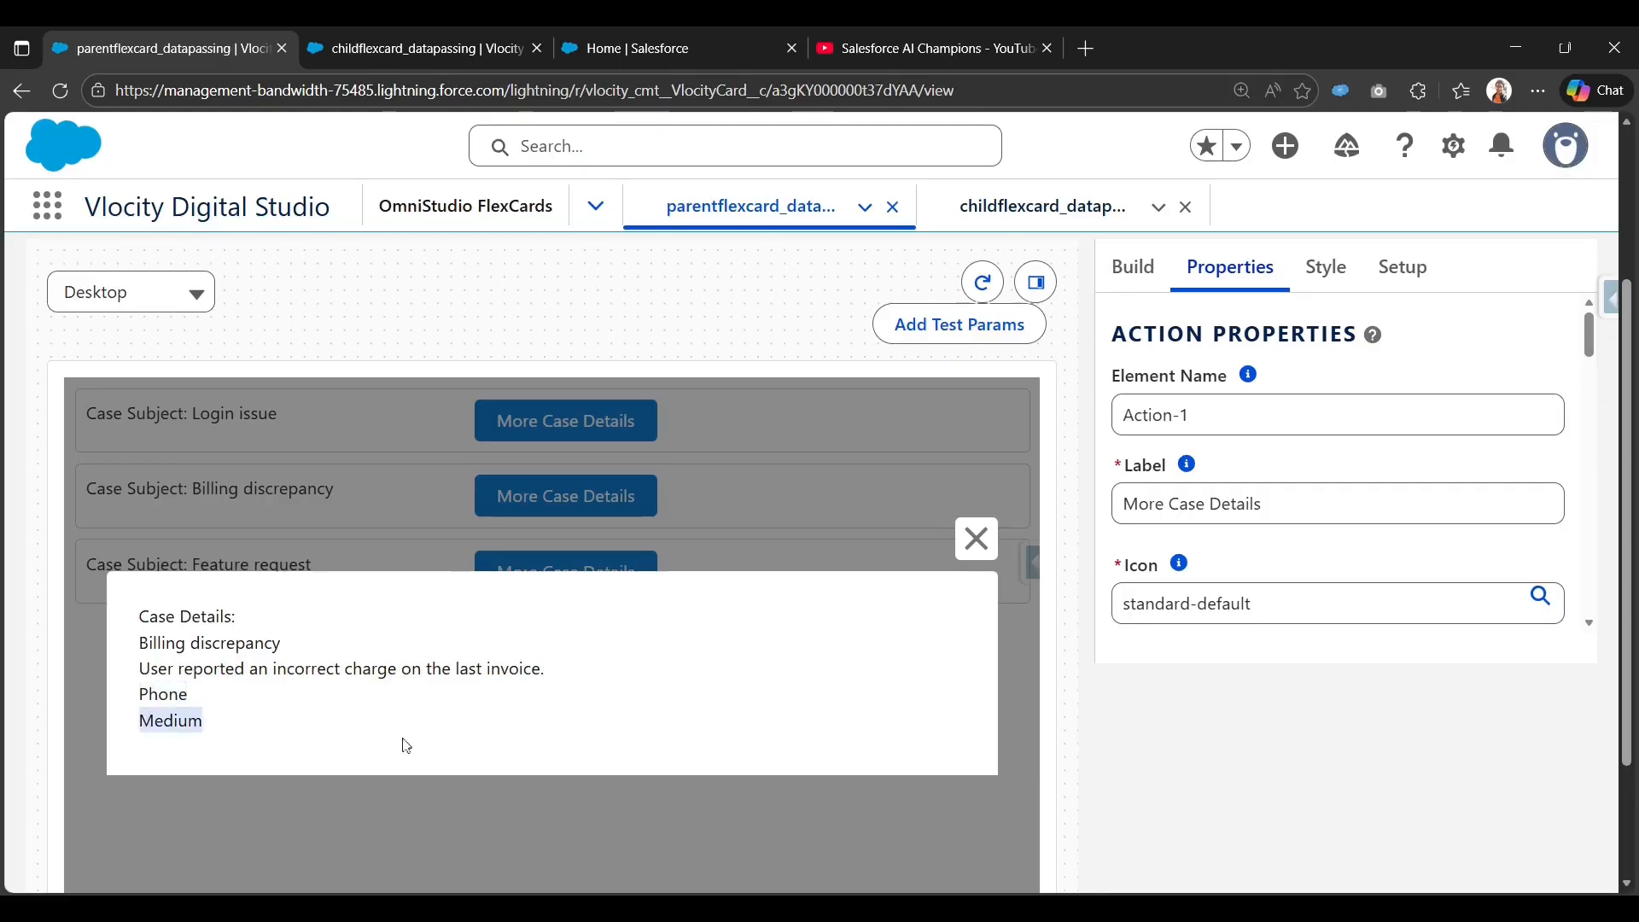
pyautogui.click(975, 539)
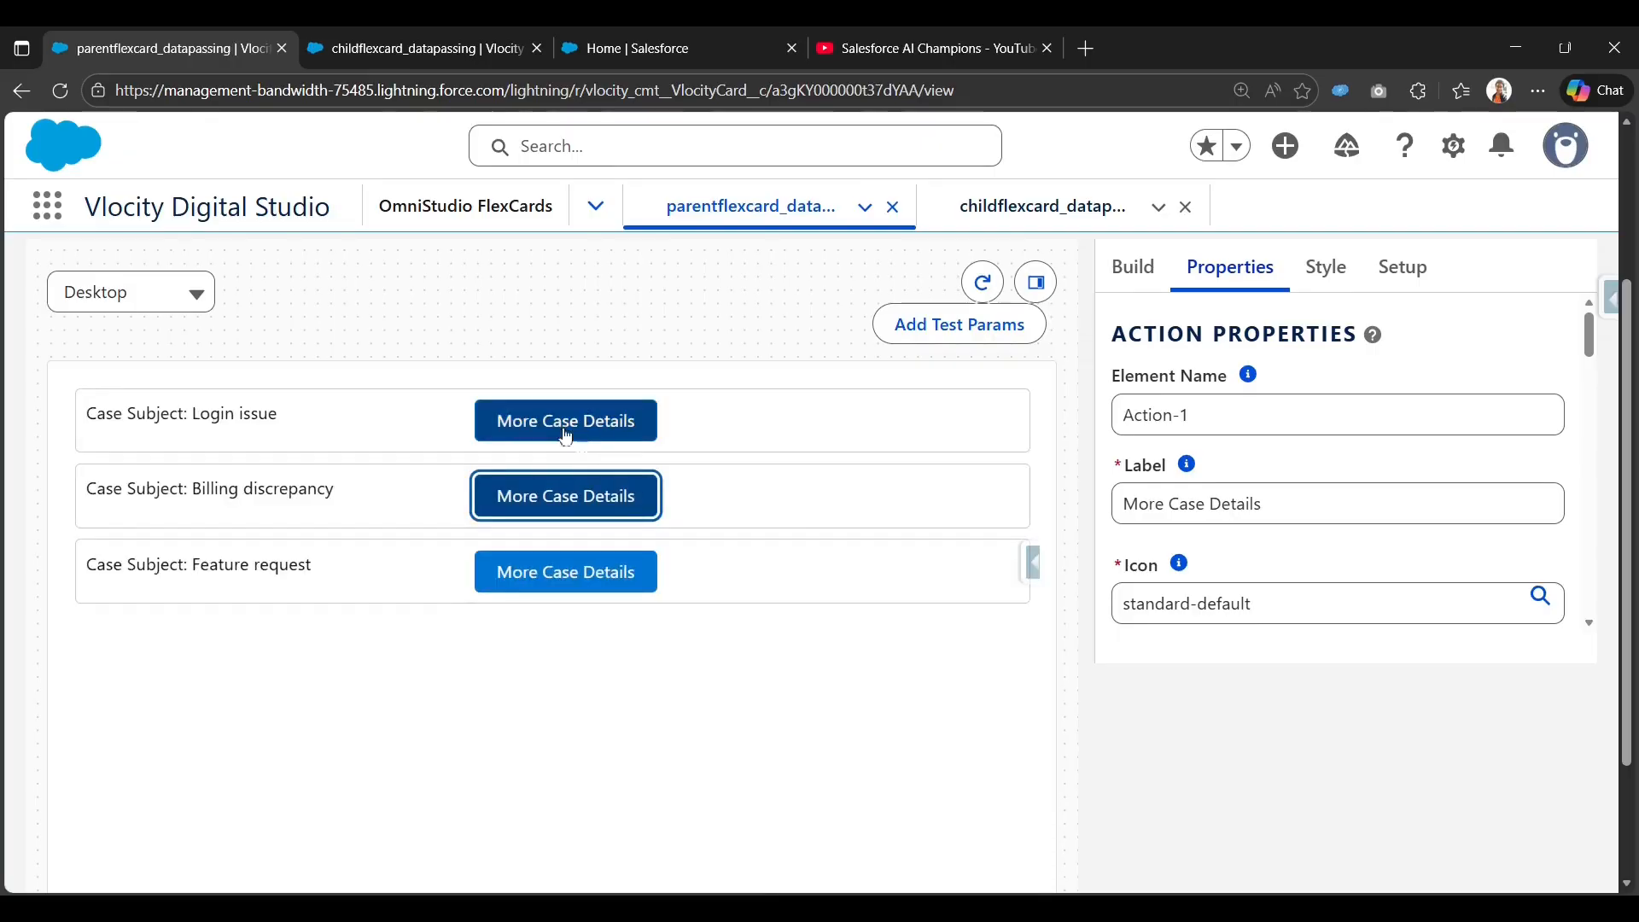
pyautogui.click(523, 424)
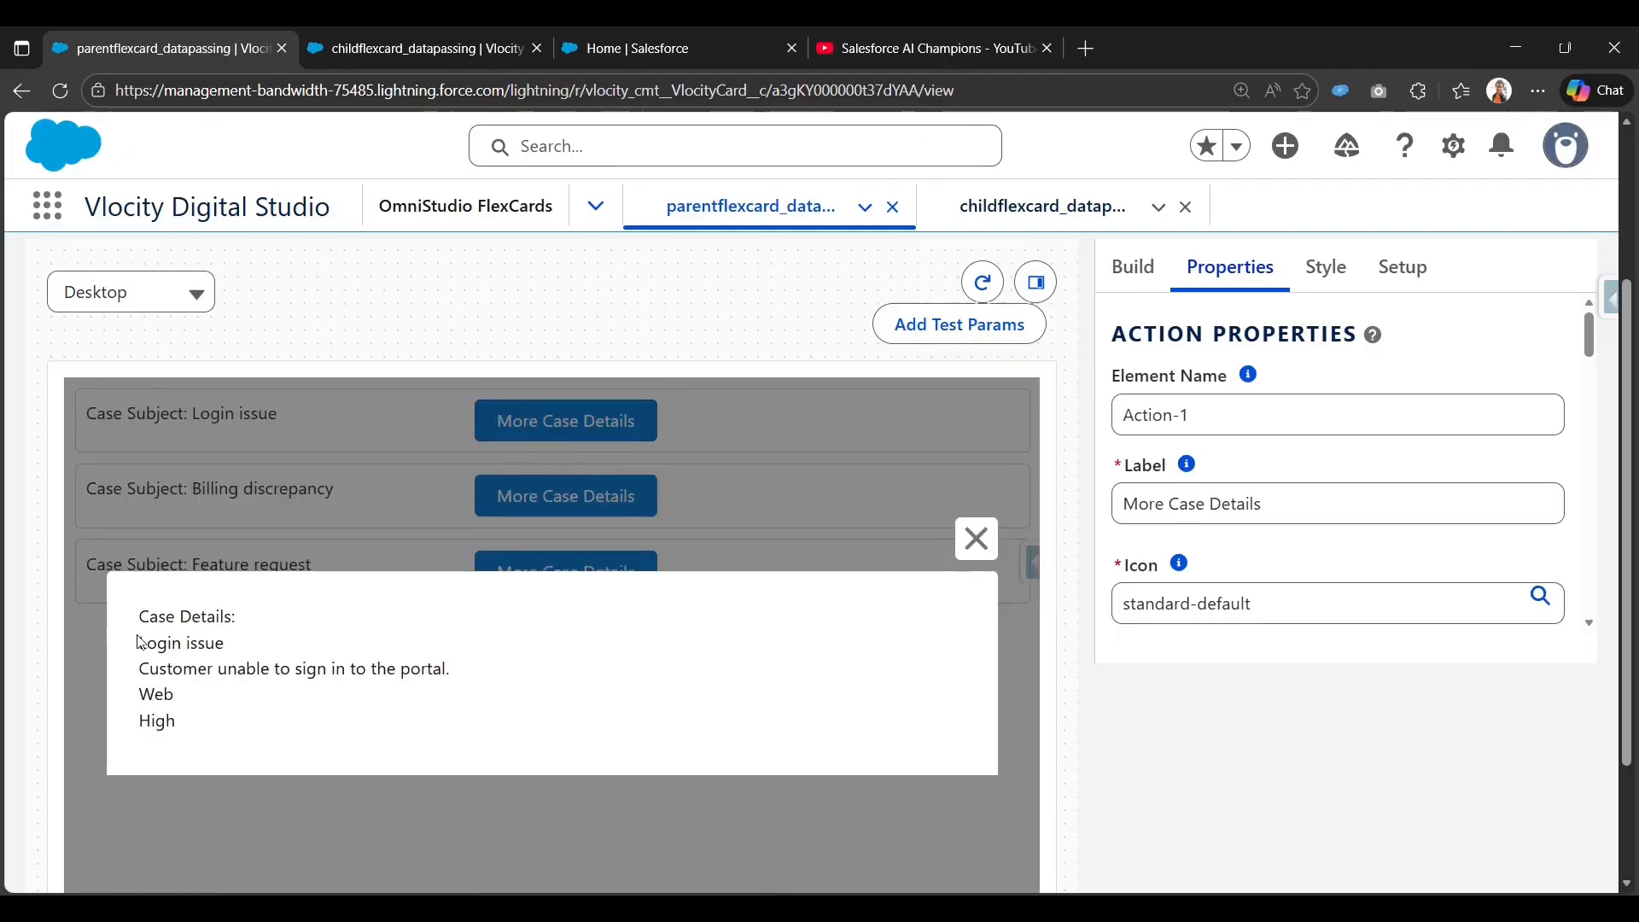
pyautogui.moveTo(134, 639); pyautogui.dragTo(432, 722)
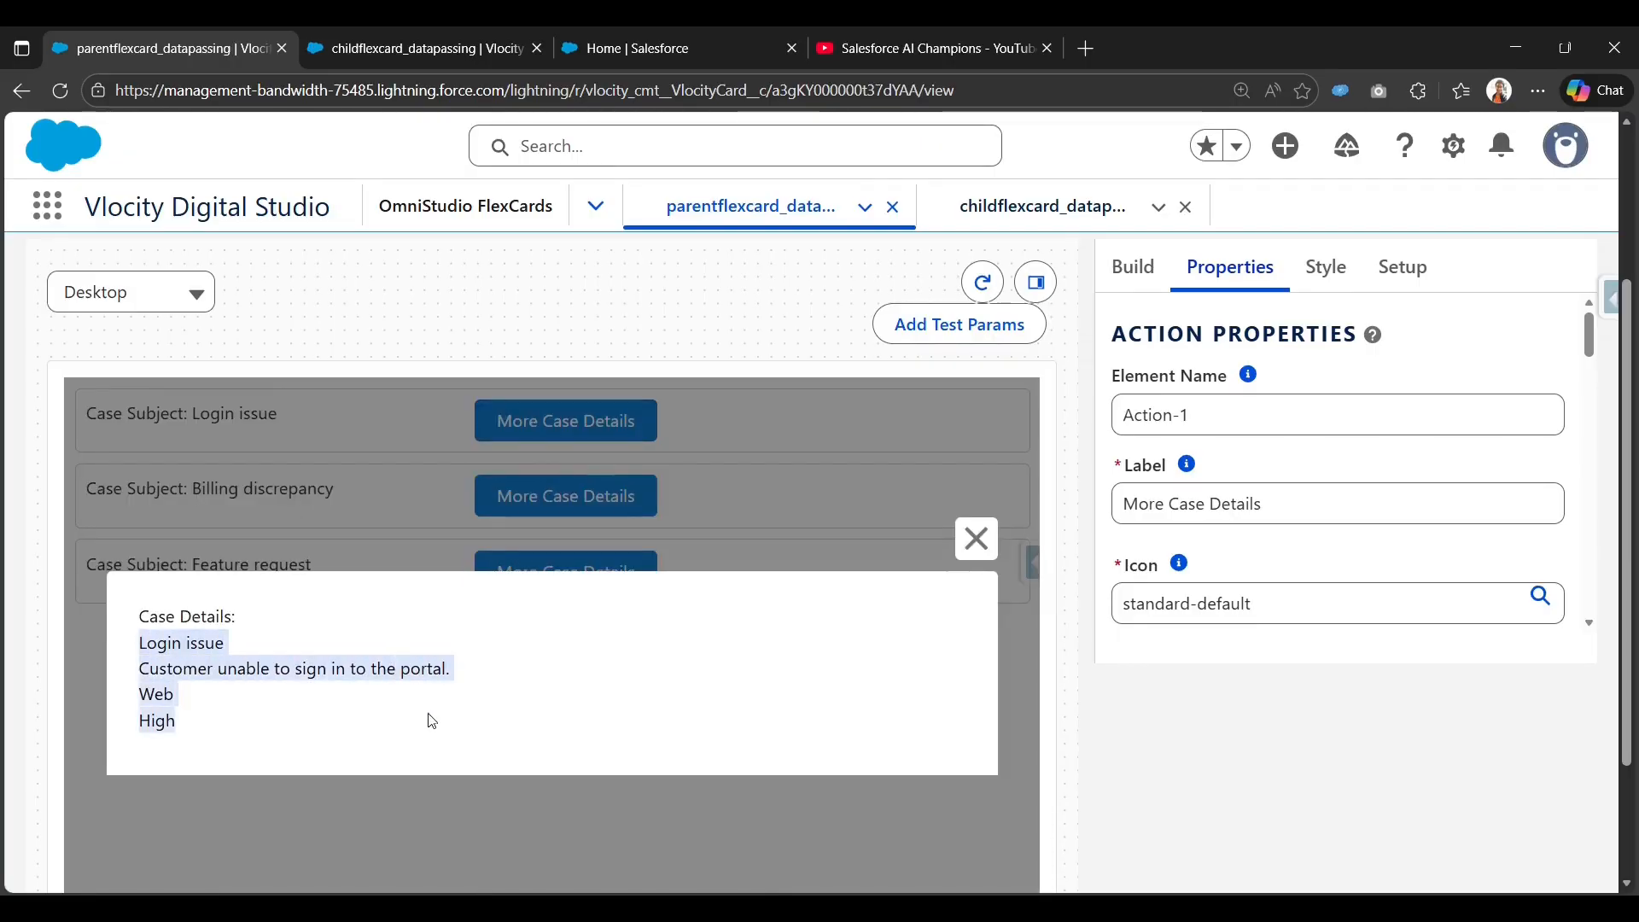
pyautogui.click(965, 549)
pyautogui.click(622, 571)
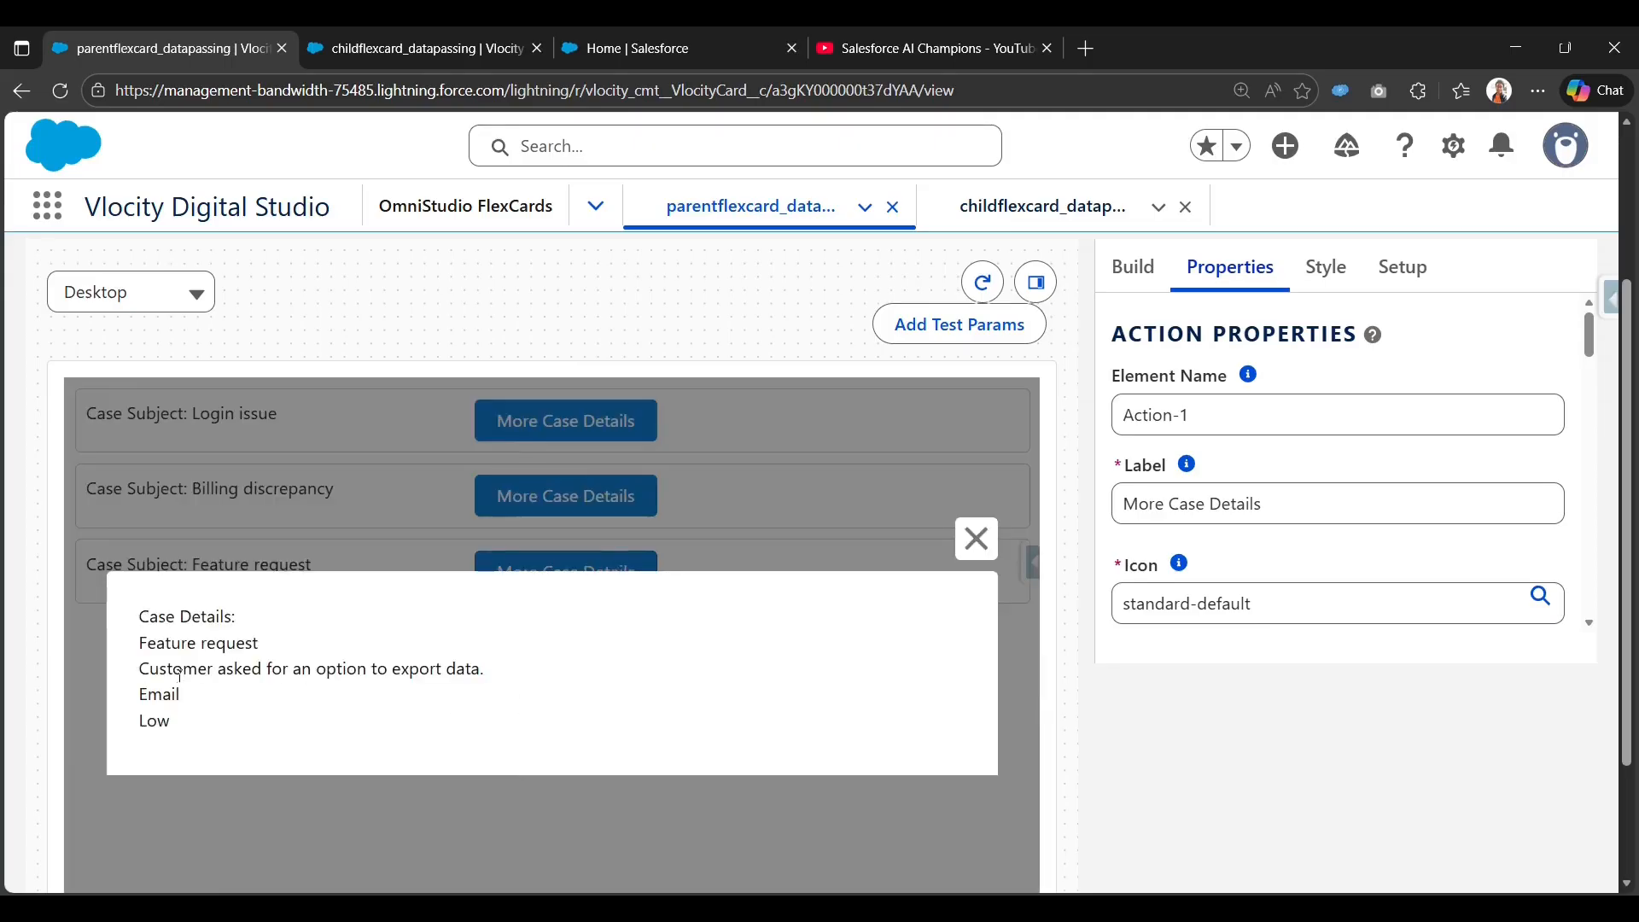
pyautogui.click(969, 556)
pyautogui.scroll(3, 725, 475)
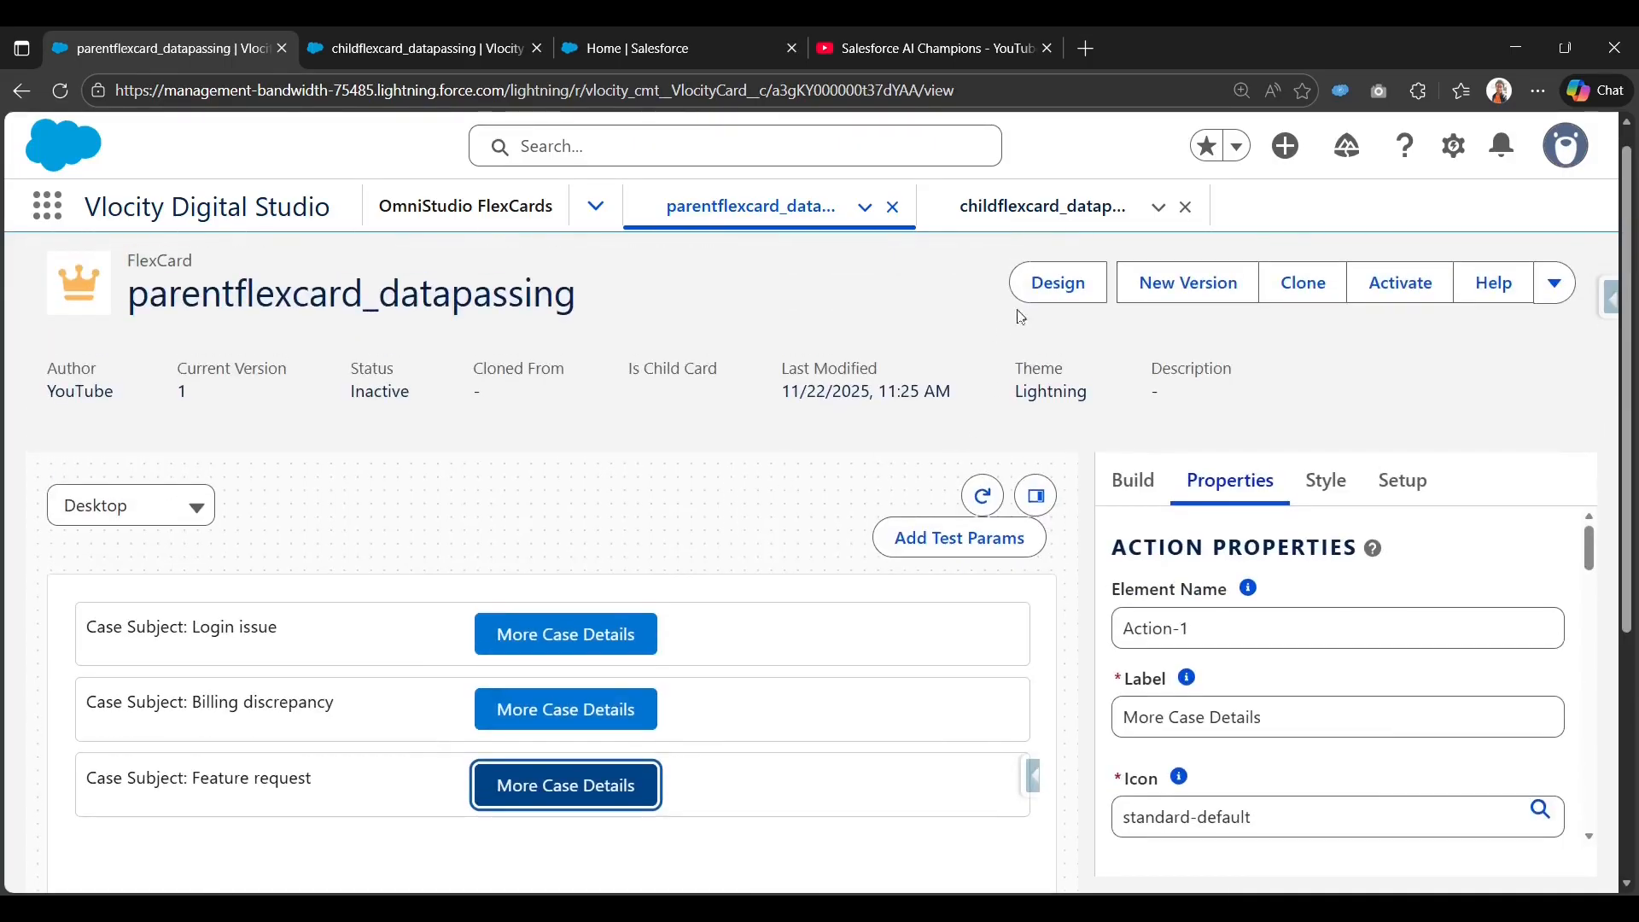
pyautogui.click(1029, 294)
pyautogui.scroll(-5, 1220, 731)
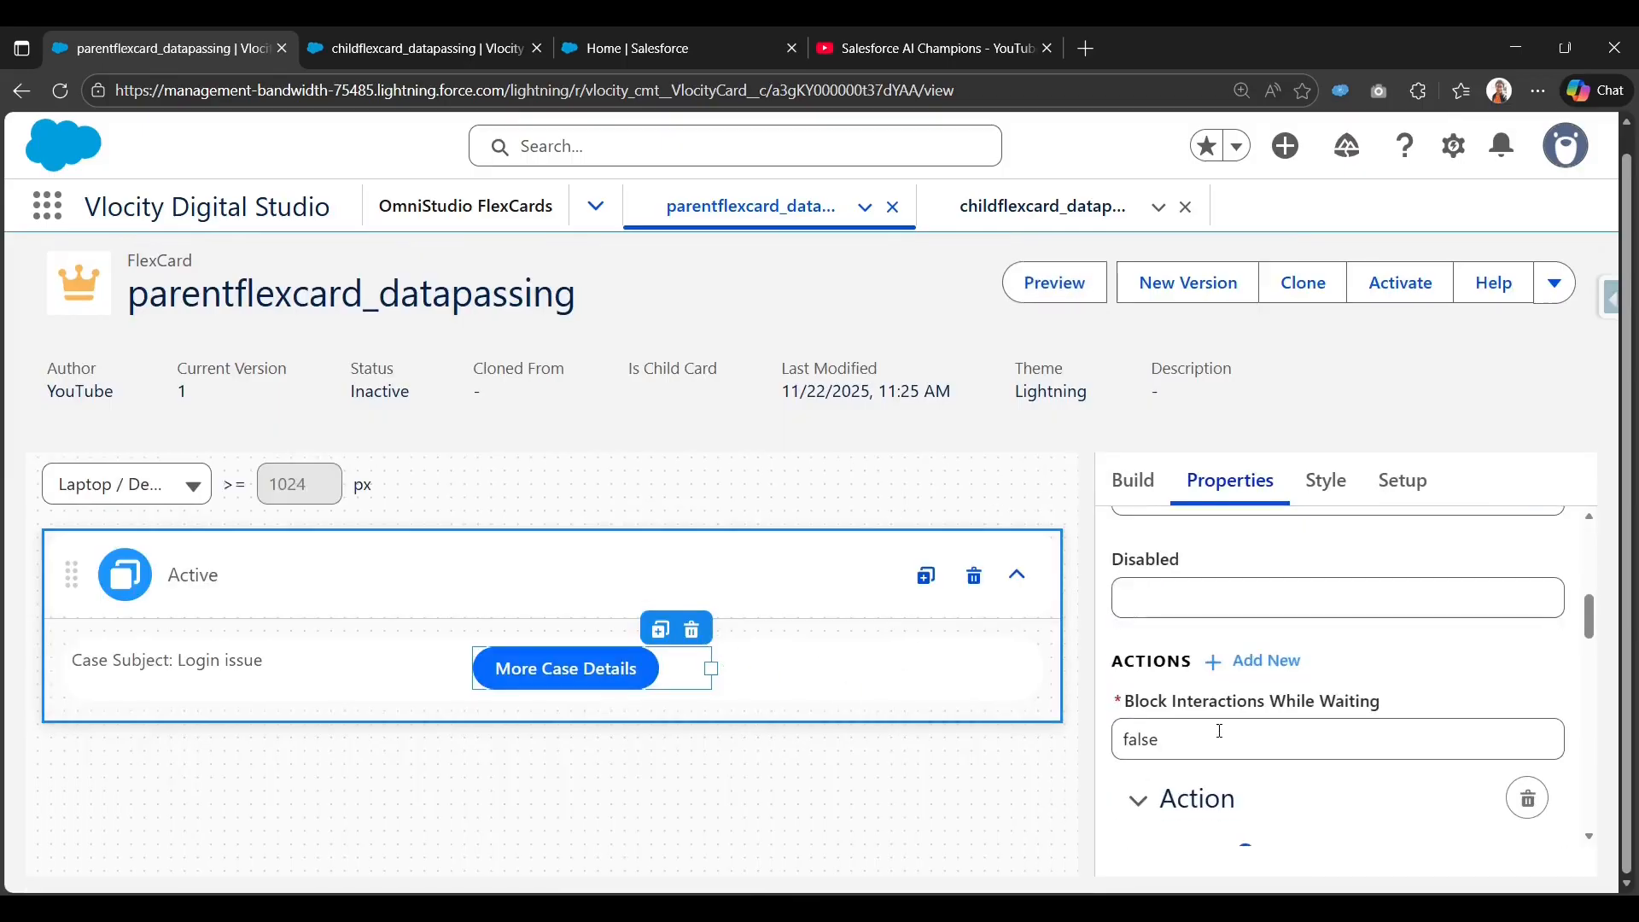
pyautogui.scroll(-6, 1220, 732)
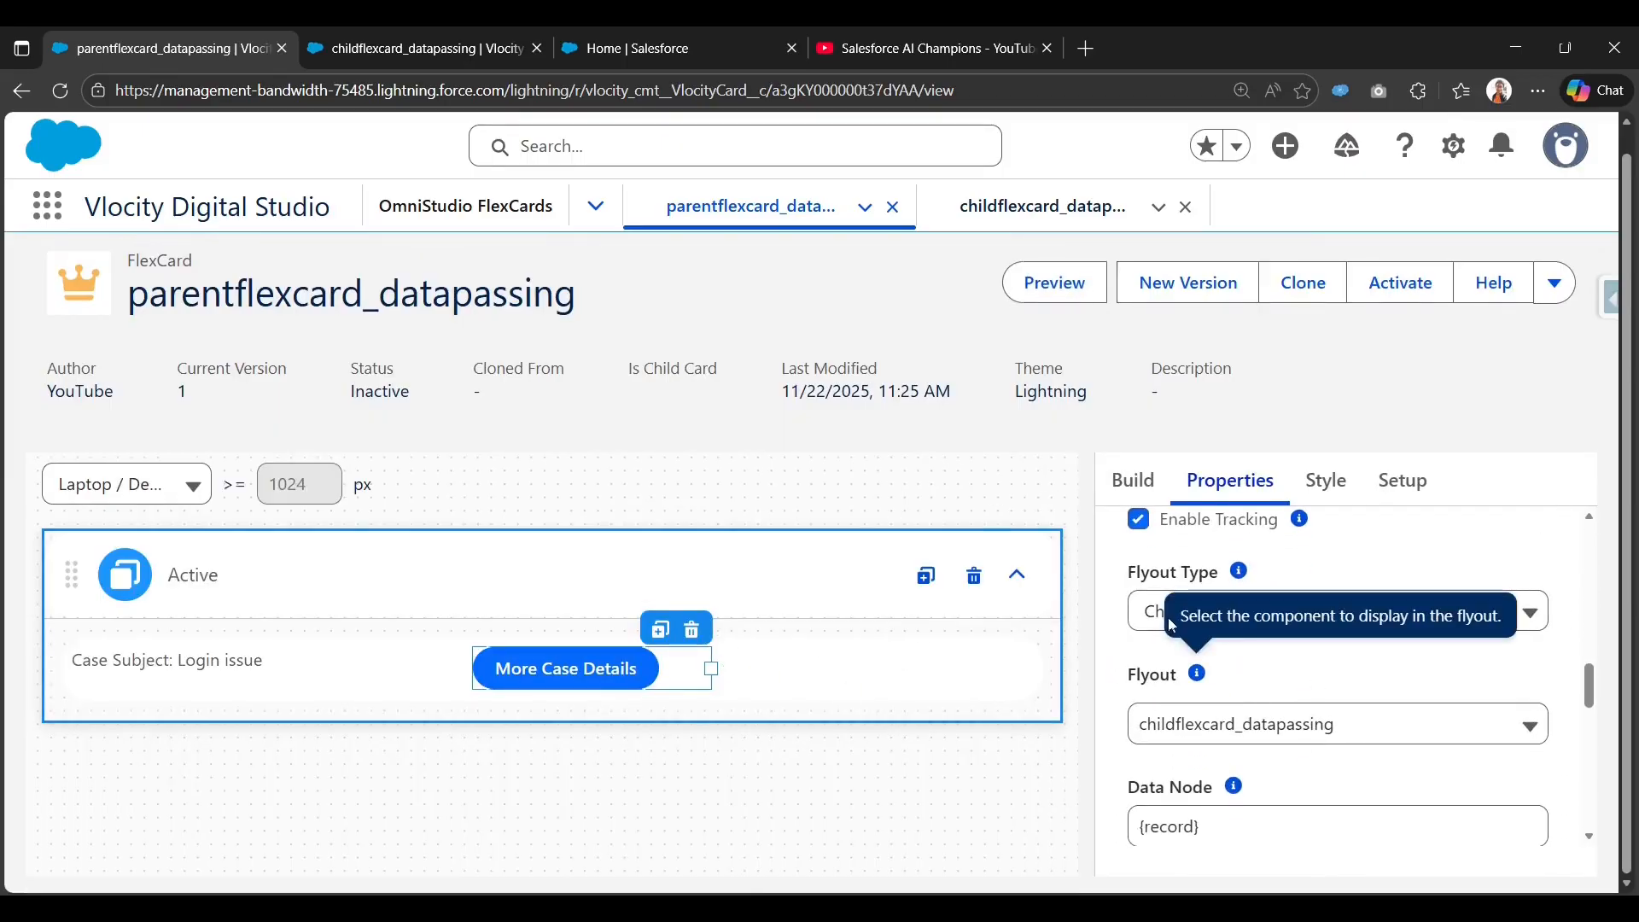
# Review the Flyout and Data Node settings, then bring up the context-variable reference page.
pyautogui.scroll(-3, 1167, 617)
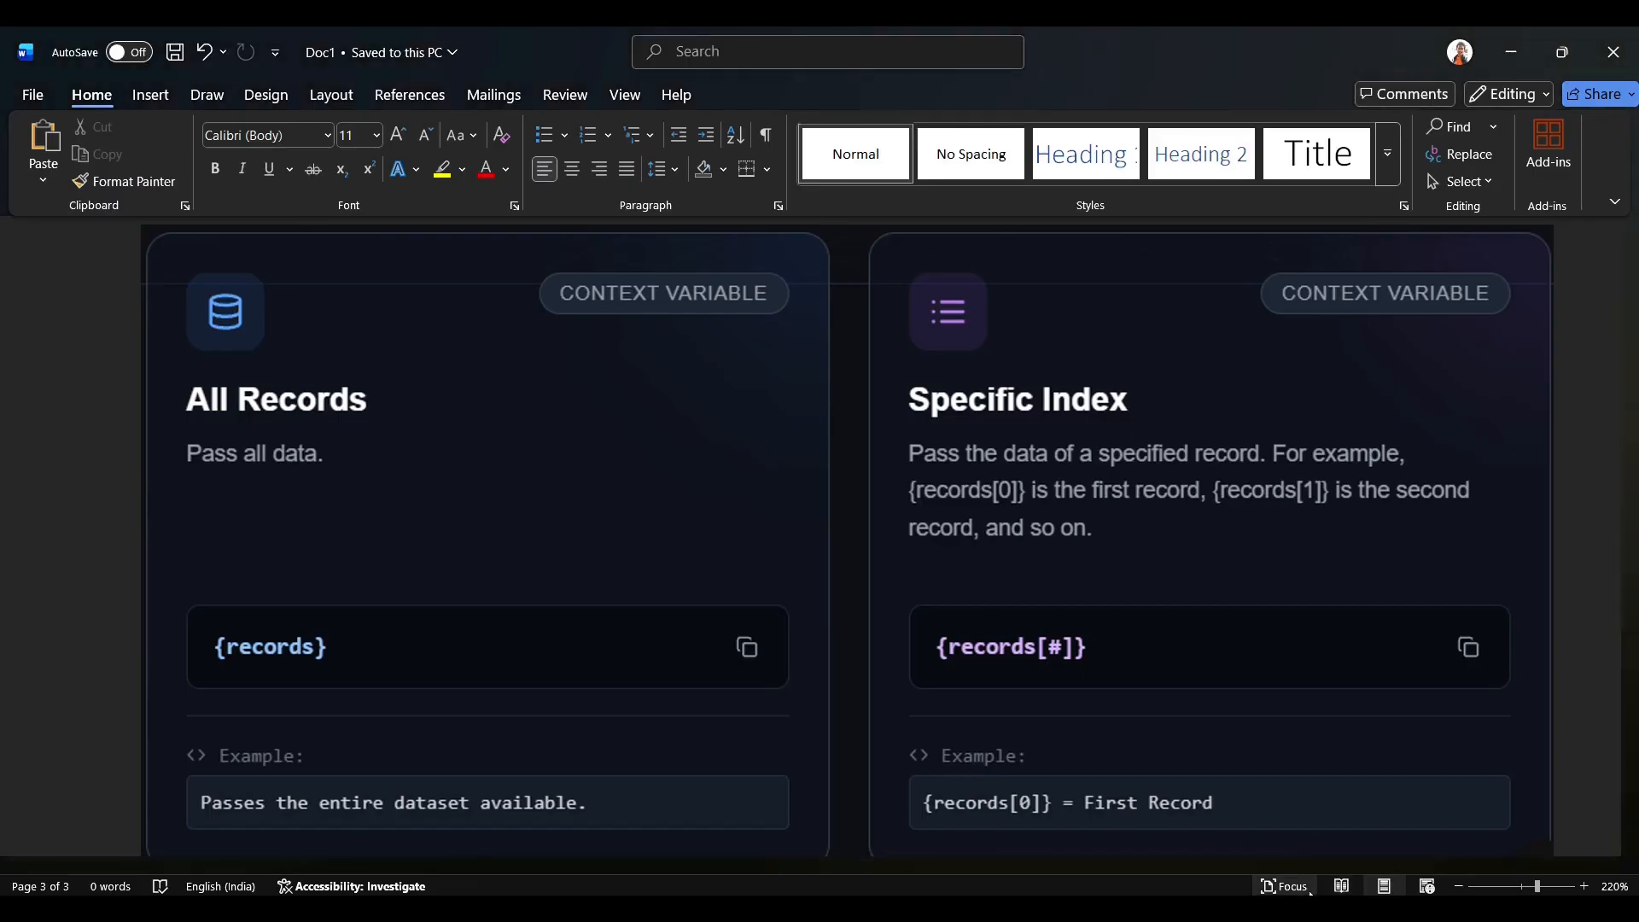
pyautogui.click(1291, 885)
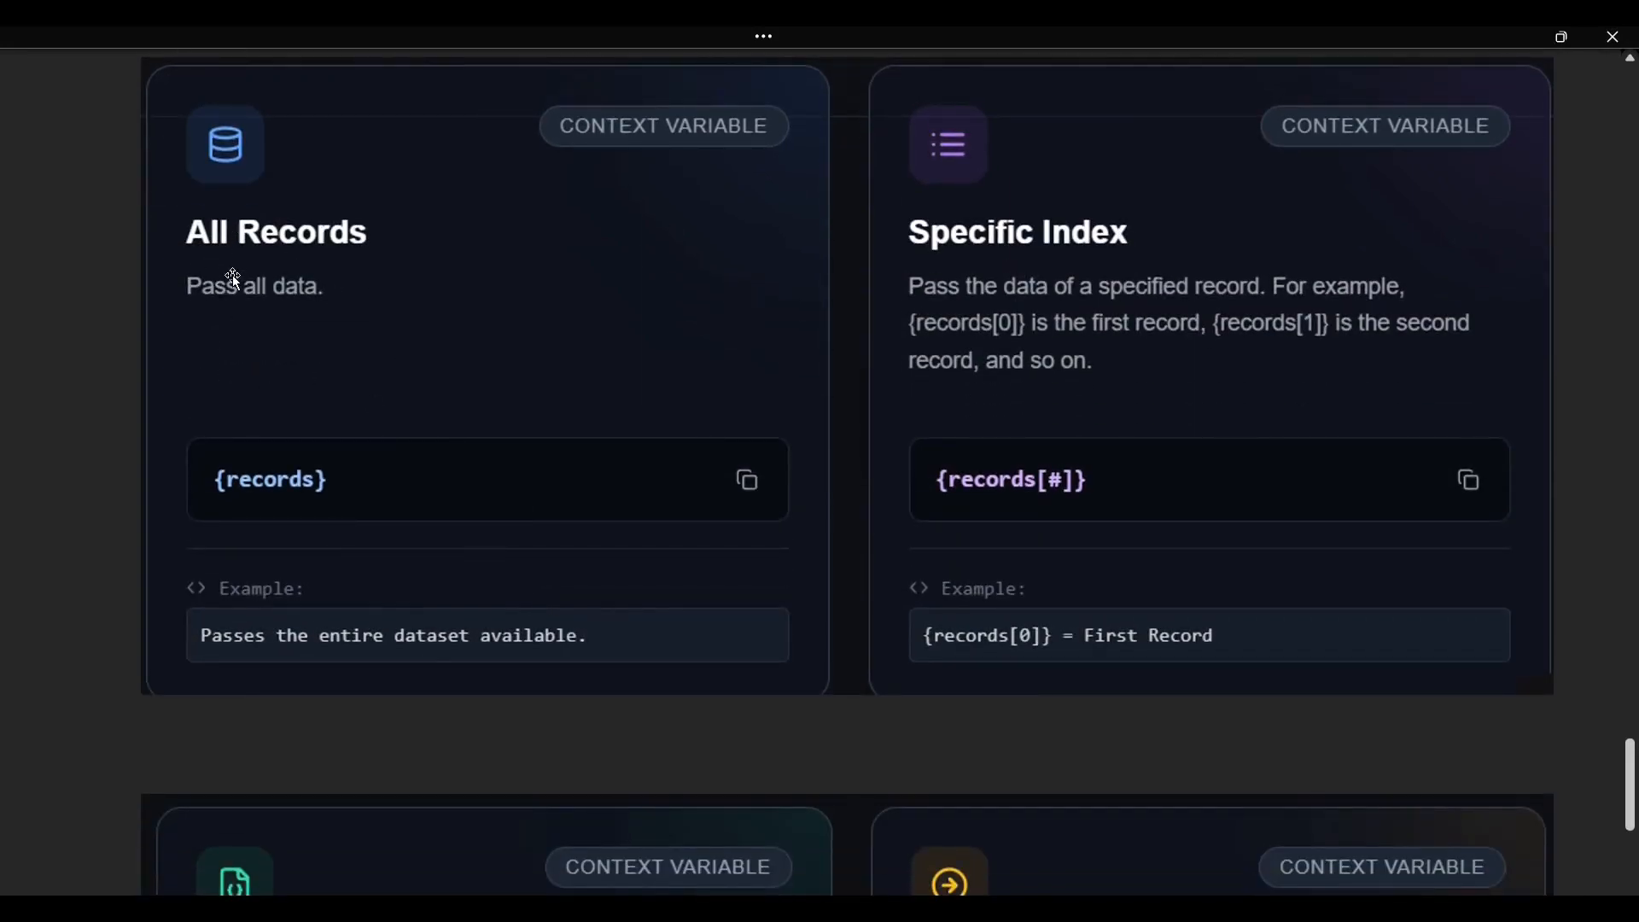
pyautogui.scroll(-6, 233, 274)
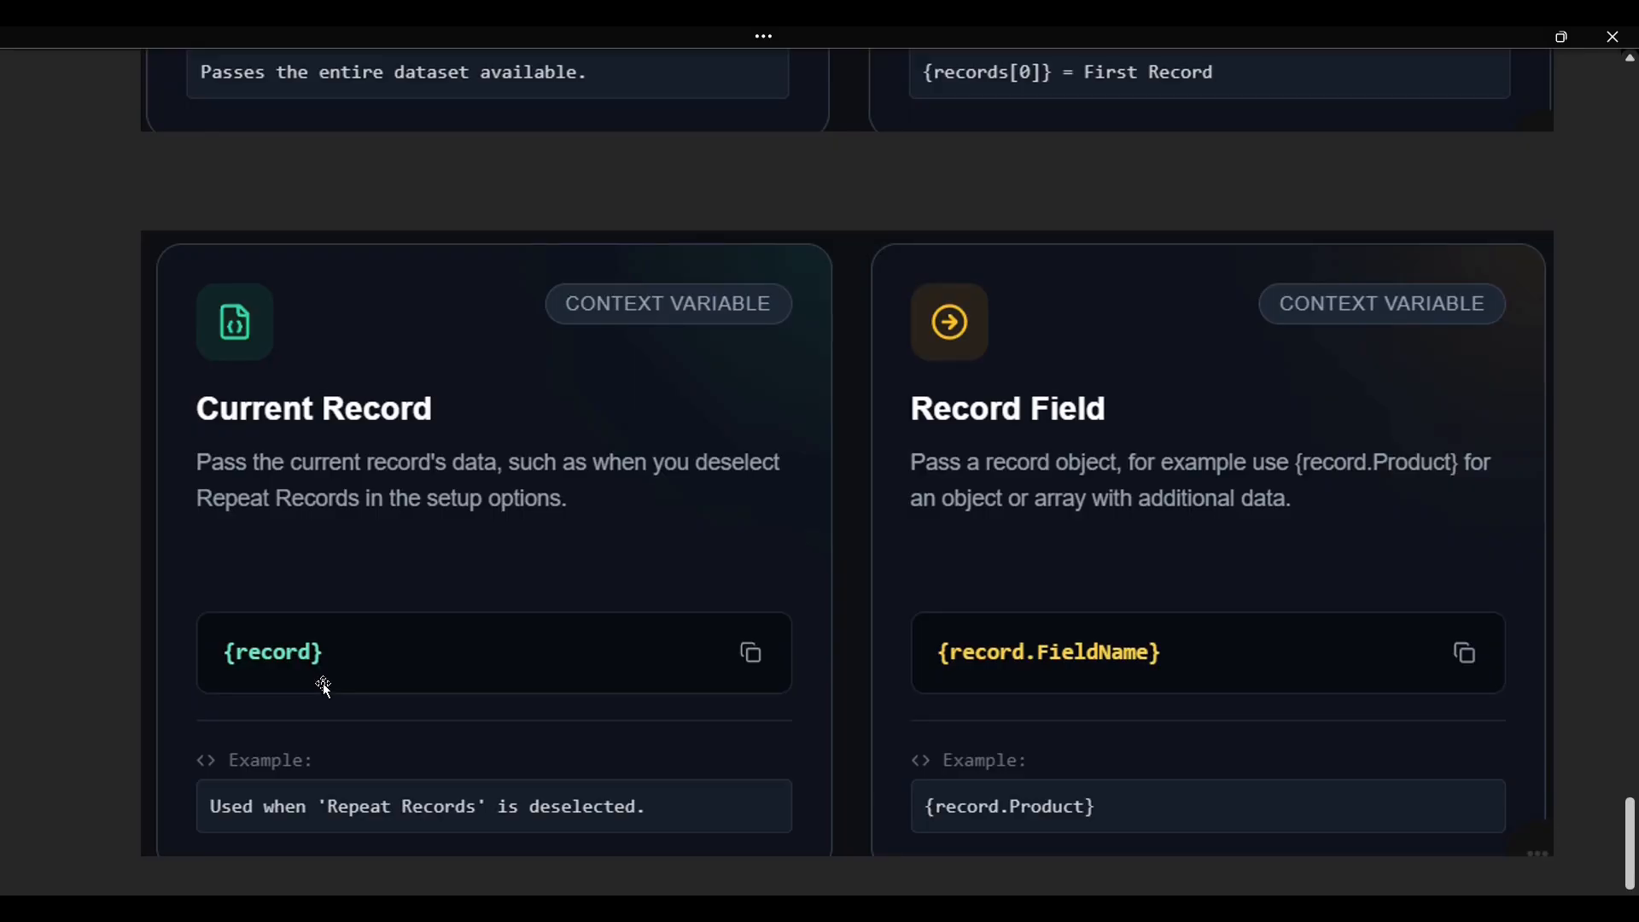
pyautogui.scroll(1, 323, 678)
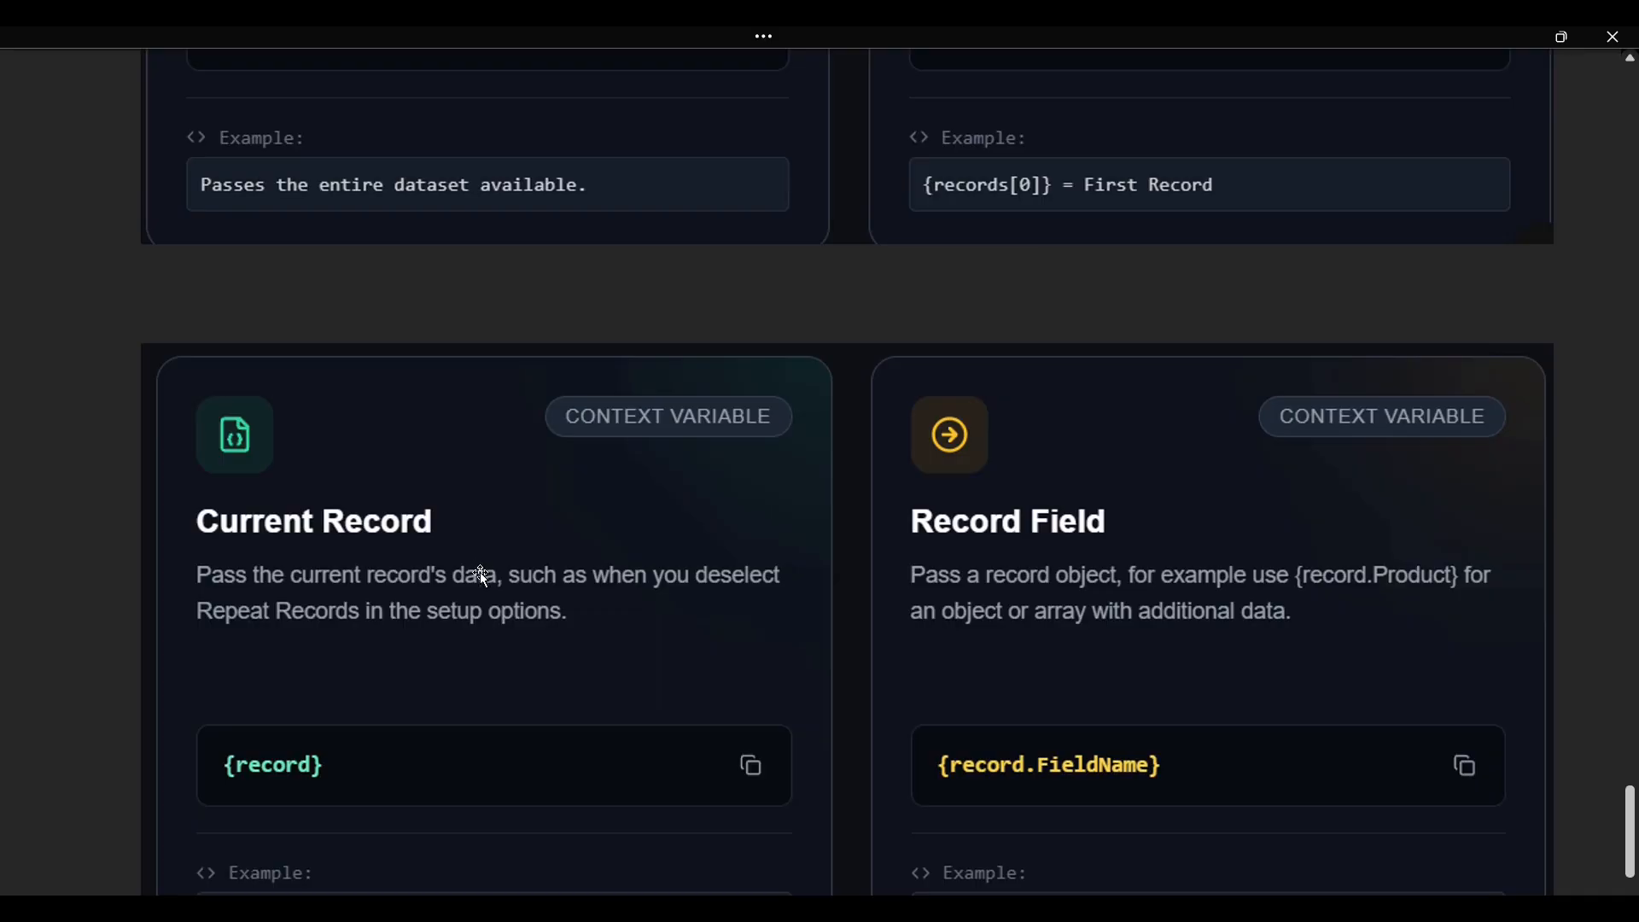
pyautogui.scroll(-1, 479, 574)
pyautogui.scroll(5, 376, 651)
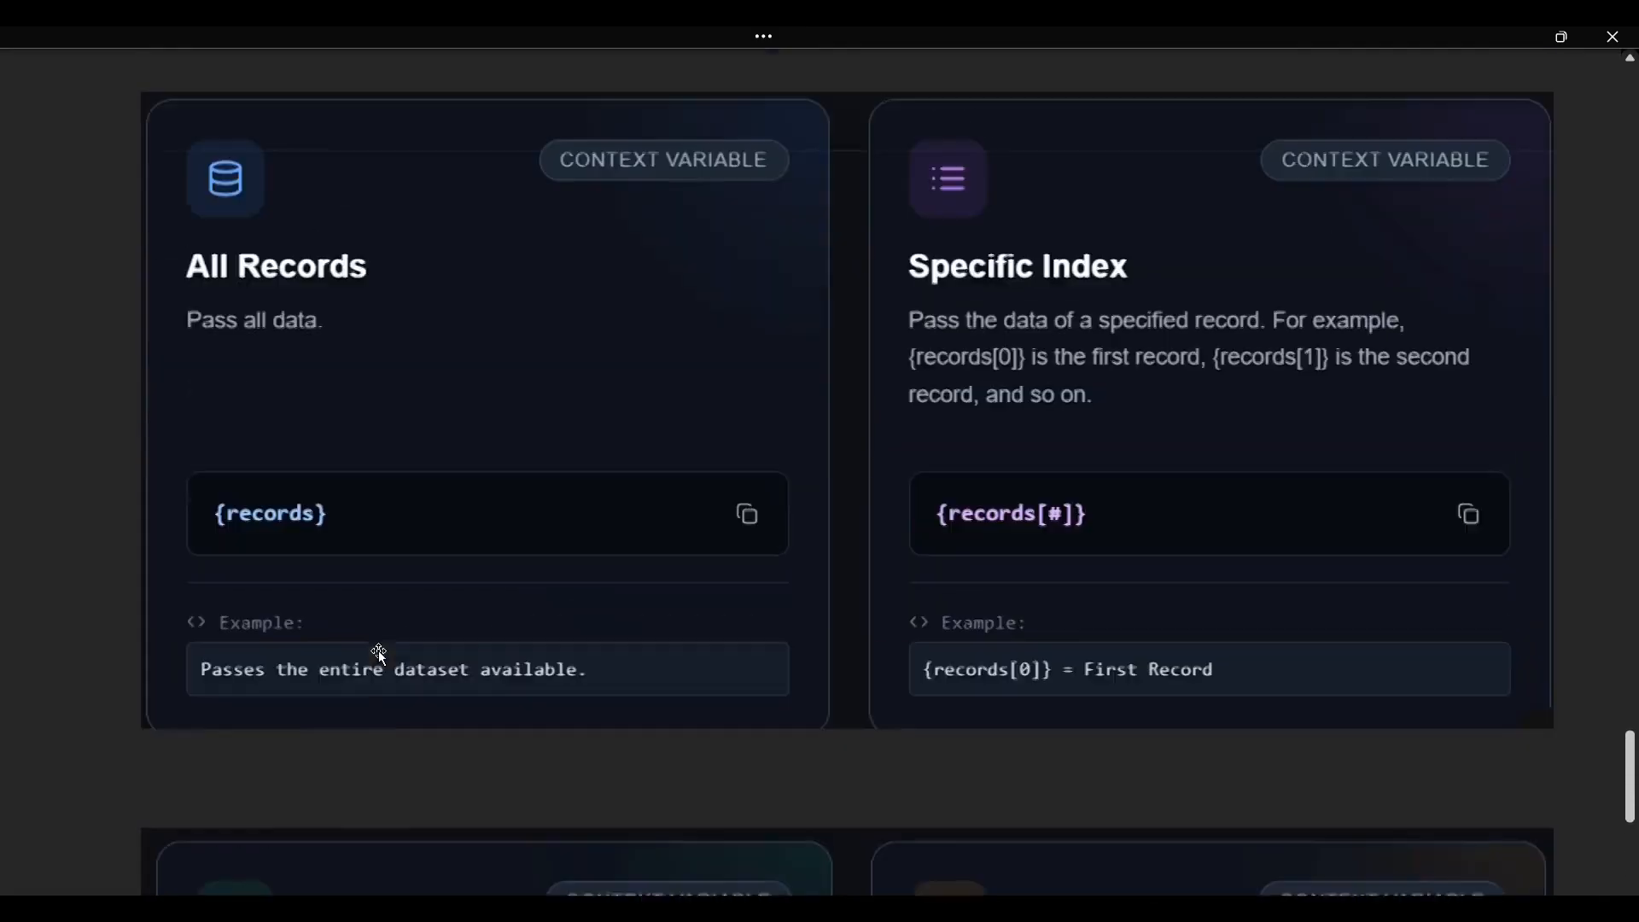
pyautogui.scroll(1, 378, 650)
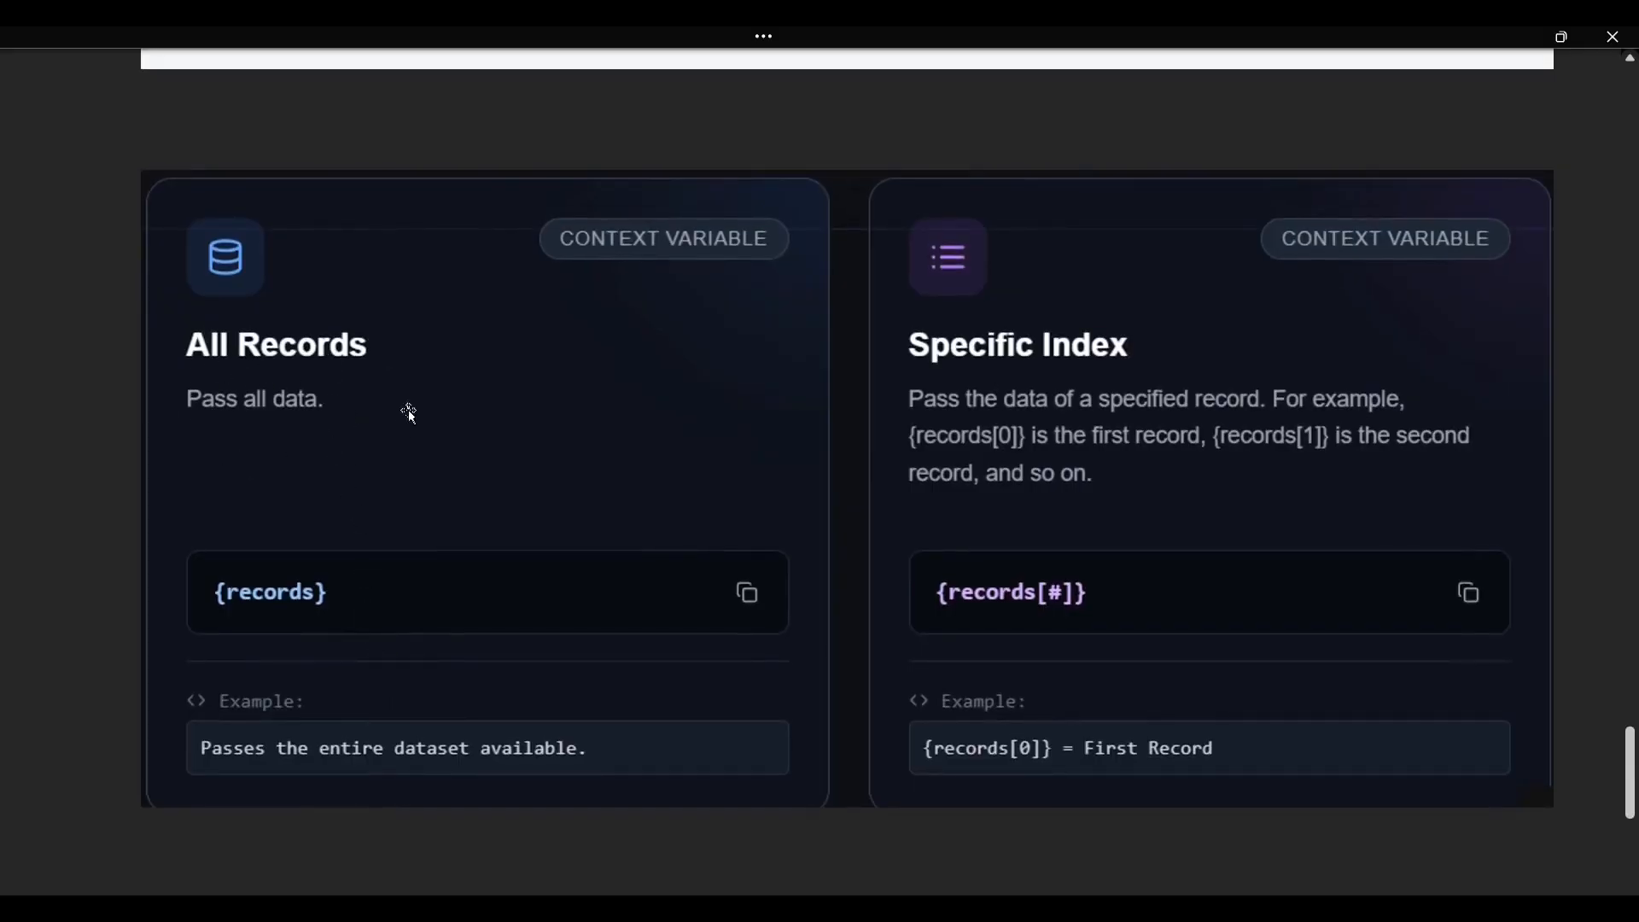
pyautogui.scroll(2, 341, 614)
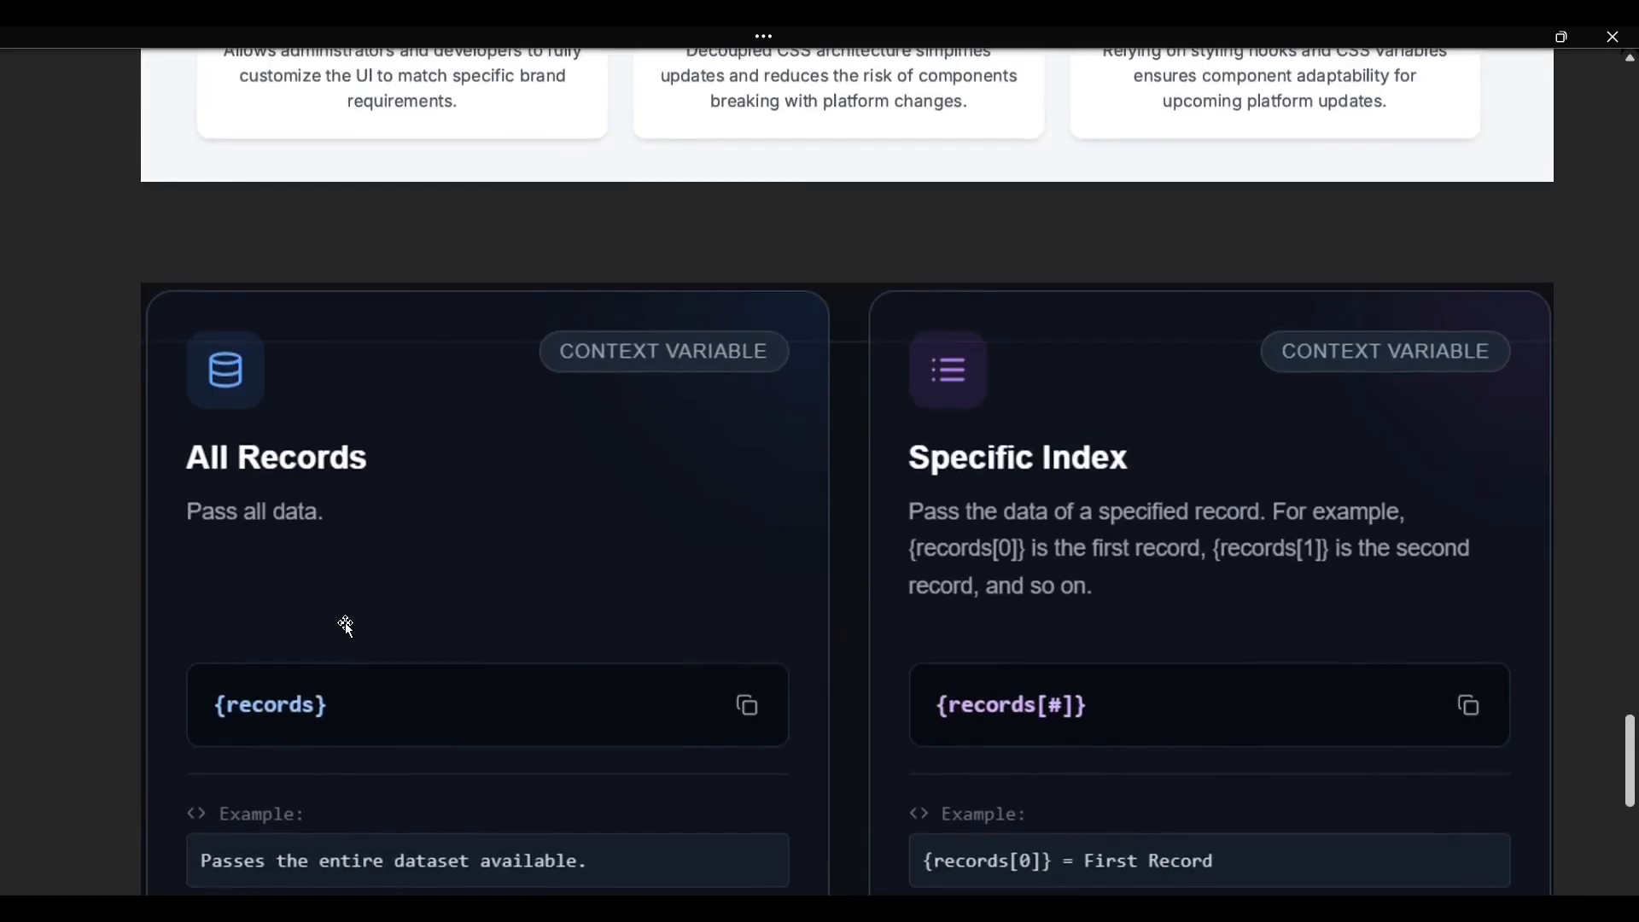
pyautogui.scroll(-2, 342, 619)
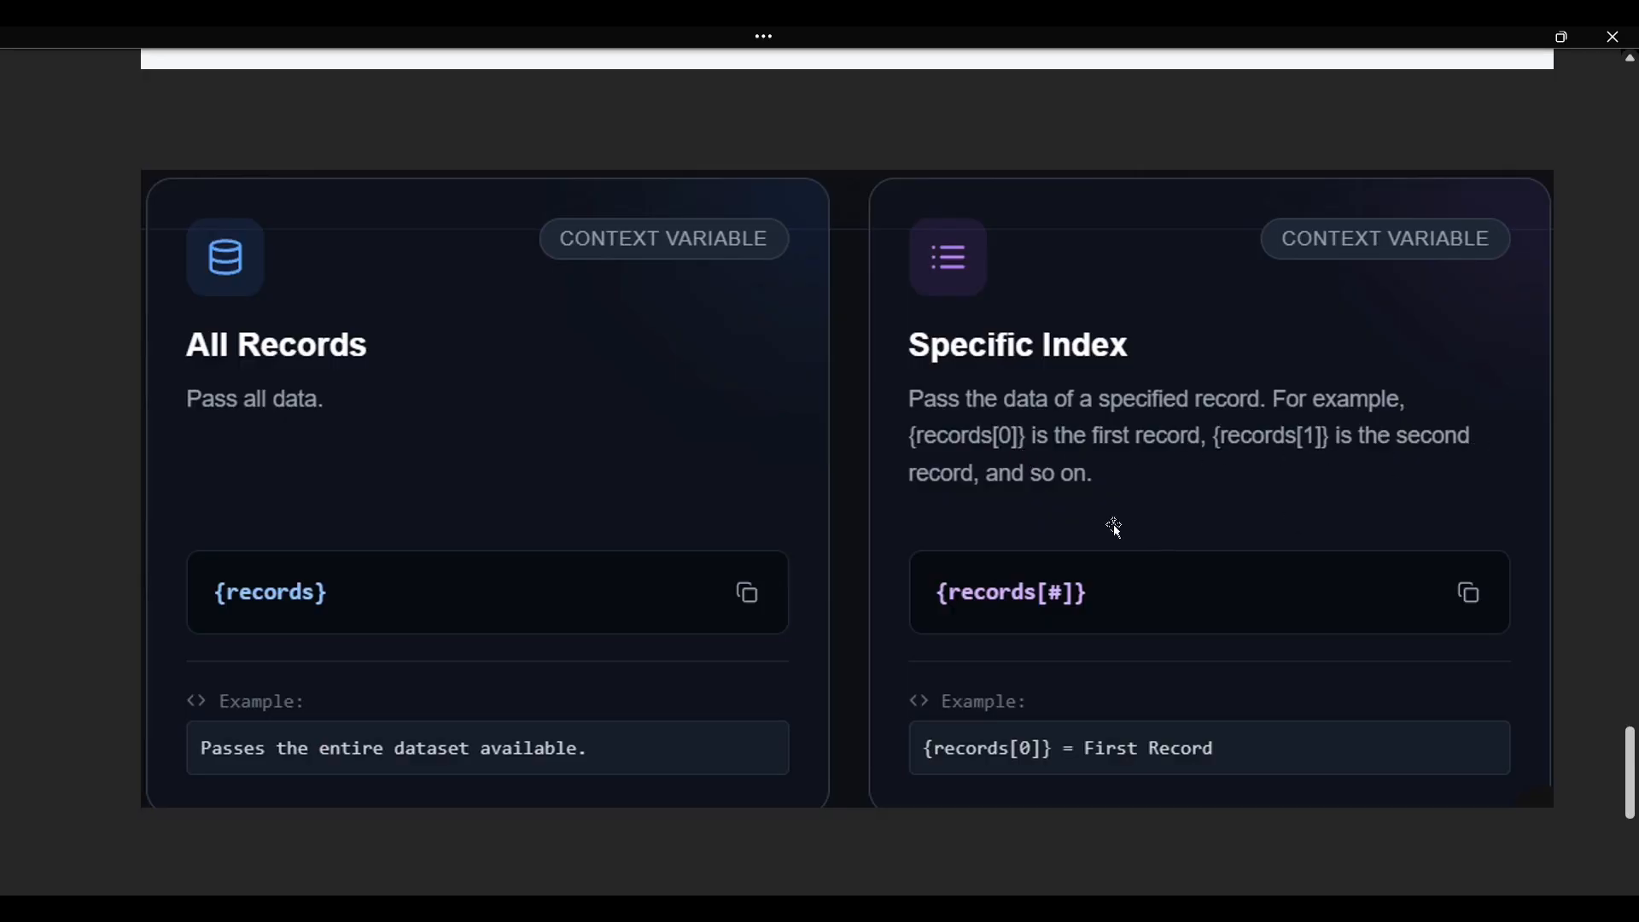
pyautogui.scroll(-7, 1324, 567)
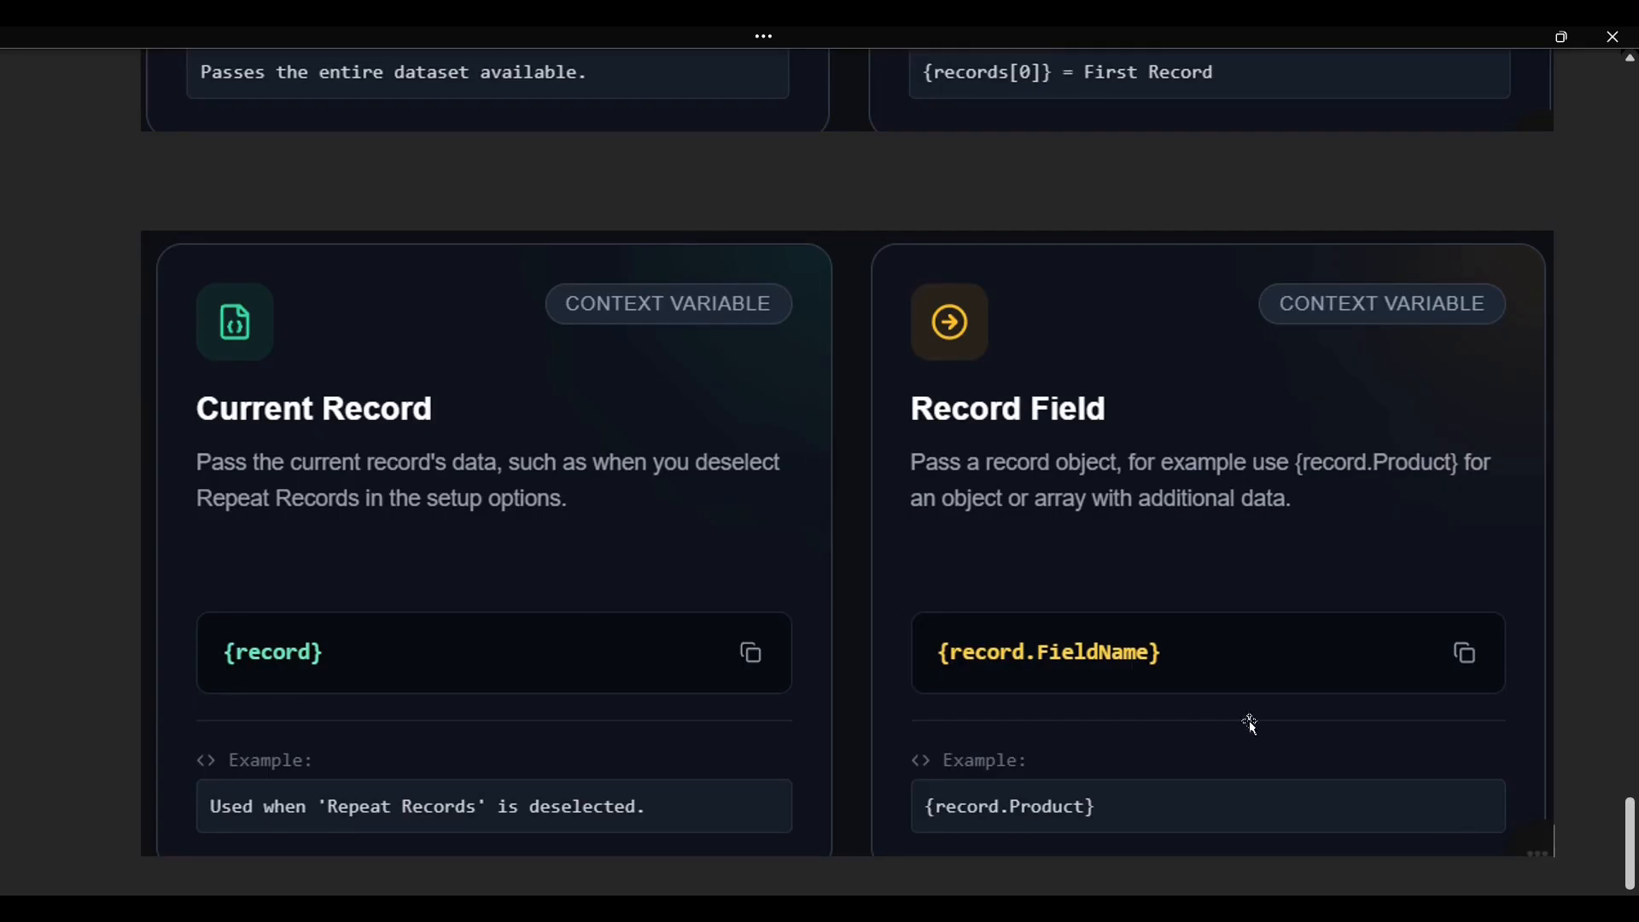
# Back on parentflexcard_datapassing, reset the Data Node to {record} and preview the card.
pyautogui.hotkey('alt', 'Tab')
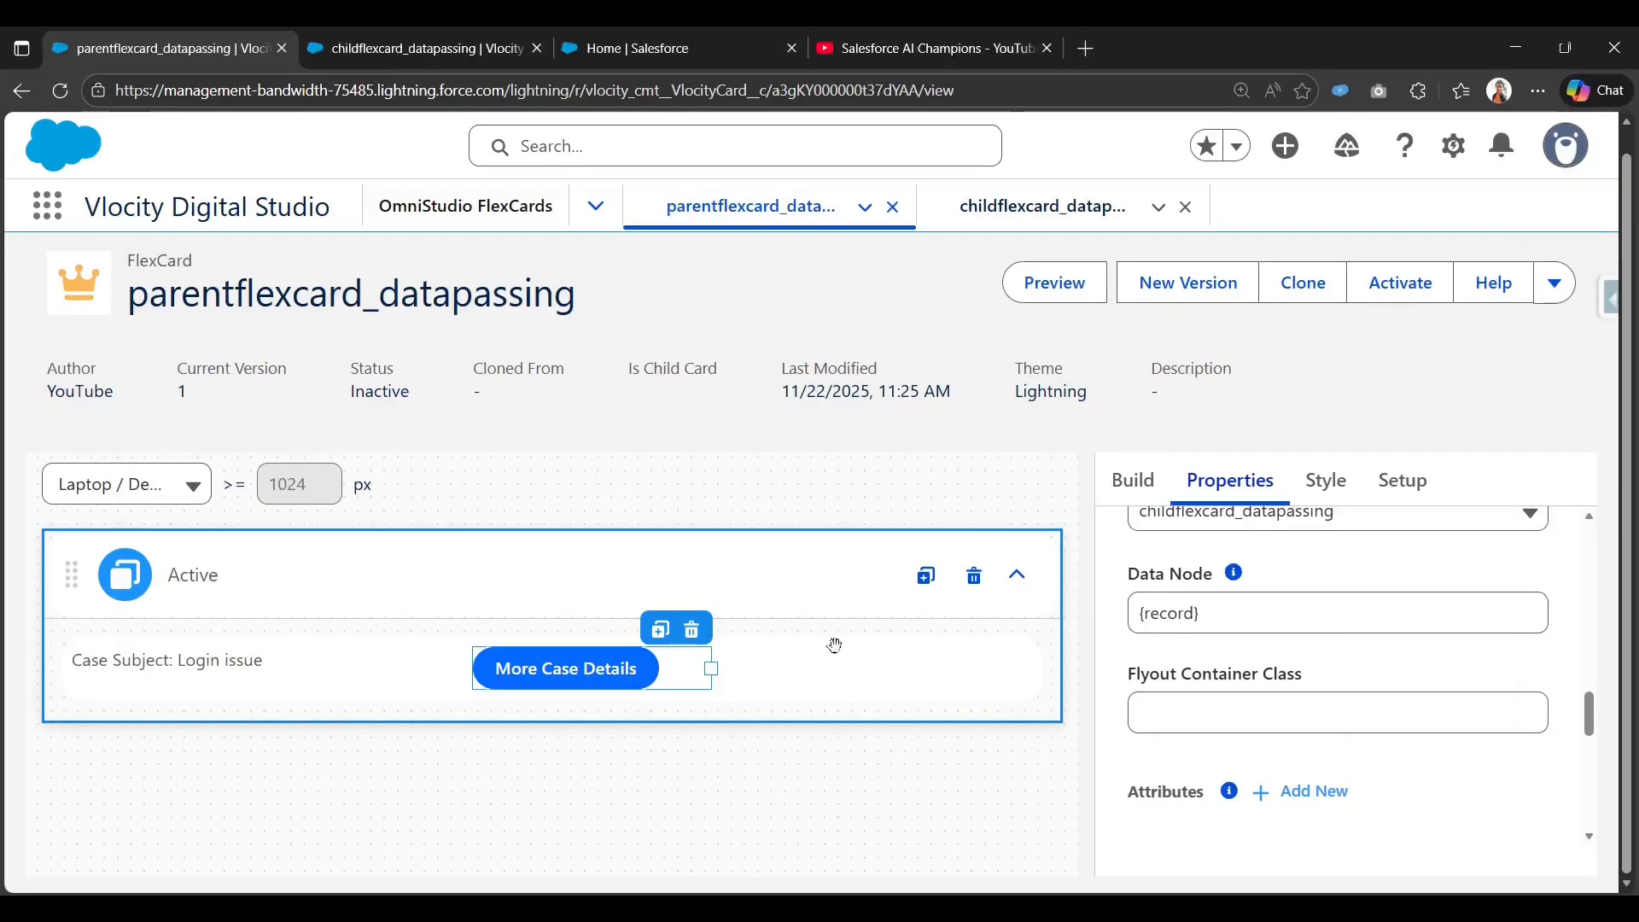
pyautogui.click(1232, 613)
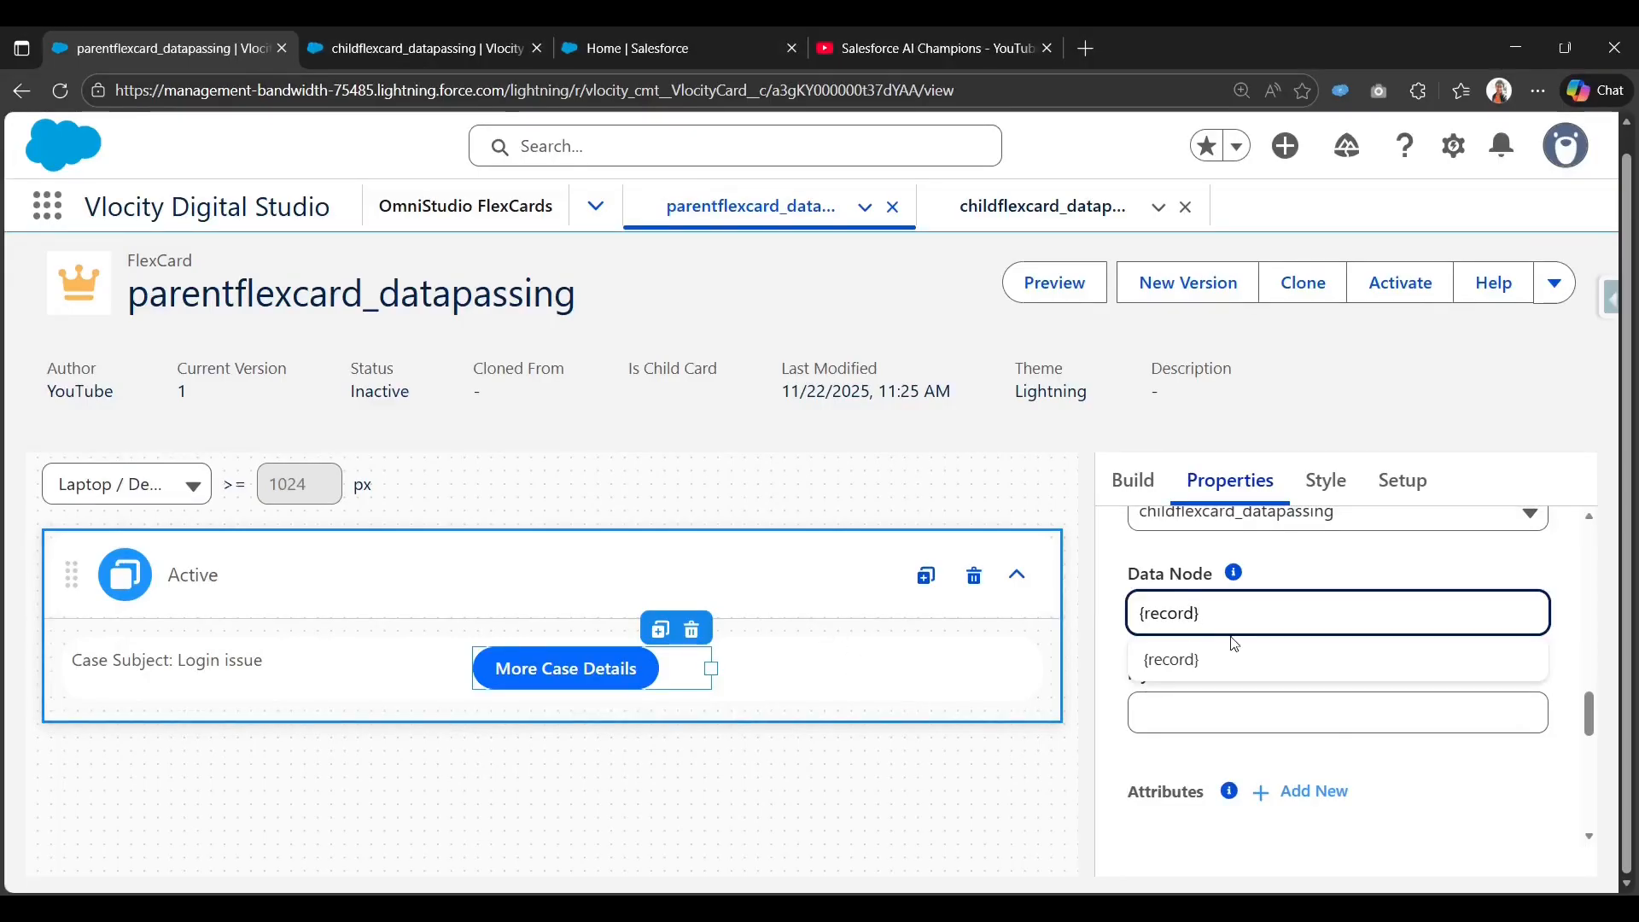
pyautogui.hotkey('ctrl', 'a')
pyautogui.press('BackSpace')
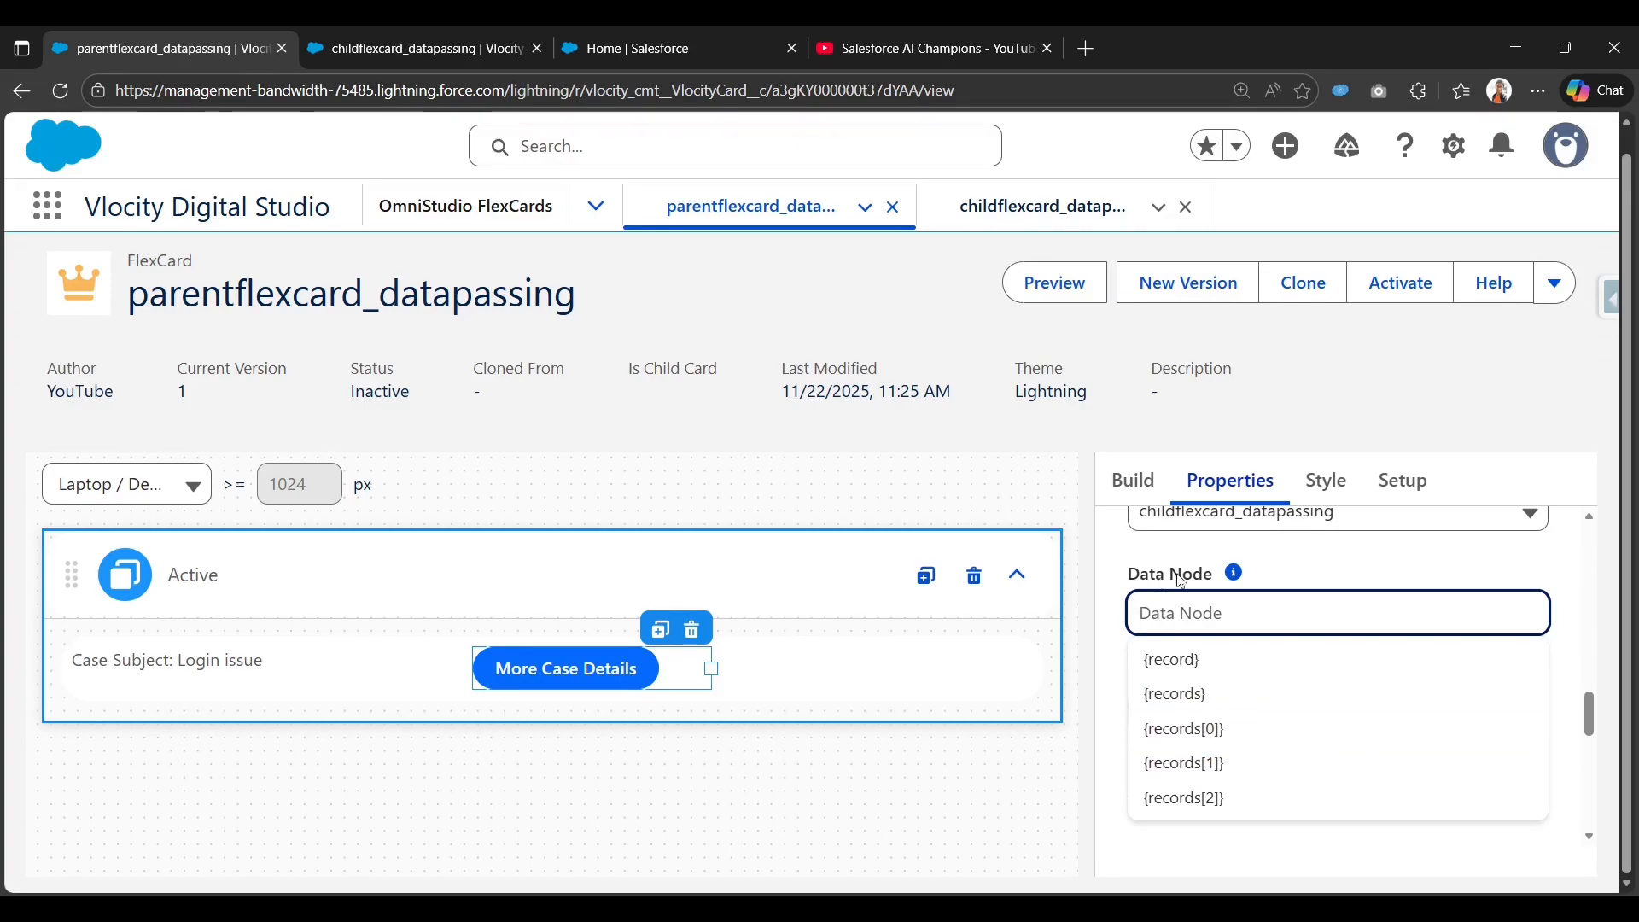
pyautogui.click(1193, 664)
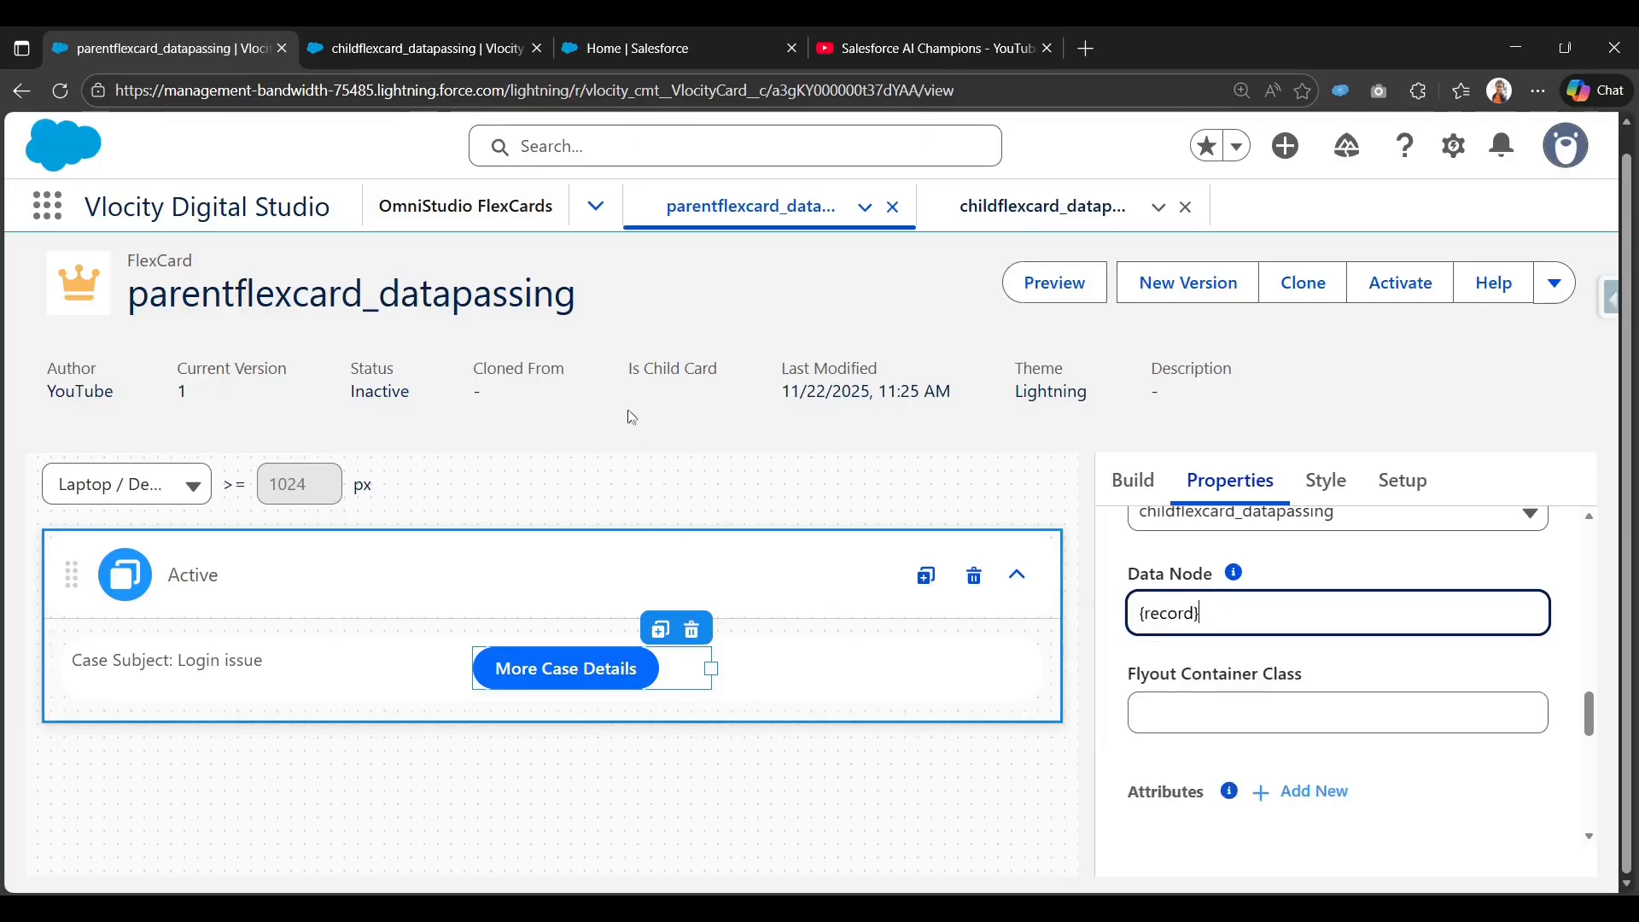
pyautogui.click(1058, 288)
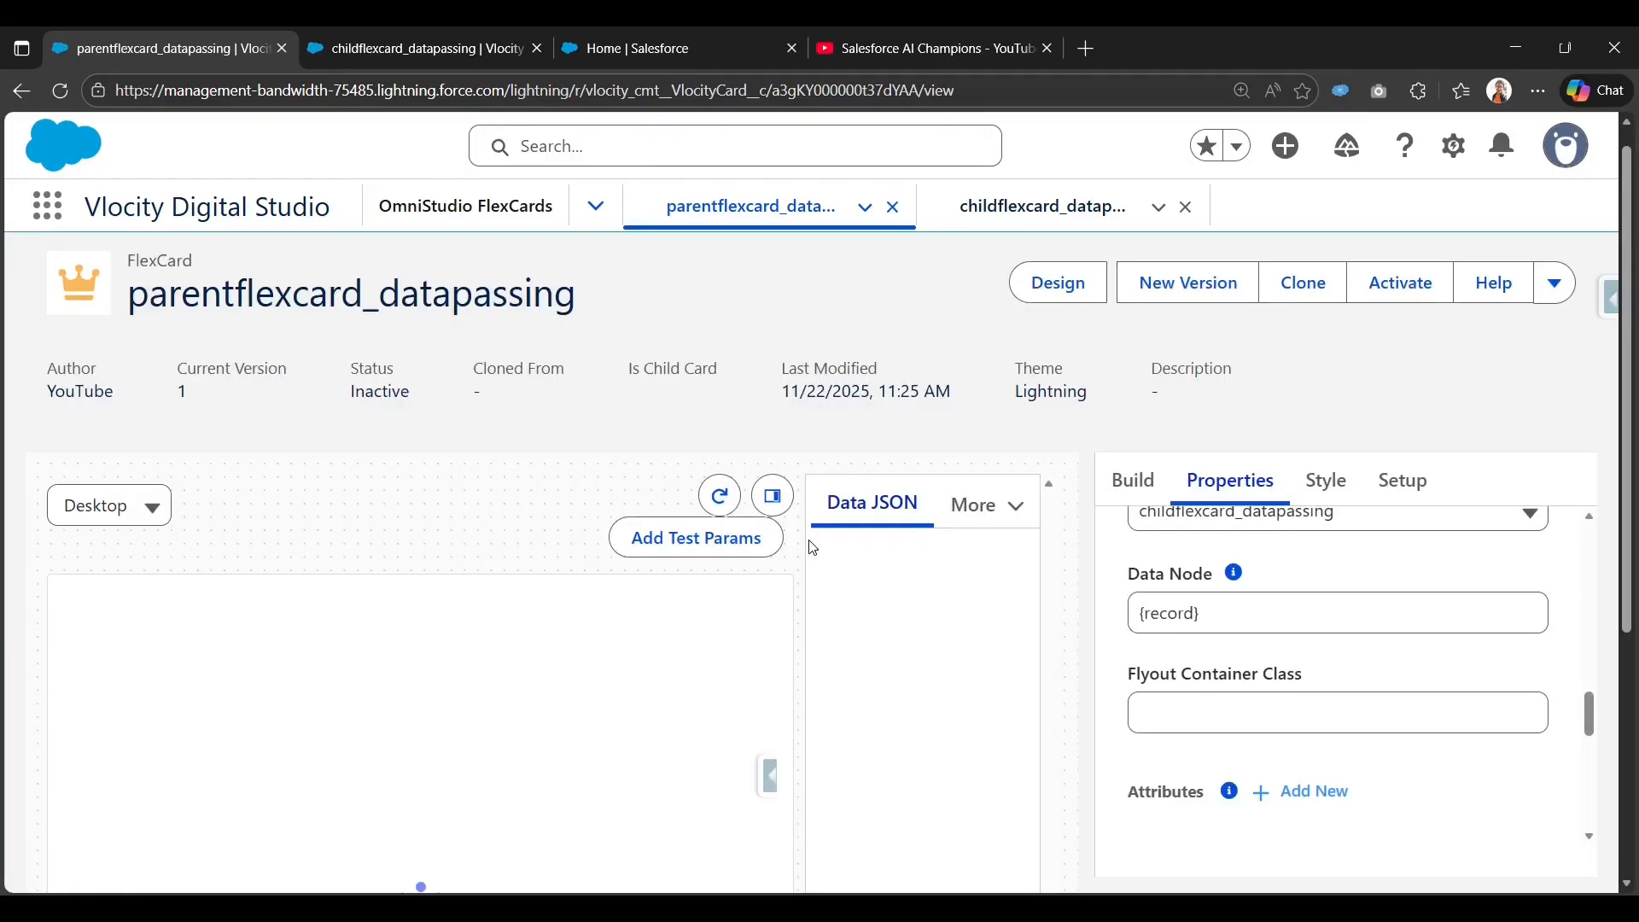
# Hide the Data JSON debug panel to view the three case rows in the preview.
pyautogui.scroll(-1, 670, 636)
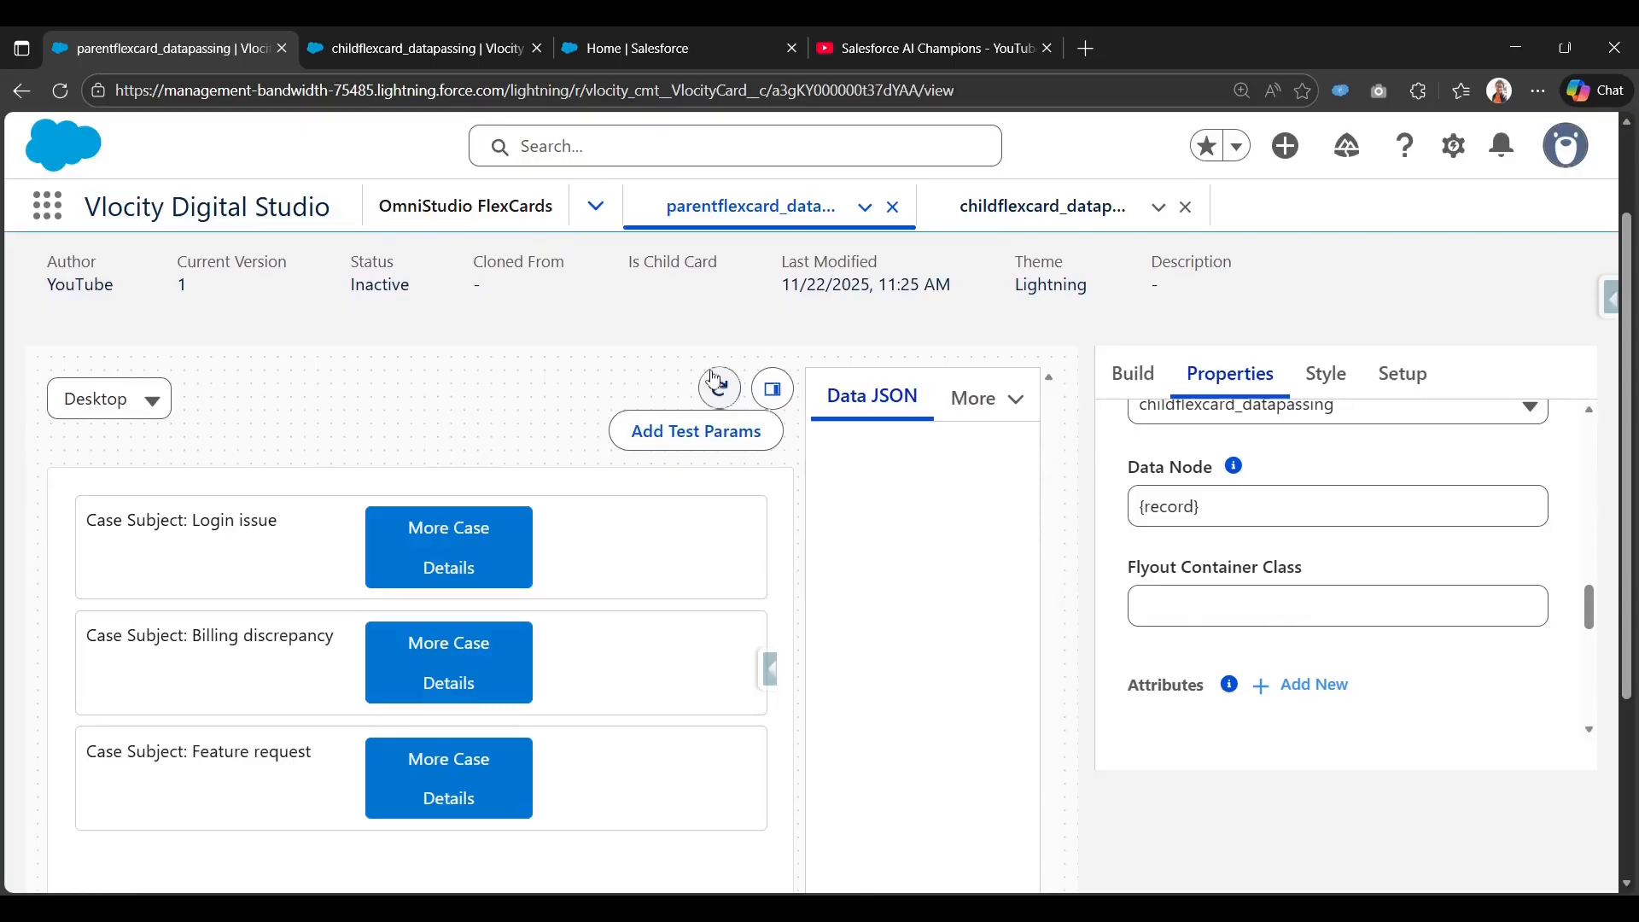
pyautogui.click(774, 391)
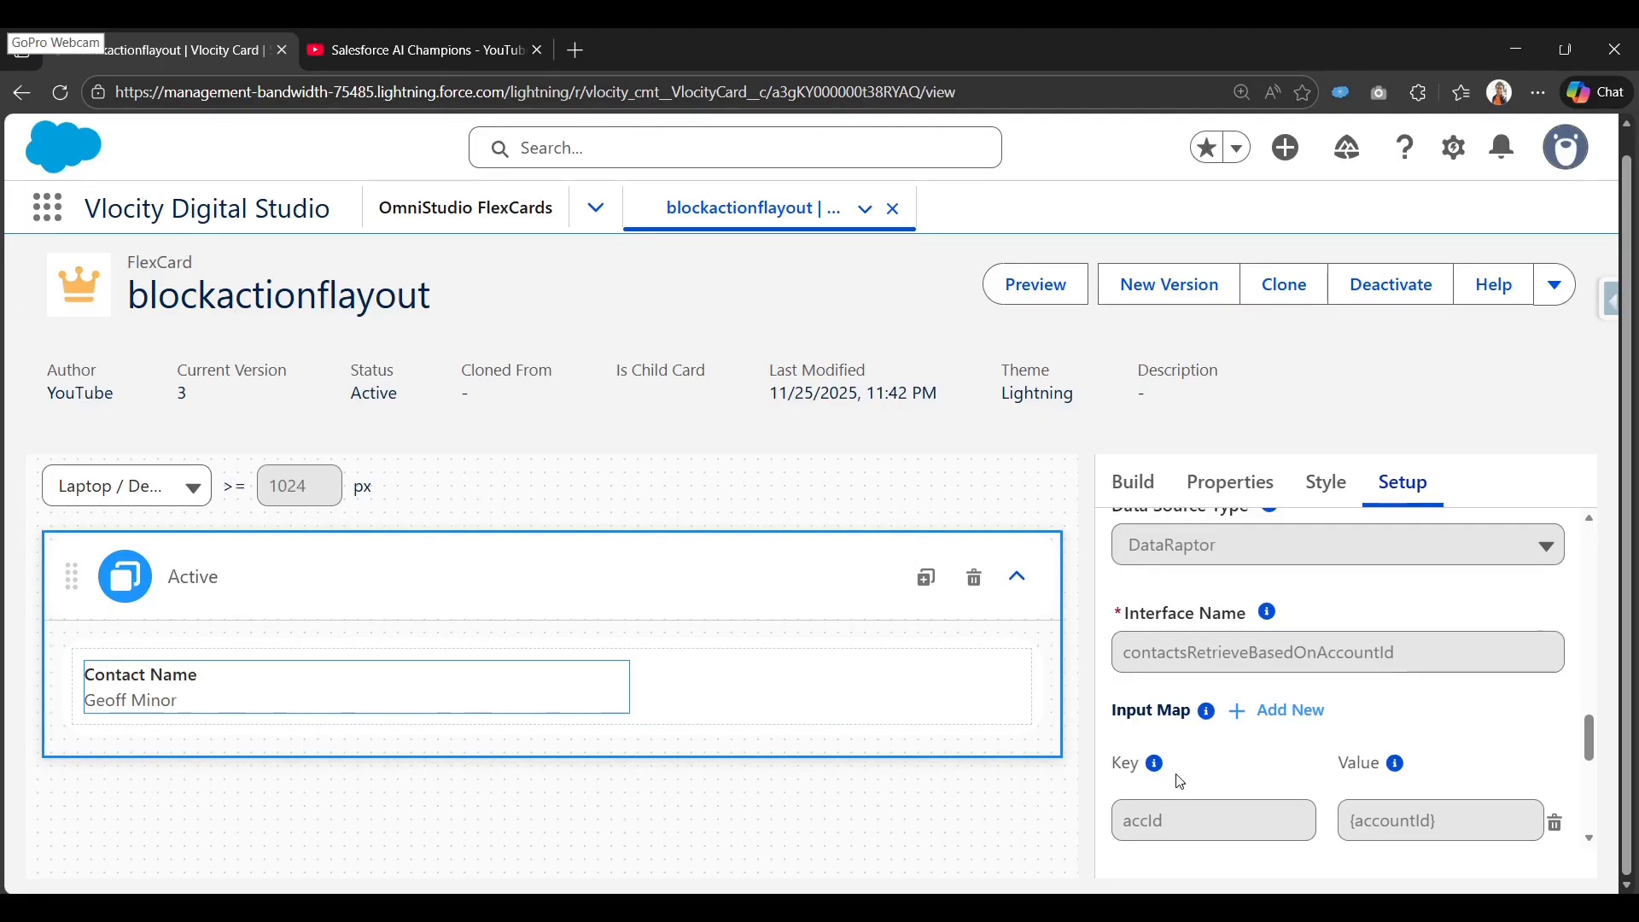
# Preview blockactionflayout and open the second contact's details flyout.
pyautogui.scroll(1, 1178, 777)
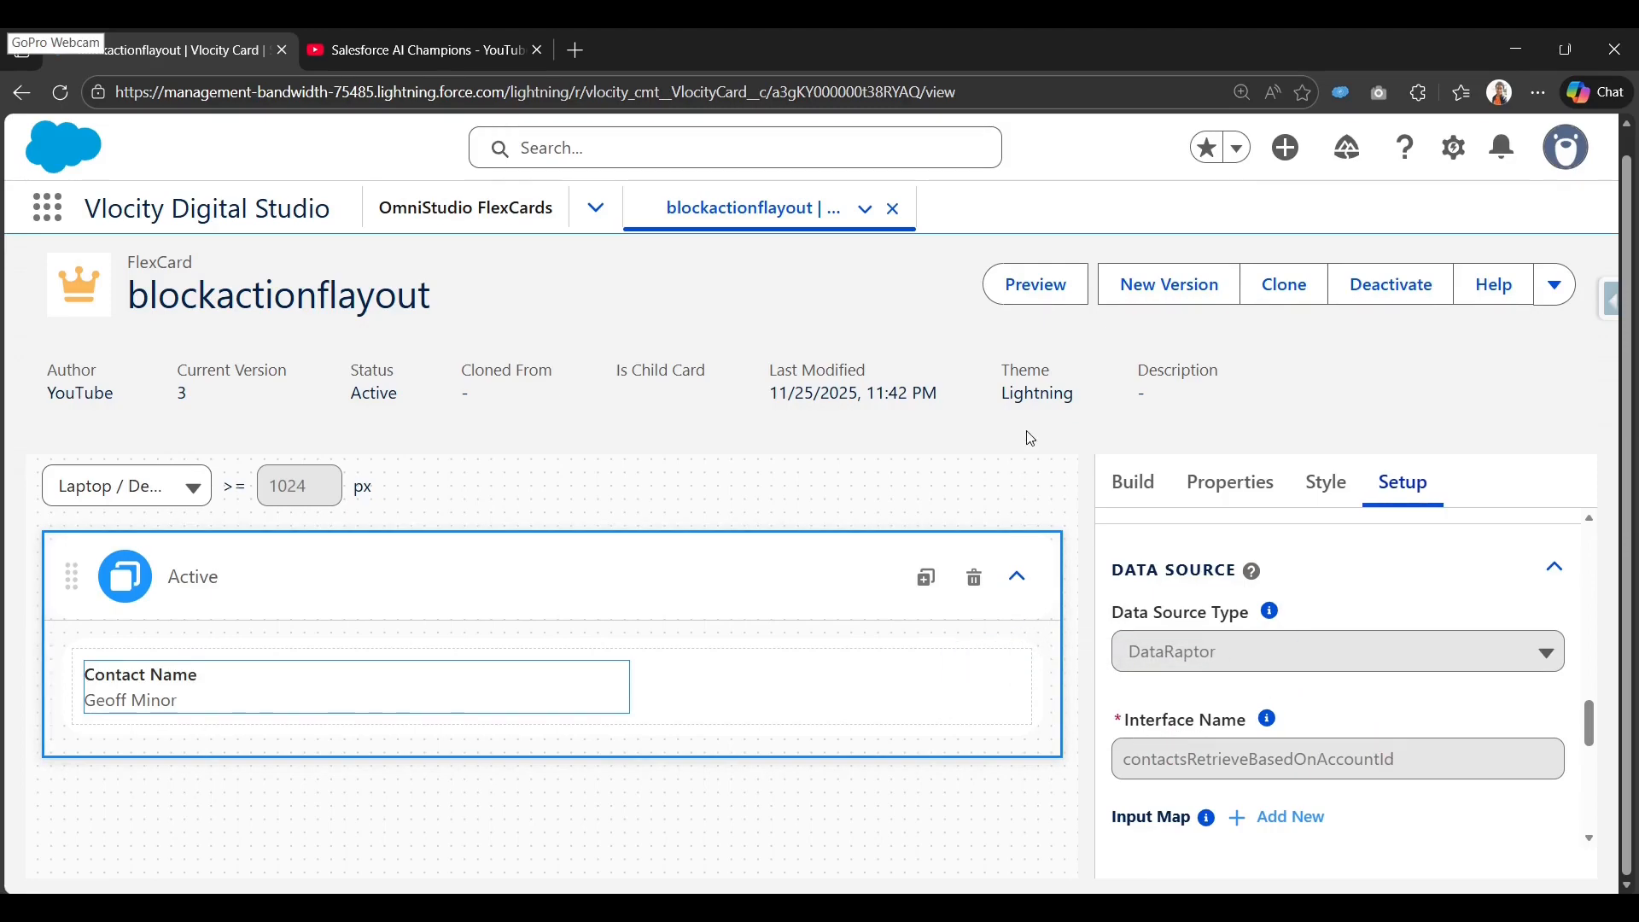
pyautogui.click(1036, 288)
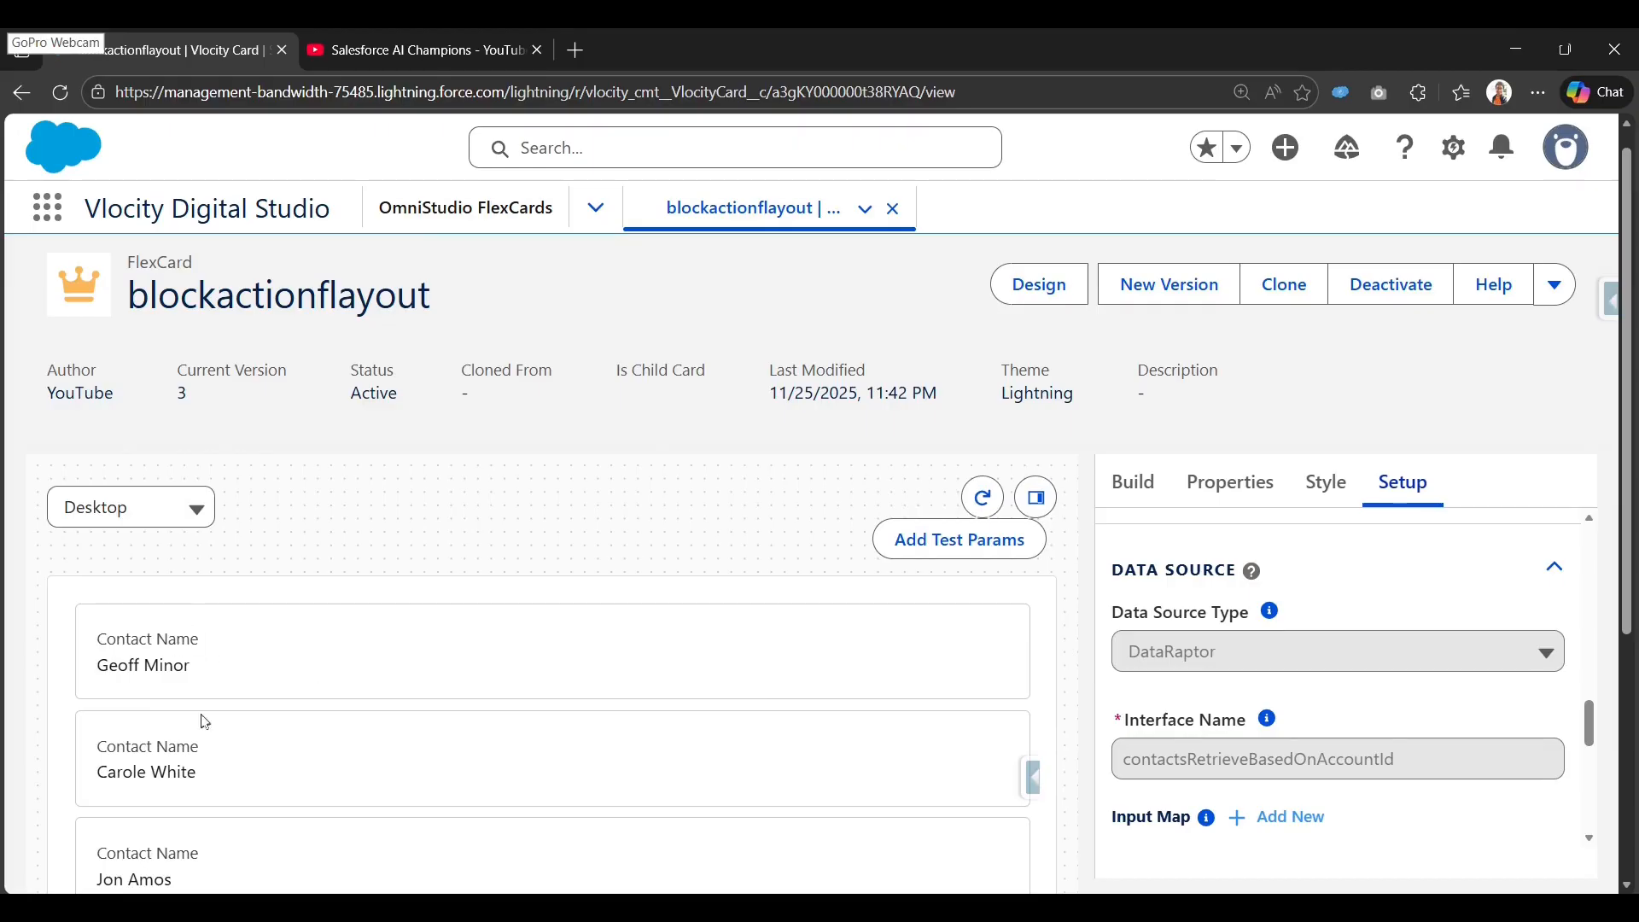
pyautogui.scroll(-2, 205, 719)
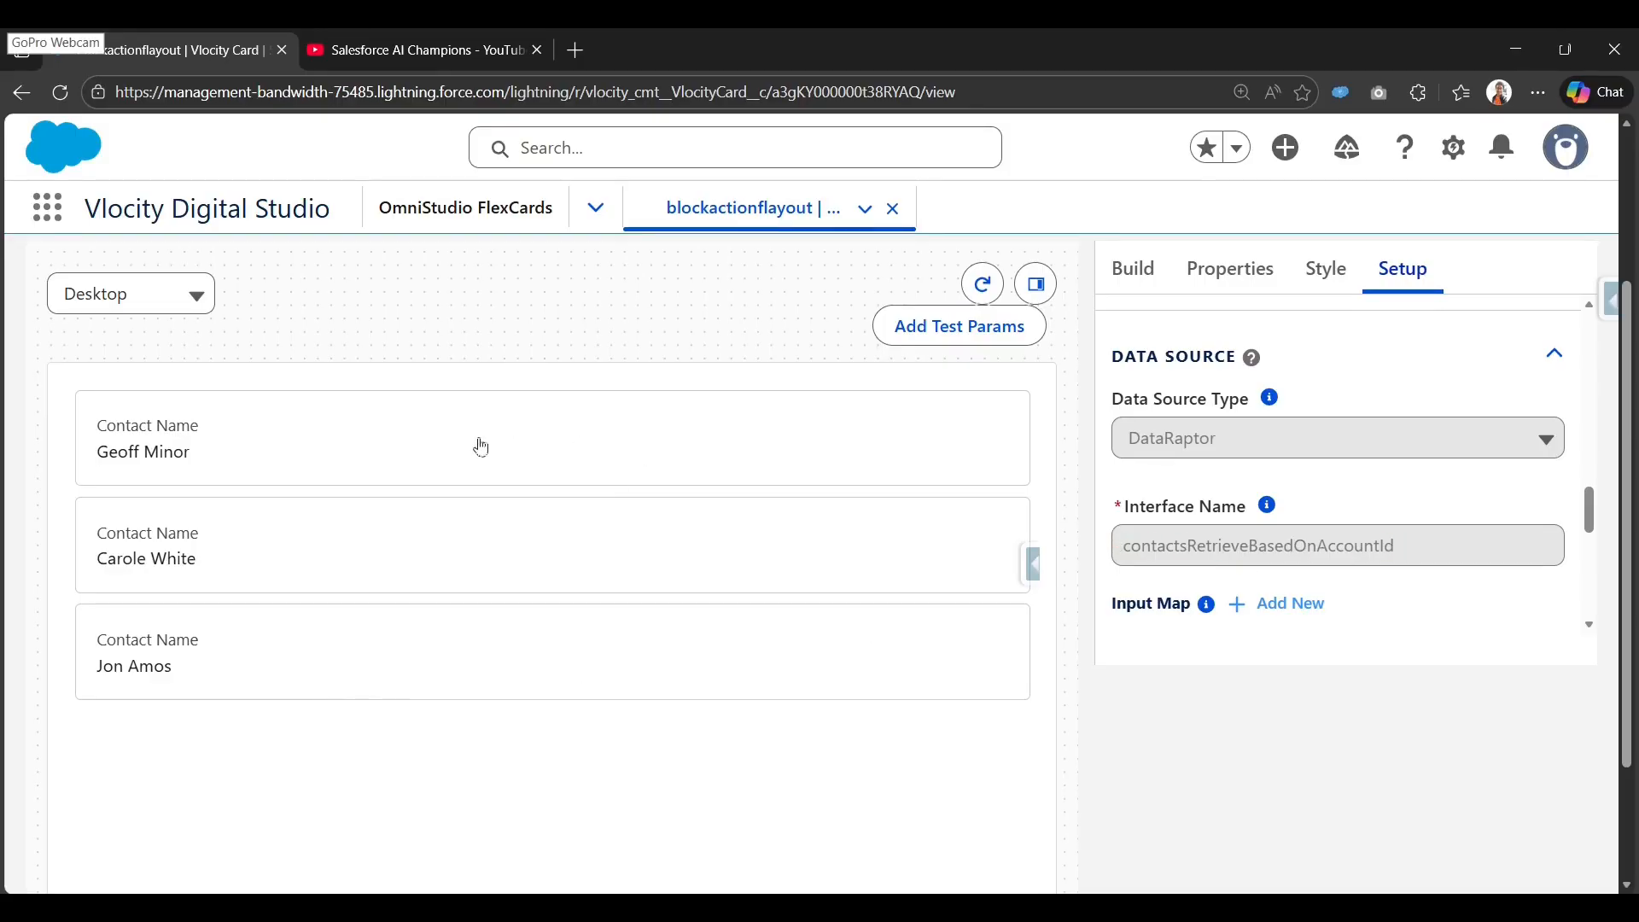
pyautogui.scroll(2, 246, 675)
pyautogui.click(402, 675)
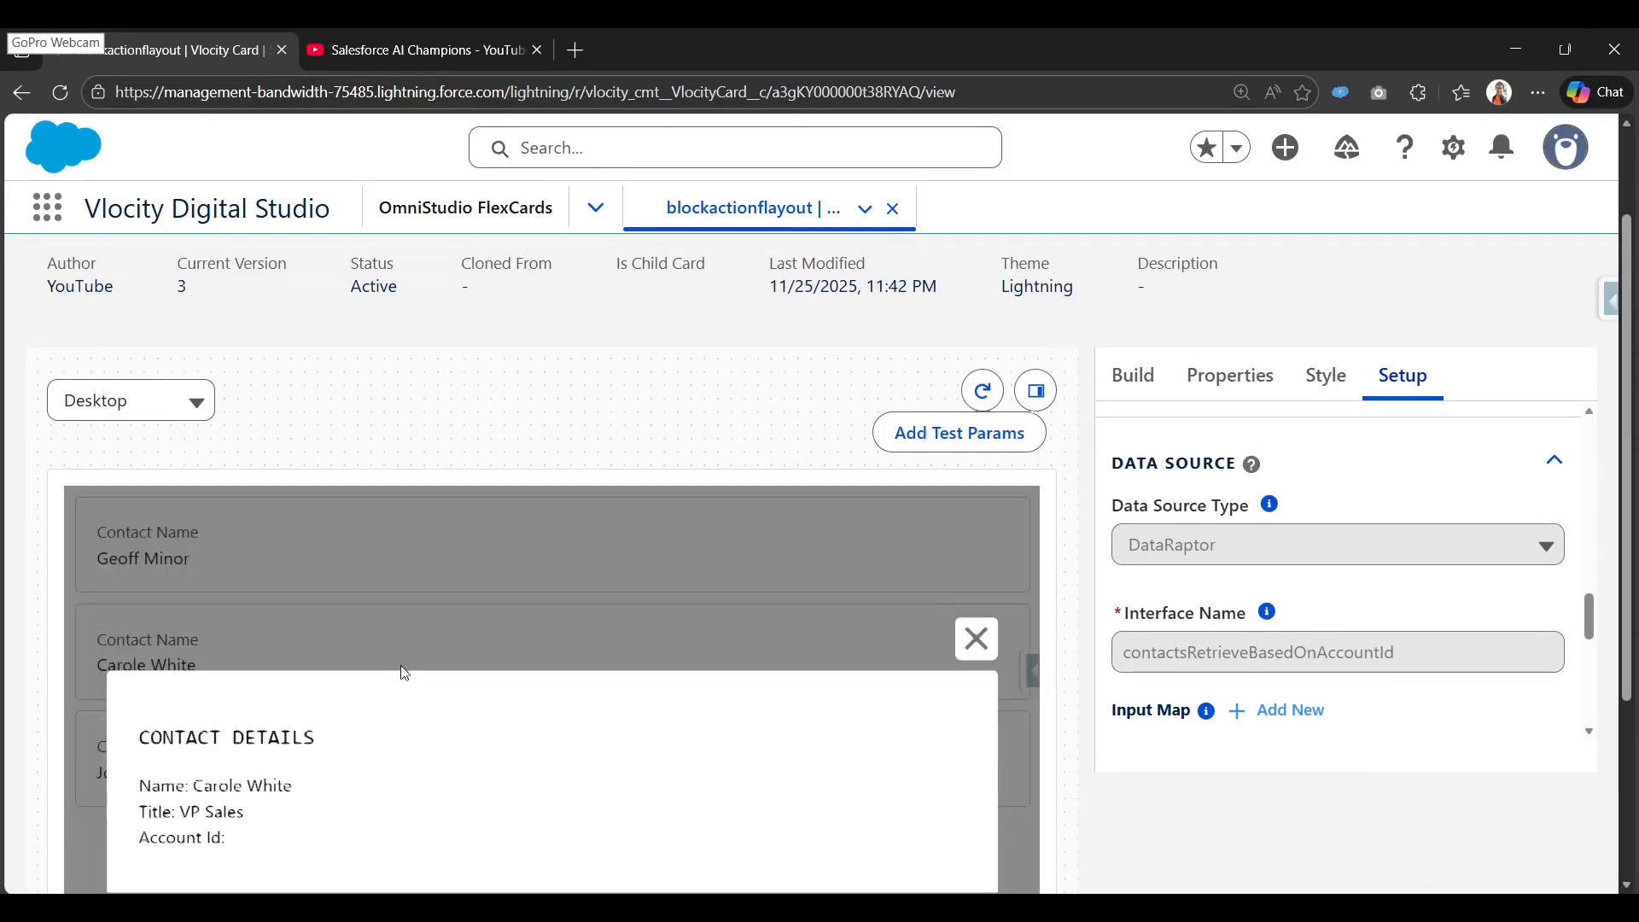
pyautogui.scroll(-1, 474, 660)
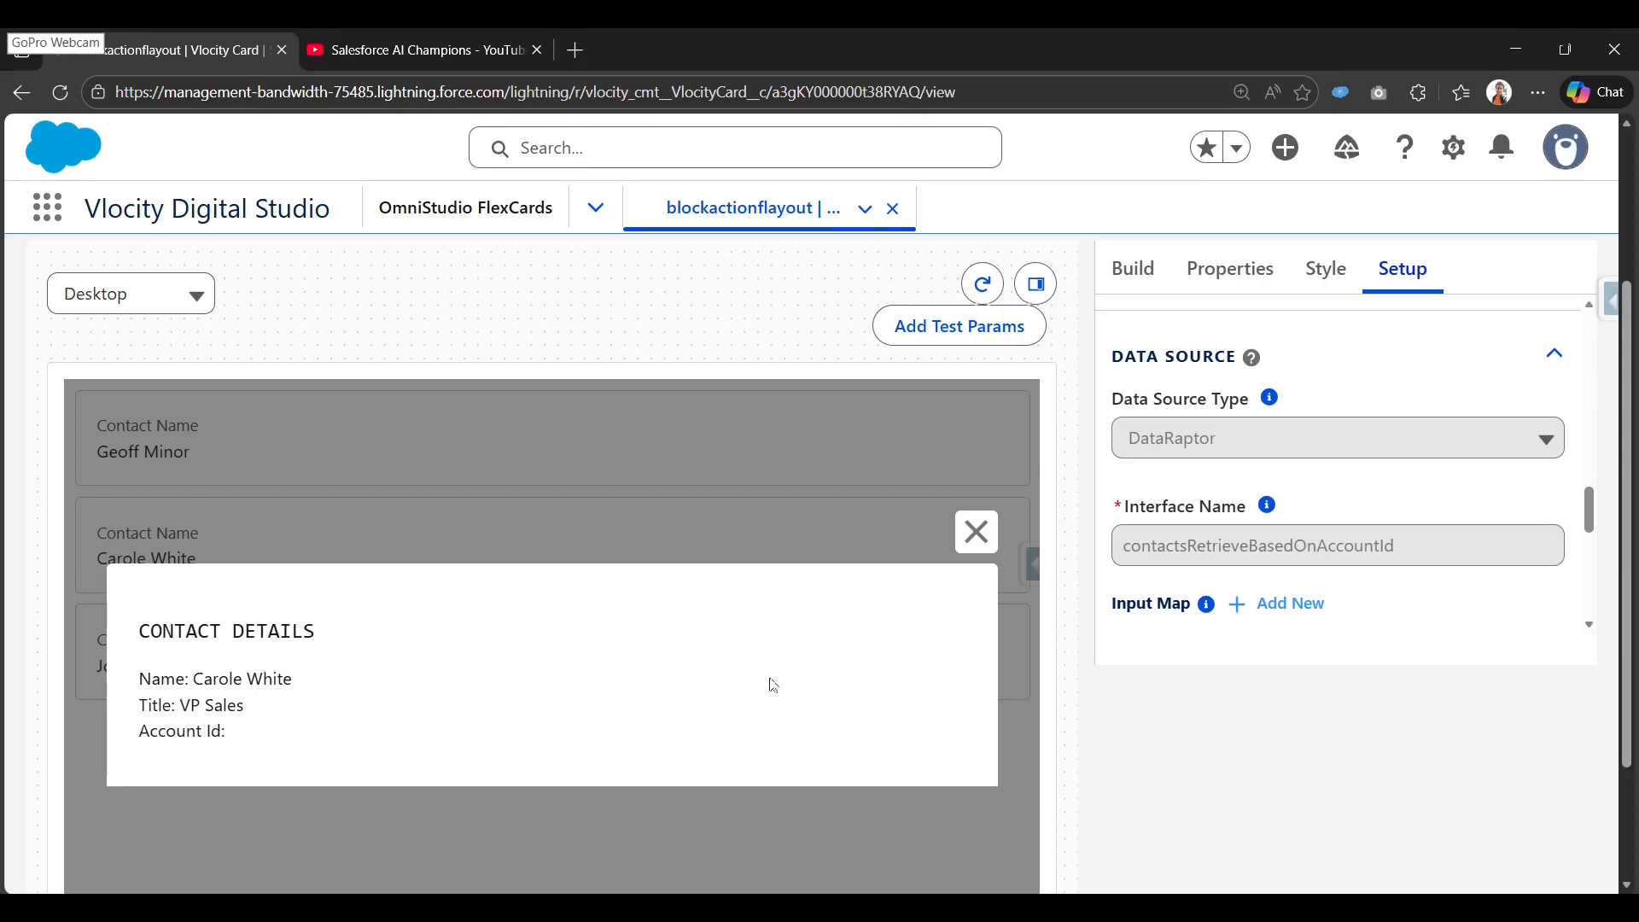
# Close the contact flyout and open the OmniStudio FlexCards list in a new tab.
pyautogui.click(977, 533)
pyautogui.scroll(3, 593, 717)
pyautogui.scroll(-3, 575, 724)
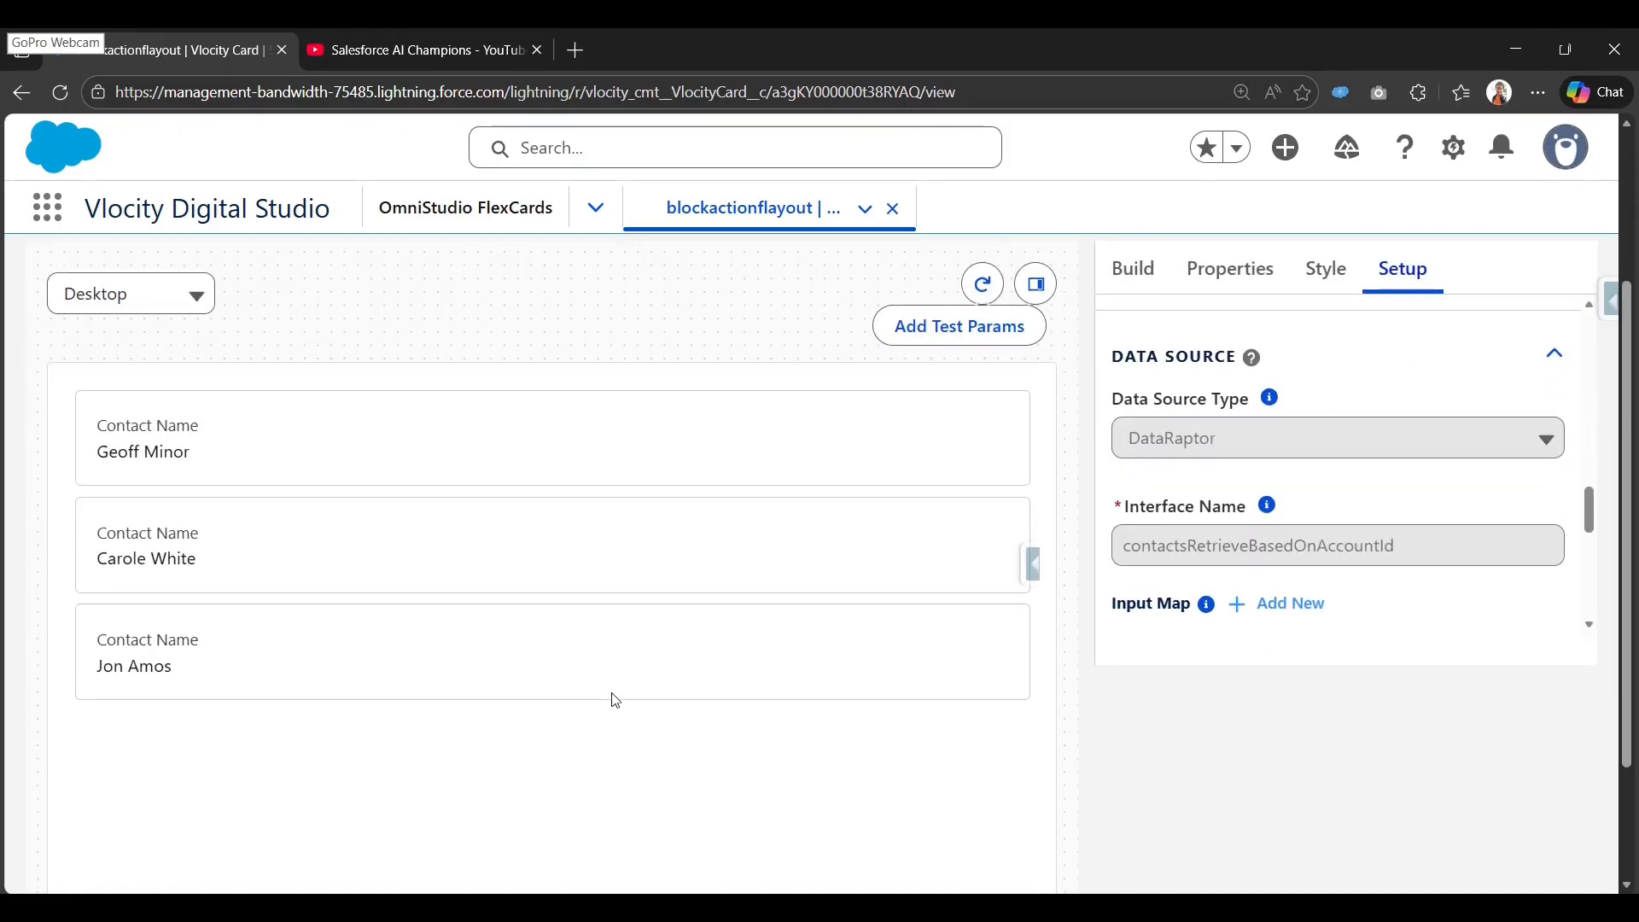
pyautogui.scroll(1, 617, 698)
pyautogui.scroll(1, 649, 670)
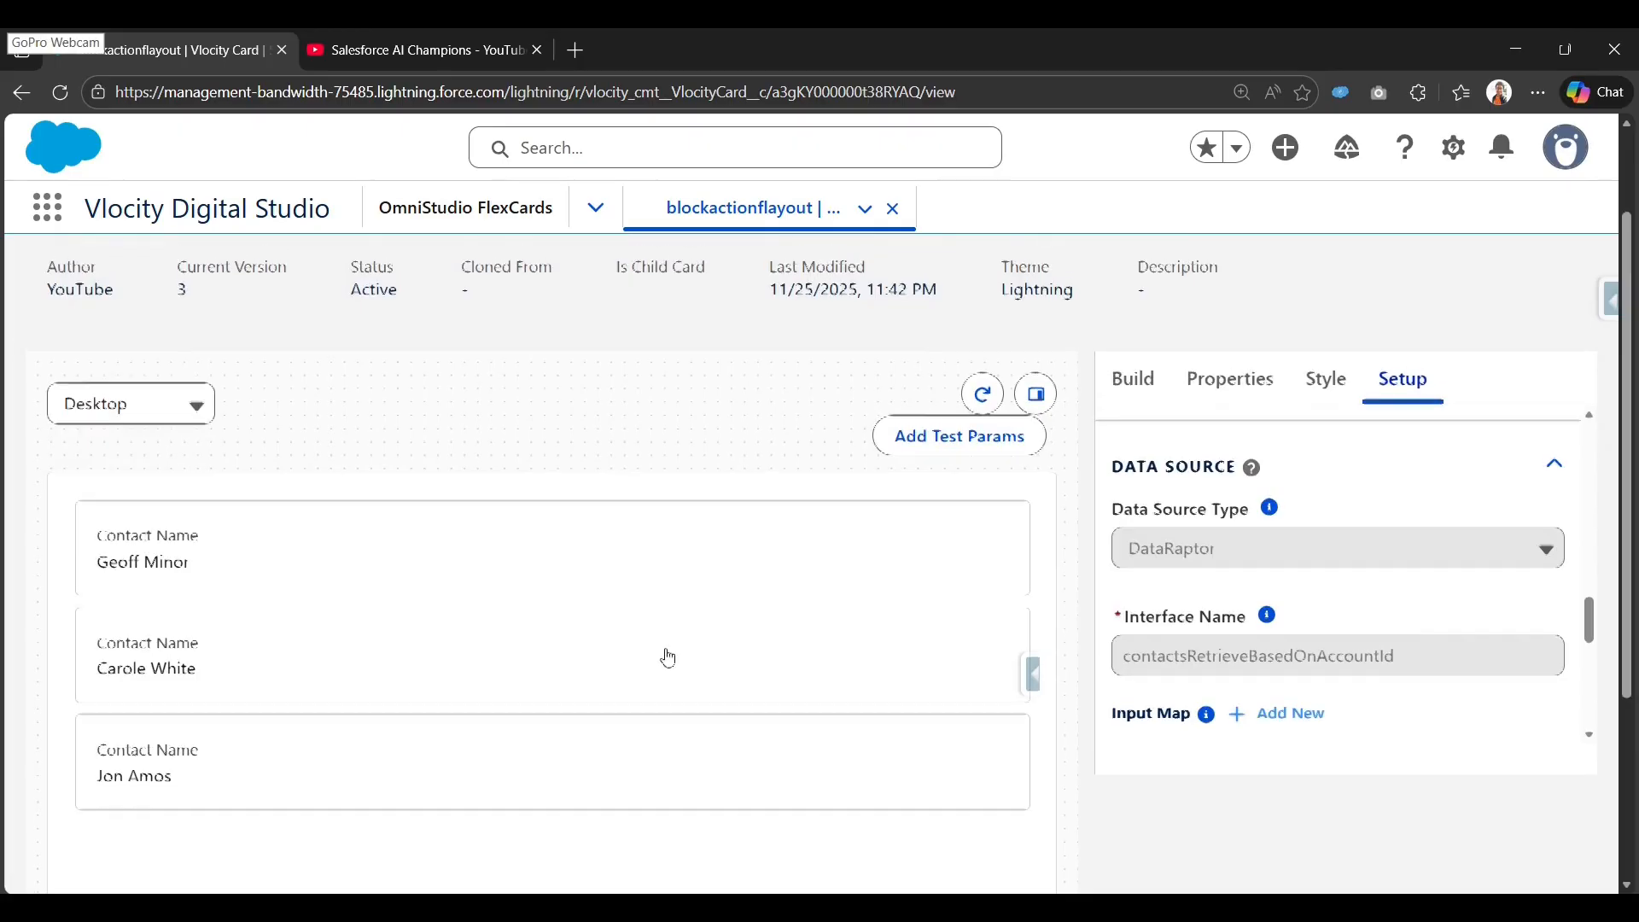
pyautogui.scroll(1, 787, 623)
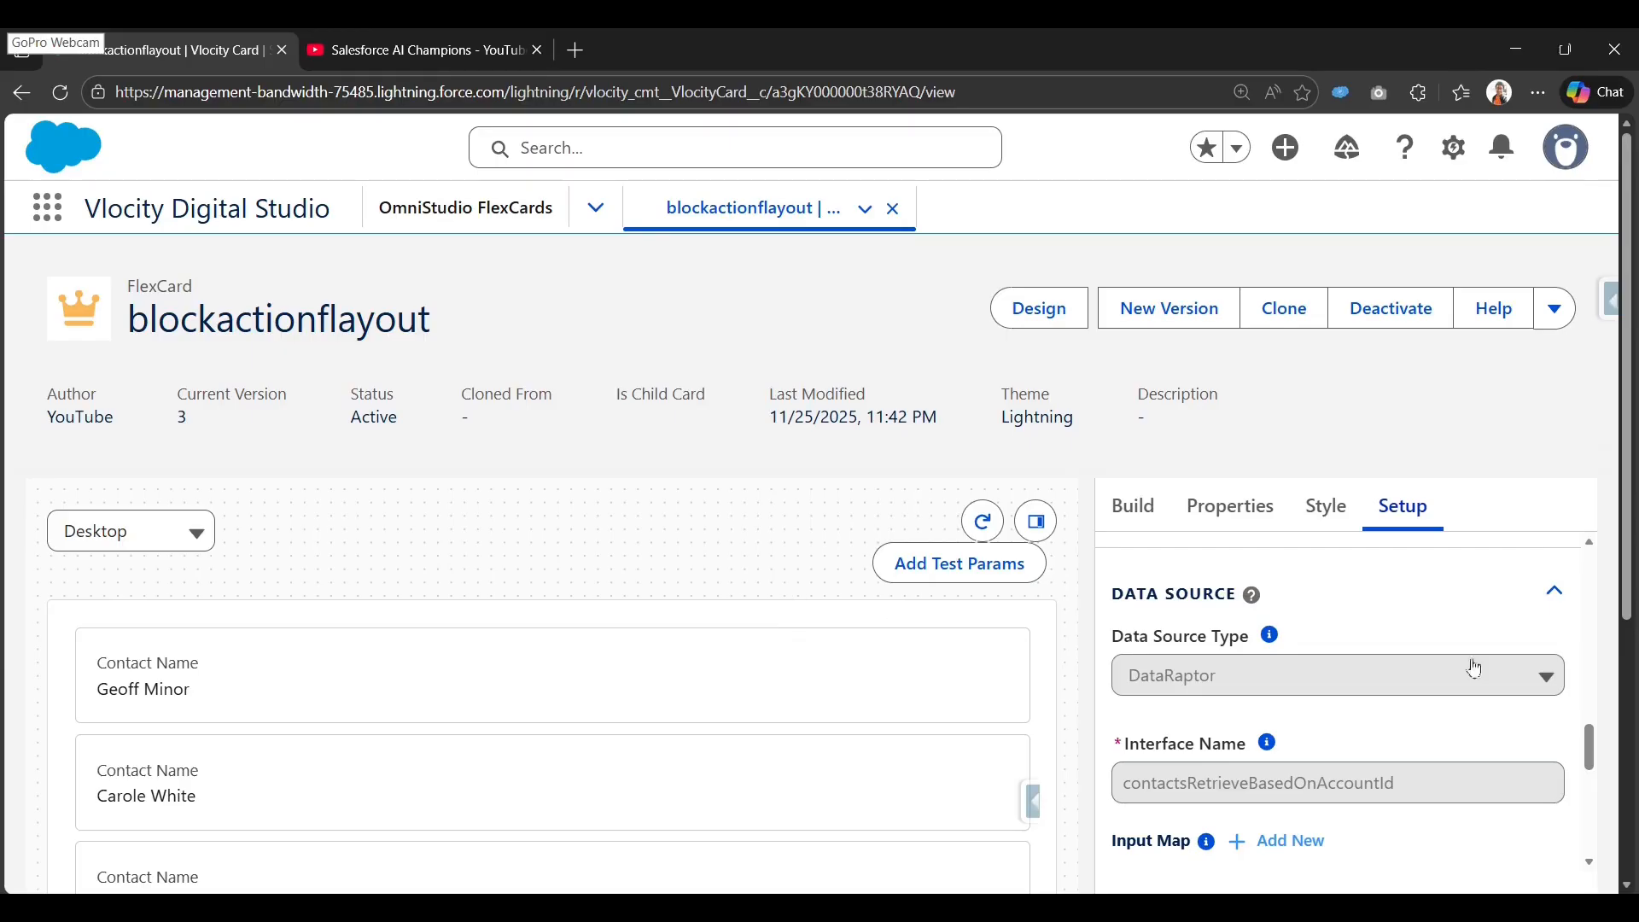
pyautogui.rightClick(536, 222)
pyautogui.click(643, 237)
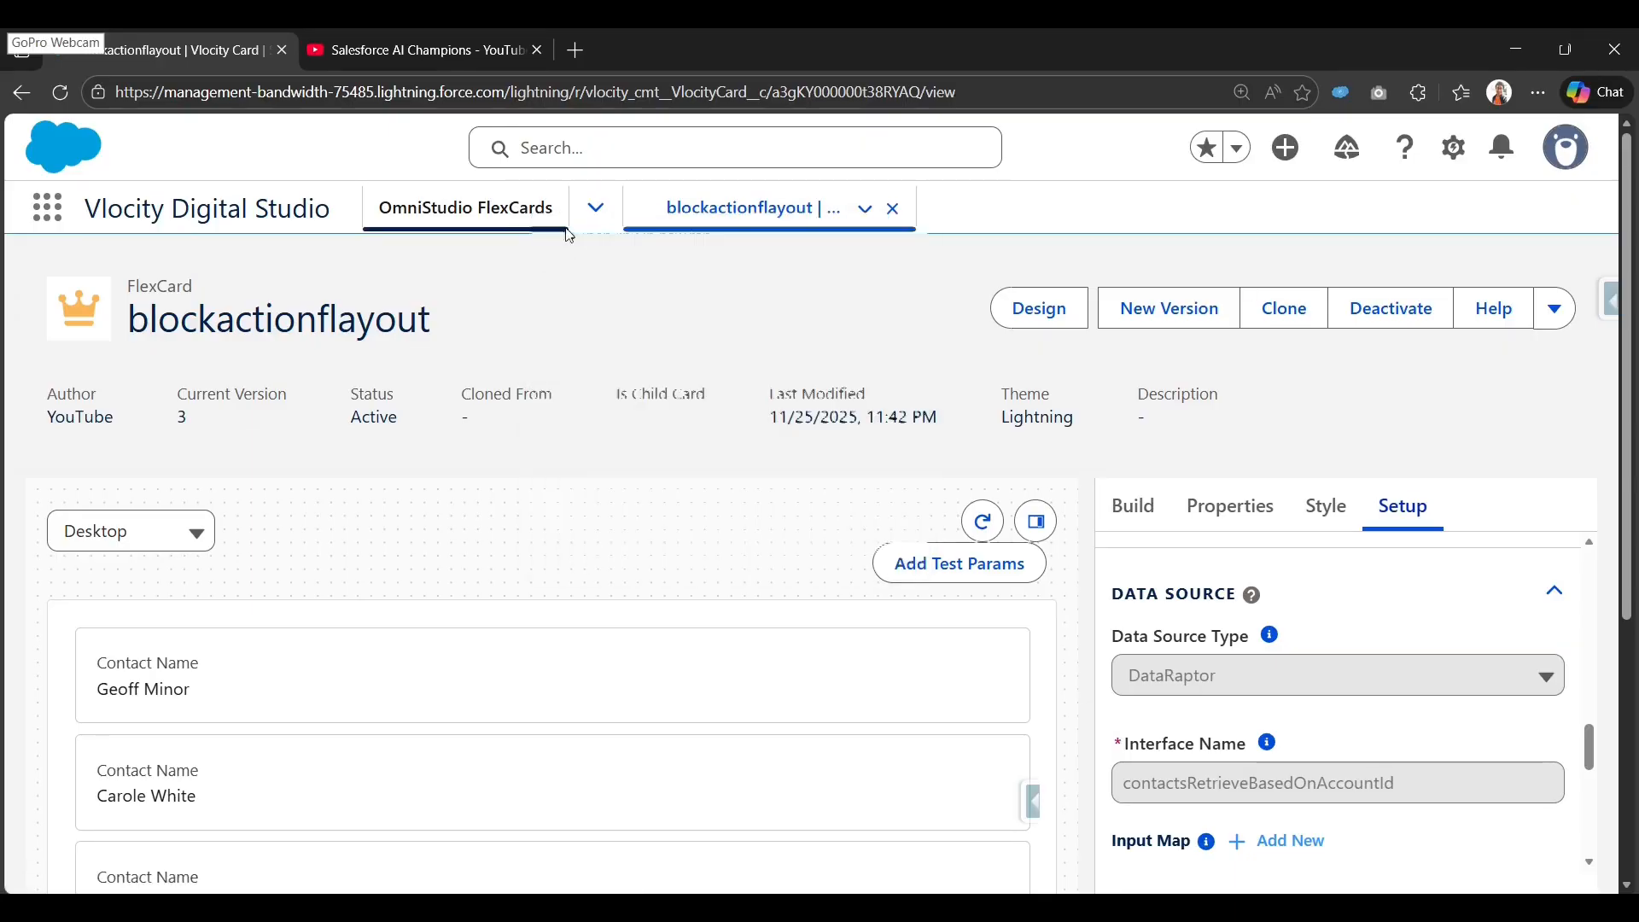
# Start a new FlexCard named BlockActionFlexFlyoutNew_Parent, with its Title filled from the name.
pyautogui.click(399, 53)
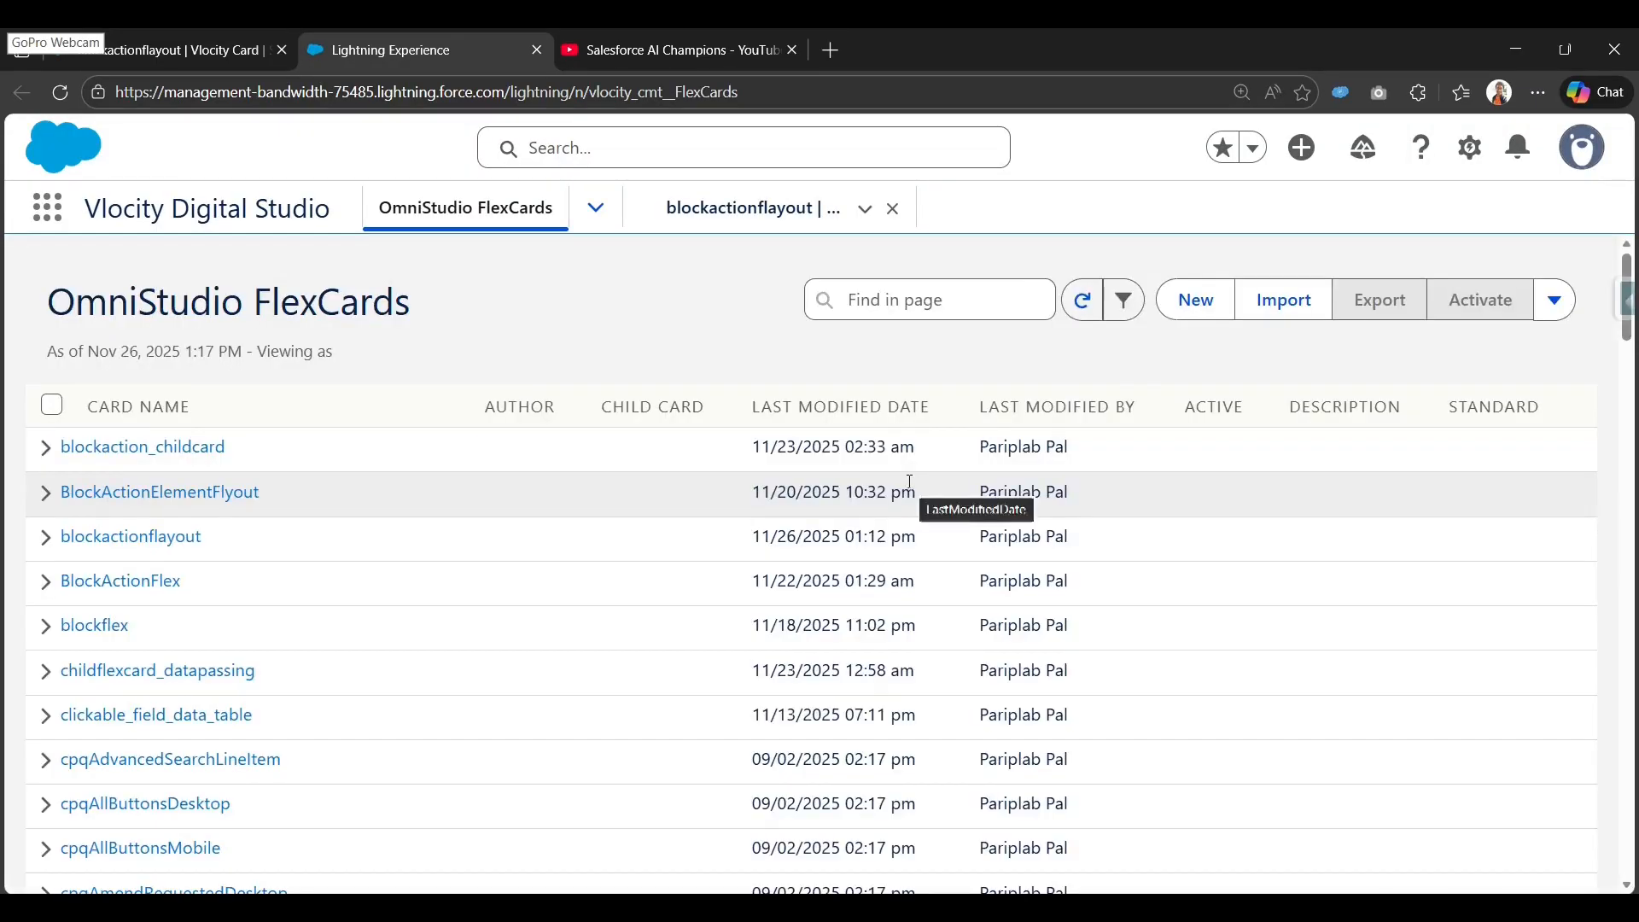
pyautogui.click(1197, 301)
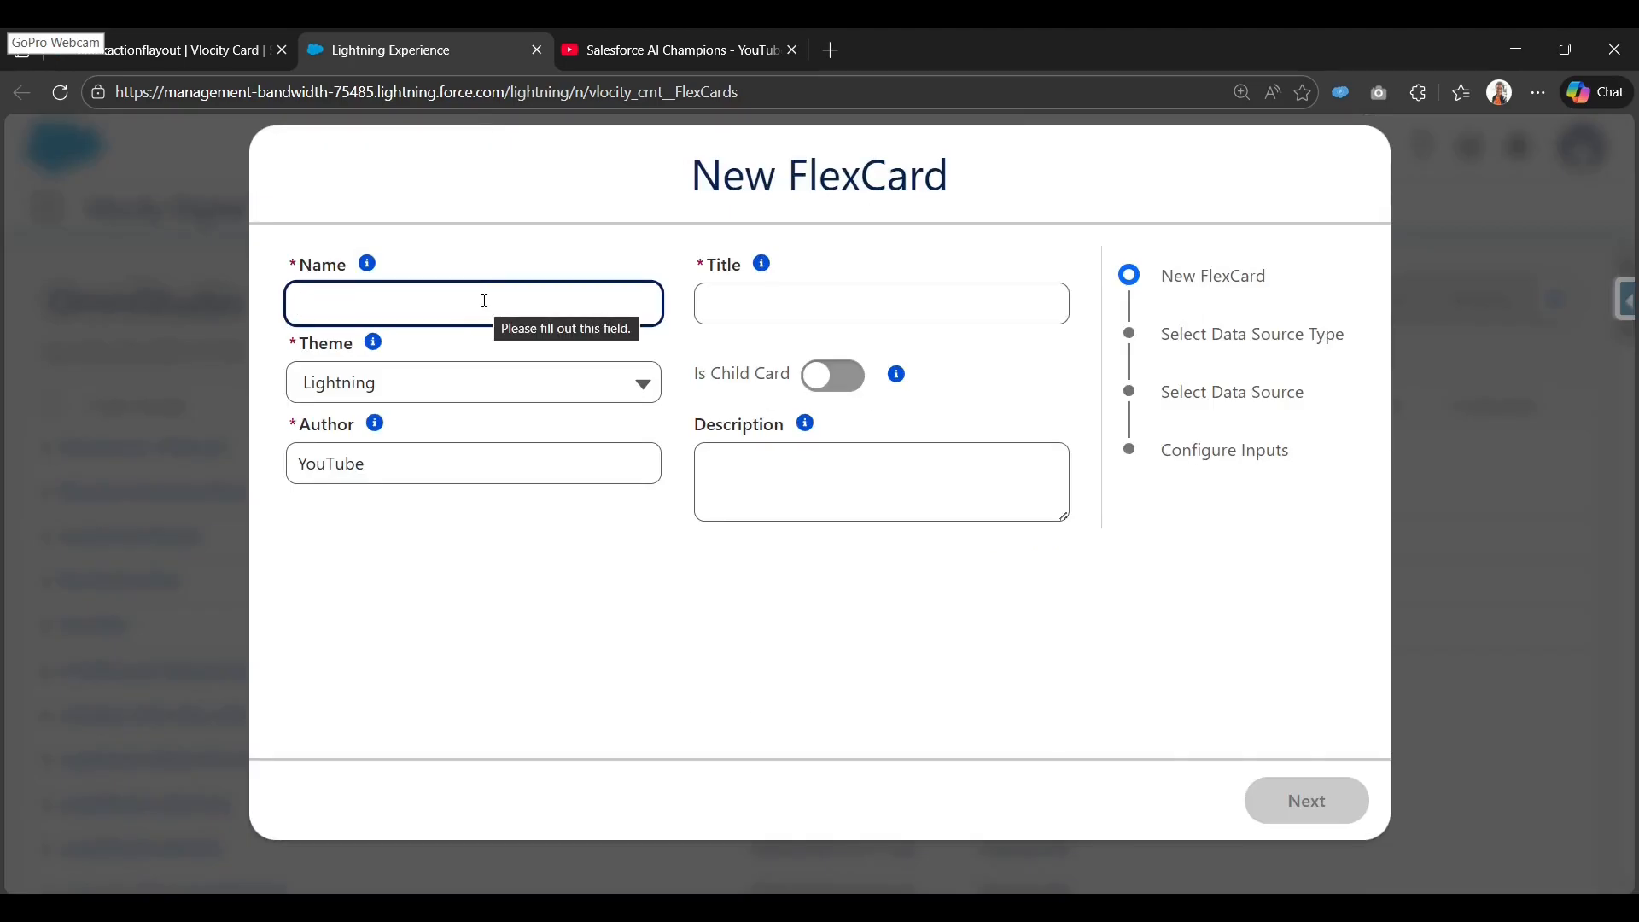
pyautogui.write('BlockActionFlex')
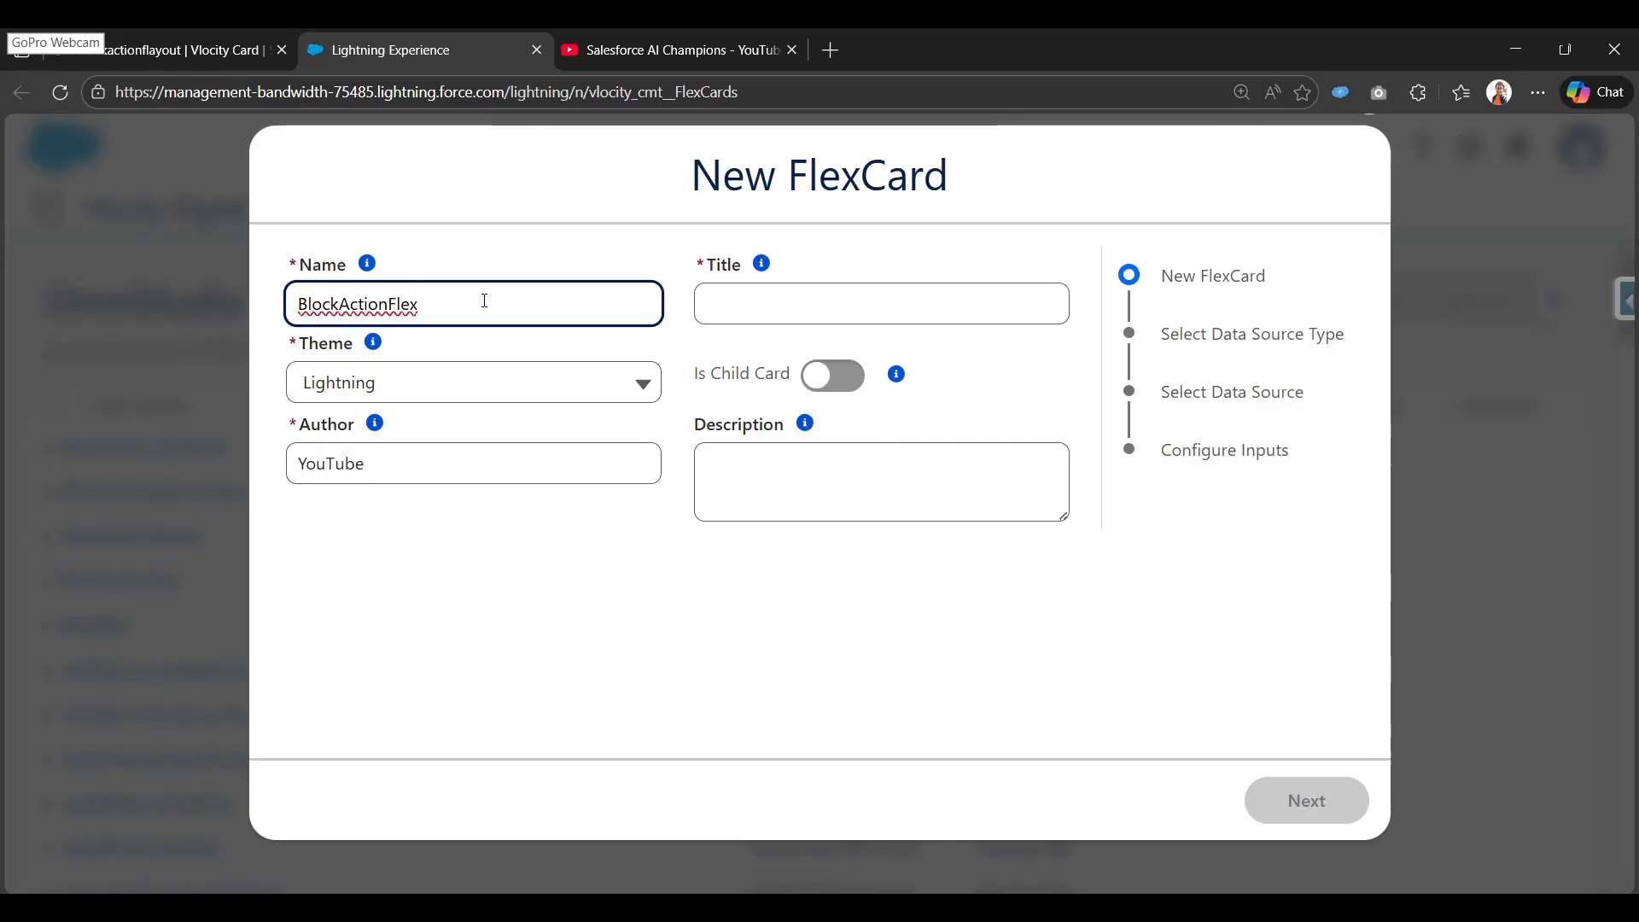
pyautogui.write('FlyoutNew')
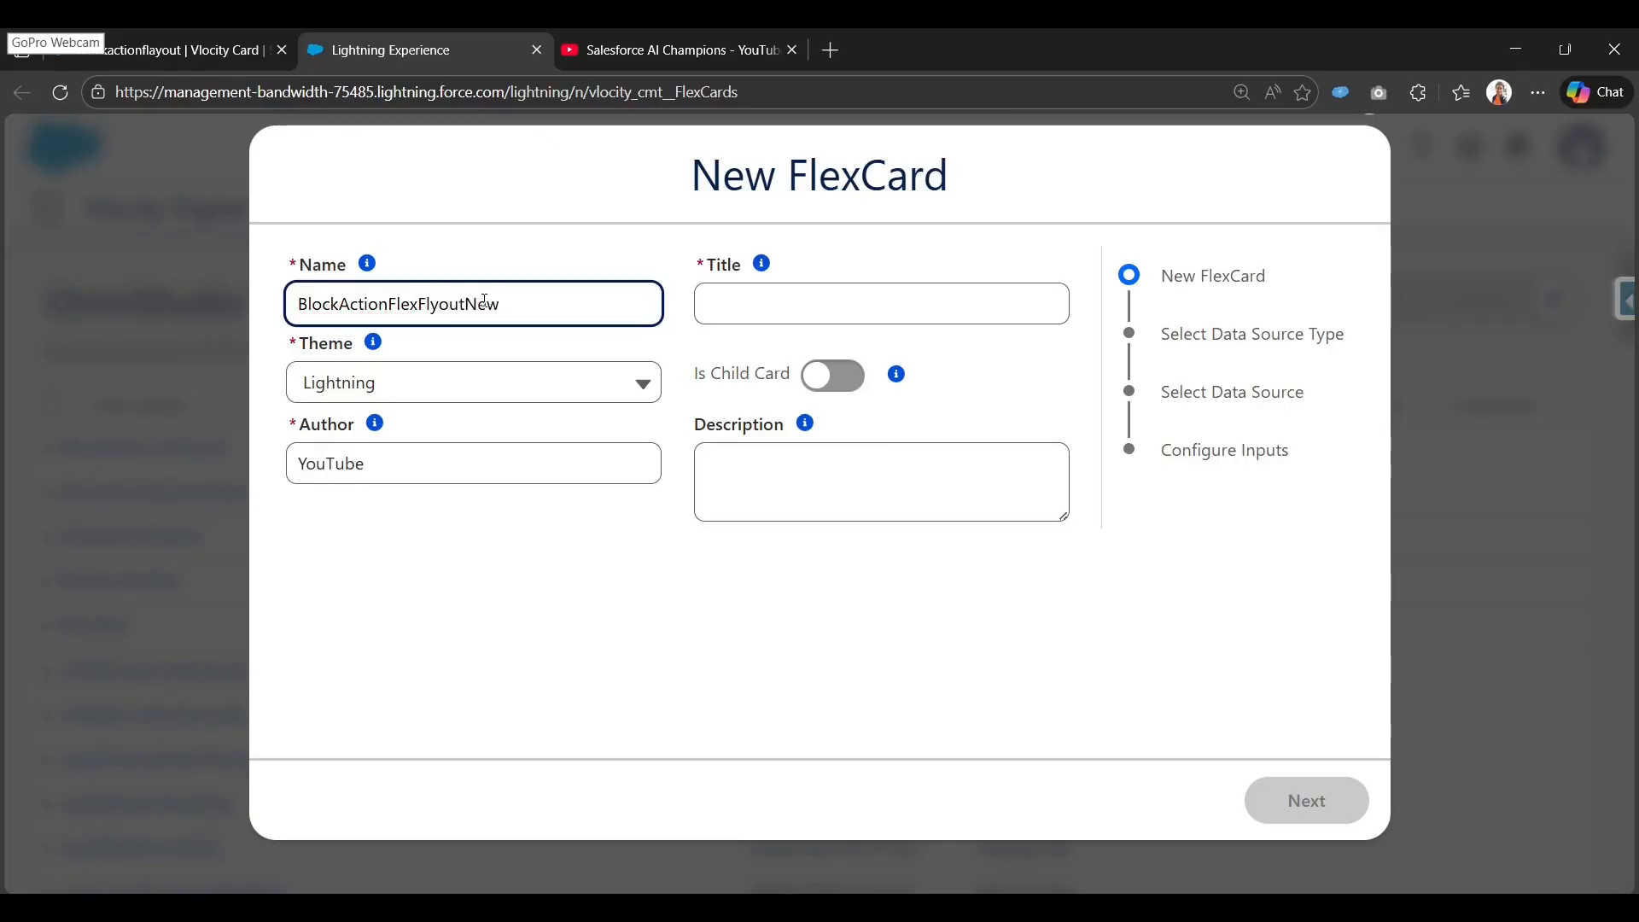
pyautogui.hotkey('ctrl', 'a')
pyautogui.press('Tab')
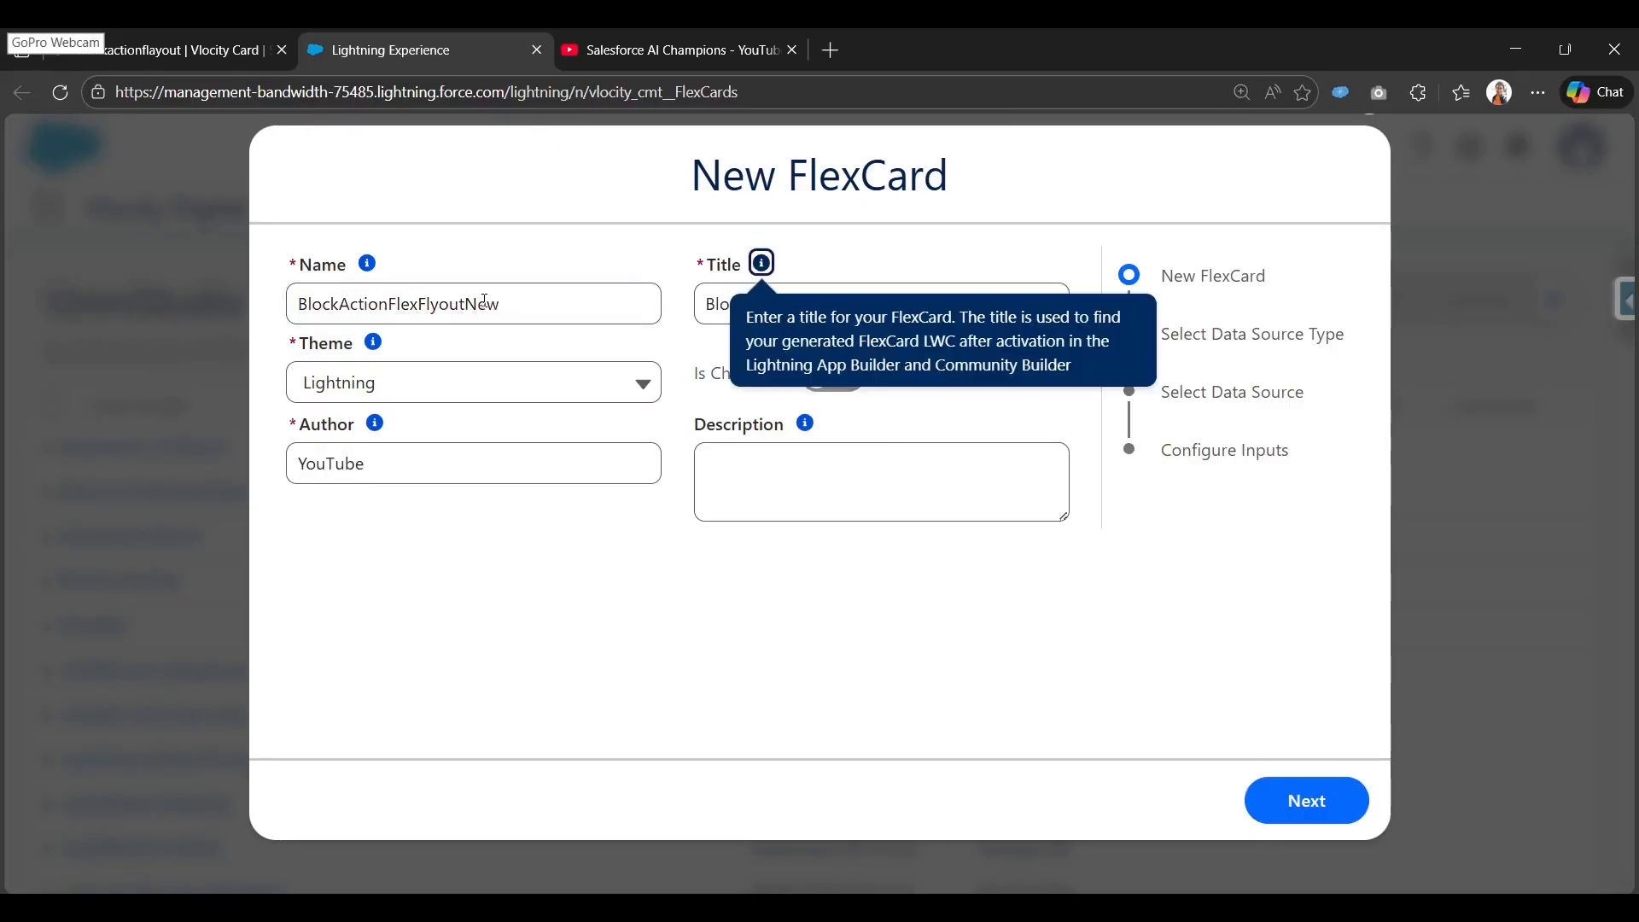
pyautogui.click(842, 649)
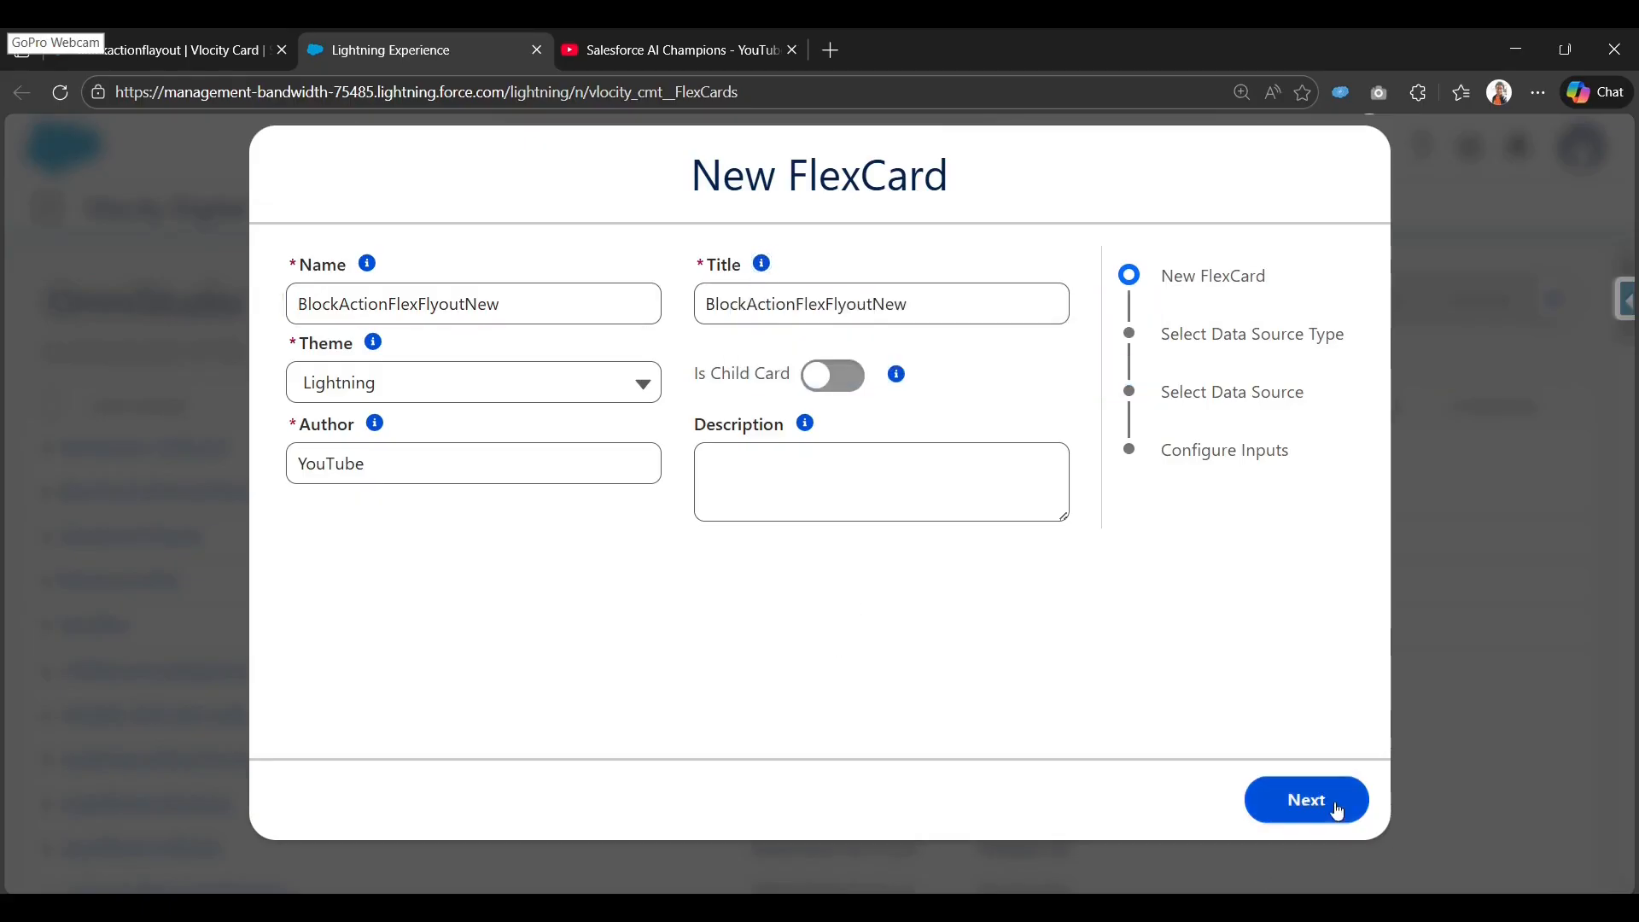
pyautogui.click(602, 311)
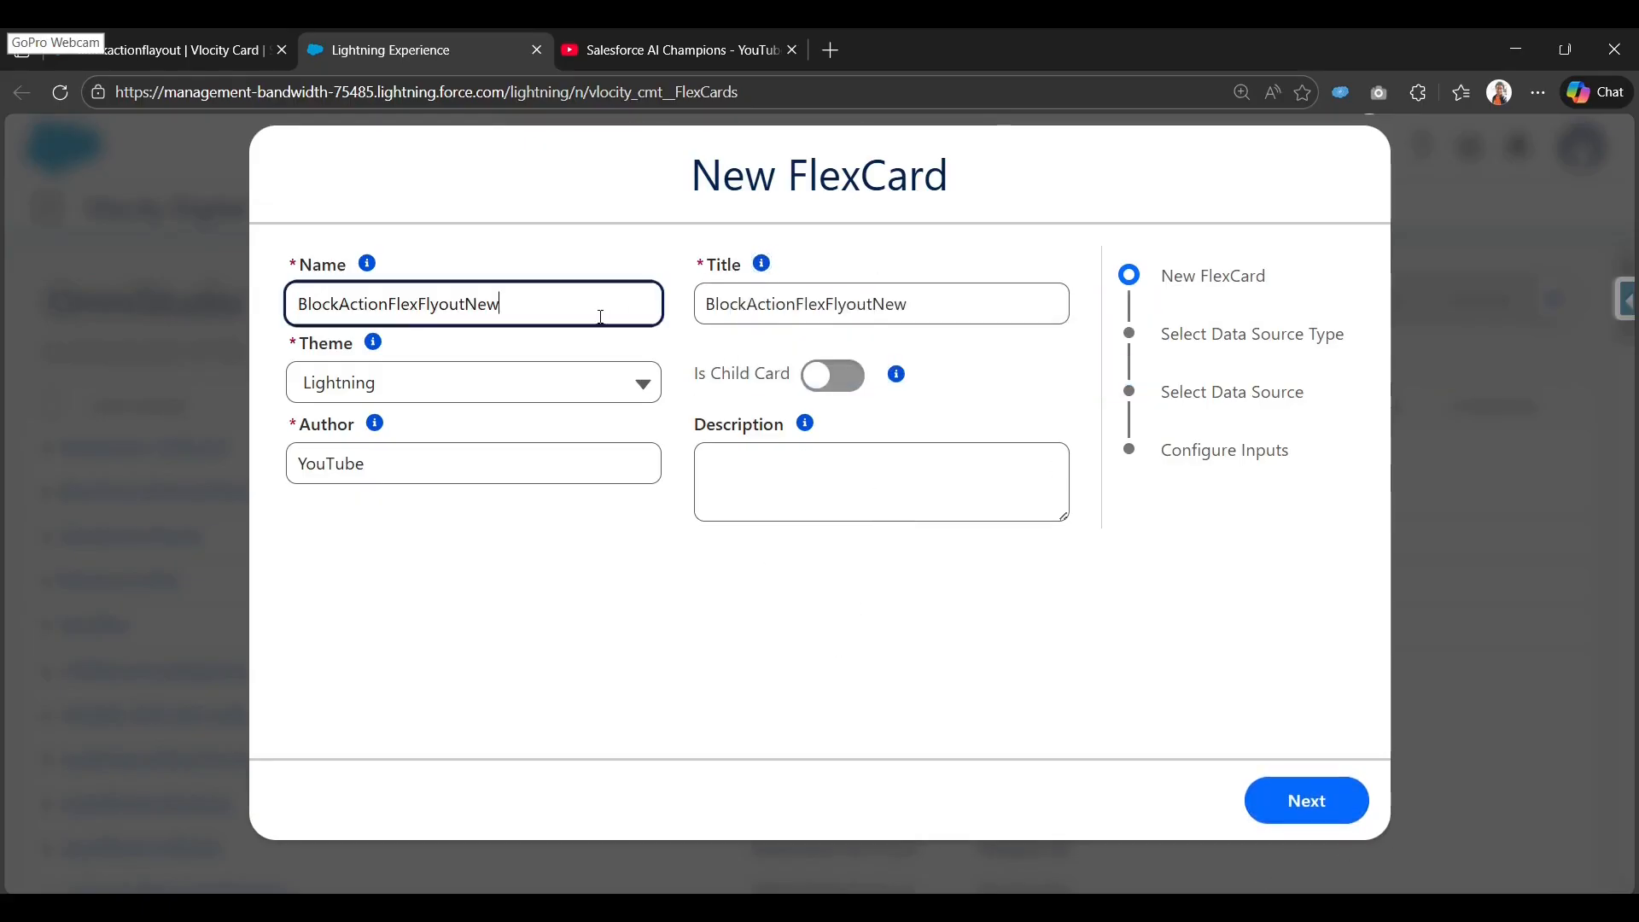
pyautogui.hotkey('ctrl', 'a')
pyautogui.press('End')
pyautogui.write('_Parent')
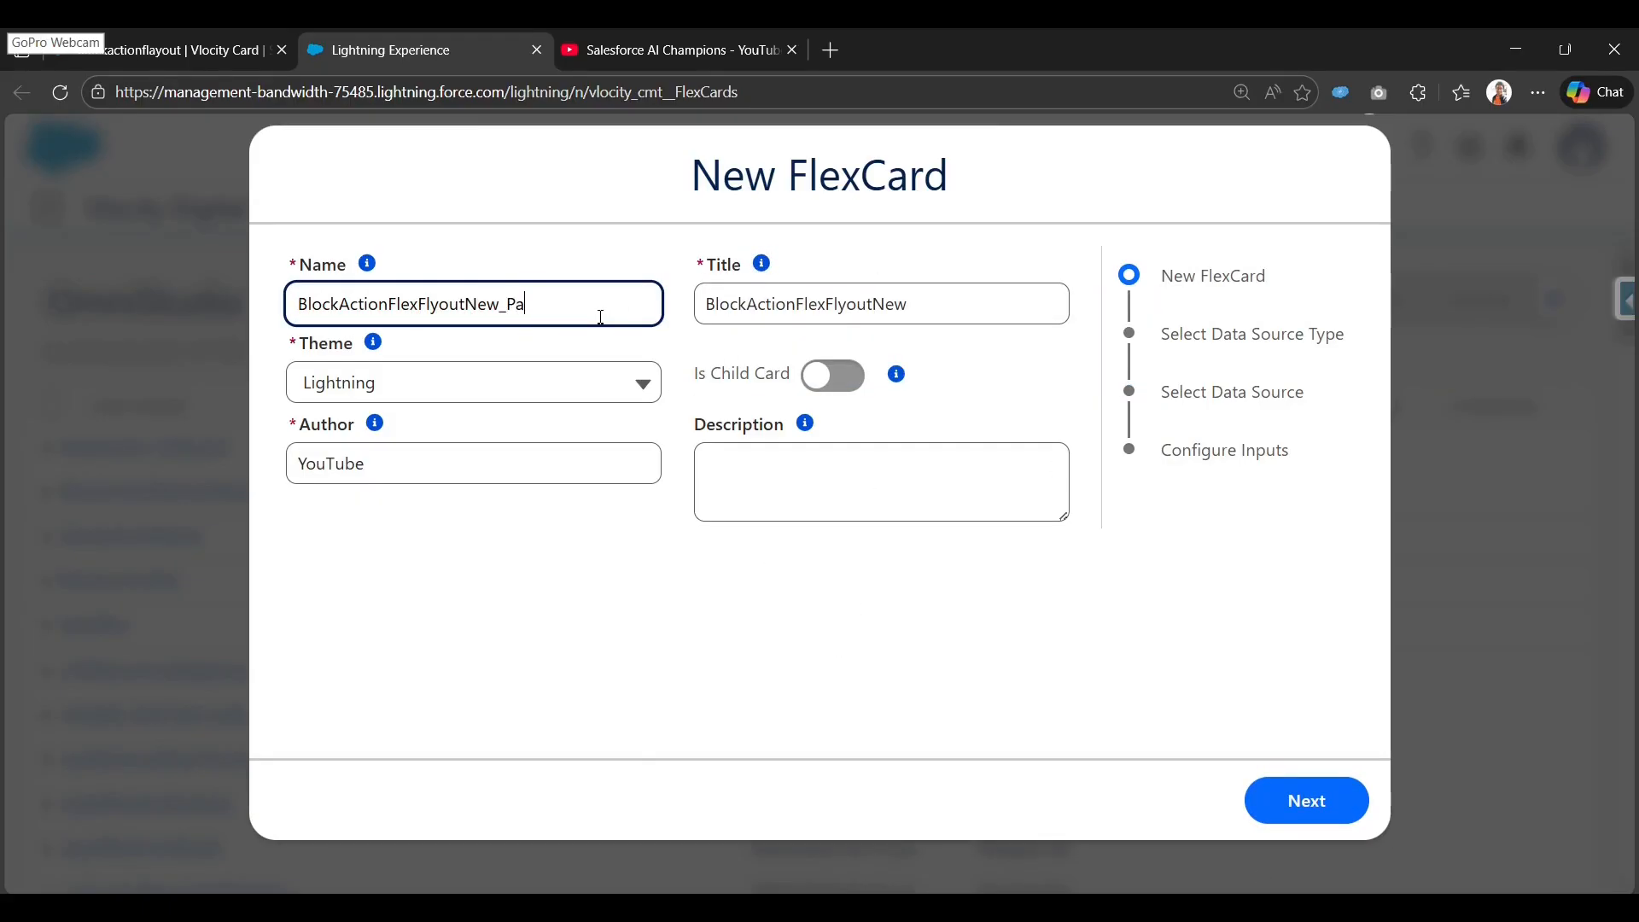
pyautogui.press('Tab')
pyautogui.press('Tab')
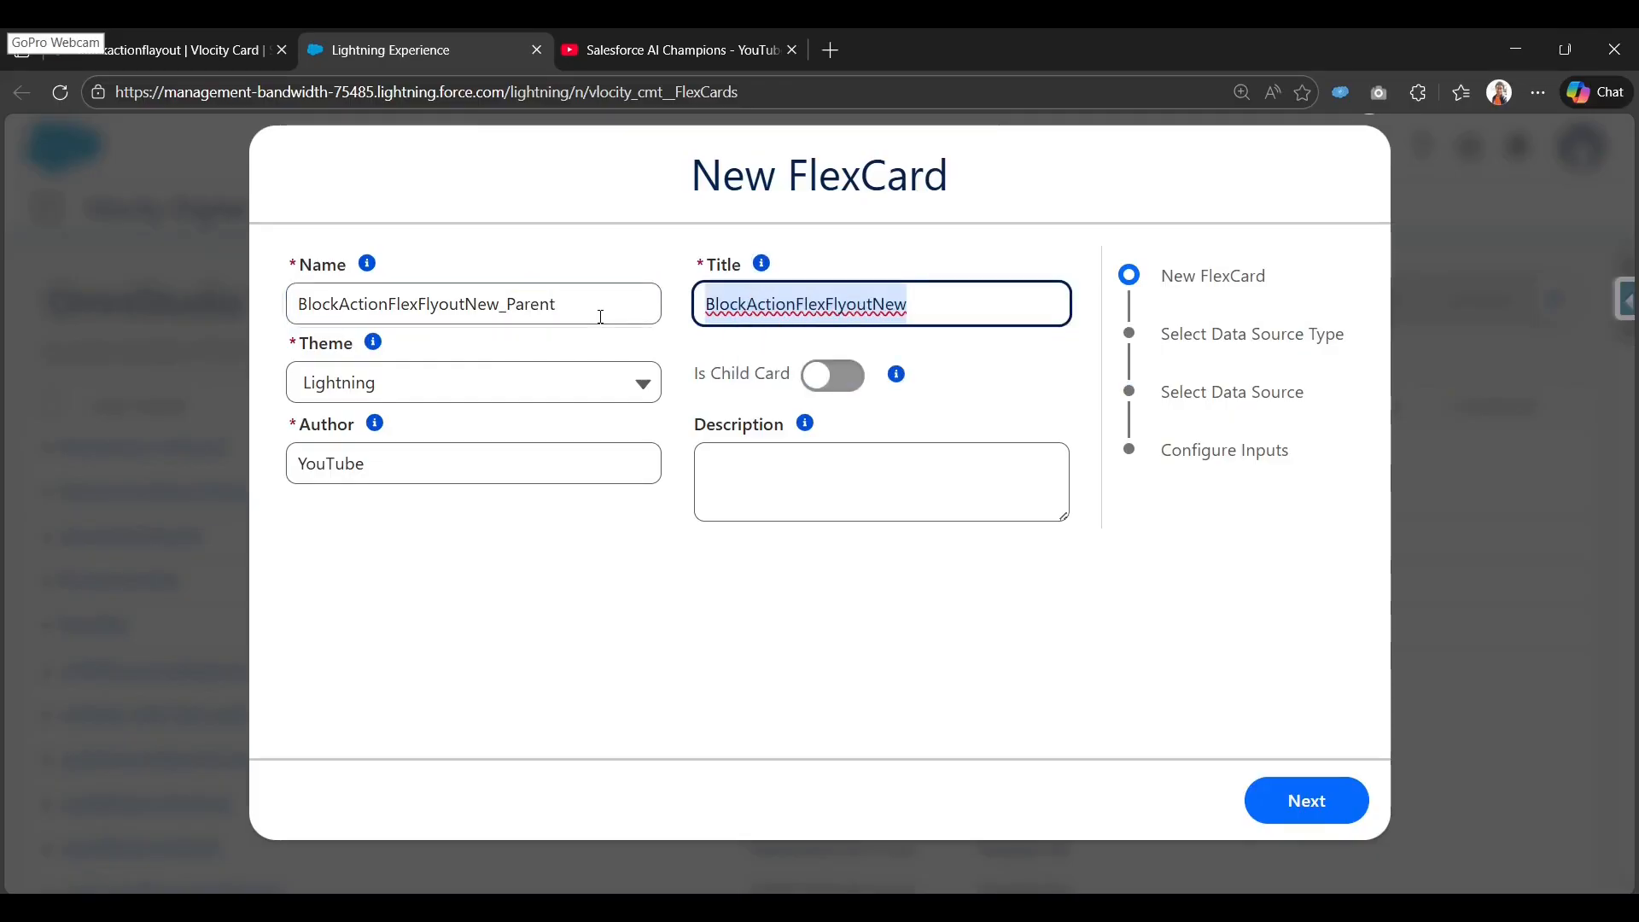
pyautogui.press('BackSpace')
pyautogui.click(597, 317)
pyautogui.press('Tab')
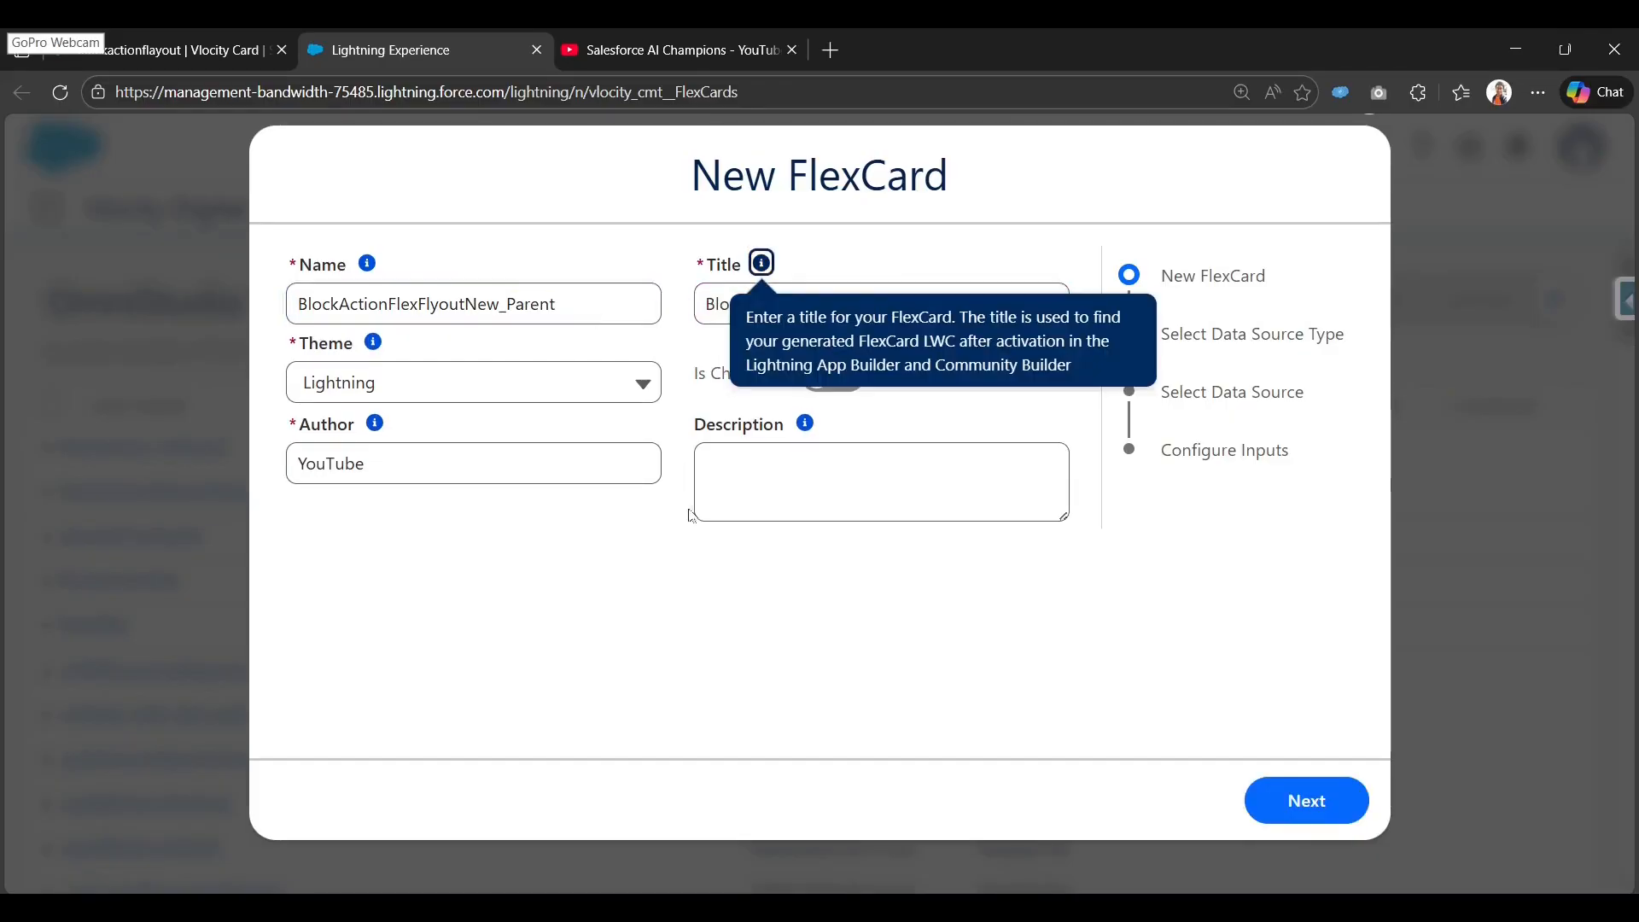
pyautogui.click(824, 603)
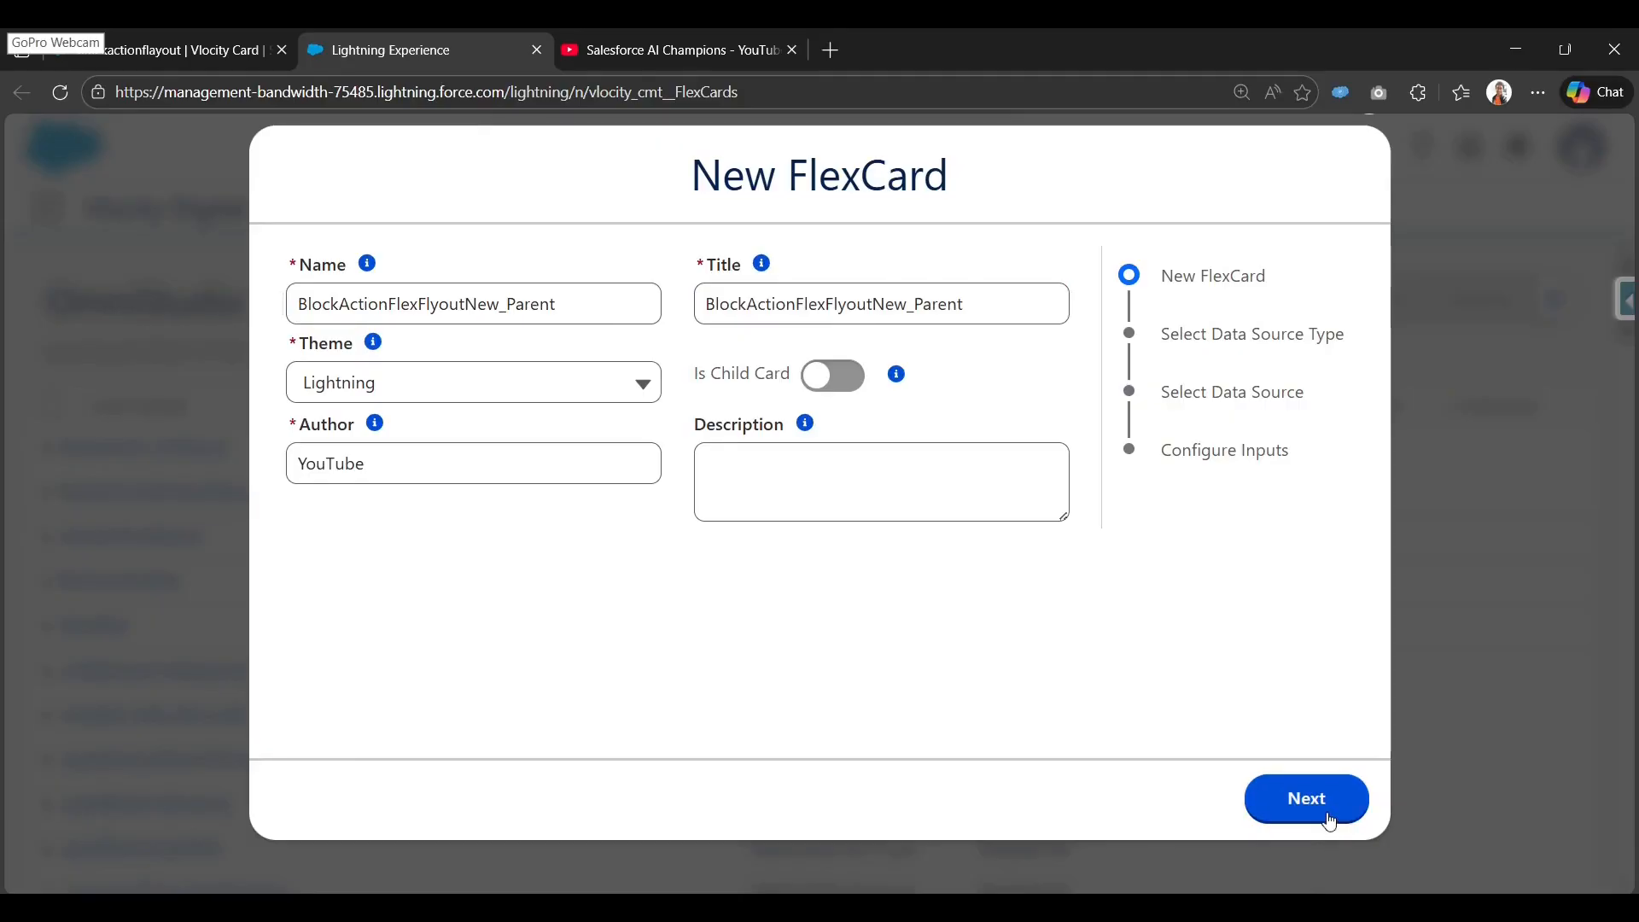
# Continue to the data source step and save the card with source type None.
pyautogui.click(1299, 800)
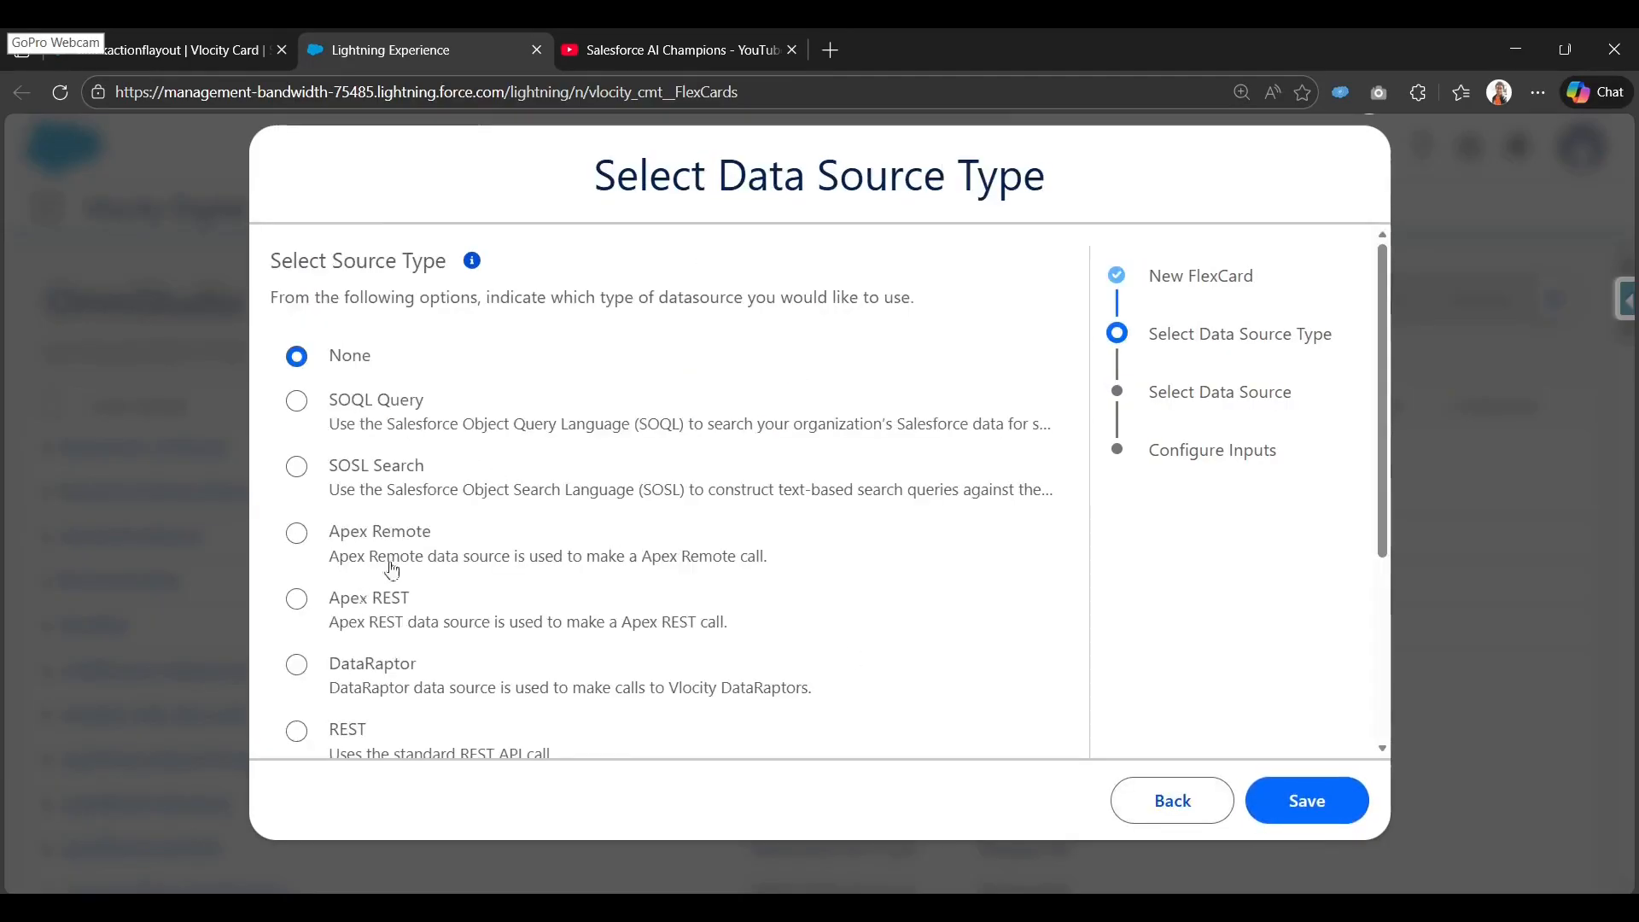
pyautogui.scroll(-5, 440, 586)
pyautogui.scroll(5, 442, 588)
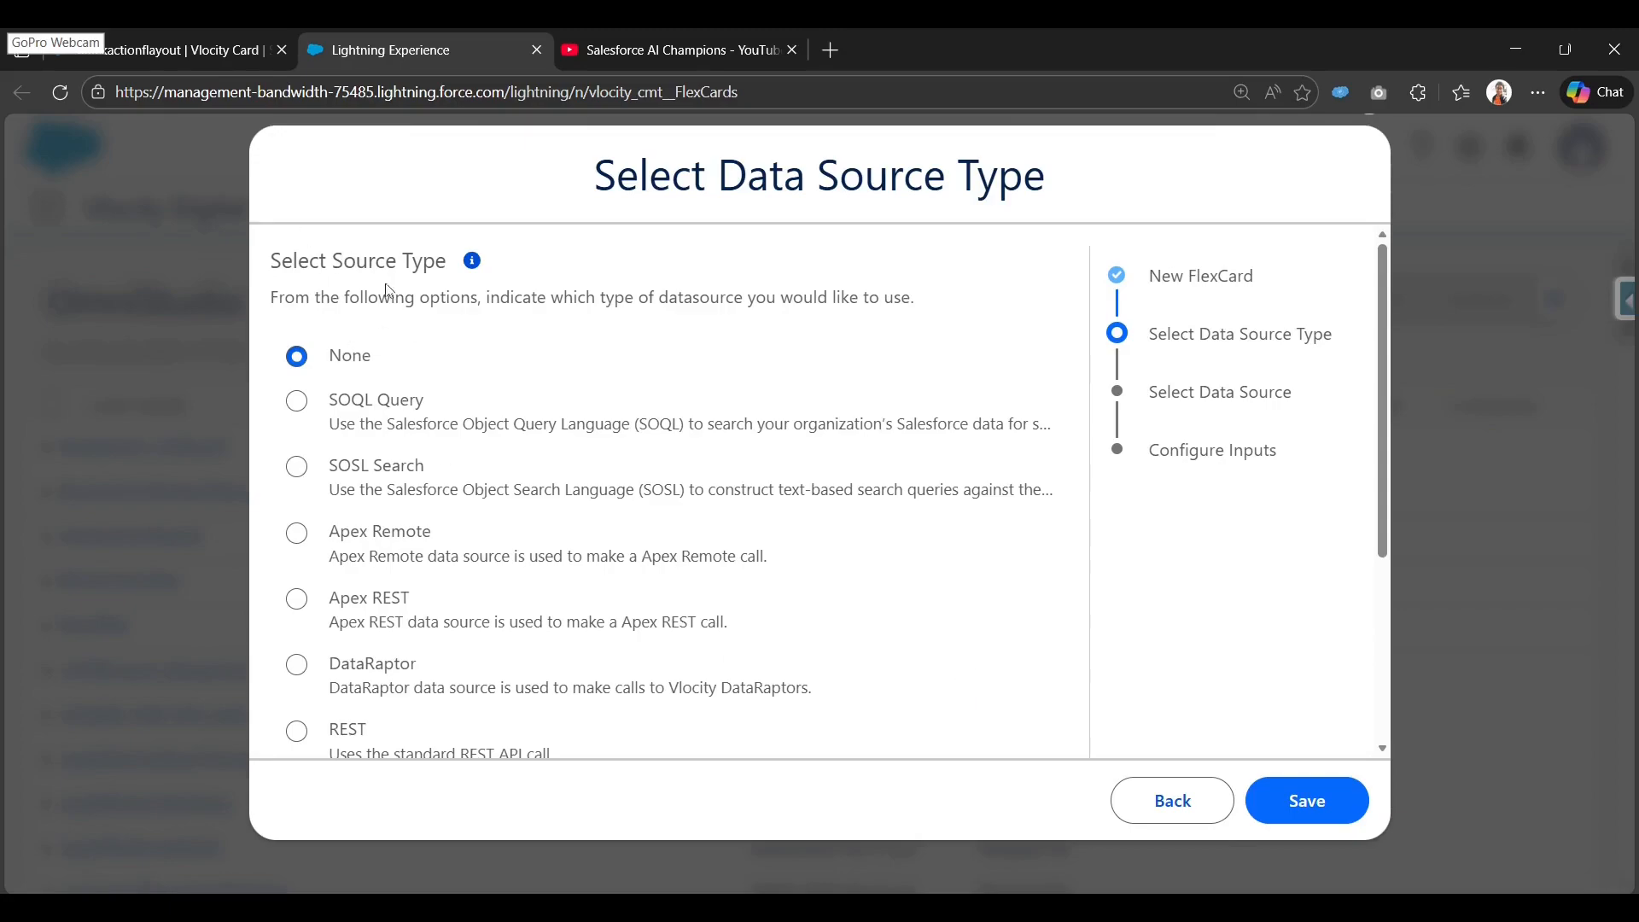
pyautogui.click(1322, 817)
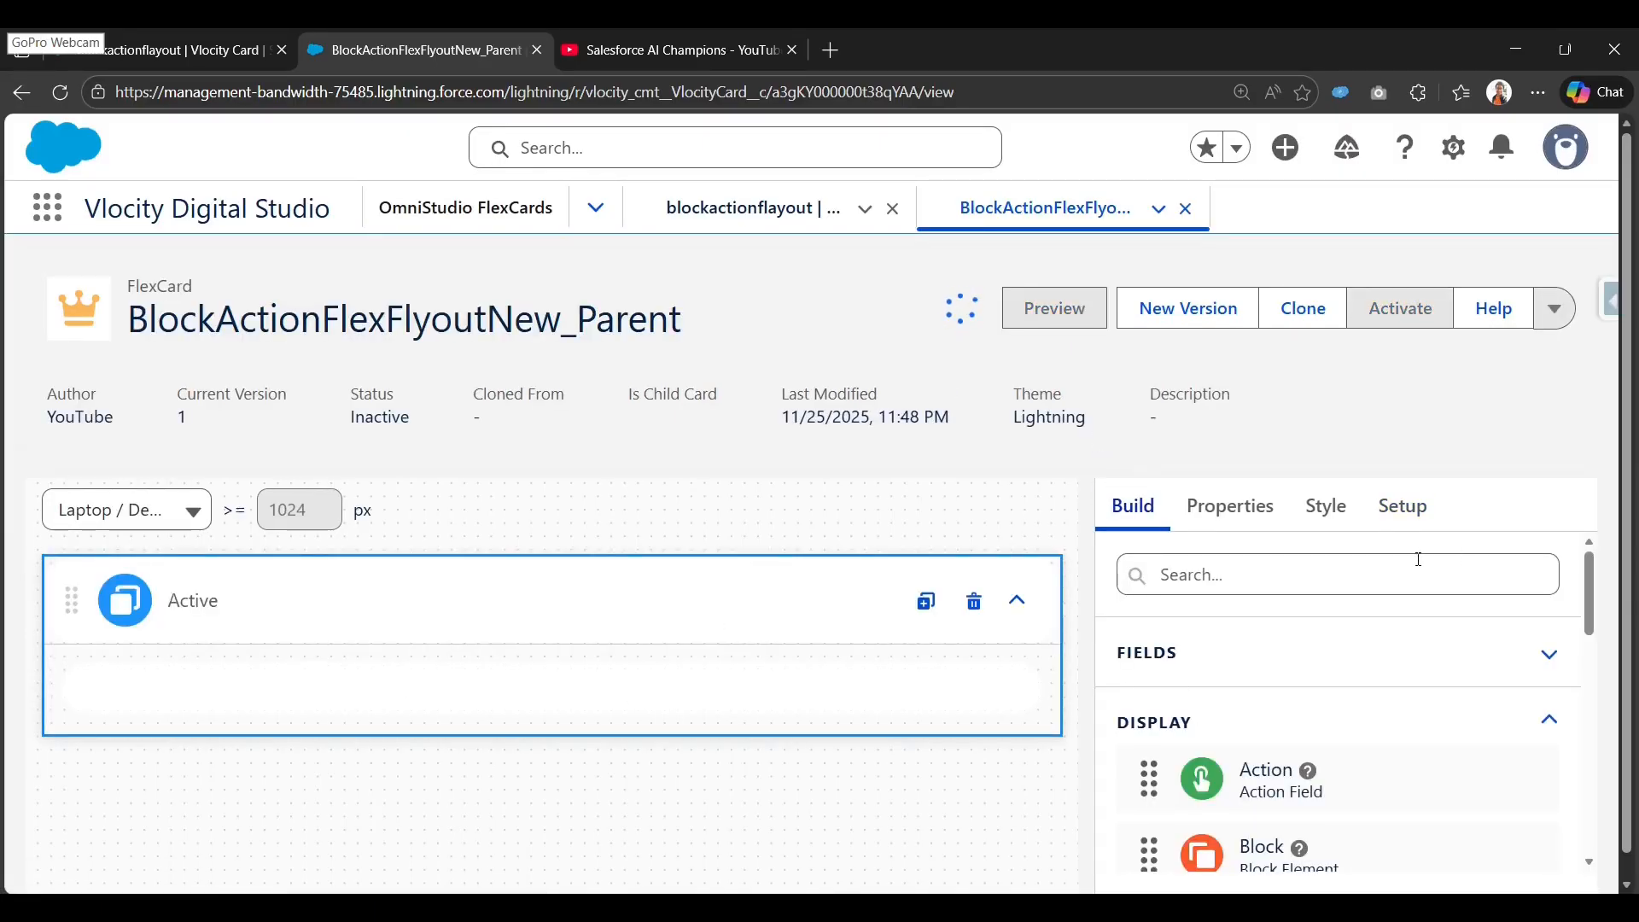
# Set the parent card's Data Source Type to DataRaptor in Setup.
pyautogui.click(1403, 506)
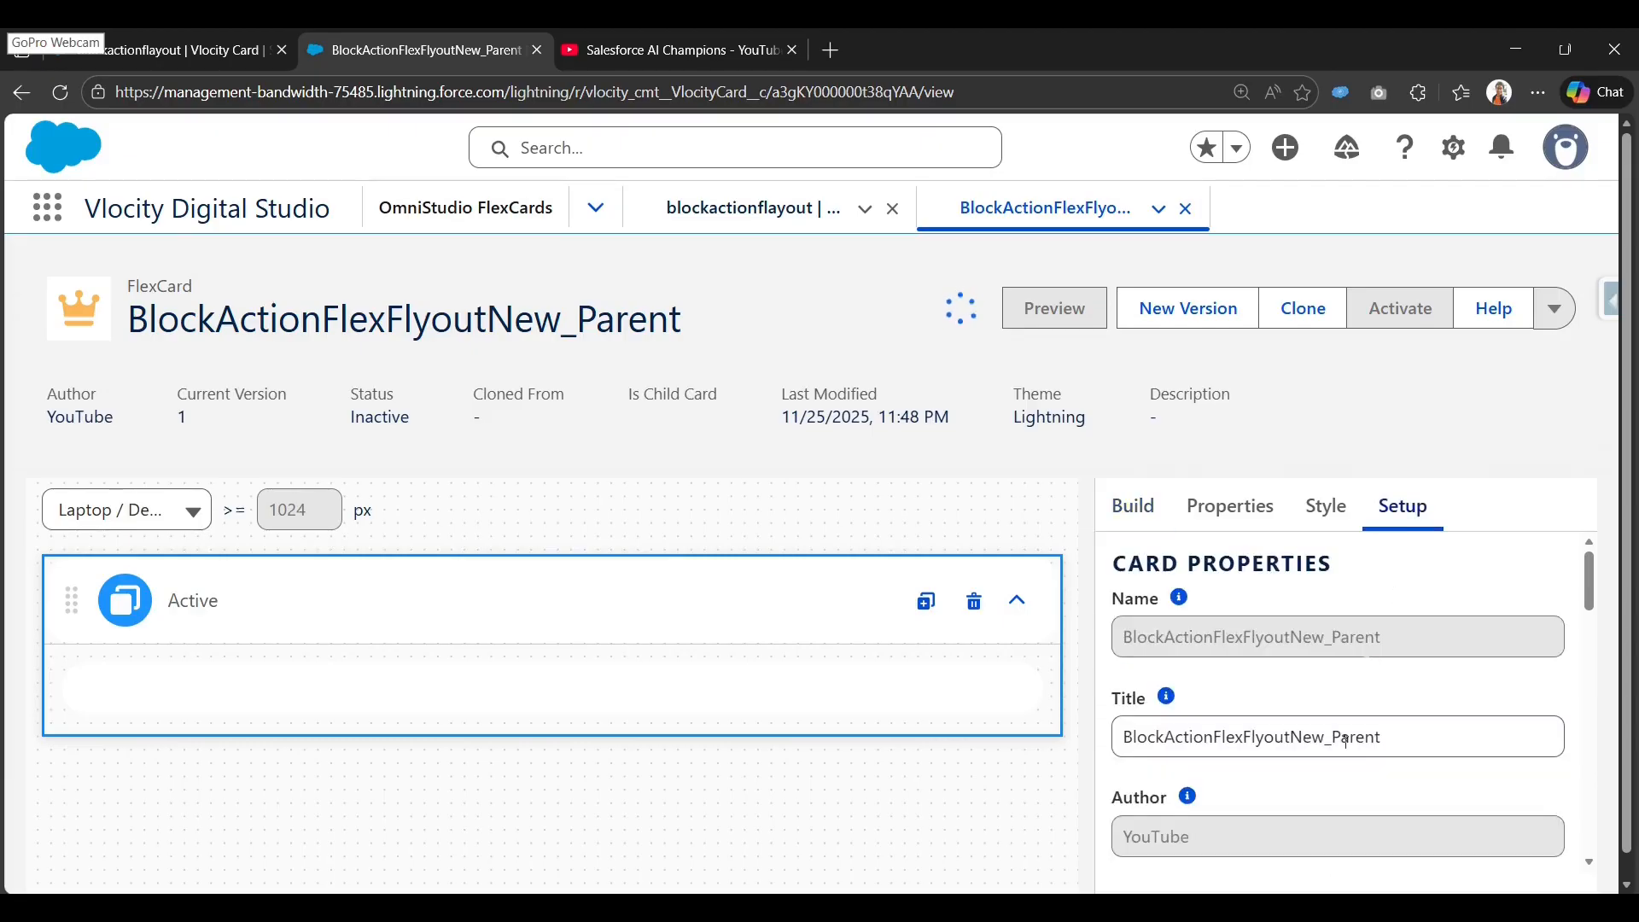
pyautogui.scroll(-10, 1346, 764)
pyautogui.scroll(-3, 1346, 768)
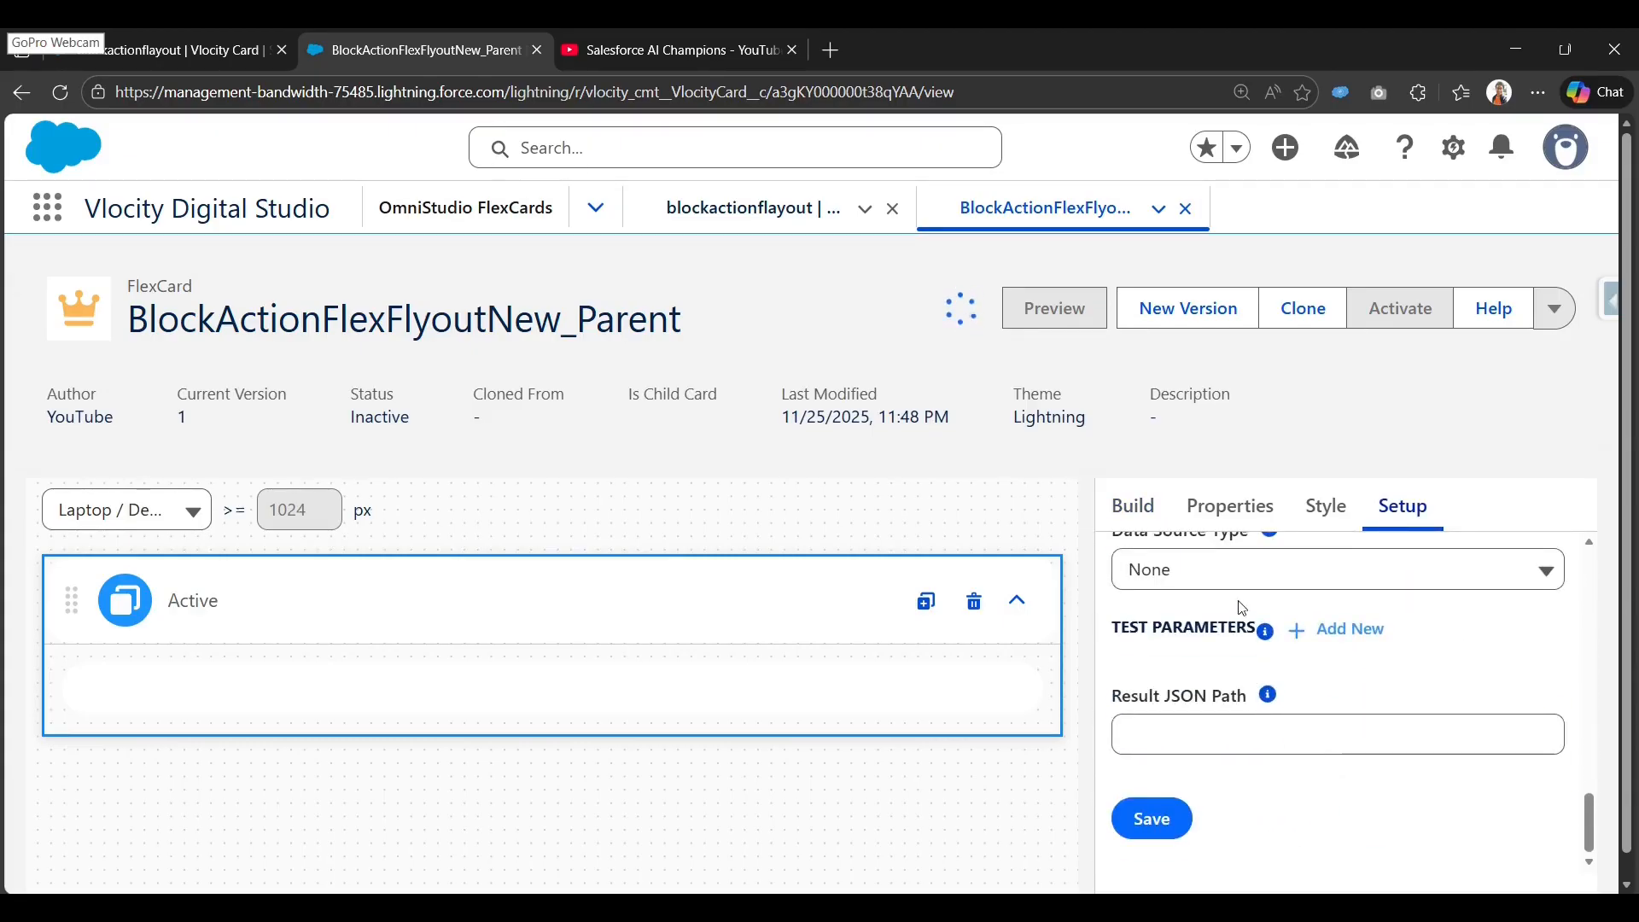
pyautogui.scroll(1, 1343, 768)
pyautogui.click(1229, 677)
pyautogui.scroll(-4, 1244, 797)
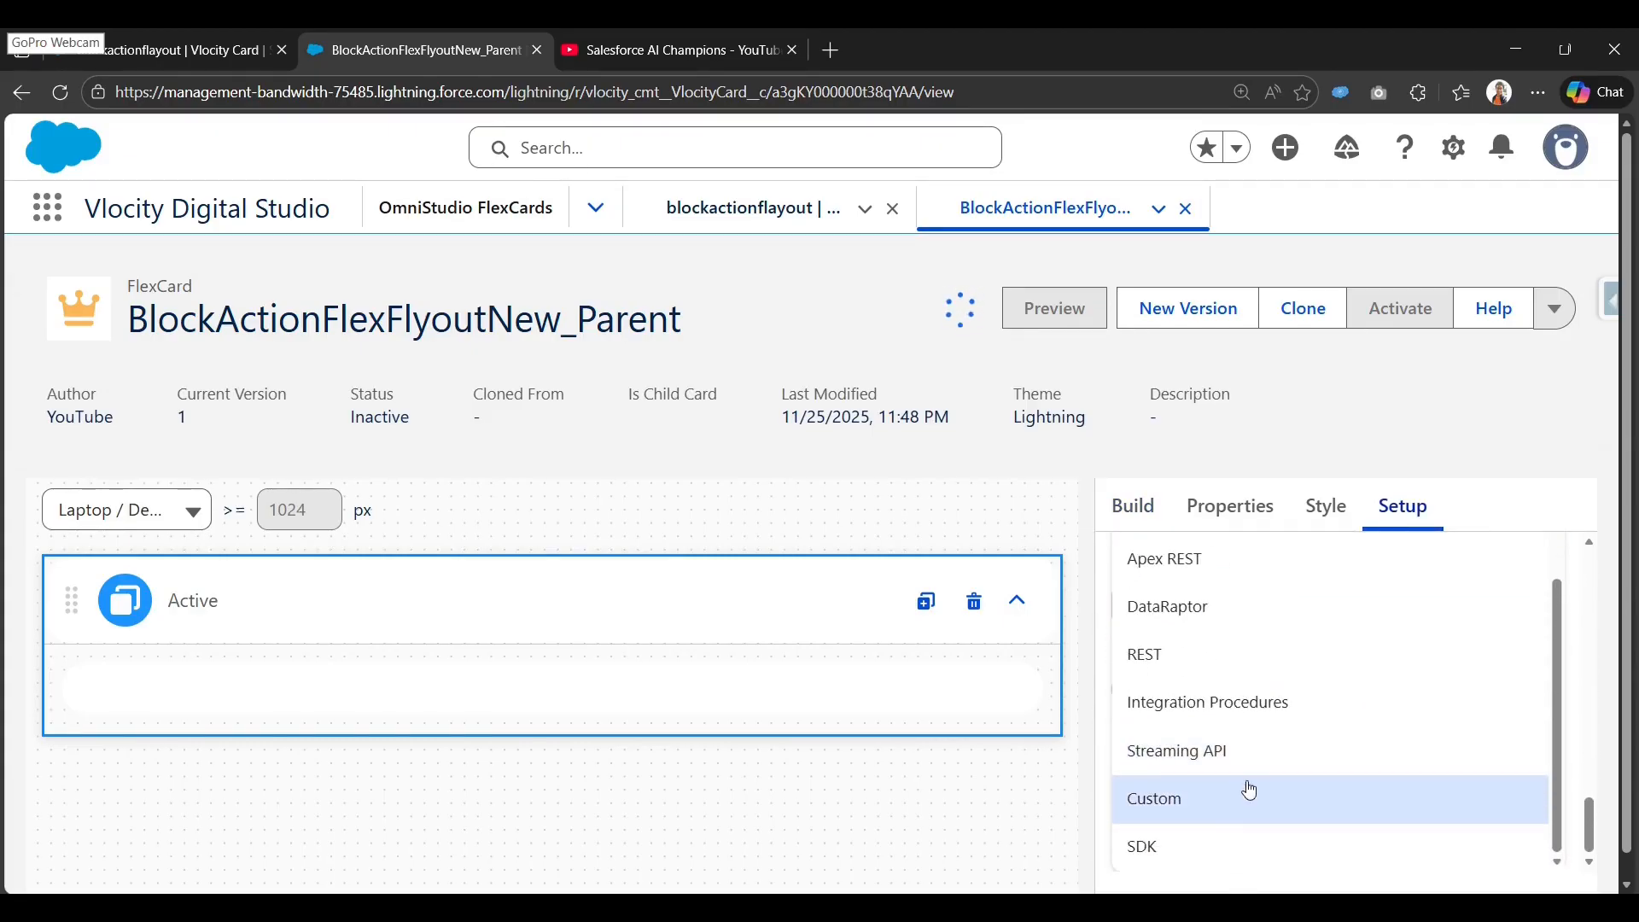
pyautogui.scroll(-1, 1289, 683)
pyautogui.click(1229, 584)
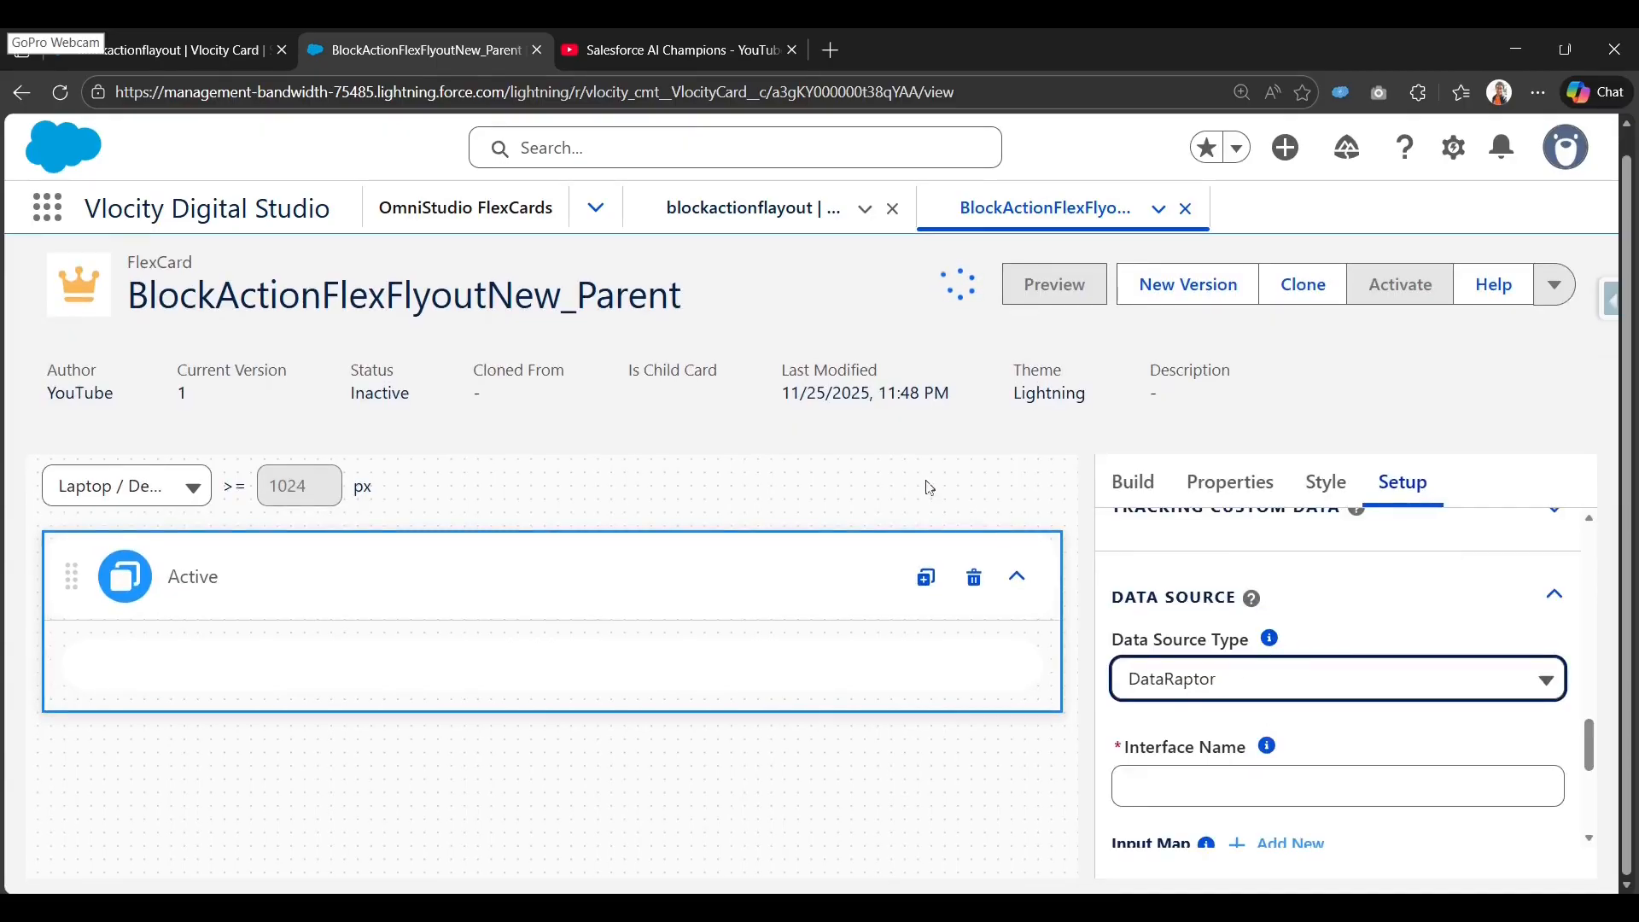
# Open OmniStudio DataRaptors in a new tab and start a new DataRaptor.
pyautogui.click(588, 214)
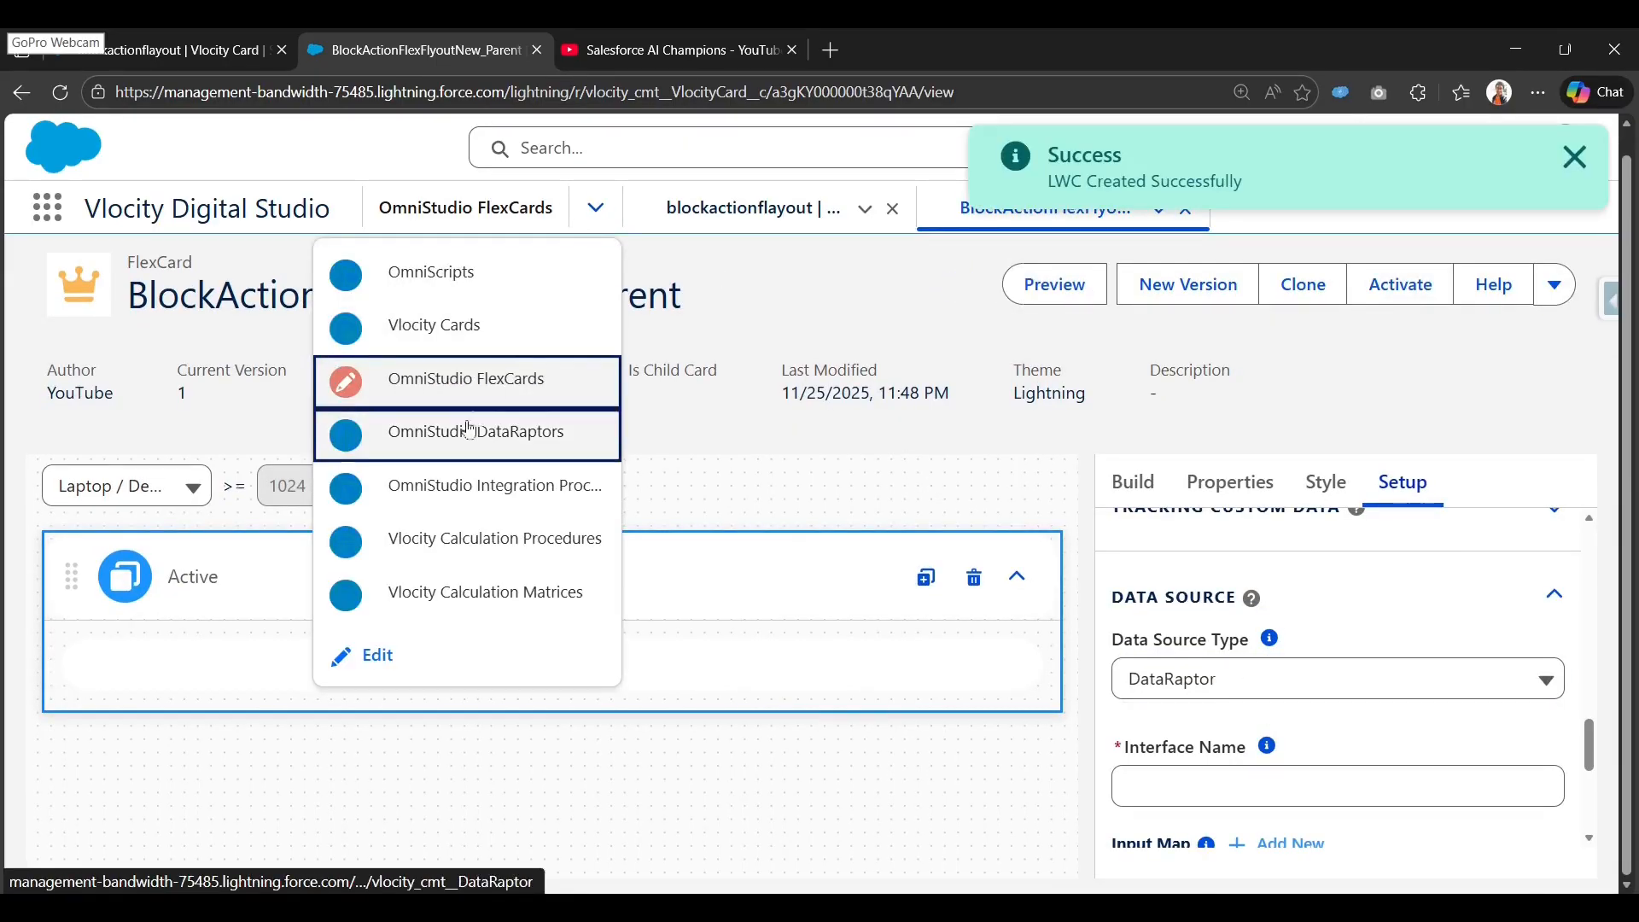
pyautogui.rightClick(453, 447)
pyautogui.click(519, 476)
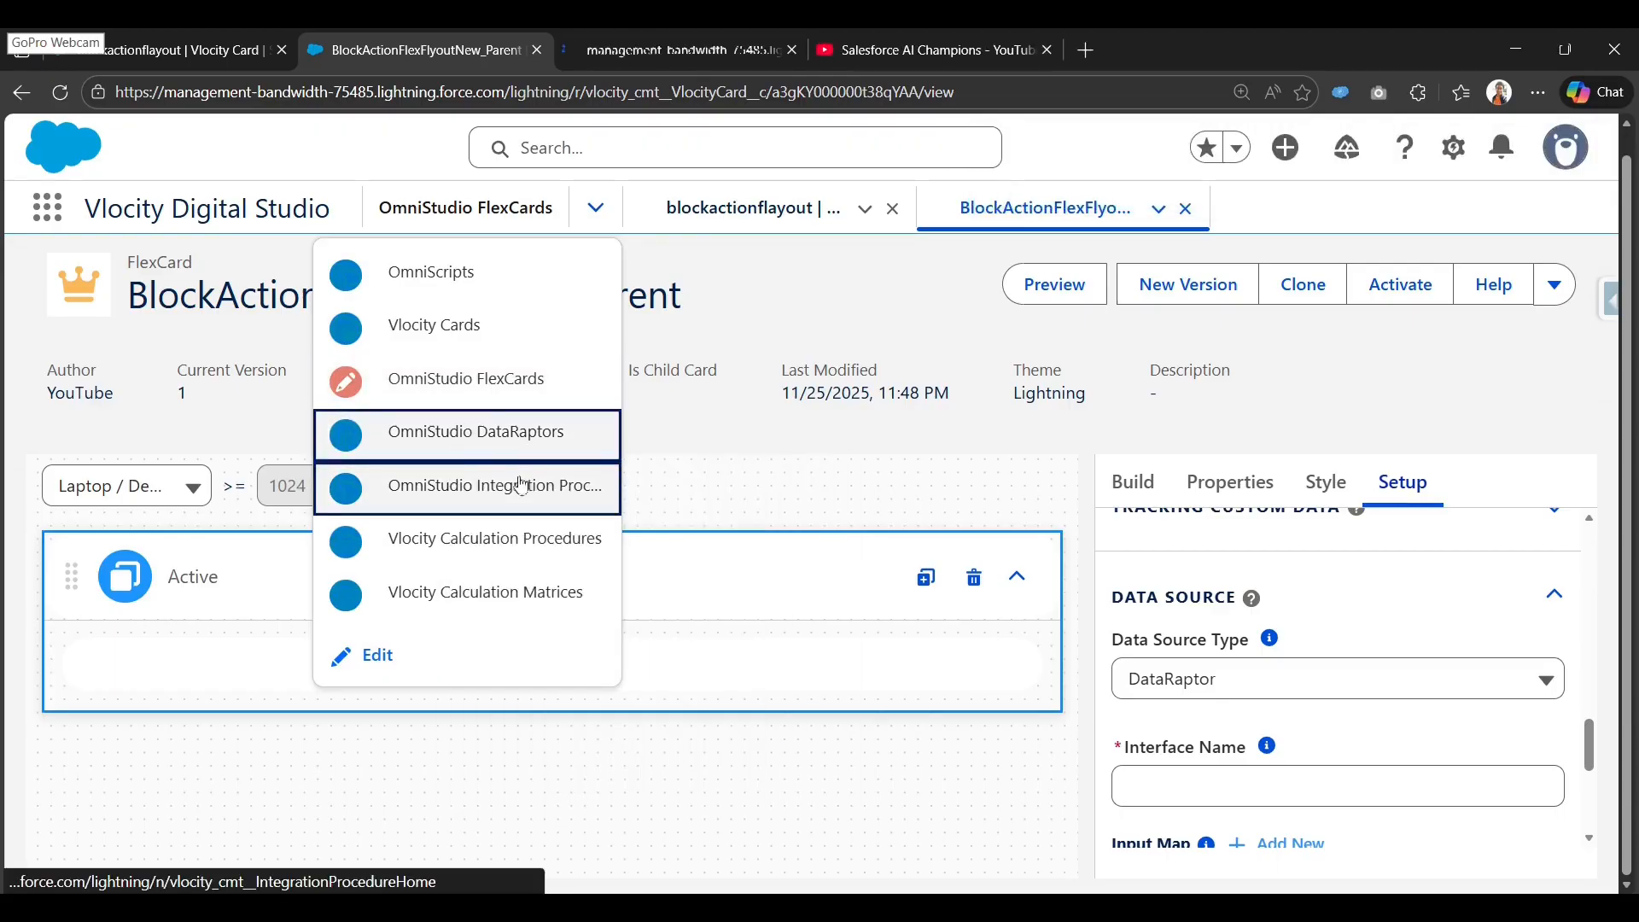
pyautogui.click(687, 50)
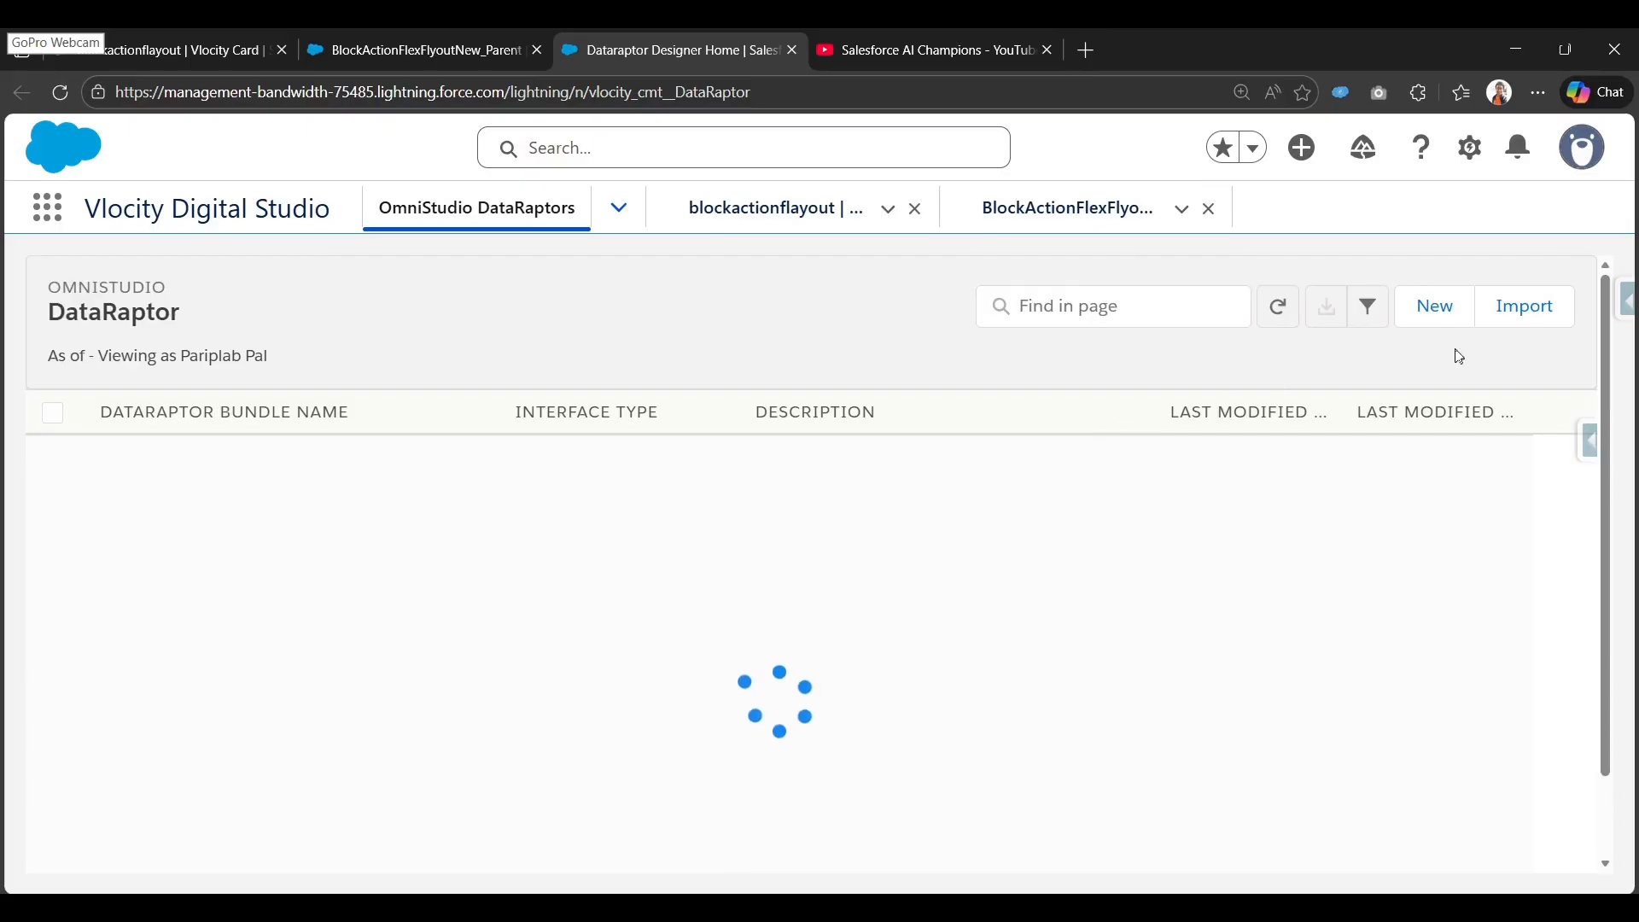
pyautogui.click(1444, 319)
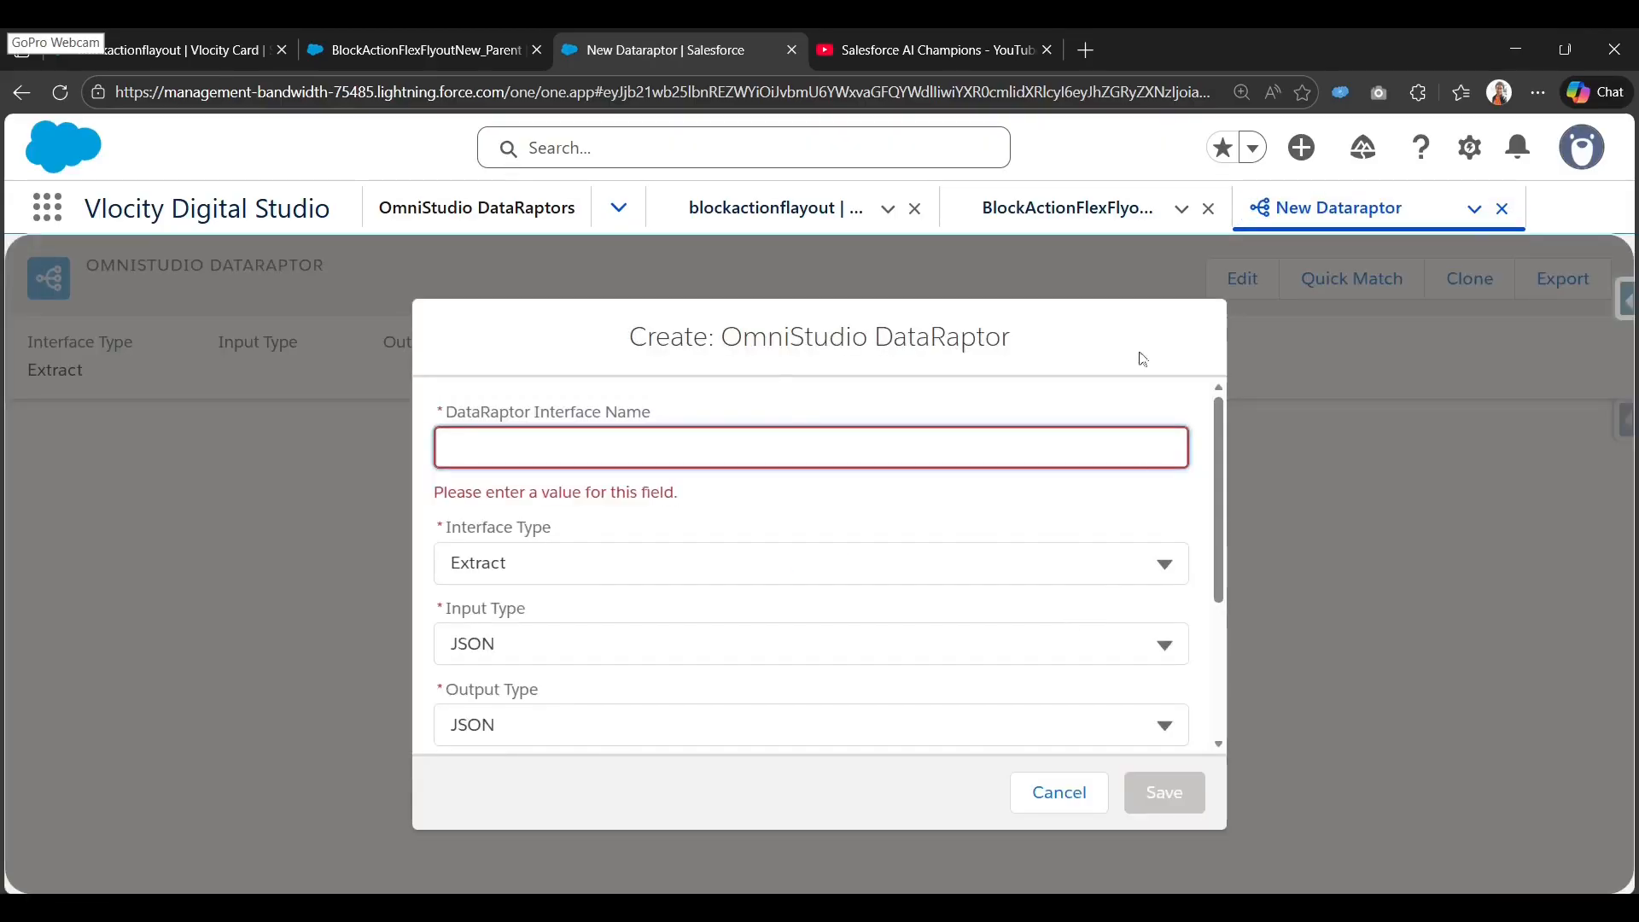
# Keep the Extract interface type, name it getConDetailsBasedOnAccountId, and save the new DataRaptor.
pyautogui.click(523, 563)
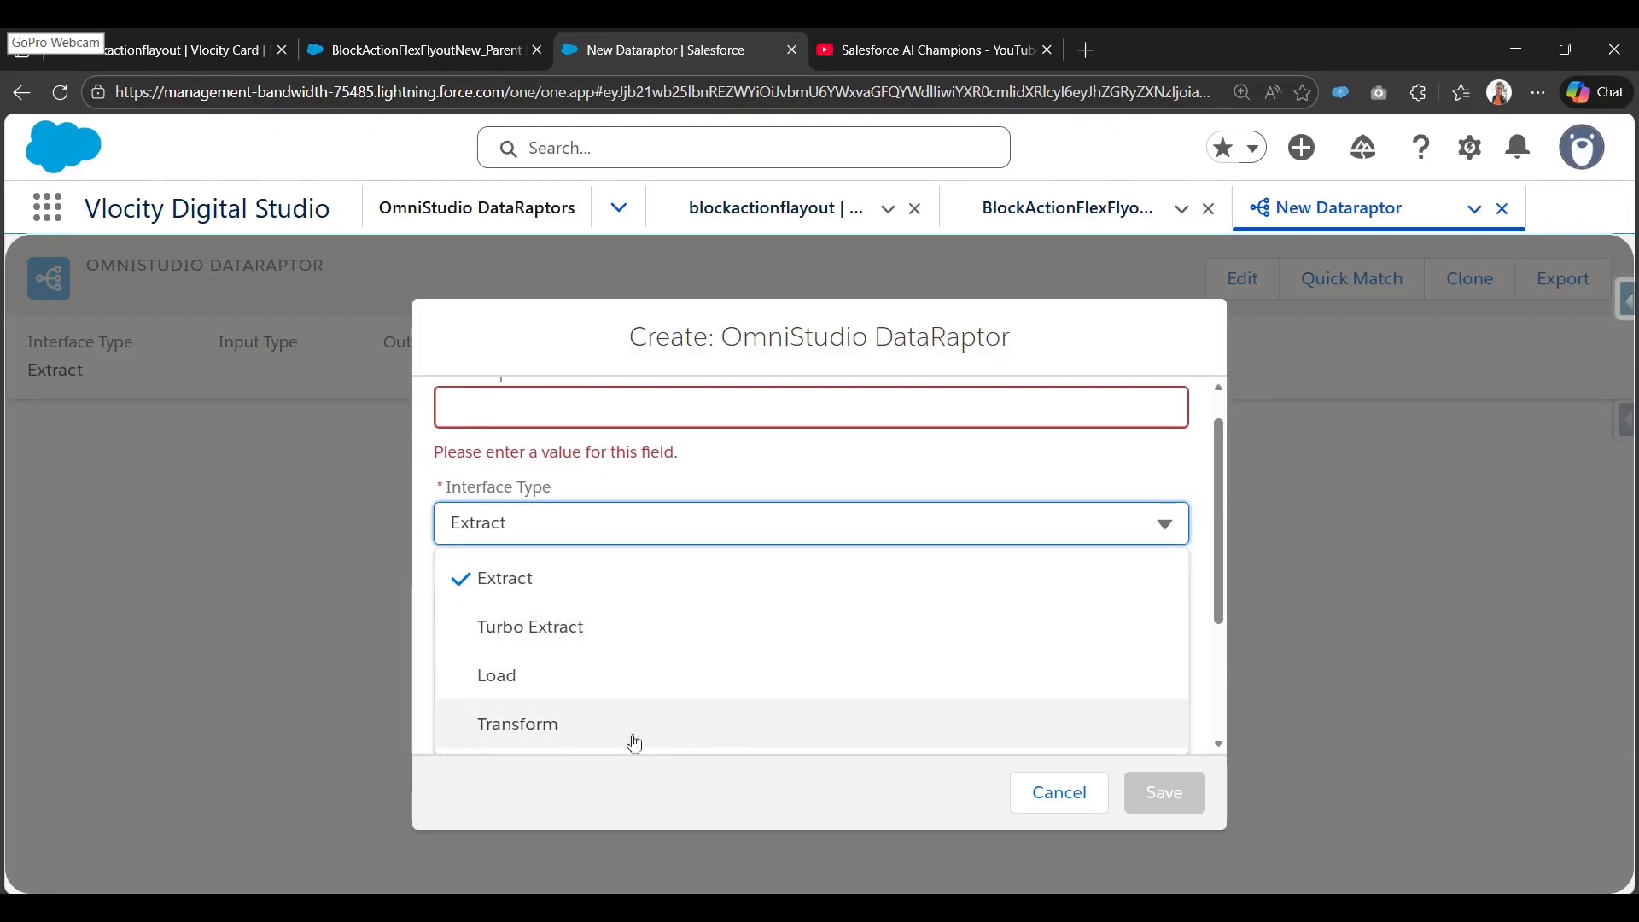
pyautogui.click(478, 588)
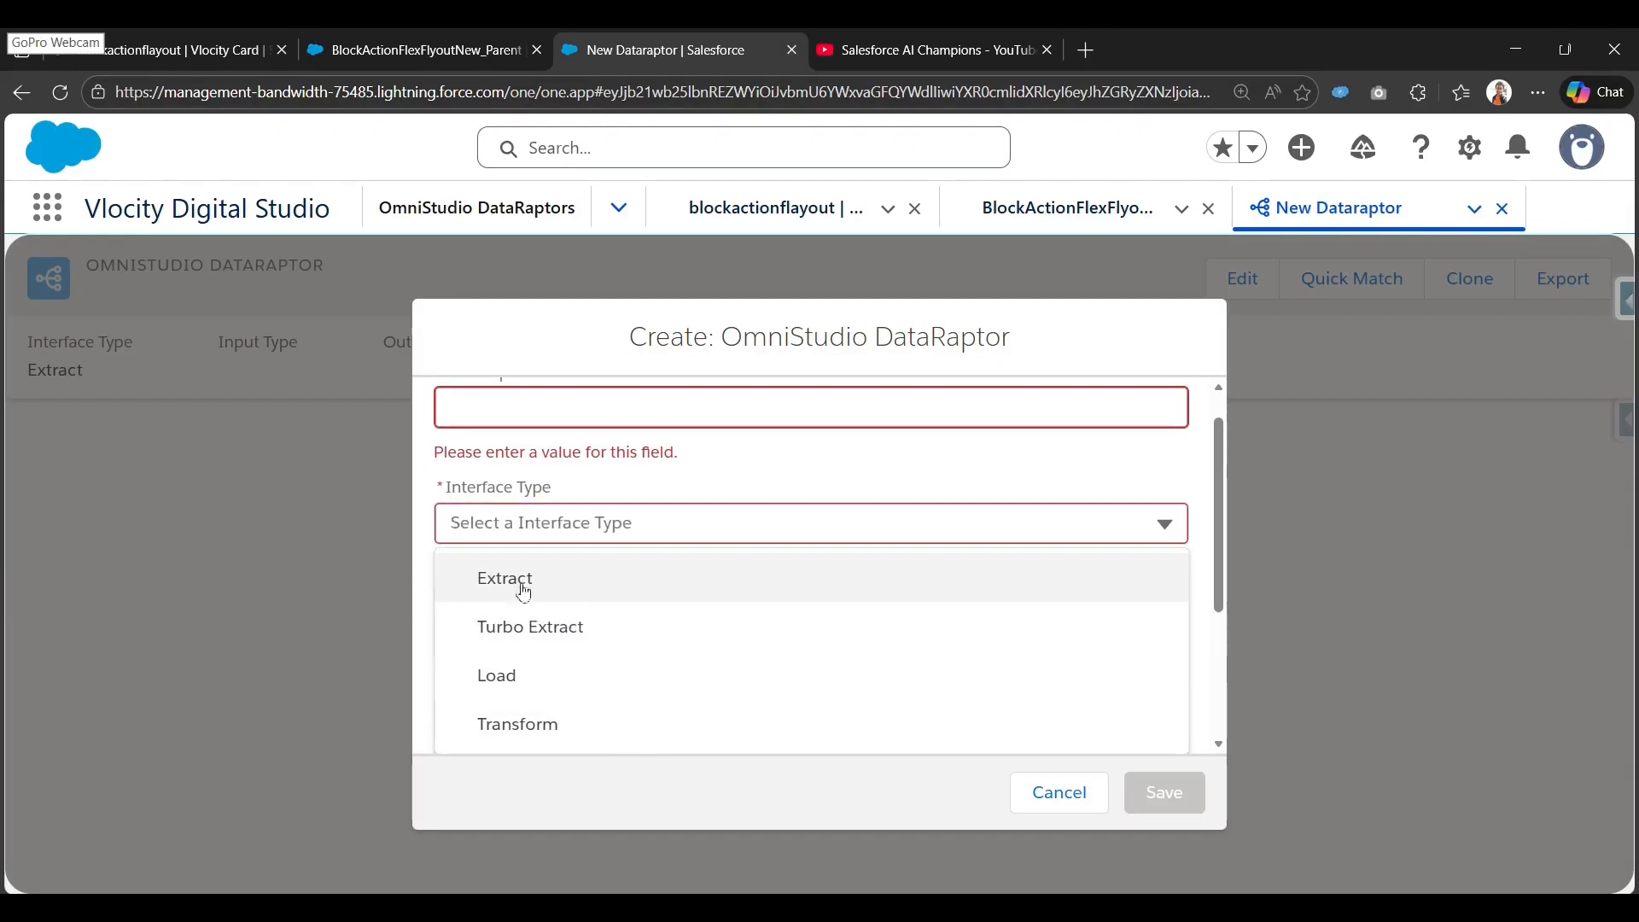
pyautogui.scroll(1, 845, 474)
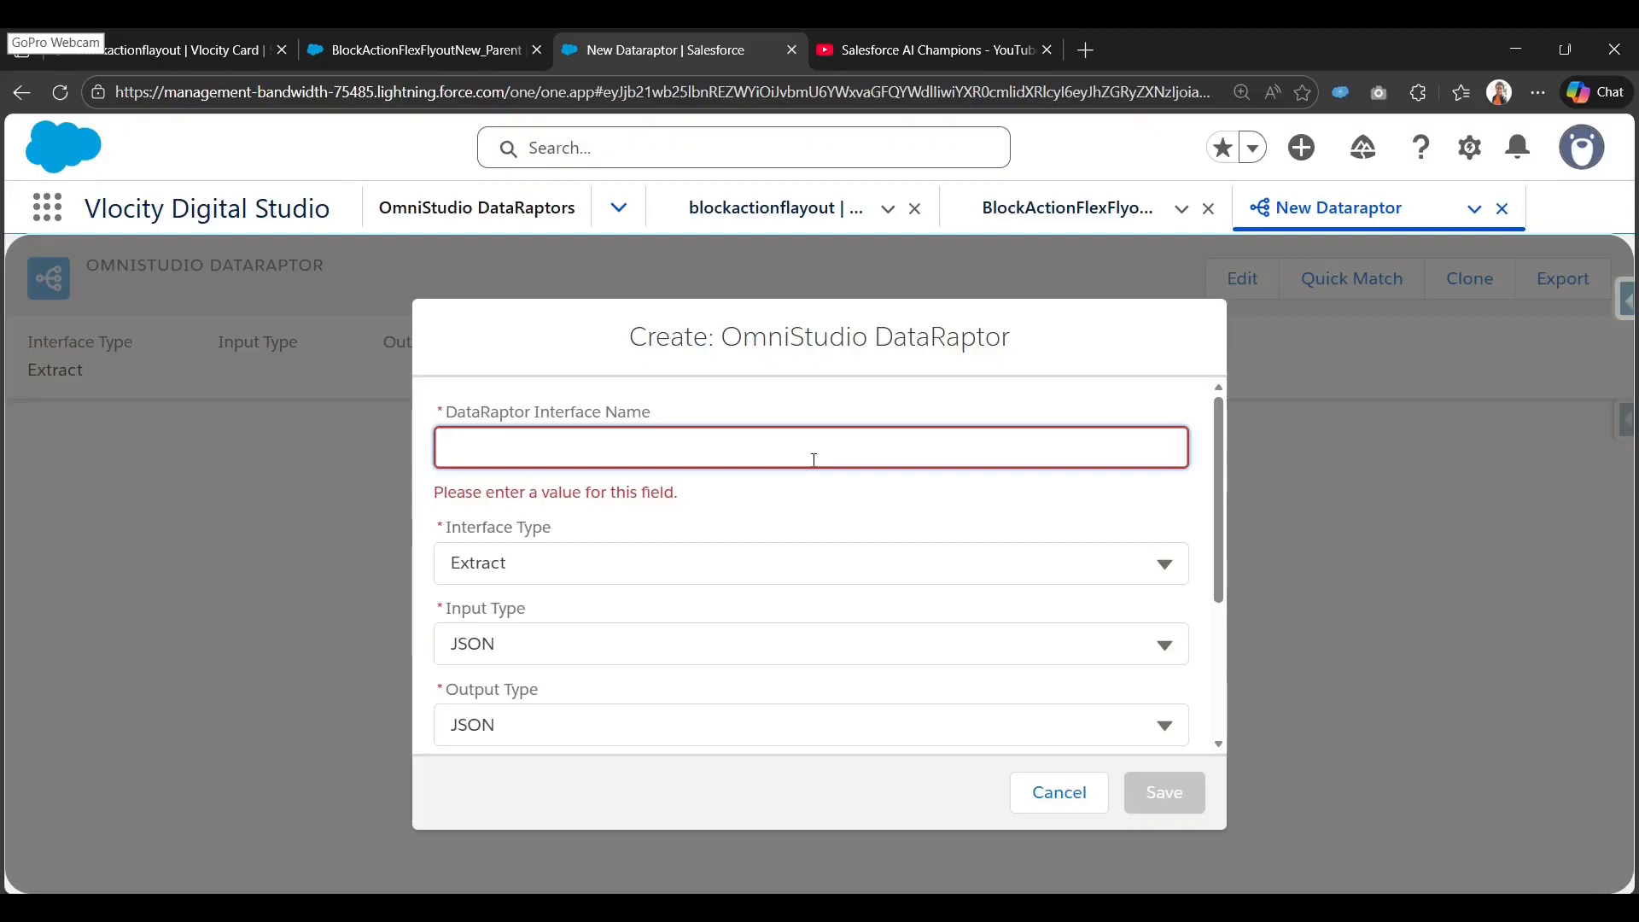
pyautogui.write('etConDetails')
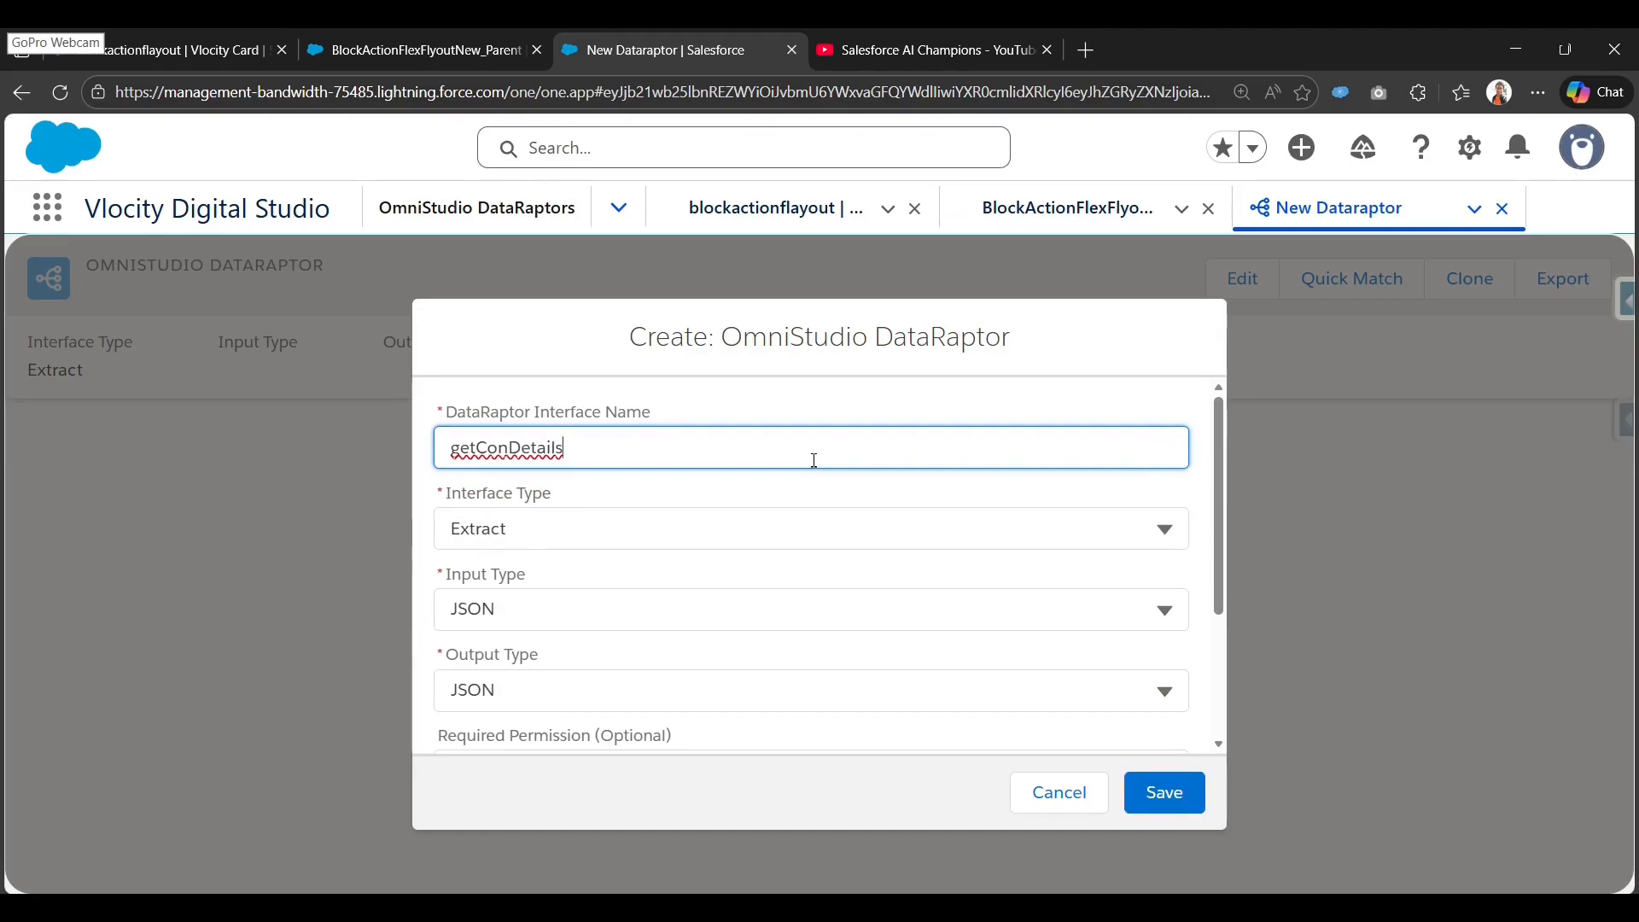
pyautogui.write('BasedOnAccountId')
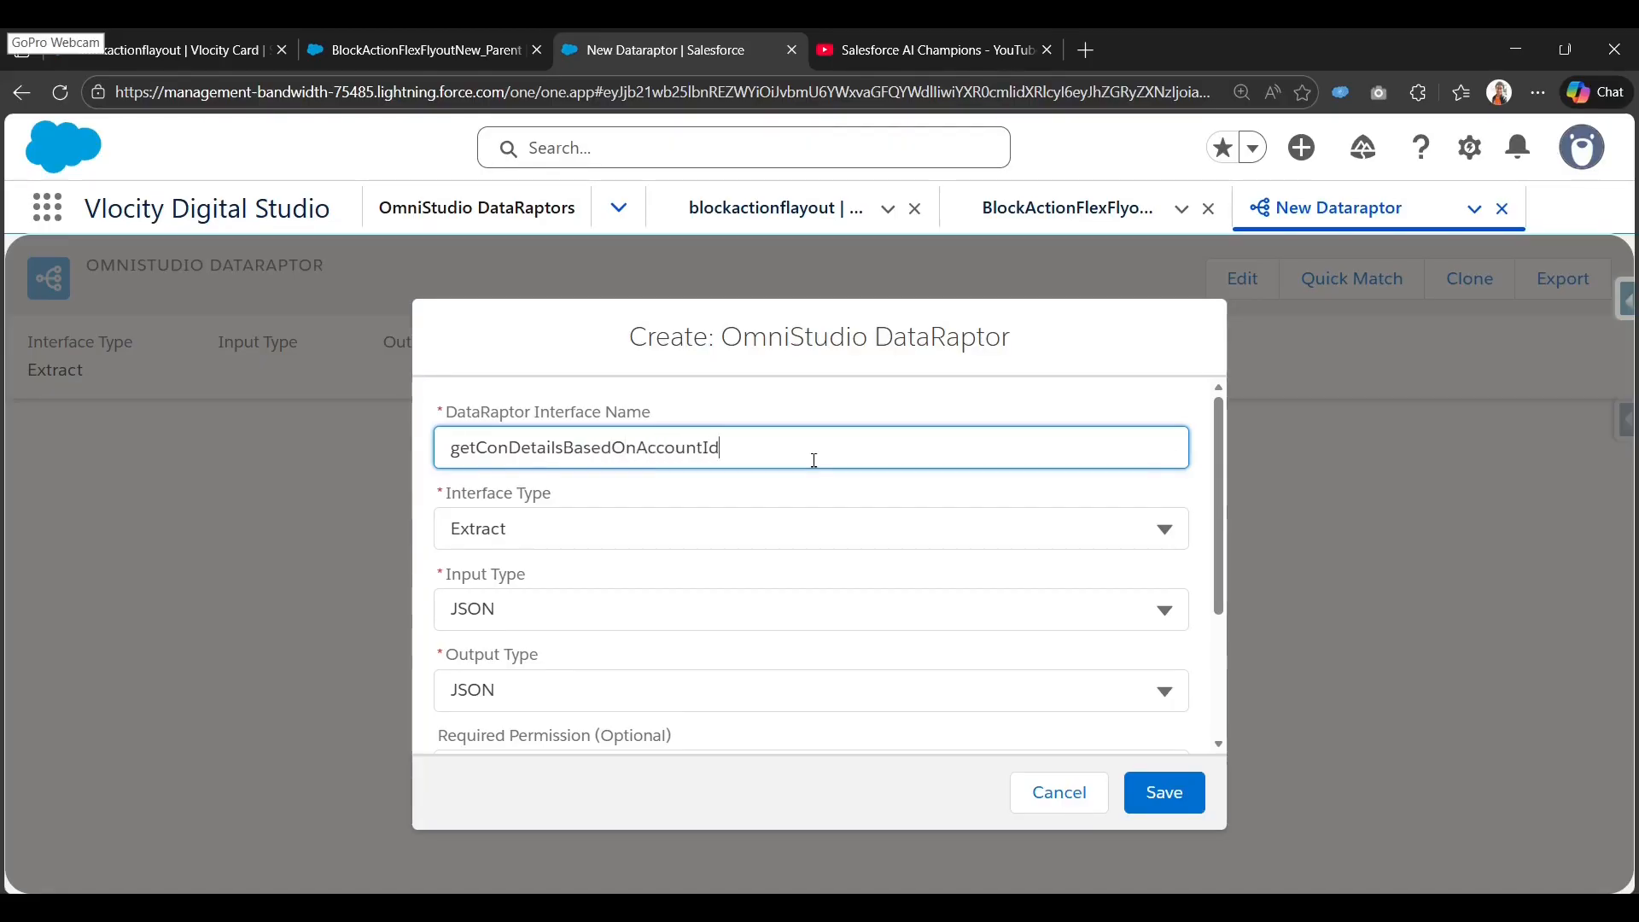
pyautogui.scroll(-1, 696, 581)
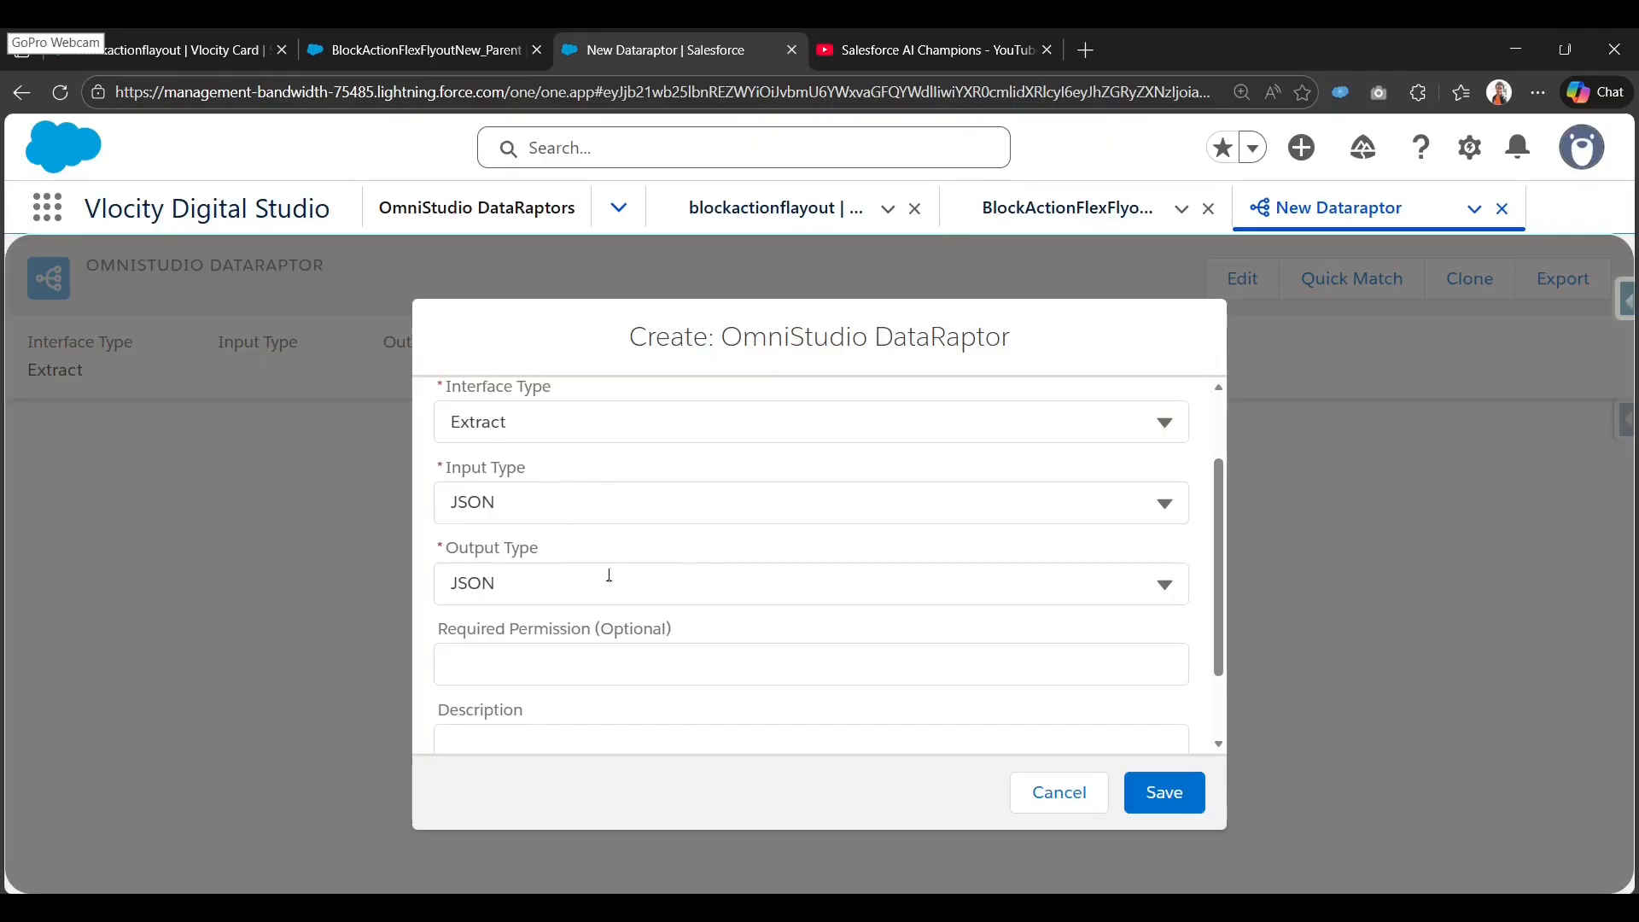
pyautogui.scroll(-1, 609, 576)
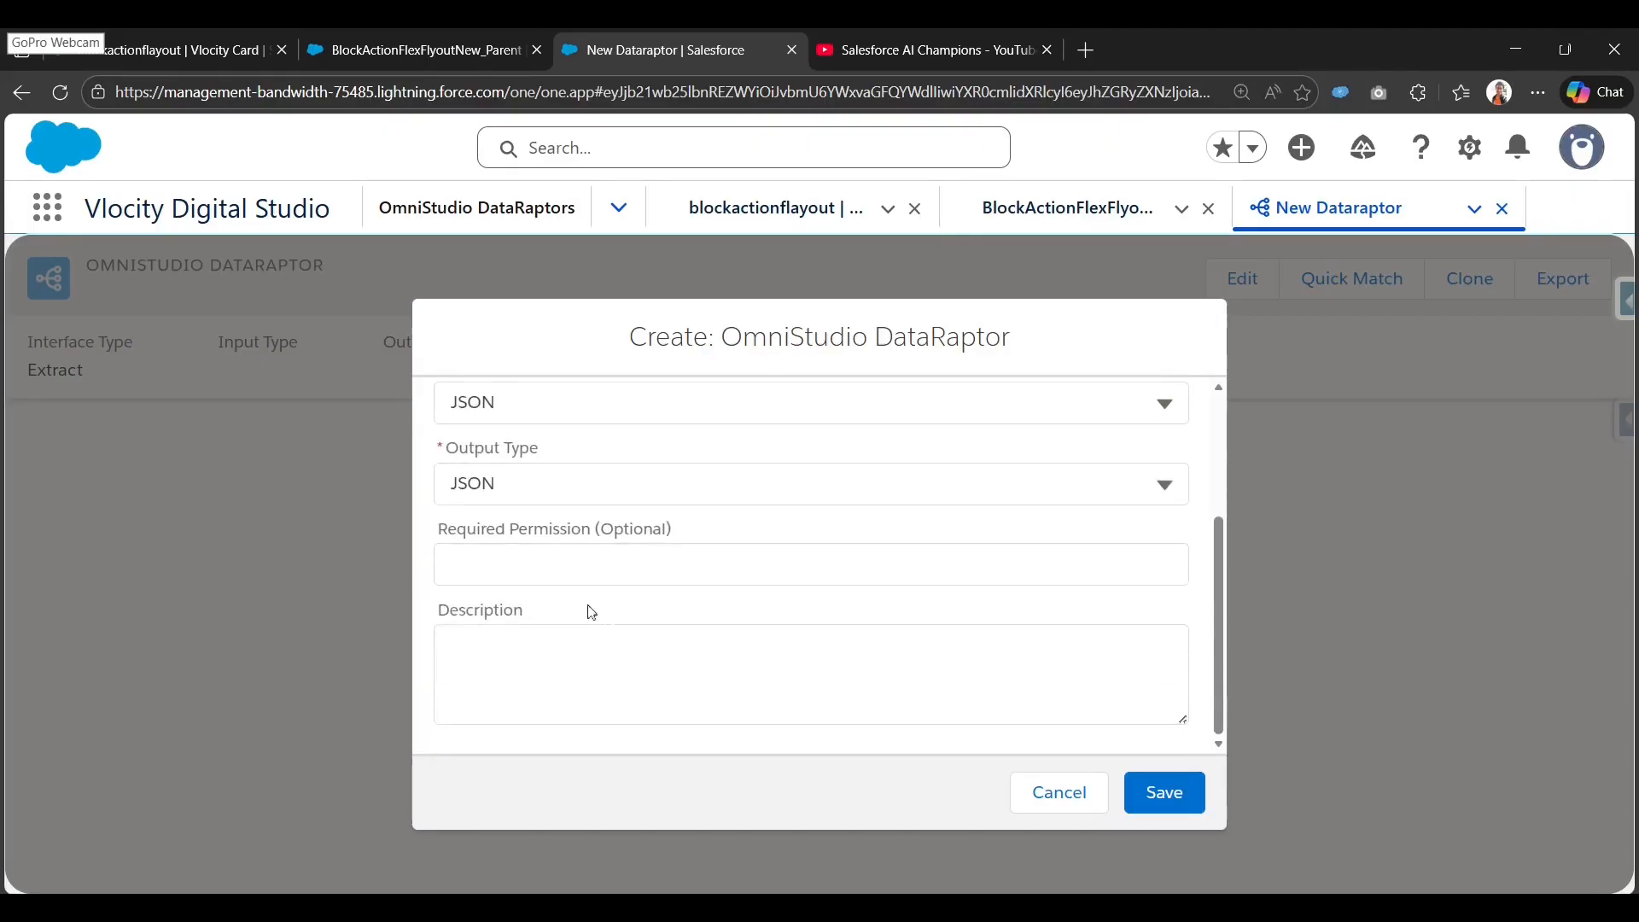
pyautogui.click(1163, 795)
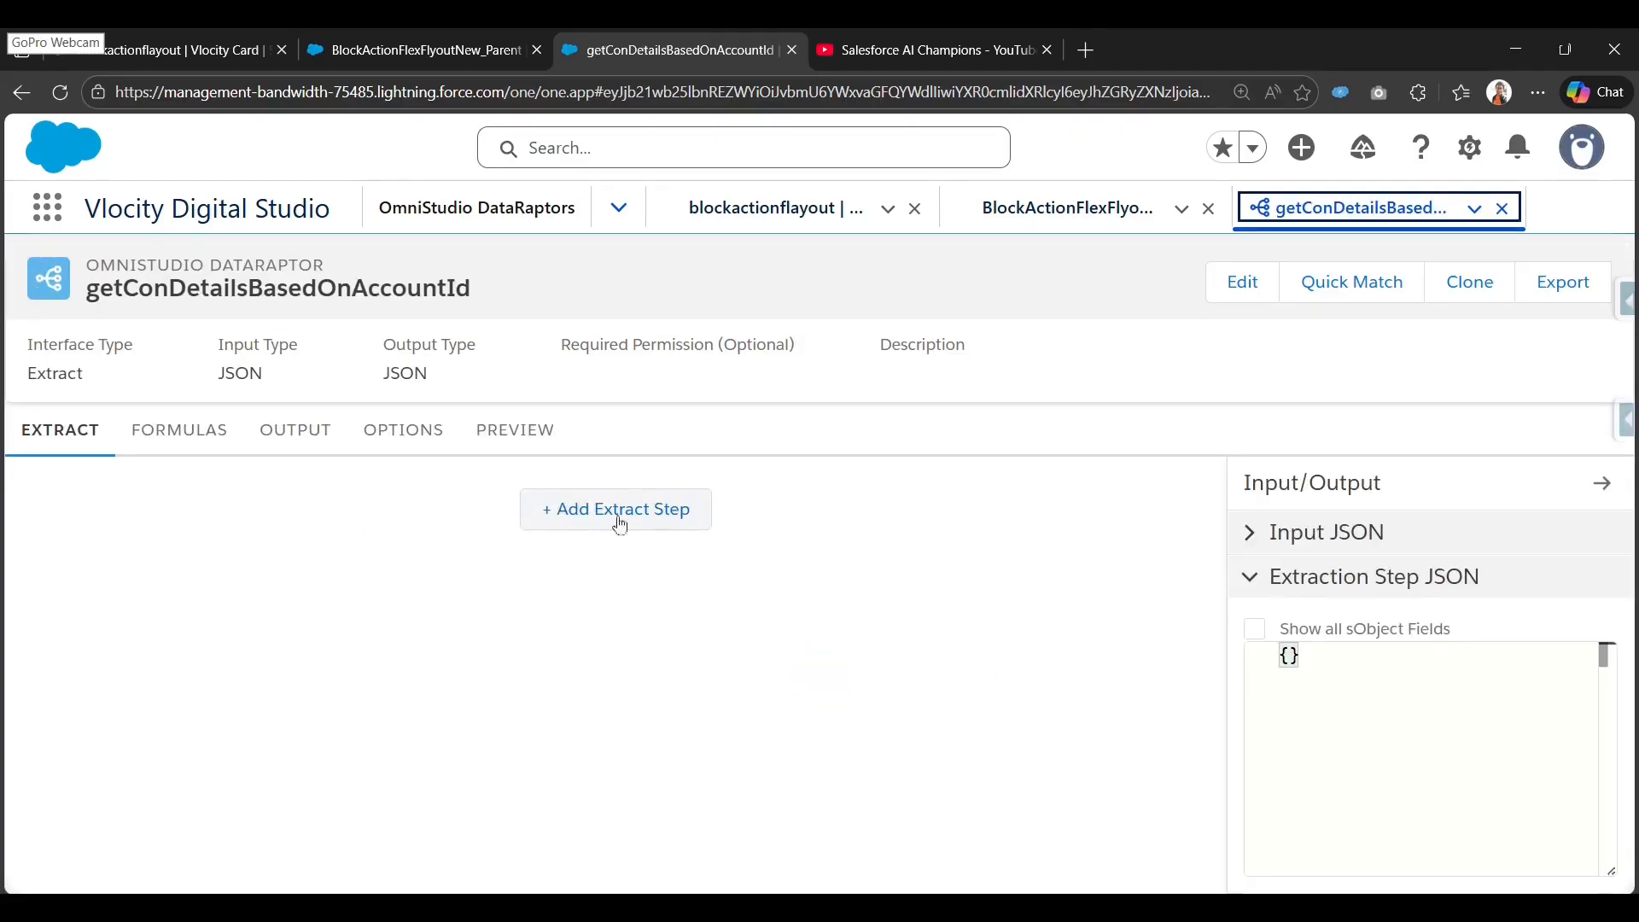
# Add an extract step that pulls the Contact object into output path Contacts.
pyautogui.click(633, 532)
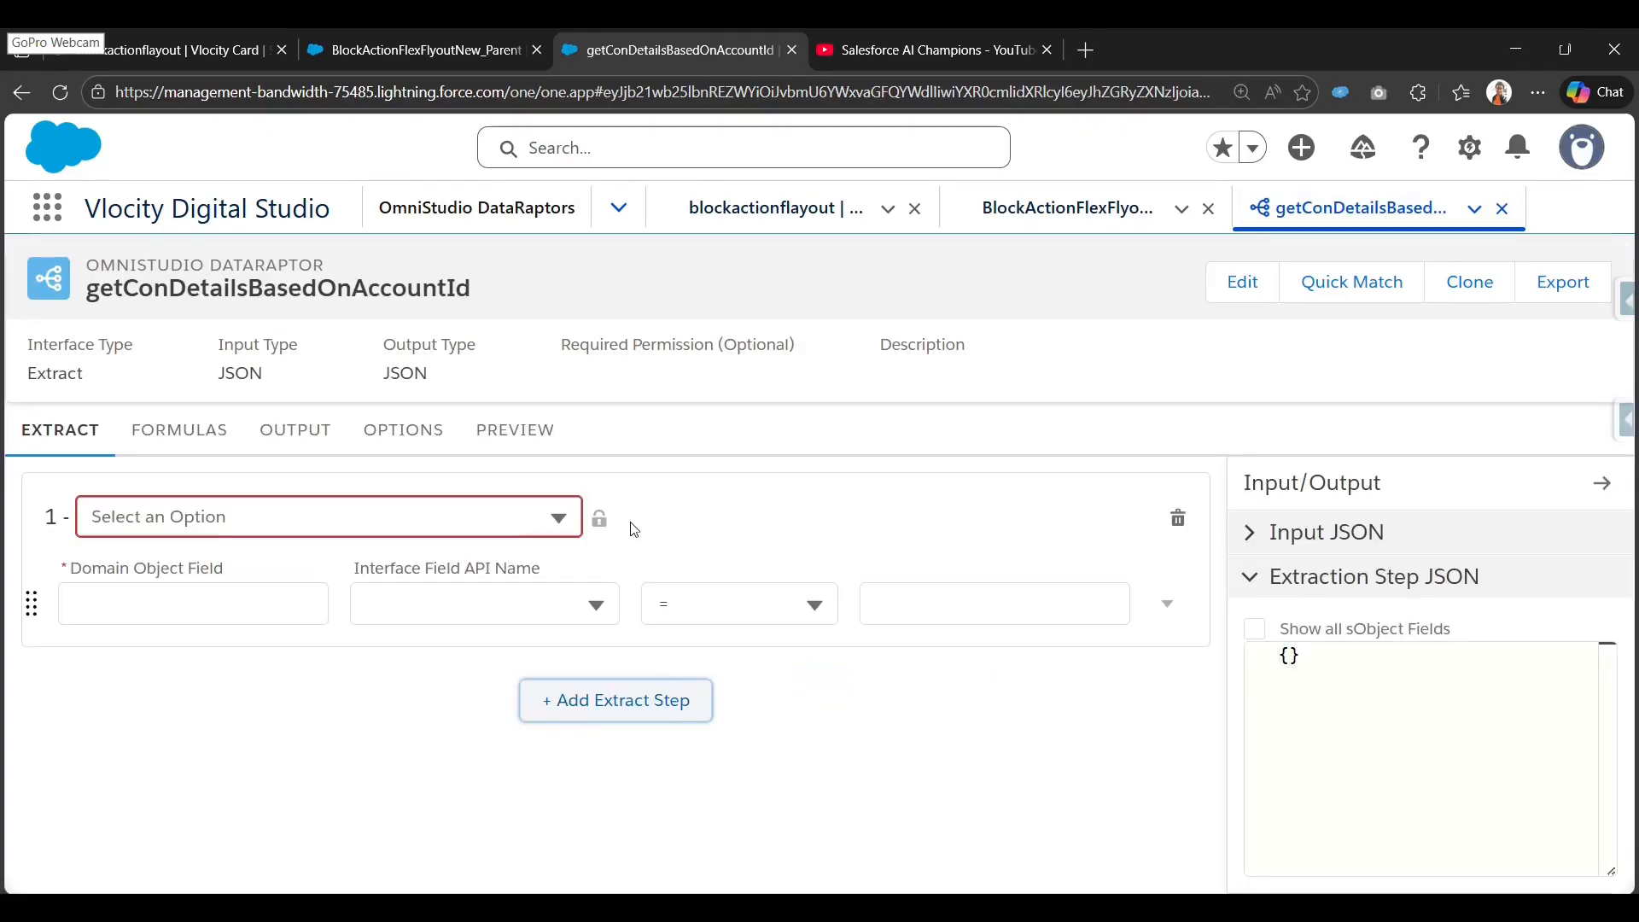
pyautogui.click(402, 509)
pyautogui.write('Contact')
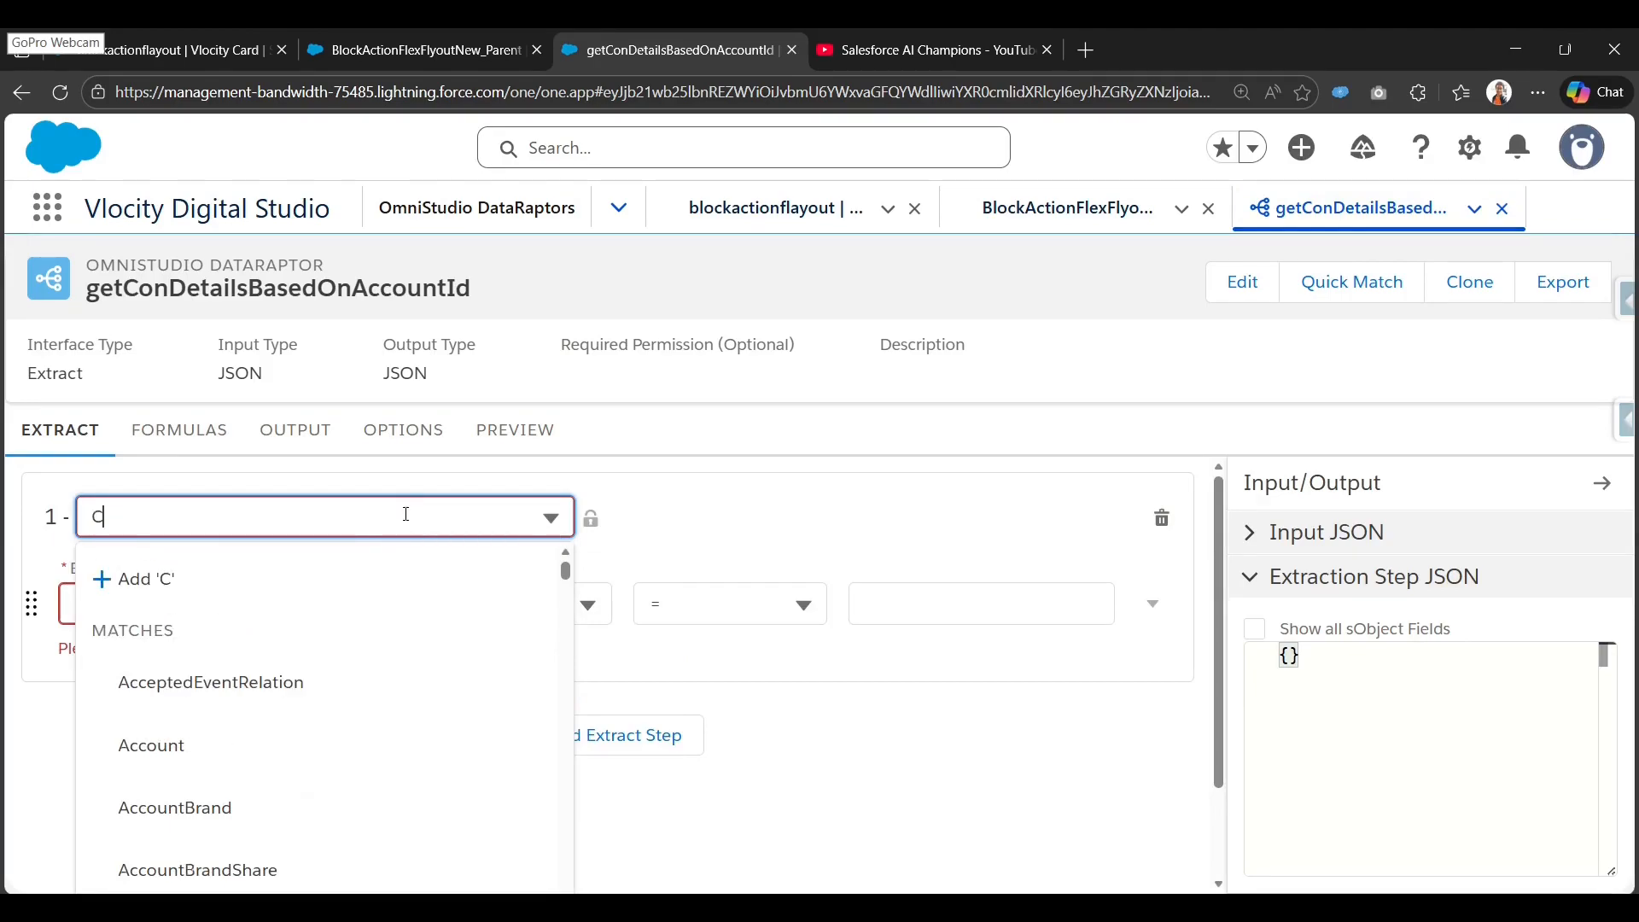
pyautogui.click(367, 811)
pyautogui.click(118, 608)
pyautogui.write('C')
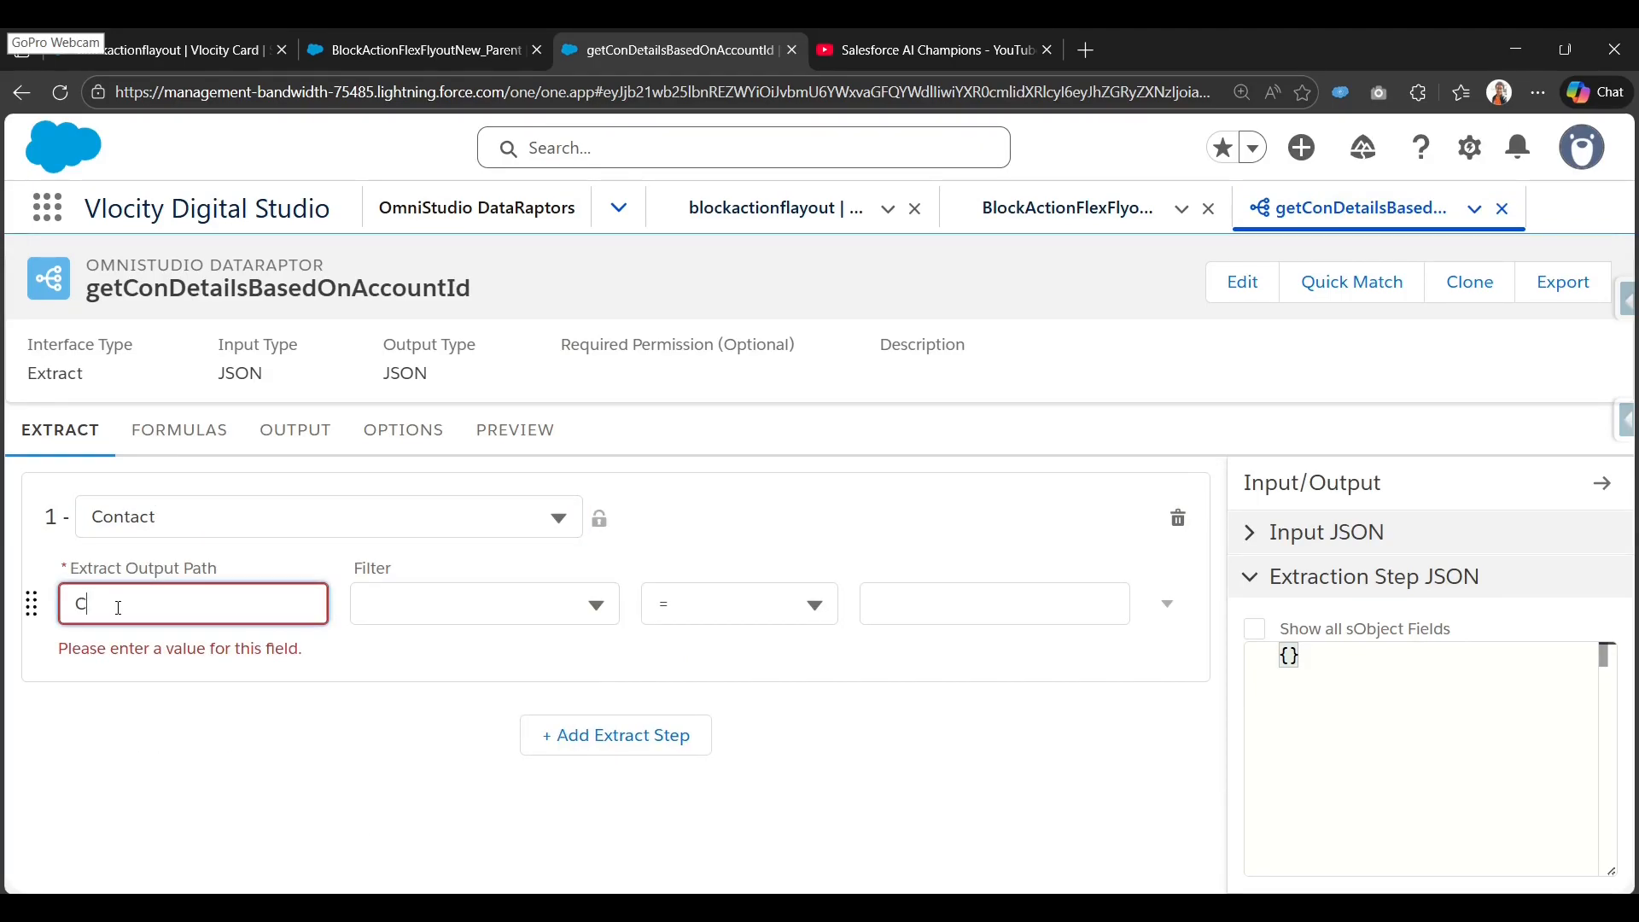
pyautogui.write('ontacts')
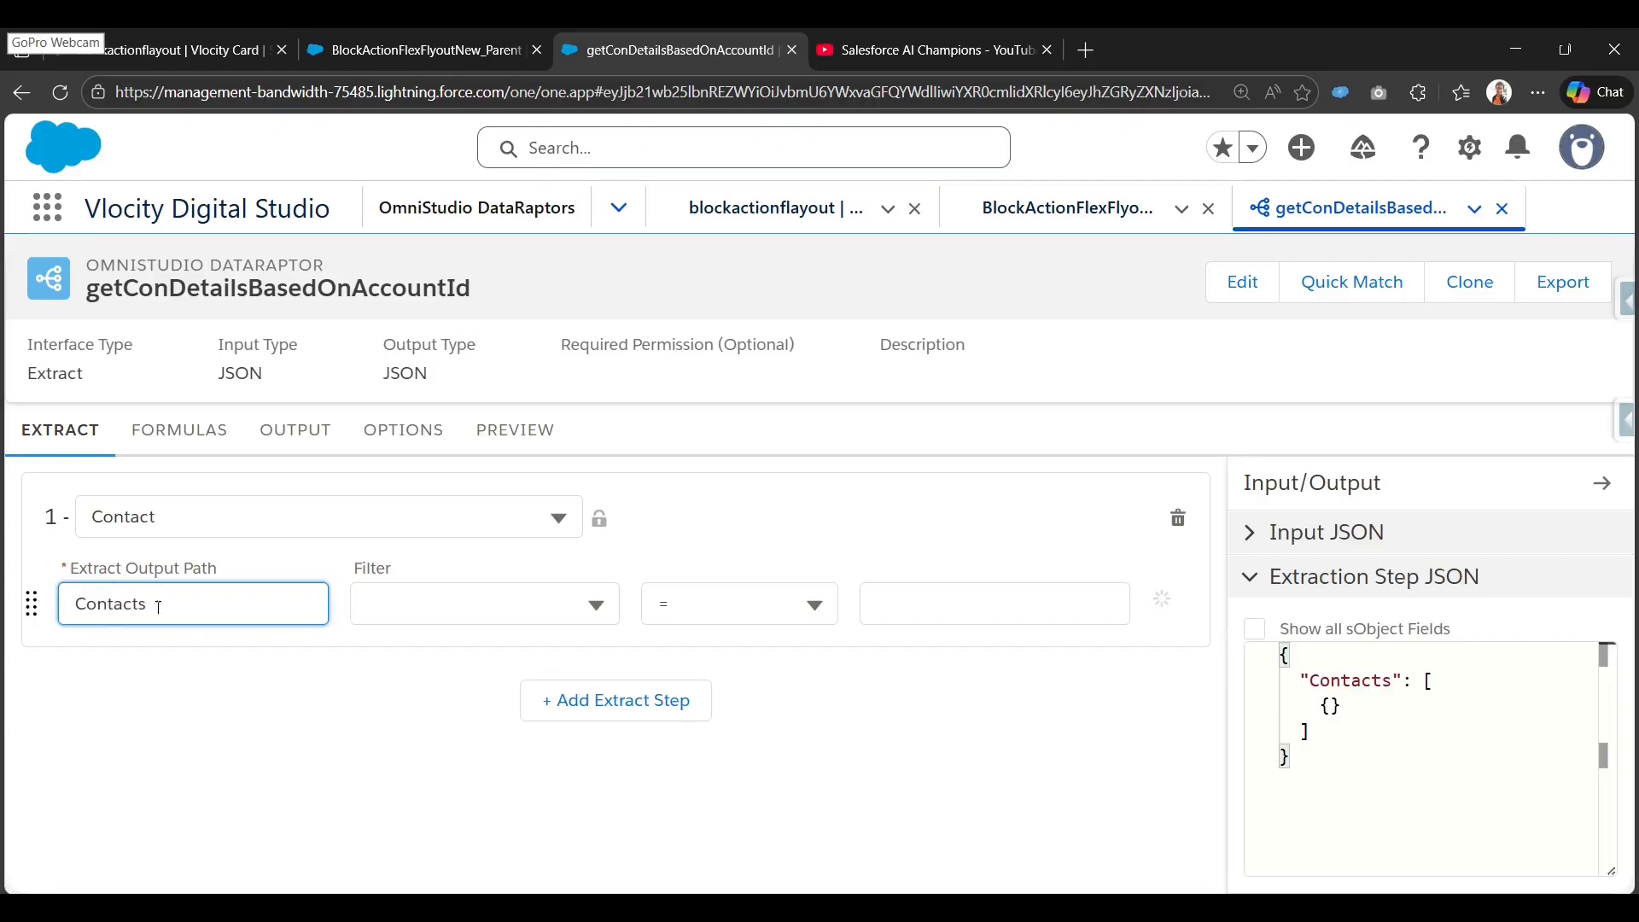
# Filter the Contact extract where AccountId = accountId, then show the Output mappings.
pyautogui.click(461, 607)
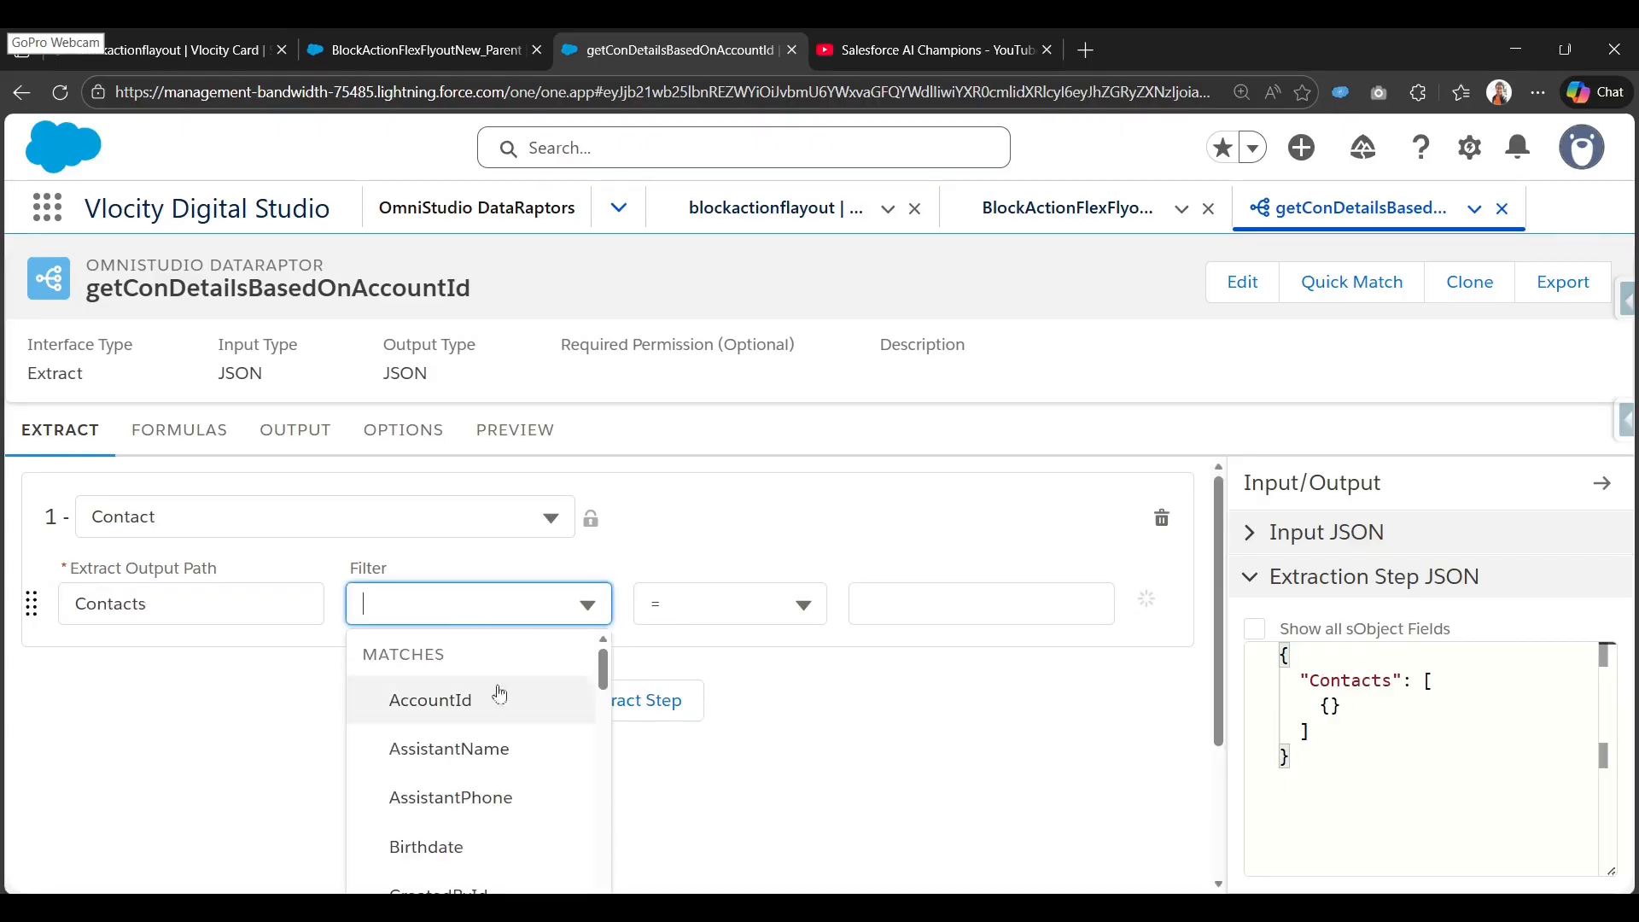
pyautogui.click(431, 707)
pyautogui.click(1042, 611)
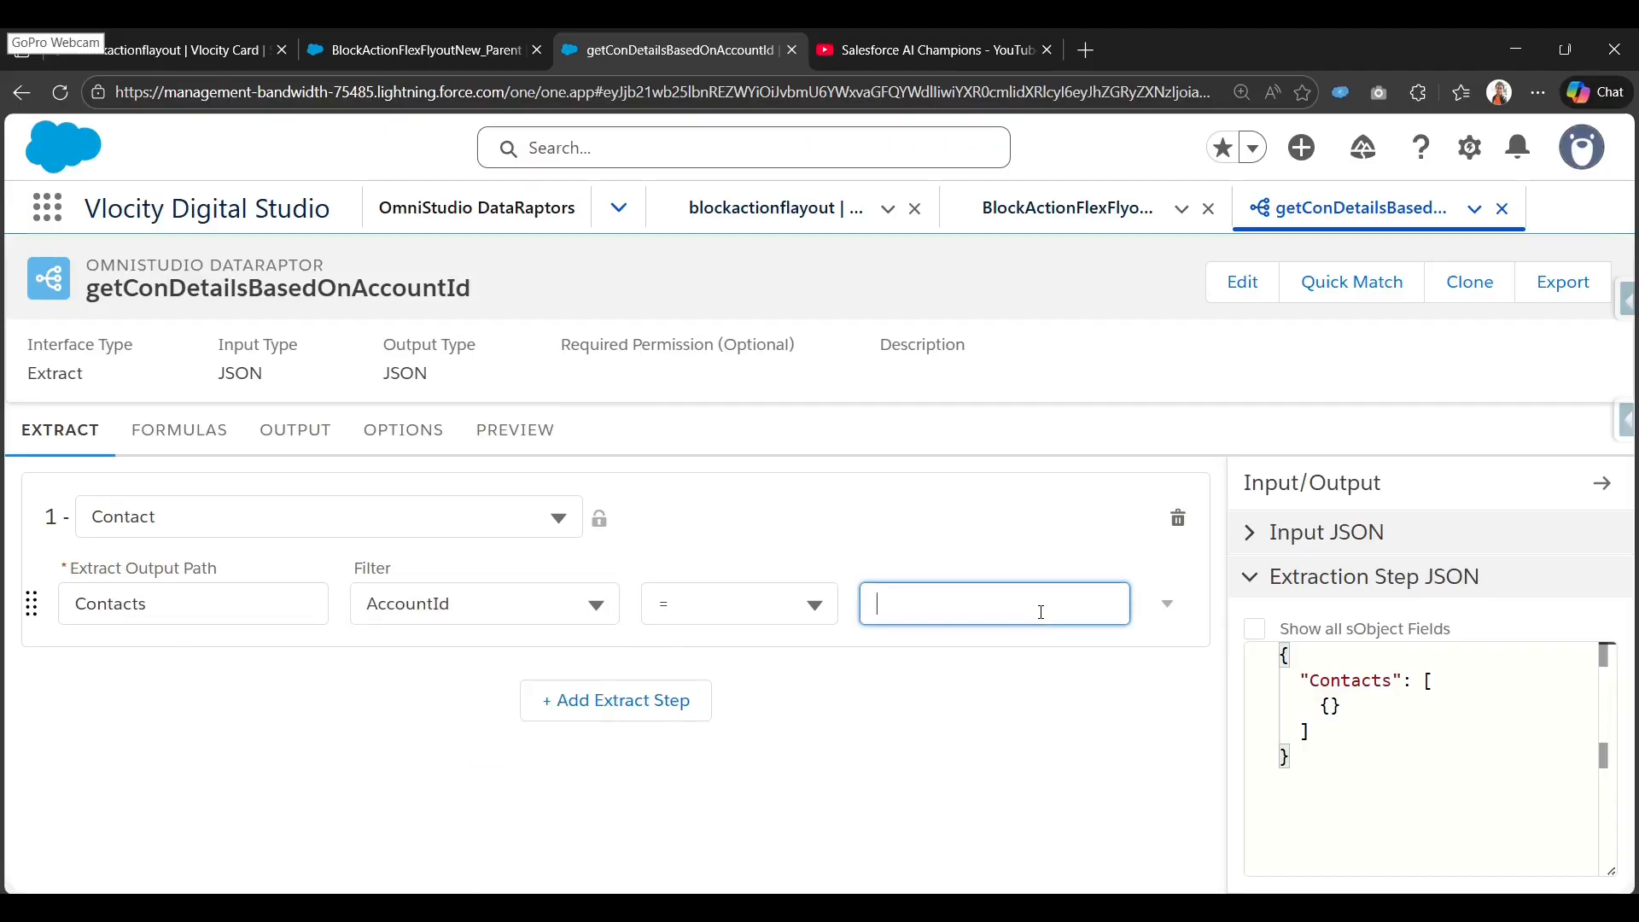
pyautogui.write('accountId')
pyautogui.doubleClick(951, 598)
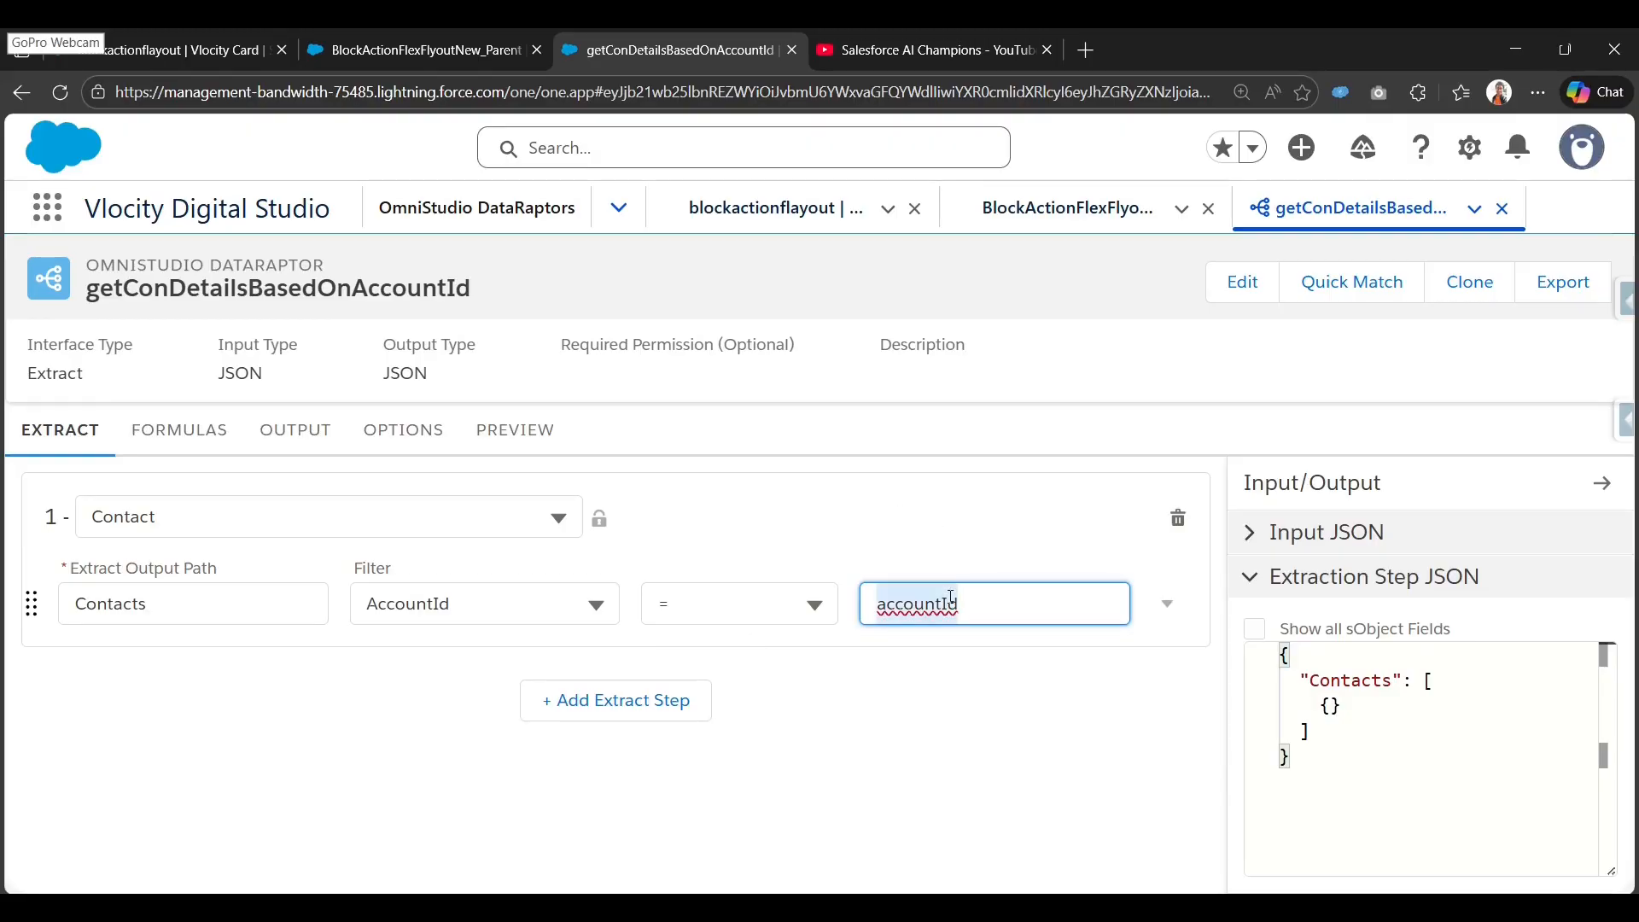
pyautogui.click(294, 429)
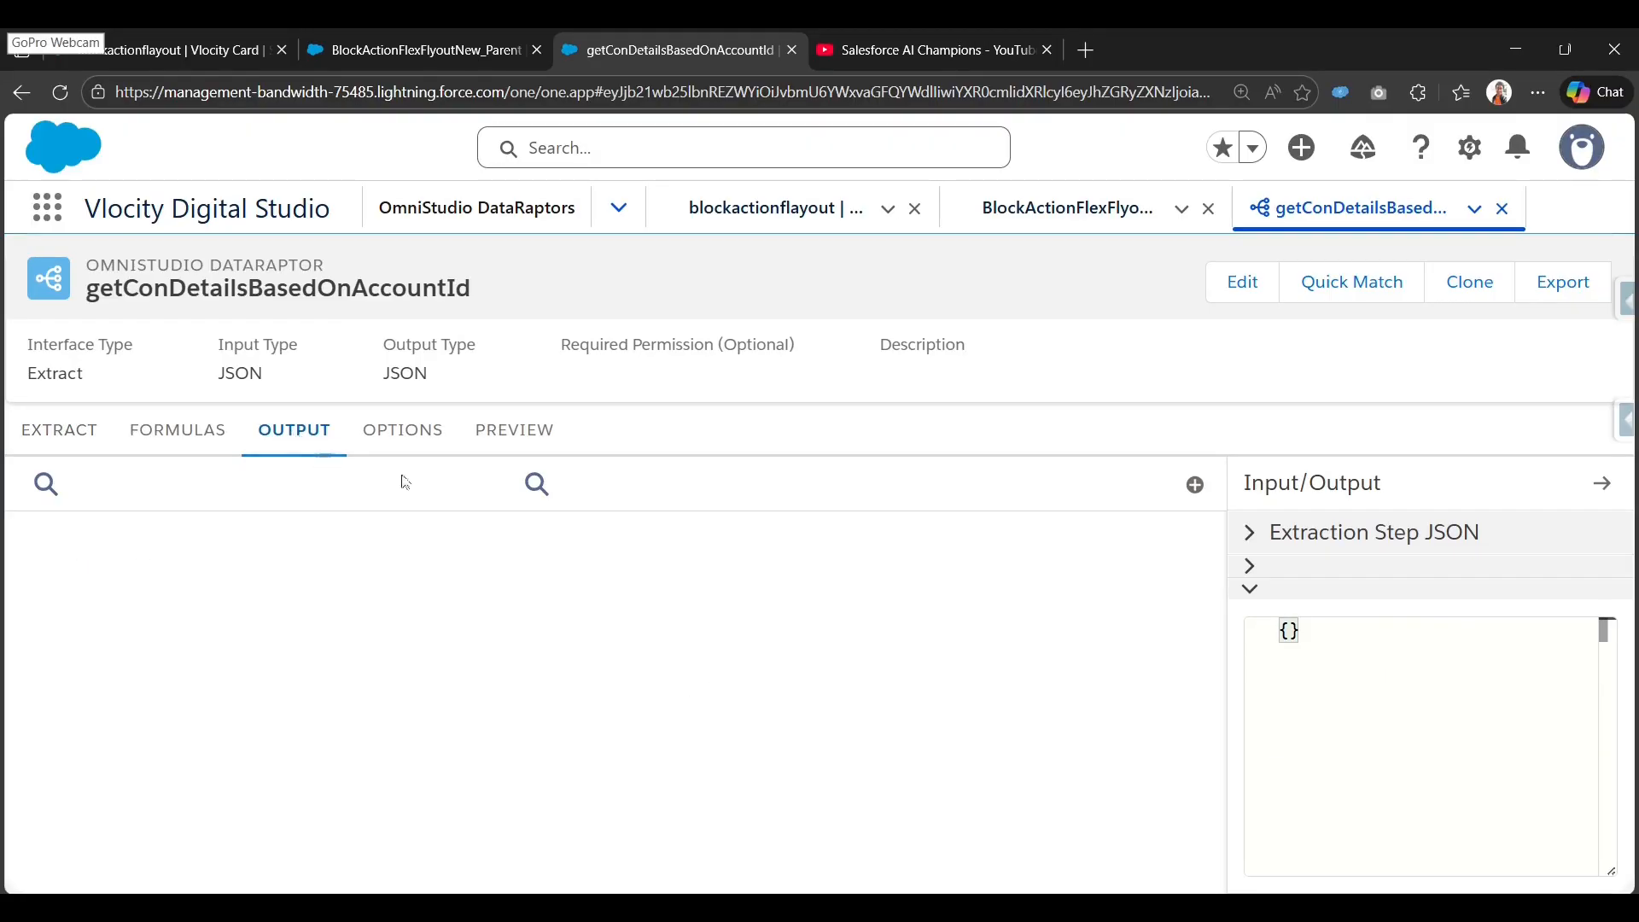
# Map Contacts:AccountId to output path AccountId.
pyautogui.click(1197, 486)
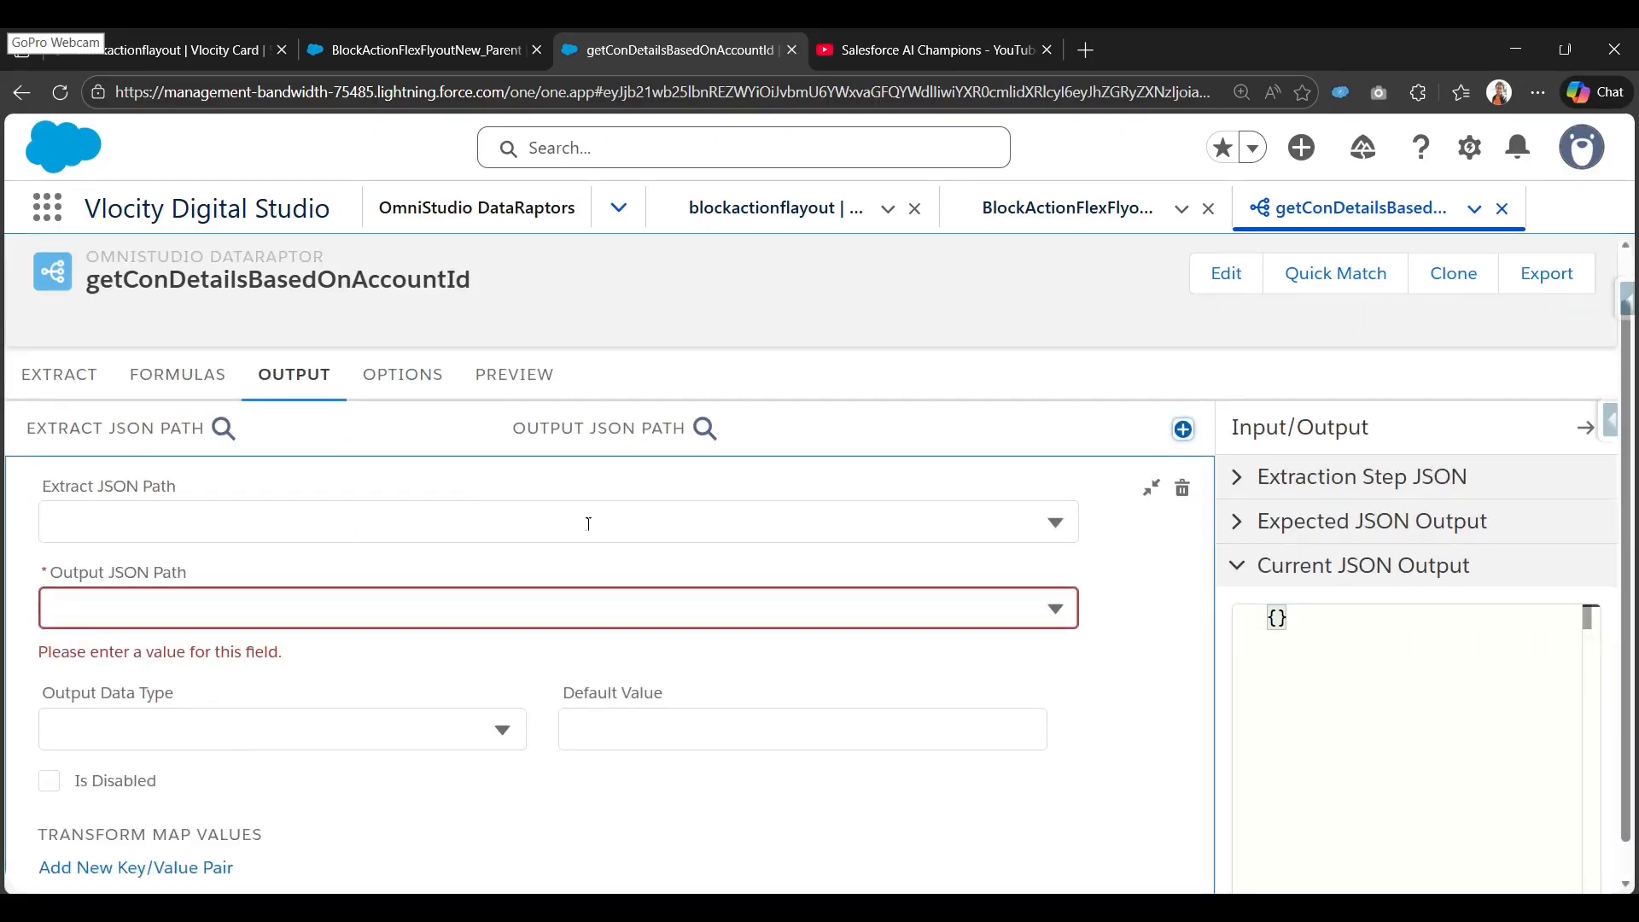
pyautogui.click(589, 524)
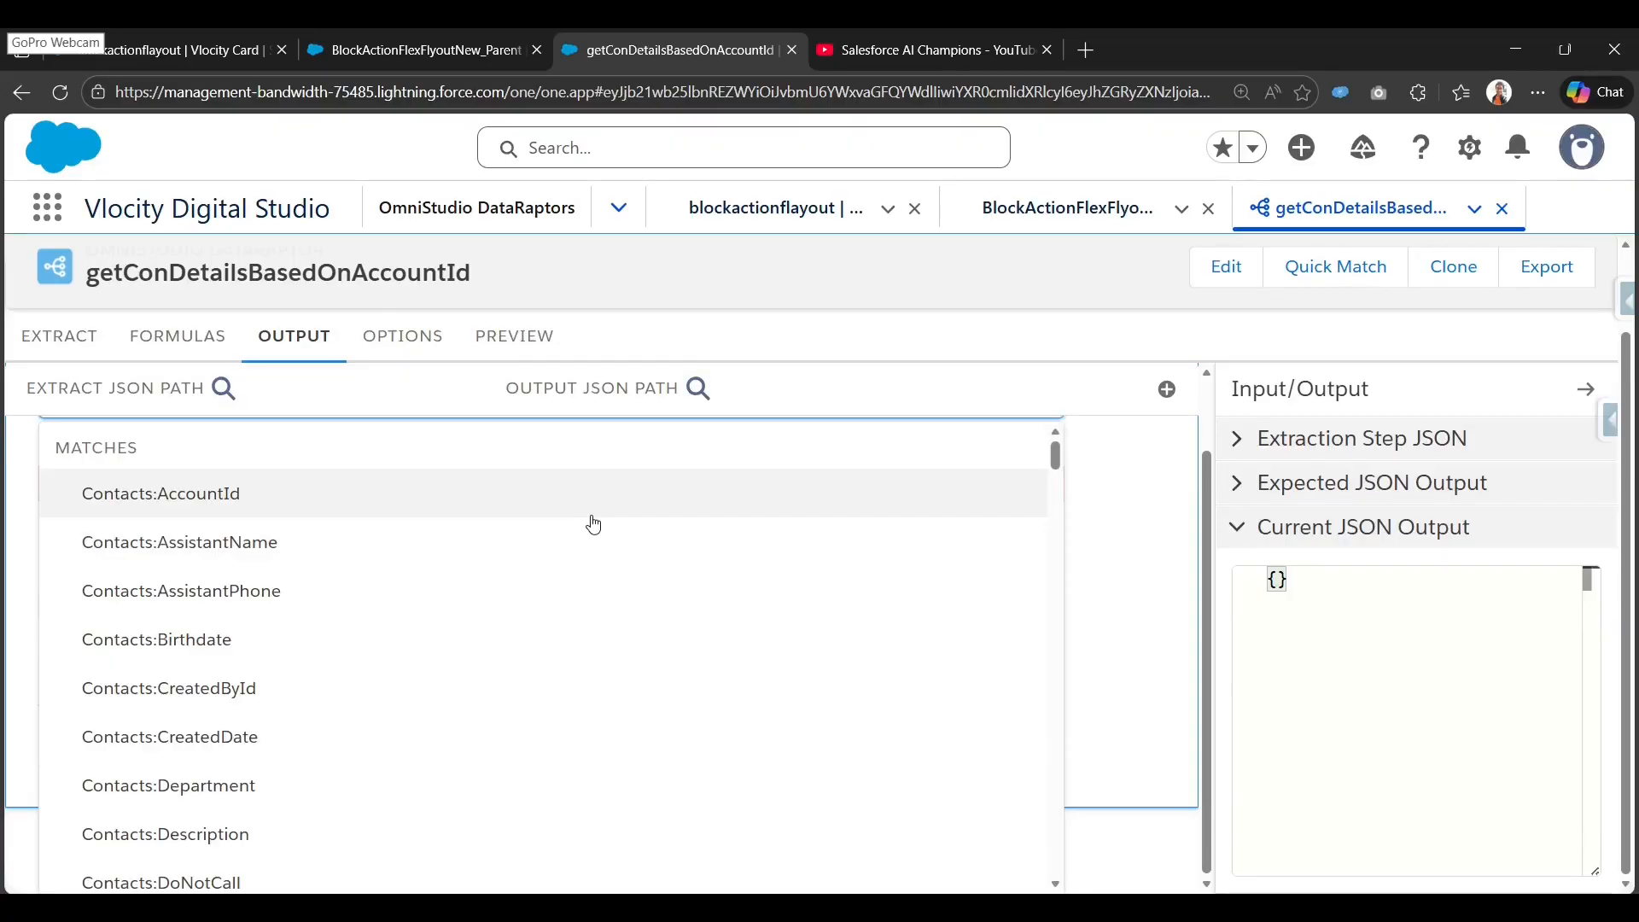
pyautogui.click(594, 513)
pyautogui.click(561, 569)
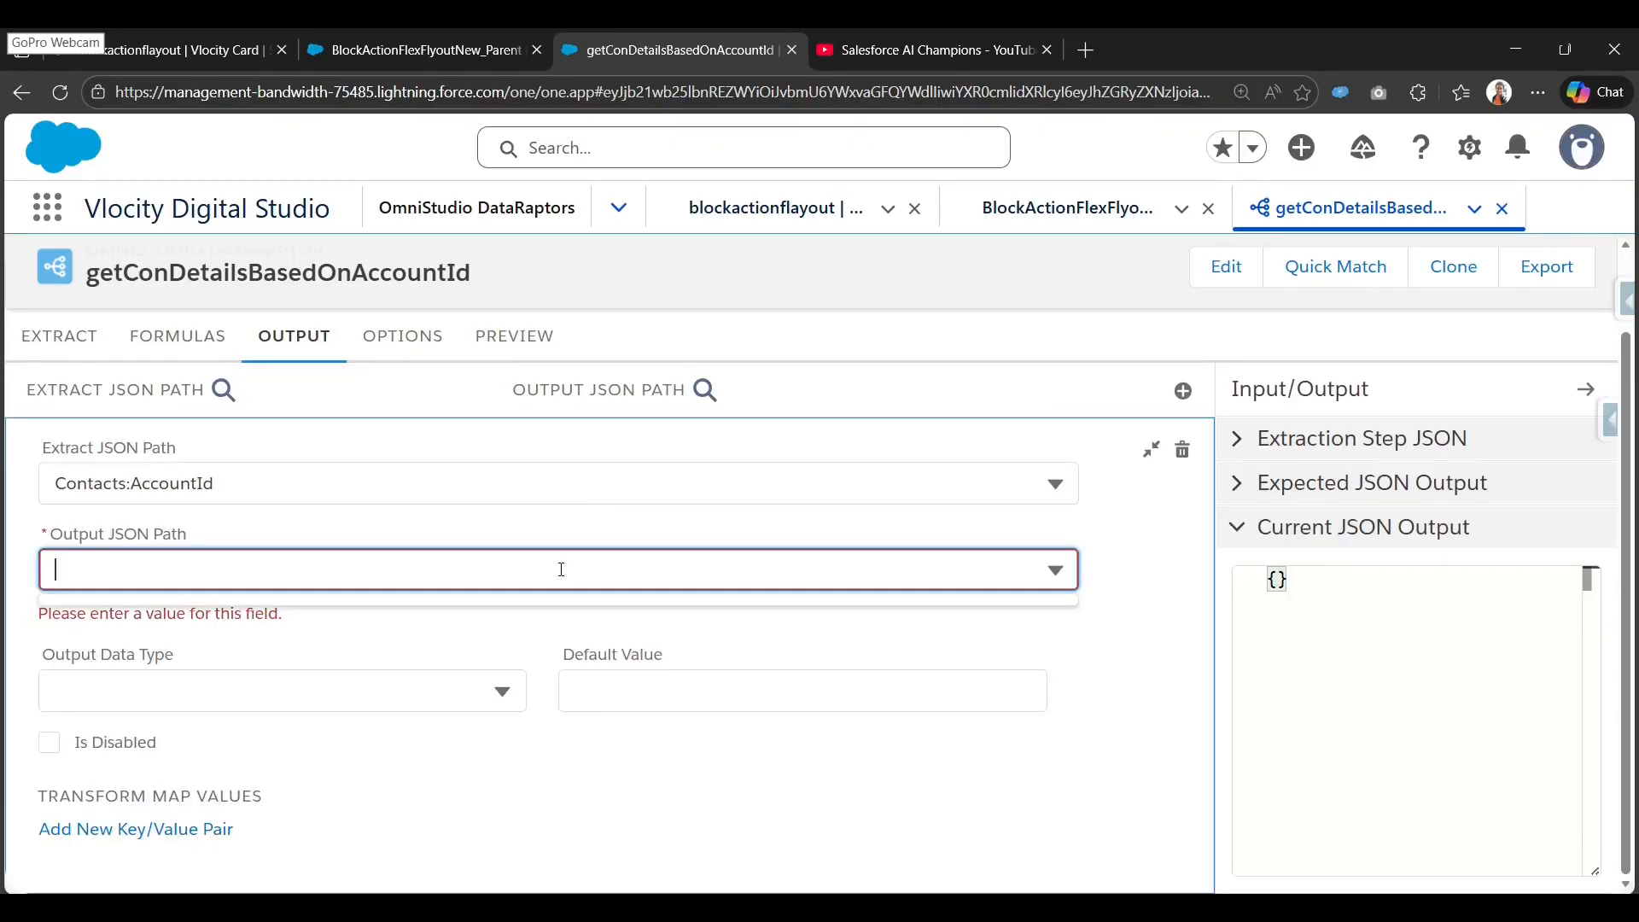
pyautogui.write('AccountId')
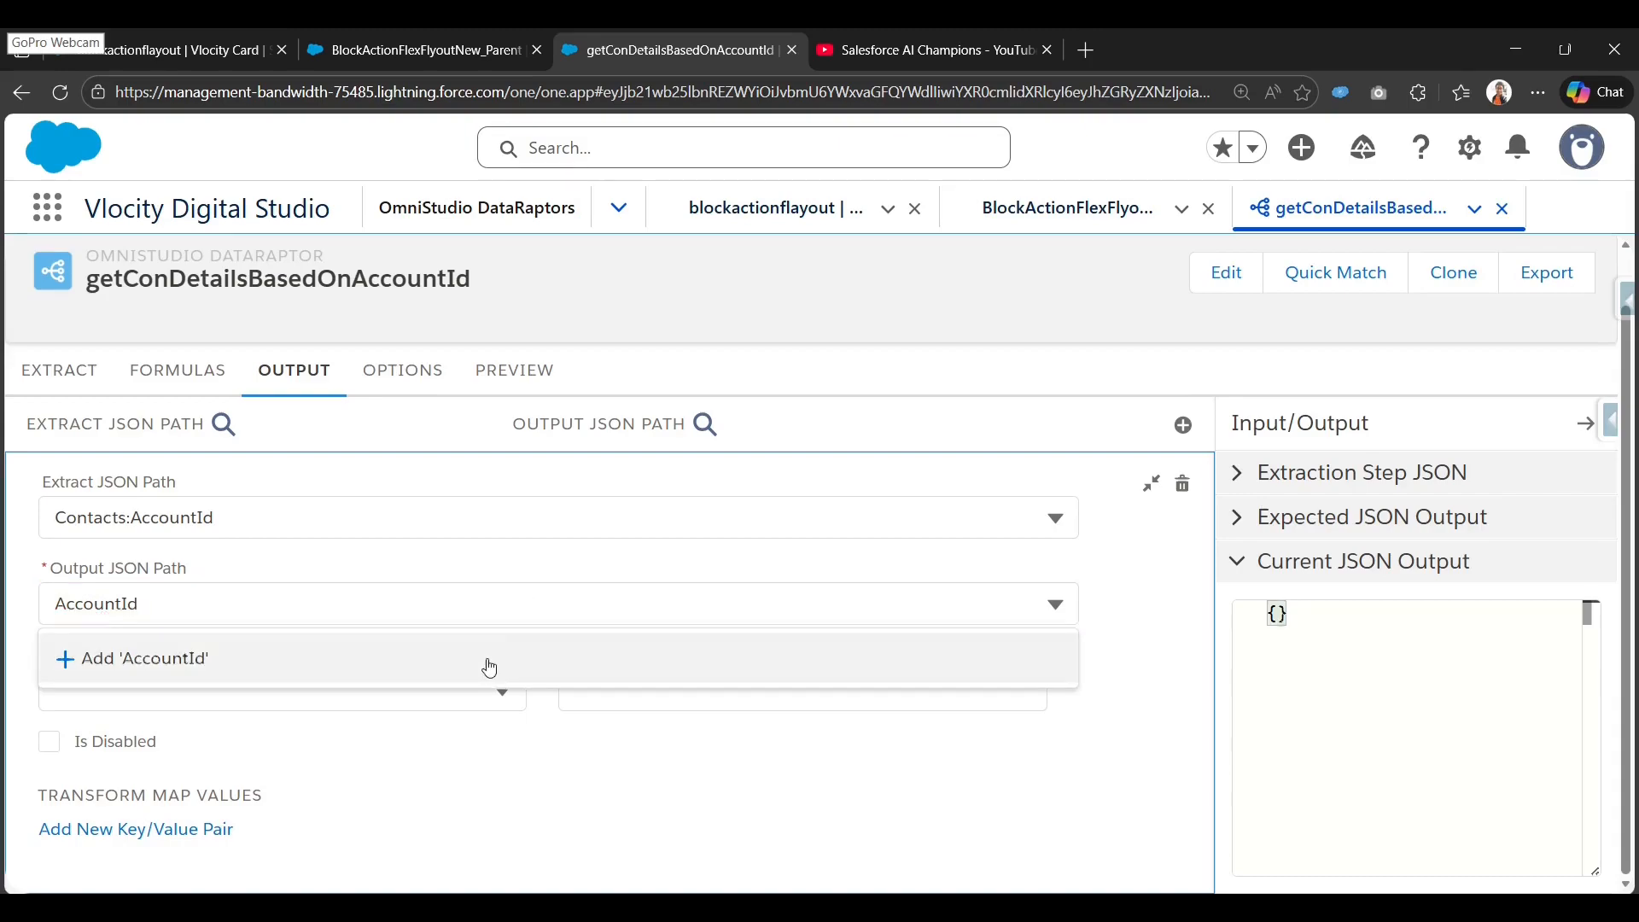
pyautogui.click(486, 663)
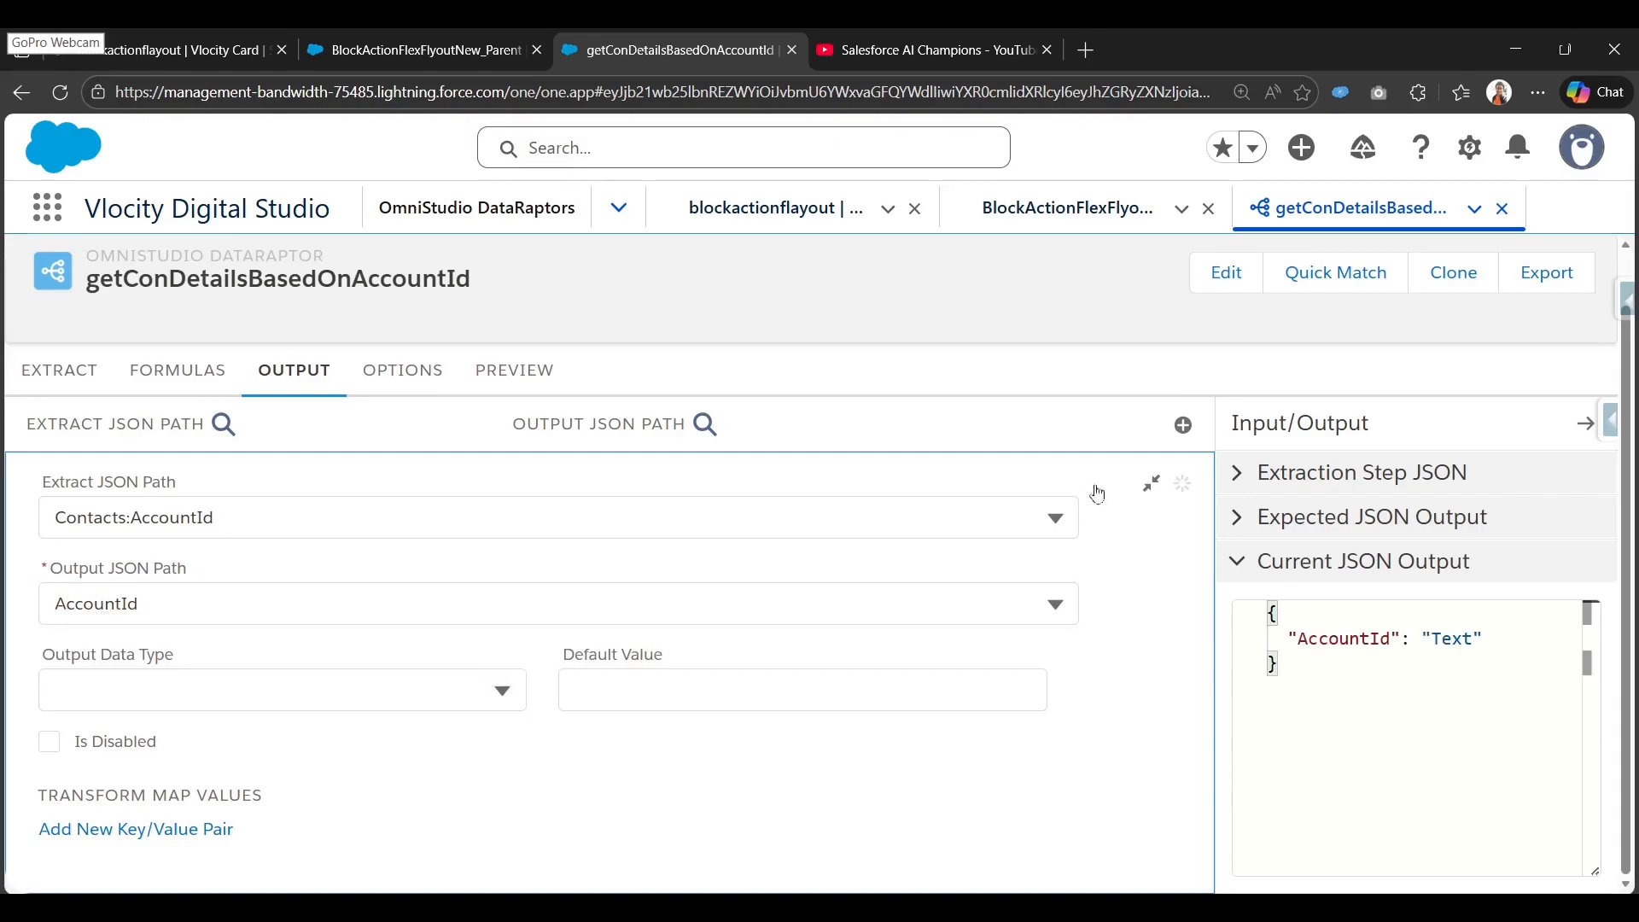
pyautogui.click(1150, 483)
# Map Contacts:Name to output path Name.
pyautogui.click(1194, 485)
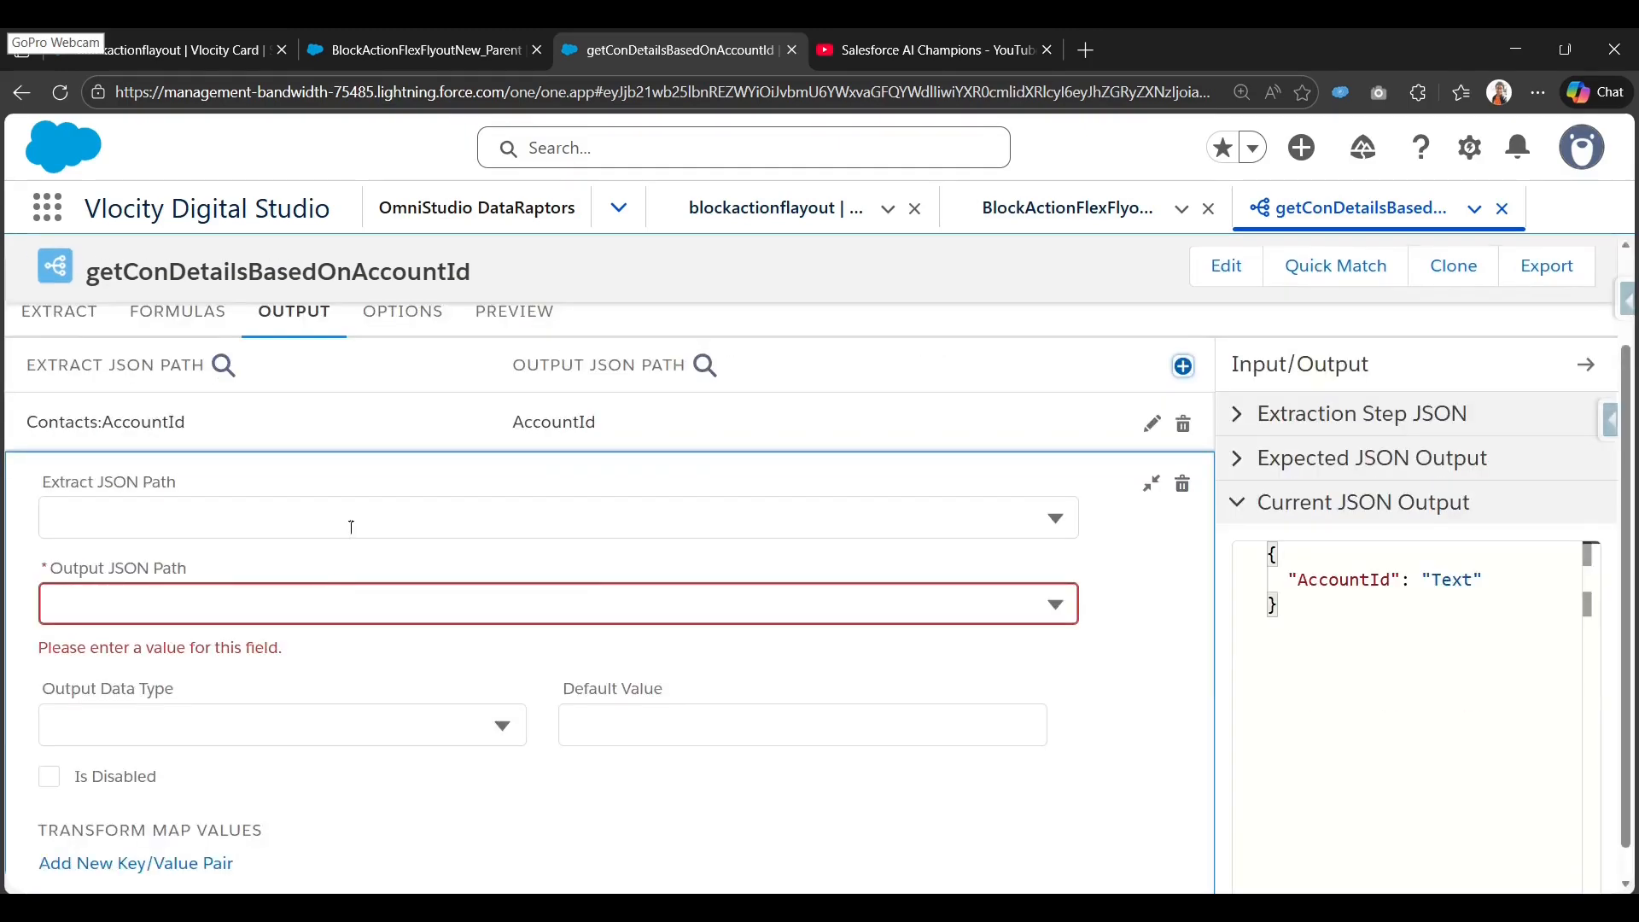
pyautogui.click(350, 527)
pyautogui.write('Name')
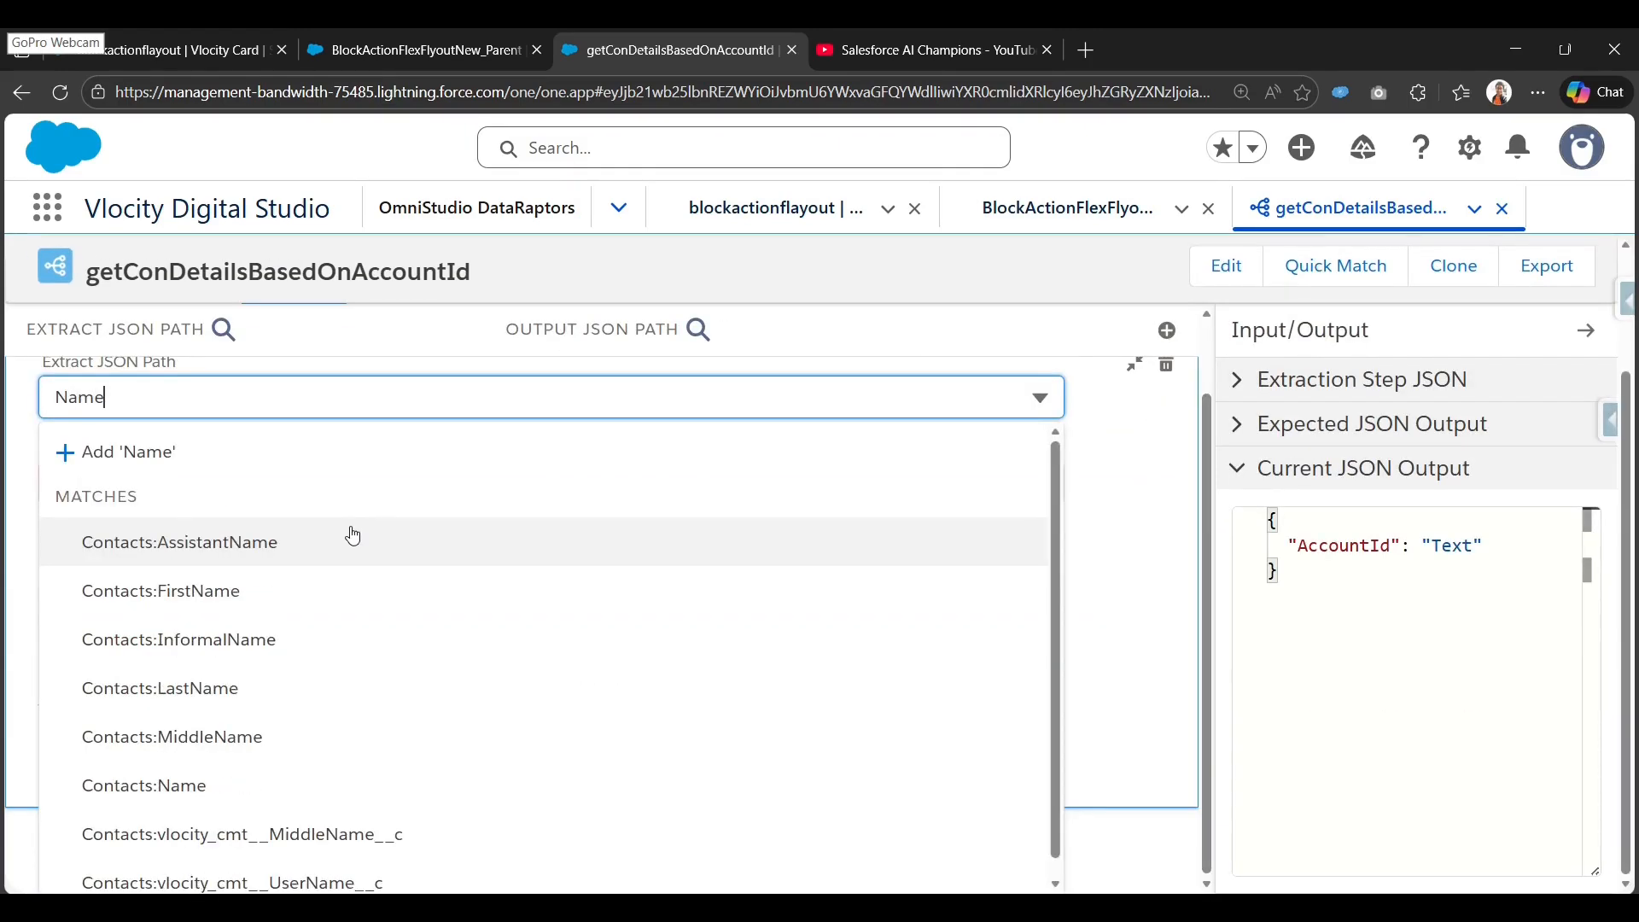
pyautogui.click(284, 783)
pyautogui.click(359, 564)
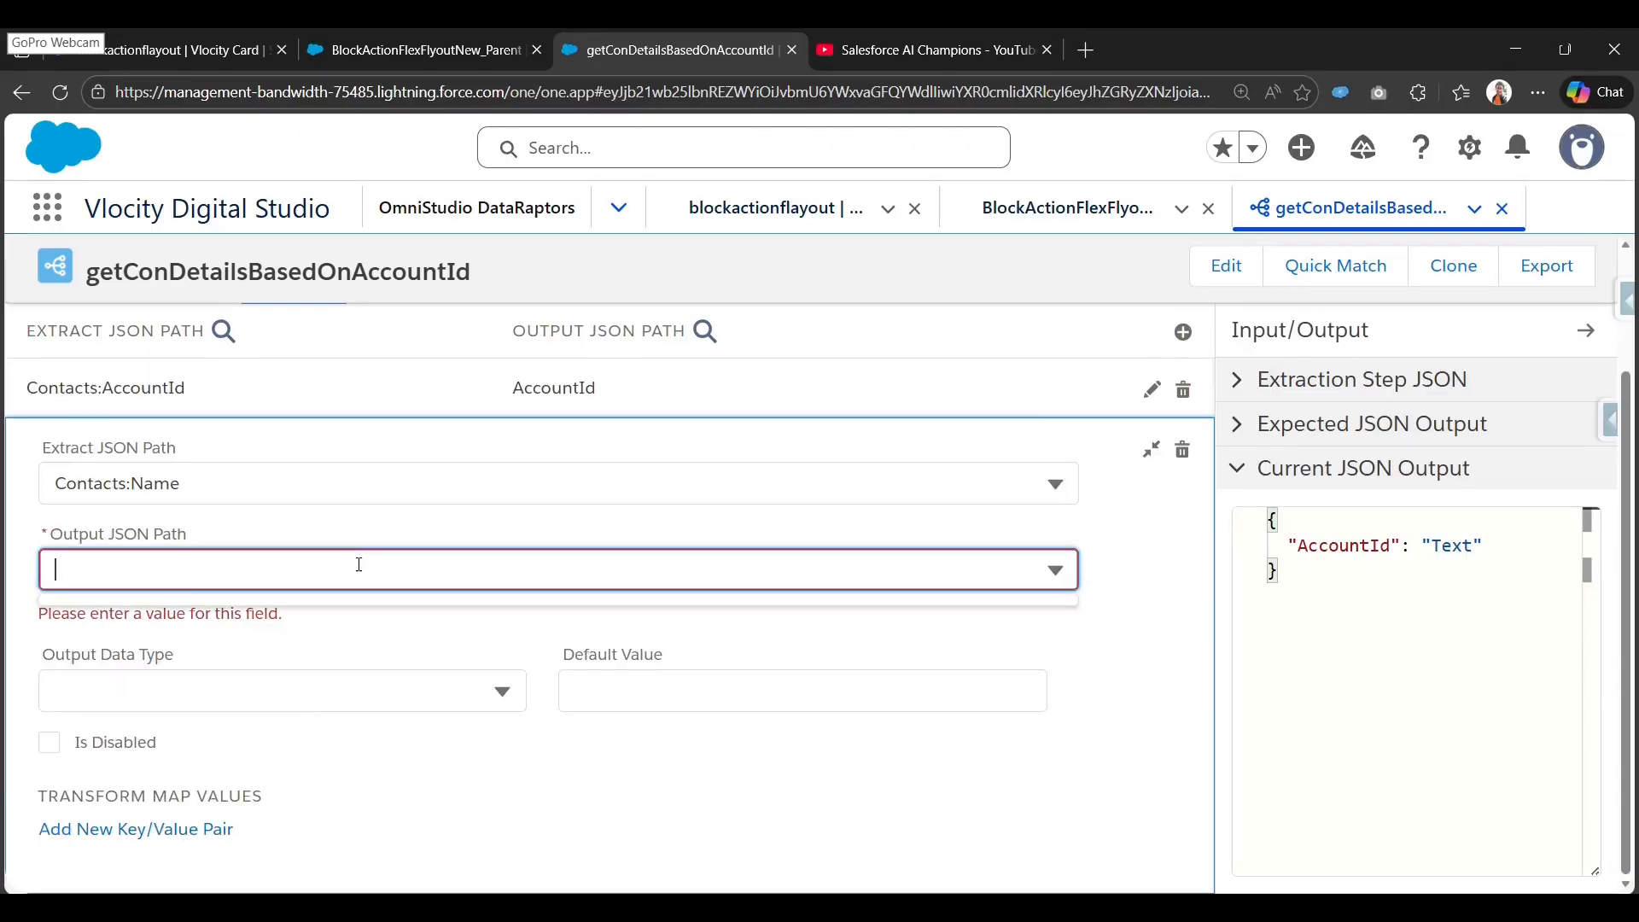
pyautogui.write('Name')
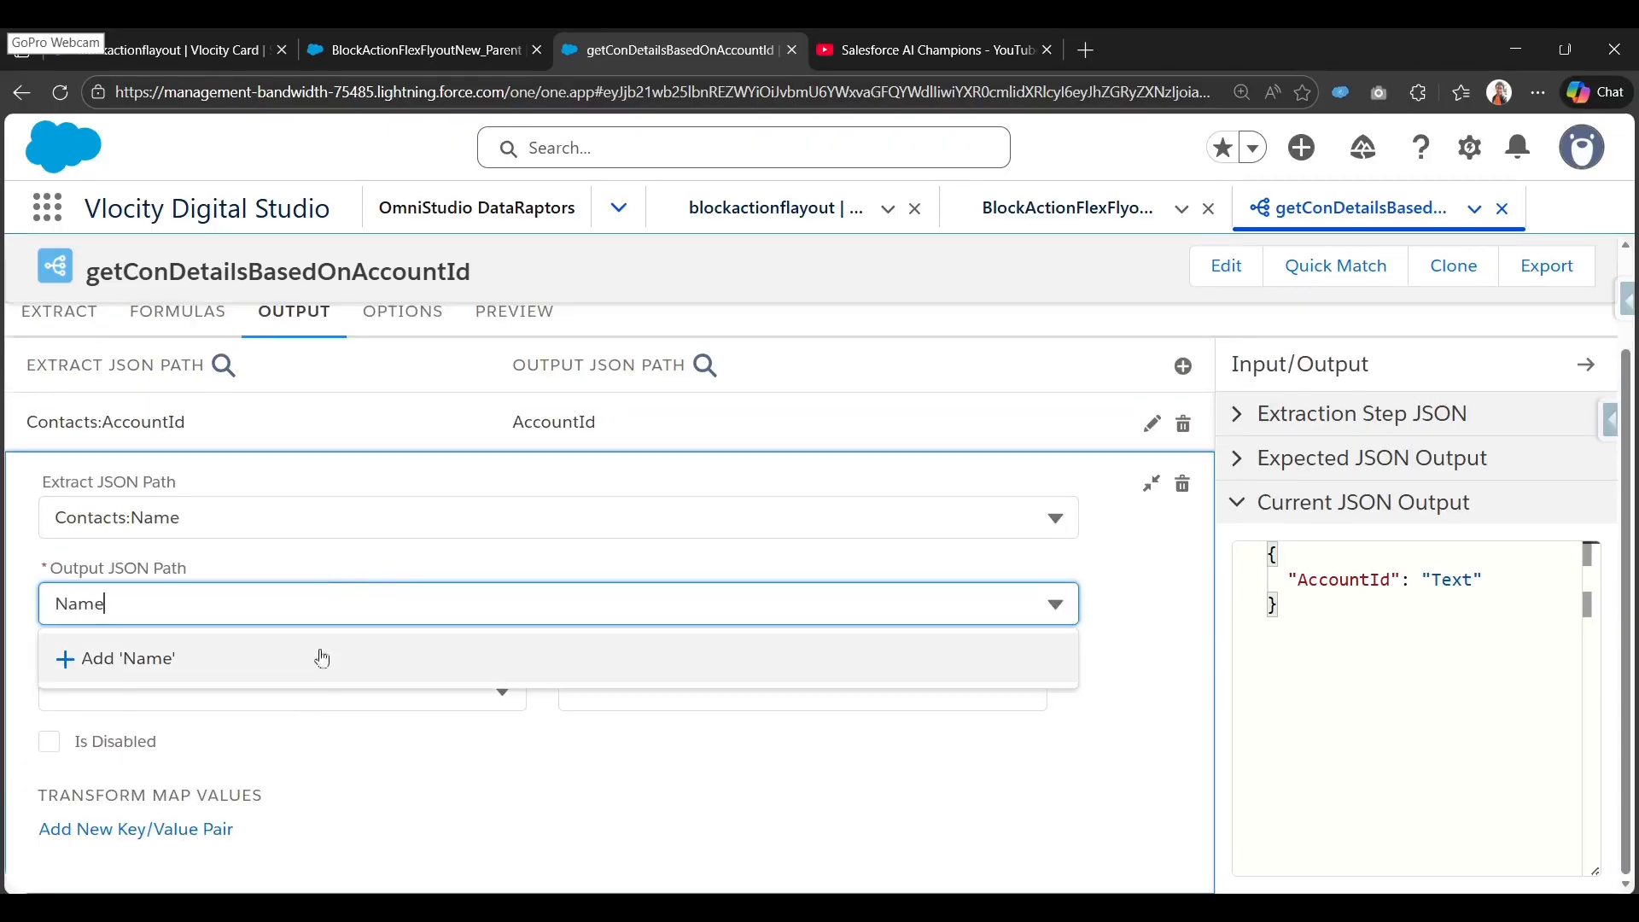
pyautogui.click(318, 660)
pyautogui.click(1152, 484)
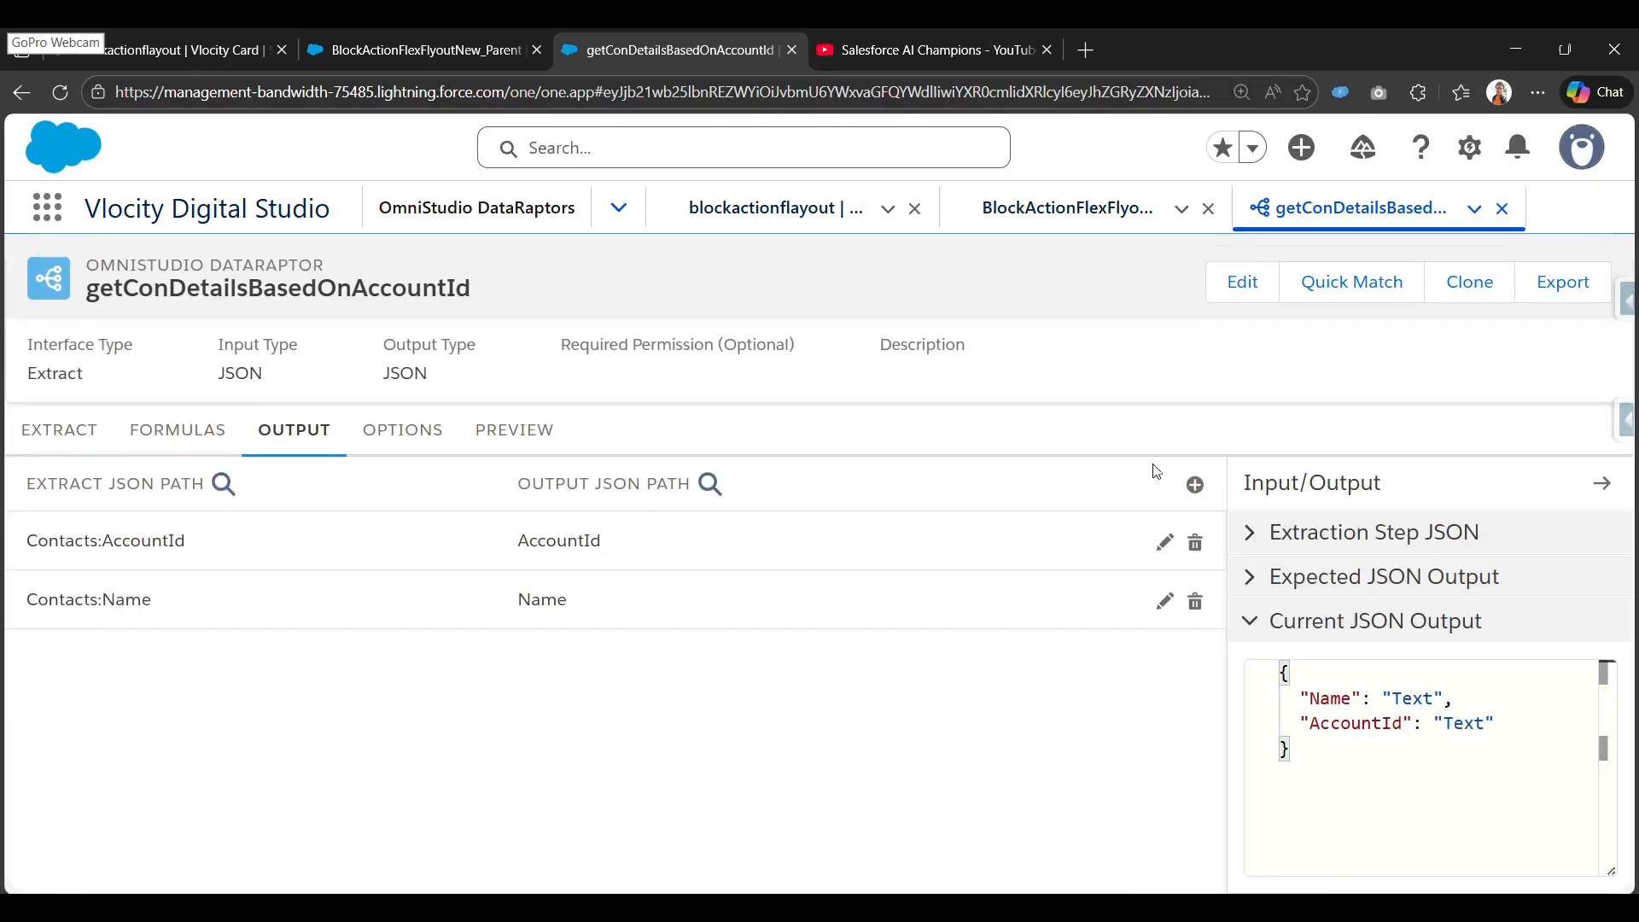
# Map Contacts:Title to output path Title.
pyautogui.click(1195, 484)
pyautogui.click(402, 525)
pyautogui.write('title')
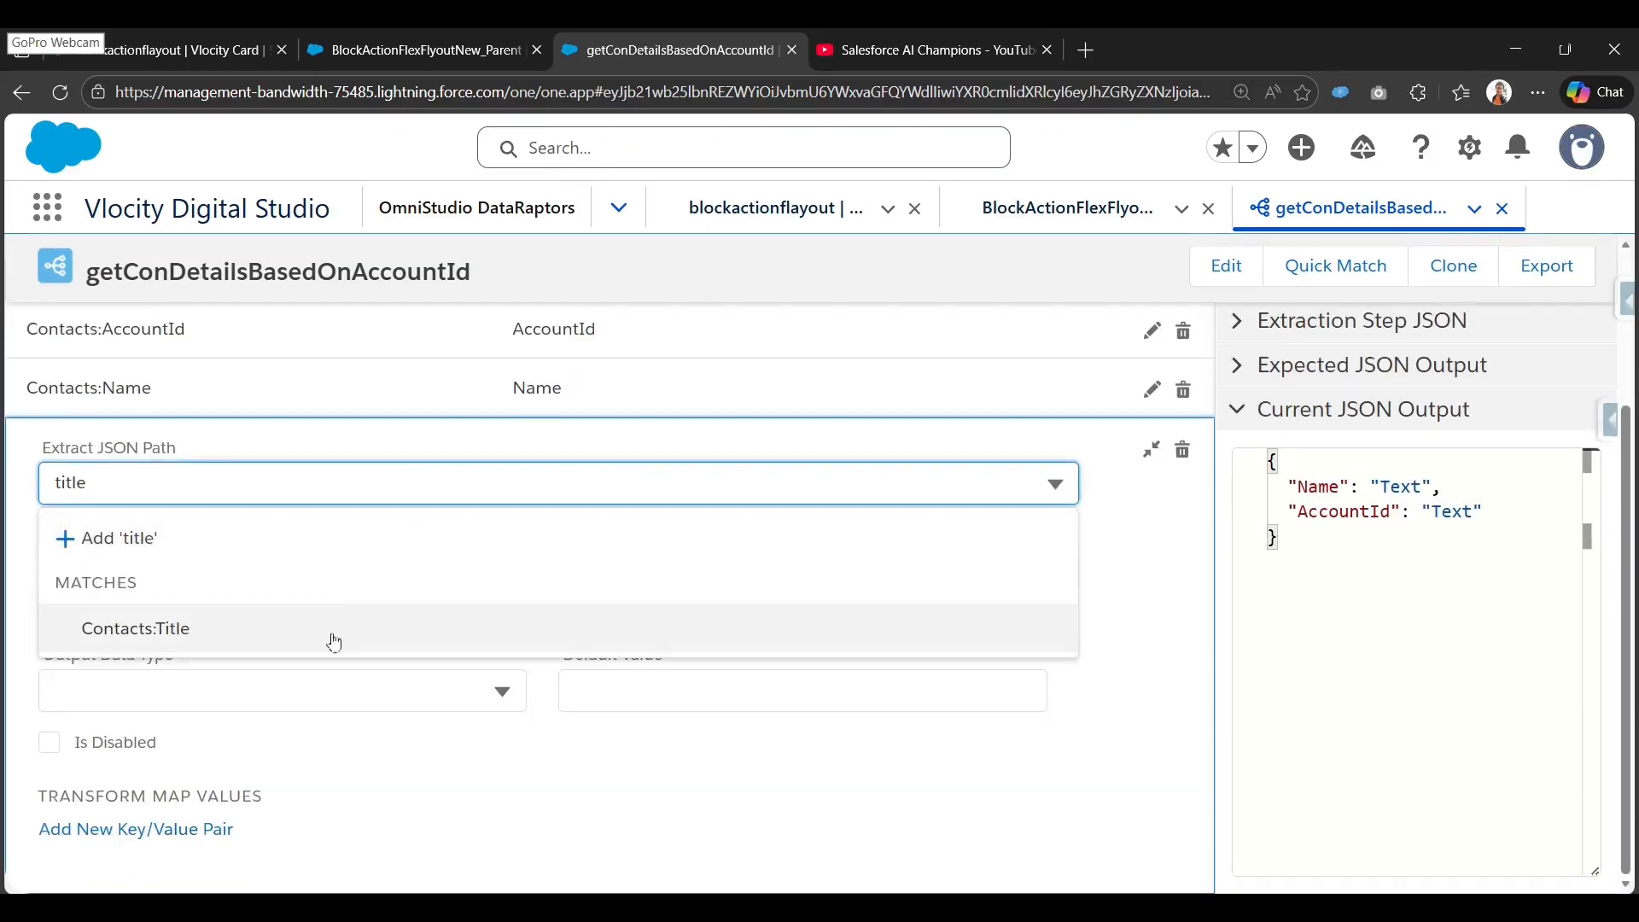
pyautogui.click(333, 636)
pyautogui.click(392, 574)
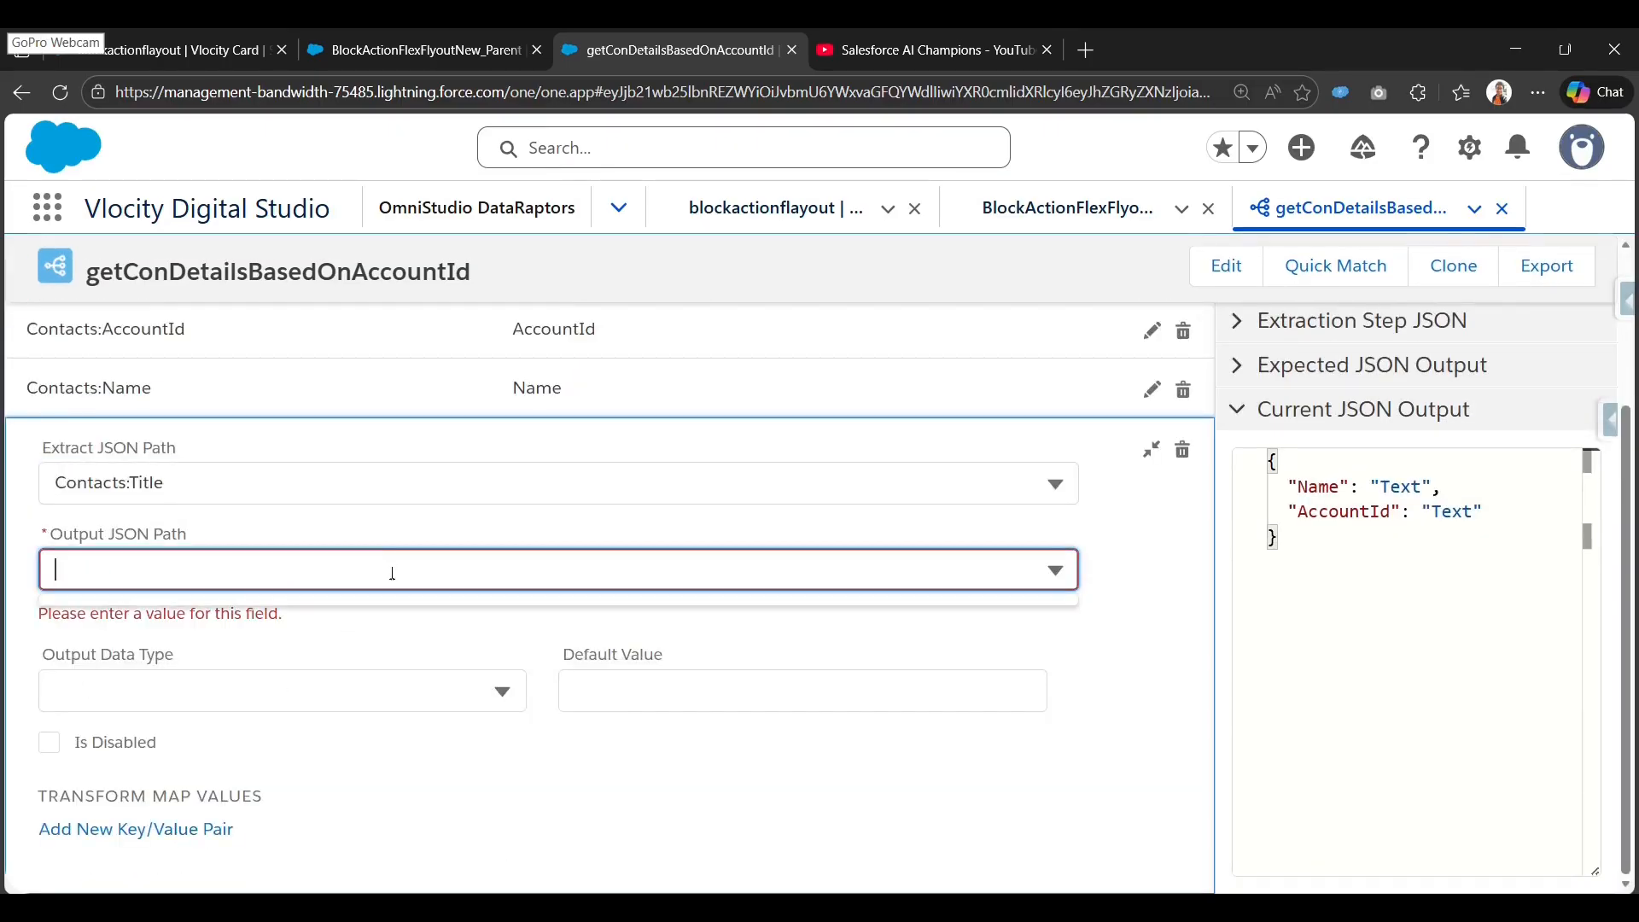
pyautogui.write('Title')
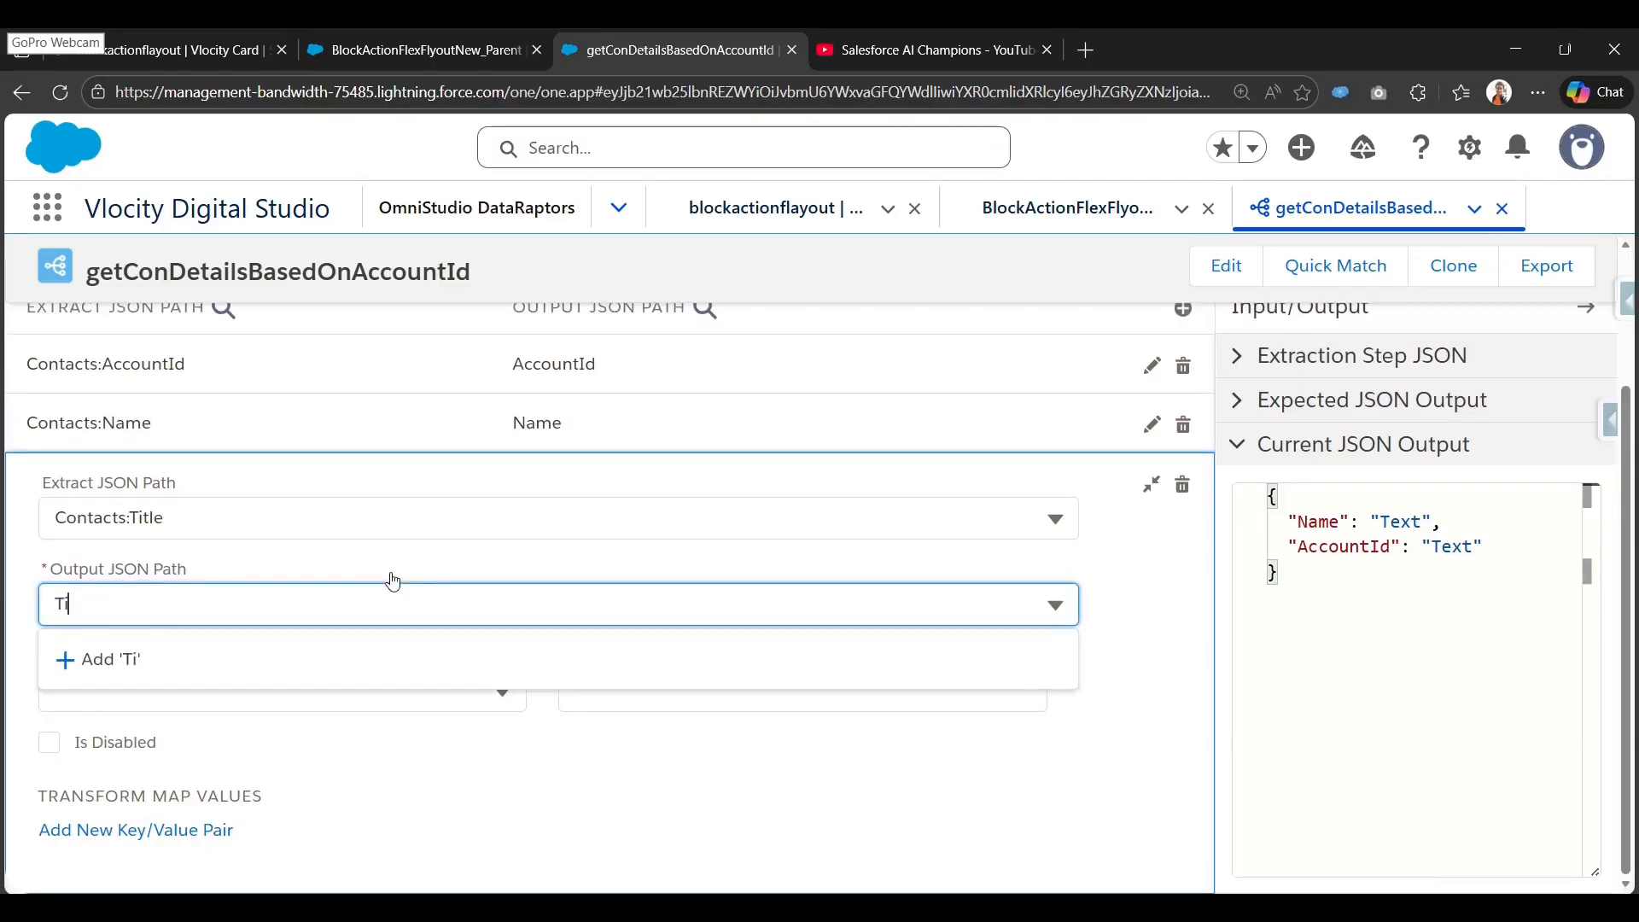
pyautogui.click(312, 679)
pyautogui.click(1150, 484)
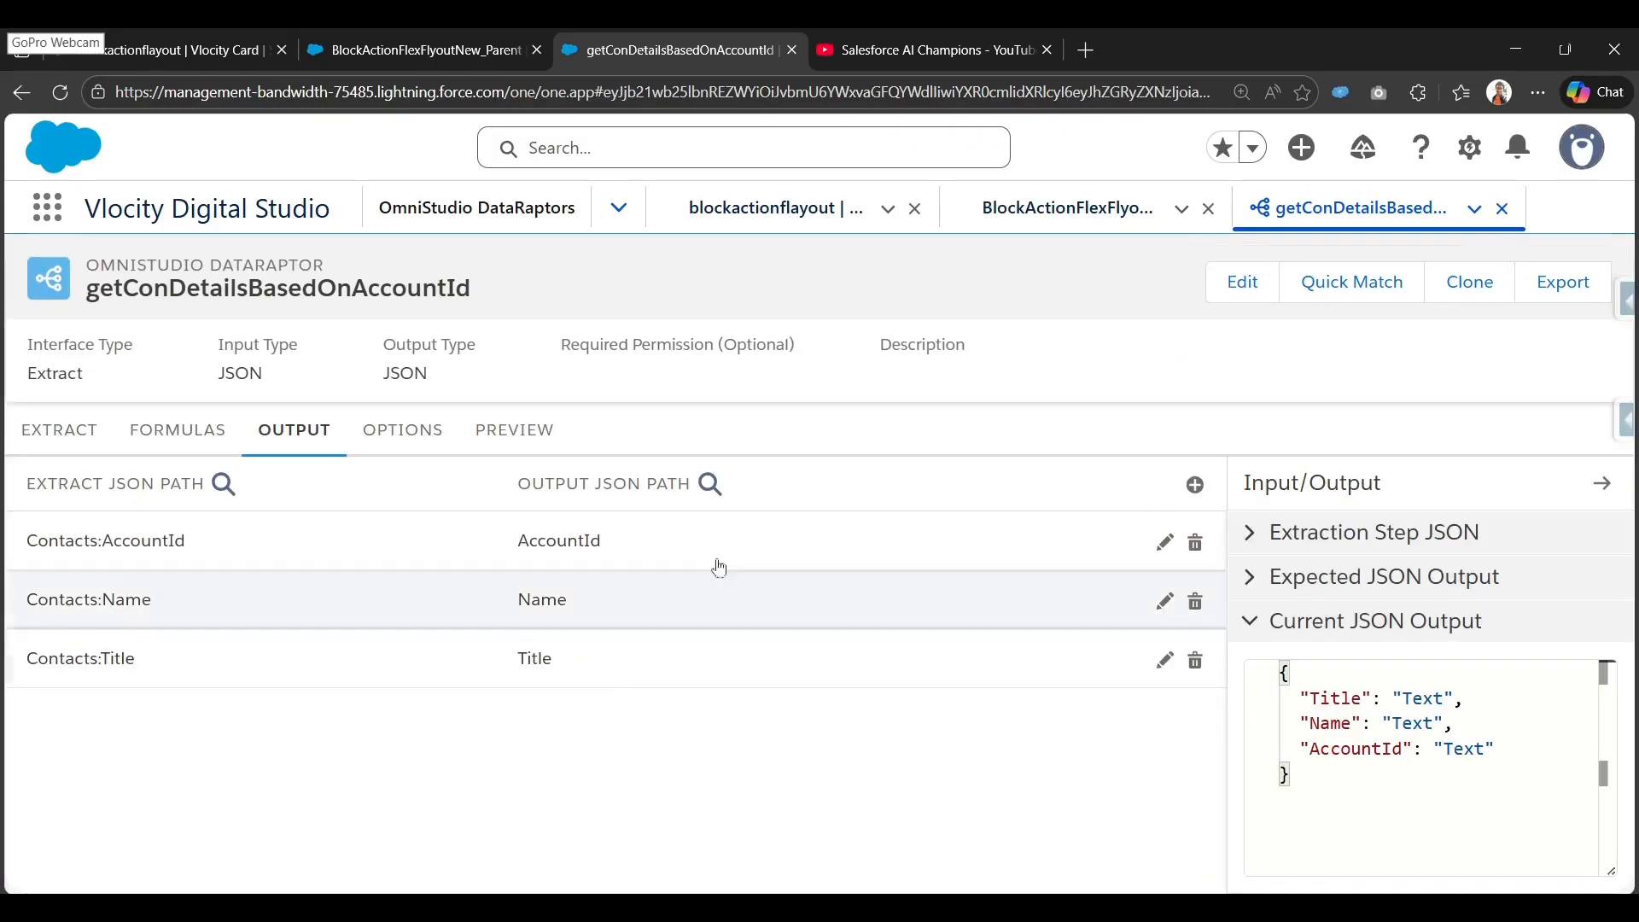
# In Preview, add an input parameter with key accountId.
pyautogui.click(525, 440)
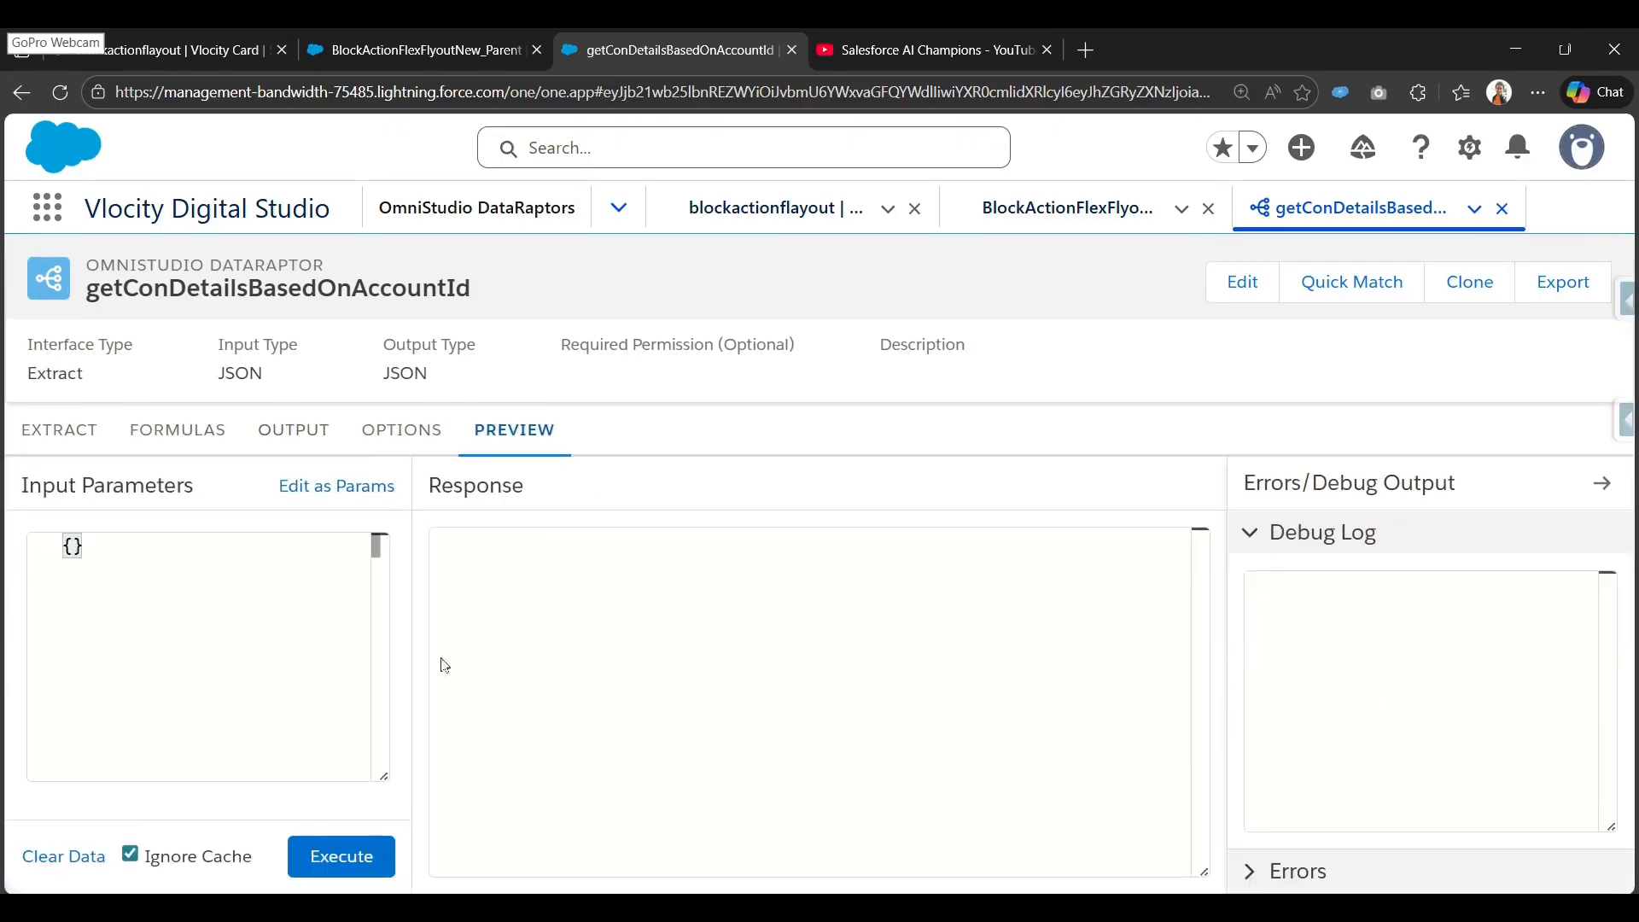
pyautogui.click(376, 486)
pyautogui.click(219, 591)
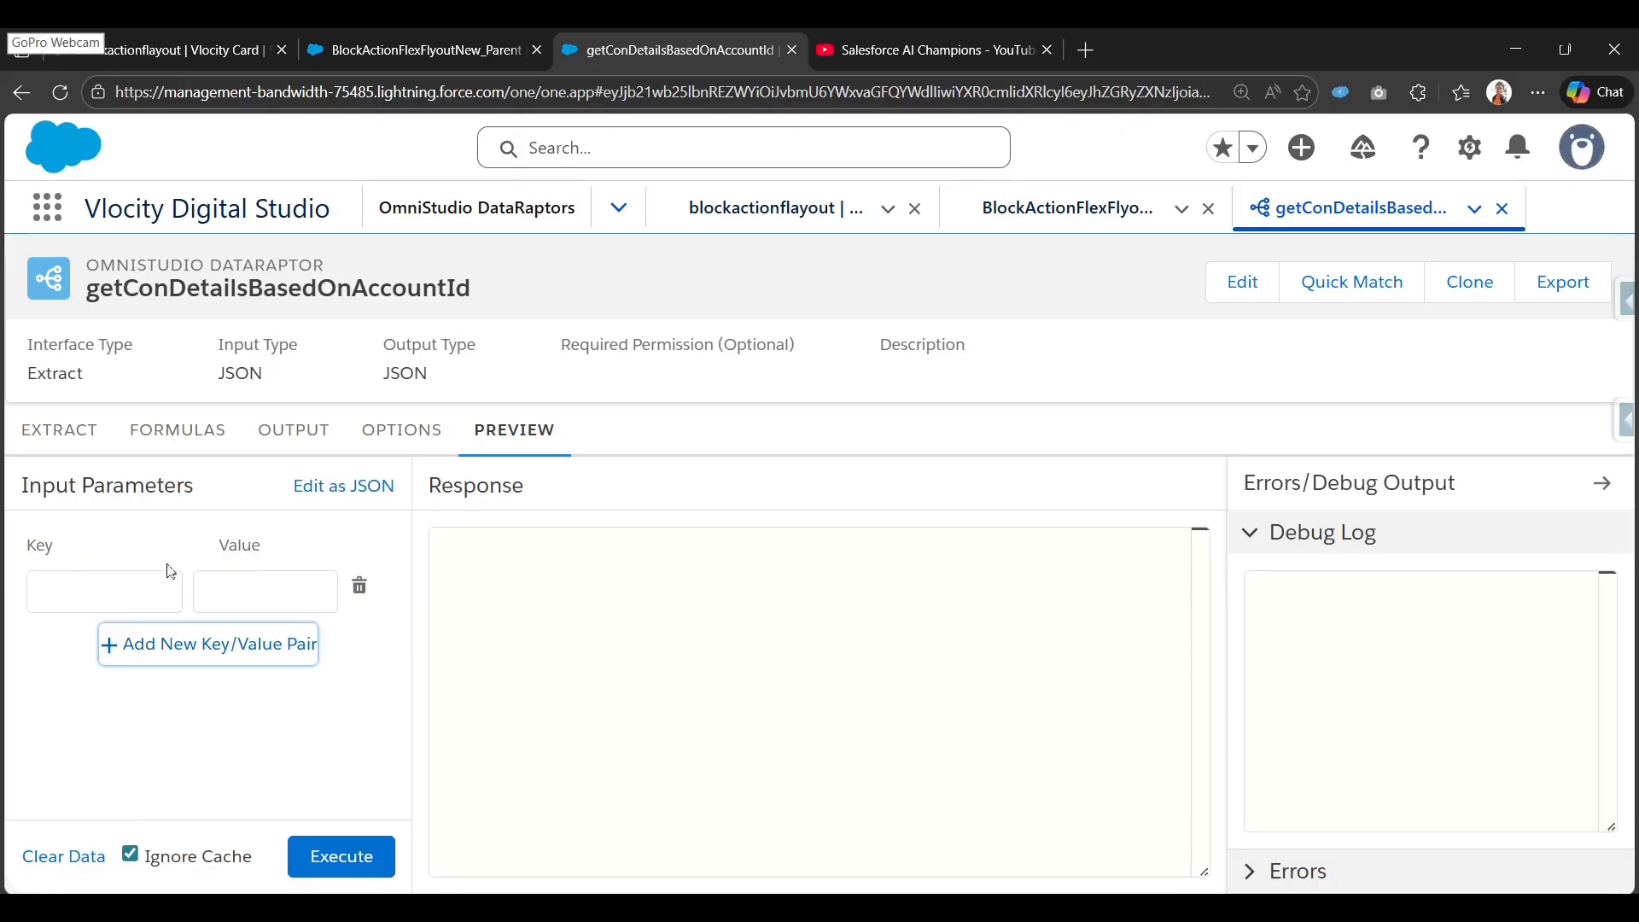
pyautogui.click(140, 584)
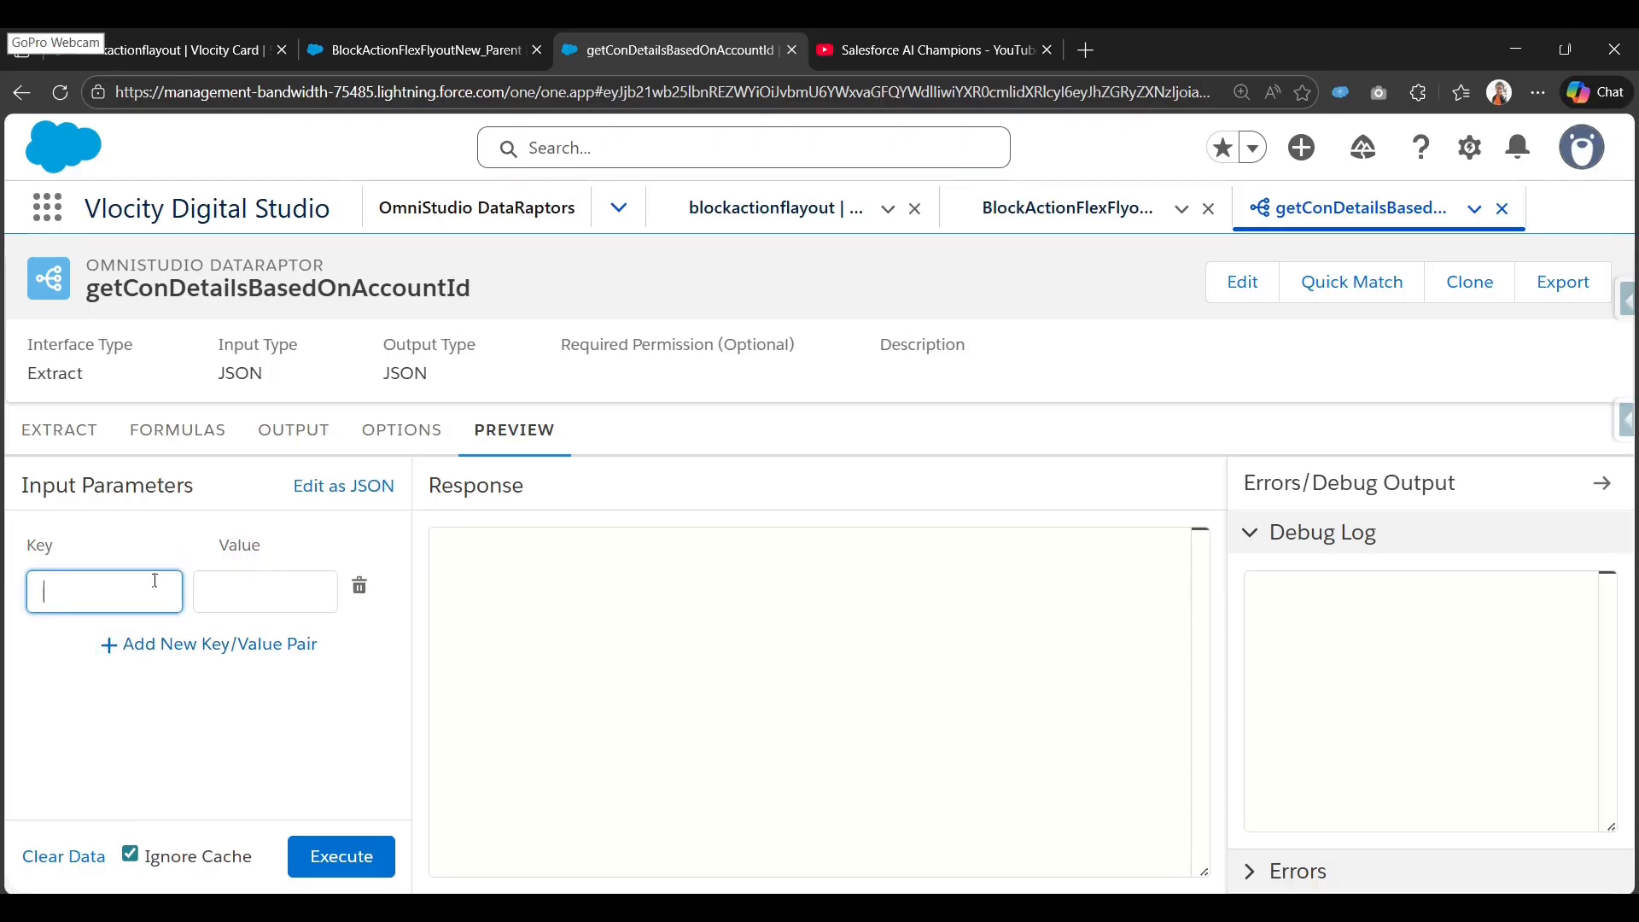
pyautogui.write('accountId')
pyautogui.click(220, 589)
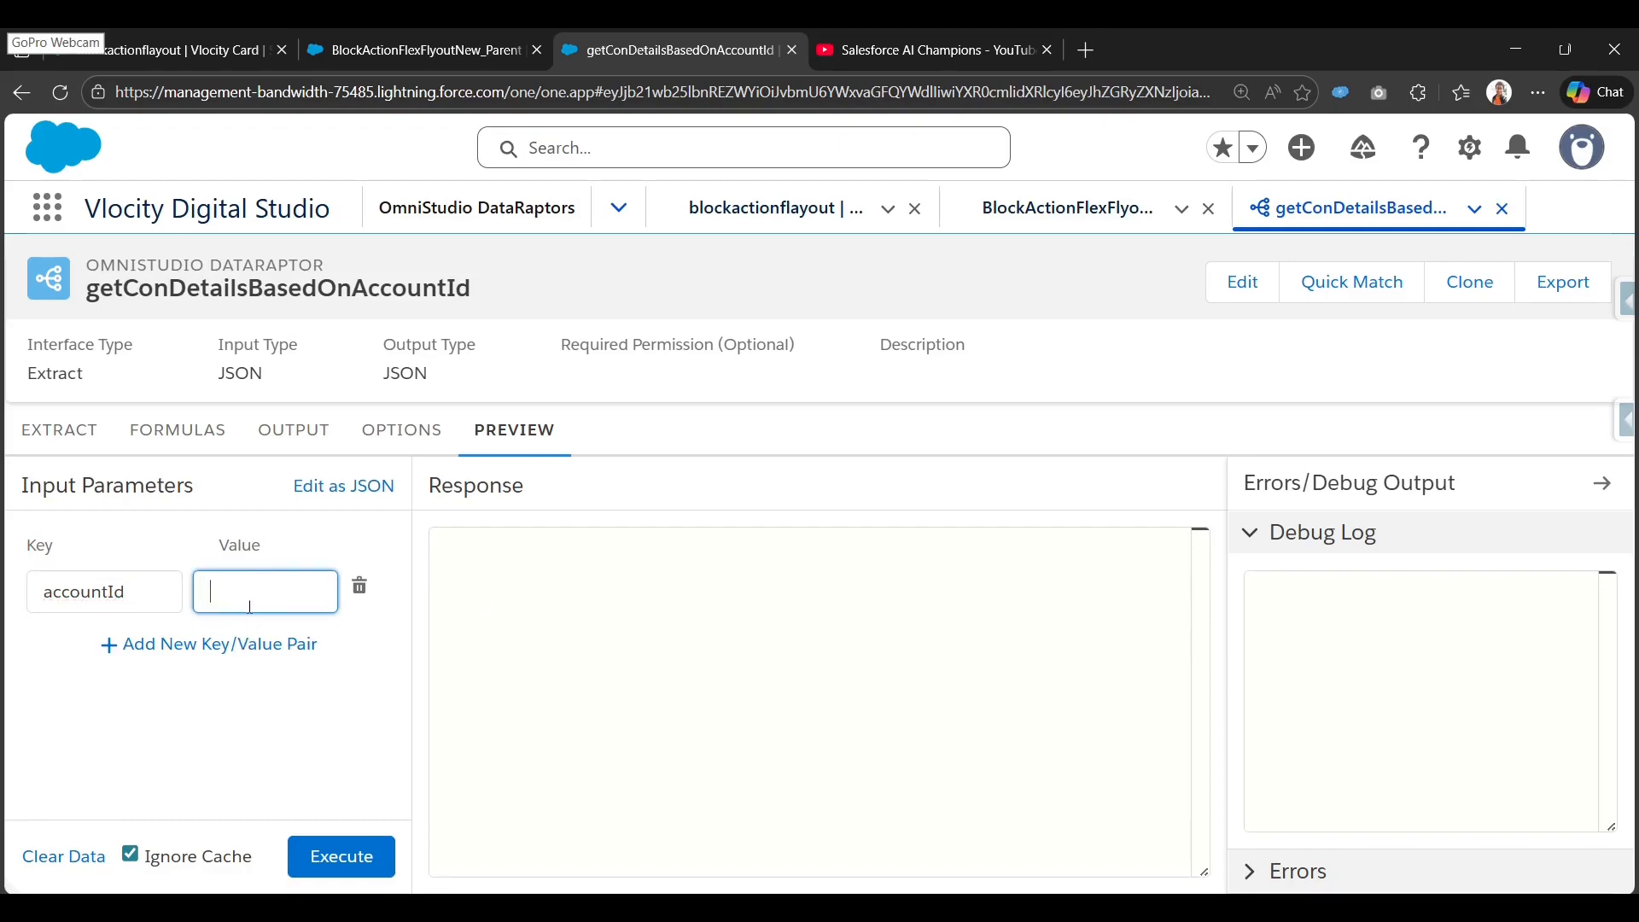
# Copy a test account ID from the blockactionflayout FlexCard and paste it as the accountId value.
pyautogui.click(410, 49)
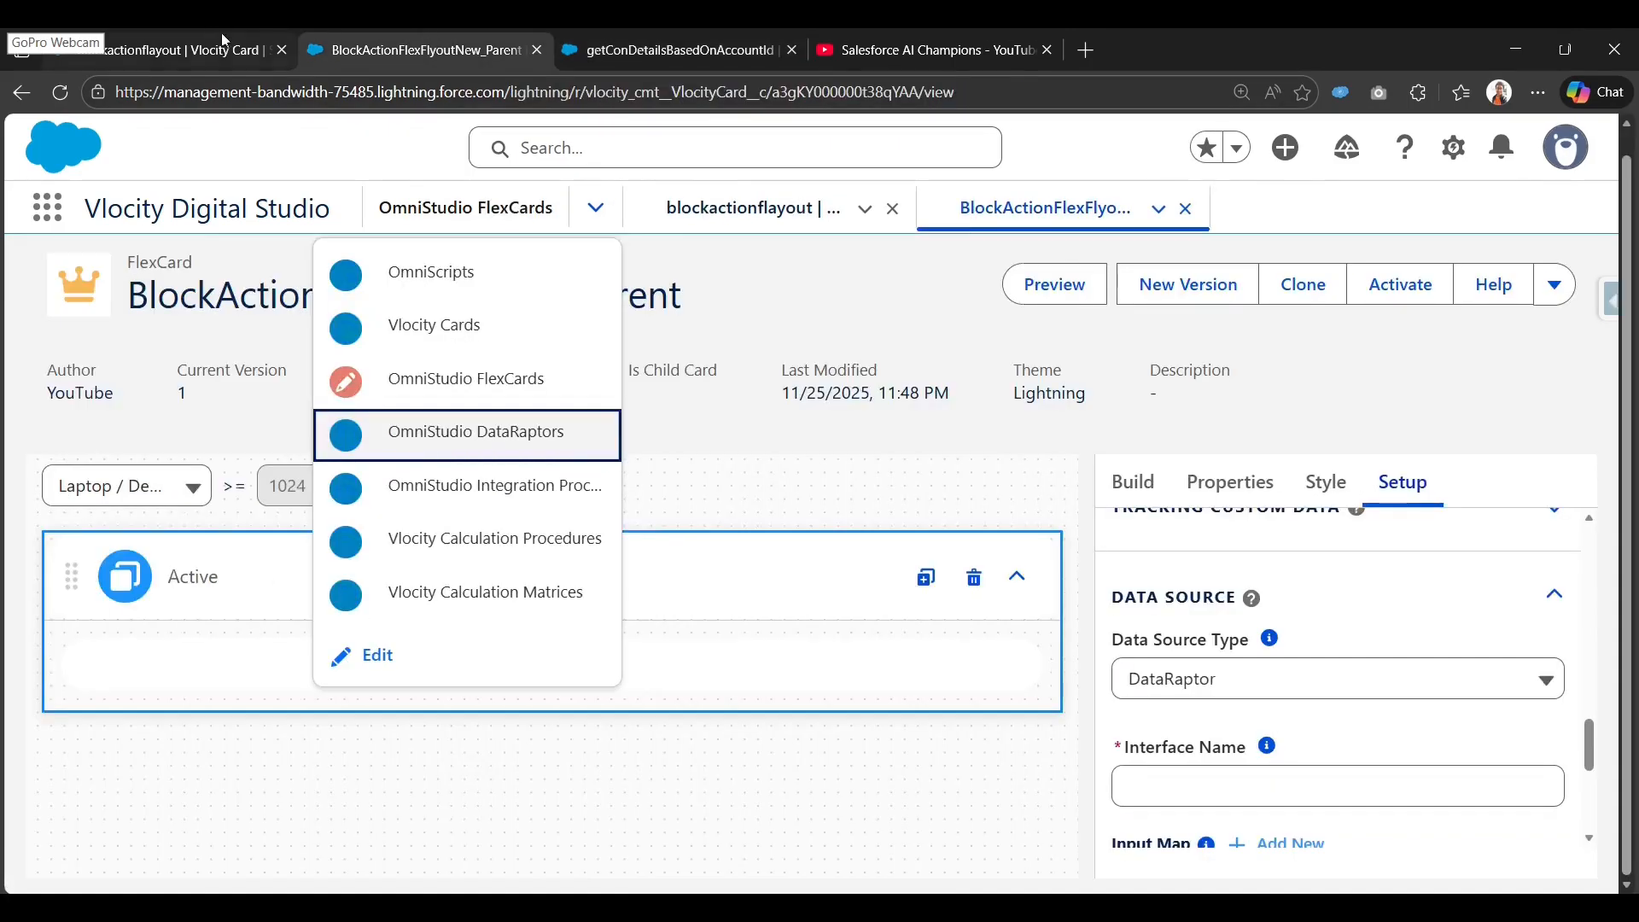
pyautogui.click(211, 36)
pyautogui.scroll(-5, 1328, 702)
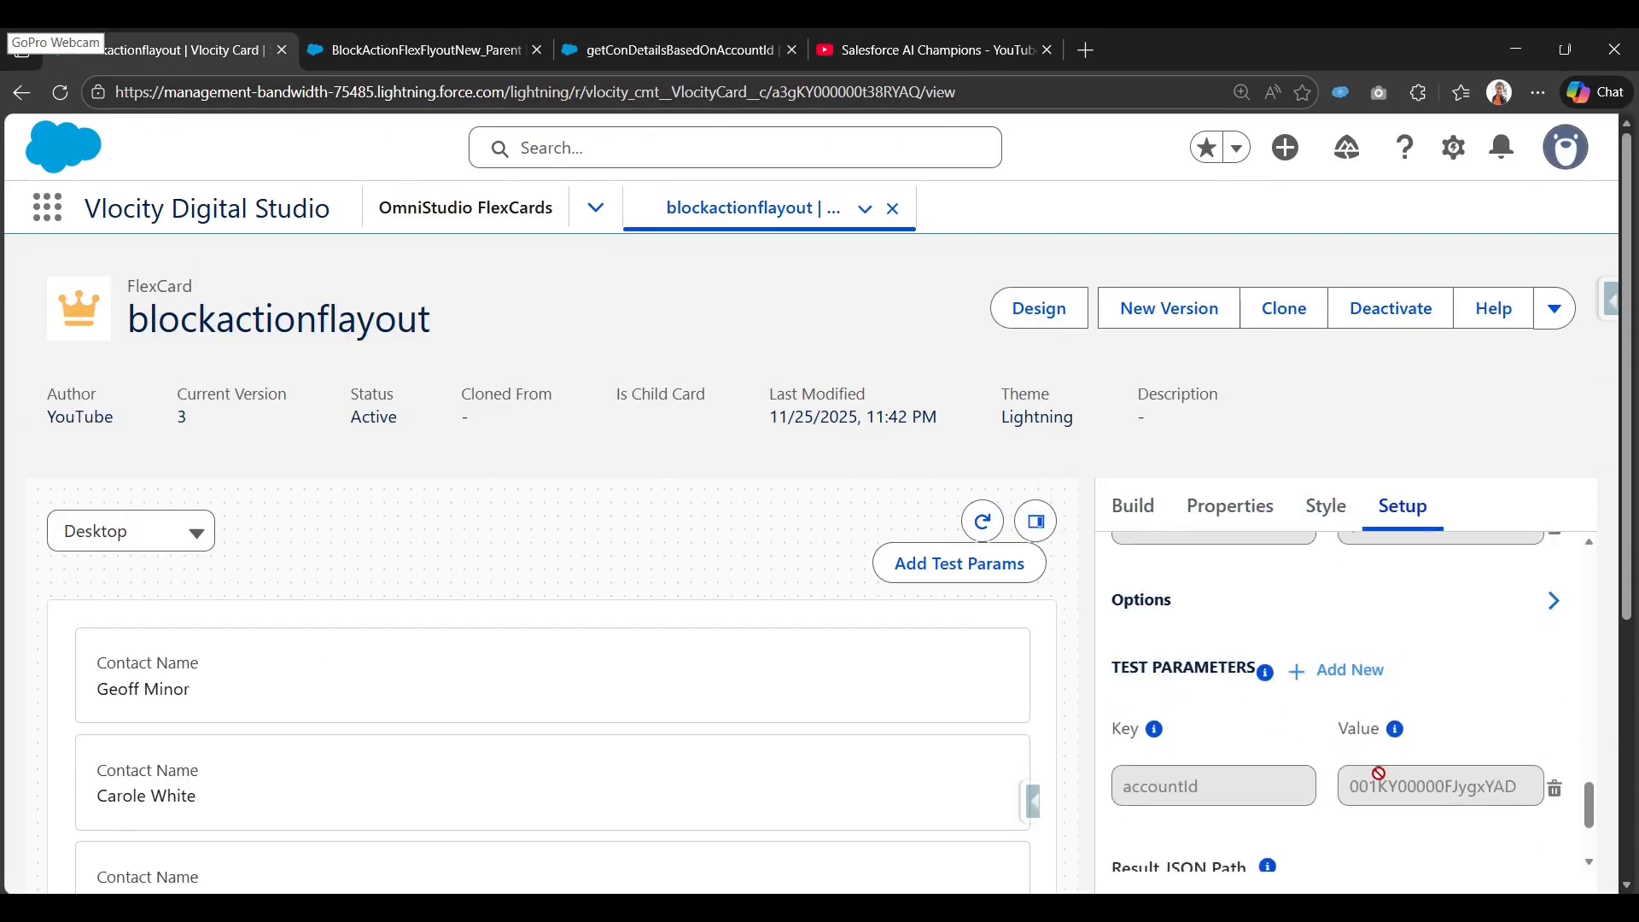
pyautogui.doubleClick(1411, 782)
pyautogui.click(675, 50)
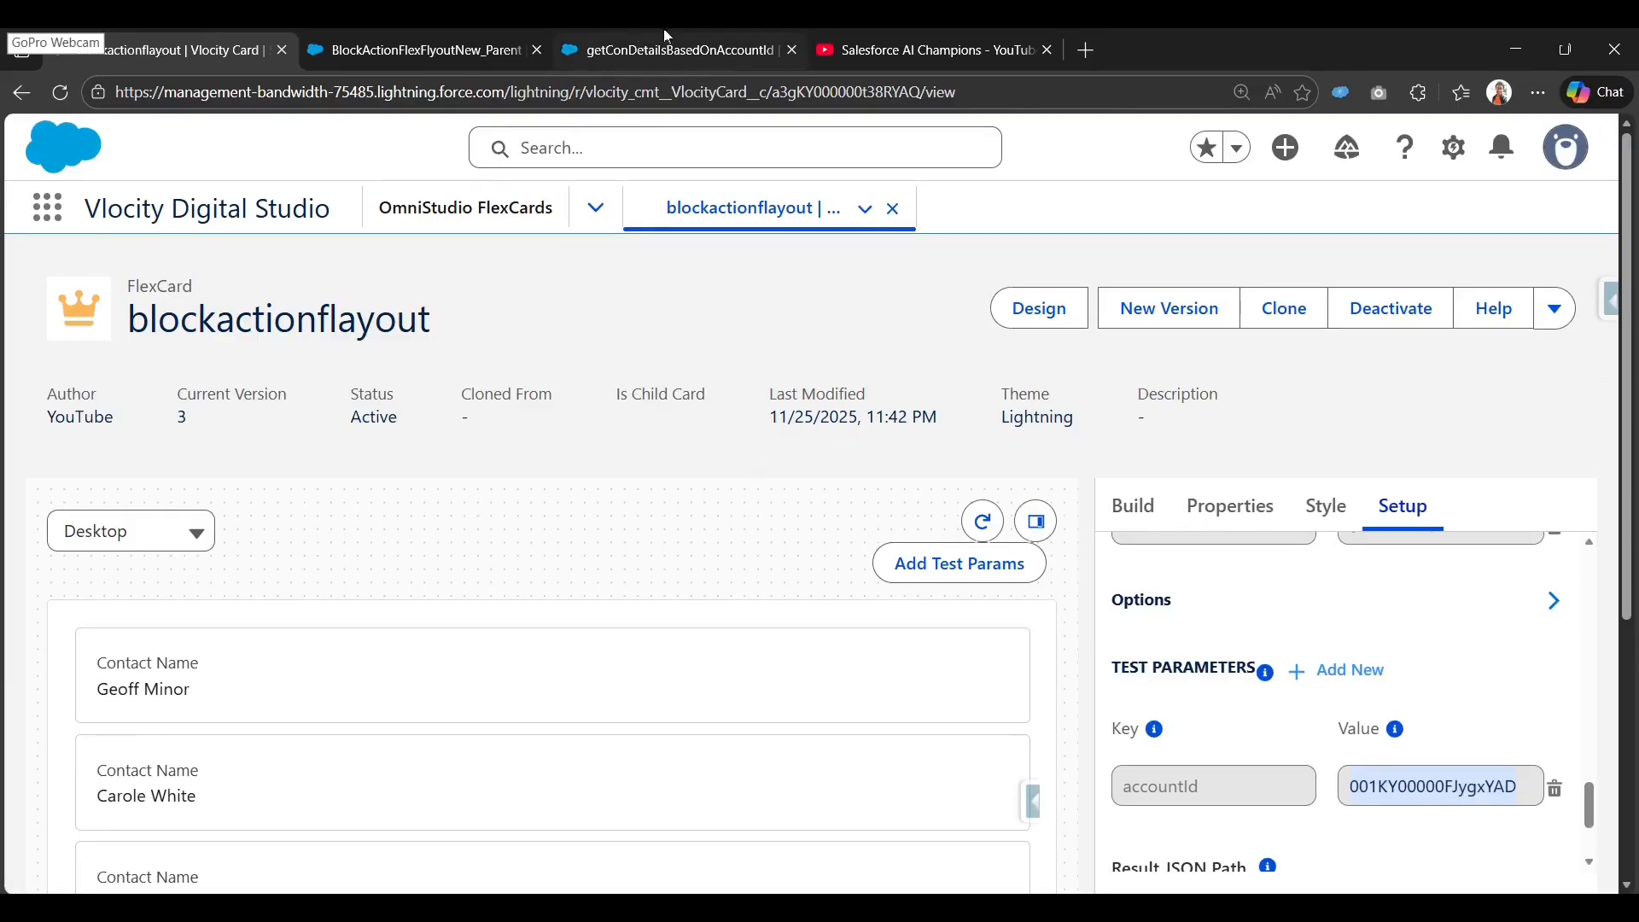
pyautogui.write('000FJygxYAD')
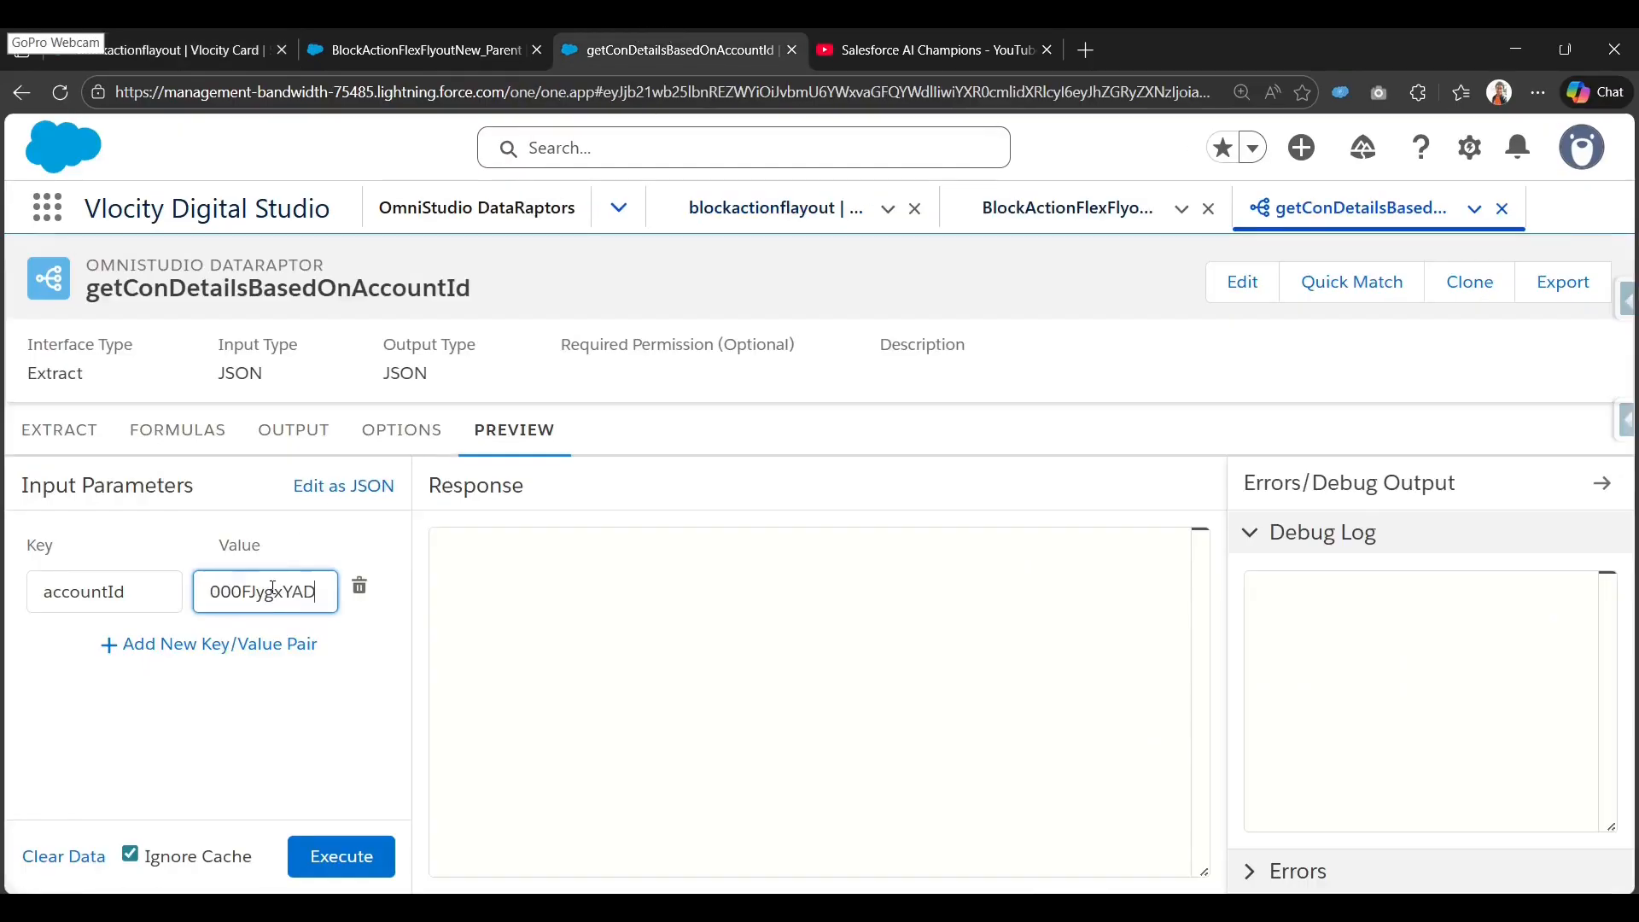
pyautogui.click(306, 781)
# Execute the preview and inspect the returned contacts' Title, Name and AccountId.
pyautogui.click(346, 861)
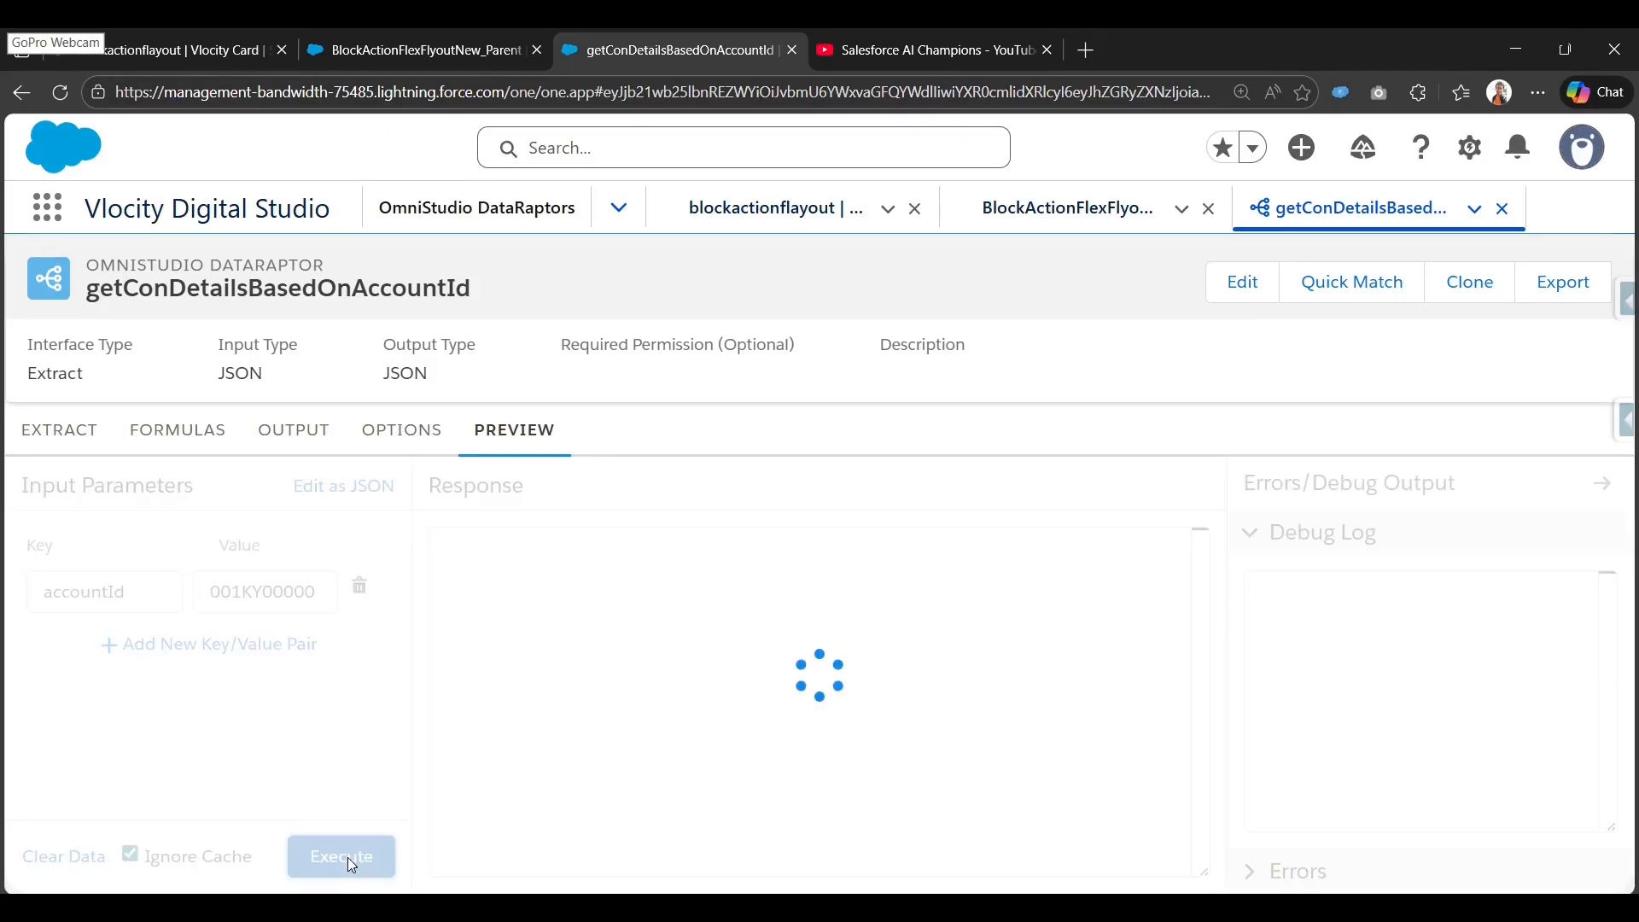
pyautogui.scroll(-3, 715, 663)
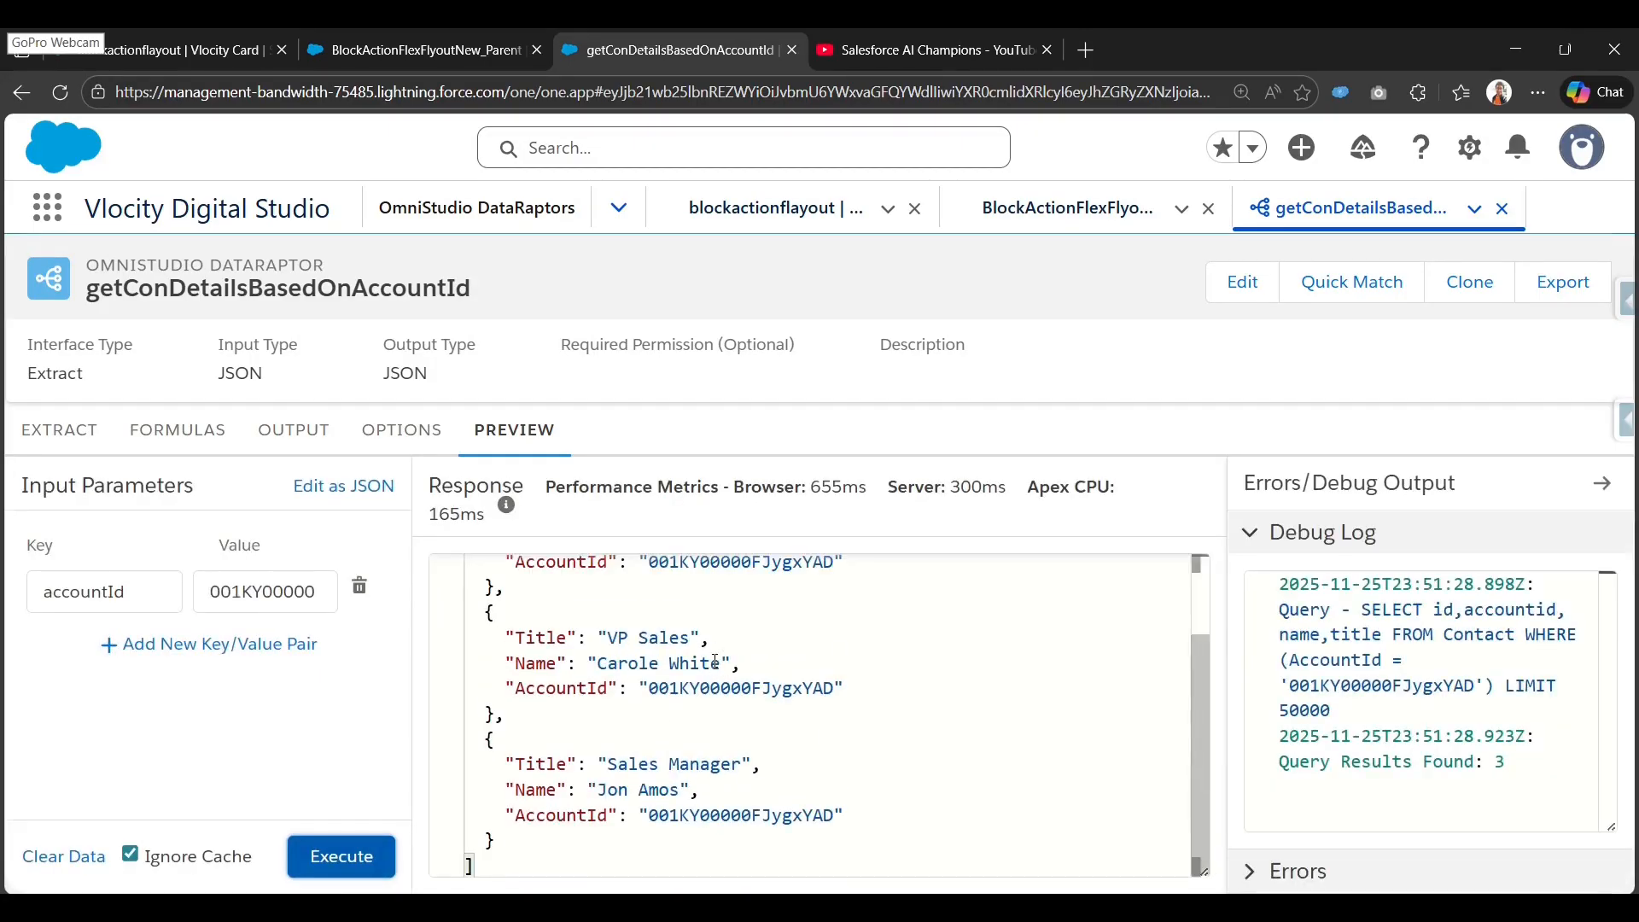
pyautogui.moveTo(508, 853); pyautogui.dragTo(475, 565)
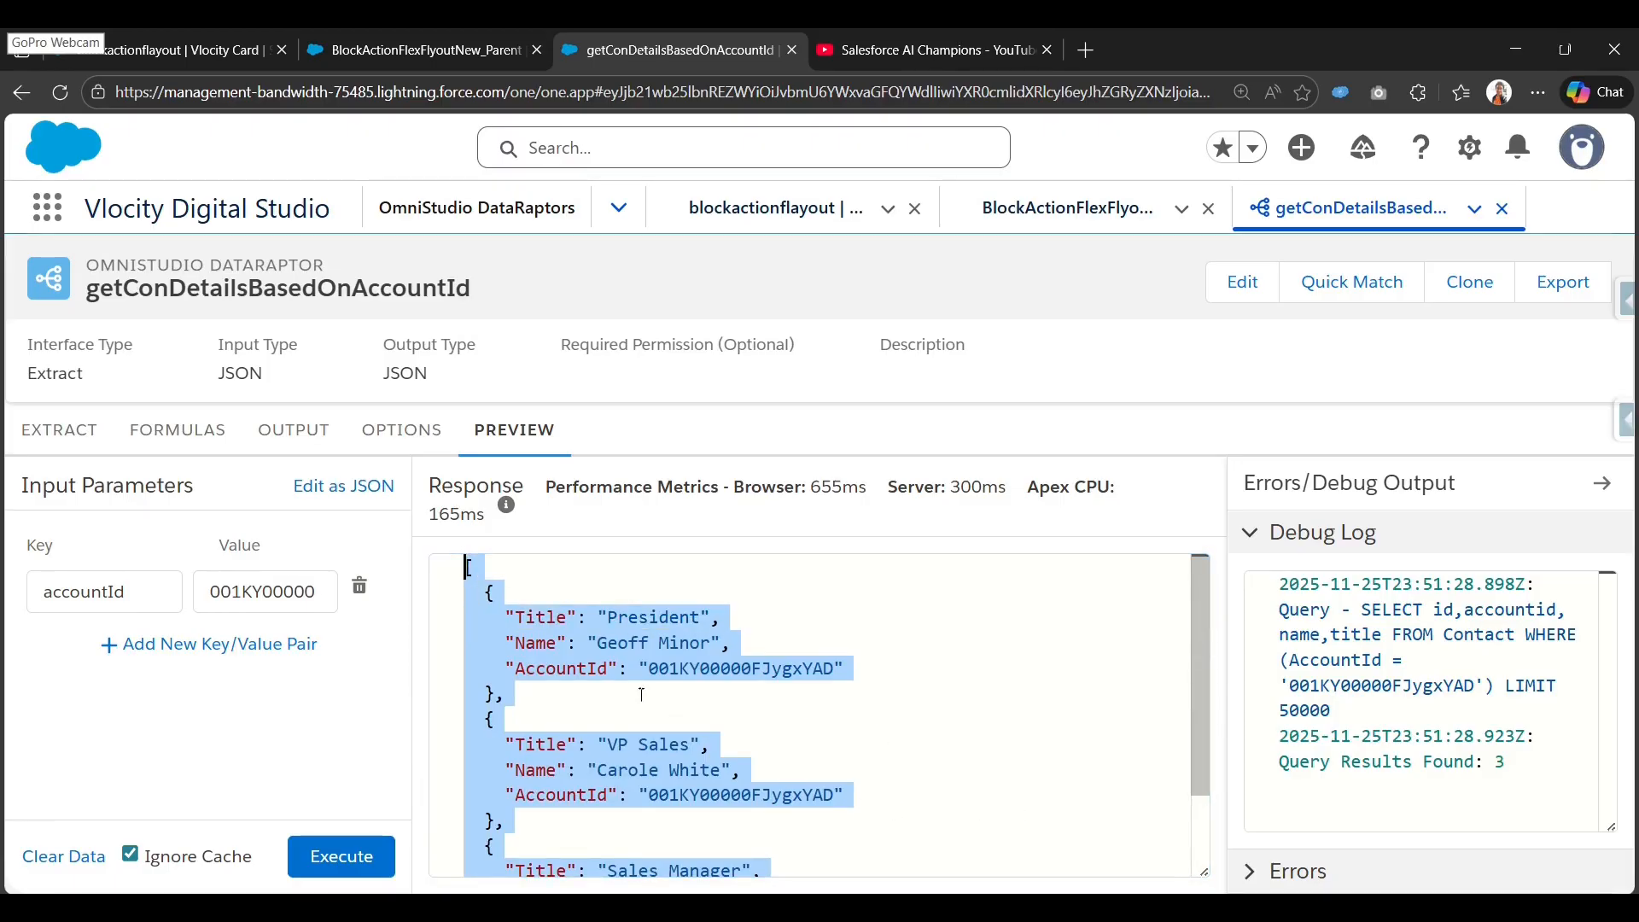
pyautogui.doubleClick(561, 669)
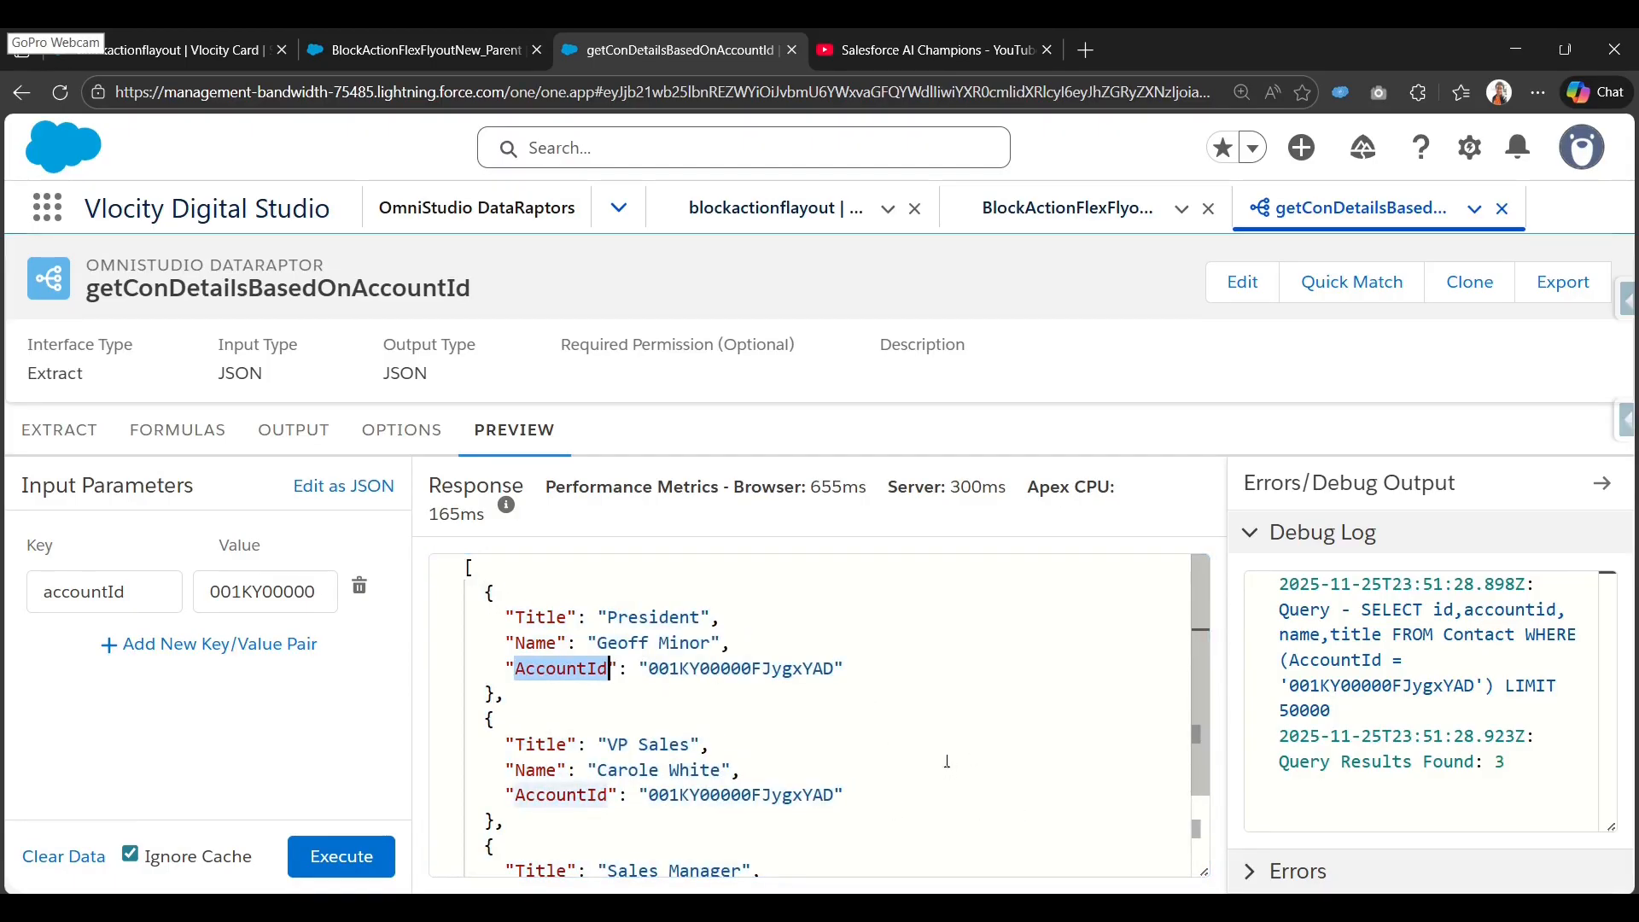
pyautogui.scroll(-2, 634, 713)
pyautogui.moveTo(521, 844); pyautogui.dragTo(508, 533)
pyautogui.click(738, 693)
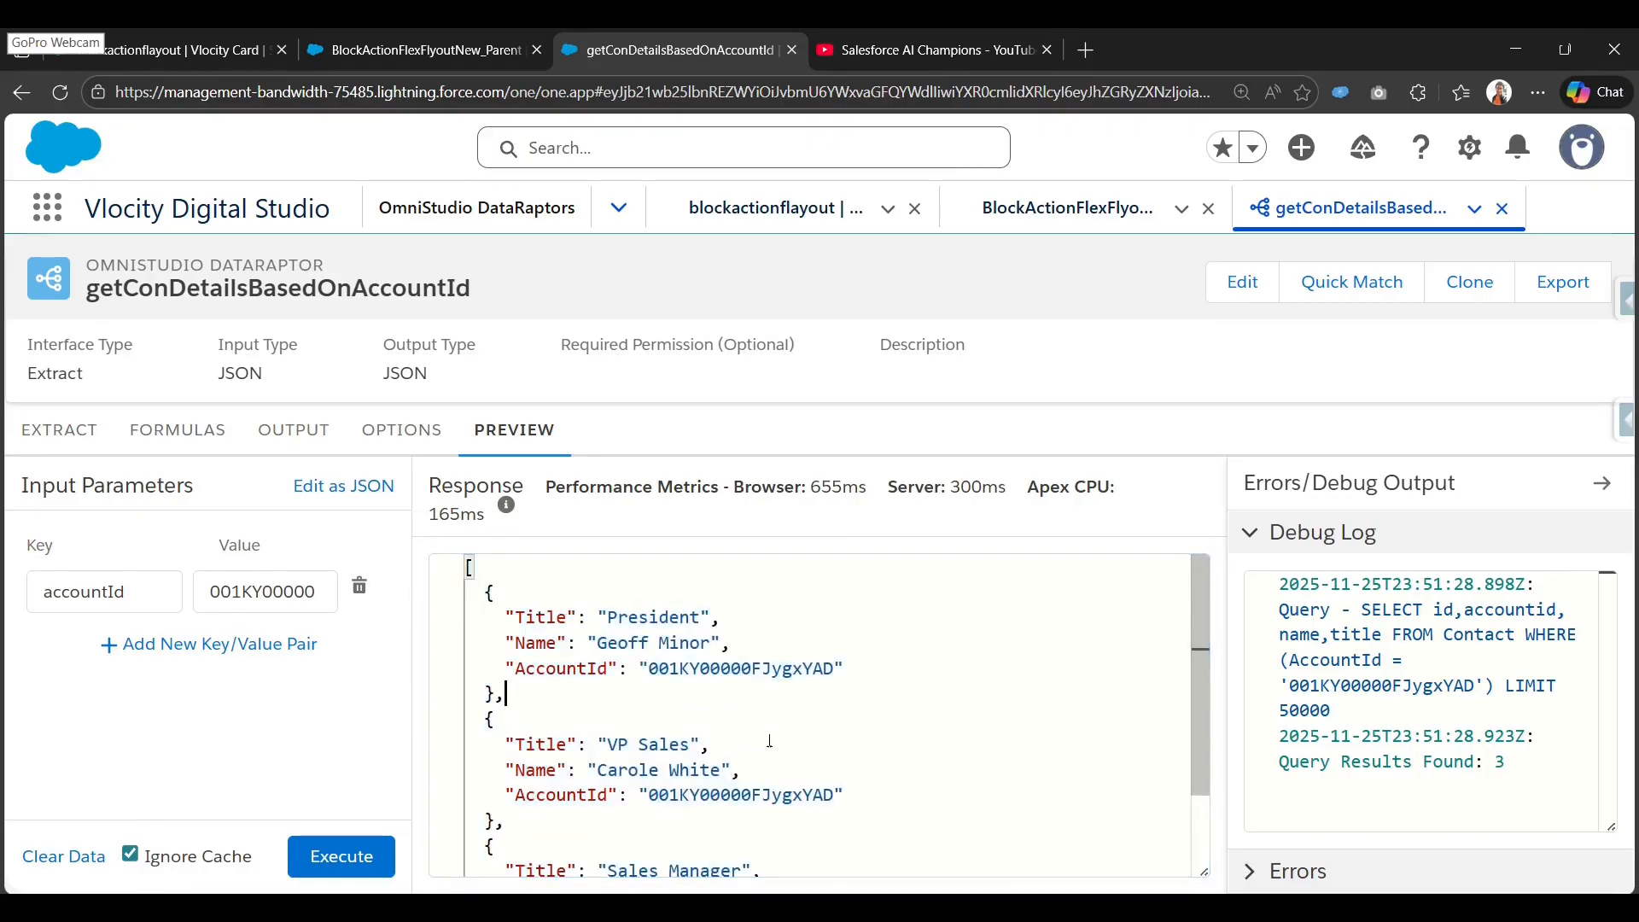
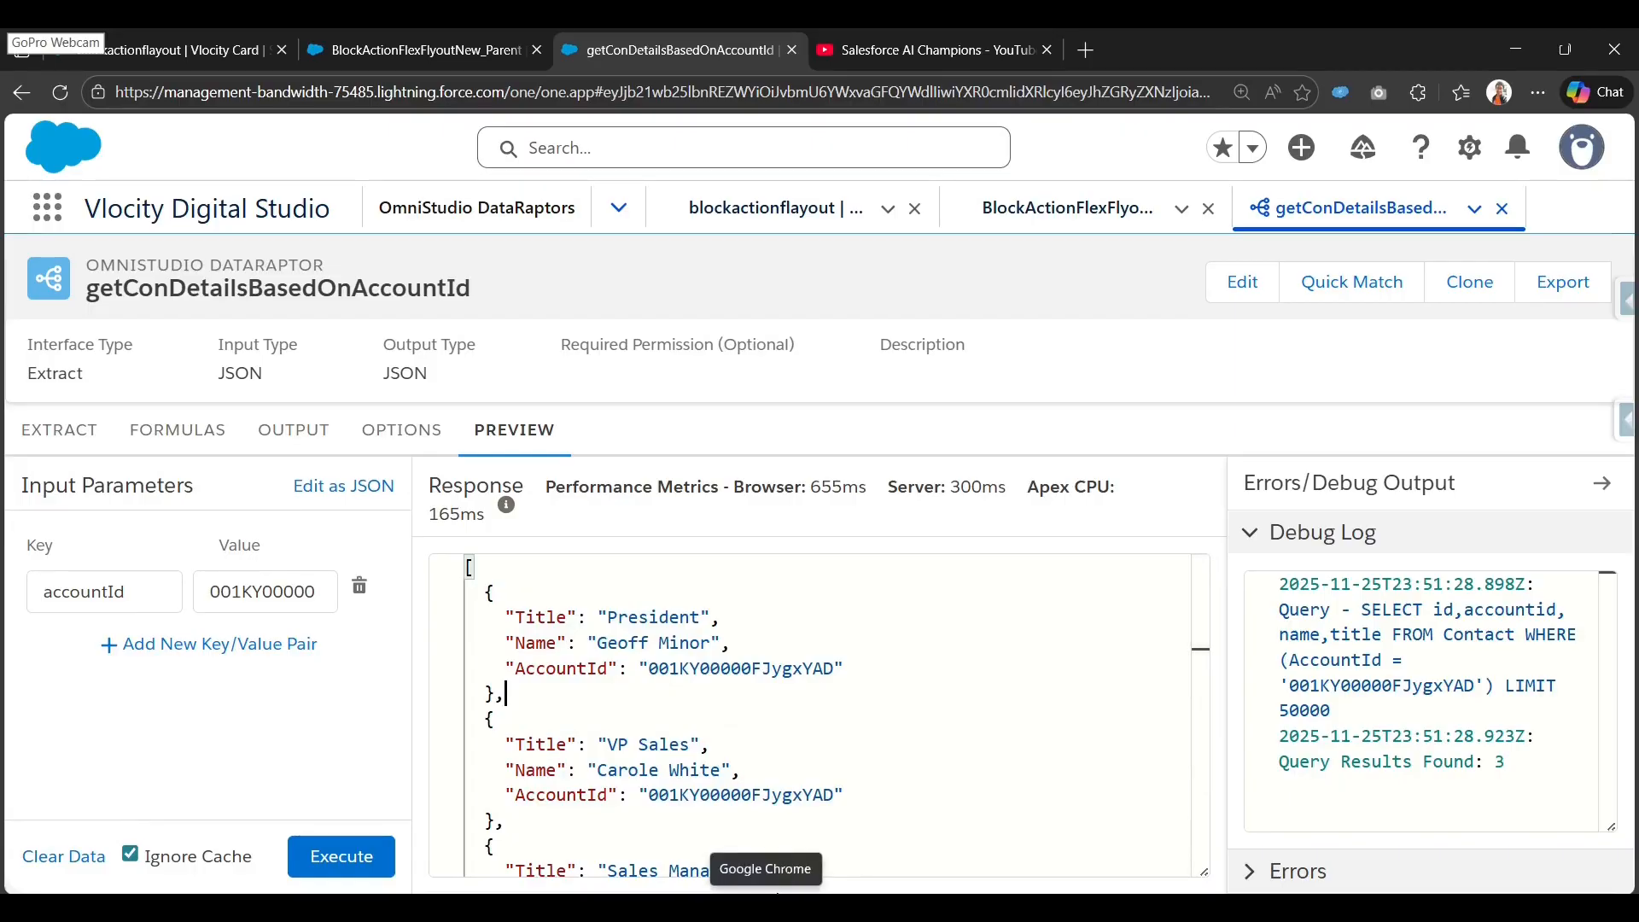
# Copy the getConDetailsBasedOnAccountId name and return to the BlockActionFlexFlyoutNew_Parent FlexCard.
pyautogui.doubleClick(436, 291)
pyautogui.hotkey('ctrl', 'c')
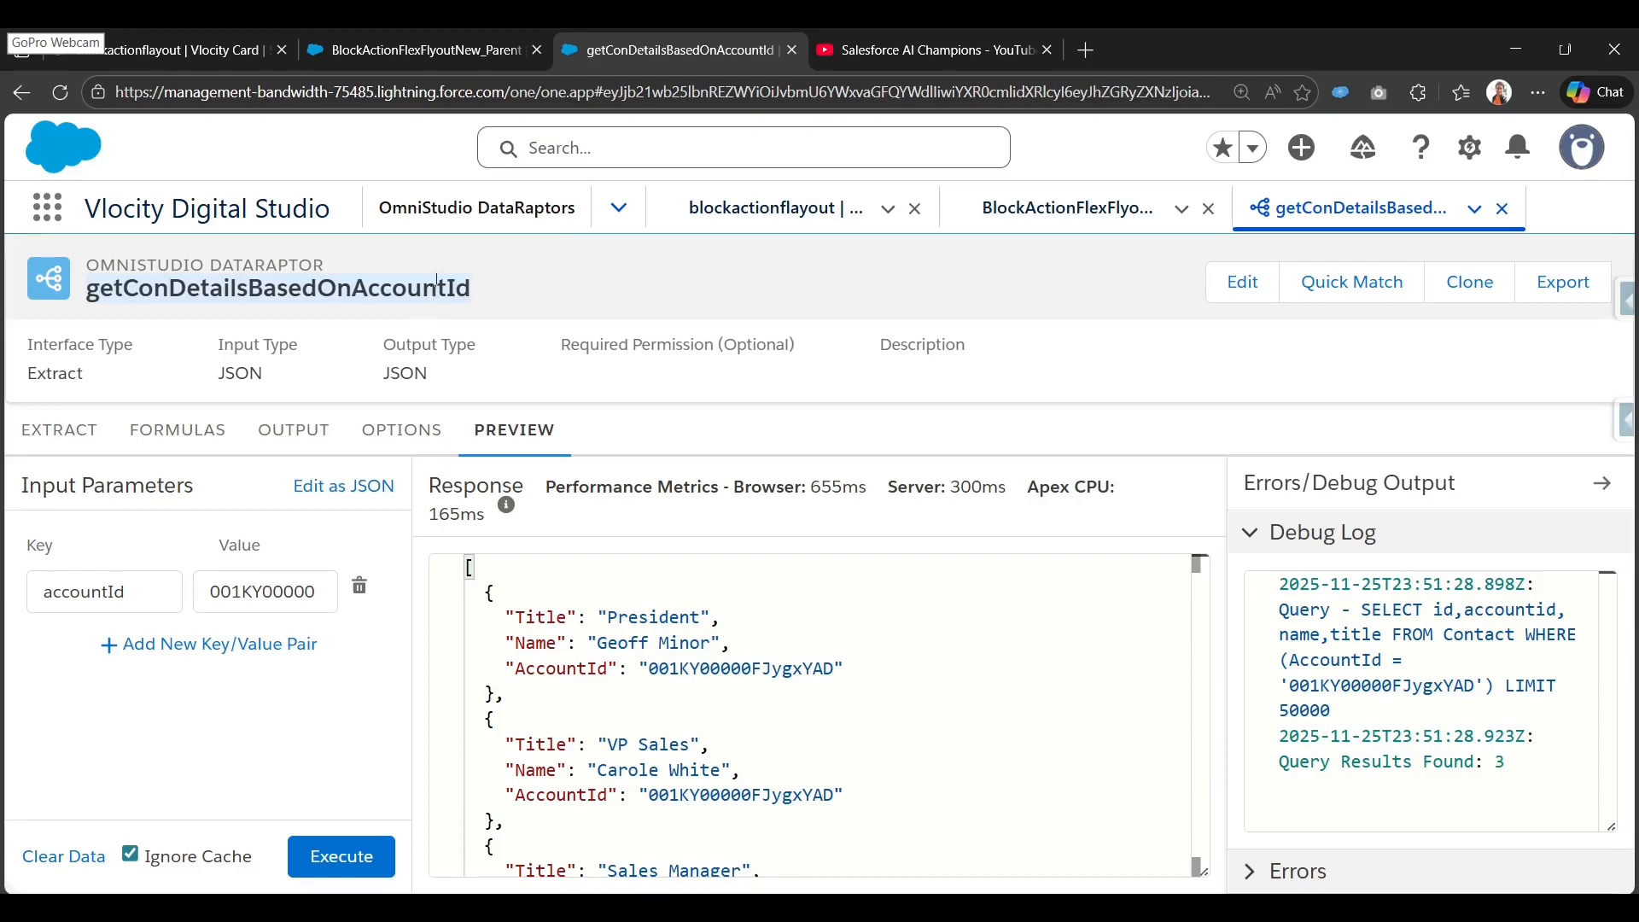
pyautogui.click(439, 50)
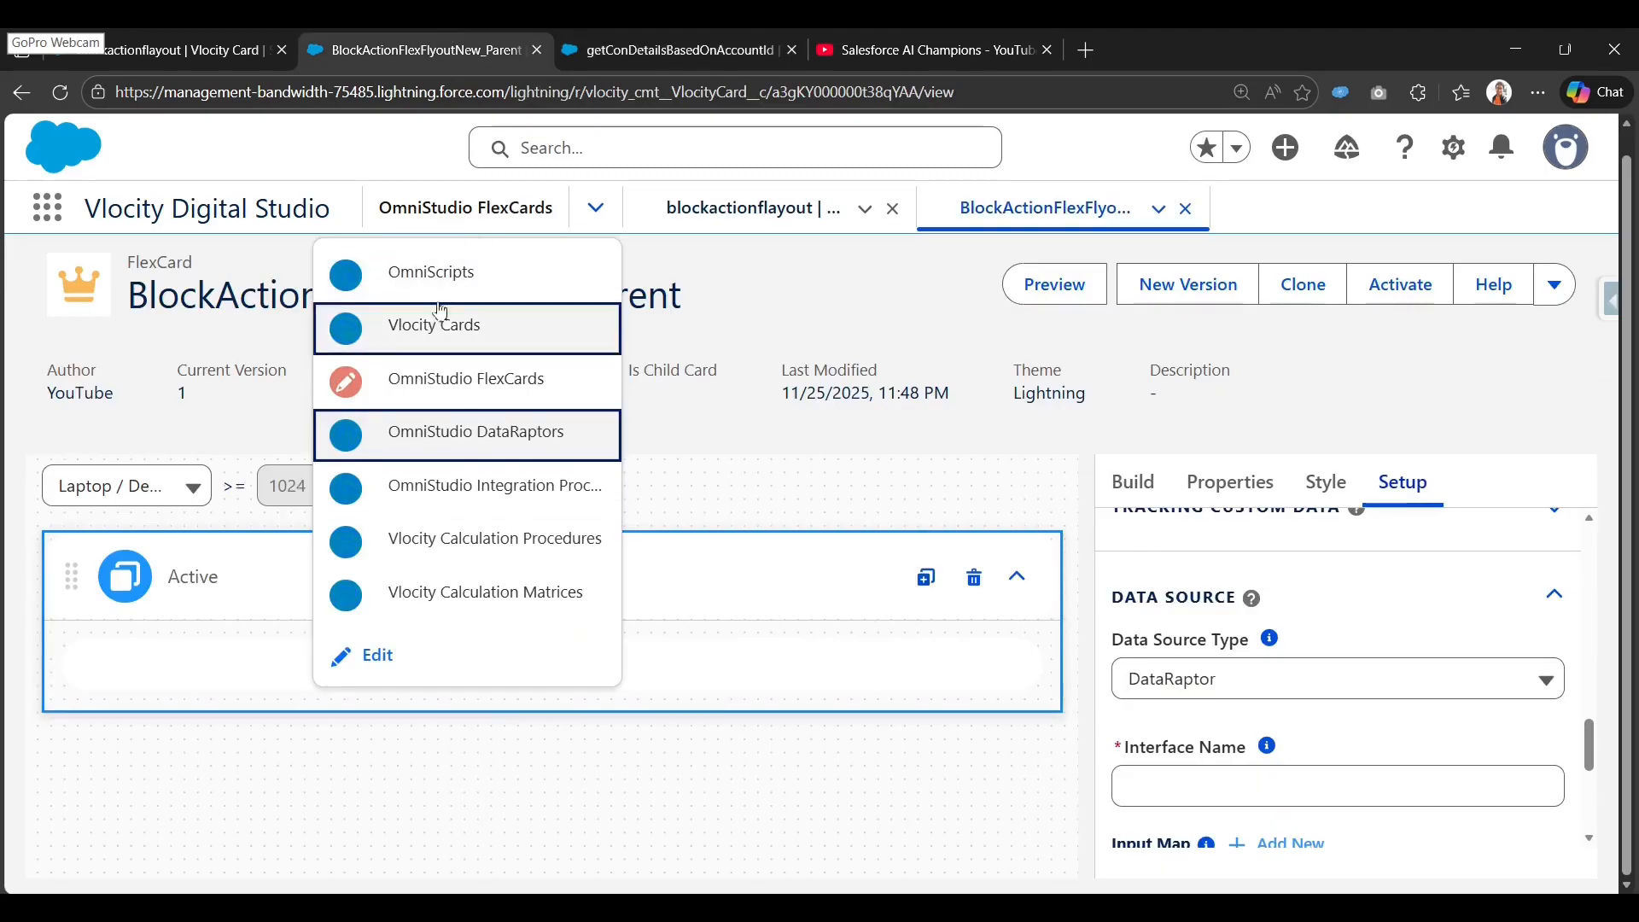
# Set the card's data source to DataRaptor with interface getConDetailsBasedOnAccountId.
pyautogui.click(476, 432)
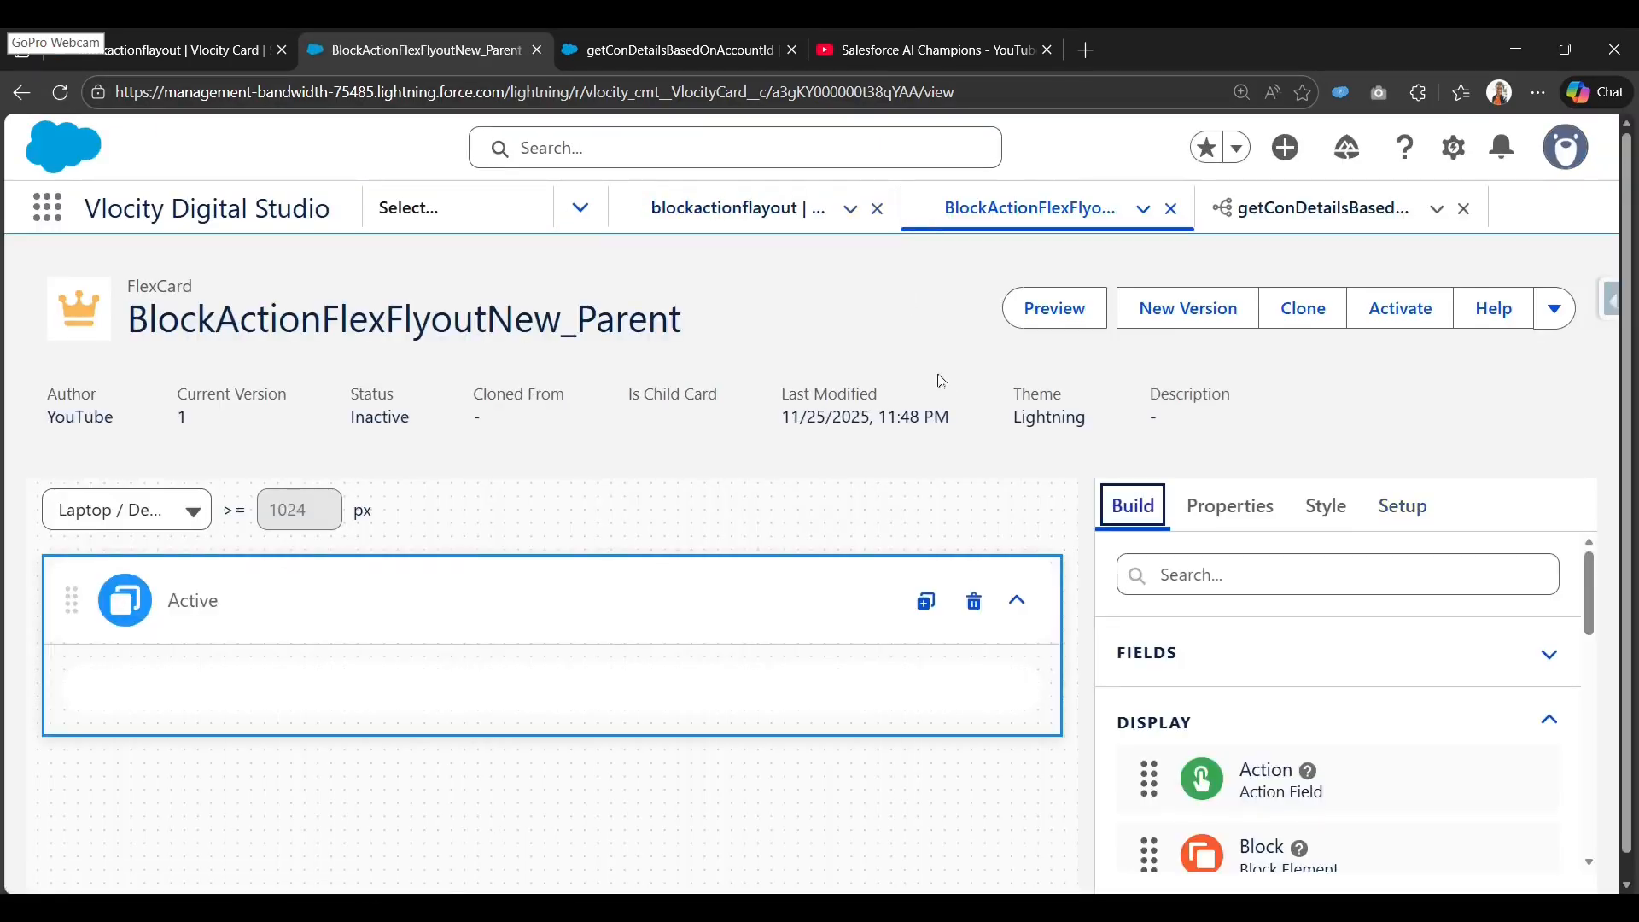
pyautogui.click(1402, 507)
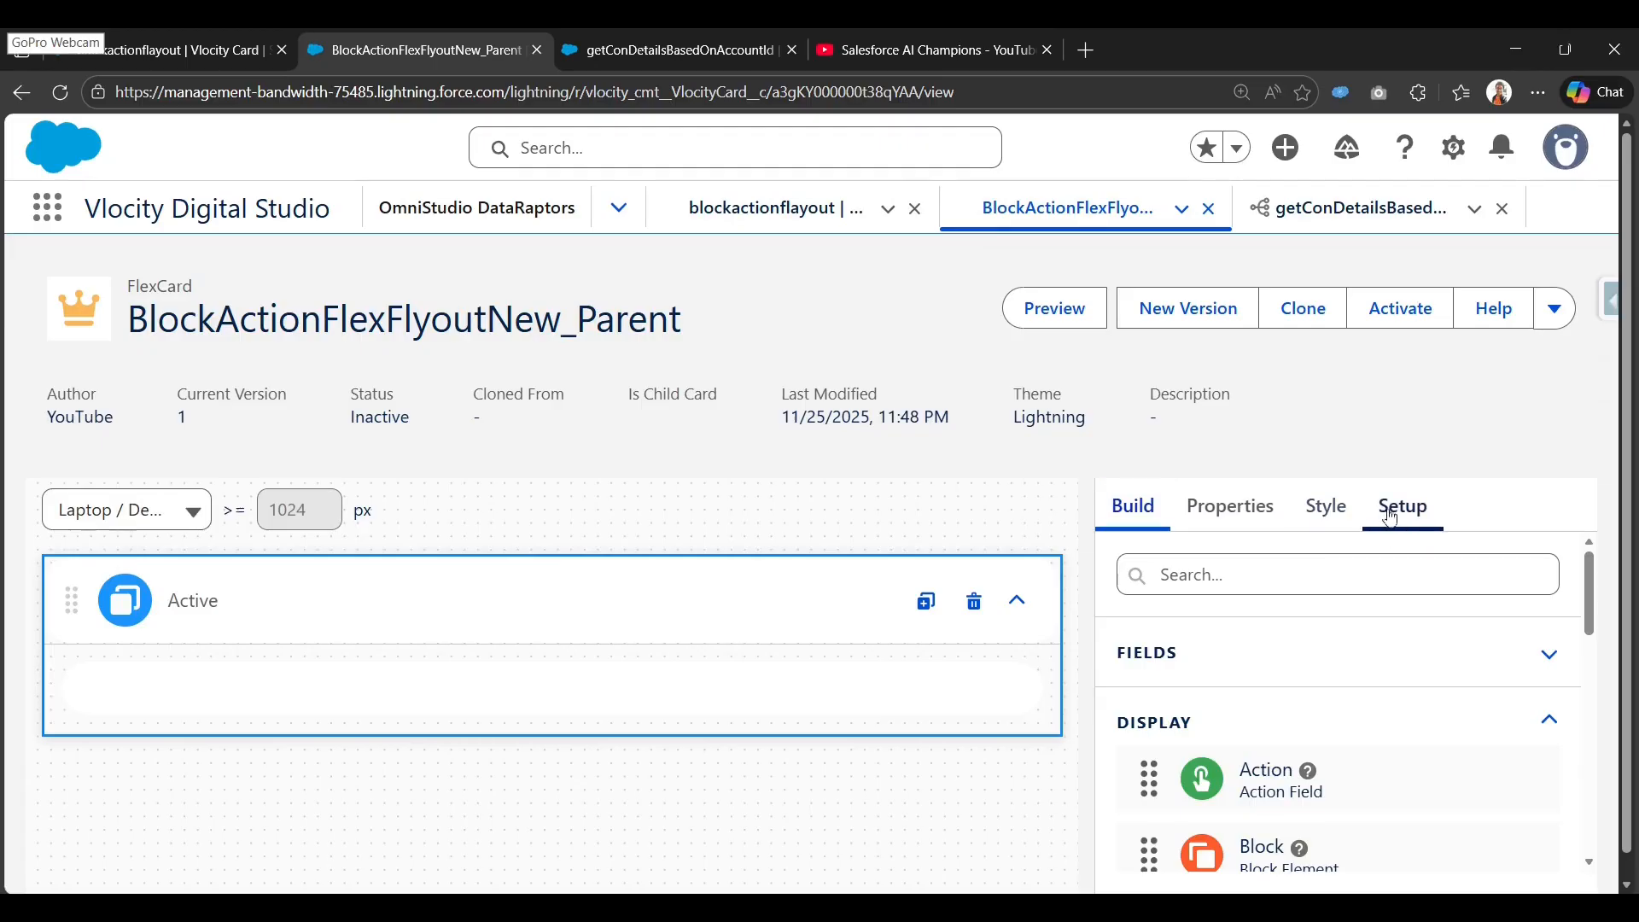
pyautogui.scroll(-10, 1248, 633)
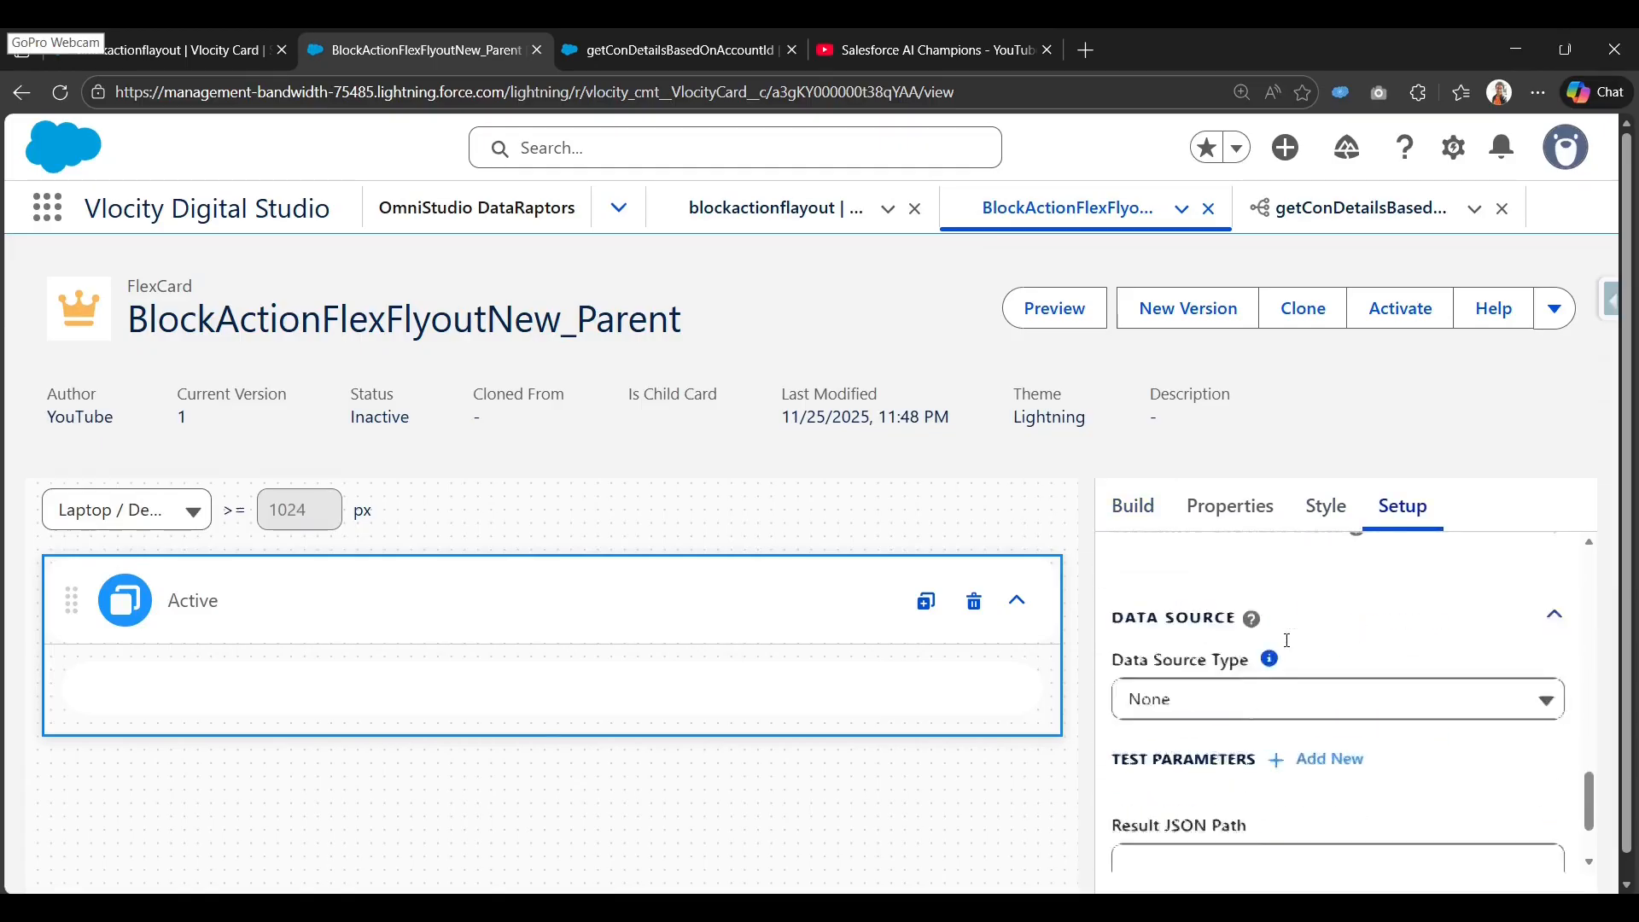
pyautogui.scroll(2, 1281, 649)
pyautogui.click(1273, 681)
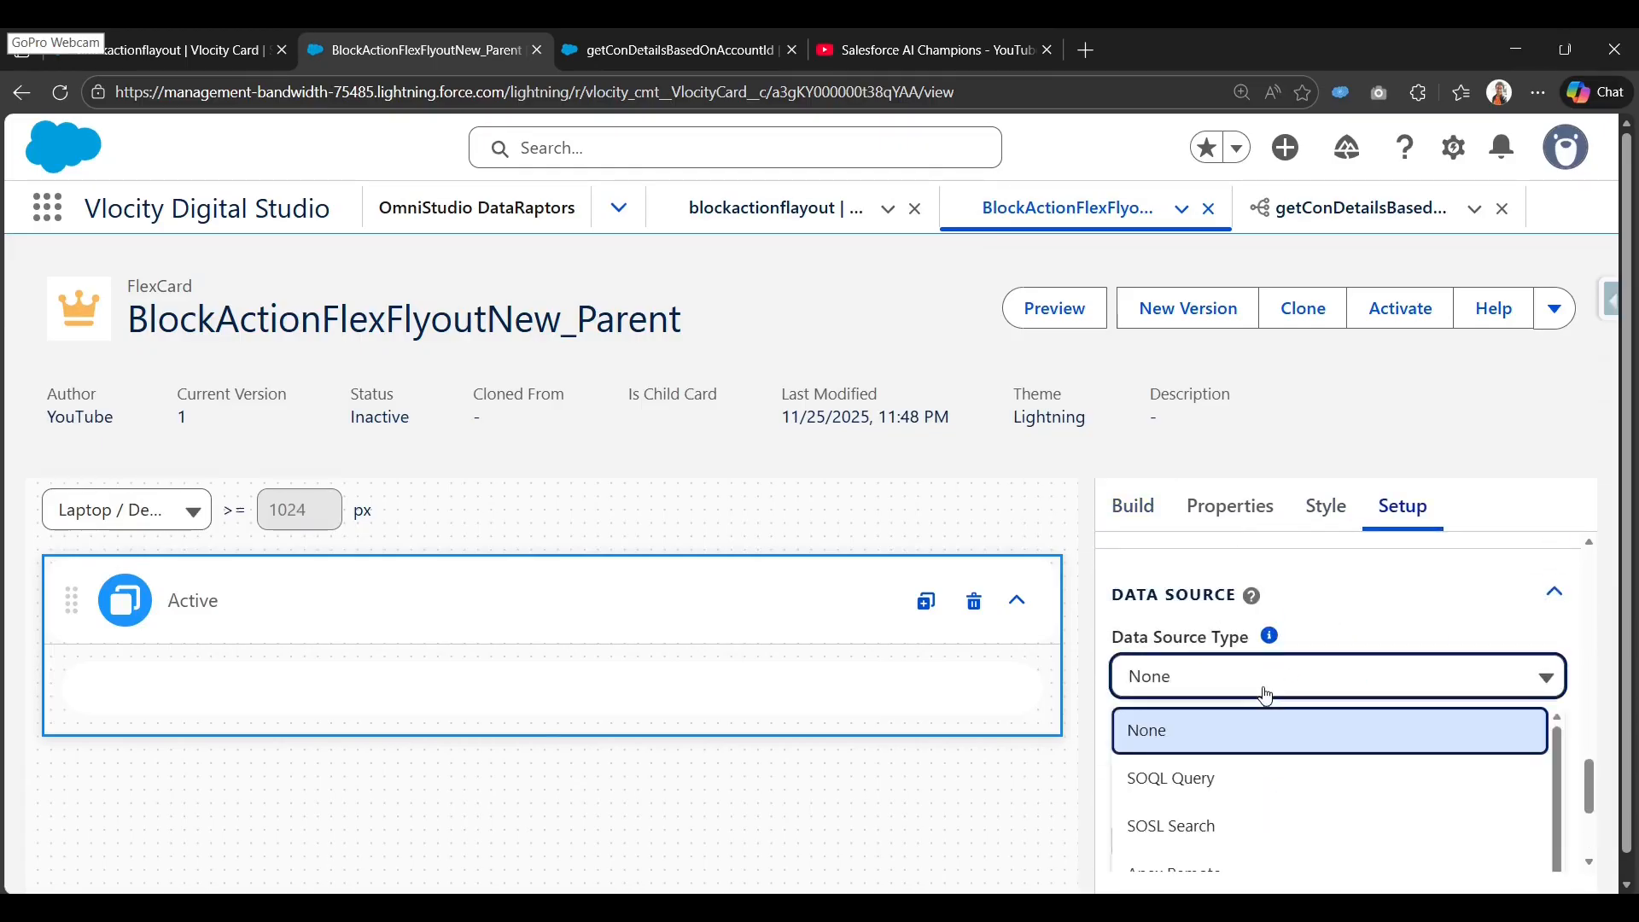
pyautogui.scroll(-2, 1251, 768)
pyautogui.scroll(-3, 1255, 764)
pyautogui.click(1273, 631)
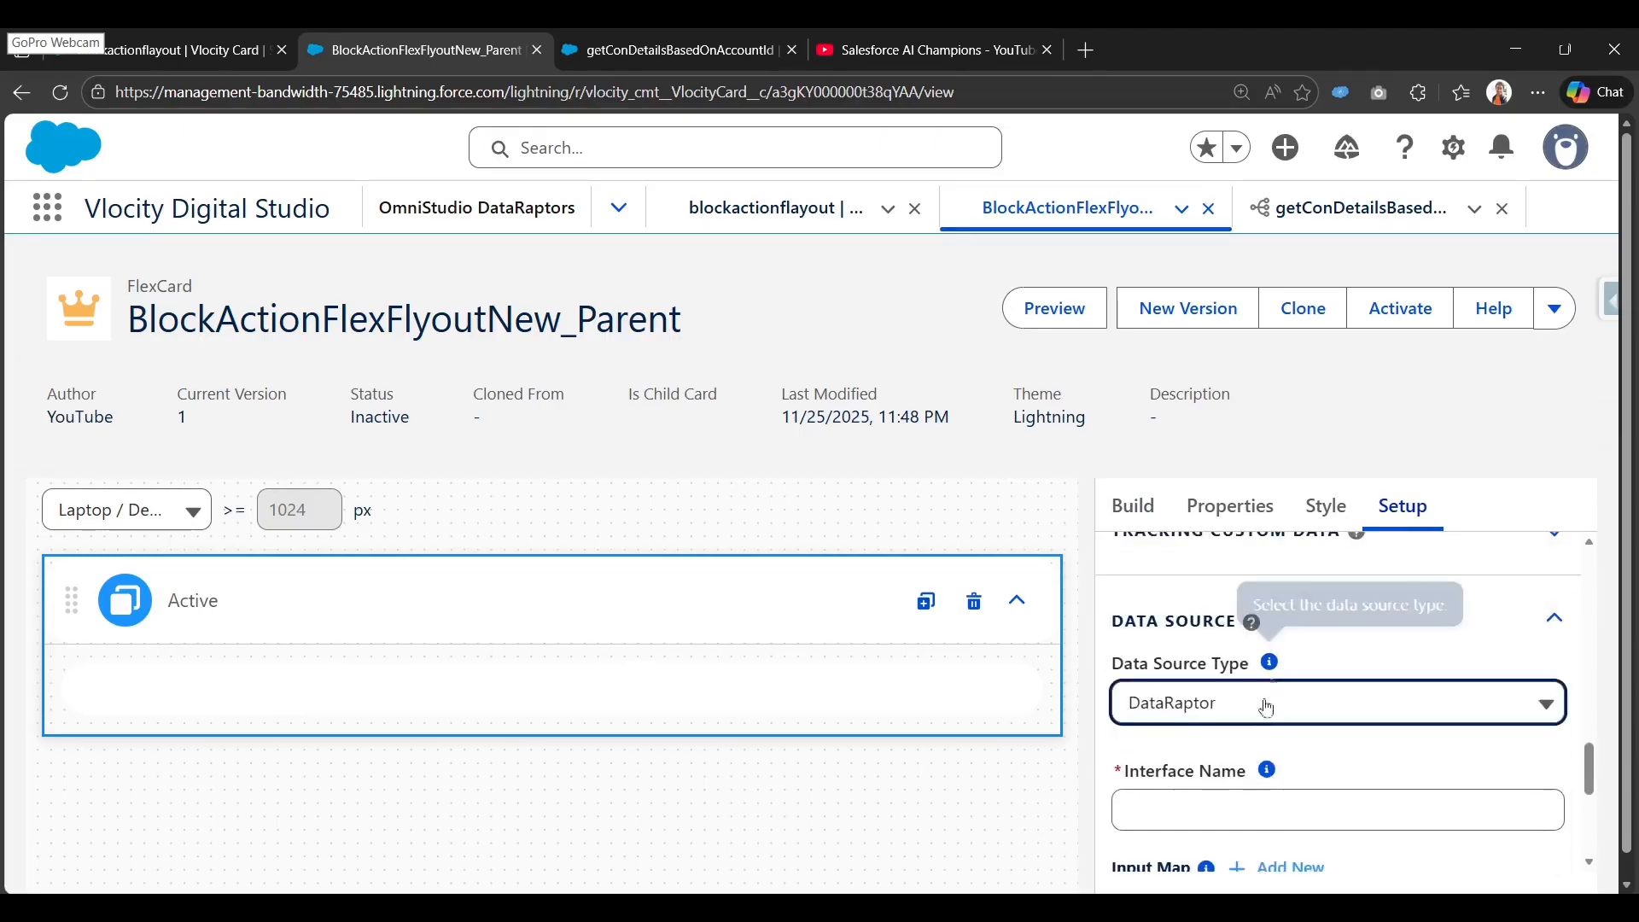
pyautogui.scroll(-1, 1262, 702)
pyautogui.click(1264, 708)
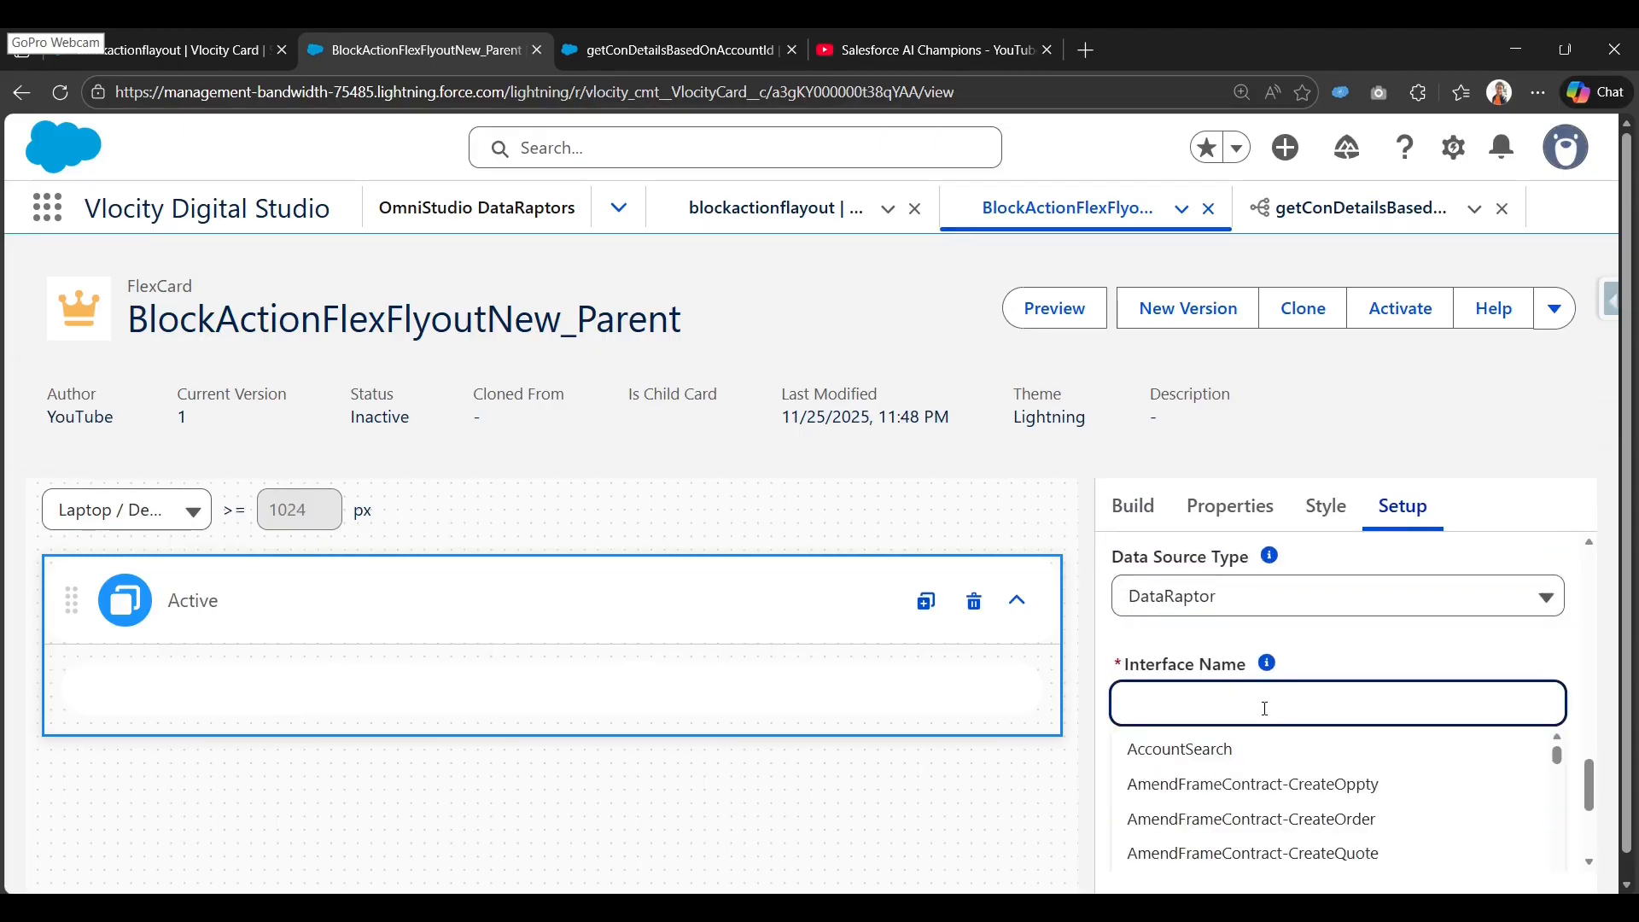
pyautogui.hotkey('ctrl', 'v')
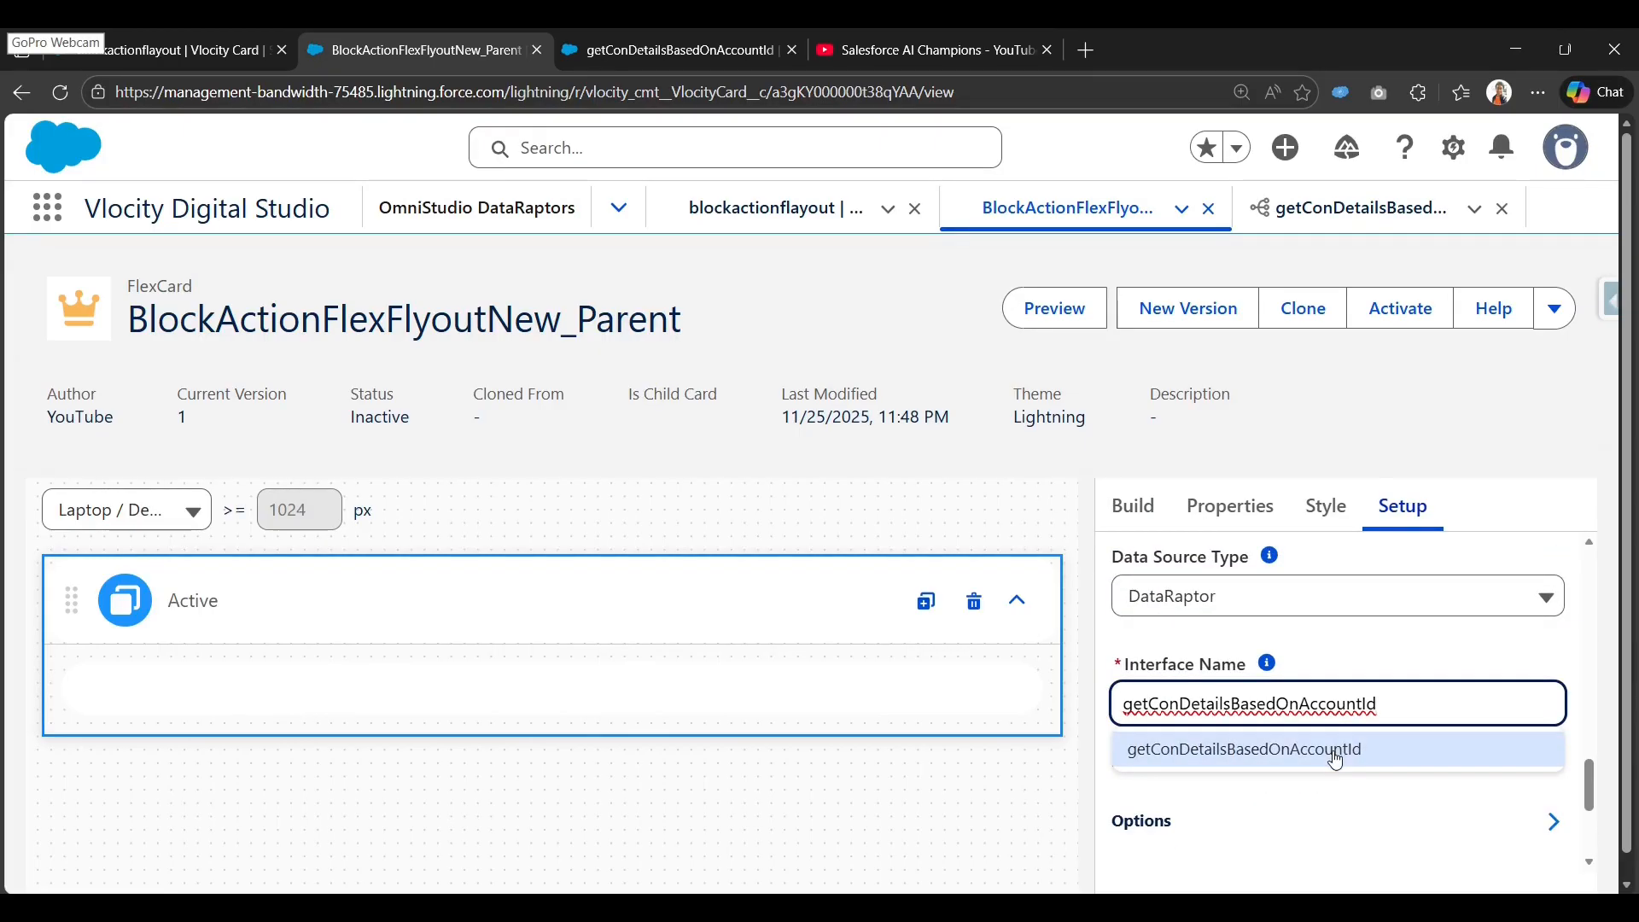
pyautogui.click(1335, 751)
# Add an input map entry with key accountId and value {accountId}.
pyautogui.scroll(-3, 1344, 758)
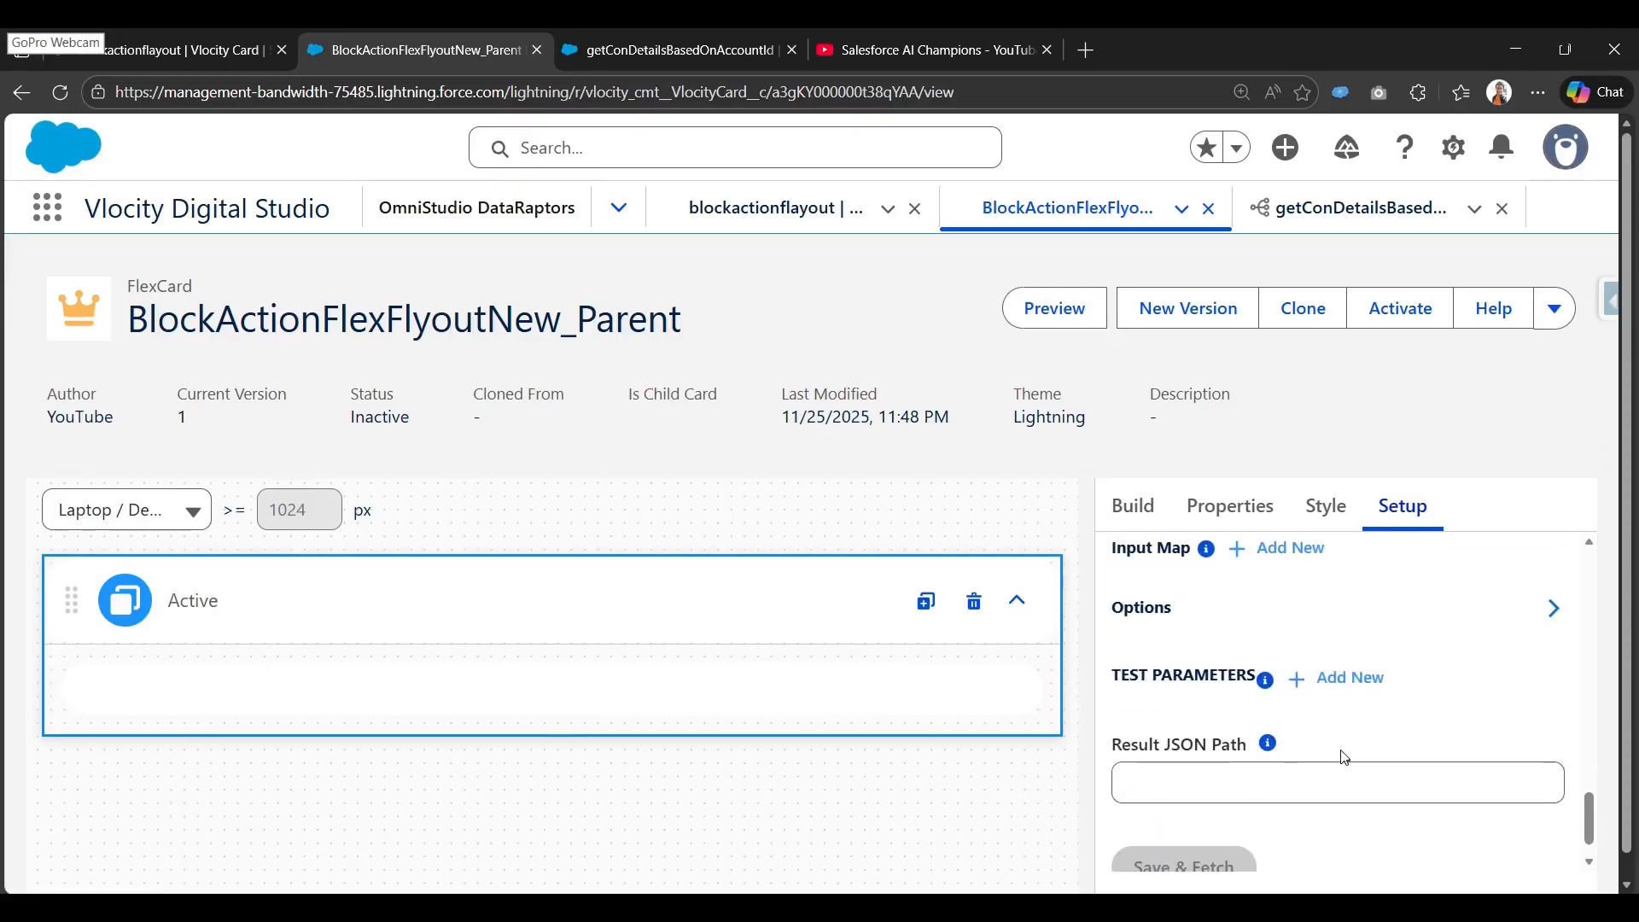
pyautogui.scroll(1, 1344, 757)
pyautogui.scroll(2, 1344, 757)
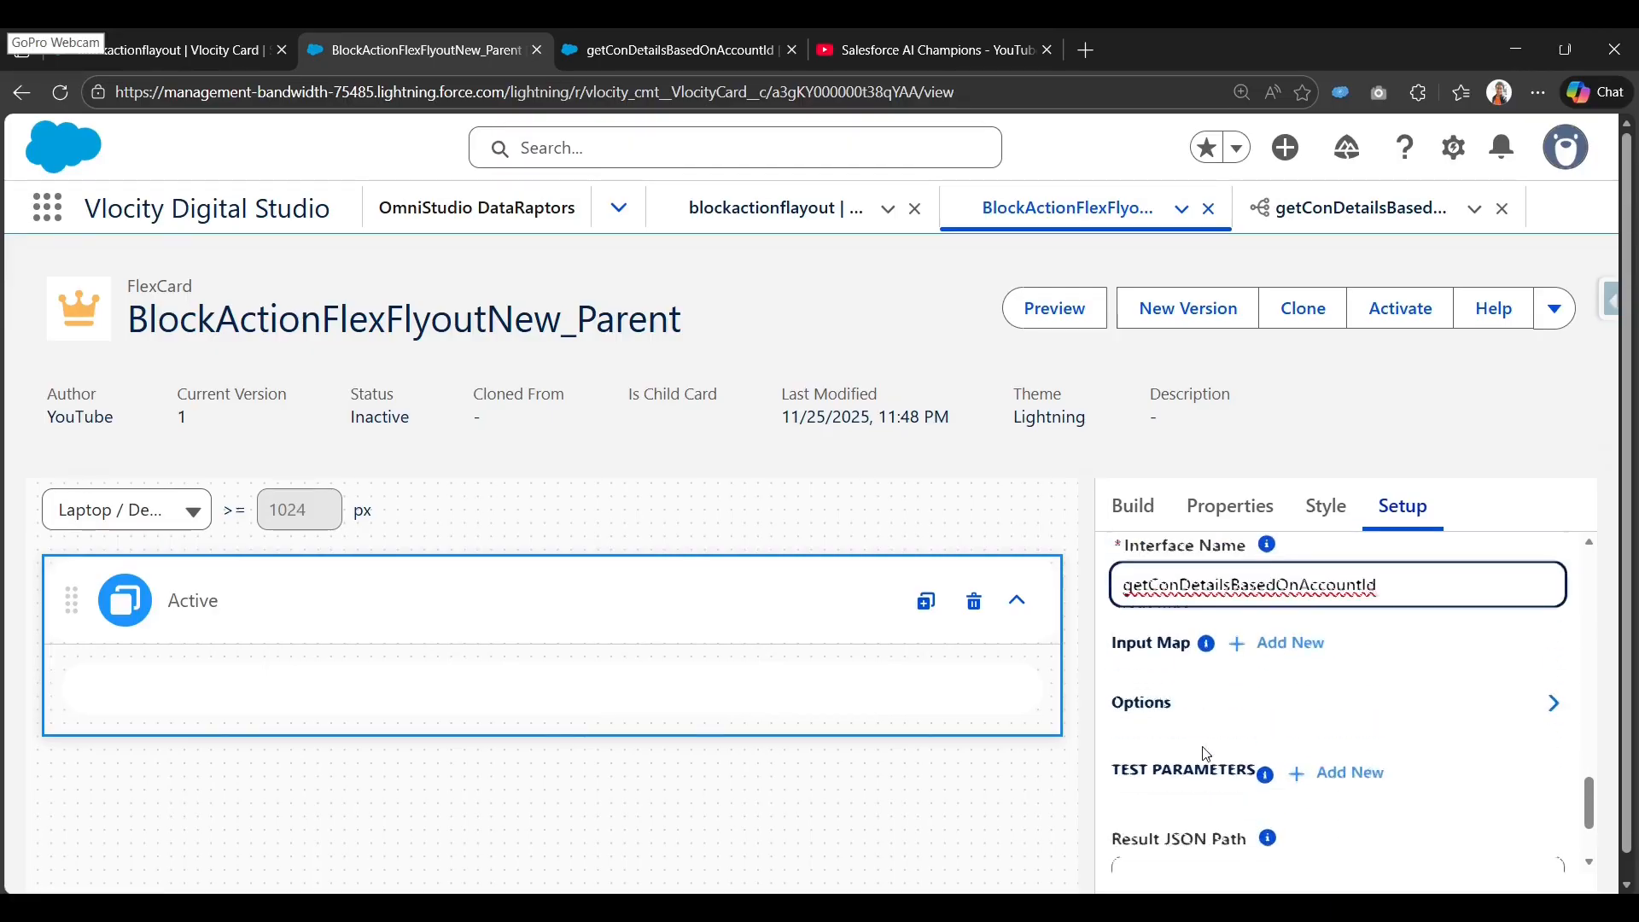
pyautogui.click(1309, 654)
pyautogui.click(1208, 761)
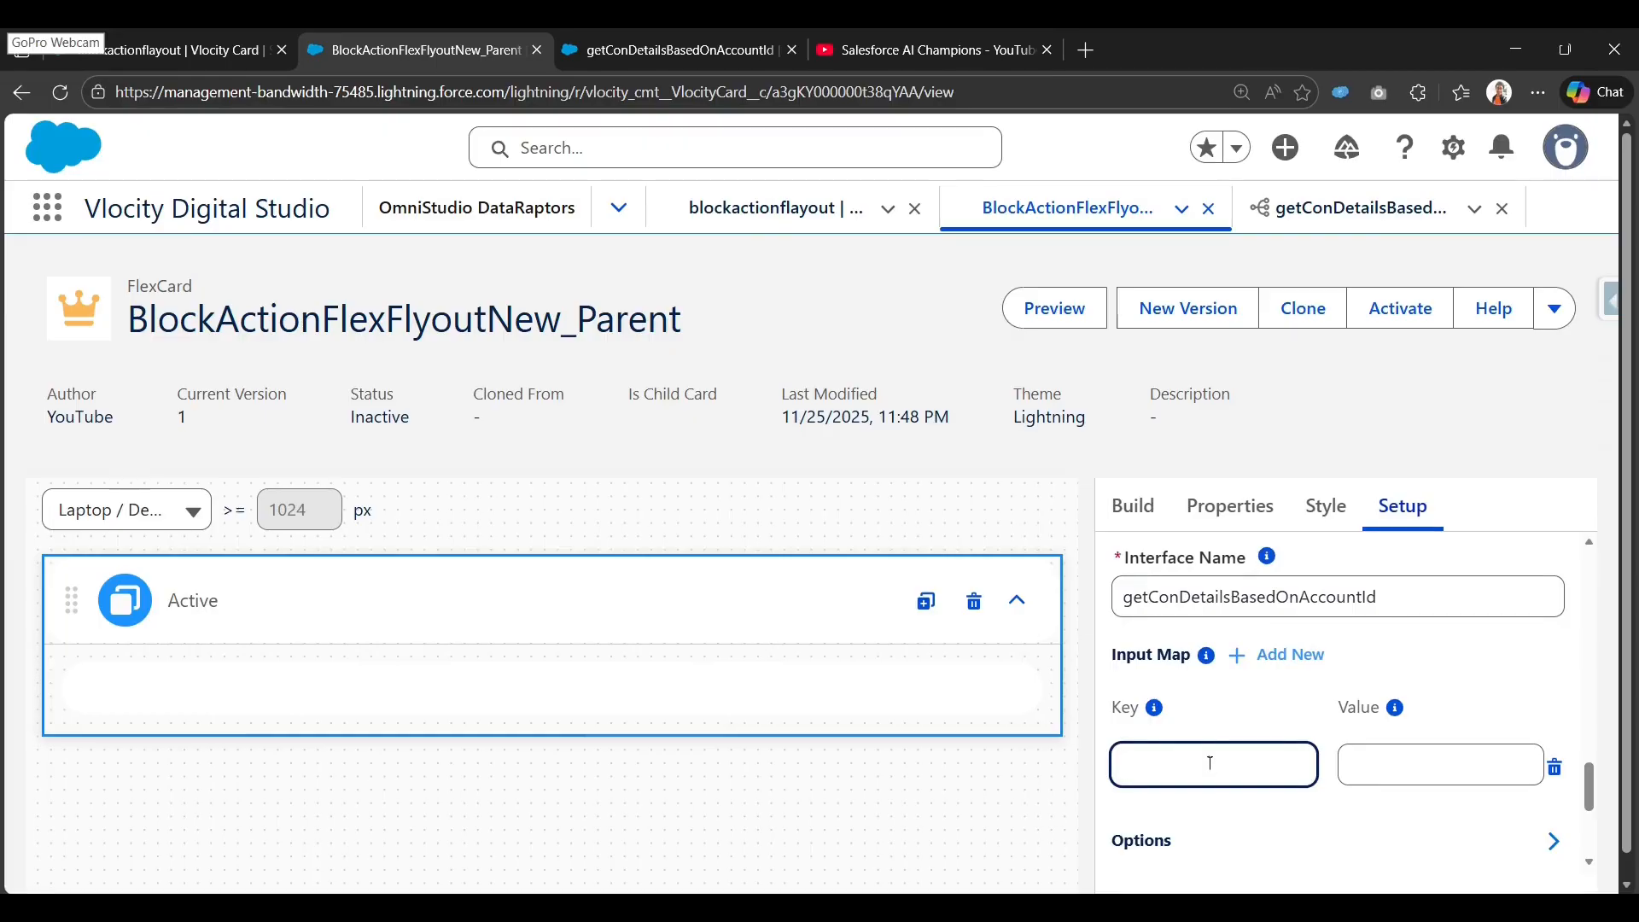
pyautogui.hotkey('ctrl', 'v')
pyautogui.hotkey('ctrl', 'a')
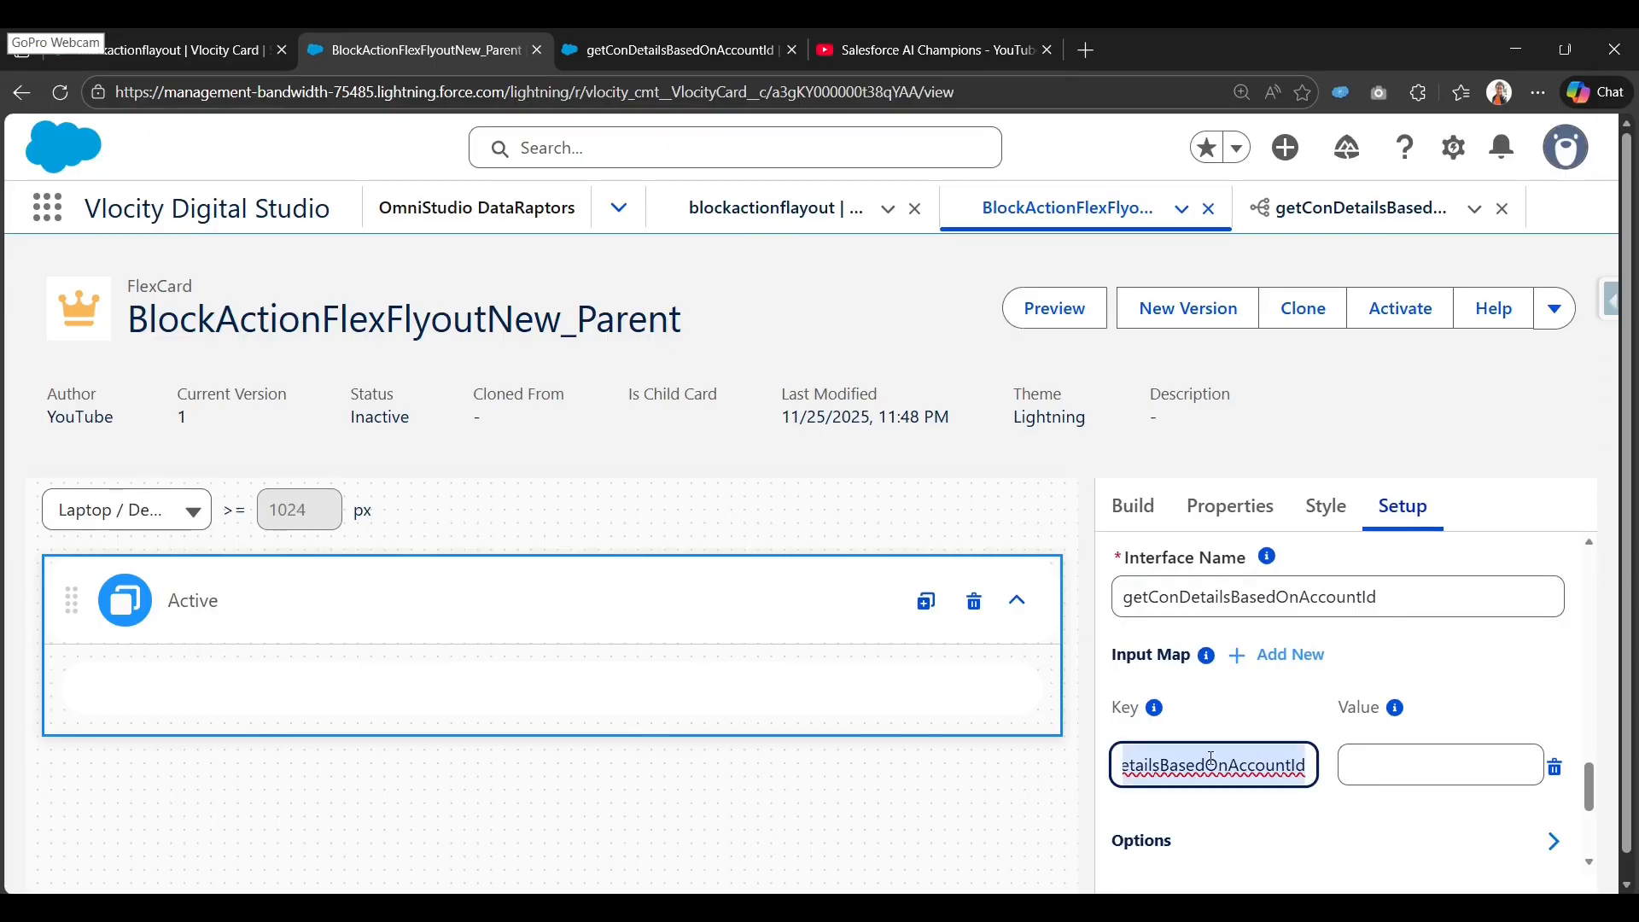
pyautogui.press('BackSpace')
pyautogui.write('accountId')
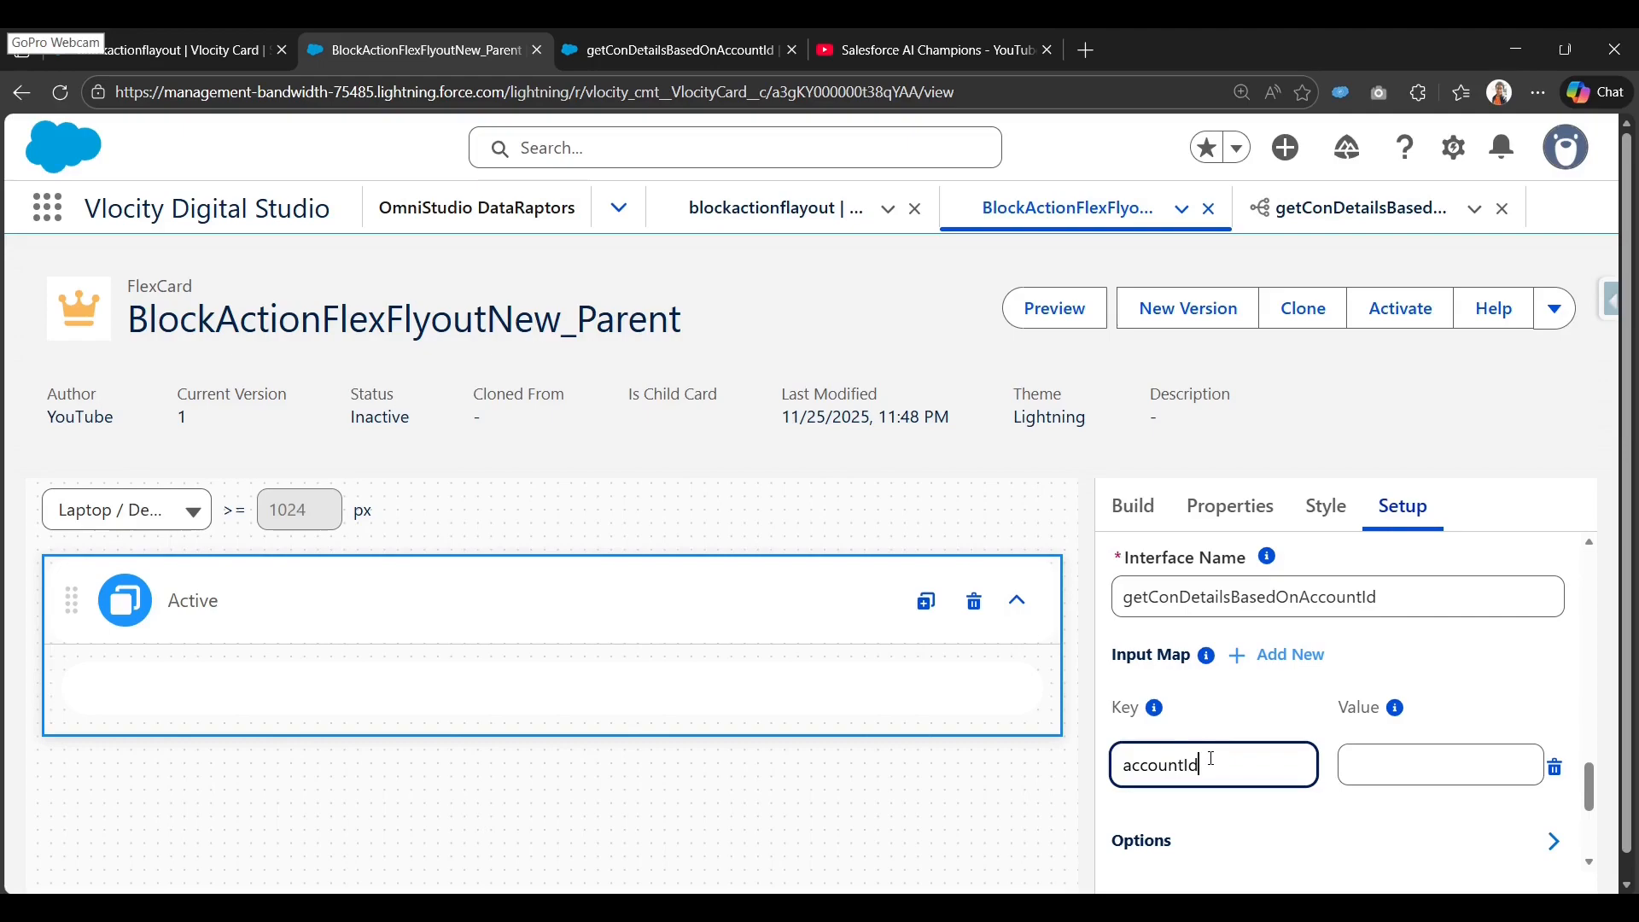
pyautogui.press('Tab')
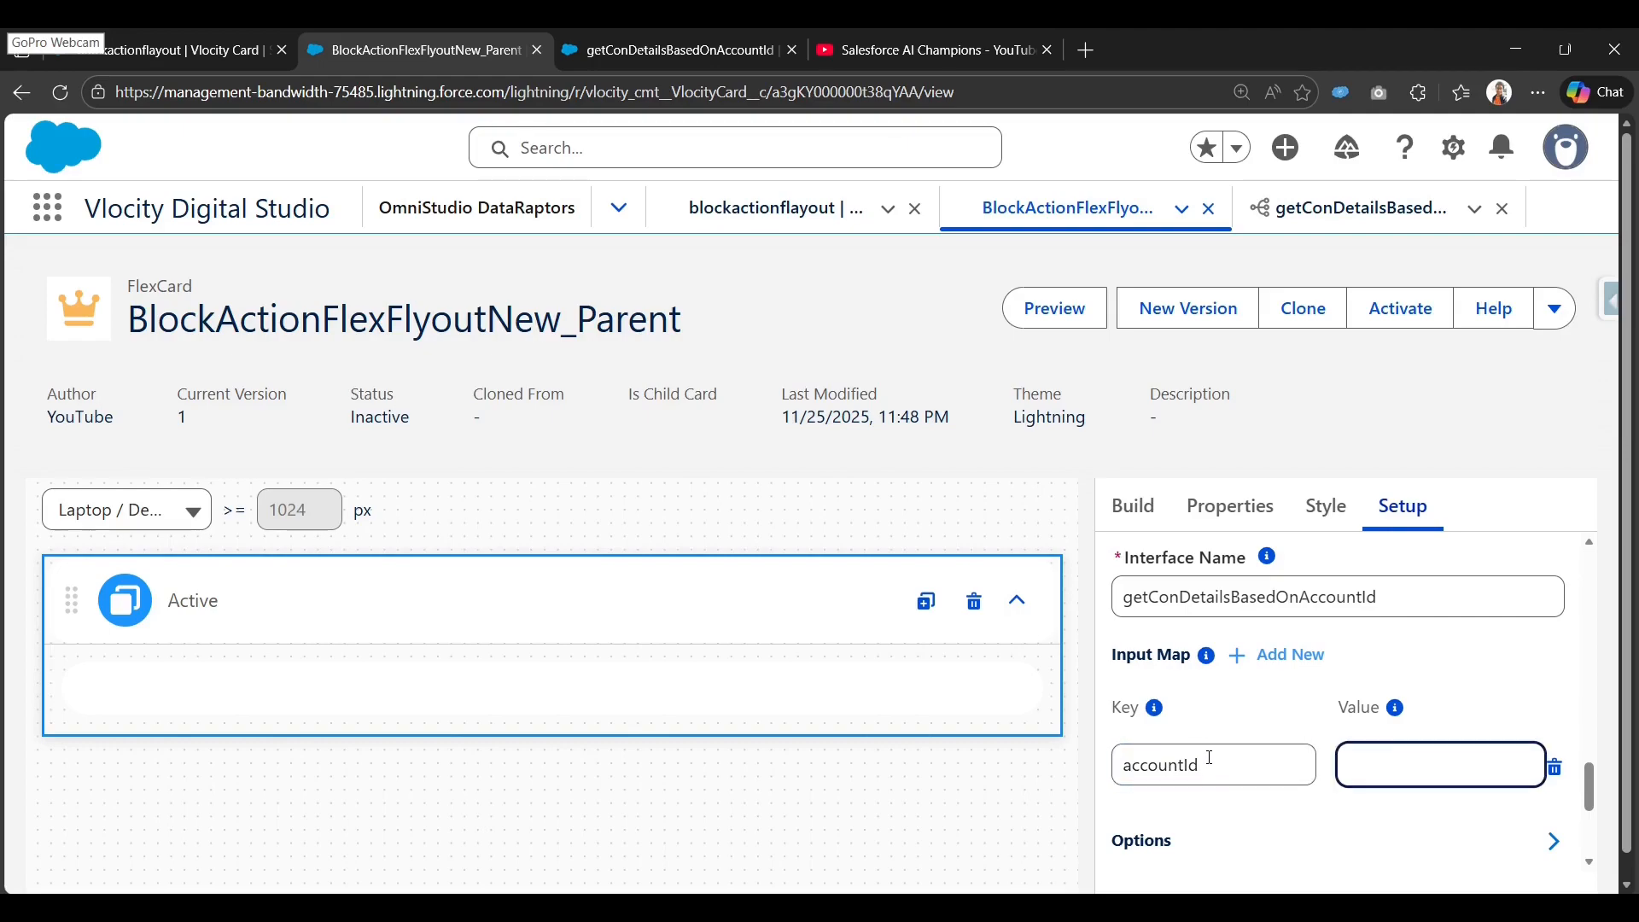
pyautogui.scroll(-2, 1350, 745)
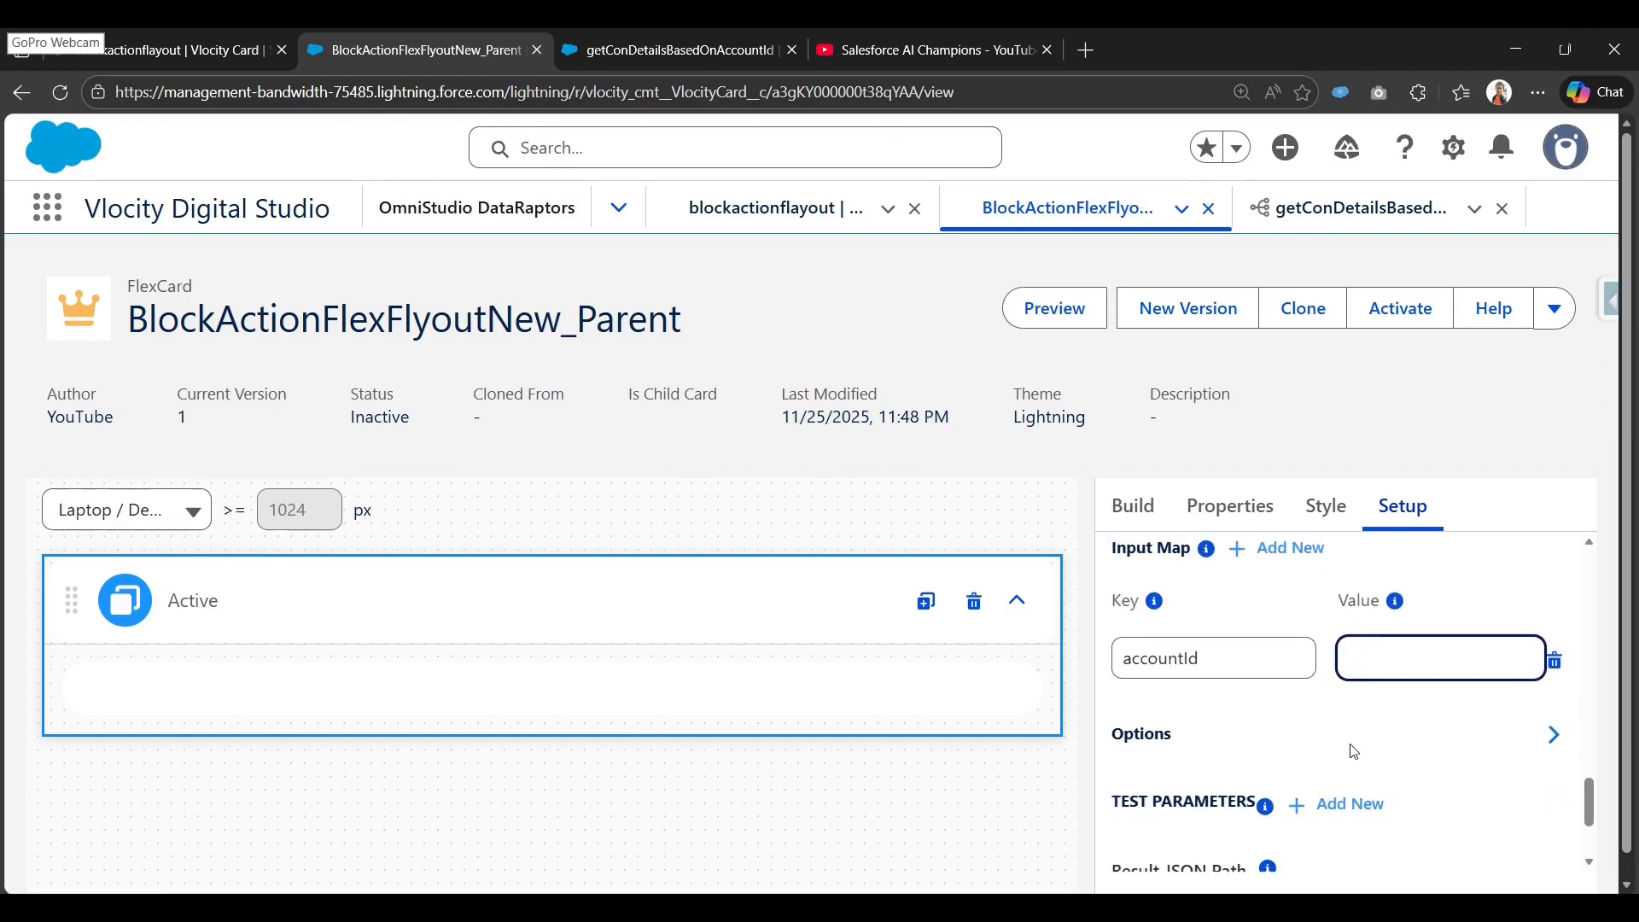
pyautogui.write('{}')
pyautogui.write('accountId}')
pyautogui.moveTo(1452, 671); pyautogui.dragTo(1338, 658)
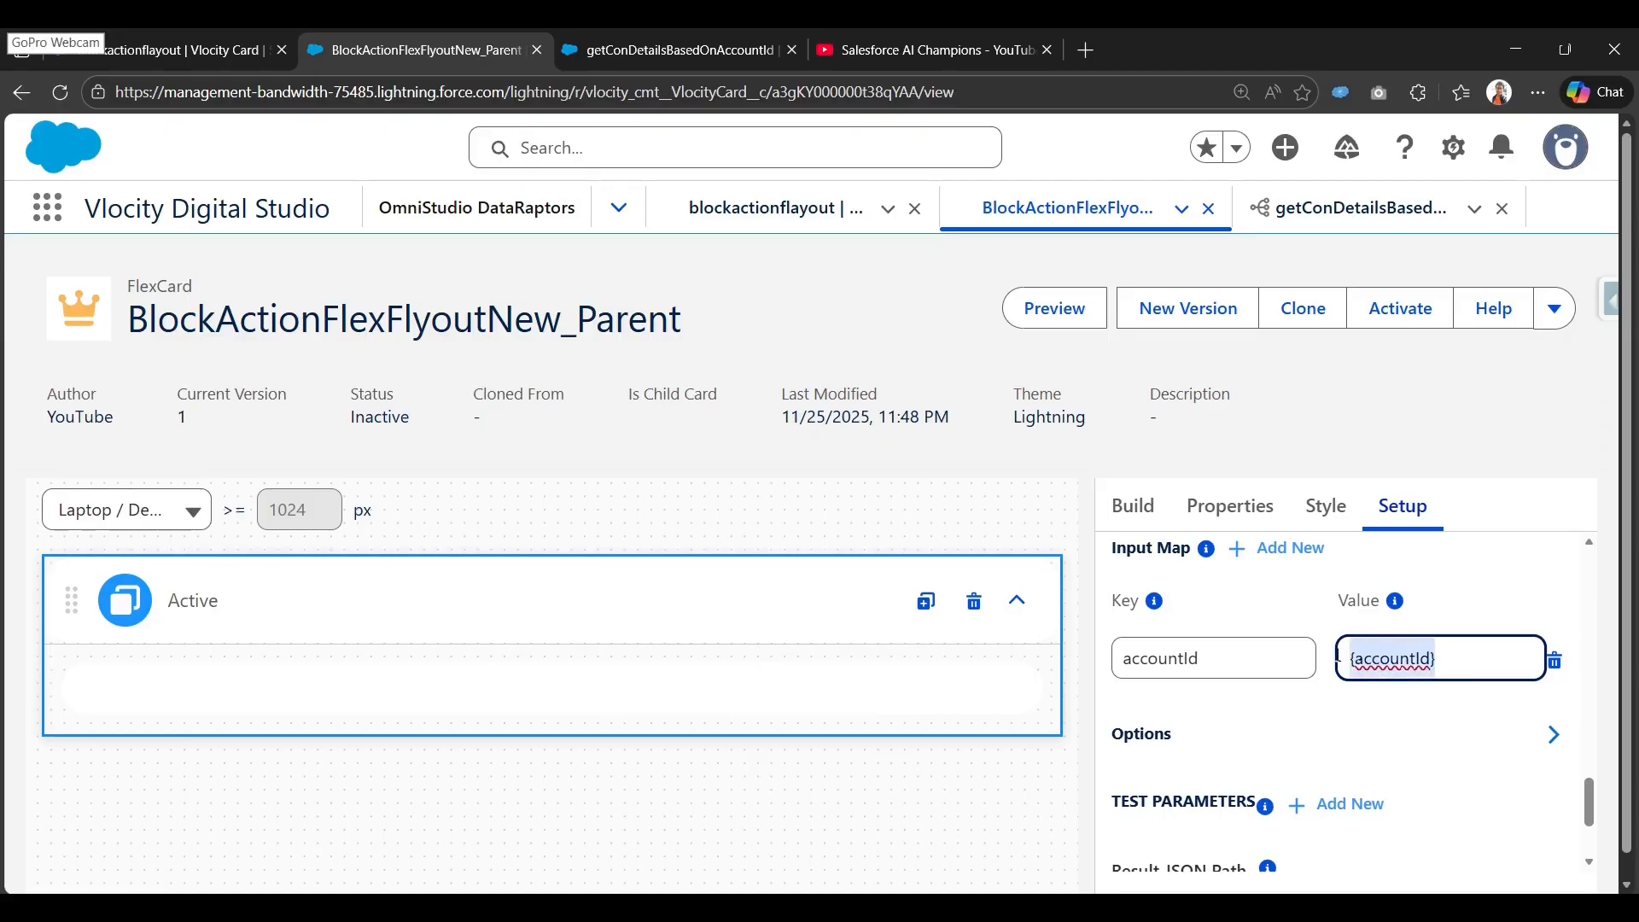
pyautogui.click(1445, 660)
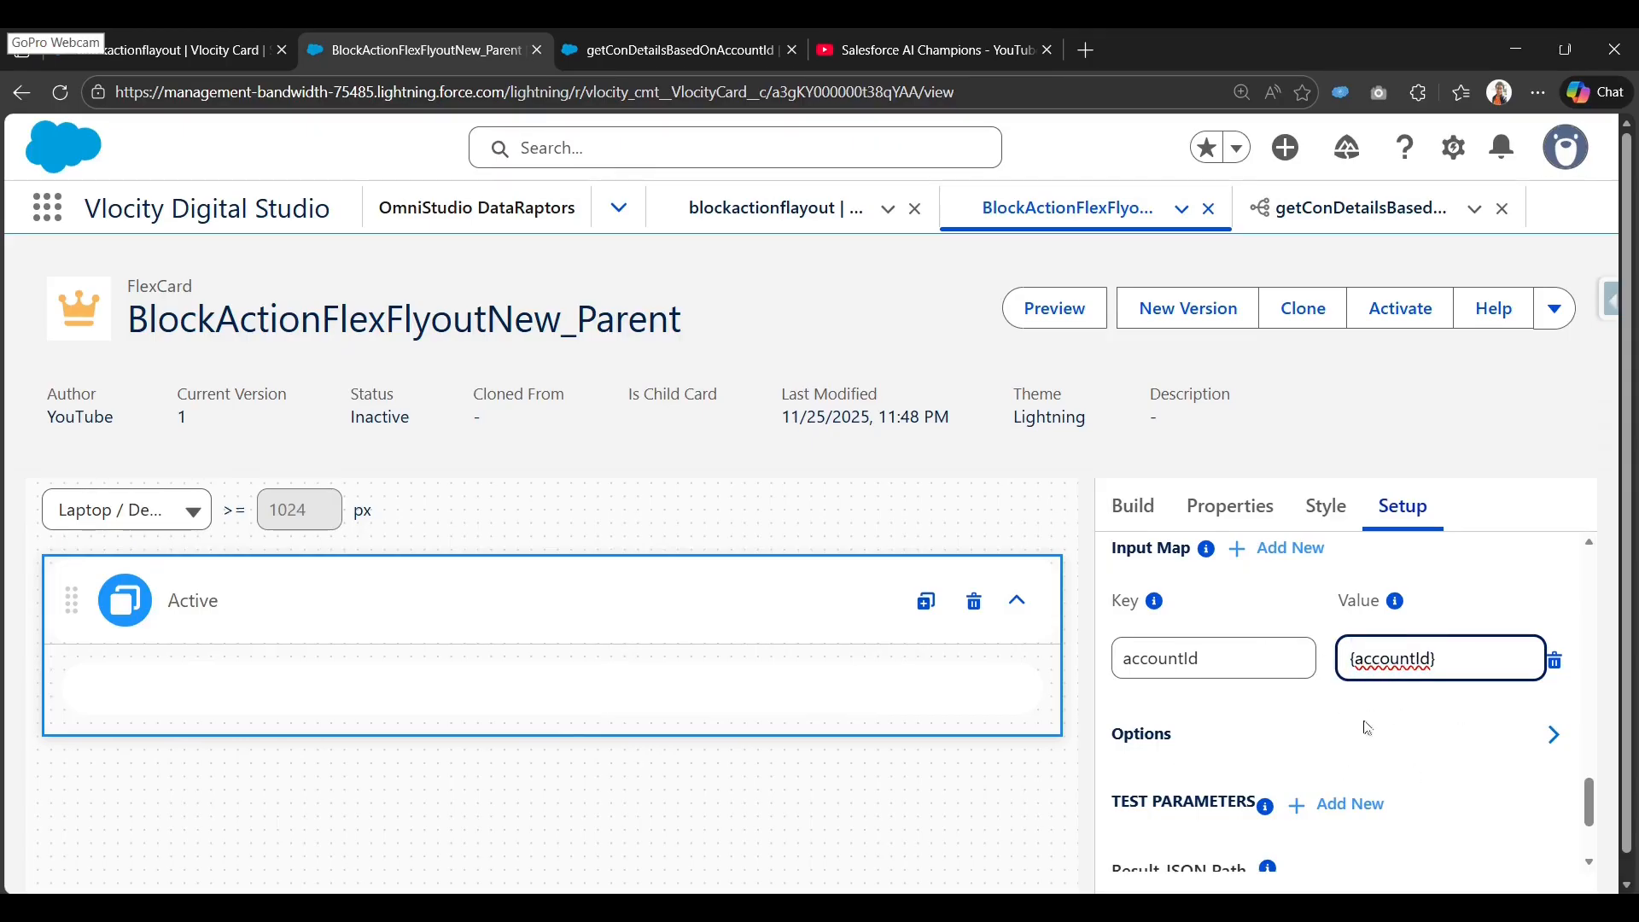
pyautogui.moveTo(1452, 674); pyautogui.dragTo(1325, 681)
# Add an accountId test parameter with the sample account Id, then Save & Fetch.
pyautogui.scroll(-1, 1249, 721)
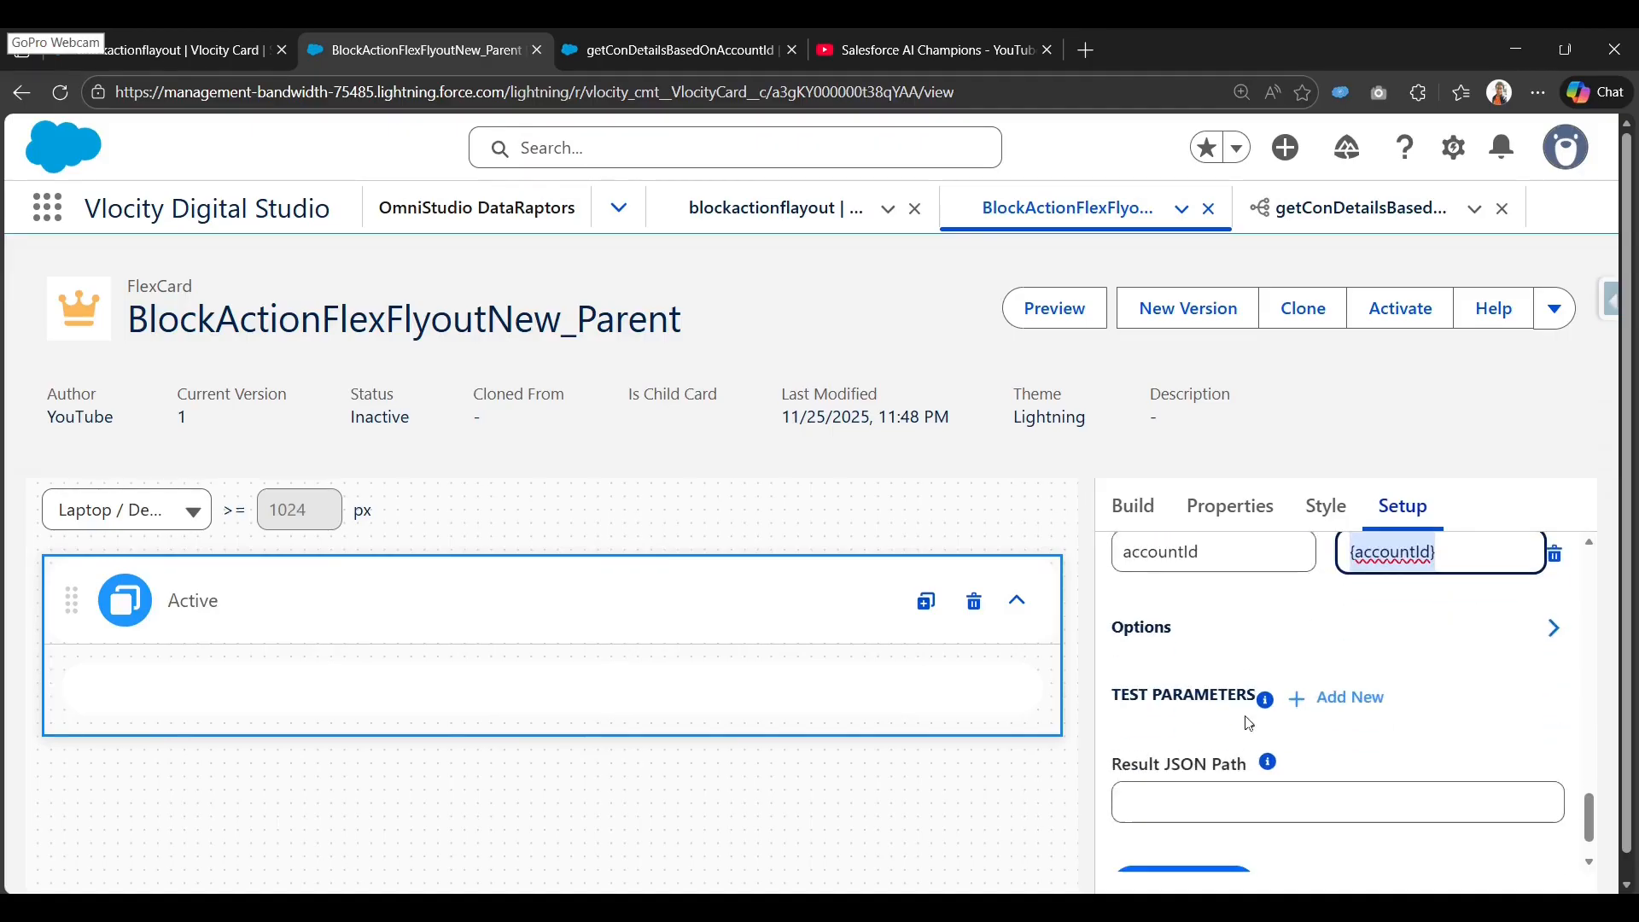
pyautogui.click(1354, 698)
pyautogui.scroll(-1, 1351, 775)
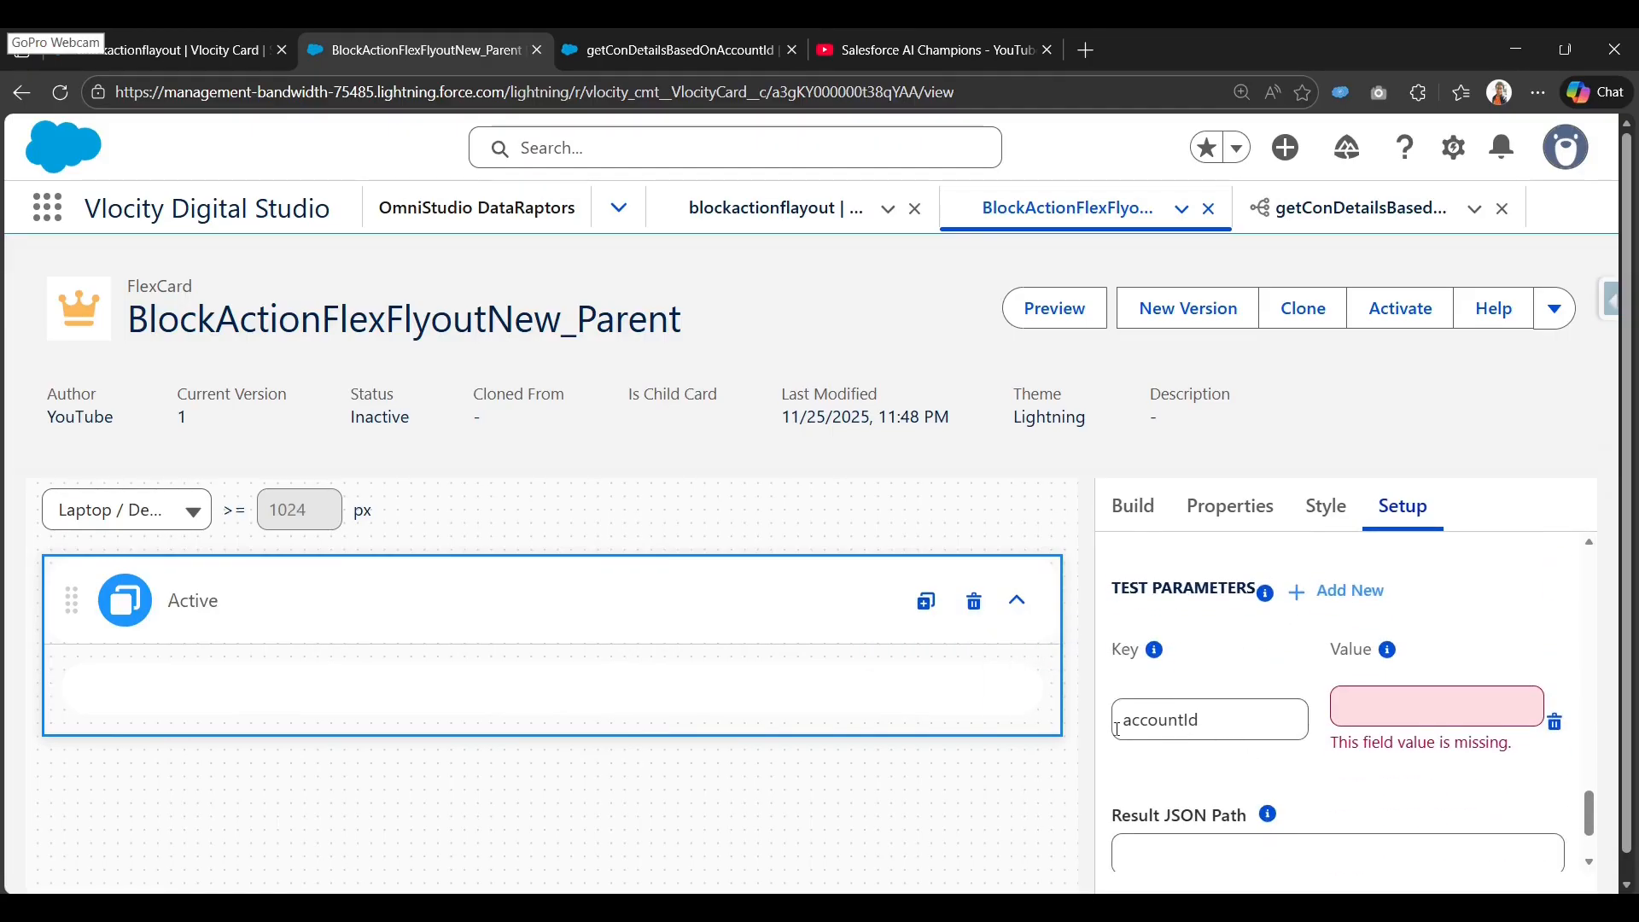
pyautogui.click(1452, 711)
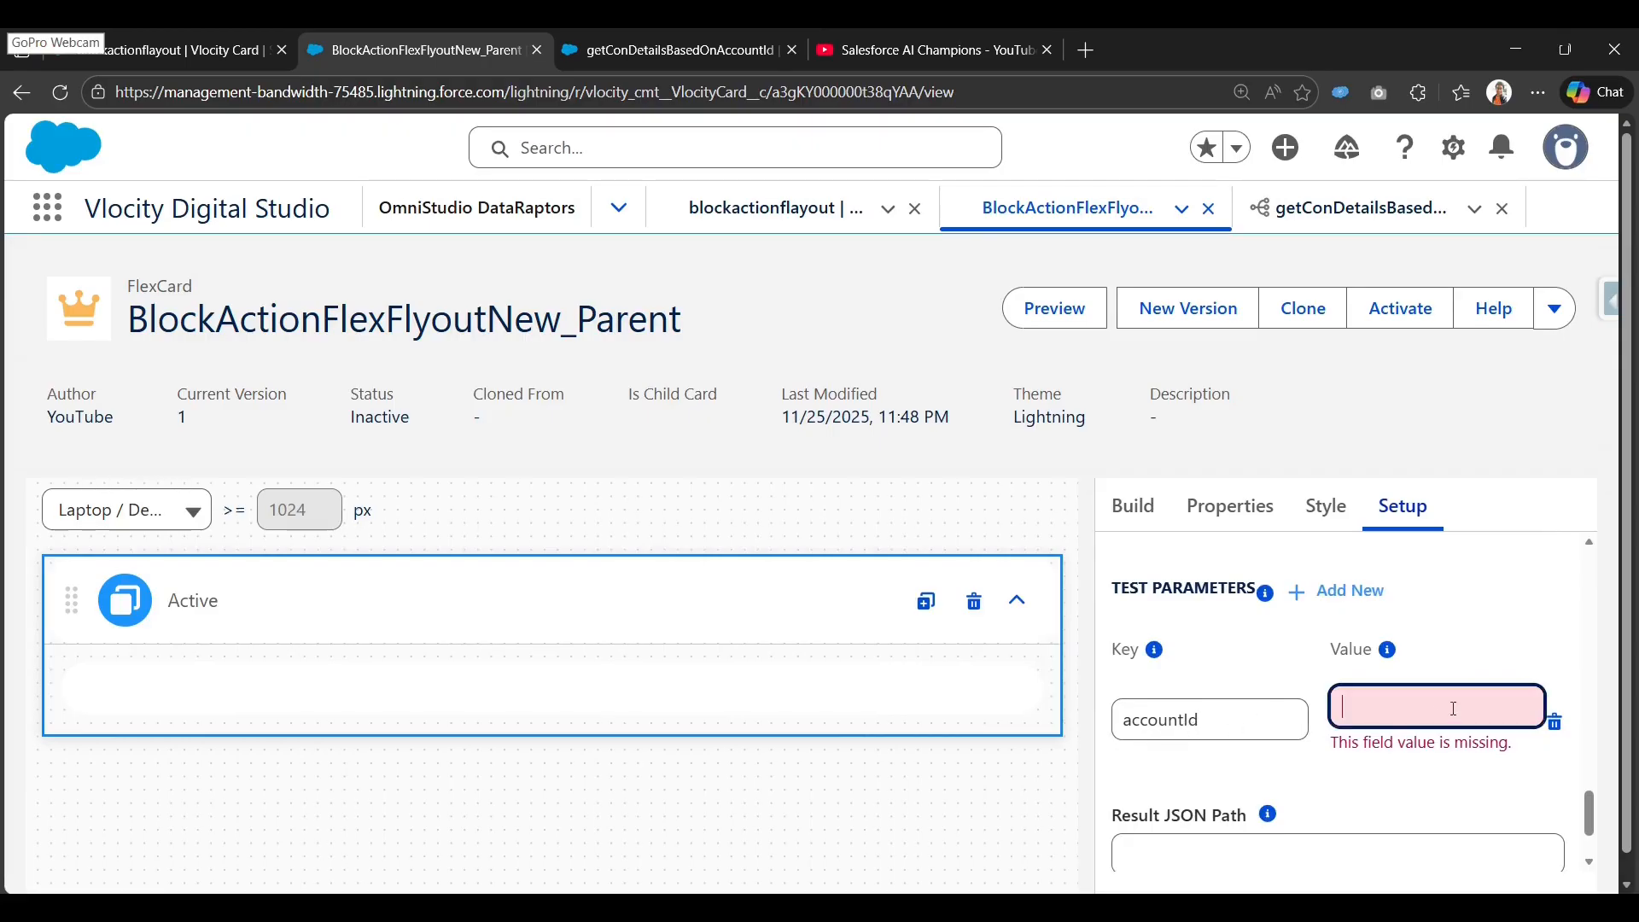
pyautogui.press('super+v')
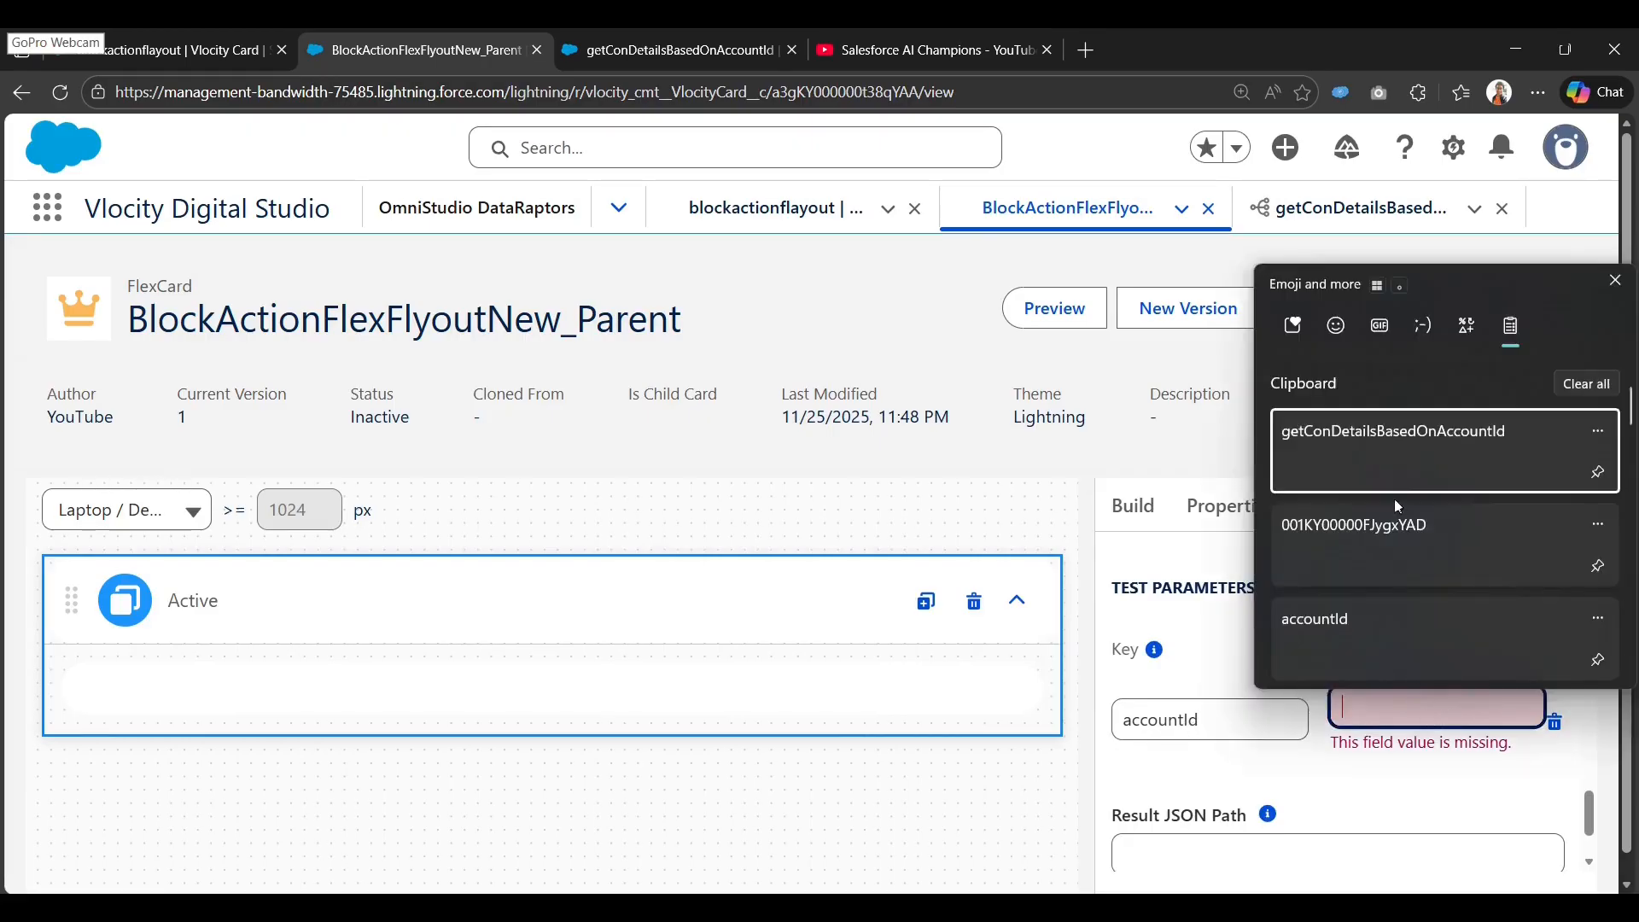
pyautogui.click(1395, 541)
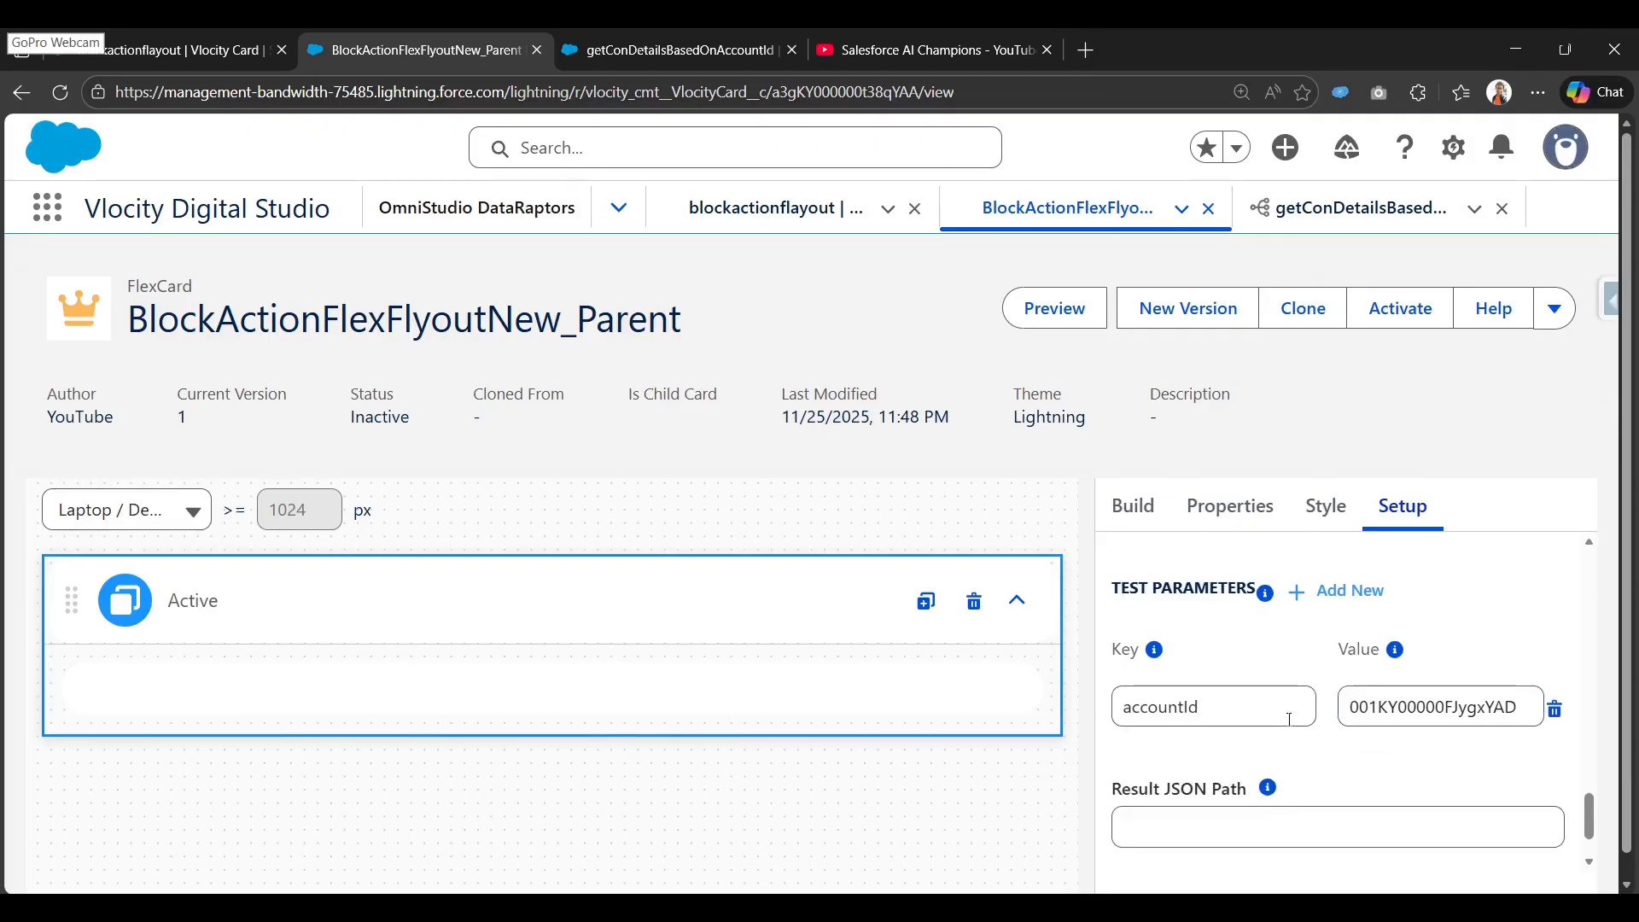
pyautogui.scroll(-1, 1289, 720)
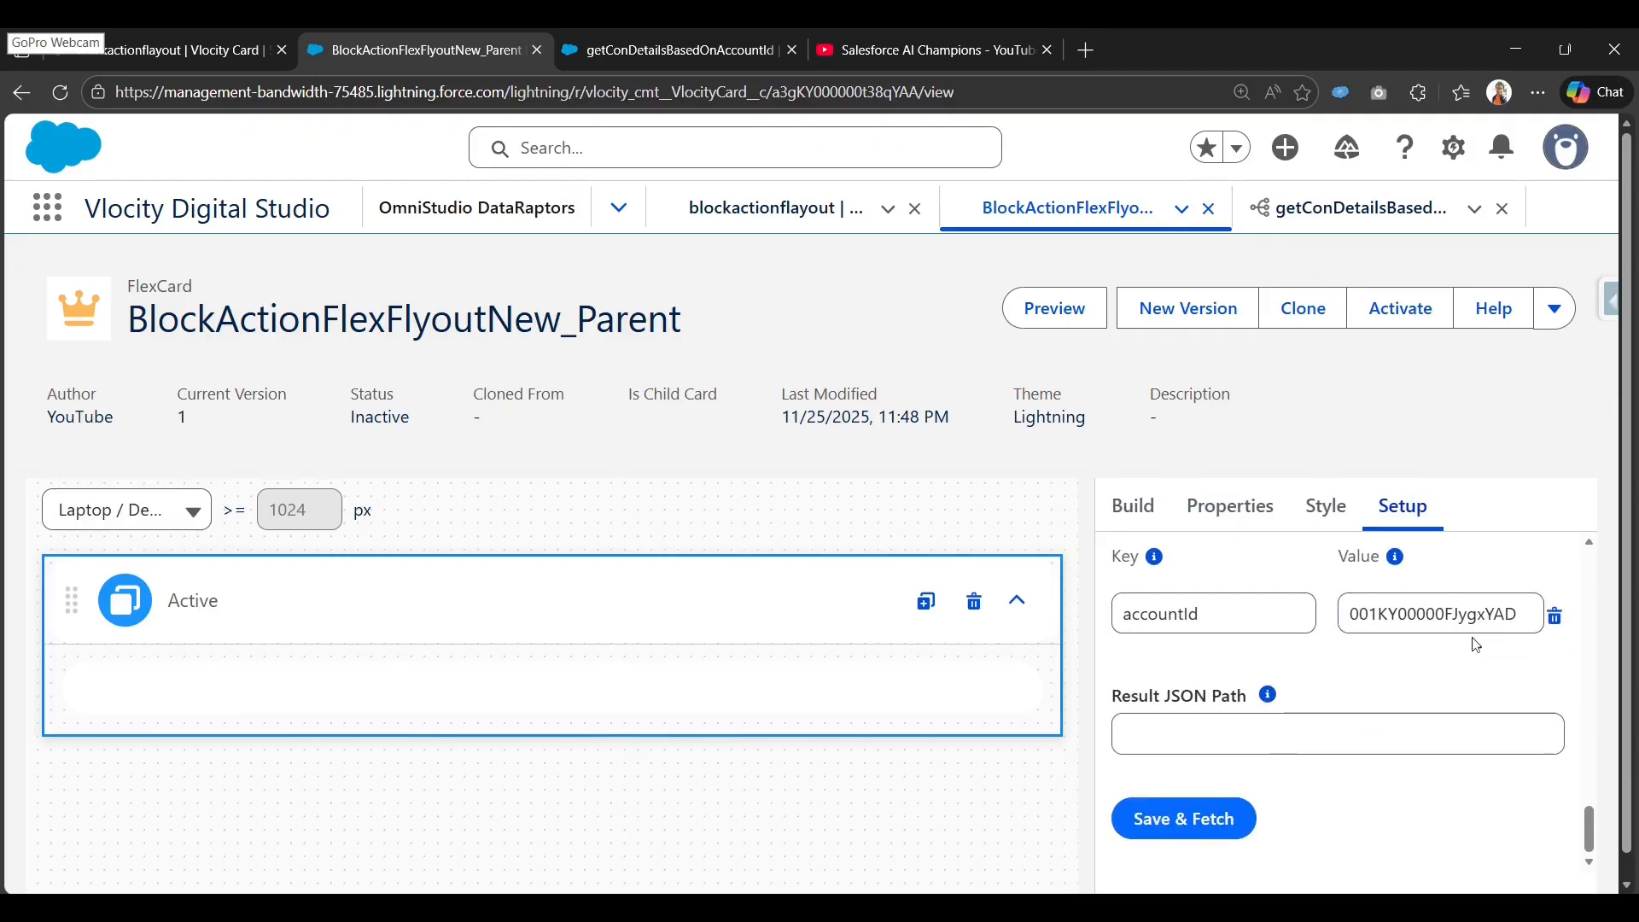
pyautogui.click(1216, 830)
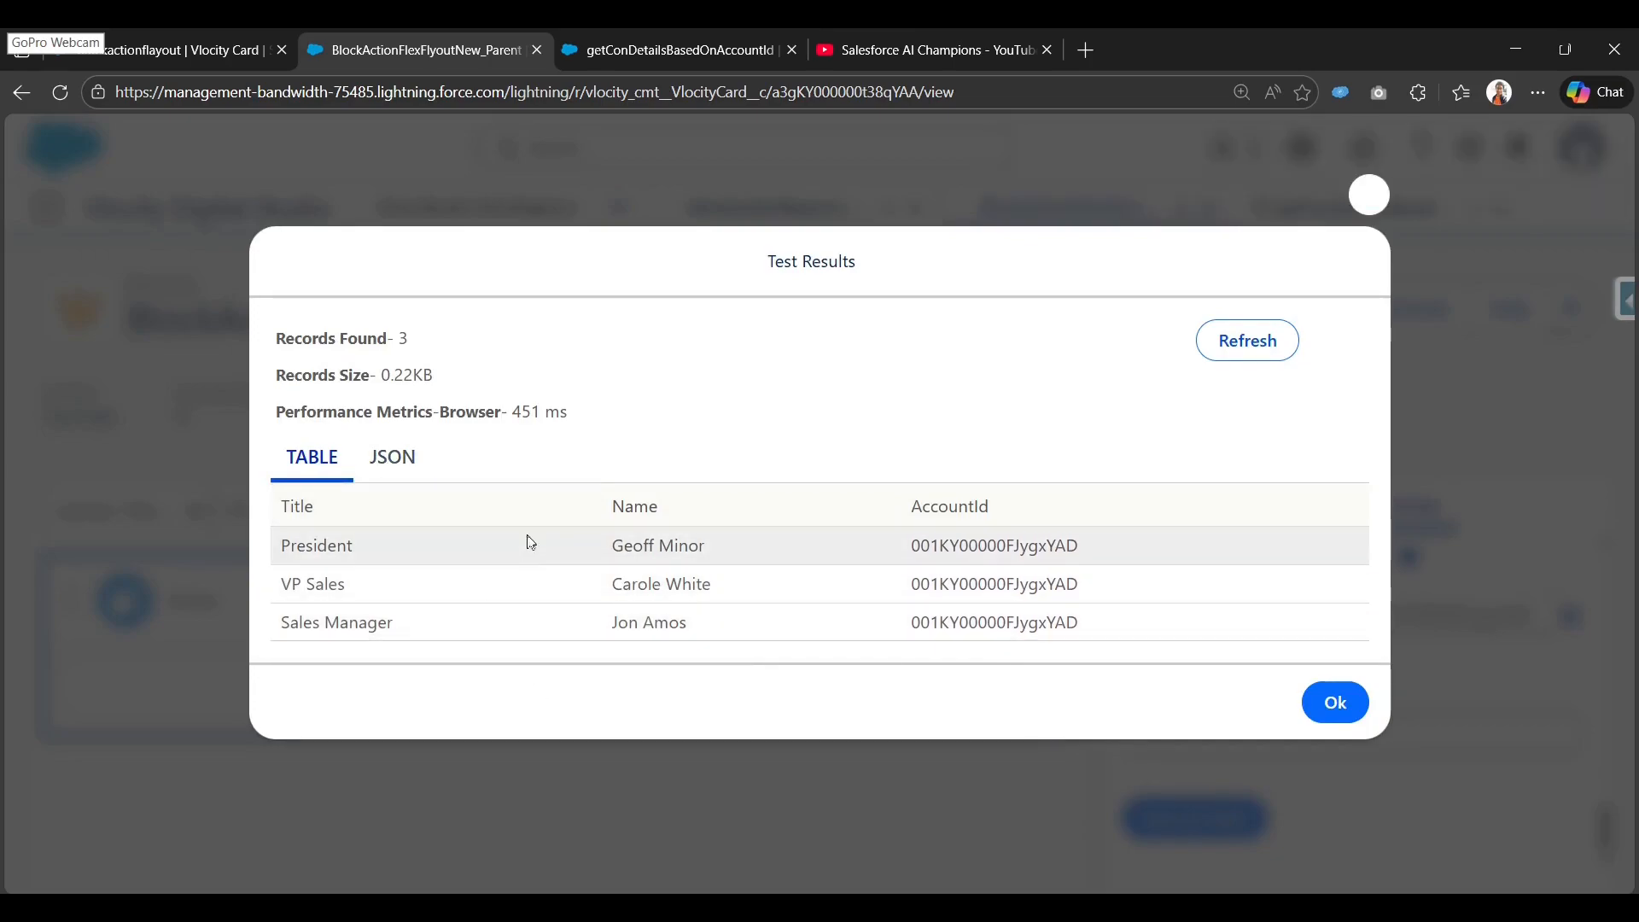
pyautogui.click(393, 459)
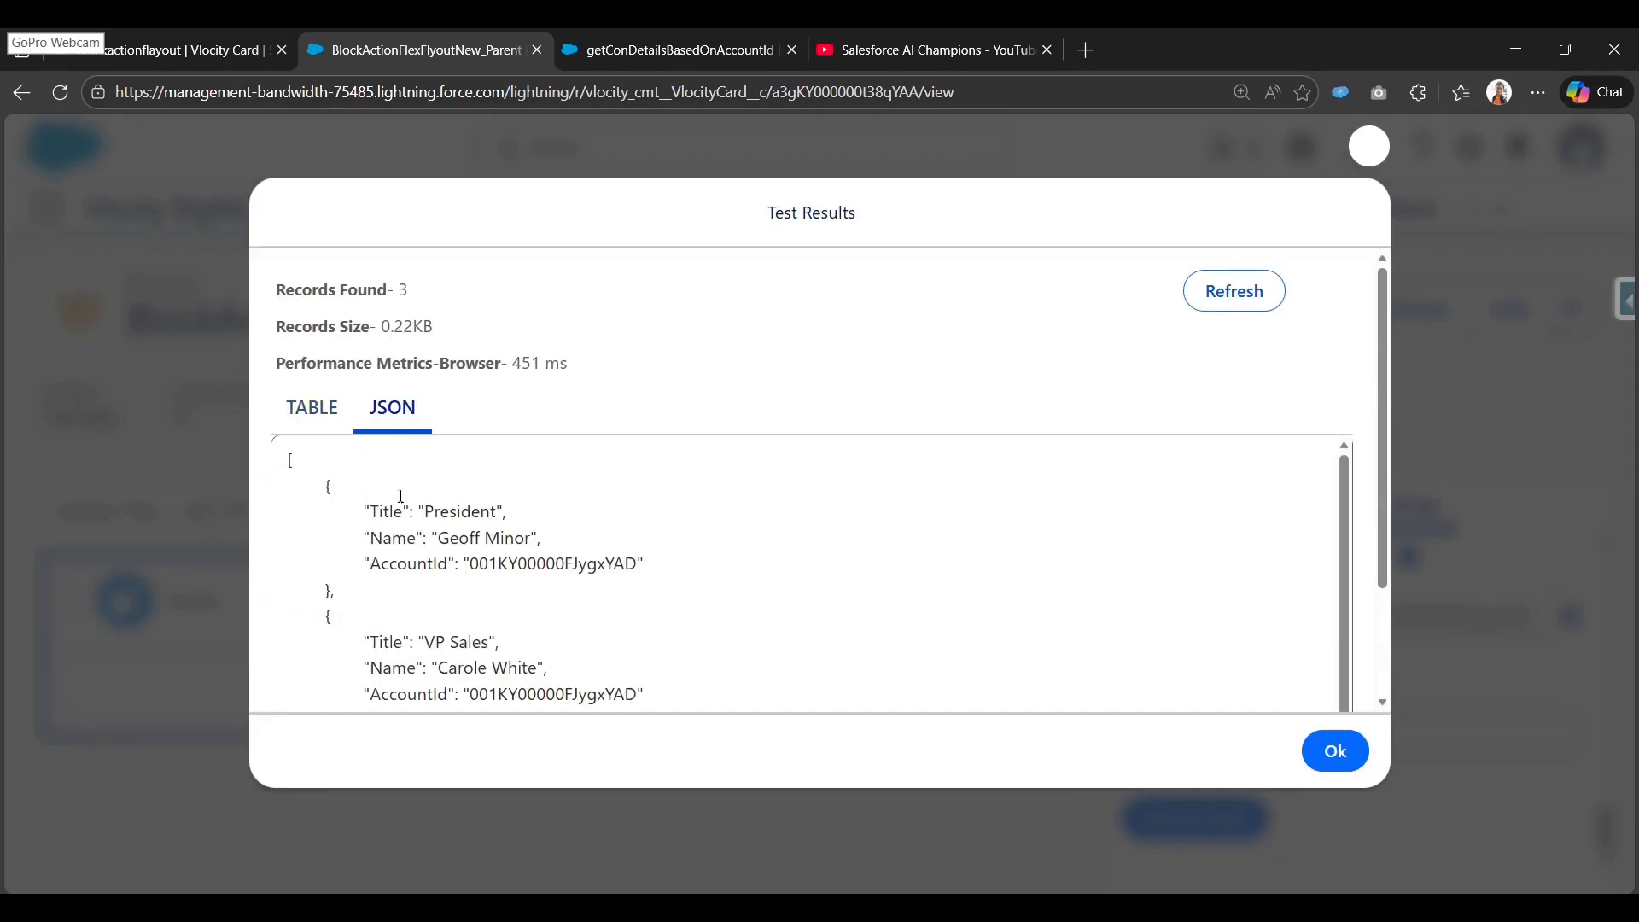
pyautogui.scroll(-5, 308, 613)
pyautogui.scroll(5, 379, 590)
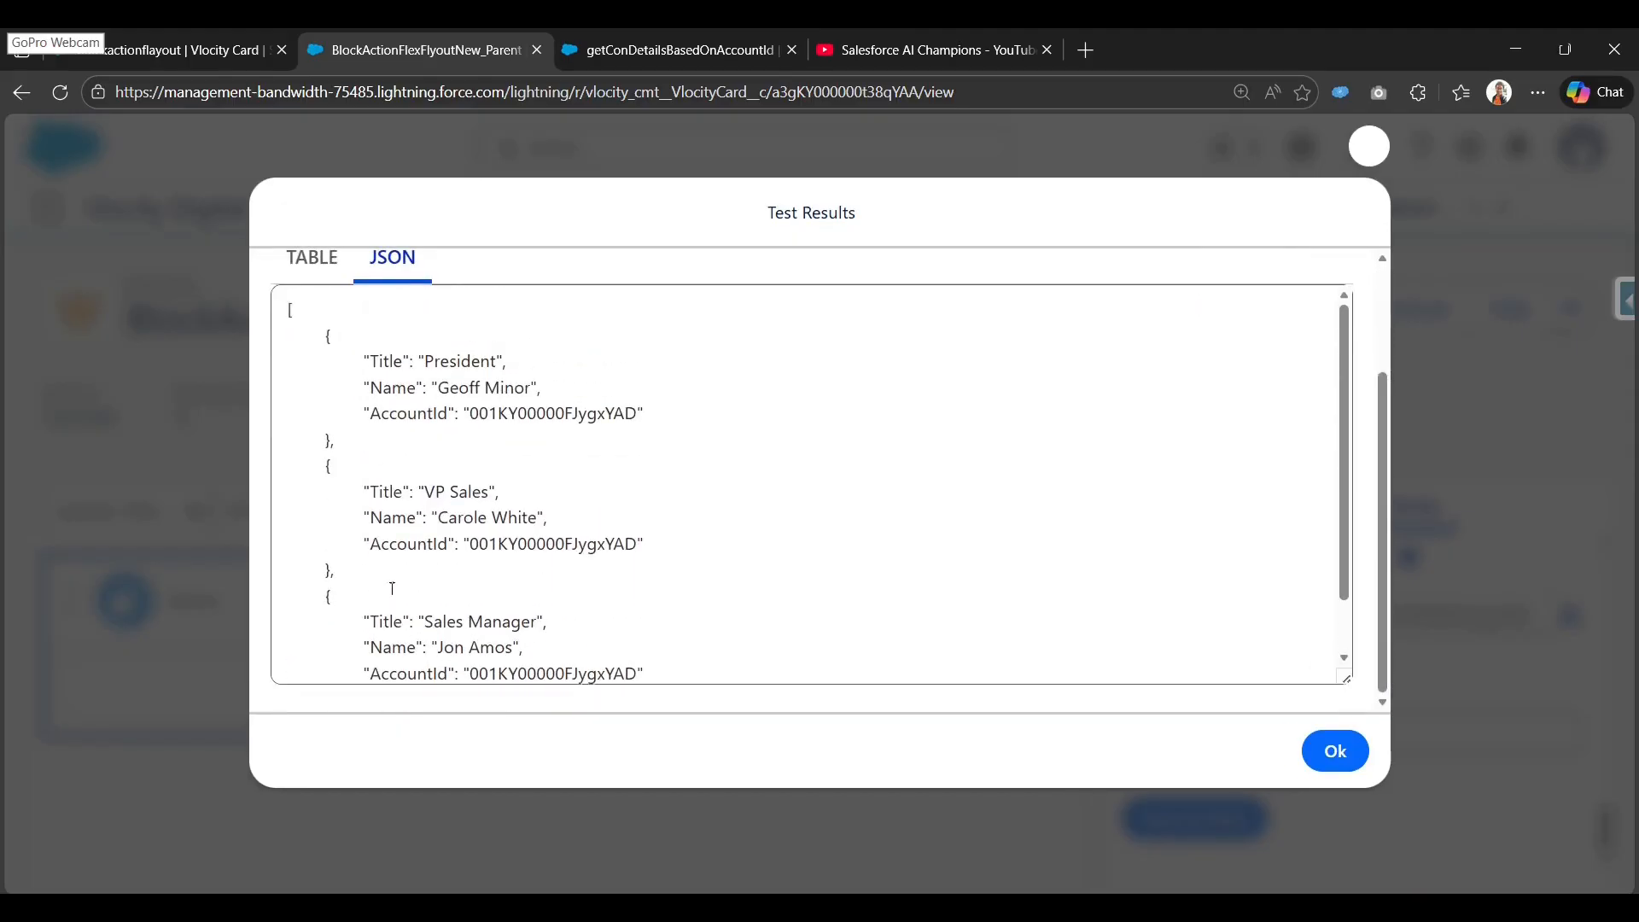
pyautogui.scroll(-2, 465, 666)
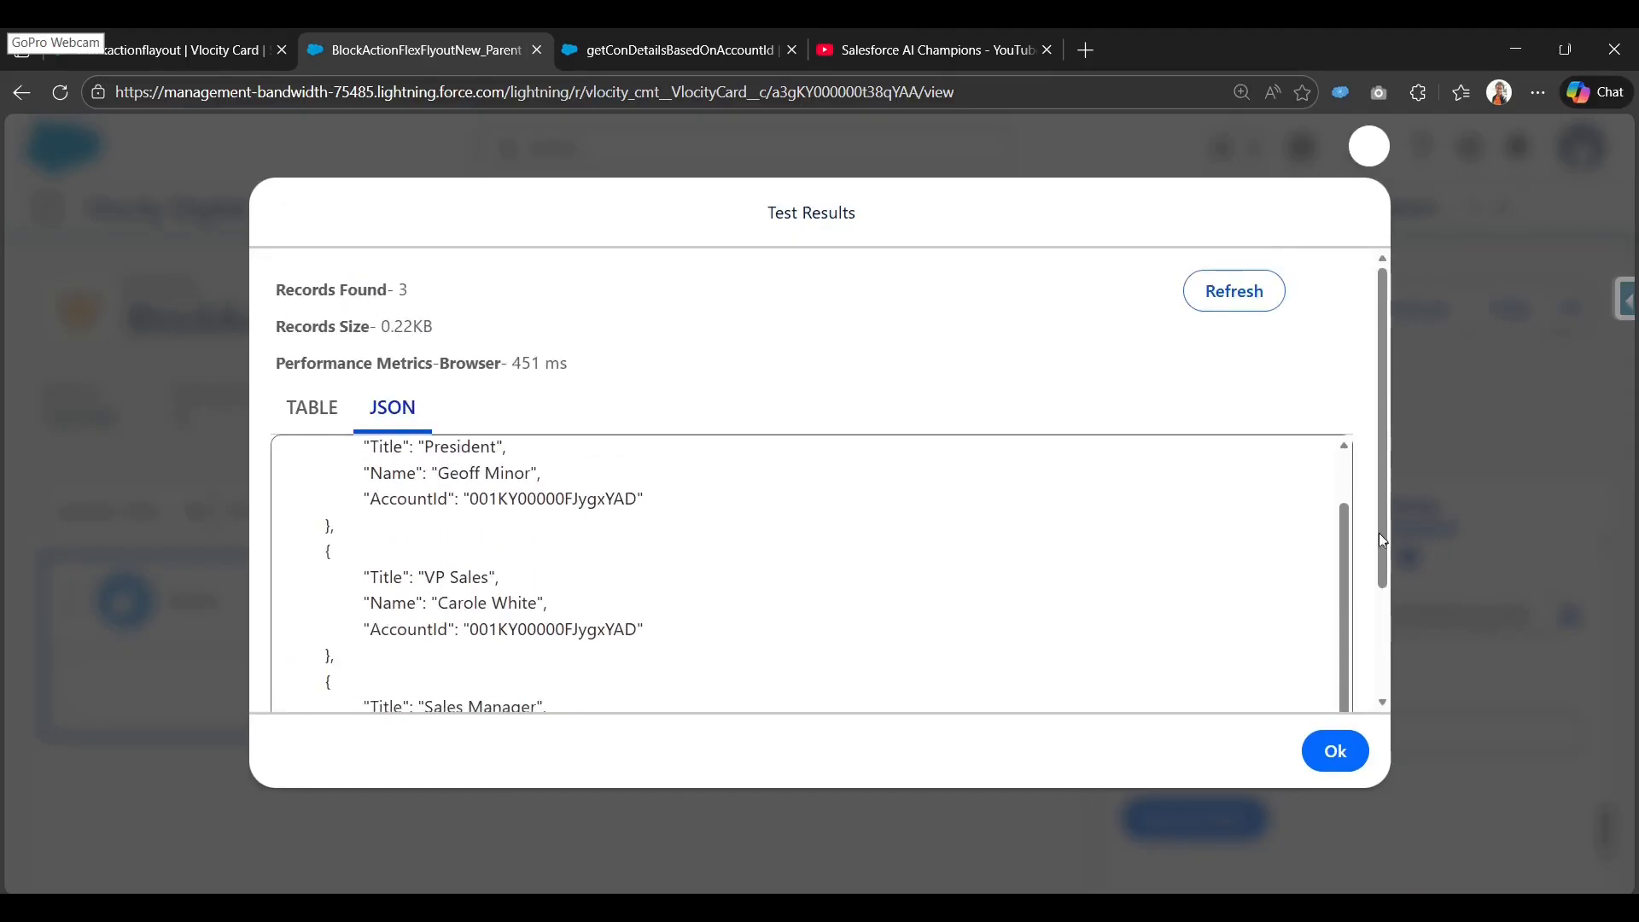
pyautogui.click(1334, 752)
pyautogui.scroll(10, 1222, 700)
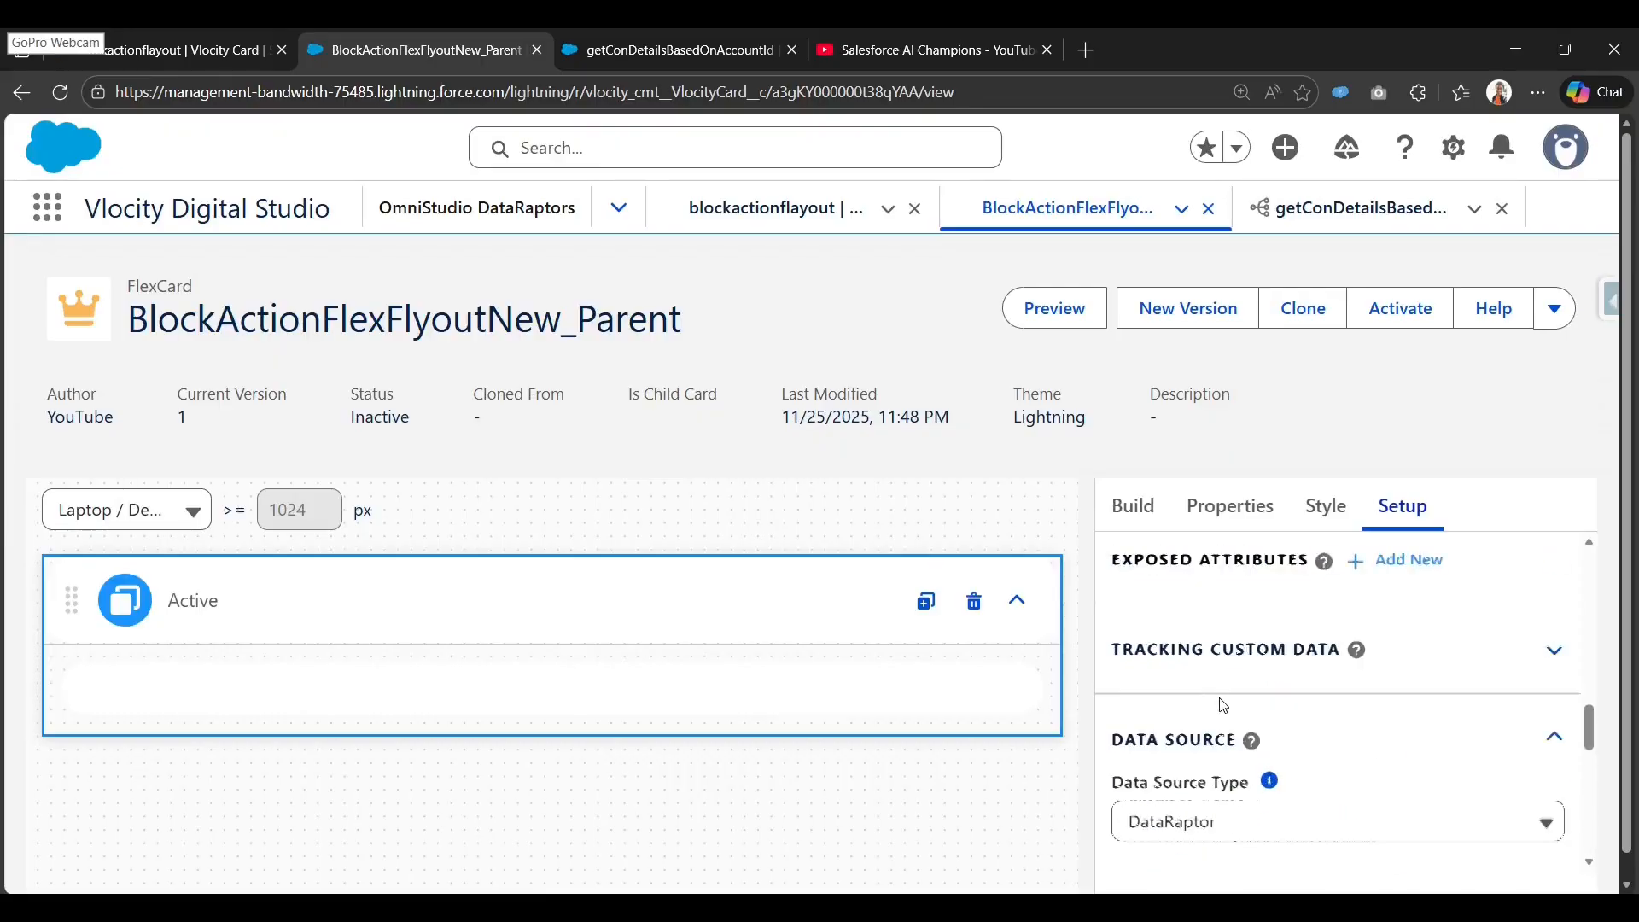
# Drag a Block element from the element list into the Active card.
pyautogui.click(1133, 505)
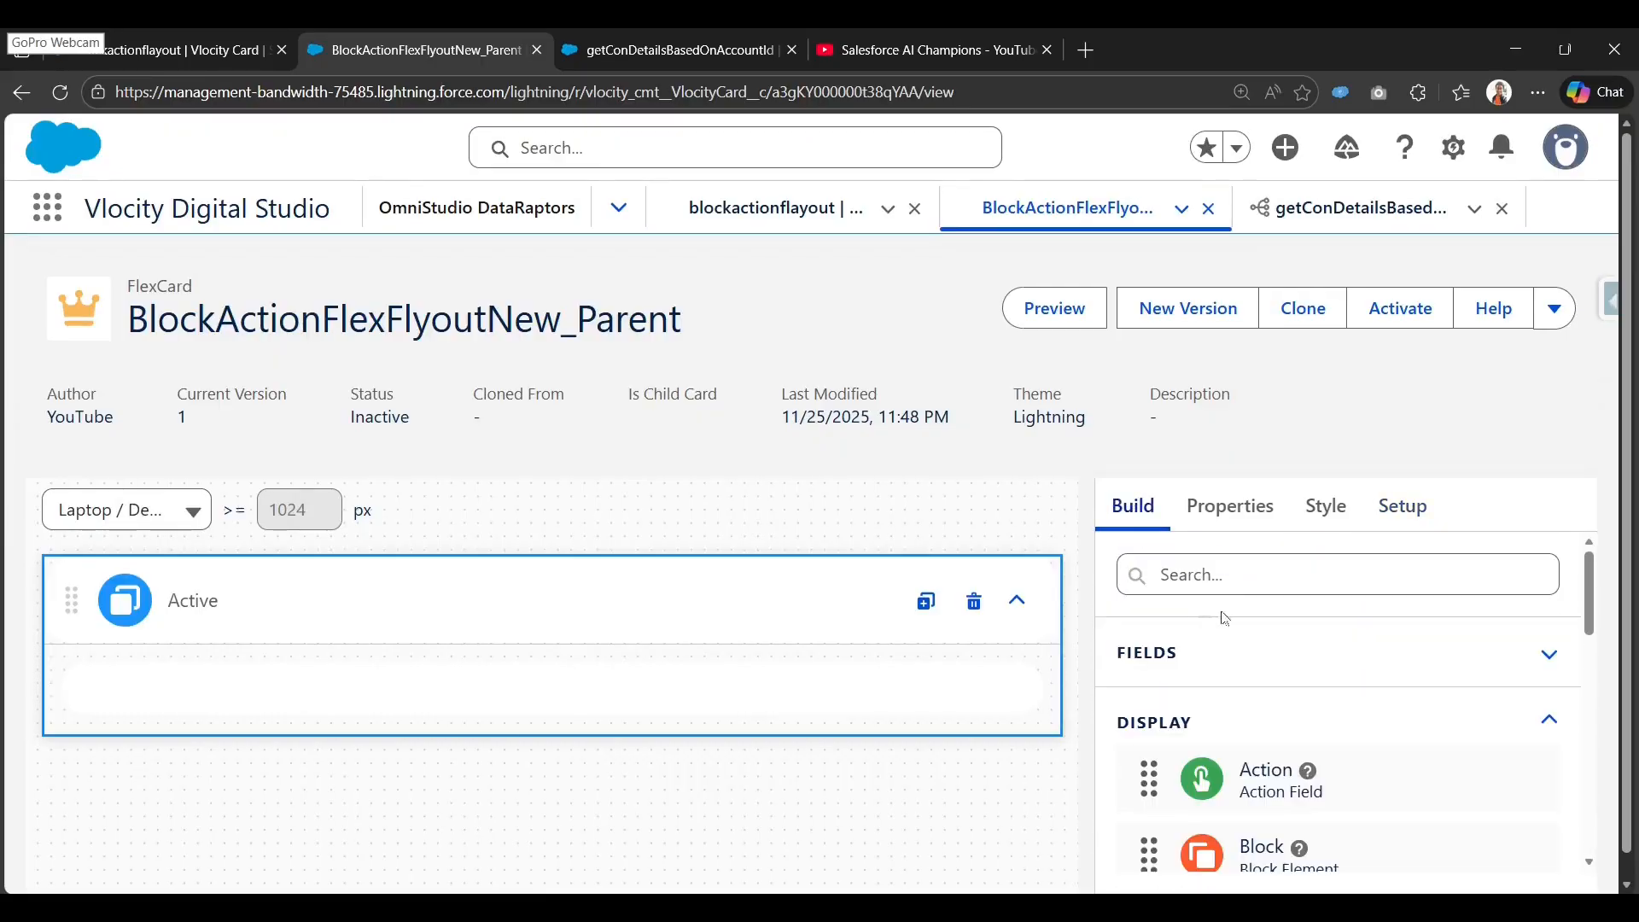
pyautogui.click(1272, 576)
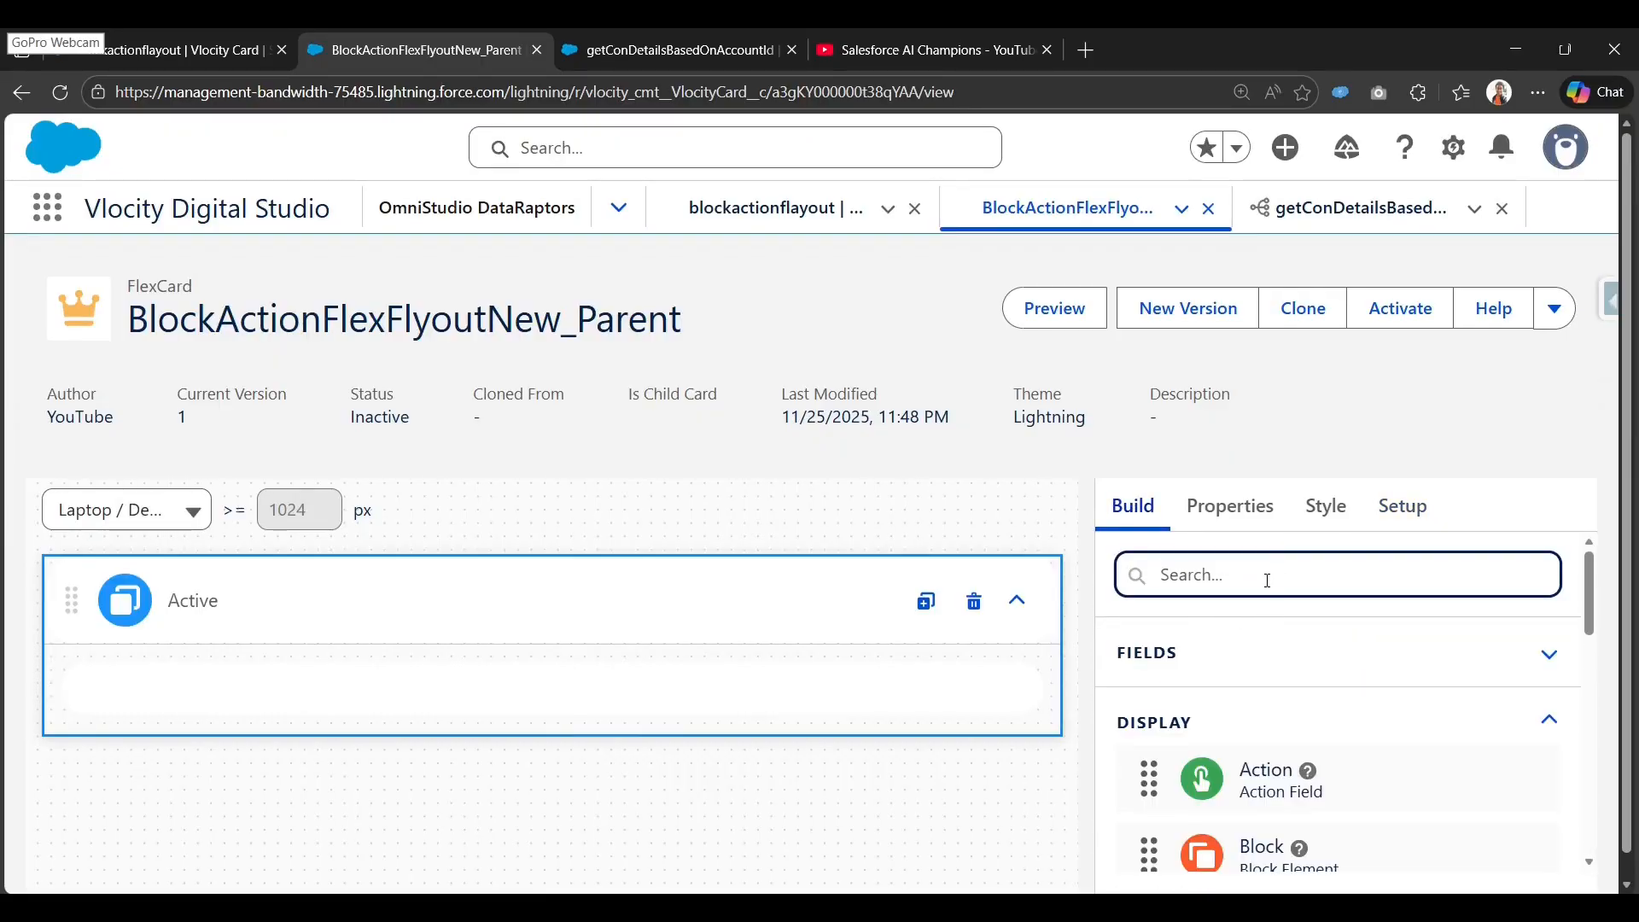
pyautogui.scroll(-2, 1250, 649)
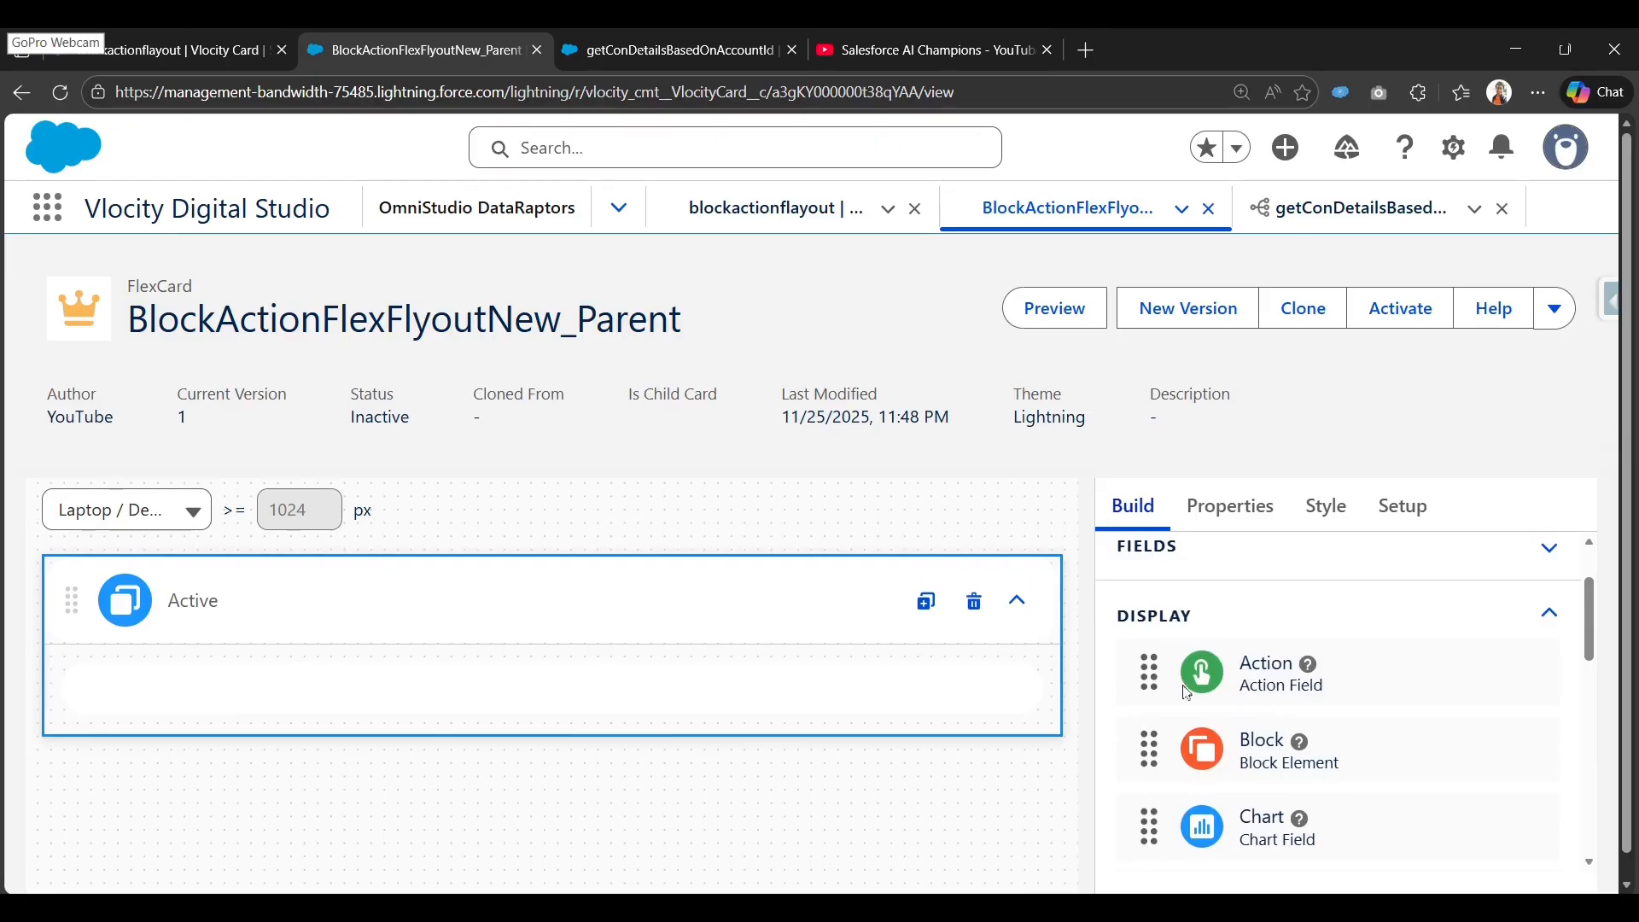
pyautogui.moveTo(1236, 770)
pyautogui.mouseDown()
pyautogui.moveTo(995, 724)
pyautogui.moveTo(546, 690)
pyautogui.mouseUp()
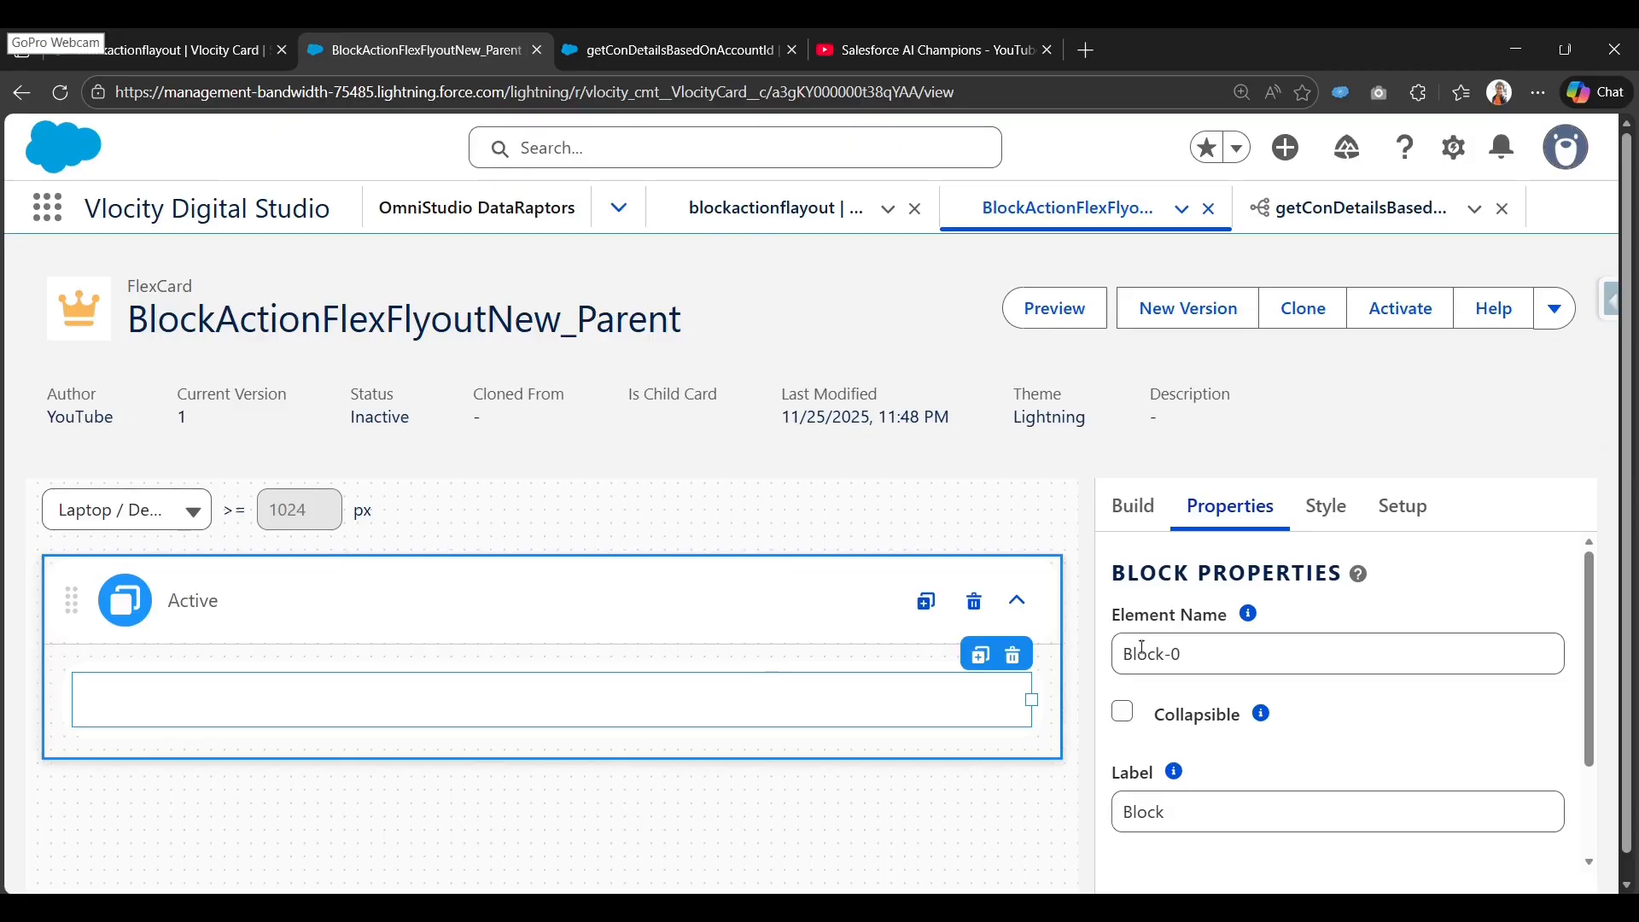
# Toggle the block's Collapsible option on and back off, leaving it non-collapsible.
pyautogui.scroll(-2, 1240, 741)
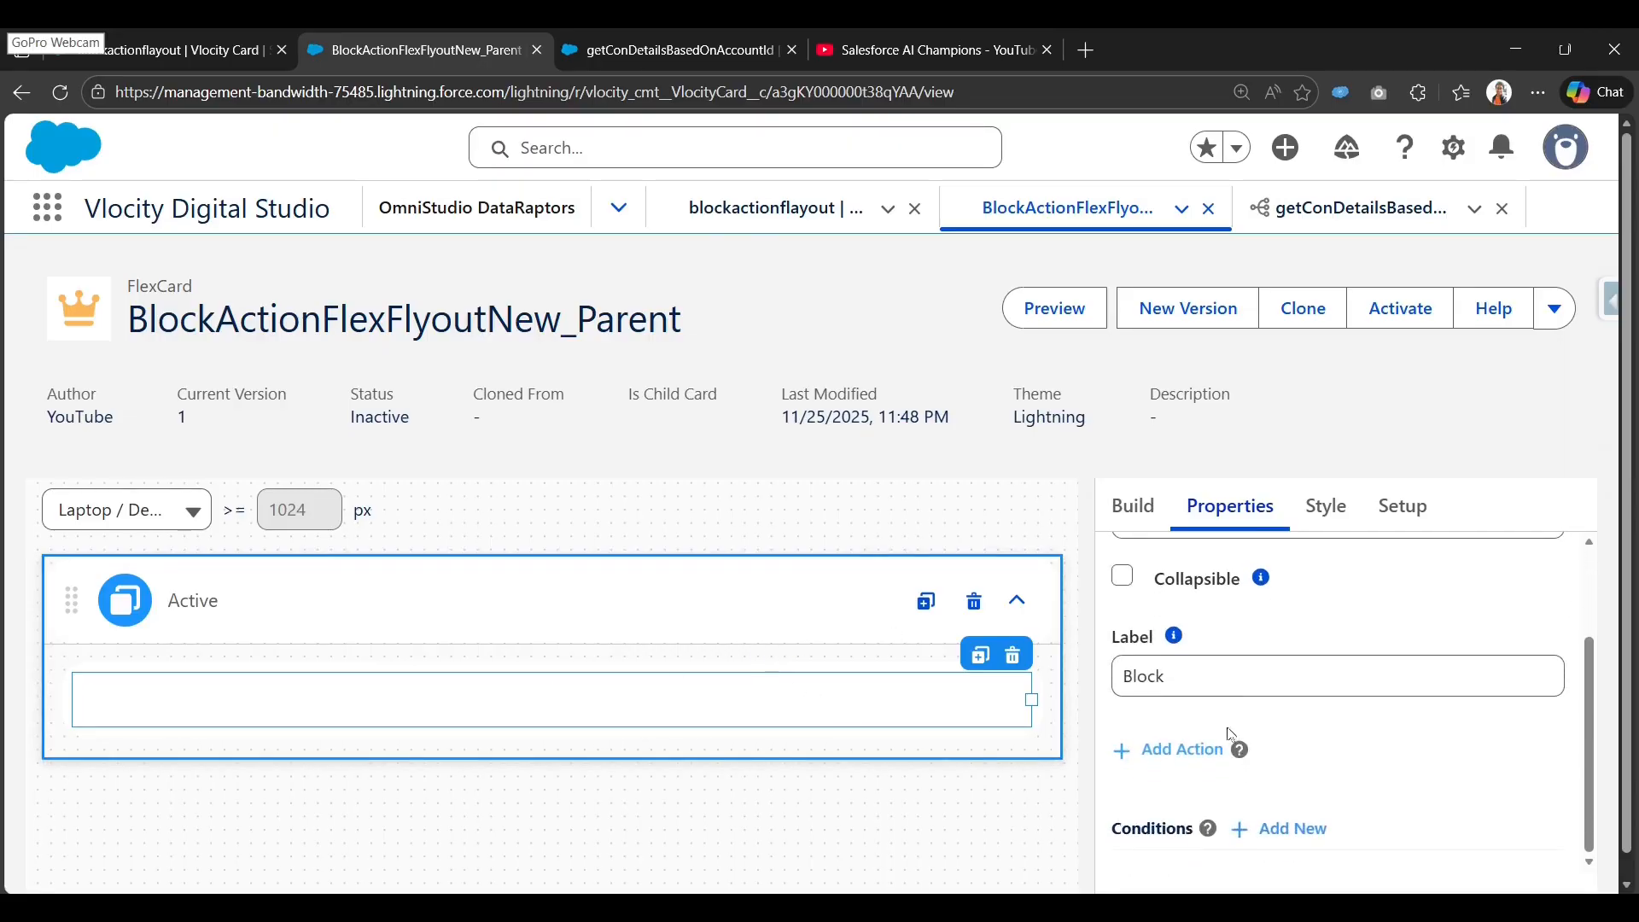
pyautogui.moveTo(1158, 632)
pyautogui.scroll(2, 1149, 657)
pyautogui.click(1123, 684)
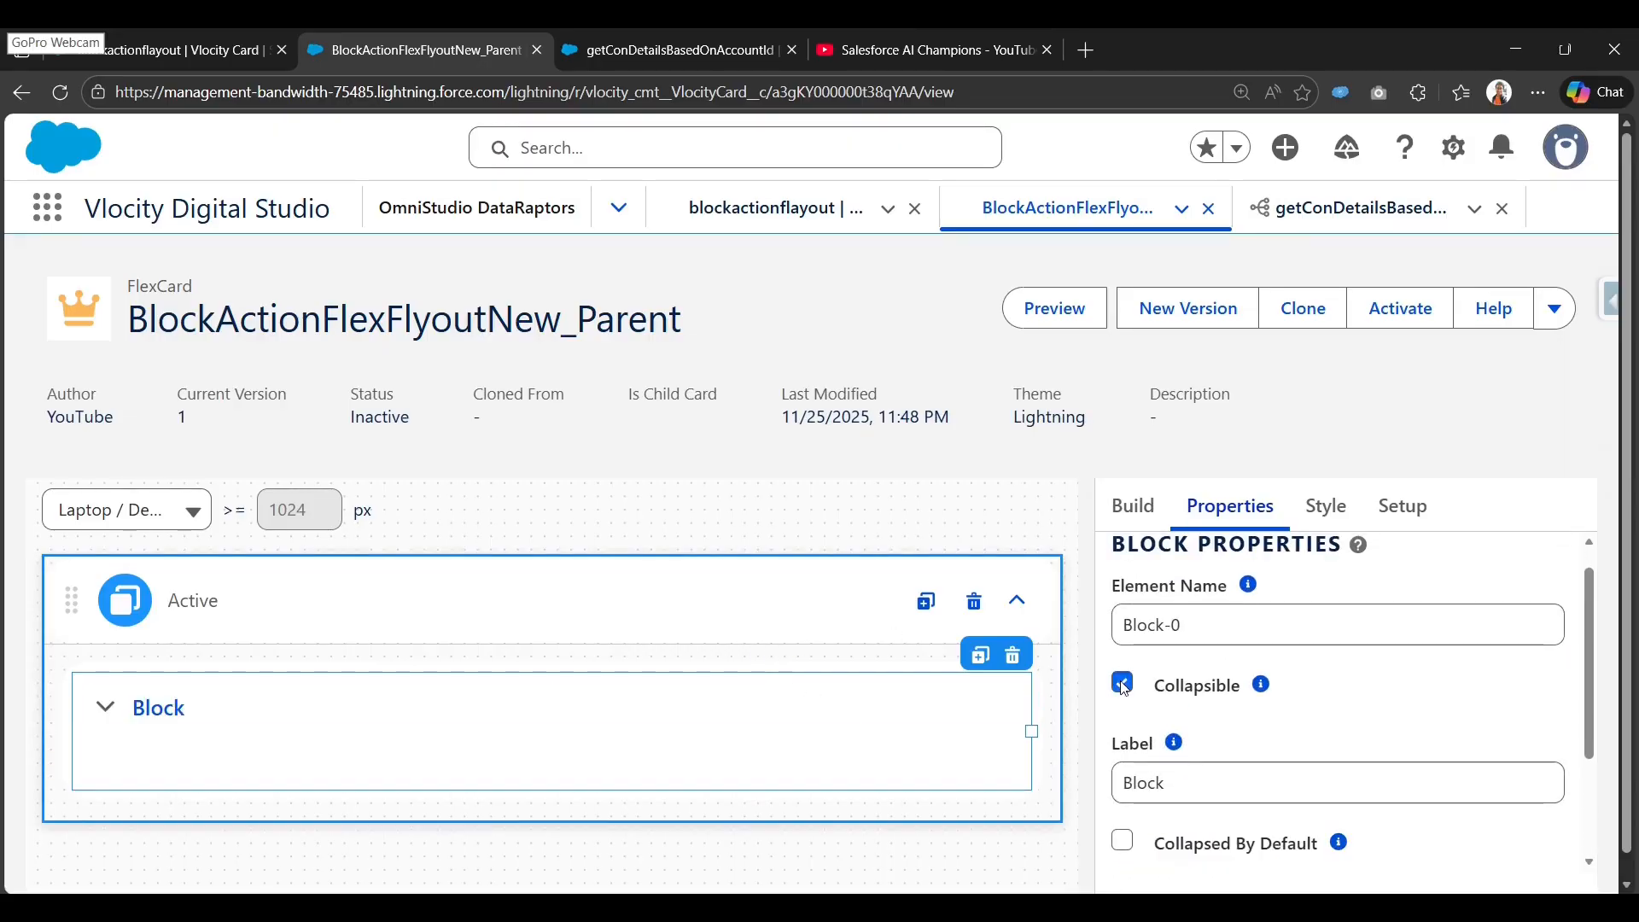
pyautogui.click(1123, 684)
pyautogui.scroll(-2, 1196, 683)
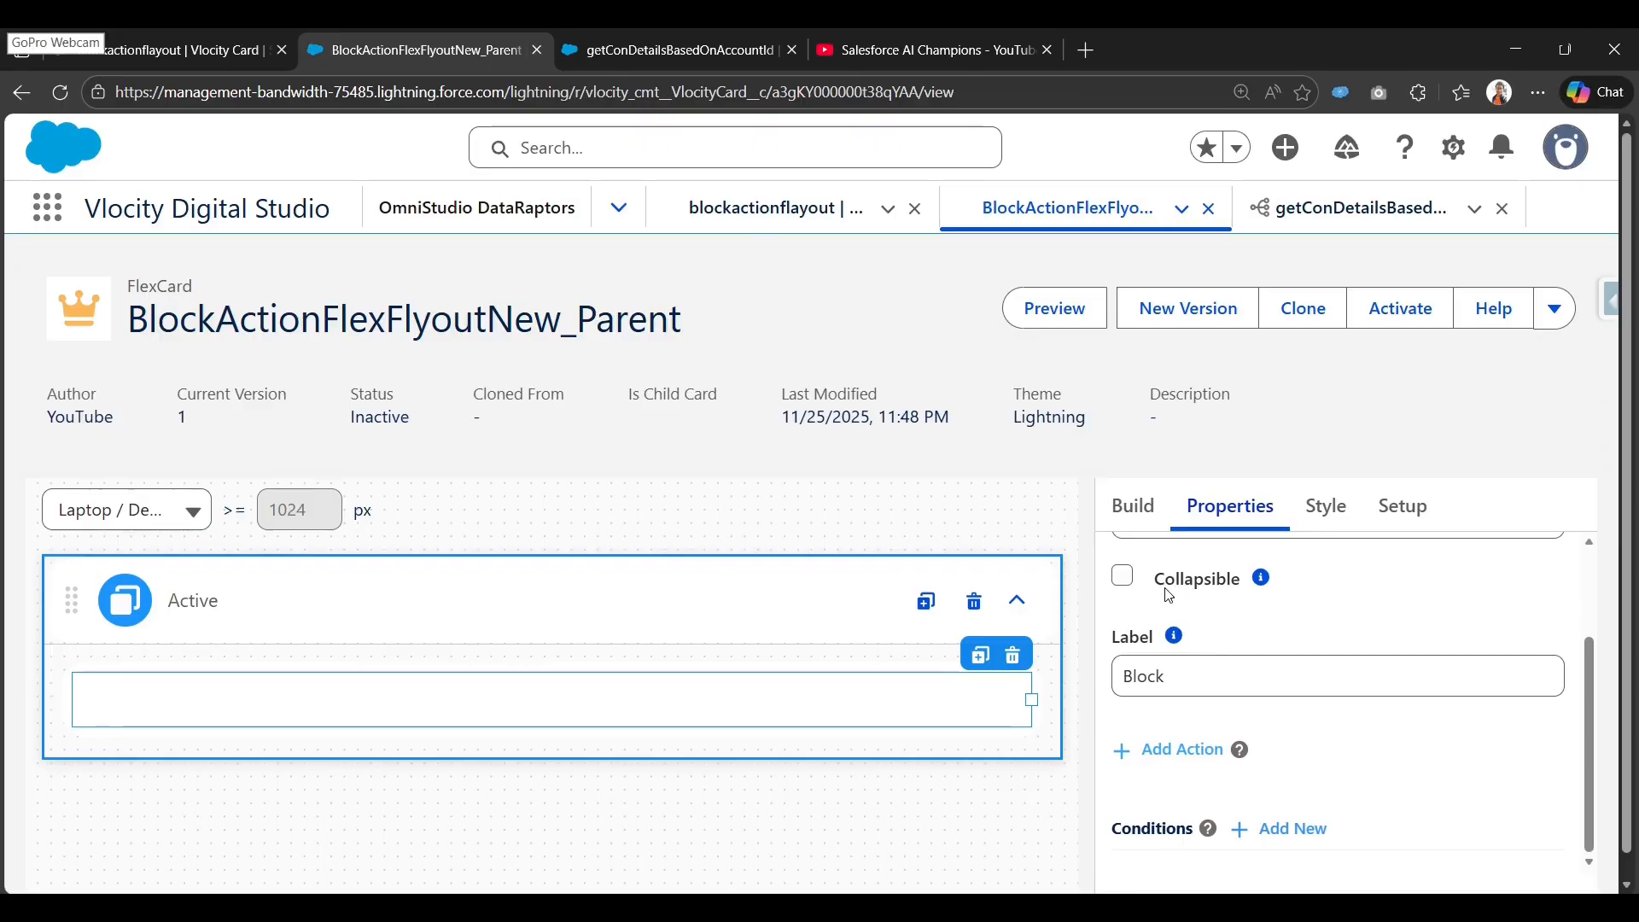
pyautogui.scroll(-1, 1185, 663)
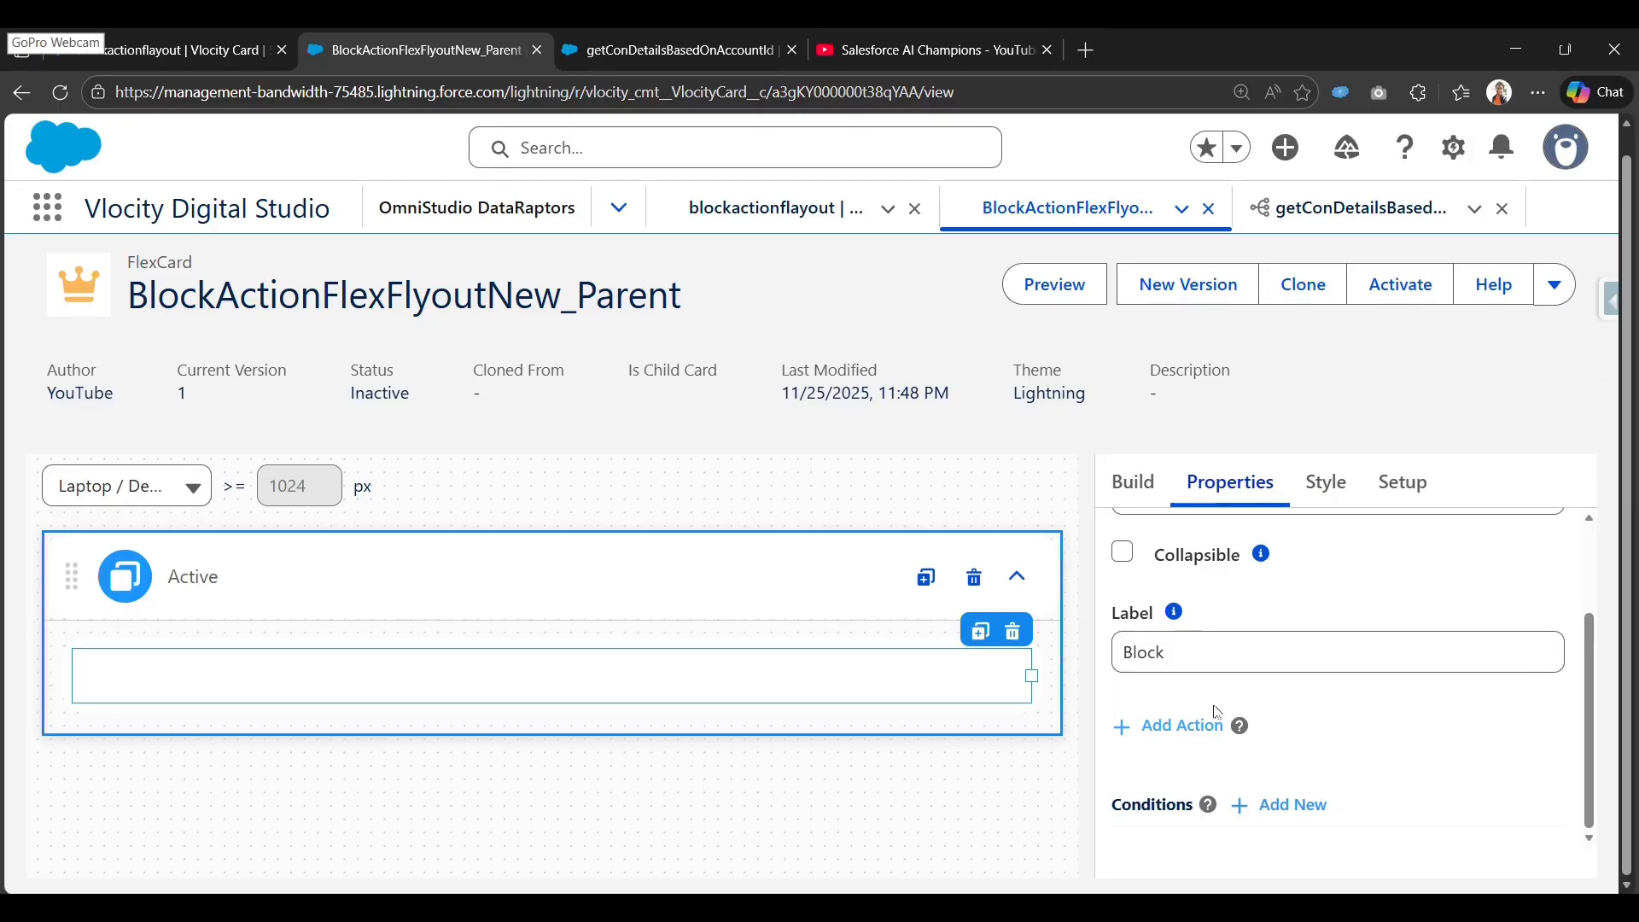
pyautogui.scroll(2, 1129, 730)
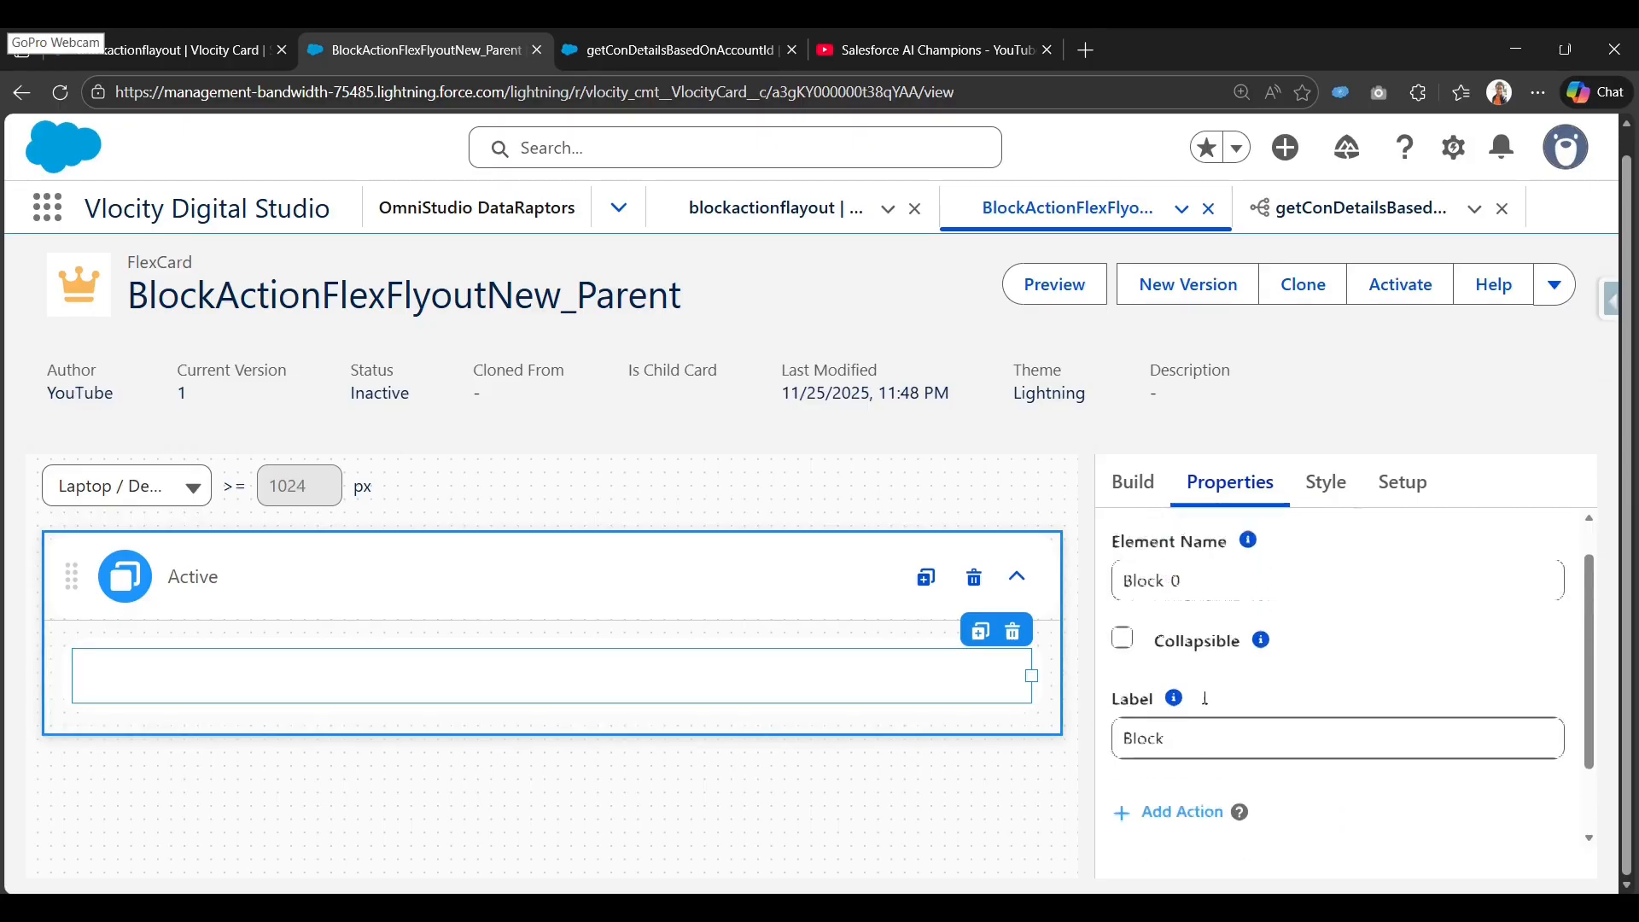
# Expand the Fields list to show AccountId, Name and Title.
pyautogui.click(1133, 482)
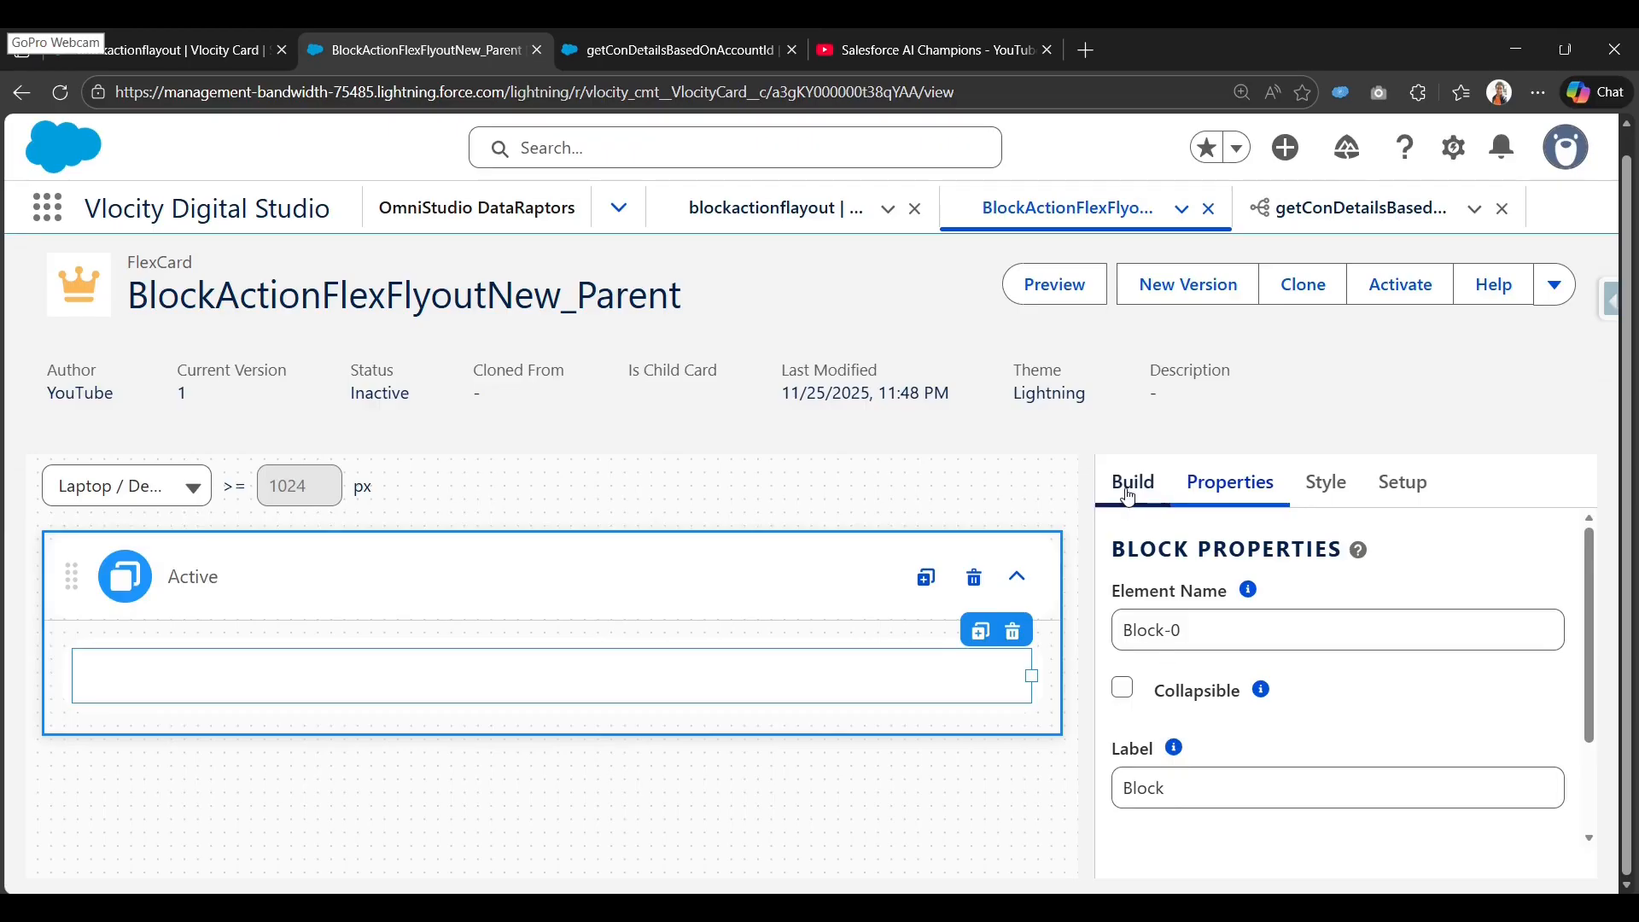
pyautogui.scroll(-3, 1283, 715)
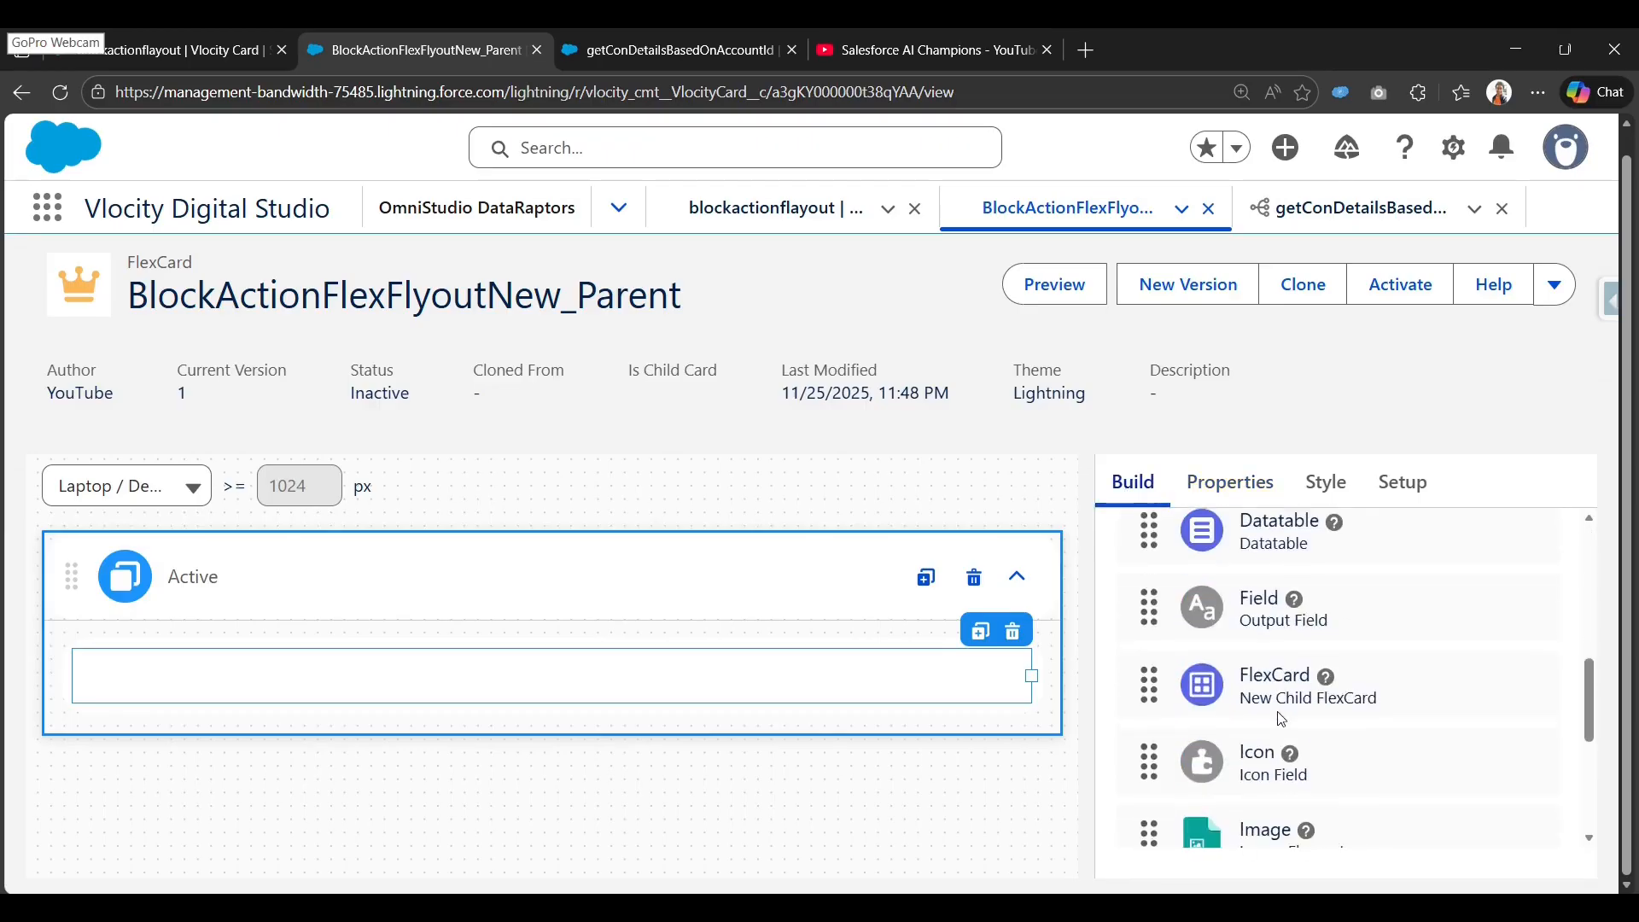
pyautogui.scroll(5, 1285, 674)
pyautogui.click(1290, 630)
pyautogui.scroll(-1, 1276, 662)
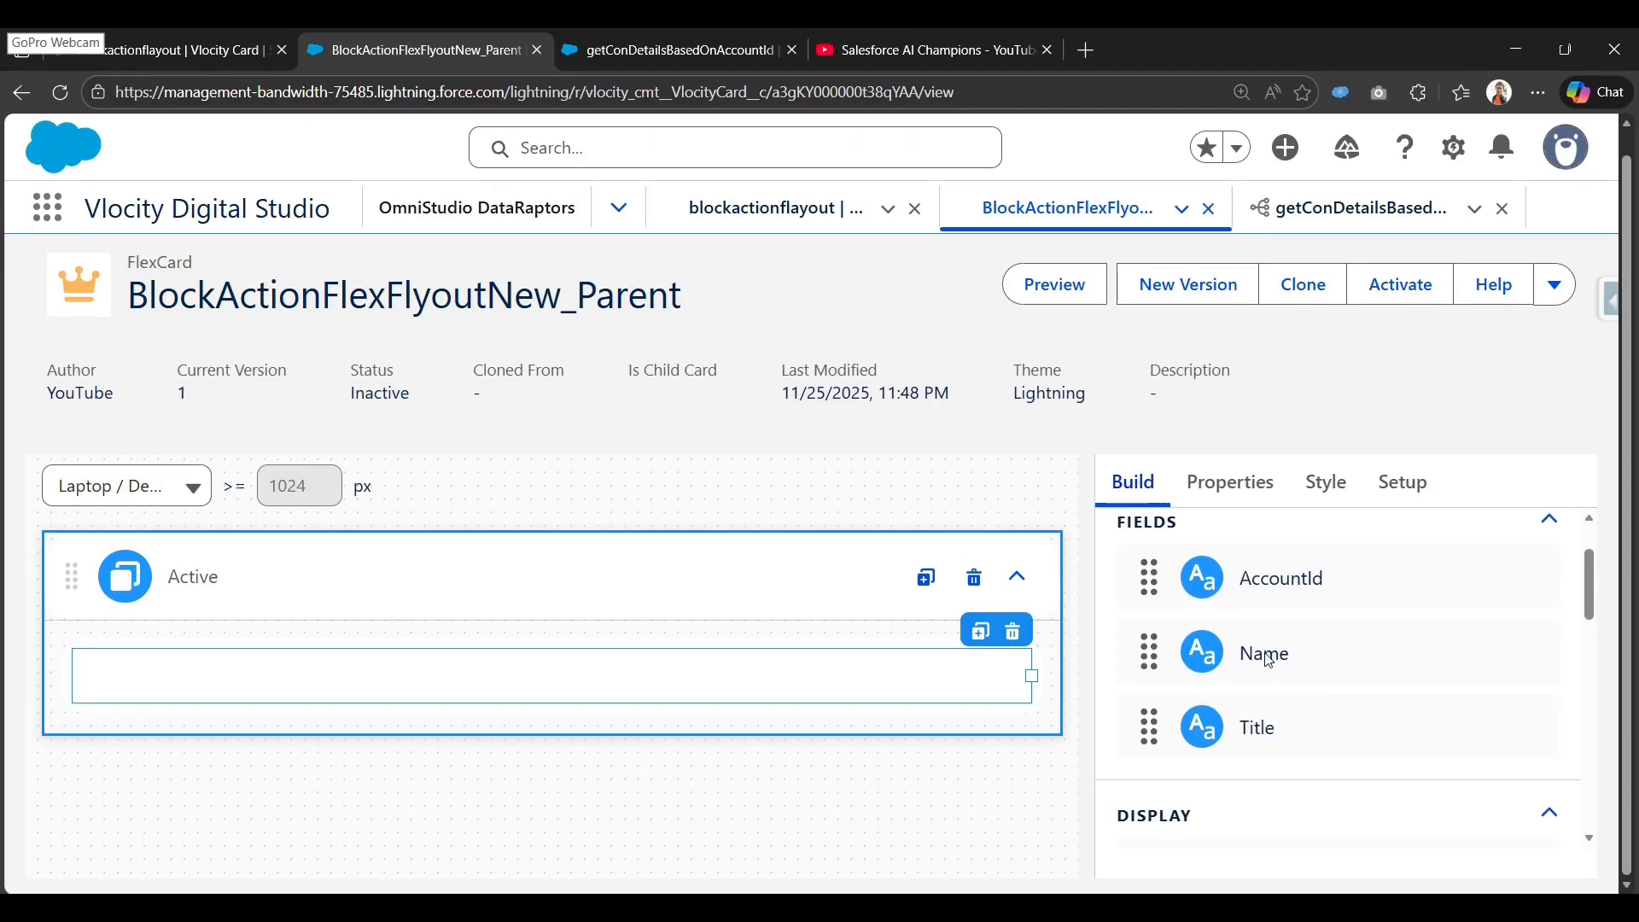
# Place the Name field inside the block and widen it across the block.
pyautogui.moveTo(1266, 656); pyautogui.dragTo(469, 665)
pyautogui.moveTo(1027, 688)
pyautogui.mouseDown()
pyautogui.moveTo(486, 669)
pyautogui.moveTo(464, 688)
pyautogui.moveTo(1021, 688)
pyautogui.mouseUp()
pyautogui.click(403, 698)
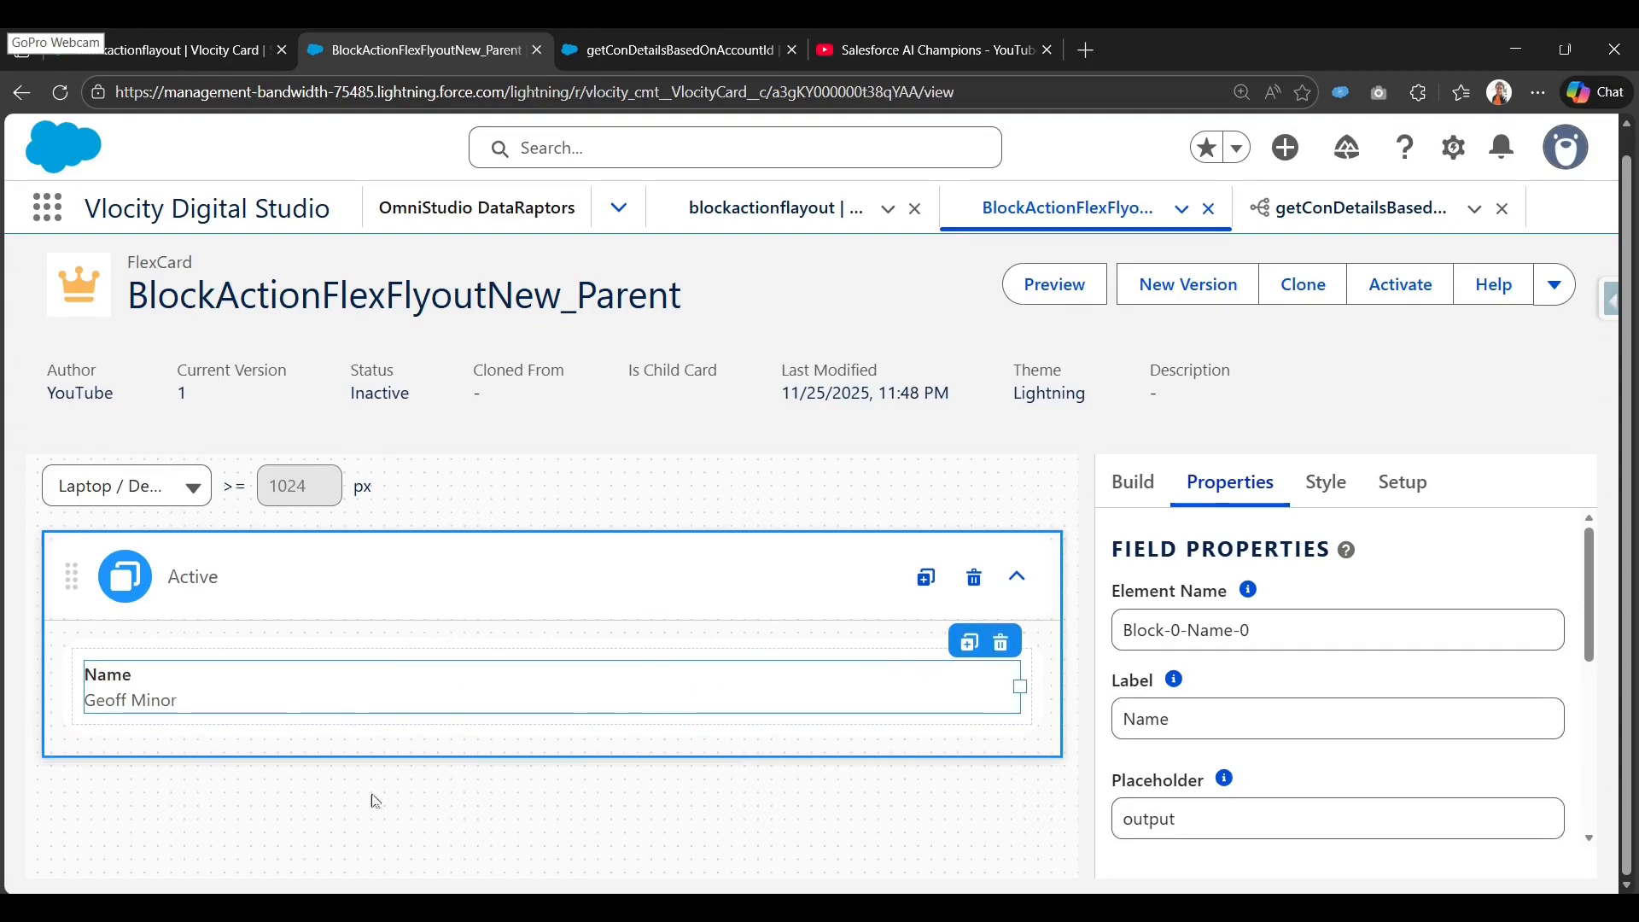
# Add an action to the block labelled Contact Details with action type Flyout.
pyautogui.click(640, 653)
pyautogui.scroll(-3, 1170, 725)
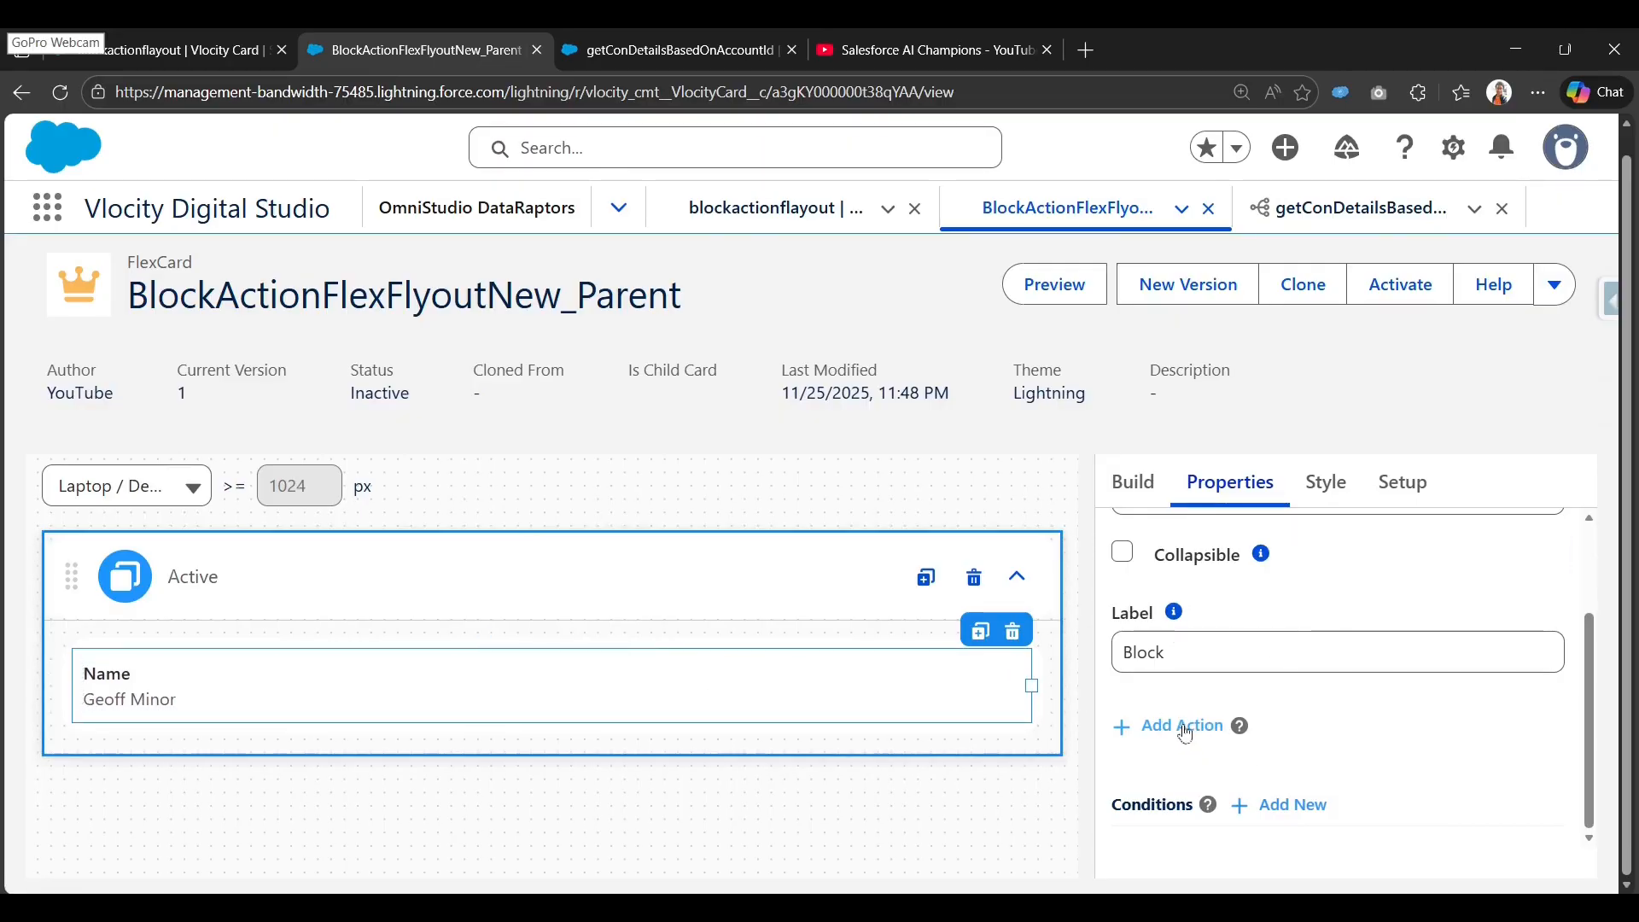
pyautogui.click(1184, 733)
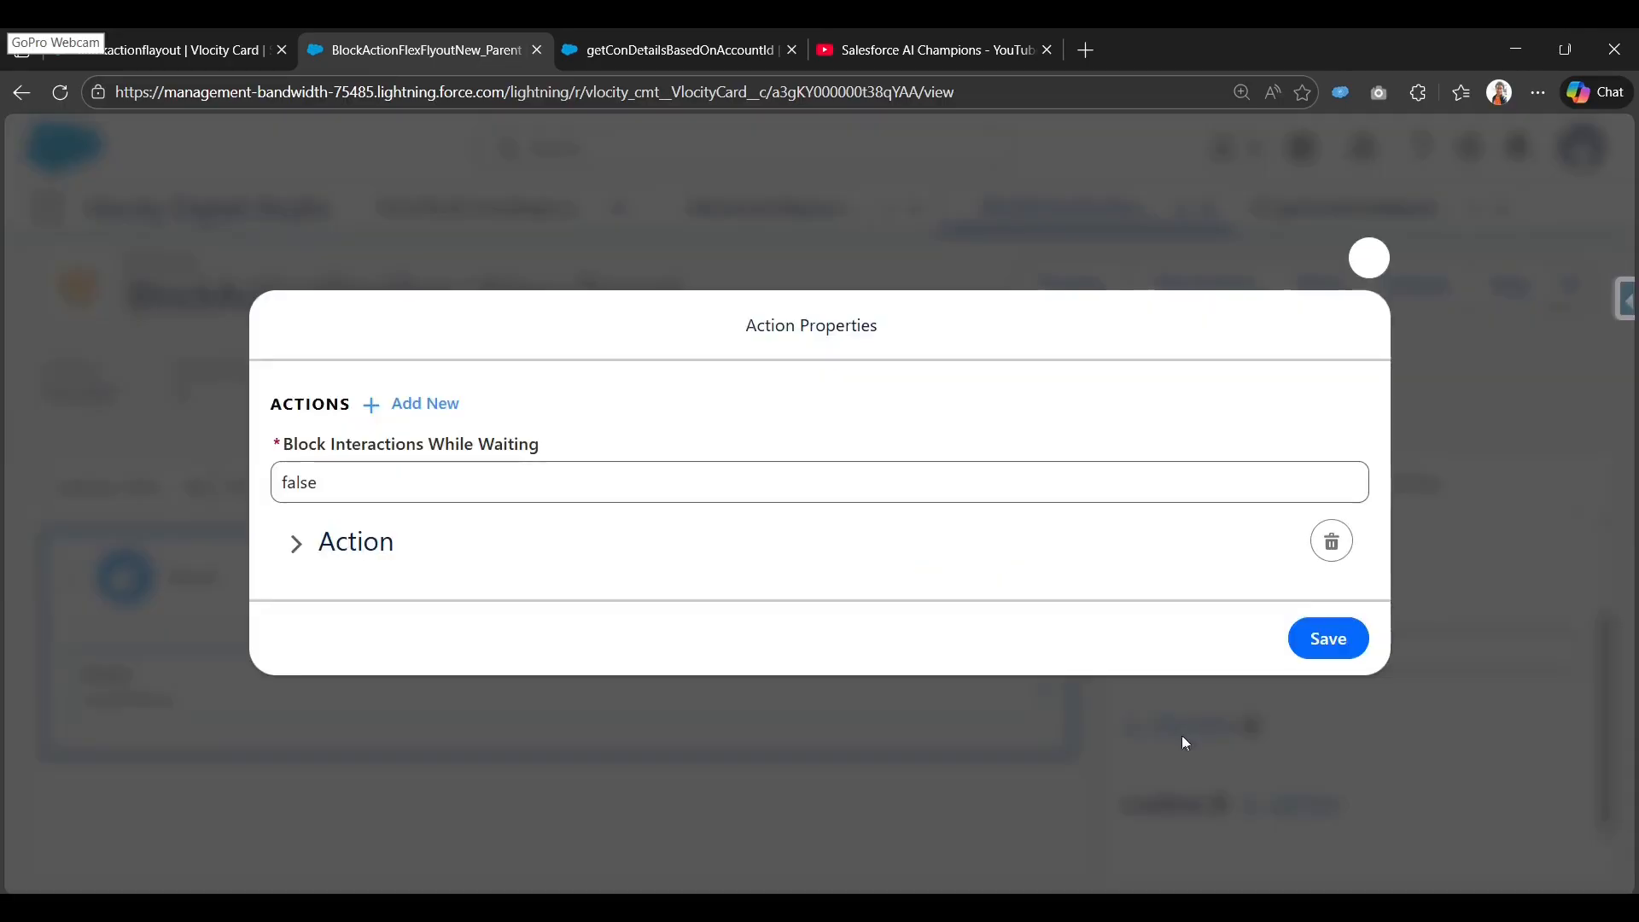
pyautogui.click(290, 541)
pyautogui.click(469, 525)
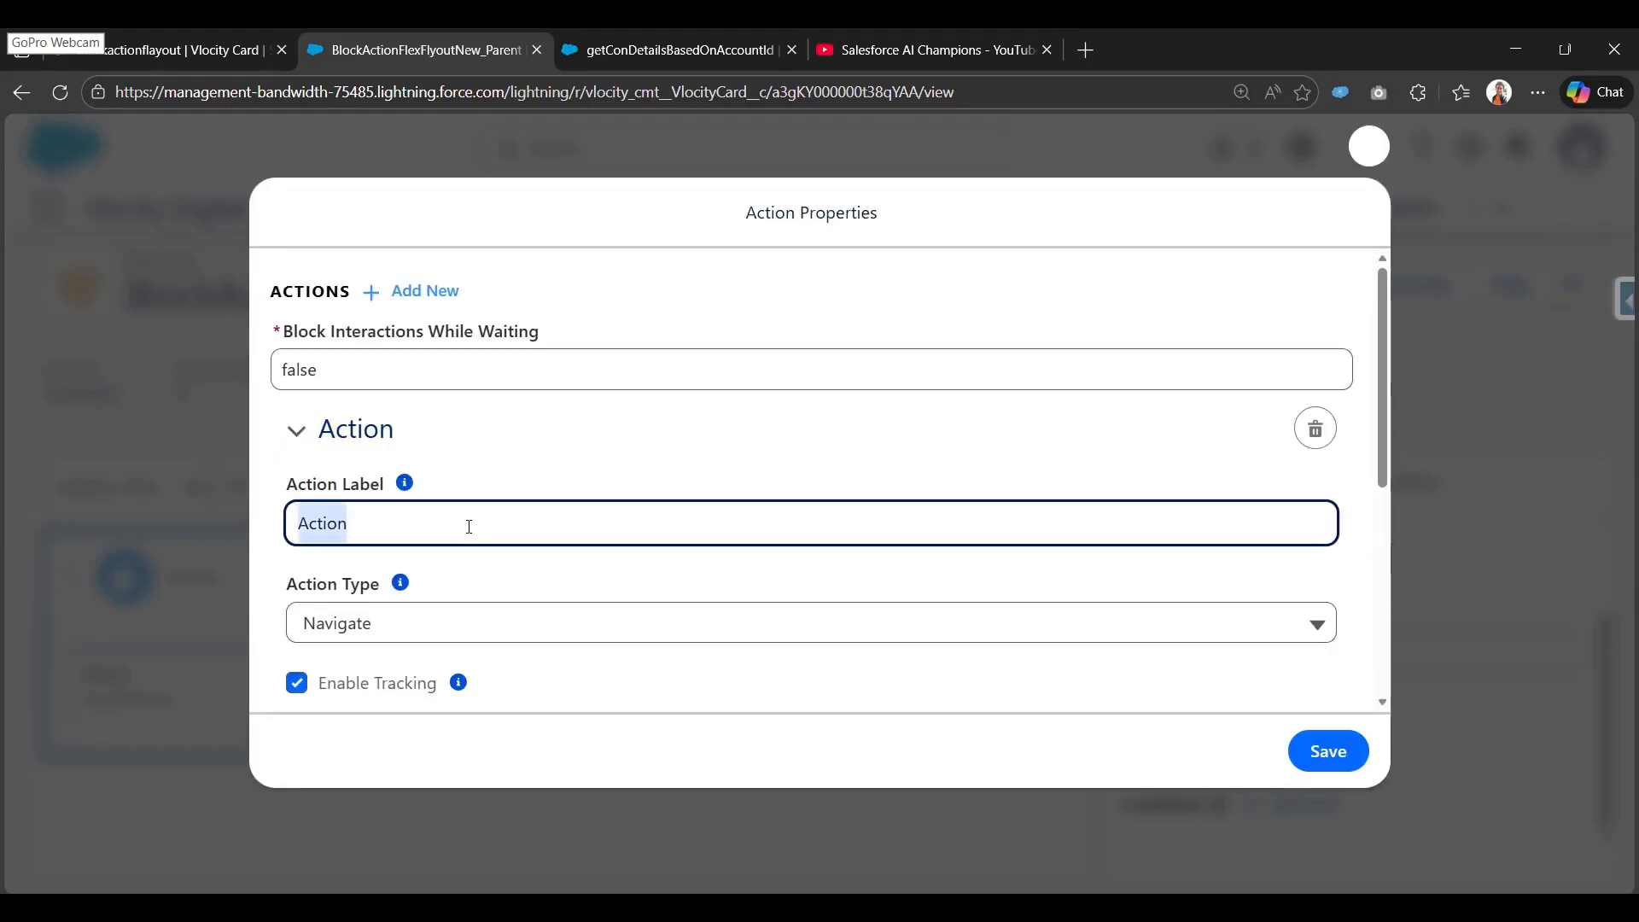
pyautogui.write('Contact')
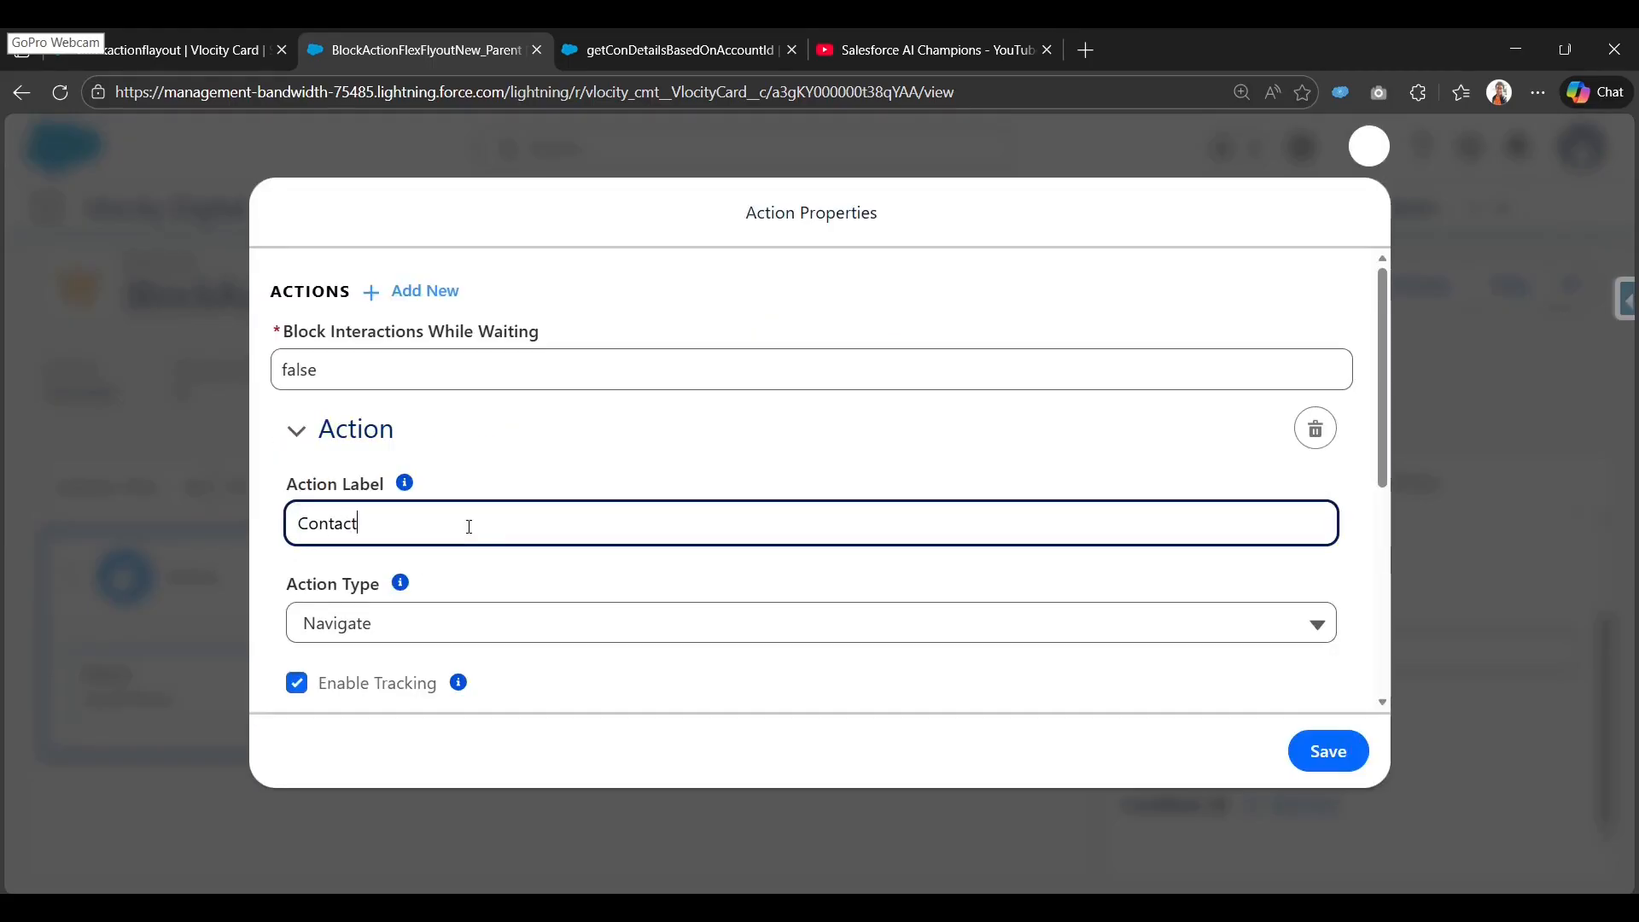
pyautogui.write(' Details')
pyautogui.click(493, 531)
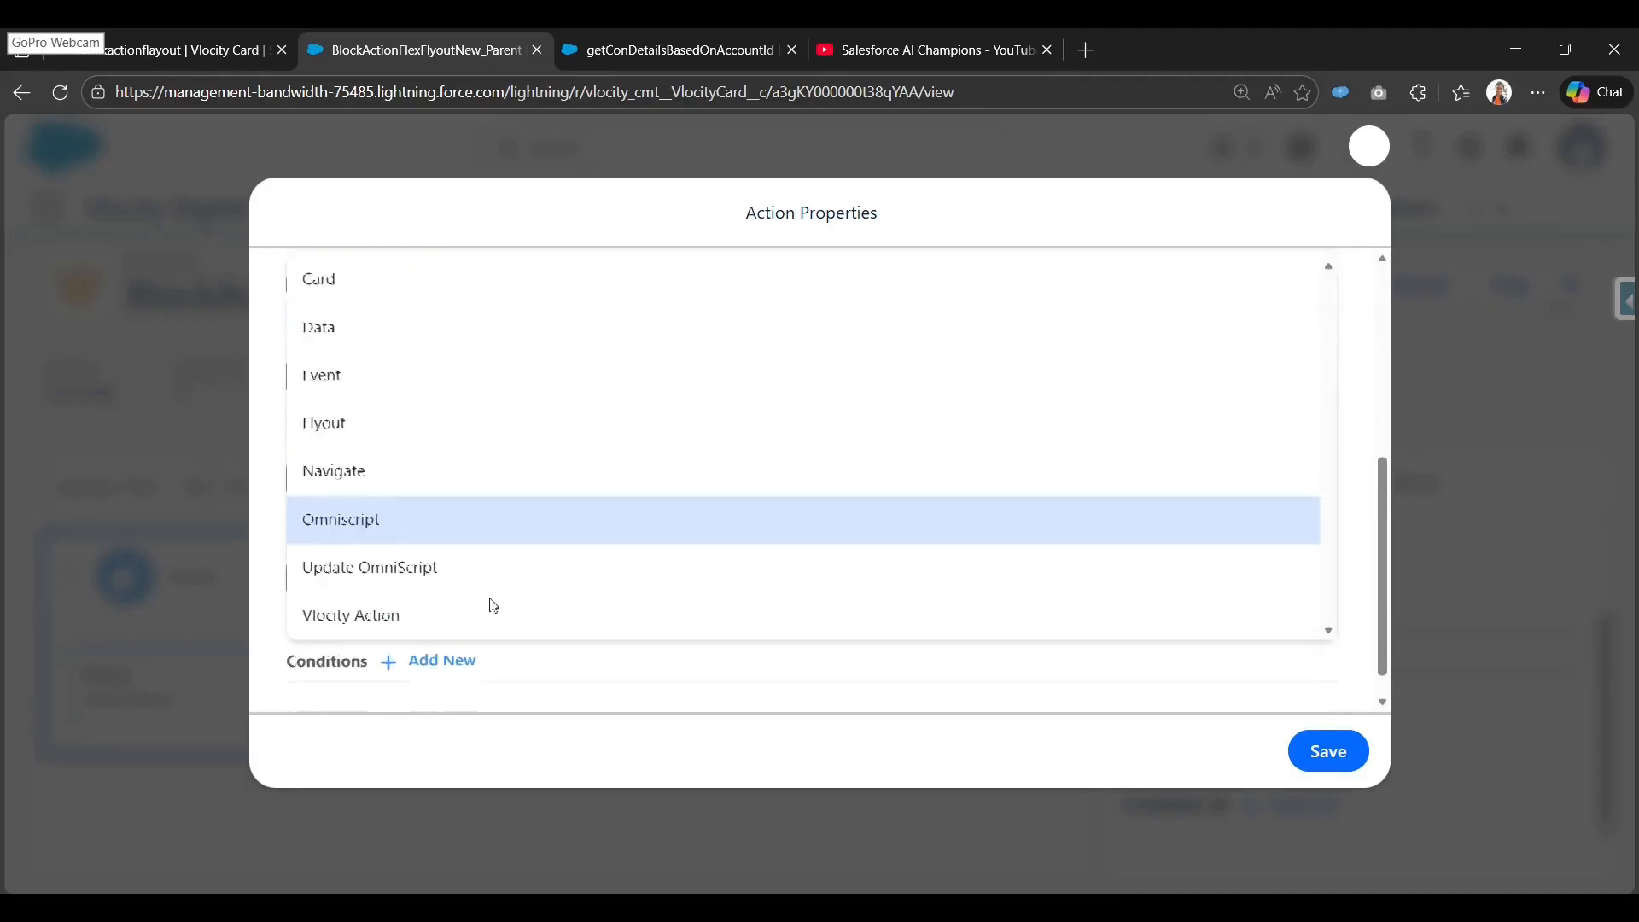
pyautogui.click(544, 421)
# Keep the flyout type as Child Card and save the Contact Details action.
pyautogui.scroll(-2, 504, 546)
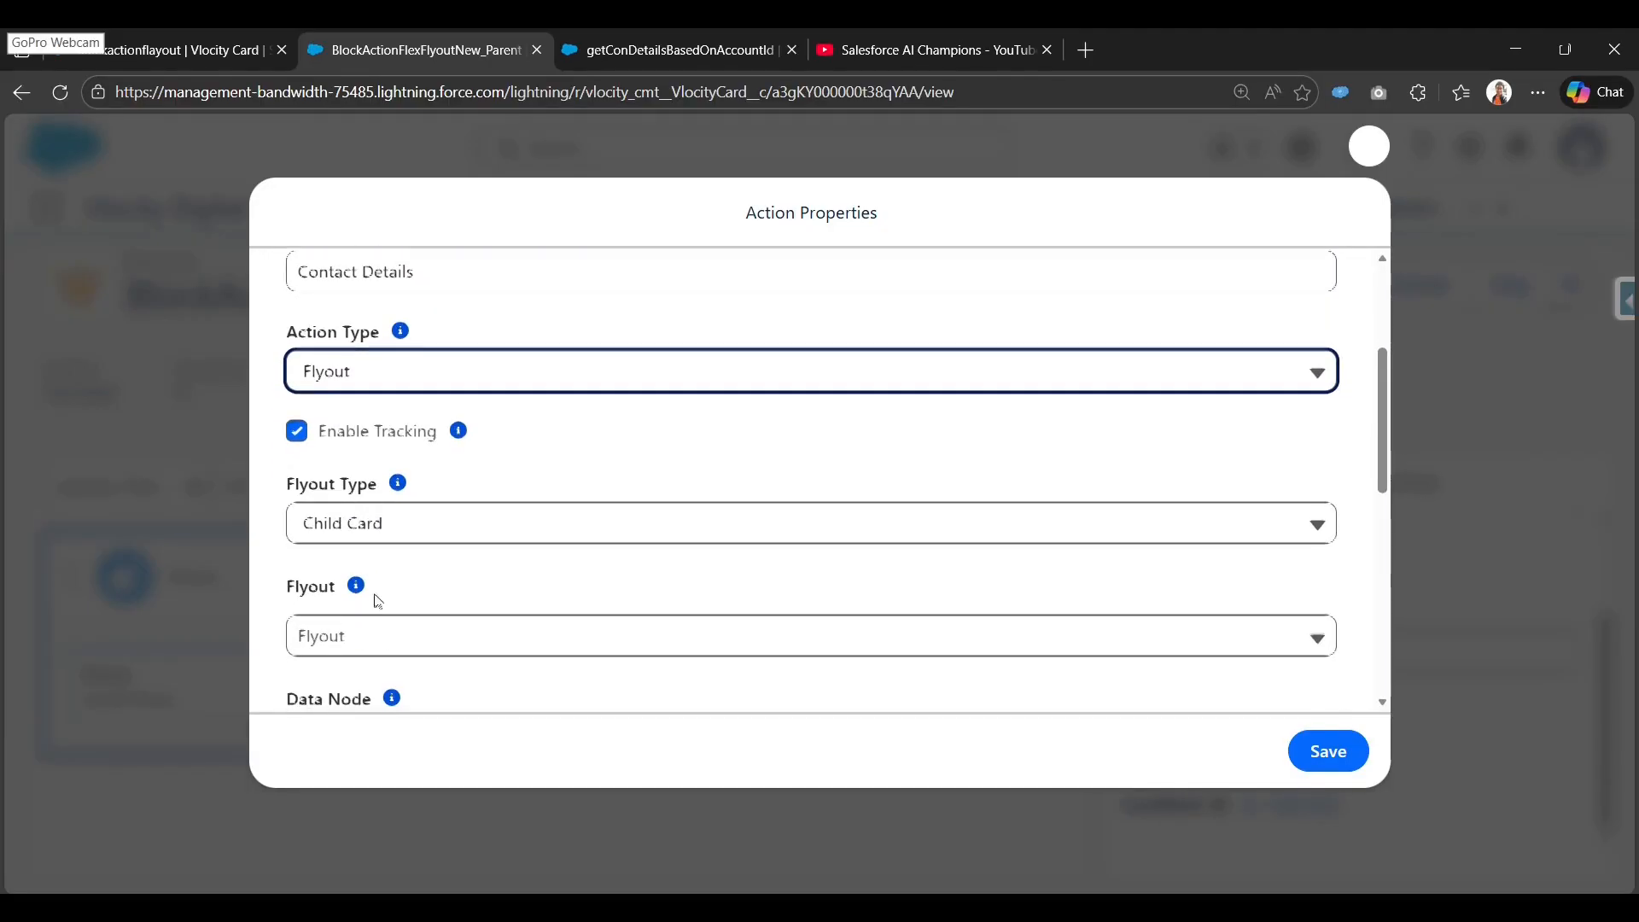
pyautogui.scroll(-2, 378, 601)
pyautogui.moveTo(299, 388); pyautogui.dragTo(376, 382)
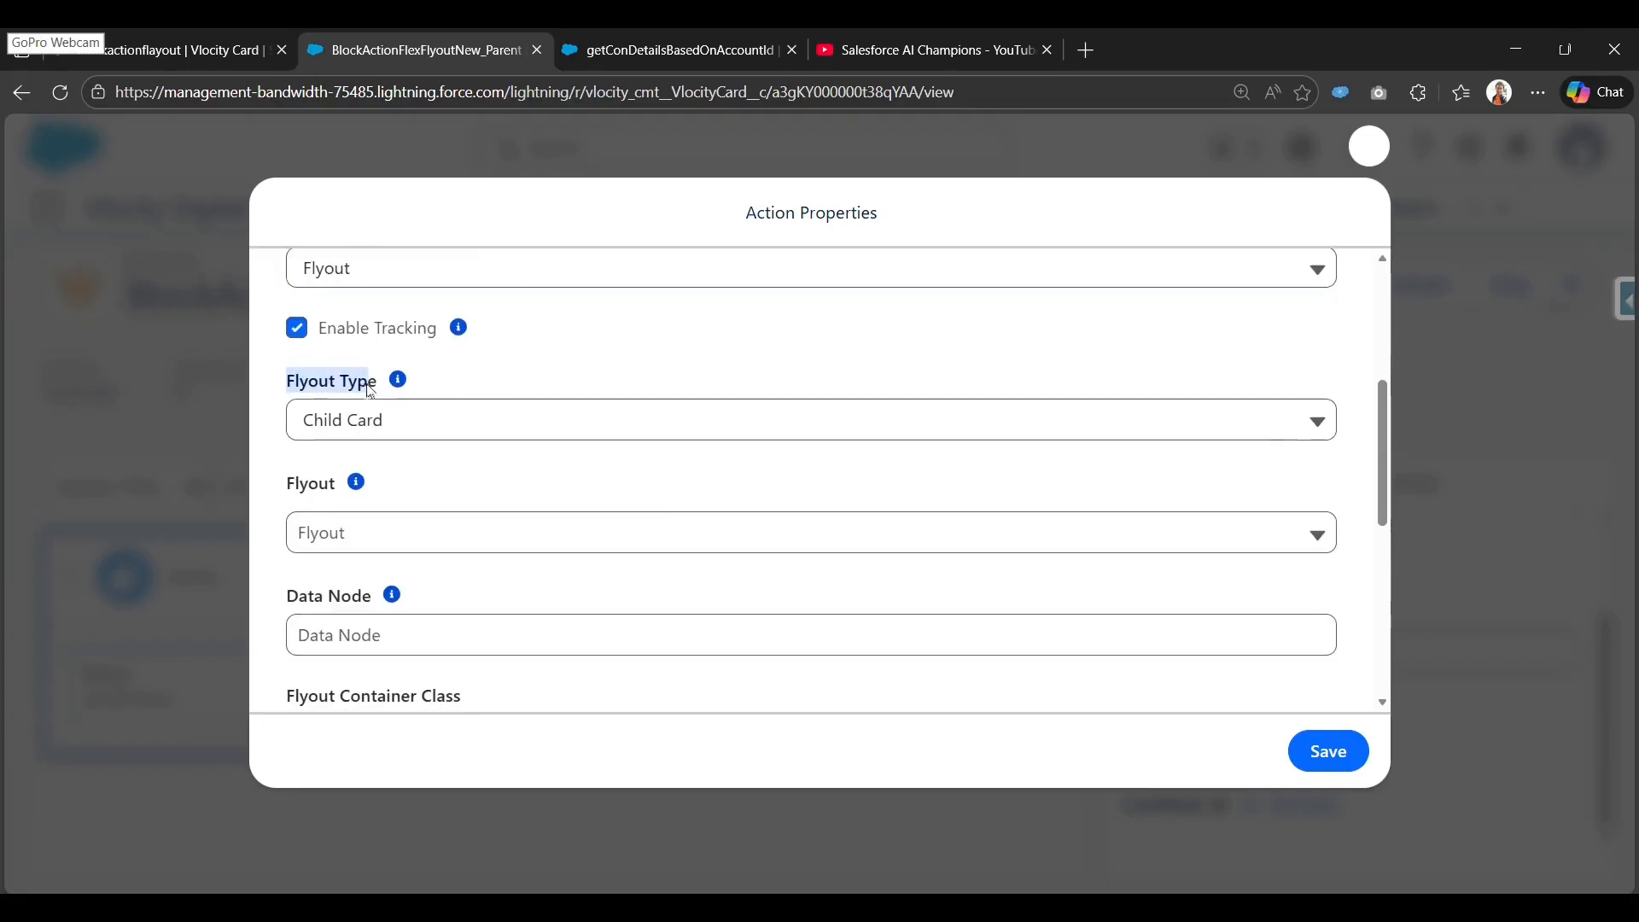
pyautogui.click(382, 425)
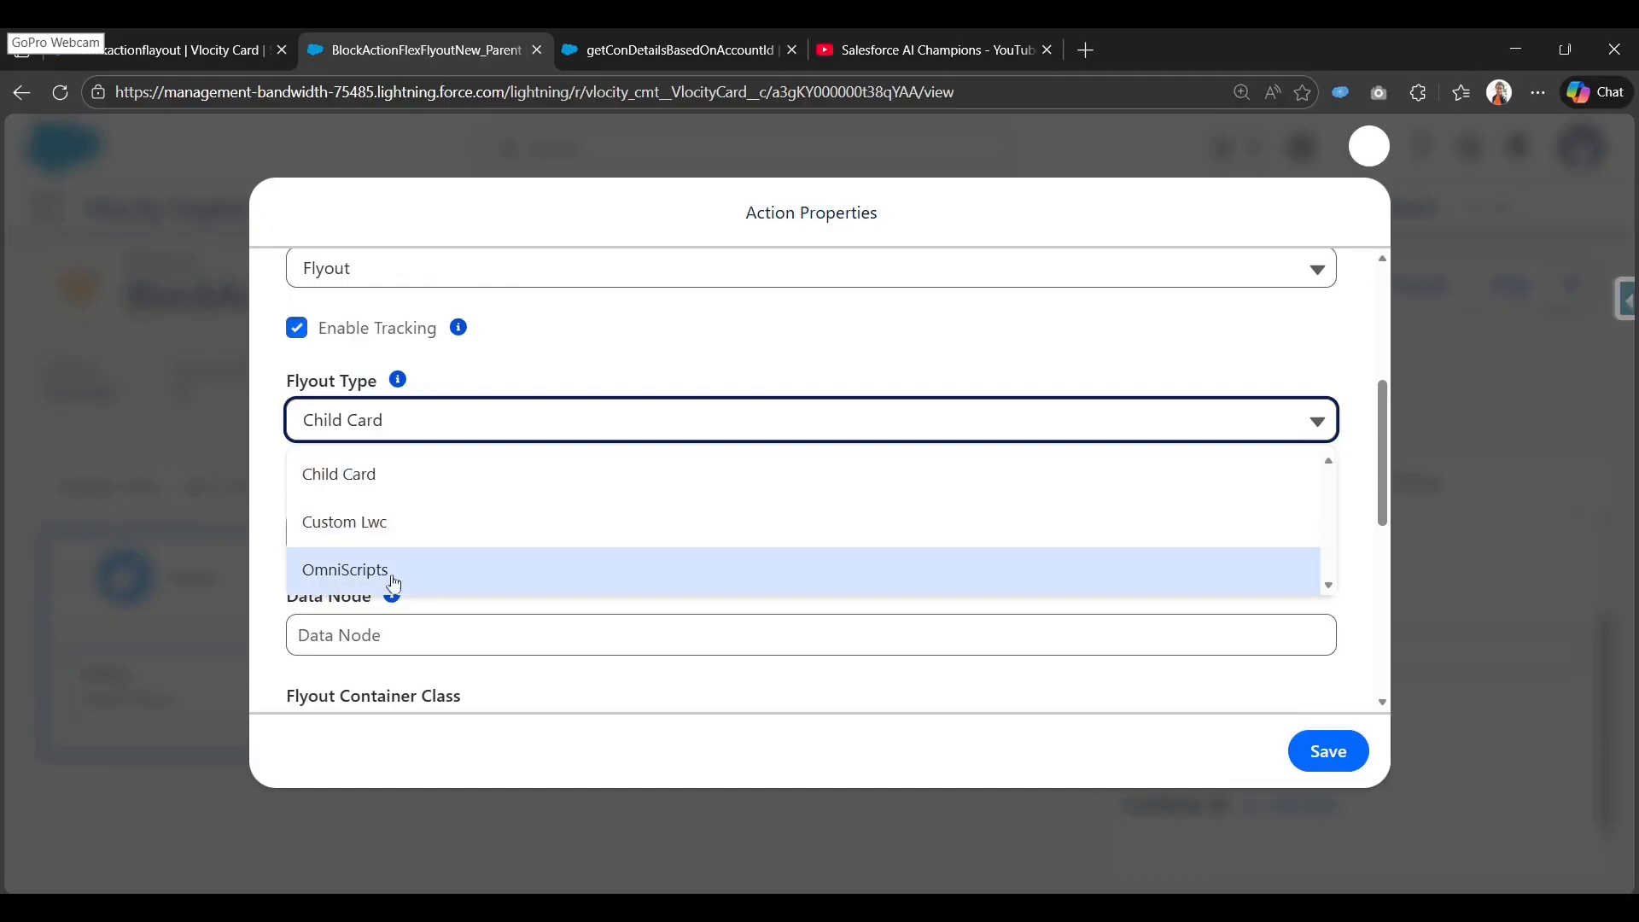
pyautogui.click(264, 495)
pyautogui.click(406, 434)
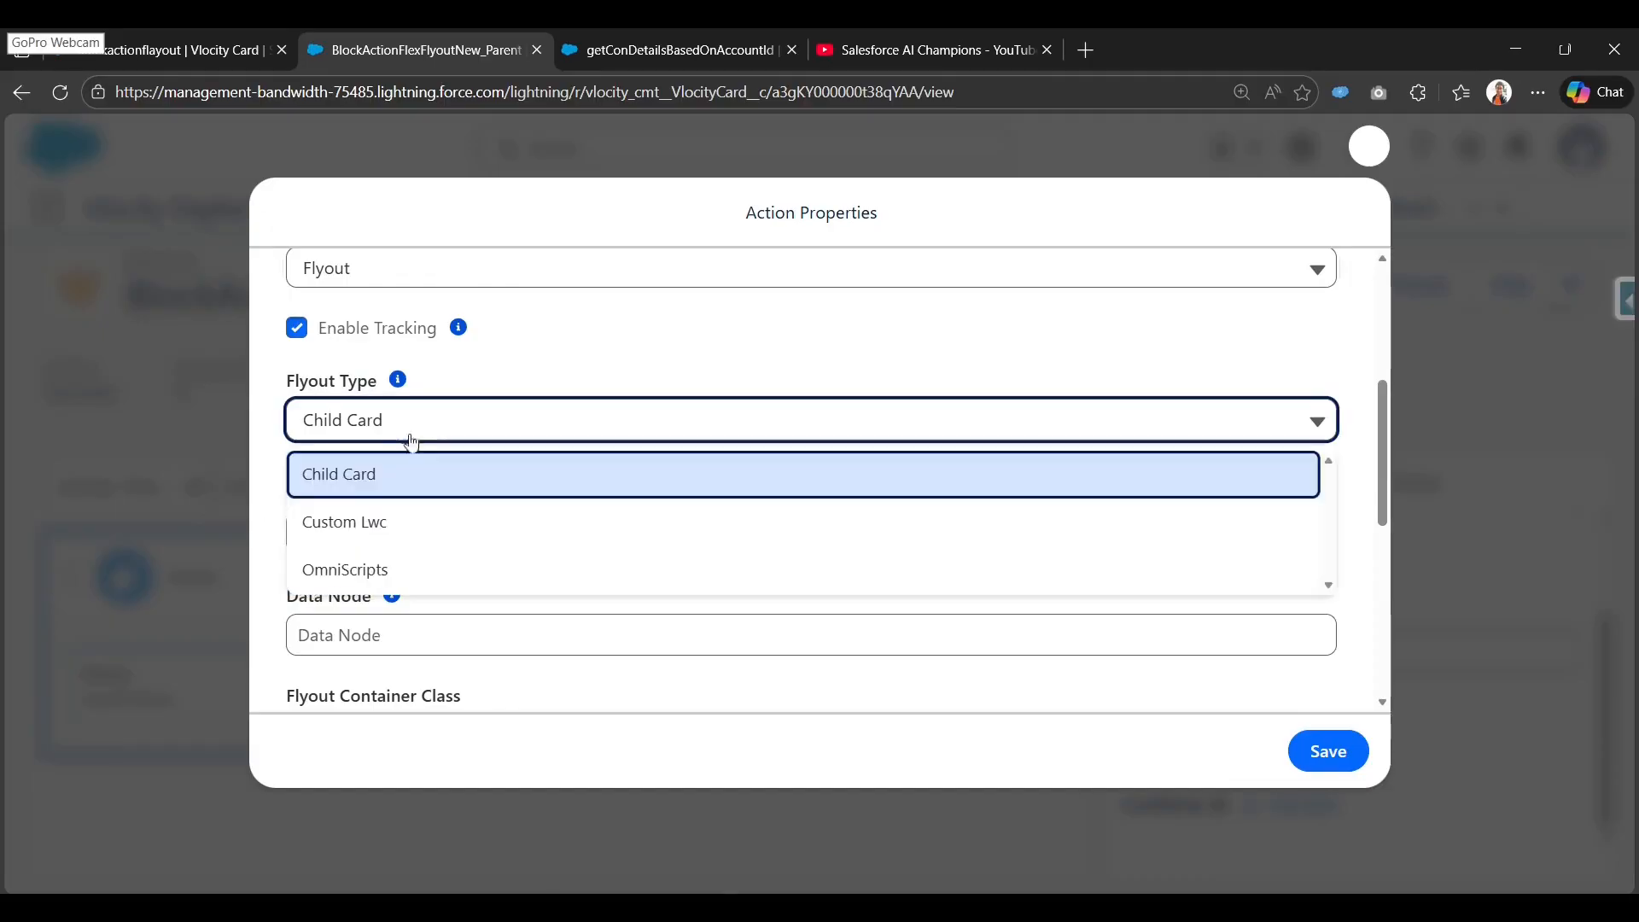
pyautogui.click(275, 437)
pyautogui.moveTo(290, 389); pyautogui.dragTo(376, 386)
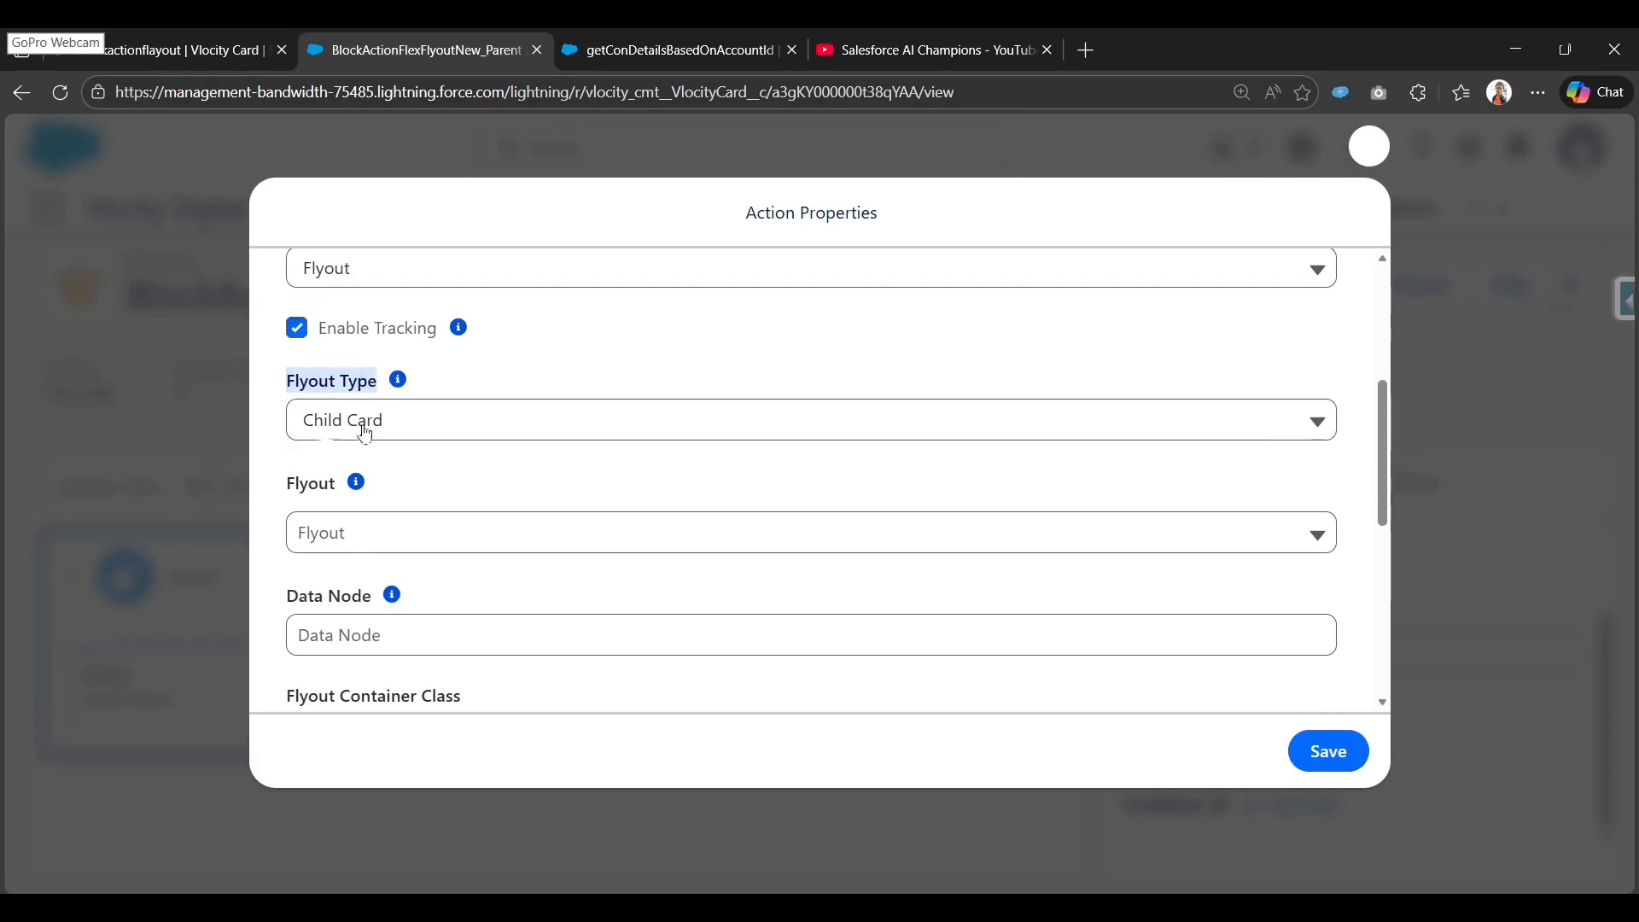
pyautogui.click(318, 544)
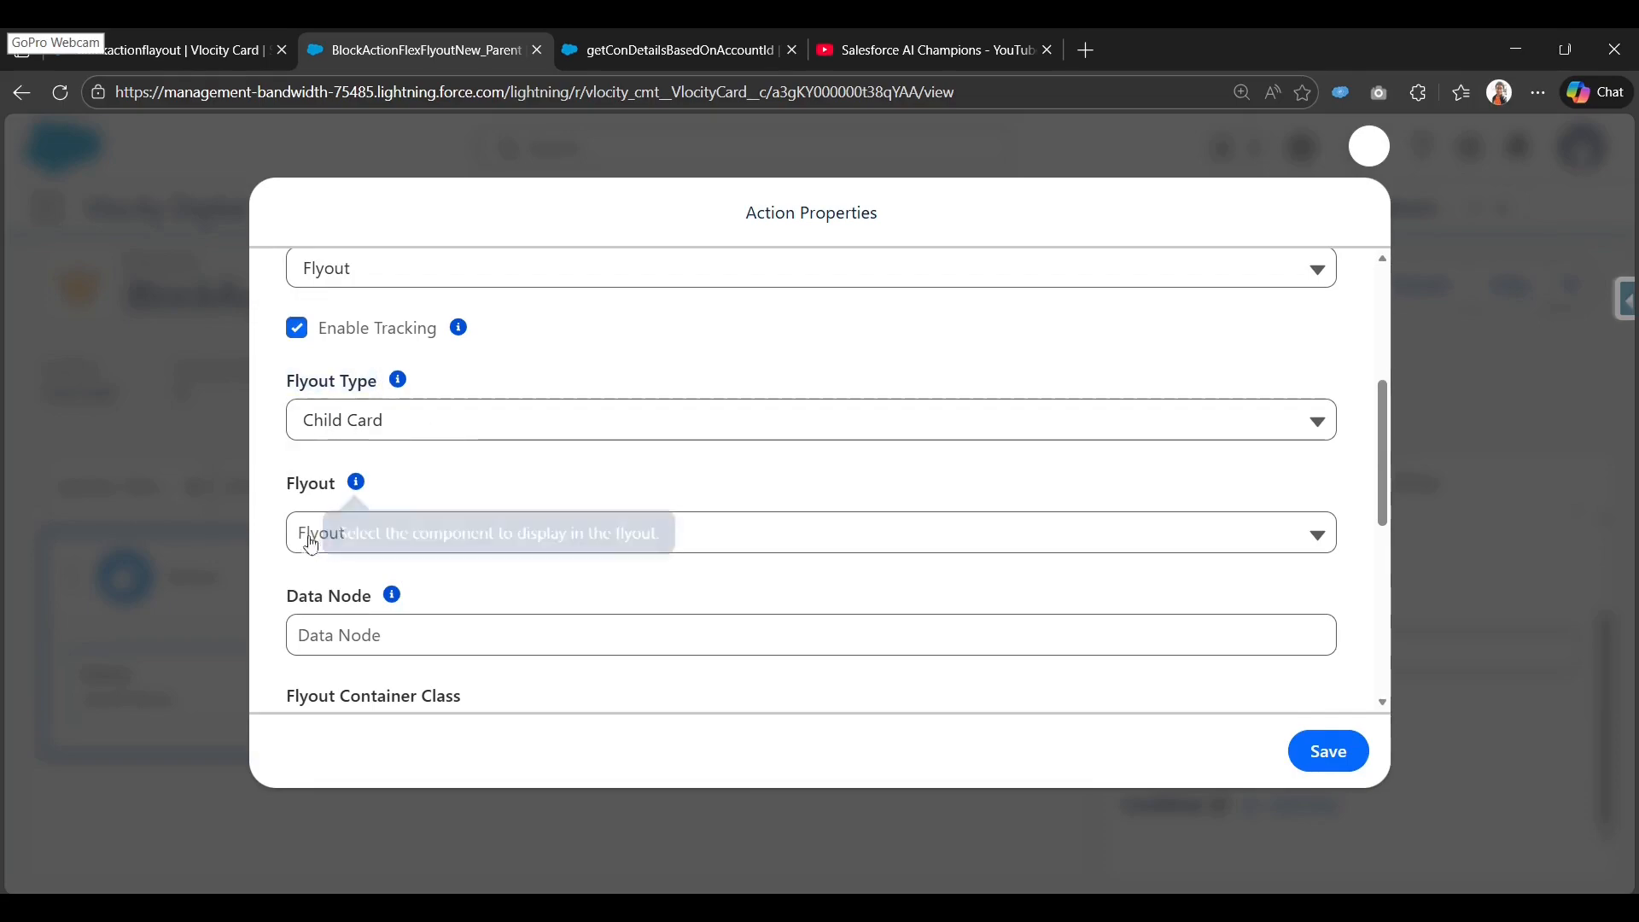
pyautogui.click(493, 488)
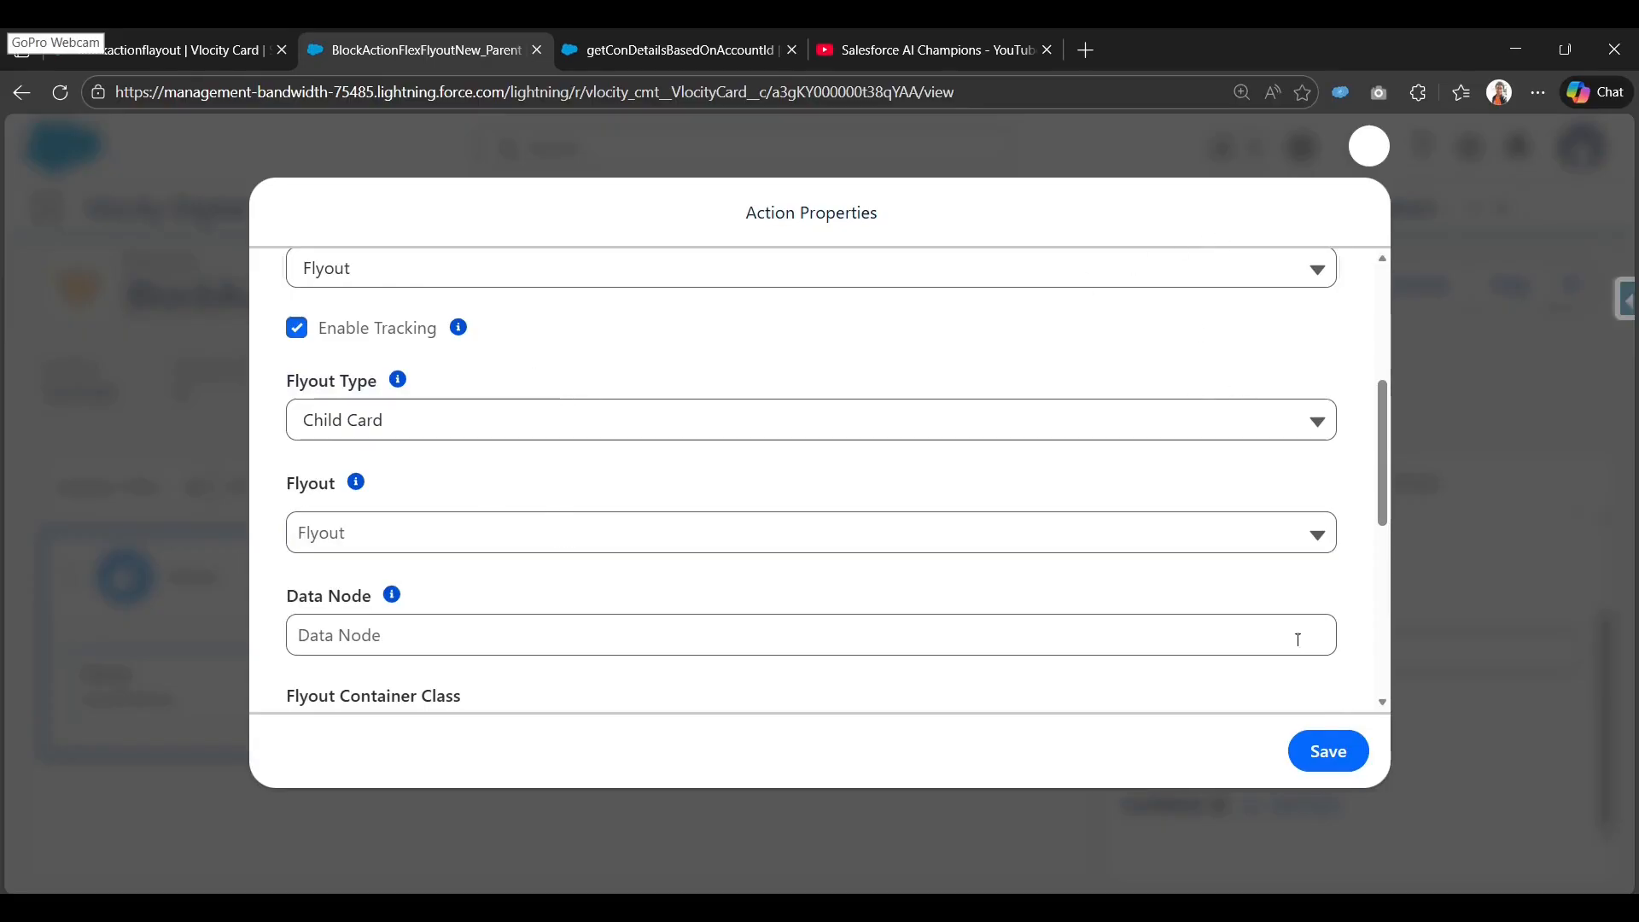
pyautogui.scroll(-4, 1072, 666)
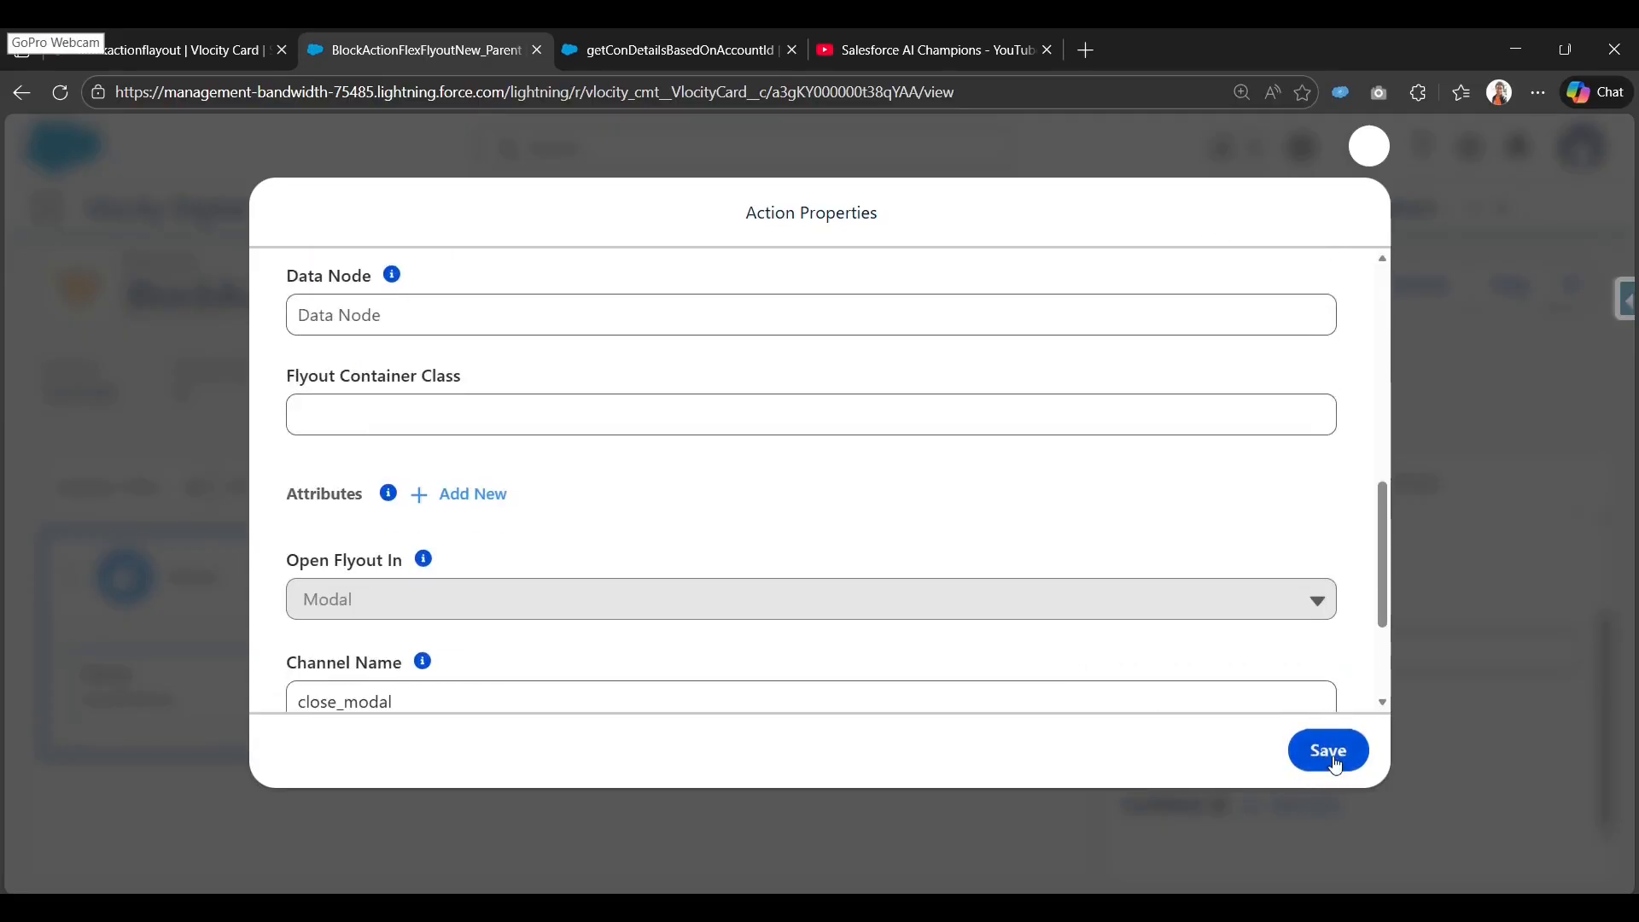
pyautogui.click(1319, 758)
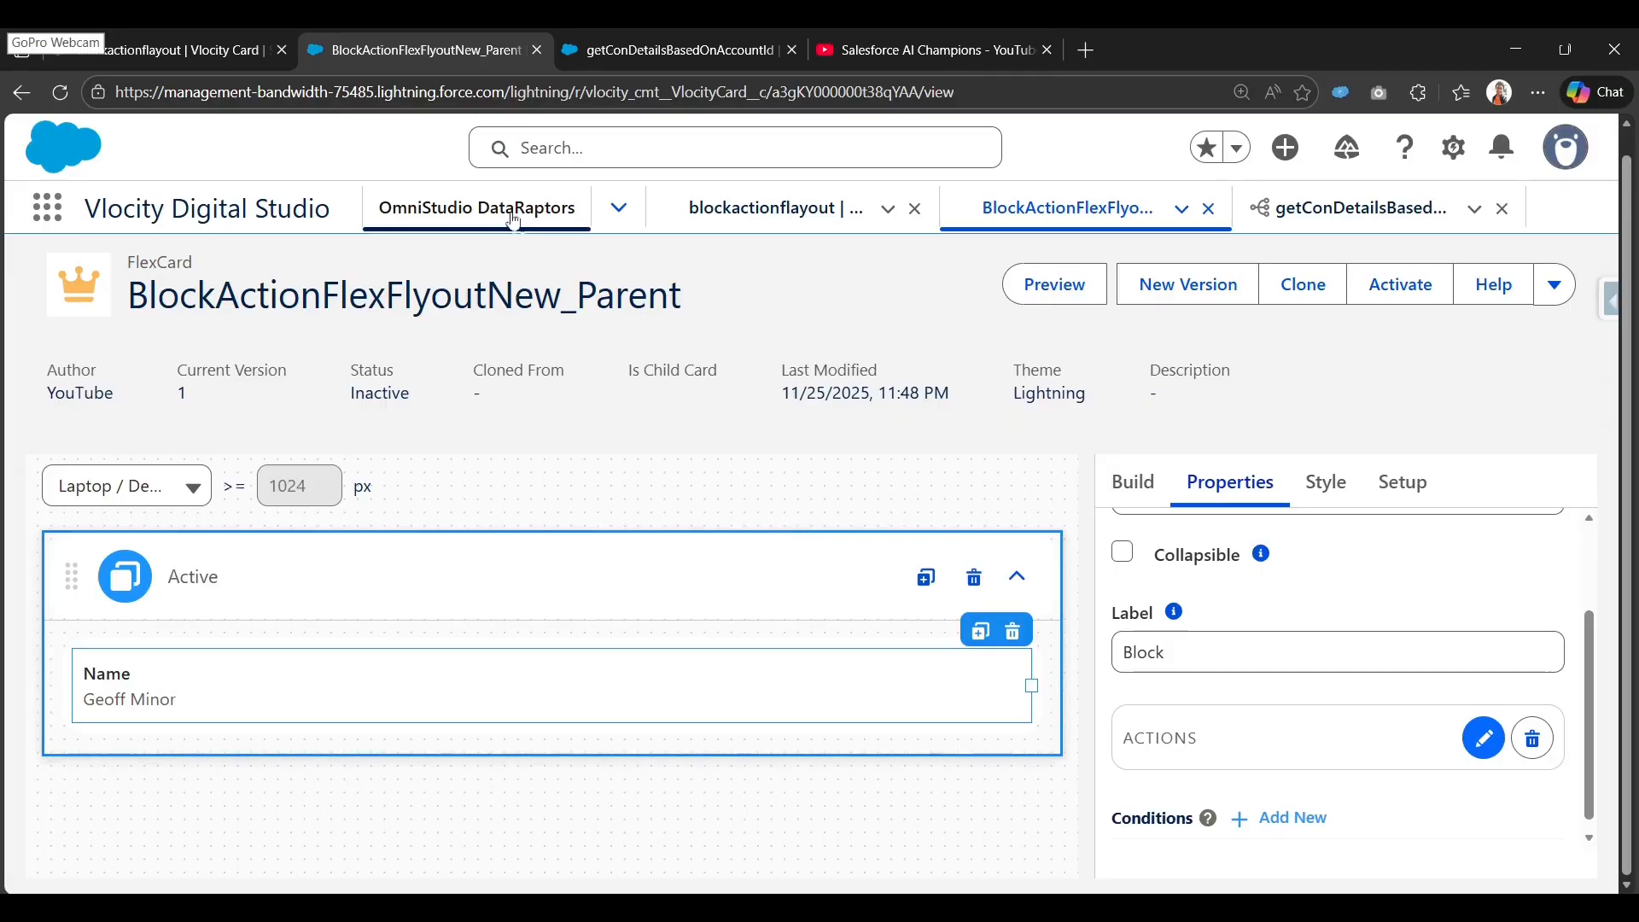
# Open the FlexCards list in a new tab and copy the parent card's name.
pyautogui.click(619, 207)
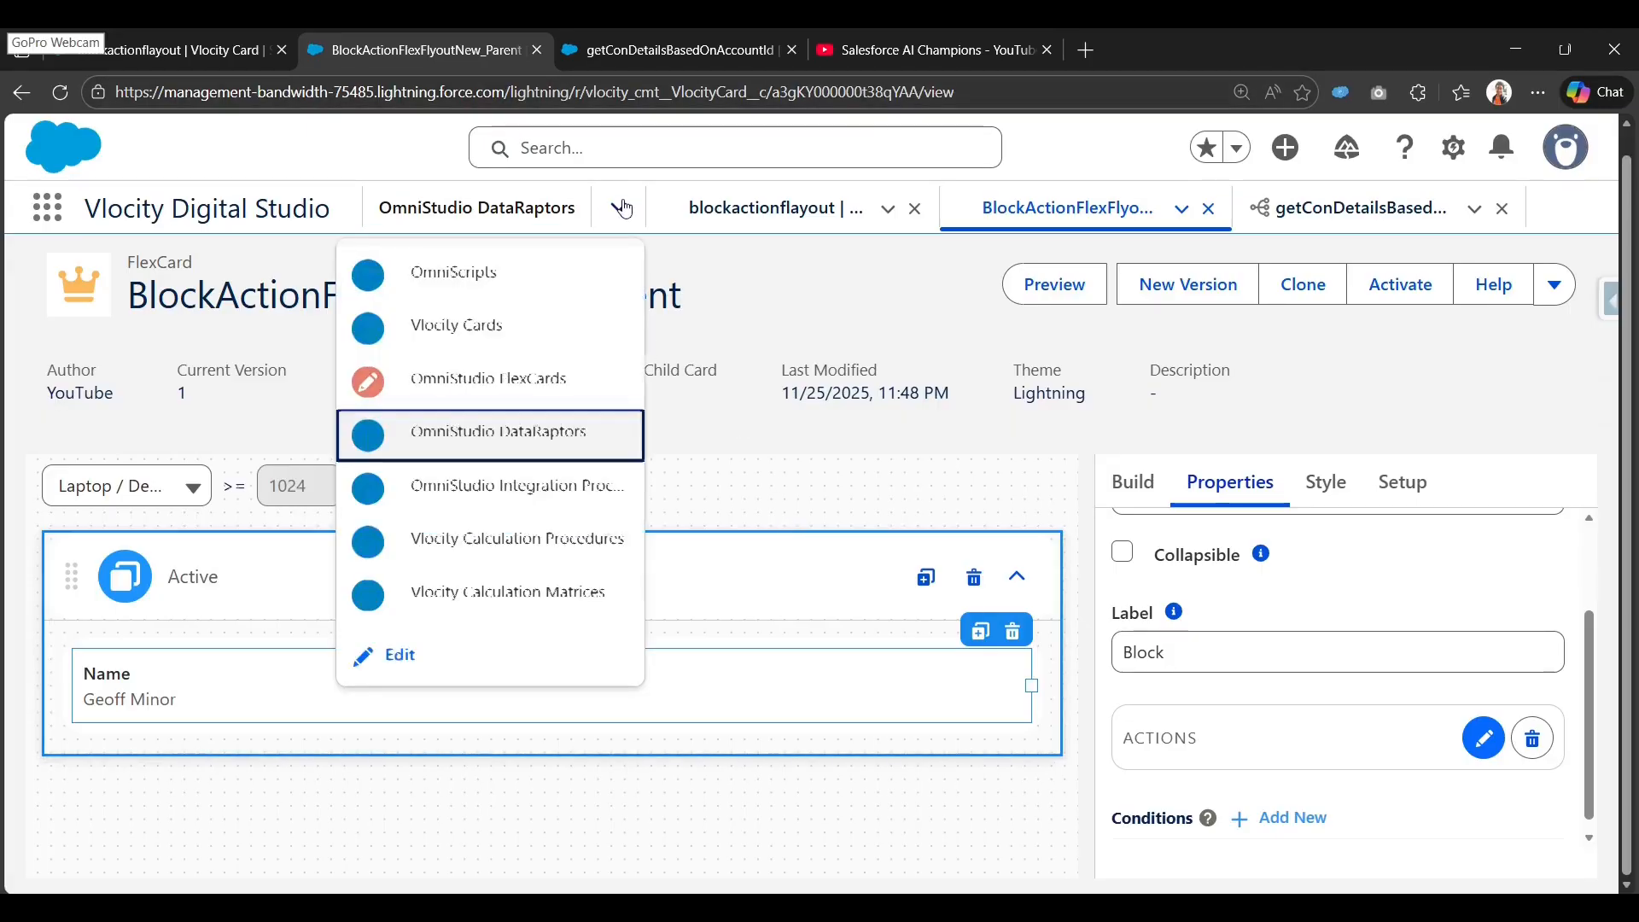
pyautogui.rightClick(469, 385)
pyautogui.click(522, 407)
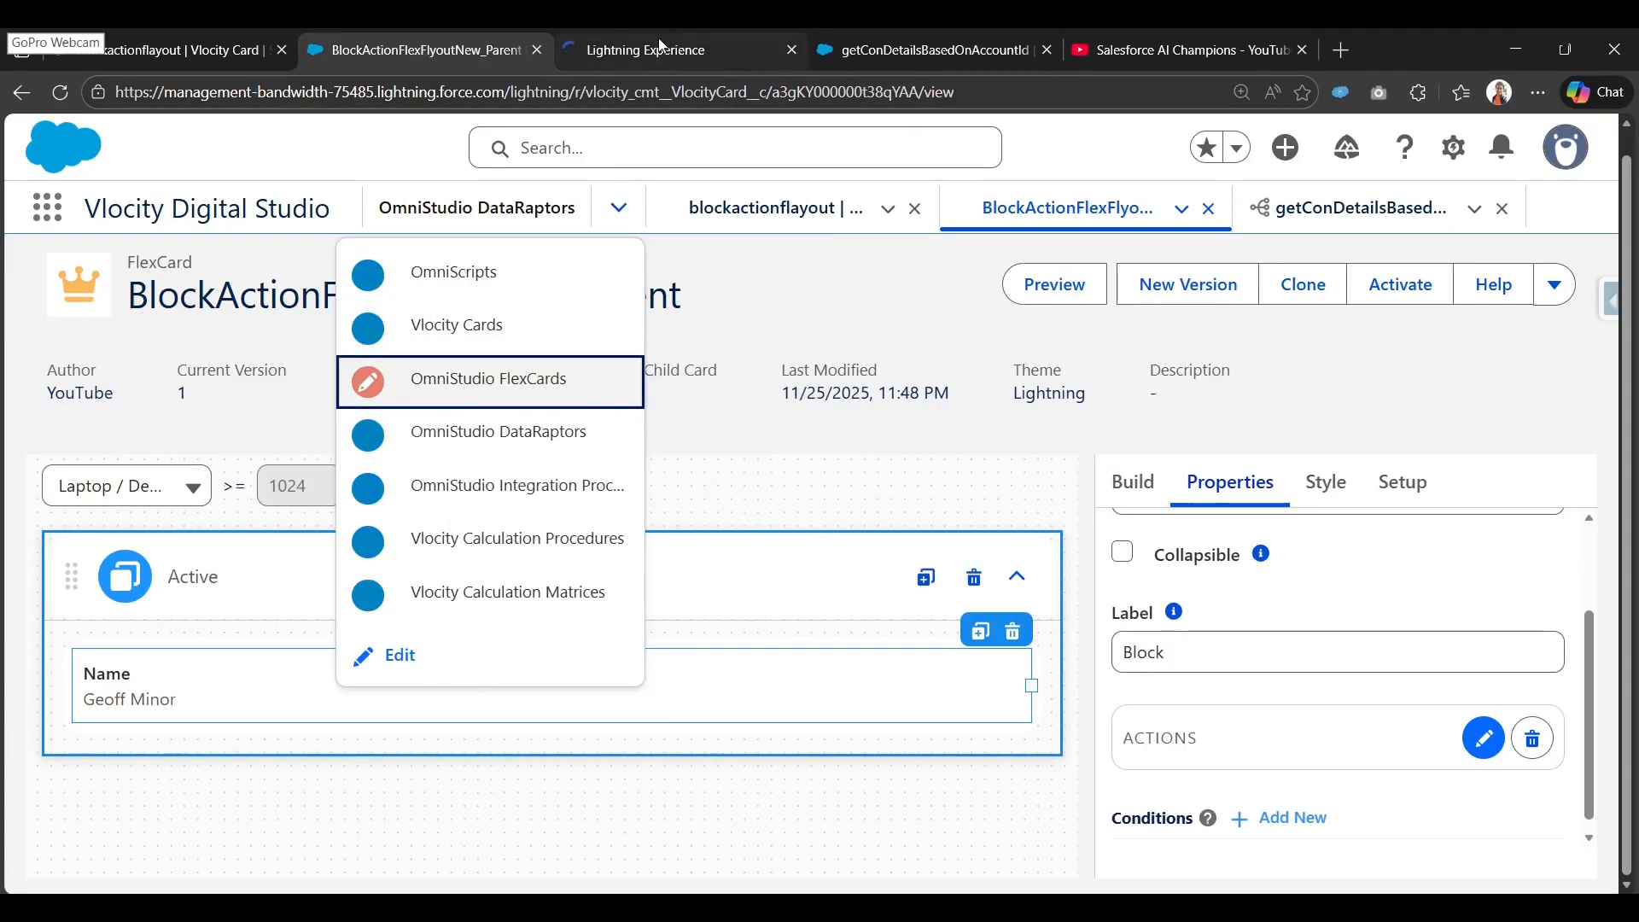
pyautogui.click(660, 40)
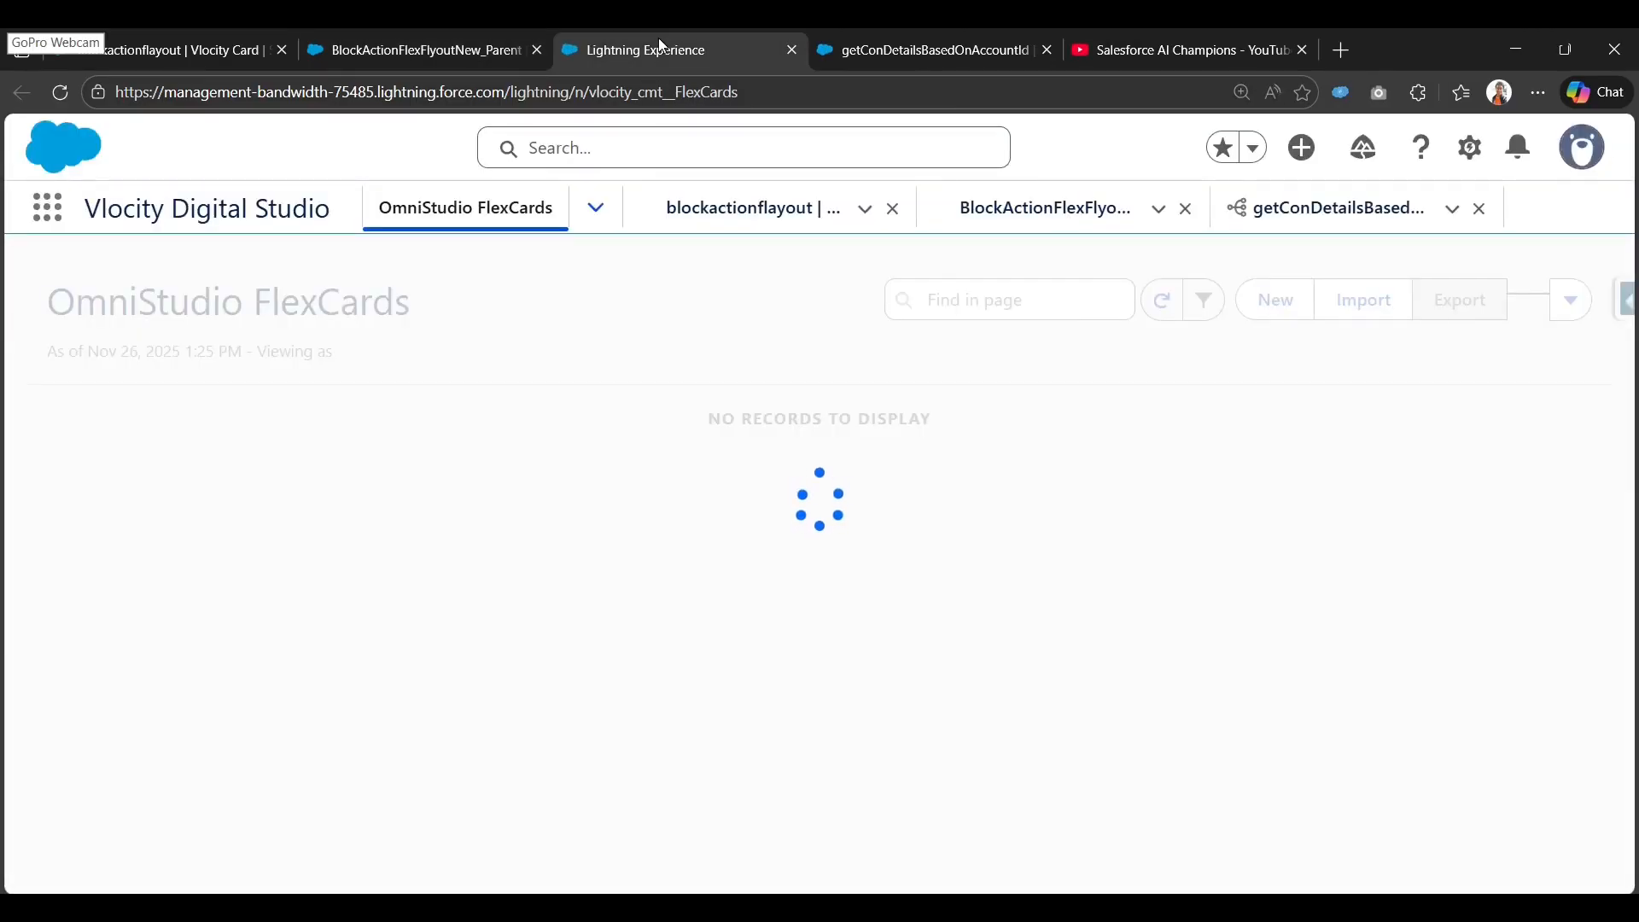
pyautogui.click(410, 49)
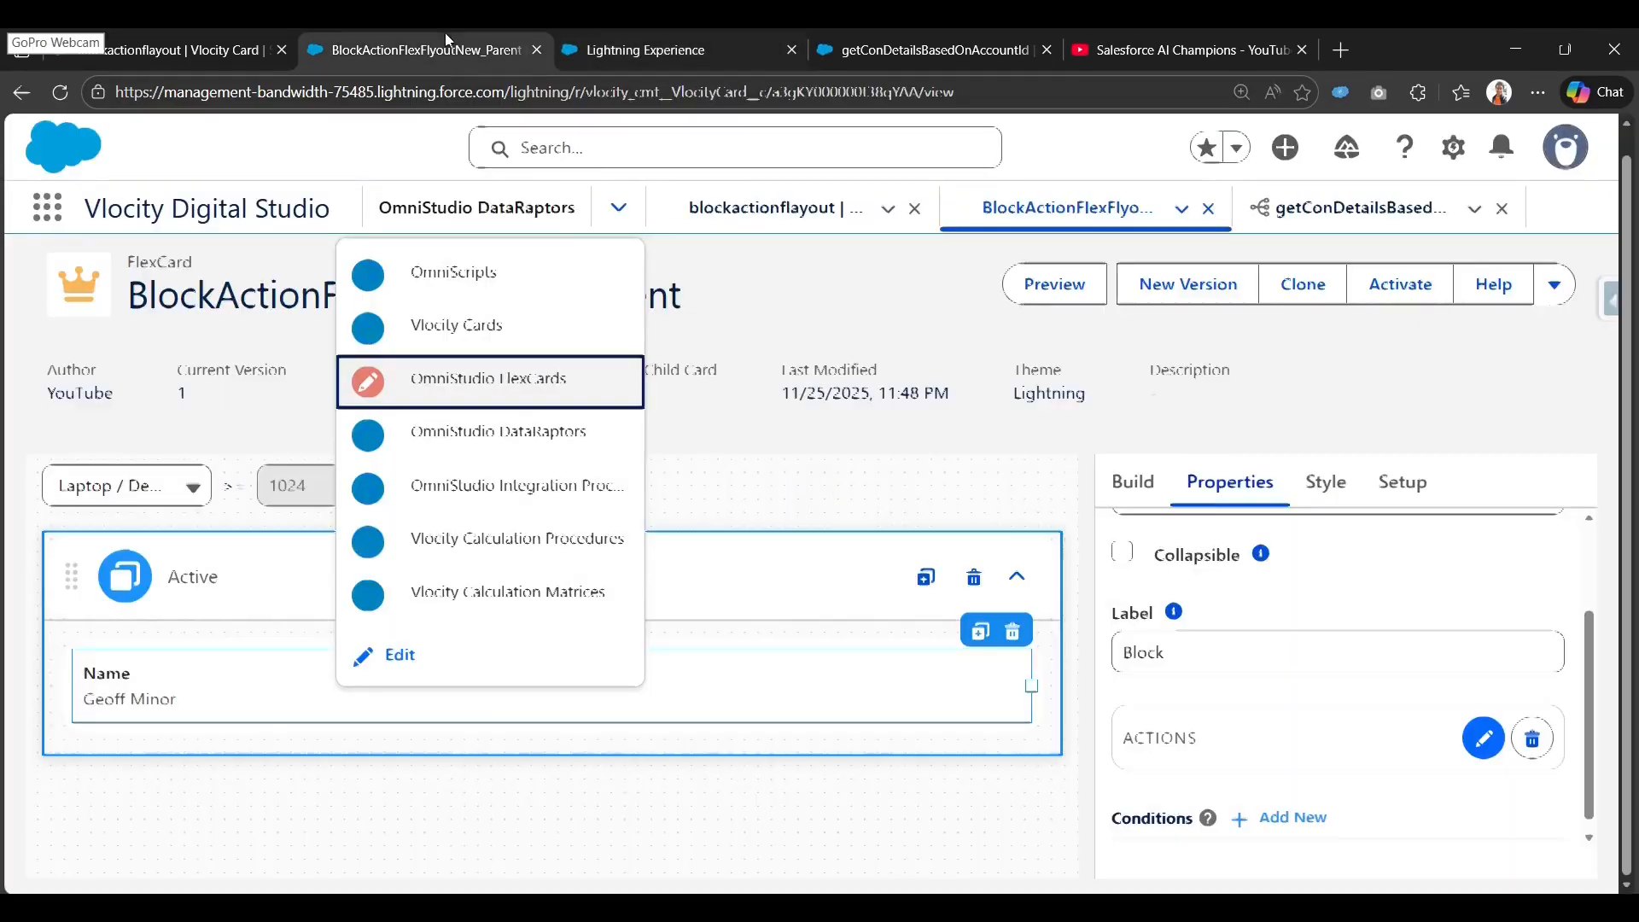
pyautogui.doubleClick(209, 306)
pyautogui.hotkey('ctrl', 'c')
pyautogui.click(647, 35)
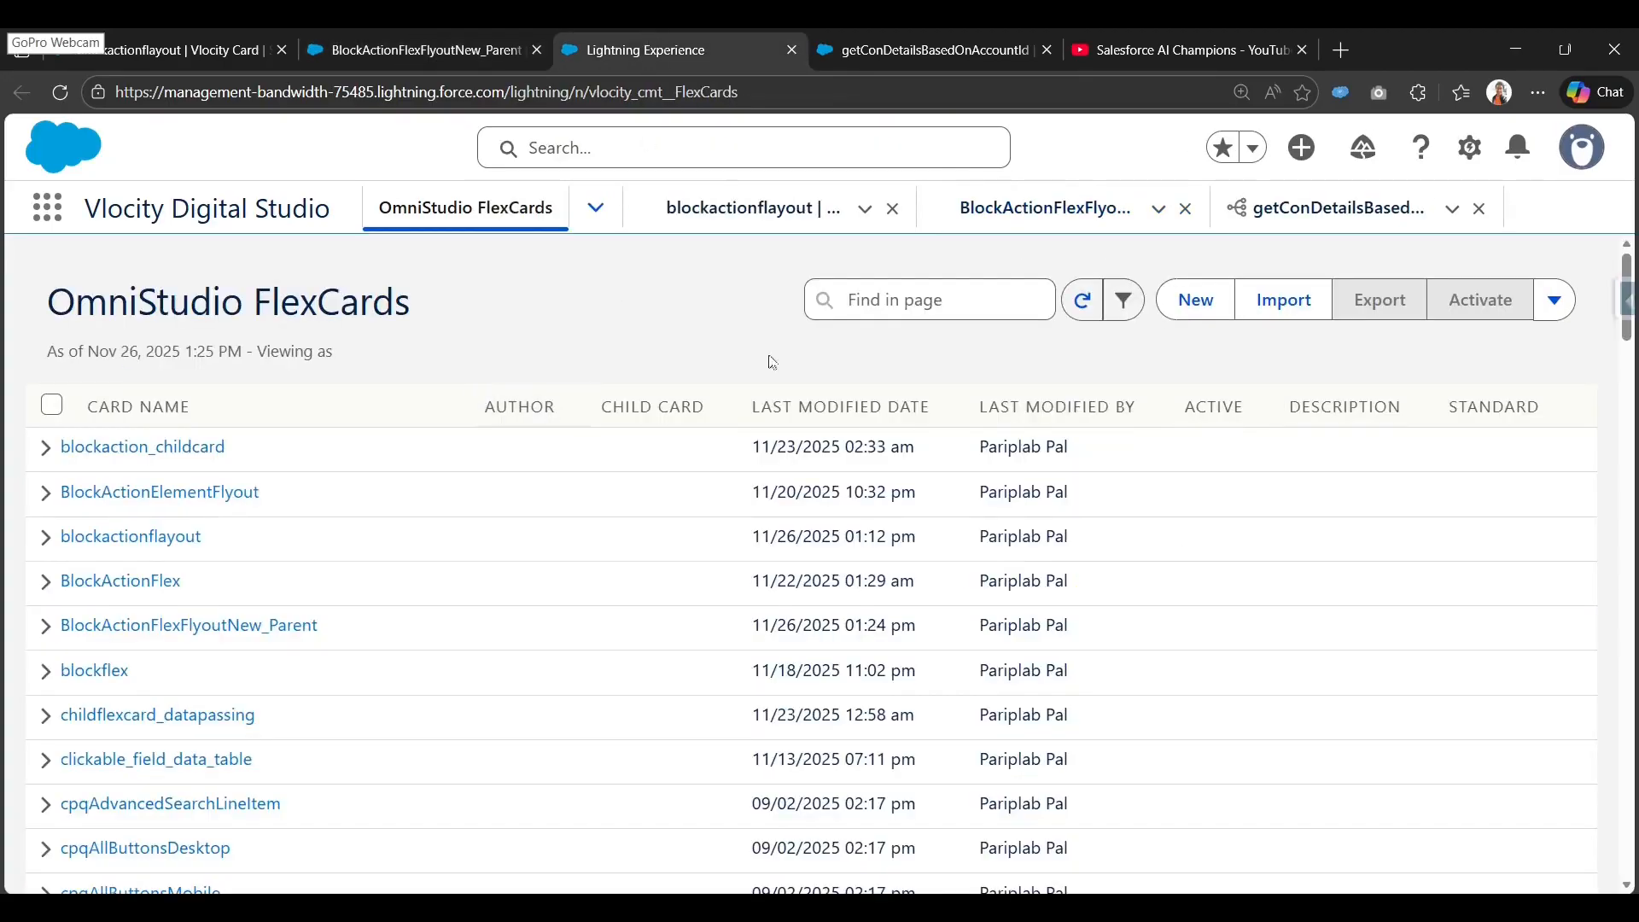
# Create child card BlockActionFlexFlyoutNew_child with Is Child Card on and None data source.
pyautogui.click(1197, 298)
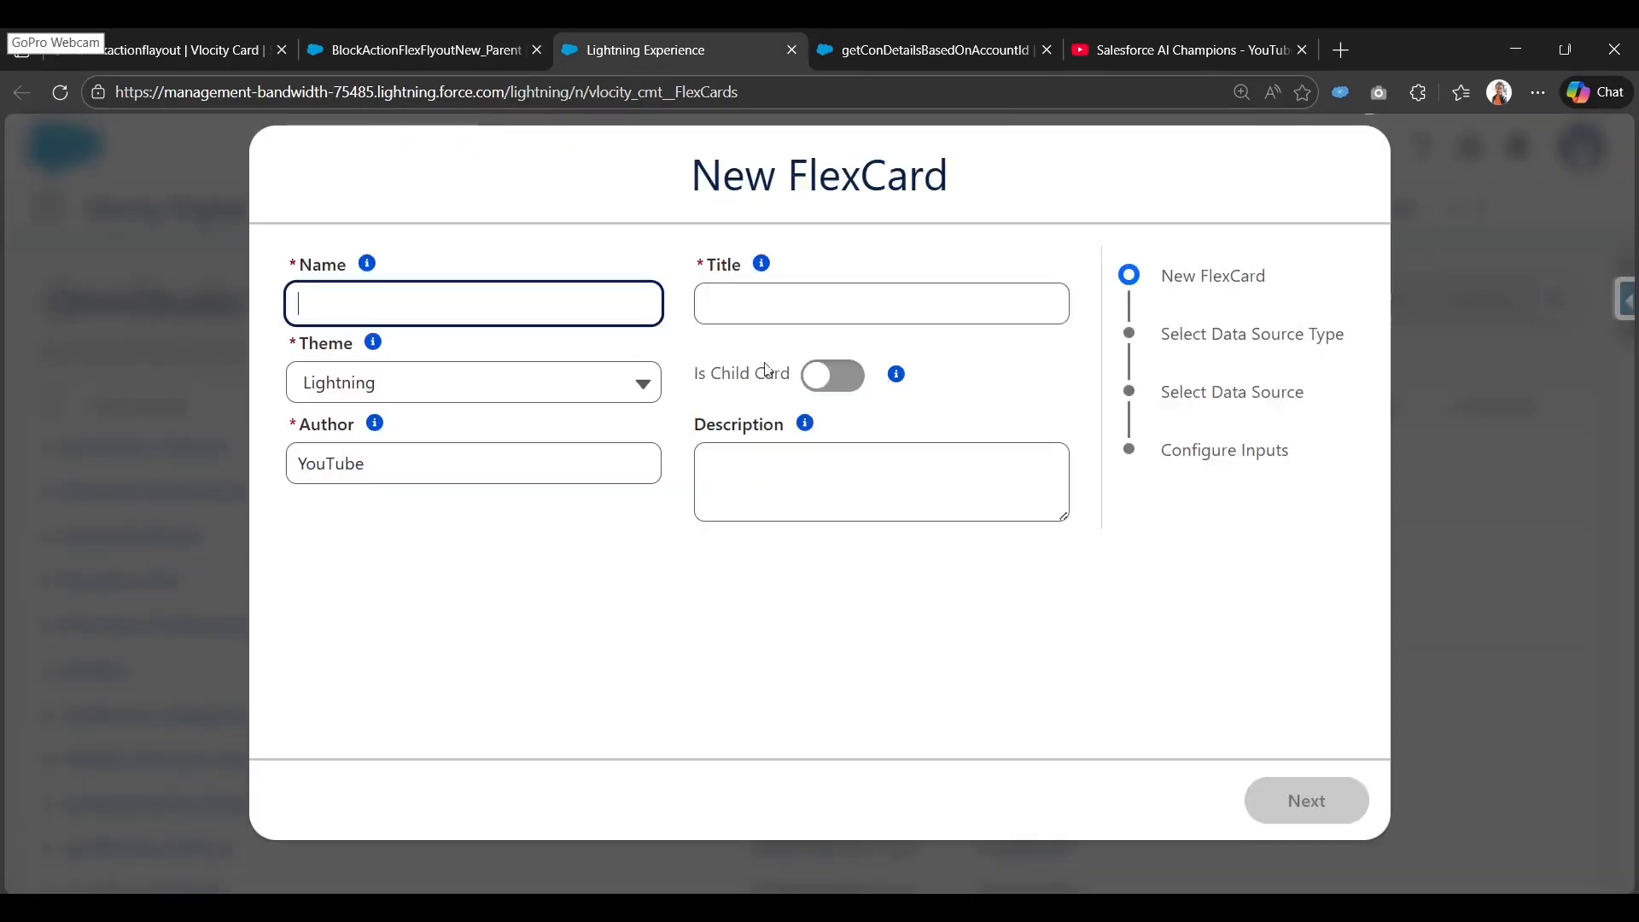
pyautogui.hotkey('ctrl', 'v')
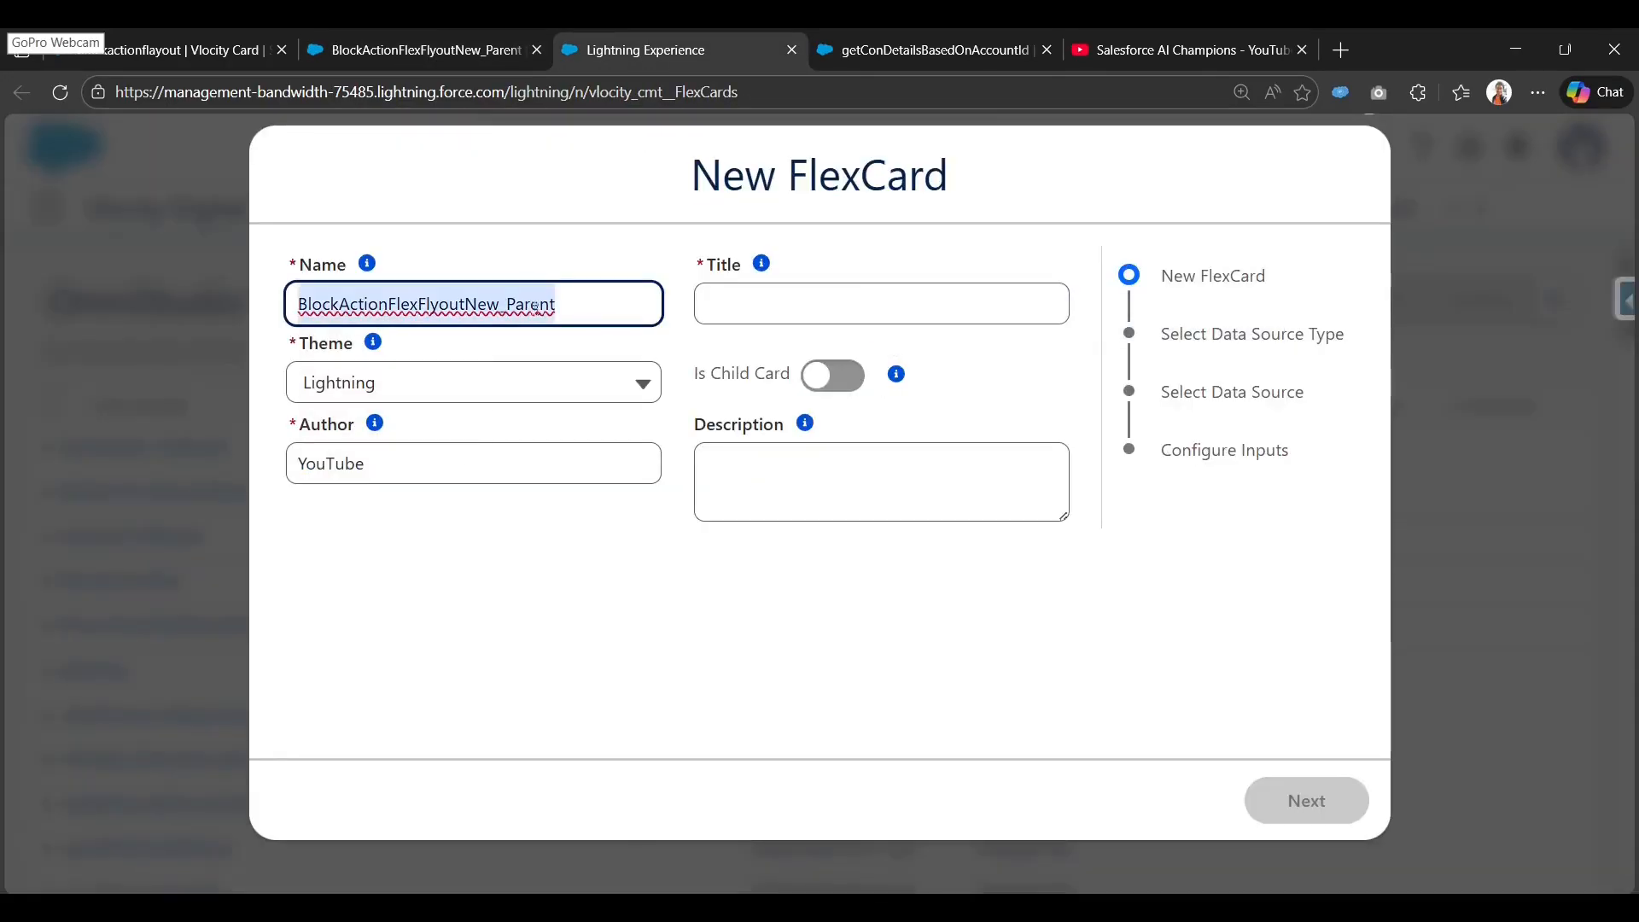
pyautogui.press('BackSpace')
pyautogui.press('BackSpace')
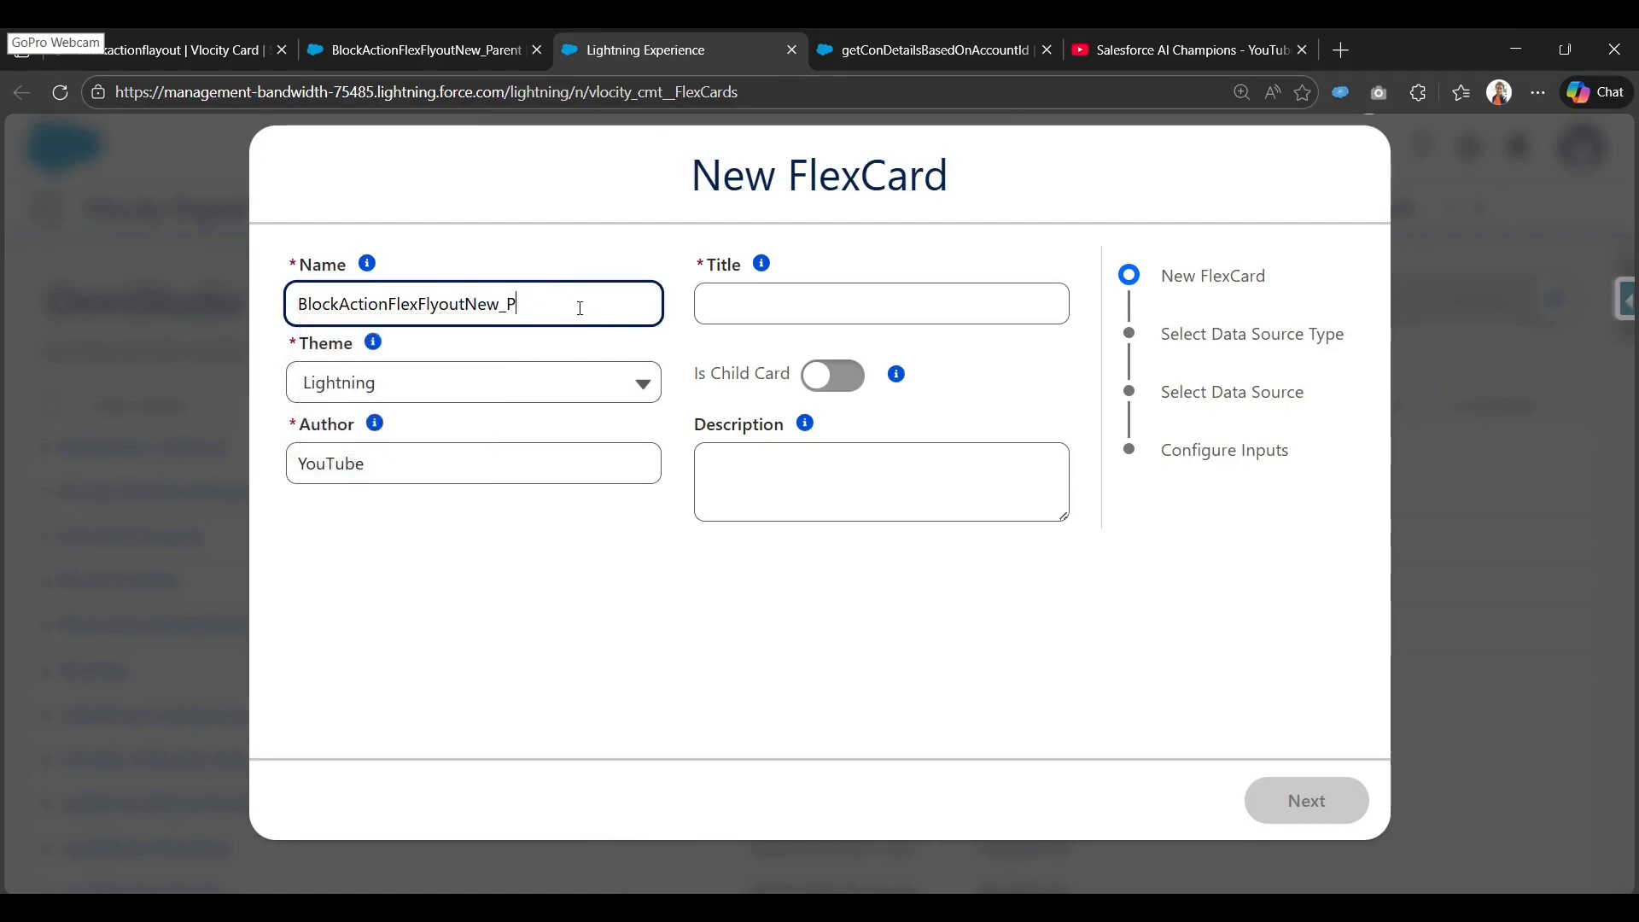
pyautogui.press('BackSpace')
pyautogui.write('child')
pyautogui.press('Tab')
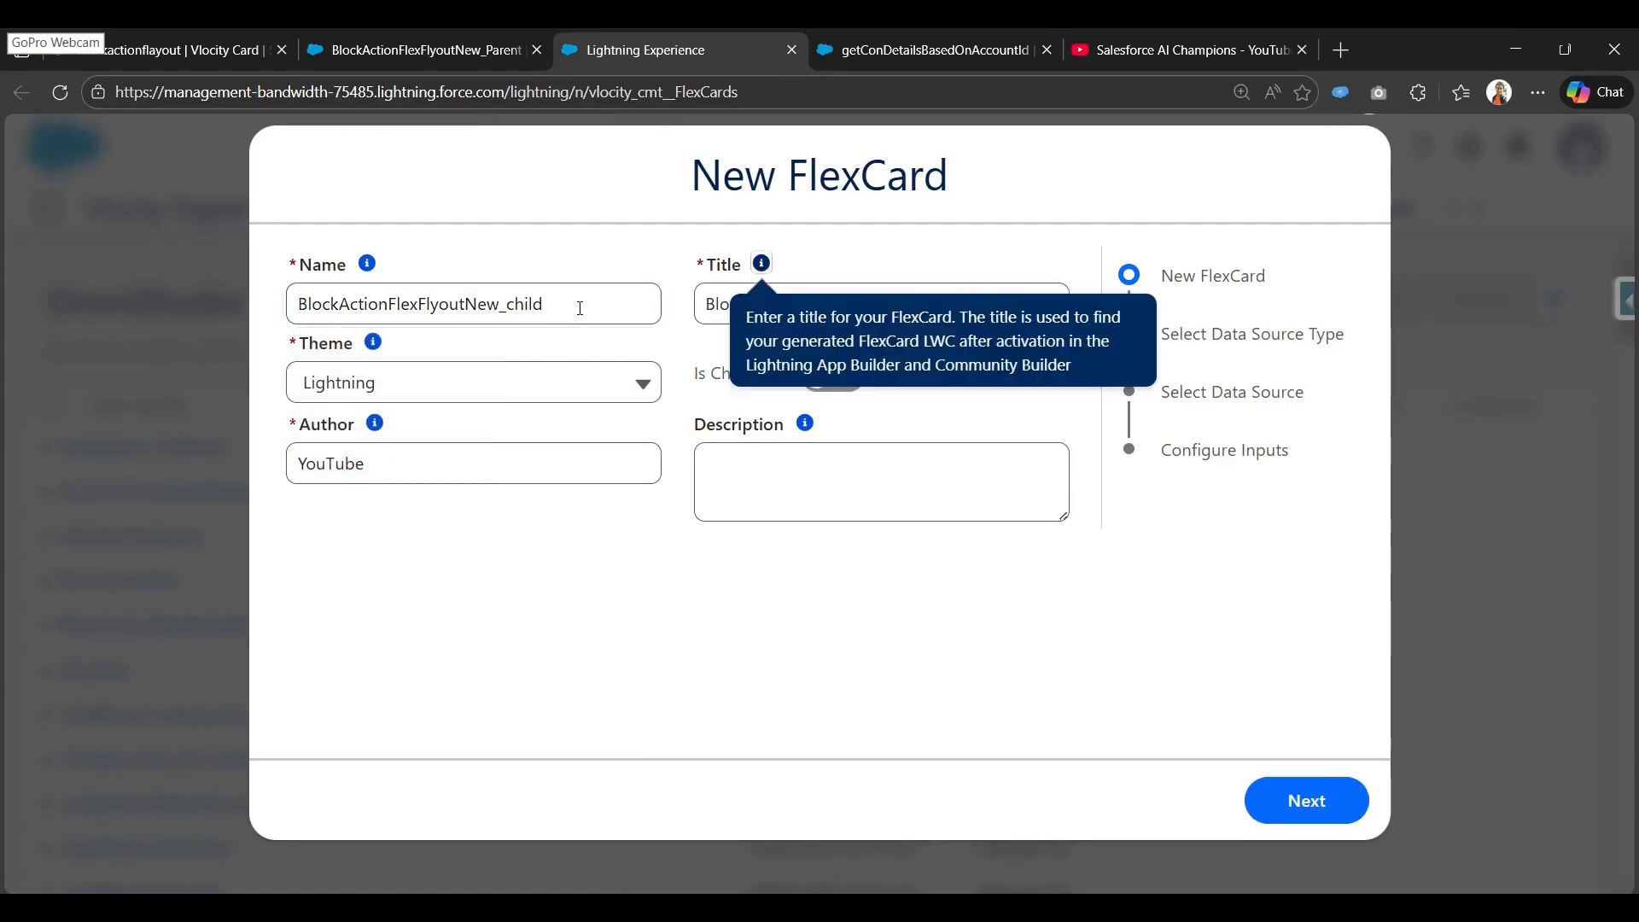
pyautogui.click(798, 604)
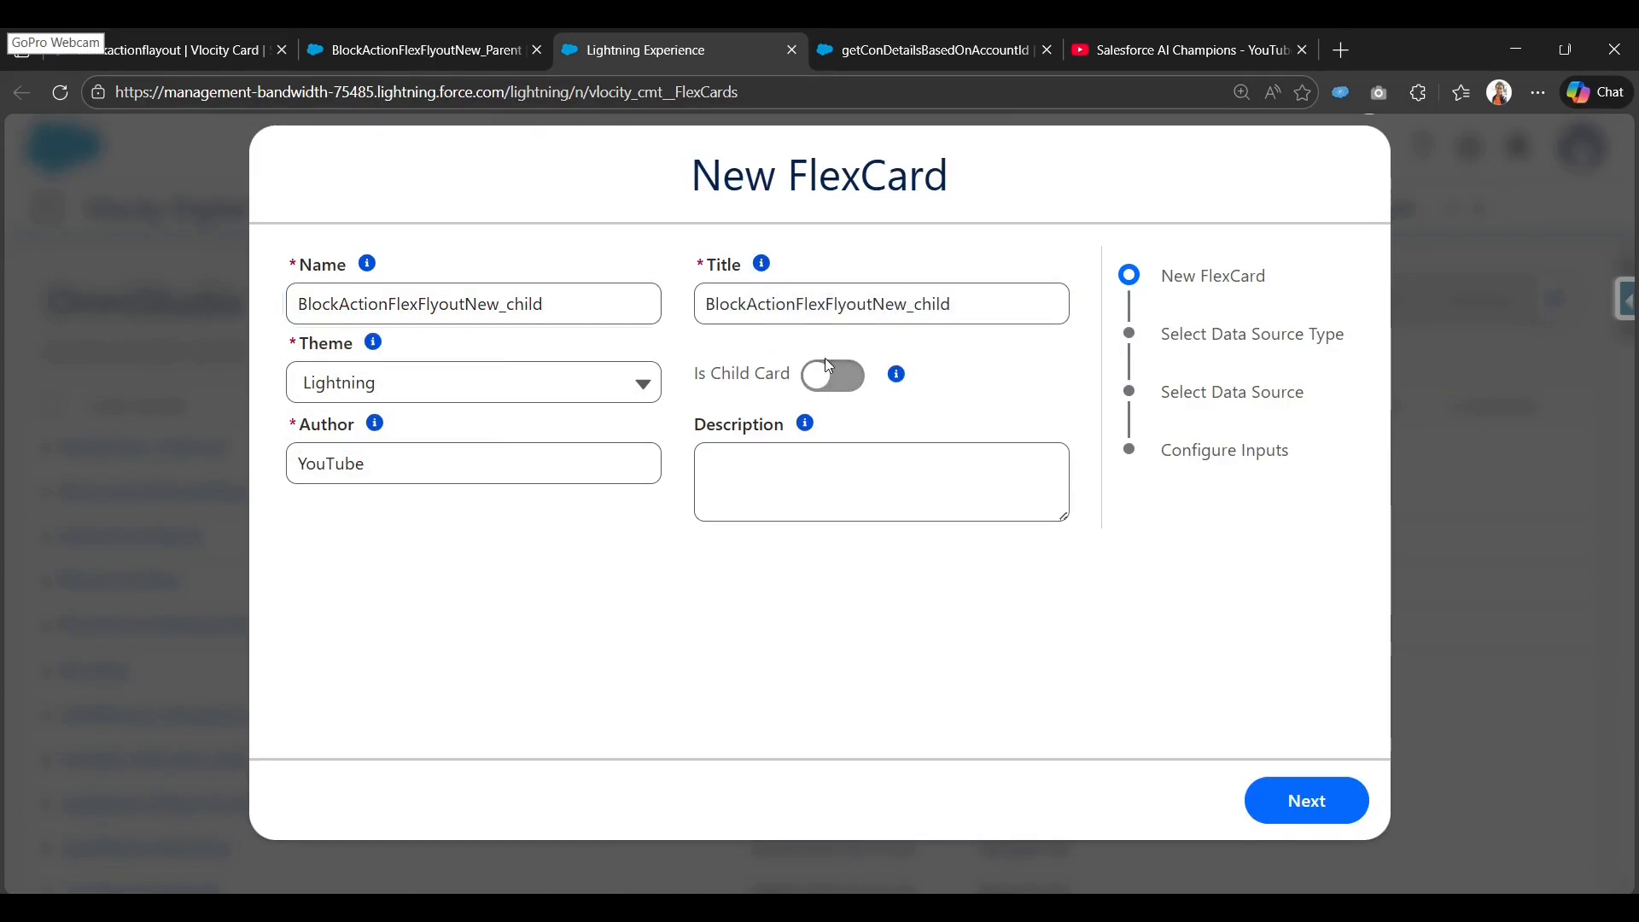
pyautogui.click(749, 378)
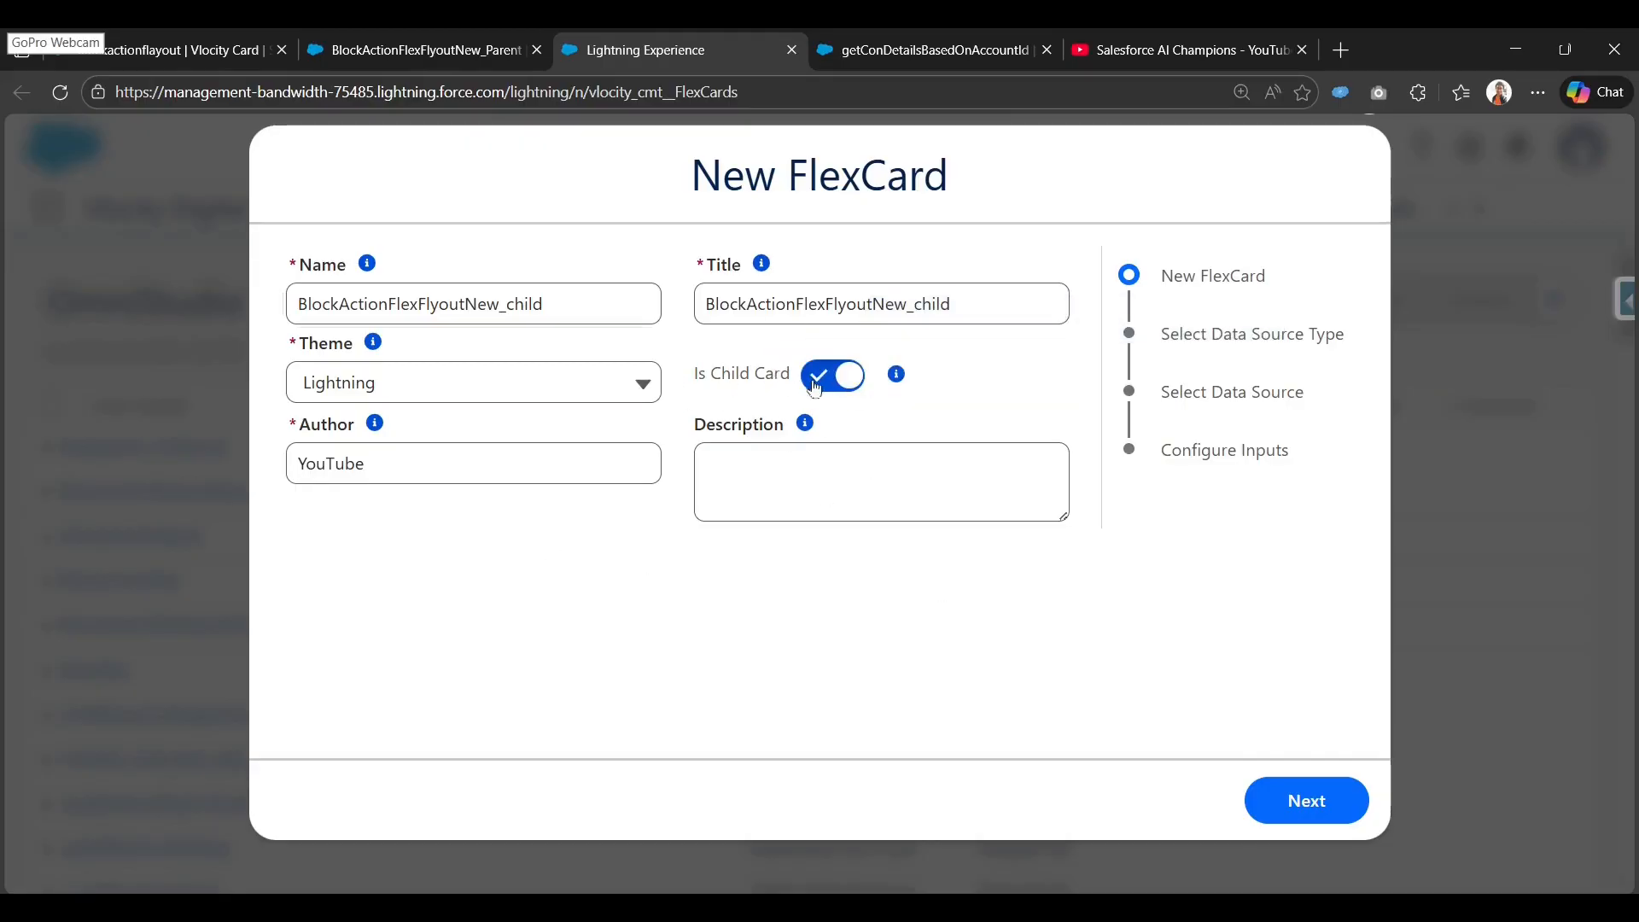
pyautogui.click(1352, 812)
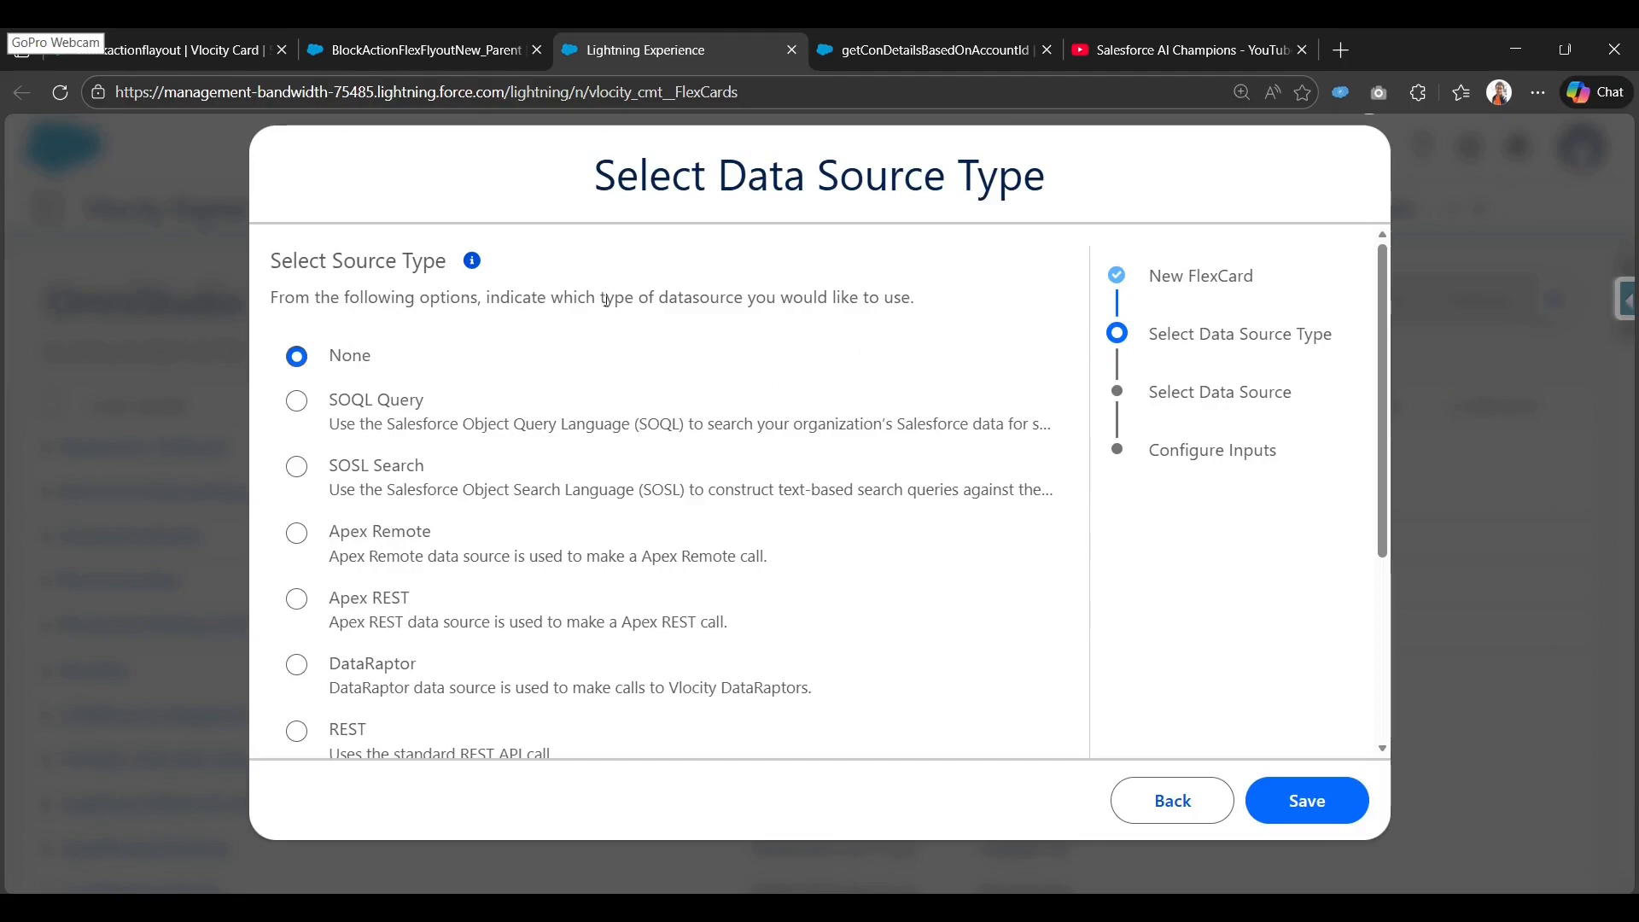
pyautogui.click(1343, 815)
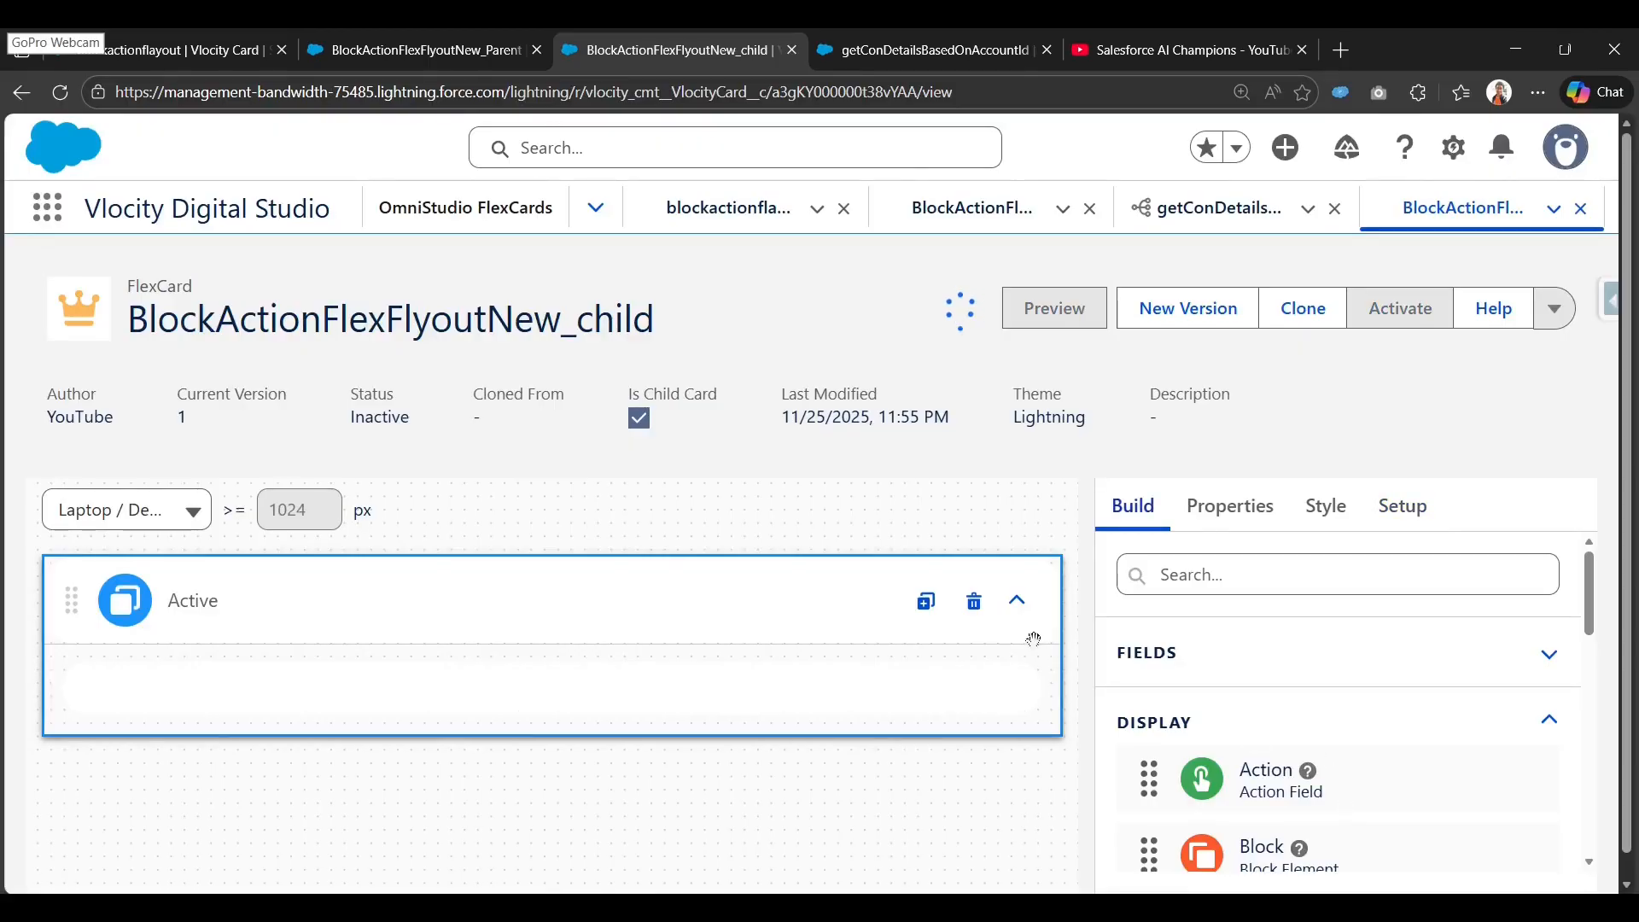
# Search the elements for 'te' and drag a Text element onto the child card canvas.
pyautogui.click(1245, 584)
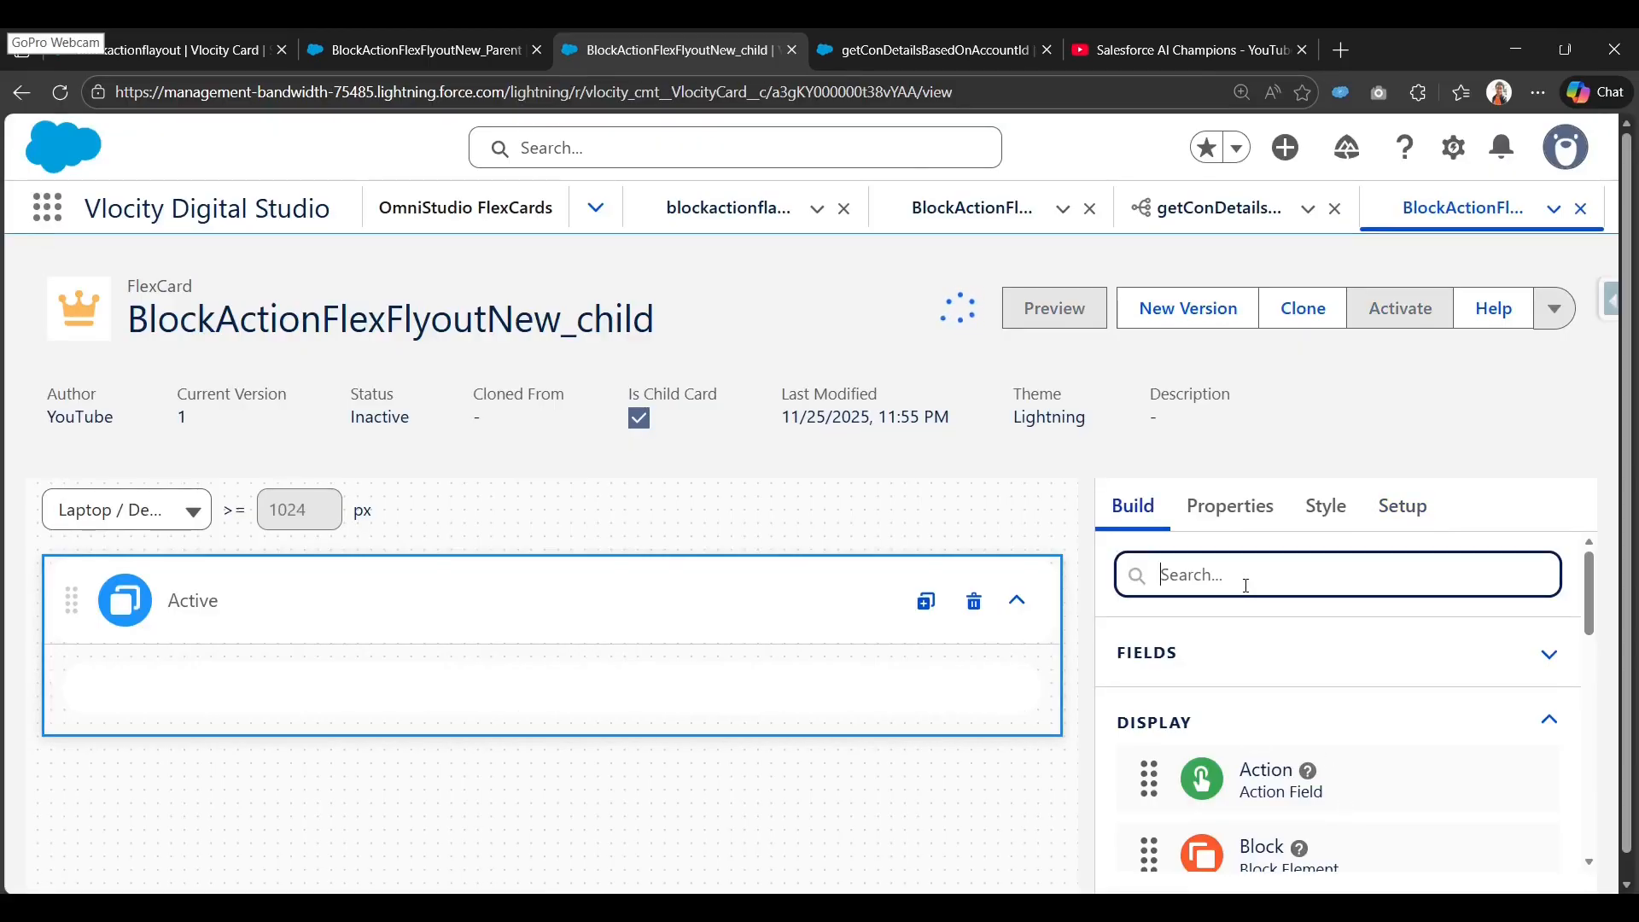
pyautogui.scroll(-10, 1262, 724)
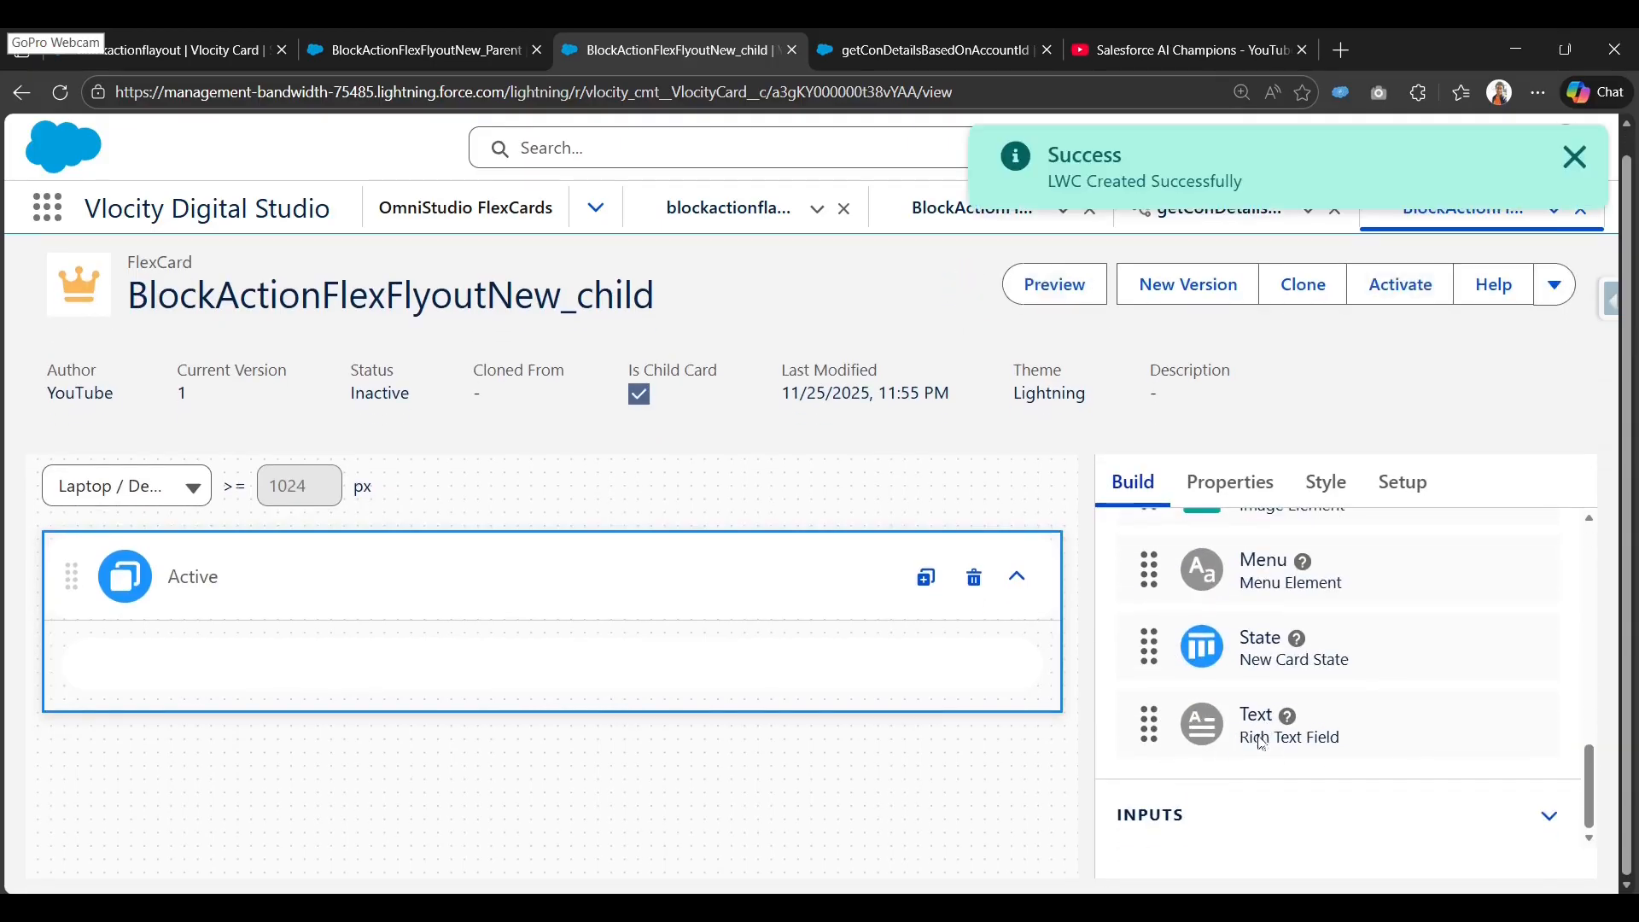
pyautogui.scroll(10, 1255, 751)
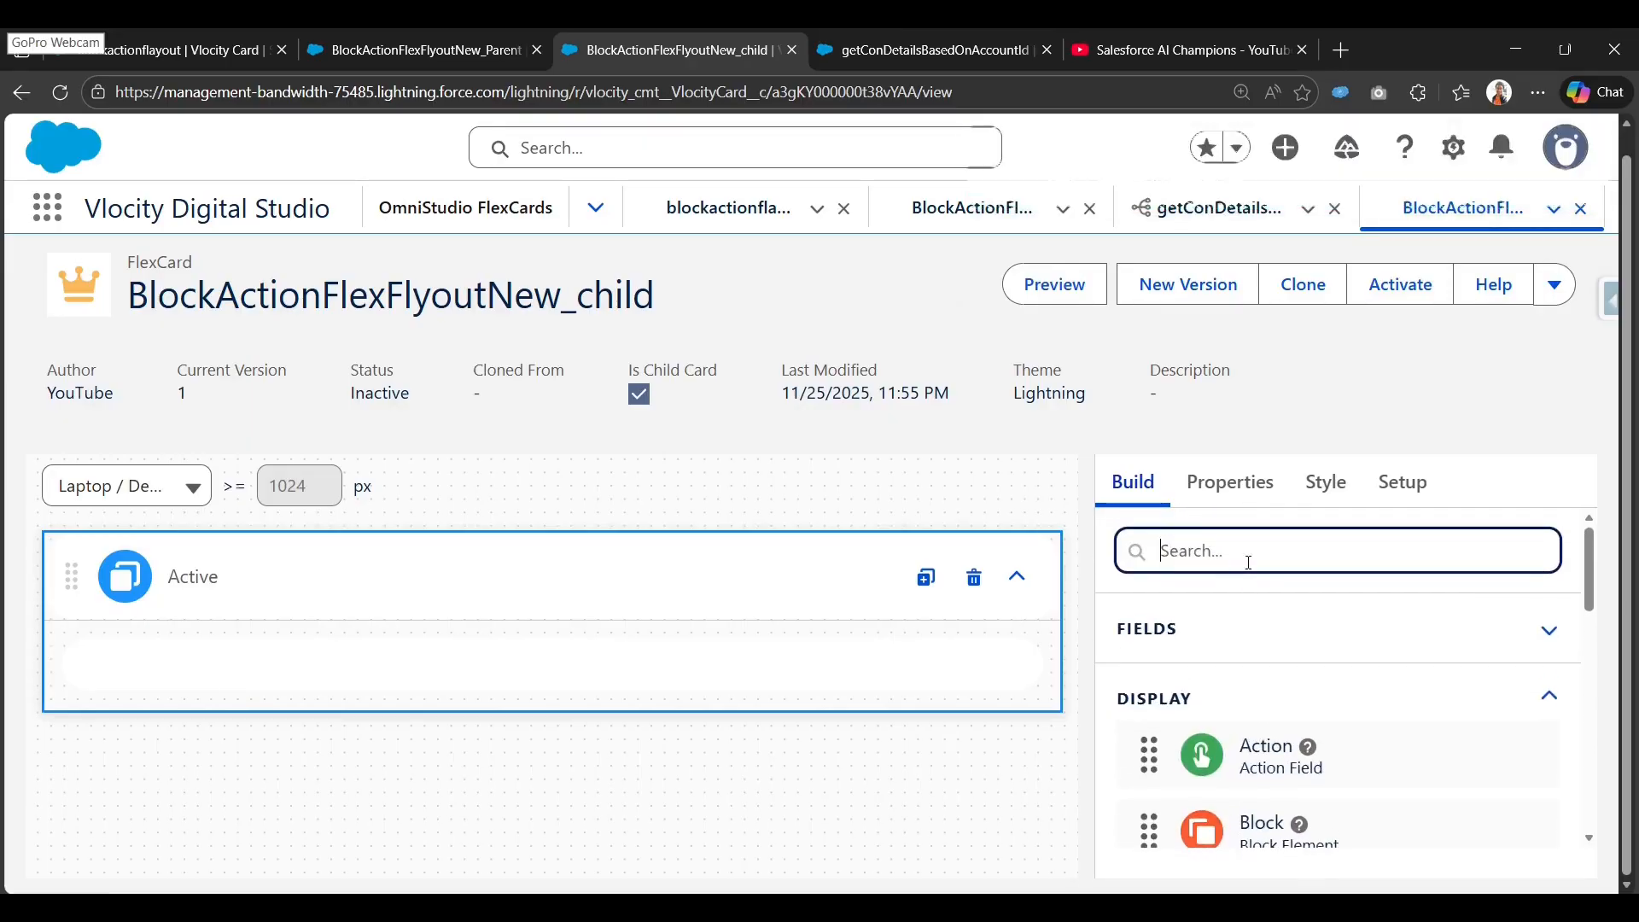
pyautogui.write('tNew_child')
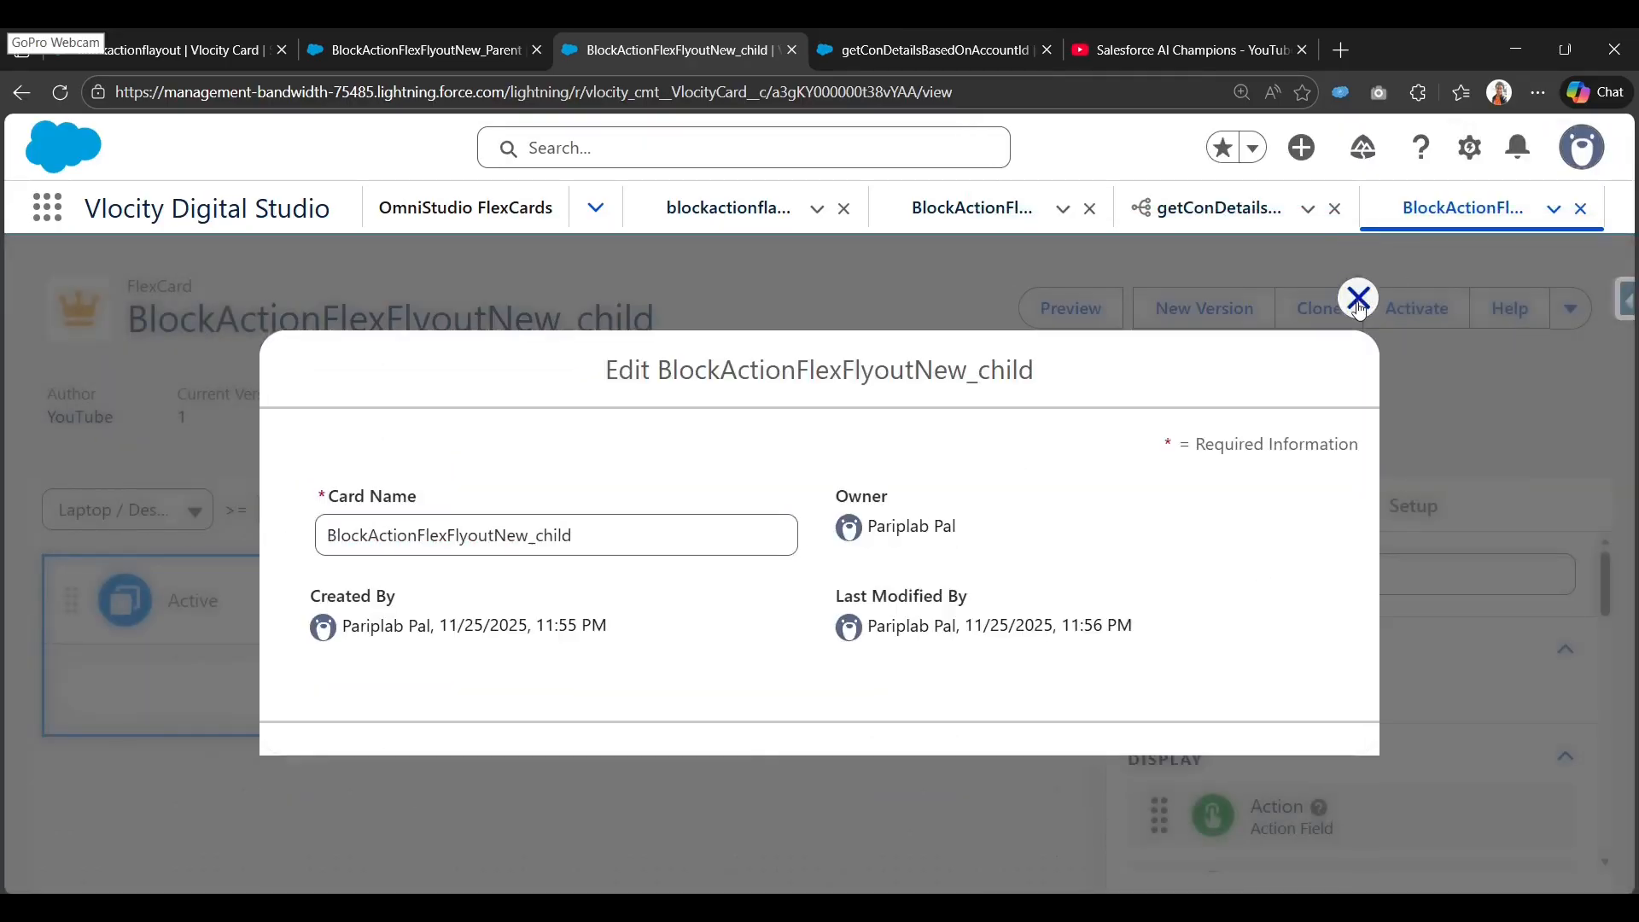
pyautogui.click(1359, 299)
pyautogui.scroll(-6, 1233, 669)
pyautogui.scroll(5, 1230, 600)
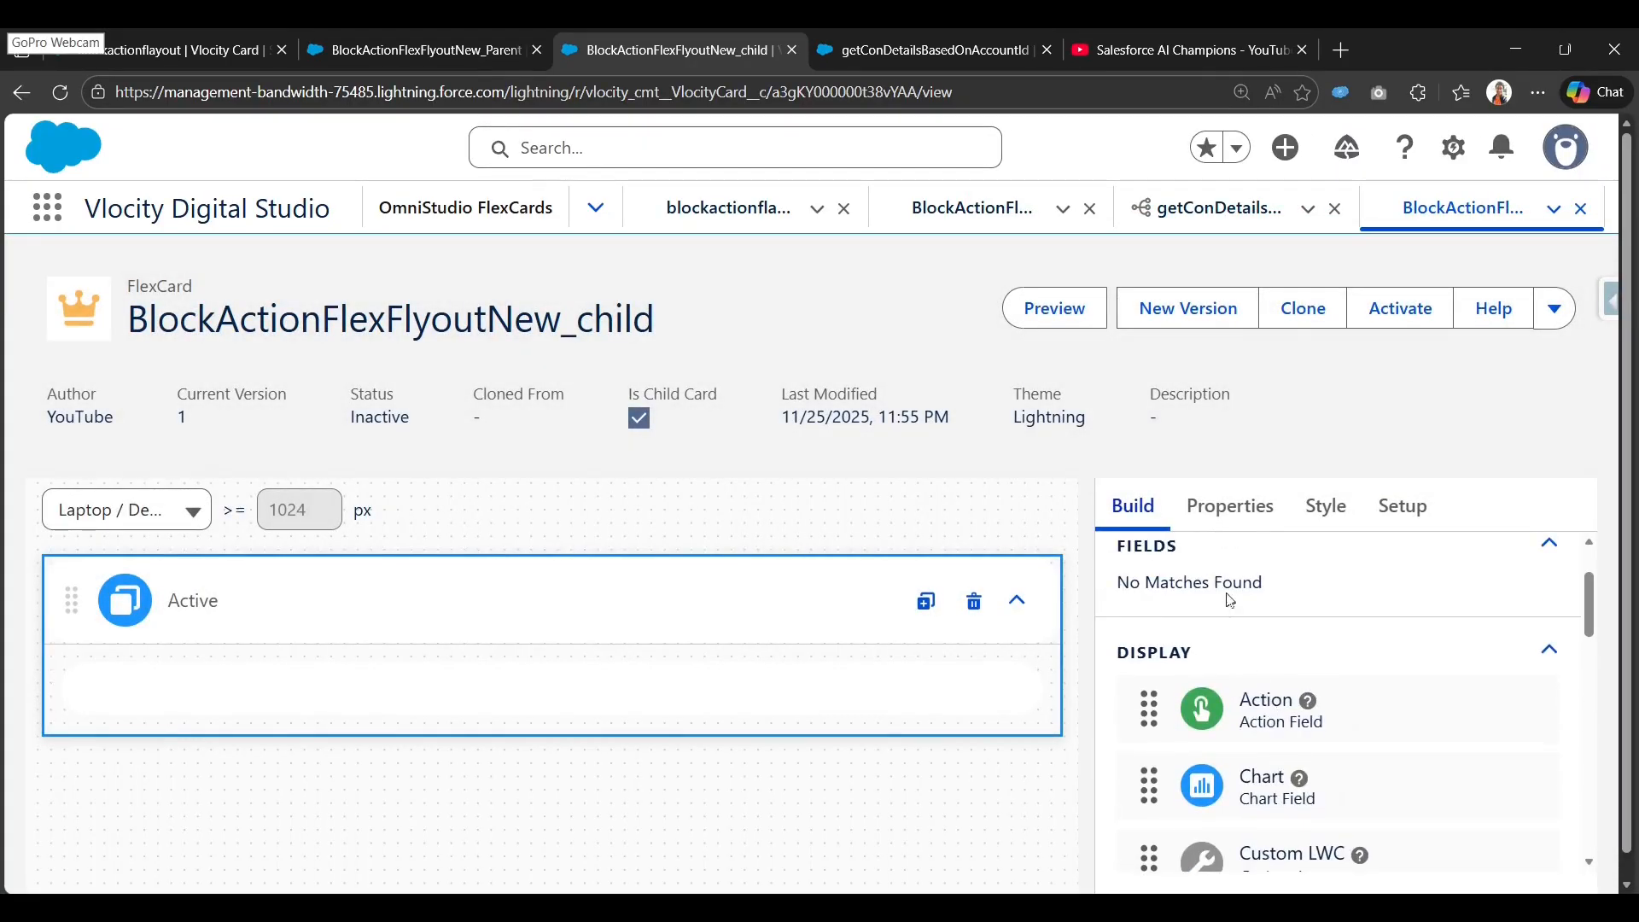
pyautogui.scroll(3, 1229, 600)
pyautogui.click(1244, 574)
pyautogui.write('e')
pyautogui.scroll(-4, 1230, 730)
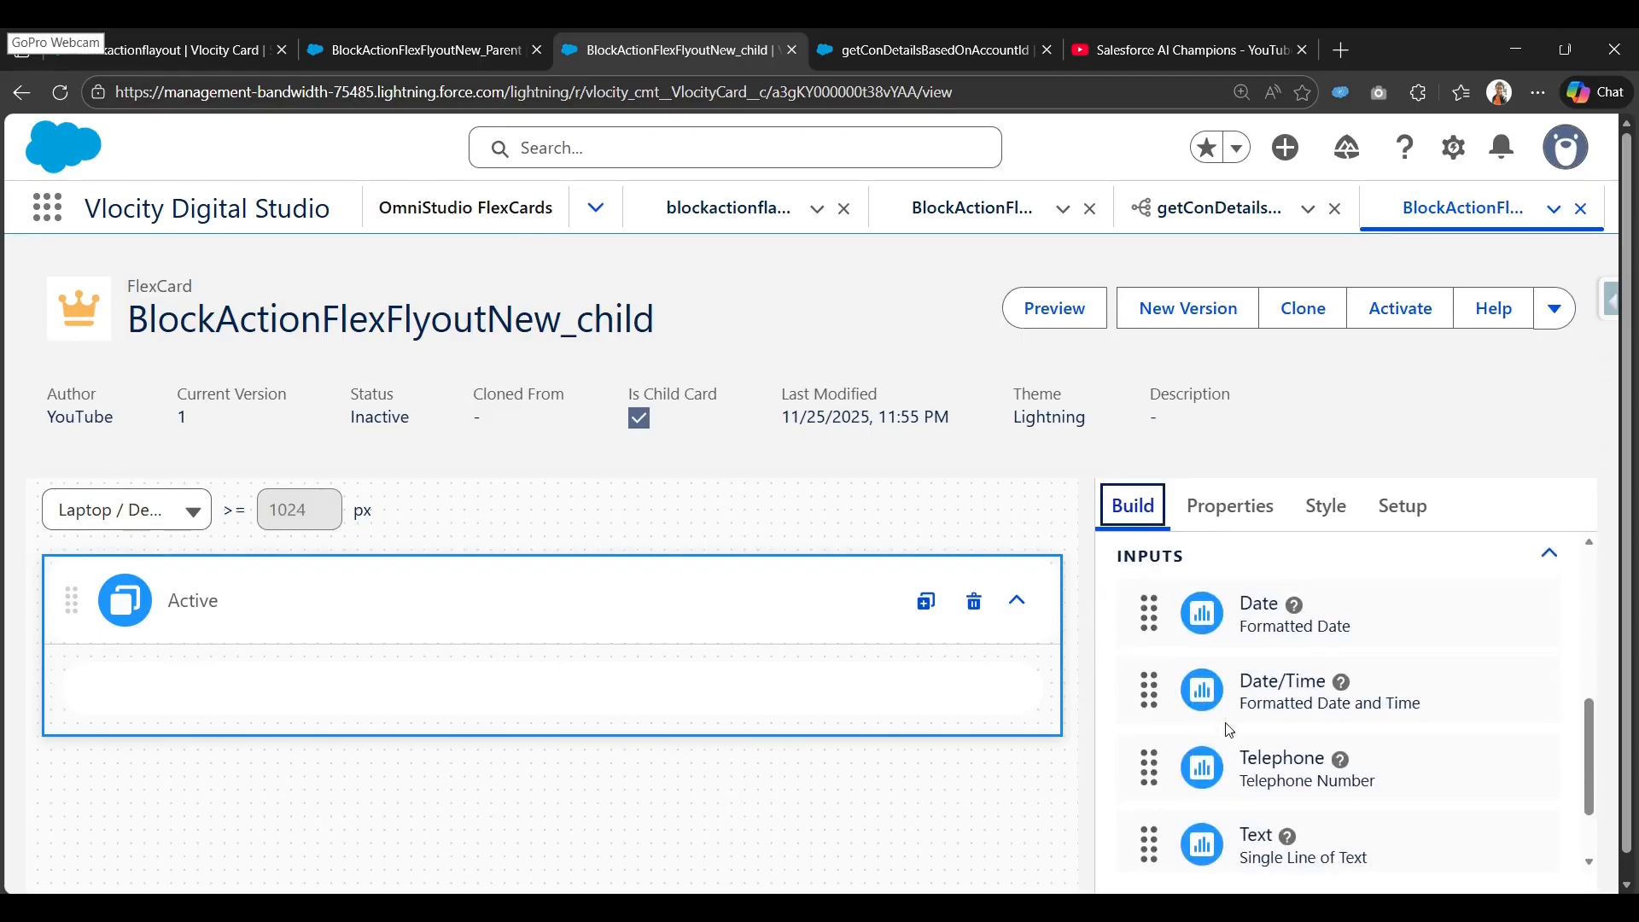
pyautogui.scroll(-3, 1229, 730)
pyautogui.scroll(5, 1281, 726)
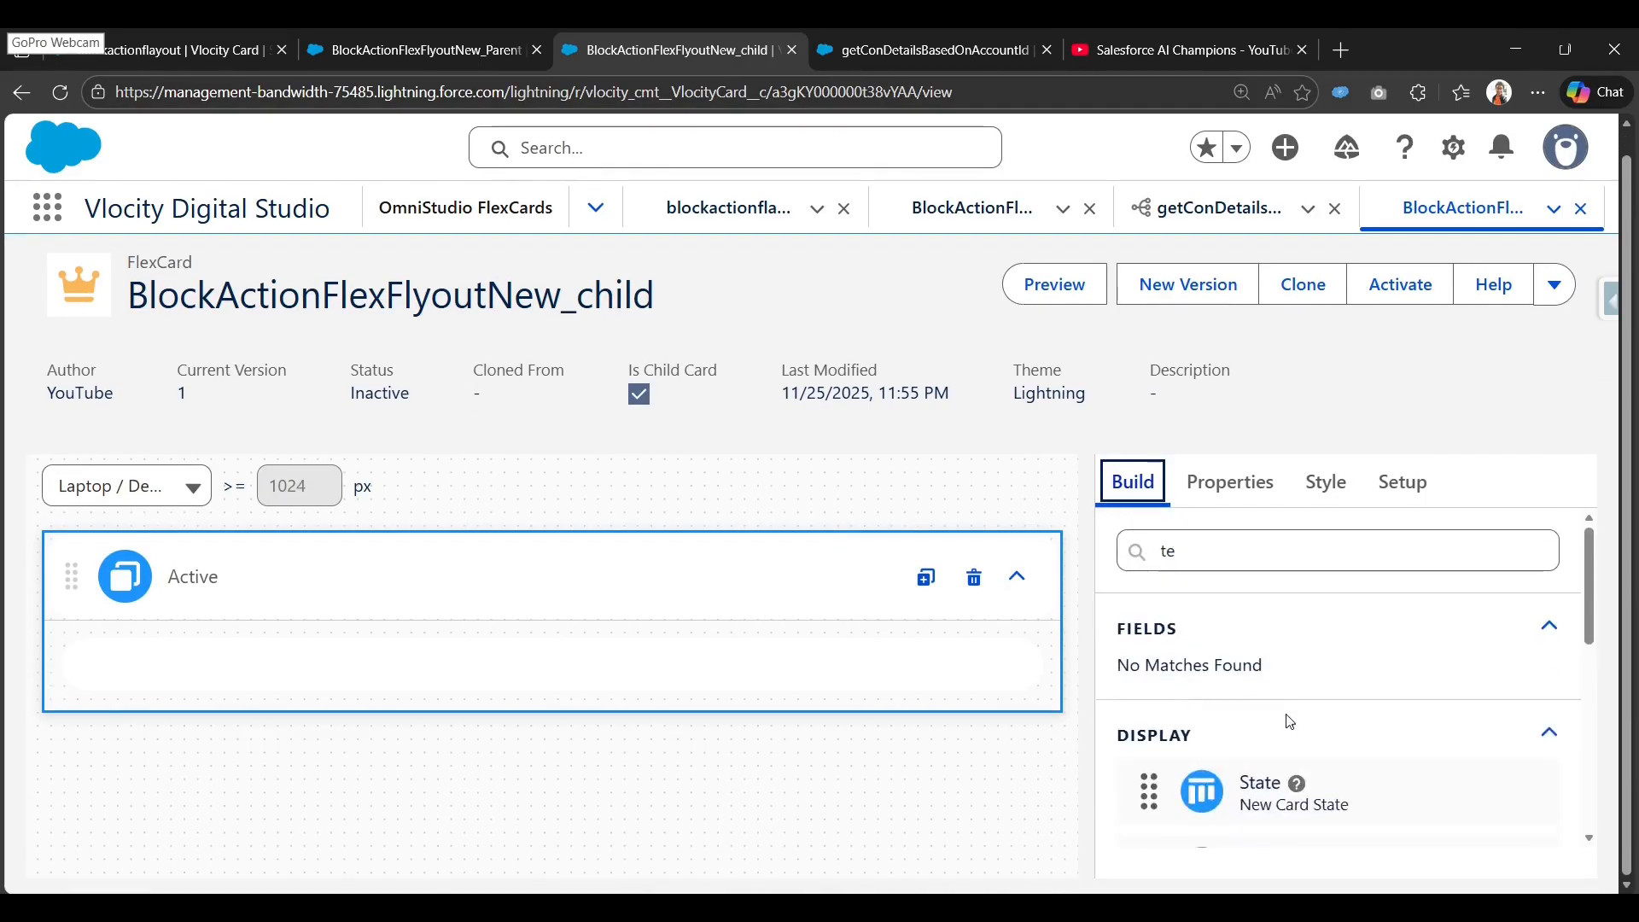
pyautogui.scroll(-3, 1289, 721)
pyautogui.moveTo(1263, 656); pyautogui.dragTo(561, 668)
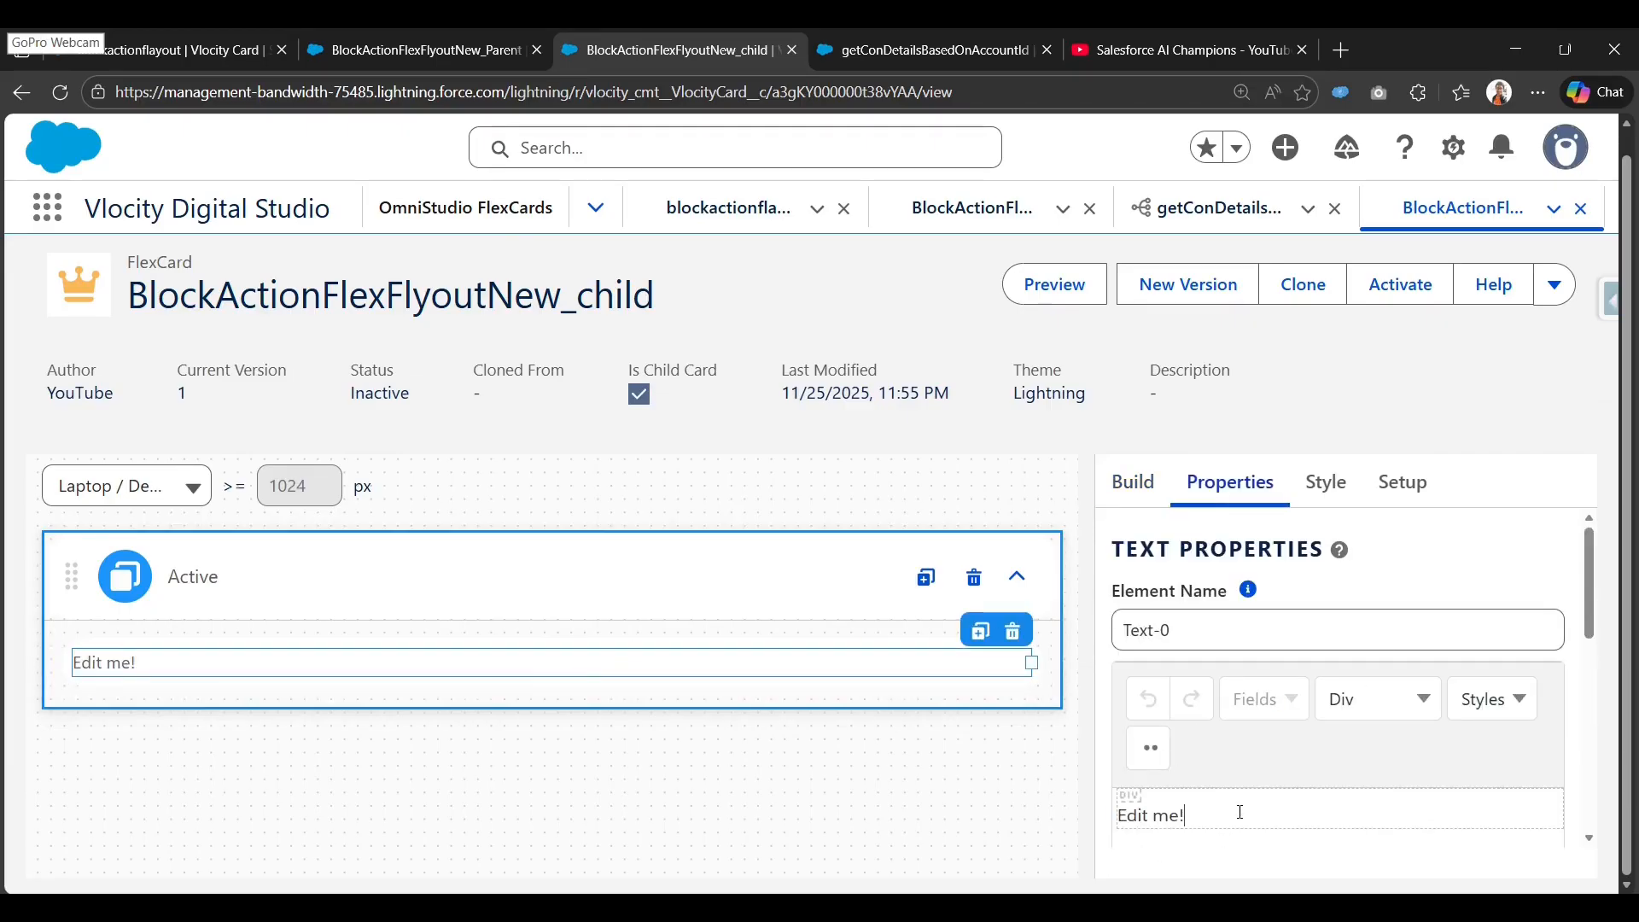
# Replace the 'Edit me!' placeholder with 'Contact Details' and format it as preformatted text.
pyautogui.tripleClick(1240, 812)
pyautogui.press('BackSpace')
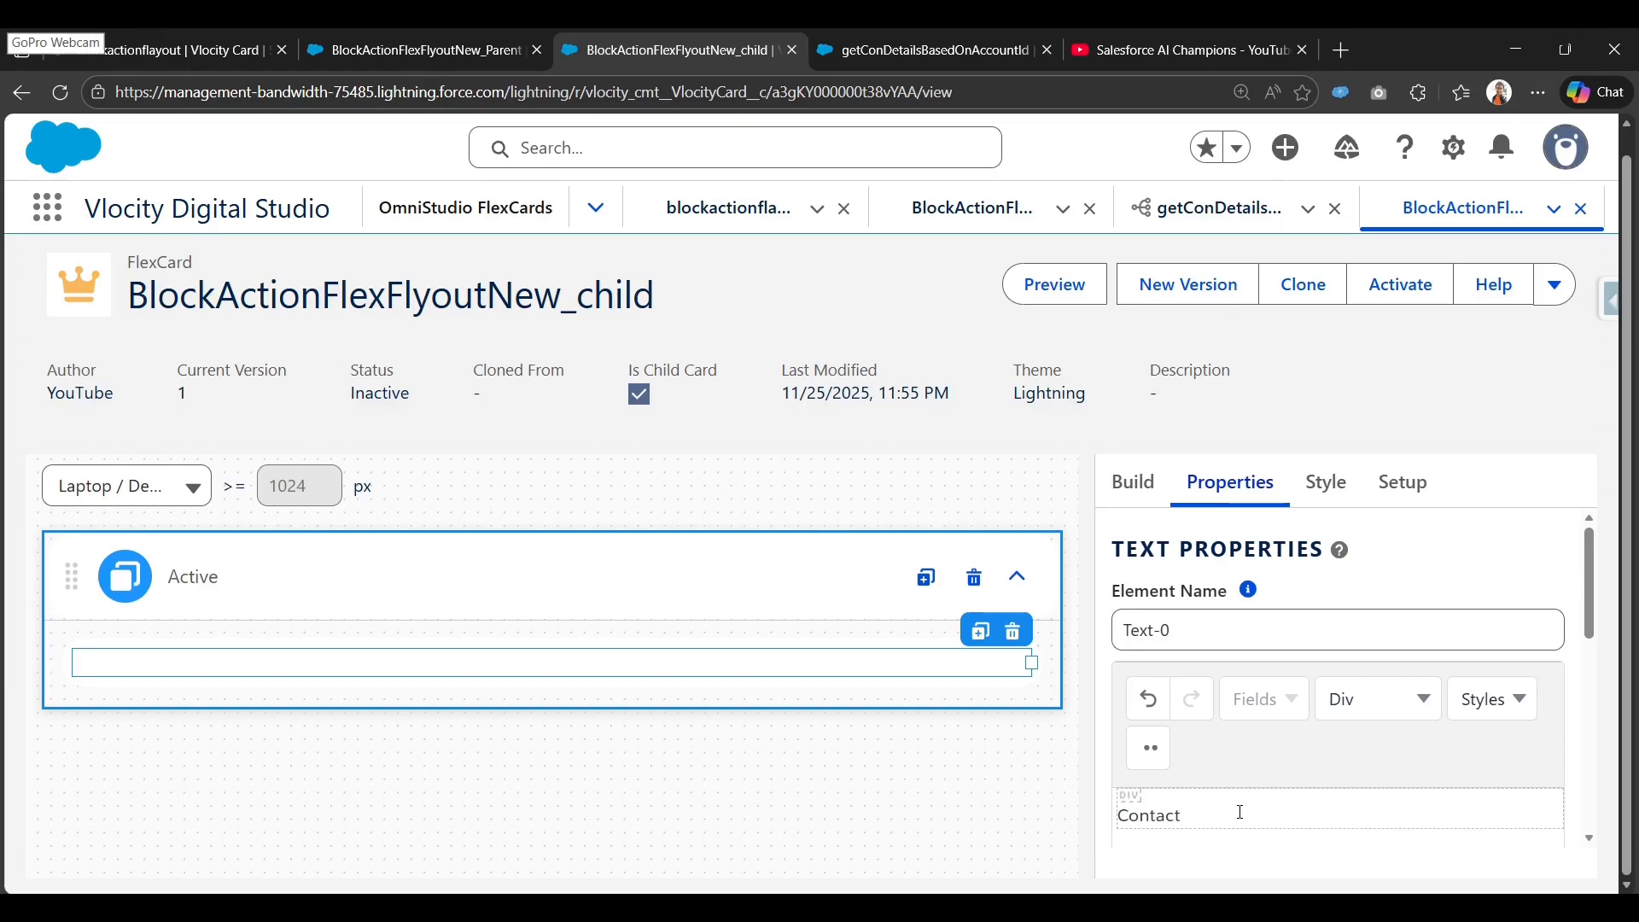
pyautogui.write('Contact Details')
pyautogui.tripleClick(1126, 816)
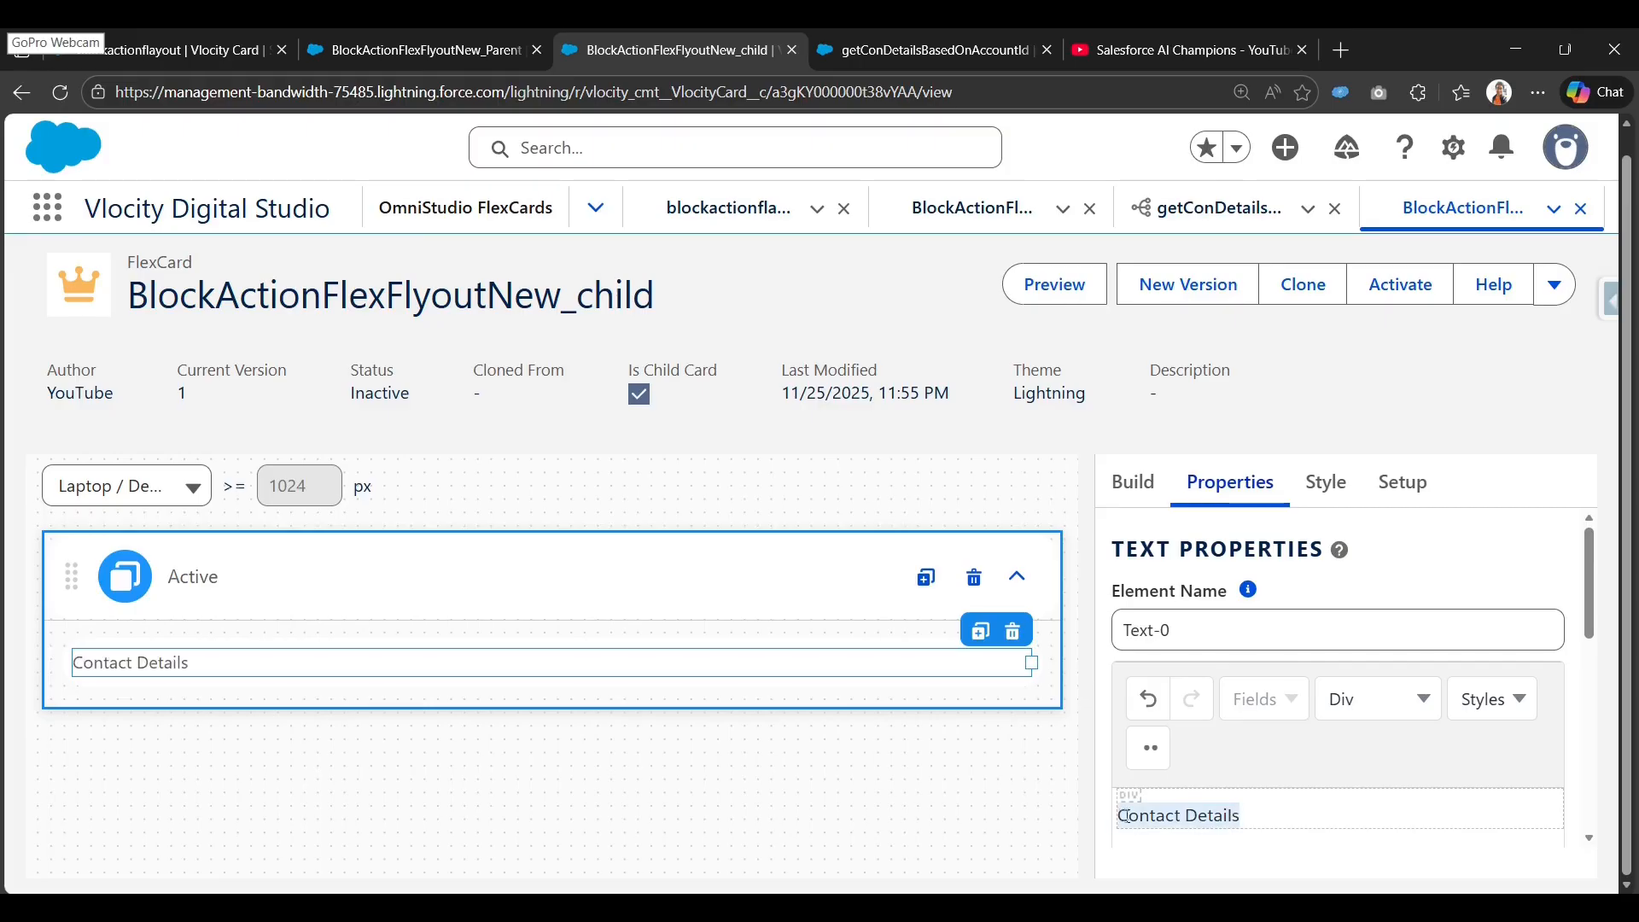
pyautogui.click(1451, 703)
pyautogui.moveTo(1376, 748)
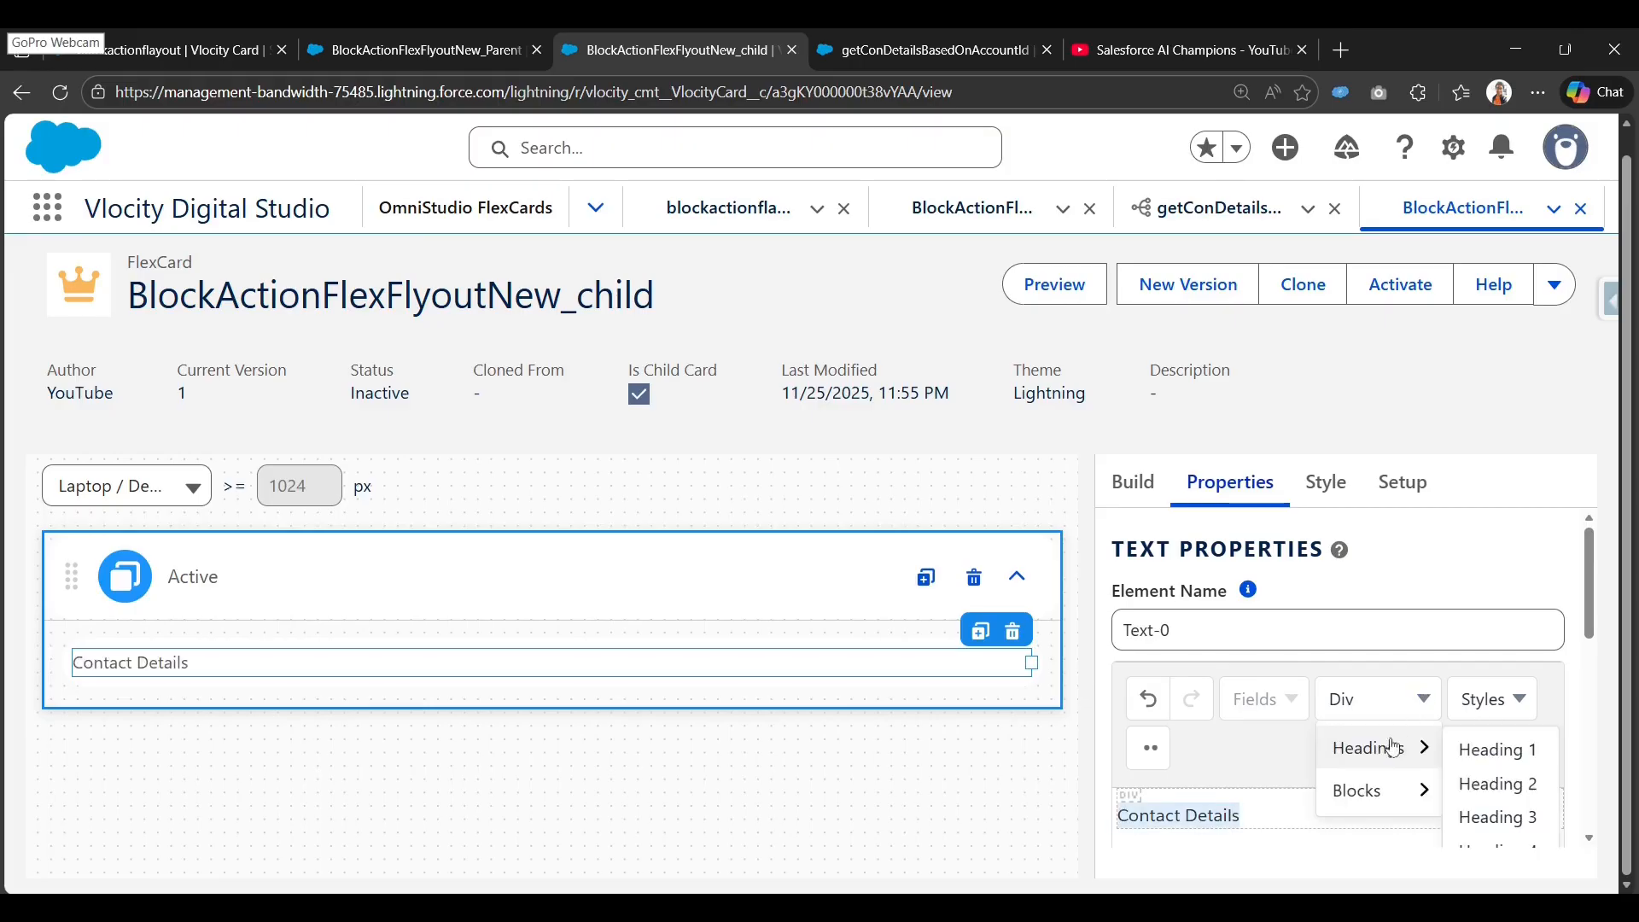
pyautogui.click(1493, 800)
pyautogui.click(1376, 698)
pyautogui.scroll(-1, 1417, 797)
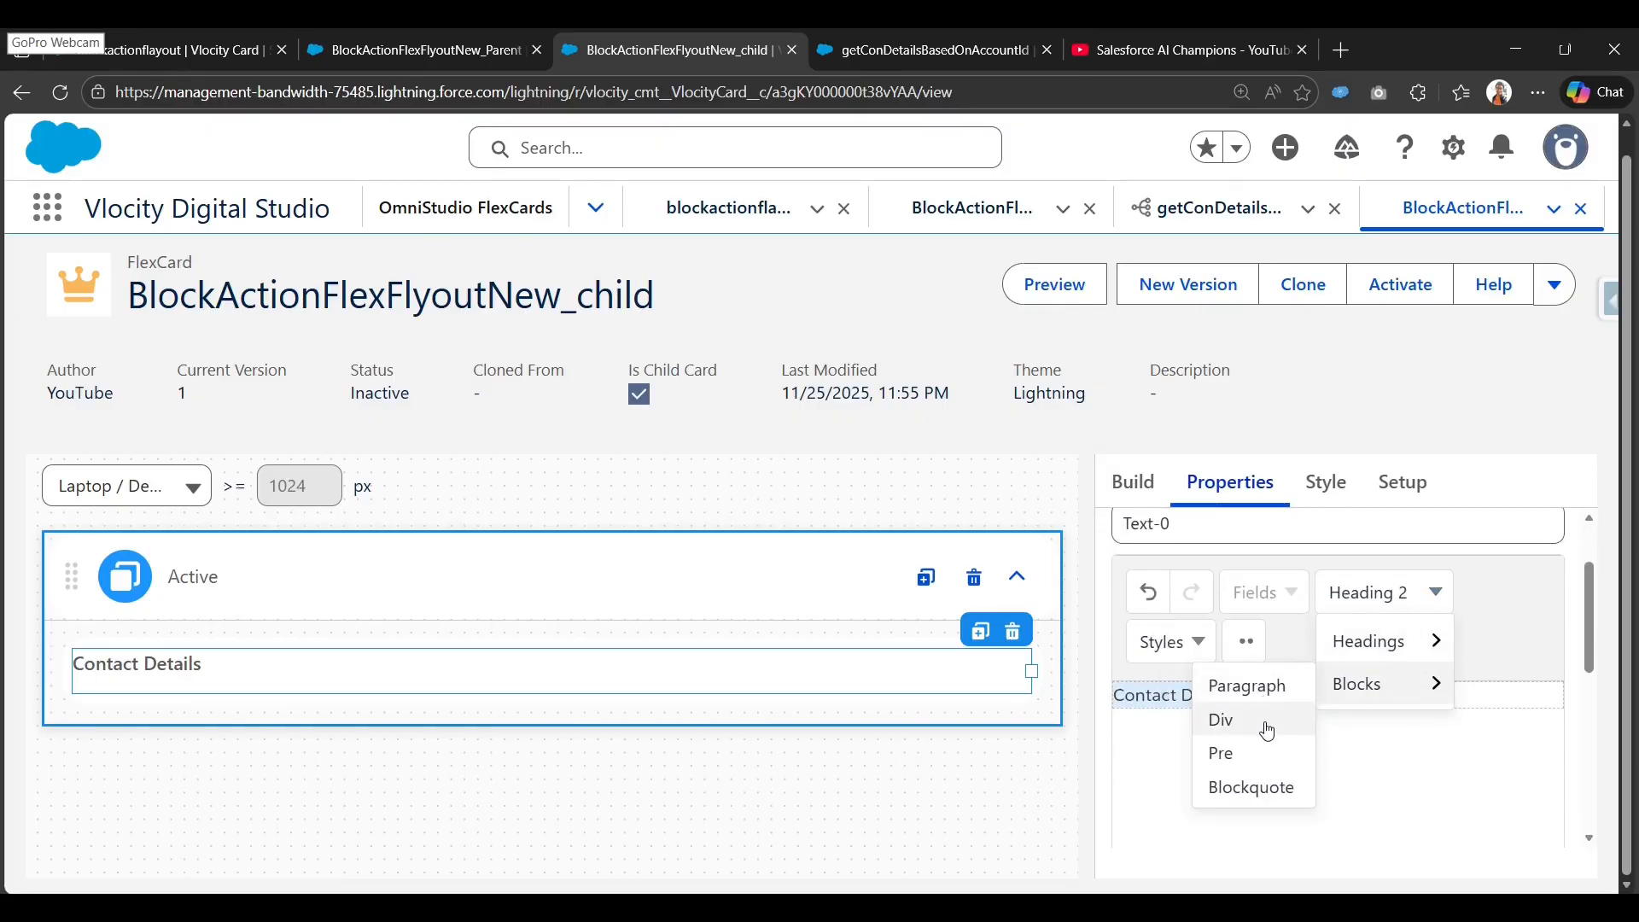
pyautogui.click(1272, 688)
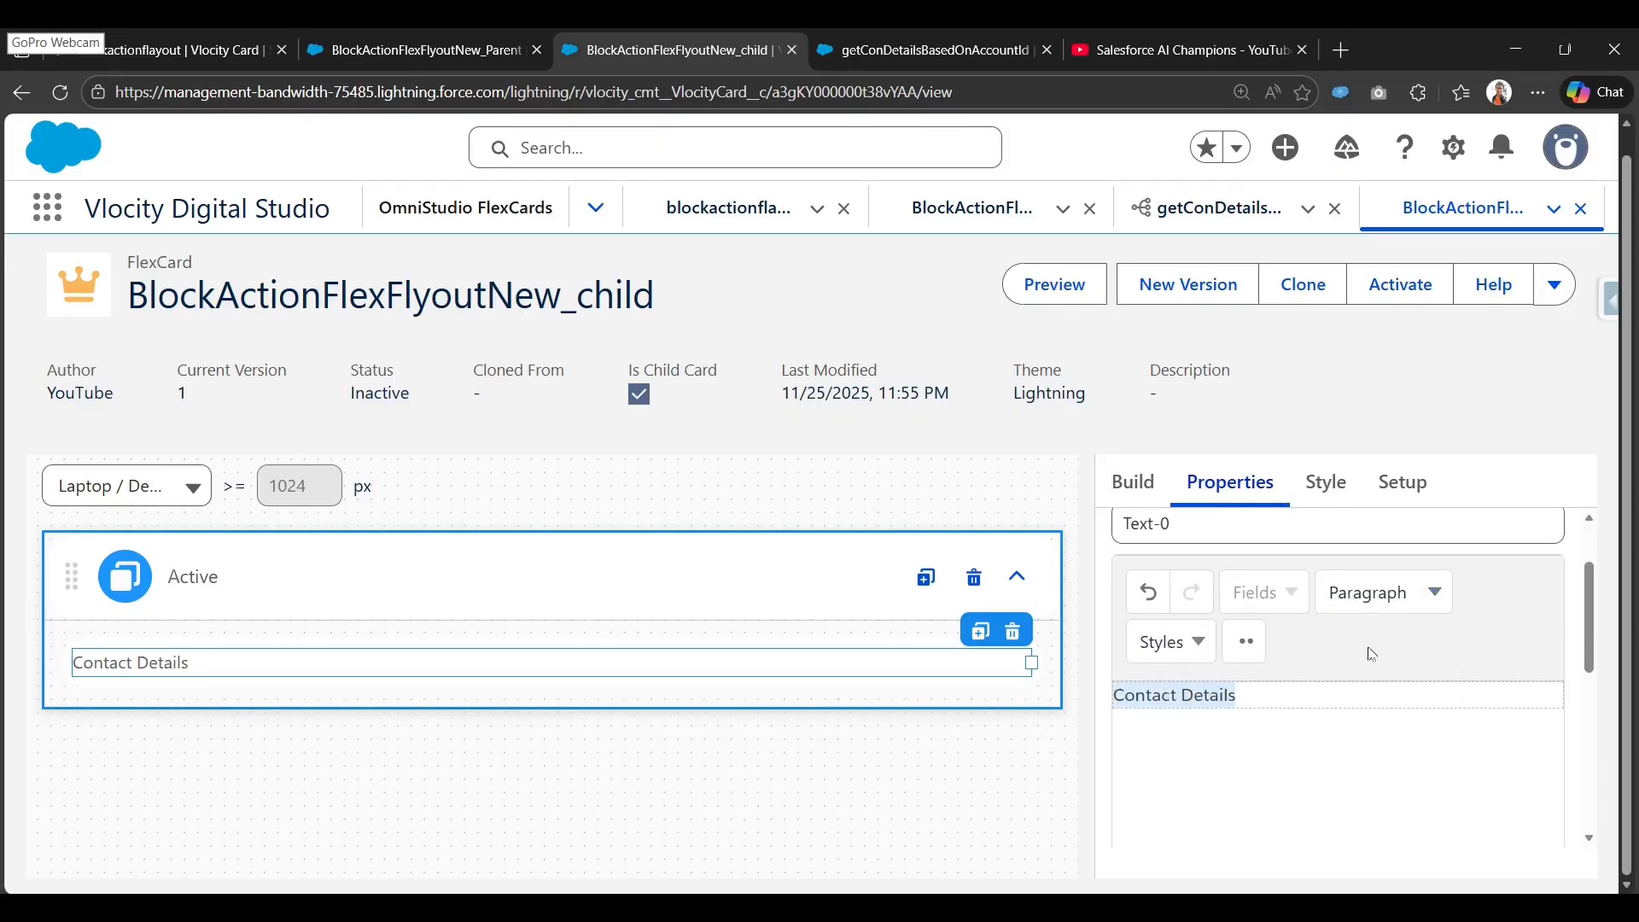
pyautogui.click(1383, 592)
pyautogui.moveTo(1374, 683)
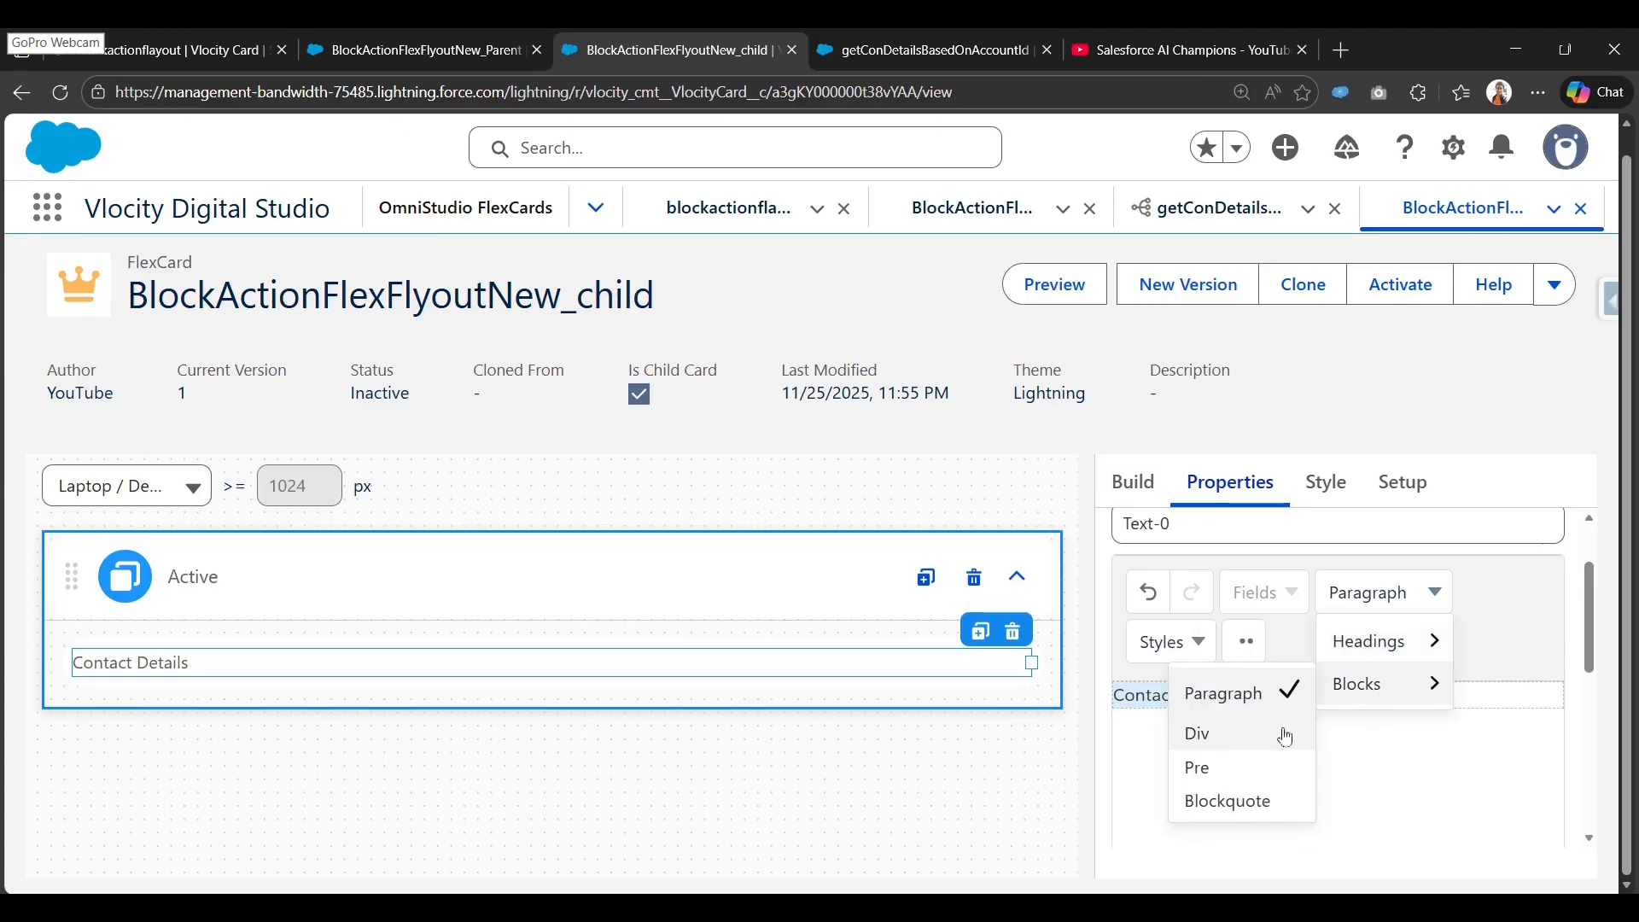
pyautogui.click(1251, 772)
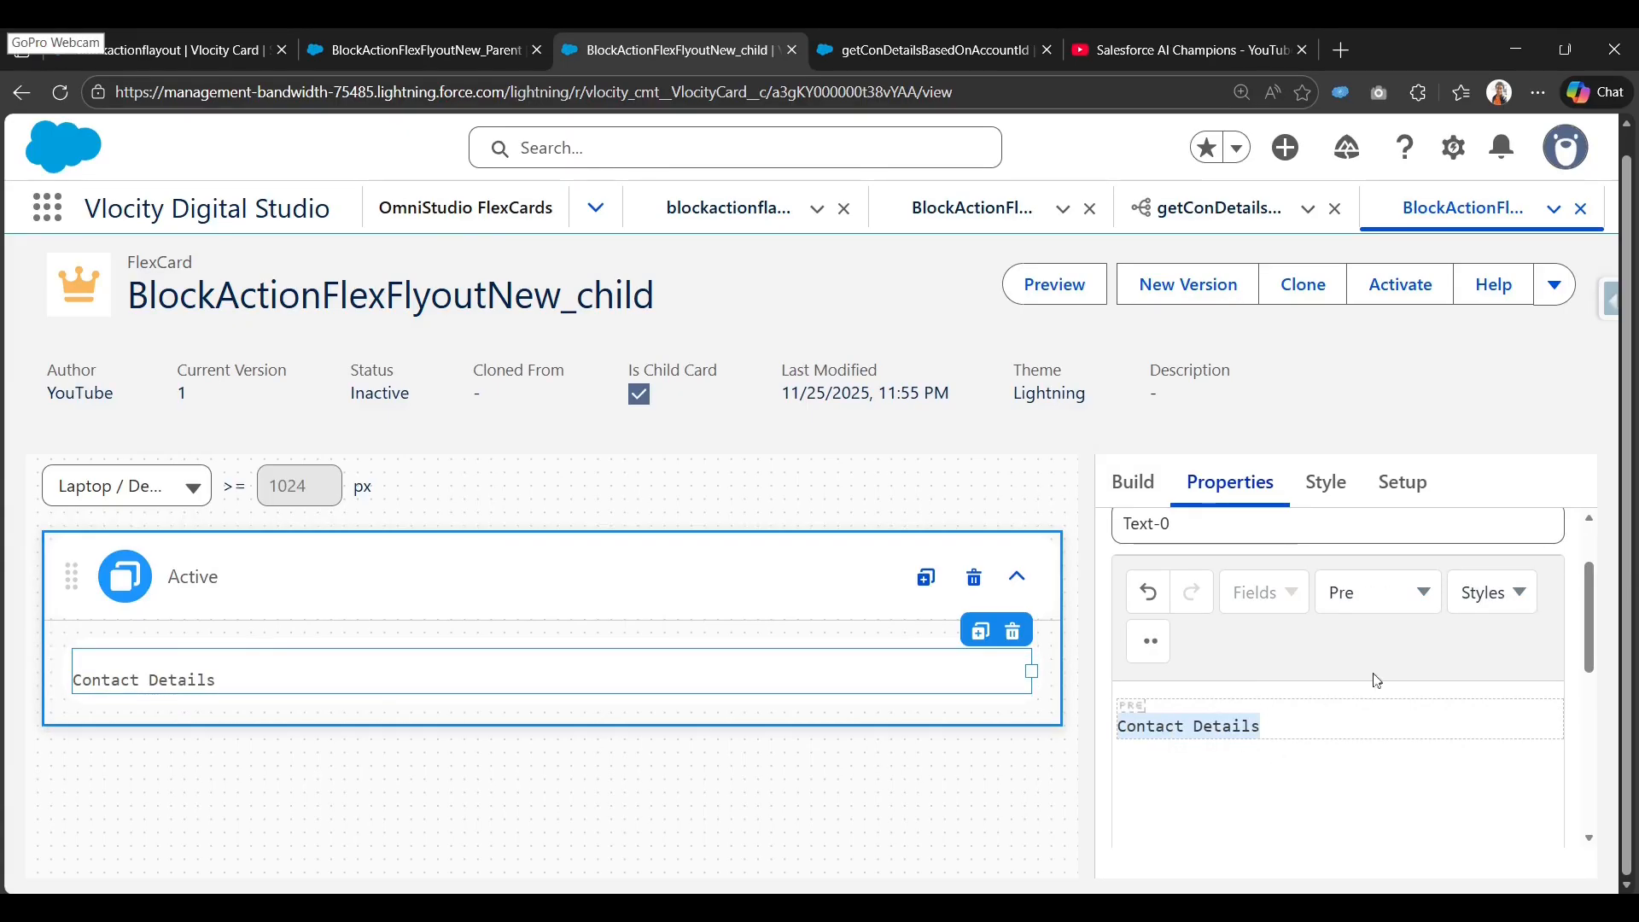
# Add a Name line below Contact Details, taking the key name from the DataRaptor preview.
pyautogui.click(1319, 733)
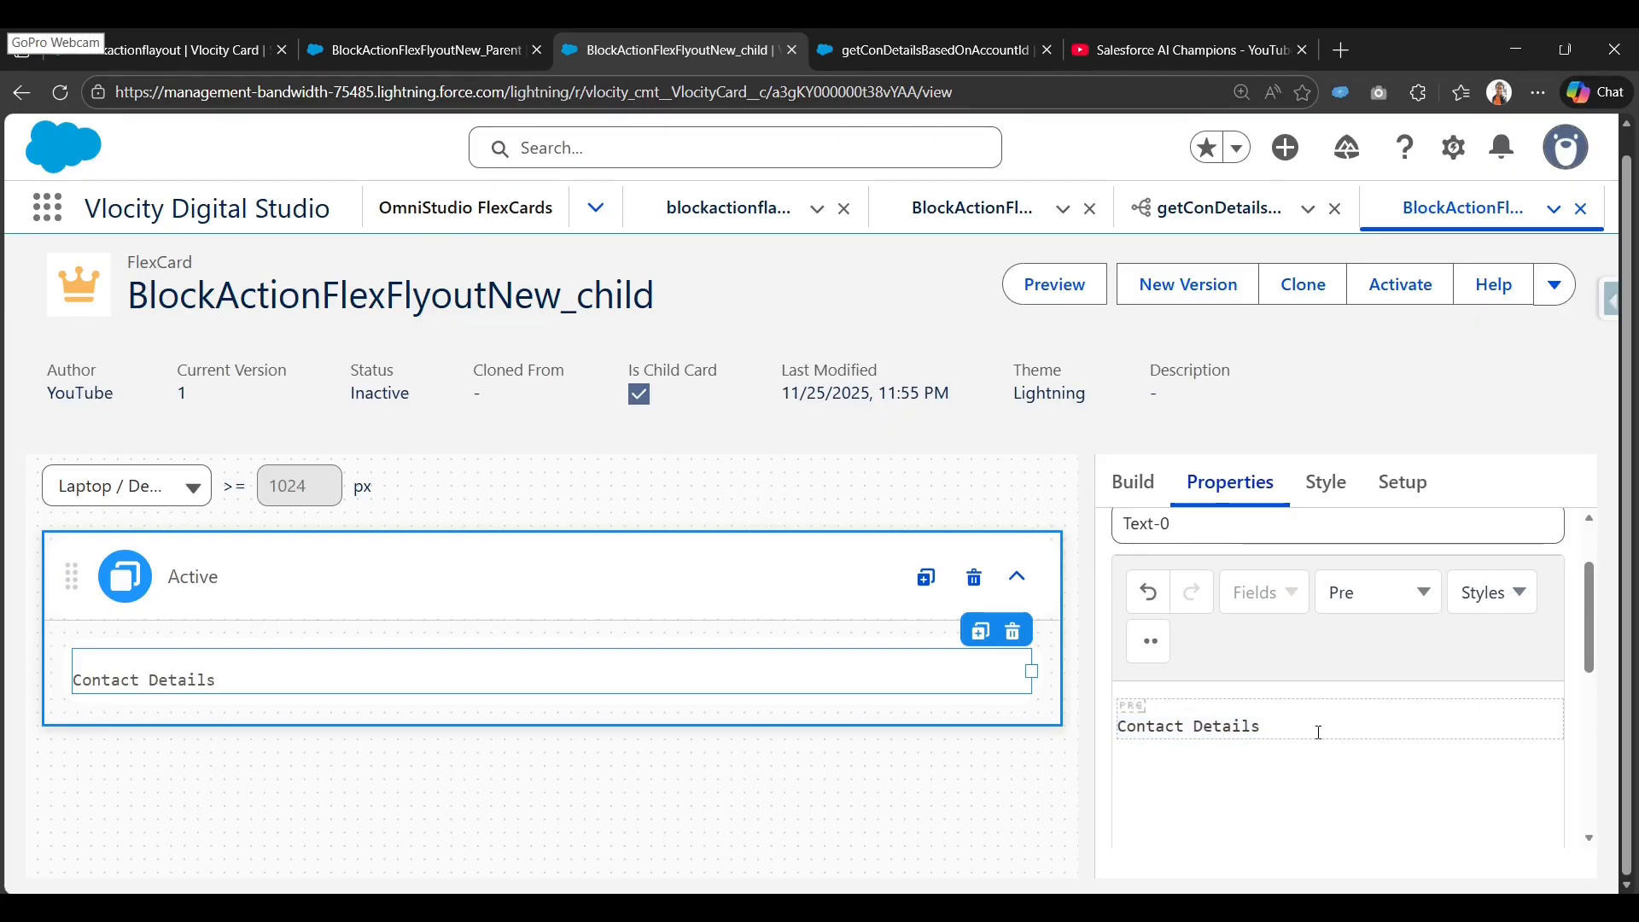
pyautogui.write(':')
pyautogui.press('BackSpace')
pyautogui.press('Return')
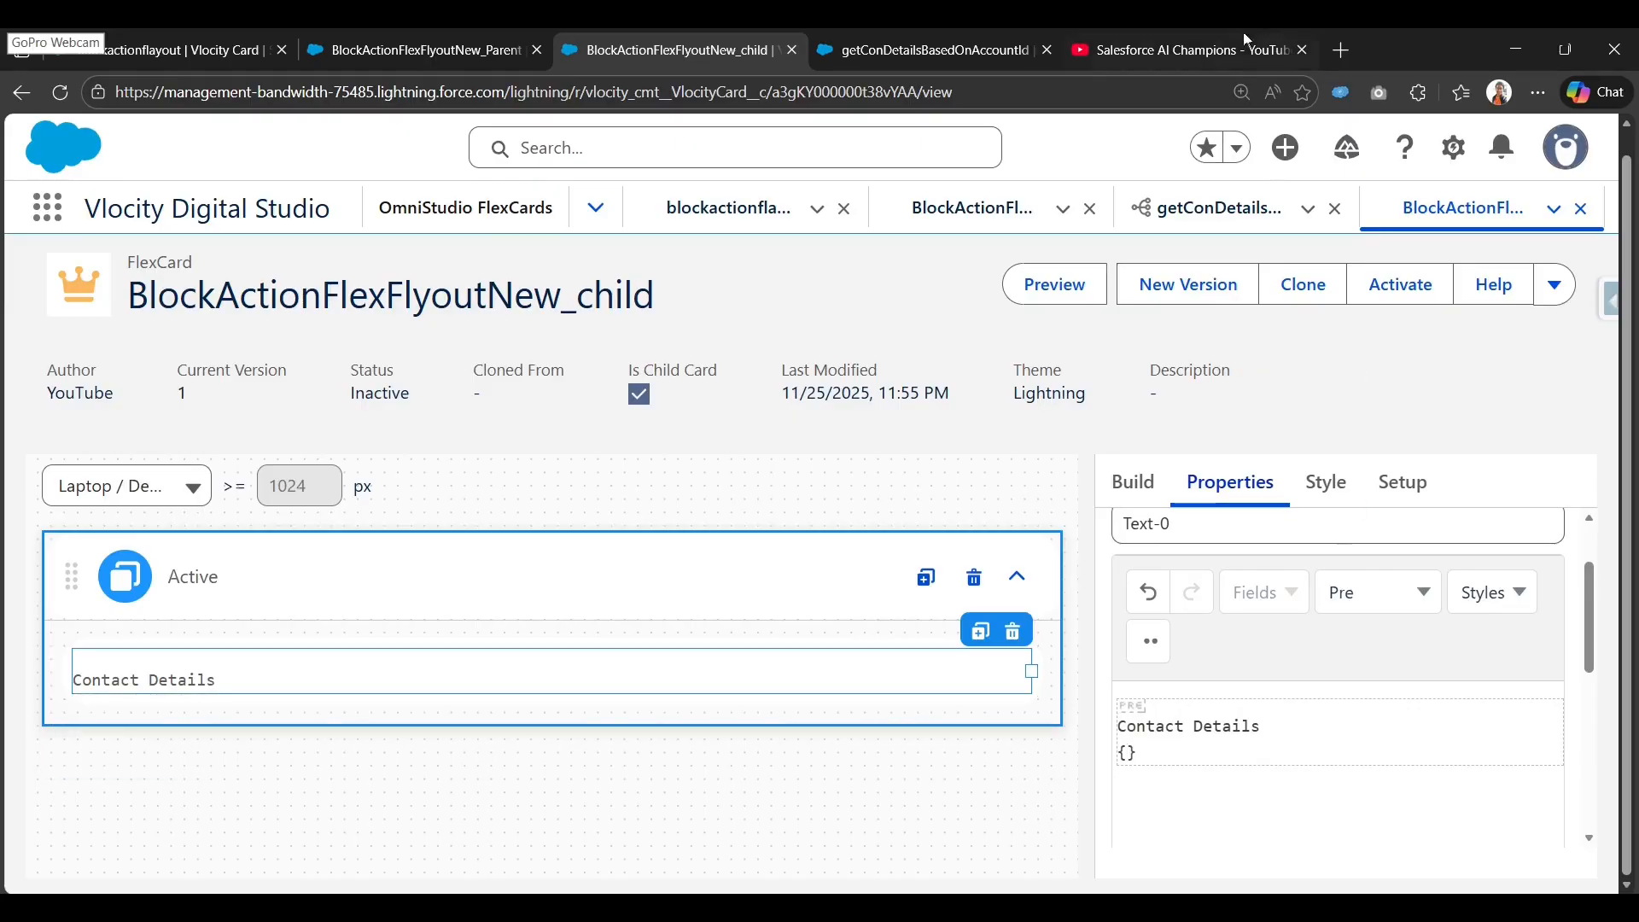
pyautogui.click(934, 43)
pyautogui.doubleClick(532, 619)
pyautogui.hotkey('ctrl', 'c')
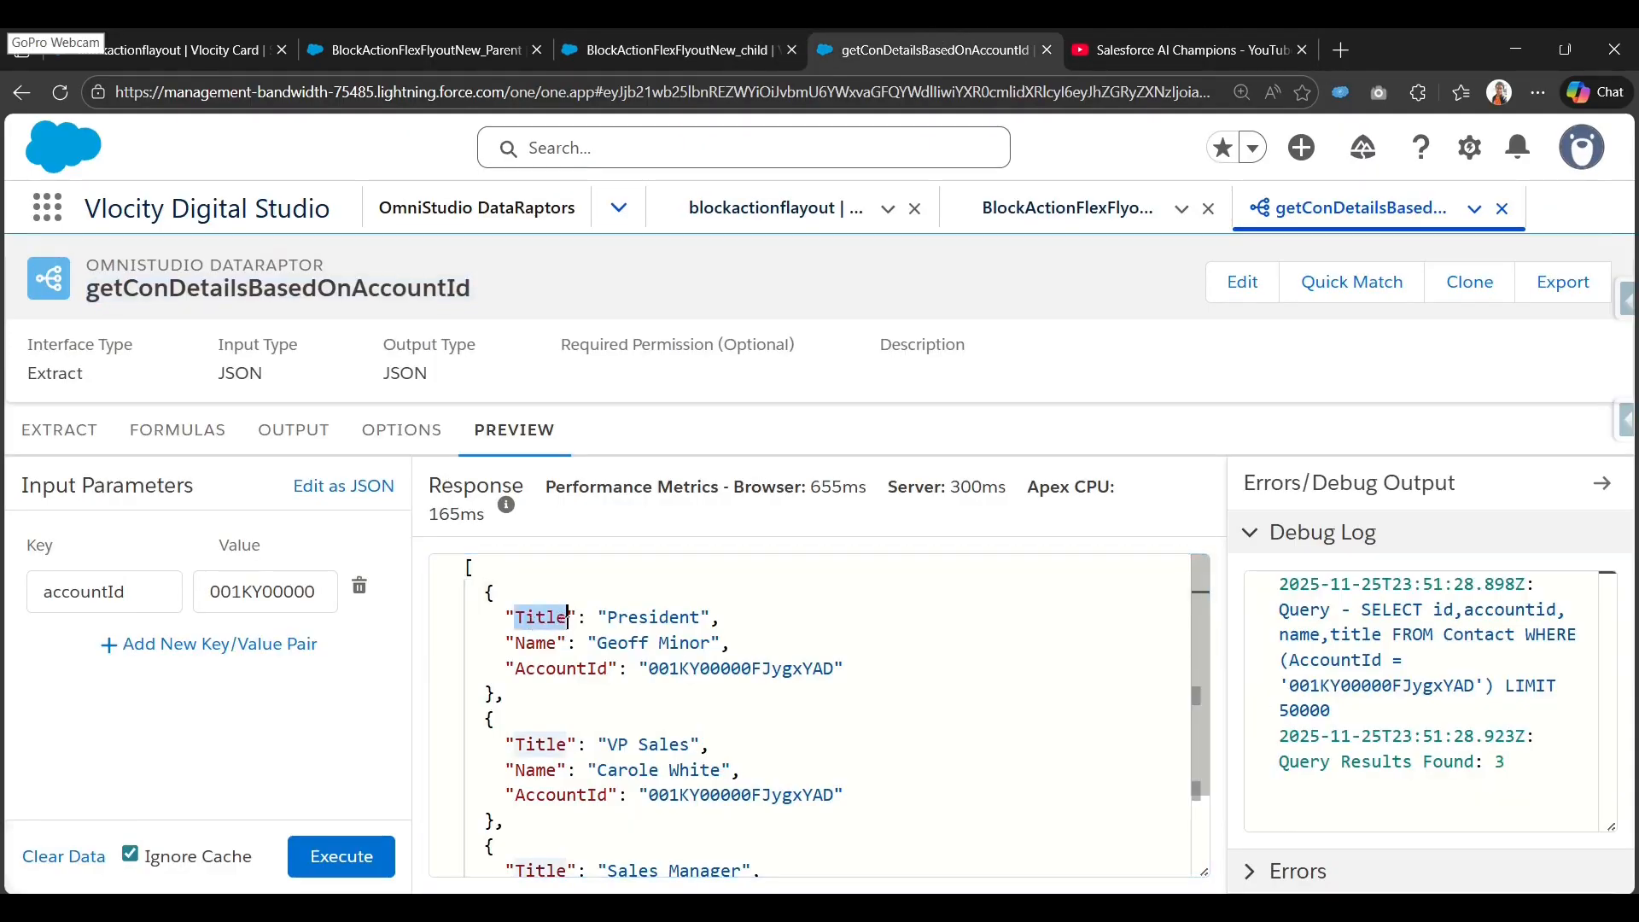
pyautogui.hotkey('ctrl', 'shift', 'Tab')
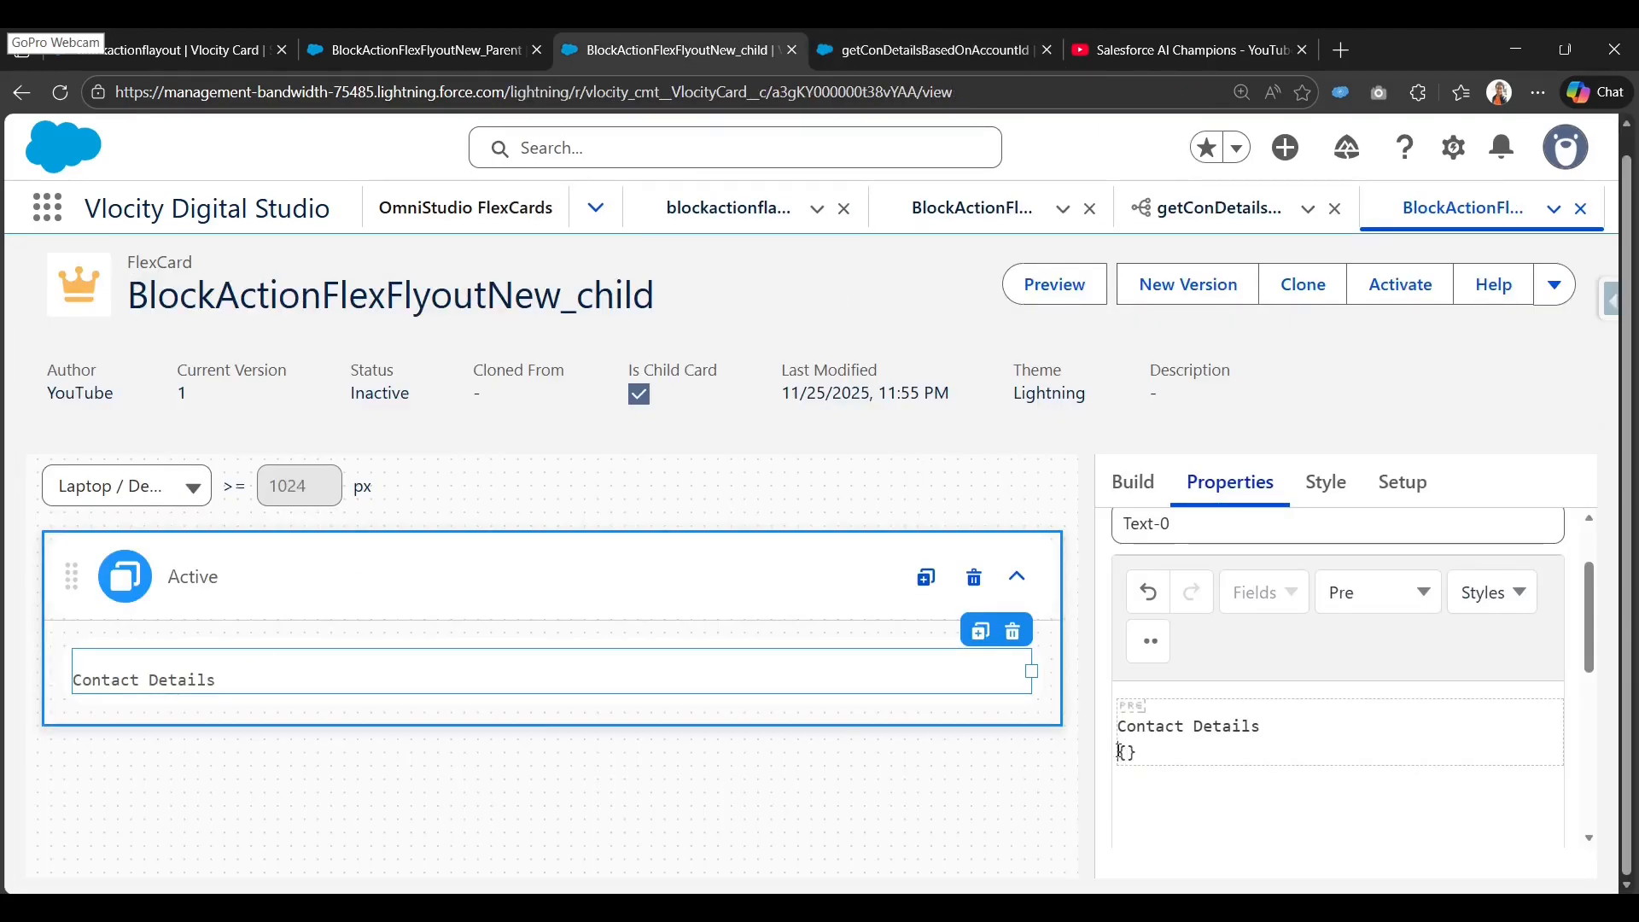
pyautogui.write('Name:')
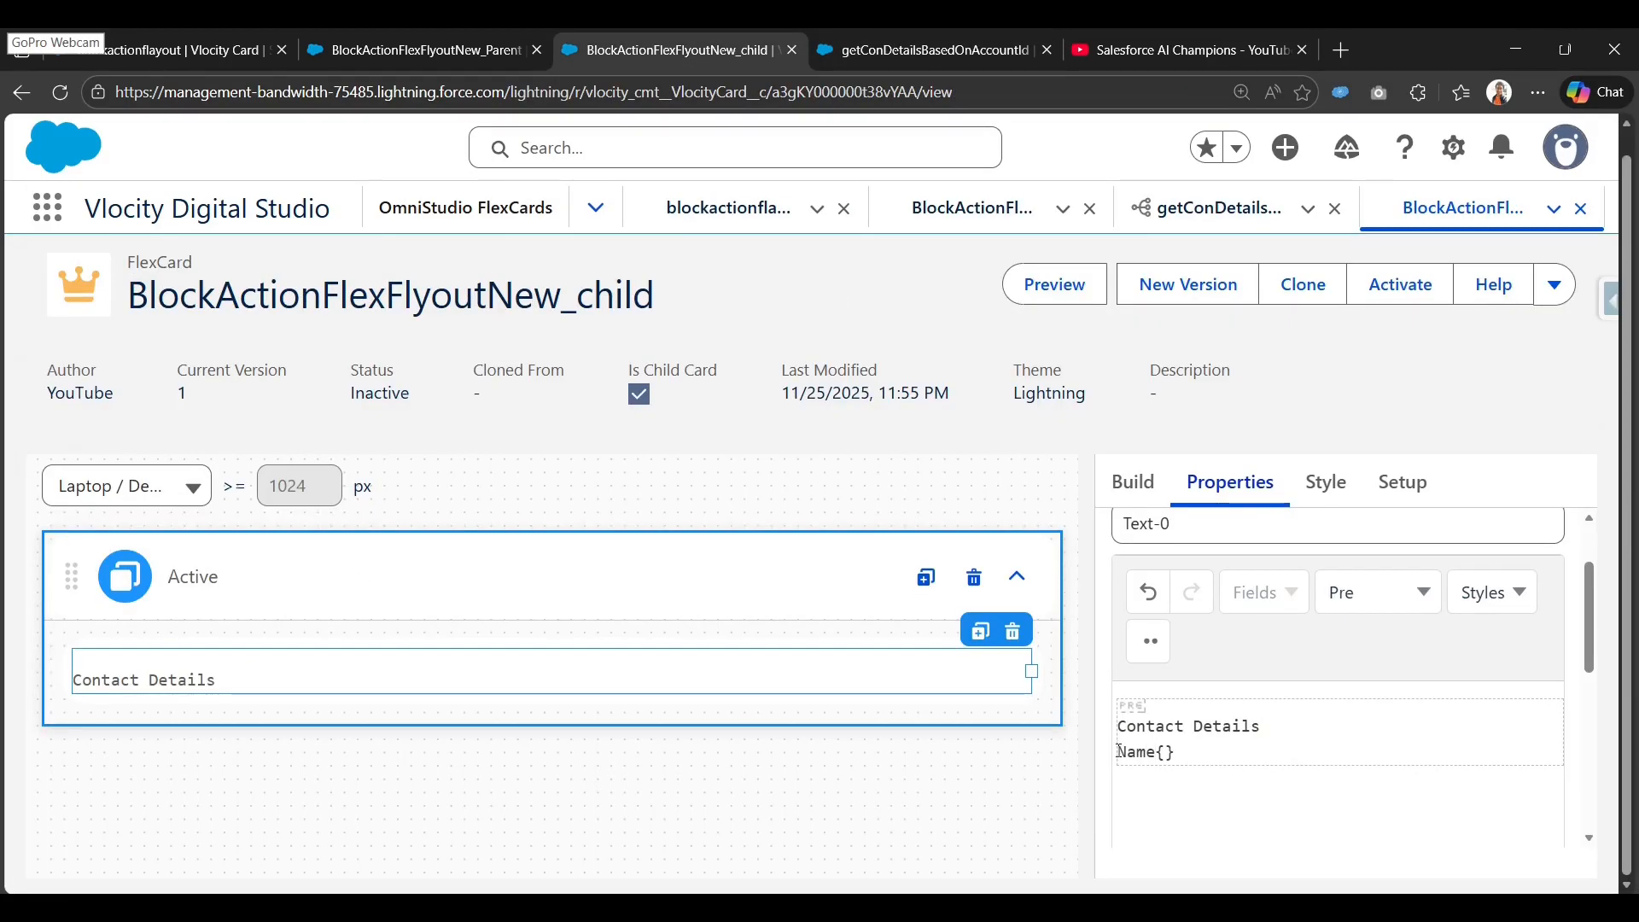
pyautogui.hotkey('ctrl', 'v')
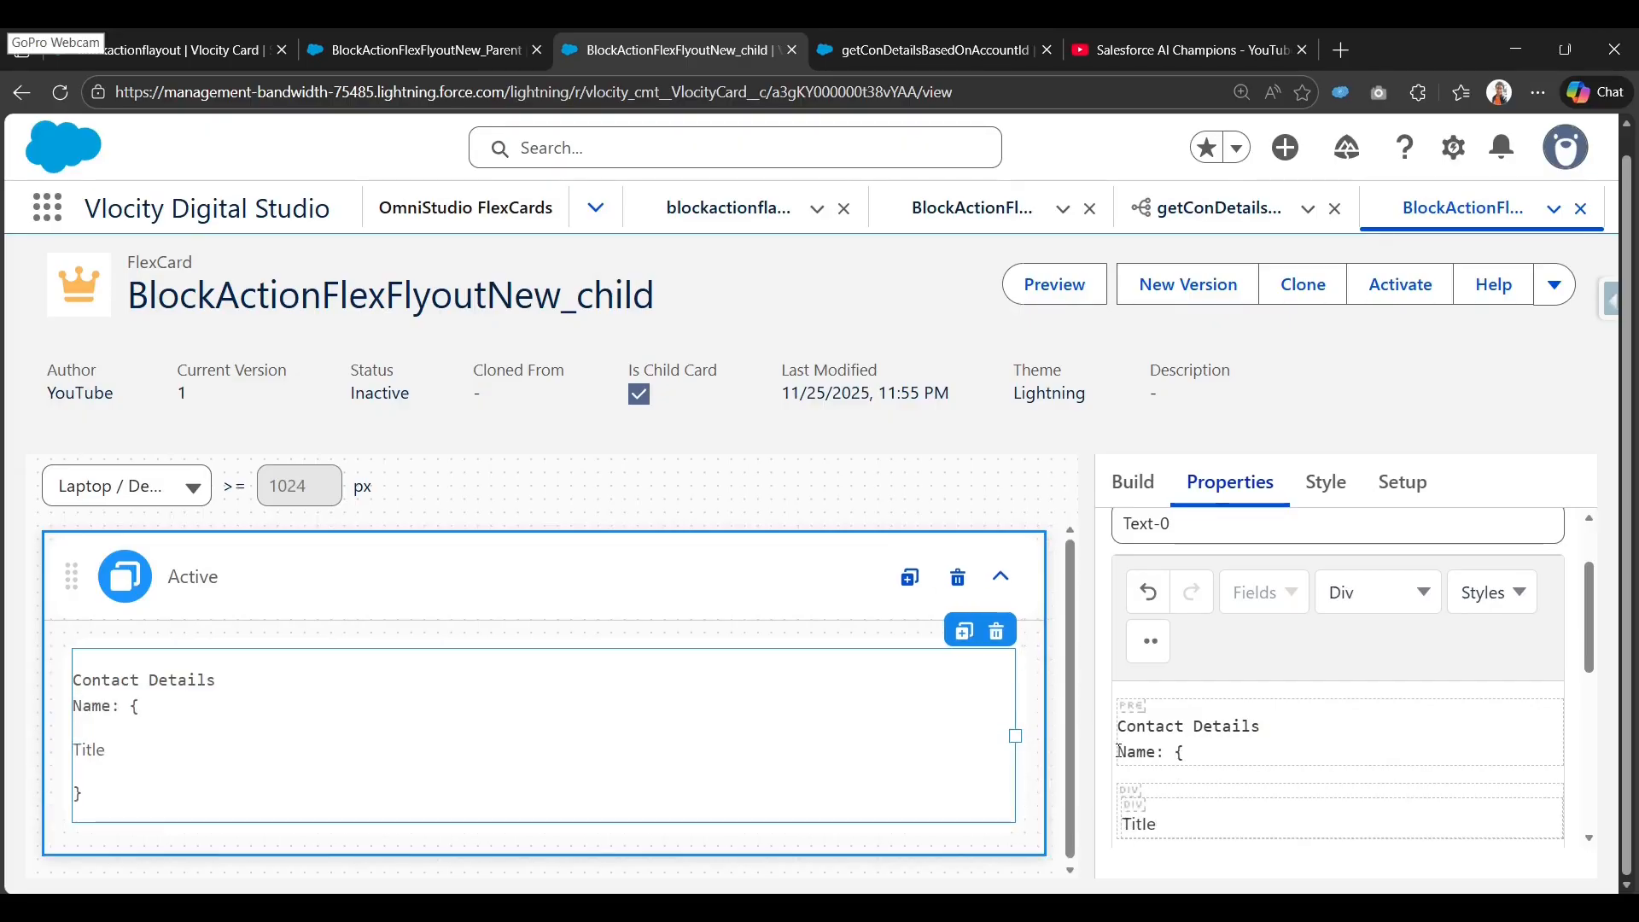
pyautogui.hotkey('ctrl', 'z')
pyautogui.write('Title')
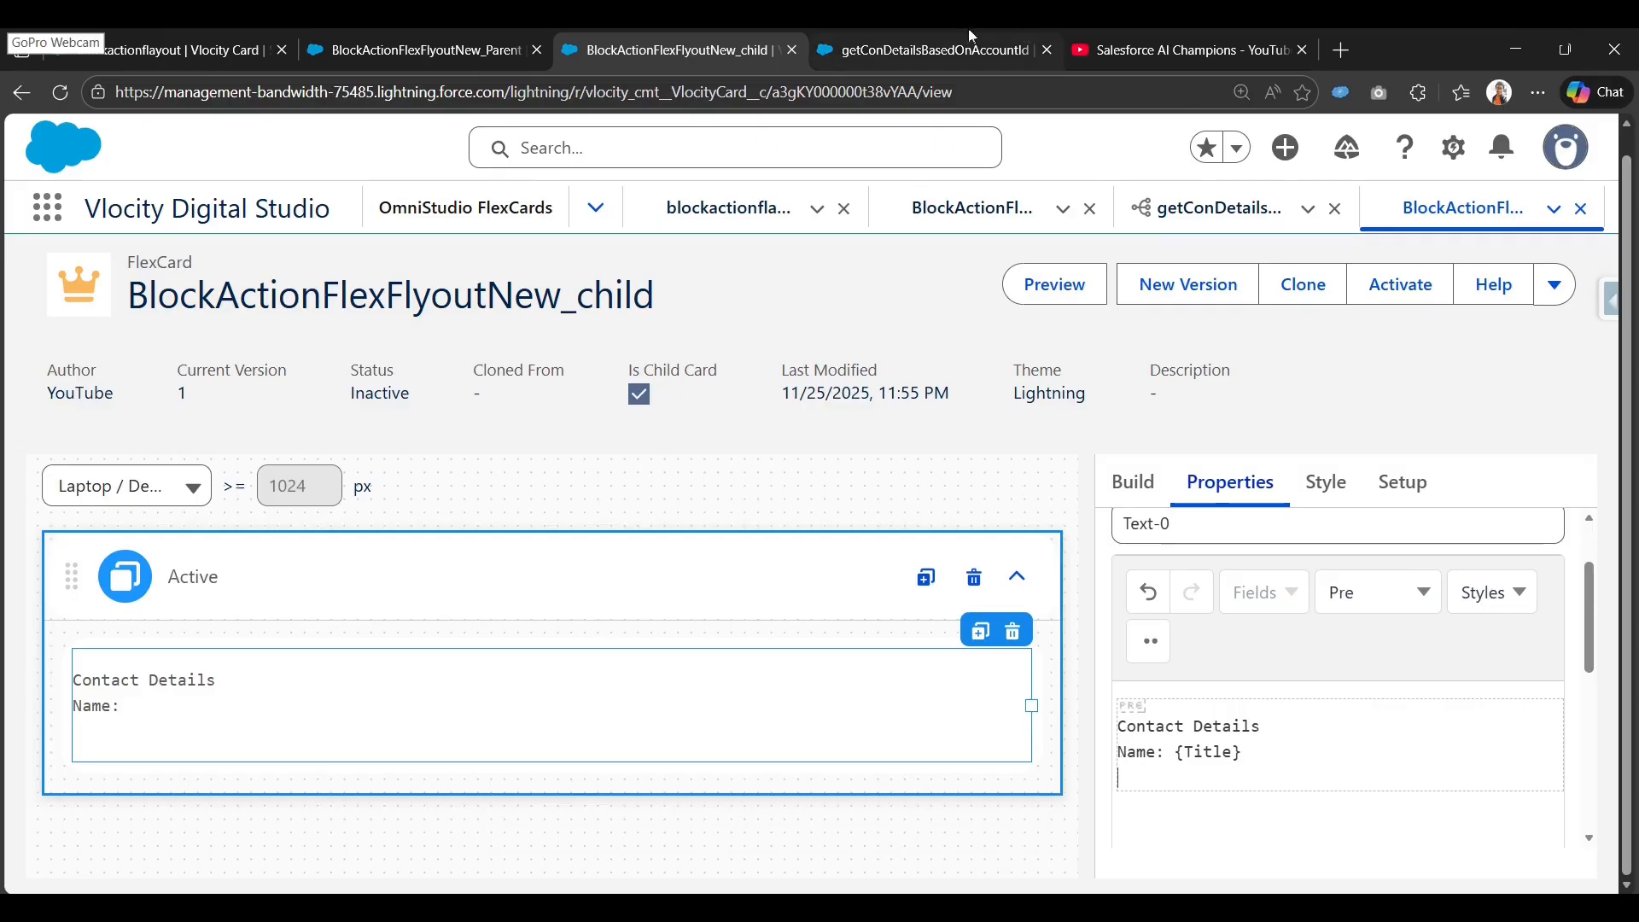
# Correct the merge field on the Name line using the preview's Name key, then start a new line.
pyautogui.click(926, 50)
pyautogui.doubleClick(536, 642)
pyautogui.click(669, 50)
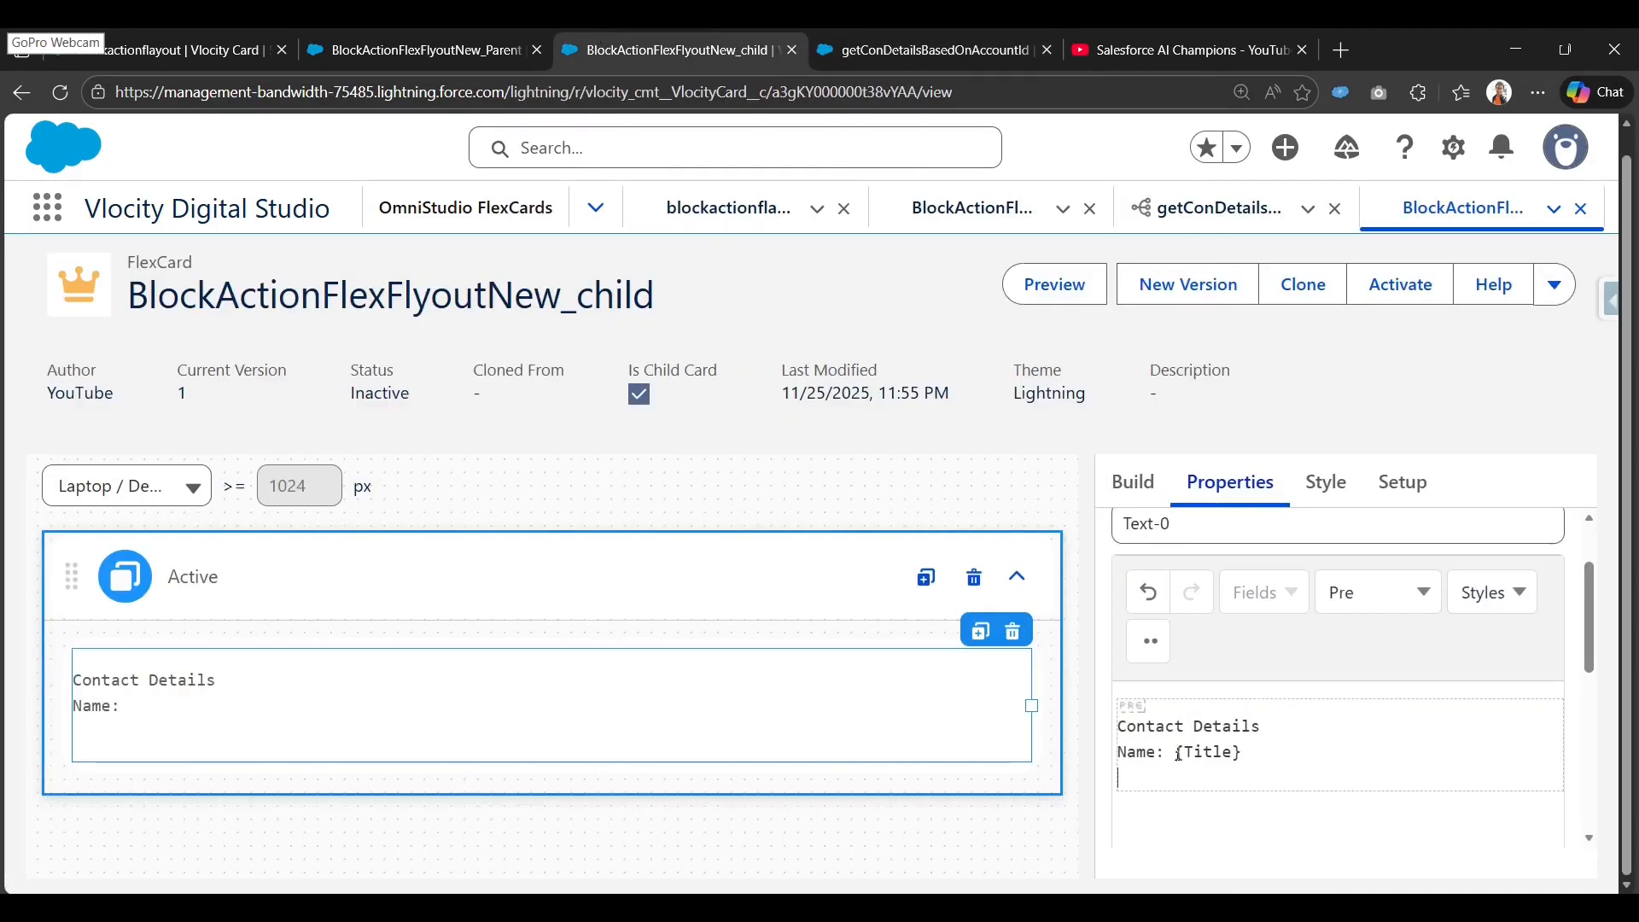
pyautogui.moveTo(1176, 753); pyautogui.dragTo(1222, 764)
pyautogui.click(1235, 752)
pyautogui.press('BackSpace')
pyautogui.press('BackSpace')
pyautogui.press('BackSpace')
pyautogui.press('BackSpace')
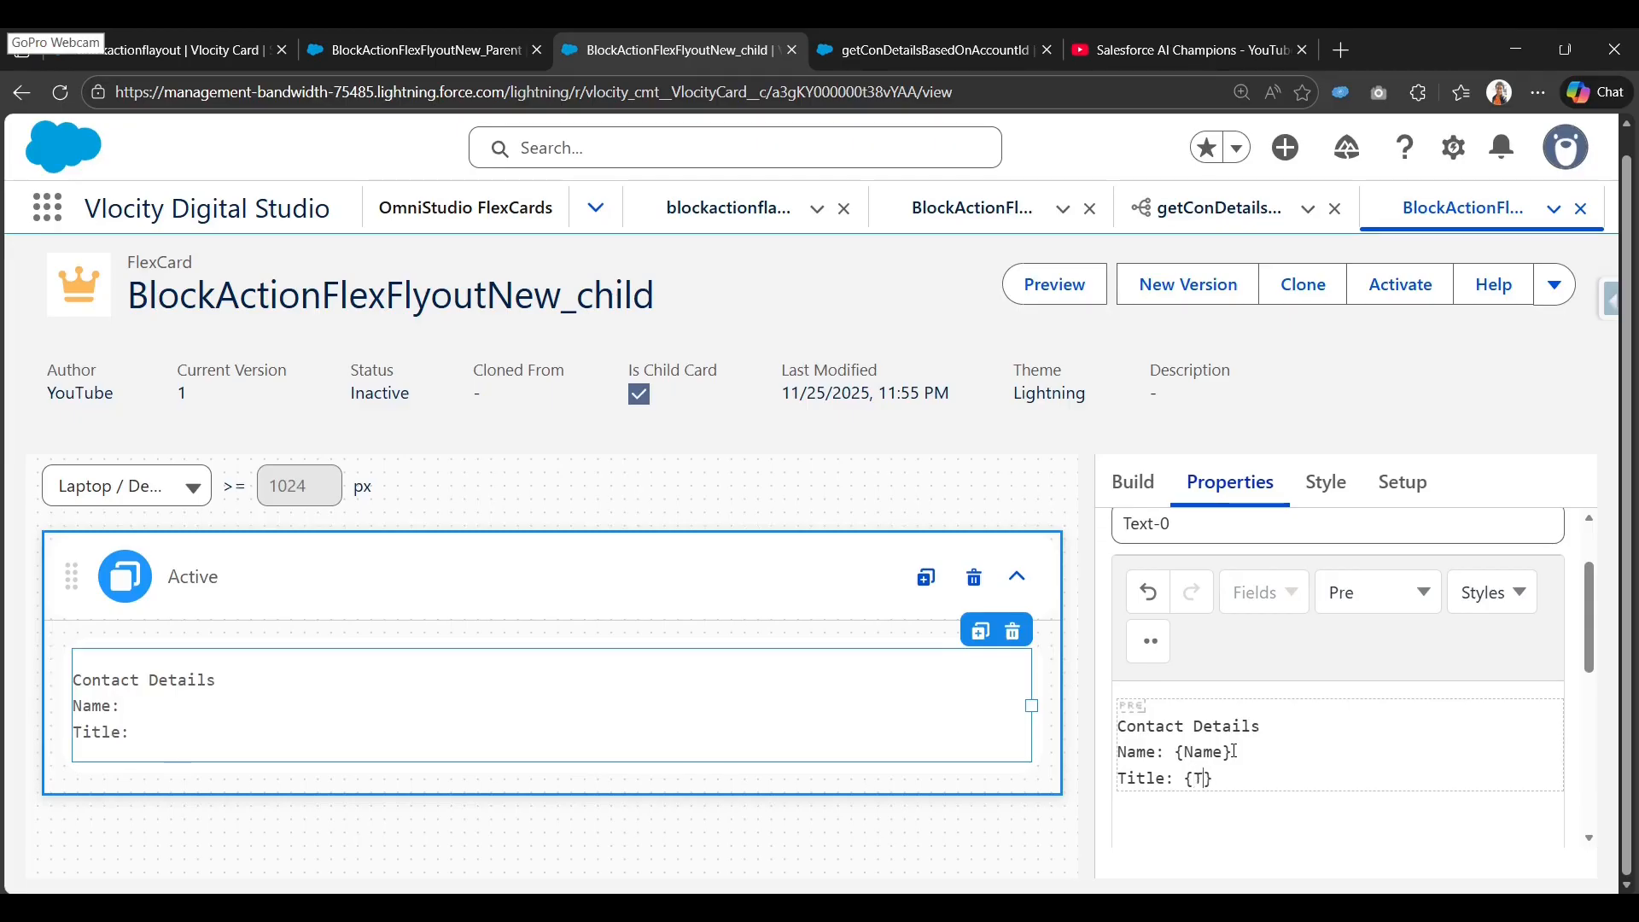
pyautogui.write('Title')
pyautogui.press('Return')
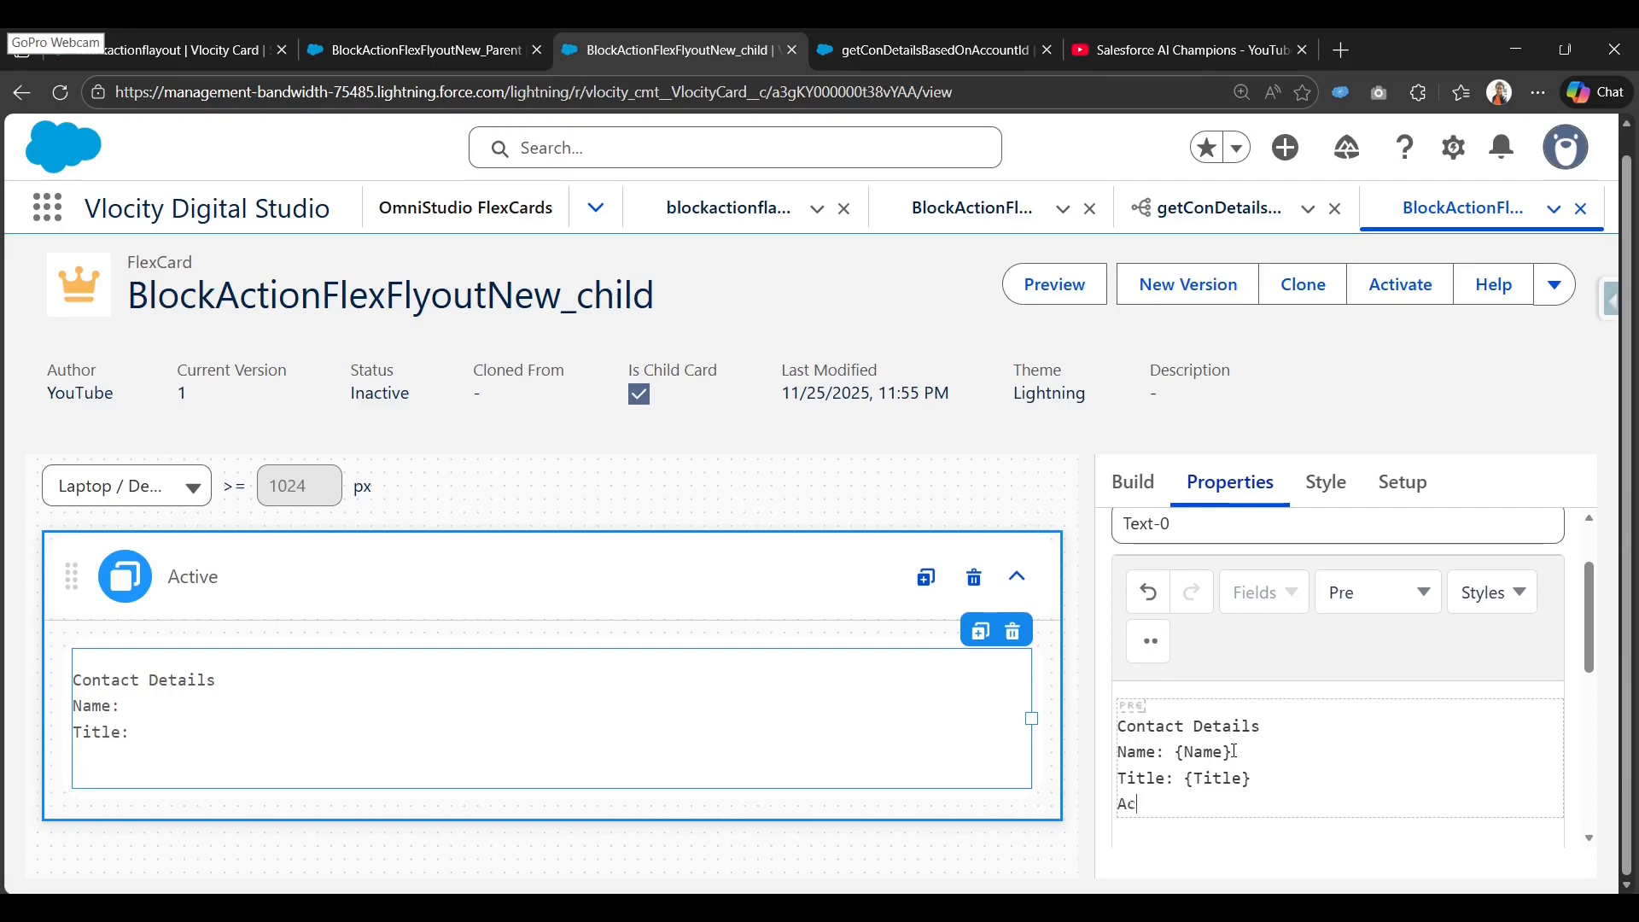
# Add an 'Account Id: {AccountId}' line to the text.
pyautogui.write('Account Id')
pyautogui.press('Left')
pyautogui.press('Left')
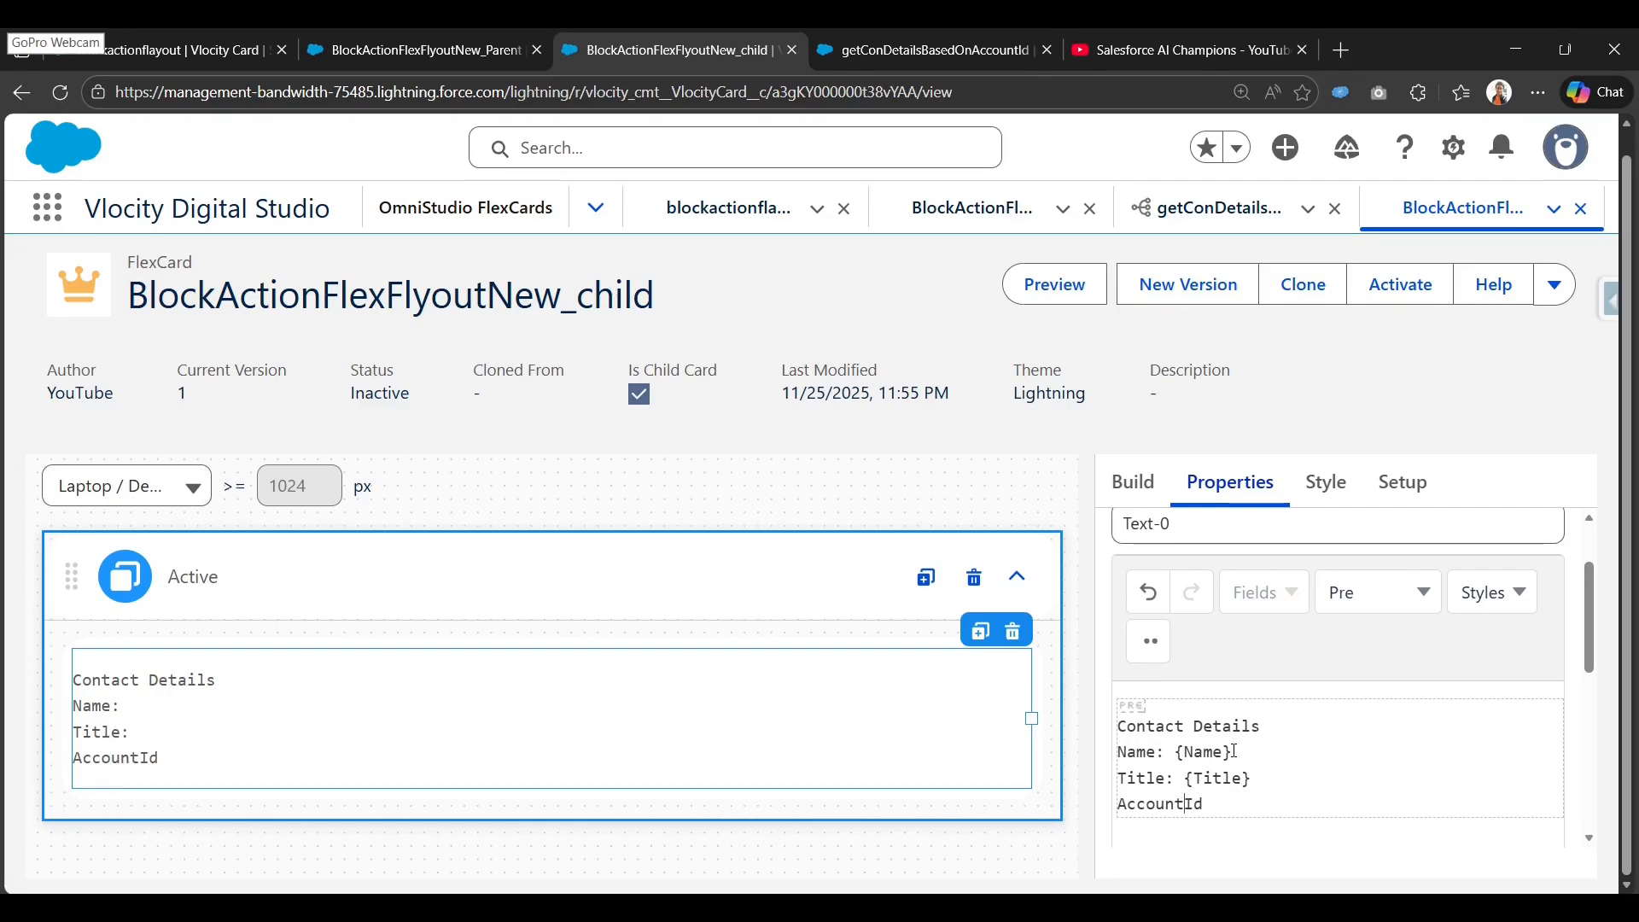
pyautogui.press('Right')
pyautogui.press('Right')
pyautogui.write(': {}')
pyautogui.press('Left')
pyautogui.press('Left')
pyautogui.write('AccountId')
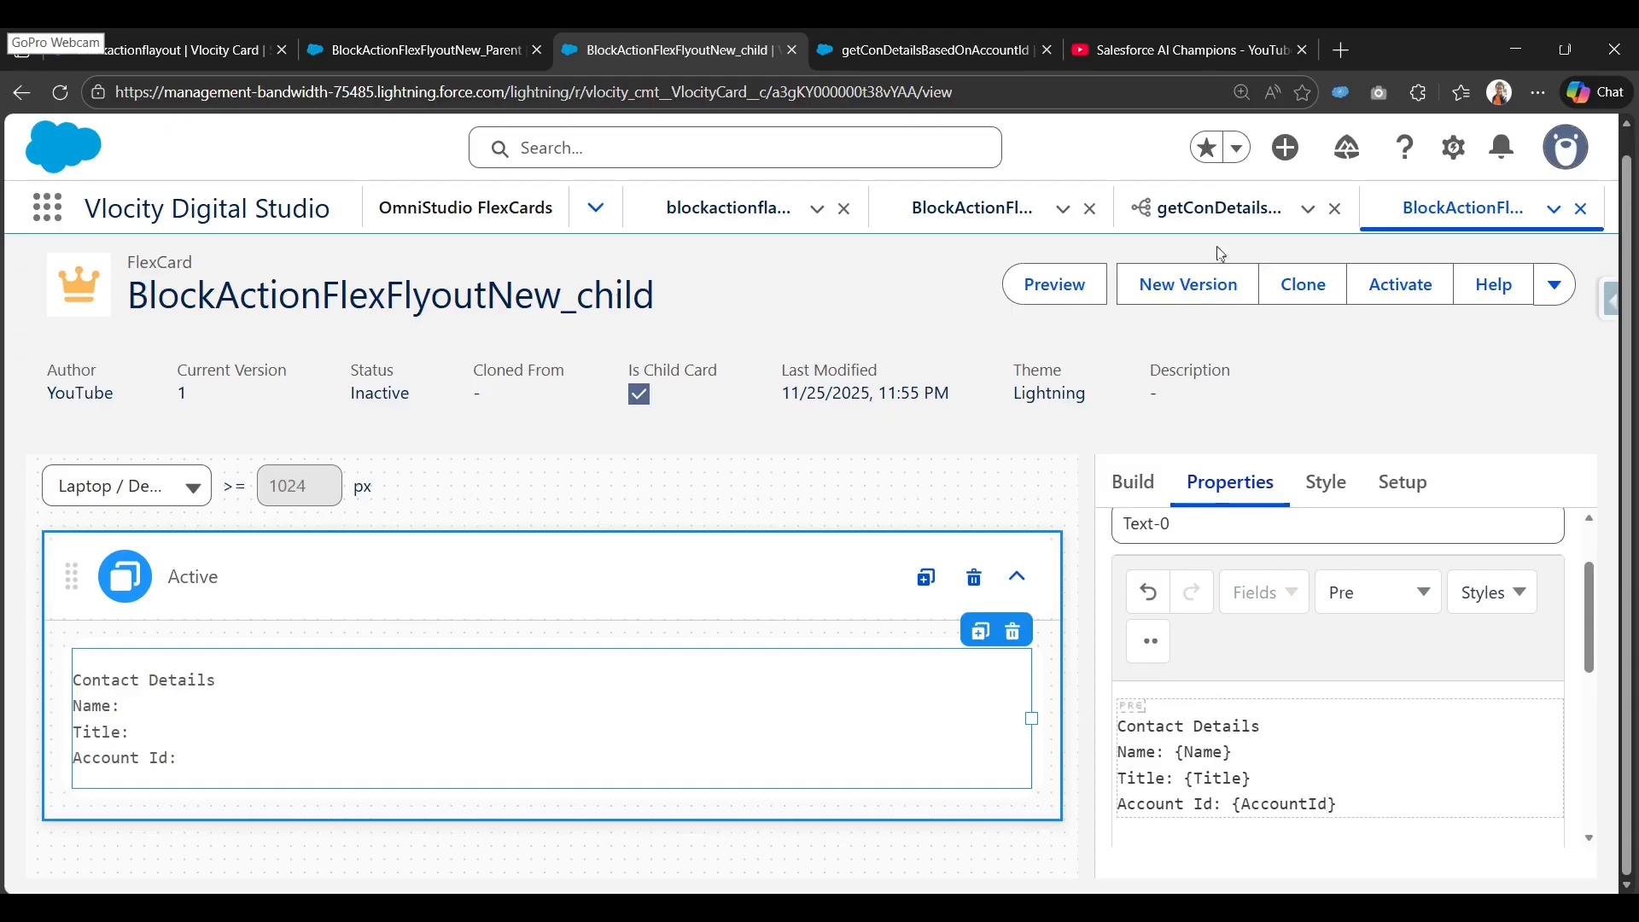
# Verify {AccountId} against the getConDetailsBasedOnAccountId preview key, then activate the child FlexCard.
pyautogui.click(965, 50)
pyautogui.doubleClick(546, 668)
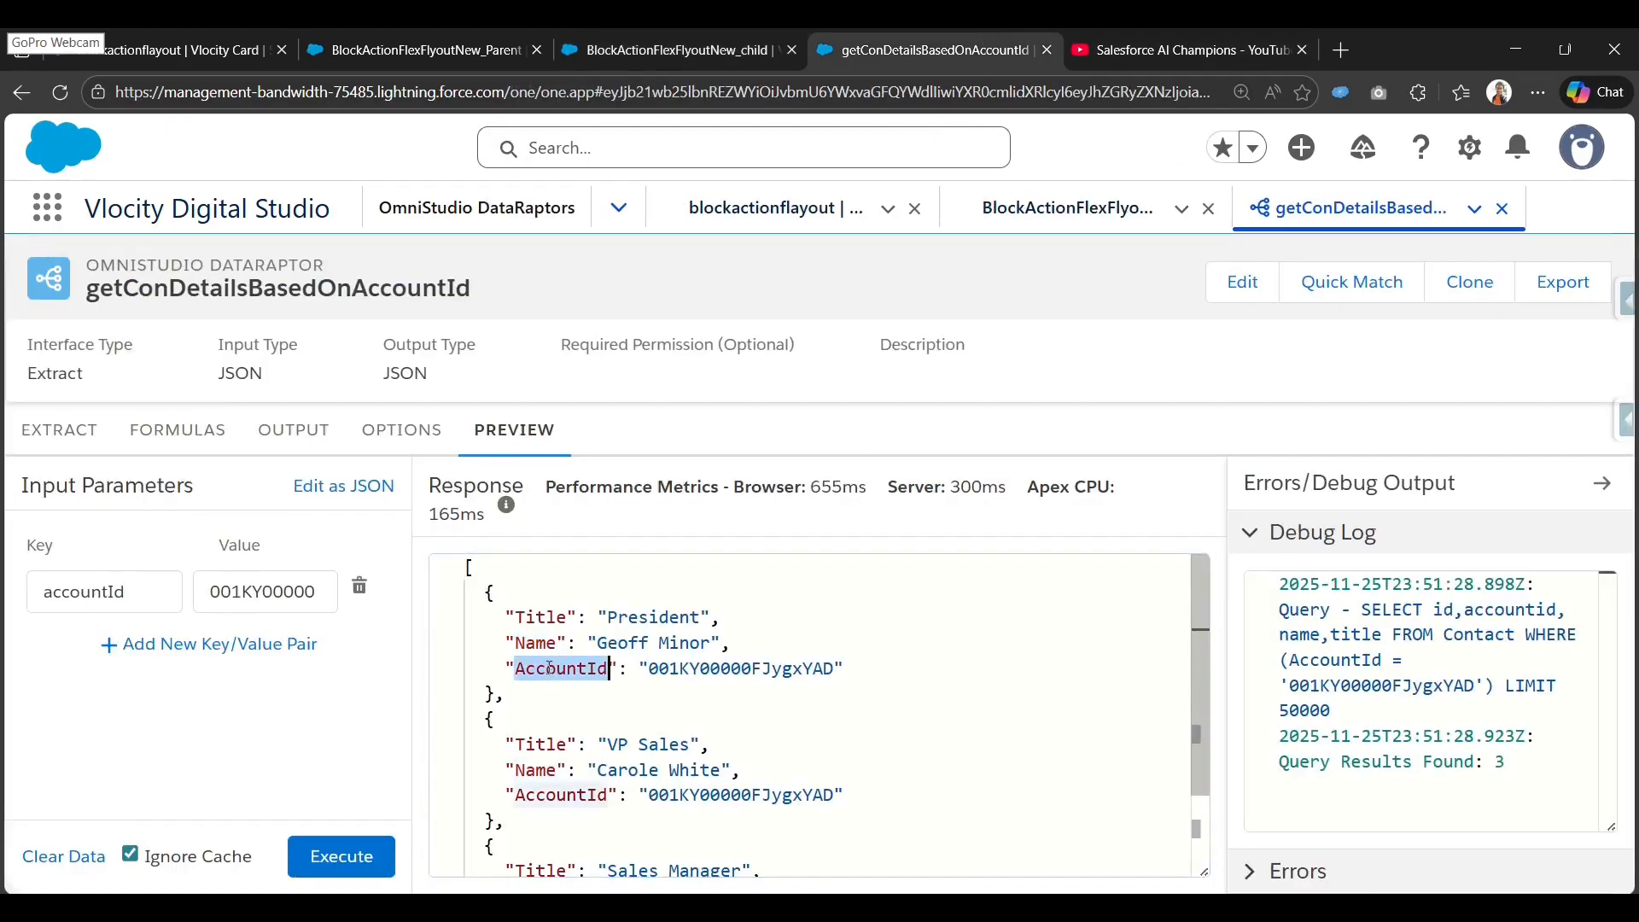
pyautogui.click(602, 50)
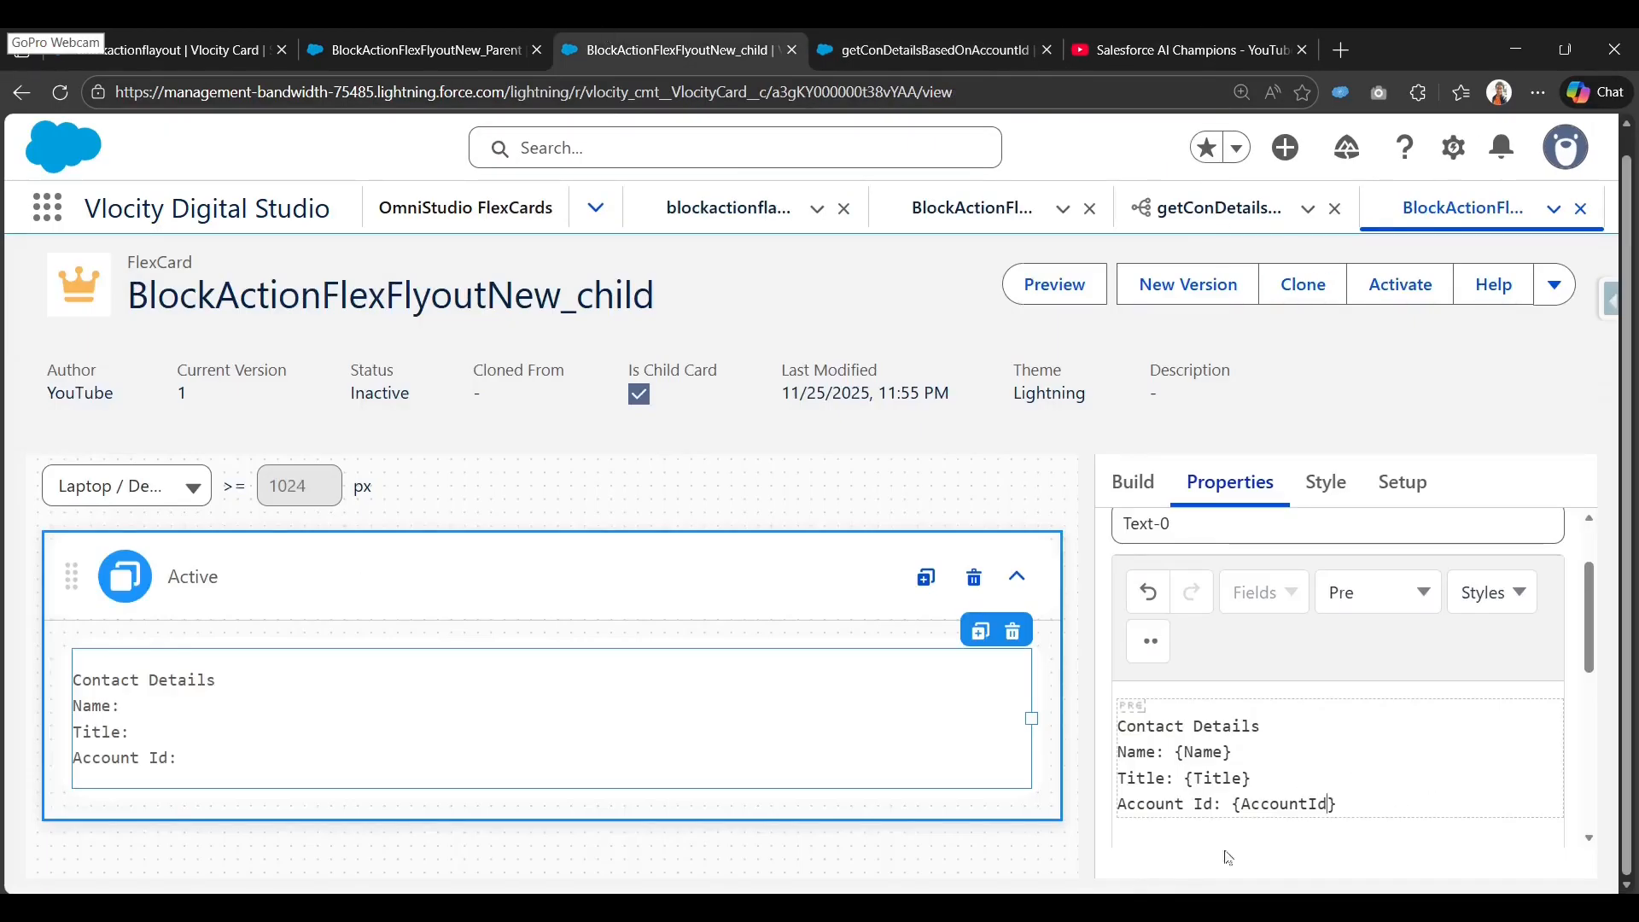
pyautogui.scroll(1, 1411, 766)
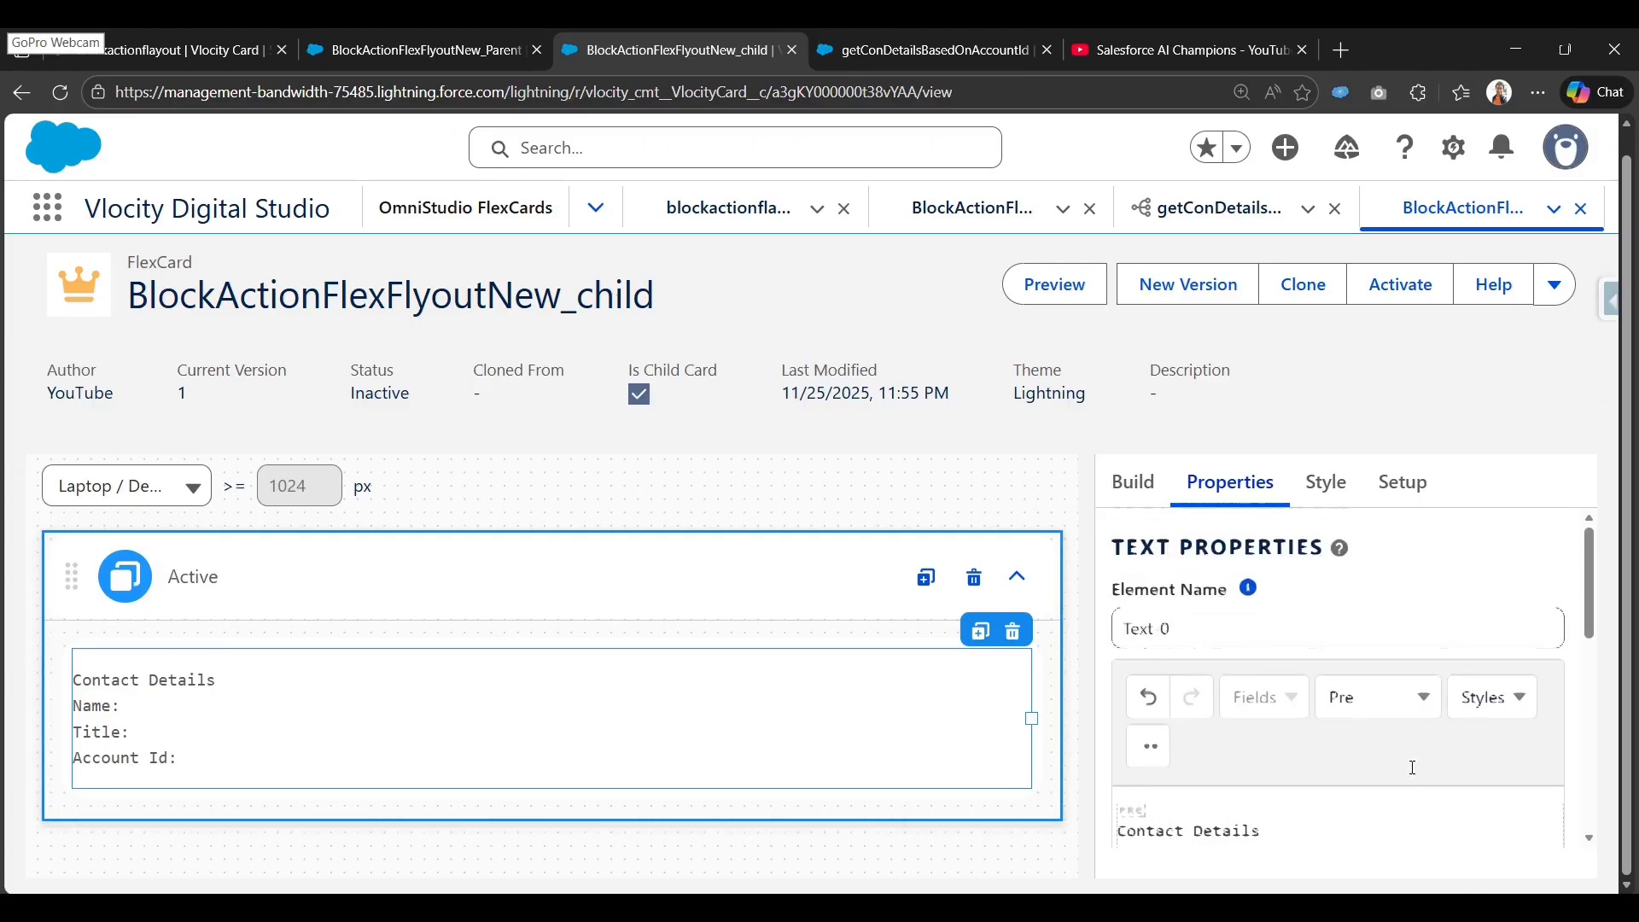
pyautogui.scroll(-2, 1410, 766)
pyautogui.click(1325, 721)
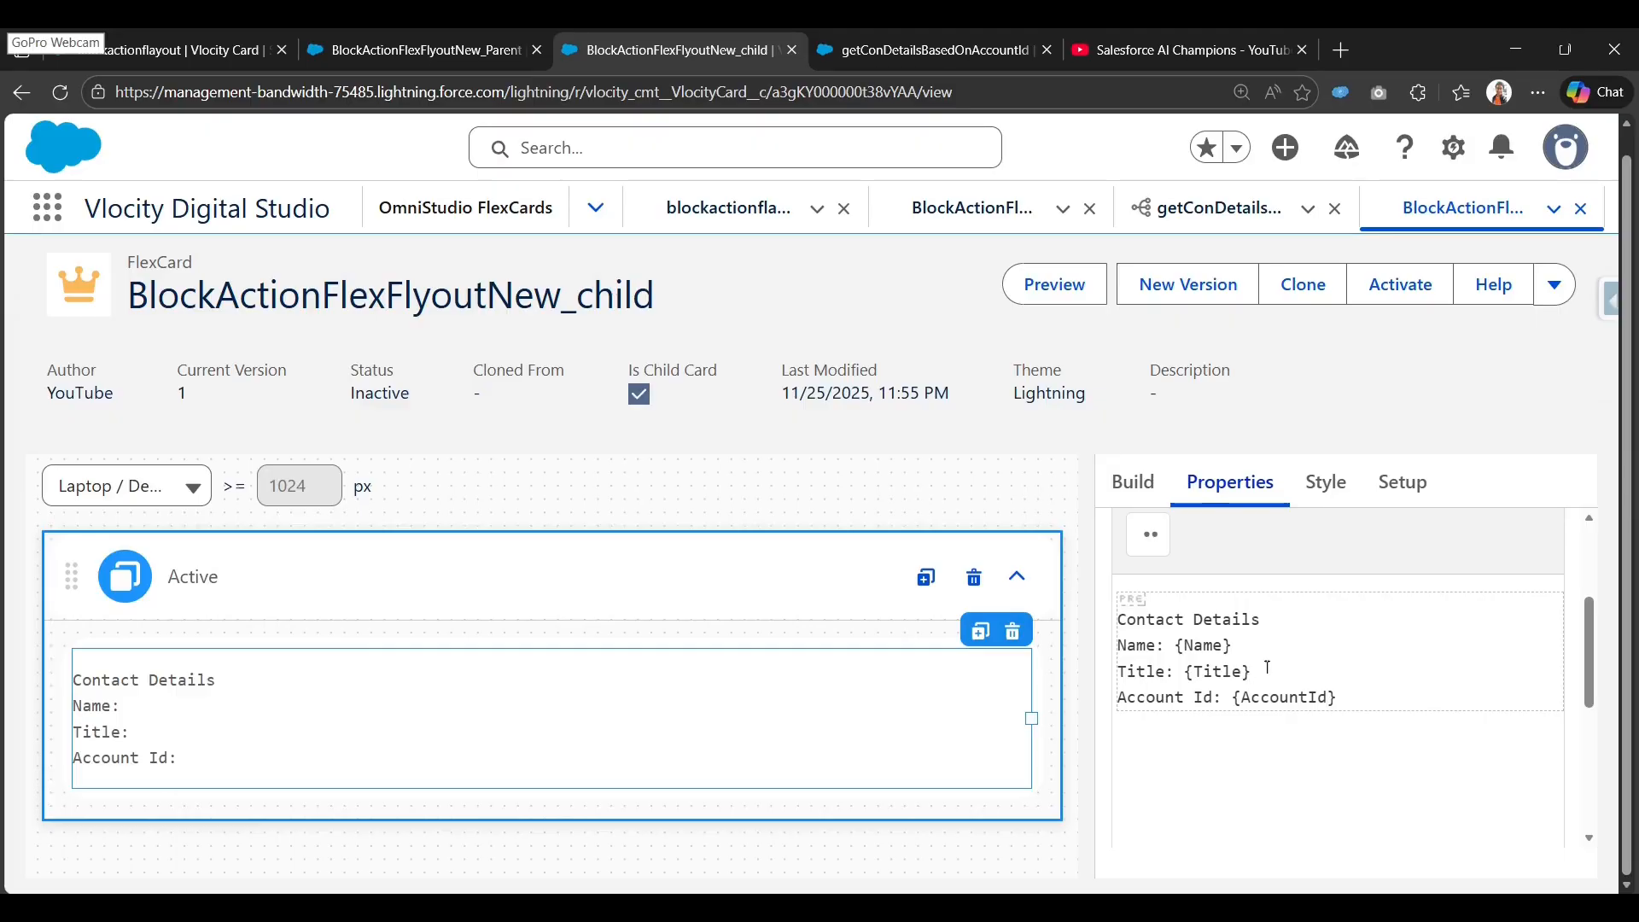
pyautogui.click(1408, 290)
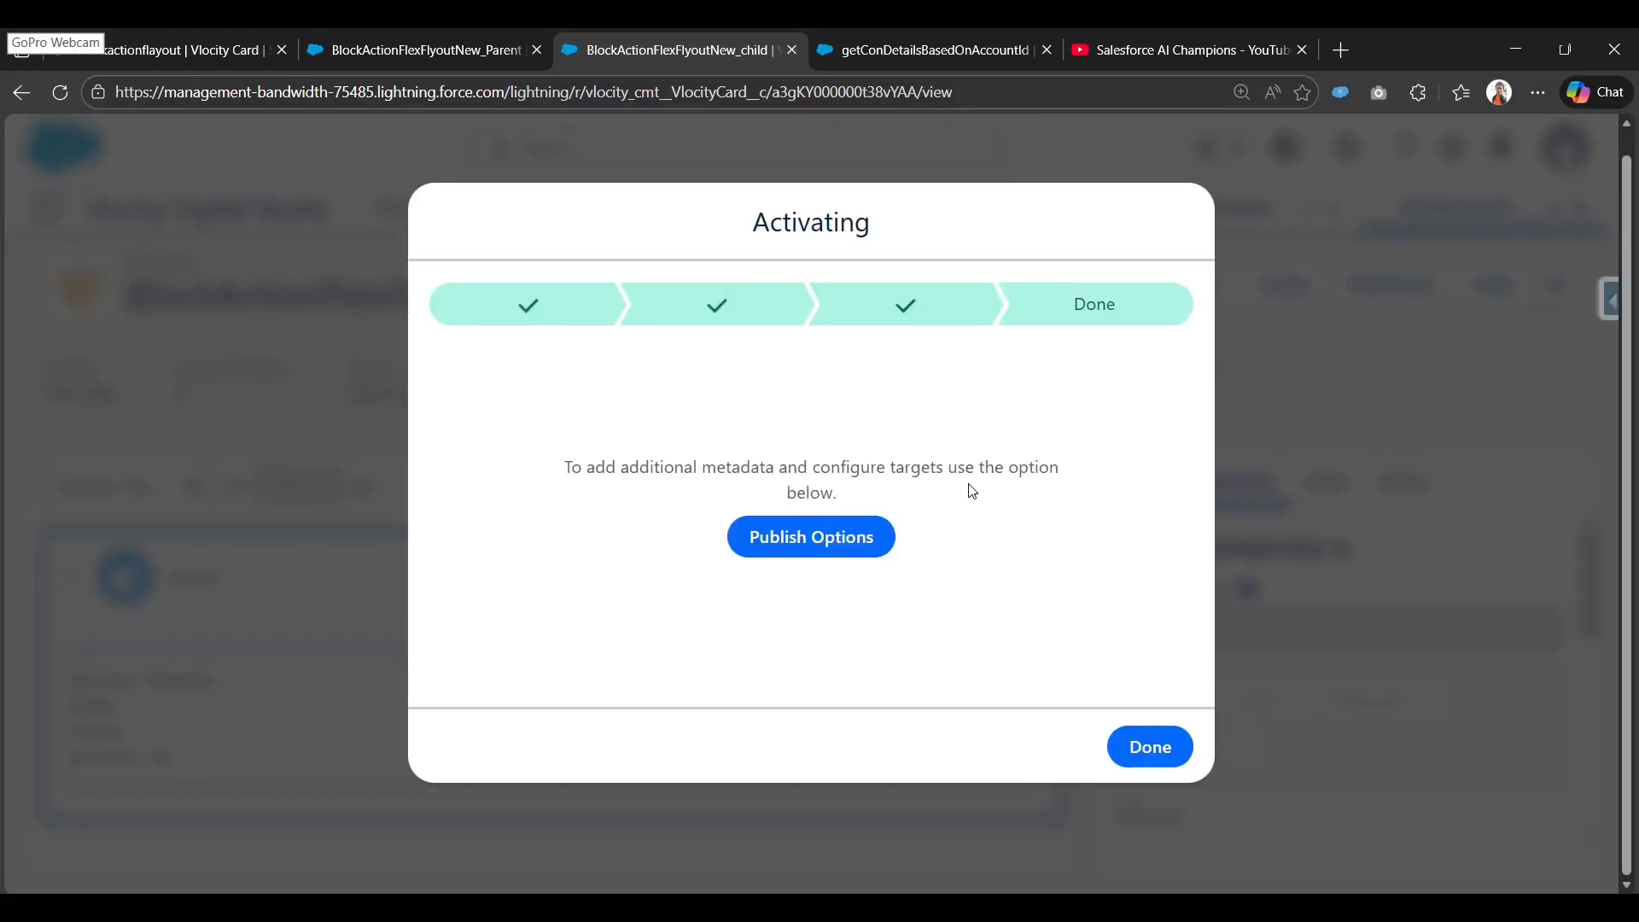
# Close the finished activation dialog and return to the BlockActionFlexFlyoutNew_Parent card.
pyautogui.click(1152, 748)
pyautogui.click(487, 30)
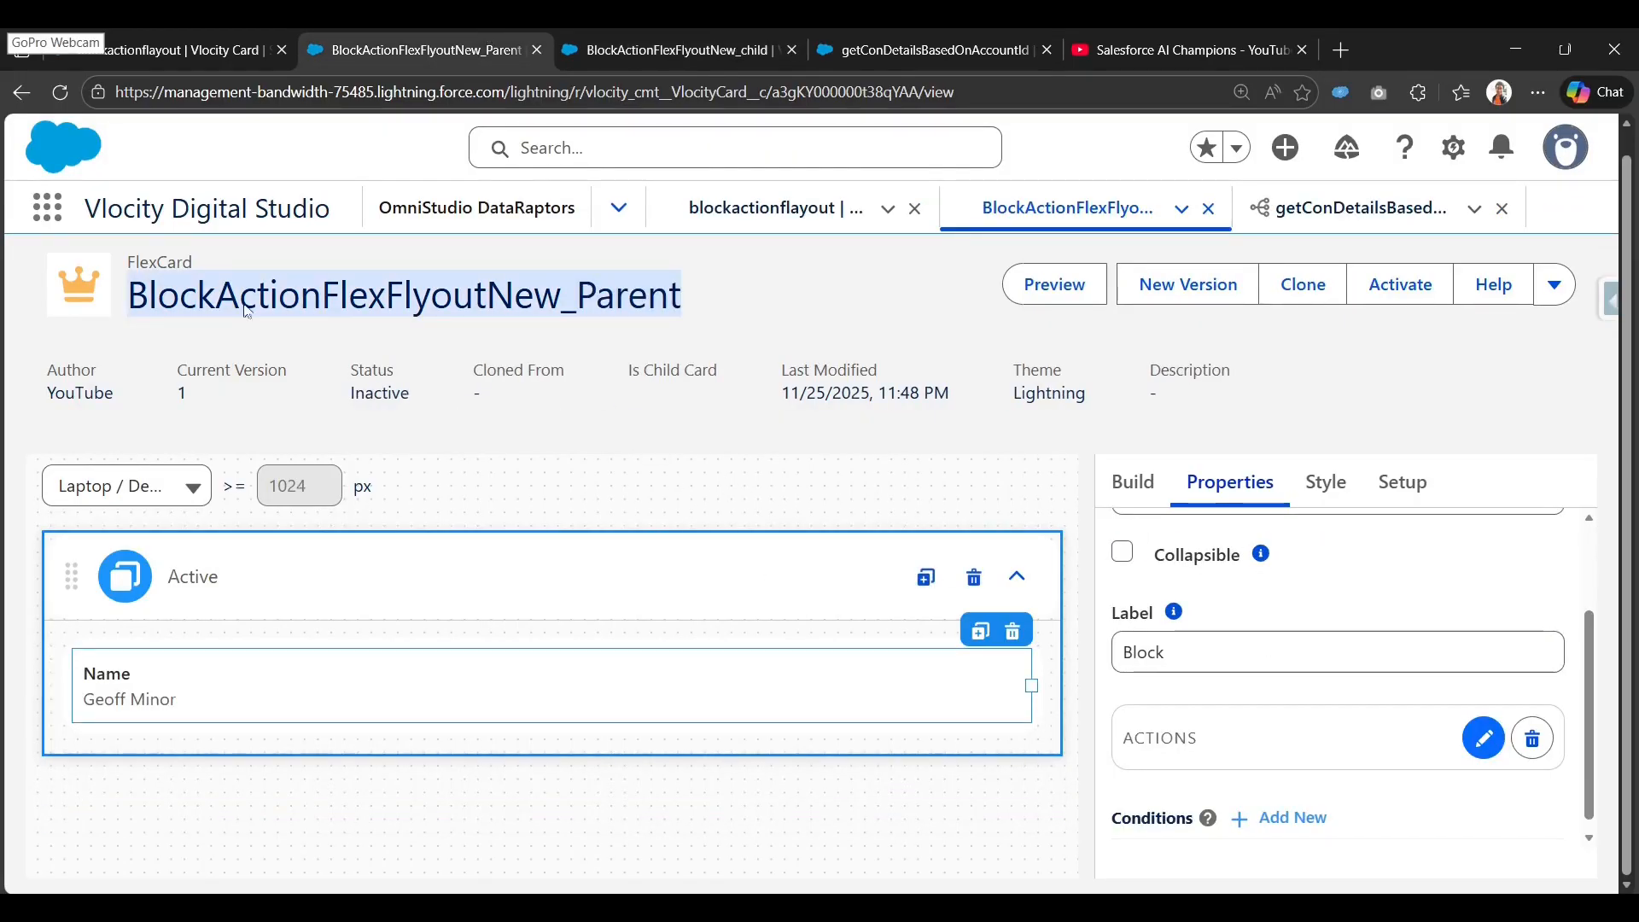
pyautogui.click(69, 92)
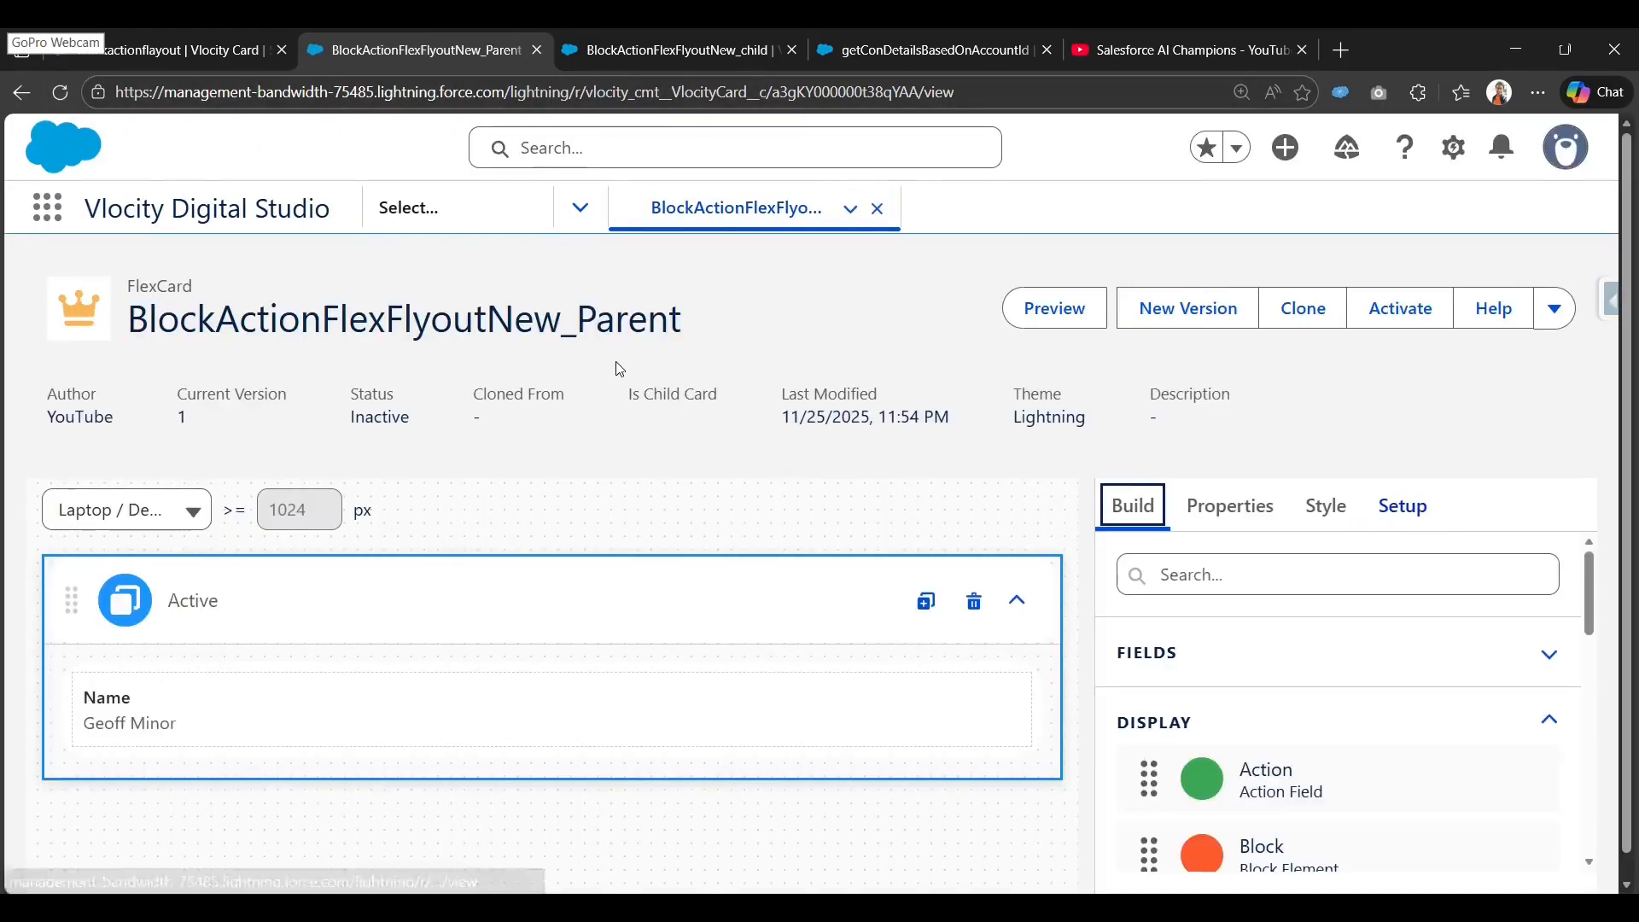
pyautogui.click(689, 53)
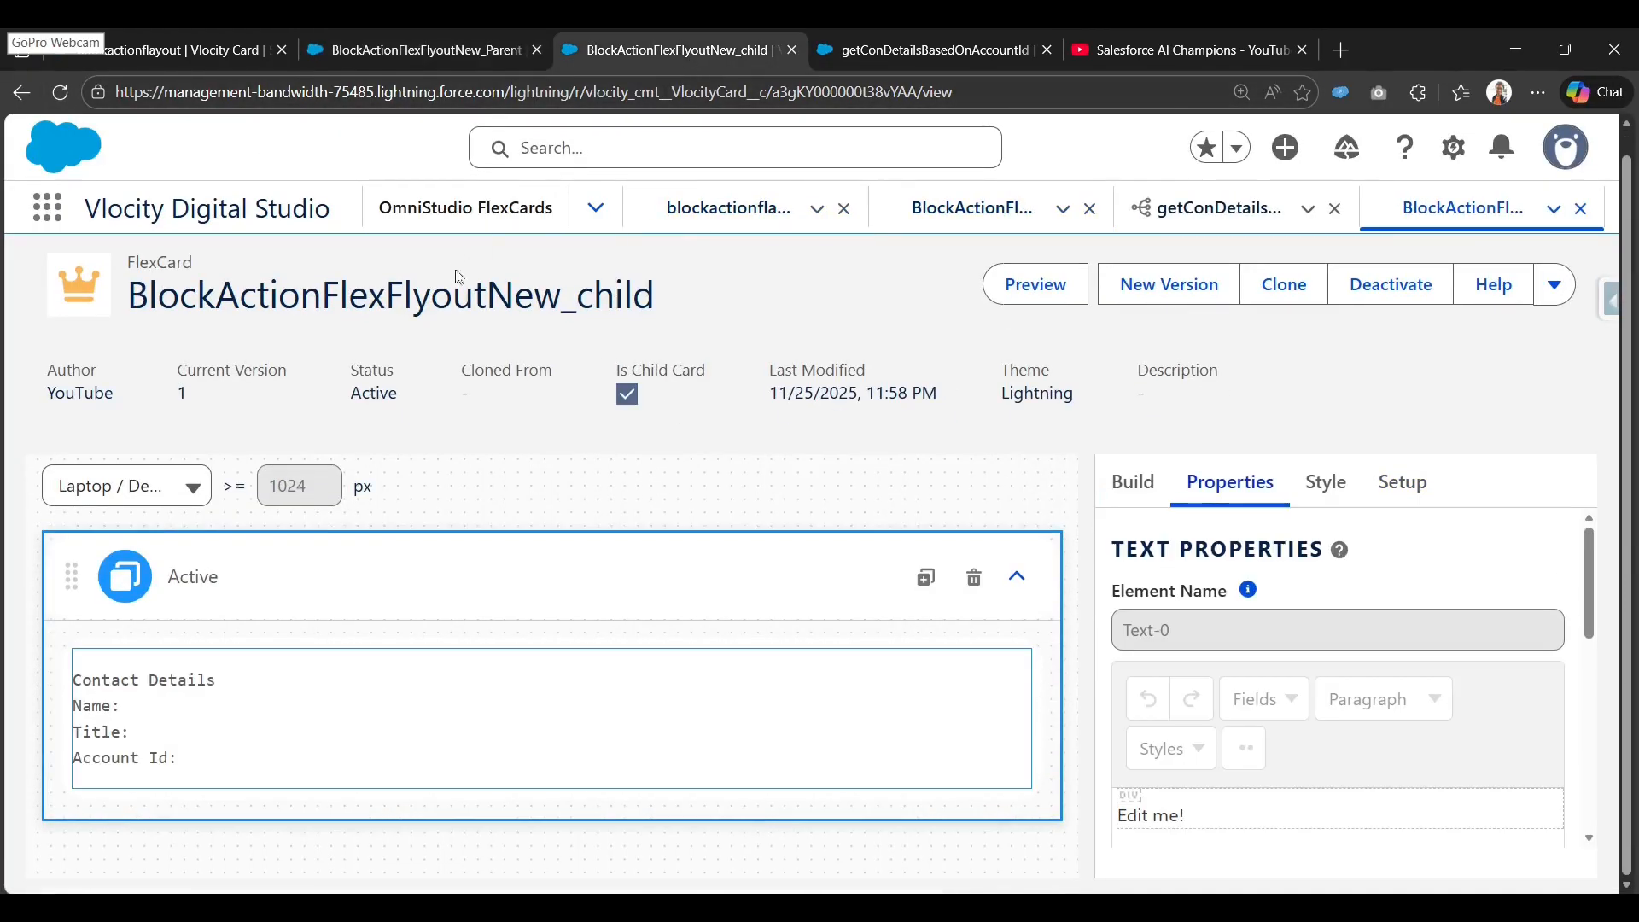
pyautogui.doubleClick(452, 288)
pyautogui.hotkey('ctrl', 'c')
pyautogui.click(426, 52)
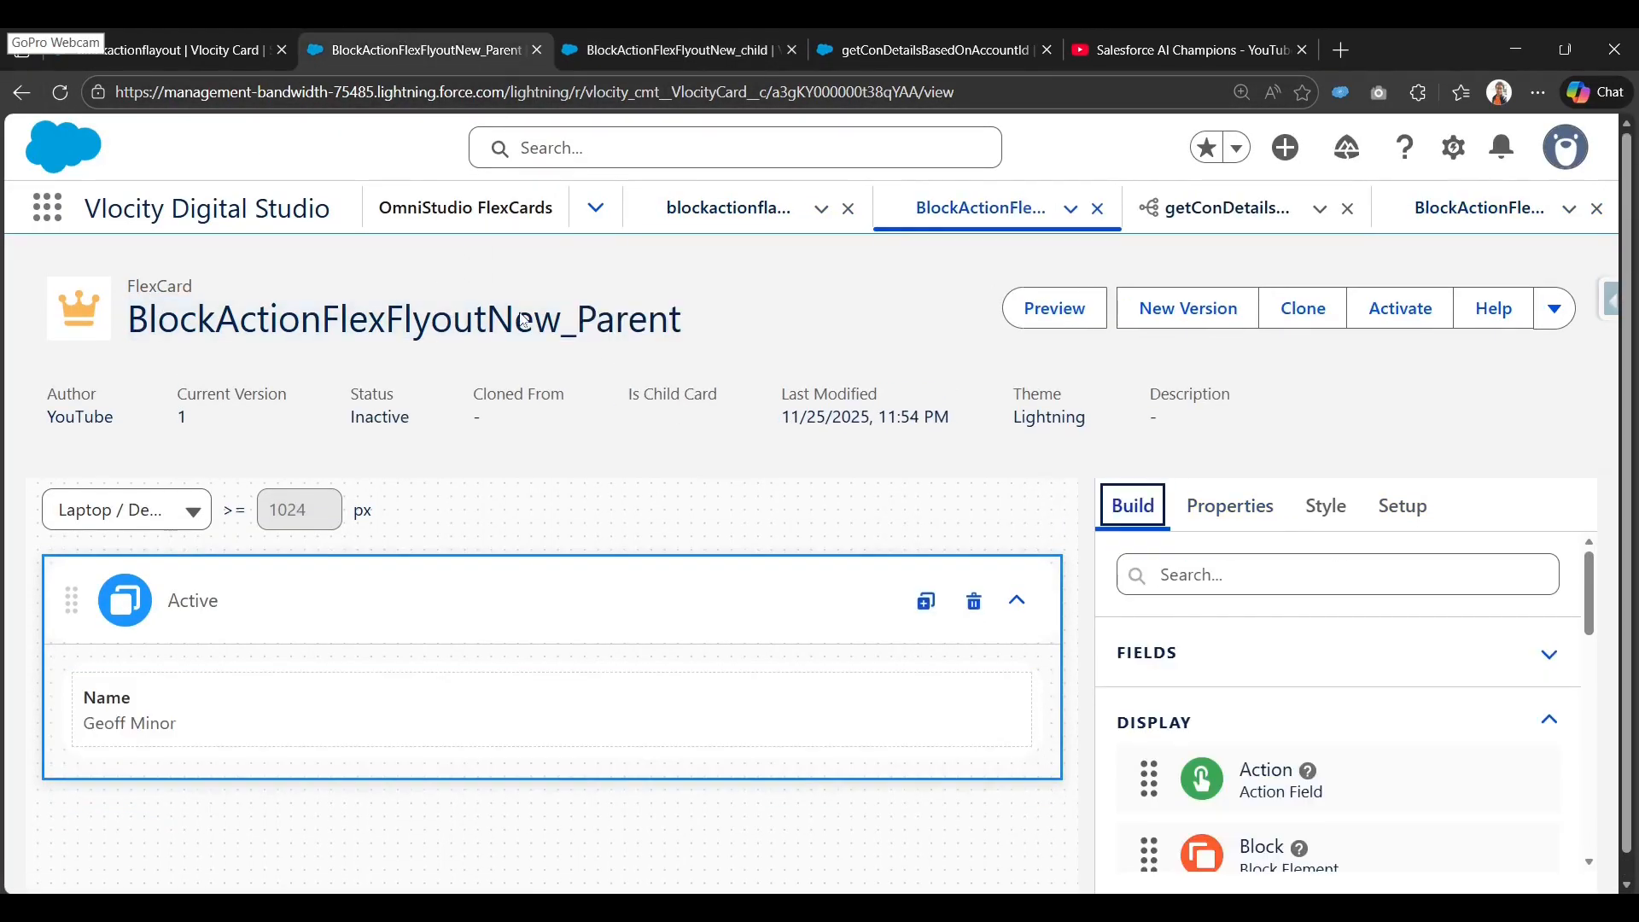
pyautogui.click(668, 675)
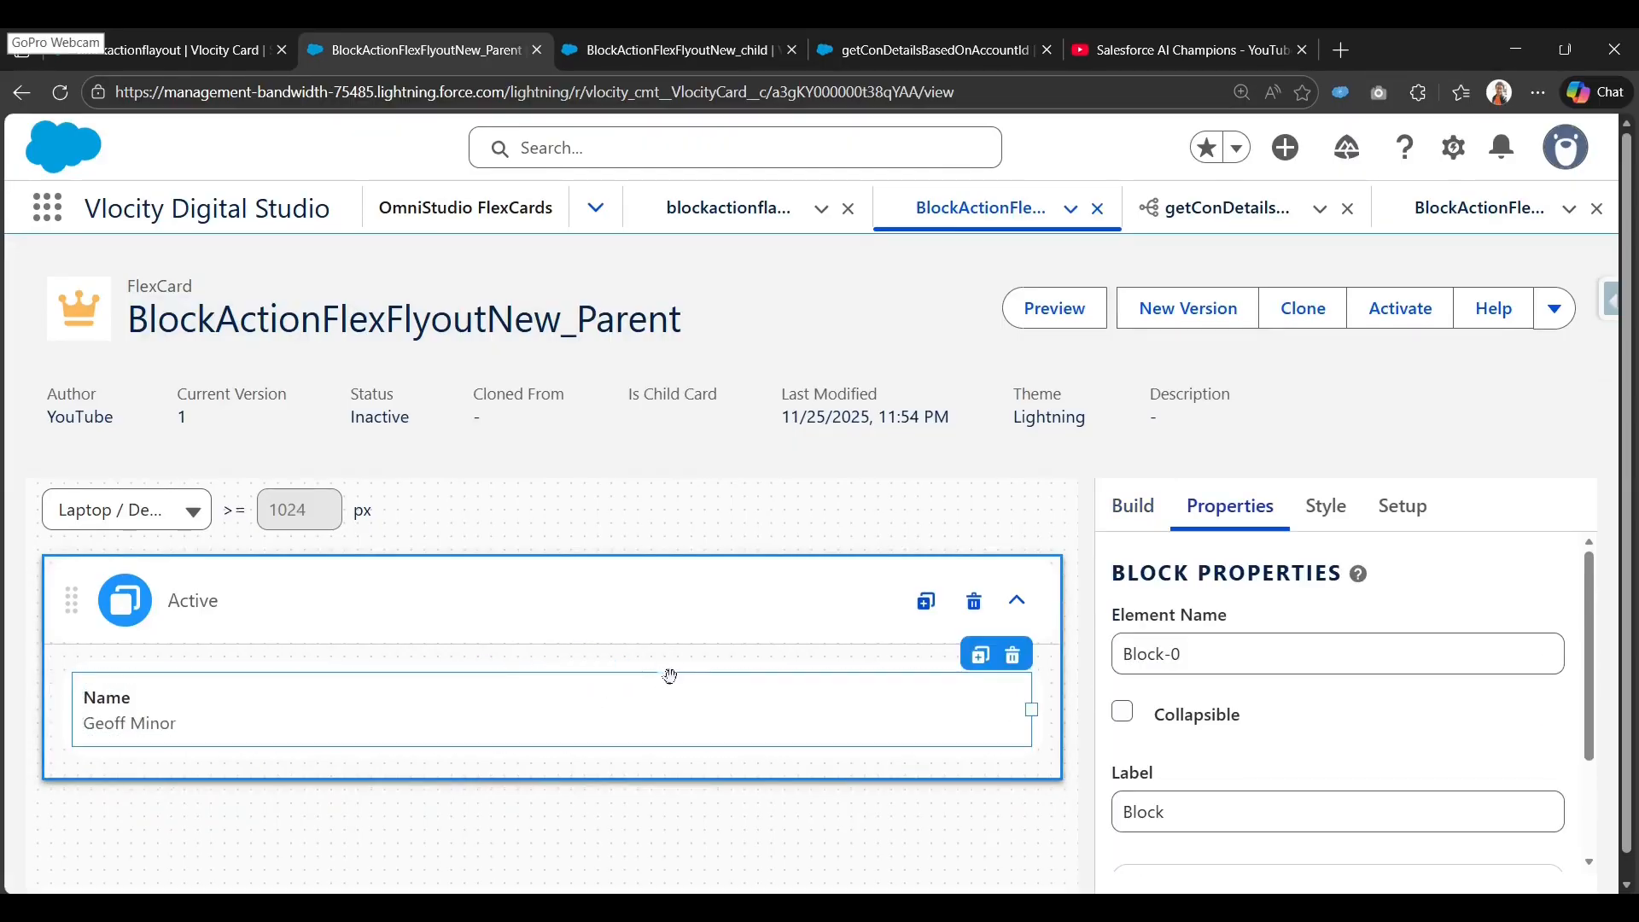
pyautogui.scroll(-2, 1182, 753)
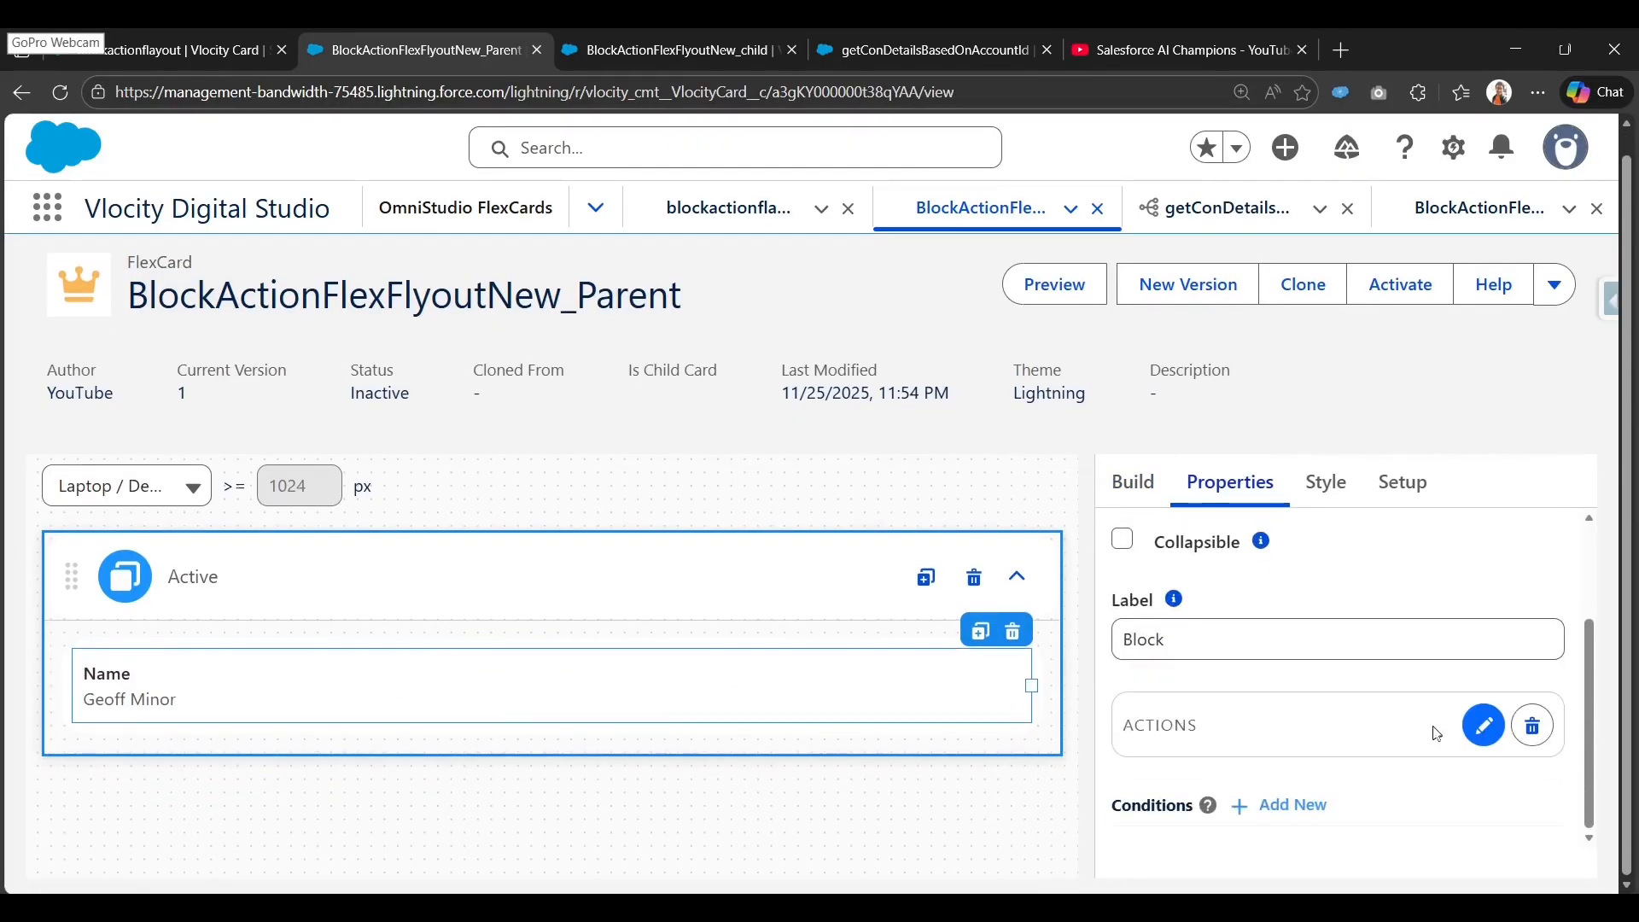
# Choose BlockActionFlexFlyoutNew_child as the flyout for the Contact Details action.
pyautogui.click(1484, 725)
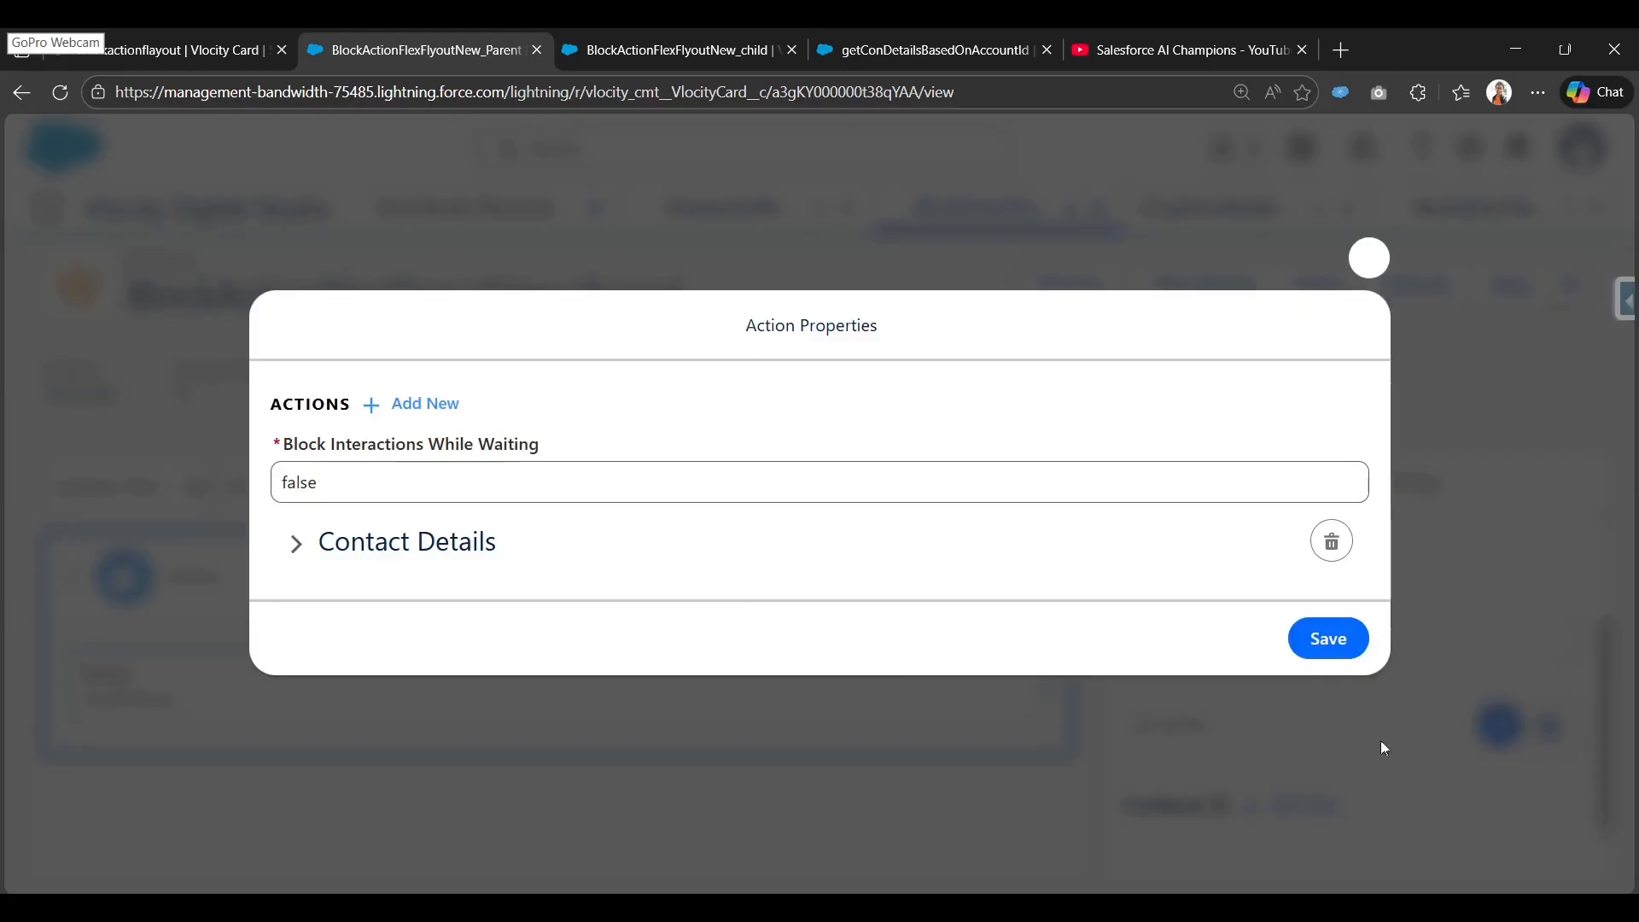
pyautogui.click(376, 545)
pyautogui.scroll(-2, 395, 556)
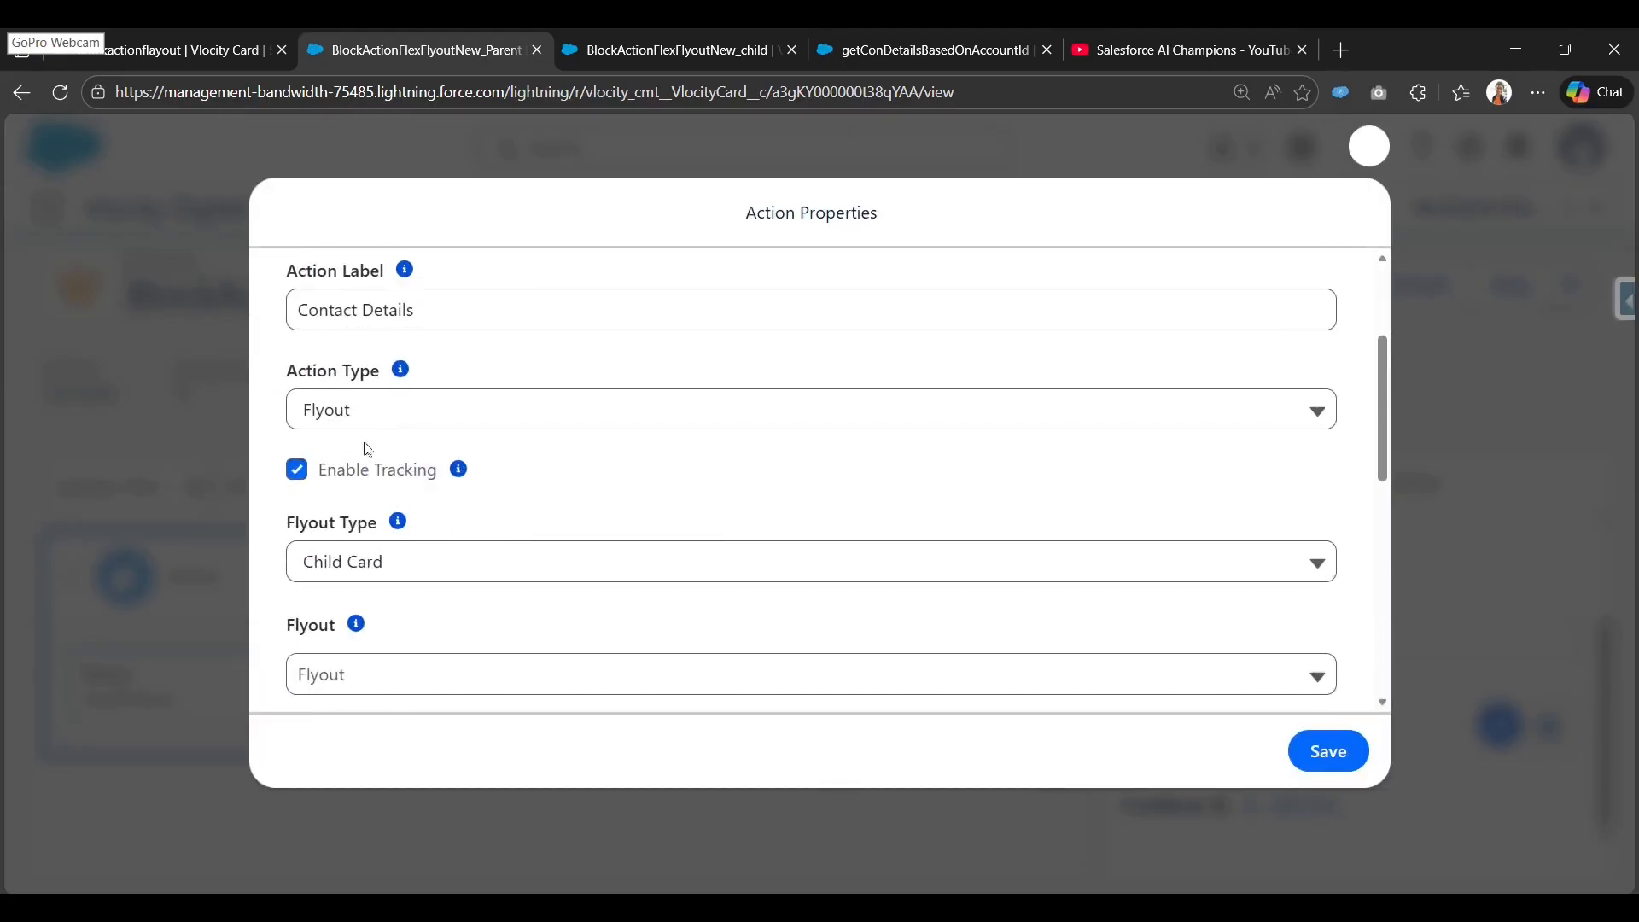
pyautogui.scroll(-1, 367, 461)
pyautogui.scroll(1, 401, 417)
pyautogui.scroll(-2, 298, 416)
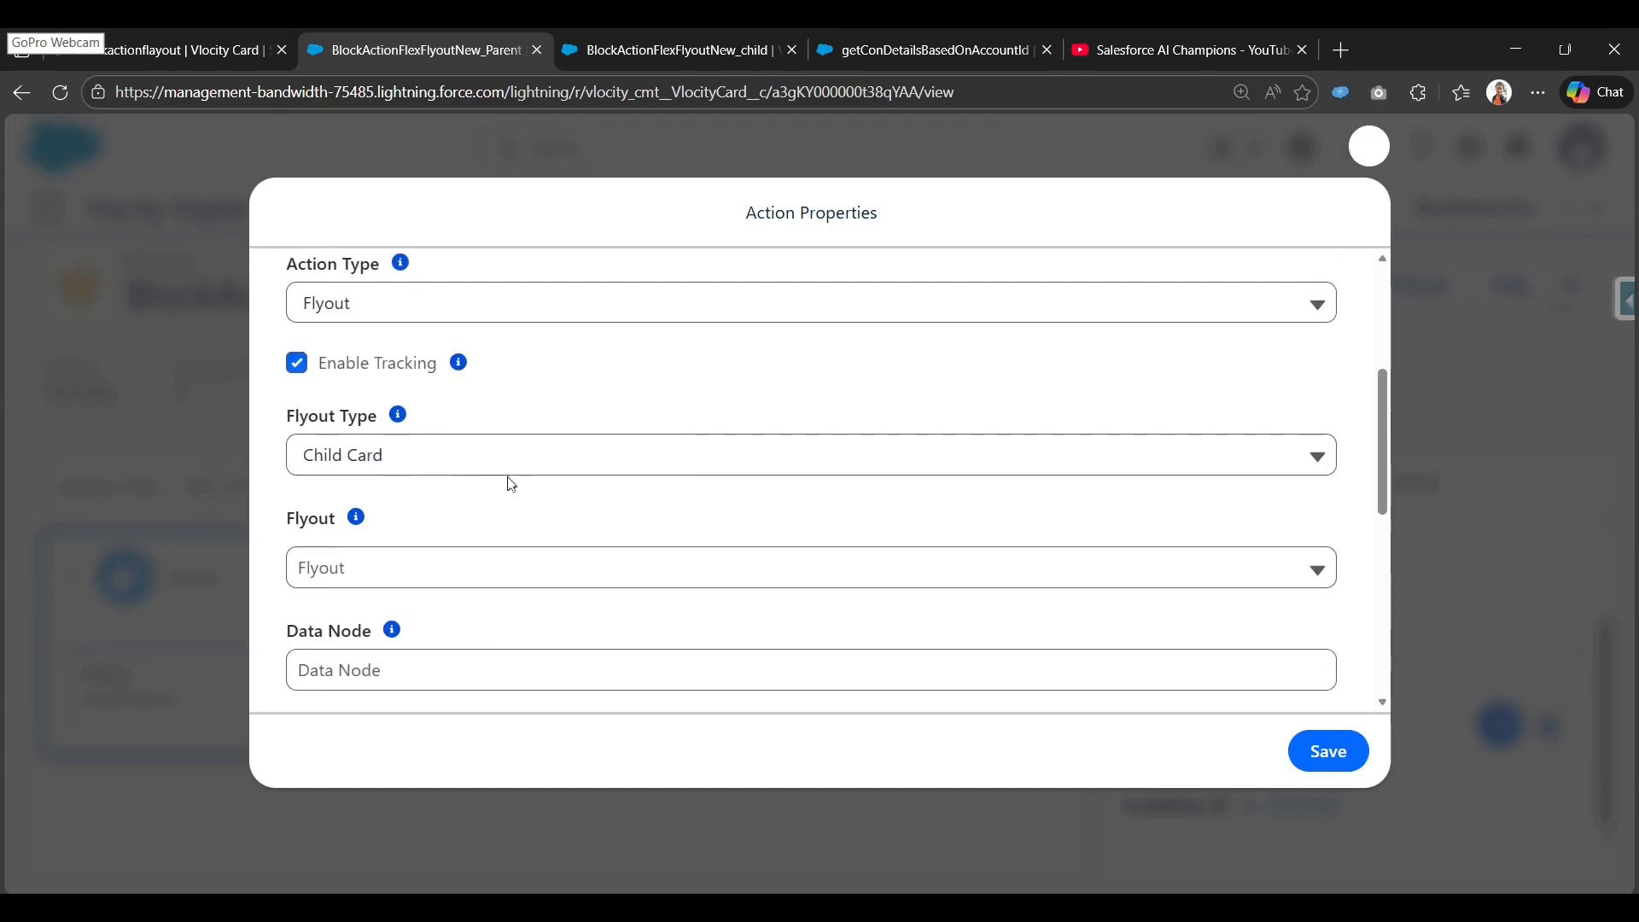
pyautogui.scroll(-2, 509, 479)
pyautogui.click(390, 361)
pyautogui.hotkey('ctrl', 'v')
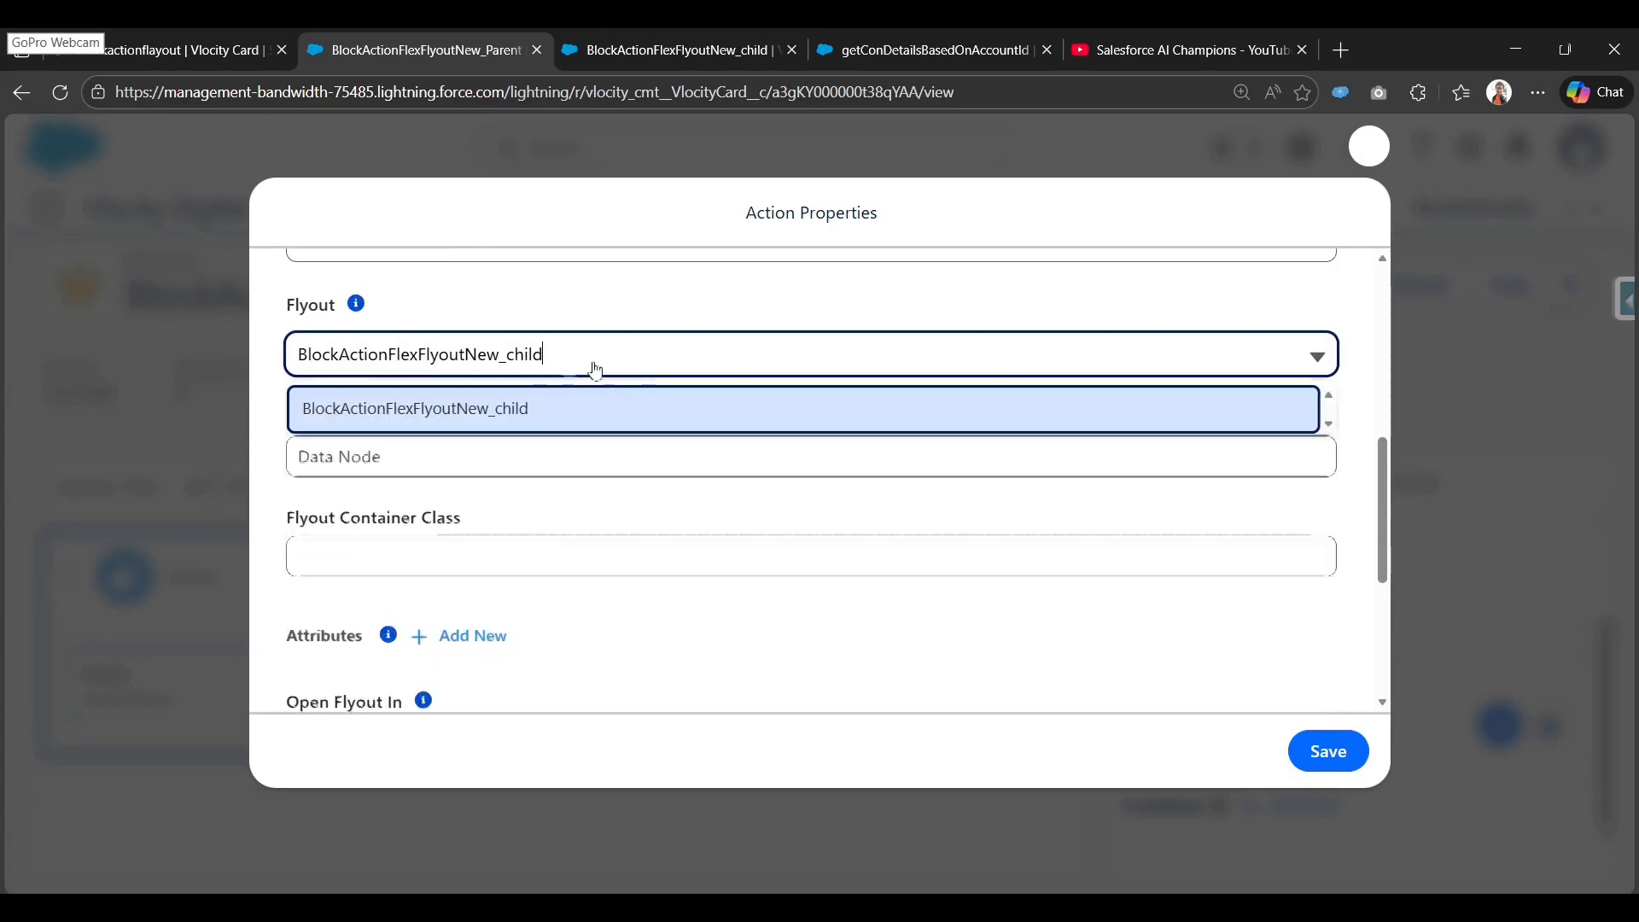
pyautogui.click(437, 413)
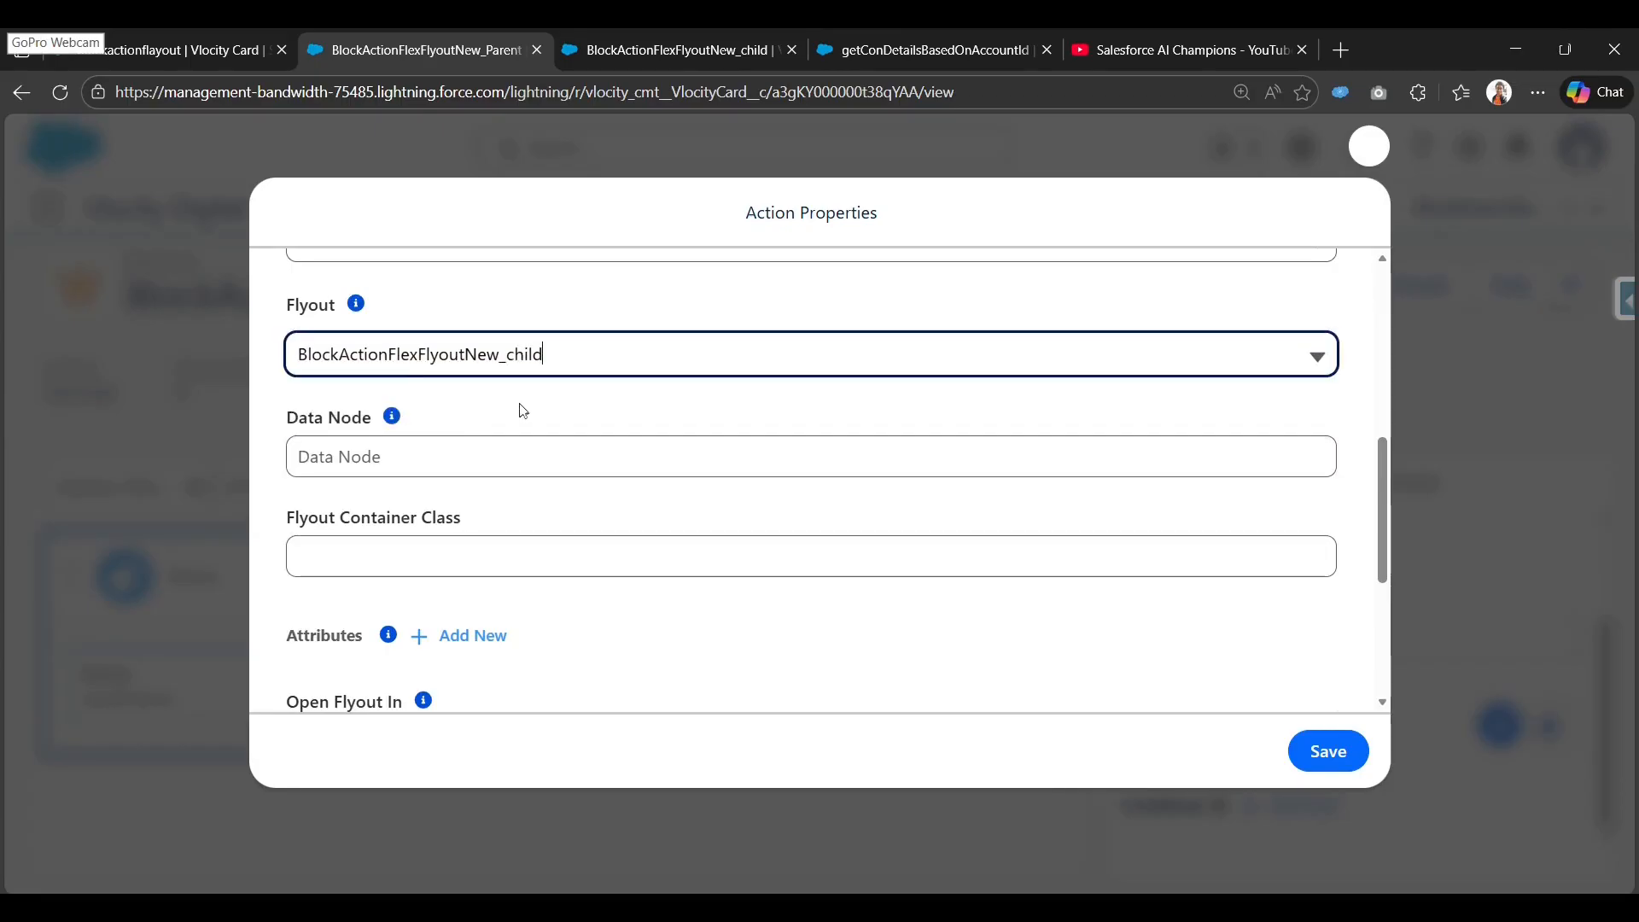
# Set the Data Node to {record}, keep channel name close_modal, and save the action.
pyautogui.click(481, 449)
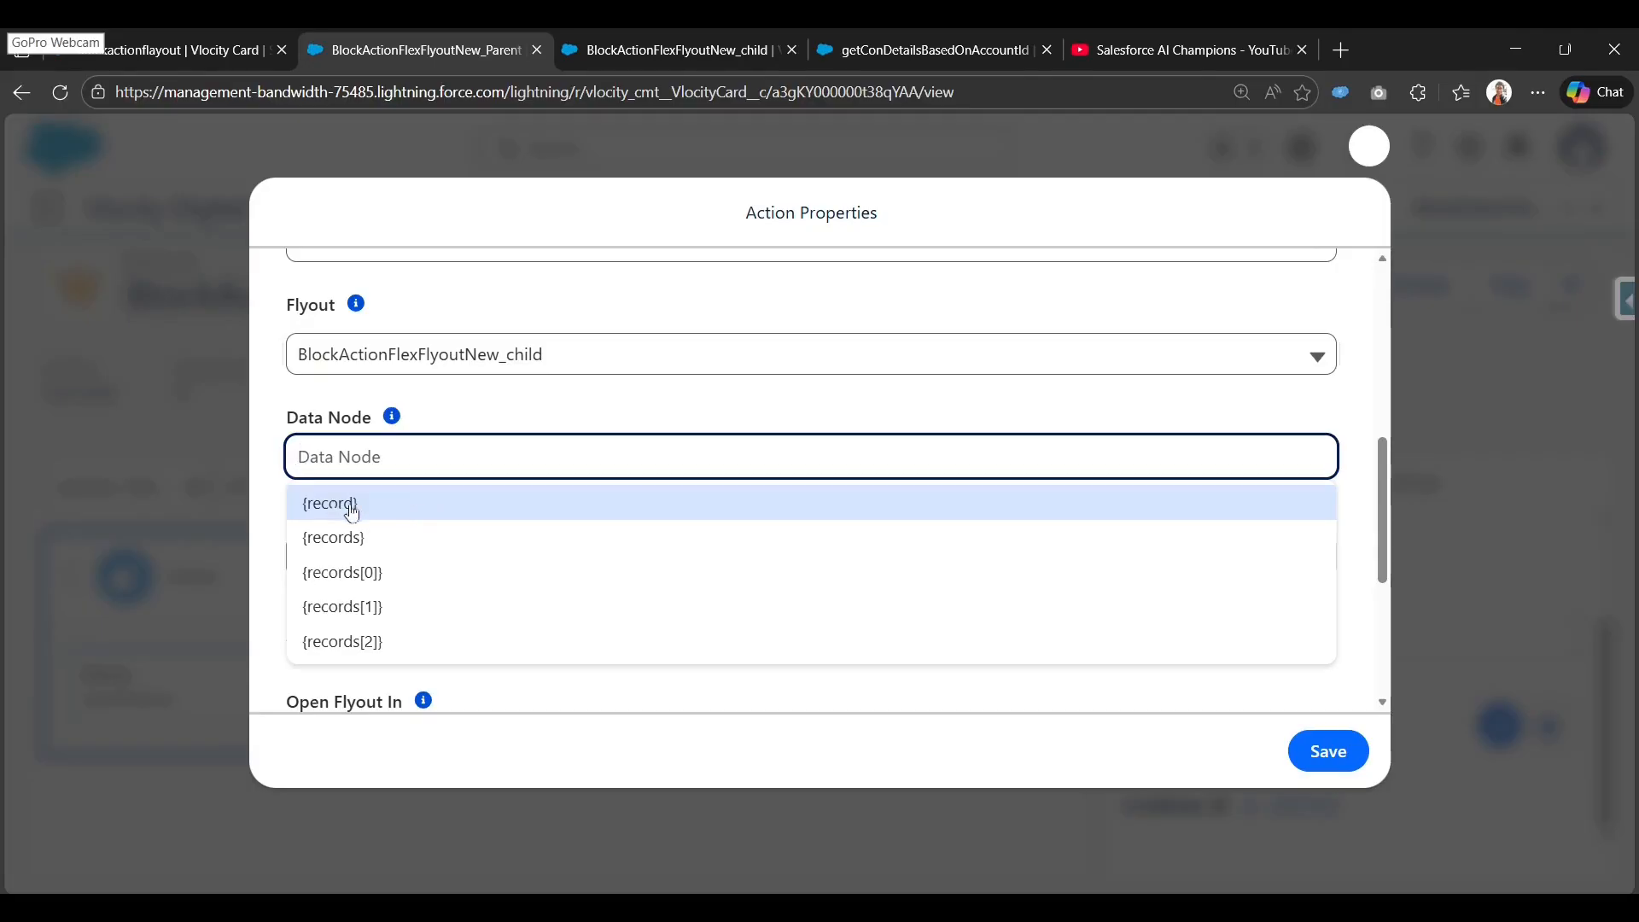
pyautogui.click(406, 512)
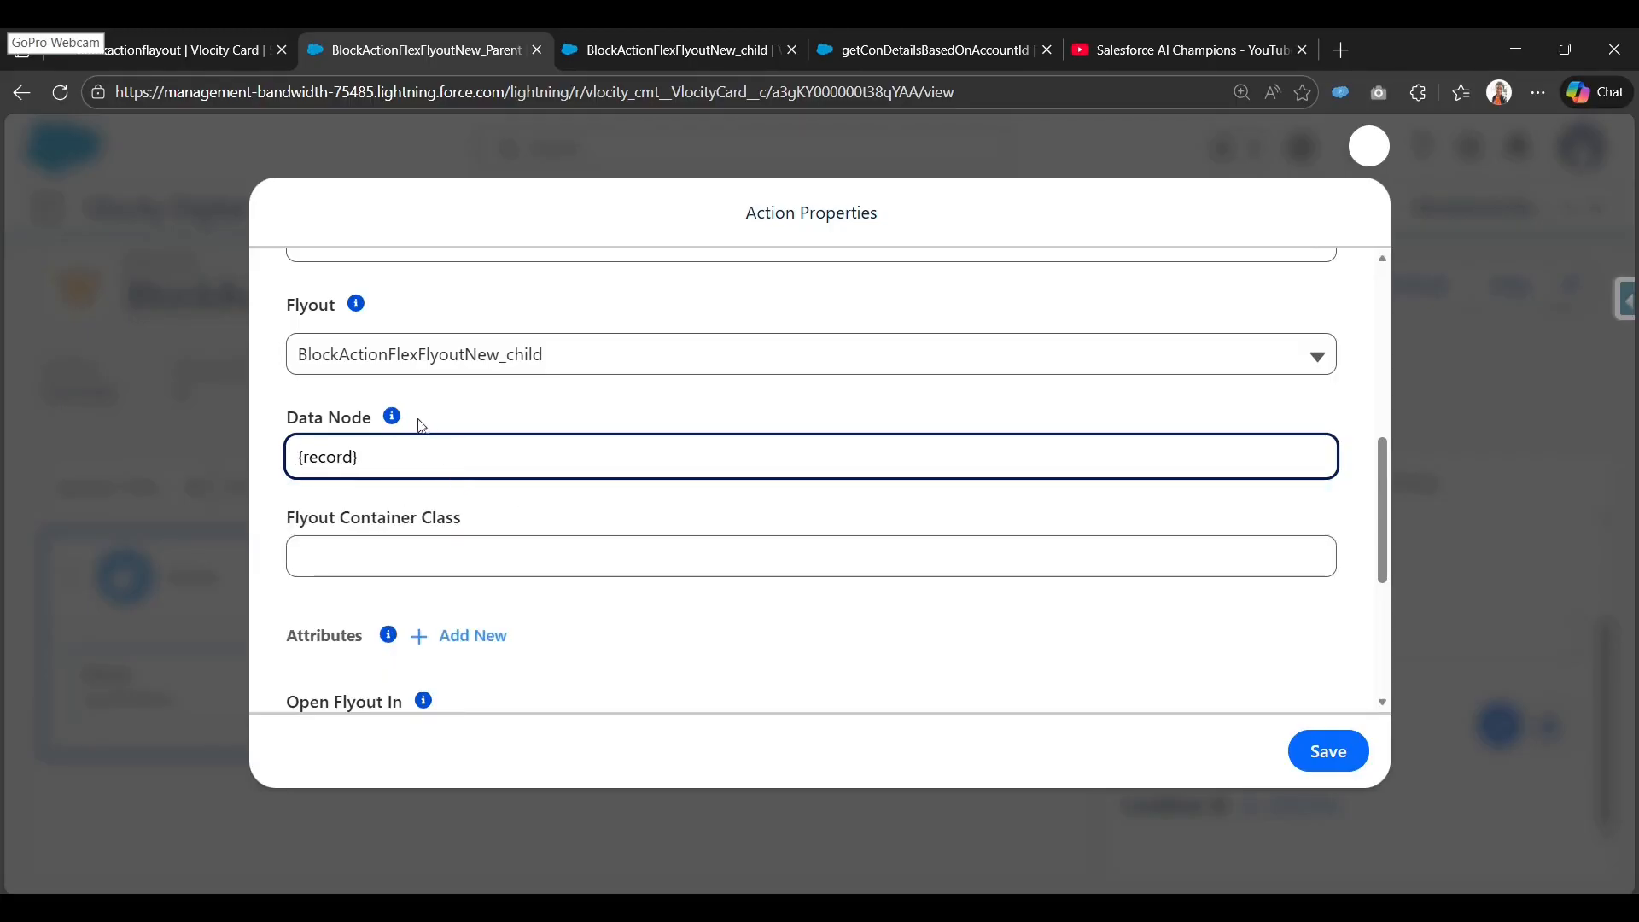
pyautogui.click(353, 457)
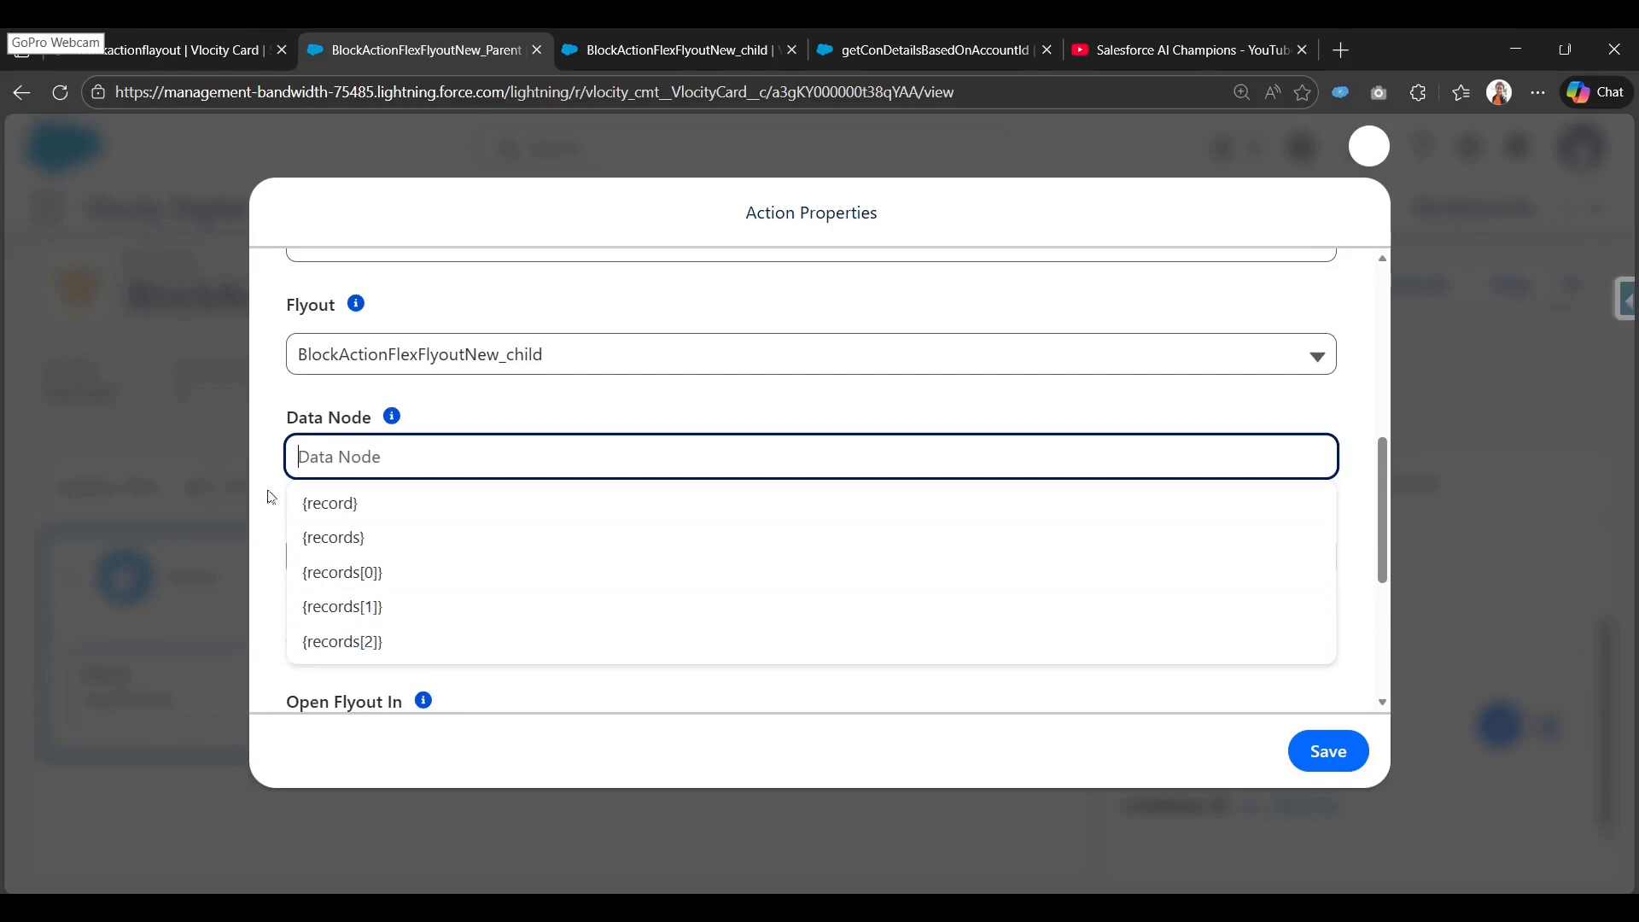
pyautogui.click(362, 505)
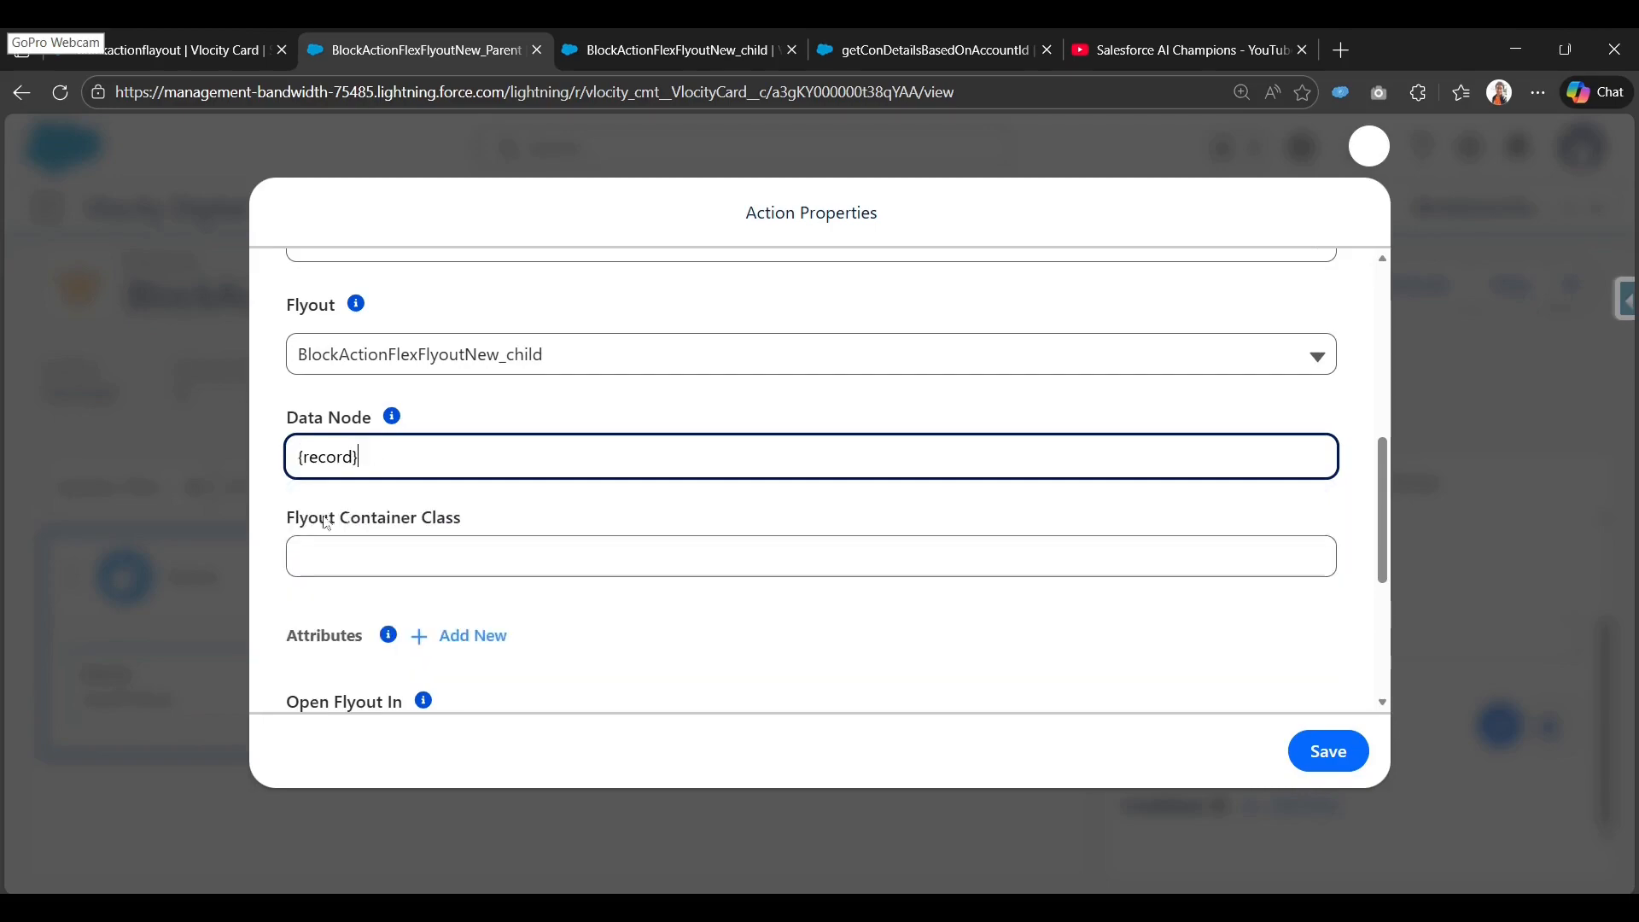
pyautogui.scroll(-2, 377, 660)
pyautogui.scroll(-3, 376, 660)
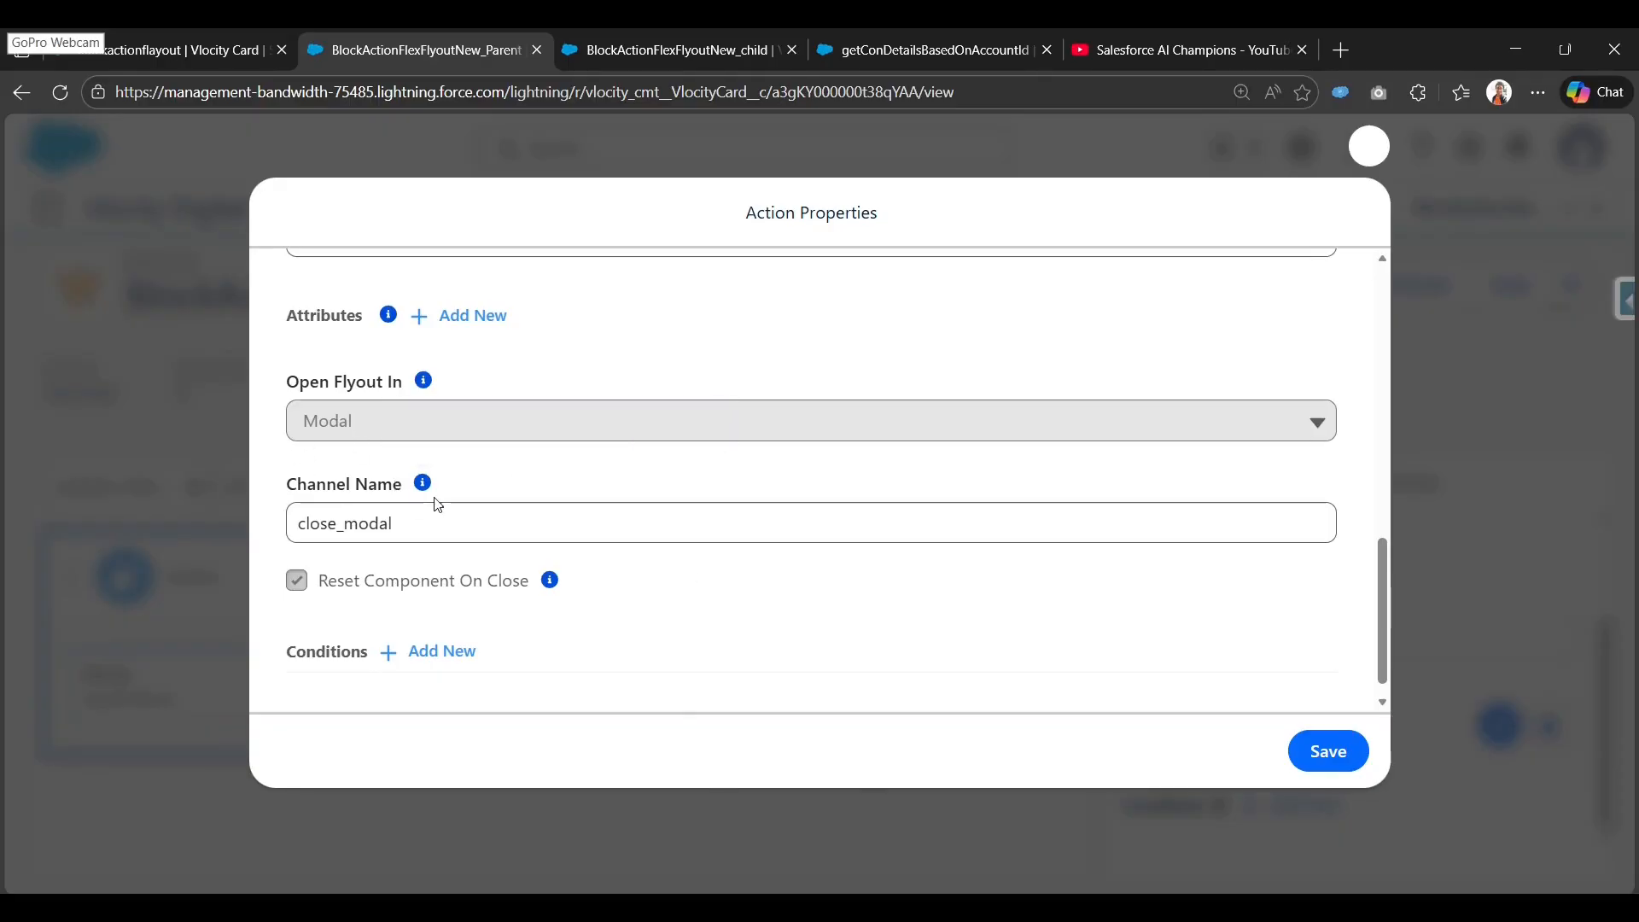
pyautogui.scroll(2, 475, 506)
pyautogui.scroll(3, 304, 531)
pyautogui.scroll(-5, 301, 536)
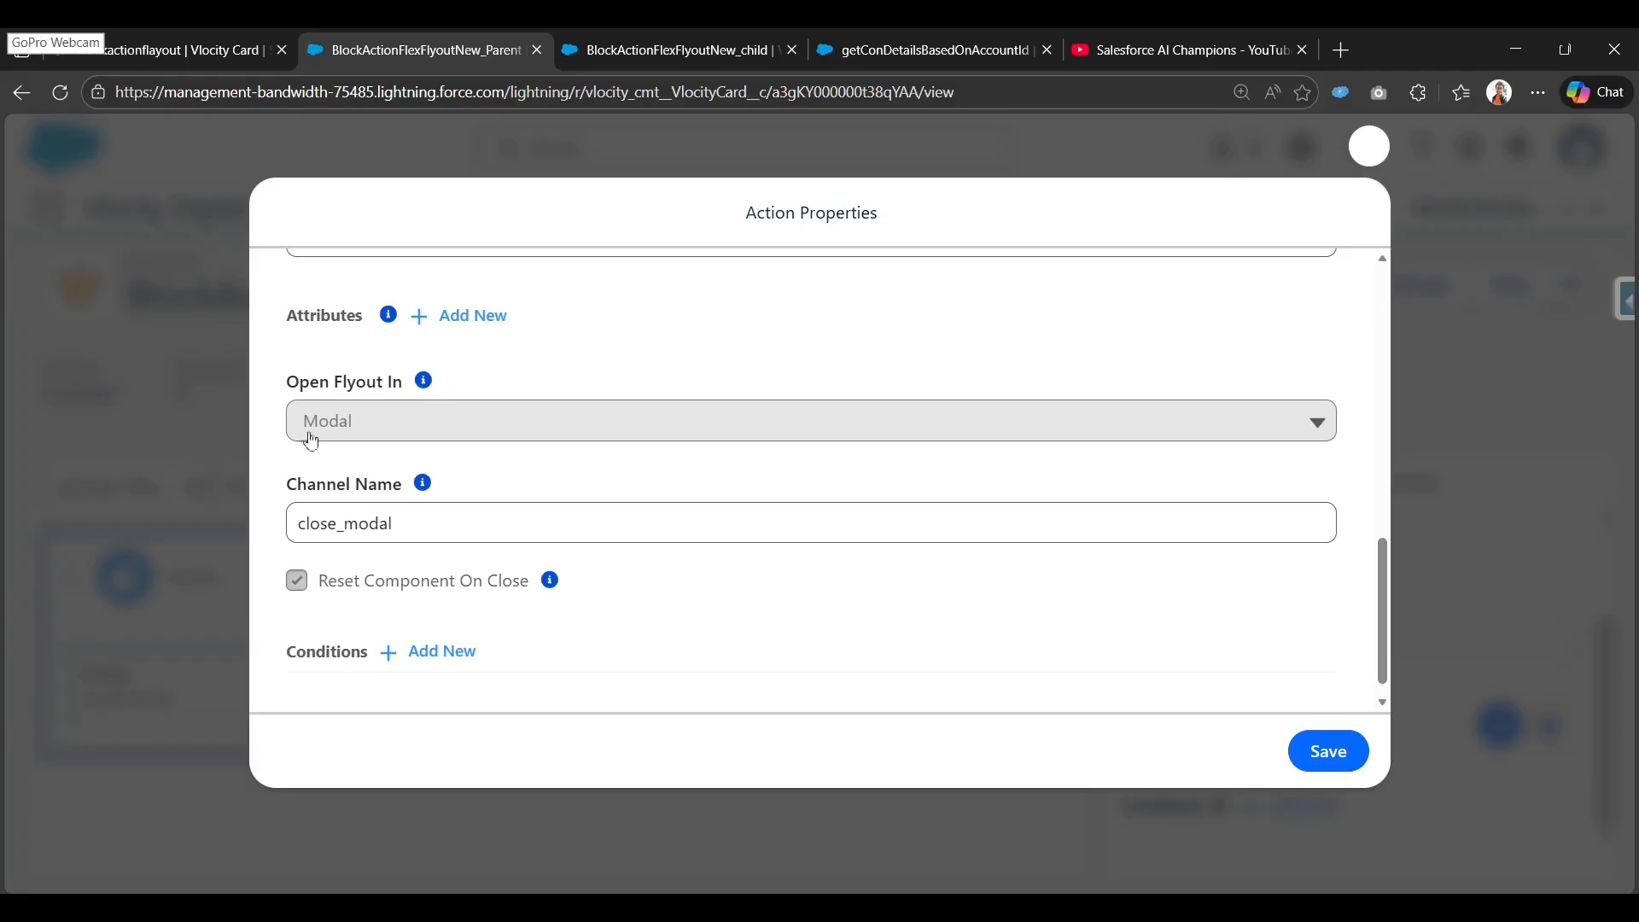
pyautogui.click(389, 523)
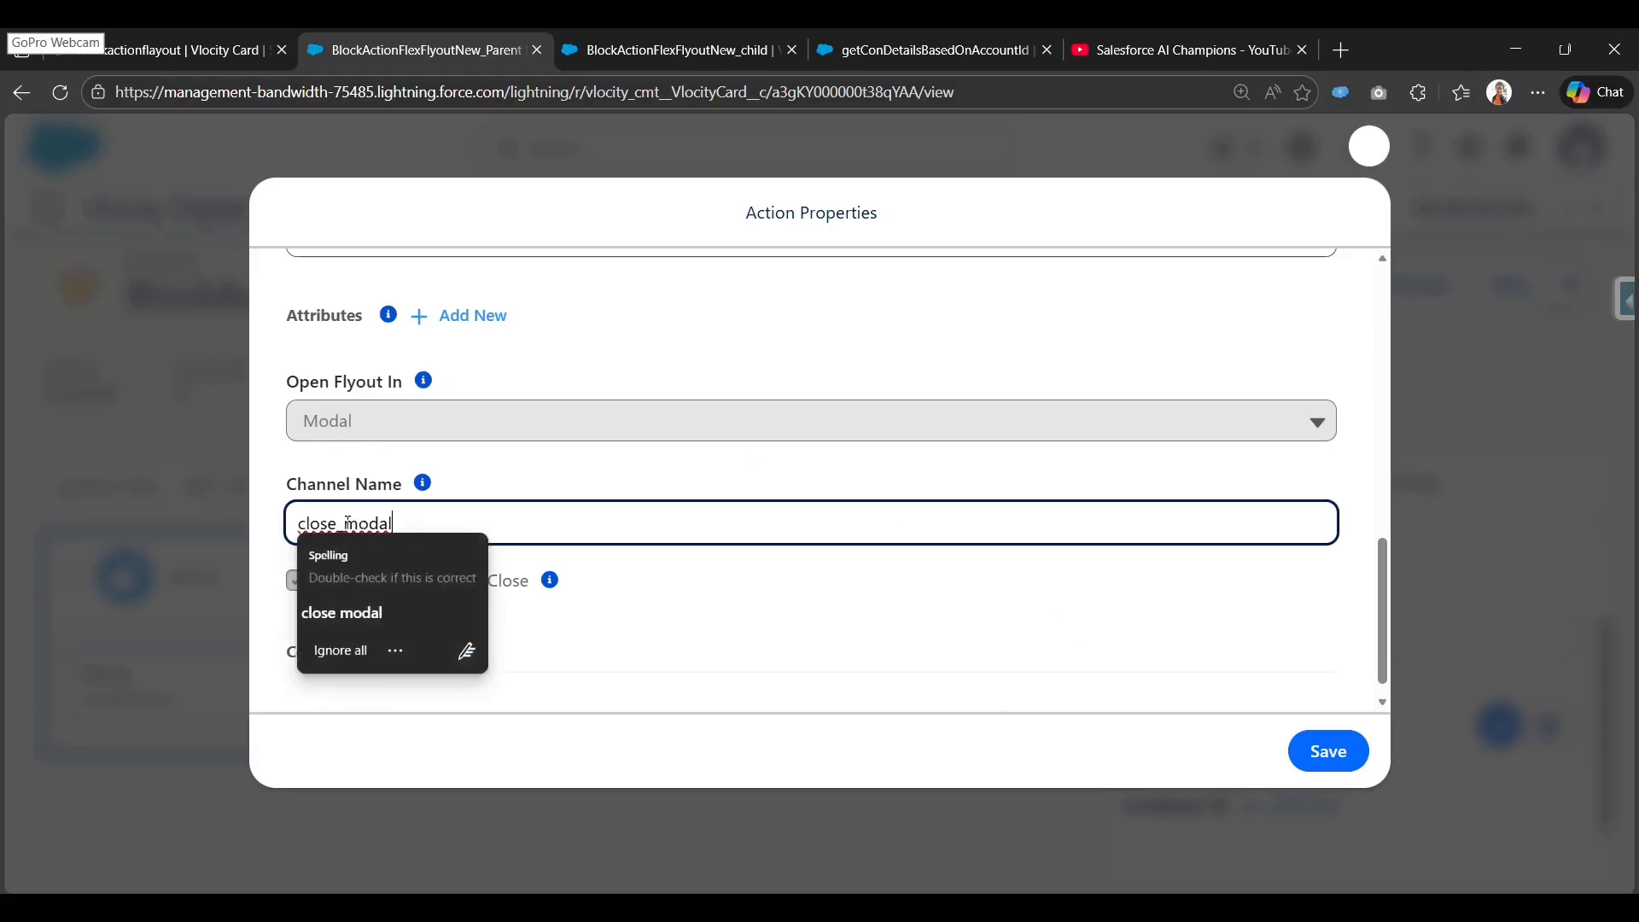
pyautogui.click(648, 498)
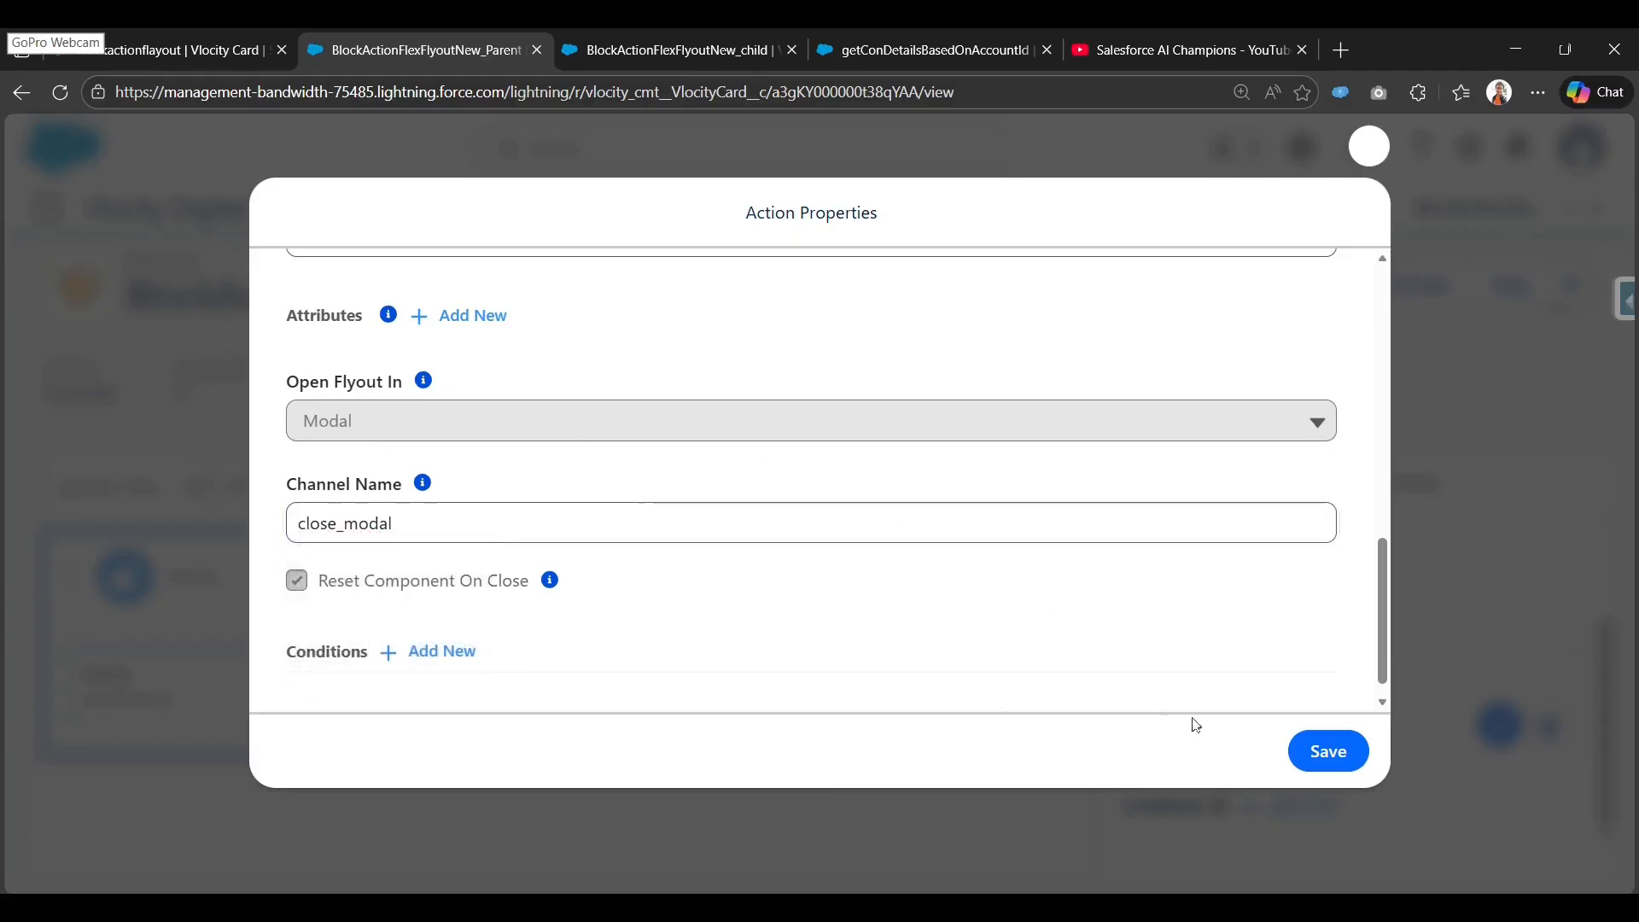
pyautogui.click(1328, 751)
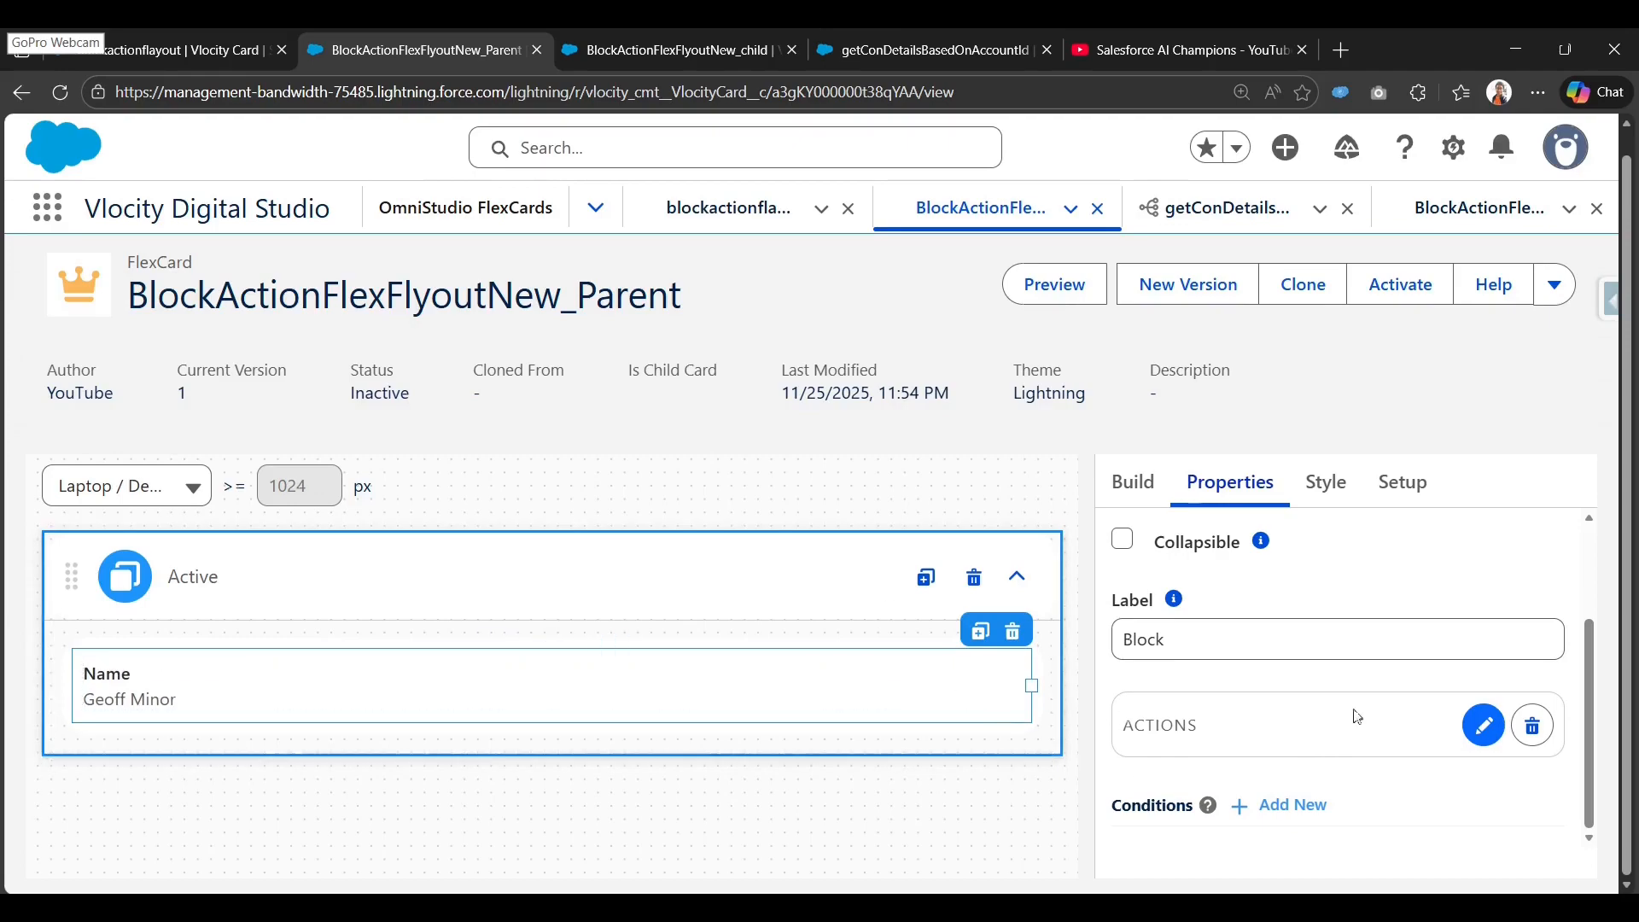
# Preview the parent card and review the first contact's details in the flyout.
pyautogui.click(1059, 295)
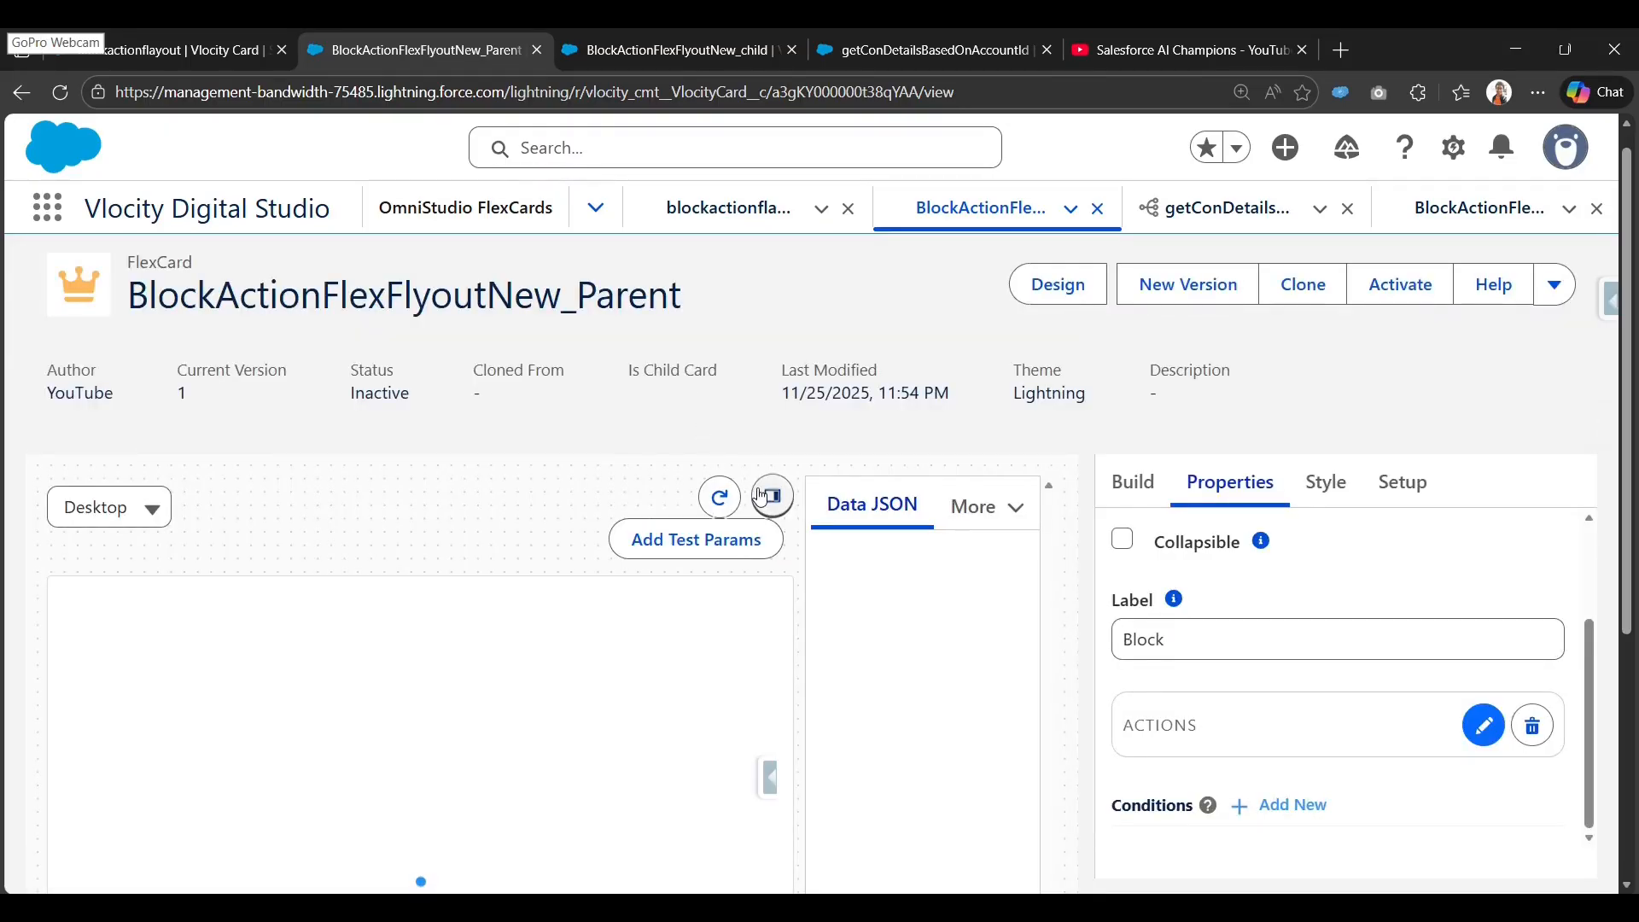
pyautogui.click(773, 497)
pyautogui.scroll(-3, 444, 559)
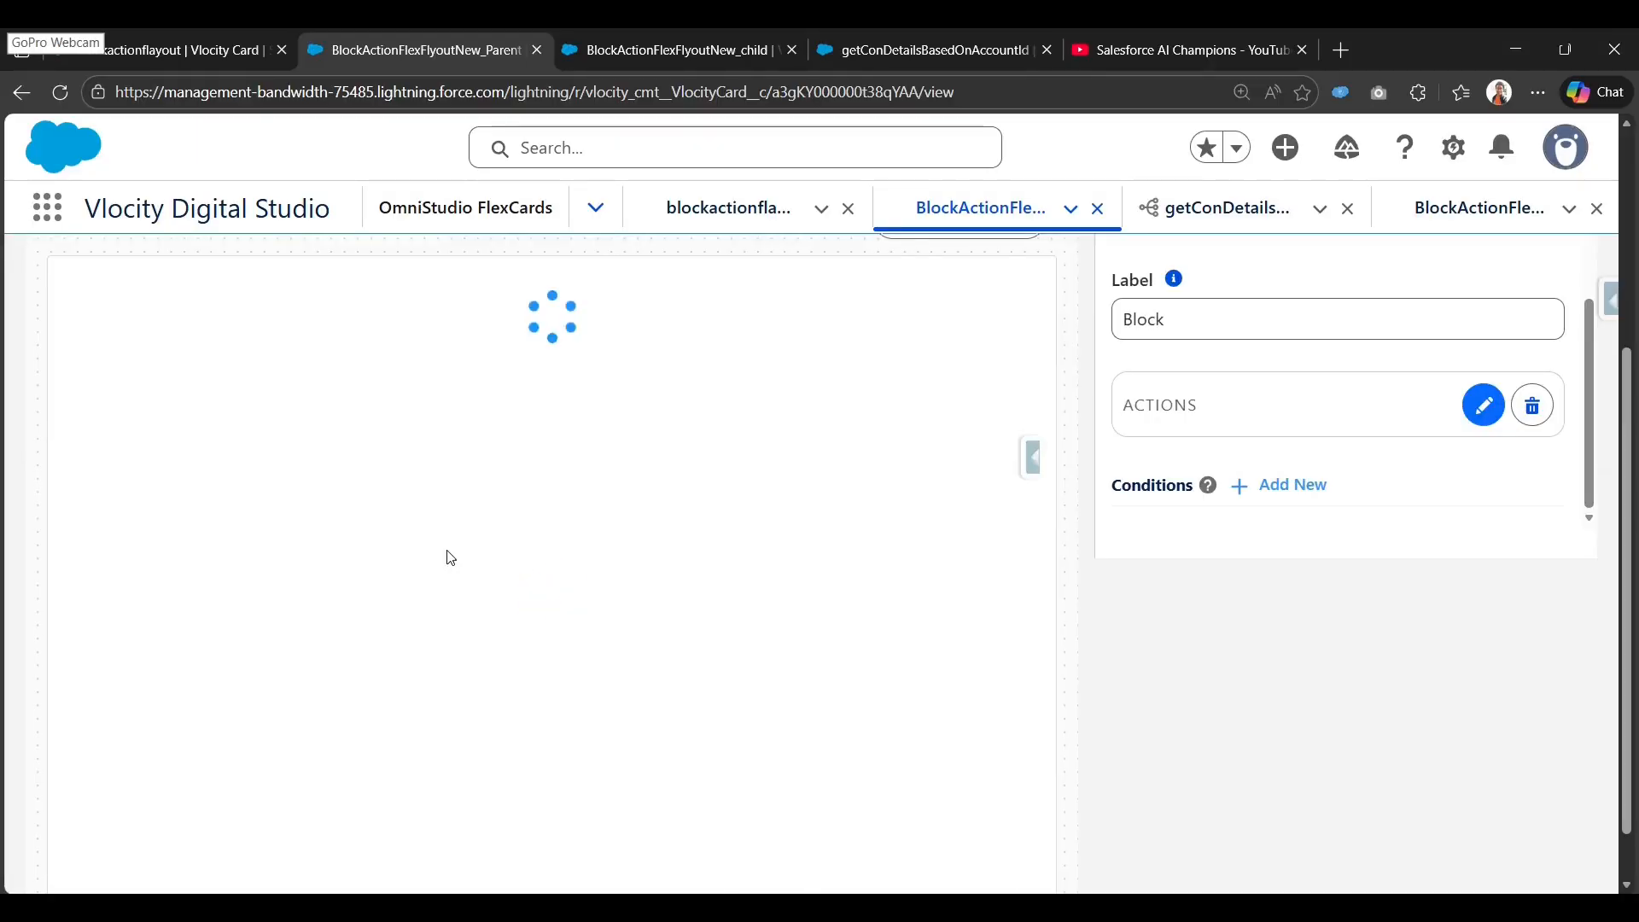
pyautogui.scroll(1, 448, 557)
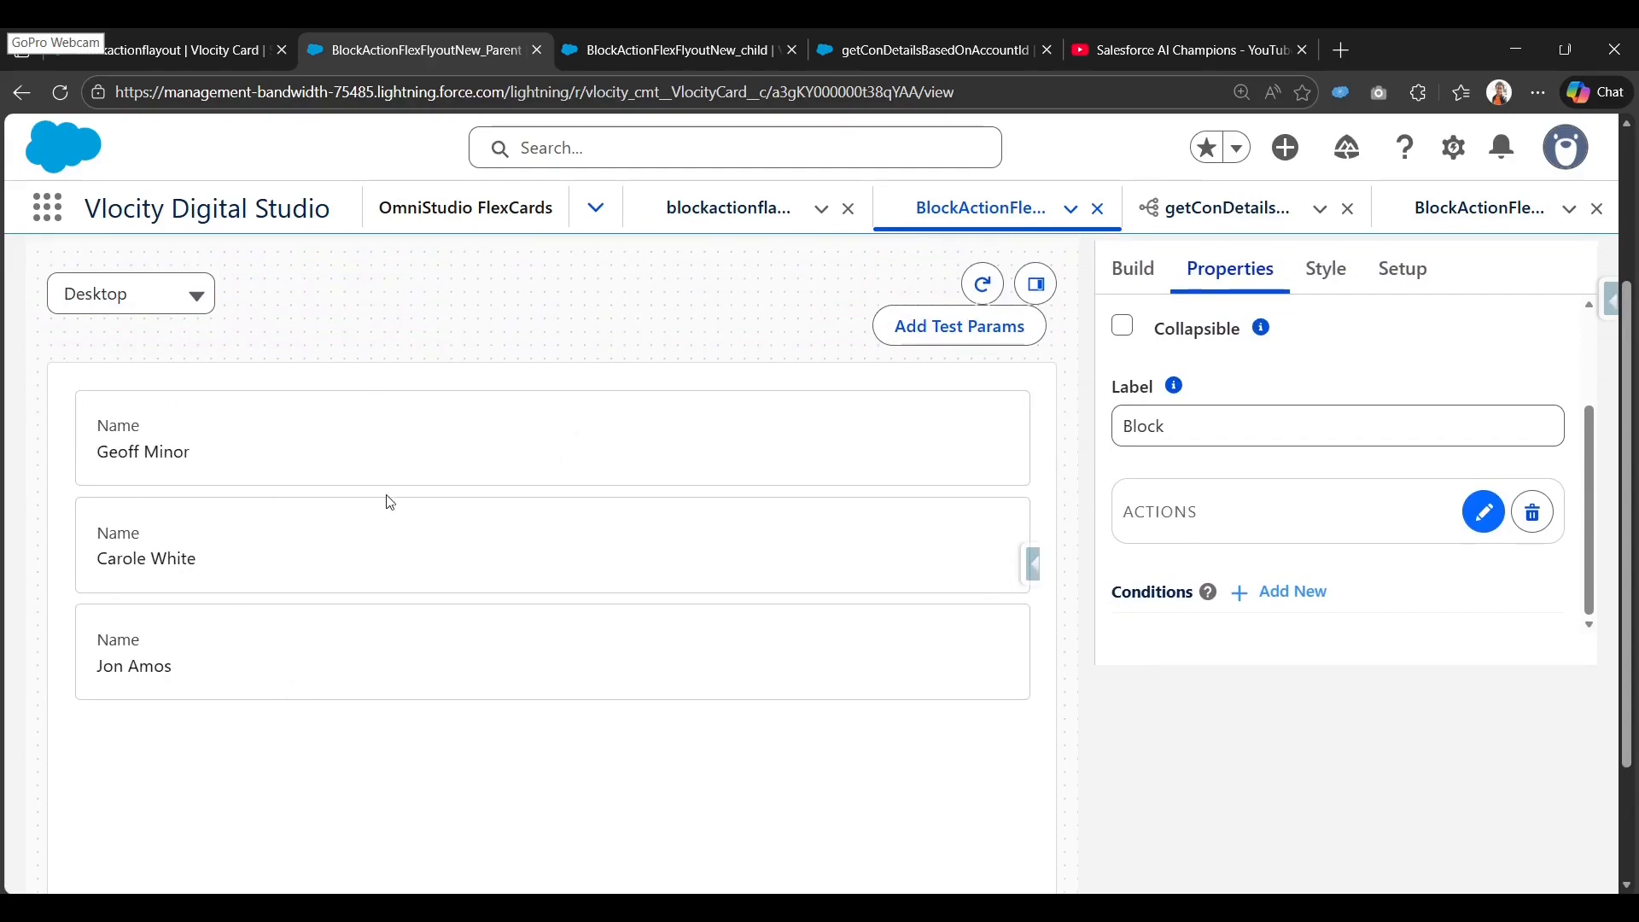
pyautogui.click(536, 427)
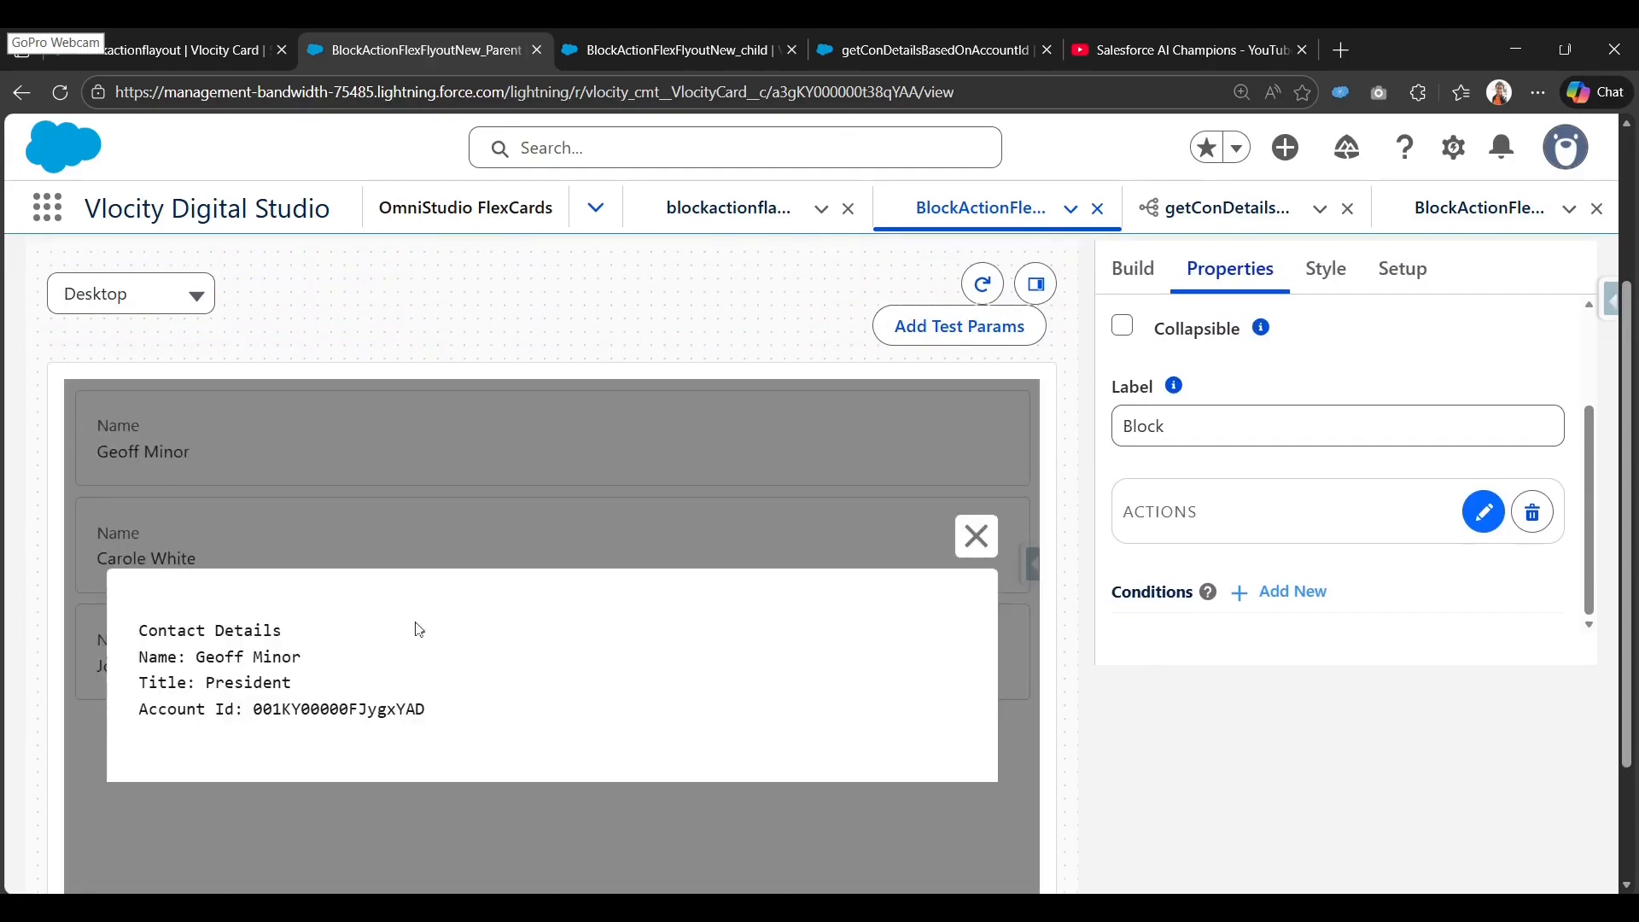
pyautogui.moveTo(136, 636)
pyautogui.mouseDown()
pyautogui.moveTo(485, 716)
pyautogui.moveTo(224, 630)
pyautogui.moveTo(137, 623)
pyautogui.mouseUp()
pyautogui.click(483, 719)
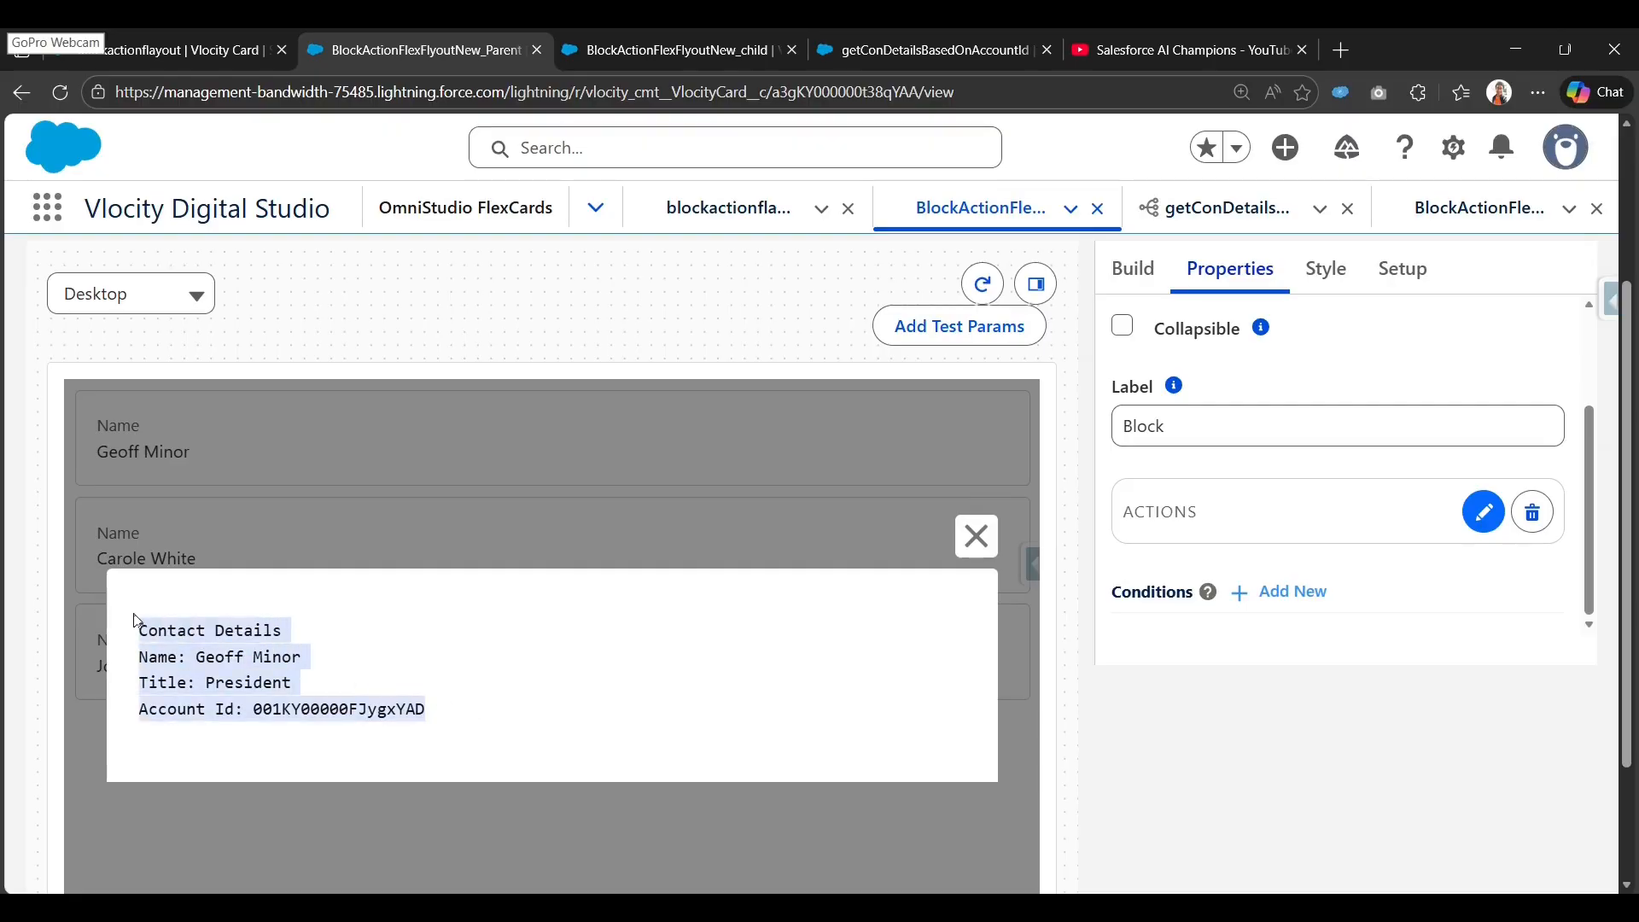
pyautogui.click(441, 718)
pyautogui.moveTo(442, 718); pyautogui.dragTo(134, 651)
pyautogui.click(979, 538)
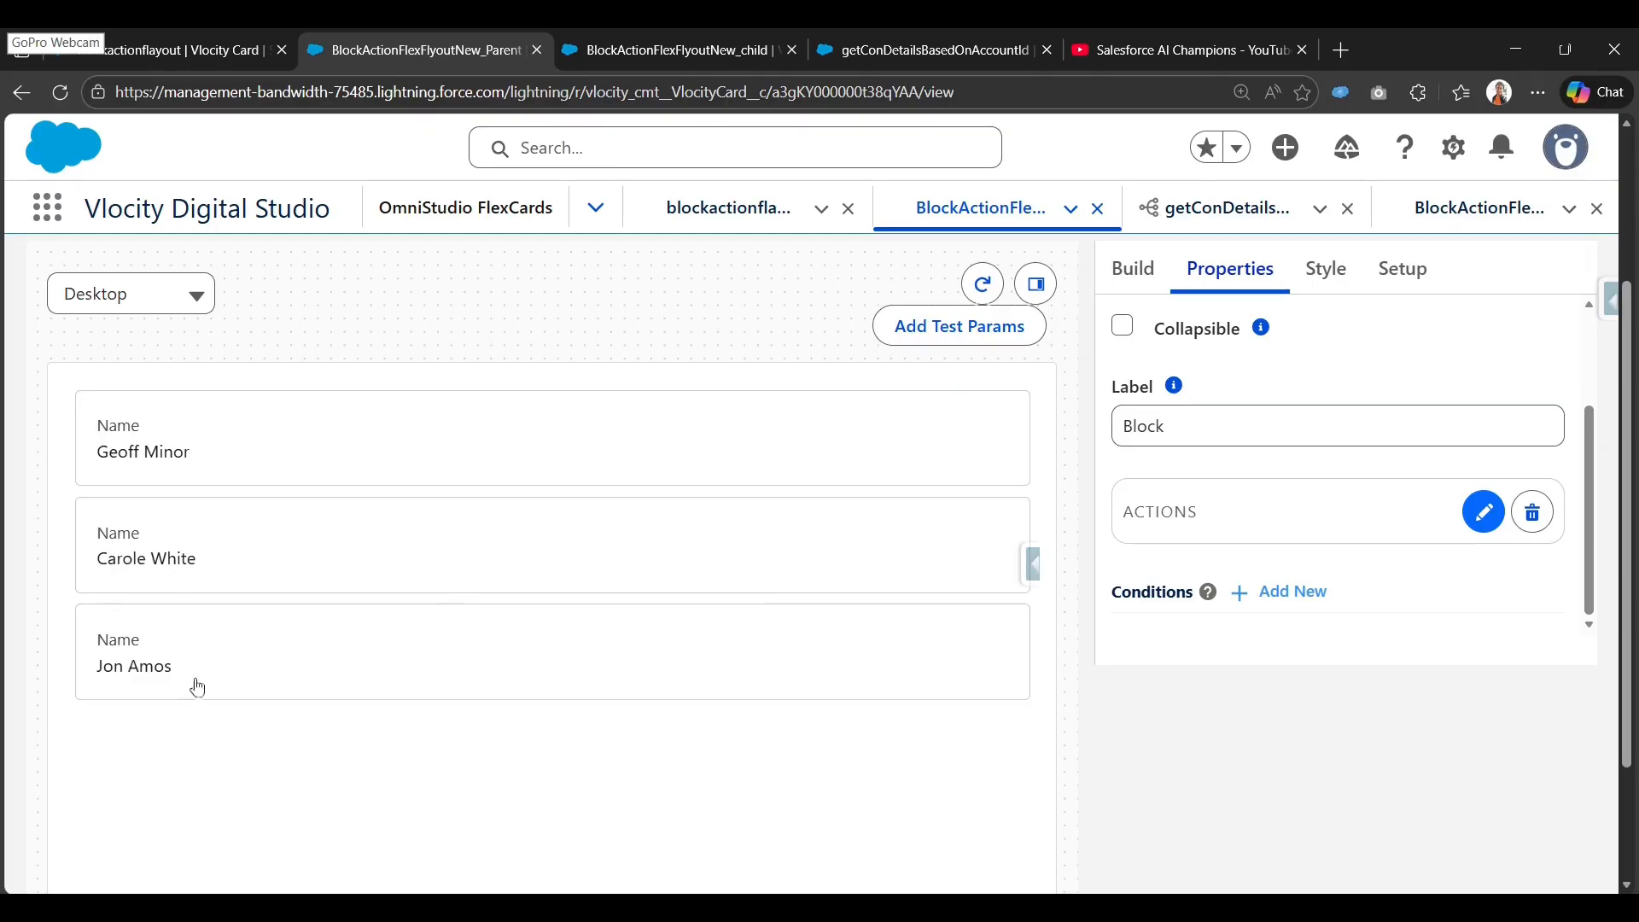
# Open and close the third and second contacts' detail flyouts.
pyautogui.click(409, 656)
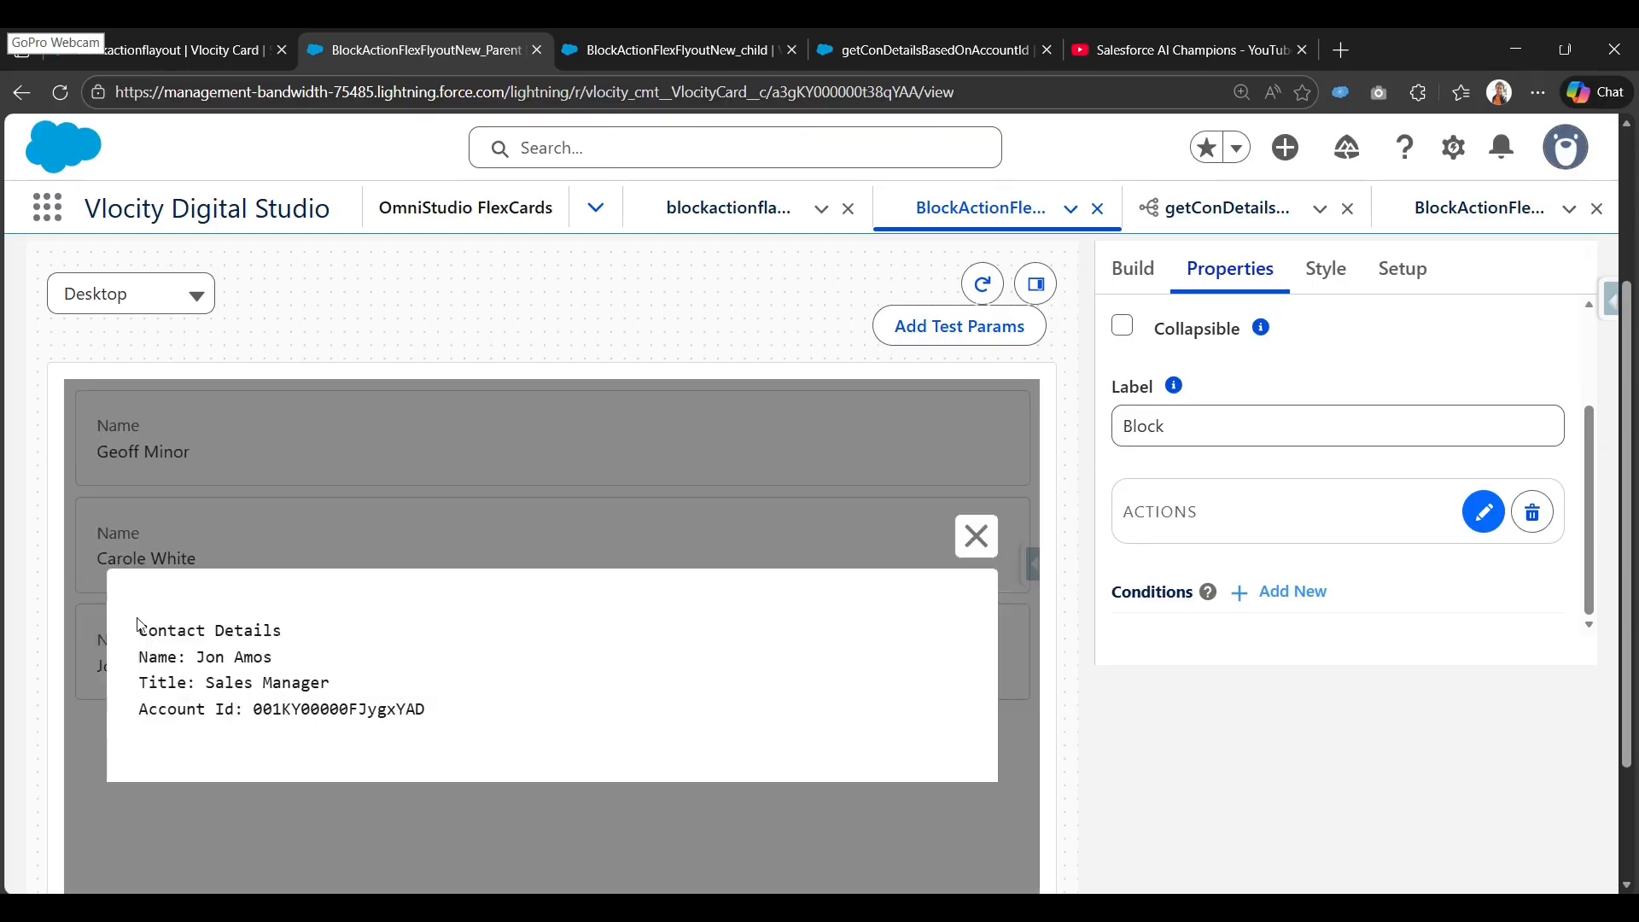
pyautogui.moveTo(135, 629); pyautogui.dragTo(530, 732)
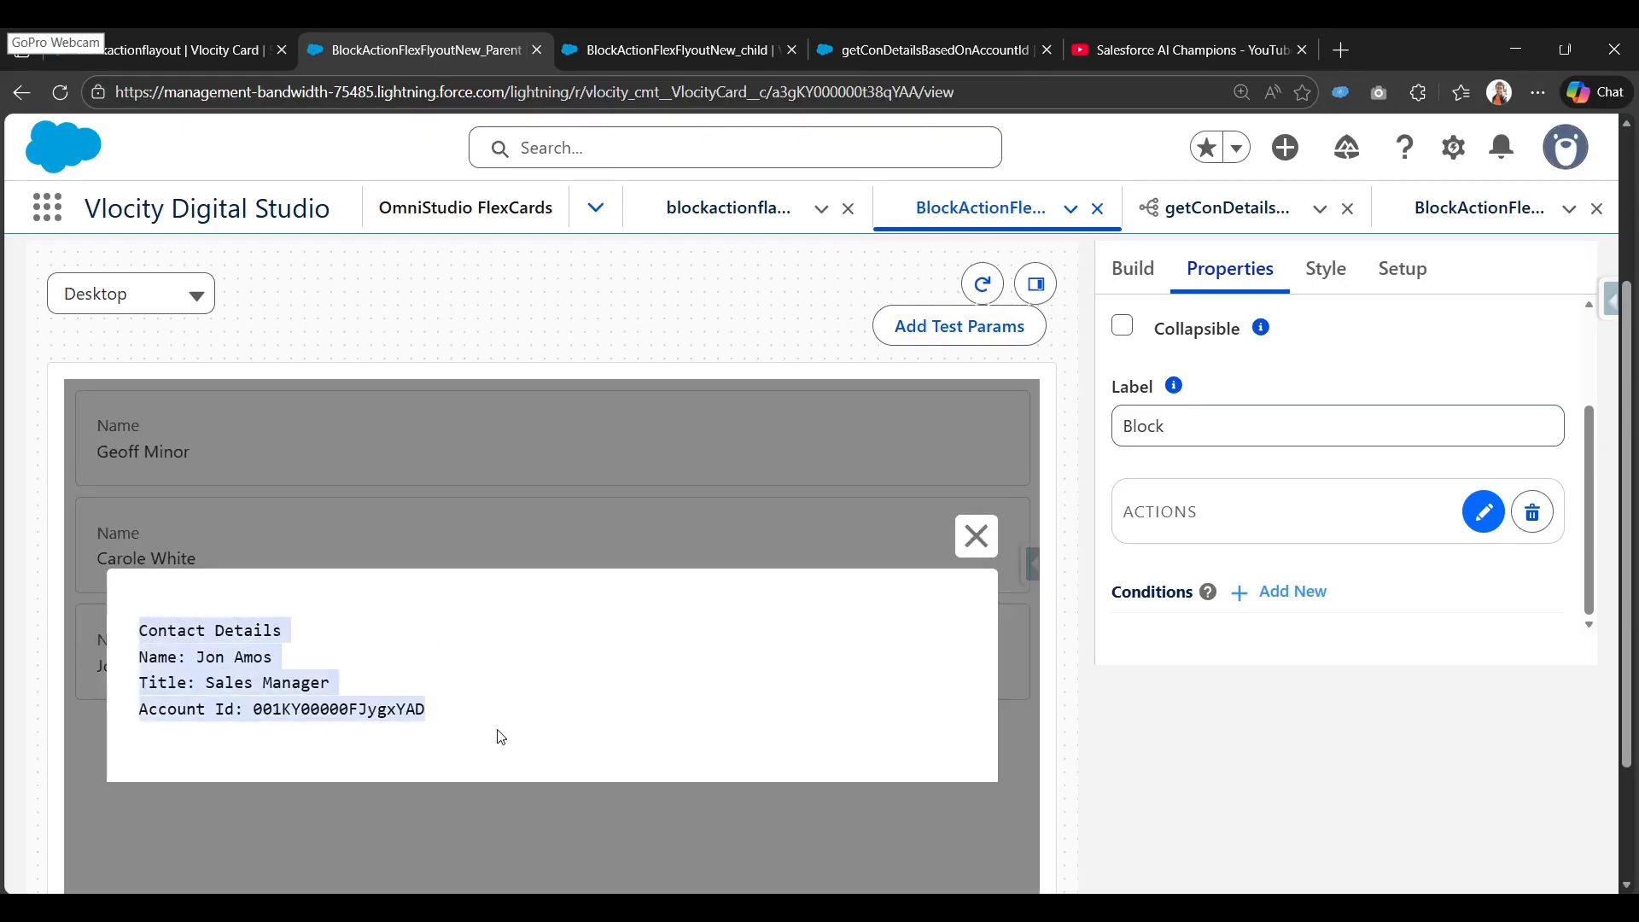
pyautogui.click(978, 540)
pyautogui.click(641, 556)
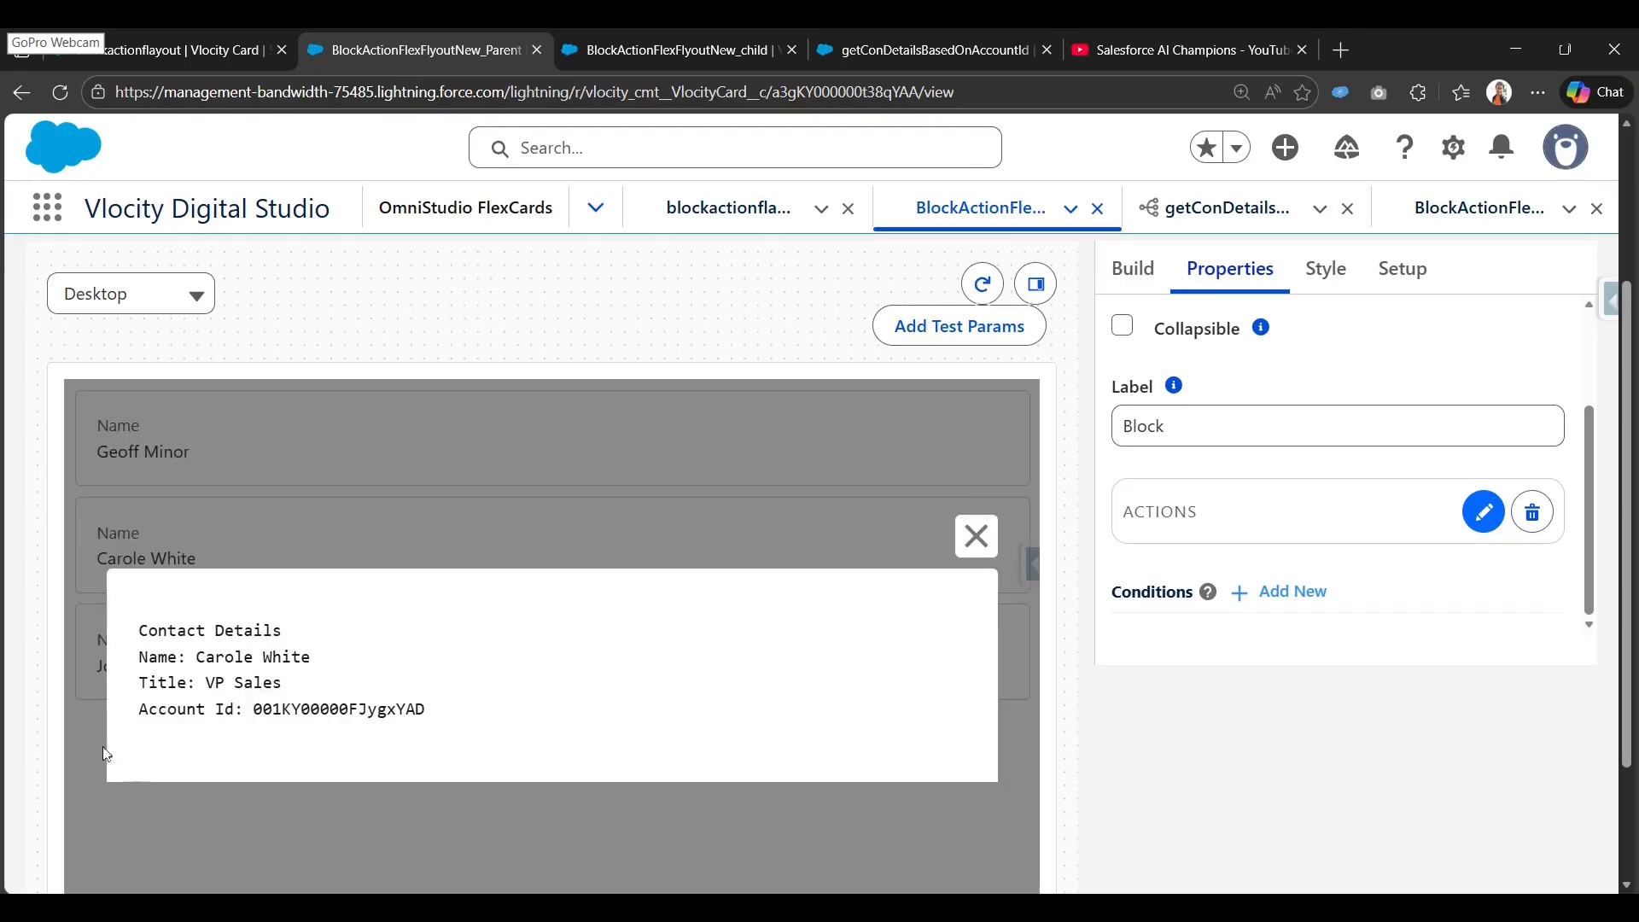
pyautogui.click(976, 536)
pyautogui.scroll(3, 957, 414)
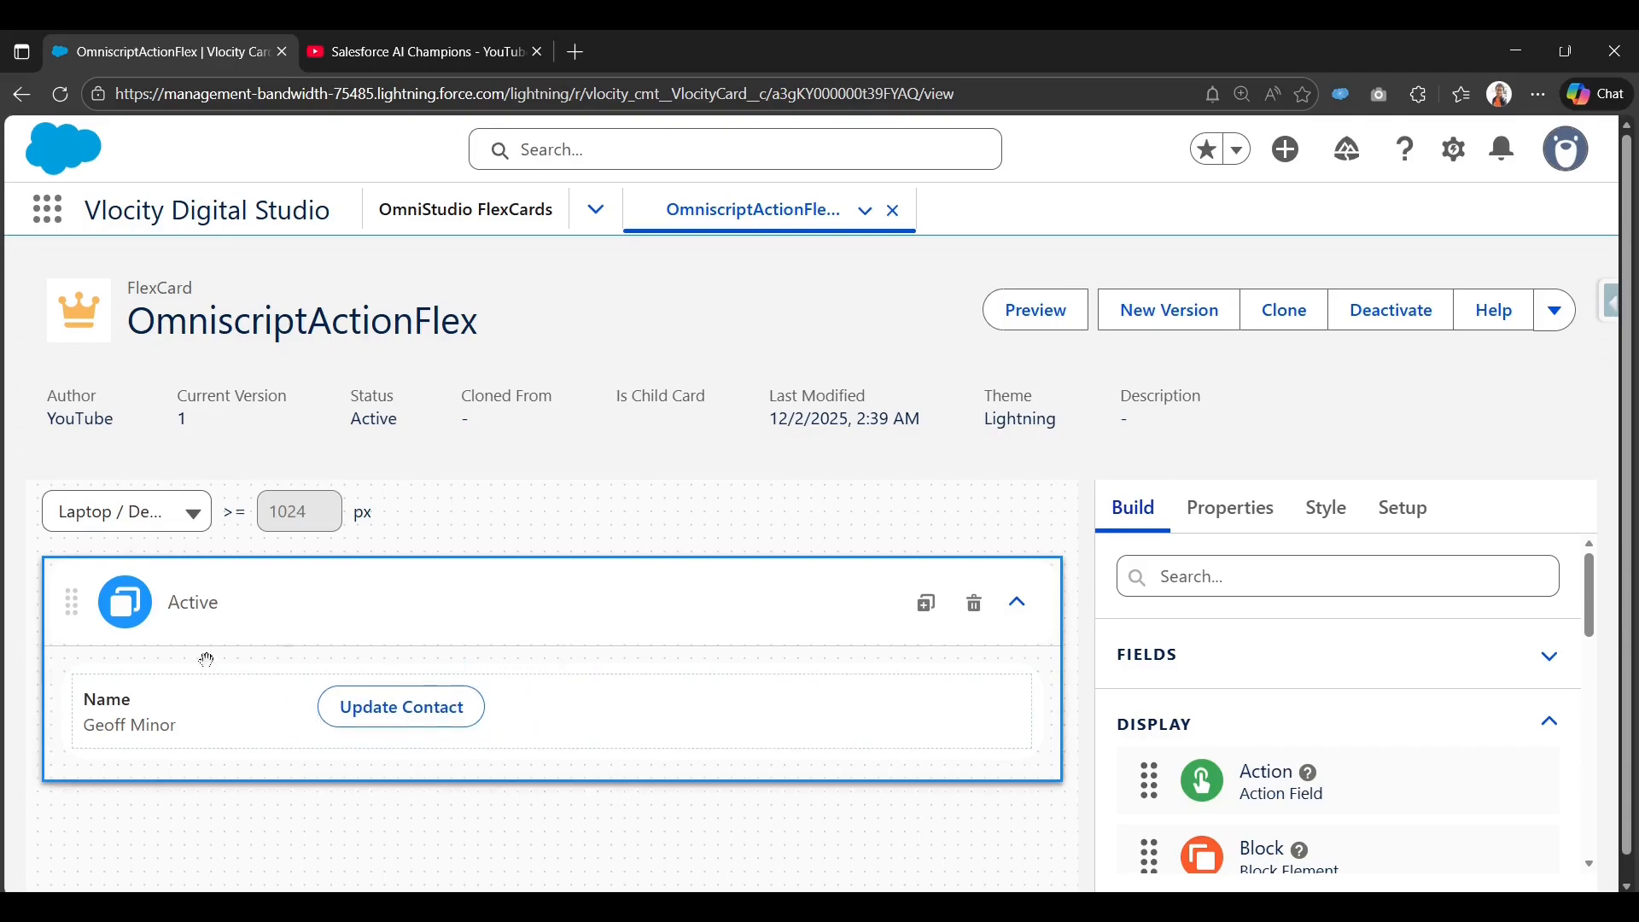
# Review Update Contact's action settings: OmniScript edit/contacts/English, ContextId {ContactId}, current window.
pyautogui.click(284, 726)
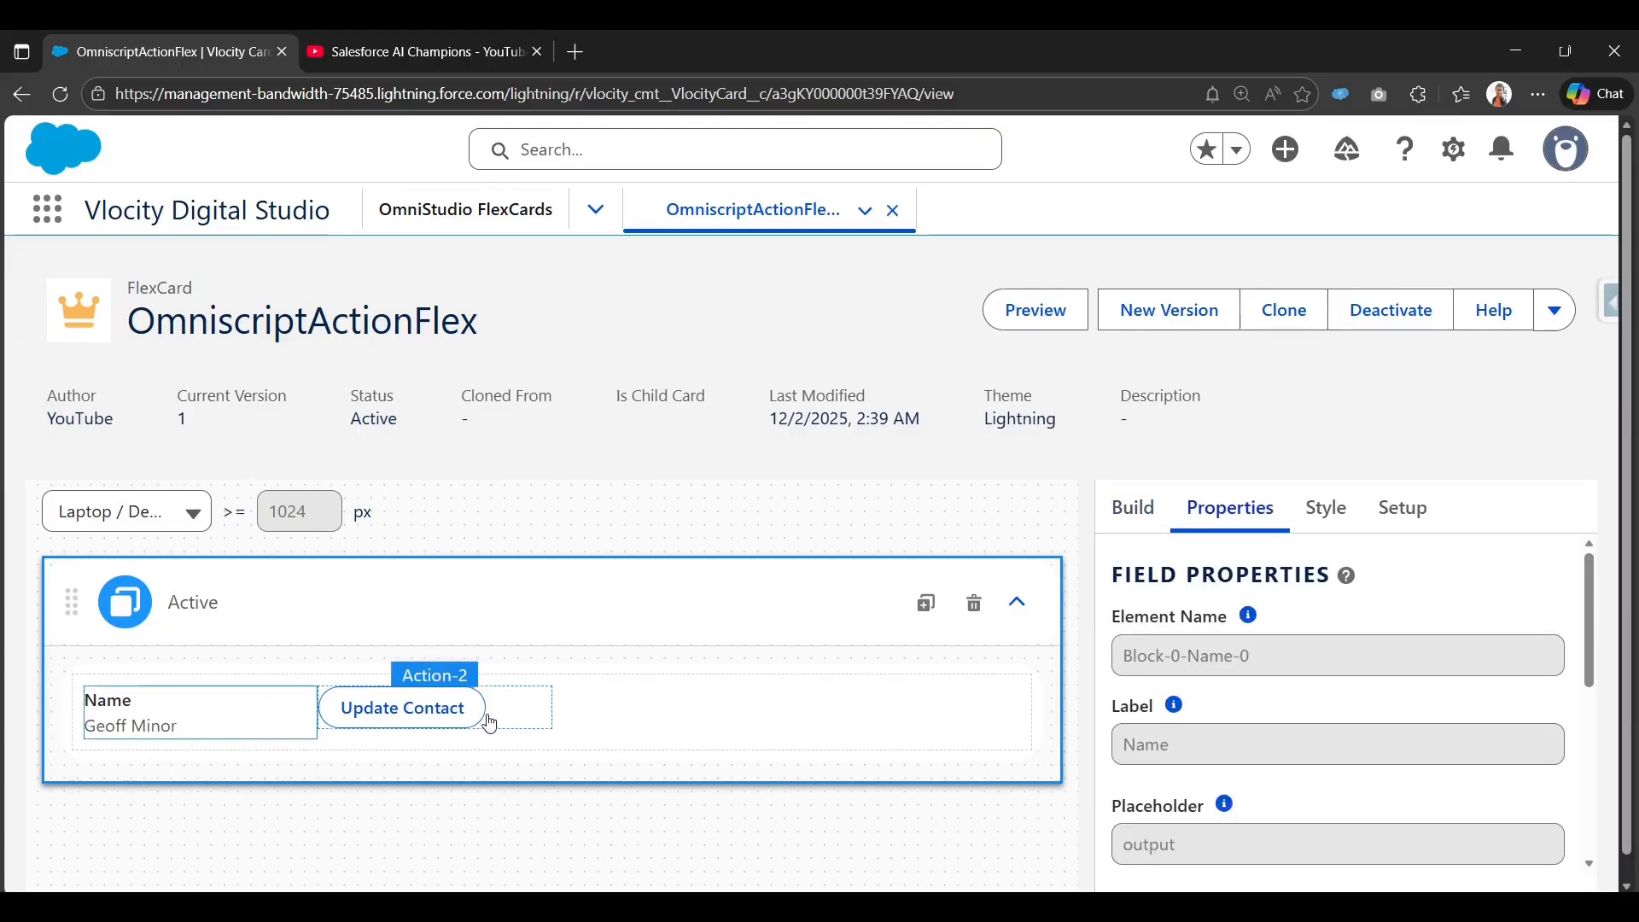
pyautogui.click(488, 715)
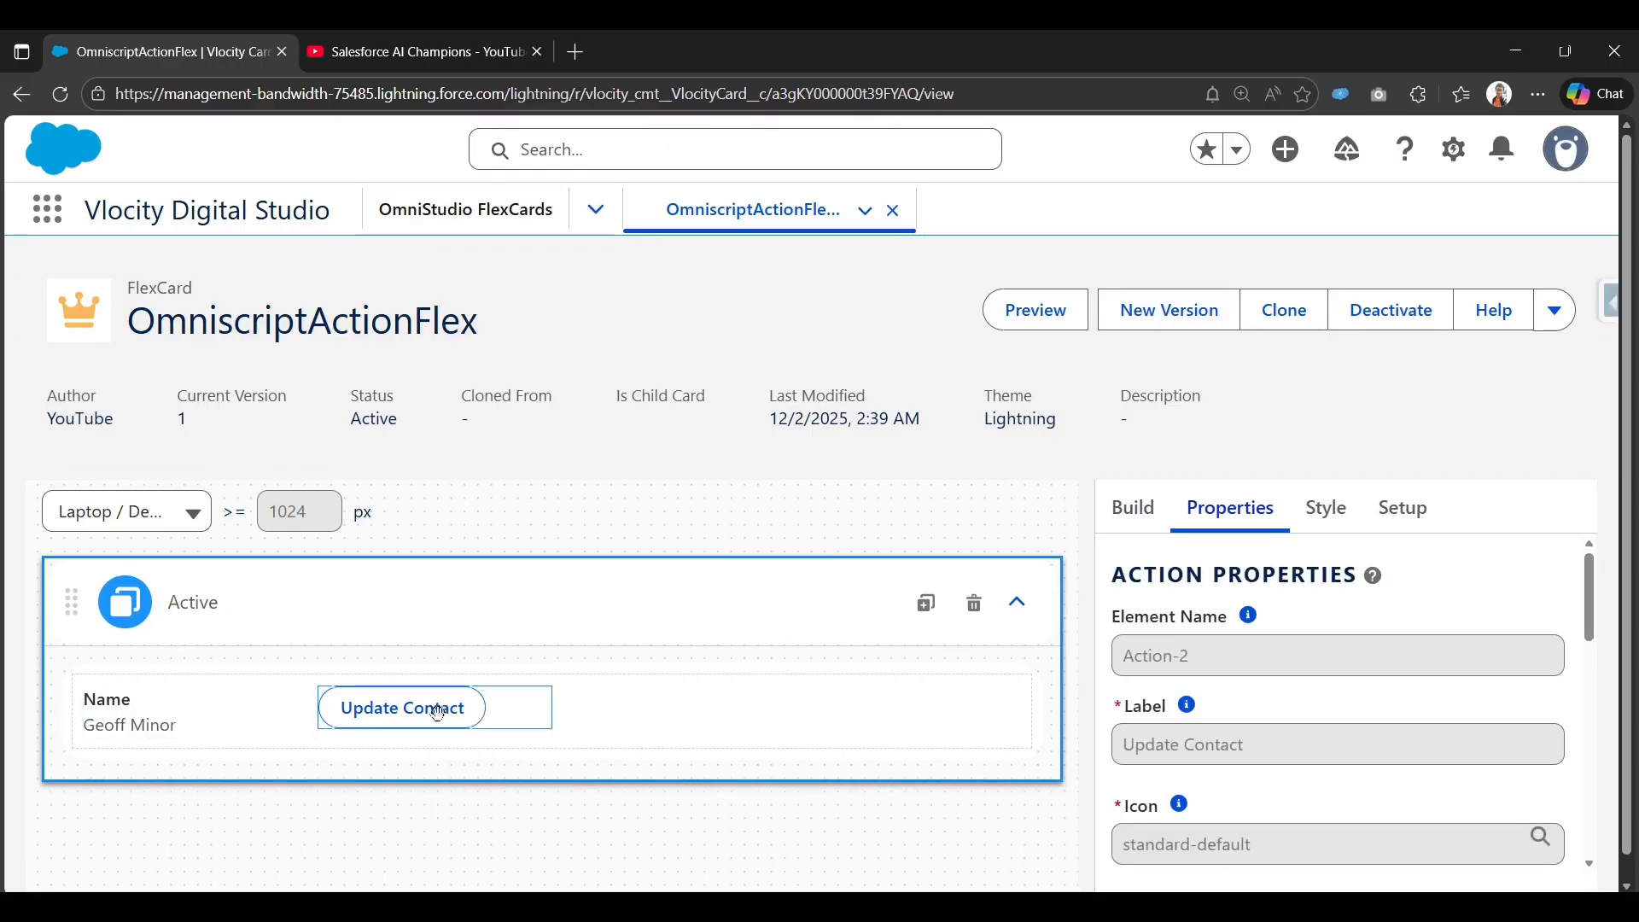
pyautogui.scroll(-5, 1253, 776)
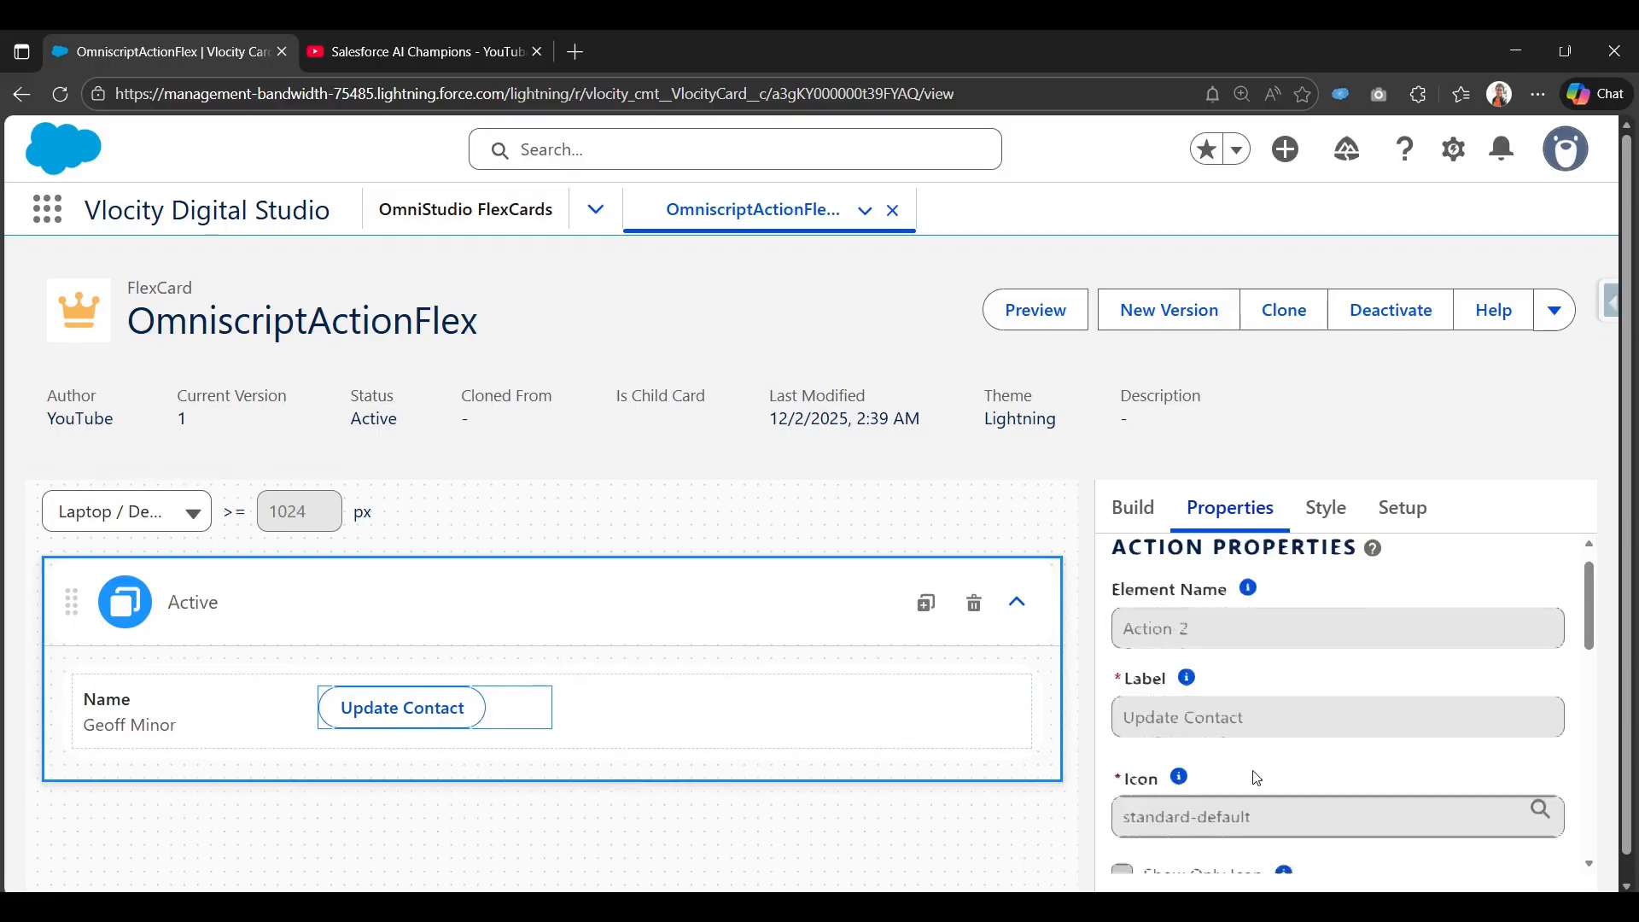
pyautogui.scroll(5, 1240, 784)
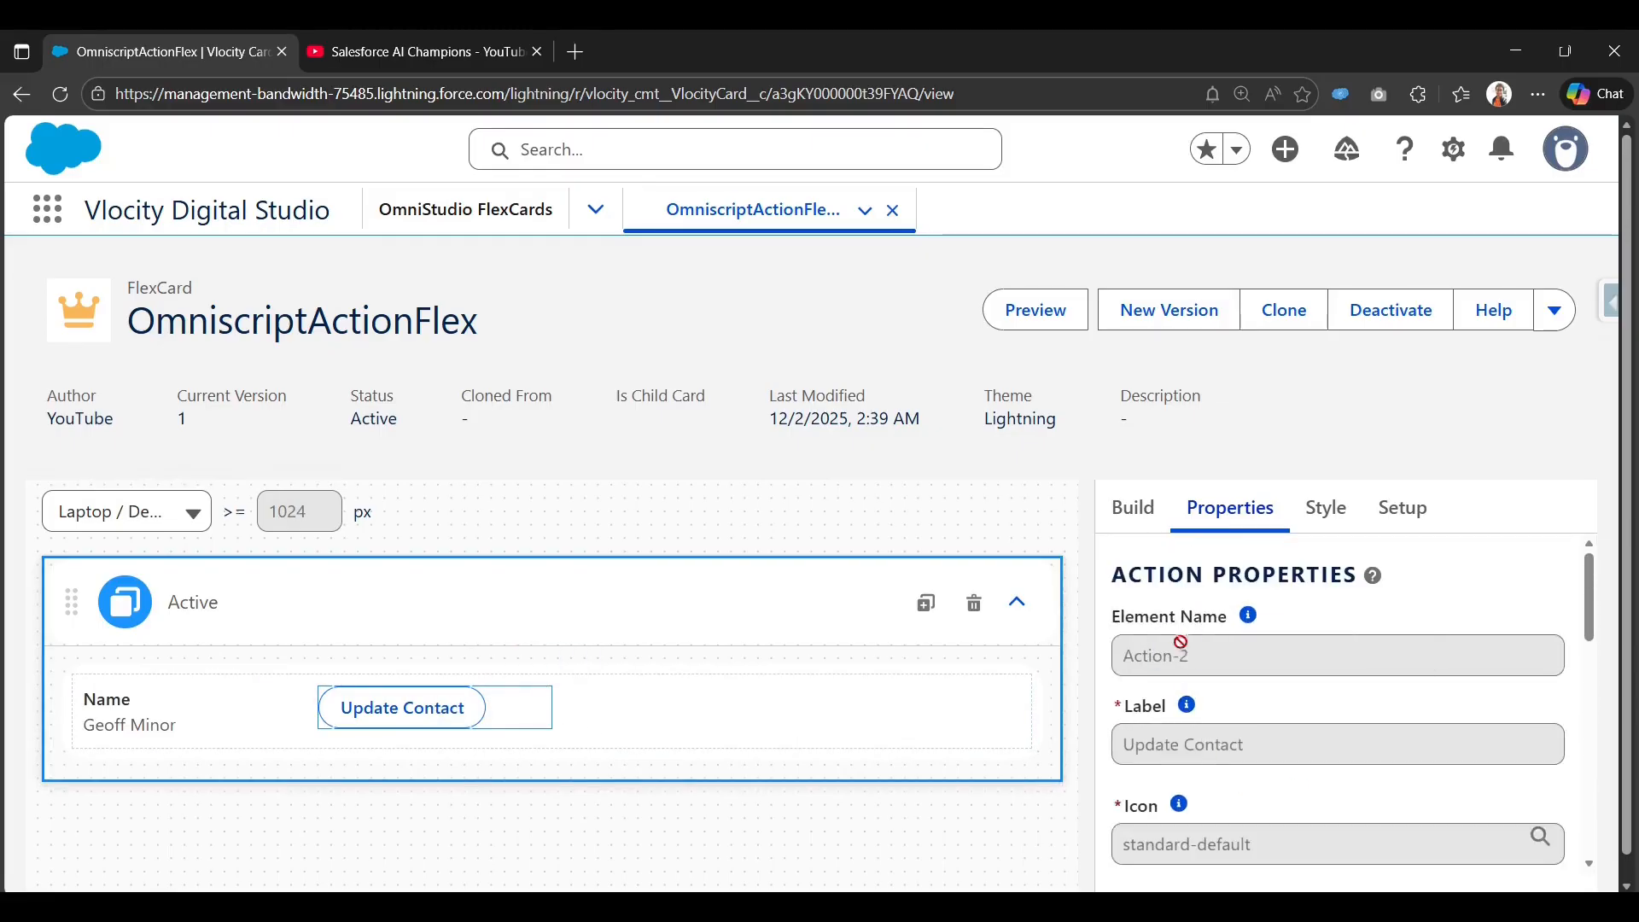
pyautogui.scroll(-10, 1230, 799)
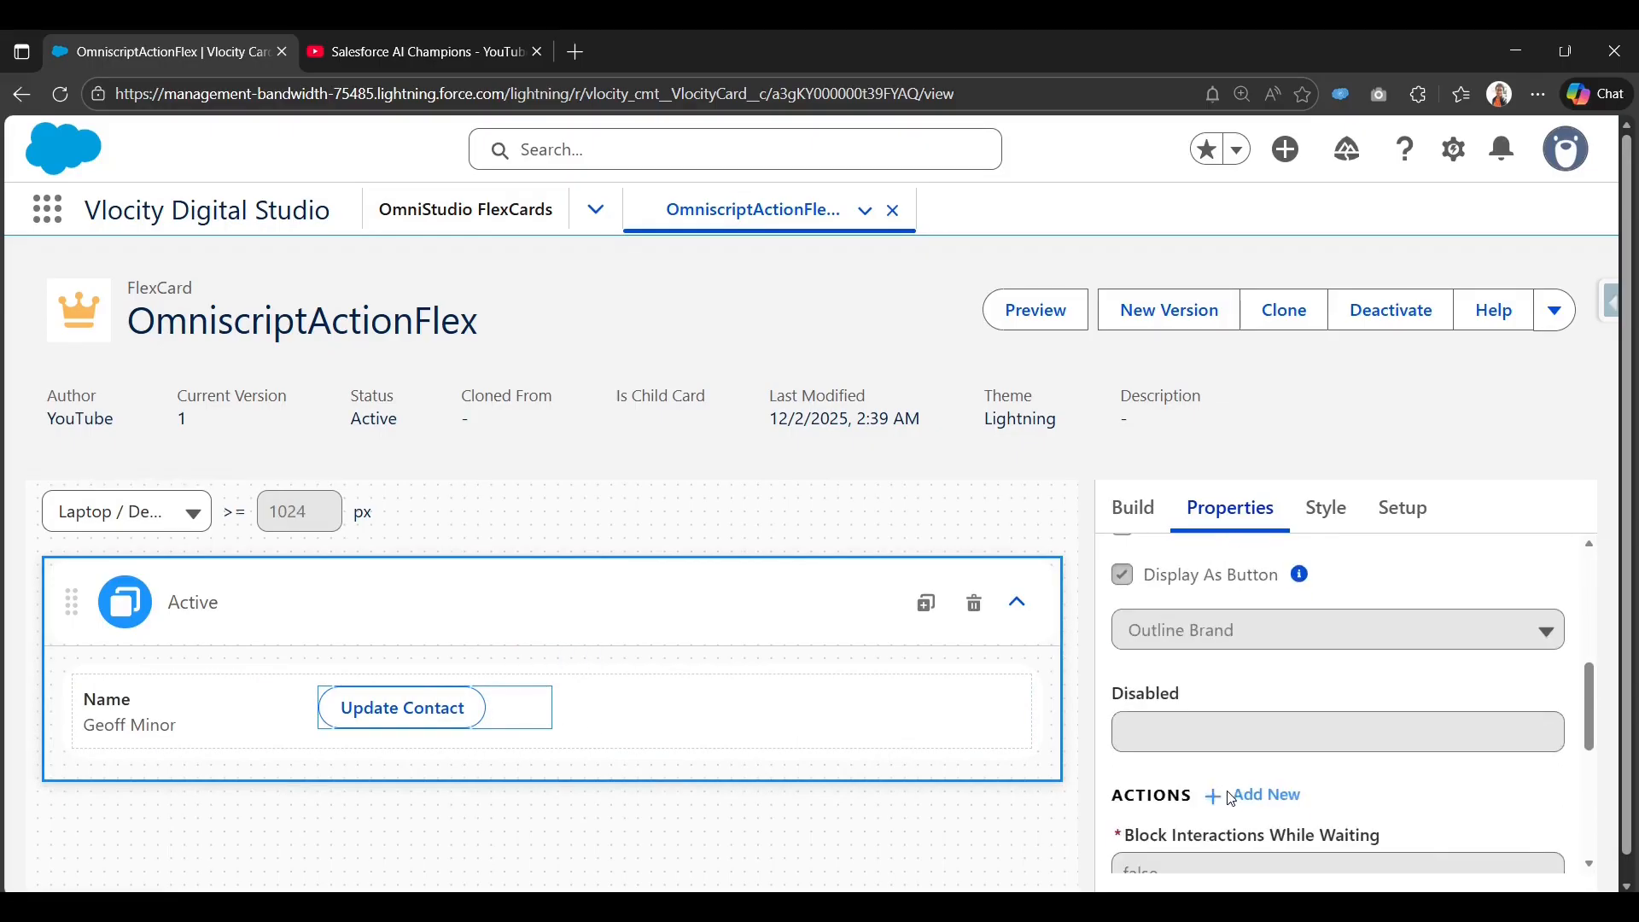
pyautogui.click(1141, 722)
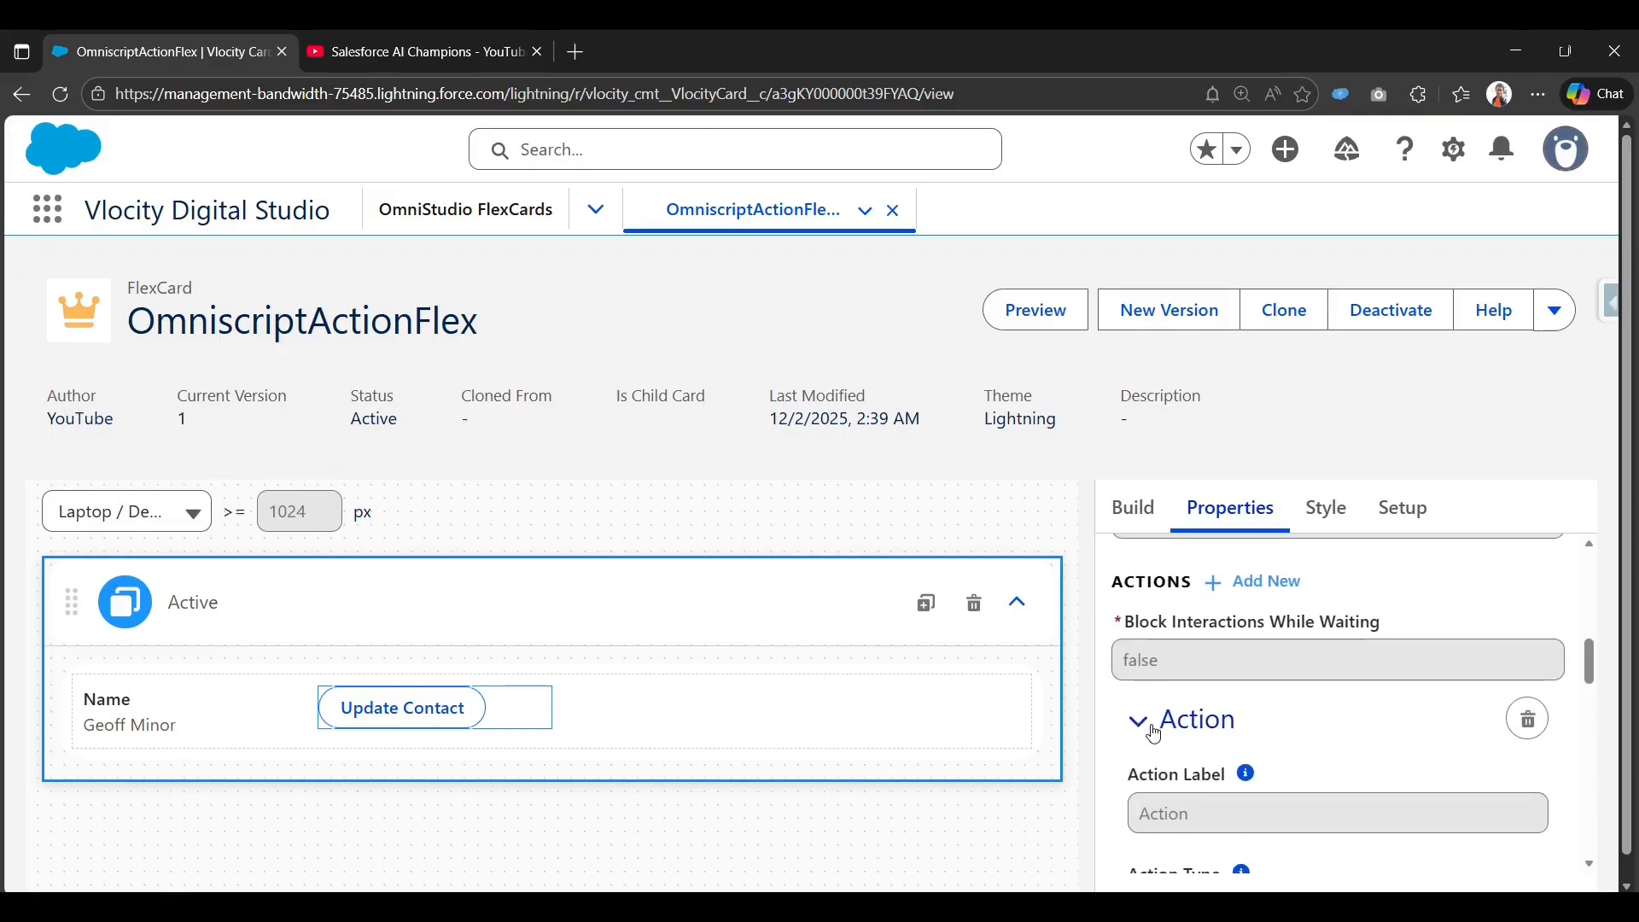
pyautogui.scroll(-3, 1154, 734)
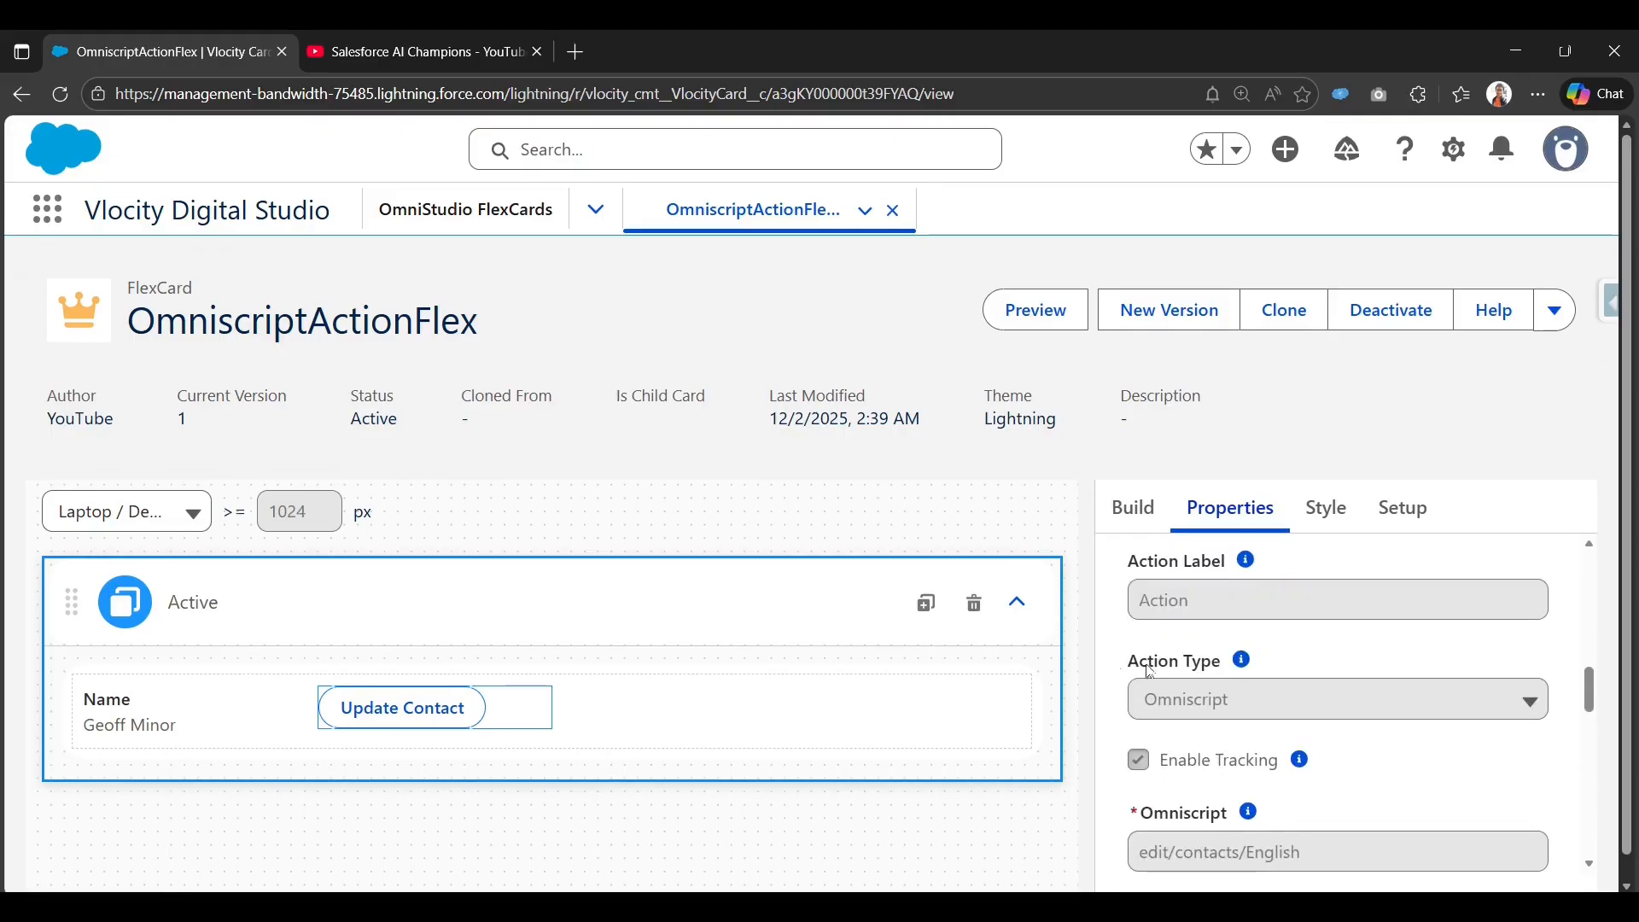
pyautogui.scroll(-1, 1201, 724)
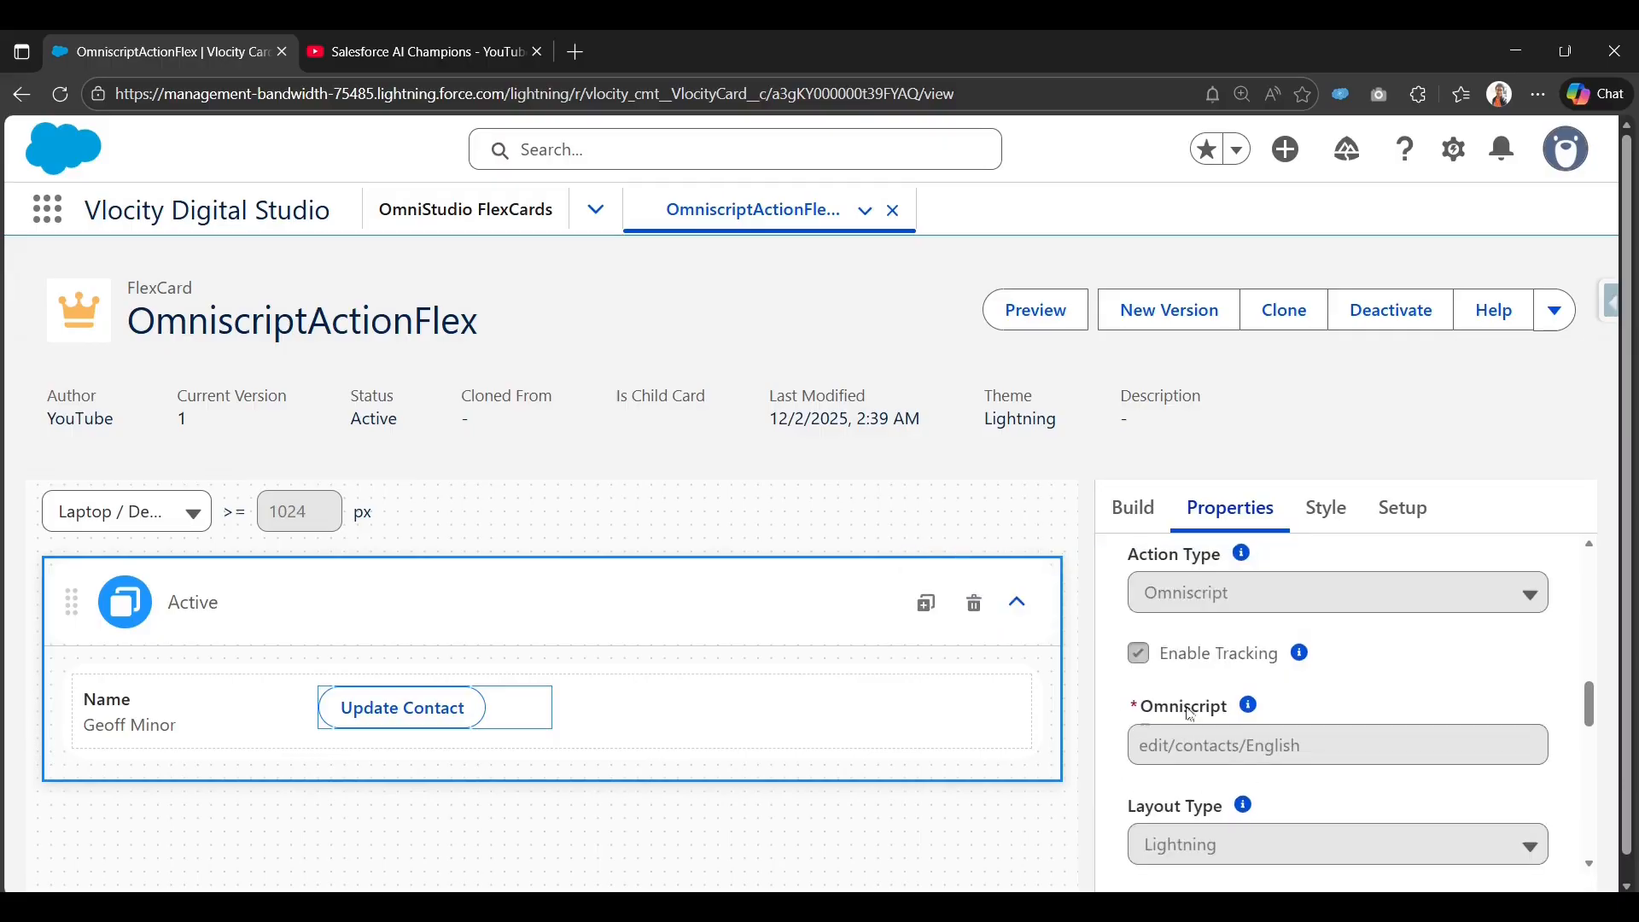
pyautogui.moveTo(1262, 722)
pyautogui.scroll(-2, 1238, 751)
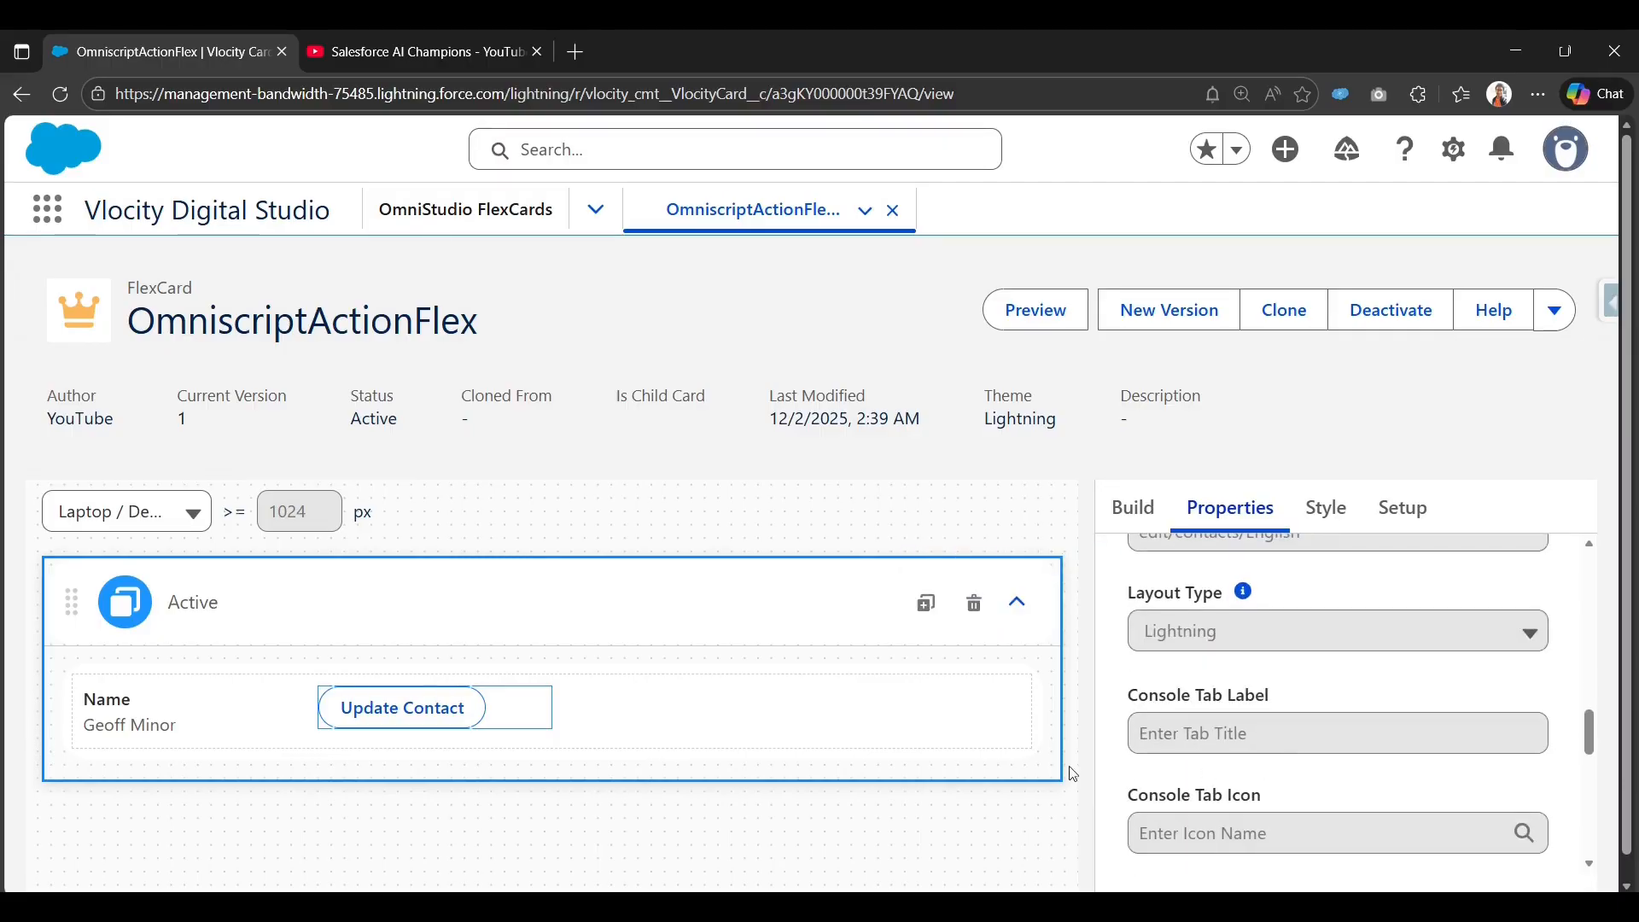
pyautogui.scroll(-4, 1227, 772)
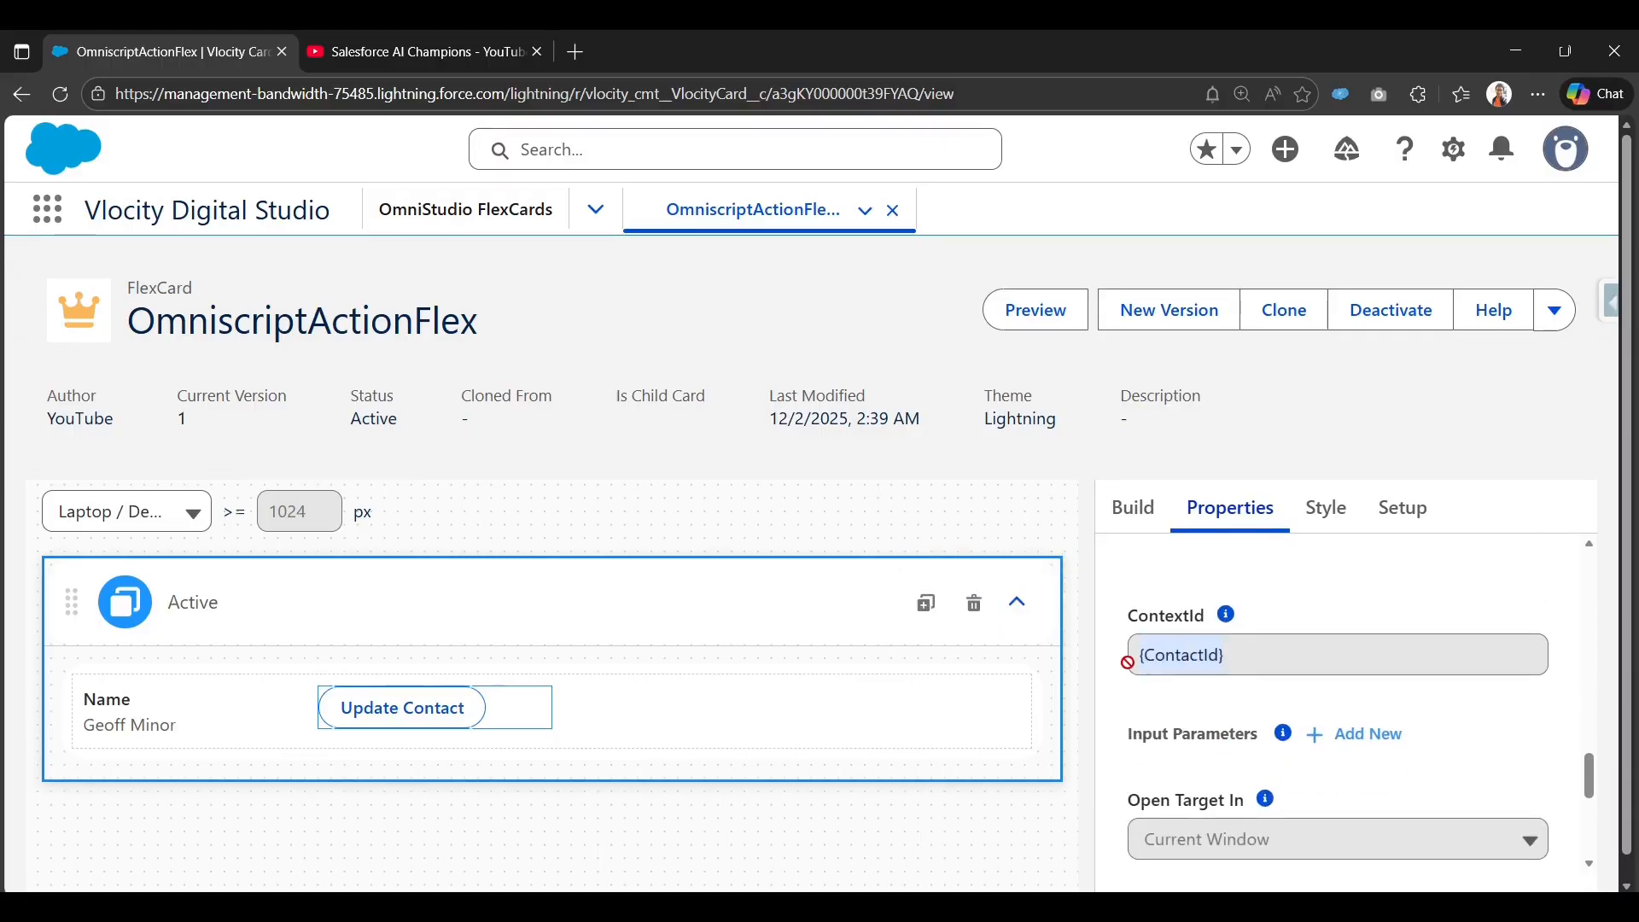
pyautogui.scroll(-2, 1173, 716)
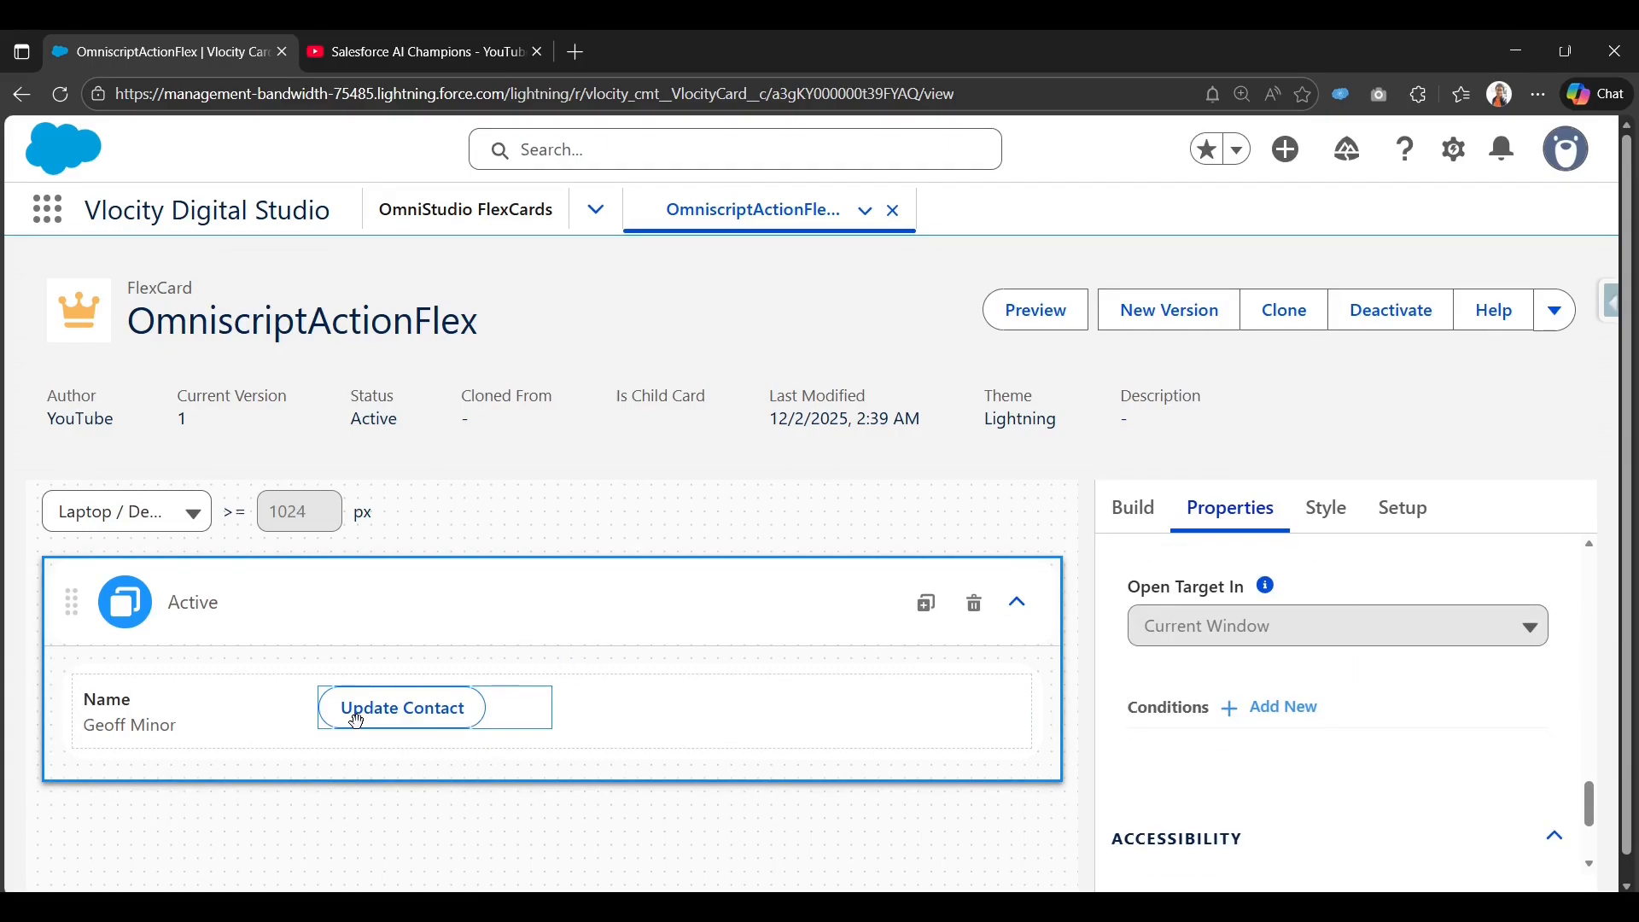
# Preview the card with the Data JSON pane hidden and launch Update Contact for the third contact.
pyautogui.click(1059, 310)
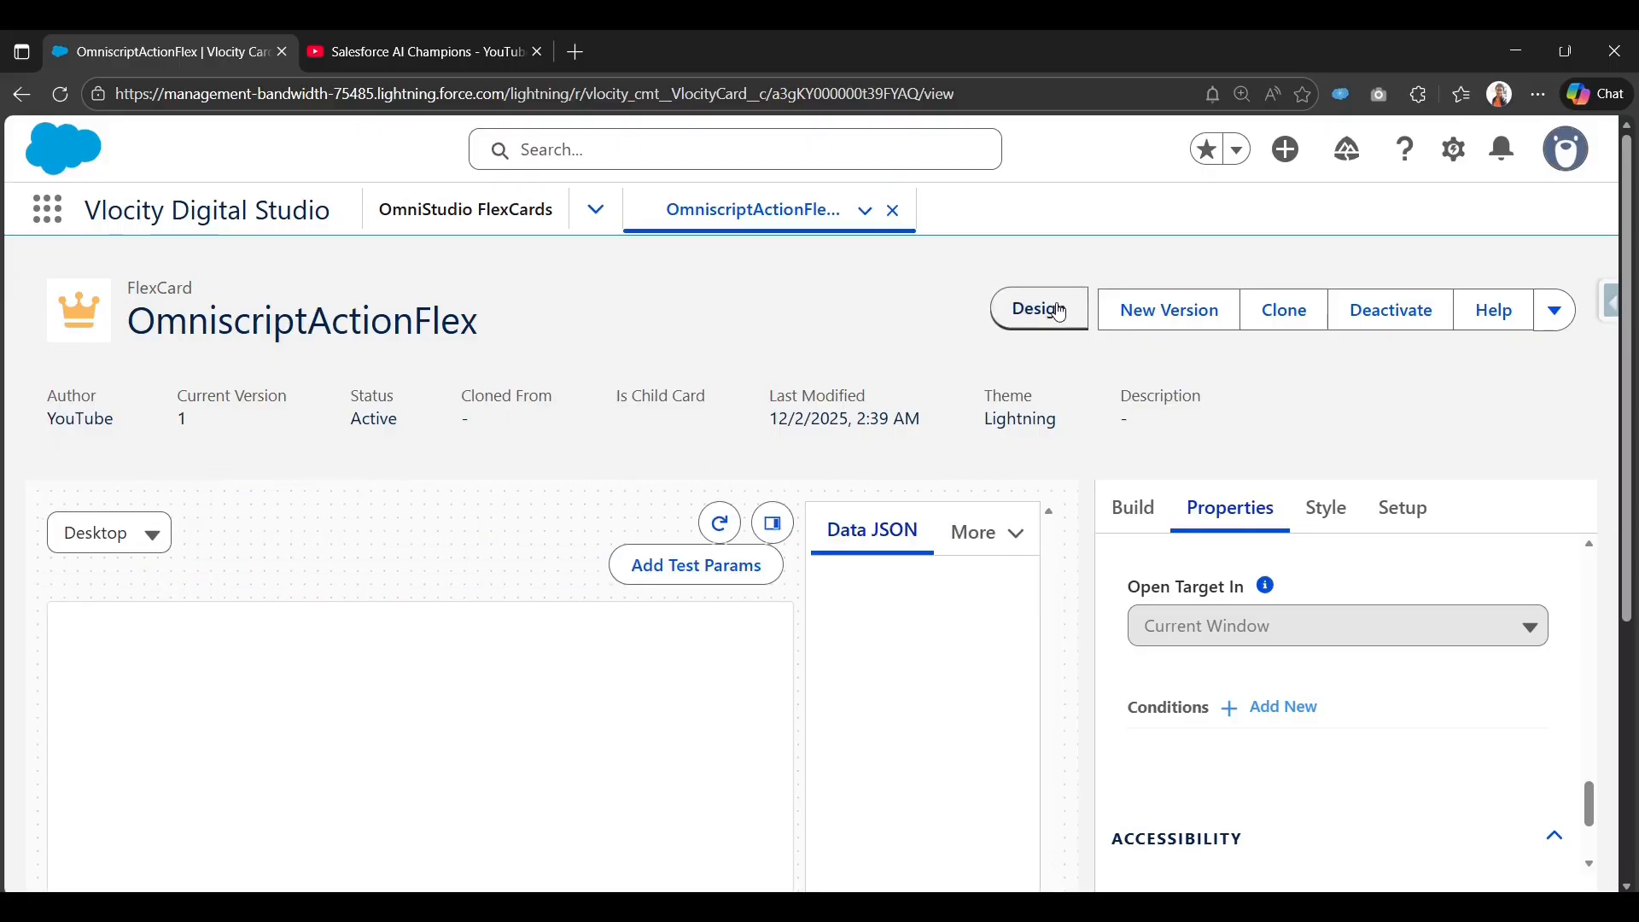
pyautogui.click(773, 523)
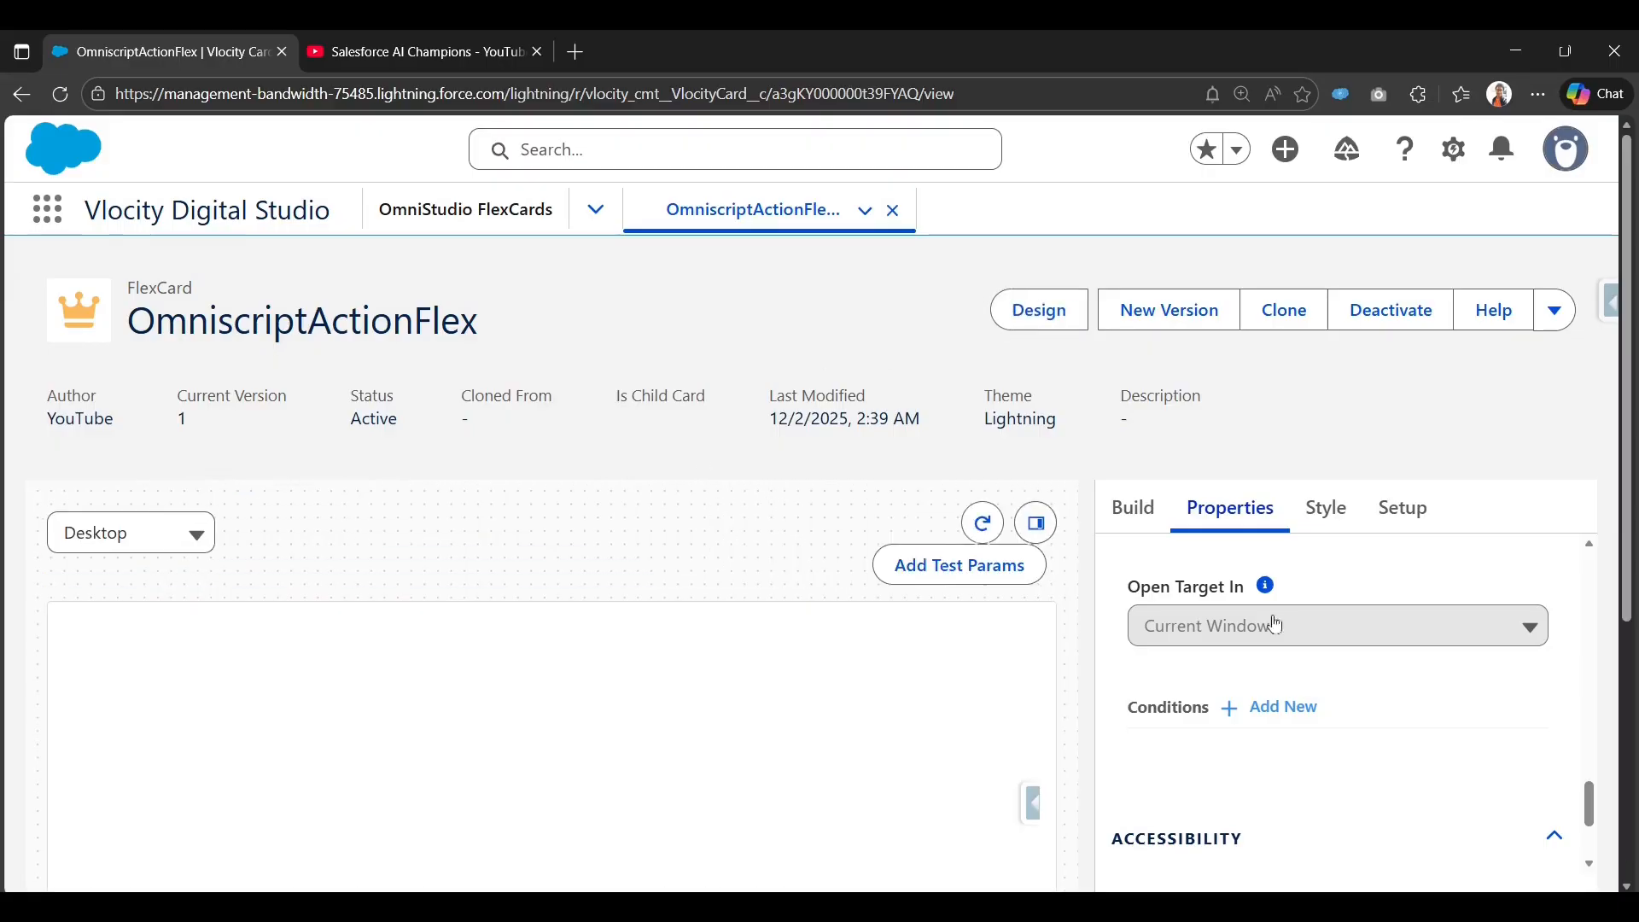
pyautogui.scroll(-5, 464, 775)
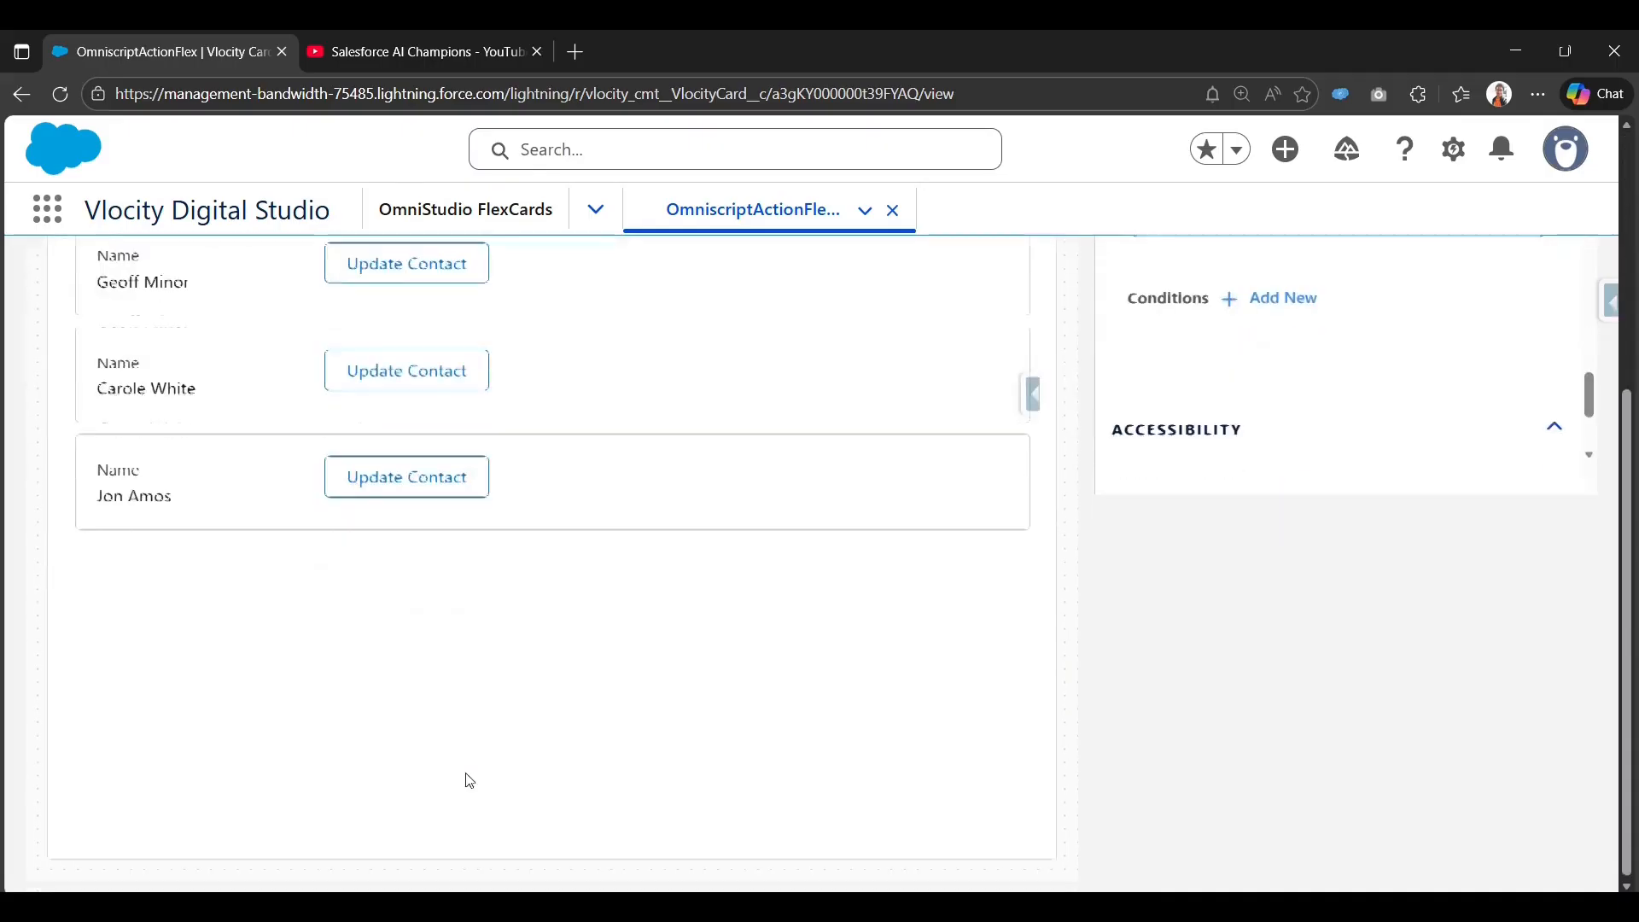
pyautogui.scroll(3, 257, 478)
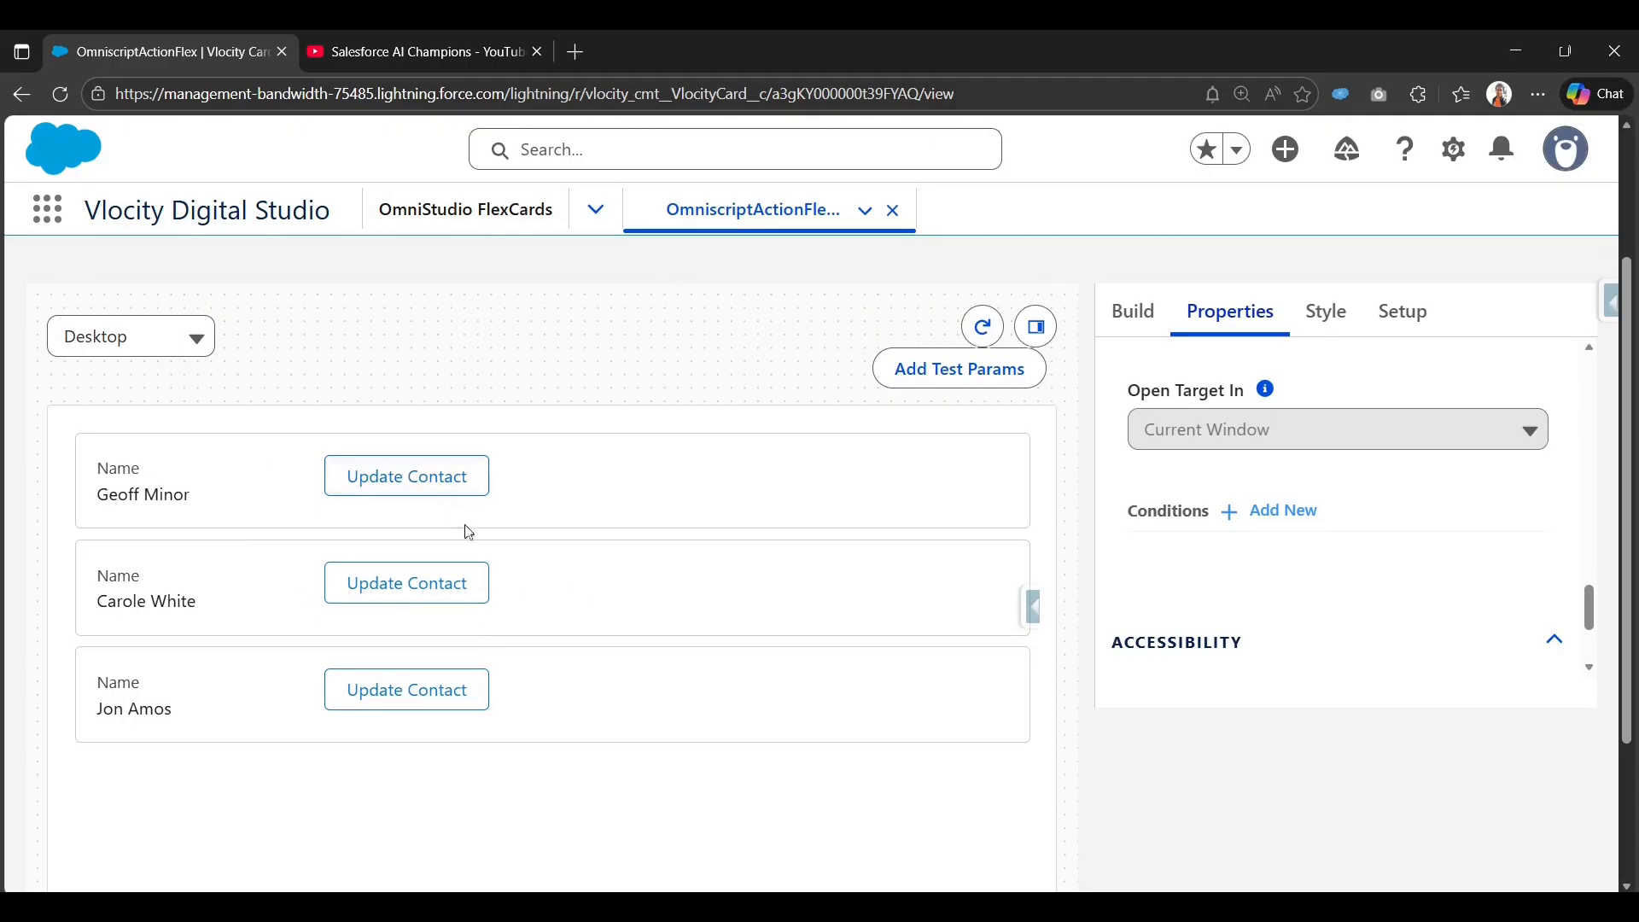
pyautogui.scroll(1, 465, 530)
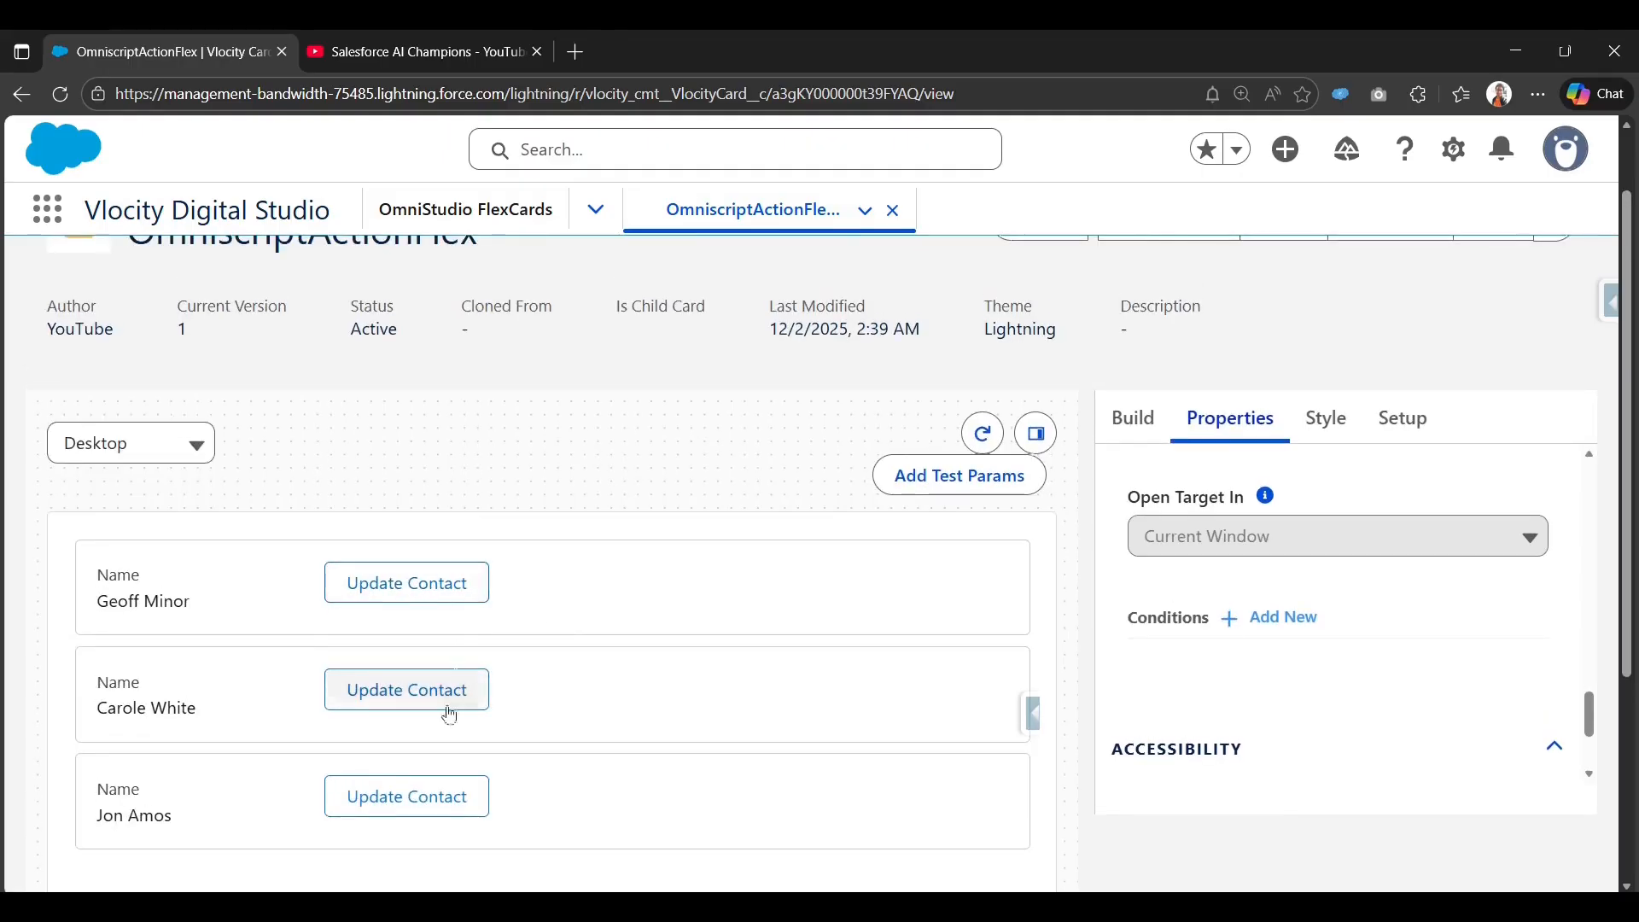
pyautogui.click(444, 812)
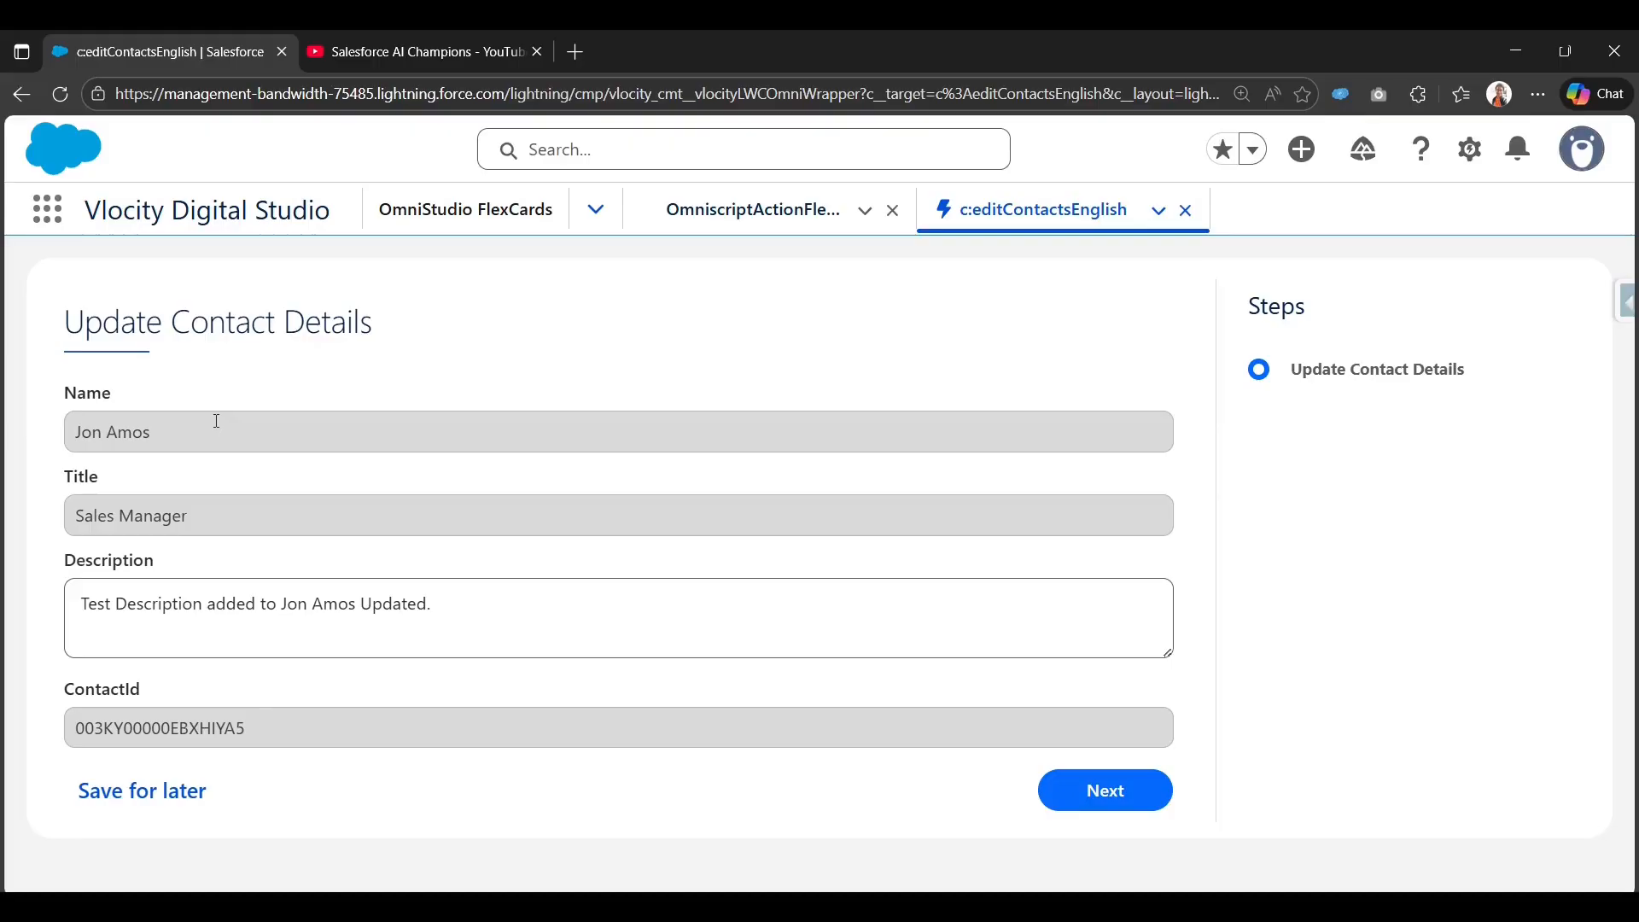
# Change the Description ending to 'Updated 2.' and submit the Update Contact Details form.
pyautogui.moveTo(154, 441); pyautogui.dragTo(53, 437)
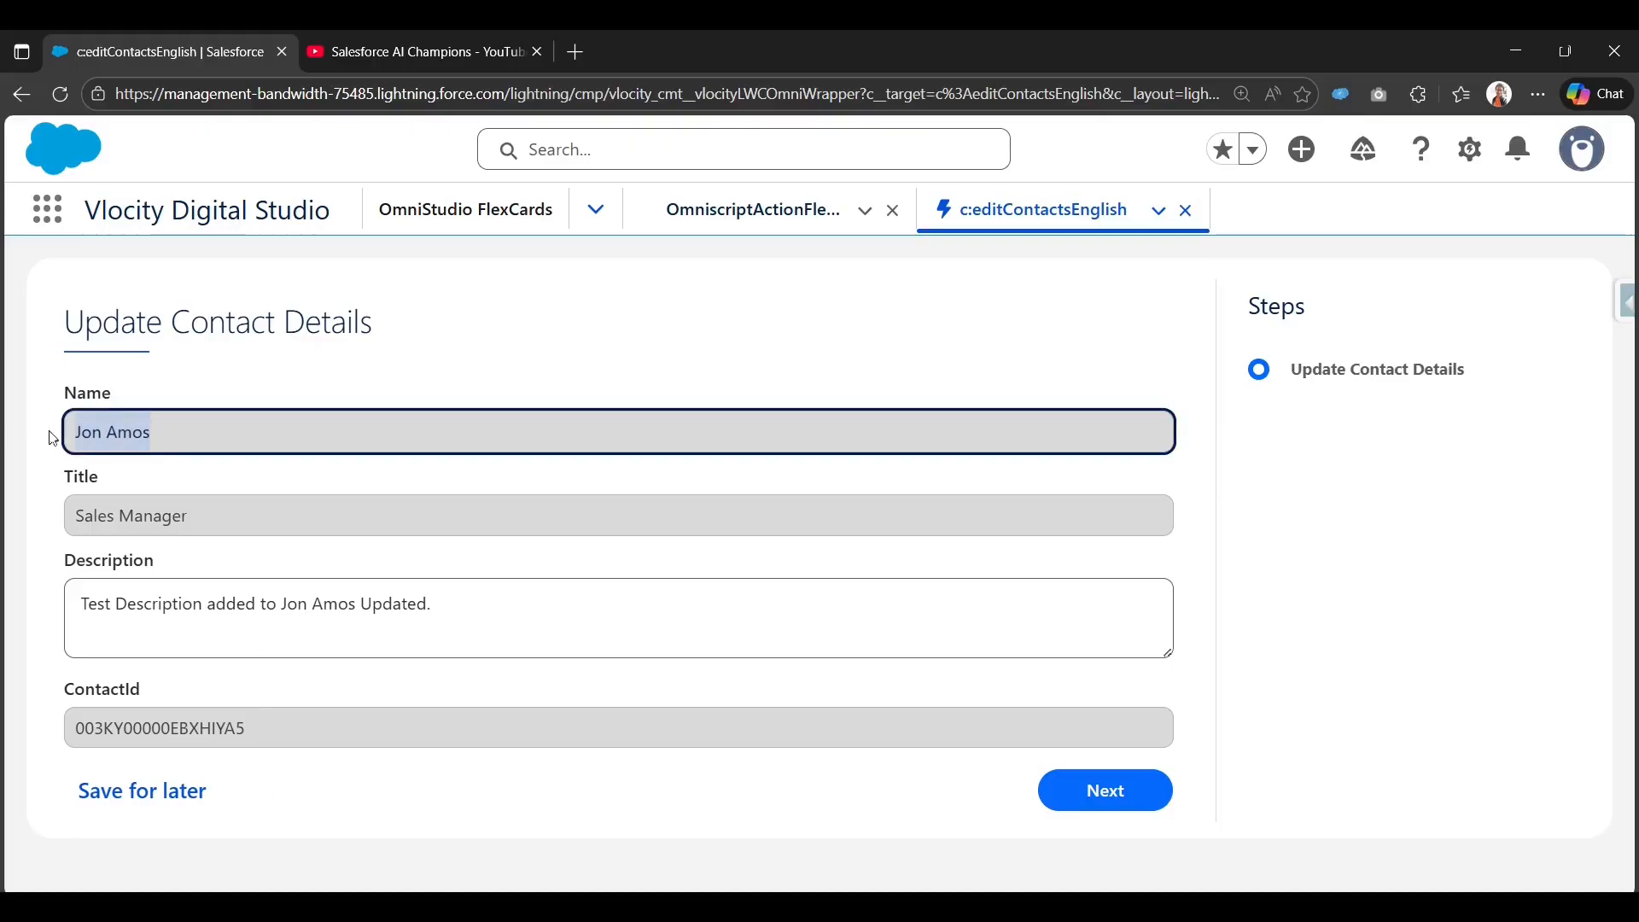
pyautogui.moveTo(220, 527); pyautogui.dragTo(53, 525)
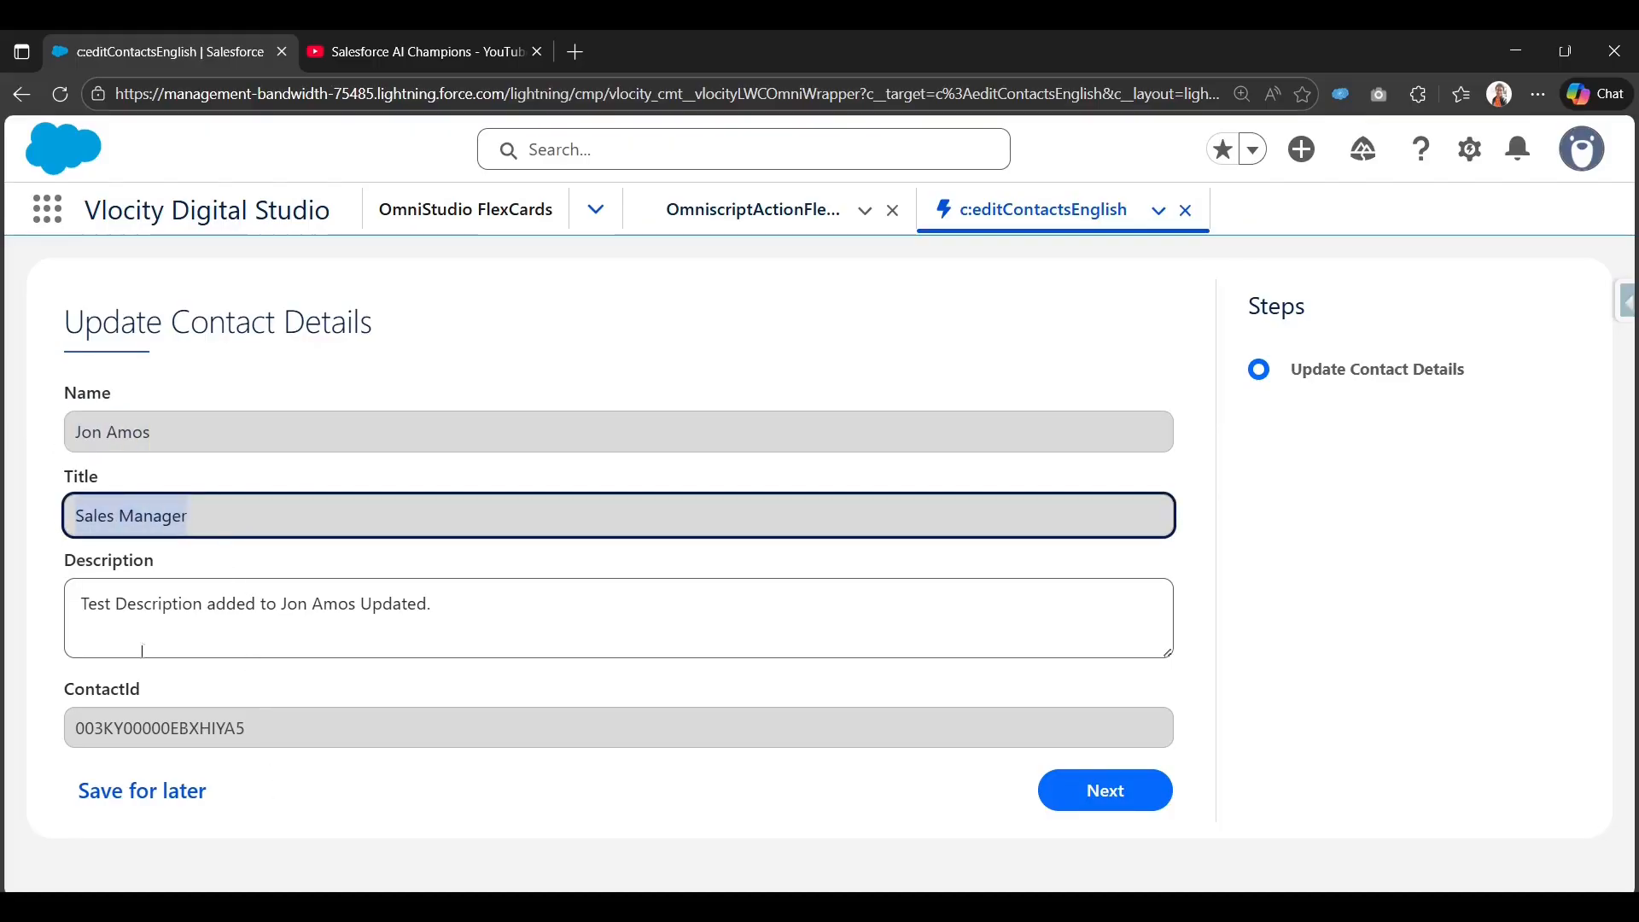
pyautogui.click(483, 608)
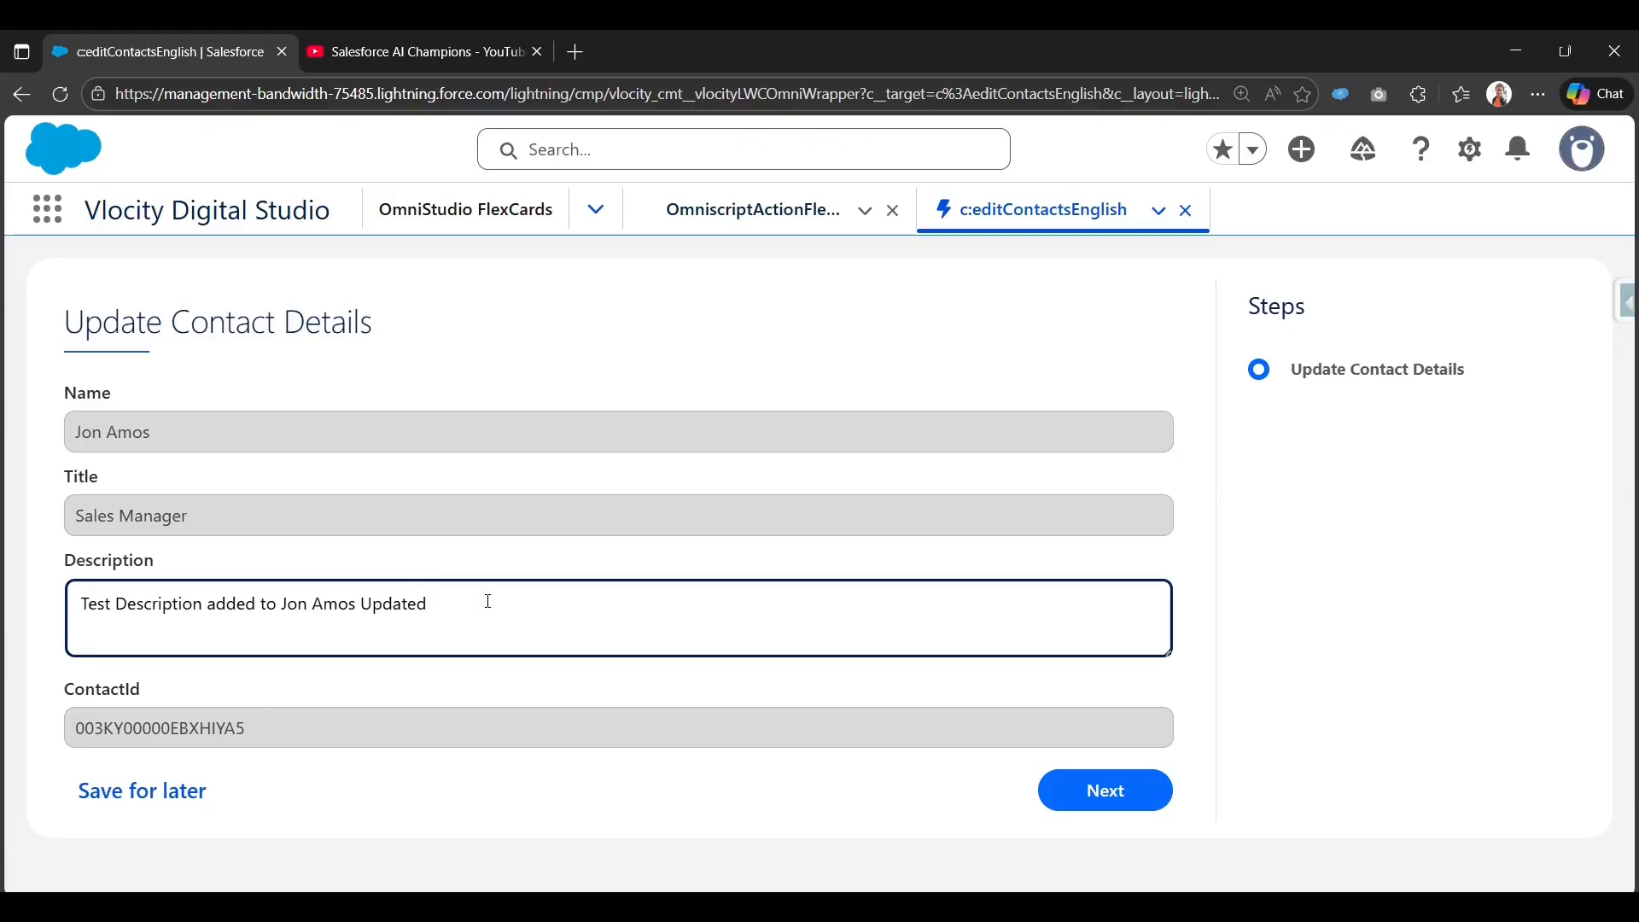
pyautogui.press('BackSpace')
pyautogui.write('2.')
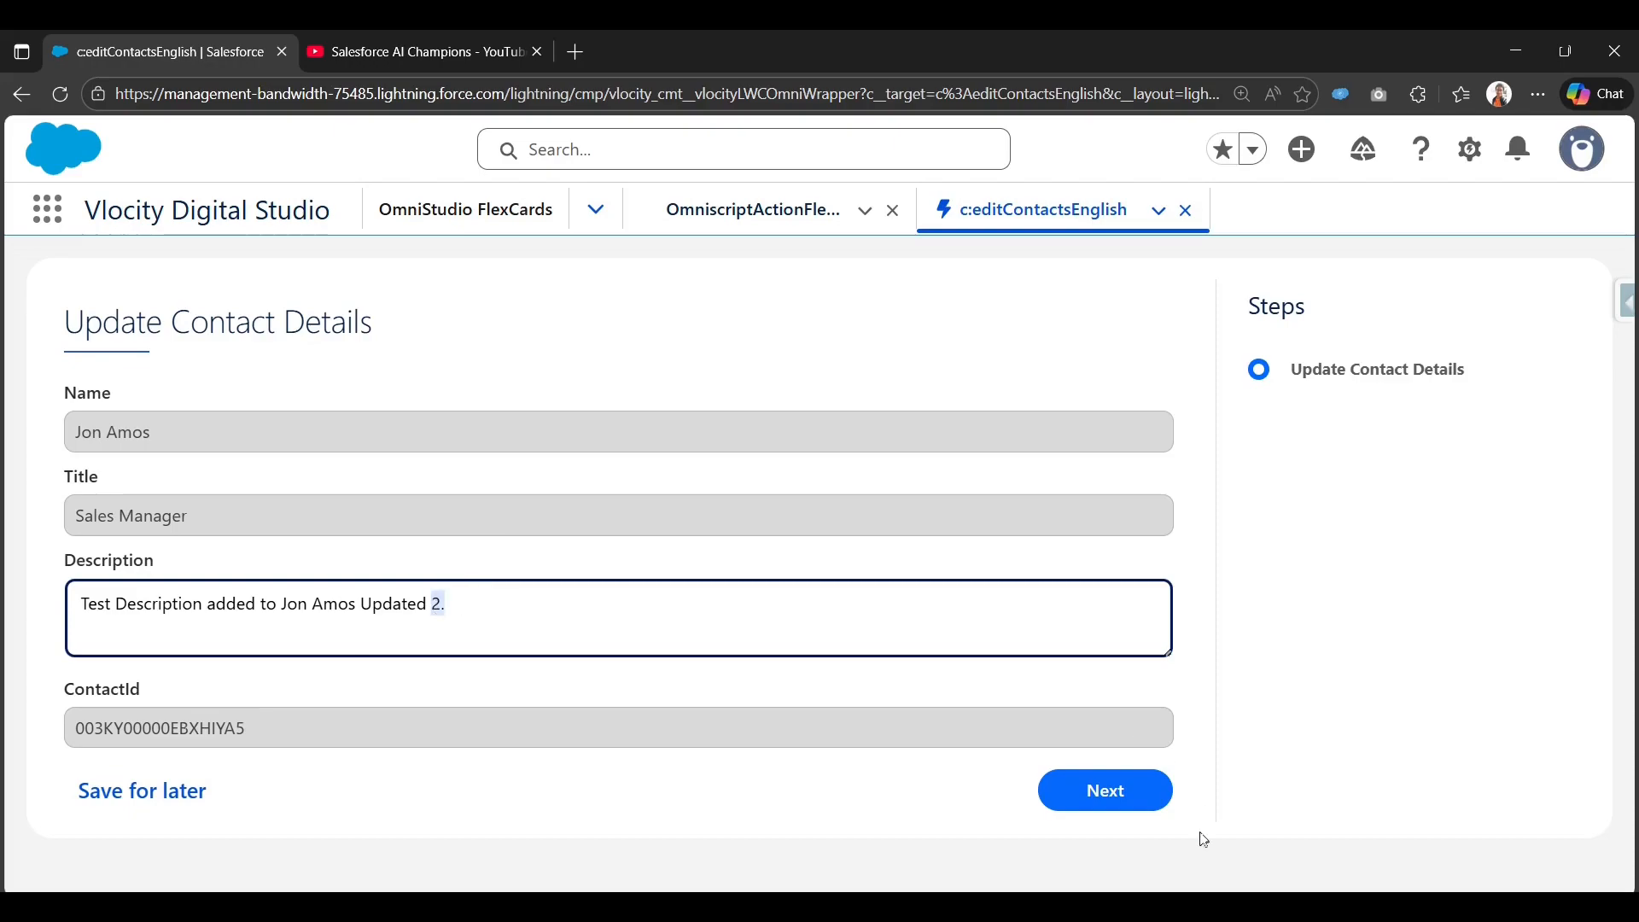
pyautogui.click(1144, 795)
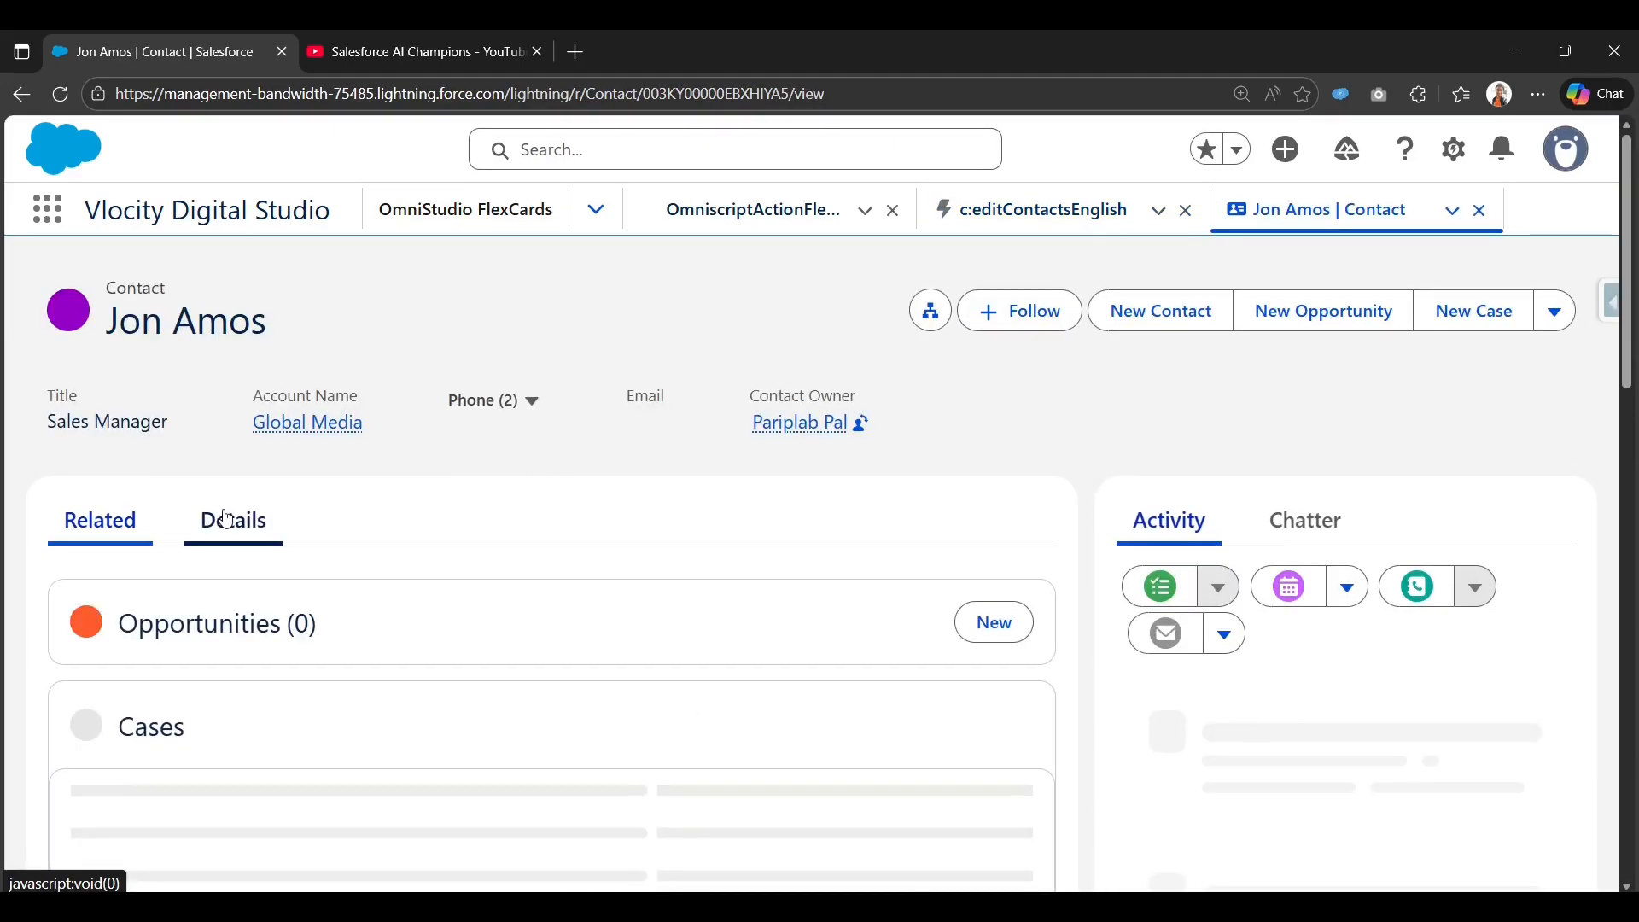
# Check the Description in the contact's Details tab, then go back to the OmniscriptActionFlex card.
pyautogui.click(226, 518)
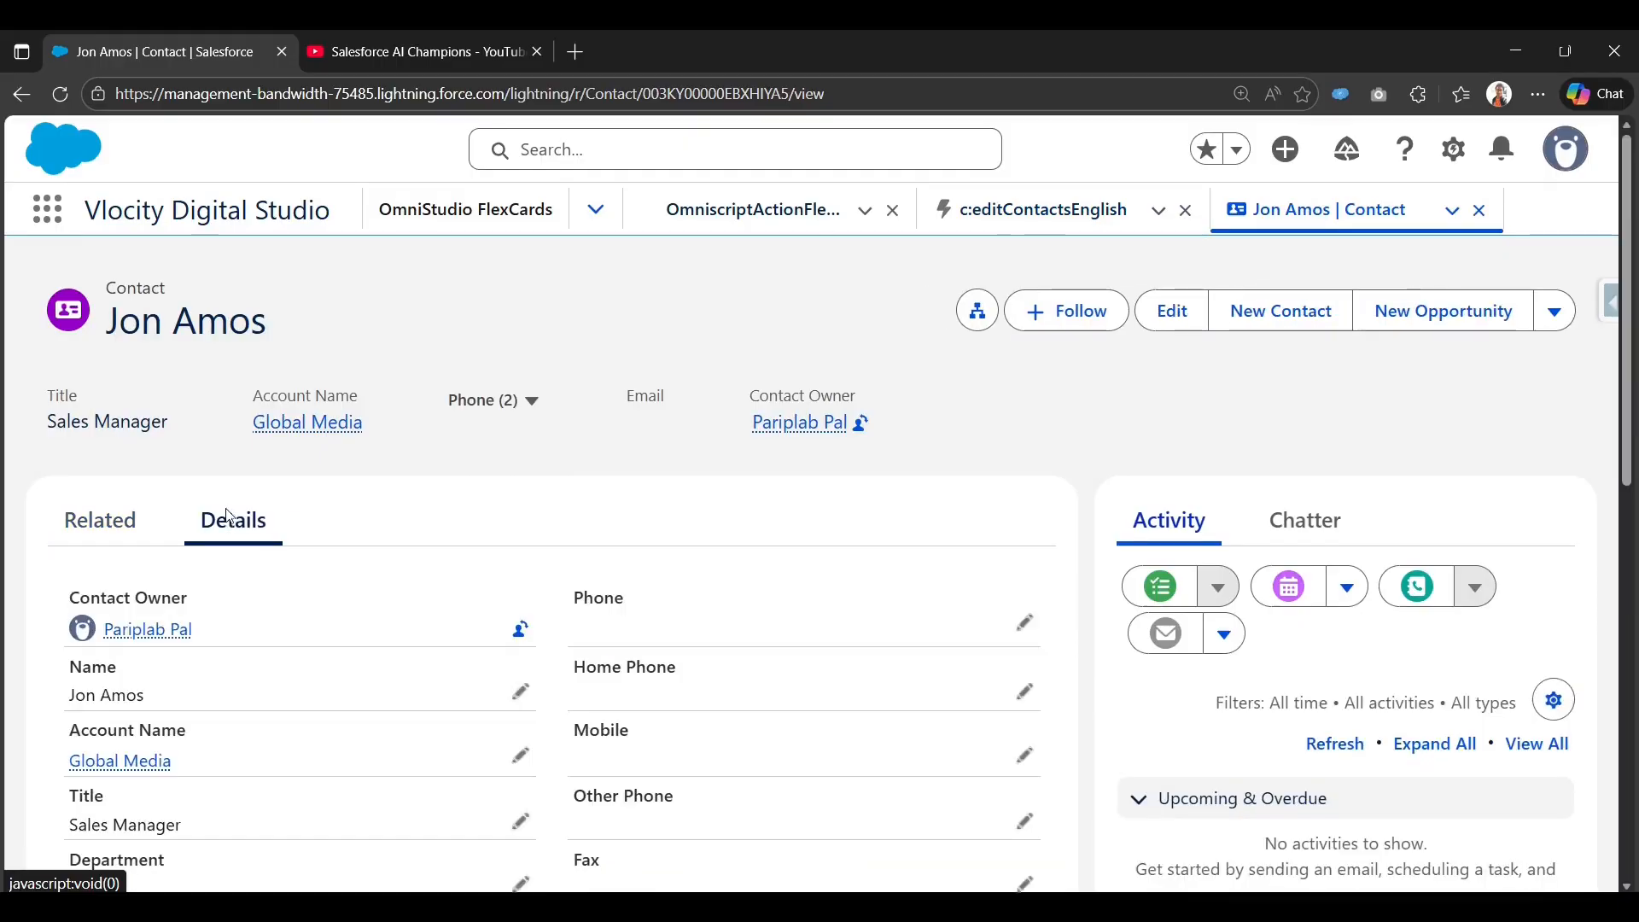
pyautogui.scroll(-9, 228, 517)
pyautogui.moveTo(451, 559); pyautogui.dragTo(458, 725)
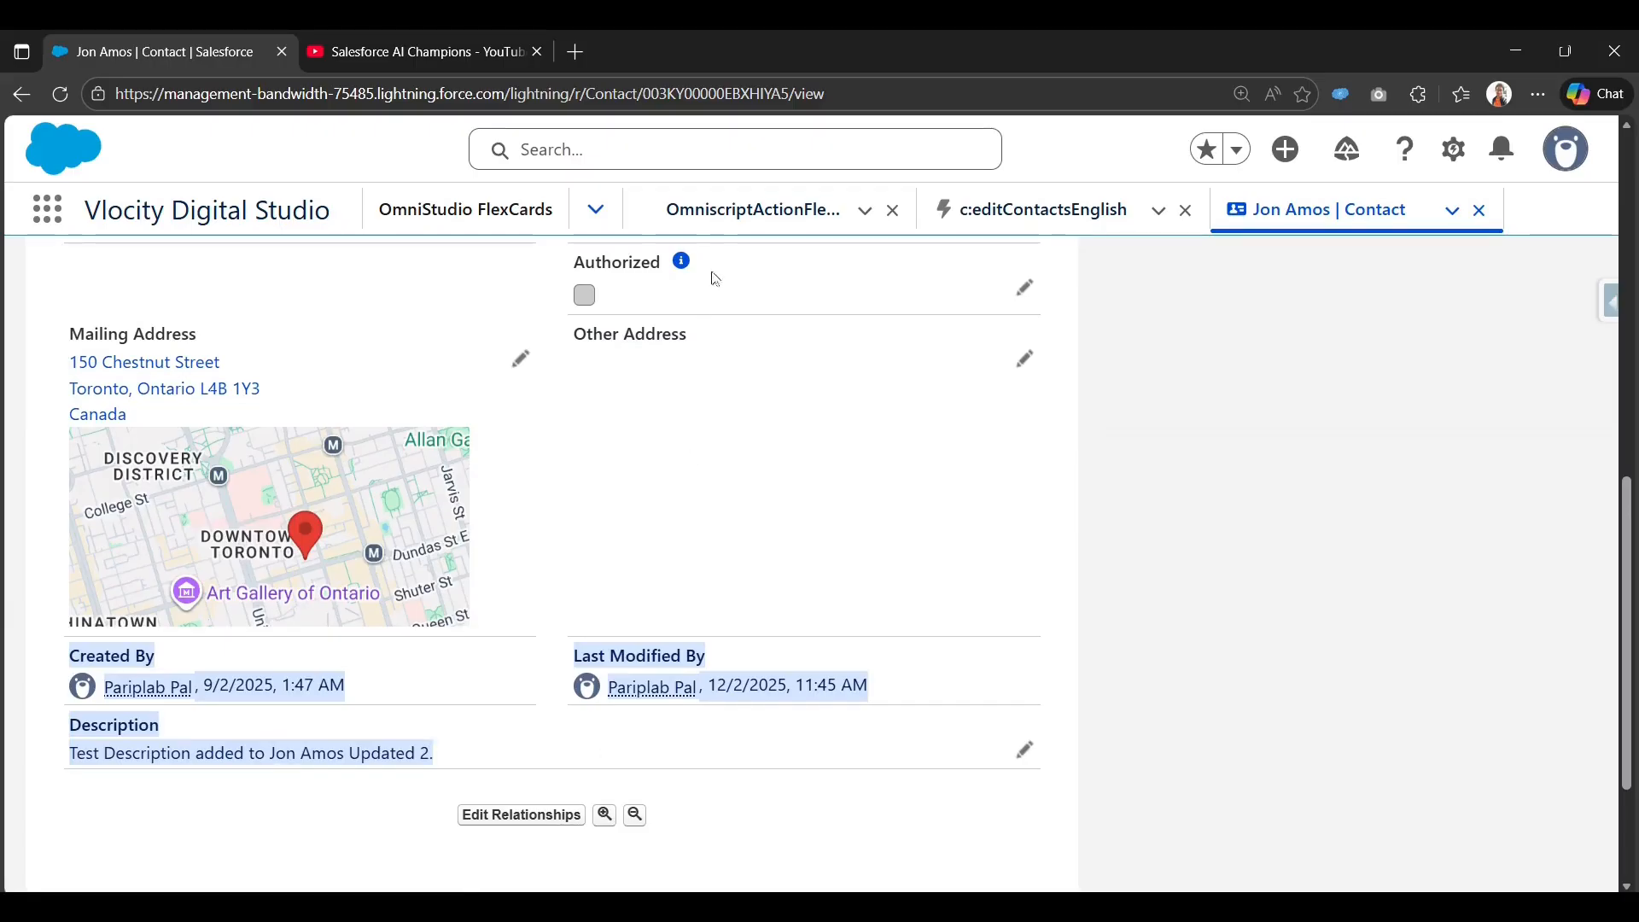
pyautogui.click(750, 212)
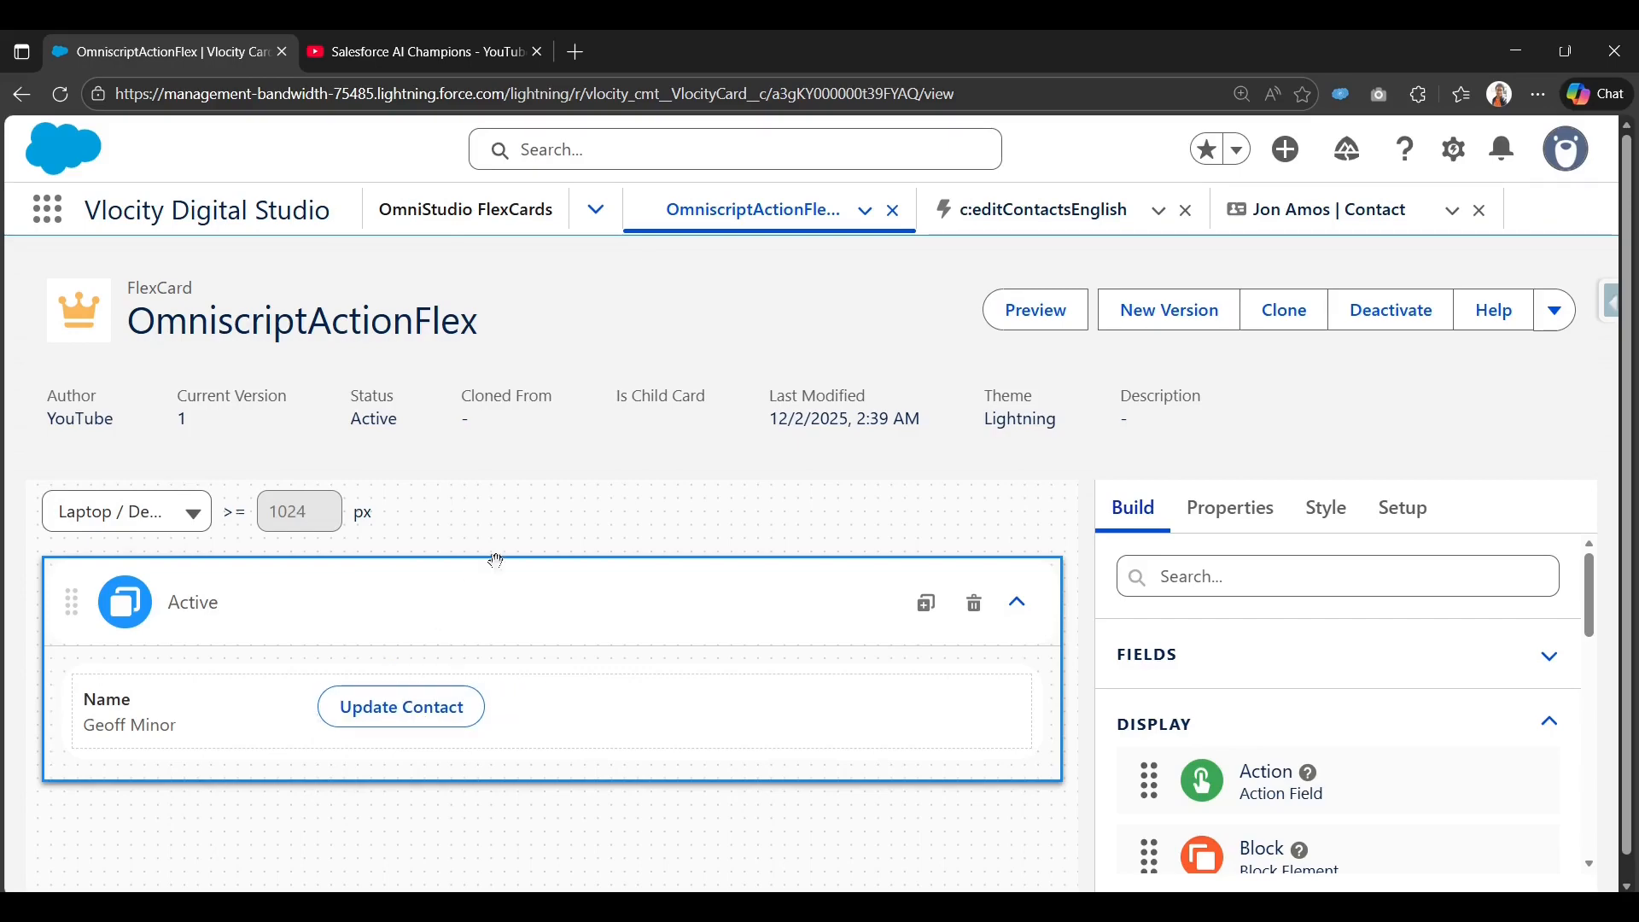
# Close the card, form and contact console tabs and go to the OmniScripts list.
pyautogui.click(892, 210)
pyautogui.click(894, 212)
pyautogui.click(893, 210)
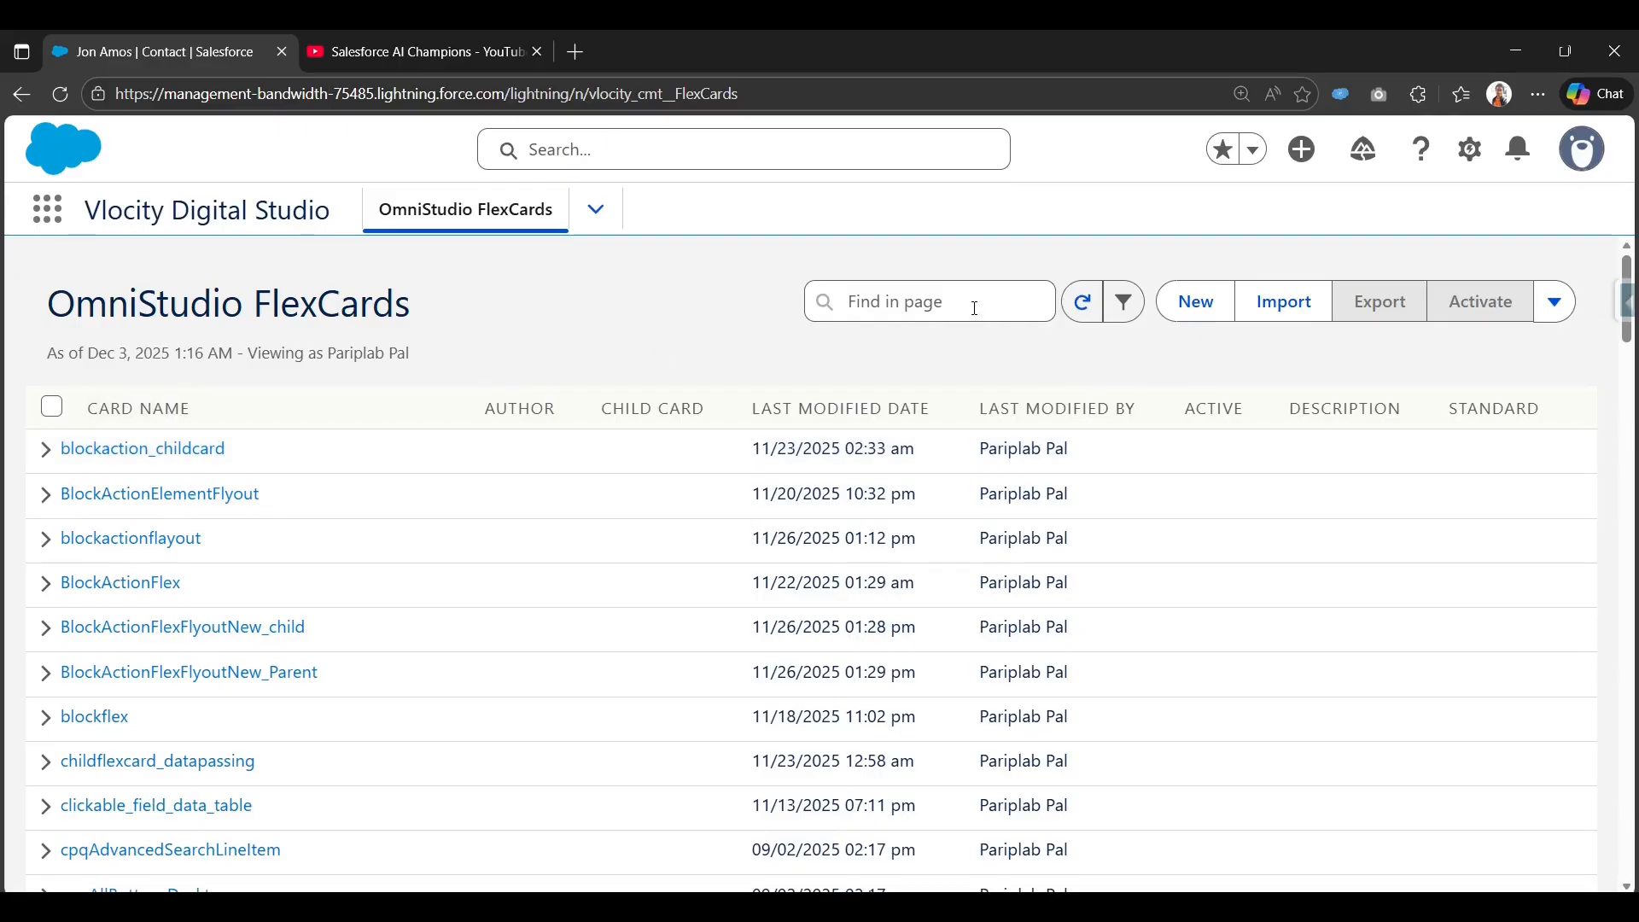
pyautogui.click(597, 211)
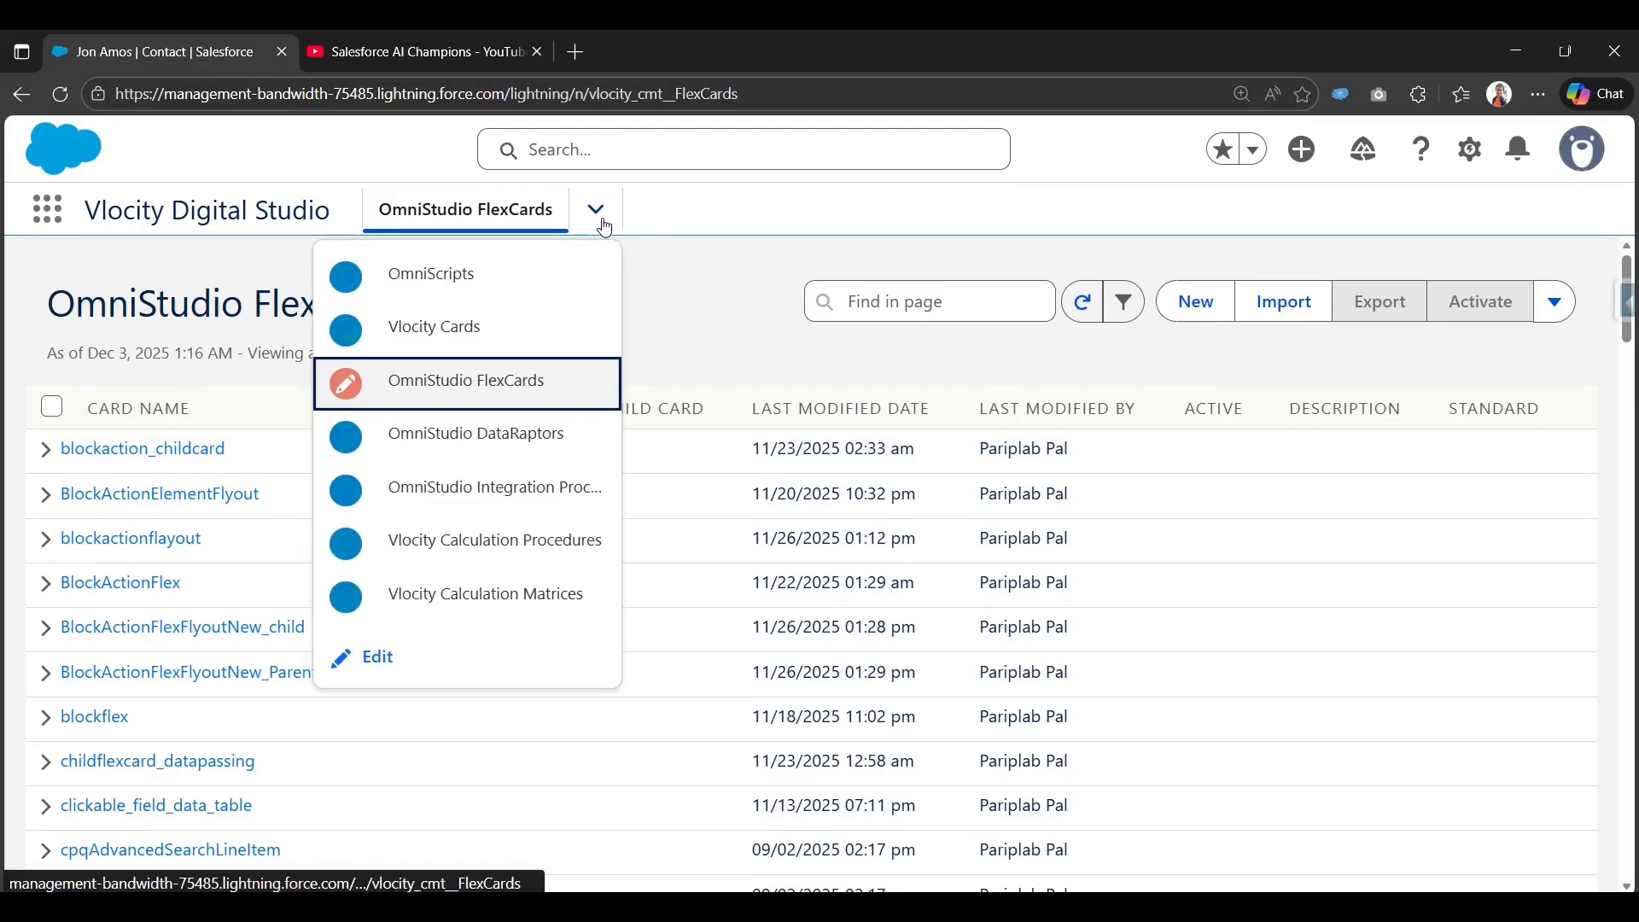
pyautogui.click(492, 290)
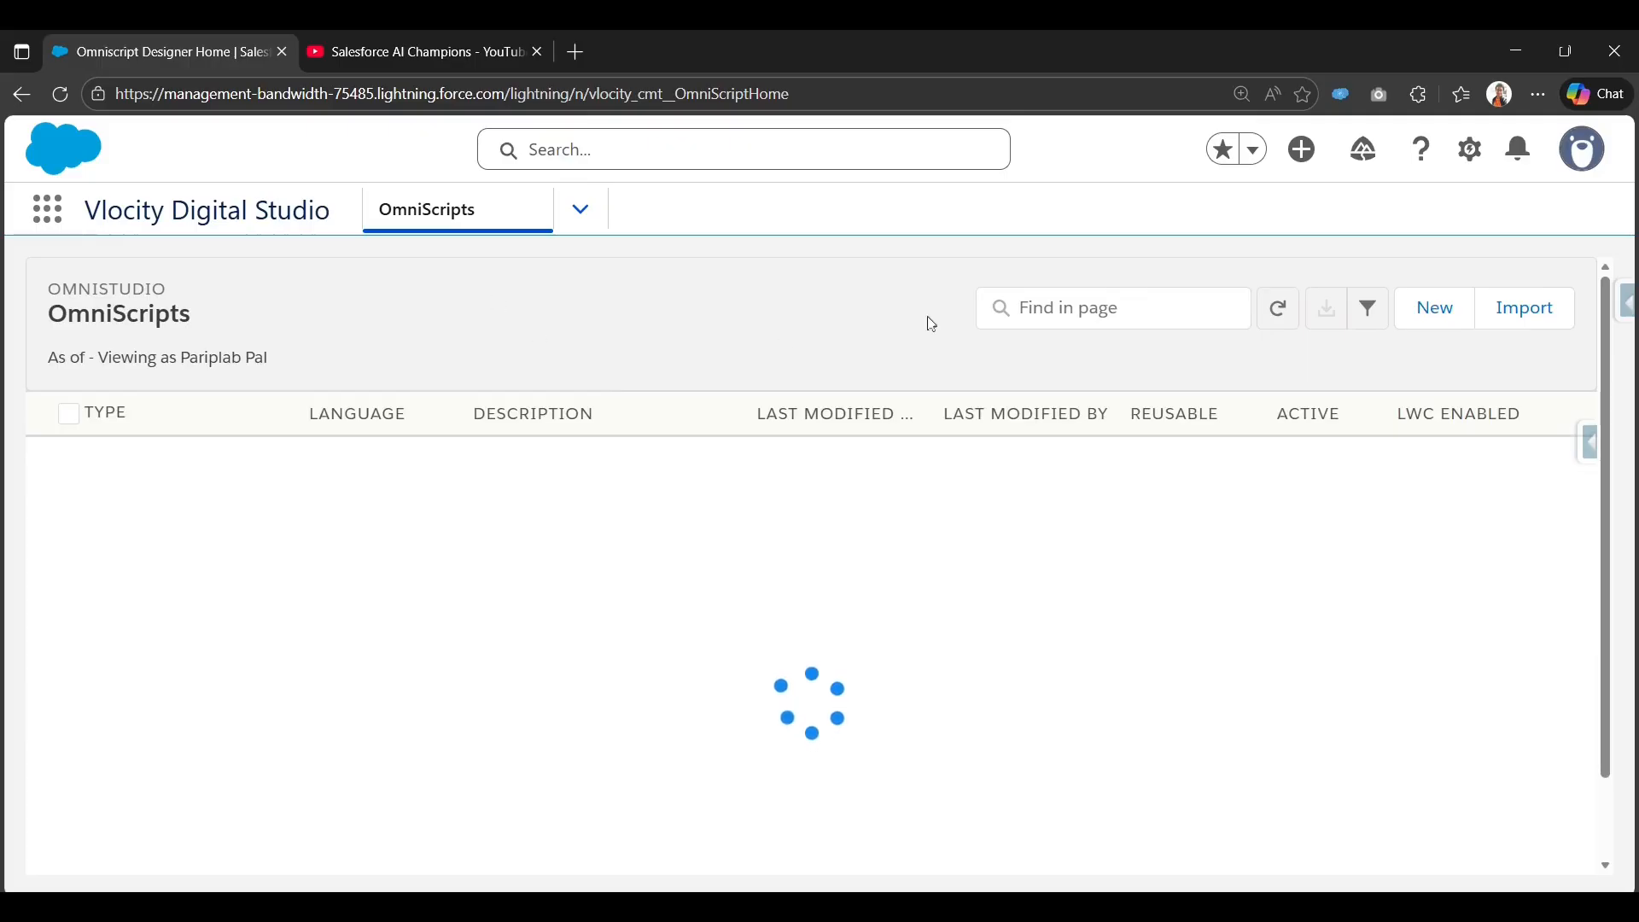
# Start a new OmniScript named 'edit contacts Omniscript Demo'.
pyautogui.click(1446, 322)
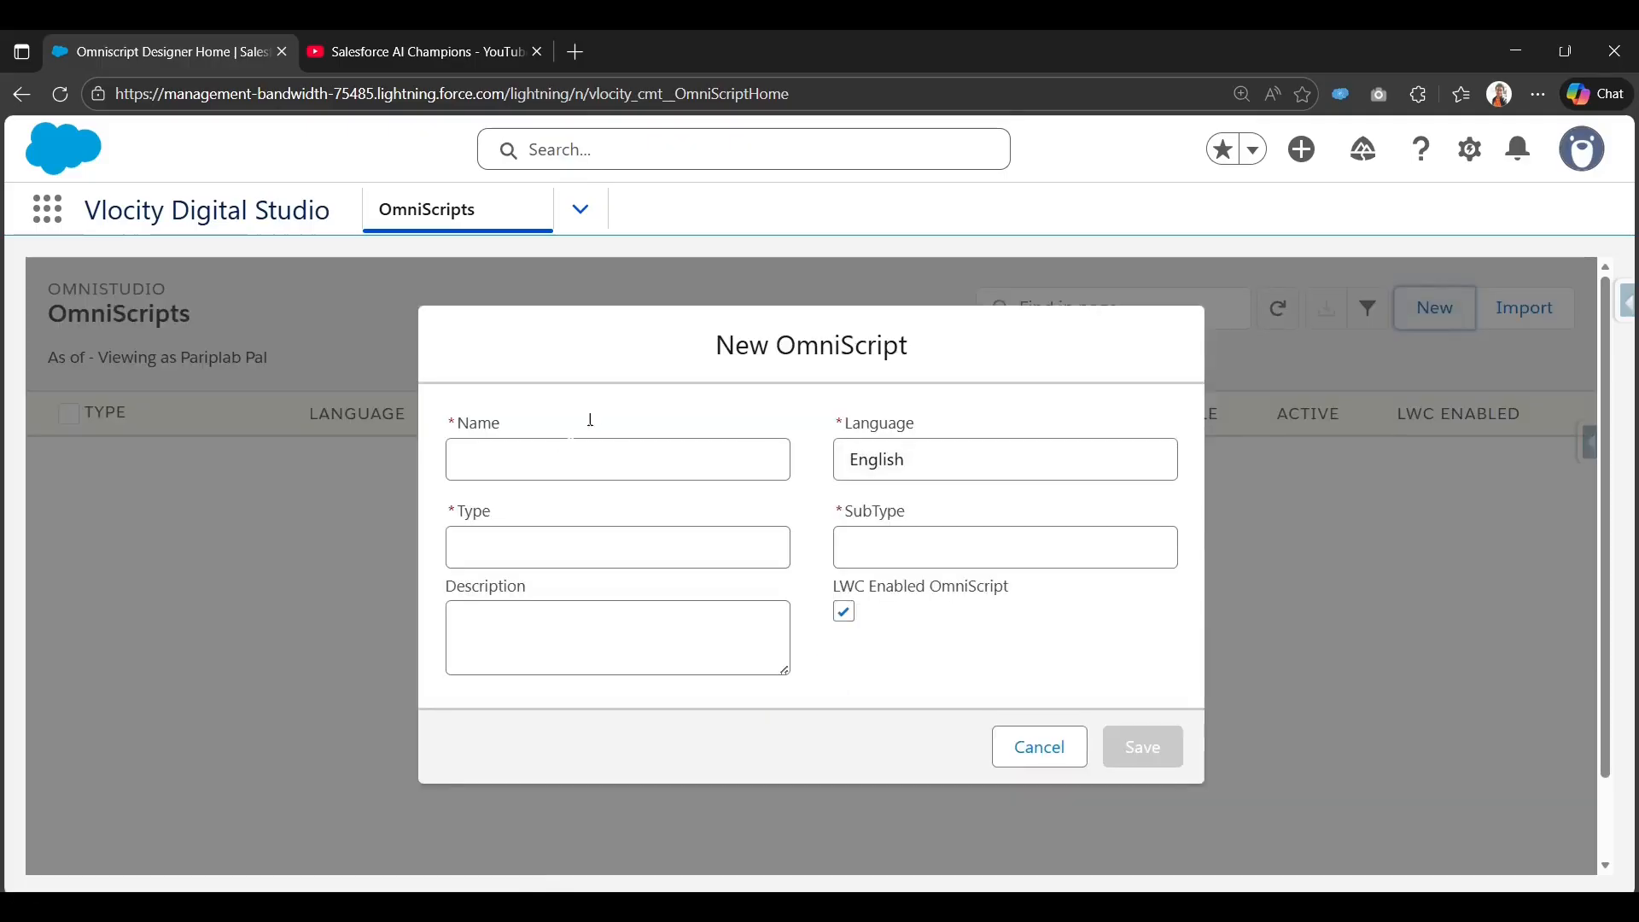
pyautogui.click(600, 448)
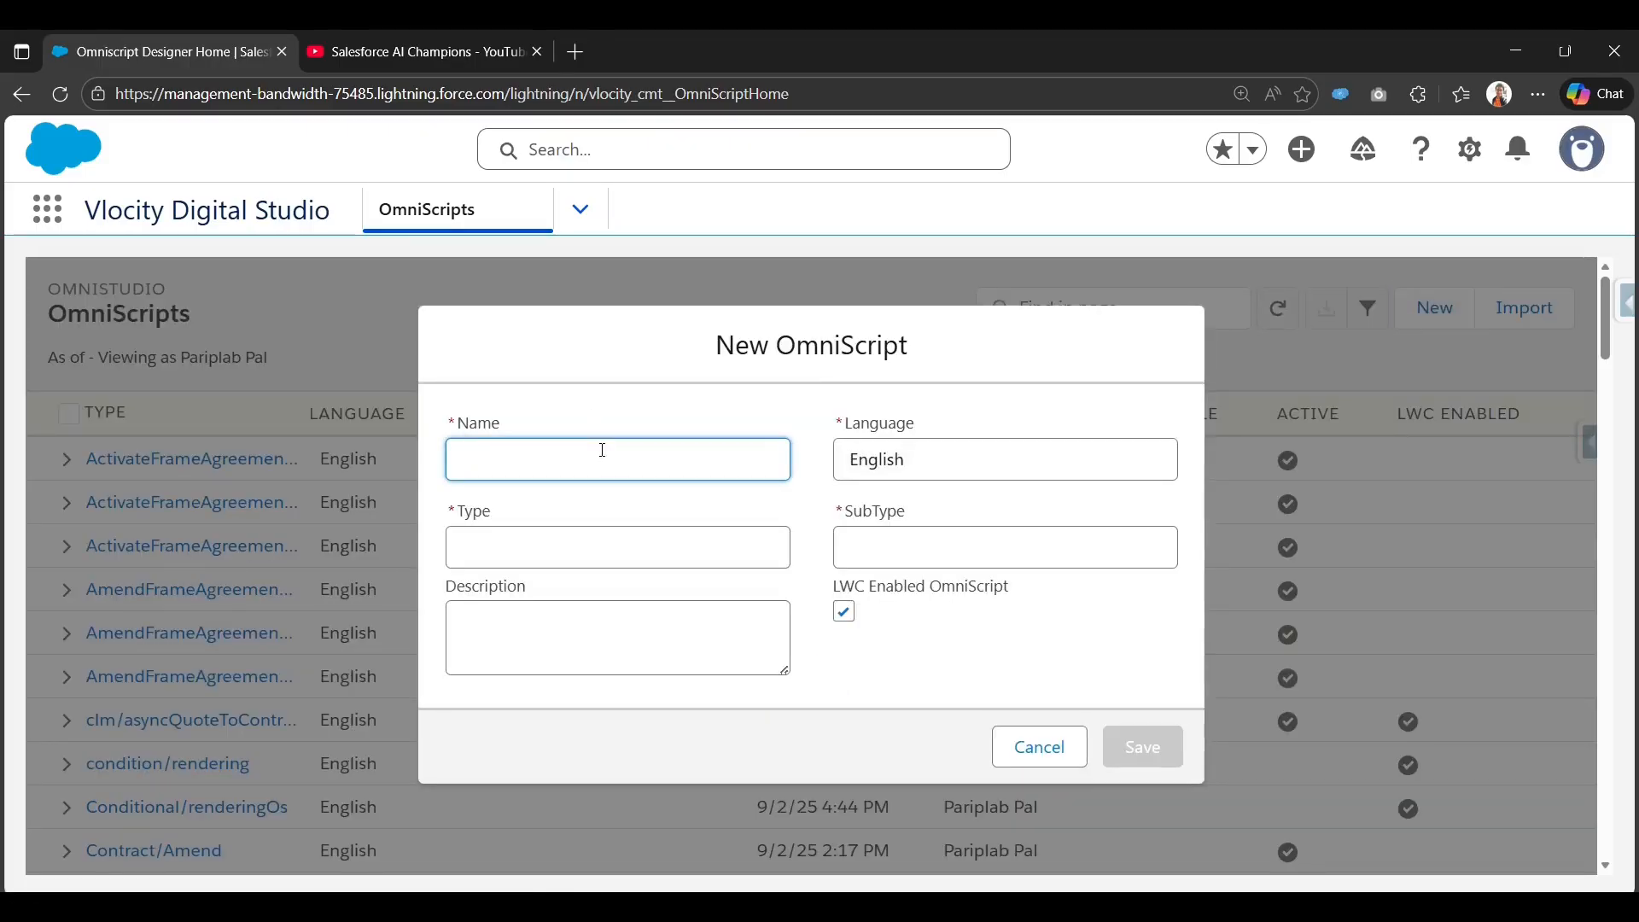
pyautogui.write('edit cp')
pyautogui.write('ntacgts')
pyautogui.press('BackSpace')
pyautogui.press('BackSpace')
pyautogui.press('BackSpace')
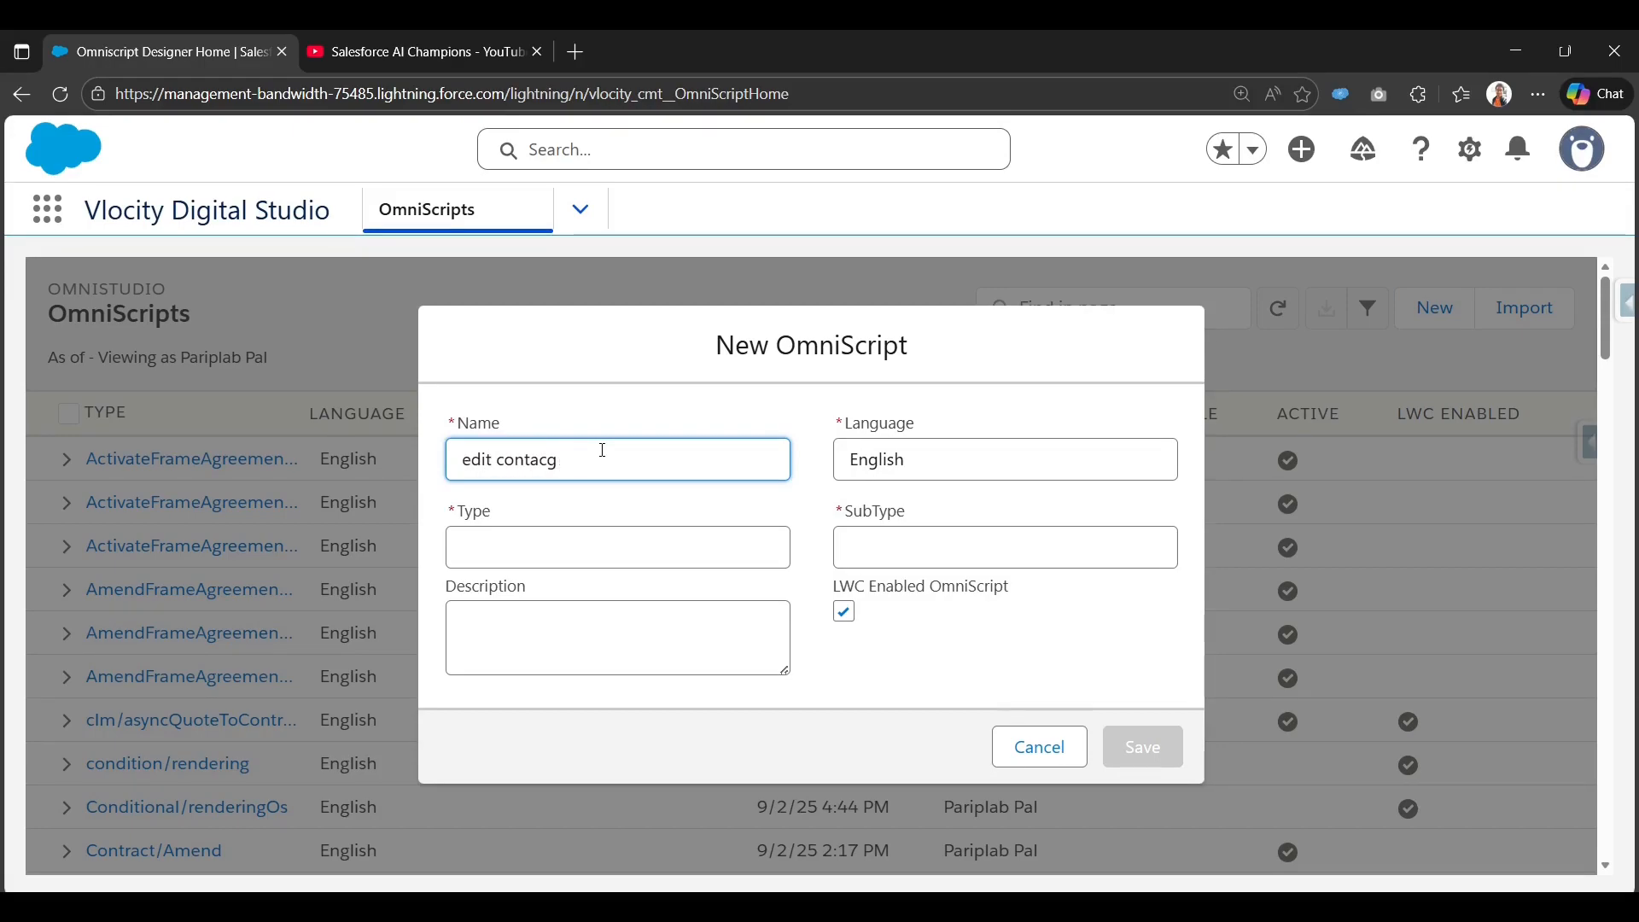
pyautogui.write('ts O')
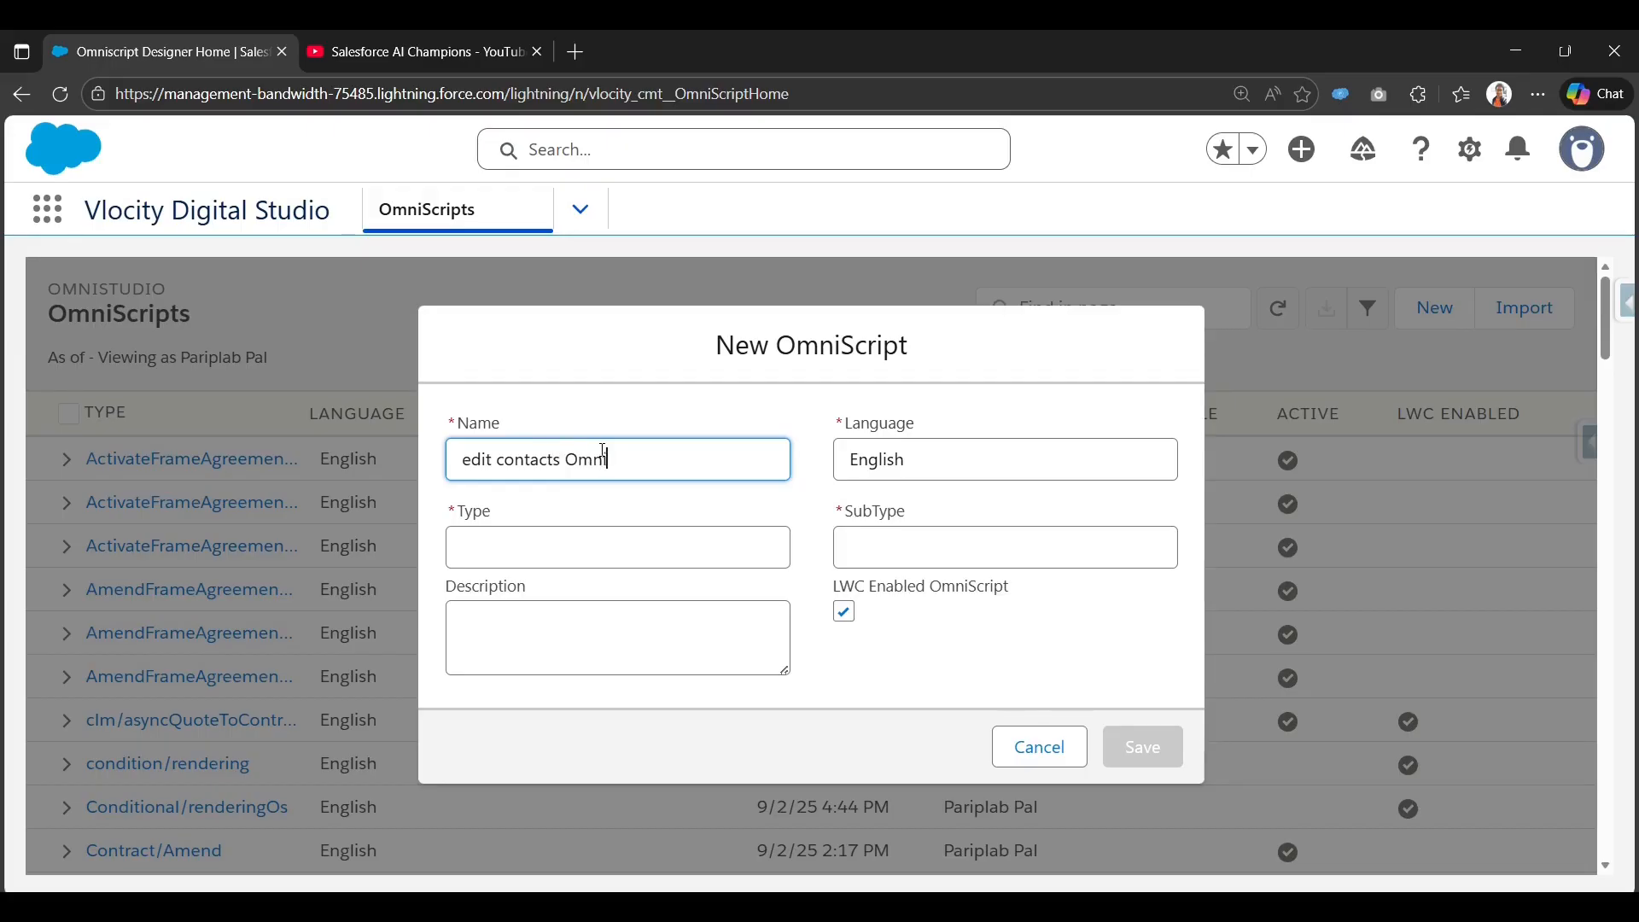
pyautogui.write('mniscript Demo')
pyautogui.press('Tab')
pyautogui.press('Tab')
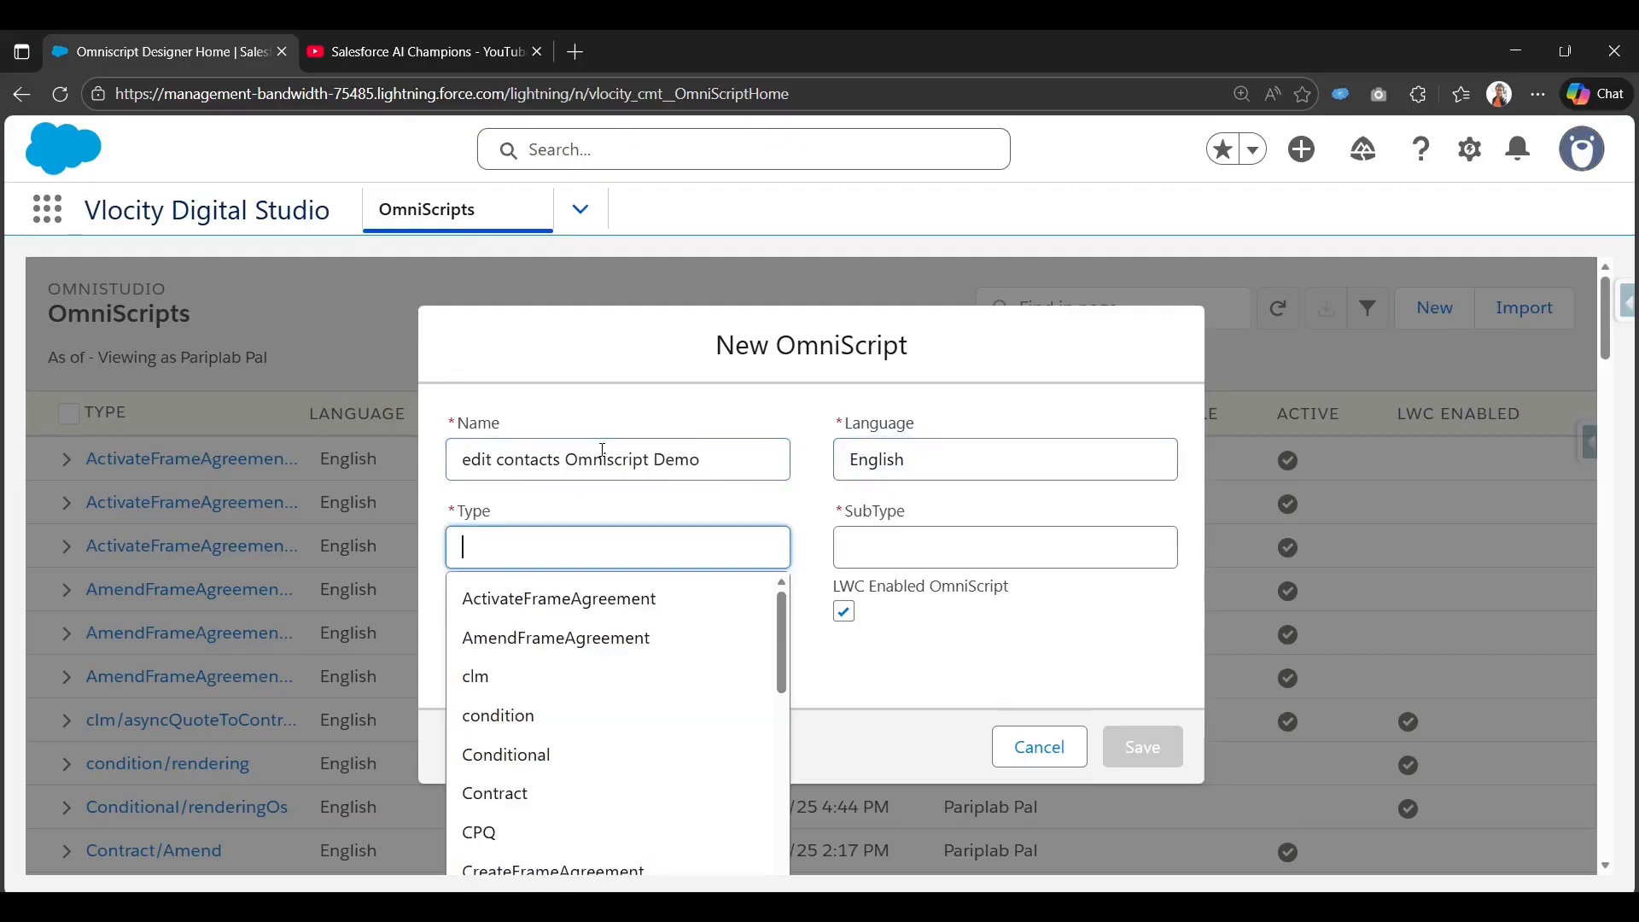
# Set Type editContact and SubType OmniScript, then save the new OmniScript.
pyautogui.click(811, 493)
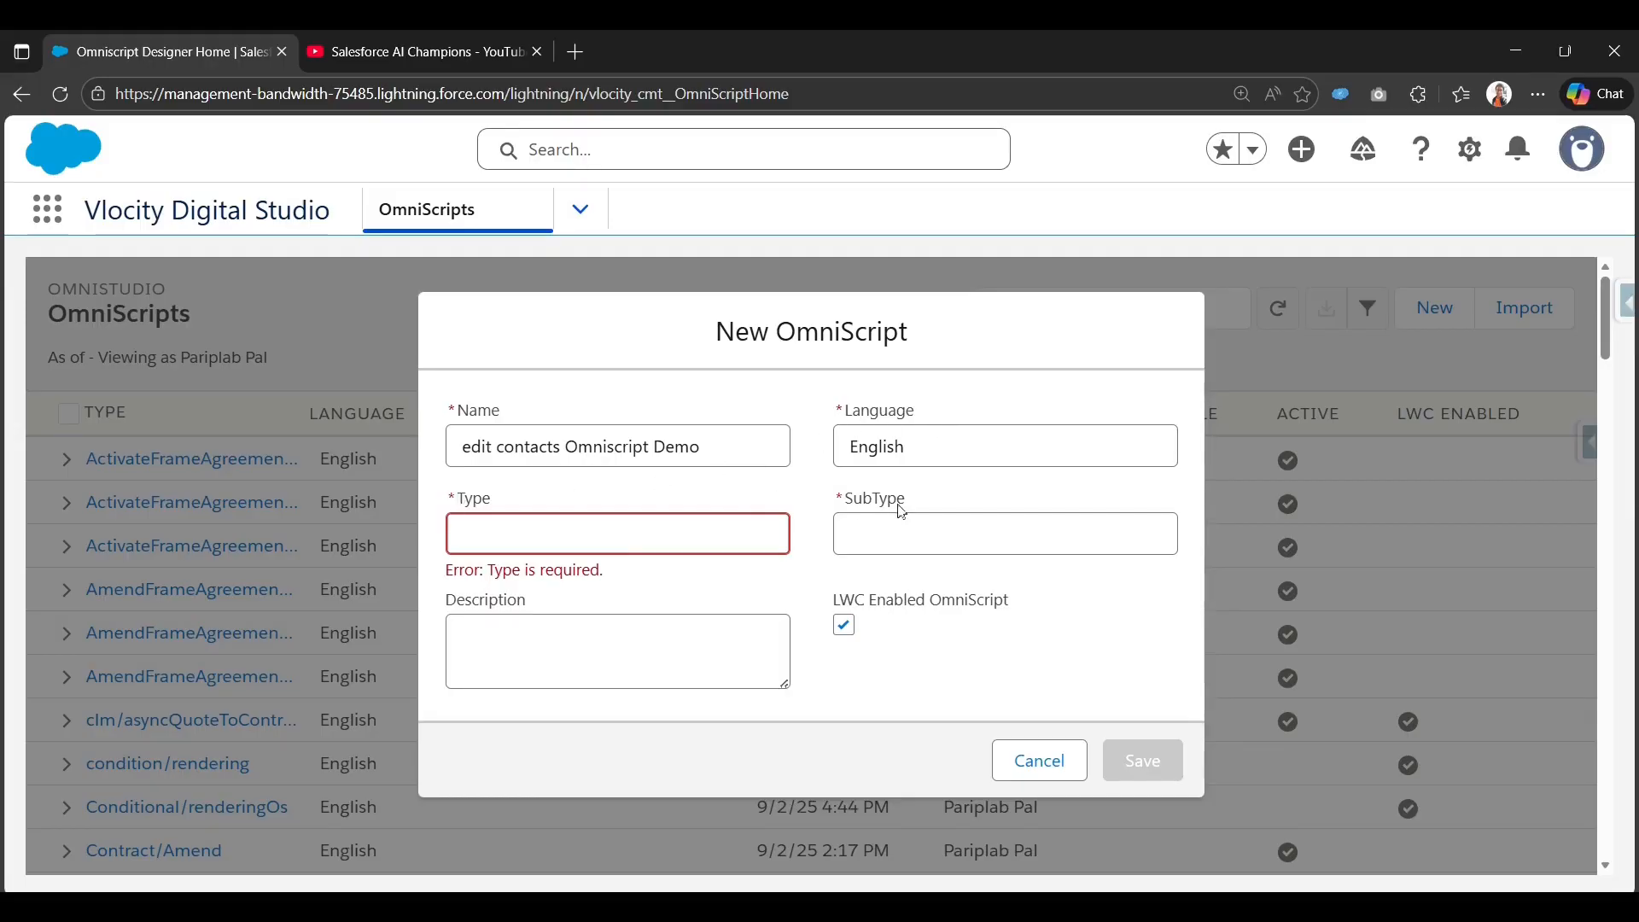
pyautogui.click(606, 527)
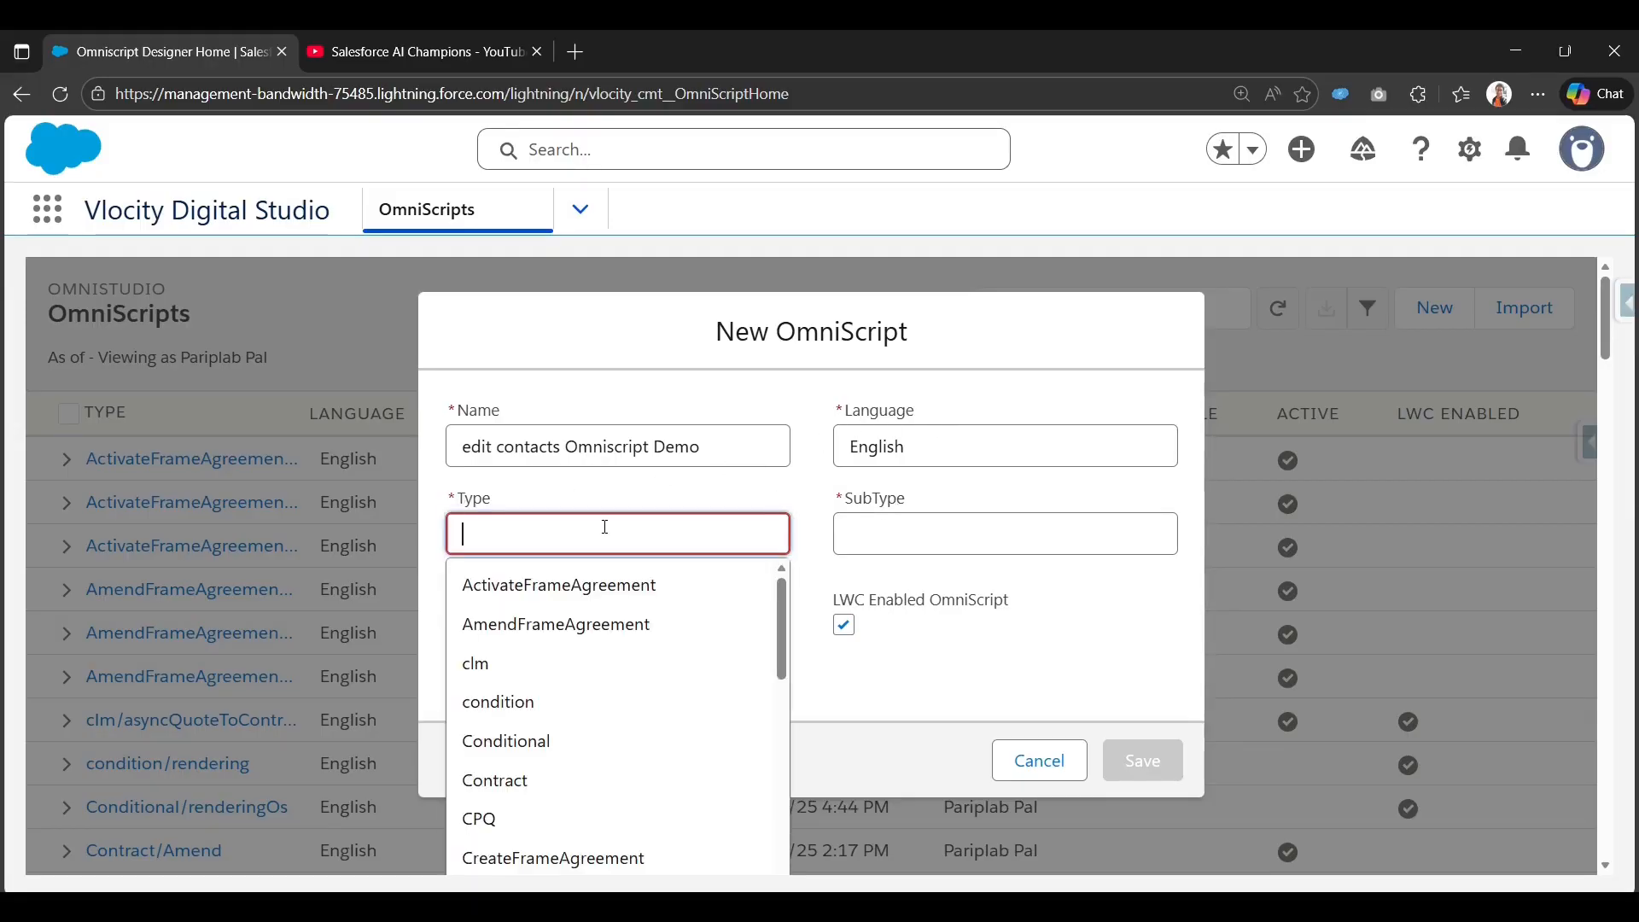
pyautogui.write('editContact')
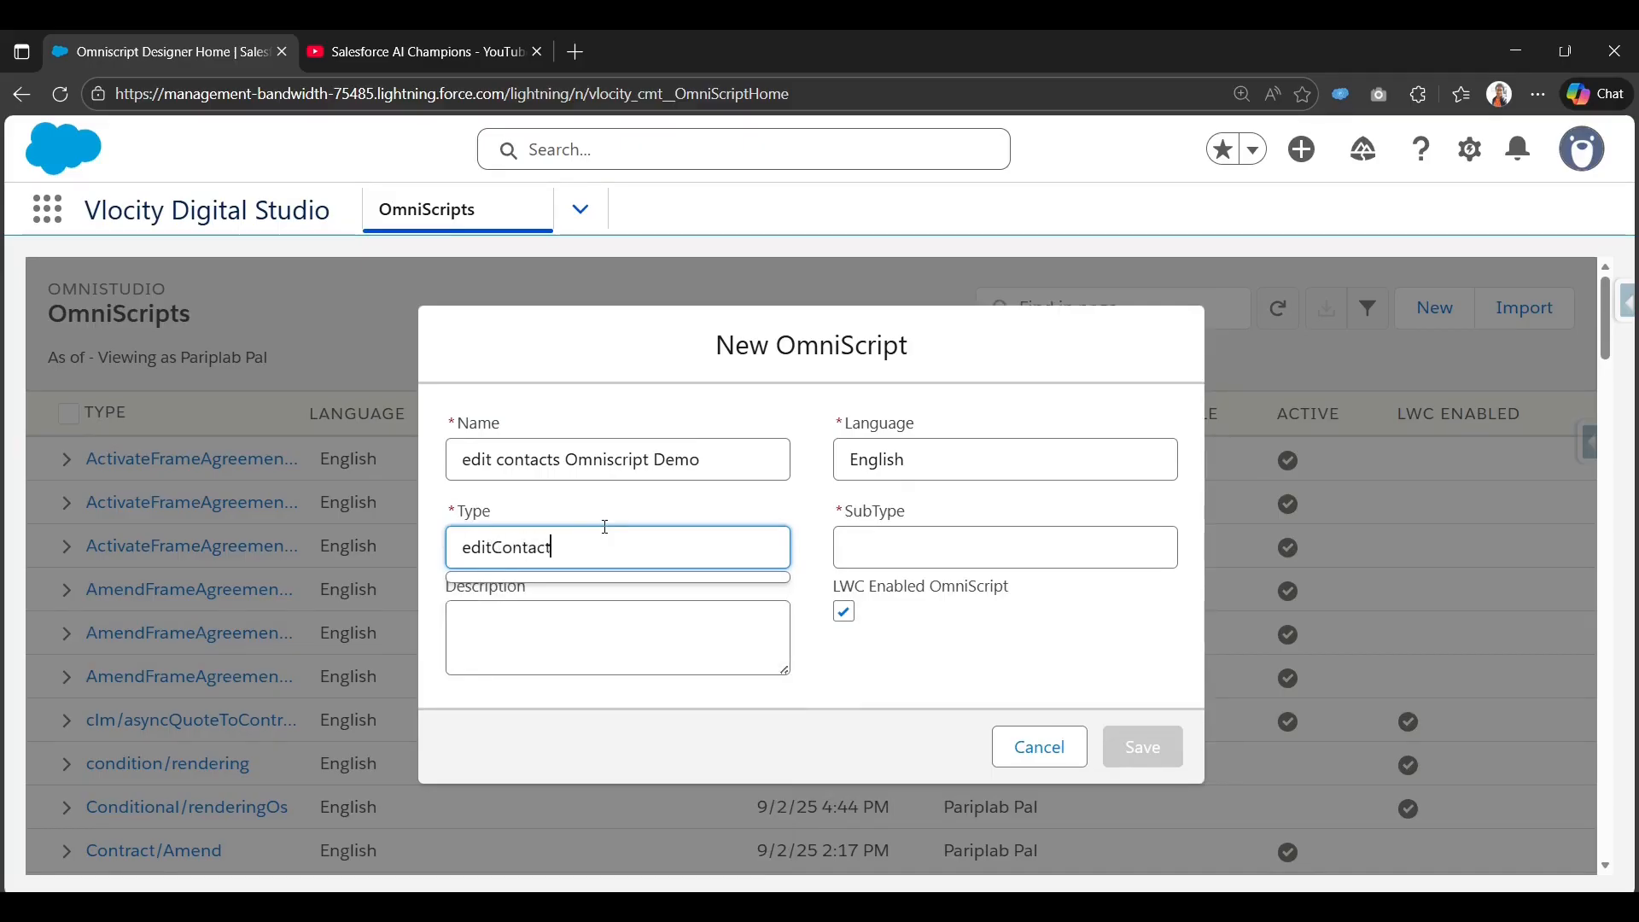
pyautogui.press('Tab')
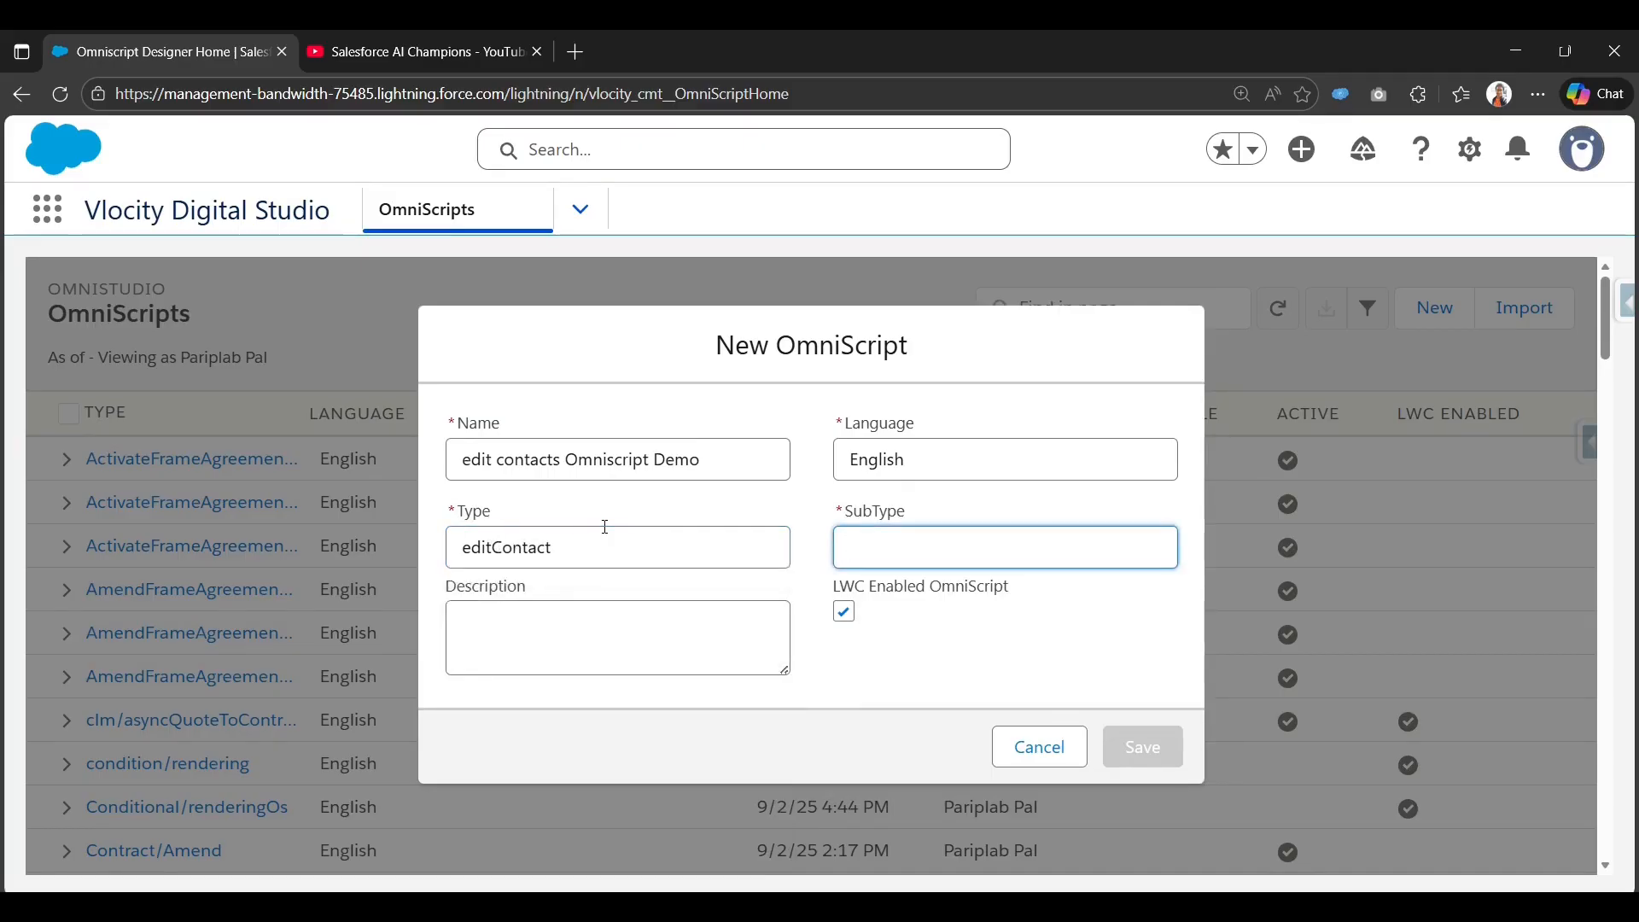
pyautogui.write('OmniScript')
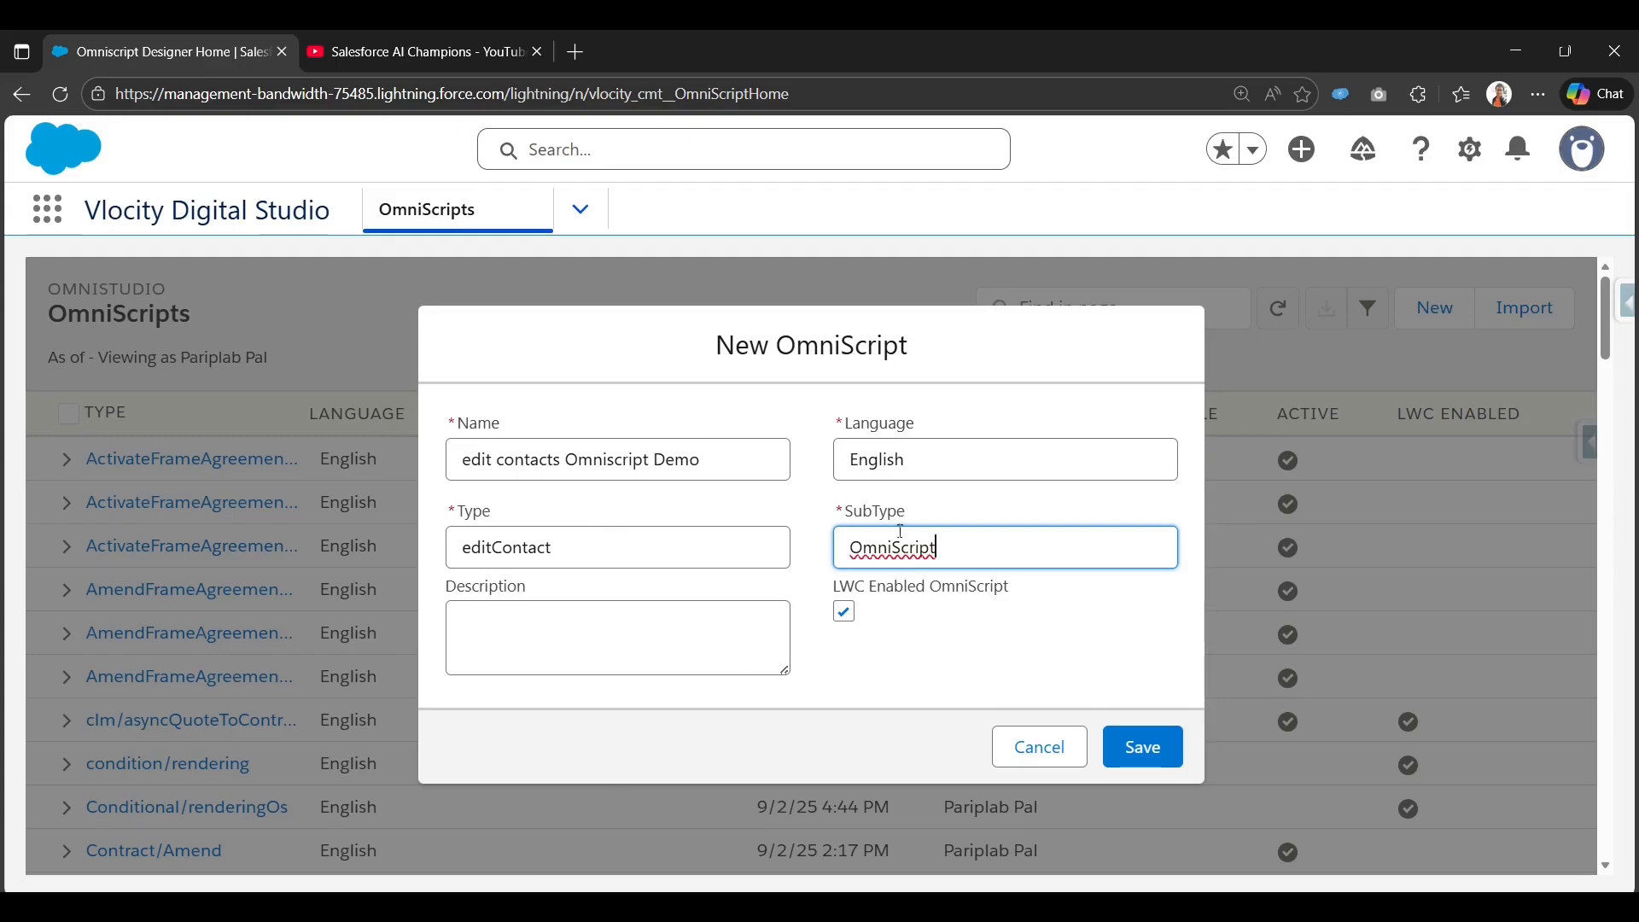
pyautogui.click(1155, 745)
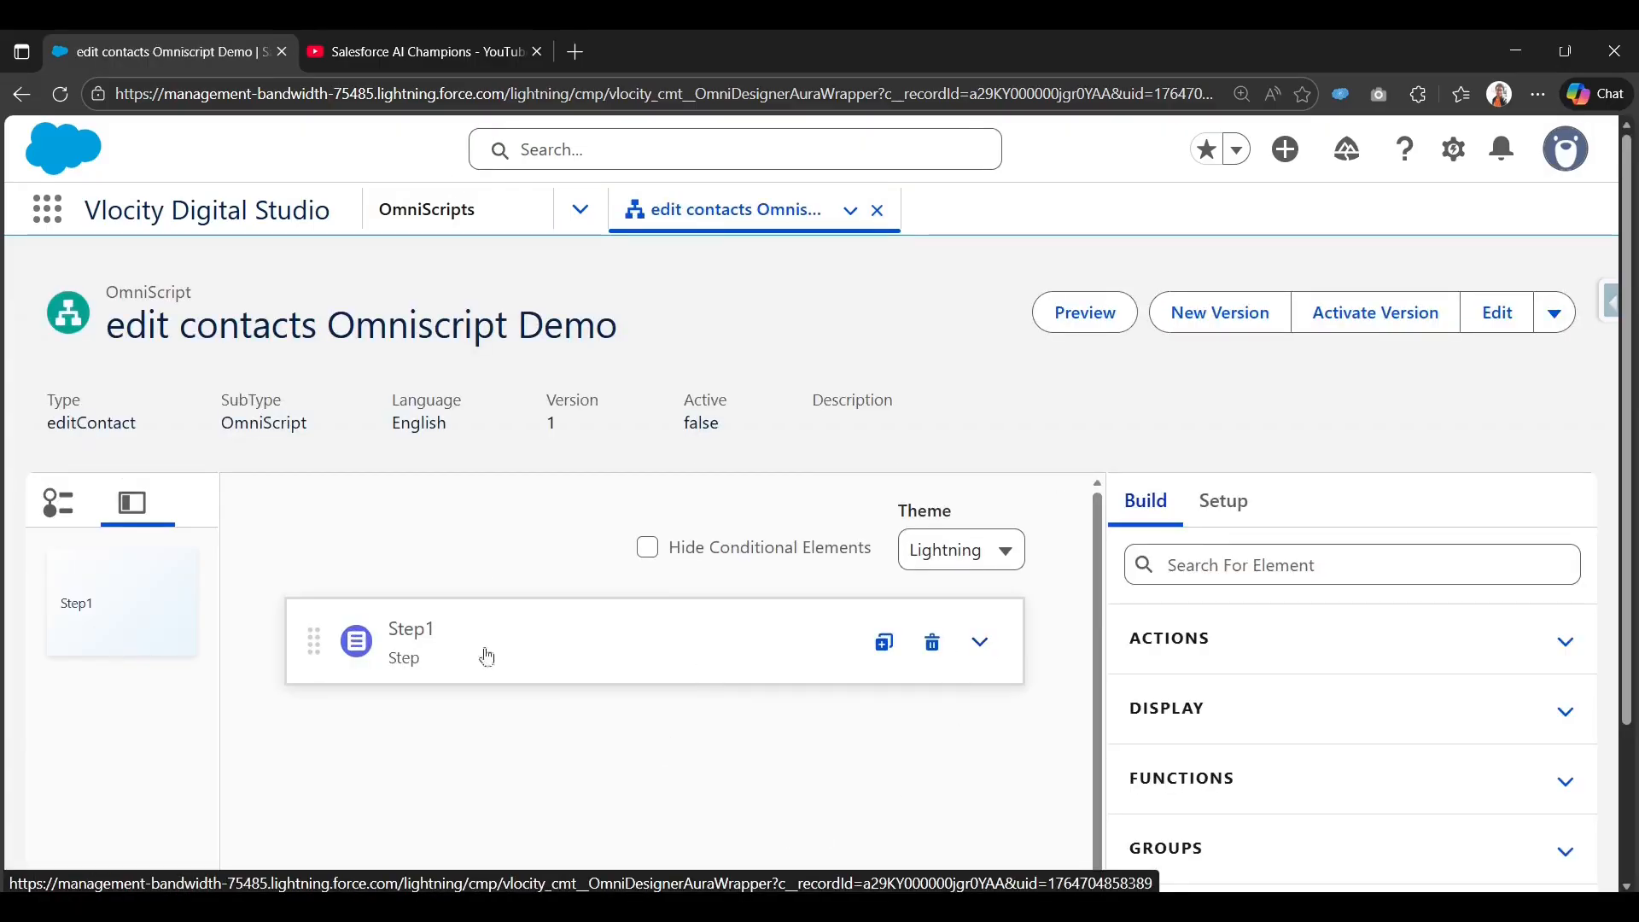
# Add a DataRaptor Extract Action to the script, placed above Step1.
pyautogui.click(980, 642)
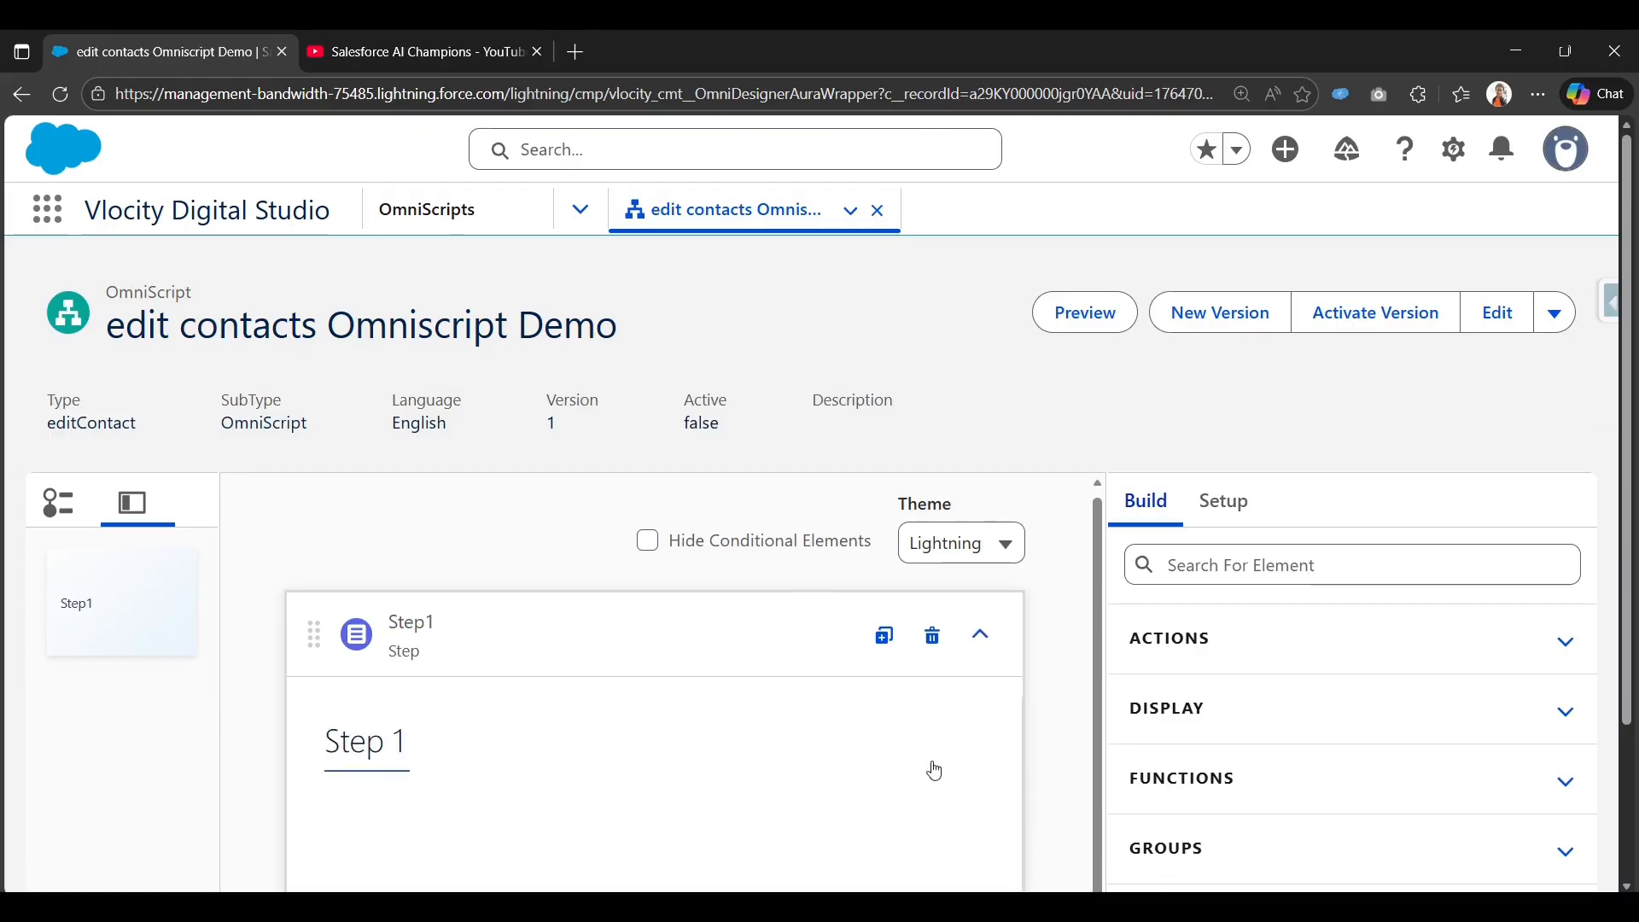
pyautogui.scroll(-1, 1259, 560)
pyautogui.click(1287, 458)
pyautogui.write('da')
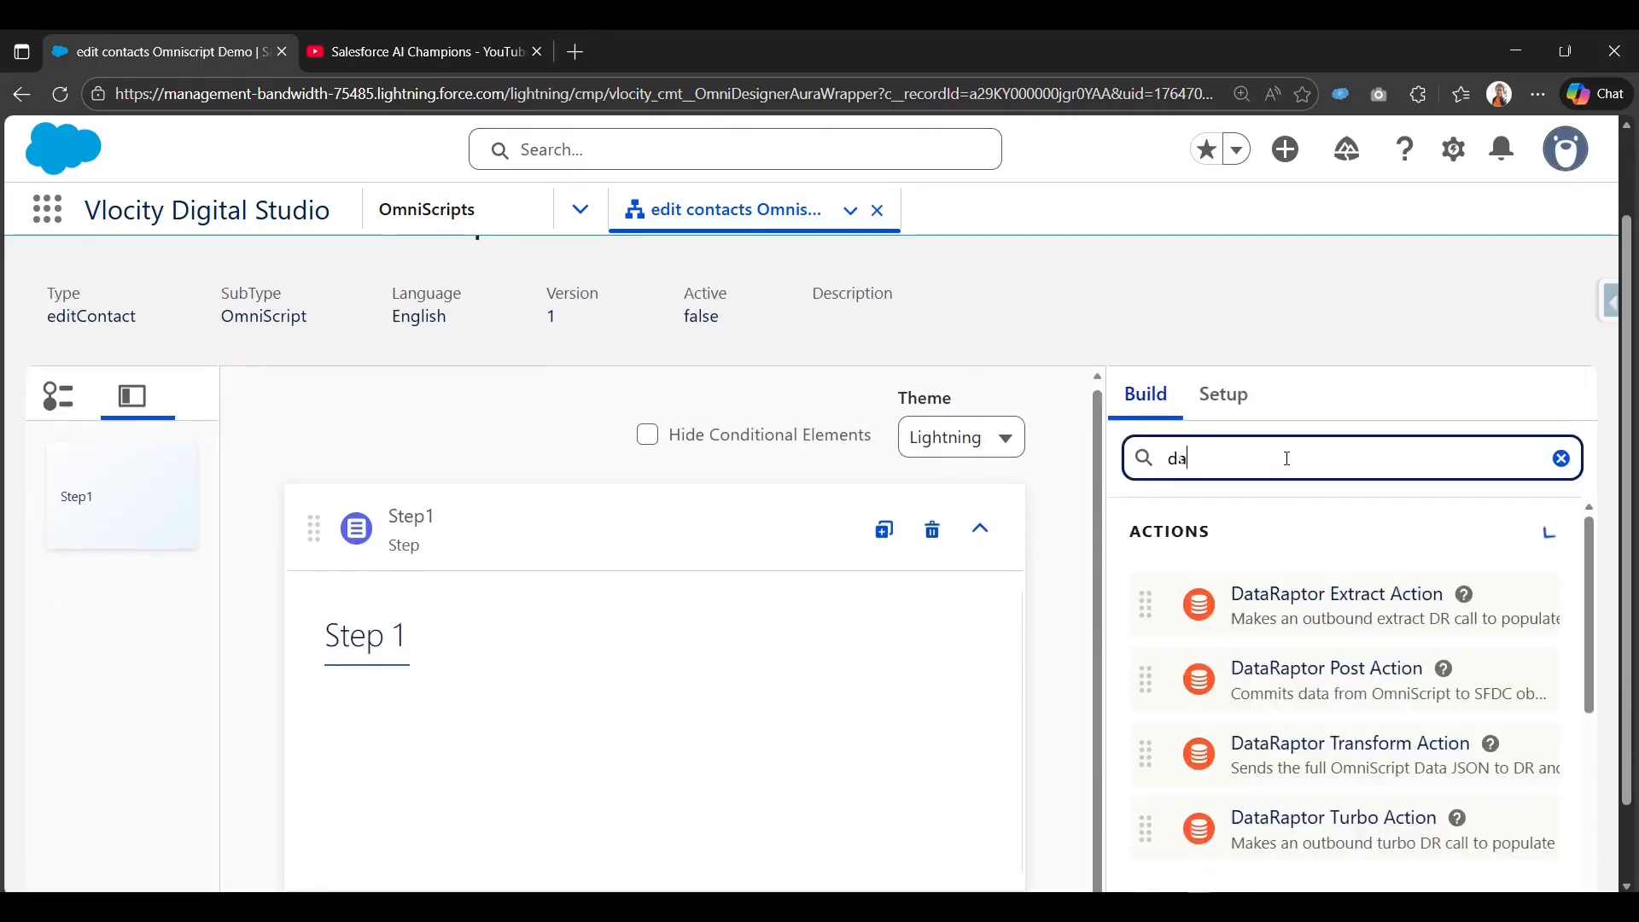
pyautogui.write('ta')
pyautogui.moveTo(1272, 616); pyautogui.dragTo(530, 695)
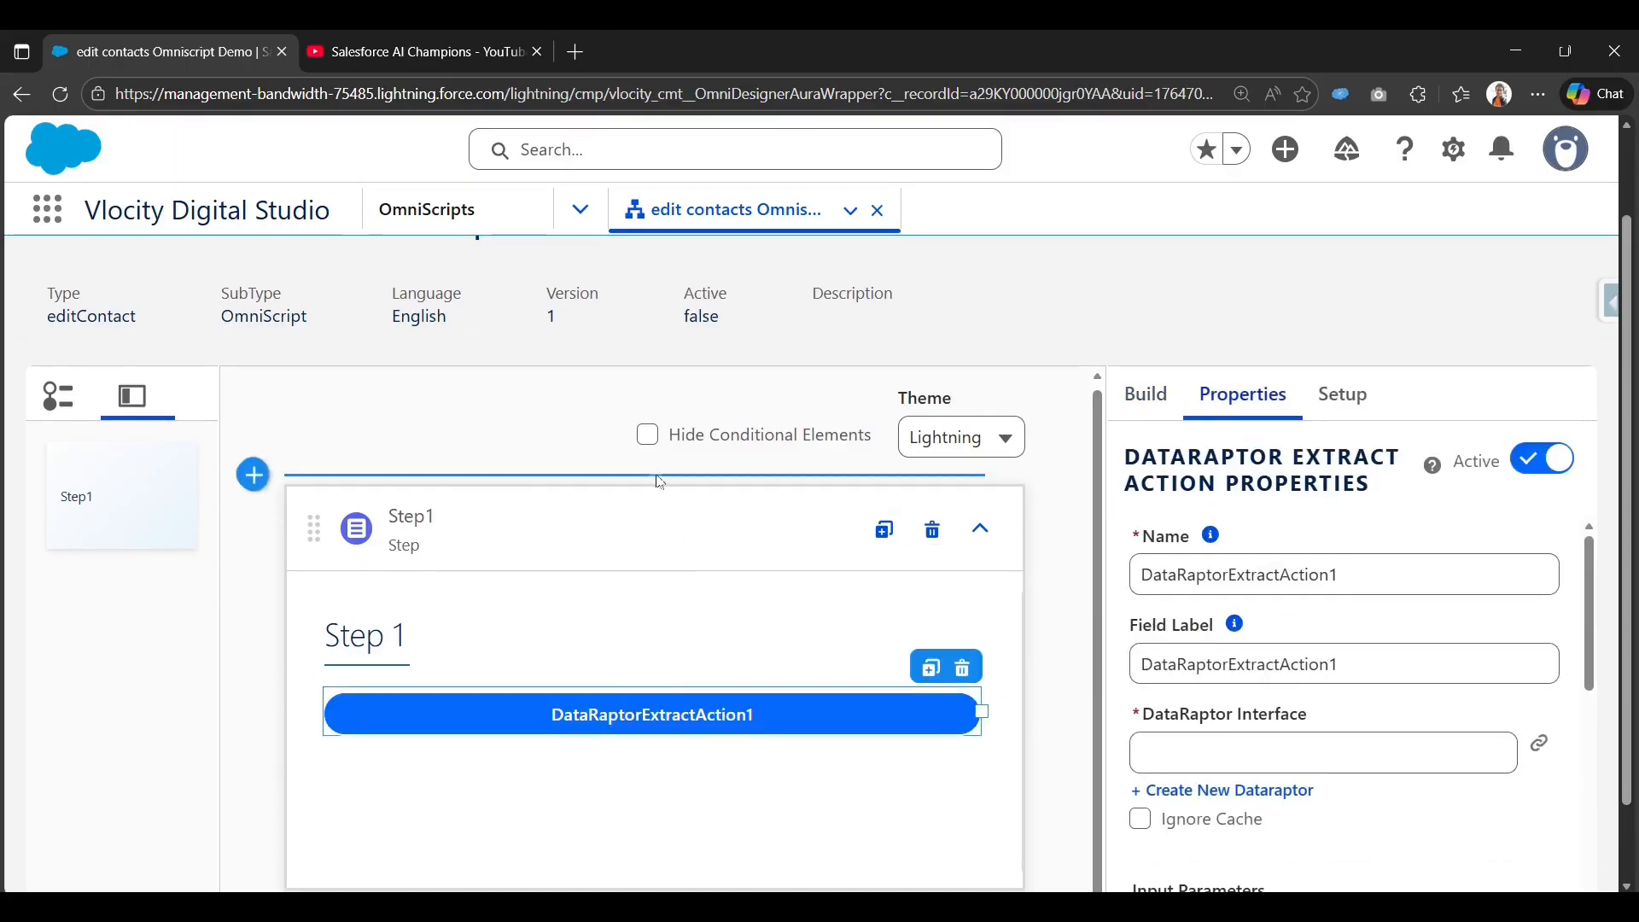
pyautogui.moveTo(660, 482); pyautogui.dragTo(660, 483)
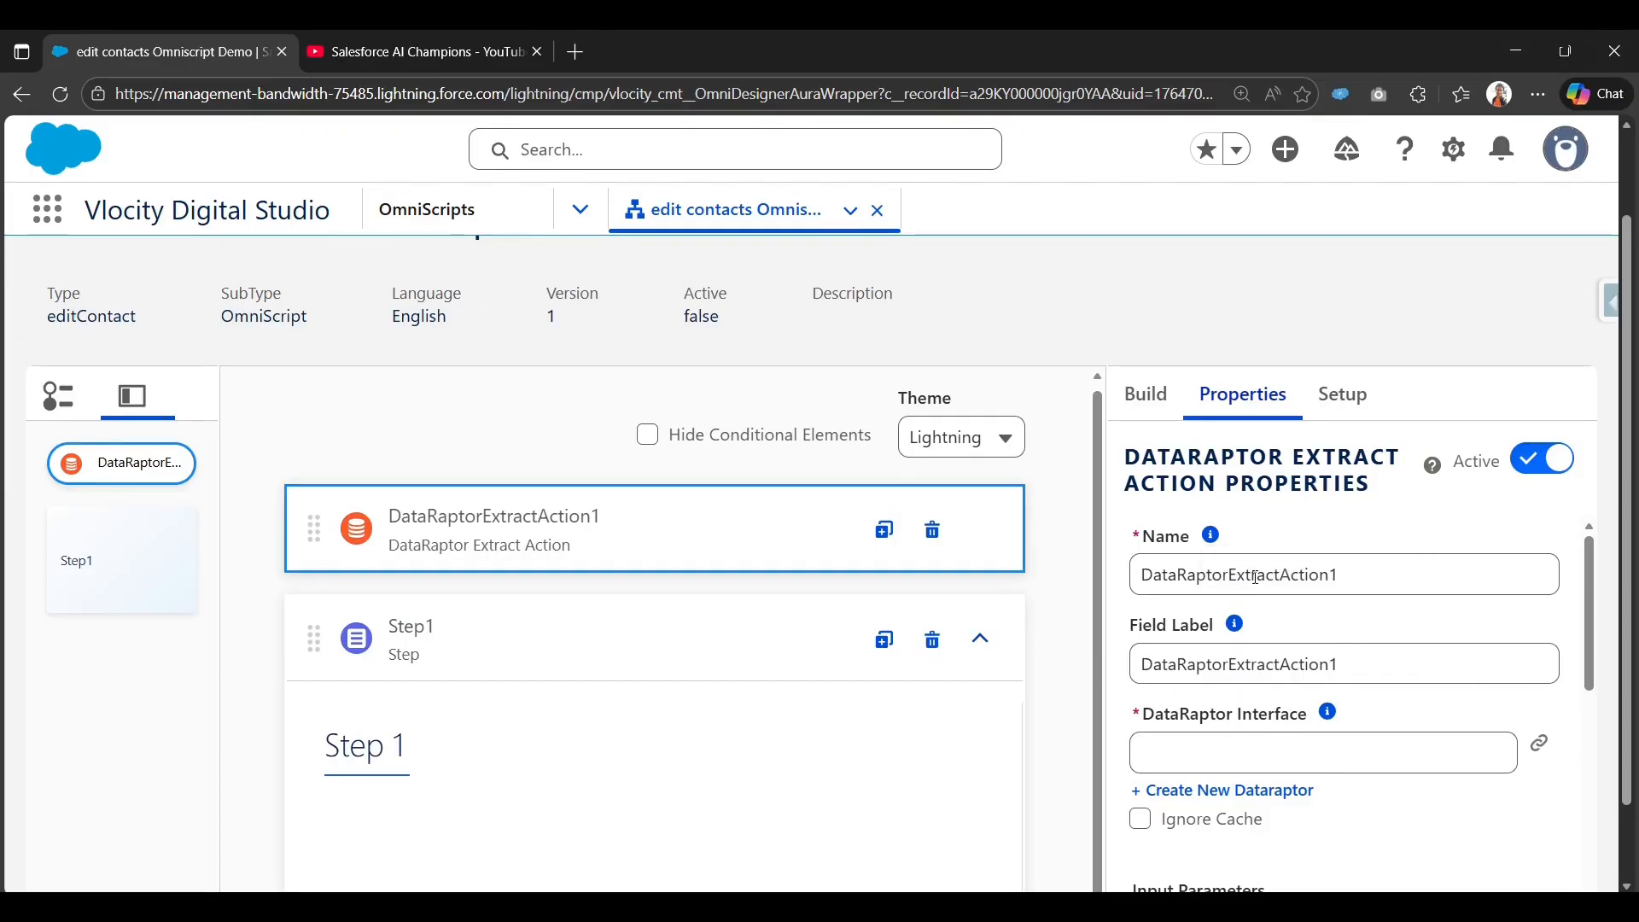
pyautogui.scroll(2, 1116, 632)
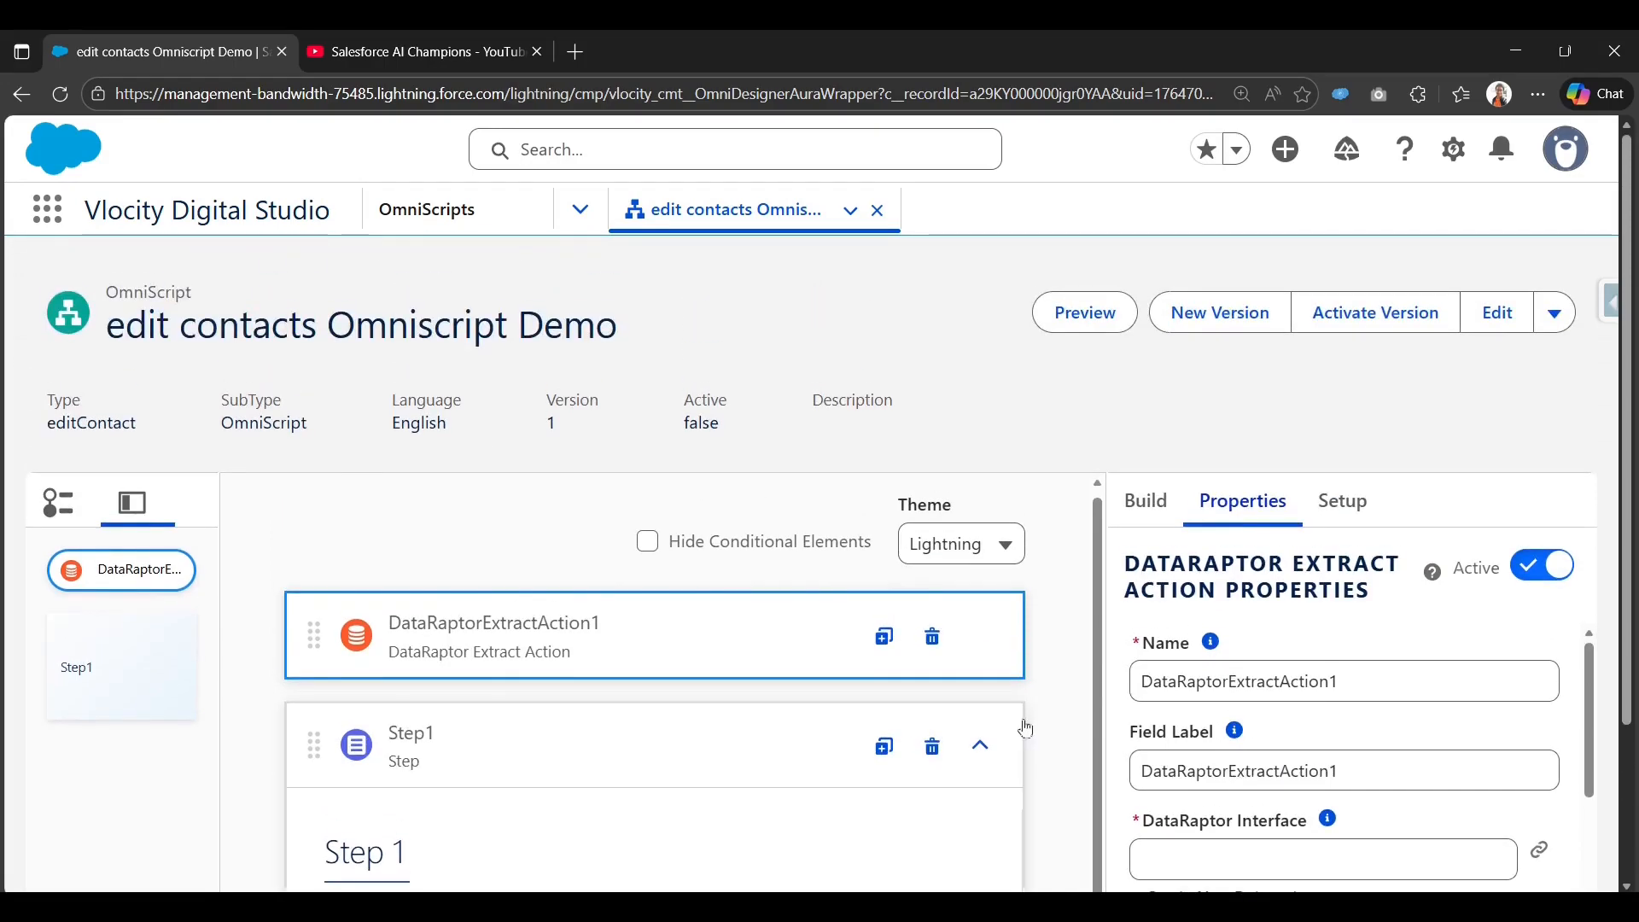
pyautogui.scroll(-3, 1029, 731)
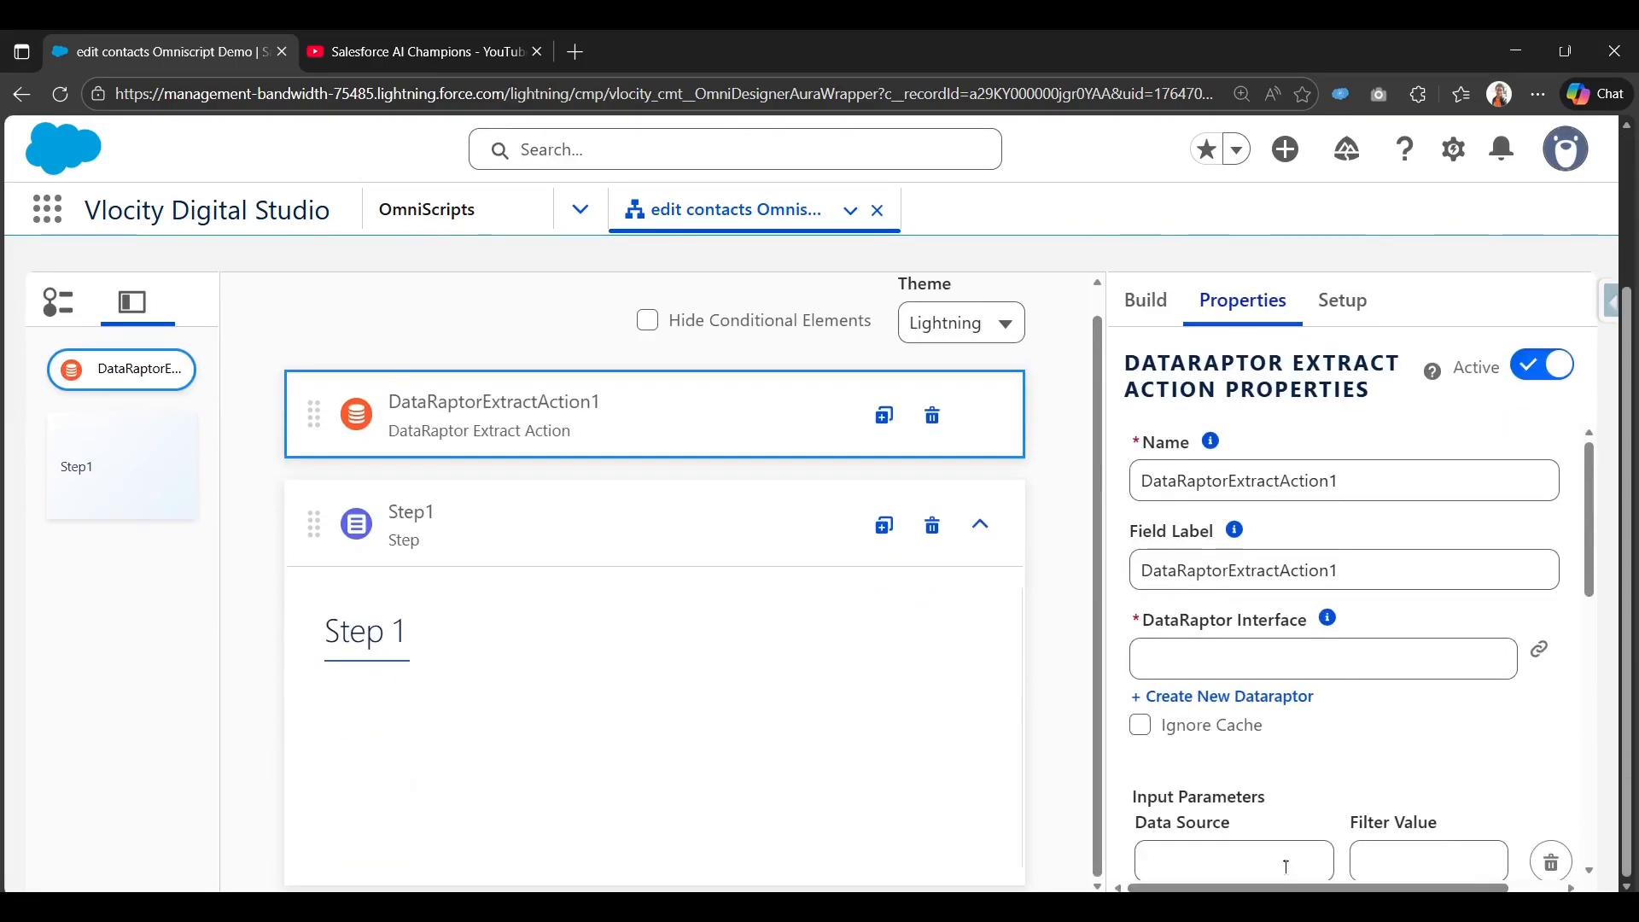
pyautogui.scroll(-3, 1235, 873)
pyautogui.scroll(-1, 1235, 872)
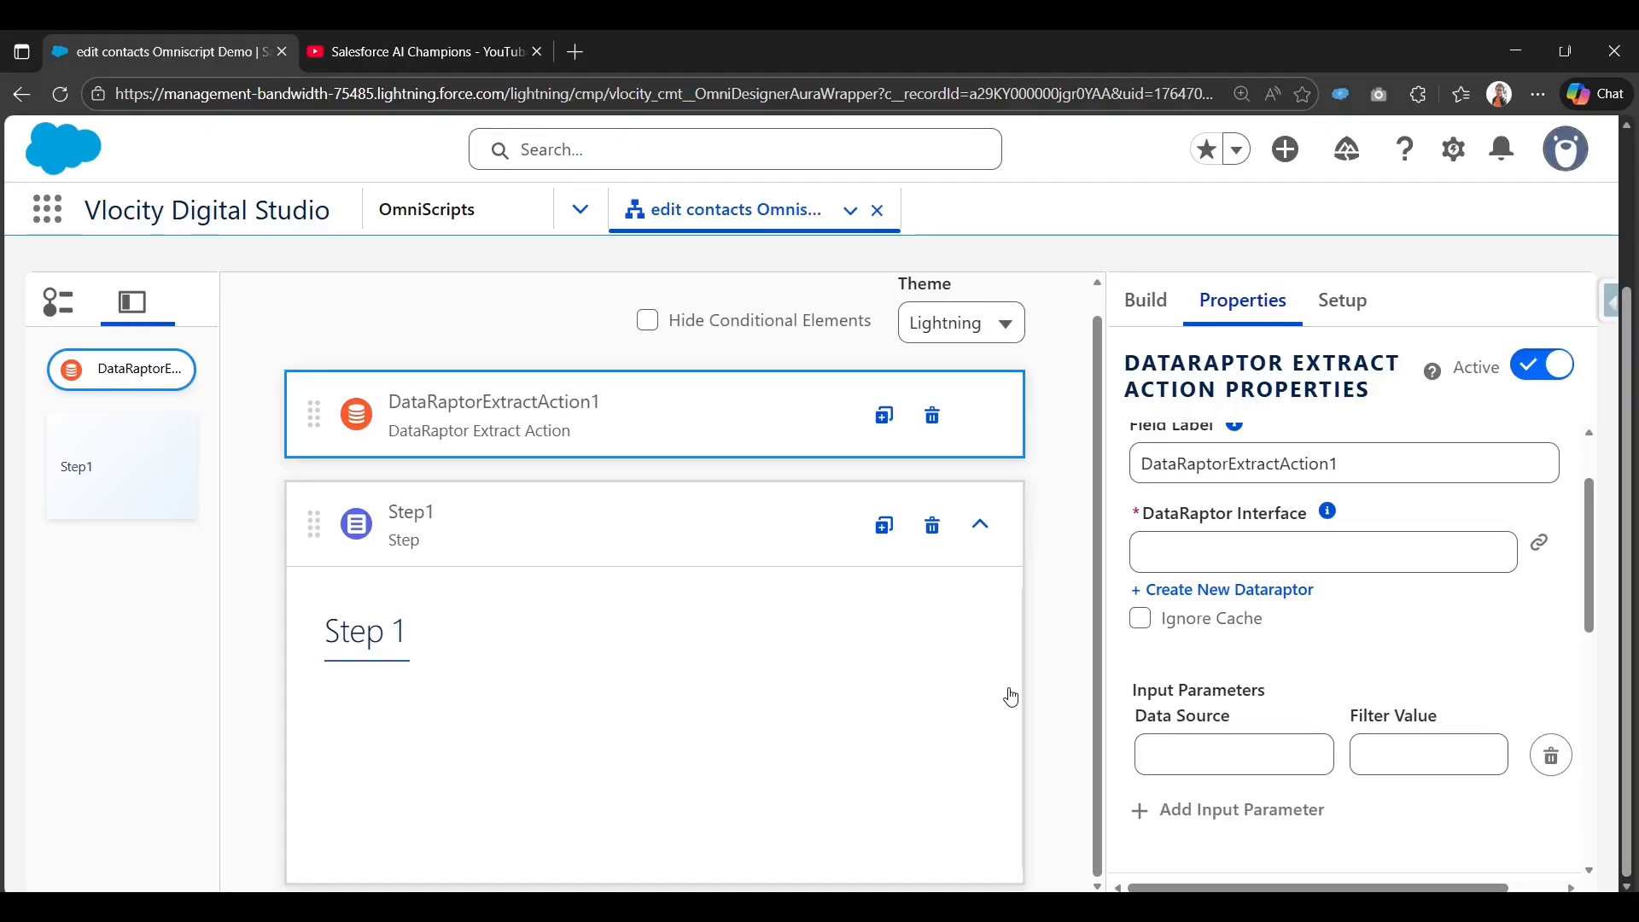
pyautogui.scroll(2, 1358, 478)
# Set the action's Name and Field Label both to getContacts.
pyautogui.click(1372, 493)
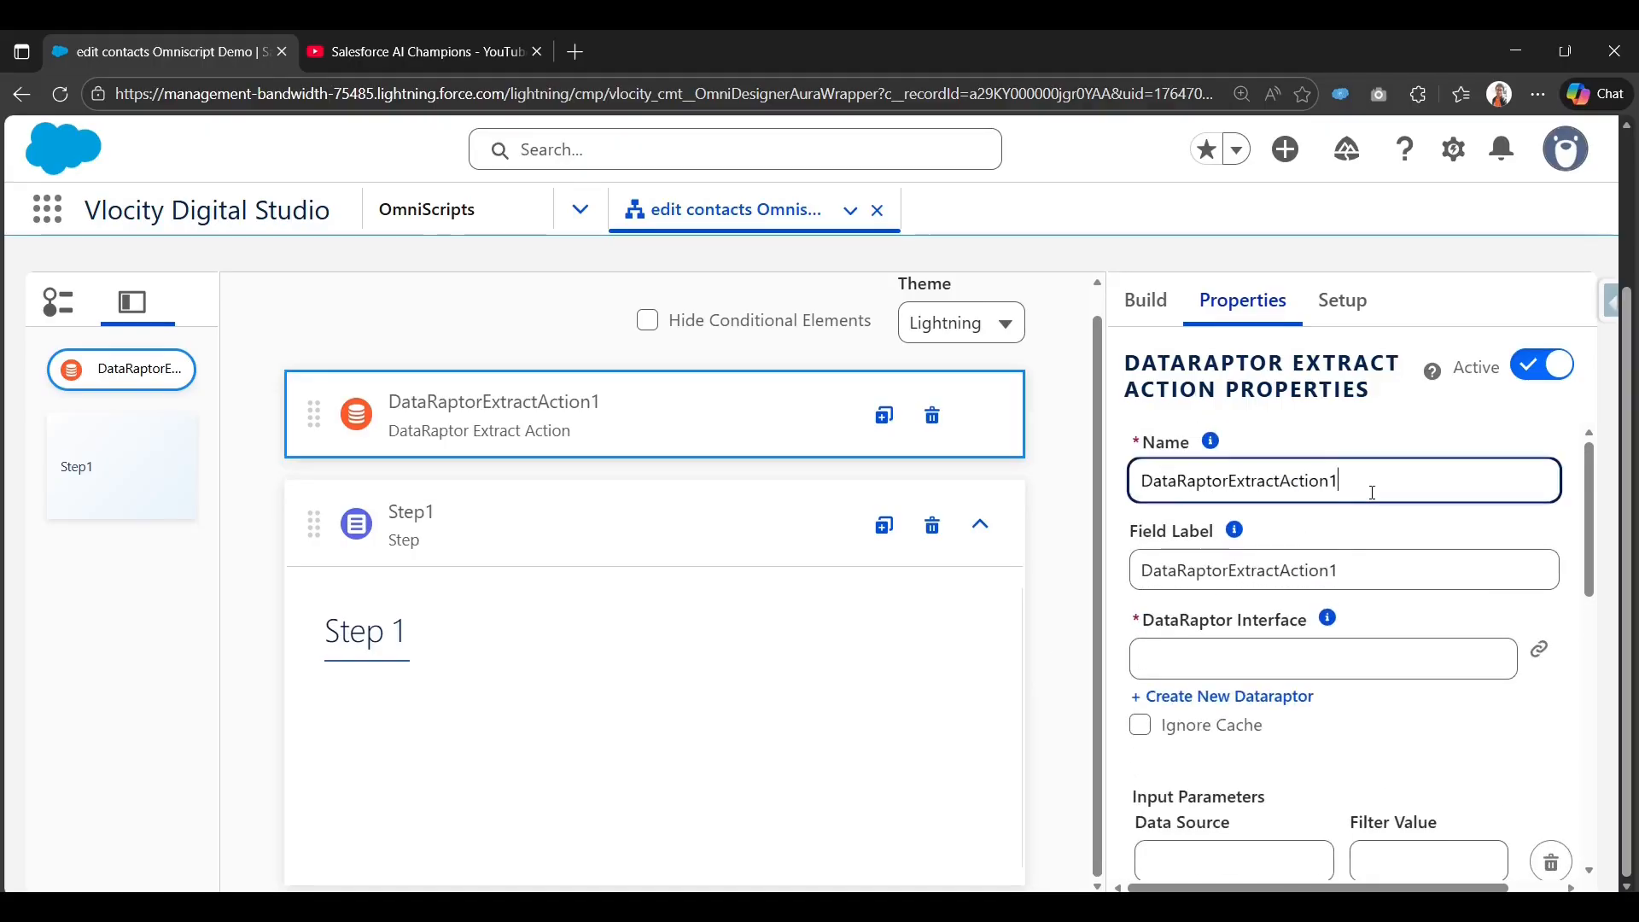
pyautogui.doubleClick(1373, 493)
pyautogui.write('g')
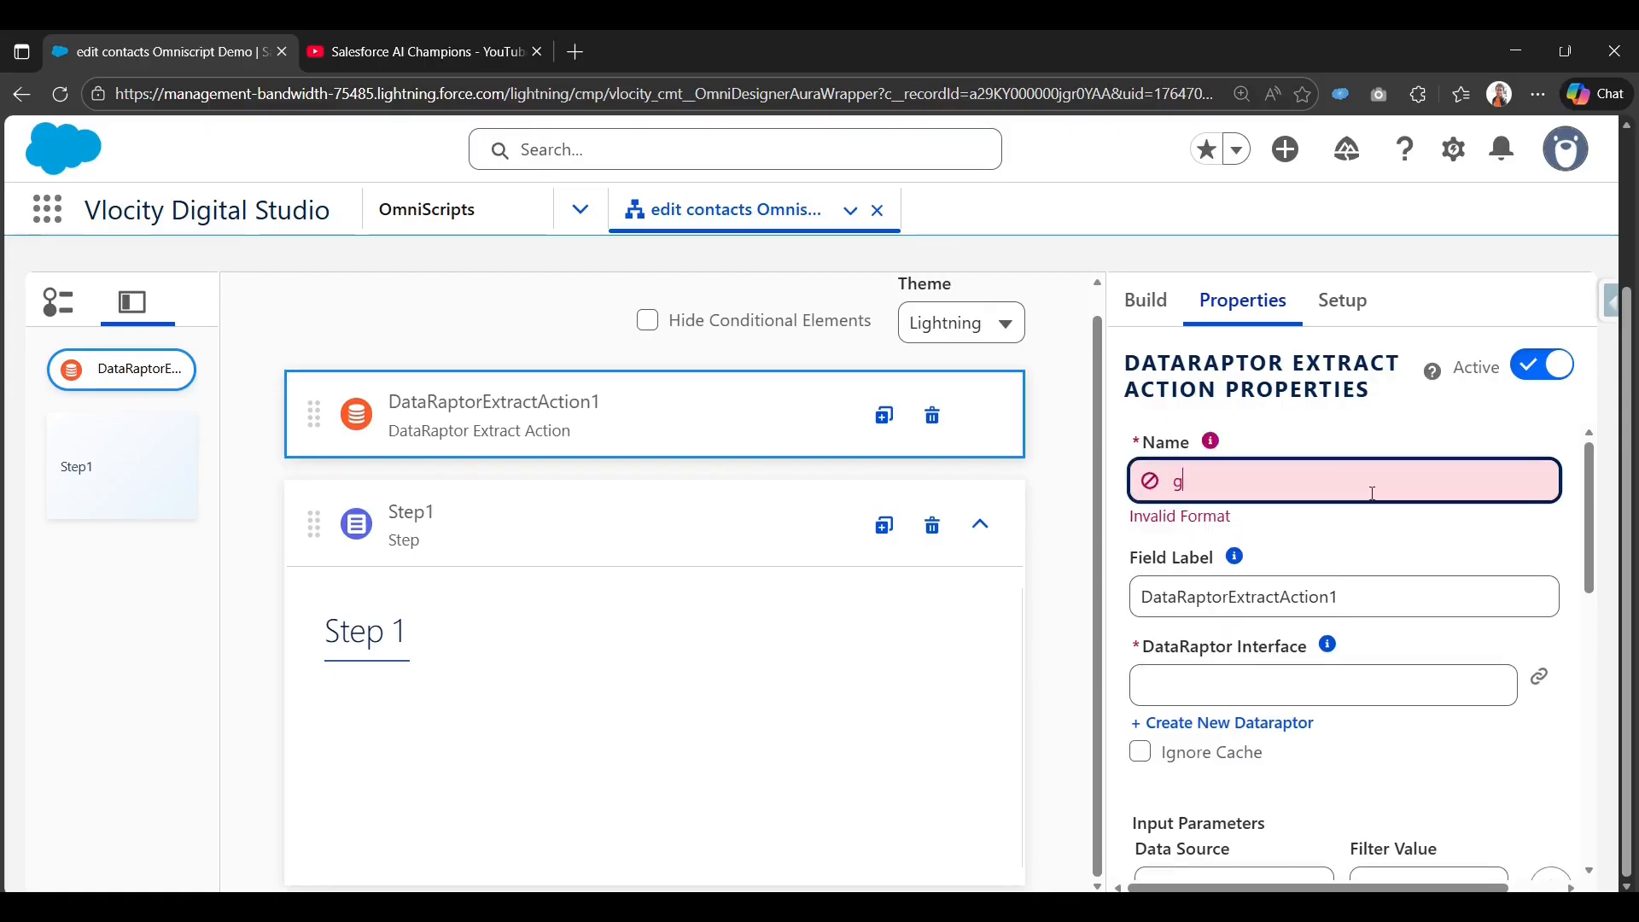
pyautogui.write('etContacts')
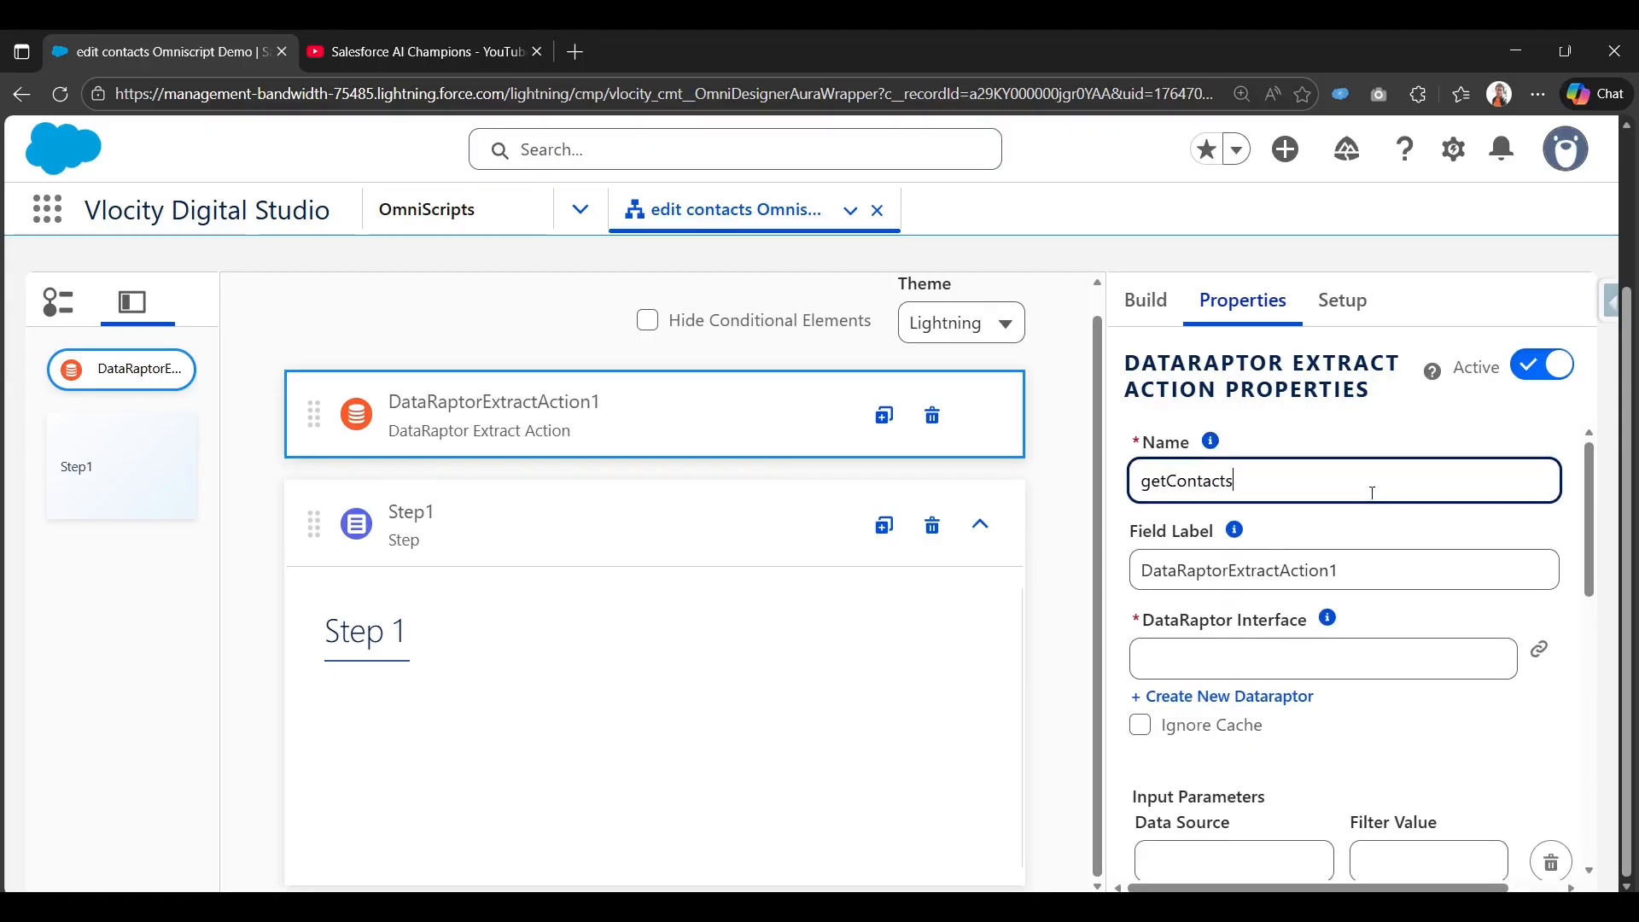
pyautogui.doubleClick(1373, 492)
pyautogui.hotkey('ctrl', 'c')
pyautogui.press('Tab')
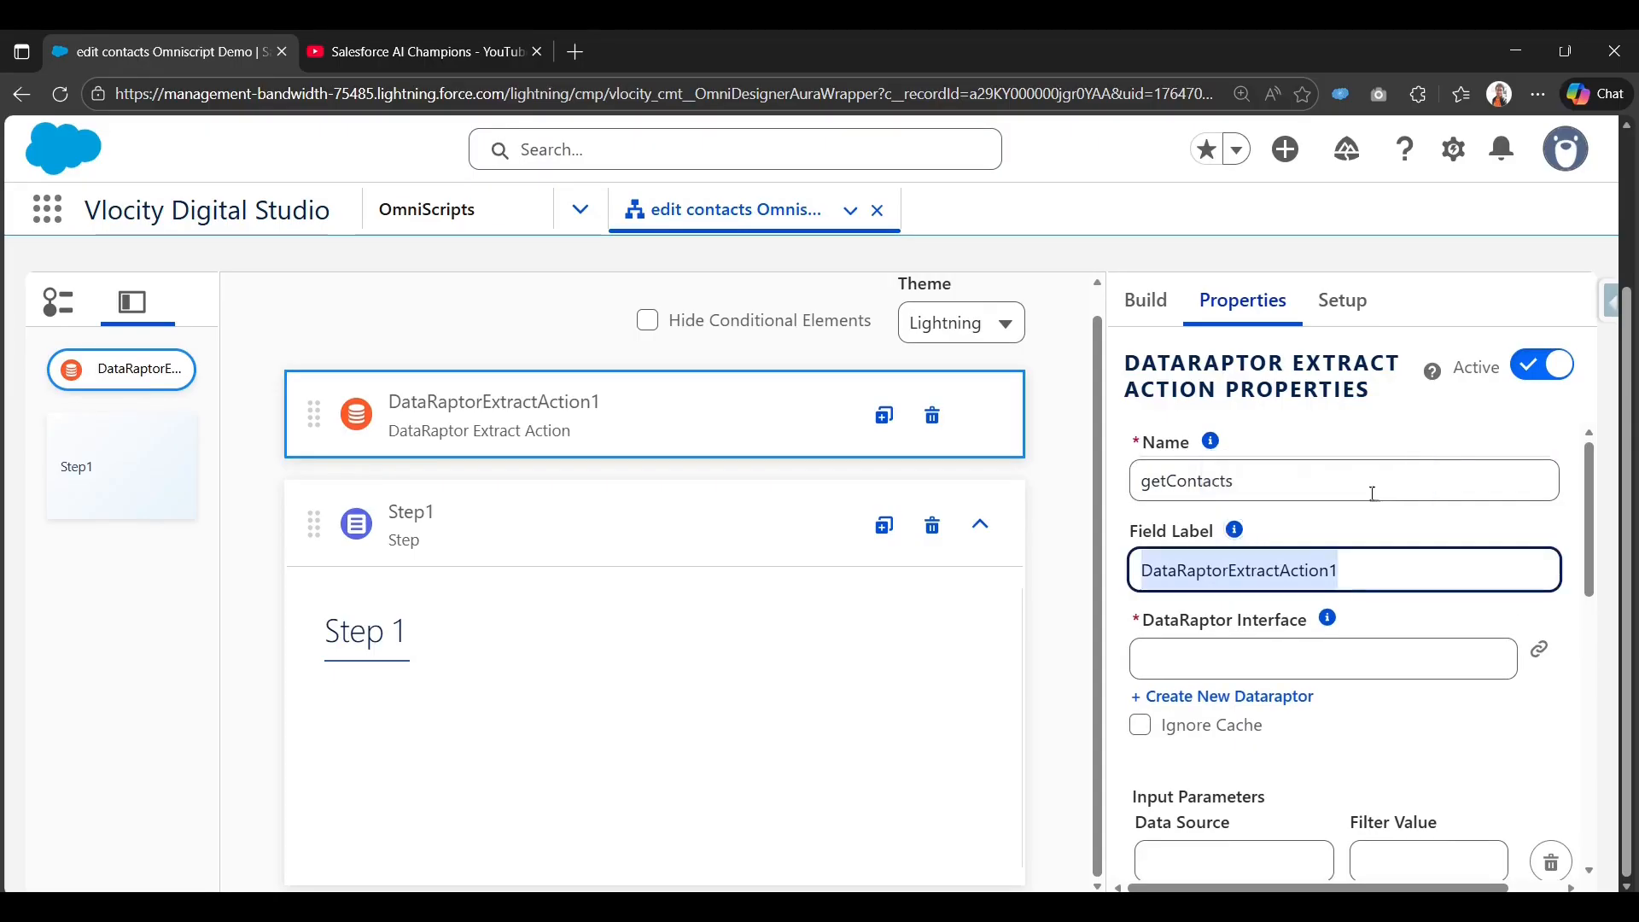
pyautogui.hotkey('ctrl', 'v')
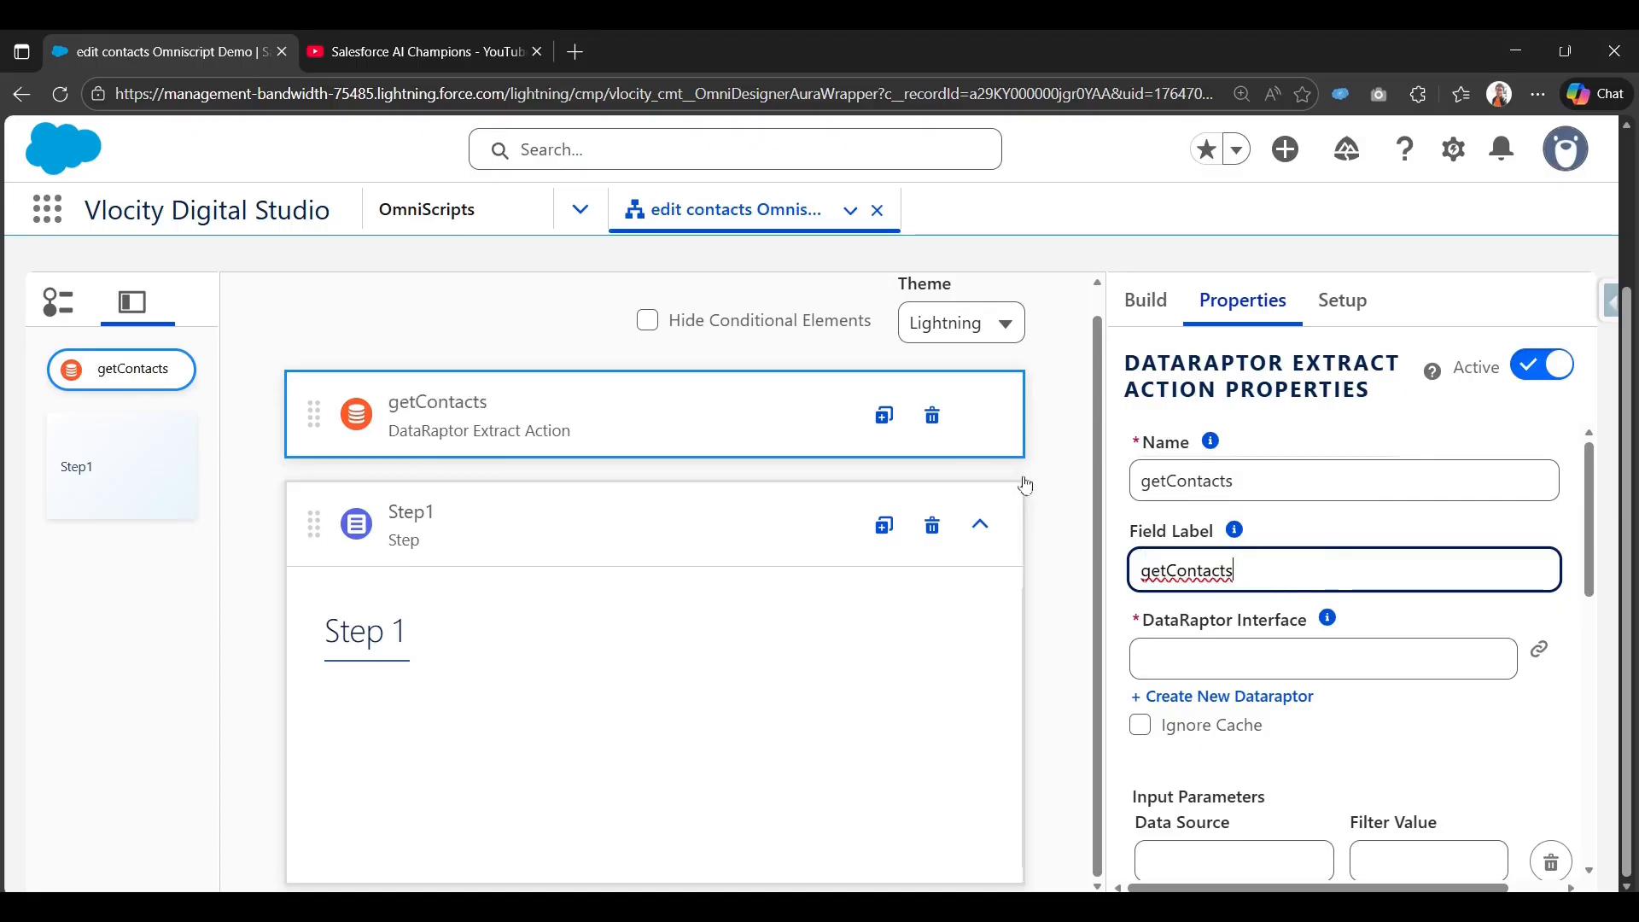
pyautogui.click(1057, 497)
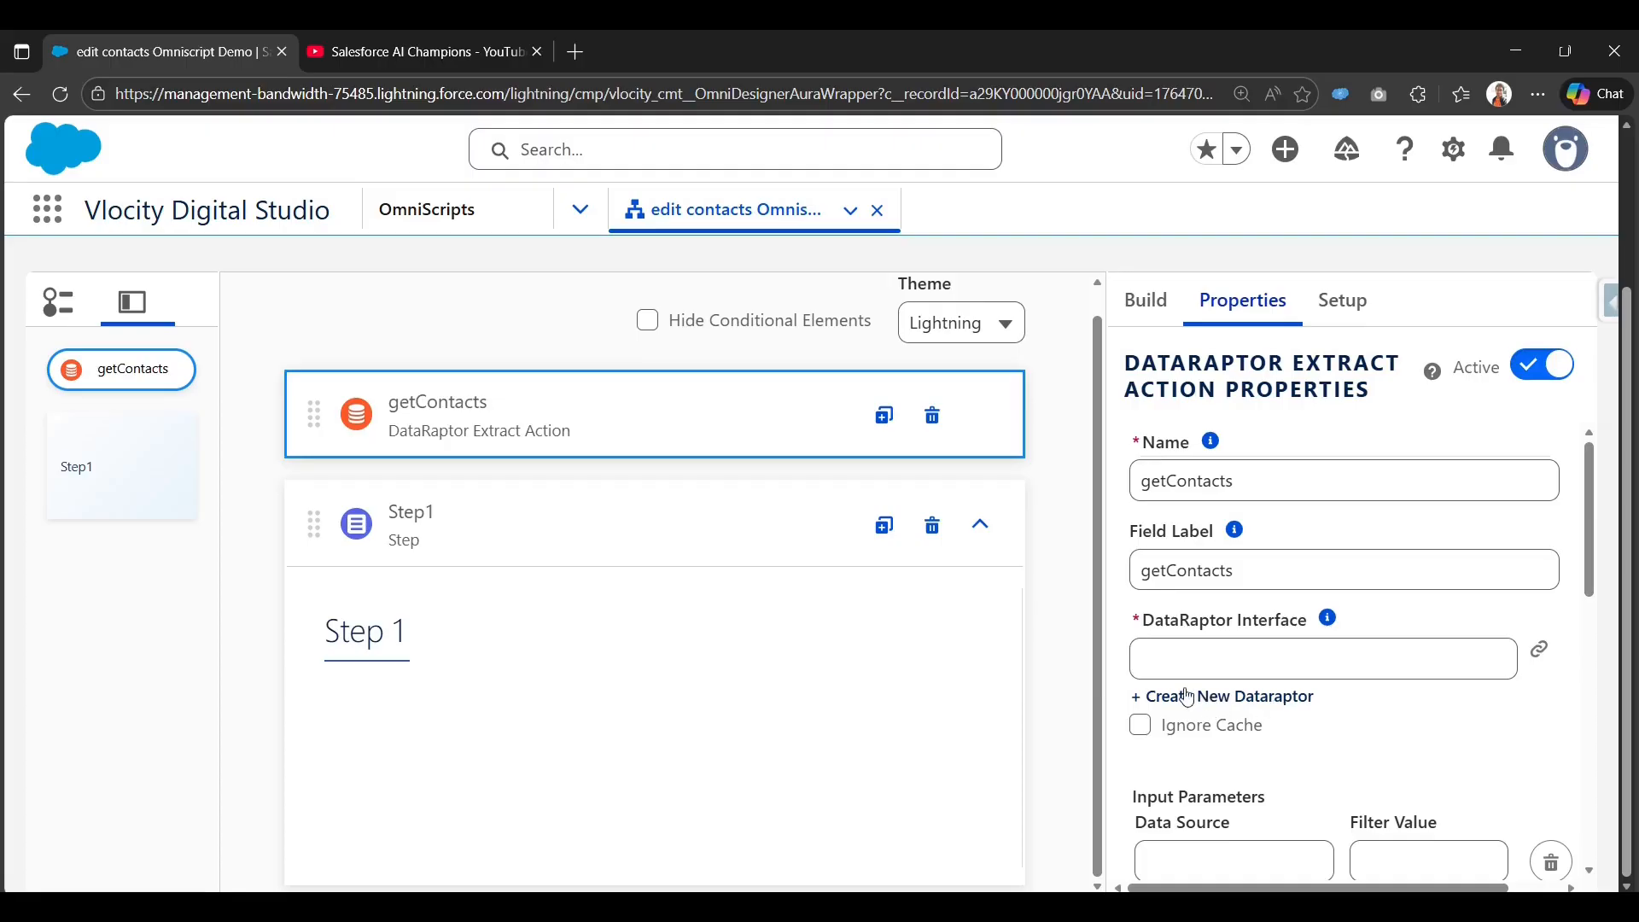
# Create a new DataRaptor named getContactInfoDRExtract for the getContacts action.
pyautogui.click(1217, 697)
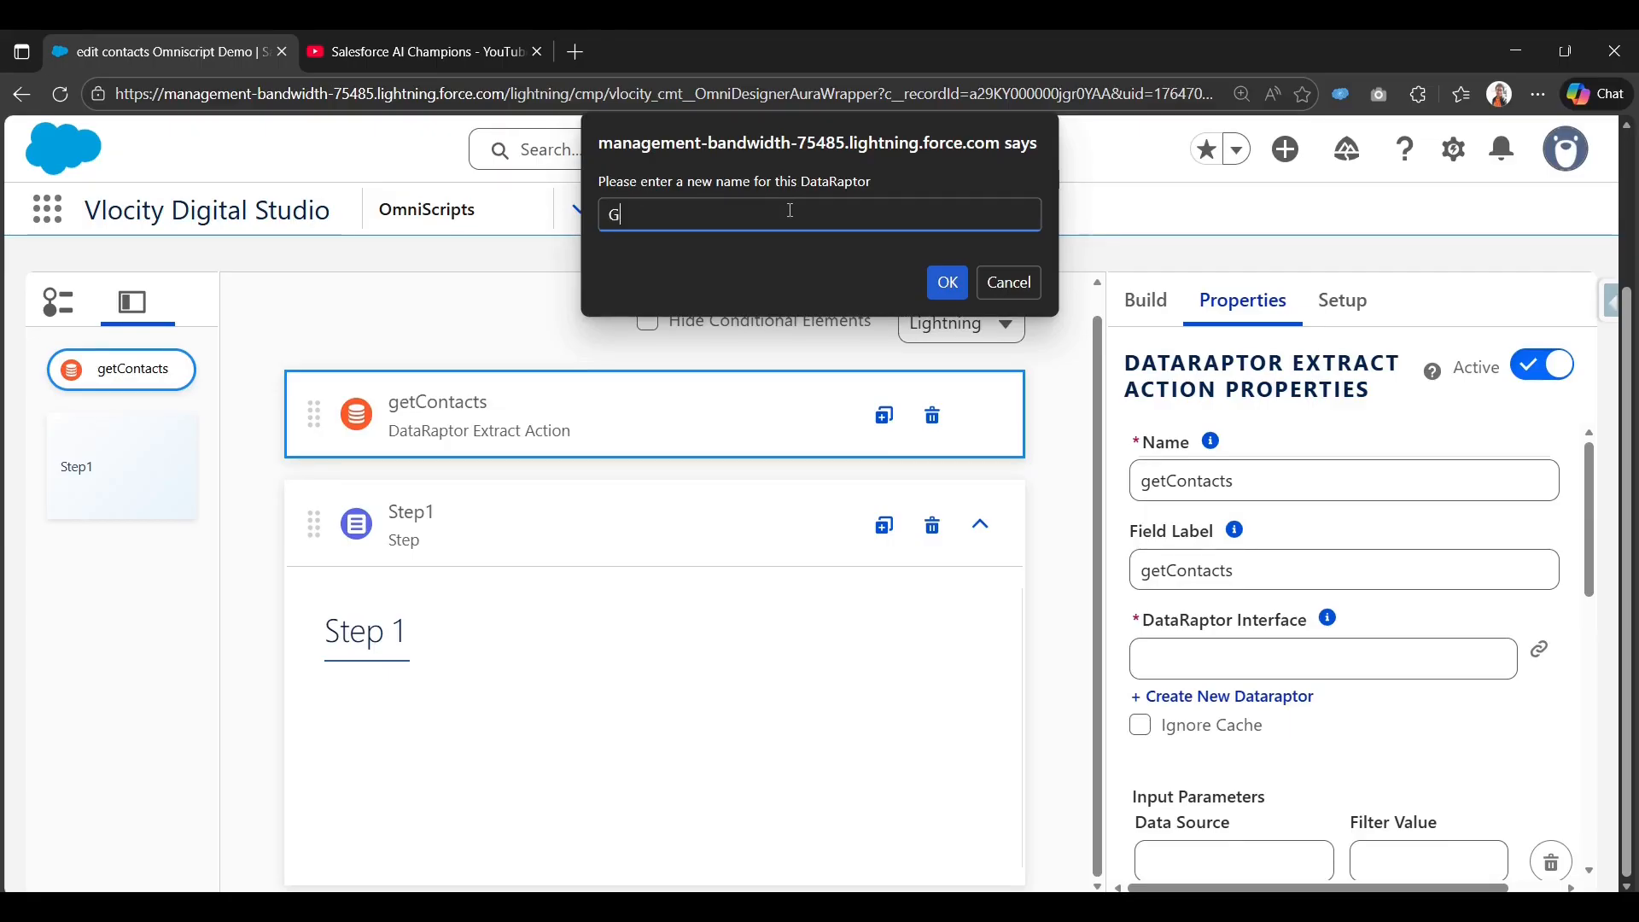
pyautogui.write('getContactInfo1')
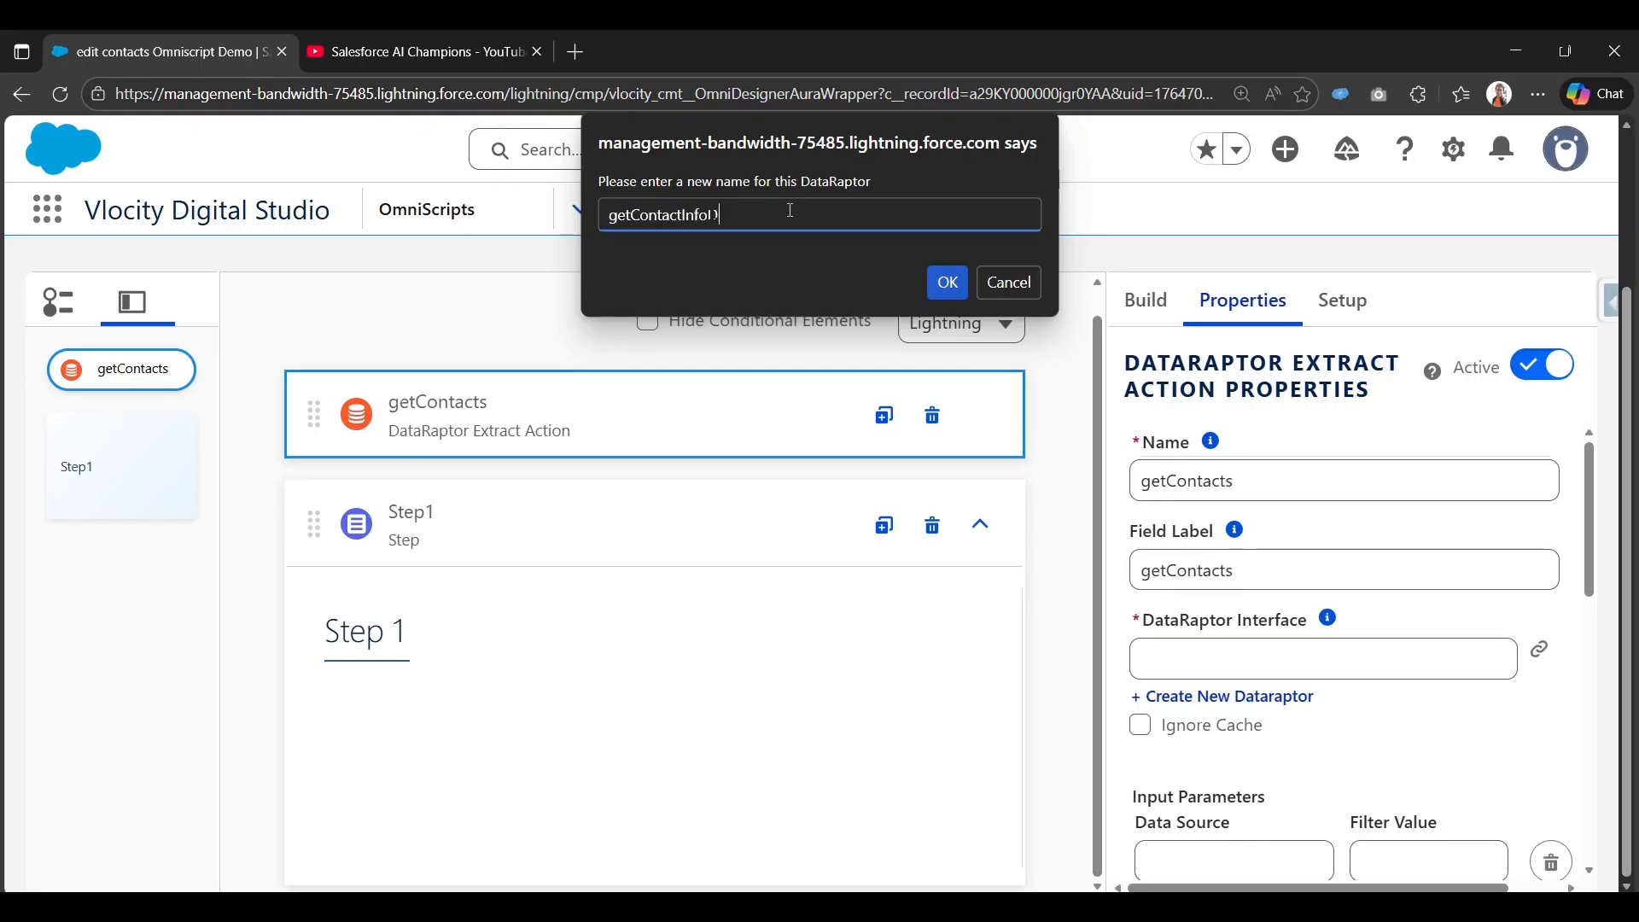
pyautogui.write('DRExtract')
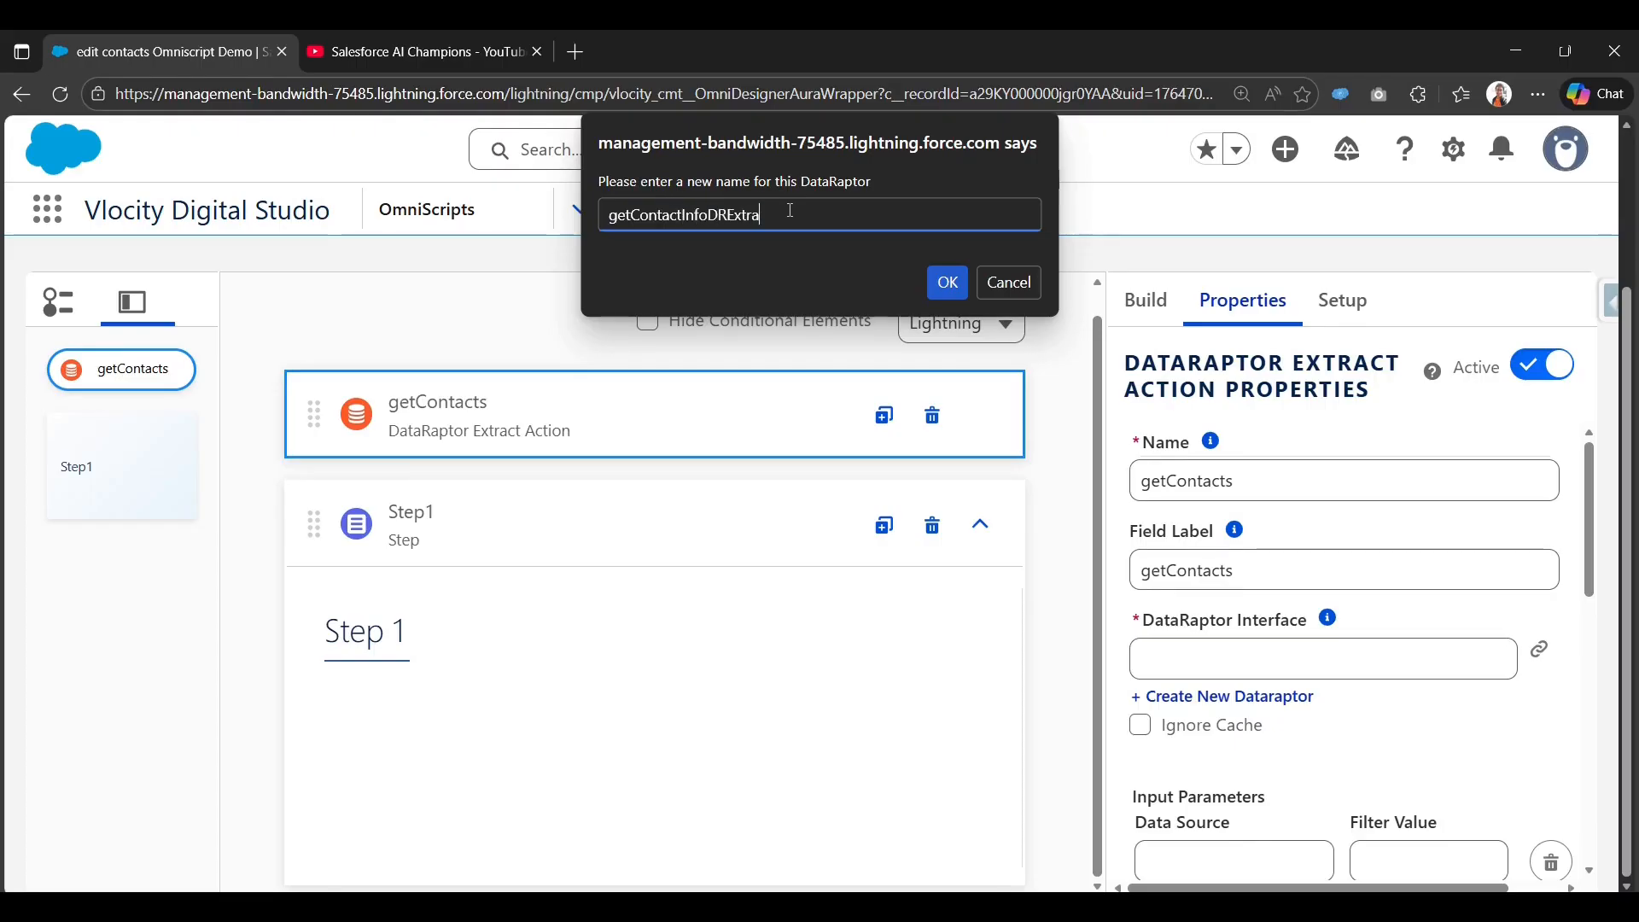
pyautogui.click(947, 283)
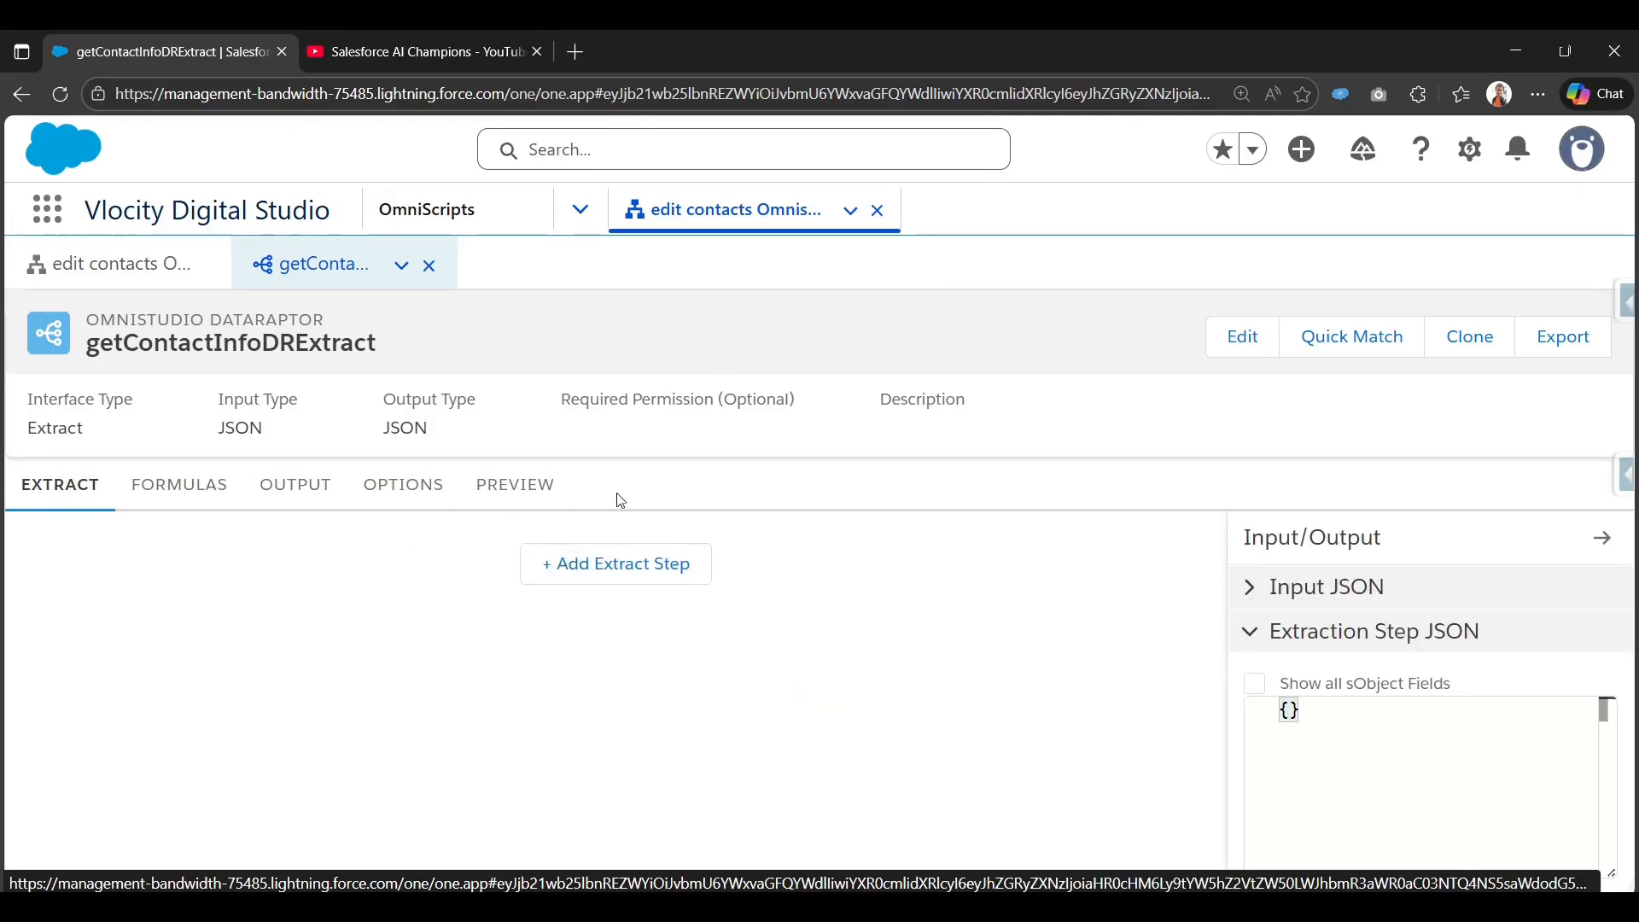
# Add an extract step reading the Contact object into the output path Contacts.
pyautogui.click(615, 578)
pyautogui.click(452, 573)
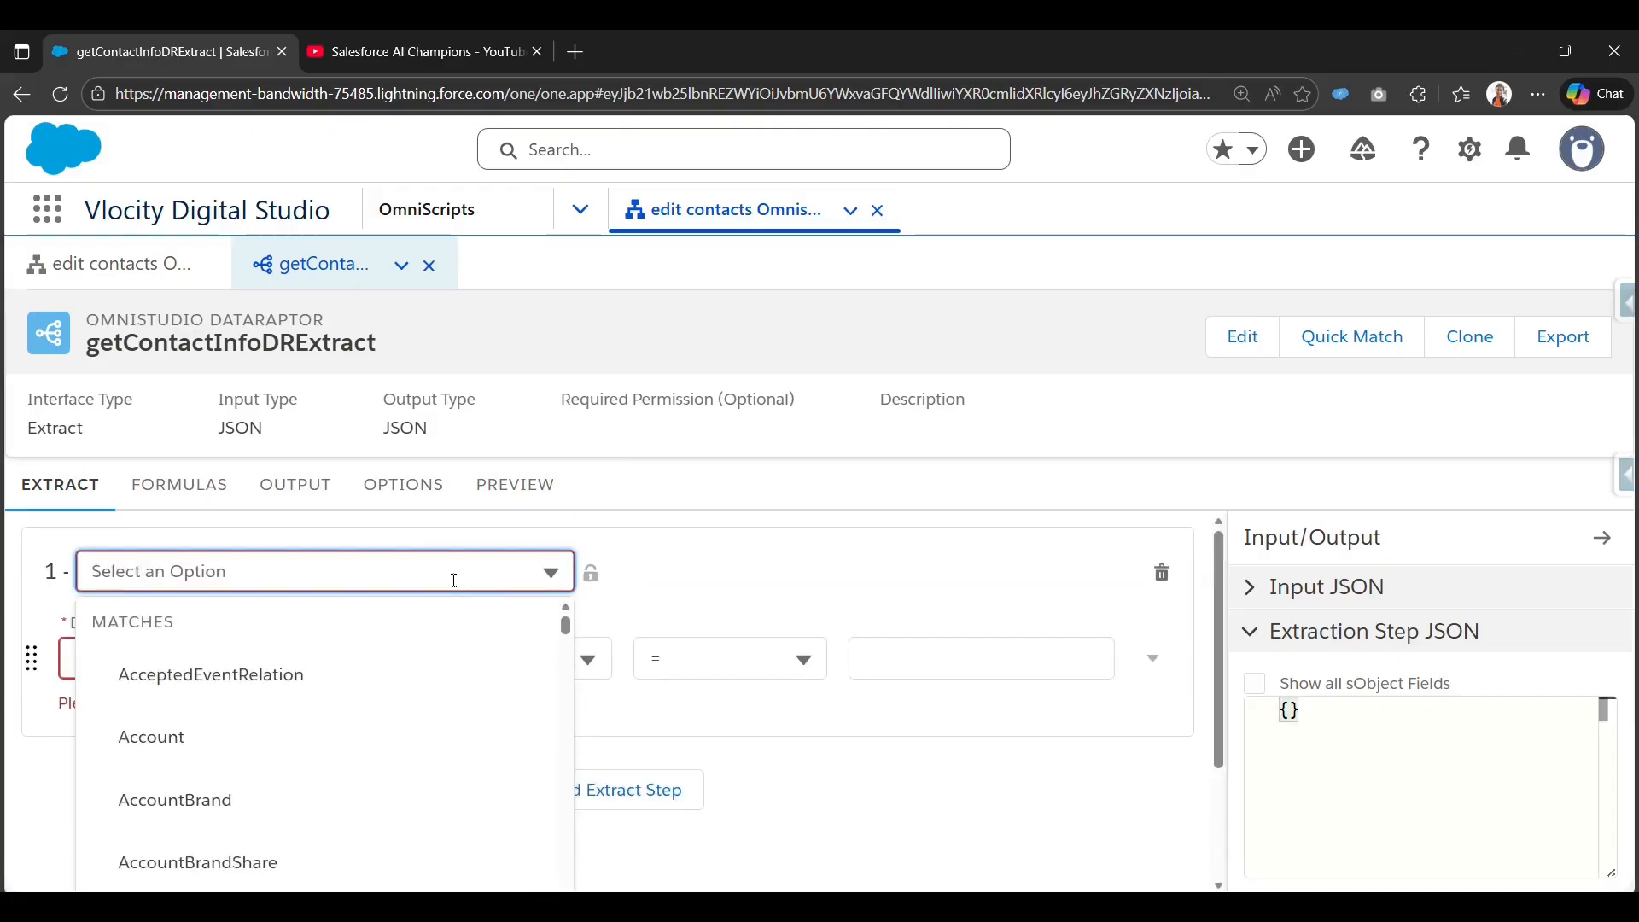
pyautogui.write('Contact')
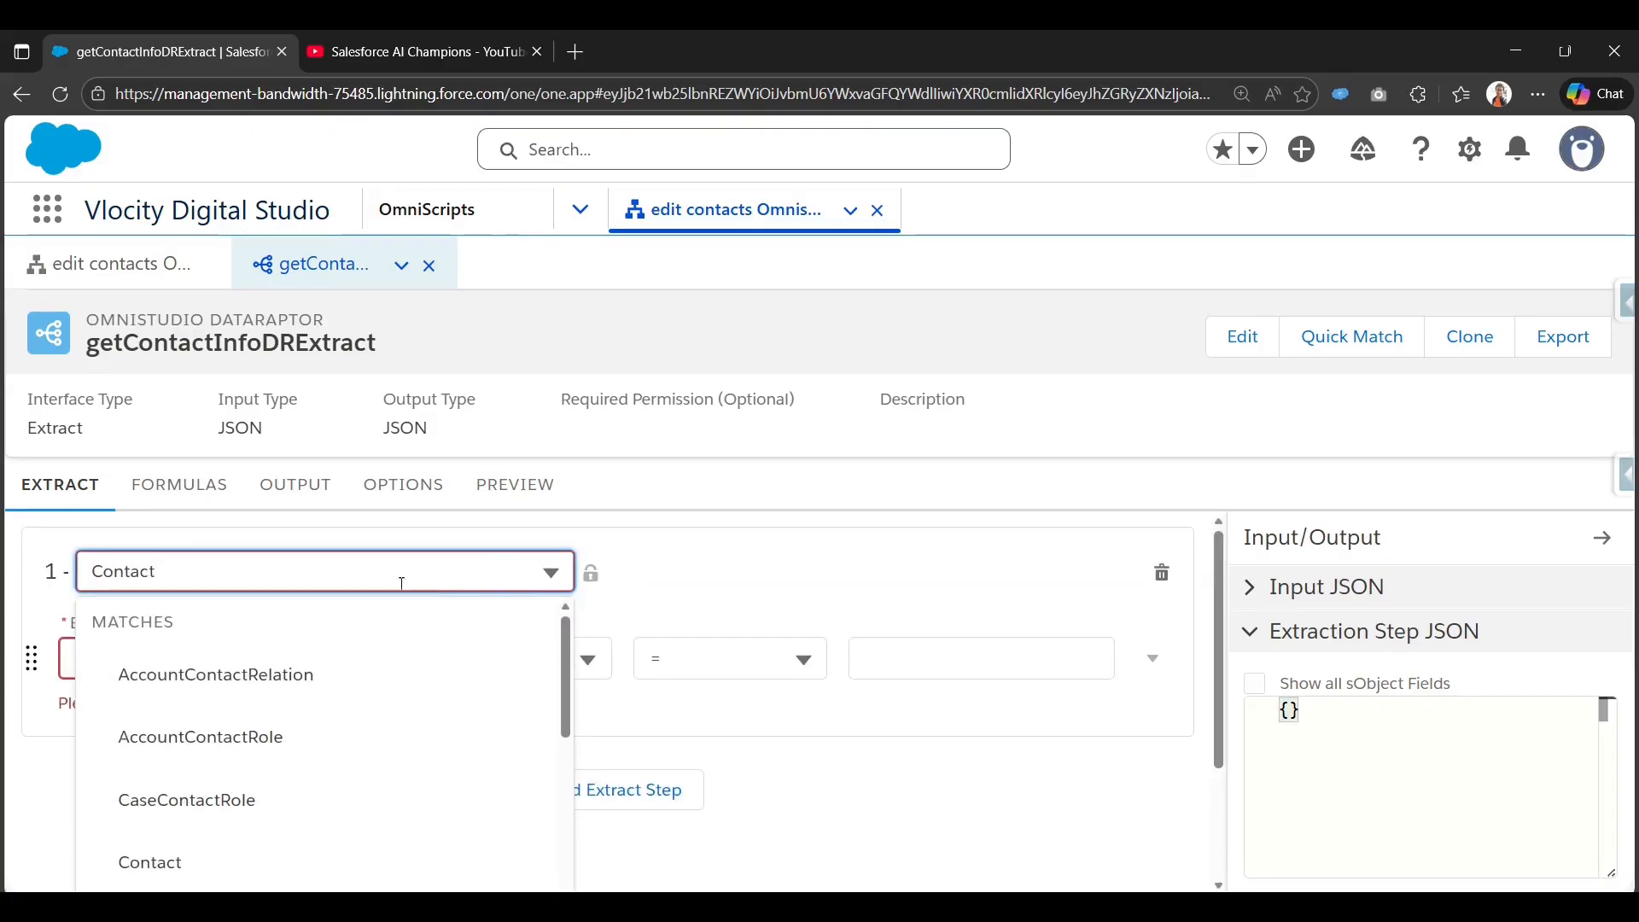
pyautogui.click(183, 858)
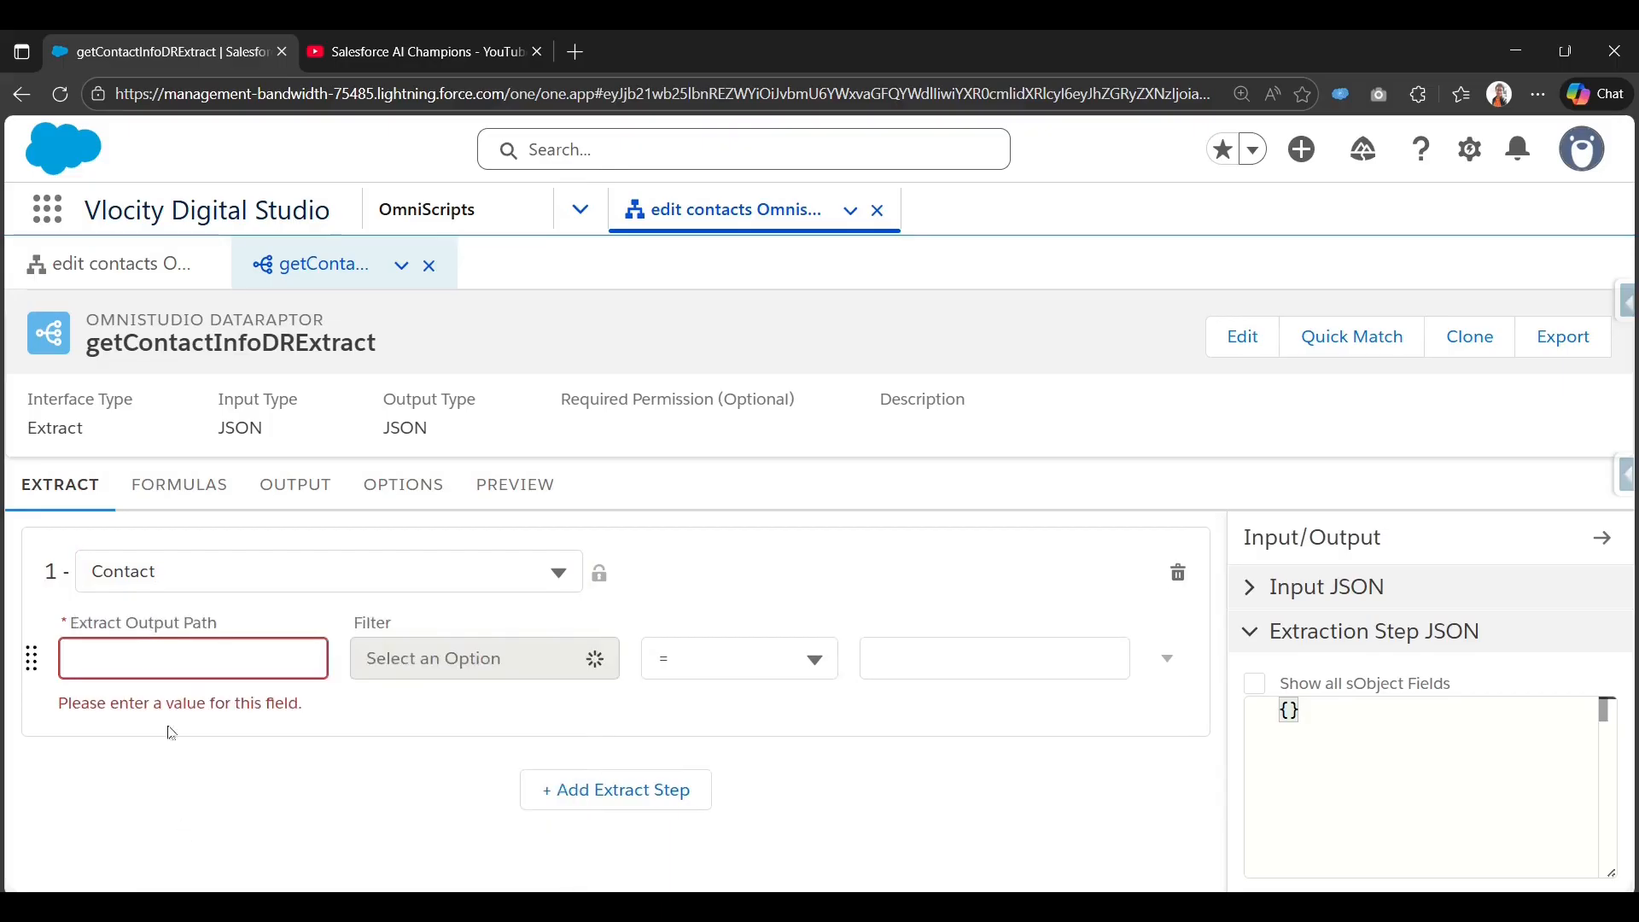
pyautogui.click(163, 654)
pyautogui.write('Co')
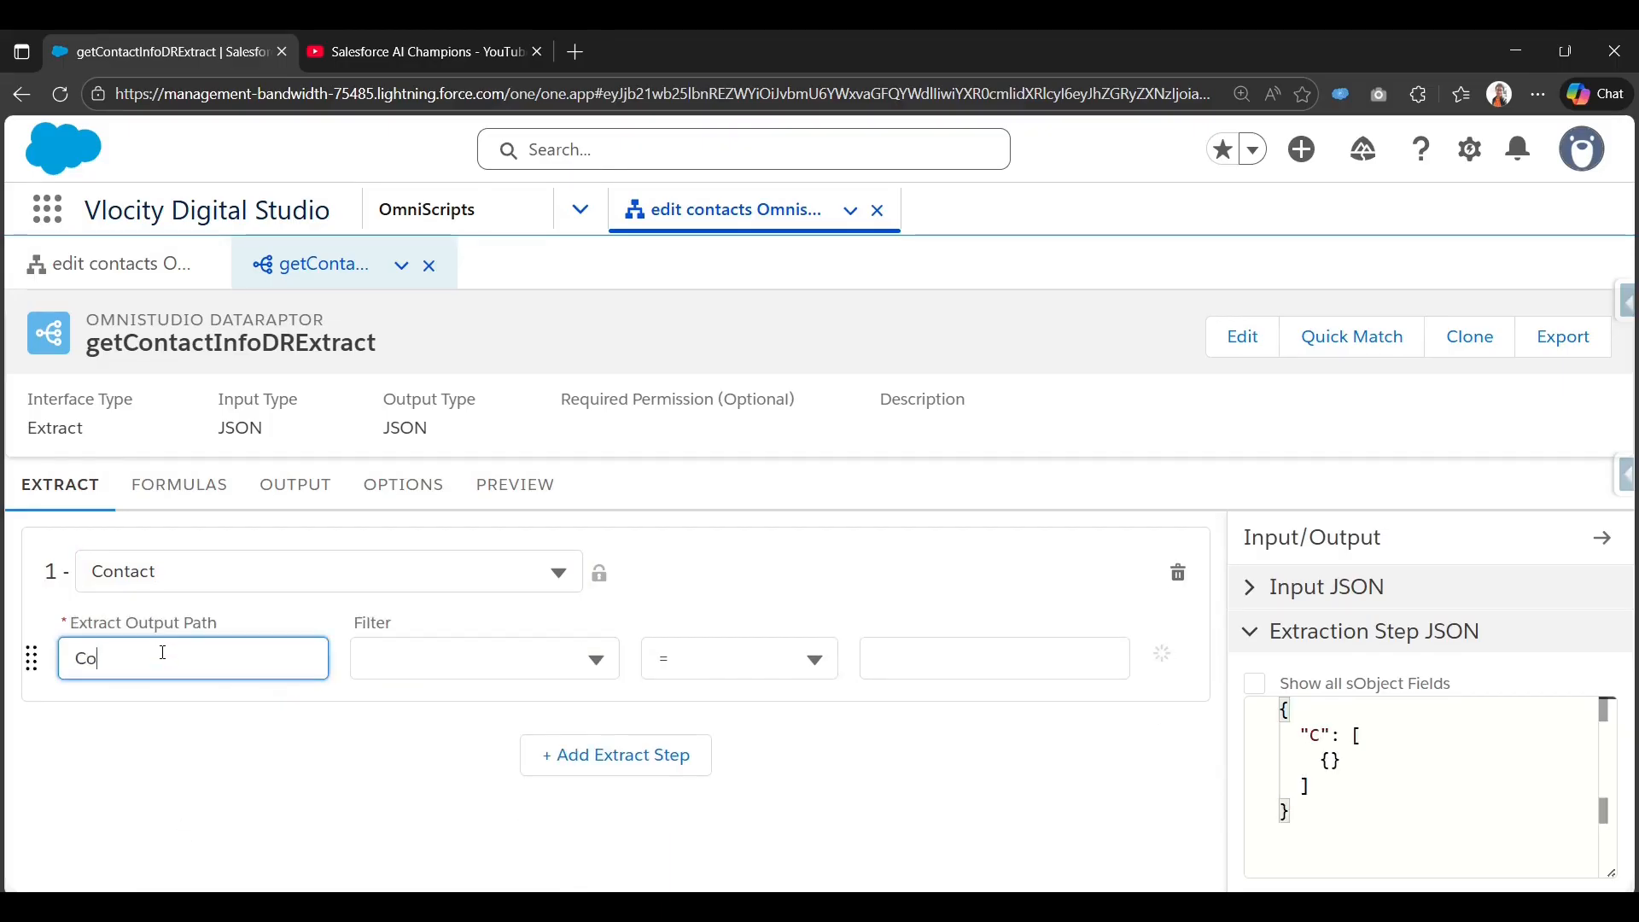
pyautogui.write('ntacts')
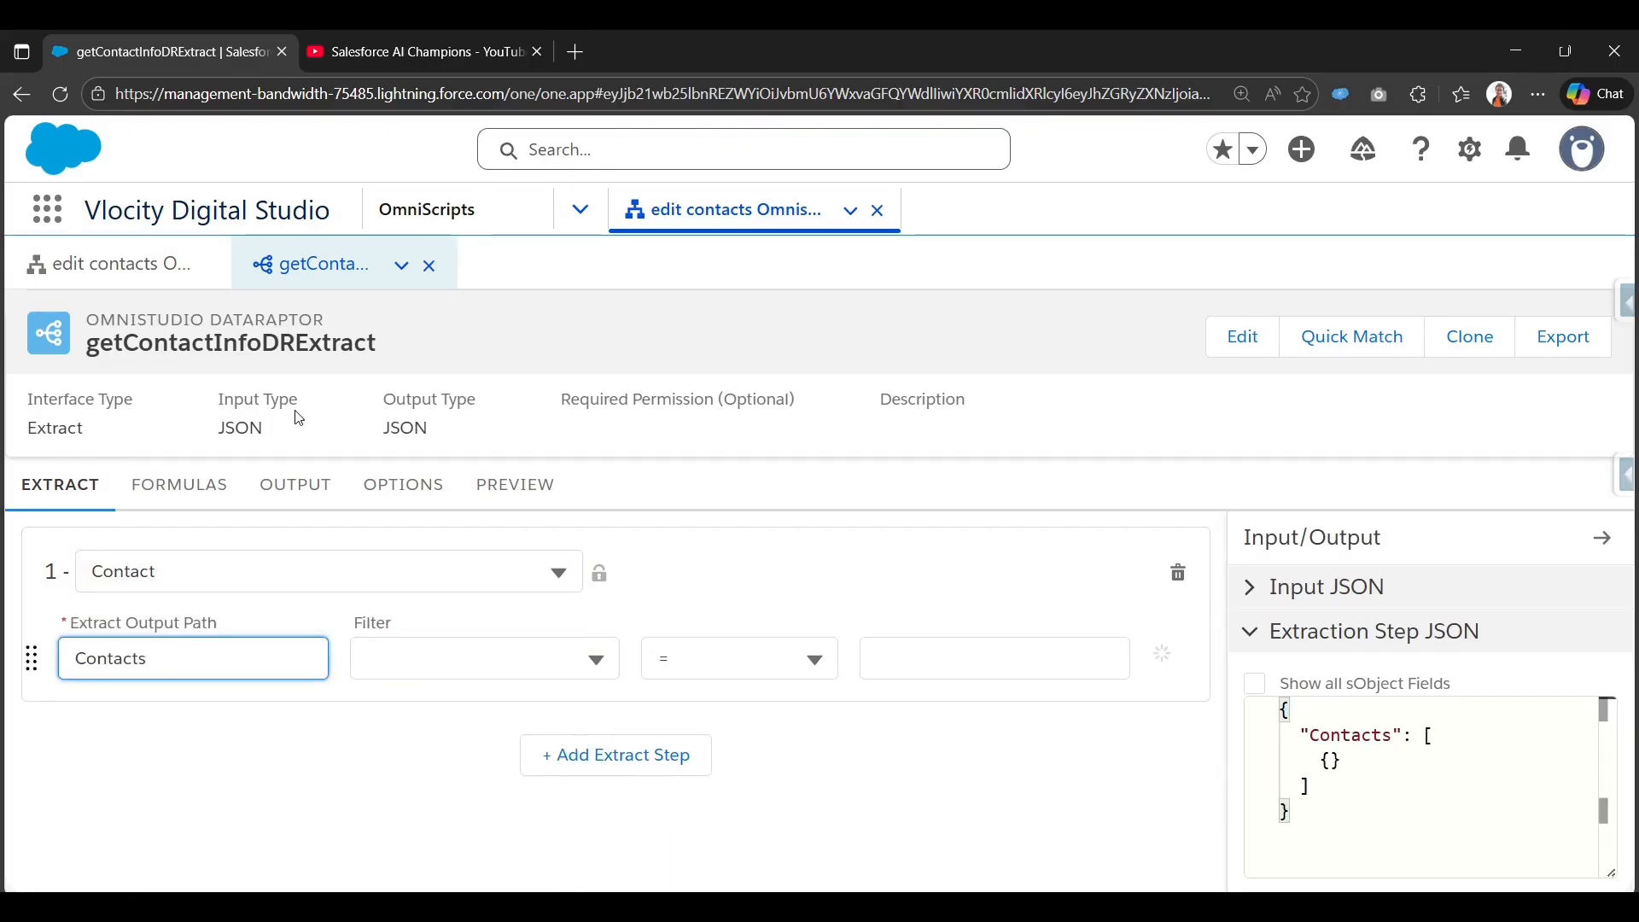
# Filter the Contact extract to records where Id equals conId, then view output mappings.
pyautogui.click(474, 654)
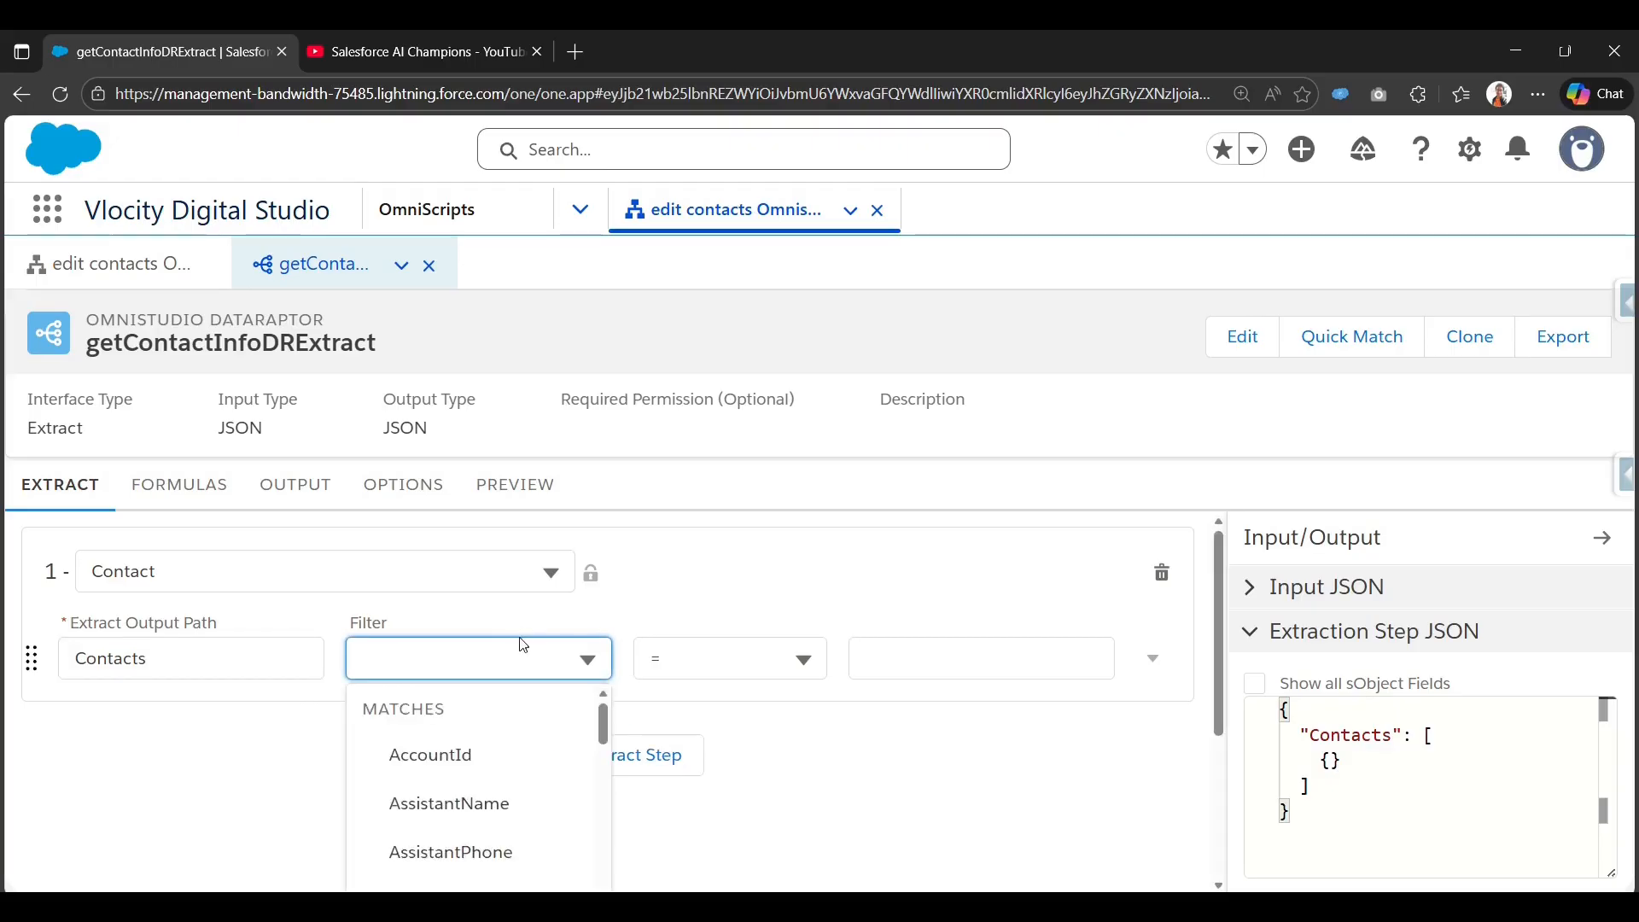
pyautogui.write('Id')
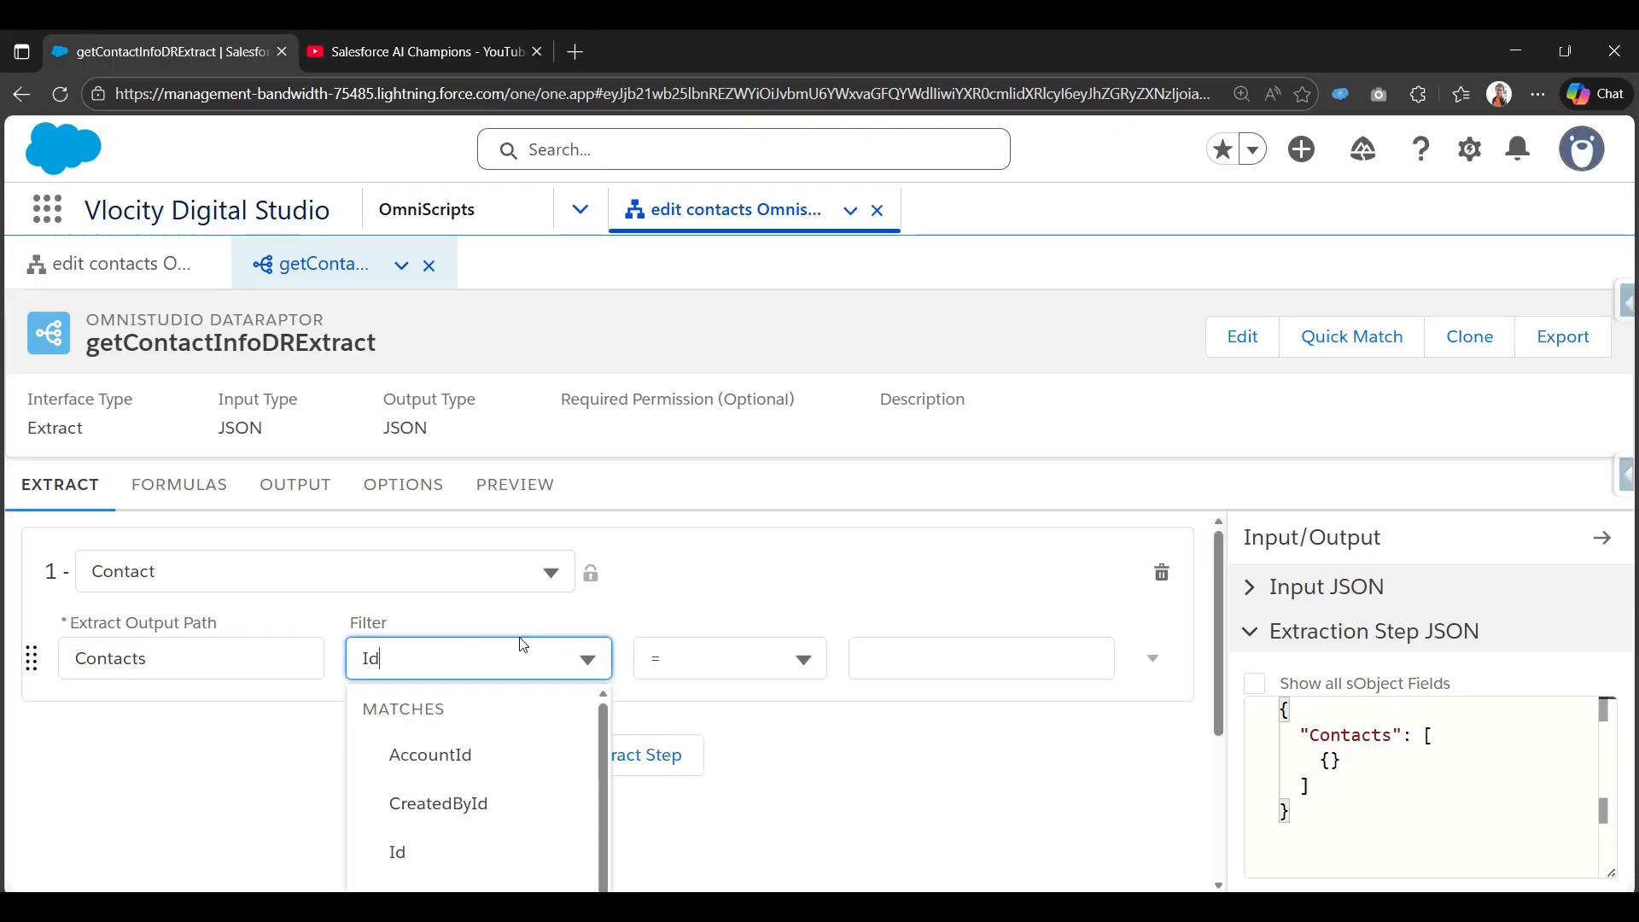
pyautogui.click(413, 858)
pyautogui.click(911, 674)
pyautogui.write('c')
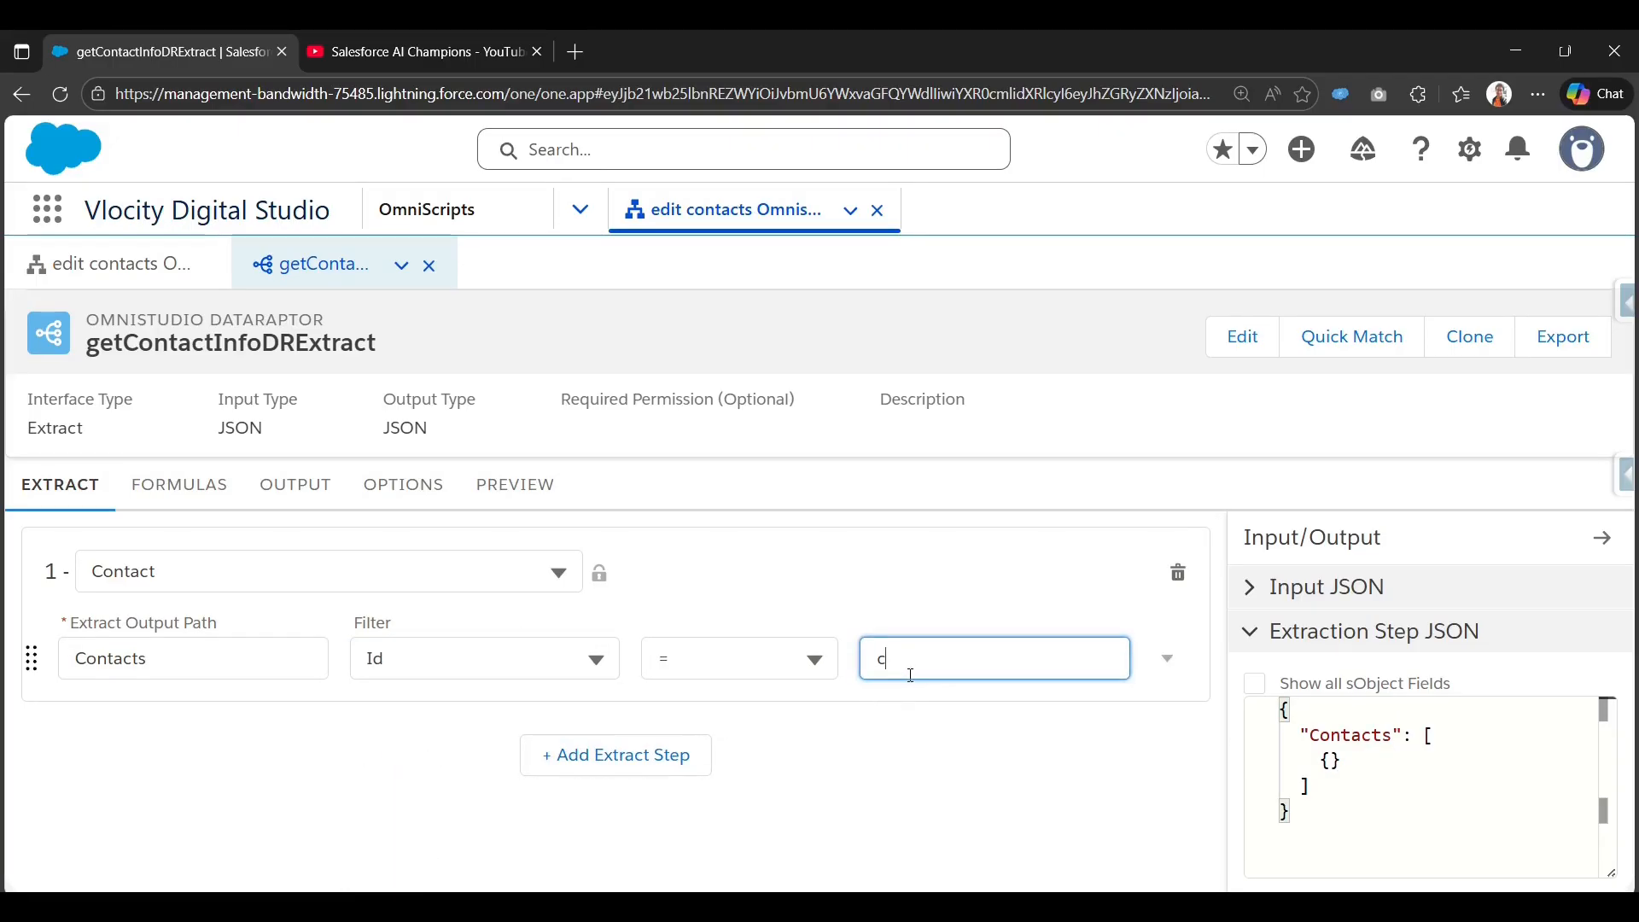
pyautogui.write('ontac')
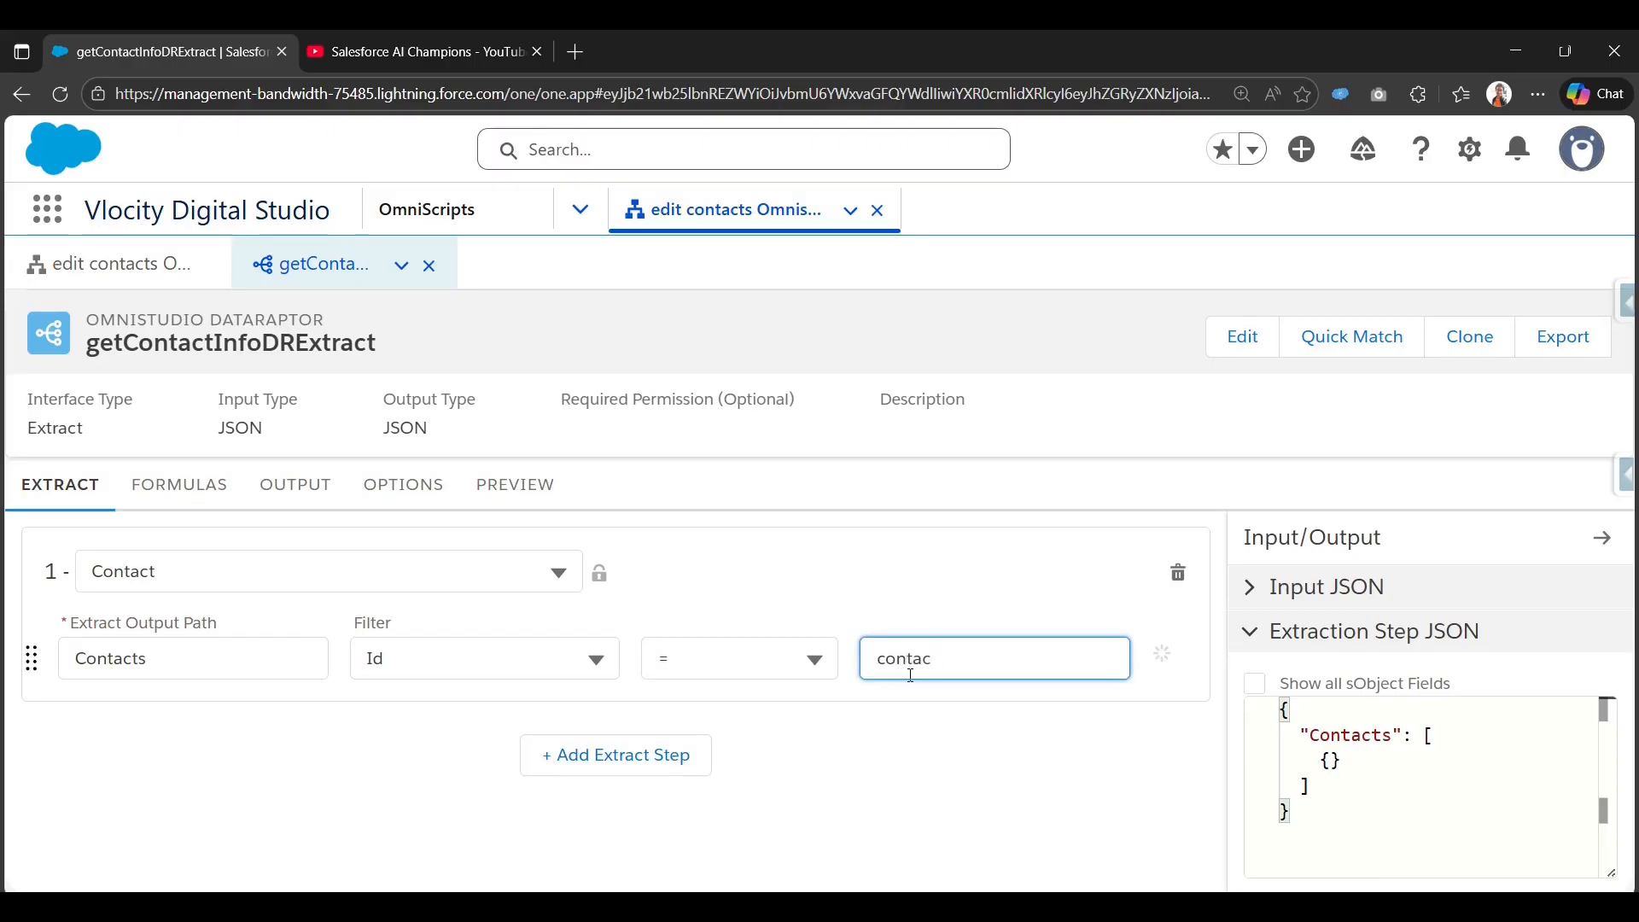
pyautogui.press('BackSpace')
pyautogui.press('BackSpace')
pyautogui.press('BackSpace')
pyautogui.write('Id')
pyautogui.doubleClick(875, 648)
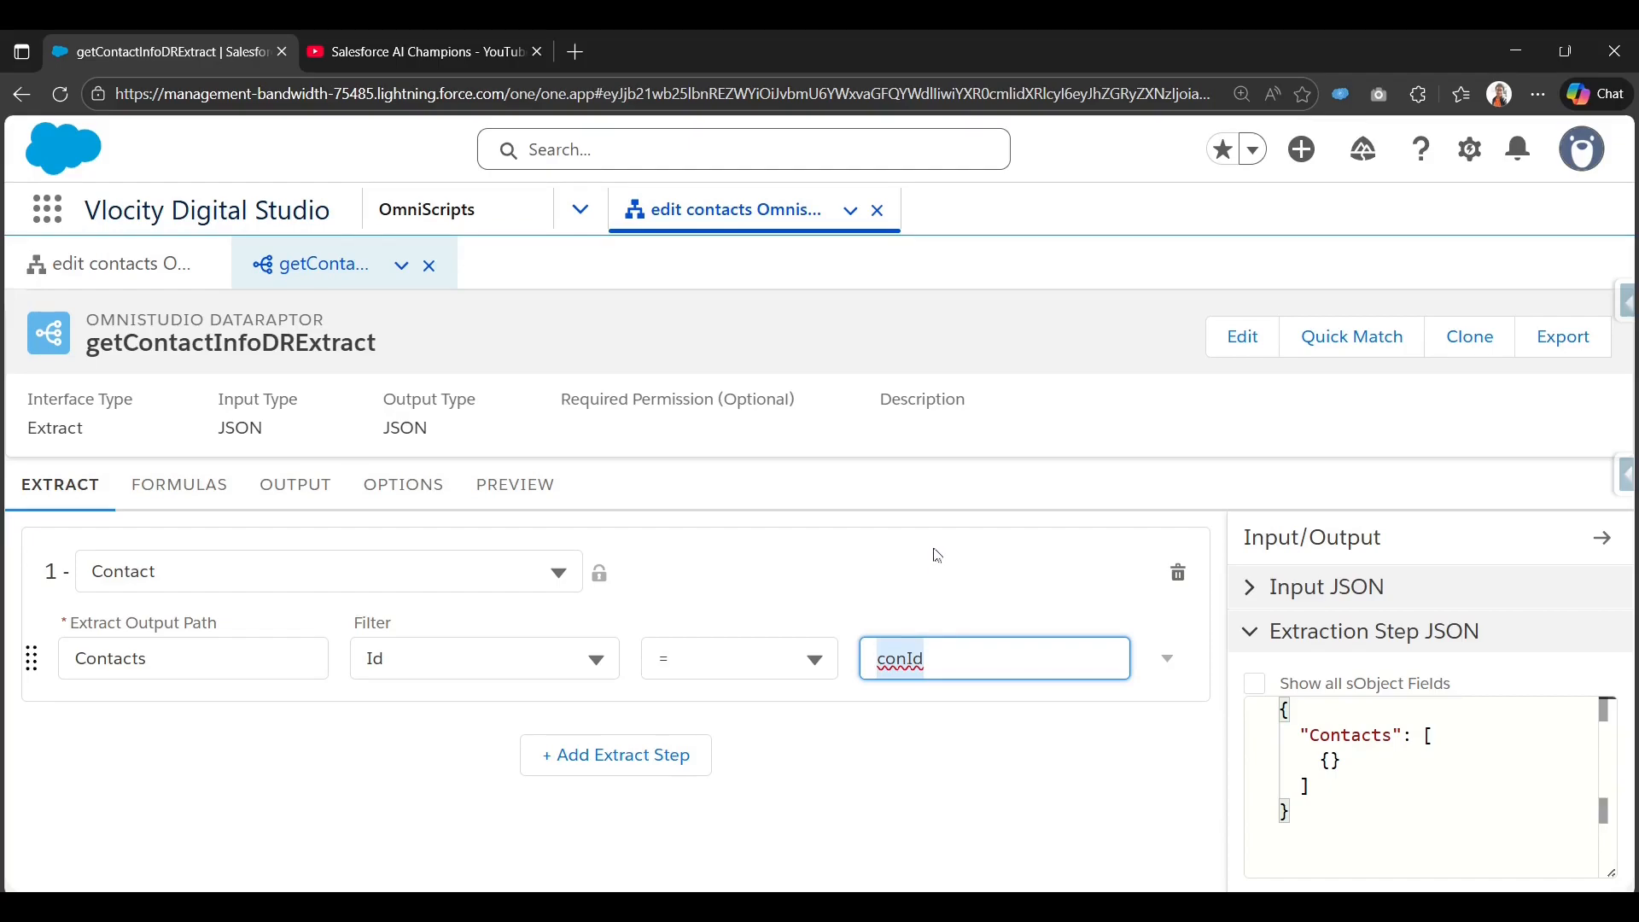
pyautogui.click(316, 492)
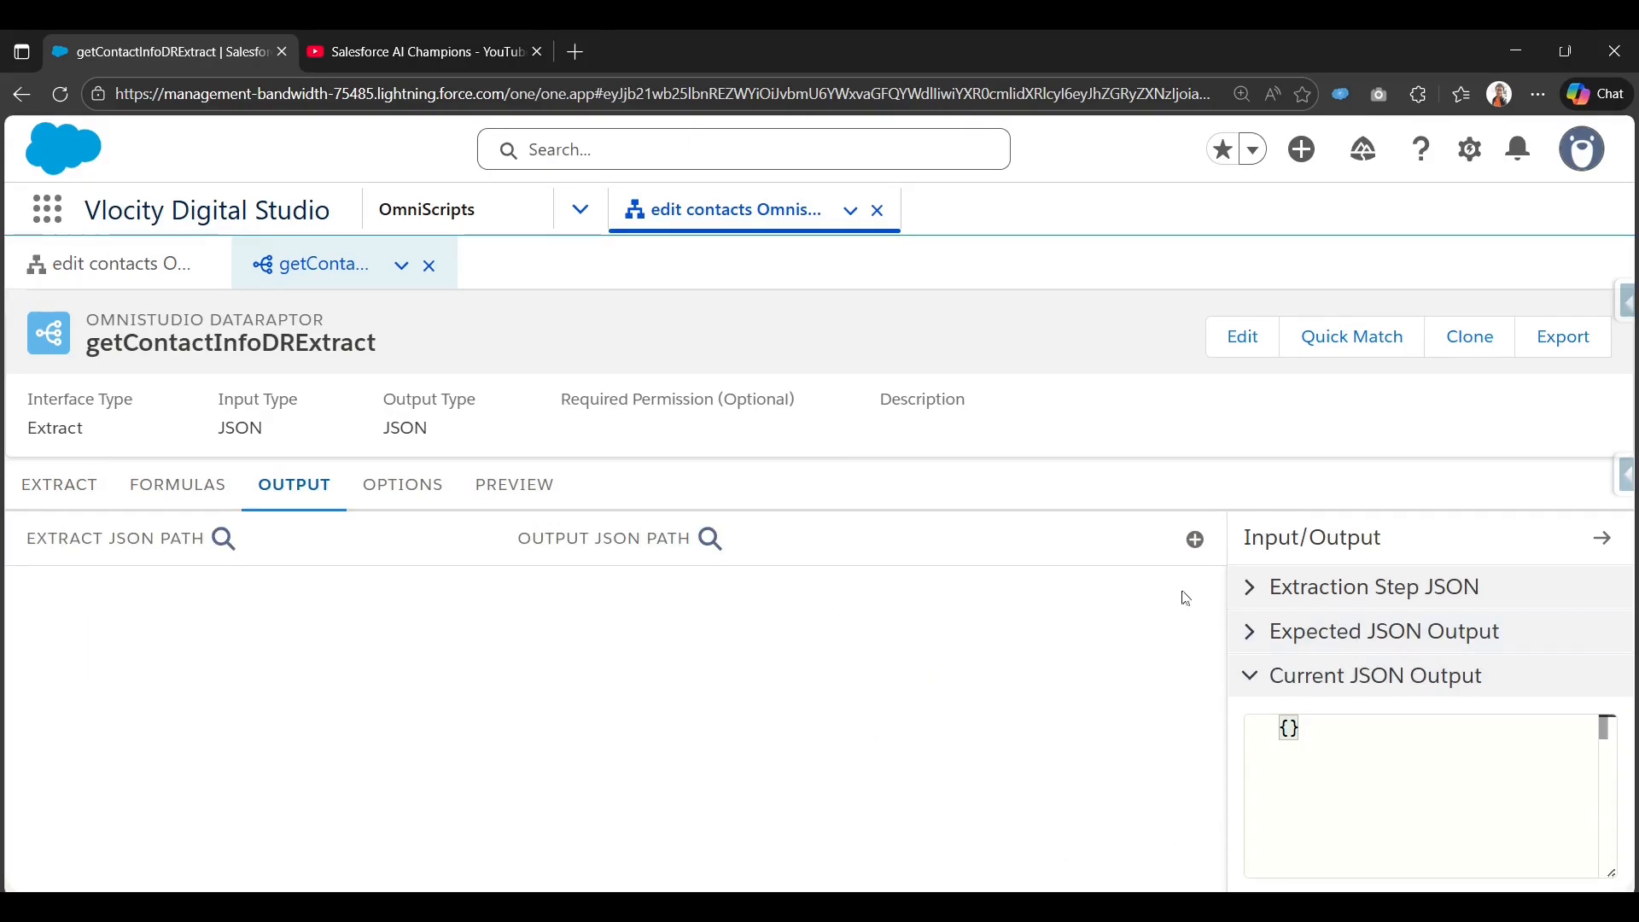
# Map Contacts:Name to output key Name and Contacts:Title to Title.
pyautogui.click(1196, 539)
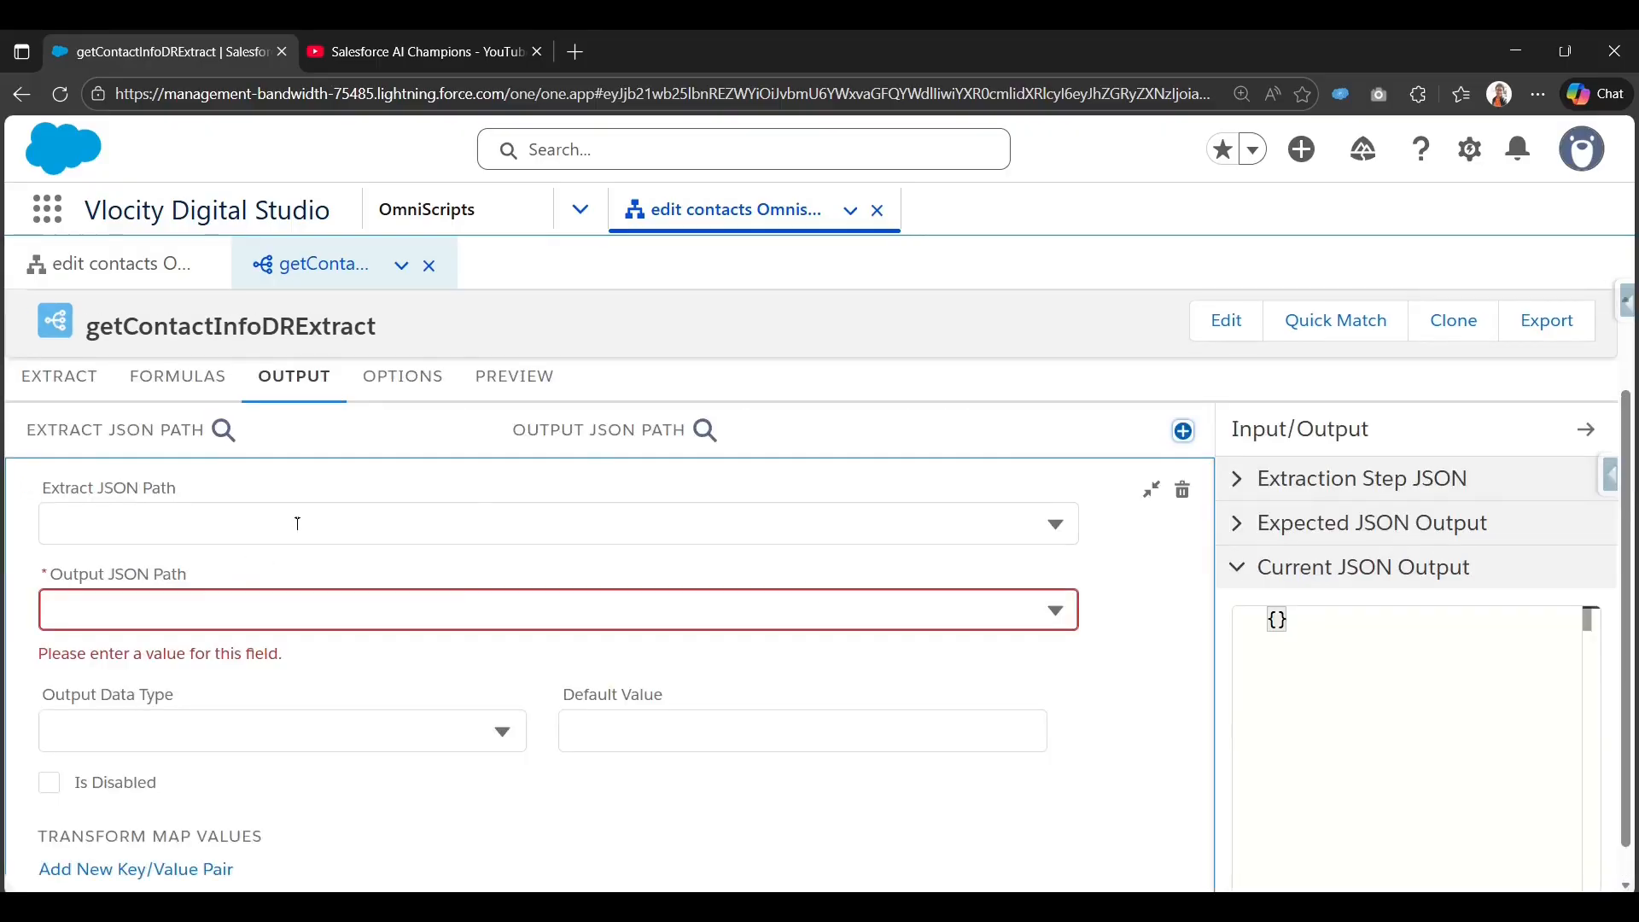
pyautogui.click(299, 535)
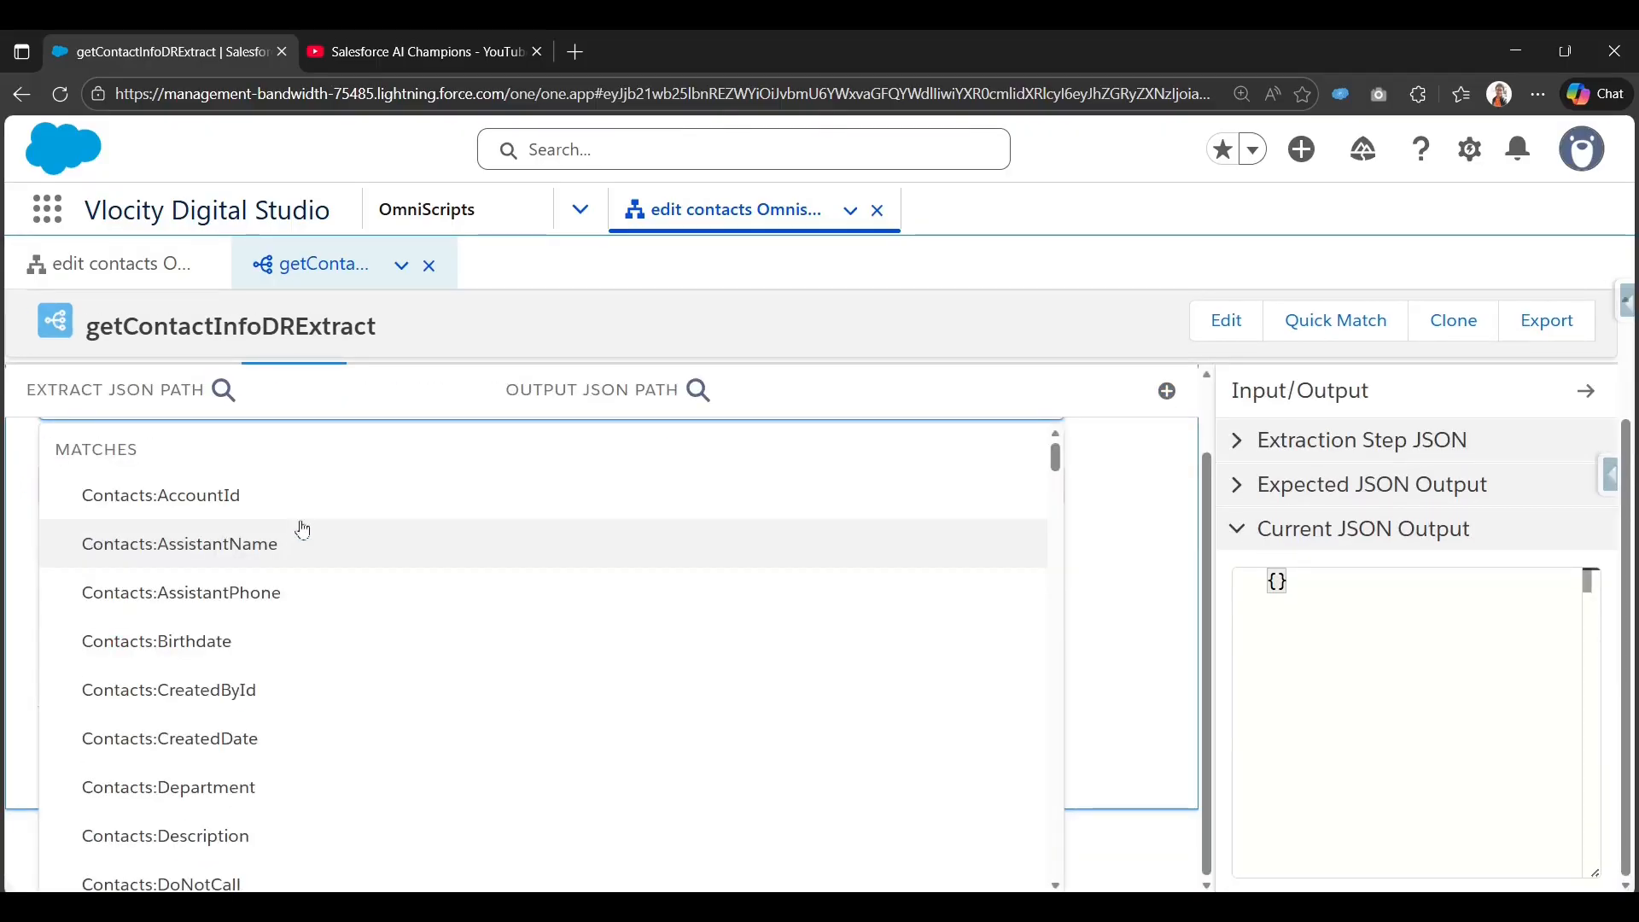
pyautogui.scroll(1, 329, 525)
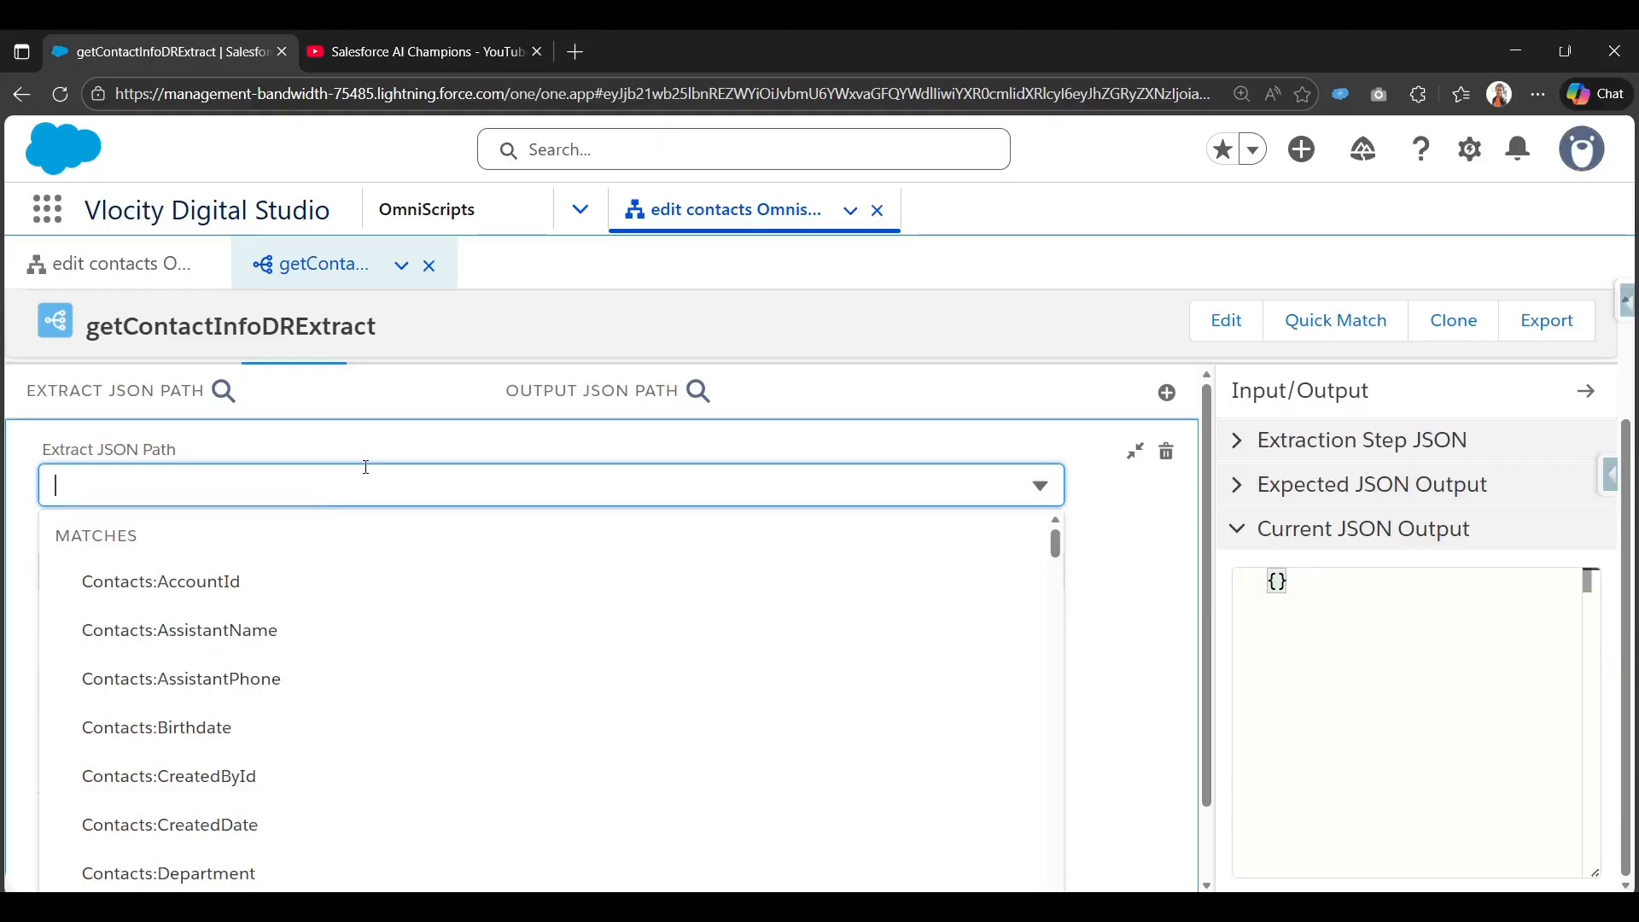
pyautogui.write('Name')
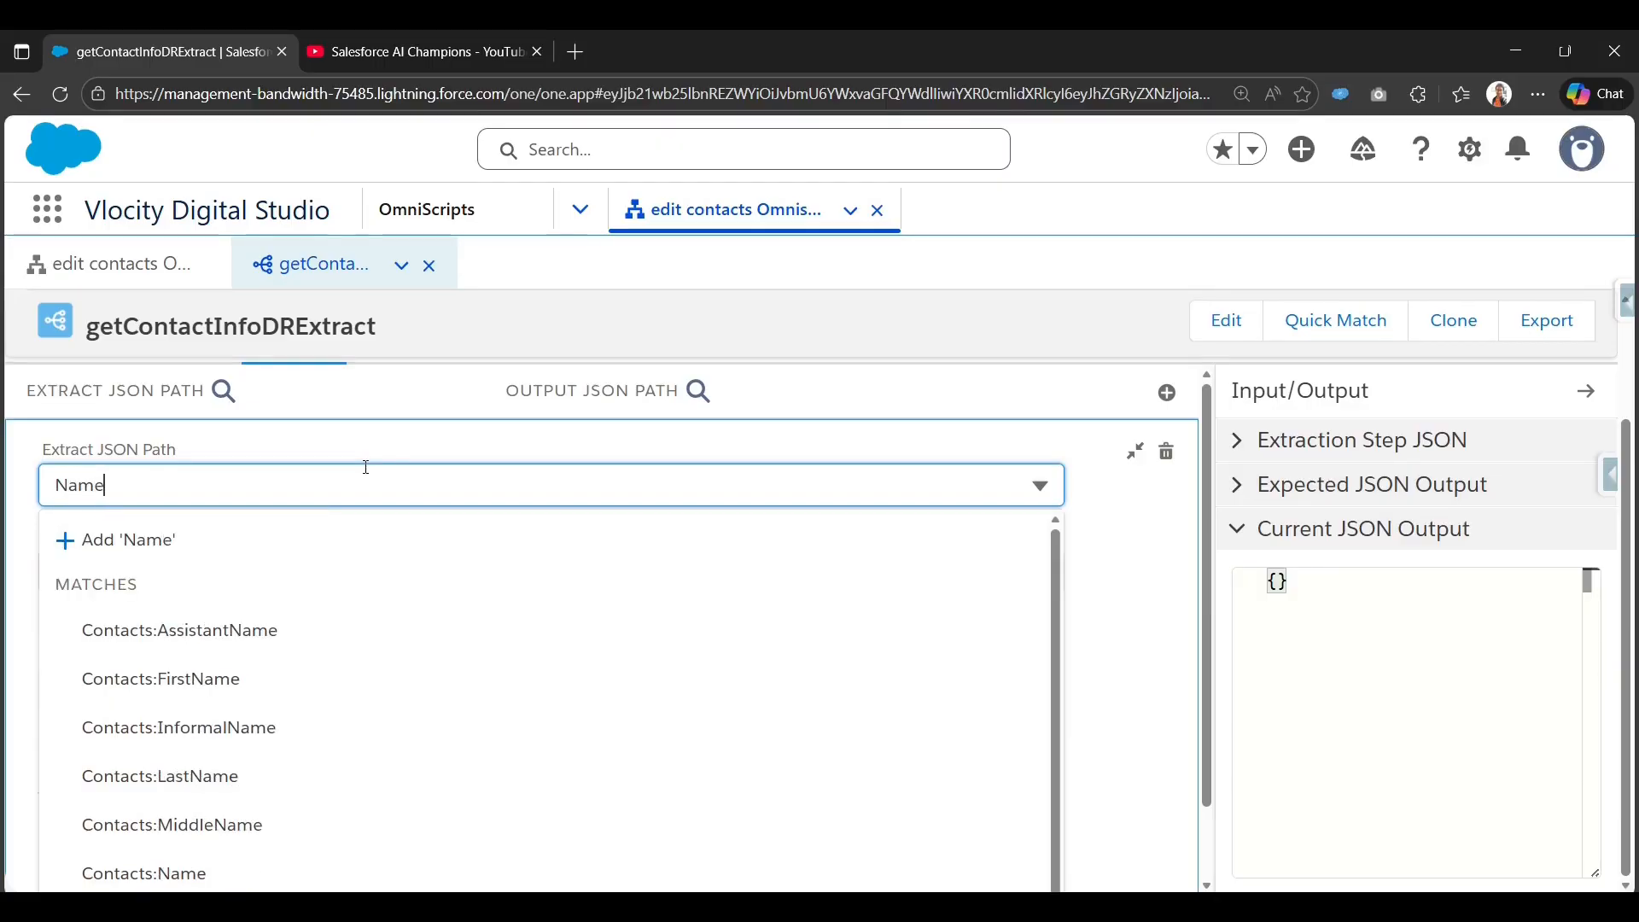
pyautogui.click(261, 869)
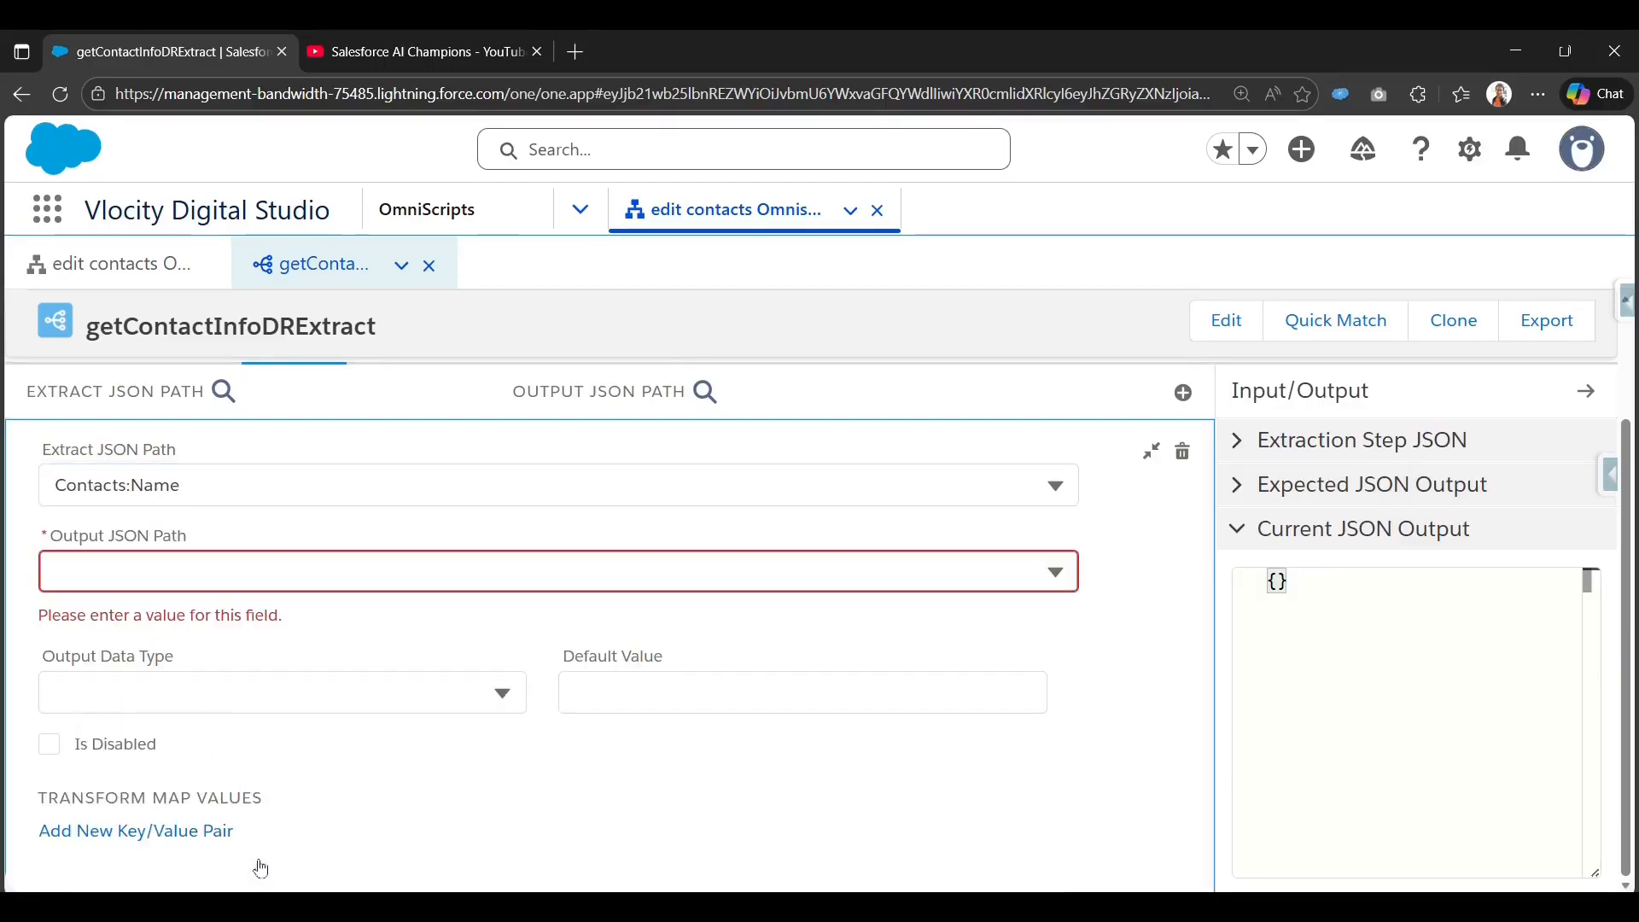
pyautogui.click(636, 589)
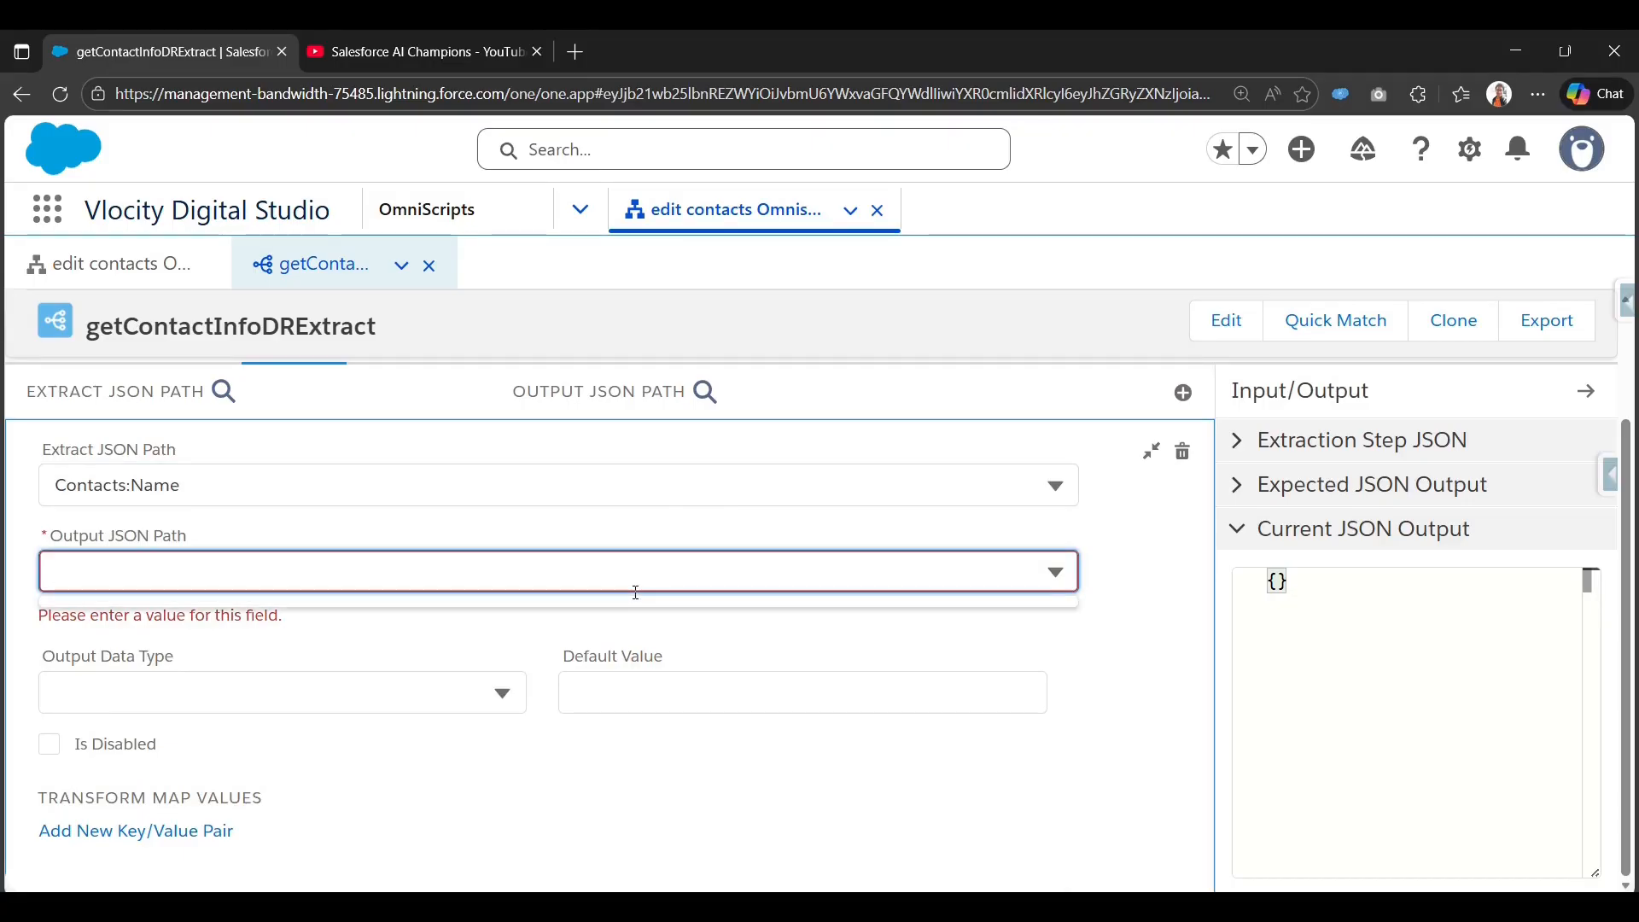
pyautogui.write('Name')
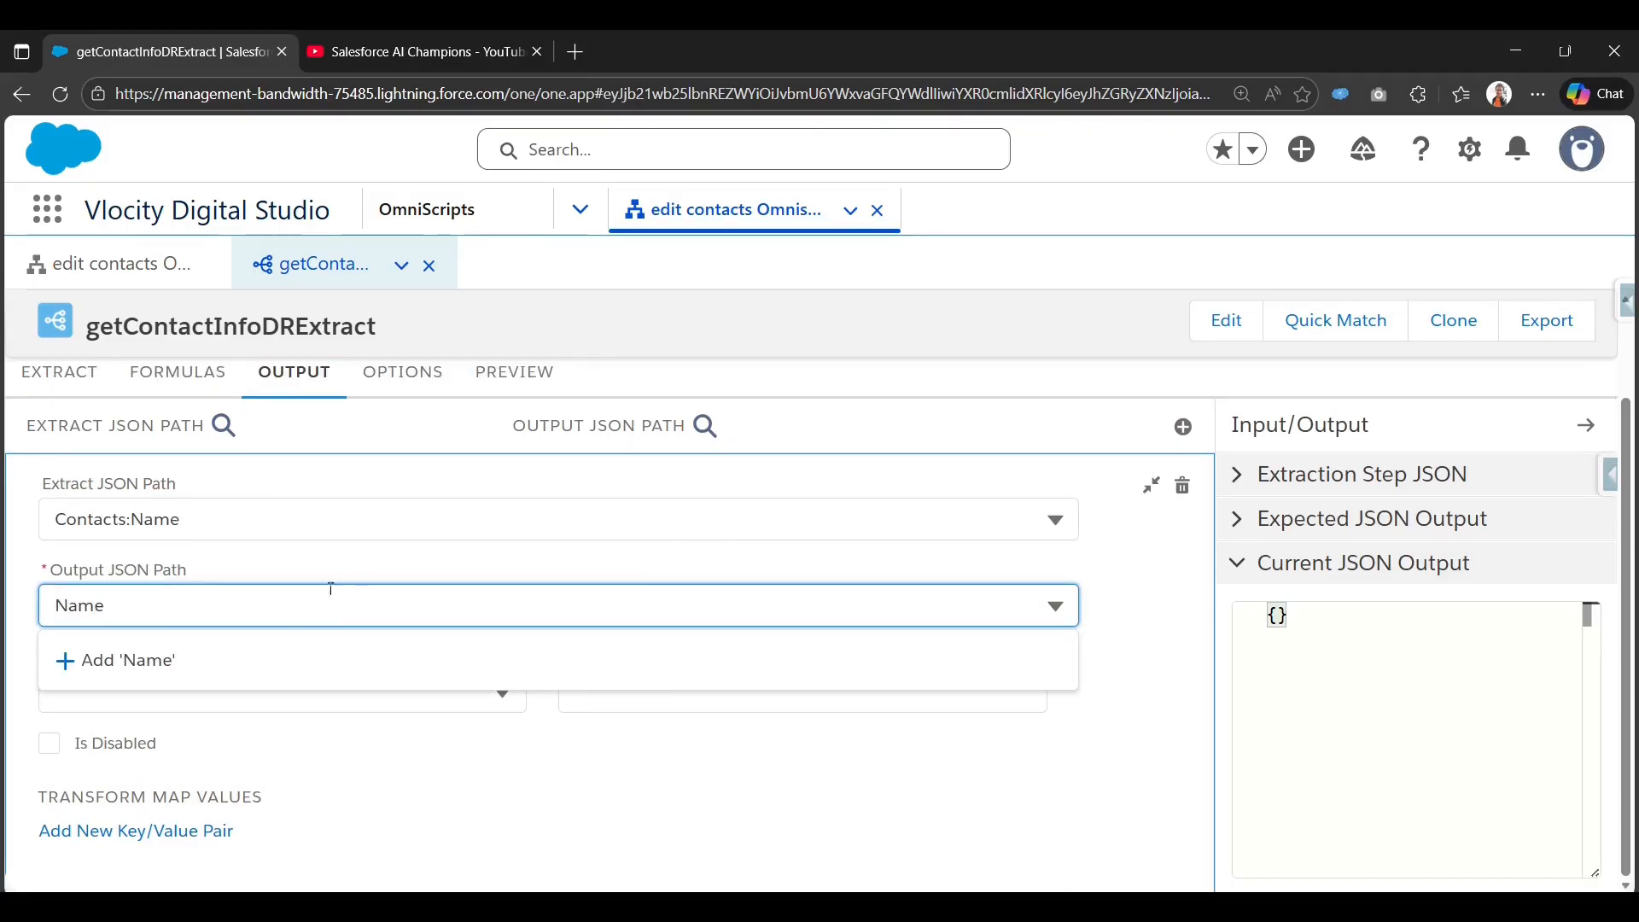
pyautogui.click(229, 662)
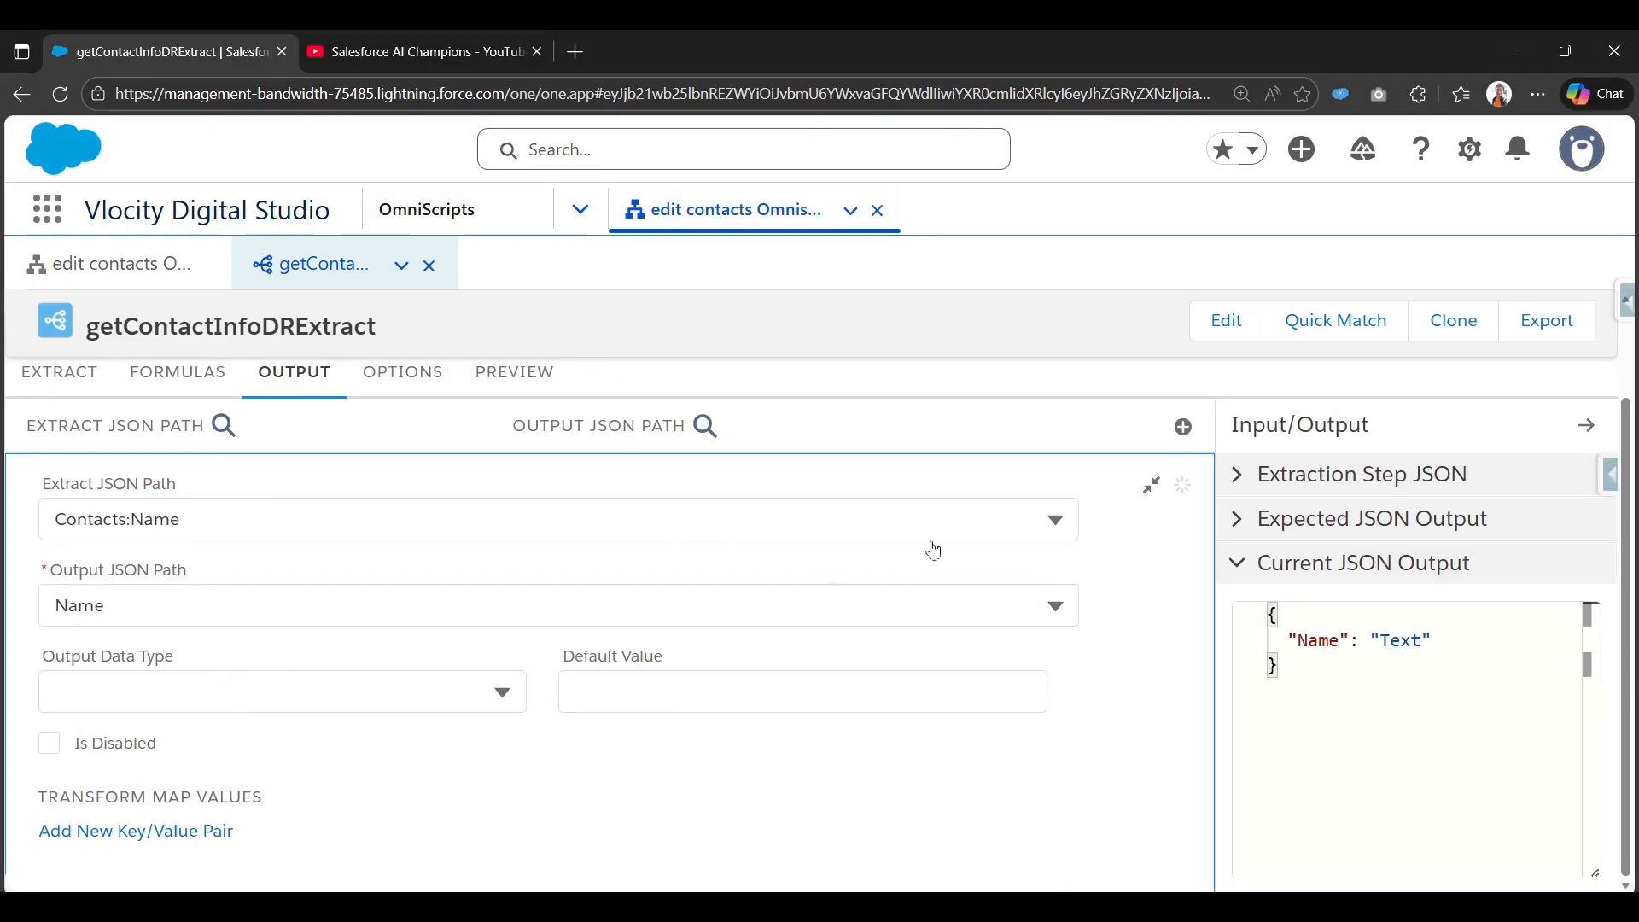
pyautogui.click(1150, 485)
pyautogui.click(1197, 542)
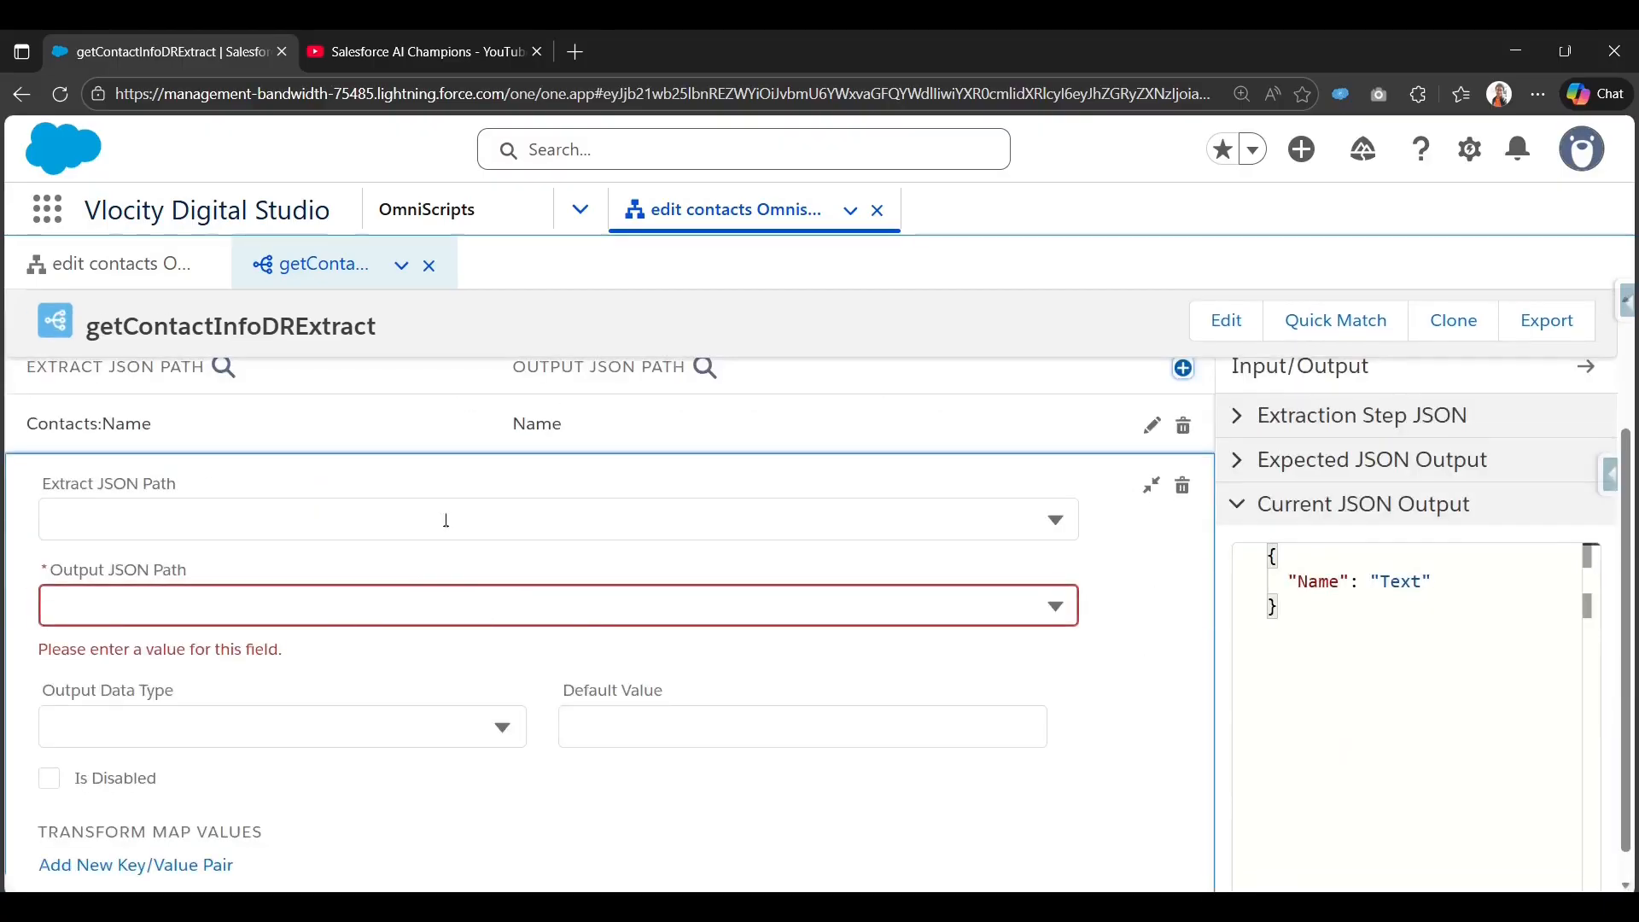
pyautogui.click(443, 520)
pyautogui.write('Title')
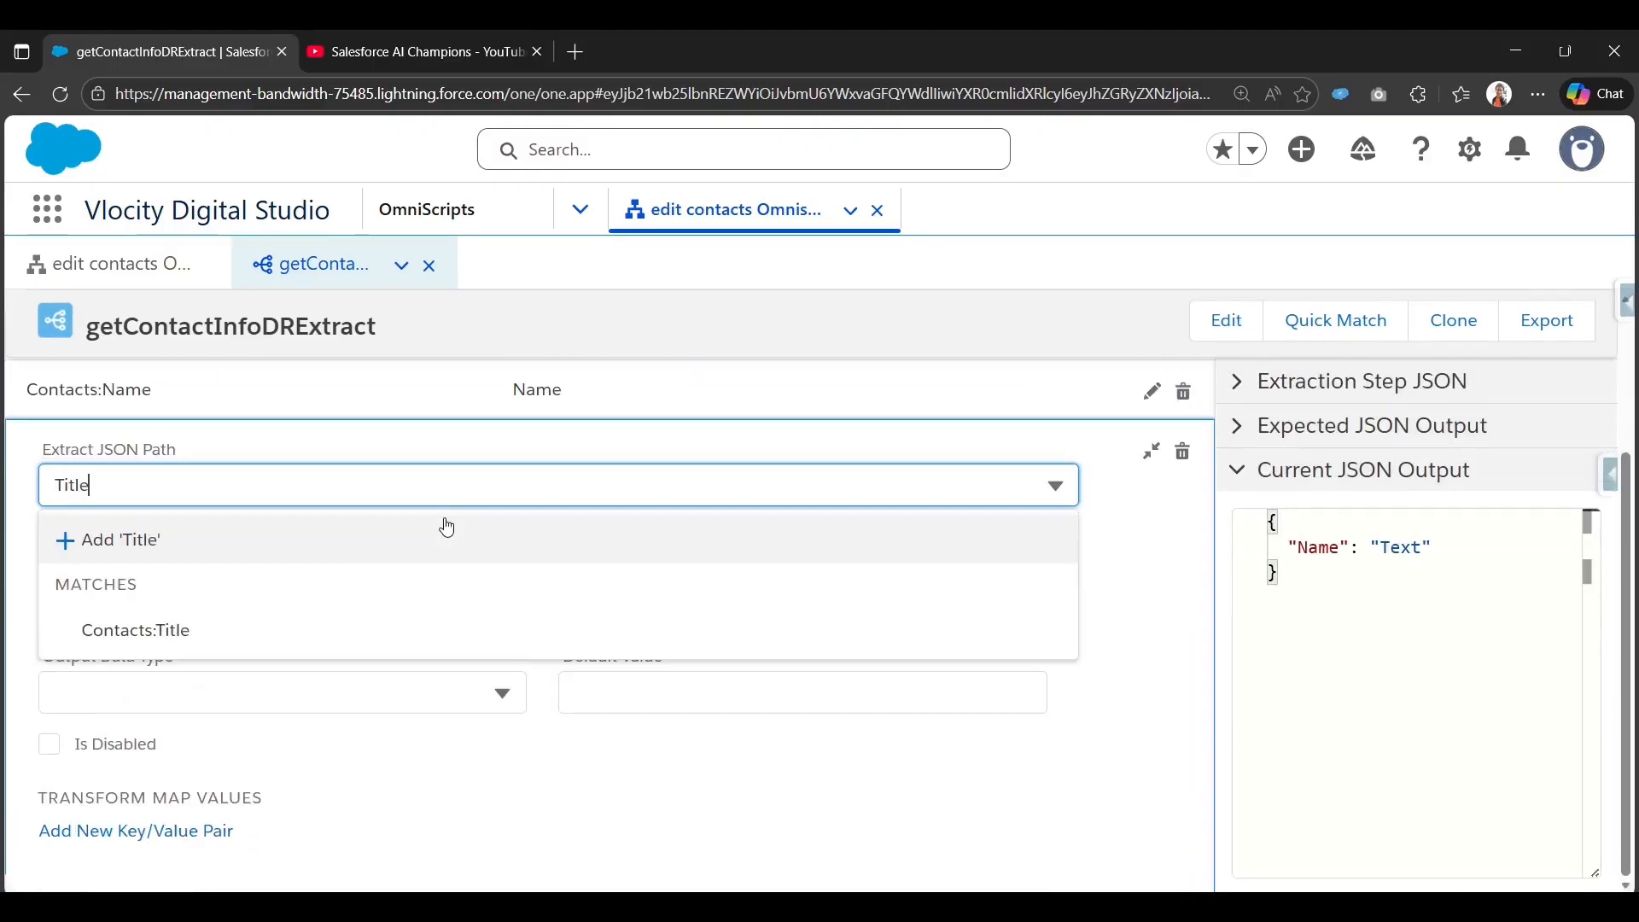
pyautogui.click(376, 621)
pyautogui.click(403, 574)
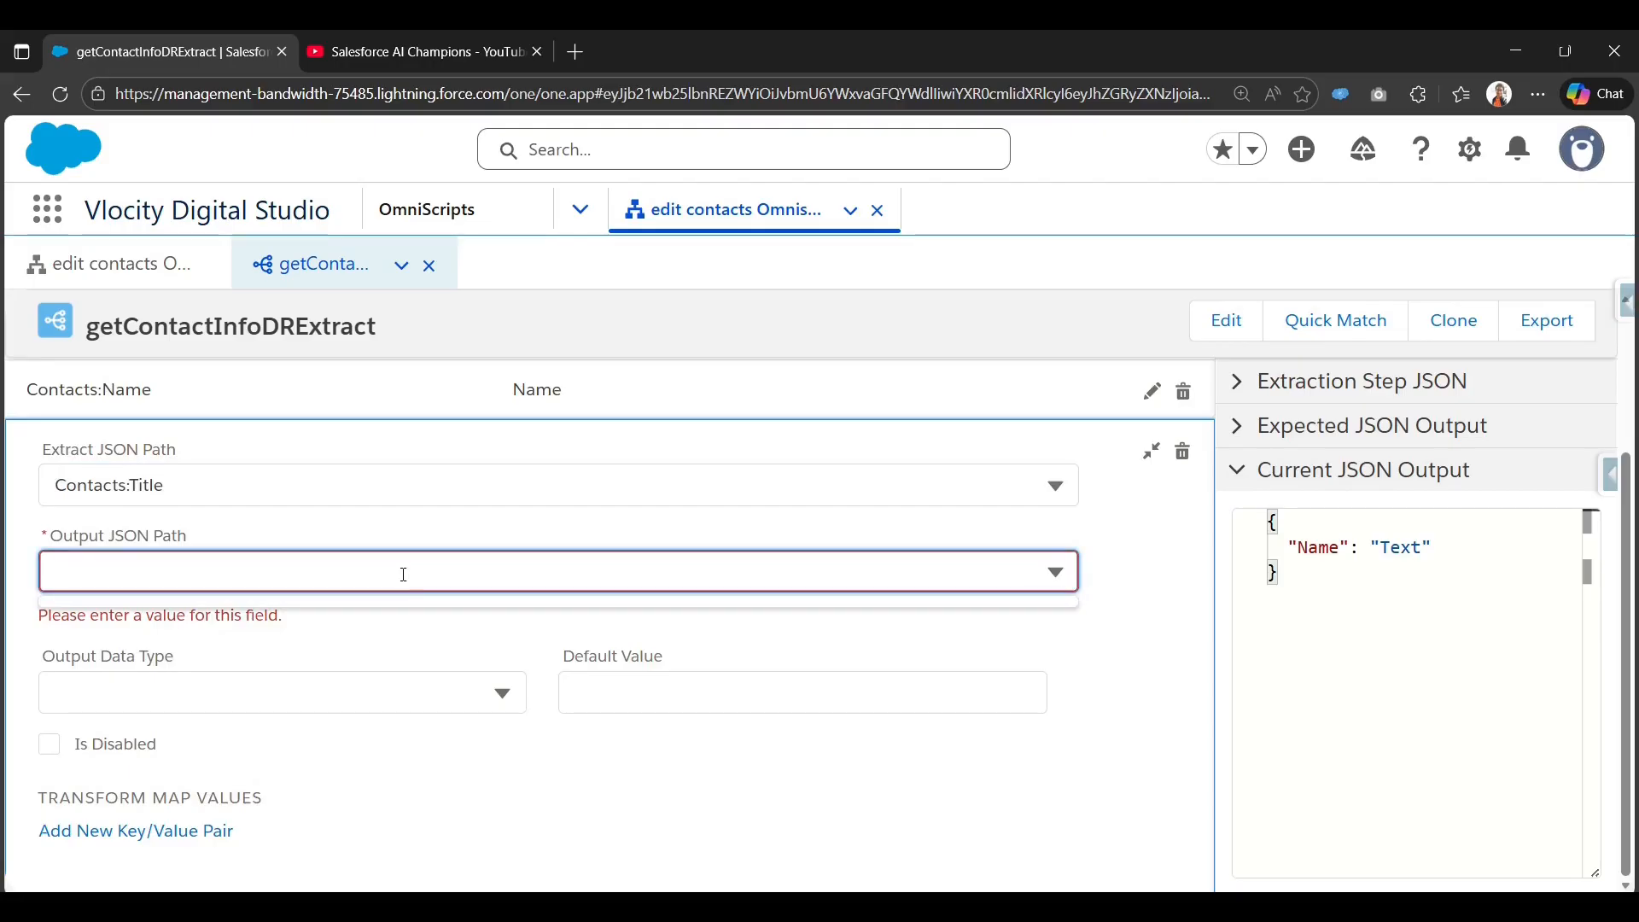
pyautogui.write('Title')
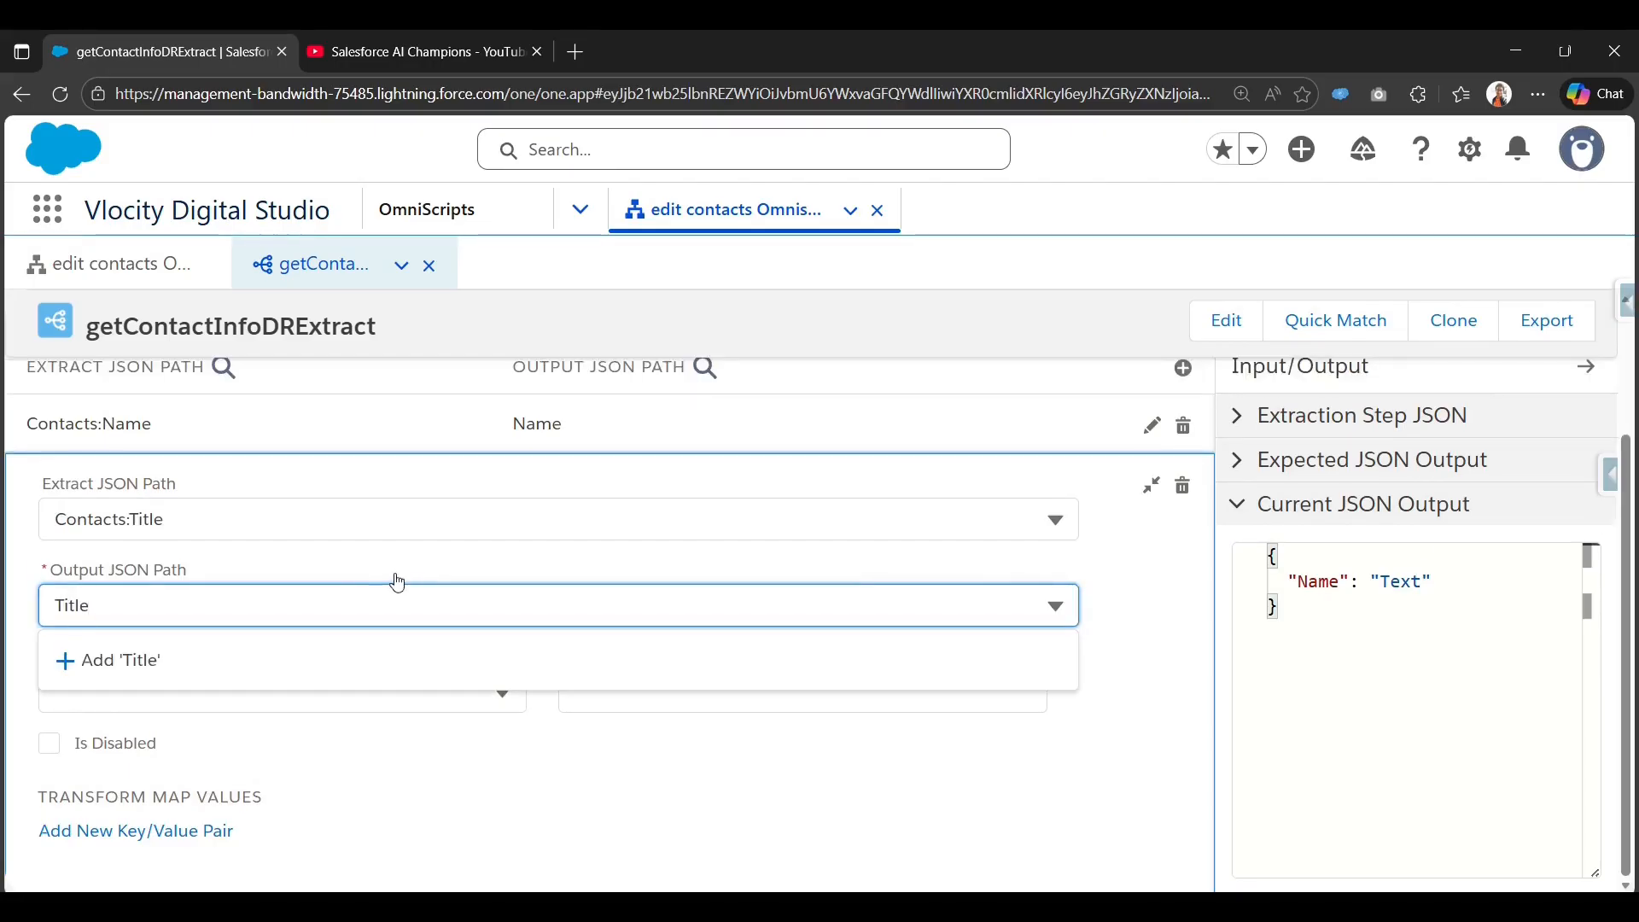
pyautogui.click(355, 659)
pyautogui.click(1140, 497)
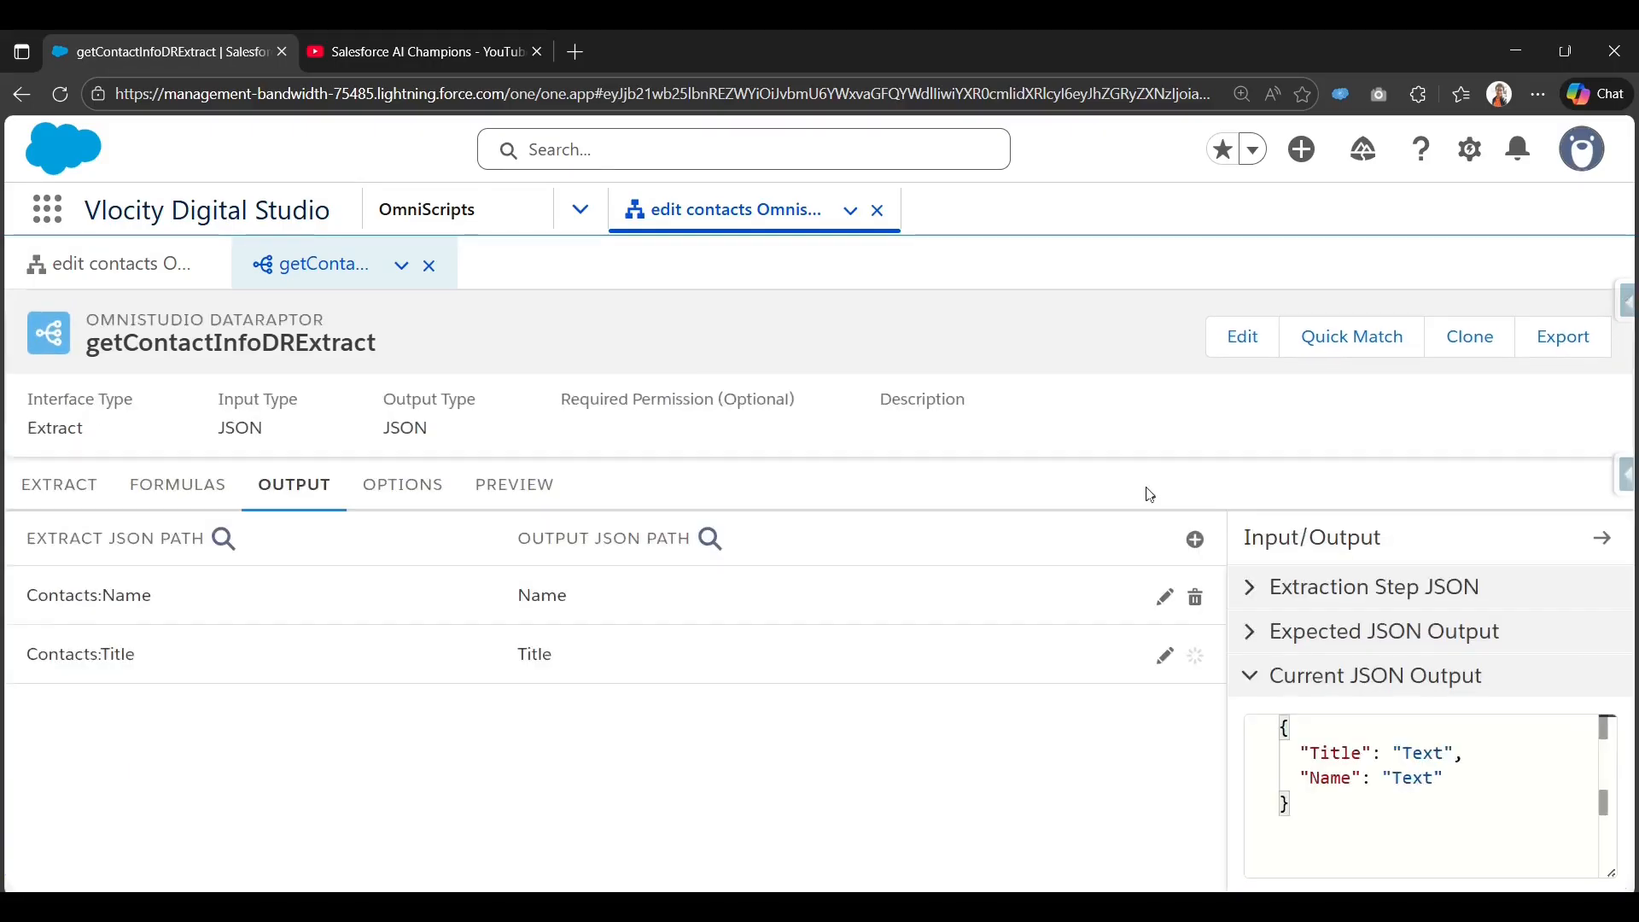
# Map Contacts:Id to ContactId and Contacts:Description to Description.
pyautogui.click(1192, 538)
pyautogui.click(359, 522)
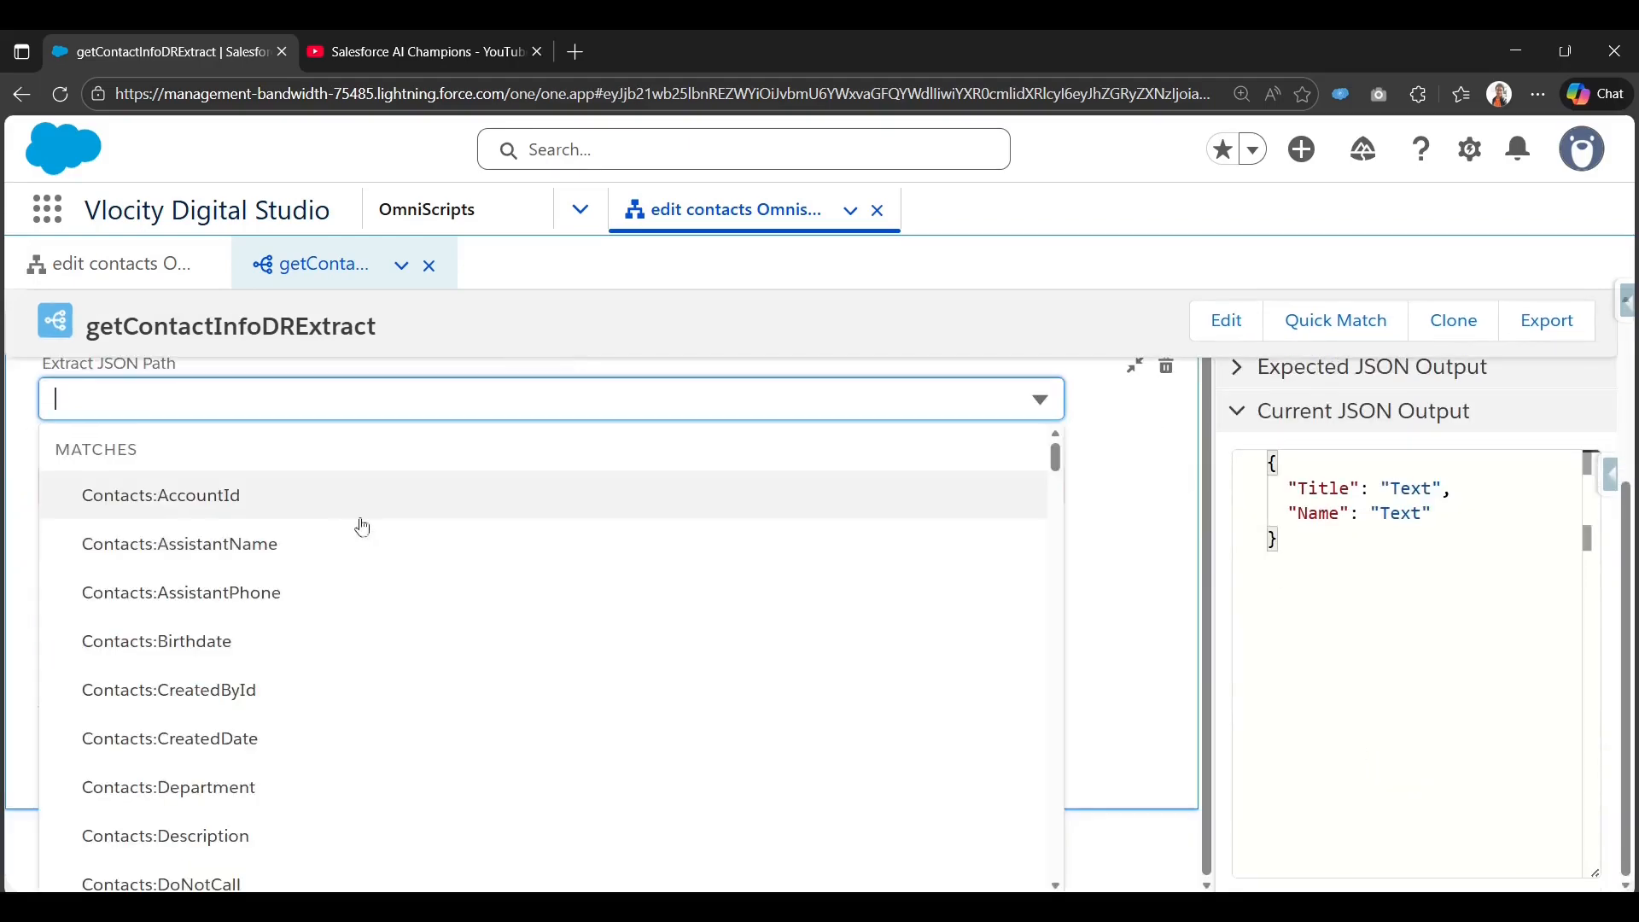
pyautogui.write('Id')
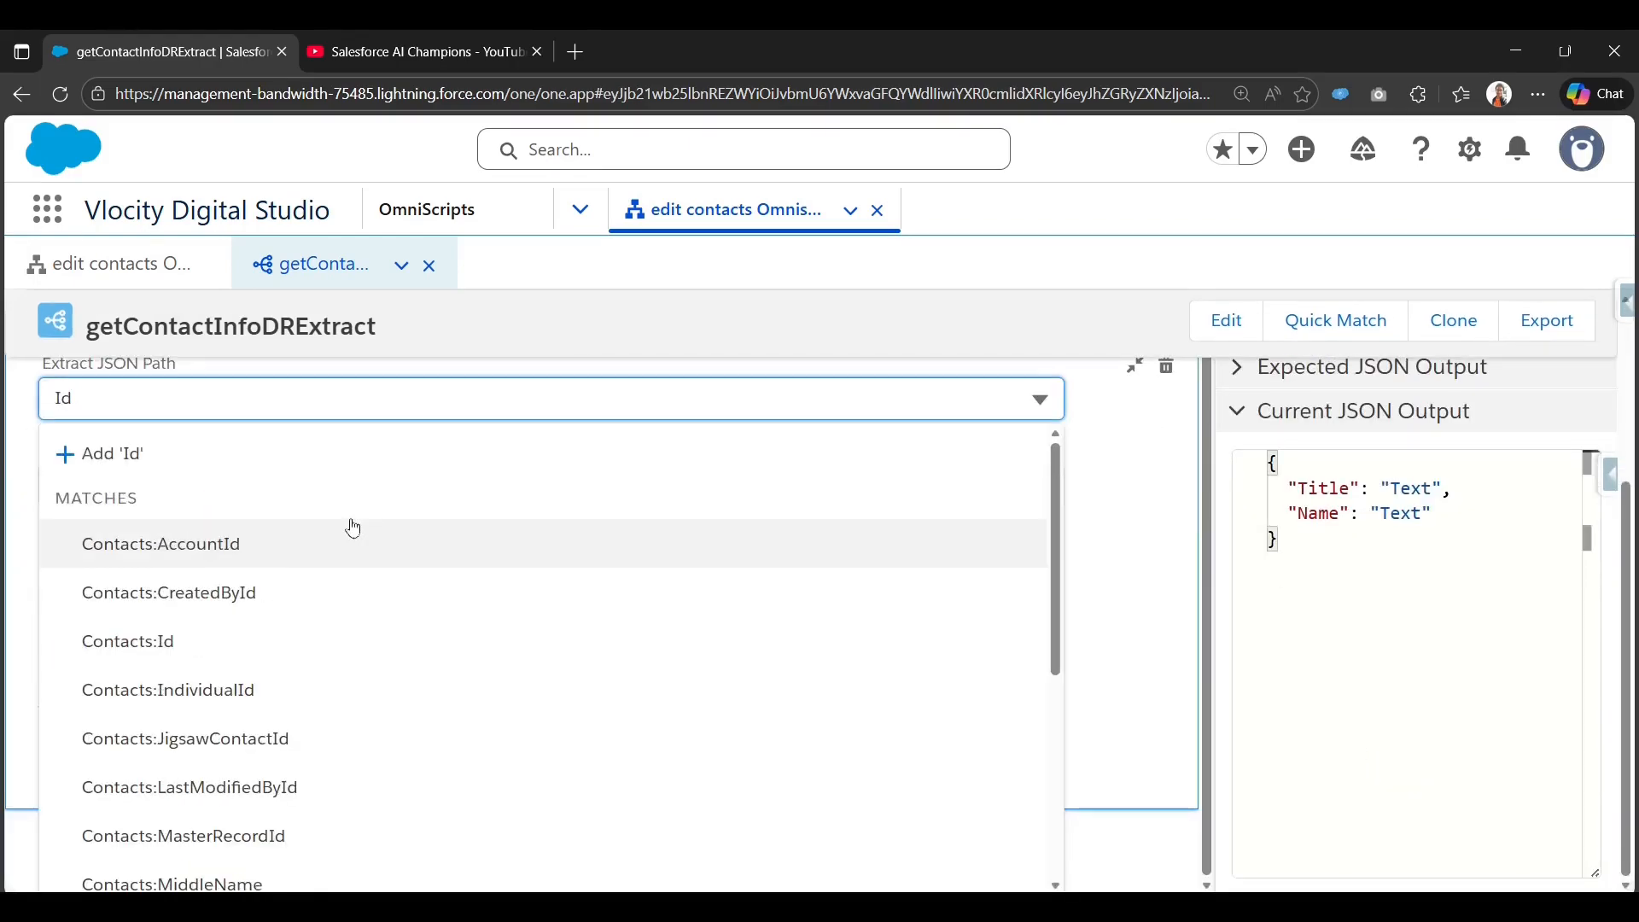
pyautogui.click(294, 638)
pyautogui.click(351, 462)
pyautogui.write('C')
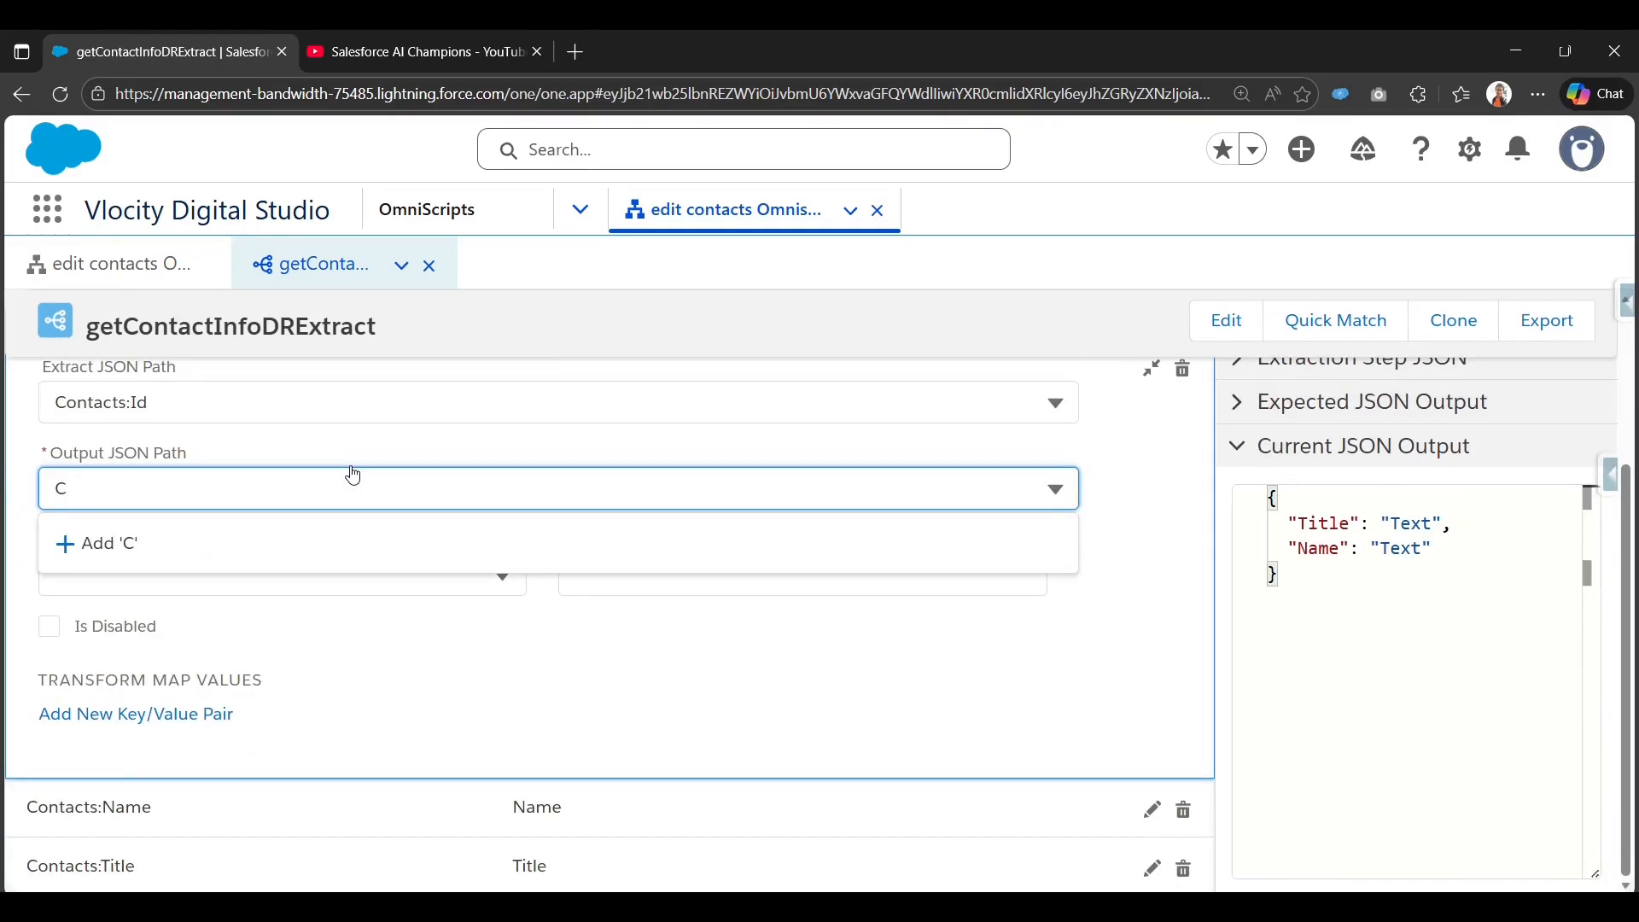
pyautogui.write('ontactId')
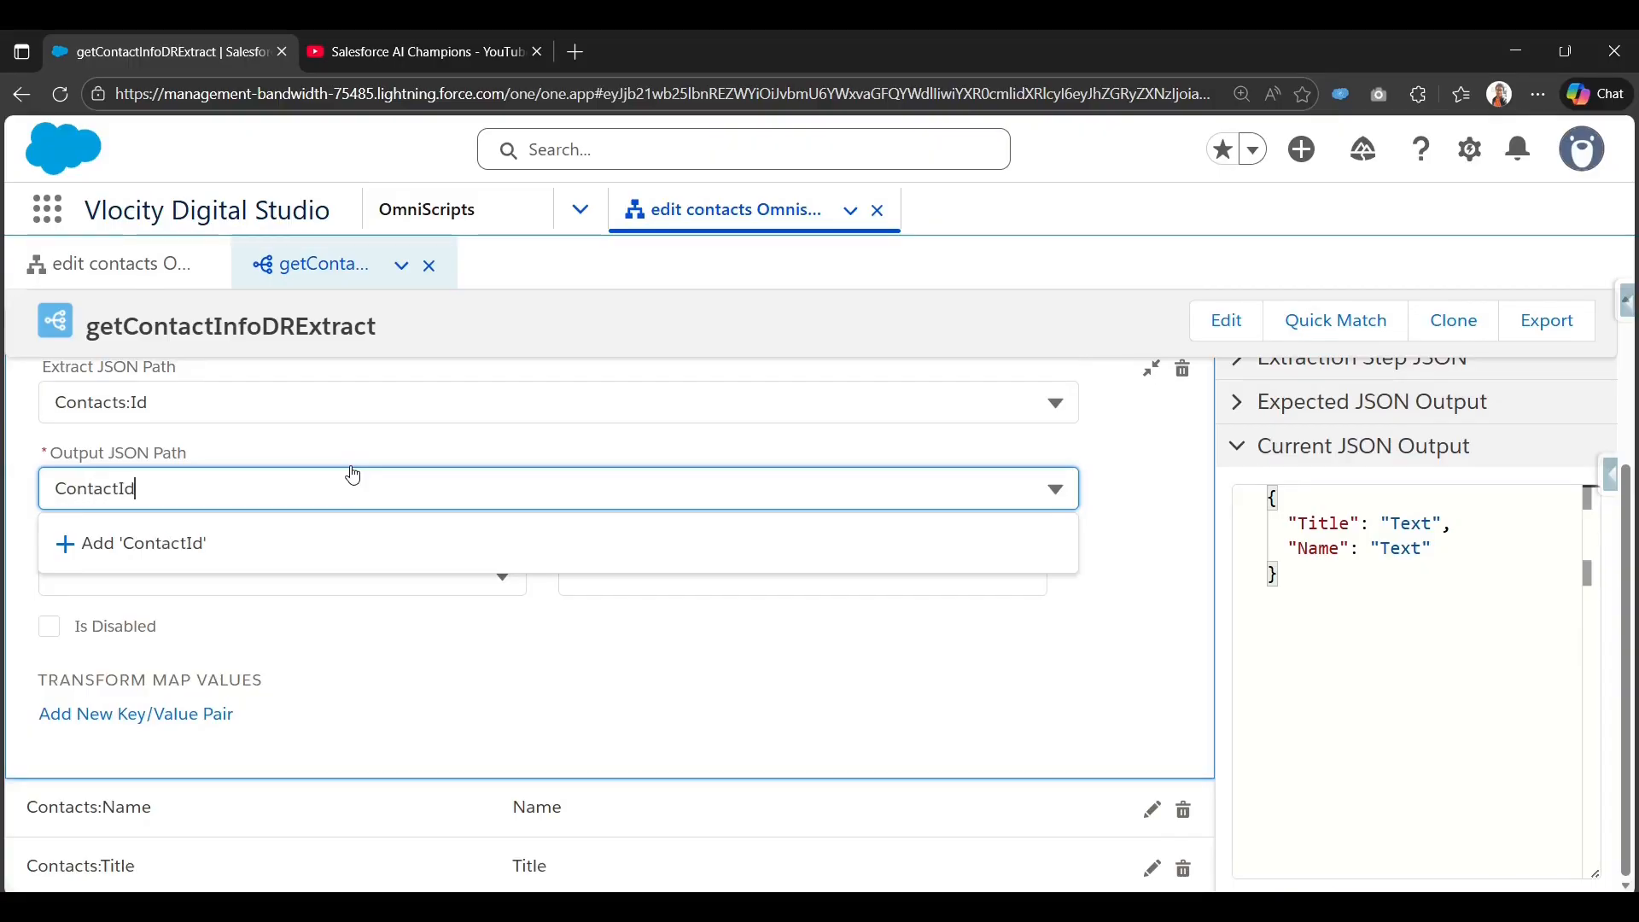
pyautogui.press('Return')
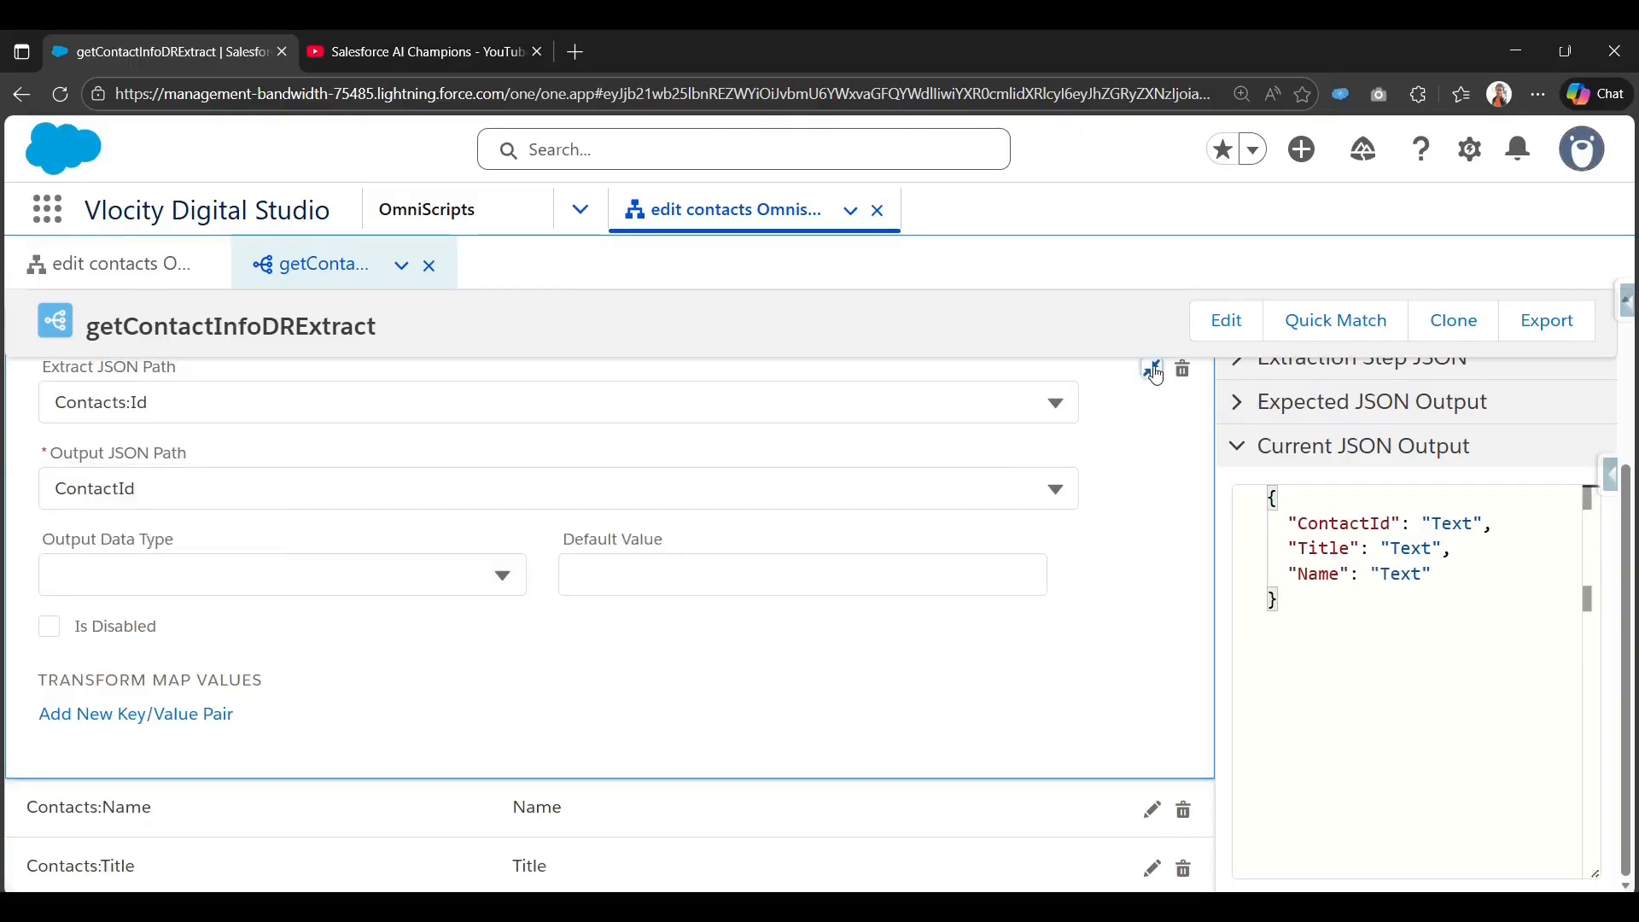
pyautogui.click(1156, 373)
pyautogui.click(1189, 538)
pyautogui.click(388, 512)
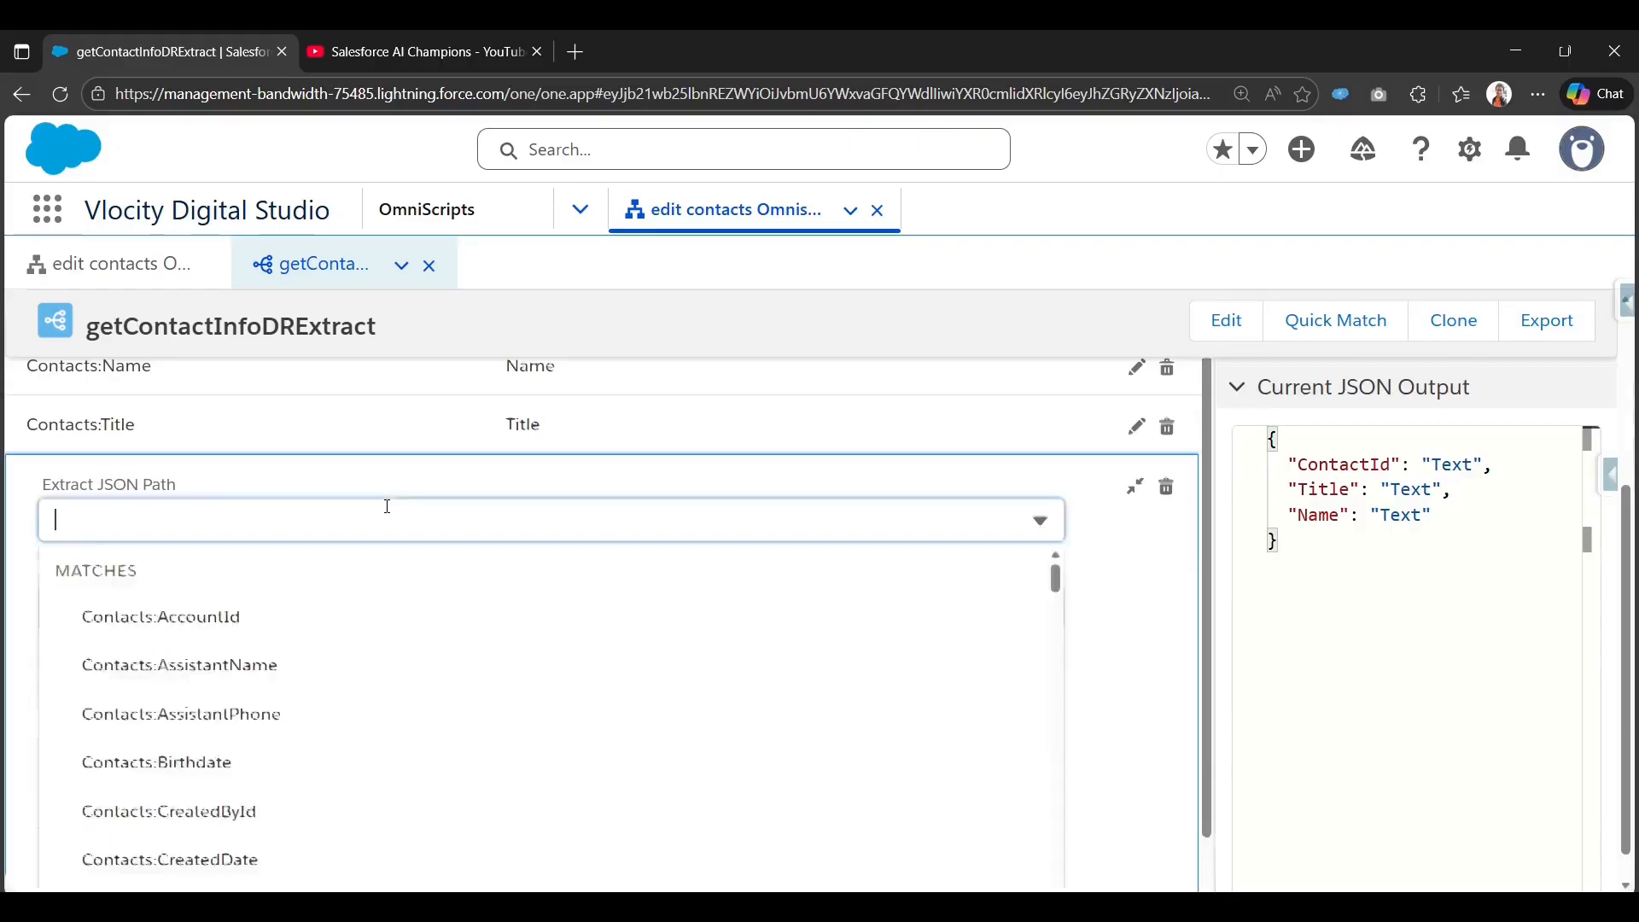
pyautogui.scroll(-2, 388, 506)
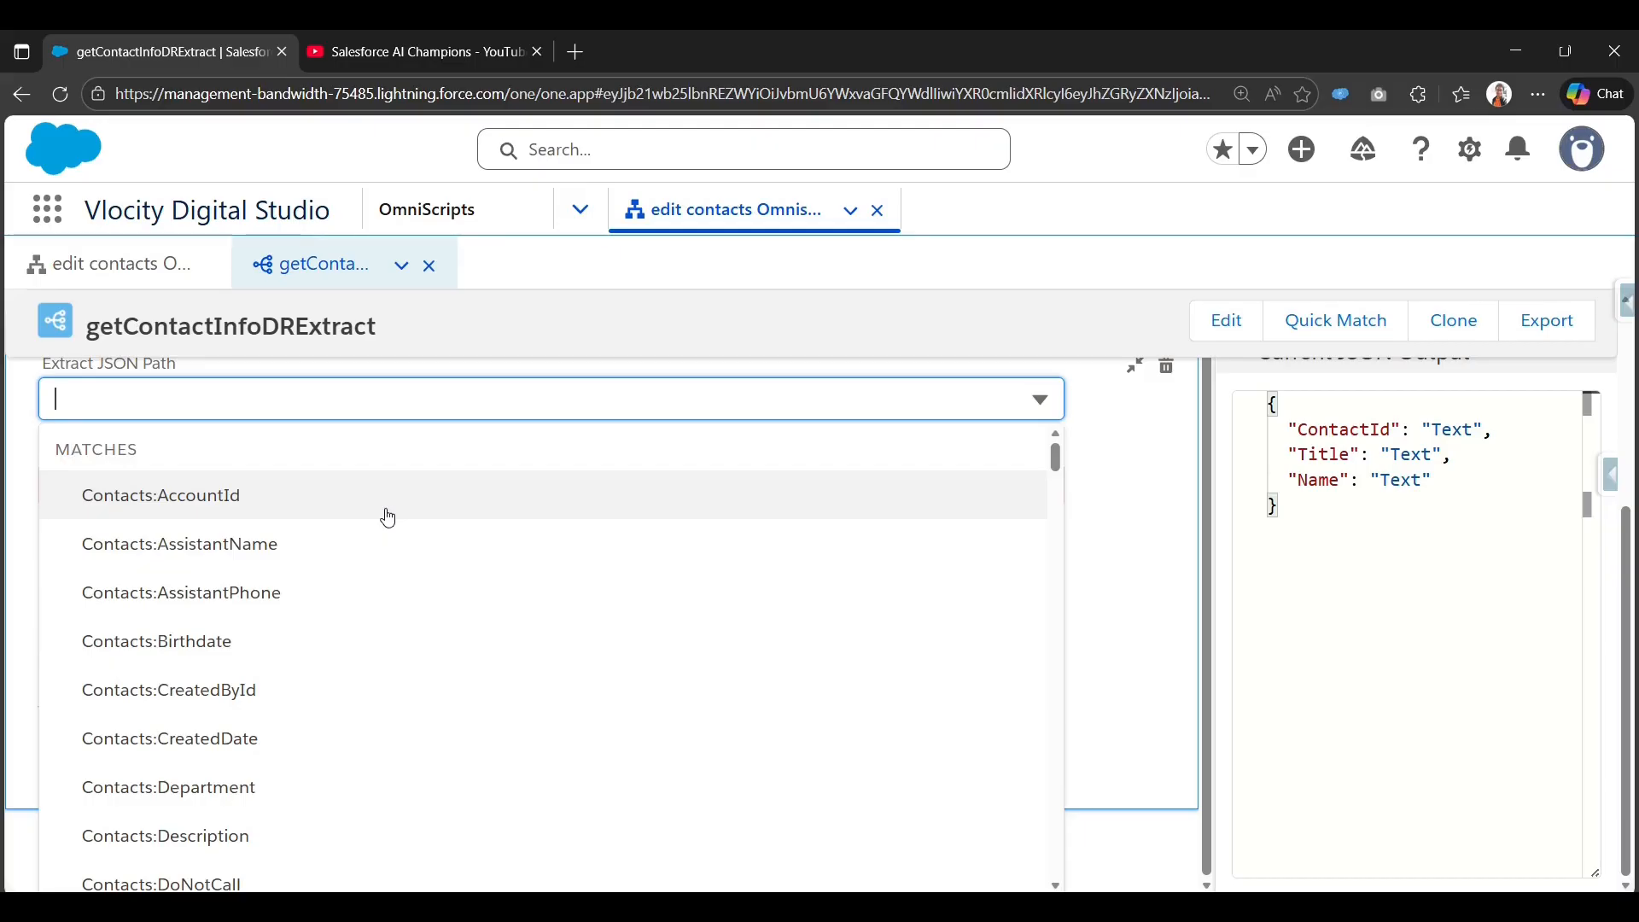
pyautogui.write('Desc')
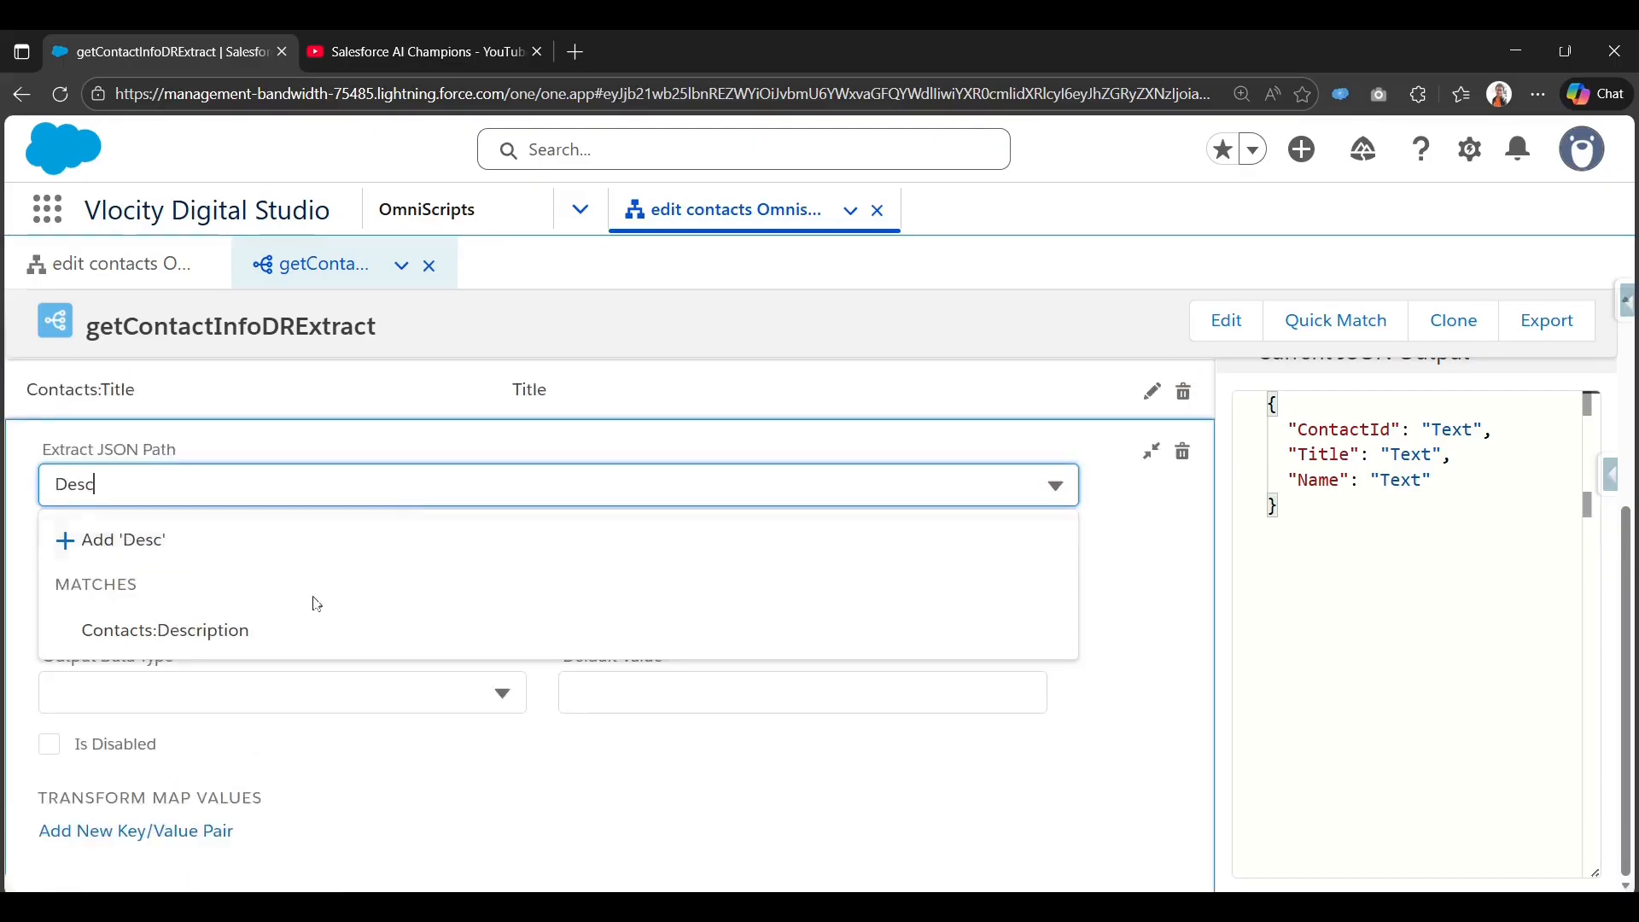
pyautogui.click(276, 644)
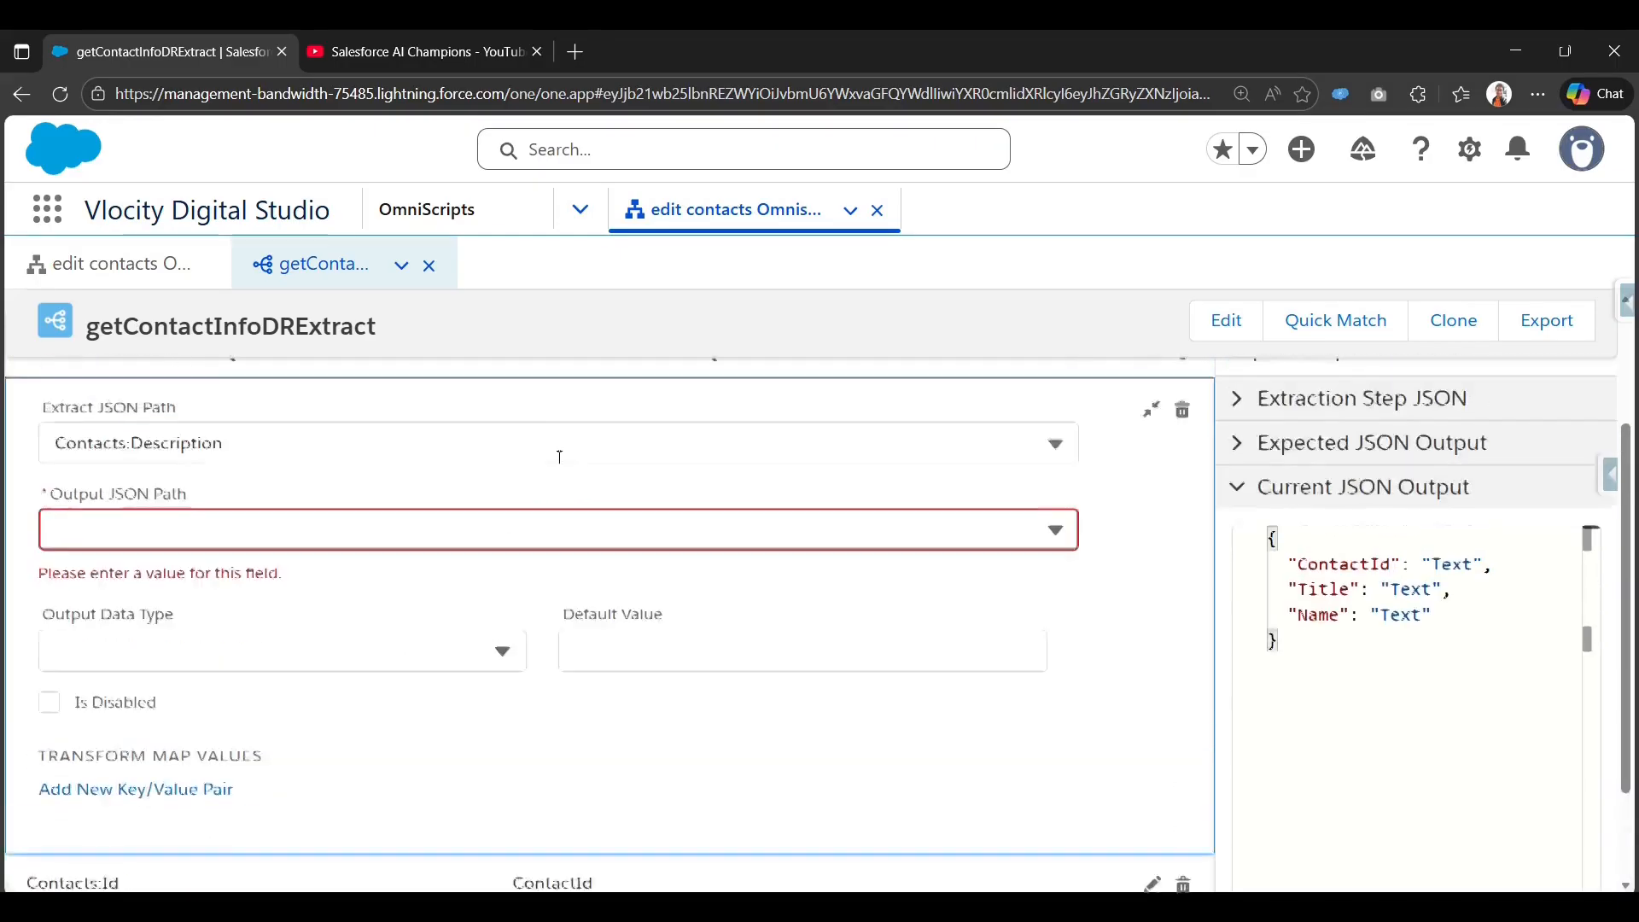
pyautogui.click(379, 604)
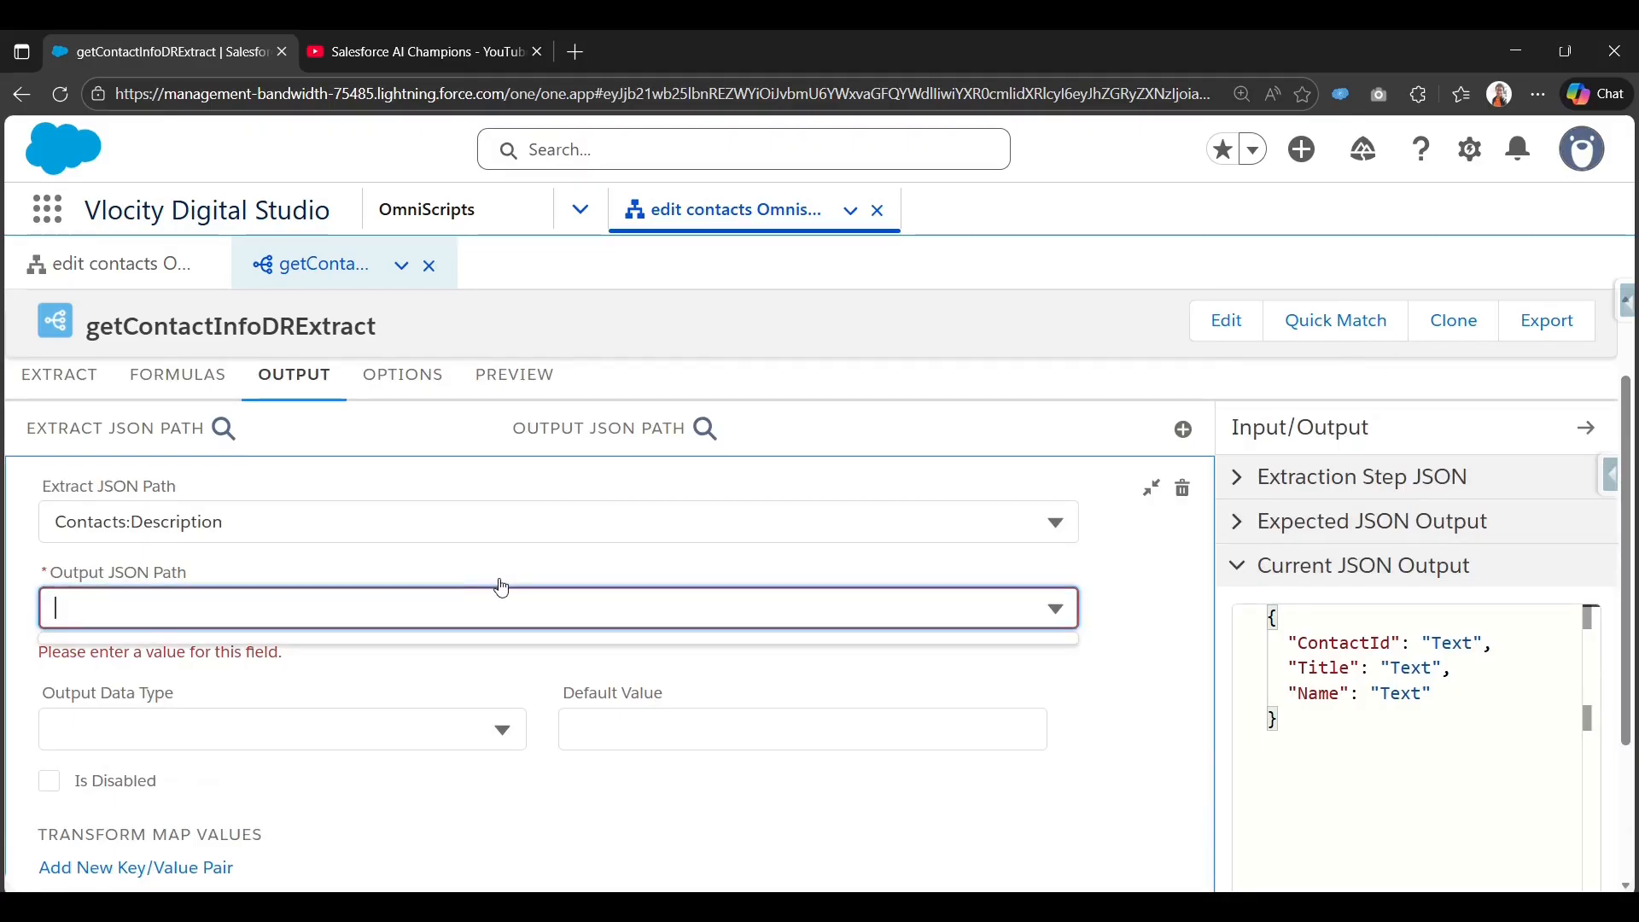
pyautogui.write('Description')
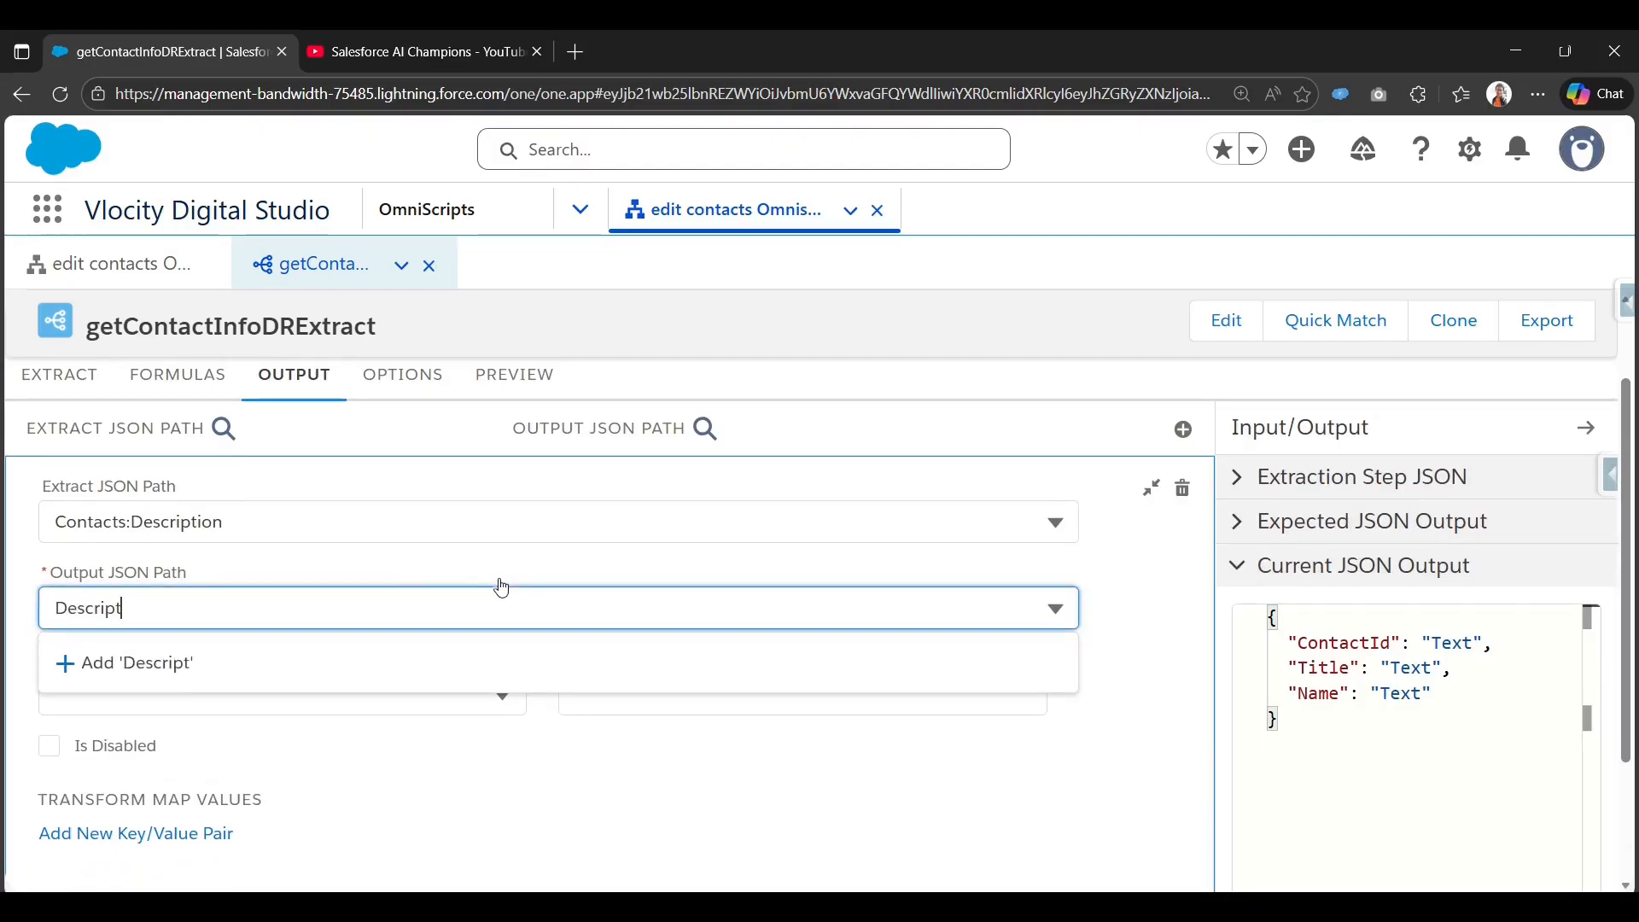
pyautogui.click(420, 662)
pyautogui.click(1153, 490)
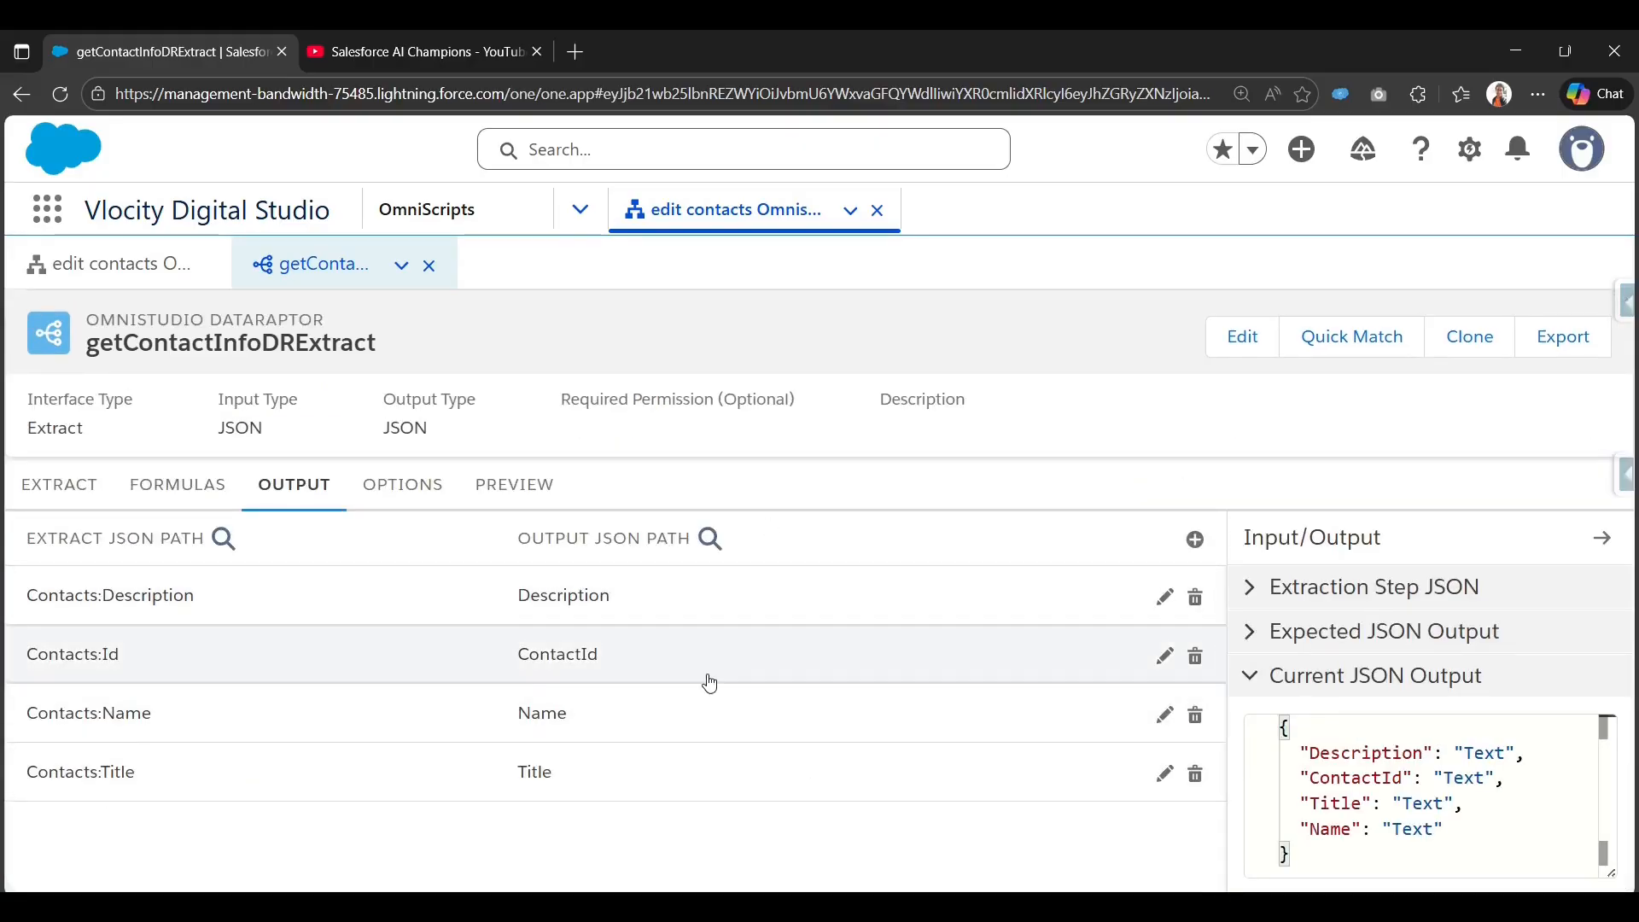
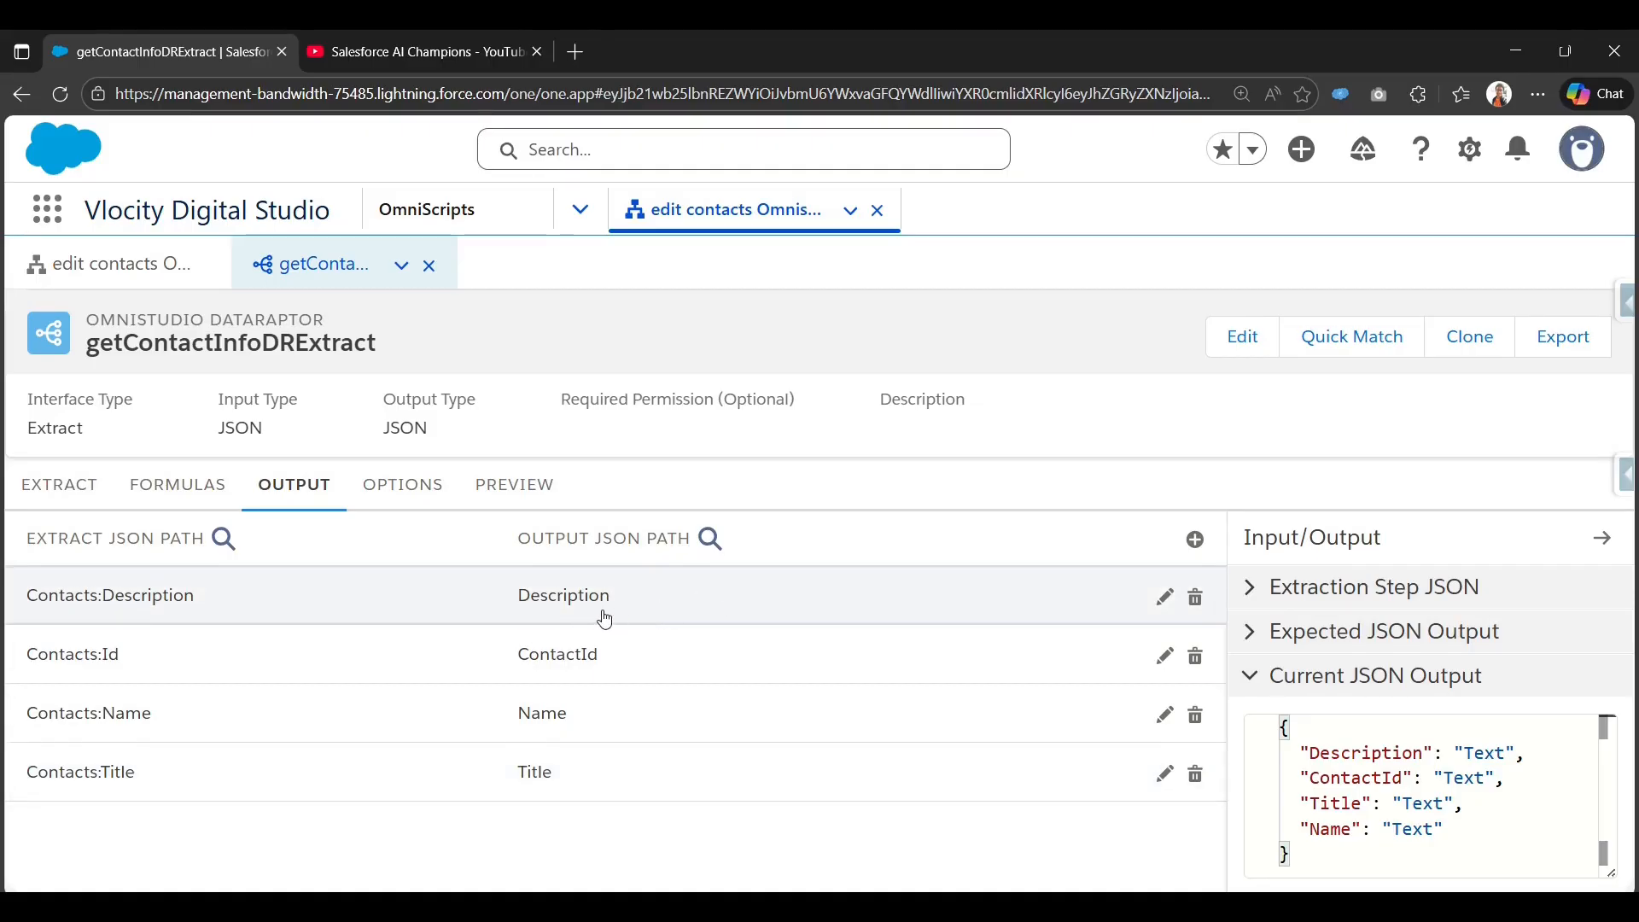
# Add an input key named conId in the getContactInfoDRExtract preview.
pyautogui.click(534, 504)
pyautogui.click(342, 540)
pyautogui.click(290, 640)
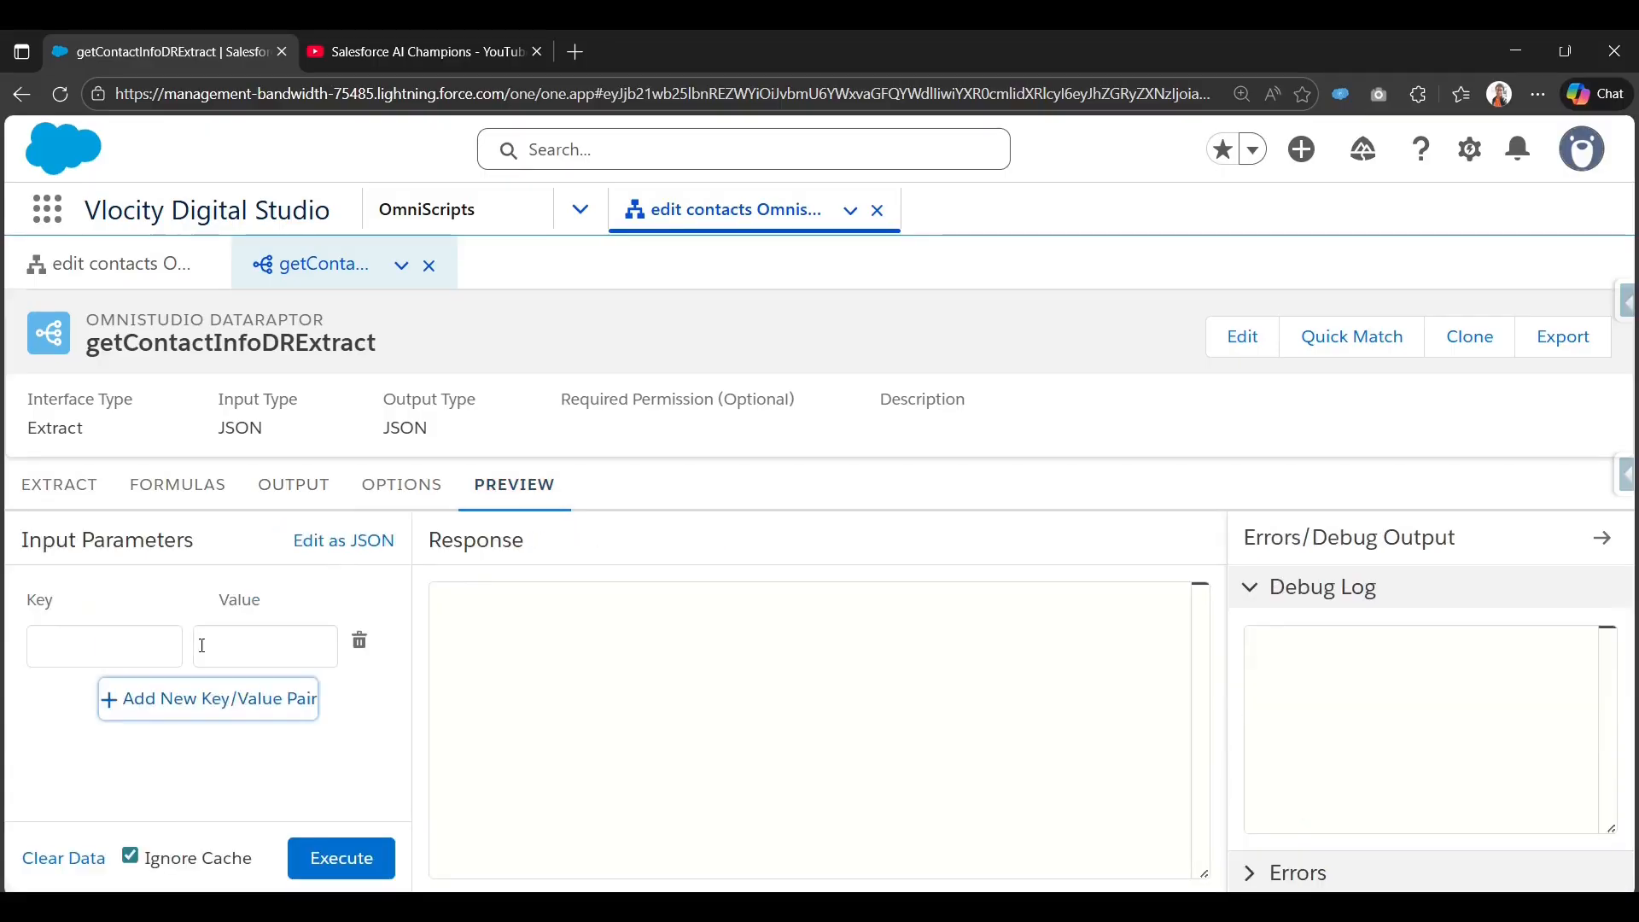
pyautogui.click(122, 647)
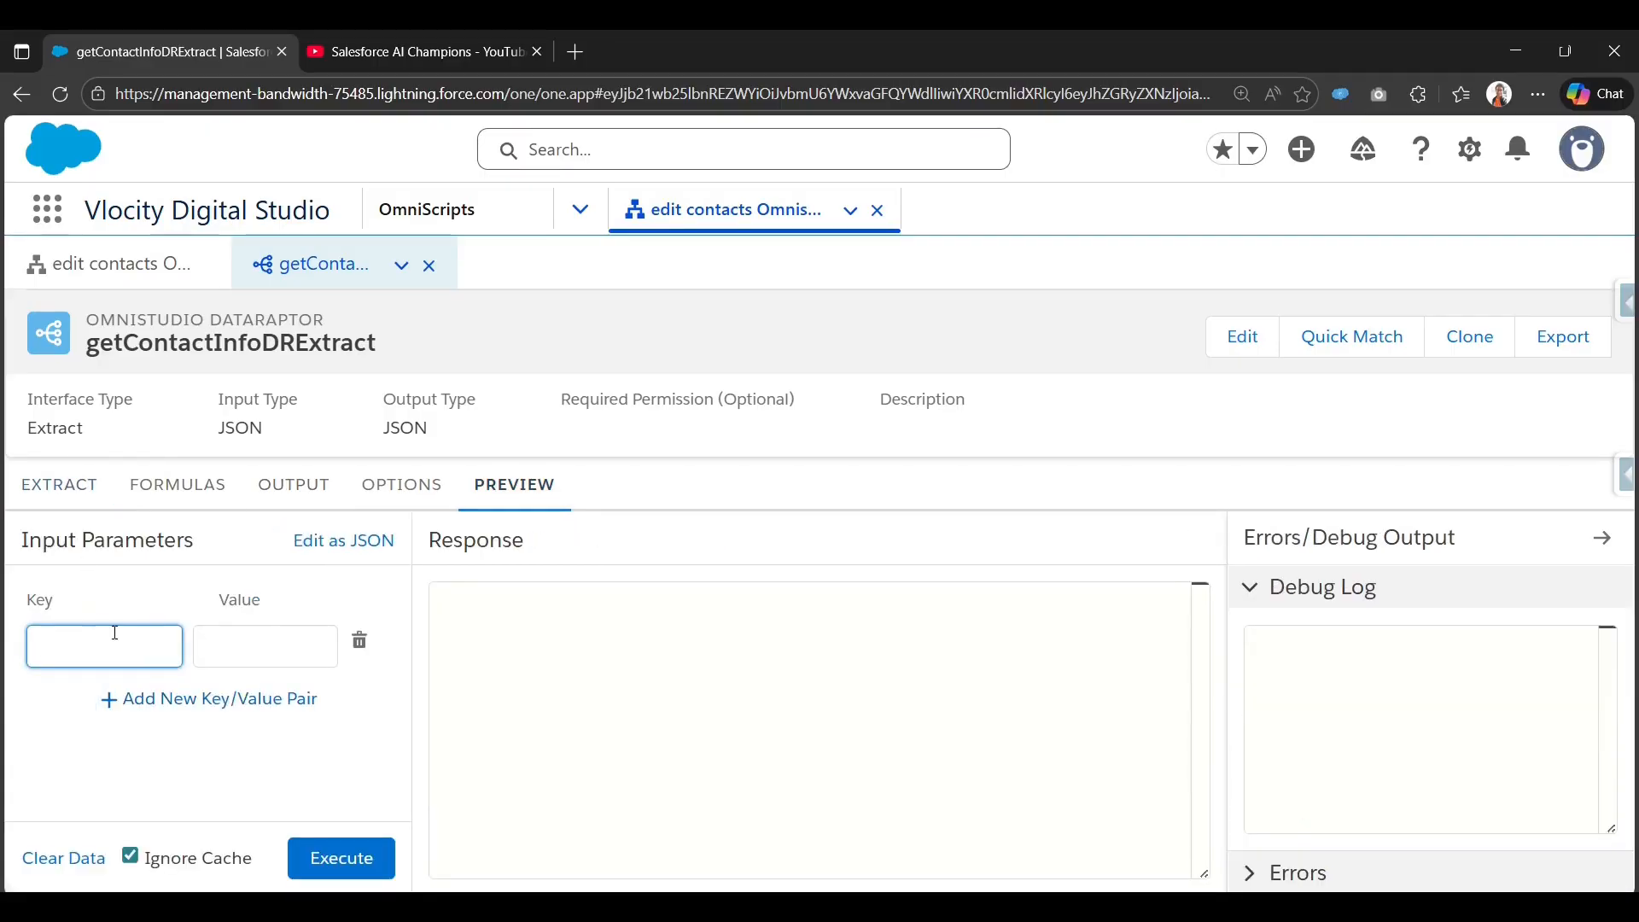
pyautogui.write('conId')
pyautogui.press('Tab')
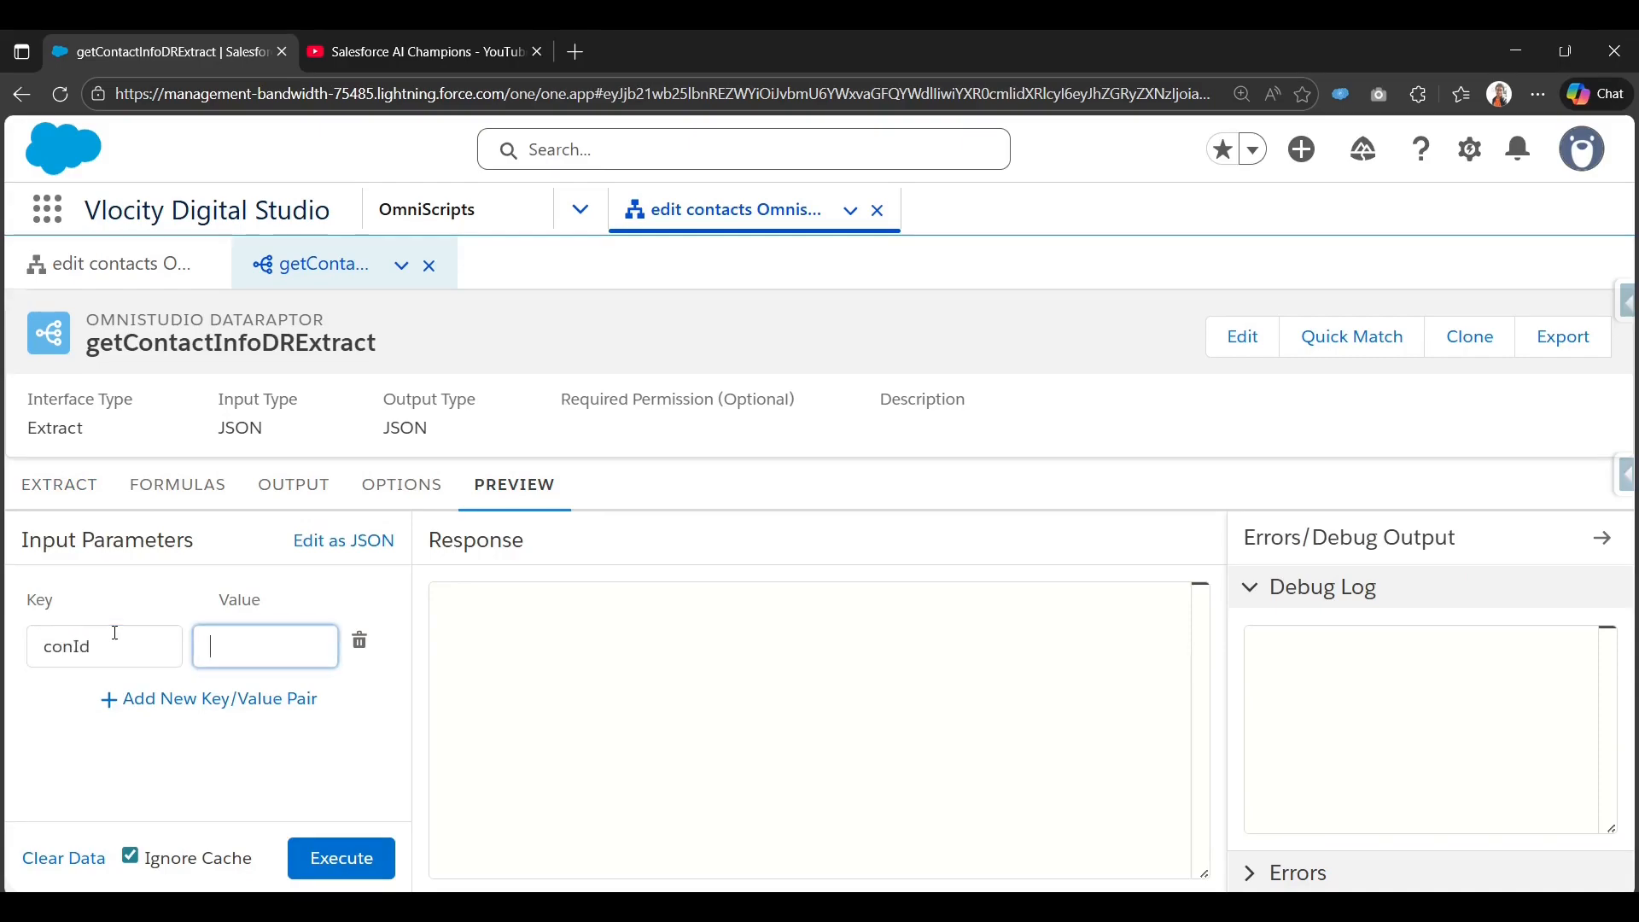
# Copy the first contact's record ID from its record page URL in a new tab.
pyautogui.click(50, 226)
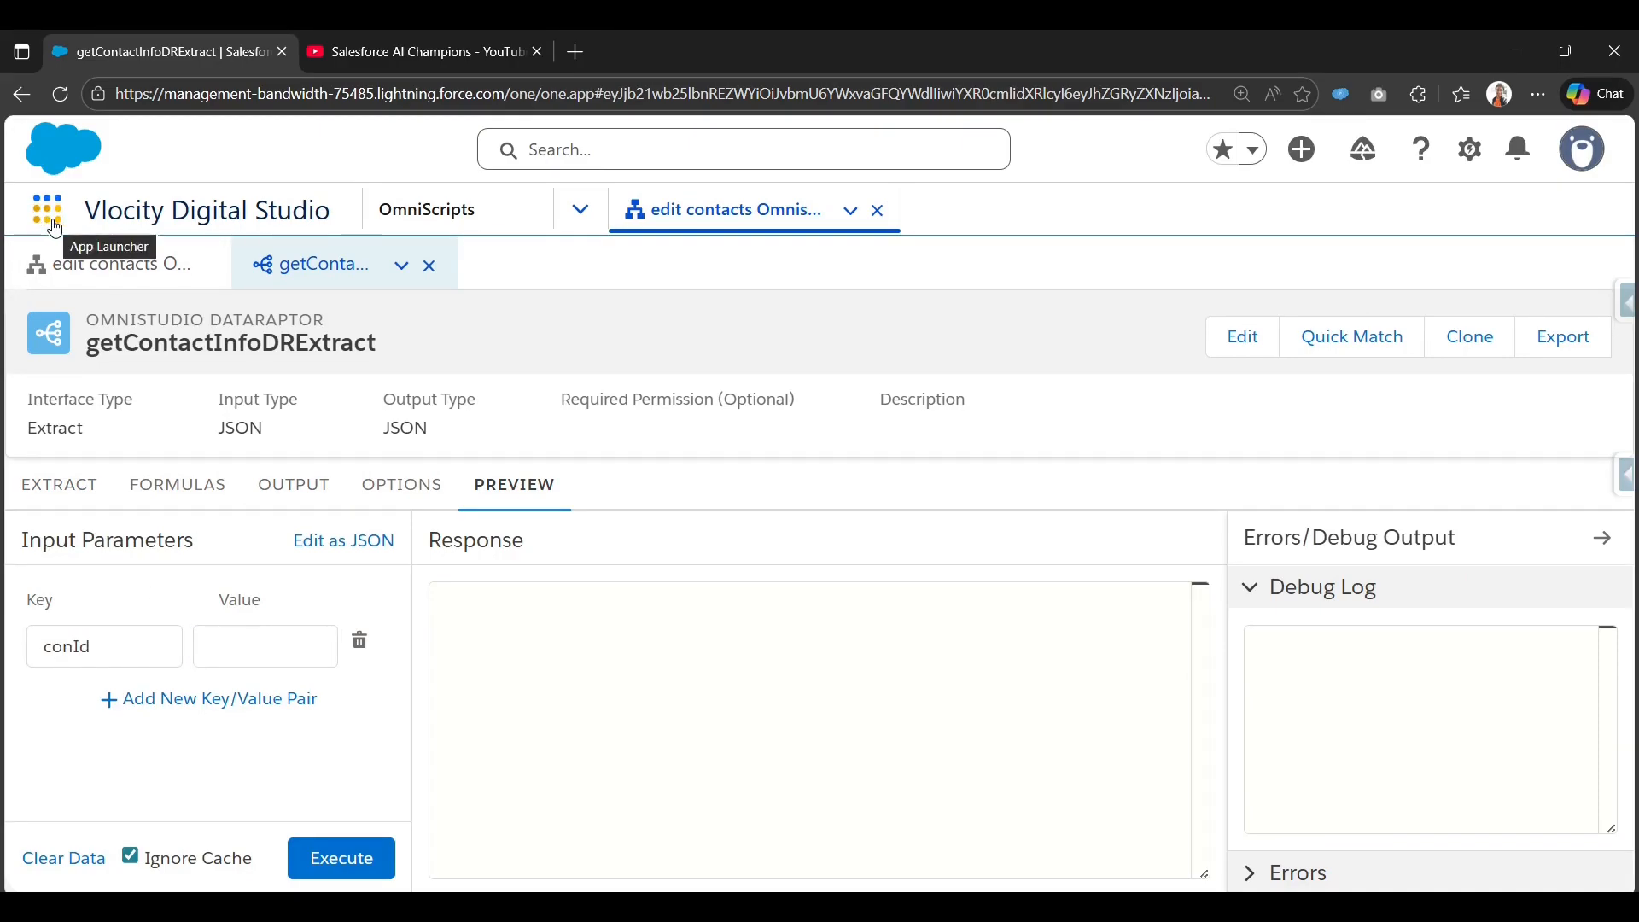
pyautogui.write('contact')
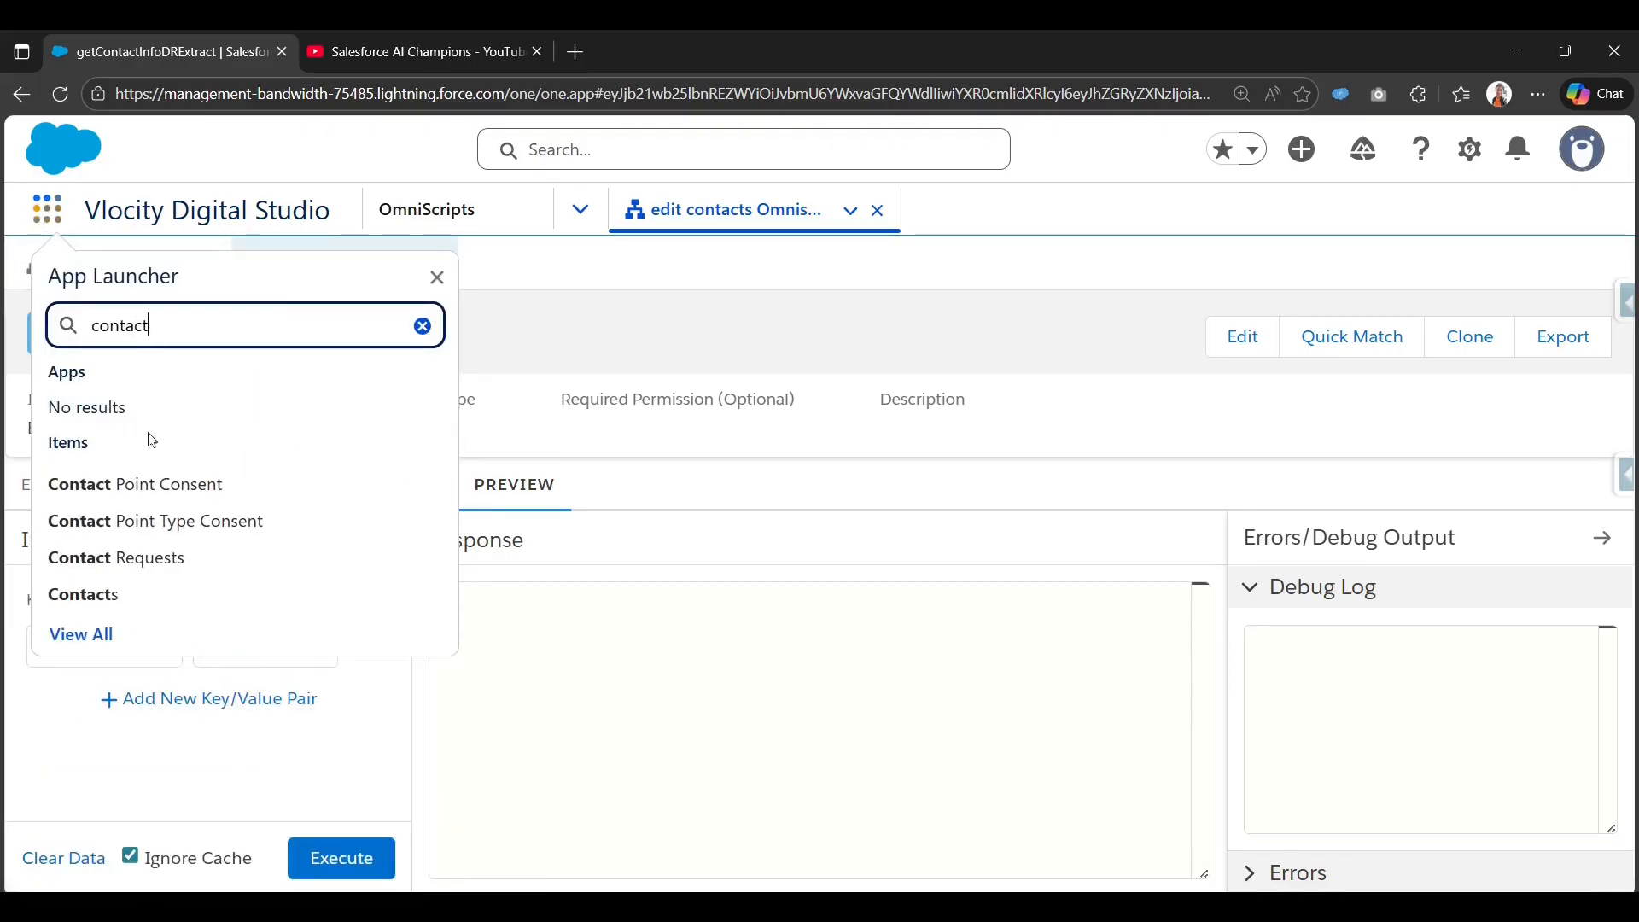
pyautogui.rightClick(107, 593)
pyautogui.click(225, 270)
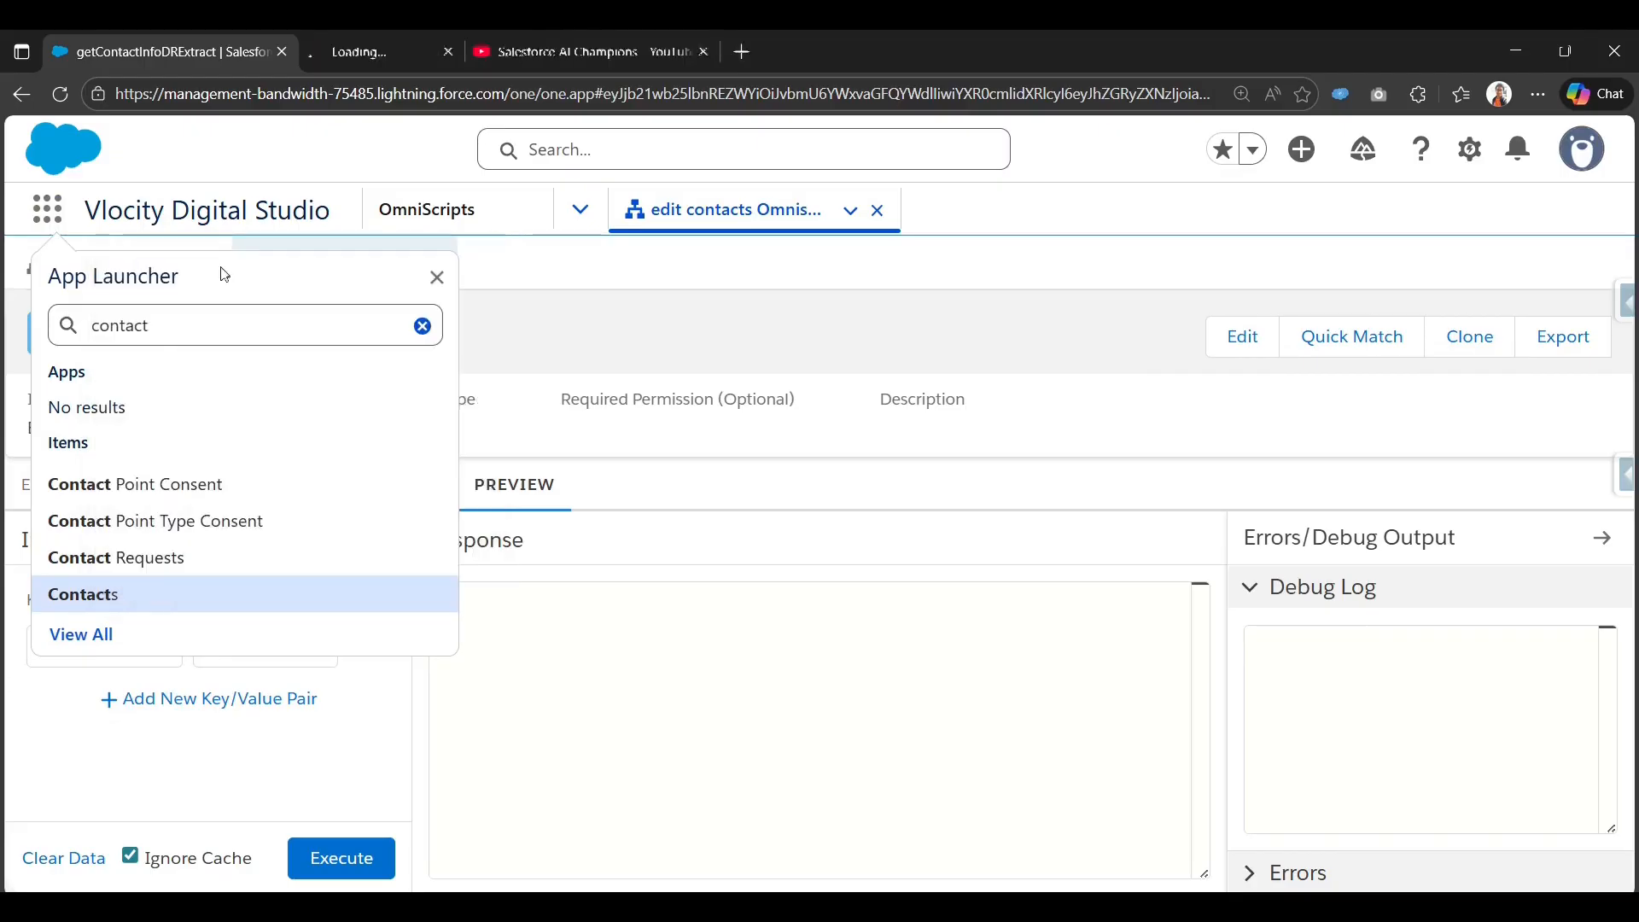
pyautogui.click(381, 51)
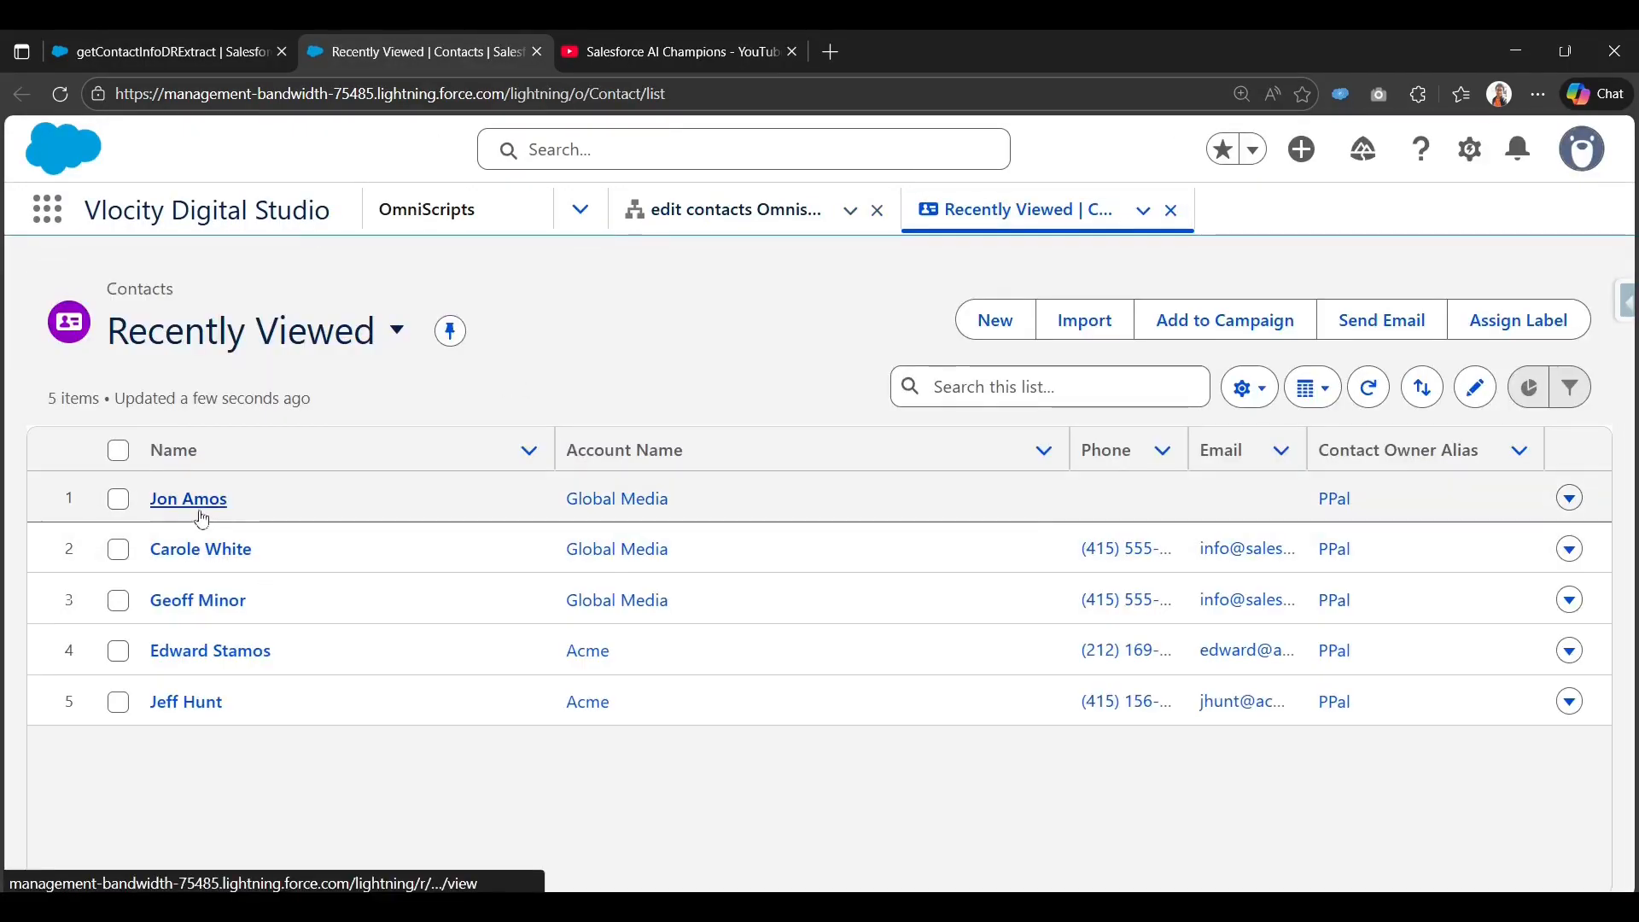
pyautogui.click(201, 512)
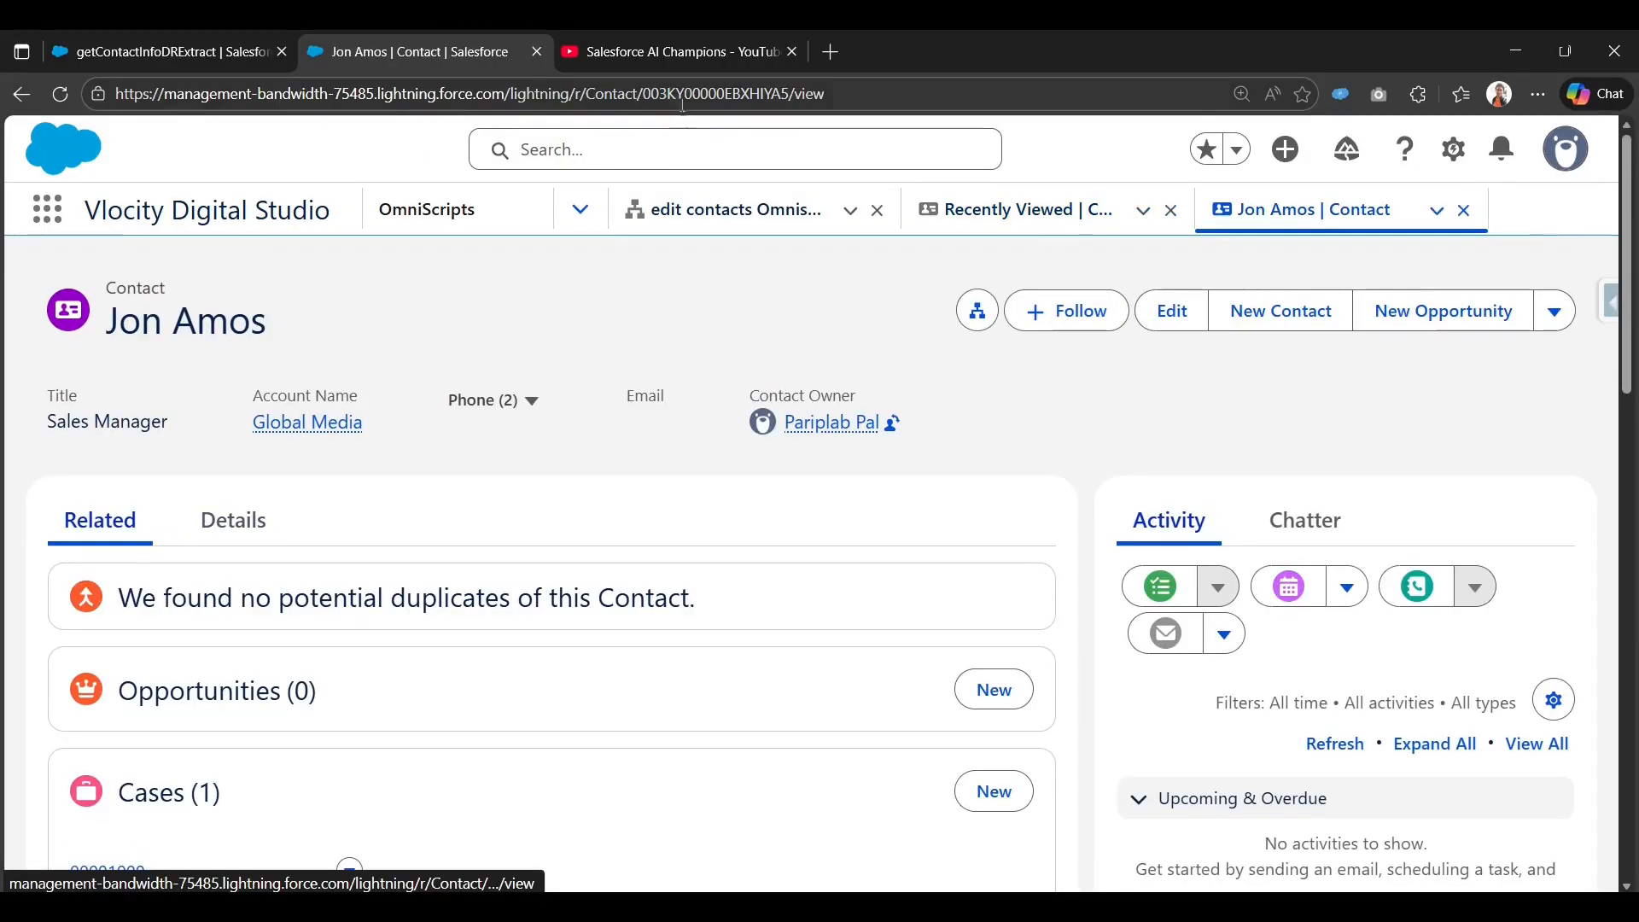
pyautogui.doubleClick(689, 95)
pyautogui.press('Escape')
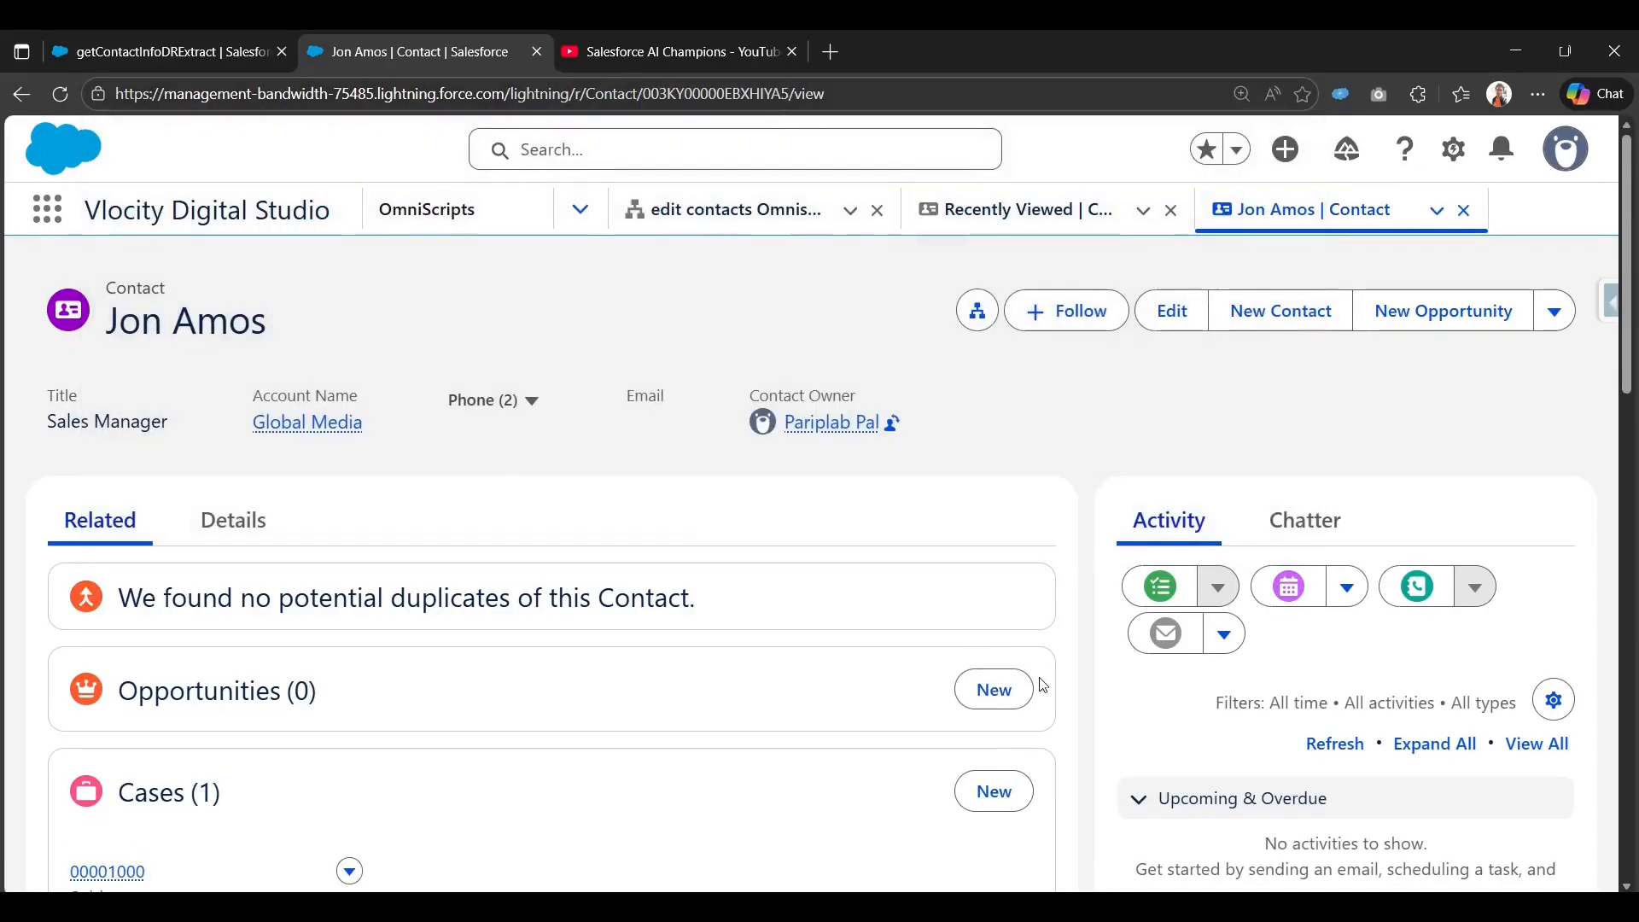
# Paste the record ID as the conId value, execute the preview, and inspect the returned JSON.
pyautogui.click(163, 49)
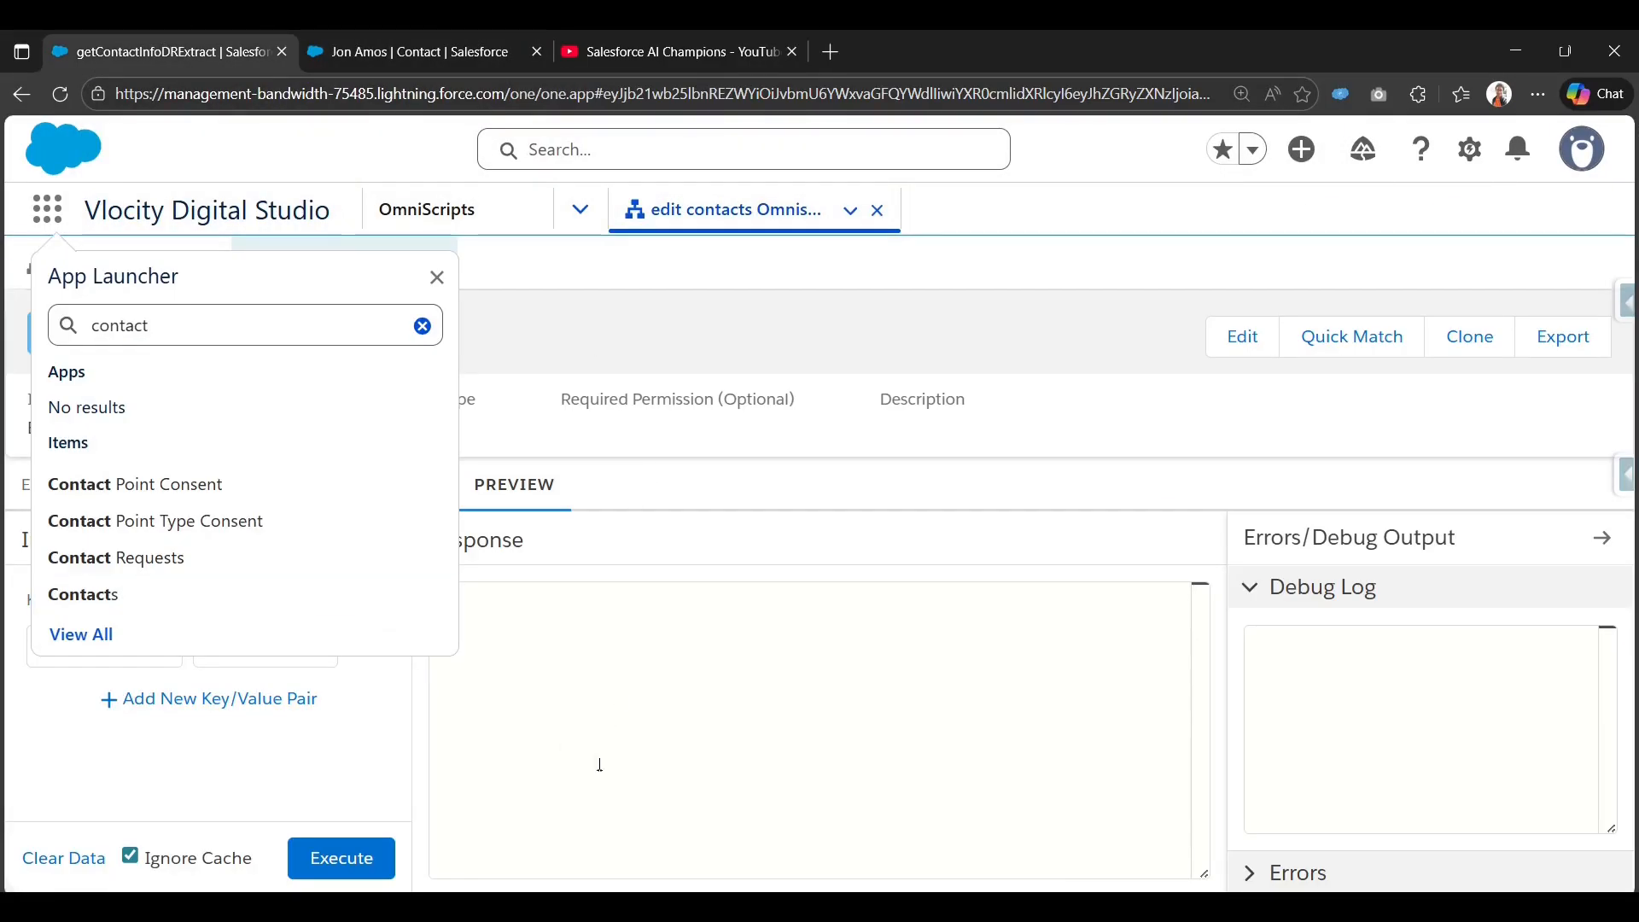
pyautogui.click(57, 210)
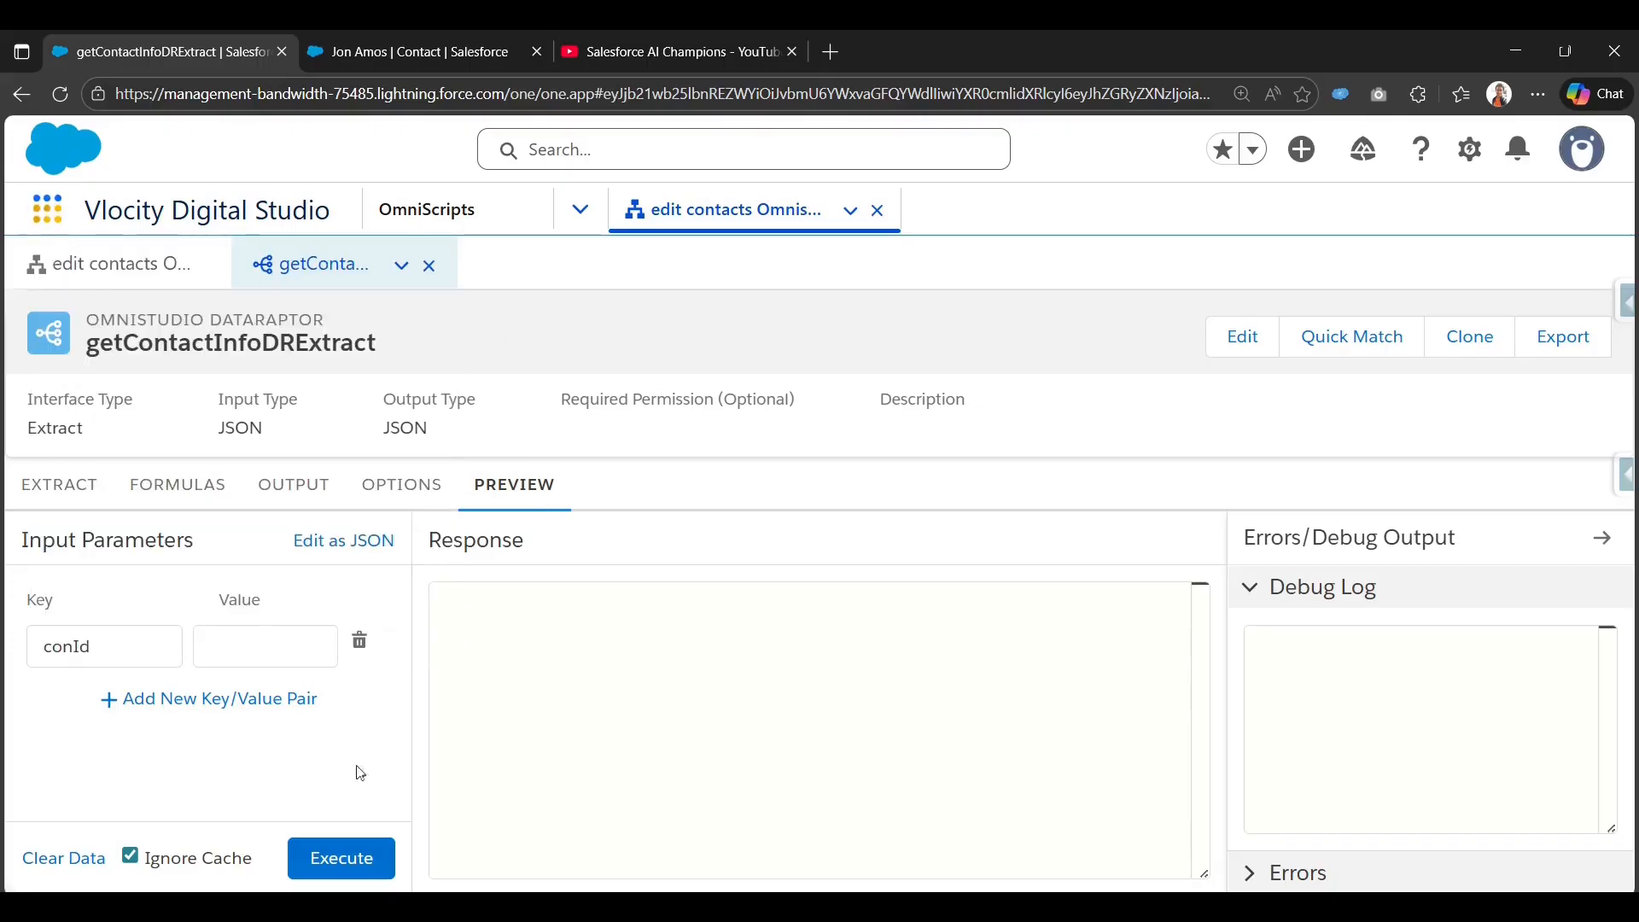
pyautogui.click(254, 657)
pyautogui.hotkey('ctrl', 'v')
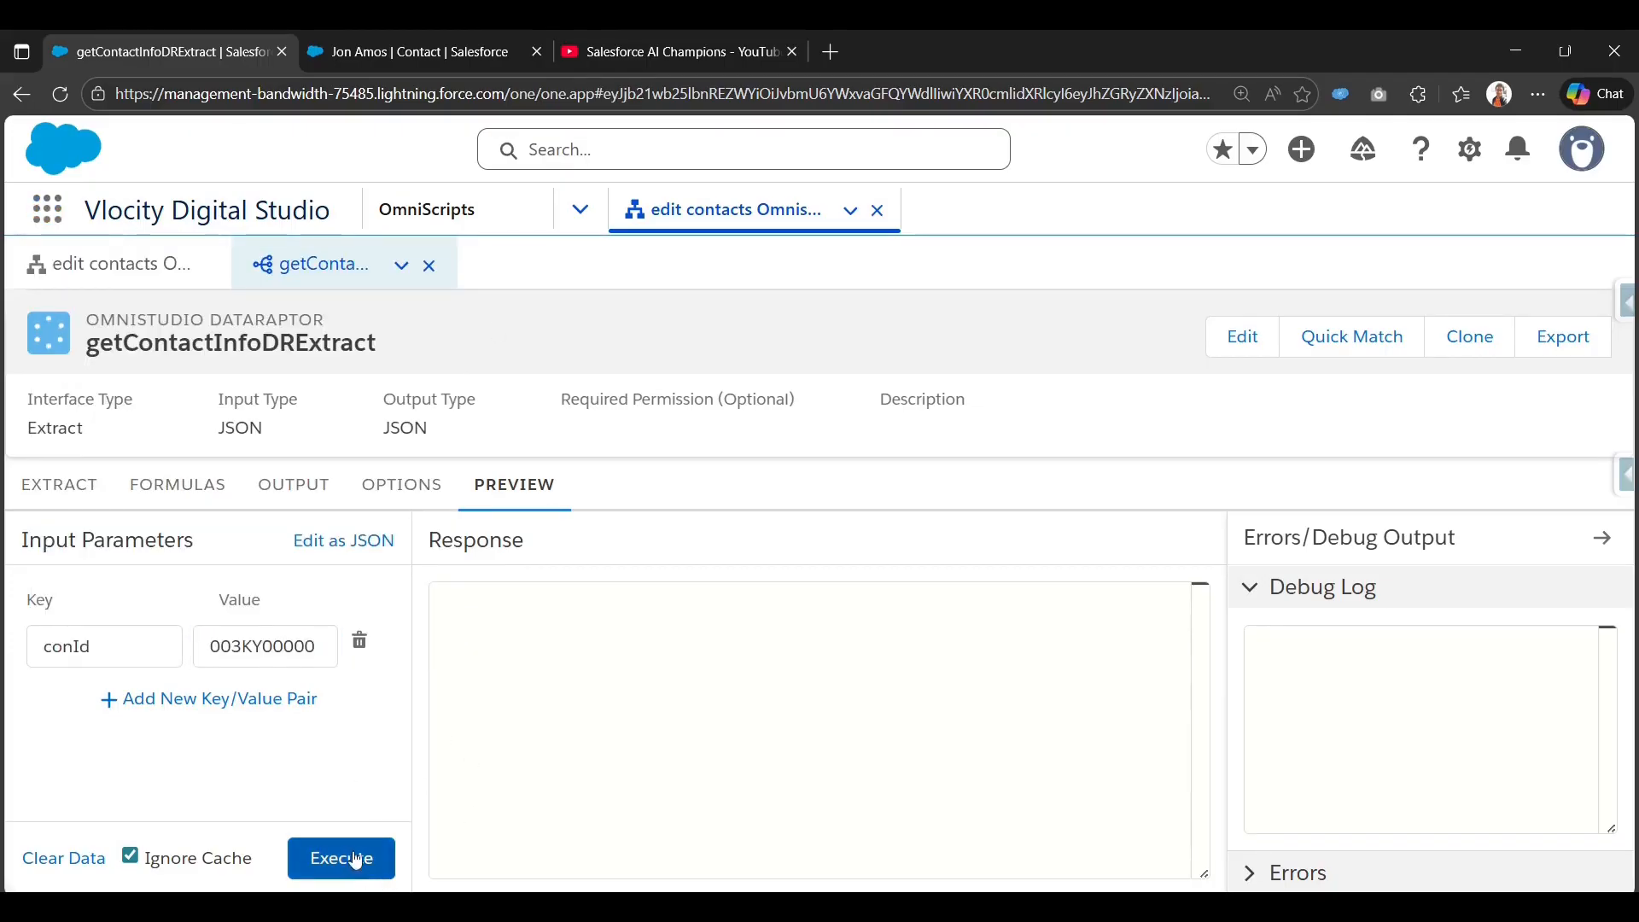
pyautogui.click(341, 858)
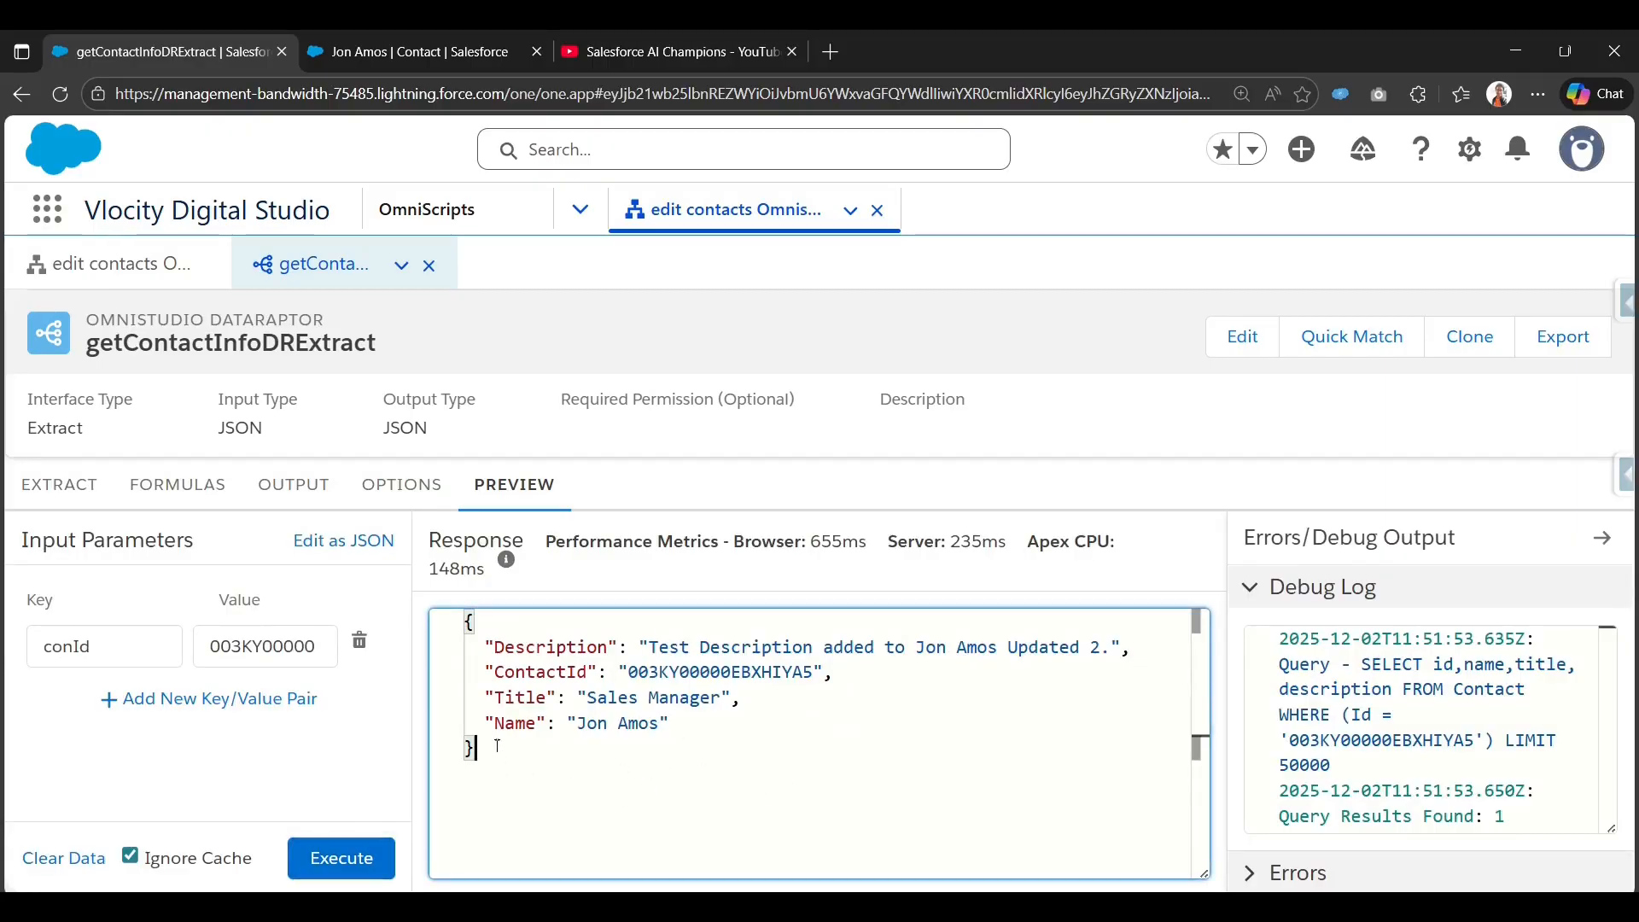
pyautogui.moveTo(549, 781); pyautogui.dragTo(465, 622)
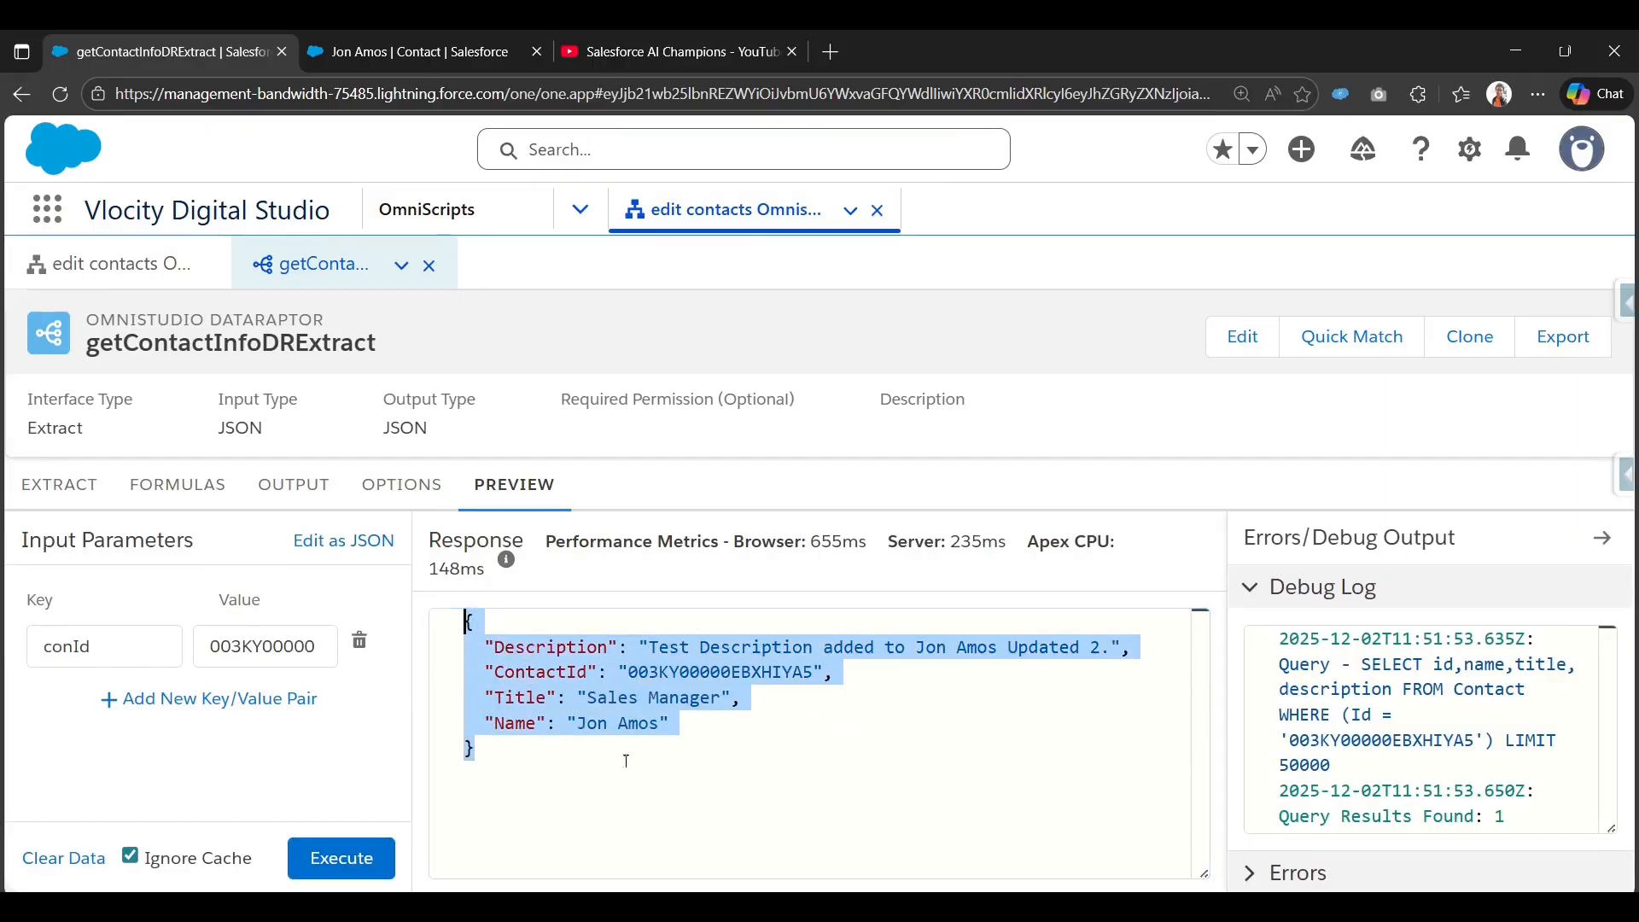
pyautogui.doubleClick(557, 672)
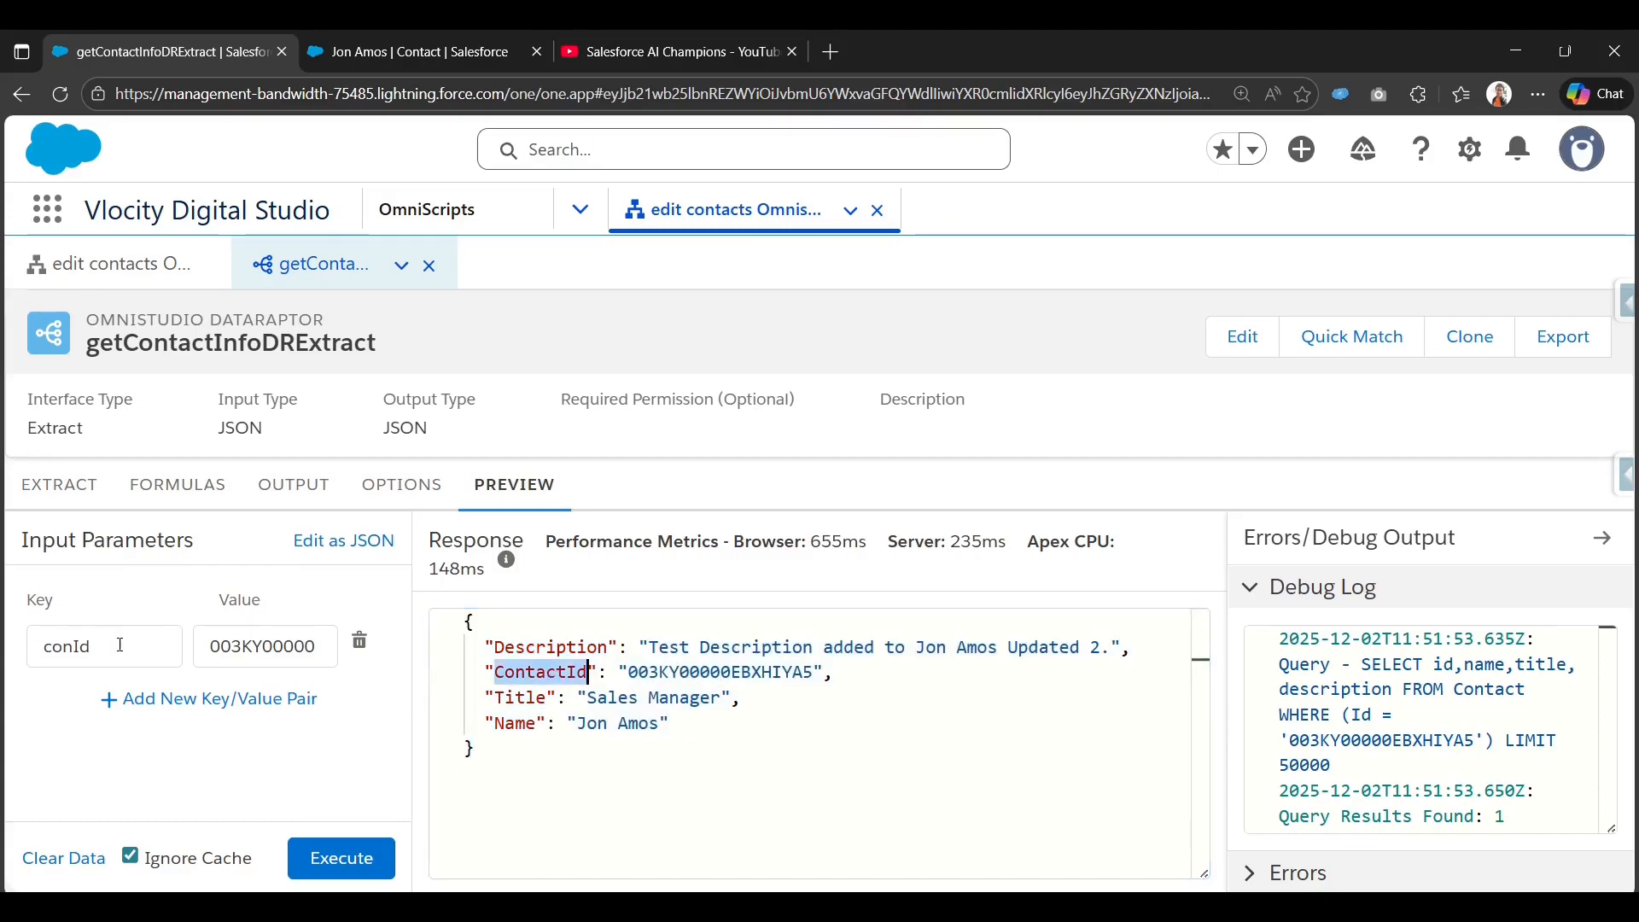
pyautogui.click(128, 265)
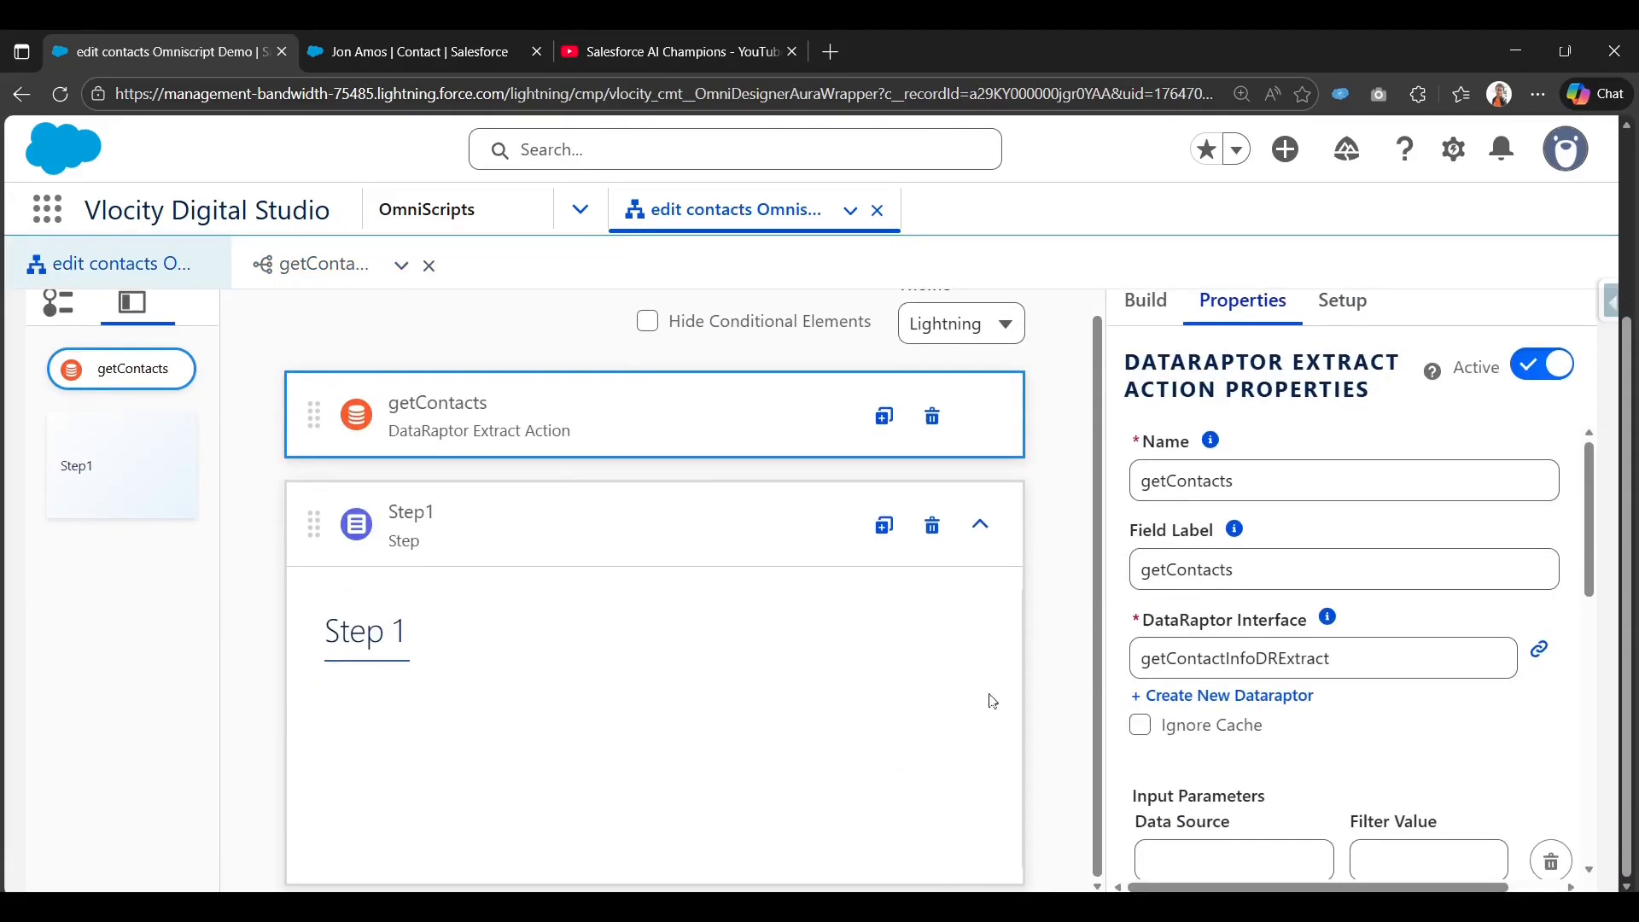
# Search the element library for Text and drag a Text input into Step1.
pyautogui.click(300, 273)
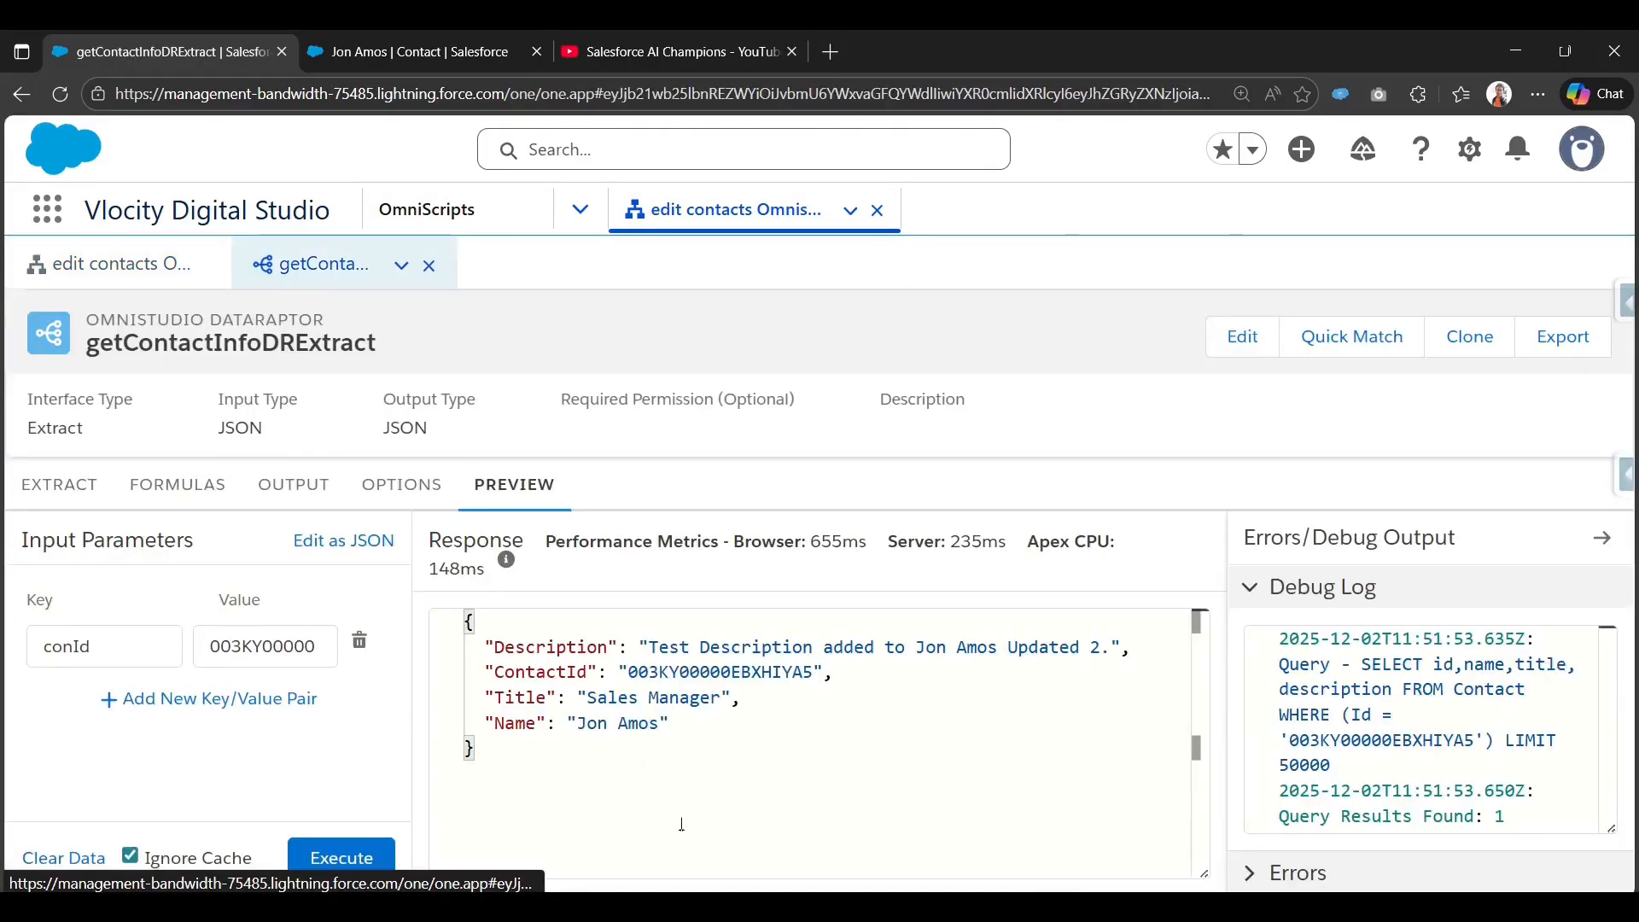
pyautogui.click(154, 266)
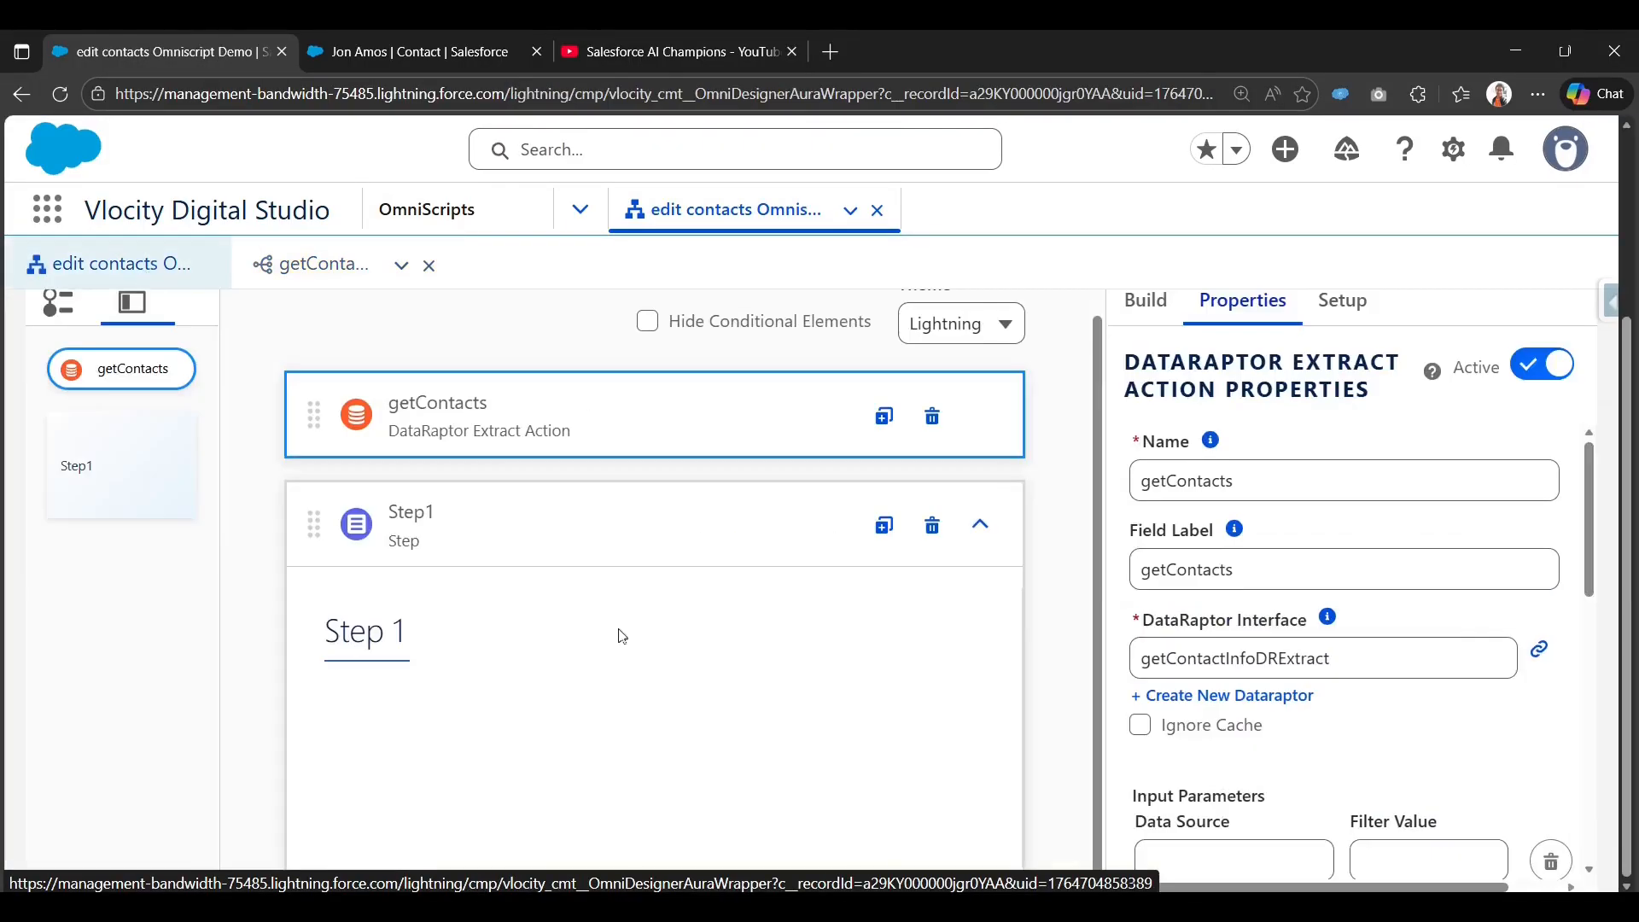
pyautogui.click(1141, 306)
pyautogui.doubleClick(1254, 378)
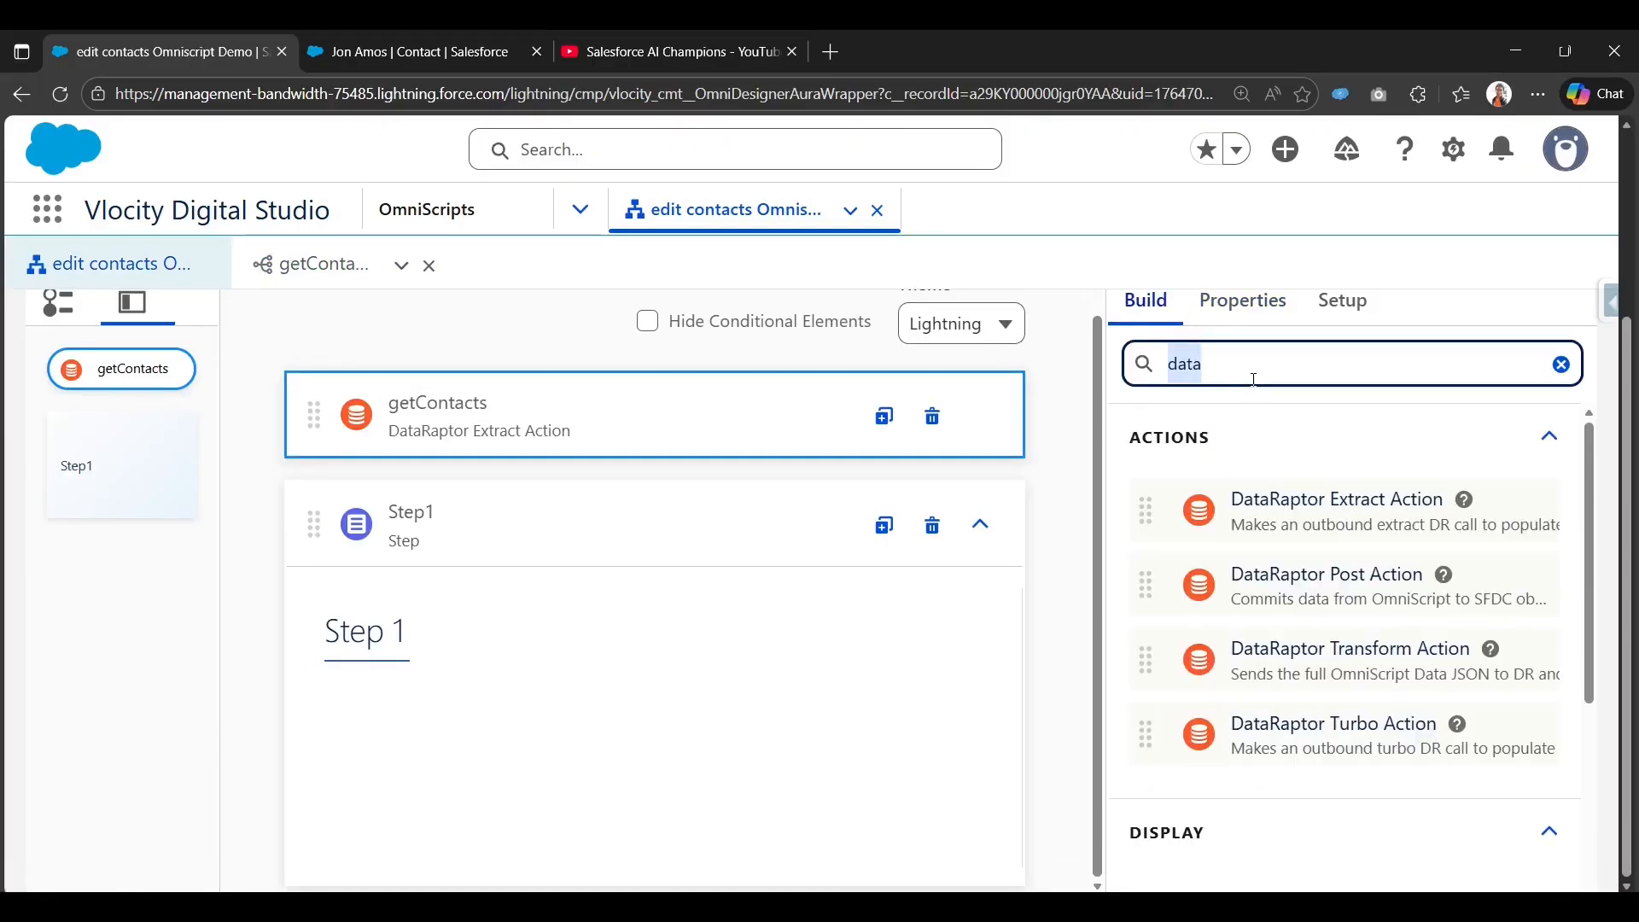
pyautogui.write('Na')
pyautogui.press('BackSpace')
pyautogui.press('BackSpace')
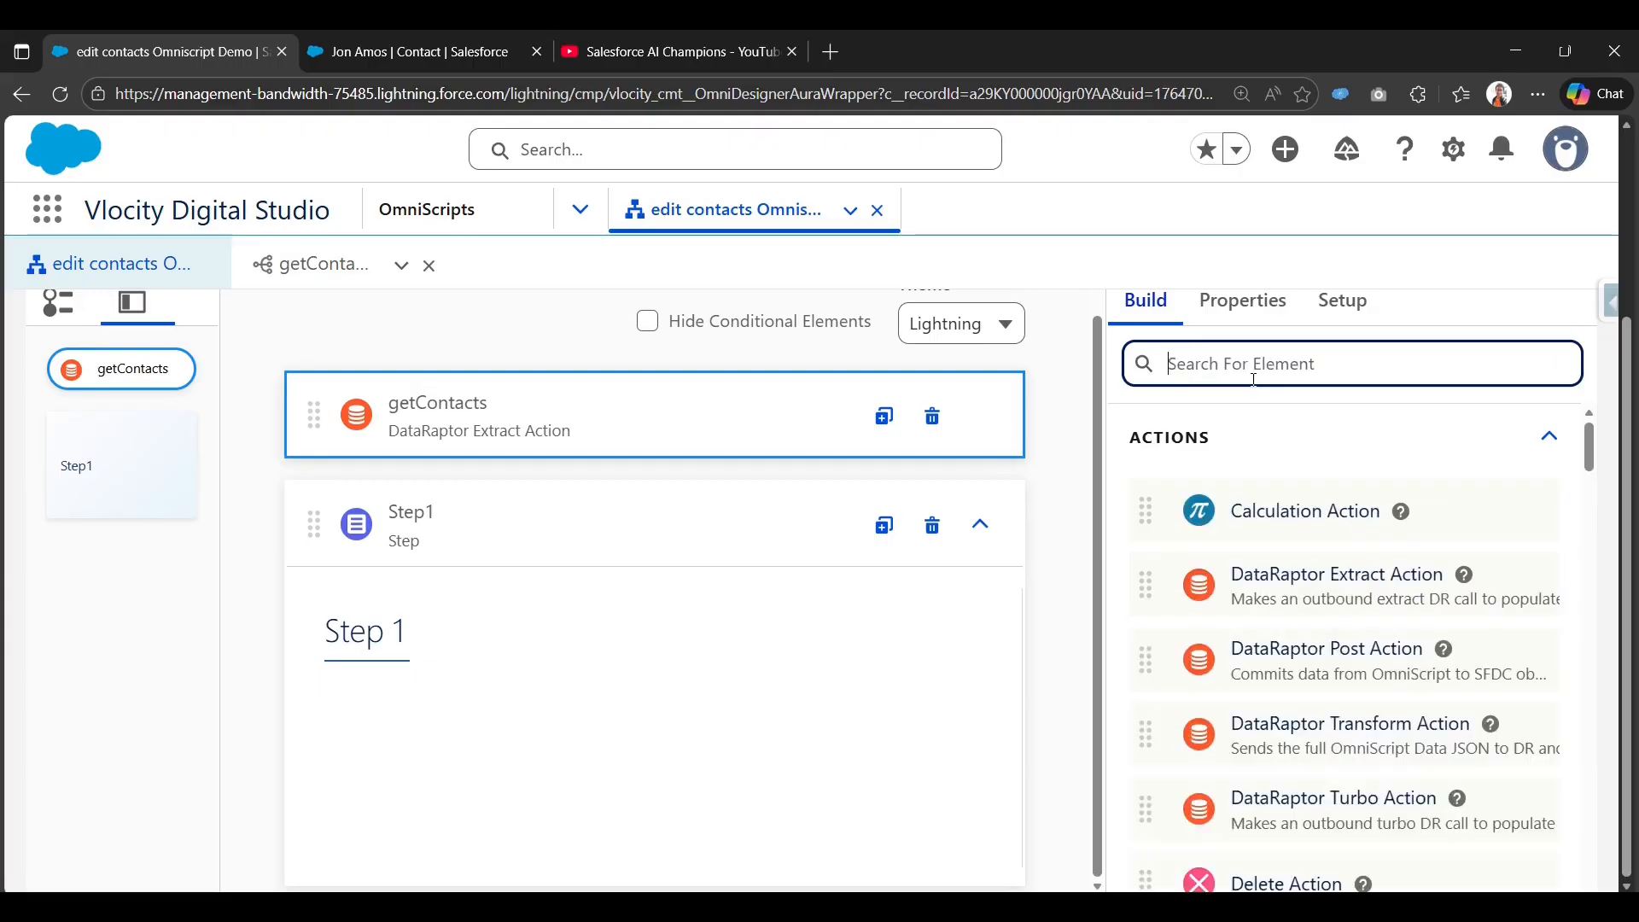
pyautogui.write('Text')
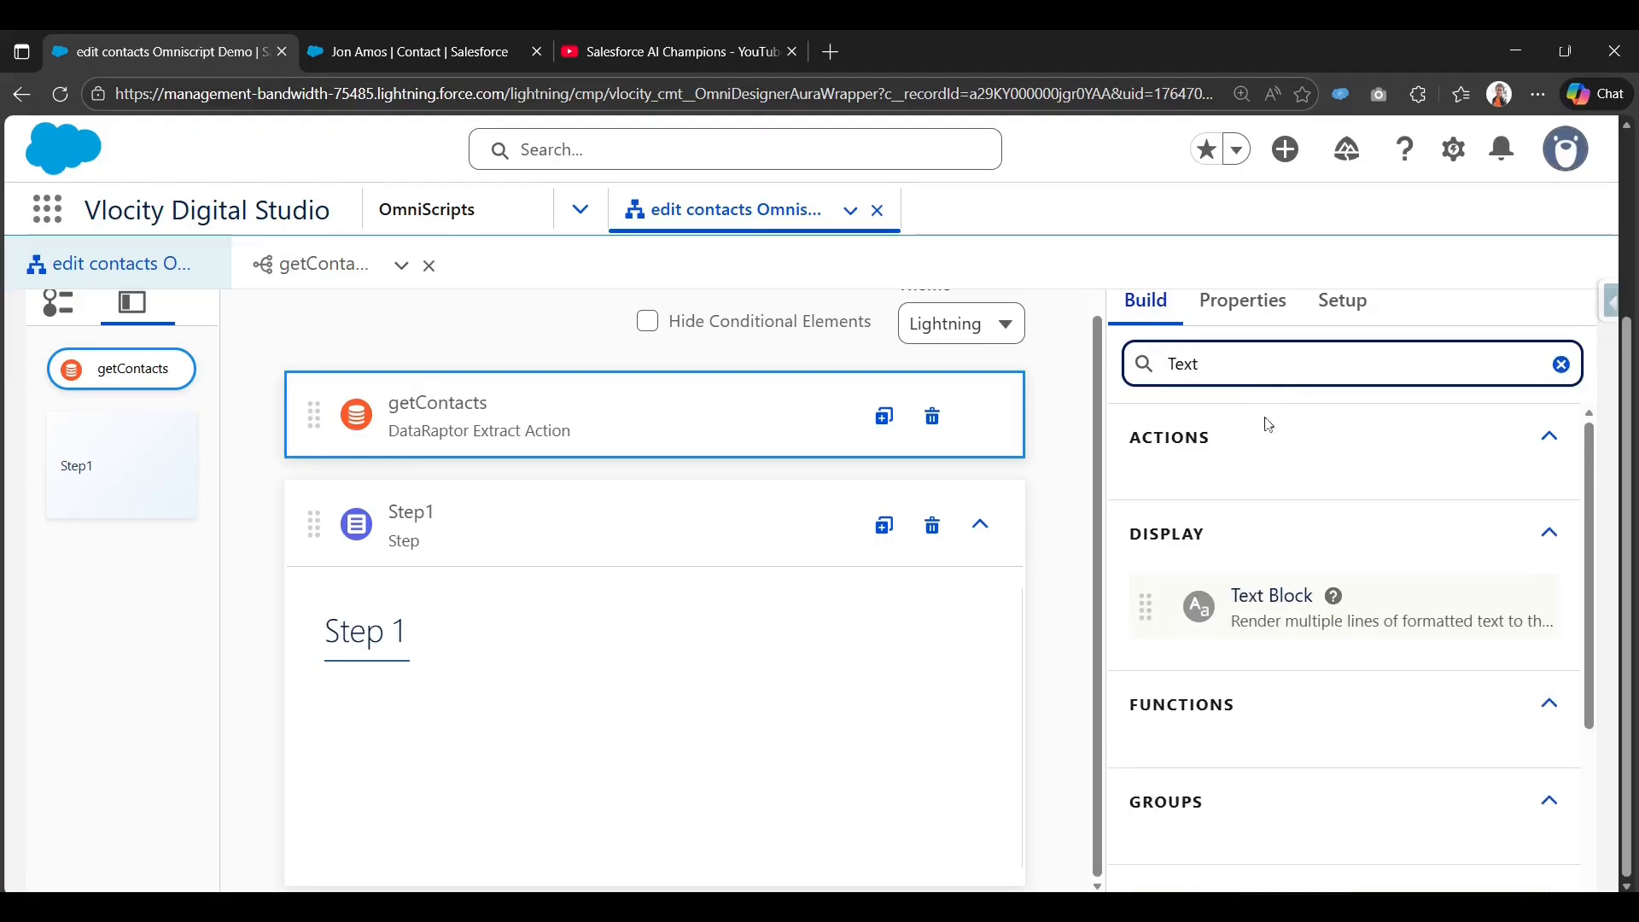
pyautogui.scroll(-3, 1269, 425)
pyautogui.moveTo(1212, 675); pyautogui.dragTo(421, 695)
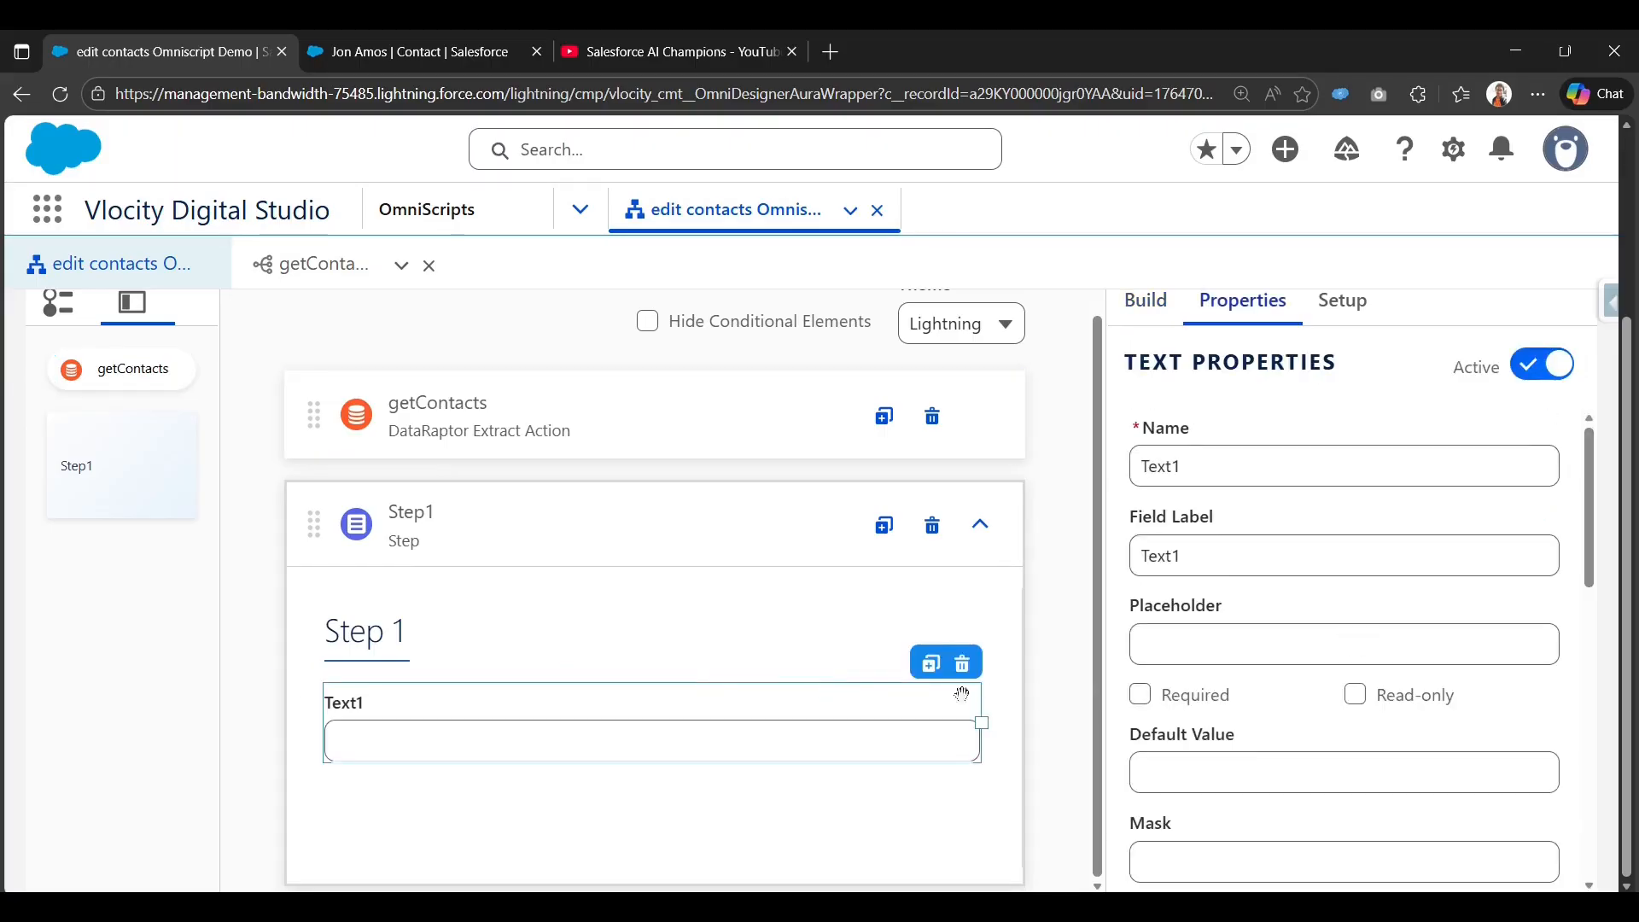
# Rename the Text1 field to Name, setting both its element name and field label.
pyautogui.doubleClick(1237, 464)
pyautogui.write('Name')
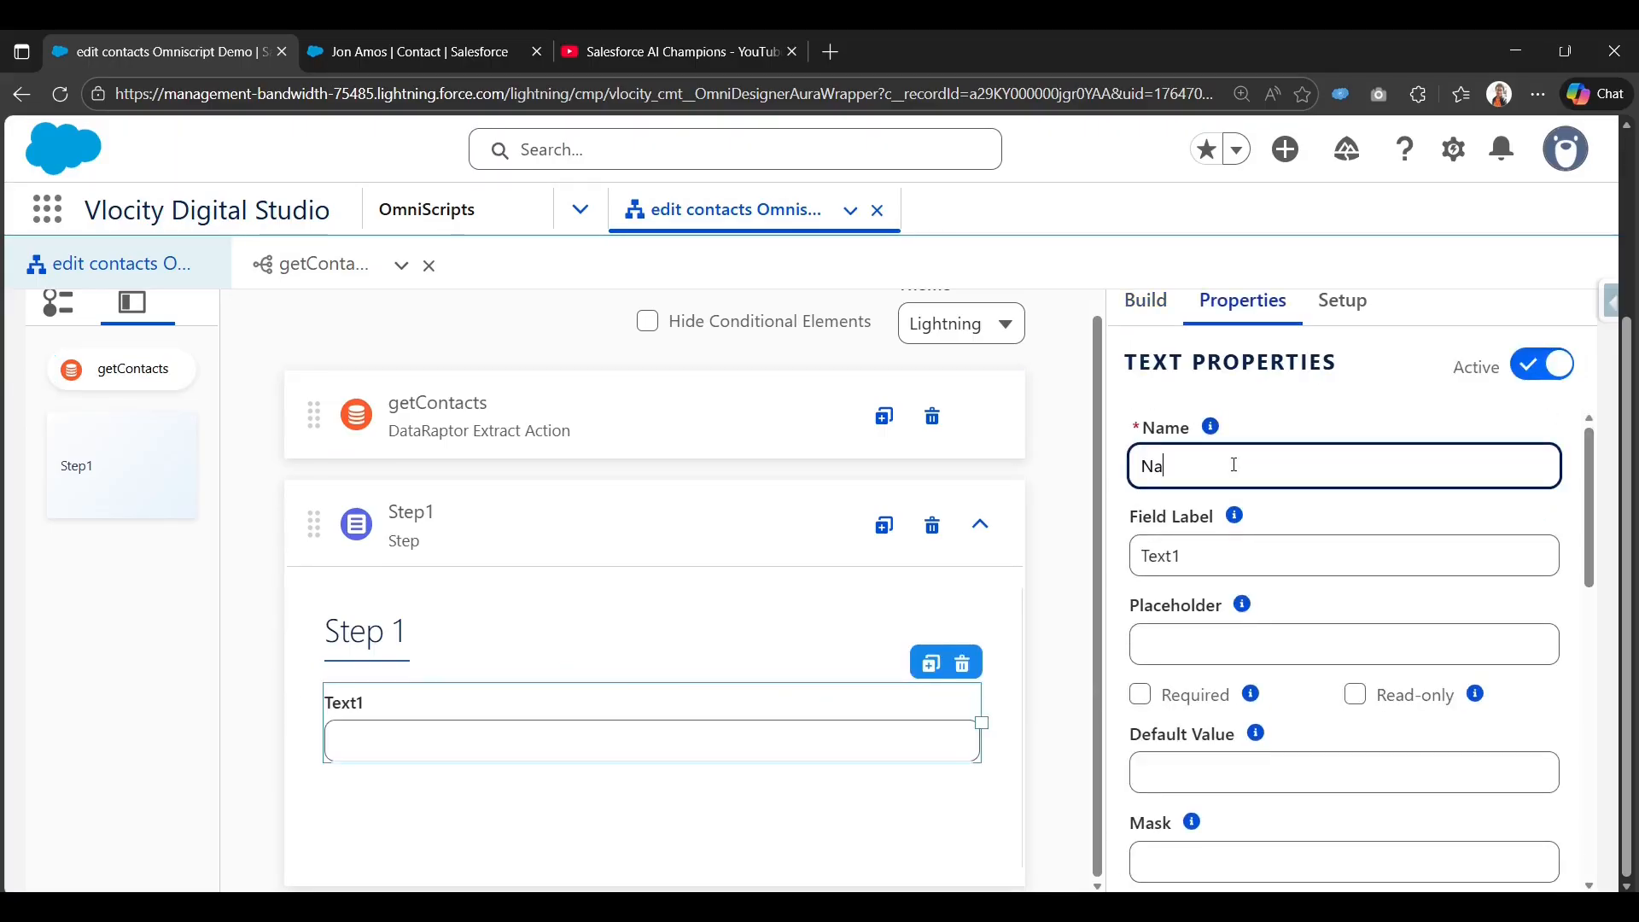
pyautogui.doubleClick(1208, 556)
pyautogui.write('Name')
pyautogui.scroll(-3, 1305, 556)
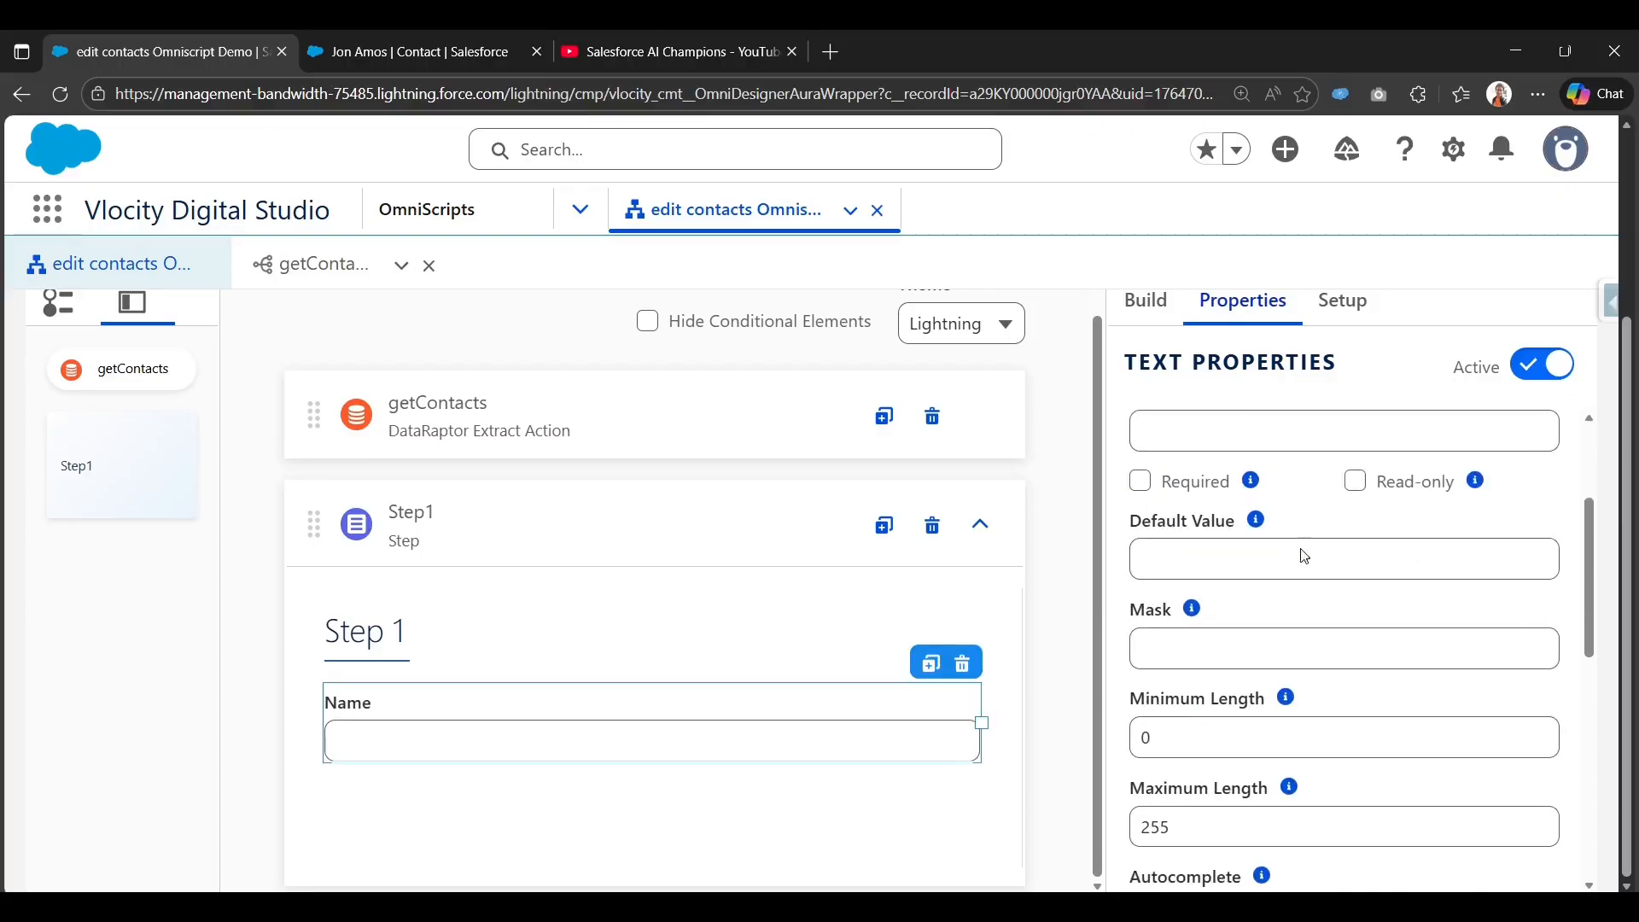
pyautogui.click(733, 403)
pyautogui.scroll(-3, 1212, 752)
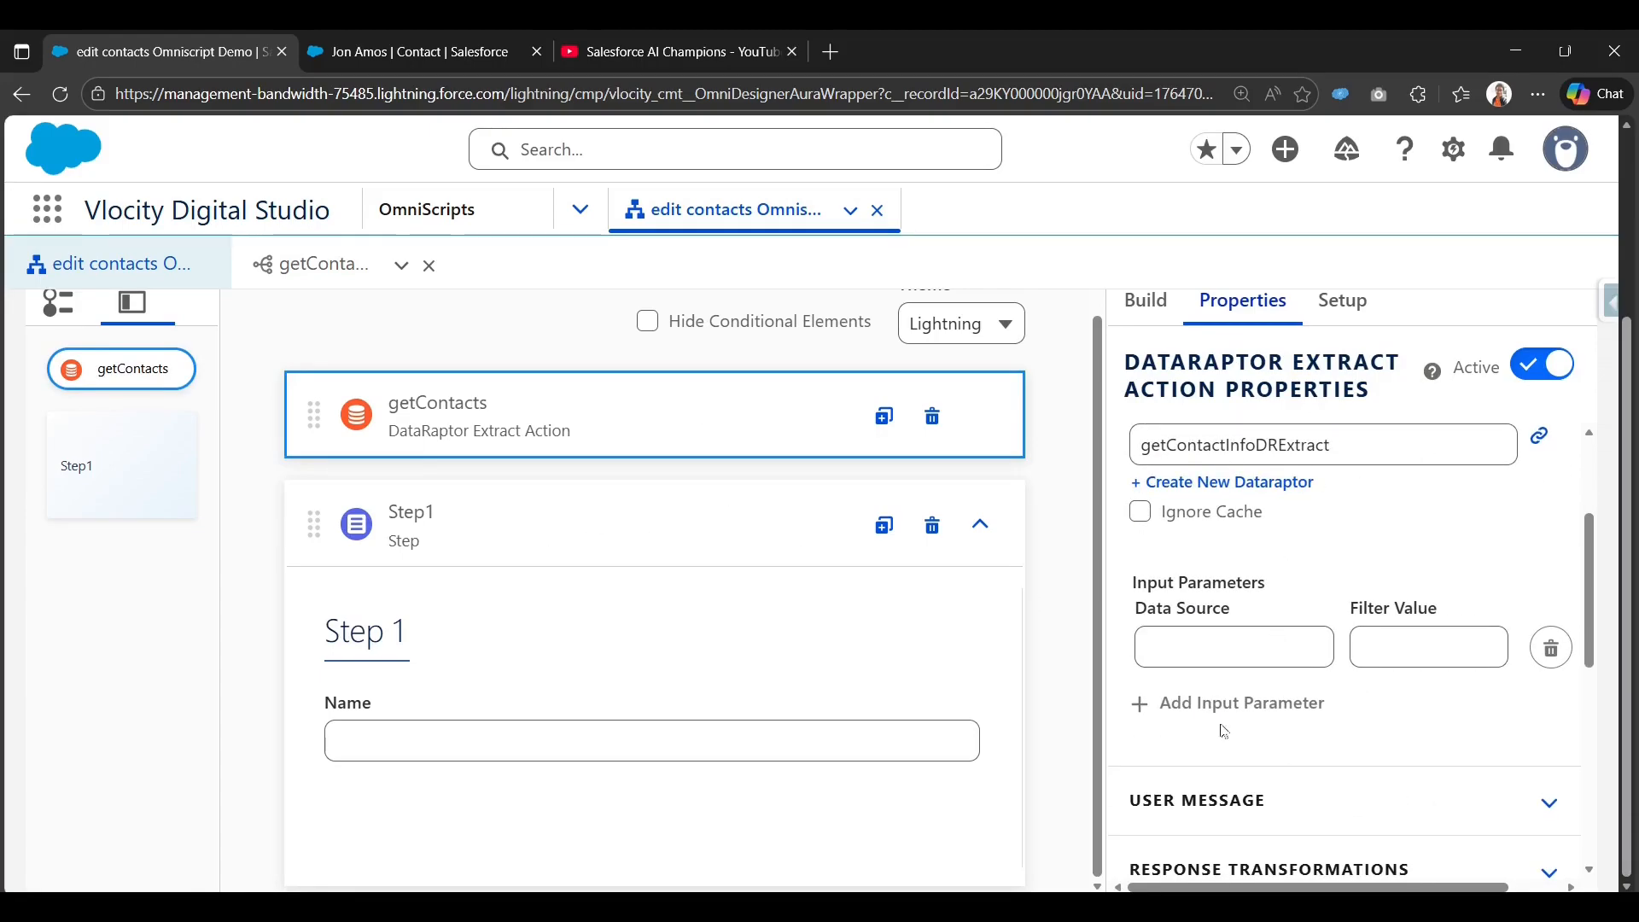
# Enter %ContextId% as the getContacts input parameter's data source.
pyautogui.scroll(-1, 1281, 554)
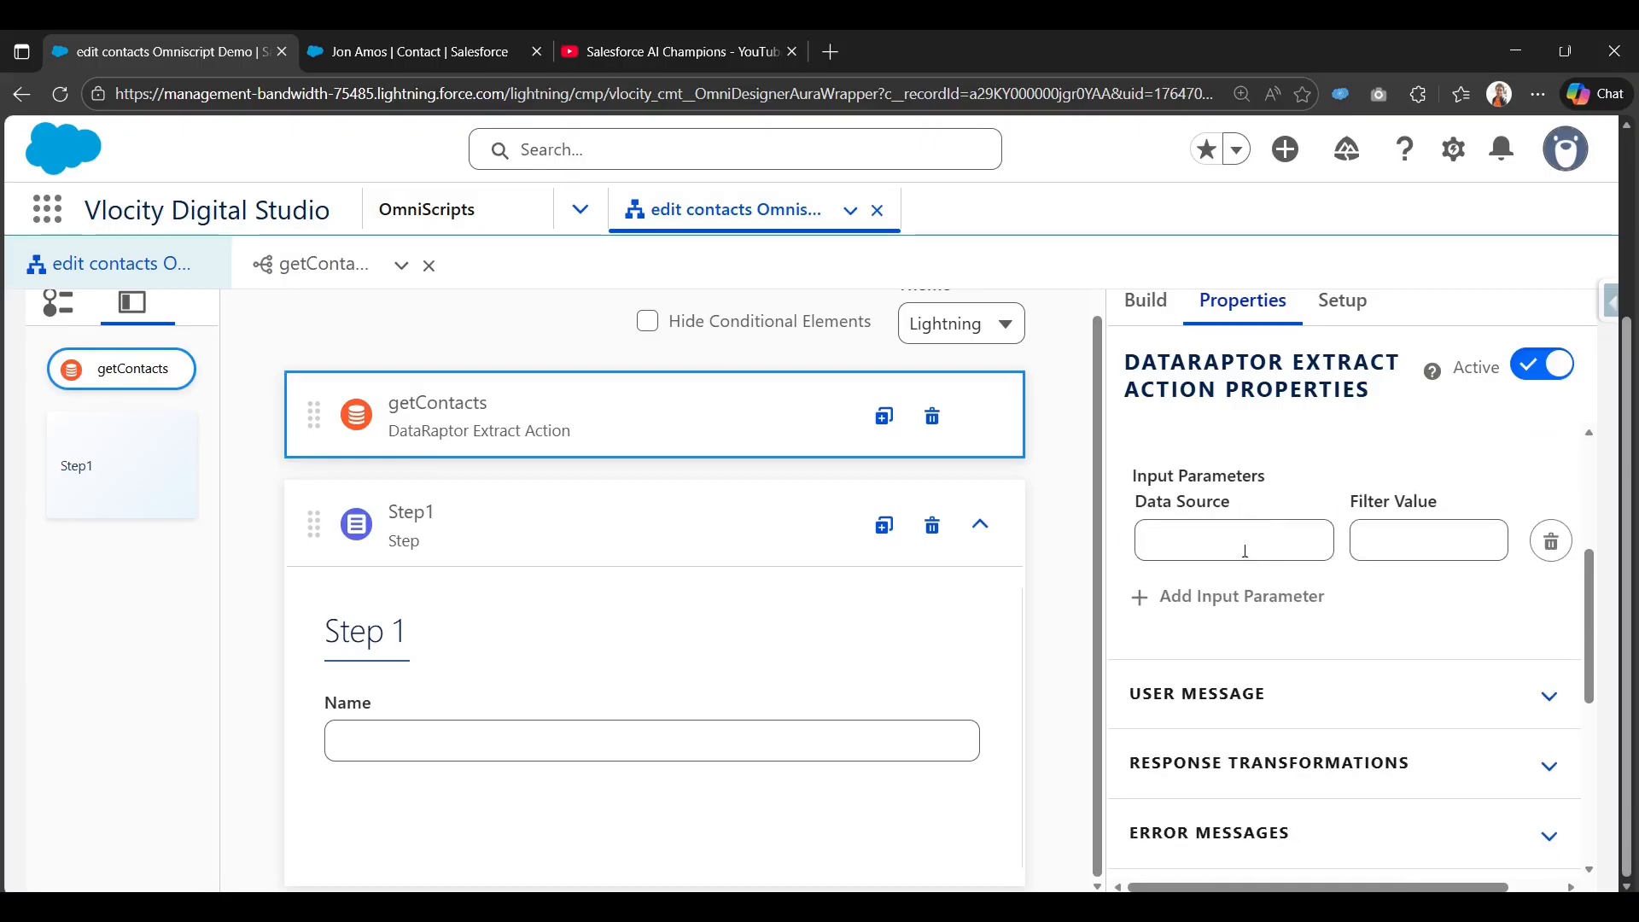
pyautogui.click(1245, 552)
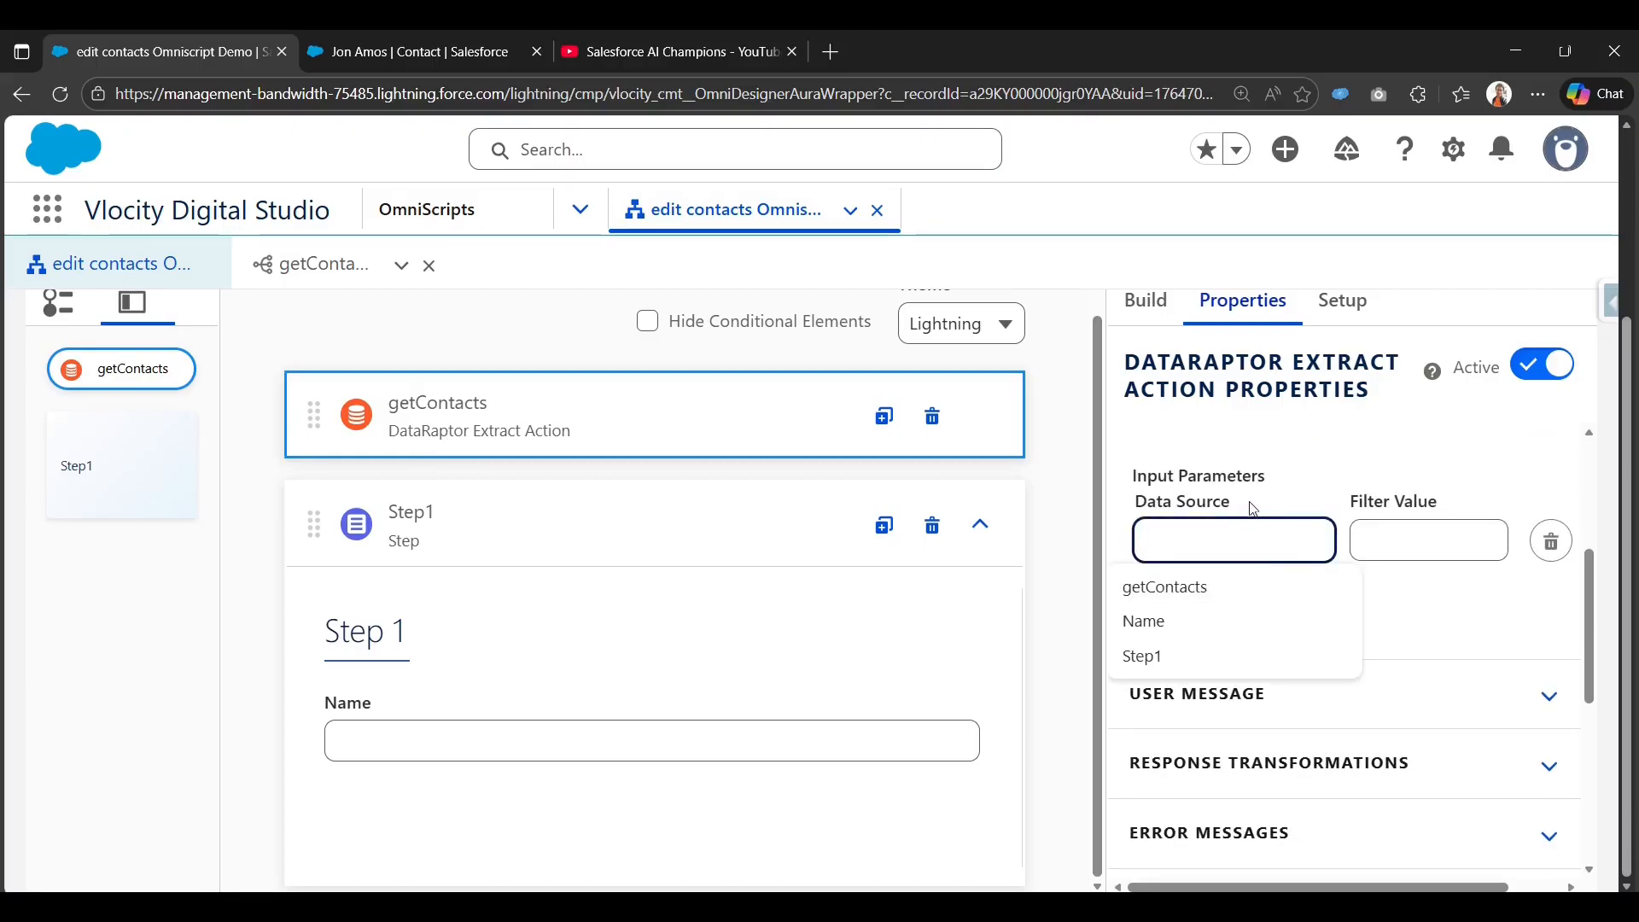
pyautogui.write('%%')
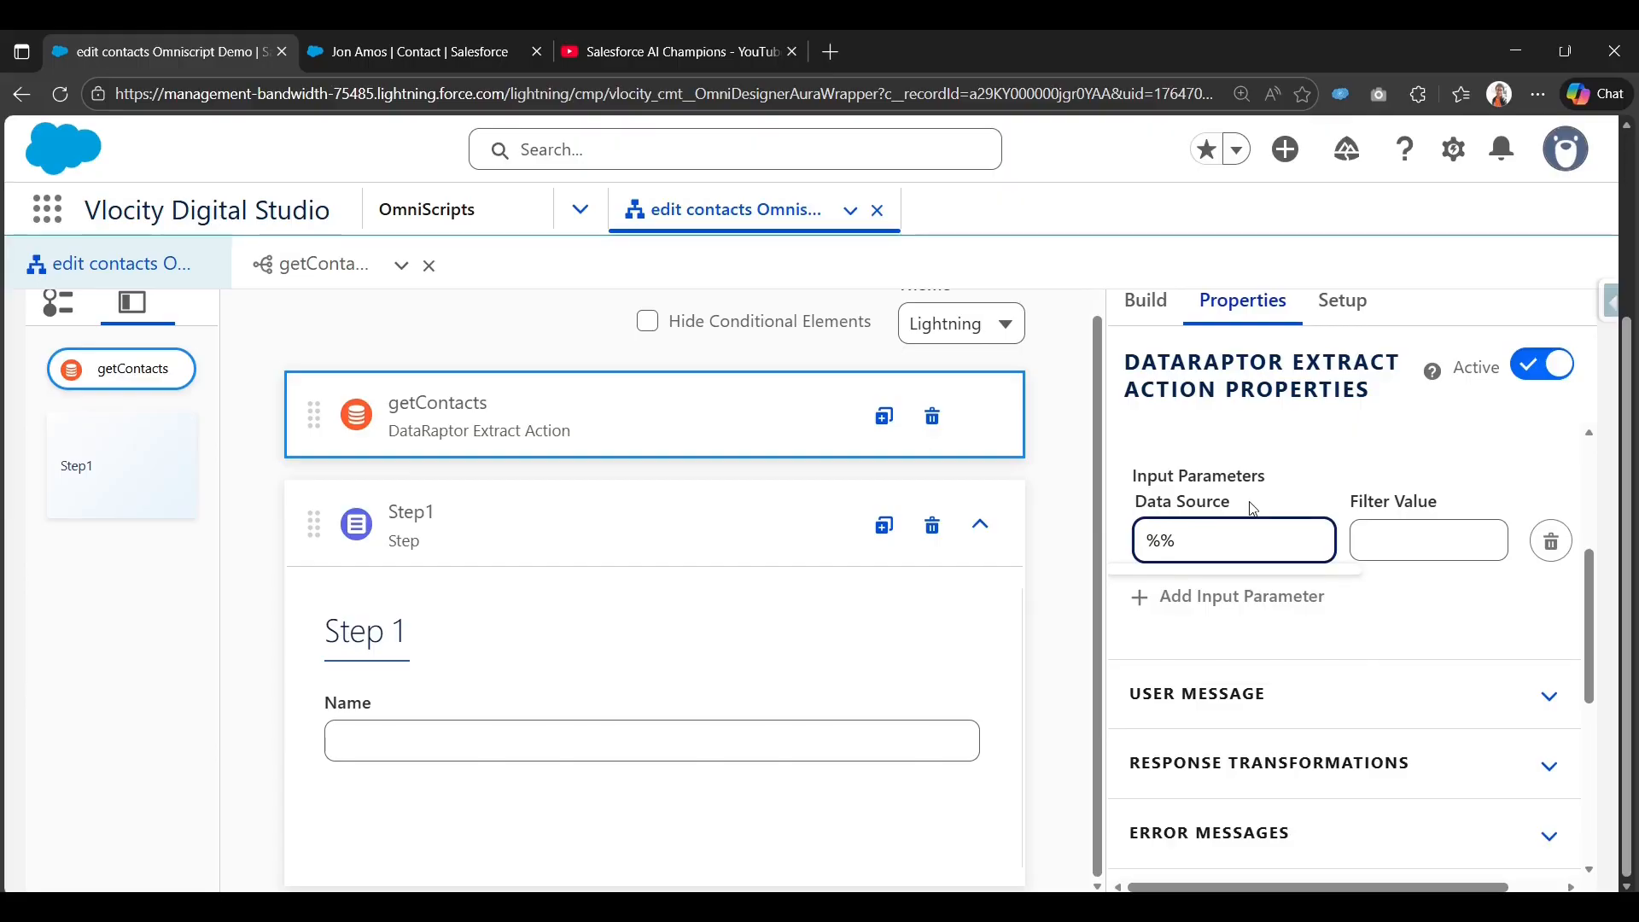
pyautogui.write('ContextId')
pyautogui.press('Tab')
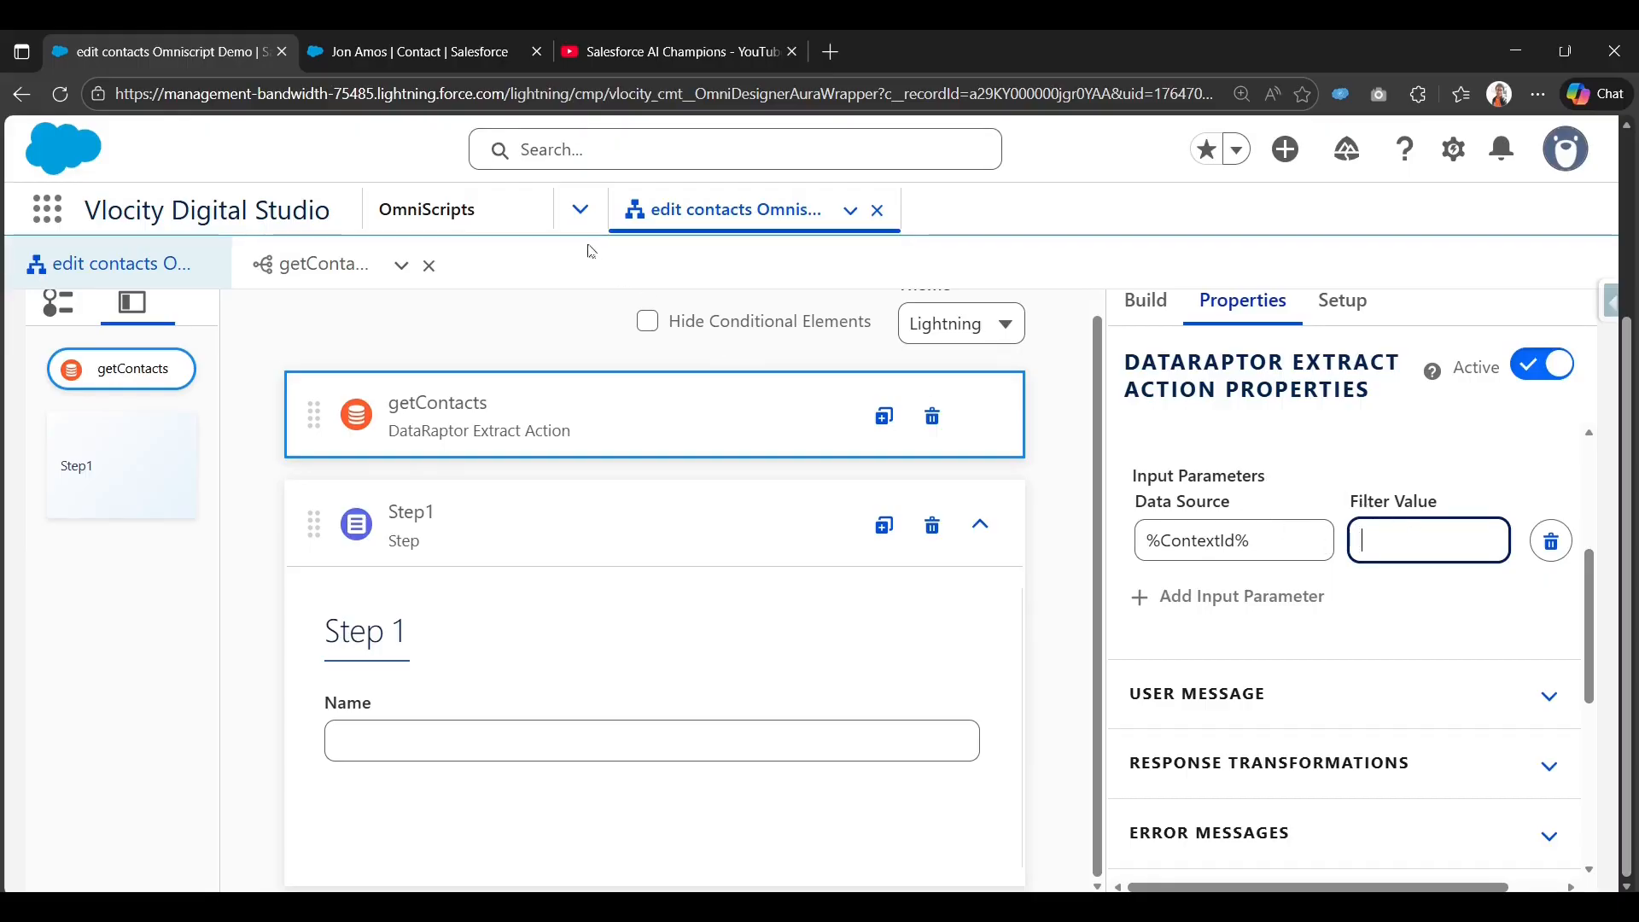
# Check the DataRaptor's conId filter, then enter conId as the input parameter's filter value.
pyautogui.click(314, 264)
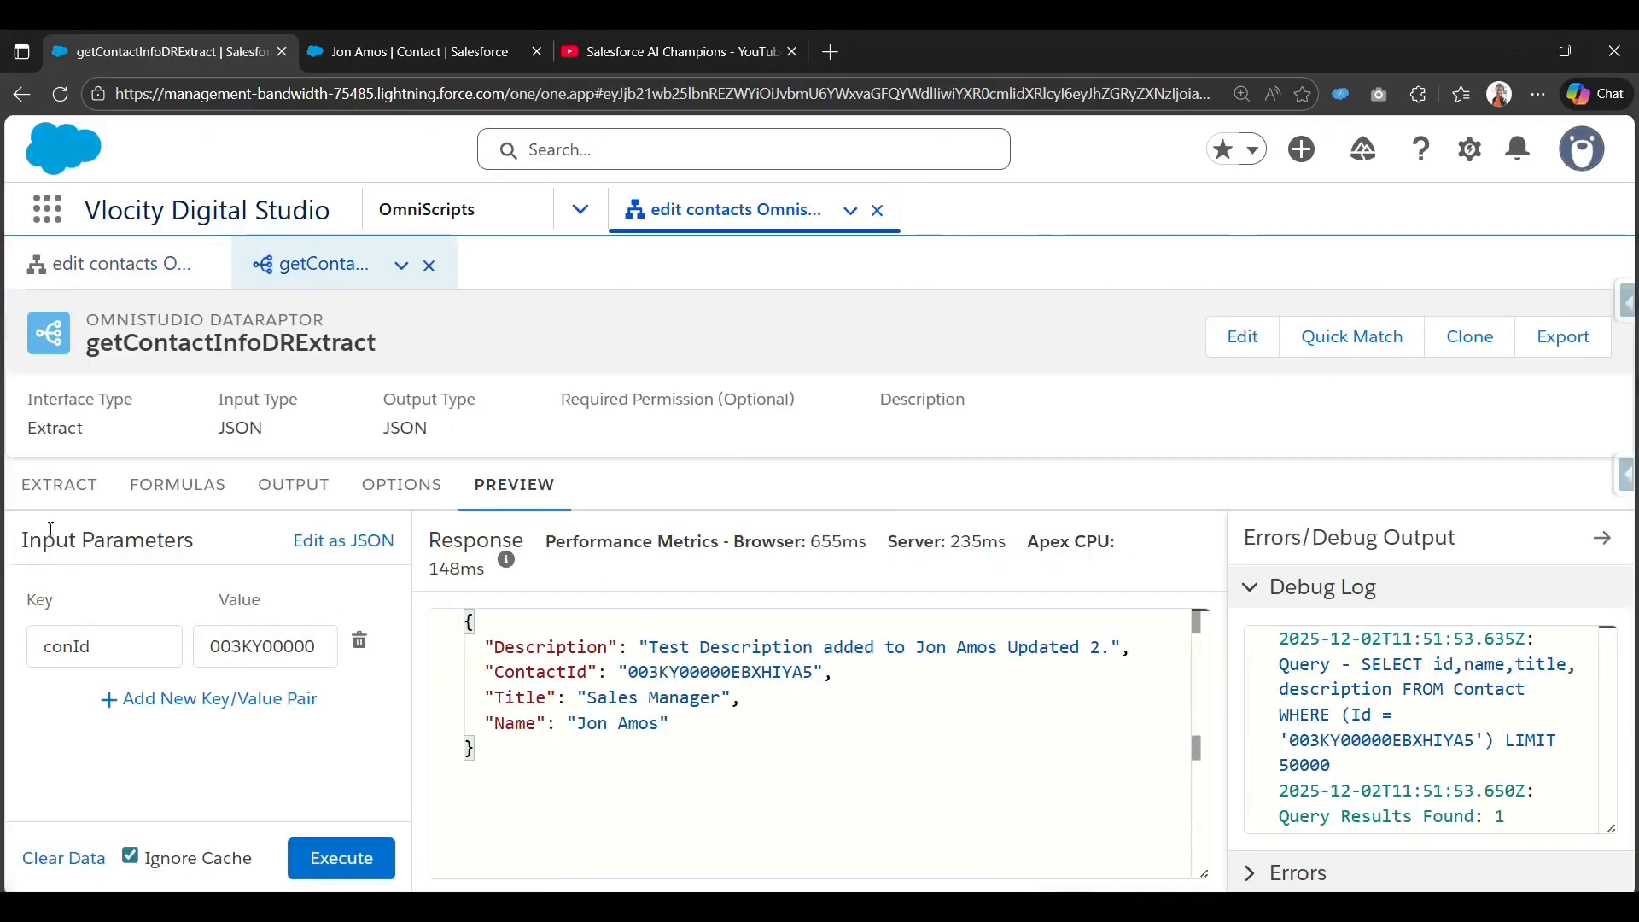
pyautogui.click(60, 484)
pyautogui.click(959, 653)
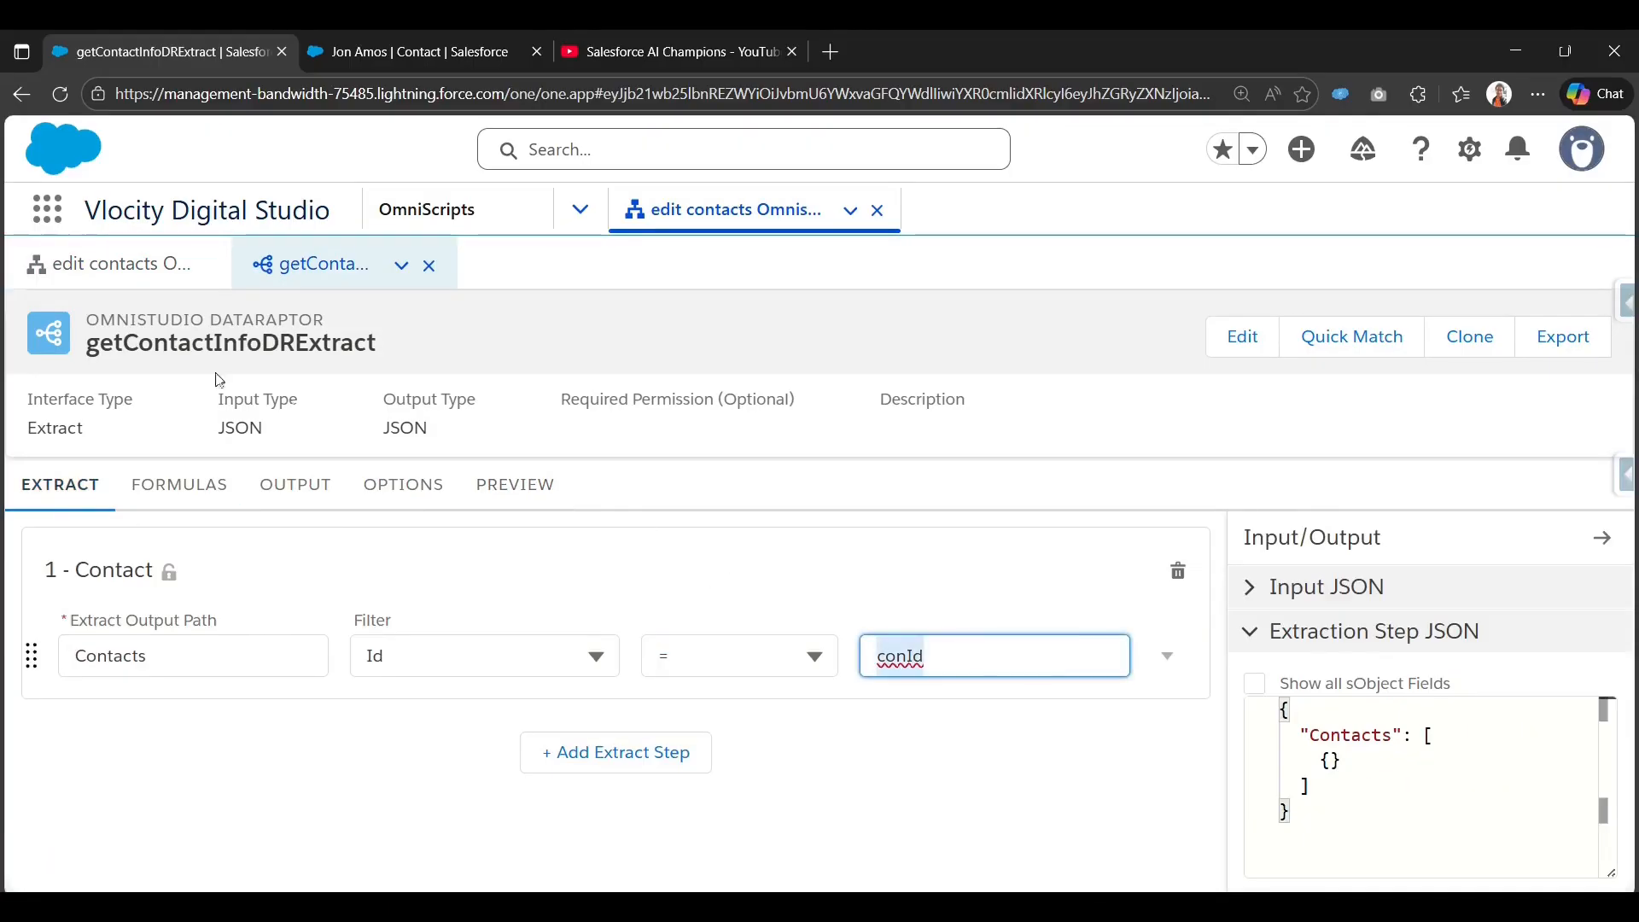
pyautogui.click(103, 263)
pyautogui.scroll(-3, 1408, 665)
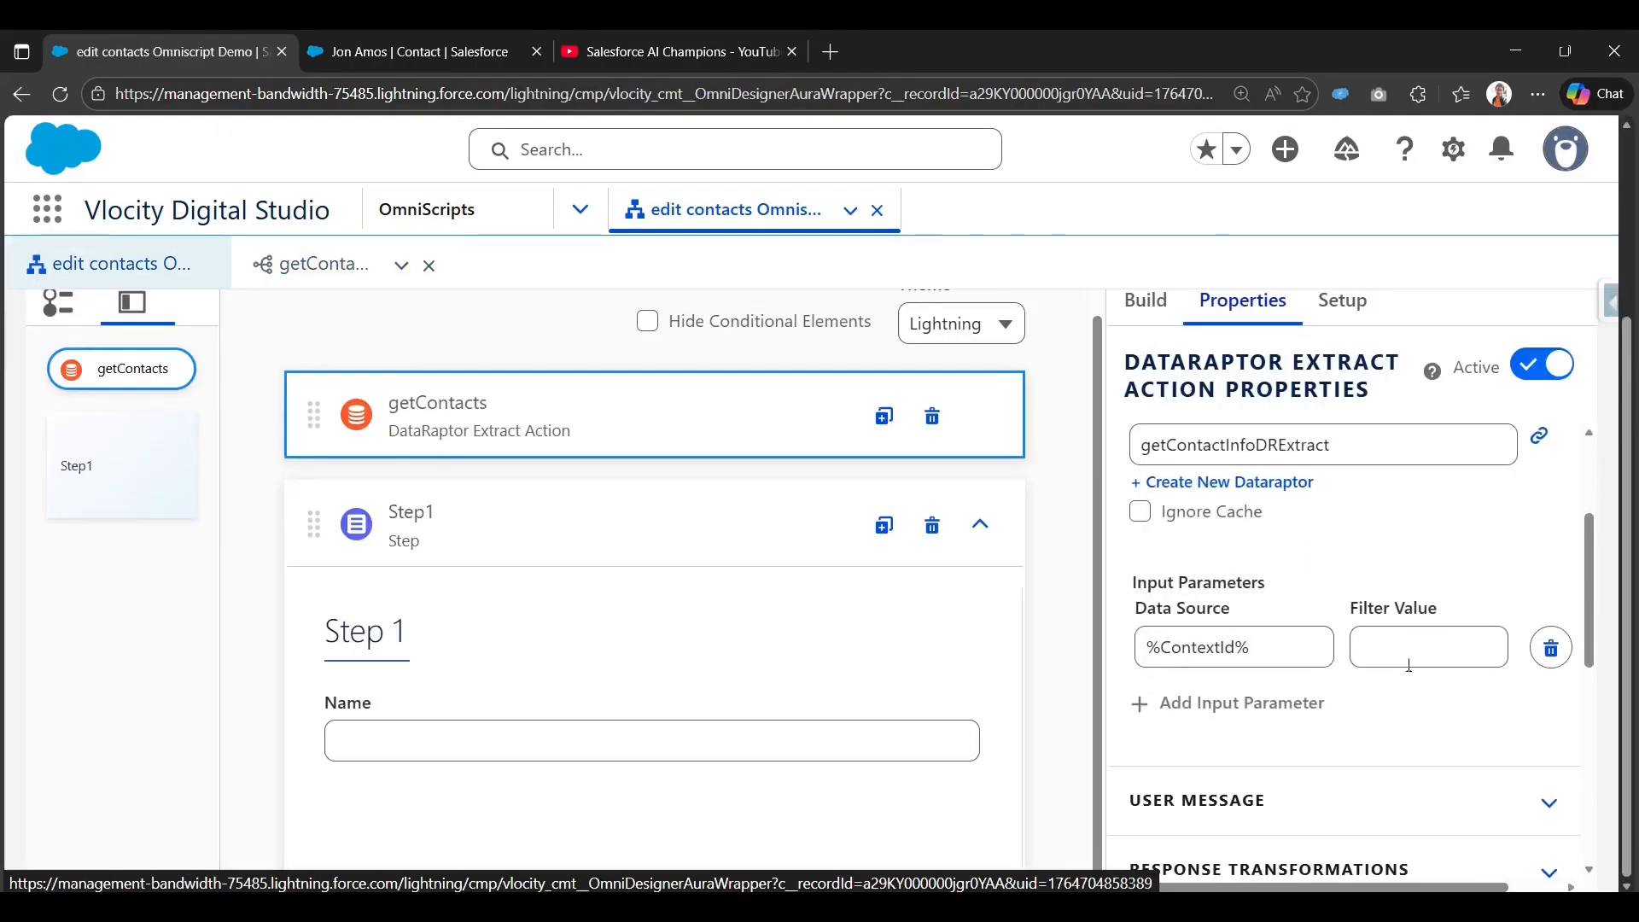
pyautogui.click(1409, 665)
pyautogui.write('conId')
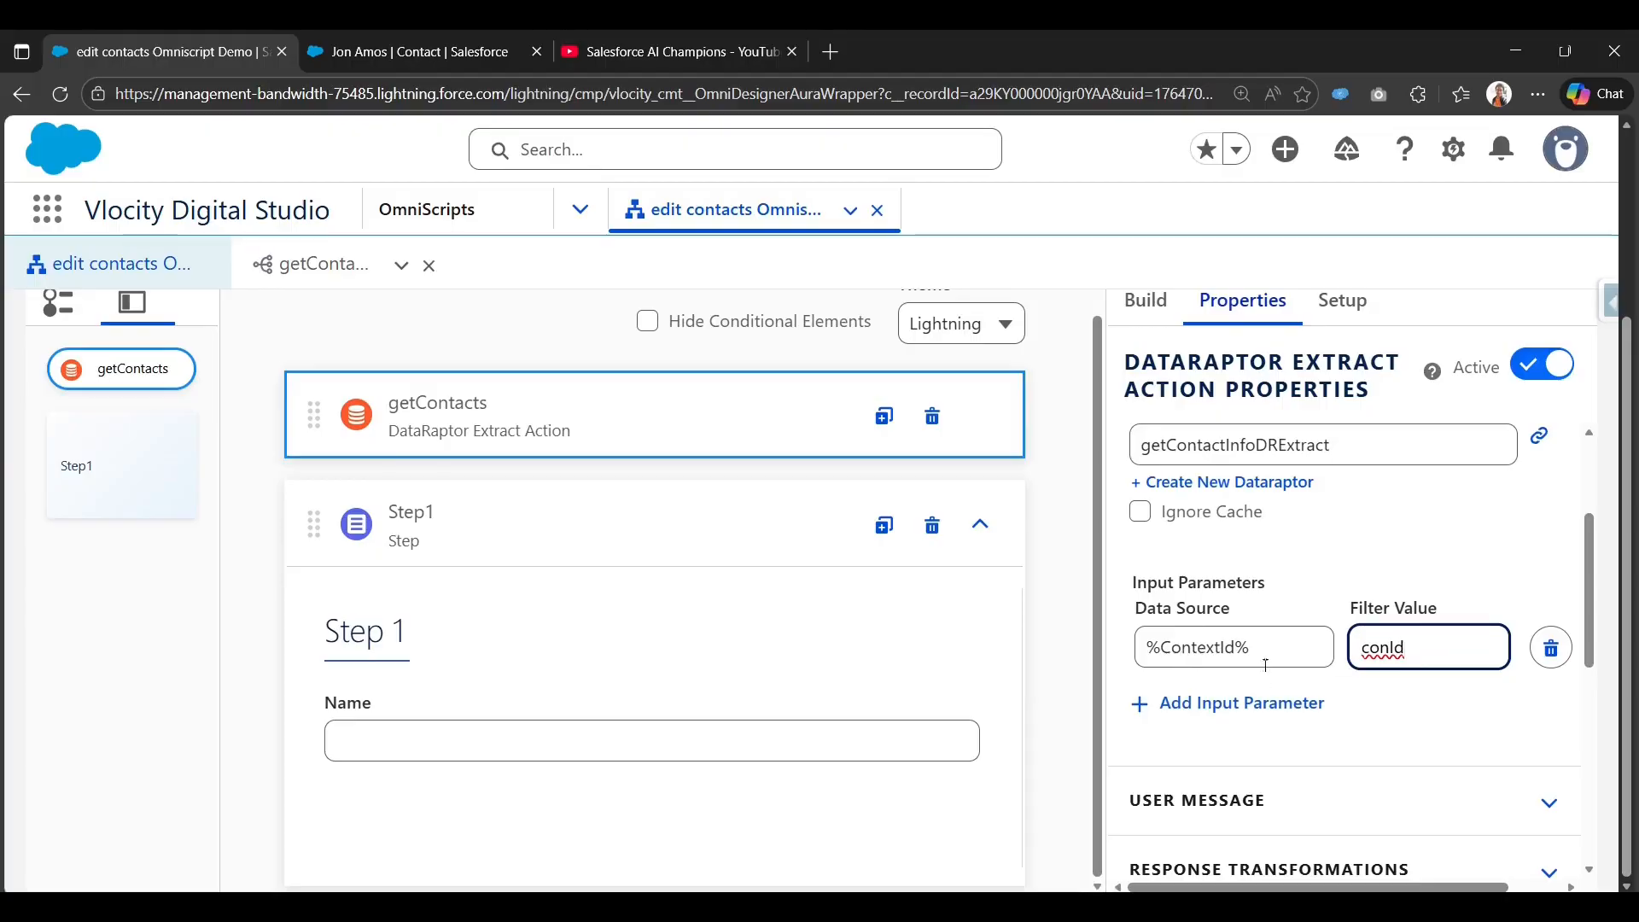
pyautogui.scroll(10, 1079, 486)
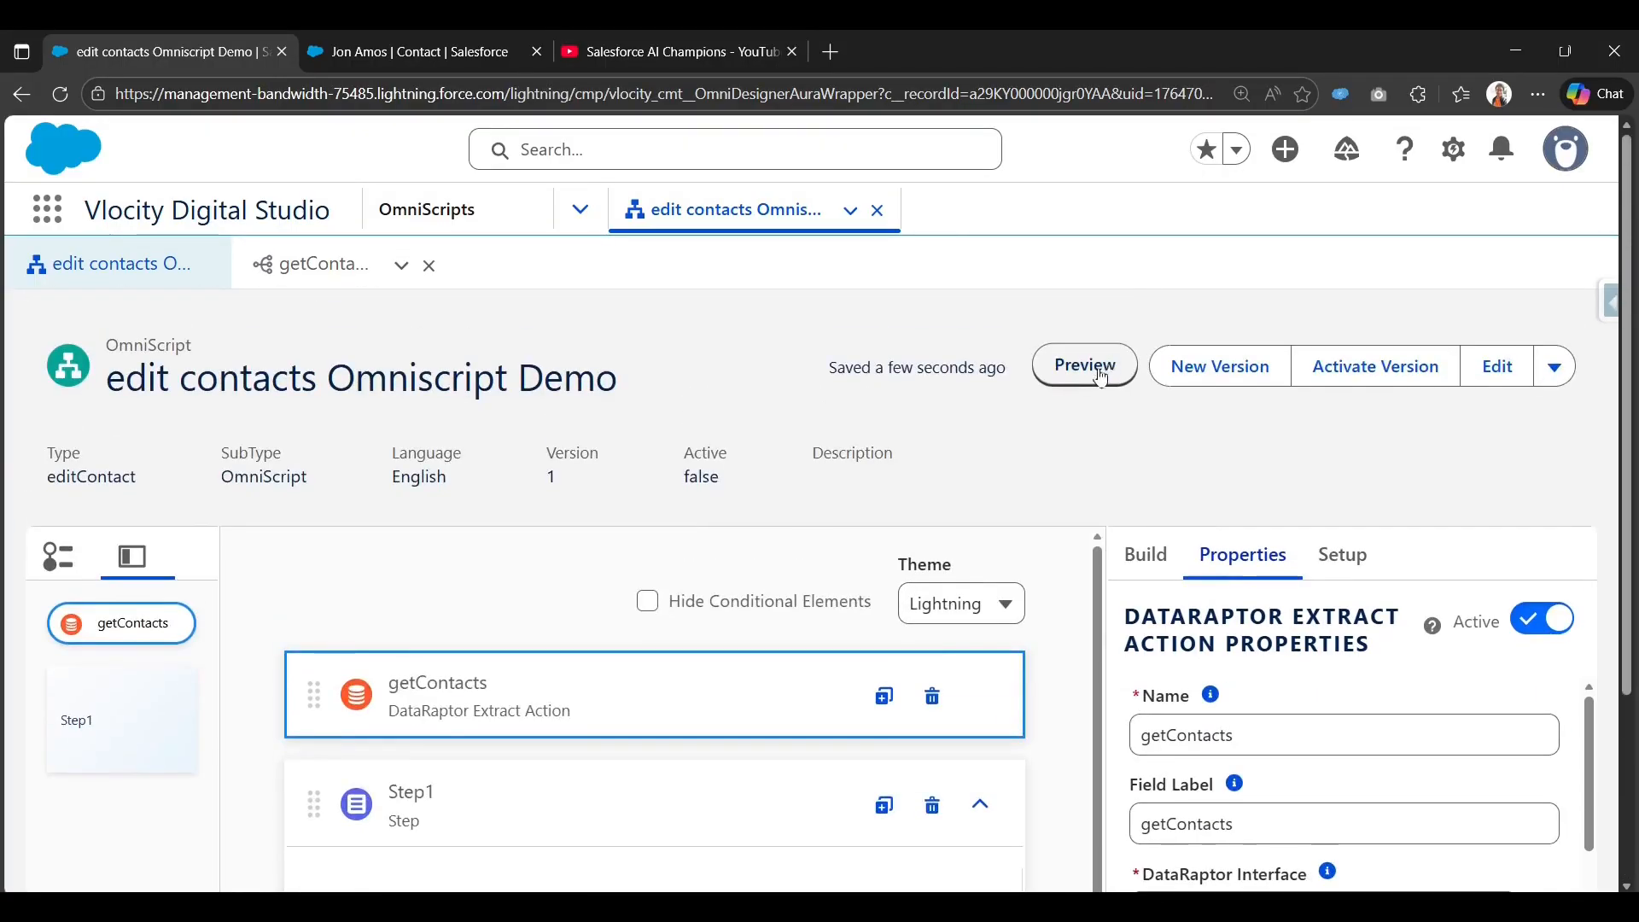
pyautogui.click(1102, 378)
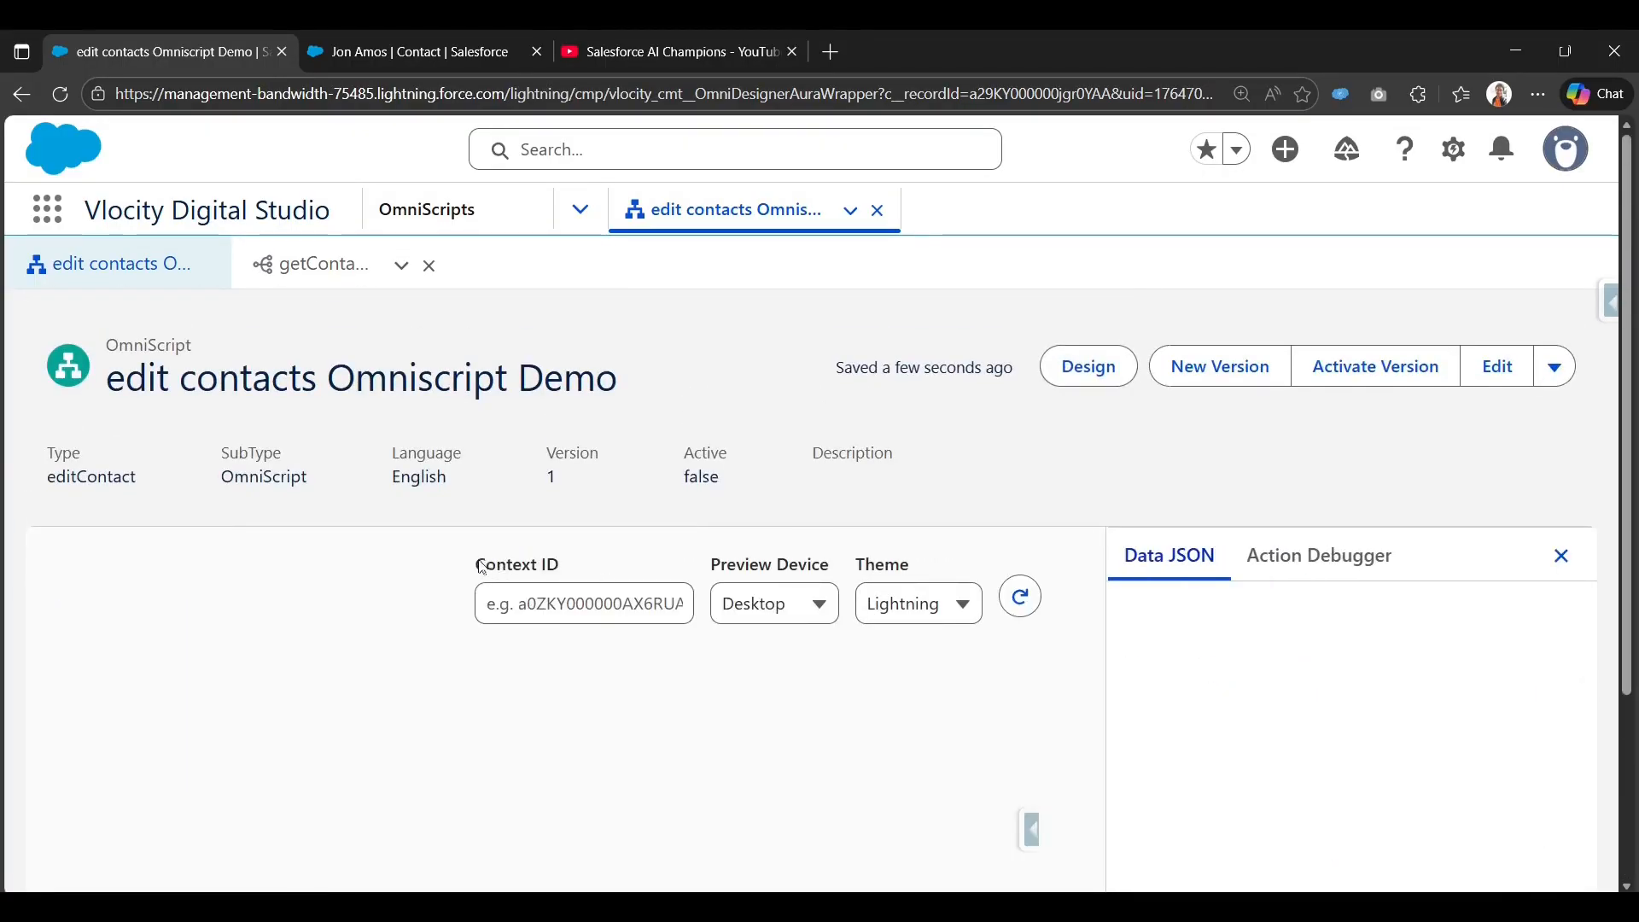
pyautogui.click(551, 594)
pyautogui.scroll(-1, 547, 577)
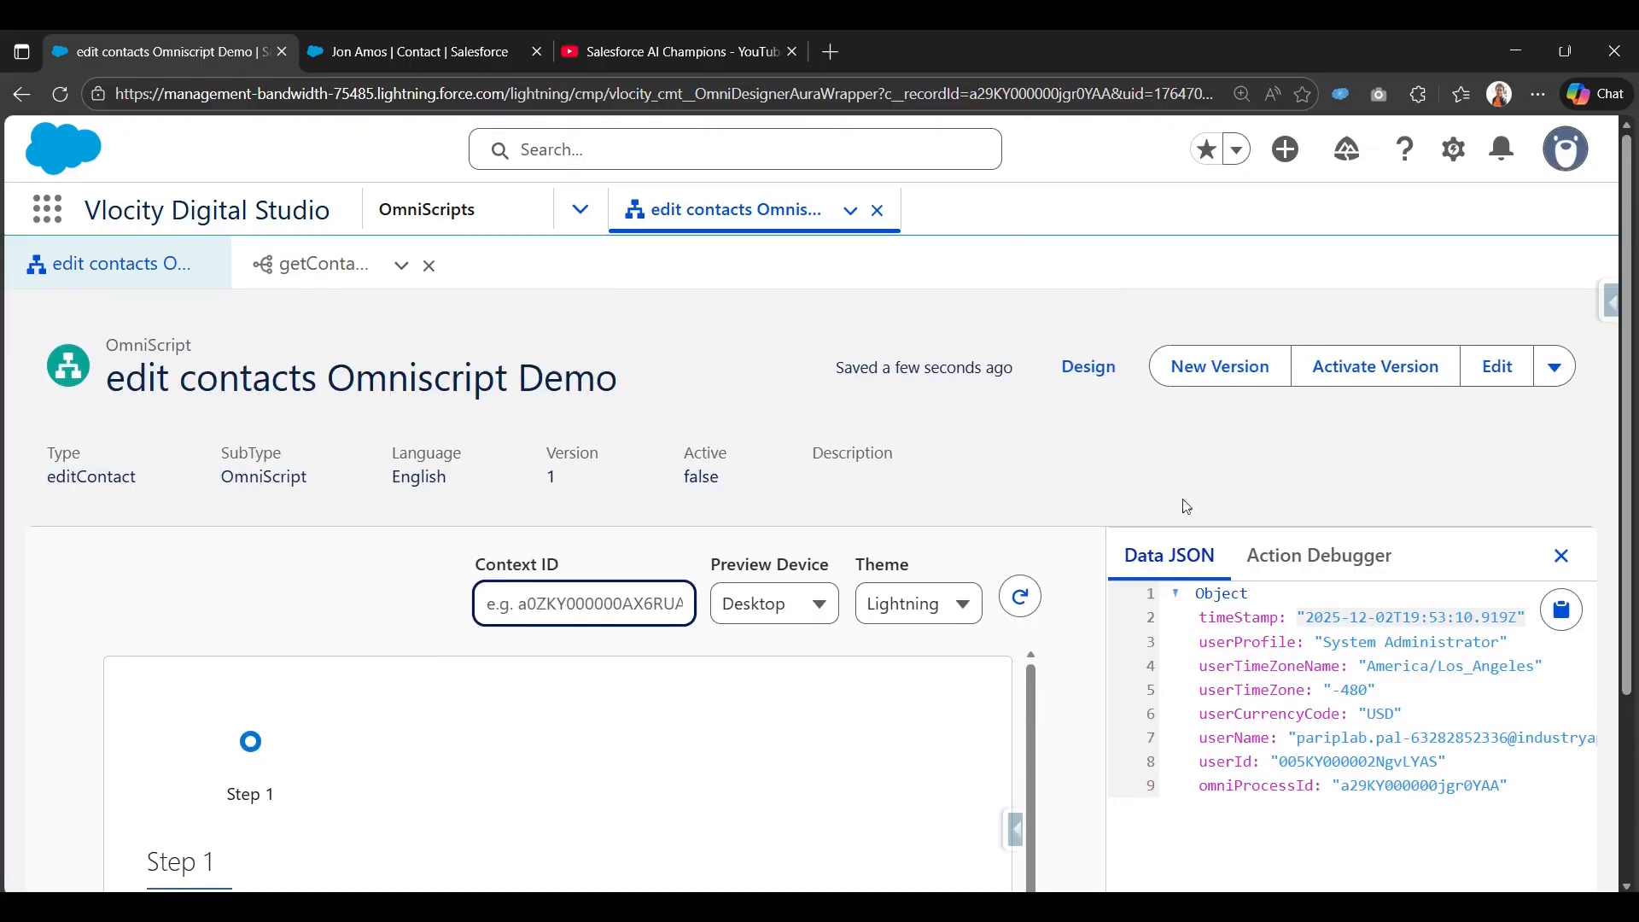
pyautogui.click(1088, 366)
pyautogui.scroll(-1, 824, 623)
pyautogui.scroll(-3, 828, 631)
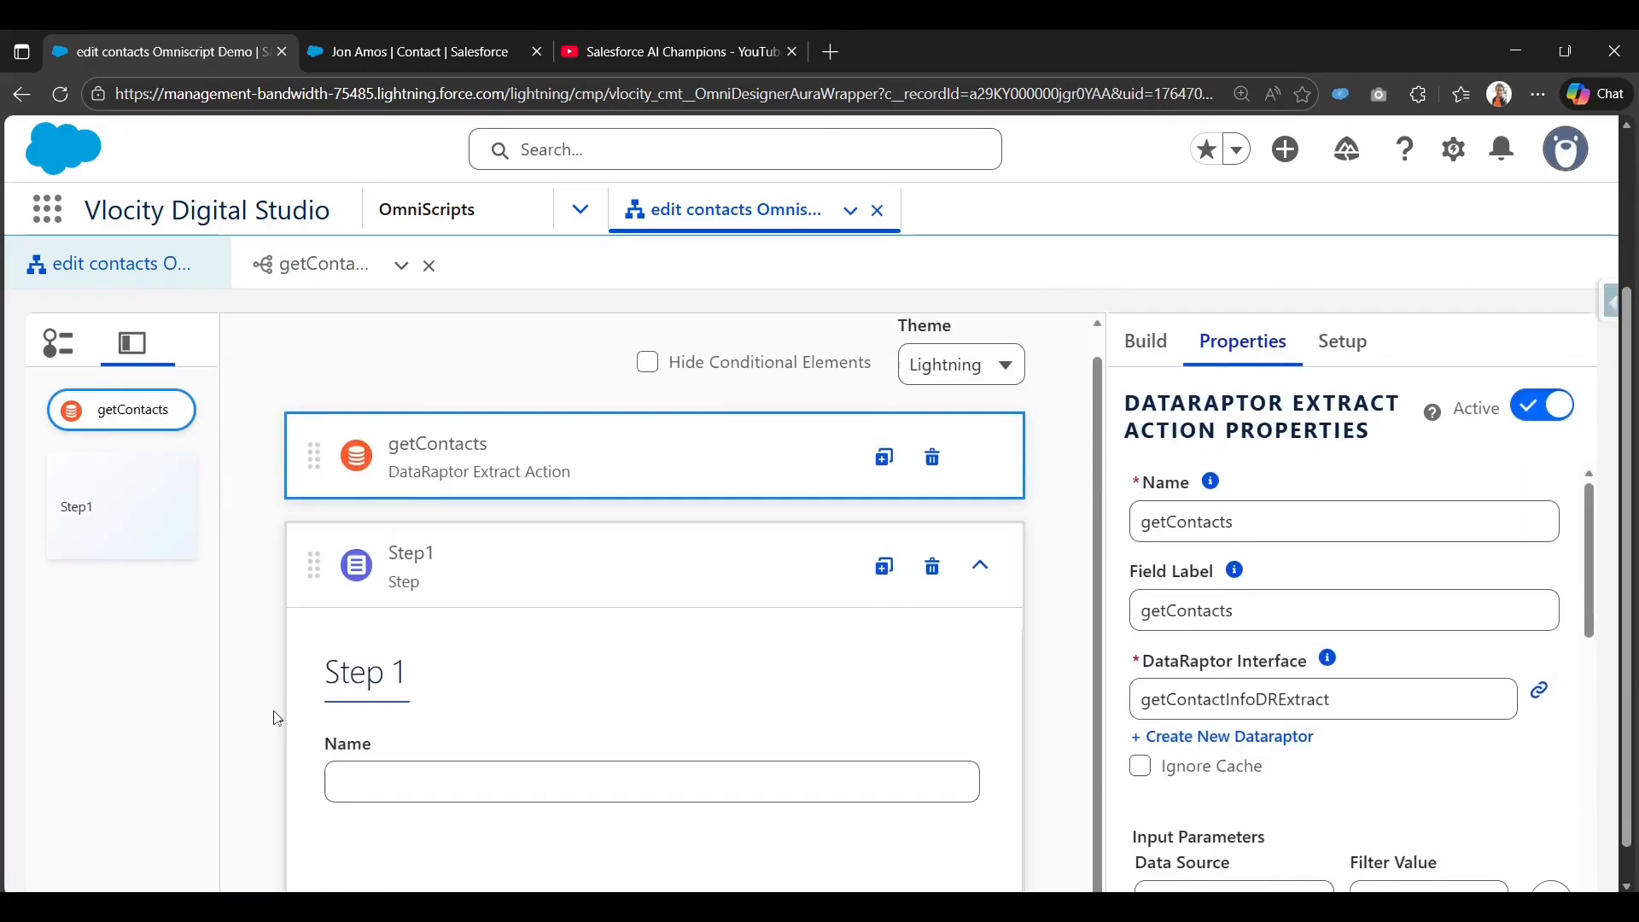
pyautogui.scroll(-3, 1222, 773)
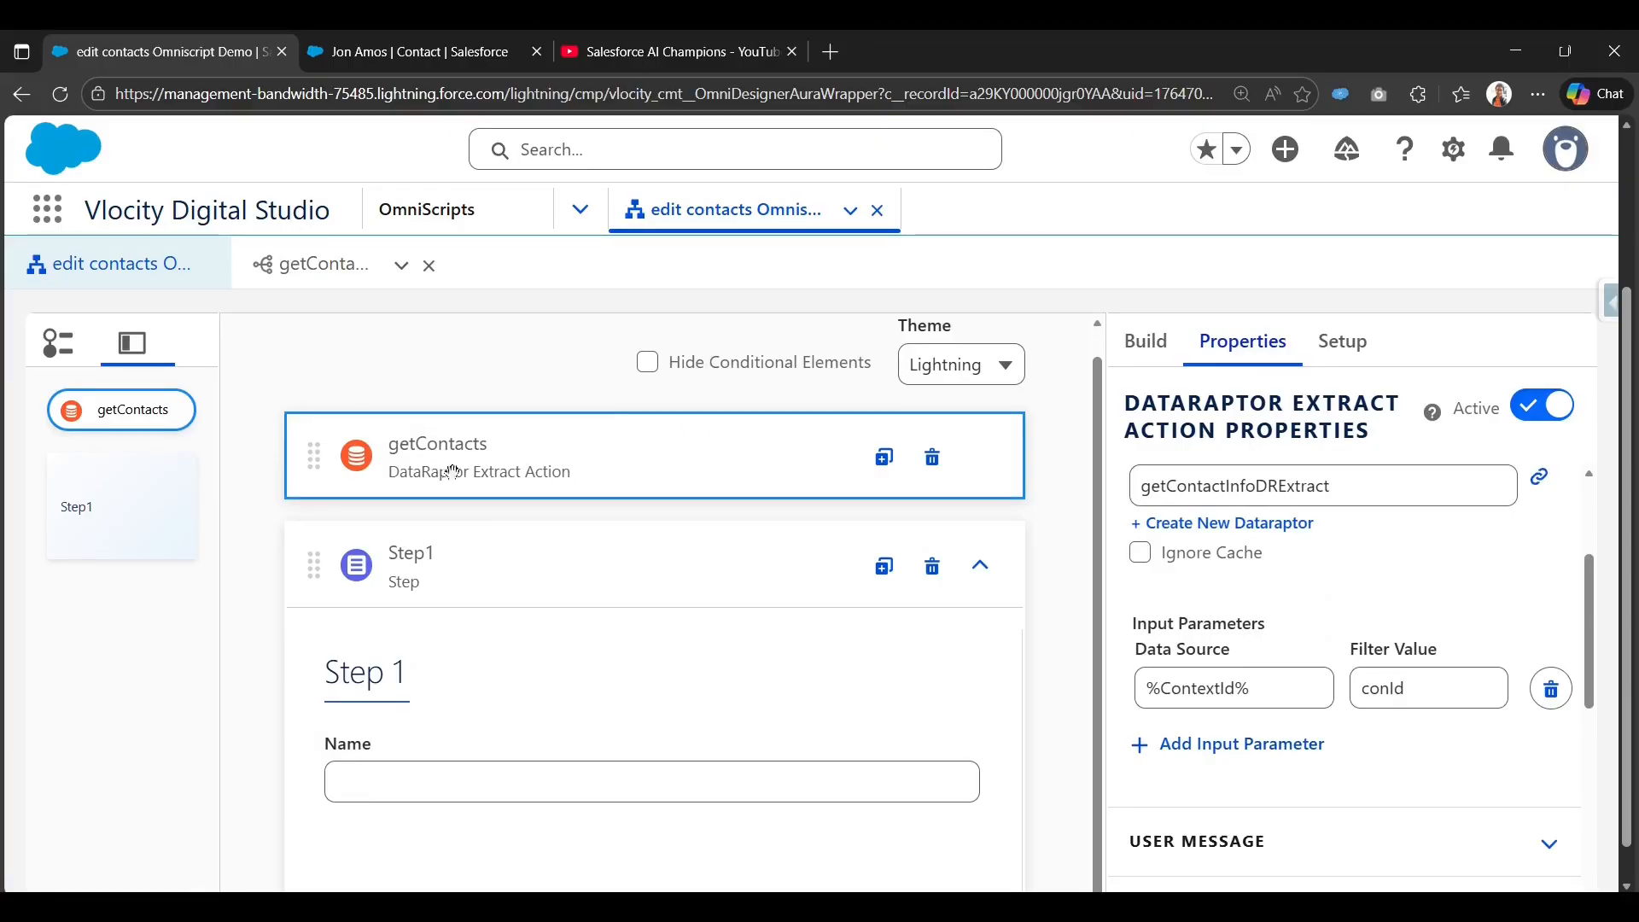
pyautogui.scroll(-1, 466, 709)
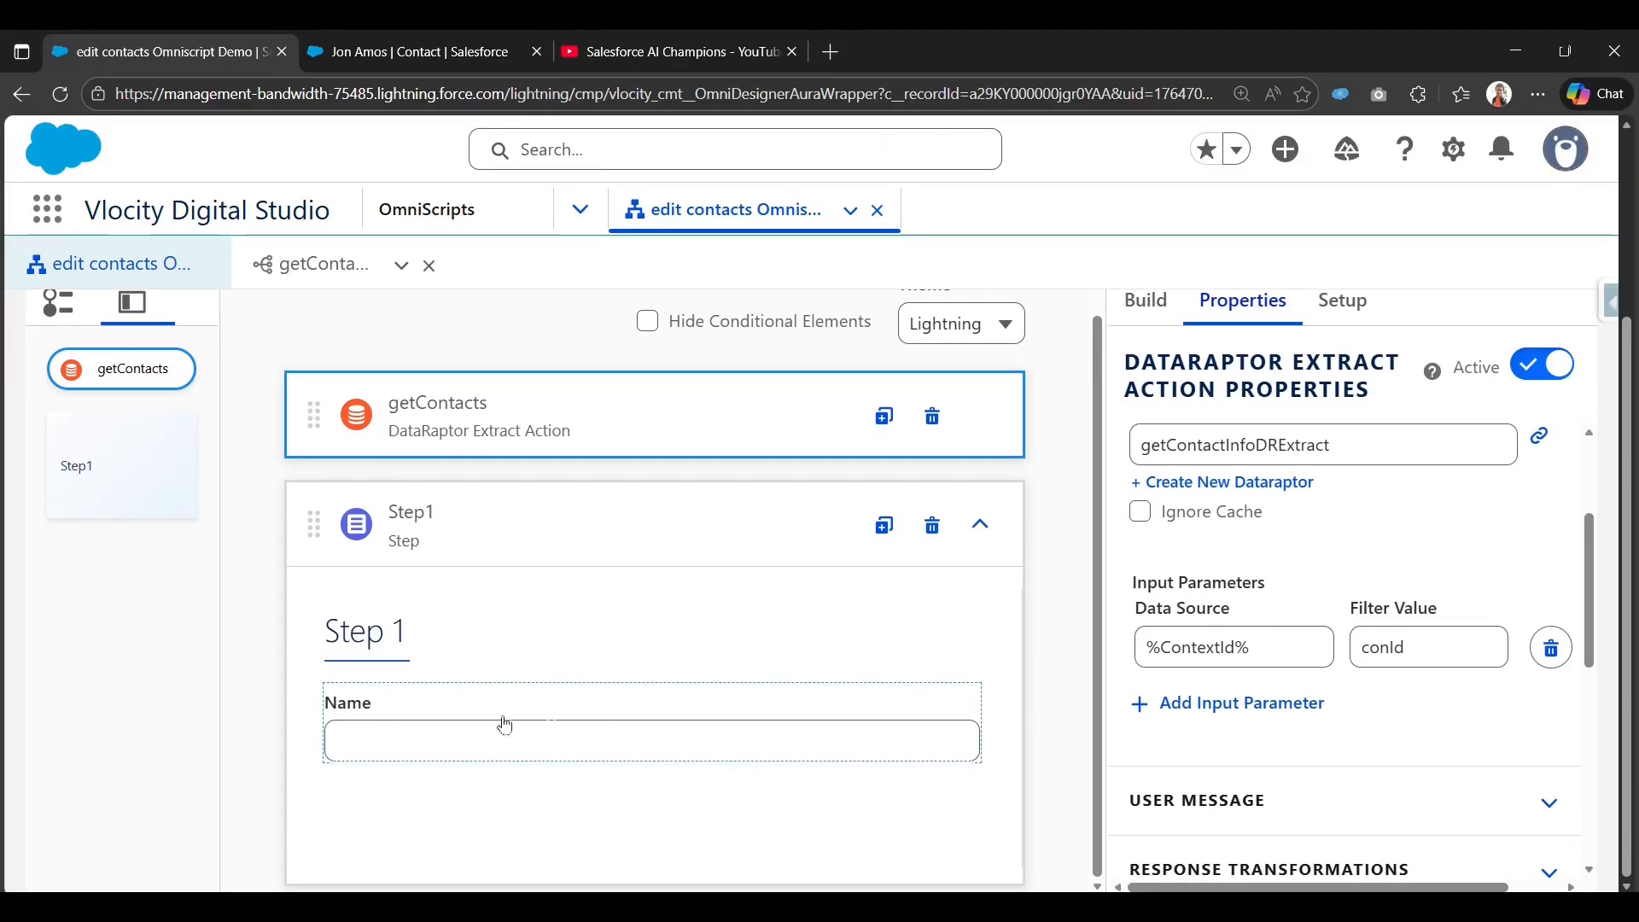
pyautogui.click(876, 711)
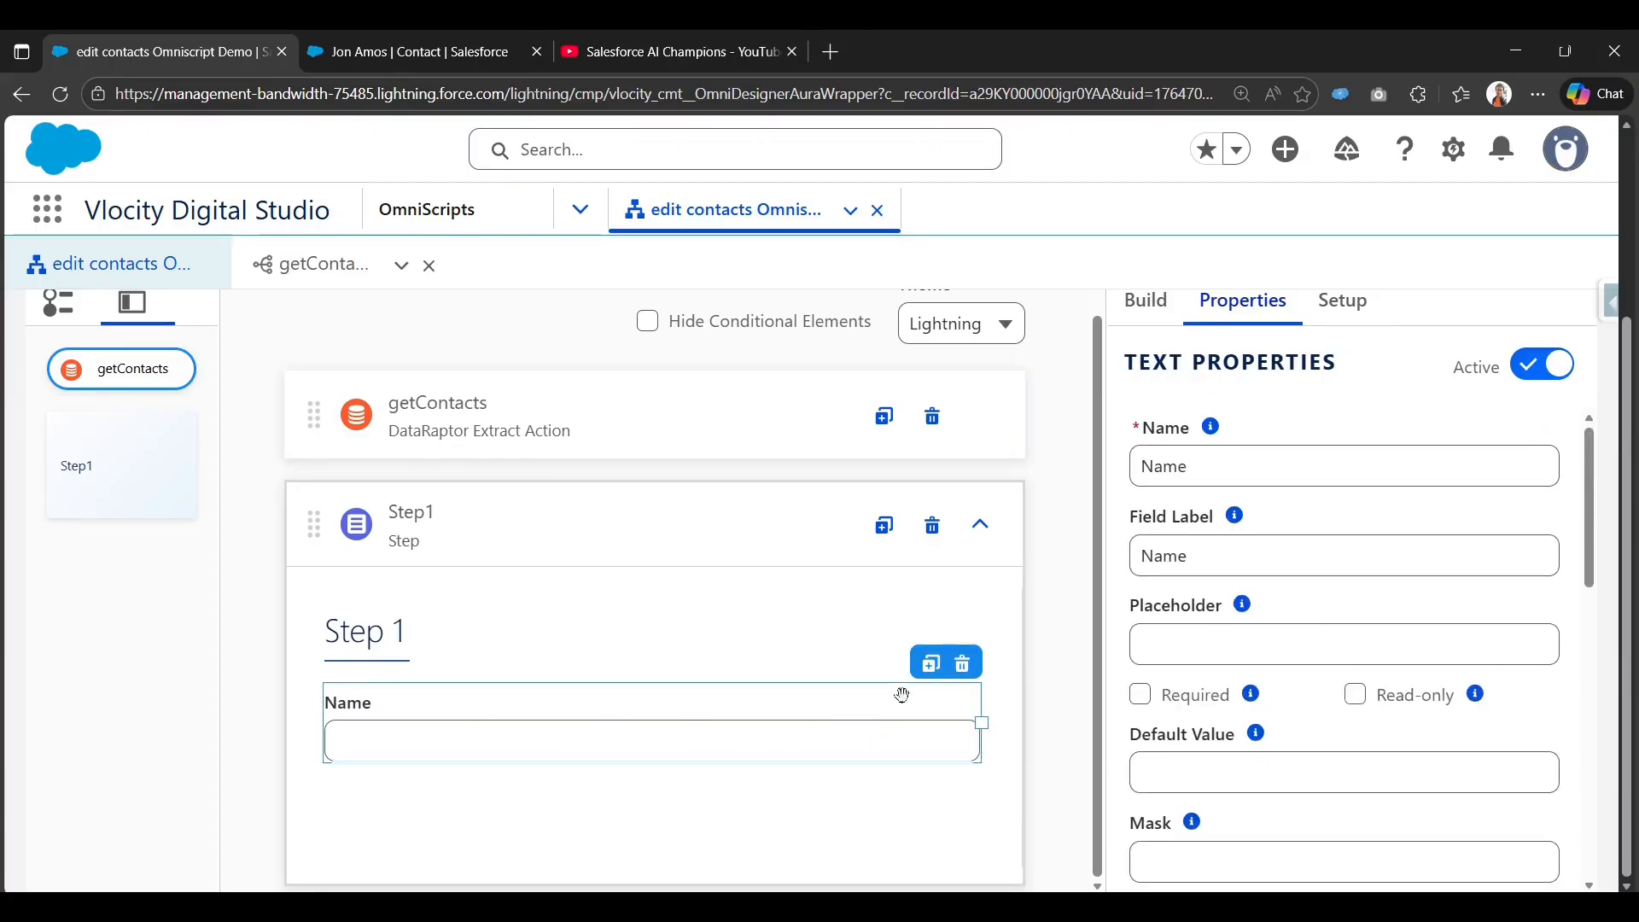
# Duplicate the Name field and make the original Name field read-only.
pyautogui.click(933, 667)
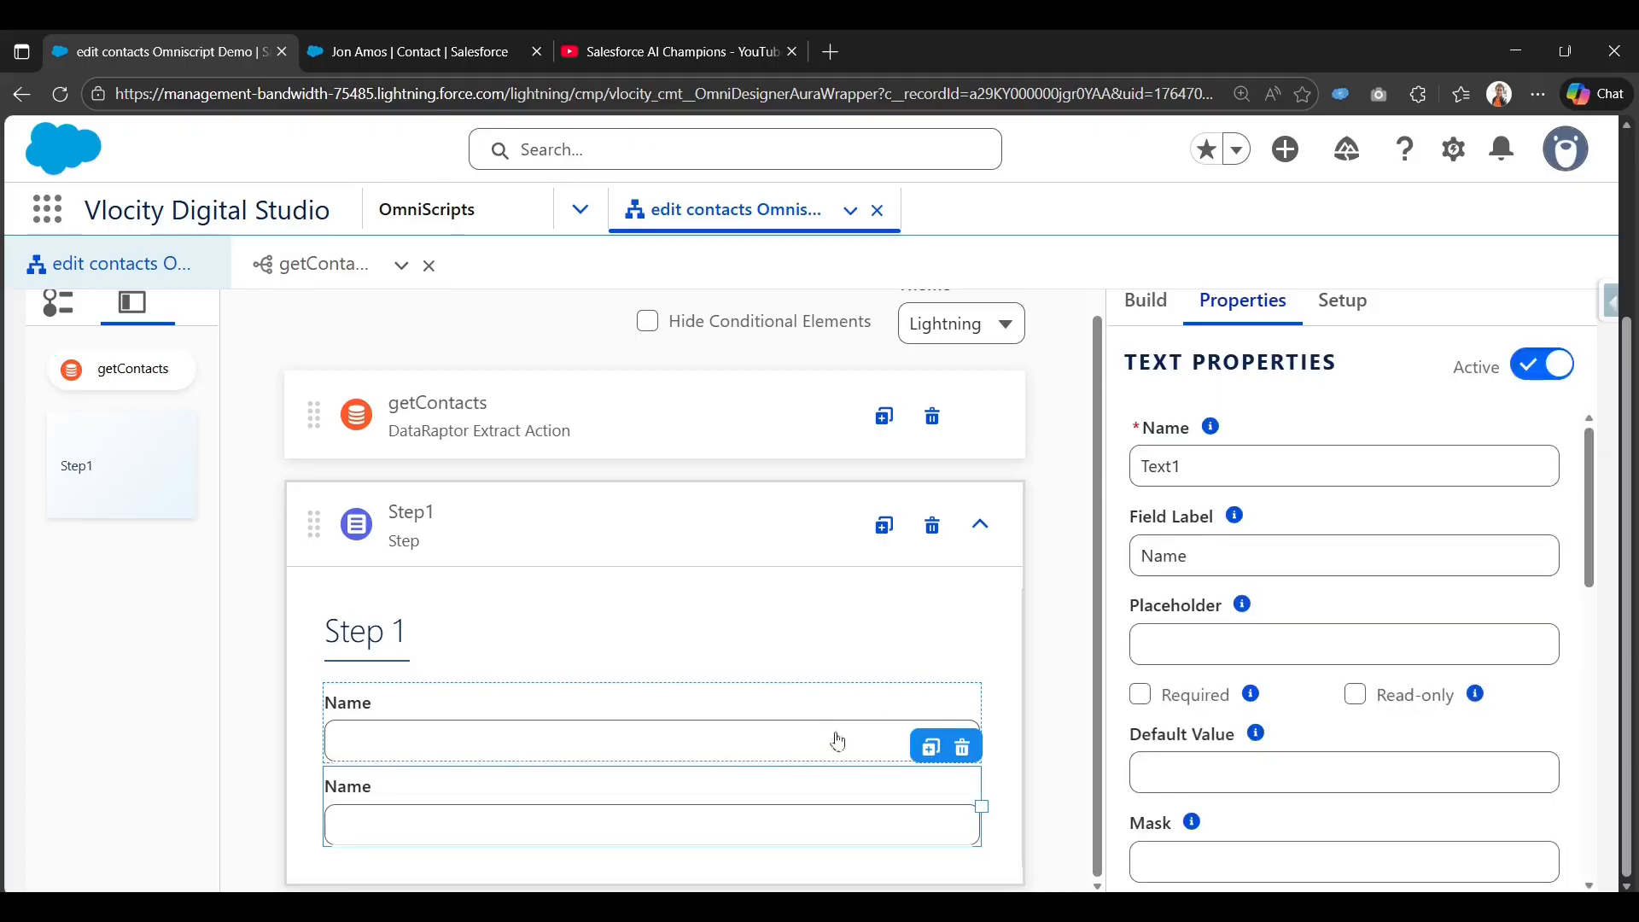
pyautogui.scroll(-2, 1346, 743)
pyautogui.scroll(1, 1354, 669)
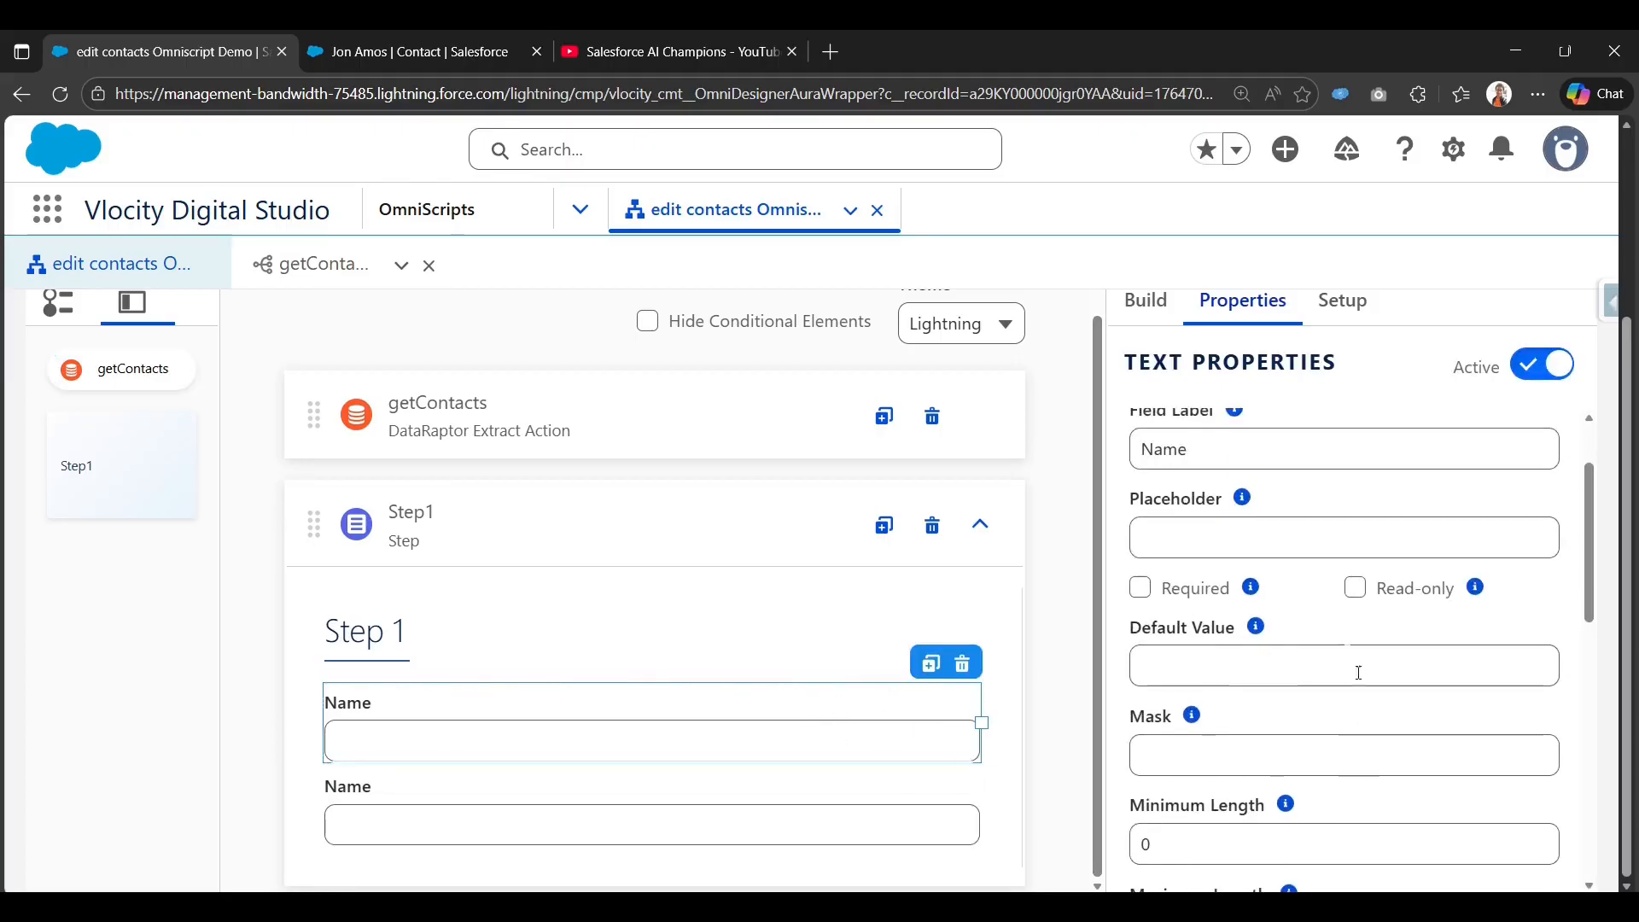
pyautogui.click(1356, 588)
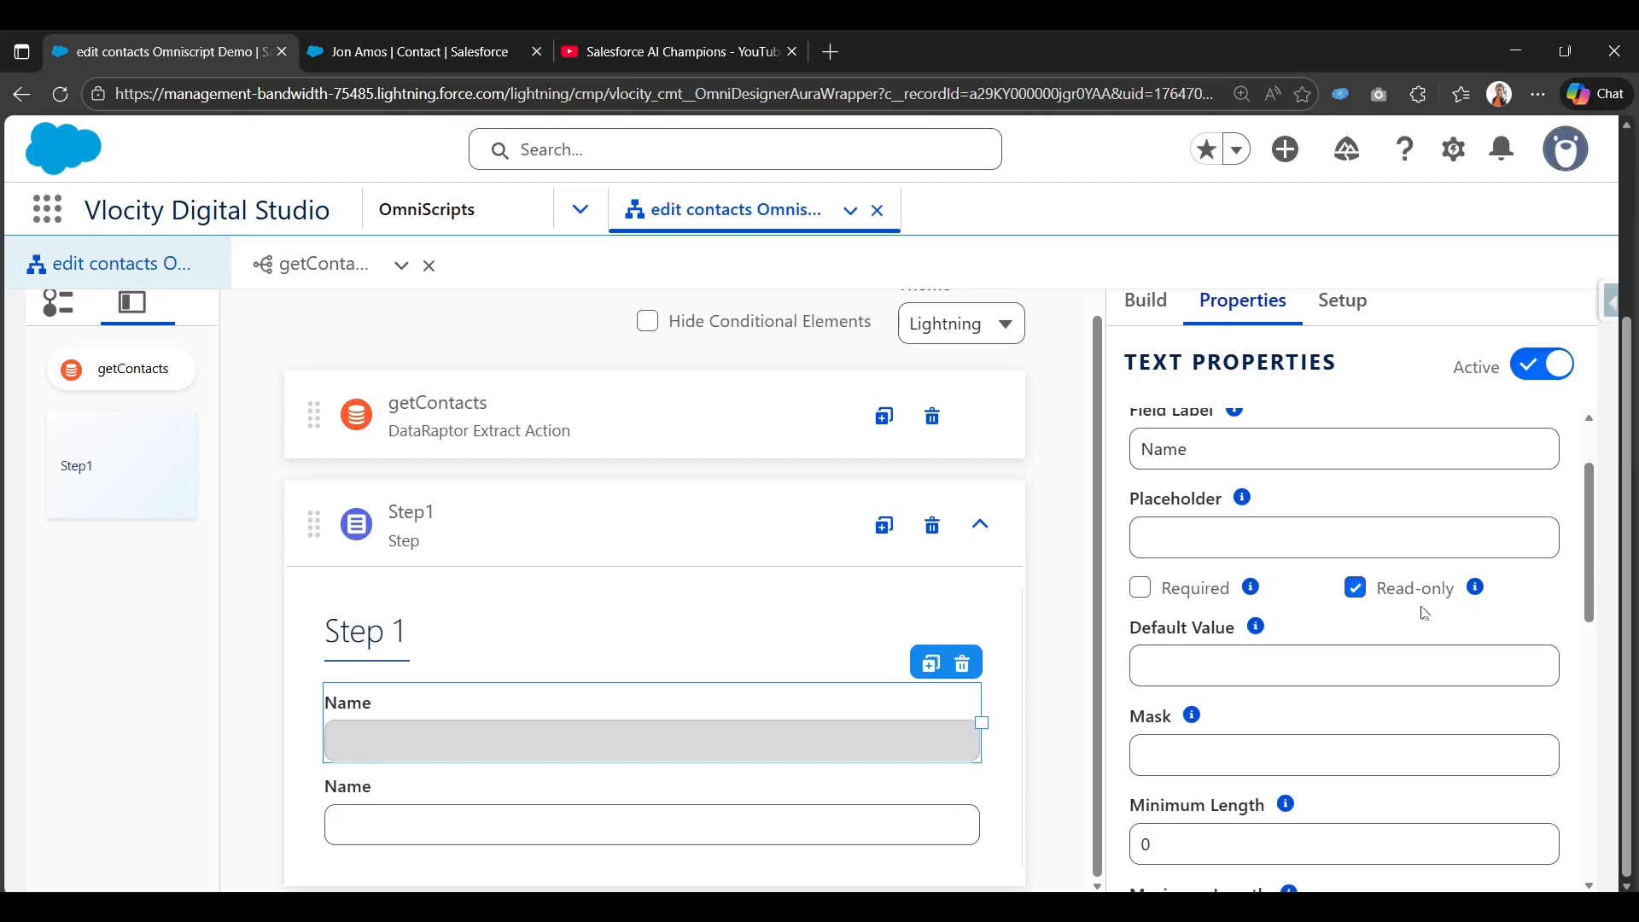
# Compare the contact record with the DataRaptor preview's ContactId and Title response keys.
pyautogui.click(416, 40)
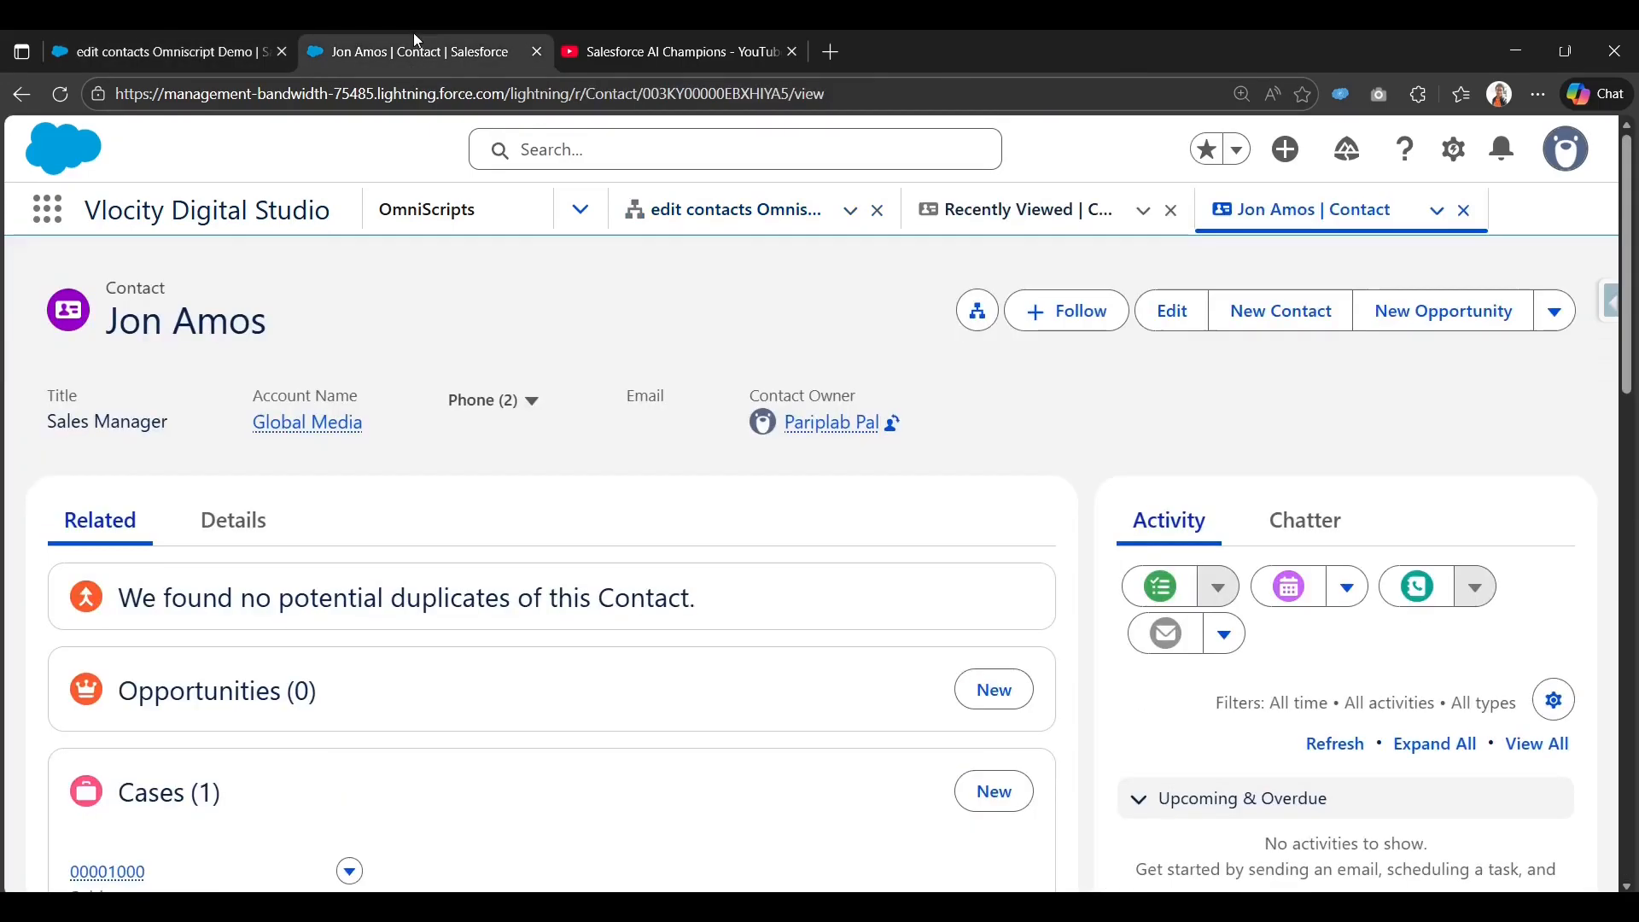
pyautogui.click(168, 40)
pyautogui.click(340, 268)
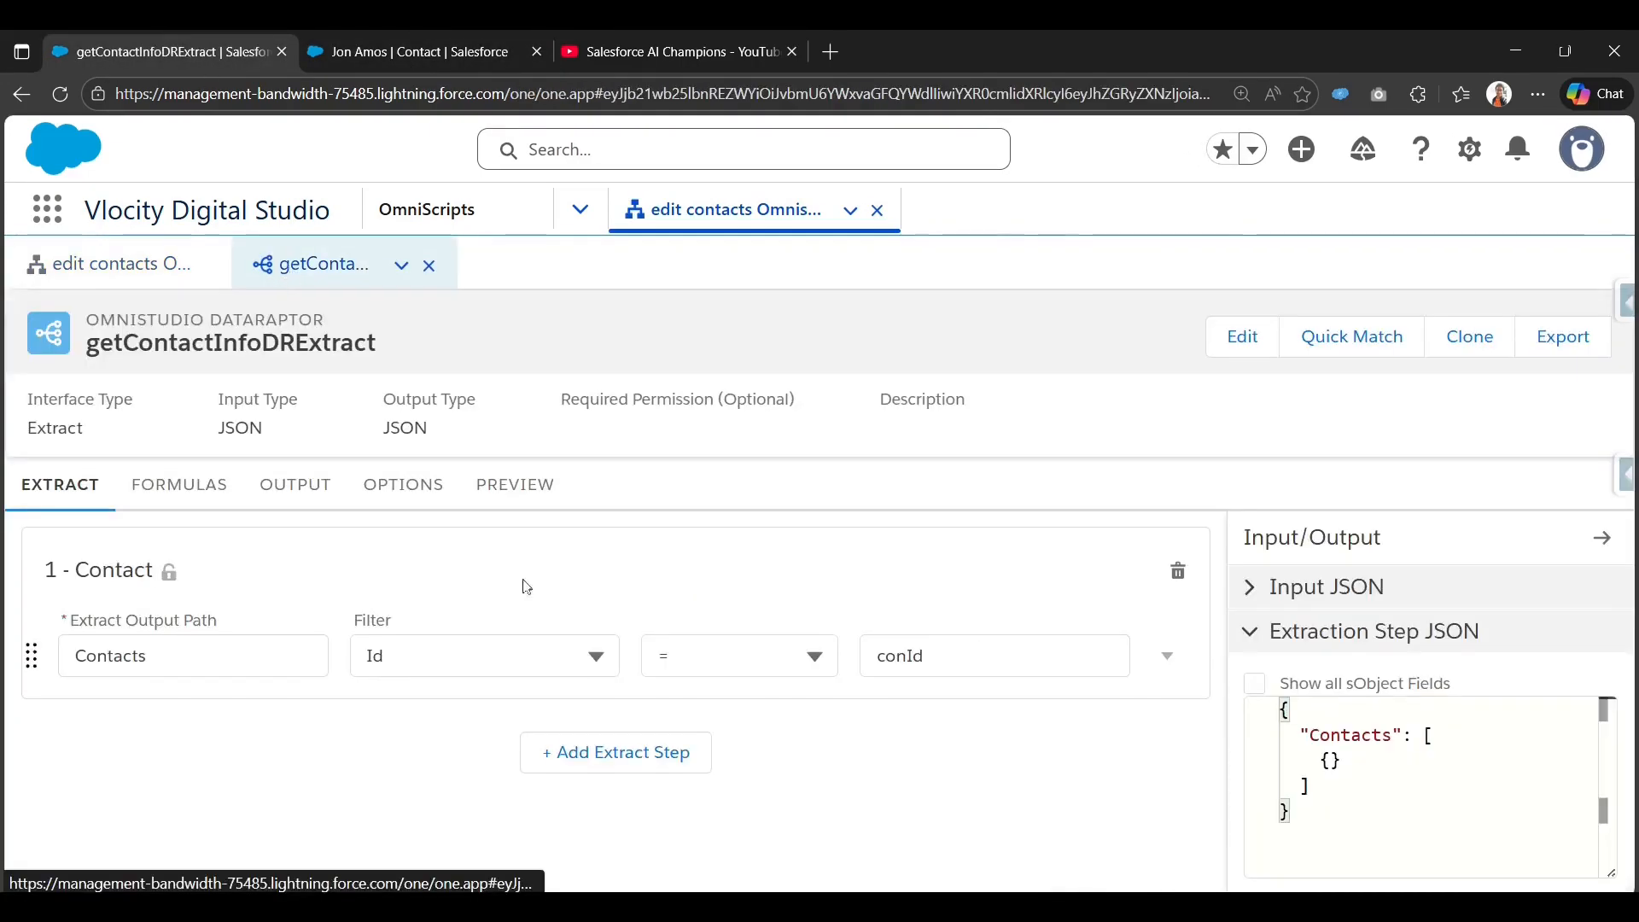
pyautogui.click(499, 485)
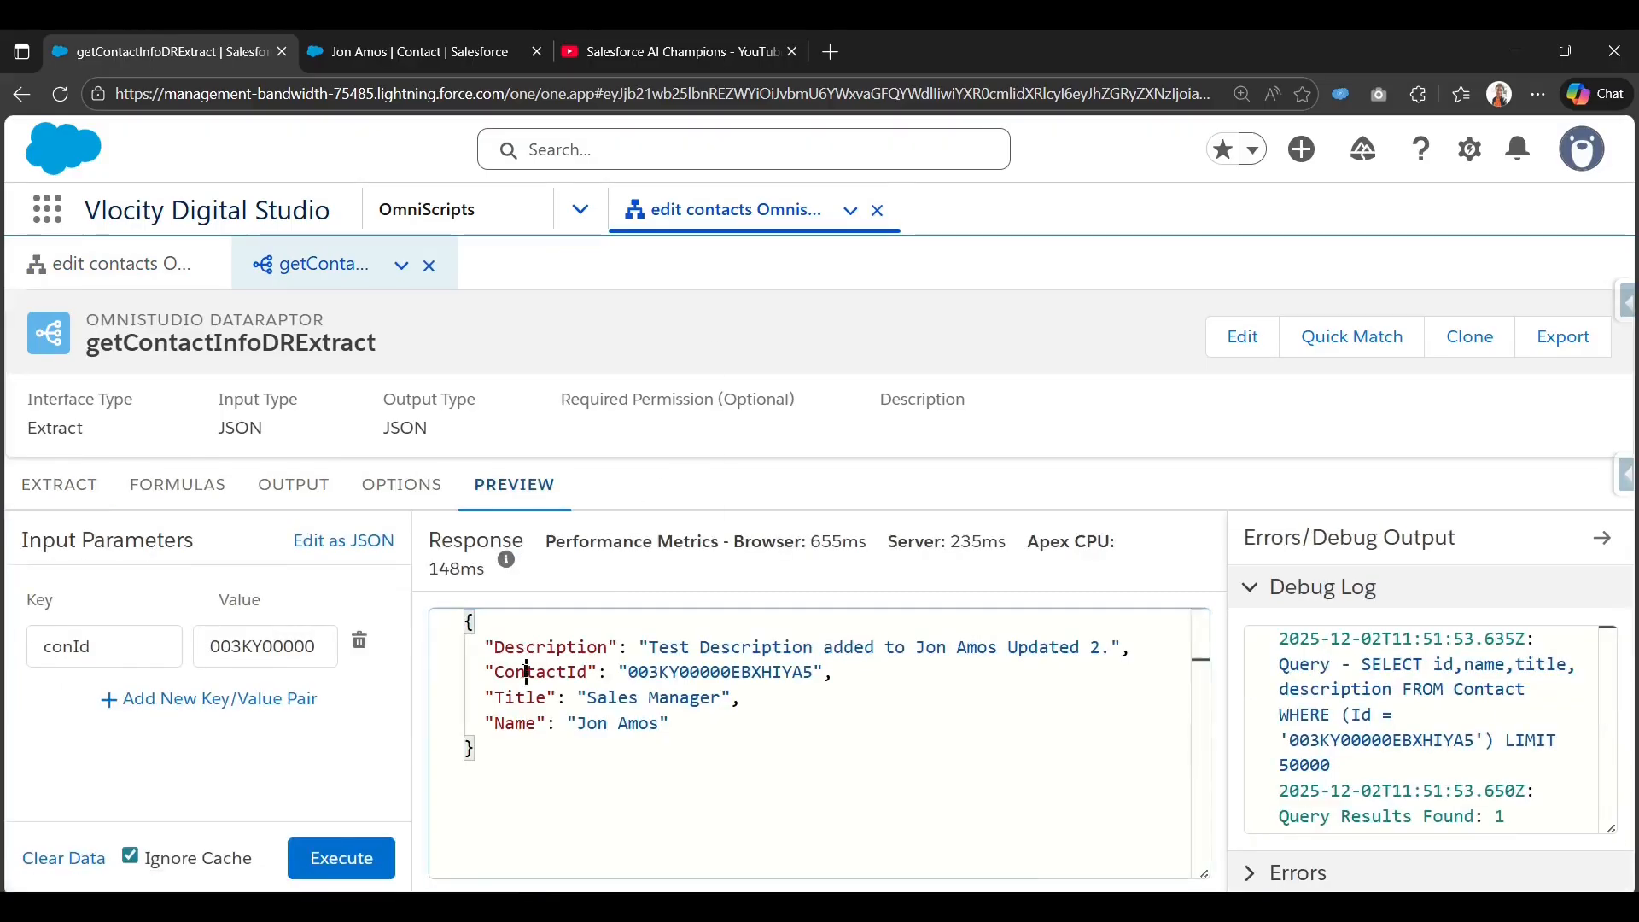
pyautogui.doubleClick(526, 673)
pyautogui.doubleClick(517, 698)
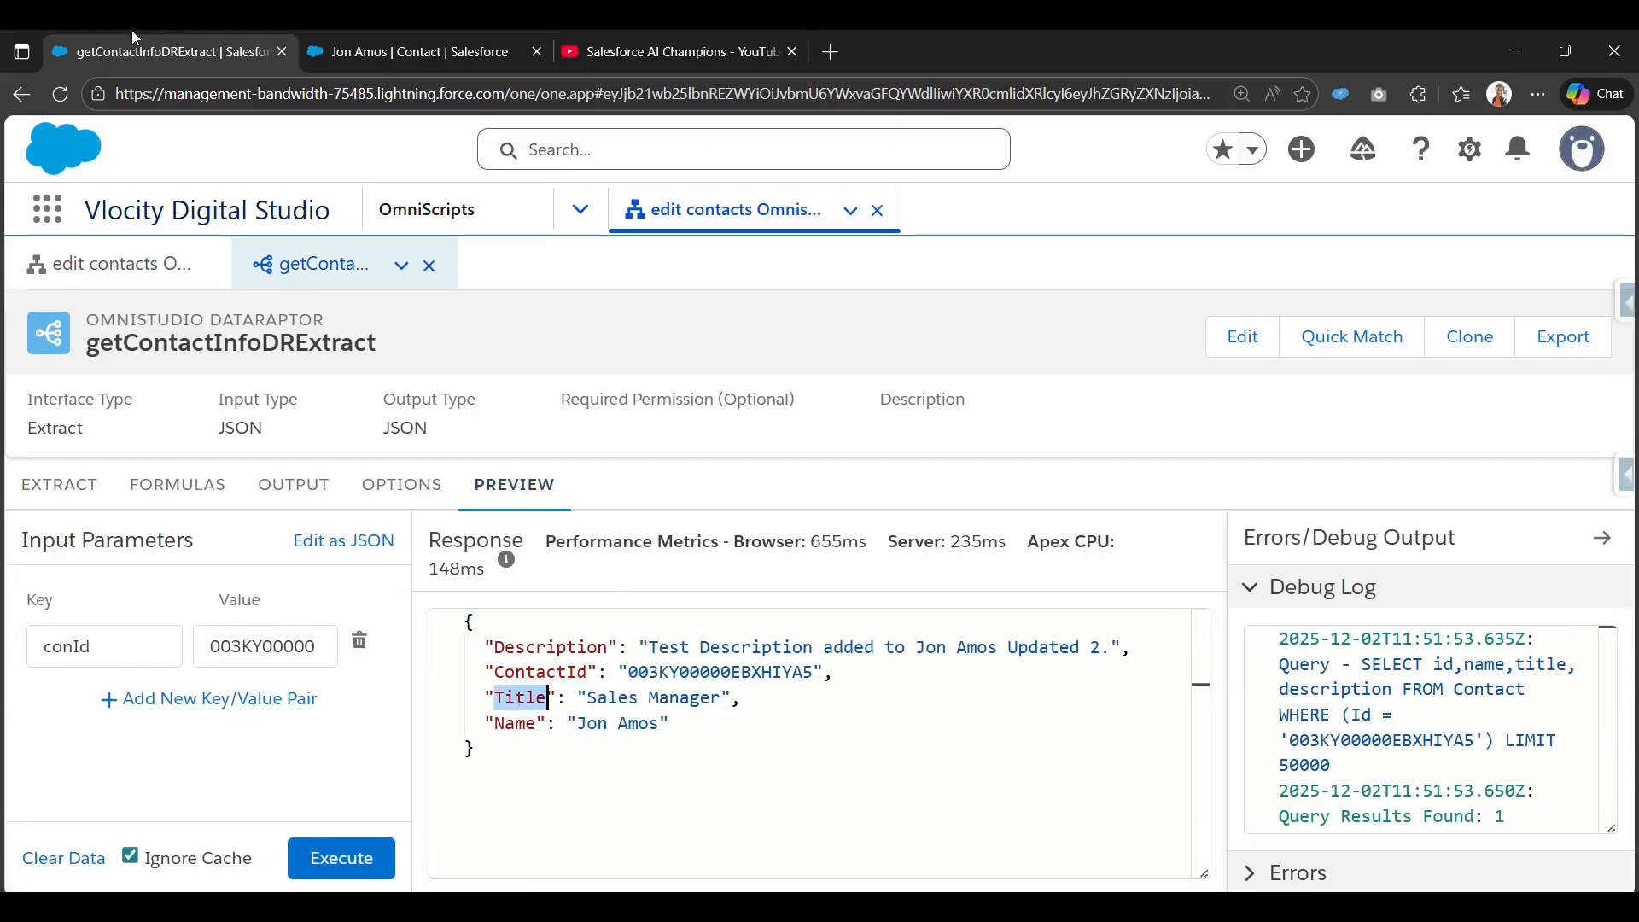
pyautogui.click(406, 29)
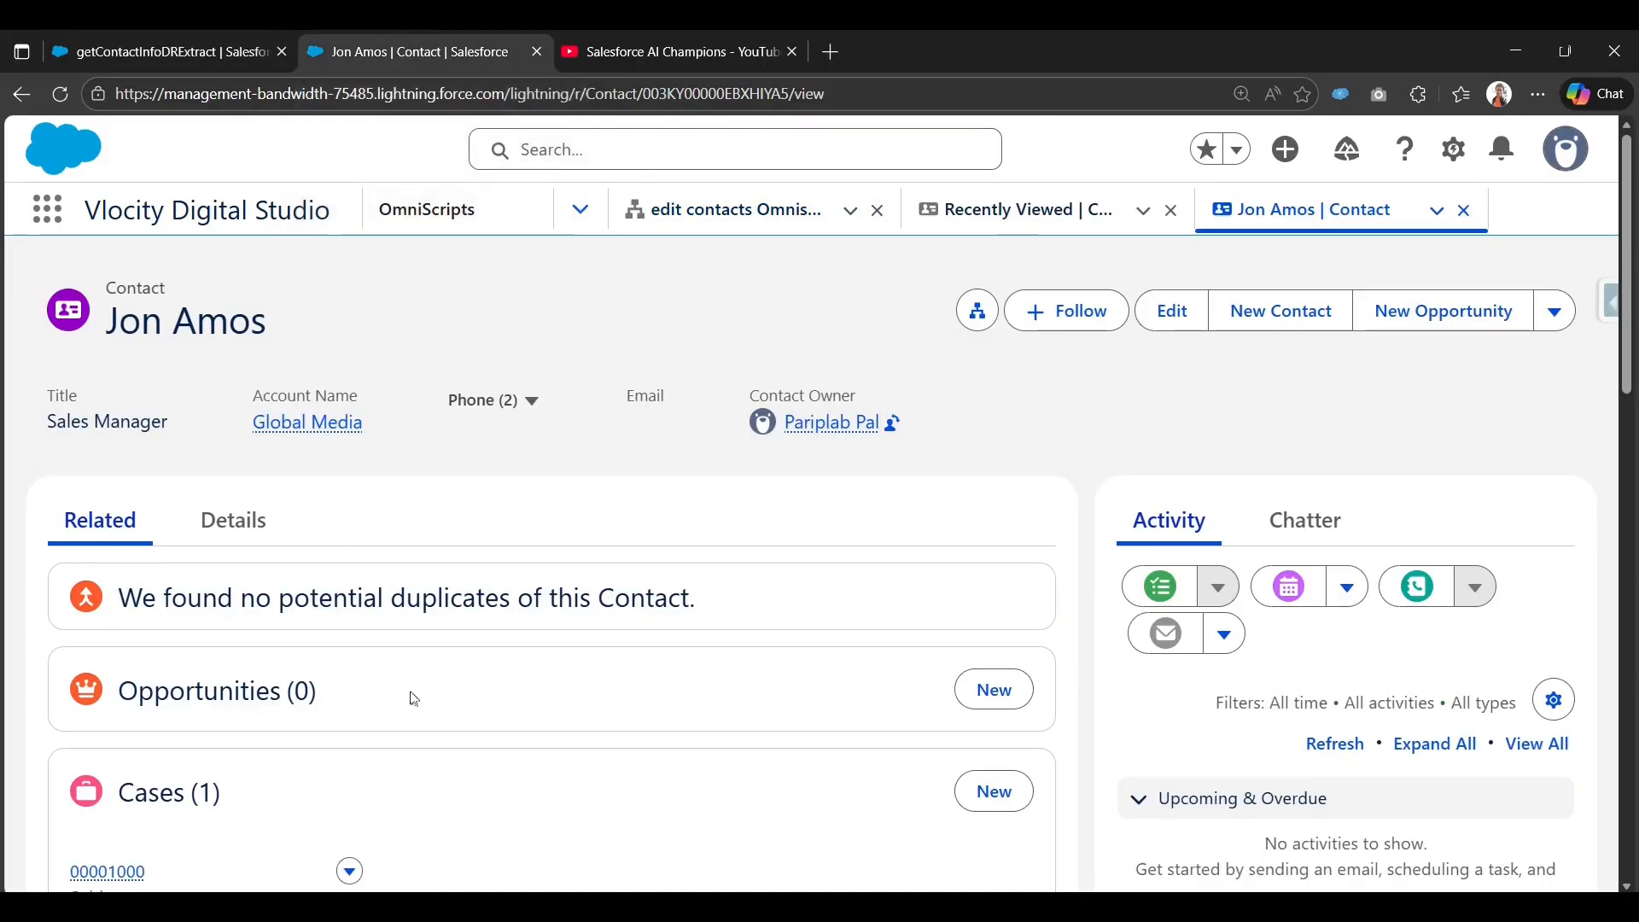
pyautogui.click(165, 29)
pyautogui.click(109, 264)
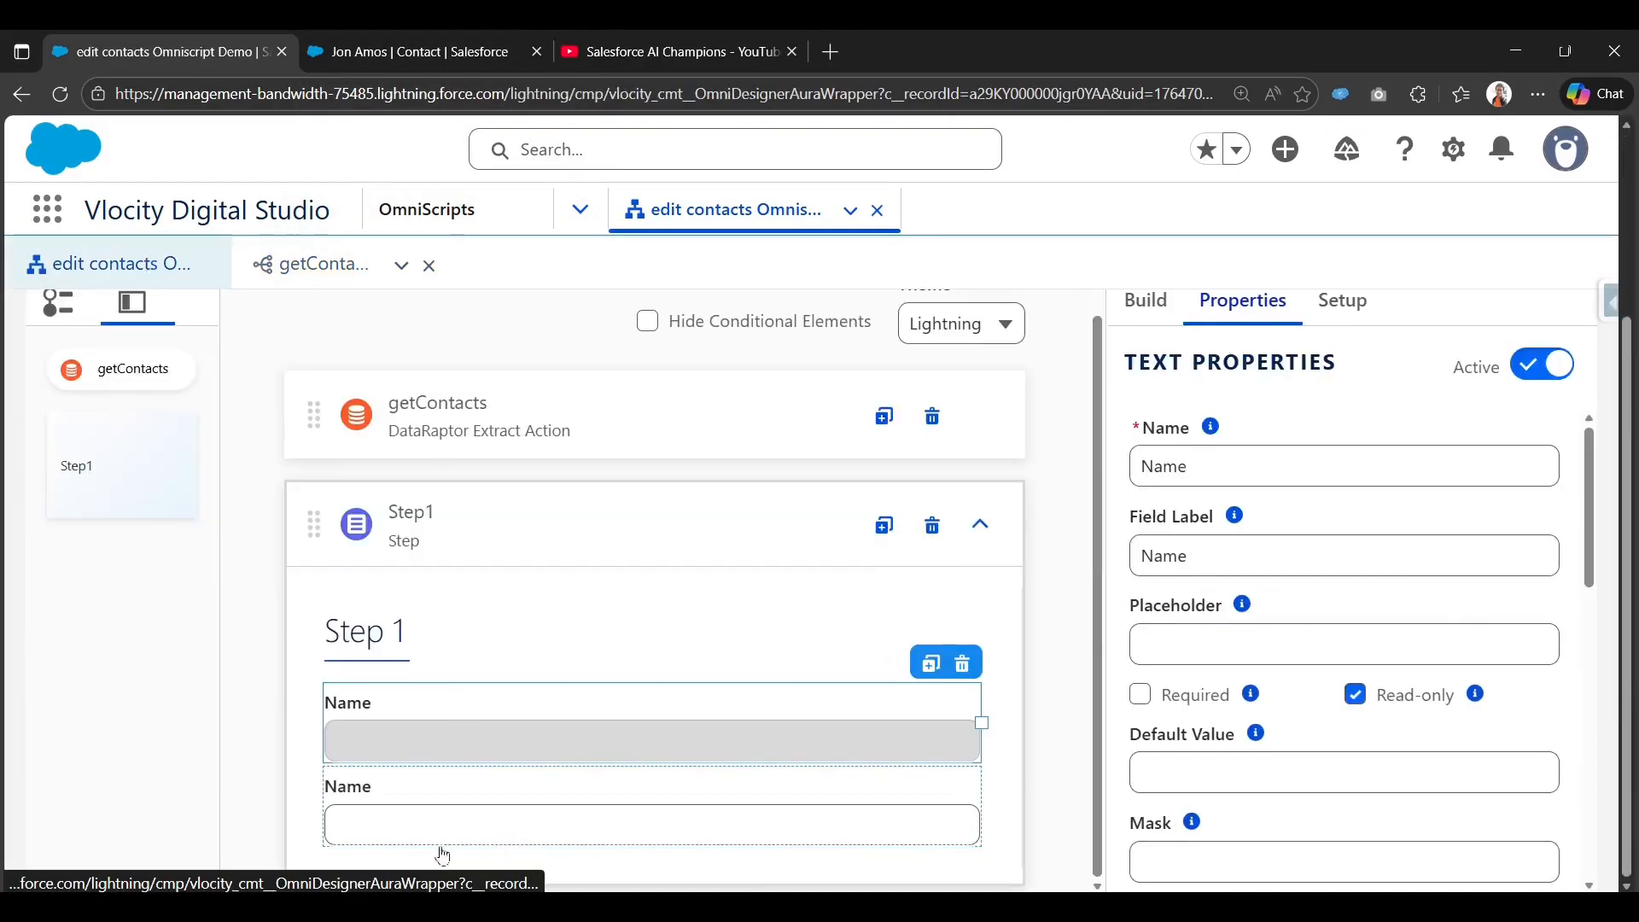
# Rename the copied Name field to Title, name and label, and make it read-only.
pyautogui.click(547, 807)
pyautogui.doubleClick(1170, 467)
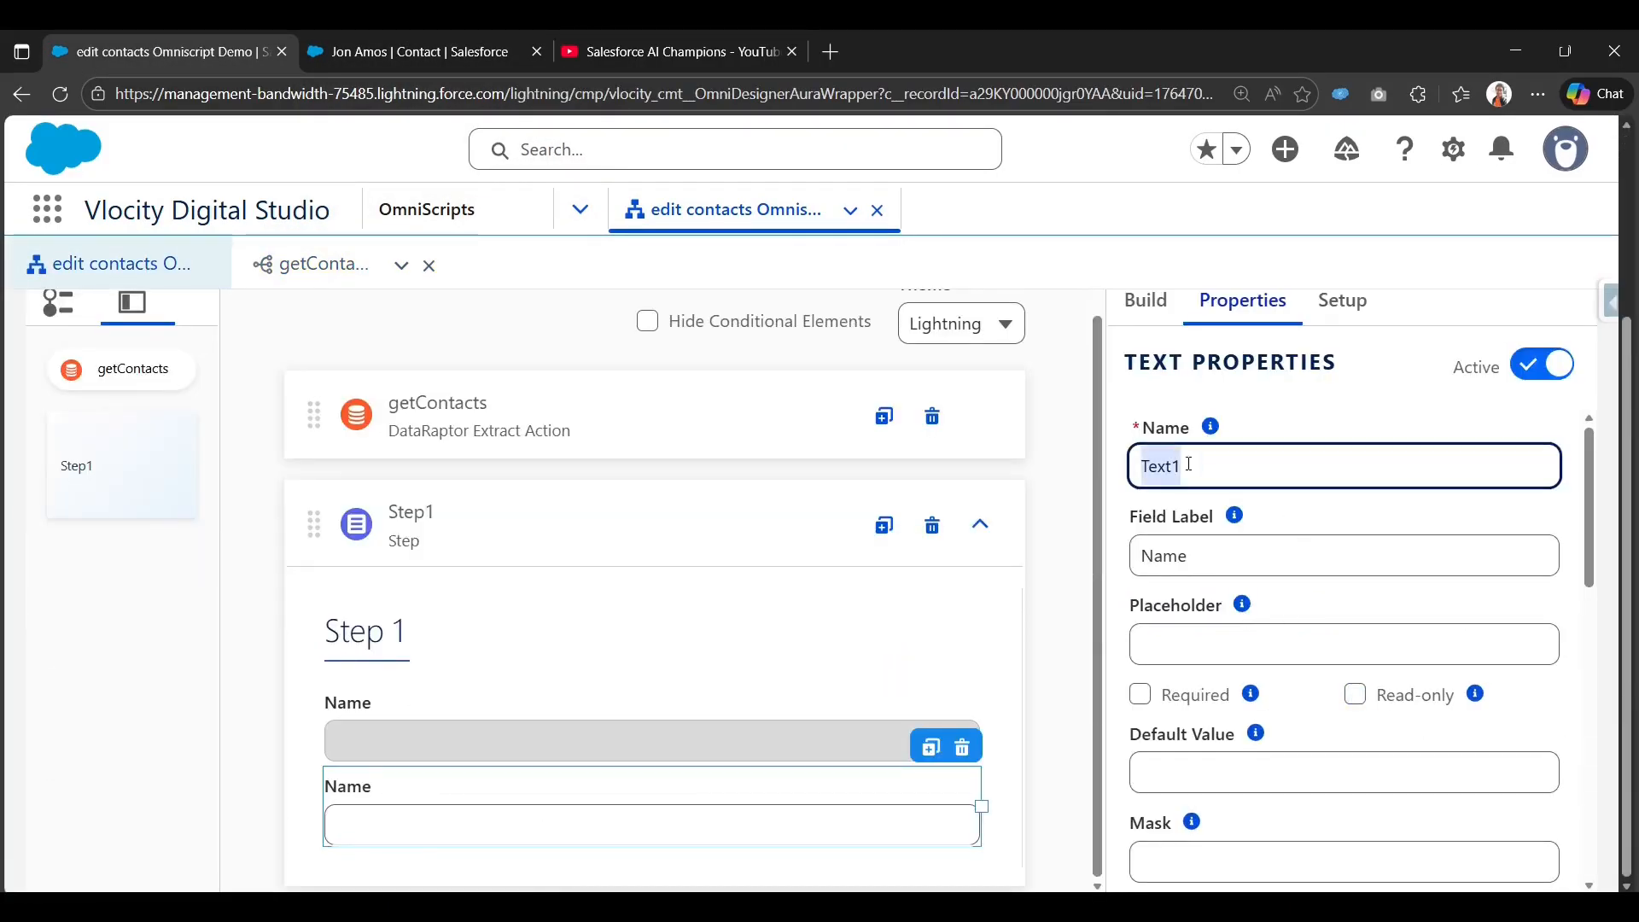
pyautogui.write('Title')
pyautogui.click(1196, 556)
pyautogui.doubleClick(1171, 556)
pyautogui.write('Title')
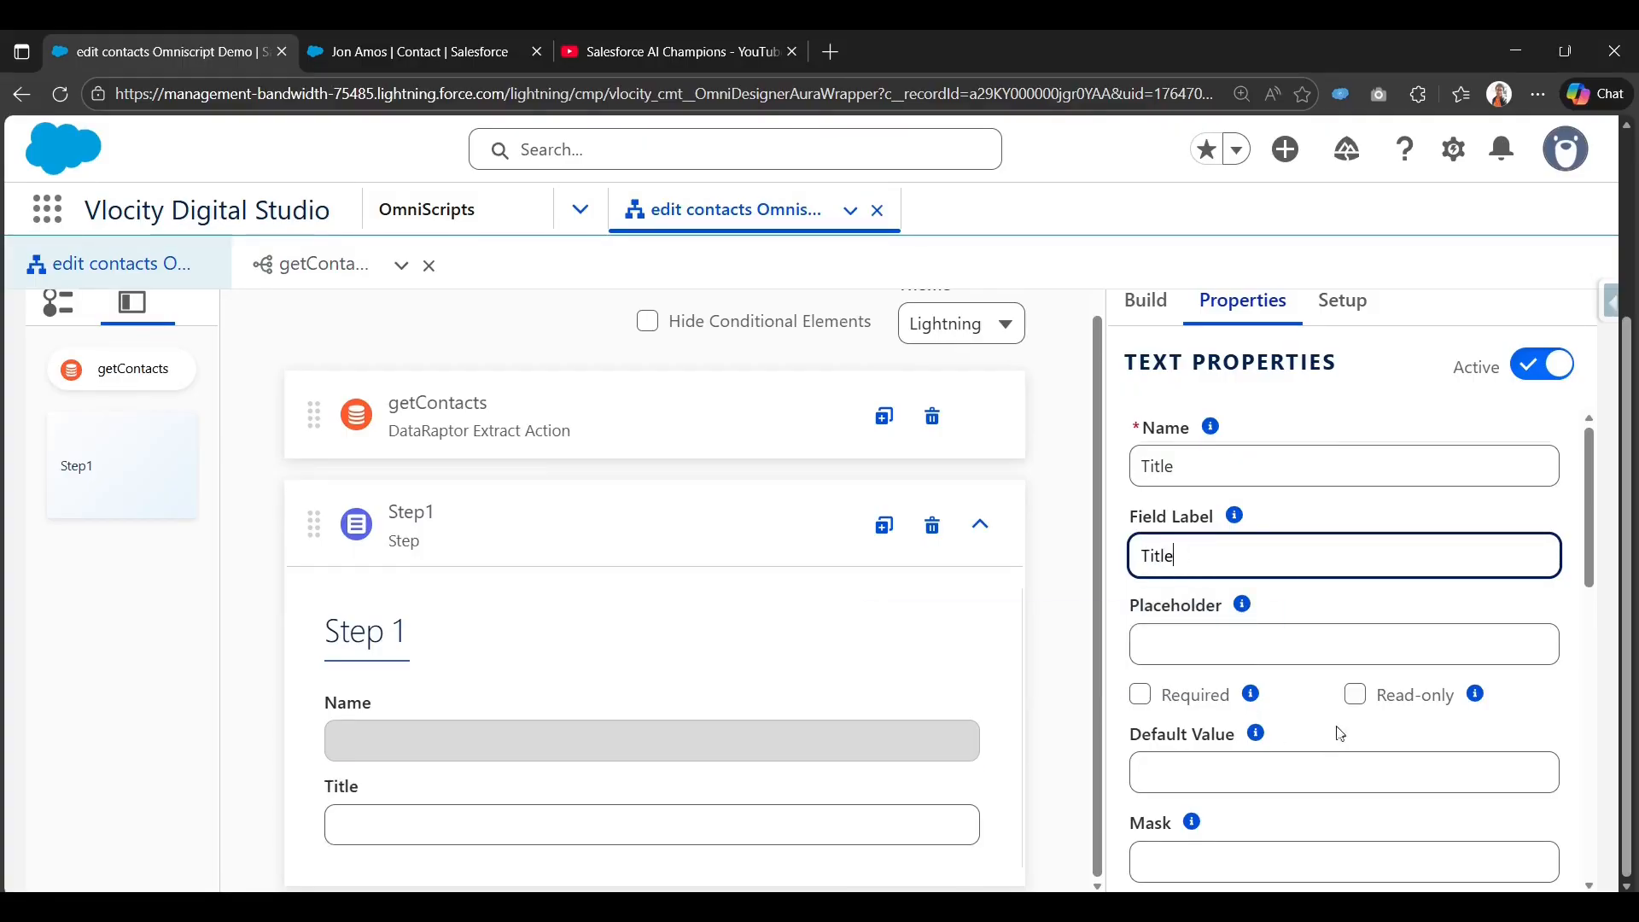
pyautogui.click(1365, 700)
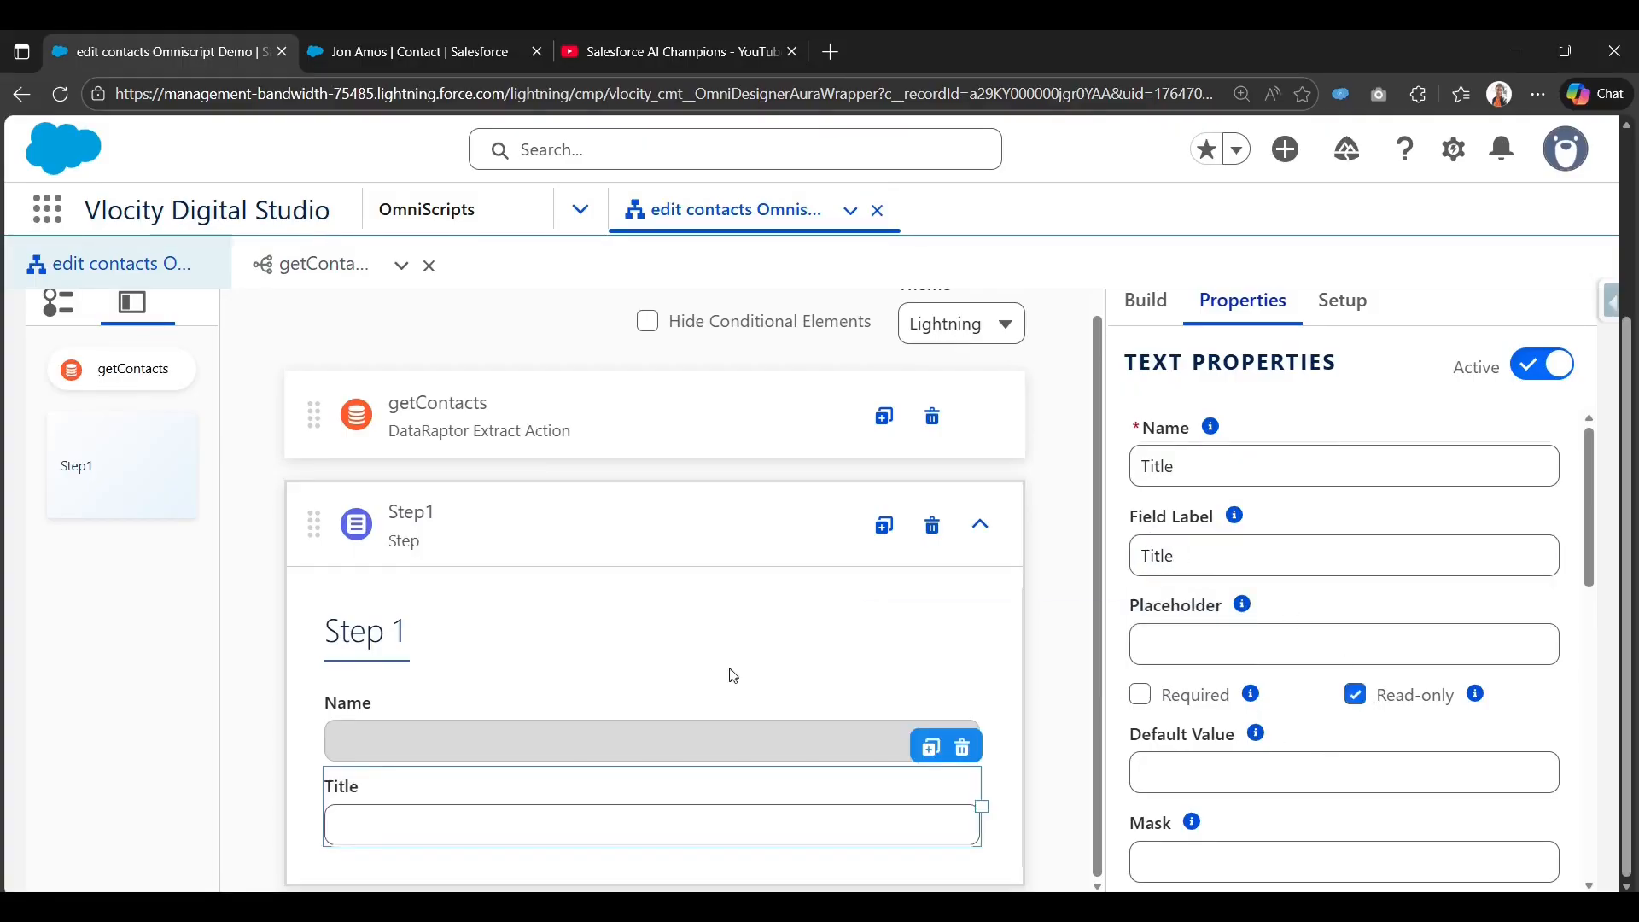
# Duplicate the Title field and rename the copy ContactId, name and label.
pyautogui.click(933, 751)
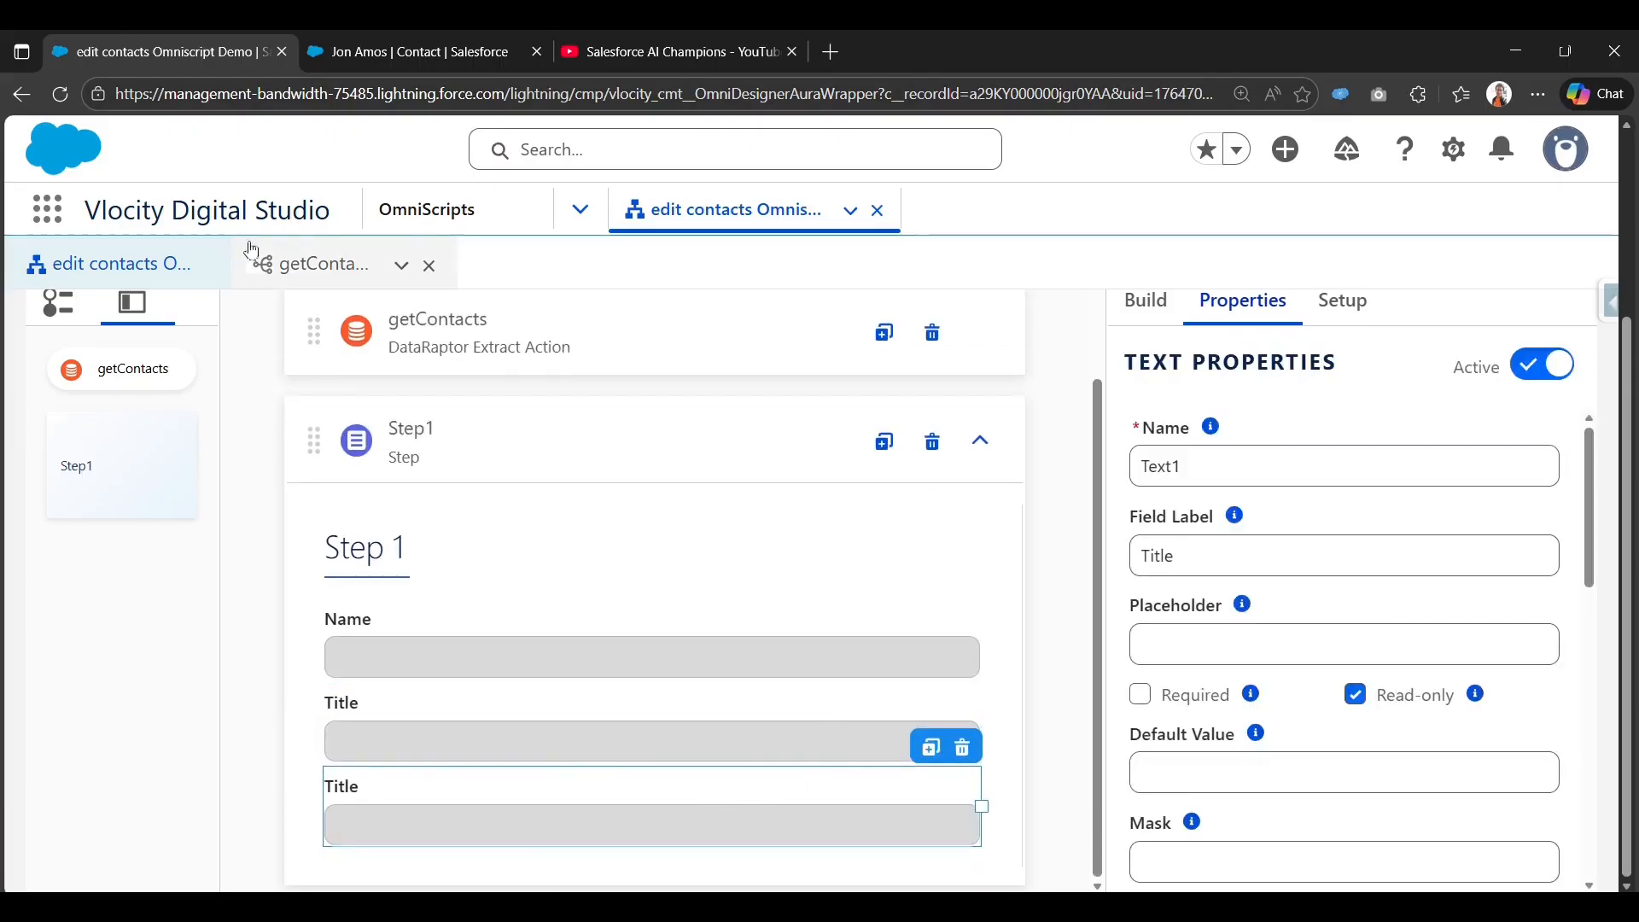
pyautogui.click(311, 264)
pyautogui.doubleClick(533, 671)
pyautogui.hotkey('ctrl', 'c')
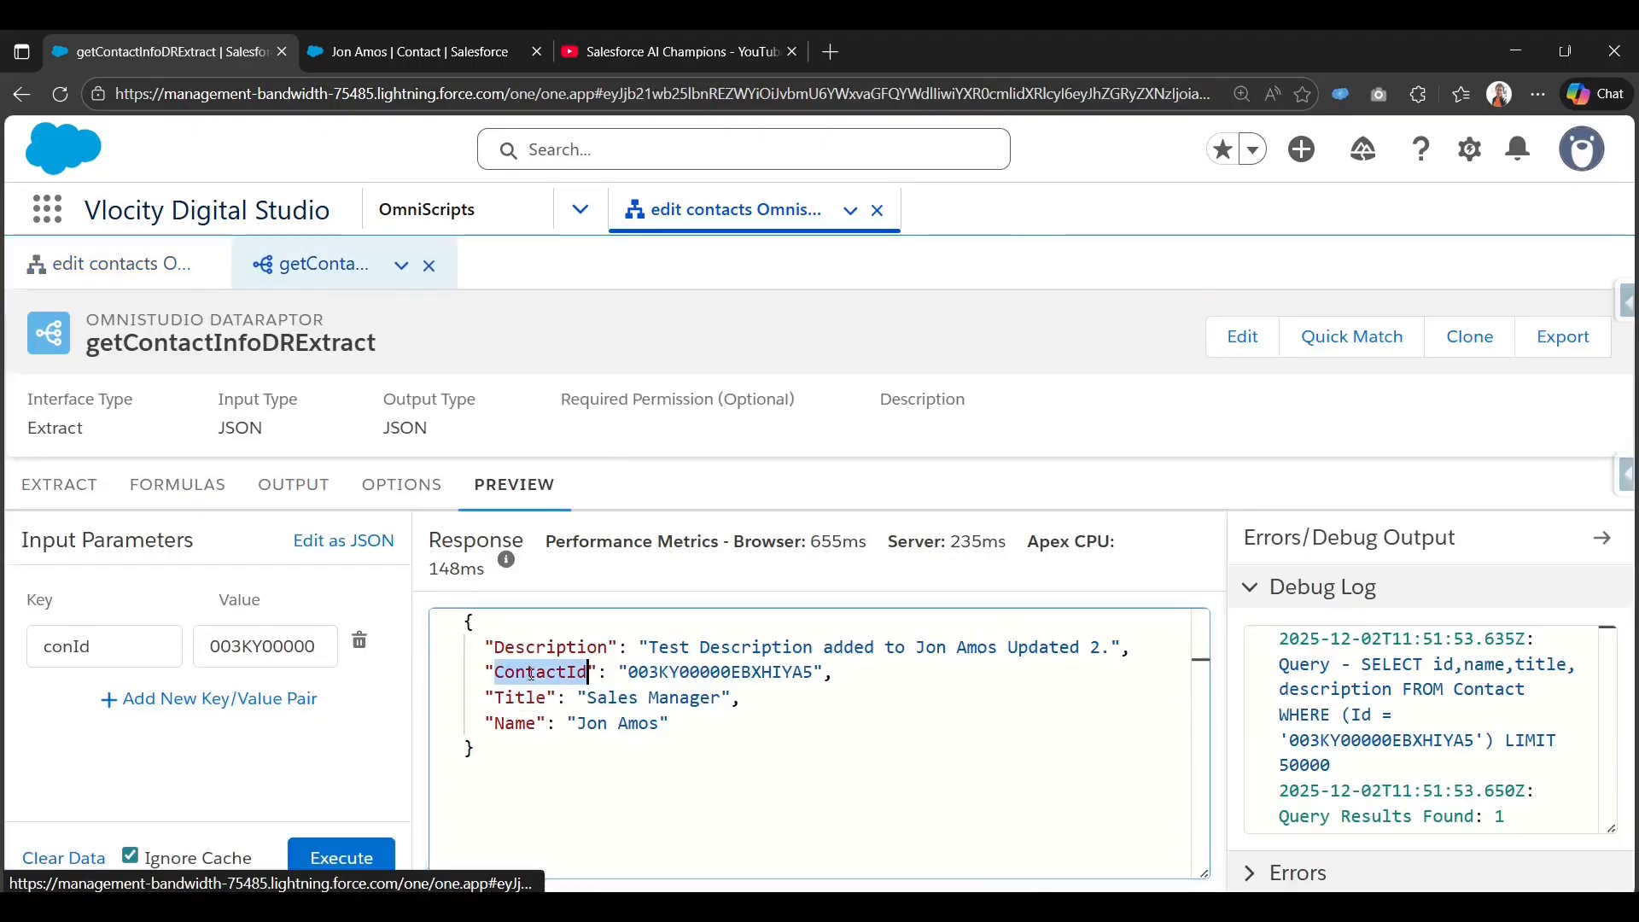
pyautogui.click(103, 265)
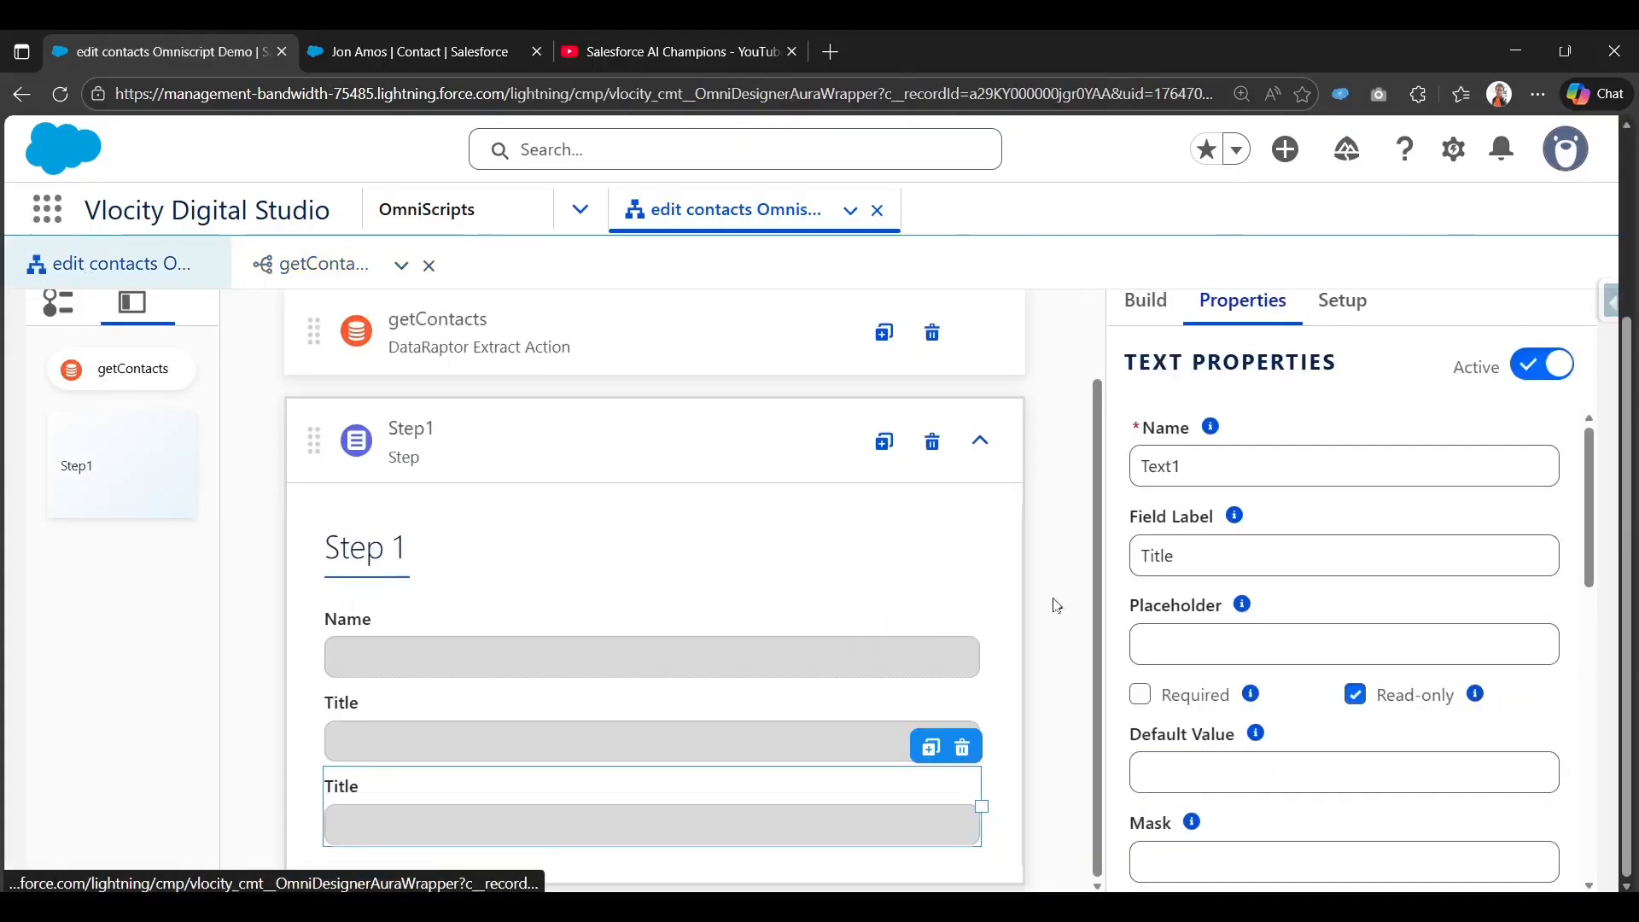
pyautogui.doubleClick(1218, 461)
pyautogui.hotkey('ctrl', 'v')
pyautogui.press('Tab')
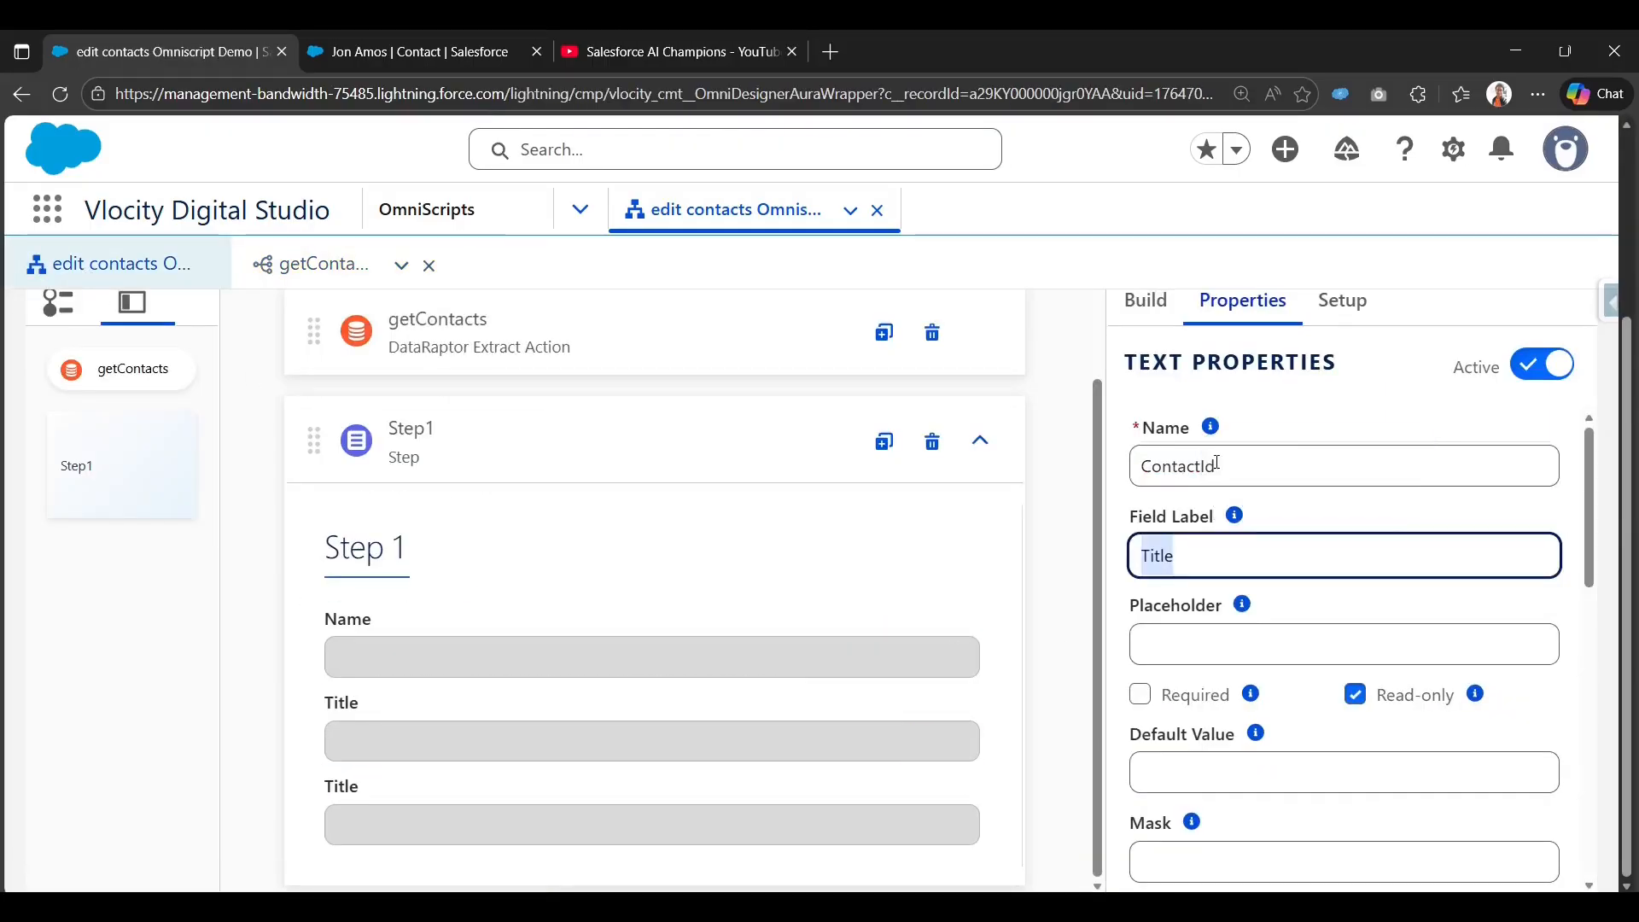
pyautogui.hotkey('ctrl', 'v')
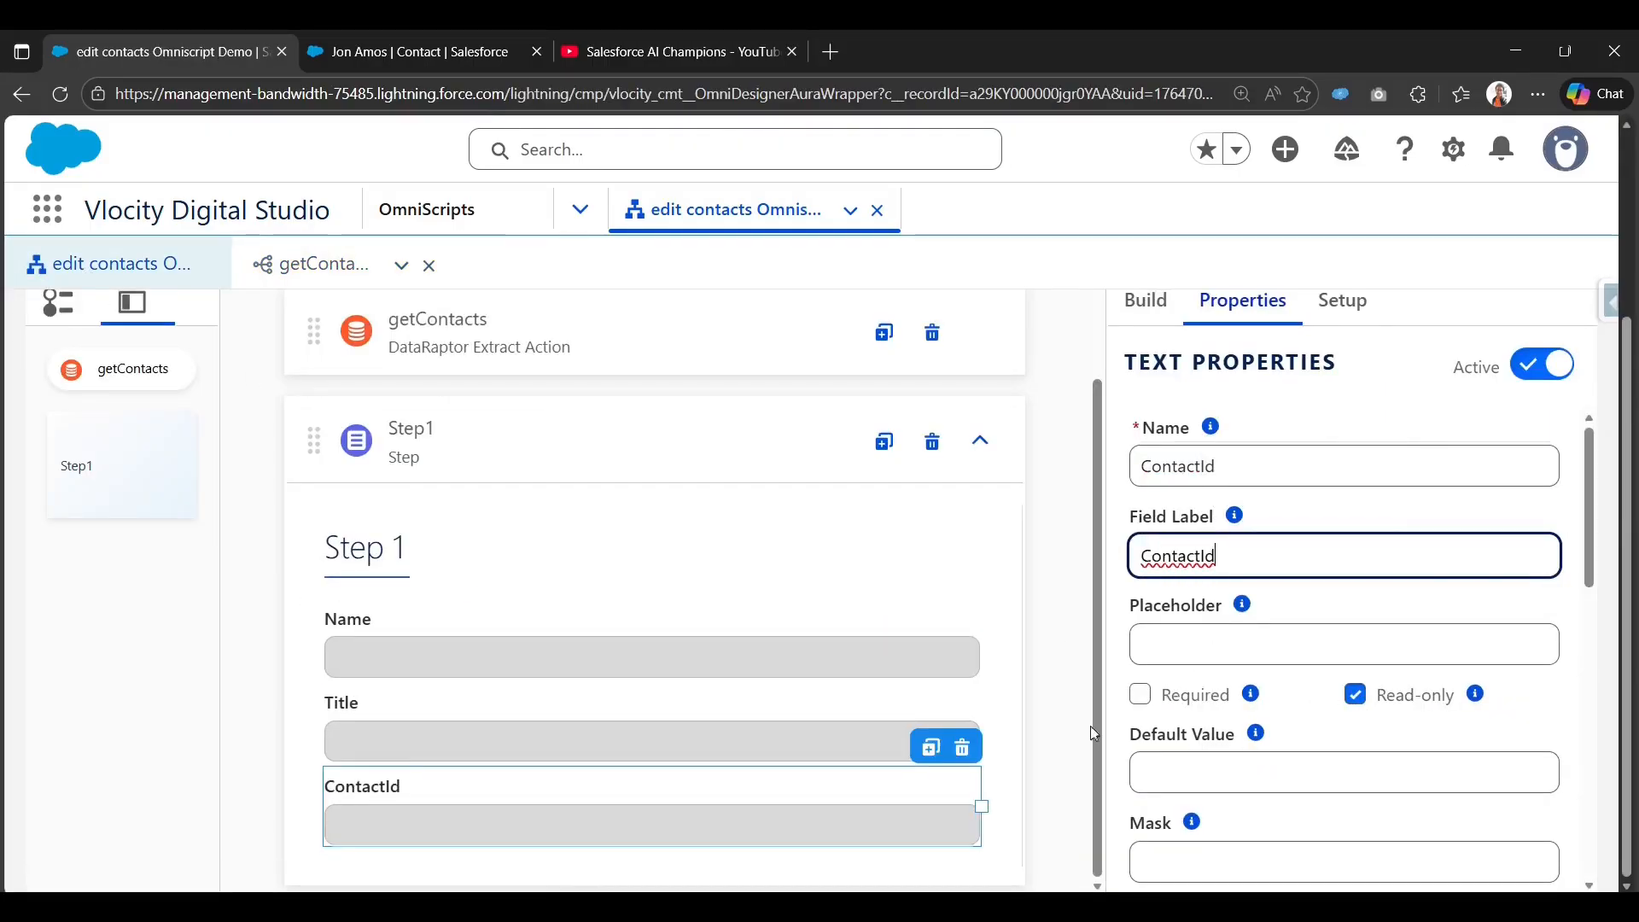
# Add a Text Area element to Step1 below the ContactId field.
pyautogui.click(1156, 323)
pyautogui.click(1260, 380)
pyautogui.write('te')
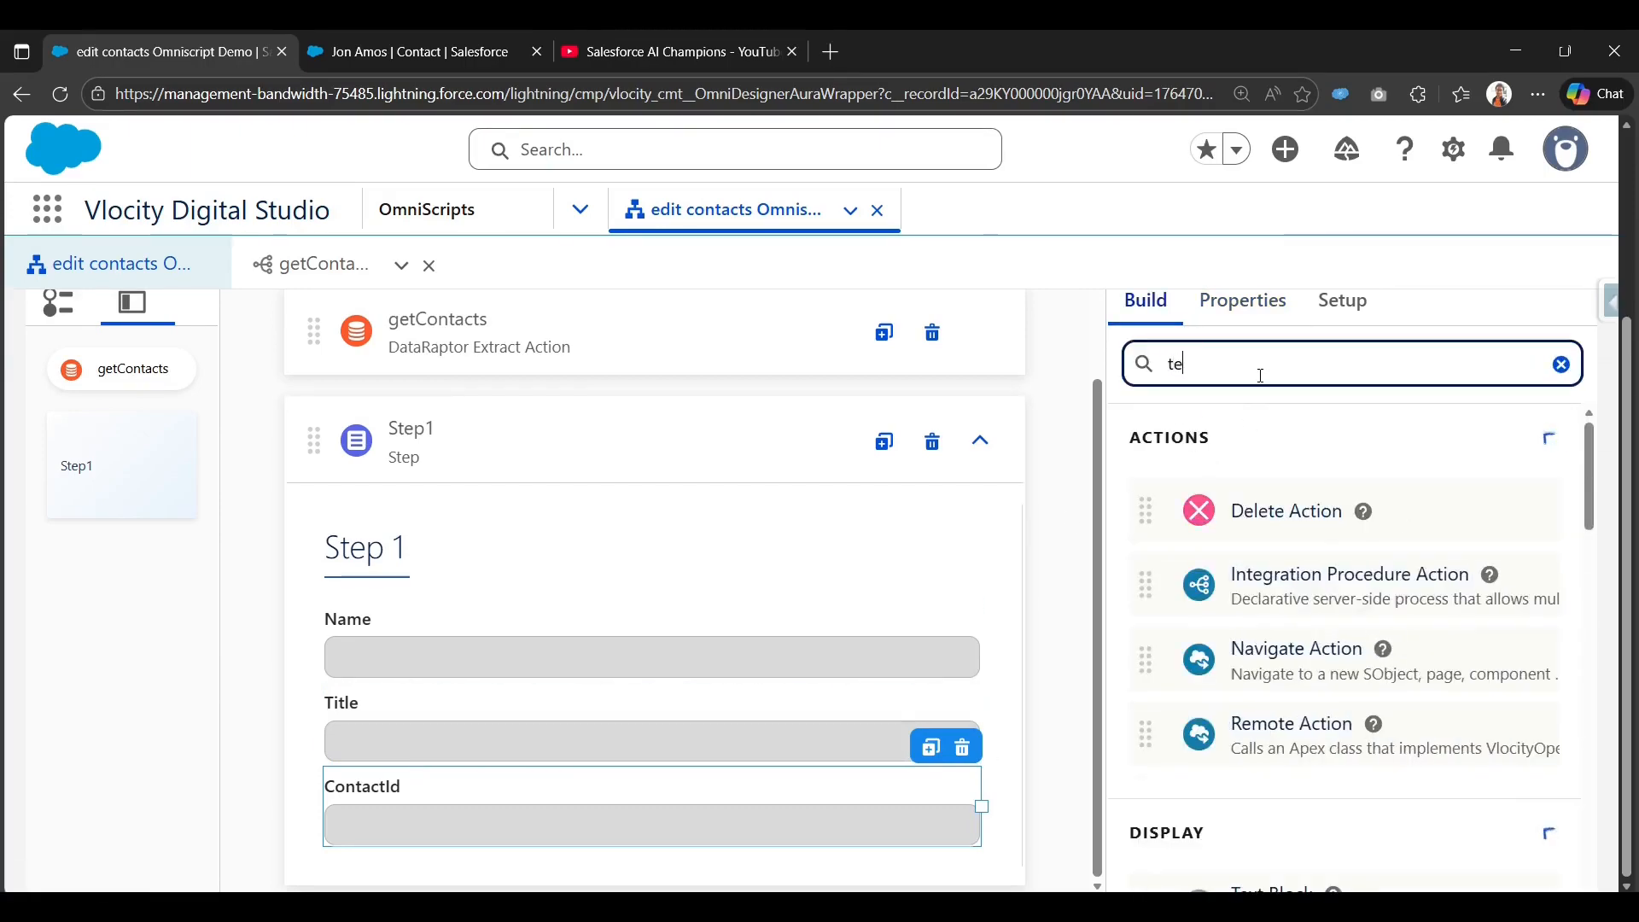
pyautogui.write('xt')
pyautogui.scroll(-3, 1251, 483)
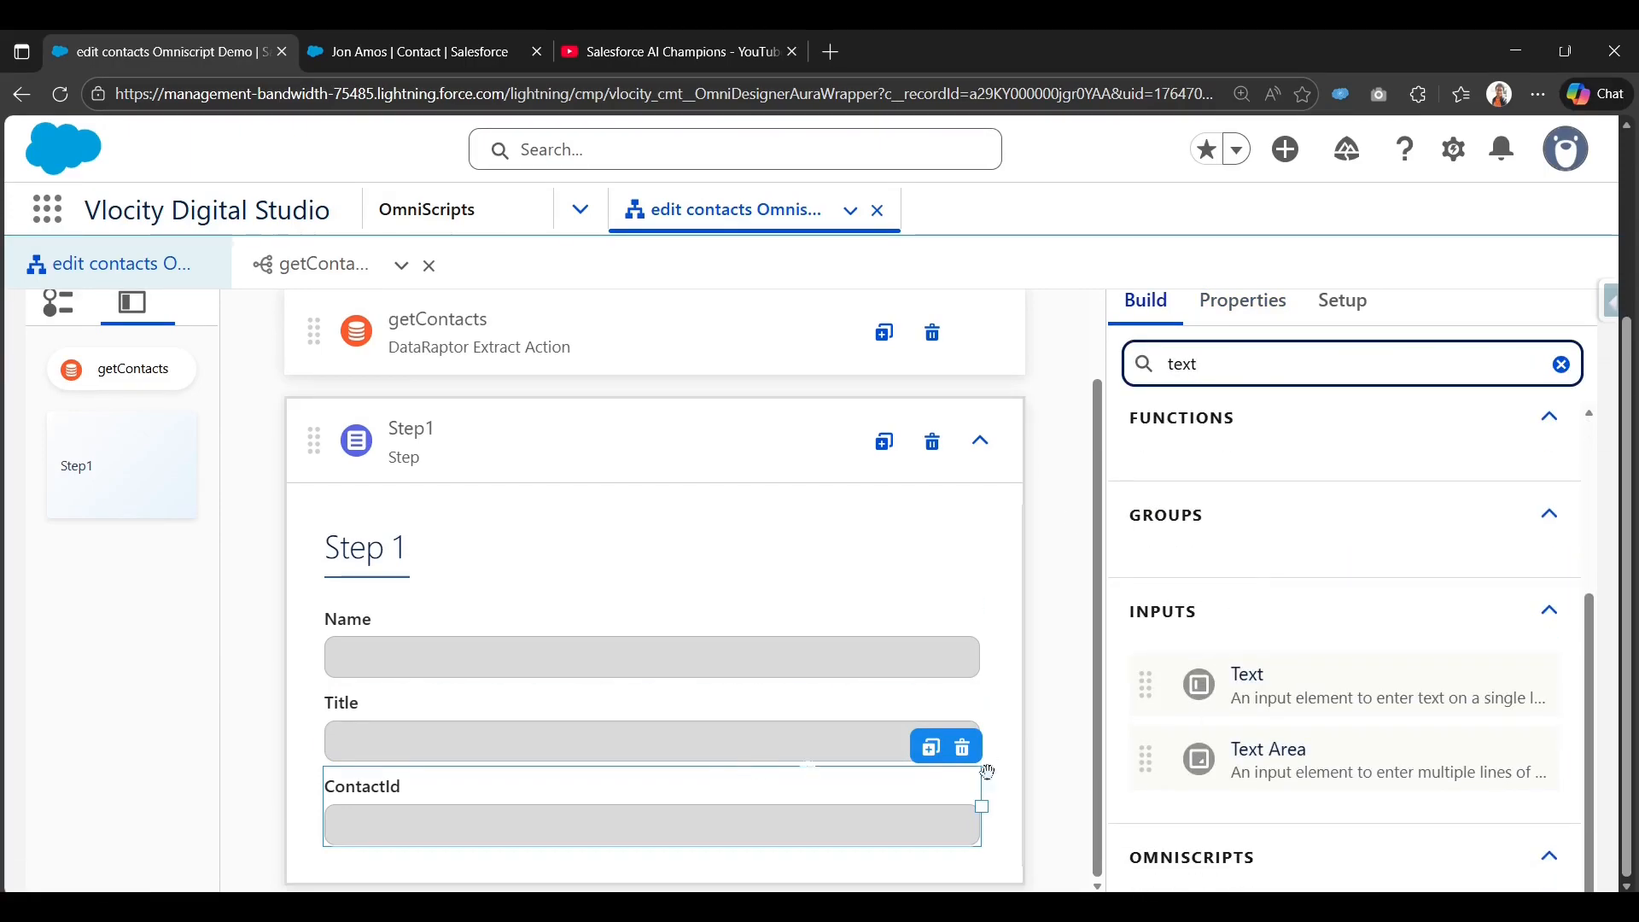
pyautogui.moveTo(1299, 753); pyautogui.dragTo(538, 842)
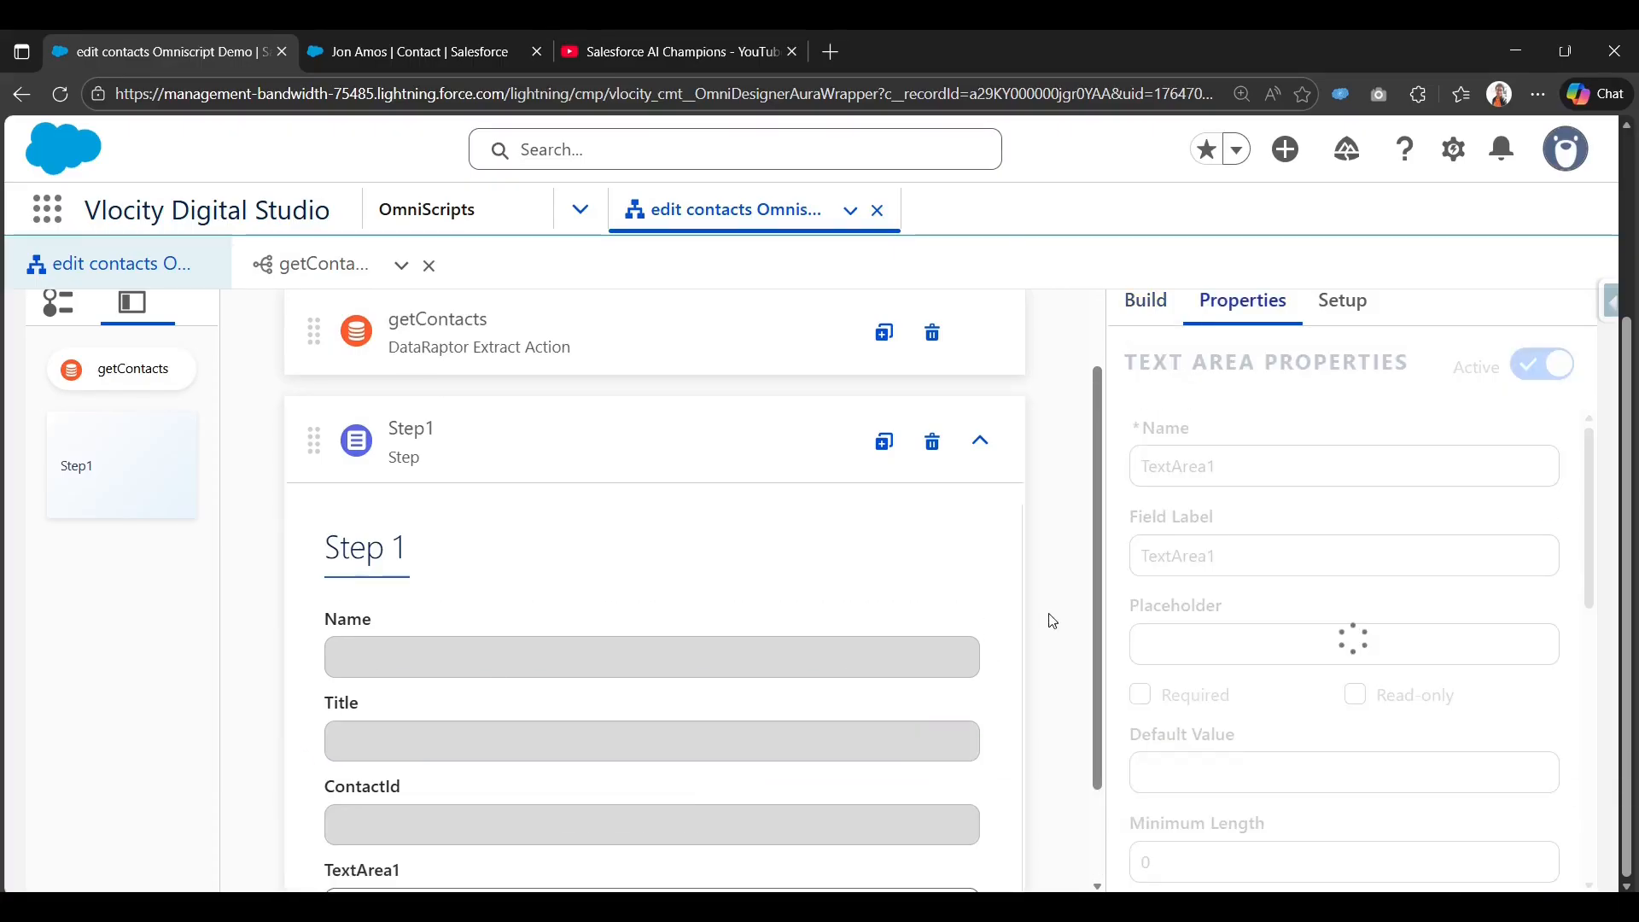
pyautogui.scroll(-2, 1037, 624)
# Rename the text area to Description, copying the key from the DataRaptor response.
pyautogui.click(309, 265)
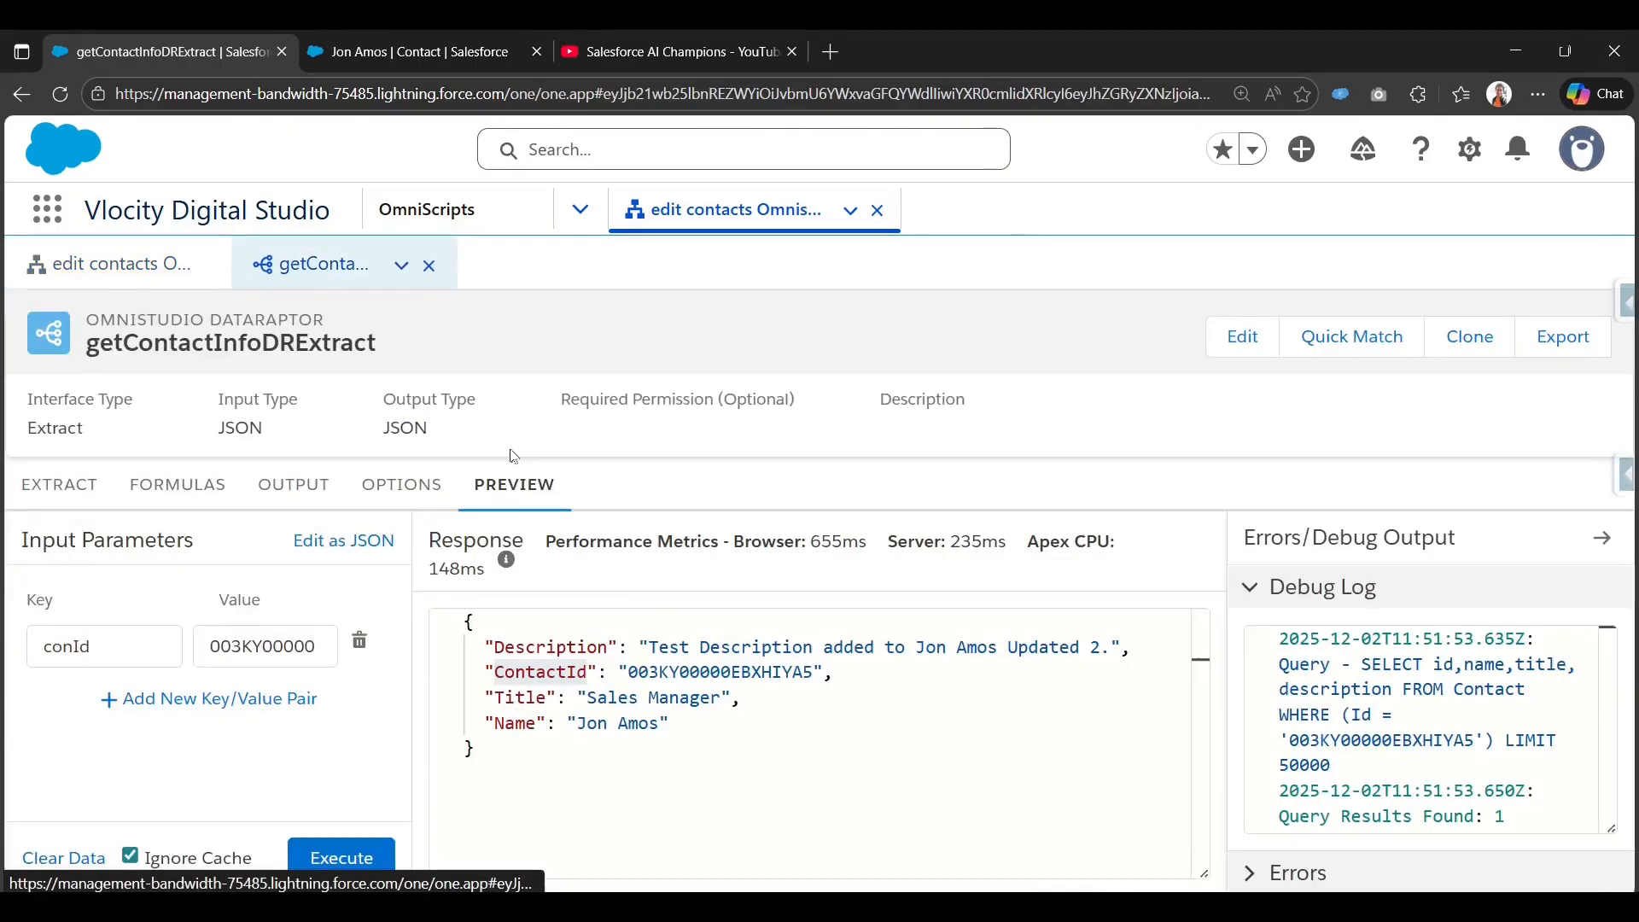
pyautogui.doubleClick(536, 649)
pyautogui.hotkey('ctrl', 'c')
pyautogui.click(130, 264)
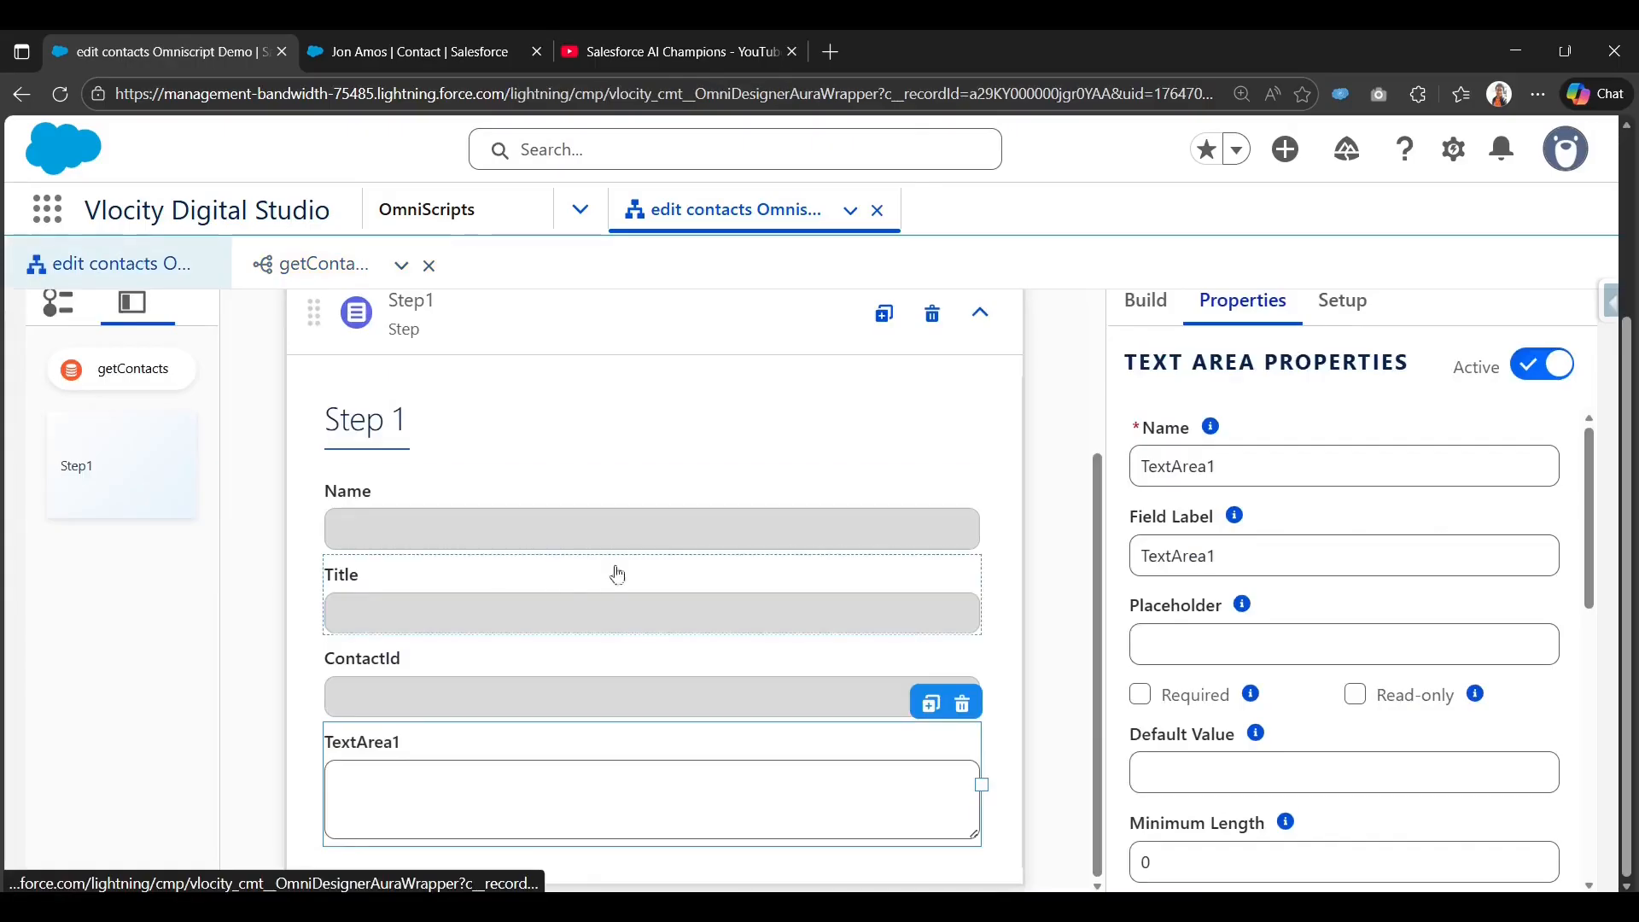
pyautogui.doubleClick(1236, 467)
pyautogui.hotkey('ctrl', 'v')
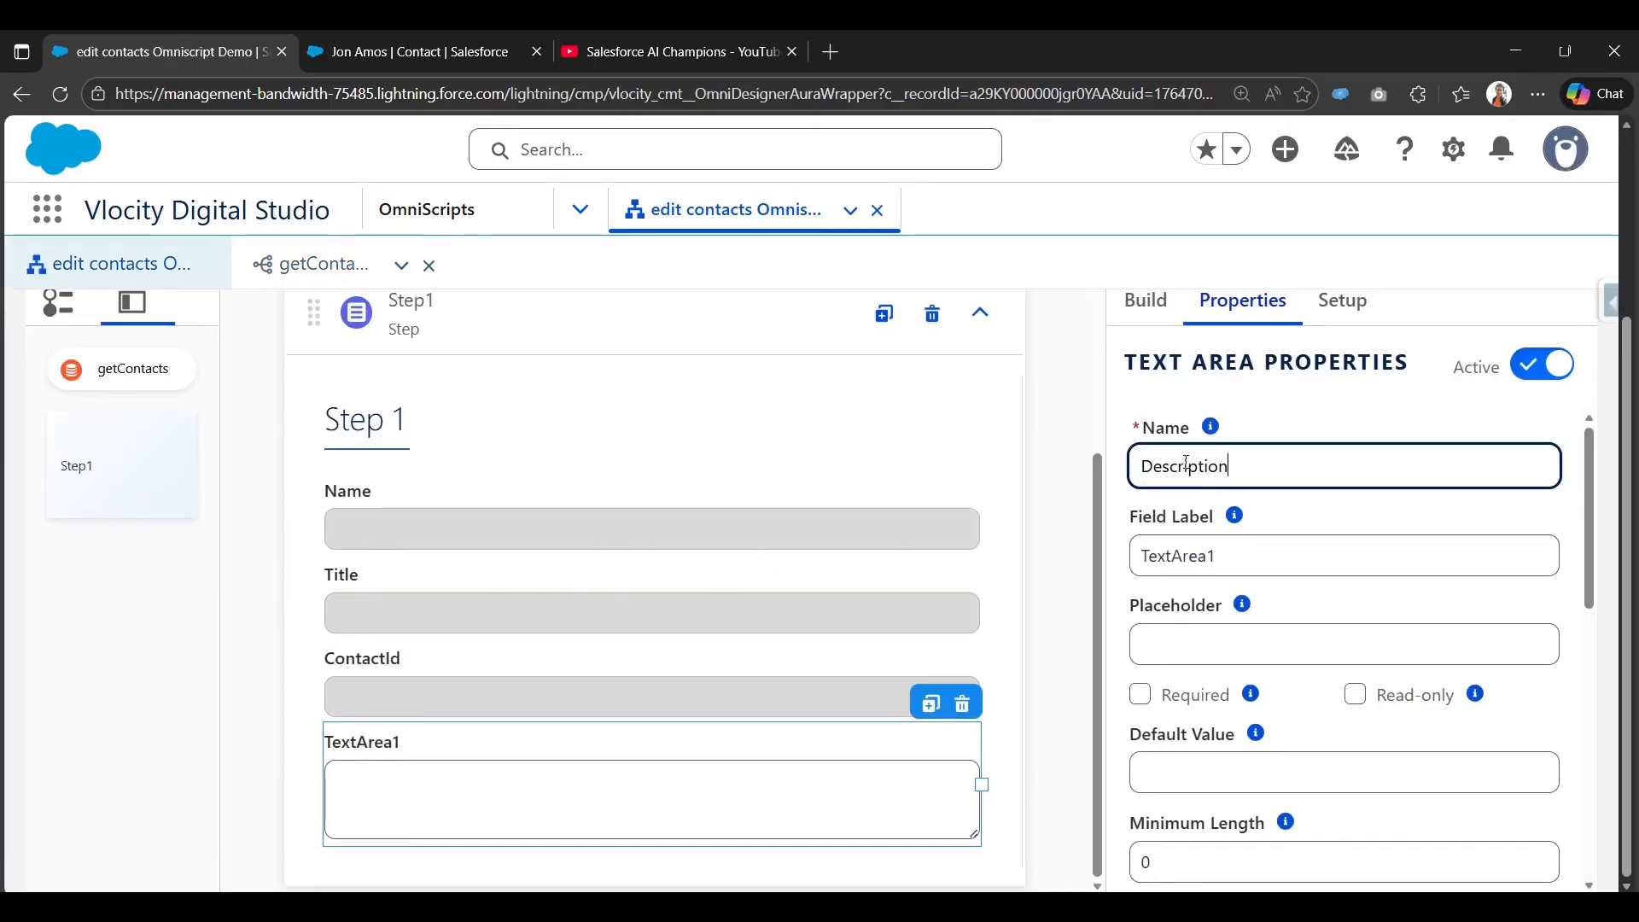
pyautogui.press('Tab')
pyautogui.hotkey('ctrl', 'v')
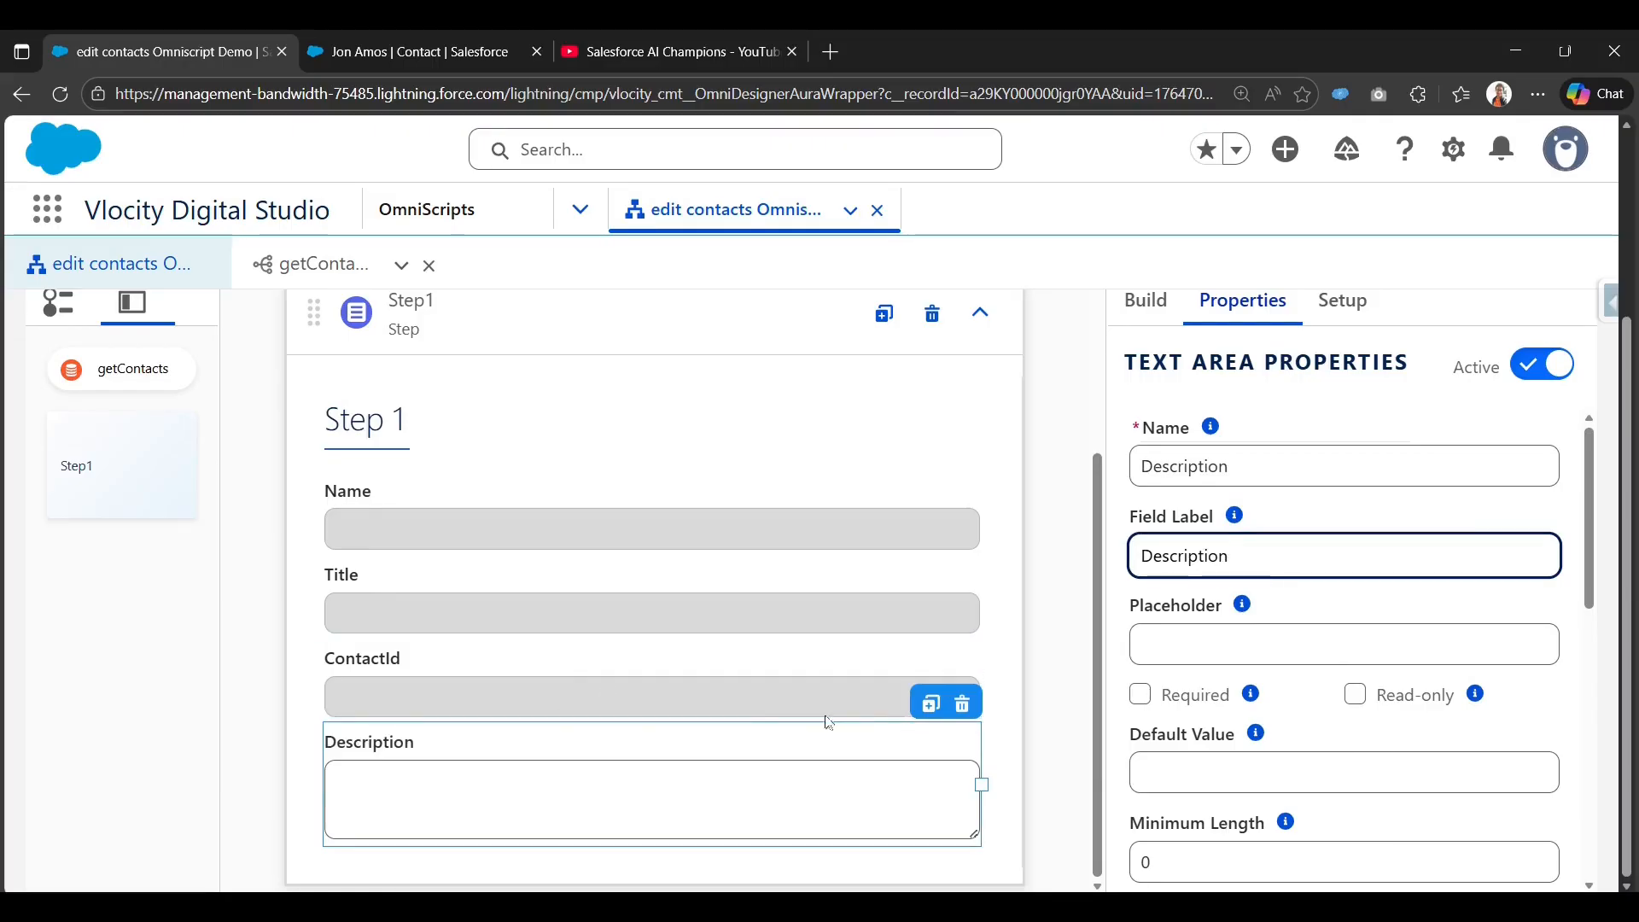
pyautogui.scroll(3, 1037, 704)
pyautogui.scroll(-3, 651, 680)
pyautogui.scroll(1, 969, 632)
pyautogui.scroll(5, 970, 631)
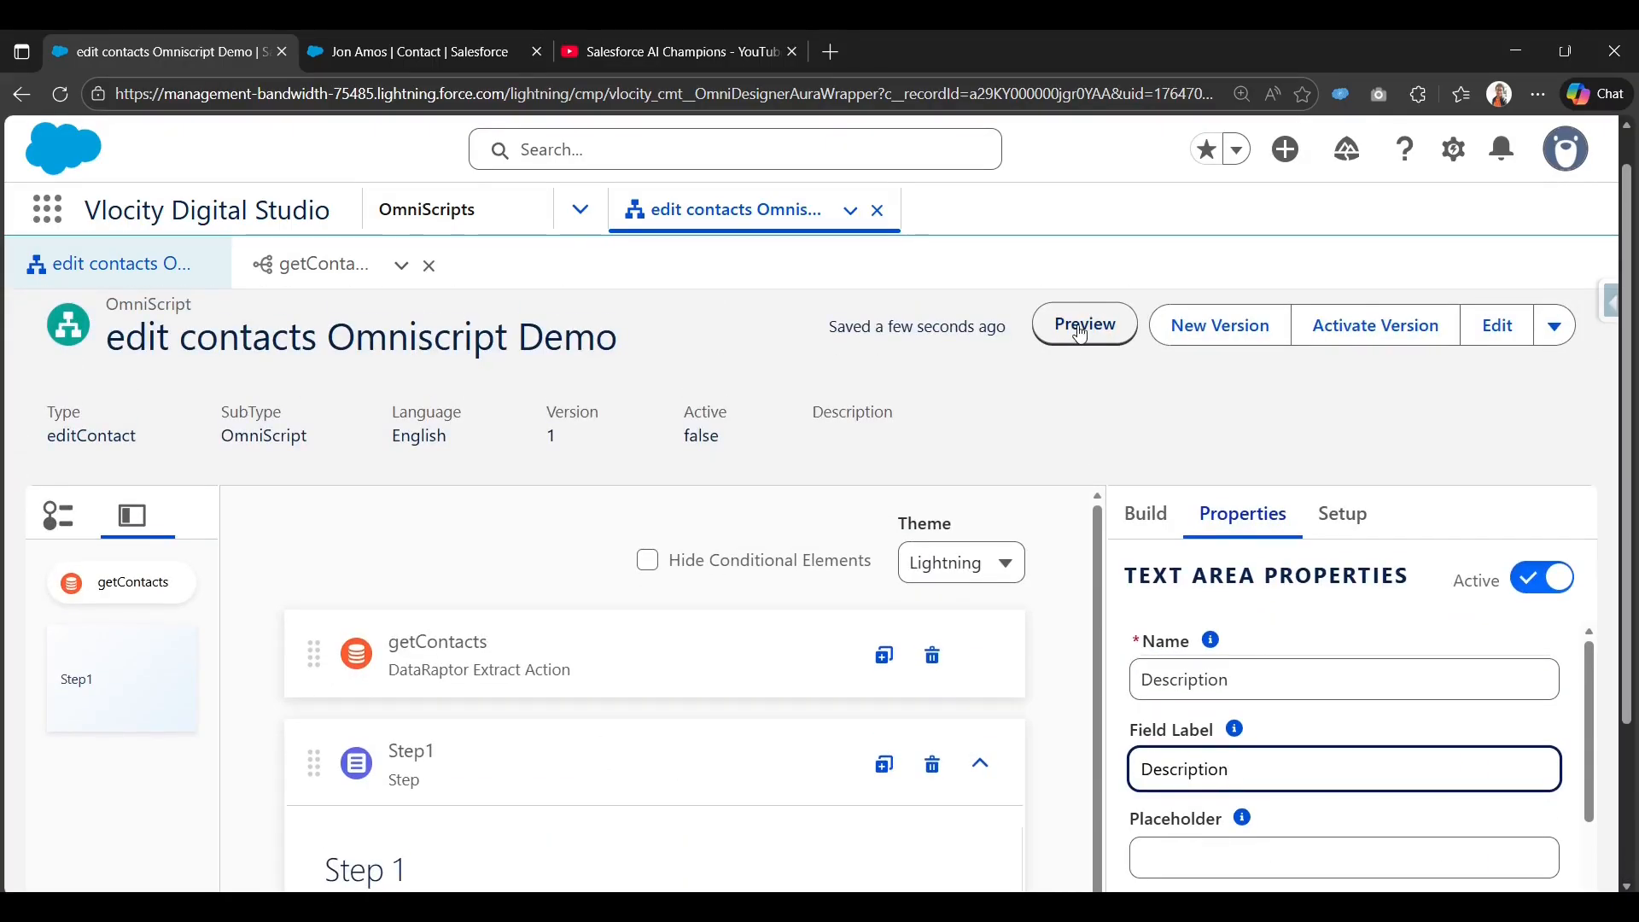
pyautogui.click(1081, 333)
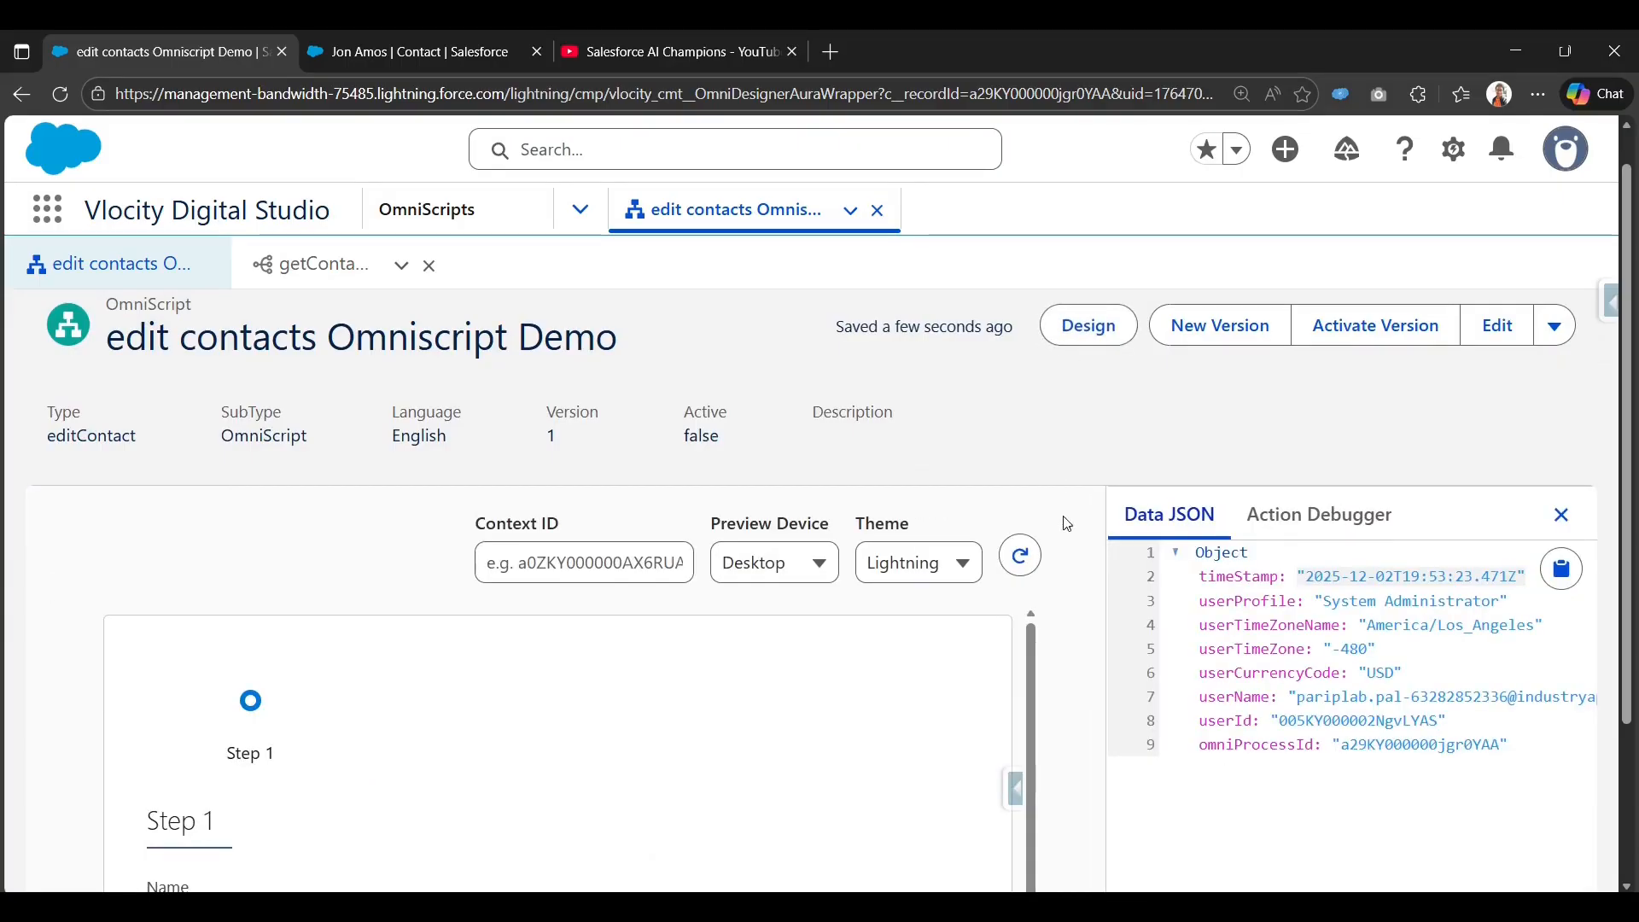
pyautogui.scroll(-2, 1088, 496)
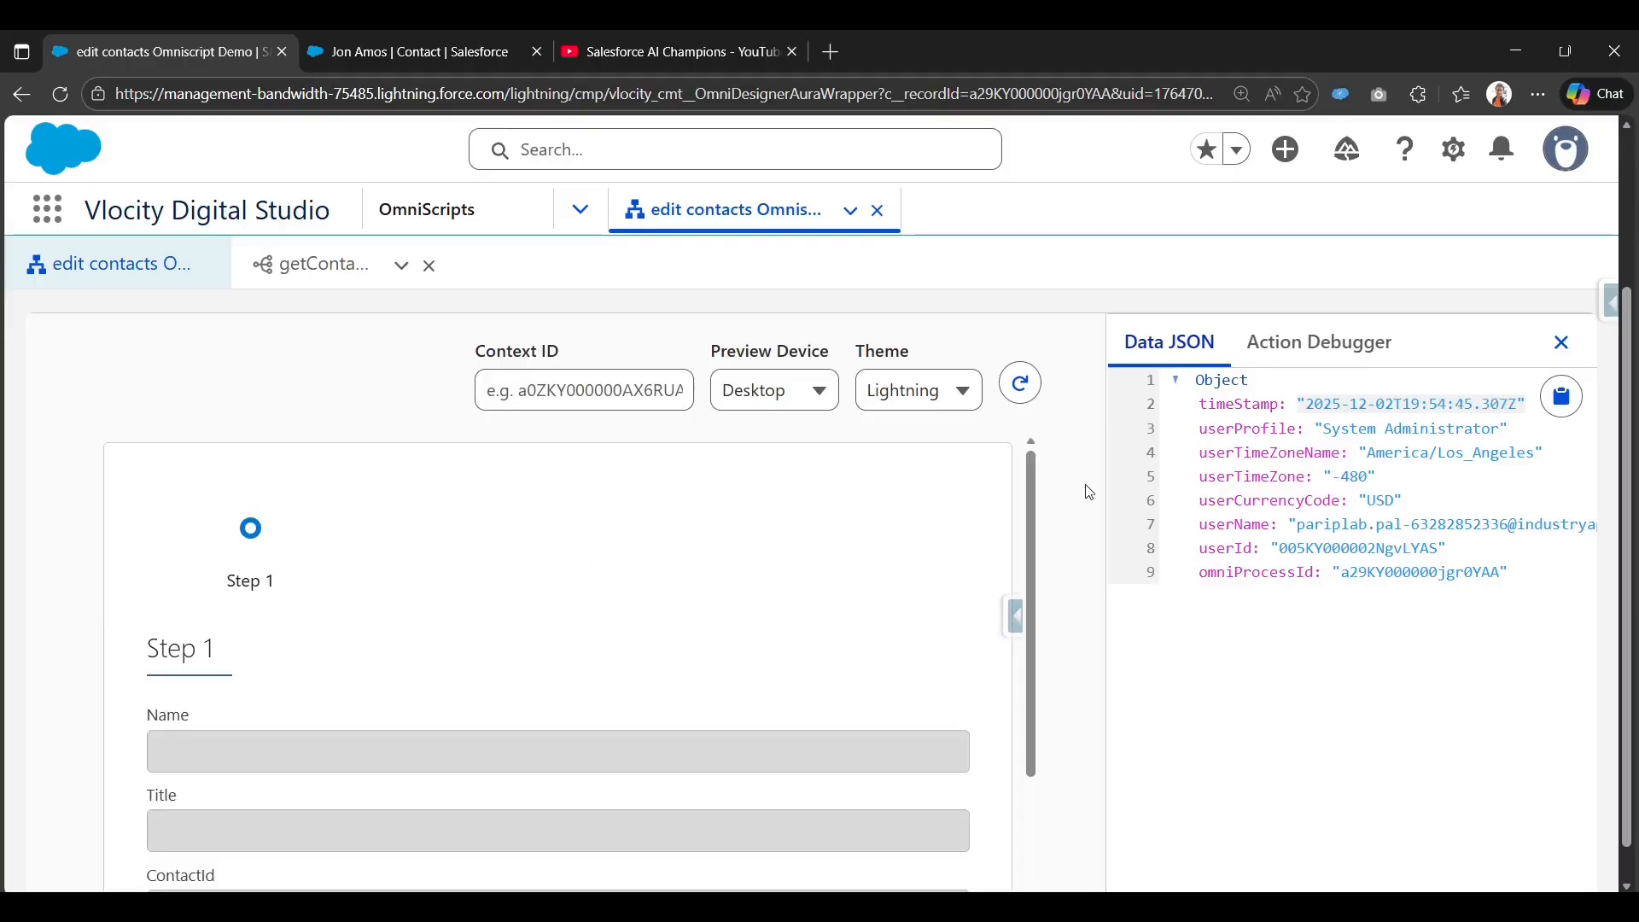
pyautogui.scroll(-1, 1088, 493)
pyautogui.click(410, 52)
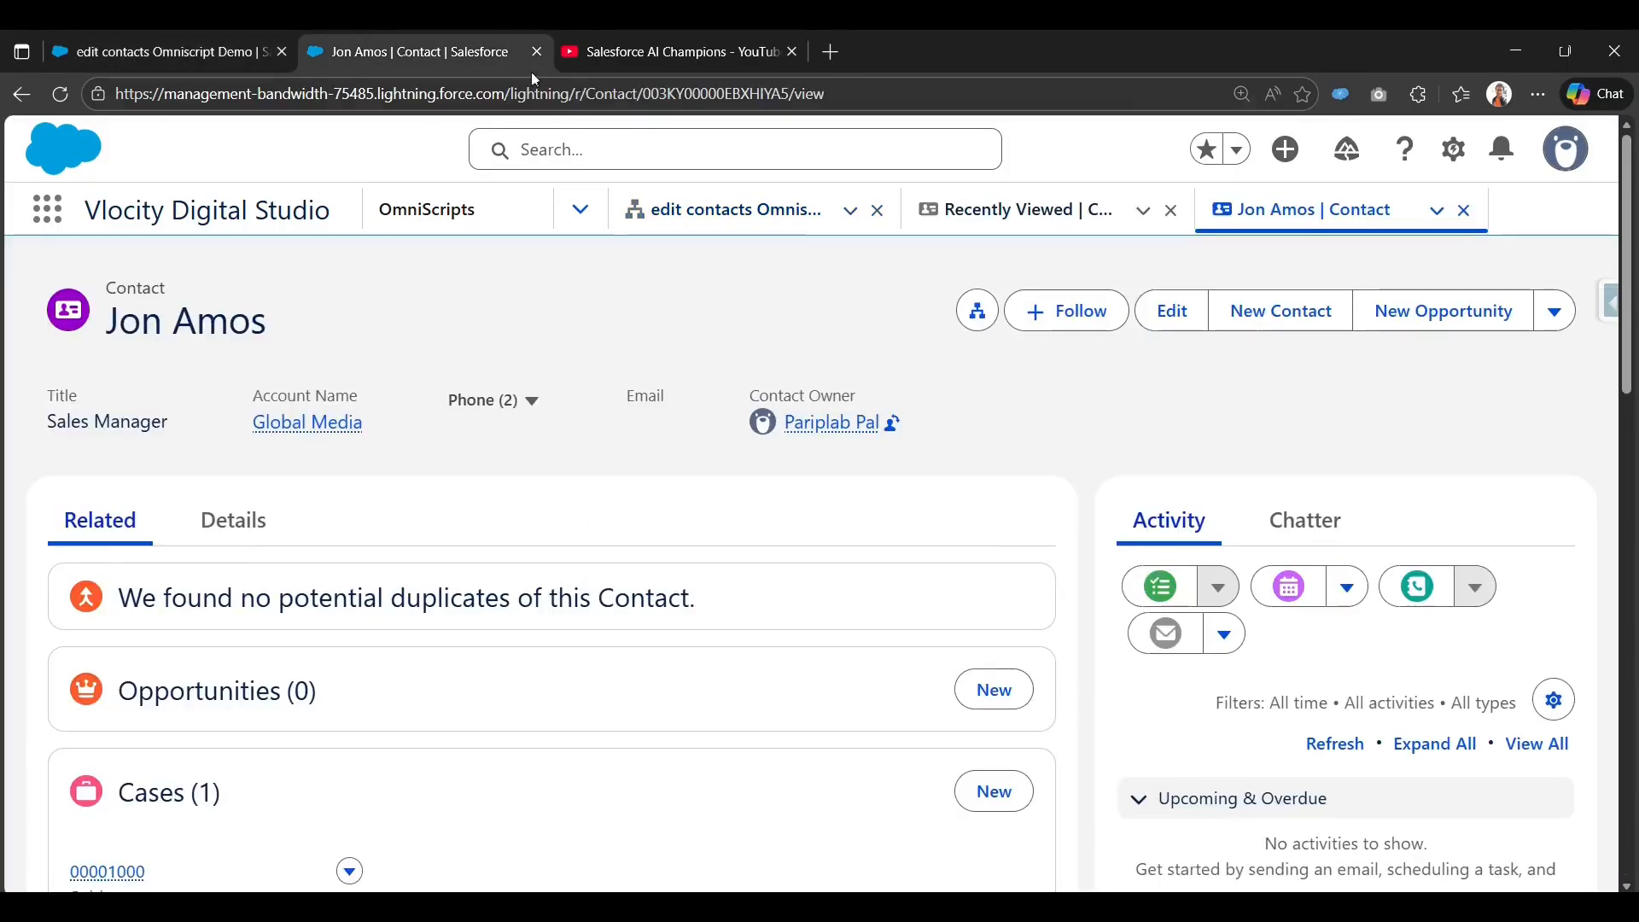
pyautogui.doubleClick(736, 96)
pyautogui.hotkey('ctrl', 'c')
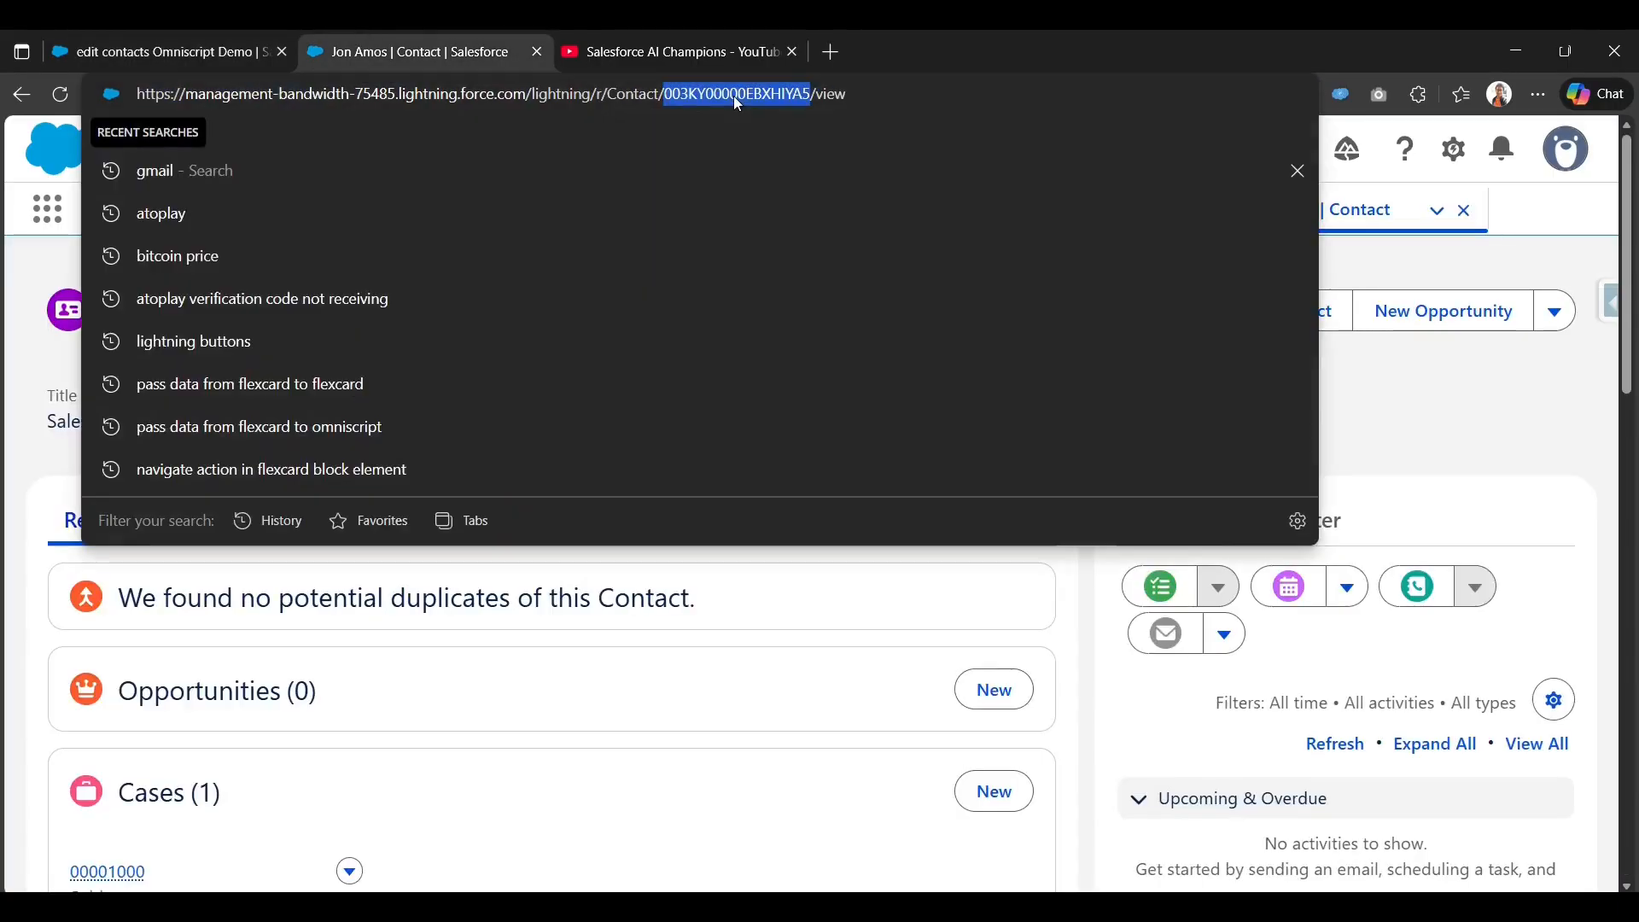
pyautogui.click(1066, 607)
pyautogui.click(105, 37)
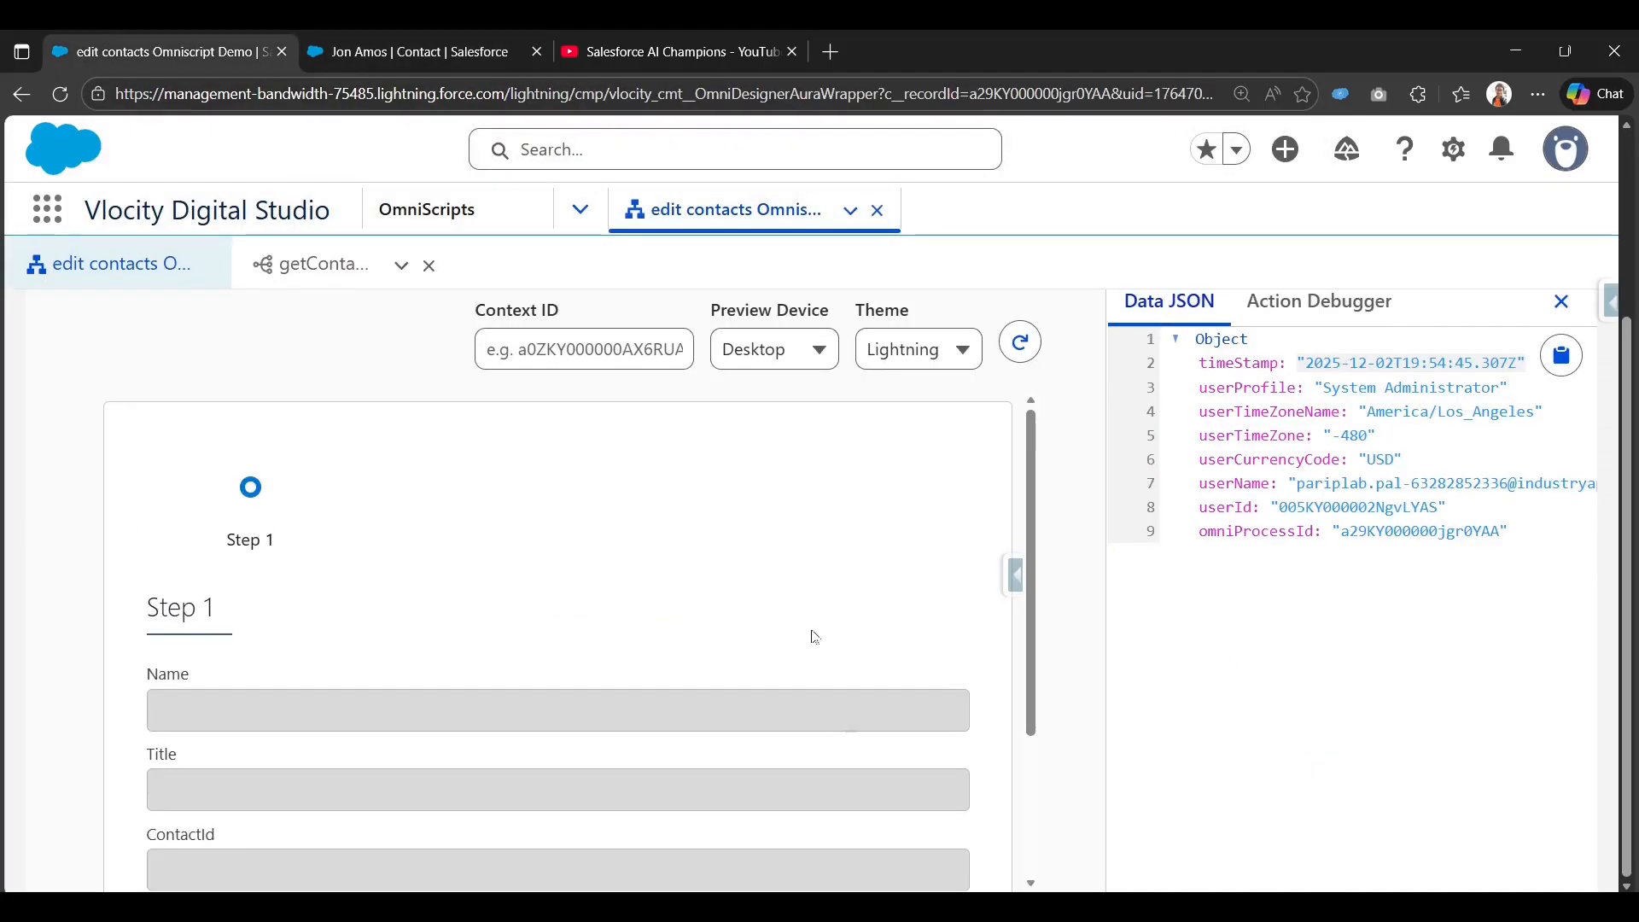
pyautogui.click(584, 350)
pyautogui.hotkey('ctrl', 'v')
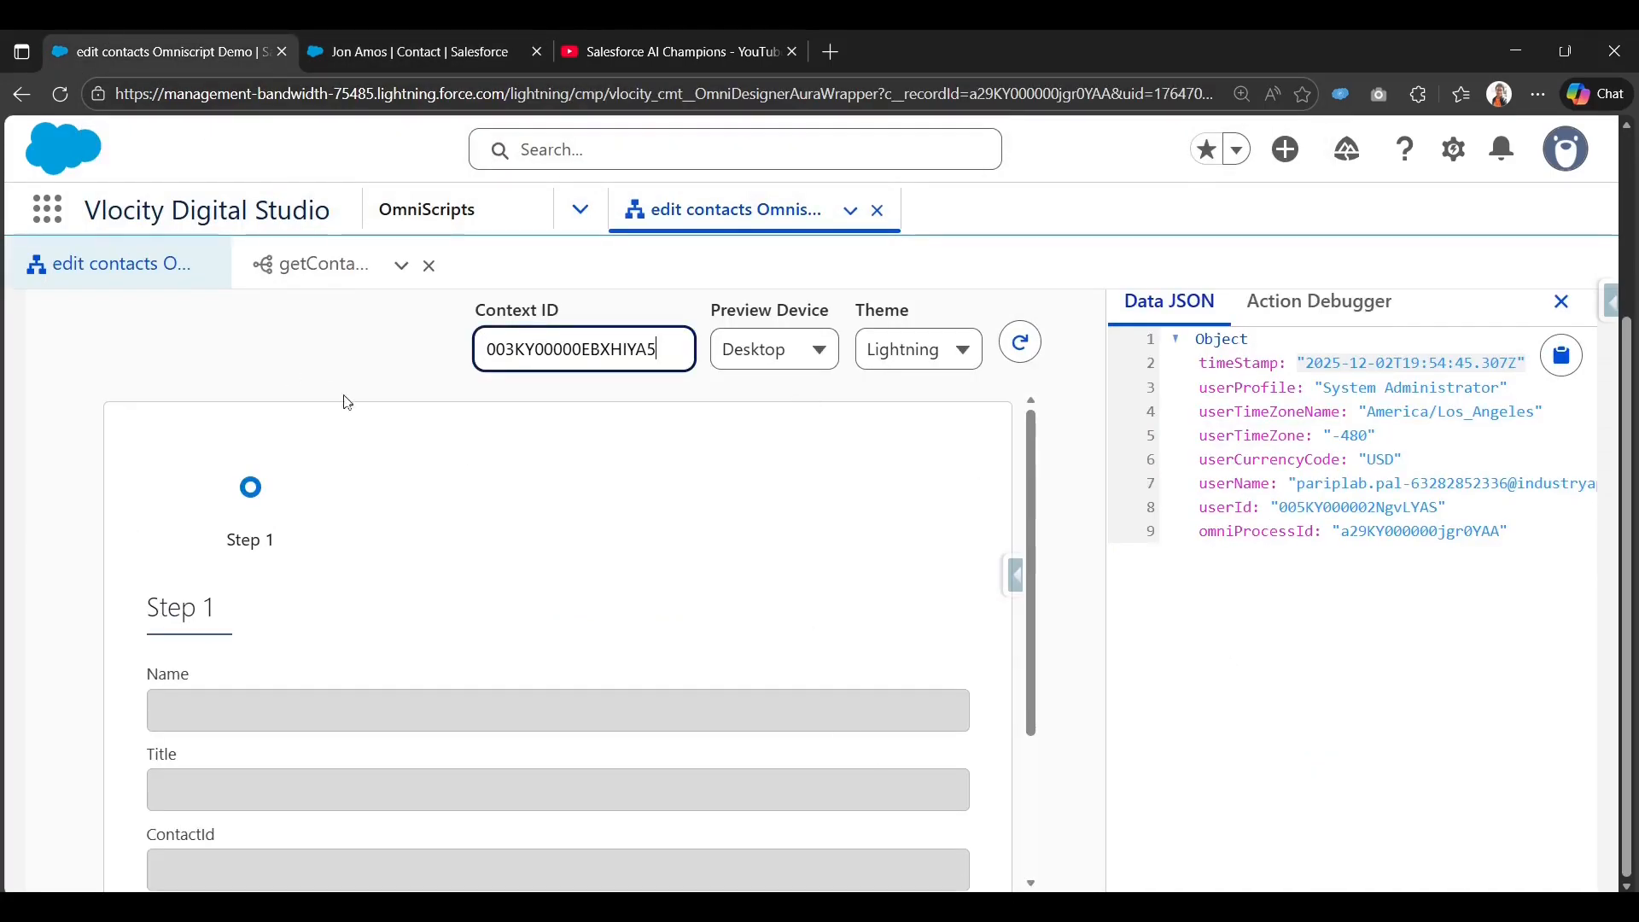
pyautogui.click(1021, 342)
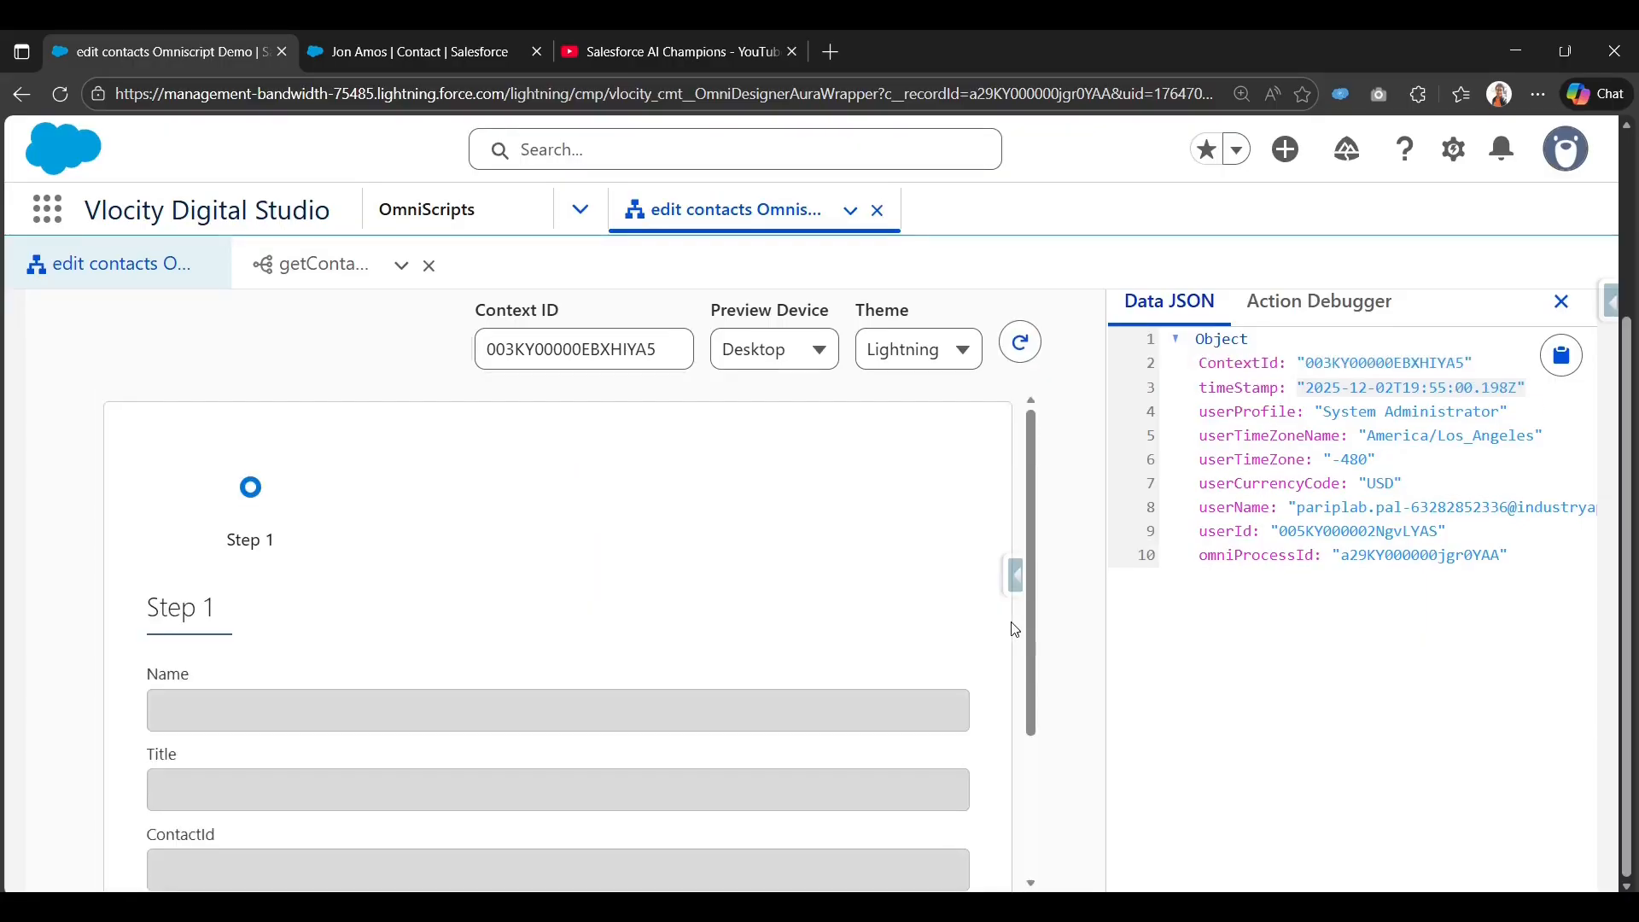
pyautogui.scroll(-3, 1014, 630)
pyautogui.scroll(5, 826, 662)
pyautogui.scroll(3, 1080, 480)
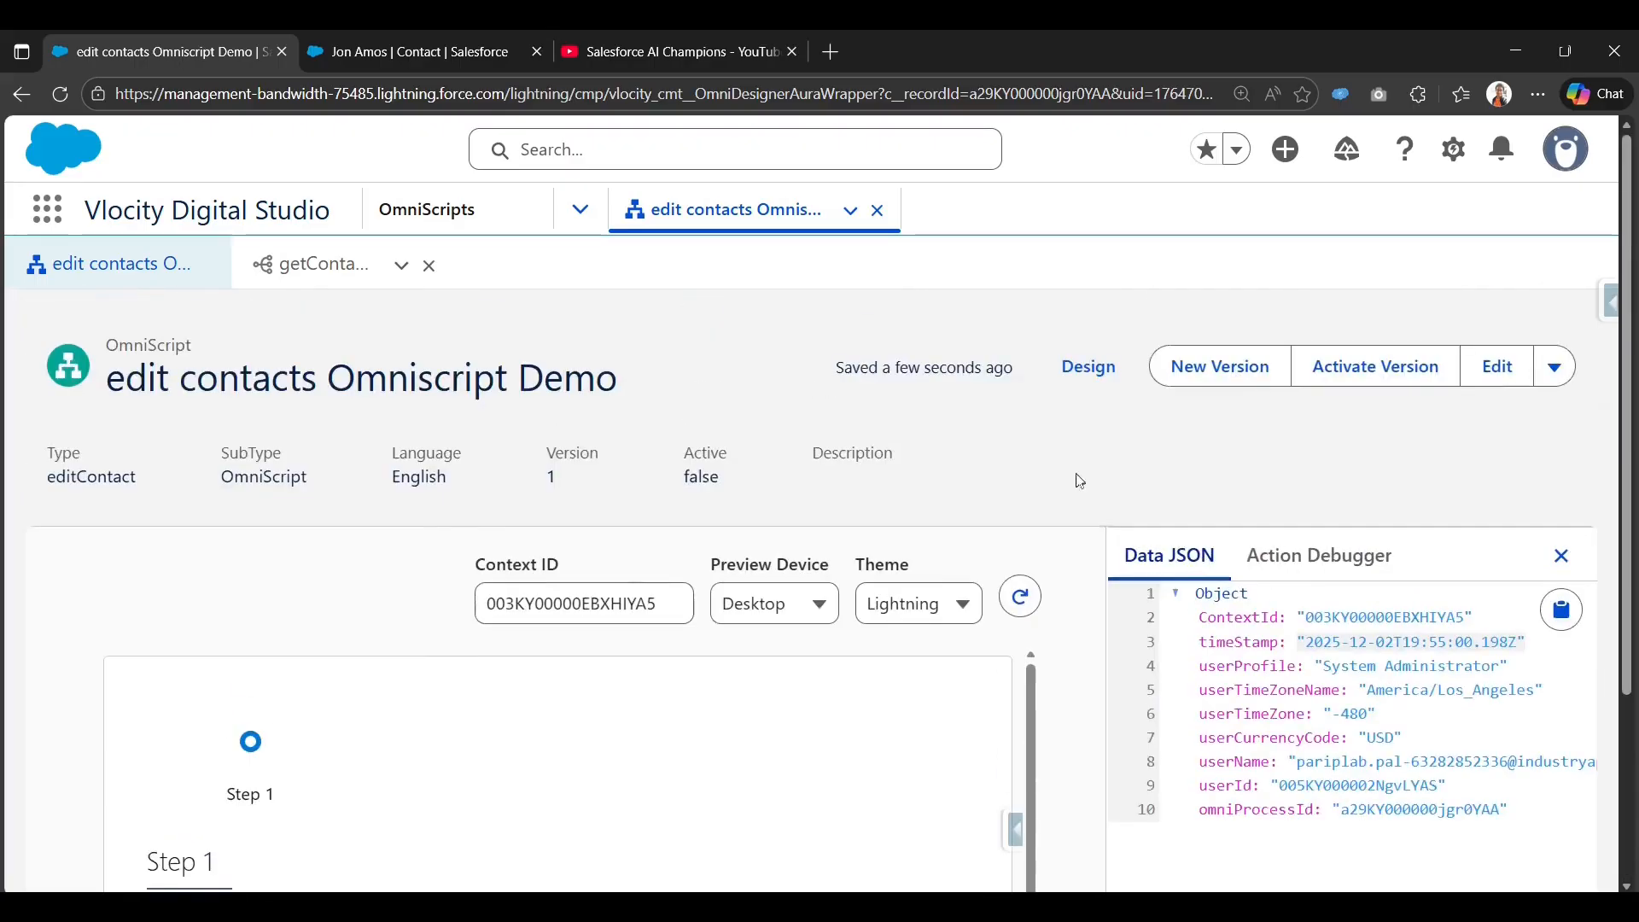
pyautogui.click(1093, 384)
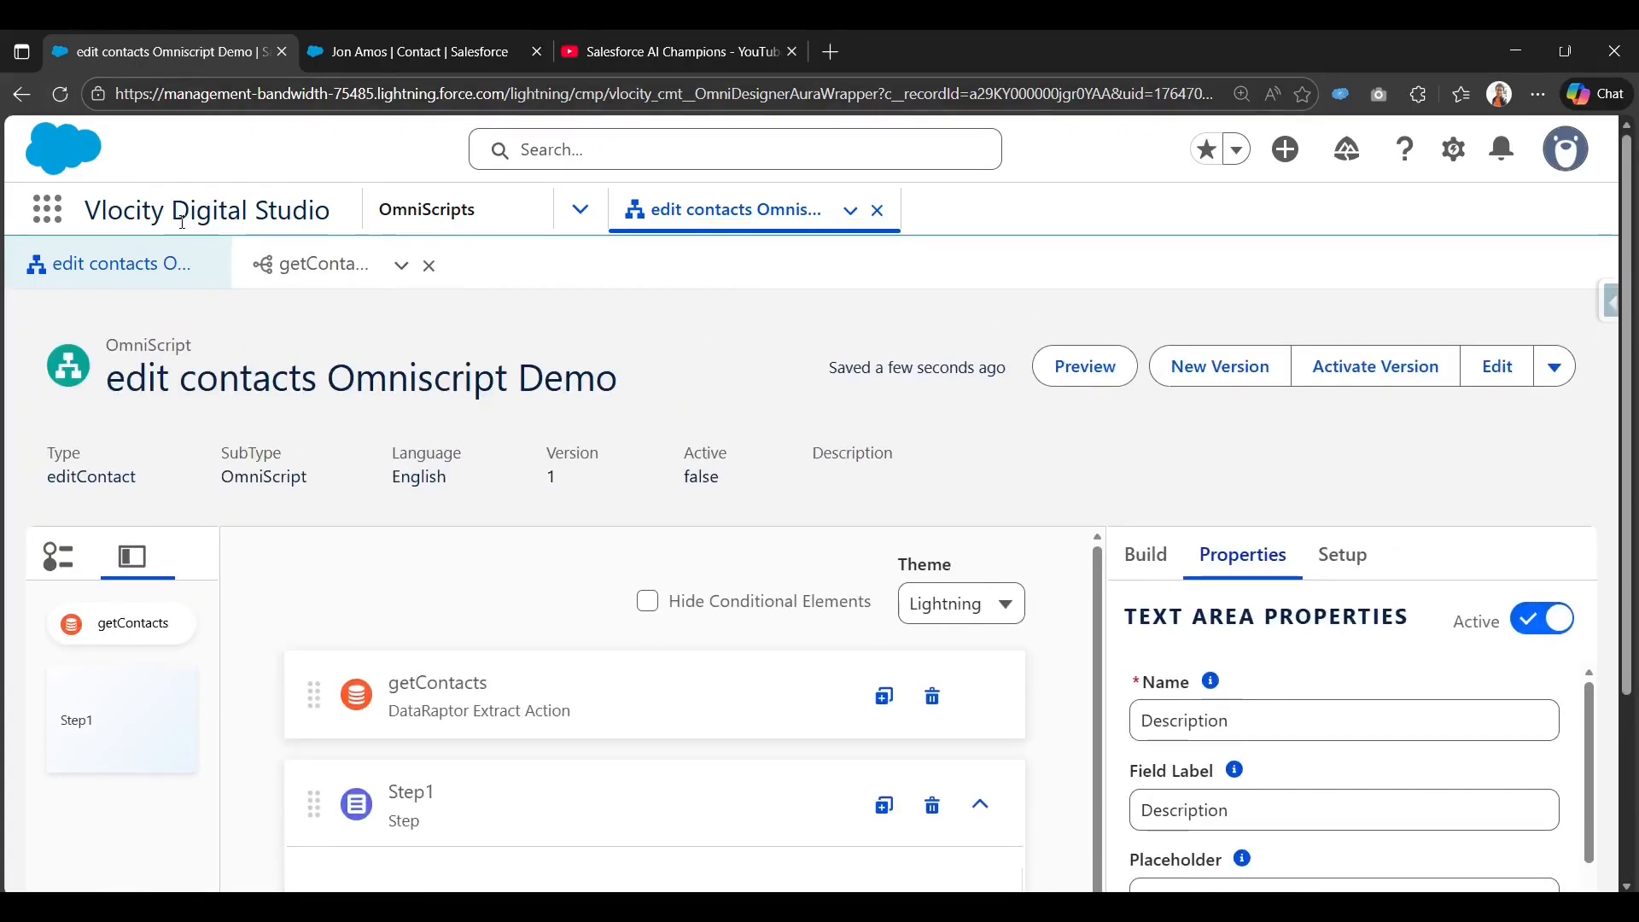
# Reload the designer, select getContacts, and activate Version 1 of edit contacts.
pyautogui.press('F5')
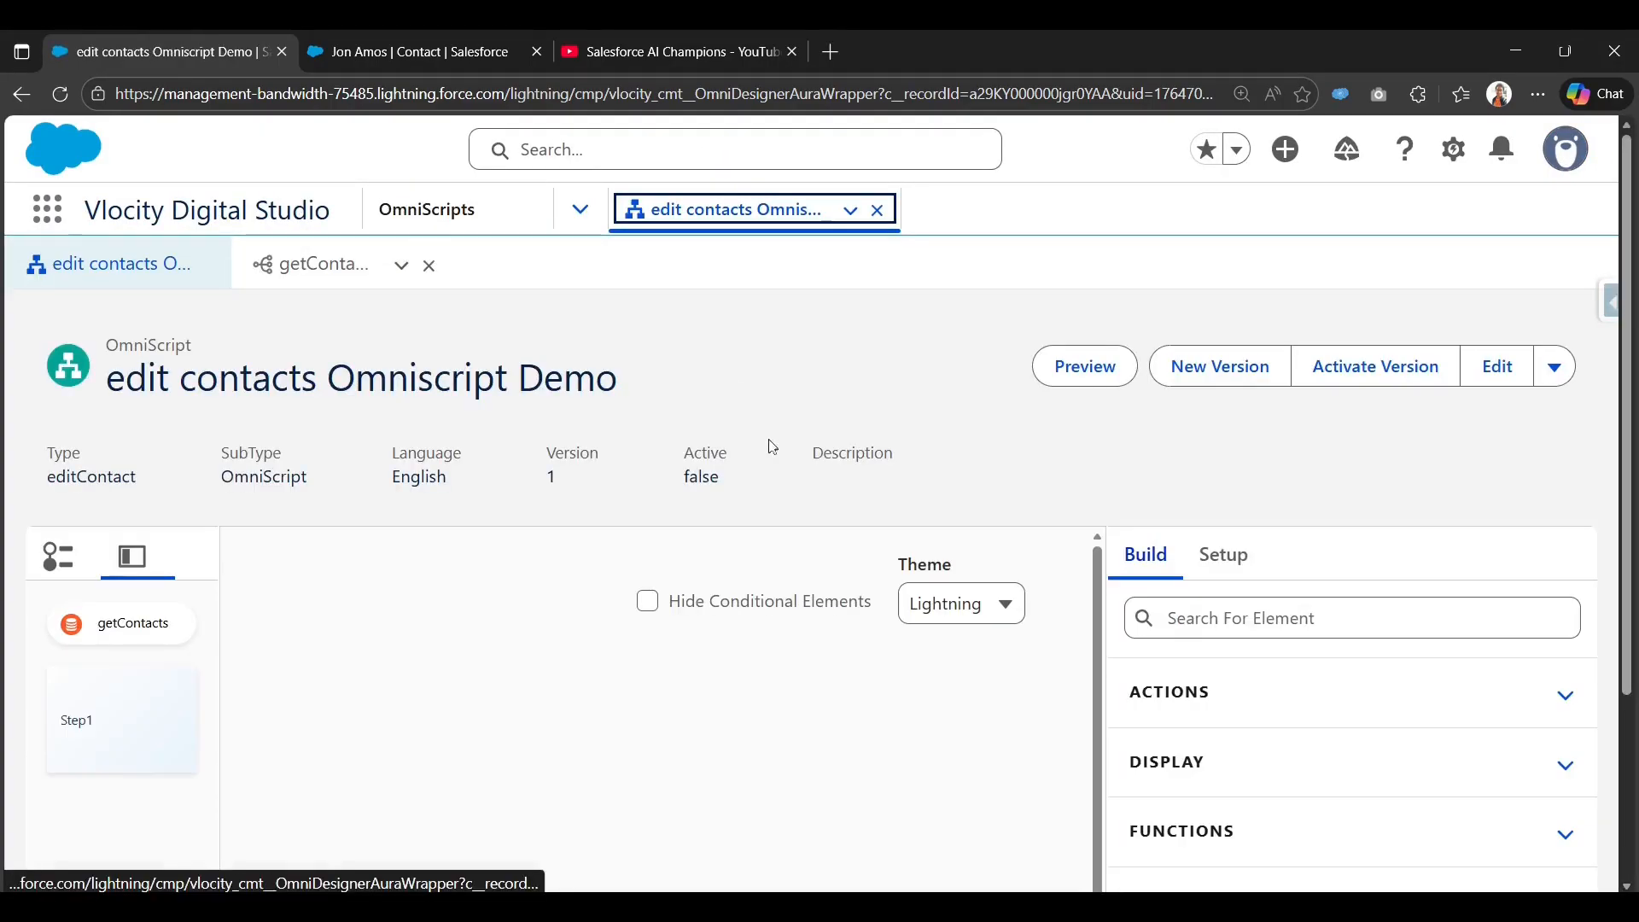
pyautogui.scroll(-3, 885, 751)
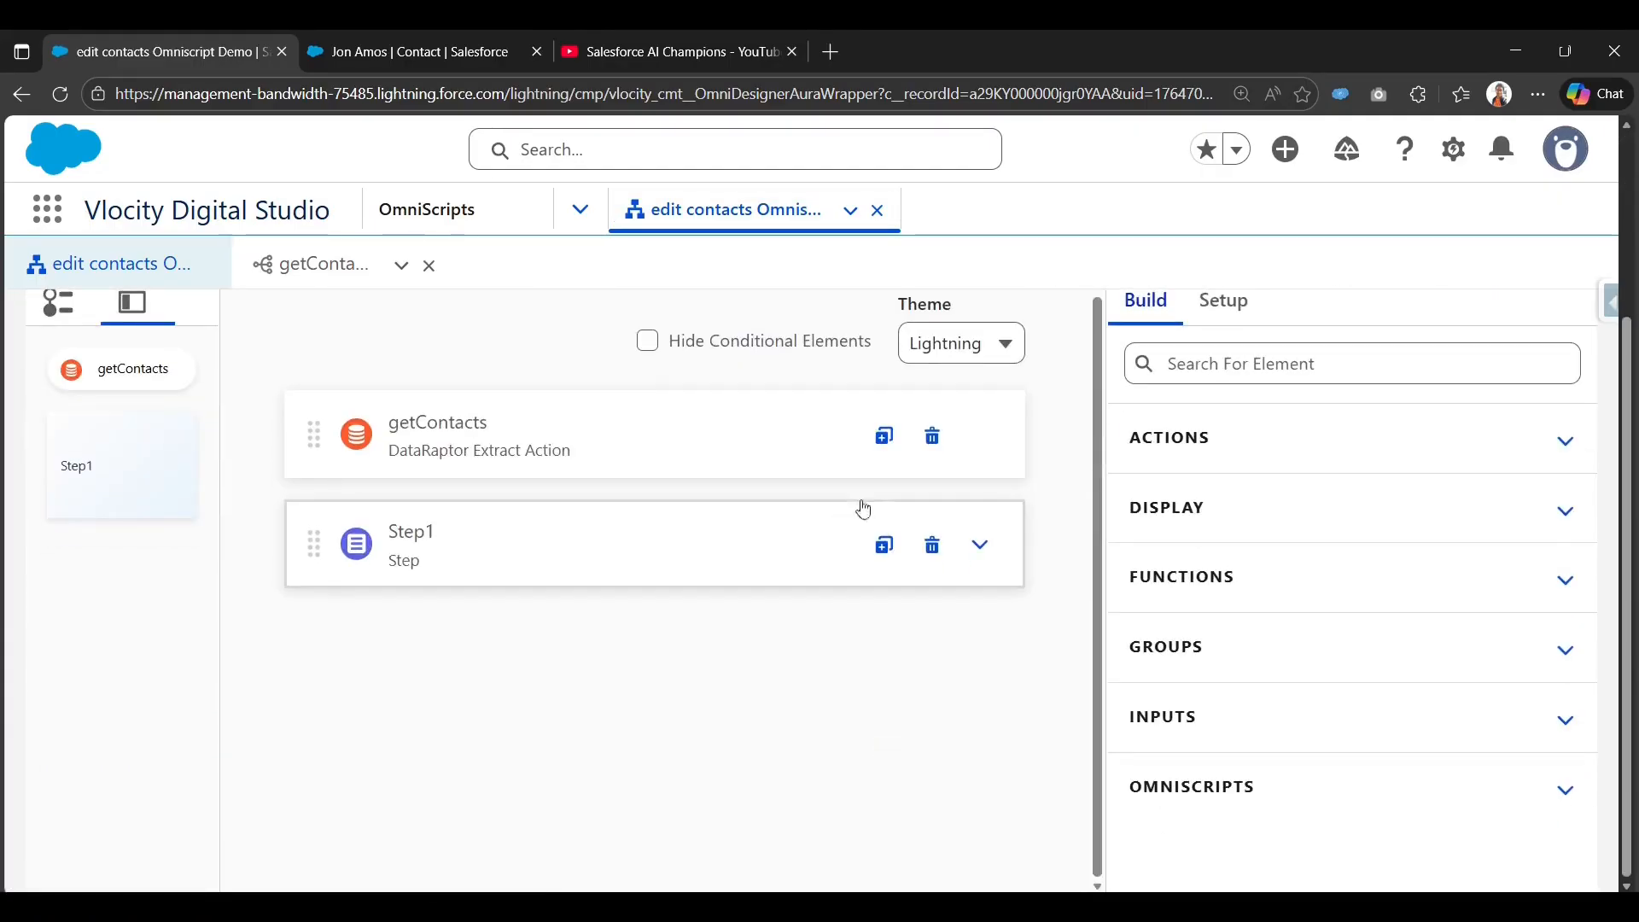
pyautogui.click(982, 543)
pyautogui.scroll(-3, 615, 615)
pyautogui.scroll(3, 685, 484)
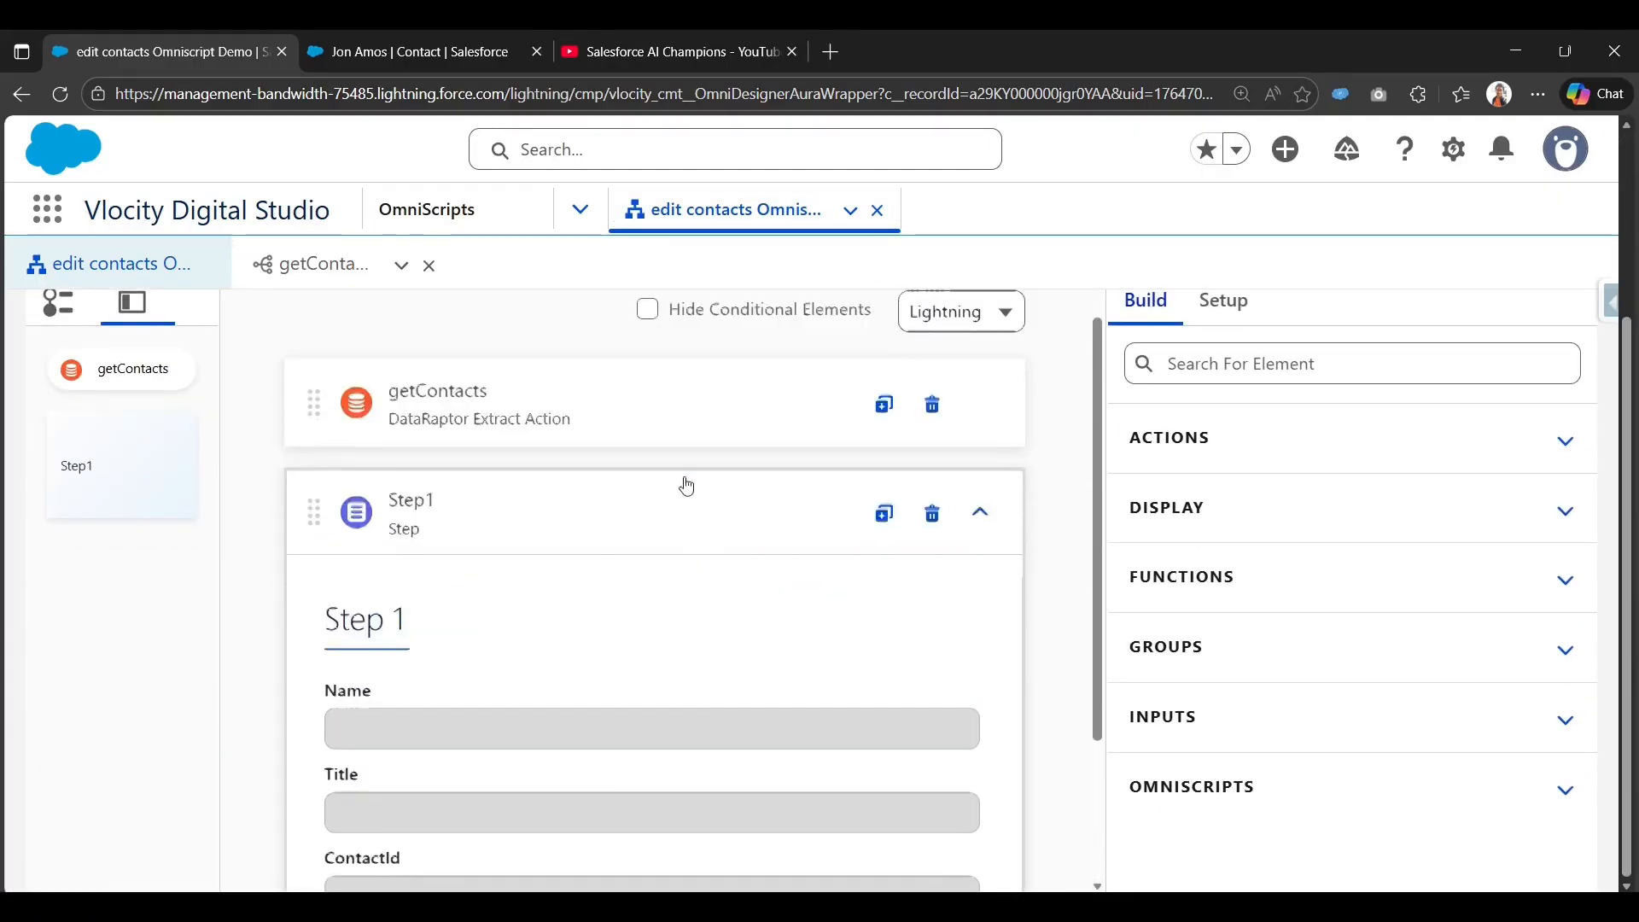
pyautogui.click(654, 417)
pyautogui.scroll(-2, 831, 694)
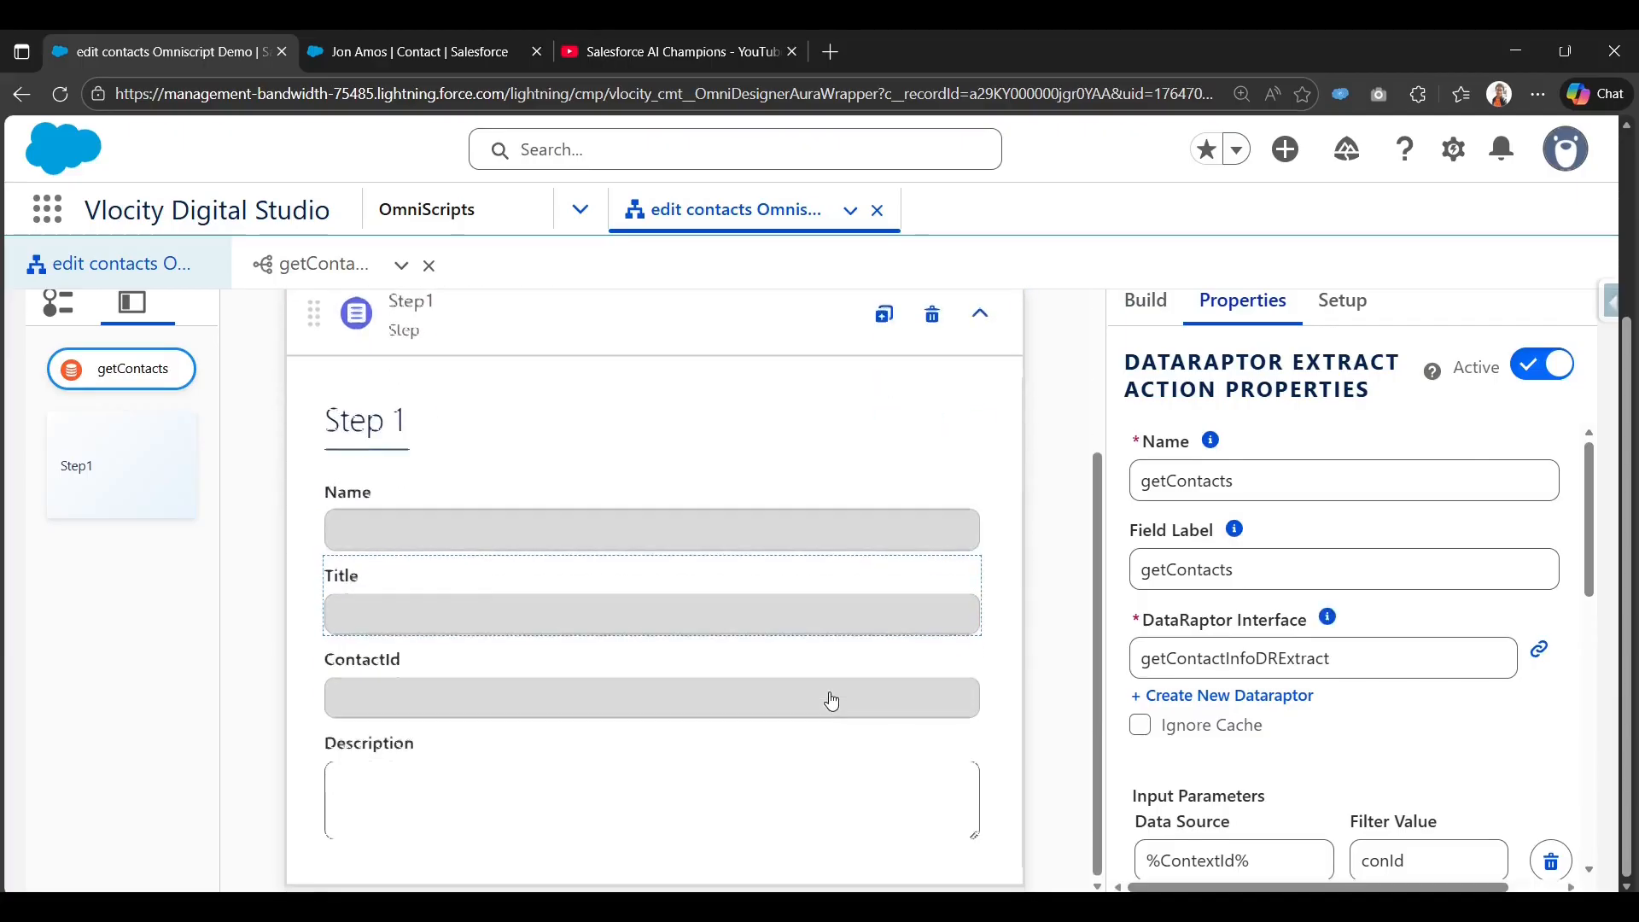
pyautogui.scroll(5, 832, 700)
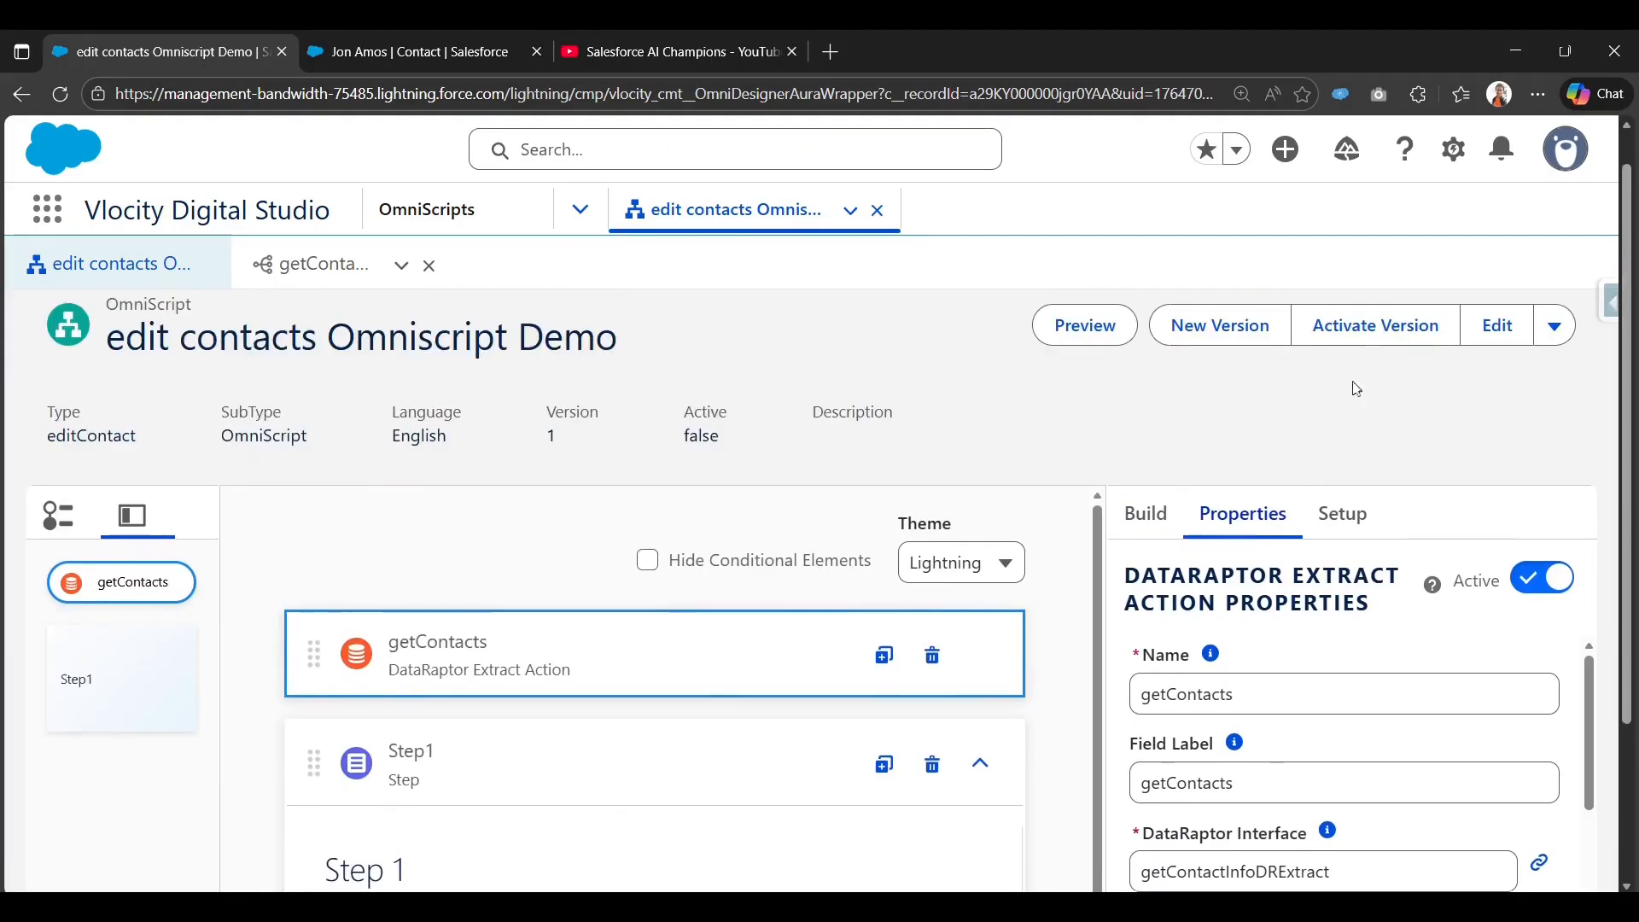
pyautogui.click(1346, 336)
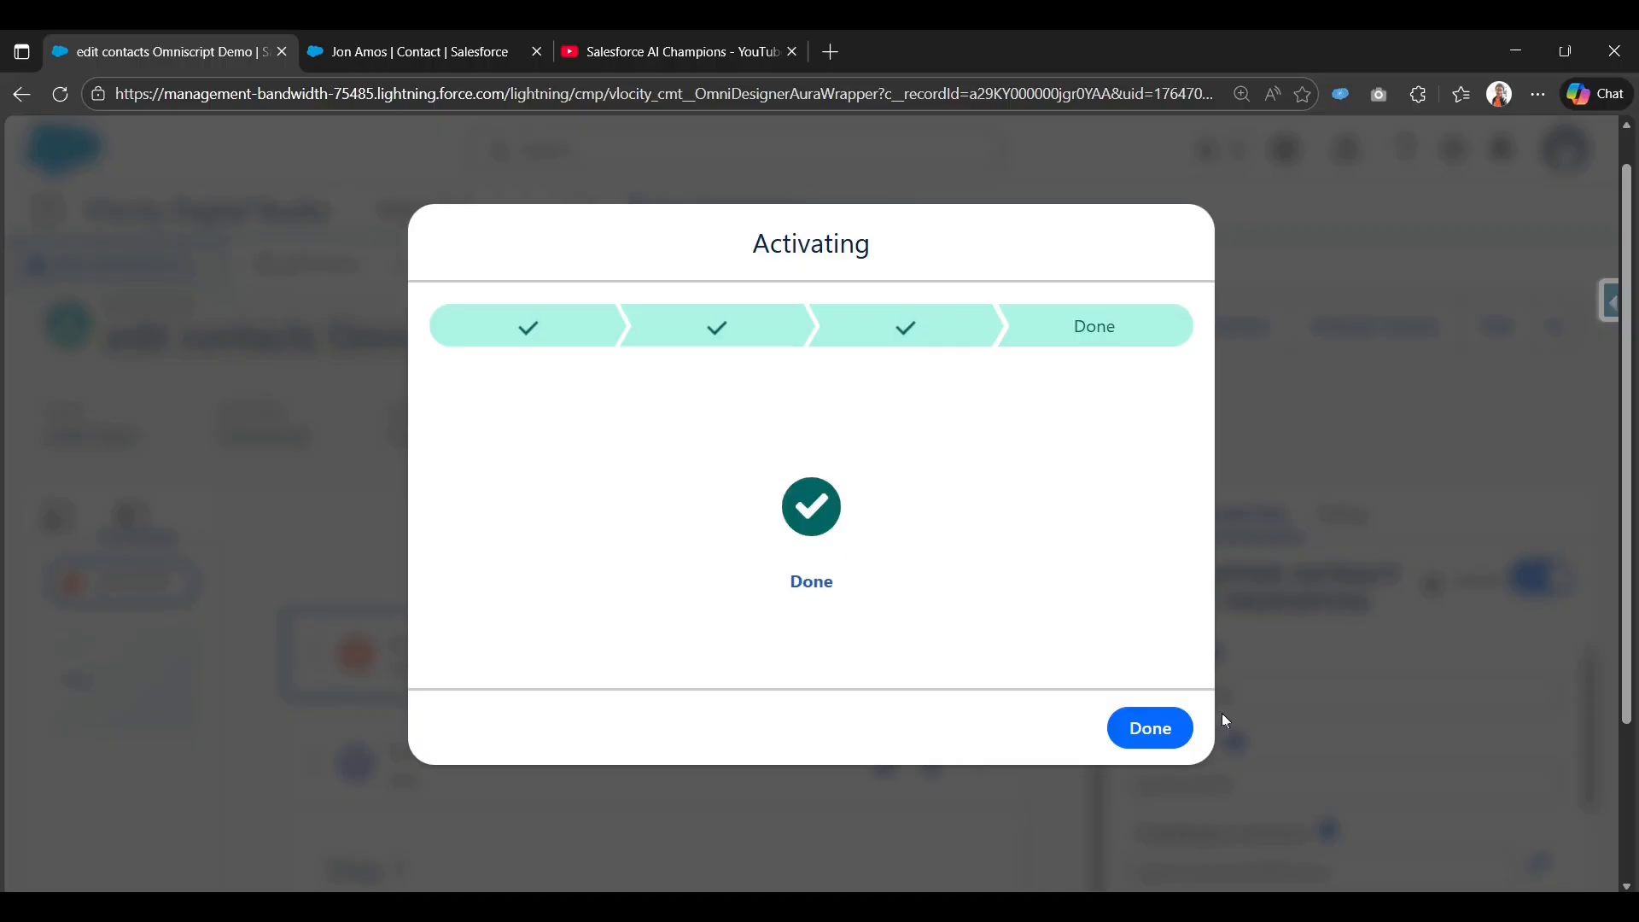
pyautogui.click(1166, 726)
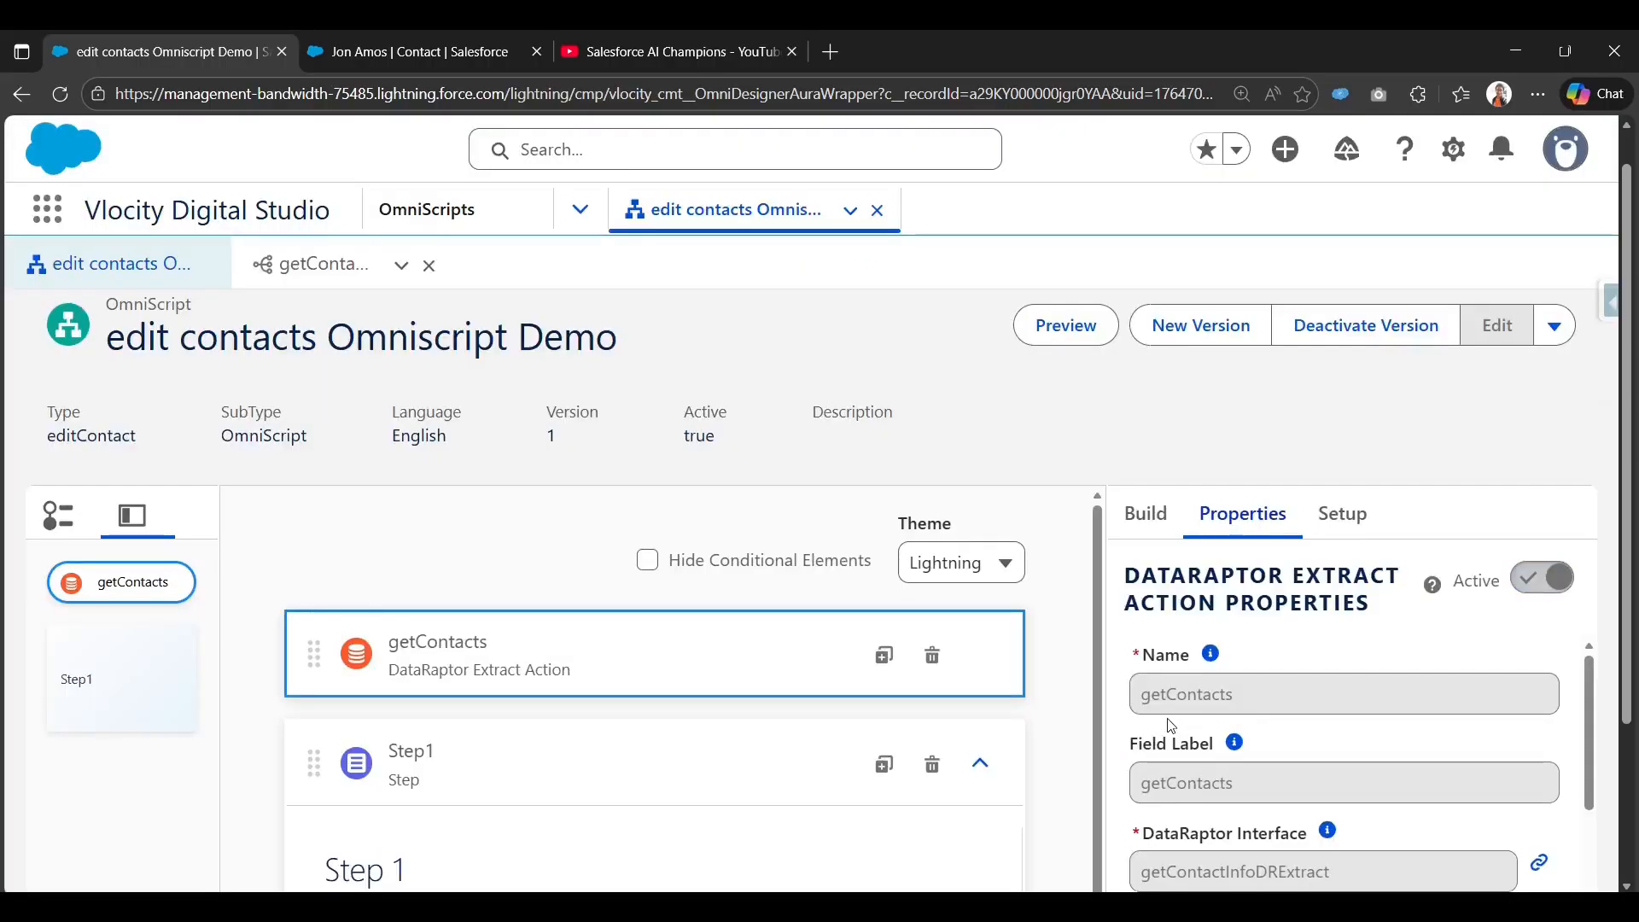
pyautogui.click(1067, 325)
# Preview the OmniScript using the contact's record ID as the Context ID.
pyautogui.click(401, 51)
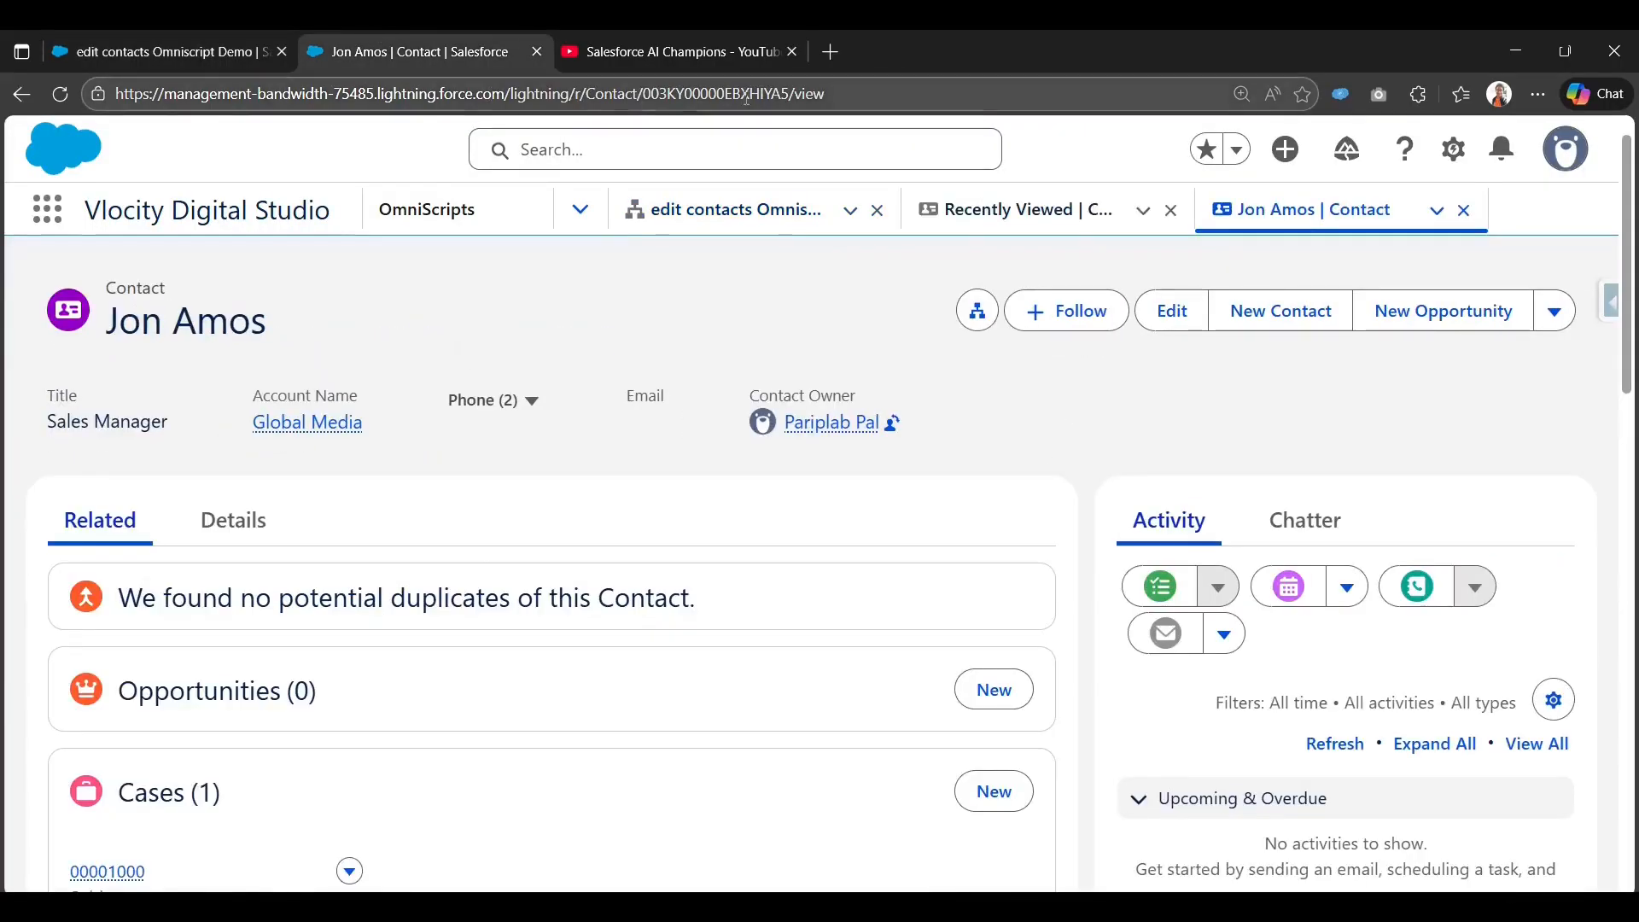
pyautogui.click(493, 93)
pyautogui.click(126, 39)
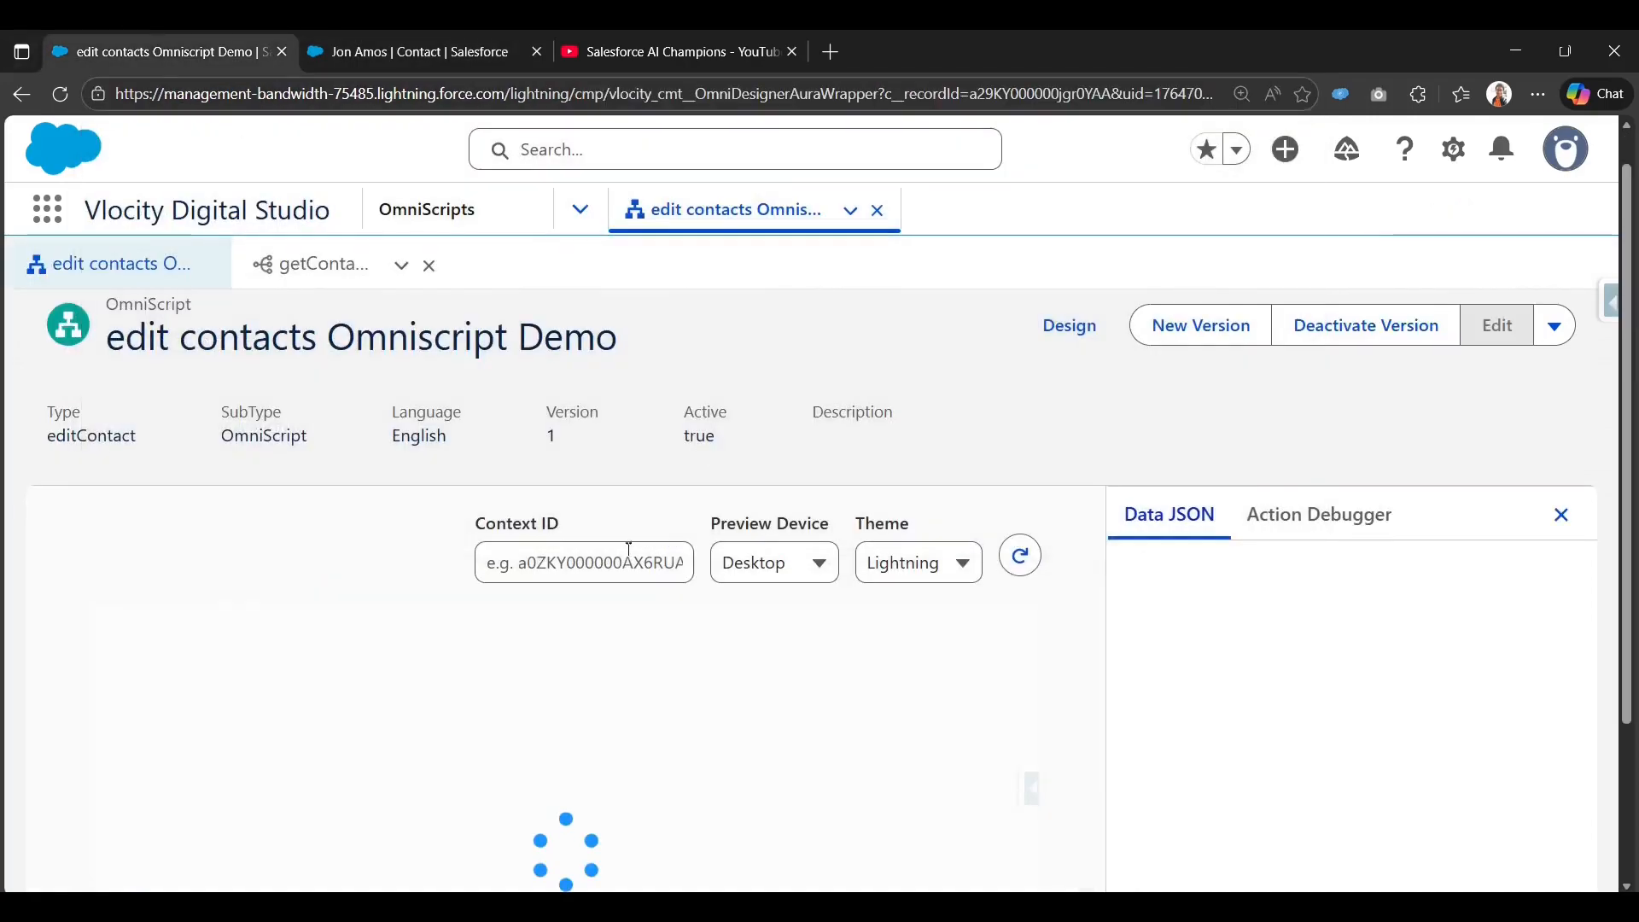
pyautogui.click(596, 565)
pyautogui.hotkey('ctrl', 'v')
pyautogui.click(299, 519)
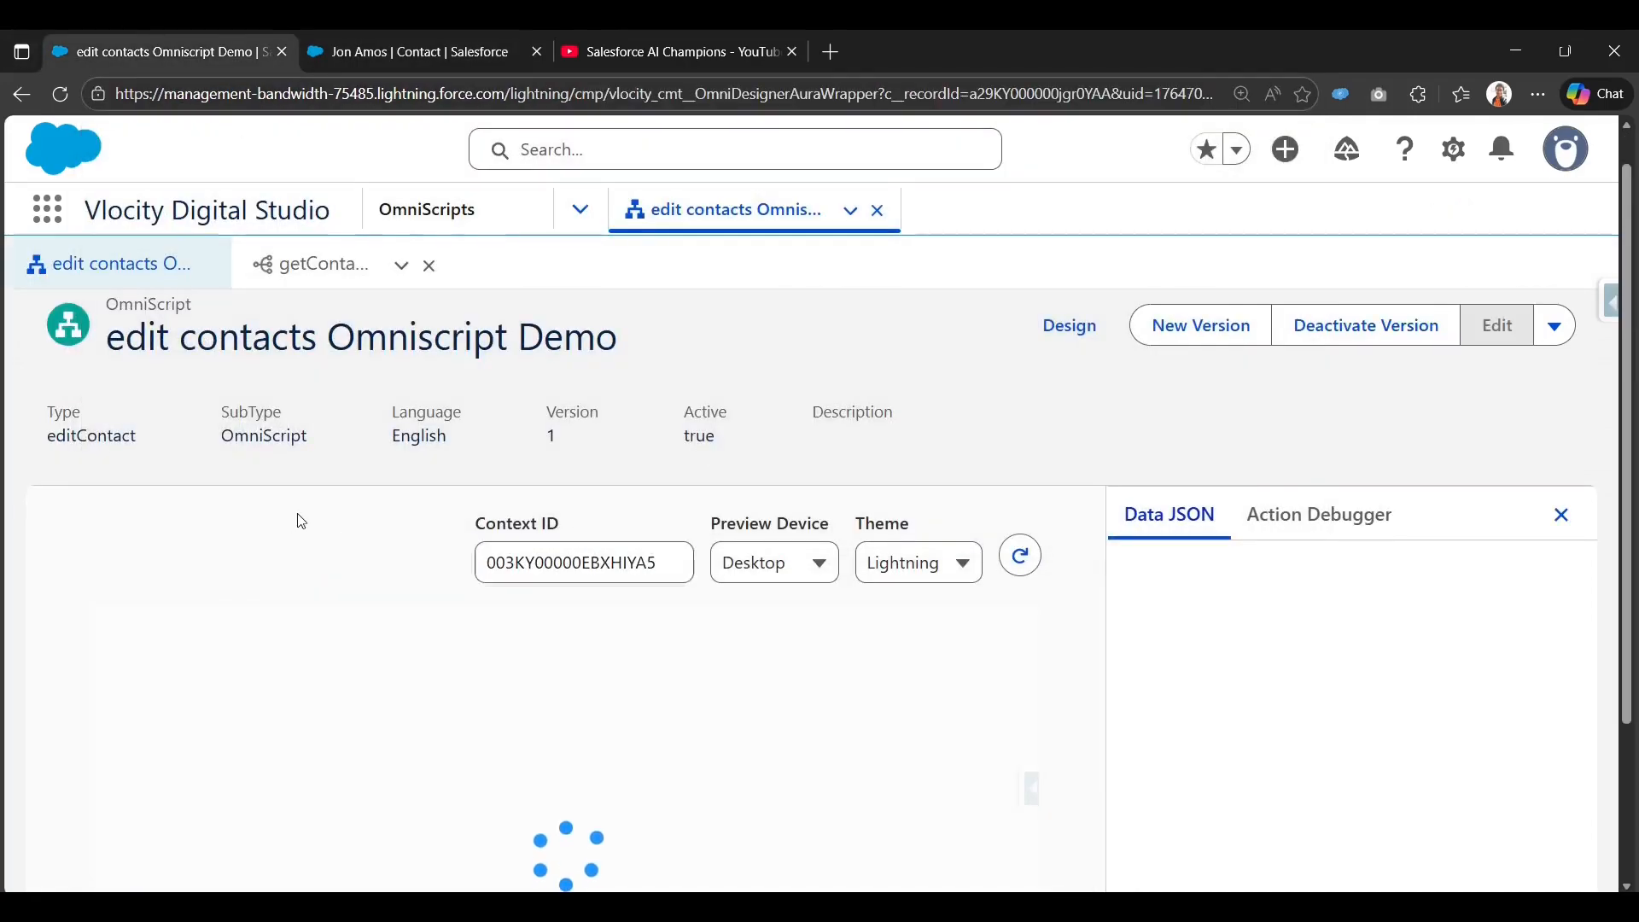
pyautogui.scroll(-3, 1090, 686)
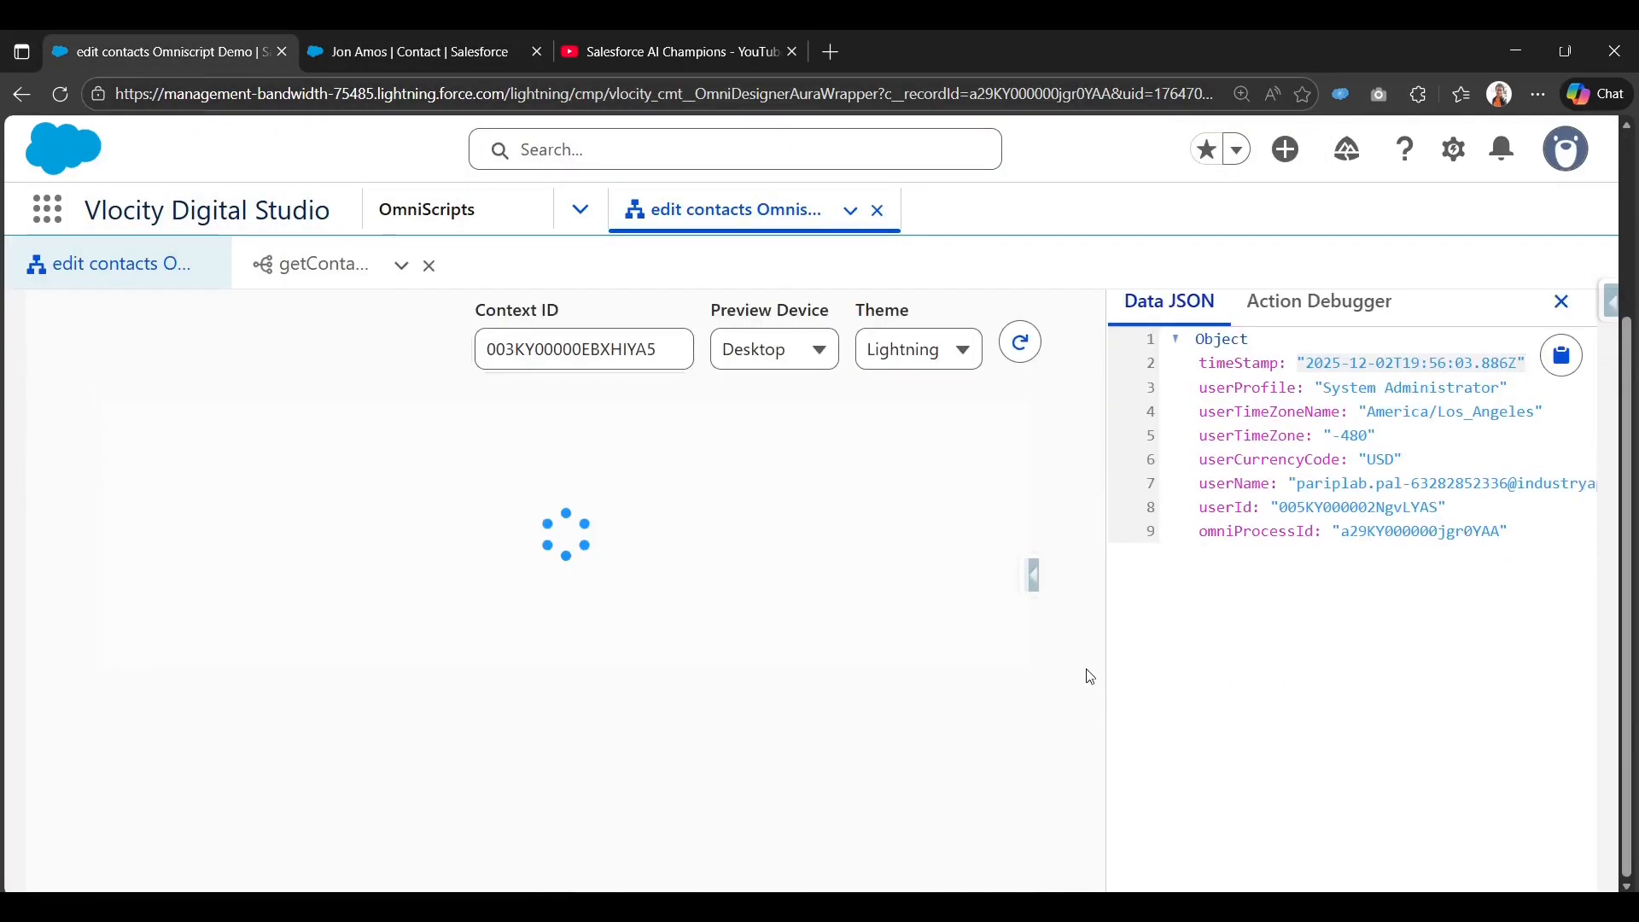
pyautogui.scroll(-3, 776, 629)
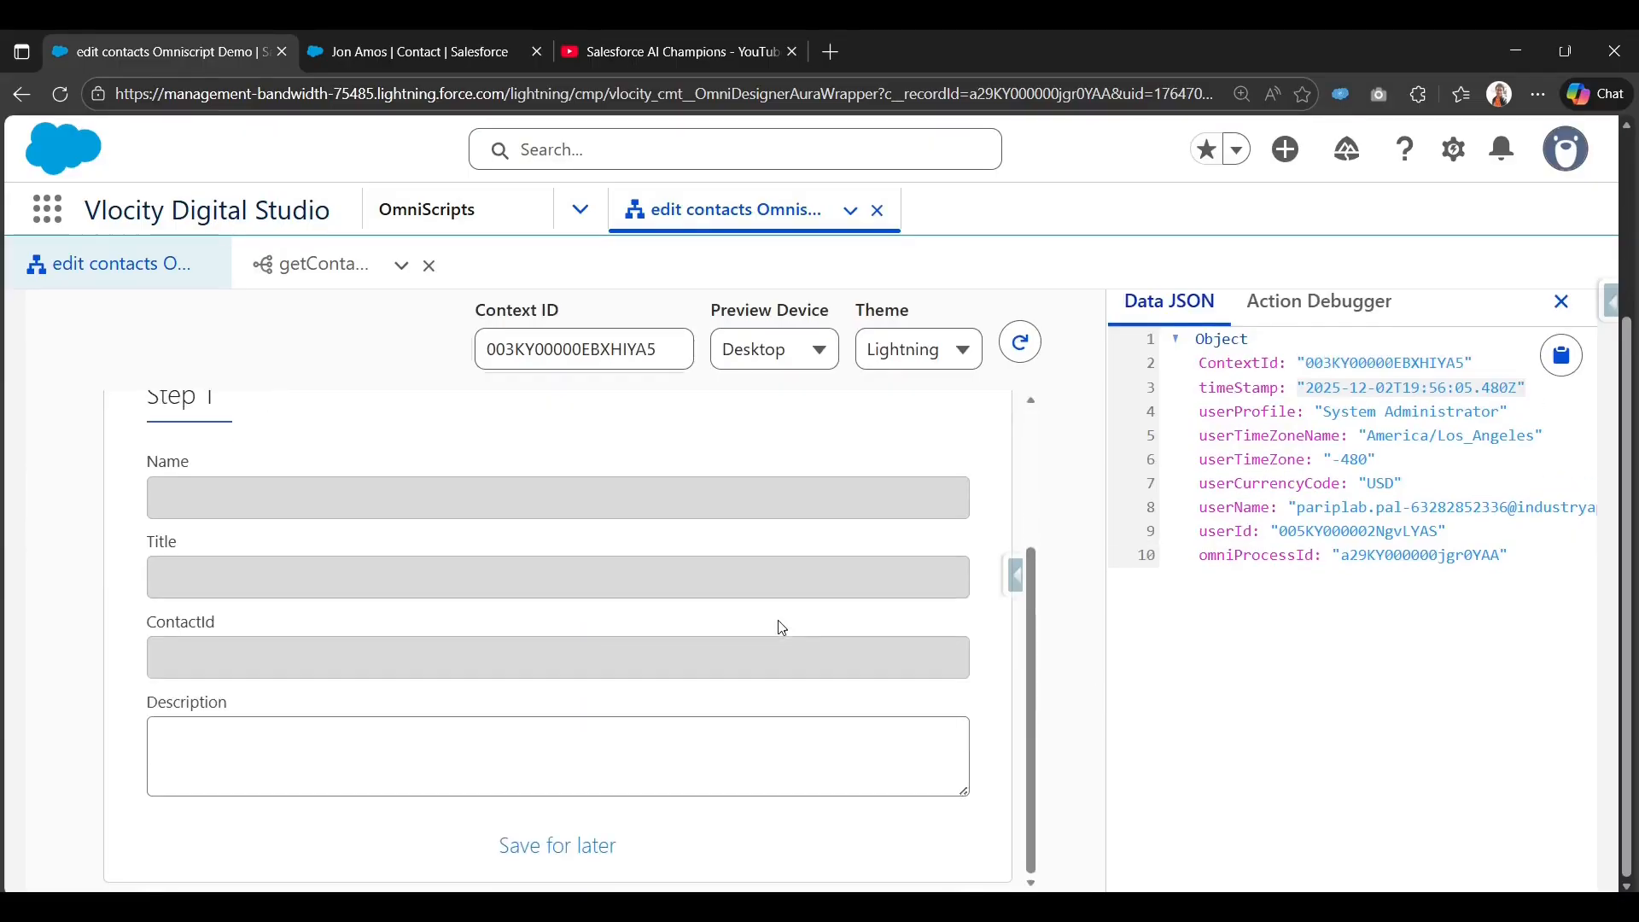
pyautogui.scroll(3, 834, 629)
pyautogui.click(663, 353)
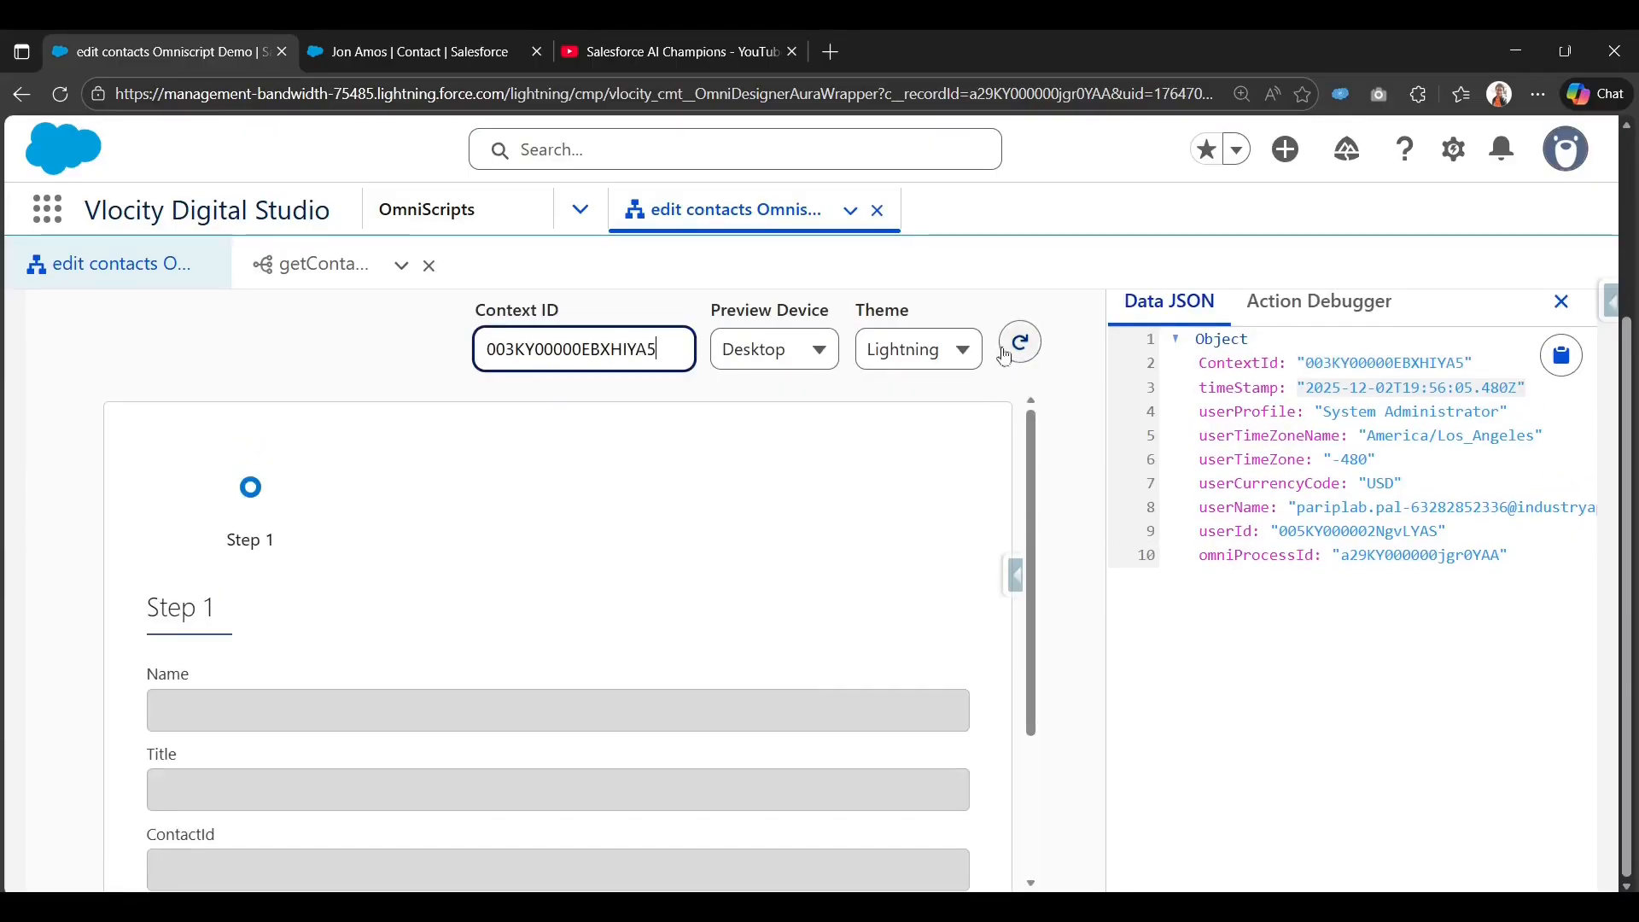
pyautogui.click(1023, 351)
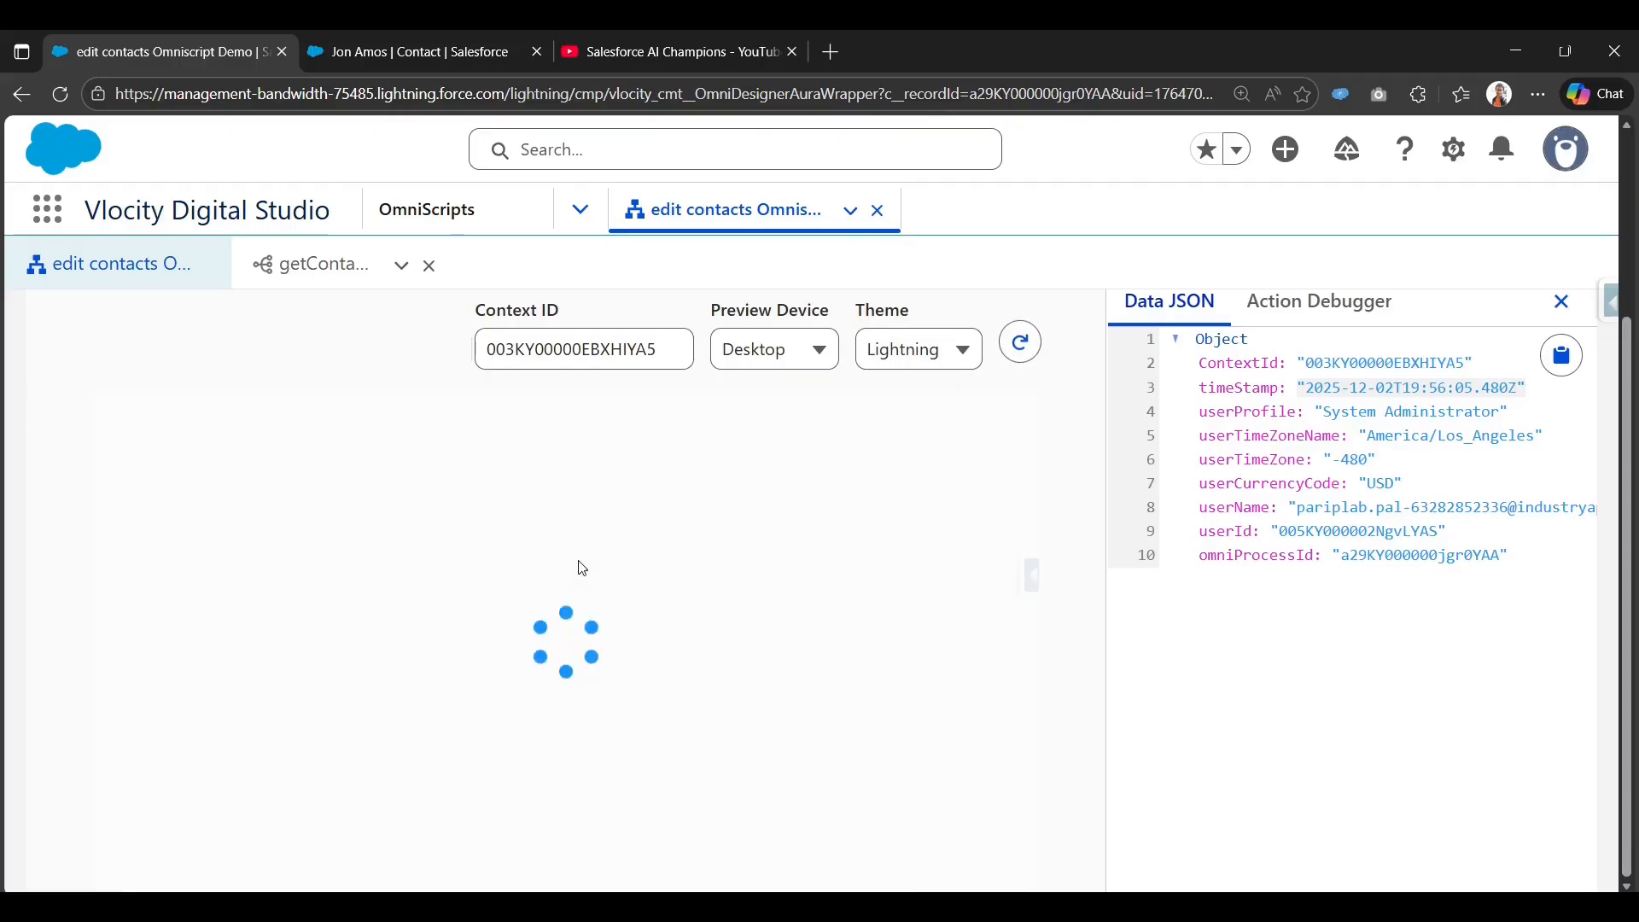
# Try the Description field, then reload the preview from the designer.
pyautogui.scroll(-3, 581, 566)
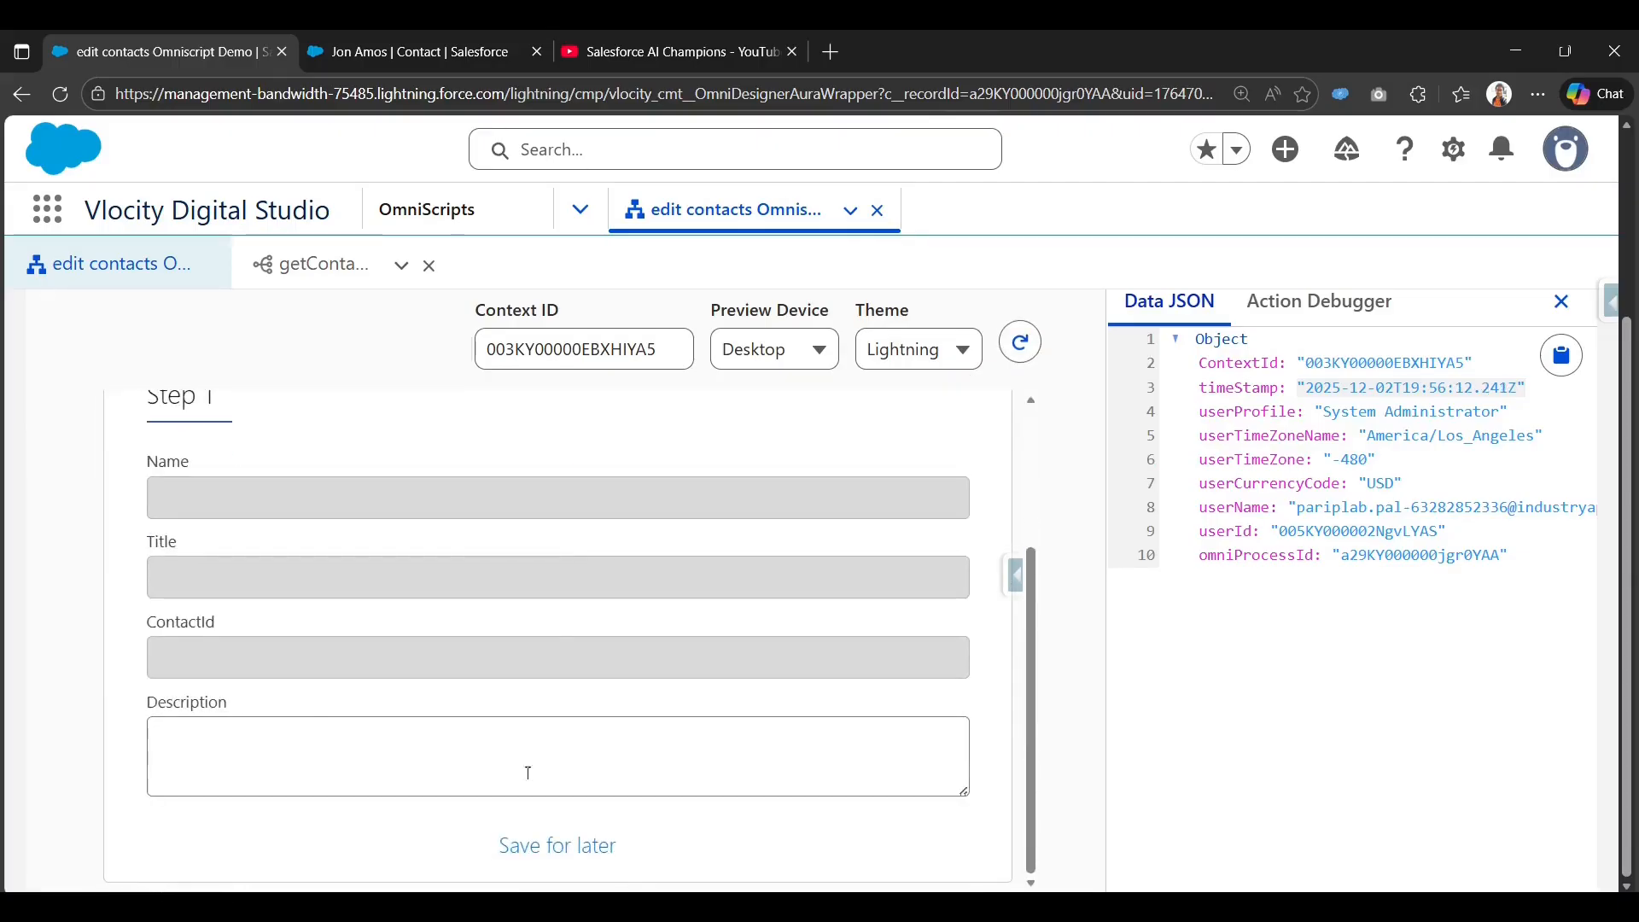
pyautogui.click(689, 758)
pyautogui.scroll(3, 866, 670)
pyautogui.scroll(3, 866, 669)
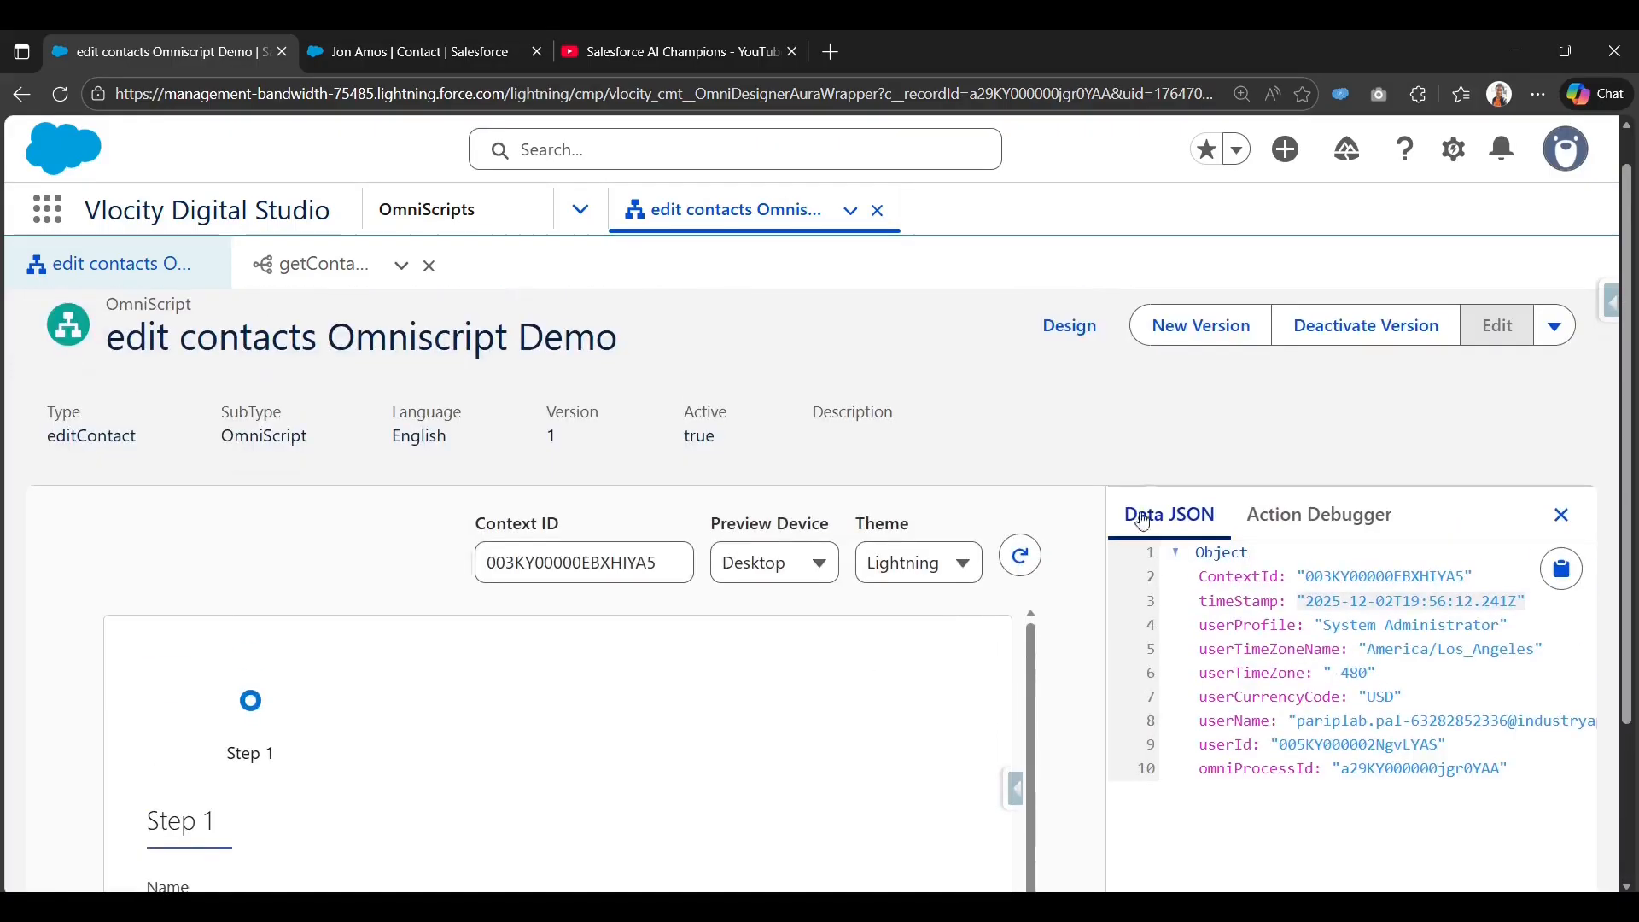
pyautogui.click(1068, 325)
pyautogui.scroll(-5, 1322, 753)
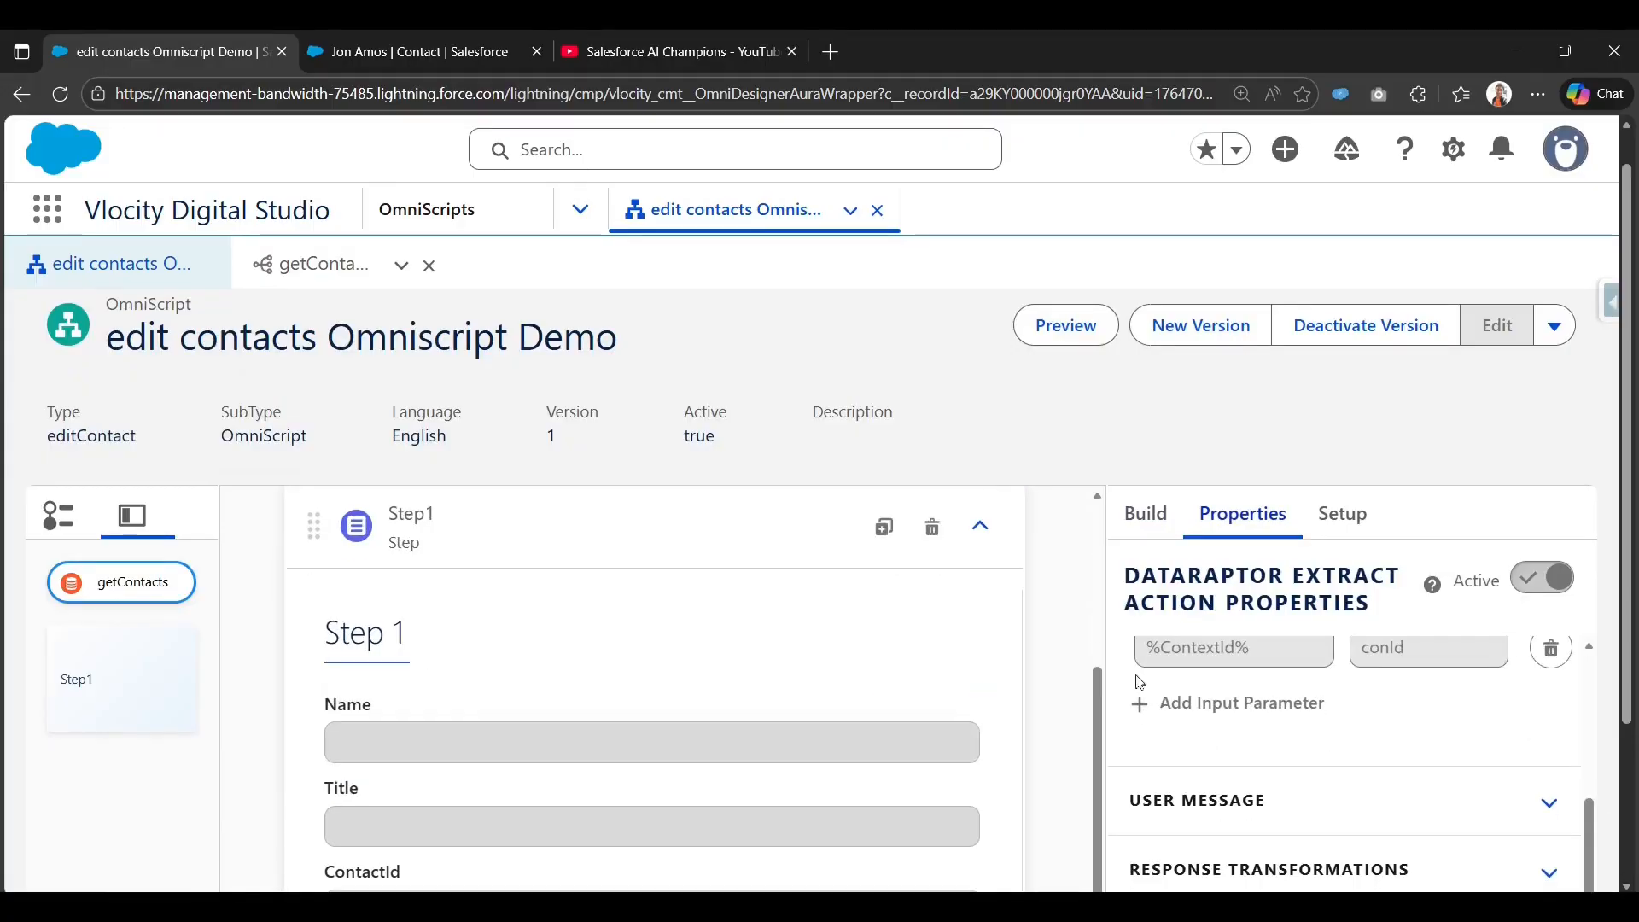
pyautogui.click(1066, 325)
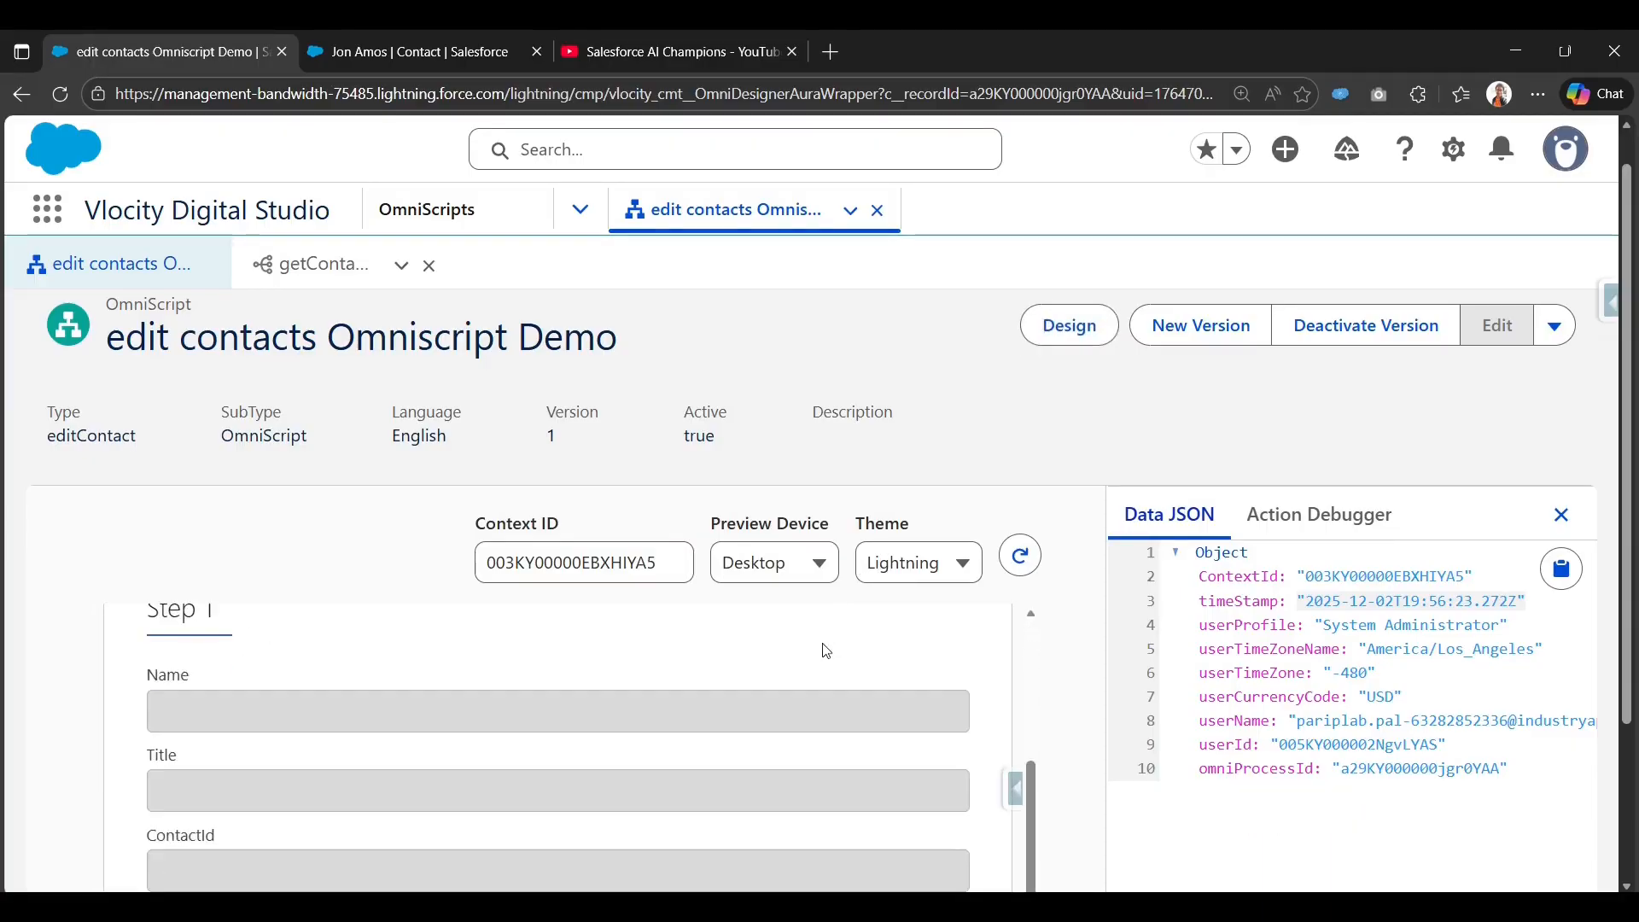
pyautogui.scroll(-3, 827, 651)
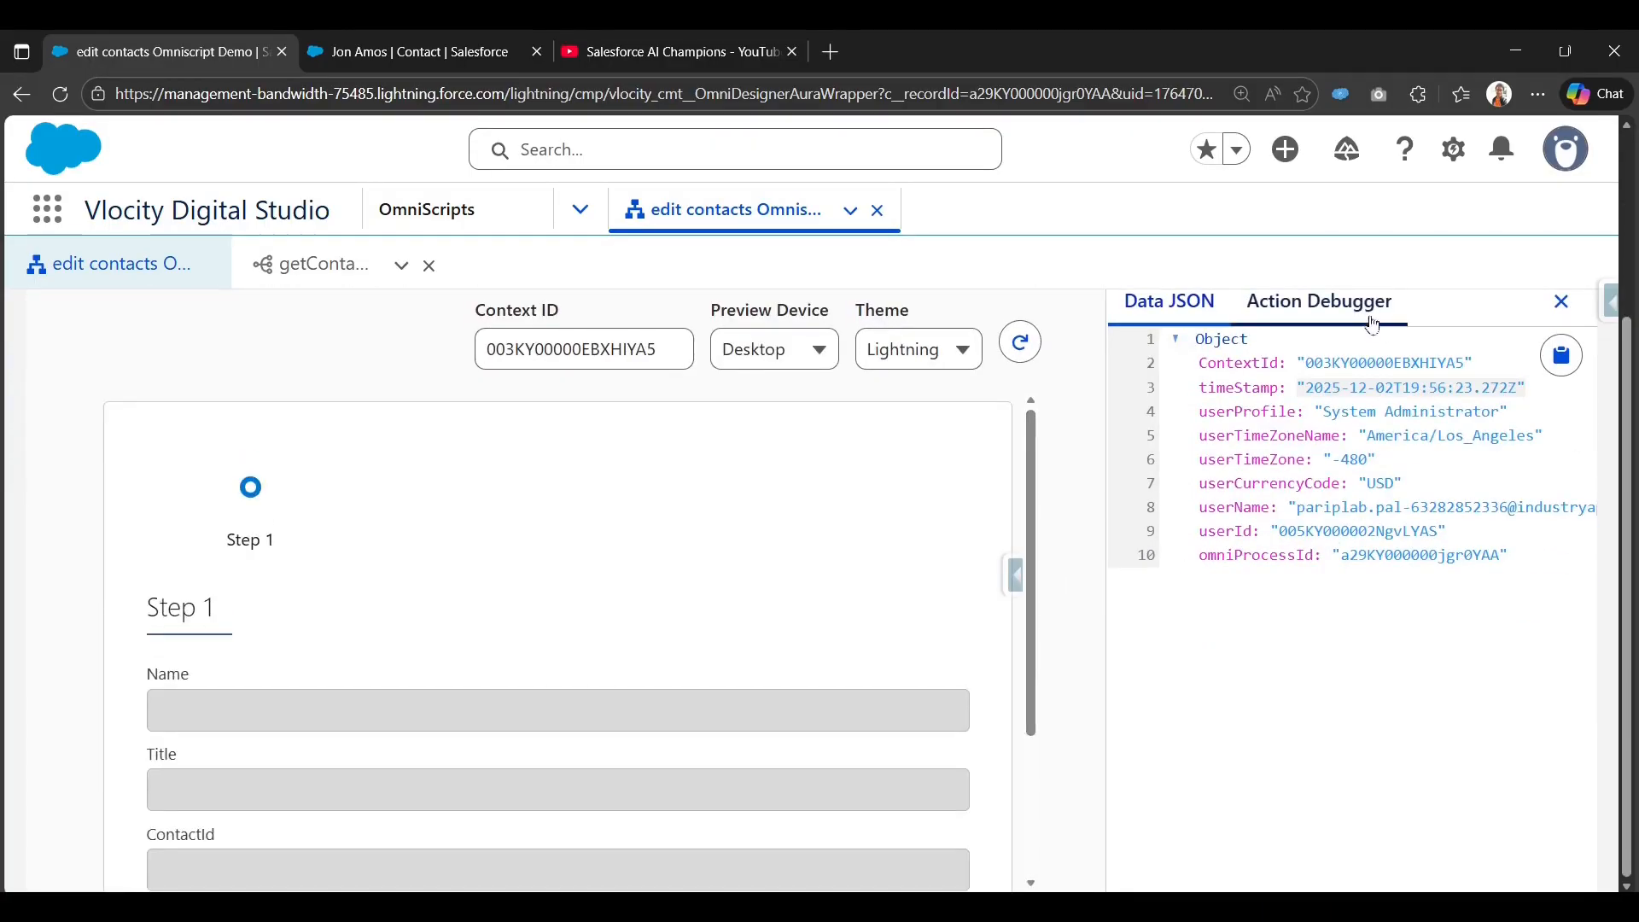
# Open the Action Debugger and inspect the earlier getContacts request's conId parameter.
pyautogui.click(1373, 326)
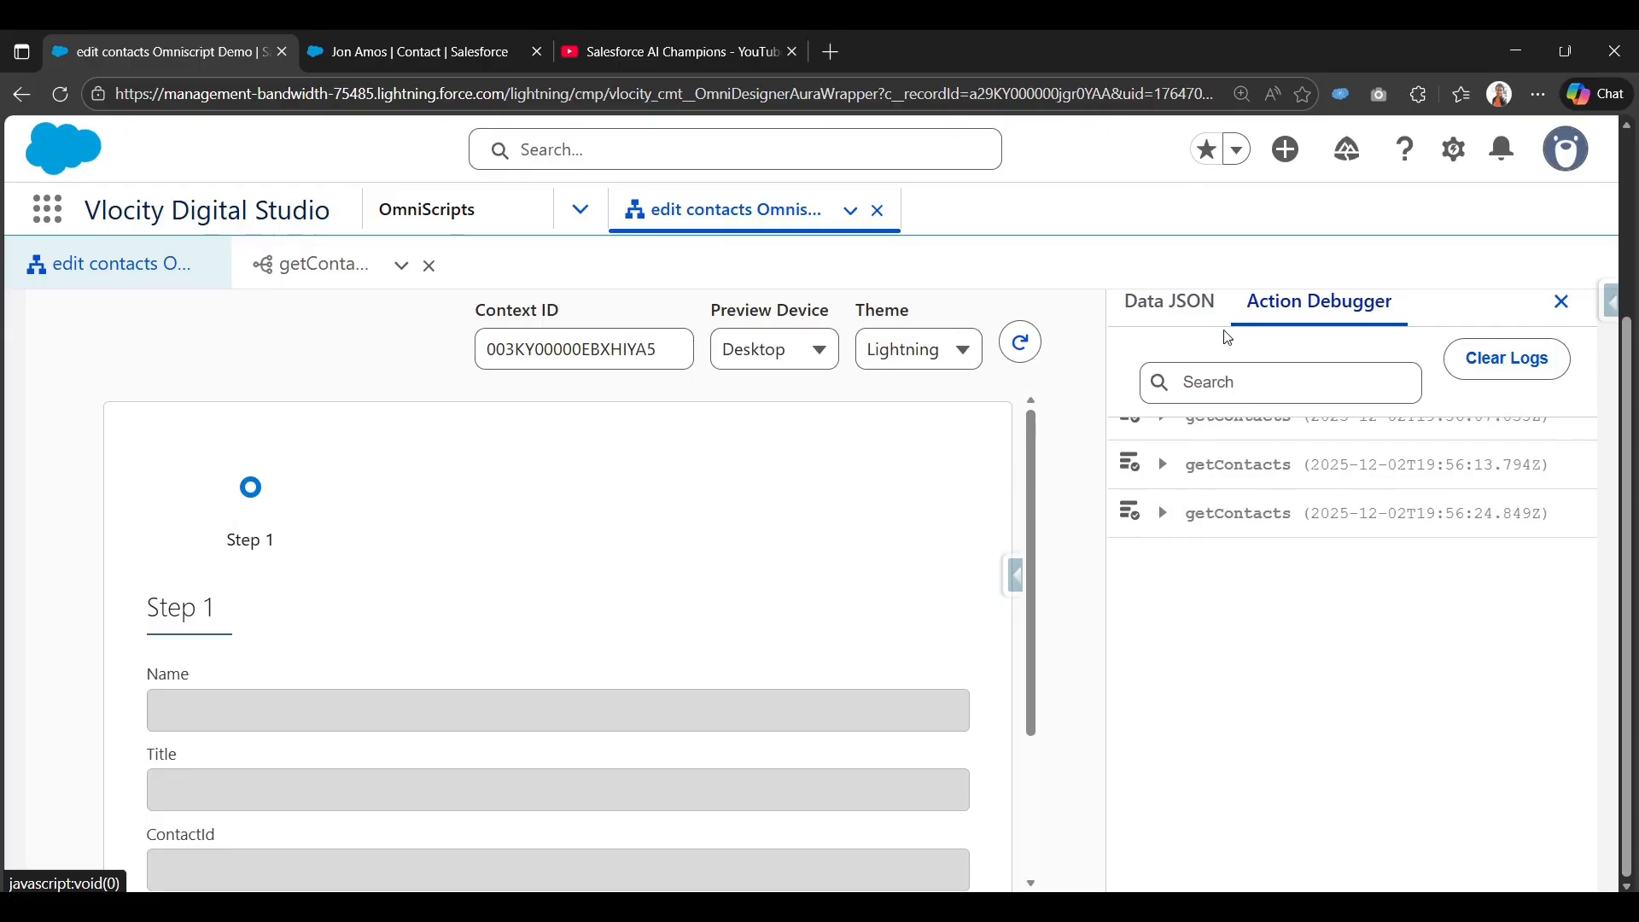
pyautogui.click(1168, 468)
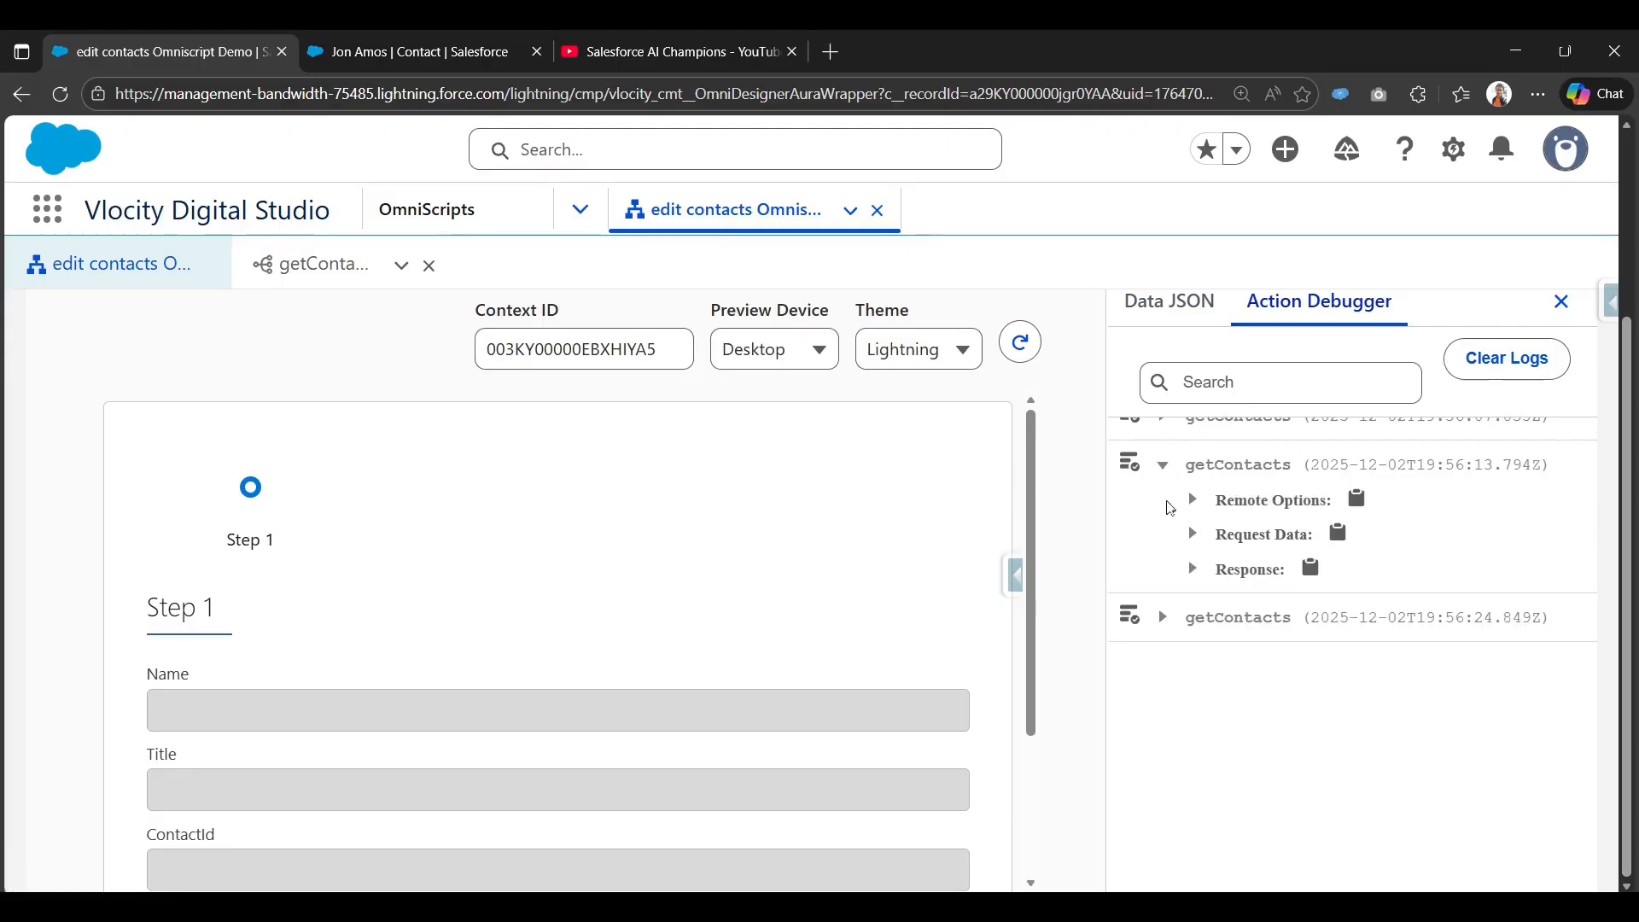
pyautogui.click(1196, 536)
pyautogui.scroll(-2, 1322, 593)
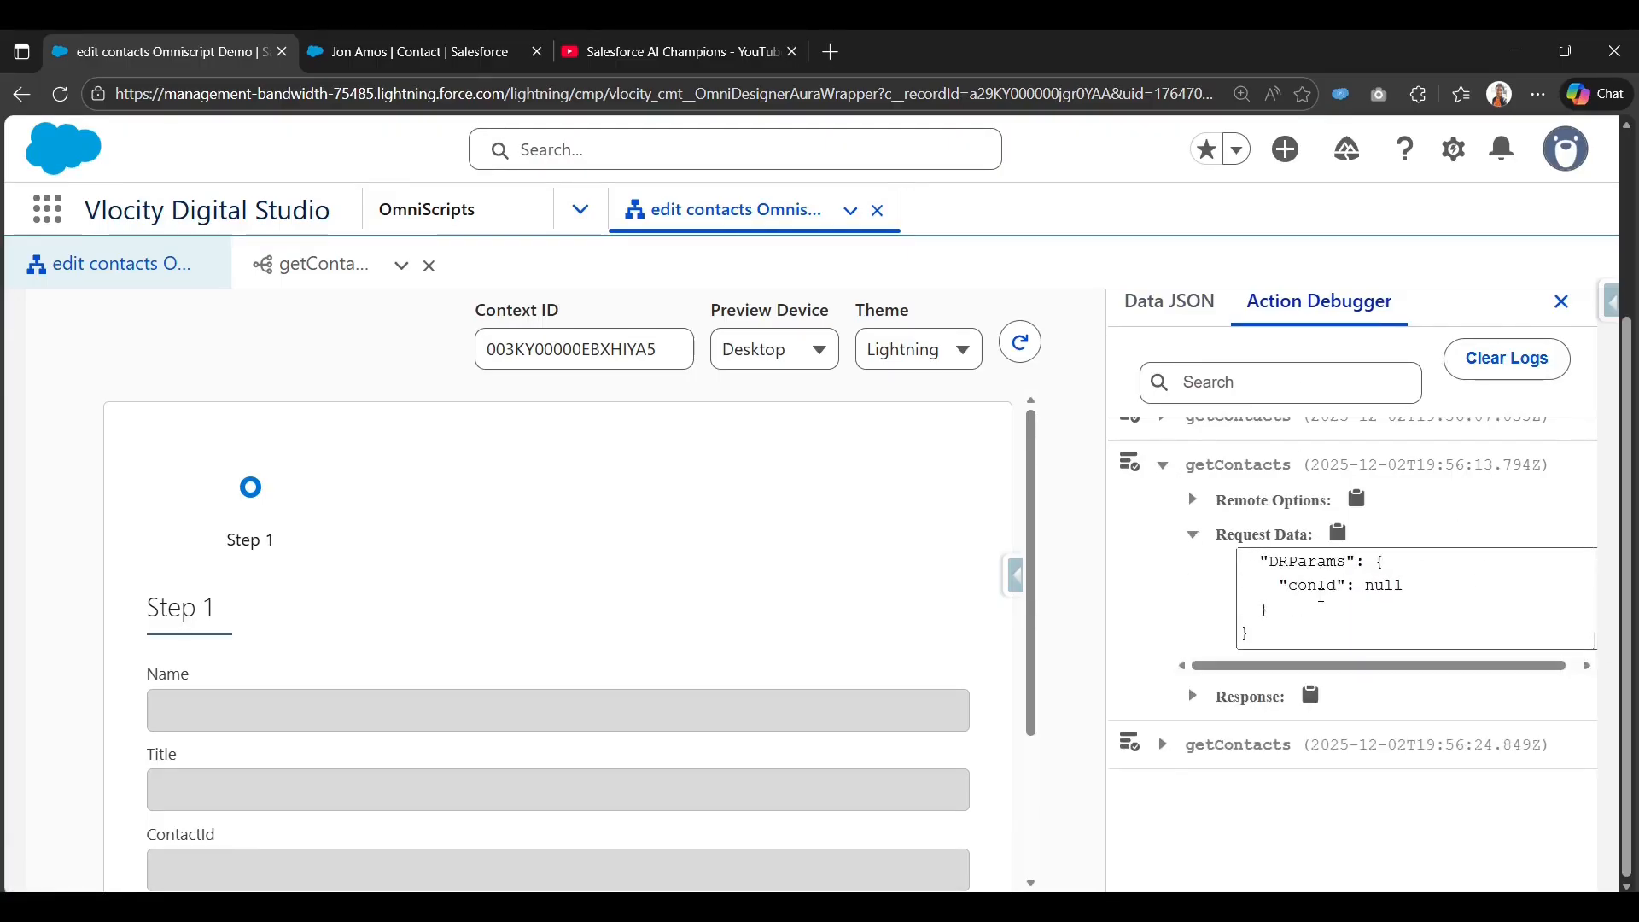
pyautogui.moveTo(1292, 587); pyautogui.dragTo(1396, 593)
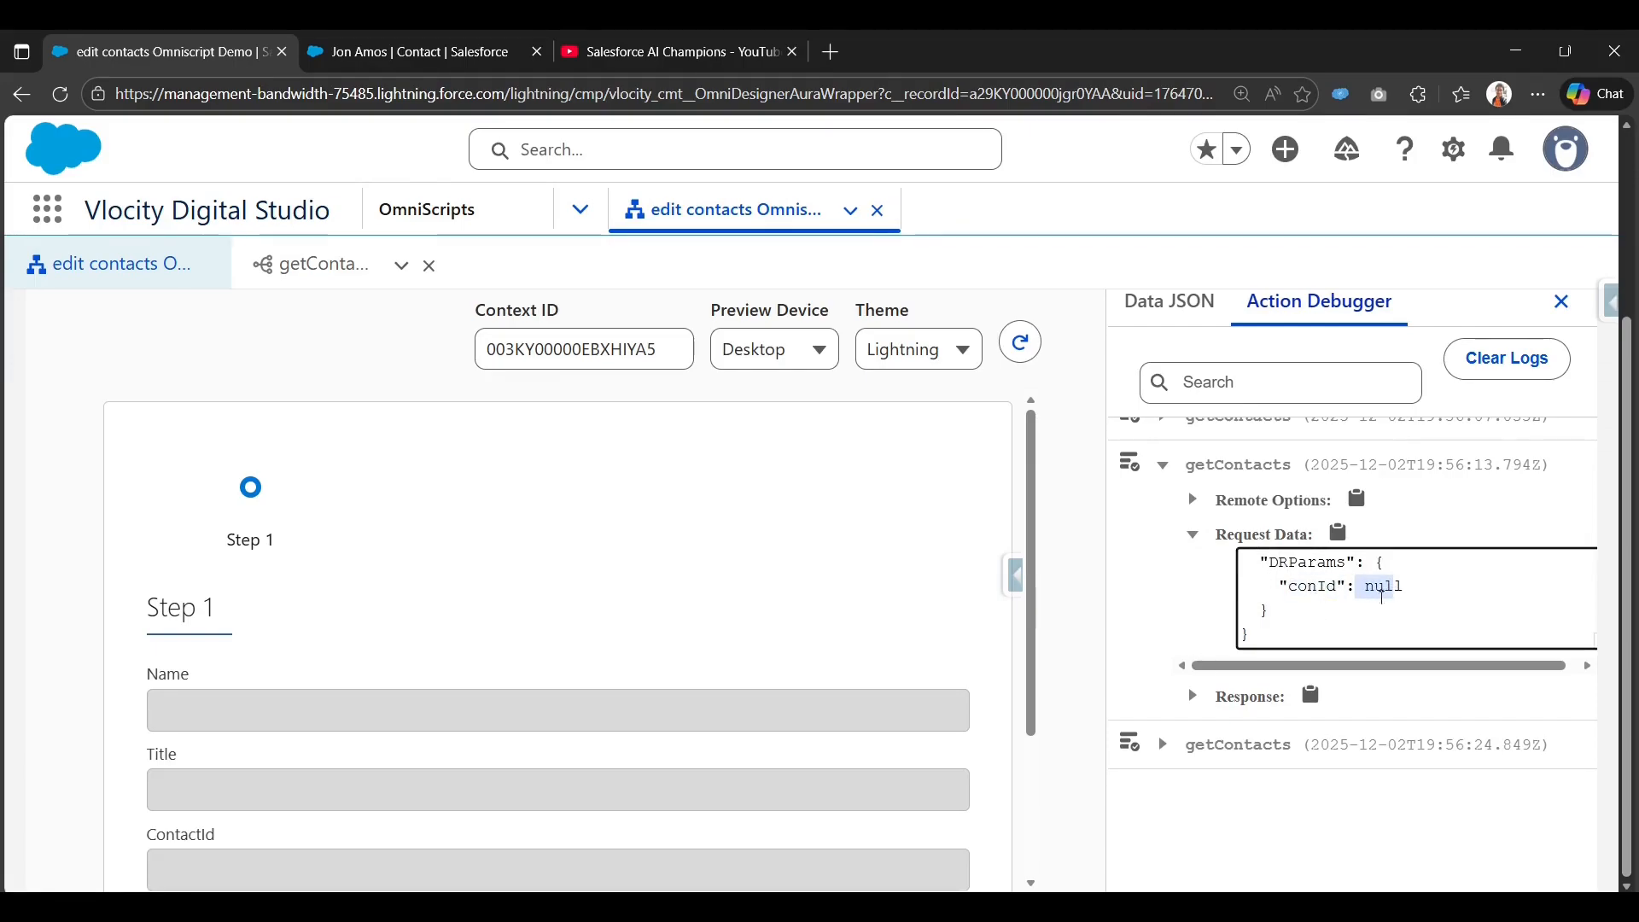
# Check the latest getContacts call's request and empty response, then return to the designer.
pyautogui.click(1162, 747)
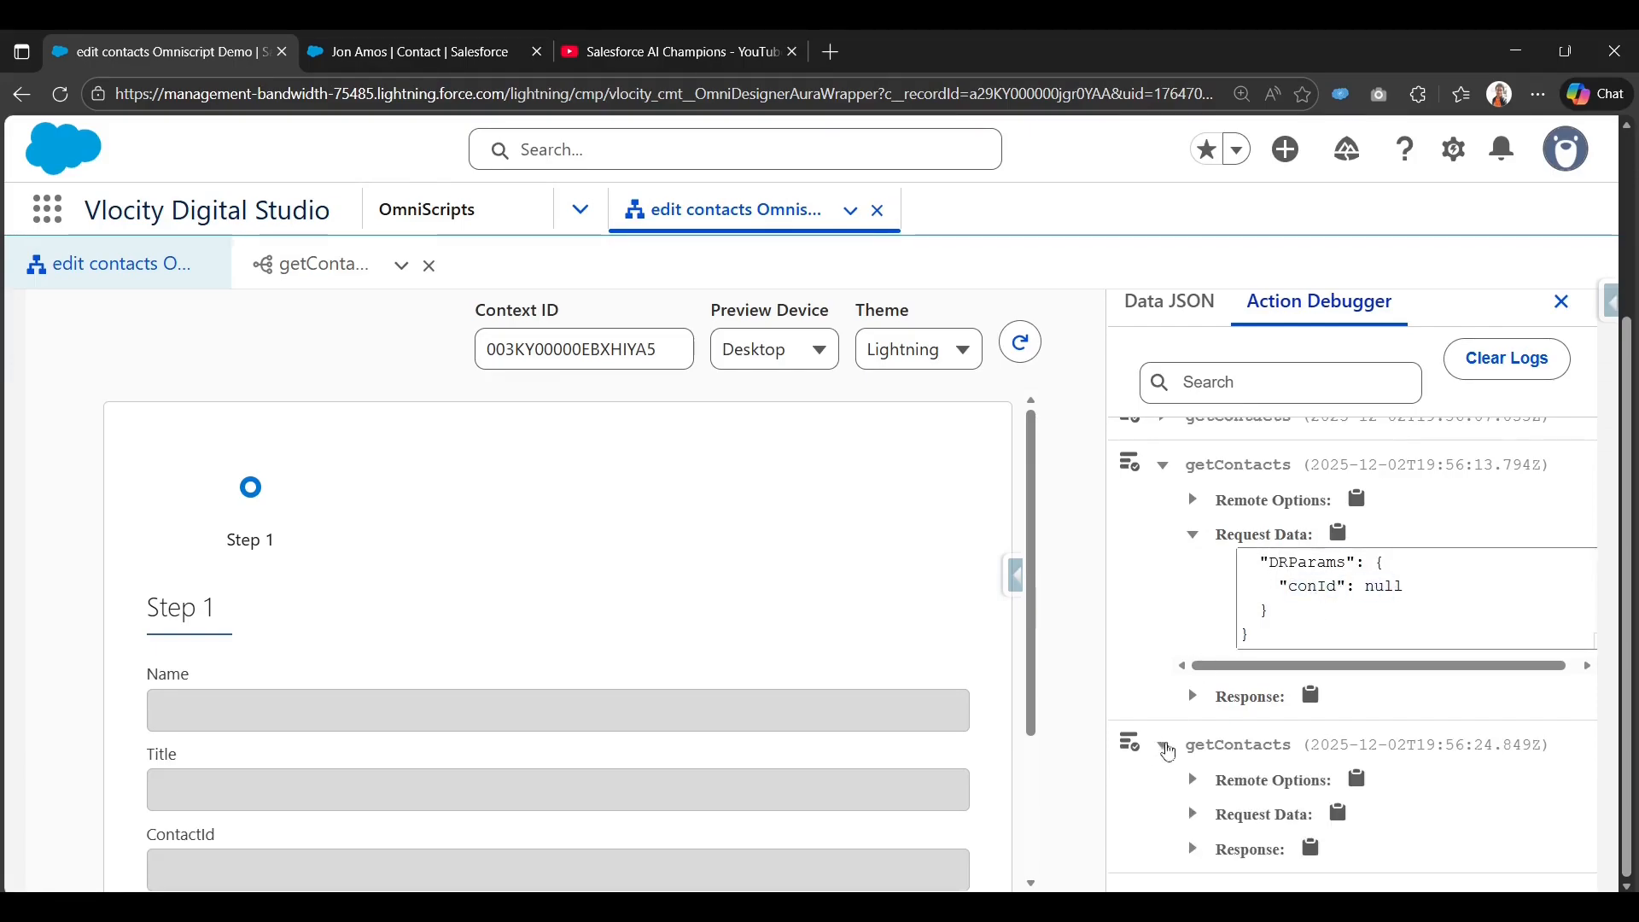
pyautogui.click(1195, 816)
pyautogui.scroll(-2, 1182, 824)
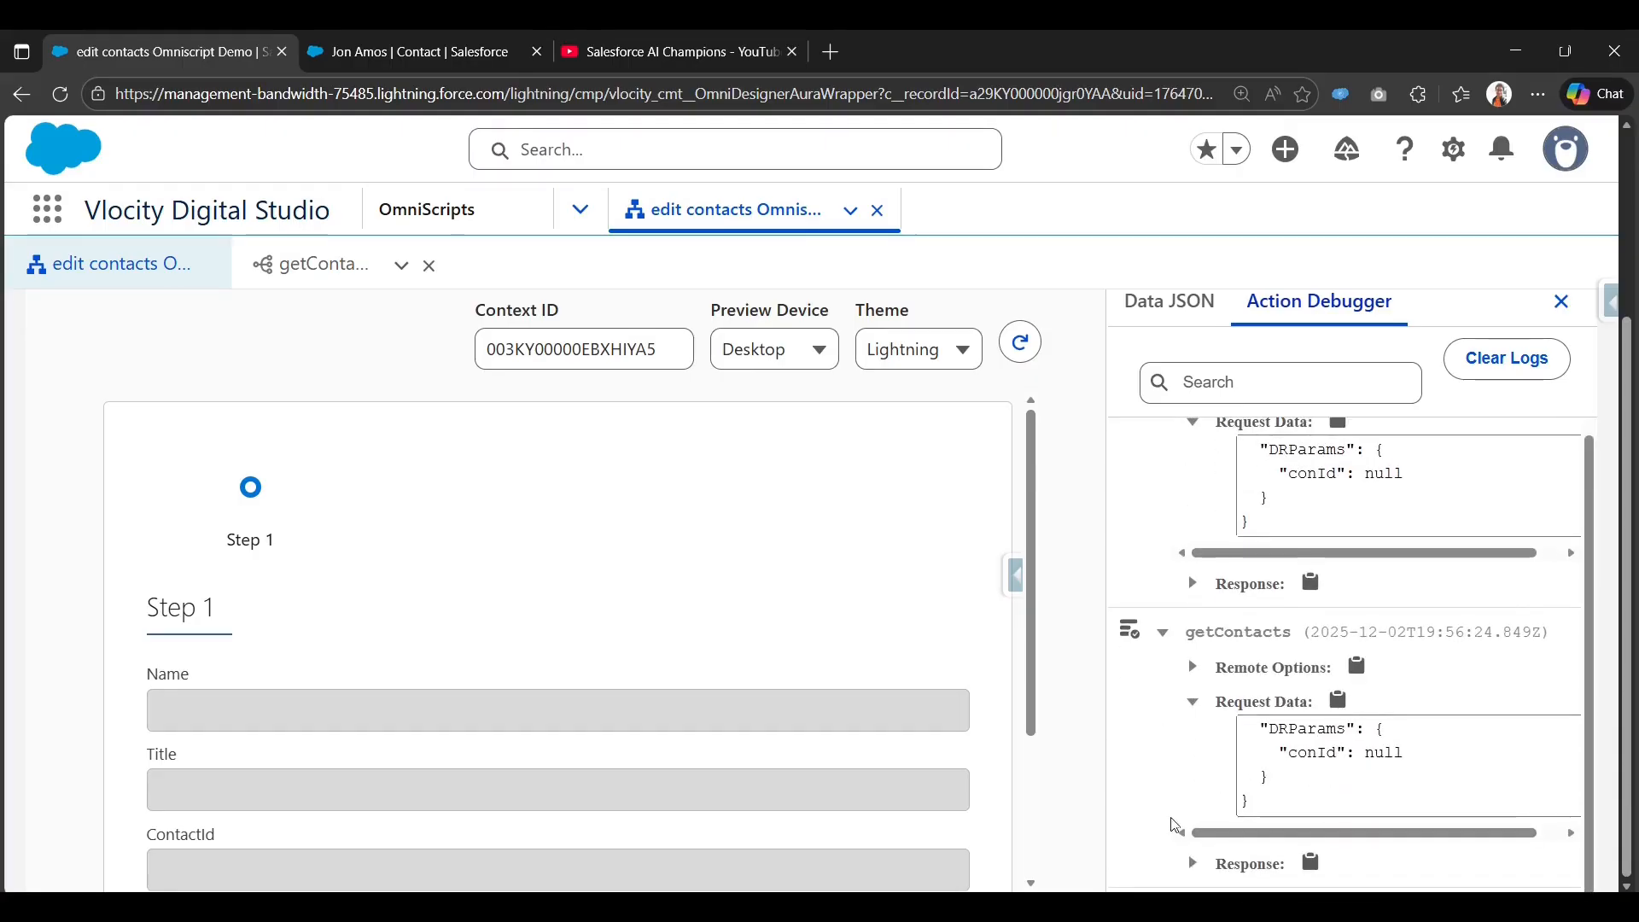
pyautogui.click(1192, 863)
pyautogui.scroll(-2, 1204, 845)
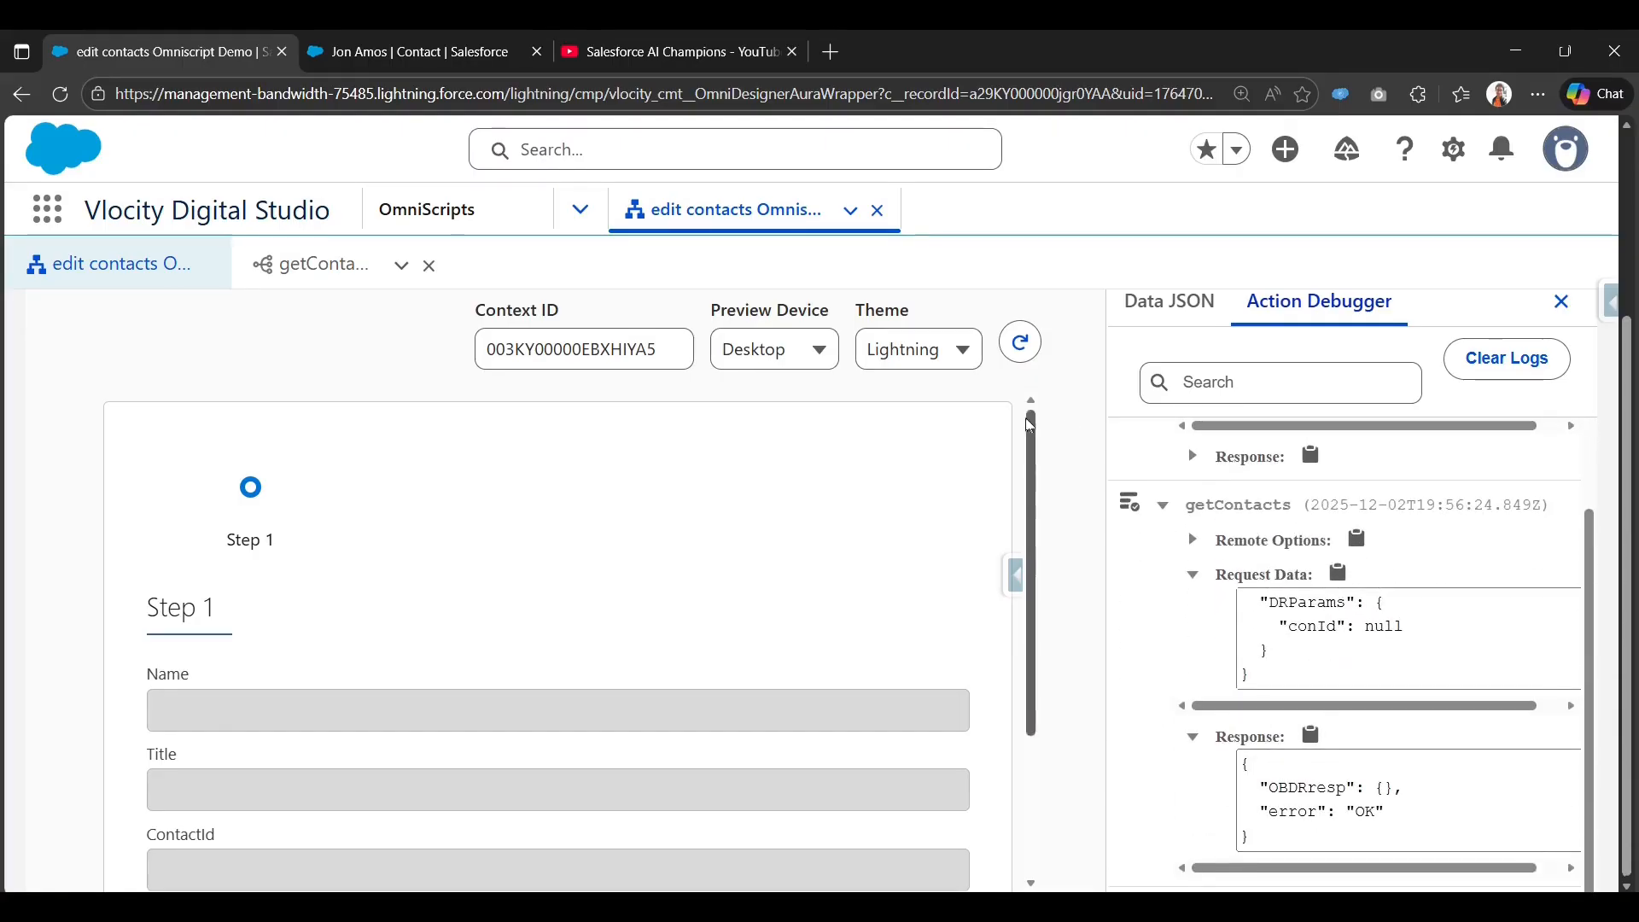
pyautogui.scroll(3, 1050, 431)
pyautogui.click(1068, 365)
pyautogui.scroll(-3, 1021, 657)
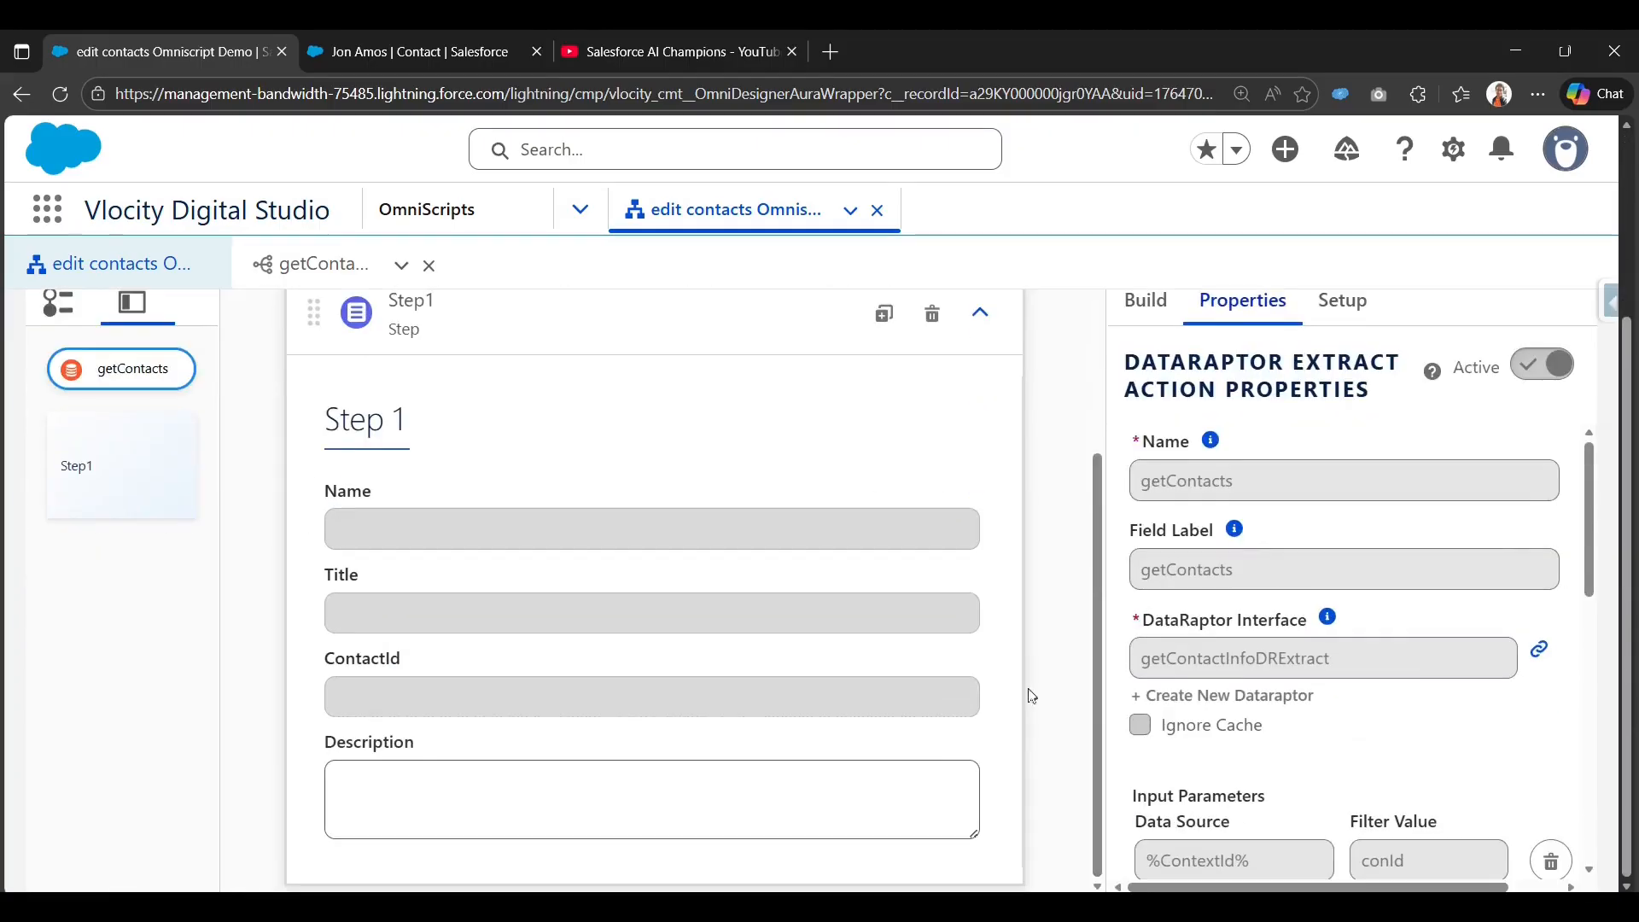
# Deactivate the current version of the edit contacts OmniScript from the preview.
pyautogui.scroll(1, 735, 695)
pyautogui.scroll(-1, 1108, 665)
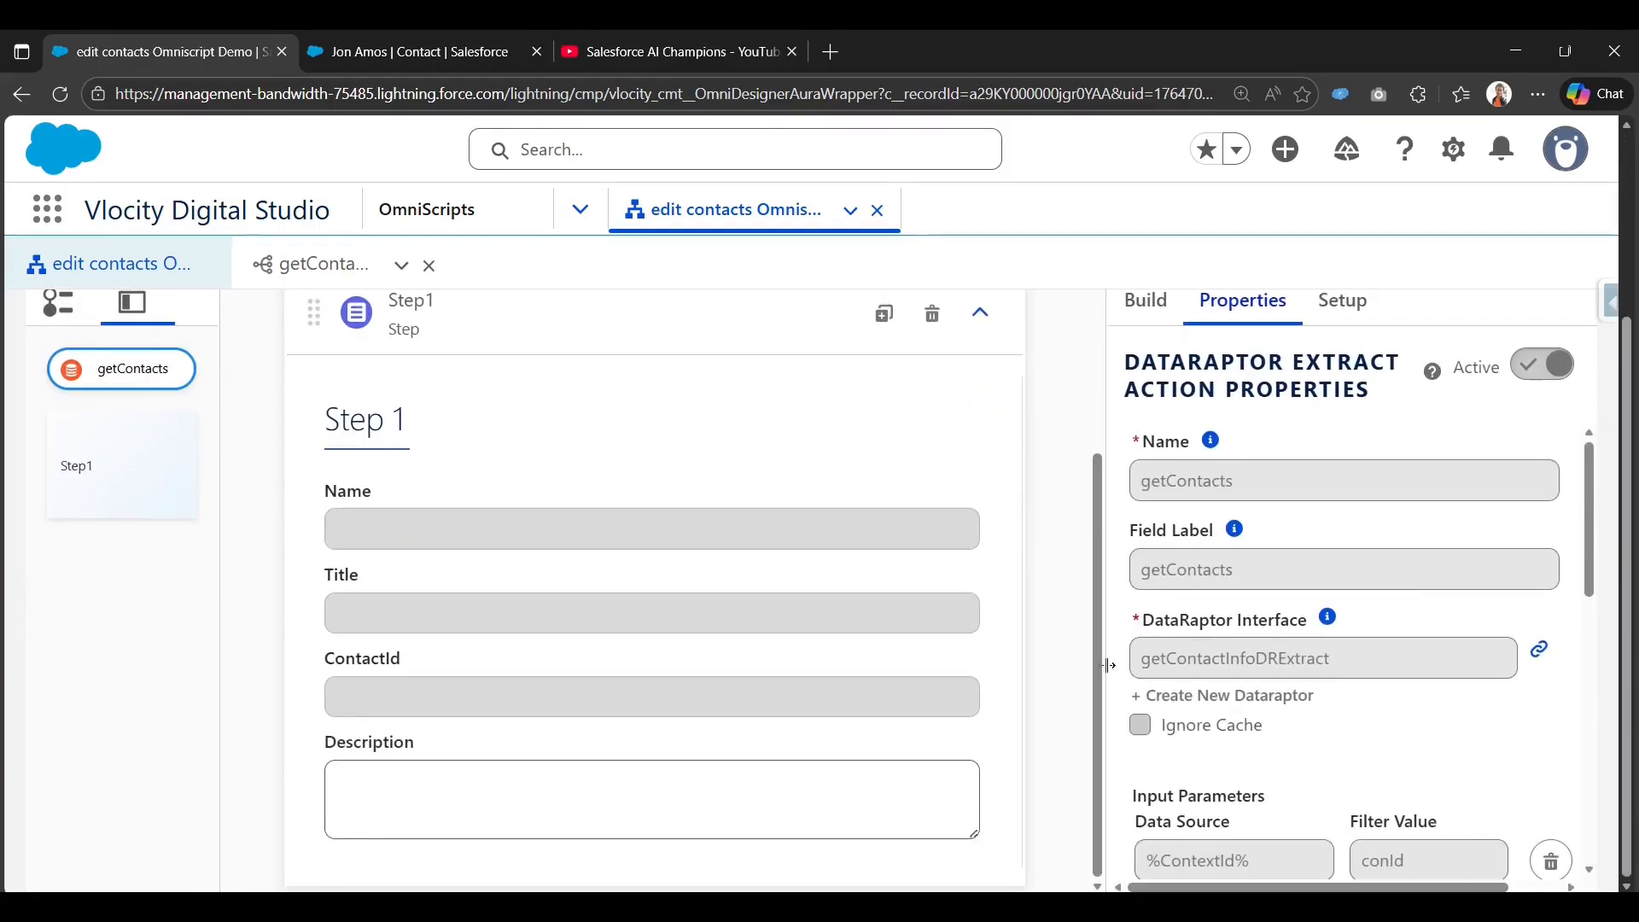
pyautogui.scroll(3, 1108, 665)
pyautogui.click(1068, 365)
pyautogui.click(1402, 380)
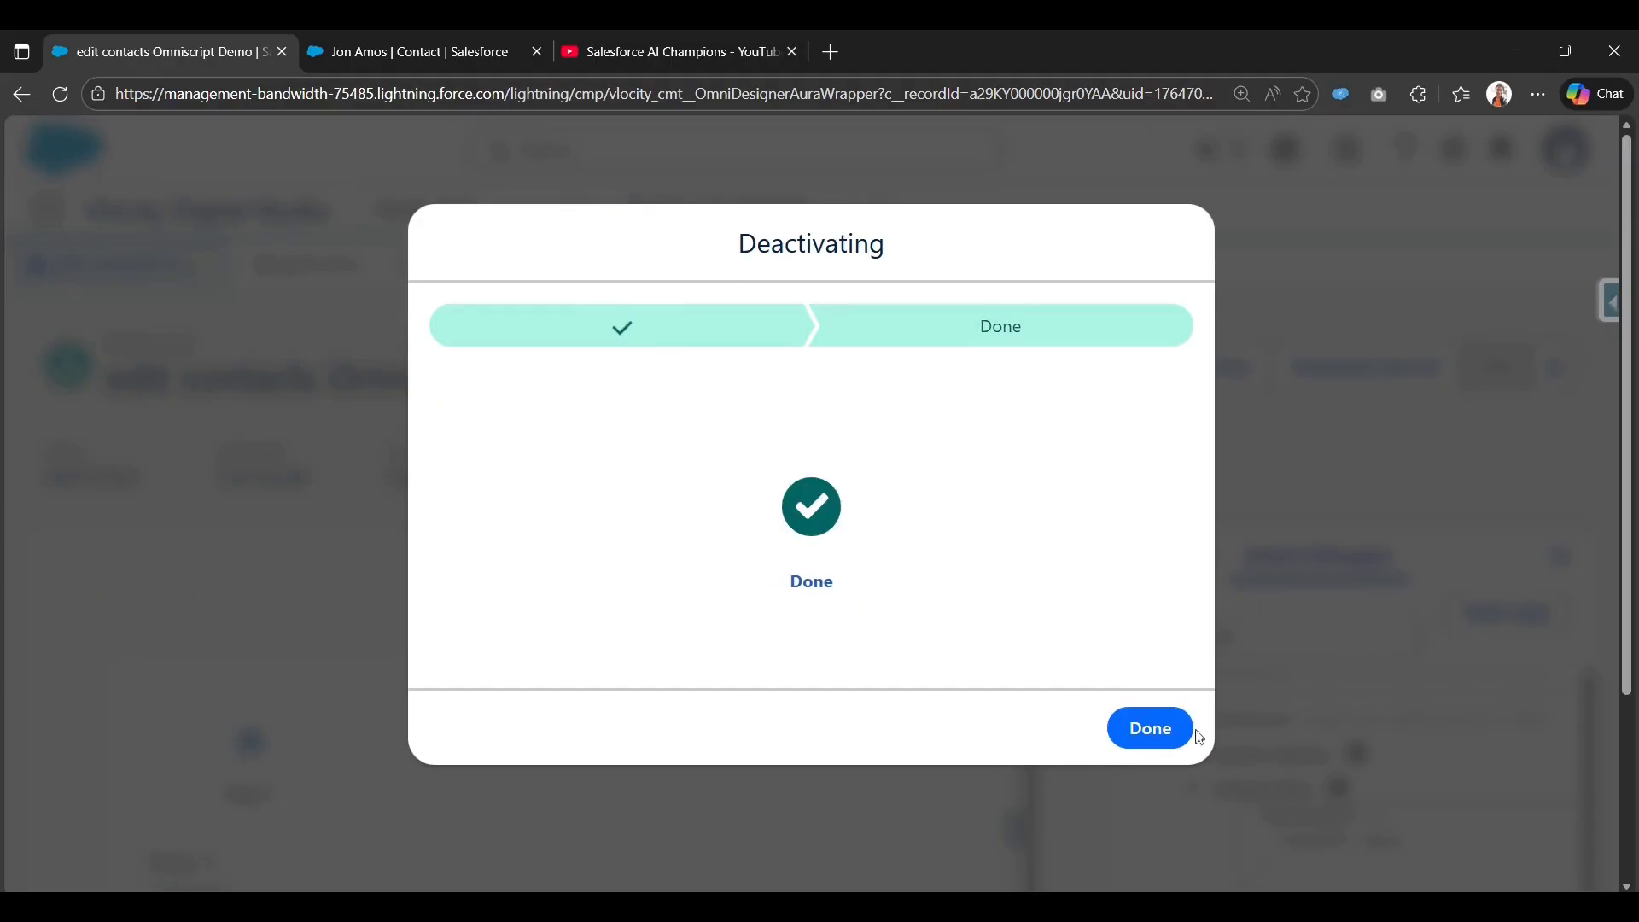
pyautogui.click(1198, 736)
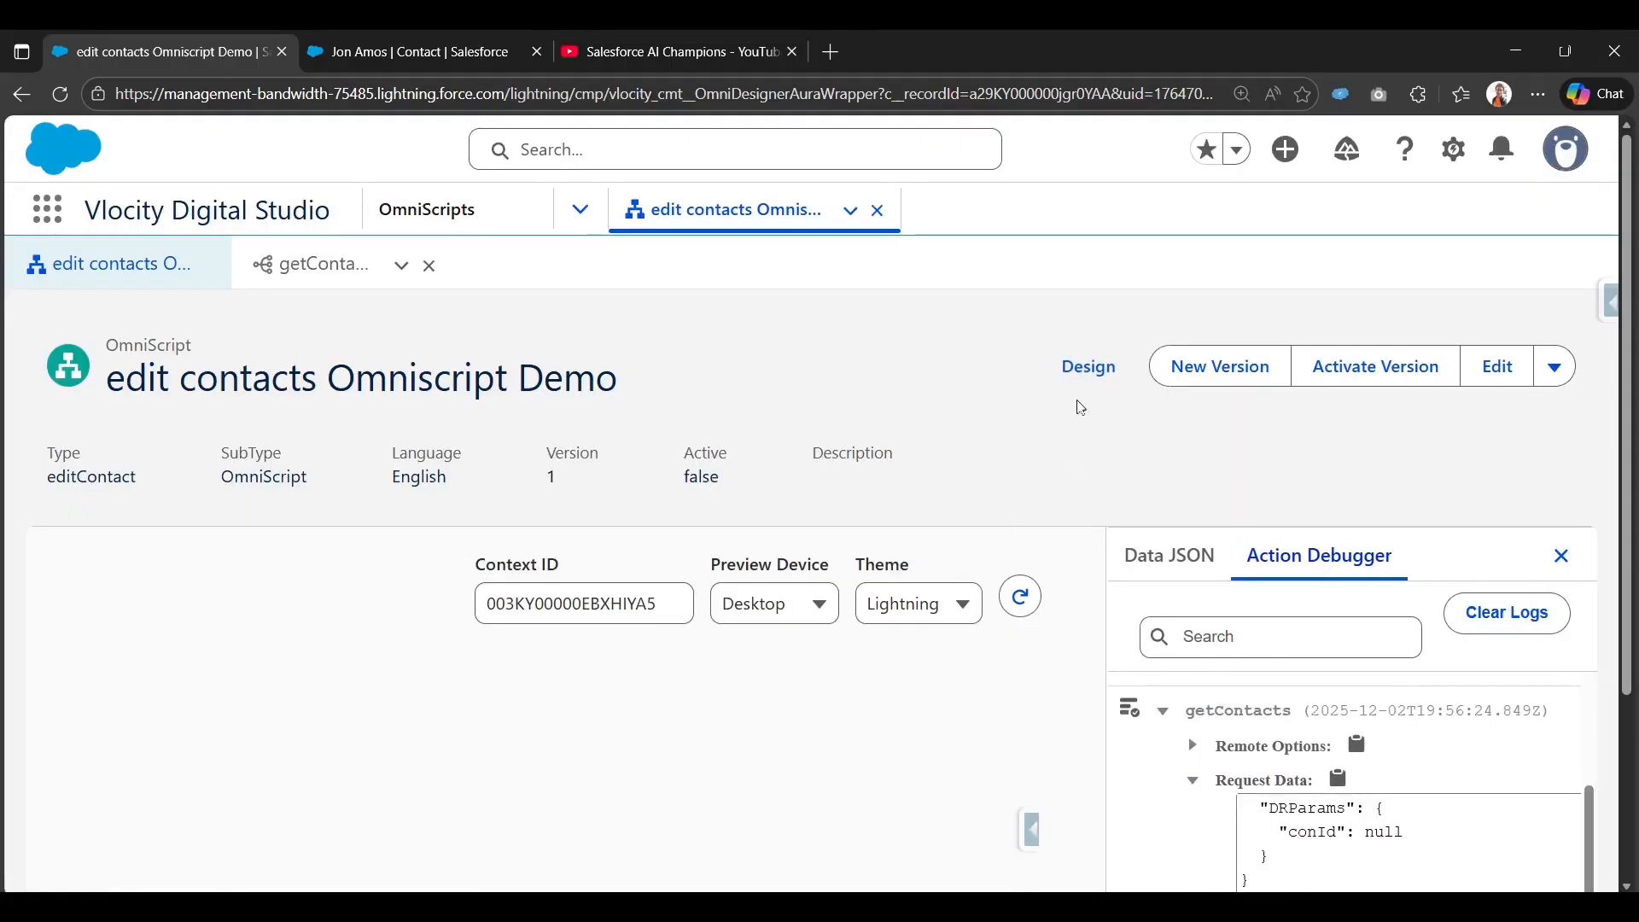
# Change the getContacts input Data Source from %ContextId% to ContextId.
pyautogui.click(1089, 366)
pyautogui.scroll(-5, 1289, 632)
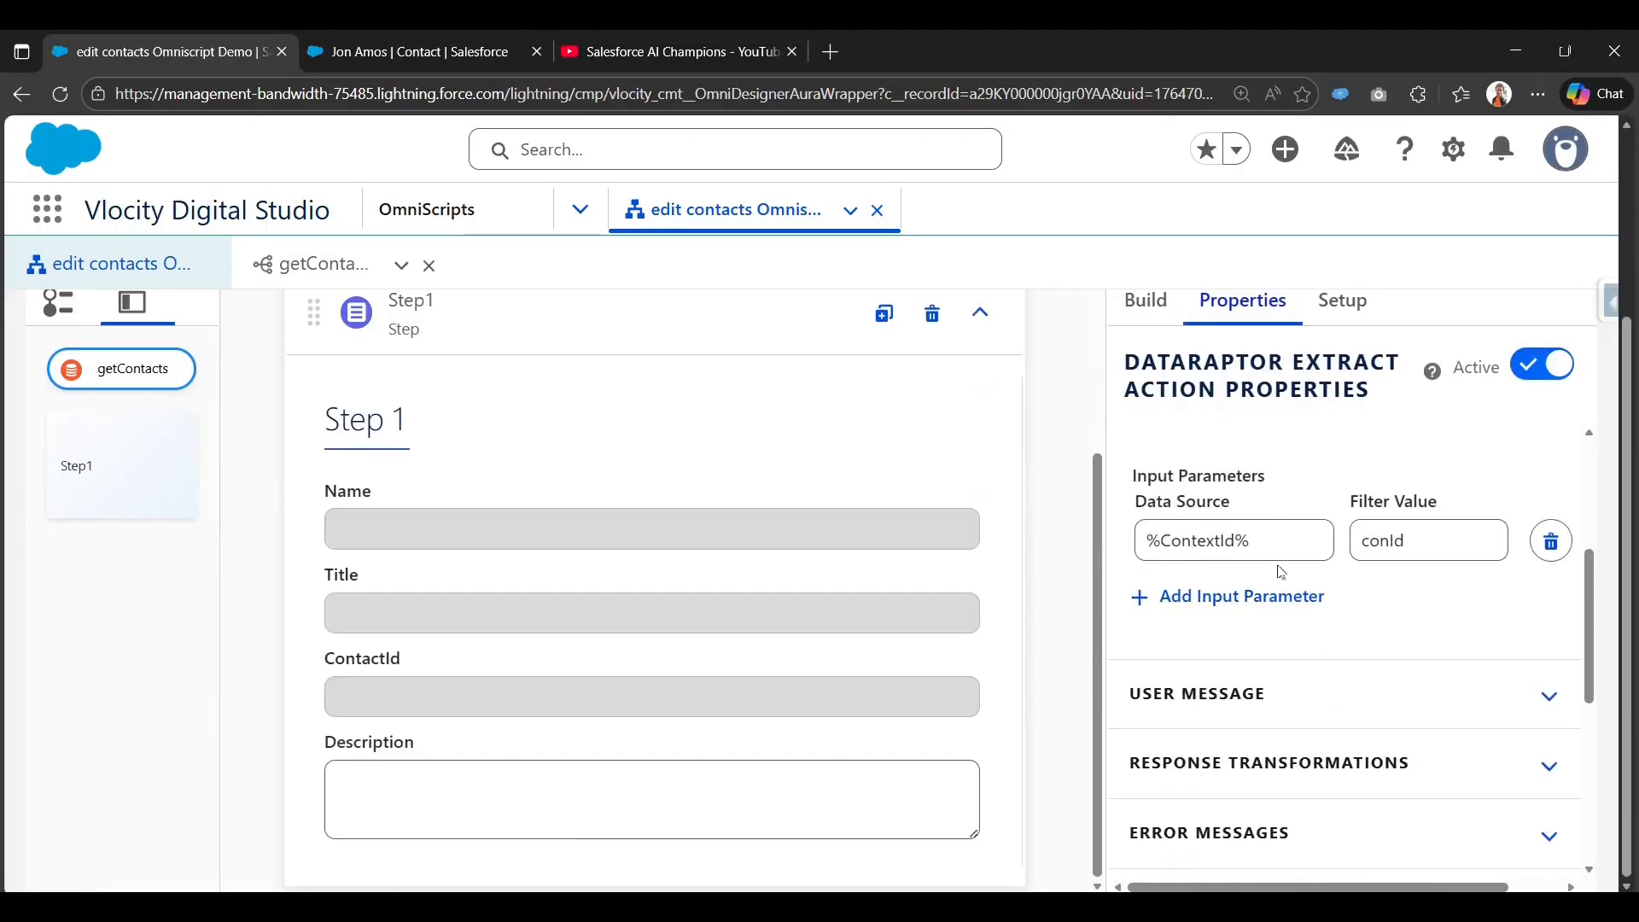
pyautogui.click(1278, 528)
pyautogui.press('BackSpace')
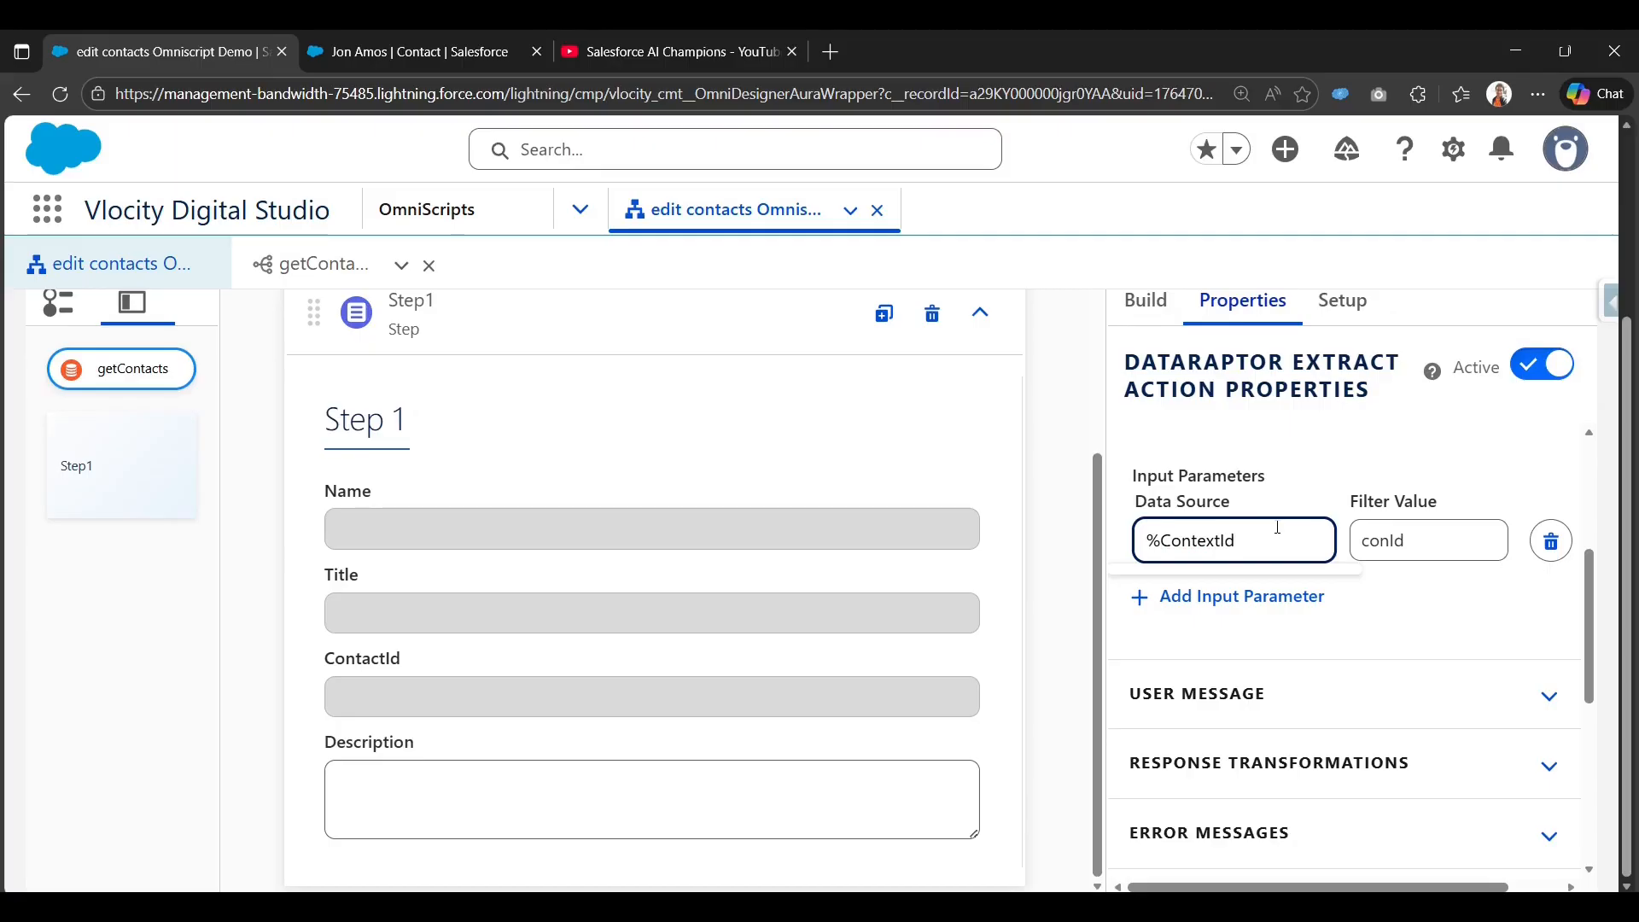
pyautogui.press('BackSpace')
pyautogui.click(1084, 485)
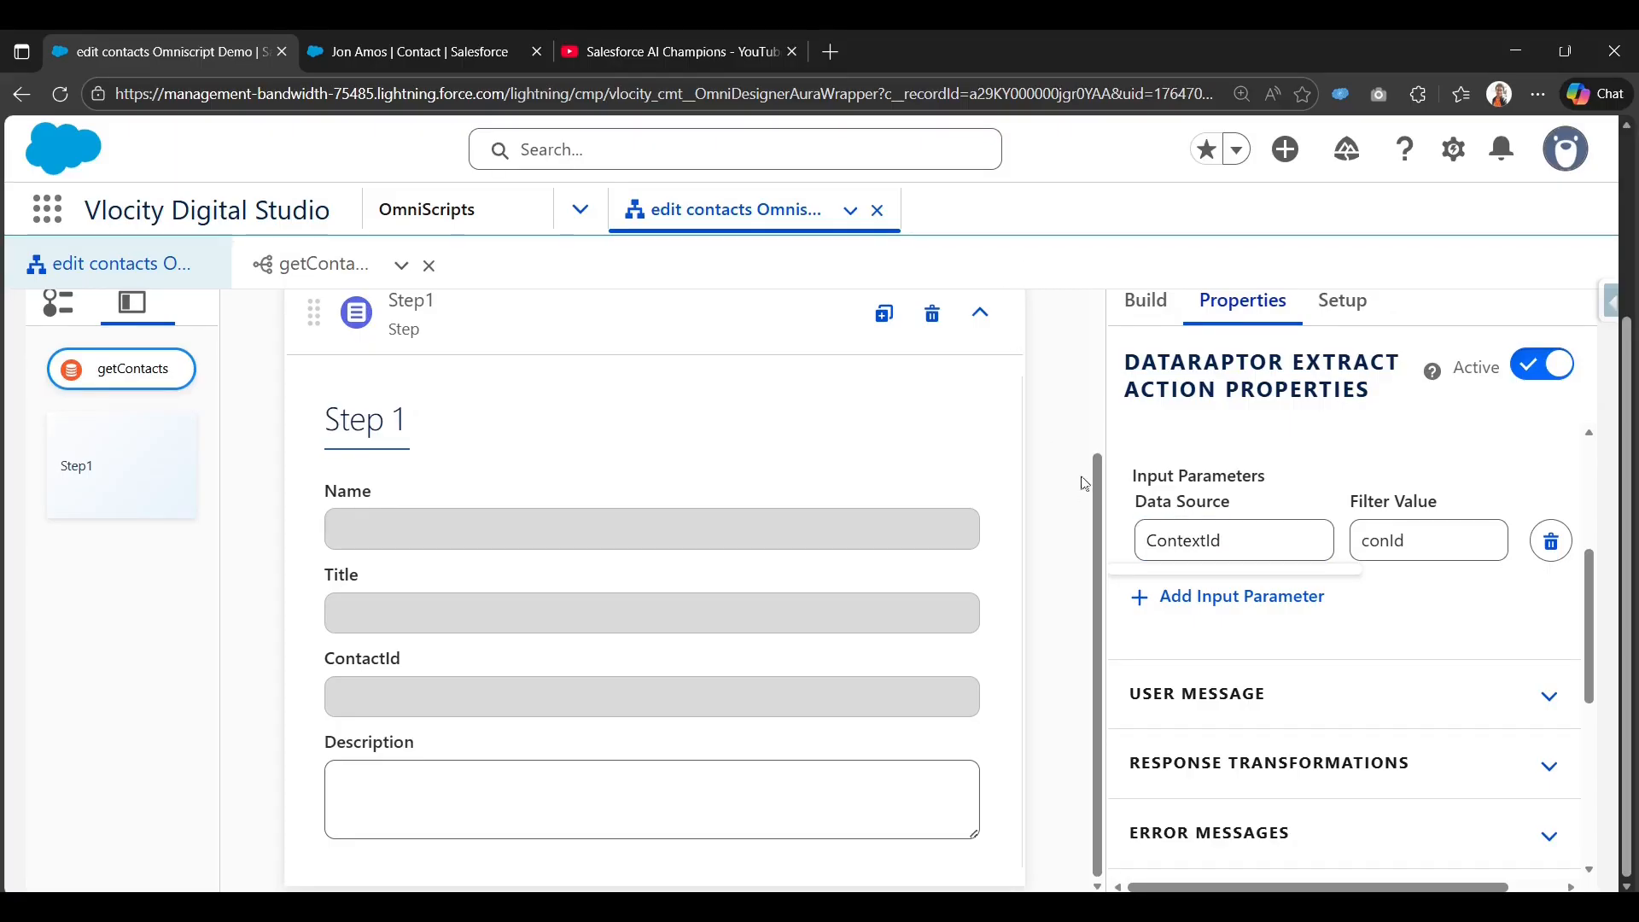
pyautogui.scroll(3, 1268, 653)
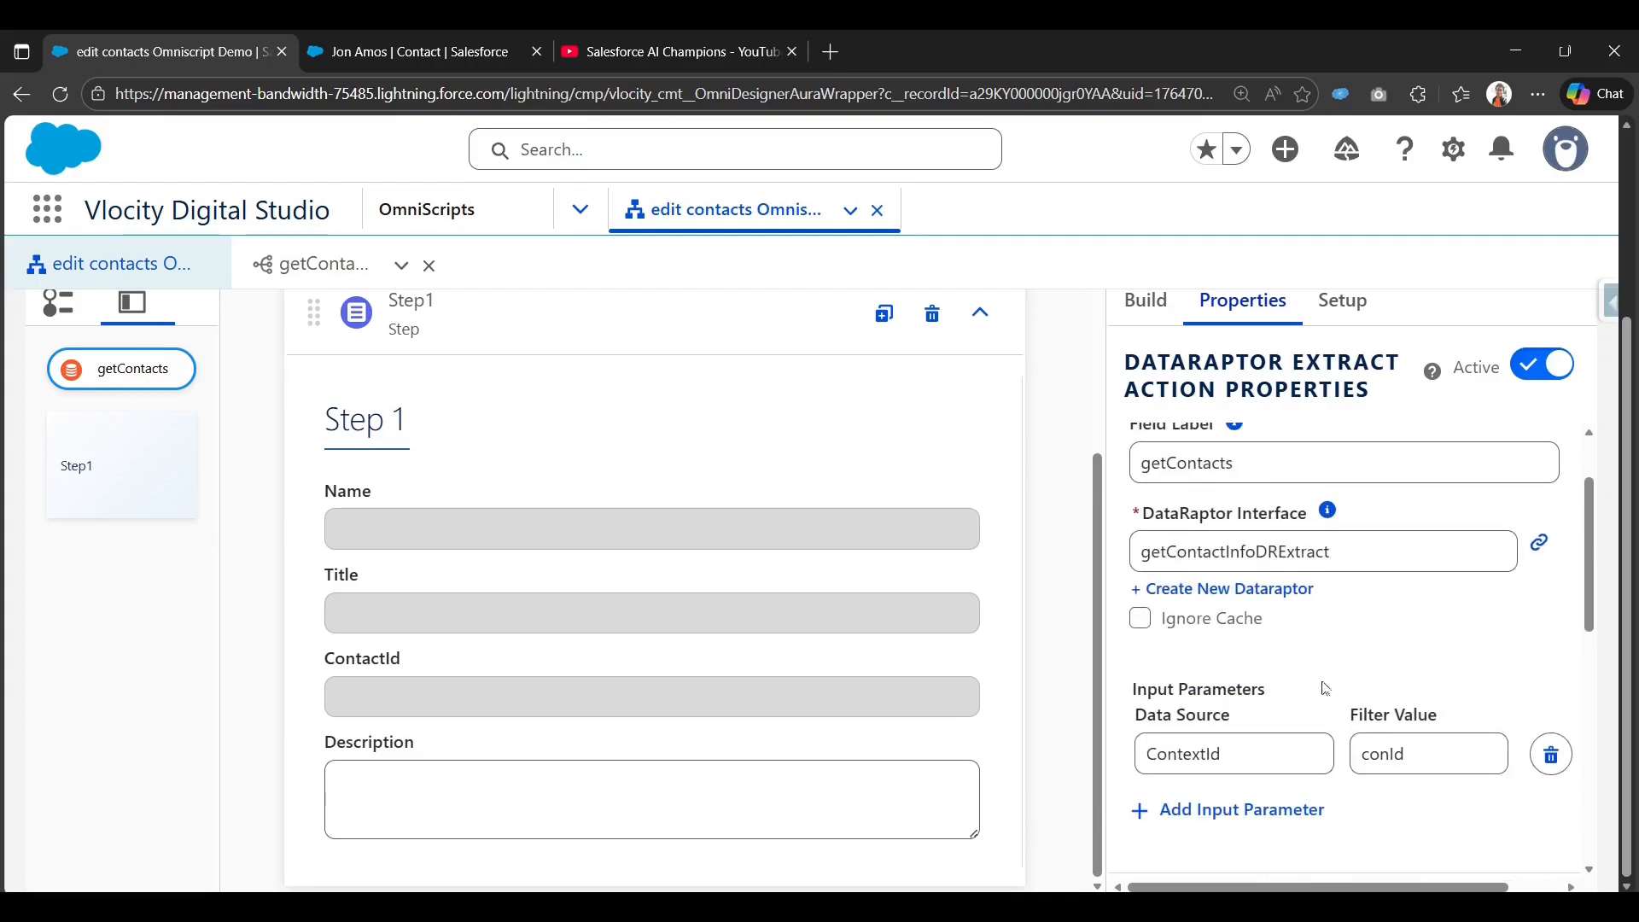
pyautogui.scroll(-3, 1440, 662)
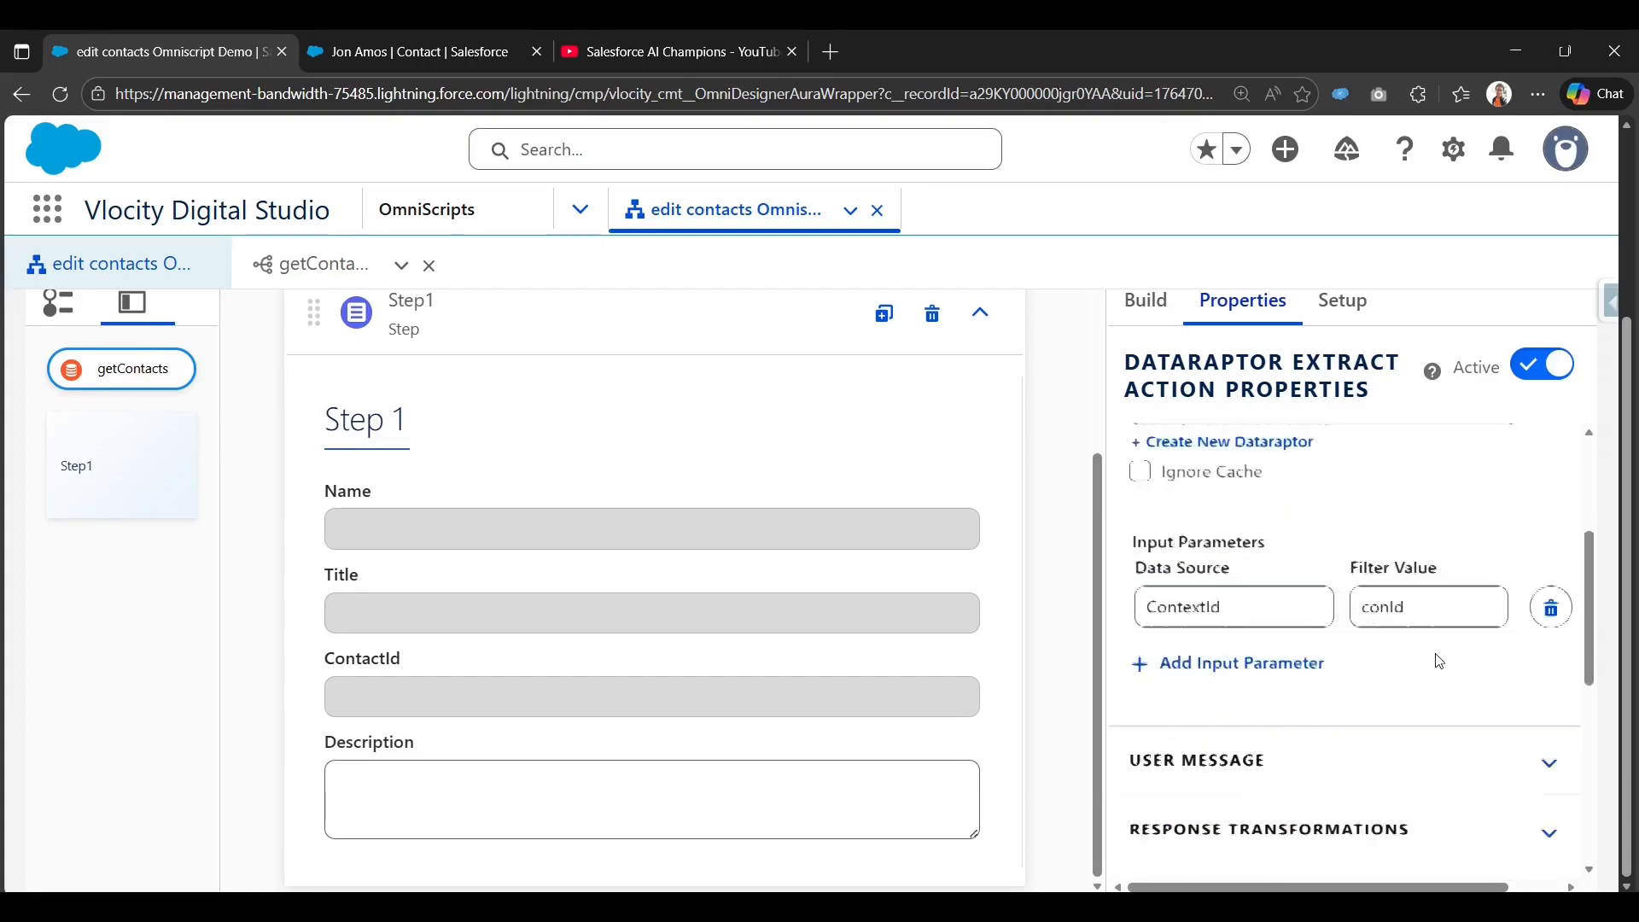
pyautogui.scroll(5, 1439, 659)
pyautogui.scroll(3, 1413, 651)
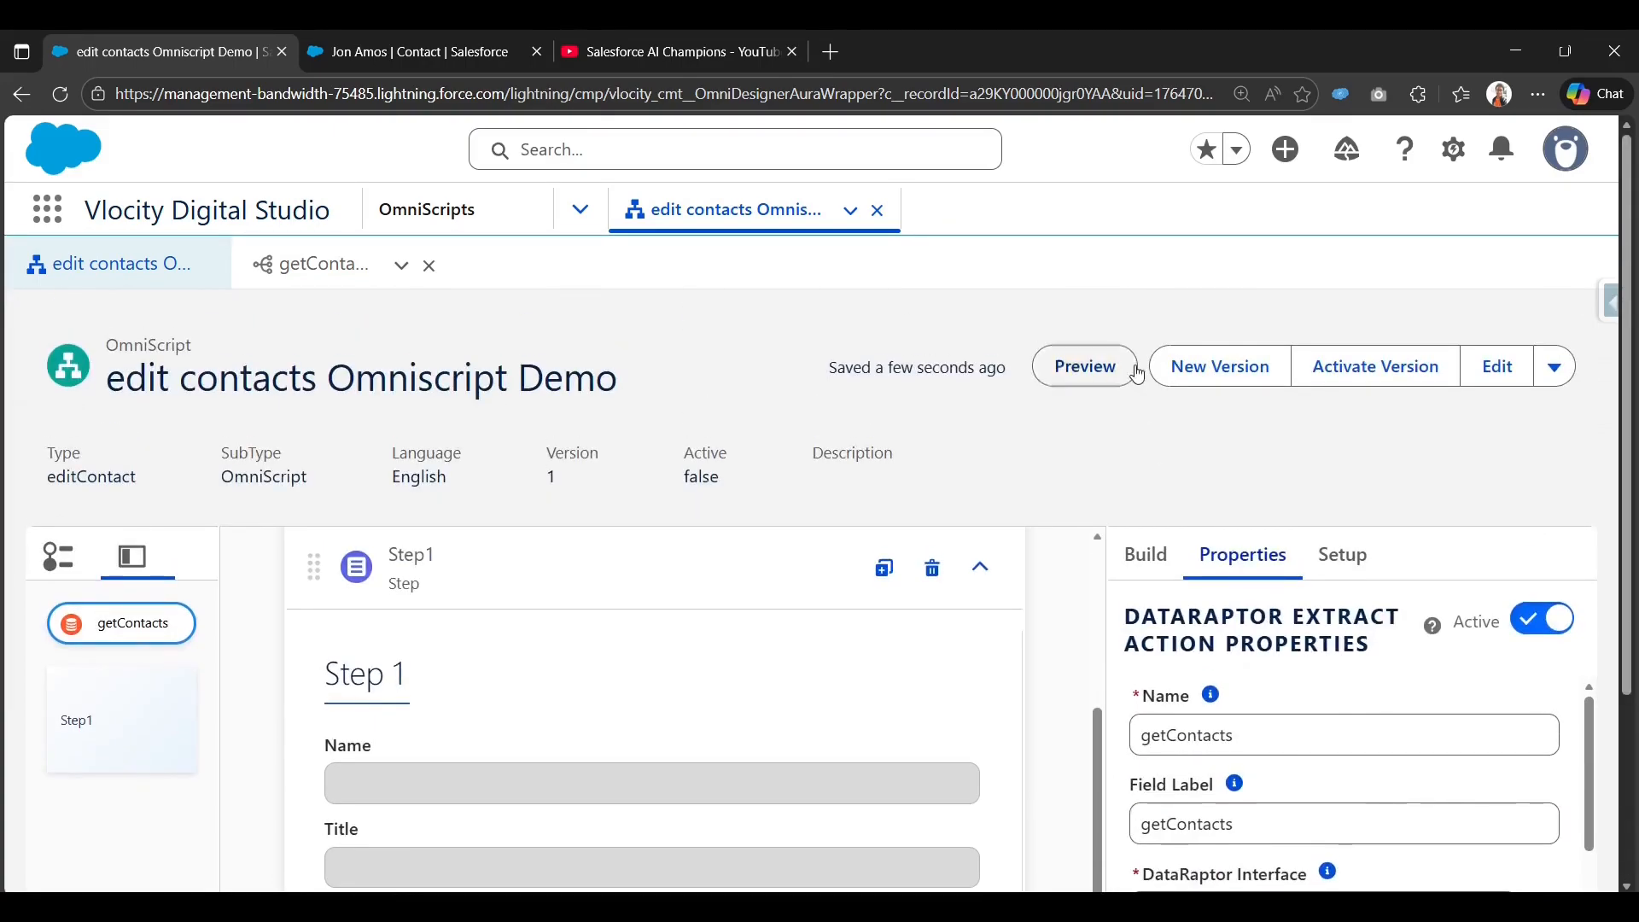
# Preview the OmniScript and check the earlier getContacts response in the Action Debugger.
pyautogui.click(1086, 365)
pyautogui.scroll(-2, 1052, 639)
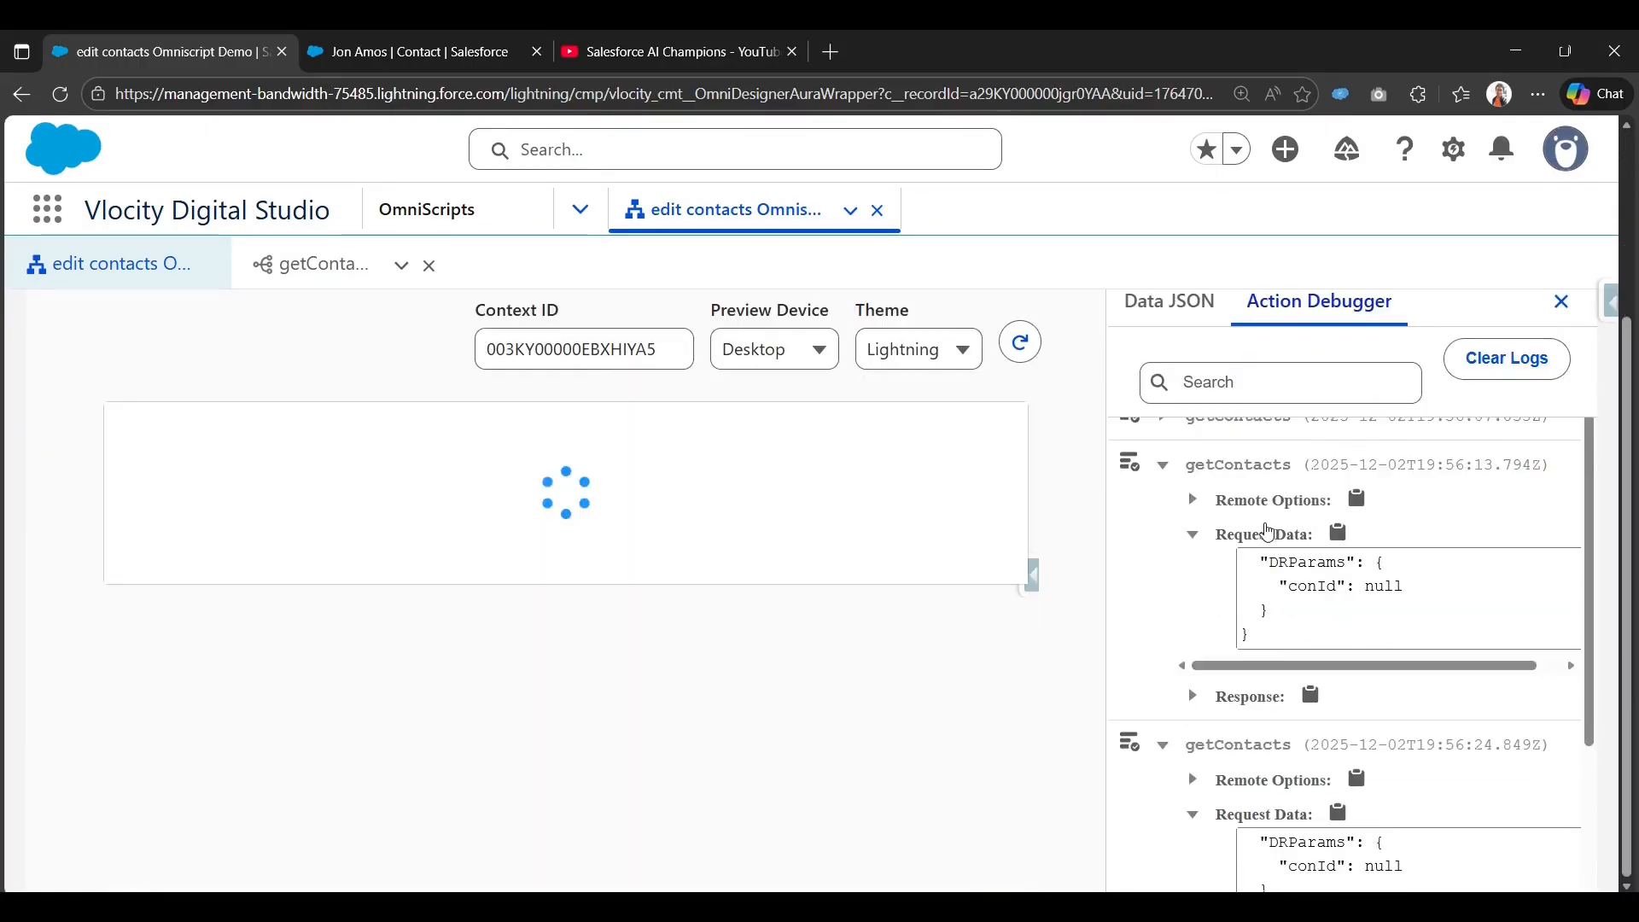
pyautogui.click(1212, 690)
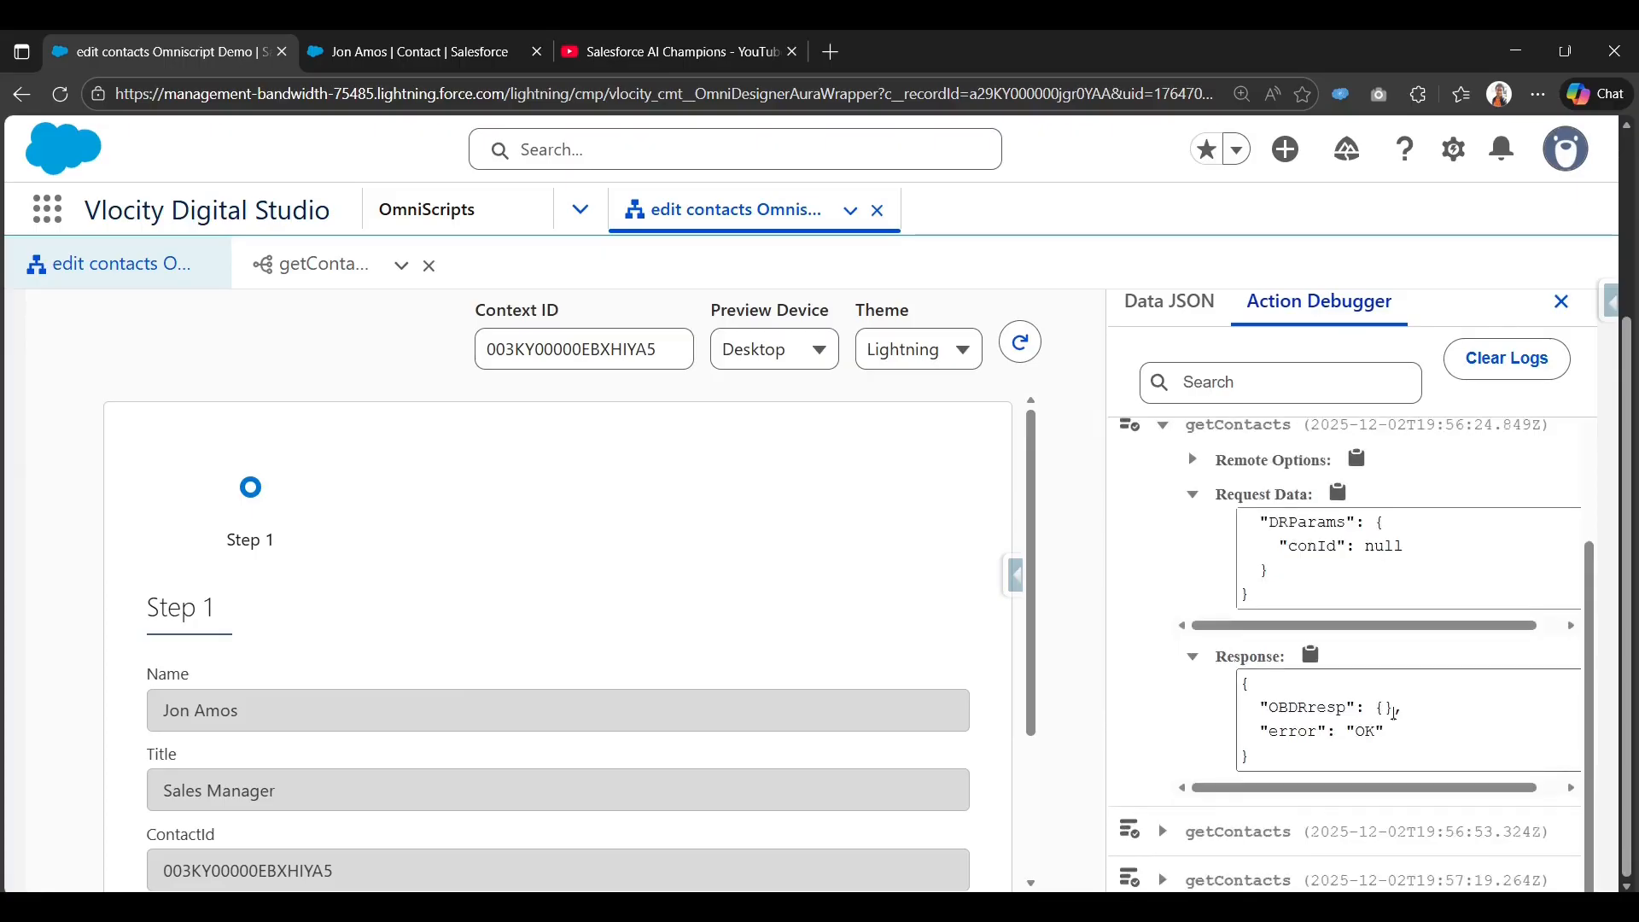
pyautogui.scroll(-1, 1211, 803)
pyautogui.scroll(-1, 1247, 811)
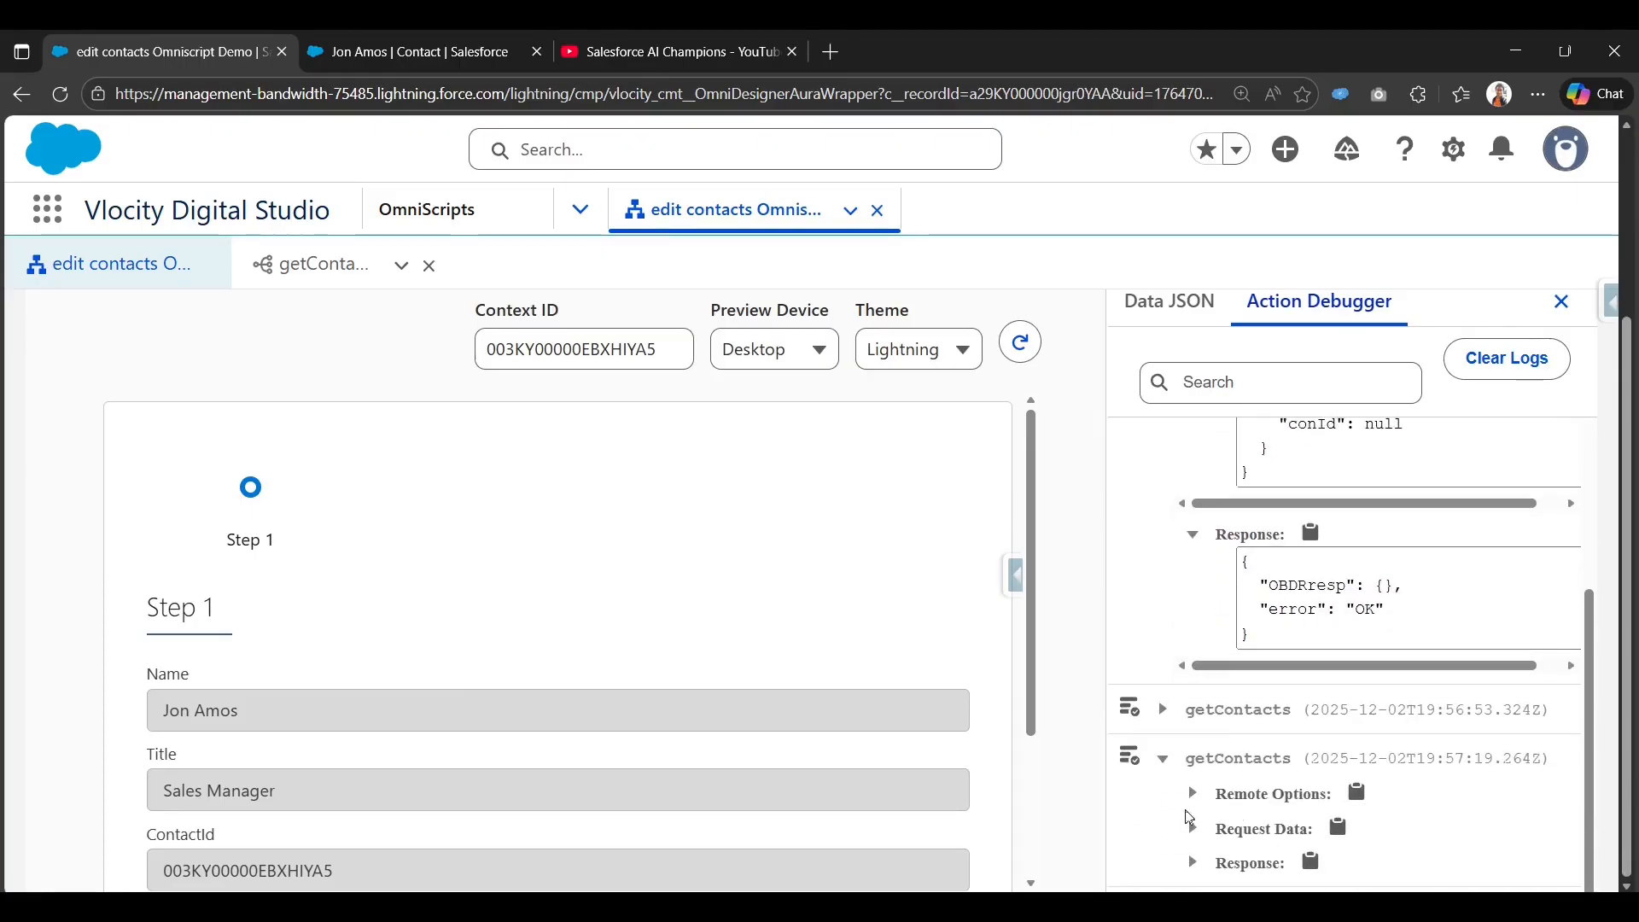
# Verify the newest getContacts call sends the contact ID as conId and returns its details.
pyautogui.click(1195, 829)
pyautogui.scroll(-1, 1212, 794)
pyautogui.scroll(-1, 1300, 755)
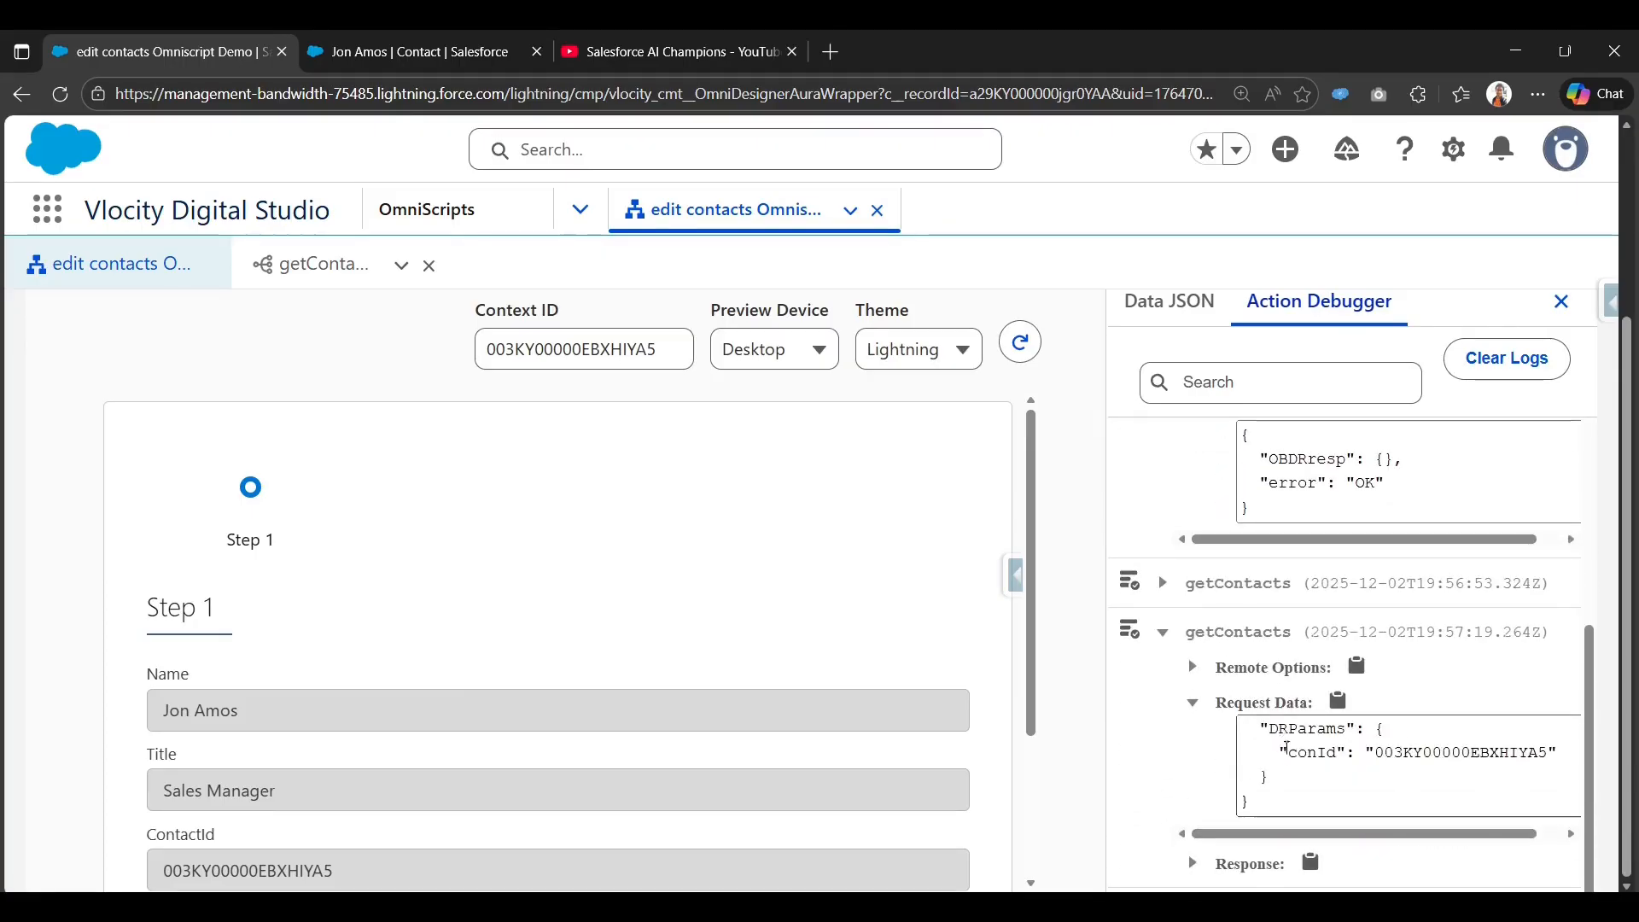
pyautogui.moveTo(1298, 754); pyautogui.dragTo(1540, 755)
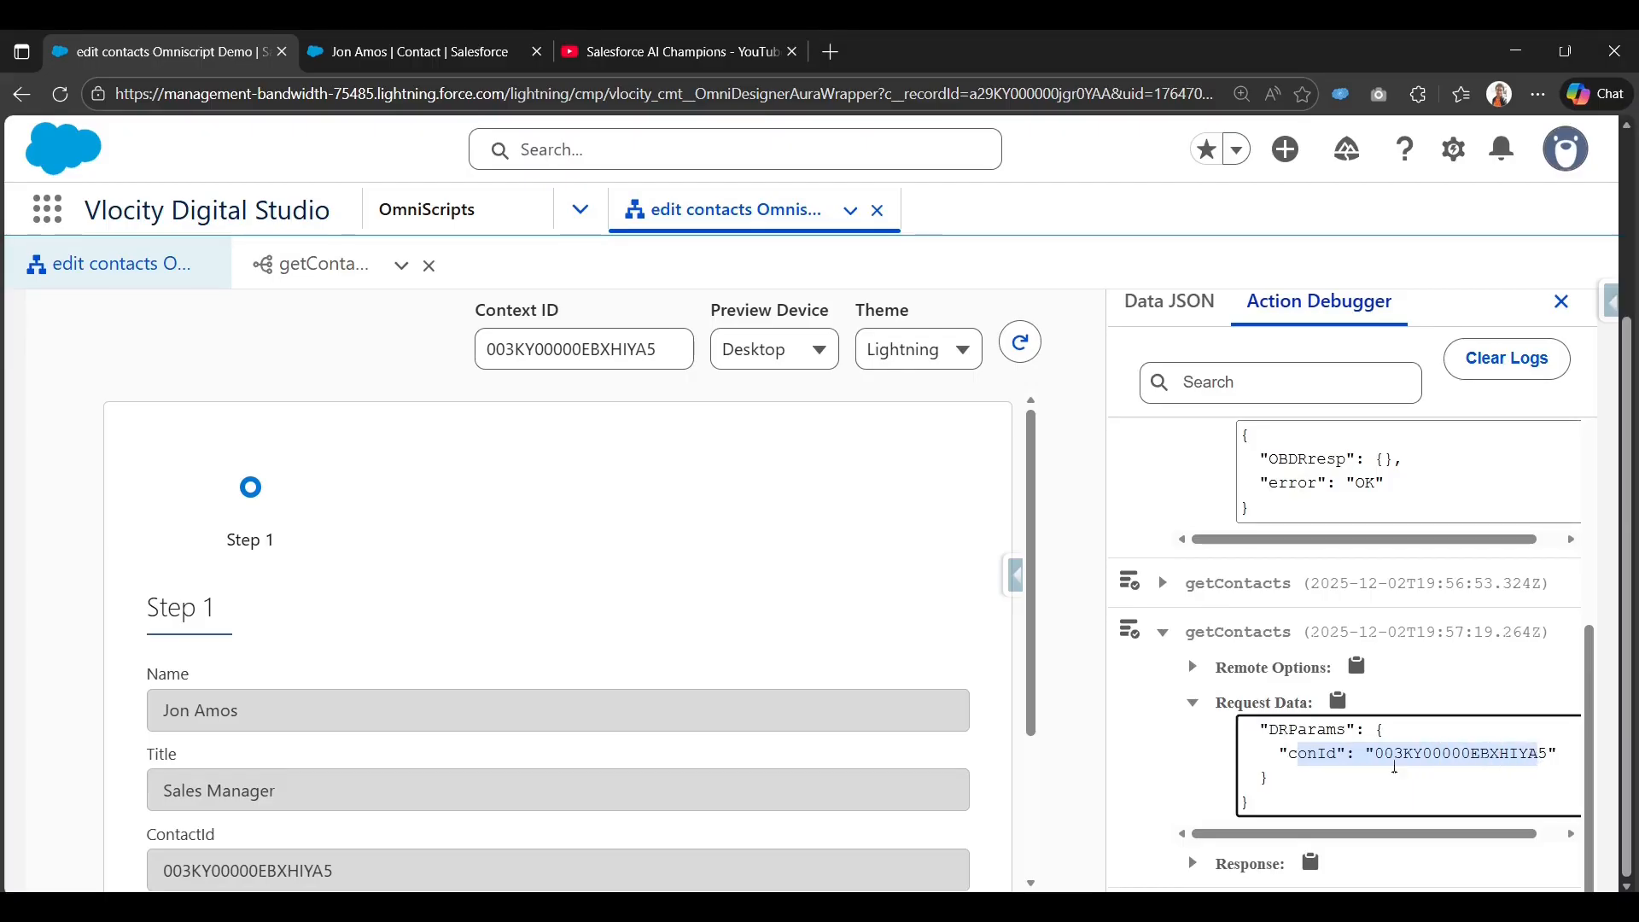
pyautogui.click(1193, 862)
pyautogui.scroll(-1, 1280, 811)
pyautogui.scroll(-3, 1323, 803)
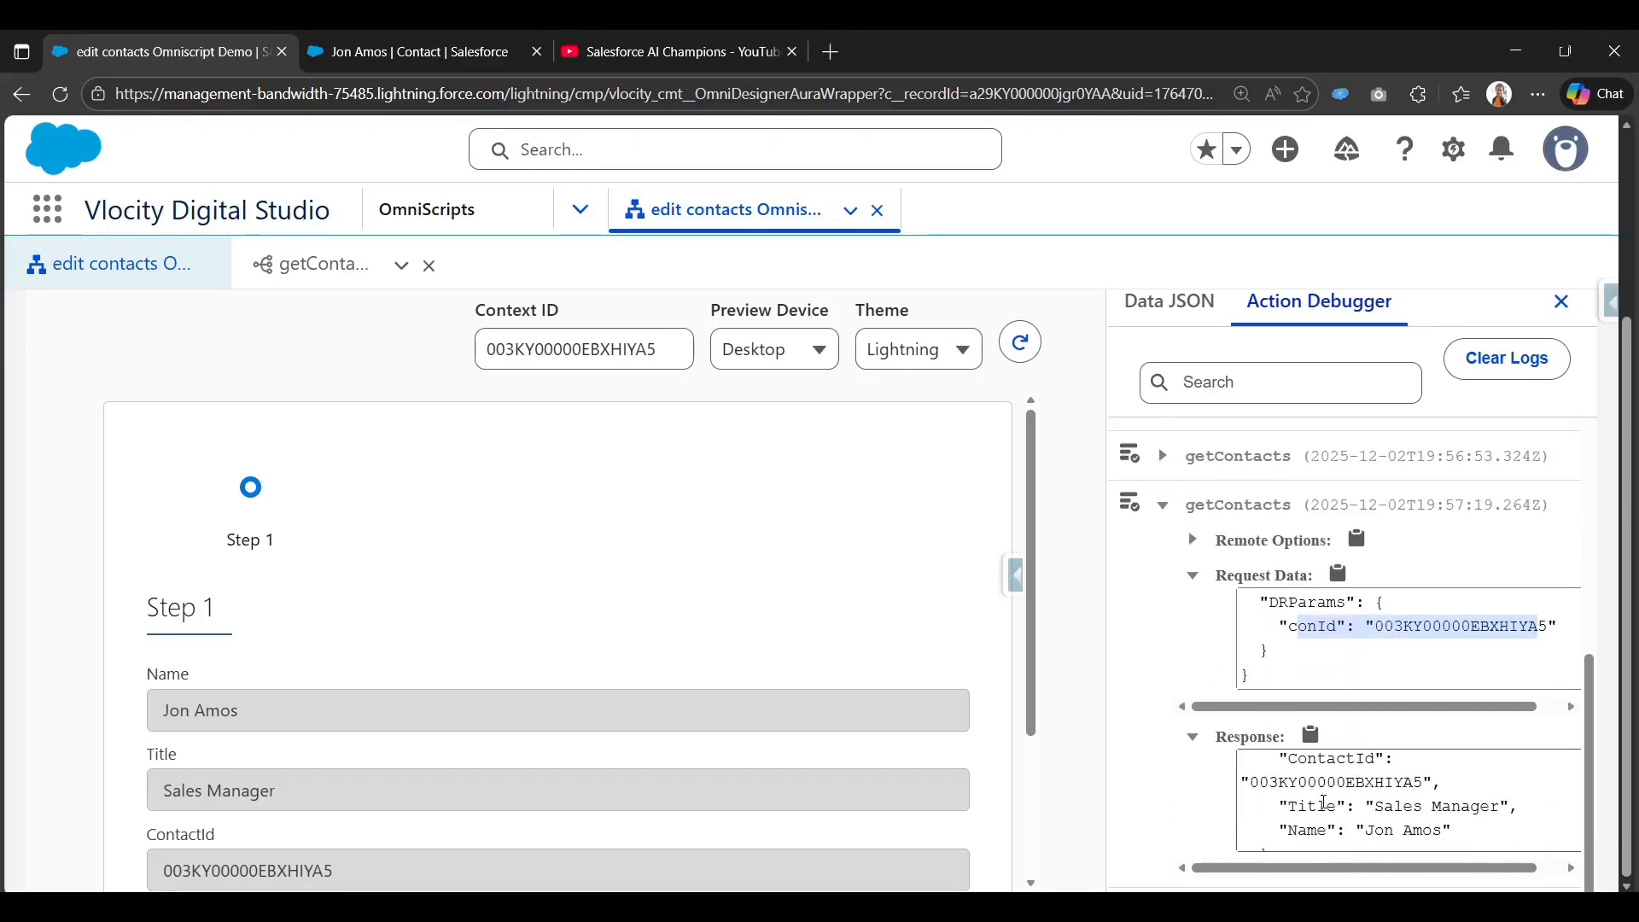
pyautogui.scroll(5, 1324, 803)
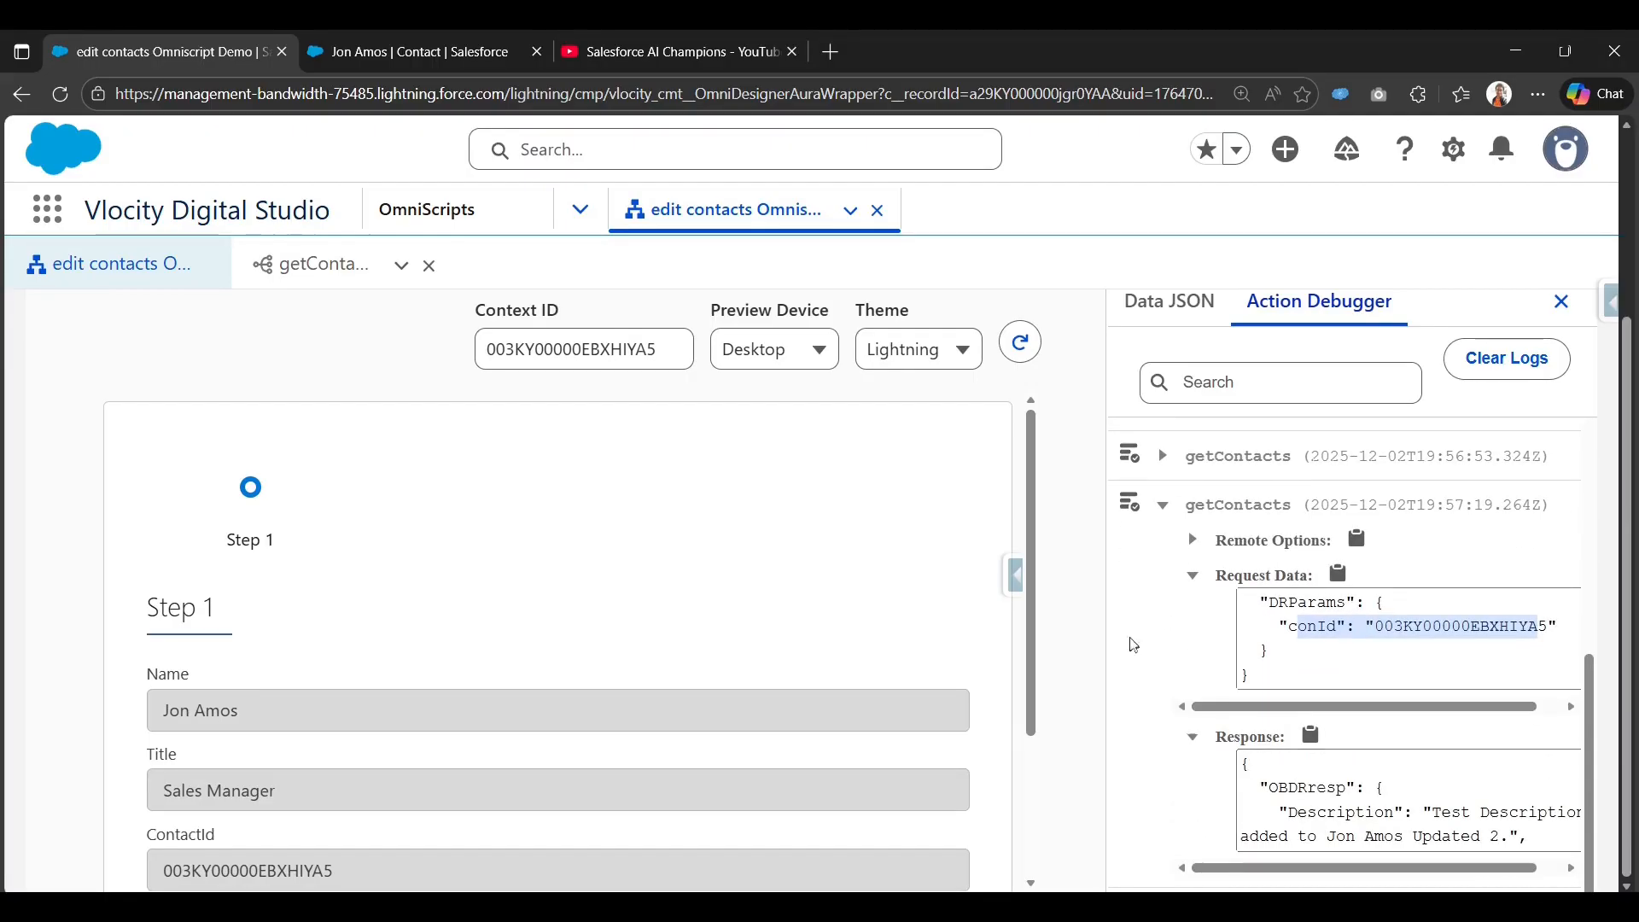
pyautogui.scroll(3, 1199, 628)
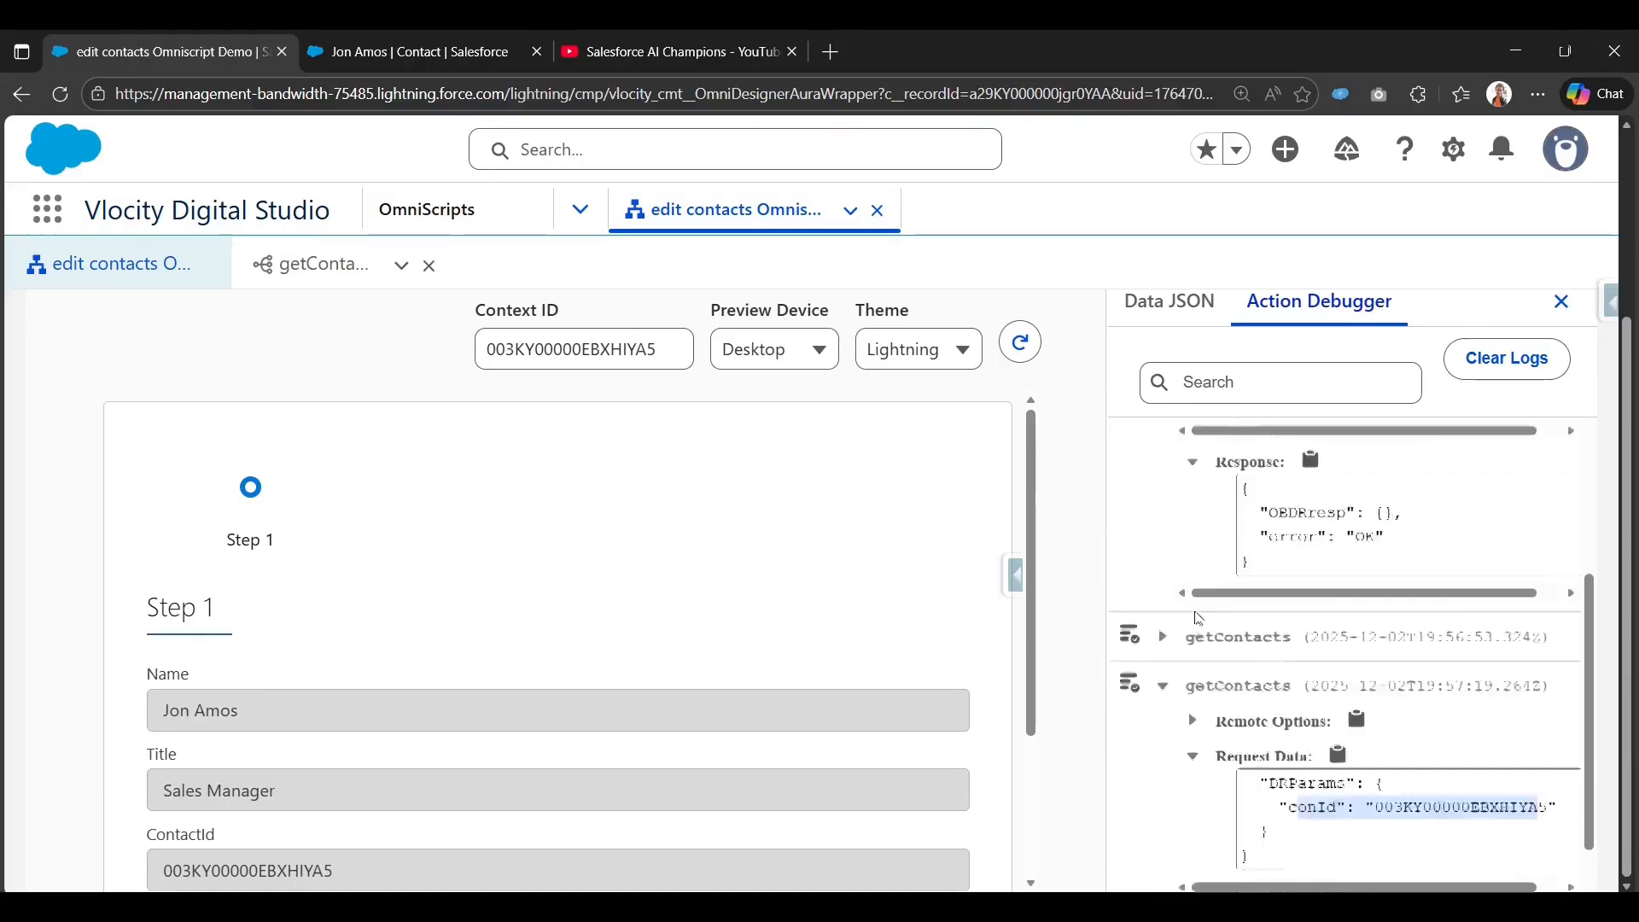
pyautogui.scroll(2, 1129, 405)
pyautogui.click(1089, 322)
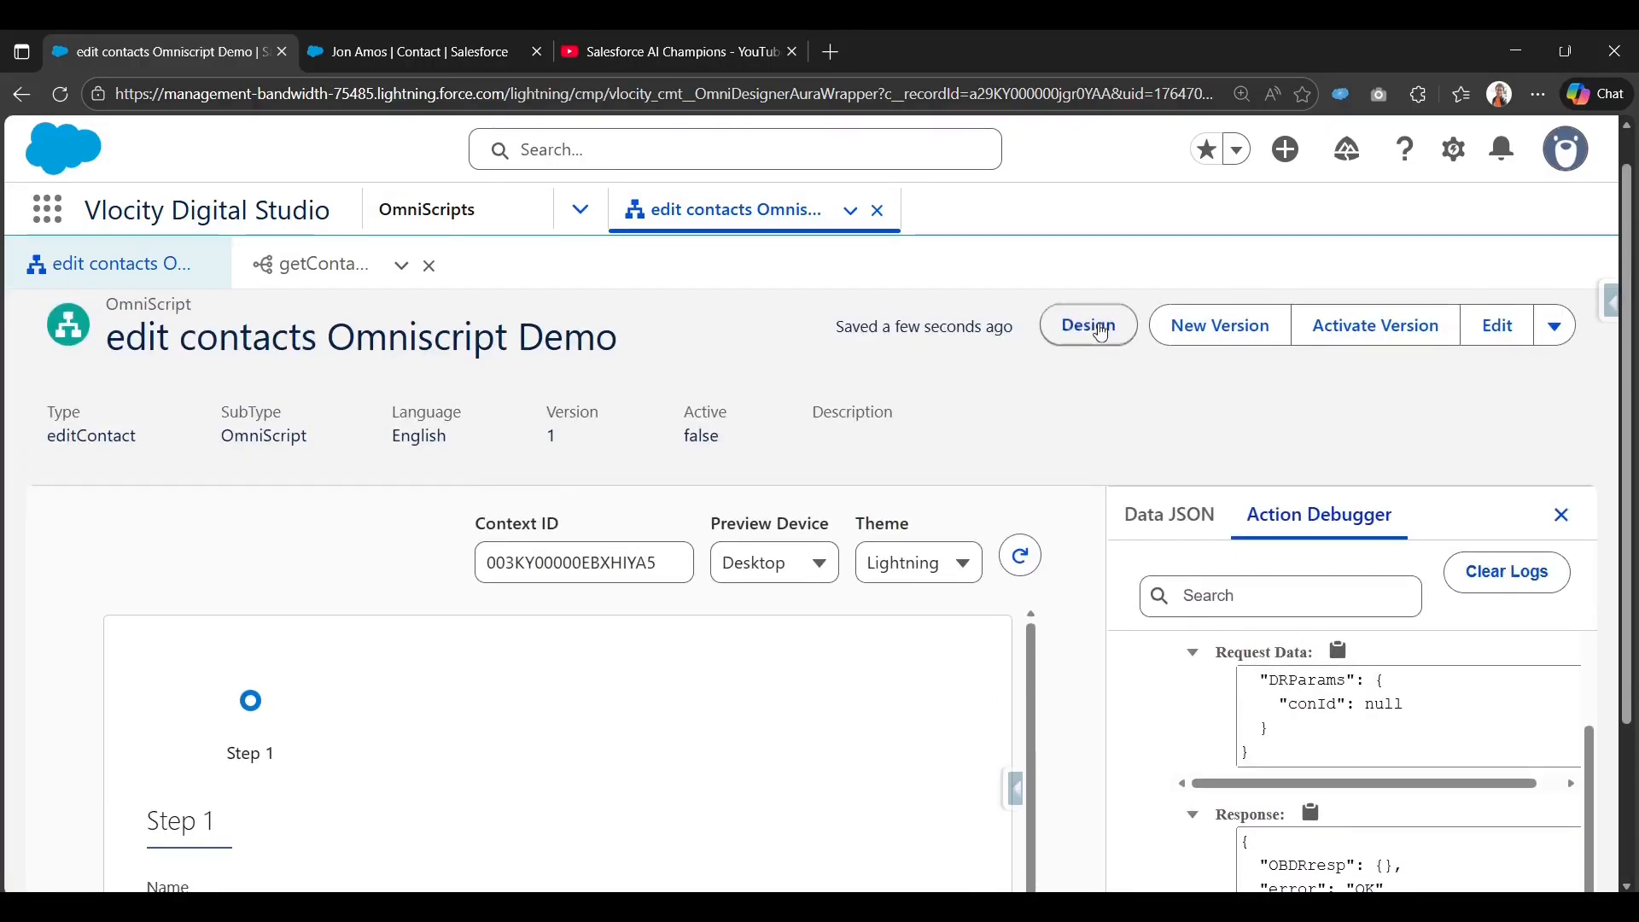
# Recheck the ContextId data source value, then preview with the getContacts debugger log.
pyautogui.scroll(-3, 1071, 660)
pyautogui.scroll(-3, 1123, 589)
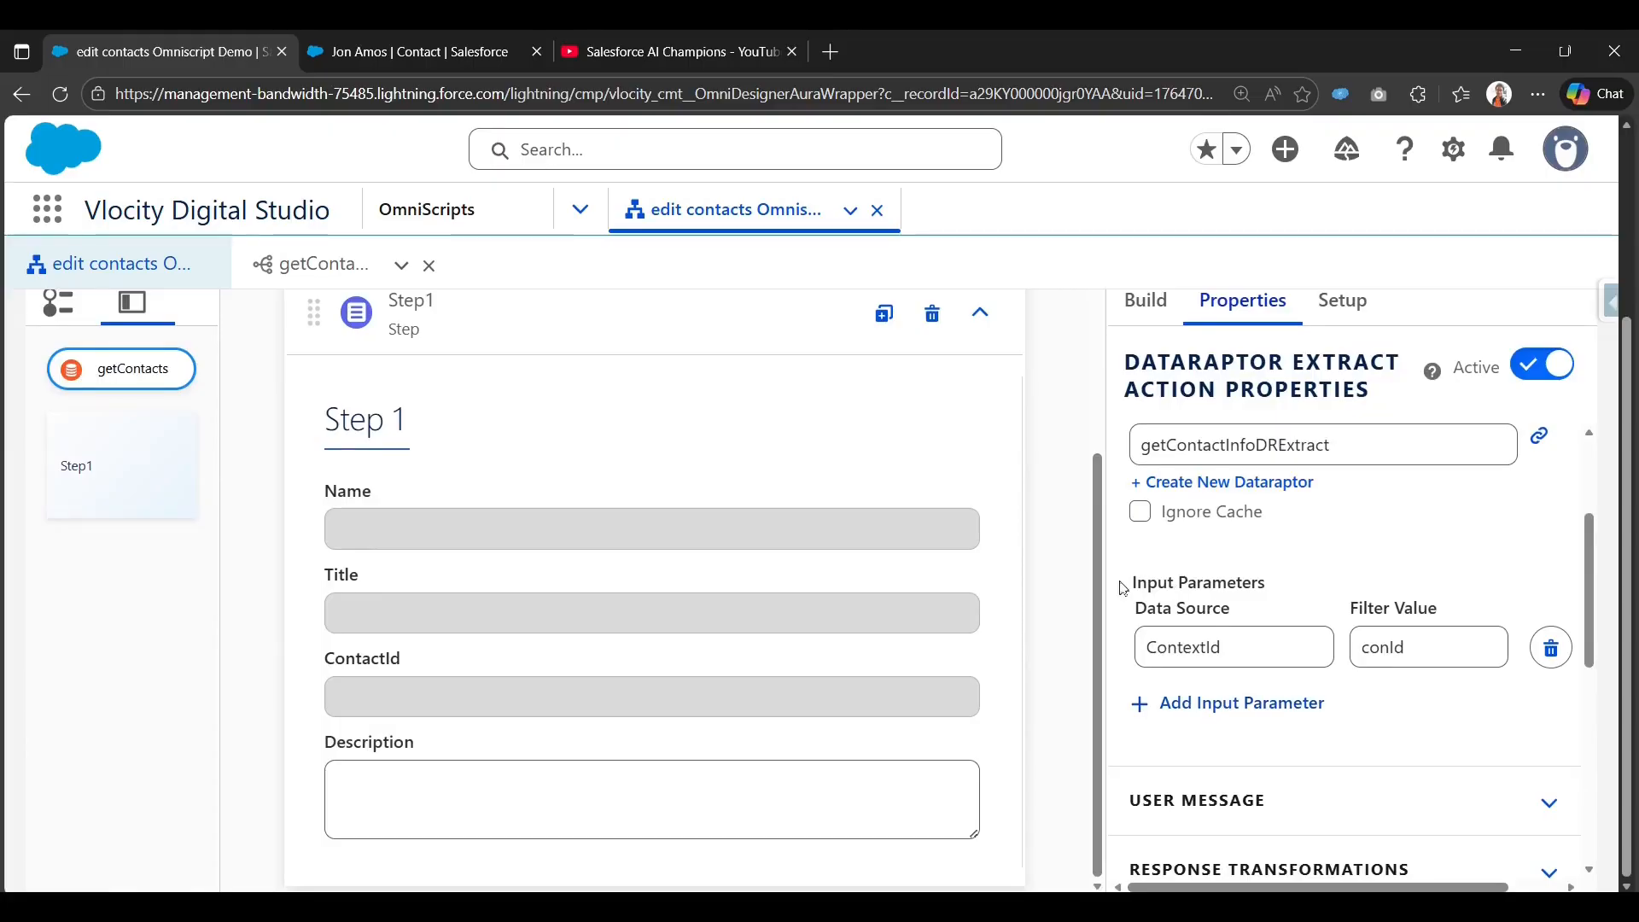
pyautogui.click(1227, 655)
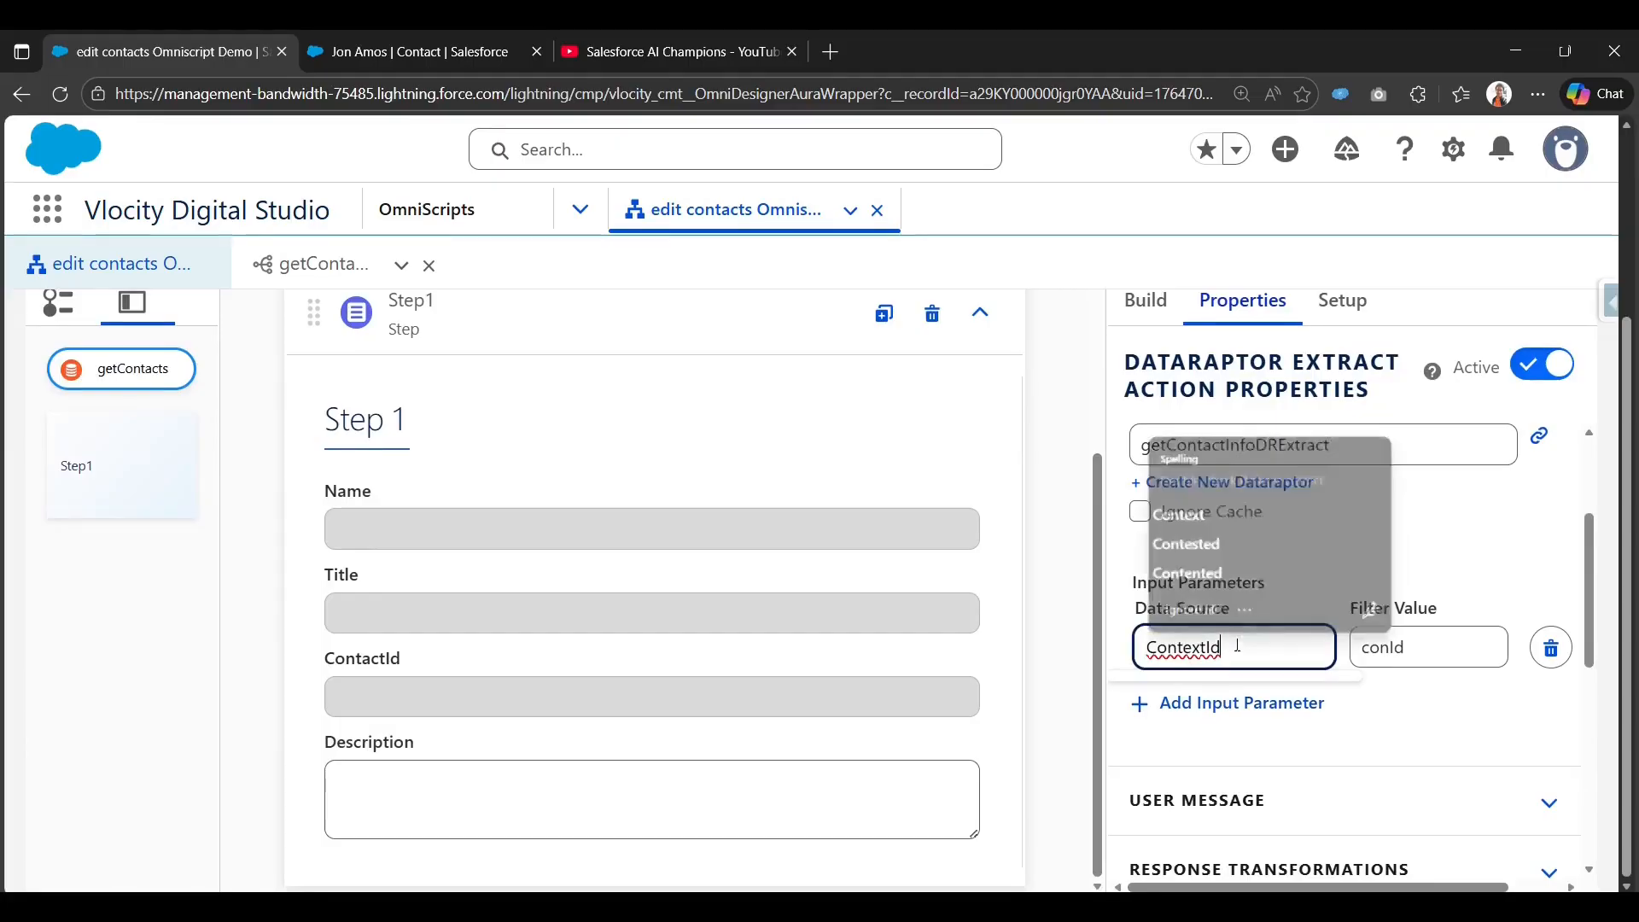
pyautogui.click(1470, 563)
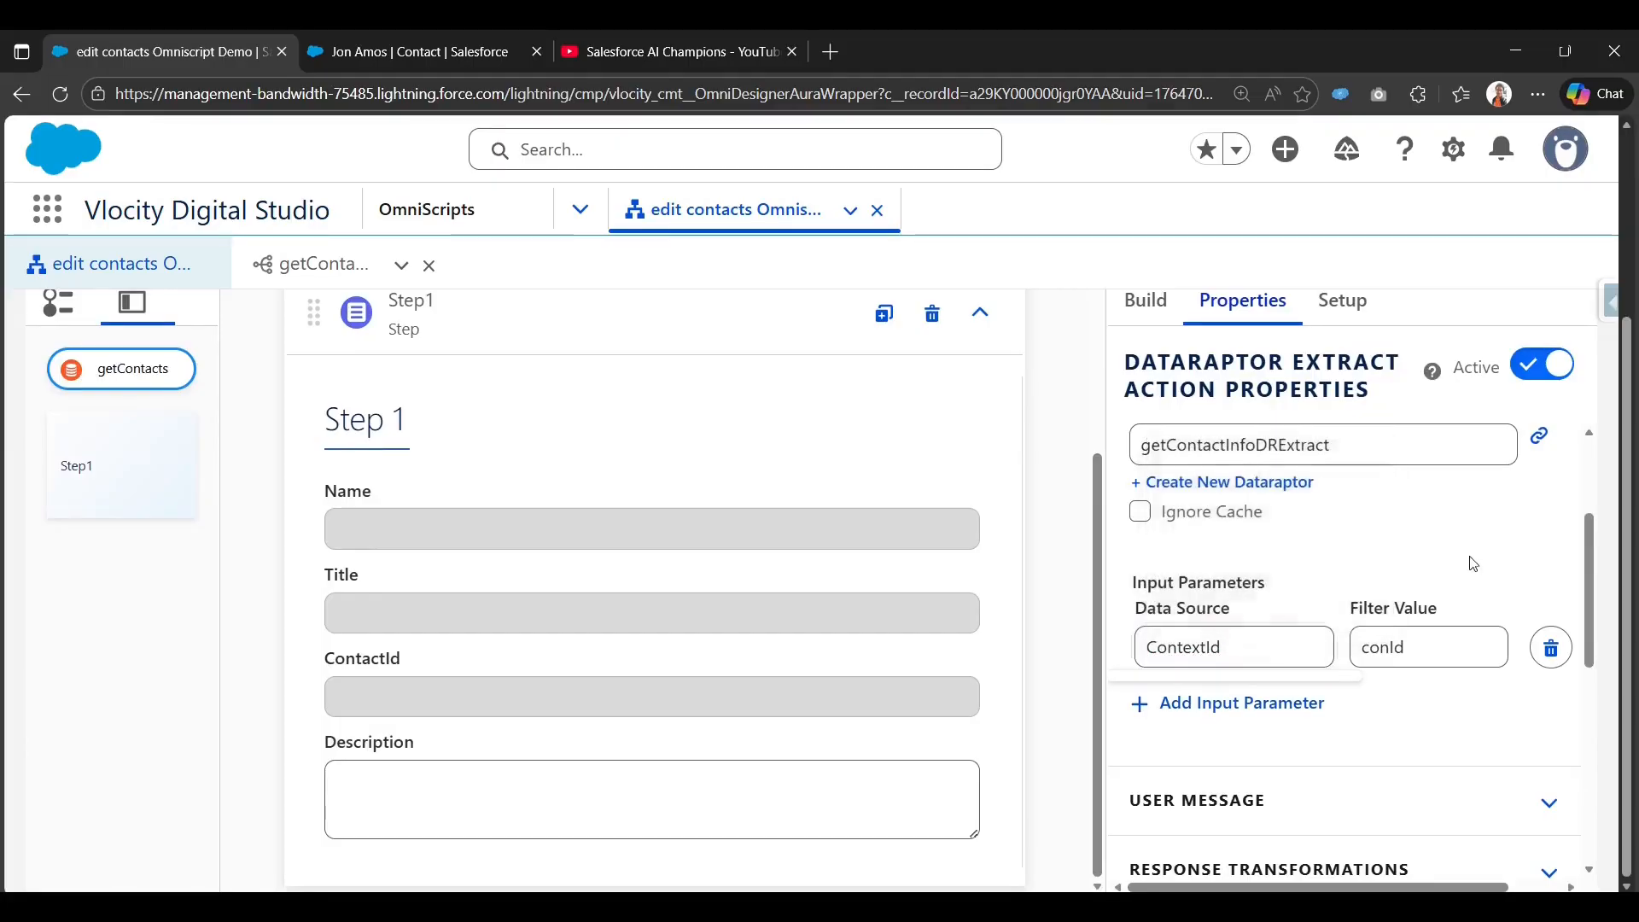
pyautogui.click(1269, 637)
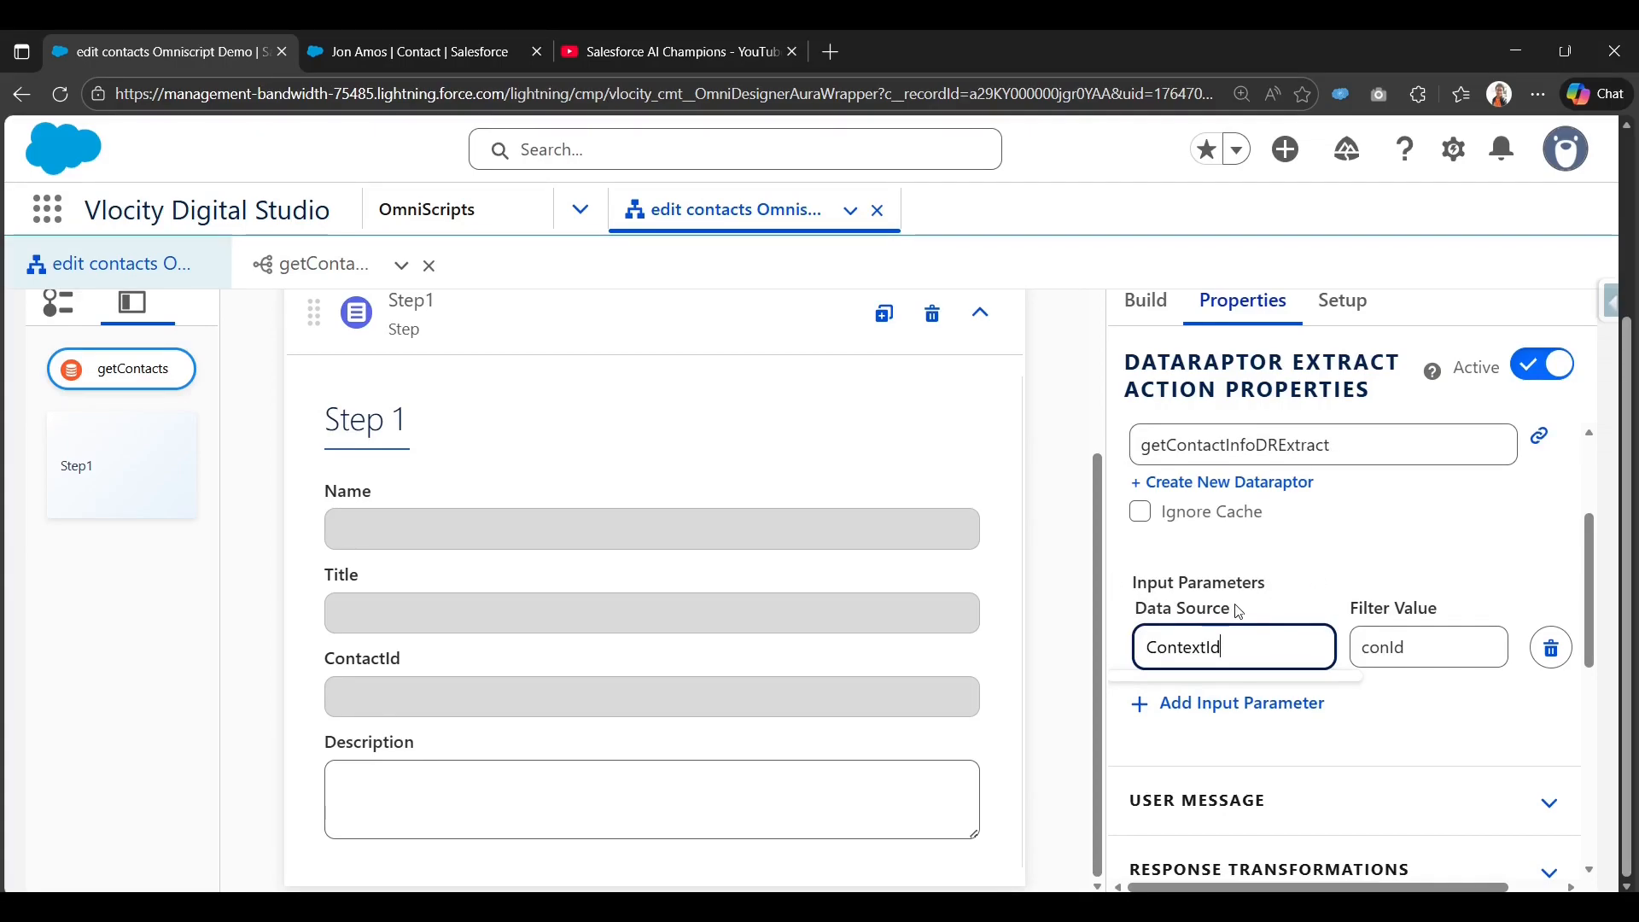
pyautogui.scroll(5, 1258, 596)
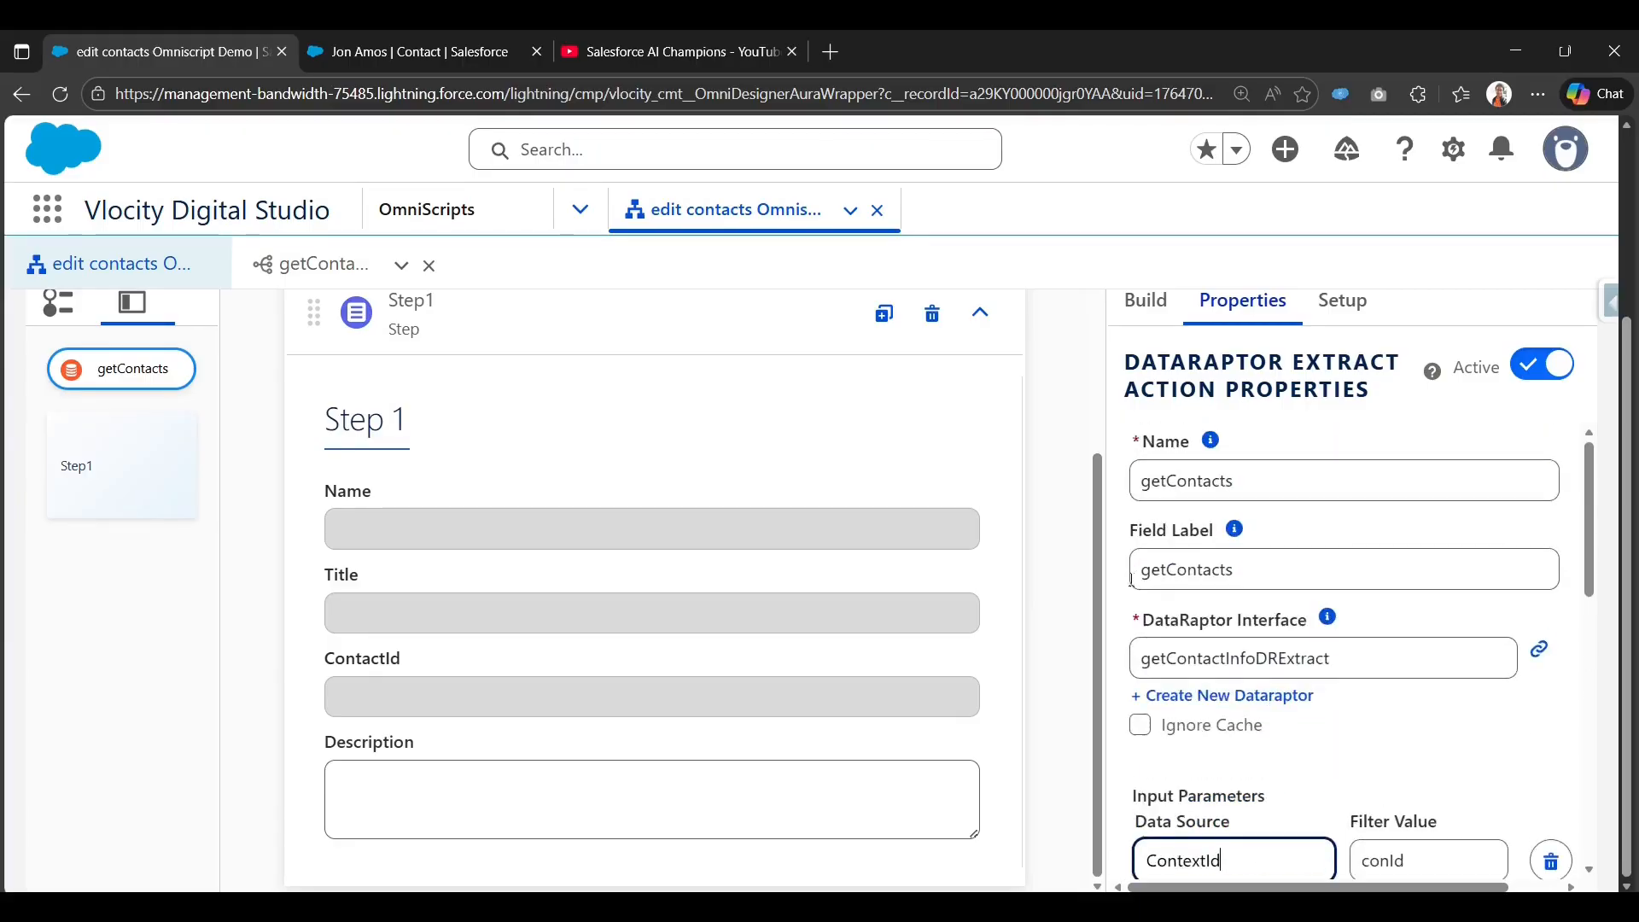
pyautogui.click(1089, 366)
pyautogui.scroll(1, 1304, 748)
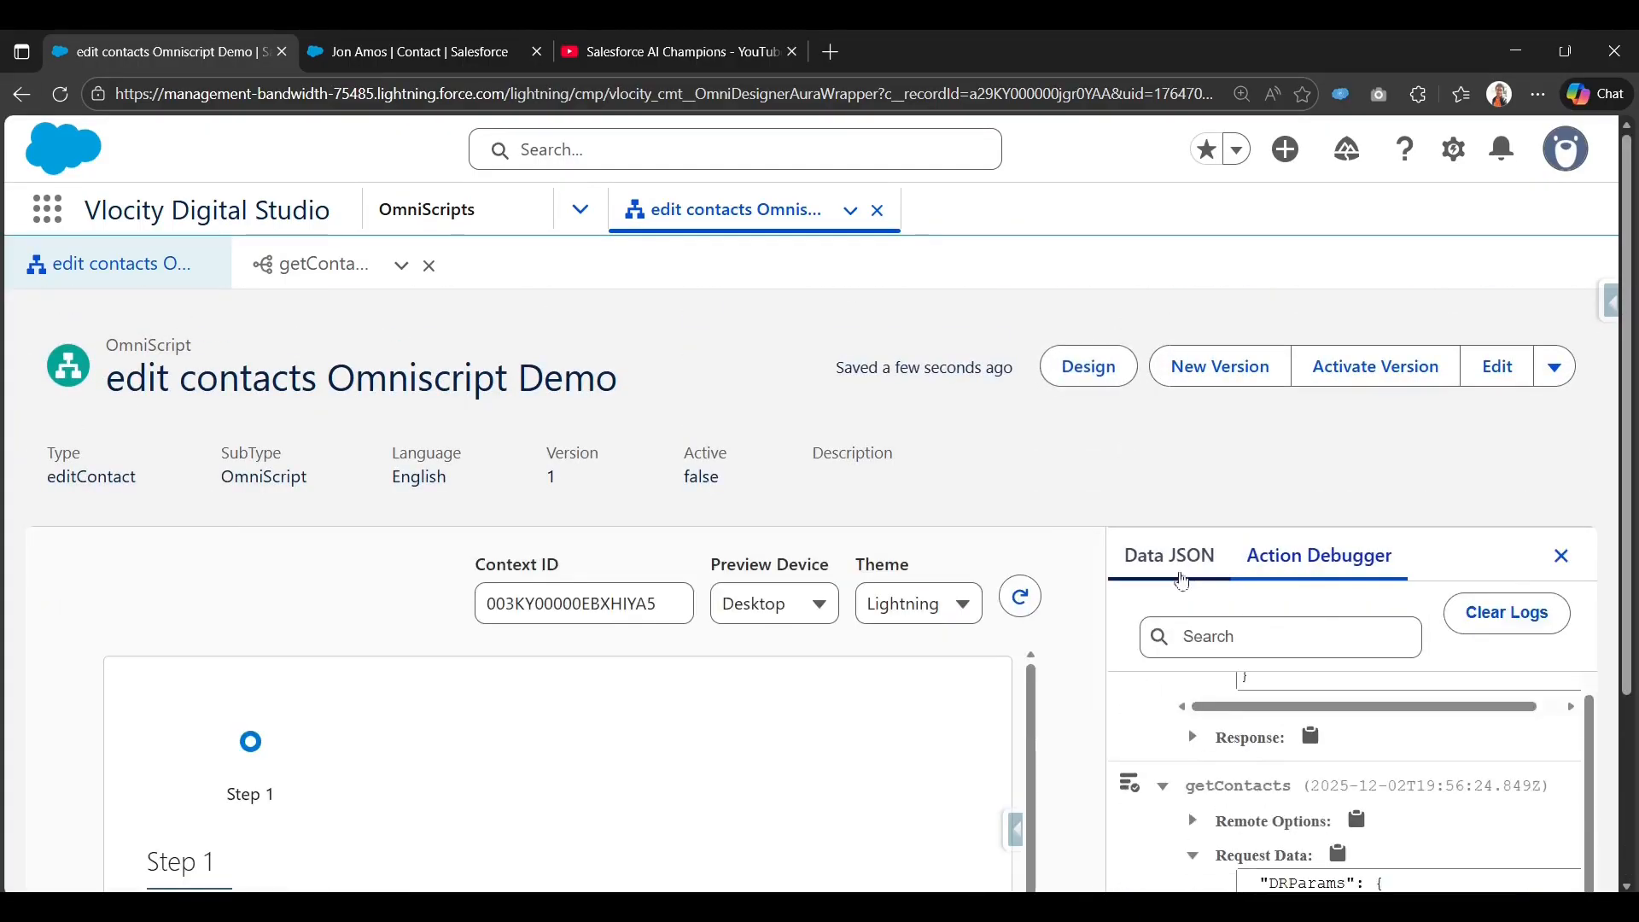
# Review Step 1's contact details in the preview's Data JSON, then return to the designer canvas.
pyautogui.click(1168, 556)
pyautogui.scroll(-1, 1169, 556)
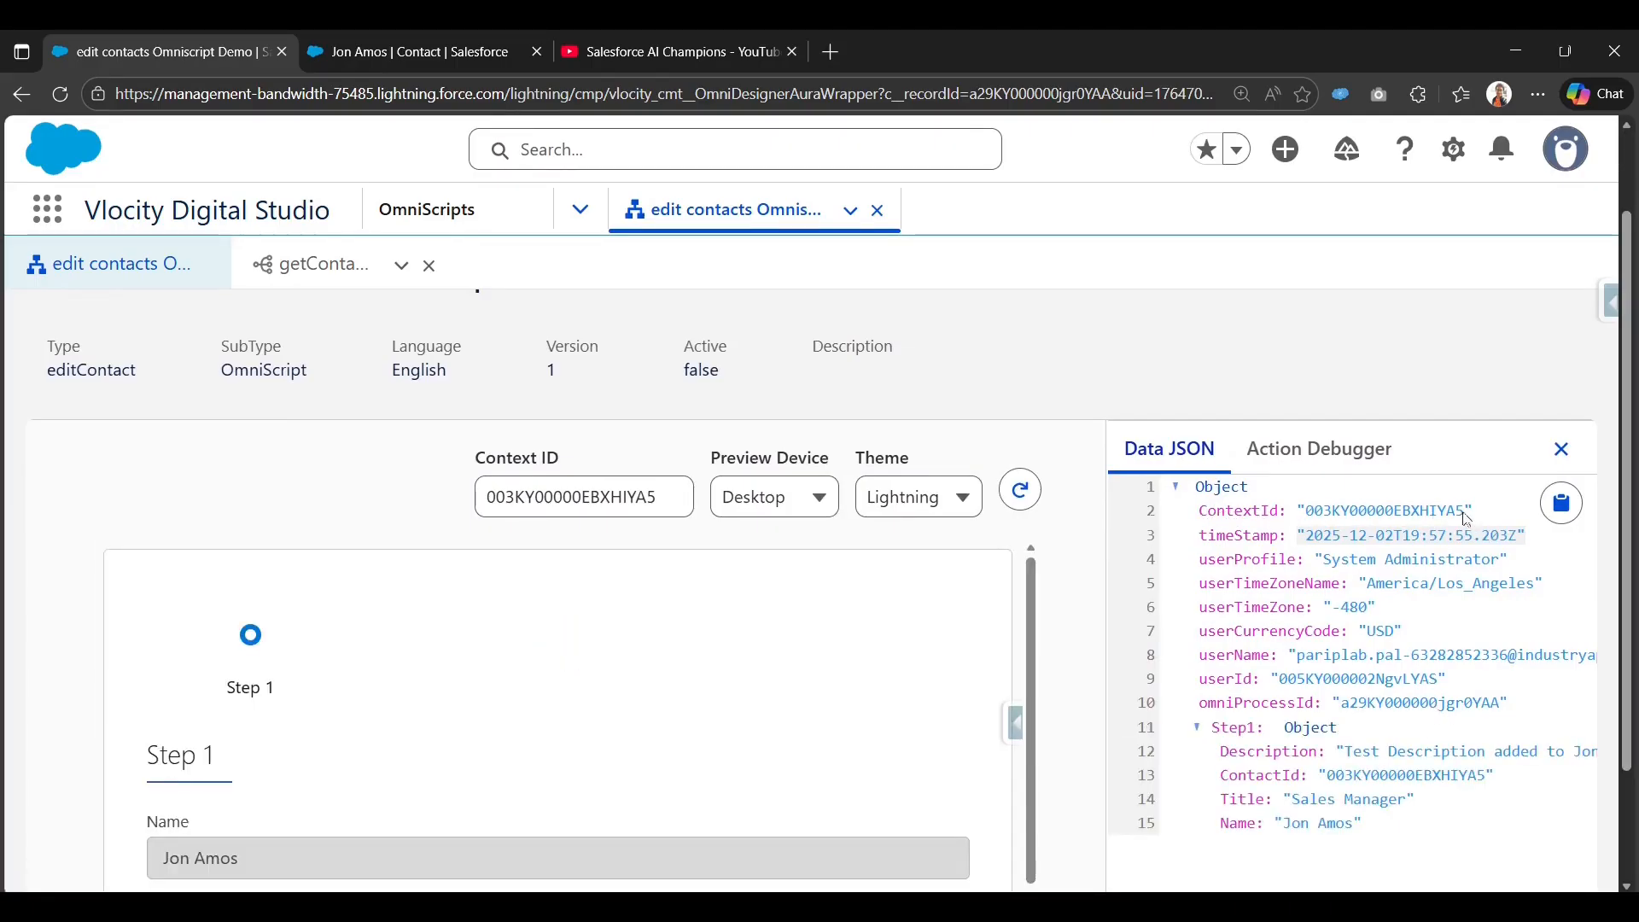
pyautogui.scroll(-4, 858, 622)
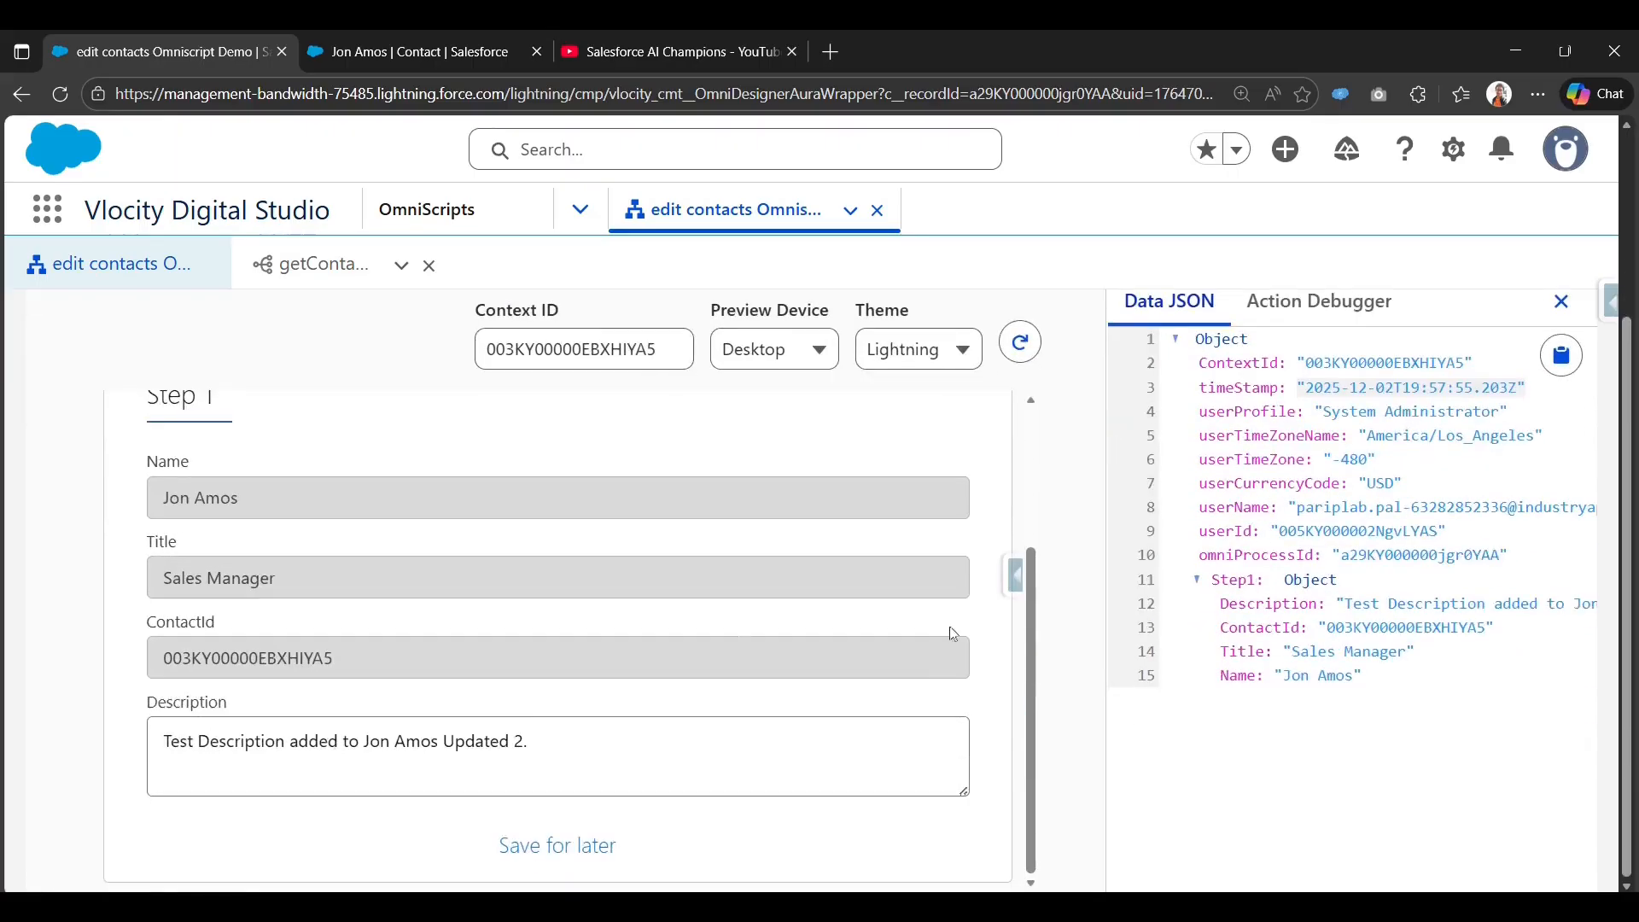
pyautogui.scroll(3, 1123, 626)
pyautogui.click(1089, 336)
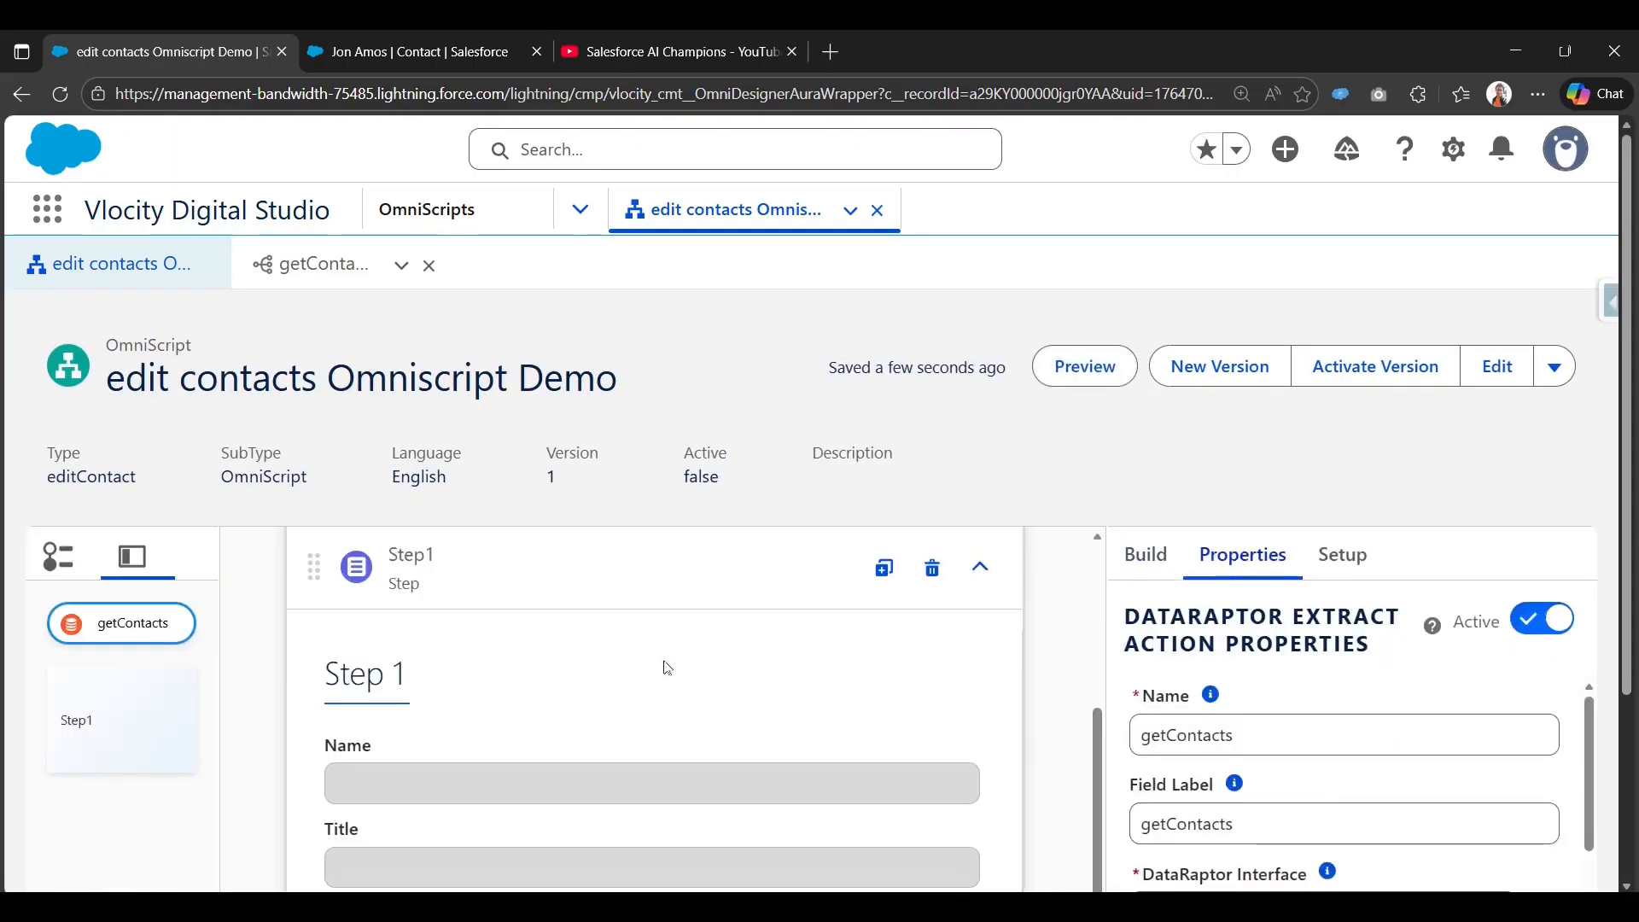
pyautogui.scroll(-3, 963, 628)
pyautogui.scroll(2, 853, 643)
pyautogui.scroll(-2, 751, 641)
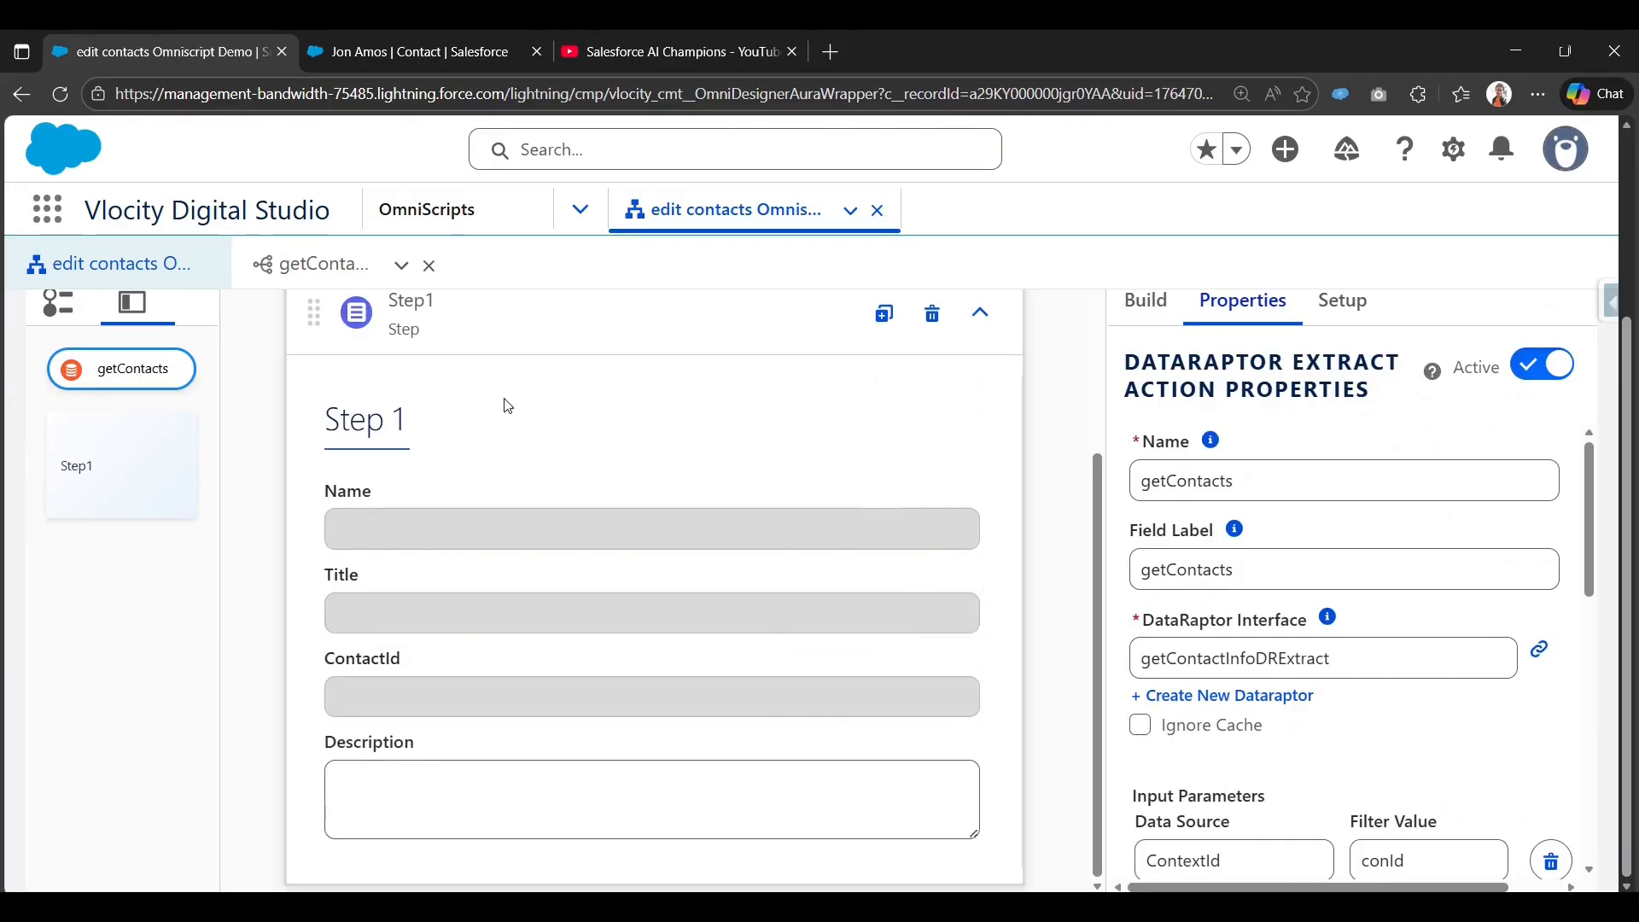
pyautogui.scroll(1, 506, 417)
# Set Step1's Name to UpdateContacts and Field Label to Update Contacts, then collapse it.
pyautogui.click(567, 395)
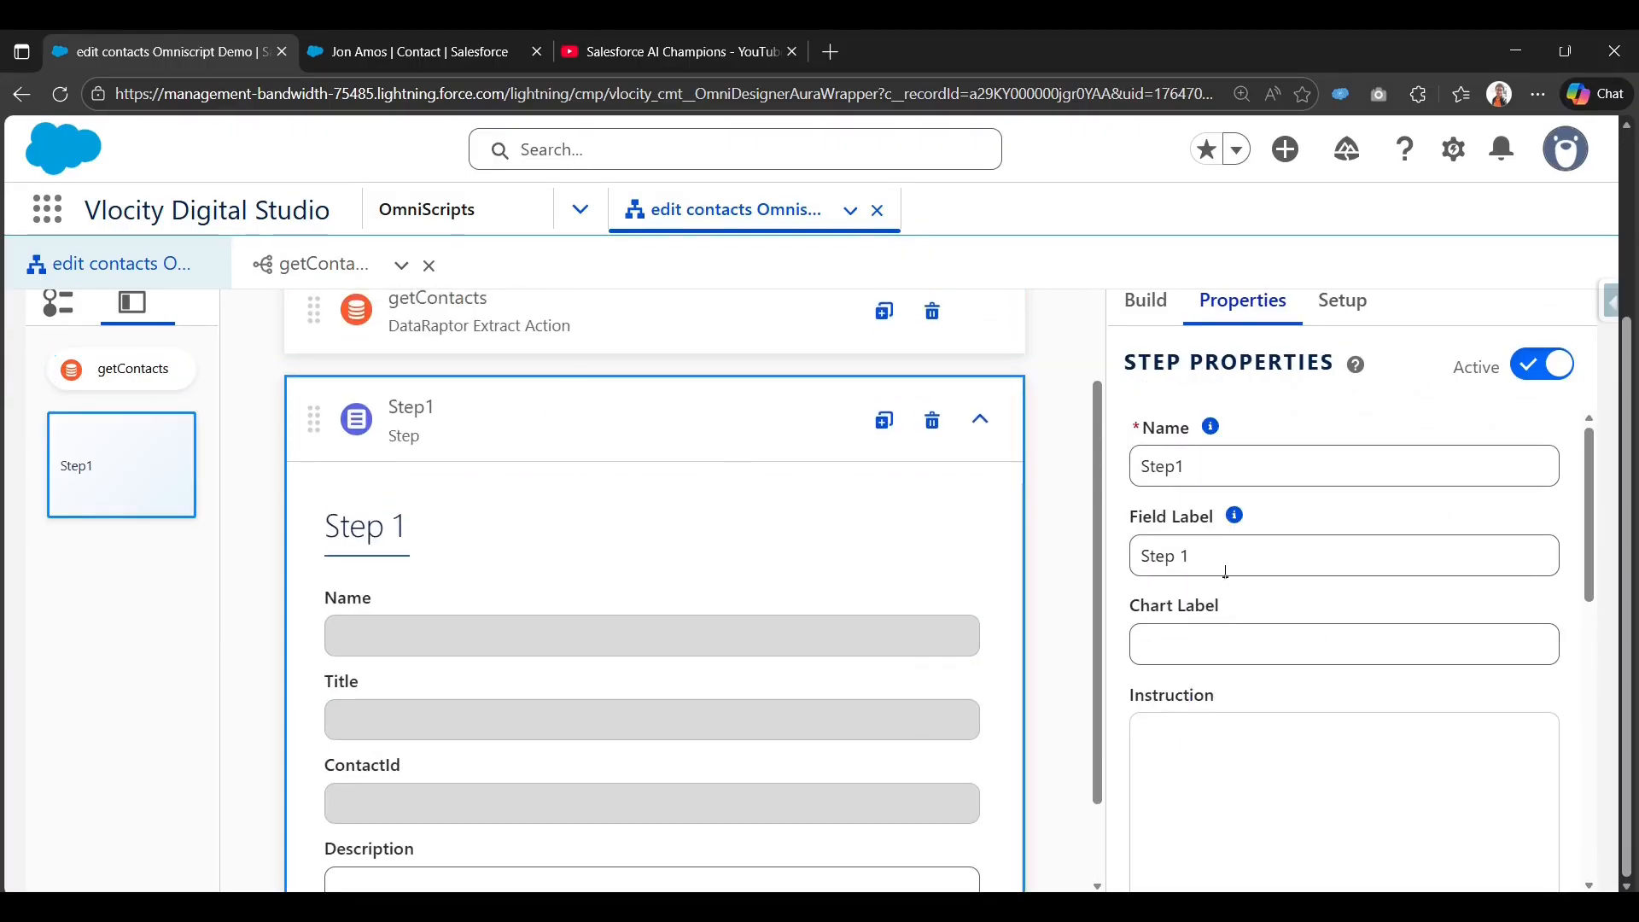
pyautogui.scroll(-1, 765, 703)
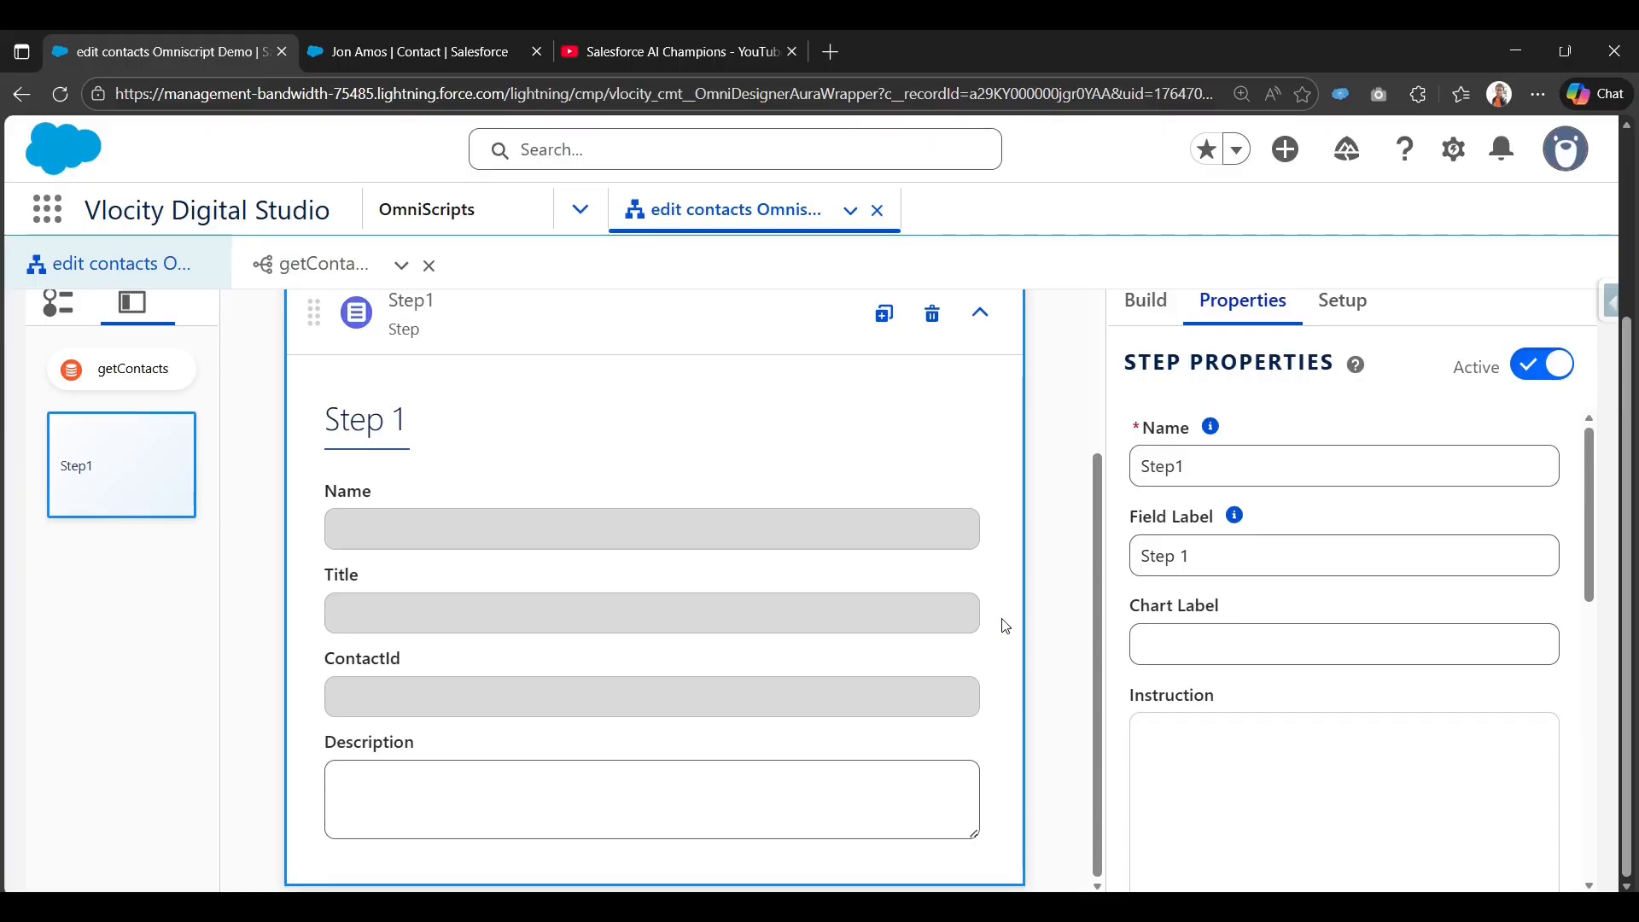
pyautogui.doubleClick(1221, 455)
pyautogui.write('Update')
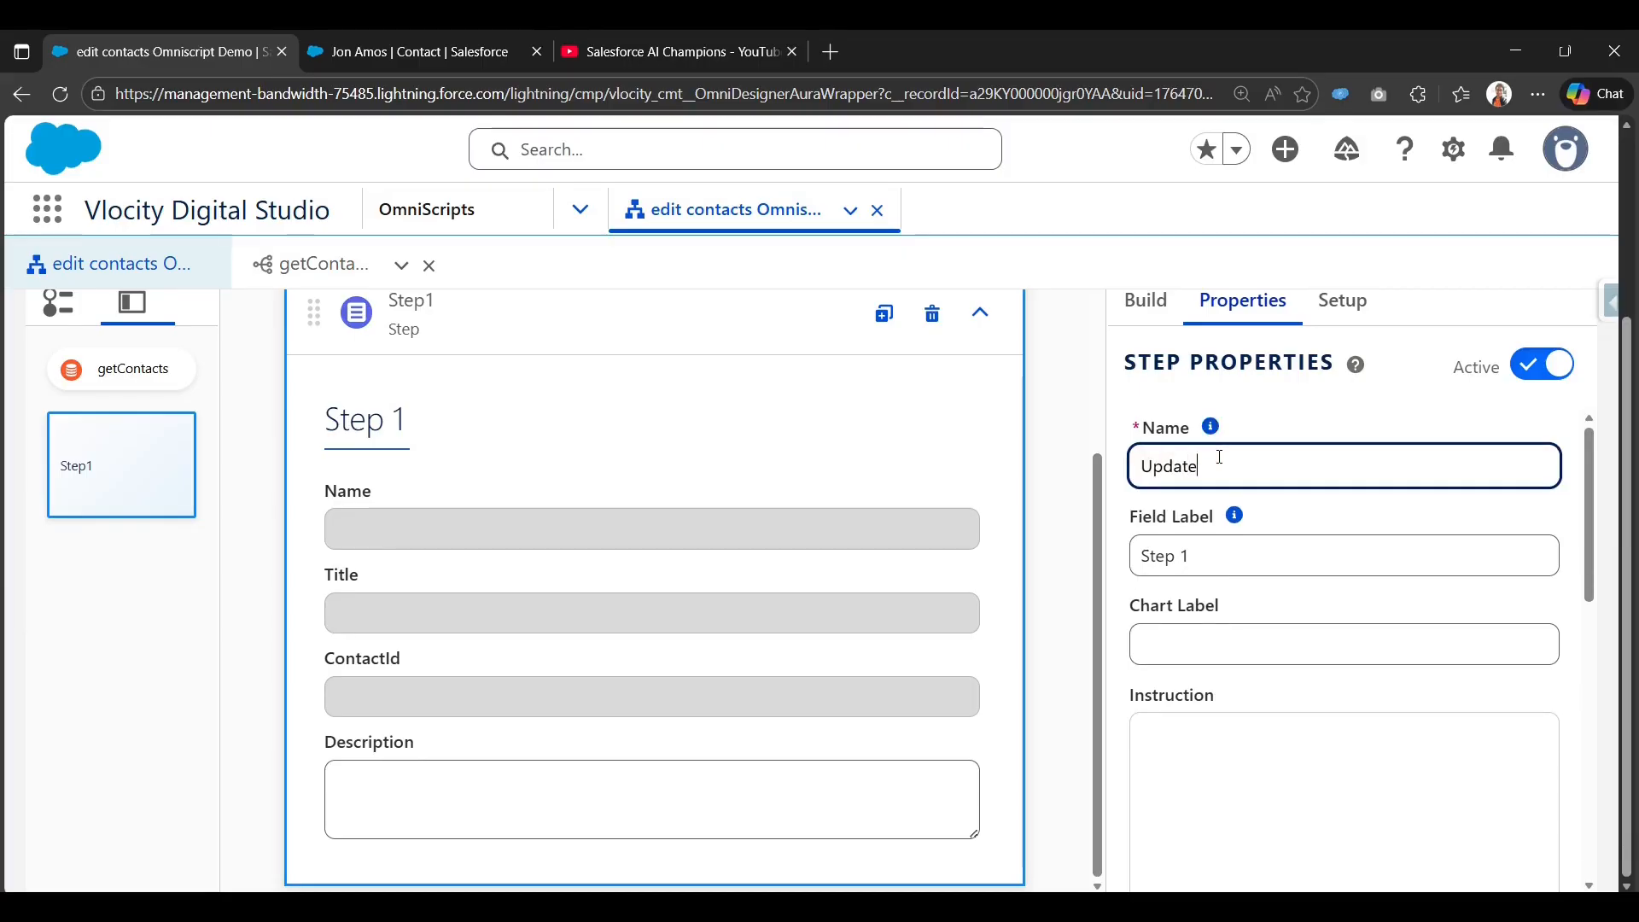
pyautogui.write('Contacts')
pyautogui.press('Tab')
pyautogui.press('Tab')
pyautogui.write('U')
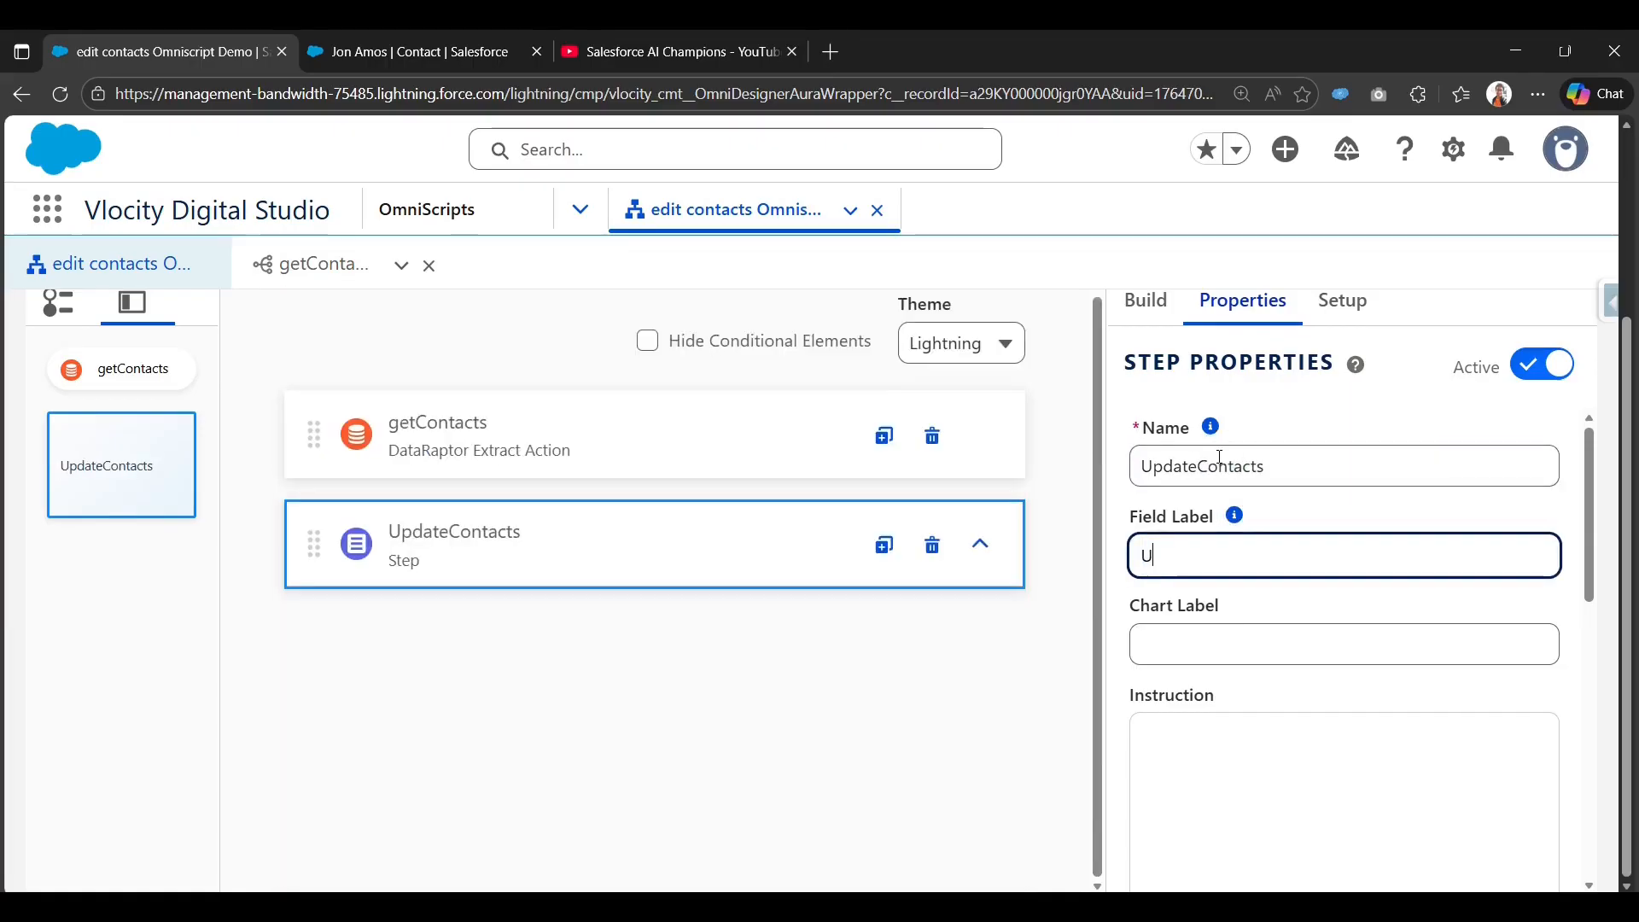
pyautogui.write('pdate Contact')
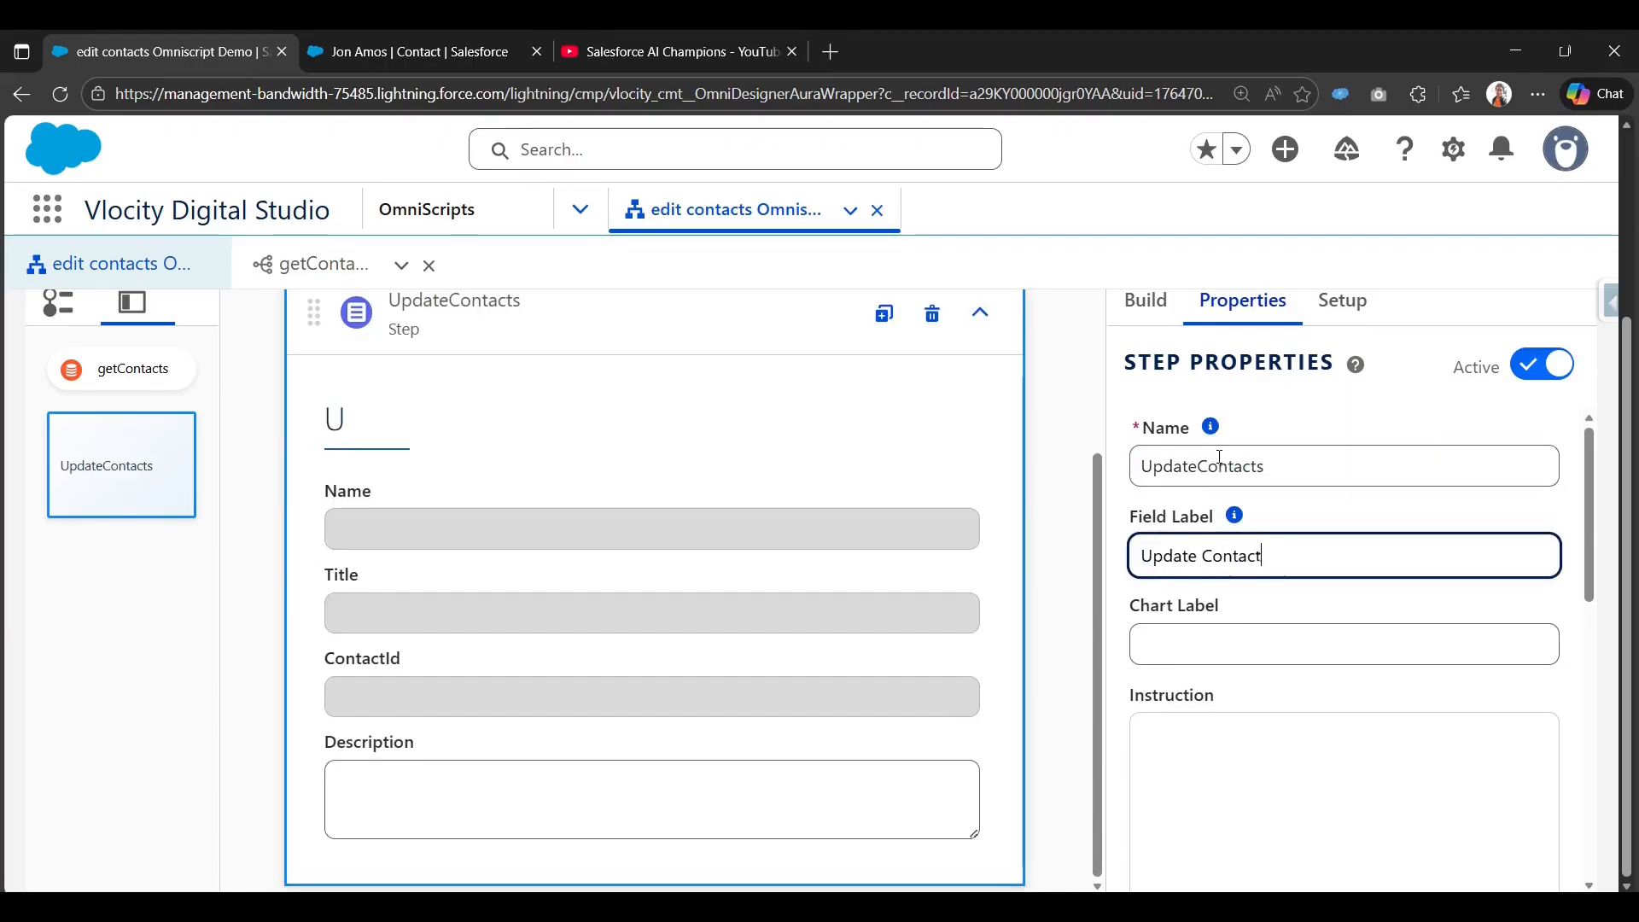
pyautogui.write('s')
pyautogui.scroll(2, 933, 521)
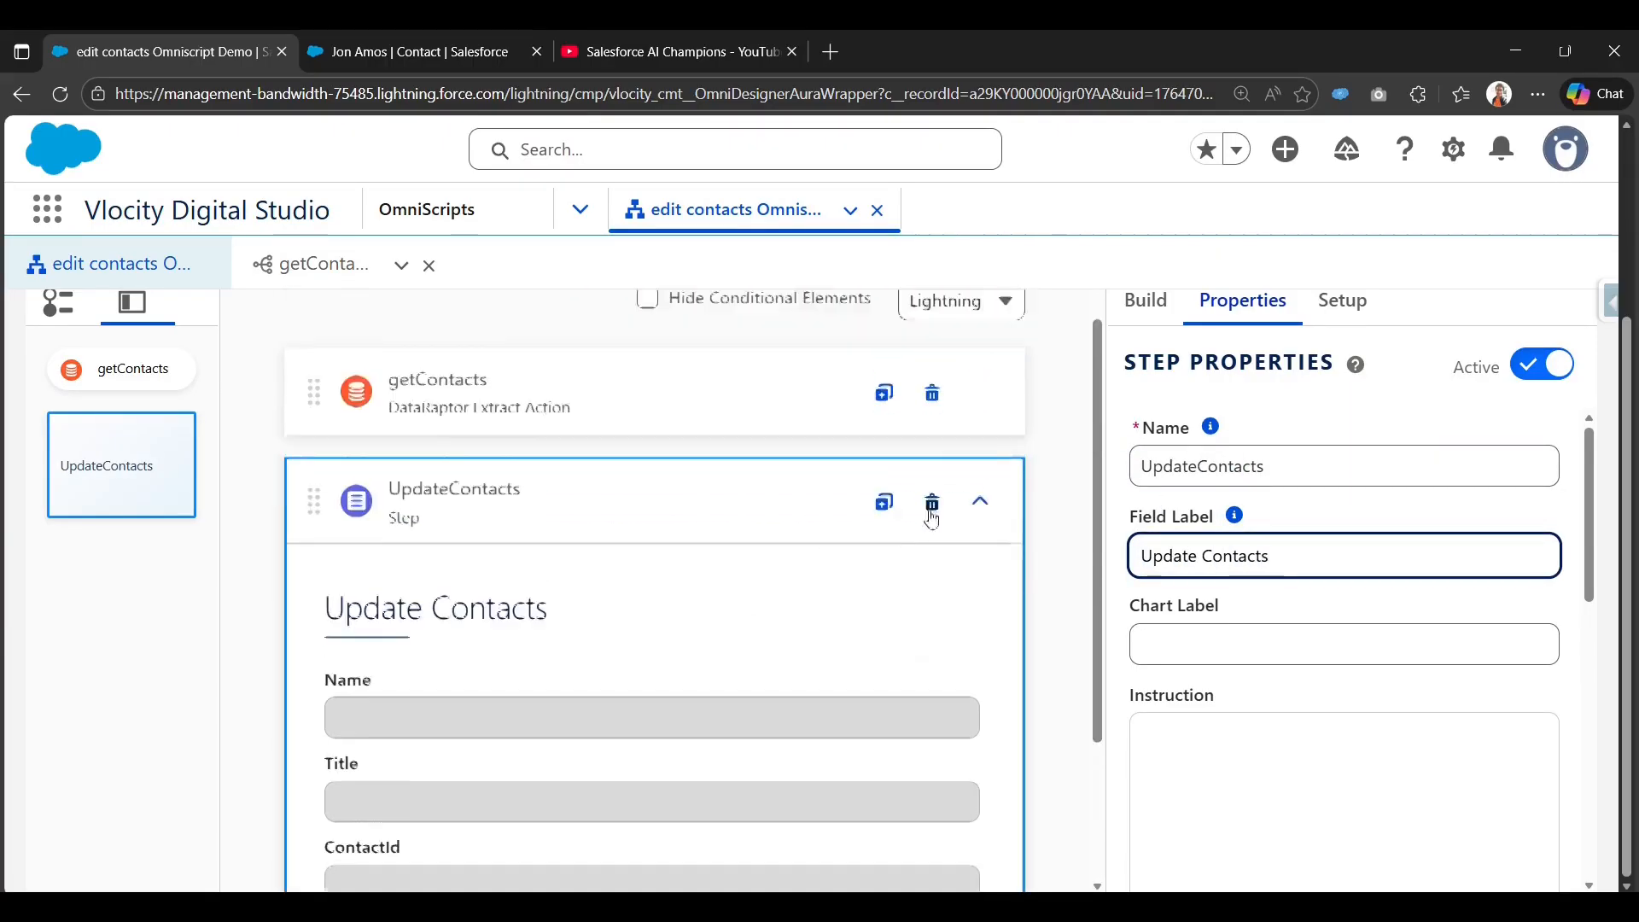
pyautogui.scroll(-2, 971, 536)
pyautogui.scroll(2, 973, 536)
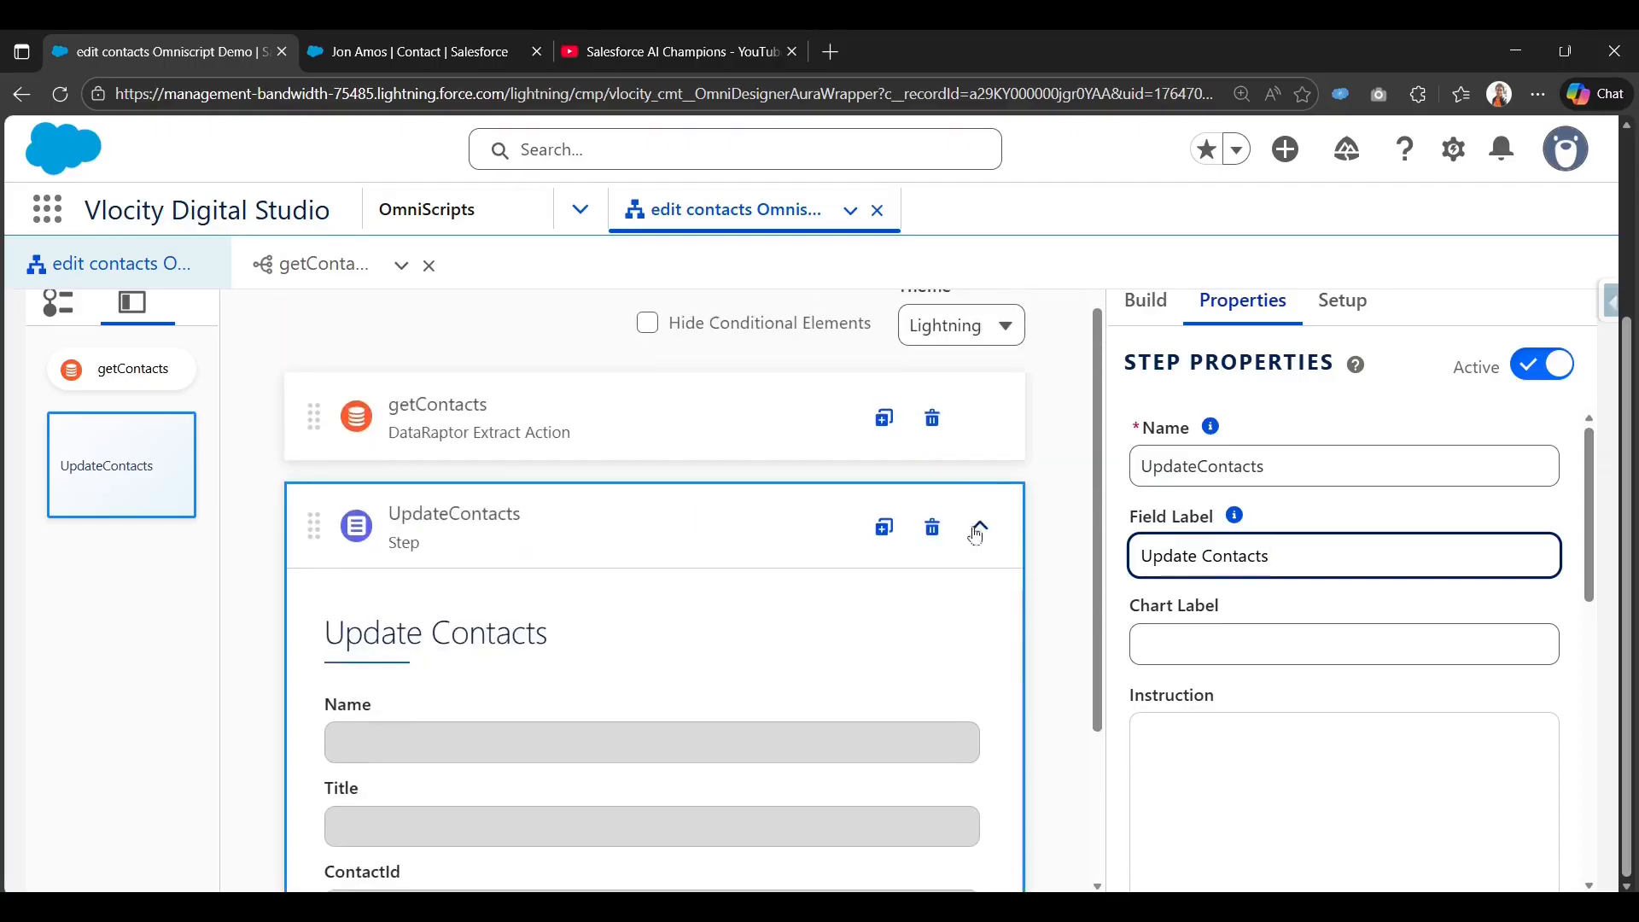
pyautogui.click(979, 529)
pyautogui.click(1147, 304)
pyautogui.click(1291, 367)
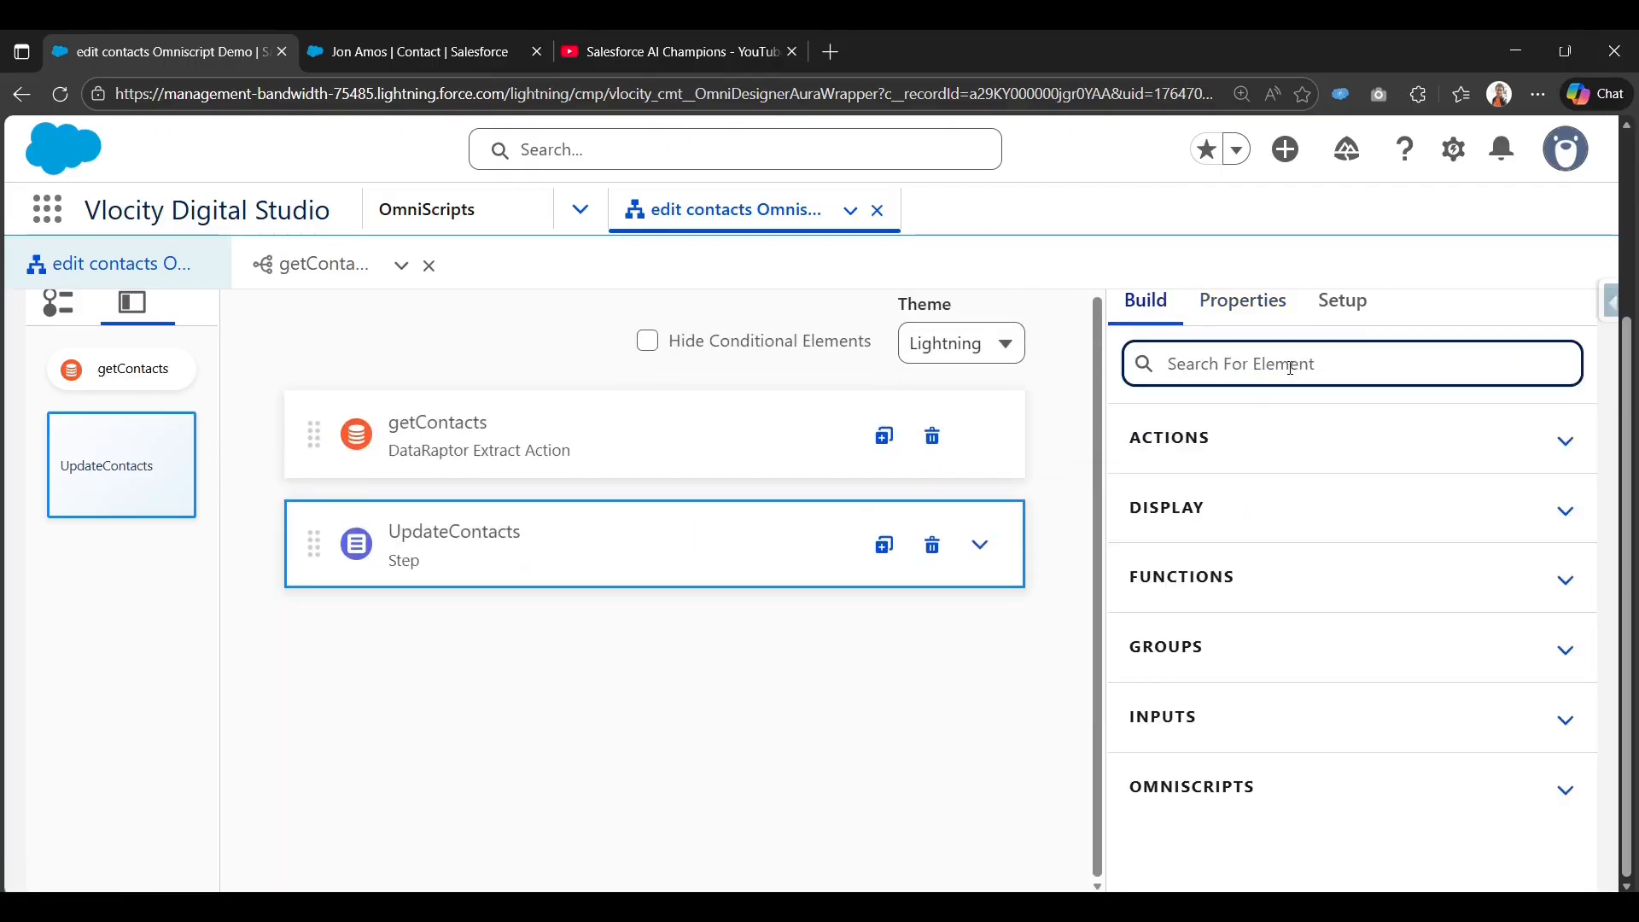
# Search 'data' and place a DataRaptor Post Action below the UpdateContacts step.
pyautogui.click(980, 545)
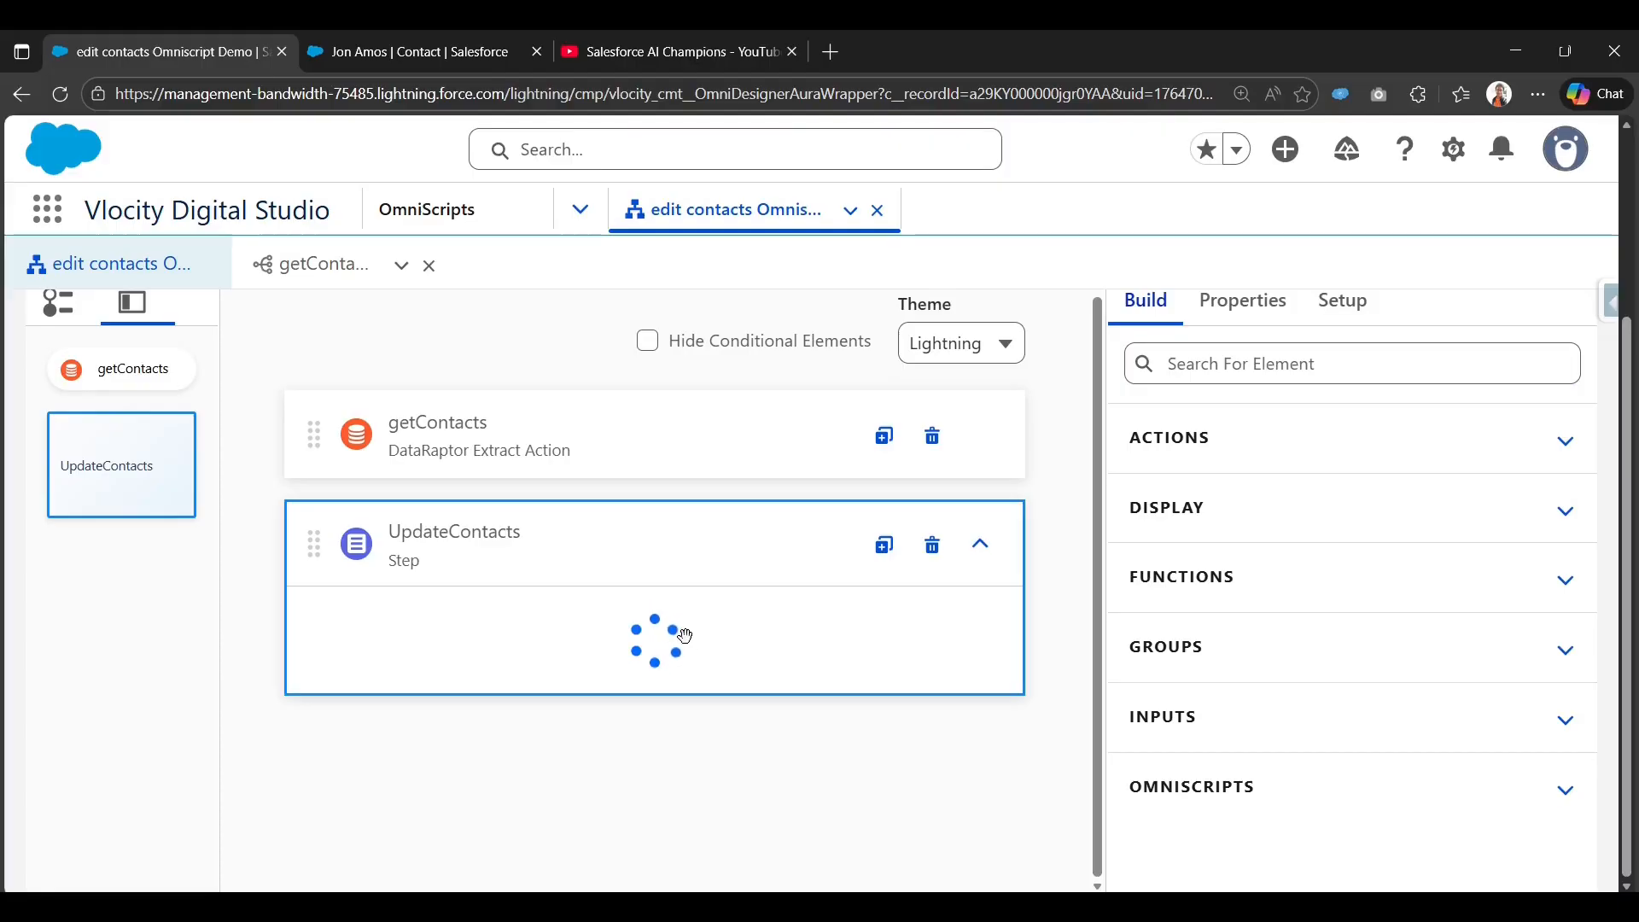
pyautogui.scroll(-3, 966, 598)
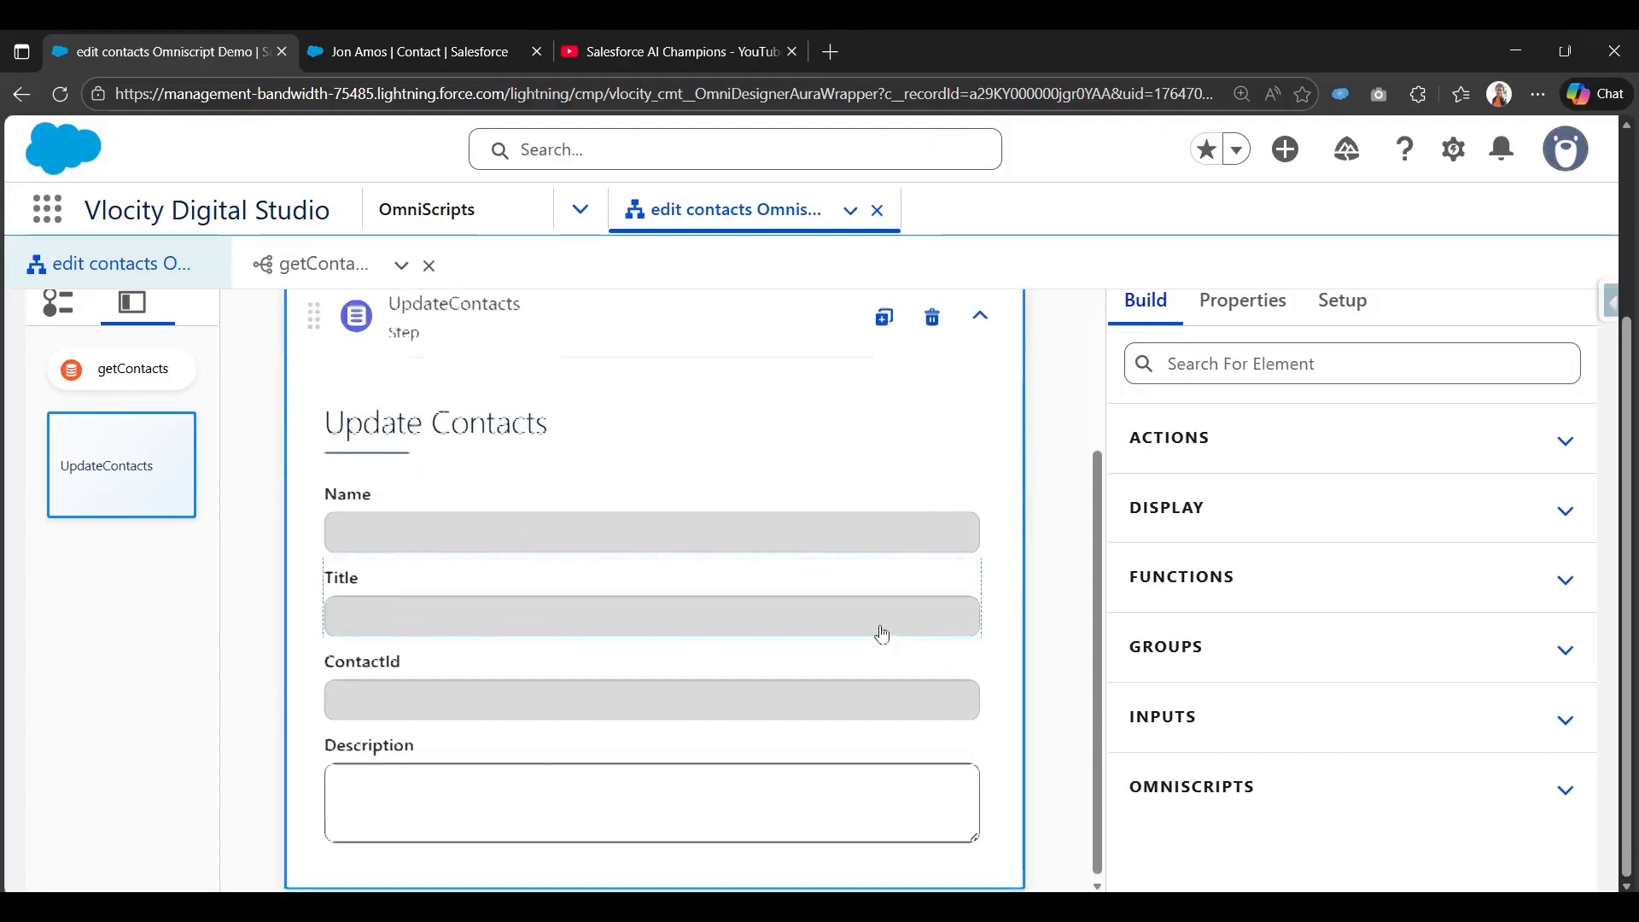
pyautogui.scroll(3, 882, 634)
pyautogui.click(981, 542)
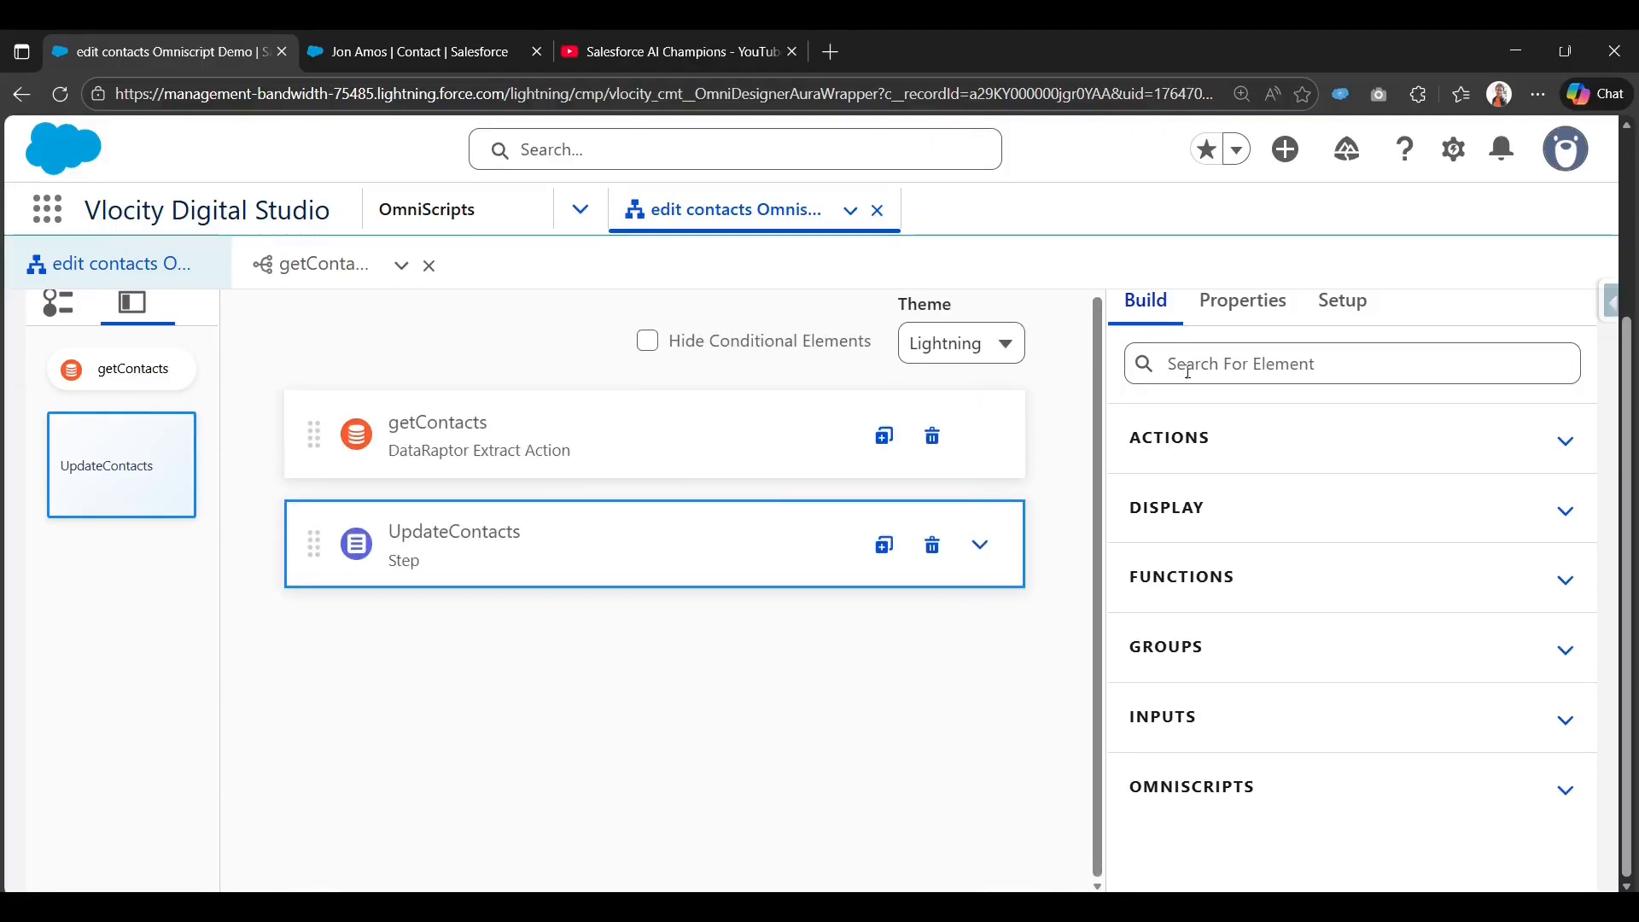
pyautogui.click(1320, 369)
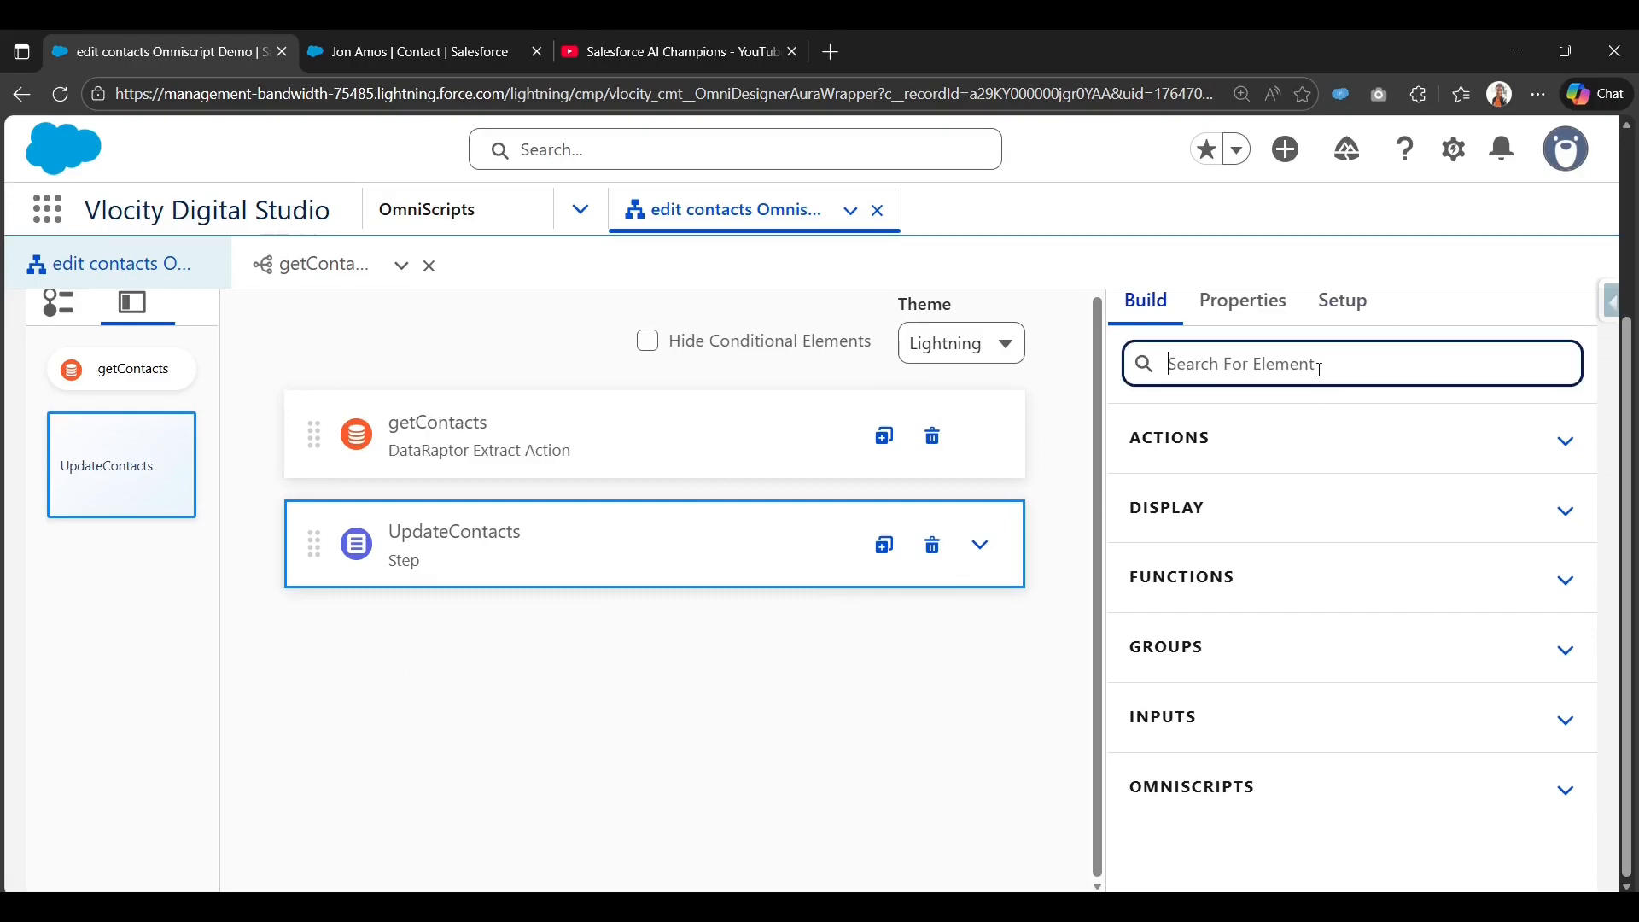
pyautogui.write('data')
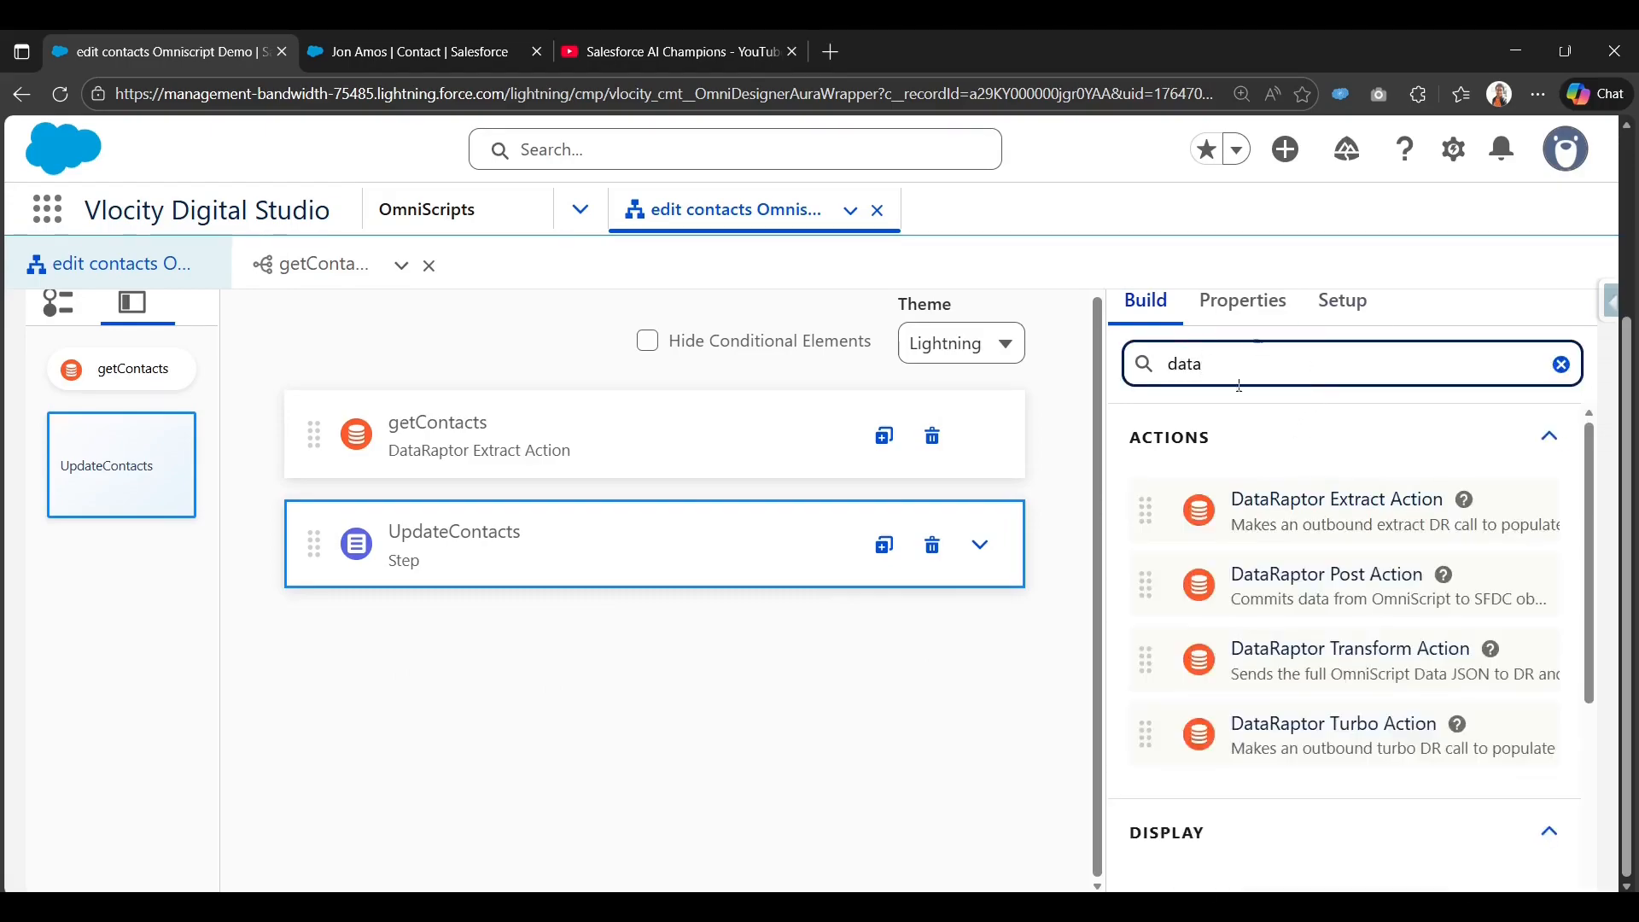
pyautogui.moveTo(1304, 570); pyautogui.dragTo(619, 623)
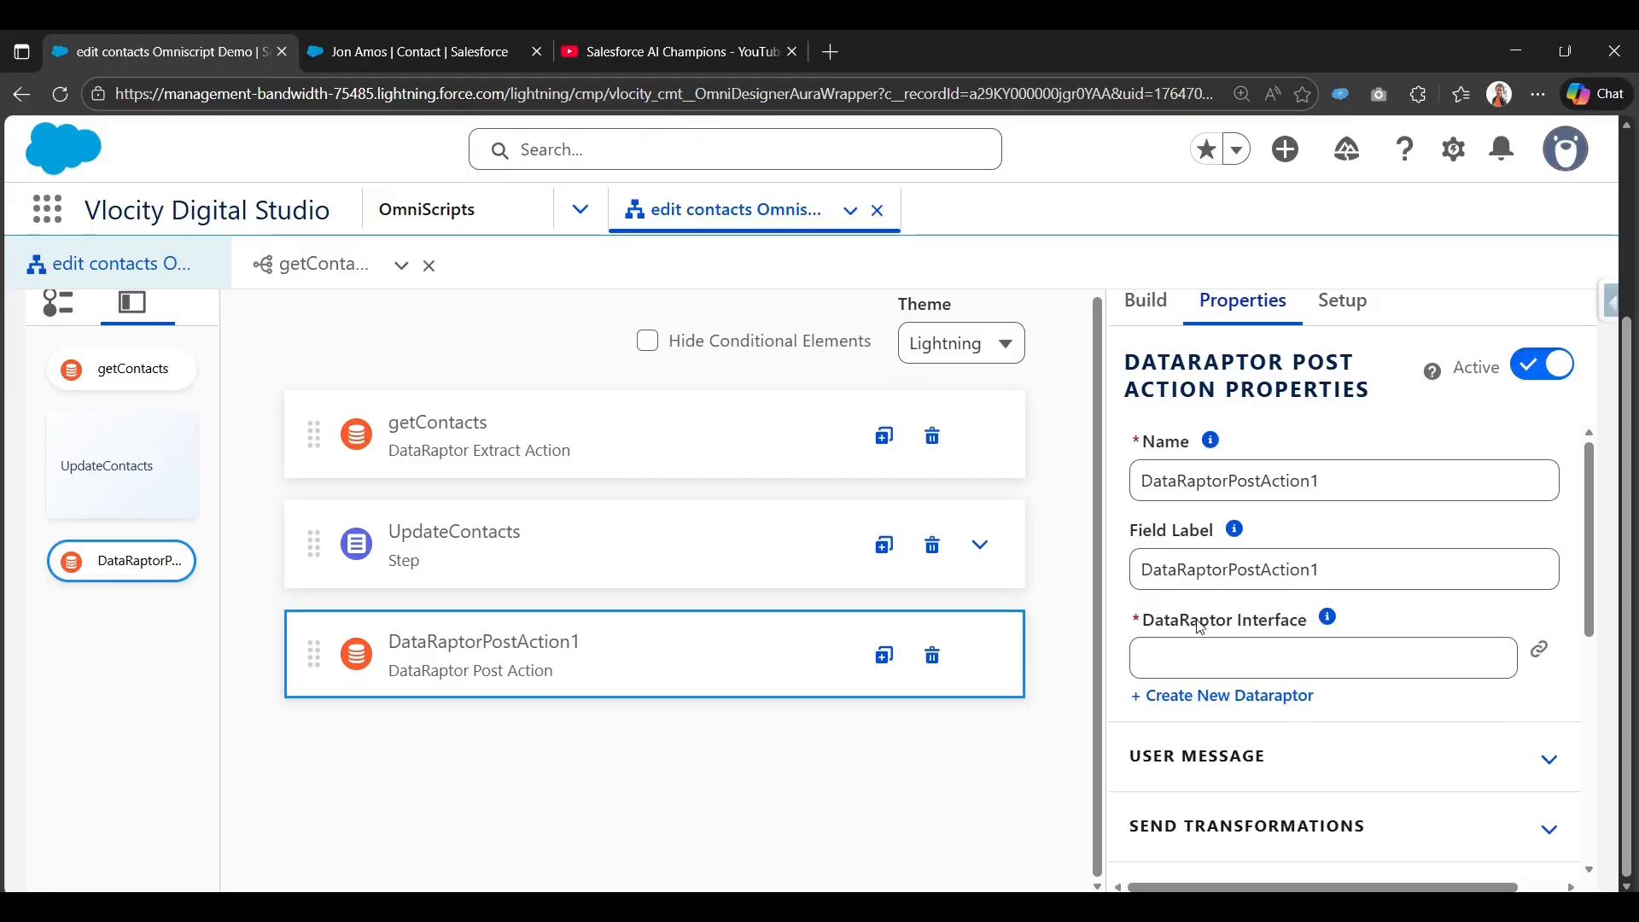
# Name the post action saveContacts and use saveContacts as its field label.
pyautogui.doubleClick(1384, 481)
pyautogui.write('saveContacts')
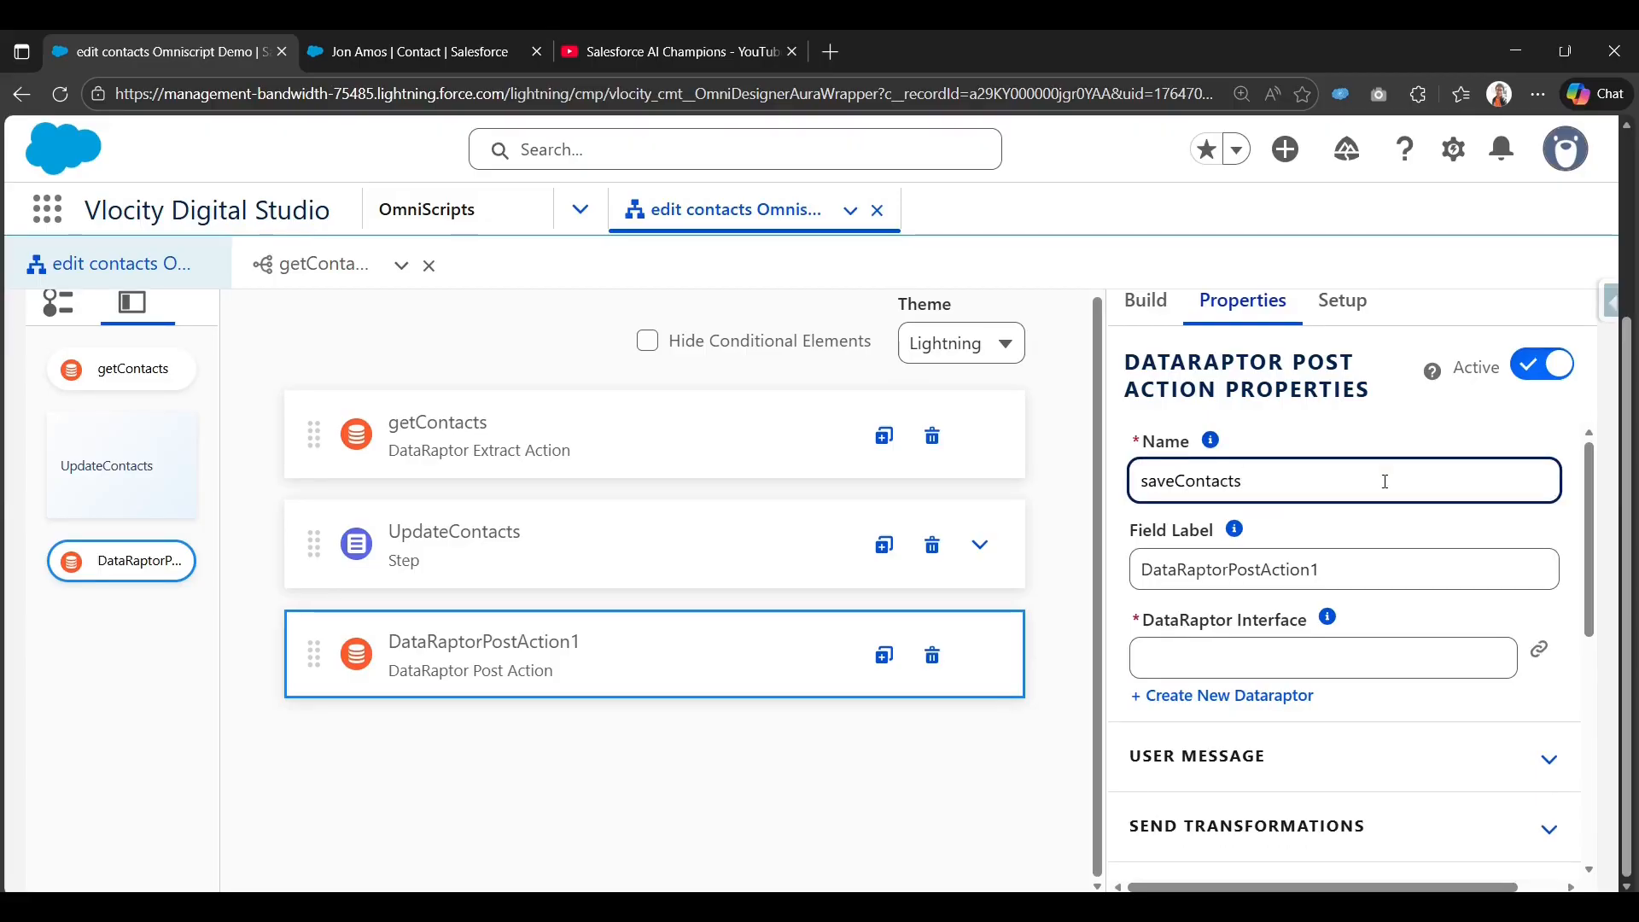
pyautogui.doubleClick(1384, 481)
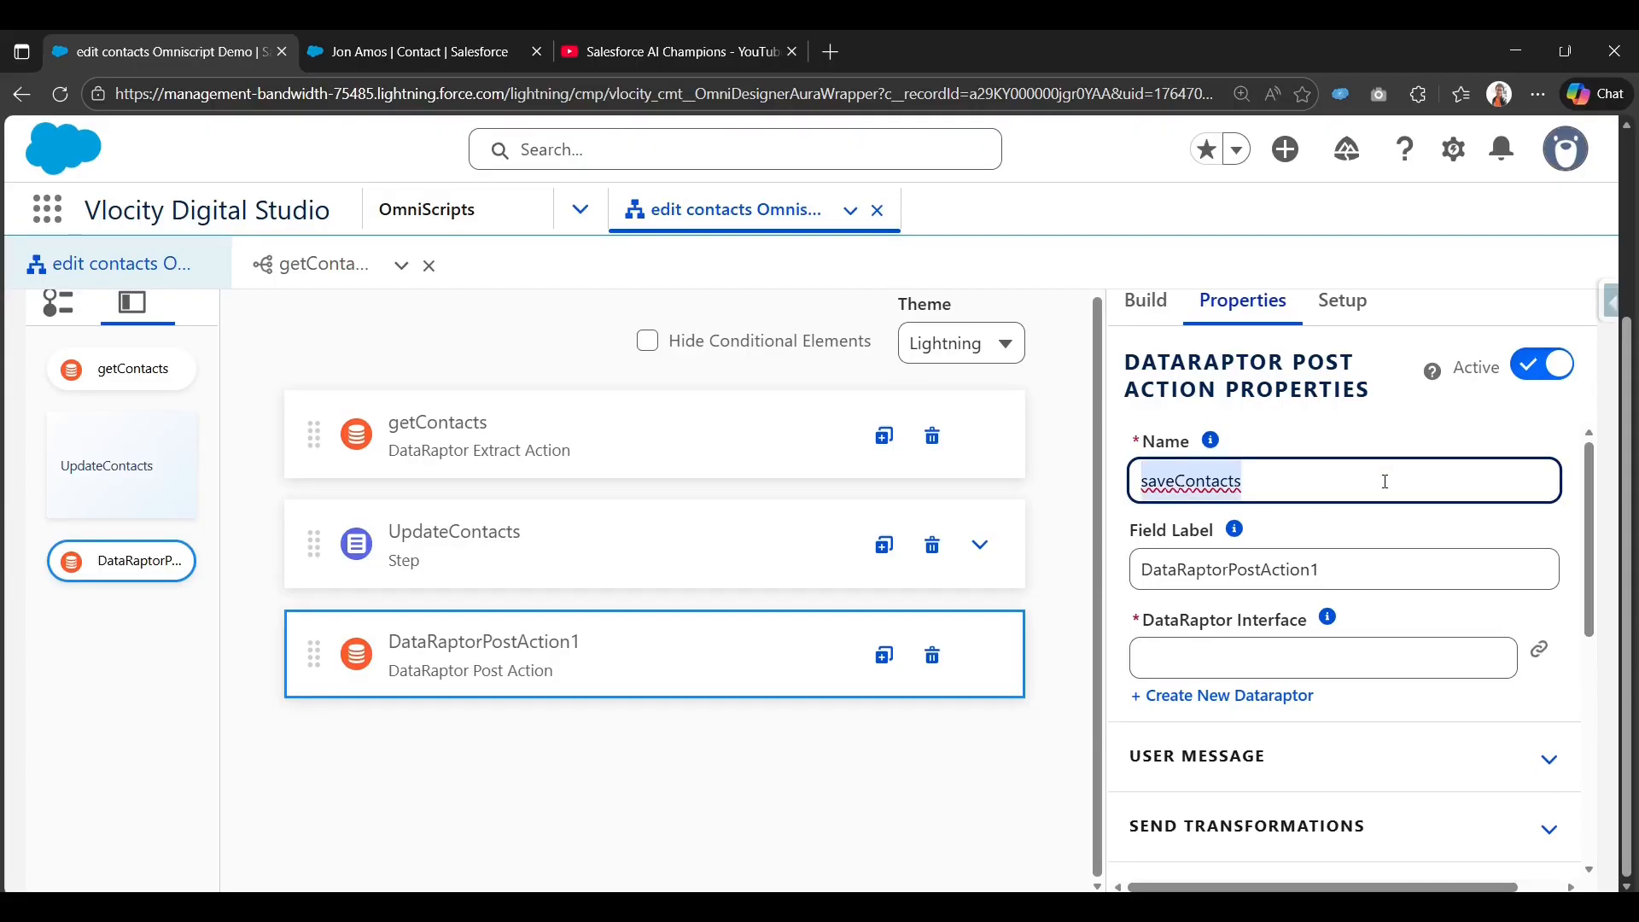
pyautogui.press('Tab')
pyautogui.press('Tab')
pyautogui.write('saveContacts')
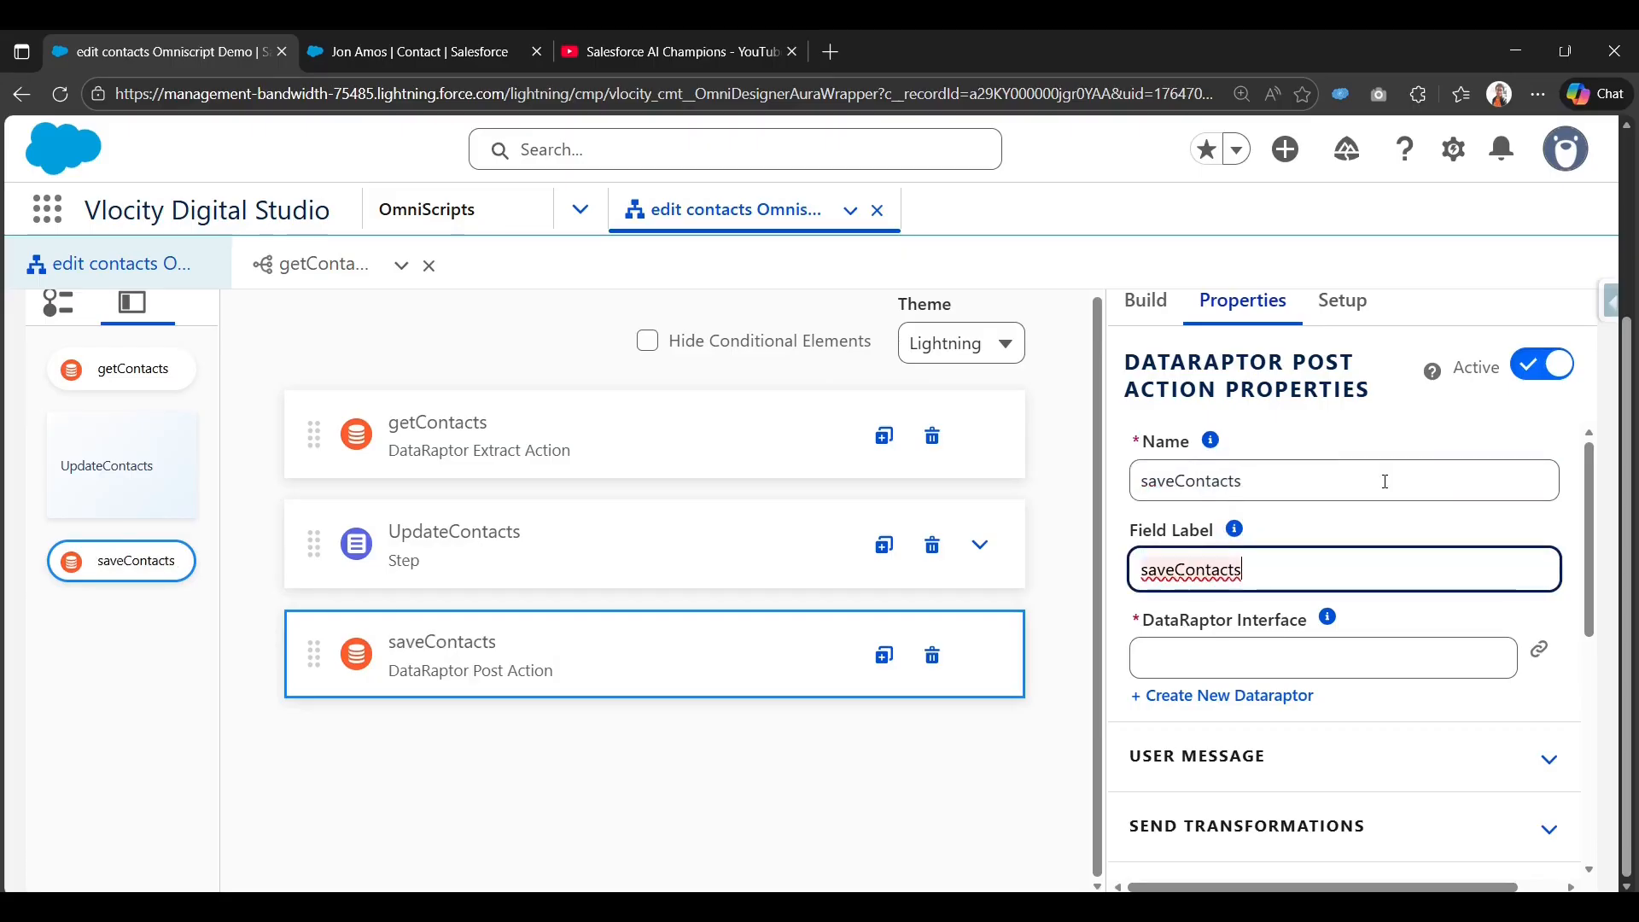
# Create a new DataRaptor named saveContactDR for the saveContacts action.
pyautogui.click(1251, 705)
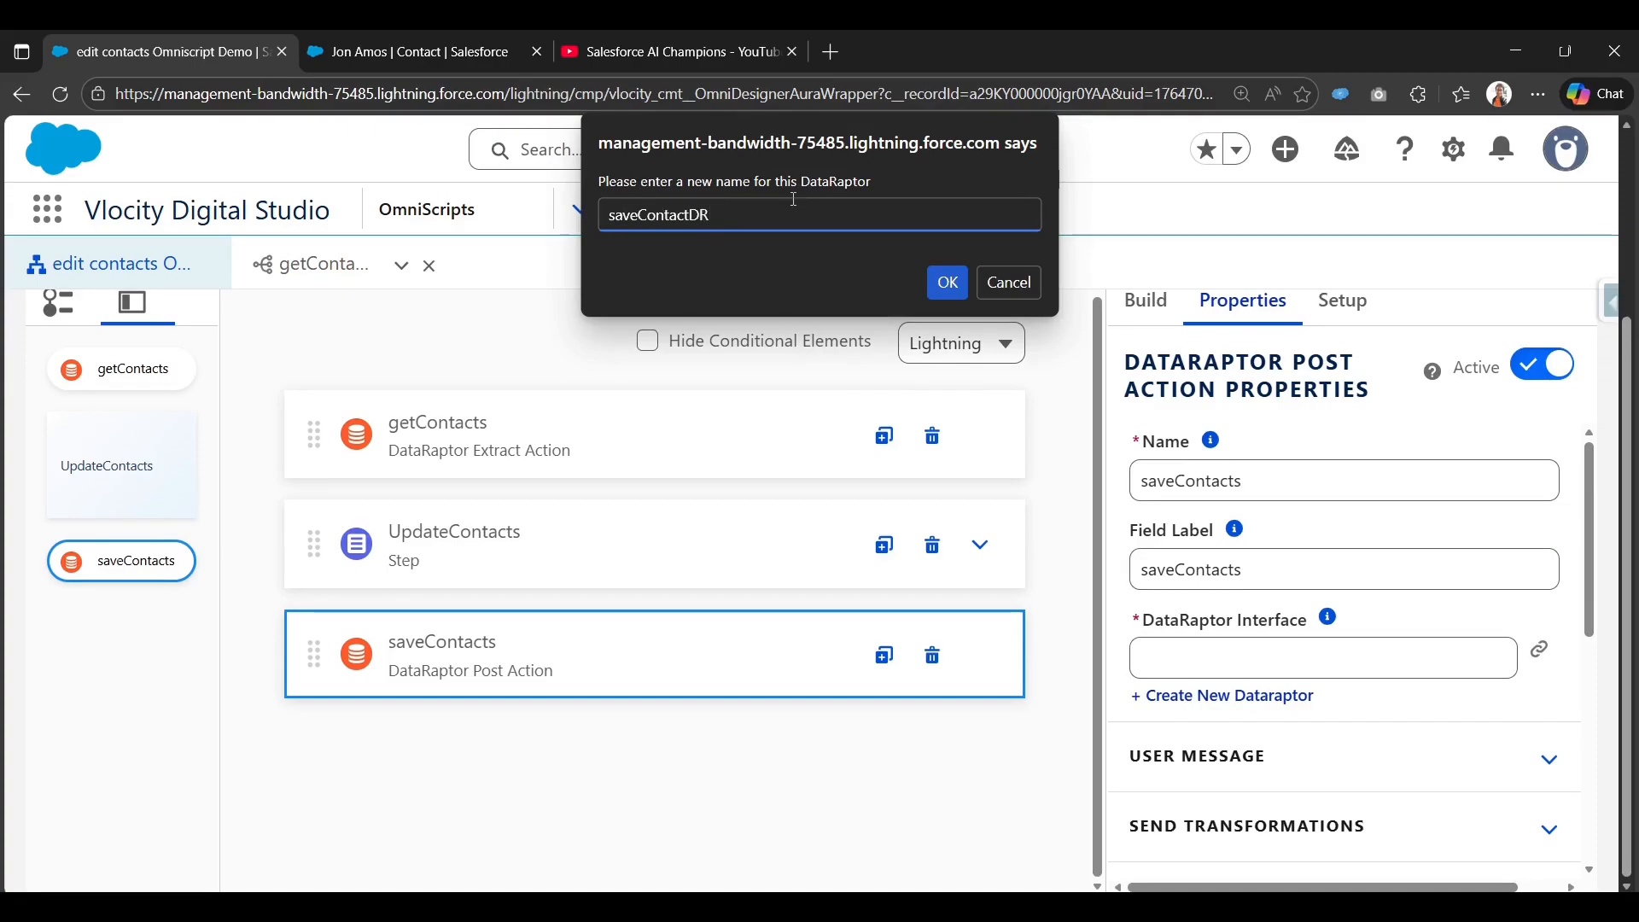
pyautogui.click(948, 284)
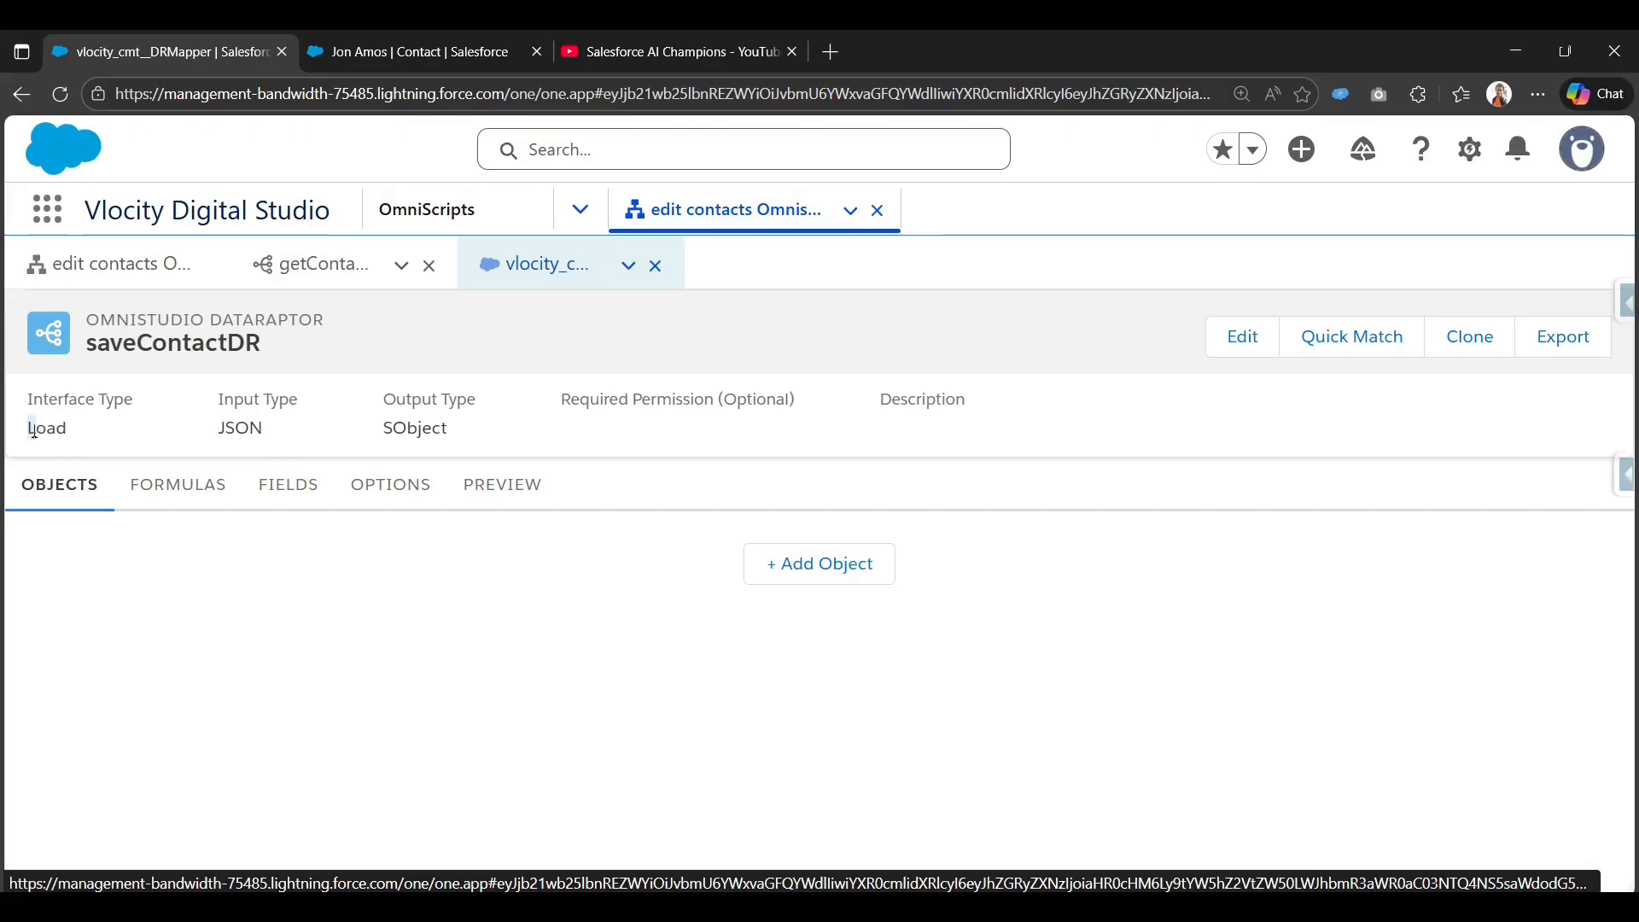
# Confirm saveContactDR is Load type with SObject output and add Contact as its object.
pyautogui.moveTo(31, 429); pyautogui.dragTo(80, 438)
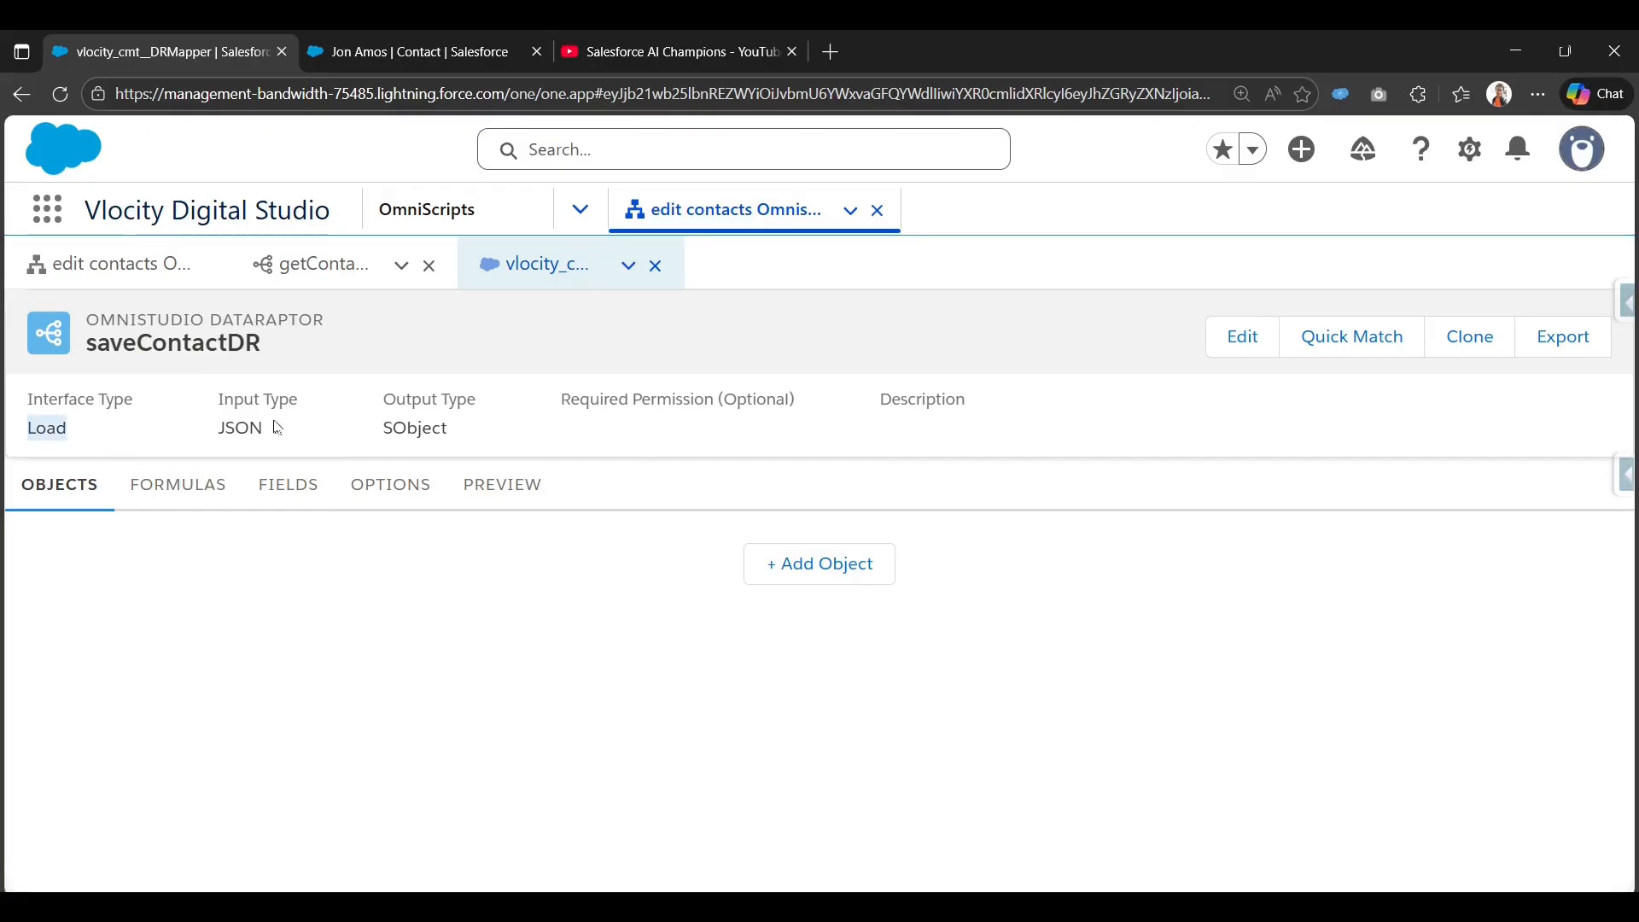
pyautogui.moveTo(377, 428); pyautogui.dragTo(458, 436)
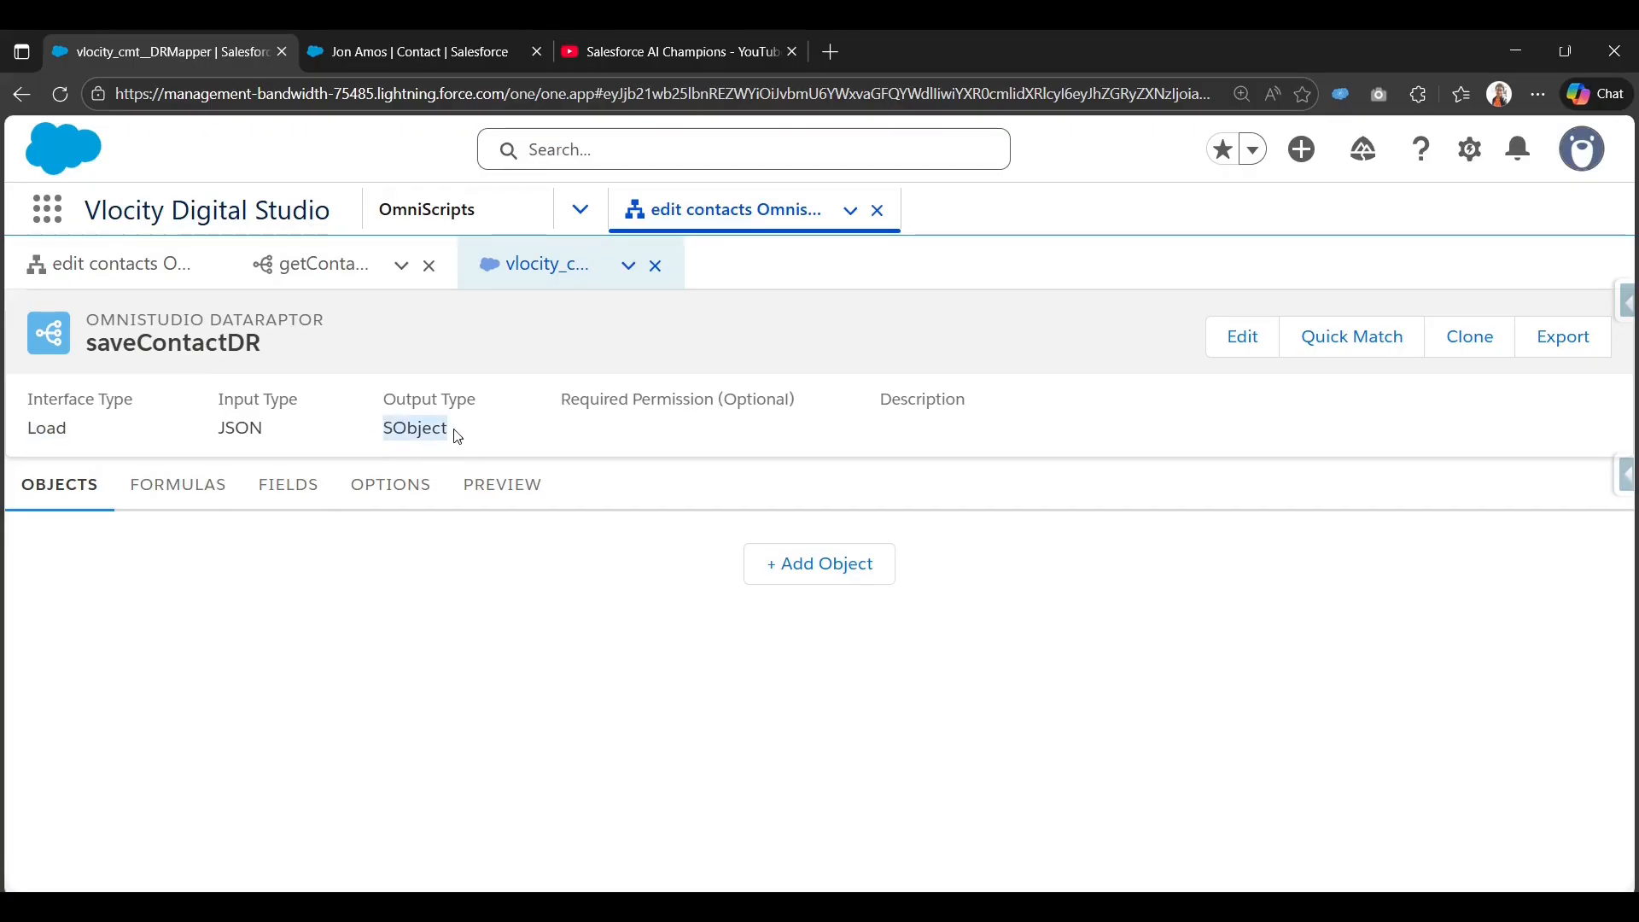
pyautogui.click(846, 577)
pyautogui.click(539, 562)
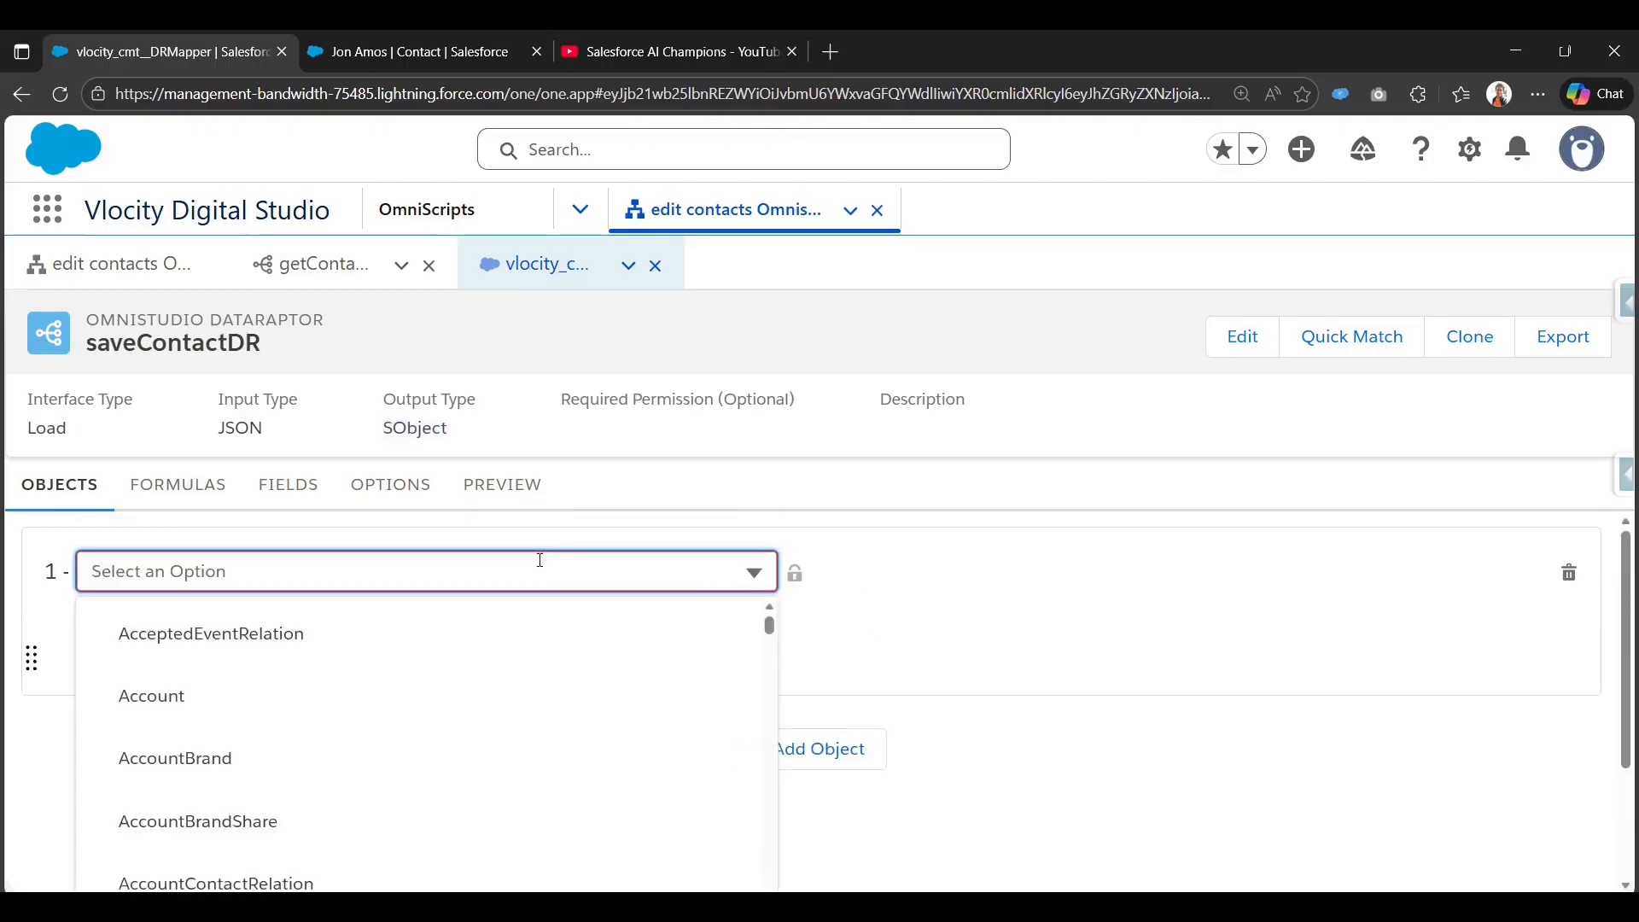
pyautogui.write('Contact')
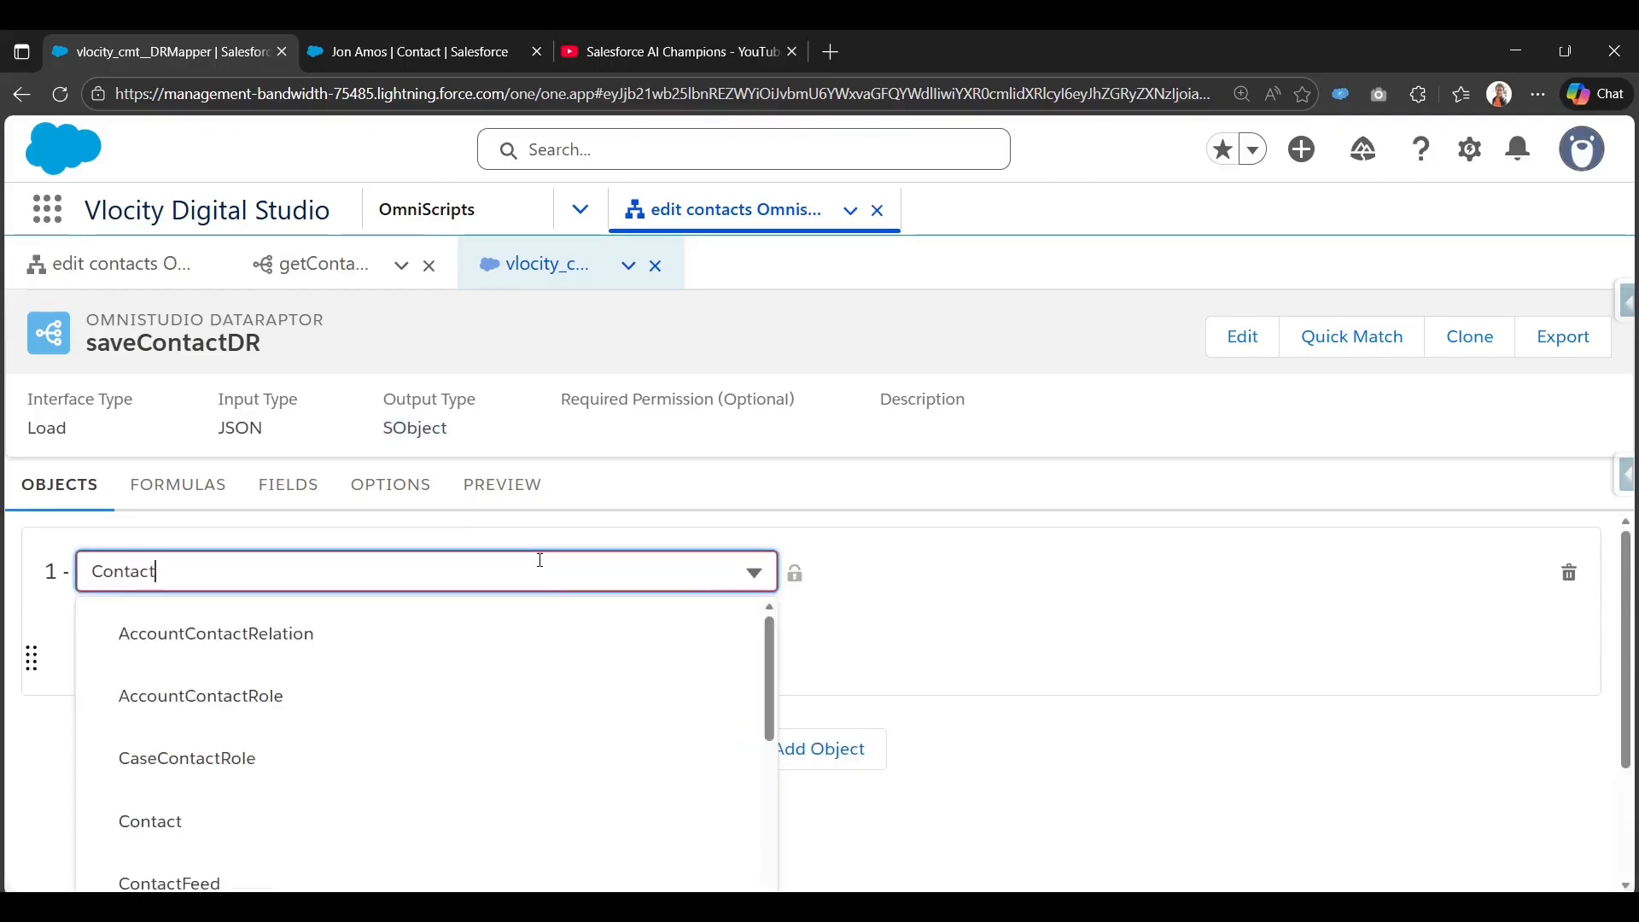
pyautogui.click(196, 822)
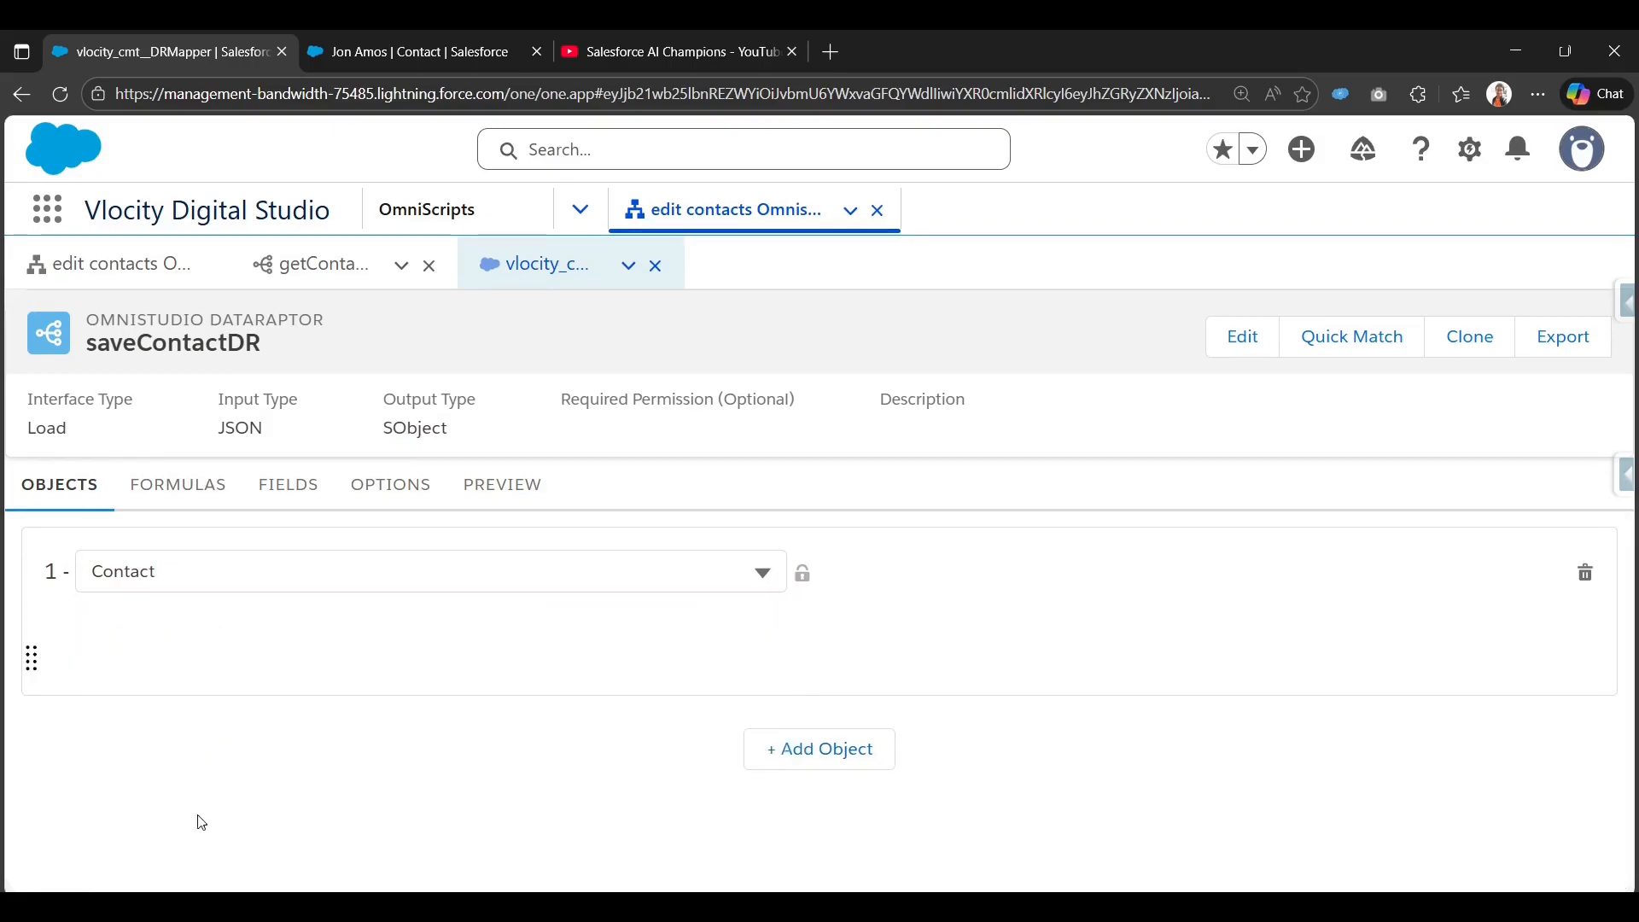
# Add an empty field mapping, collapse it, and go back to the edit contacts OmniScript.
pyautogui.click(295, 490)
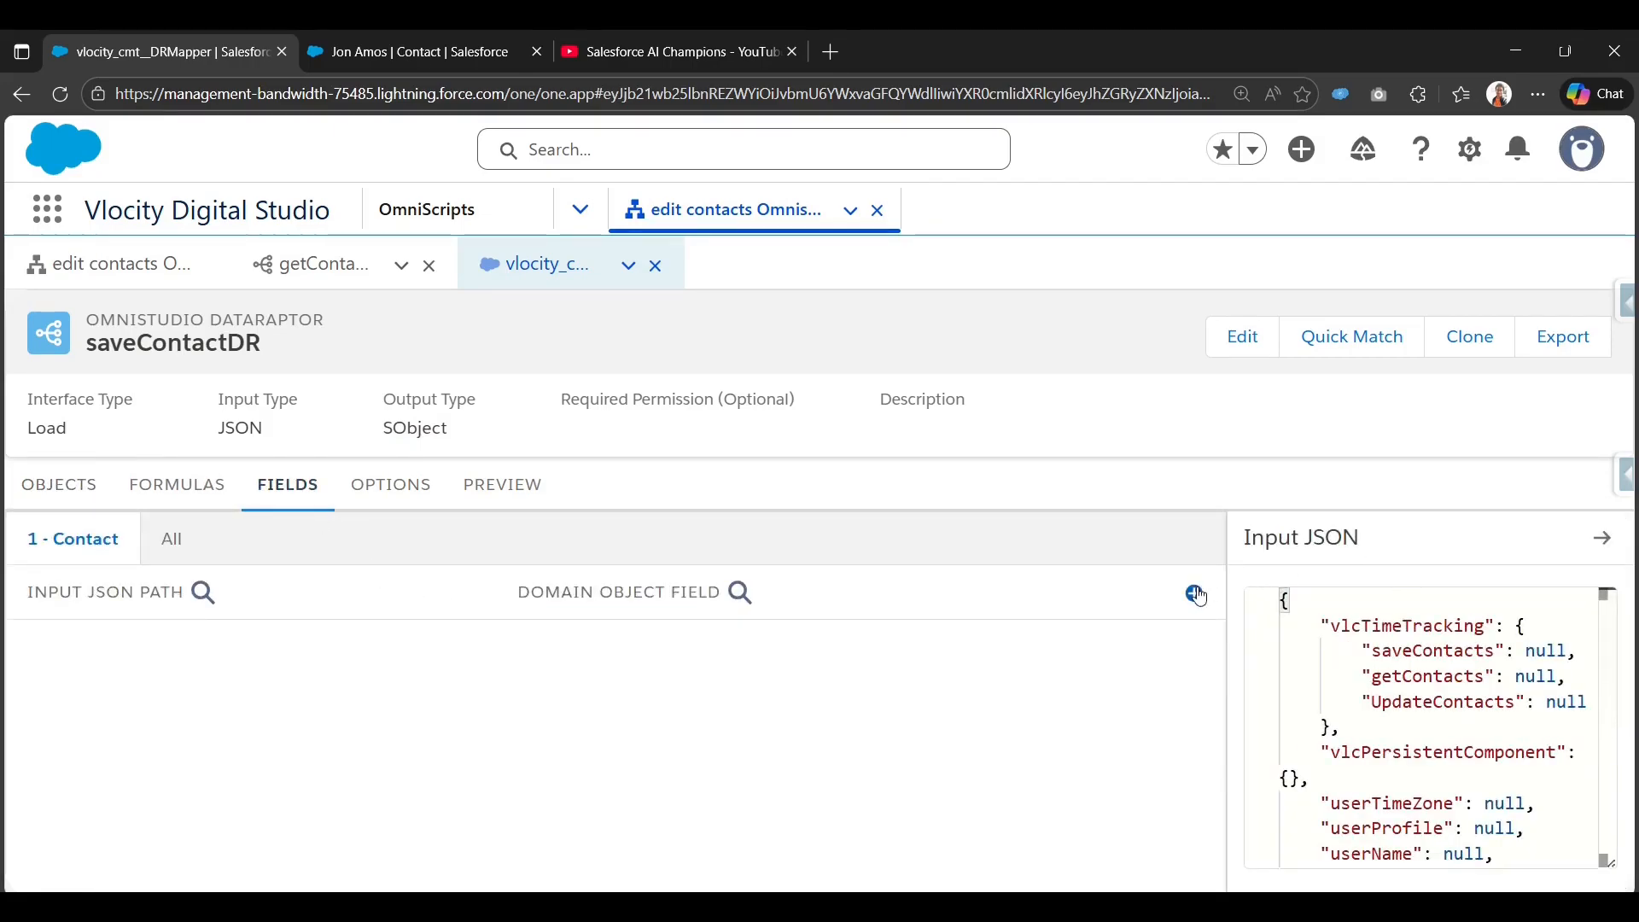
pyautogui.click(1189, 589)
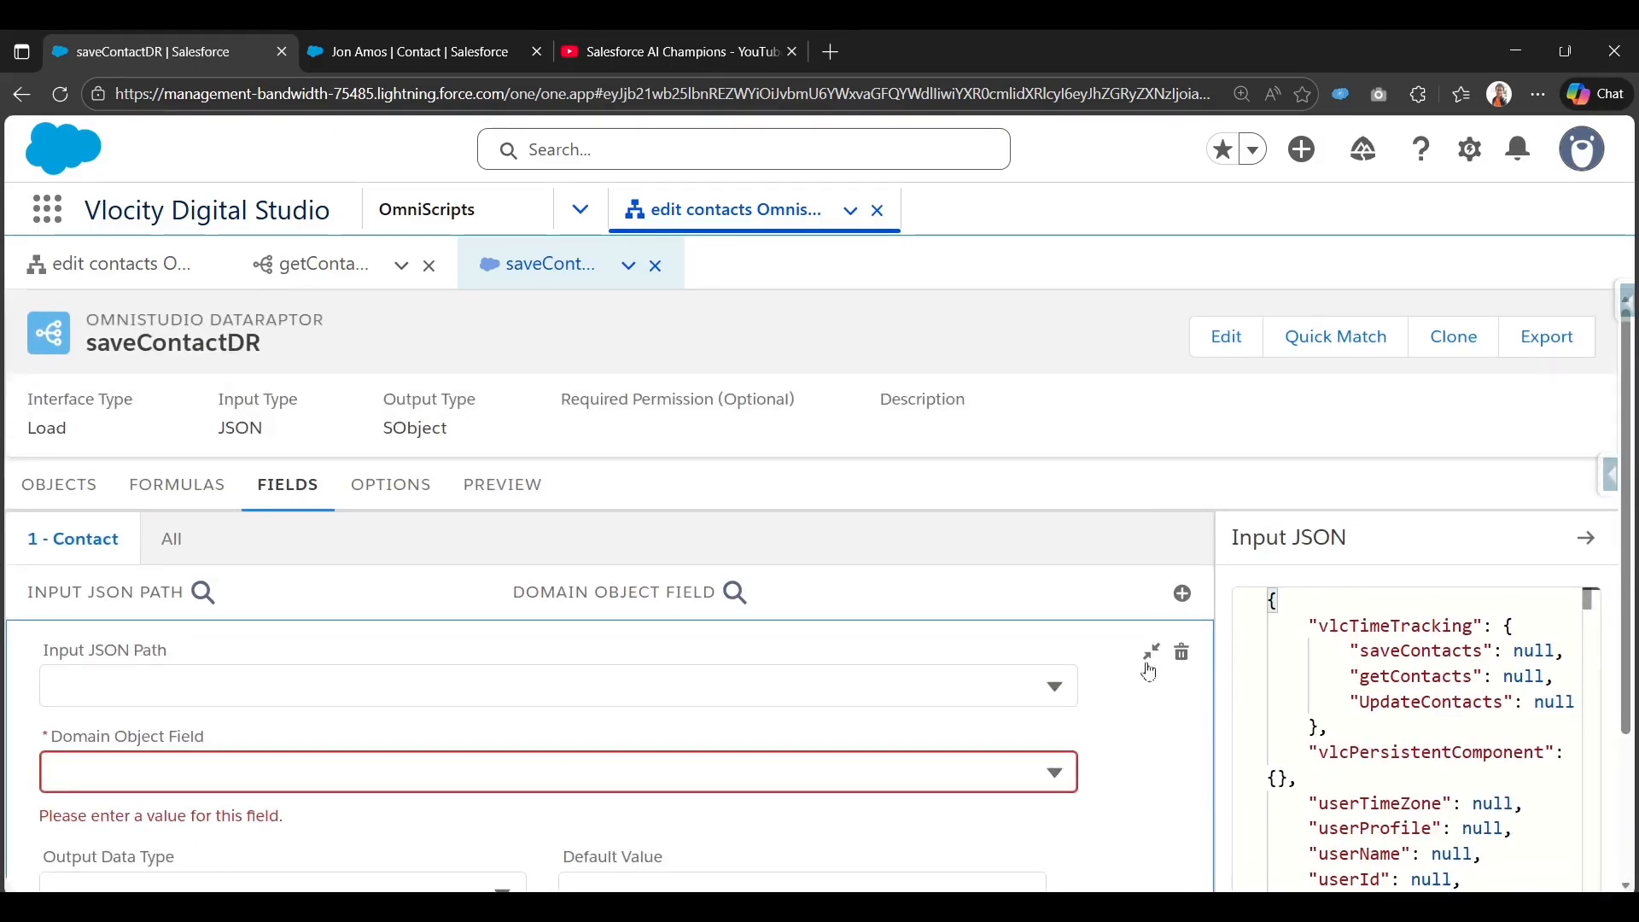
pyautogui.click(1153, 651)
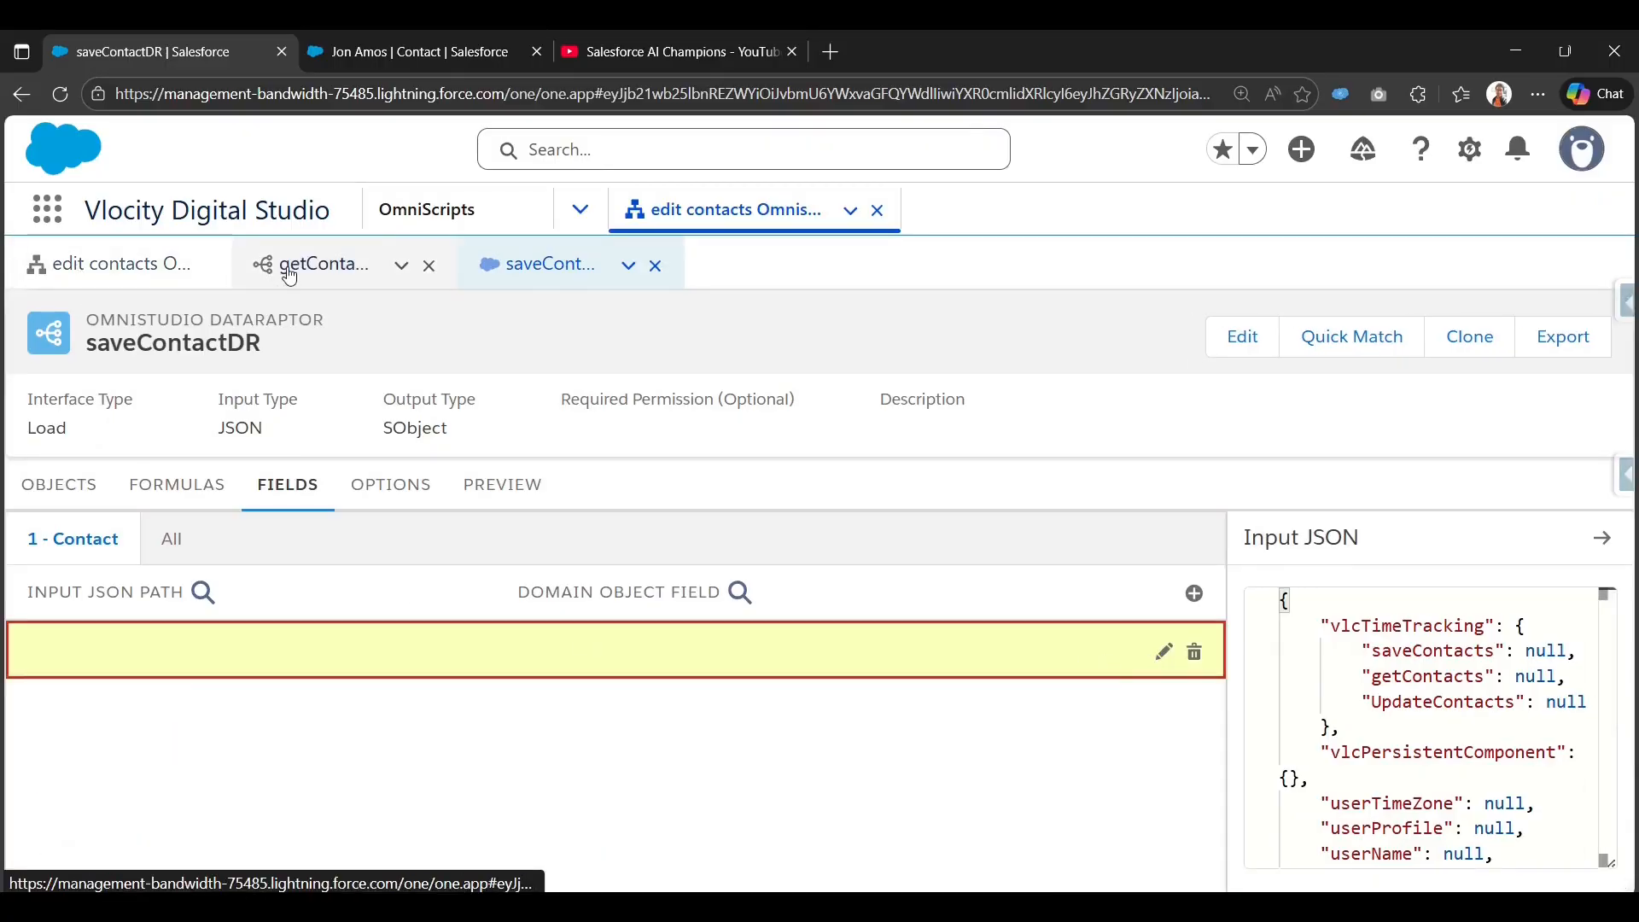
pyautogui.click(94, 261)
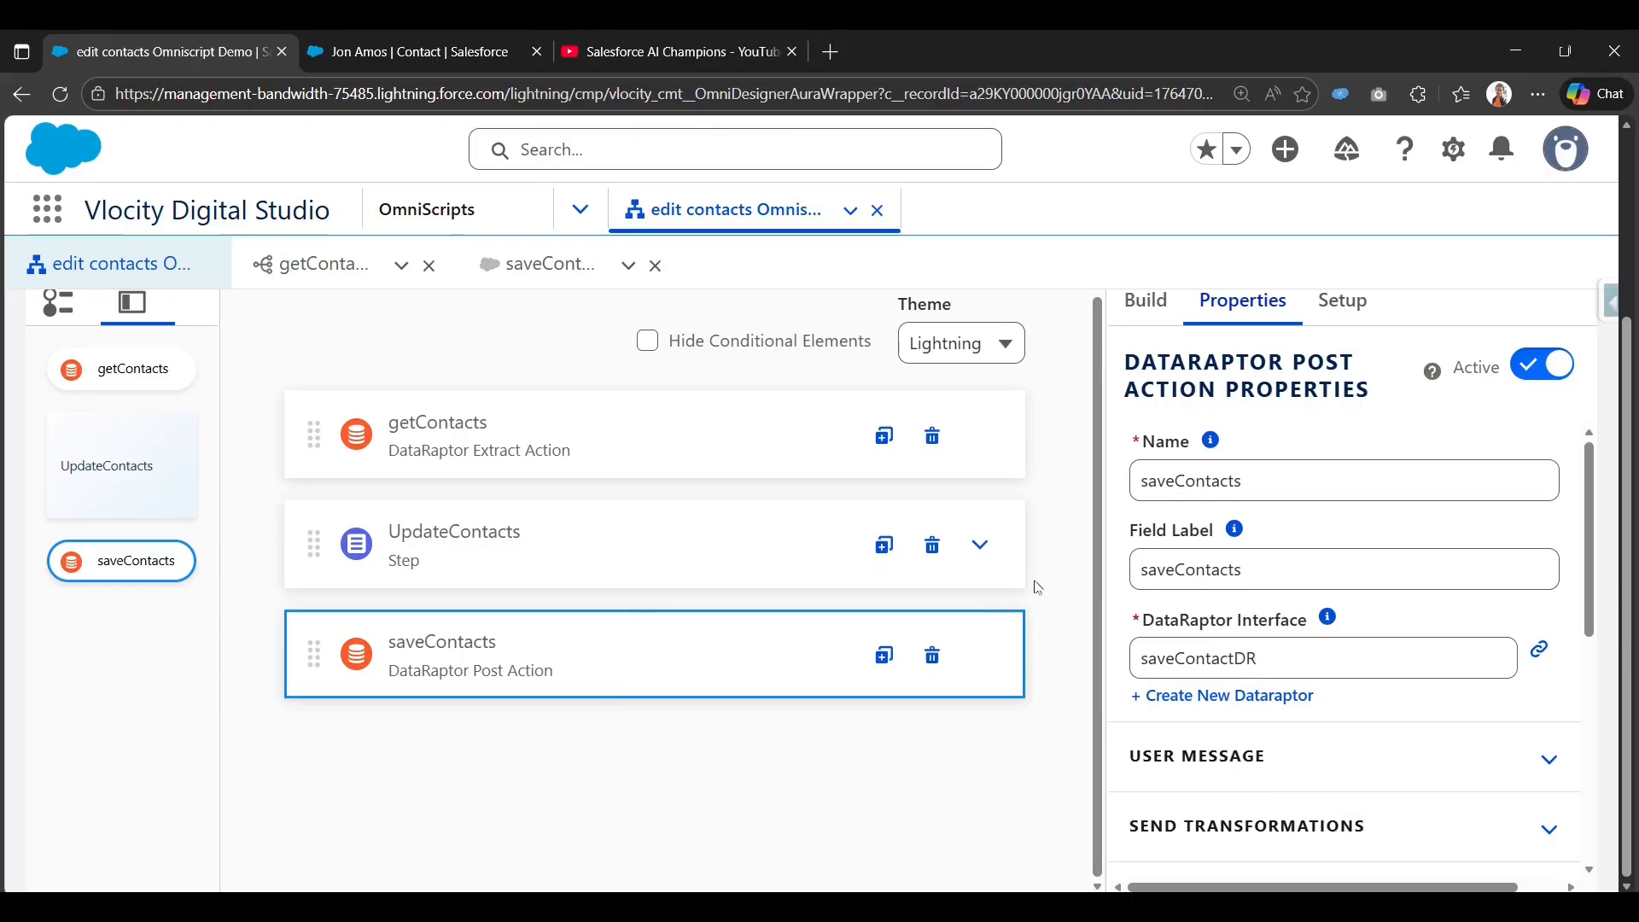
pyautogui.click(550, 265)
pyautogui.moveTo(1243, 538); pyautogui.dragTo(1359, 538)
pyautogui.scroll(-3, 1333, 727)
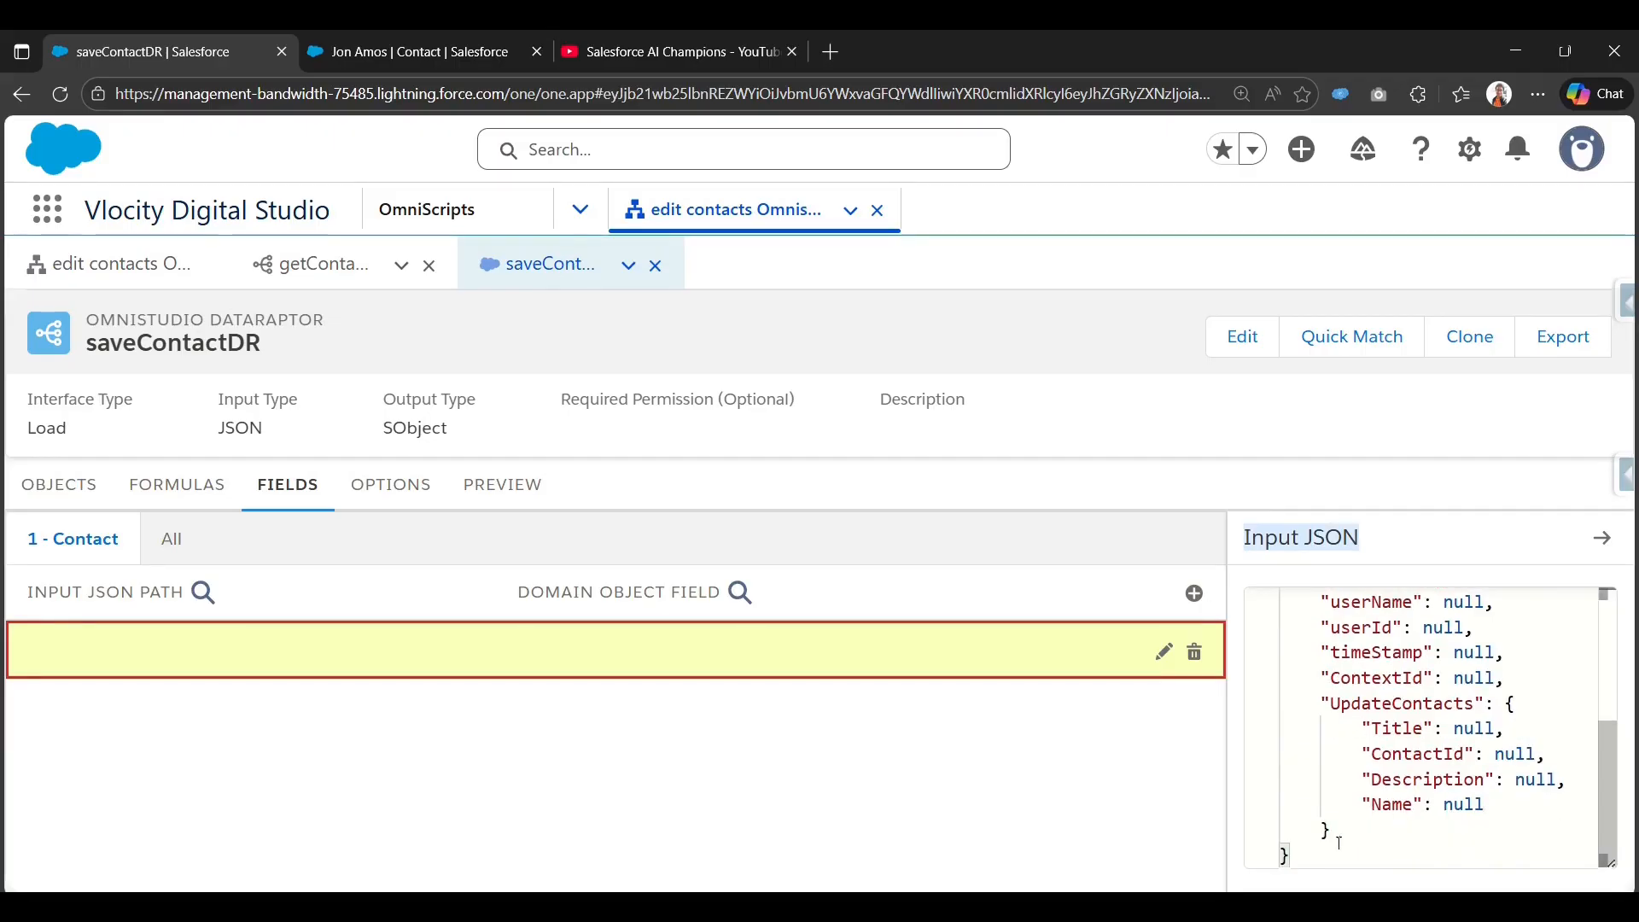
pyautogui.moveTo(1338, 847); pyautogui.dragTo(1283, 852)
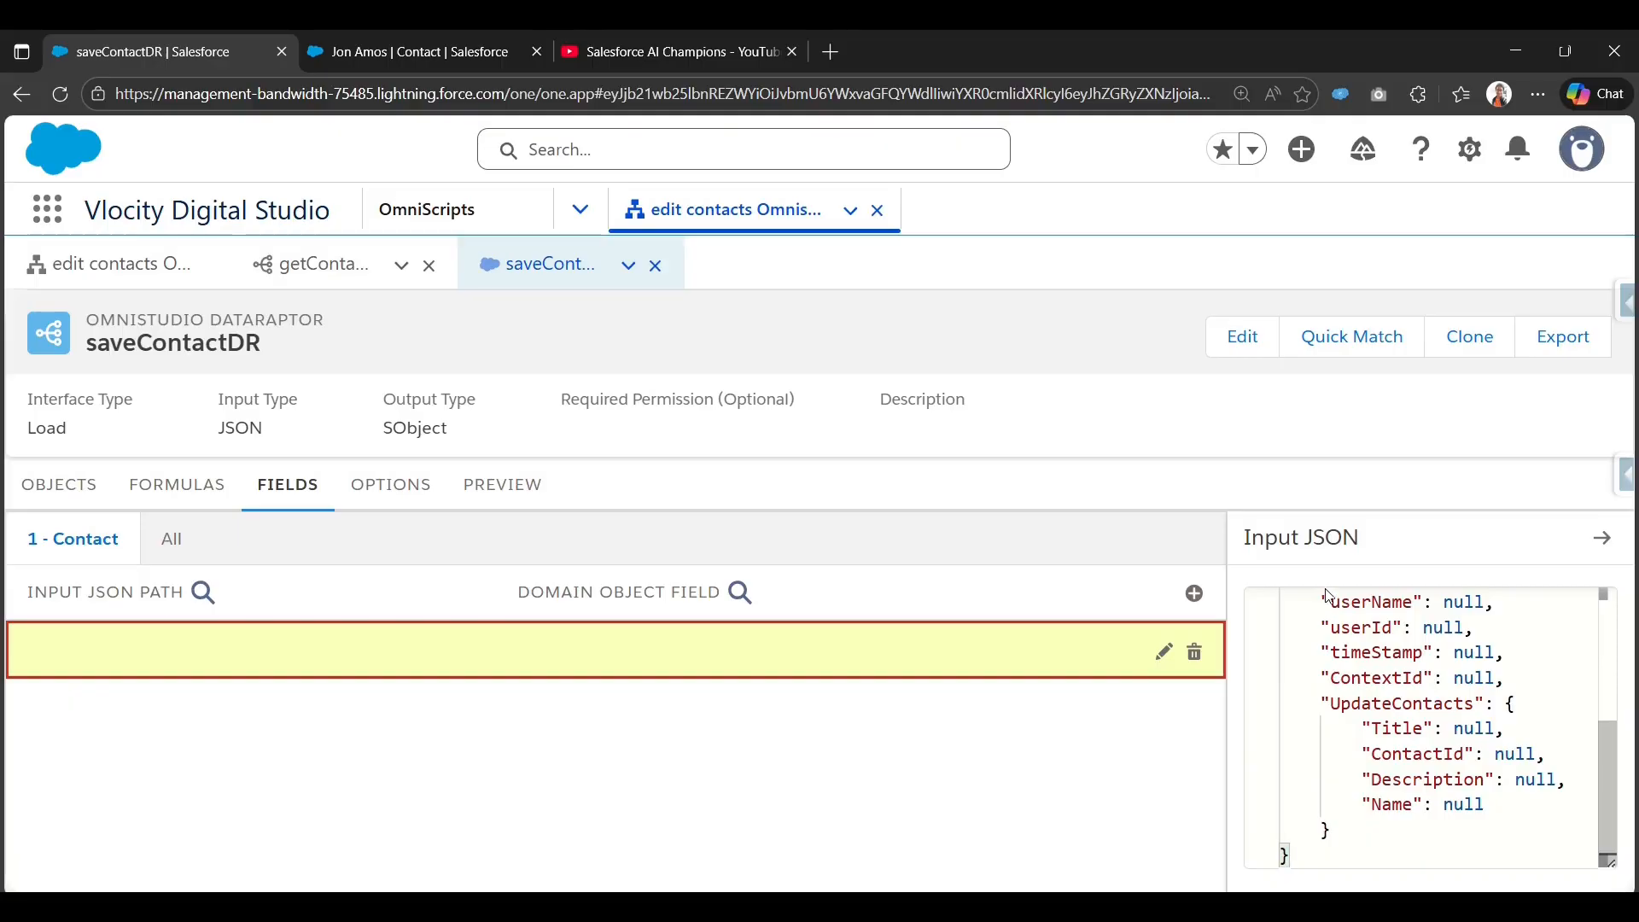
pyautogui.scroll(3, 1355, 734)
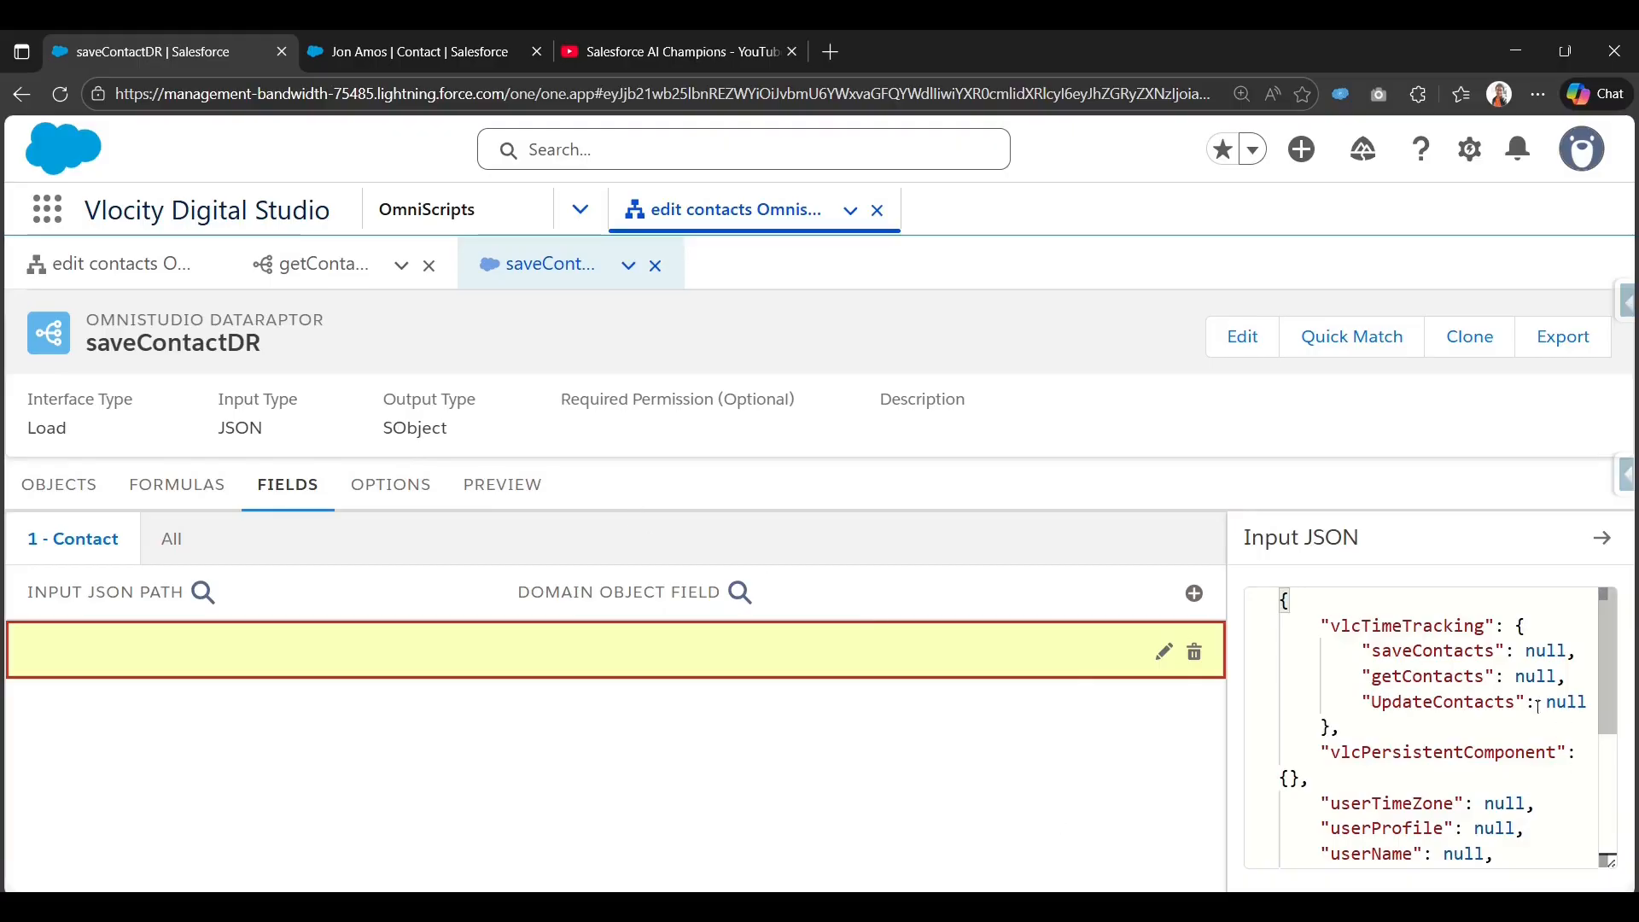
pyautogui.click(141, 265)
pyautogui.scroll(3, 1016, 344)
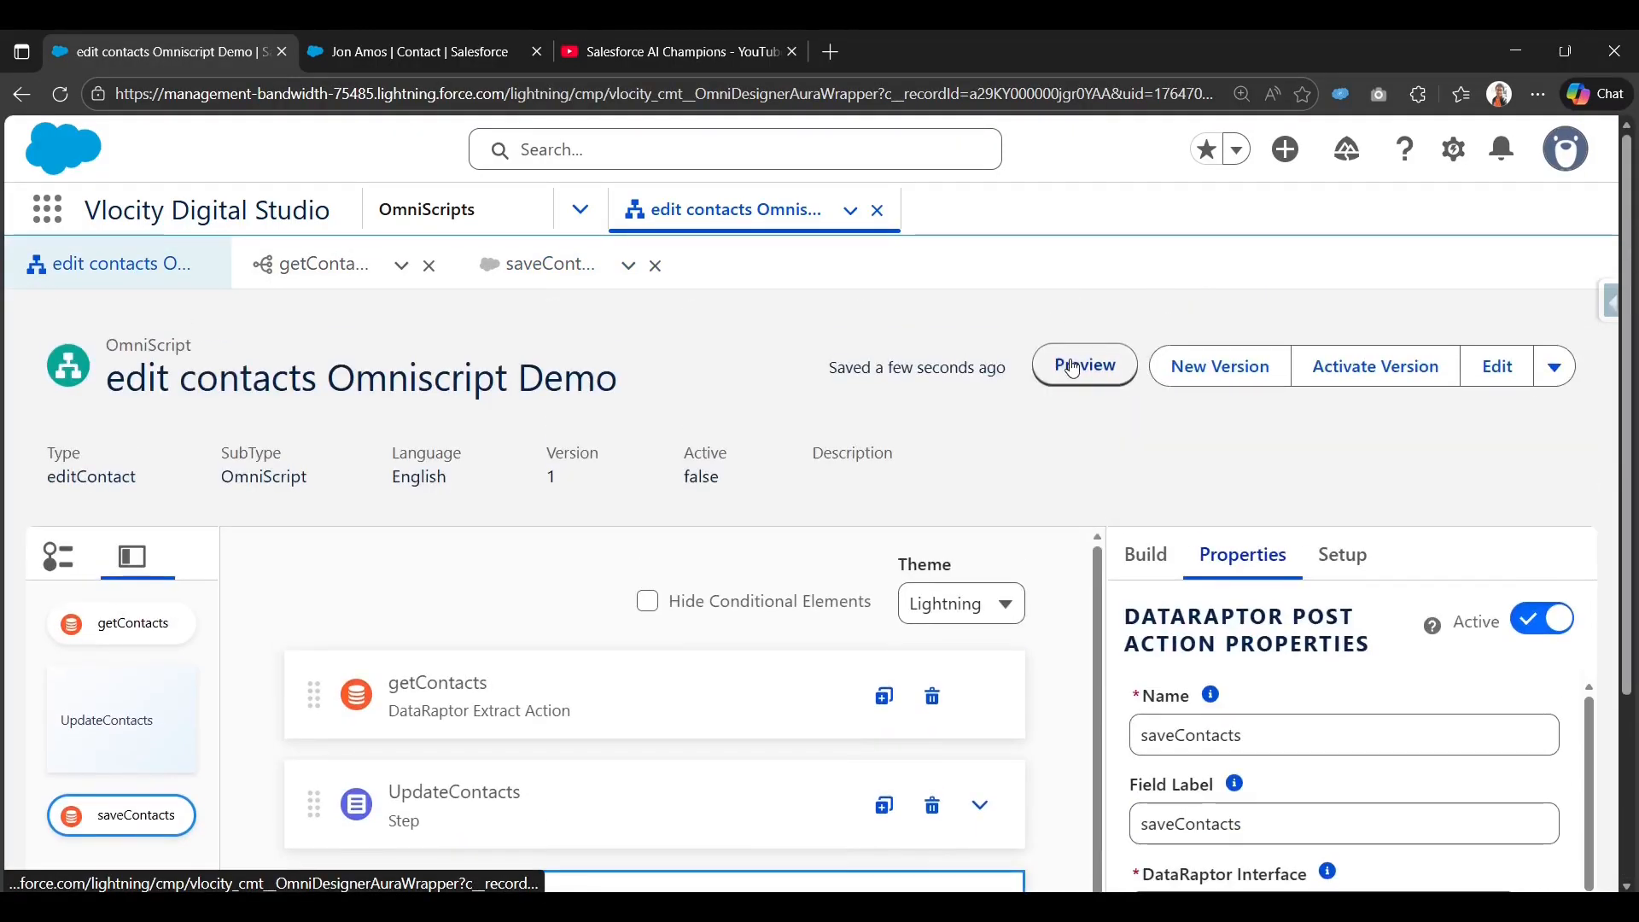
# Preview the OmniScript and copy its Data JSON containing the UpdateContacts values.
pyautogui.click(1086, 365)
pyautogui.scroll(-3, 1300, 677)
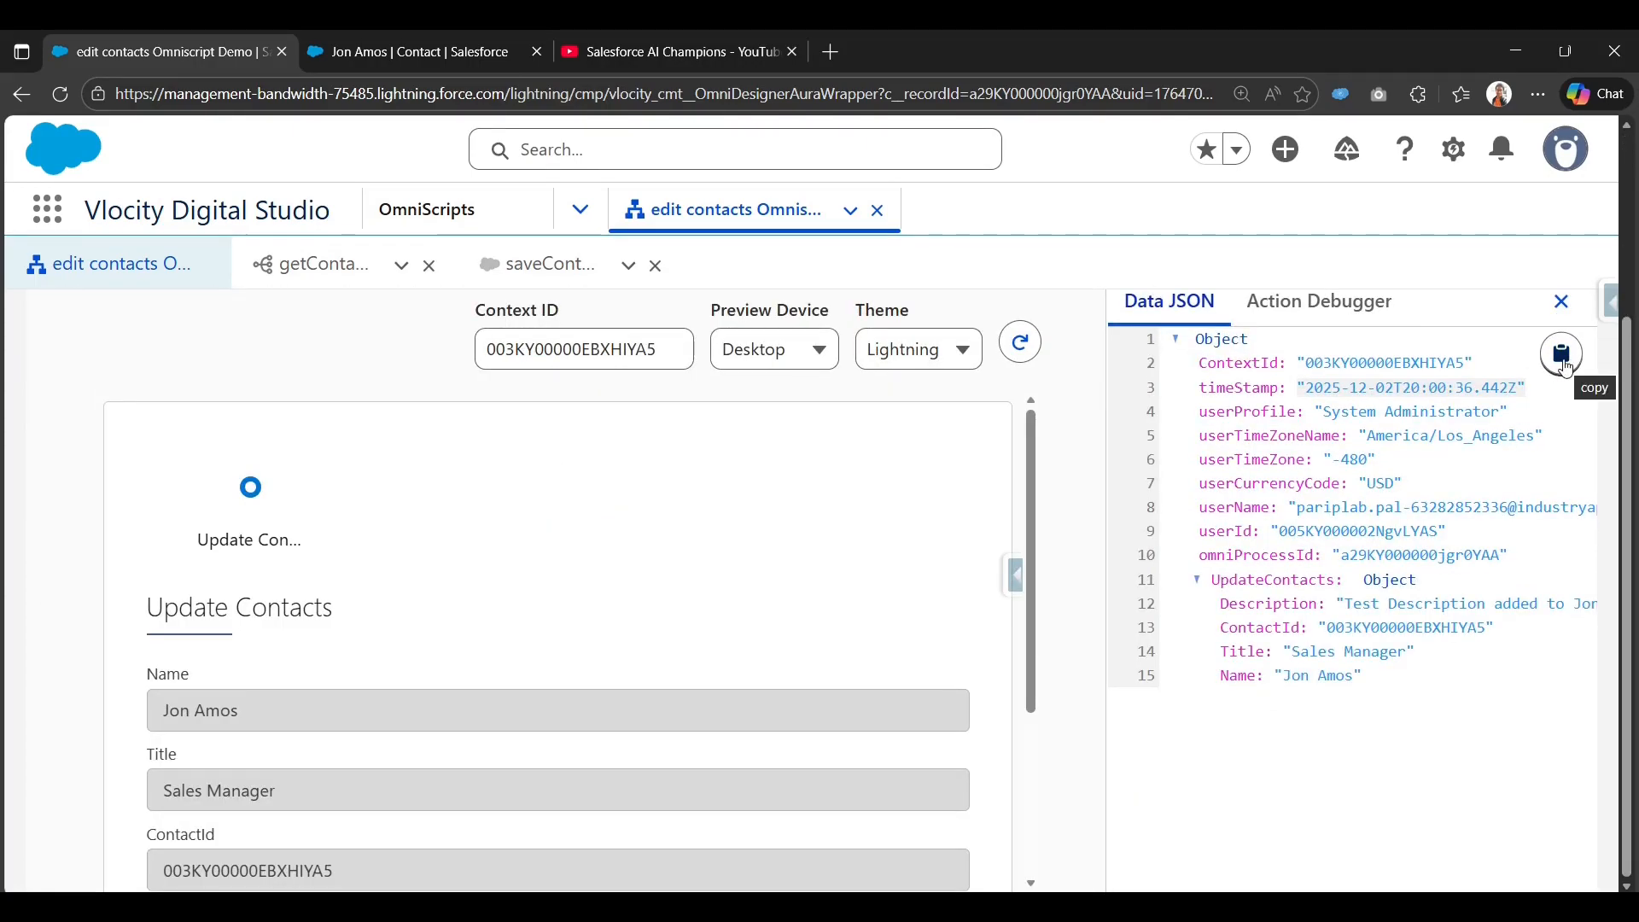
pyautogui.click(1565, 367)
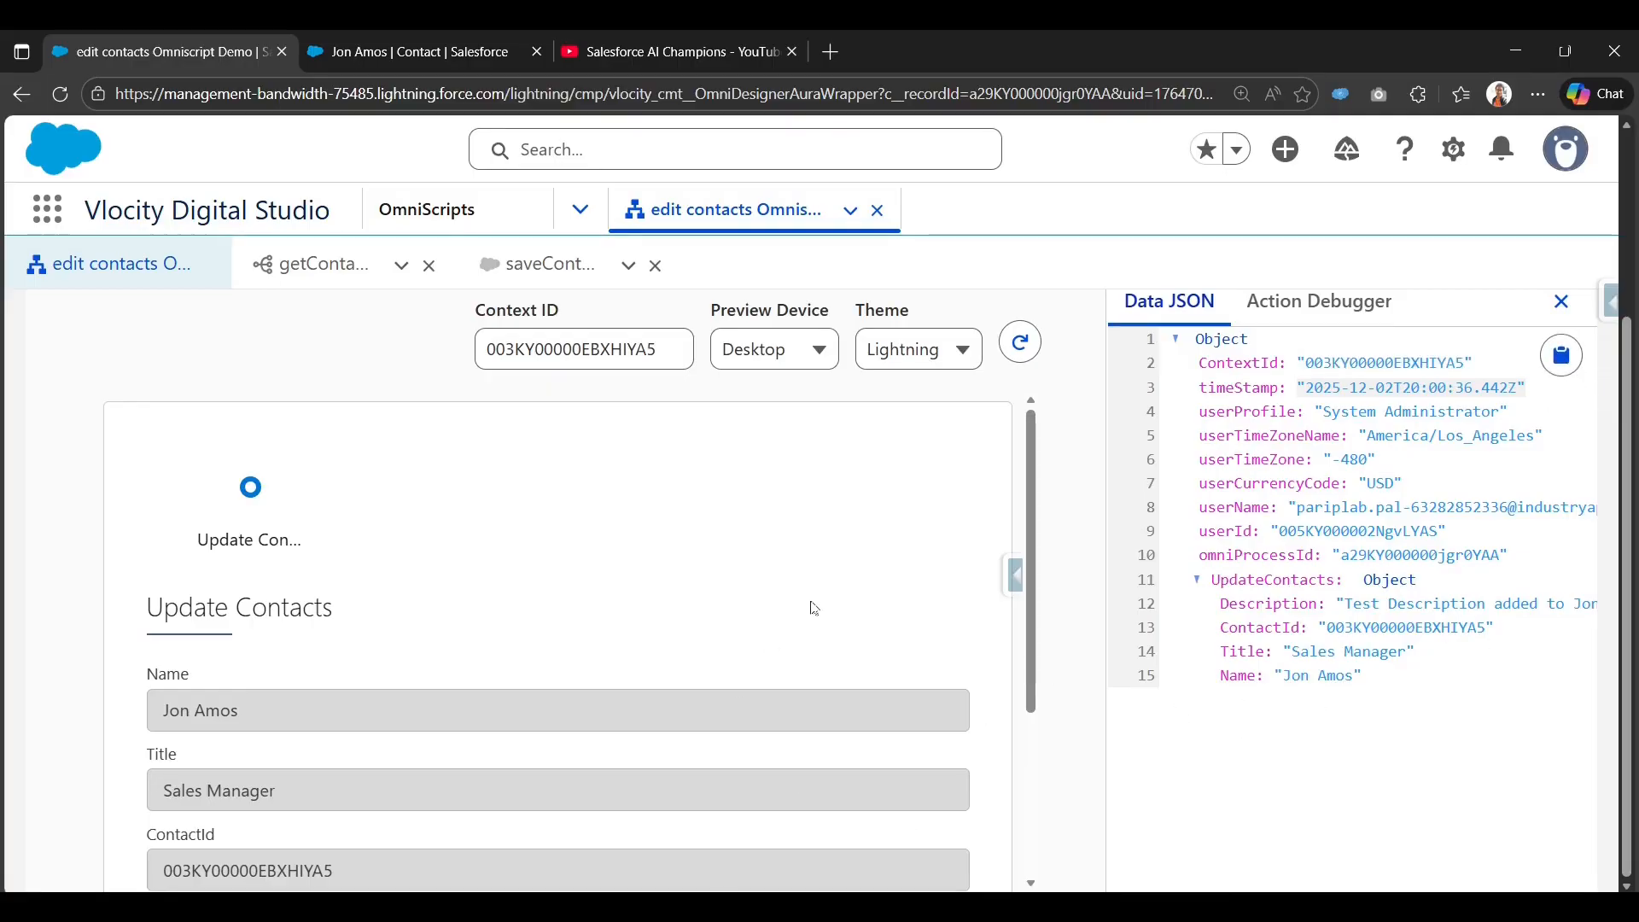
# In saveContactDR, map input path UpdateContacts:Description to the Contact Description field.
pyautogui.click(538, 264)
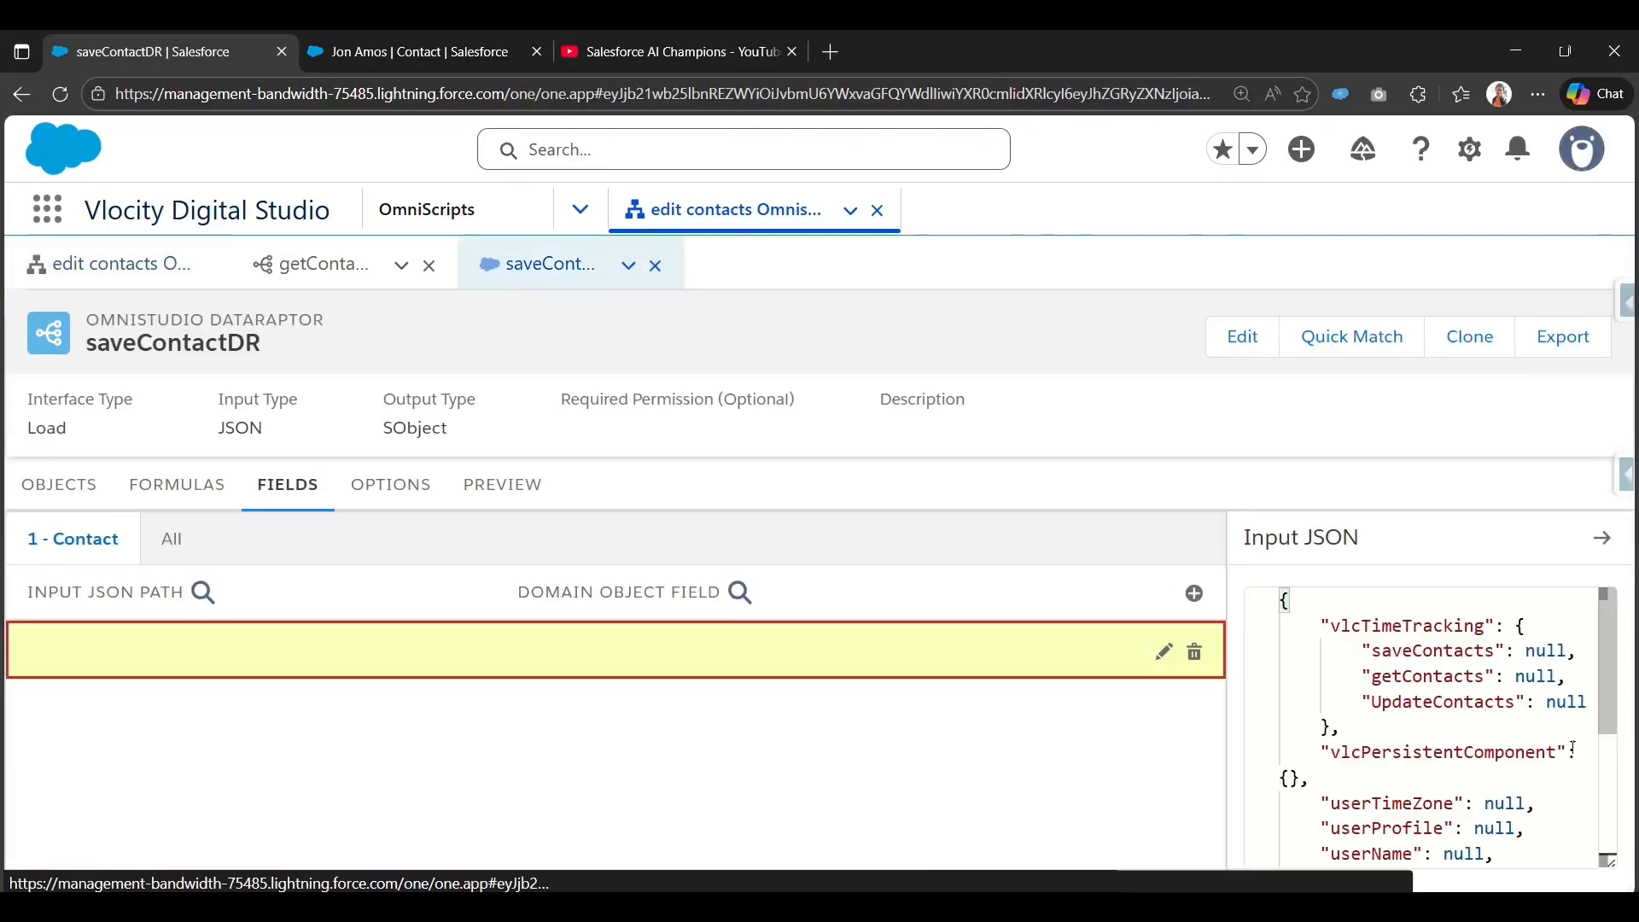
pyautogui.scroll(-3, 1451, 751)
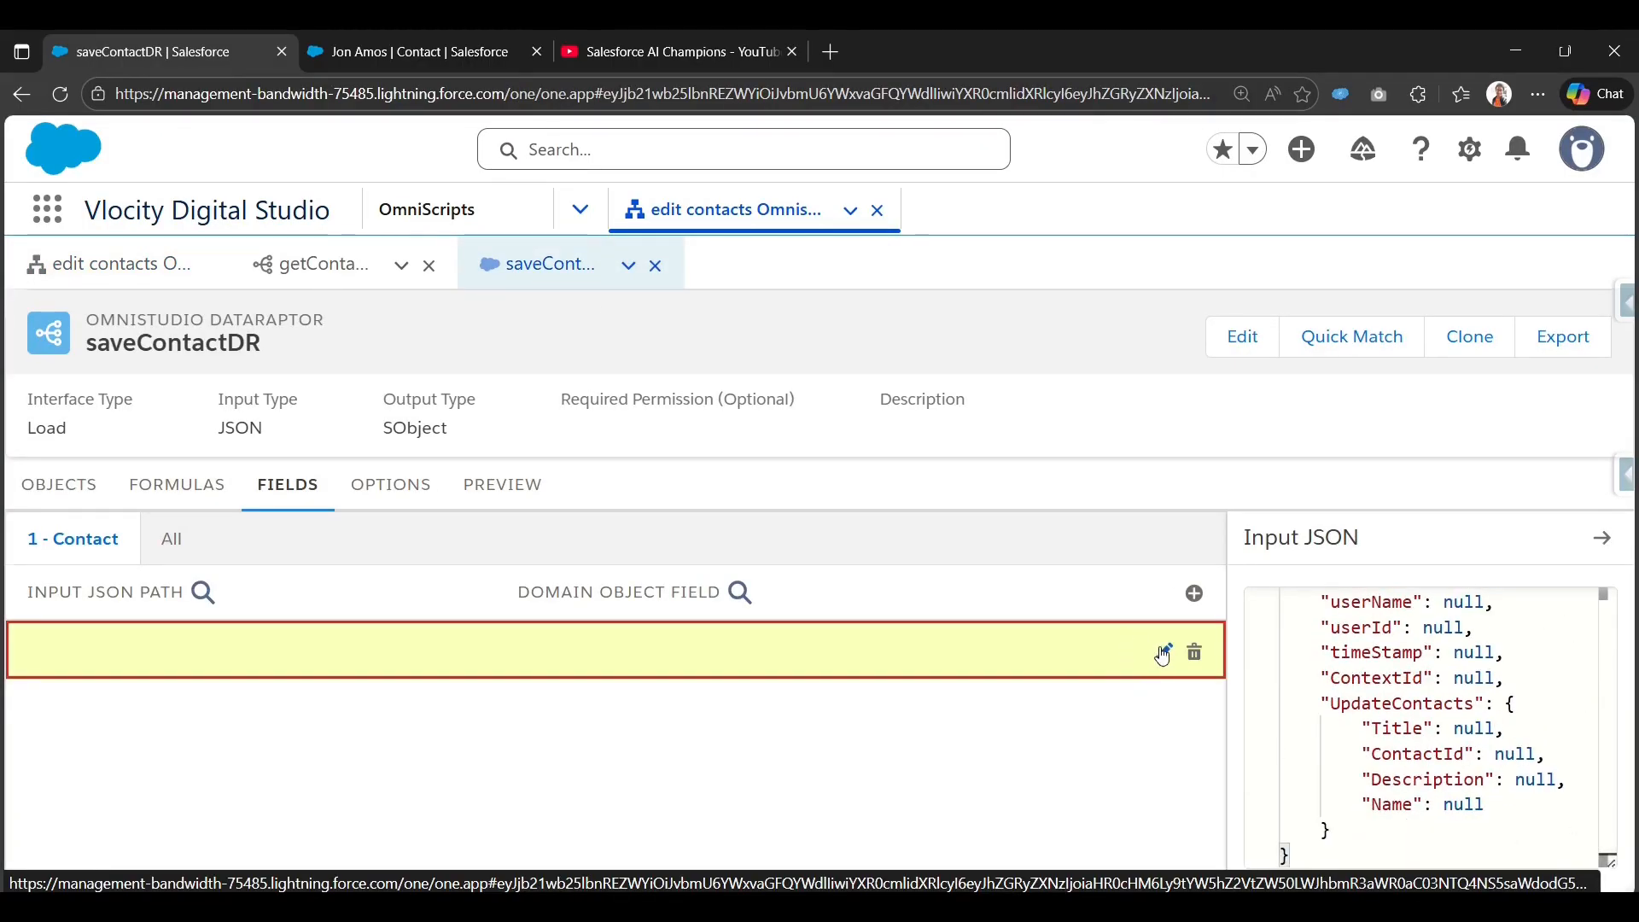
pyautogui.click(76, 503)
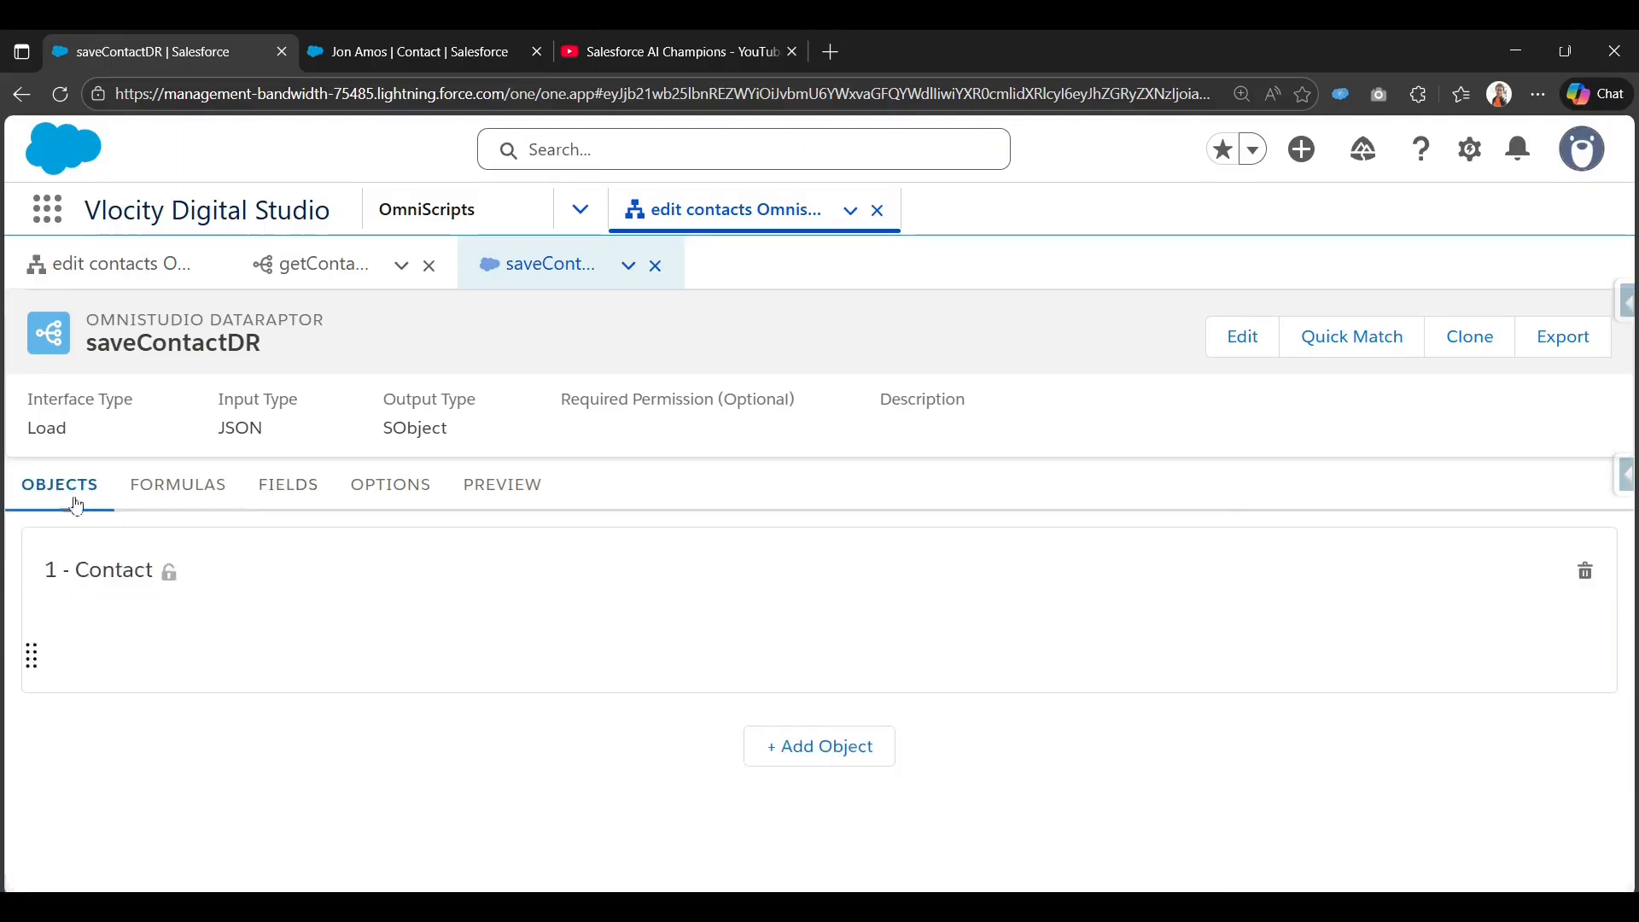
pyautogui.click(283, 502)
pyautogui.scroll(-2, 911, 629)
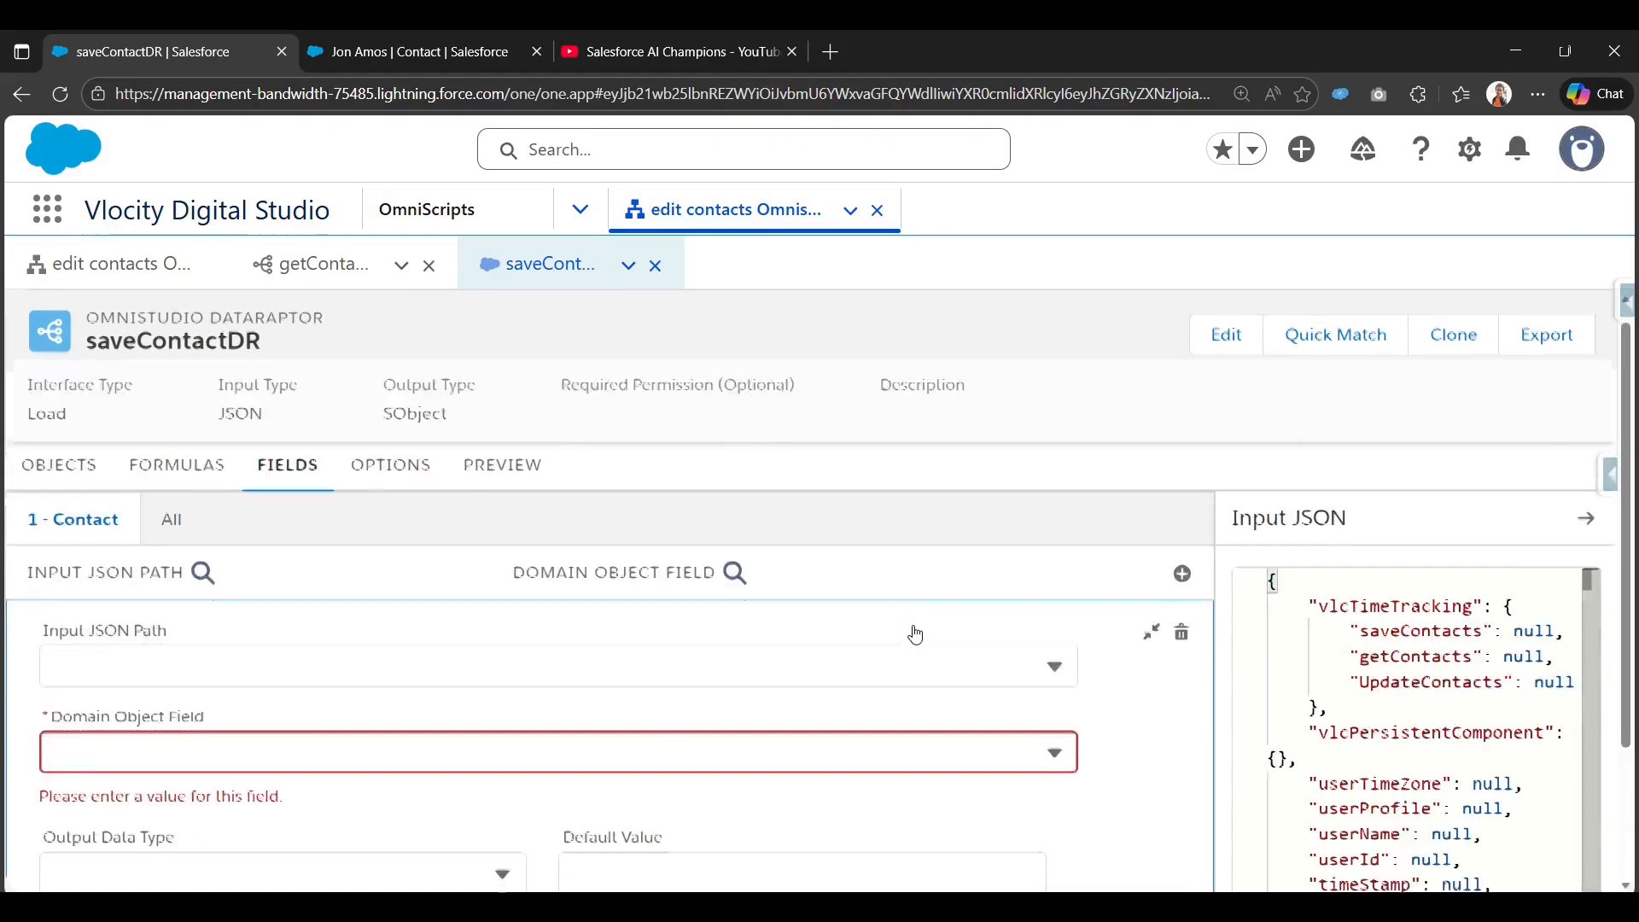
pyautogui.click(571, 587)
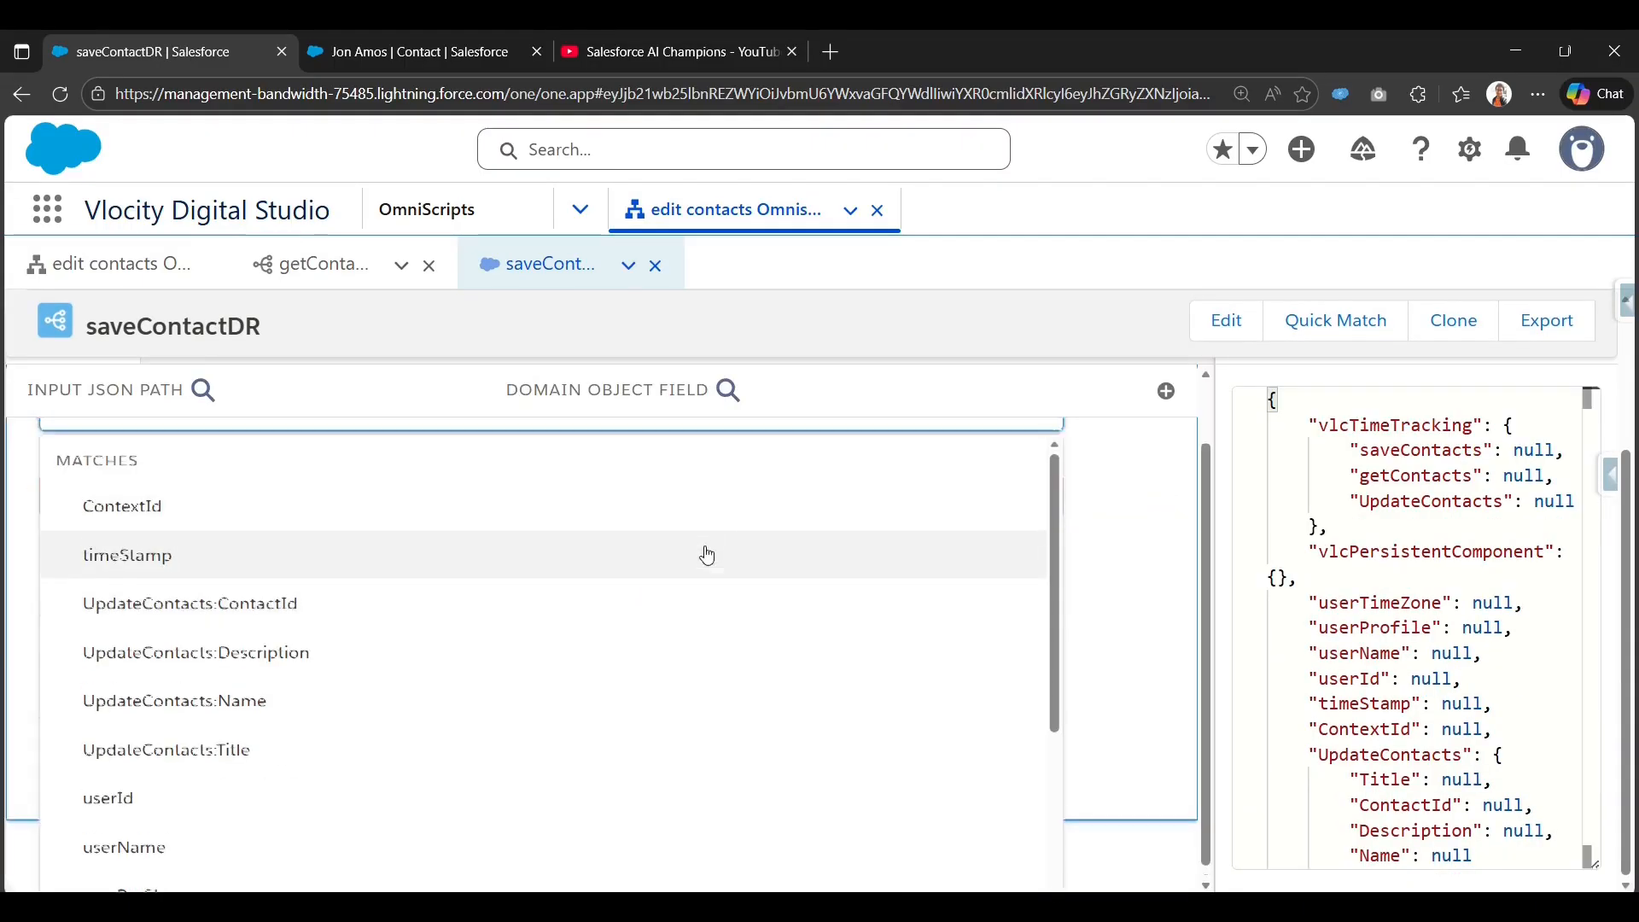
pyautogui.write('Desc')
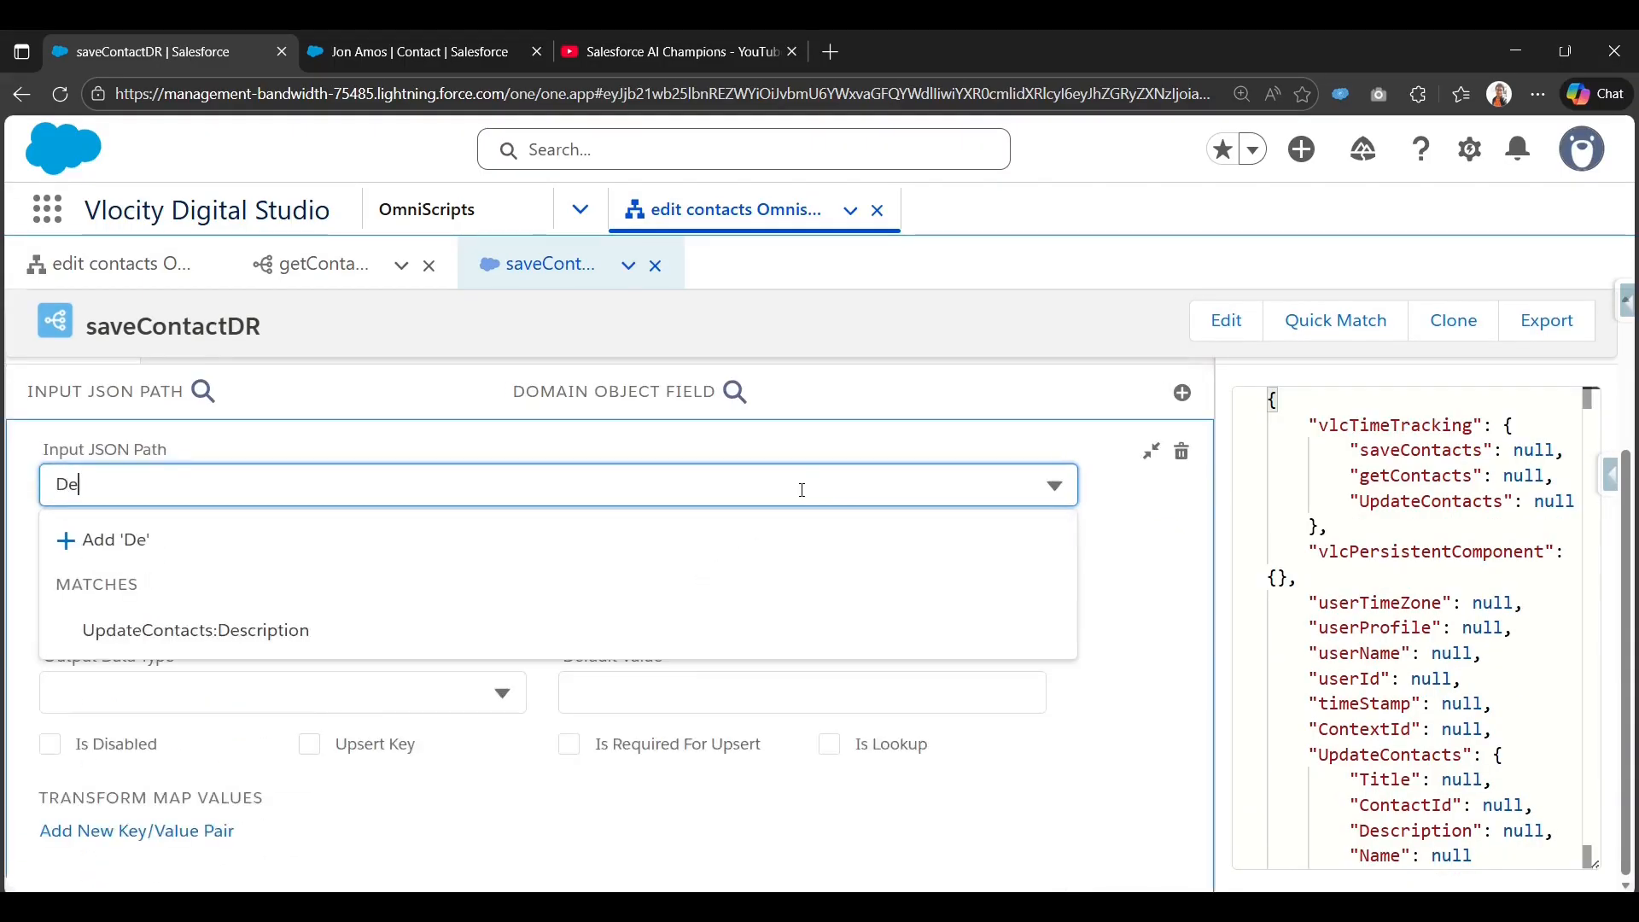
pyautogui.click(210, 632)
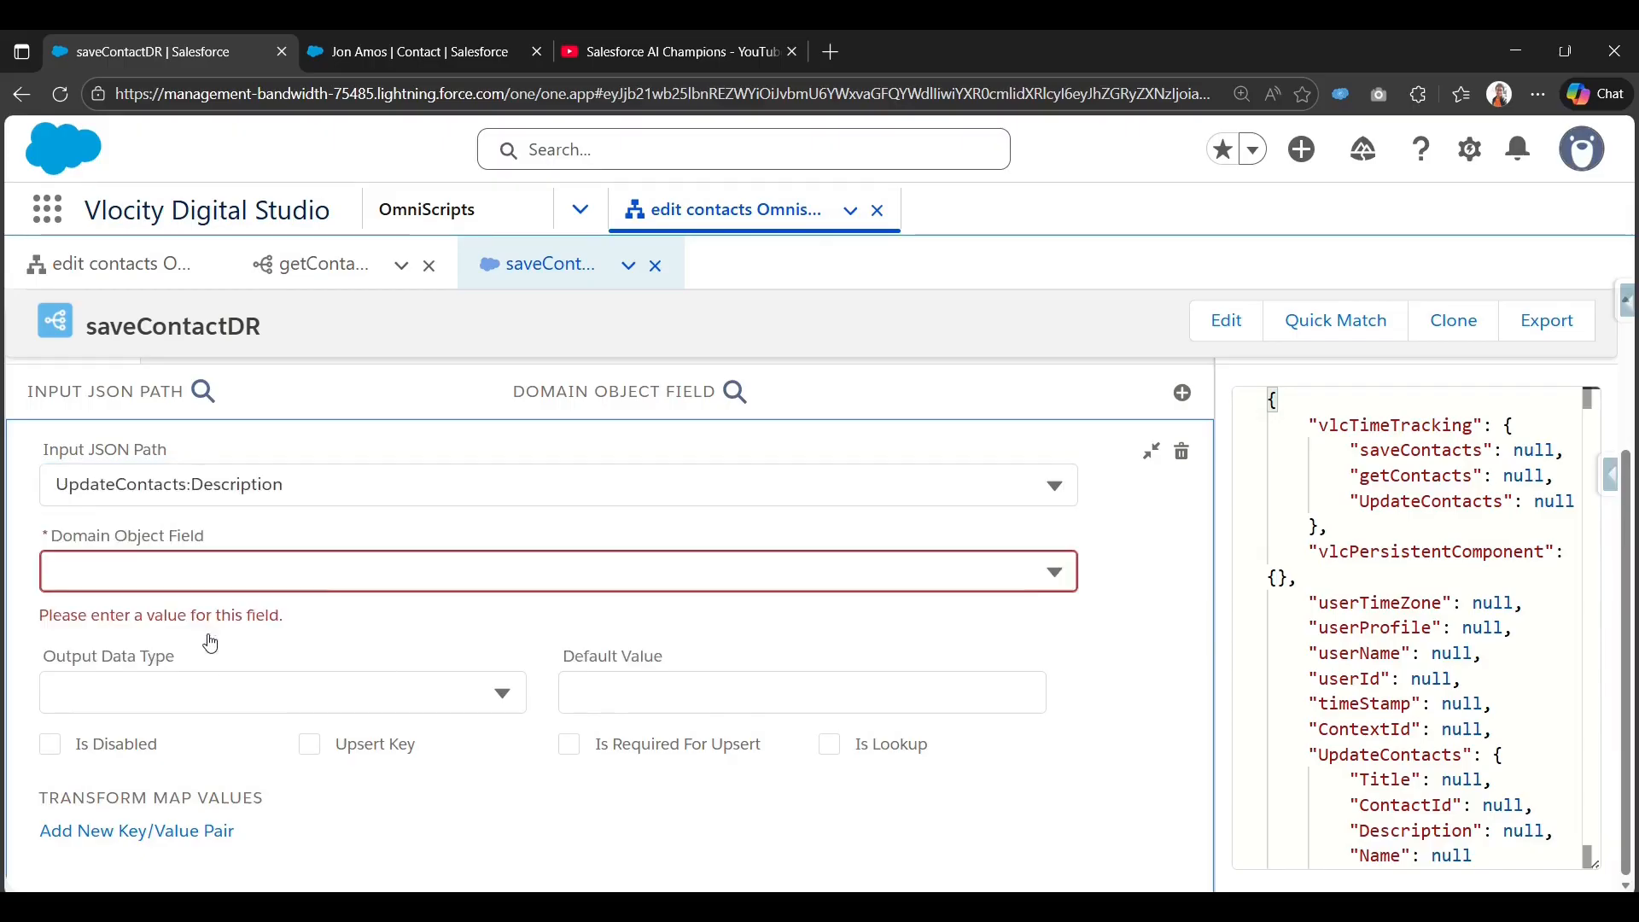
pyautogui.click(351, 574)
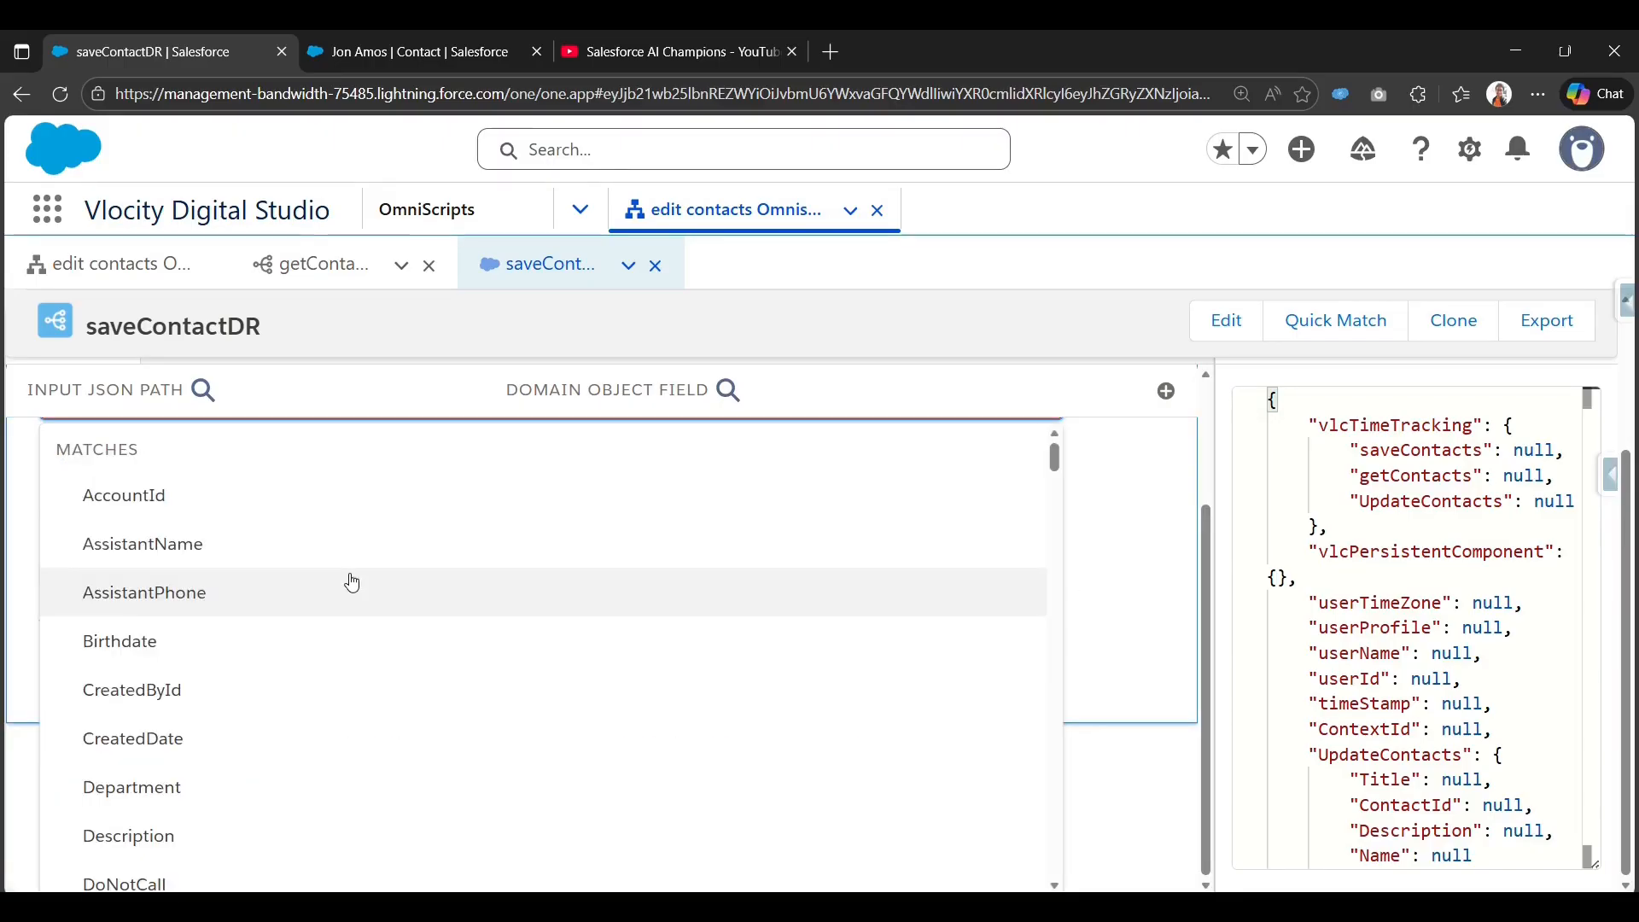
pyautogui.write('Des')
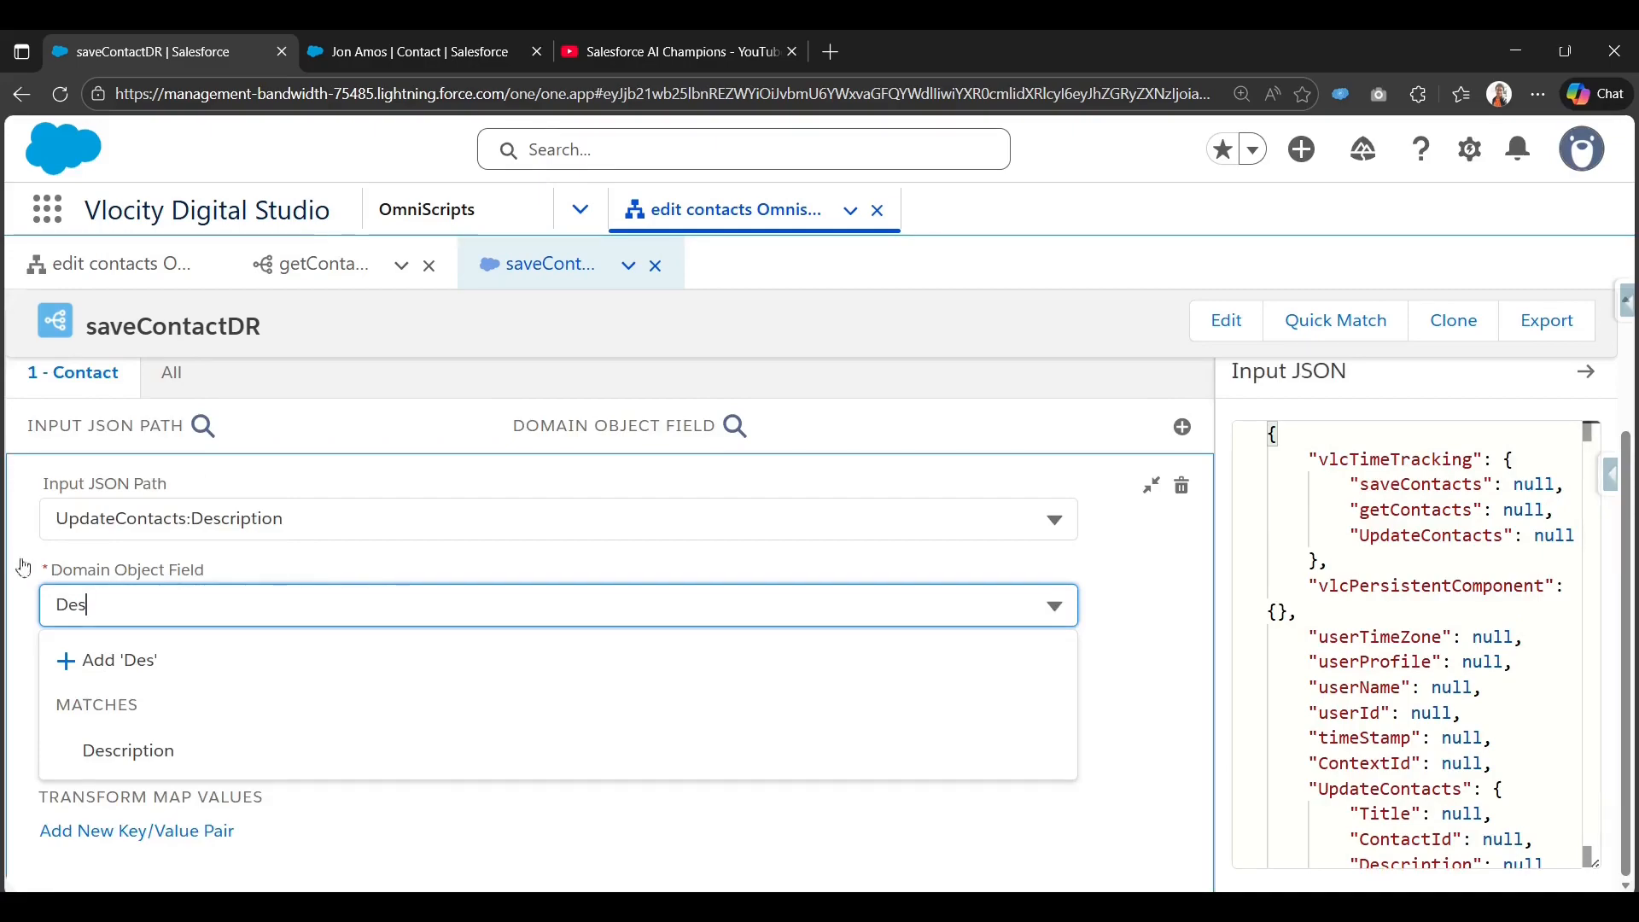
pyautogui.click(165, 759)
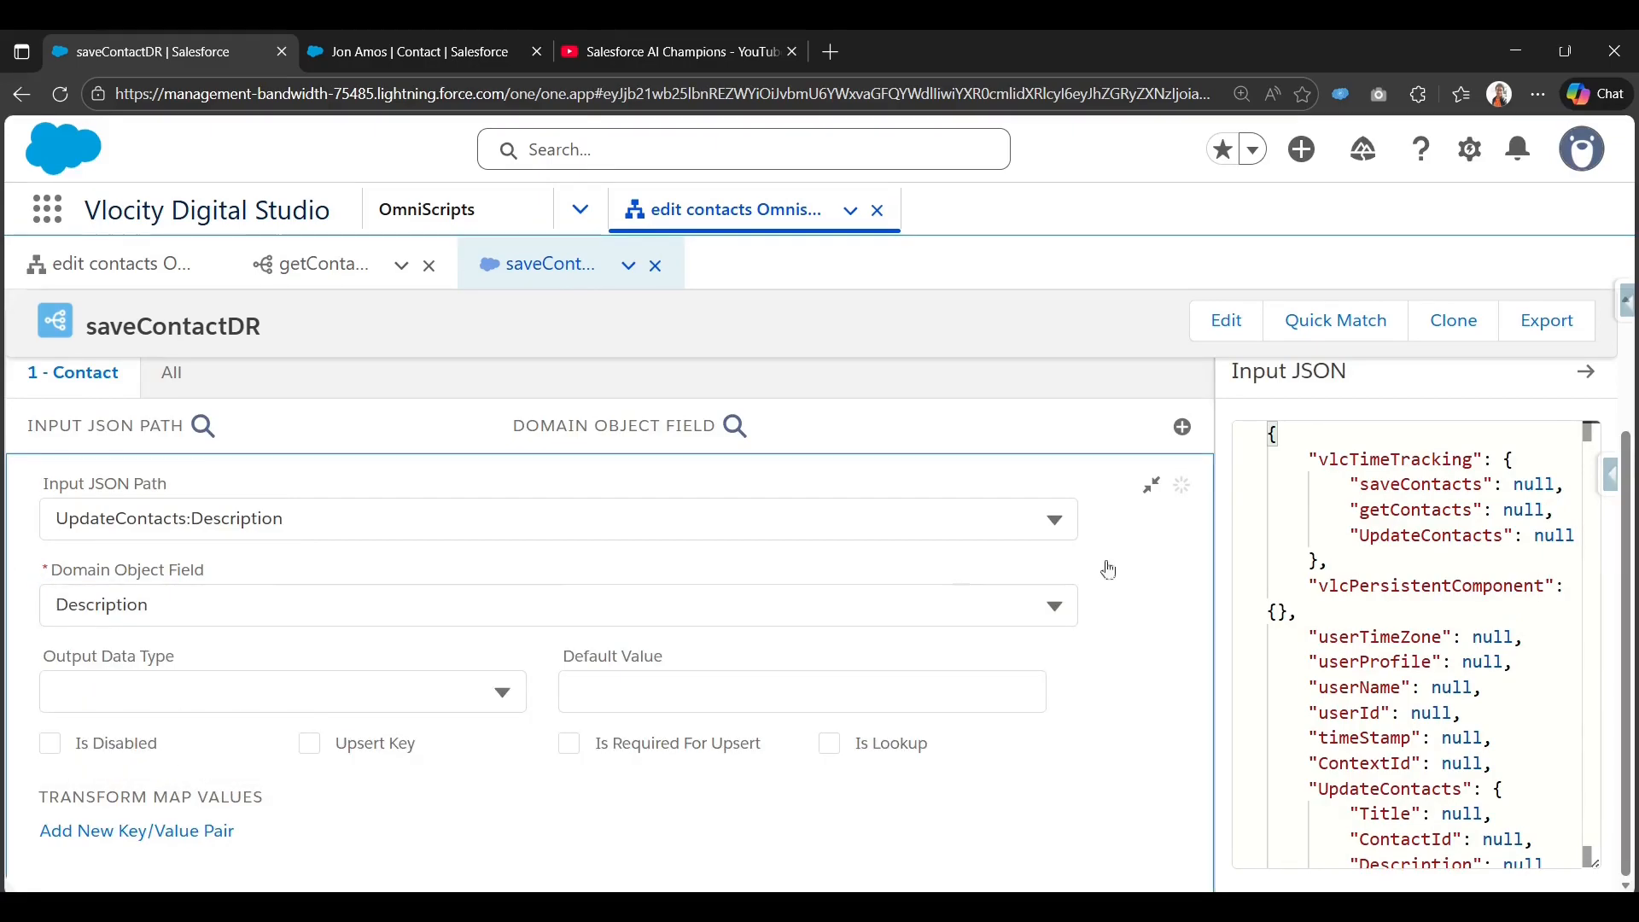
pyautogui.click(1151, 488)
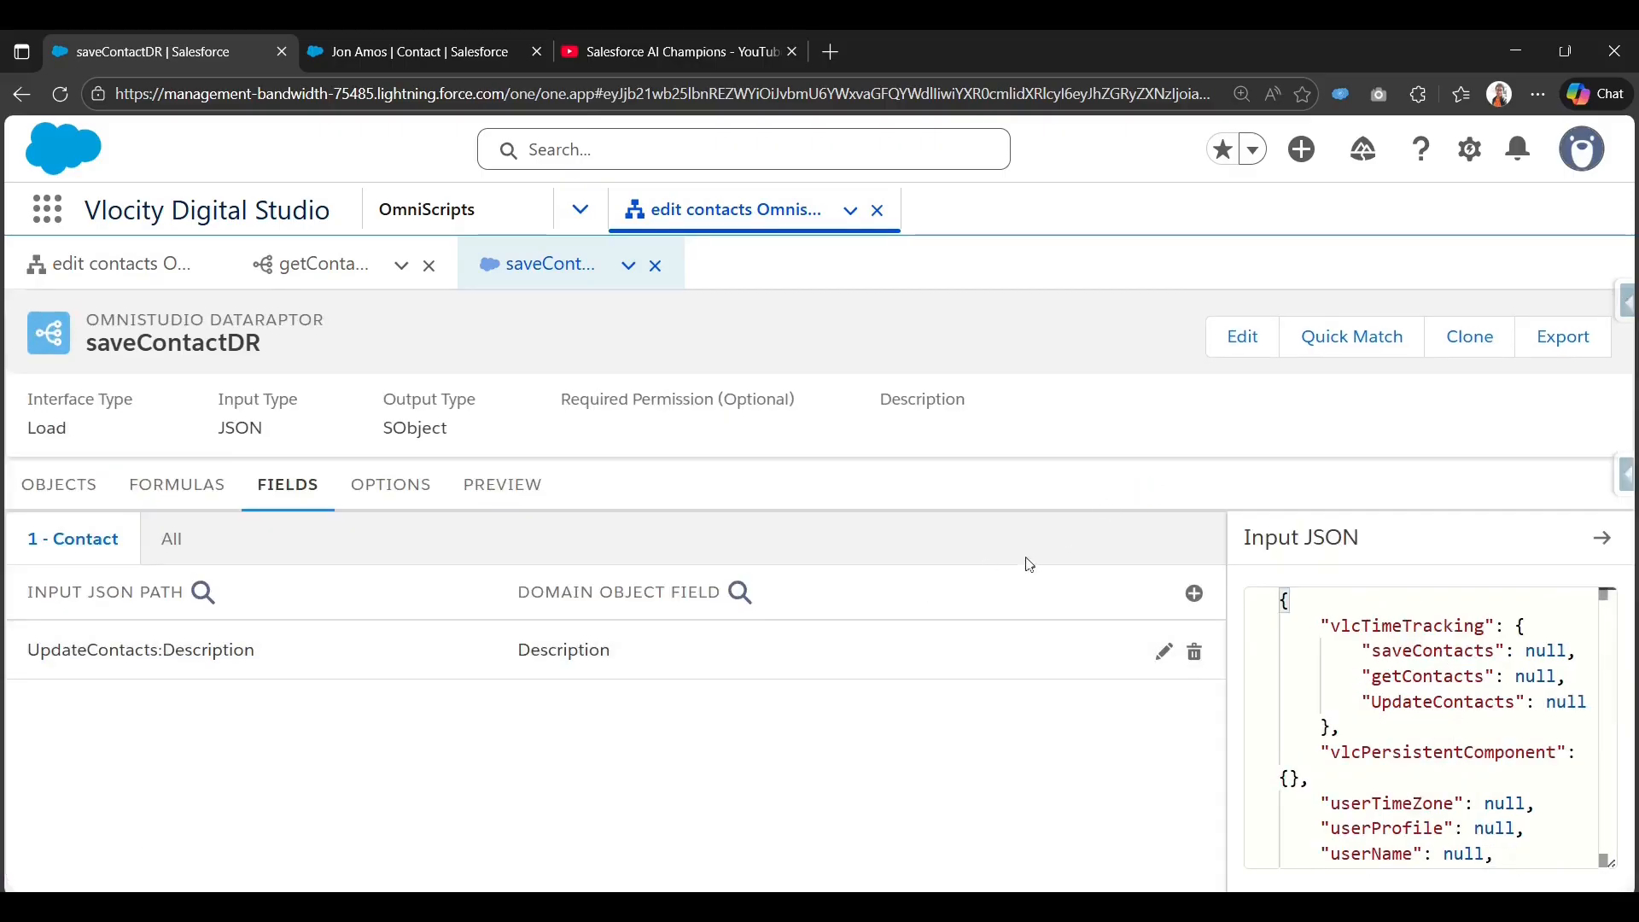
# Add a second saveContactDR mapping with UpdateContacts:ContactId as its input path.
pyautogui.click(1196, 593)
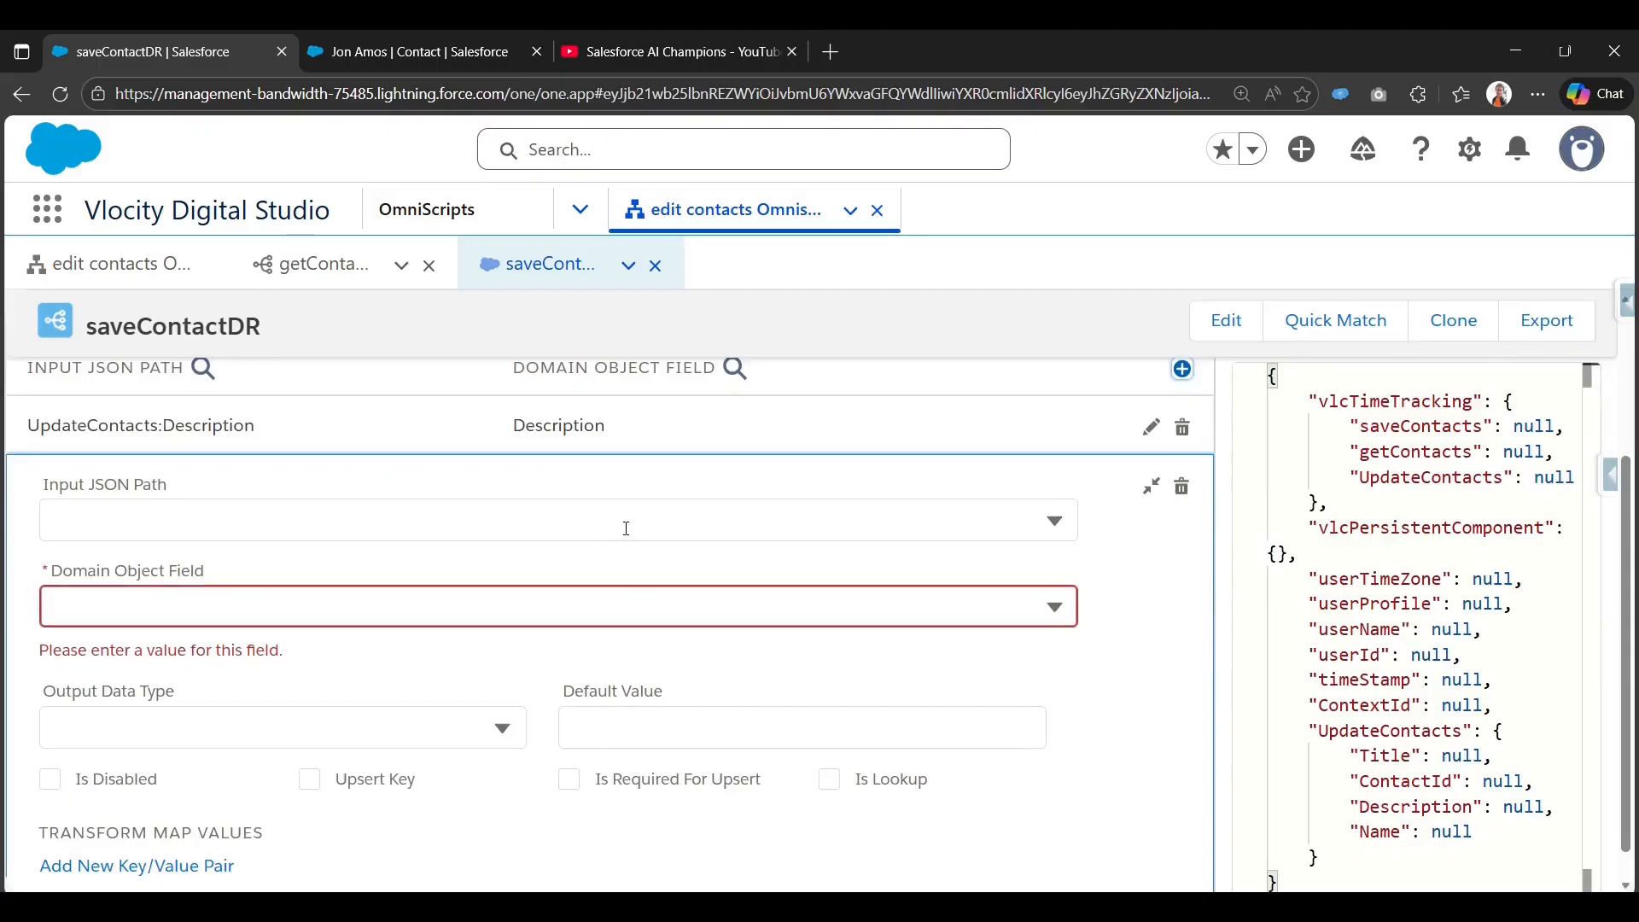
pyautogui.click(627, 528)
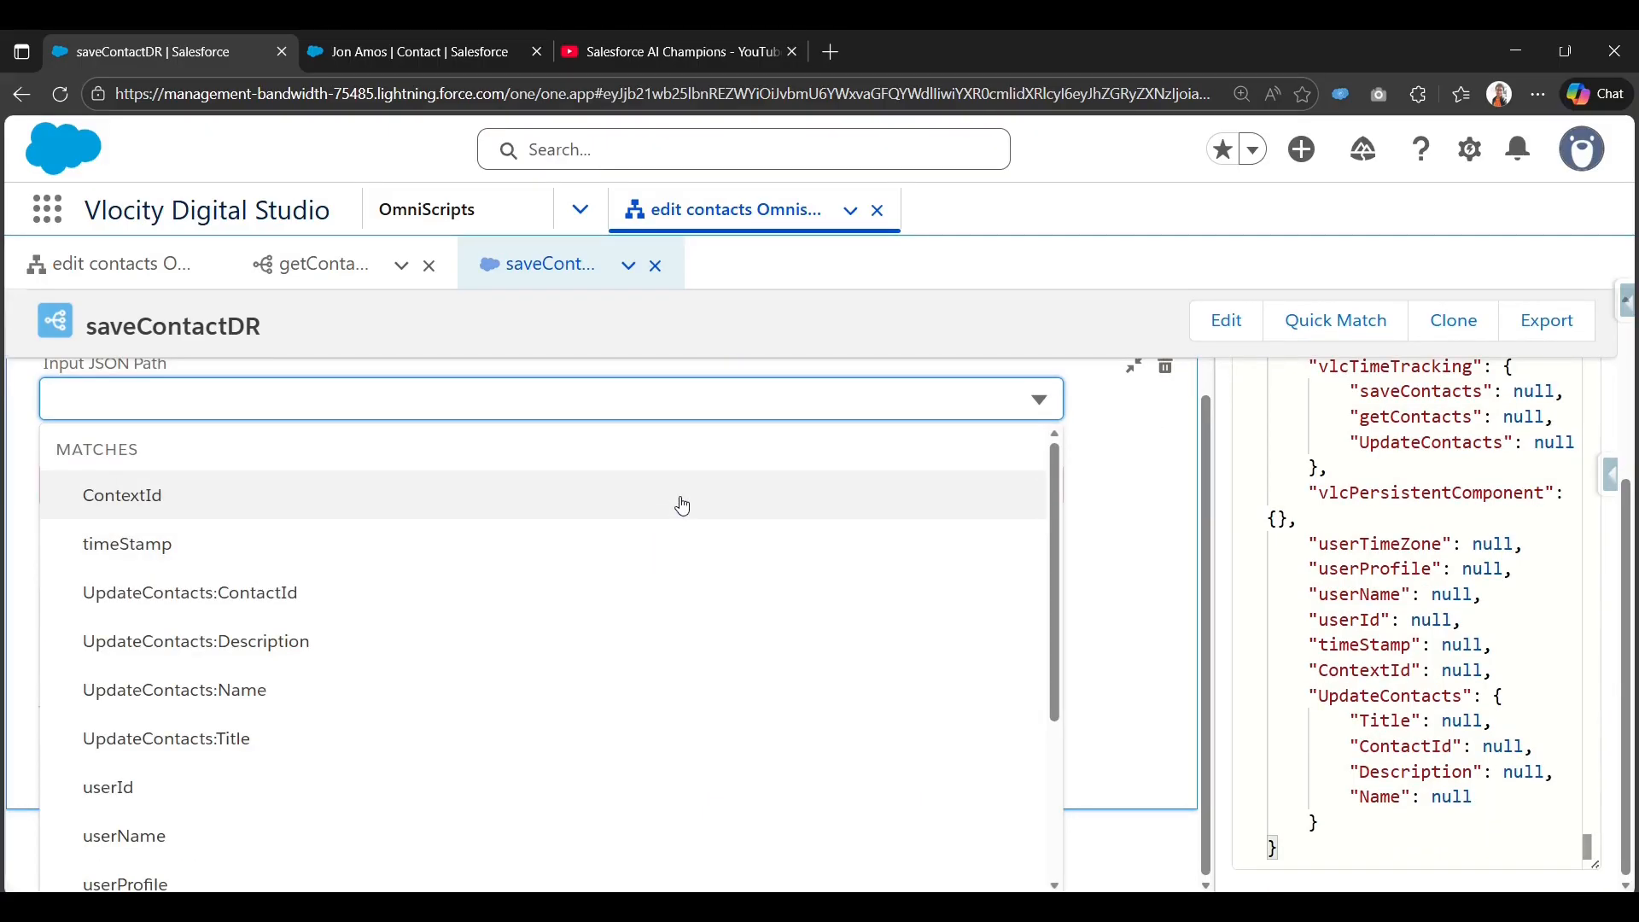
pyautogui.write('C')
pyautogui.press('BackSpace')
pyautogui.write('Id')
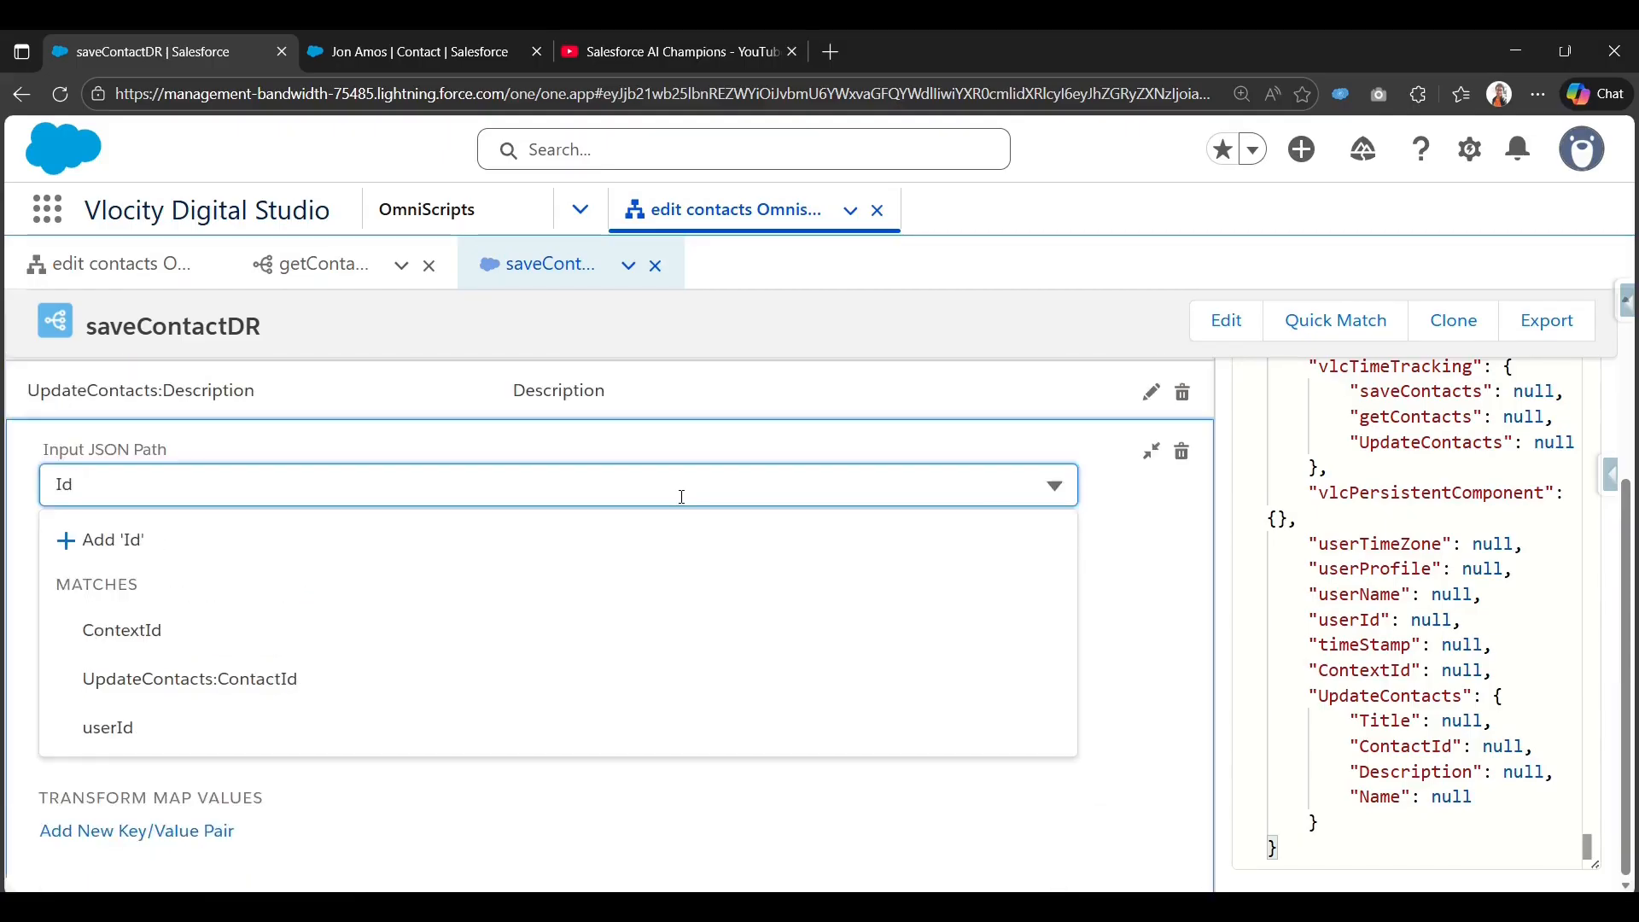
pyautogui.click(314, 687)
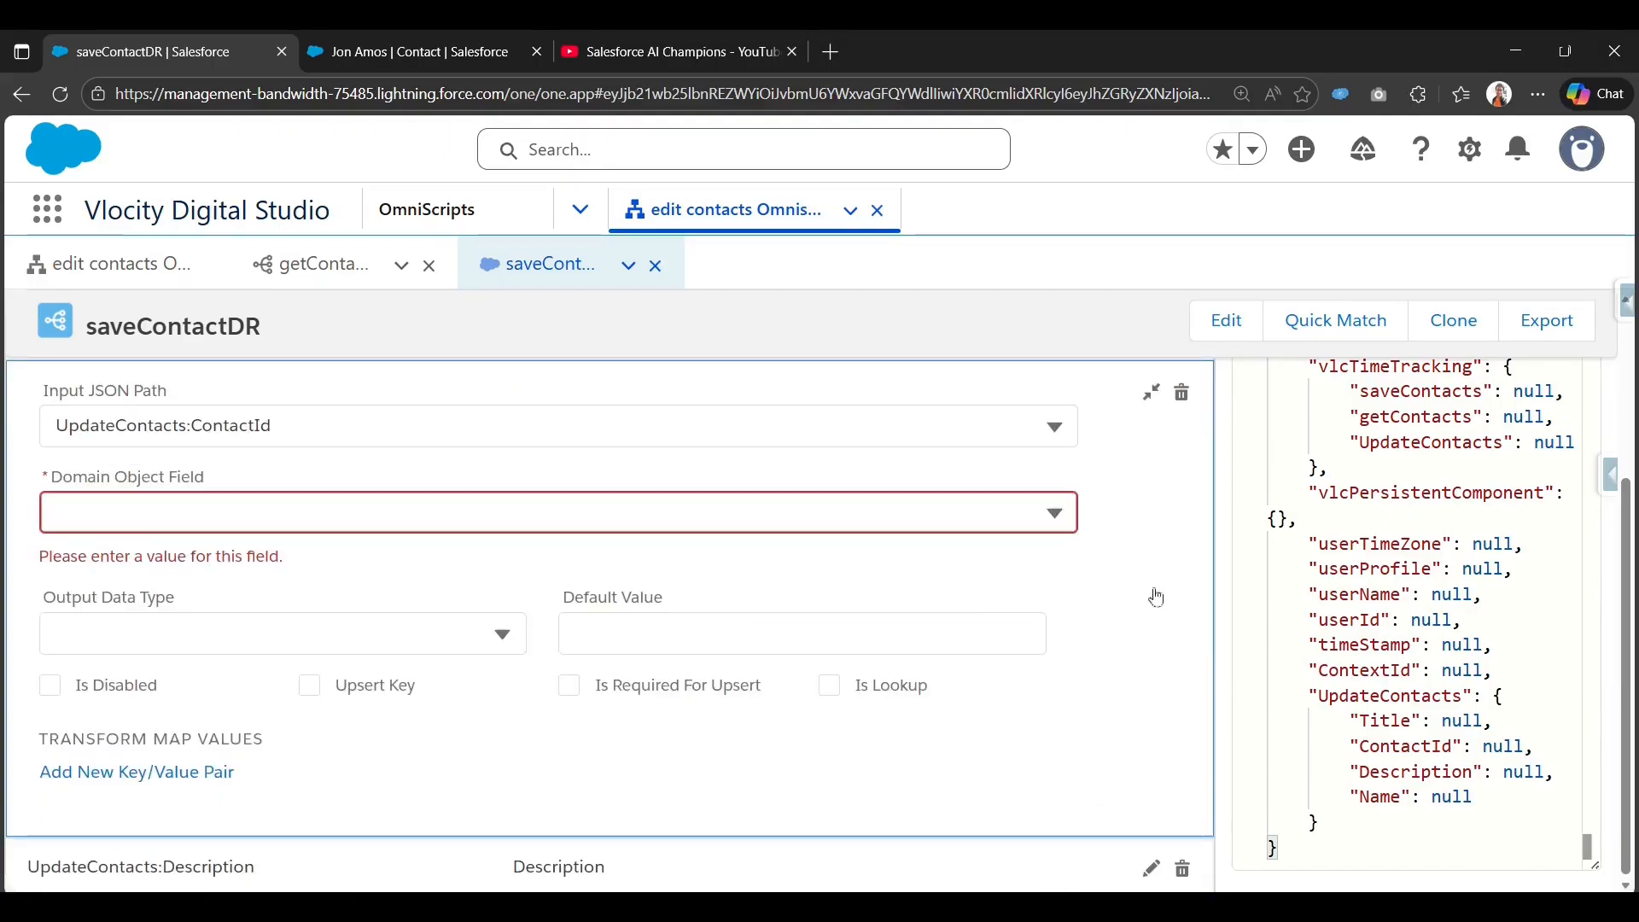
# Map it to the Contact Id field, marked as required upsert key.
pyautogui.click(838, 511)
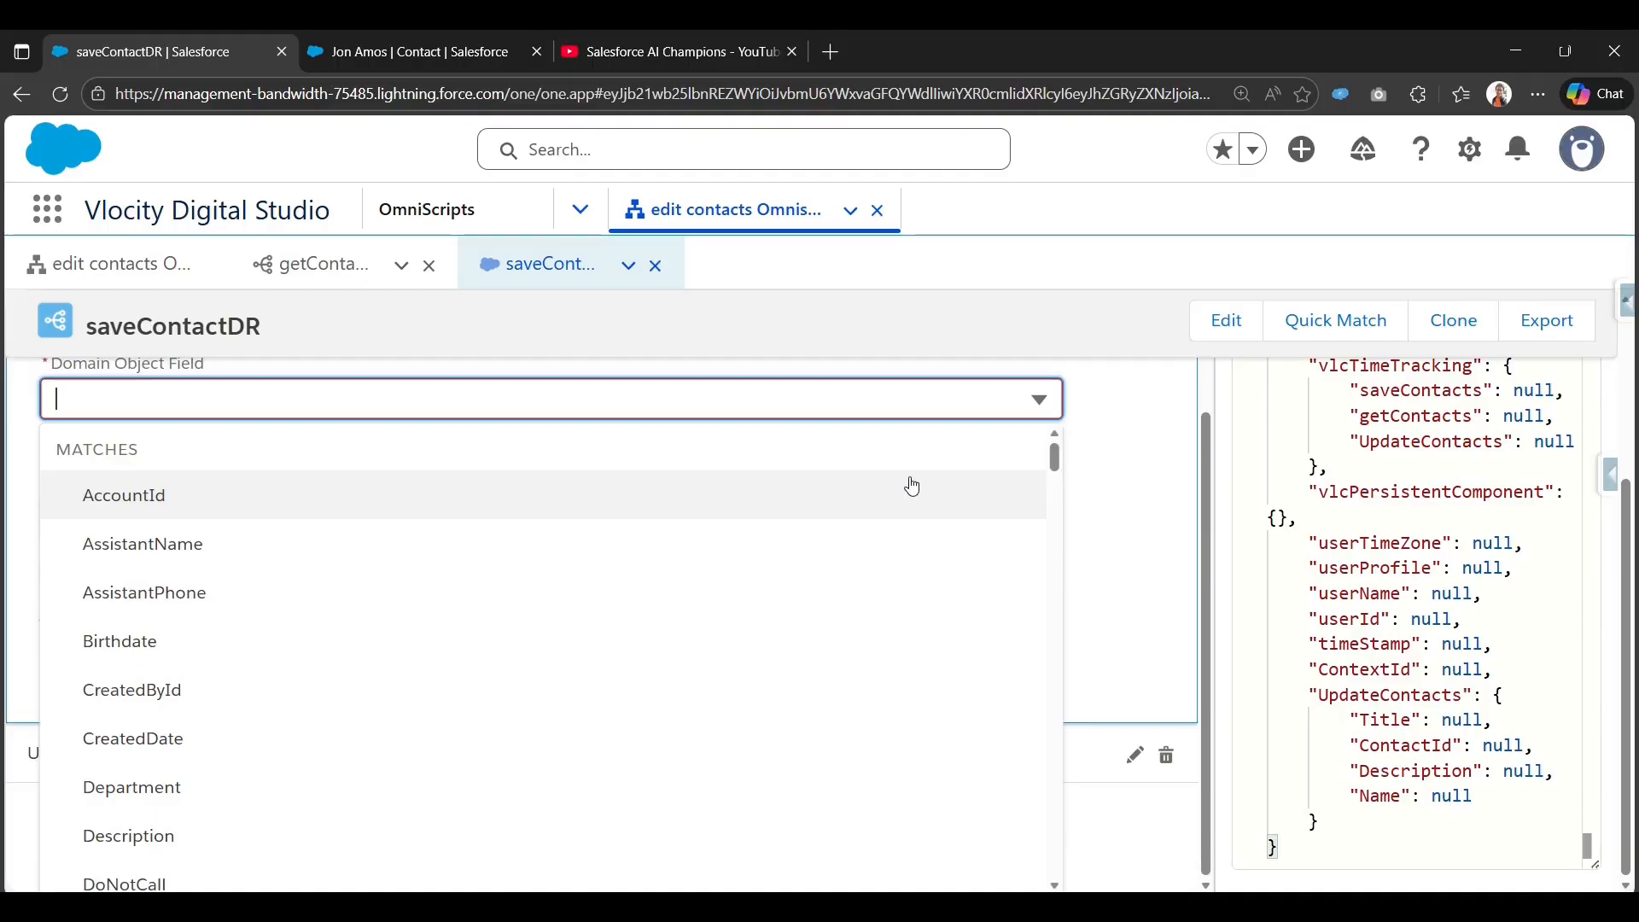
pyautogui.write('Id')
pyautogui.click(425, 615)
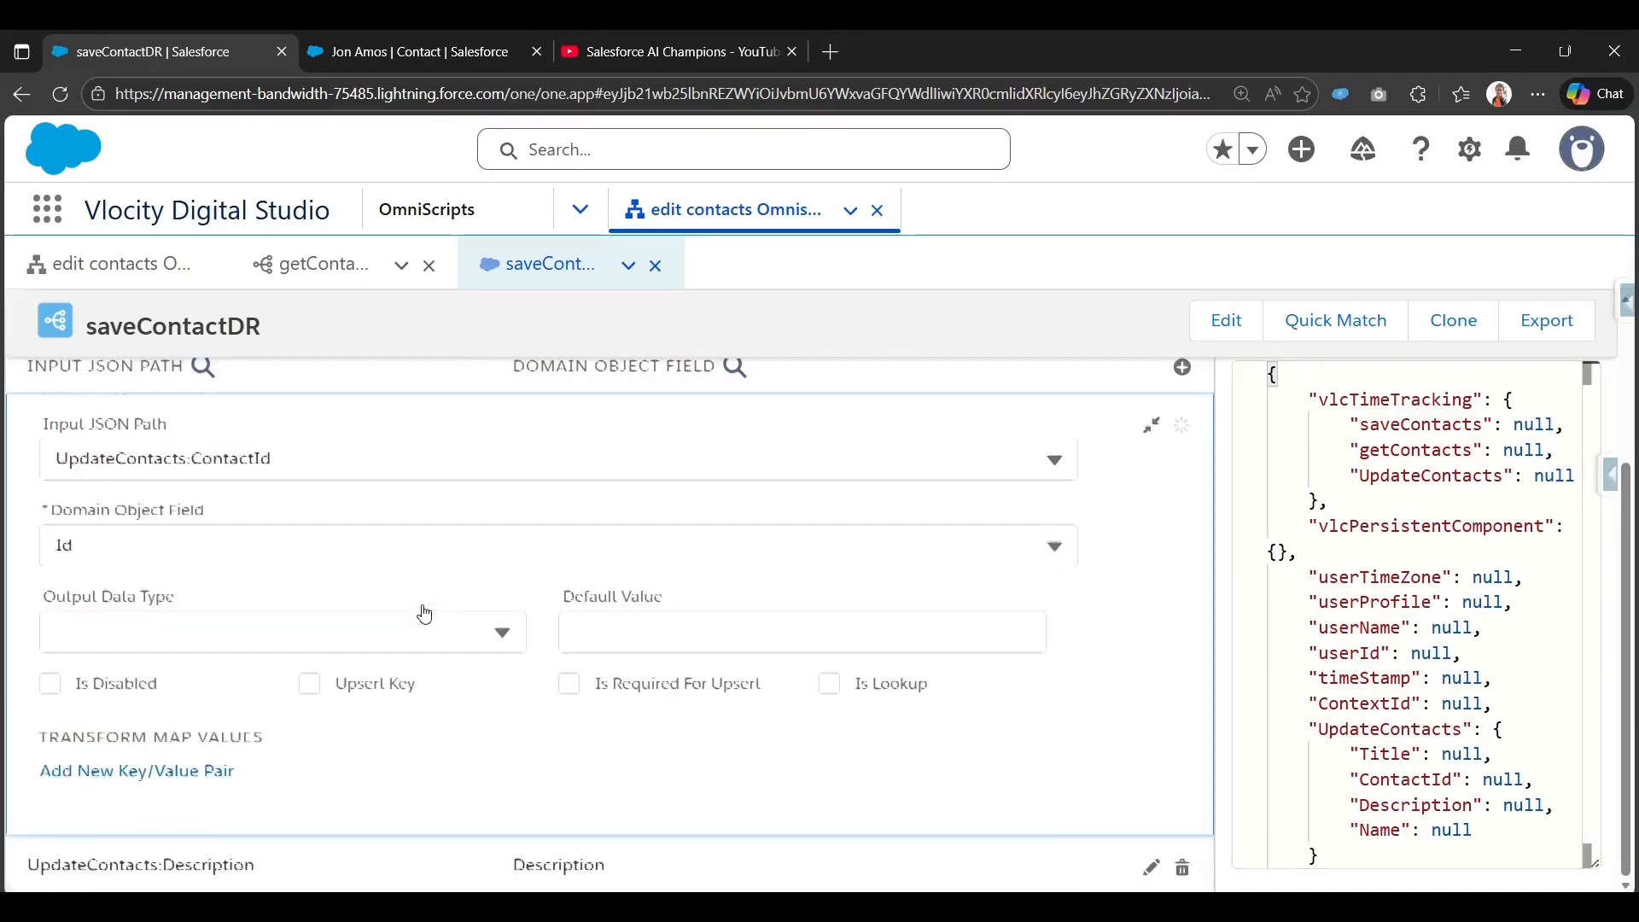
pyautogui.click(310, 686)
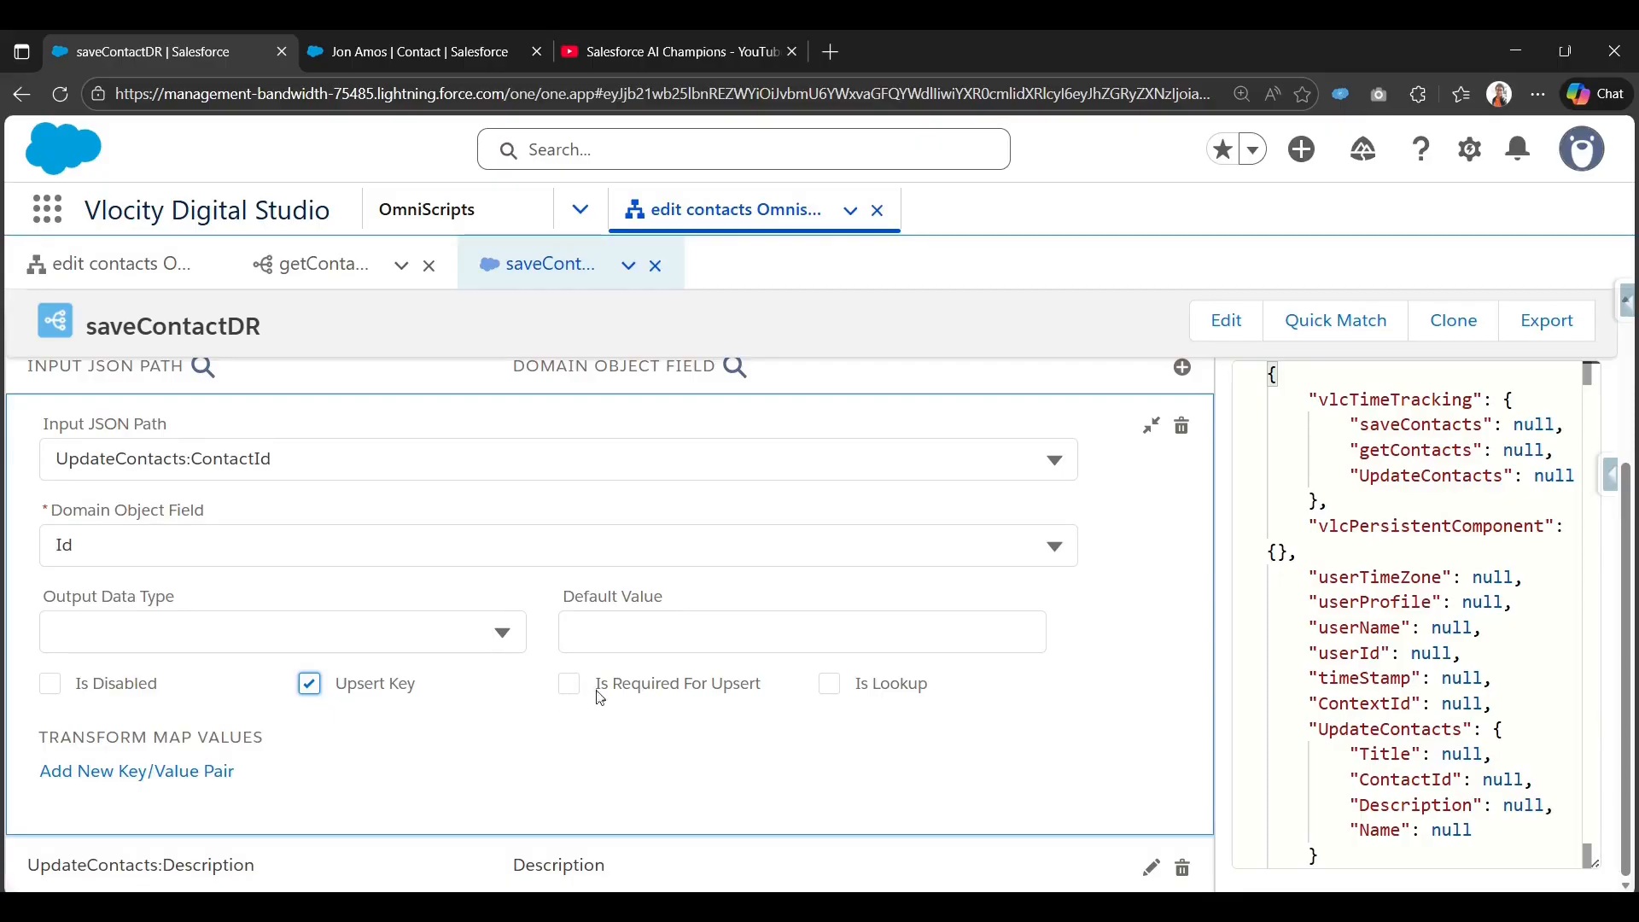
pyautogui.moveTo(596, 690); pyautogui.dragTo(755, 690)
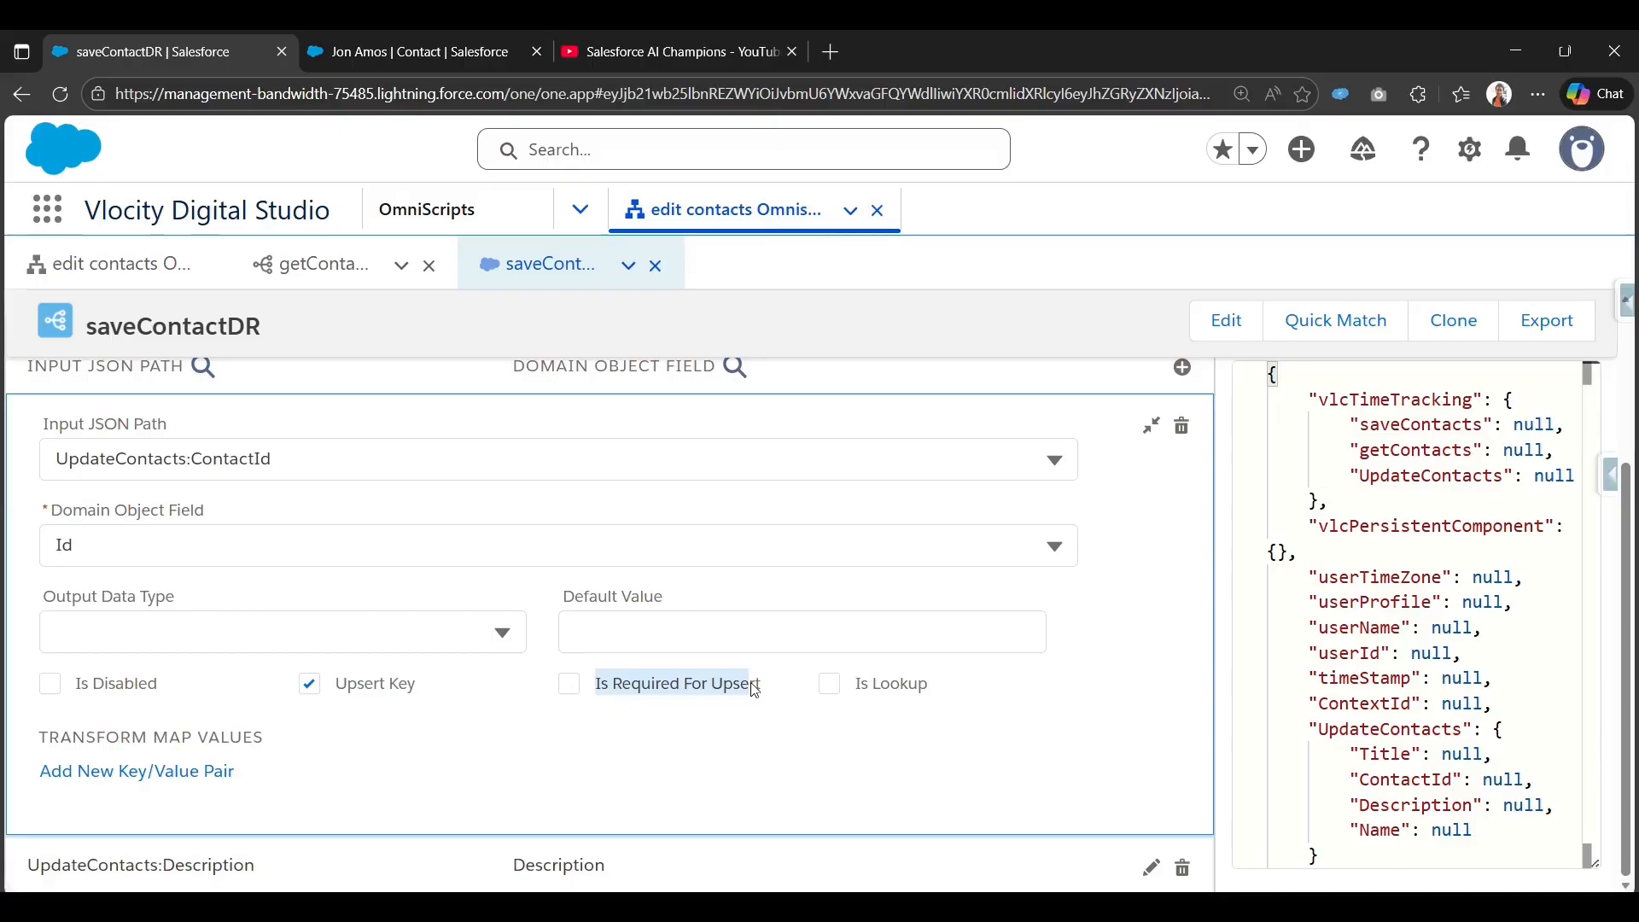
pyautogui.click(597, 686)
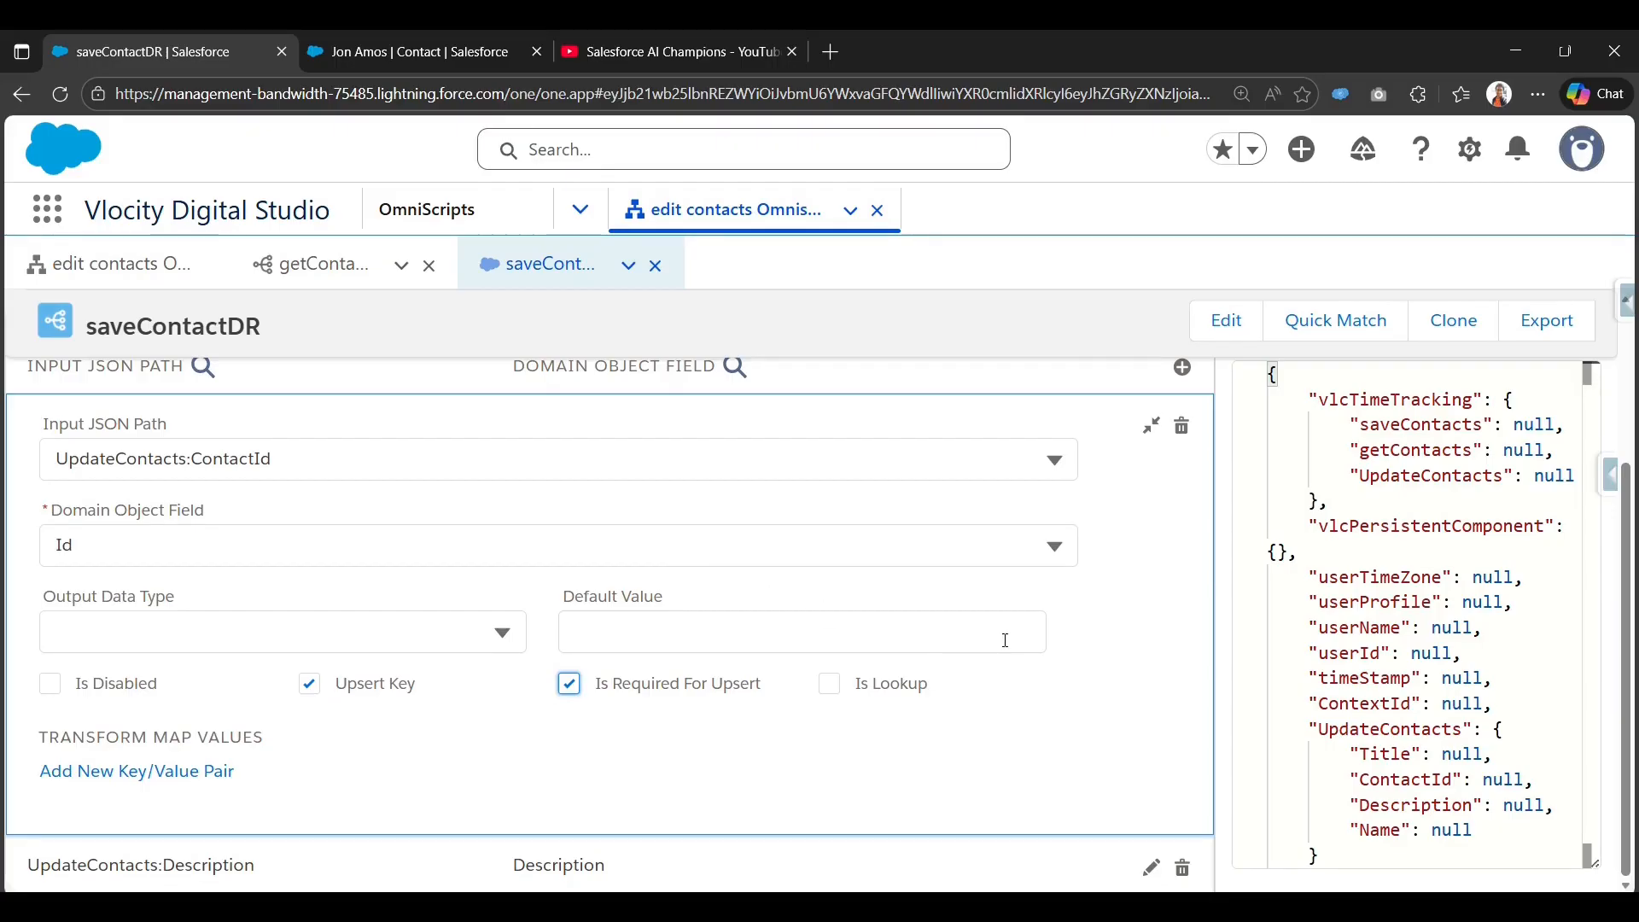
pyautogui.click(1154, 427)
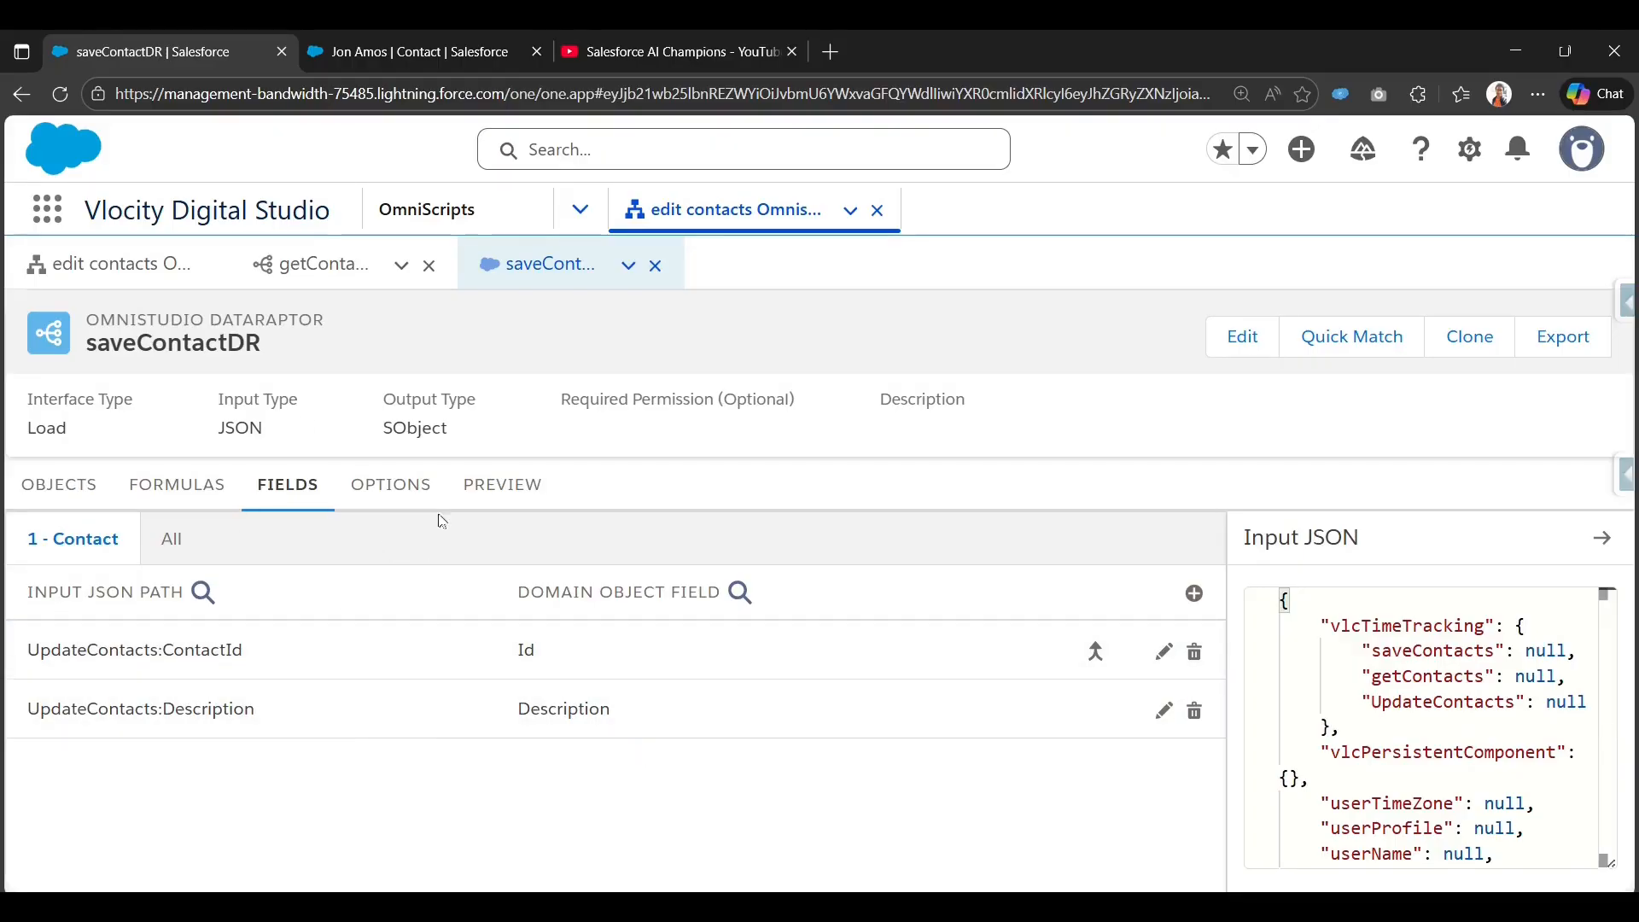
# Check the DataRaptor preview, then switch to the getContactInfoDRExtract DataRaptor.
pyautogui.click(493, 489)
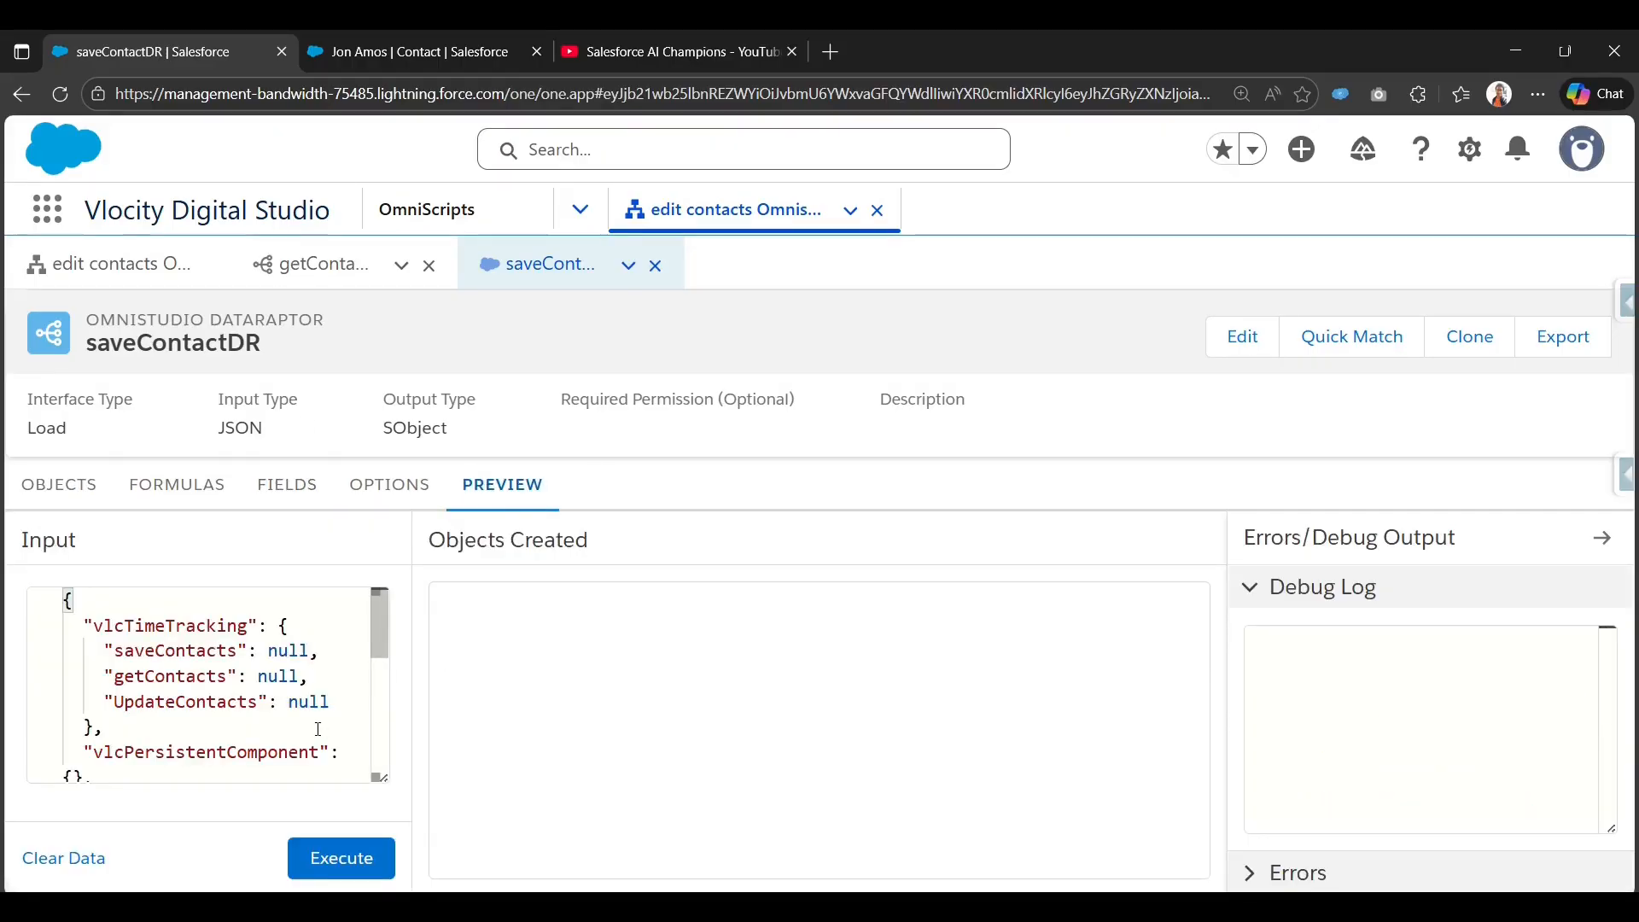
pyautogui.scroll(-10, 318, 729)
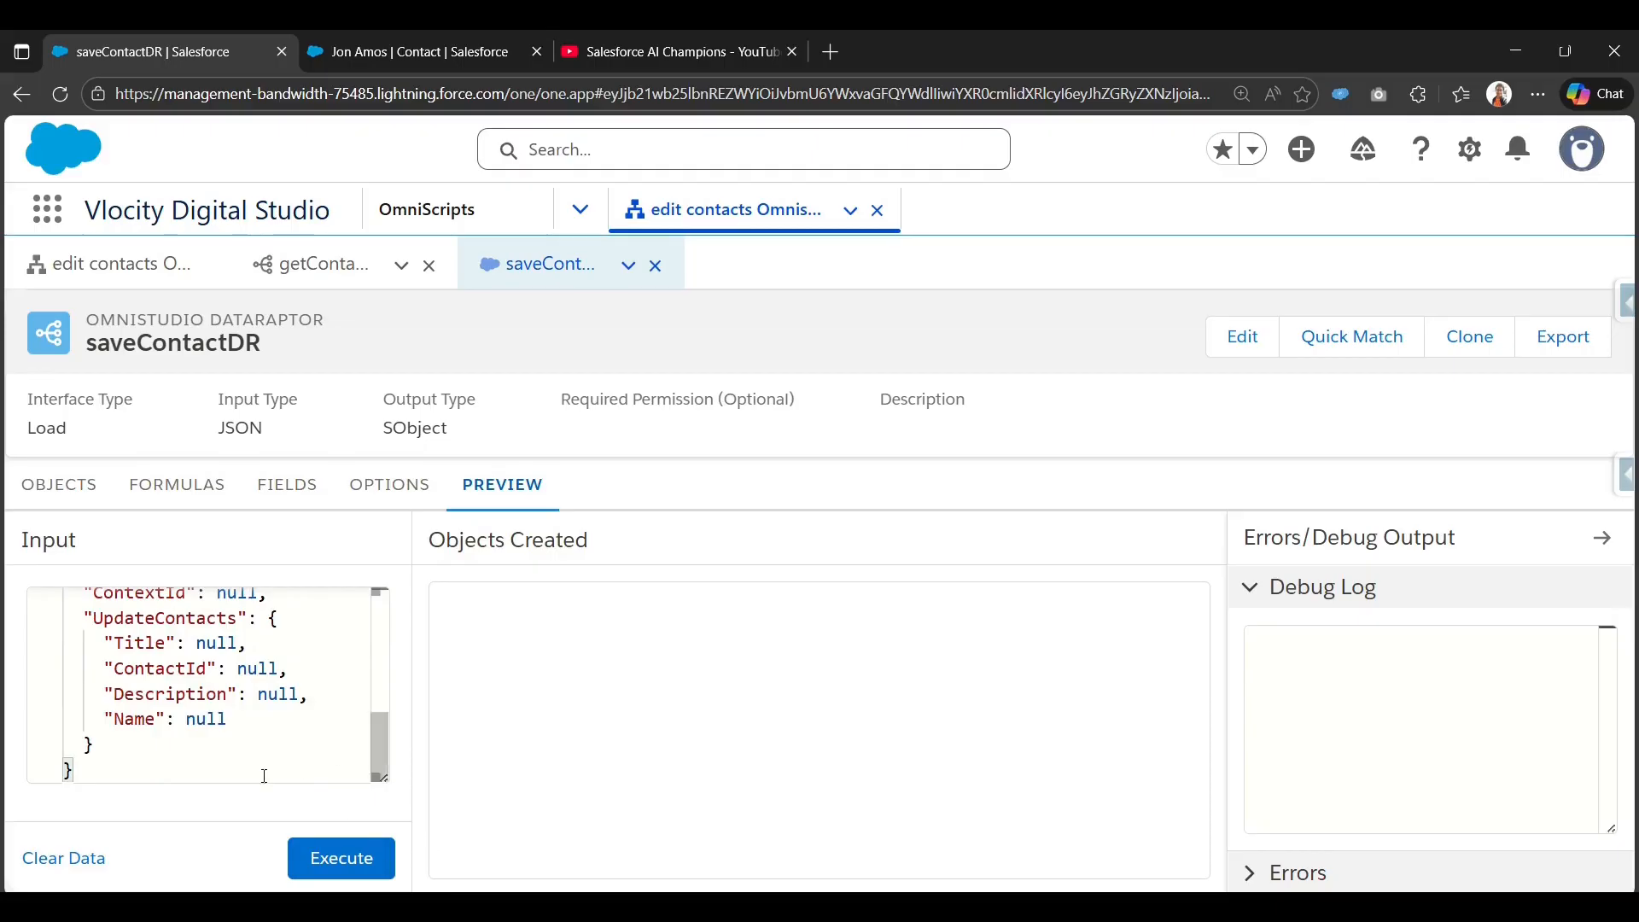
pyautogui.scroll(10, 265, 776)
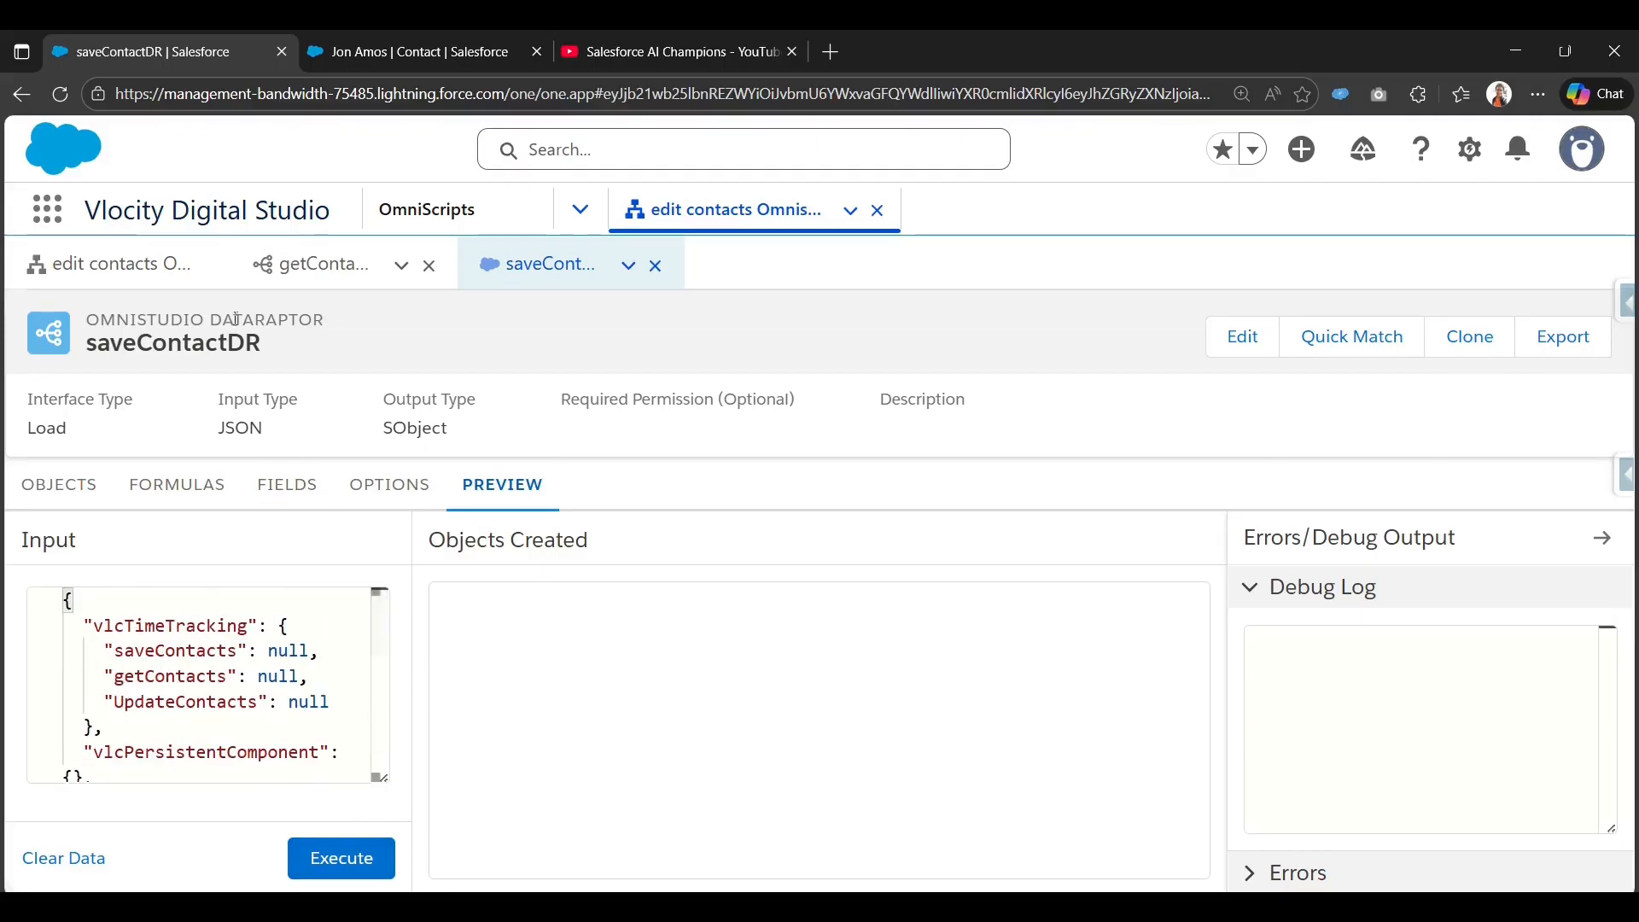
pyautogui.click(323, 264)
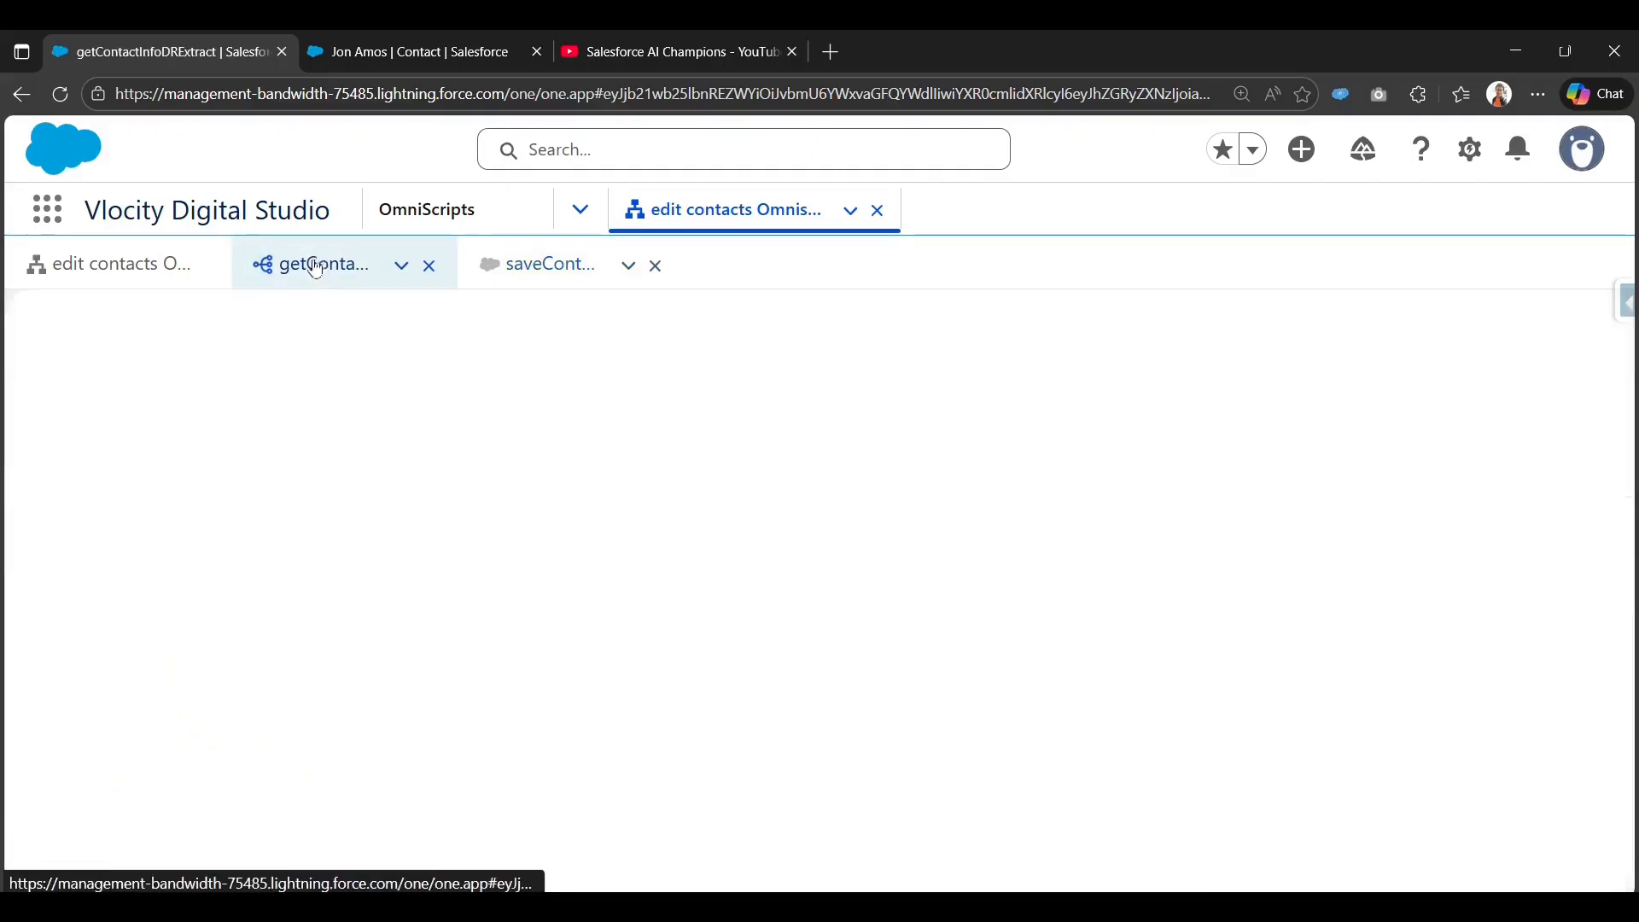
# Return to the edit contacts OmniScript's design canvas.
pyautogui.click(171, 275)
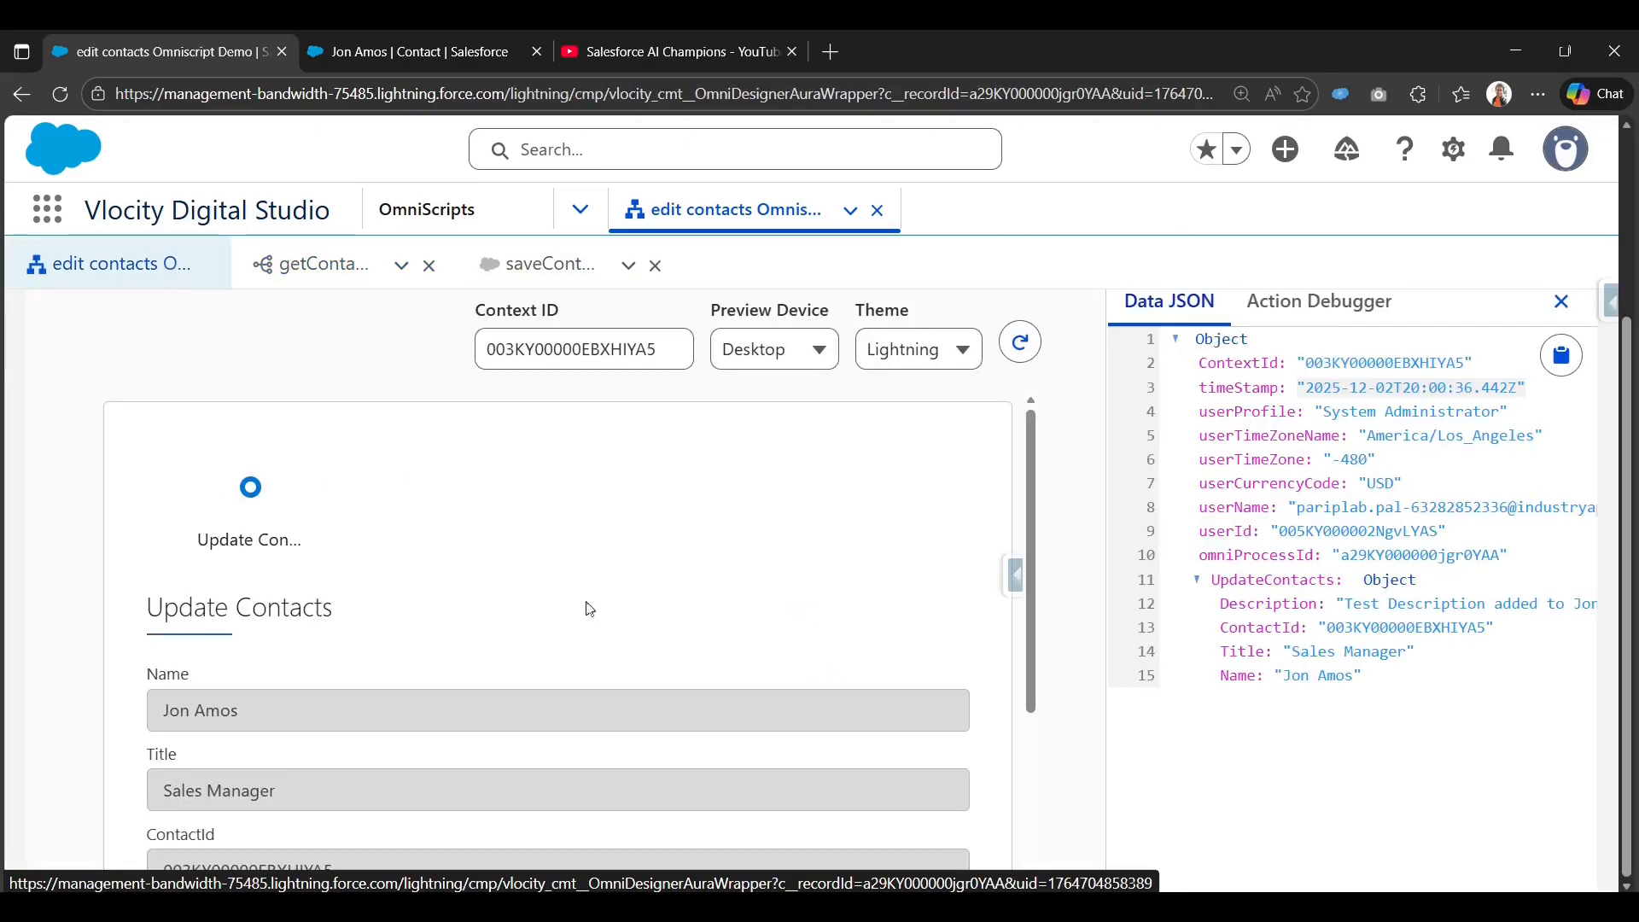
pyautogui.scroll(3, 598, 607)
pyautogui.click(1106, 375)
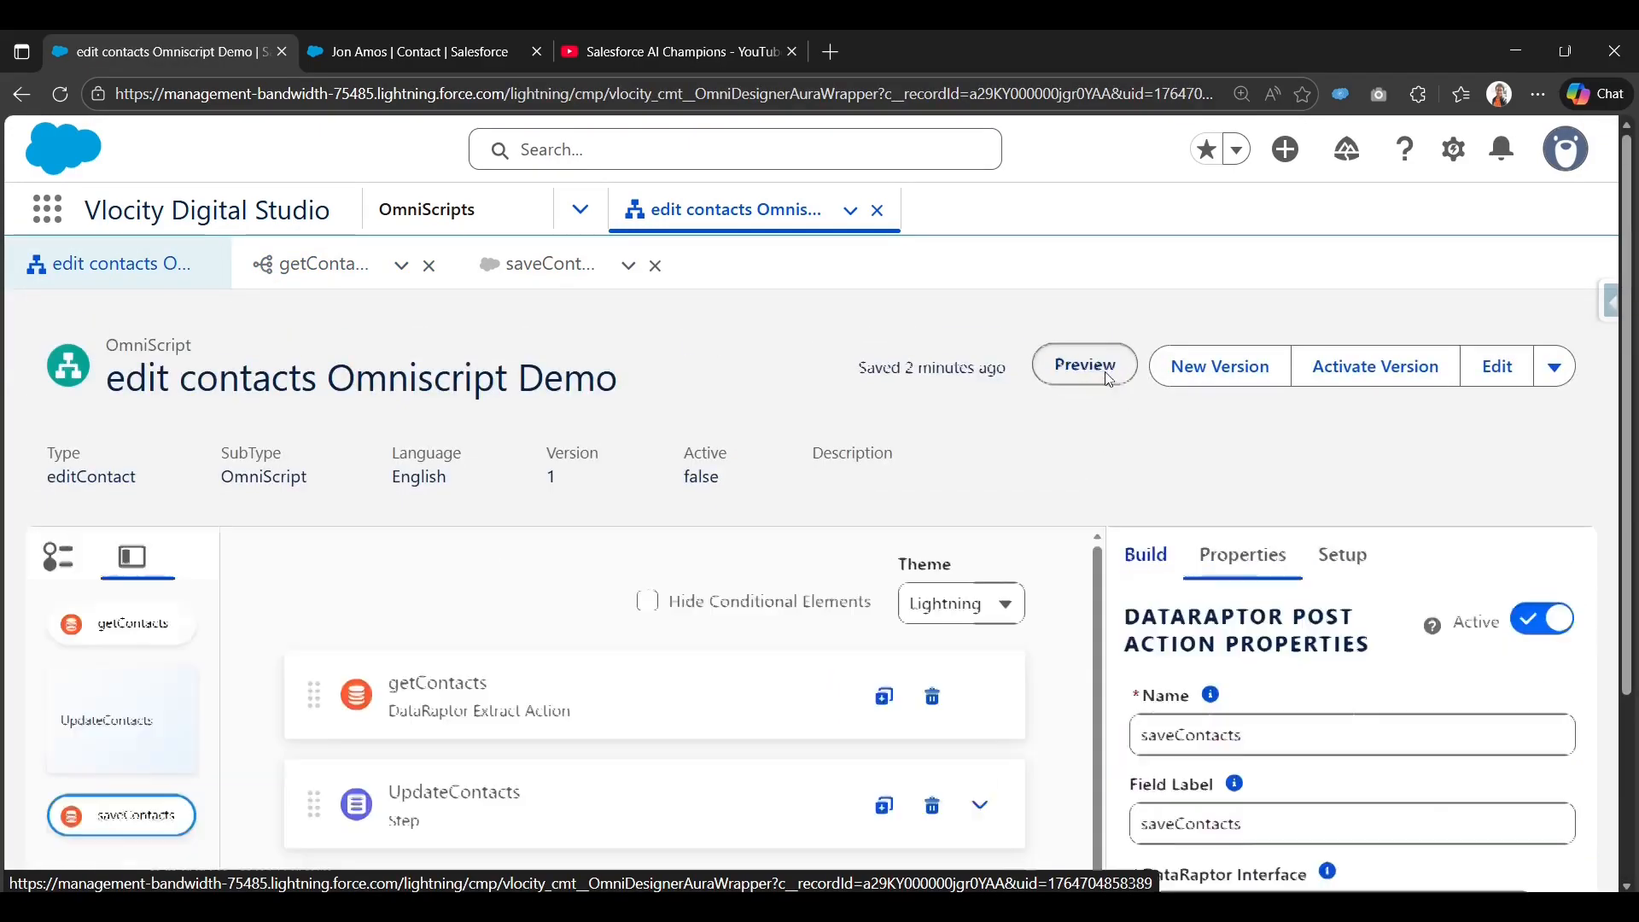
pyautogui.scroll(-3, 573, 654)
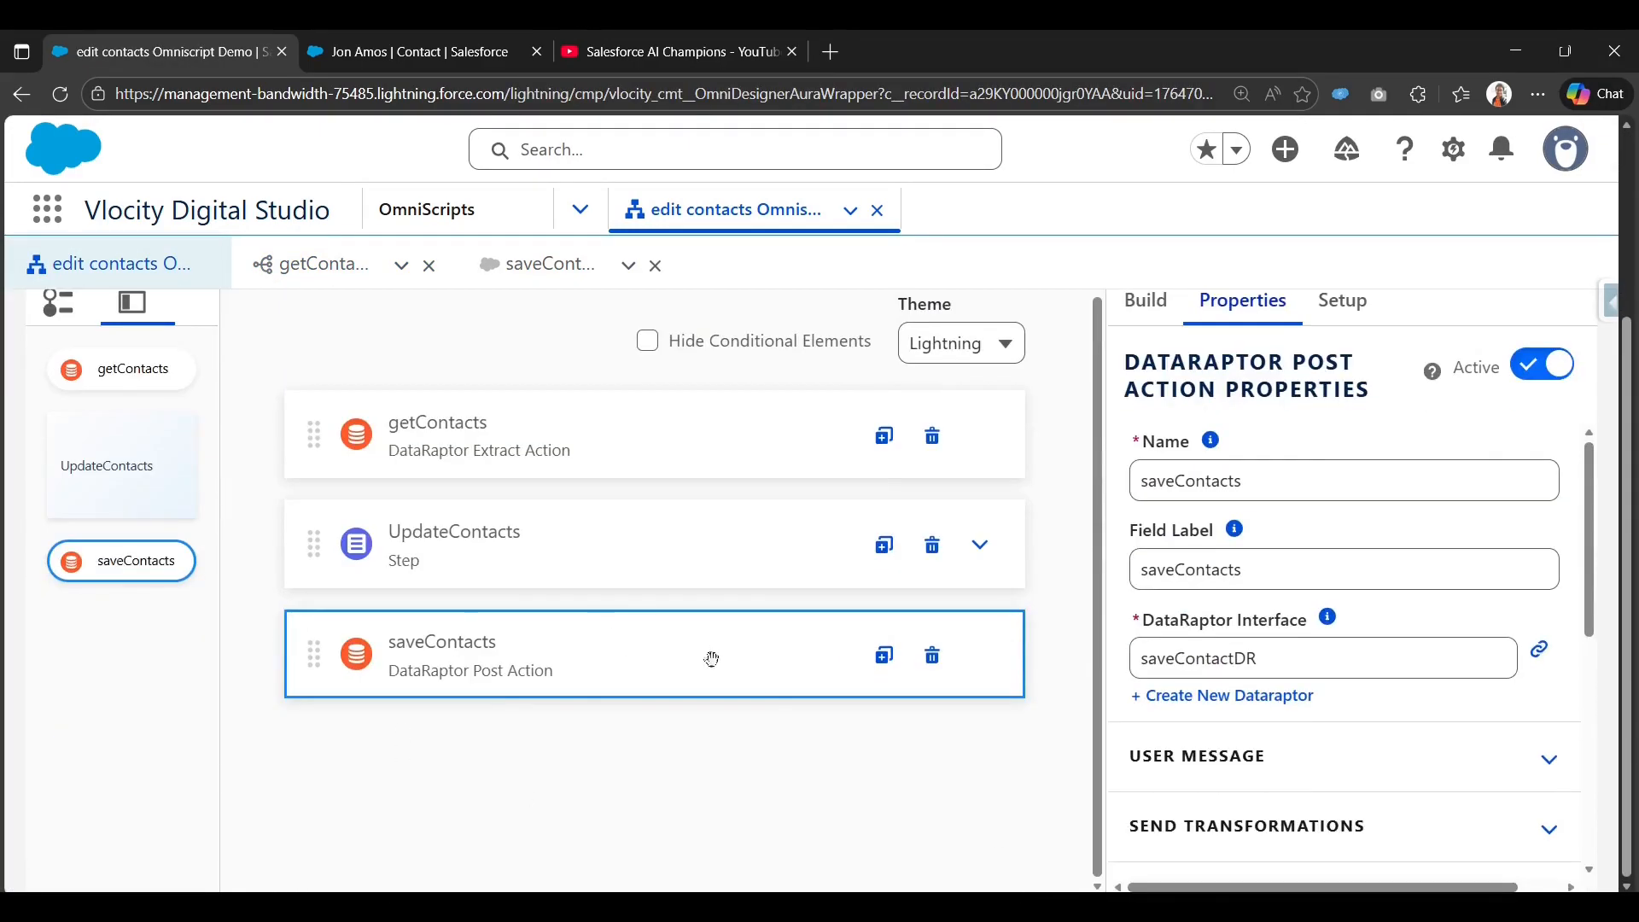
pyautogui.scroll(-5, 1321, 732)
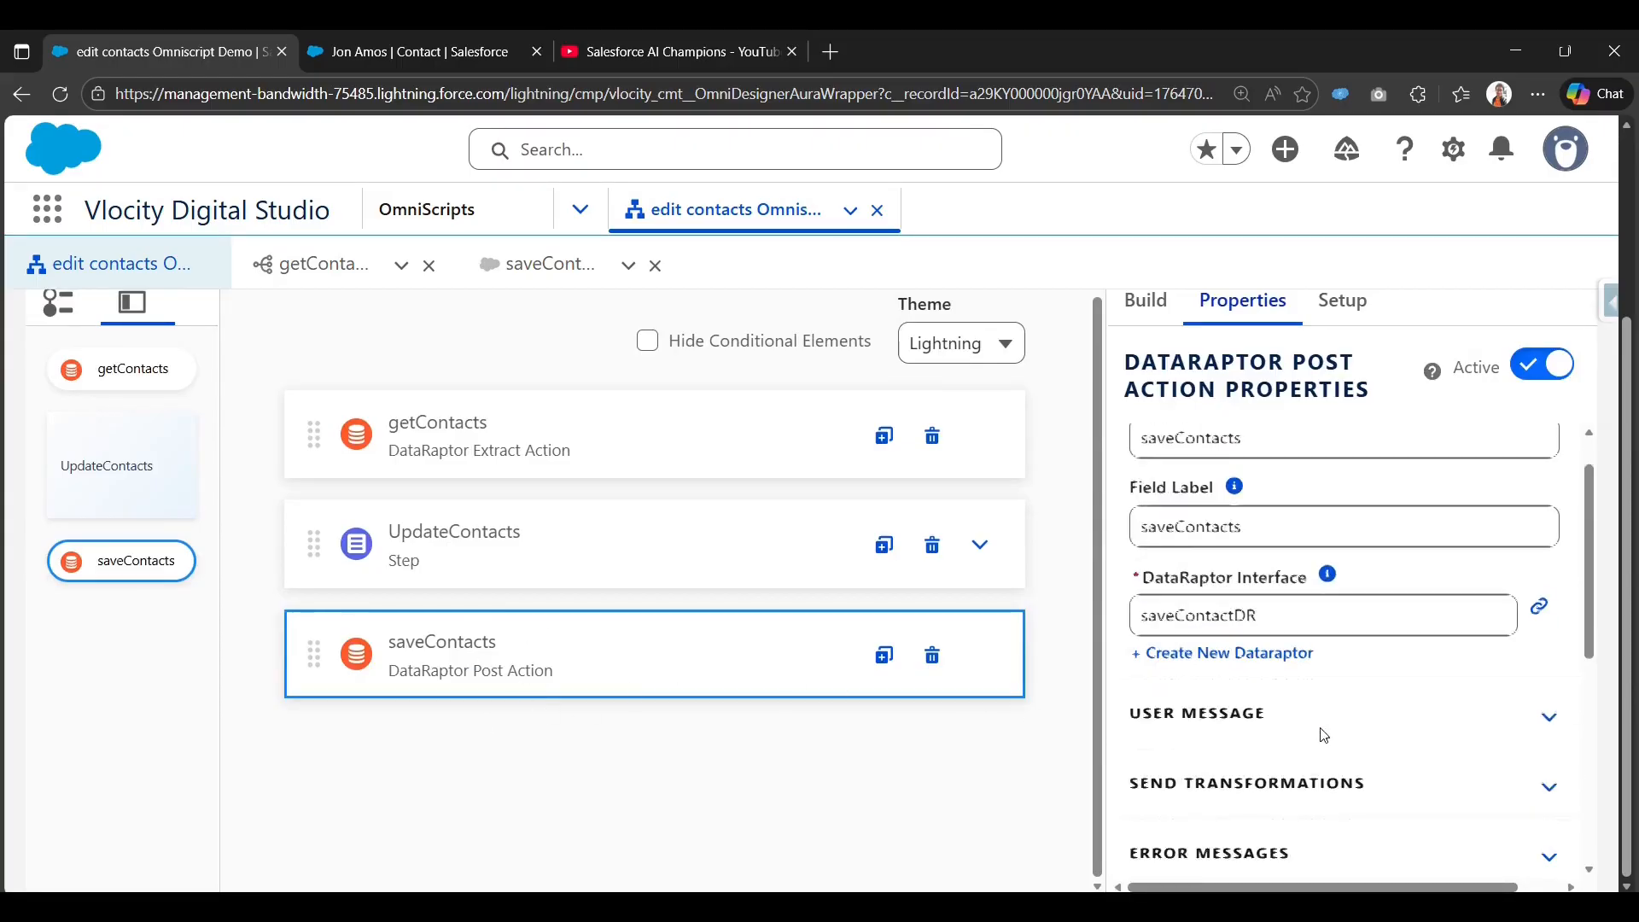
pyautogui.scroll(5, 1321, 732)
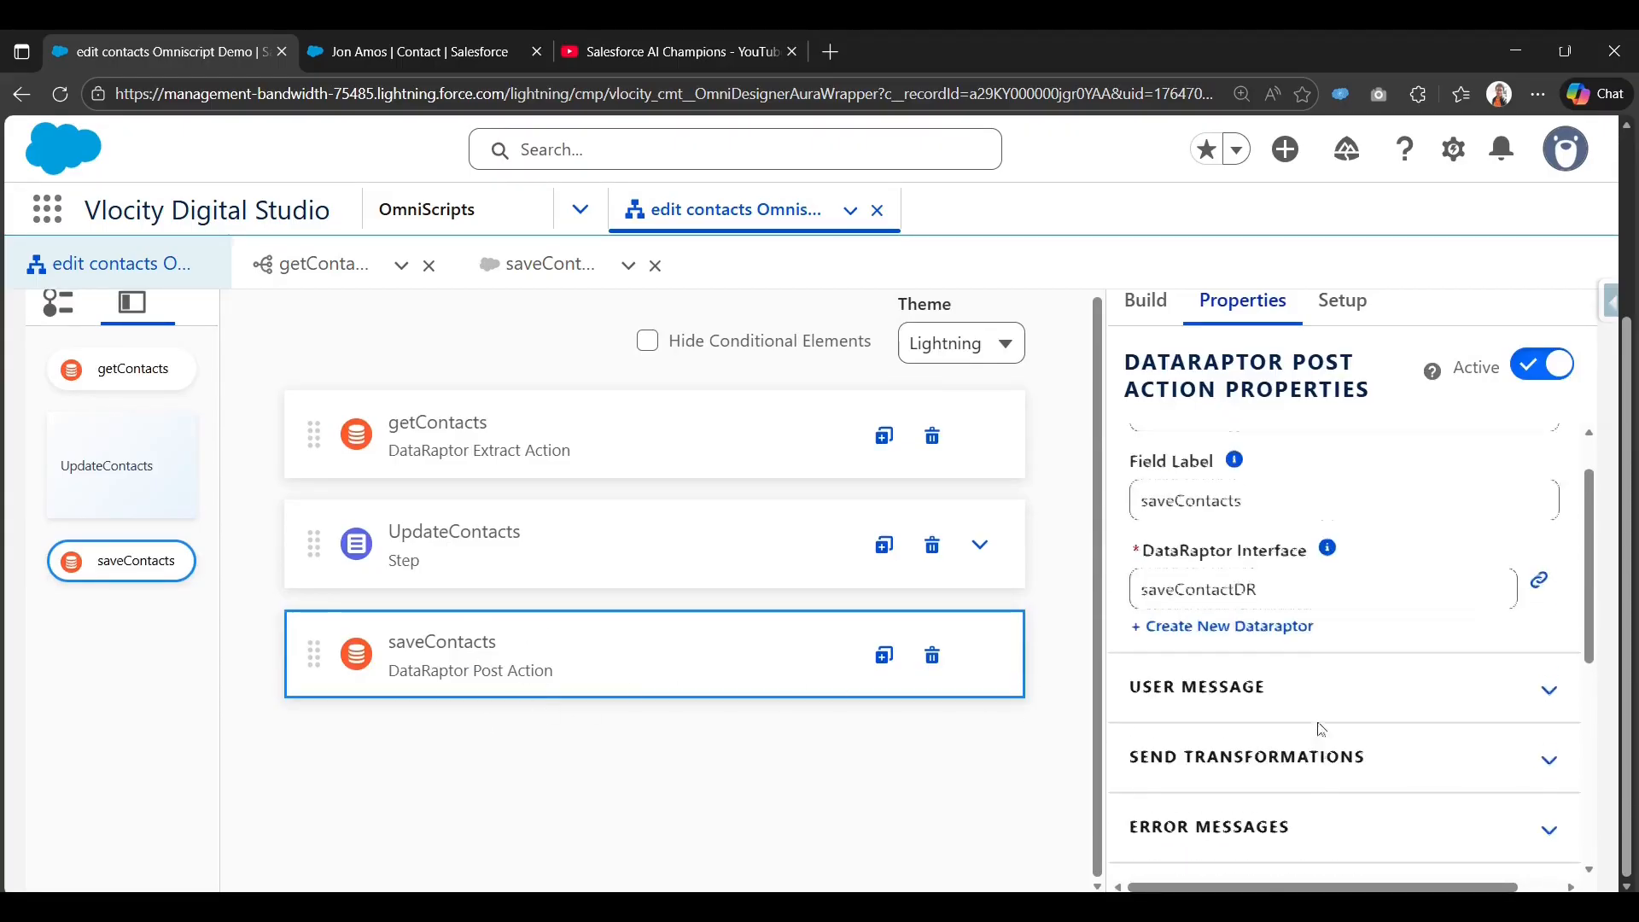
# Search the elements for 'Navi' and drop a Navigate Action below saveContacts.
pyautogui.click(1162, 302)
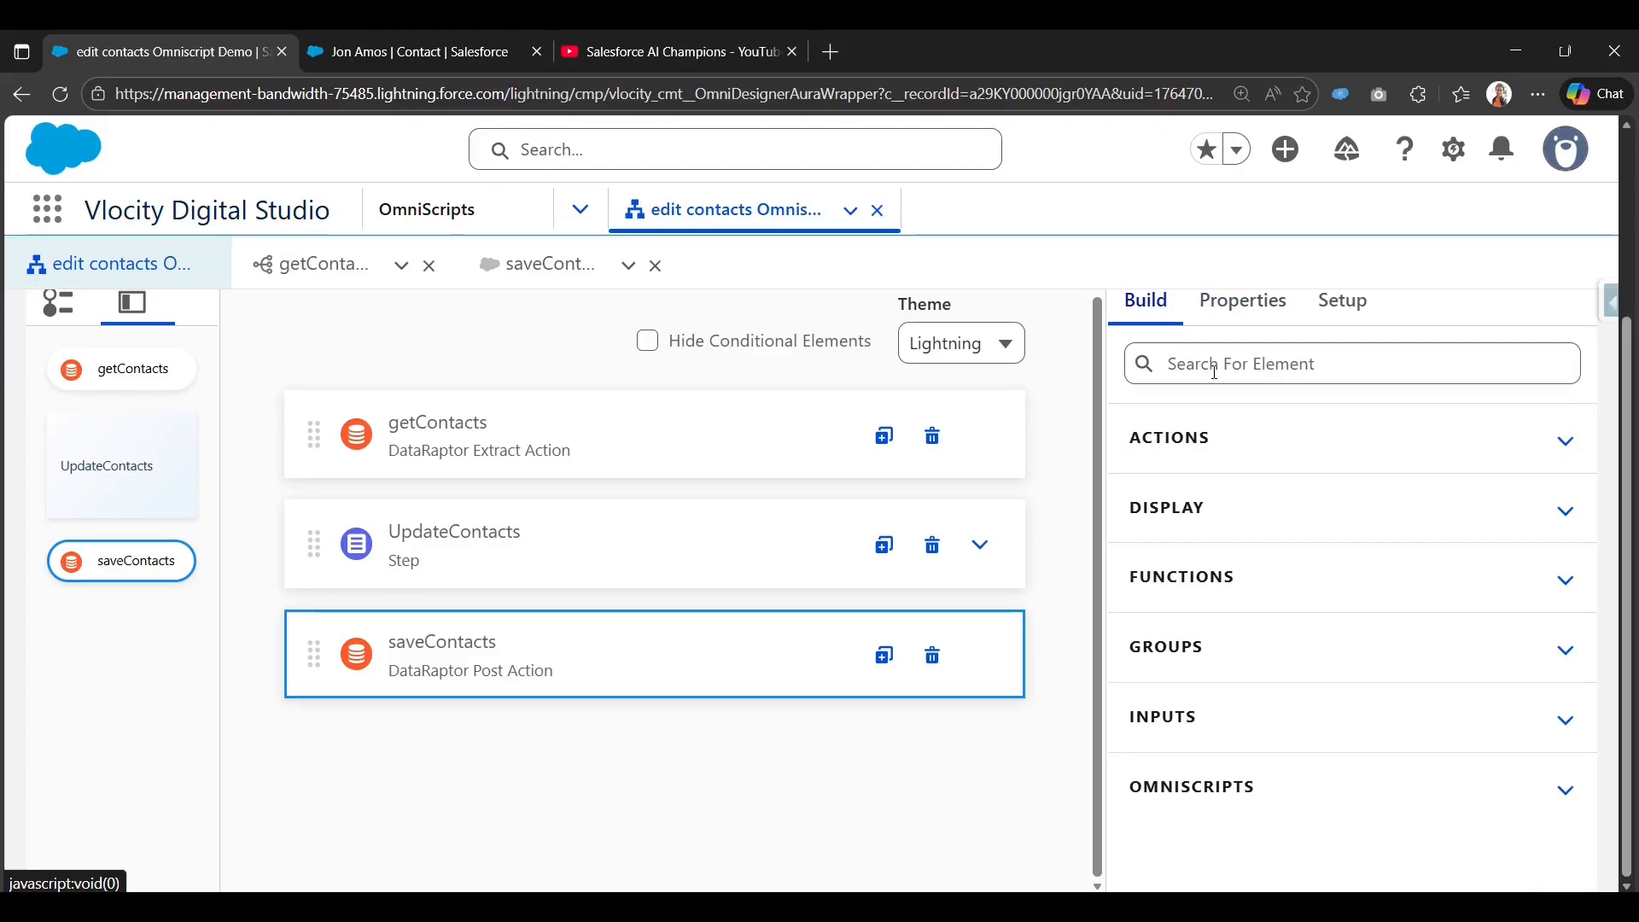
pyautogui.click(1215, 372)
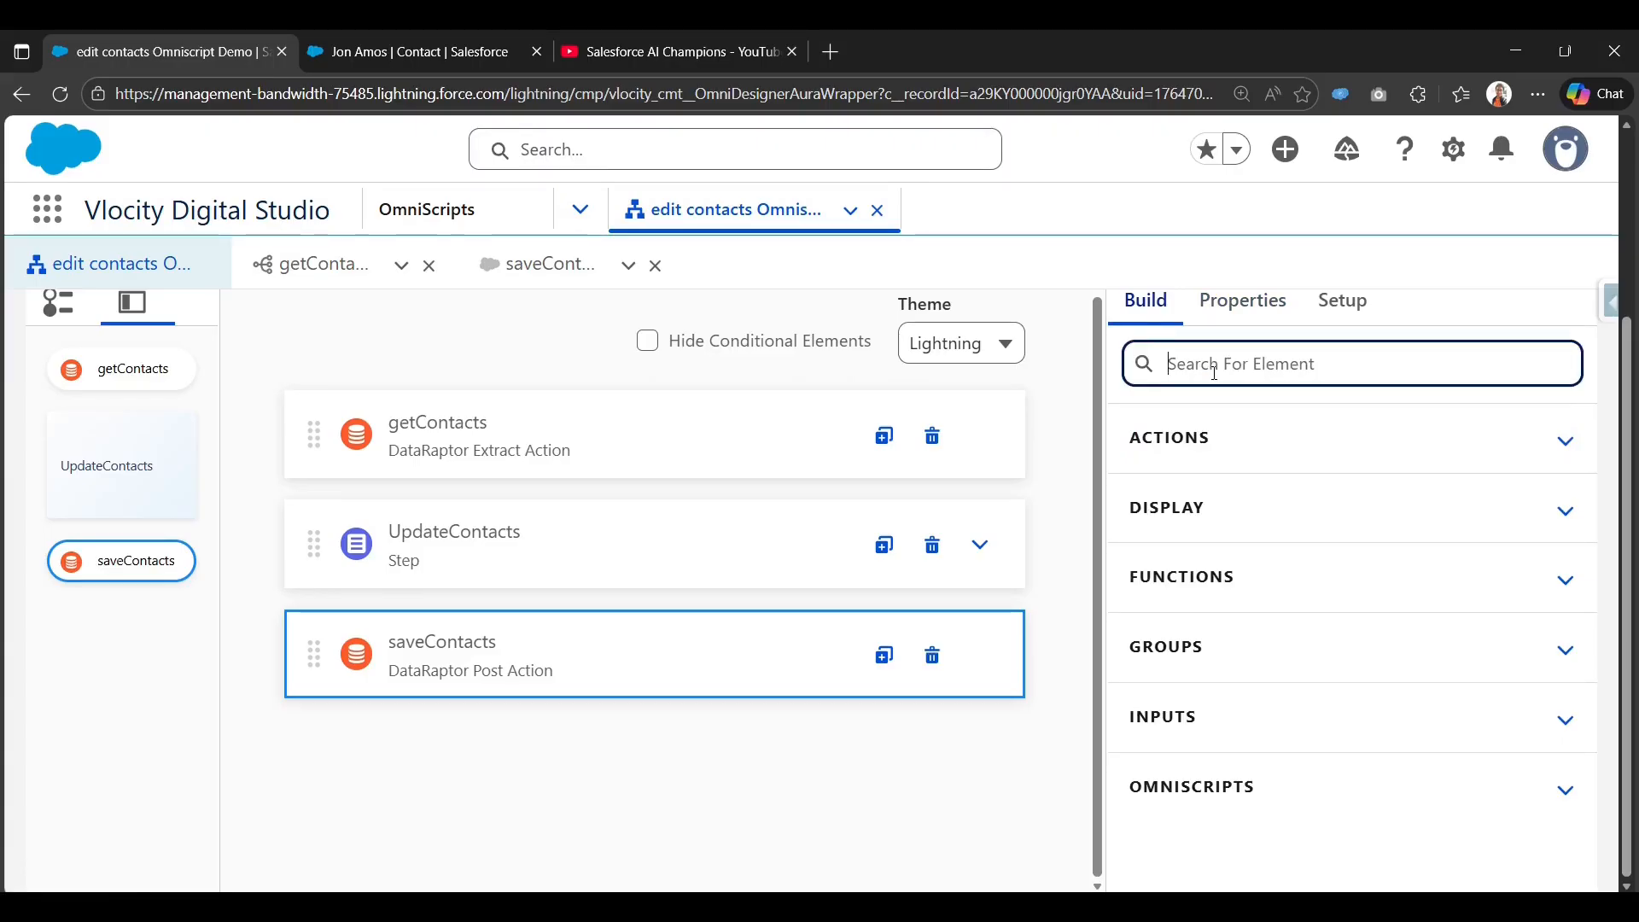
pyautogui.write('Na')
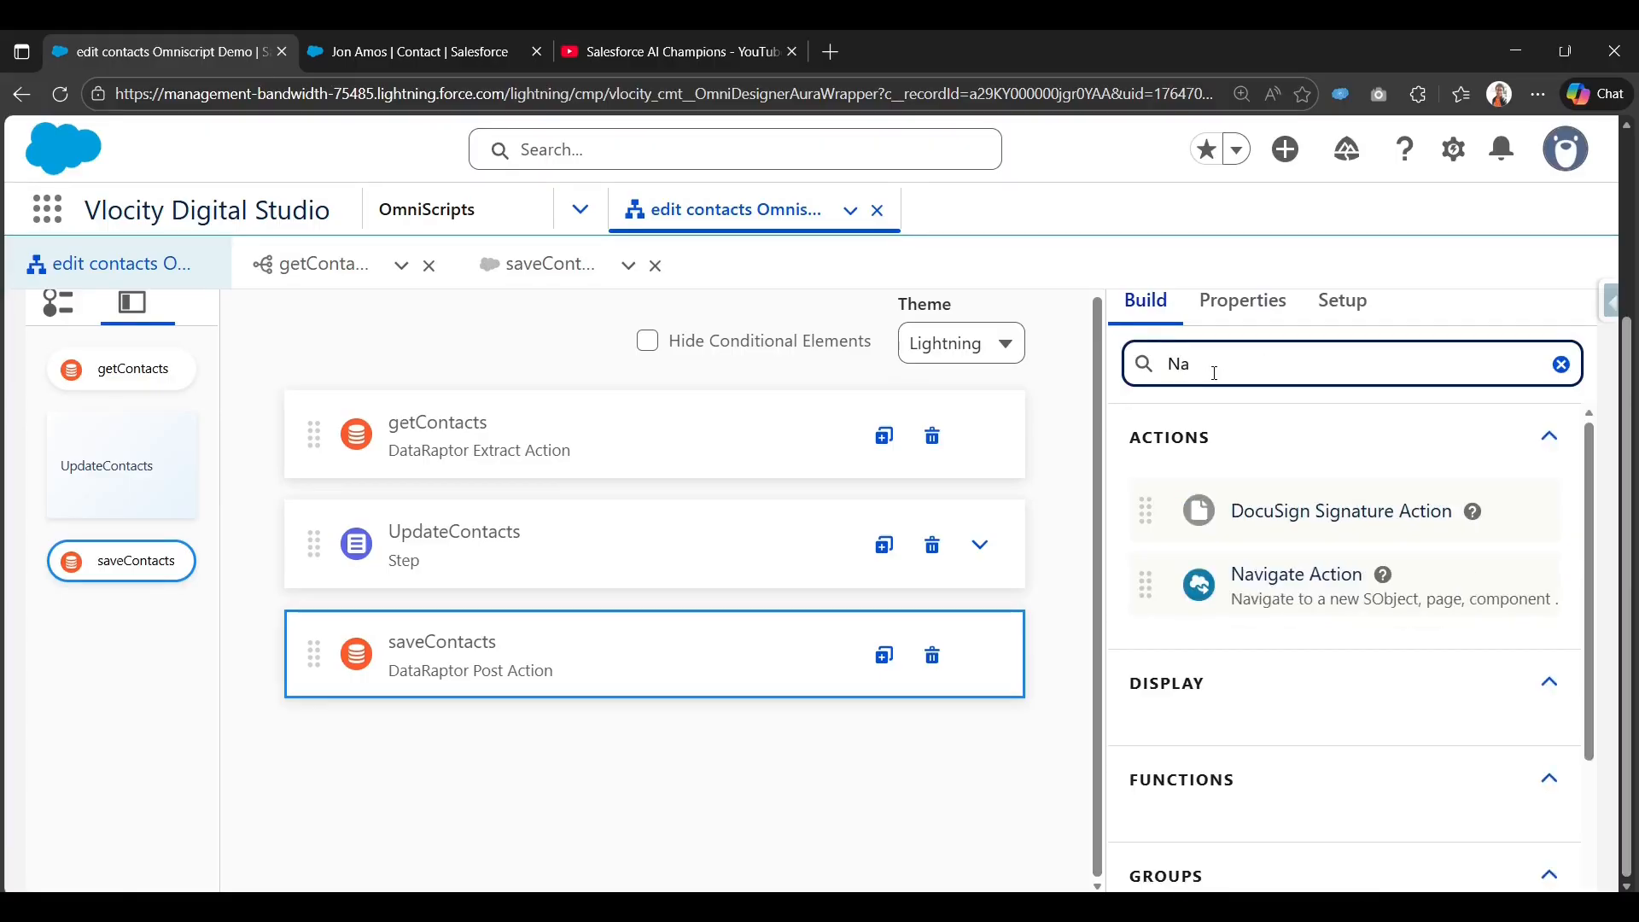
pyautogui.write('vi')
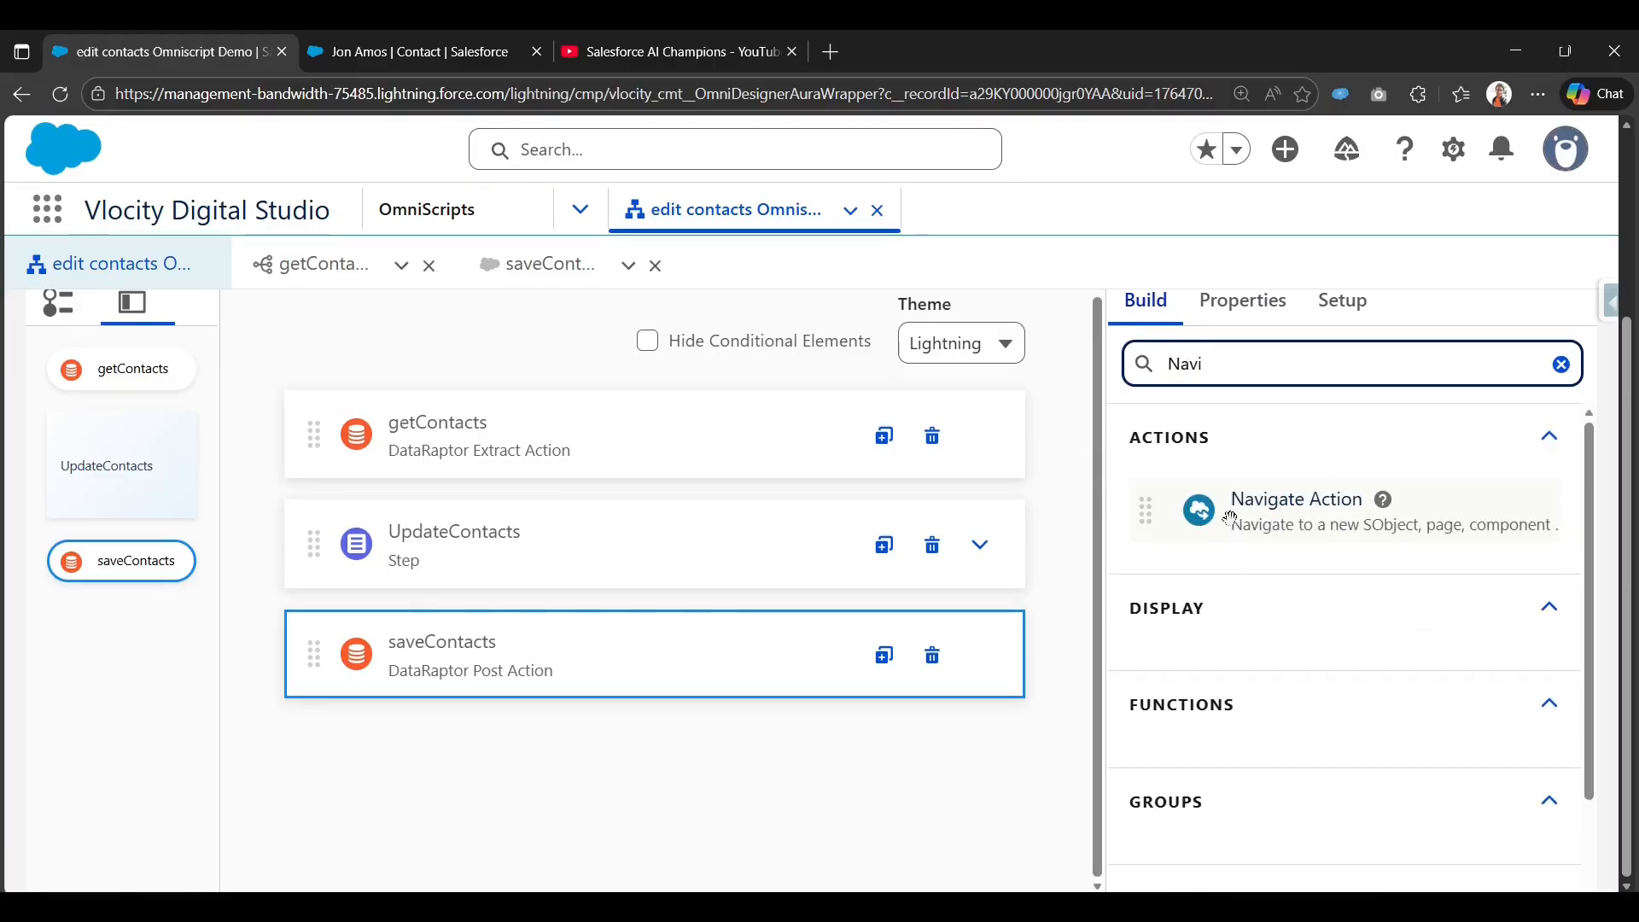
pyautogui.moveTo(1232, 518); pyautogui.dragTo(418, 689)
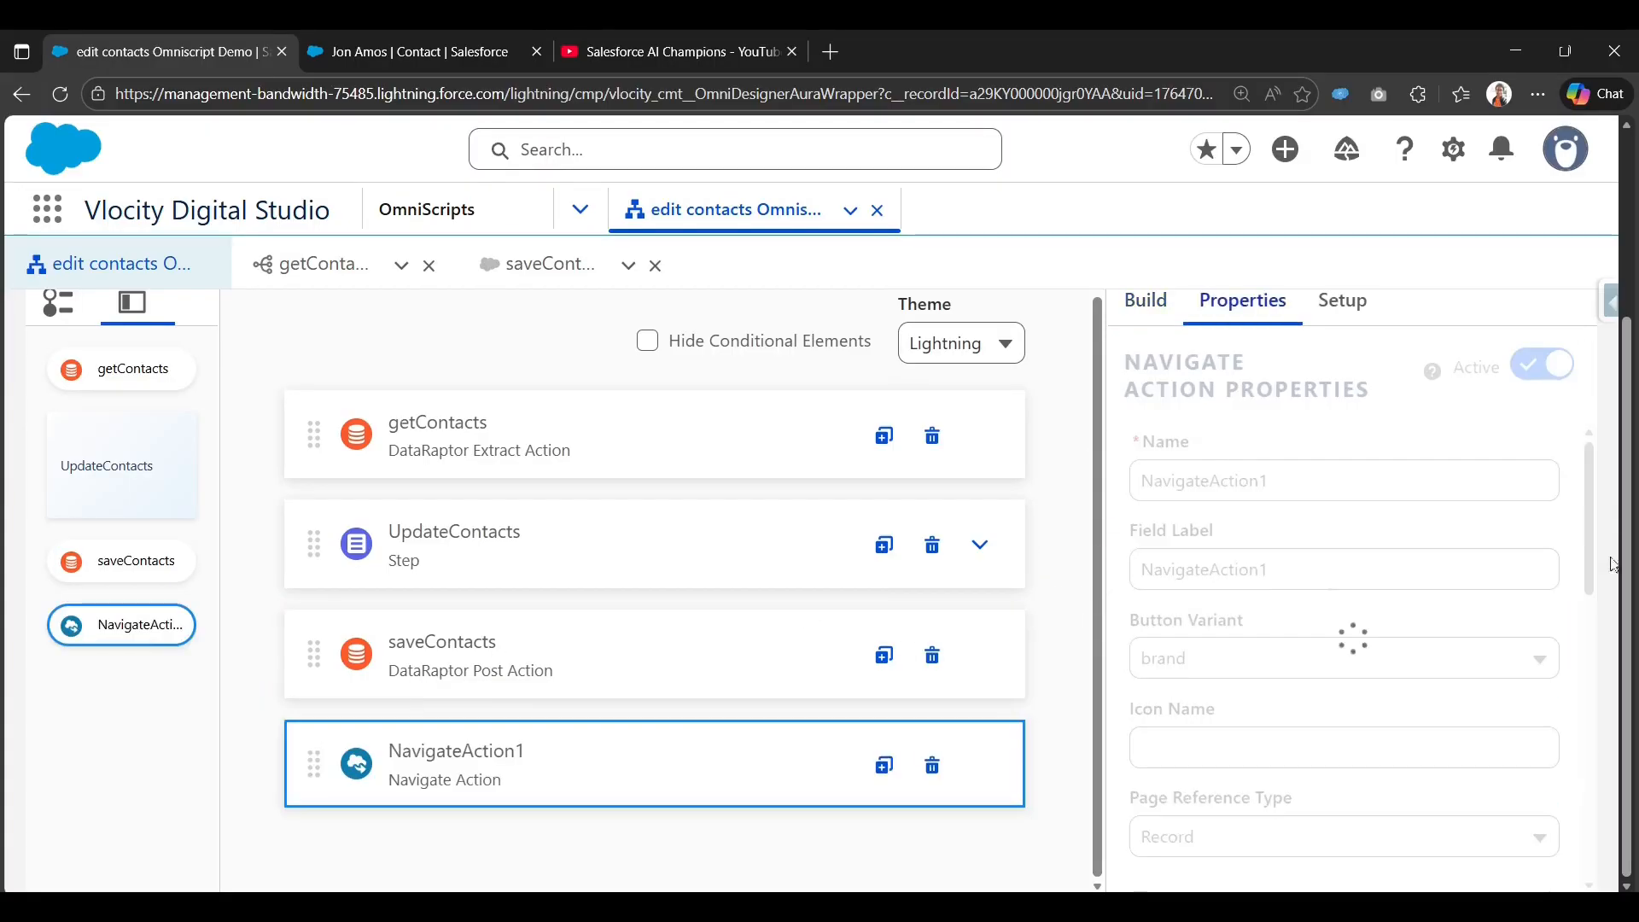
# Rename the action NavigateActionToContact and reuse that as its field label.
pyautogui.click(1341, 489)
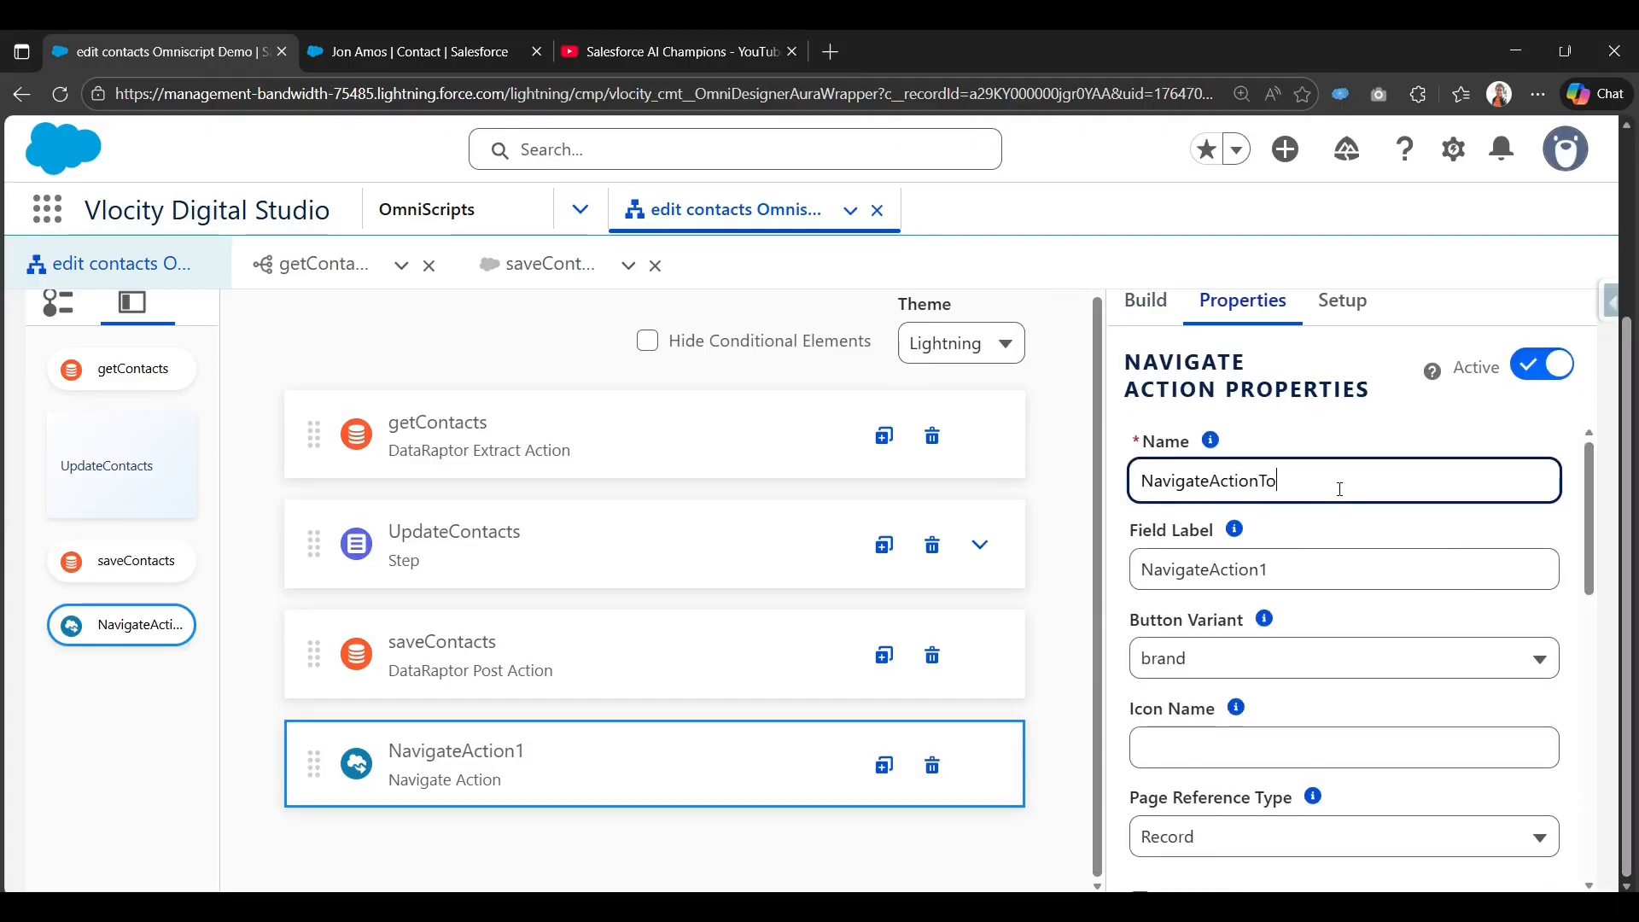
pyautogui.write('ToContact')
pyautogui.hotkey('ctrl', 'a')
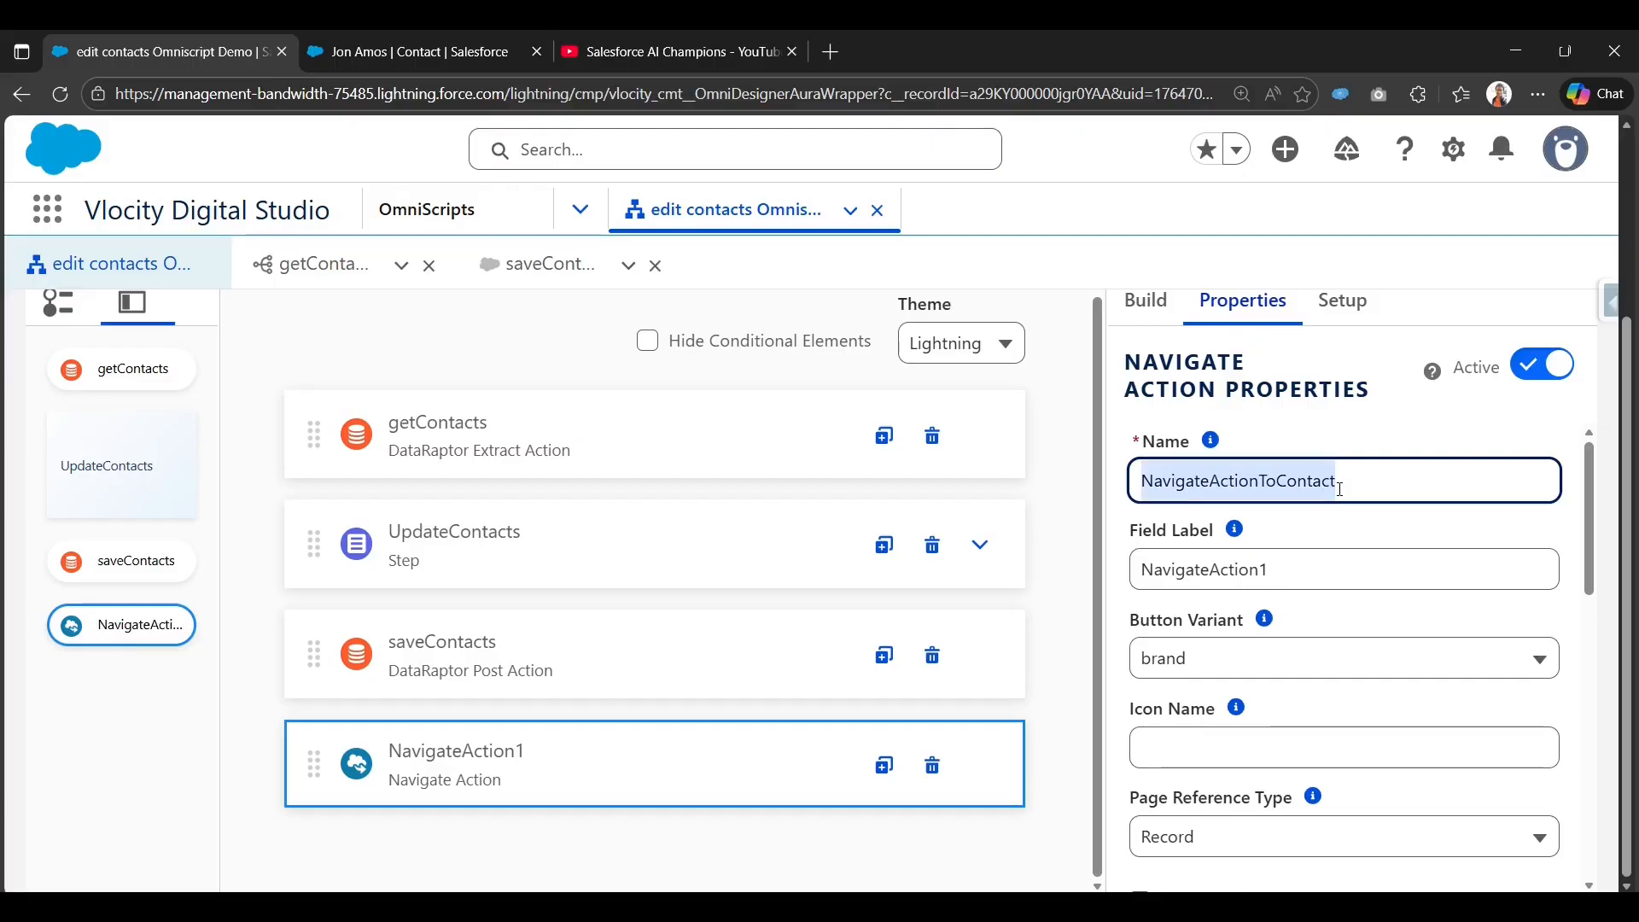
pyautogui.hotkey('ctrl', 'c')
pyautogui.press('Tab')
pyautogui.hotkey('ctrl', 'v')
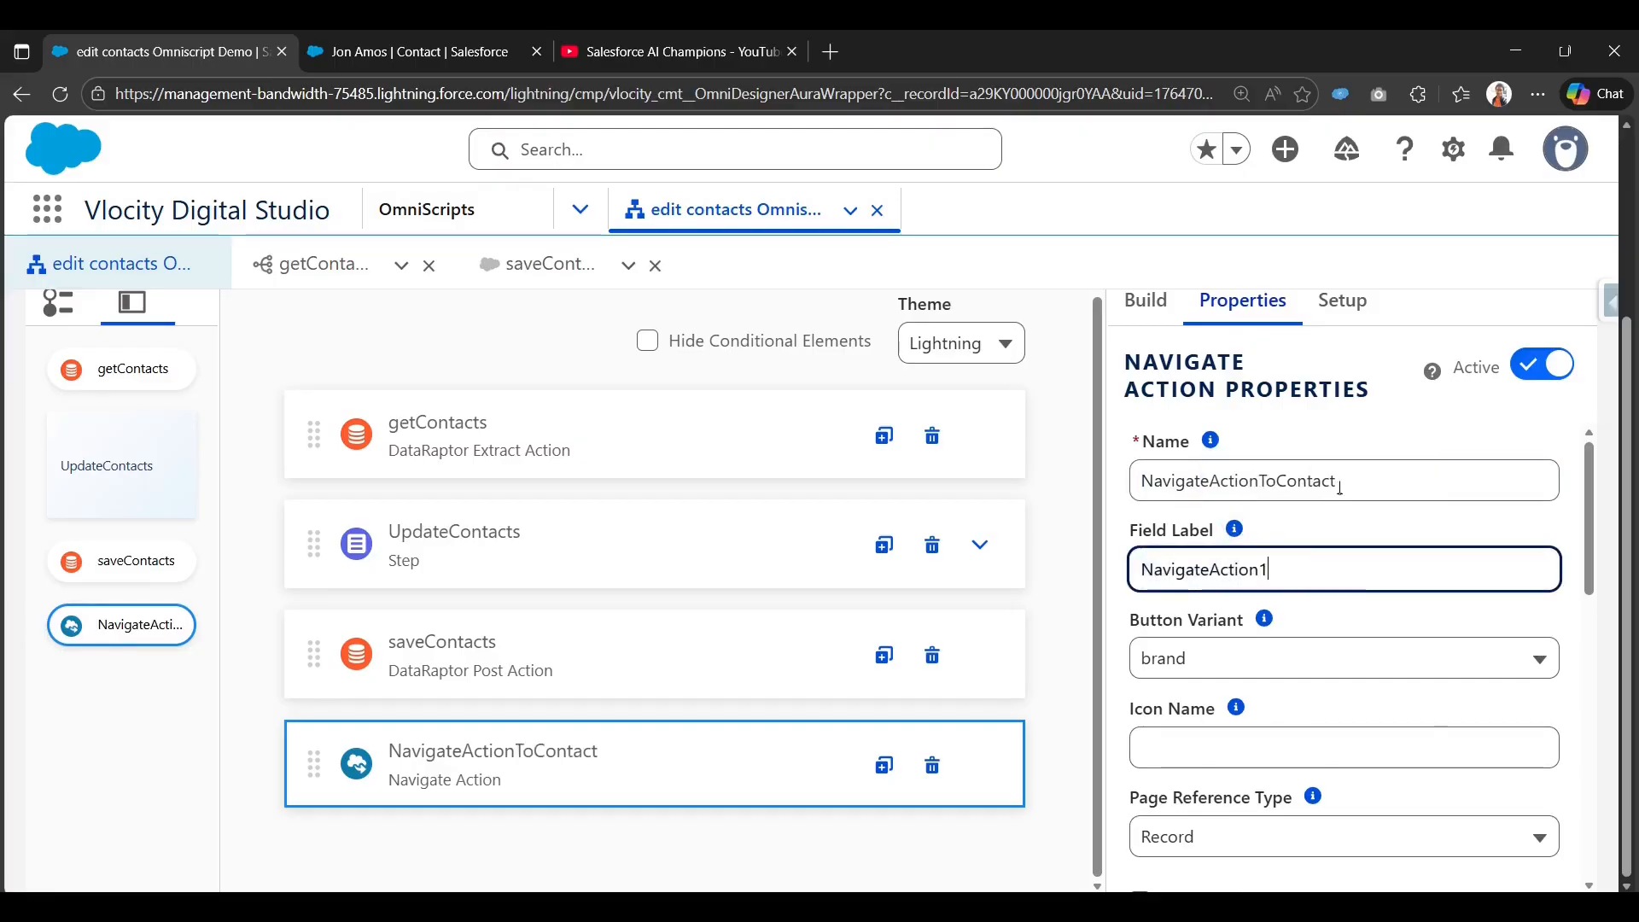
# Keep Record as the page reference type.
pyautogui.scroll(-2, 1306, 649)
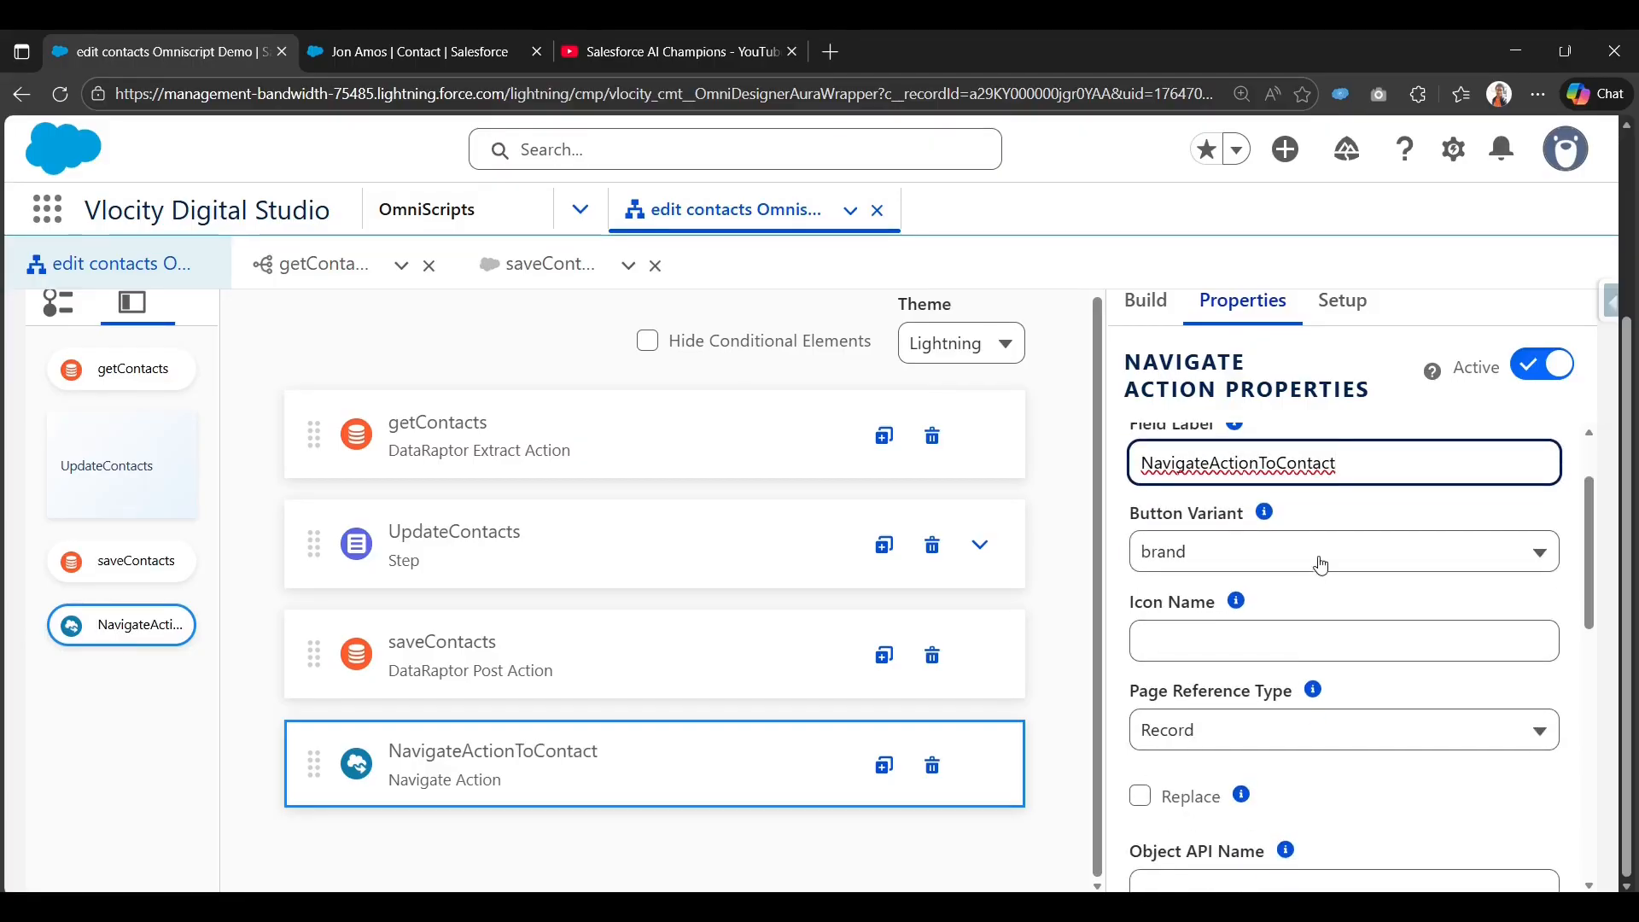
pyautogui.scroll(-2, 1320, 560)
pyautogui.click(1315, 628)
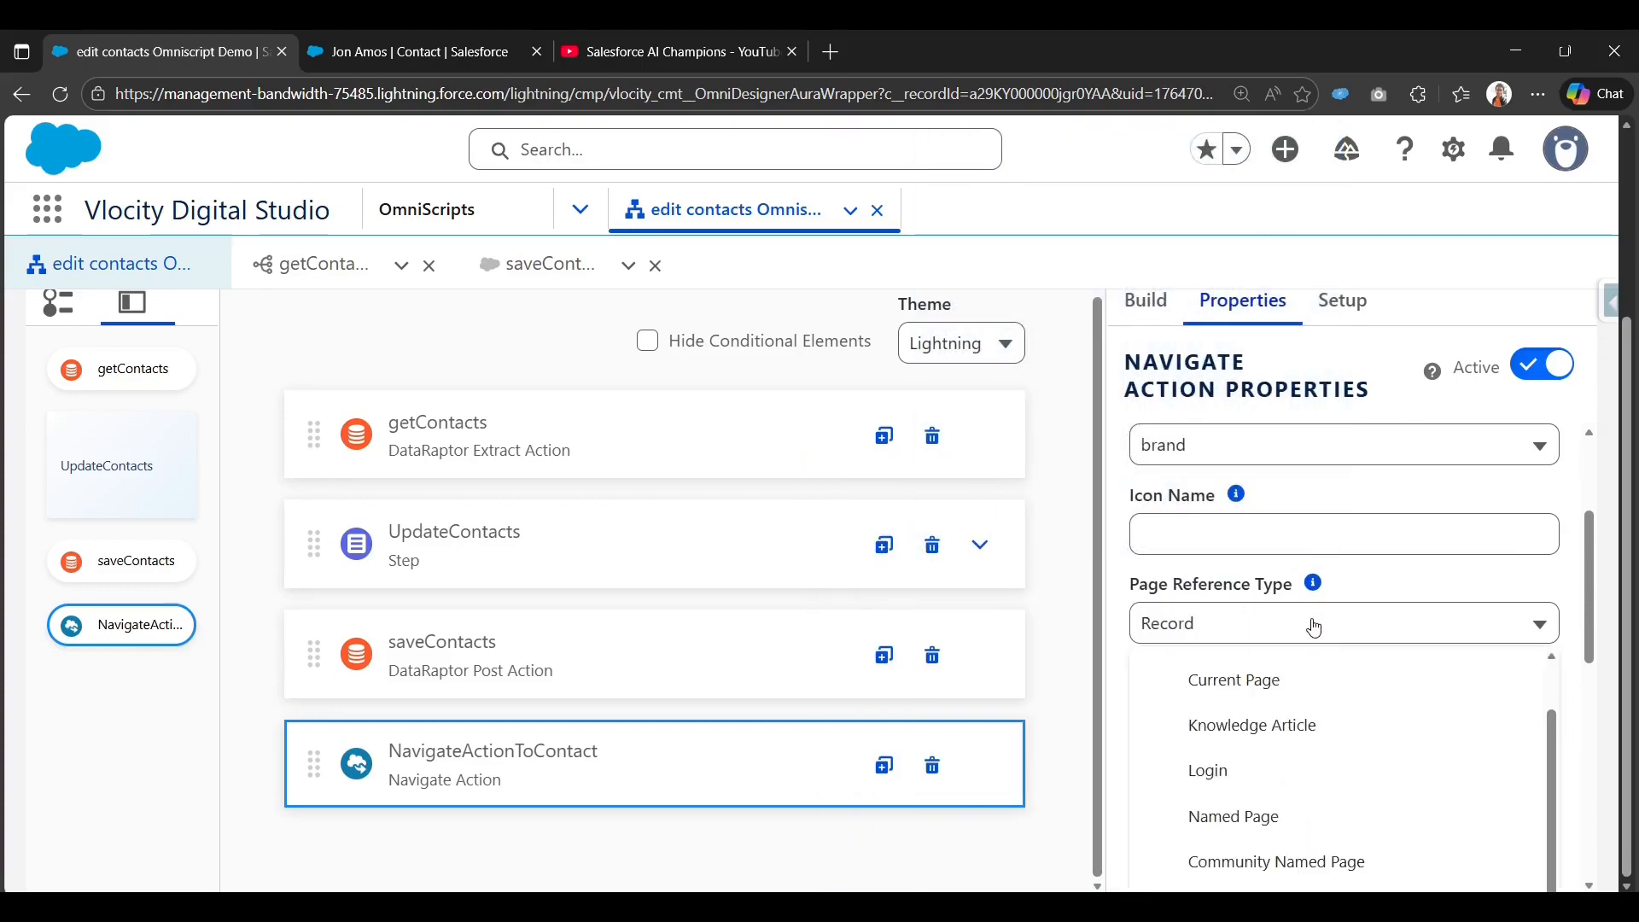
pyautogui.click(1129, 573)
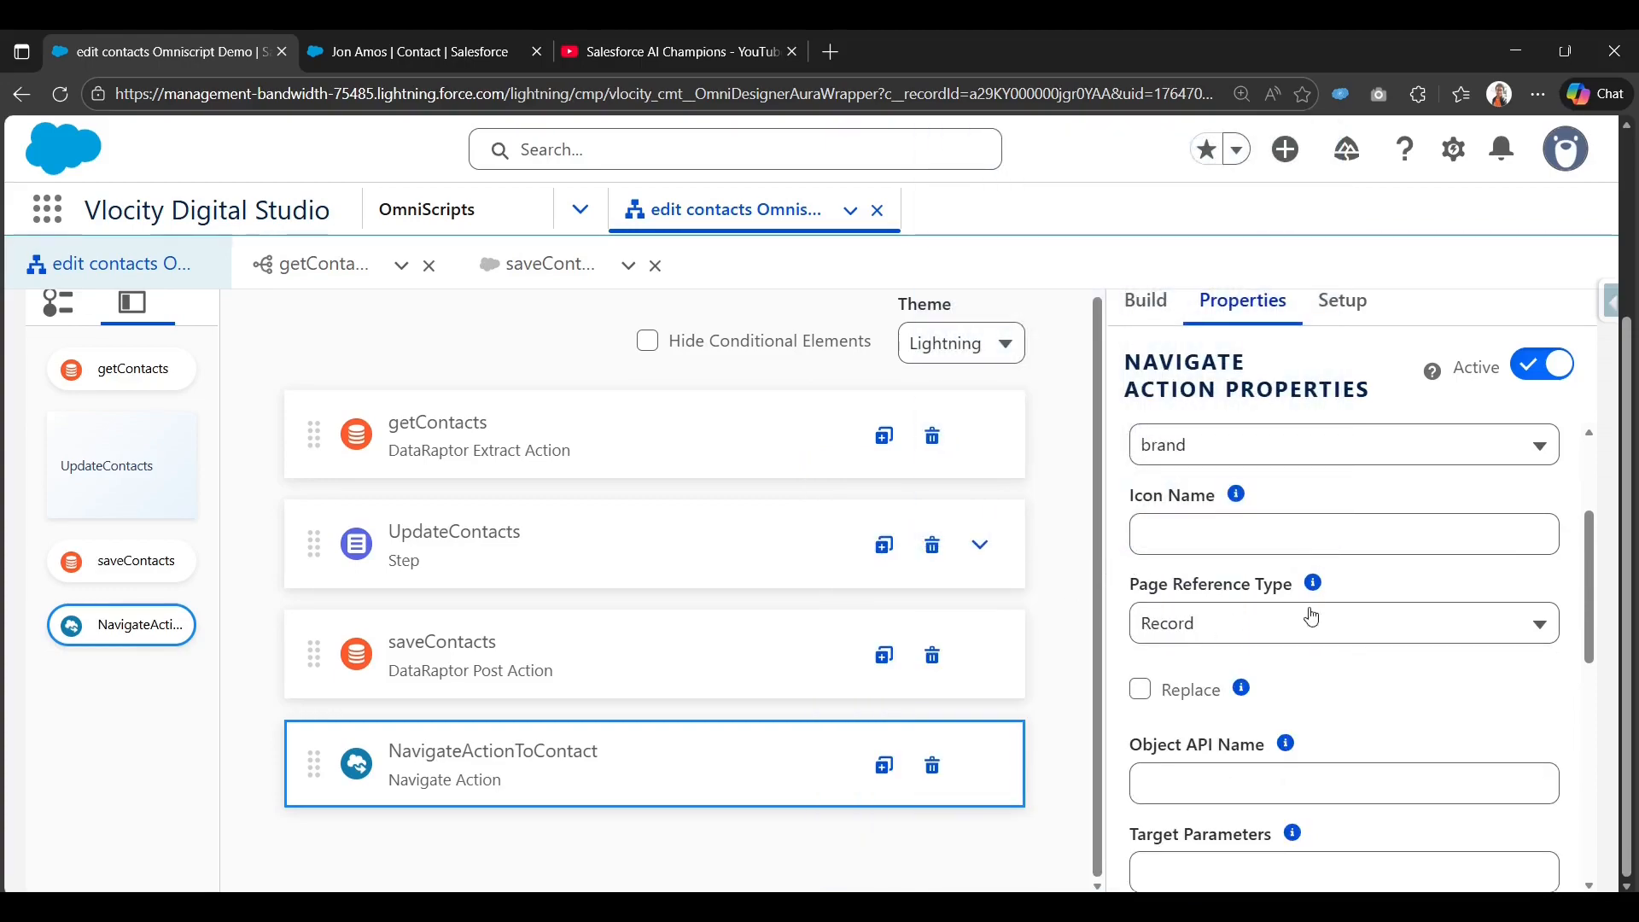
pyautogui.scroll(-4, 1255, 641)
pyautogui.scroll(2, 1319, 523)
pyautogui.click(1318, 523)
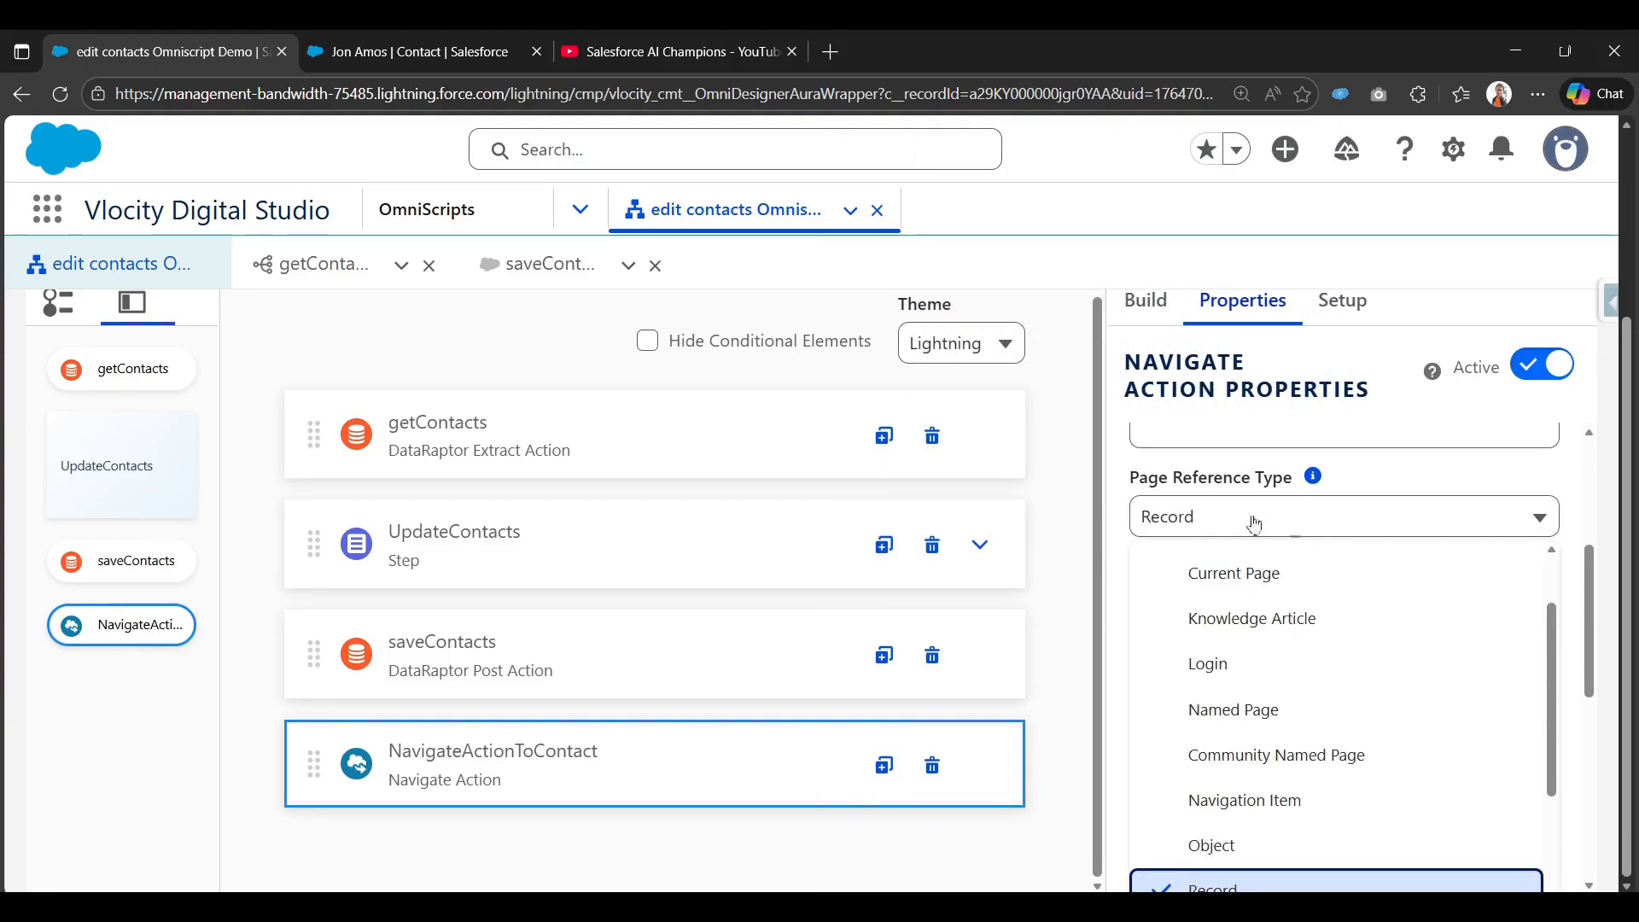
pyautogui.click(1119, 471)
# Set the Object API Name to Contact.
pyautogui.click(1209, 658)
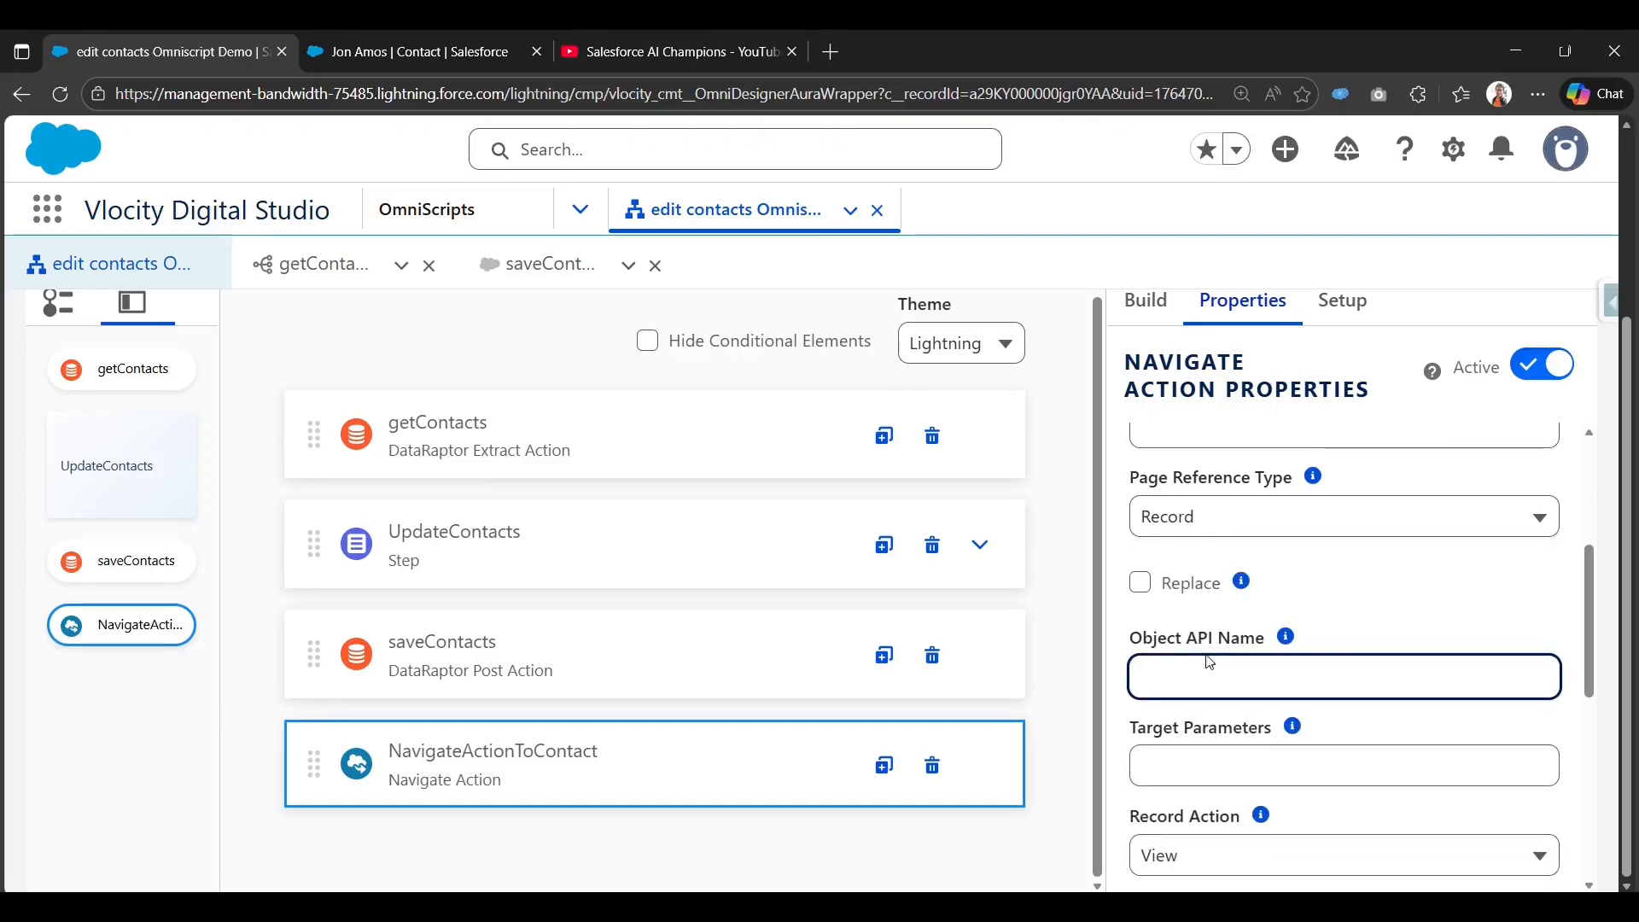
pyautogui.write('Contact')
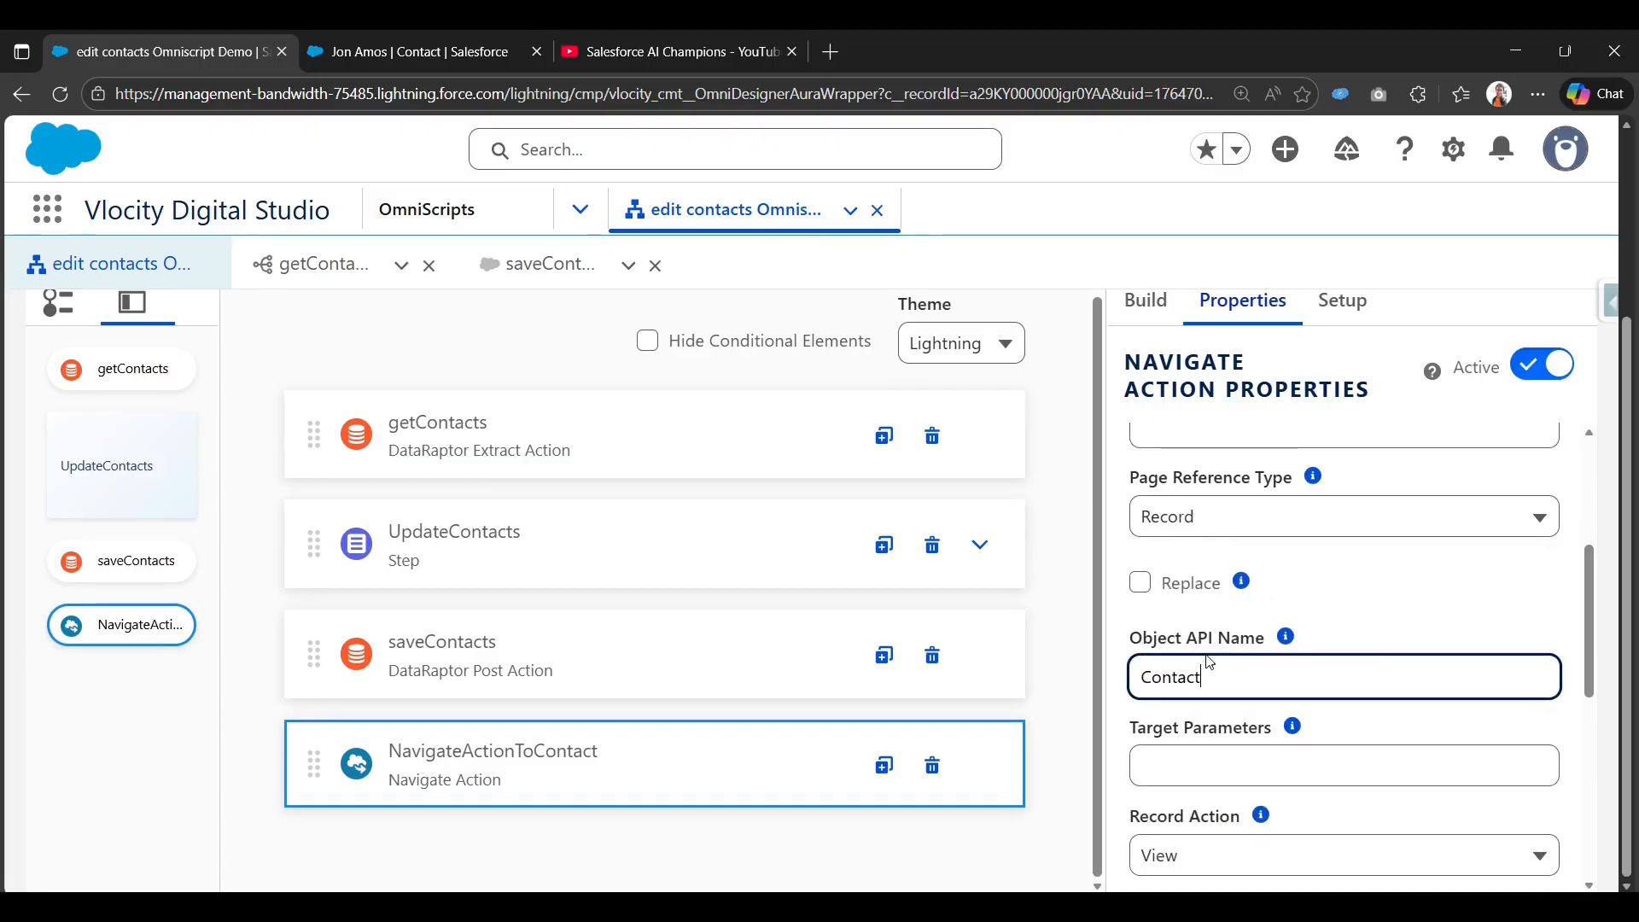
pyautogui.scroll(-1, 1238, 648)
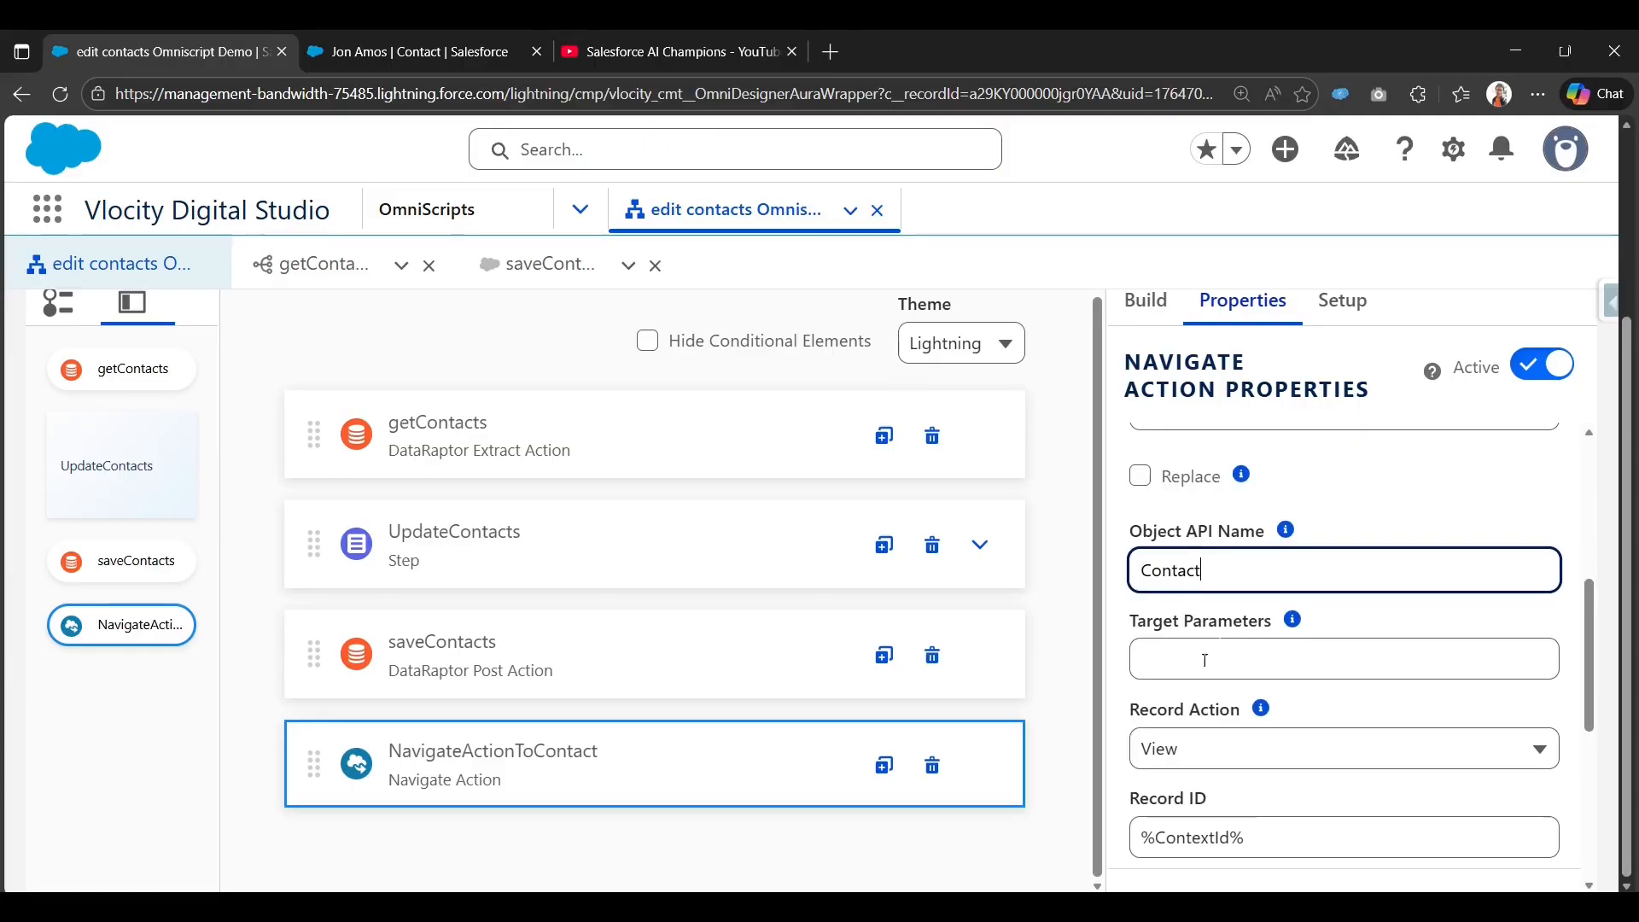
pyautogui.scroll(-1, 1221, 683)
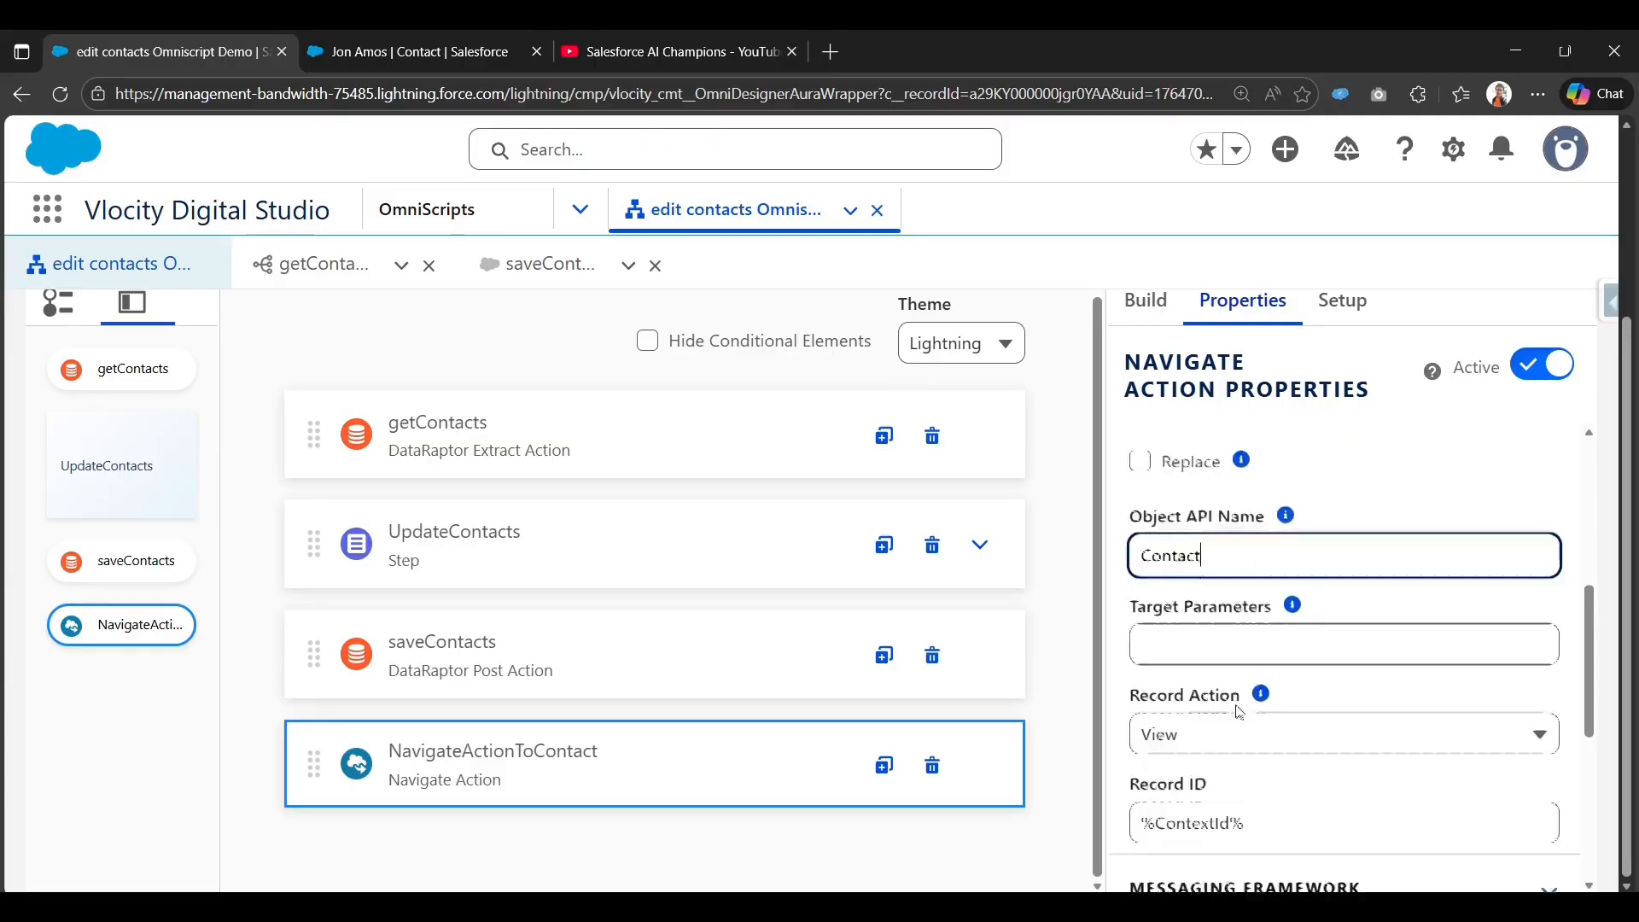
pyautogui.click(1219, 700)
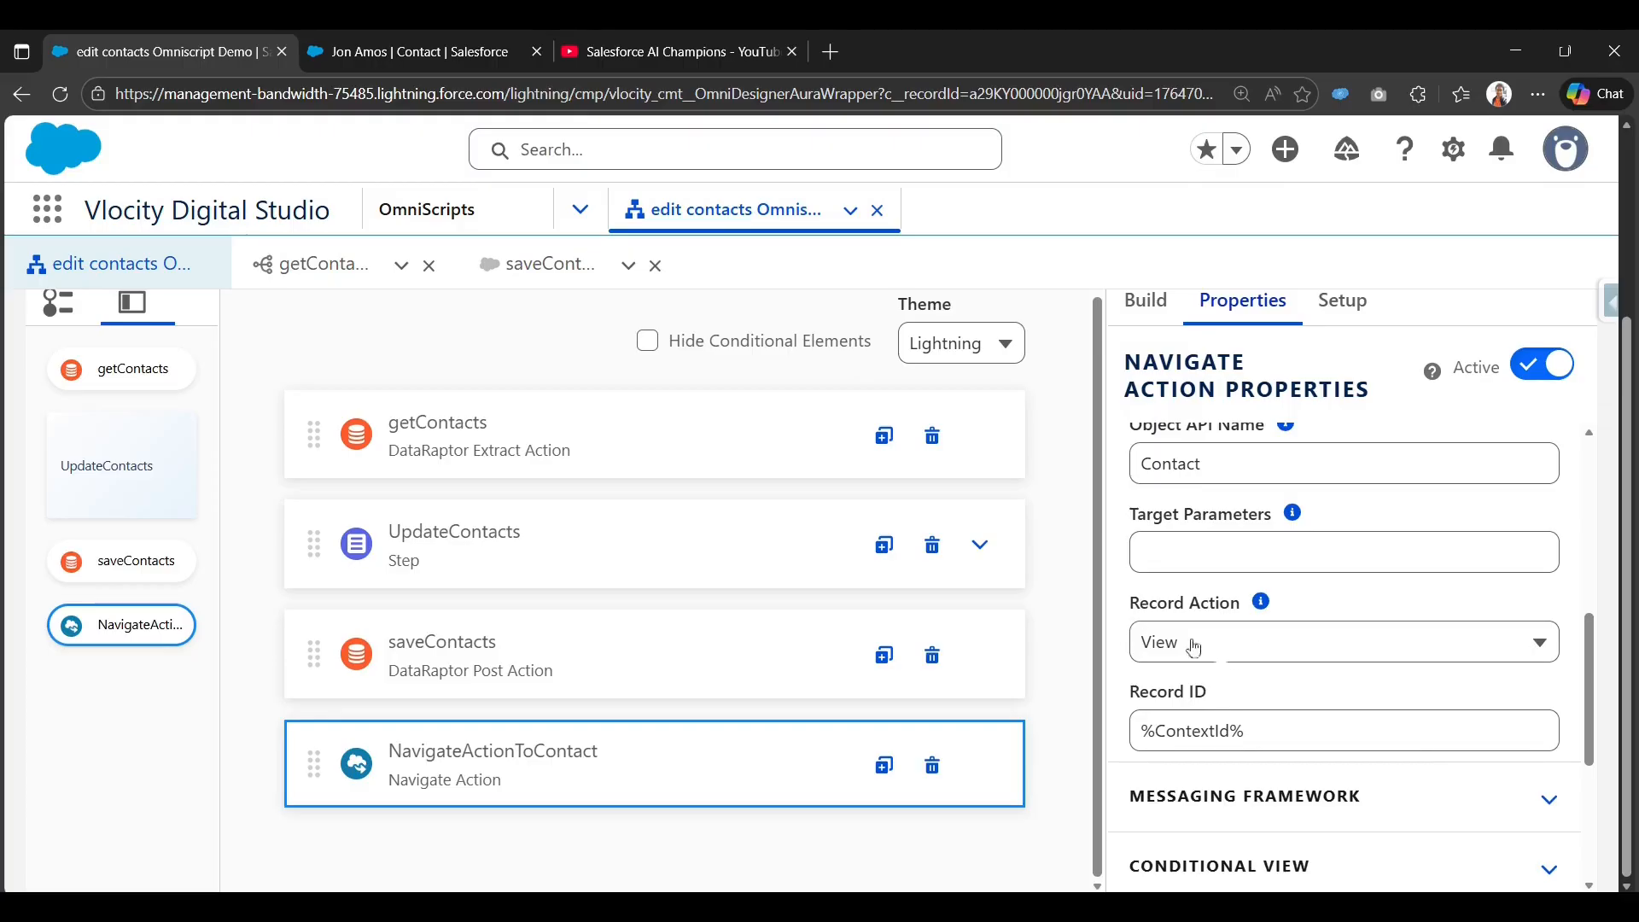
# Set the record action to View and glance at the messaging framework options.
pyautogui.click(1250, 654)
pyautogui.click(1219, 788)
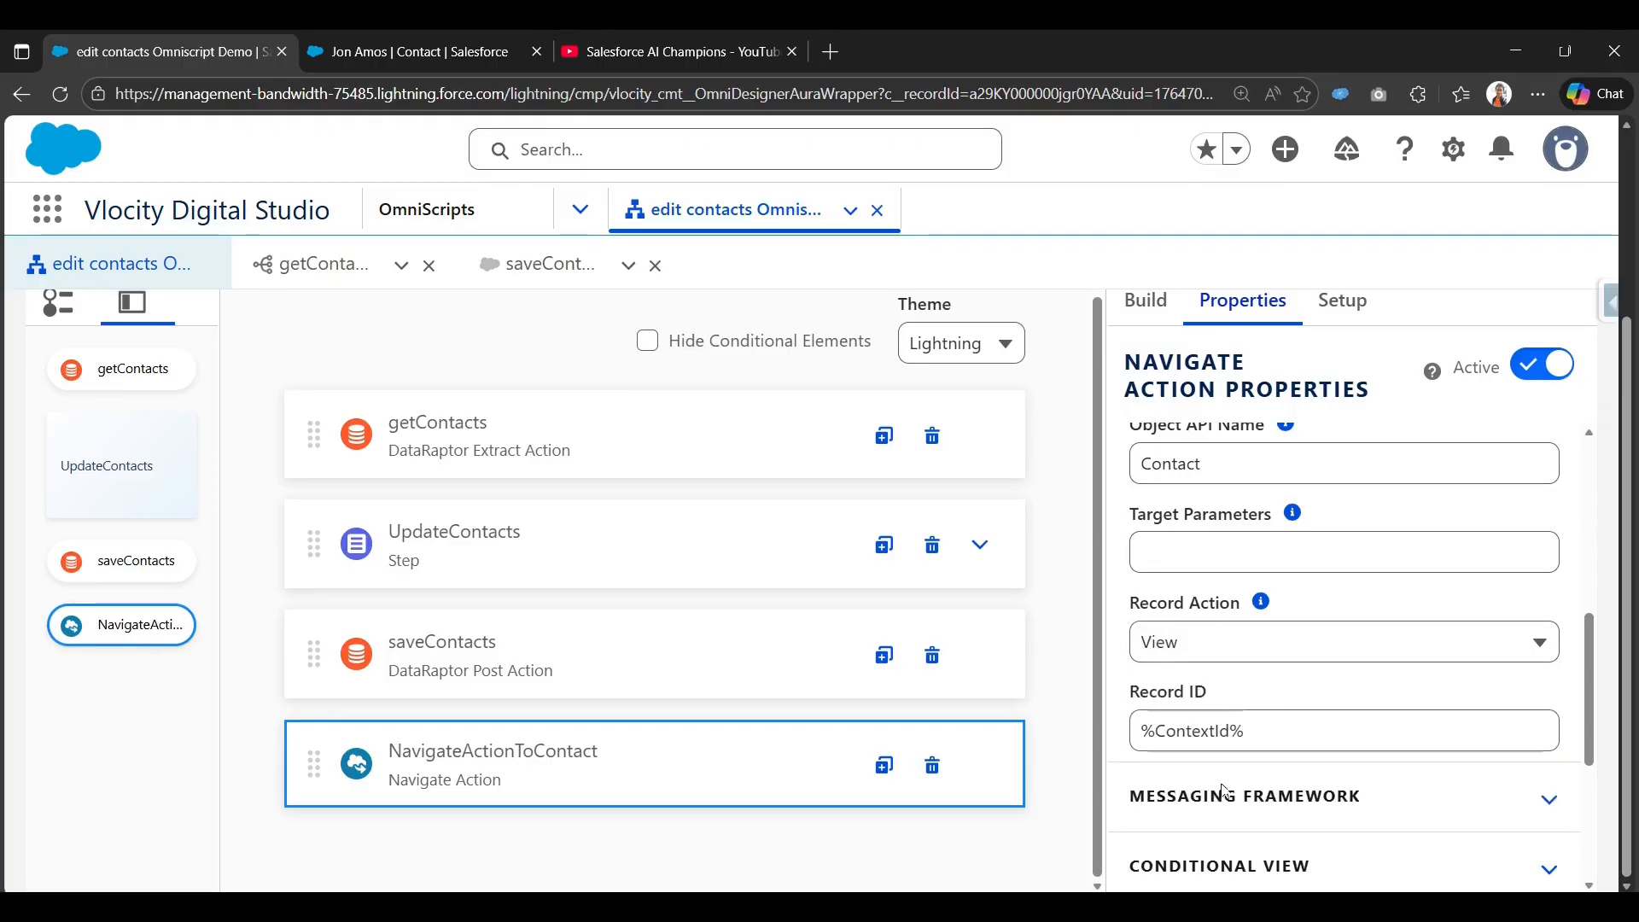
pyautogui.scroll(-3, 1178, 695)
pyautogui.scroll(2, 1177, 688)
pyautogui.click(1299, 694)
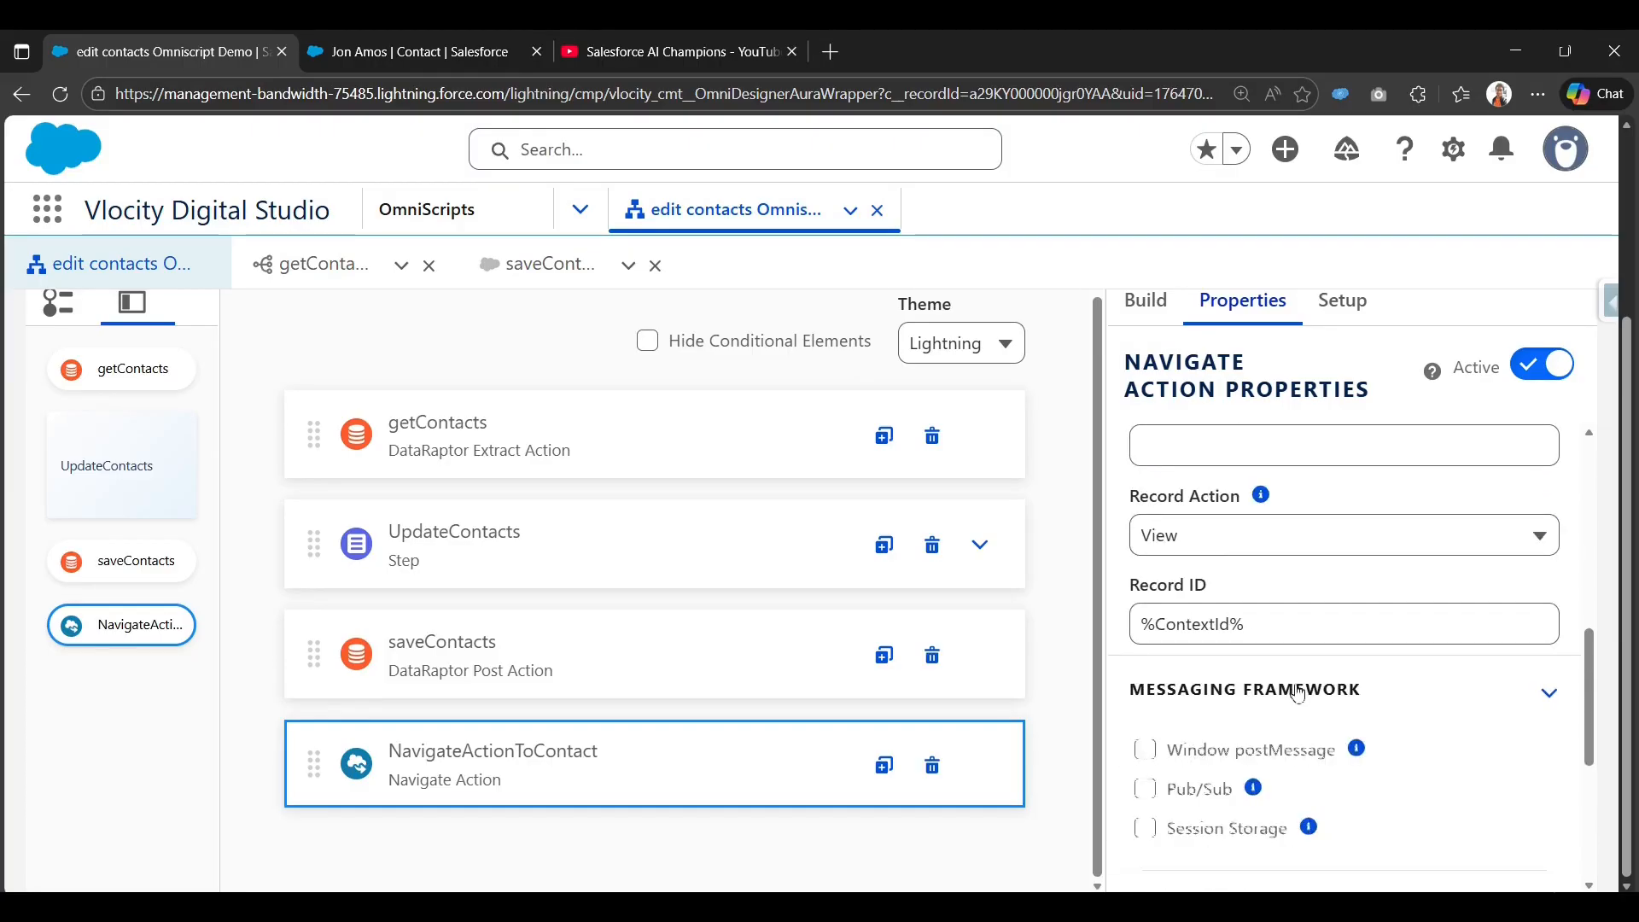
pyautogui.click(1298, 694)
pyautogui.scroll(-2, 1281, 693)
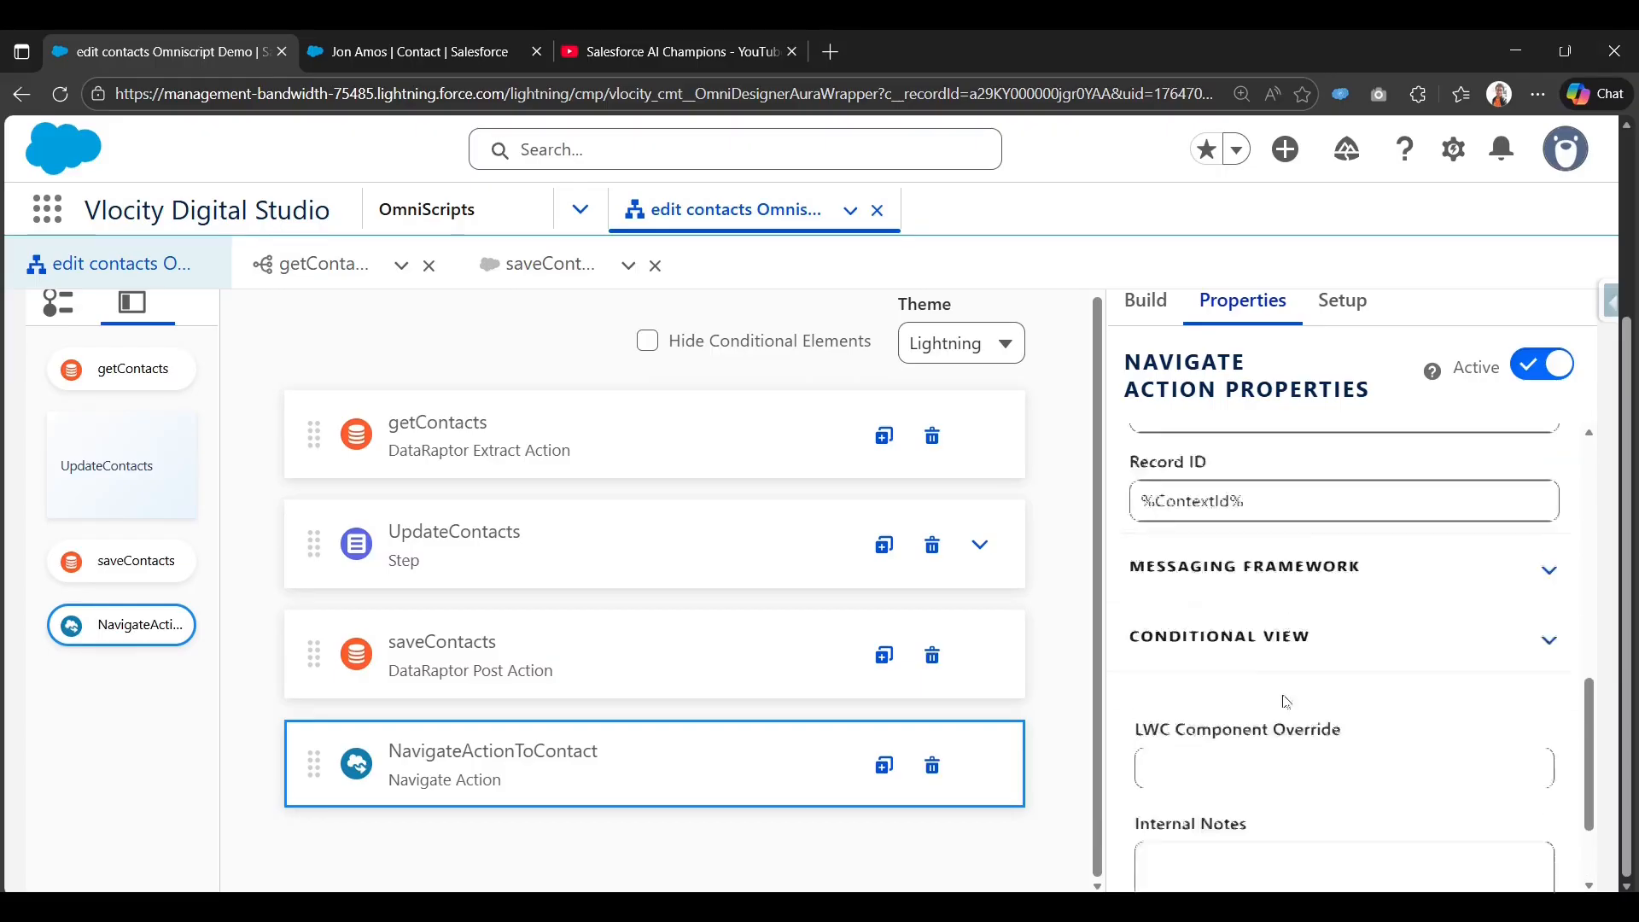
pyautogui.scroll(6, 1262, 681)
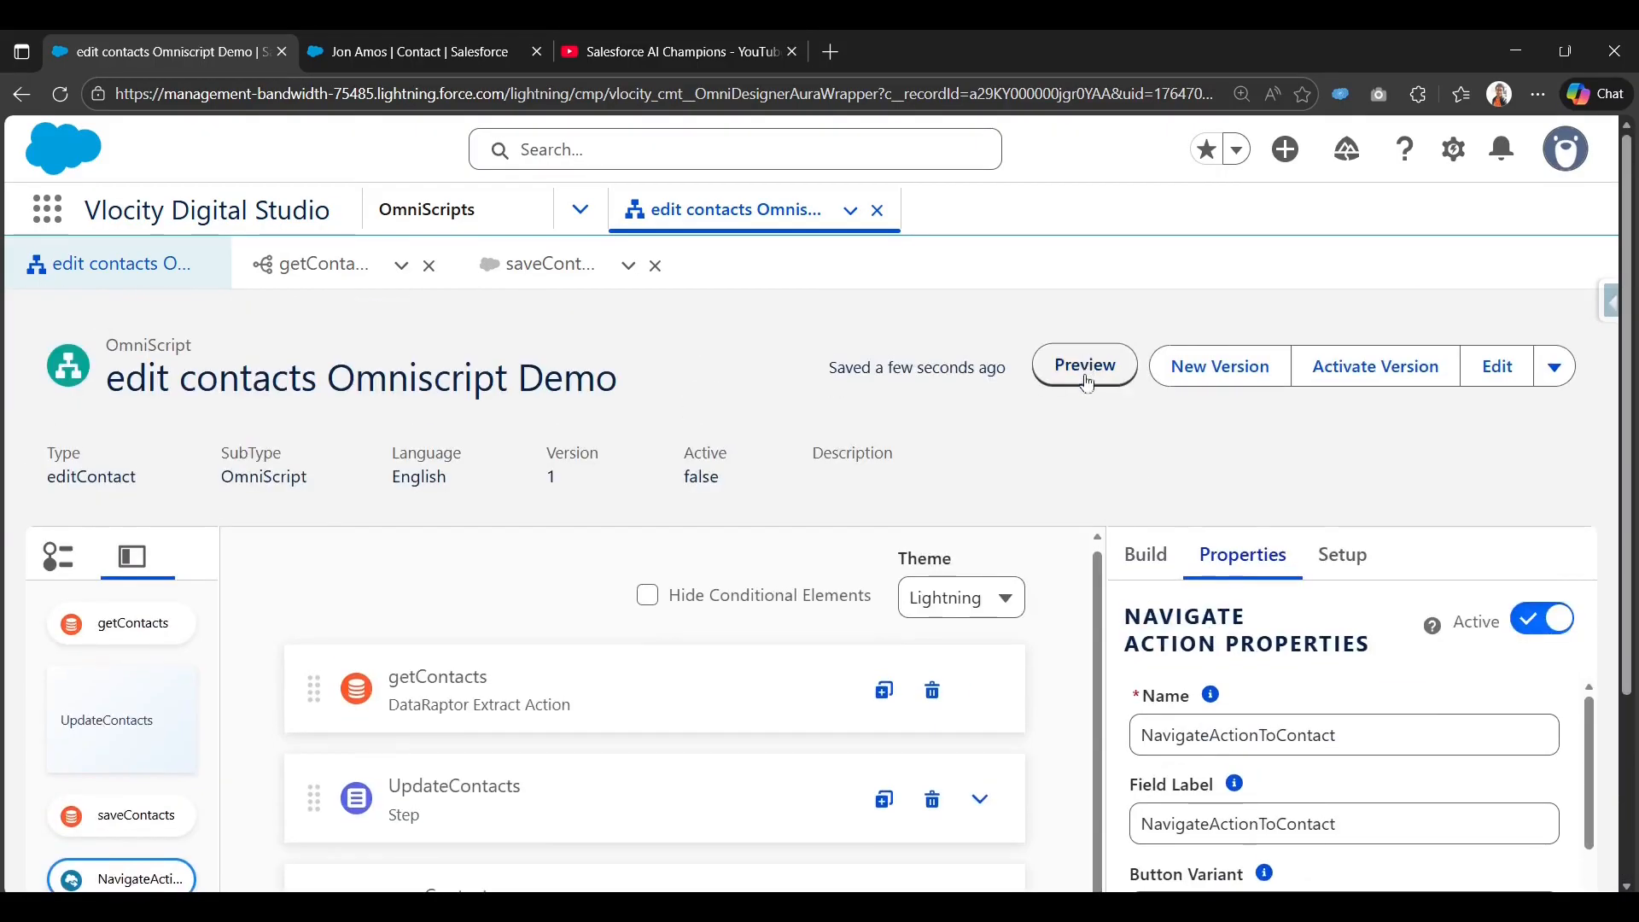
# Preview the OmniScript and replace the contact's description with updated text.
pyautogui.click(1086, 385)
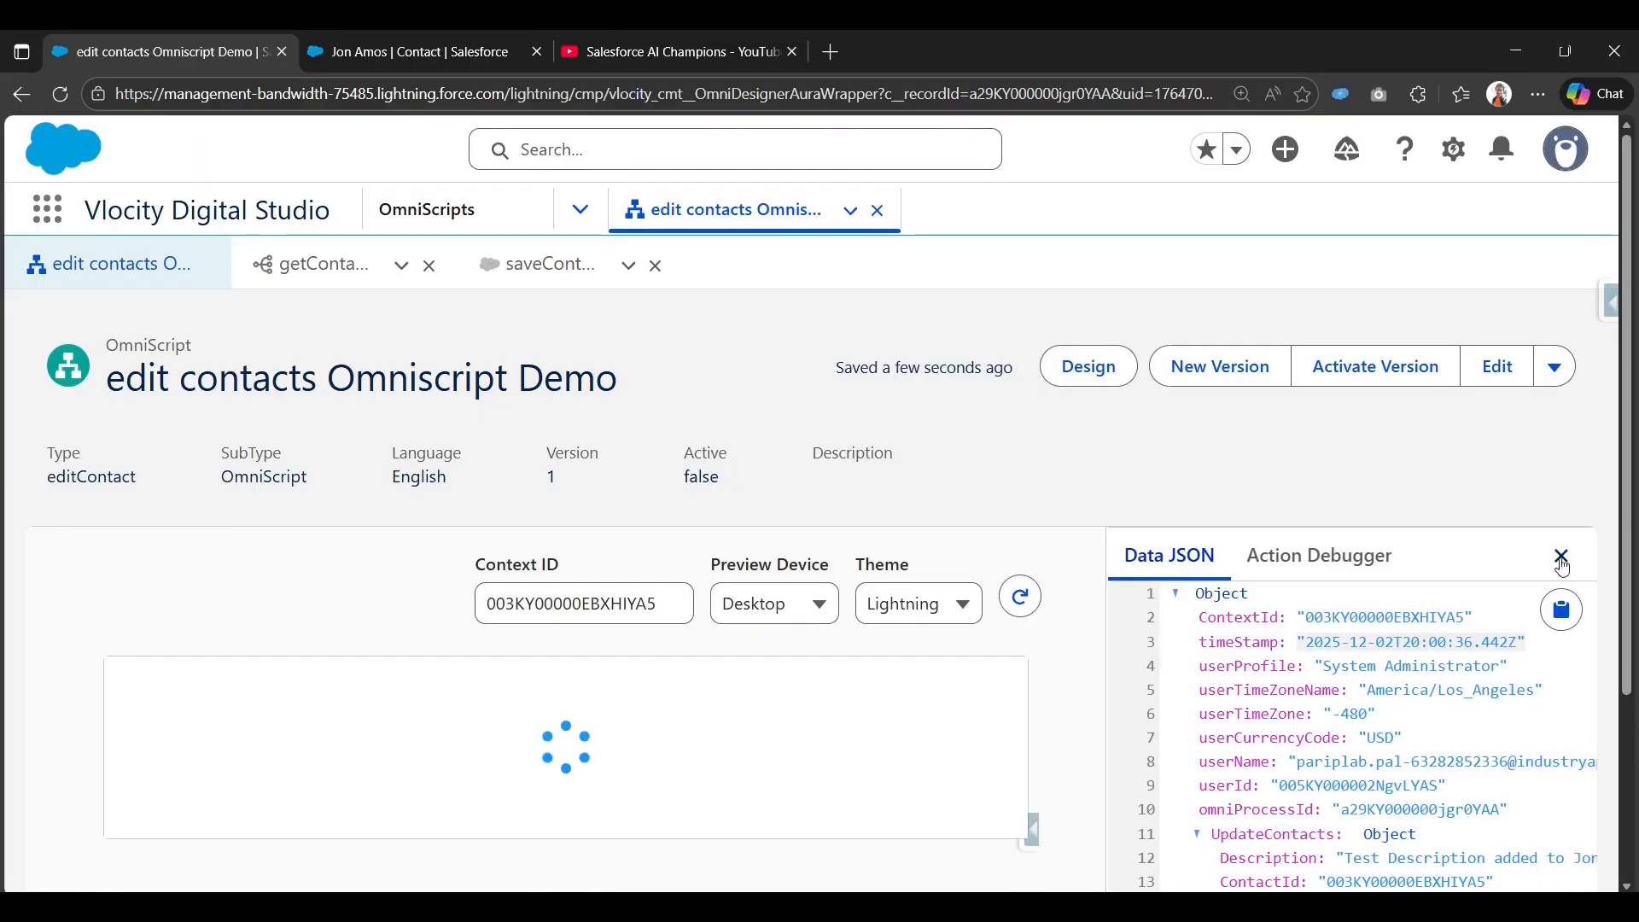
pyautogui.scroll(-3, 973, 604)
pyautogui.scroll(-3, 425, 681)
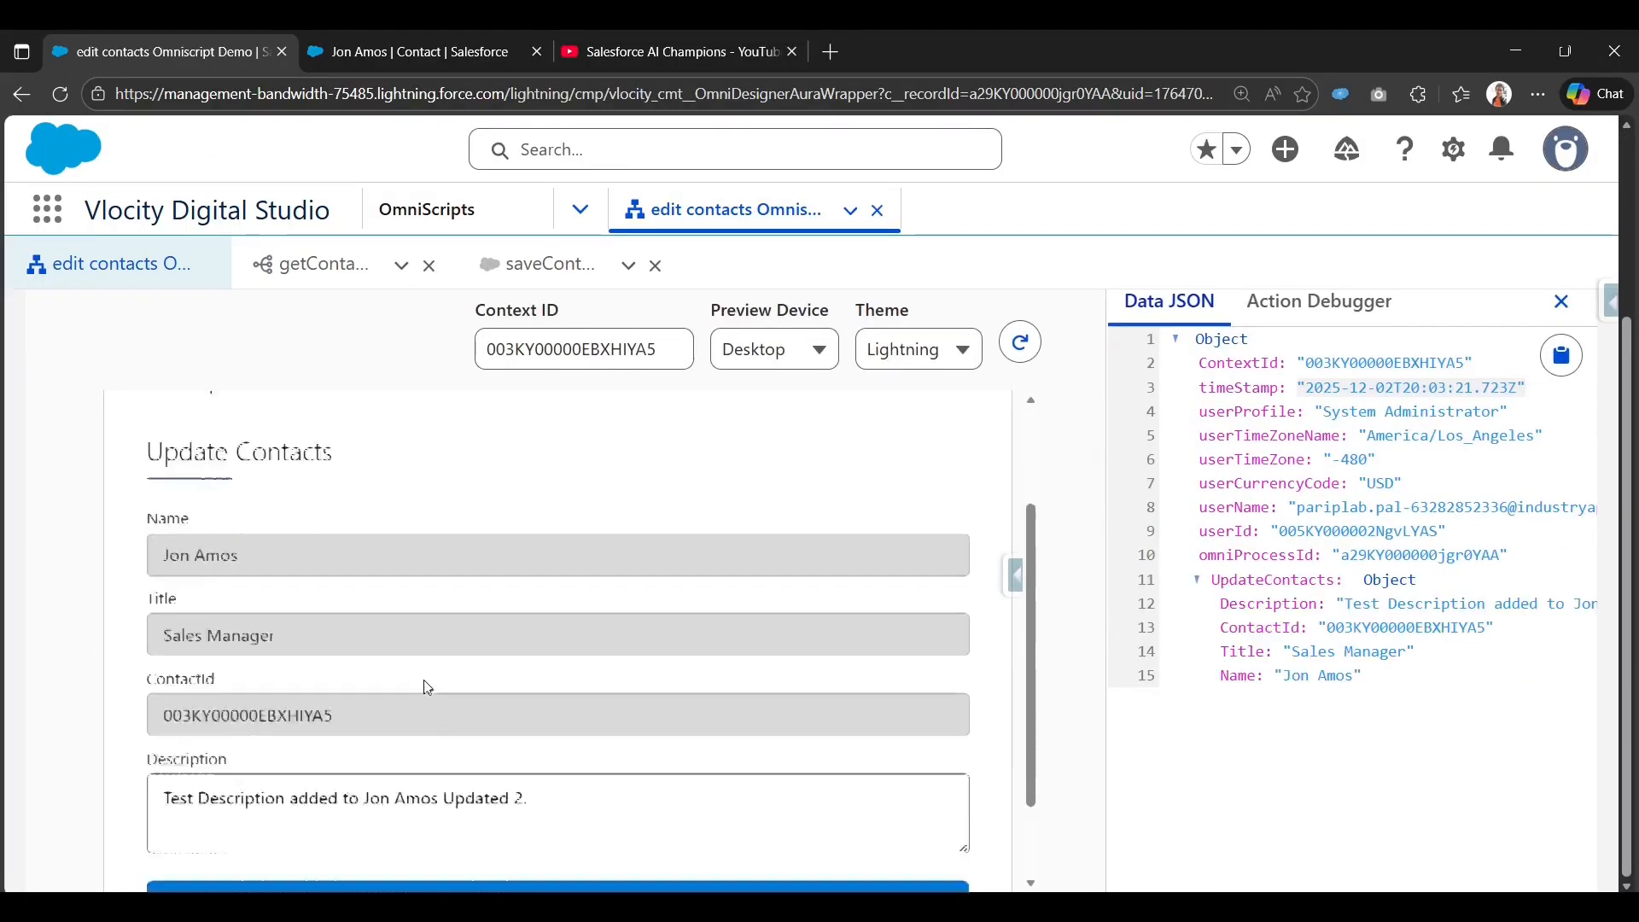
pyautogui.click(763, 696)
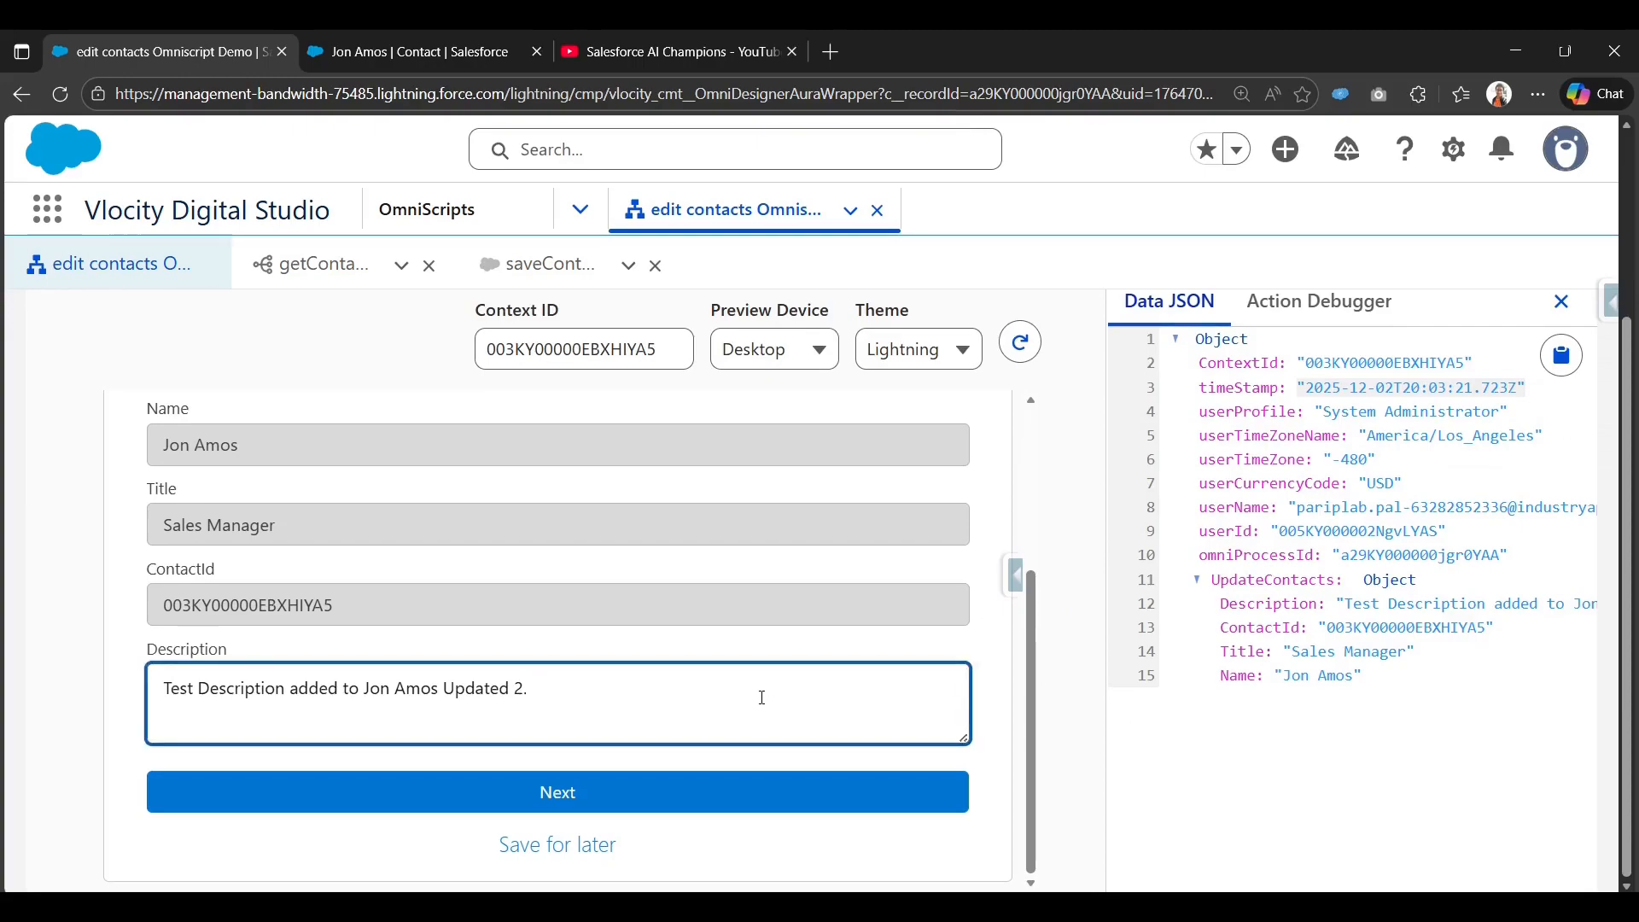
pyautogui.press('BackSpace')
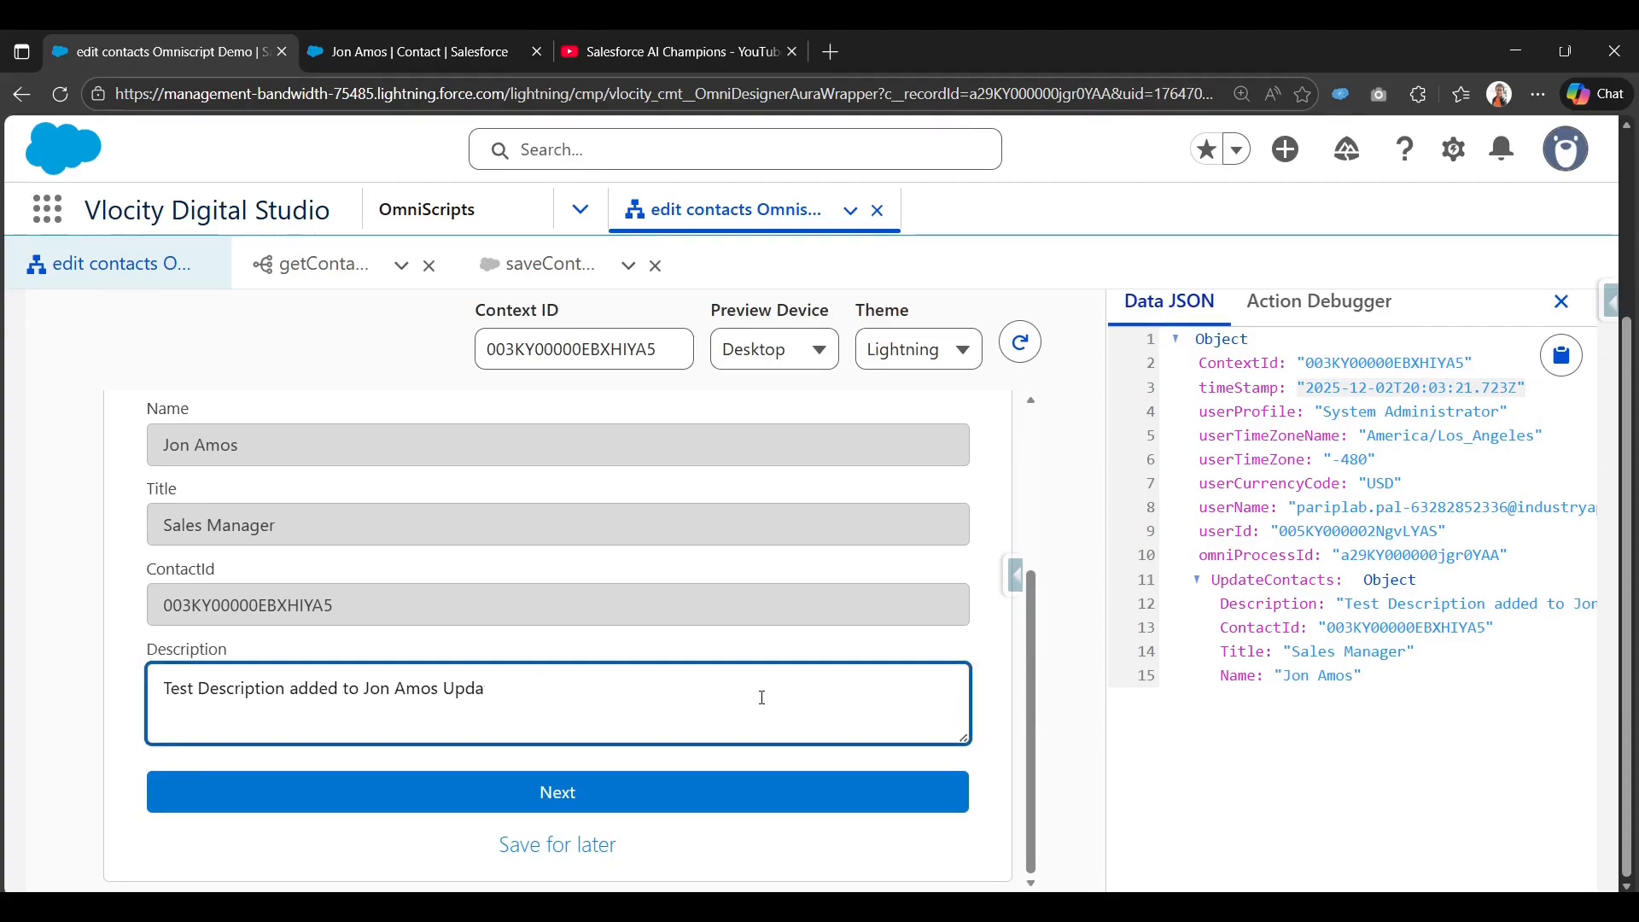
pyautogui.press('BackSpace')
pyautogui.press('BackSpace')
pyautogui.press('BackSpace')
pyautogui.press('BackSpace')
pyautogui.press('BackSpace')
pyautogui.press('BackSpace')
pyautogui.press('BackSpace')
pyautogui.press('BackSpace')
pyautogui.press('BackSpace')
pyautogui.press('BackSpace')
pyautogui.press('BackSpace')
pyautogui.press('BackSpace')
pyautogui.press('BackSpace')
pyautogui.press('BackSpace')
pyautogui.press('BackSpace')
pyautogui.press('BackSpace')
pyautogui.press('BackSpace')
pyautogui.press('BackSpace')
pyautogui.press('BackSpace')
pyautogui.press('BackSpace')
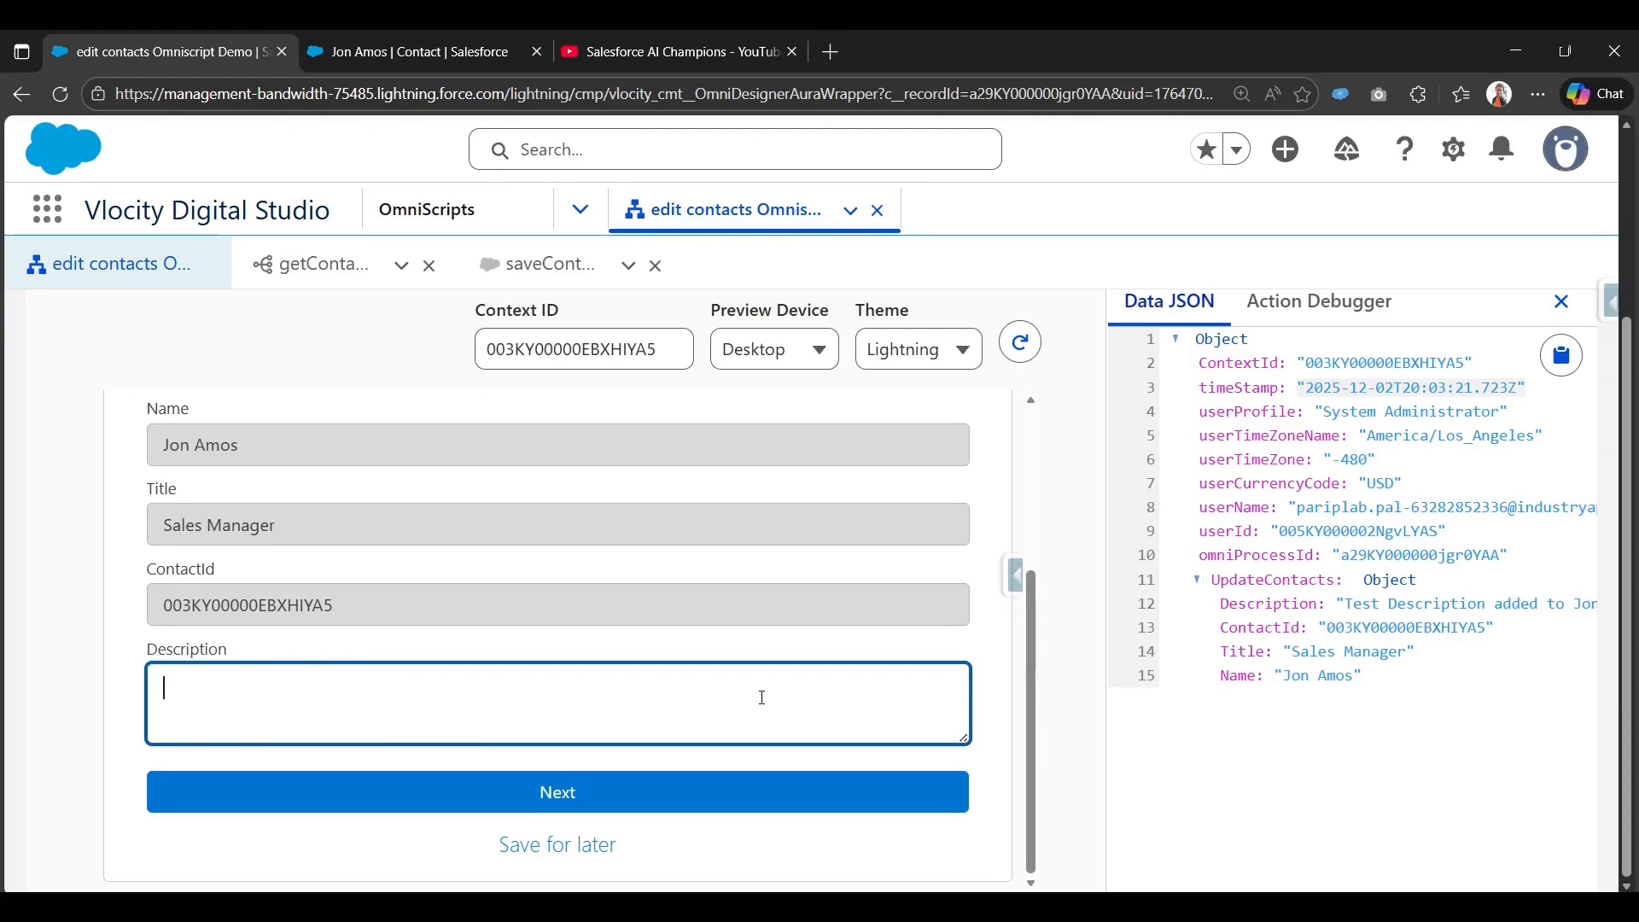
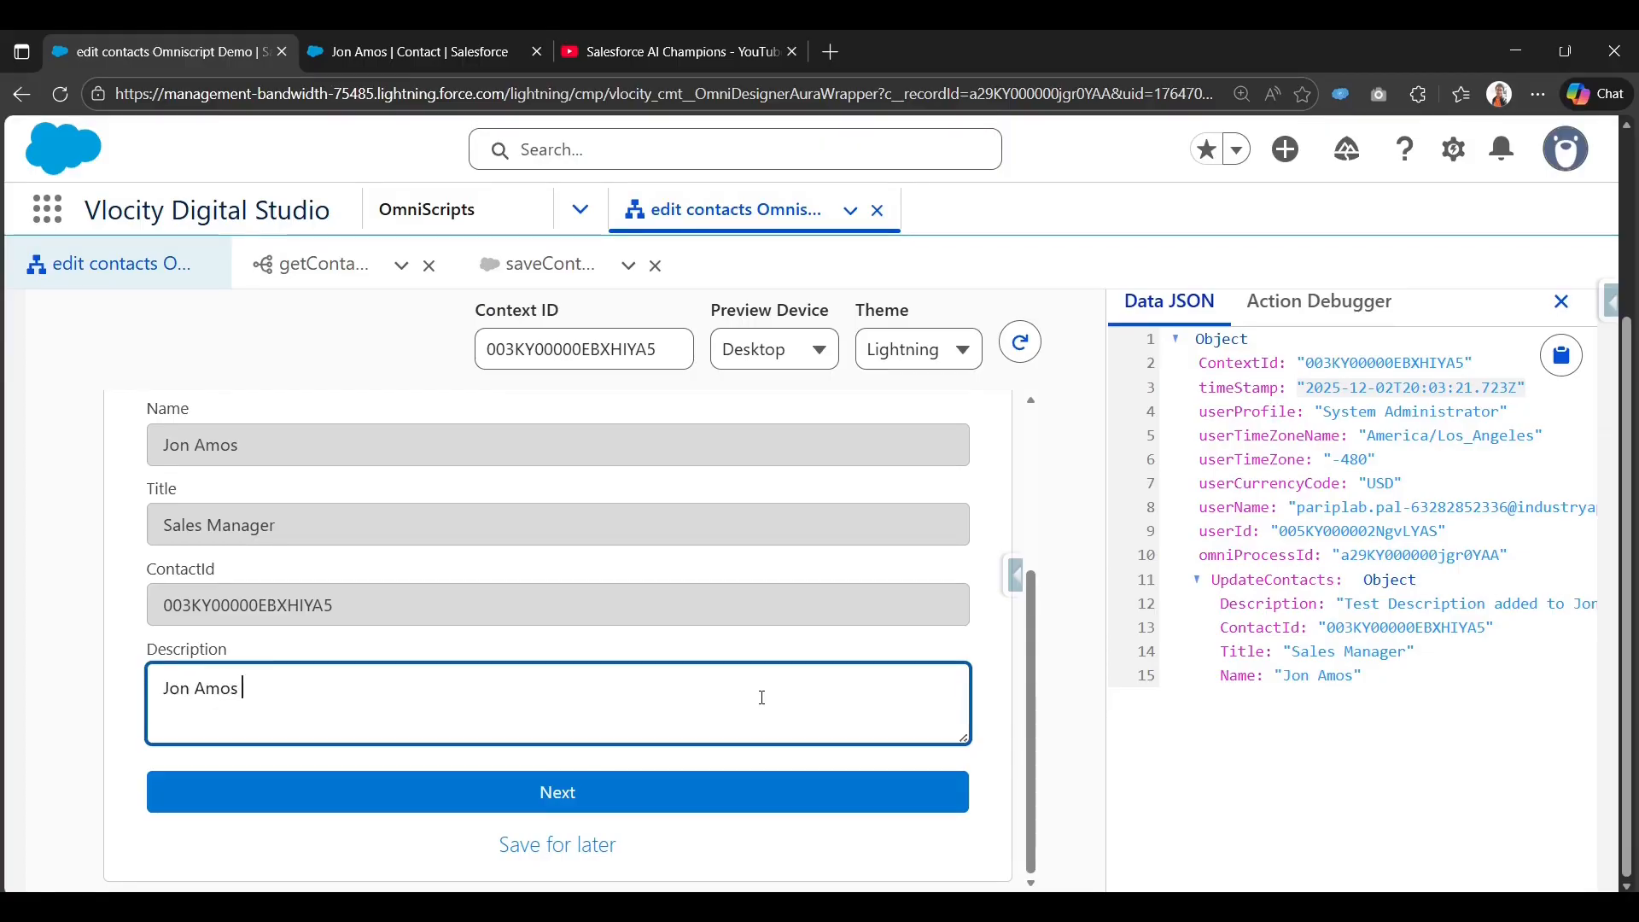
pyautogui.write('Contact d')
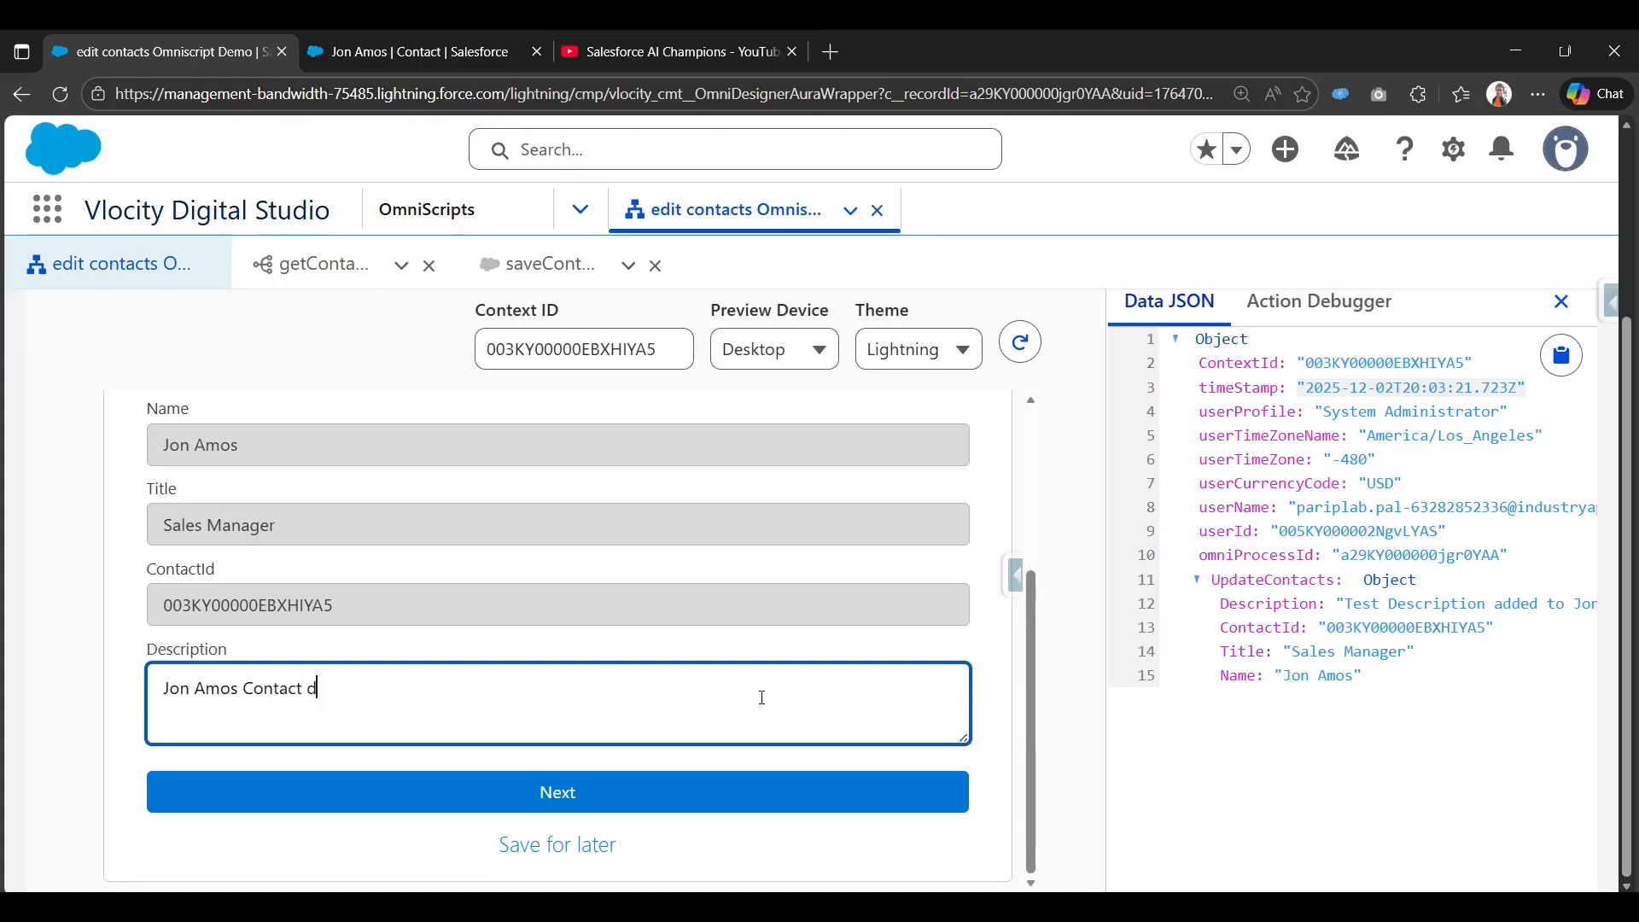
pyautogui.write('esc ')
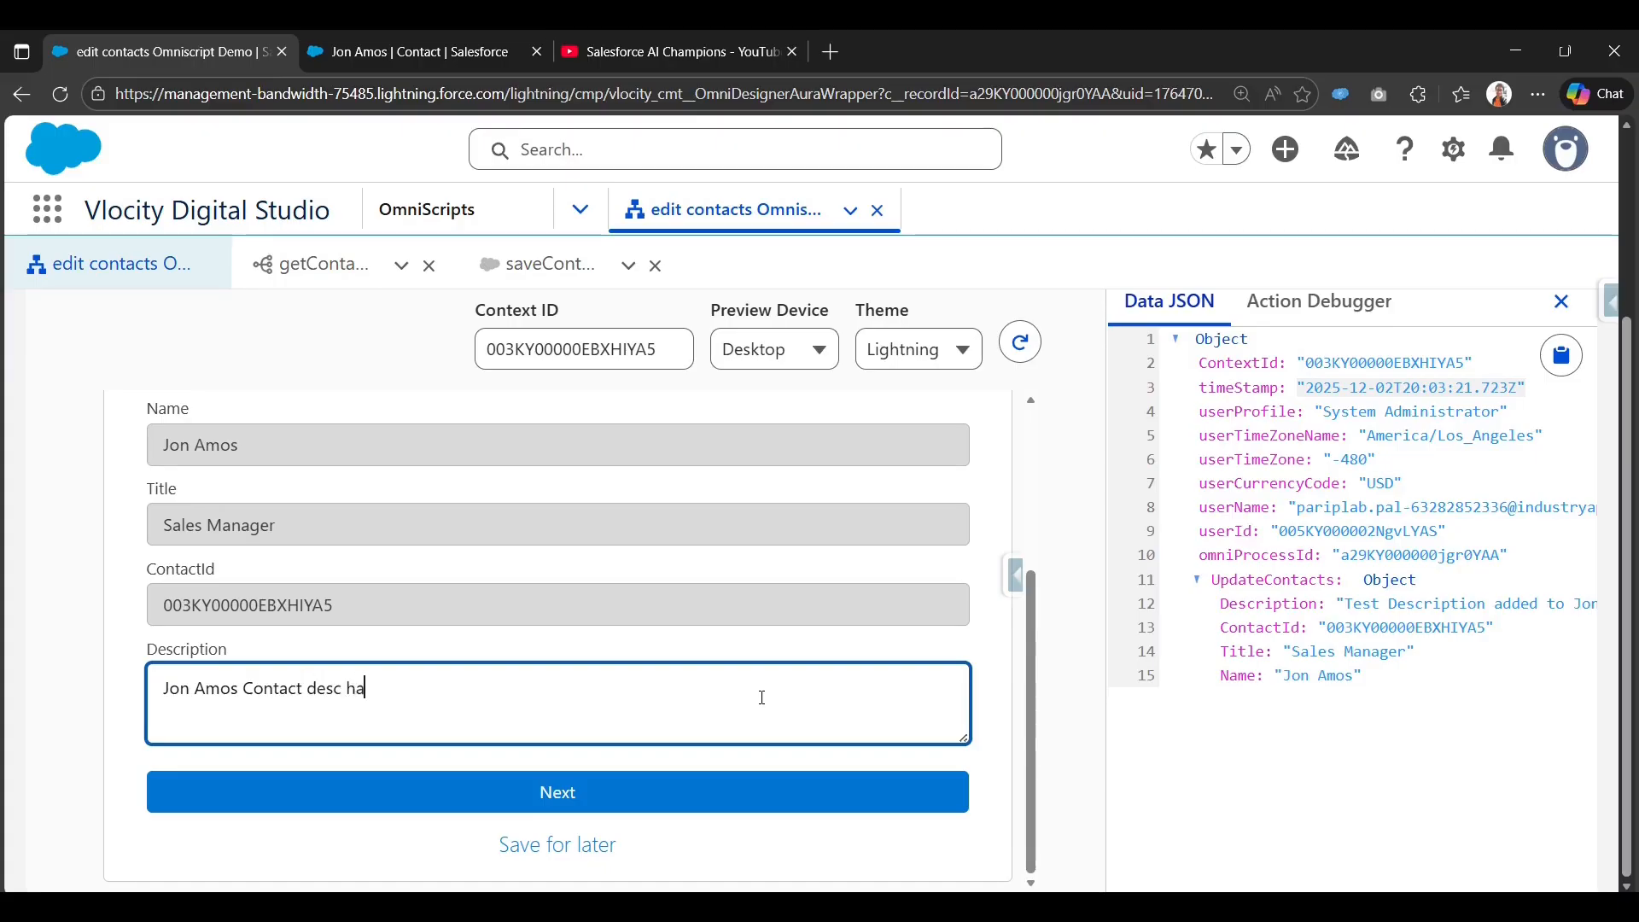
pyautogui.write('has been upoda')
pyautogui.press('BackSpace')
pyautogui.press('BackSpace')
pyautogui.press('BackSpace')
pyautogui.write('daye')
# Submit it, confirm saveContacts returned DRId_Contact in the Action Debugger, then go back to Design.
pyautogui.click(591, 792)
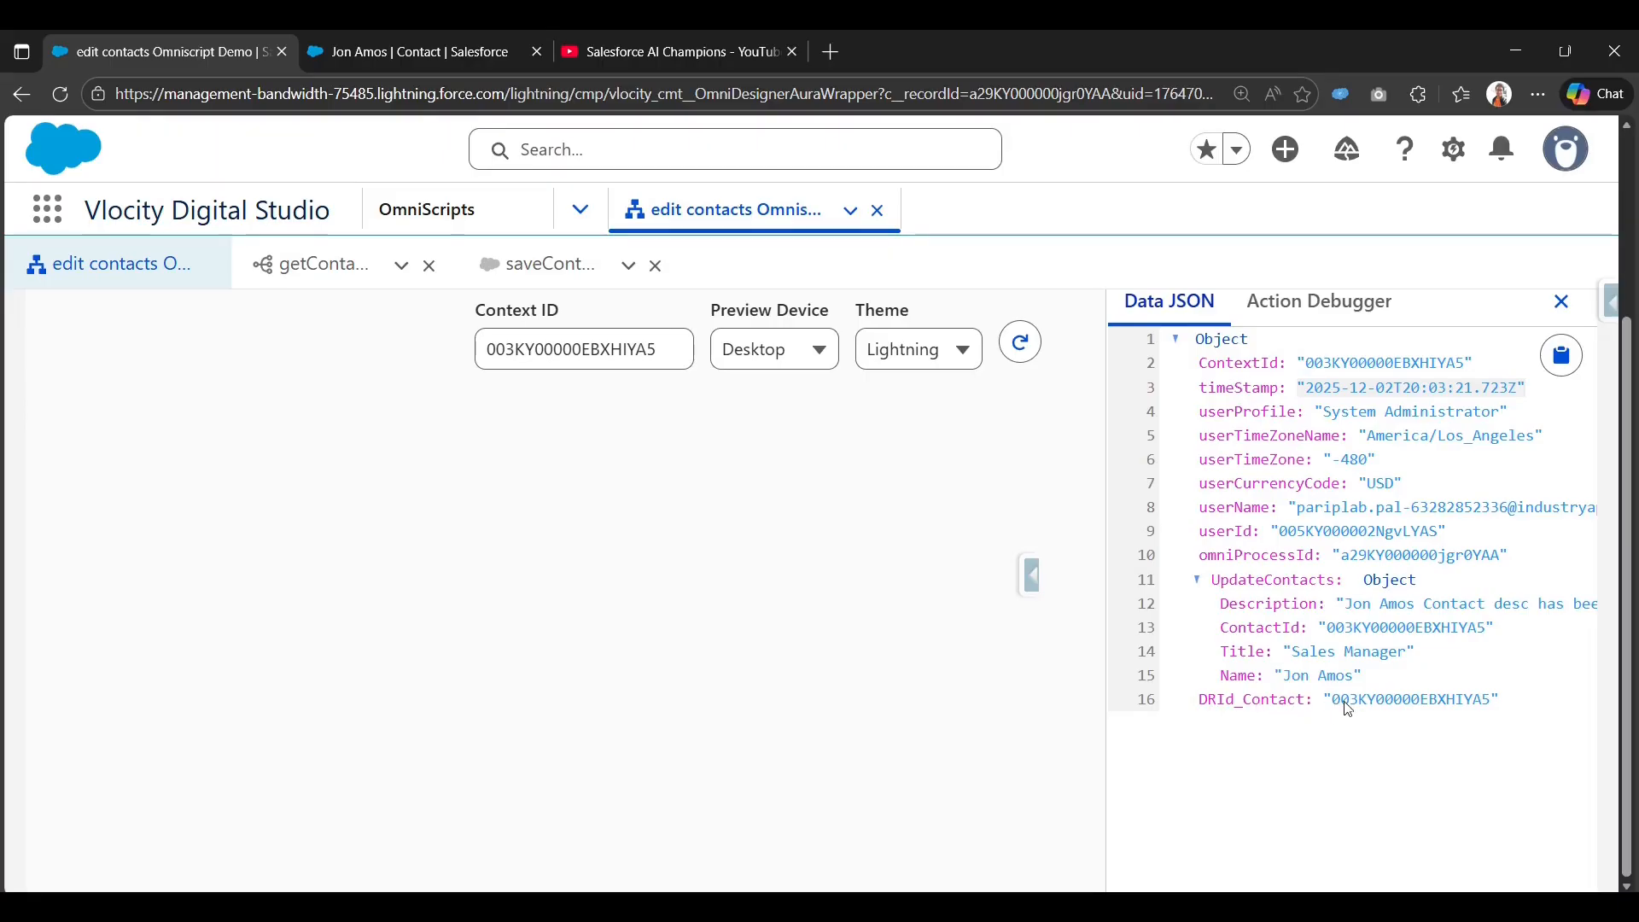
pyautogui.click(1320, 301)
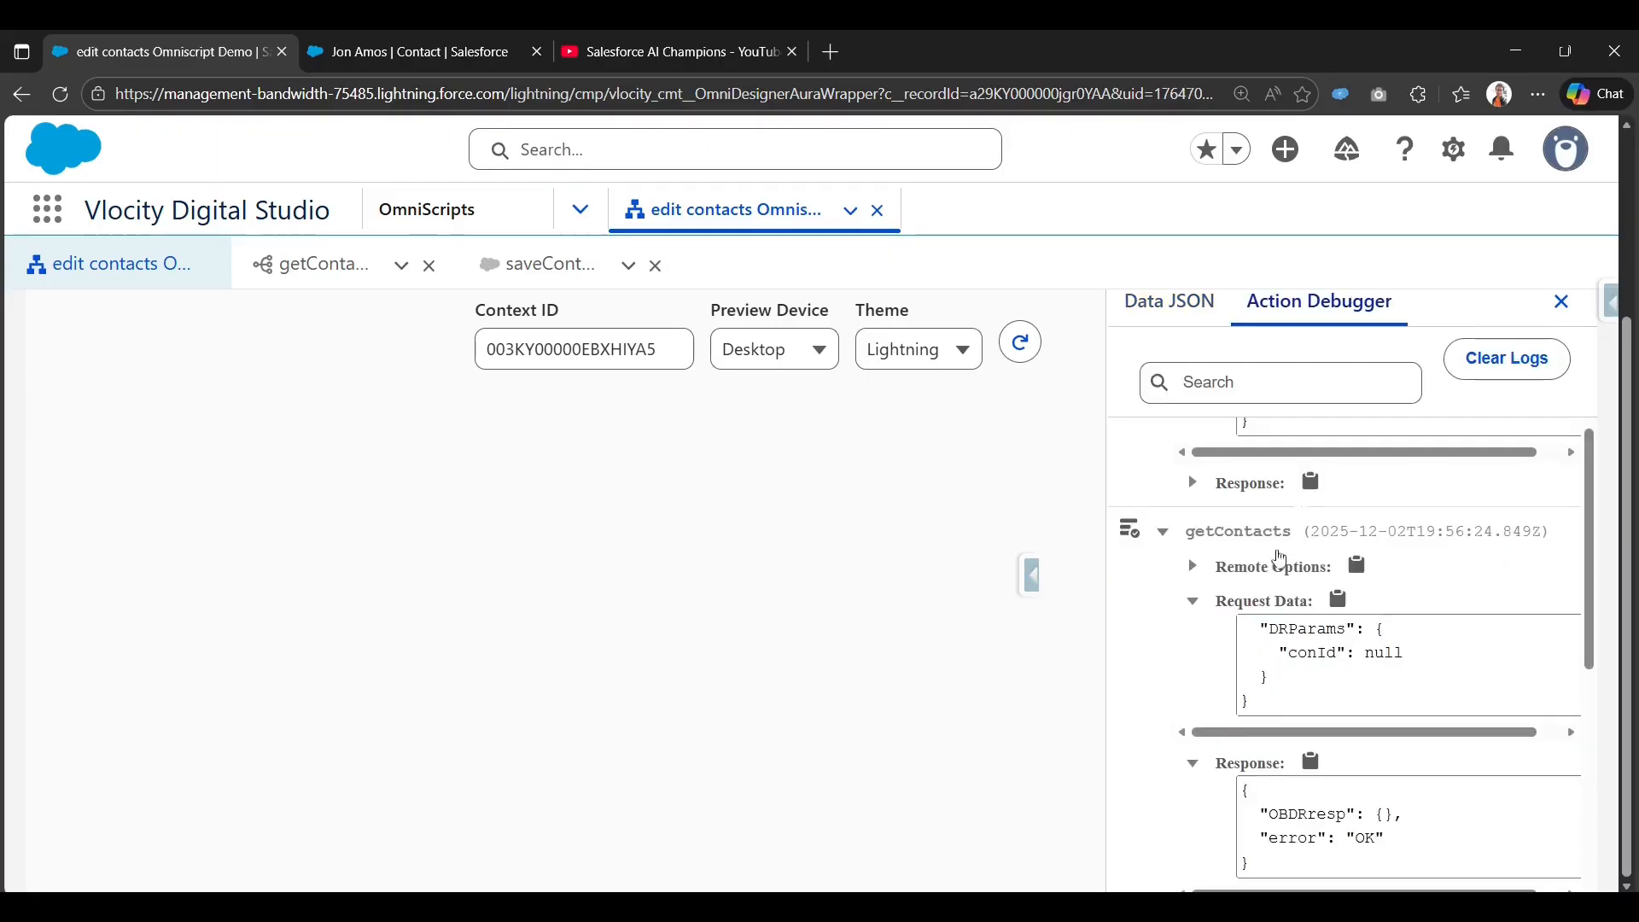
pyautogui.scroll(-5, 1208, 772)
pyautogui.click(1165, 862)
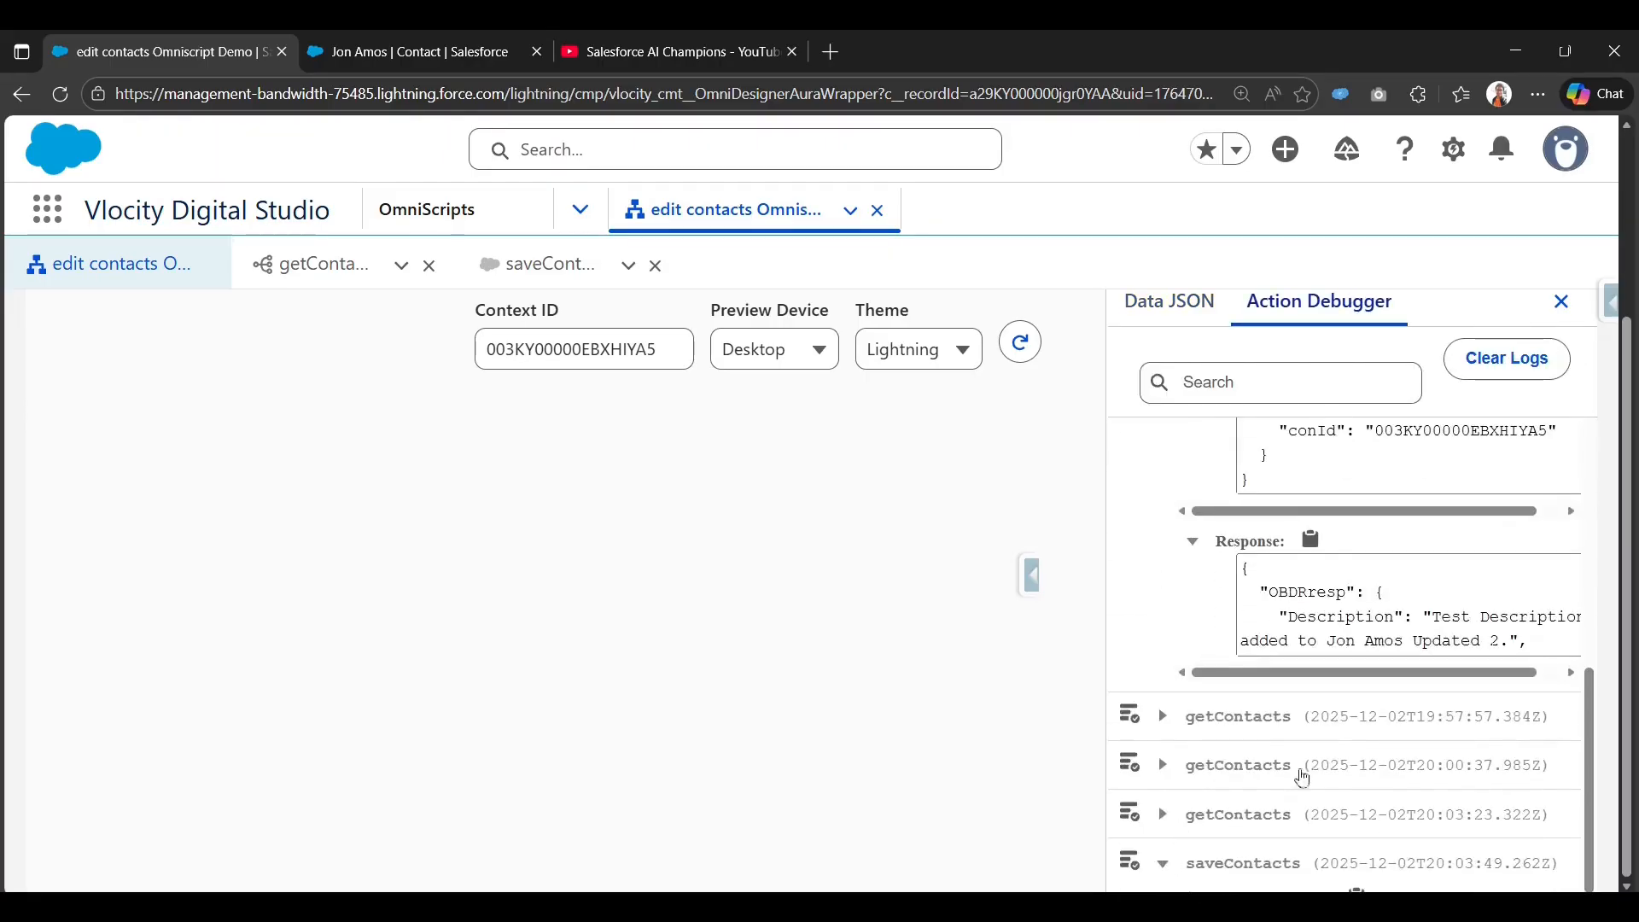
pyautogui.scroll(-3, 1307, 772)
pyautogui.scroll(-8, 1377, 815)
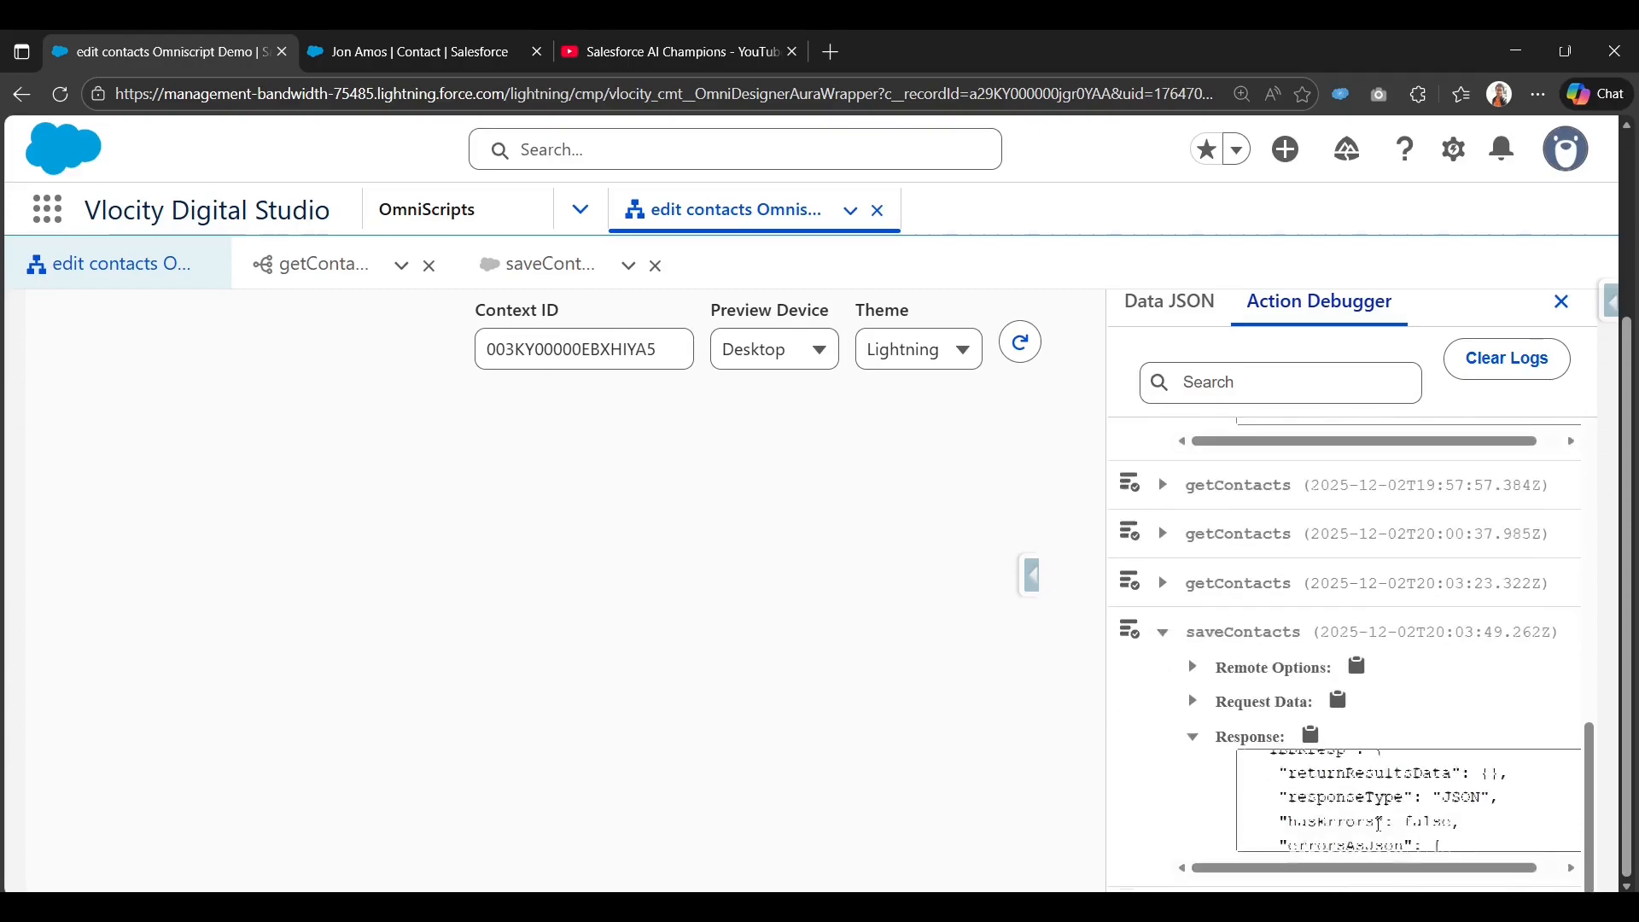
pyautogui.scroll(3, 1376, 815)
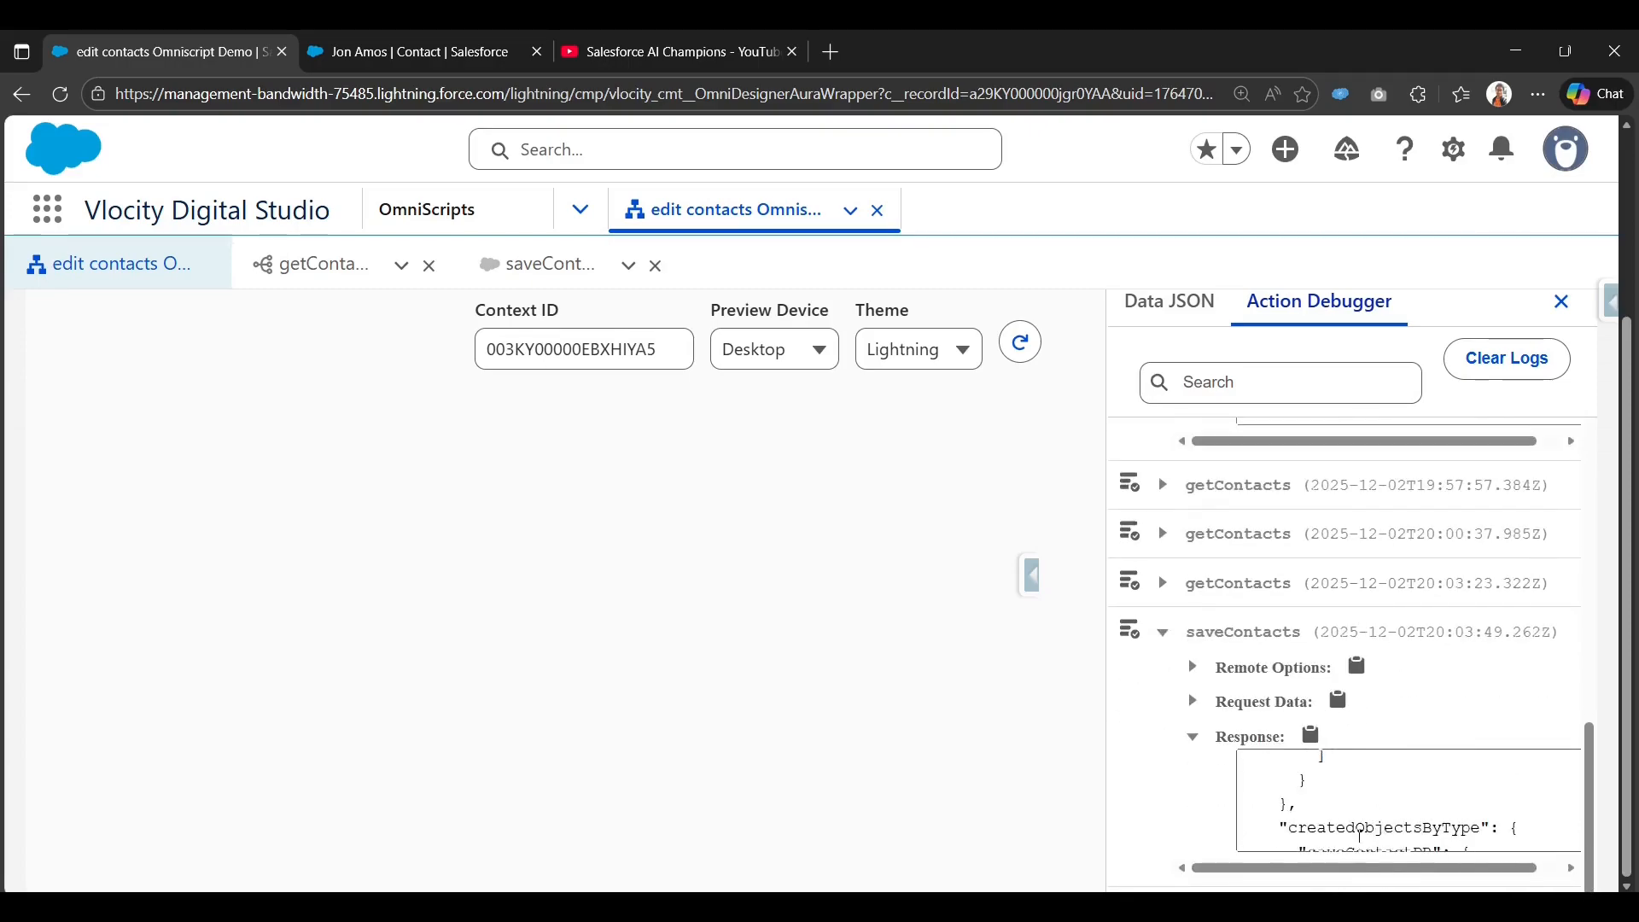
pyautogui.scroll(-3, 1376, 815)
pyautogui.scroll(3, 1377, 815)
pyautogui.moveTo(1347, 794); pyautogui.dragTo(1527, 796)
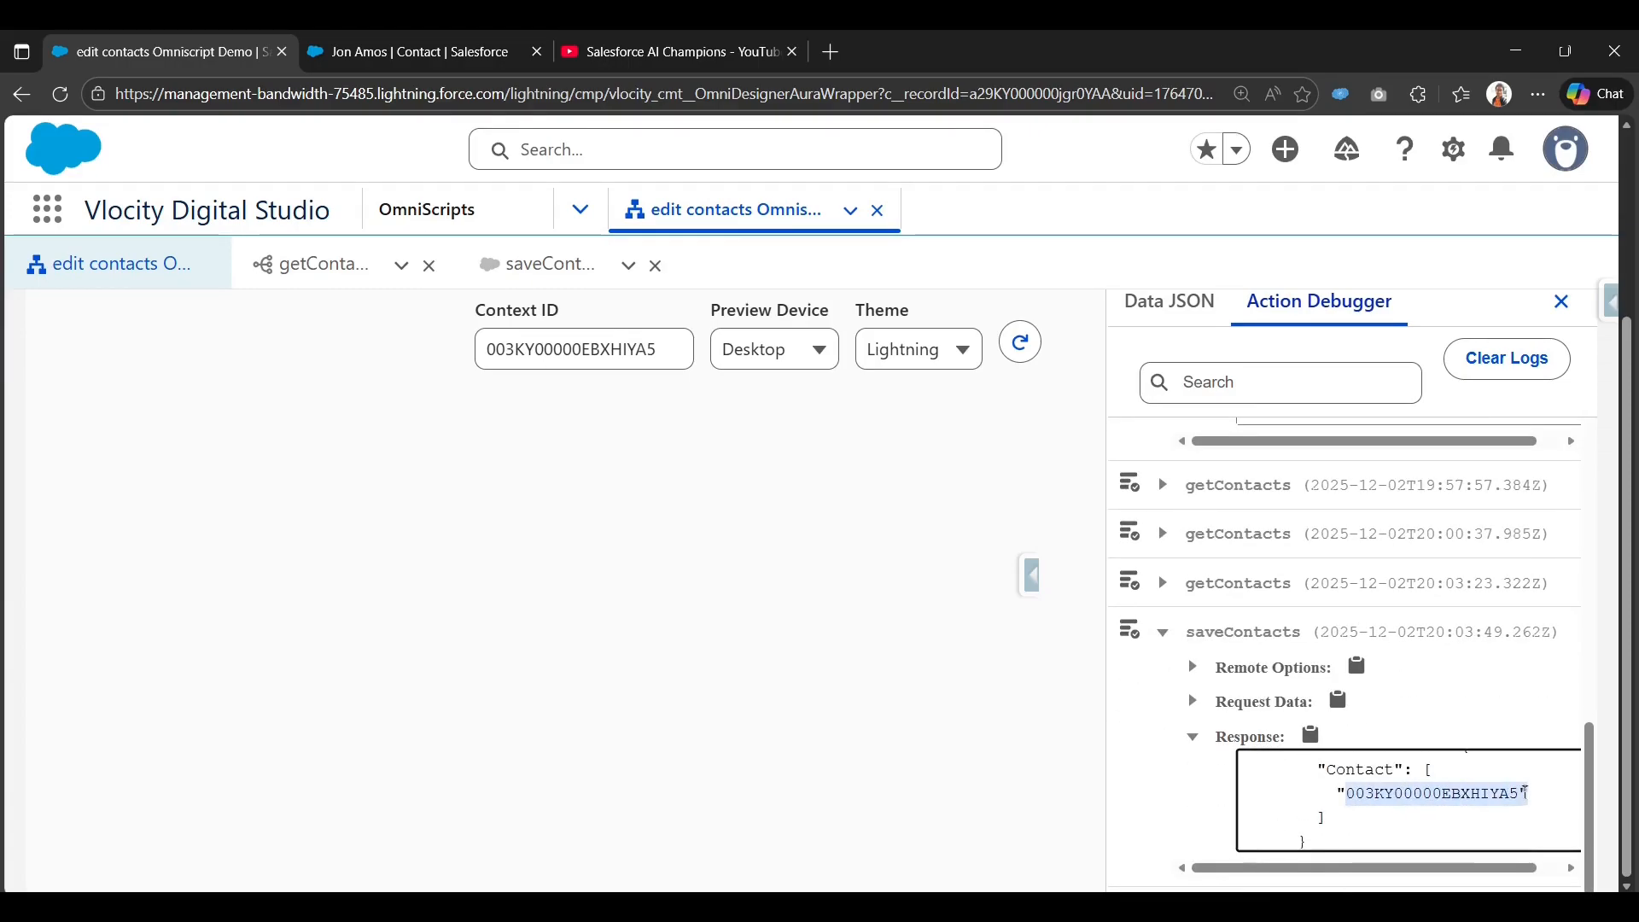
pyautogui.scroll(4, 1099, 702)
pyautogui.click(1123, 379)
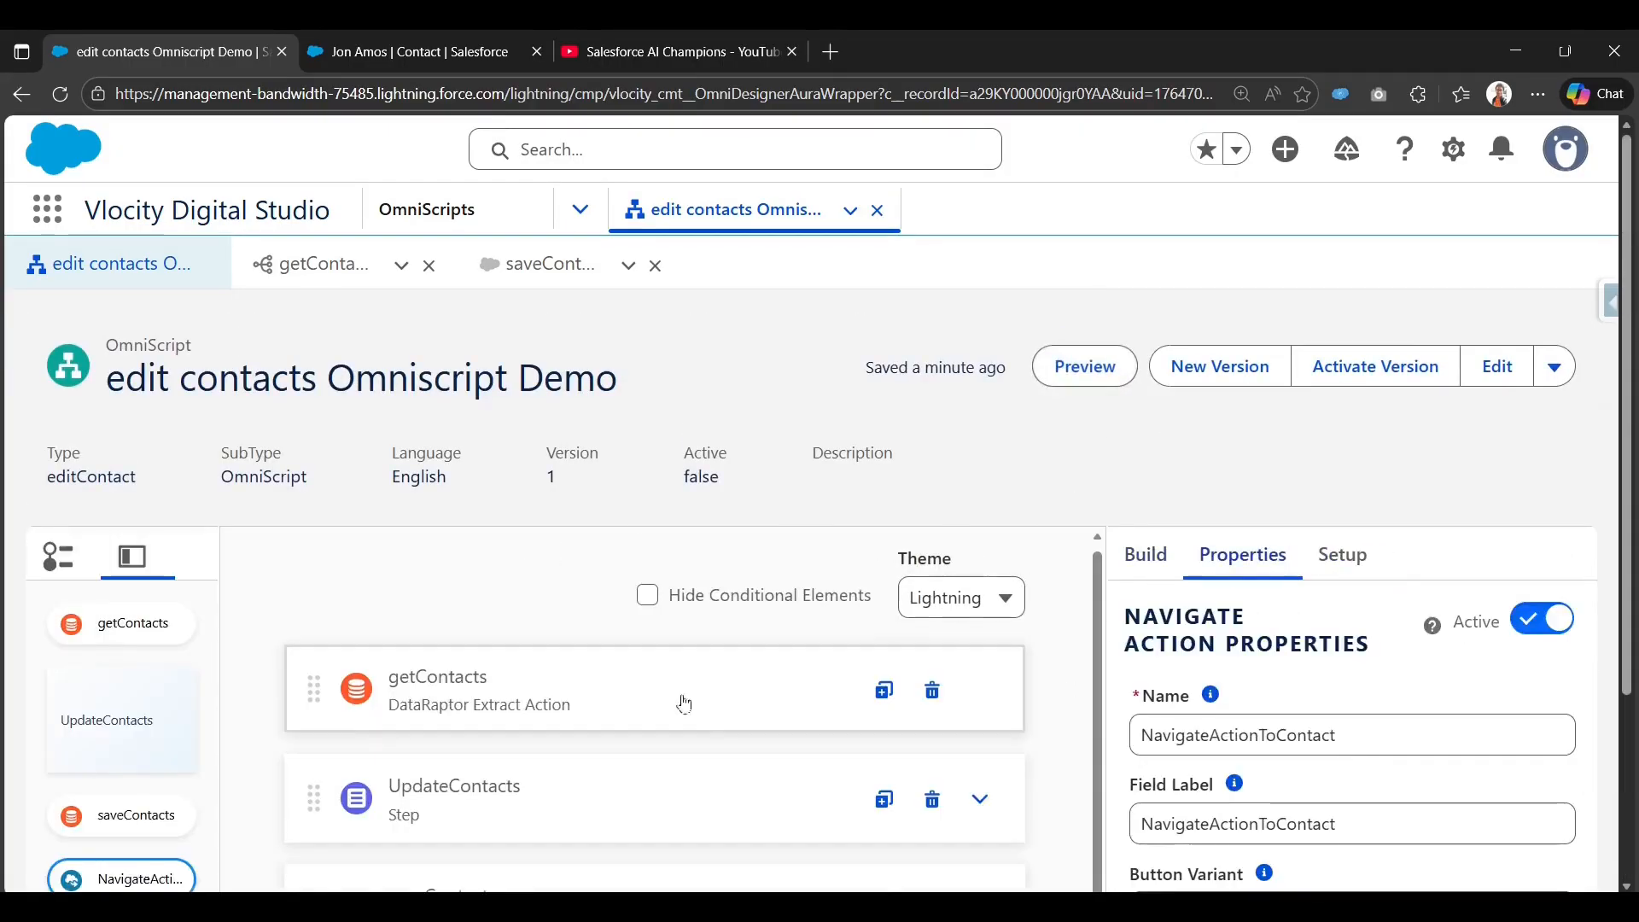
# Activate the OmniScript version and switch to the contact record tab while it compiles.
pyautogui.click(1385, 376)
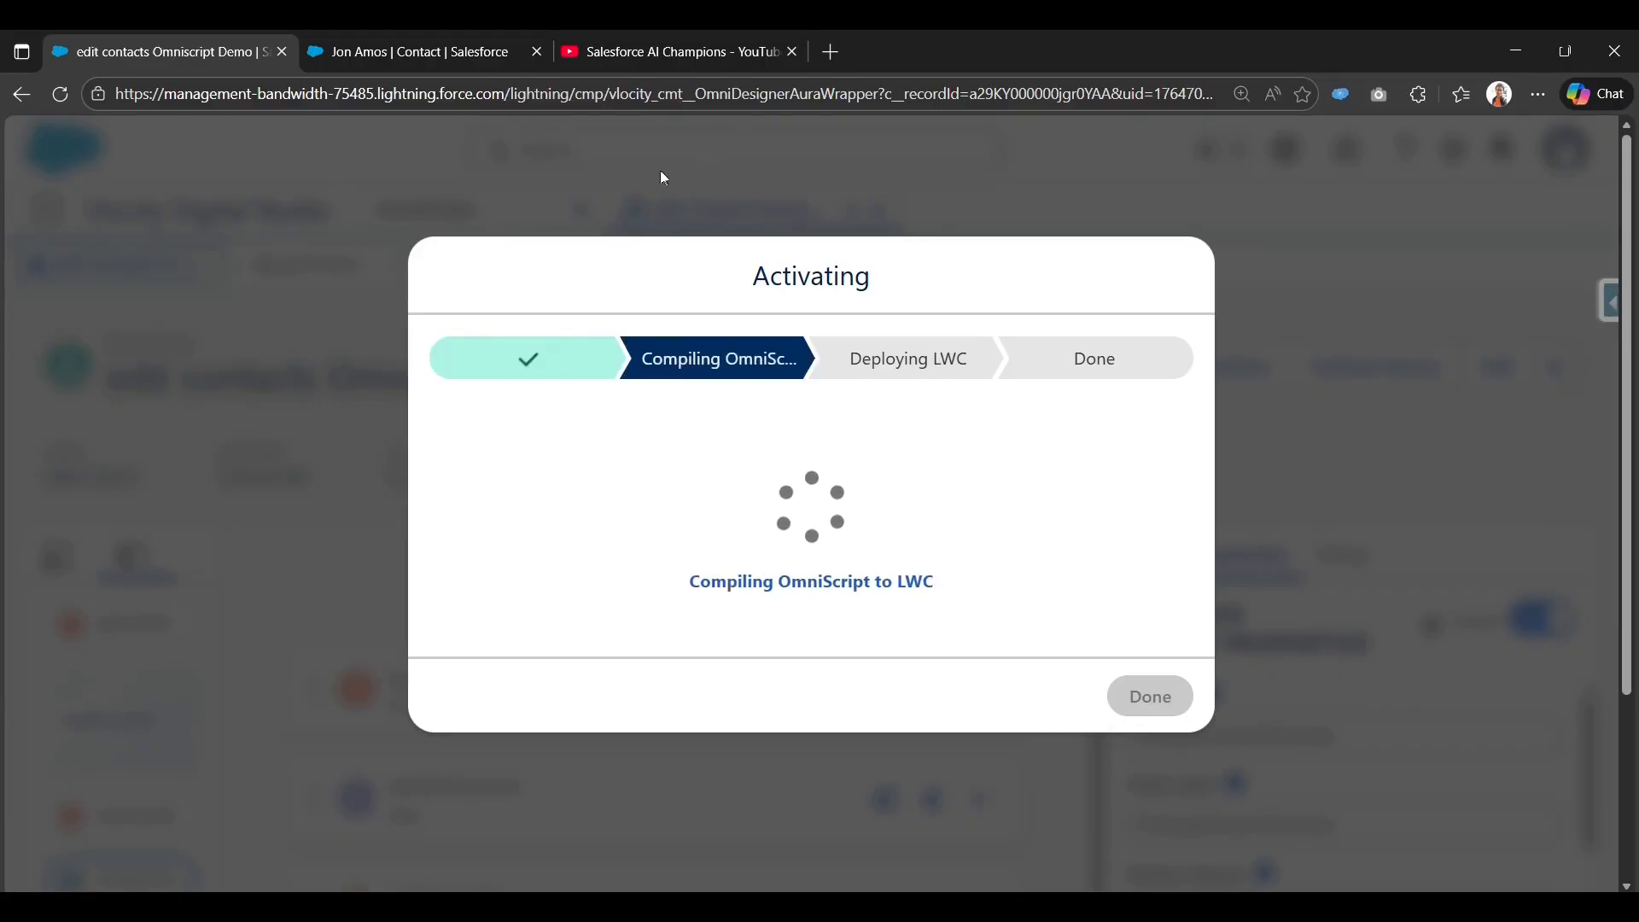
pyautogui.click(407, 35)
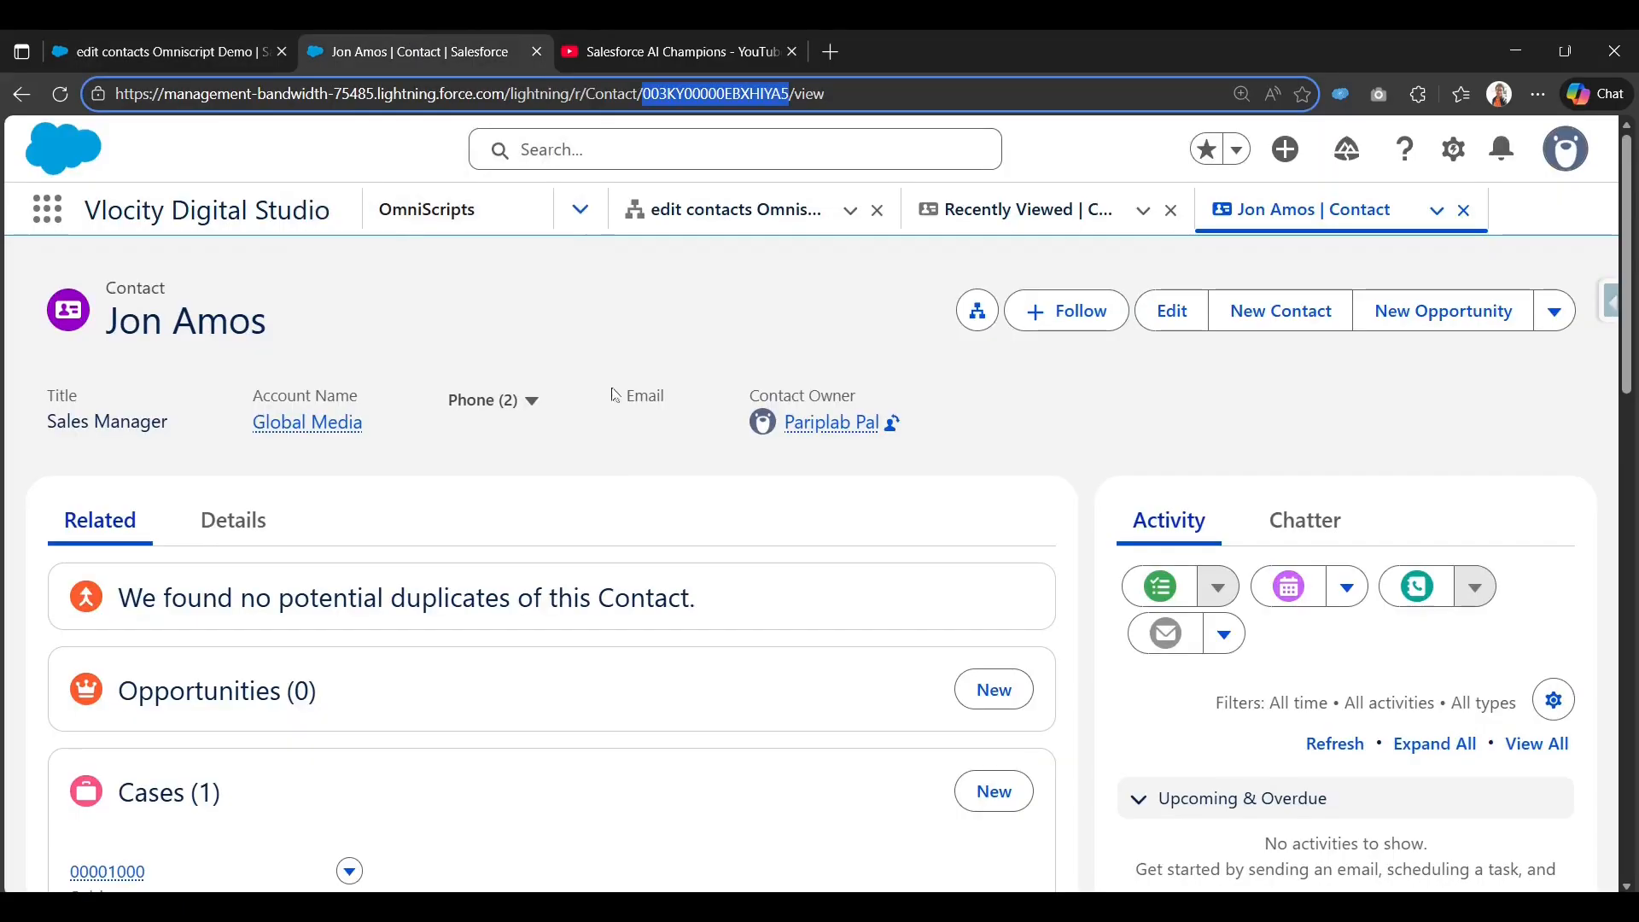
# Confirm the Description on the contact's Details tab holds the updated text, then return to OmniStudio.
pyautogui.click(238, 537)
pyautogui.scroll(-12, 245, 513)
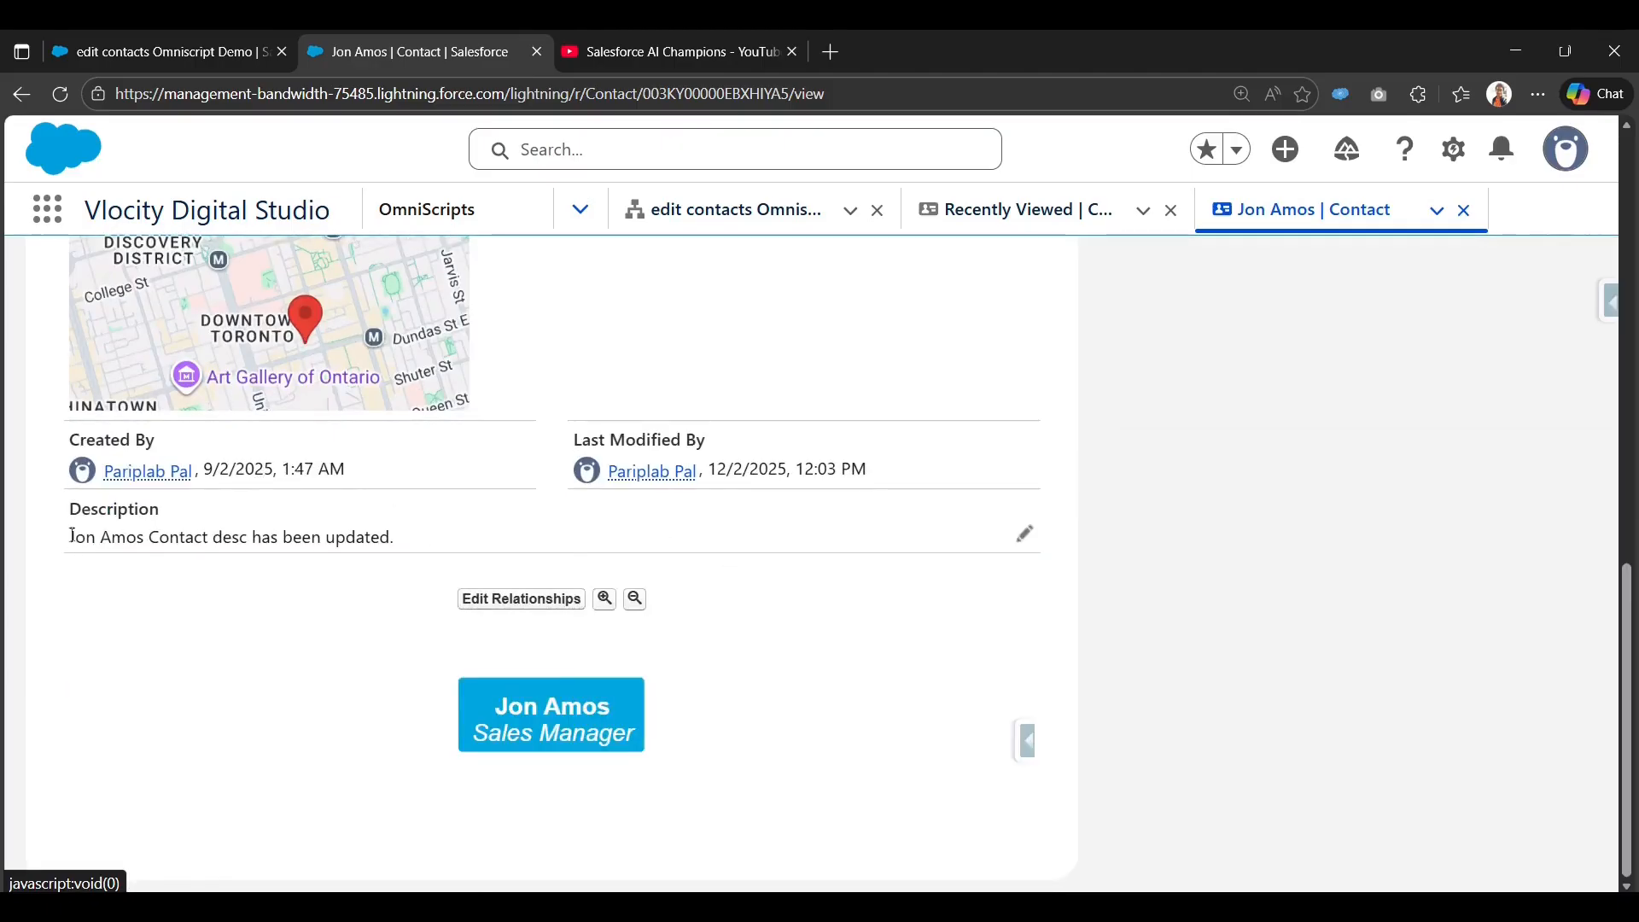
pyautogui.moveTo(72, 536); pyautogui.dragTo(414, 546)
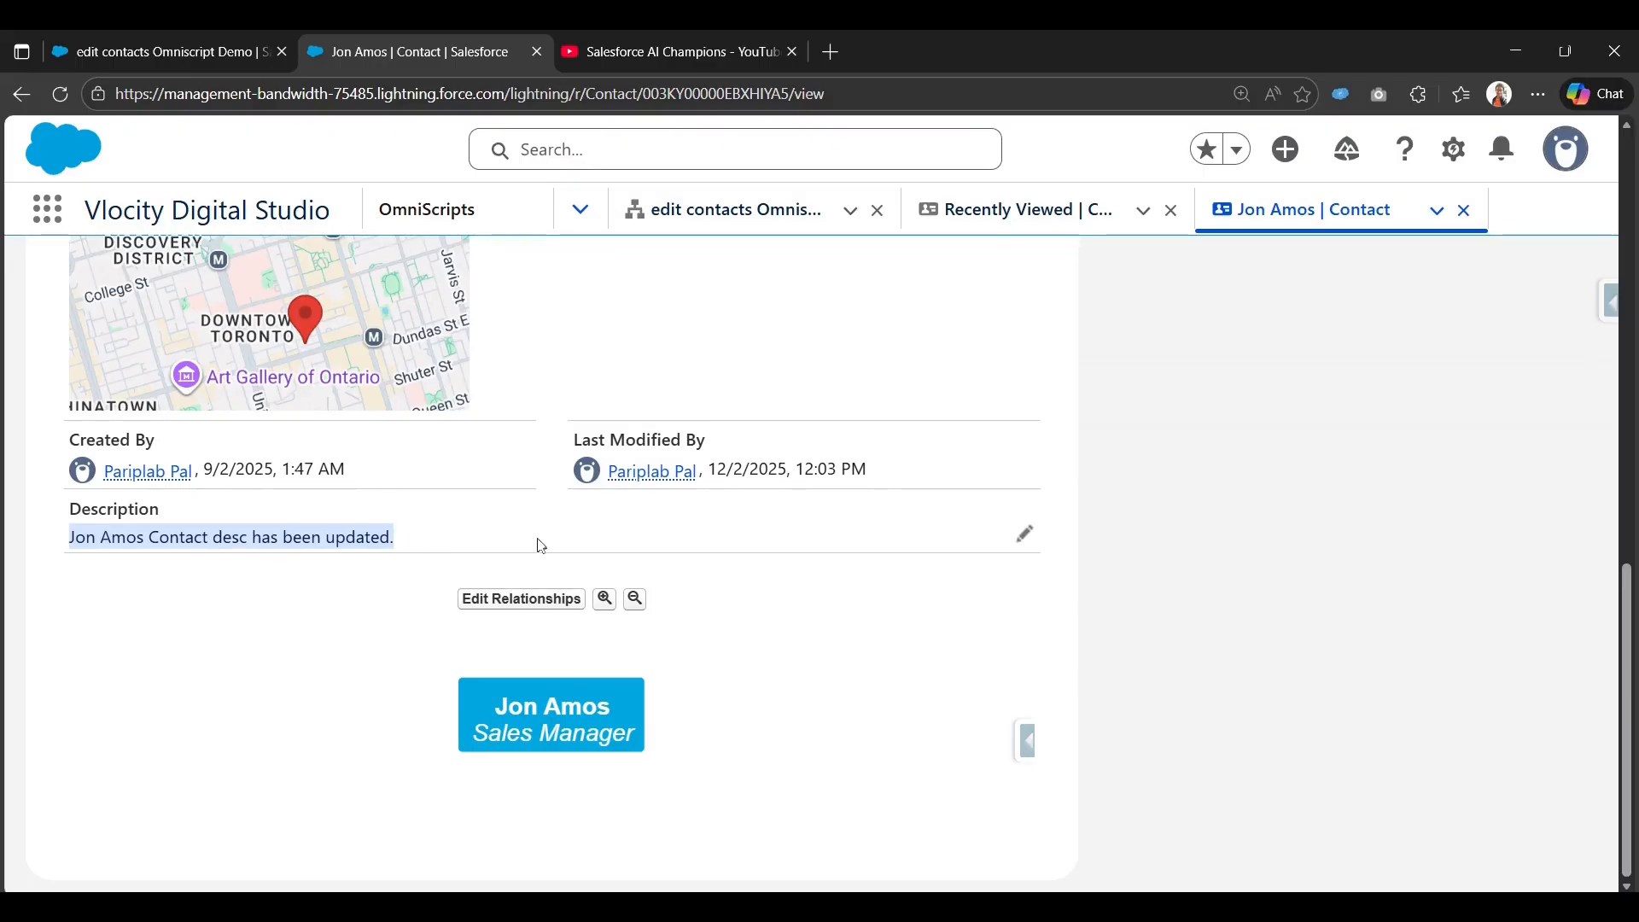
pyautogui.scroll(12, 482, 551)
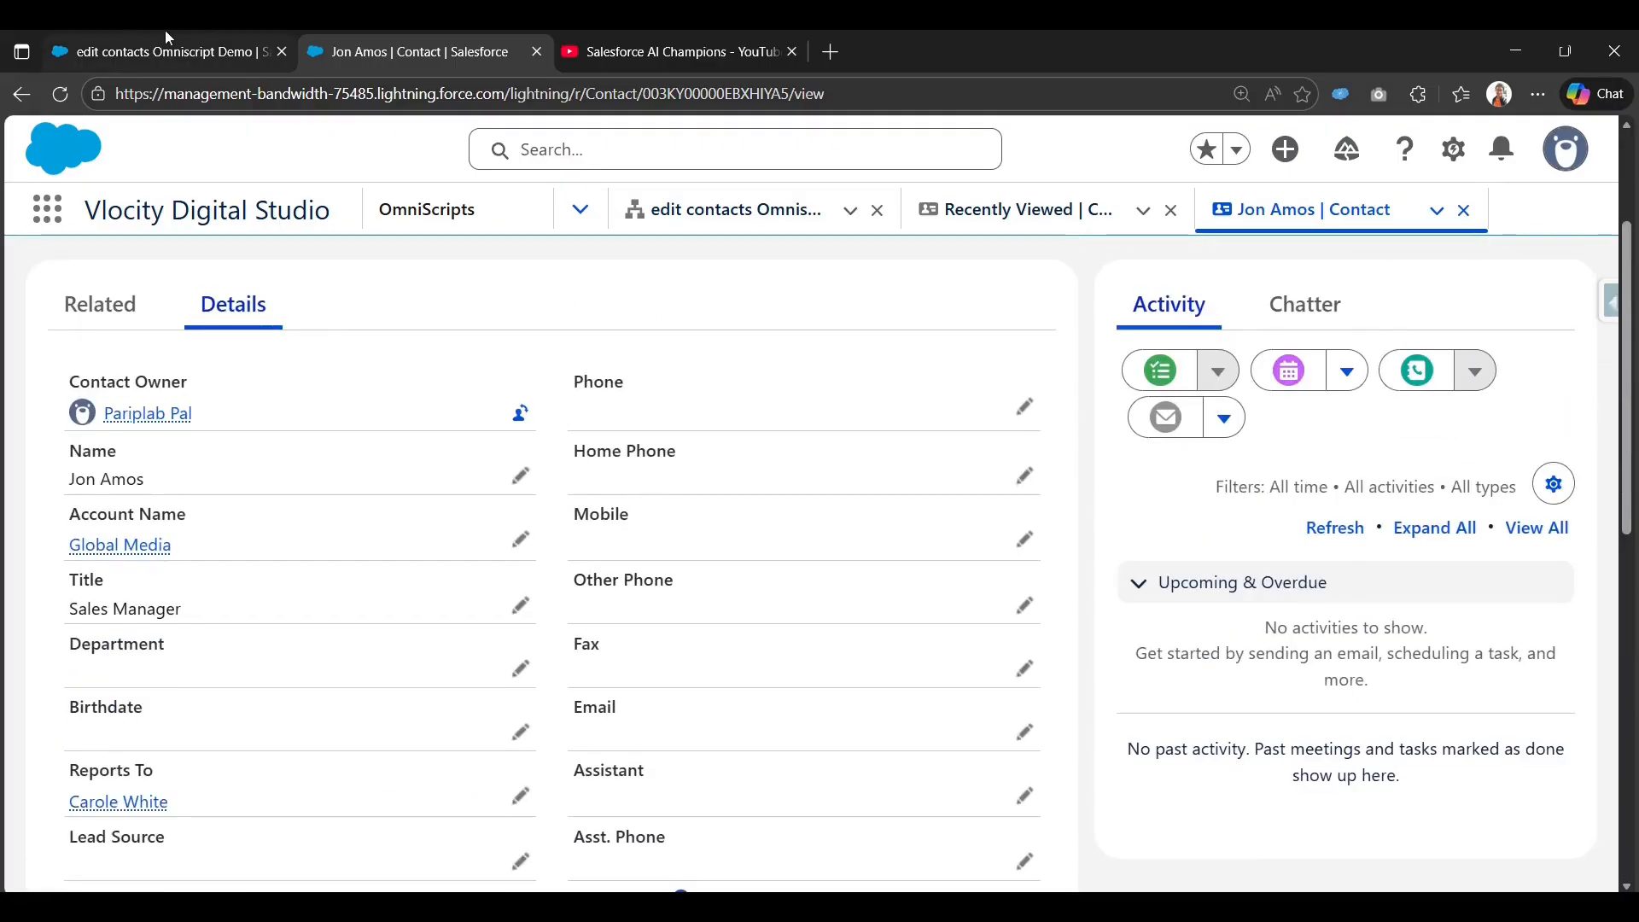
pyautogui.click(166, 34)
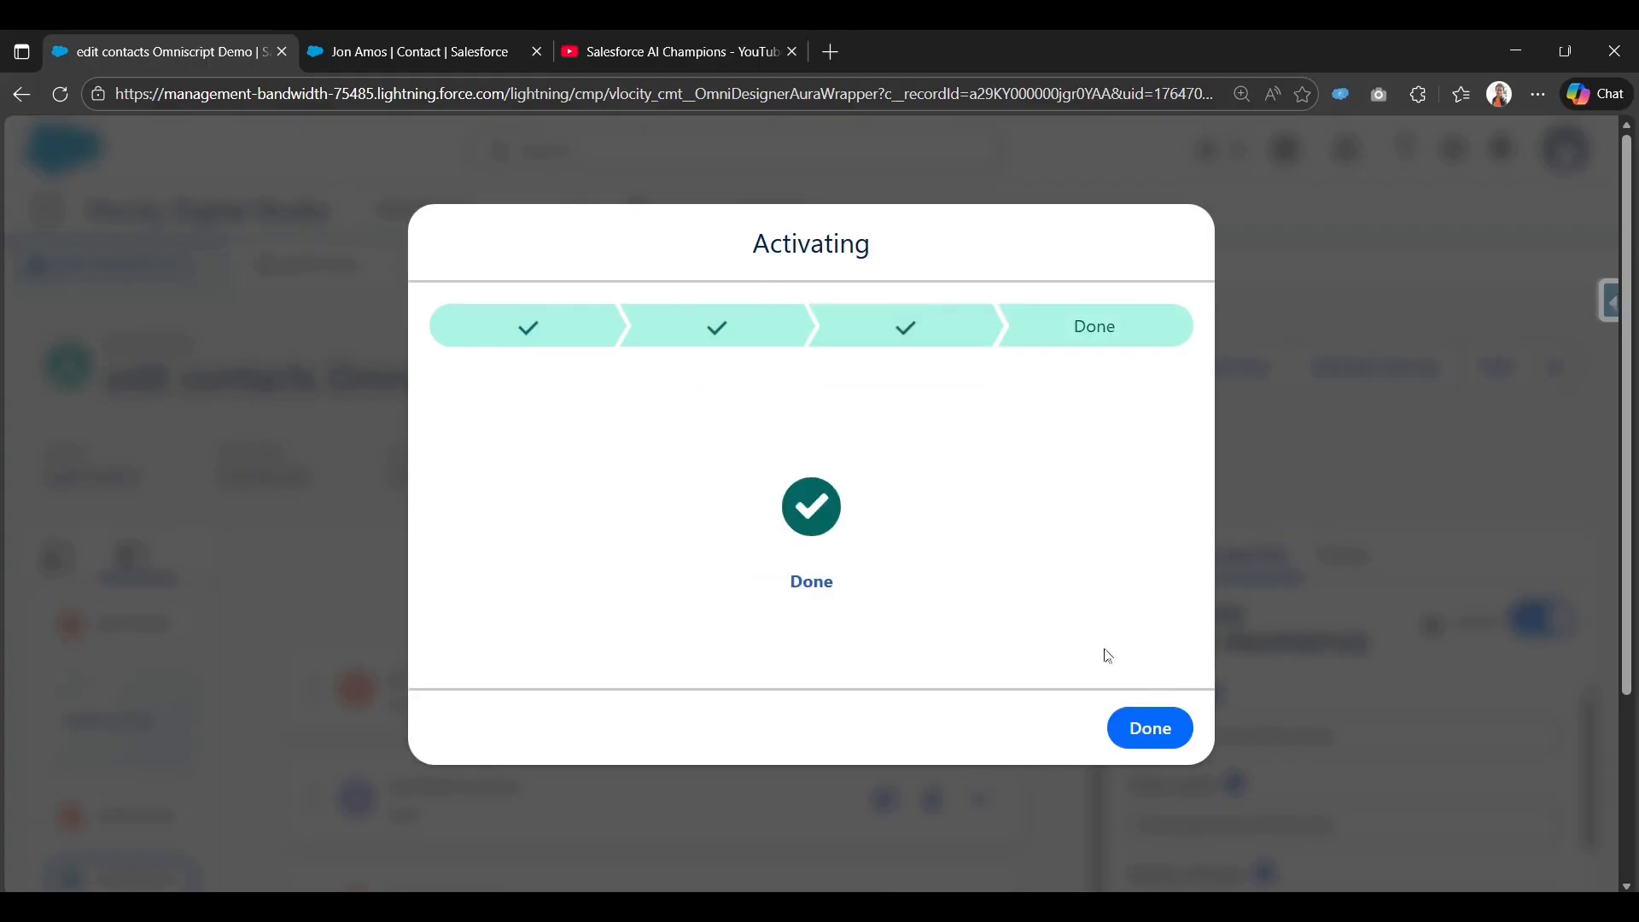
# Close the completed activation dialog and navigate to the OmniStudio FlexCards list.
pyautogui.click(1169, 746)
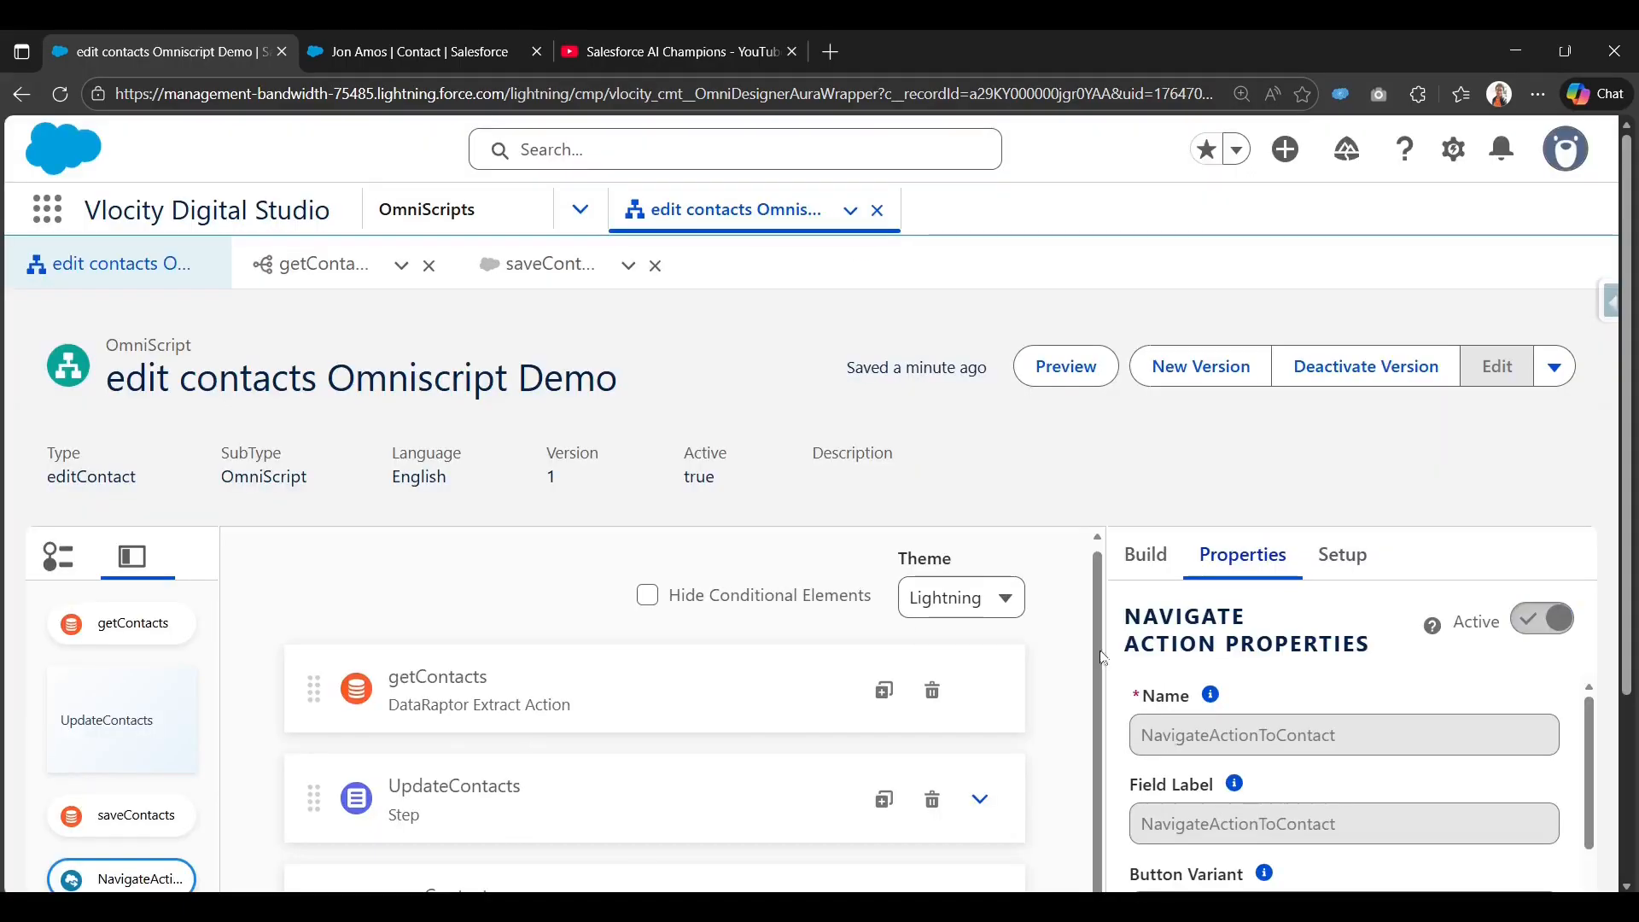
pyautogui.scroll(-2, 1007, 709)
pyautogui.scroll(3, 1007, 720)
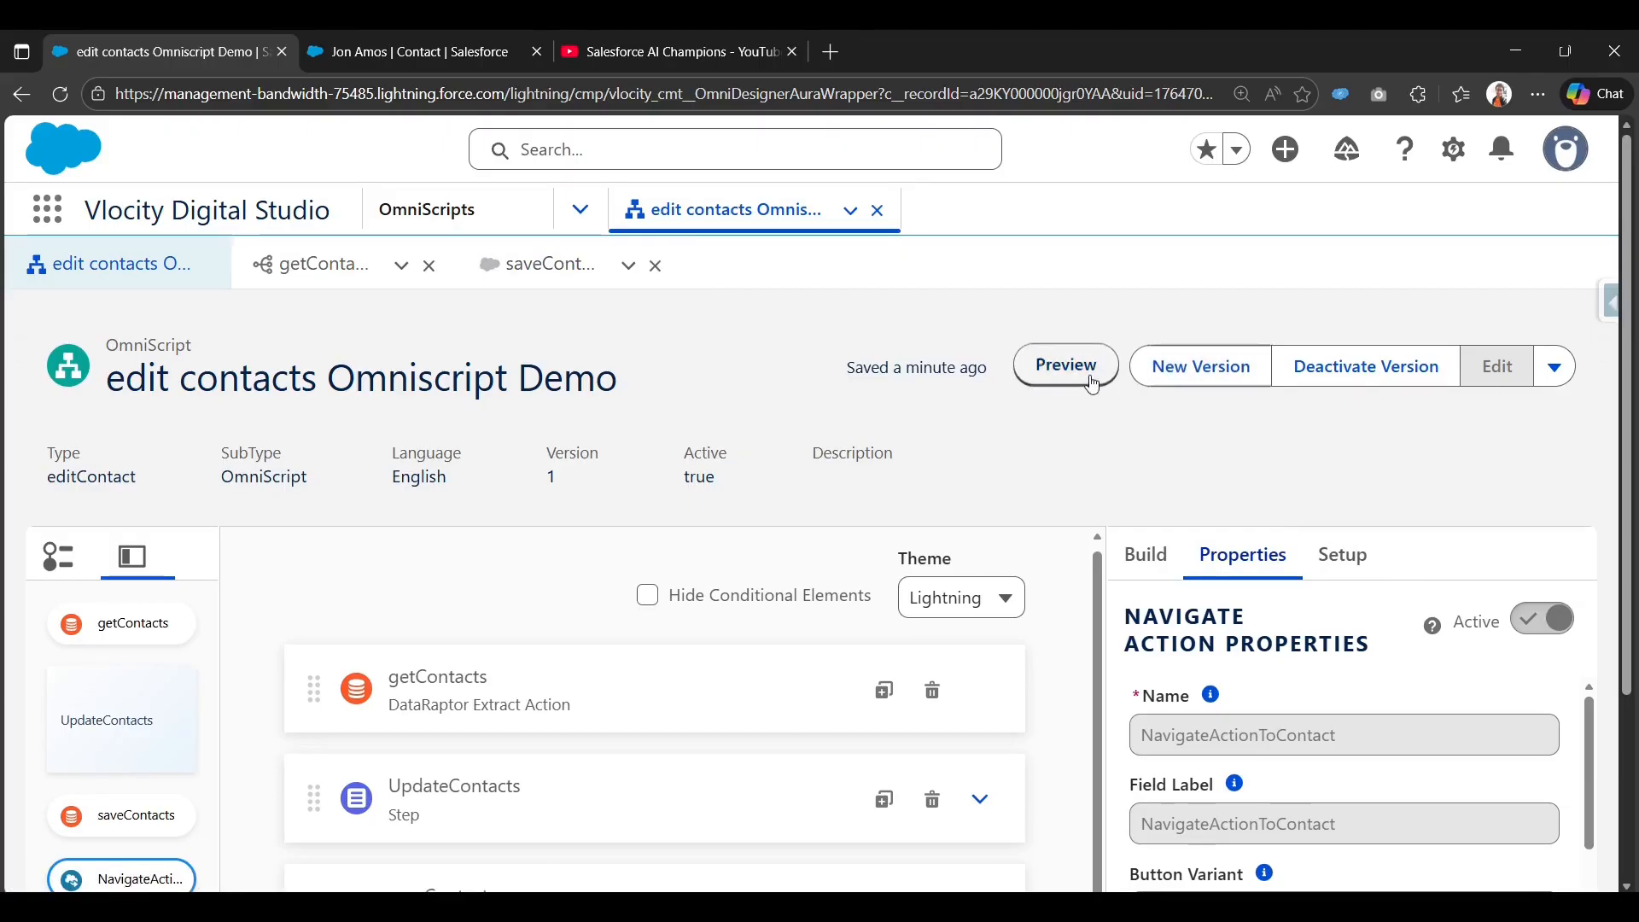
pyautogui.click(448, 213)
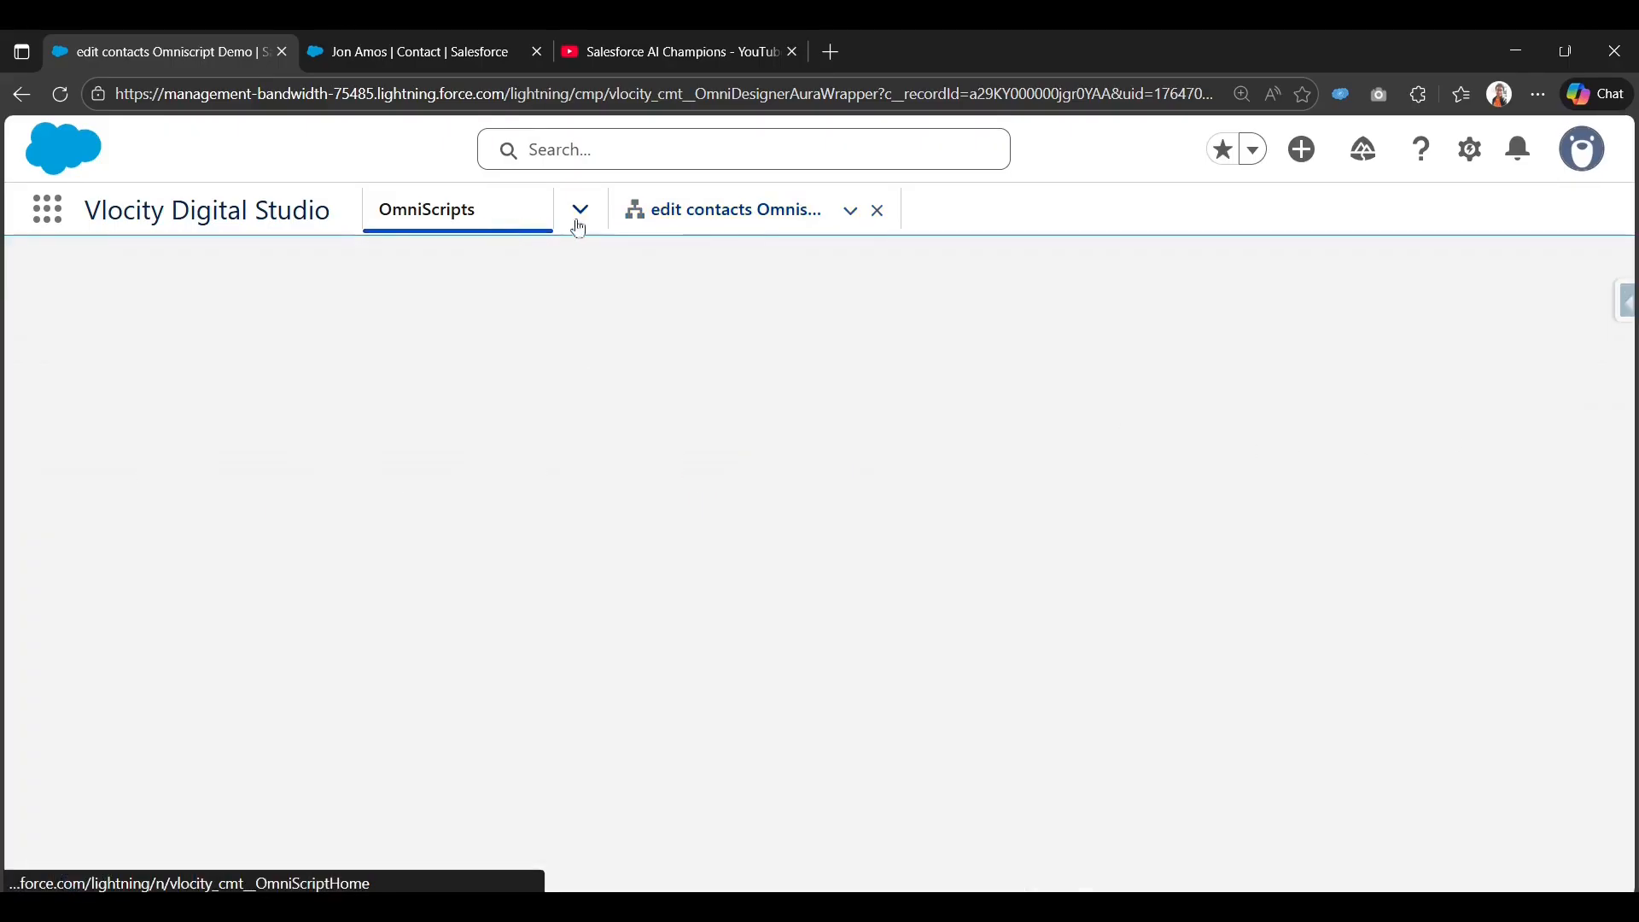
pyautogui.click(580, 210)
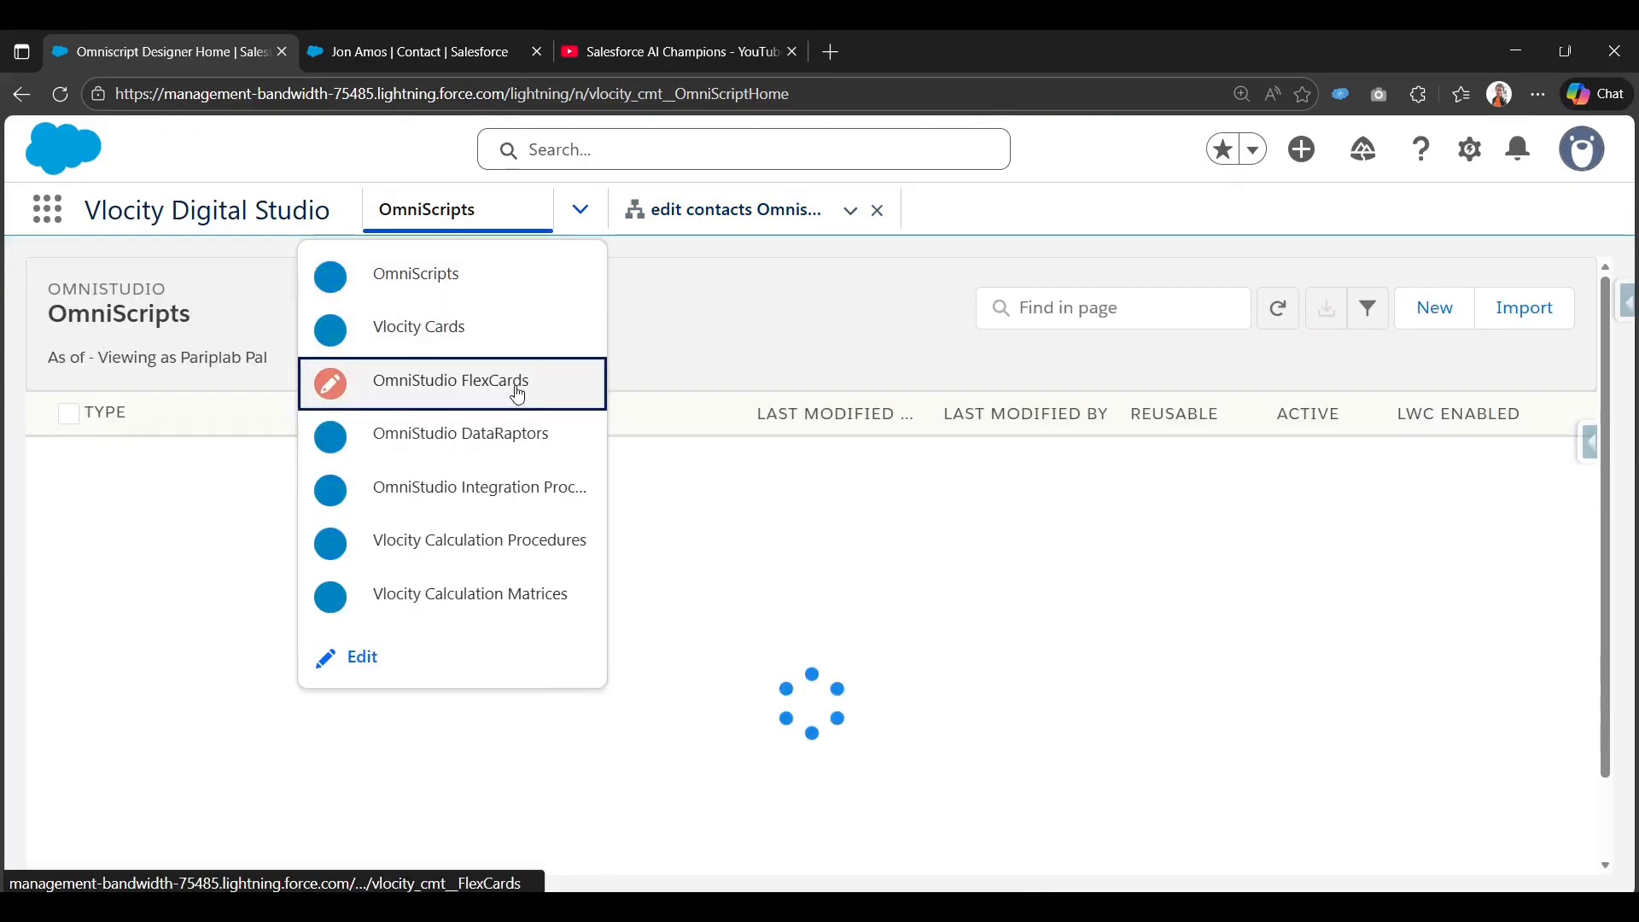
pyautogui.click(516, 389)
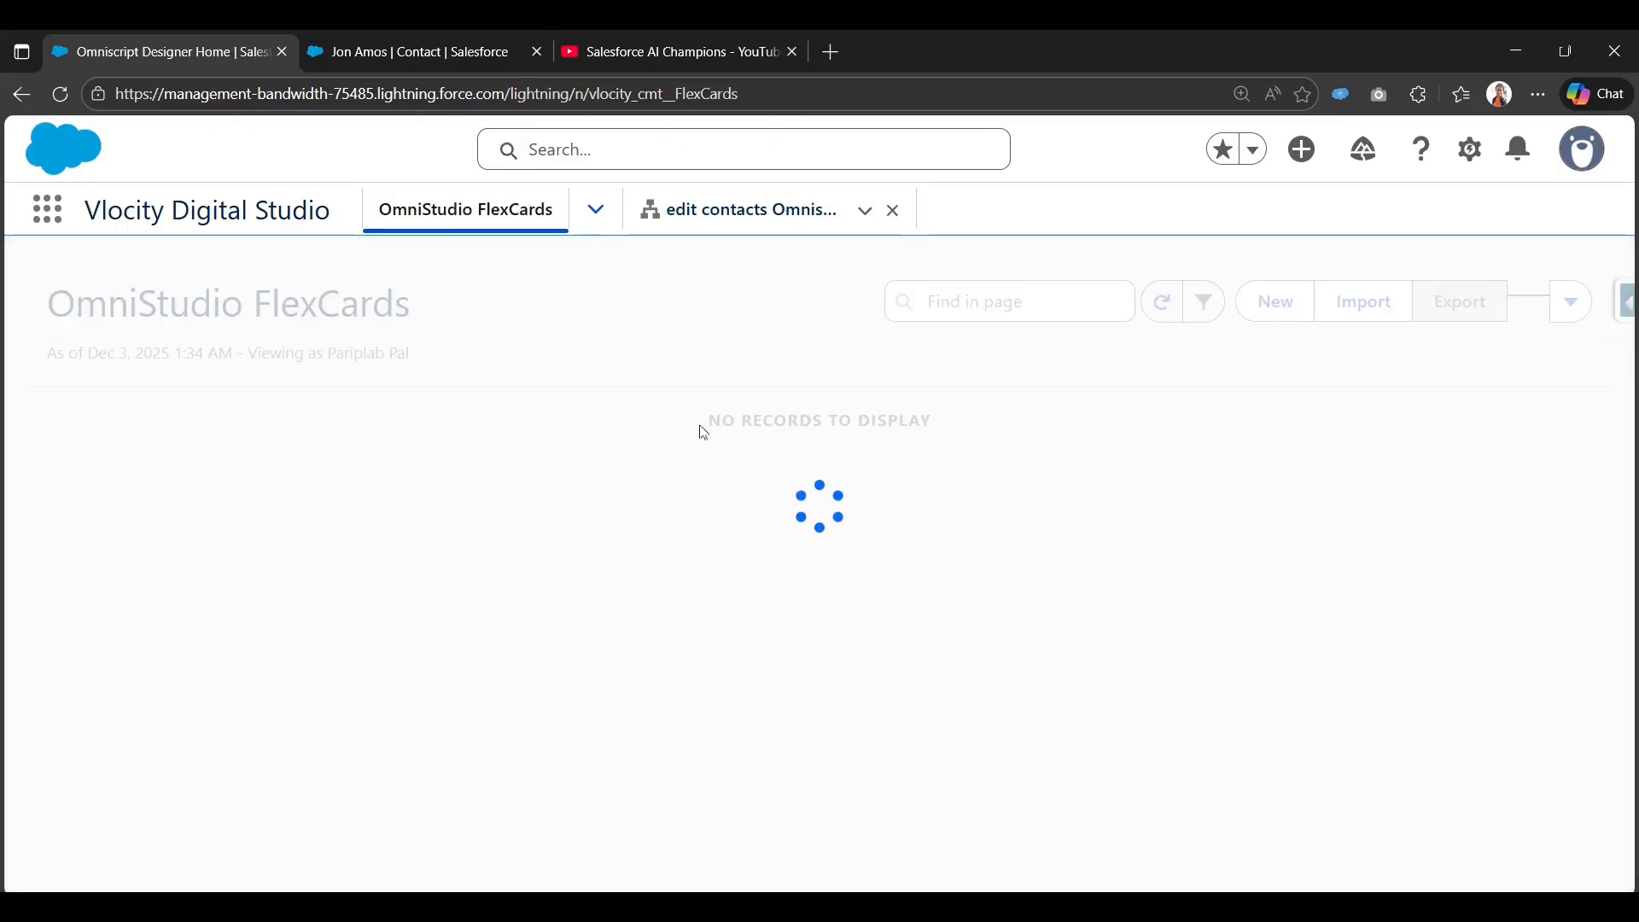
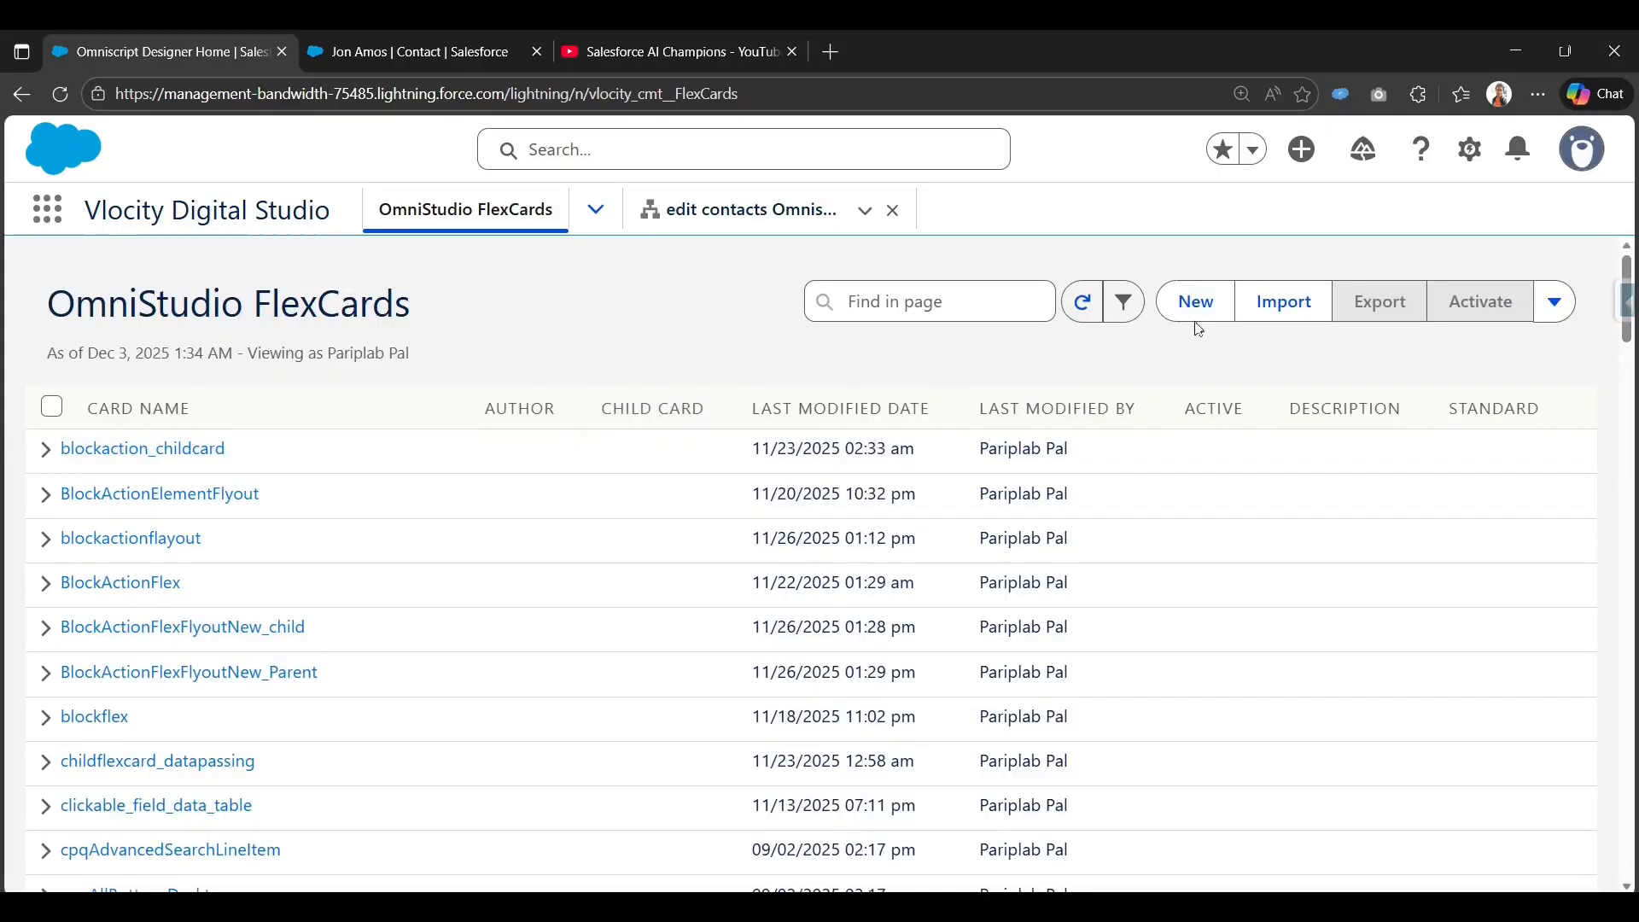
# Start a new FlexCard named OmniscriptActionFlexcardDemo, letting the Title auto-fill.
pyautogui.click(1197, 302)
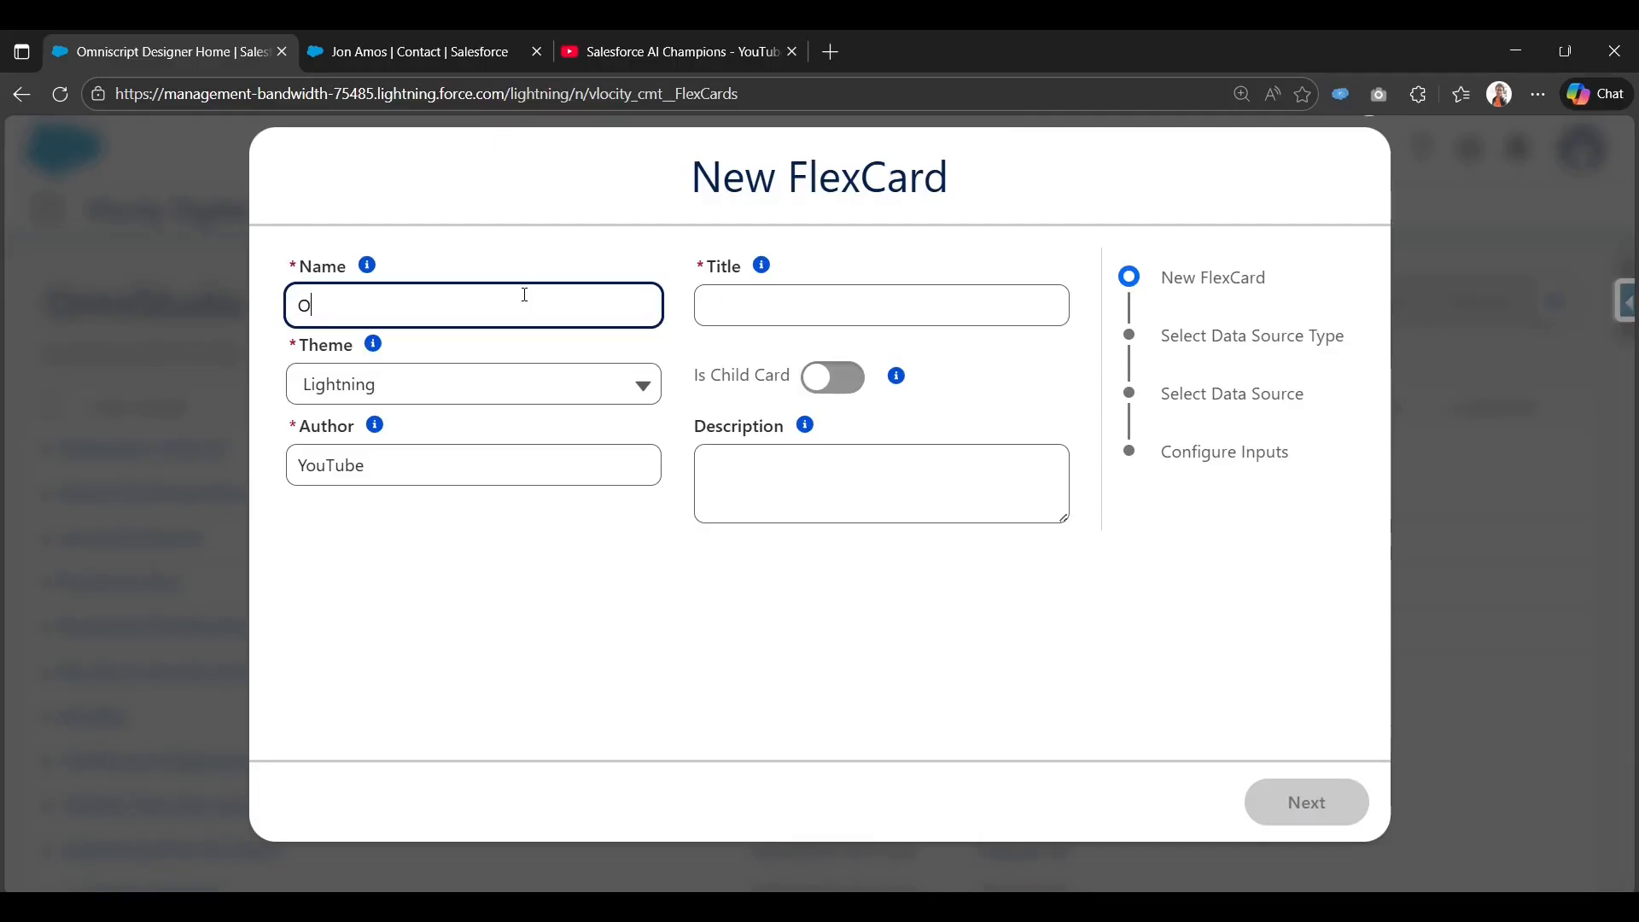
pyautogui.write('OmniscriptActionFlexcardDe')
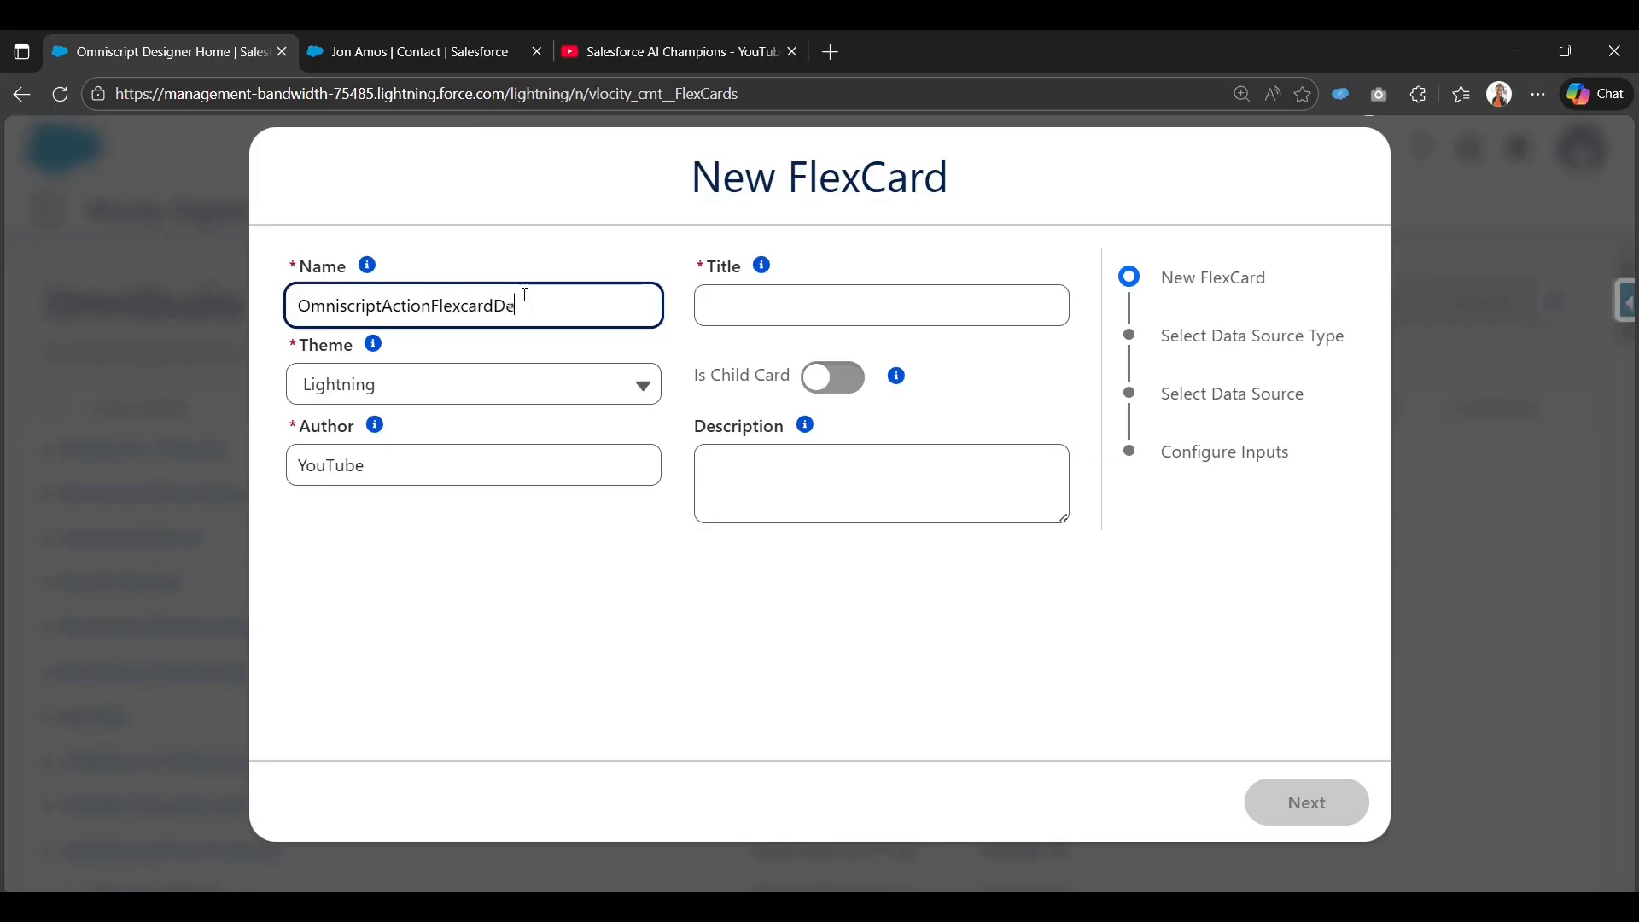
pyautogui.write('mo')
pyautogui.press('Tab')
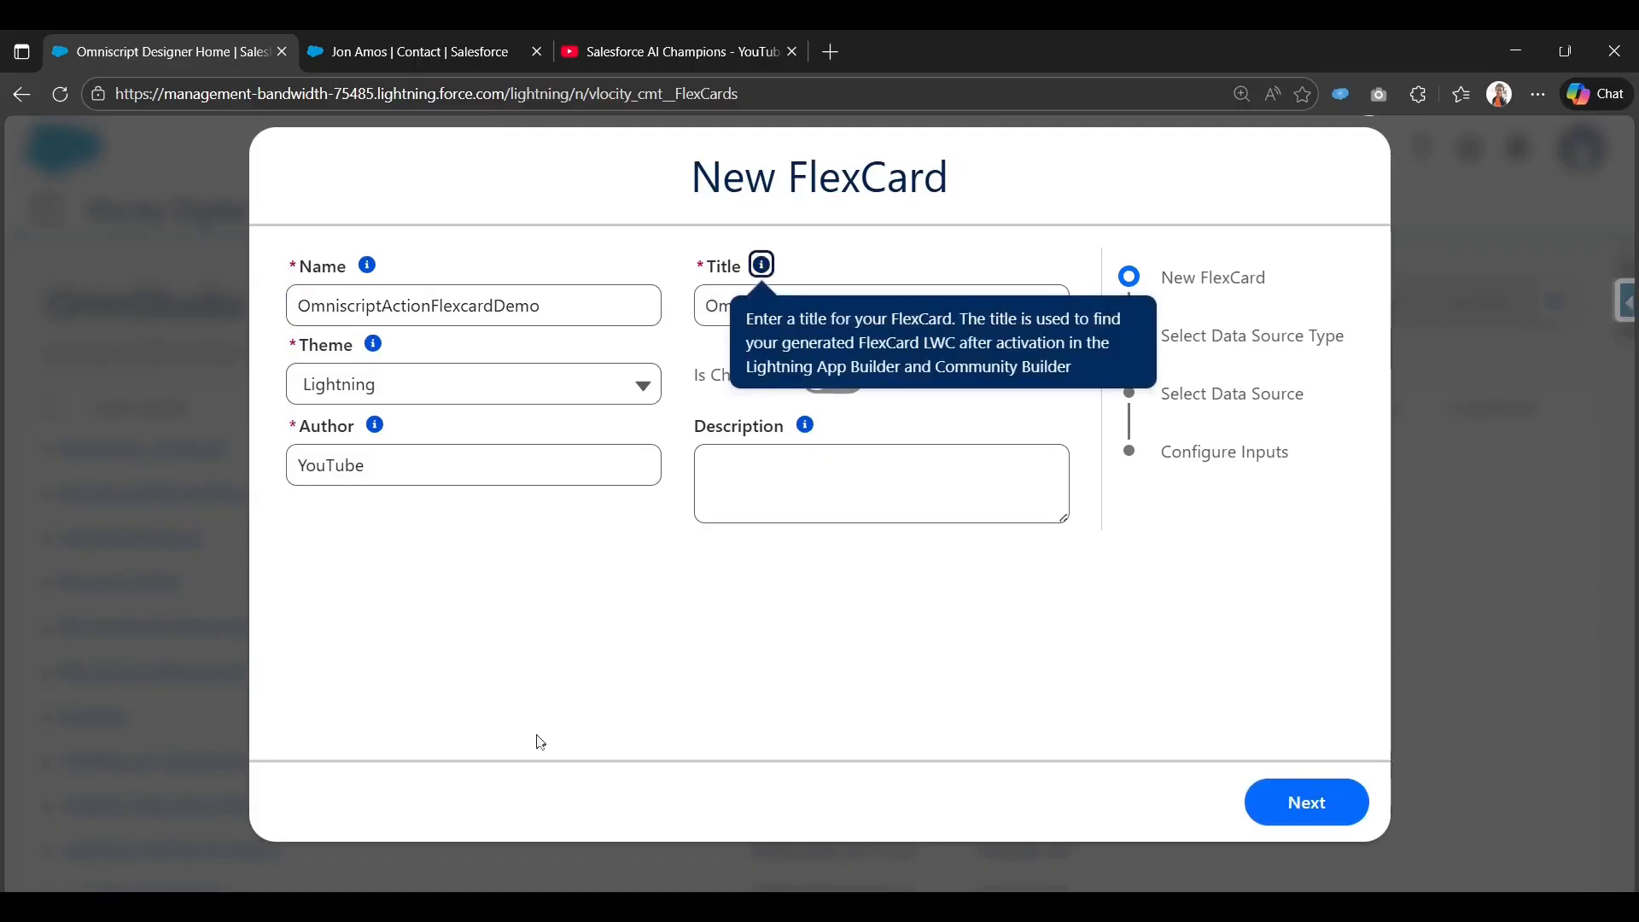
pyautogui.click(857, 252)
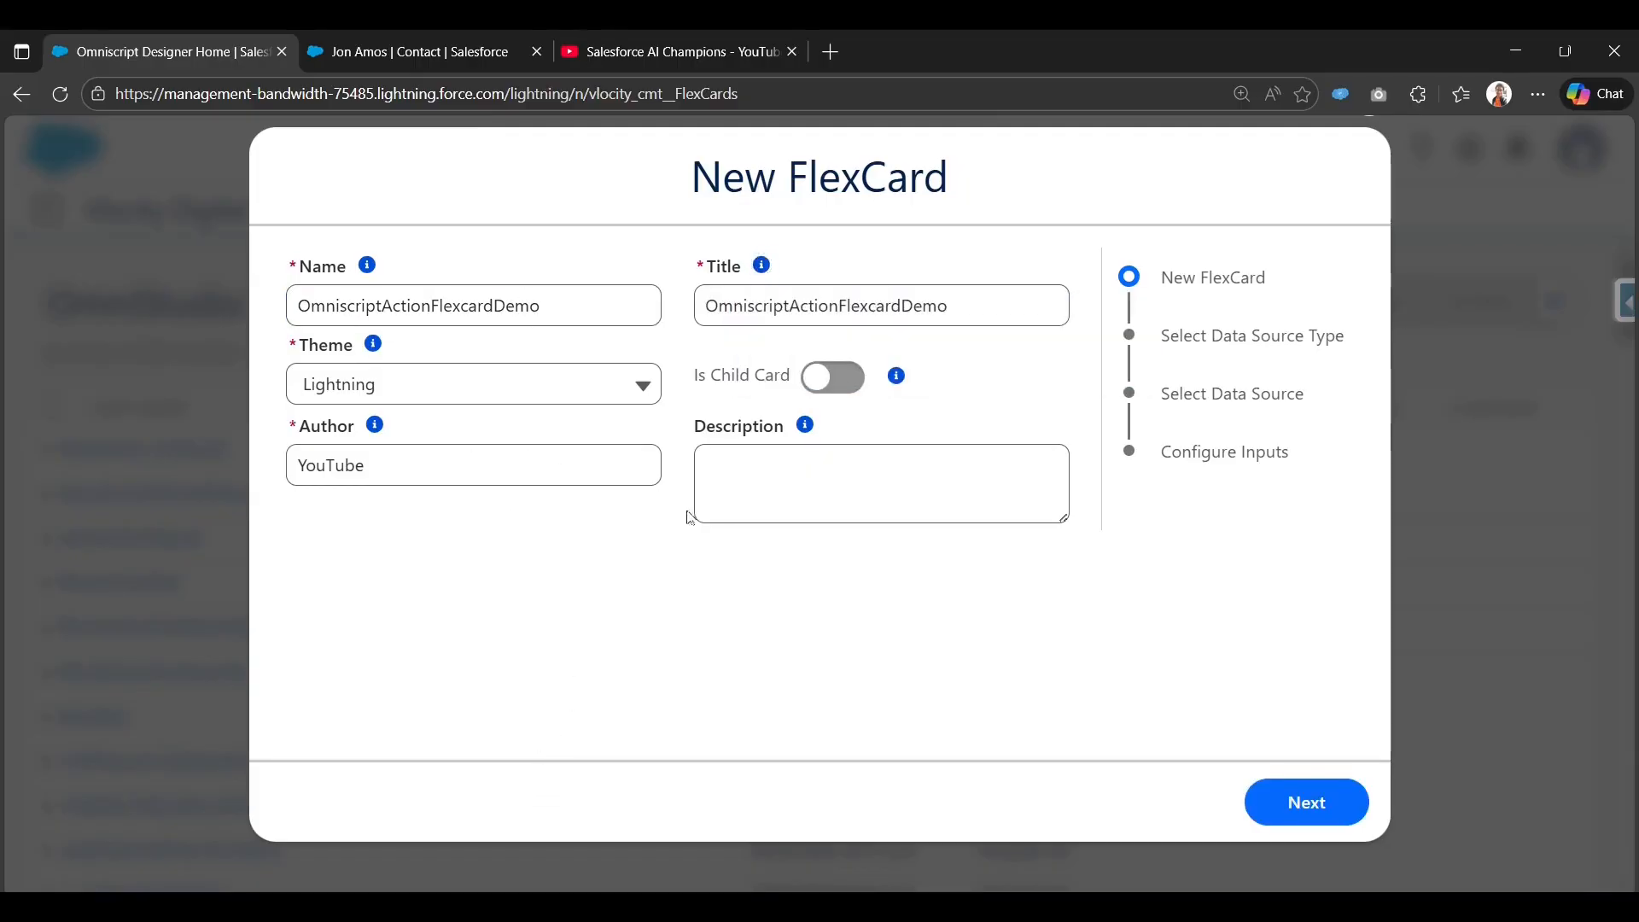
# Choose DataRaptor as the FlexCard's data source type.
pyautogui.click(1315, 803)
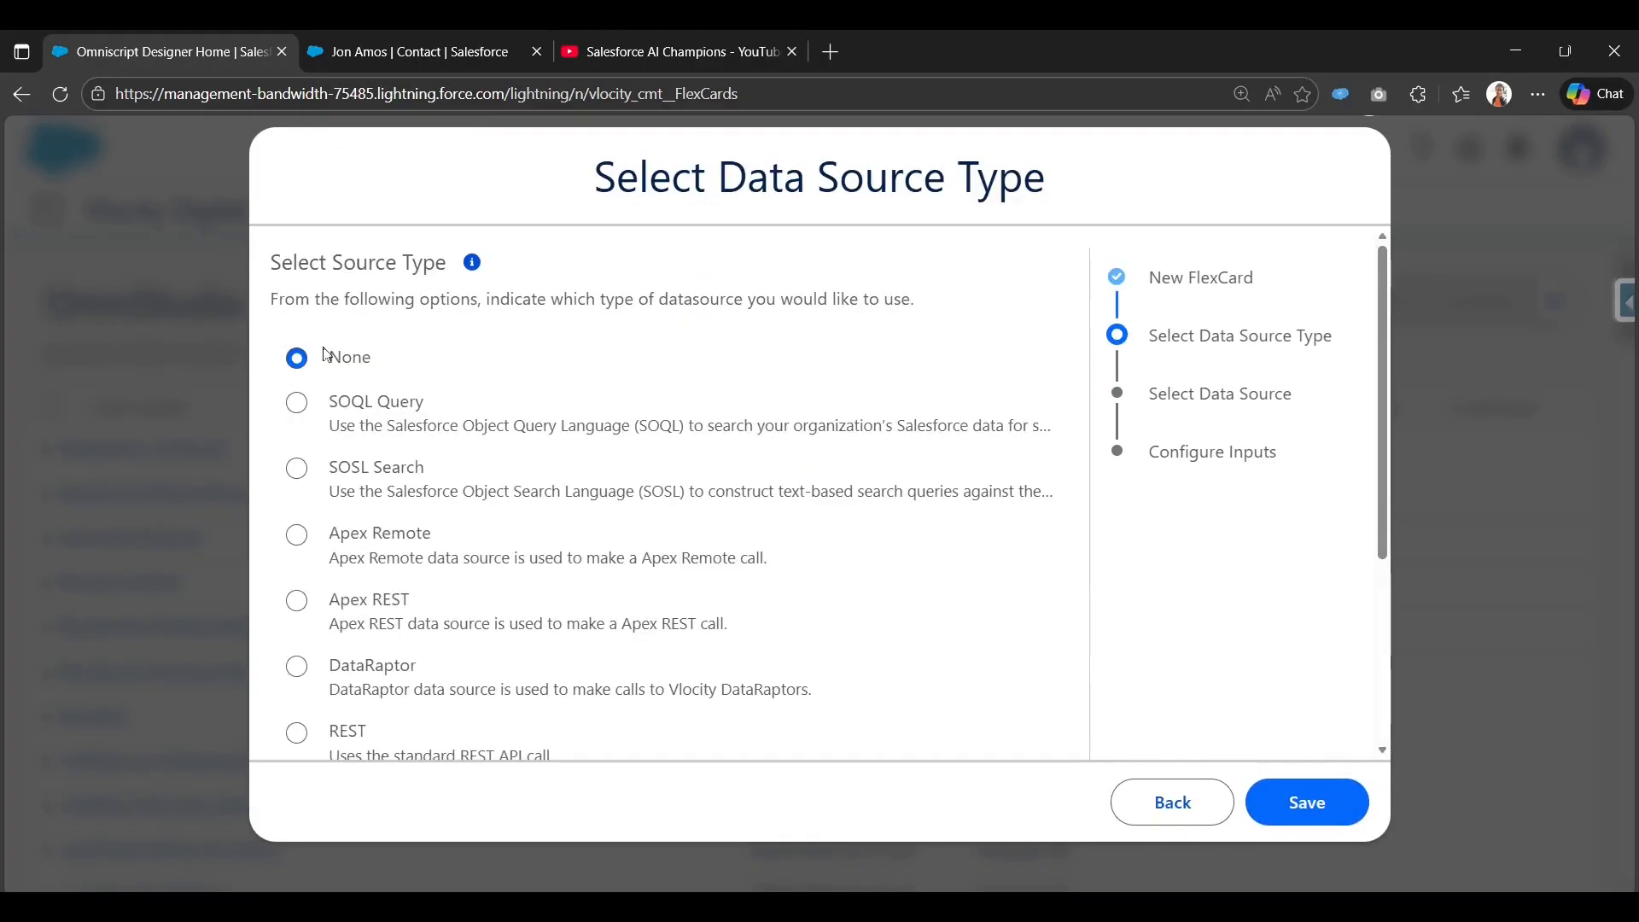
pyautogui.moveTo(265, 272); pyautogui.dragTo(448, 265)
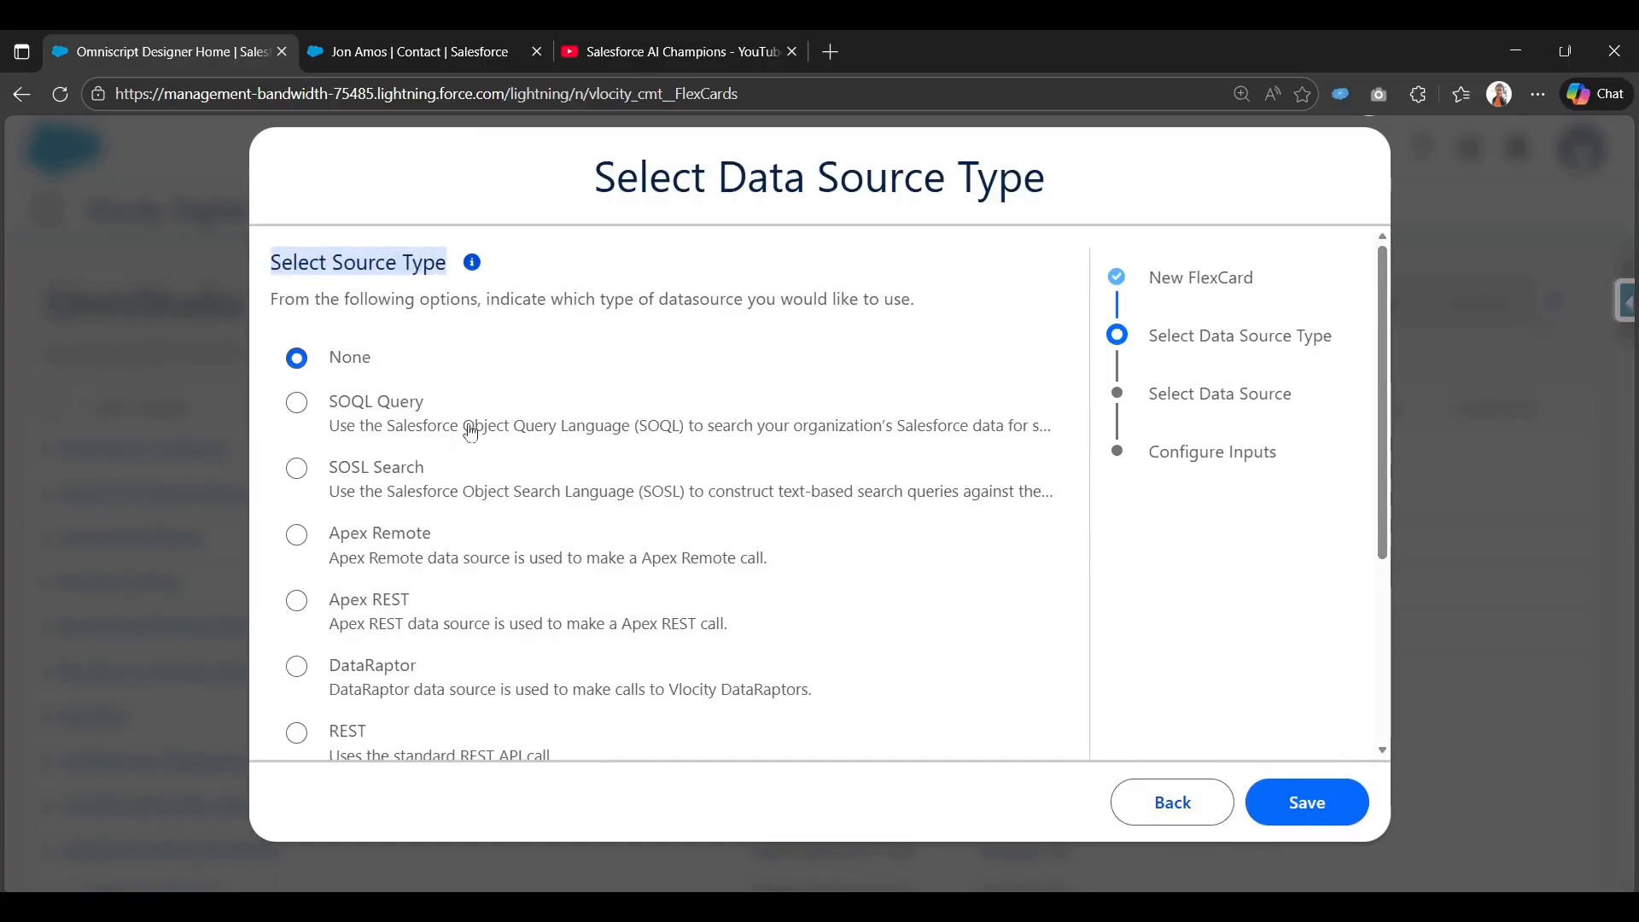
pyautogui.scroll(-3, 478, 444)
pyautogui.scroll(3, 485, 470)
pyautogui.scroll(-4, 410, 478)
pyautogui.scroll(3, 428, 549)
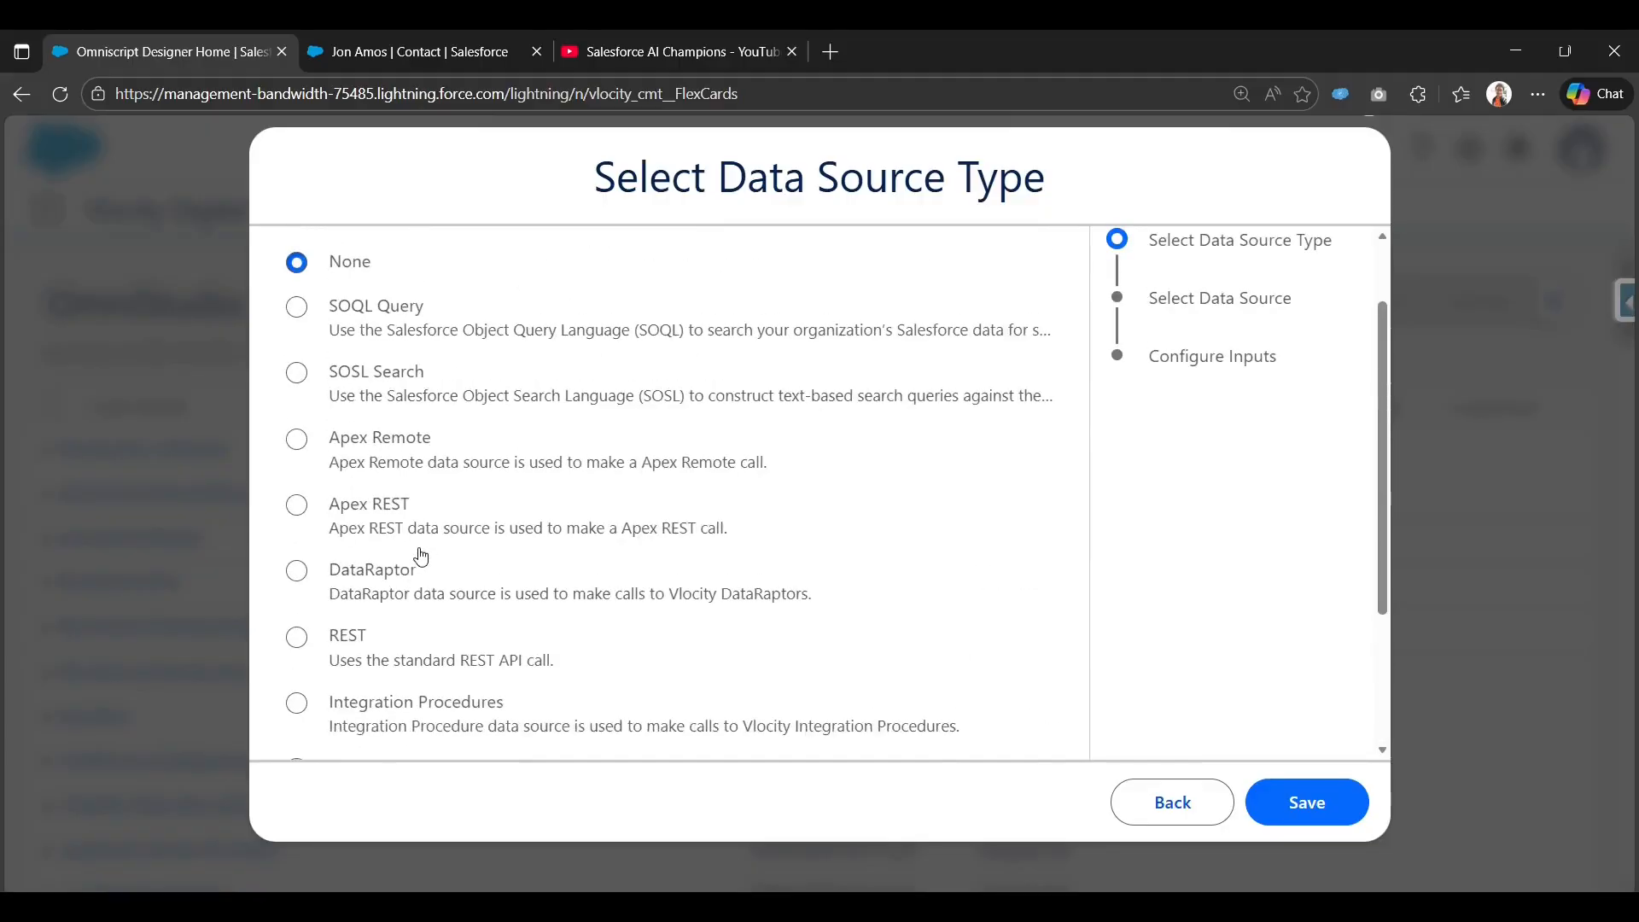
pyautogui.click(391, 571)
# Search 'contact' and select the contactsRetrieveBasedOnAccountId DataRaptor as the data source.
pyautogui.click(1311, 800)
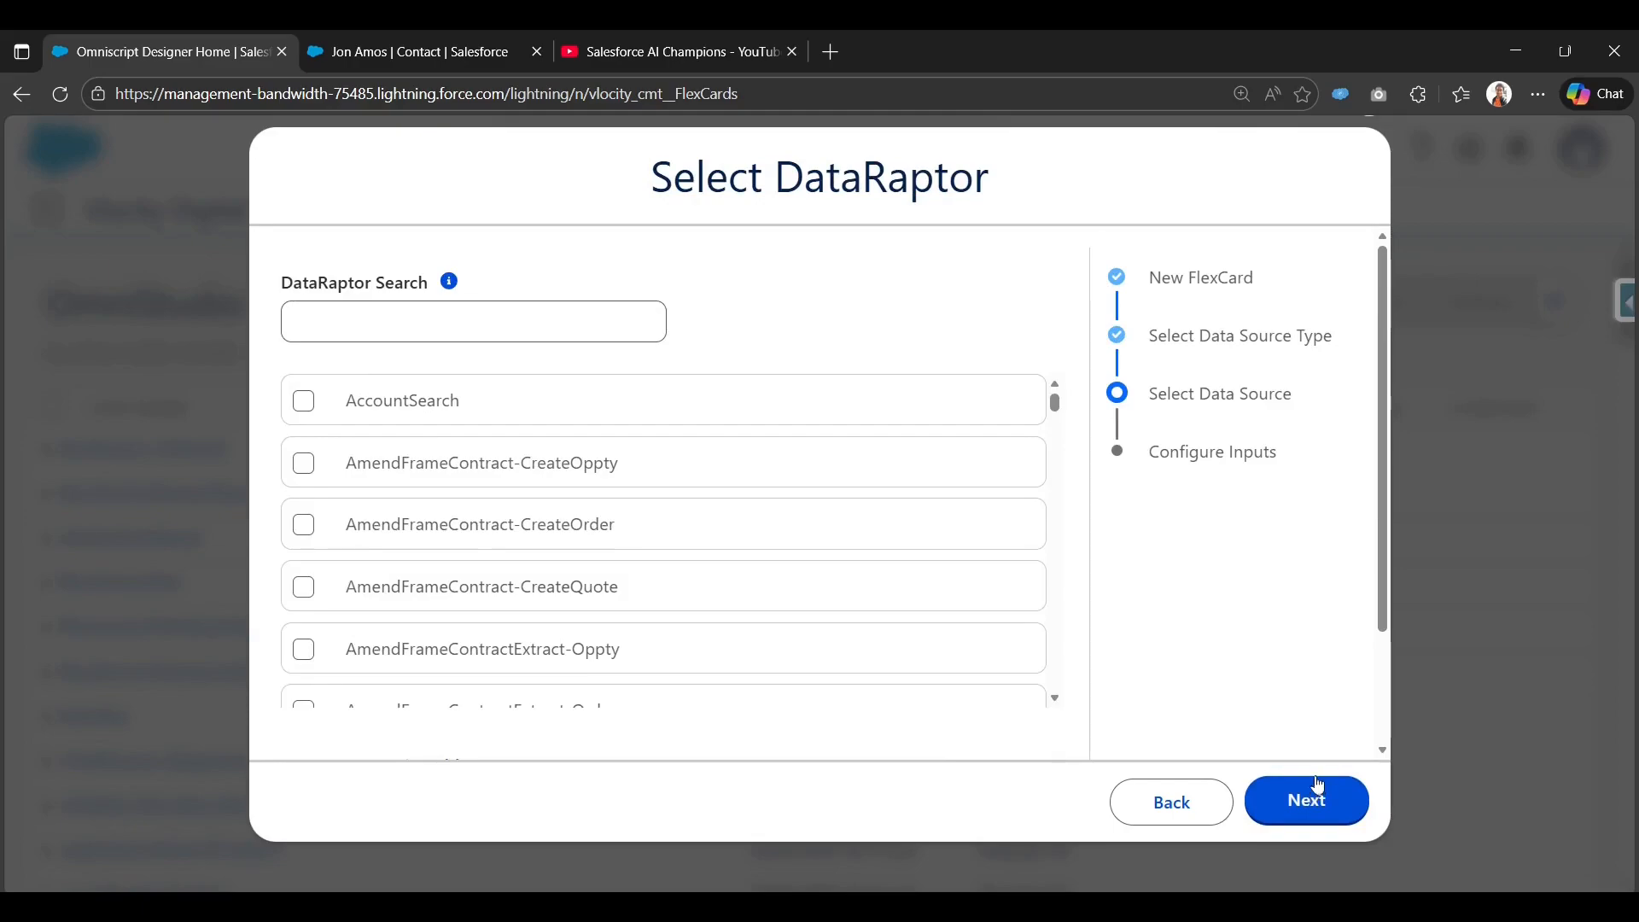
pyautogui.click(615, 332)
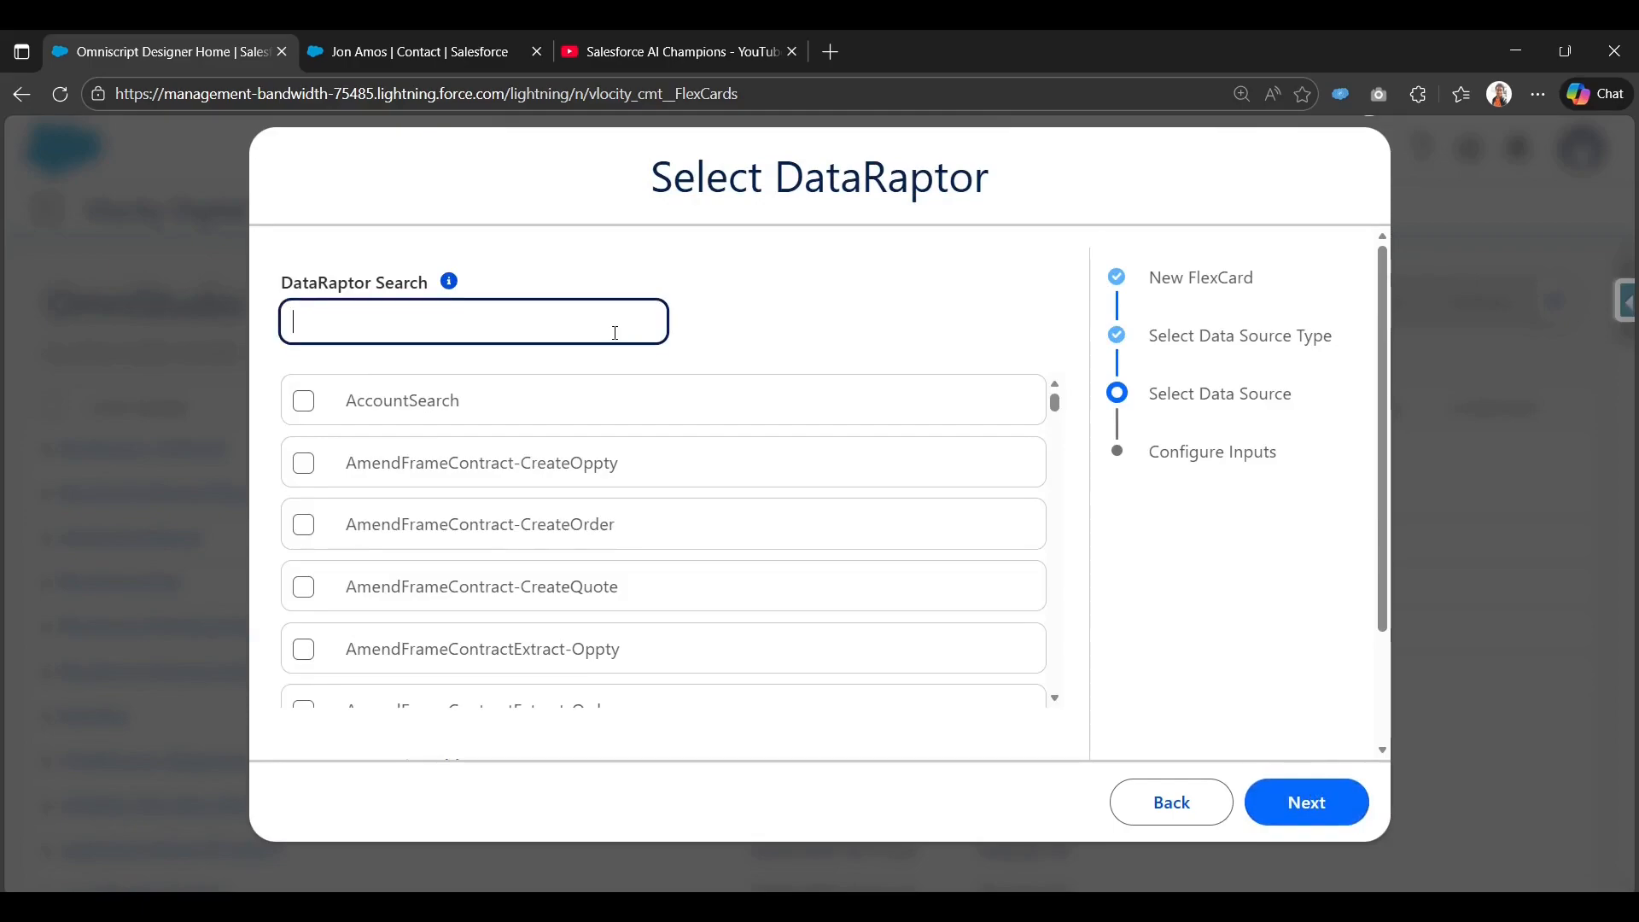
pyautogui.write('contact')
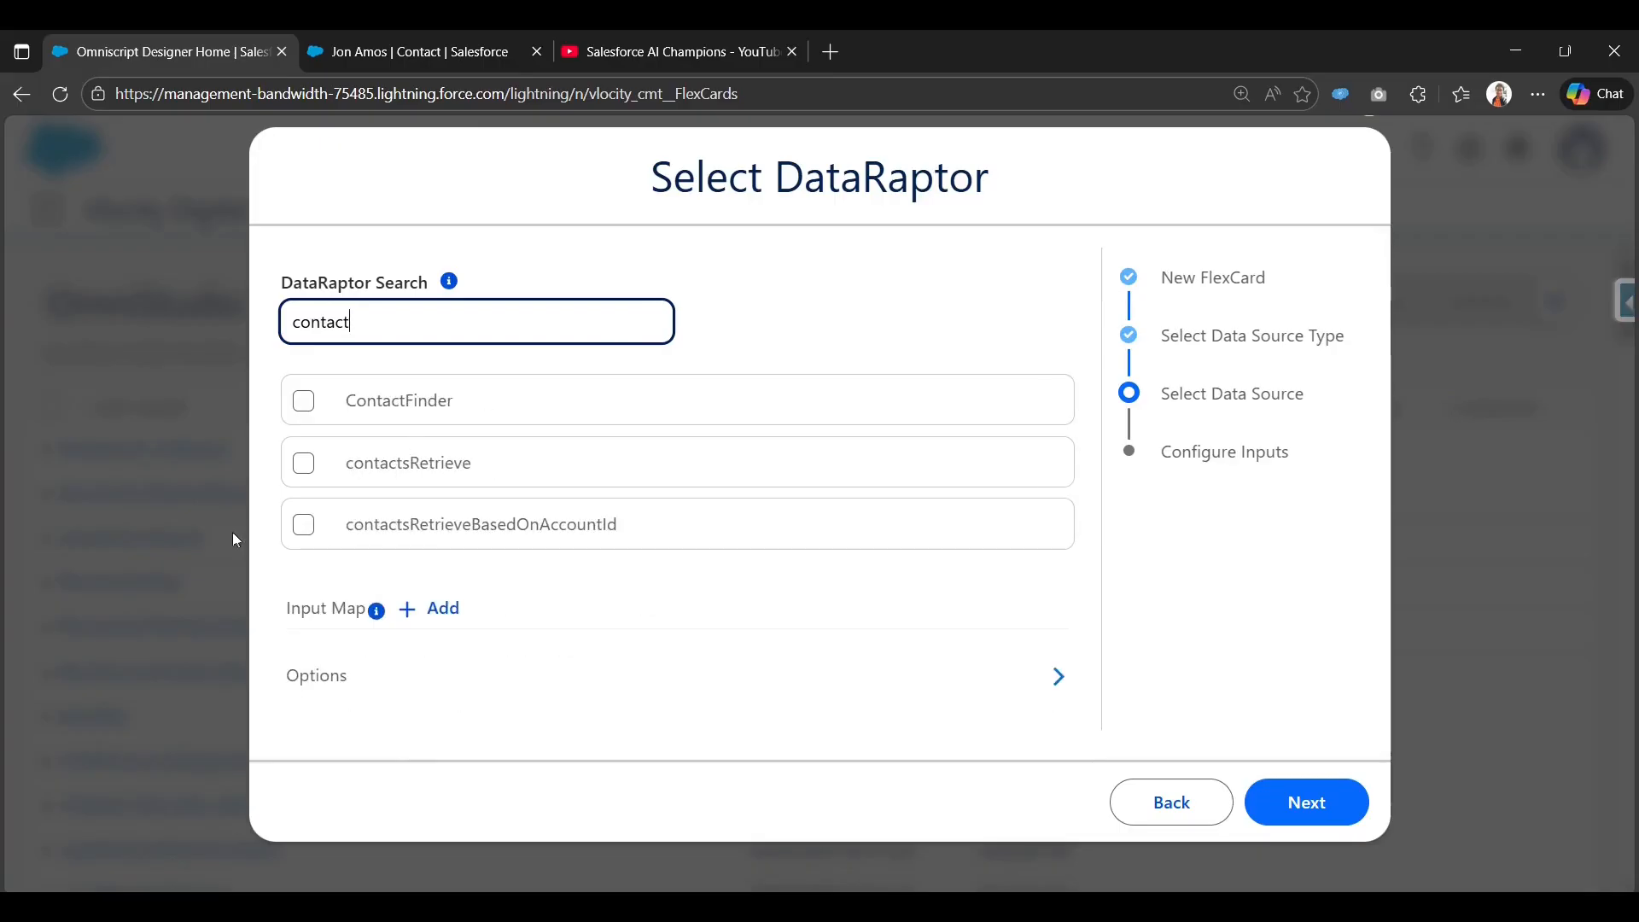
pyautogui.click(303, 525)
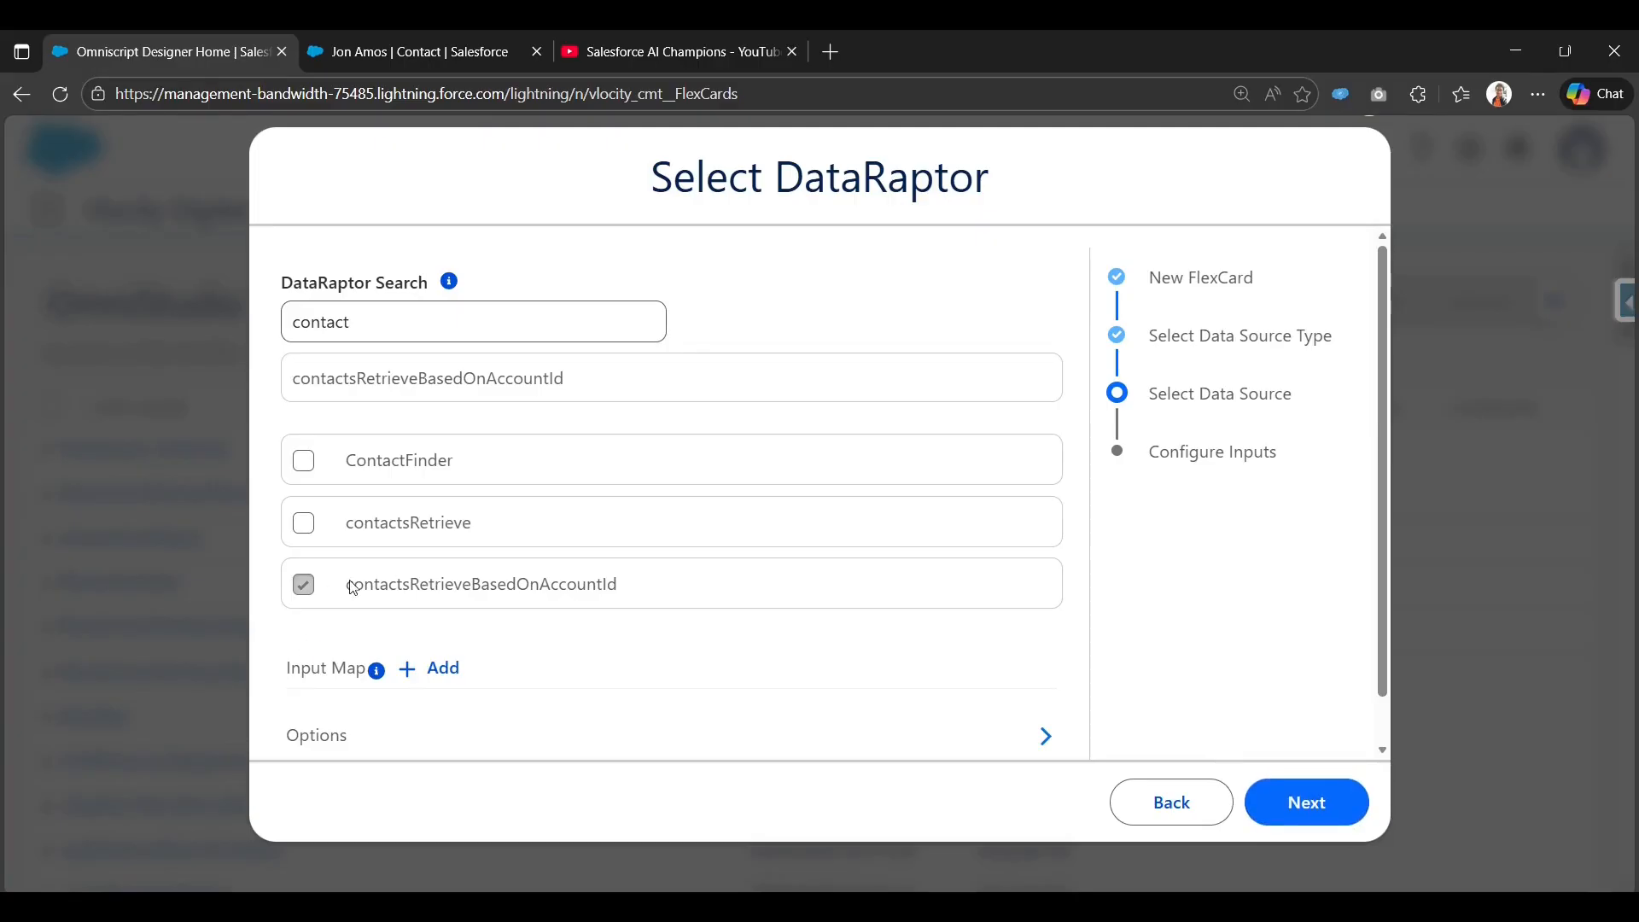
pyautogui.moveTo(352, 587); pyautogui.dragTo(630, 598)
pyautogui.scroll(-1, 499, 640)
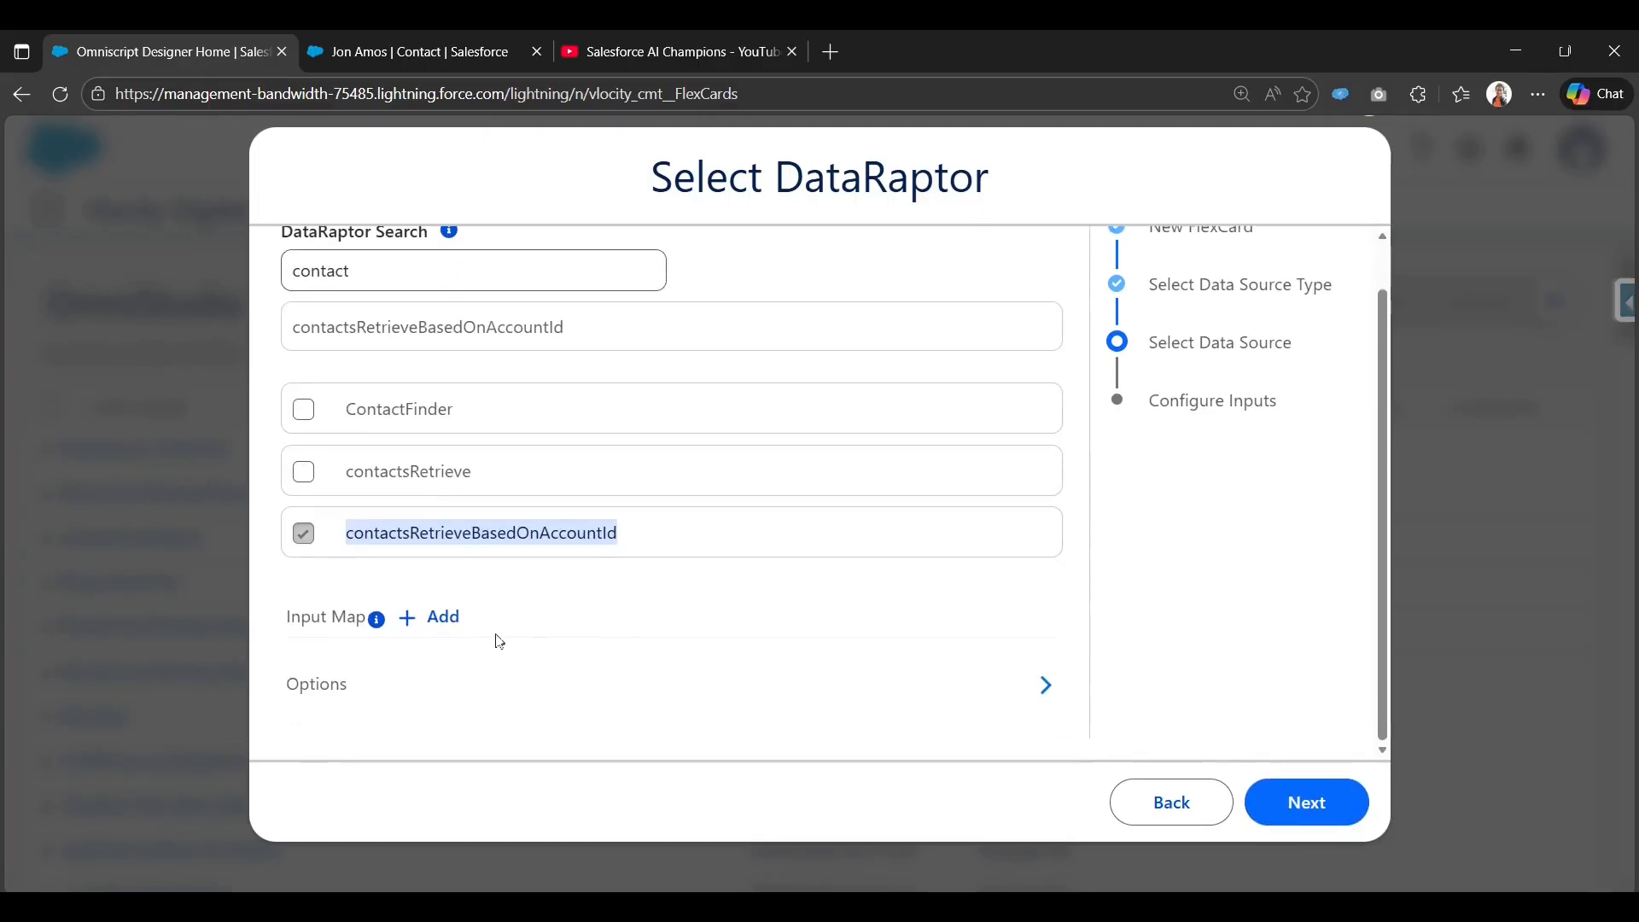
pyautogui.click(1342, 732)
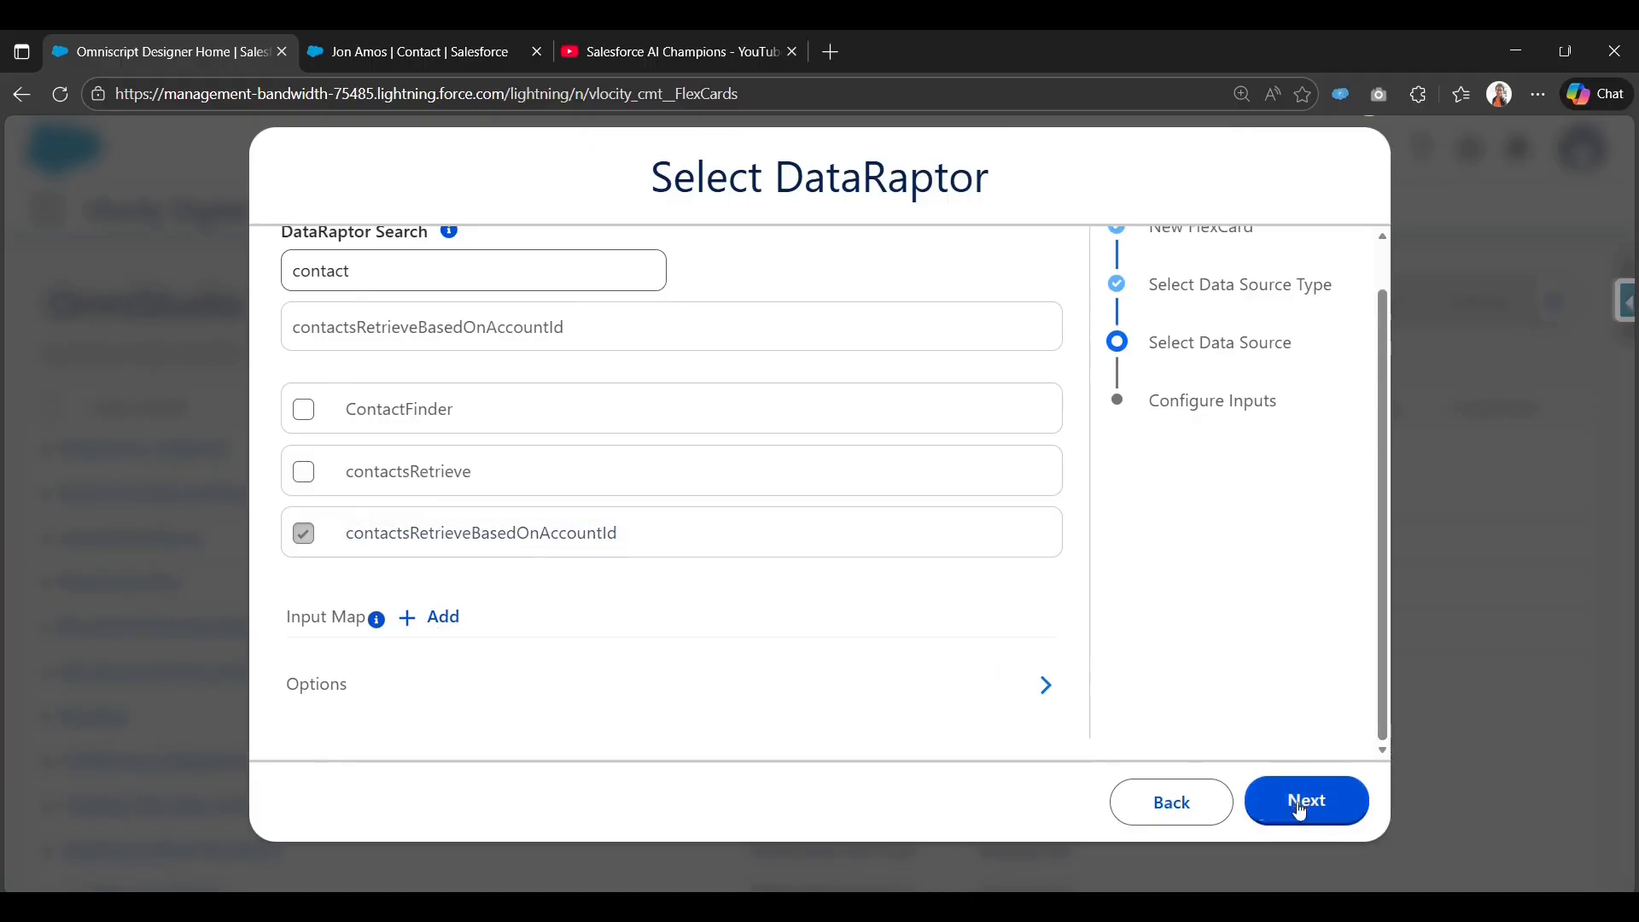
# Add an empty Input Map row, then switch to the contact record tab.
pyautogui.click(434, 618)
pyautogui.scroll(-2, 391, 663)
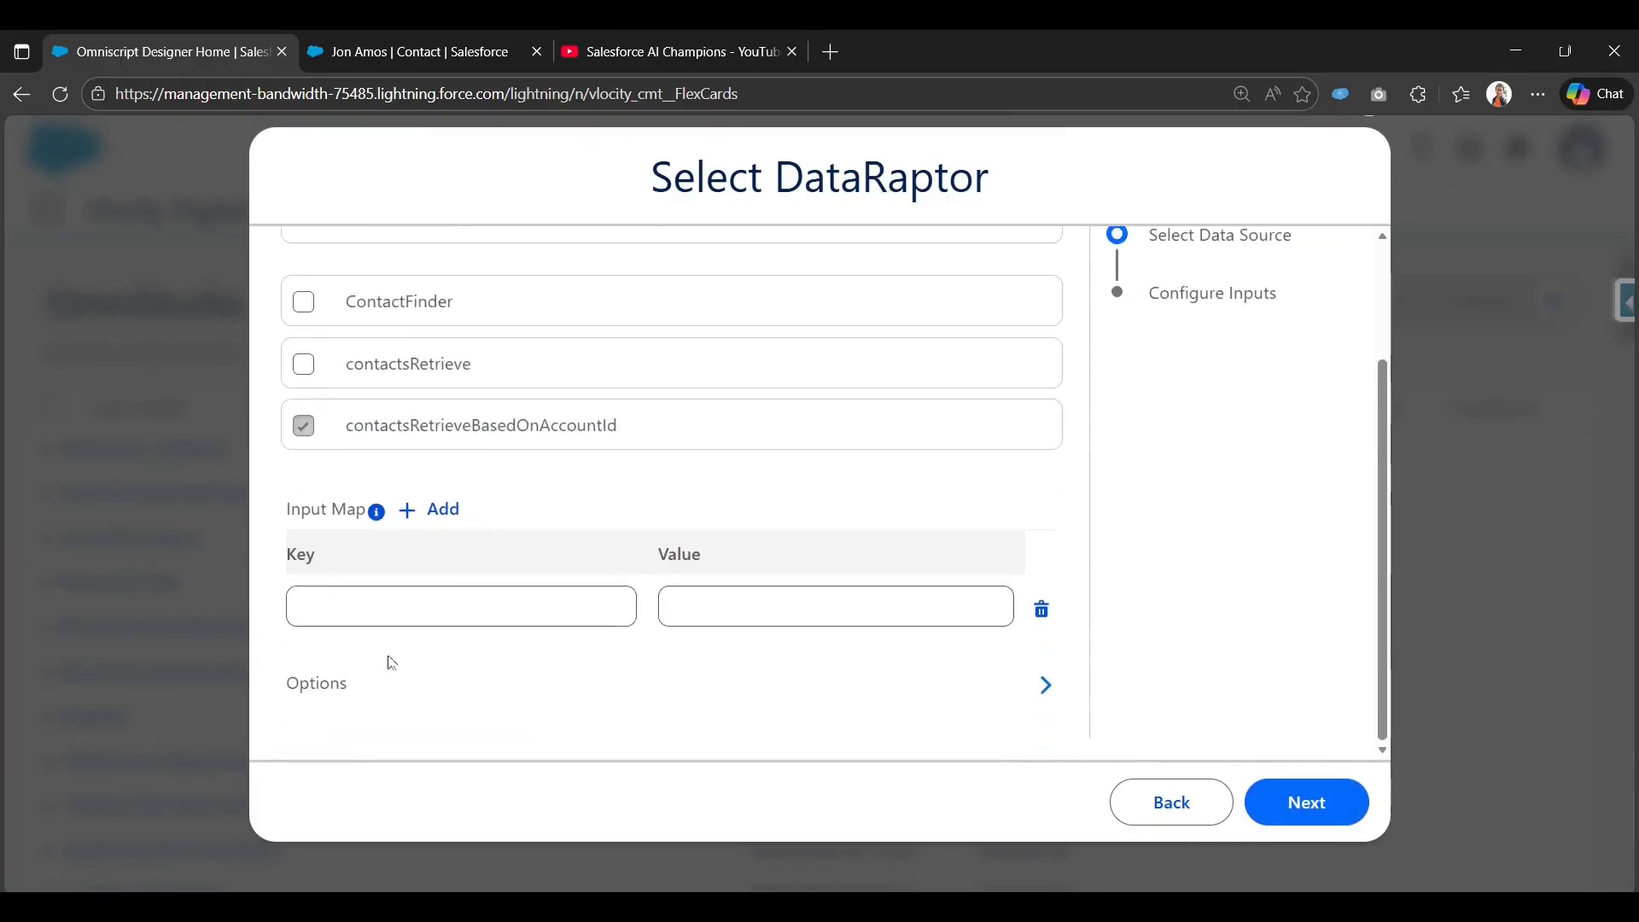
pyautogui.click(469, 597)
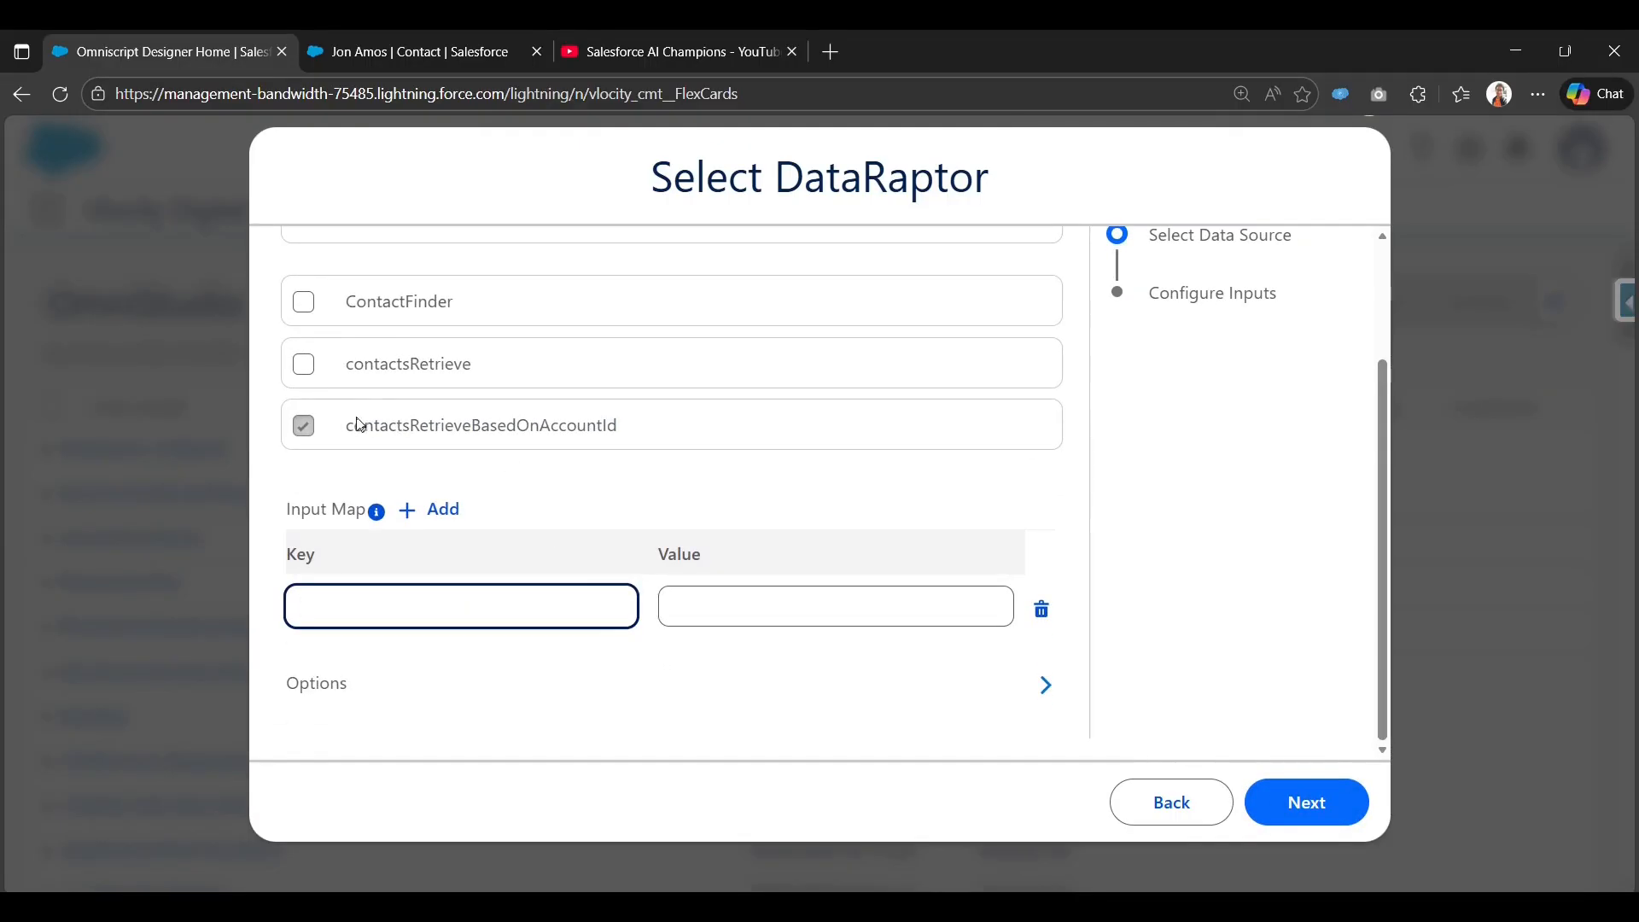
pyautogui.moveTo(347, 426); pyautogui.dragTo(673, 441)
pyautogui.click(413, 41)
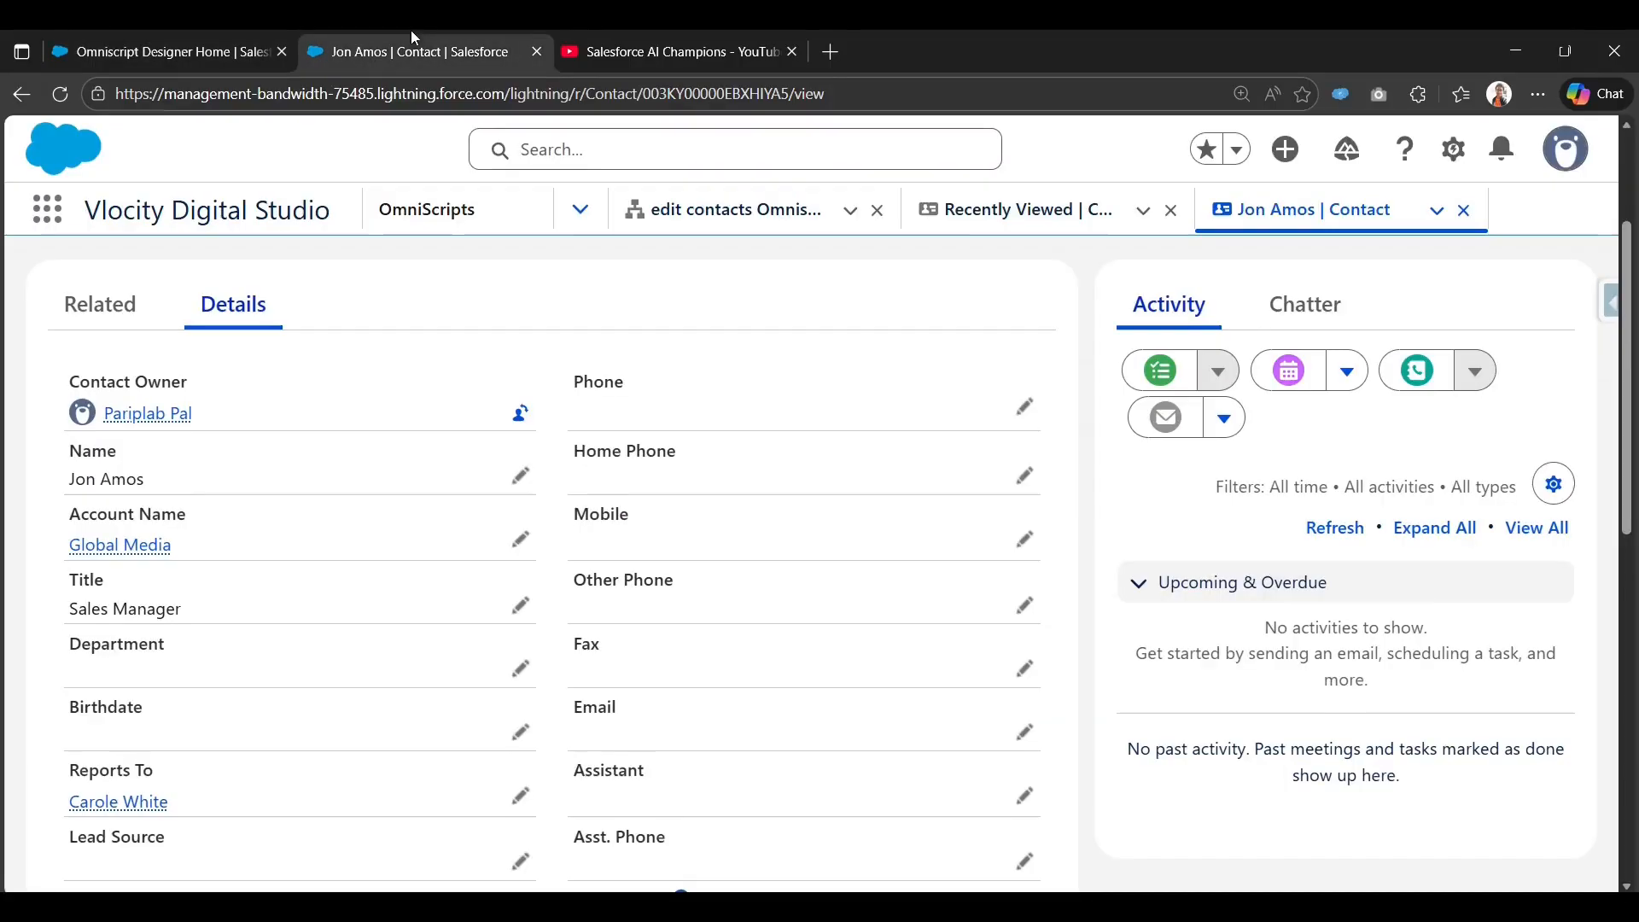
# Open the DataRaptors list in a new tab and filter it to find the contact DataRaptor.
pyautogui.click(557, 208)
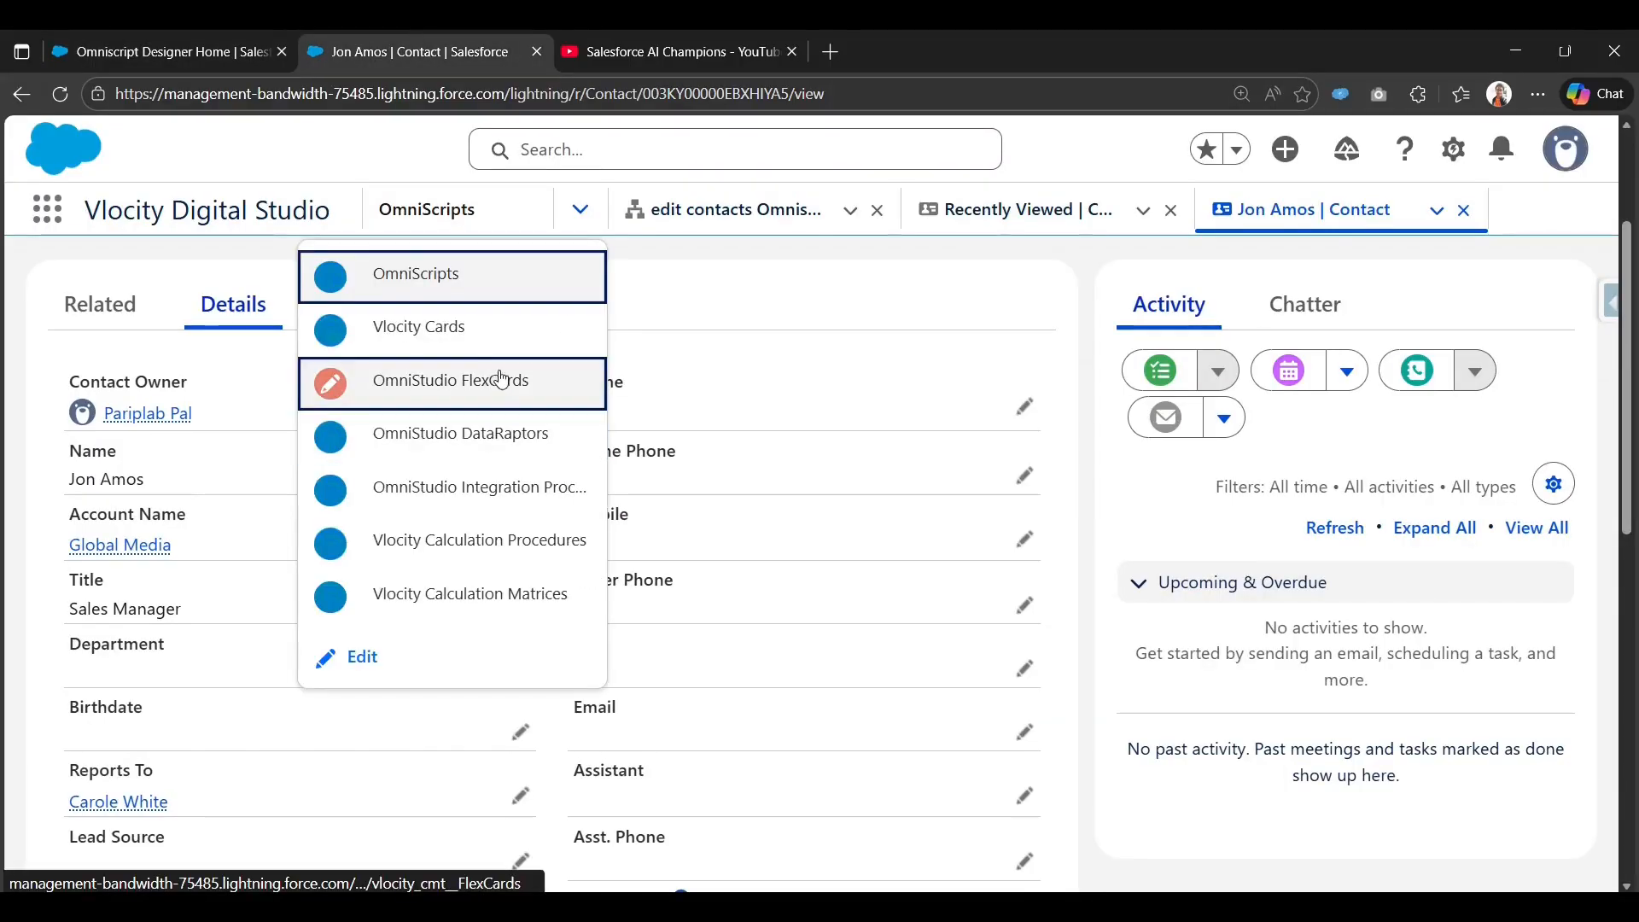
pyautogui.rightClick(437, 448)
pyautogui.click(539, 466)
pyautogui.click(649, 51)
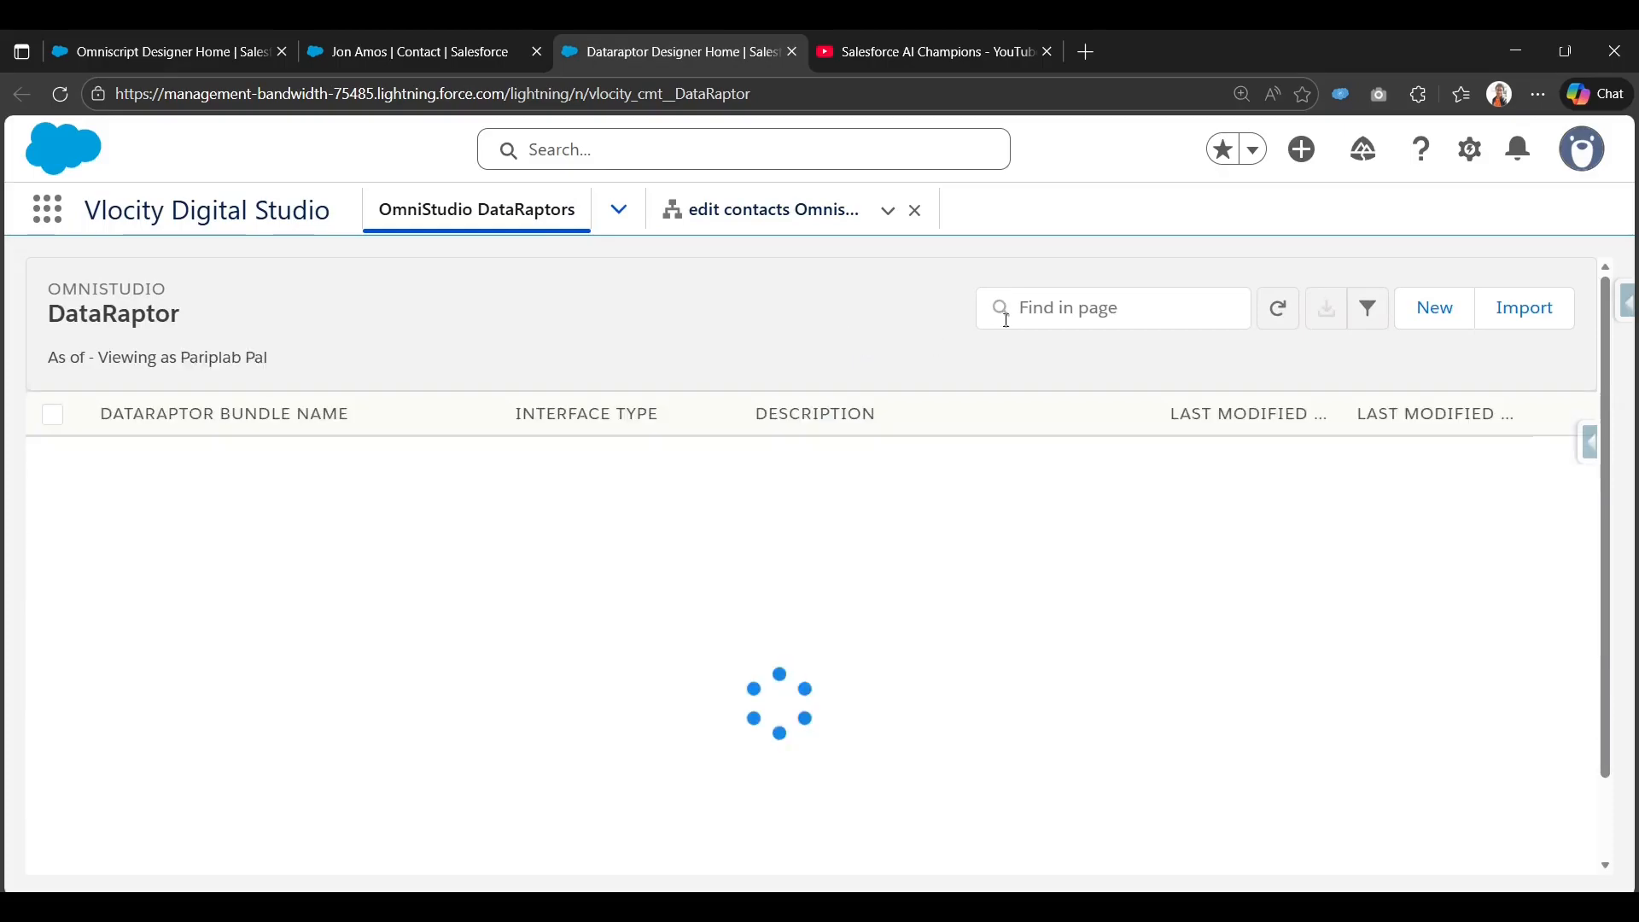
pyautogui.click(1033, 309)
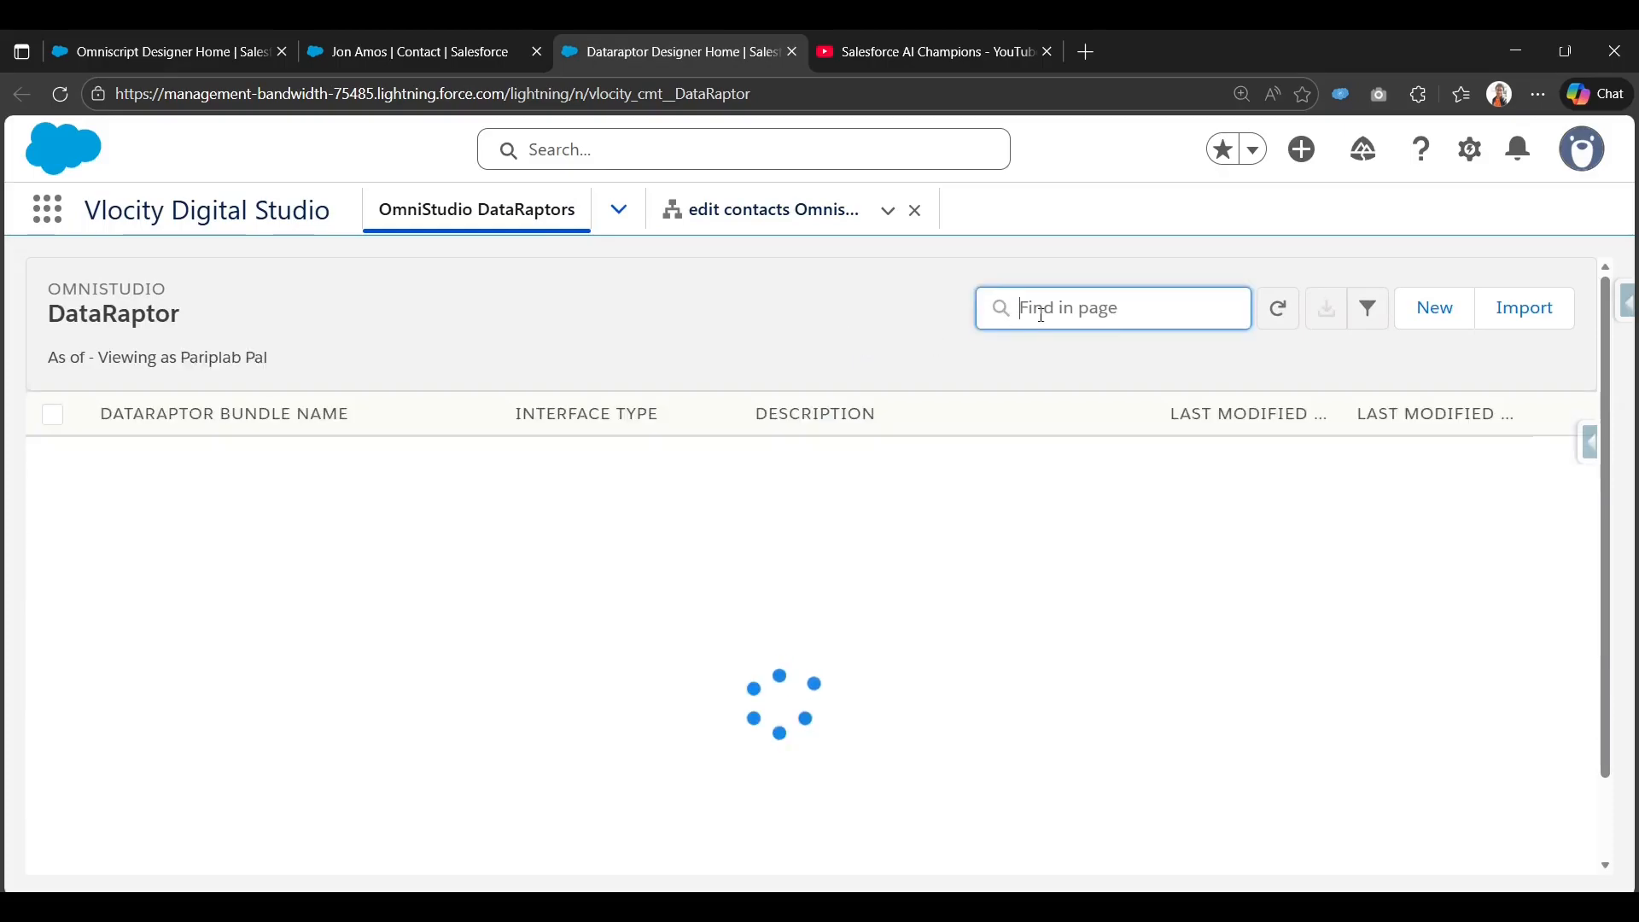
pyautogui.write('NavigateActionToContact')
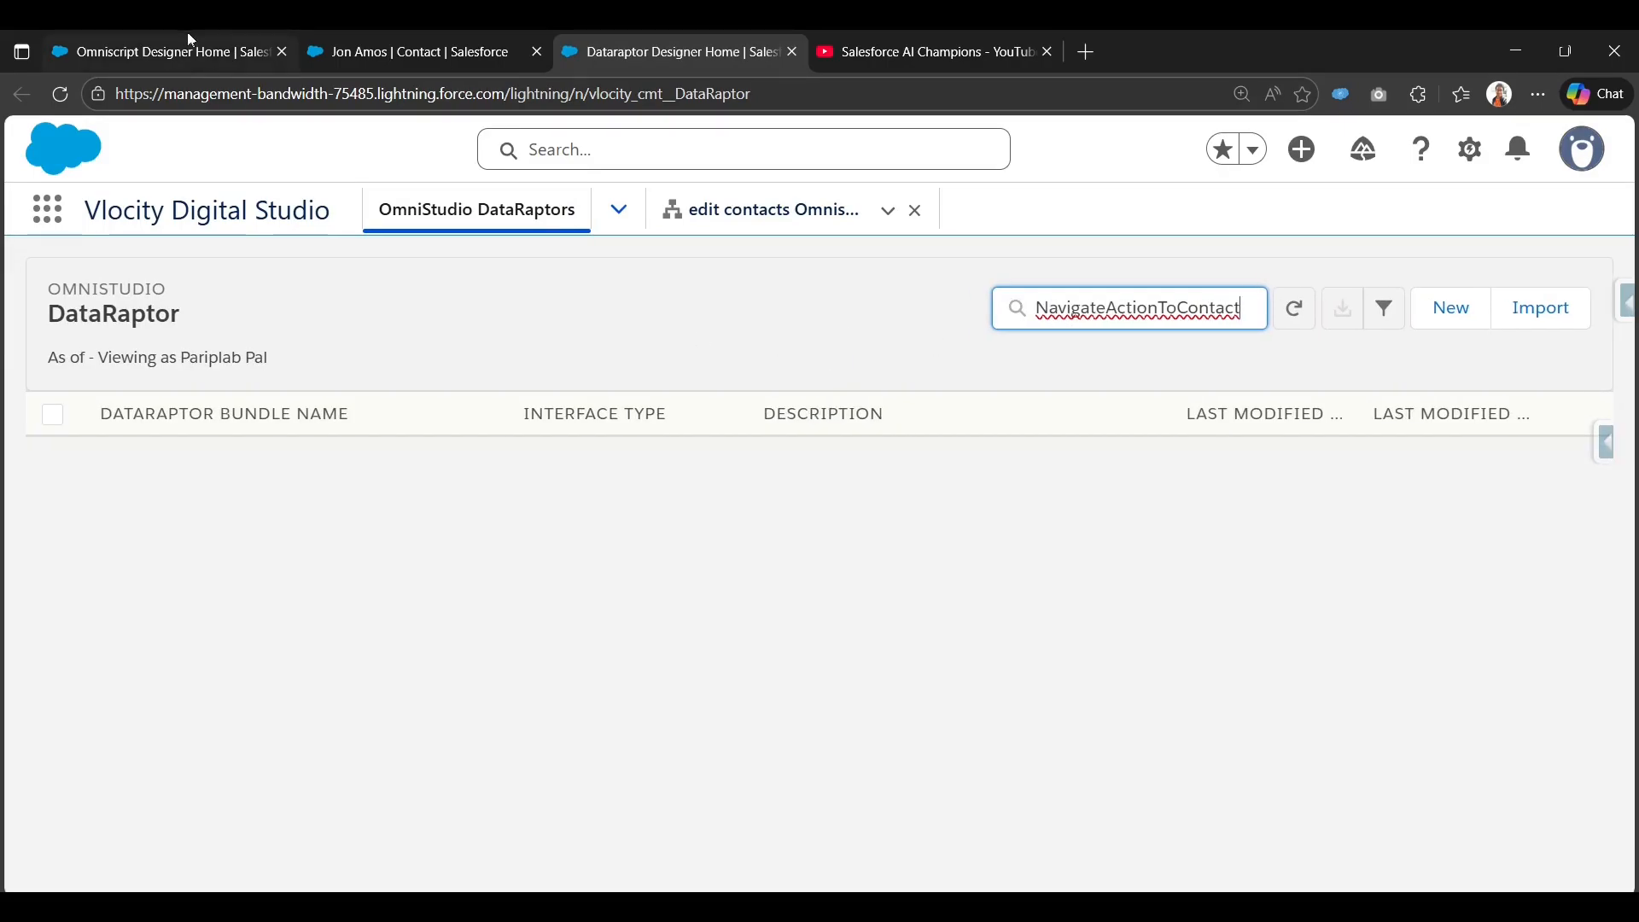
pyautogui.click(184, 49)
pyautogui.click(670, 51)
pyautogui.doubleClick(1187, 307)
pyautogui.write('cv')
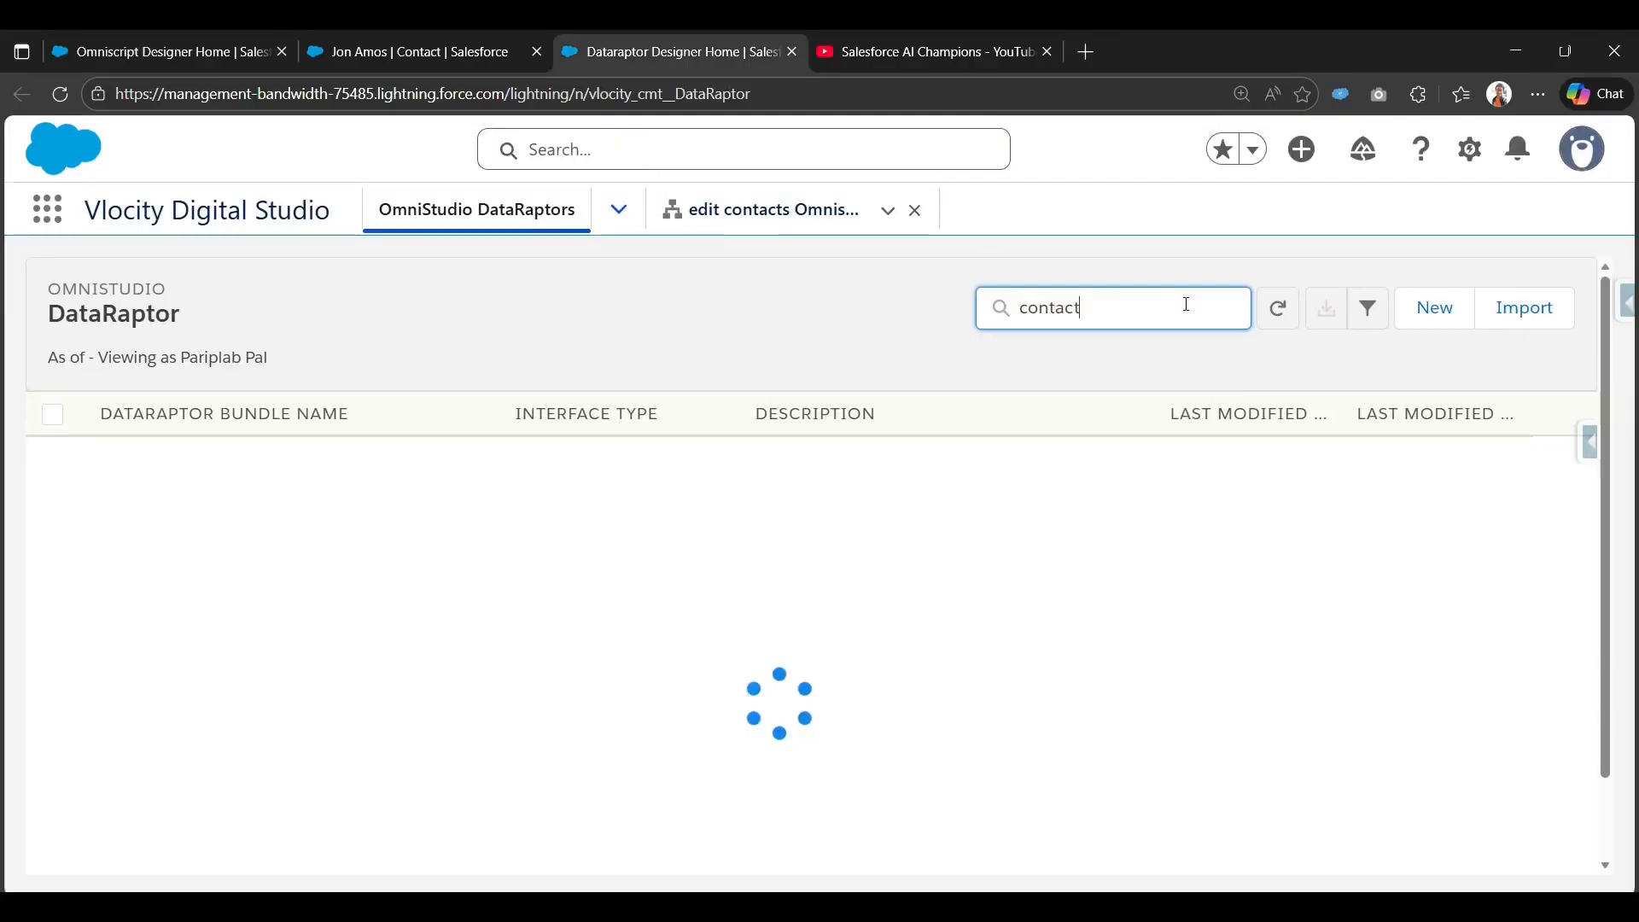
pyautogui.click(162, 51)
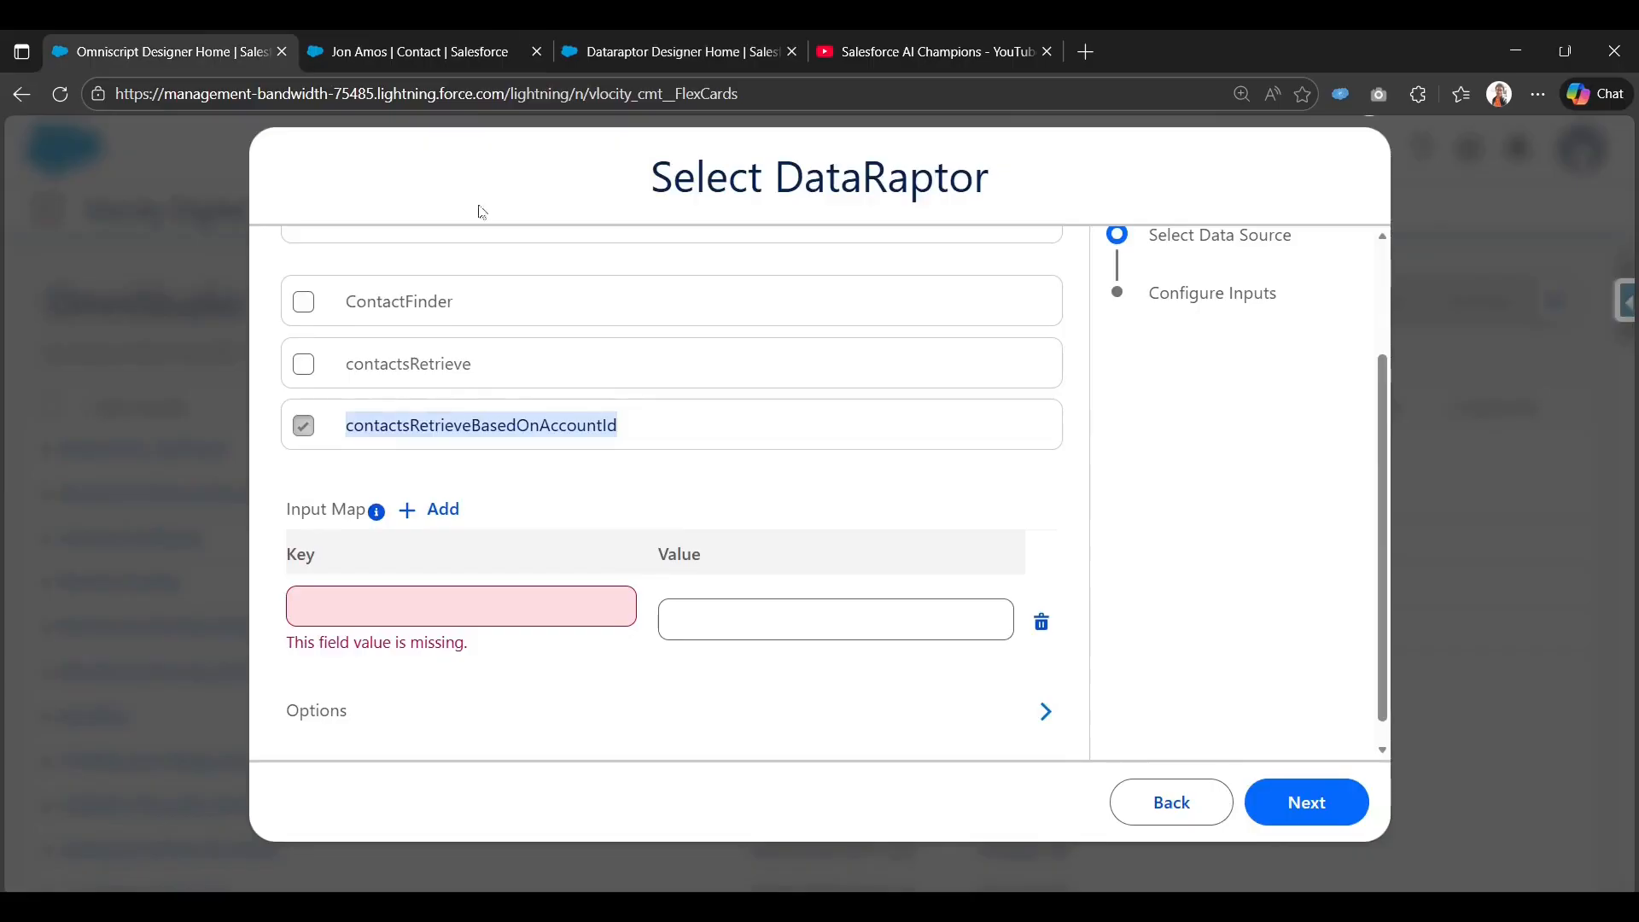
pyautogui.click(402, 35)
pyautogui.click(589, 35)
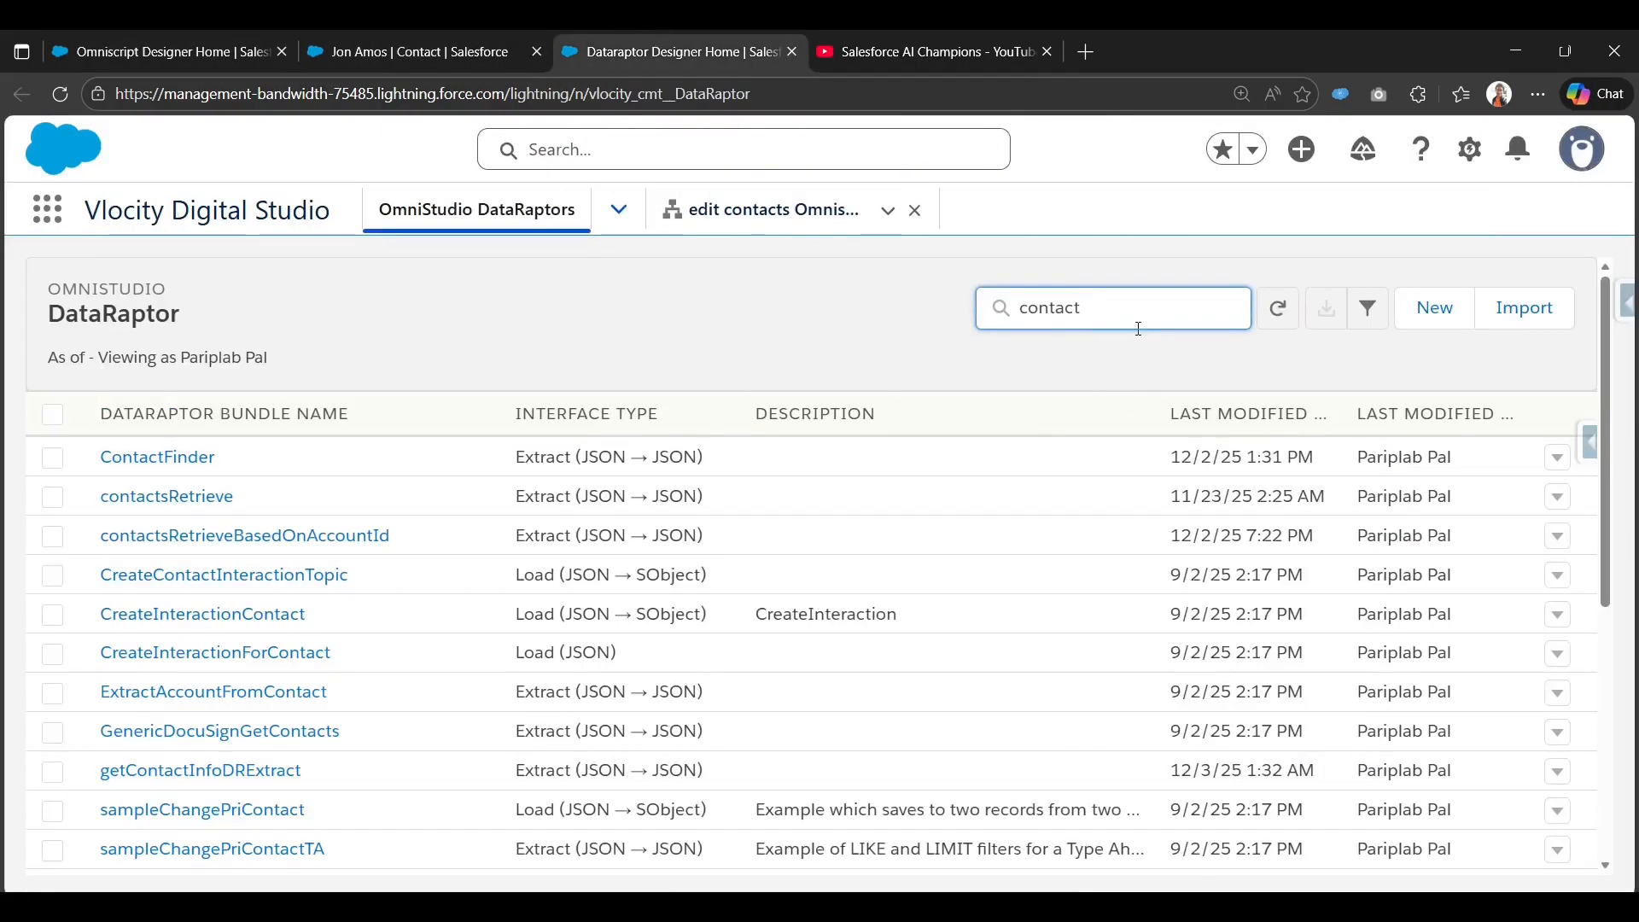
pyautogui.write('re')
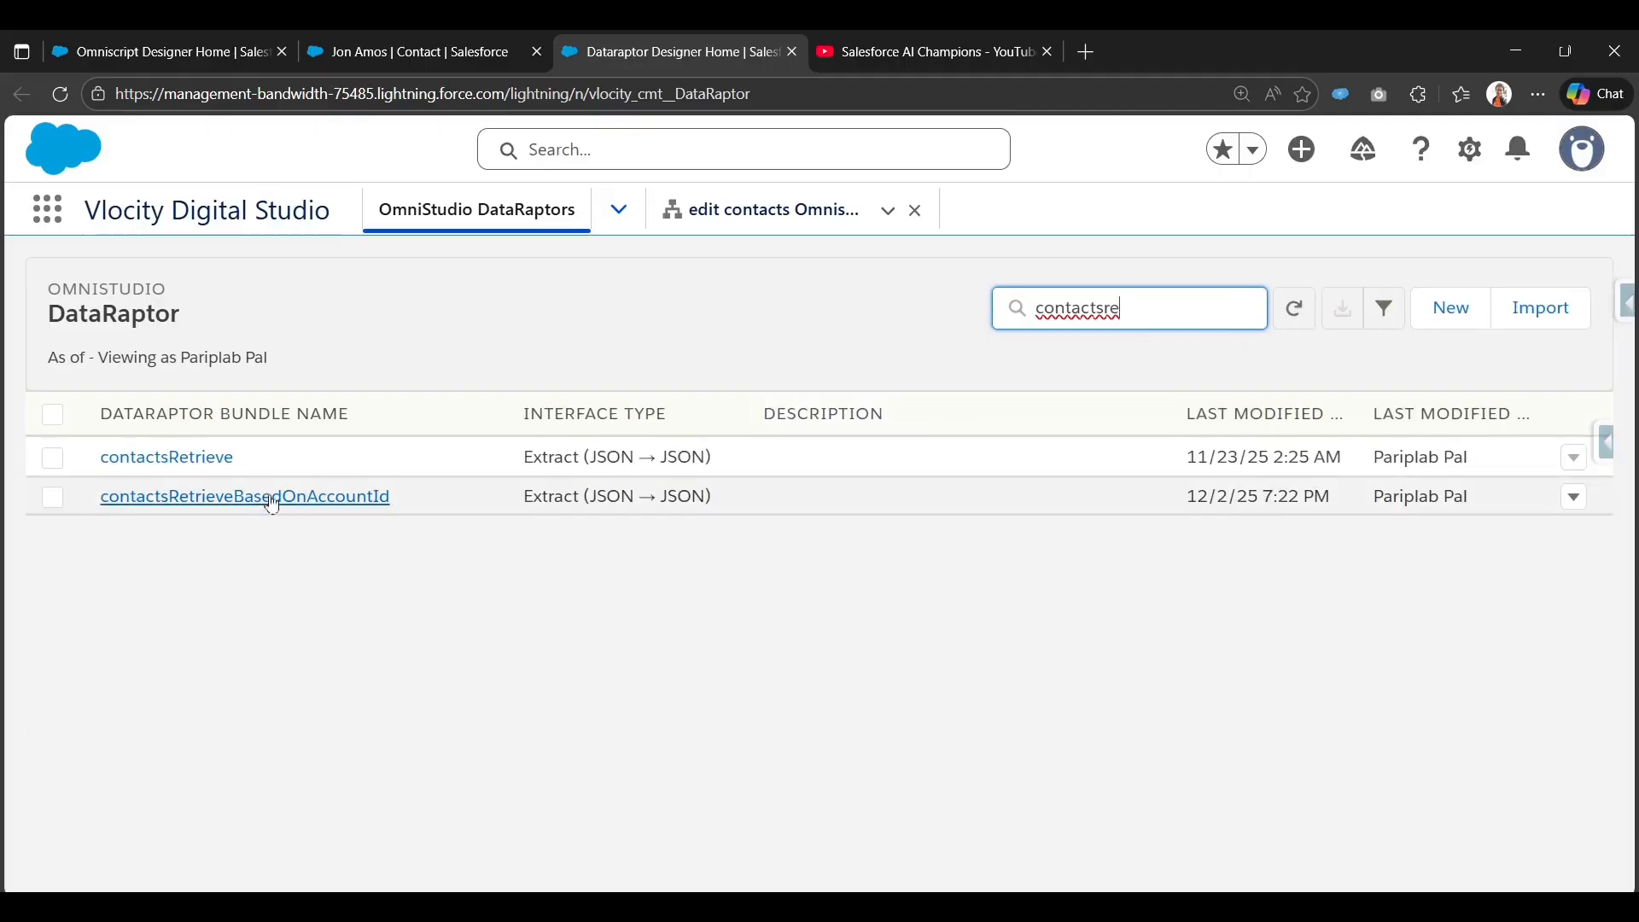
# Open contactsRetrieveBasedOnAccountId, inspect its accId filter and run its preview test.
pyautogui.click(248, 492)
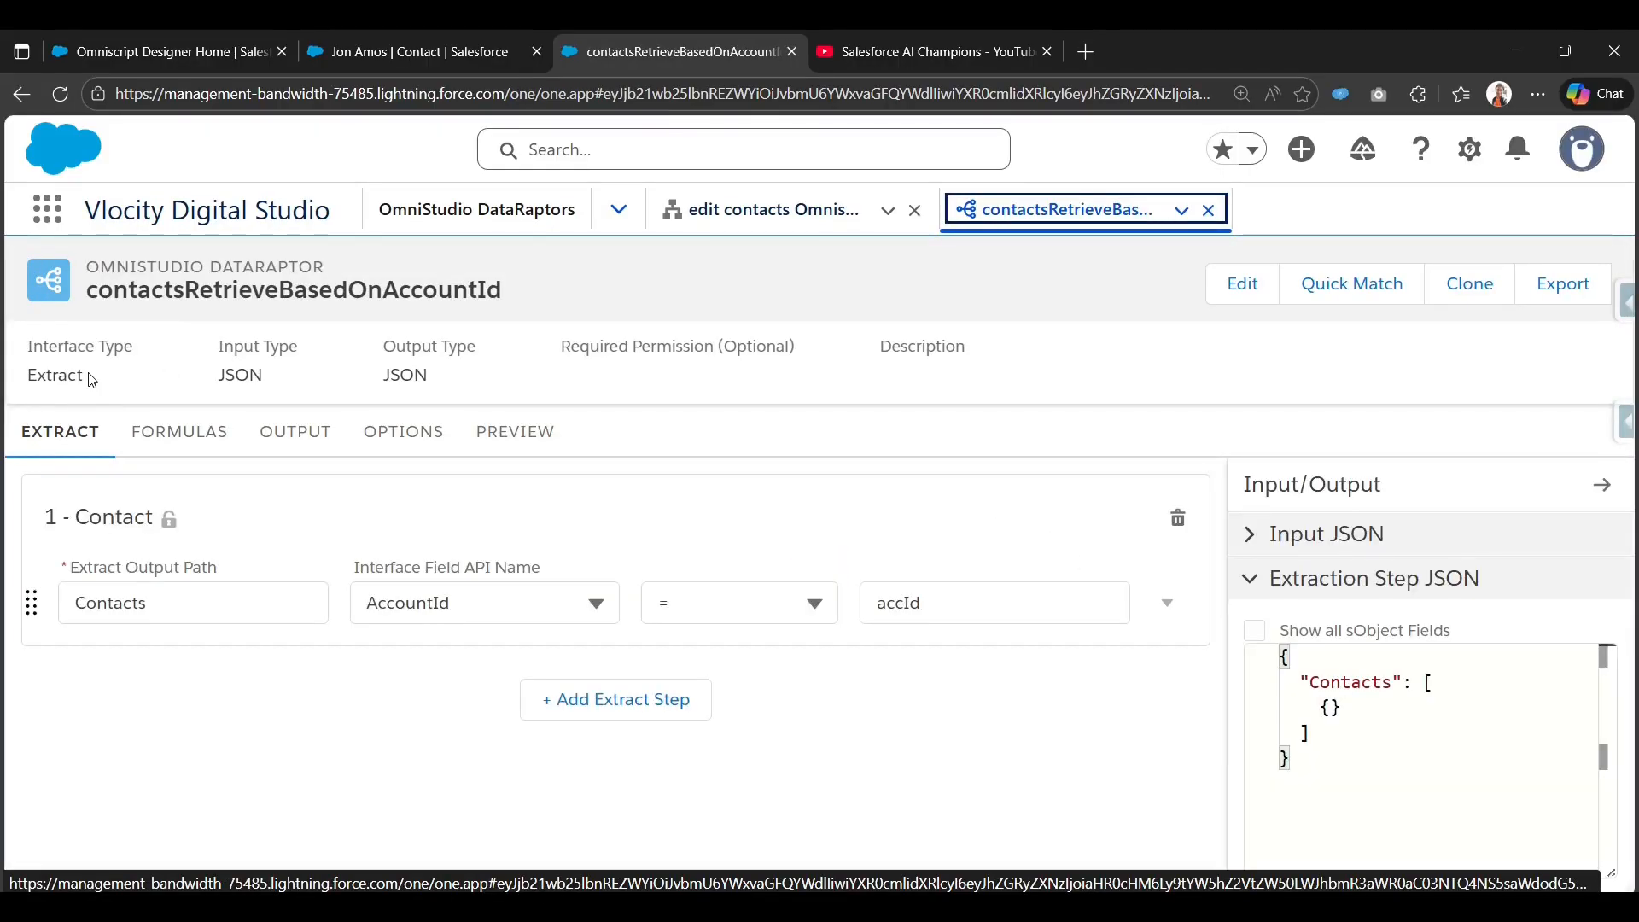
pyautogui.click(917, 591)
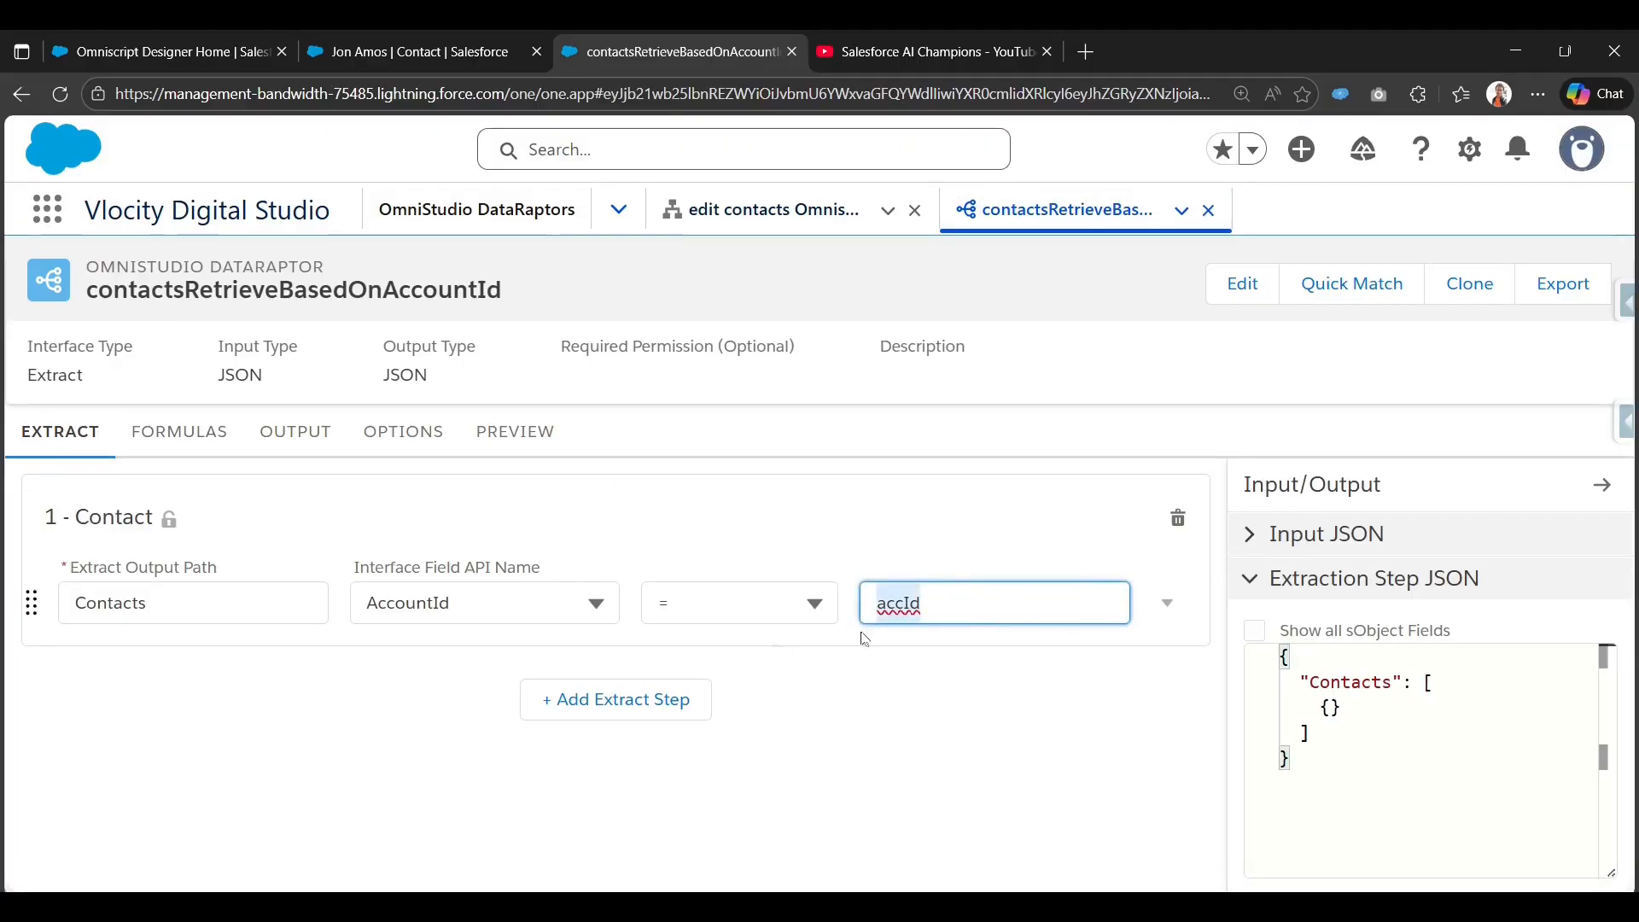
pyautogui.click(294, 432)
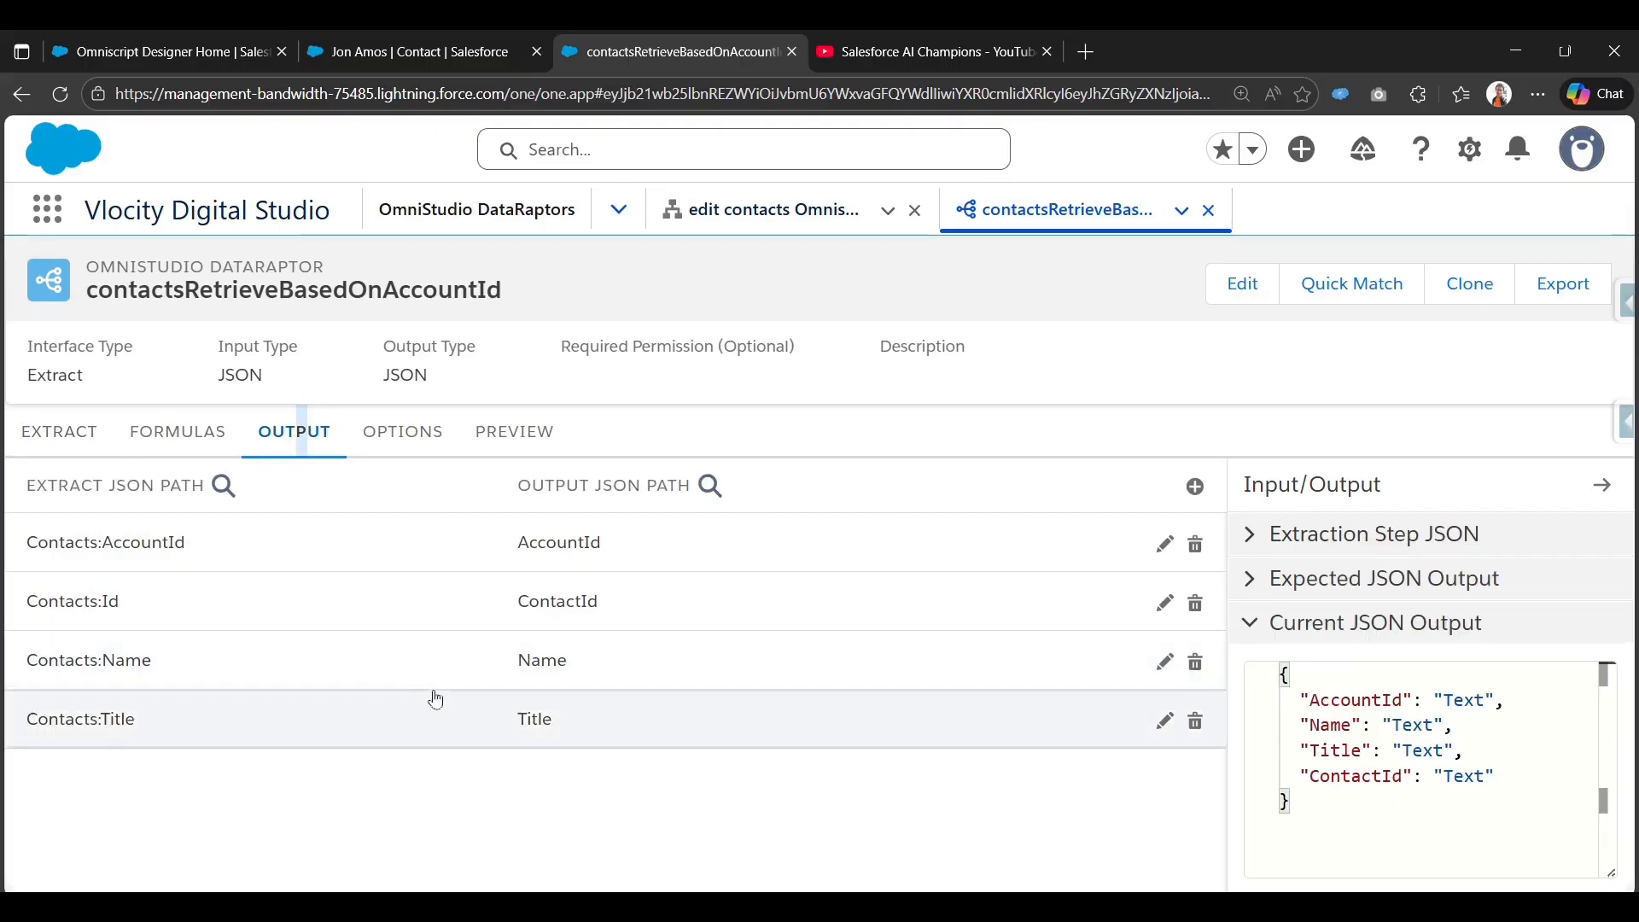
pyautogui.click(504, 431)
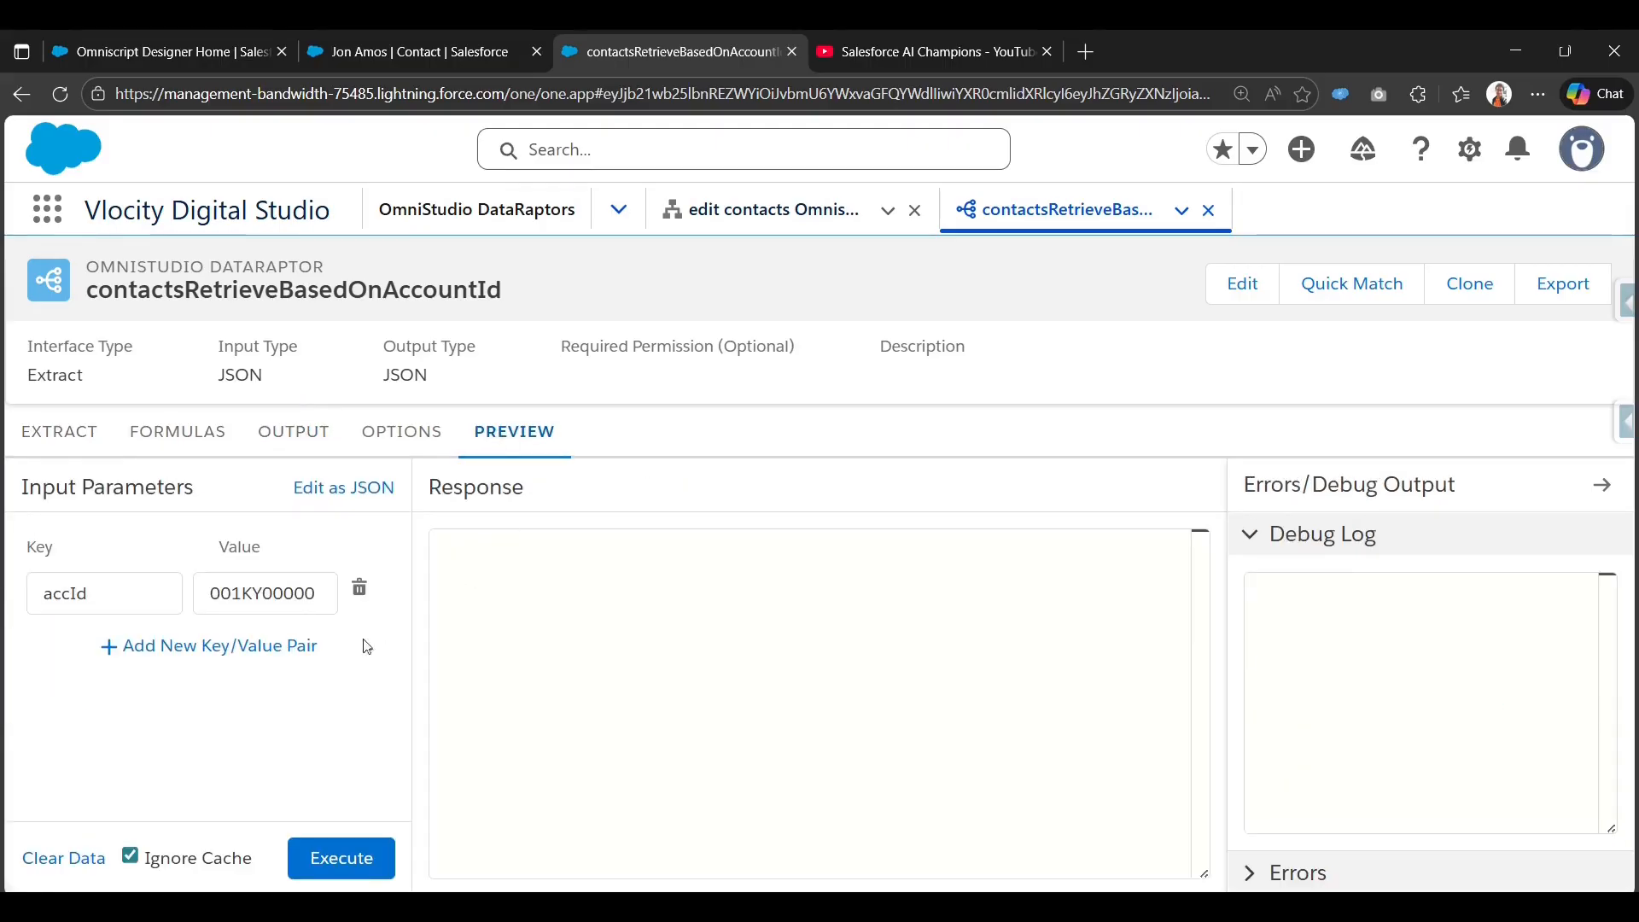
pyautogui.click(342, 858)
pyautogui.scroll(-3, 586, 652)
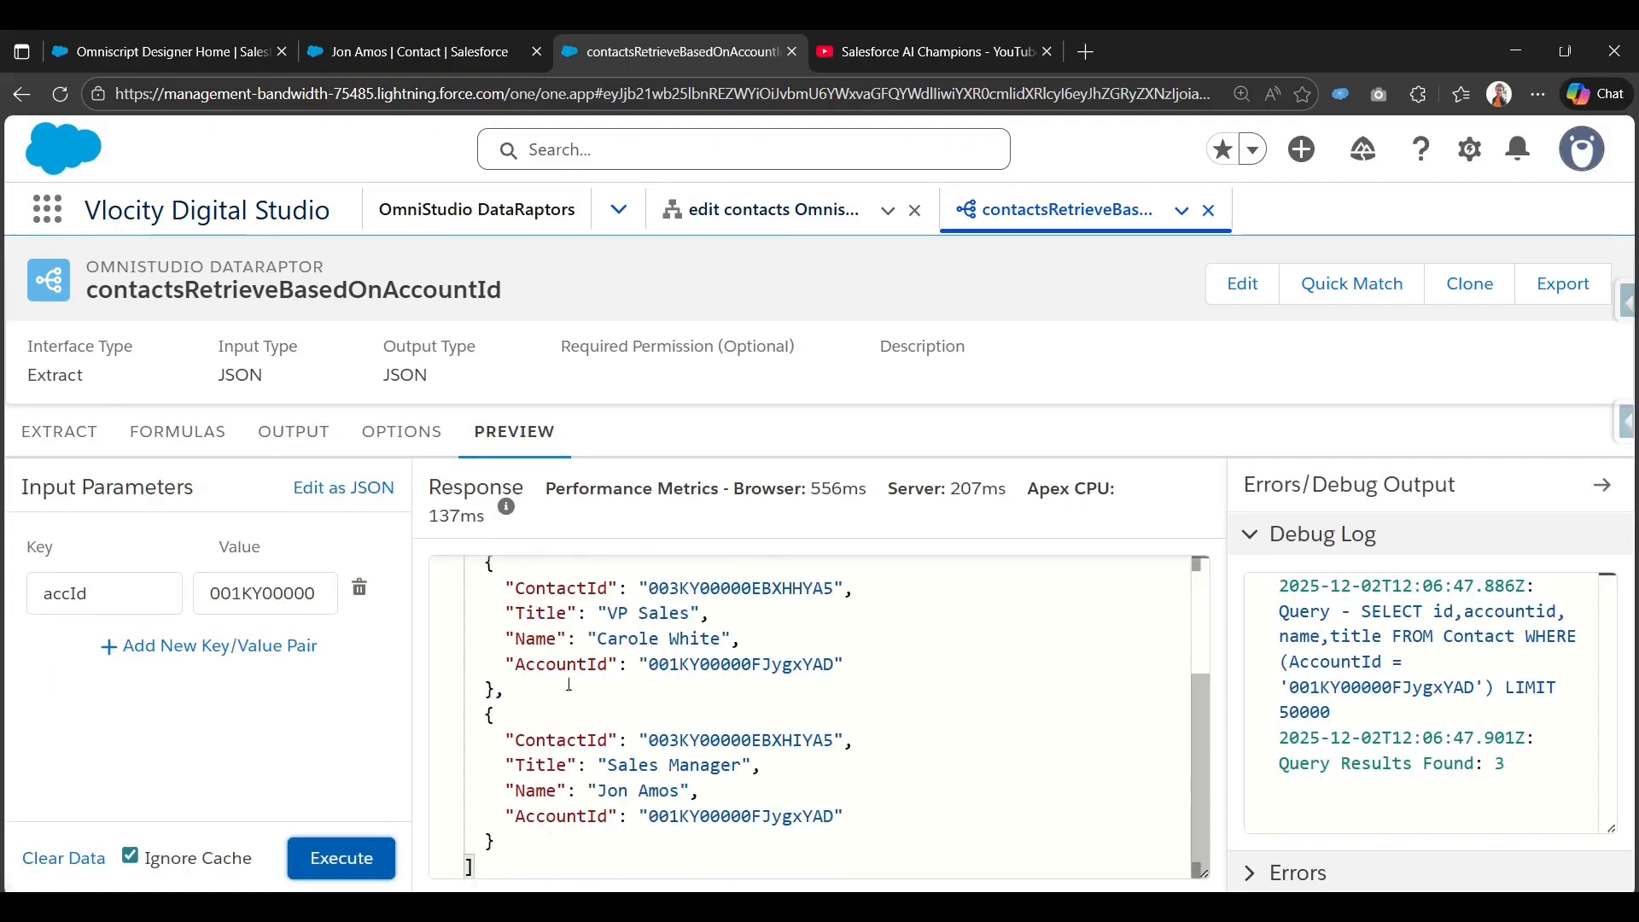
pyautogui.scroll(2, 585, 580)
pyautogui.scroll(1, 585, 570)
pyautogui.scroll(-2, 563, 632)
pyautogui.scroll(3, 531, 695)
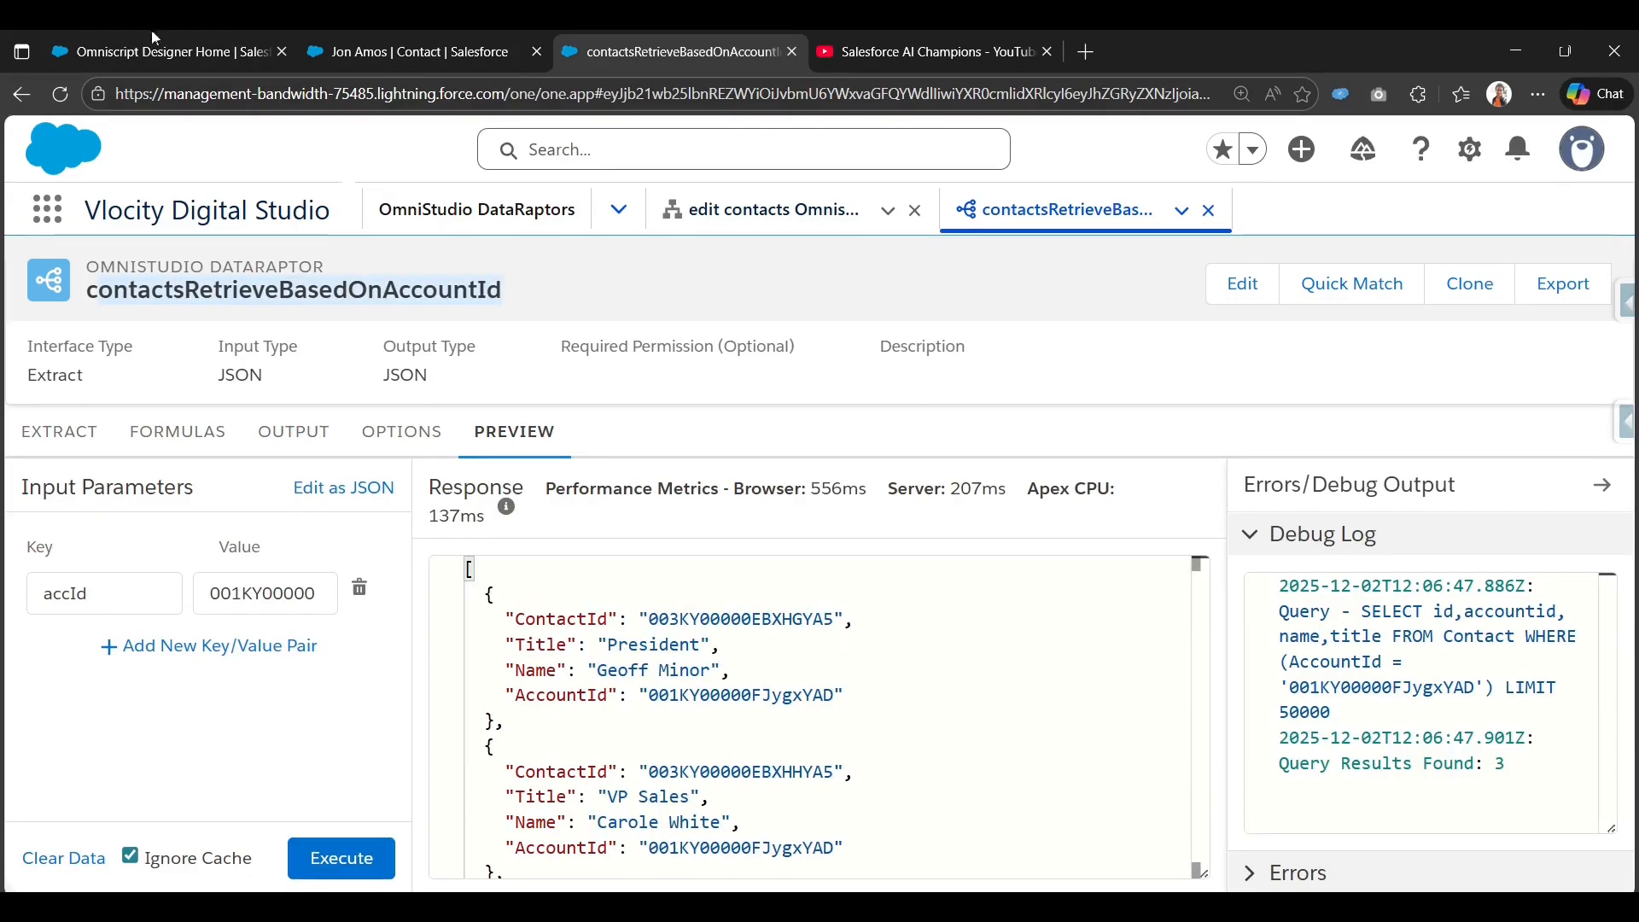
# Copy the accId key name from the preview into the Input Map Key field.
pyautogui.click(188, 38)
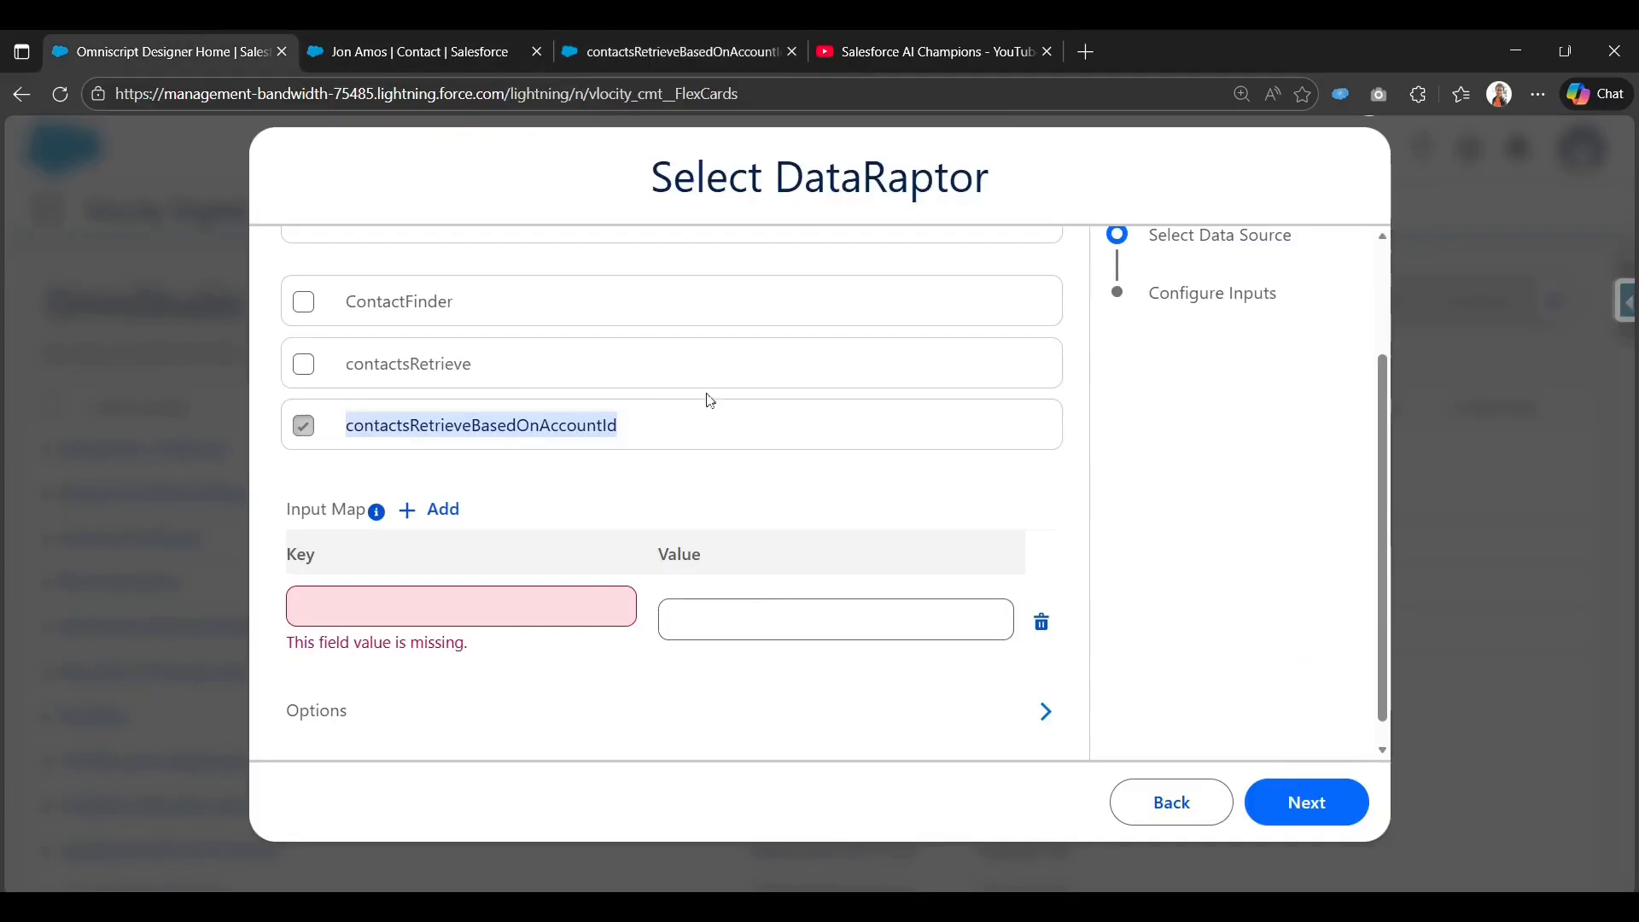
pyautogui.click(665, 43)
pyautogui.doubleClick(91, 592)
pyautogui.hotkey('ctrl', 'c')
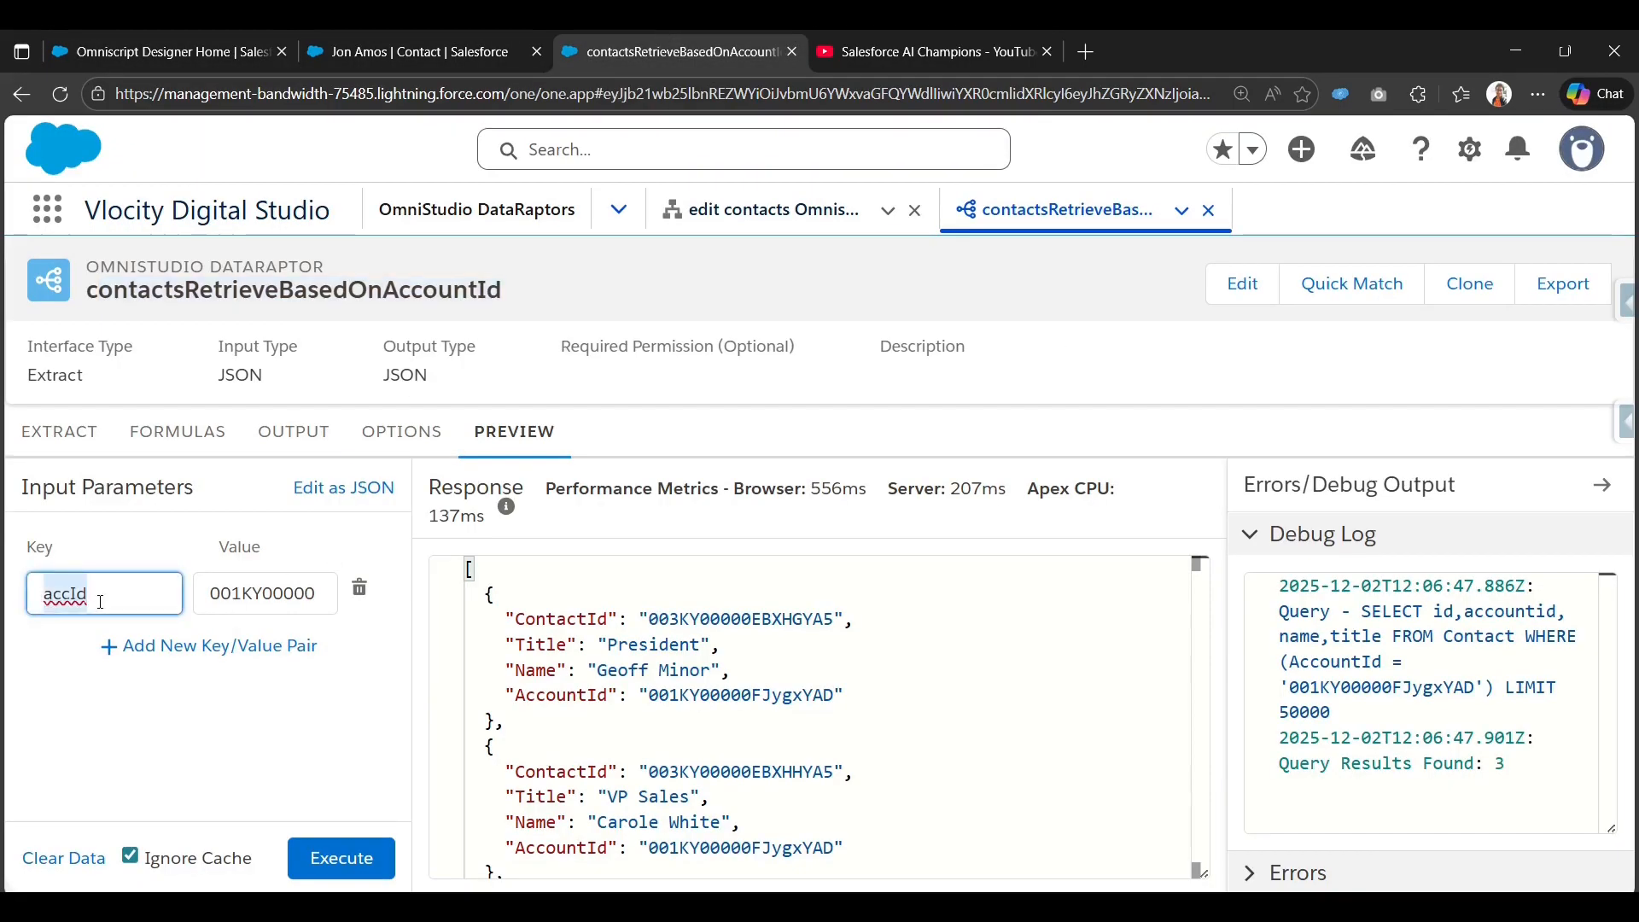
pyautogui.click(162, 51)
pyautogui.click(460, 609)
pyautogui.hotkey('ctrl', 'v')
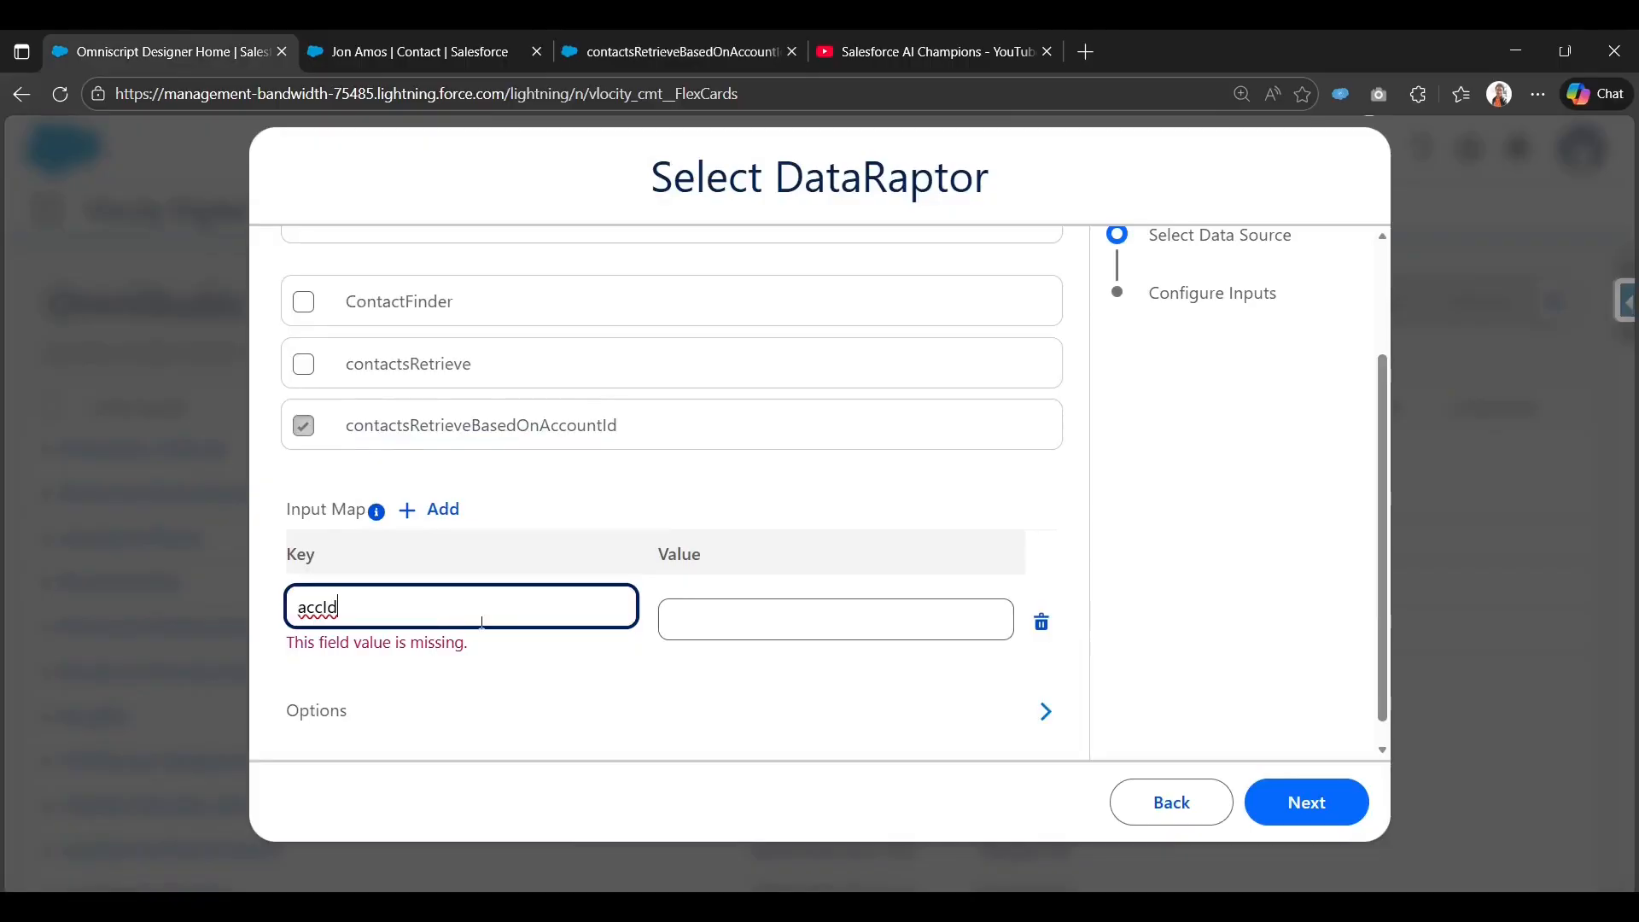
# Paste the account record Id from the preview as the Input Map Value and continue.
pyautogui.click(760, 636)
pyautogui.click(665, 51)
pyautogui.doubleClick(242, 597)
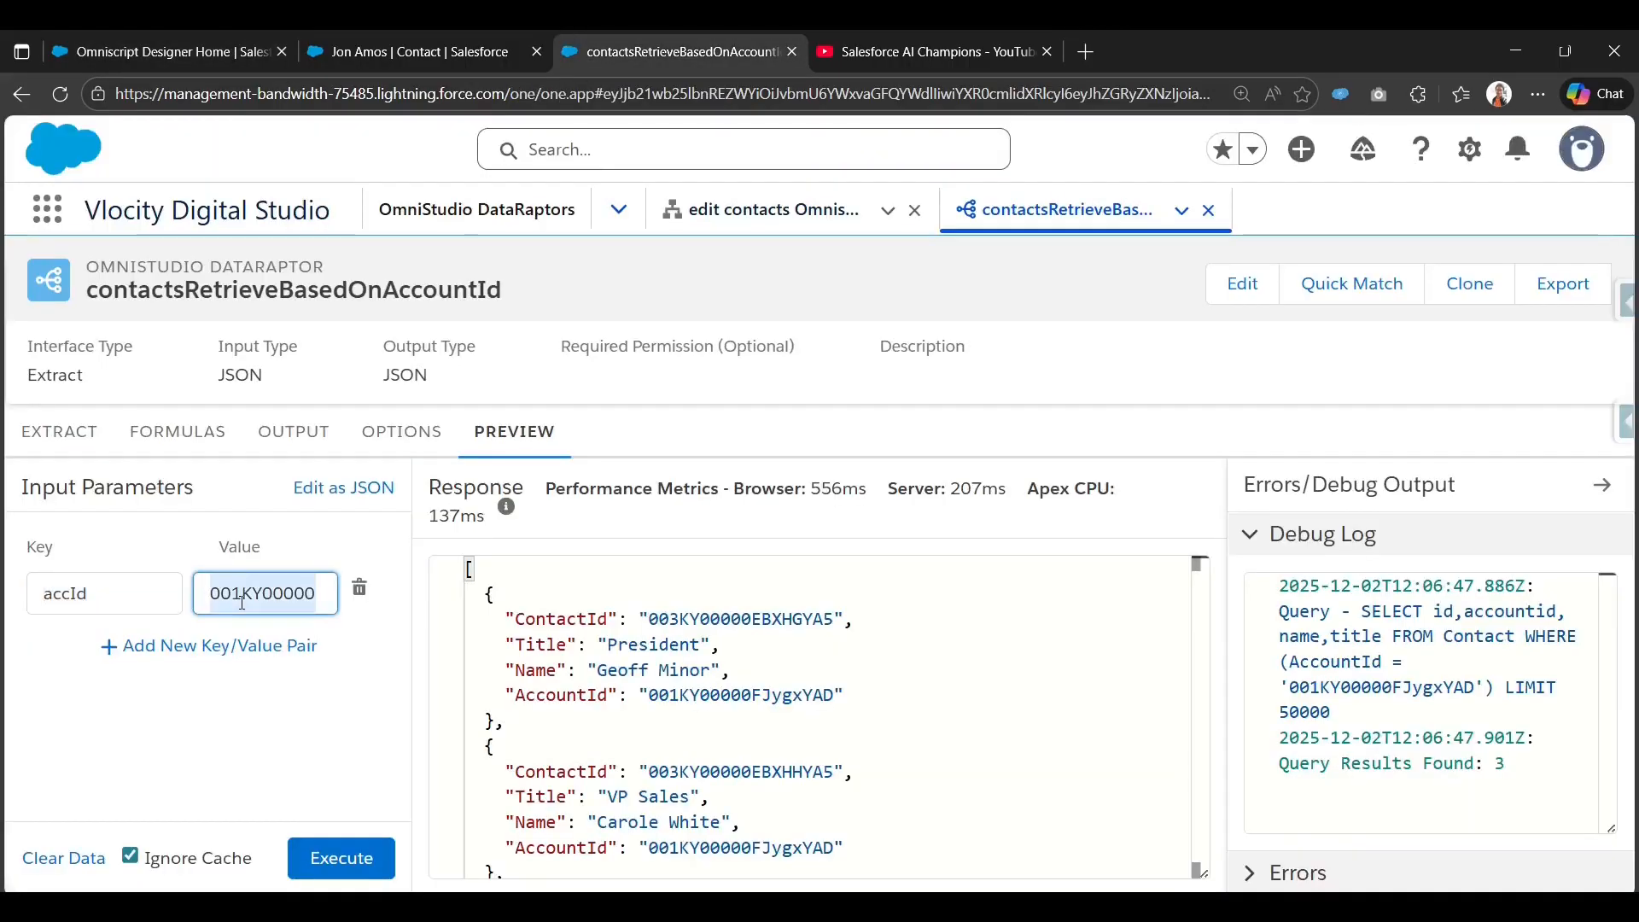
pyautogui.hotkey('ctrl', 'c')
pyautogui.click(171, 51)
pyautogui.hotkey('ctrl', 'v')
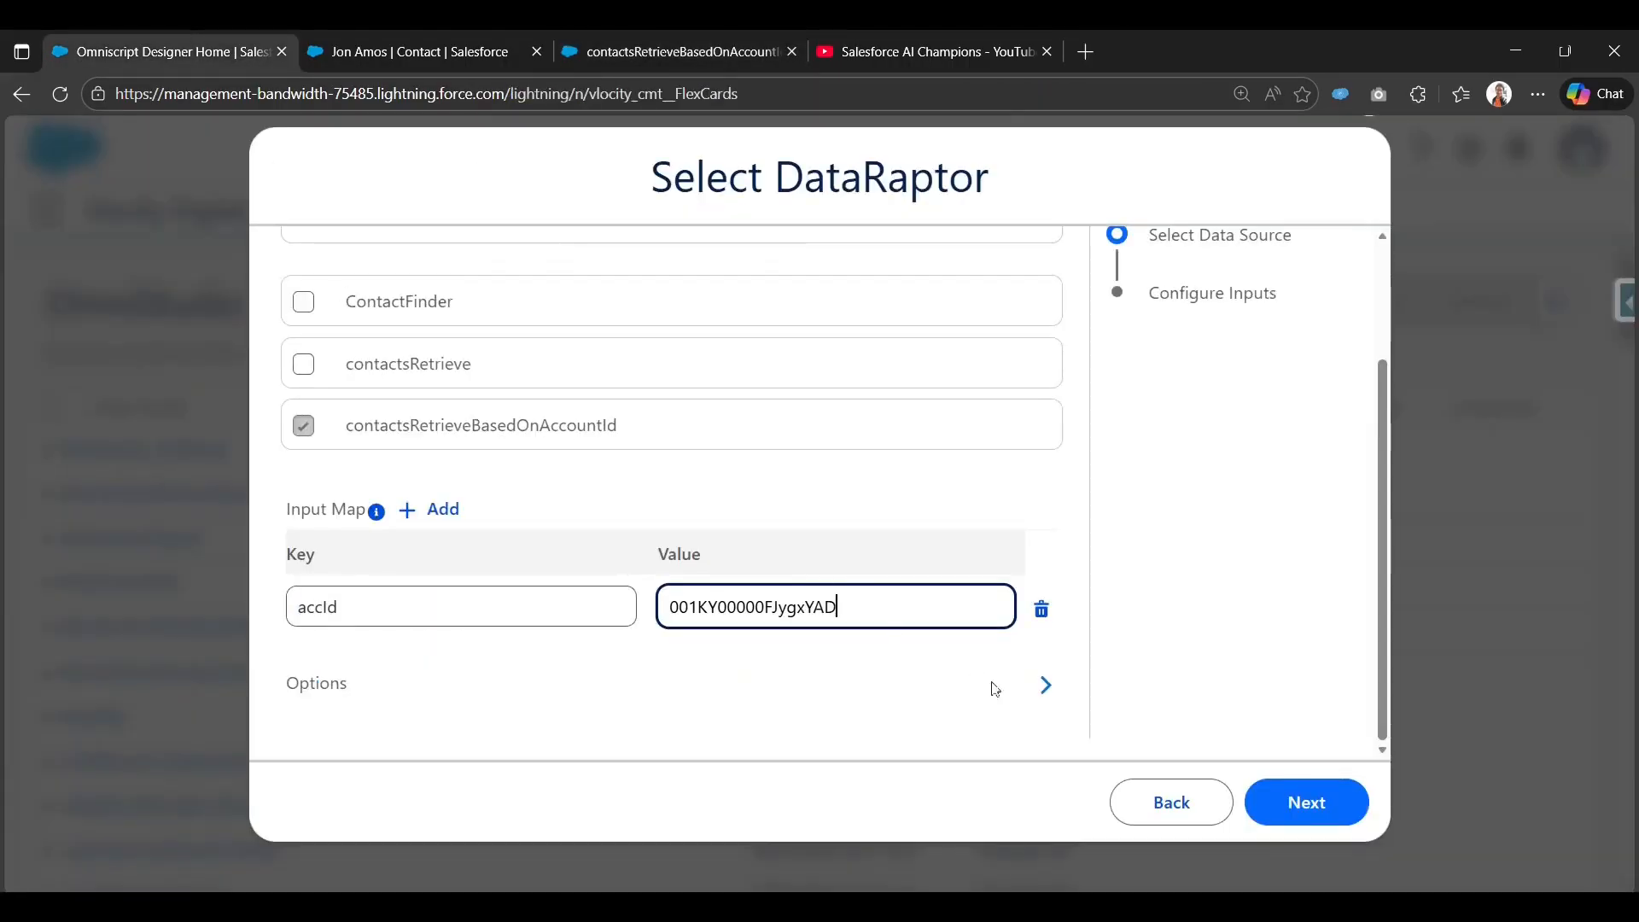
pyautogui.click(1288, 802)
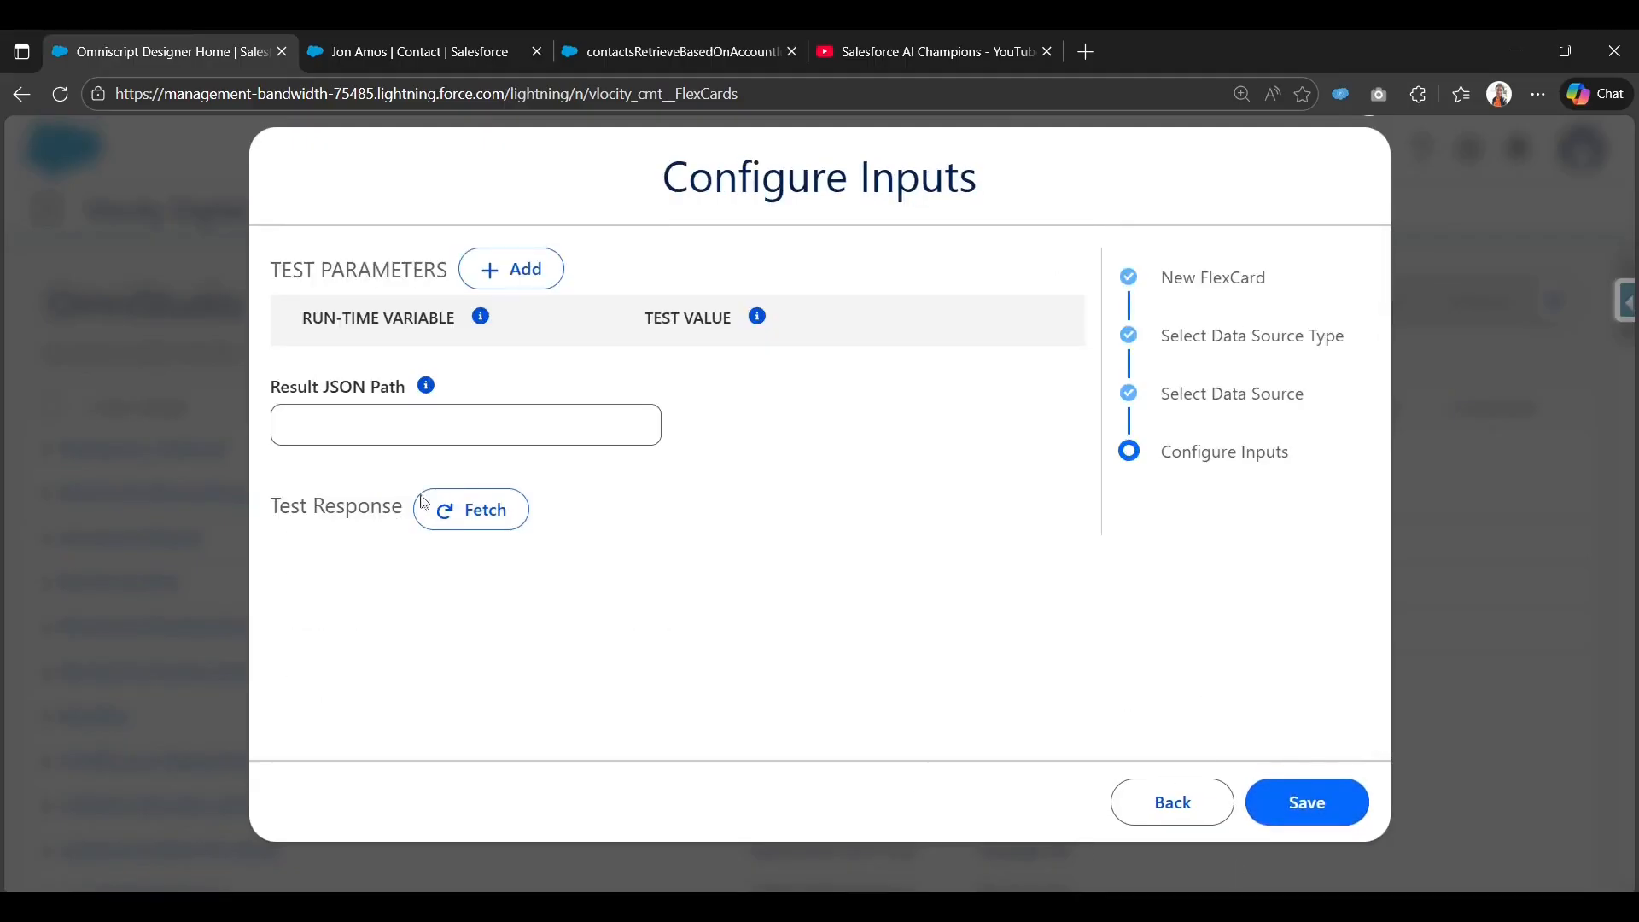
# Fetch the test response, review the 3 contact records as JSON, and save the FlexCard.
pyautogui.click(455, 507)
pyautogui.scroll(-2, 455, 478)
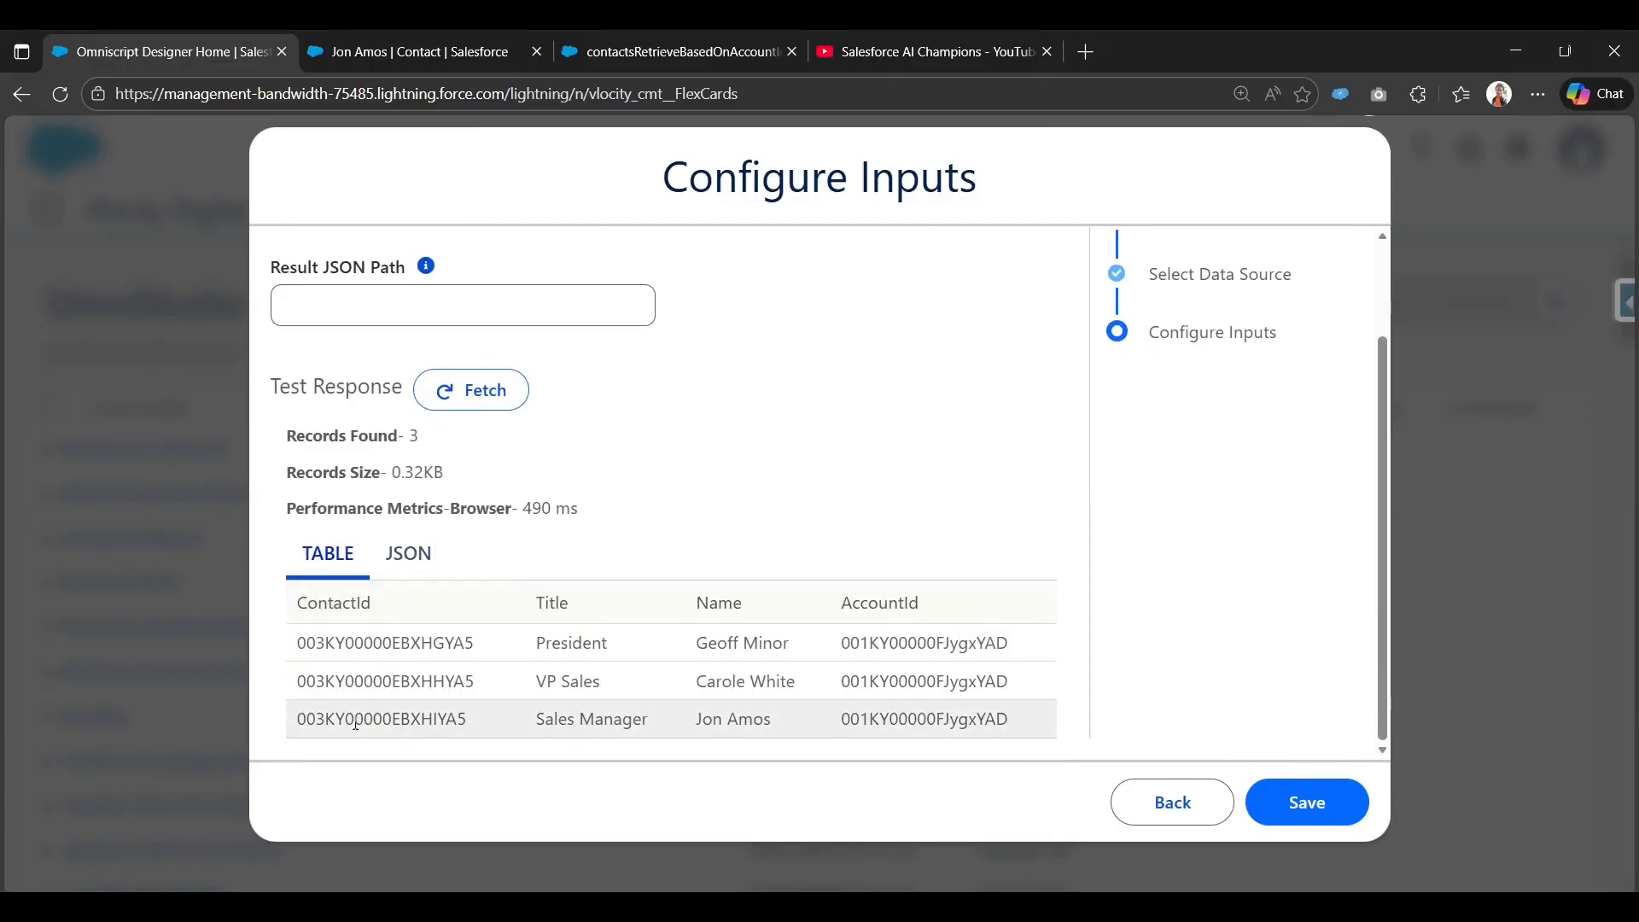
pyautogui.click(423, 562)
pyautogui.scroll(-6, 423, 561)
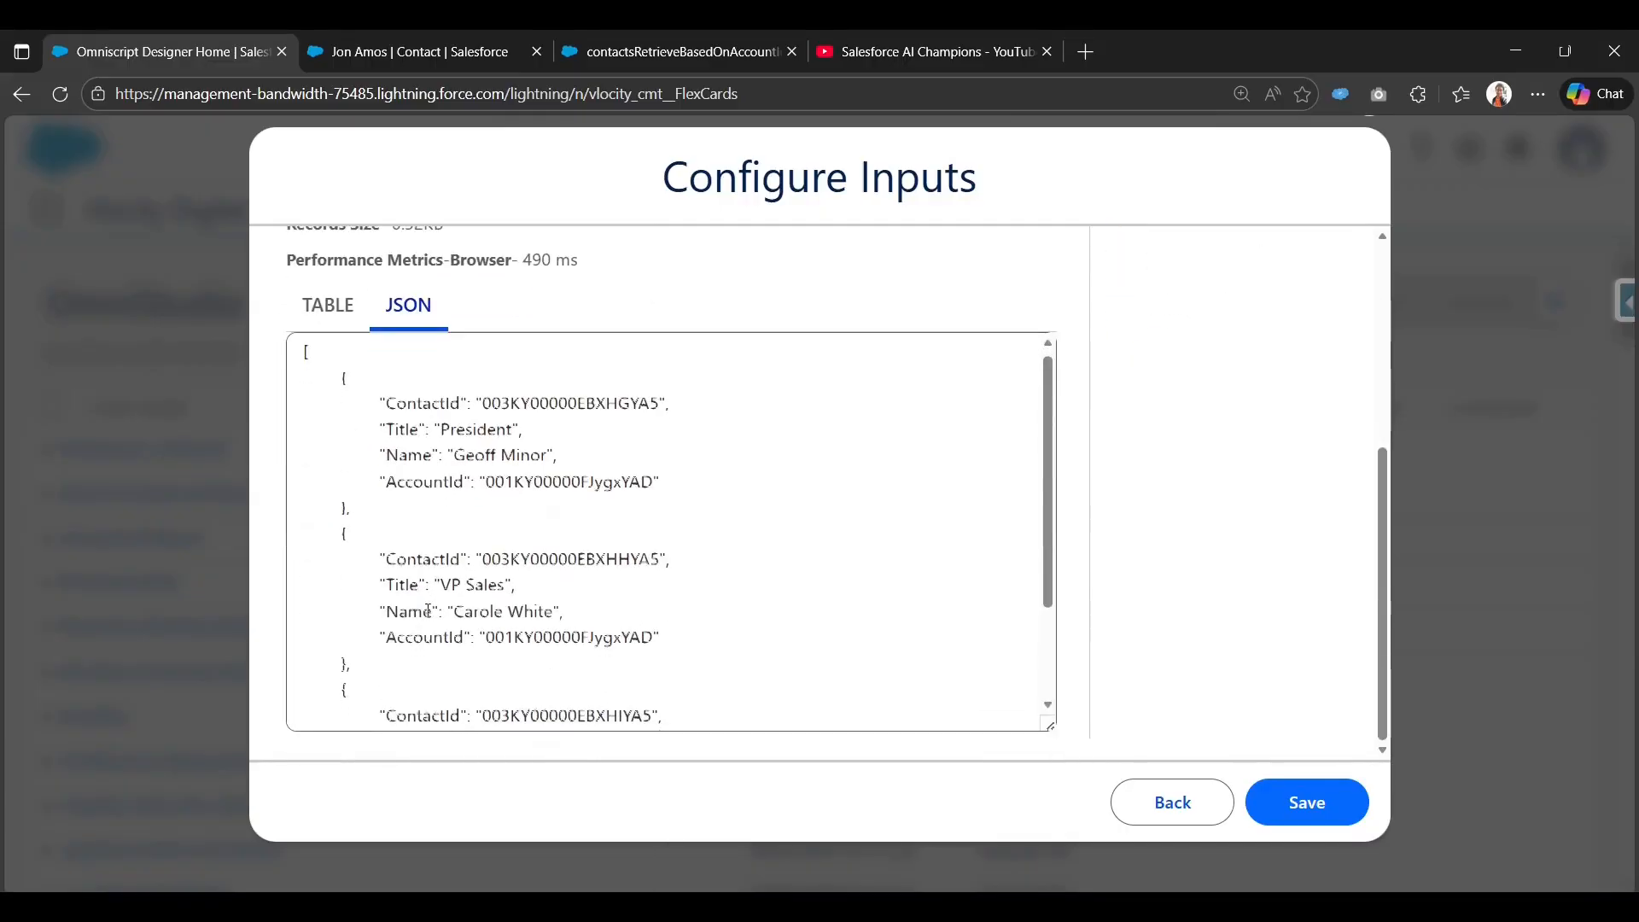
pyautogui.scroll(5, 452, 390)
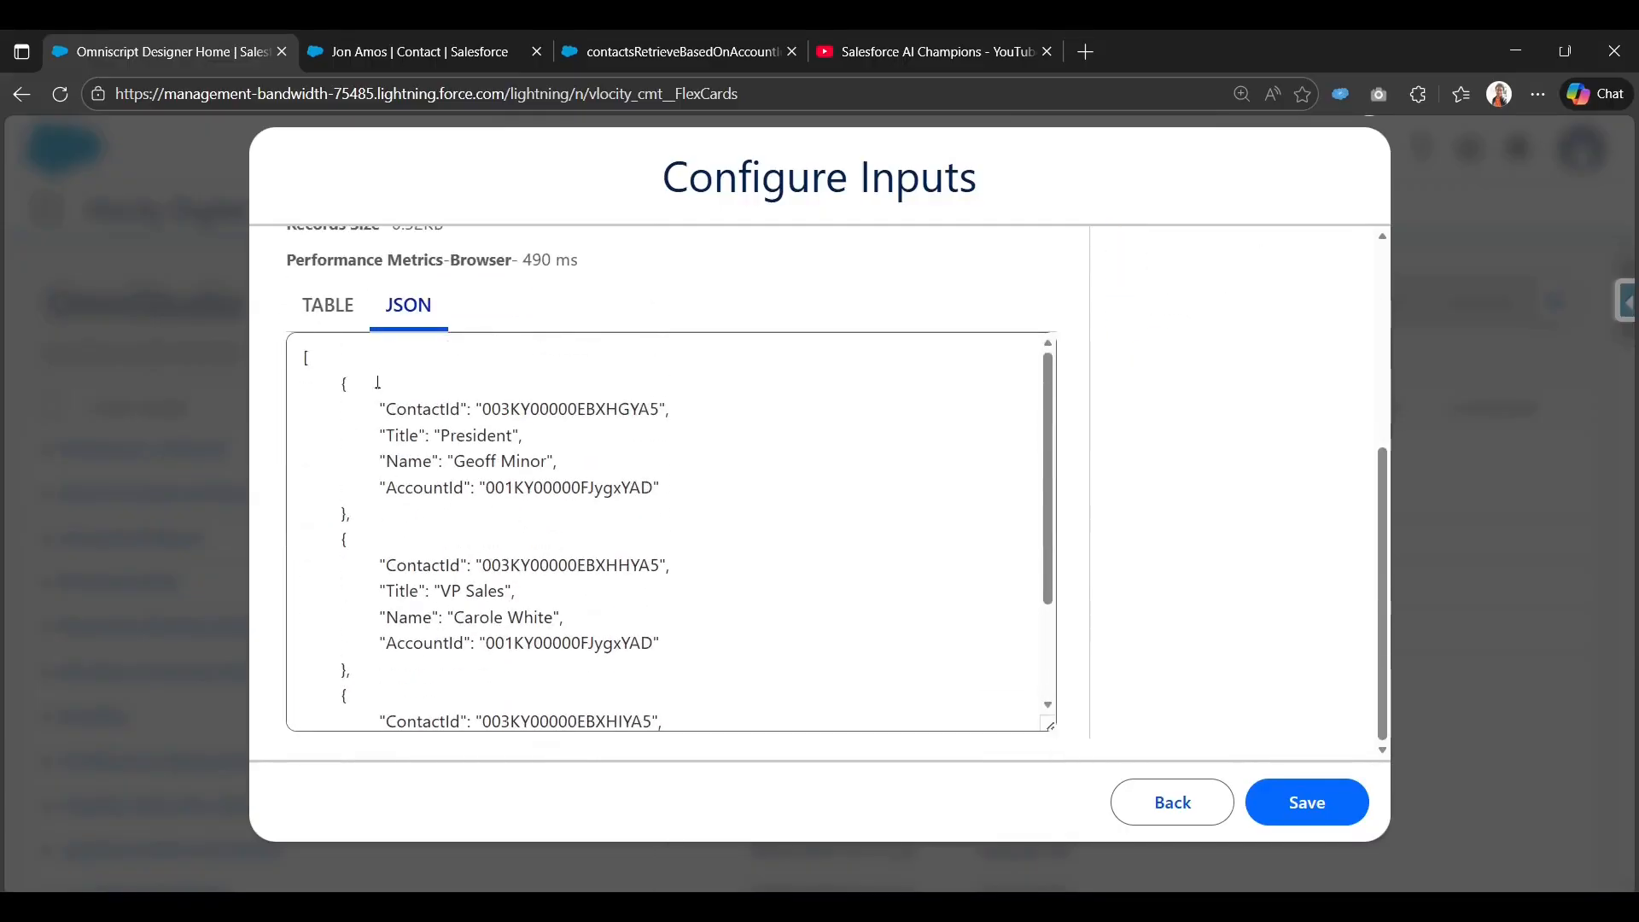
pyautogui.click(1294, 796)
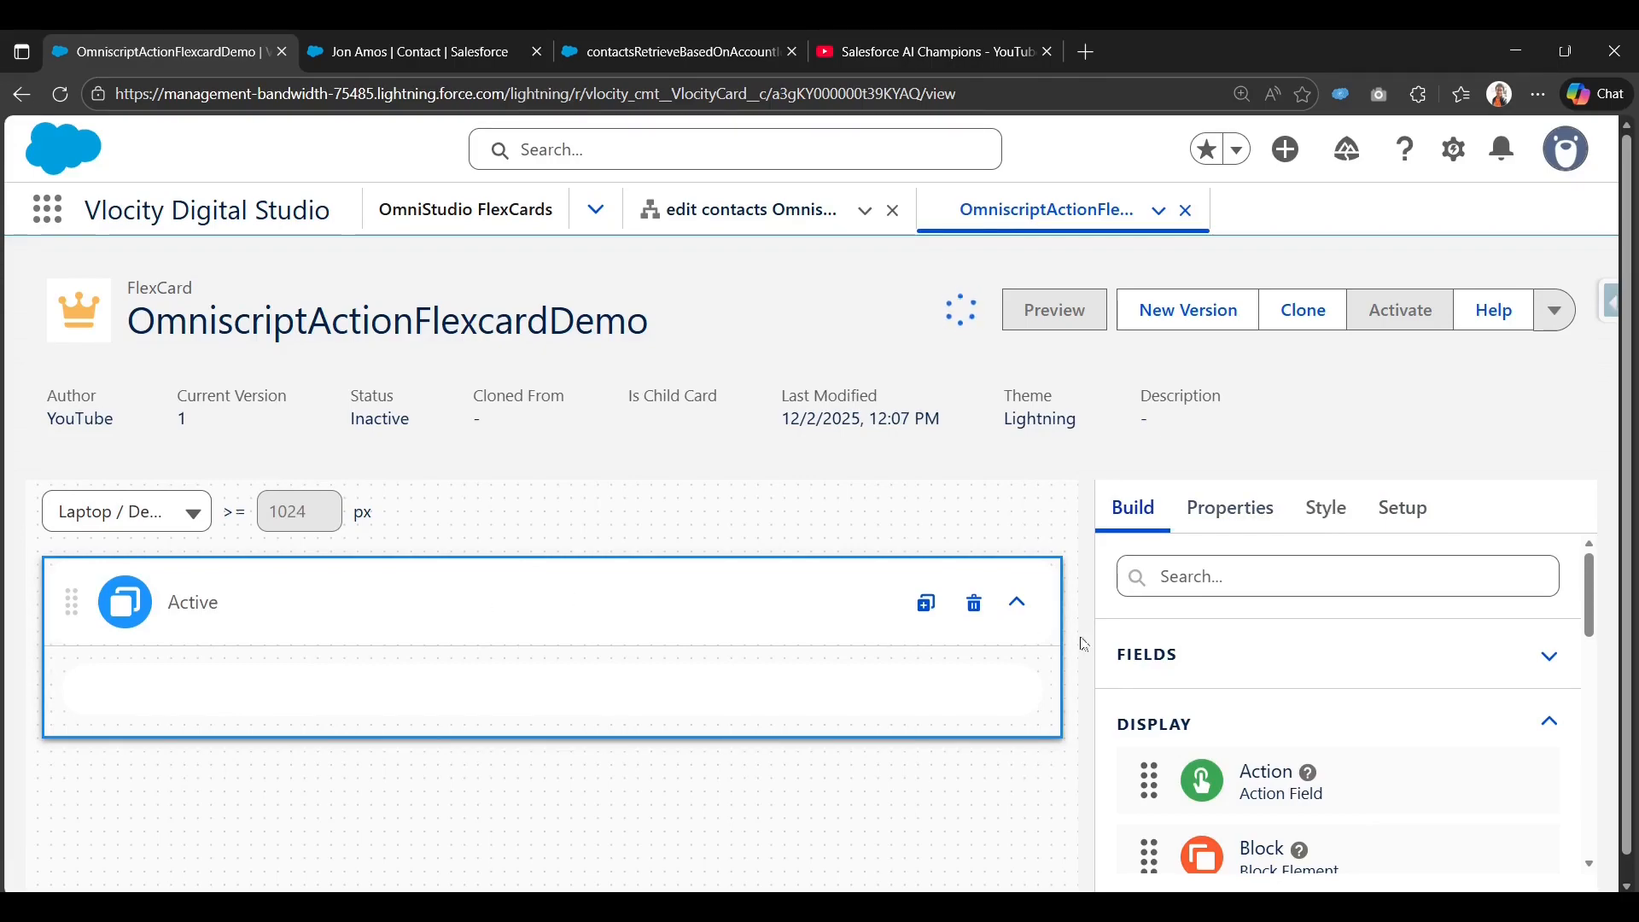
# Search 'b' in the Build panel and drop a Block element into the Active card.
pyautogui.scroll(-1, 1166, 658)
pyautogui.scroll(1, 1216, 674)
pyautogui.click(1319, 577)
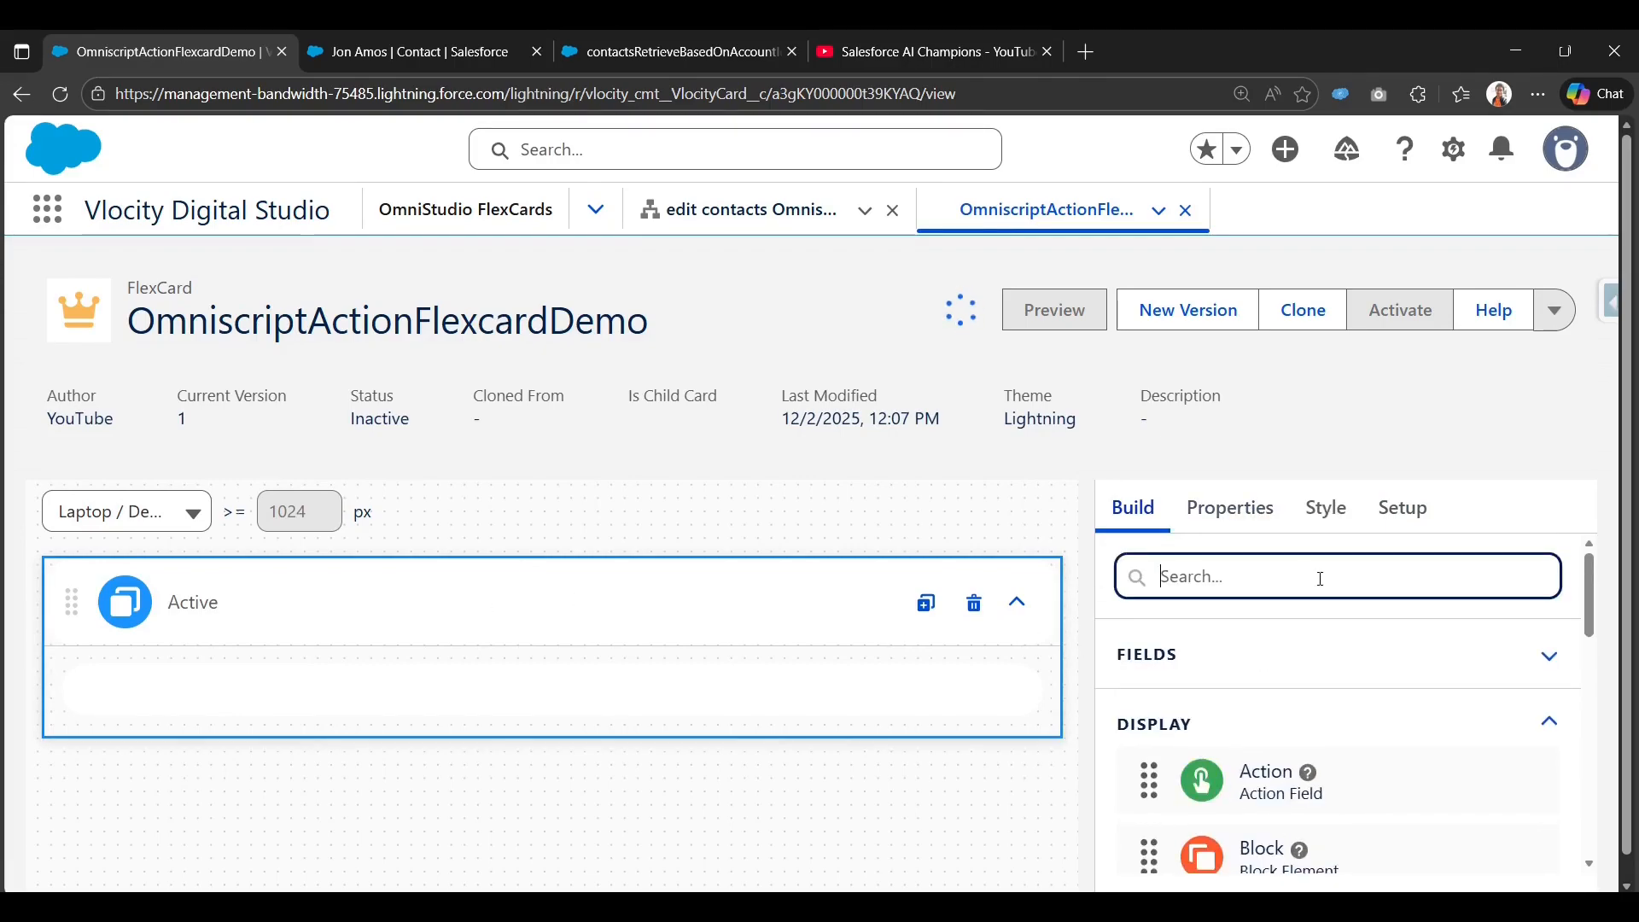
pyautogui.write('da')
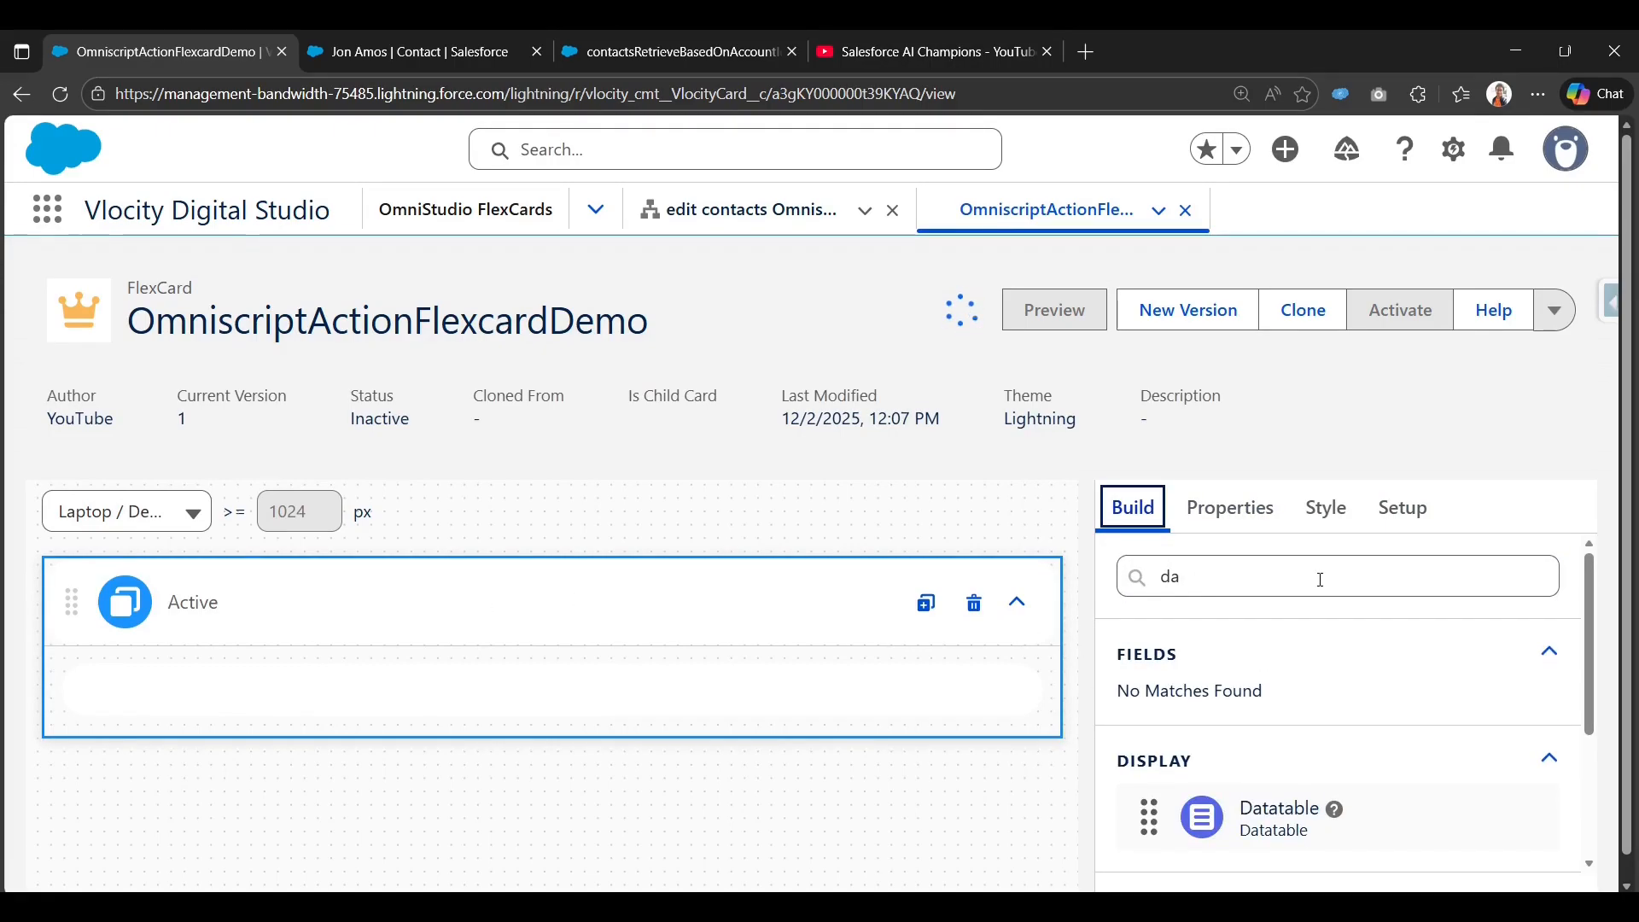
pyautogui.doubleClick(1317, 581)
pyautogui.write('b')
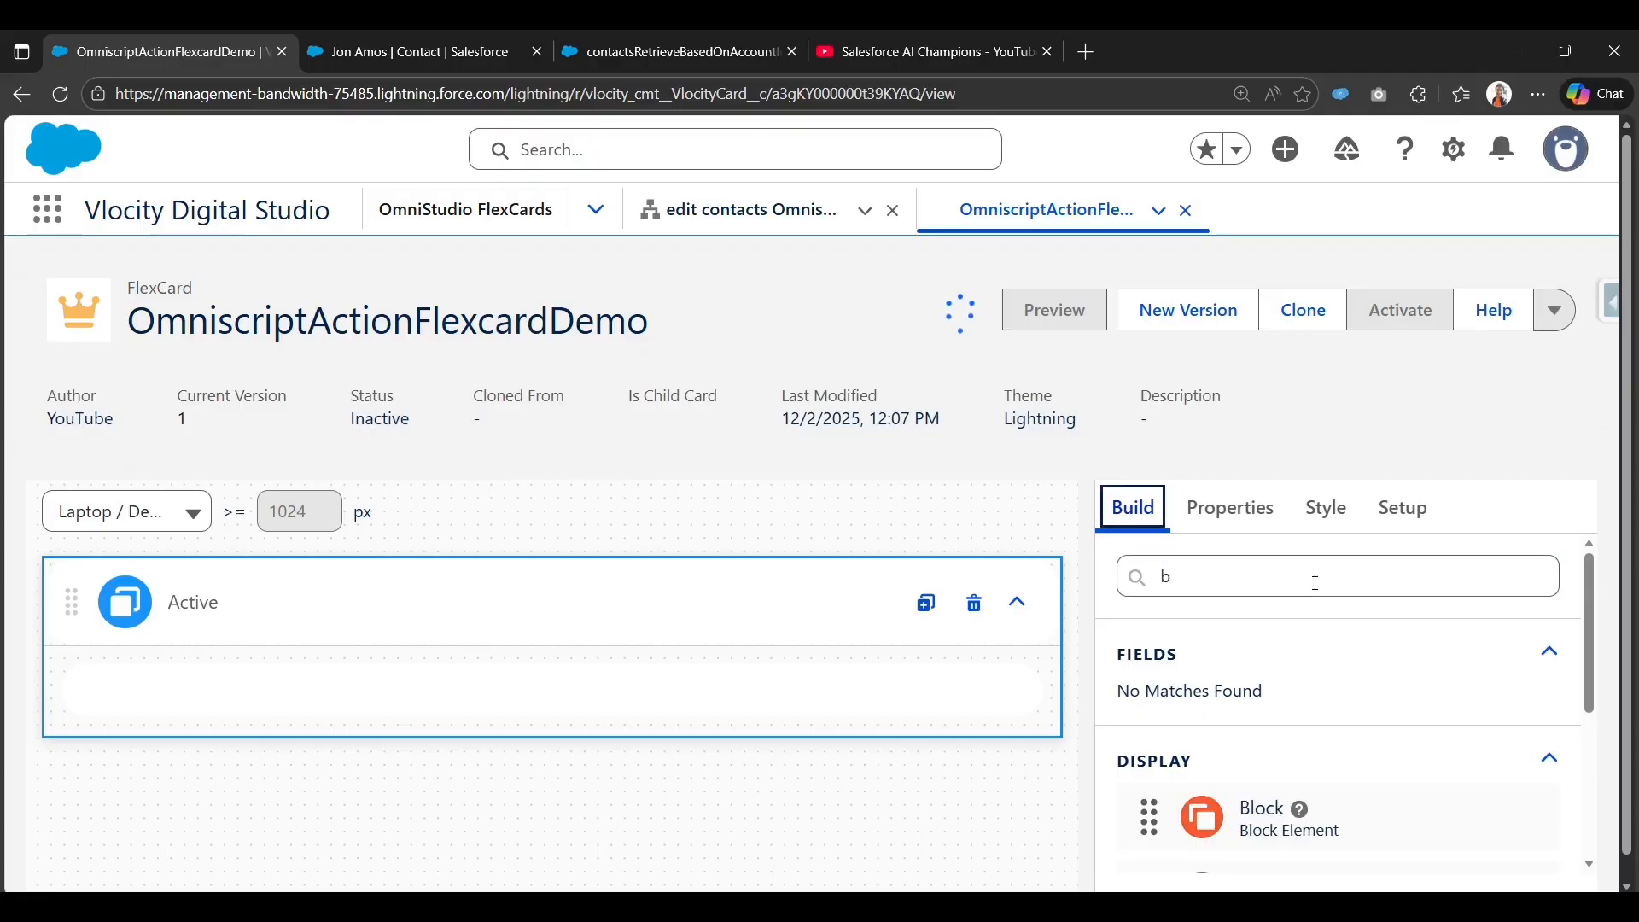
pyautogui.scroll(-1, 1316, 583)
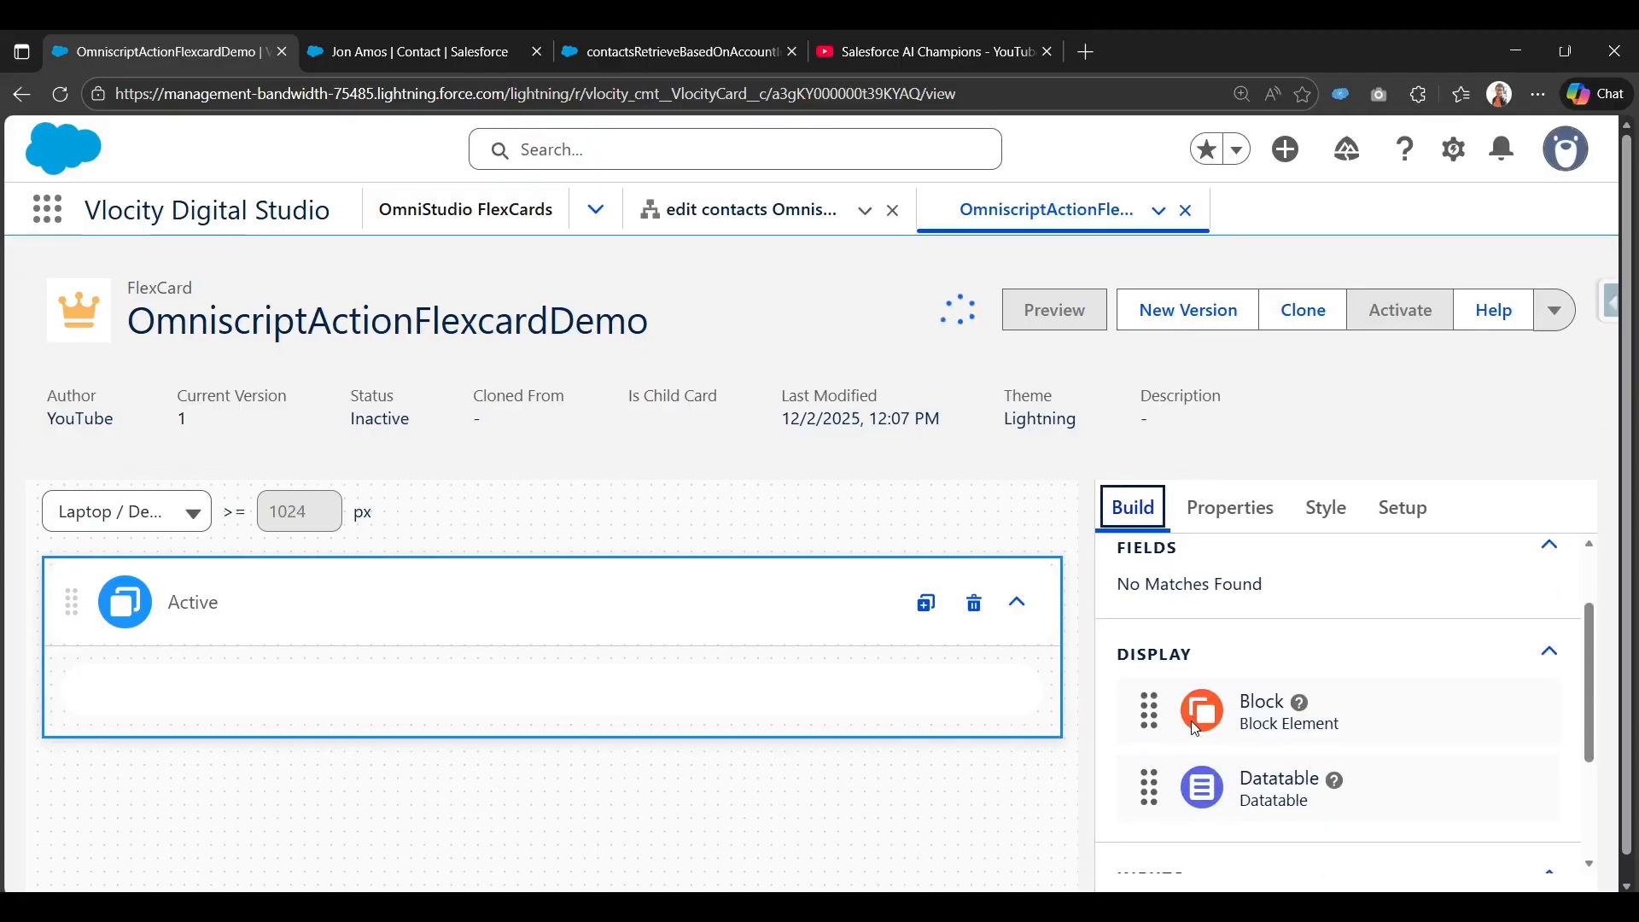
pyautogui.moveTo(1200, 727); pyautogui.dragTo(956, 691)
pyautogui.moveTo(390, 683)
pyautogui.mouseDown()
pyautogui.moveTo(384, 714)
pyautogui.moveTo(381, 698)
pyautogui.mouseUp()
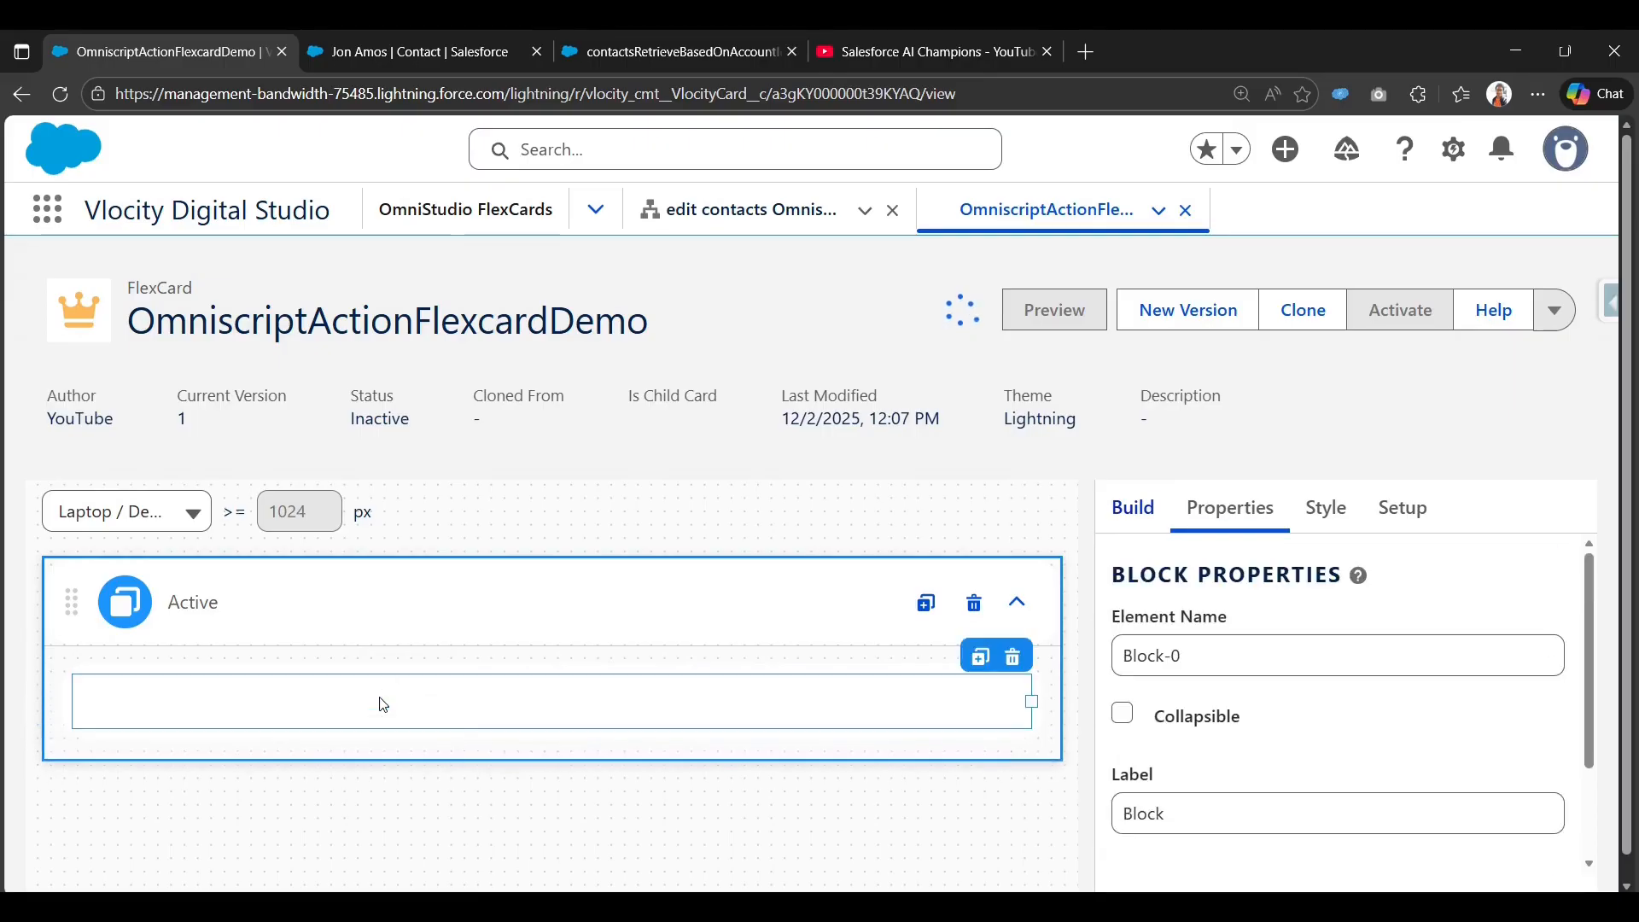
# Save & Fetch in Setup to confirm three contacts return, then reload the designer.
pyautogui.click(1134, 509)
pyautogui.scroll(1, 1205, 577)
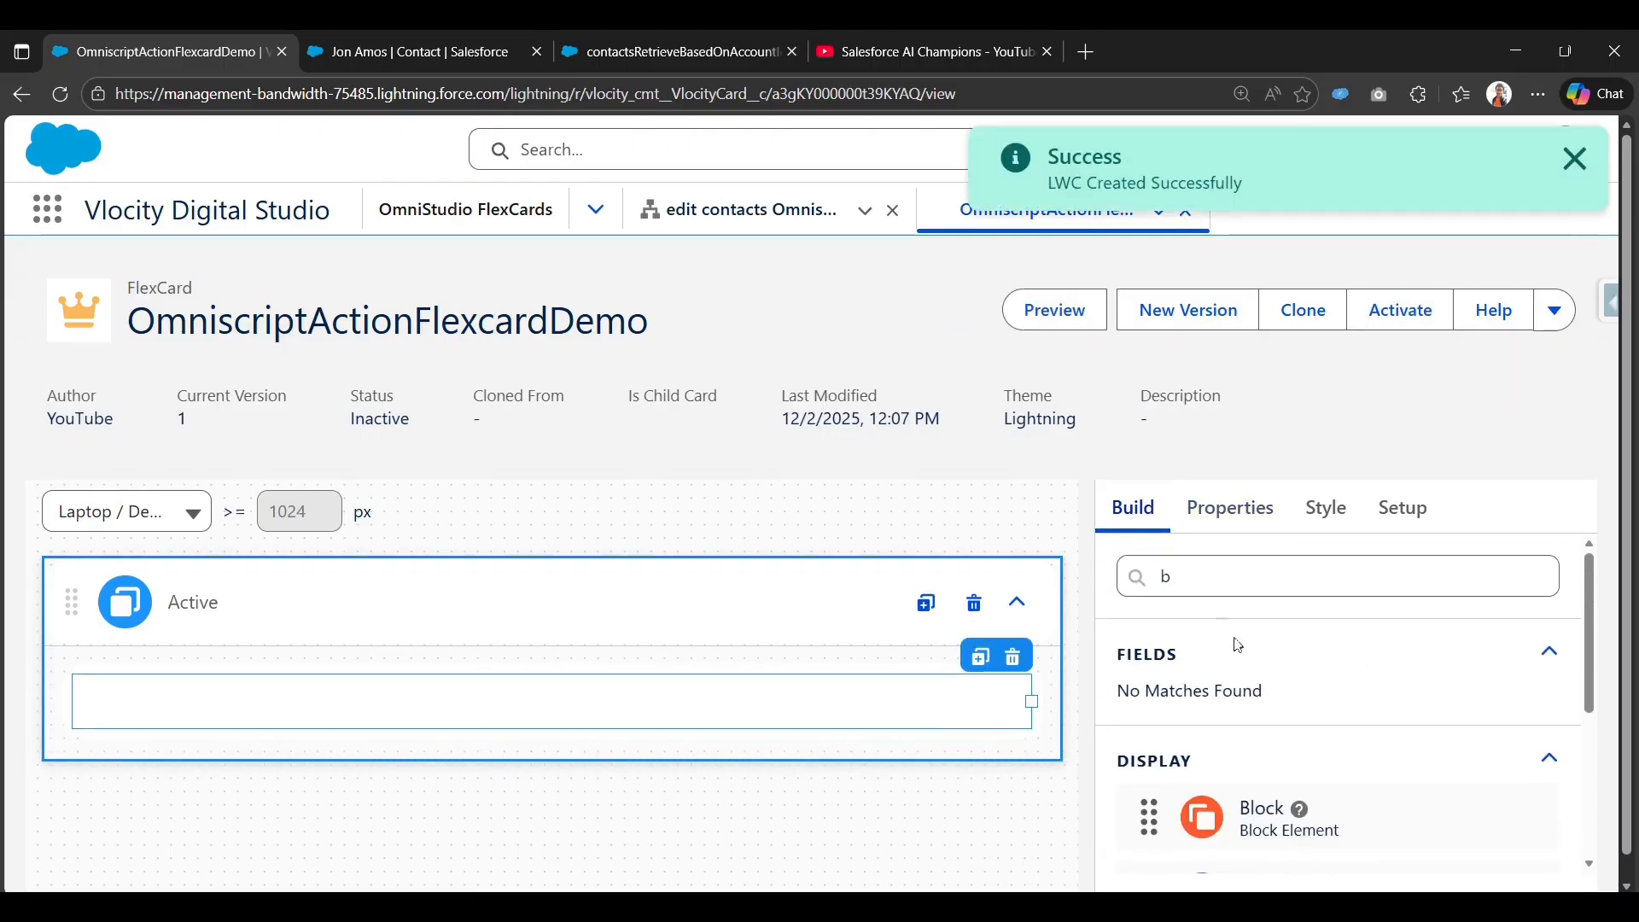
pyautogui.click(1551, 653)
pyautogui.click(1549, 653)
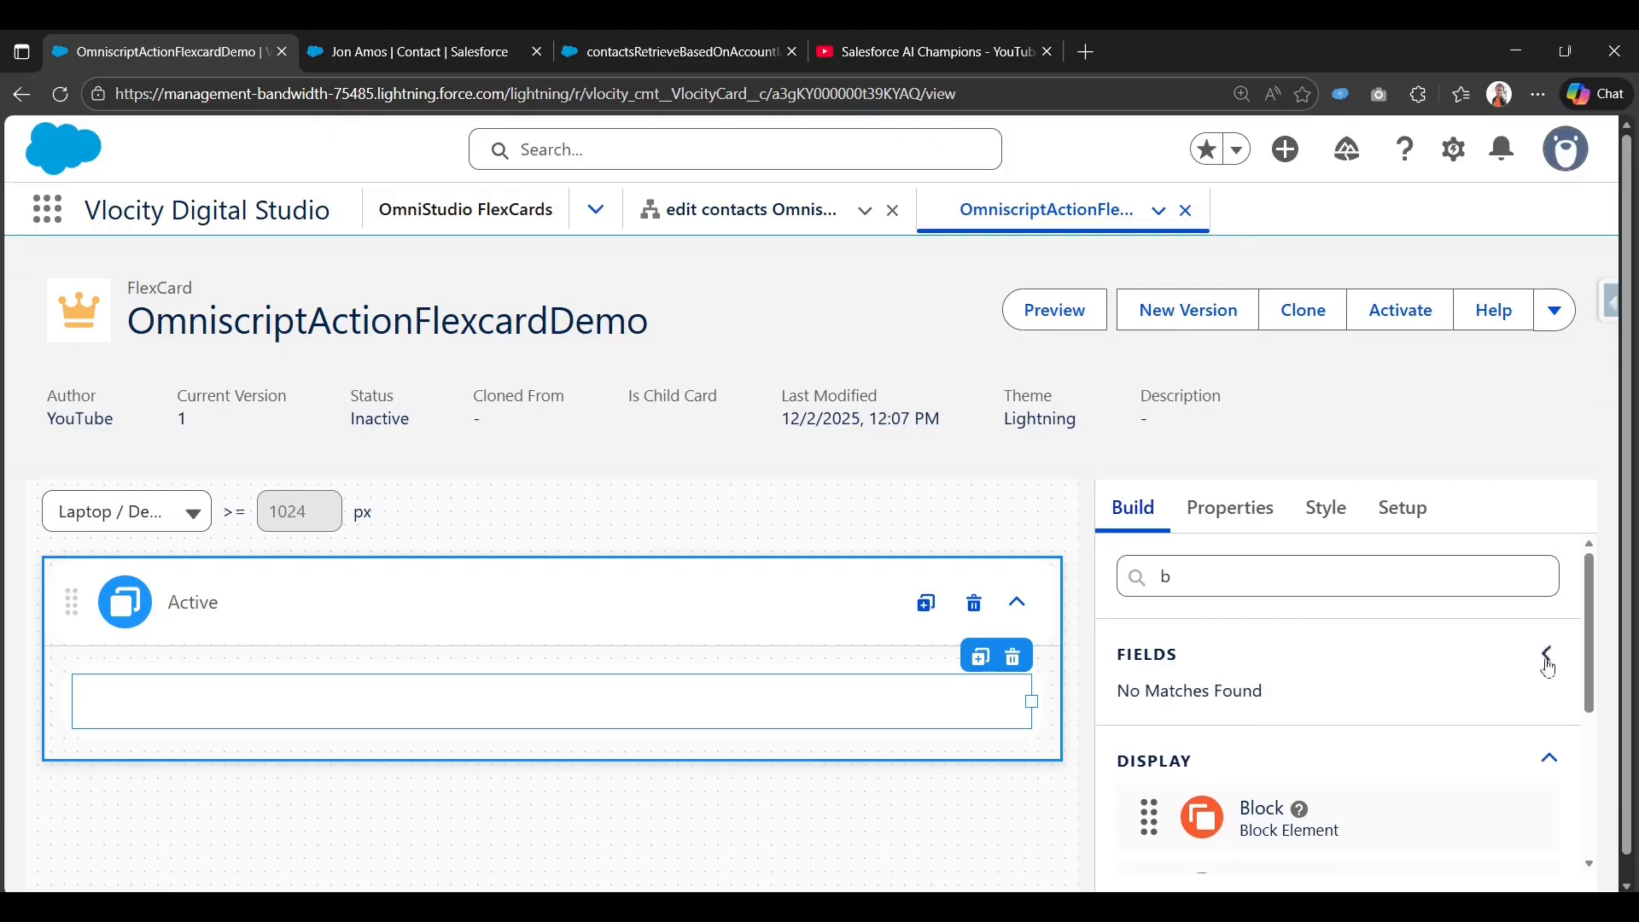
pyautogui.click(1423, 511)
pyautogui.scroll(-15, 1288, 768)
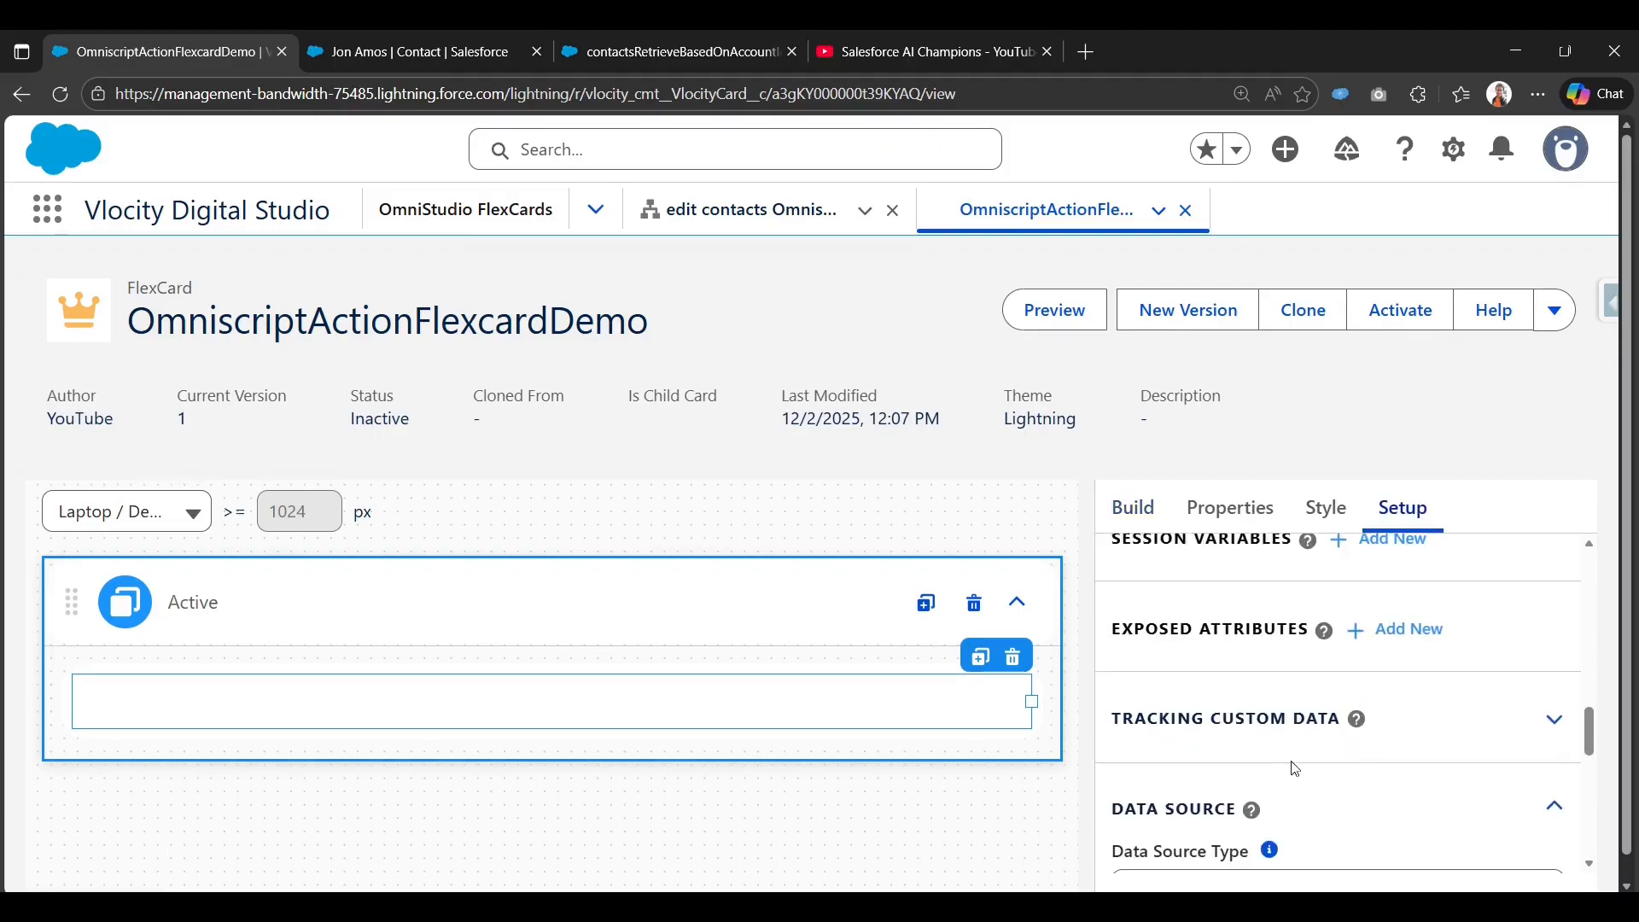
pyautogui.scroll(3, 1295, 770)
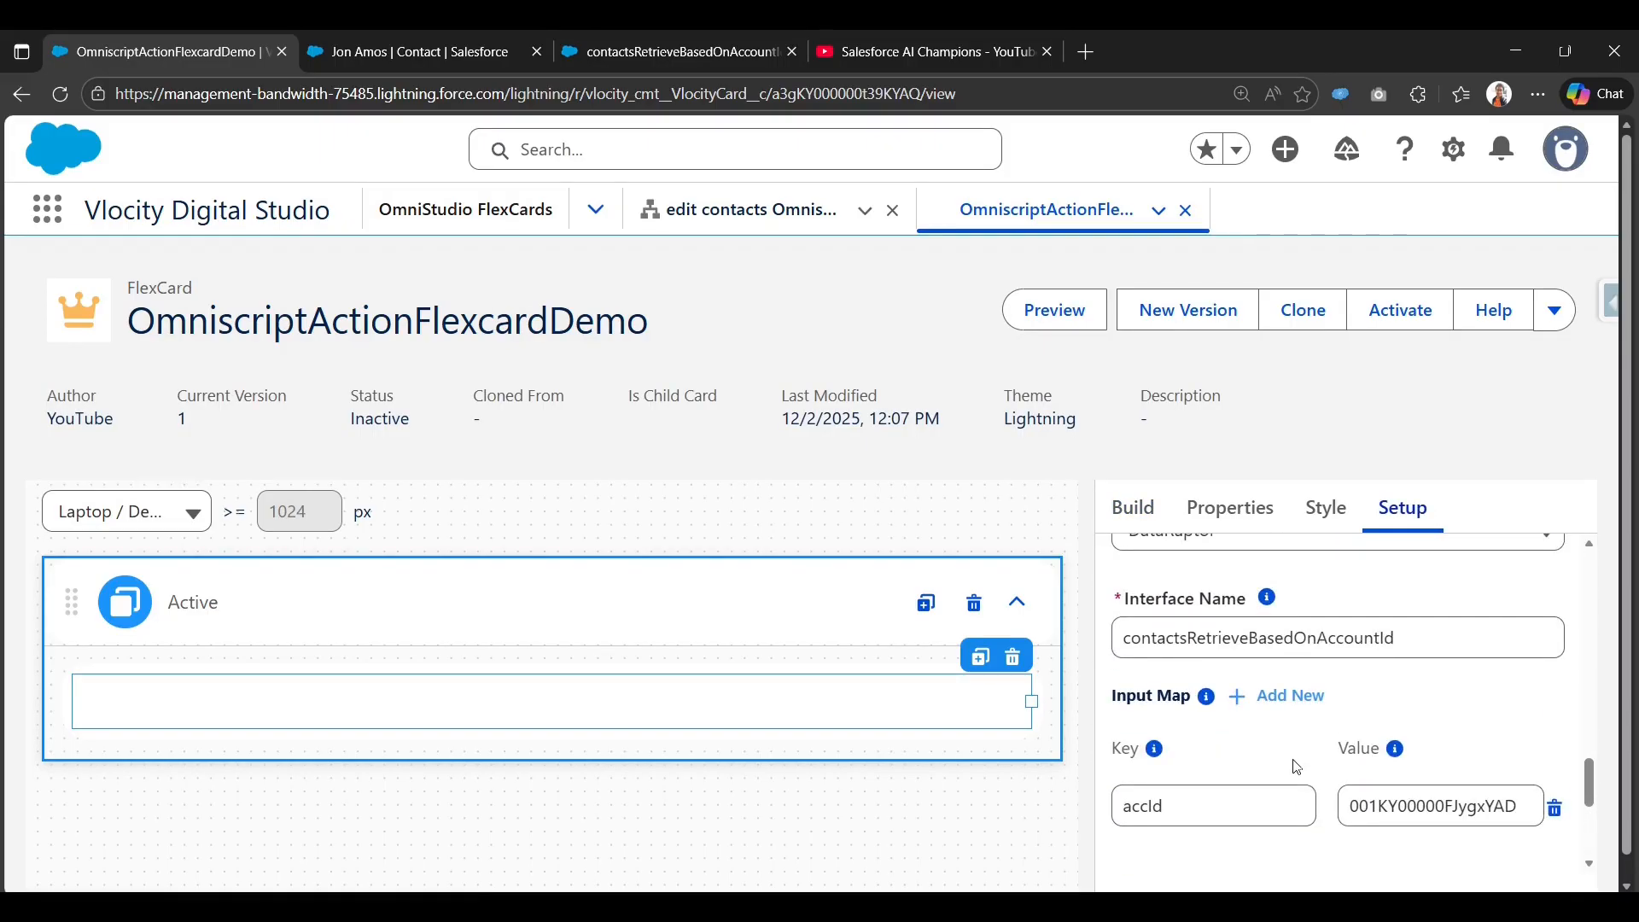
pyautogui.scroll(2, 1294, 766)
pyautogui.scroll(-10, 1212, 828)
pyautogui.click(1211, 833)
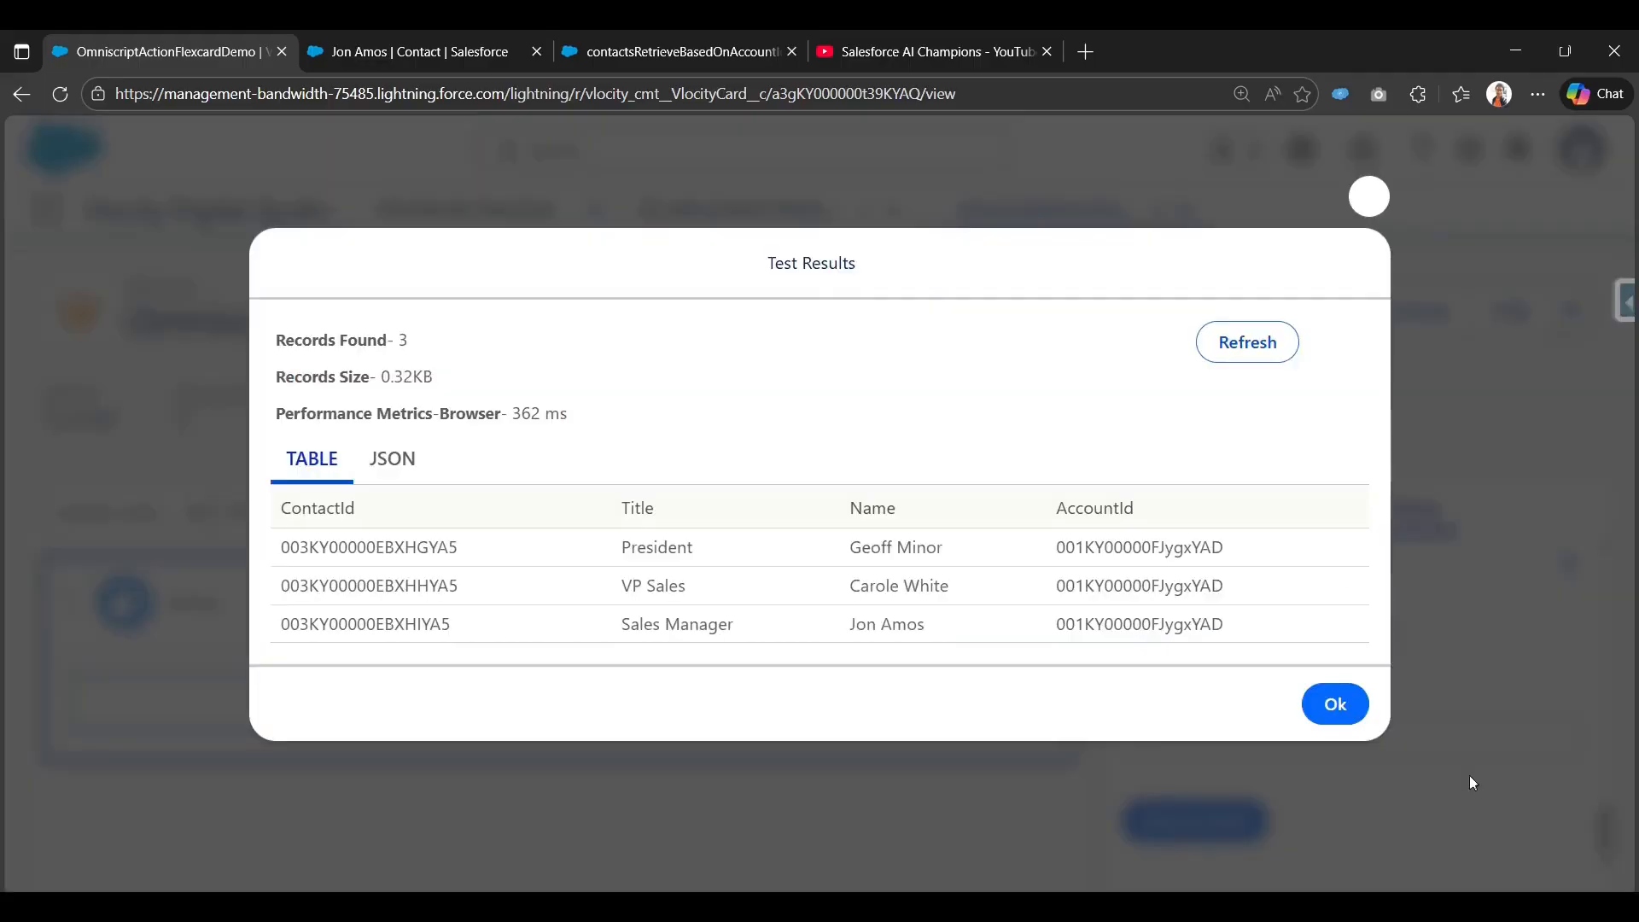
pyautogui.click(415, 461)
pyautogui.click(312, 410)
pyautogui.click(1369, 197)
pyautogui.click(1112, 522)
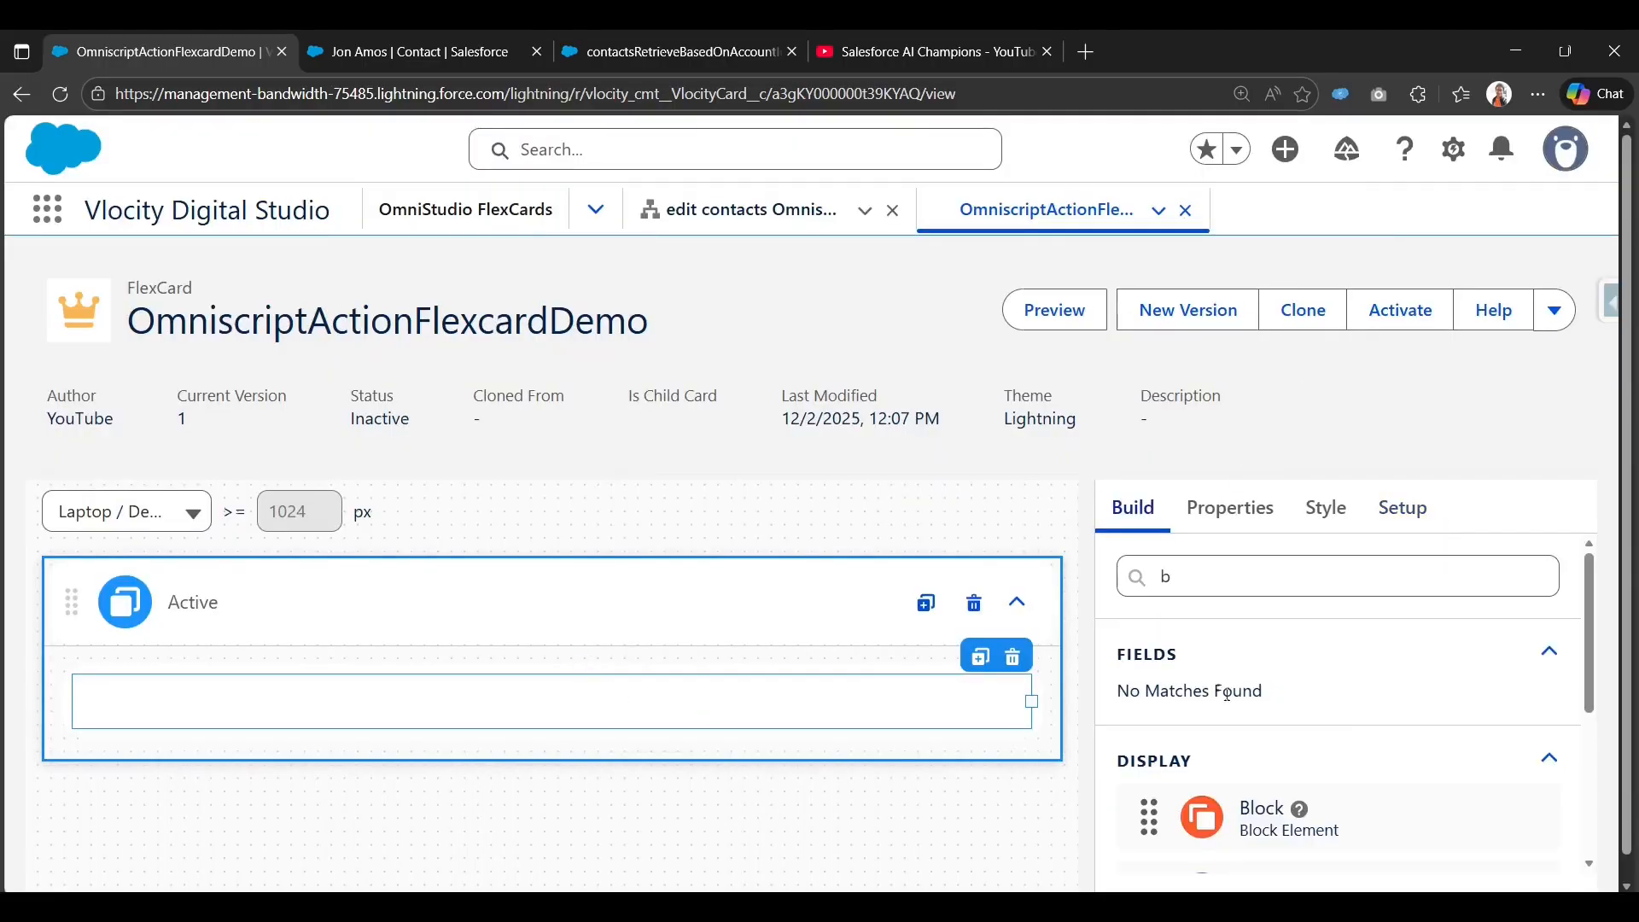
pyautogui.click(59, 96)
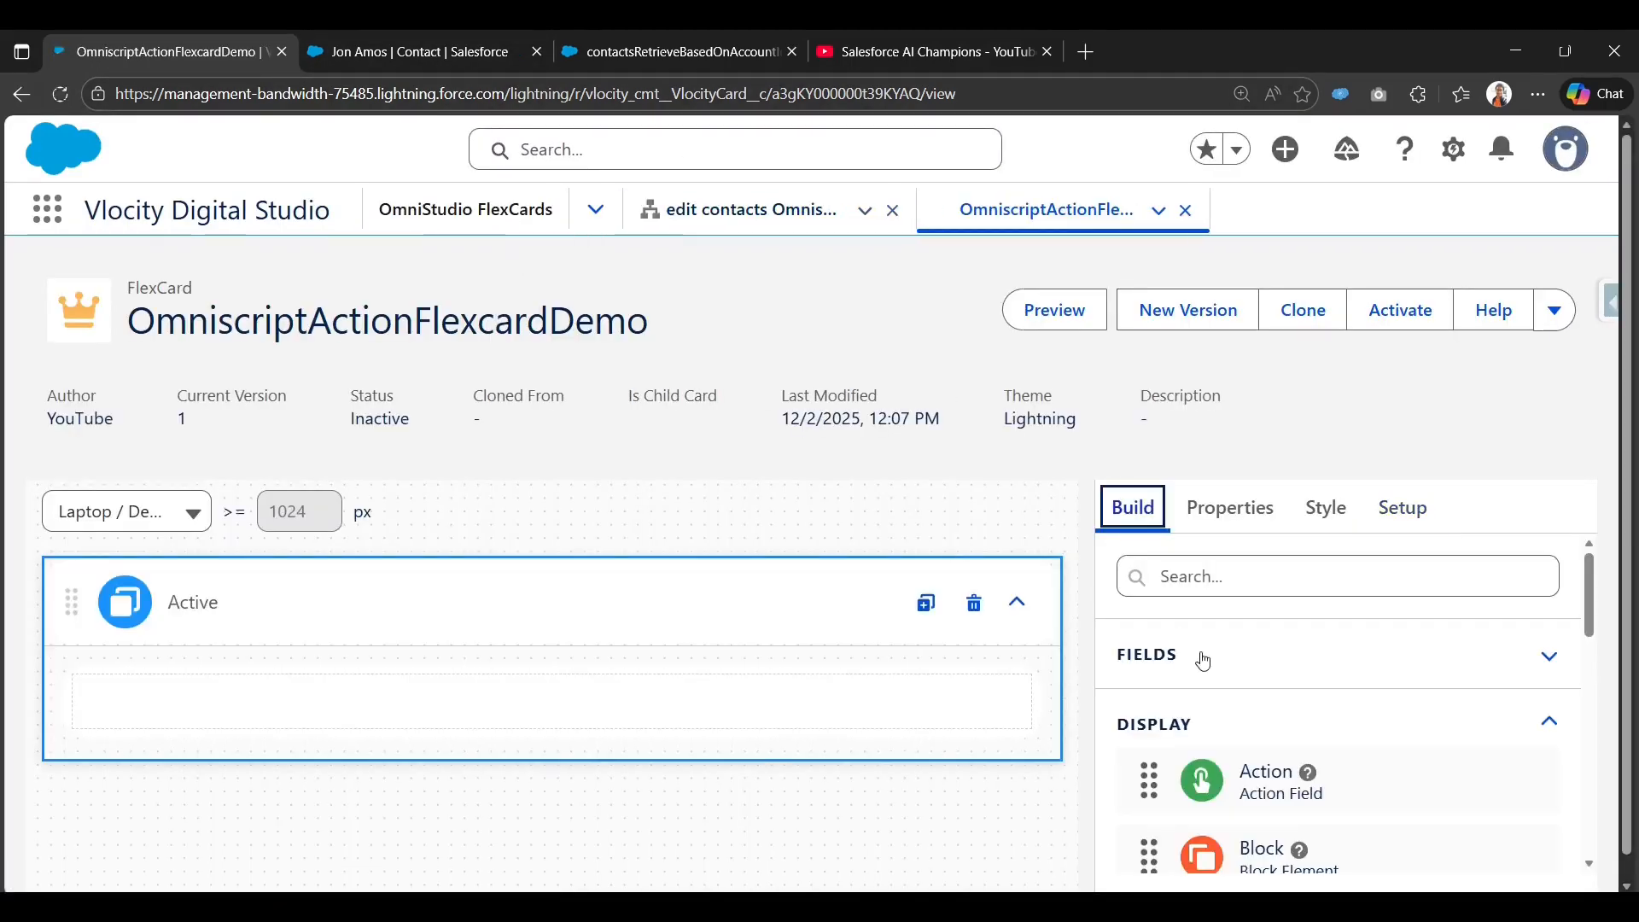
# Drag the Name field into the block and narrow it to about 270 px.
pyautogui.click(928, 697)
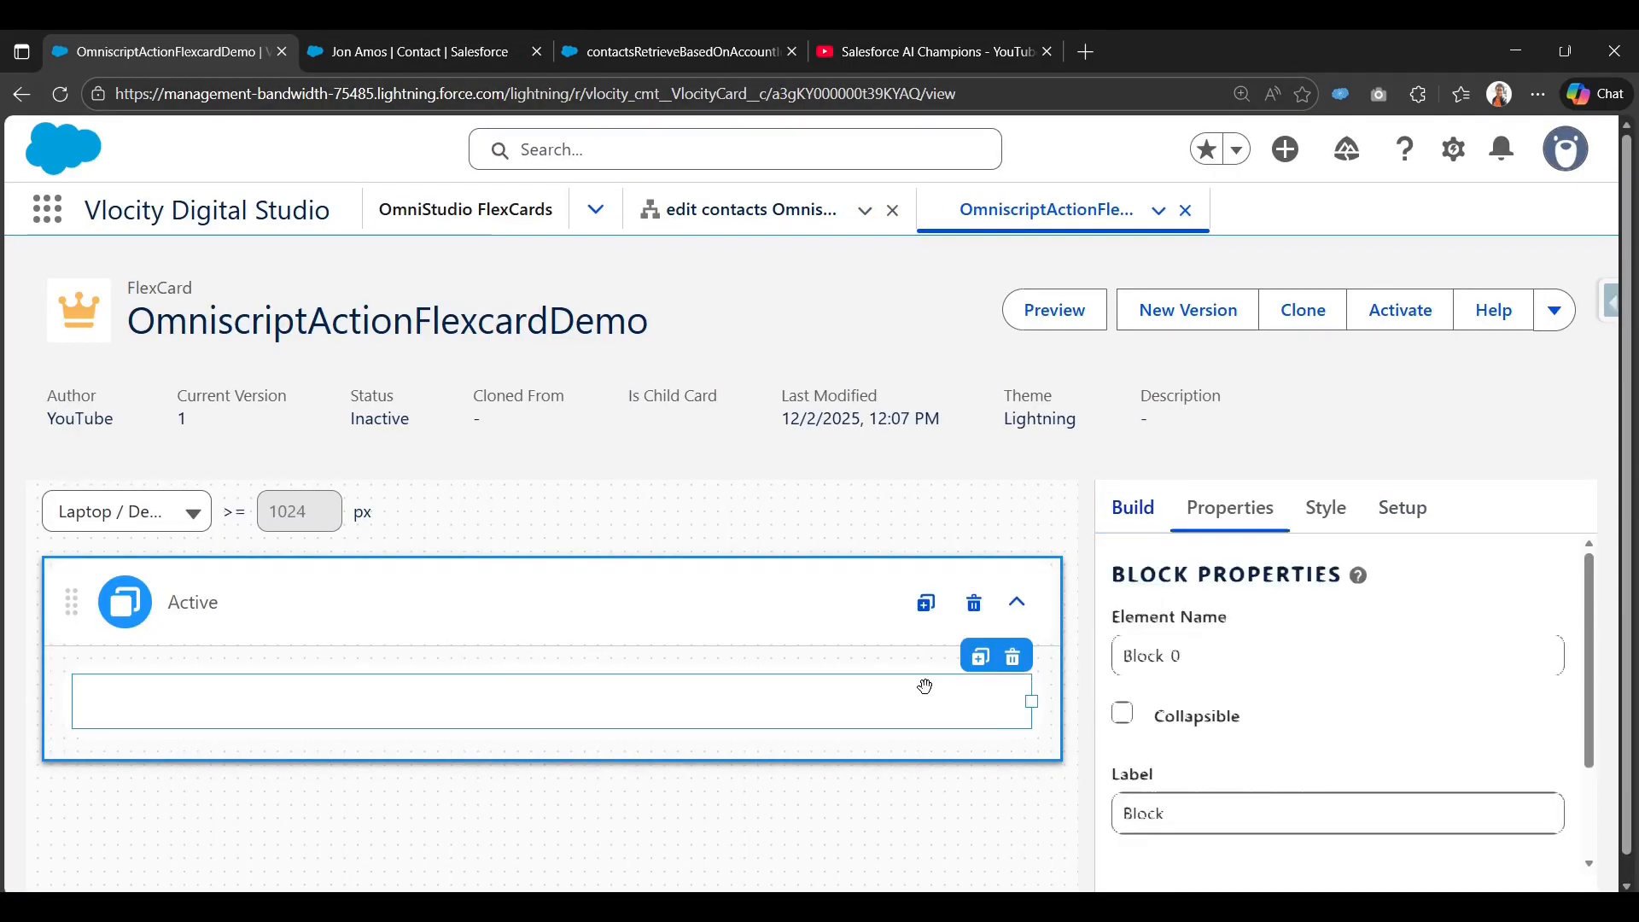
pyautogui.click(1140, 517)
pyautogui.click(1231, 655)
pyautogui.scroll(-1, 1229, 720)
pyautogui.scroll(-2, 1229, 719)
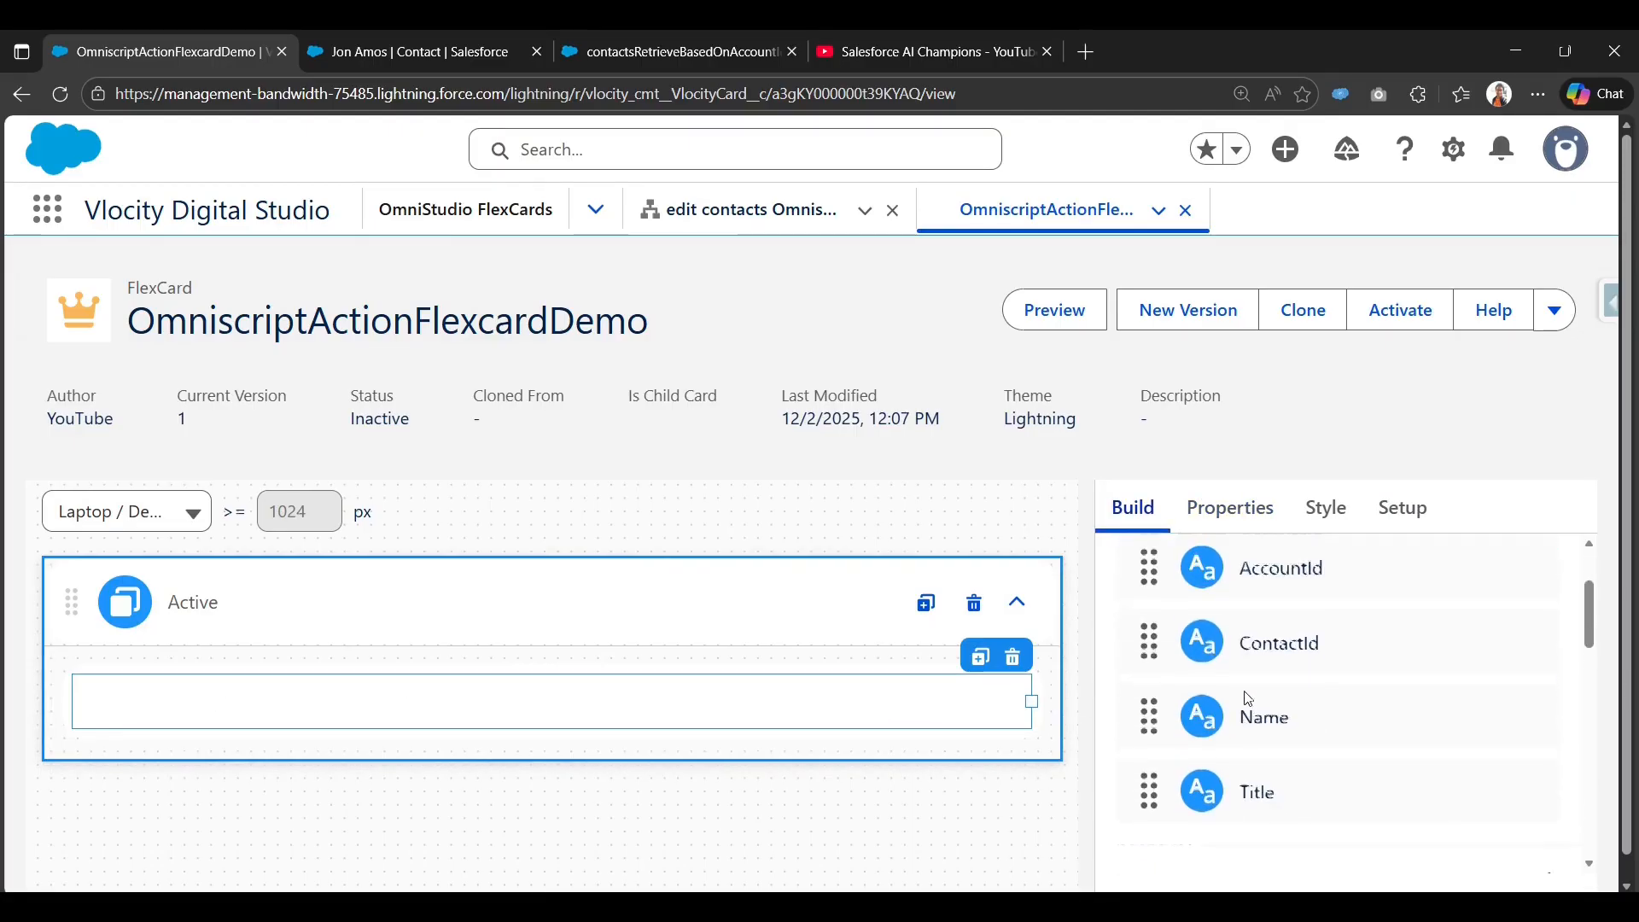
pyautogui.scroll(2, 1221, 726)
pyautogui.scroll(-2, 1248, 734)
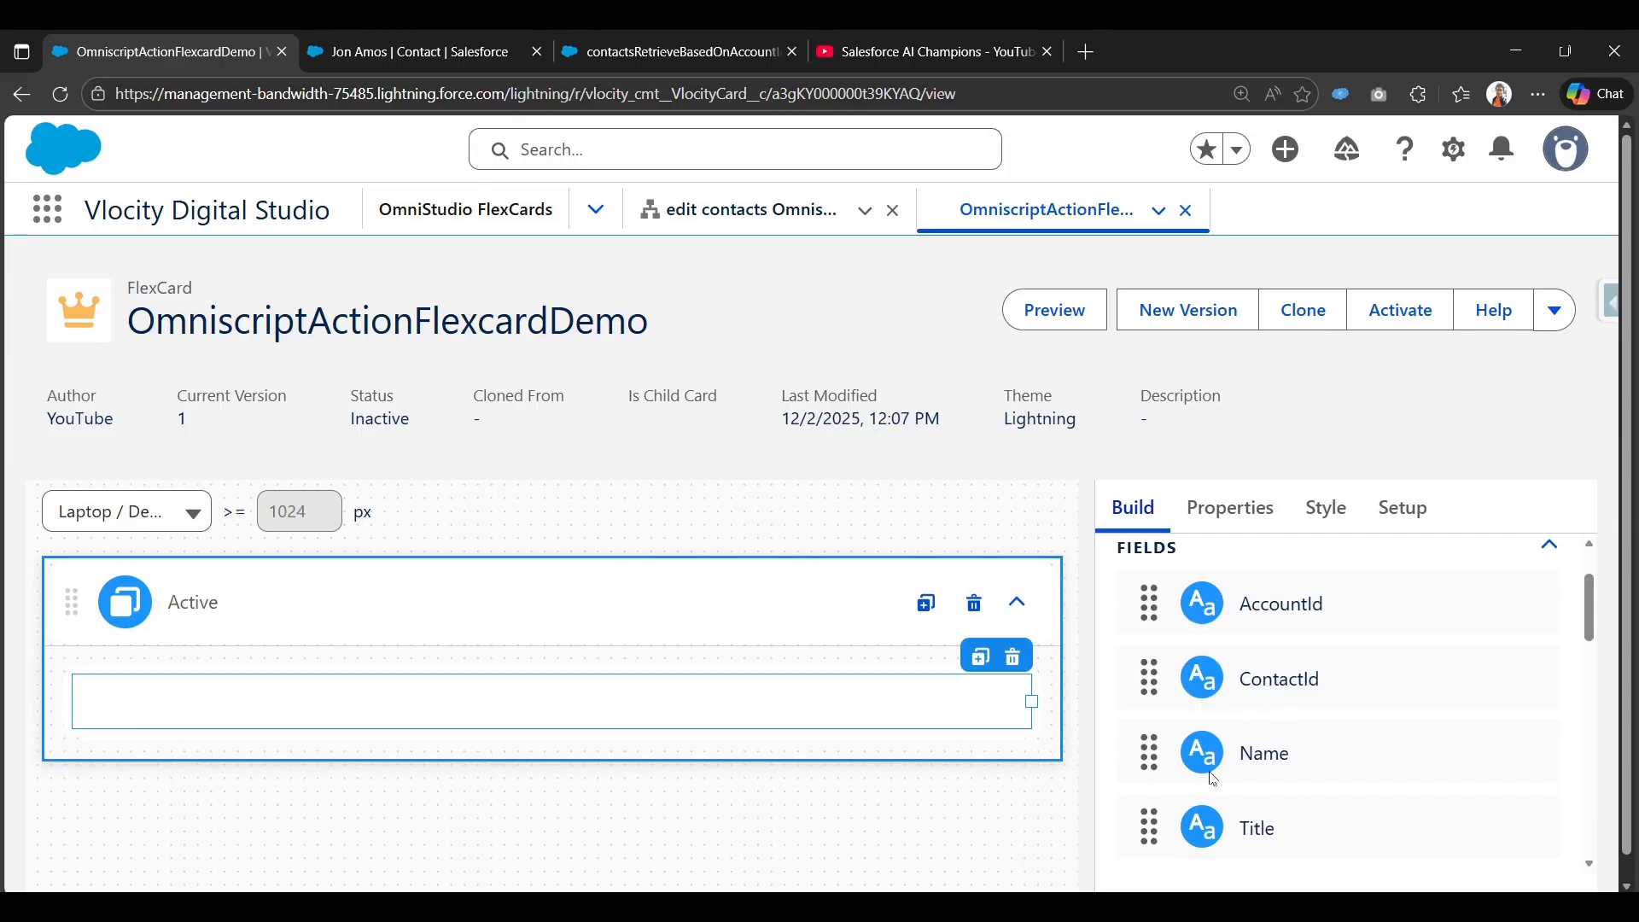
pyautogui.moveTo(1202, 760); pyautogui.dragTo(202, 706)
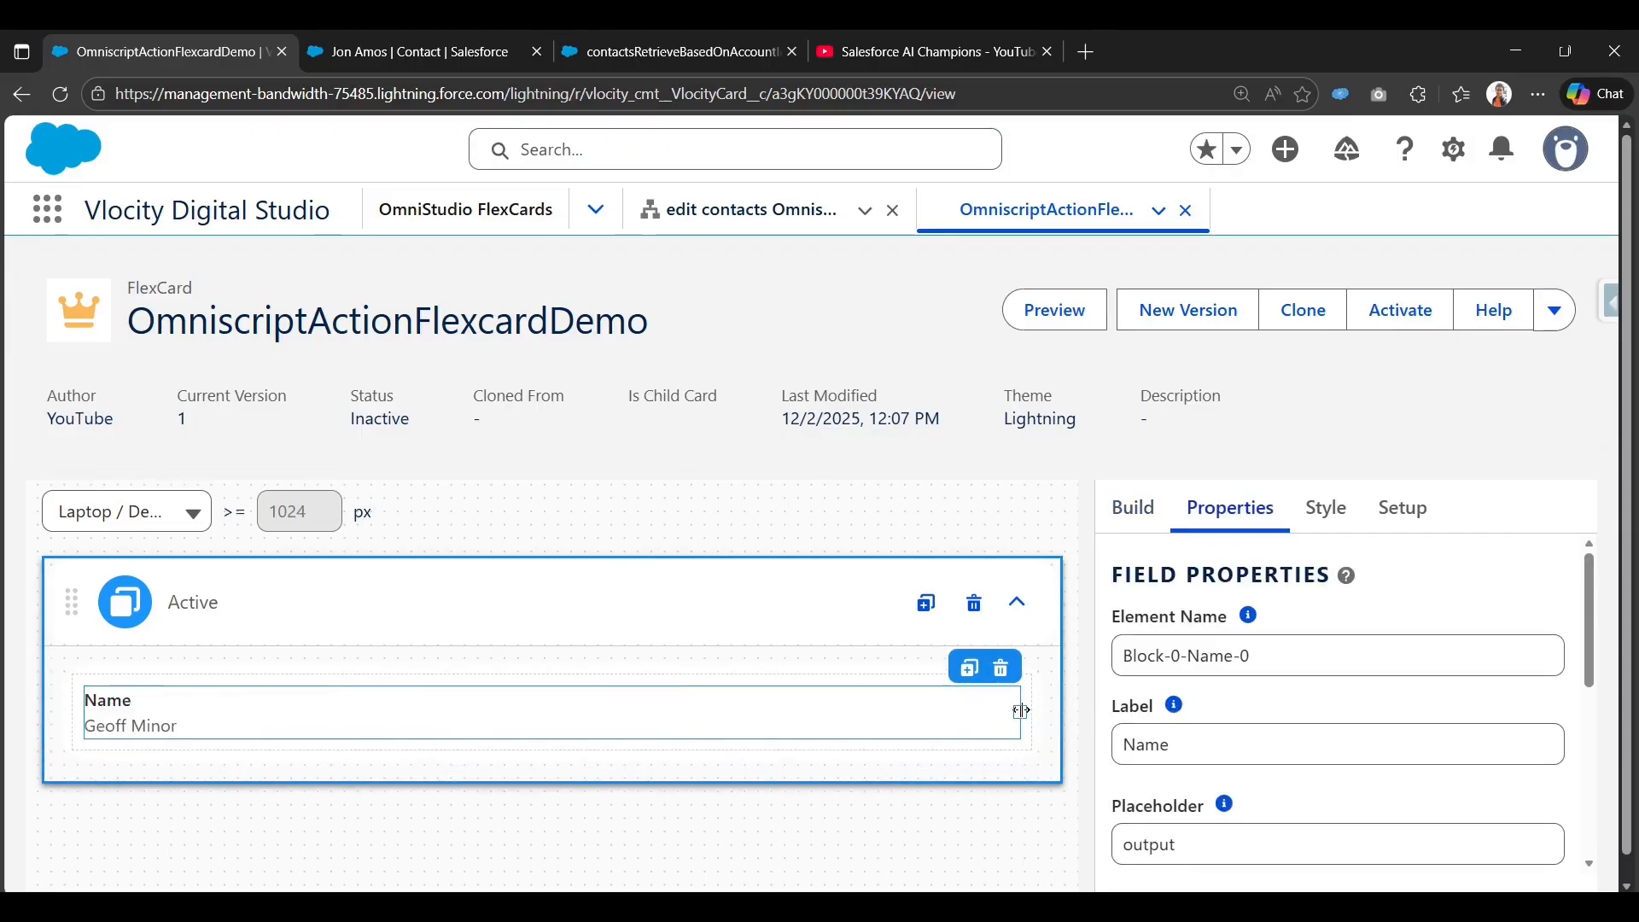
pyautogui.moveTo(1021, 710); pyautogui.dragTo(350, 711)
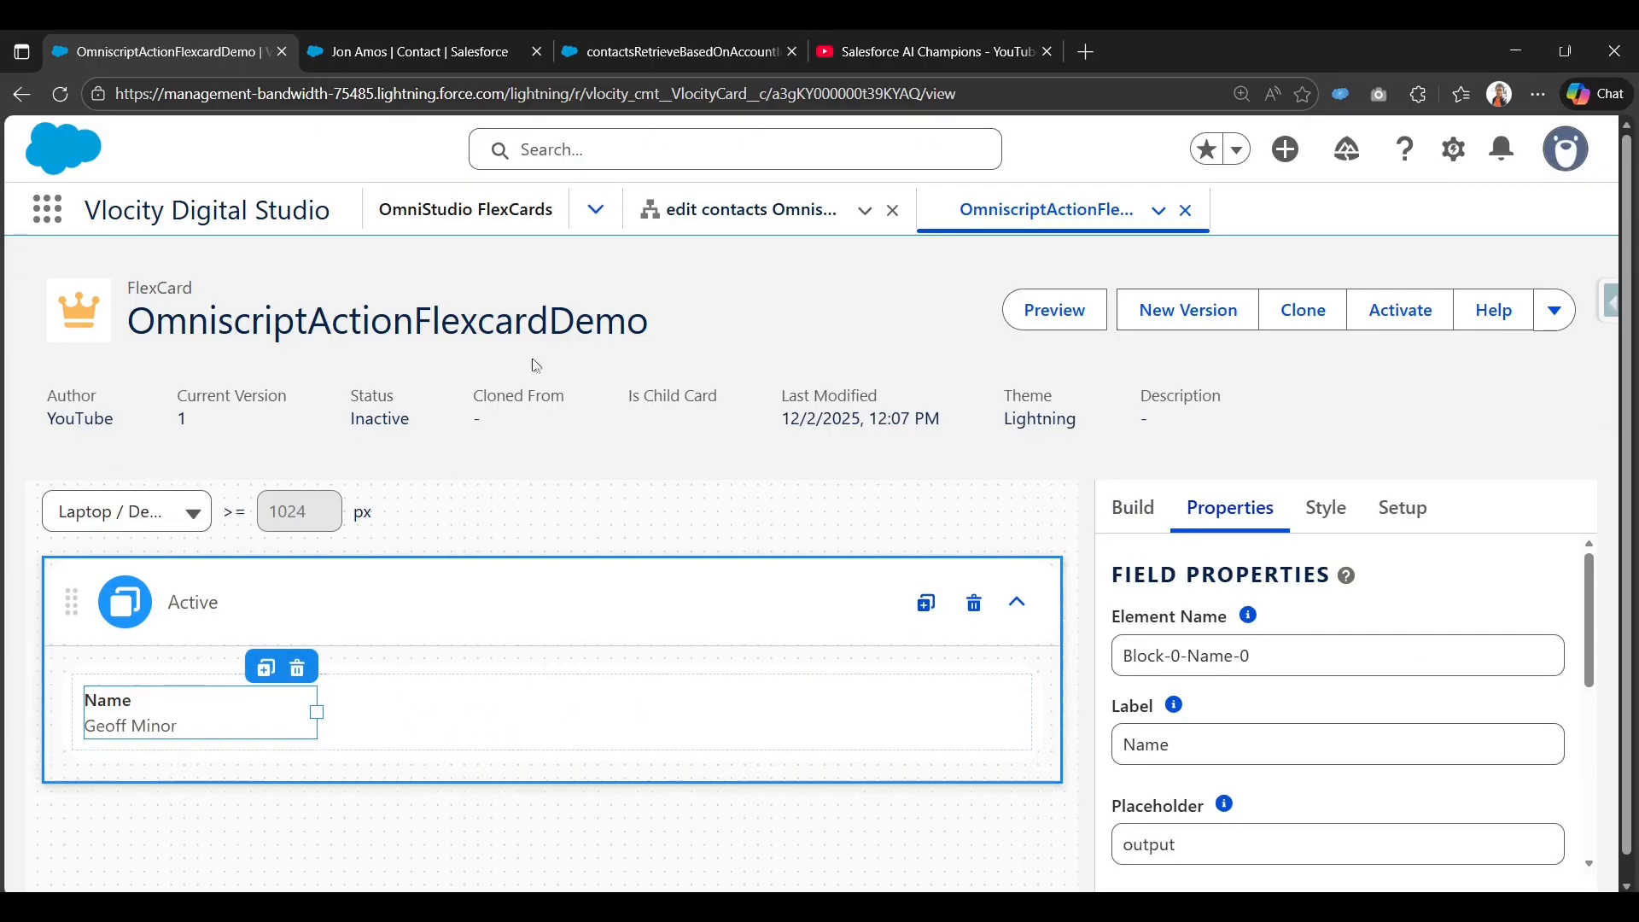
# Glance at the DataRaptor preview tab, then return to the FlexCard designer's elements.
pyautogui.click(671, 41)
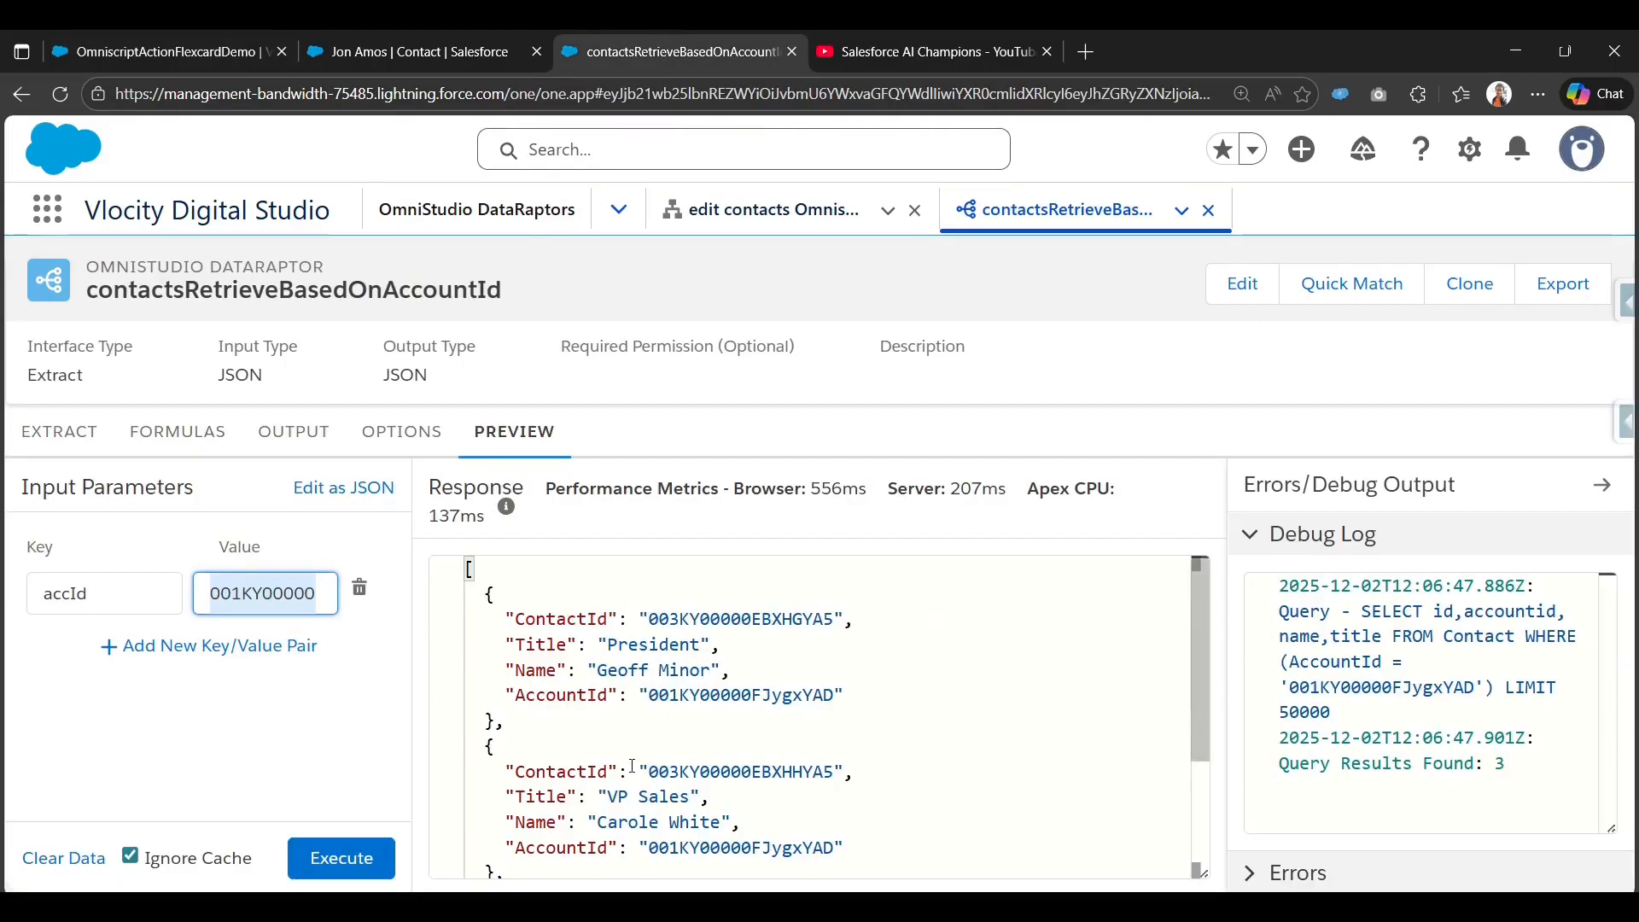
pyautogui.scroll(-2, 635, 765)
pyautogui.scroll(2, 767, 725)
pyautogui.click(188, 36)
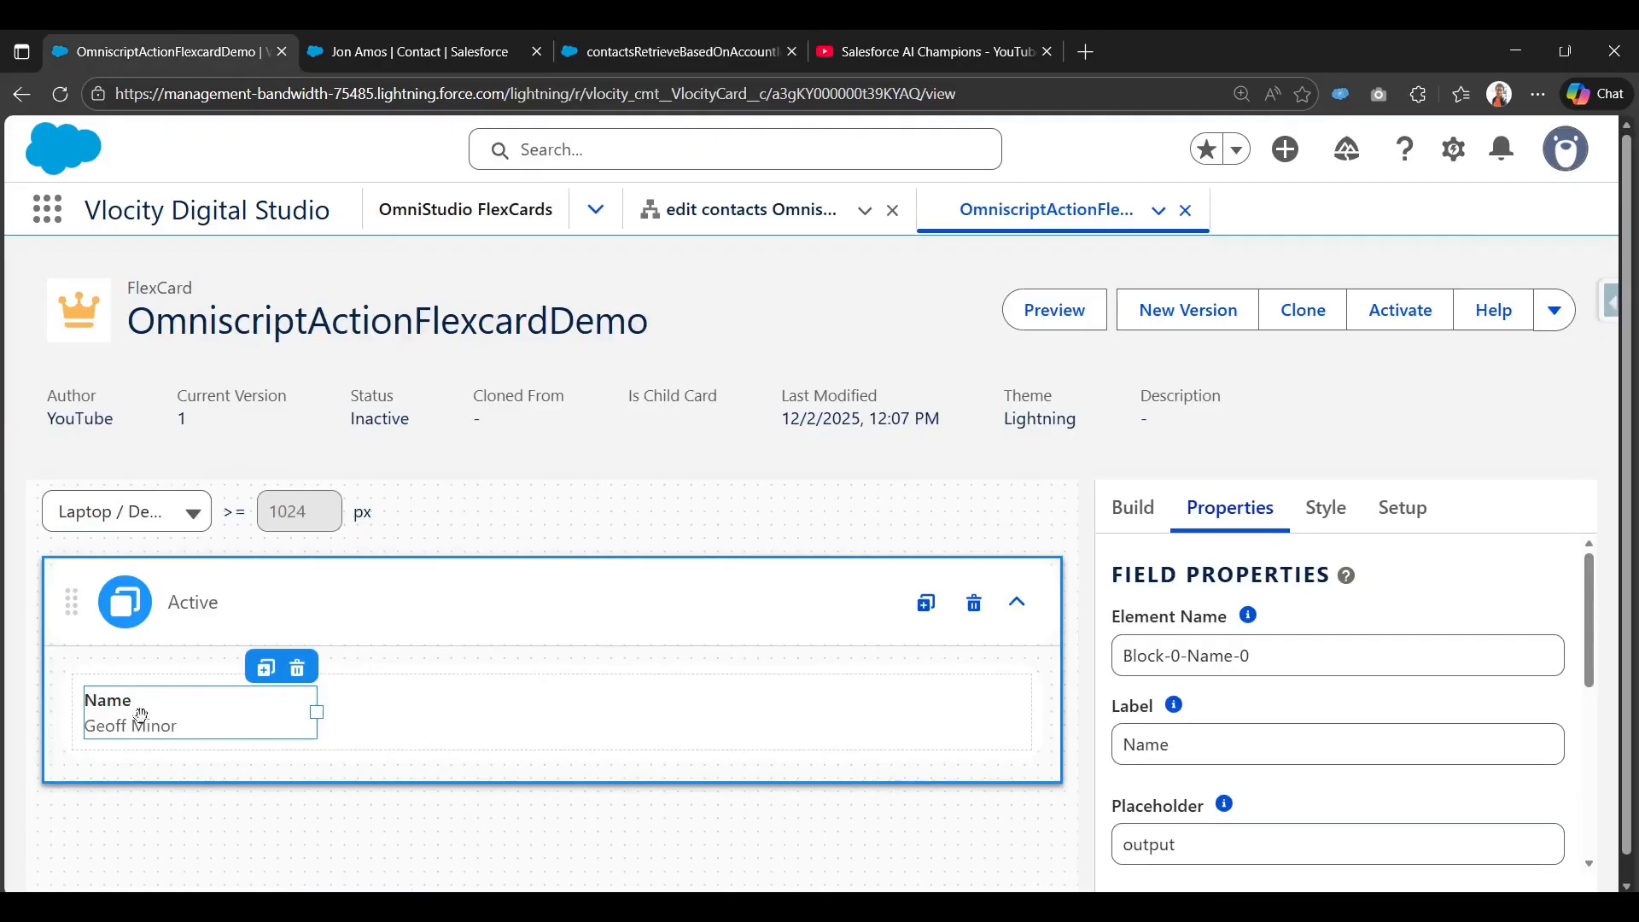
pyautogui.click(1118, 515)
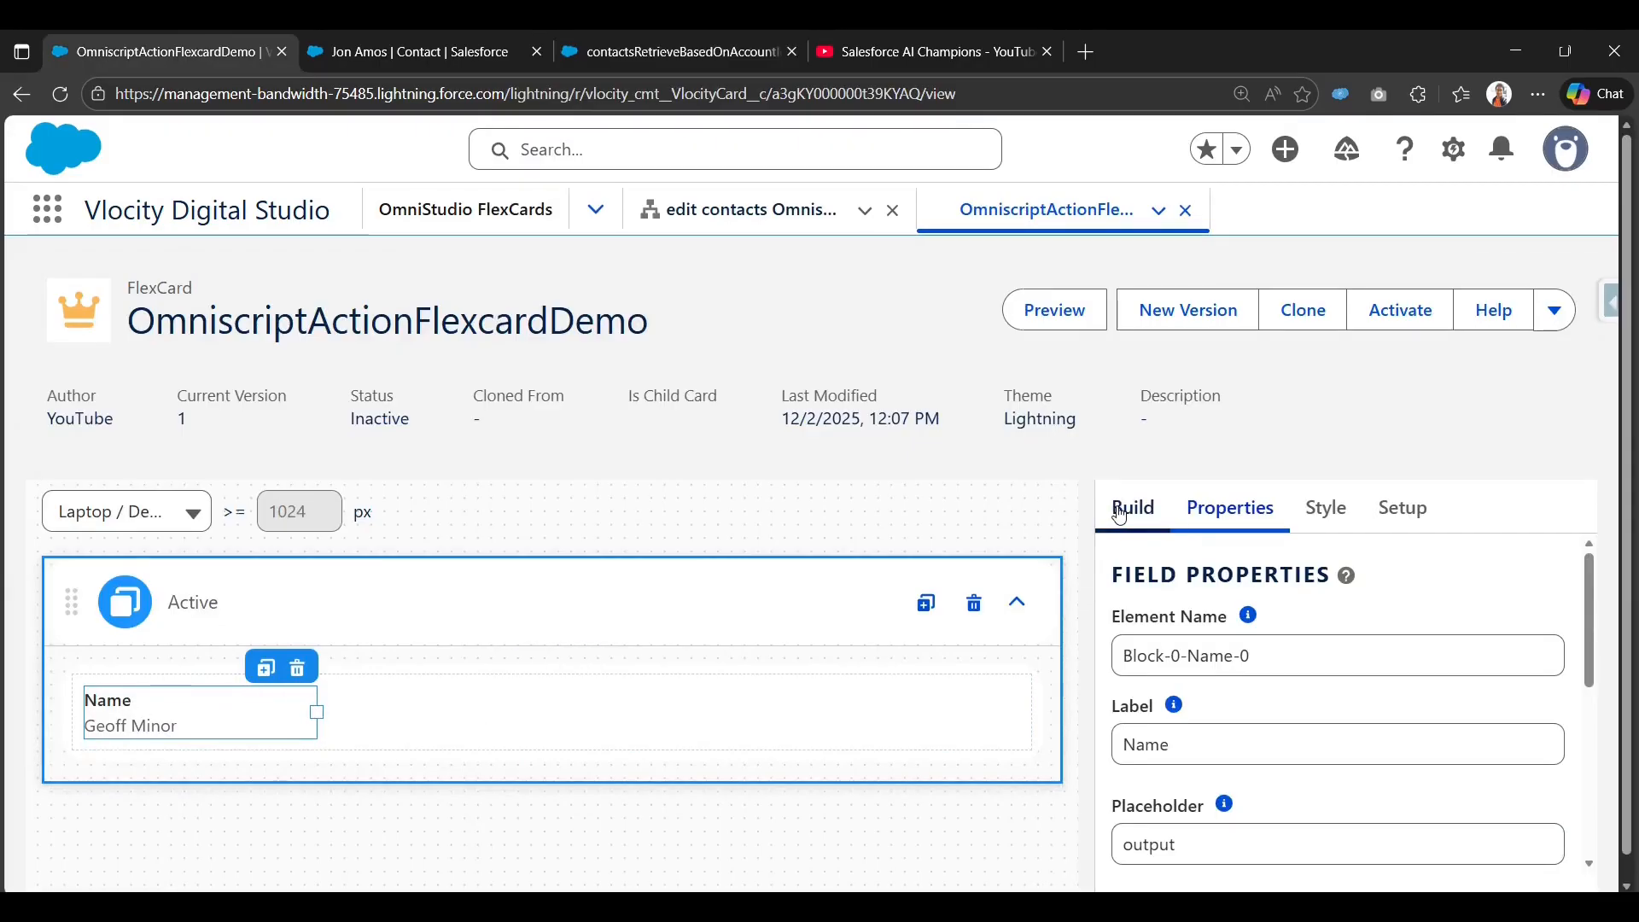
# Place an Action element in the block, narrowed to sit beside Name.
pyautogui.scroll(-4, 1195, 571)
pyautogui.moveTo(1199, 662); pyautogui.dragTo(396, 725)
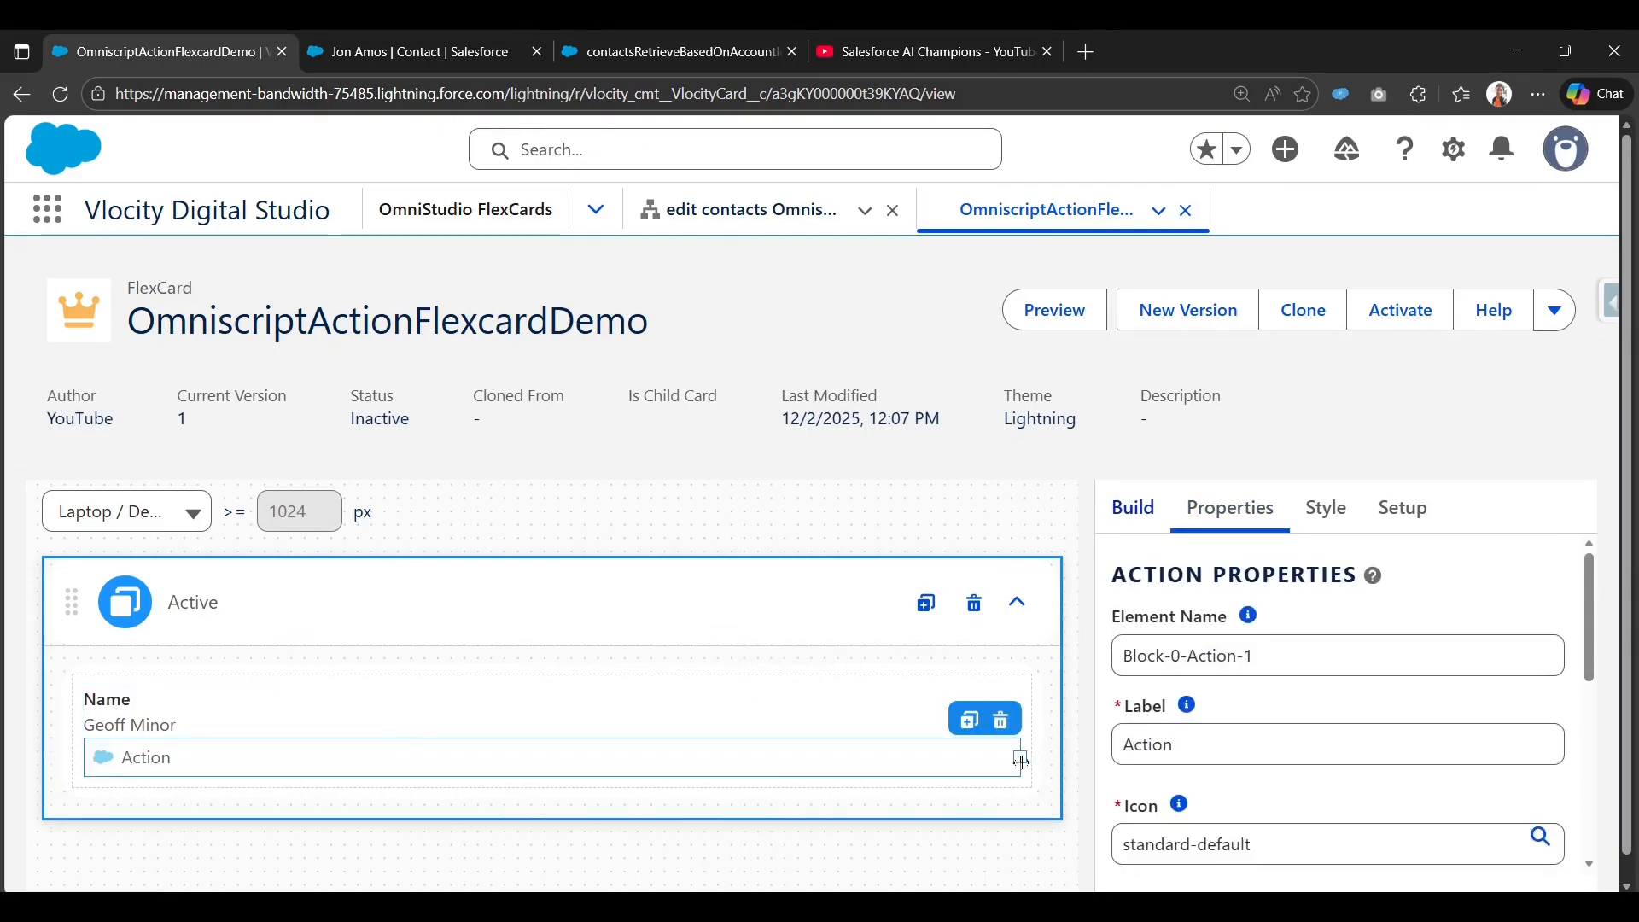
pyautogui.moveTo(1021, 759); pyautogui.dragTo(653, 739)
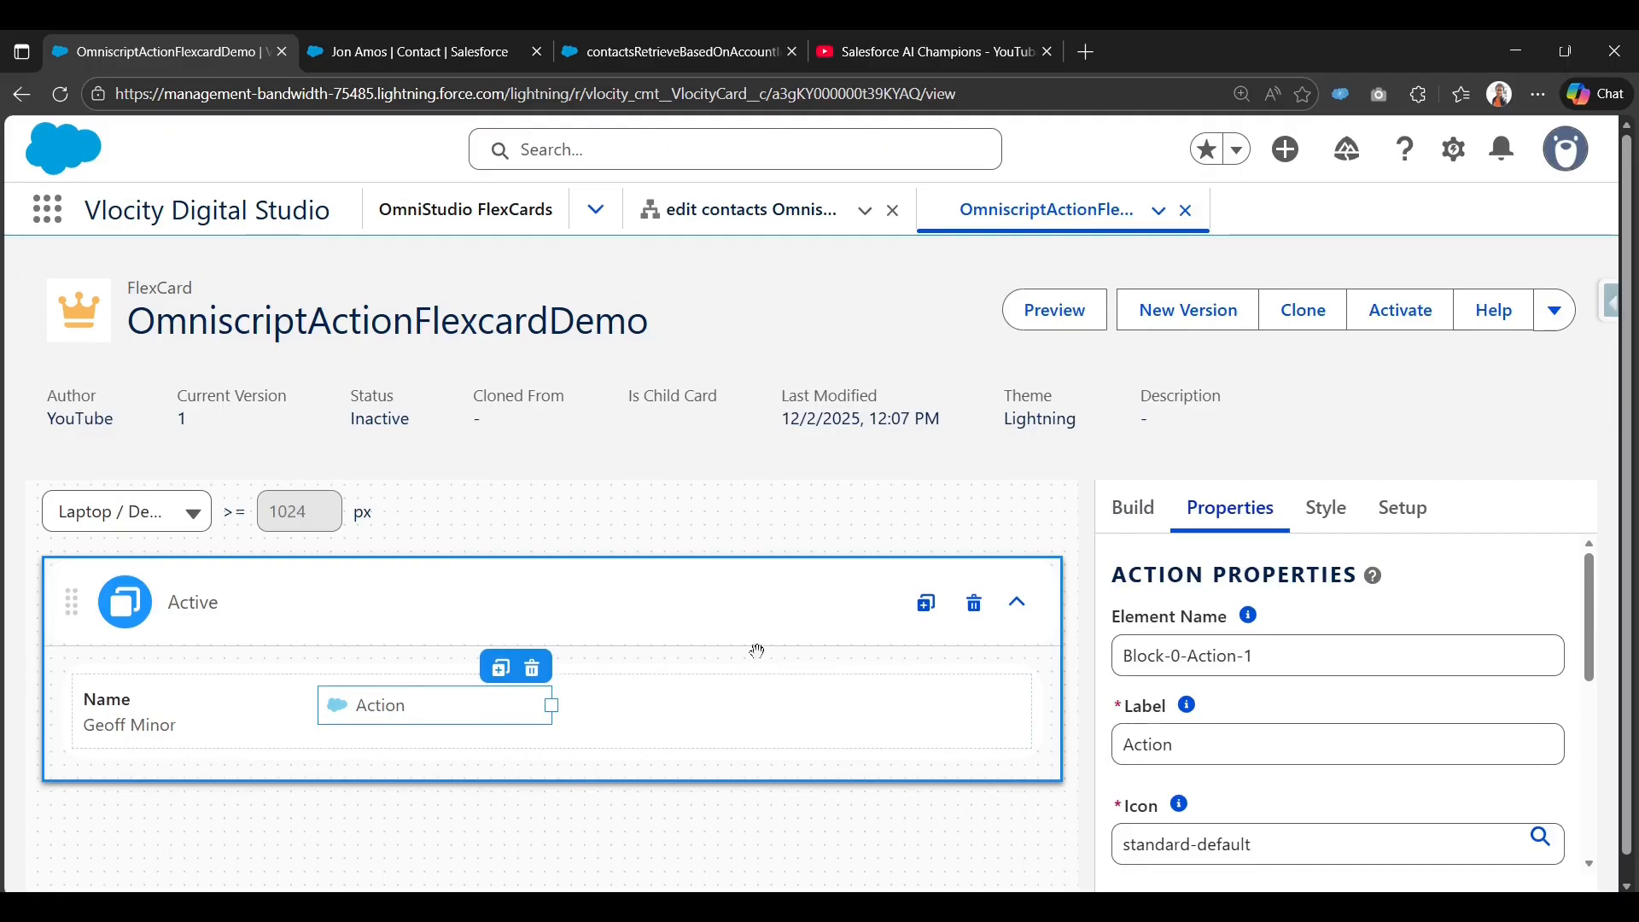
pyautogui.click(1127, 513)
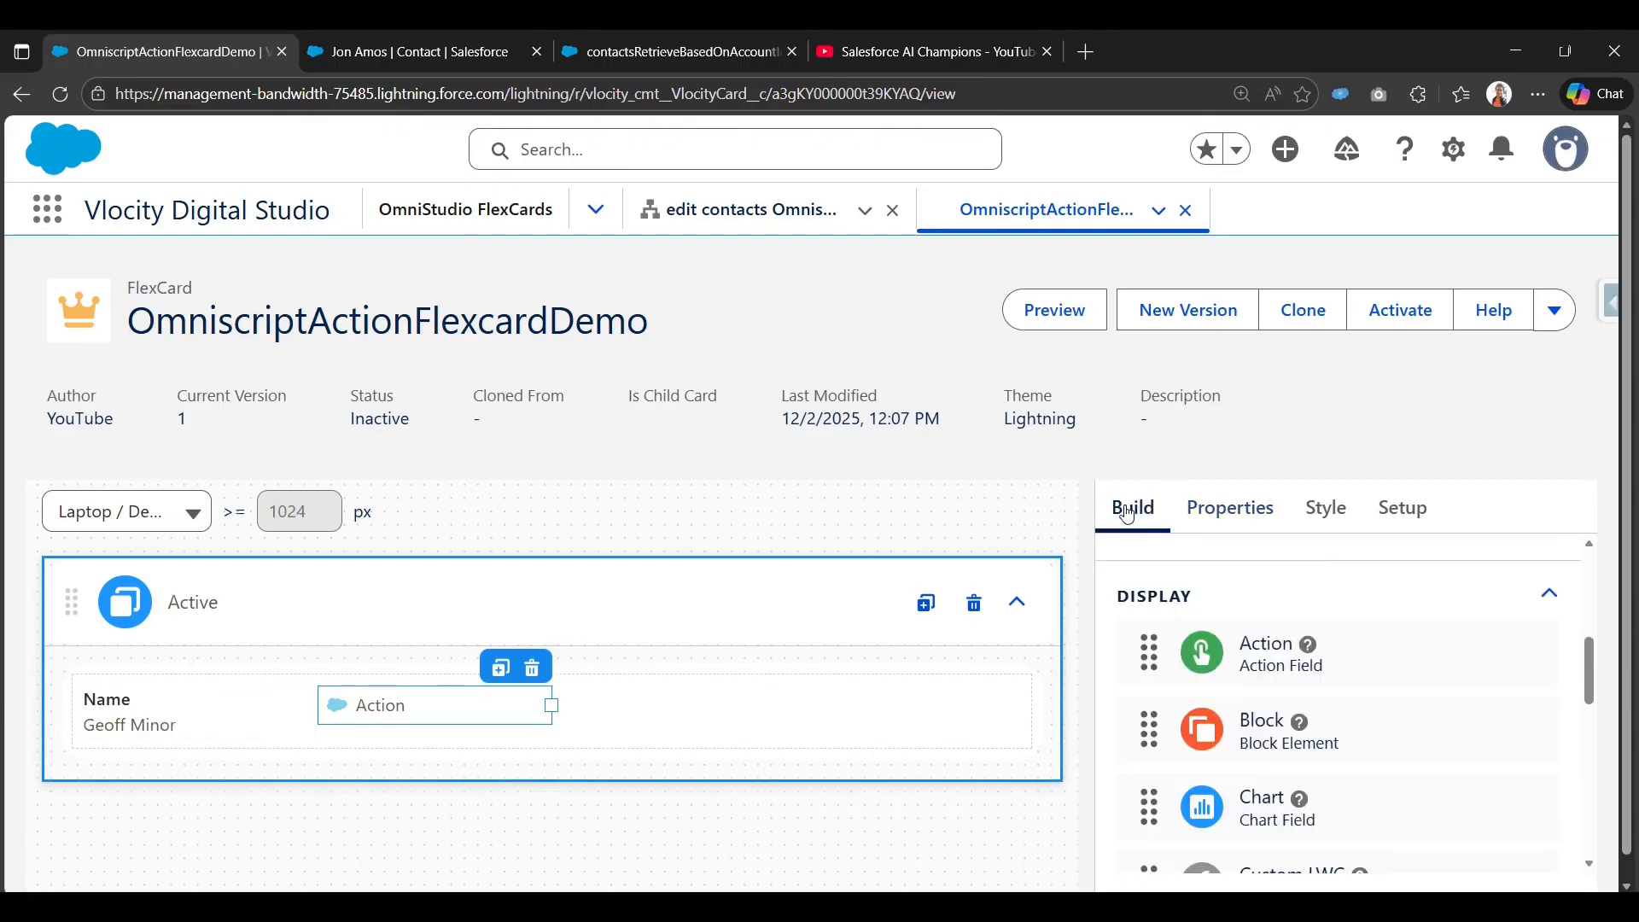
pyautogui.click(399, 710)
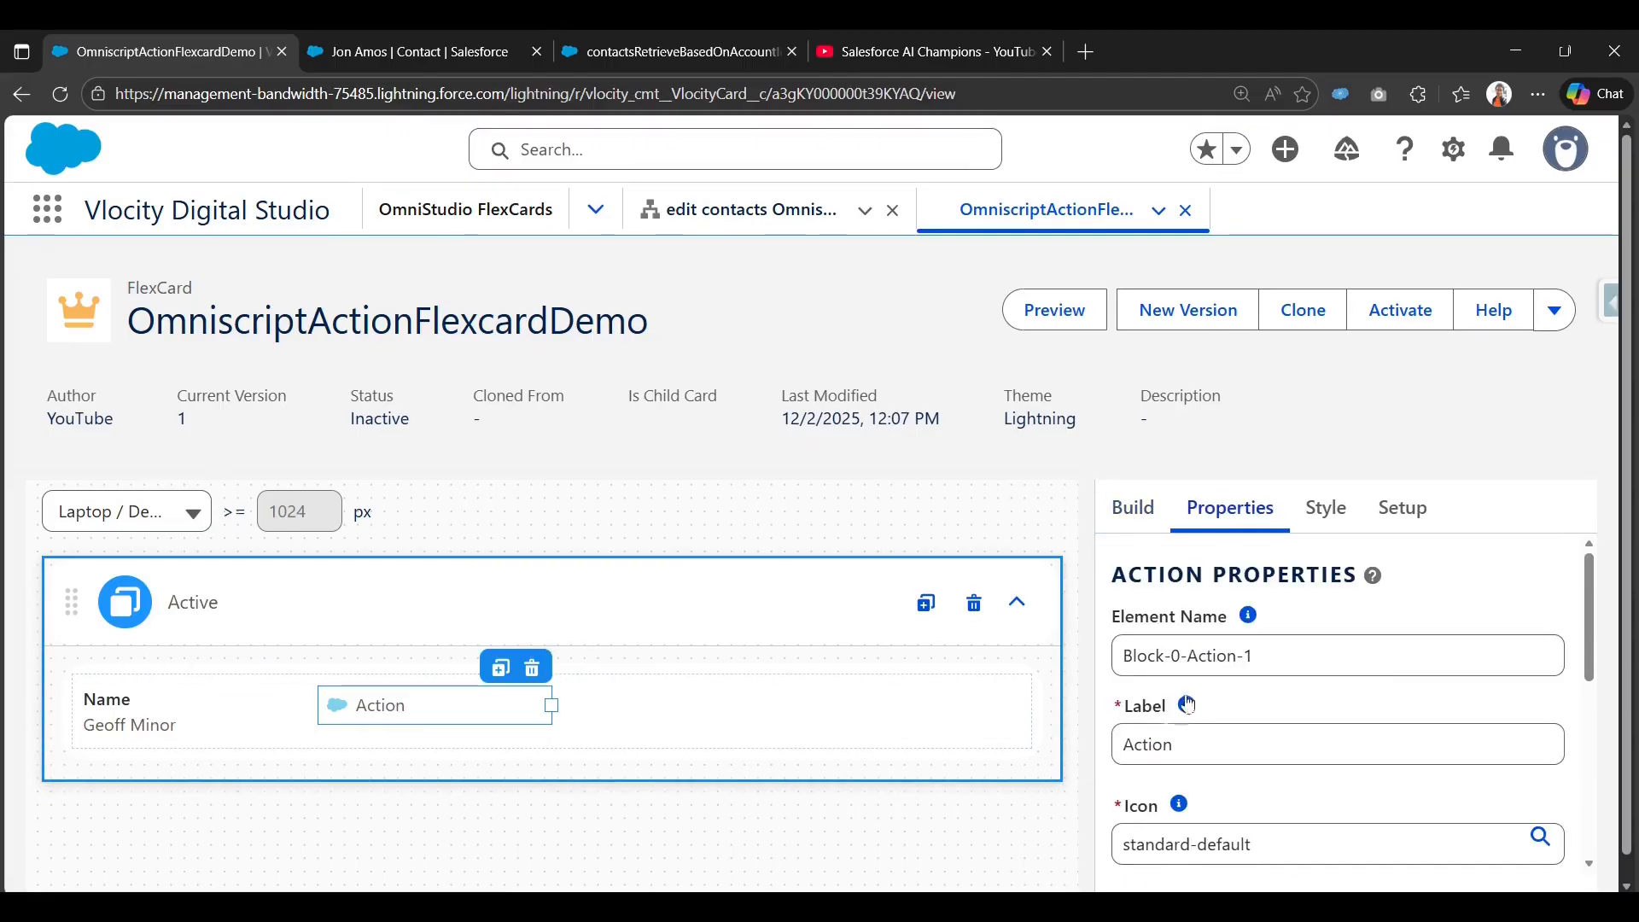
# Label the action 'Update Contact', hide its icon and display it as a button.
pyautogui.scroll(-1, 1261, 708)
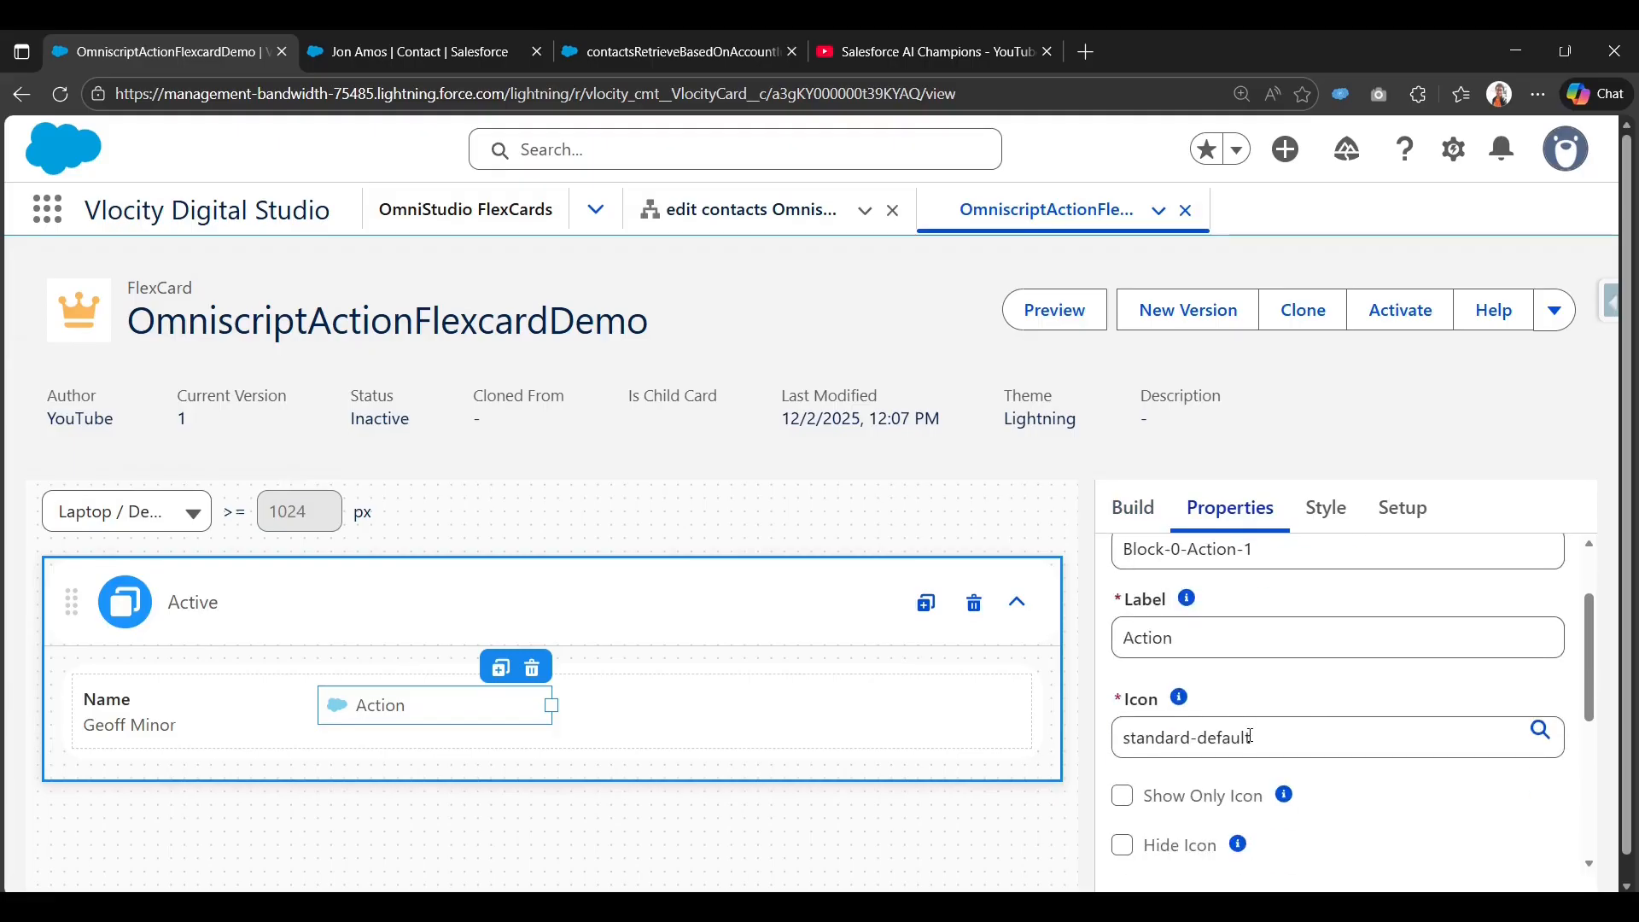
pyautogui.doubleClick(1253, 641)
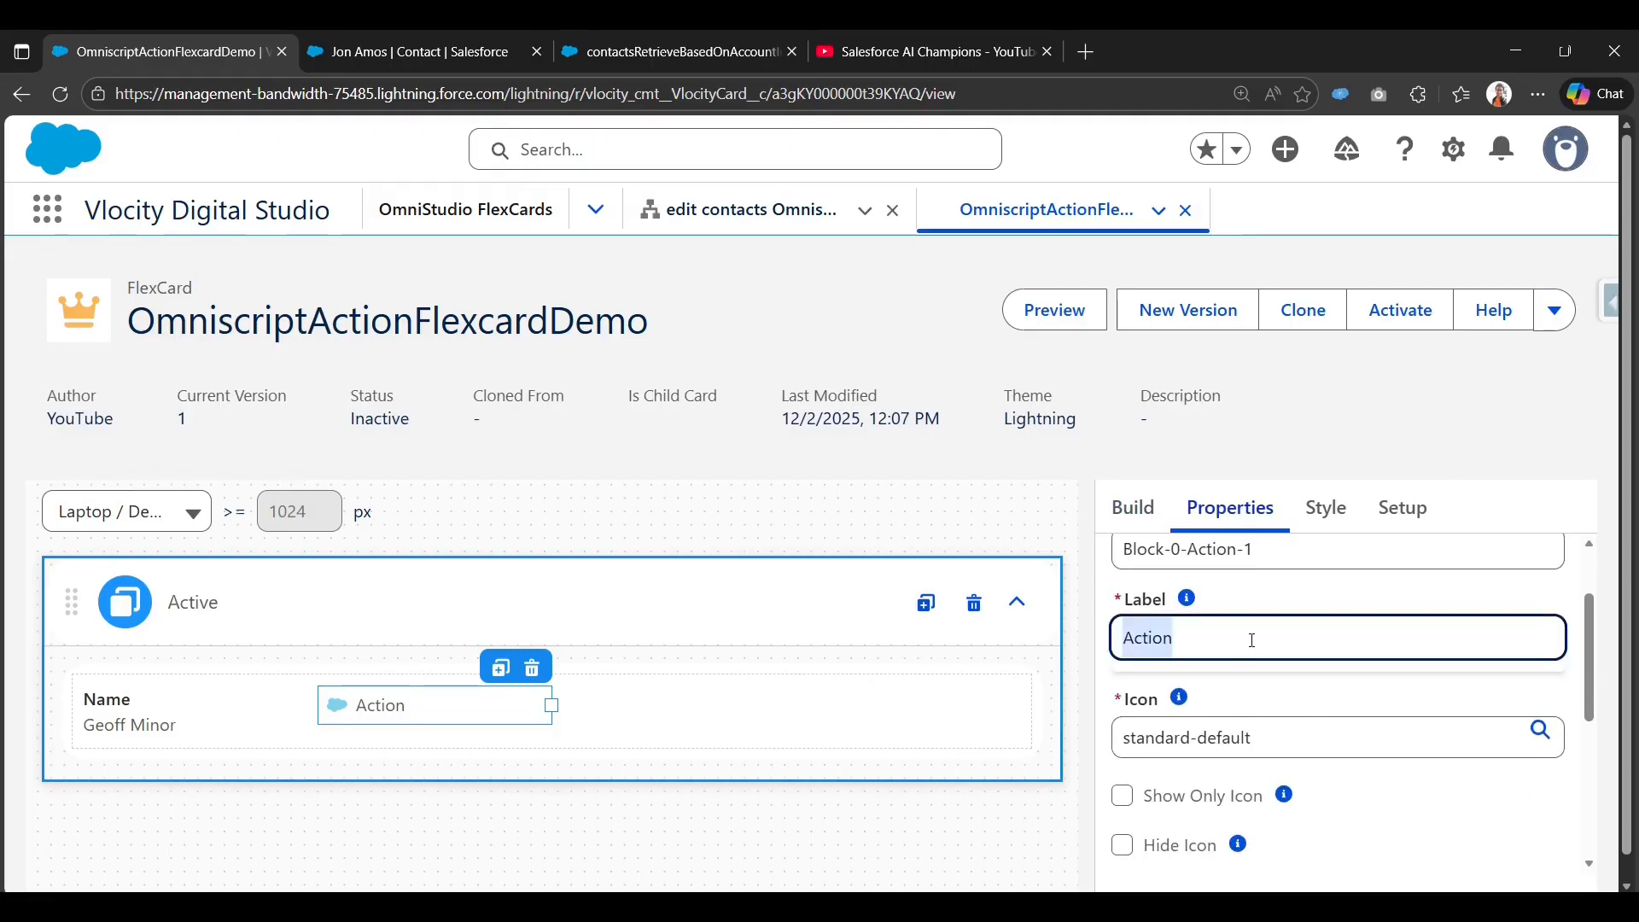
pyautogui.write('Update')
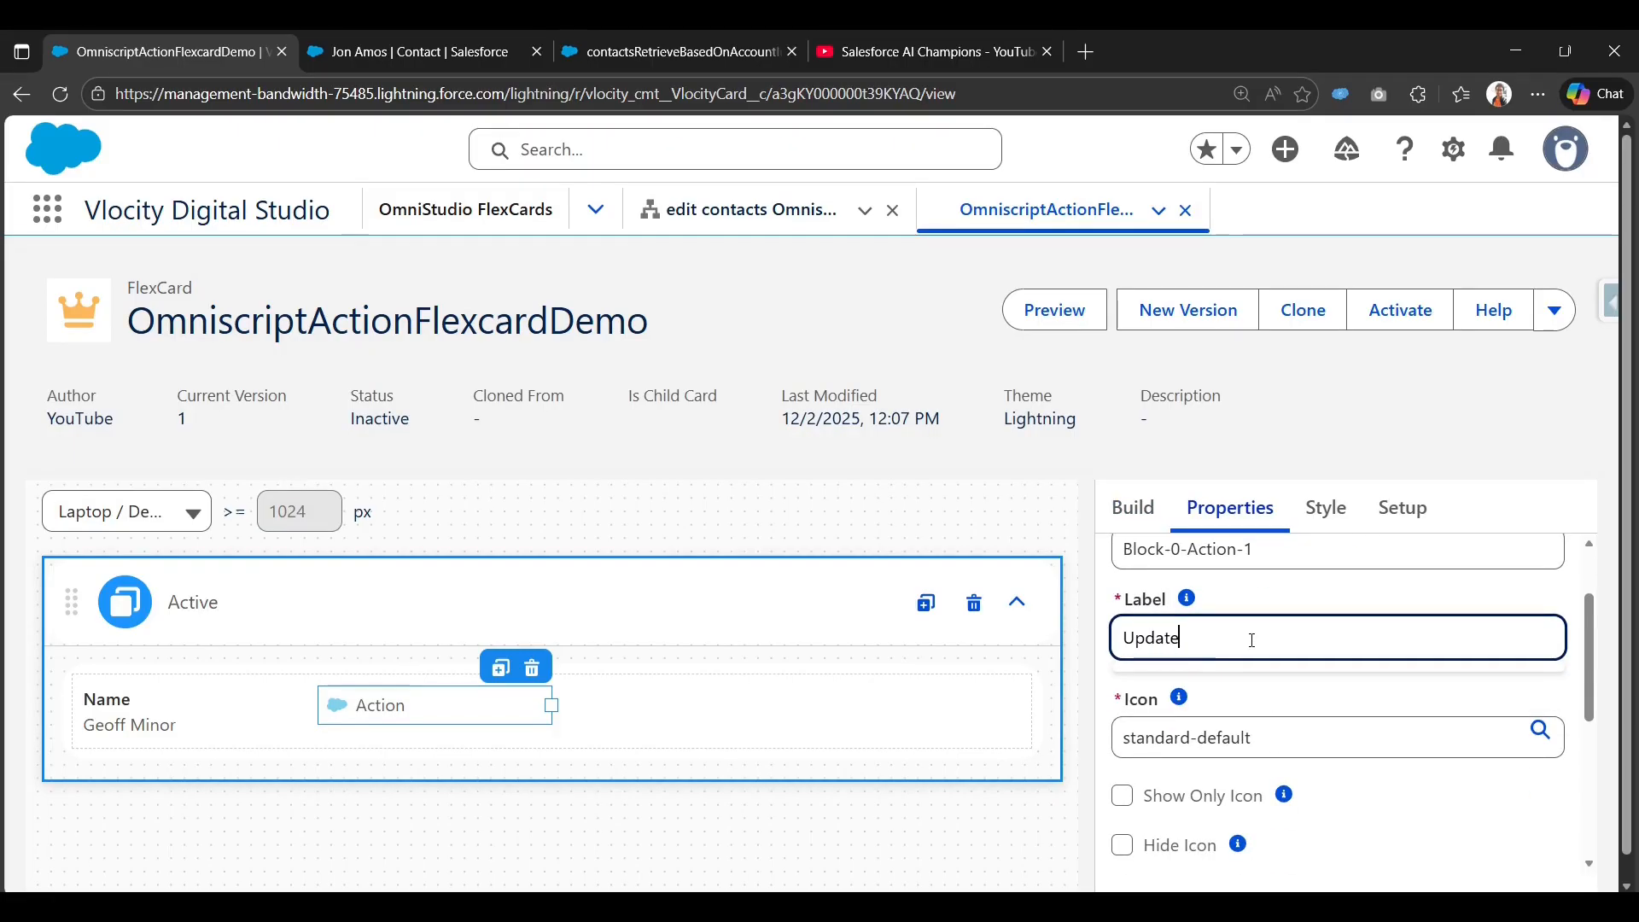
pyautogui.write(' Contact')
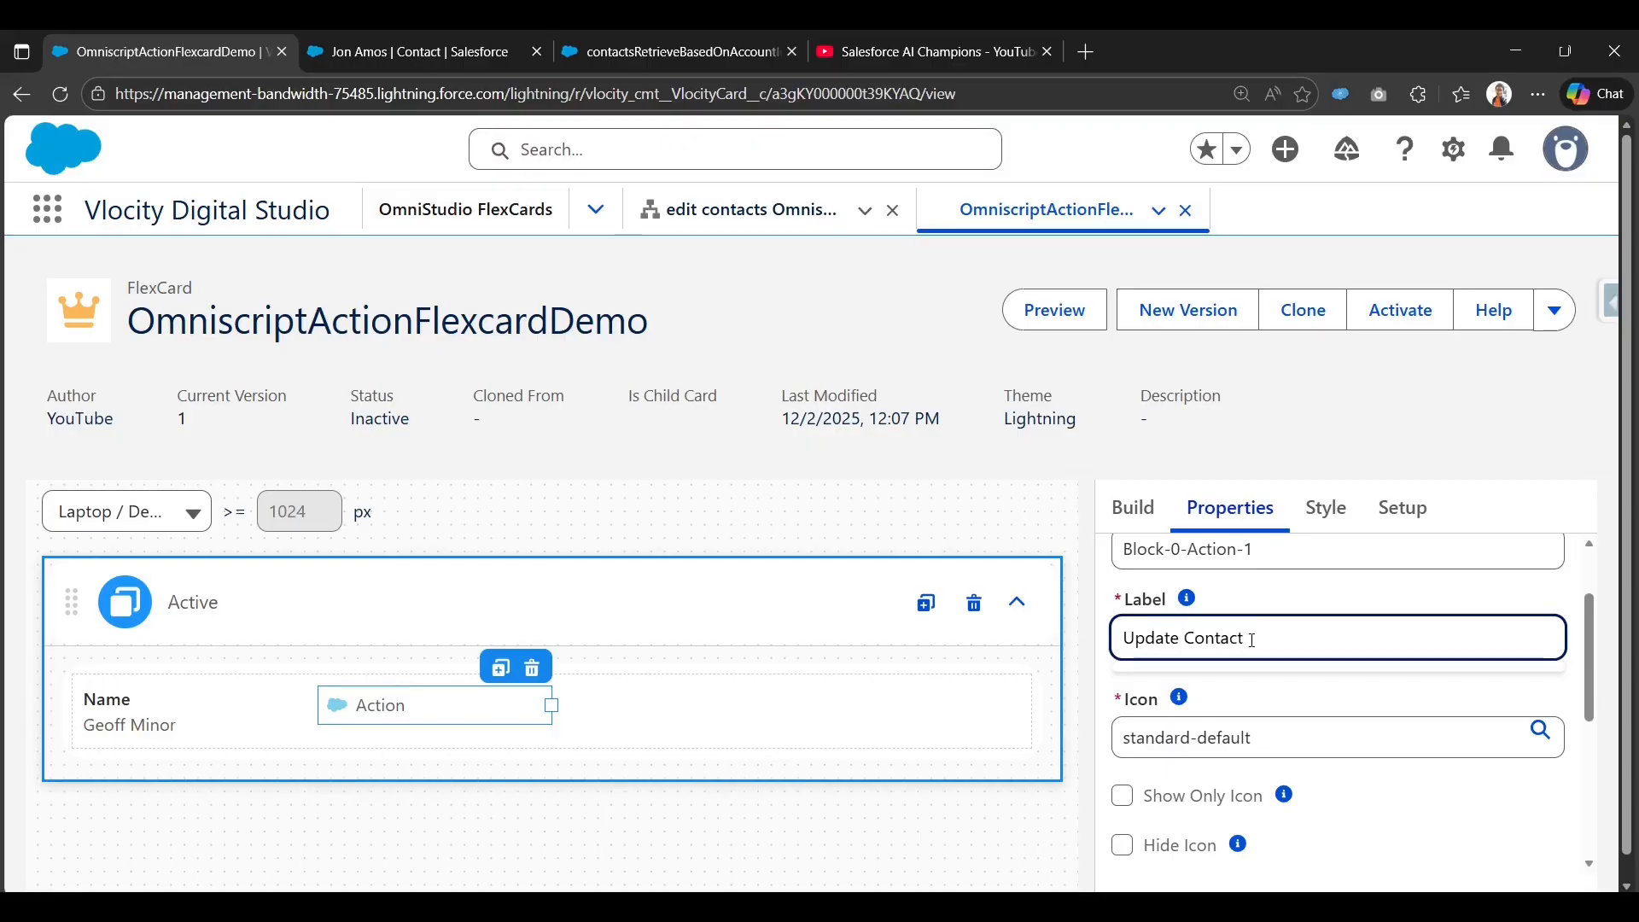
pyautogui.scroll(-2, 1253, 641)
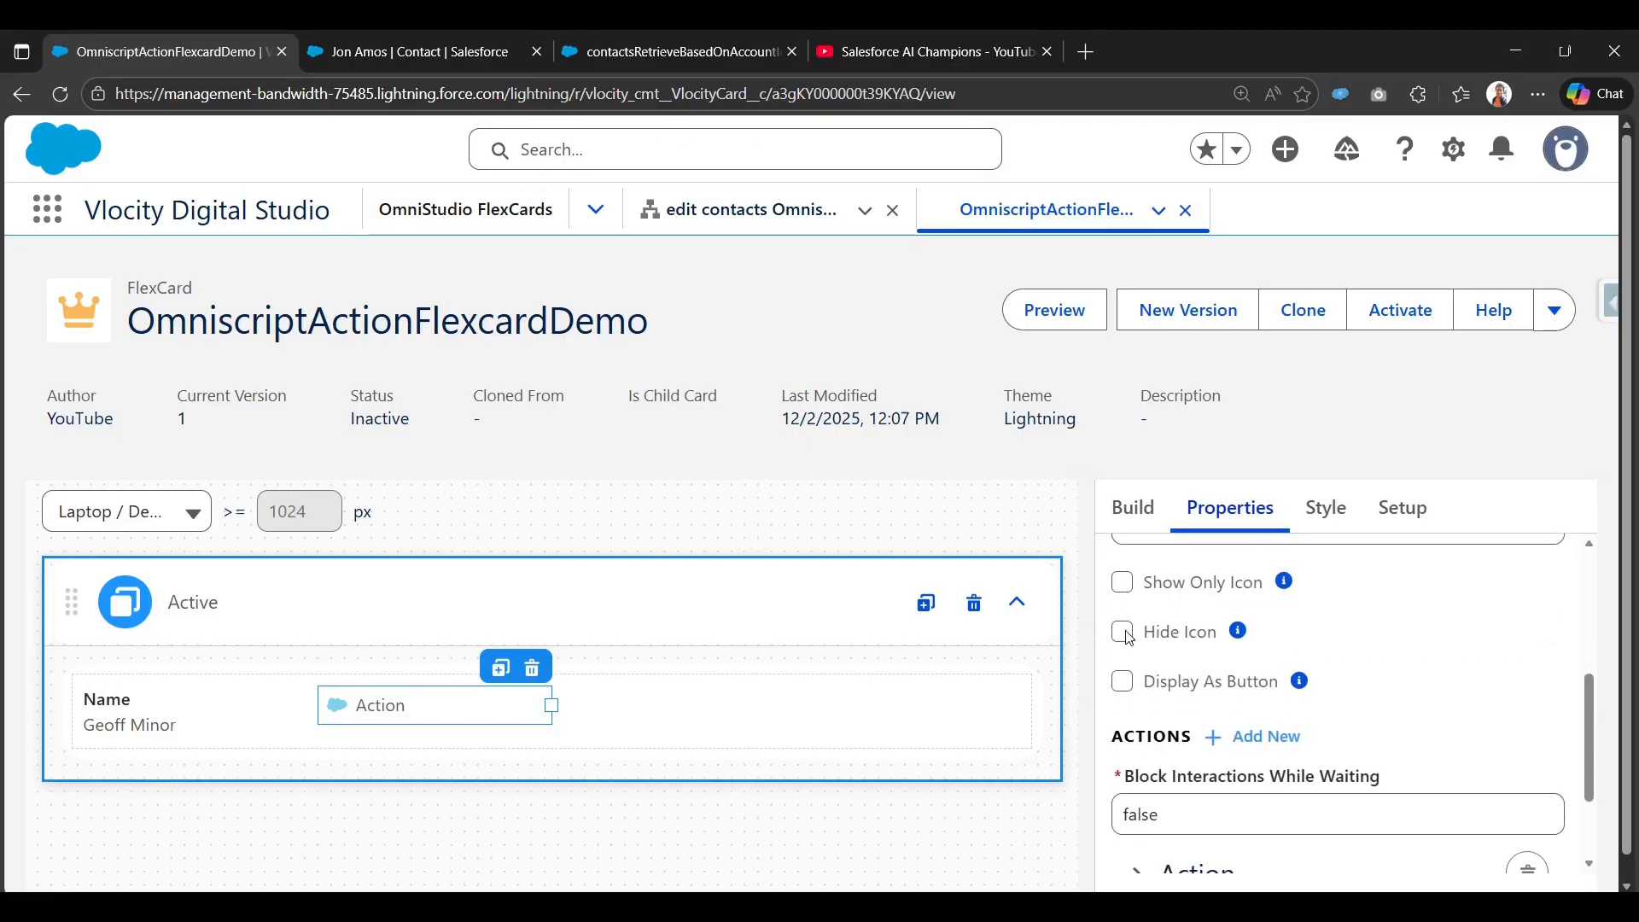
pyautogui.click(1127, 636)
pyautogui.click(1122, 681)
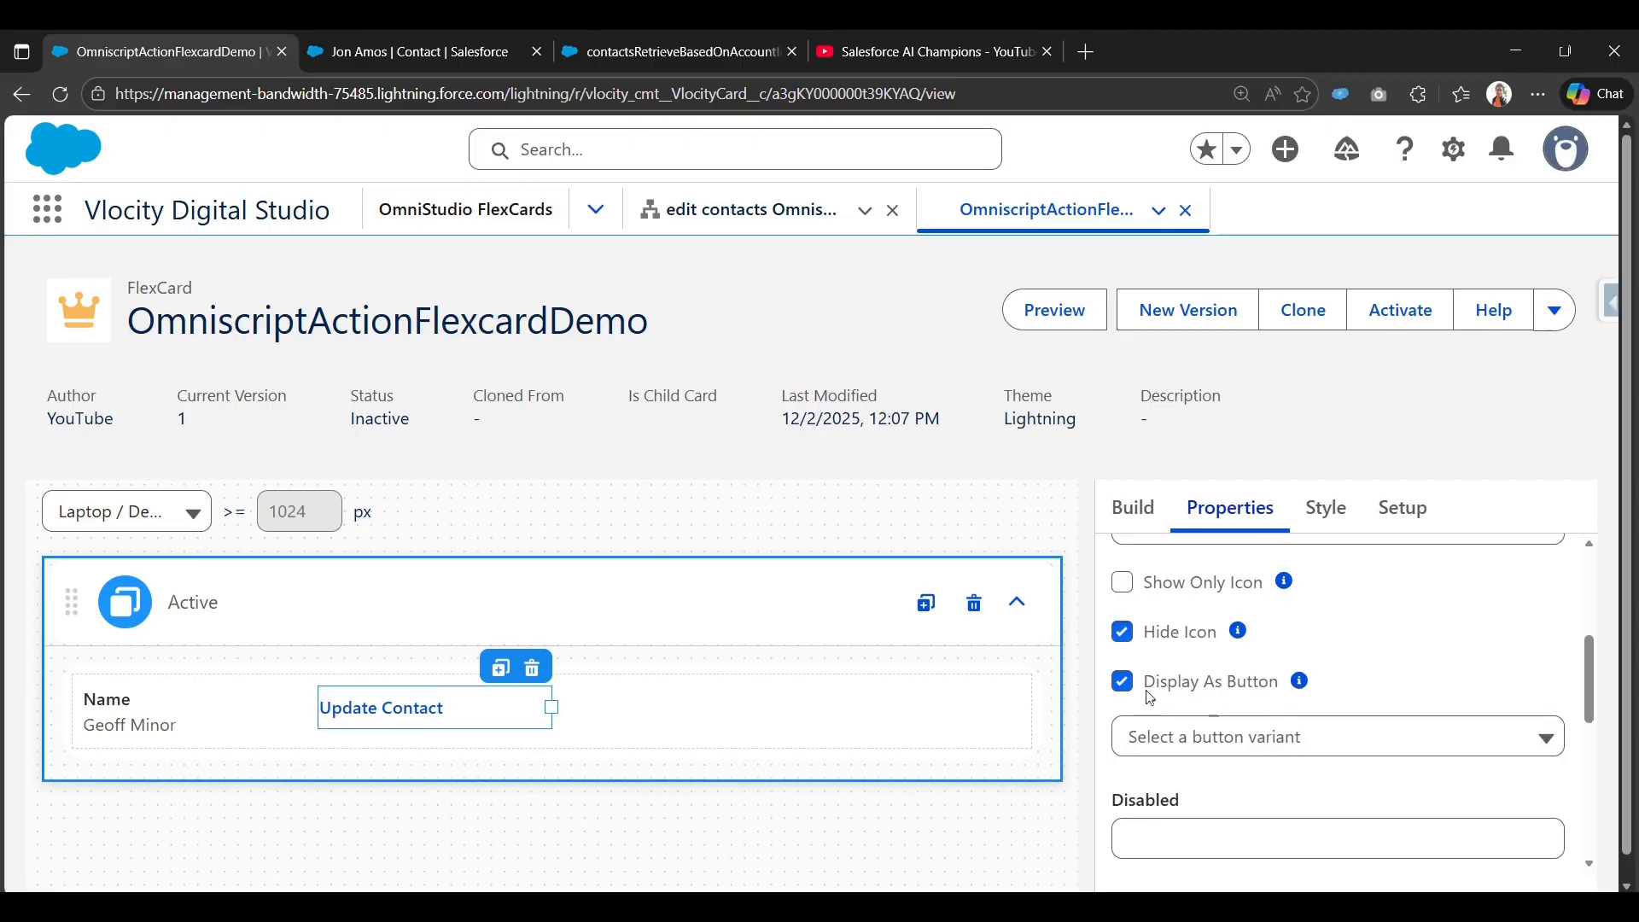
# Make the button green with the Success variant and expand its Action settings.
pyautogui.click(1278, 741)
pyautogui.scroll(-3, 1263, 773)
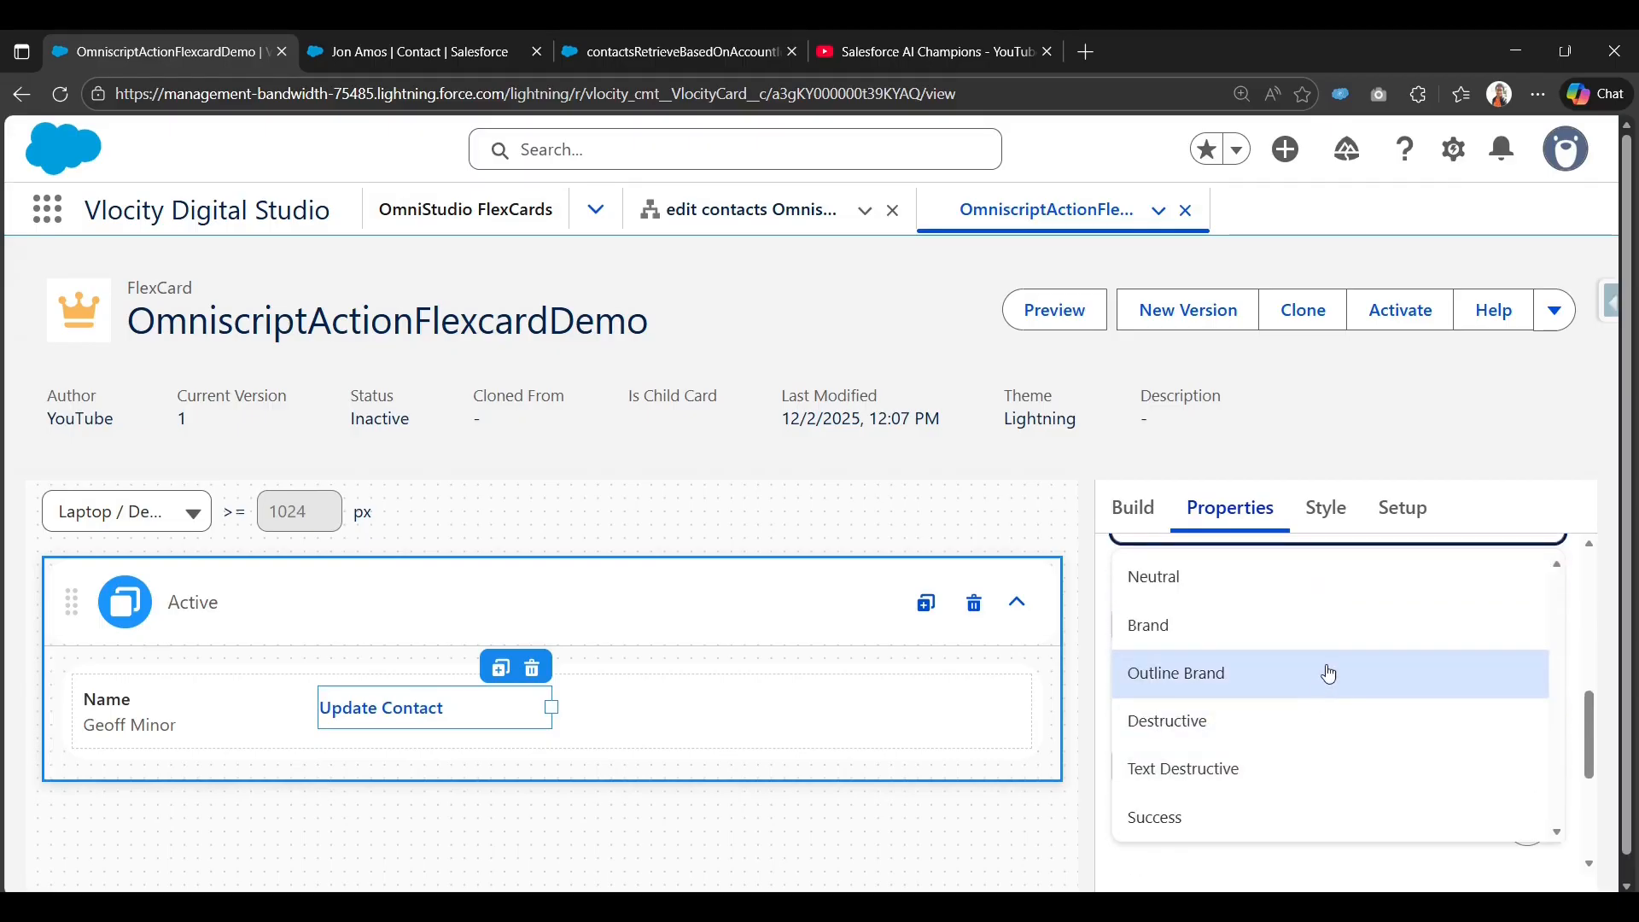
pyautogui.click(1343, 625)
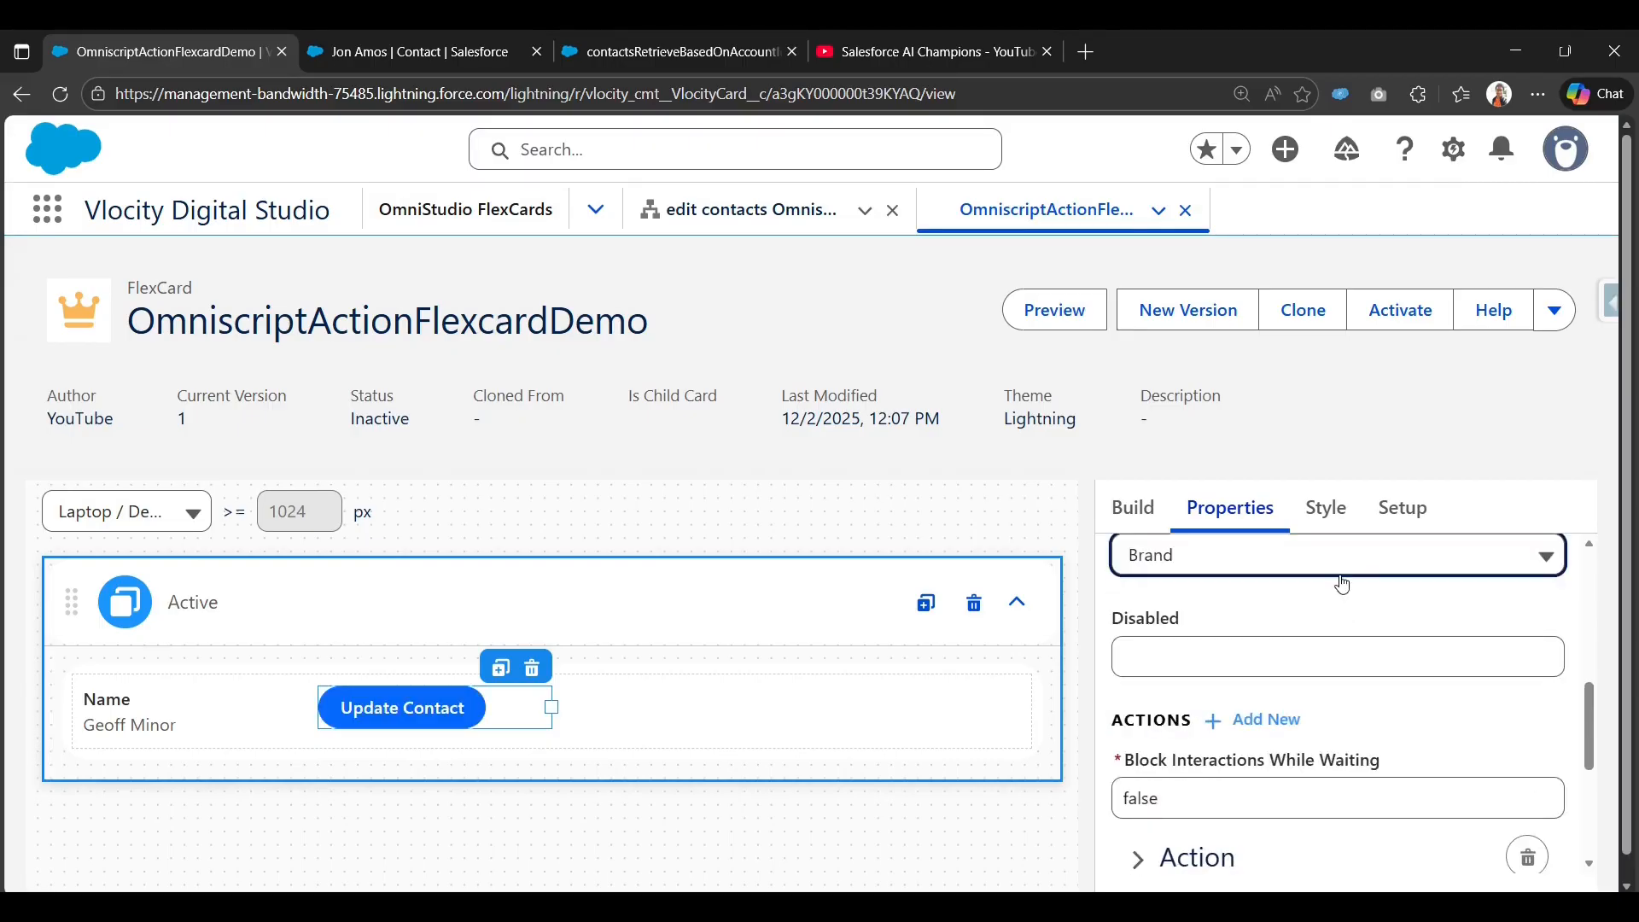
pyautogui.click(1343, 585)
pyautogui.click(1295, 852)
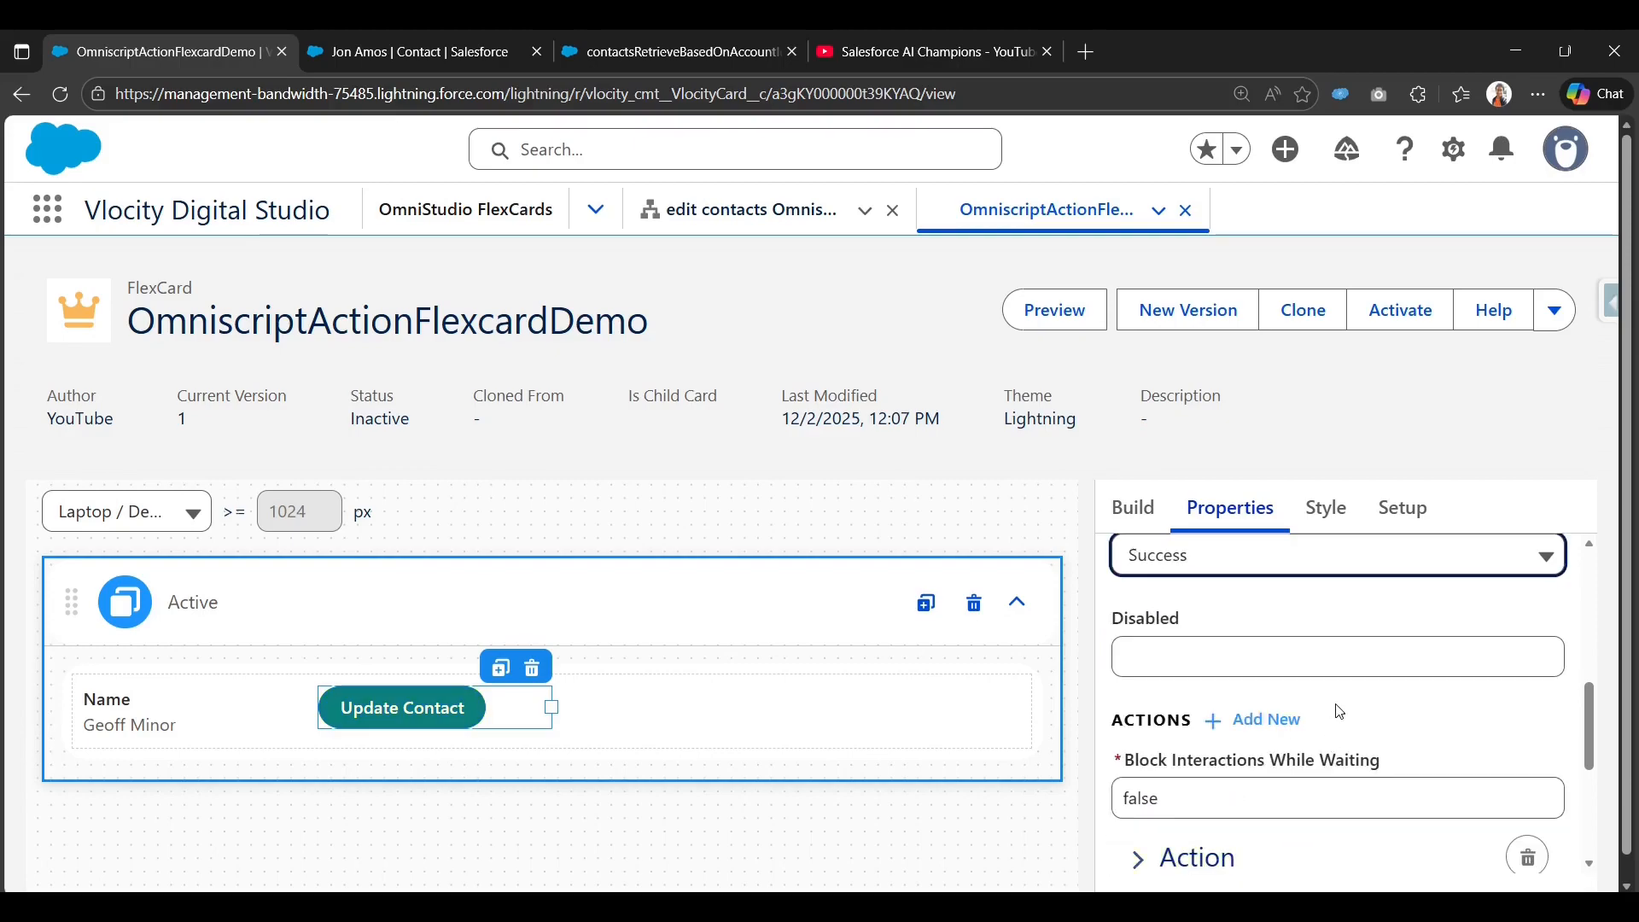
pyautogui.scroll(-1, 1251, 759)
pyautogui.scroll(1, 1227, 766)
pyautogui.scroll(-3, 1235, 759)
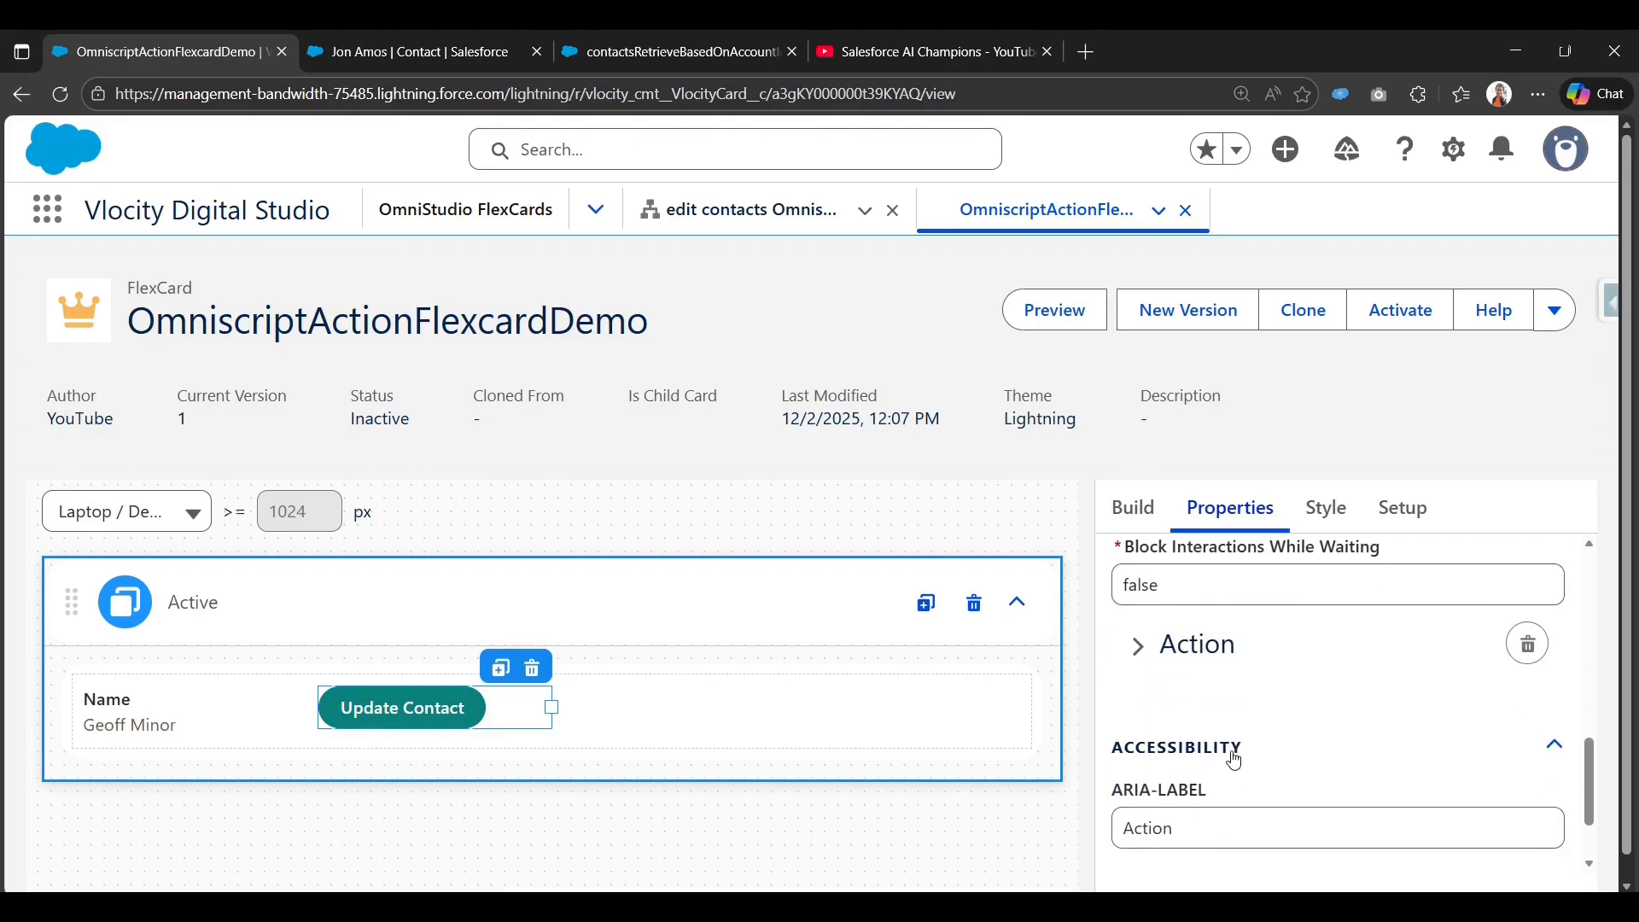
pyautogui.scroll(2, 1236, 757)
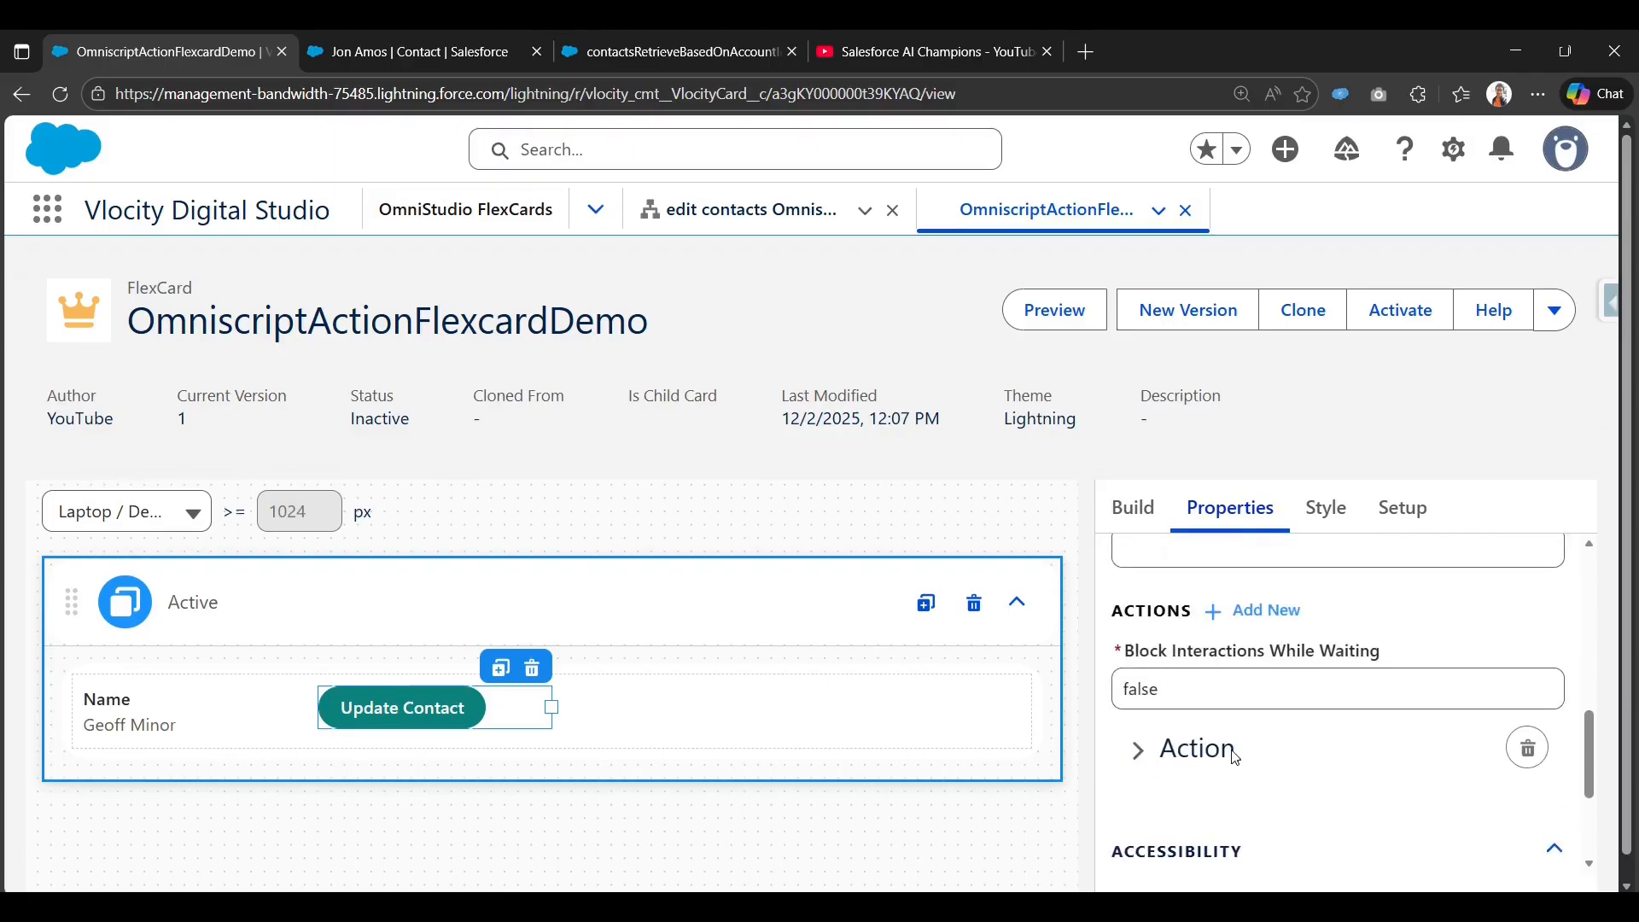
pyautogui.click(1165, 759)
pyautogui.scroll(-1, 1166, 751)
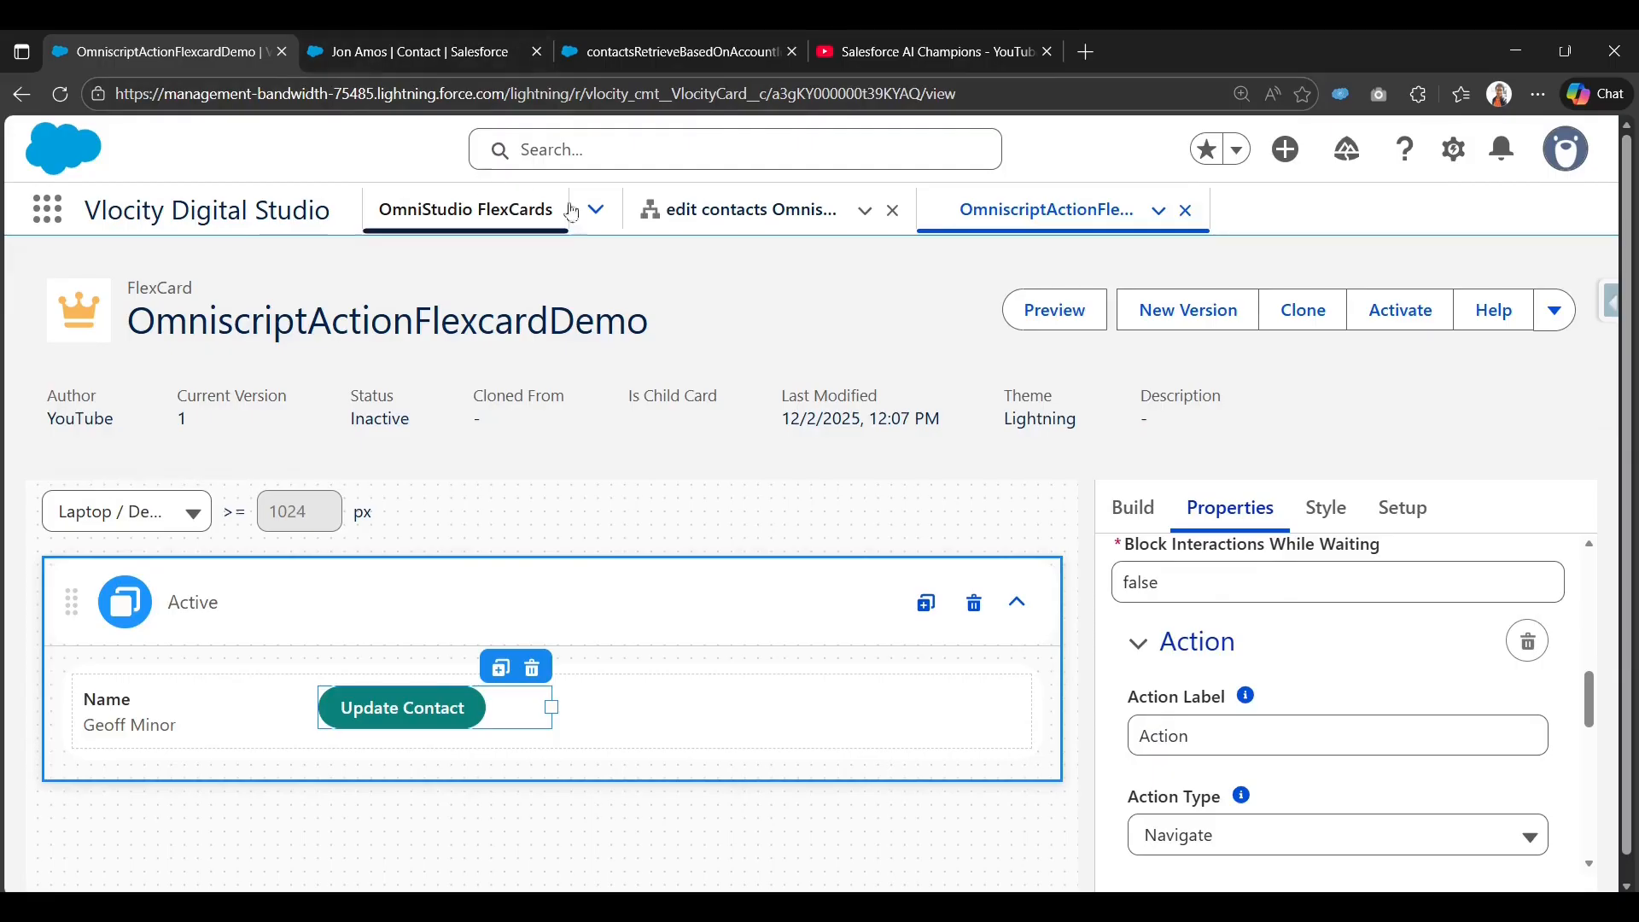
# Note the edit contacts OmniScript's Type, editContact, and check the DataRaptor preview tab.
pyautogui.click(728, 217)
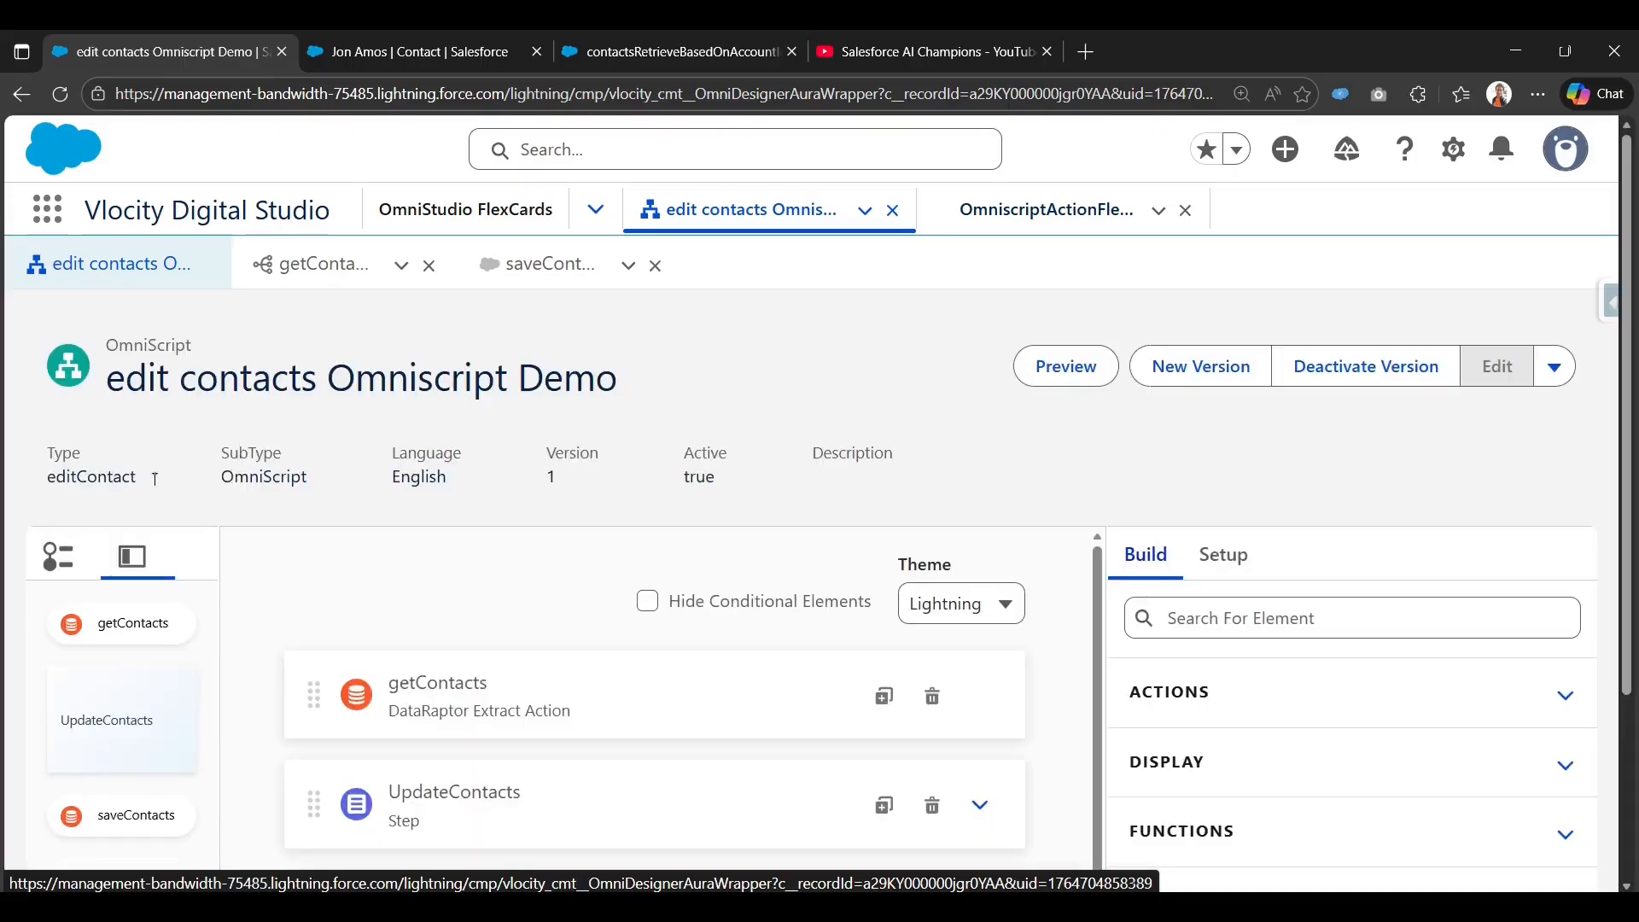
pyautogui.doubleClick(123, 479)
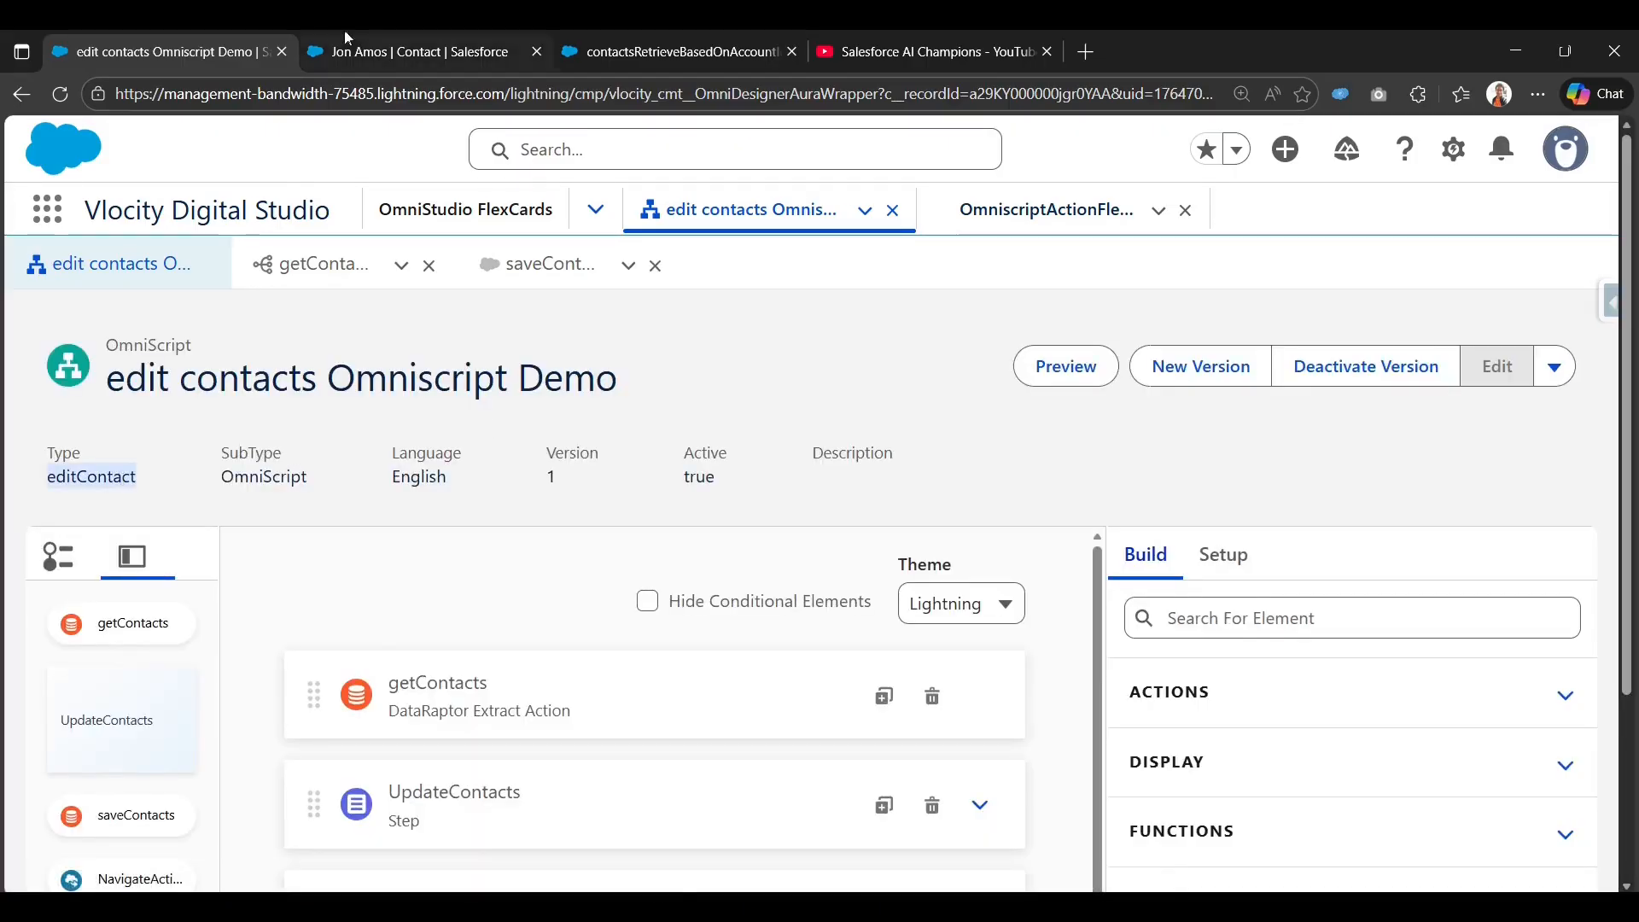
pyautogui.click(401, 34)
pyautogui.click(604, 34)
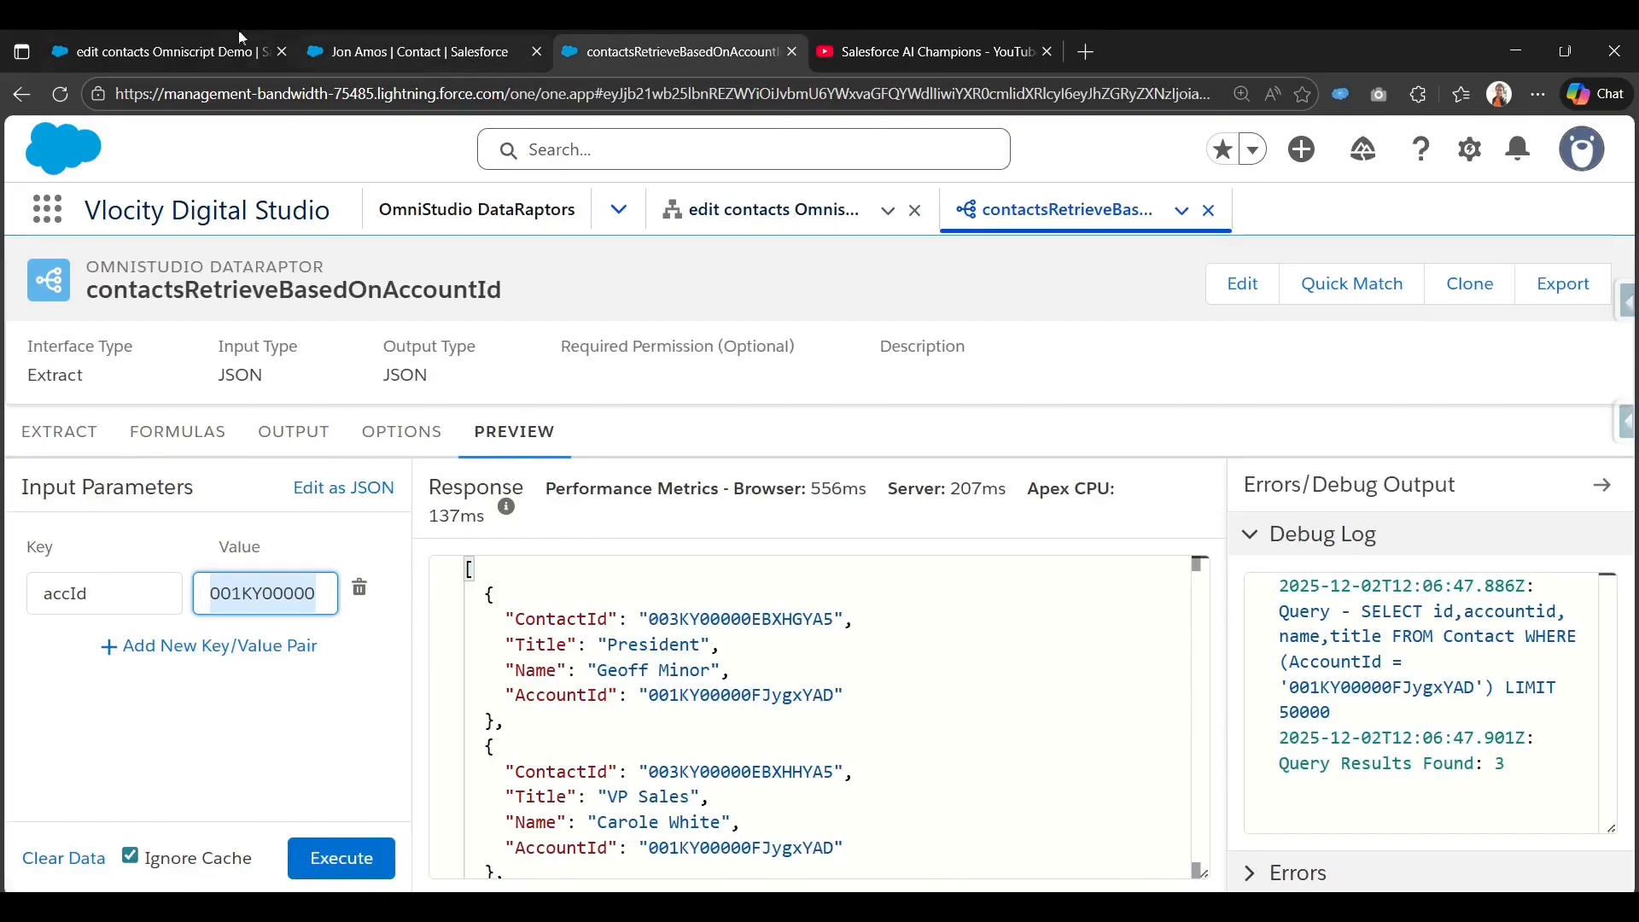
pyautogui.click(241, 37)
# Make the Update Contact action launch the editContact/OmniScript/English OmniScript.
pyautogui.click(533, 264)
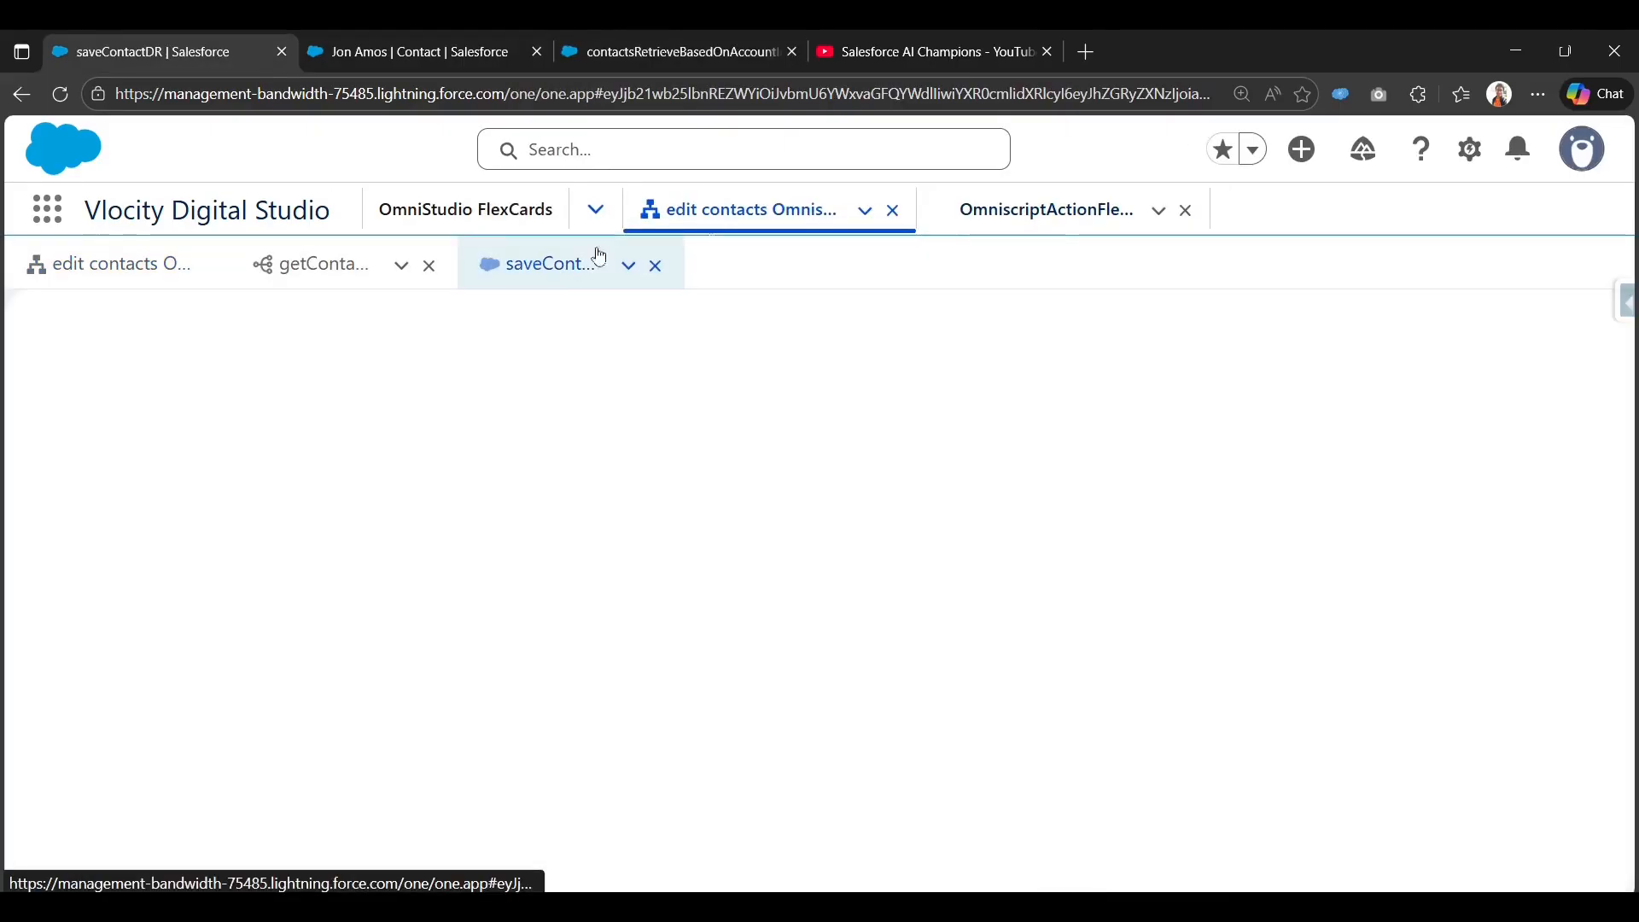
pyautogui.click(945, 209)
pyautogui.scroll(-2, 1220, 666)
pyautogui.scroll(2, 1221, 665)
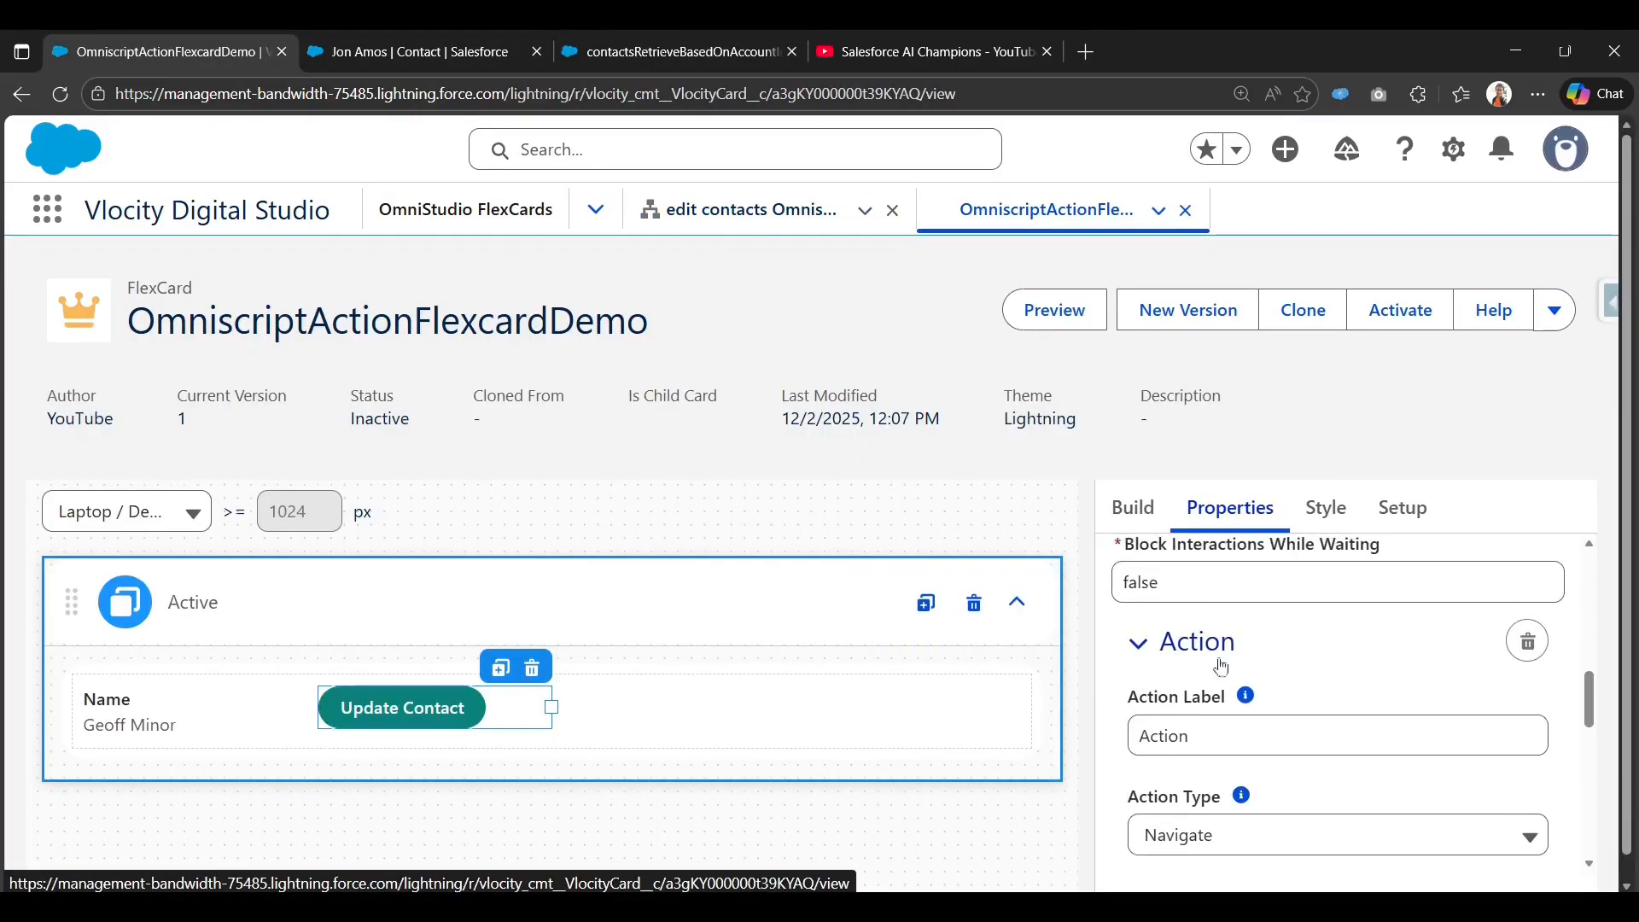
pyautogui.scroll(-1, 1216, 674)
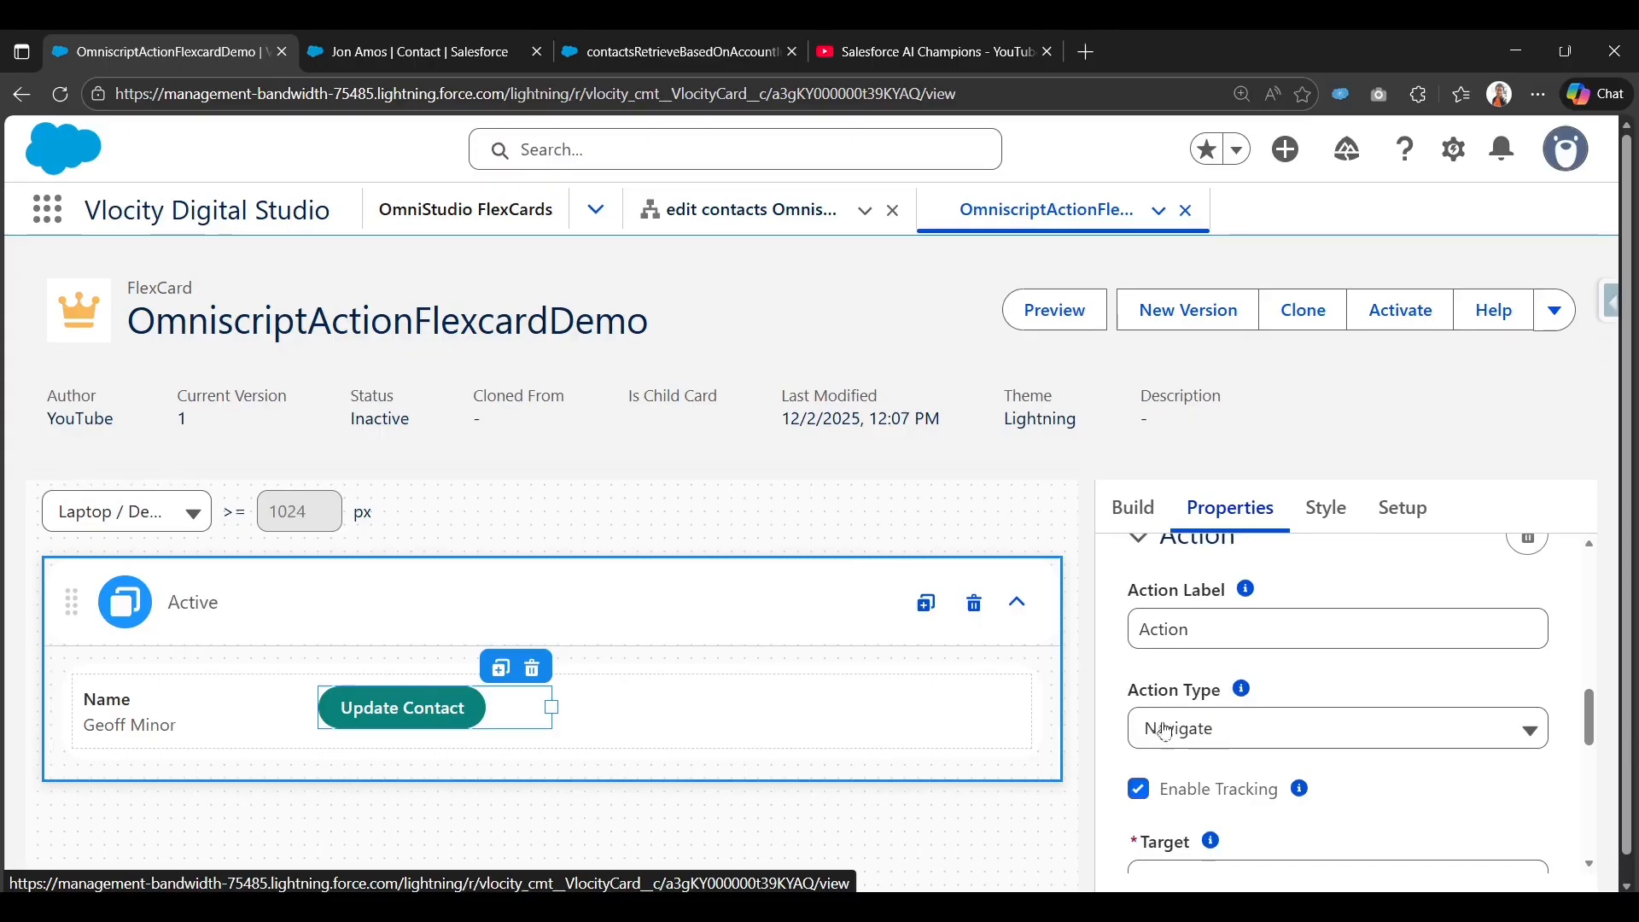
pyautogui.click(1165, 732)
pyautogui.scroll(-2, 1195, 752)
pyautogui.click(1229, 815)
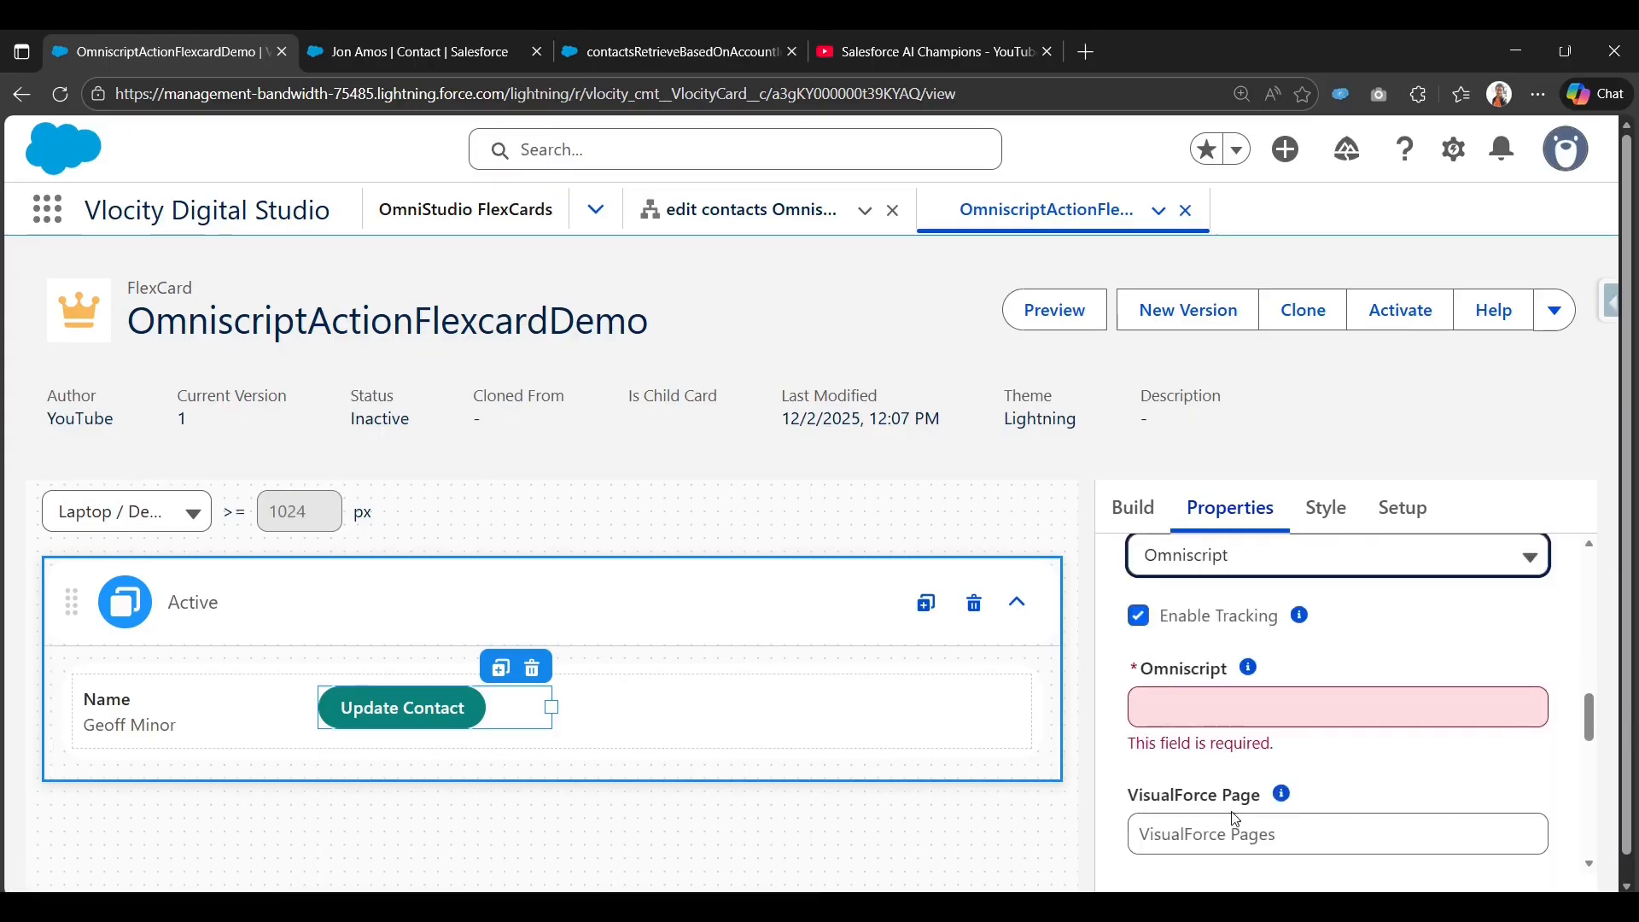
pyautogui.click(1218, 717)
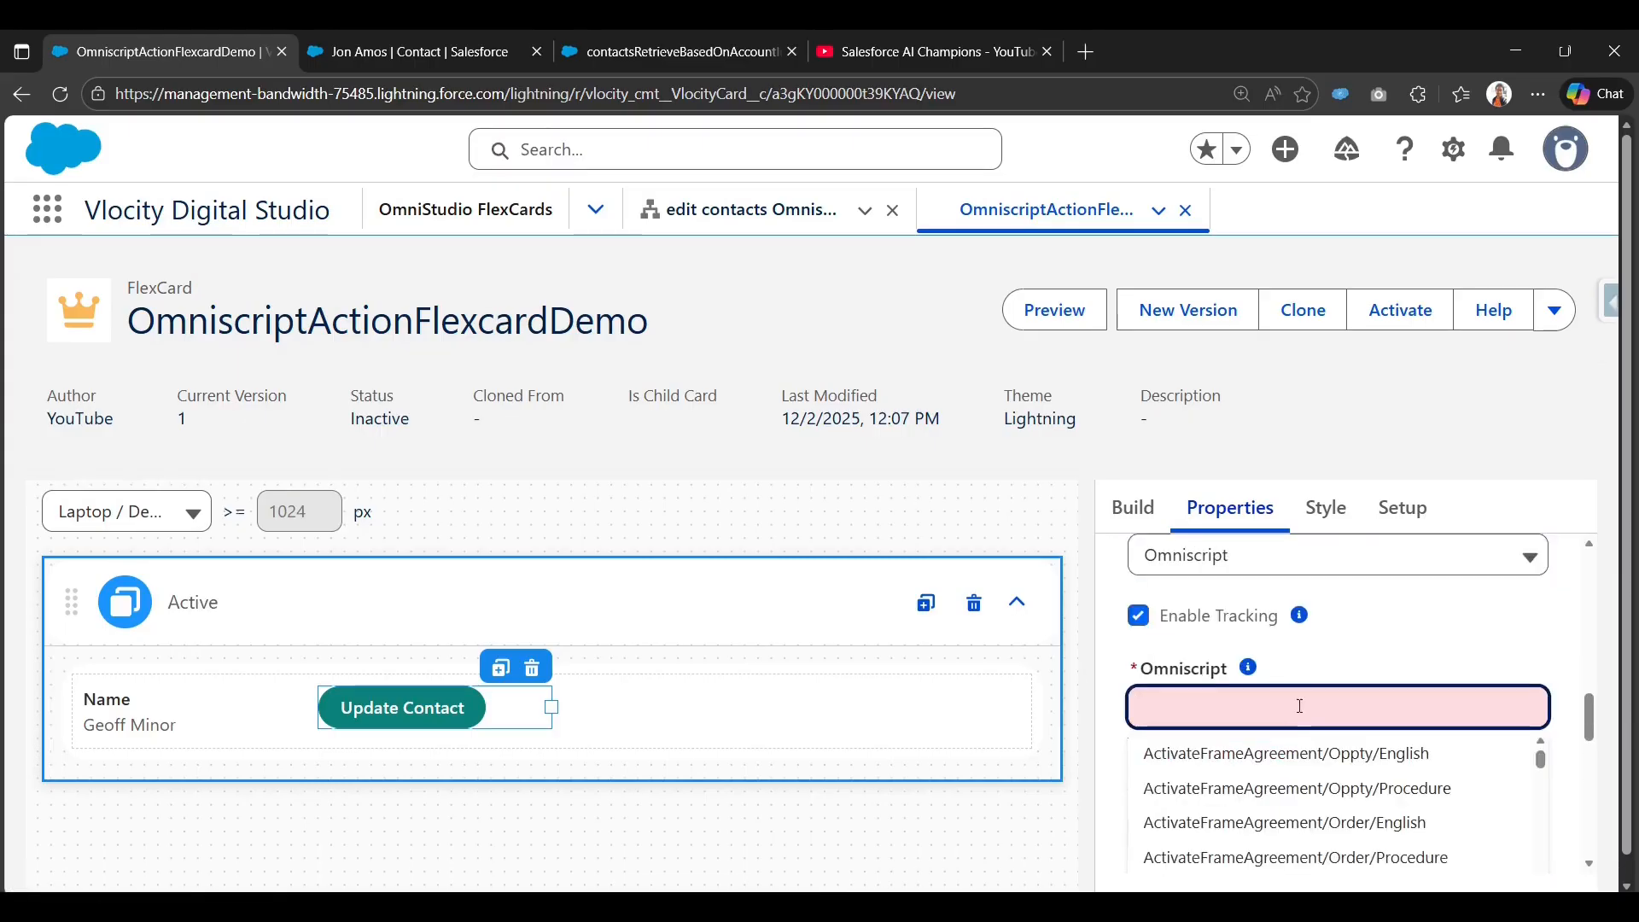
pyautogui.write('editContact')
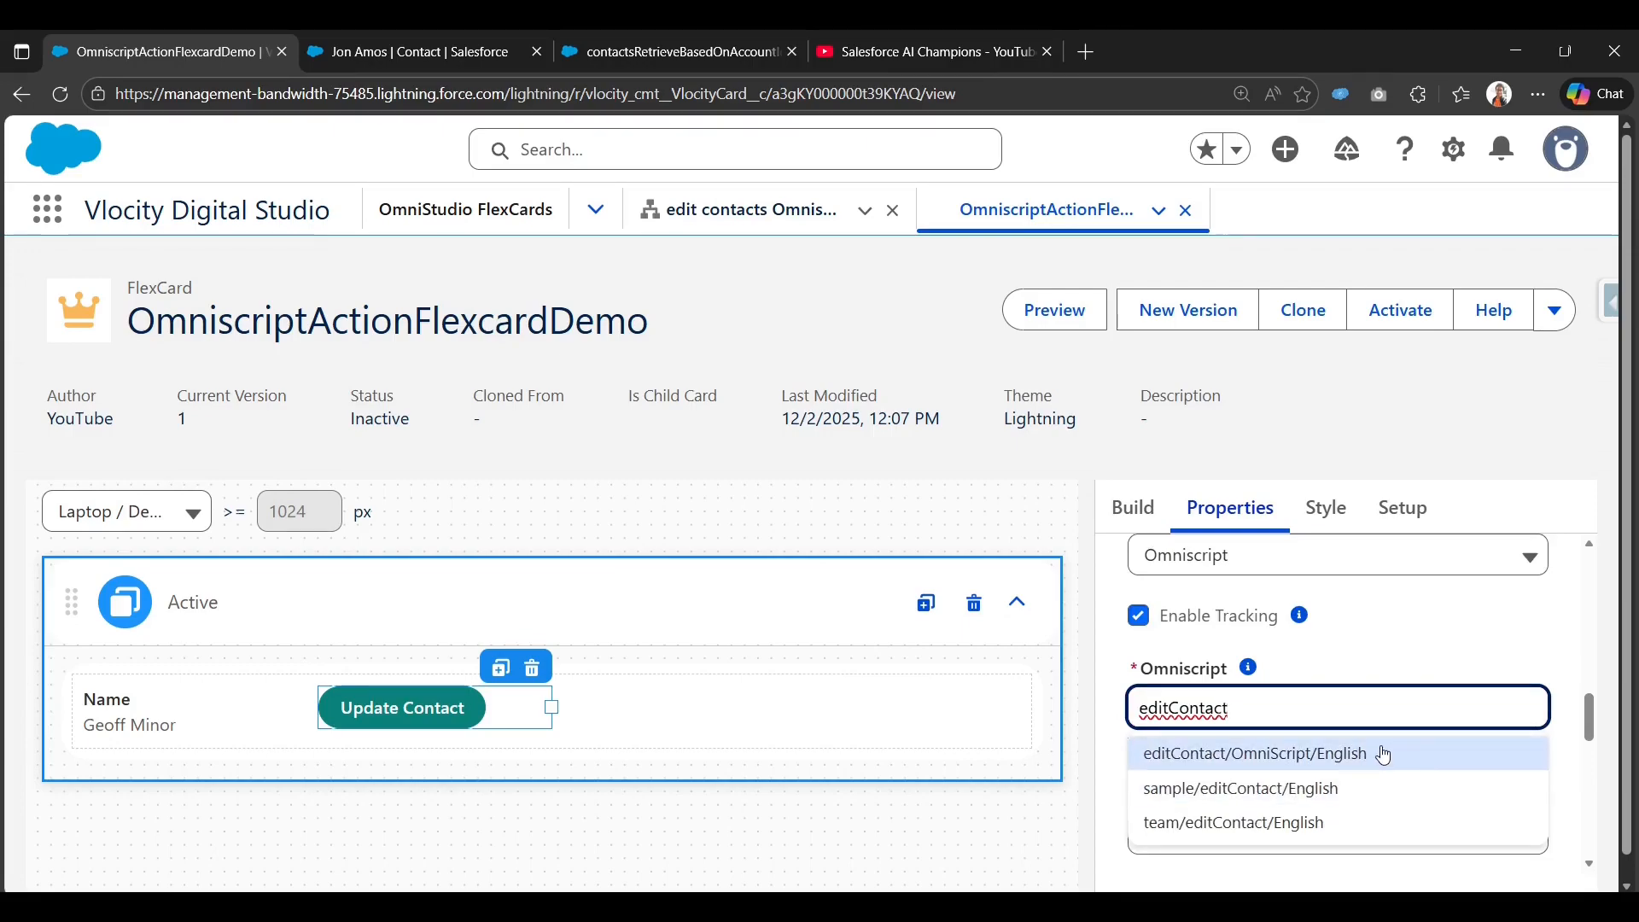
pyautogui.click(1384, 755)
pyautogui.click(1114, 760)
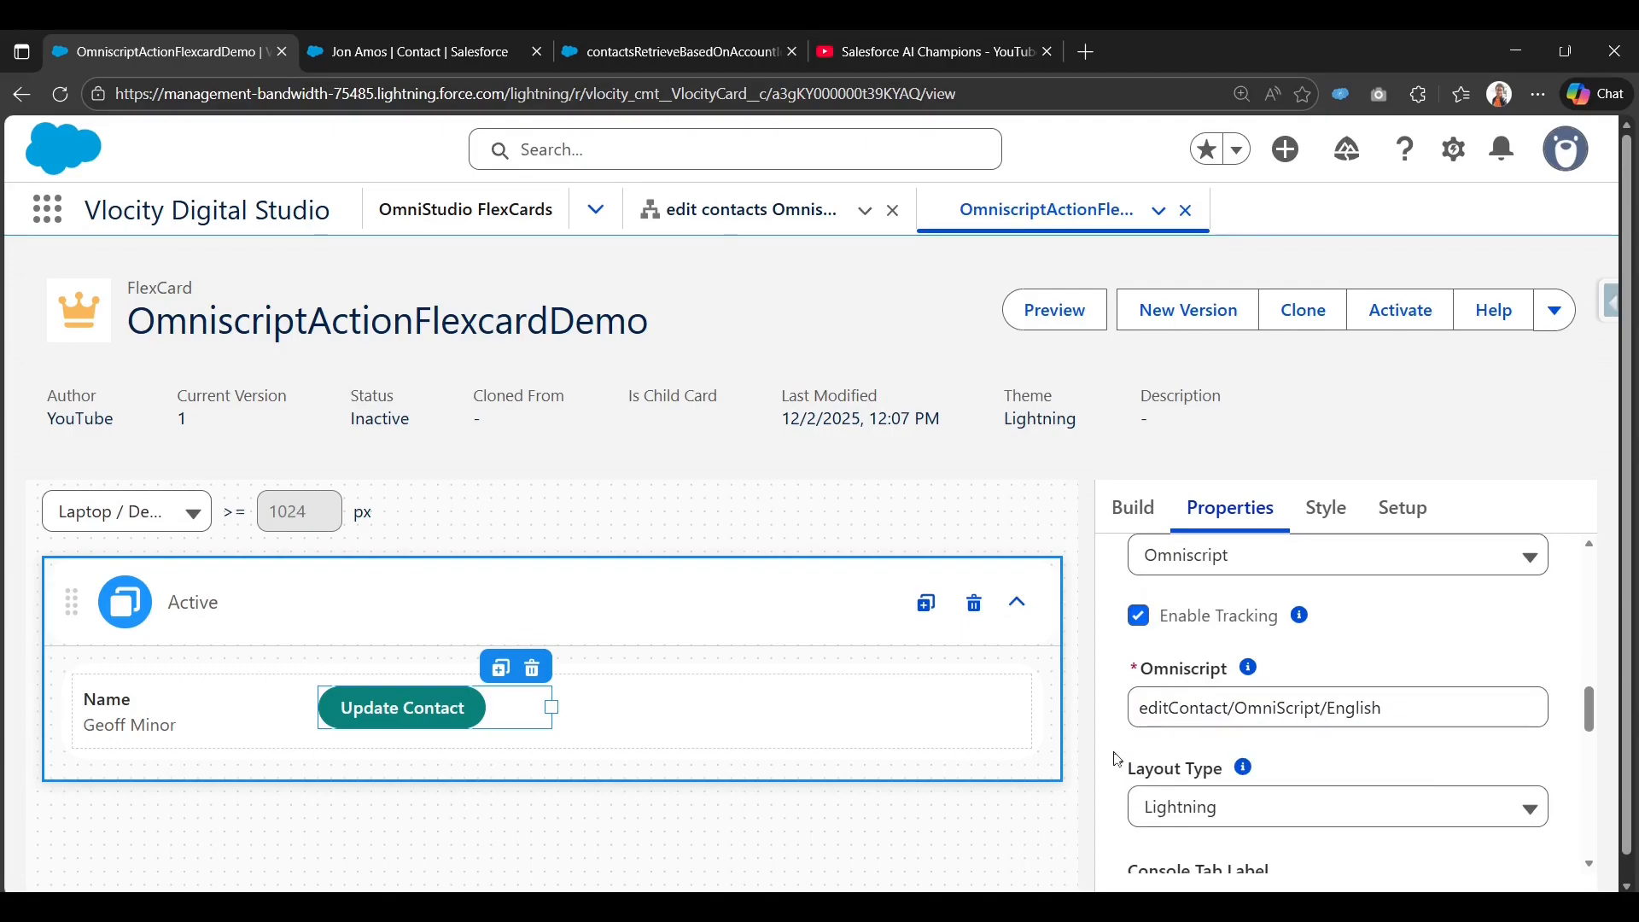
# Set the action's ContextId to the {ContactId} field.
pyautogui.scroll(-1, 1117, 756)
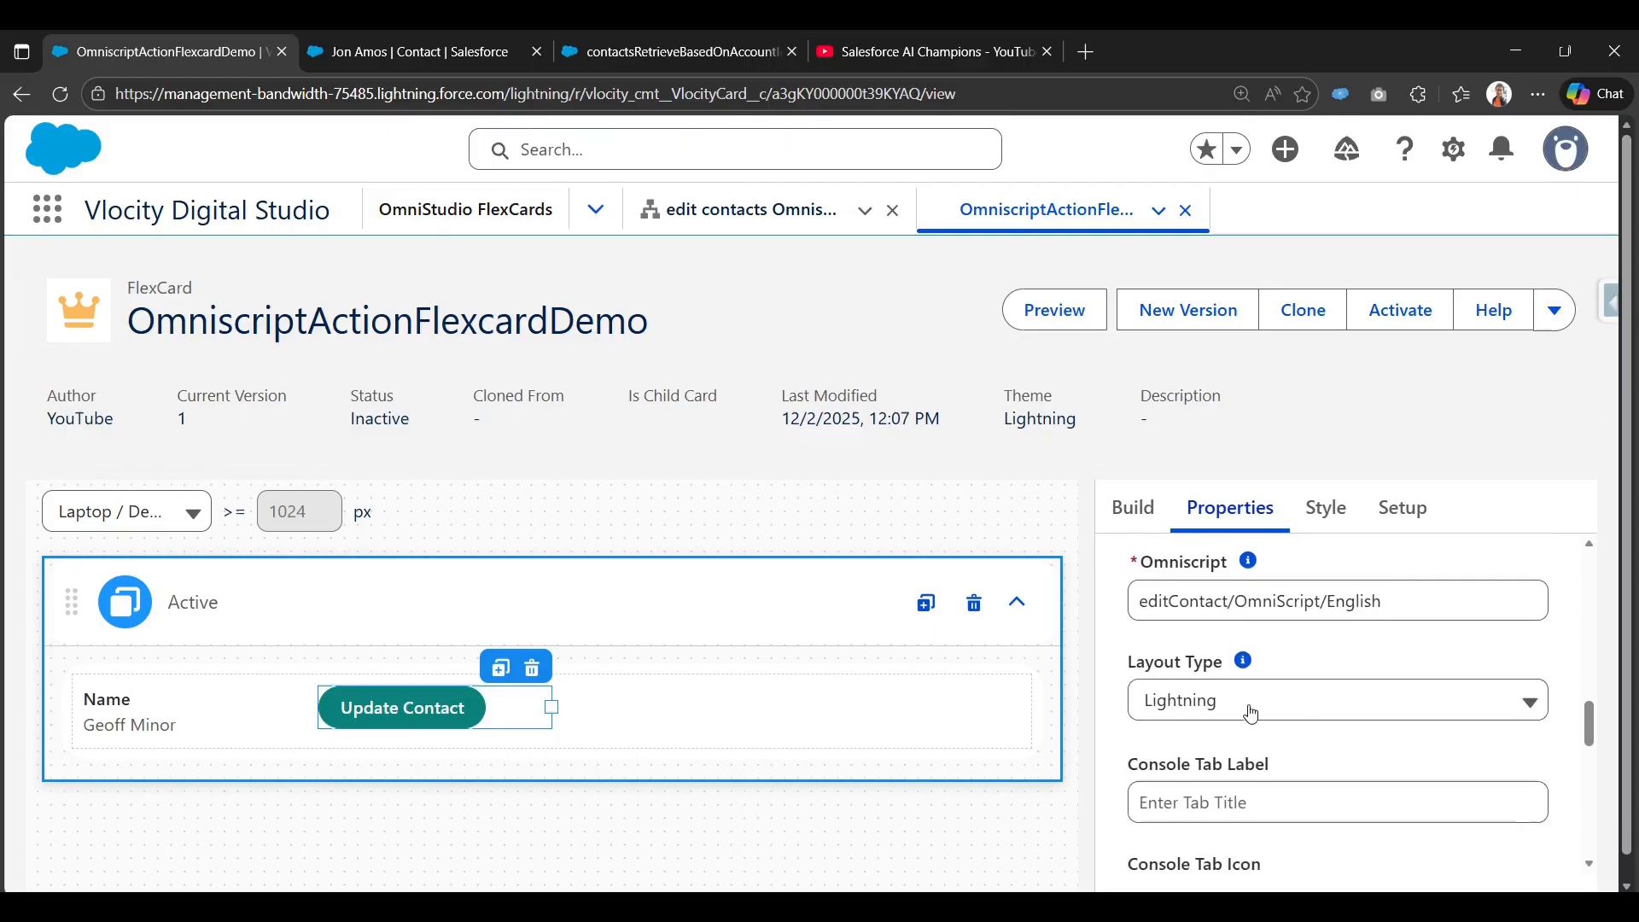
pyautogui.scroll(-4, 1246, 717)
pyautogui.scroll(-1, 1161, 771)
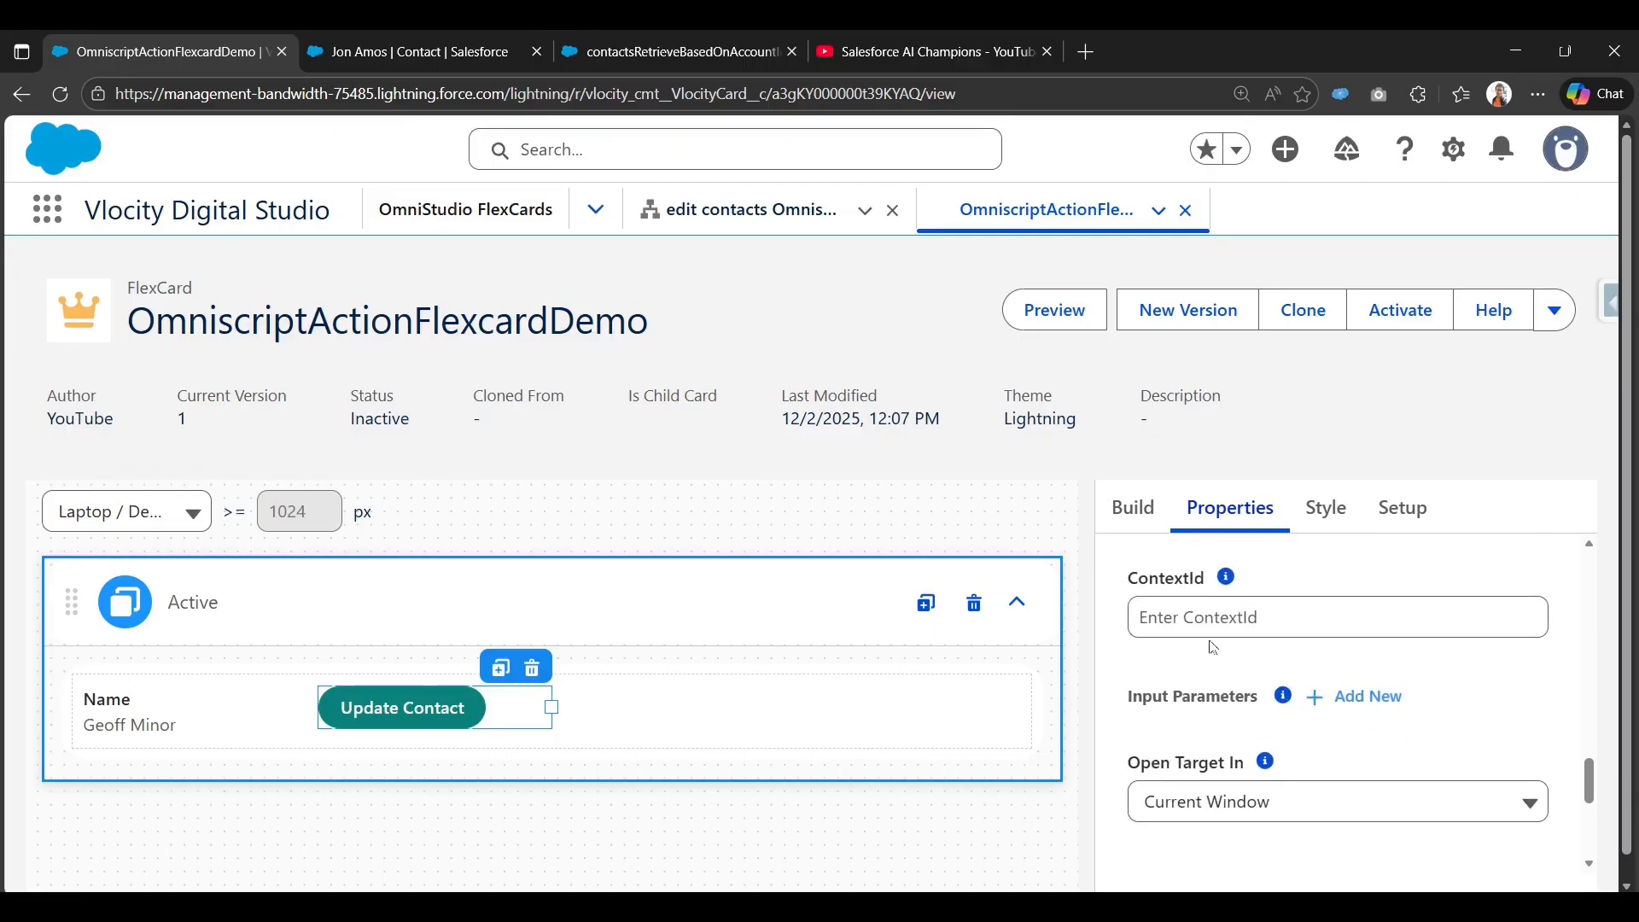
pyautogui.click(1139, 616)
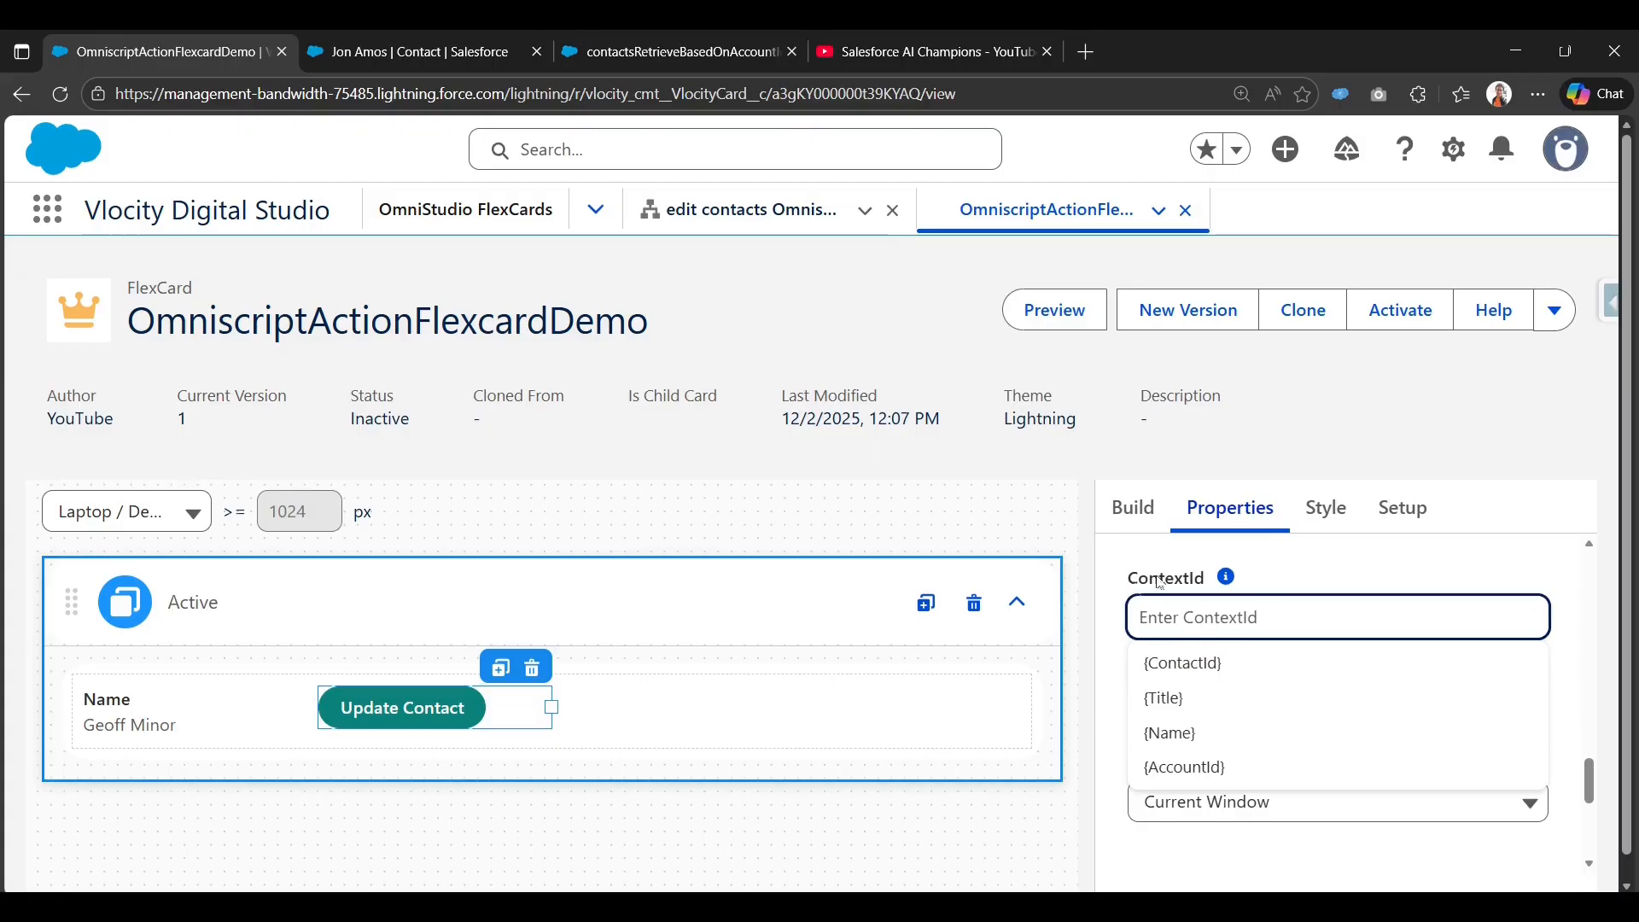
pyautogui.click(1214, 677)
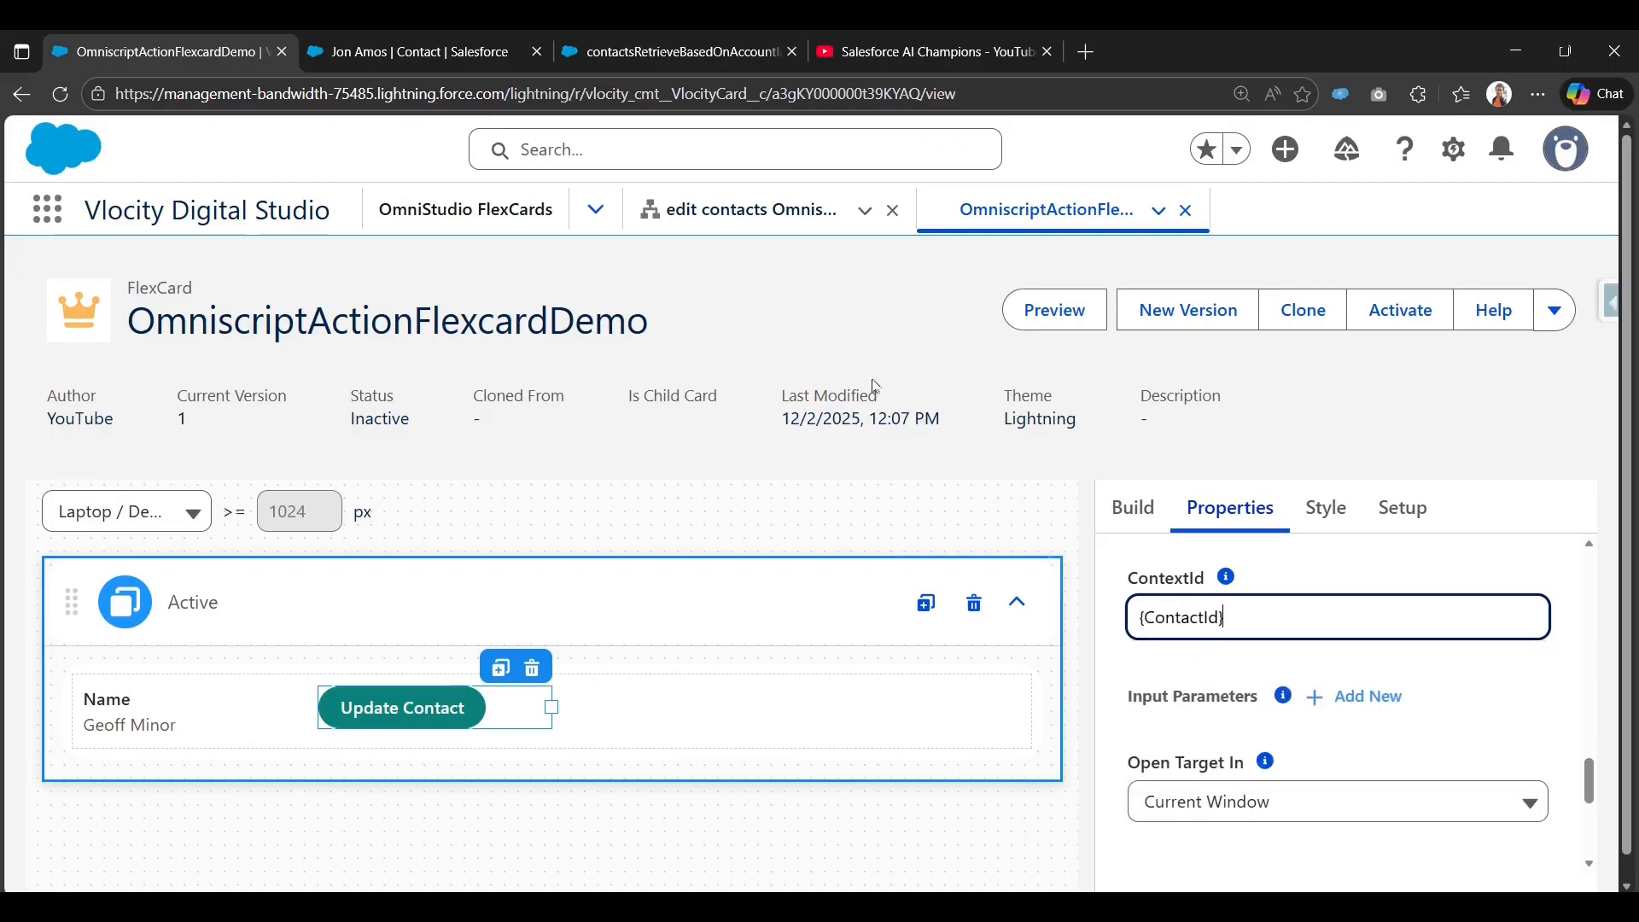
# Bring up the contactsRetrieveBasedOnAccountId DataRaptor preview response.
pyautogui.click(667, 36)
pyautogui.scroll(-3, 677, 767)
pyautogui.scroll(3, 677, 767)
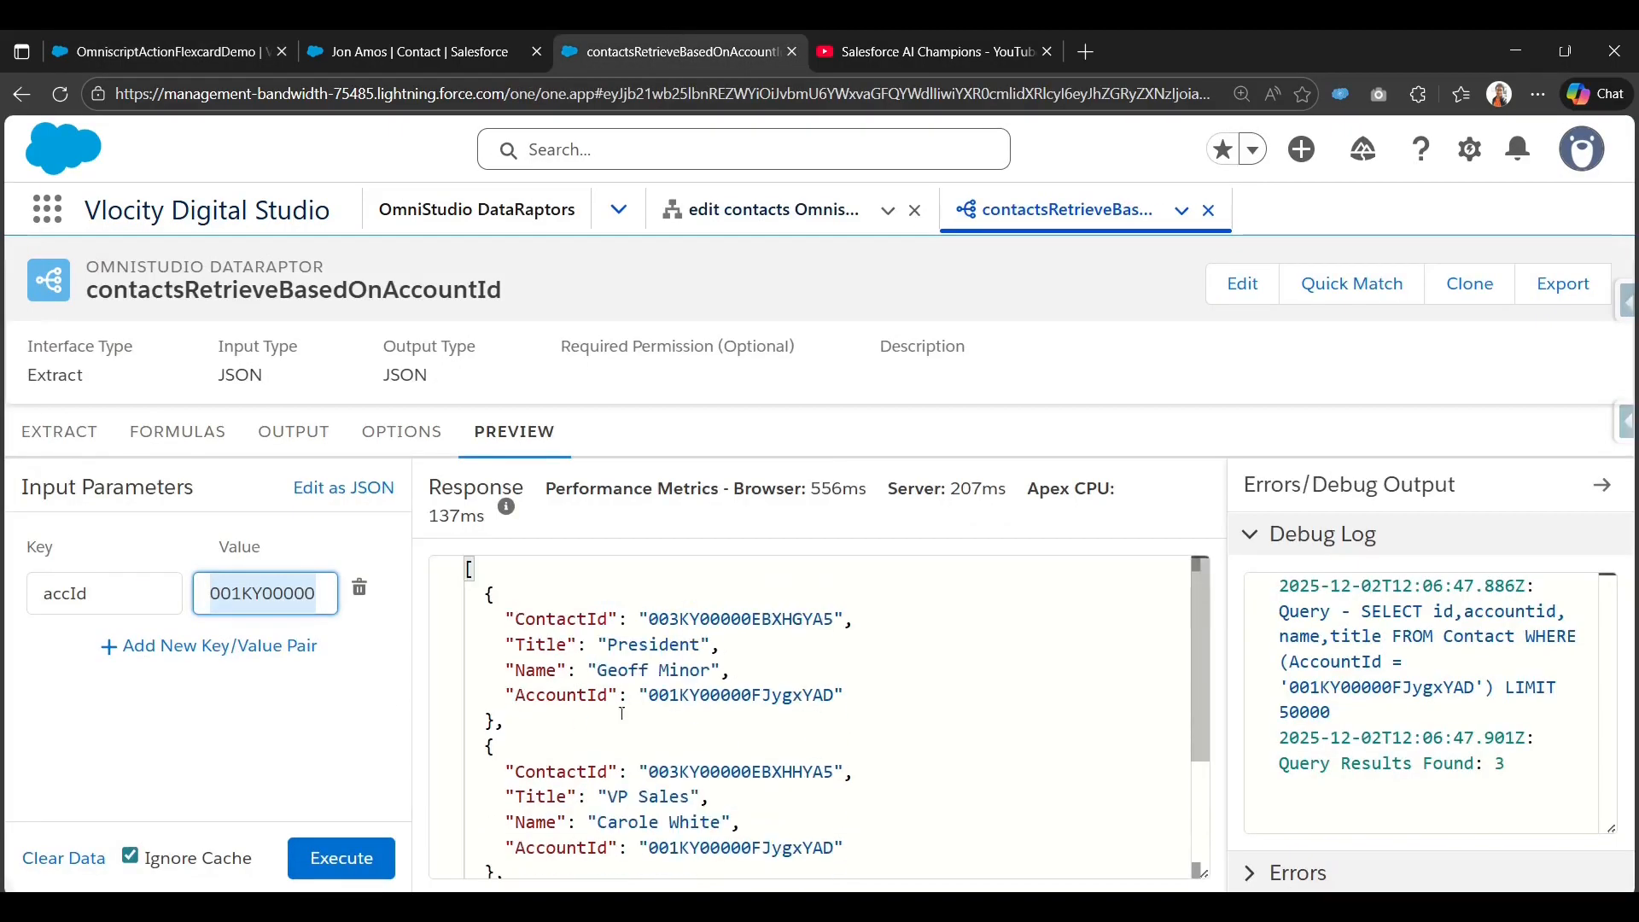
# Confirm the Response JSON key is named ContactId, then return to the OmniscriptActionFlexcardDemo designer.
pyautogui.click(125, 570)
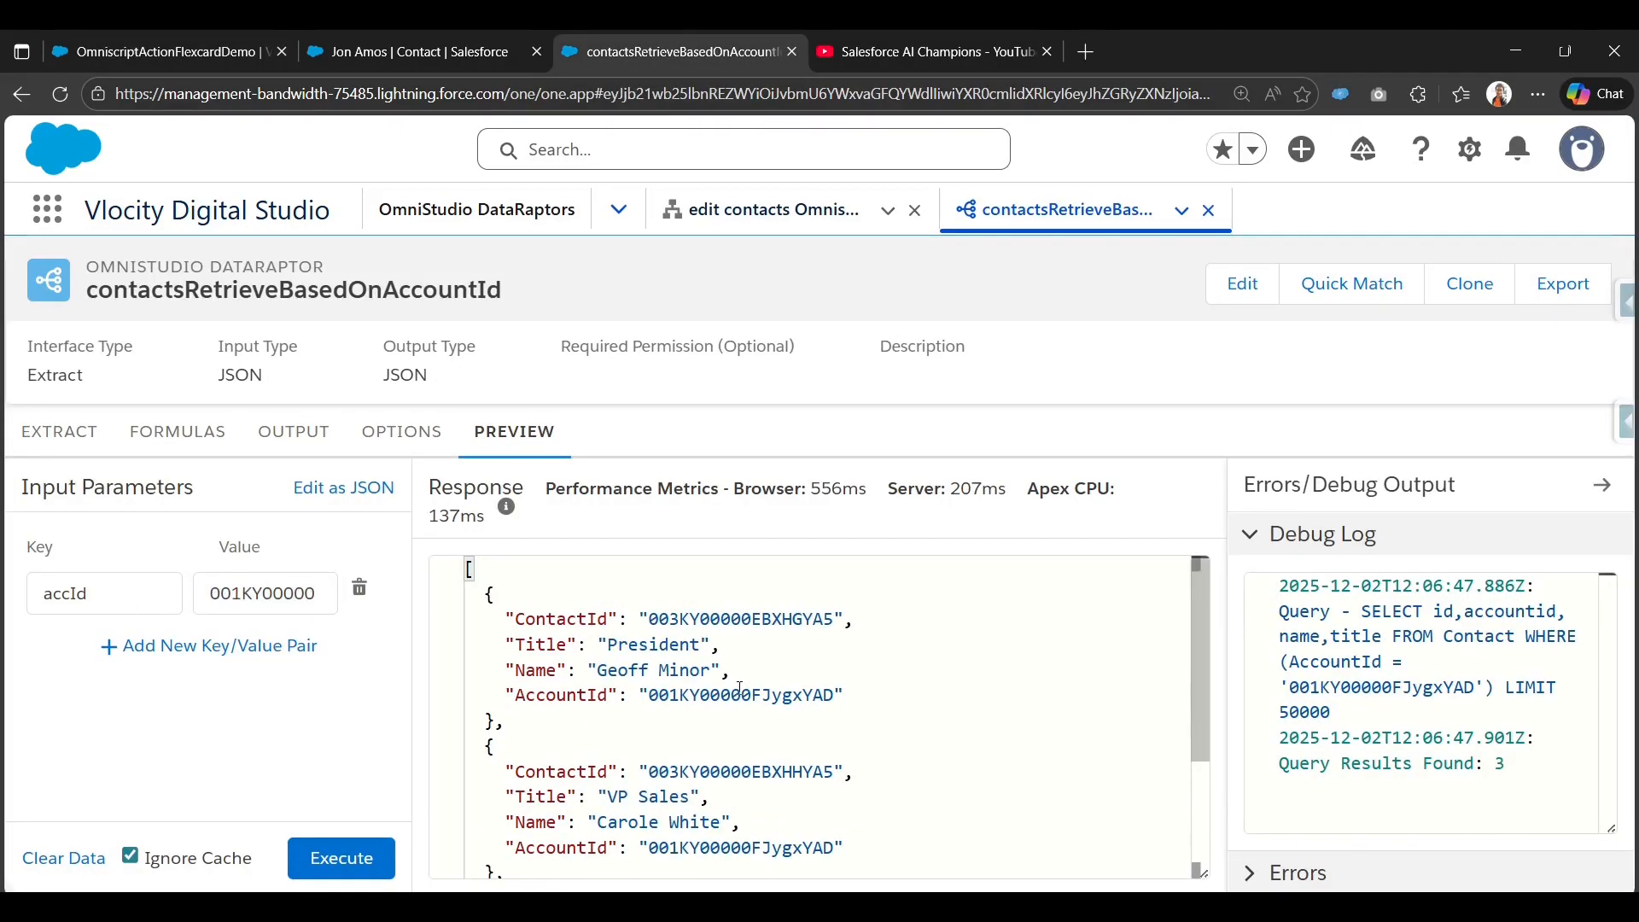
pyautogui.scroll(-3, 736, 708)
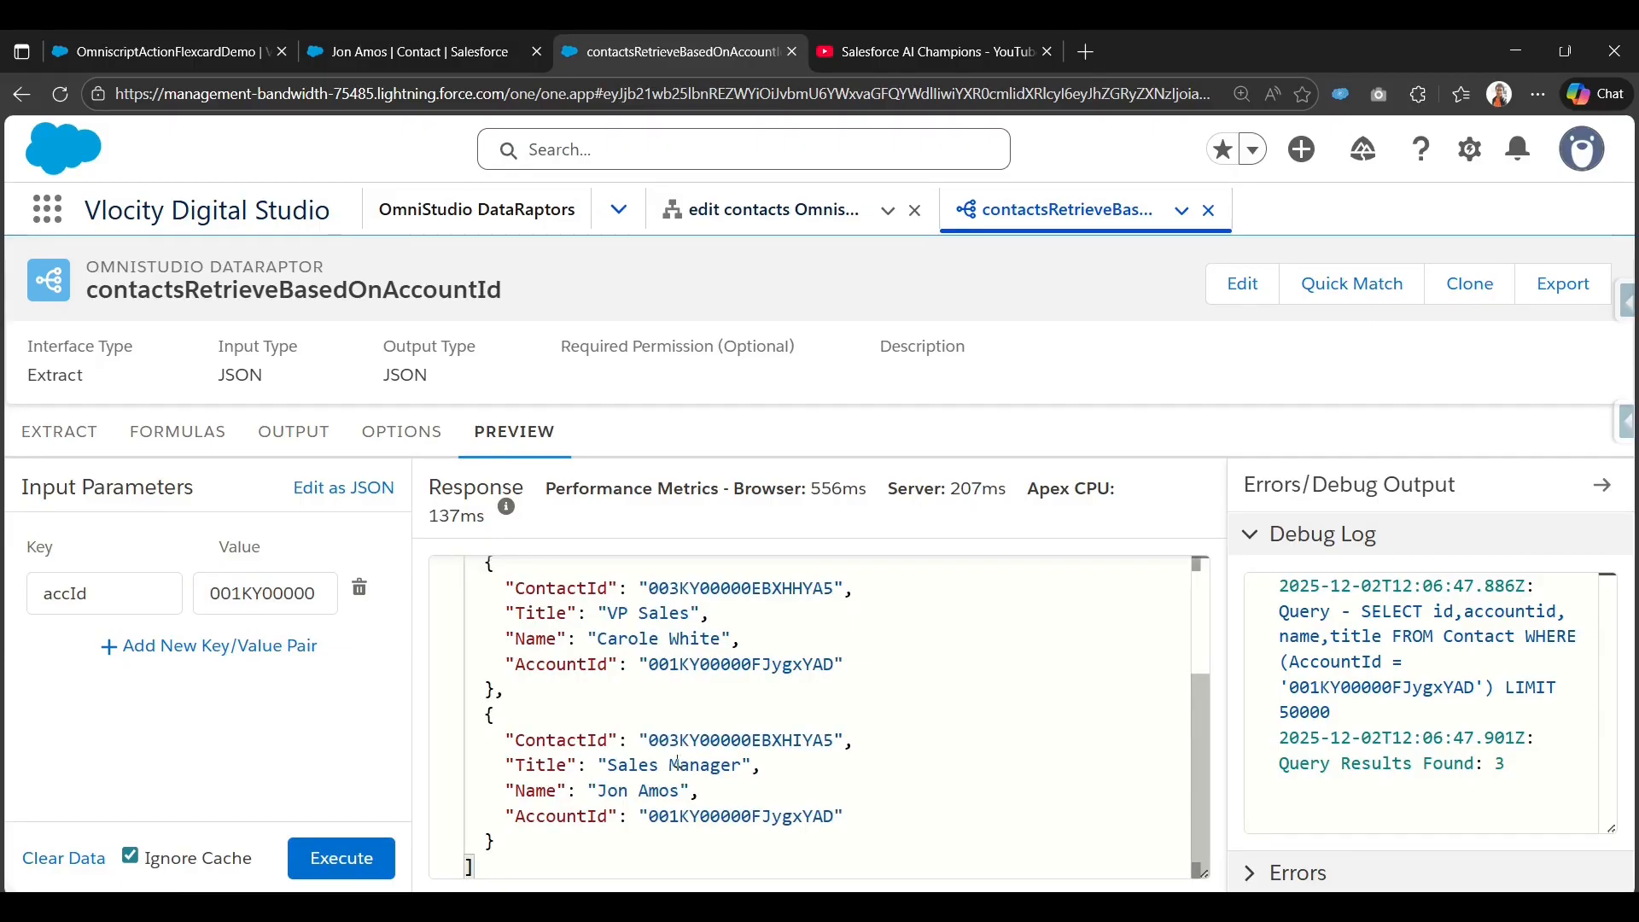
pyautogui.scroll(2, 678, 763)
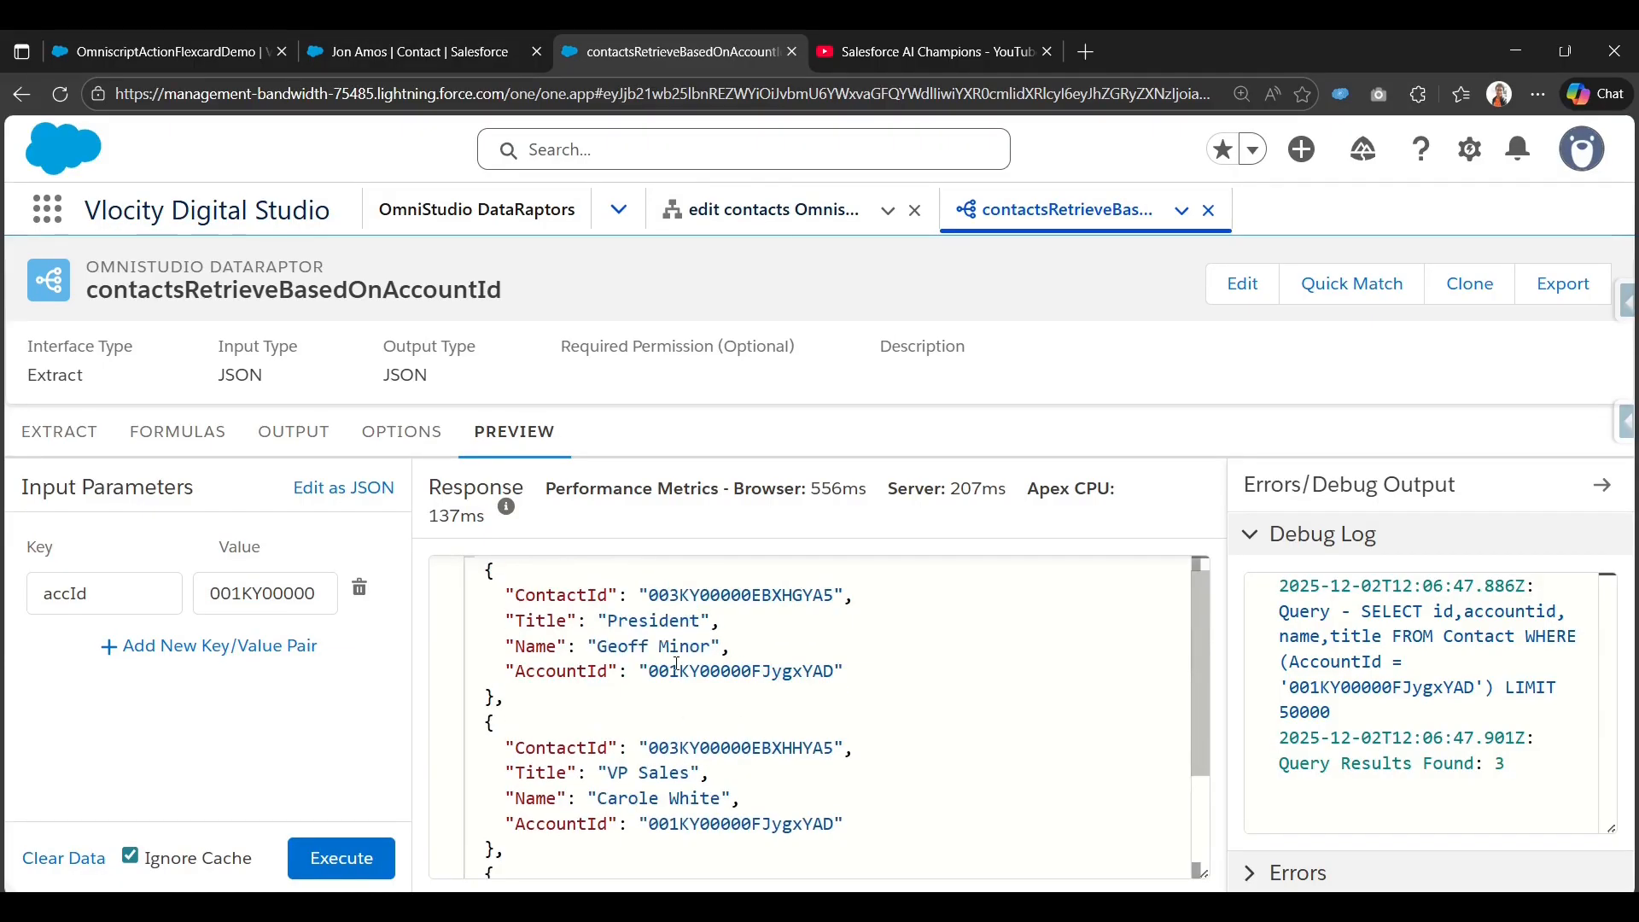
pyautogui.doubleClick(697, 595)
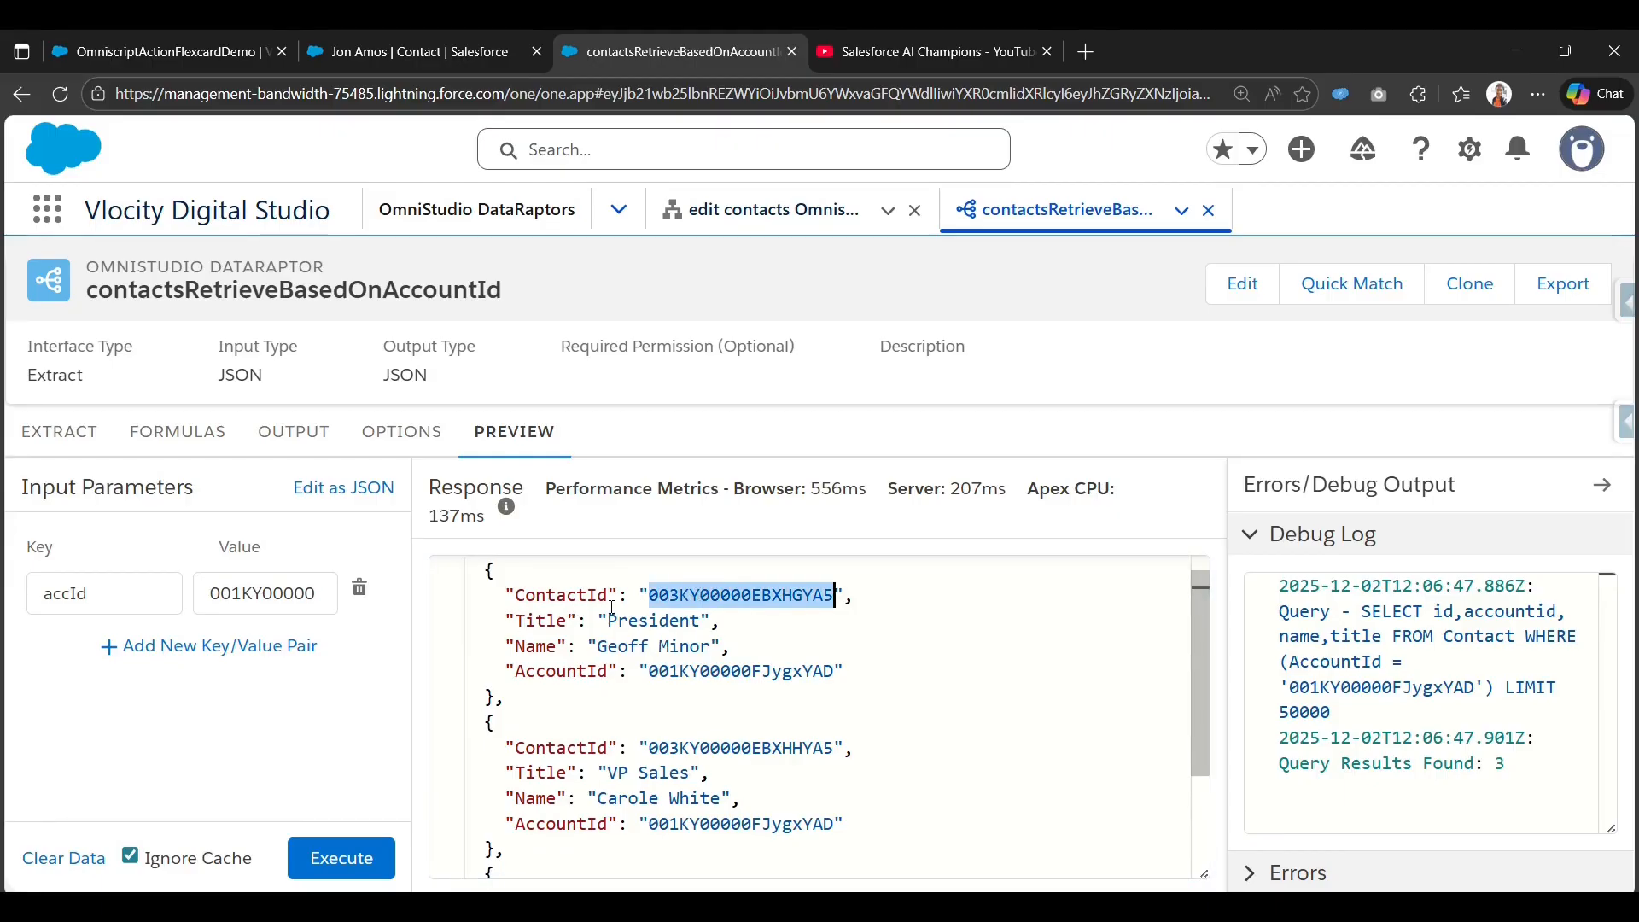
pyautogui.doubleClick(552, 595)
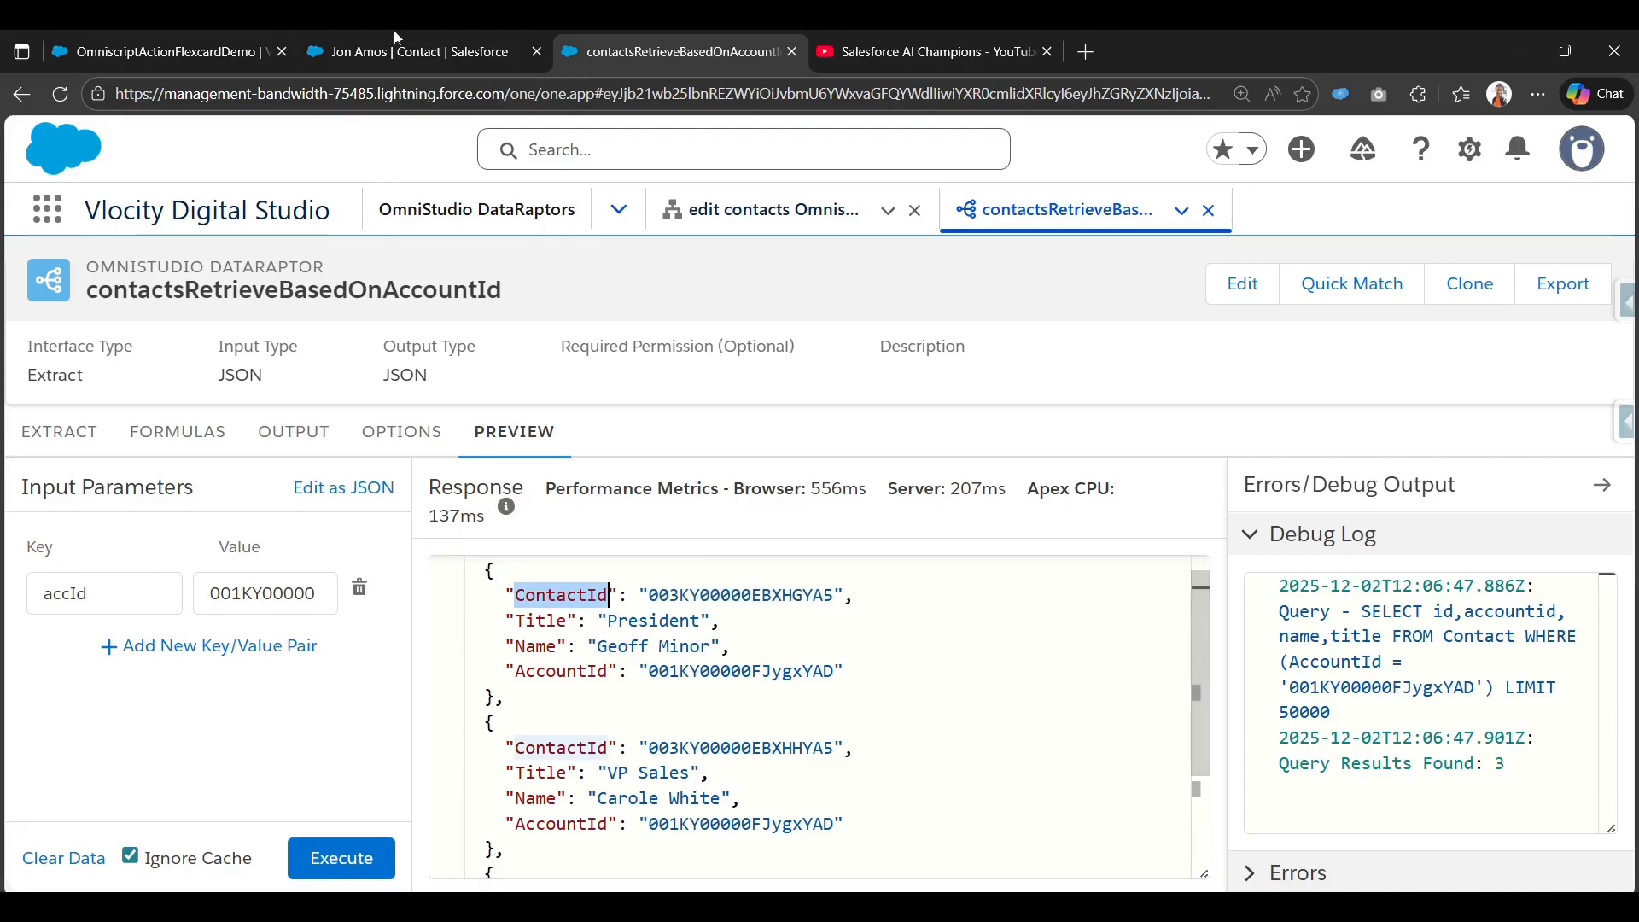
pyautogui.click(171, 52)
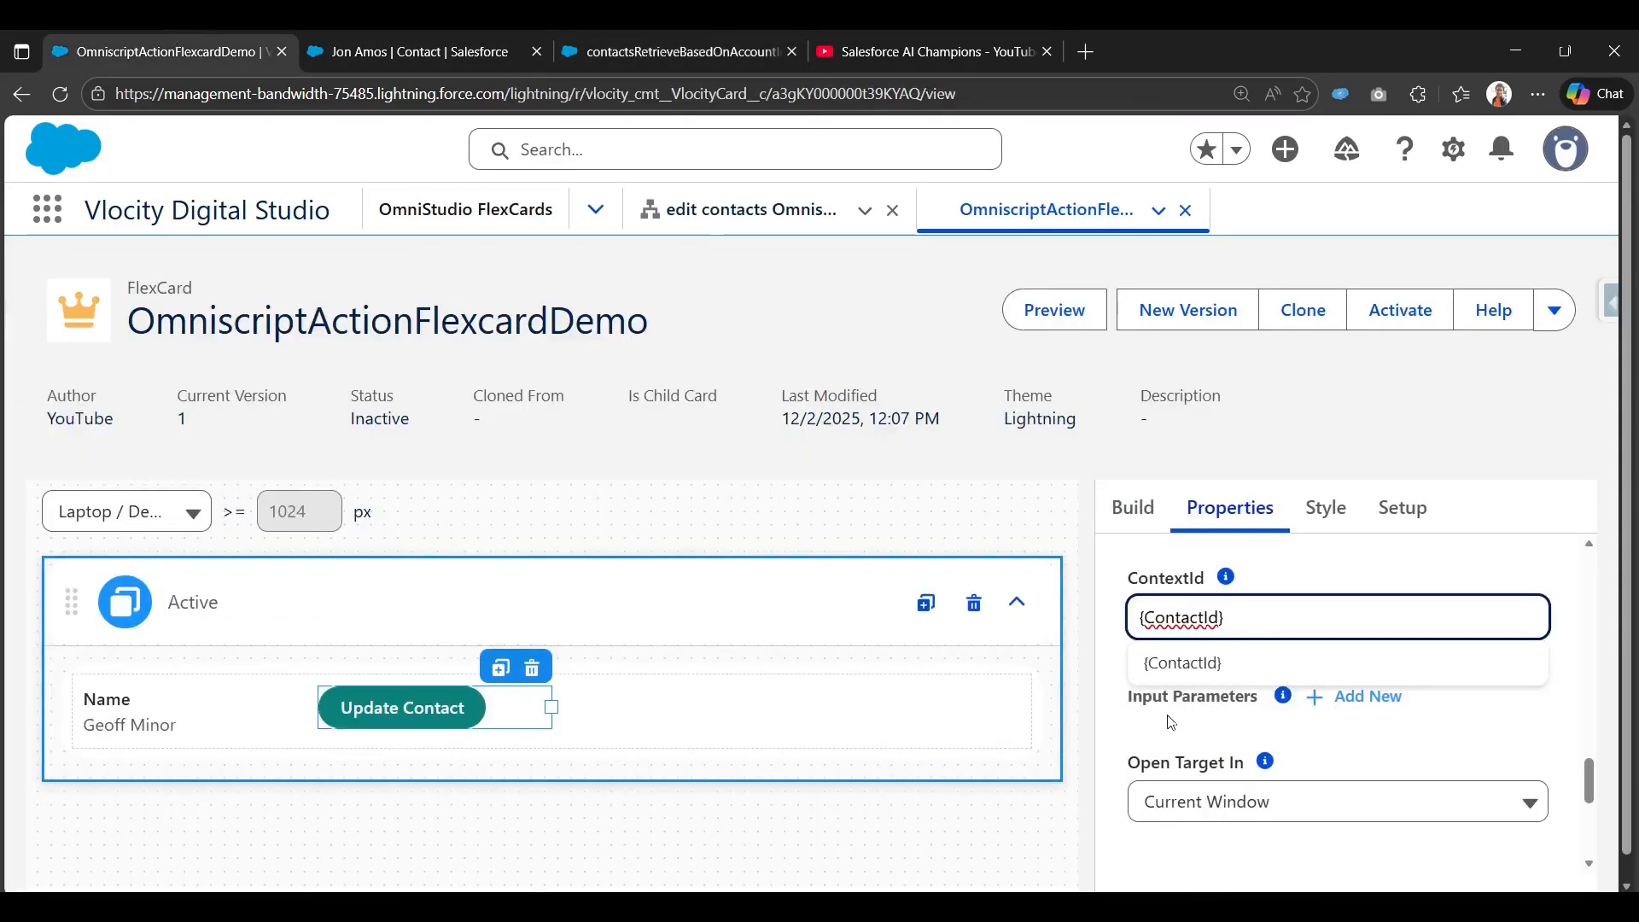
# Glance at the DataRaptor preview and contact page, then return to the FlexCard designer.
pyautogui.click(642, 38)
pyautogui.click(466, 37)
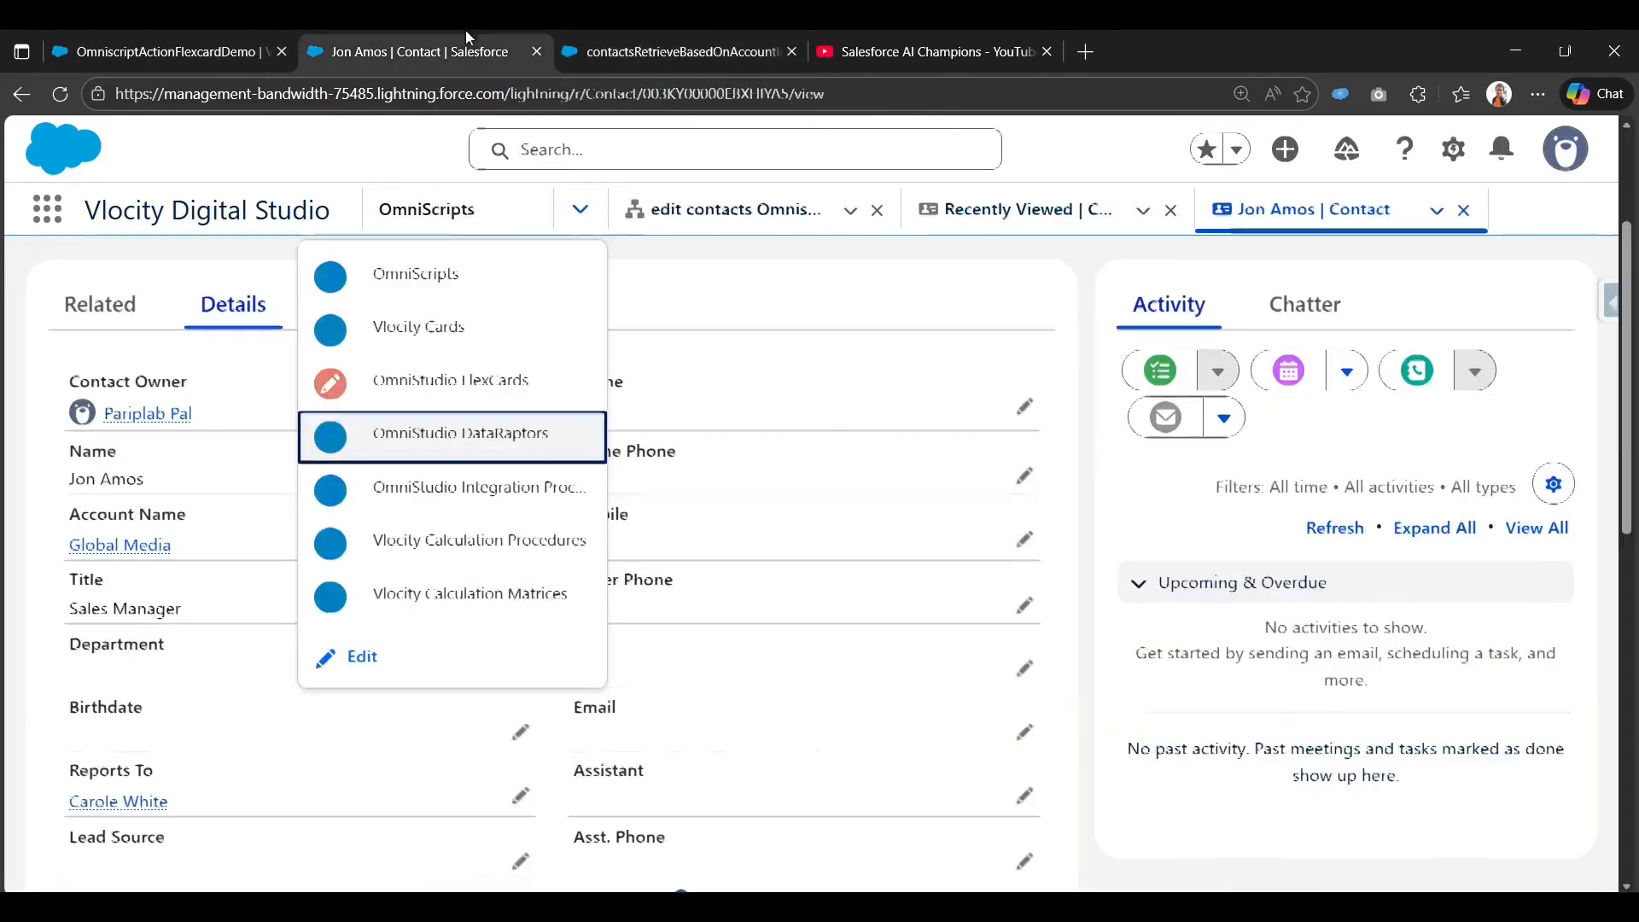
pyautogui.click(171, 46)
pyautogui.scroll(1, 1188, 657)
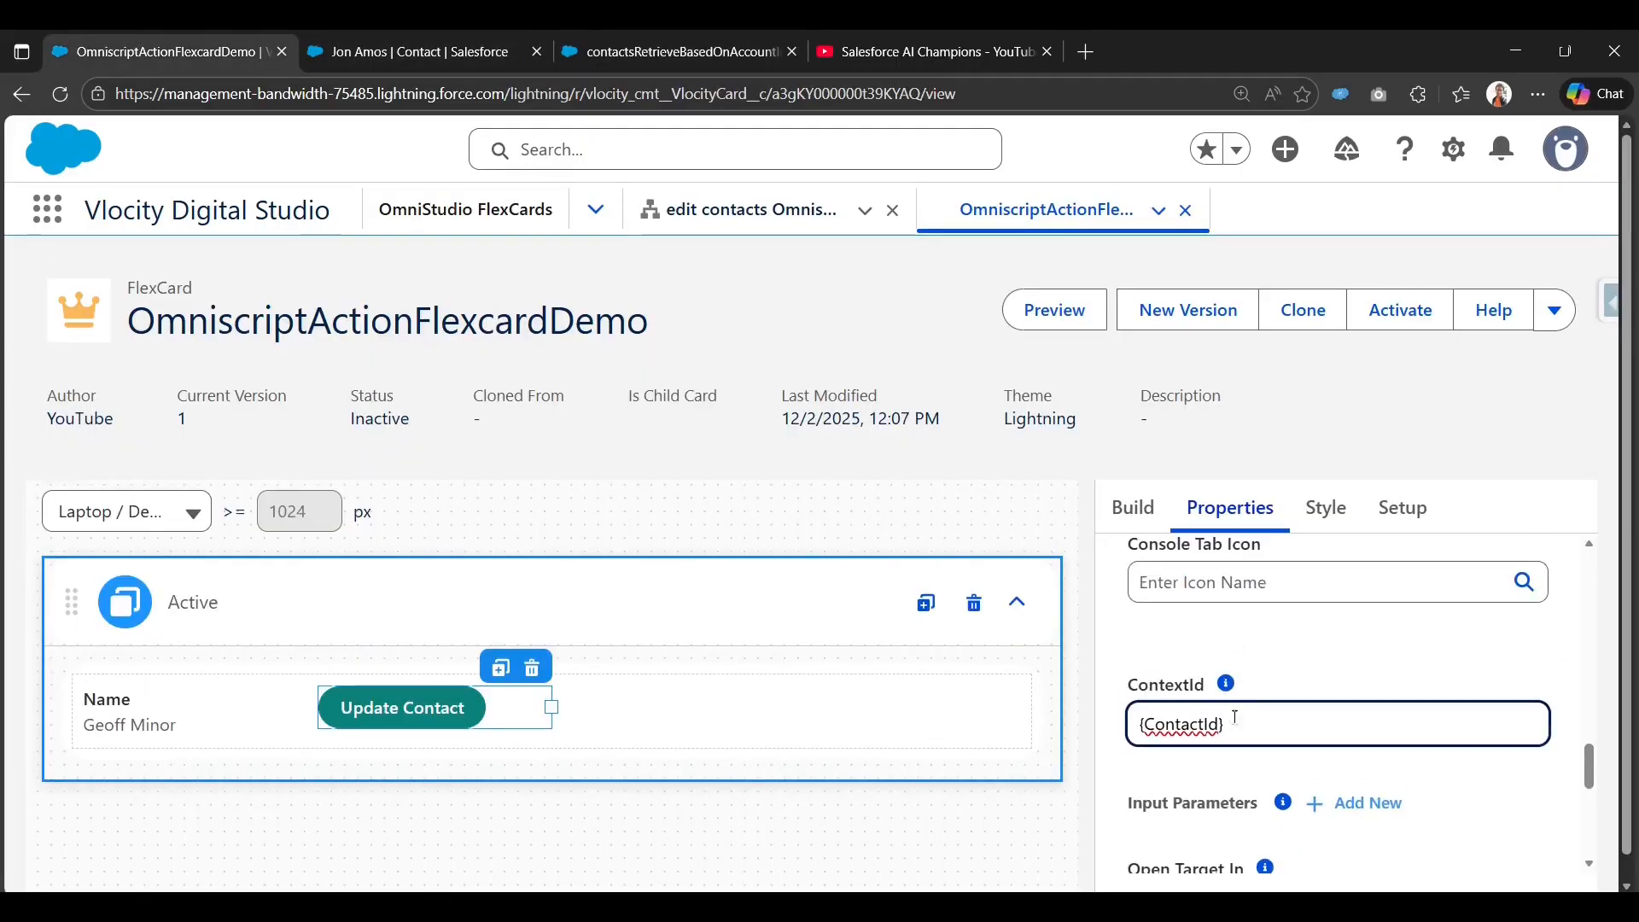
pyautogui.scroll(-3, 1308, 704)
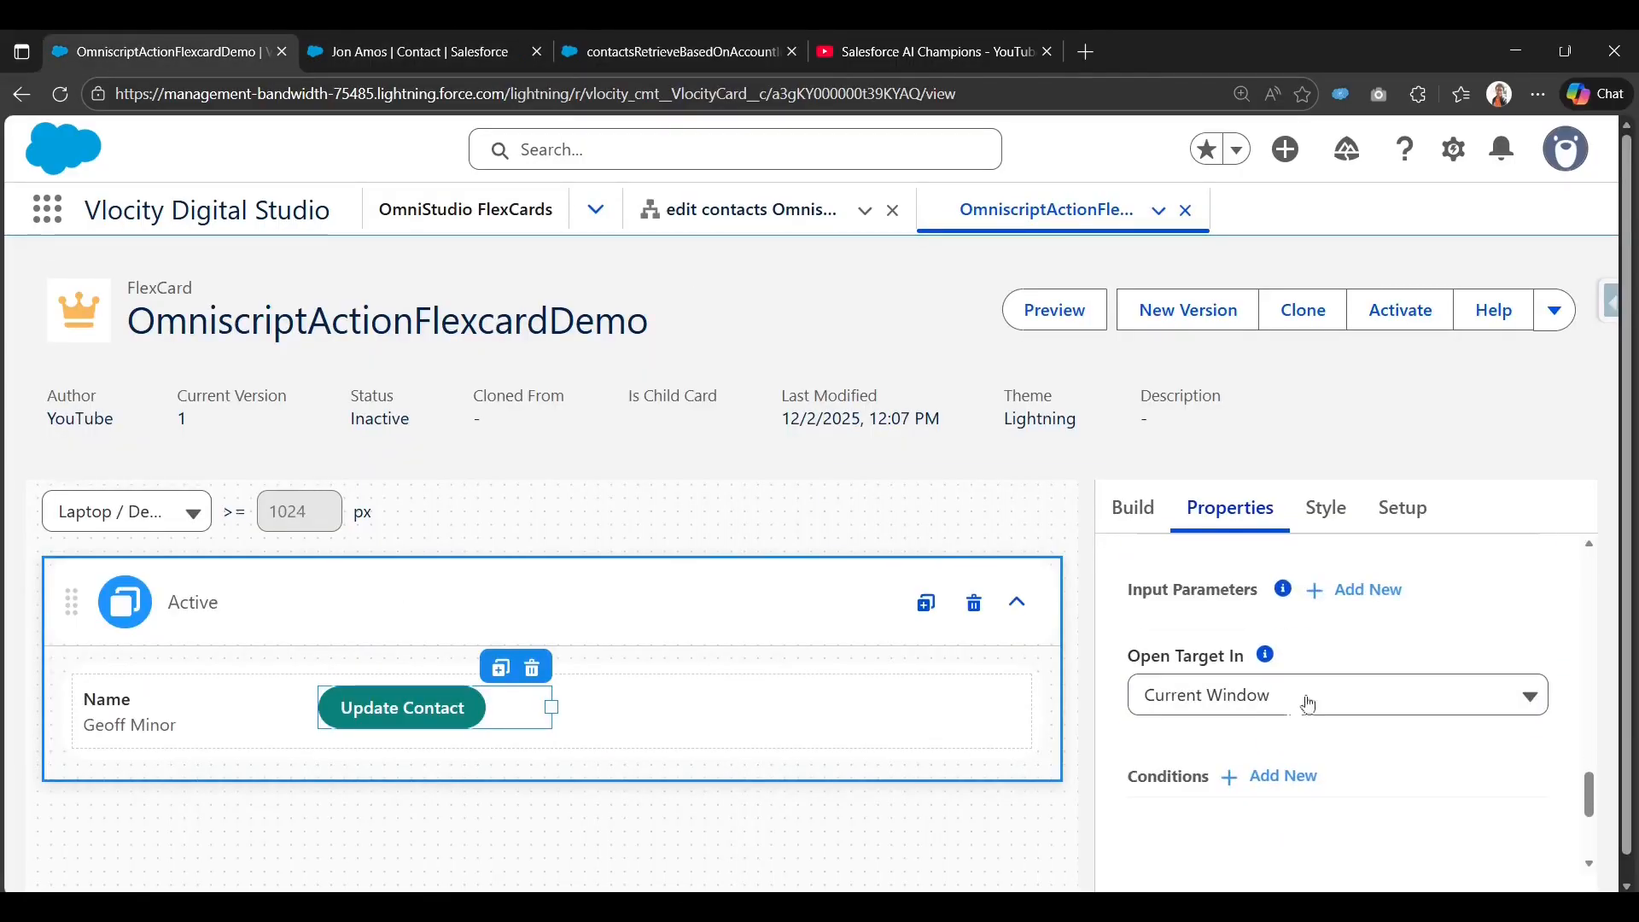
pyautogui.scroll(1, 1322, 679)
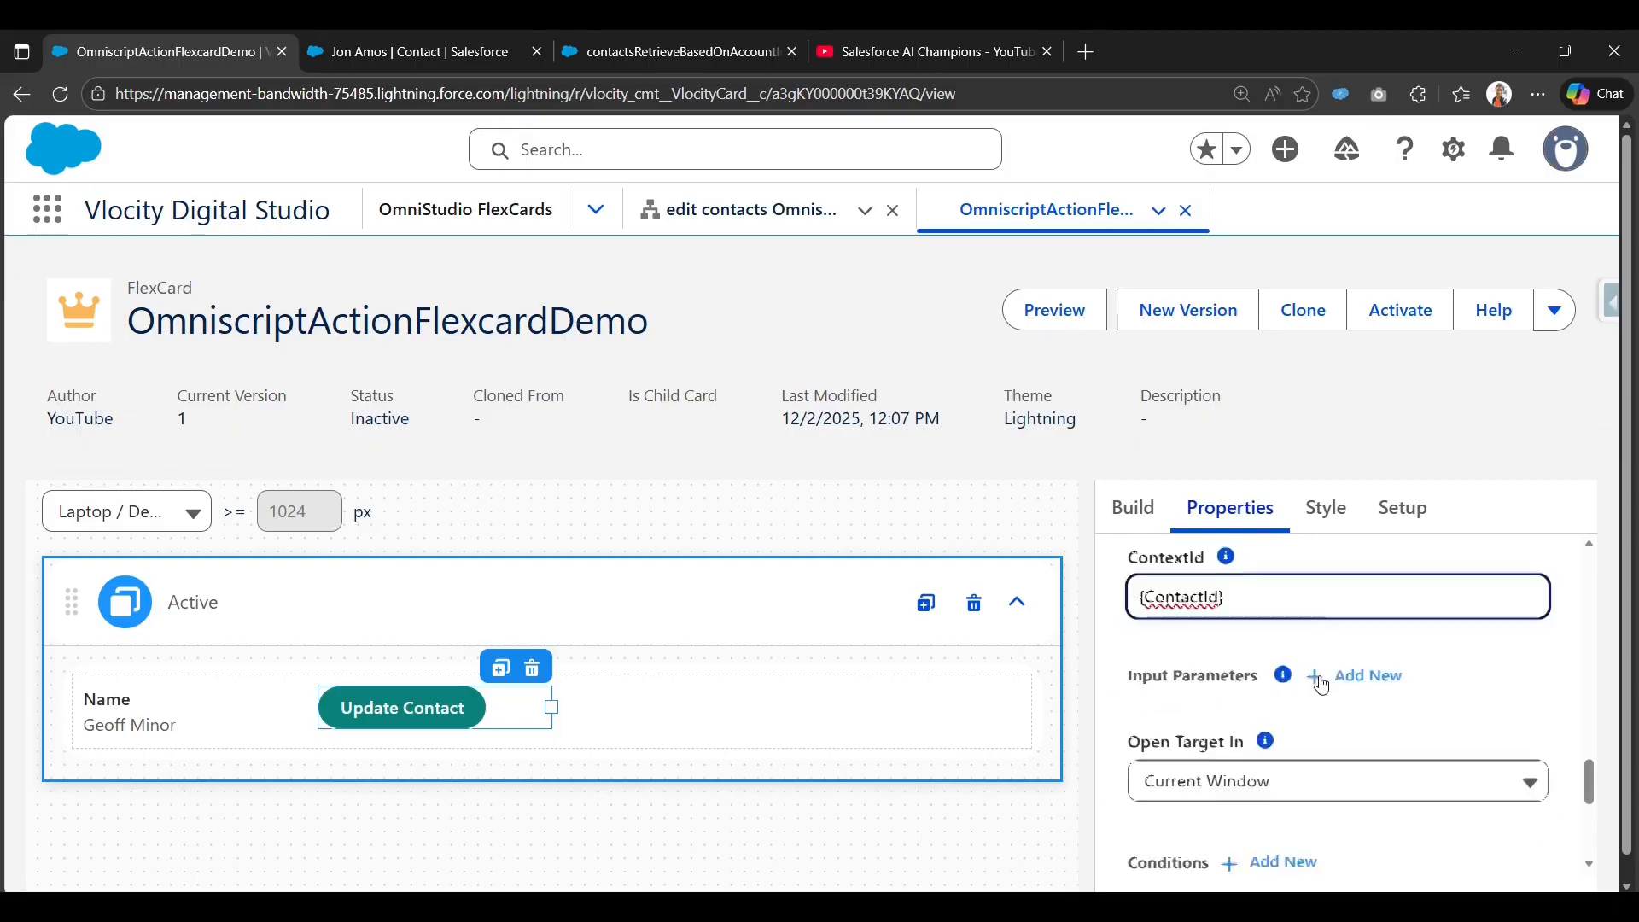
# Add and then remove an empty input parameter, and preview the FlexCard.
pyautogui.click(1377, 698)
pyautogui.click(1540, 794)
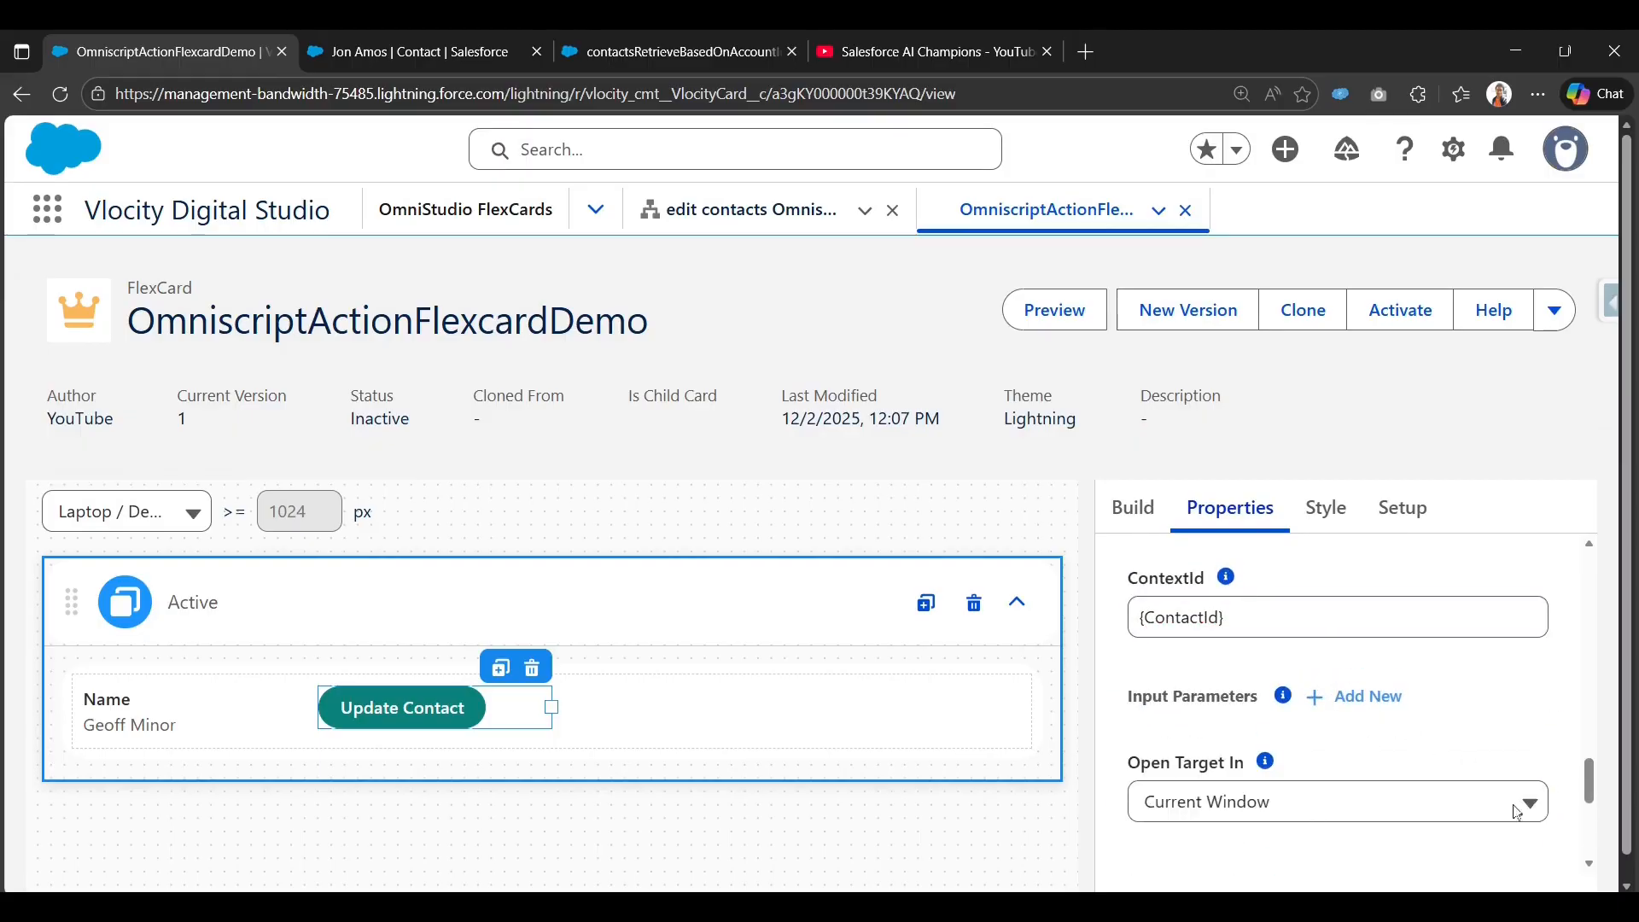
pyautogui.scroll(-5, 1187, 785)
pyautogui.scroll(2, 1187, 785)
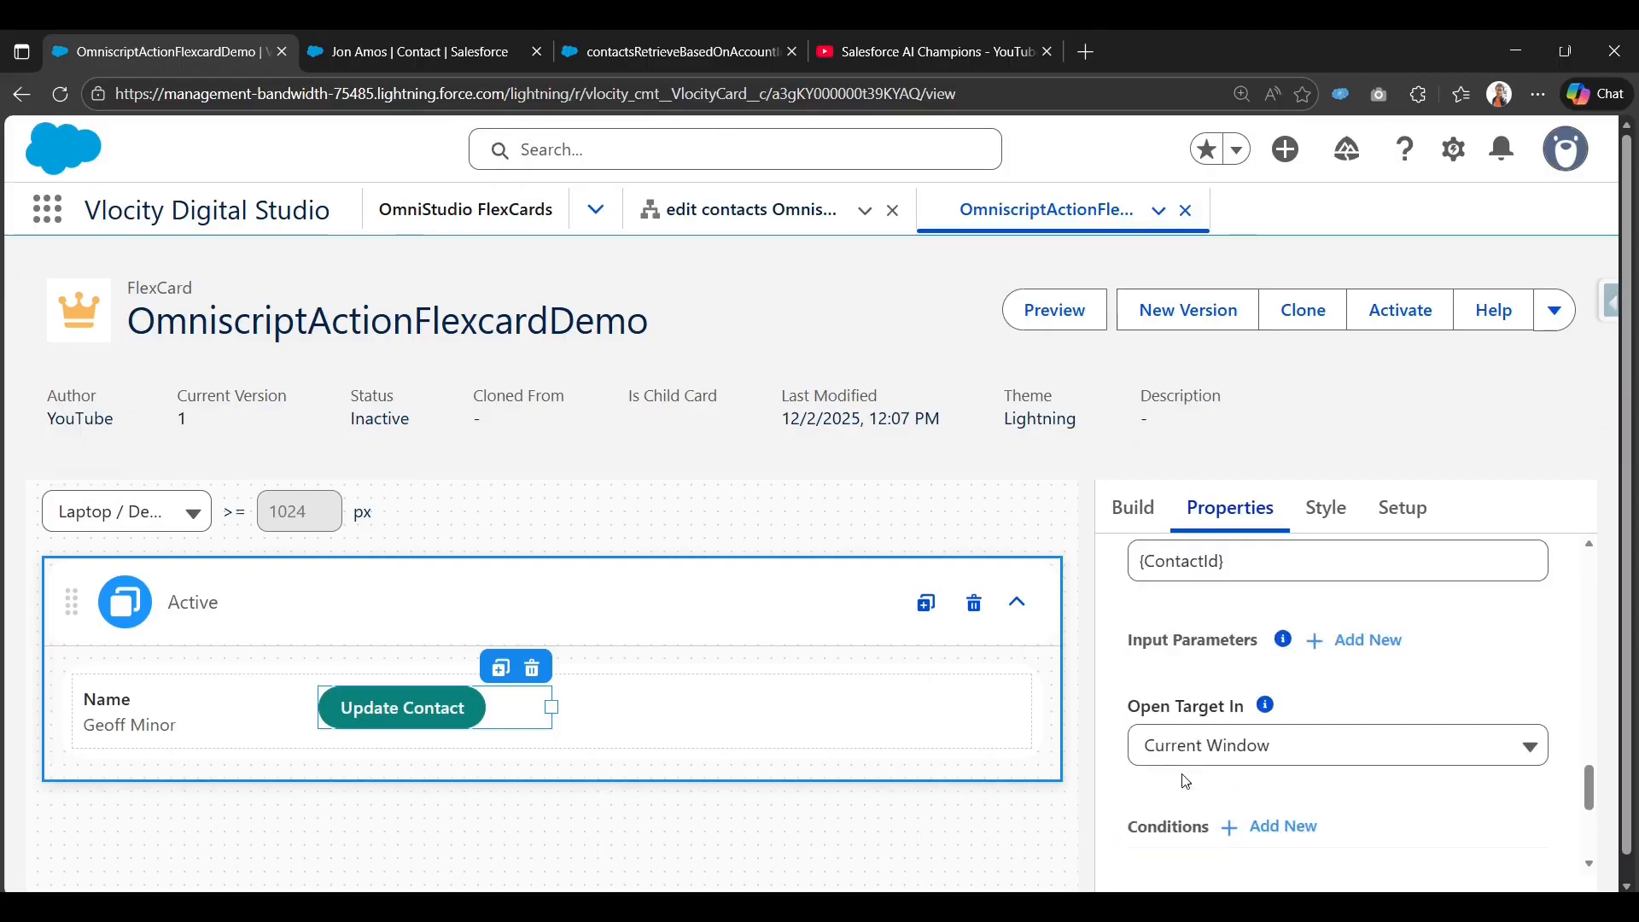
pyautogui.scroll(3, 1187, 782)
pyautogui.click(1018, 310)
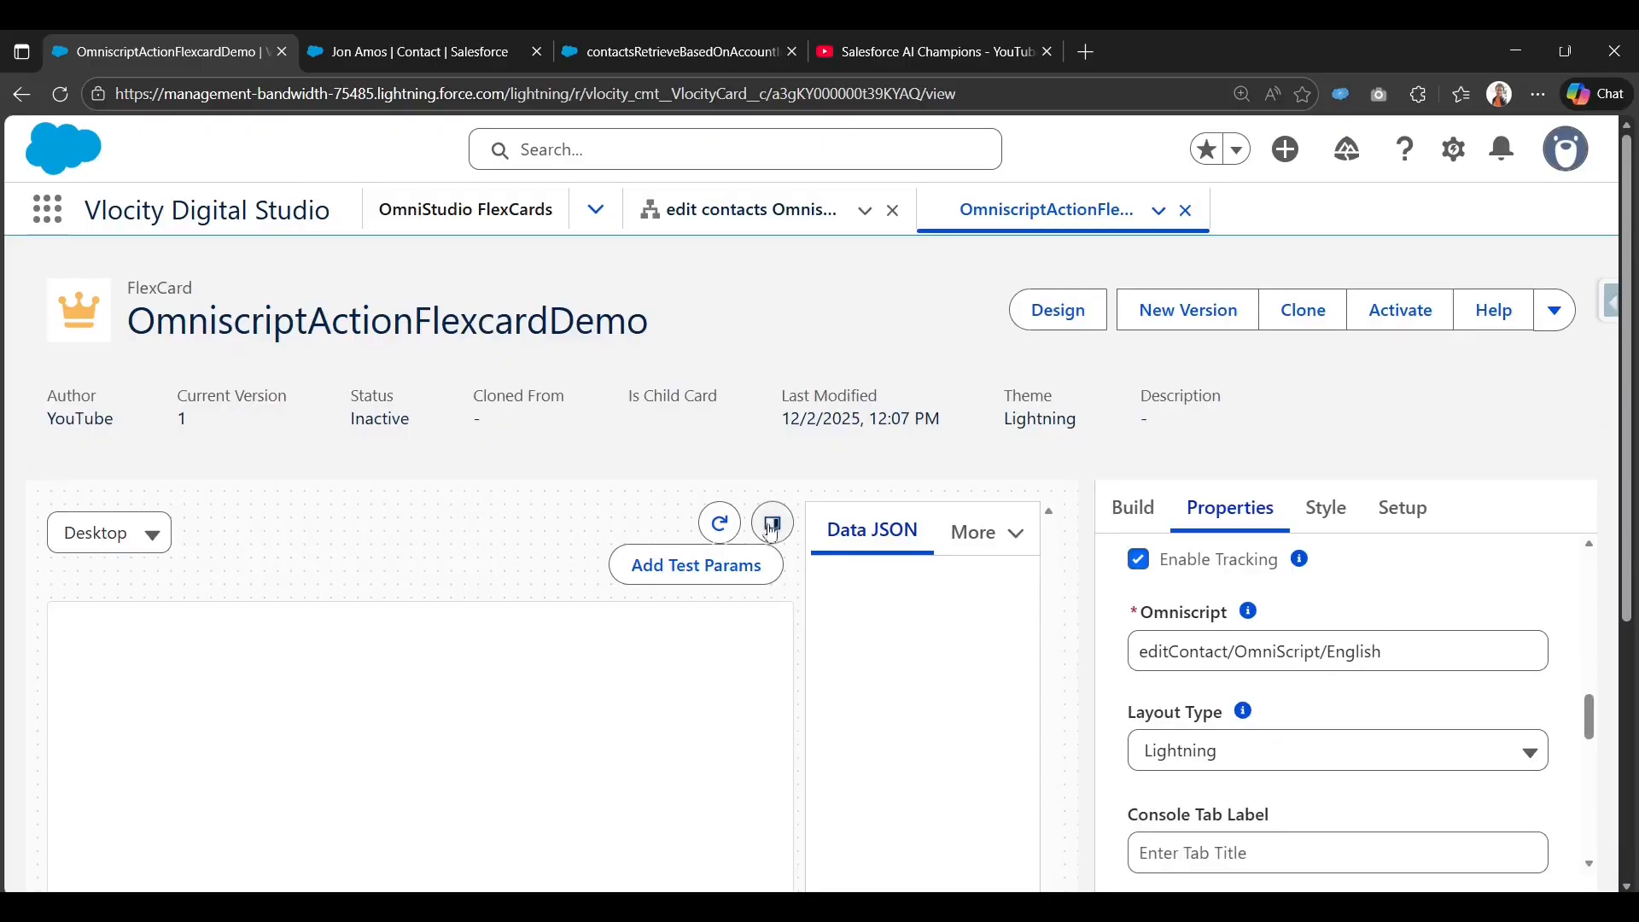
# Collapse the Data JSON panel and launch the edit form from the third contact's Update Contact button.
pyautogui.click(774, 523)
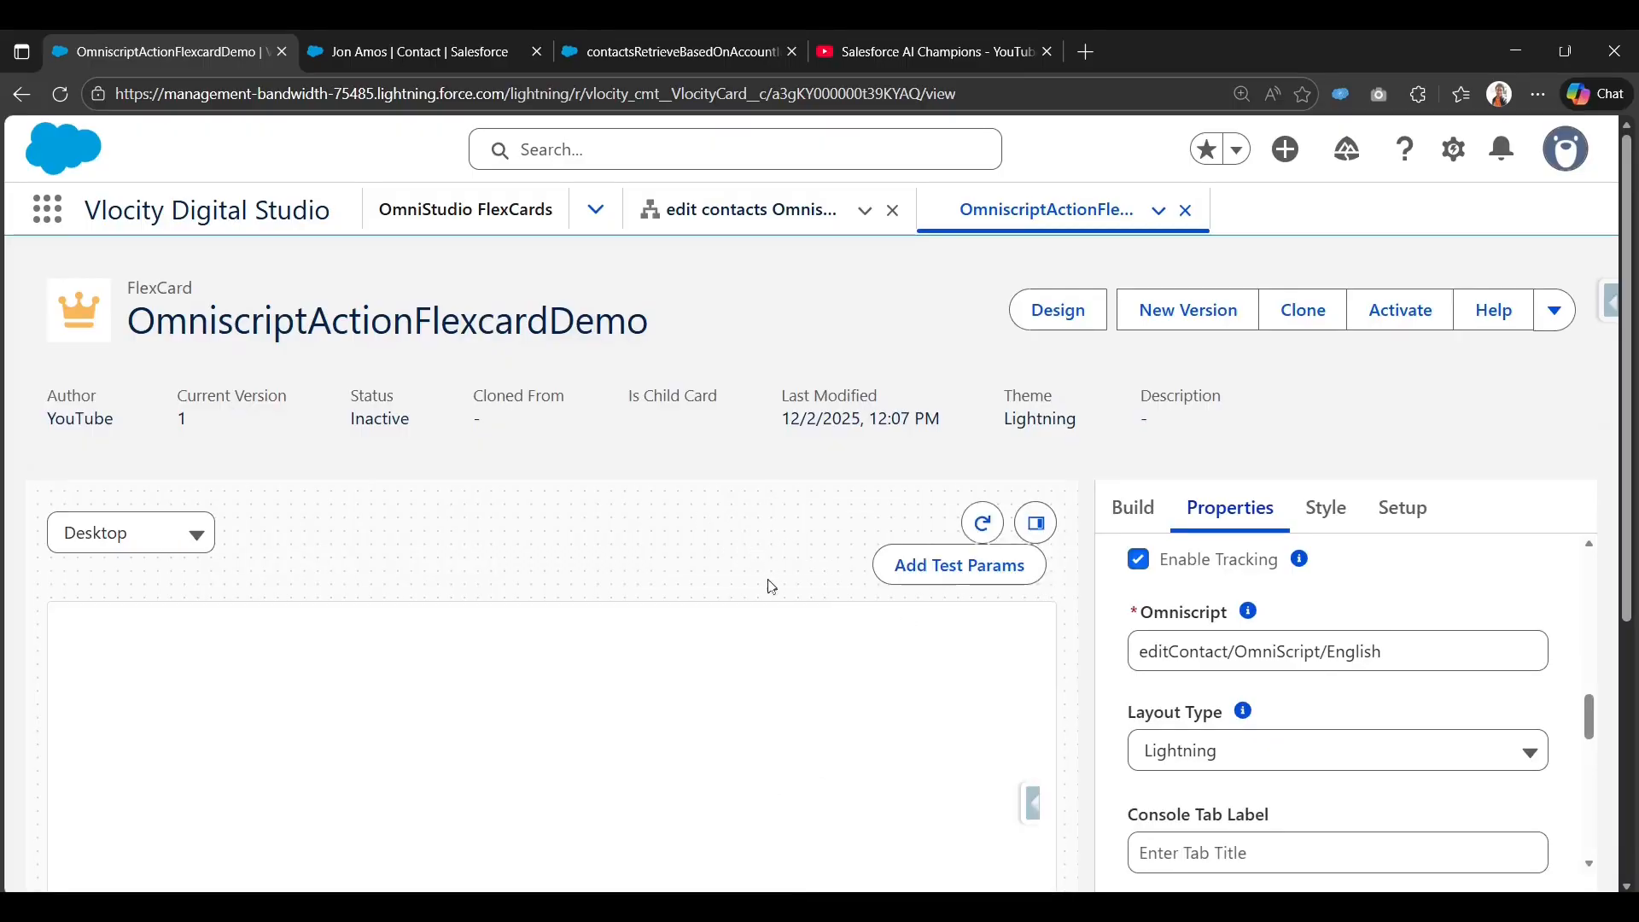
pyautogui.scroll(-1, 771, 589)
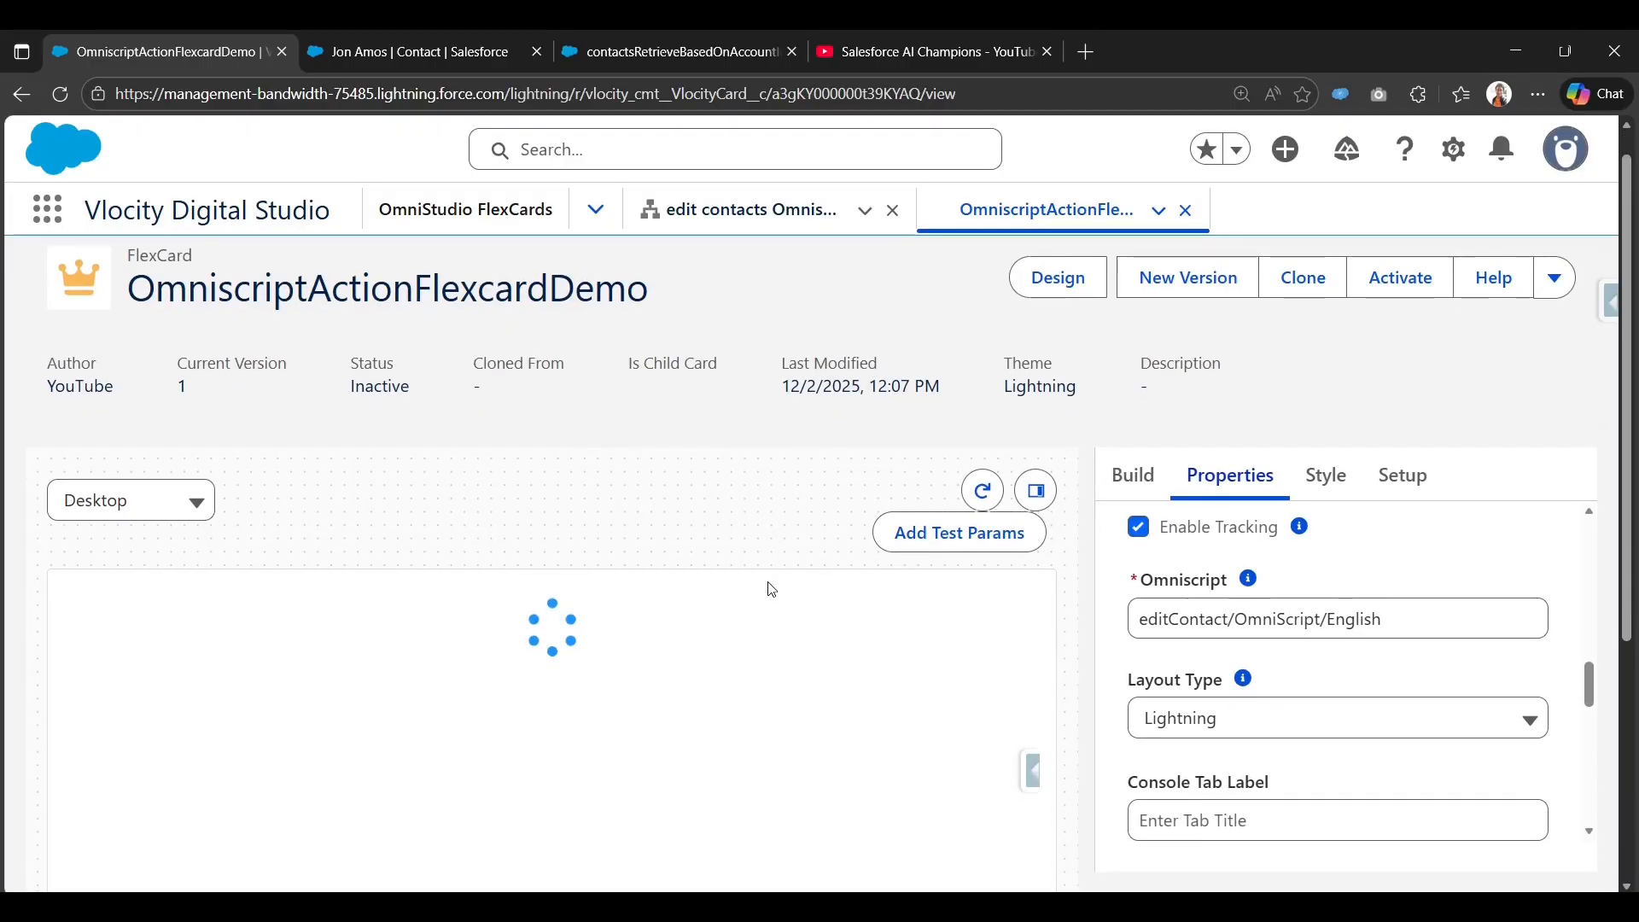
pyautogui.scroll(-1, 770, 589)
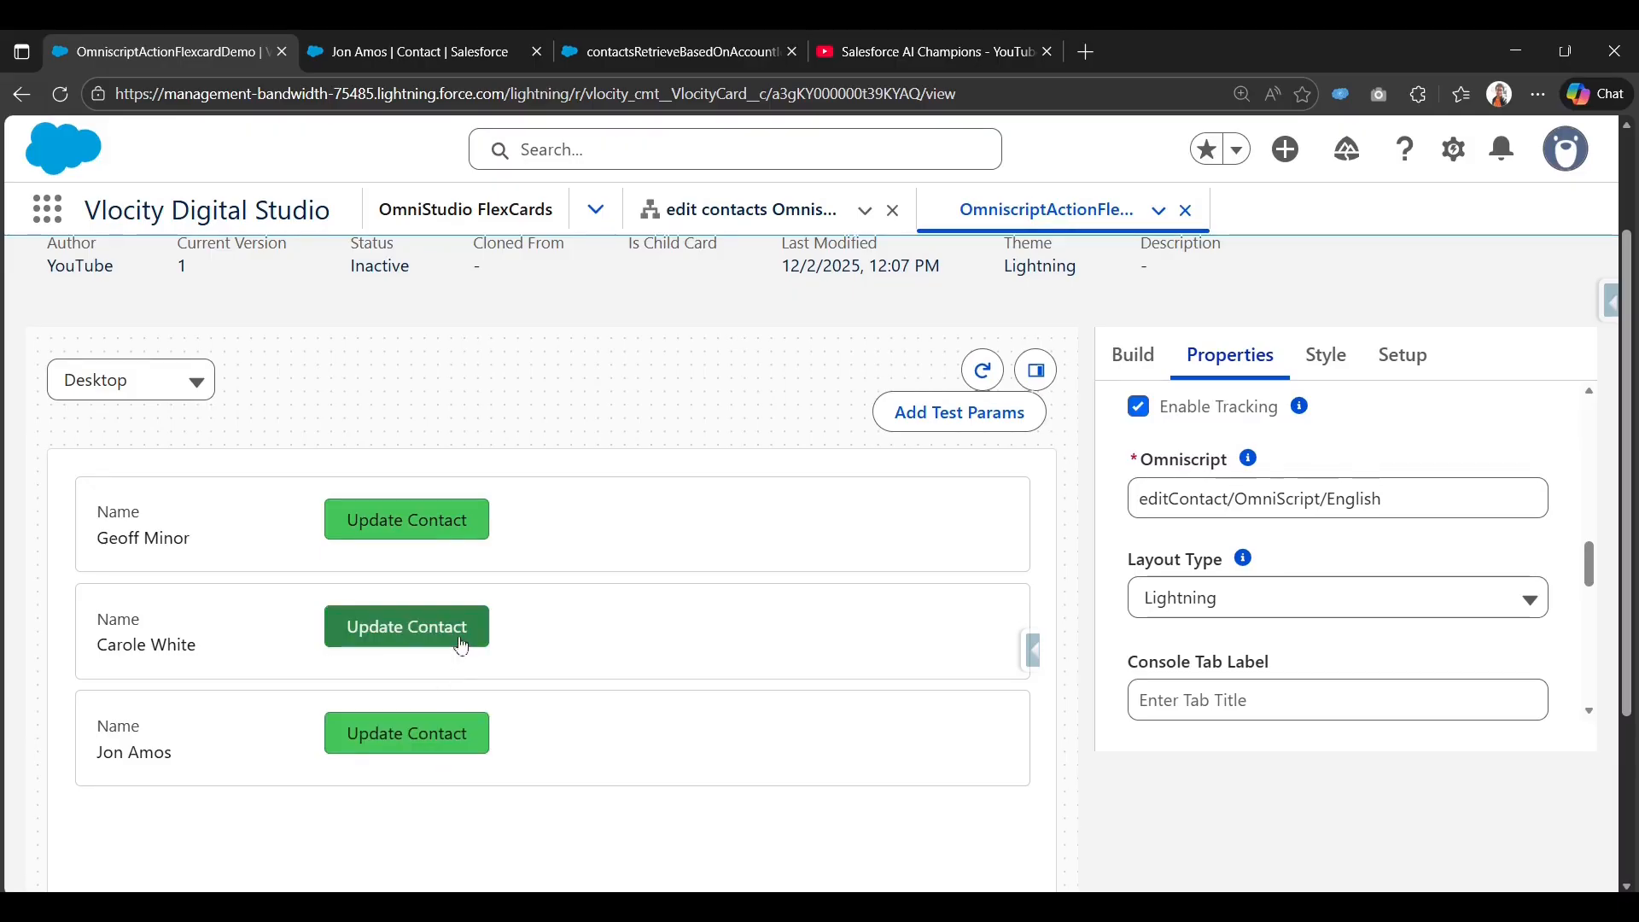
pyautogui.click(451, 748)
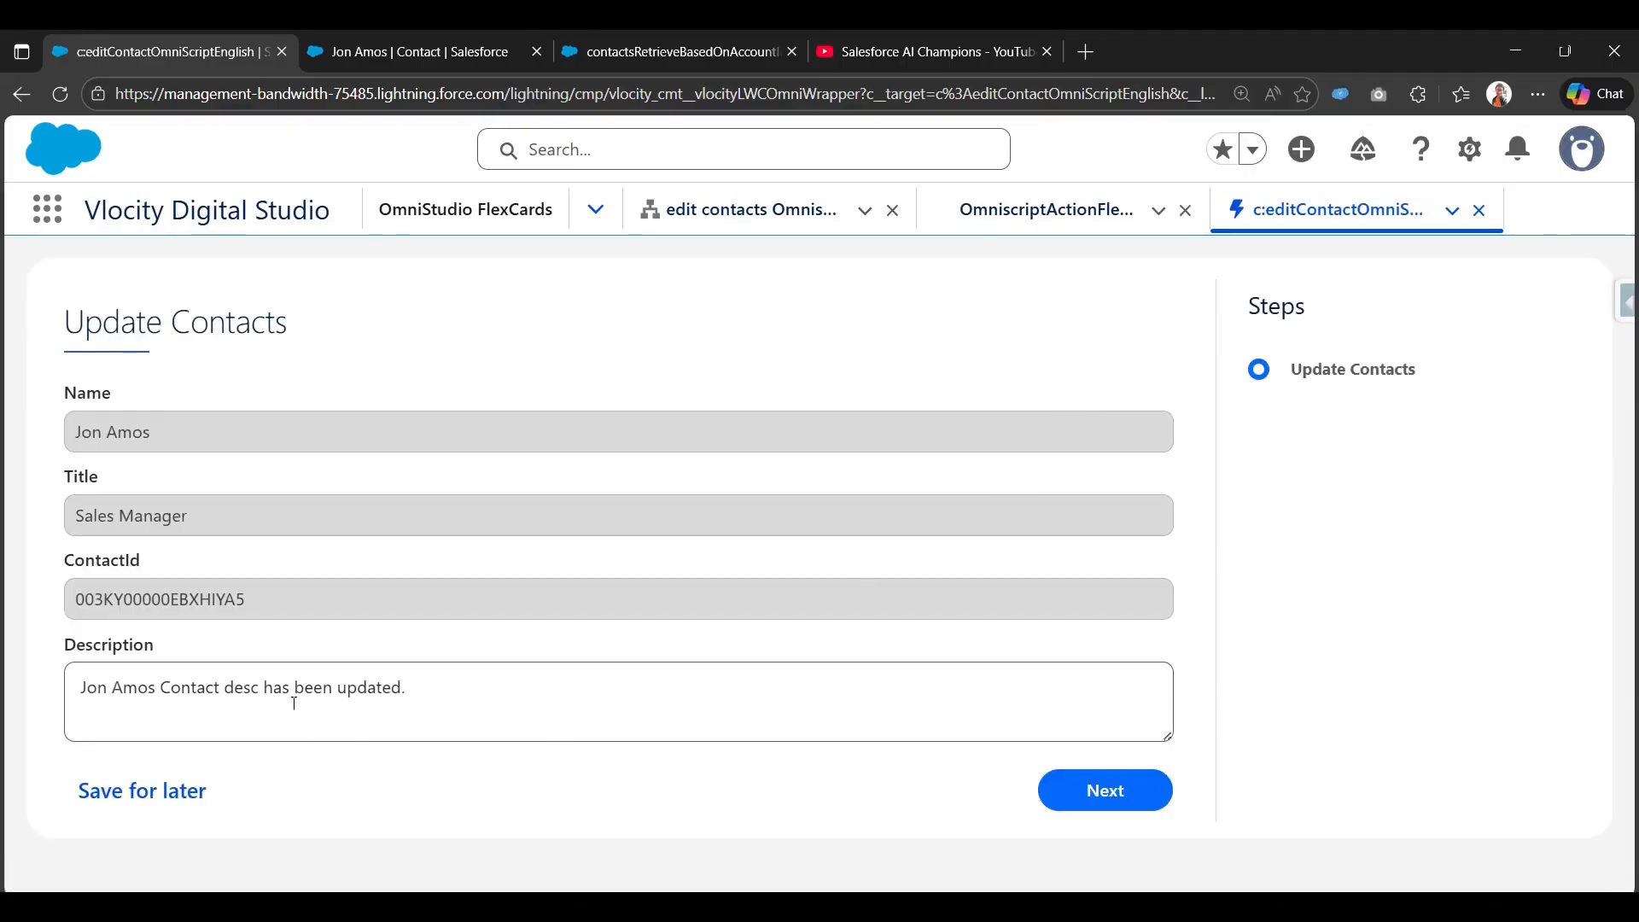
# Append 'newly' so the Description reads 'has been updated newly', and submit.
pyautogui.click(515, 694)
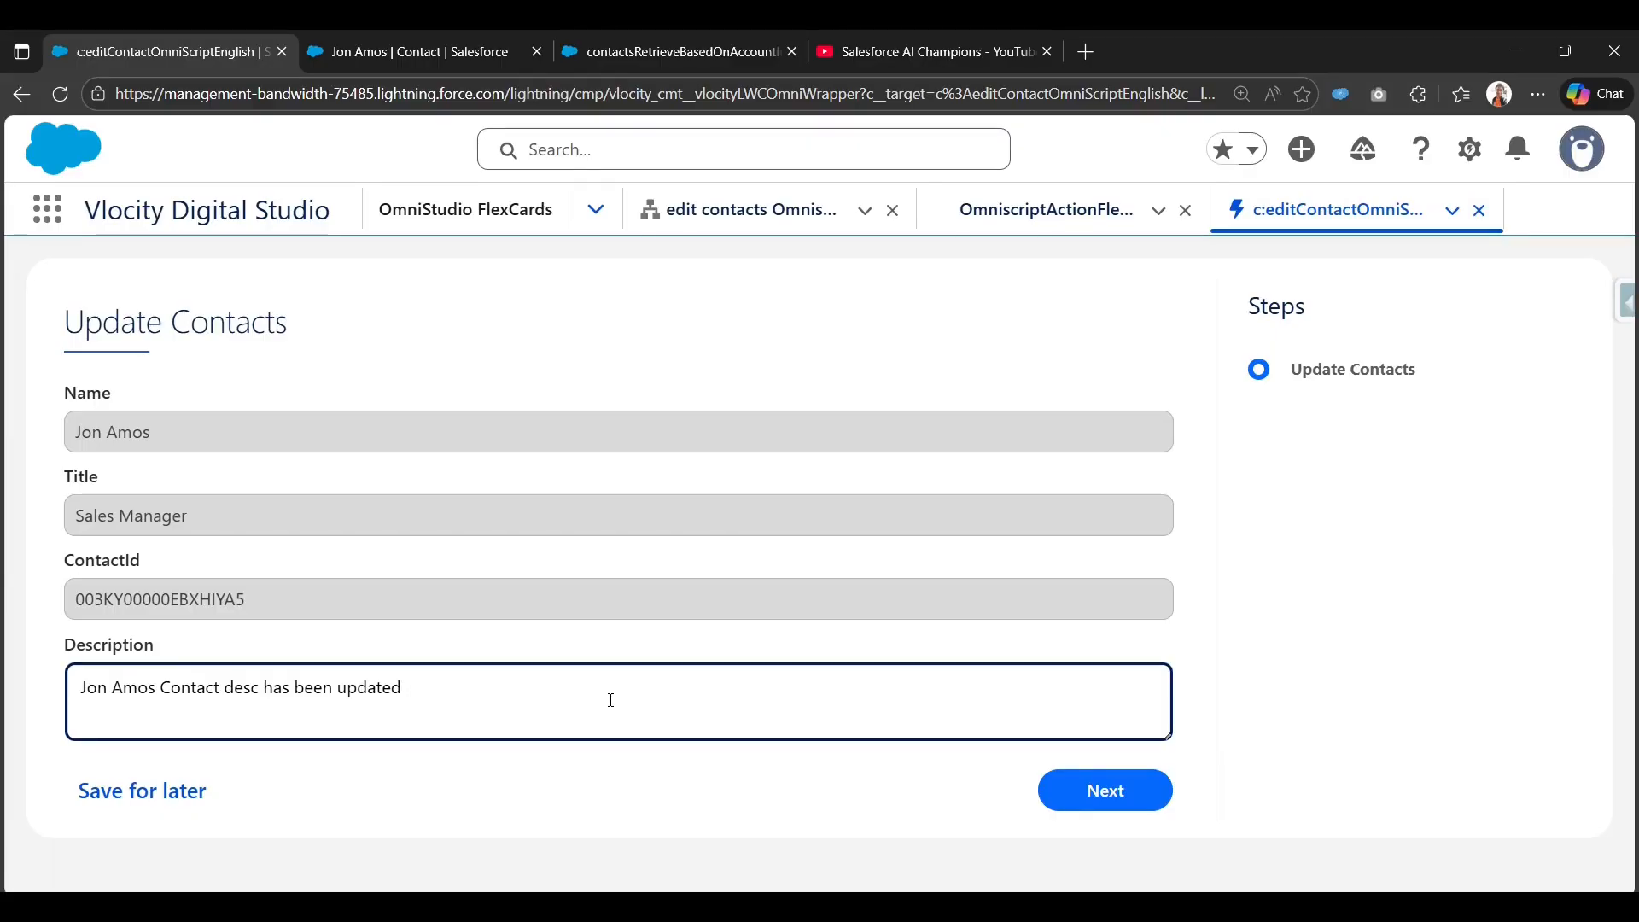
pyautogui.write('newlyy')
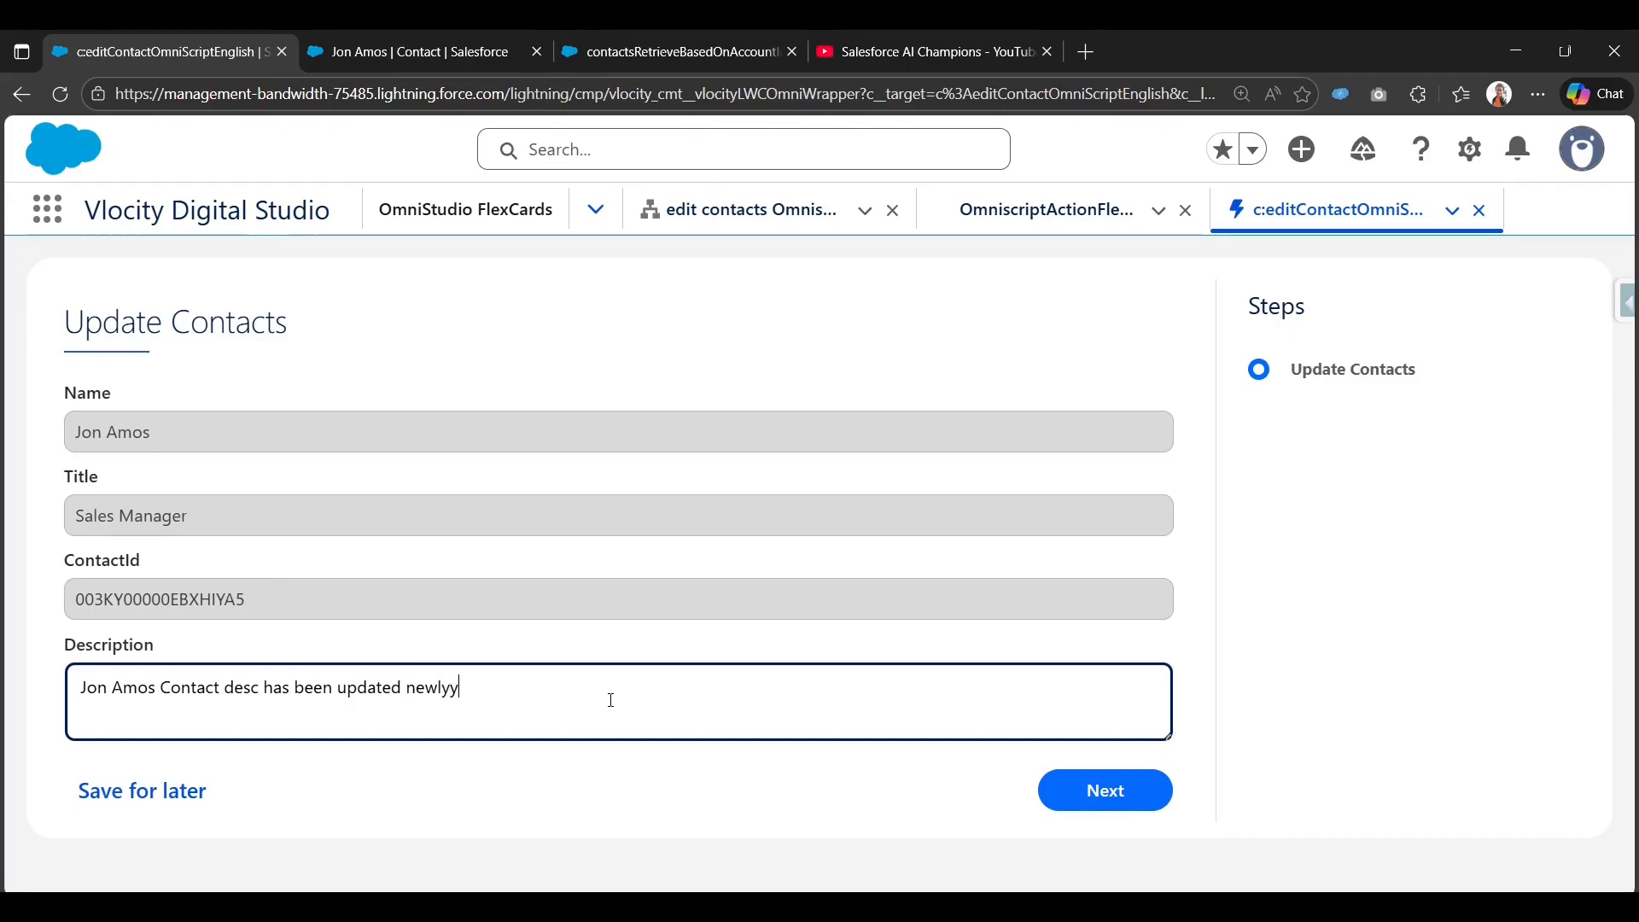
pyautogui.click(1139, 794)
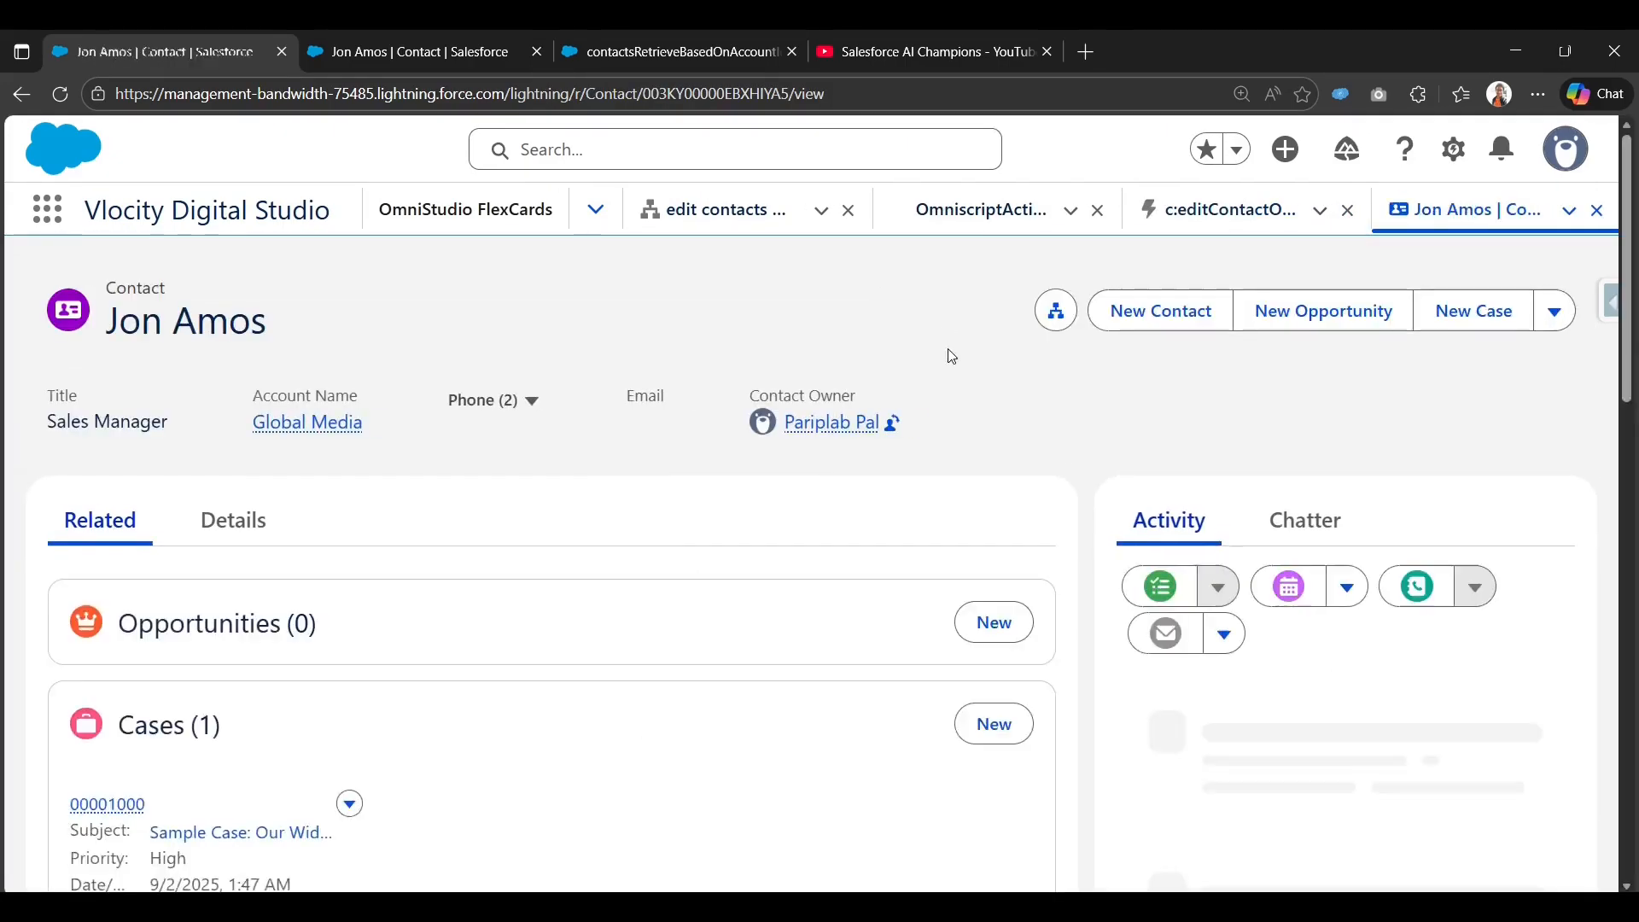
# Check in Details that the contact's description ends 'updated newly'.
pyautogui.click(213, 541)
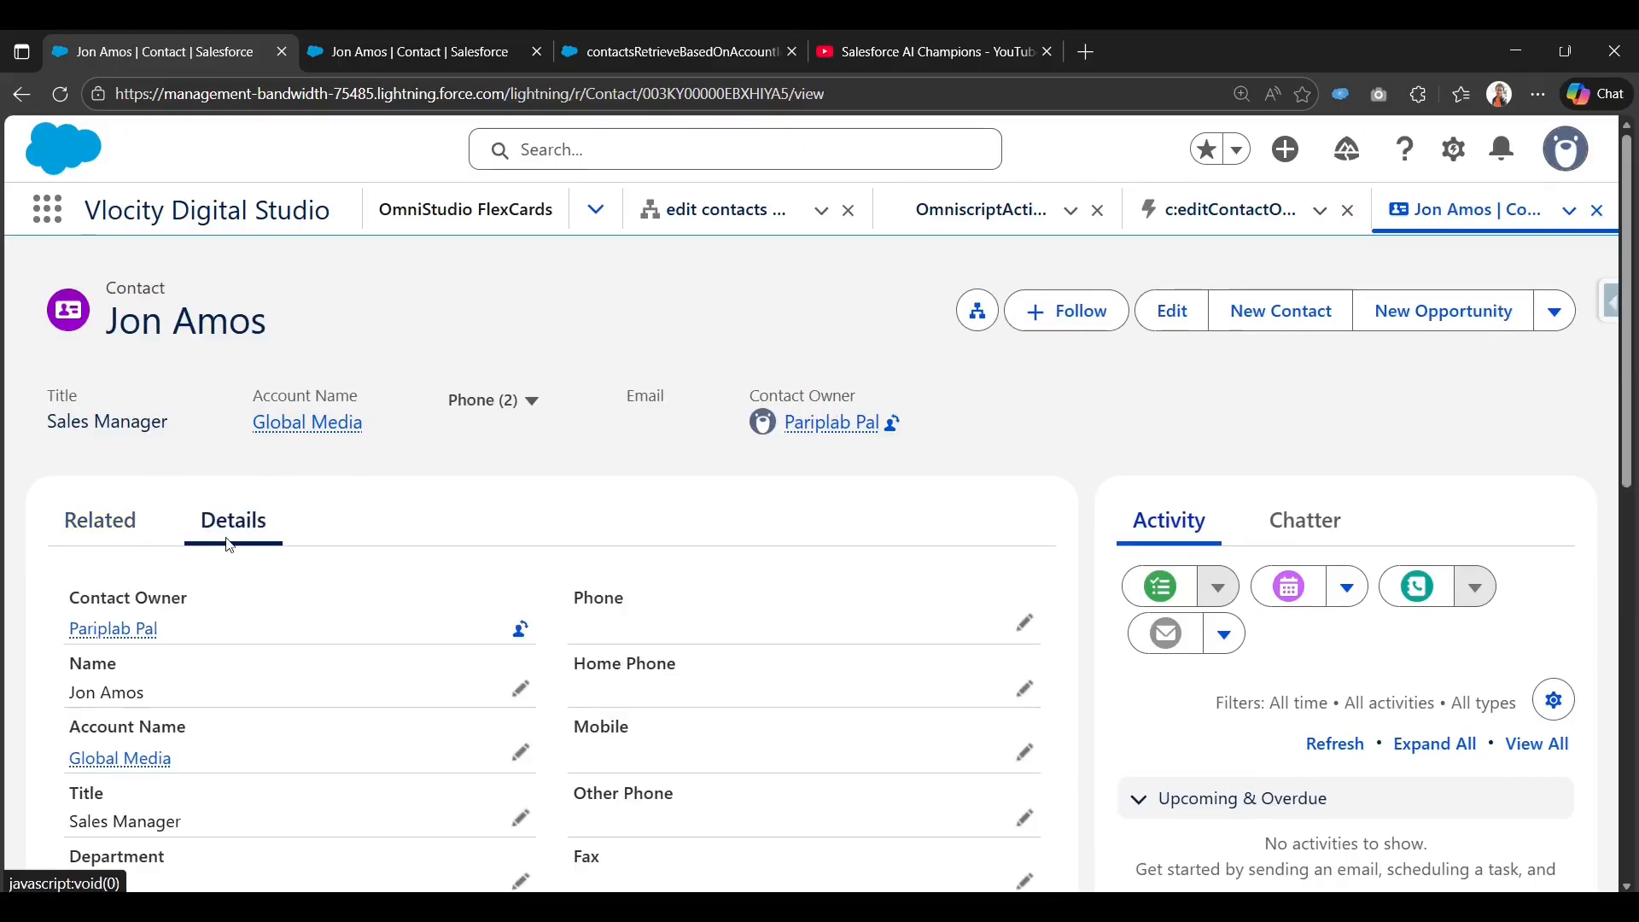
pyautogui.scroll(-10, 227, 546)
pyautogui.scroll(-3, 446, 563)
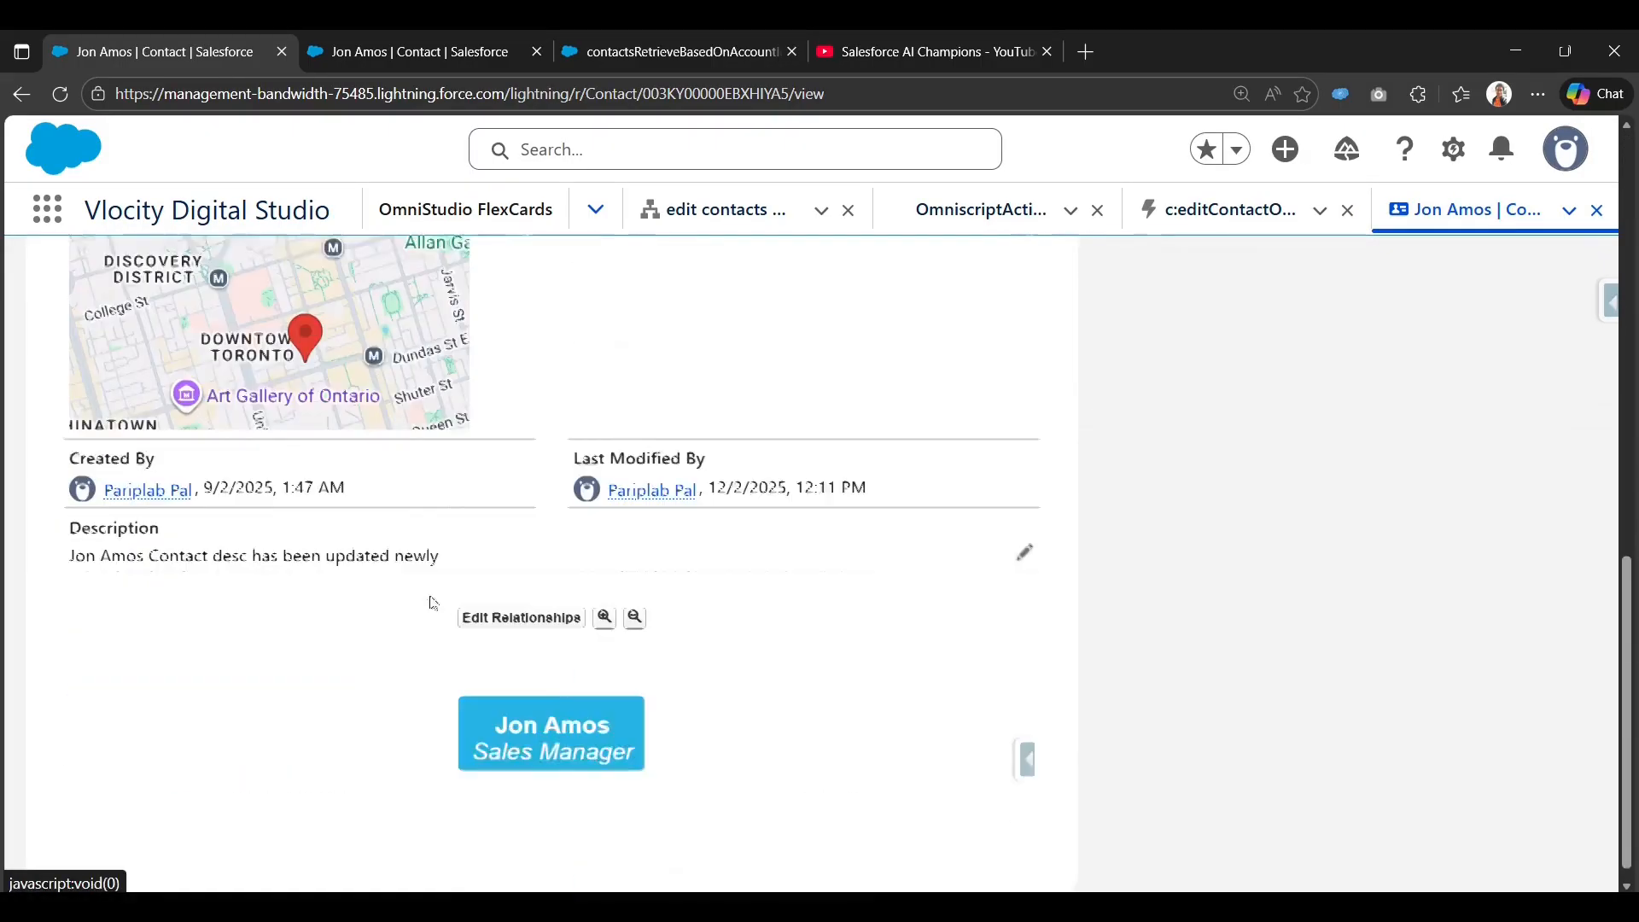
pyautogui.moveTo(271, 540); pyautogui.dragTo(455, 551)
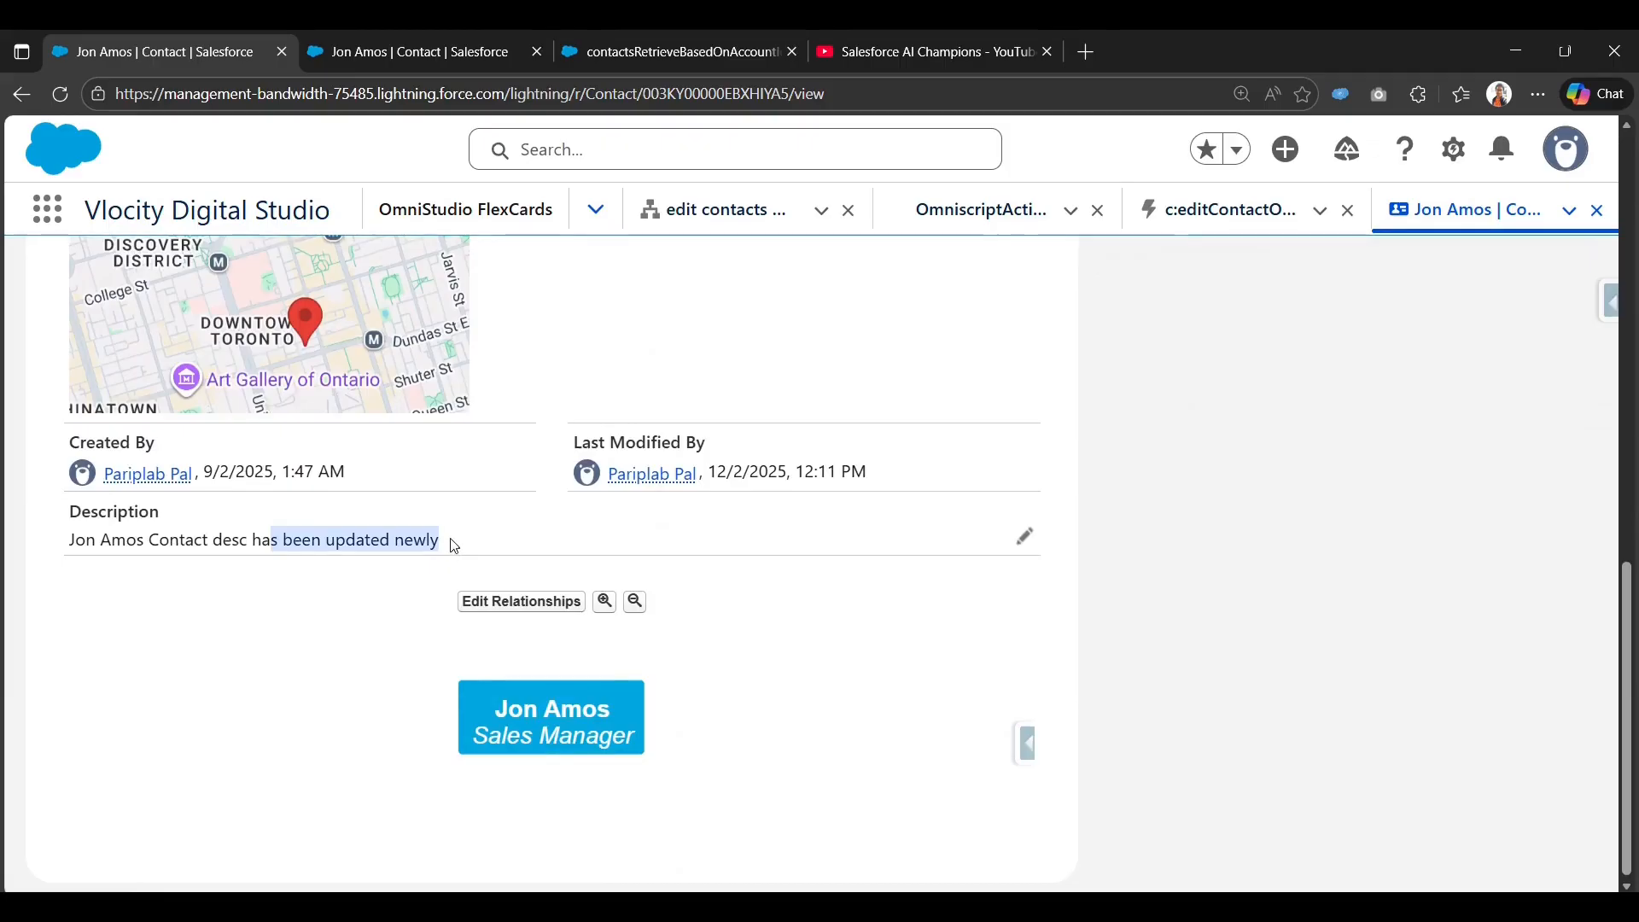
pyautogui.scroll(12, 504, 596)
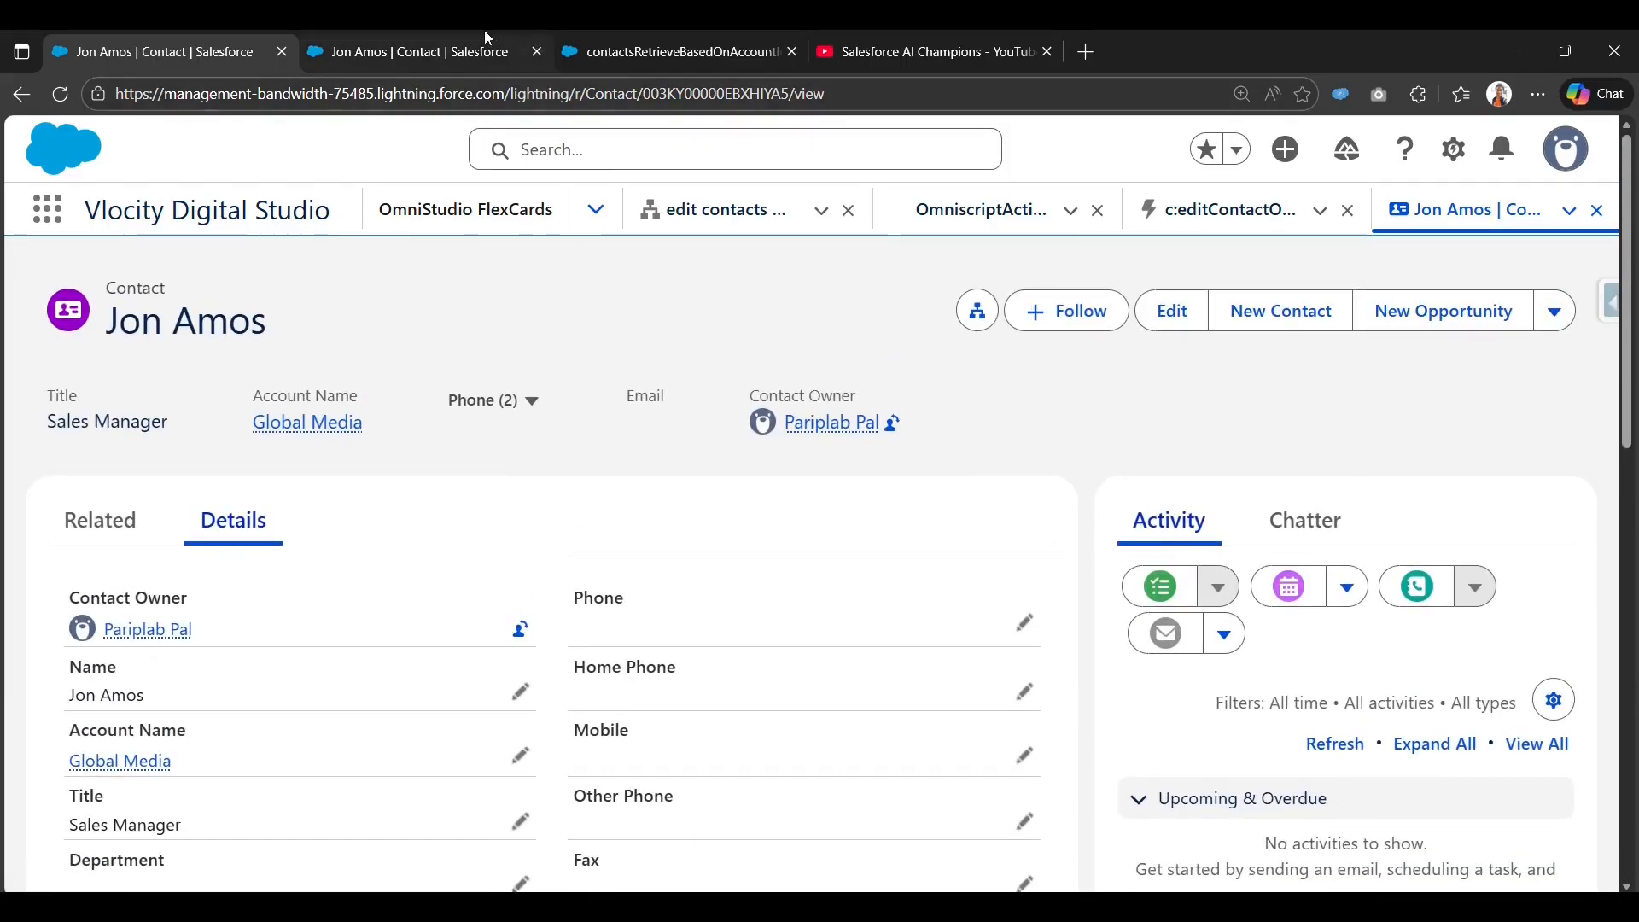
# Go back to the edit contacts workspace showing the saveContactDR DataRaptor.
pyautogui.click(495, 50)
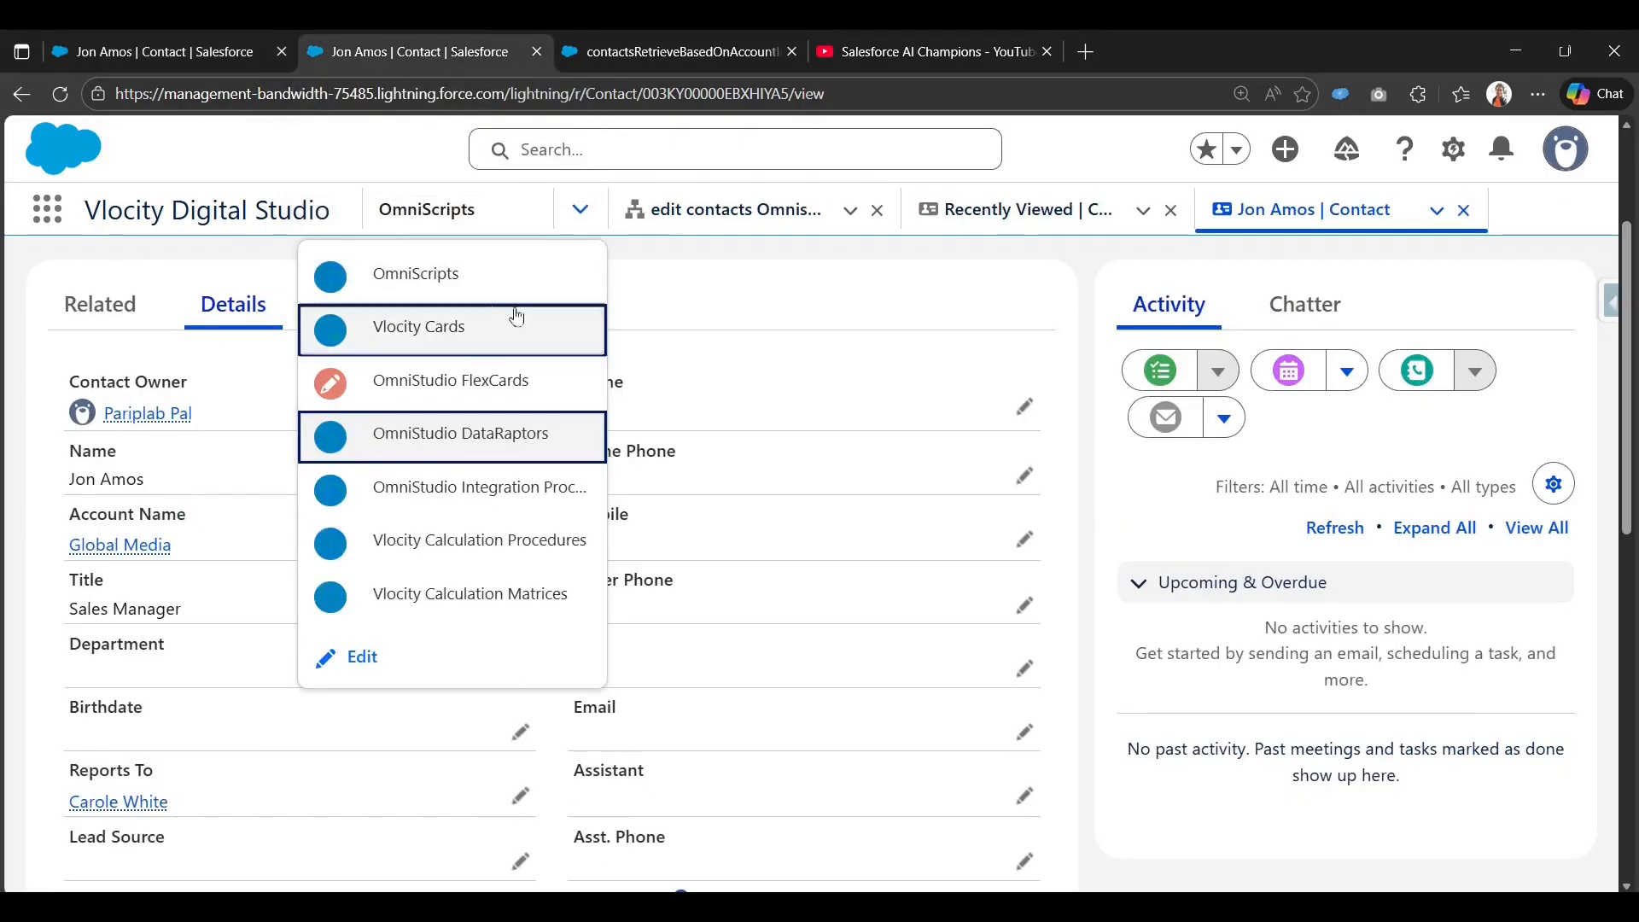
pyautogui.click(147, 53)
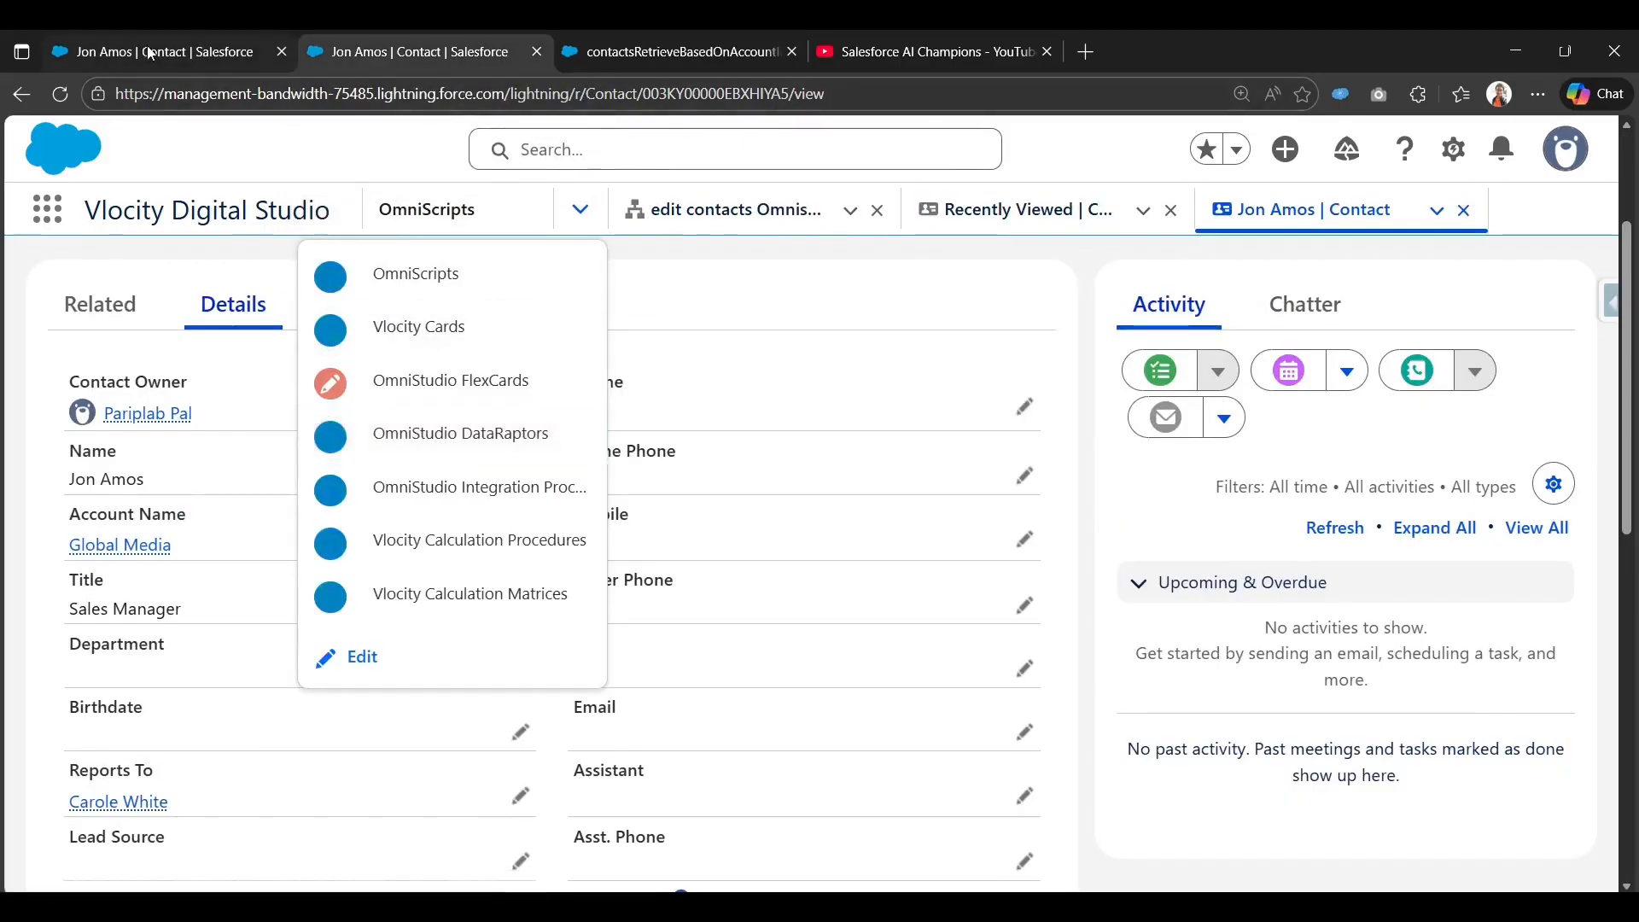
pyautogui.click(23, 95)
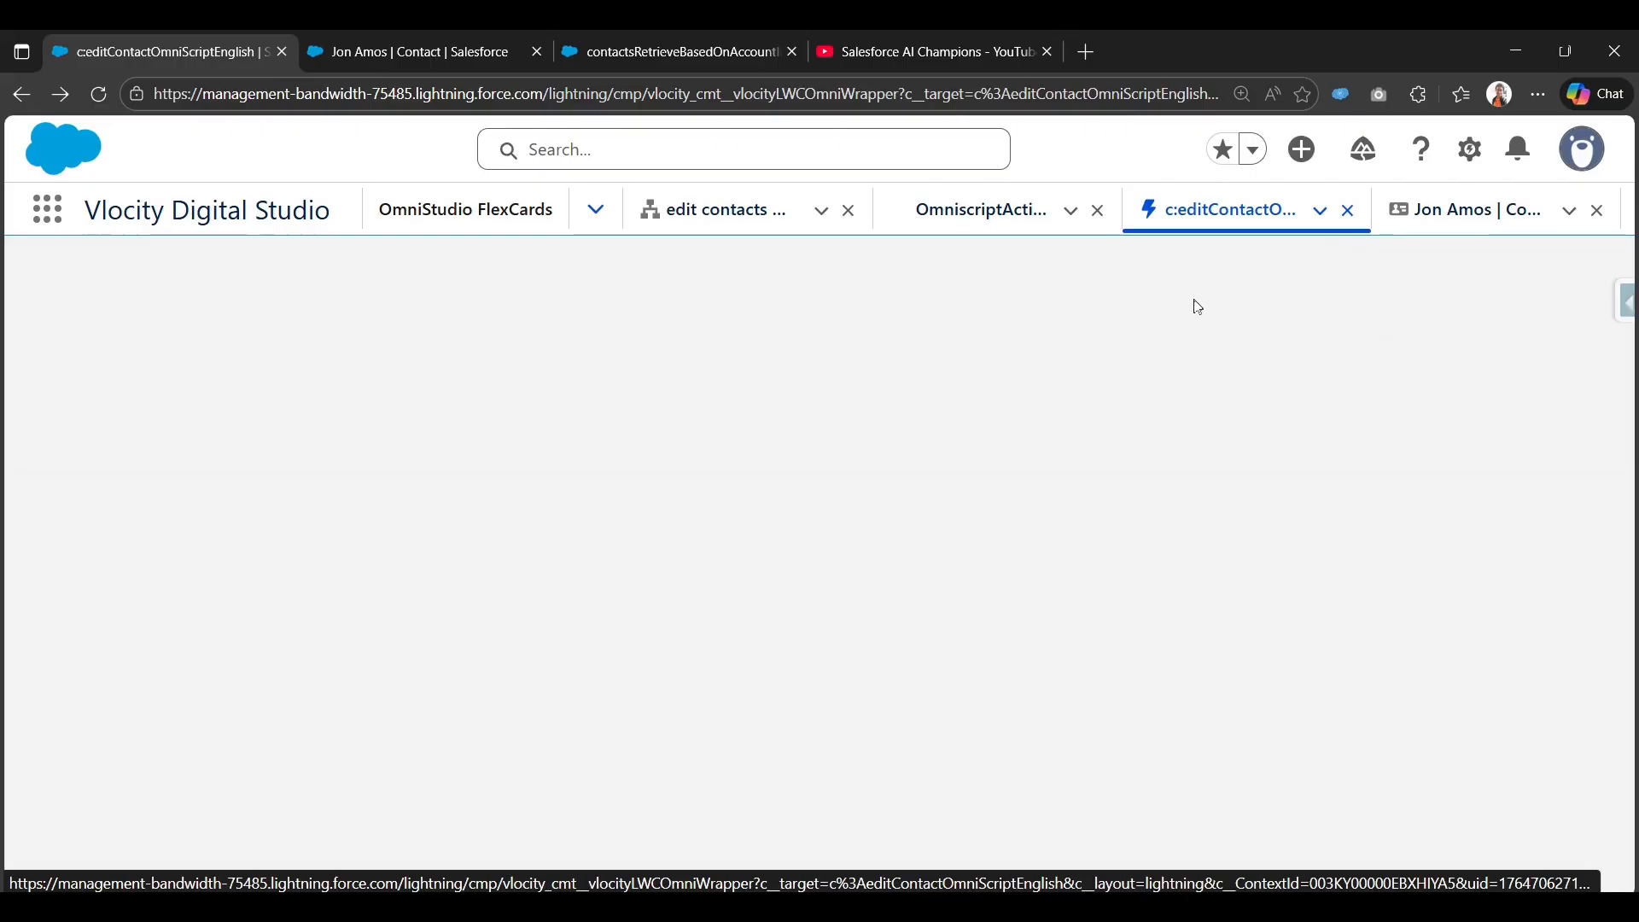
pyautogui.click(765, 205)
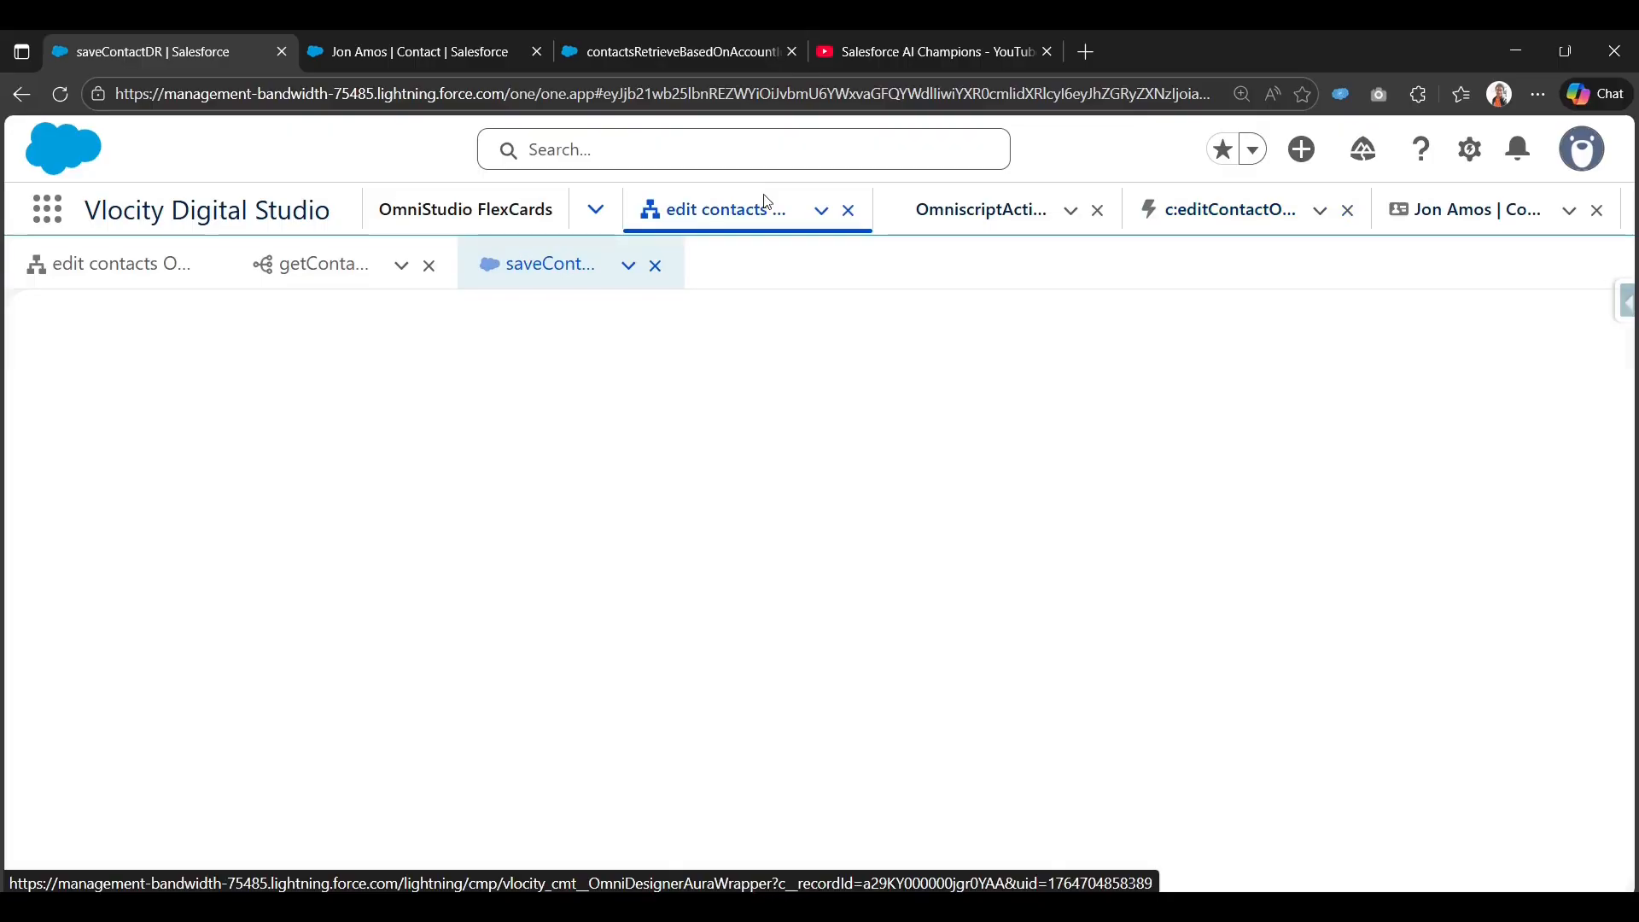